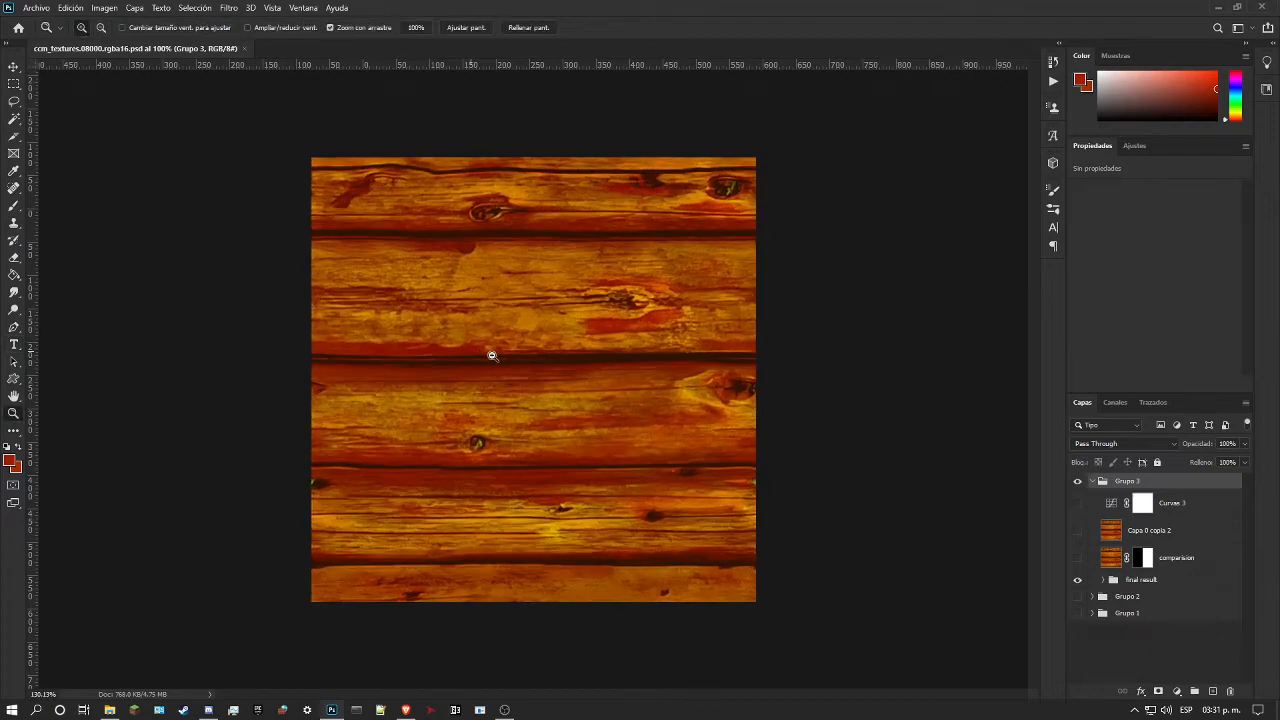
scroll(650, 314, up, 2)
Step: Add a new layer at the top of Grupo 3 and set the soft round brush size to 26 px
scroll(669, 325, down, 1)
scroll(665, 324, down, 1)
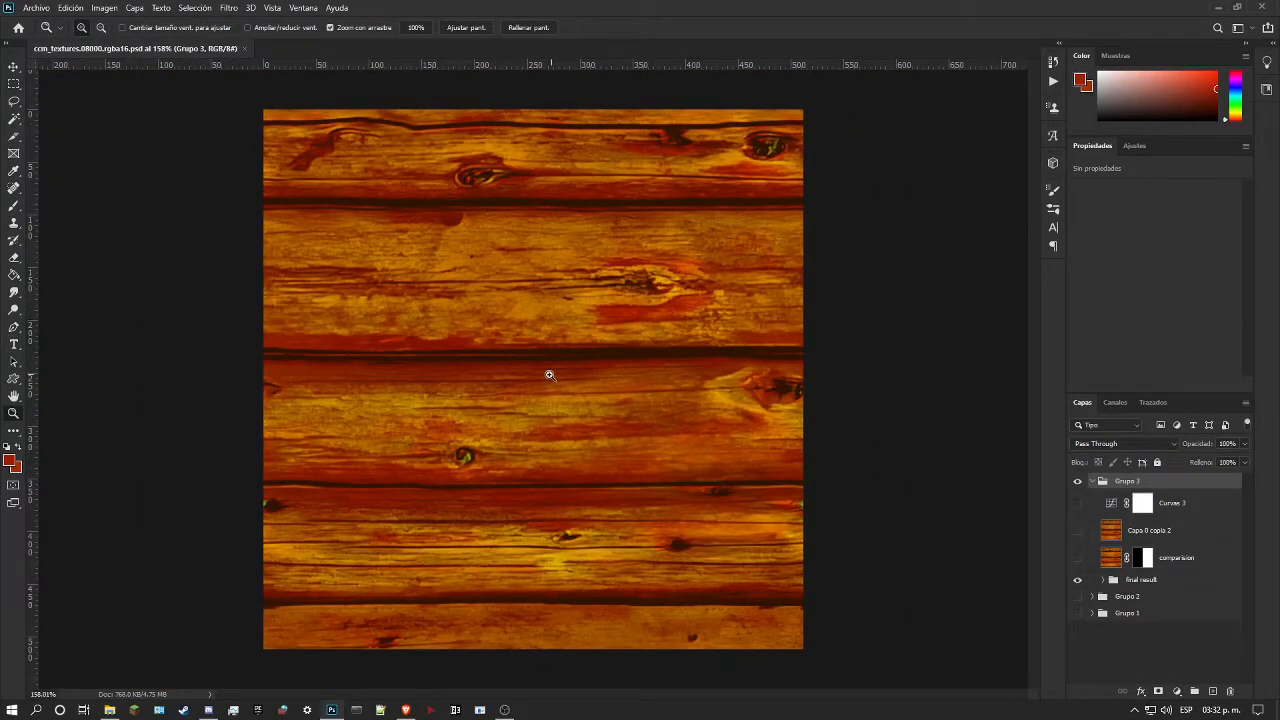
scroll(440, 372, up, 1)
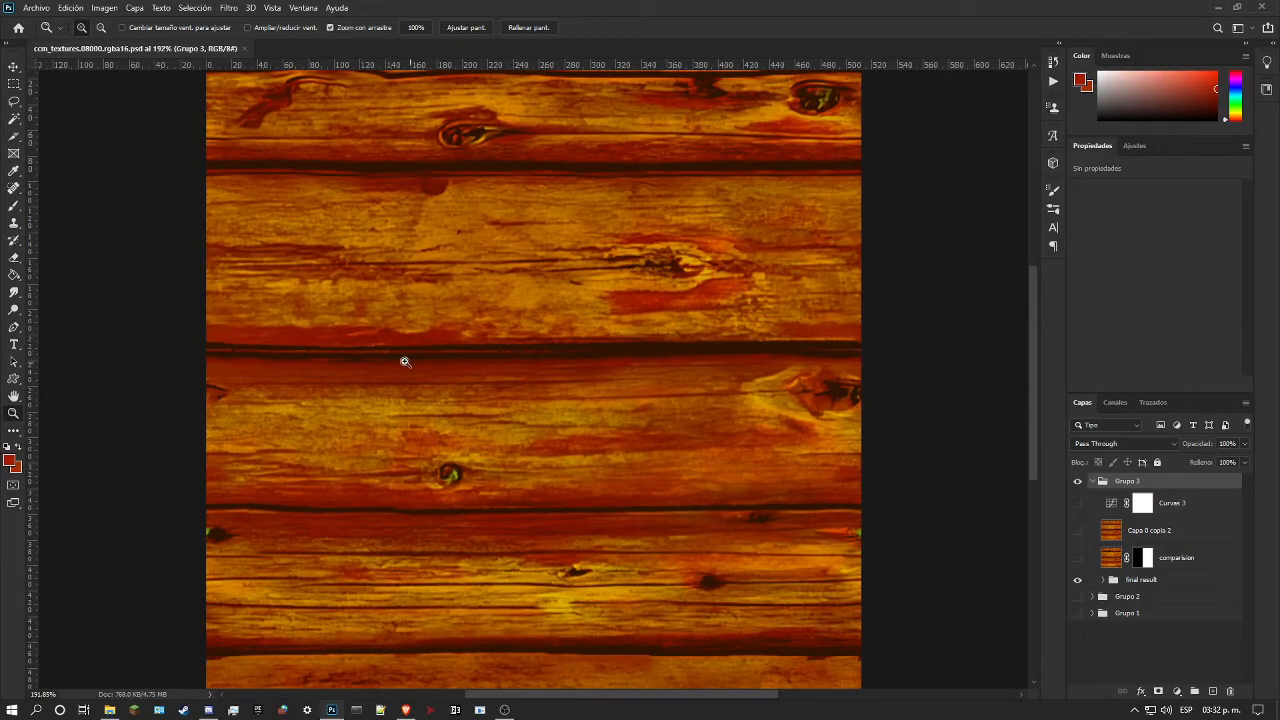
scroll(420, 362, up, 1)
click(1211, 690)
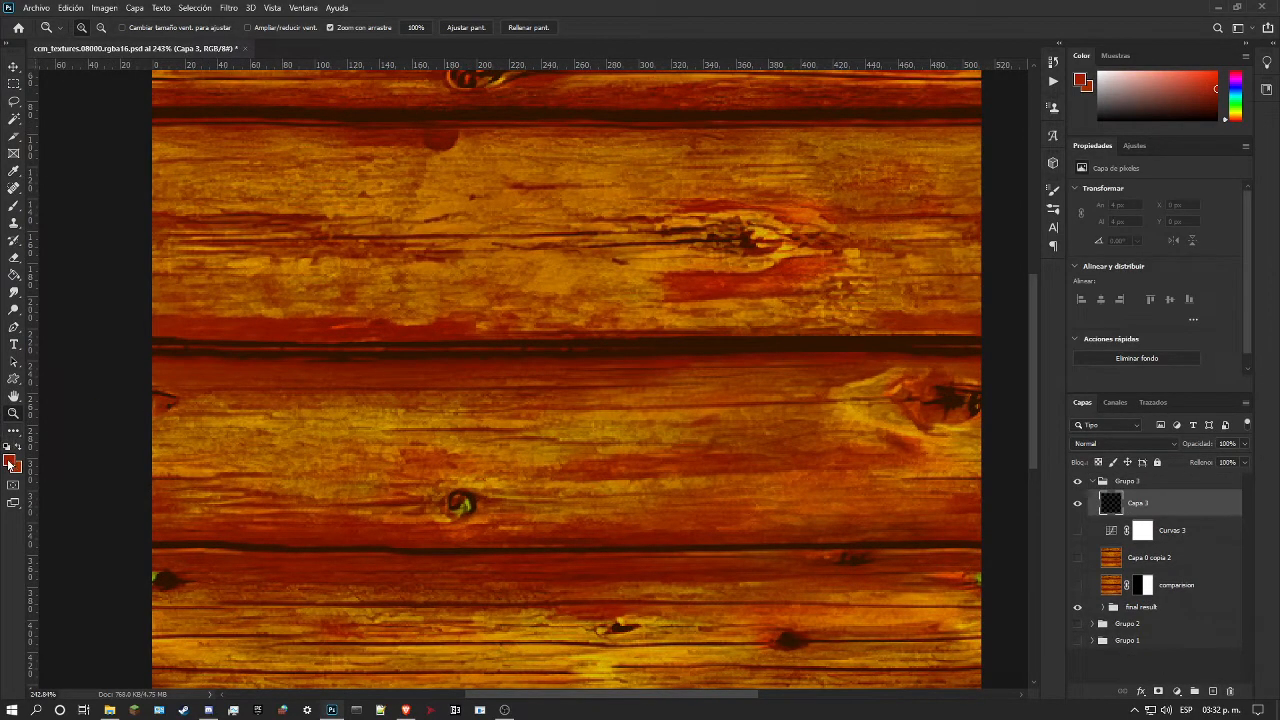
click(14, 205)
right_click(370, 352)
drag(466, 384, 455, 387)
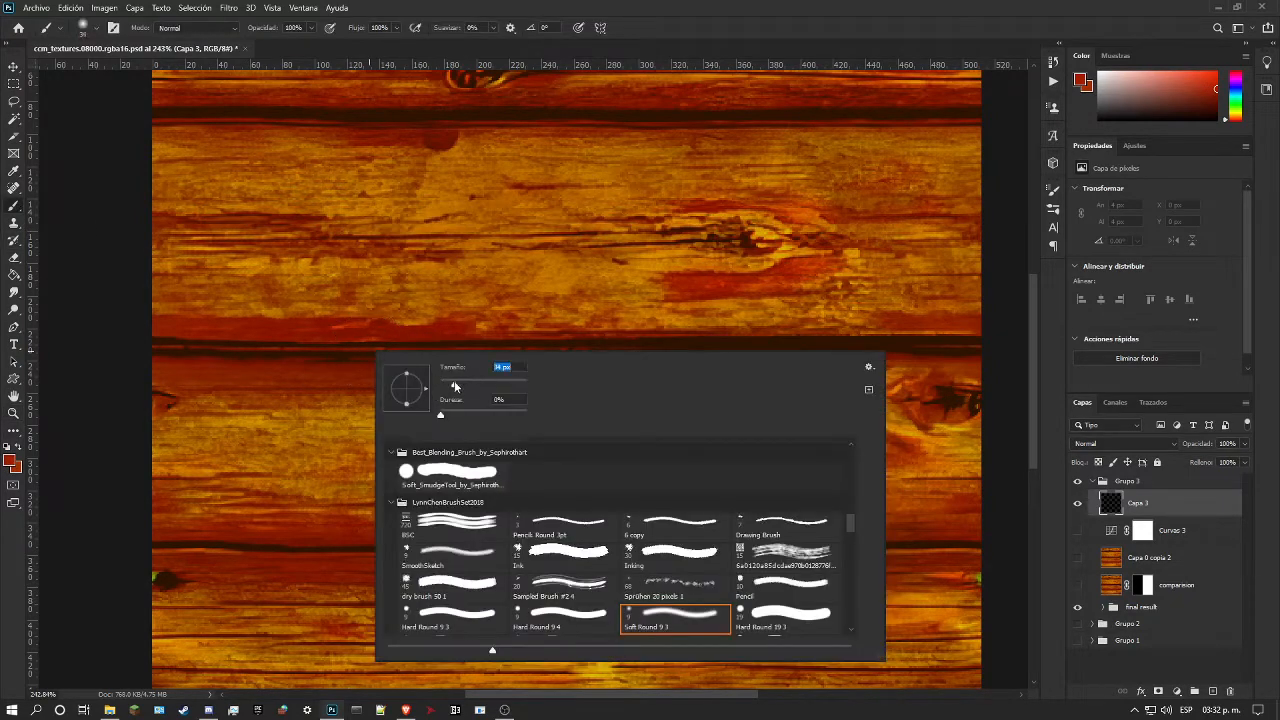
Step: Paint soft black strokes along the middle plank gap on the new layer, joined by a V-shaped dip, using the default colours
drag(331, 349, 430, 372)
key(ctrl+z)
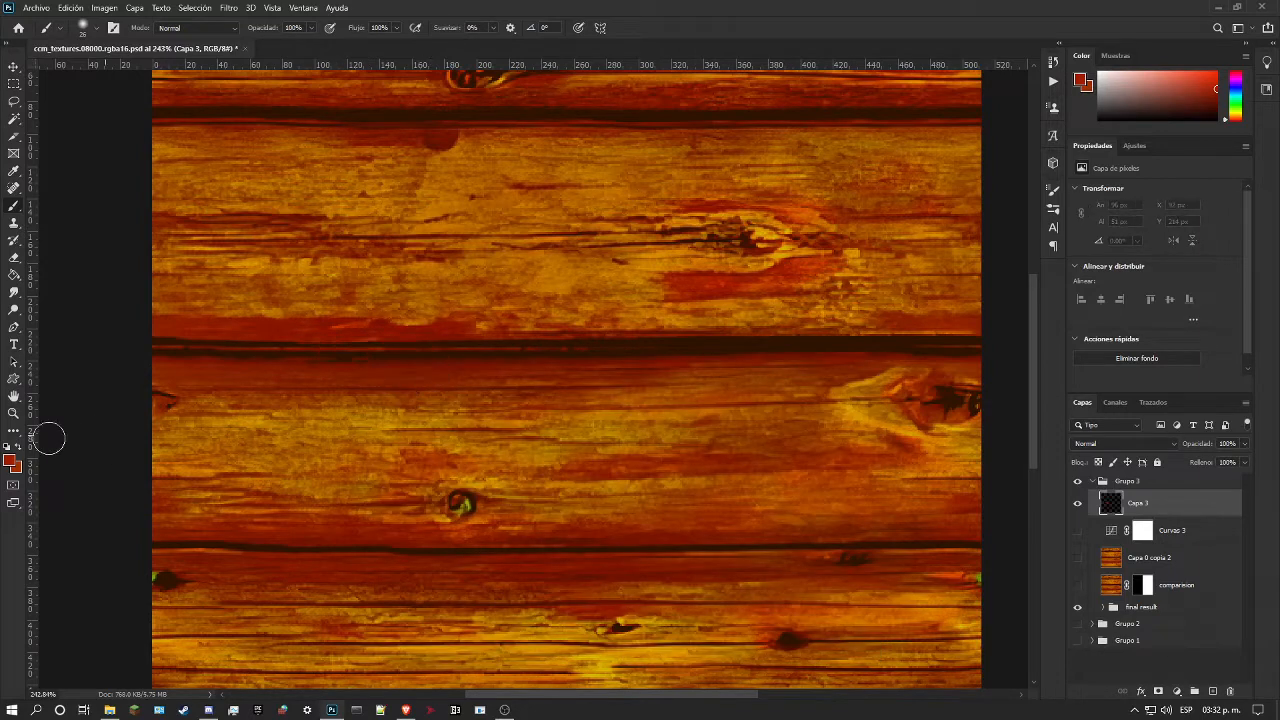
click(9, 447)
mouse_move(305, 352)
mouse_down()
mouse_move(421, 375)
mouse_move(494, 410)
mouse_up()
drag(545, 365, 757, 363)
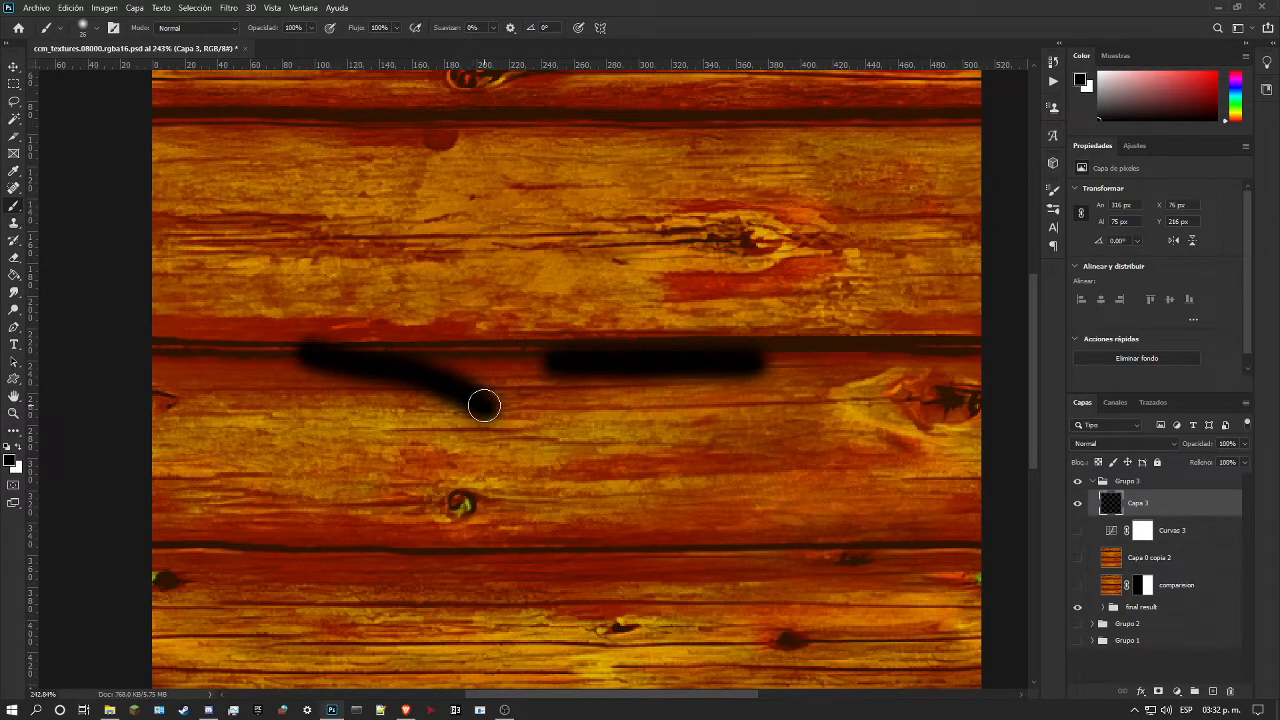
drag(481, 418, 568, 347)
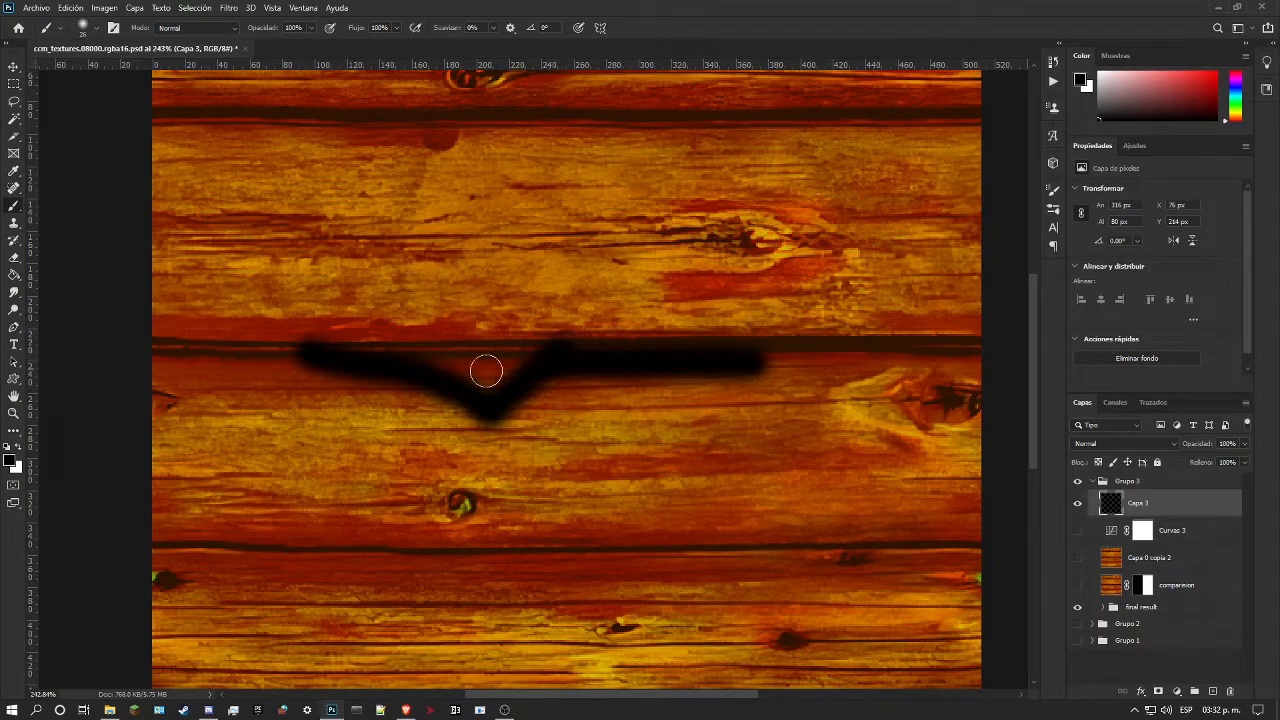
Step: Delete the layer Capa 3 holding the black brush strokes
click(13, 413)
drag(464, 390, 491, 394)
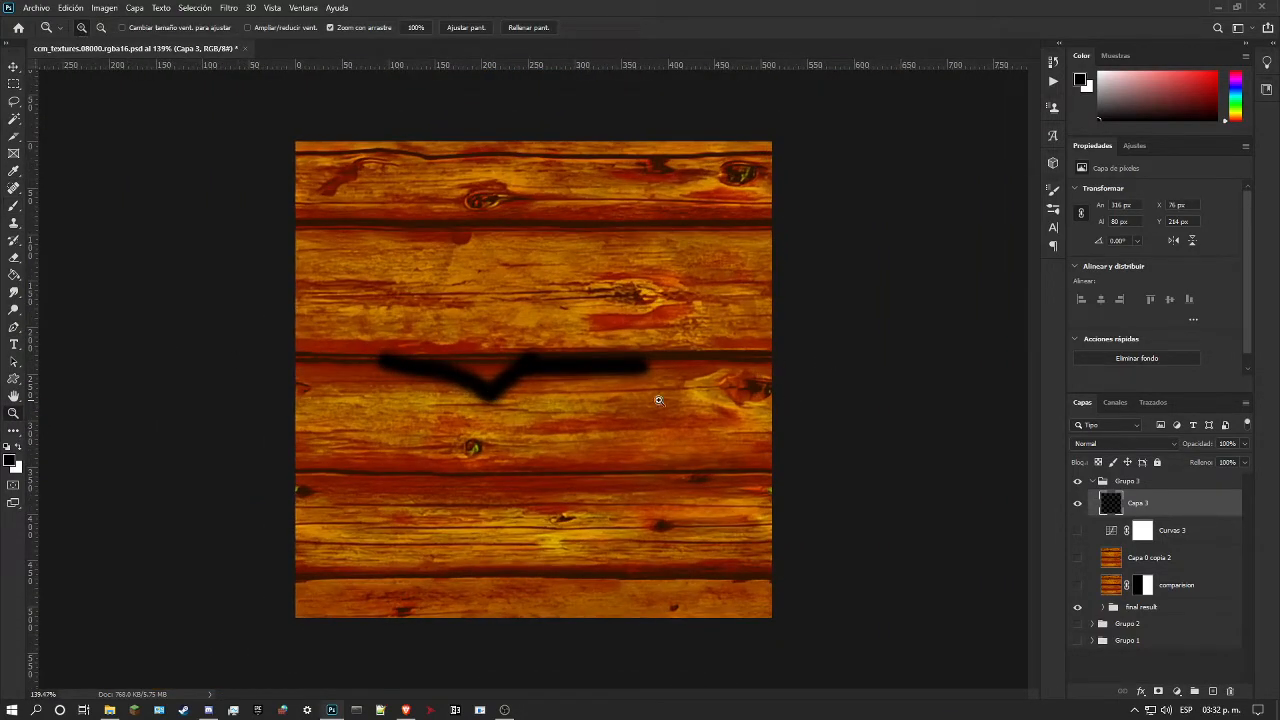
drag(420, 381, 486, 362)
drag(588, 366, 563, 380)
drag(491, 363, 506, 364)
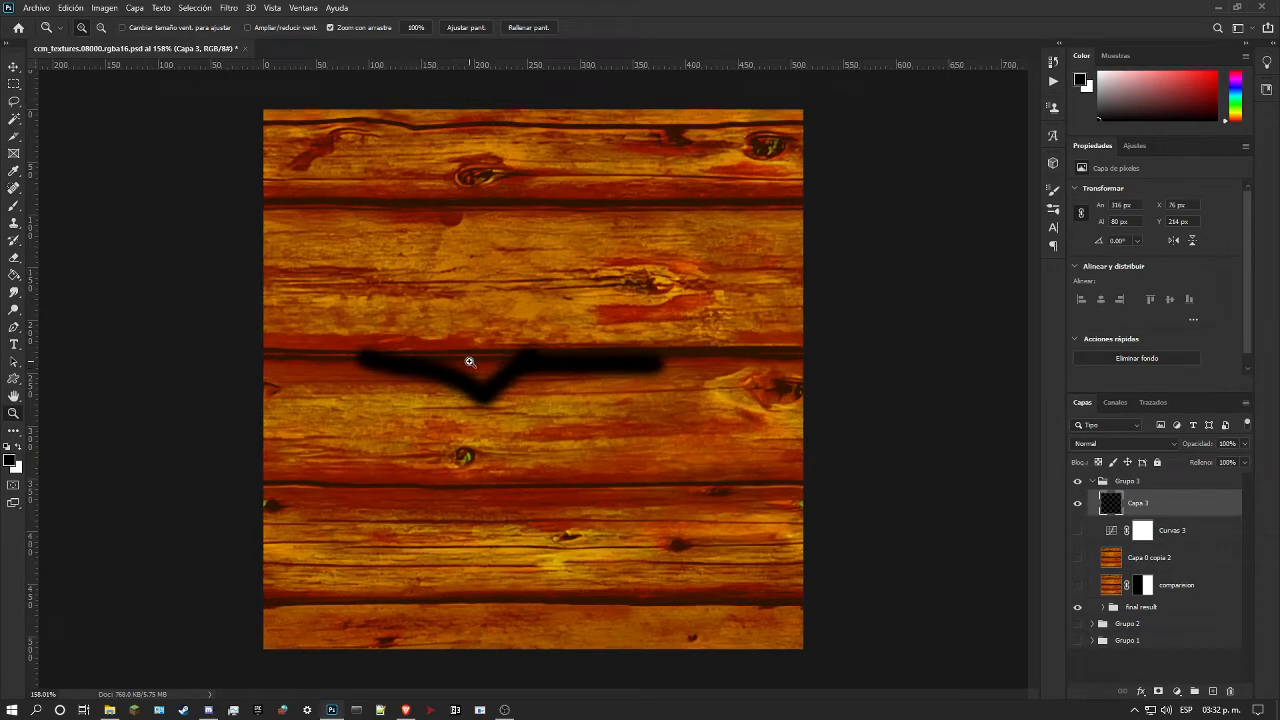
mouse_move(463, 368)
mouse_down()
mouse_move(475, 373)
mouse_move(480, 356)
mouse_up()
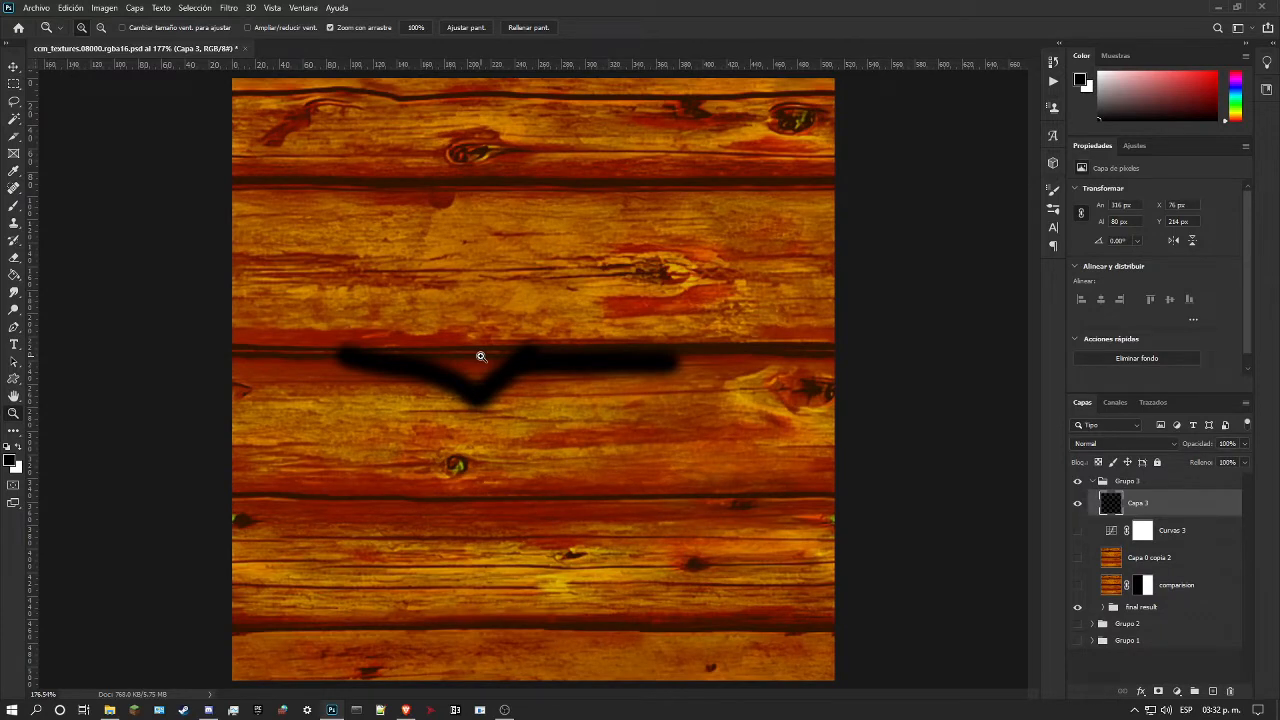
scroll(479, 356, down, 2)
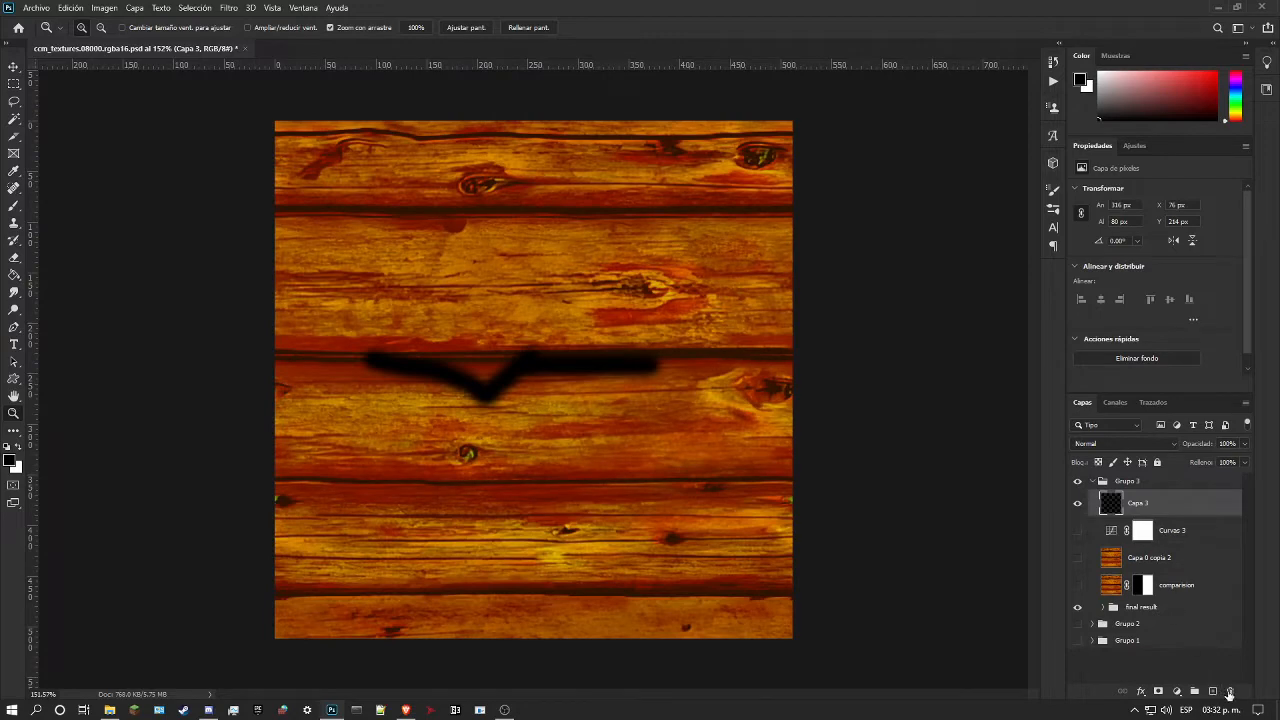
click(1230, 692)
Step: Show and hide the comparision layer in Grupo 3 to compare the texture with its final result
click(1077, 531)
click(1078, 562)
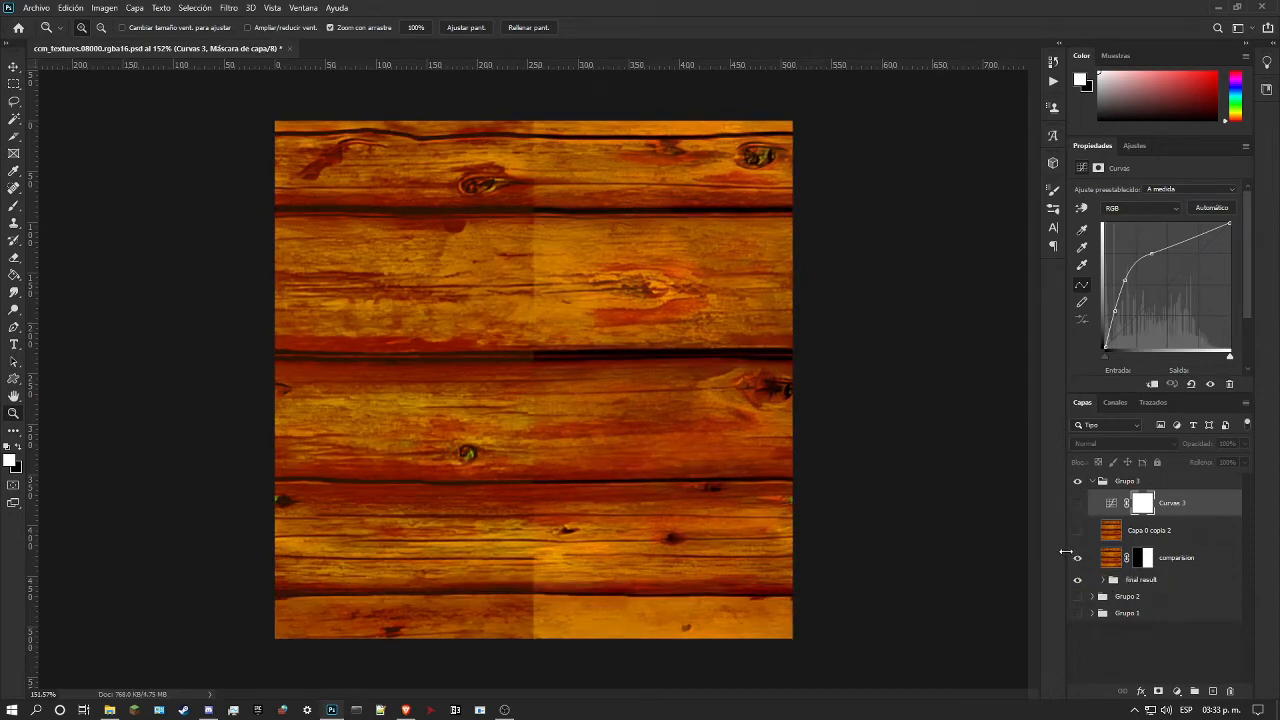
click(1082, 558)
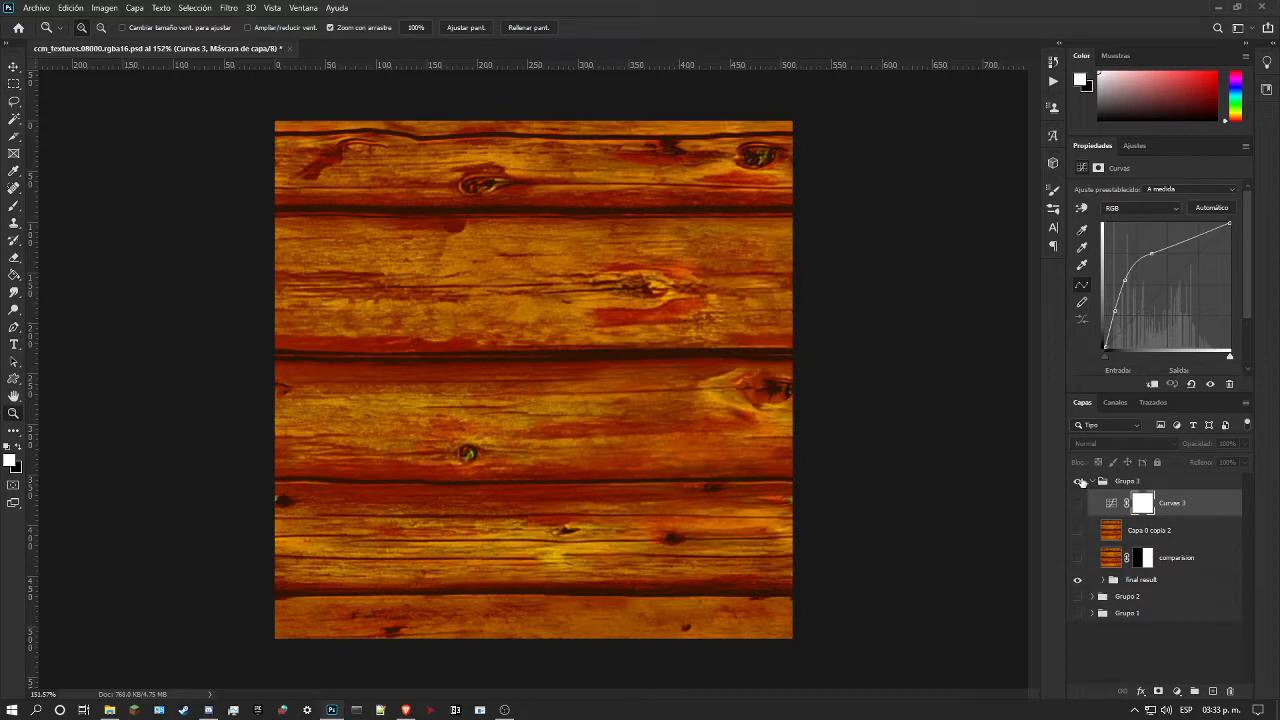
Step: Show Grupo 1 instead of Grupo 3, hide its Brillo/contraste 1, Curvas 1 and Capa 1 layers, and select Capa 0 copia
click(1092, 484)
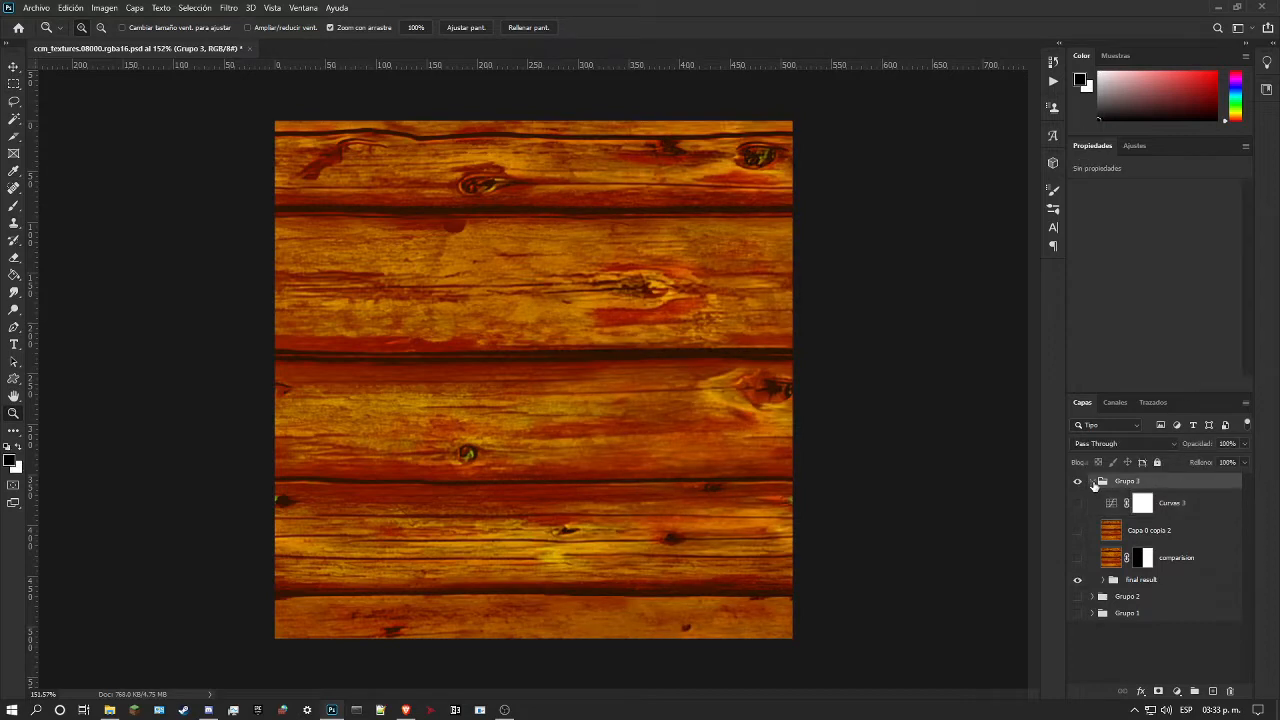
click(1092, 482)
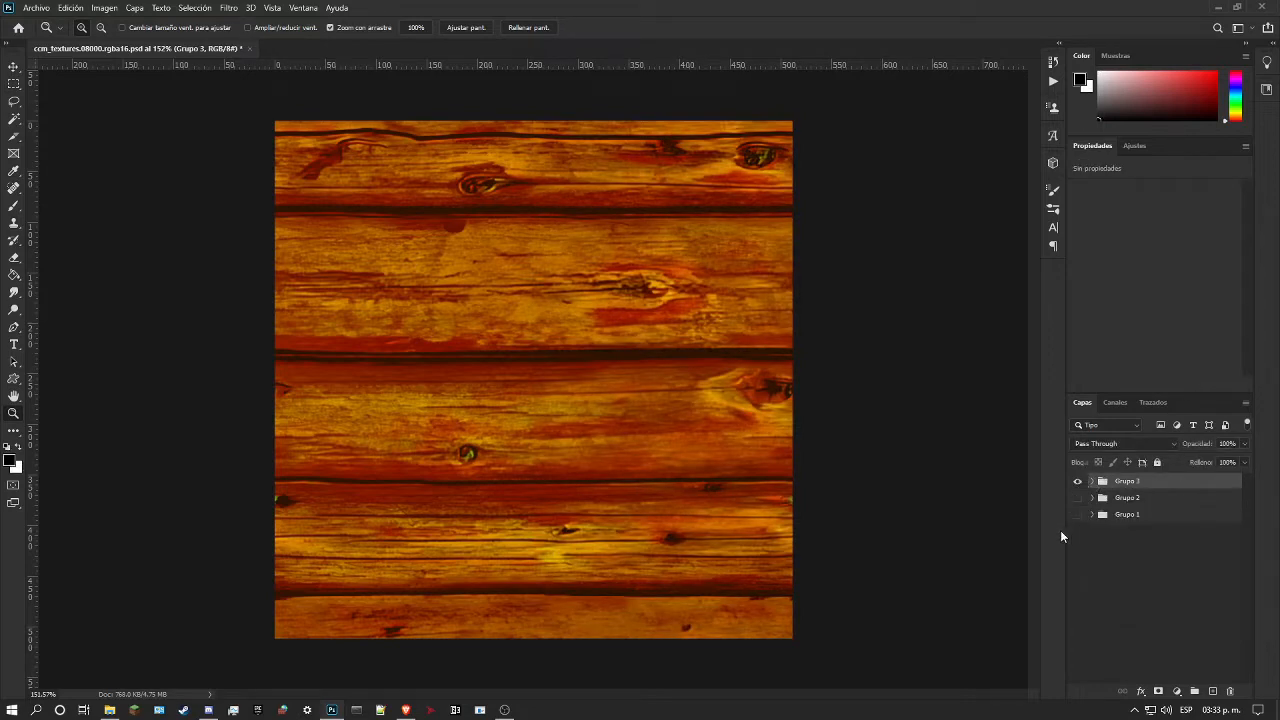
click(1092, 514)
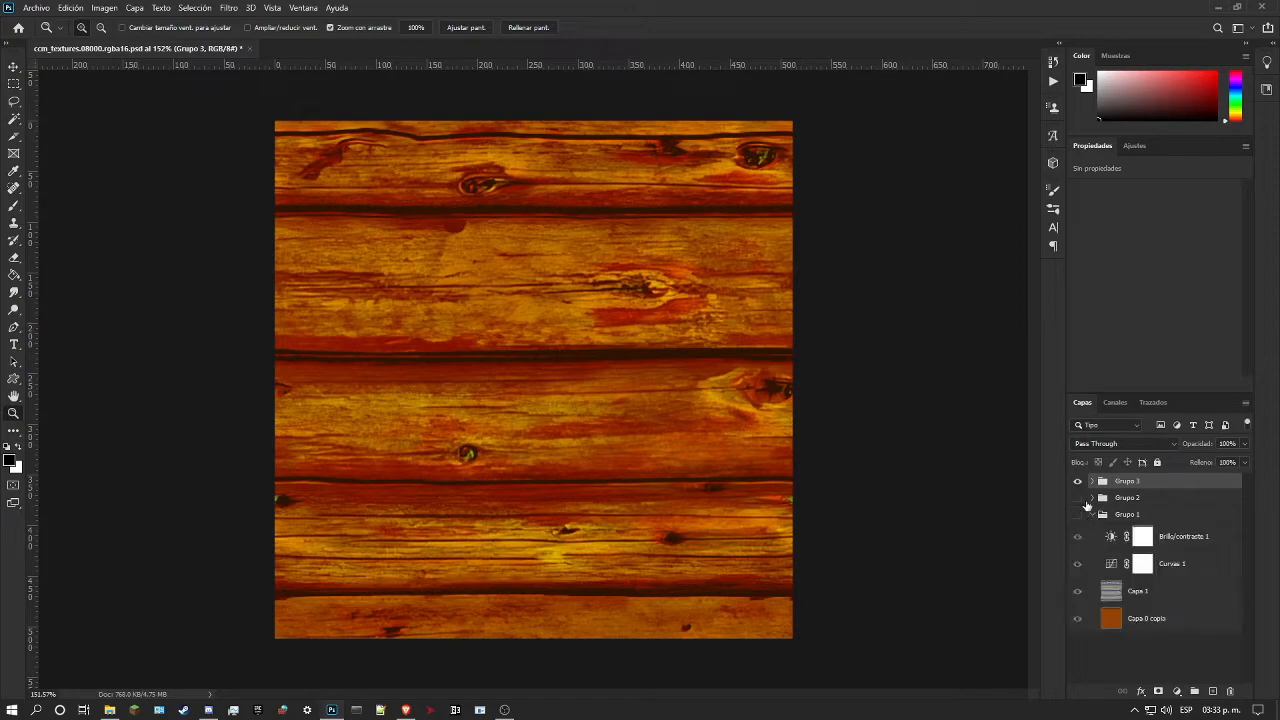
click(1078, 482)
click(1077, 515)
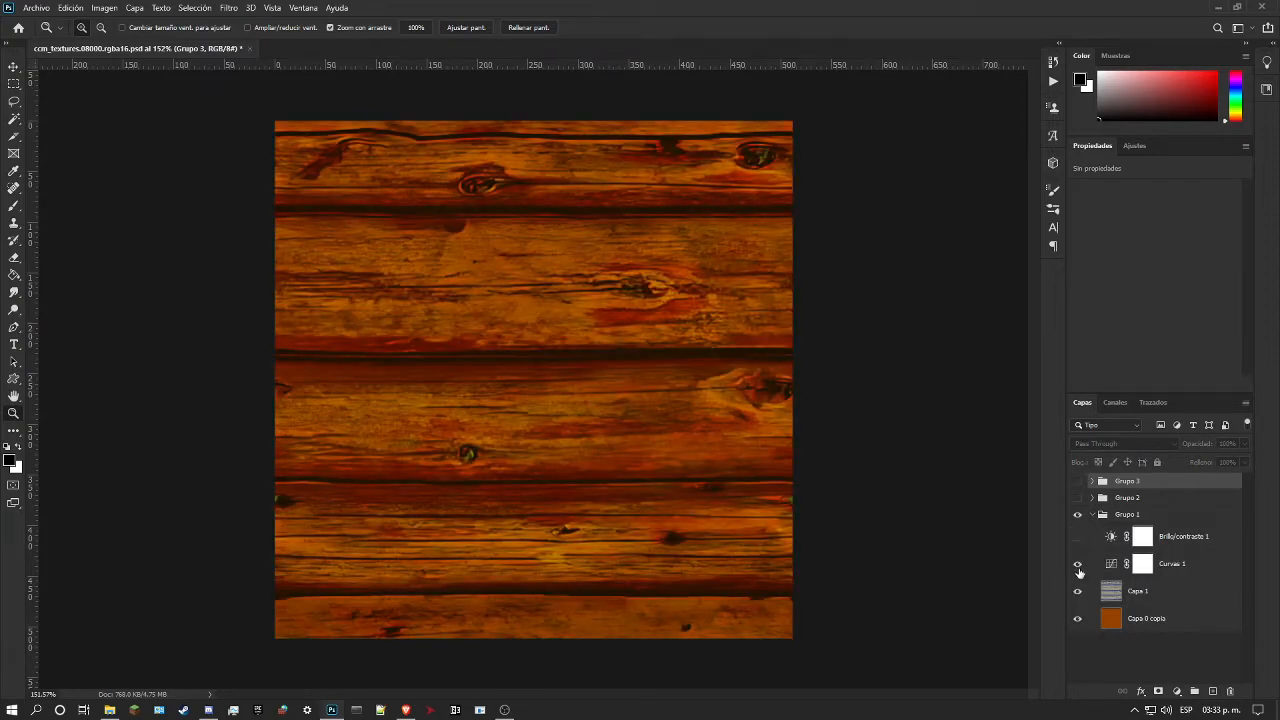
click(1077, 564)
click(1077, 591)
click(1129, 620)
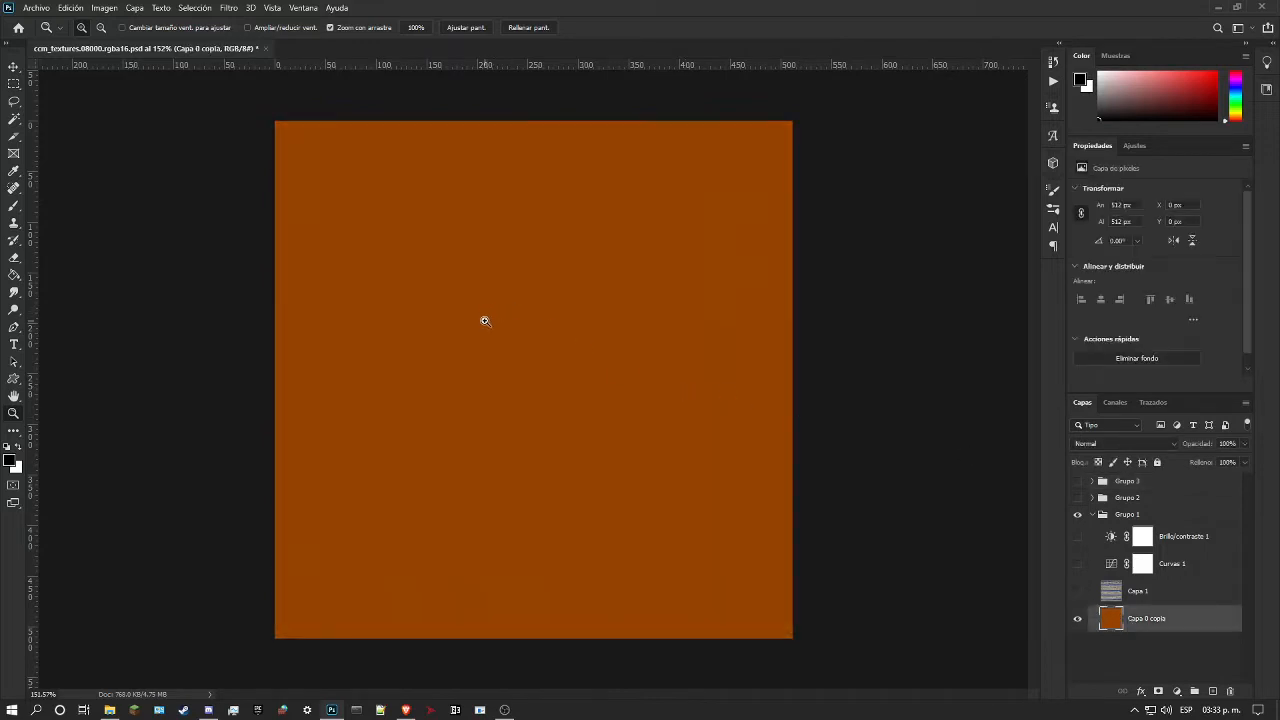
Step: Isolate the wood detail layer Capa 1 by showing it and hiding the orange Capa 0 copia
drag(512, 309, 585, 304)
scroll(585, 304, down, 2)
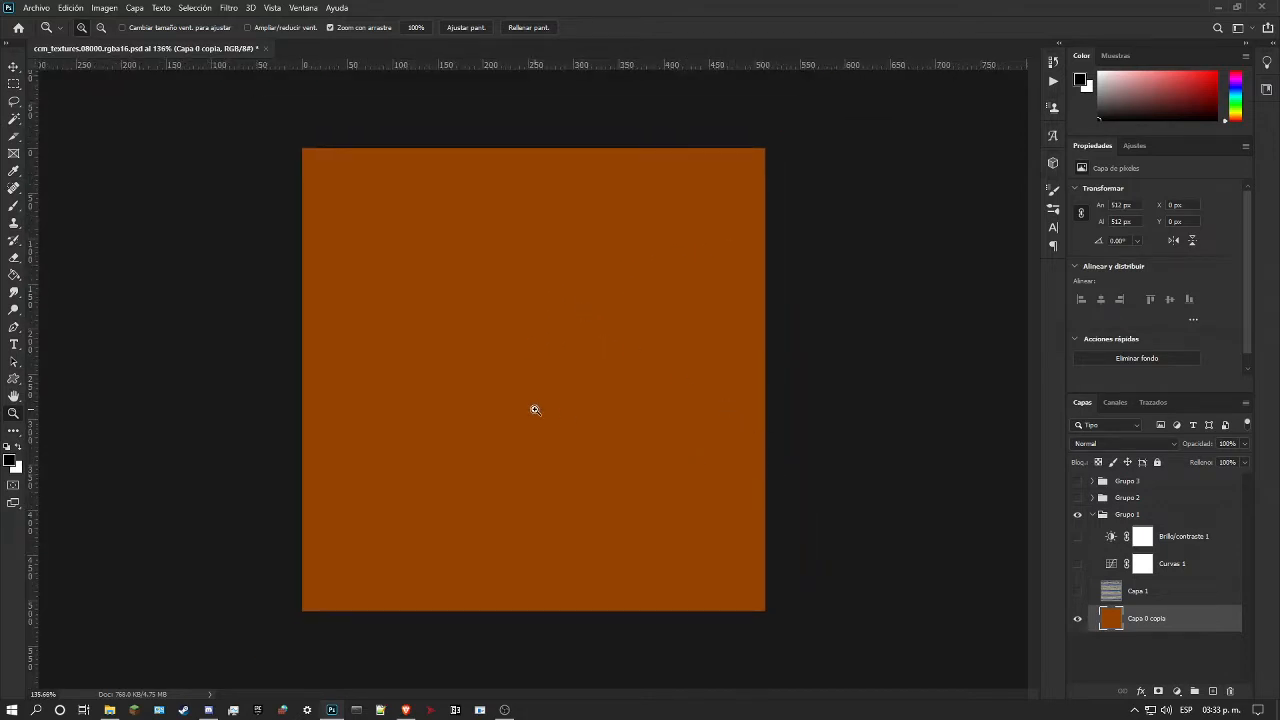
scroll(551, 411, up, 2)
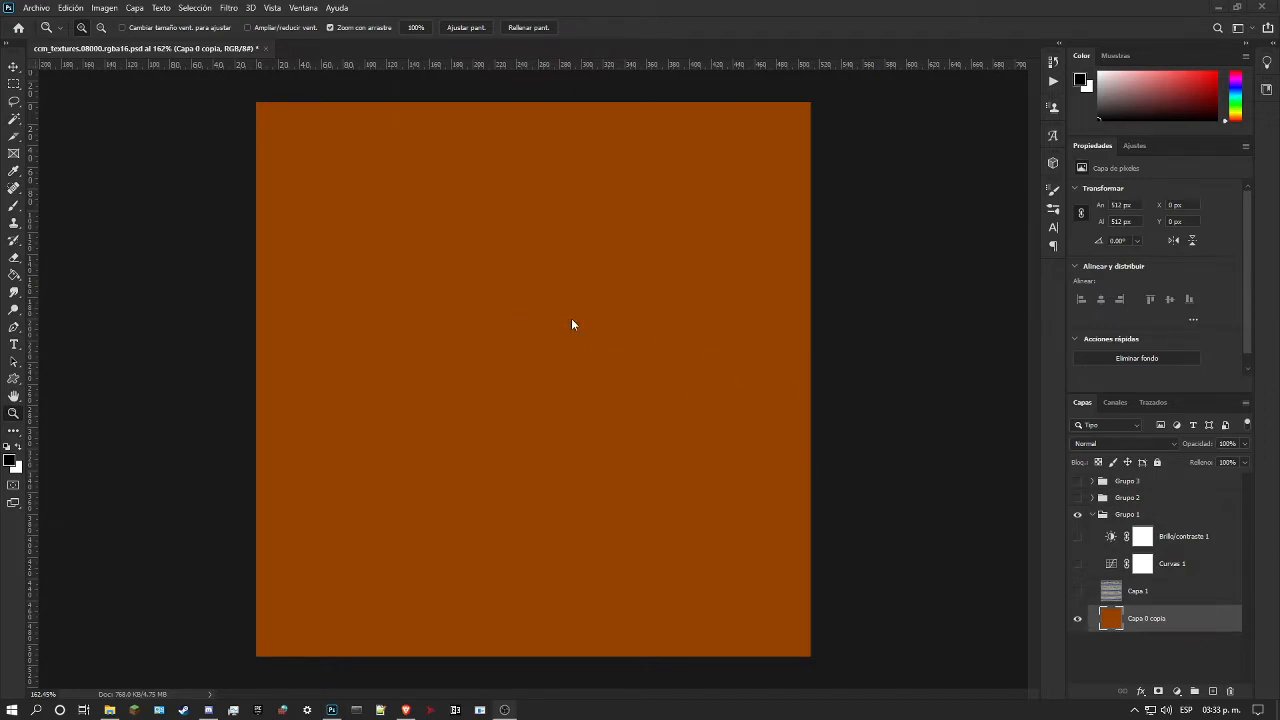
click(1078, 591)
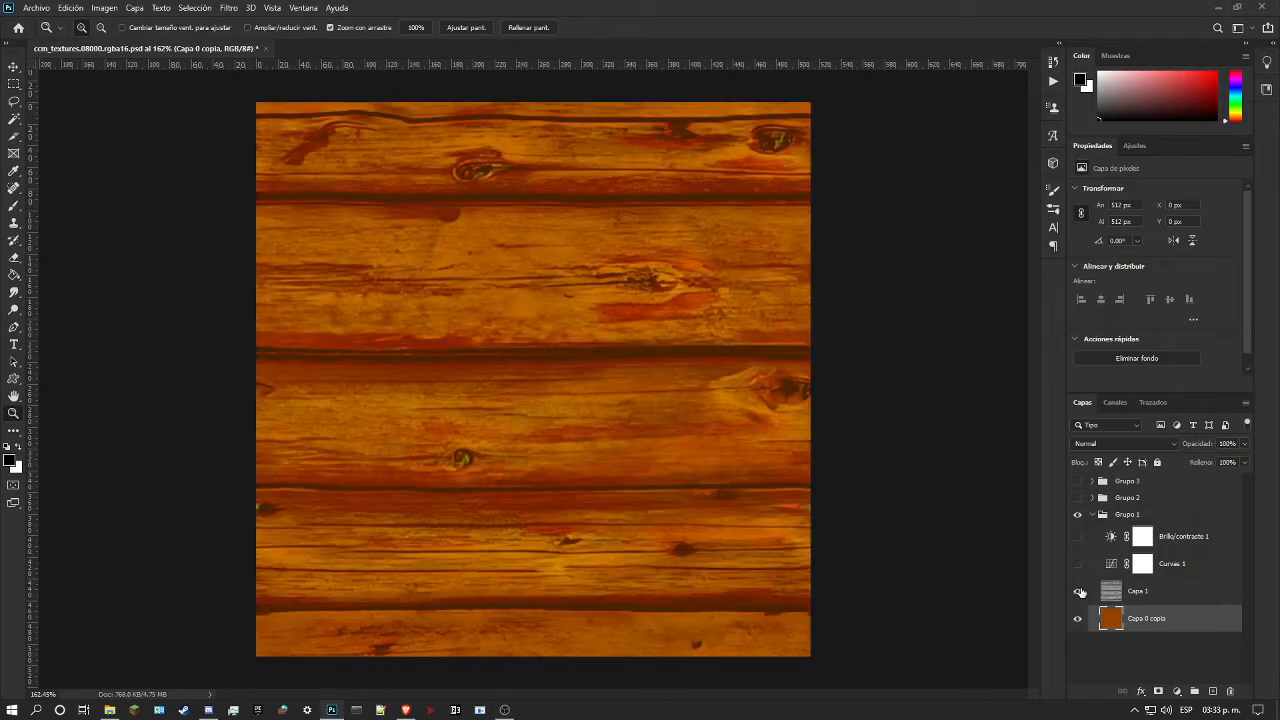
click(1078, 618)
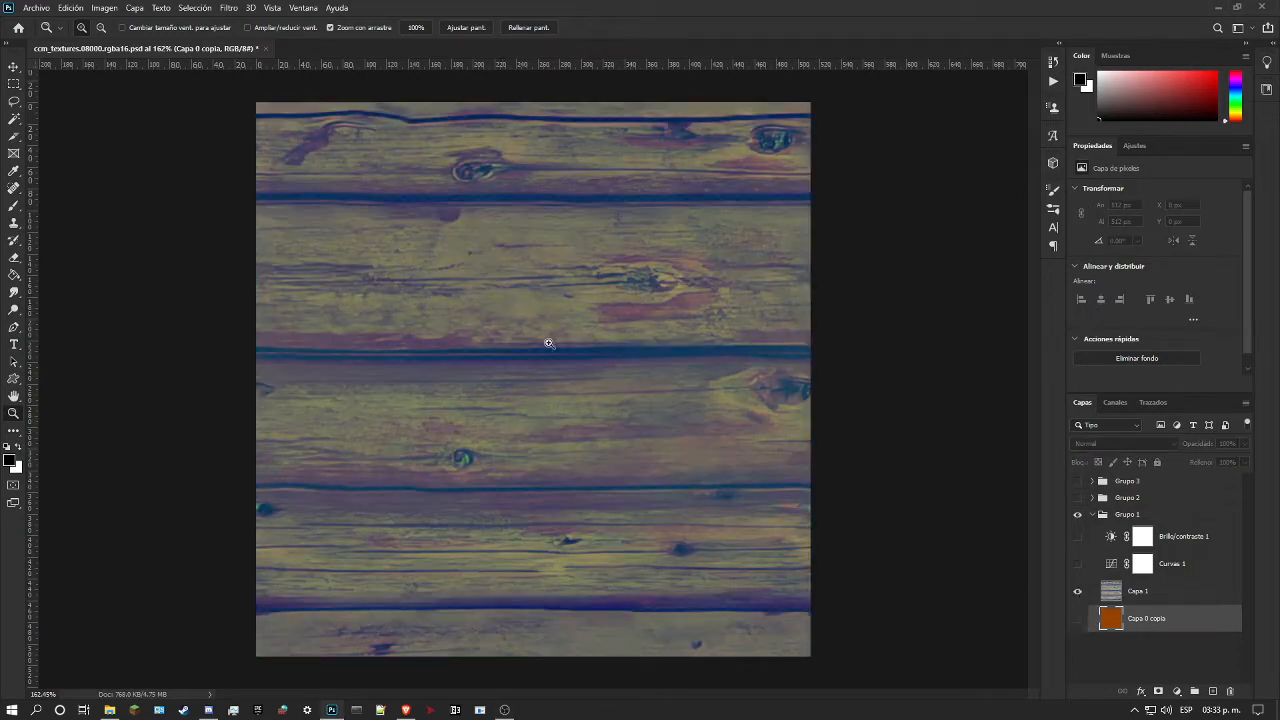
drag(467, 270, 593, 335)
mouse_move(489, 305)
mouse_down()
mouse_move(650, 310)
mouse_move(481, 320)
mouse_up()
Step: Select Capa 1 and locate the High Pass (Paso alto) filter without applying it
click(231, 8)
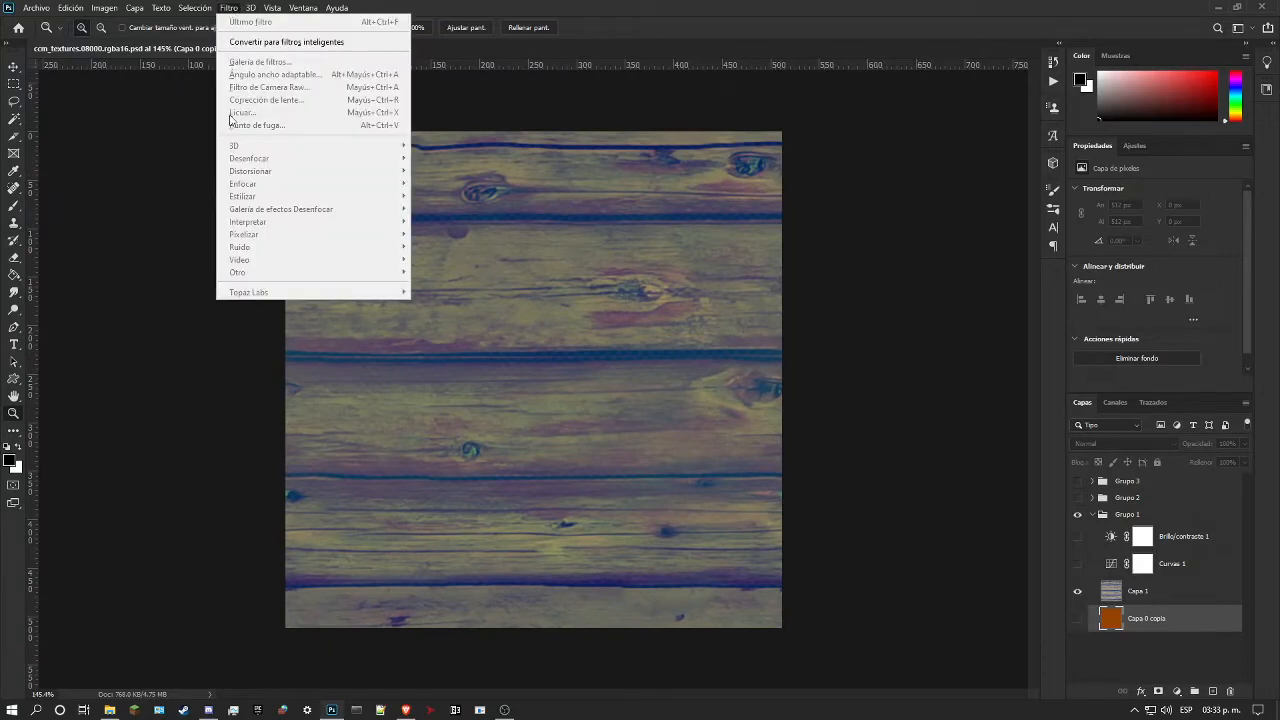
click(1180, 592)
click(229, 8)
mouse_move(188, 8)
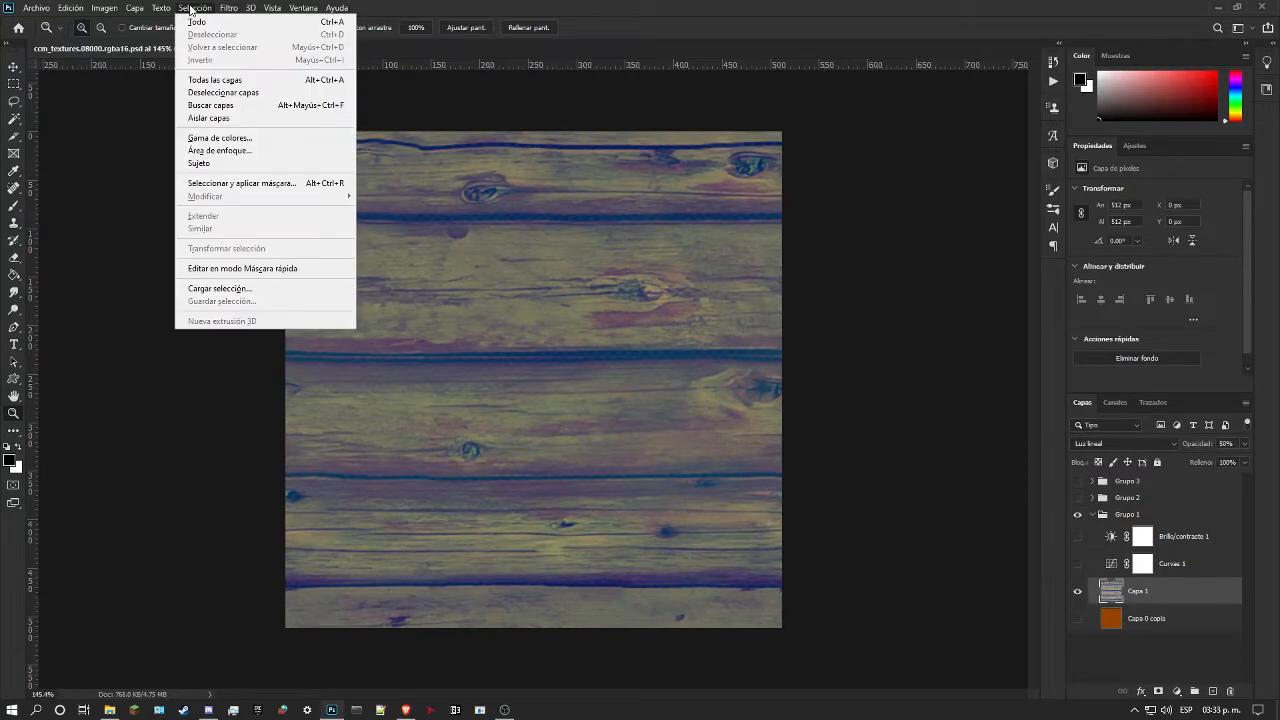
mouse_move(229, 8)
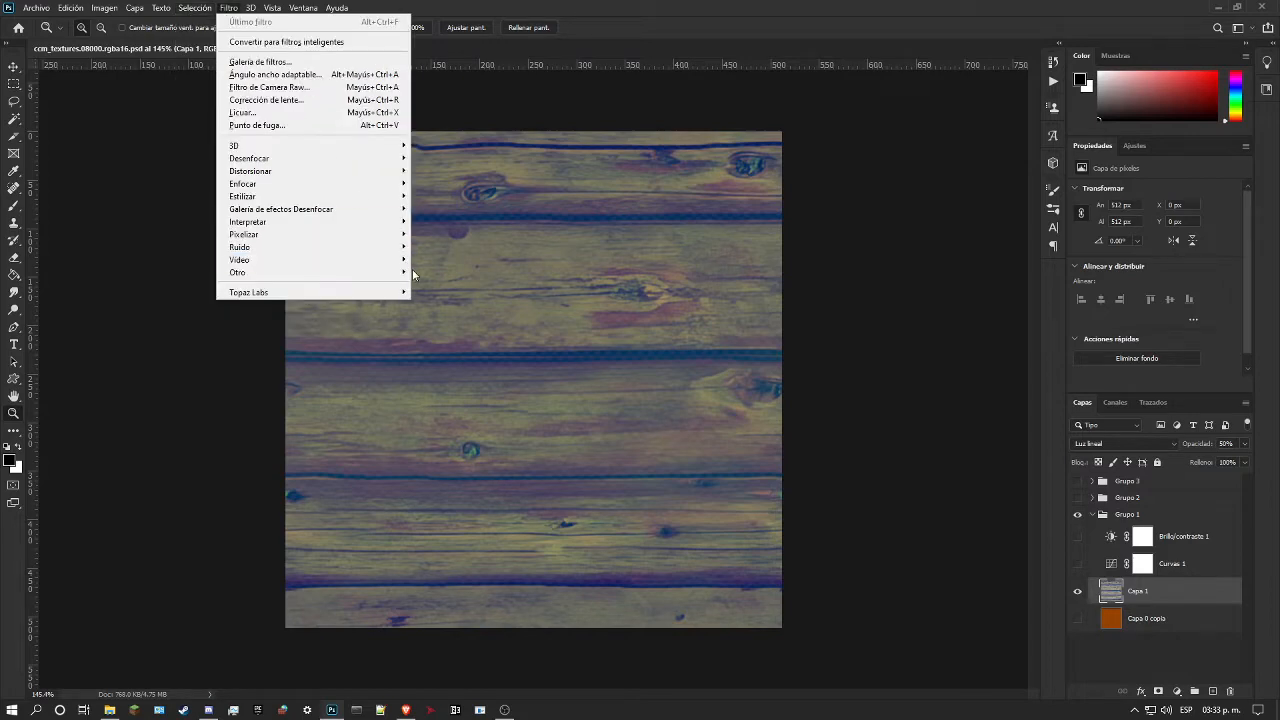
mouse_move(395, 273)
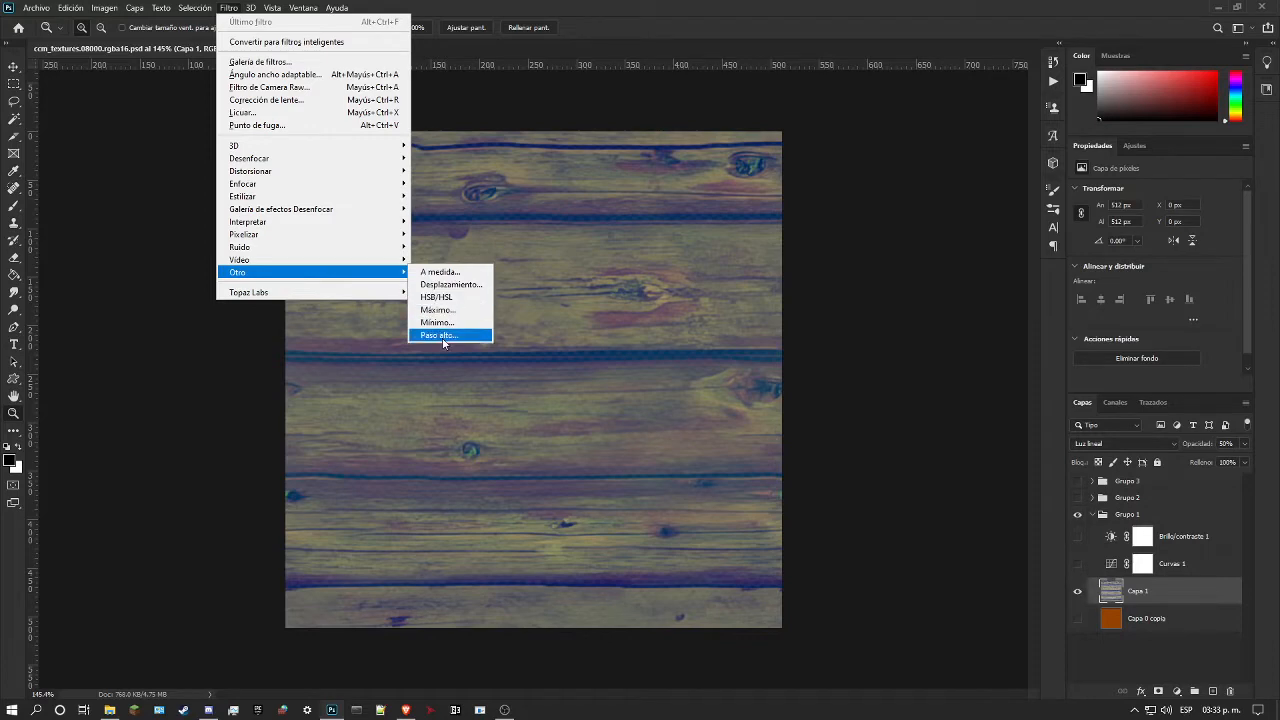
click(805, 268)
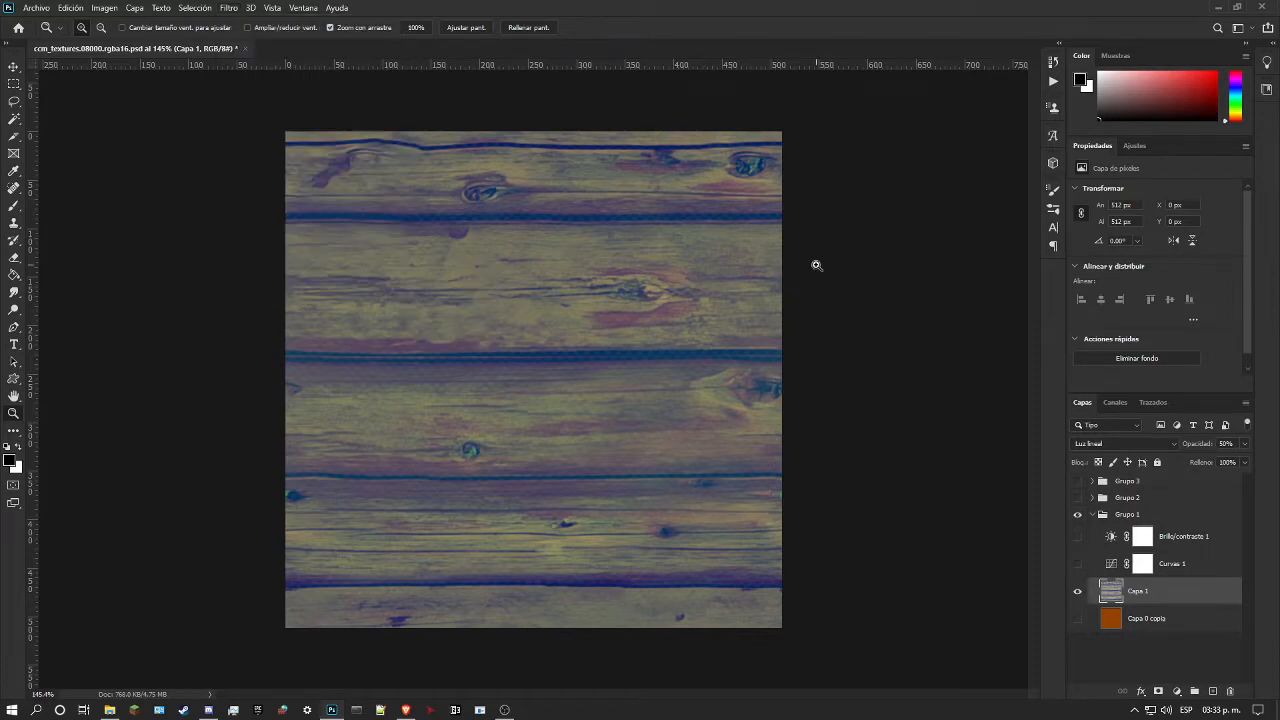
Step: Inspect the wood detail of Capa 1, then hide it and show only the selected Capa 0 copia base colour
click(537, 281)
drag(575, 280, 471, 286)
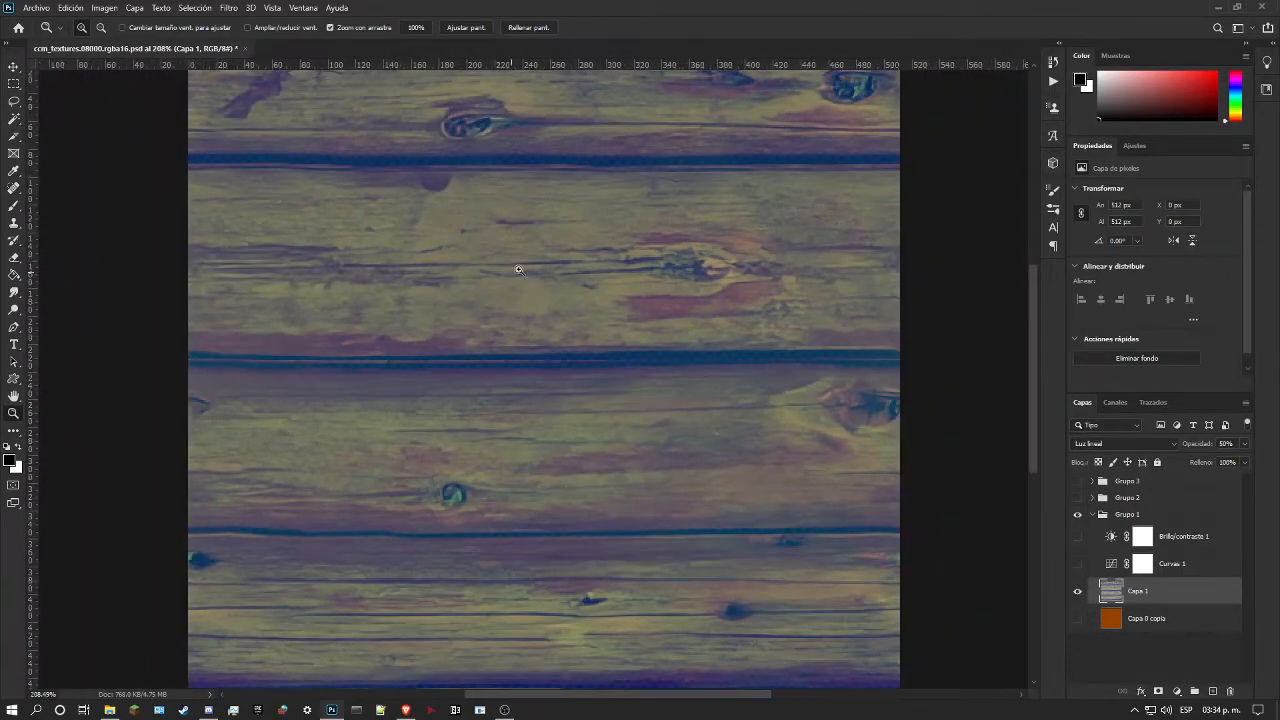
drag(577, 217, 602, 254)
drag(733, 481, 586, 451)
mouse_move(600, 380)
mouse_down()
mouse_move(655, 383)
mouse_move(606, 384)
mouse_up()
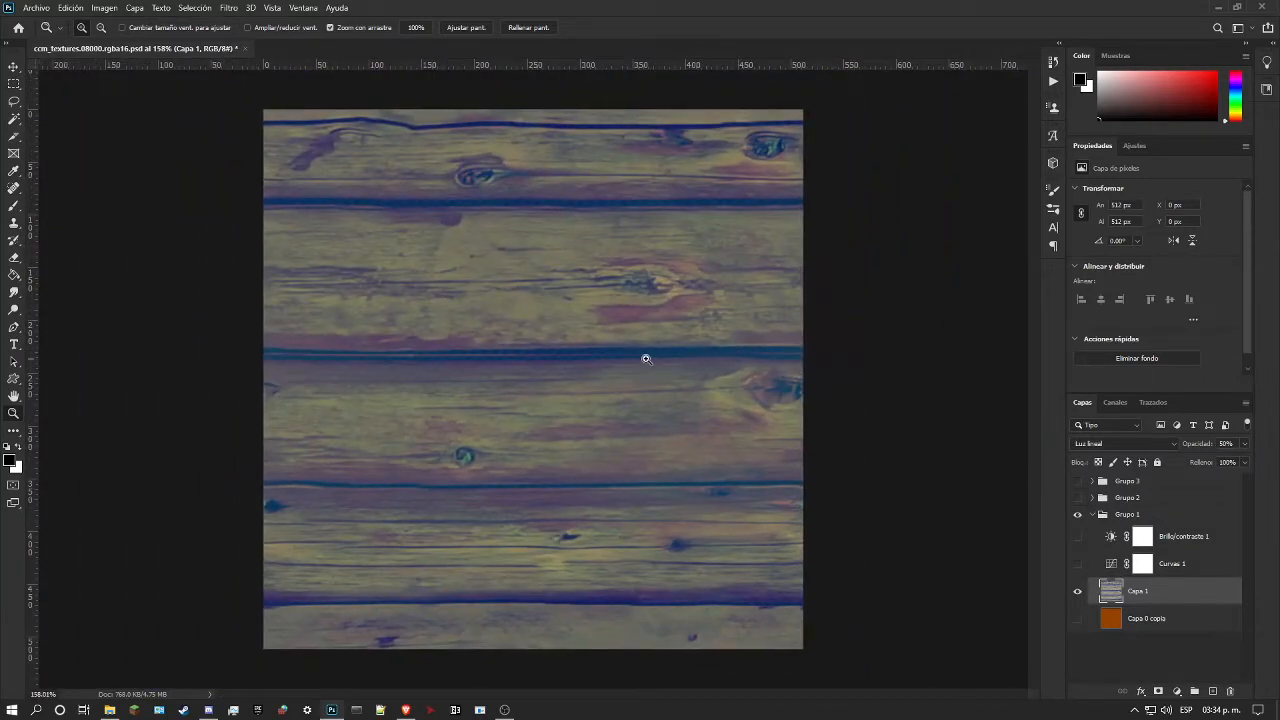
drag(590, 317, 504, 338)
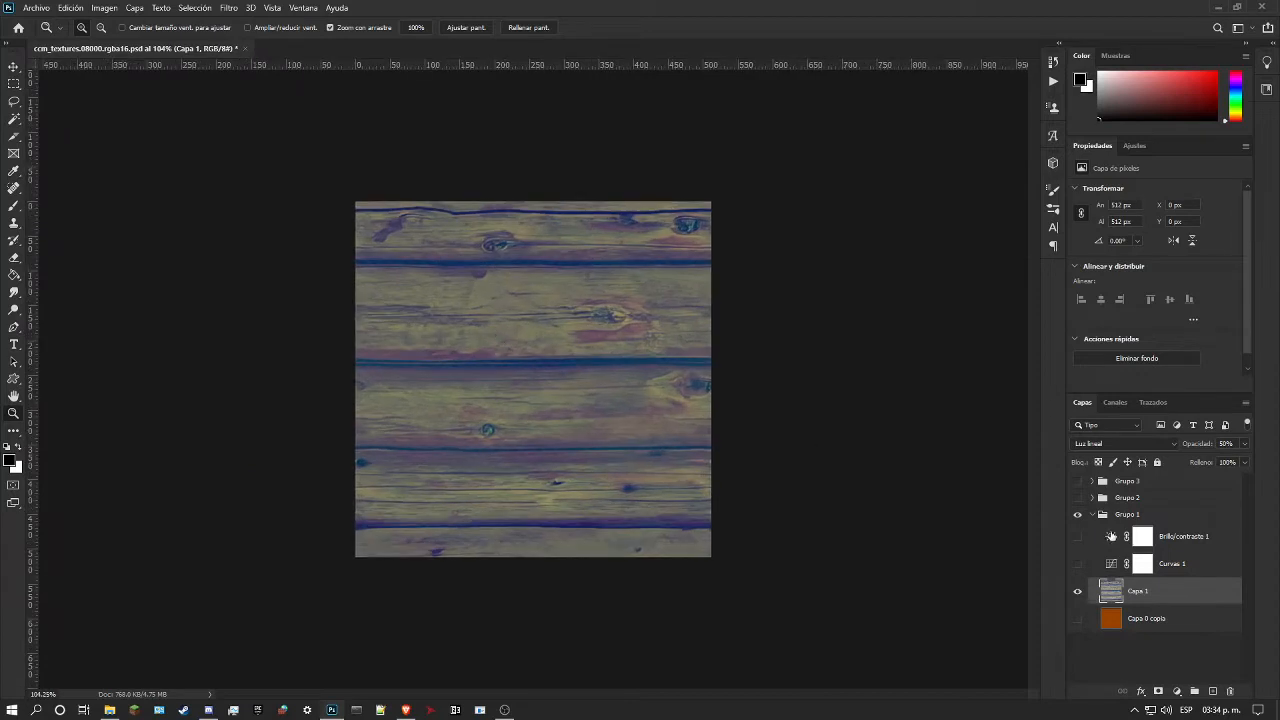
click(1108, 620)
click(1077, 618)
click(1077, 591)
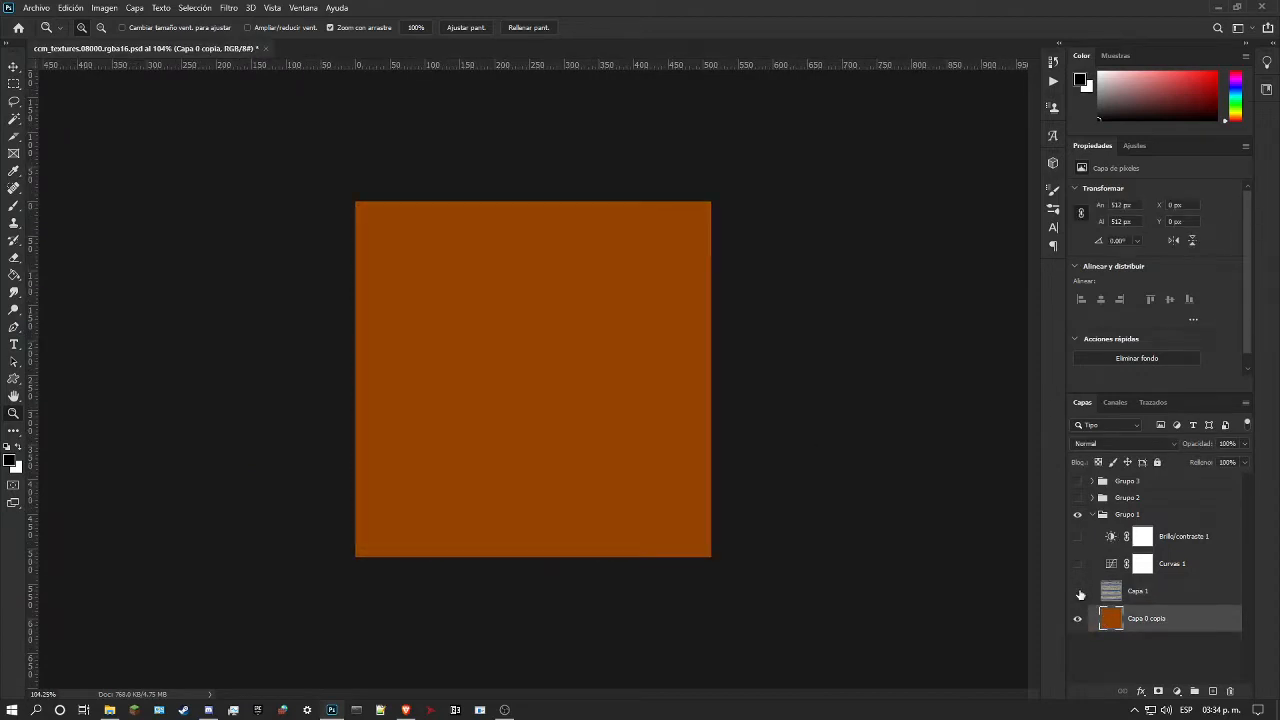
Step: Show and hide Capa 1 to compare the orange base with and without the wood detail
drag(535, 377, 549, 378)
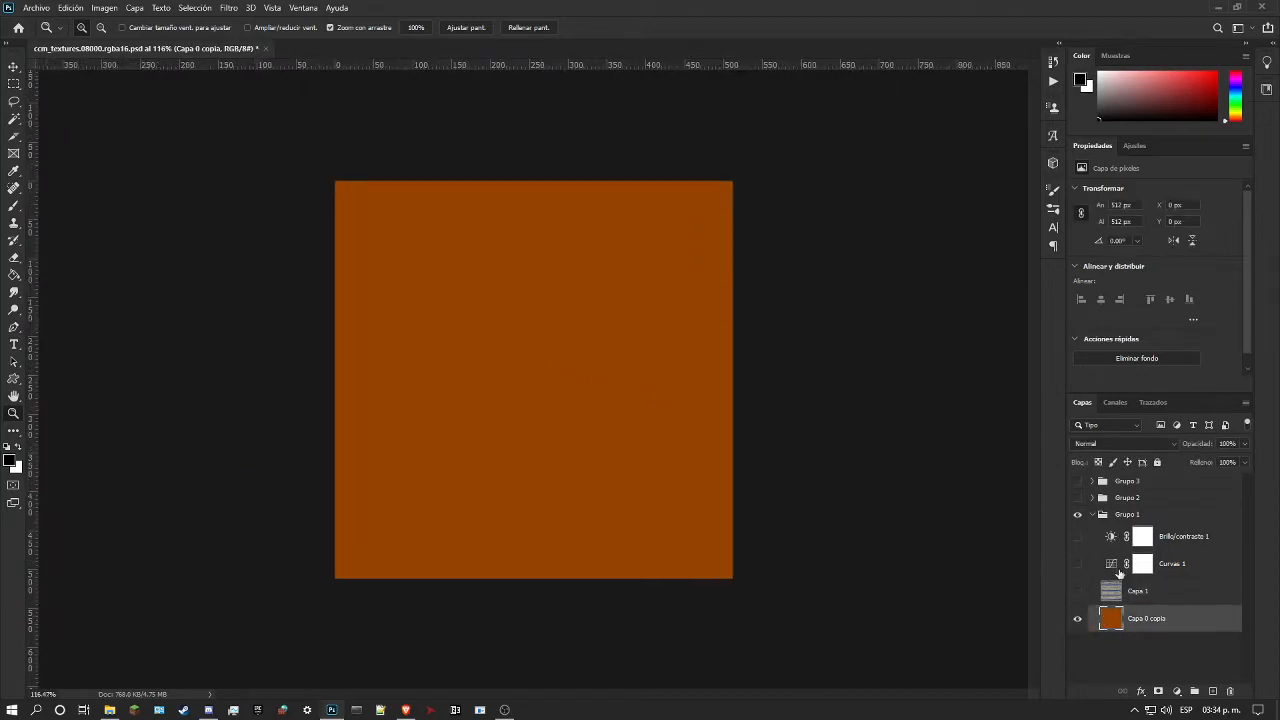
click(1078, 592)
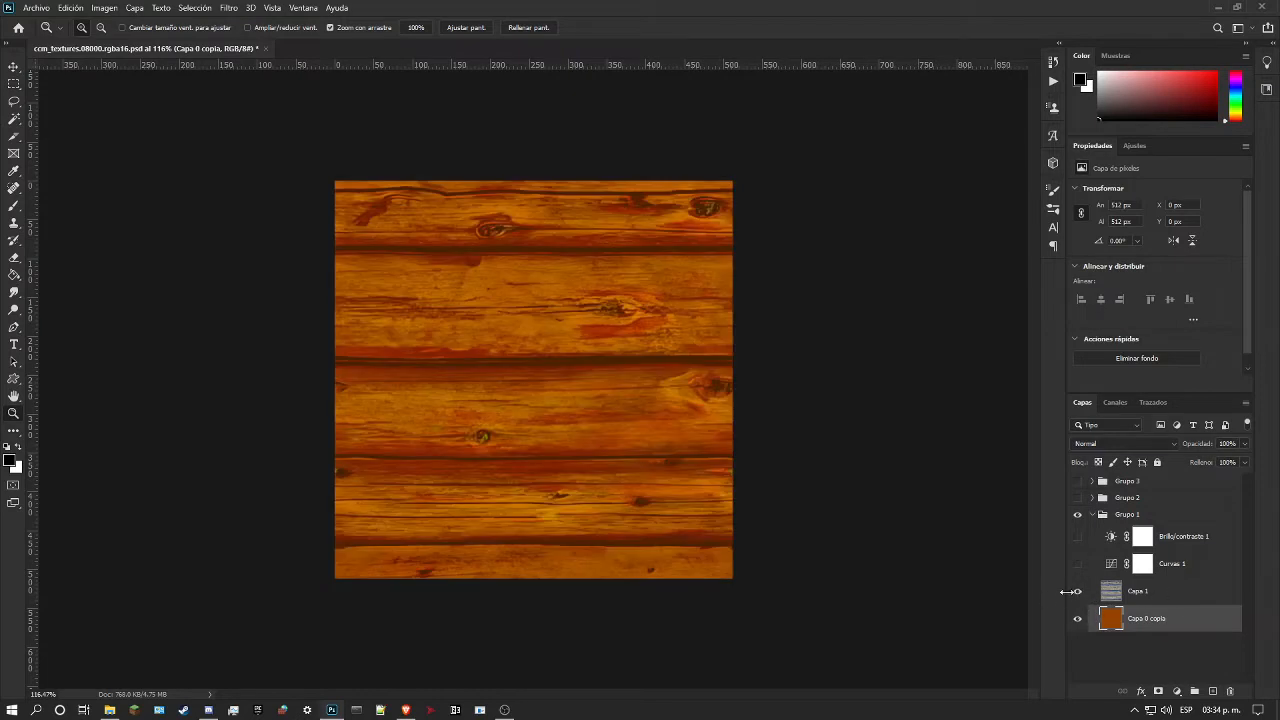
click(1078, 592)
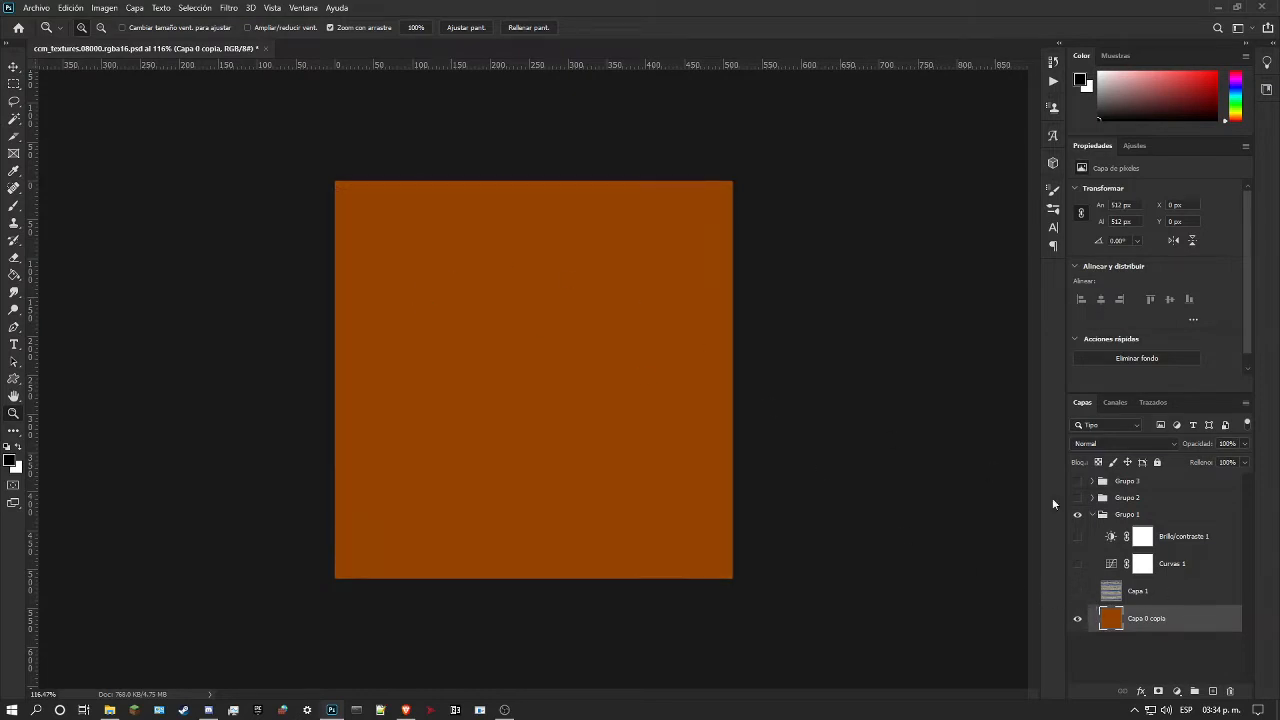
Step: Apply the Average (Media) blur filter to the Capa 0 copia base colour layer
click(231, 7)
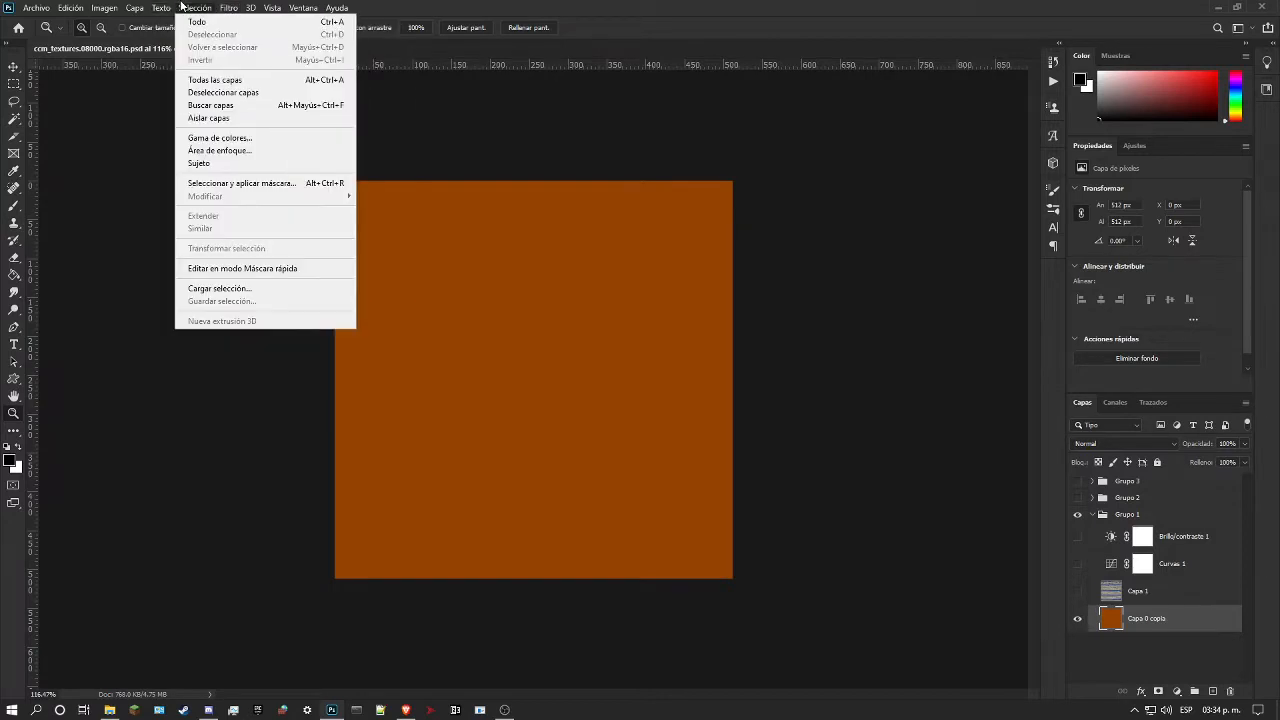
mouse_move(228, 7)
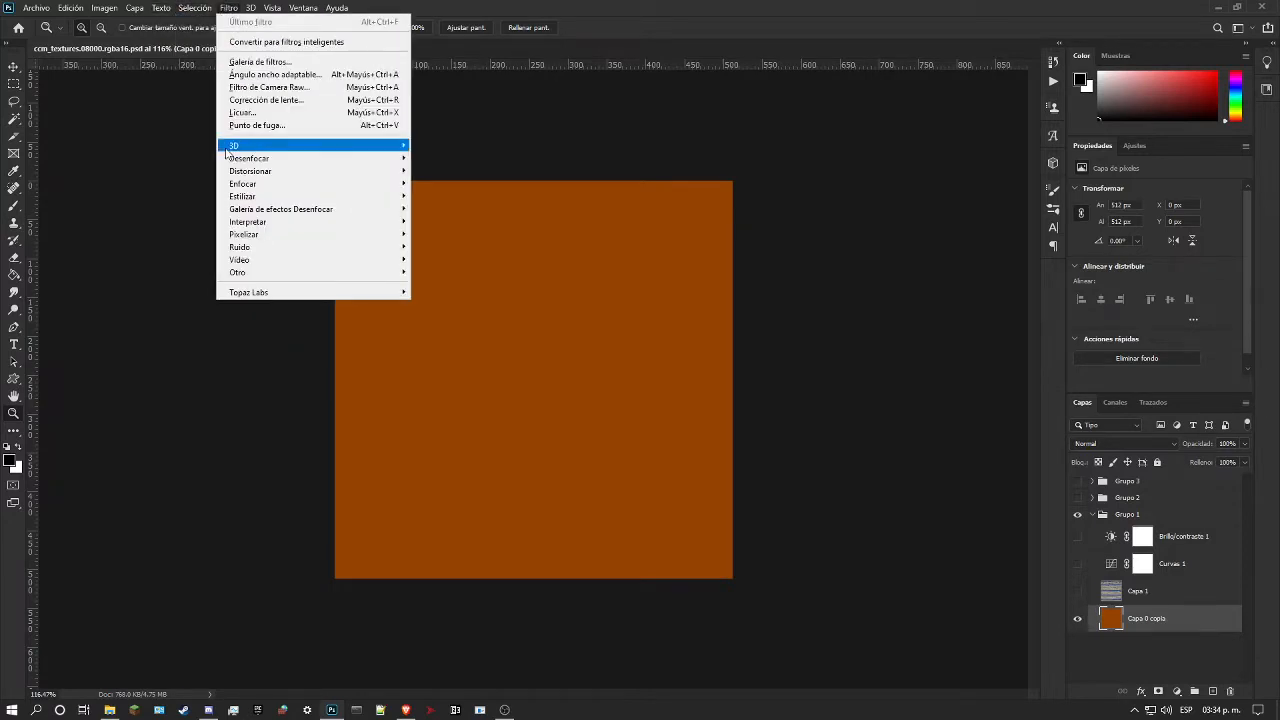
mouse_move(380, 158)
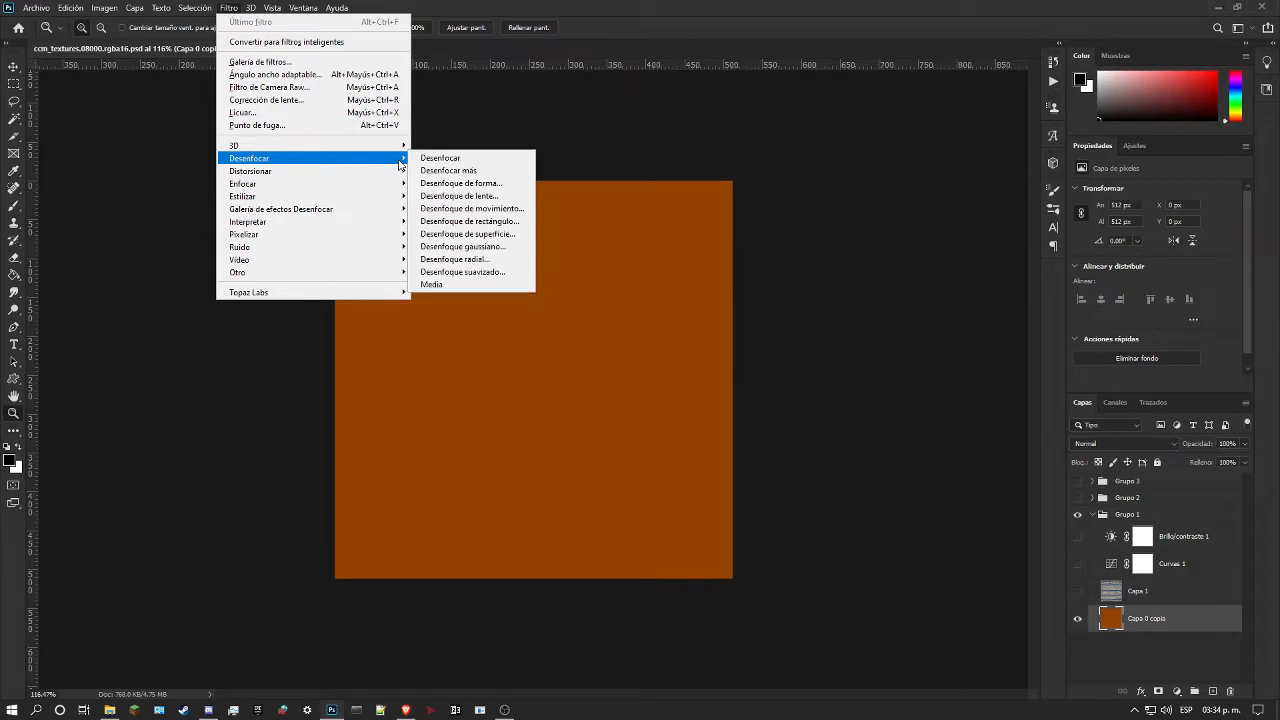
click(478, 289)
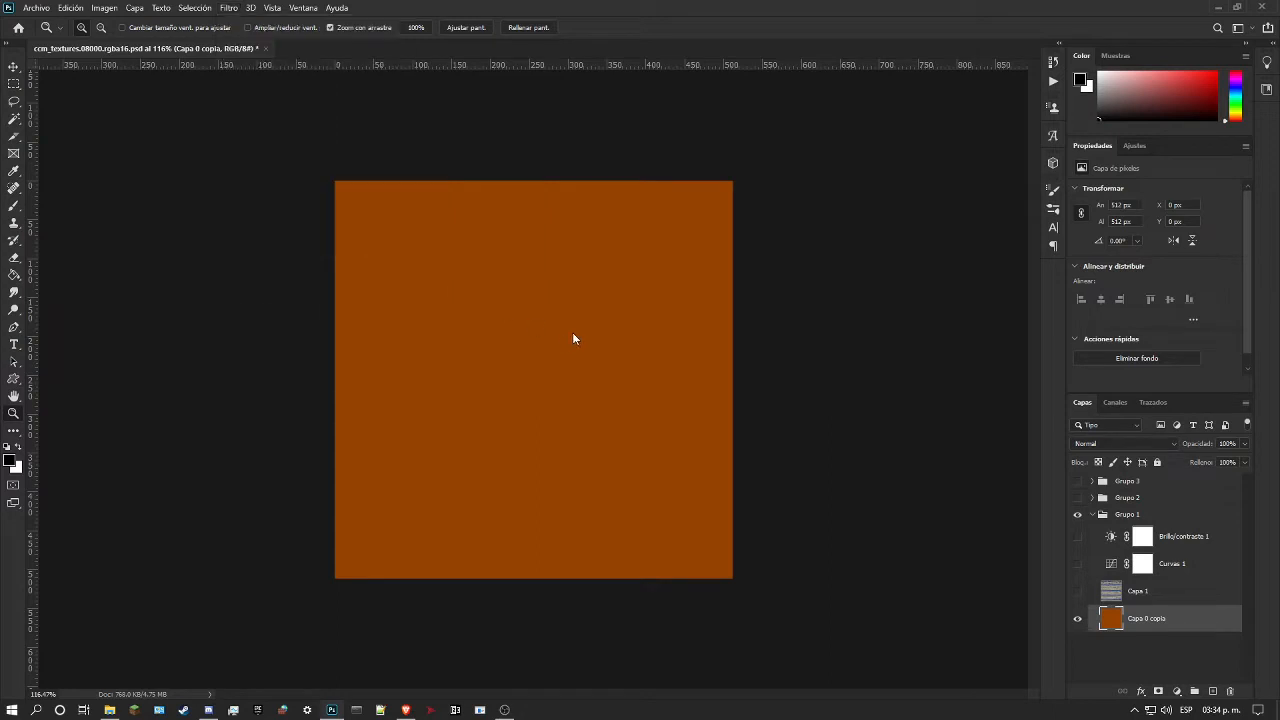
Step: Show the Capa 1 wood detail over the orange base and view the whole texture
drag(571, 294, 849, 450)
click(1078, 592)
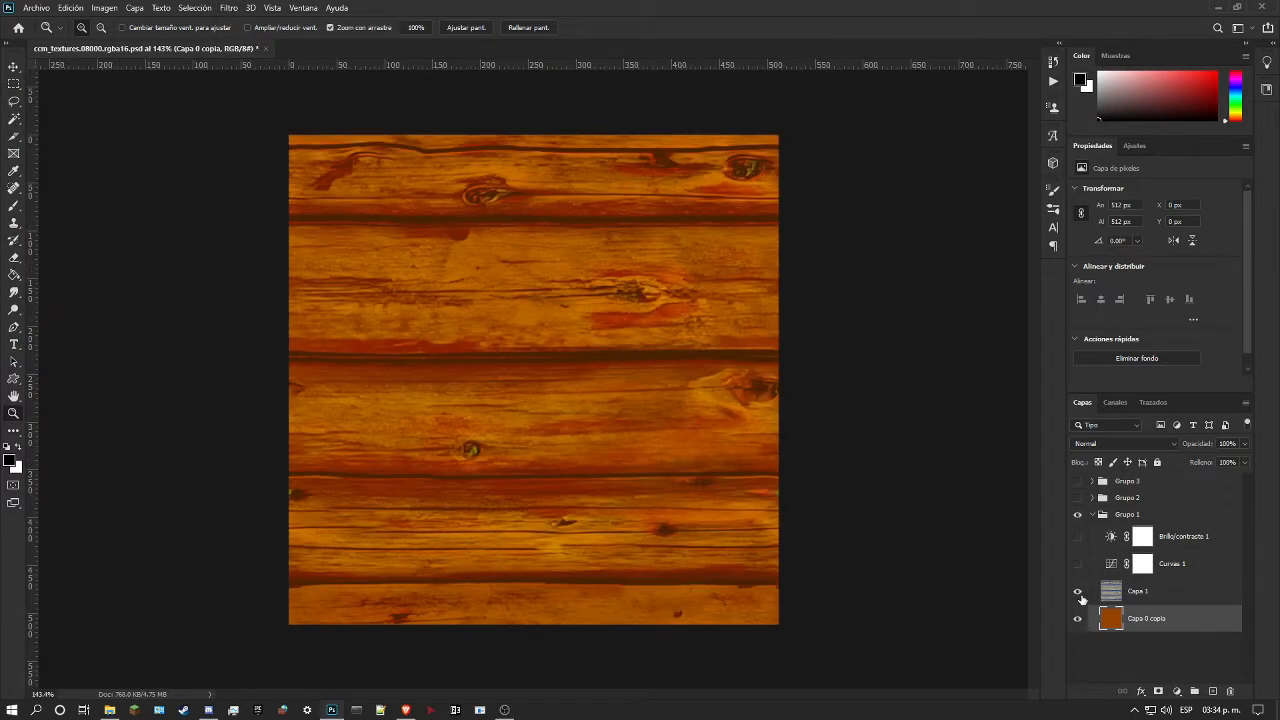
drag(684, 393, 929, 465)
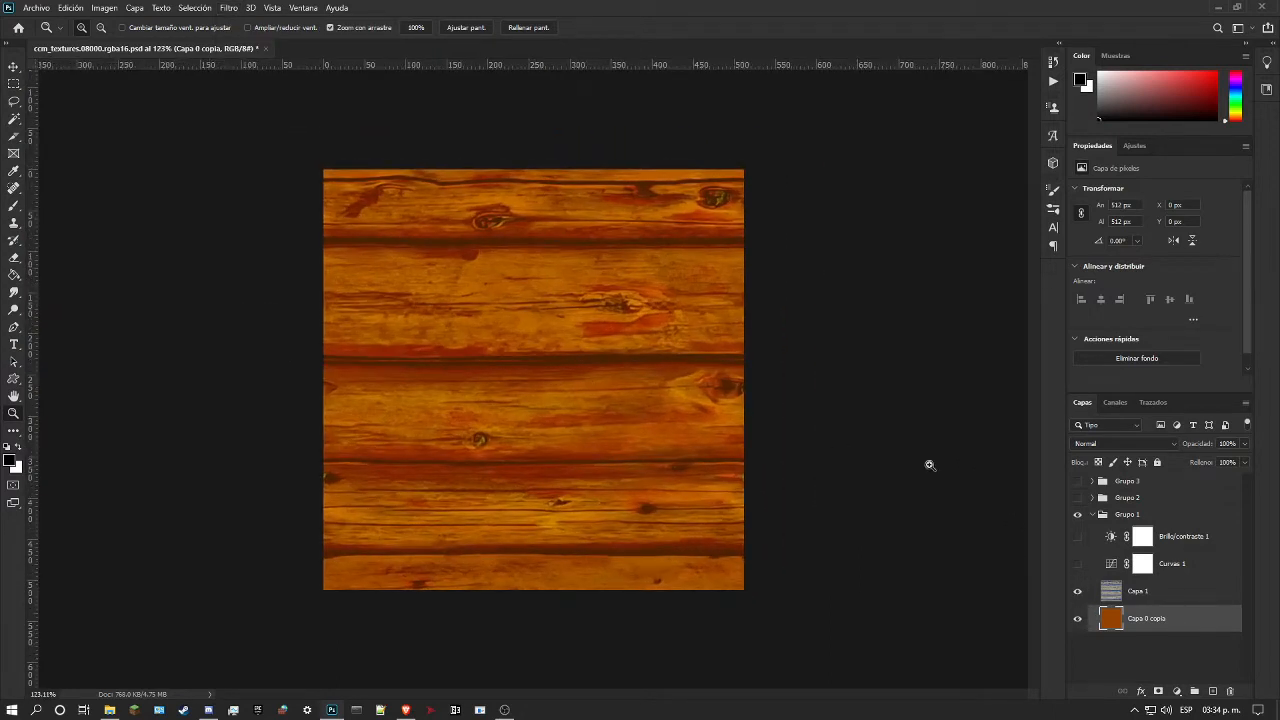
Step: Expand and show Grupo 3 with its half-masked comparision layer visible and its final result group hidden
click(1092, 481)
click(1078, 482)
click(1078, 558)
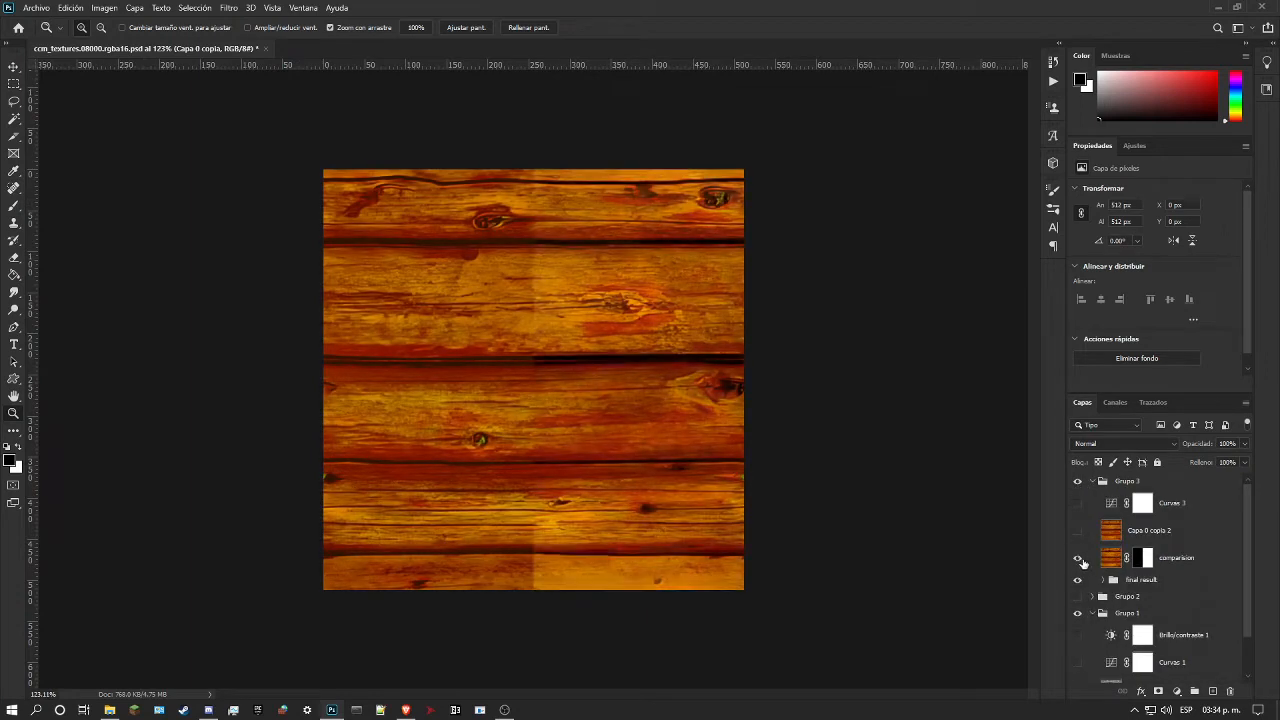
click(1078, 580)
click(605, 311)
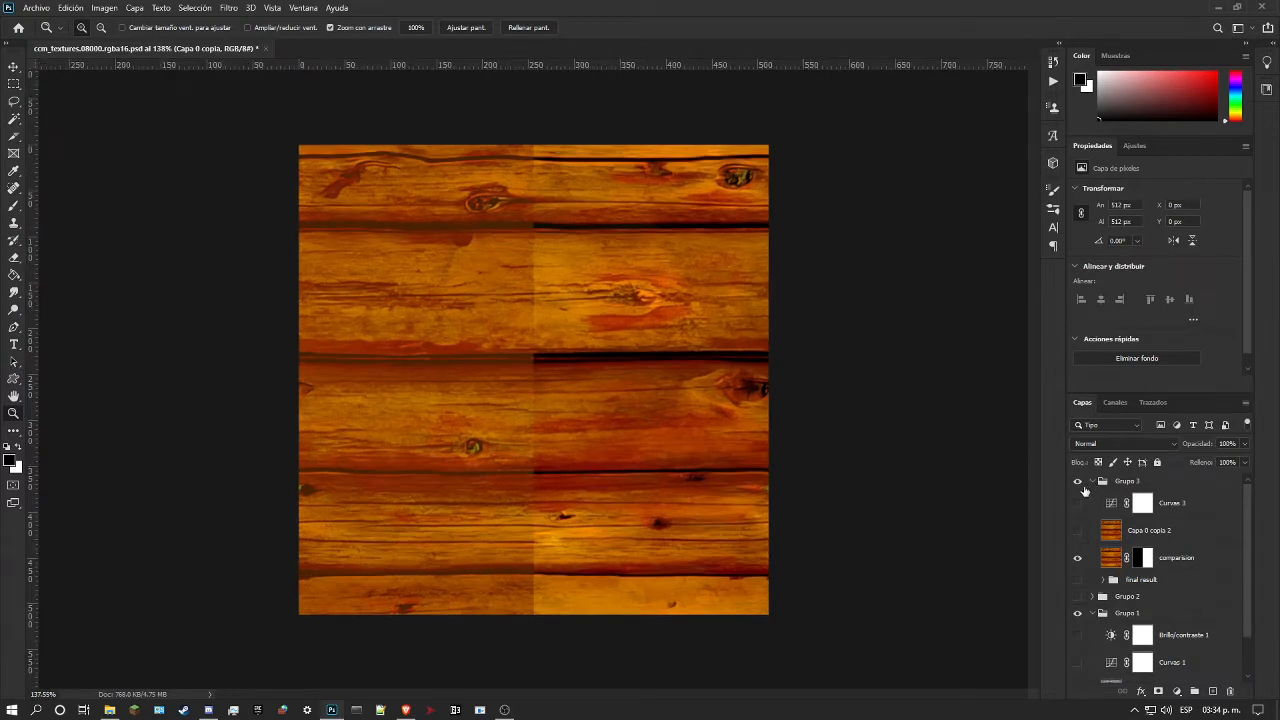
Step: Show the Curvas 1 adjustment in Grupo 1 and compare both halves of the texture up close
scroll(1116, 537, down, 2)
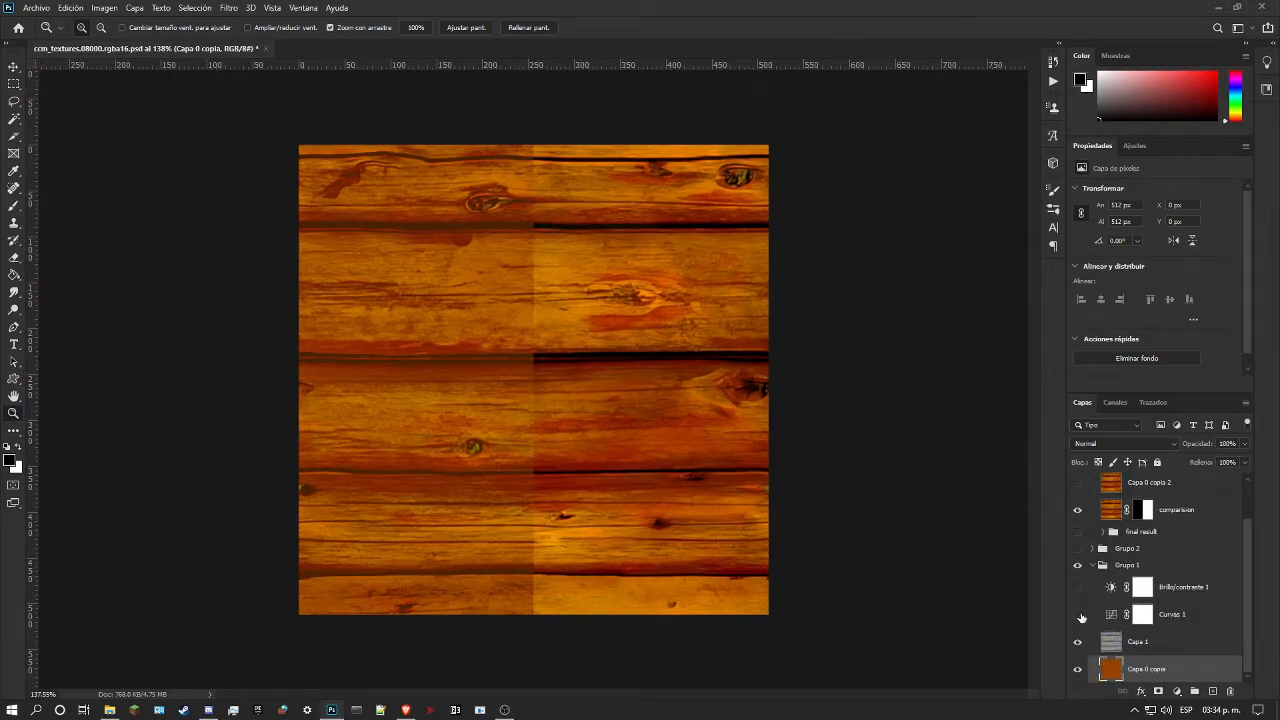
drag(510, 358, 524, 381)
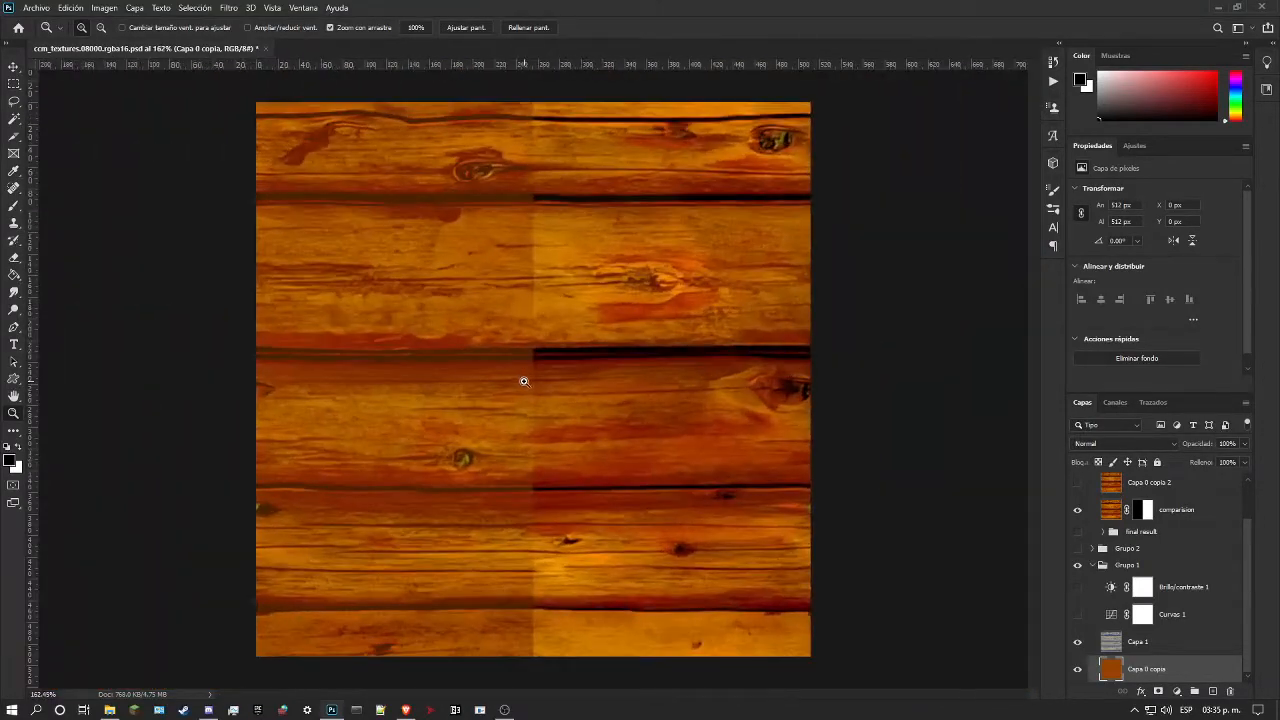
click(394, 374)
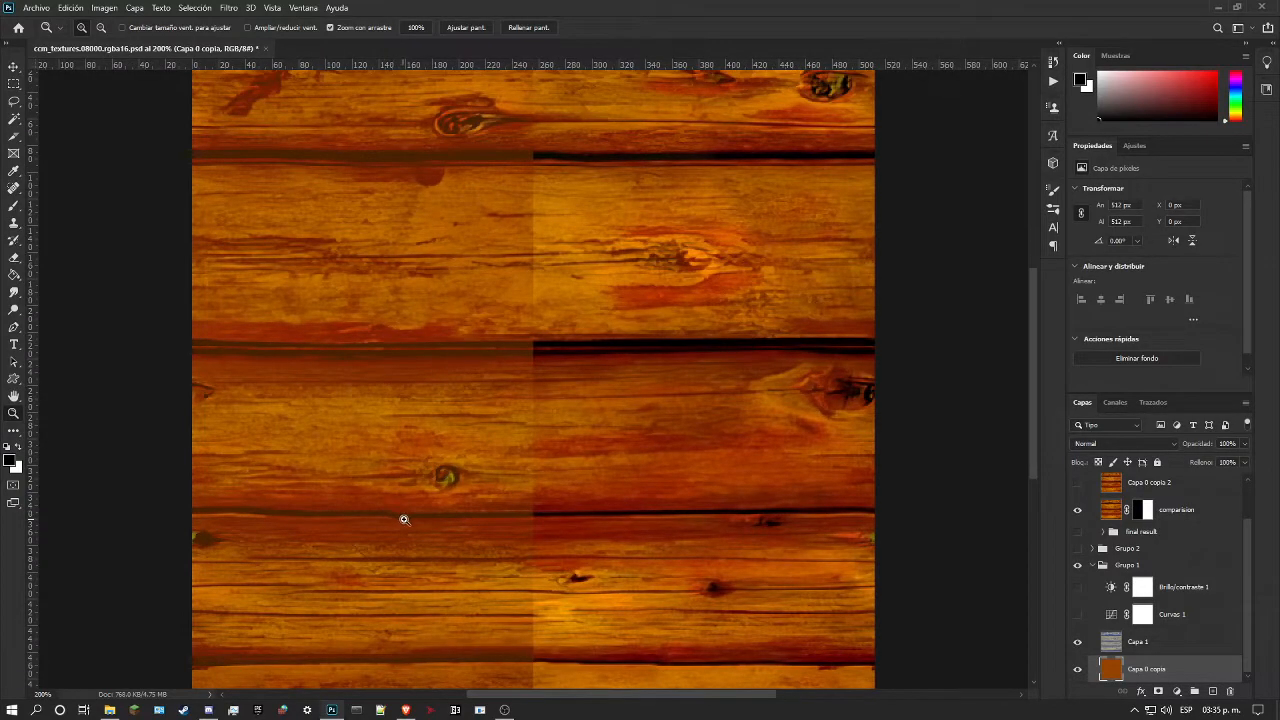
drag(429, 517, 489, 480)
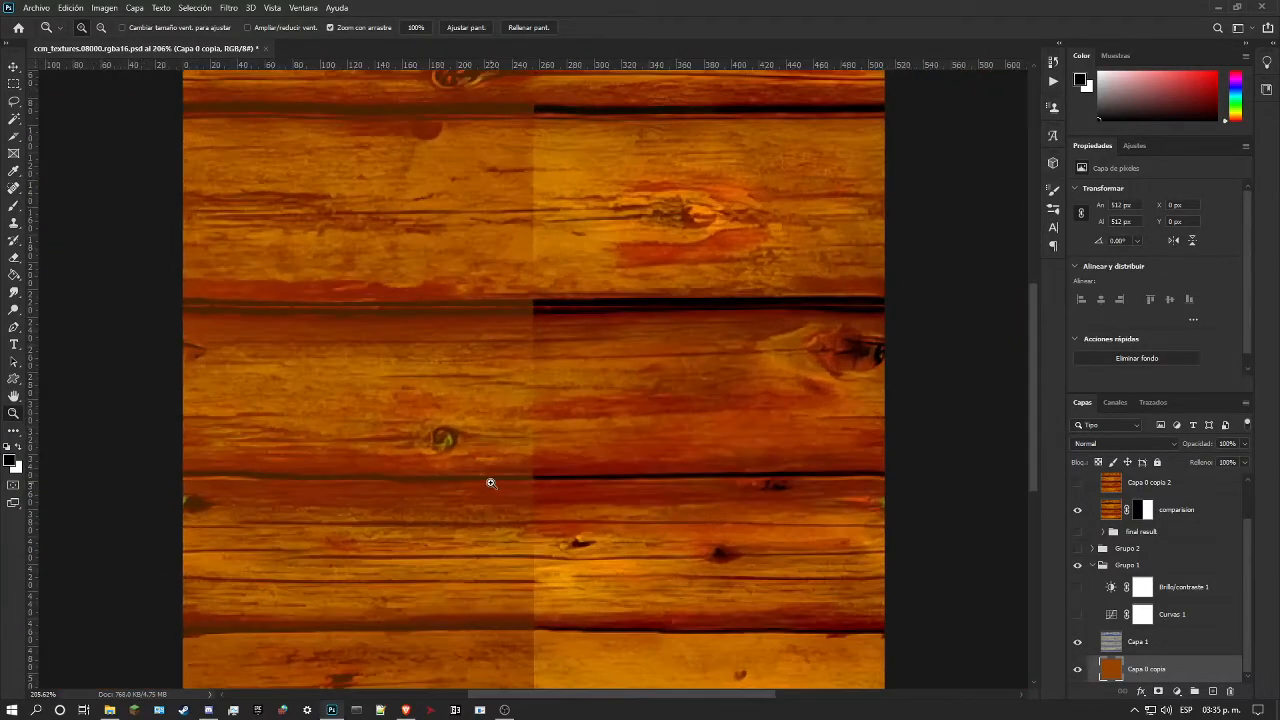
click(1076, 619)
scroll(775, 512, down, 2)
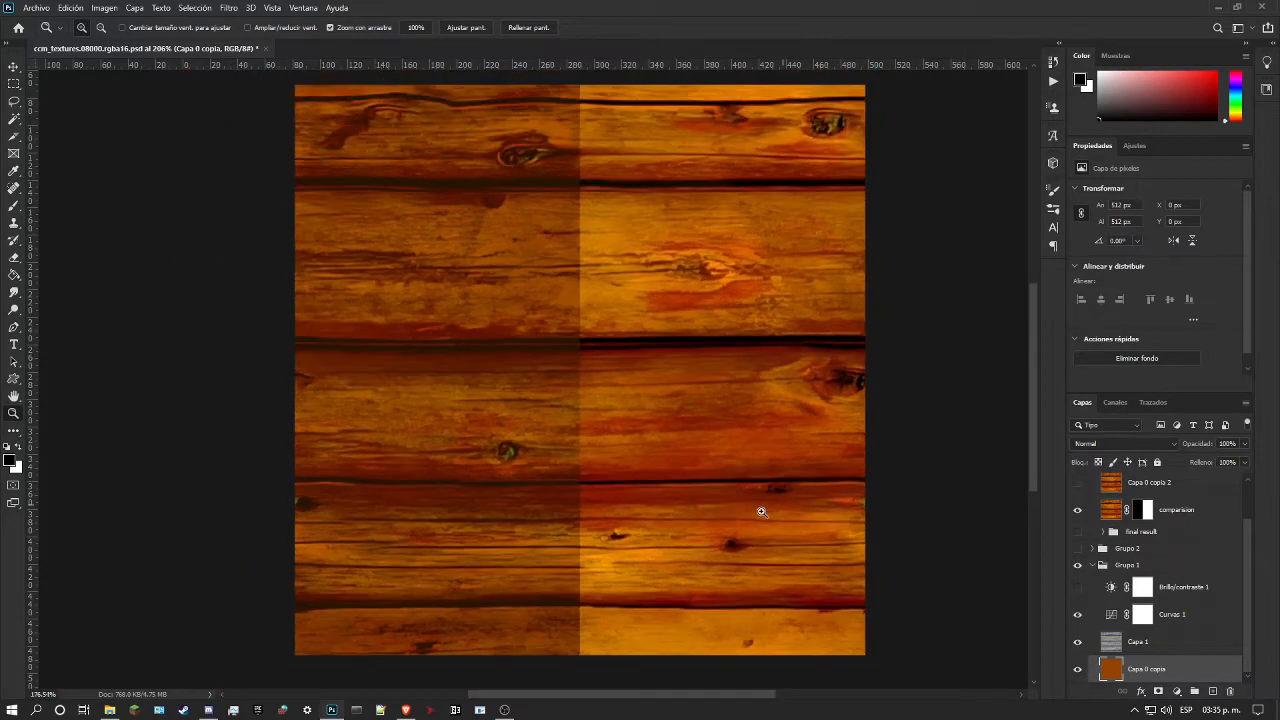
scroll(517, 428, up, 1)
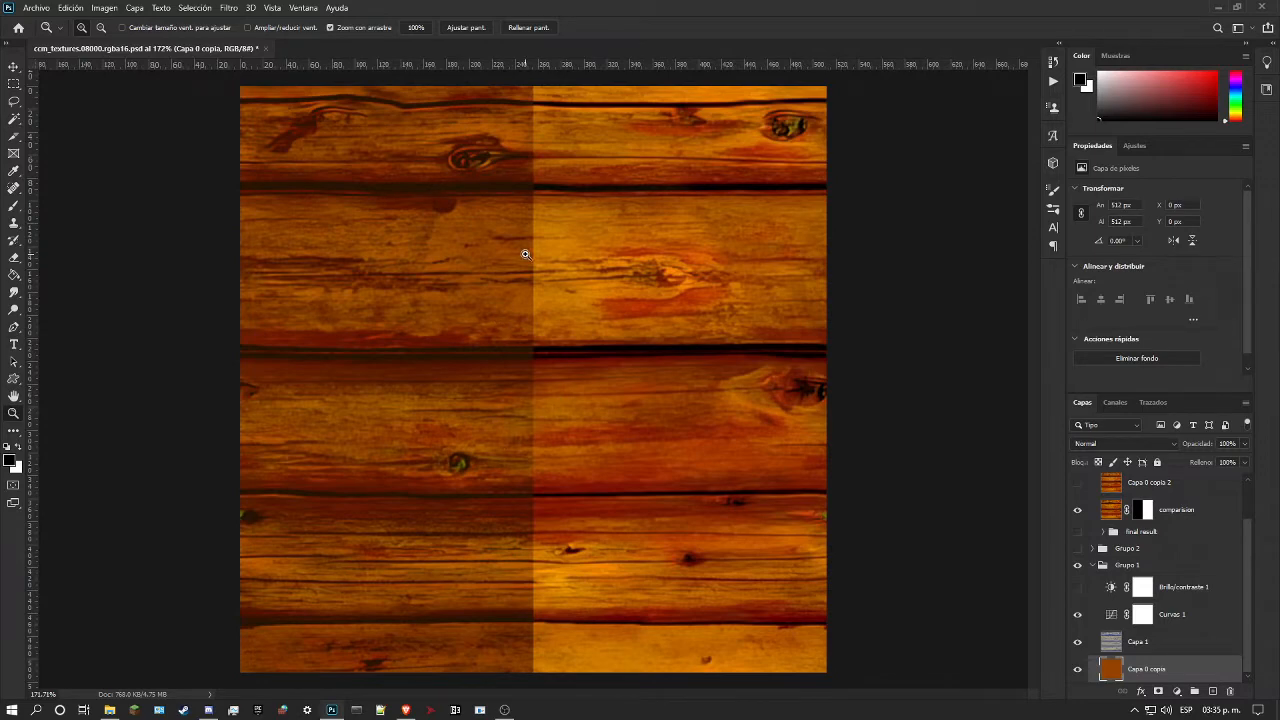
scroll(523, 251, up, 1)
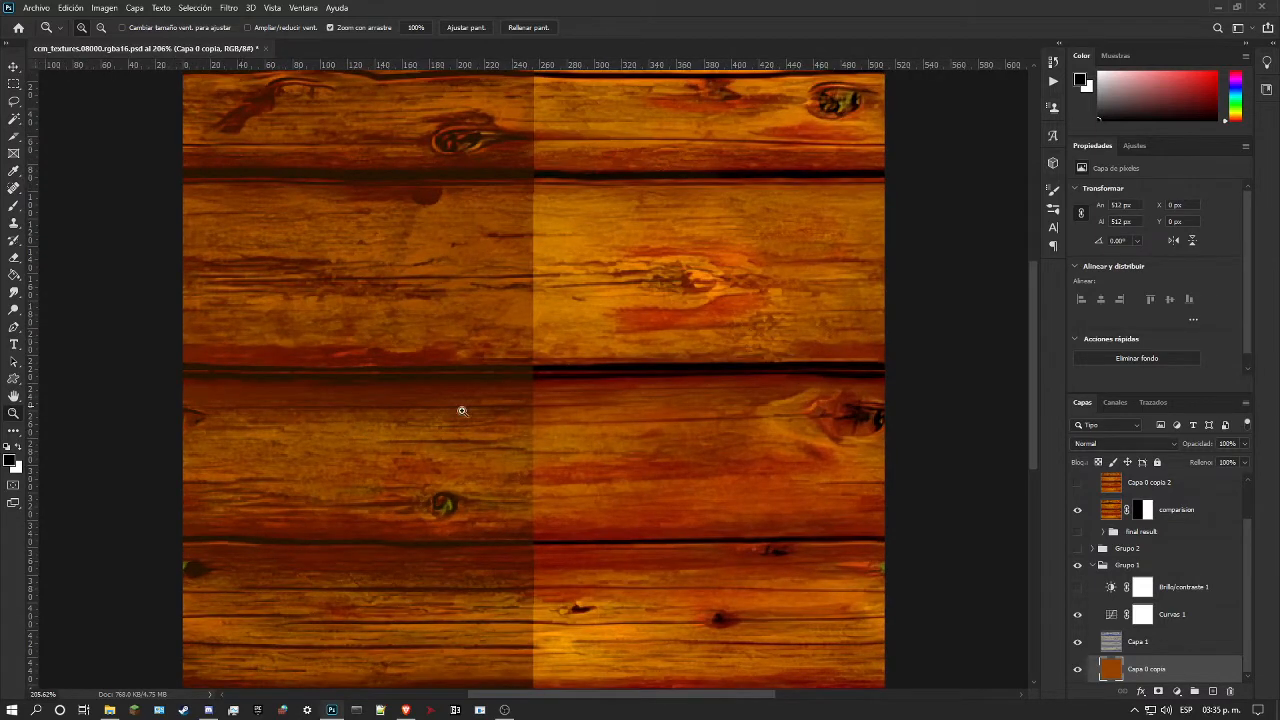
Step: Select Capa 1, then hide and show Capa 0 copia to compare the texture without its base colour
click(1150, 643)
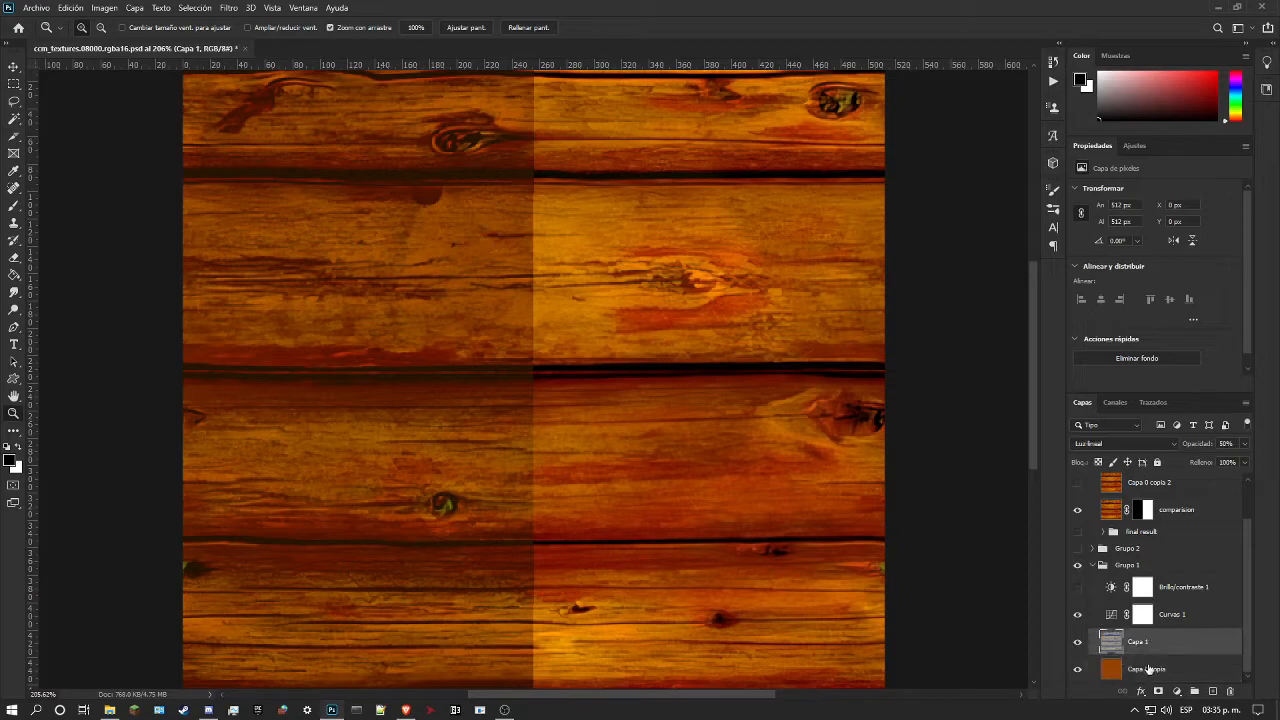
click(1078, 669)
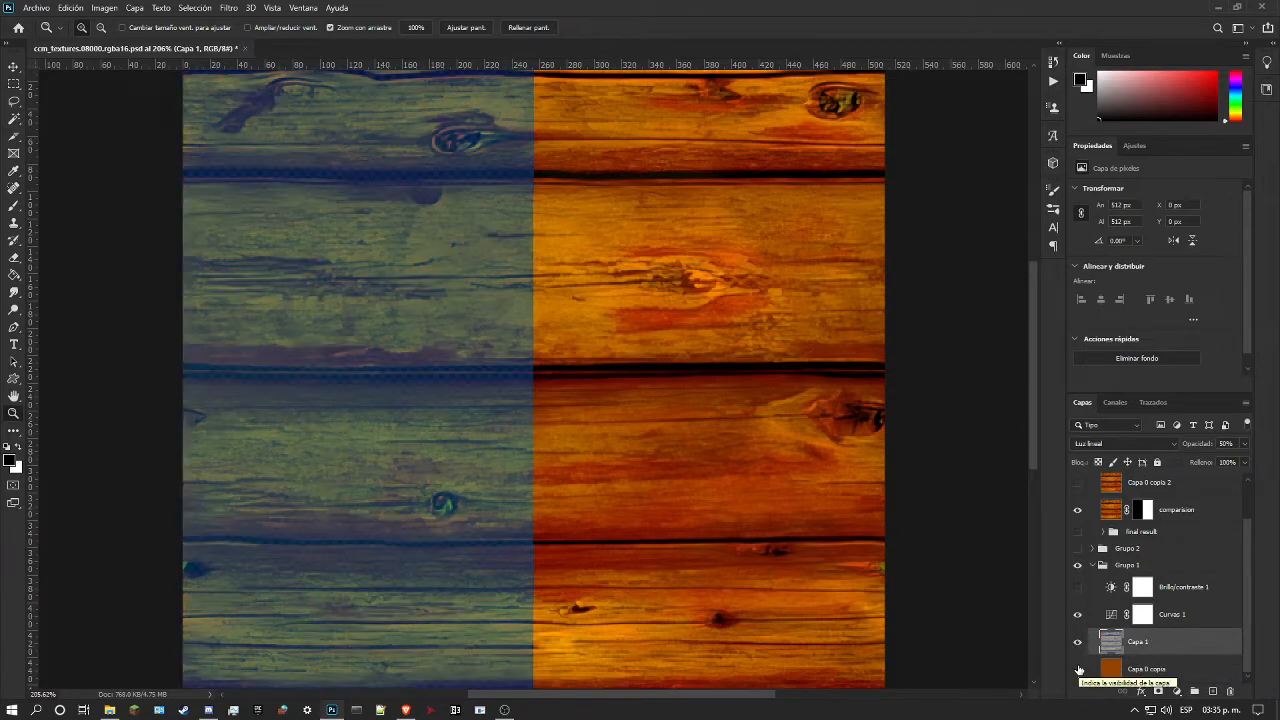
click(1078, 669)
Step: Show the Brillo/contraste 1 adjustment in Grupo 1 and select it to view its brightness and contrast settings
scroll(776, 476, down, 2)
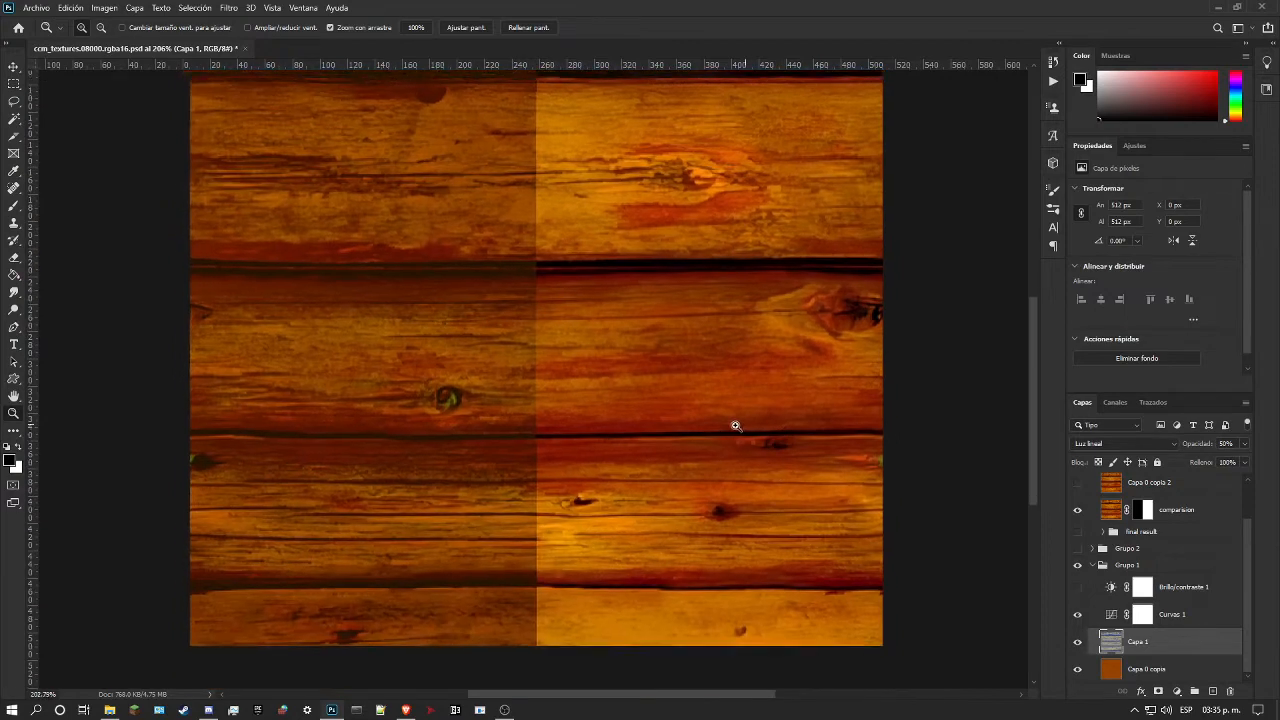
scroll(736, 428, down, 1)
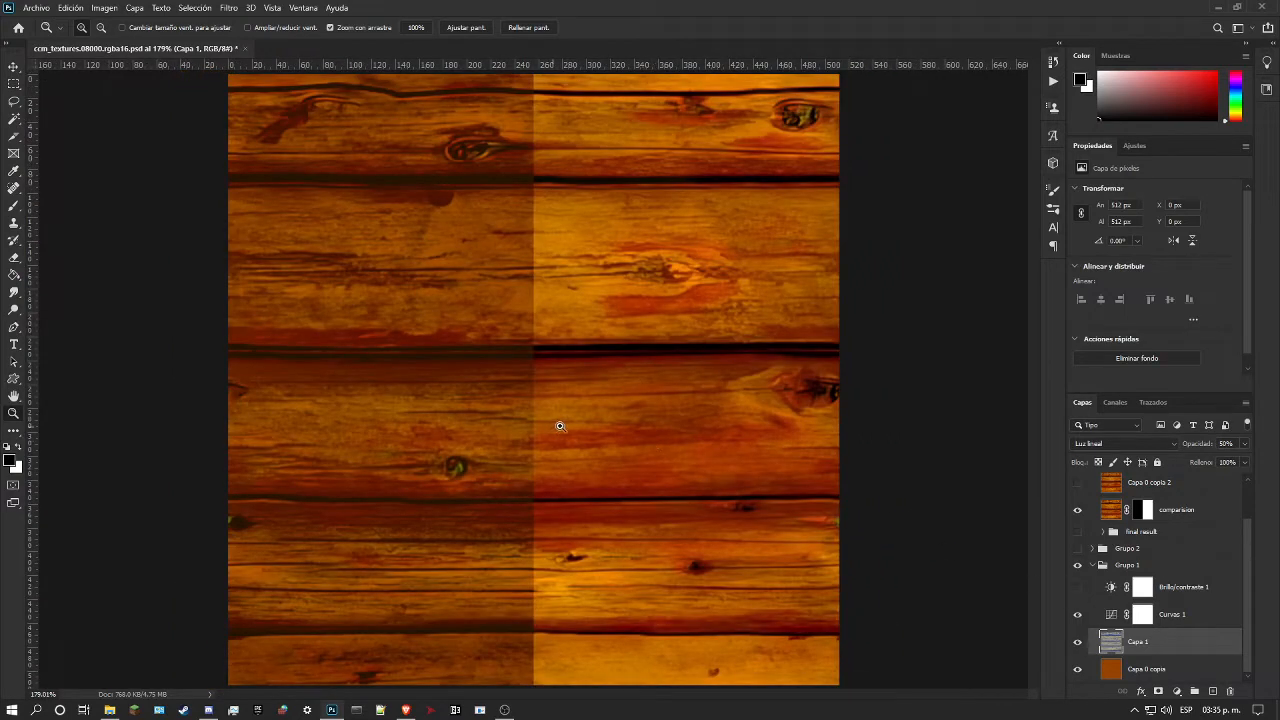
scroll(560, 426, up, 1)
scroll(720, 465, down, 3)
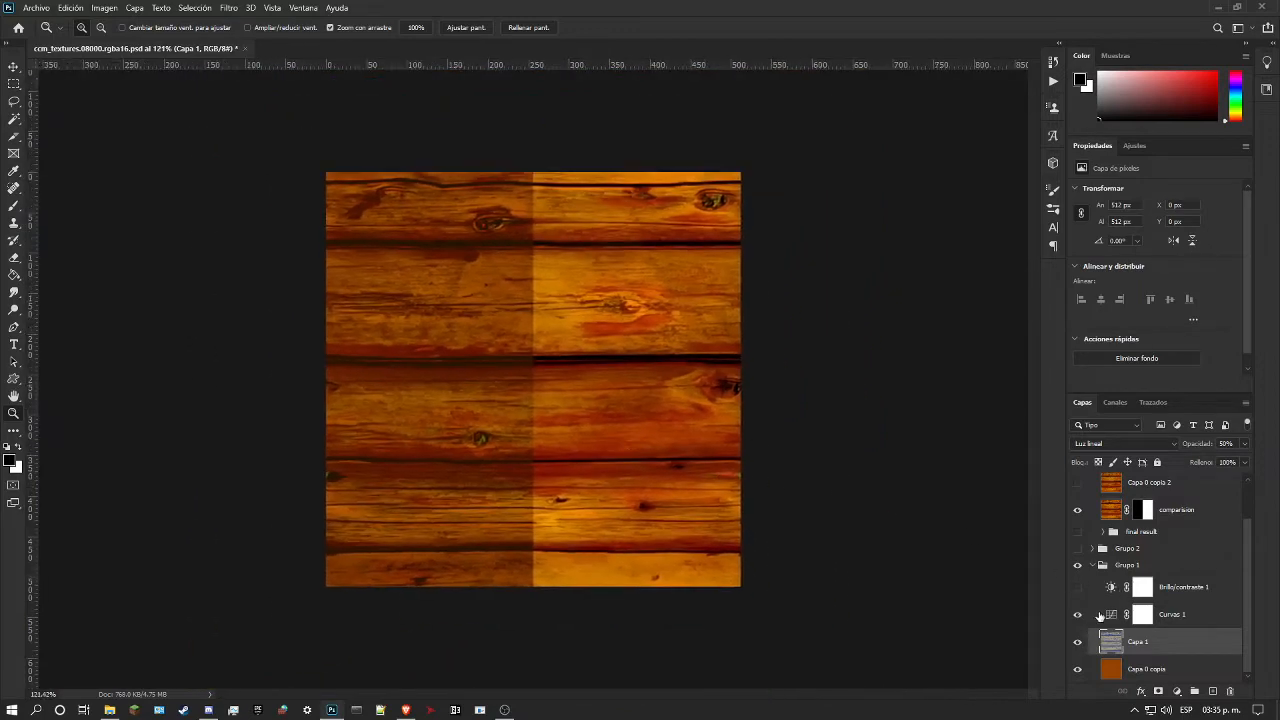
scroll(500, 440, up, 4)
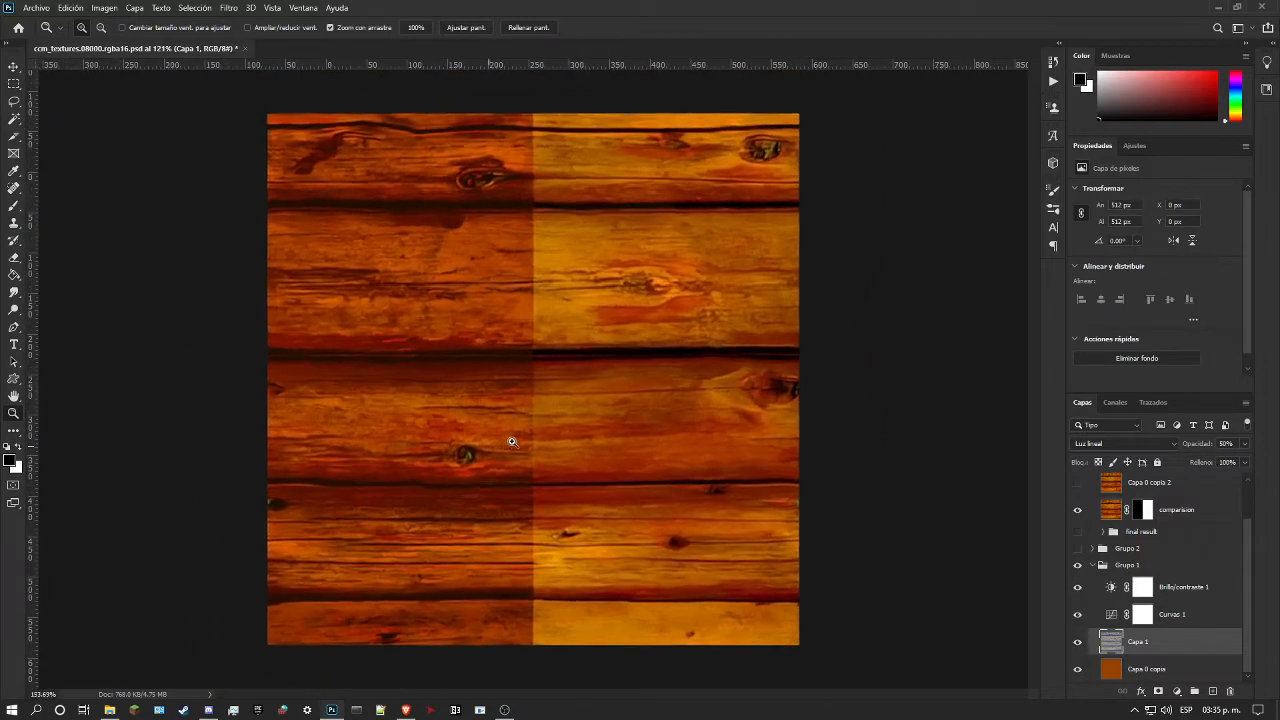
click(1185, 587)
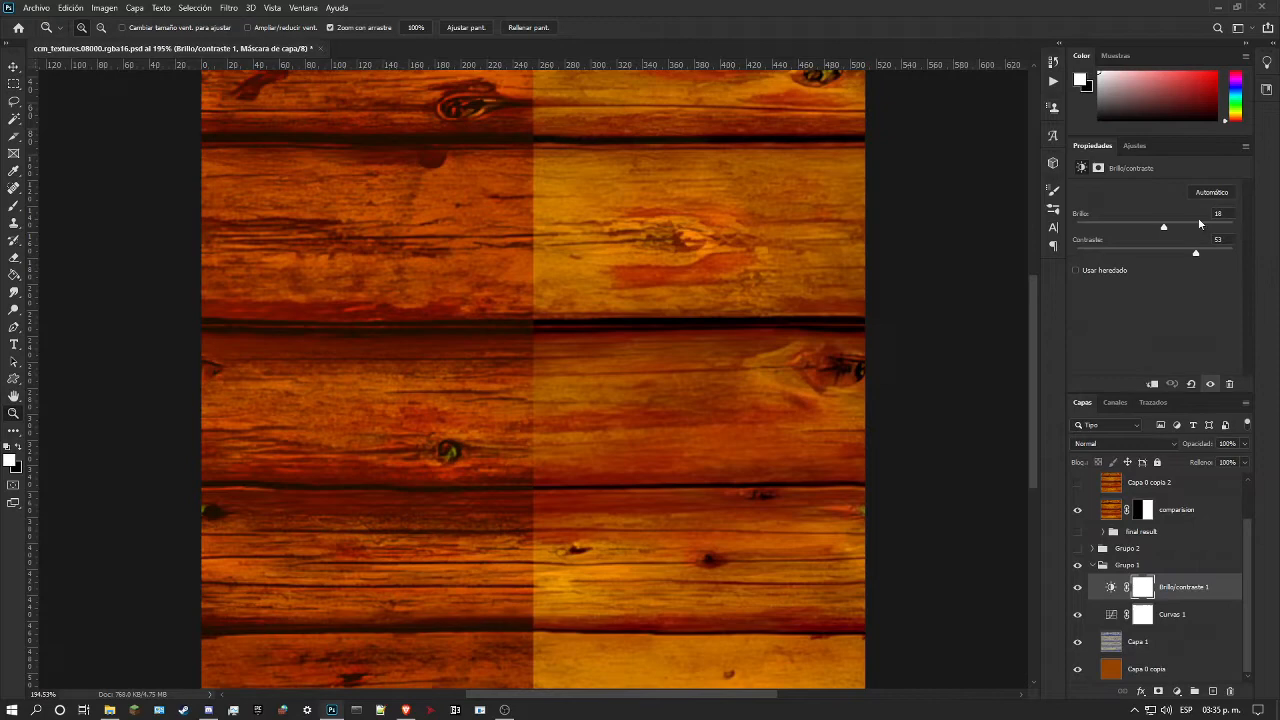
scroll(660, 318, down, 3)
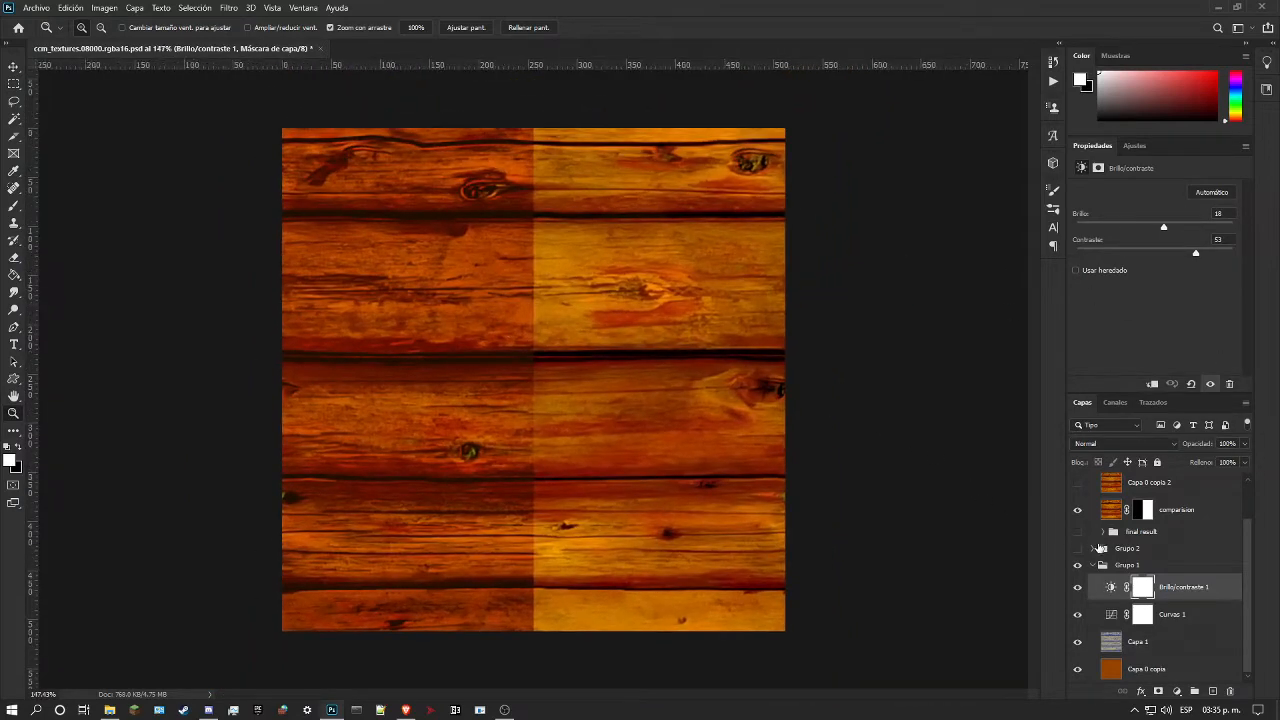
Step: Collapse Grupo 1, toggle its visibility and leave it hidden, and show and expand Grupo 2
click(1093, 566)
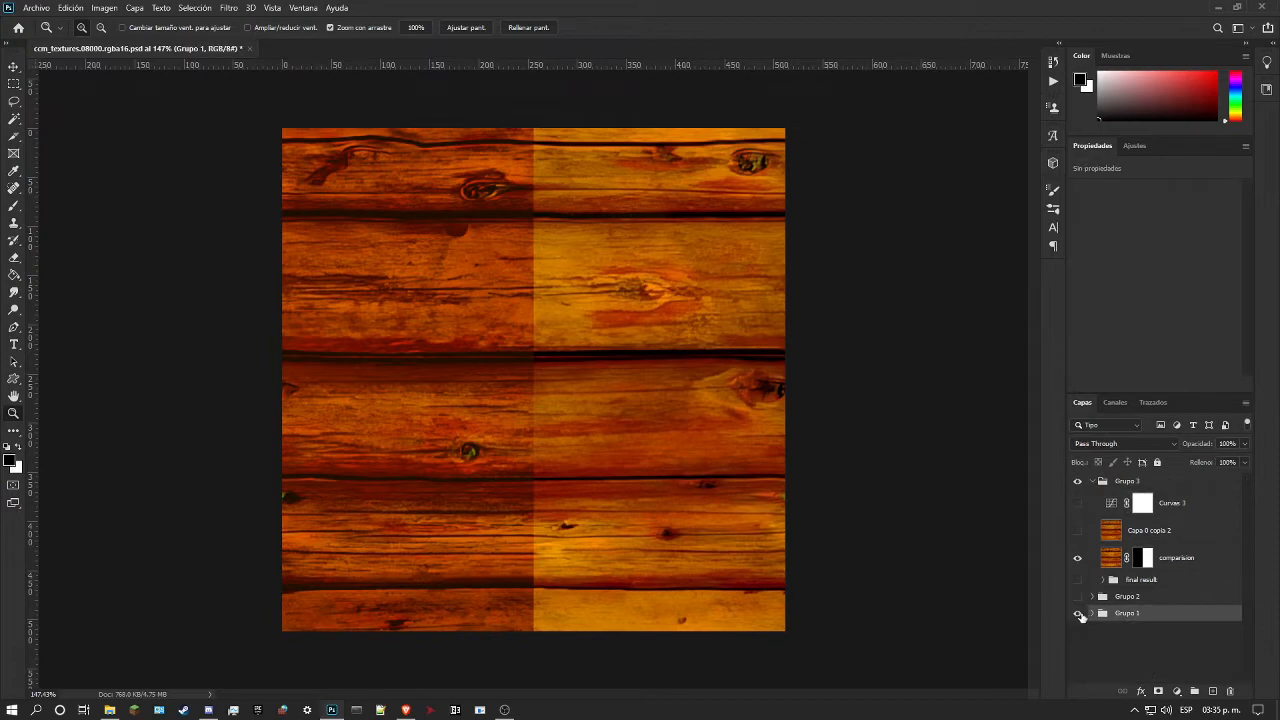
click(1078, 614)
click(1078, 614)
click(1078, 614)
click(1078, 597)
click(1094, 596)
scroll(1111, 535, down, 2)
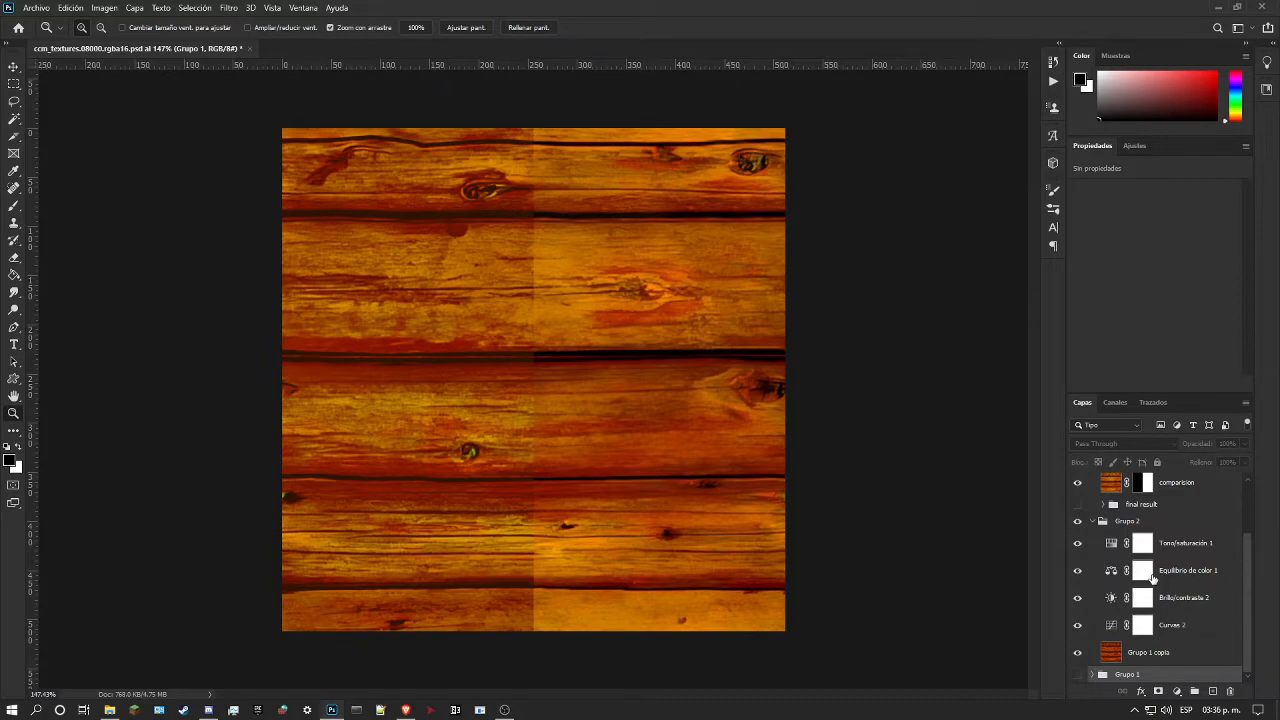
Step: Review the layers inside the hidden Grupo 1 and collapse the group again
click(1091, 675)
scroll(1150, 538, down, 2)
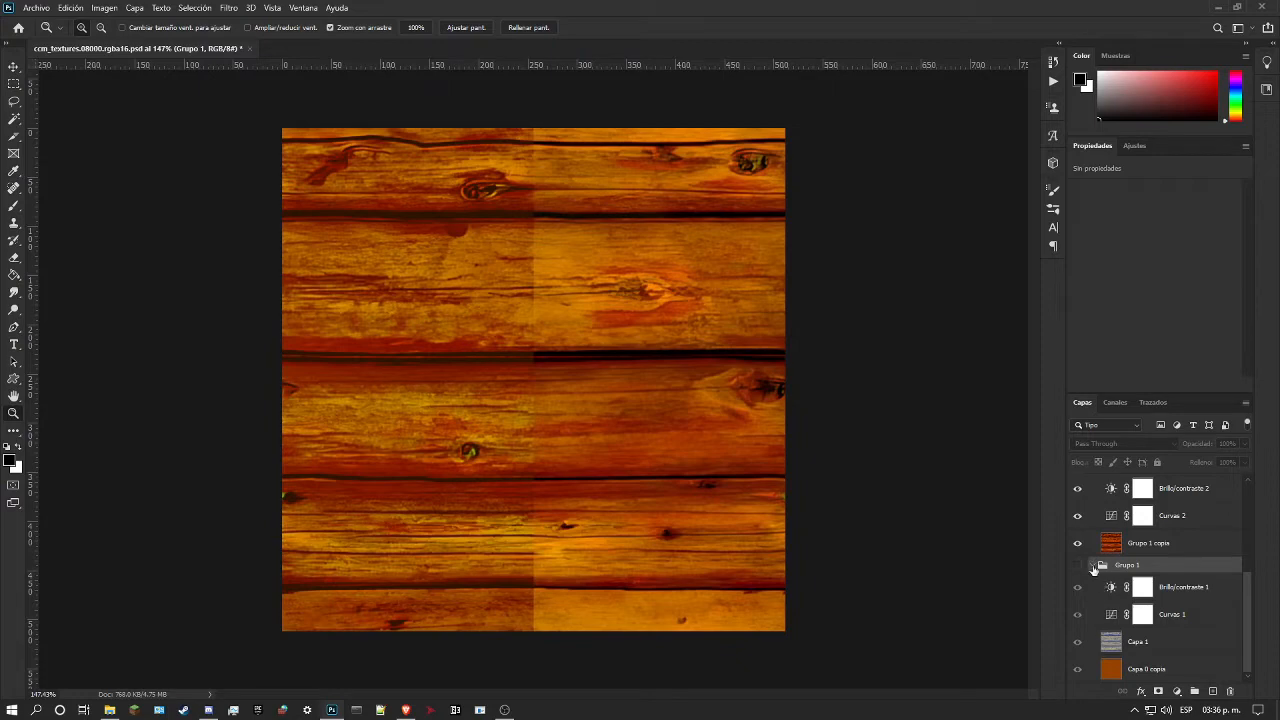
click(1093, 566)
Step: Hide the Tono/saturación 1, Equilibrio de color 1, Brillo/contraste 2 and Curvas 2 adjustments in Grupo 2
click(1078, 548)
click(1078, 570)
click(1078, 598)
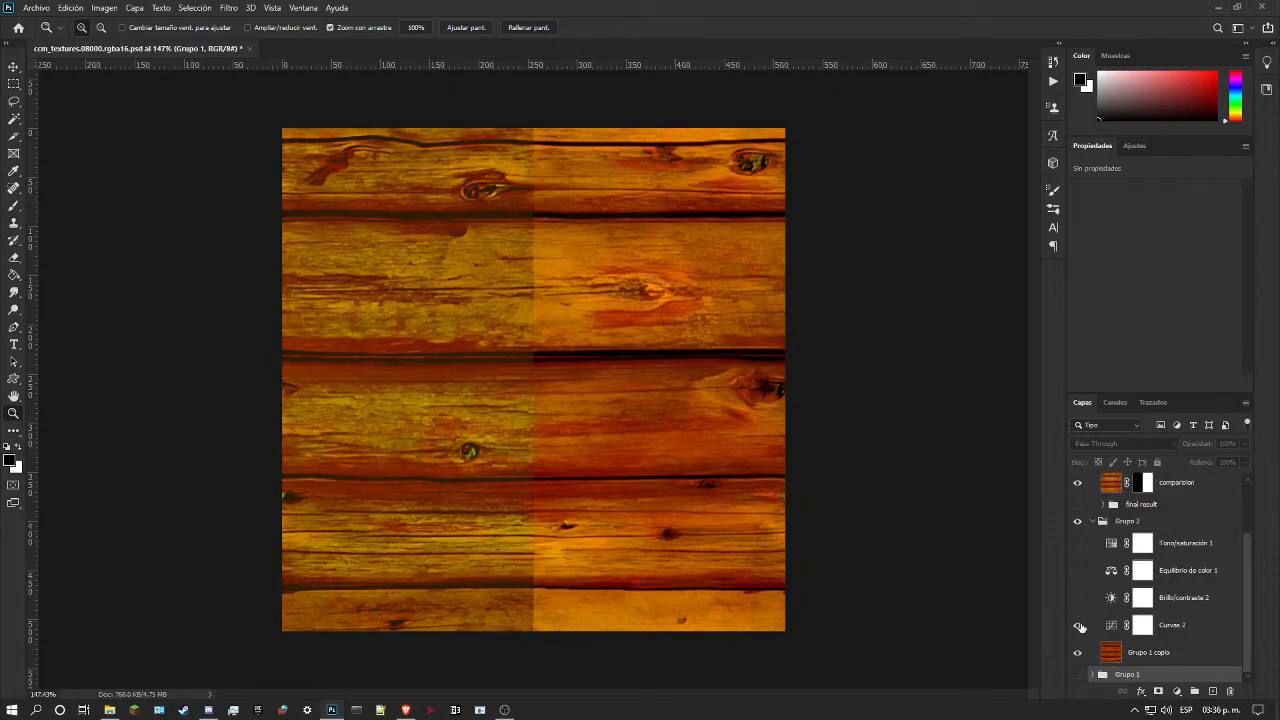
click(1078, 625)
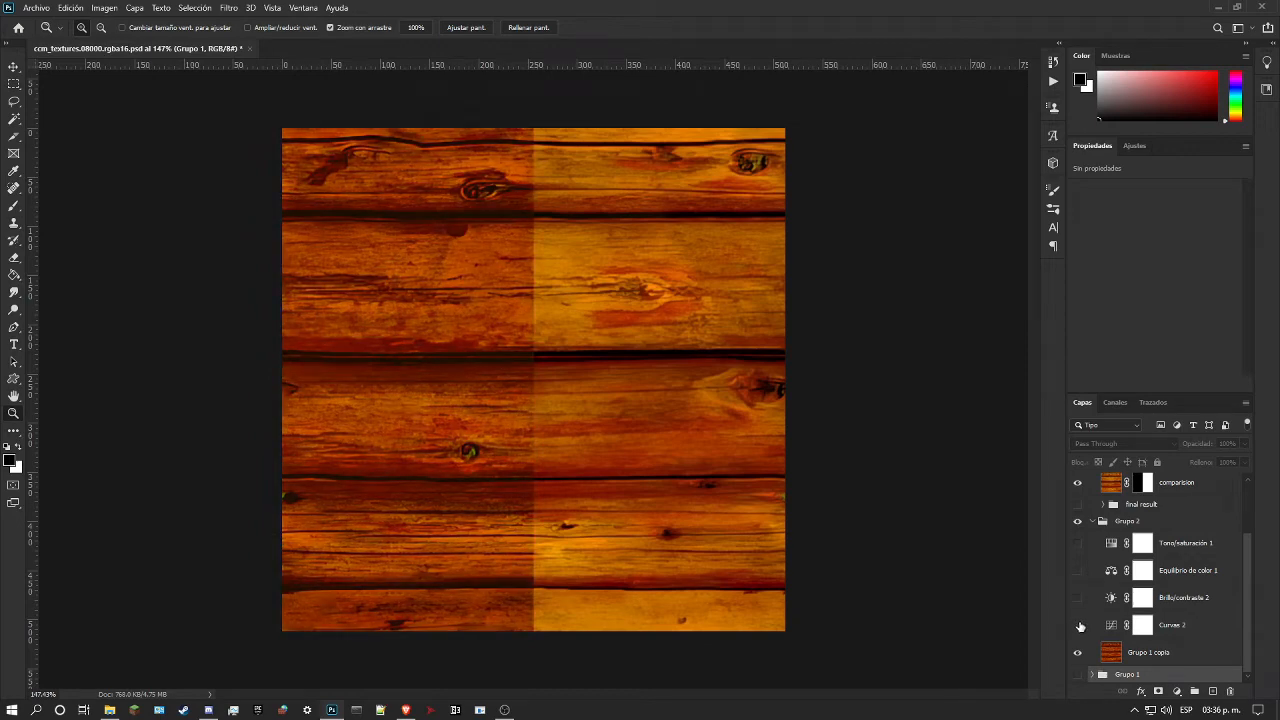
Step: Re-enable Grupo 2's adjustments one by one from Curvas 2 up to Tono/saturación 1 to compare each effect
click(1078, 625)
click(1077, 599)
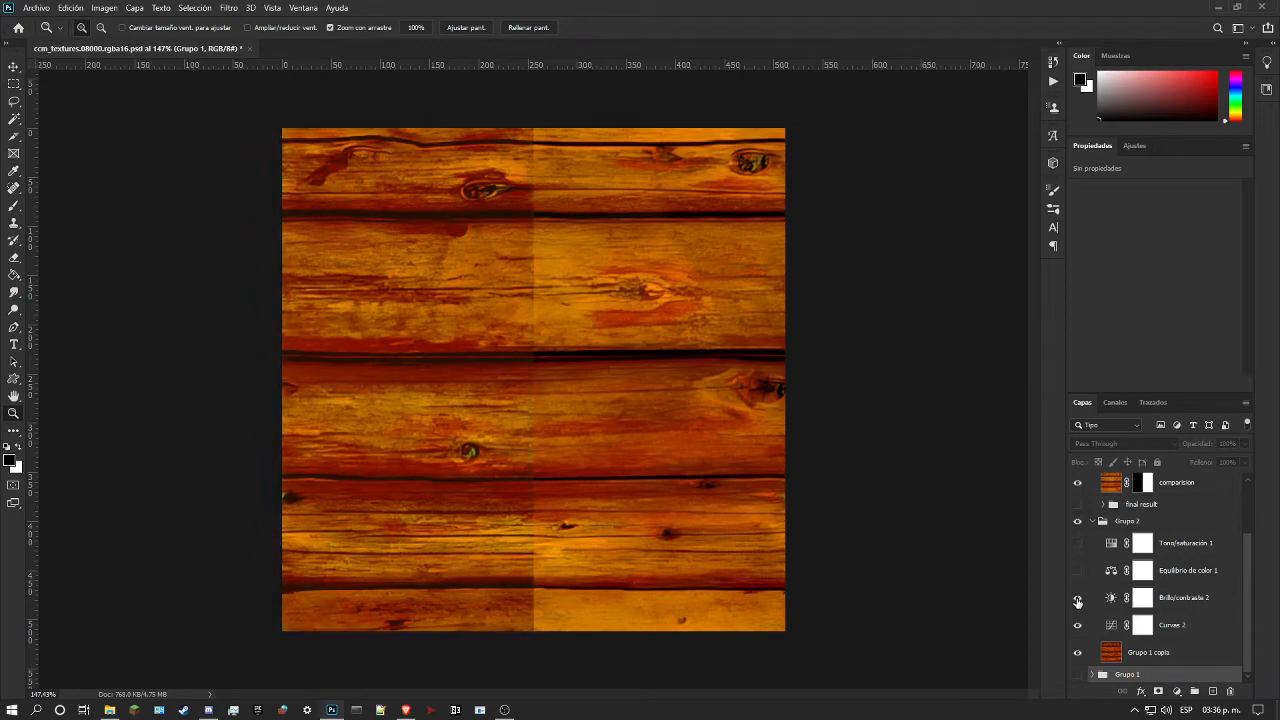
click(1077, 571)
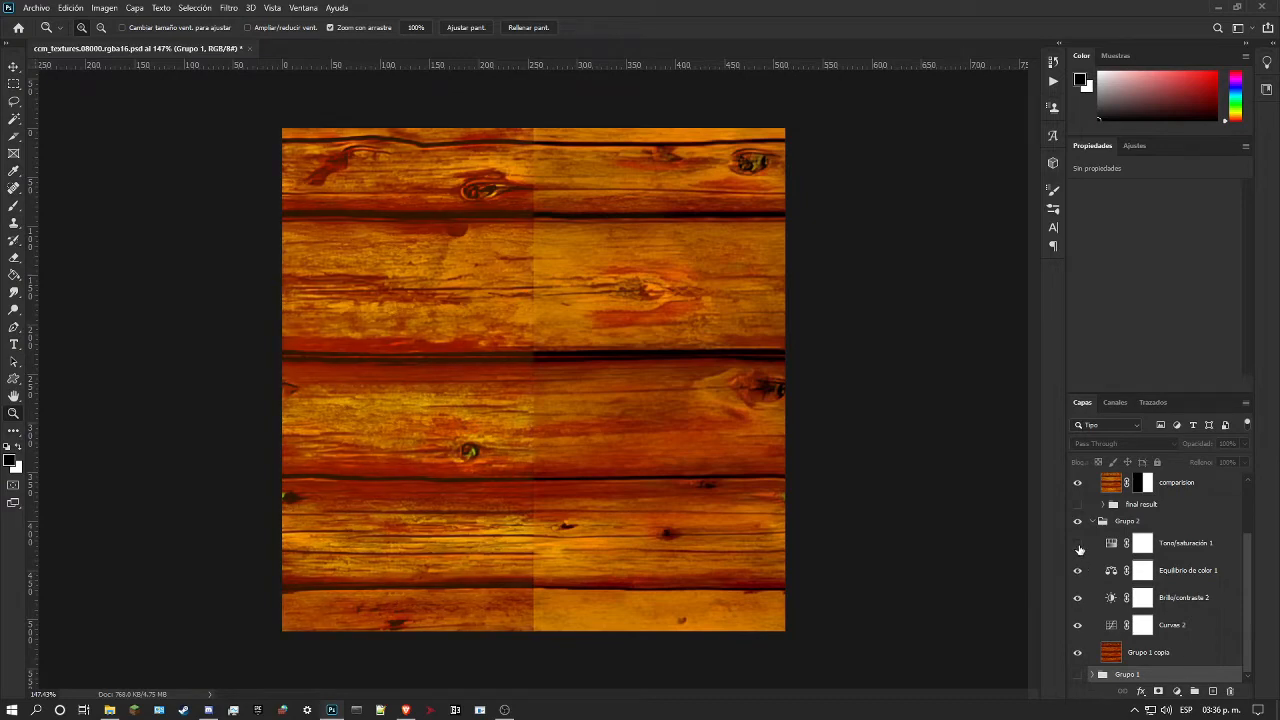
click(1078, 545)
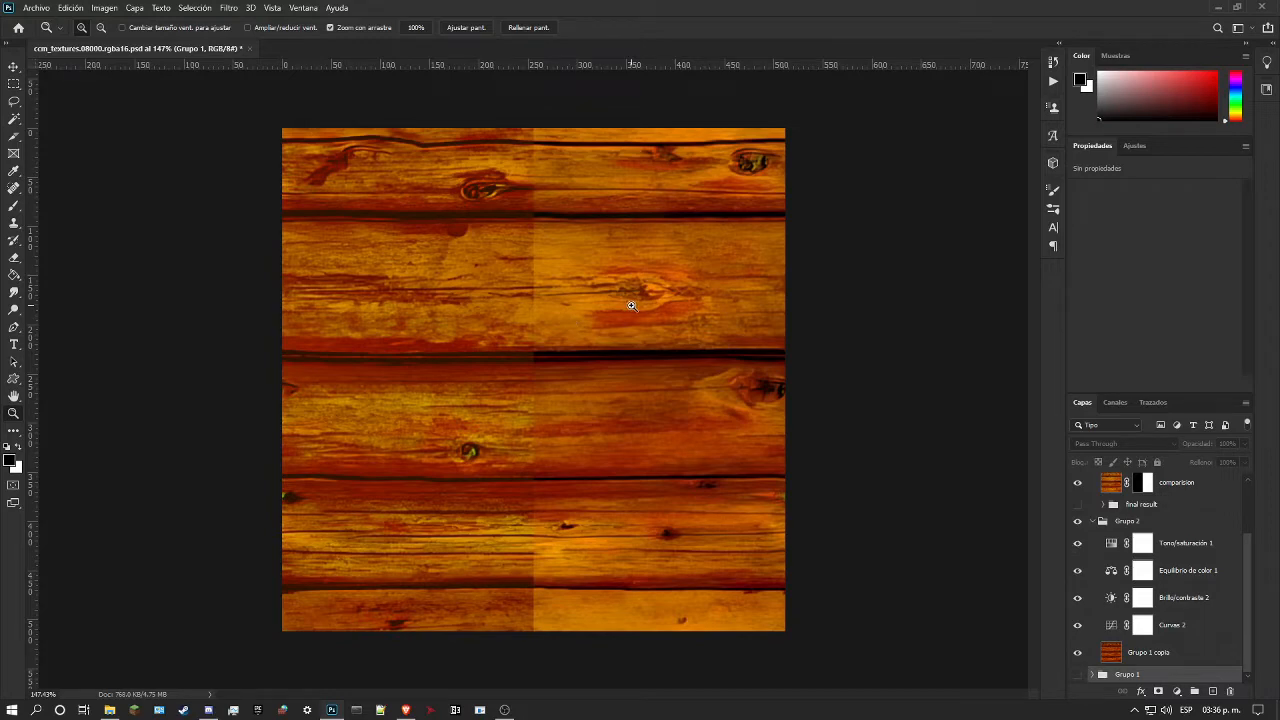
Step: Look closer at the texture and hide all four adjustment layers of Grupo 2, leaving Grupo 1 copia visible
click(509, 435)
click(1078, 543)
click(1078, 570)
click(1078, 597)
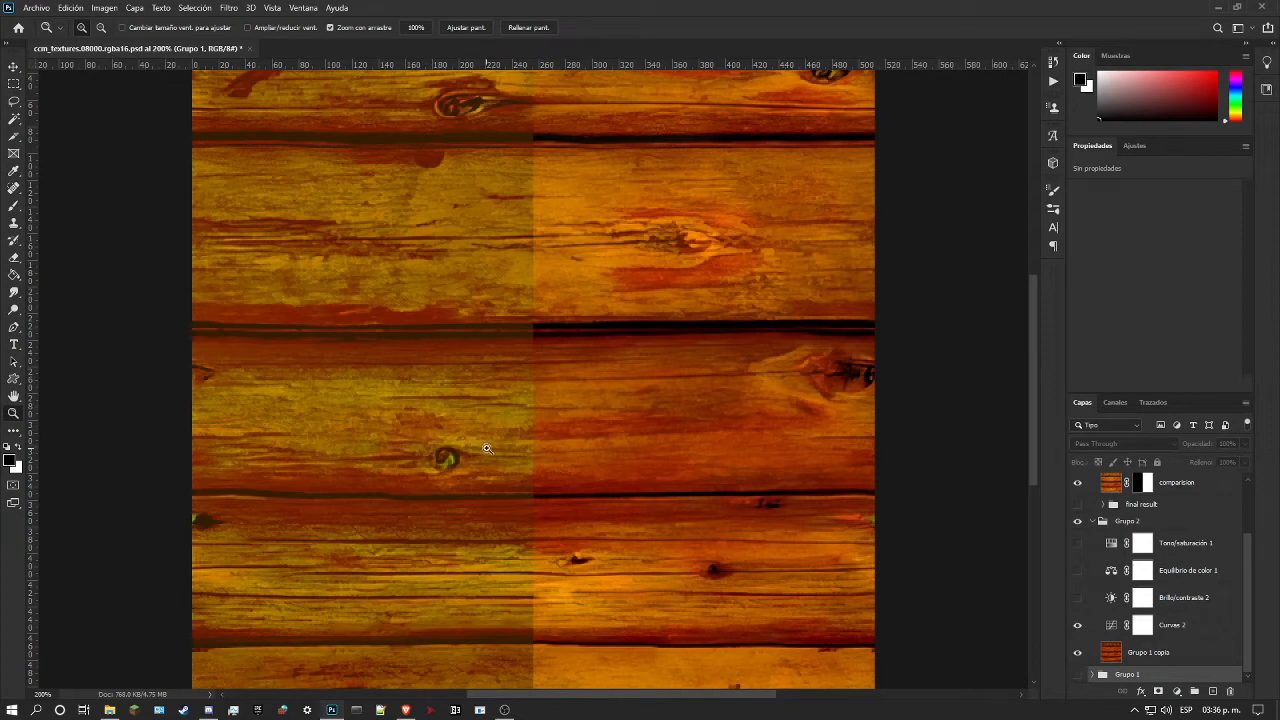
click(1077, 625)
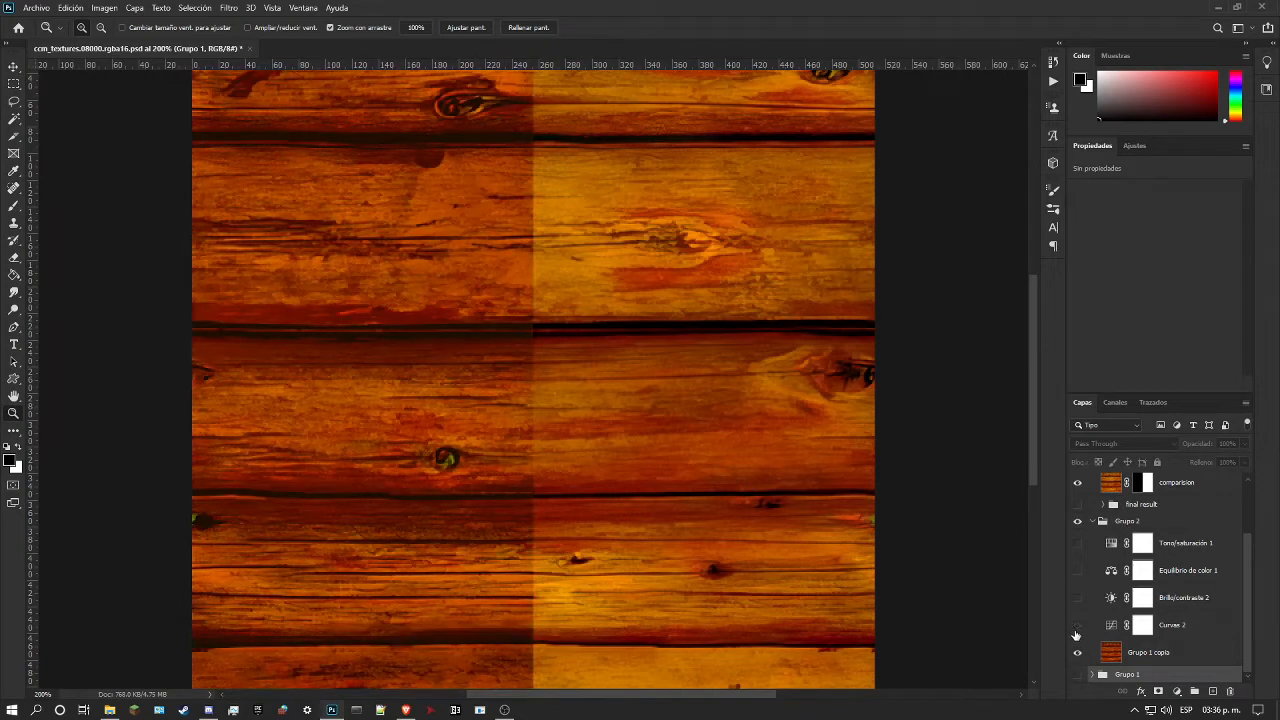
Step: Select and show the Curvas 2 adjustment and activate its on-image curve adjustment tool
click(1082, 625)
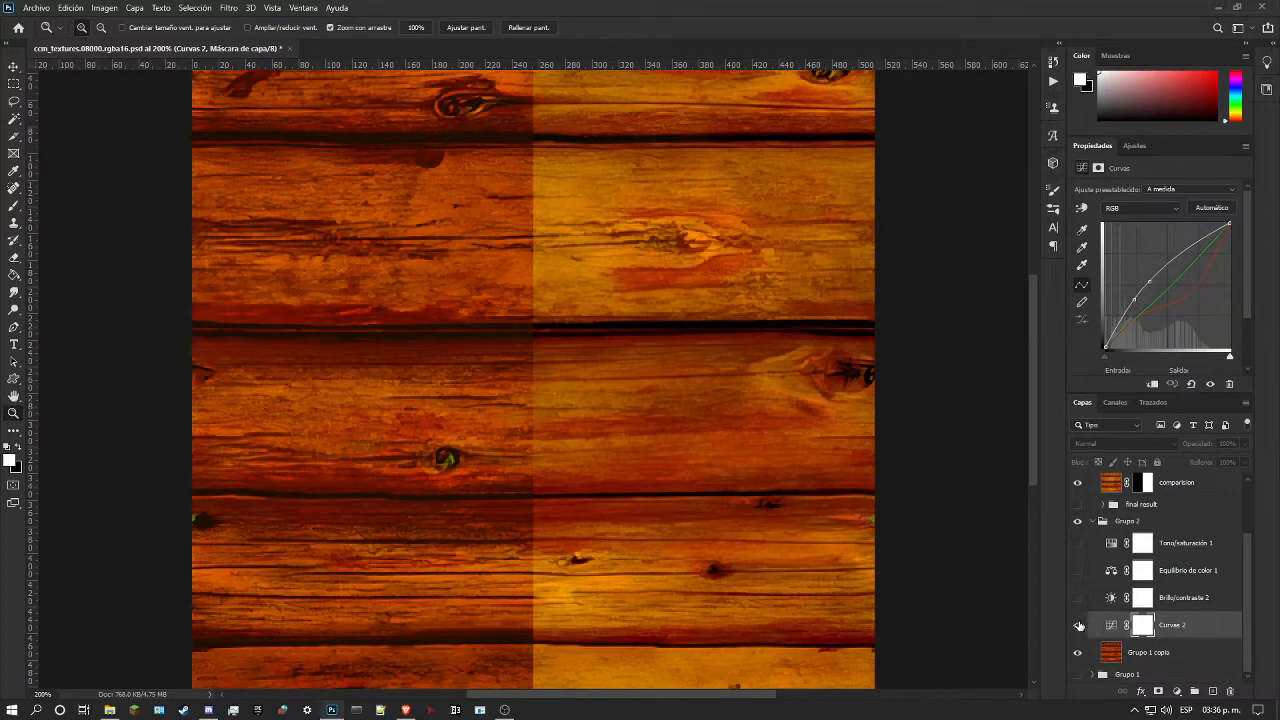
click(1077, 625)
click(1082, 209)
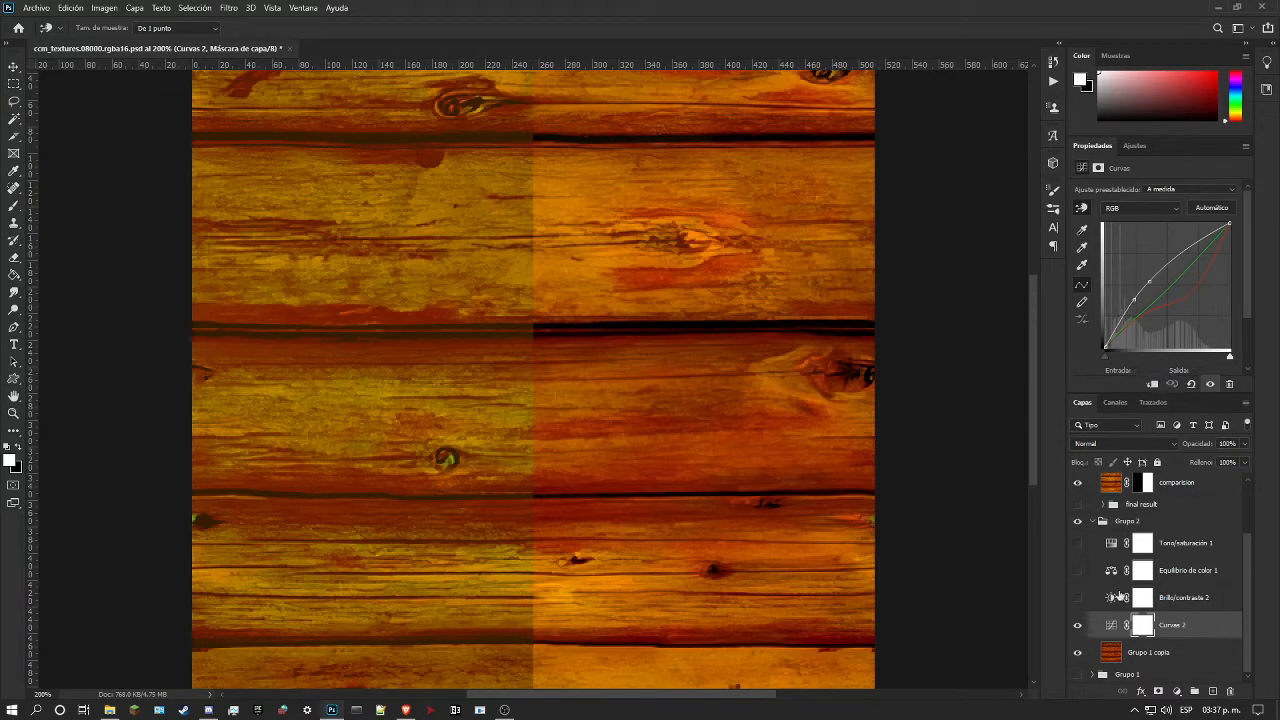
Step: Hide and show Curvas 2 to compare its effect, and display its green channel curve
click(1078, 626)
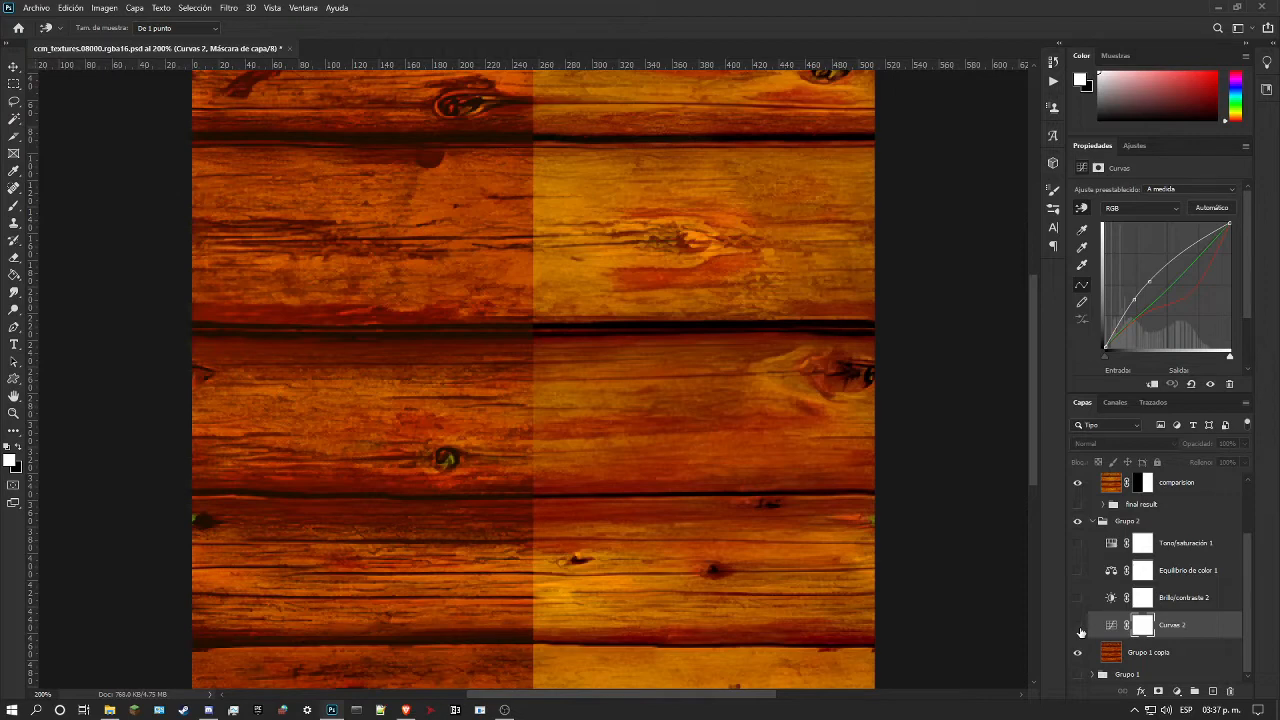
click(1078, 627)
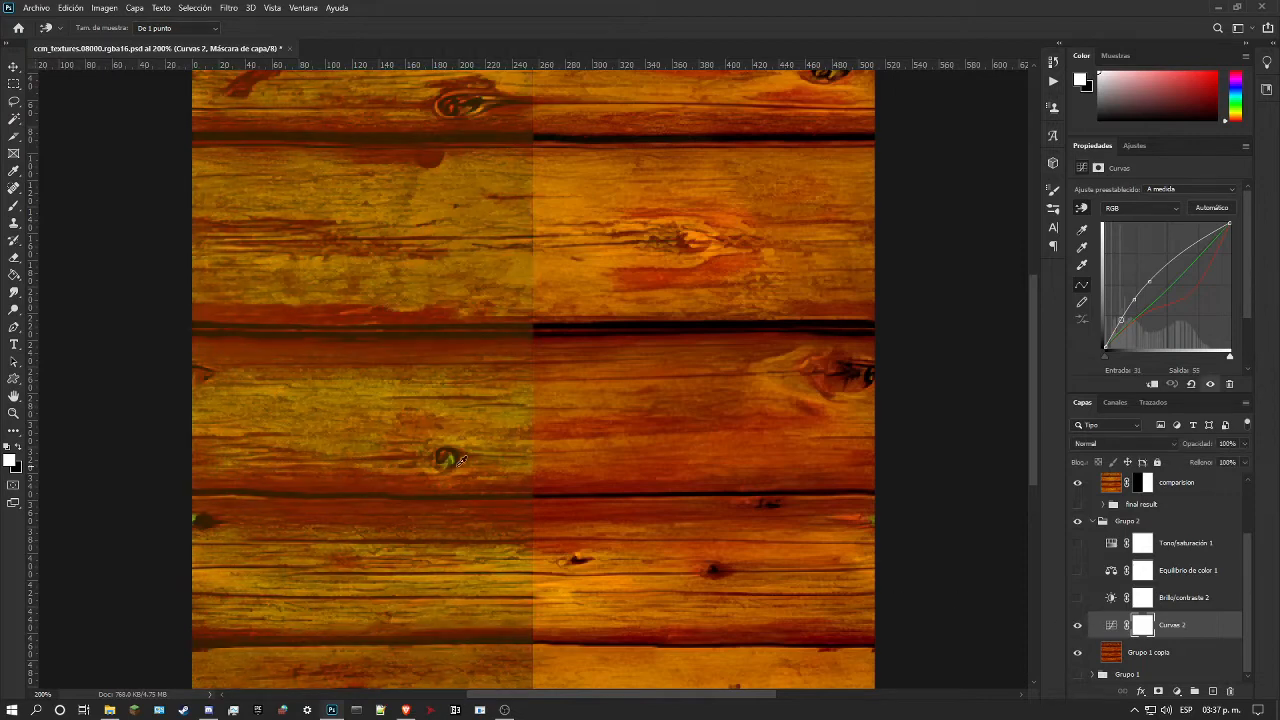
click(1170, 208)
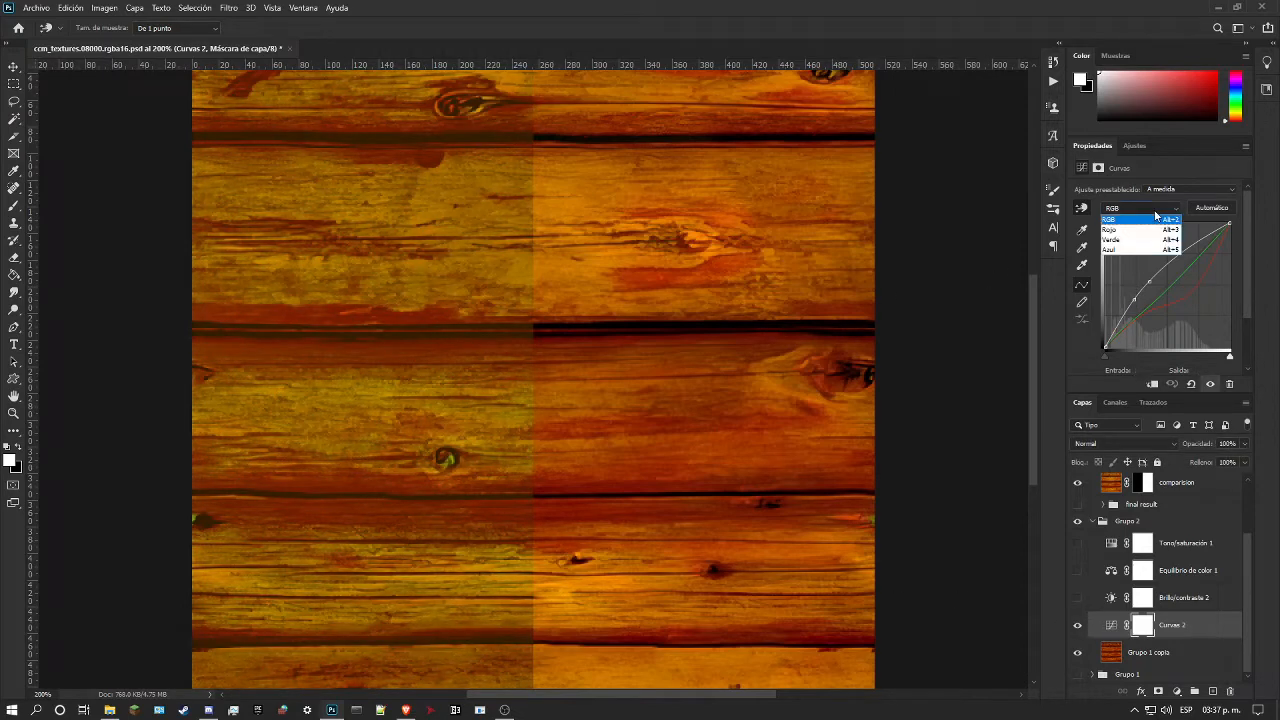
click(1130, 240)
Step: Adjust points in the middle of Curvas 2's red channel curve to rebalance the wood's reds
click(1136, 209)
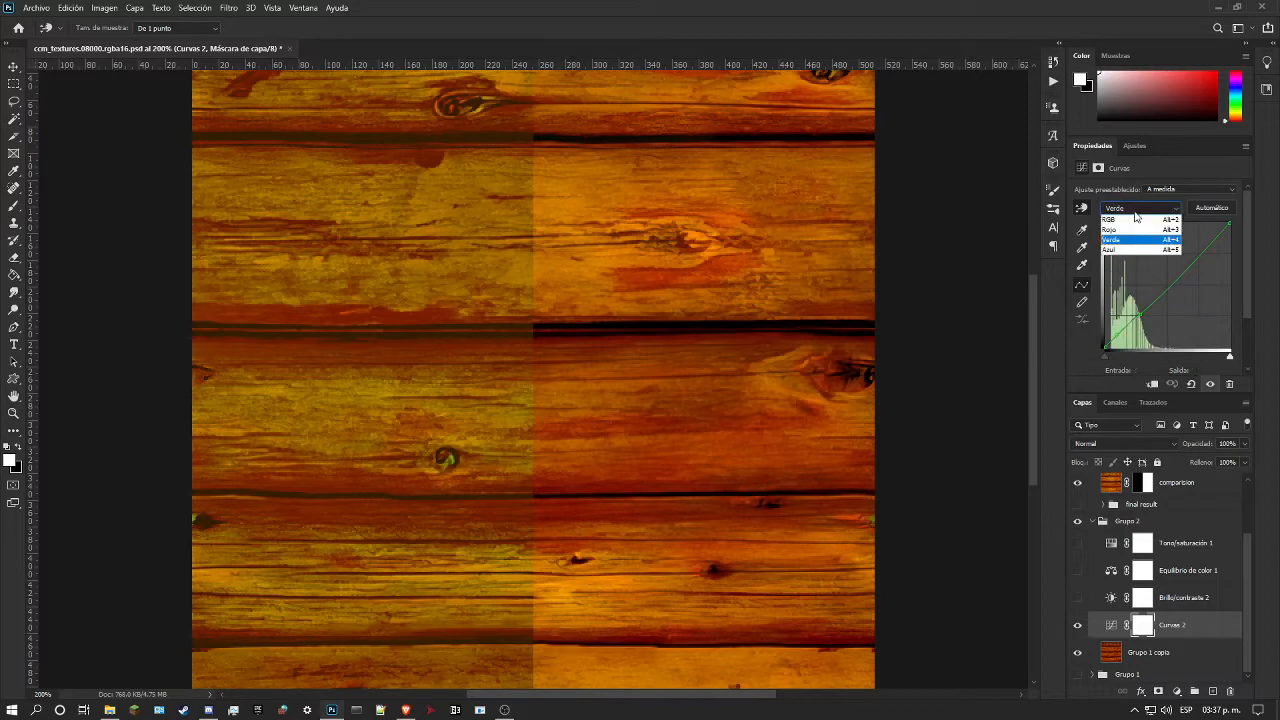
click(1142, 231)
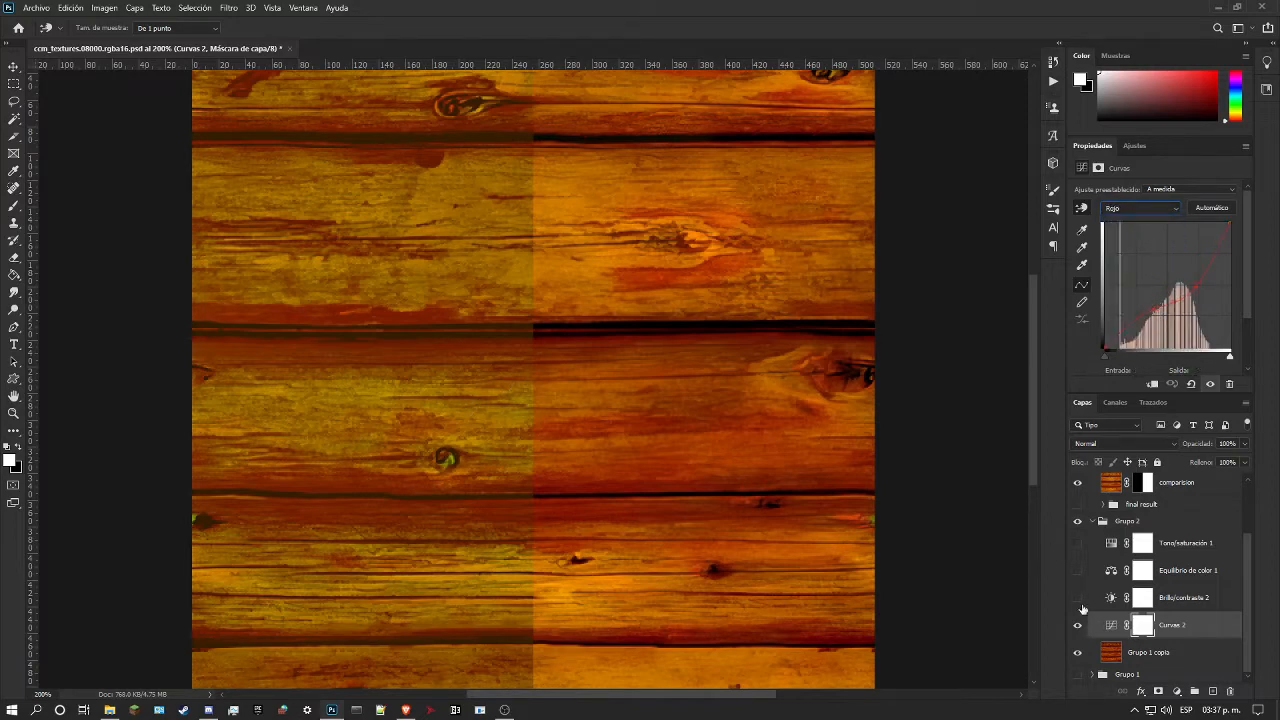
drag(1153, 309, 1152, 308)
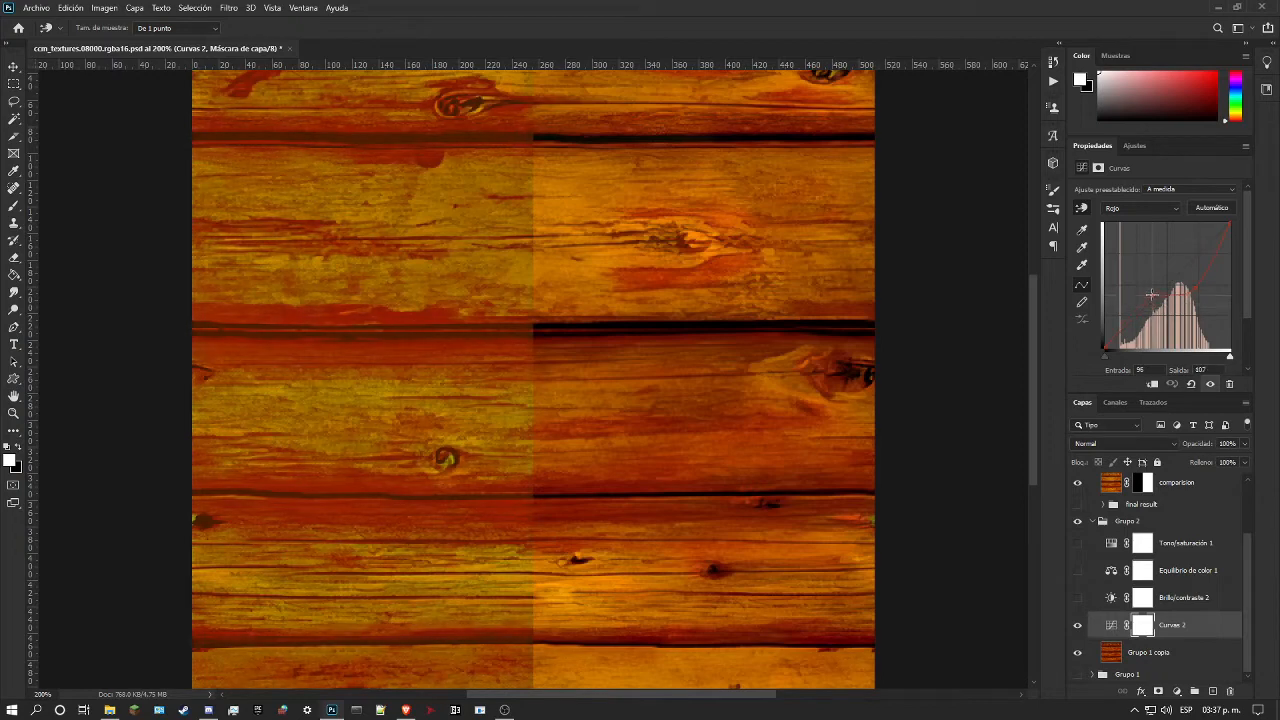
mouse_move(1152, 295)
mouse_down()
mouse_move(1190, 292)
mouse_move(1182, 266)
mouse_move(1178, 295)
mouse_move(1175, 266)
mouse_move(1188, 286)
mouse_move(1165, 306)
mouse_up()
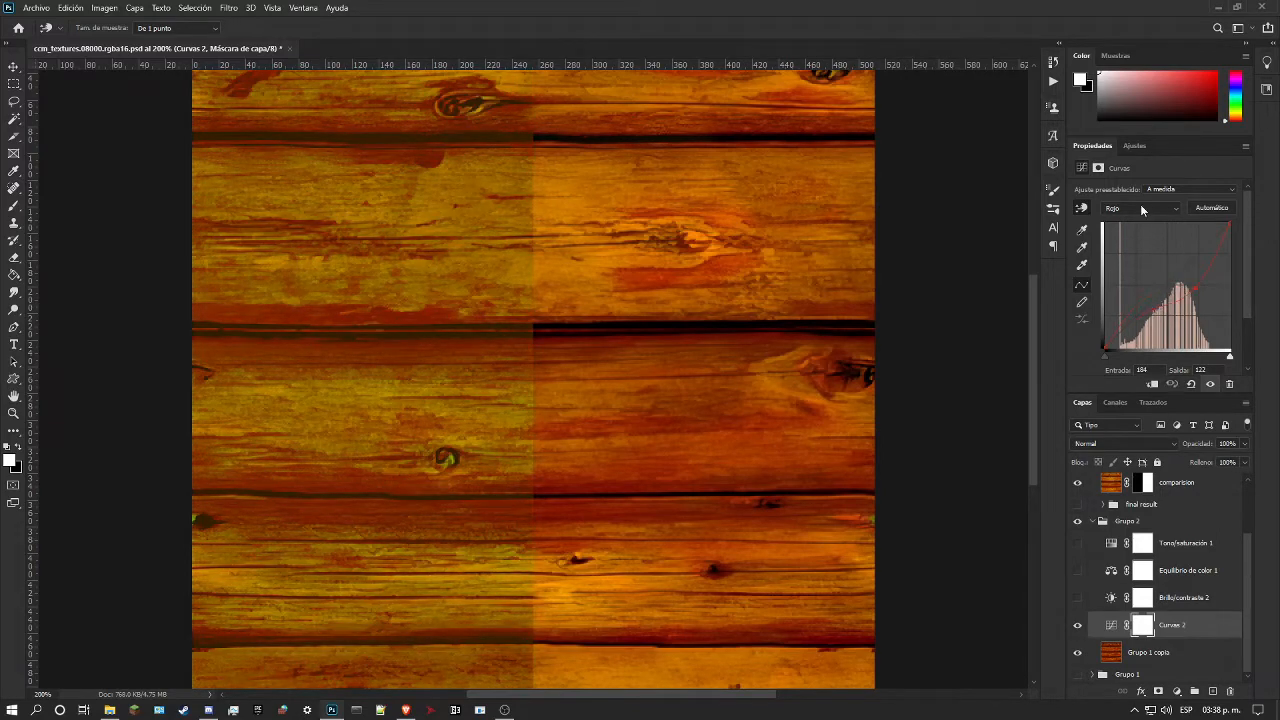
Step: Try different shapes for the blue channel curve of Curvas 2 and undo the change
click(1140, 208)
click(1140, 251)
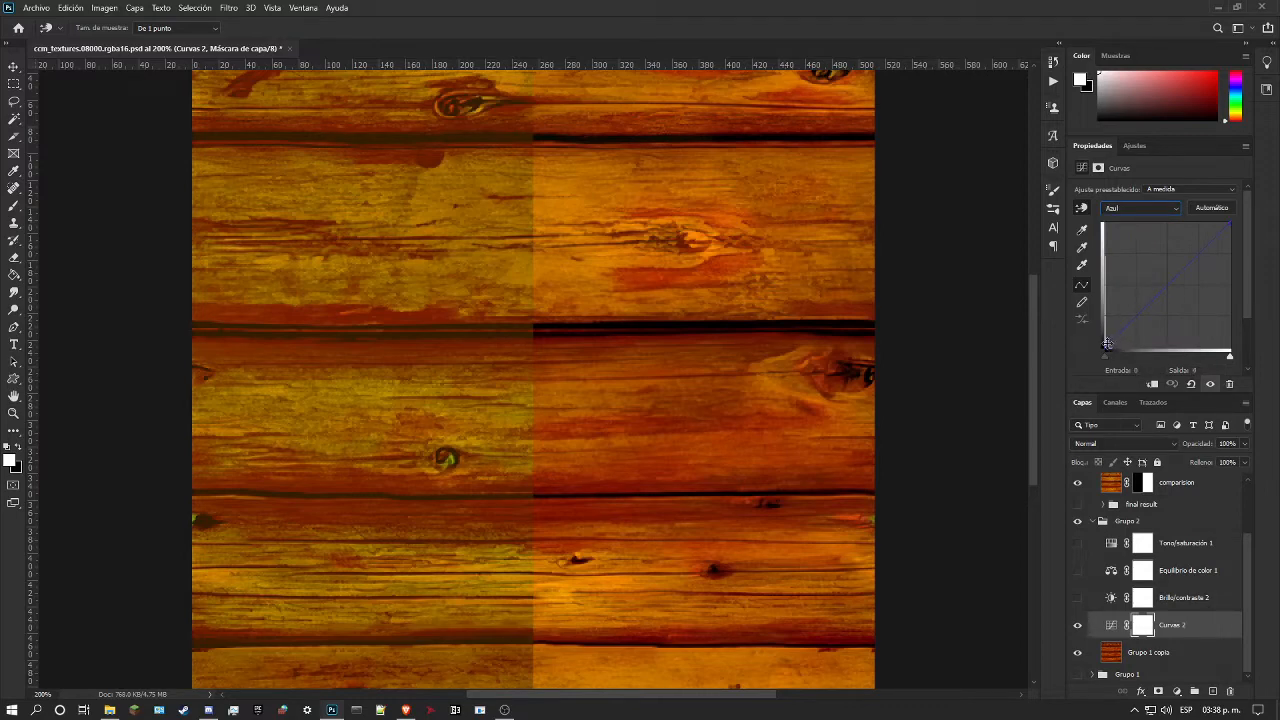
mouse_move(1169, 281)
mouse_down()
mouse_move(1177, 309)
mouse_move(1125, 250)
mouse_move(1150, 274)
mouse_up()
mouse_move(1150, 274)
mouse_down()
mouse_move(1107, 281)
mouse_move(1160, 292)
mouse_up()
mouse_move(1162, 292)
mouse_down()
mouse_move(1143, 294)
mouse_move(1140, 277)
mouse_move(1149, 309)
mouse_move(1135, 271)
mouse_move(1217, 309)
mouse_move(1114, 261)
mouse_move(1167, 293)
mouse_move(1156, 304)
mouse_up()
drag(1154, 405, 1148, 354)
key(ctrl+z)
Step: Show and hide Brillo/contraste 2 to compare its effect on the texture
click(1077, 598)
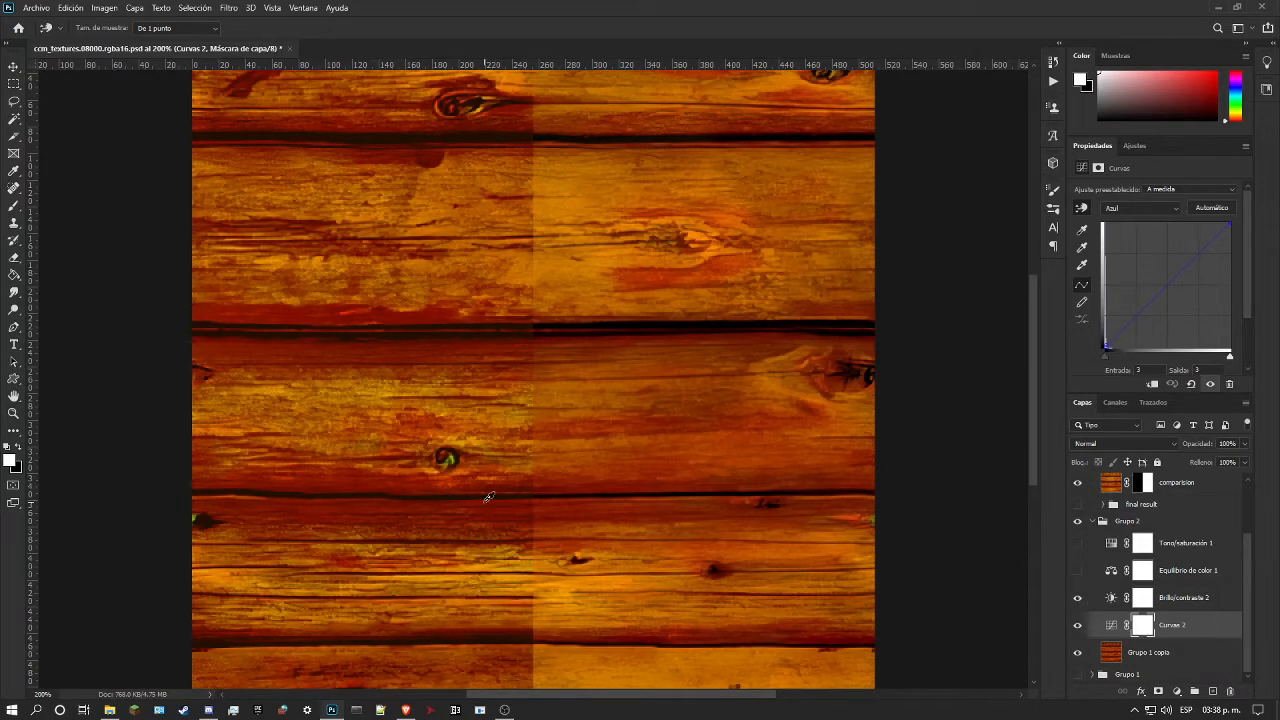
click(1077, 600)
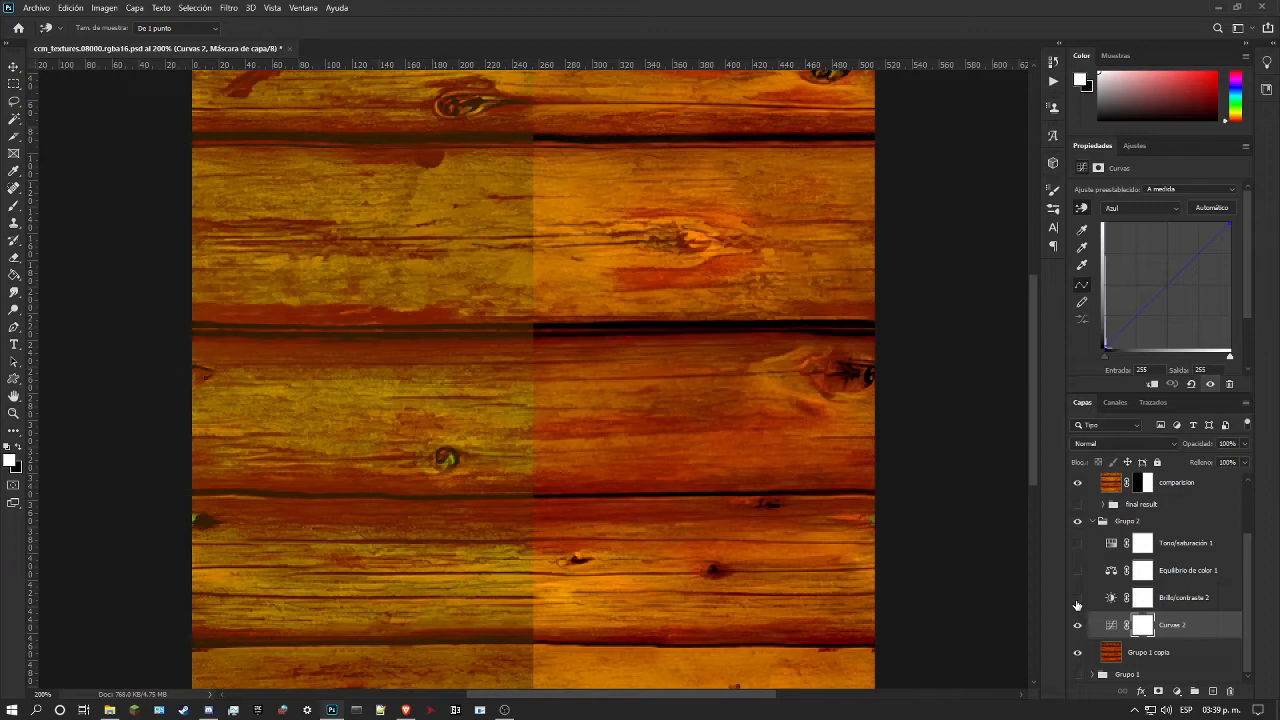
Step: Select the Grupo 1 copia layer and sample the dark brown of a gap between planks as the foreground colour
click(9, 460)
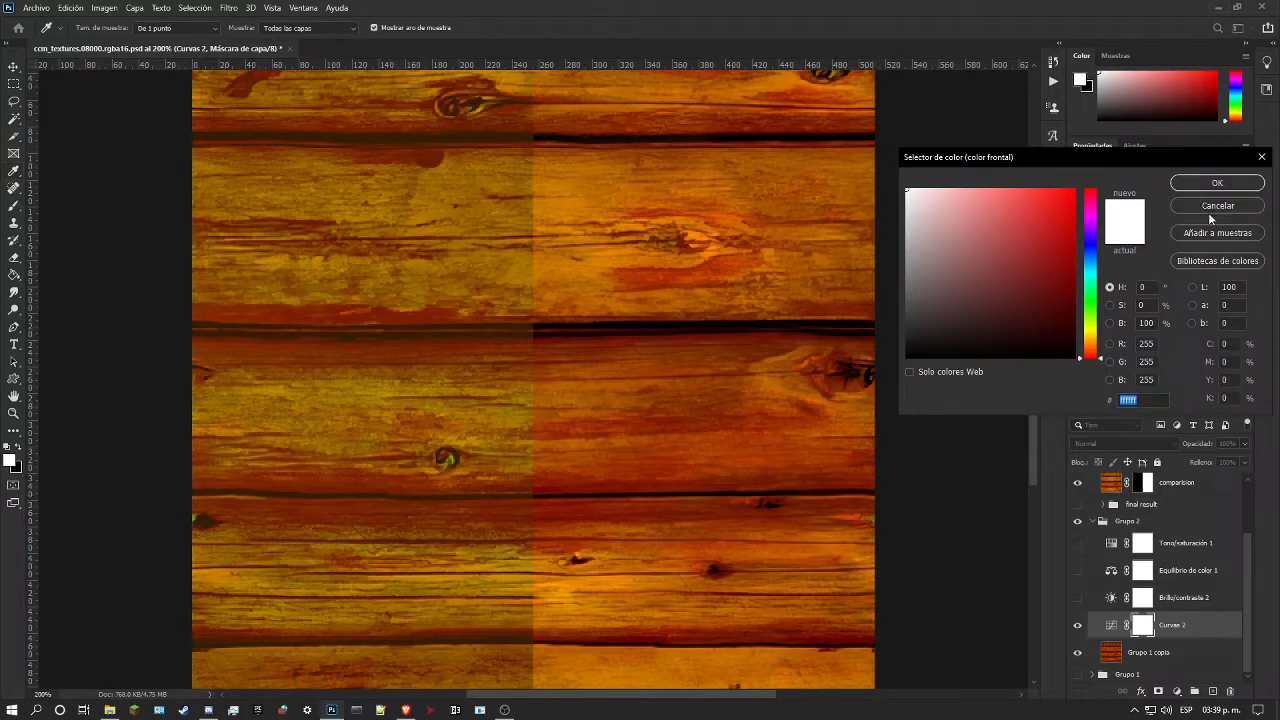
click(1211, 212)
click(1131, 652)
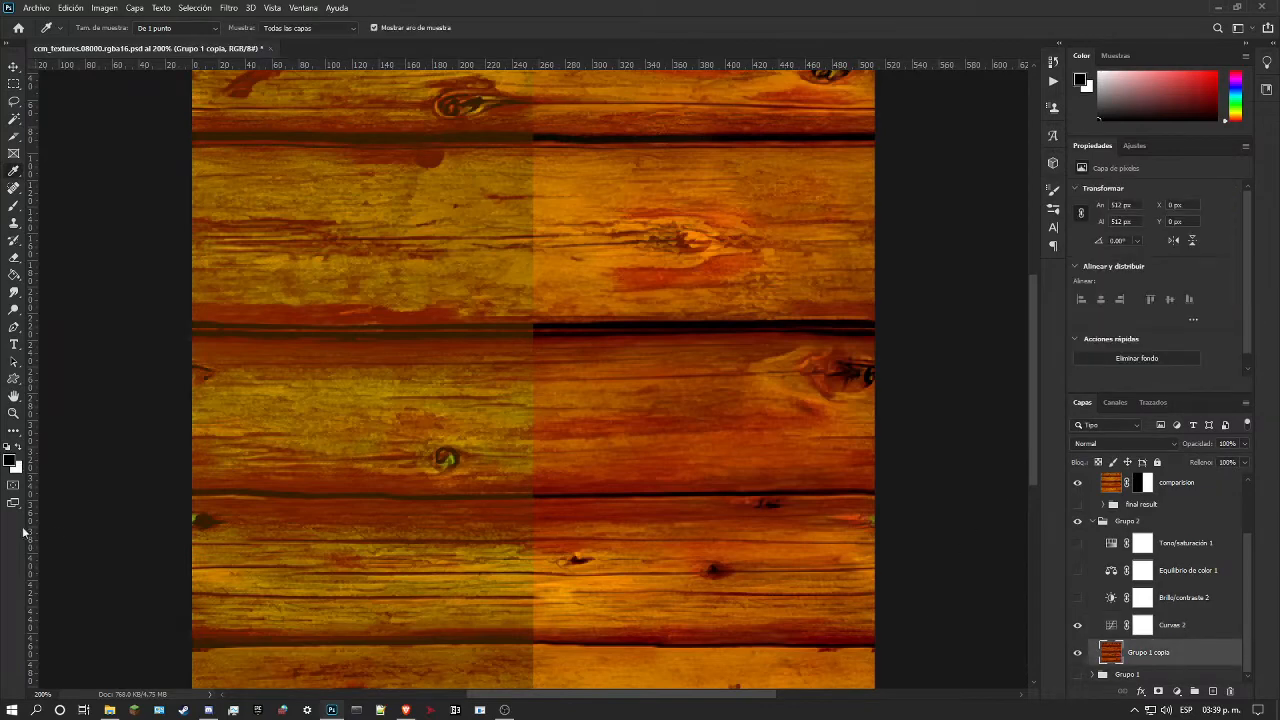
click(370, 491)
drag(370, 491, 367, 491)
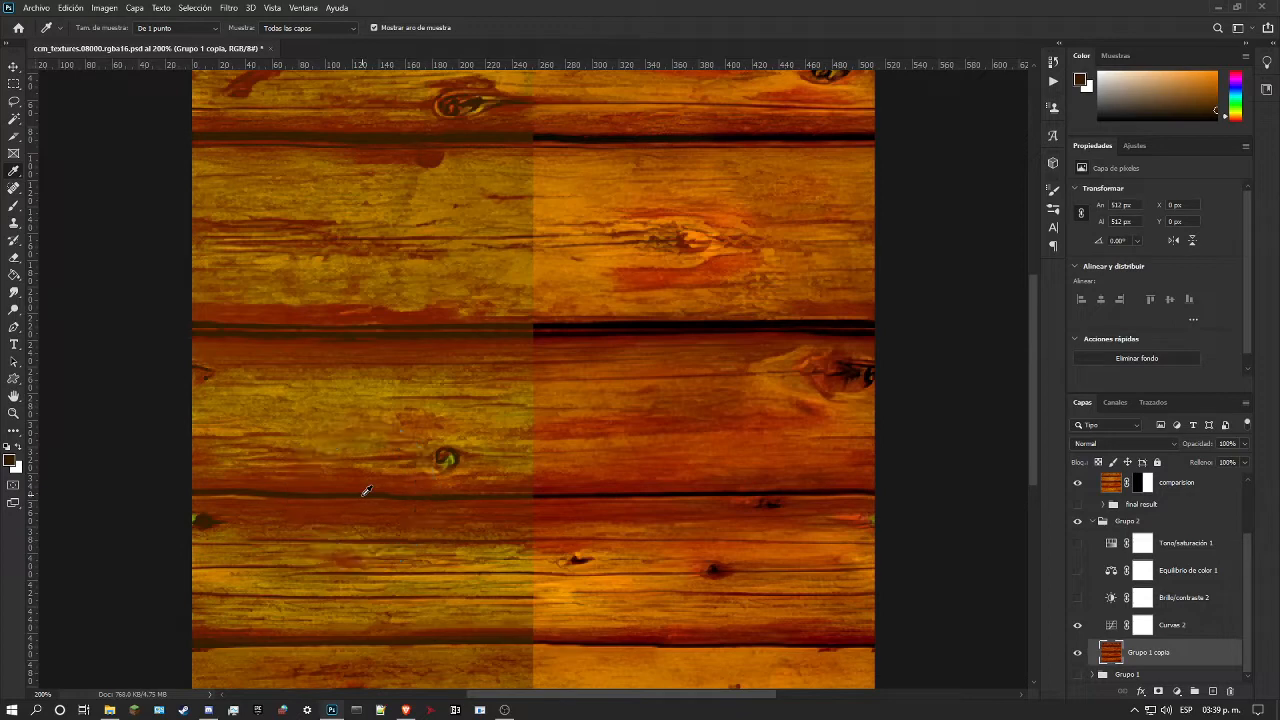
Step: Show and select the Brillo/contraste 2 adjustment and set its contrast to 93
click(1078, 597)
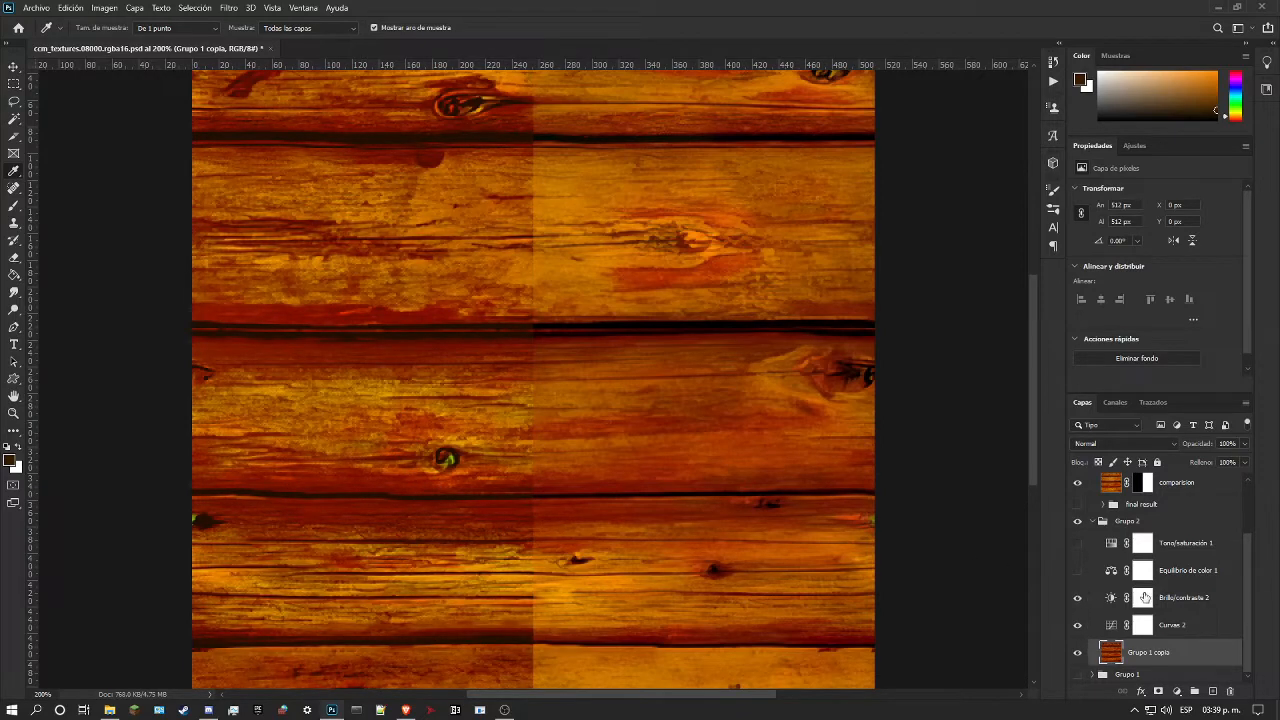
click(1185, 598)
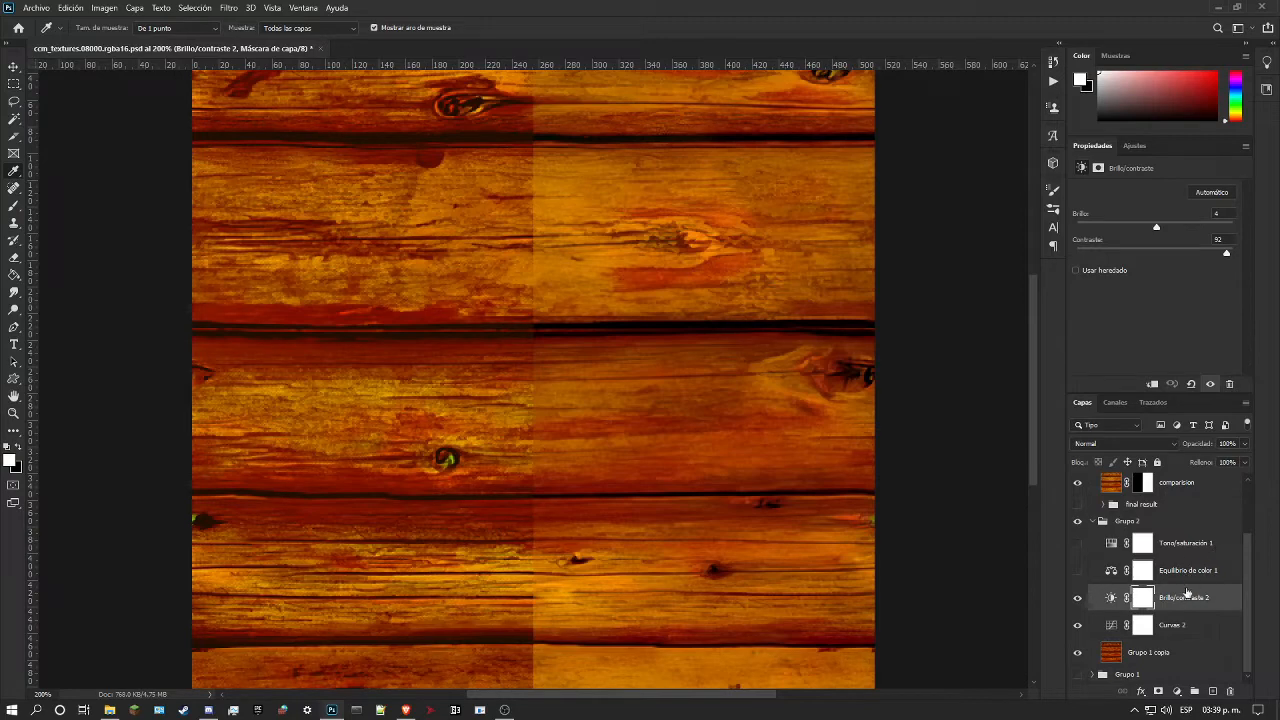
drag(1230, 254, 1190, 277)
Step: Show Equilibrio de color 1 and Tono/saturación 1, selecting each one to review its settings
click(1077, 572)
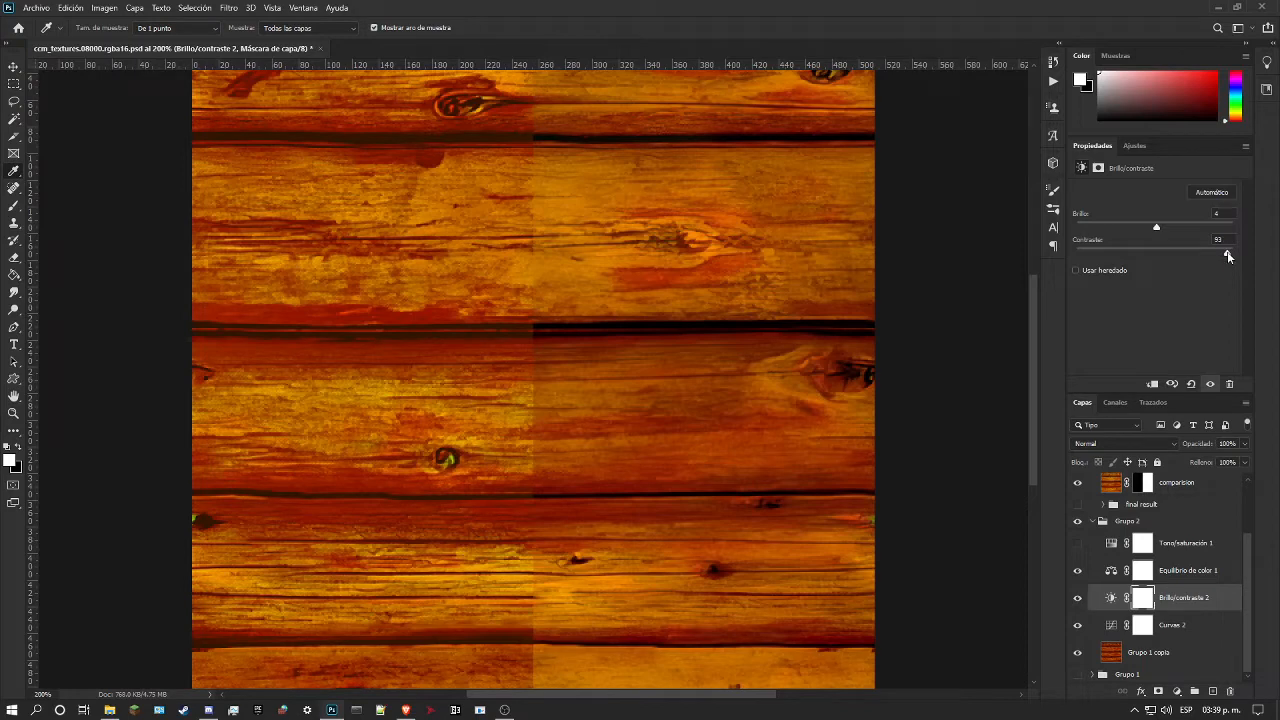
click(1077, 571)
click(1077, 571)
click(1177, 577)
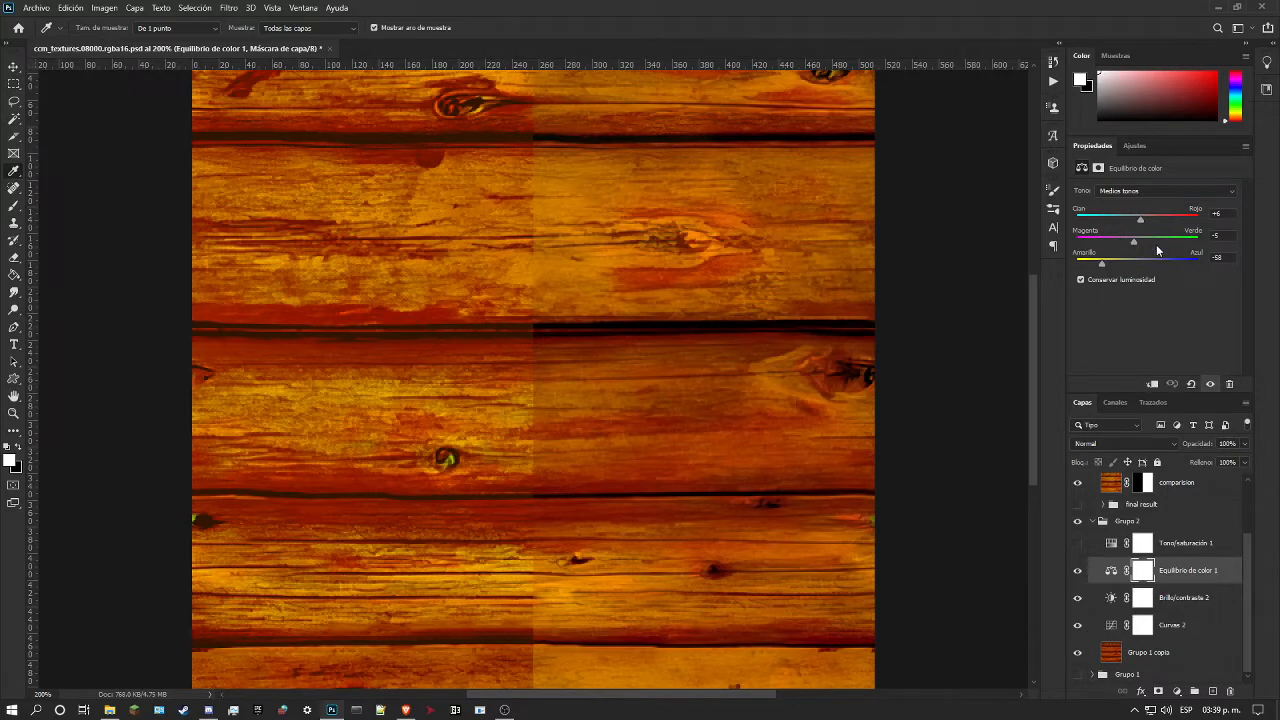
click(1078, 545)
click(1112, 542)
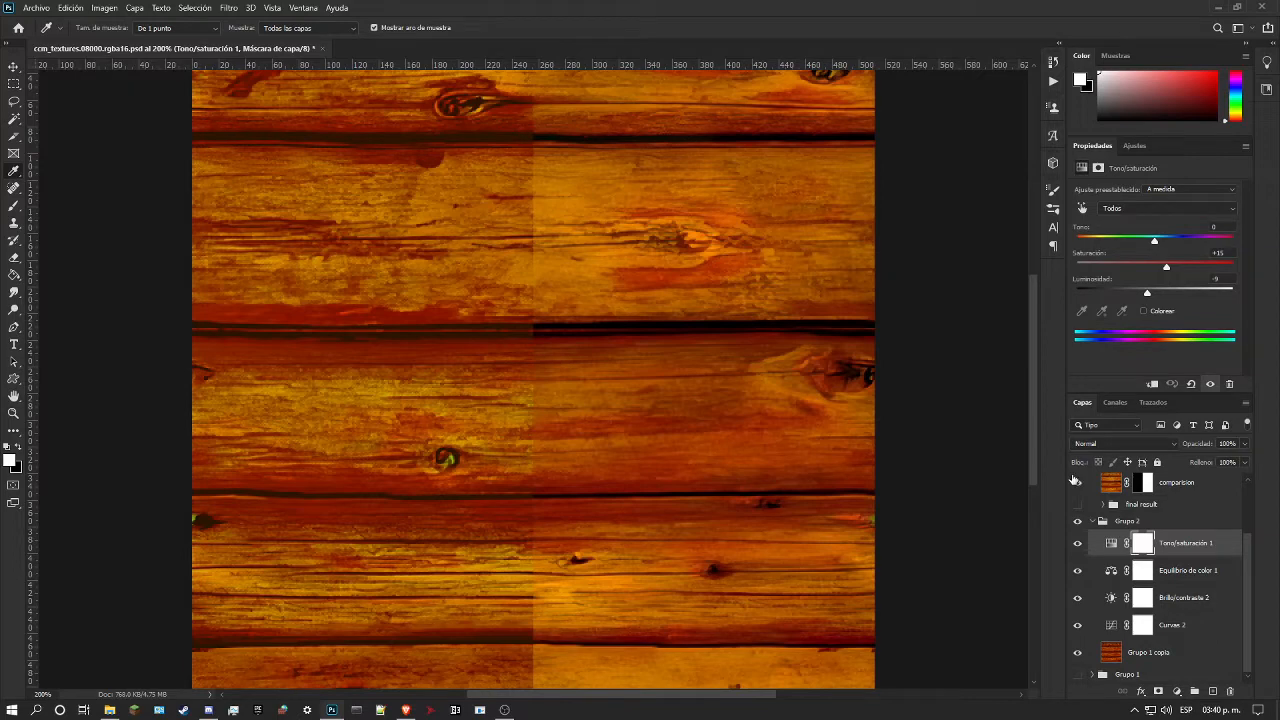
Step: Collapse and hide Grupo 2, and show the final result group in its place
click(1092, 522)
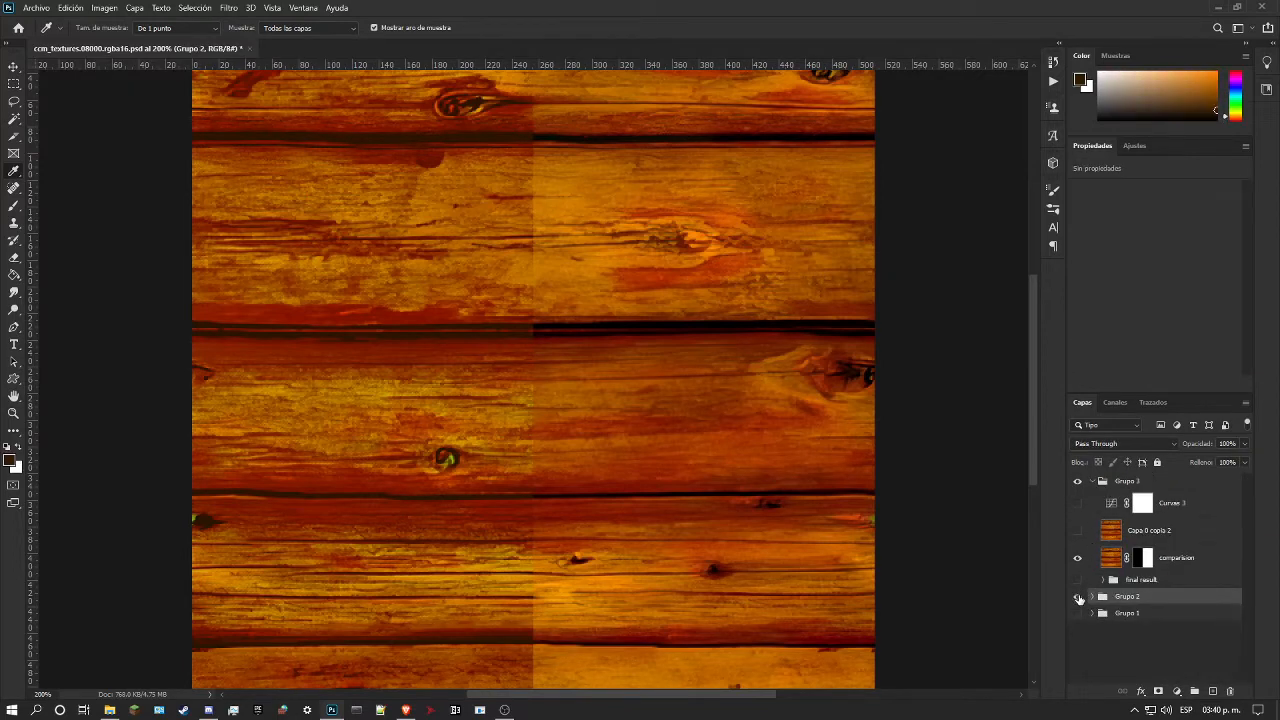
click(1077, 596)
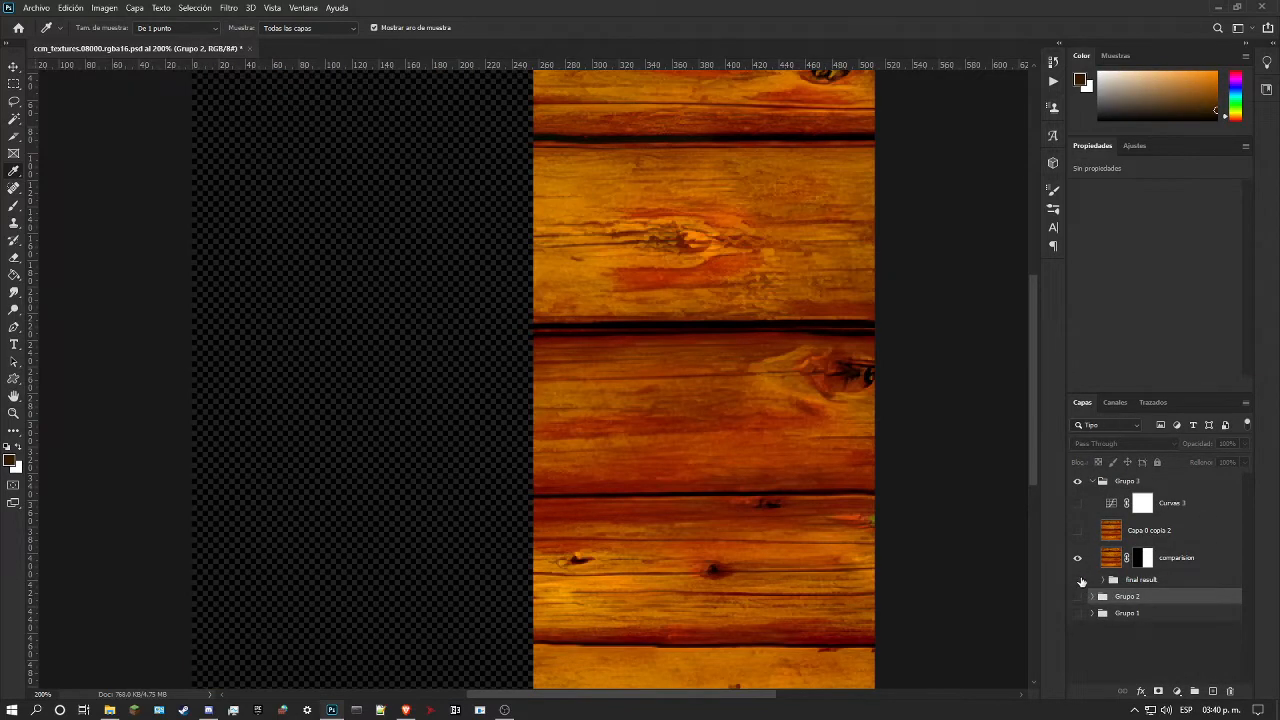
click(1078, 580)
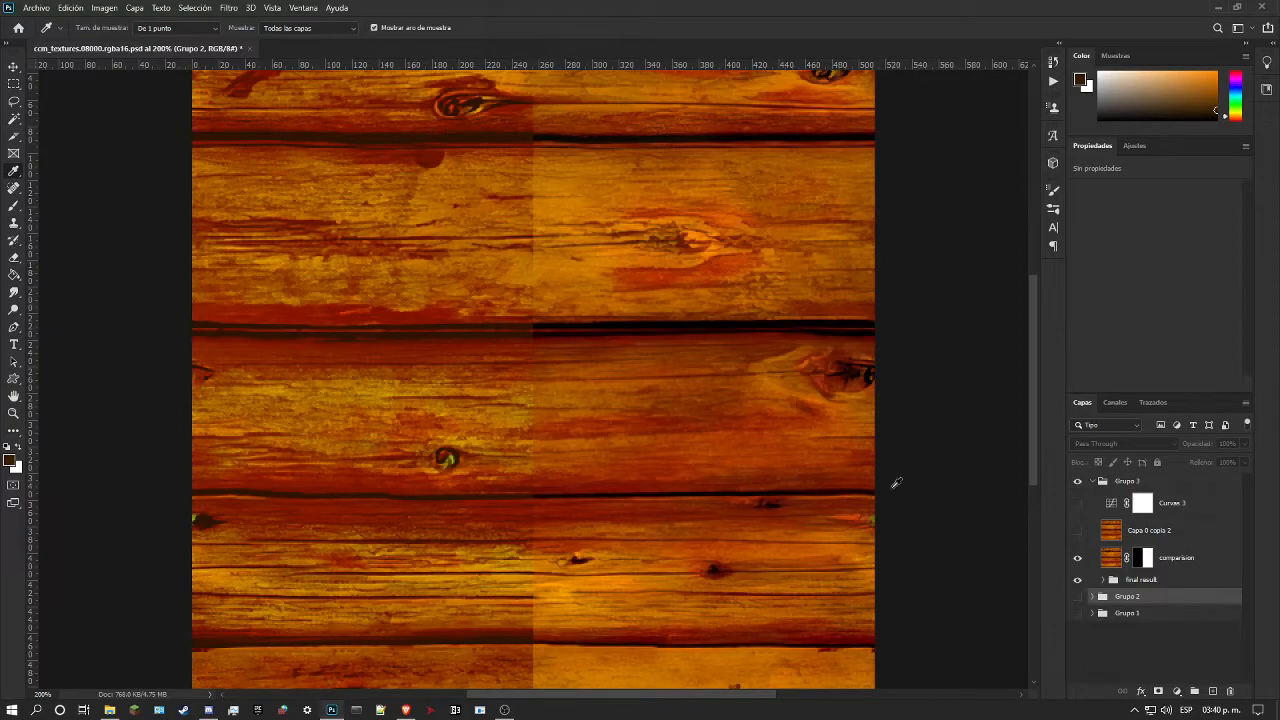
Step: Look closer at the dark gaps between the planks, expand the final result group and select its final result layer
click(13, 413)
drag(480, 315, 491, 340)
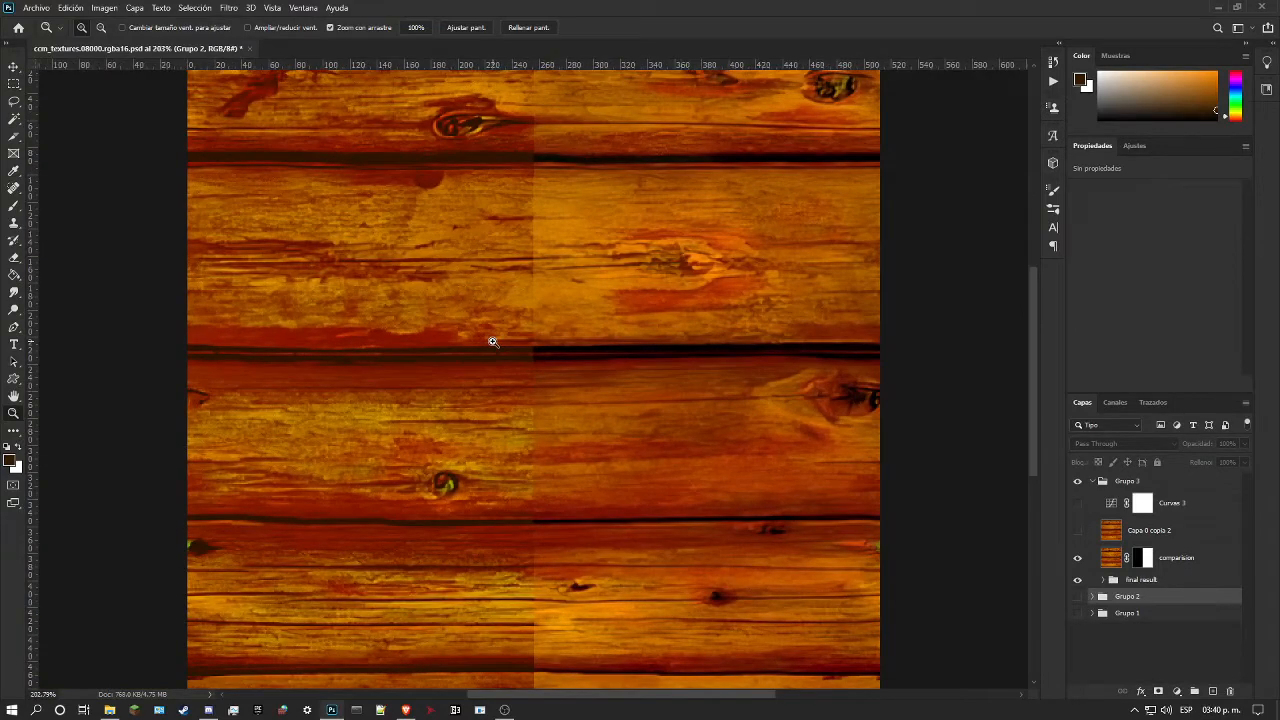
mouse_move(442, 344)
mouse_down()
mouse_move(451, 331)
mouse_move(429, 343)
mouse_move(460, 347)
mouse_up()
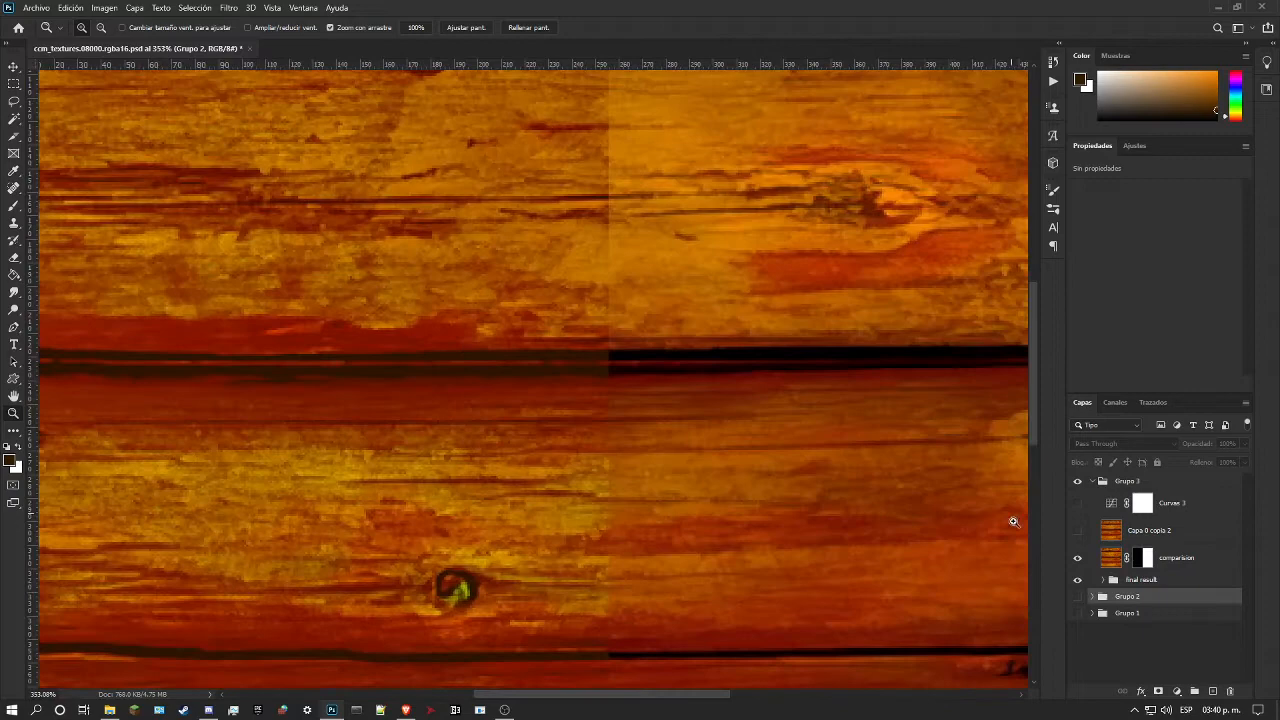
click(1104, 580)
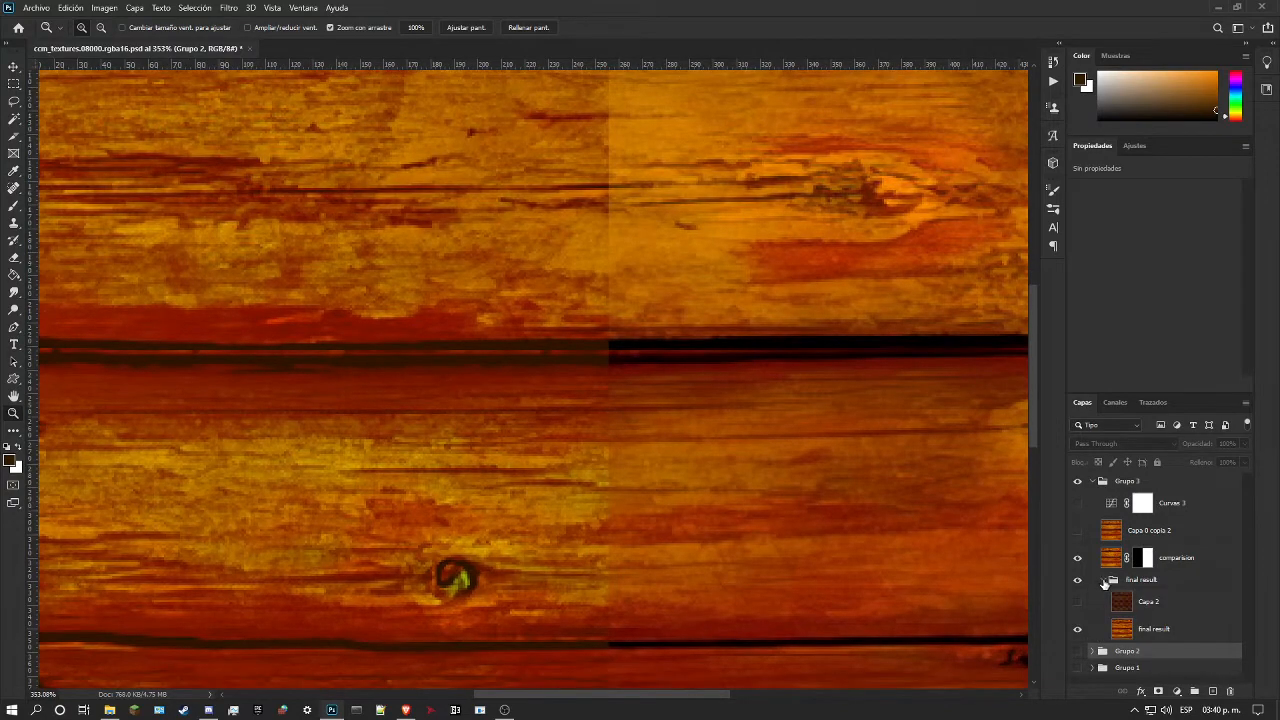
click(1121, 628)
mouse_move(436, 286)
mouse_down()
mouse_move(418, 301)
mouse_move(420, 274)
mouse_up()
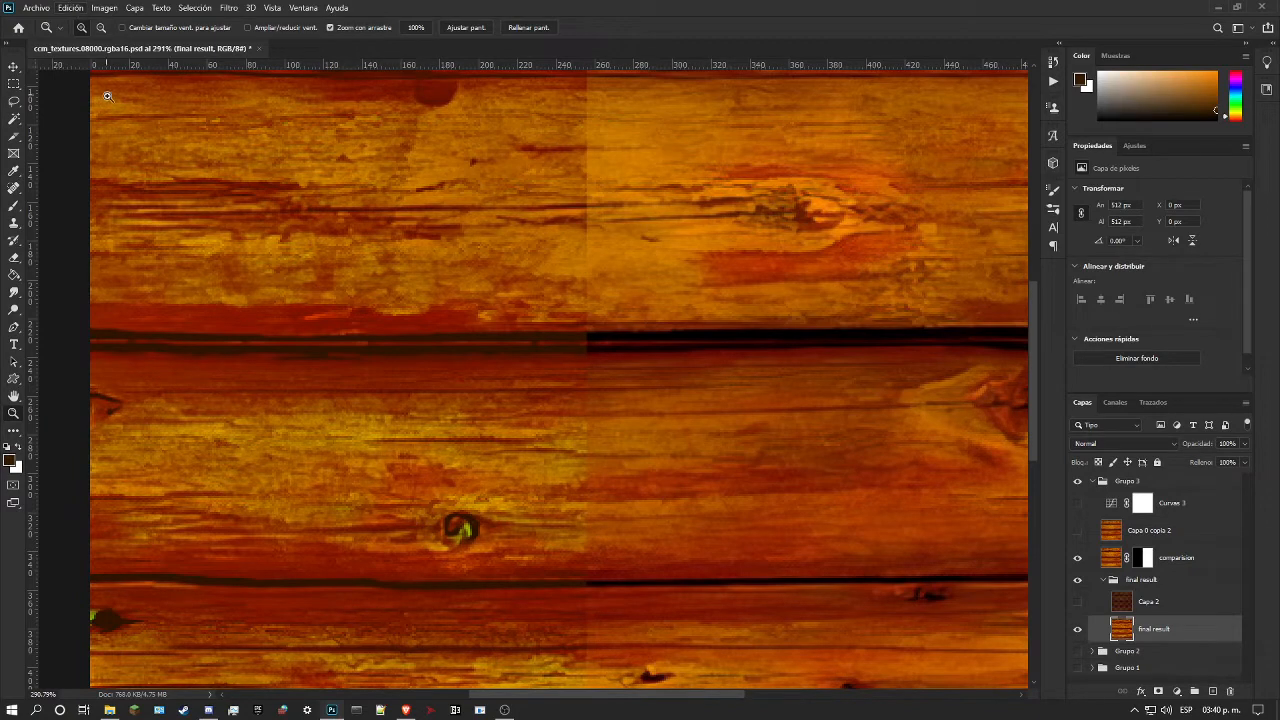
Step: Try Replace Color on the dark gap between planks with lightness -100 and -87, and cancel it
click(104, 8)
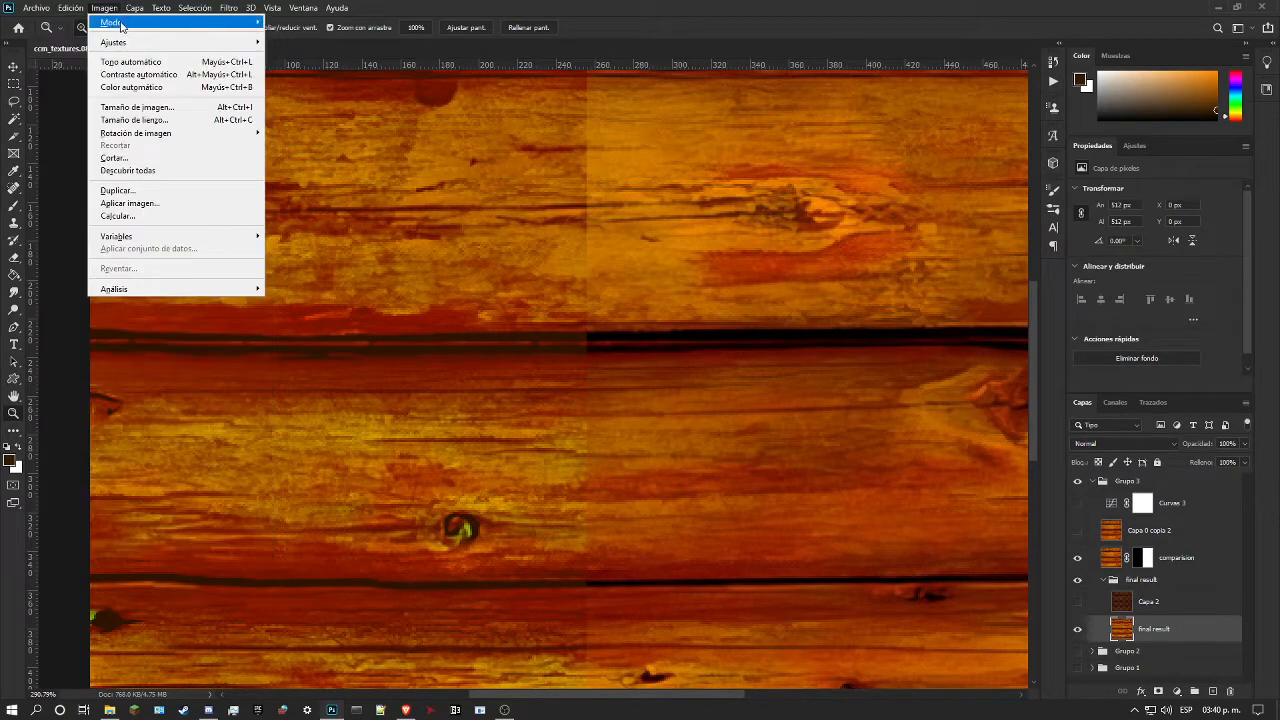
mouse_move(110, 46)
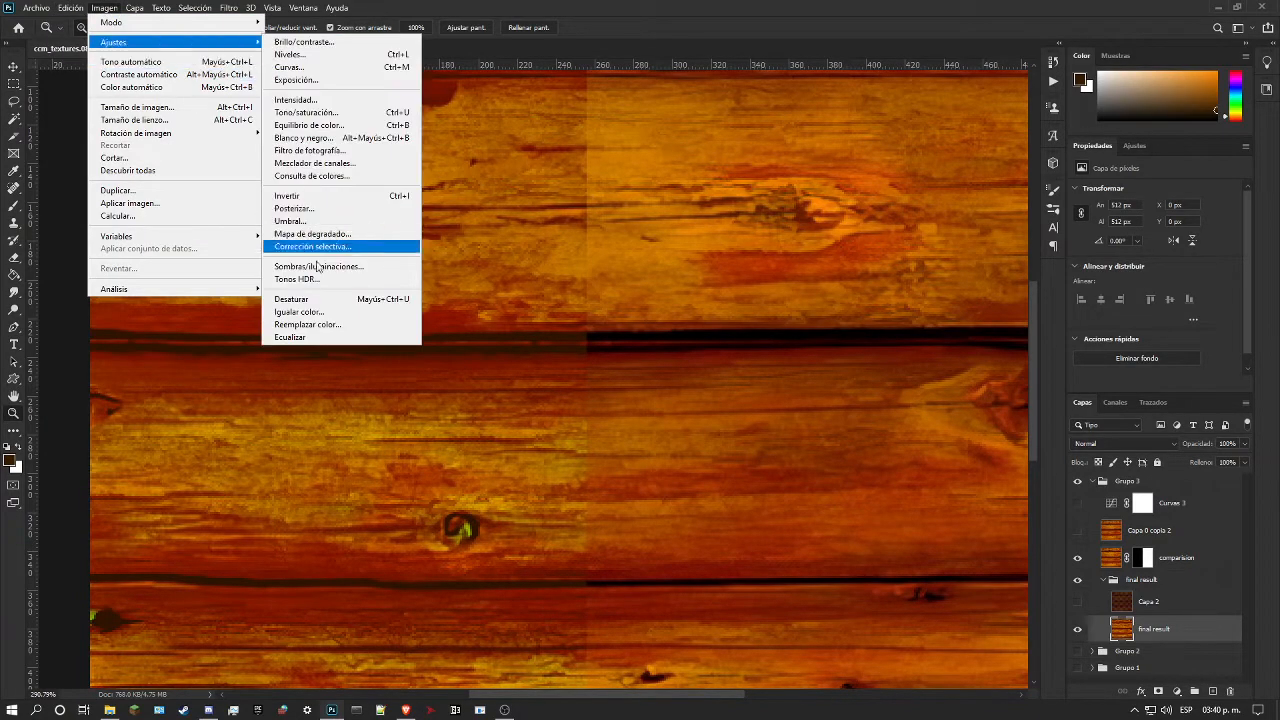
click(322, 324)
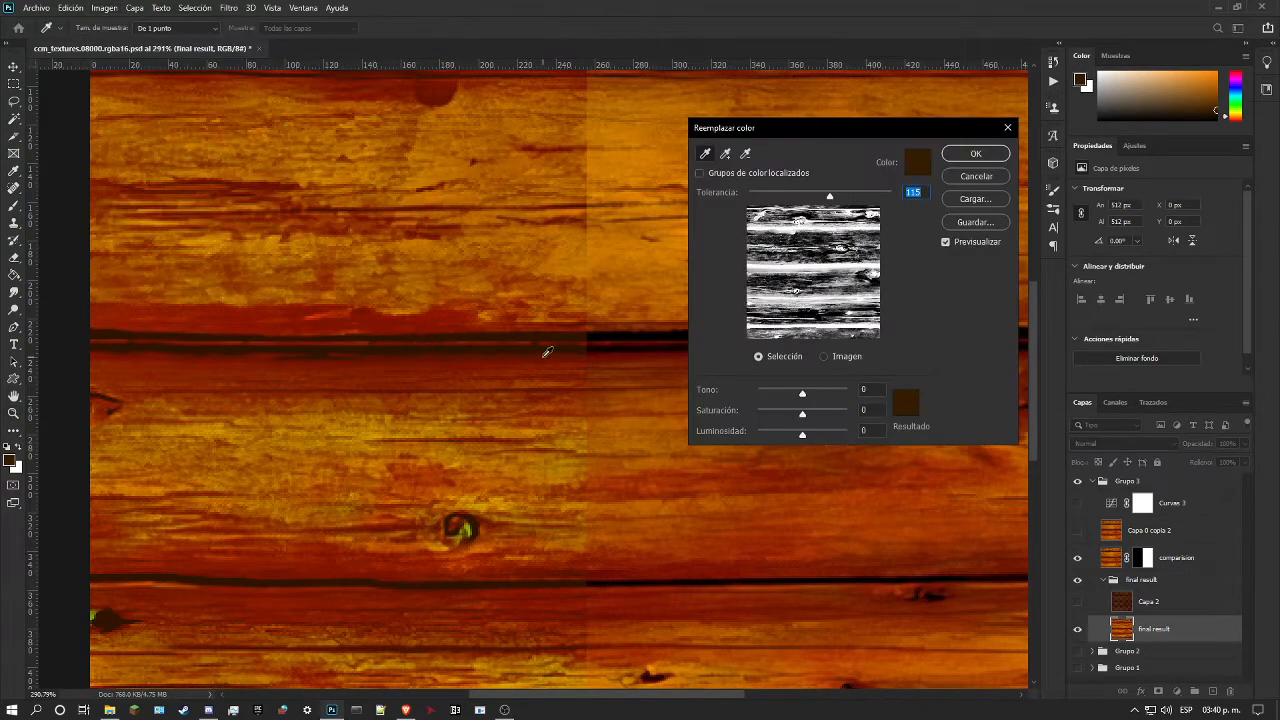
click(556, 344)
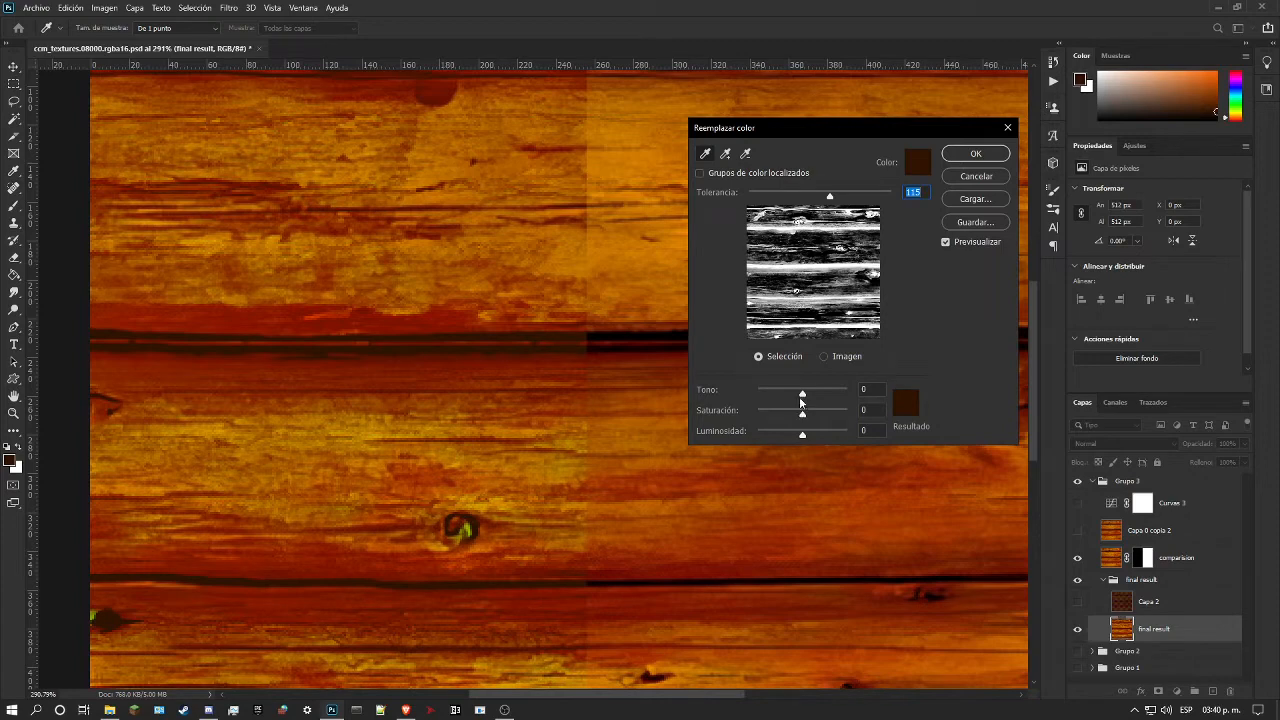
drag(801, 436, 759, 444)
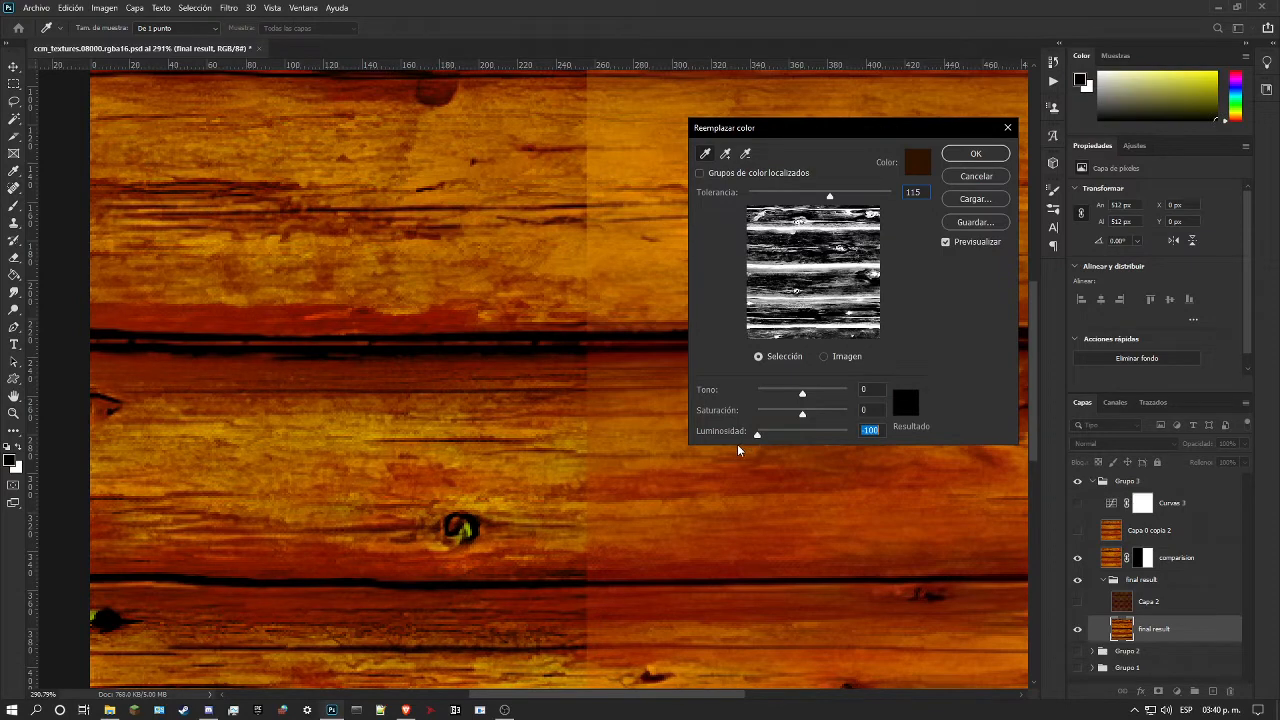
mouse_move(757, 437)
mouse_down()
mouse_move(796, 440)
mouse_move(765, 453)
mouse_up()
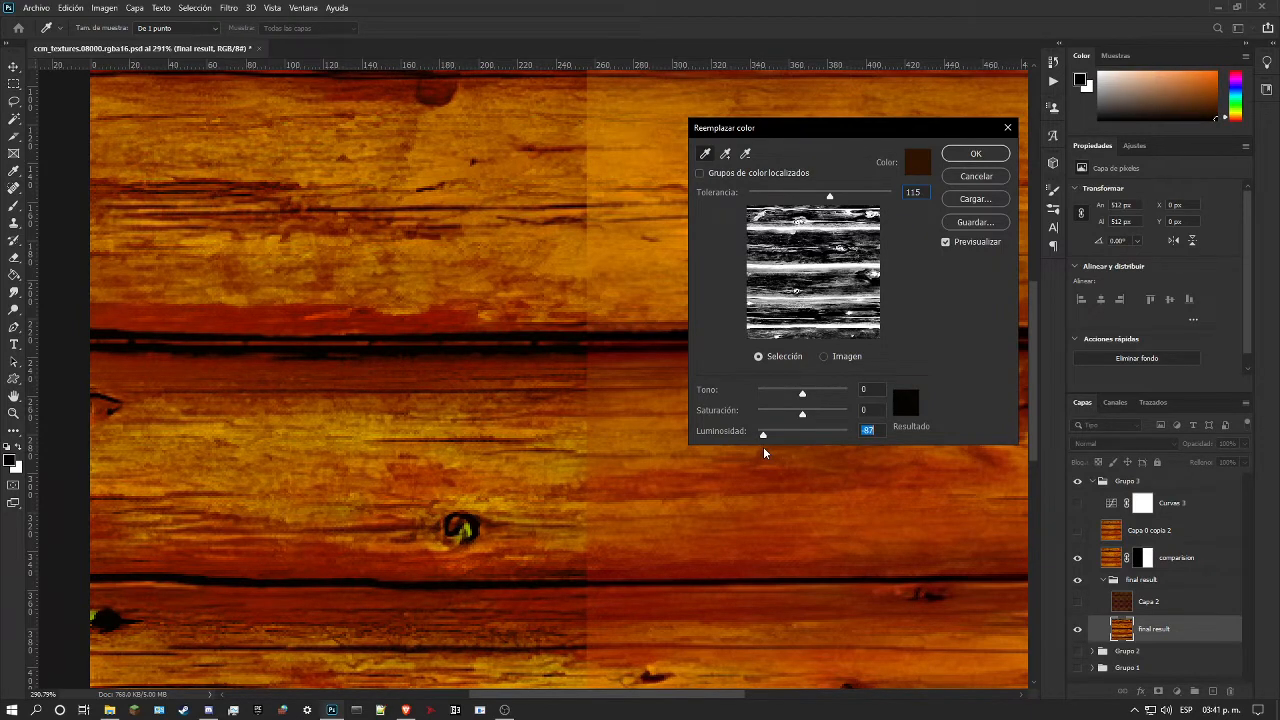
click(976, 176)
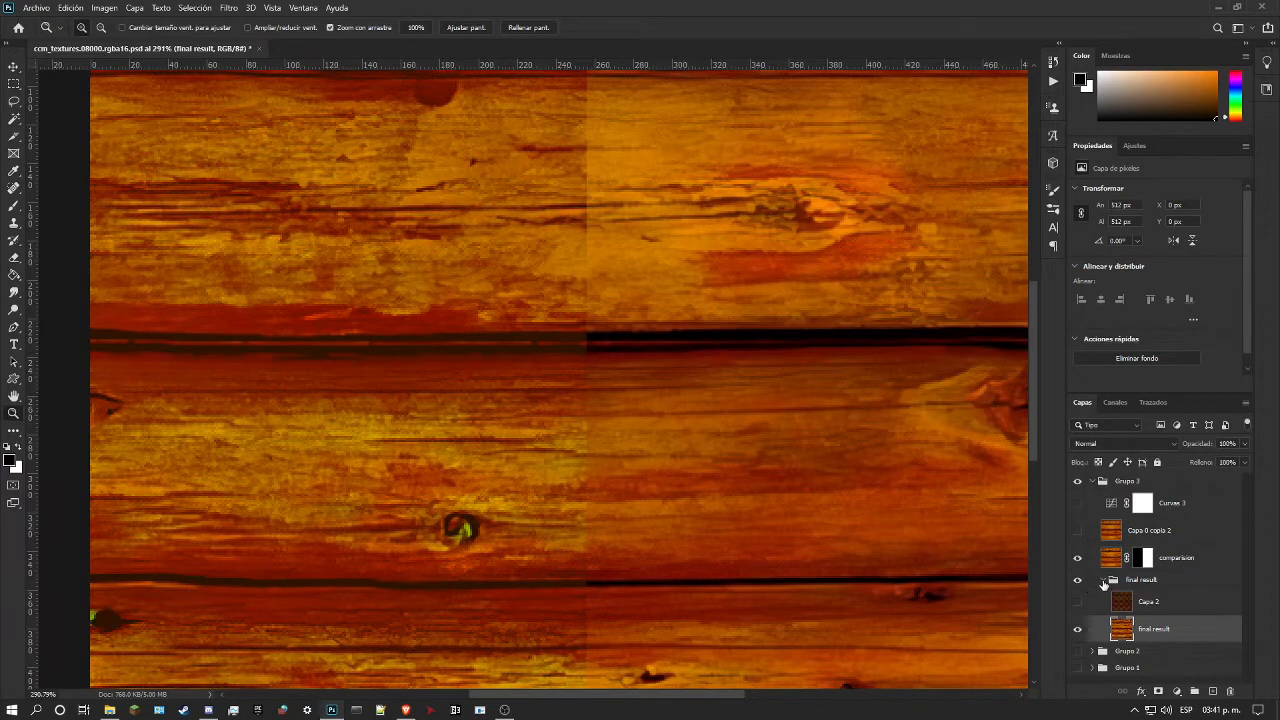
Step: Select the Capa 2 layer and hide the final result group, leaving only the comparison half visible
click(1098, 604)
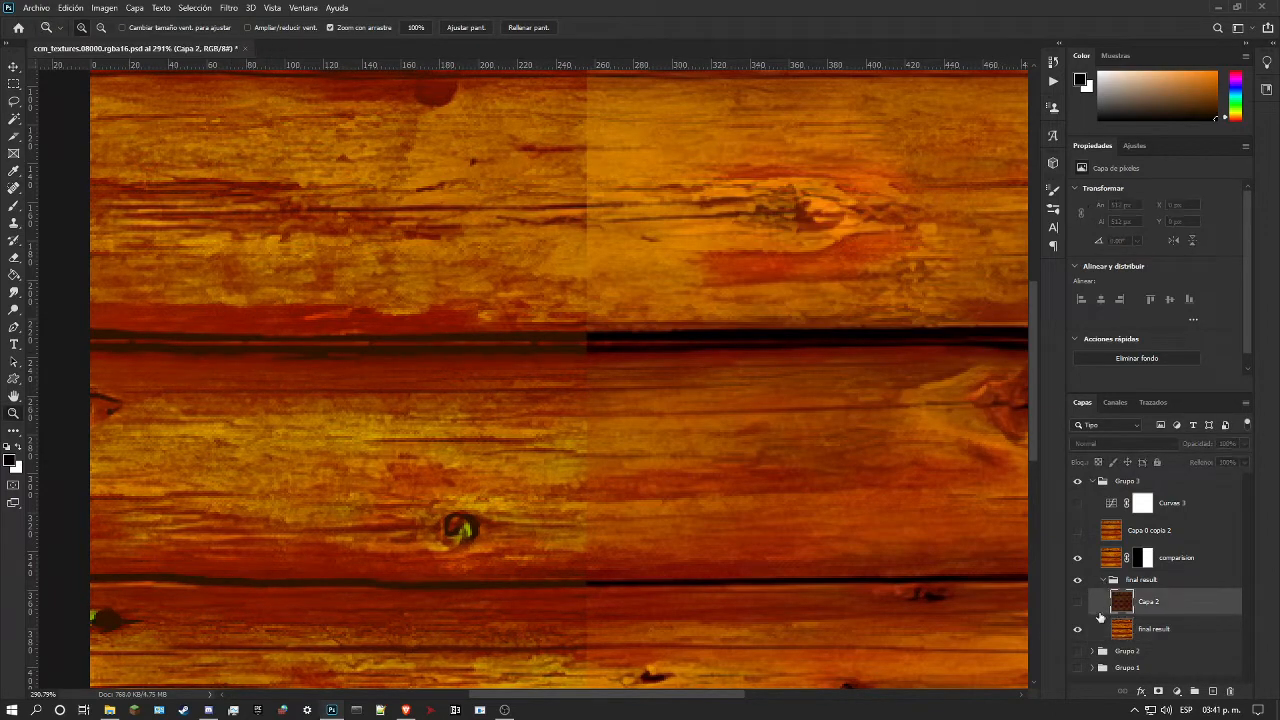
click(1078, 583)
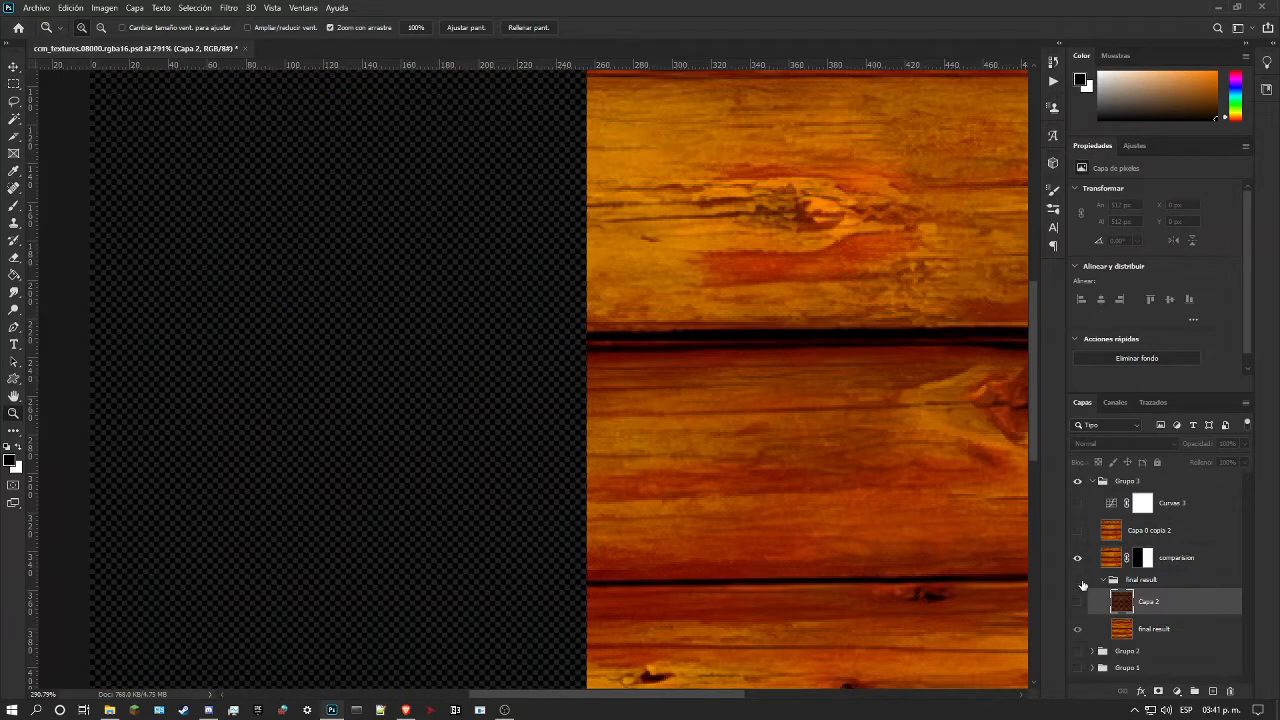
drag(696, 321, 598, 311)
drag(679, 342, 714, 374)
drag(873, 424, 820, 445)
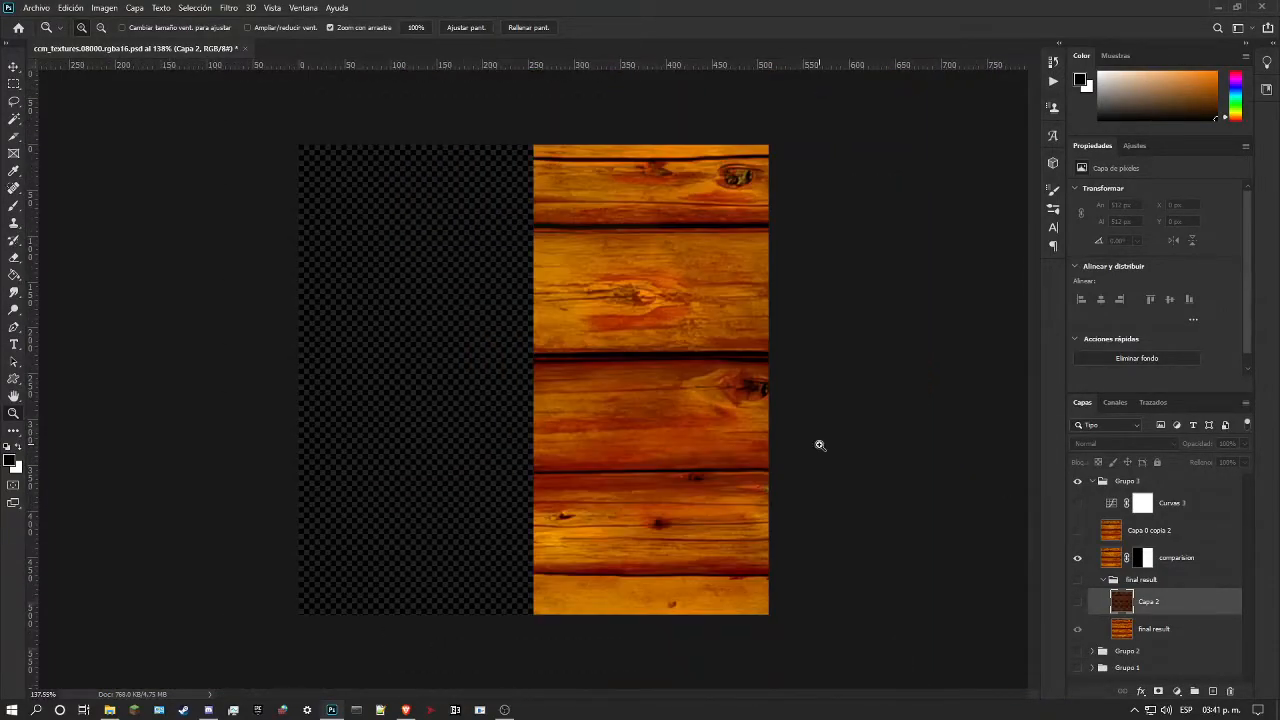
Step: Show and select the Curvas 3 adjustment above the comparison layer, and switch its curve to the red channel
drag(752, 418, 777, 420)
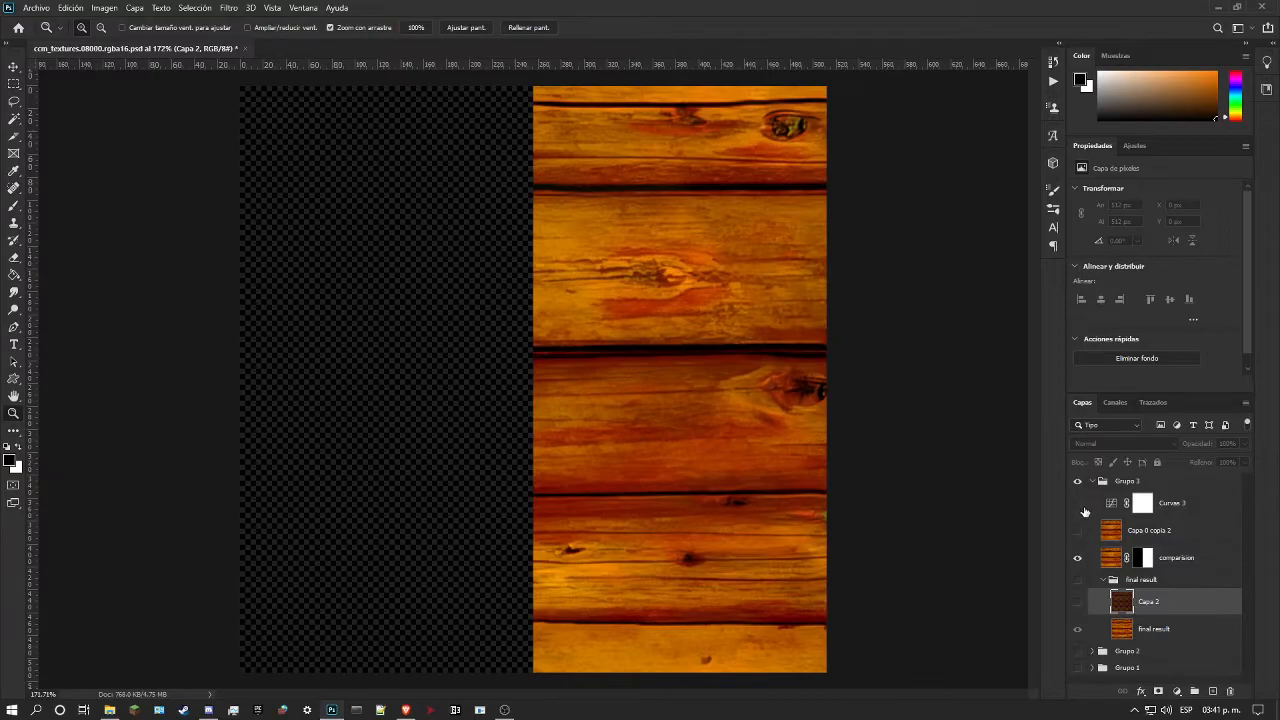
drag(669, 347, 730, 350)
drag(488, 307, 517, 300)
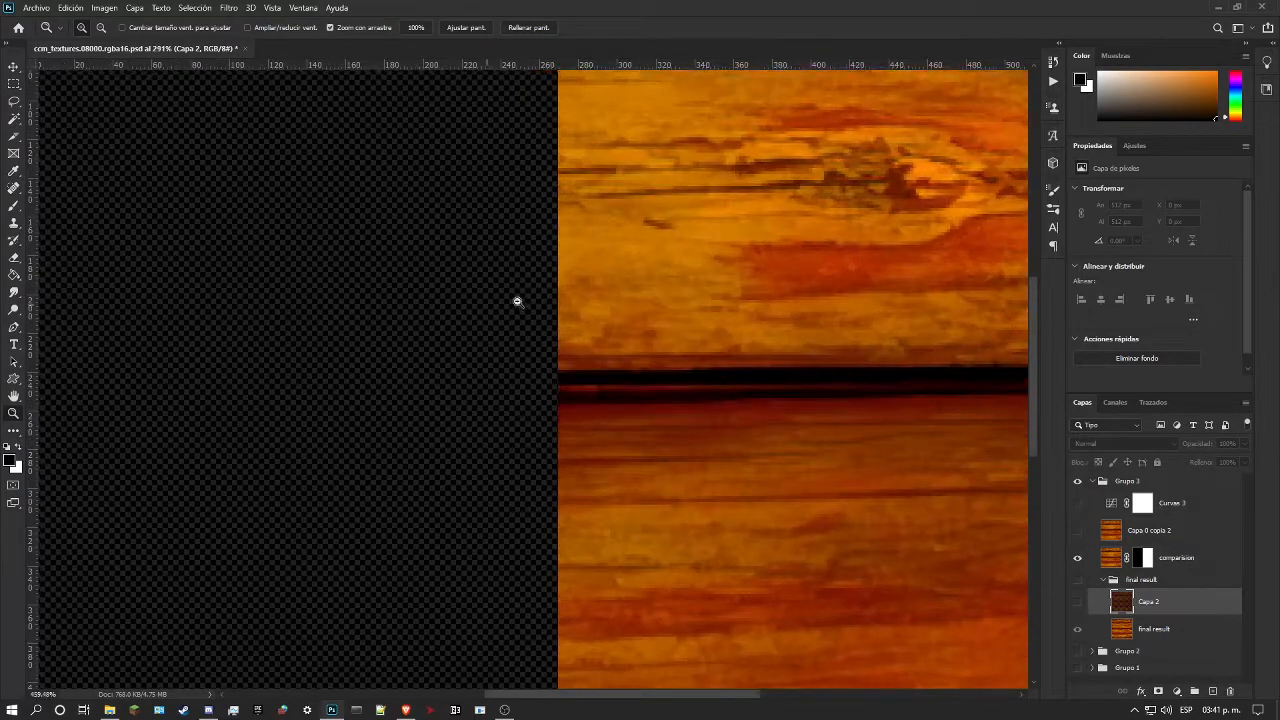
drag(777, 366, 683, 354)
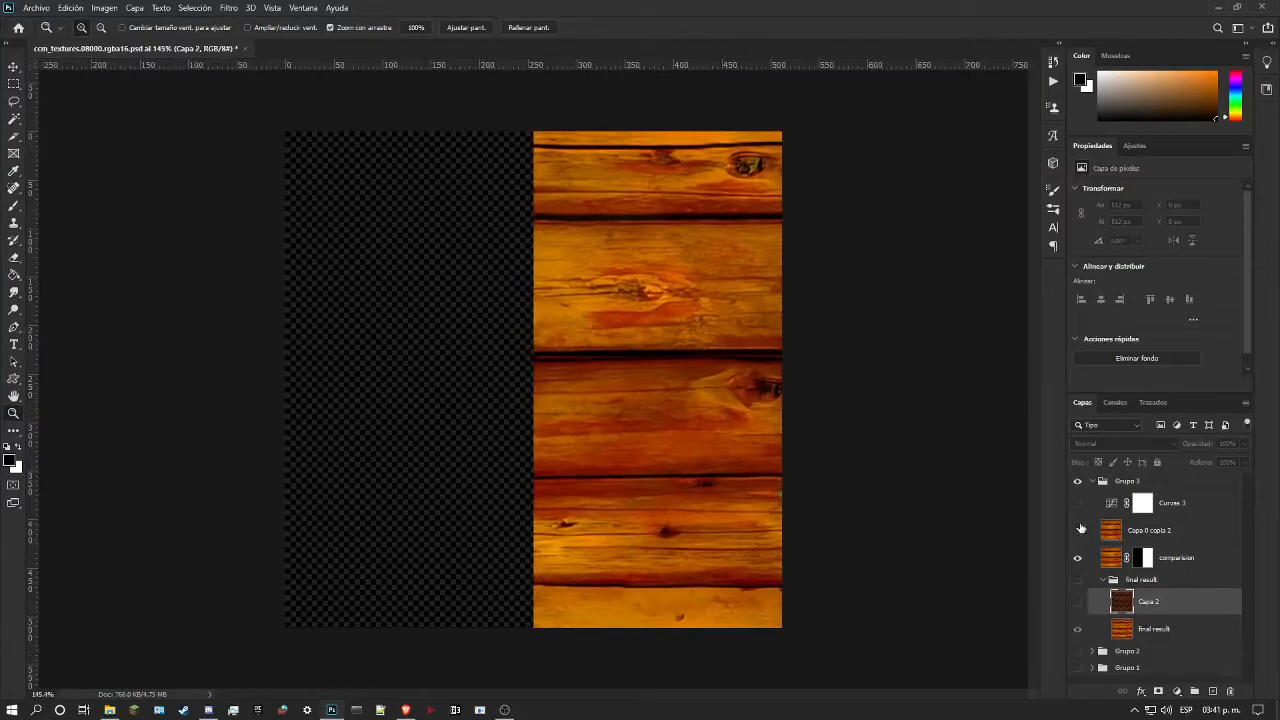
click(1078, 505)
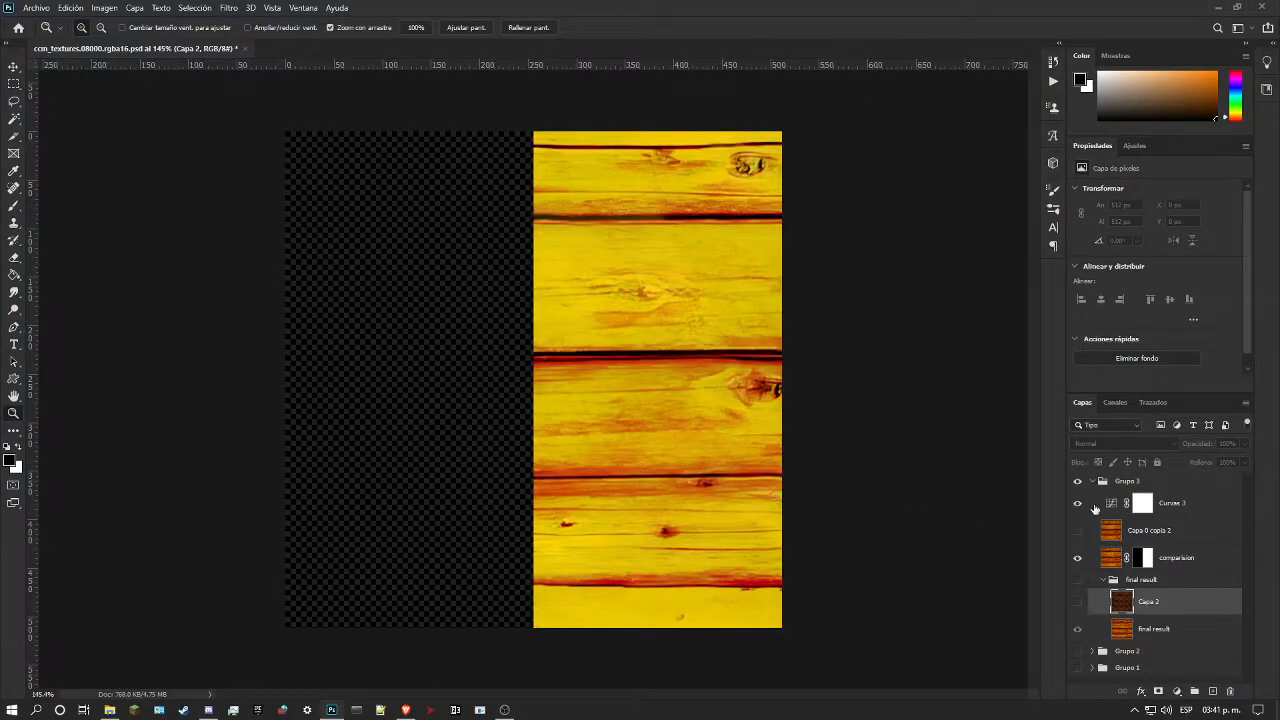
click(1203, 508)
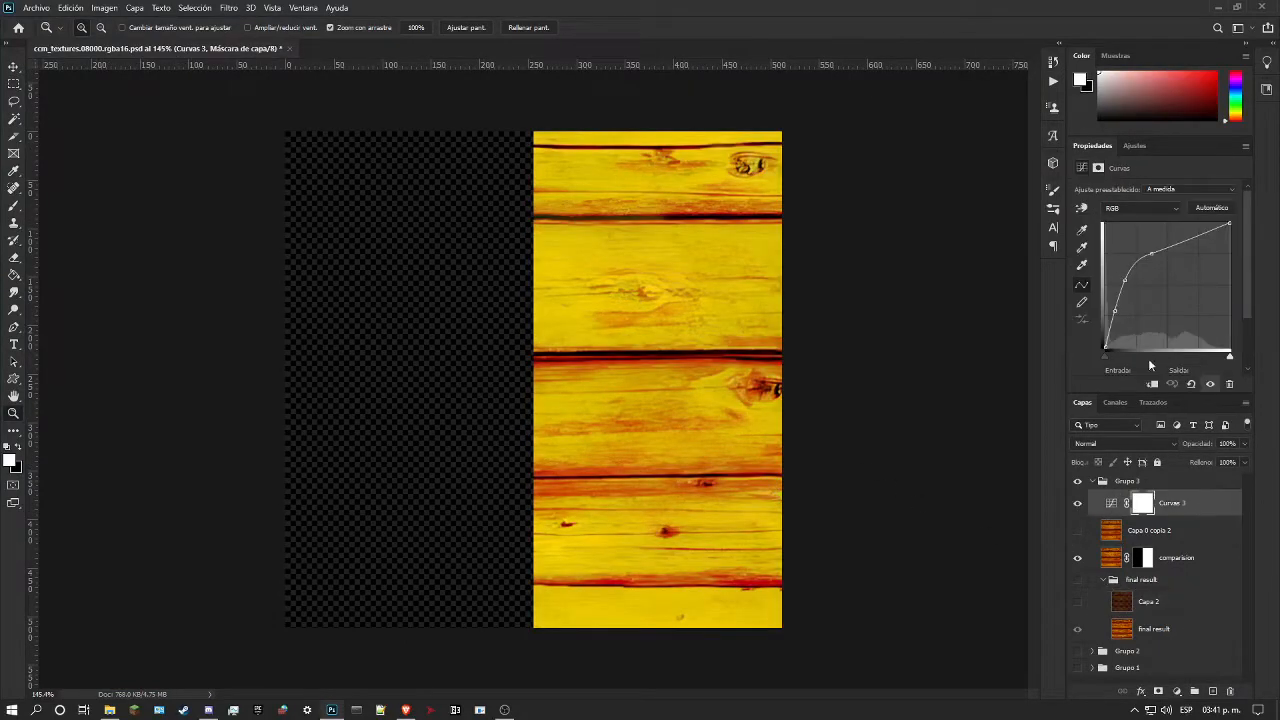
click(1140, 210)
click(1136, 230)
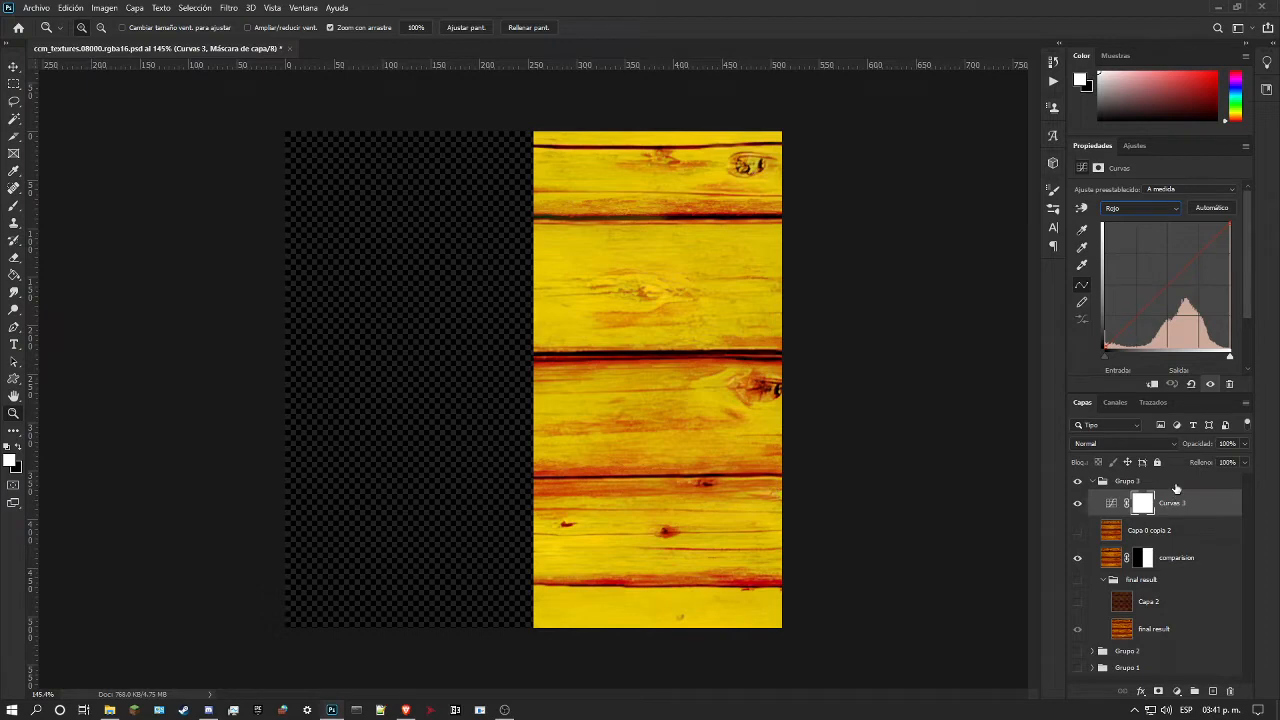
Step: Compare the texture's red and green channels by isolating each in turn, paying attention to the dark gaps between planks
click(1114, 403)
click(1076, 477)
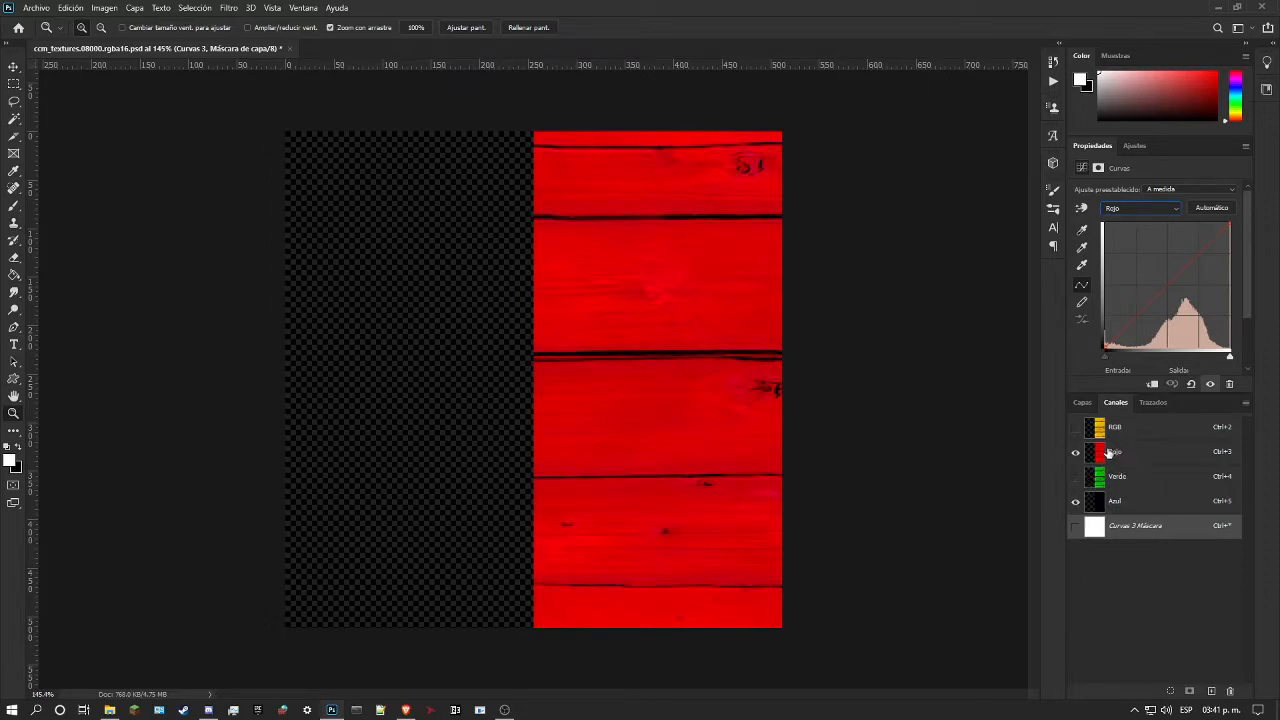
click(1076, 428)
click(1075, 452)
click(1075, 478)
click(1075, 478)
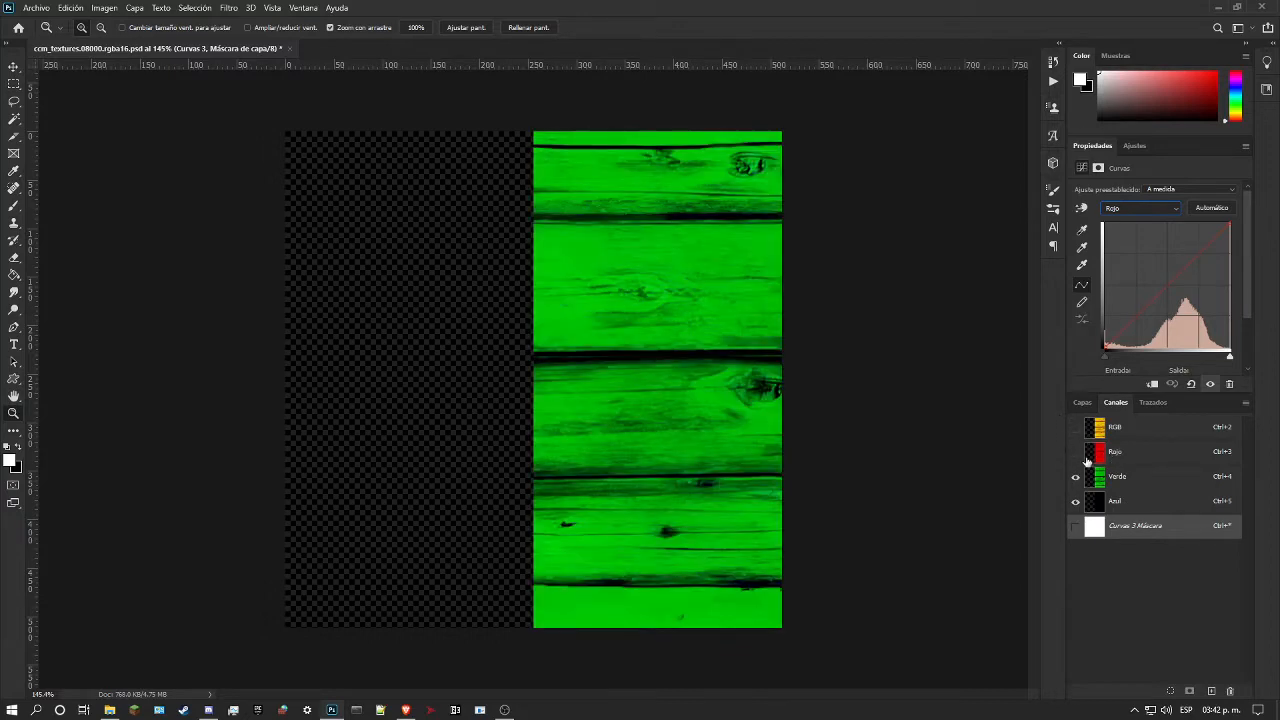
scroll(680, 358, up, 2)
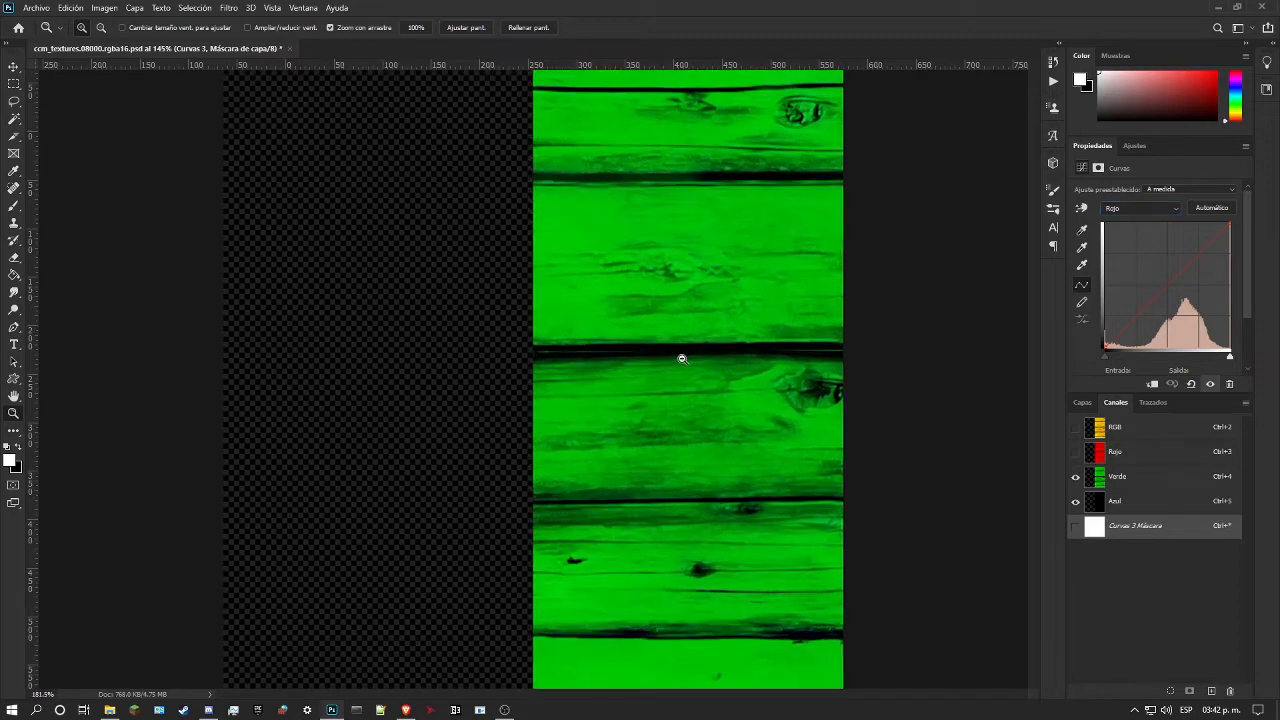
scroll(869, 359, up, 1)
click(1075, 452)
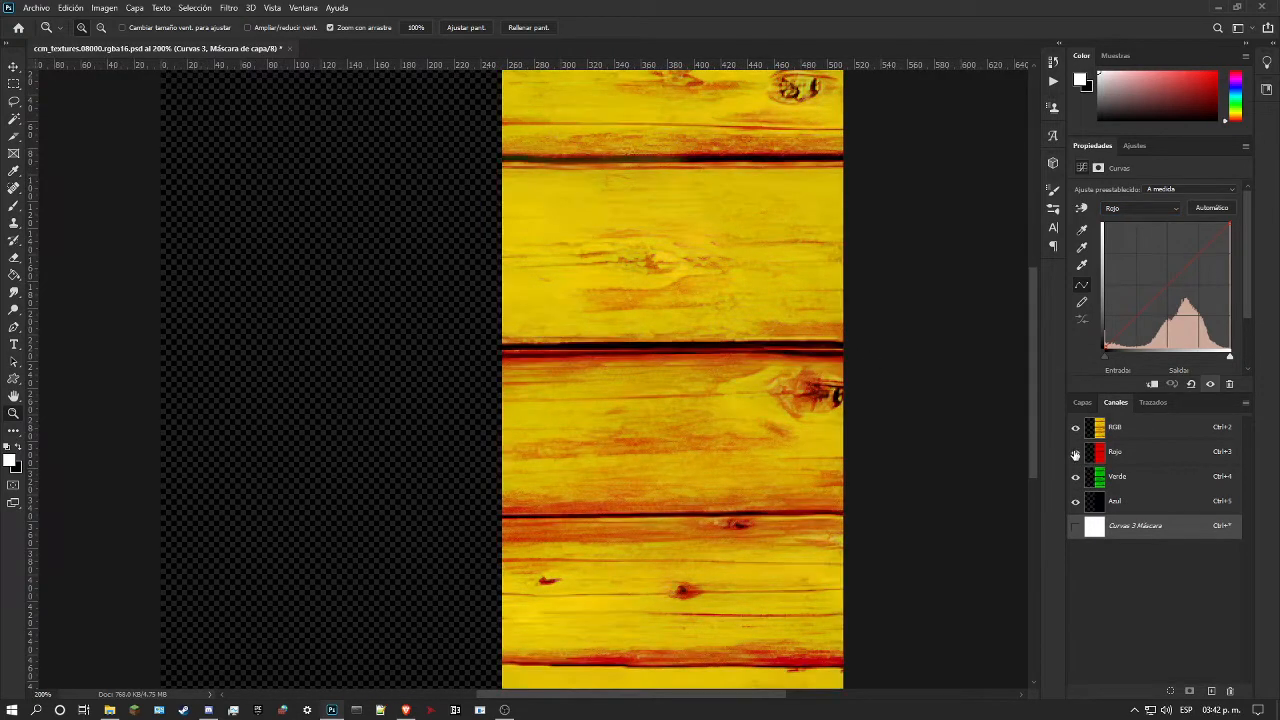
click(1075, 477)
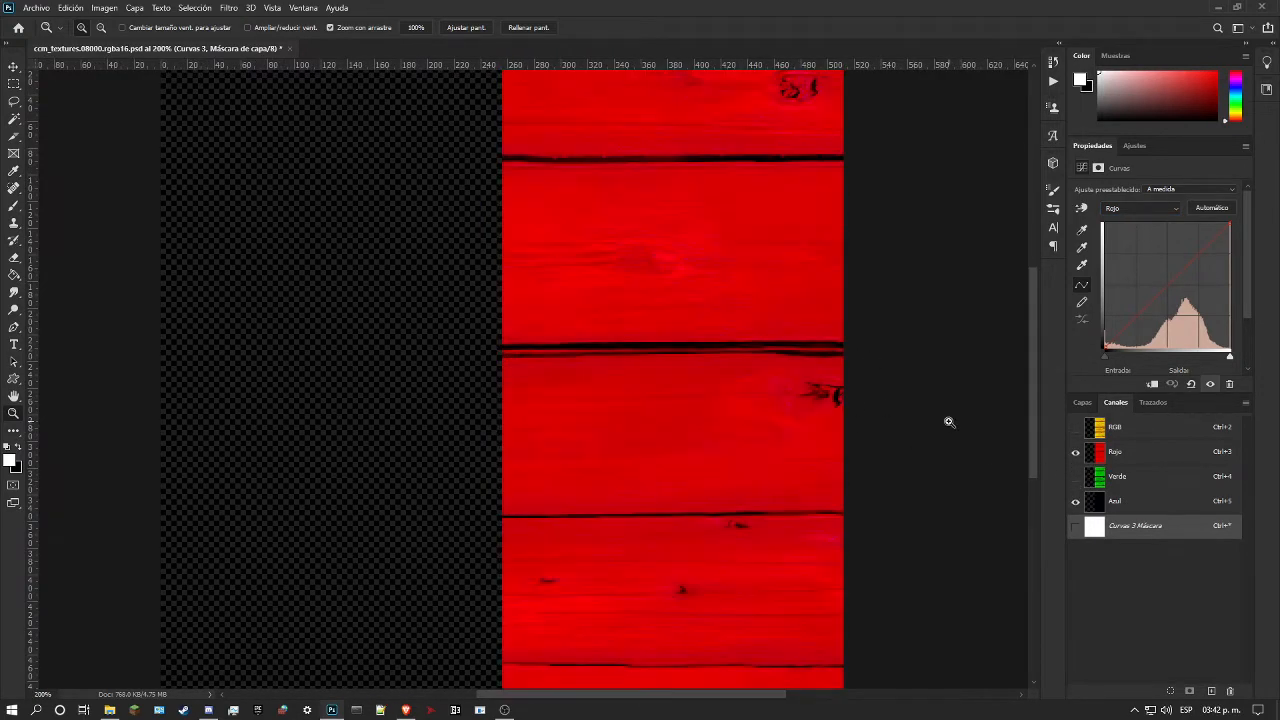
Step: Load the red channel as a selection, invert it to cover the dark gaps, and restore the composite RGB view
ctrl+click(1093, 455)
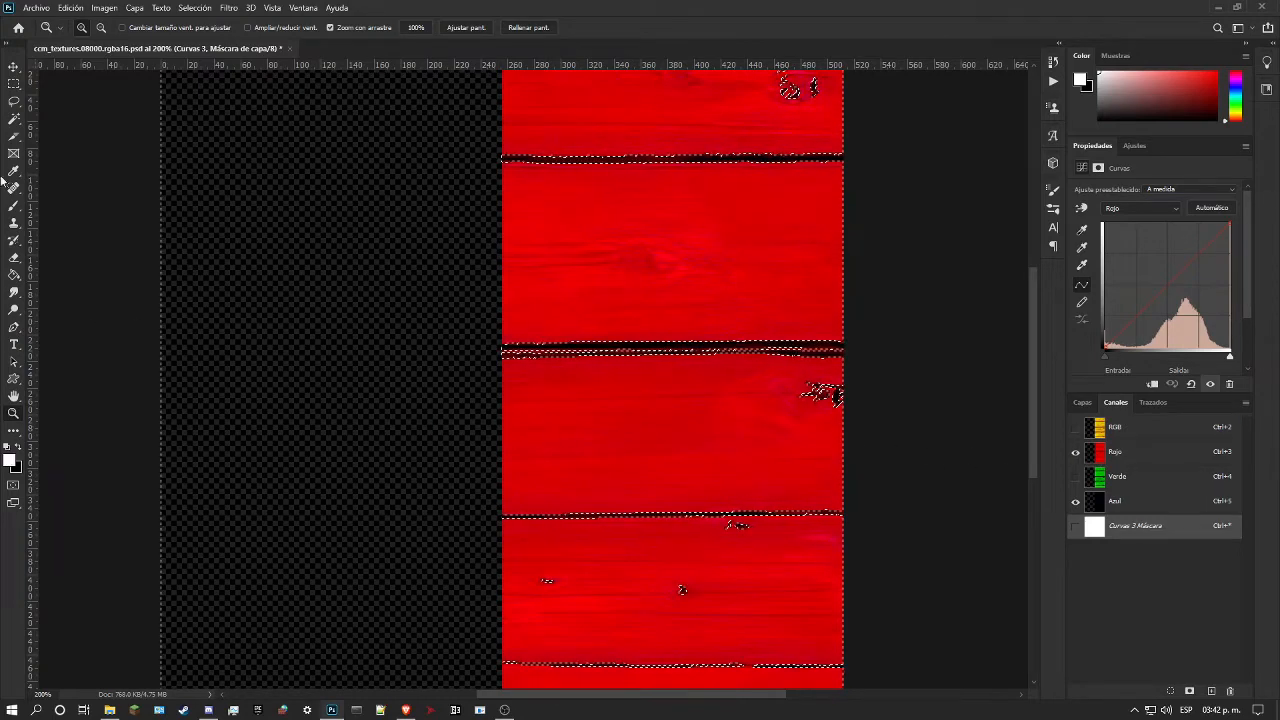
click(14, 83)
right_click(701, 272)
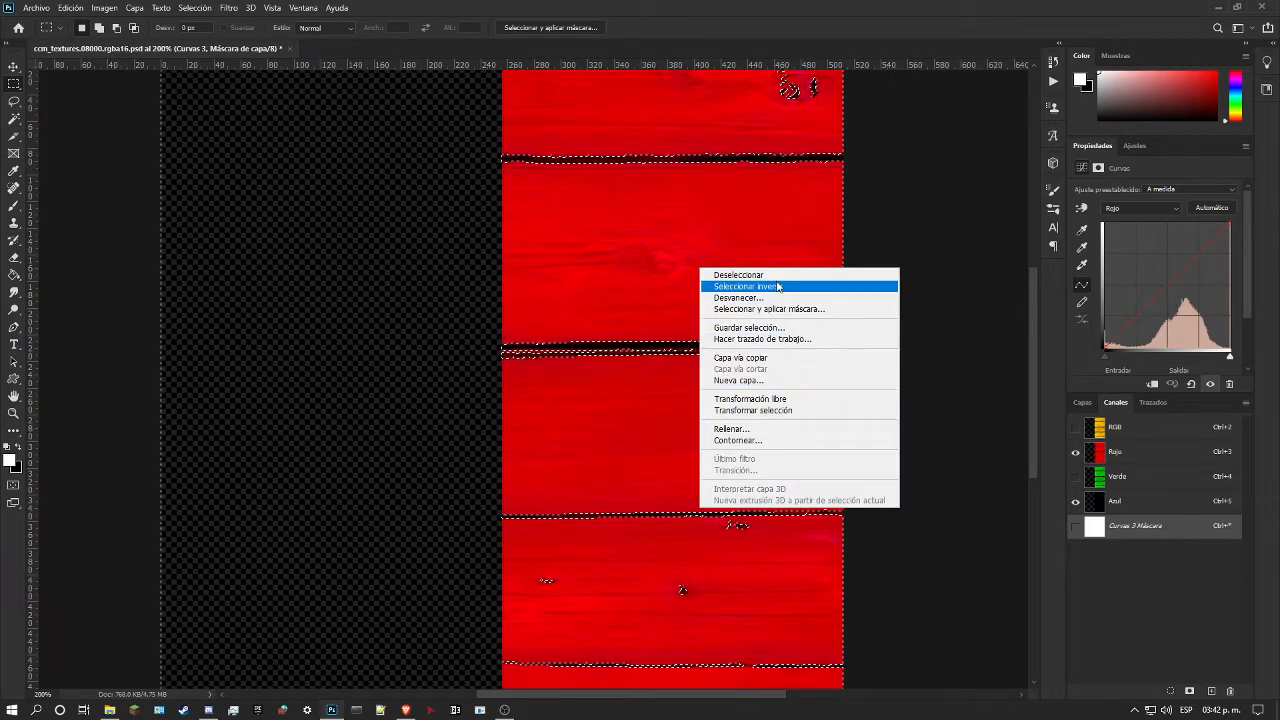
click(745, 286)
click(1075, 427)
click(1081, 405)
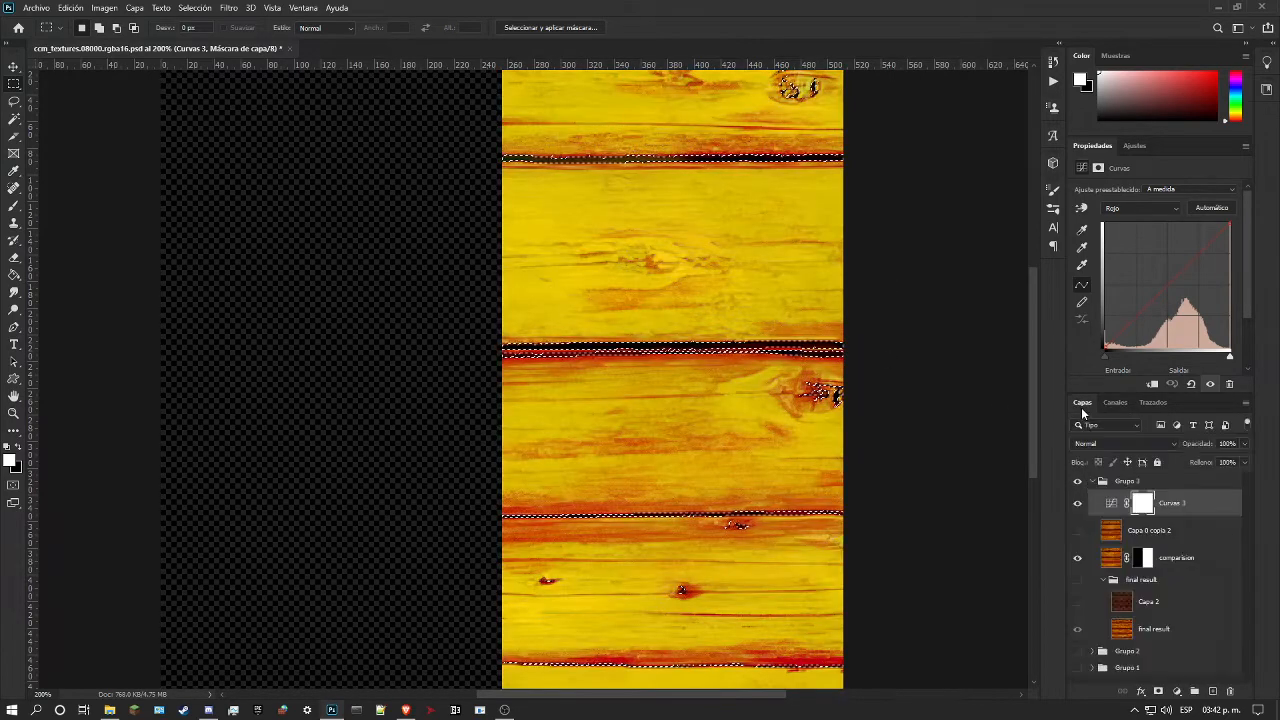
Step: Hide the Curvas 3 and comparision layers, and show the final result group with its Capa 2 layer
click(1111, 557)
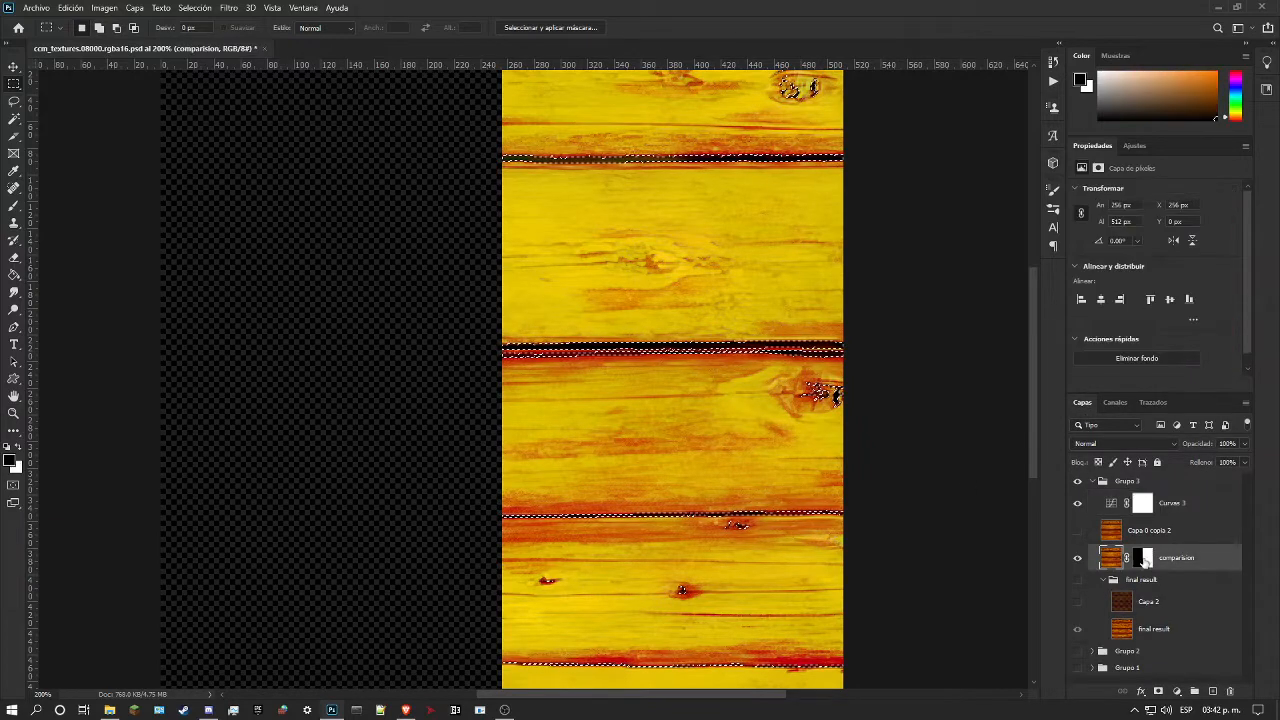
click(1077, 503)
click(1077, 557)
click(1077, 580)
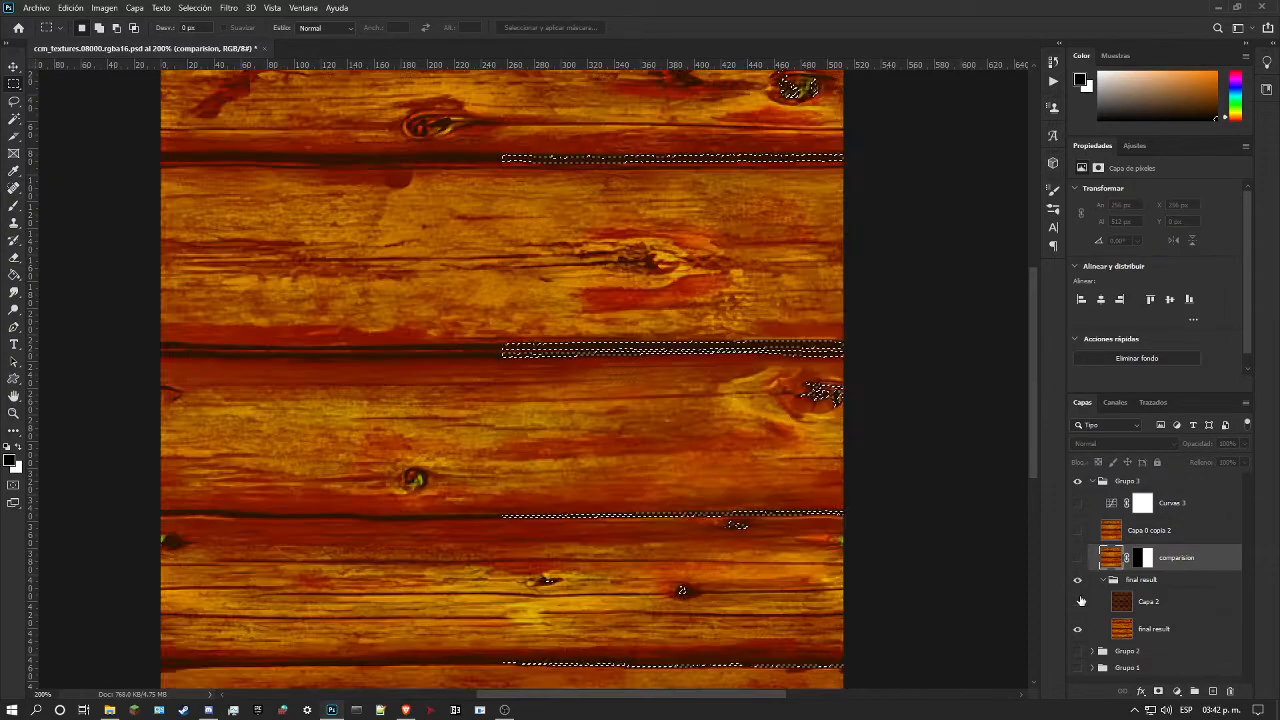
click(1078, 601)
click(1078, 601)
click(1078, 601)
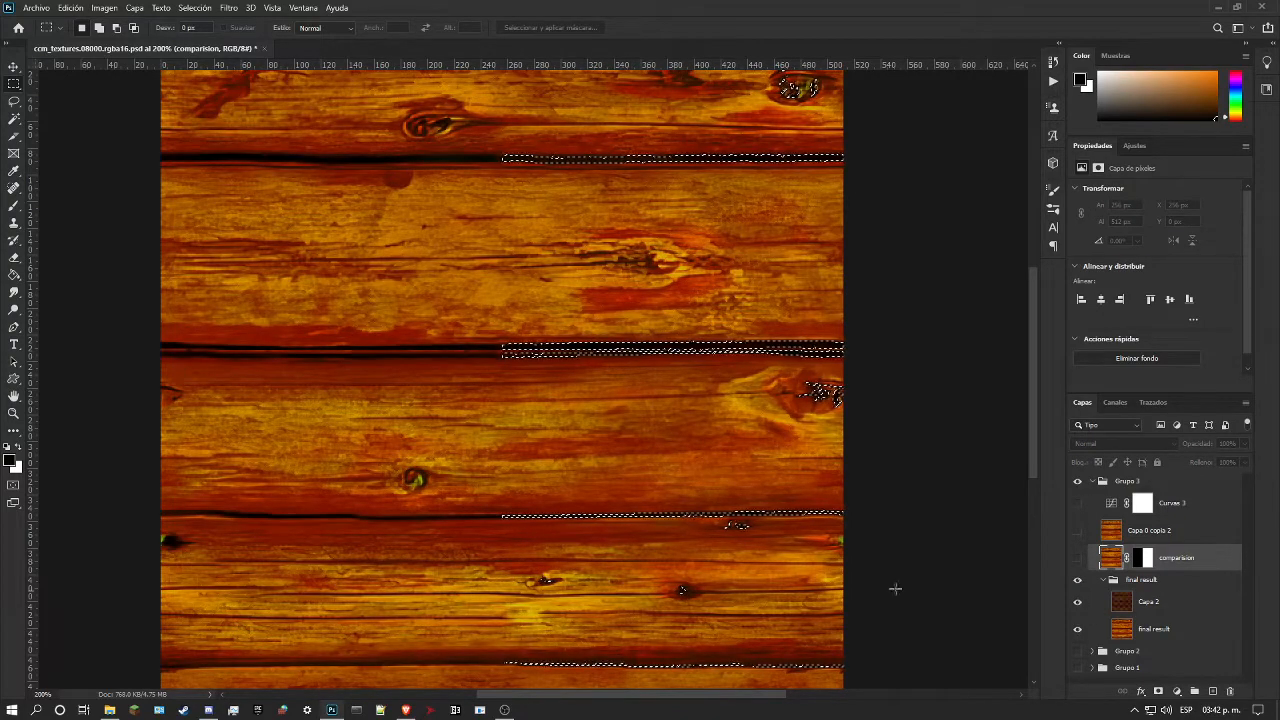
Step: Examine the dark gaps between the planks up close with Capa 2 hidden and shown
click(13, 414)
drag(329, 364, 402, 385)
drag(450, 477, 492, 482)
click(1078, 601)
click(1078, 602)
drag(474, 594, 531, 369)
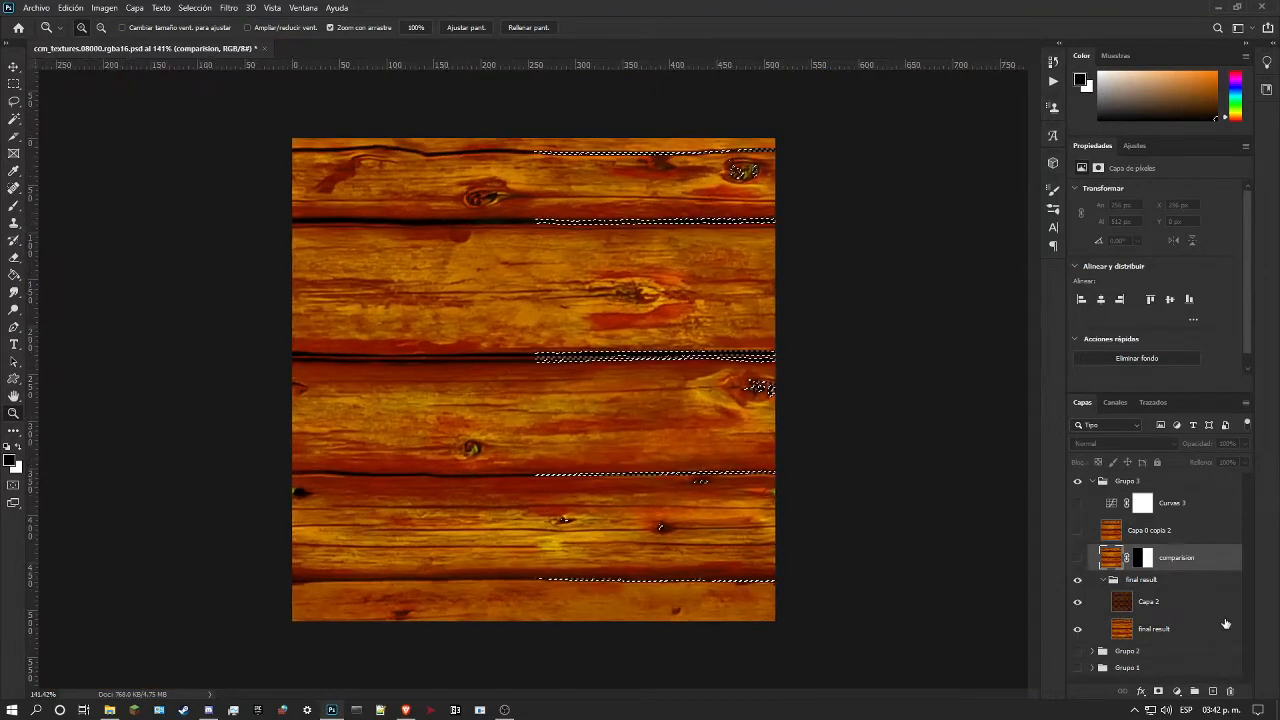
Step: Select the Capa 2 layer and clear the selection around the dark gaps
click(1198, 607)
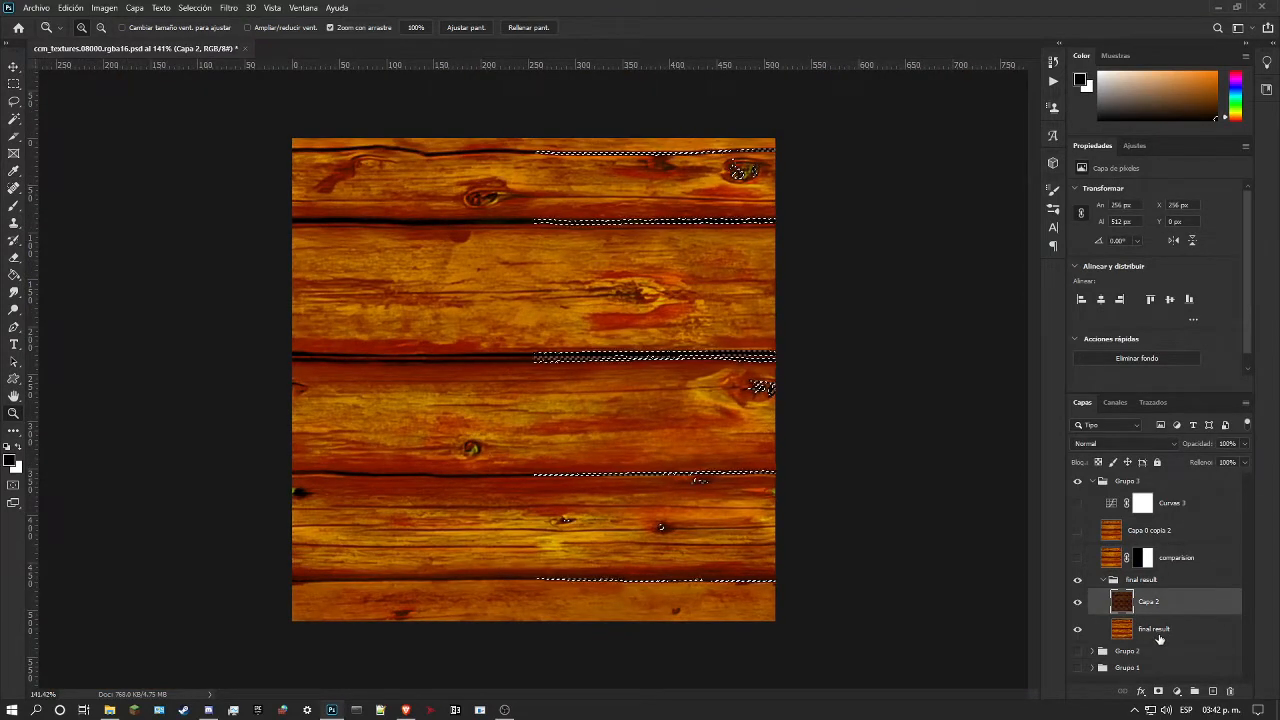
key(m)
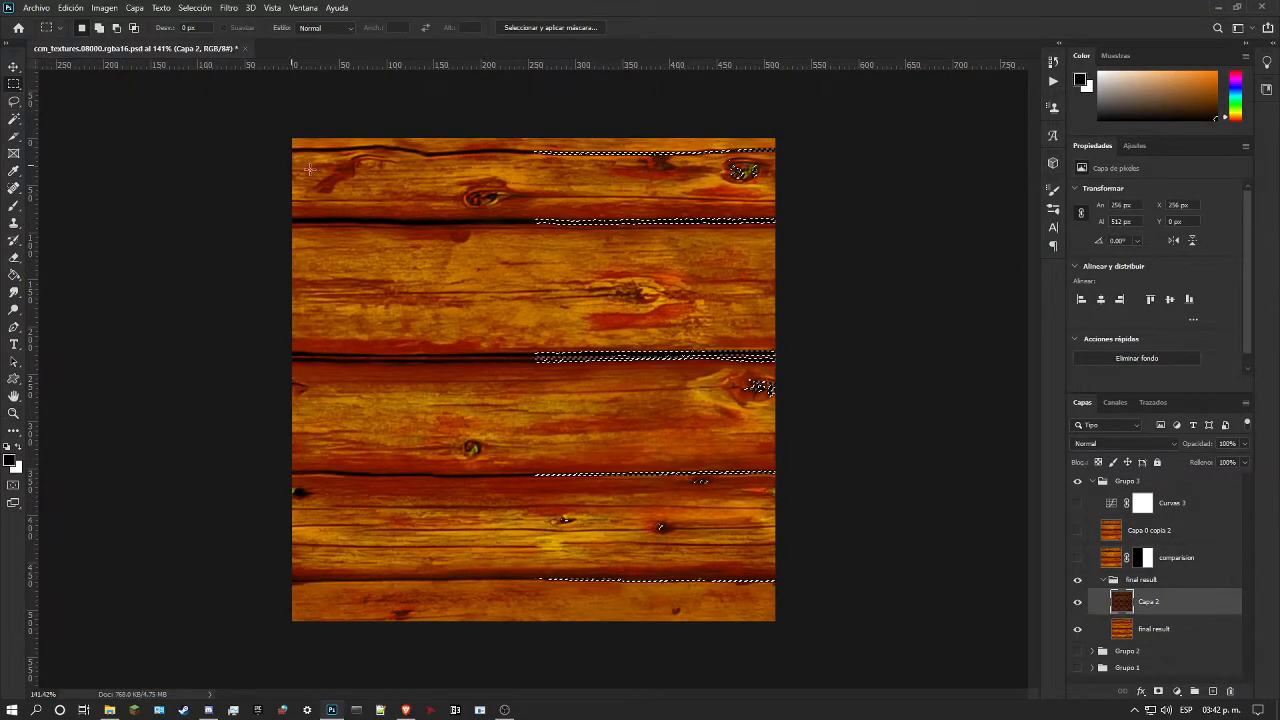
key(ctrl+d)
Step: Try merging Capa 2 with the final result layer, inspect the merged planks, and undo the merge
shift+click(1198, 632)
right_click(1198, 632)
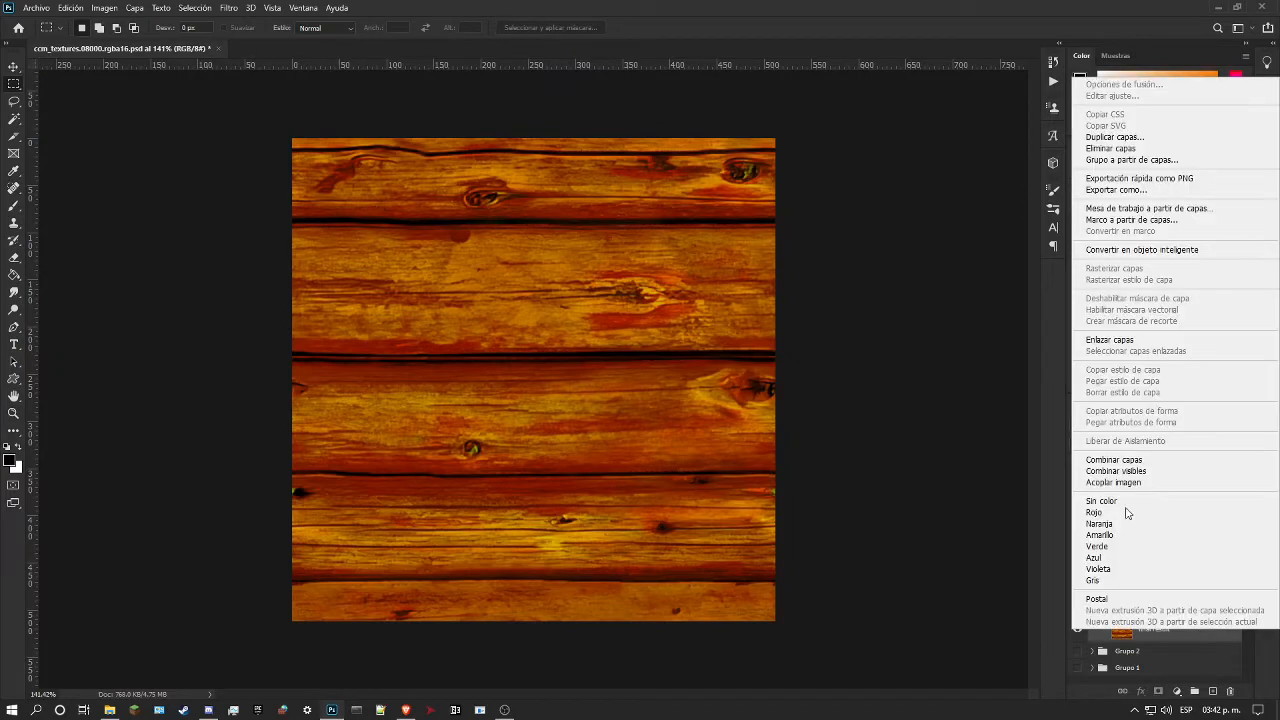
click(1128, 459)
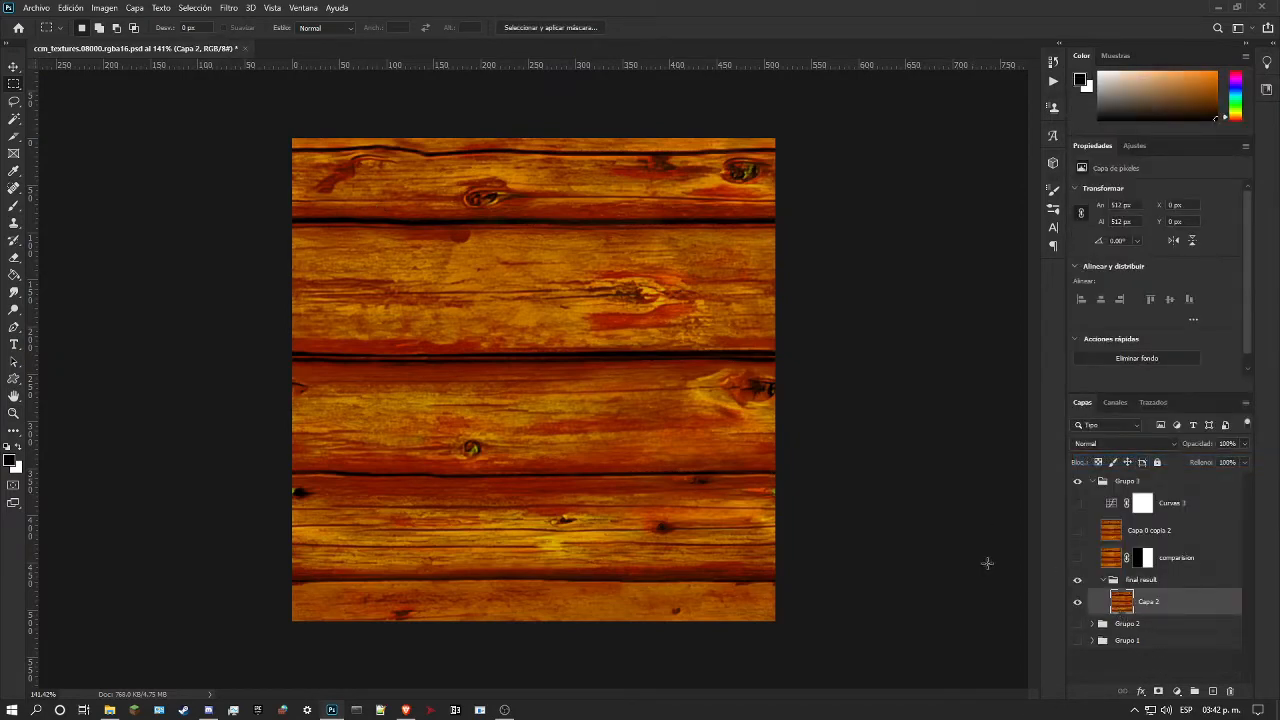
click(12, 416)
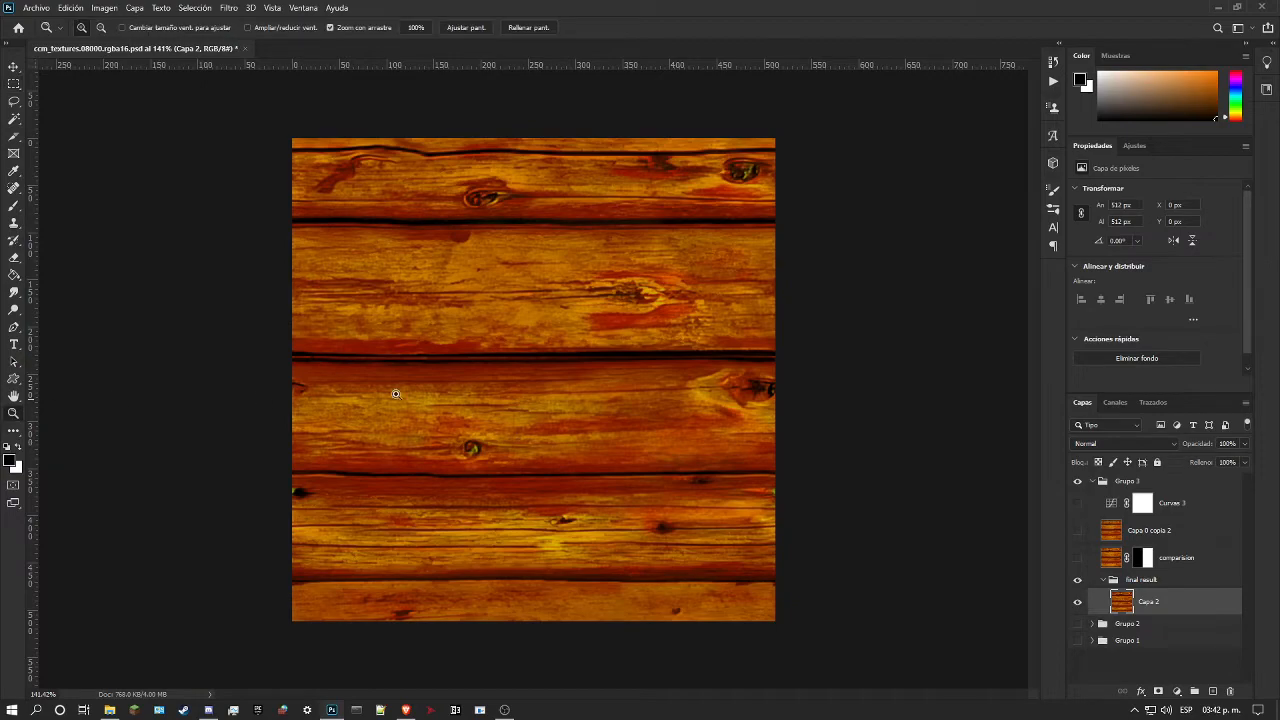
alt+click(511, 398)
drag(511, 398, 781, 322)
drag(920, 331, 841, 339)
drag(643, 303, 662, 320)
key(ctrl+z)
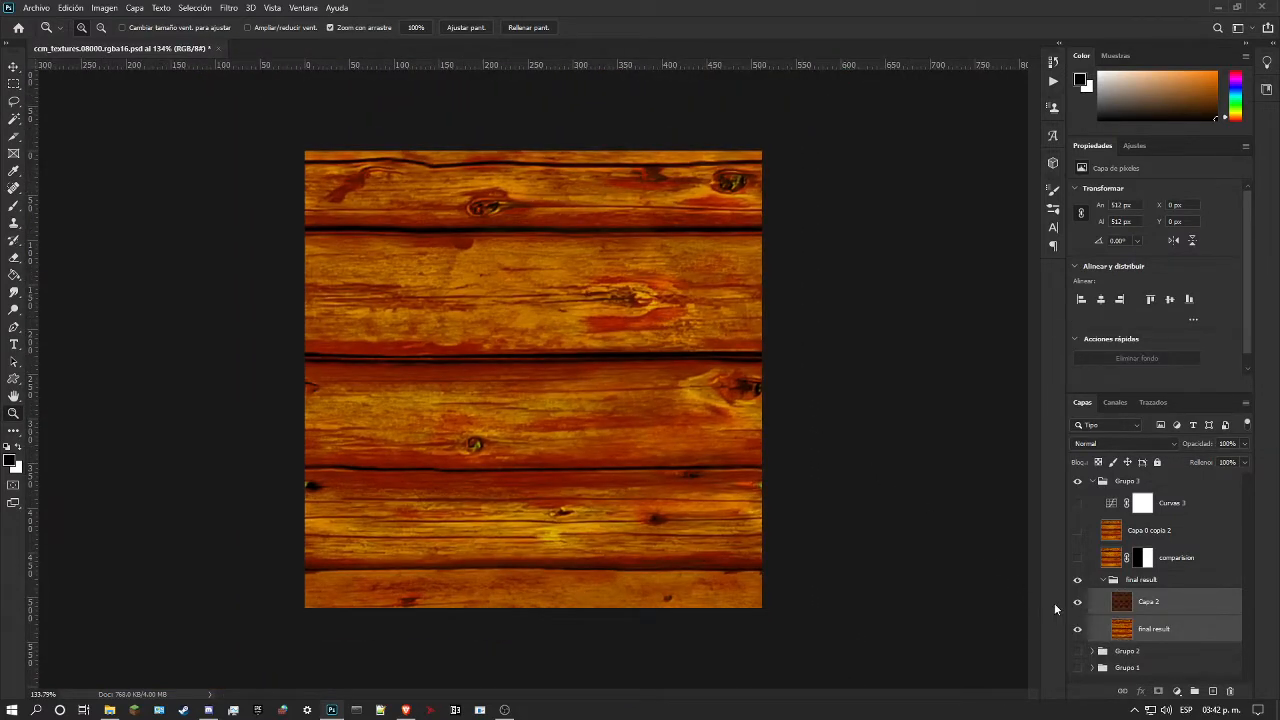
Step: Compare the whole texture with the Capa 2 layer hidden and shown
click(1078, 603)
click(1078, 603)
click(1078, 603)
click(1078, 603)
Step: Start Replace Color on the final result layer and sample the red patch beside the knot in the upper wide plank
click(1150, 635)
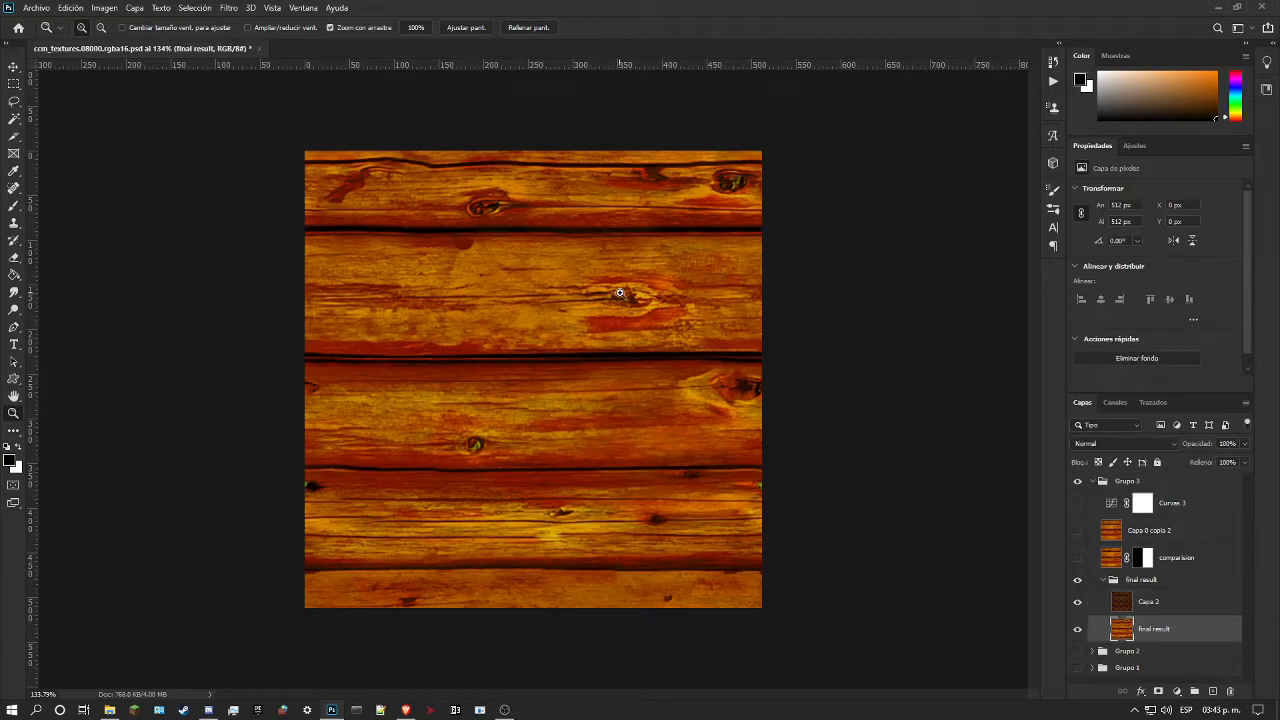
drag(621, 294, 643, 293)
click(71, 8)
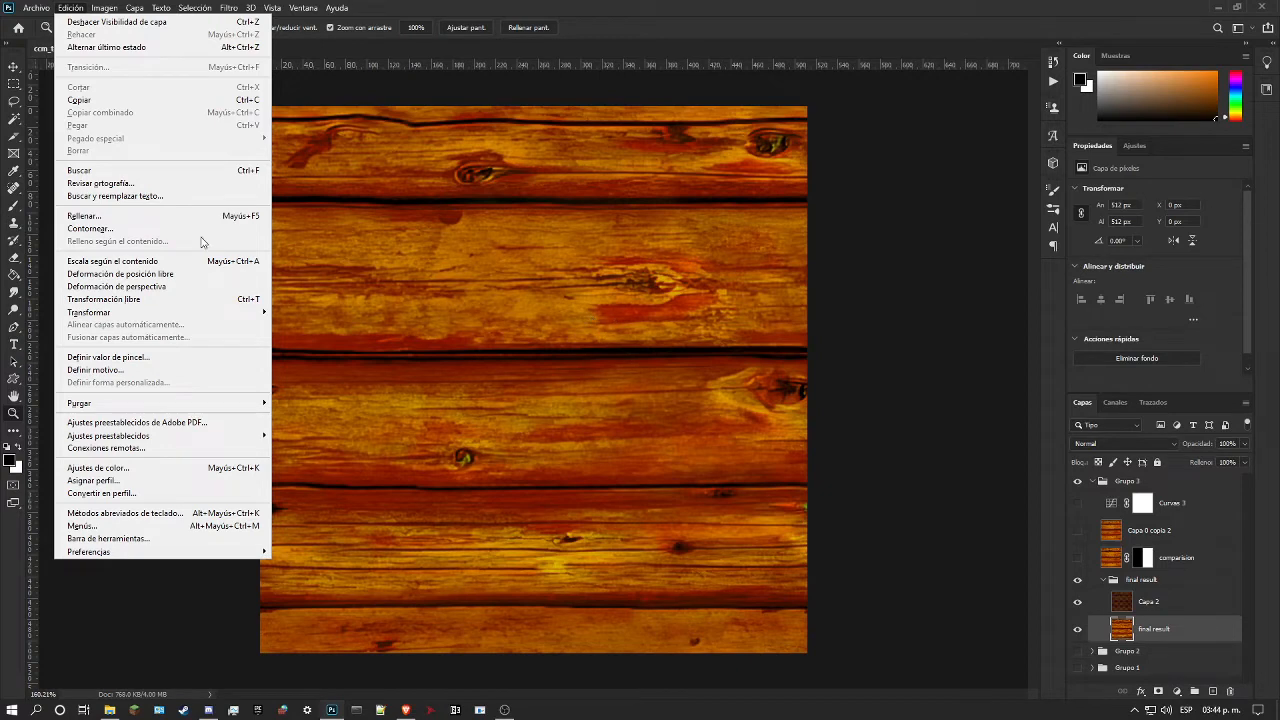
click(71, 8)
click(104, 8)
mouse_move(117, 47)
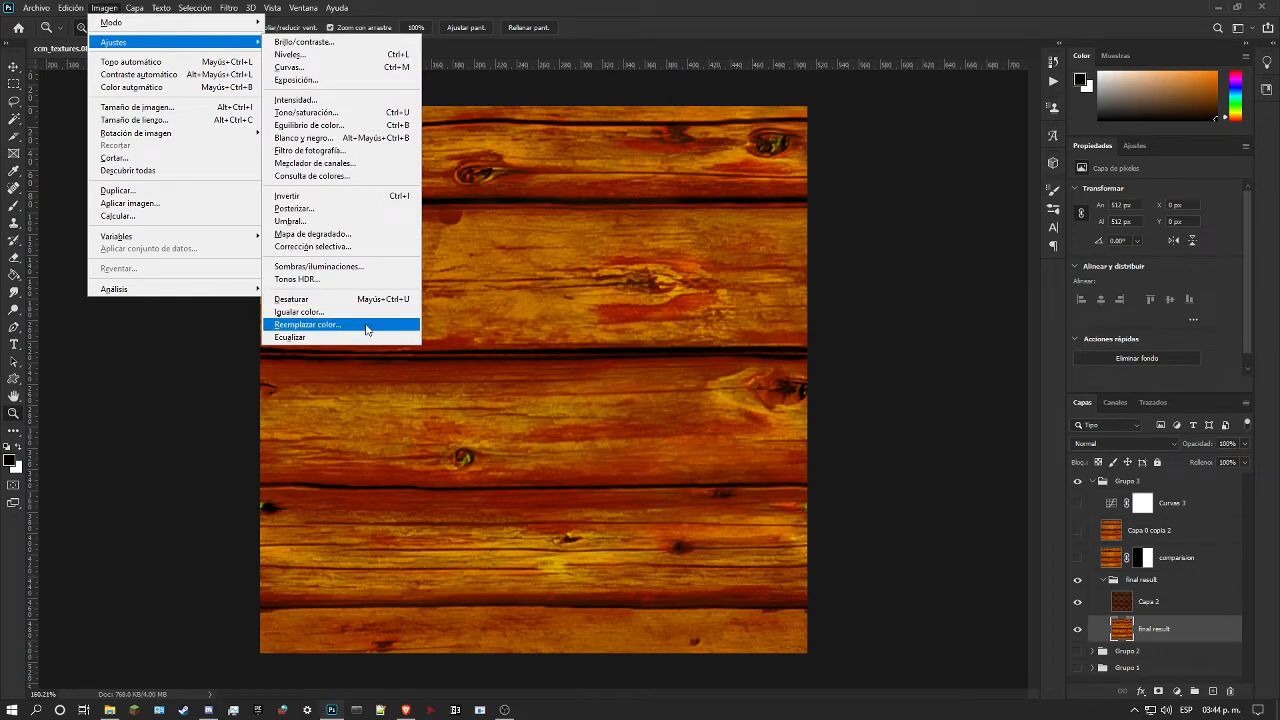
click(366, 325)
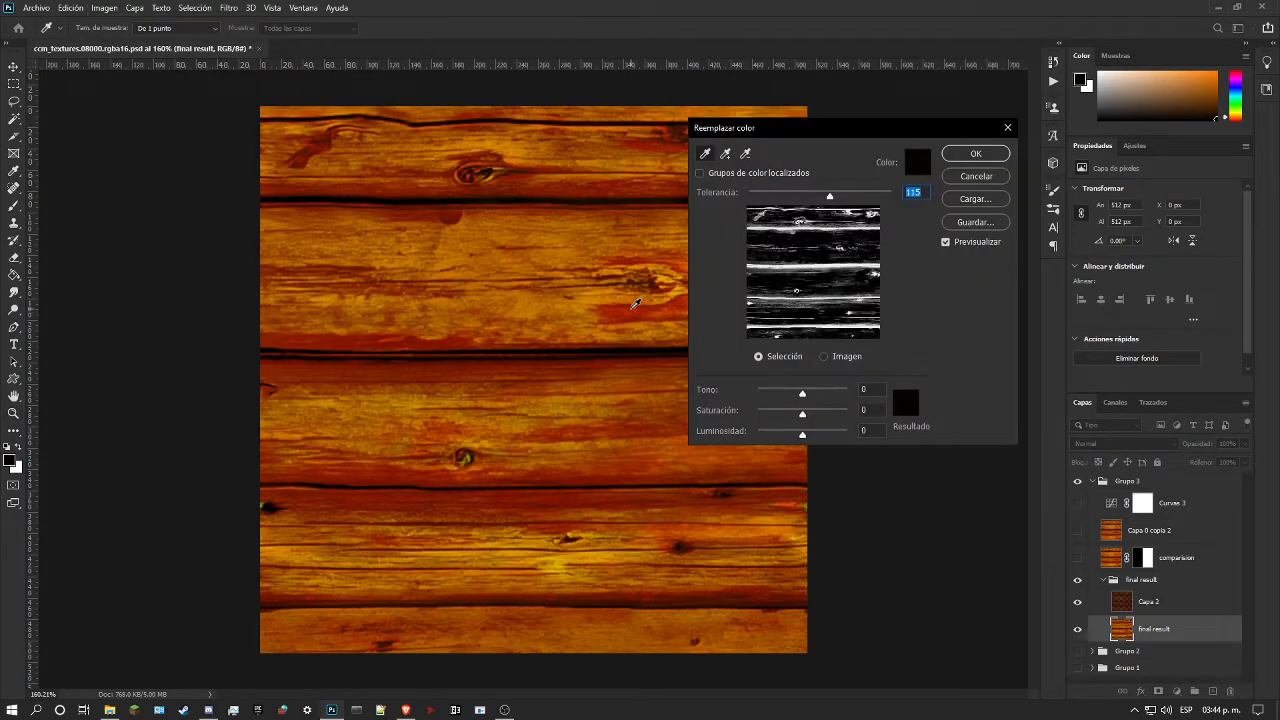
click(634, 304)
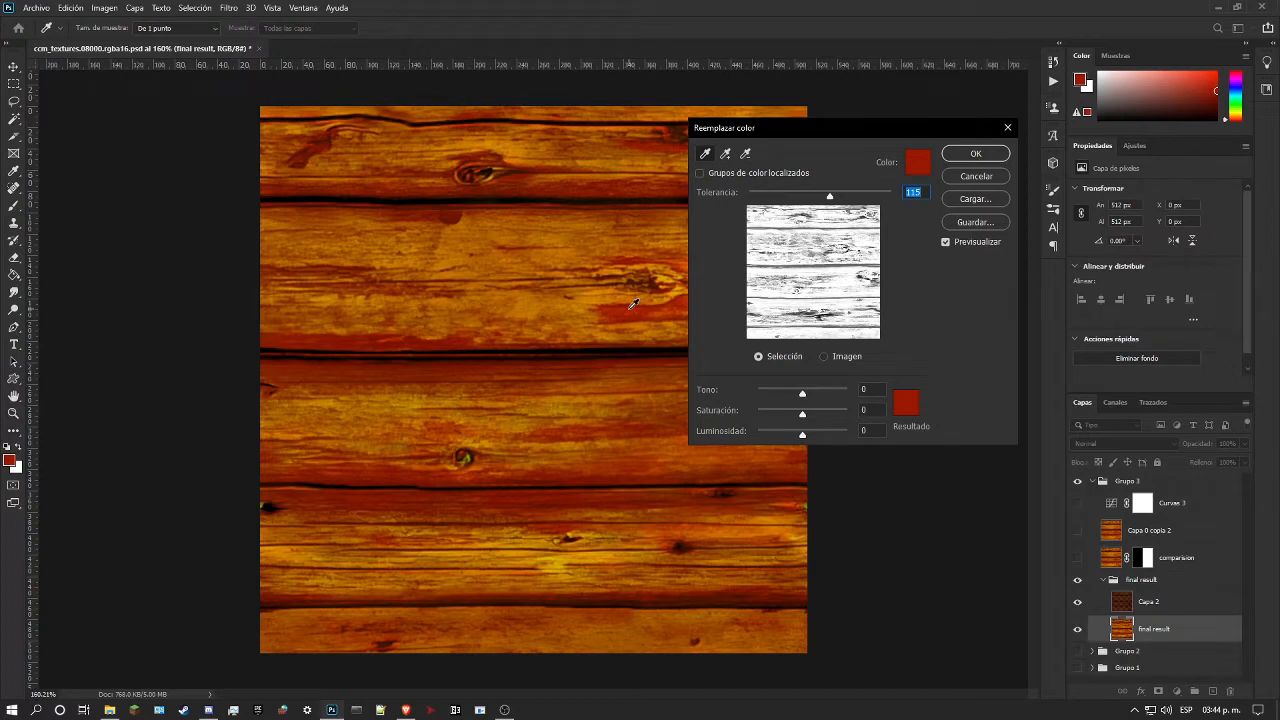
click(624, 306)
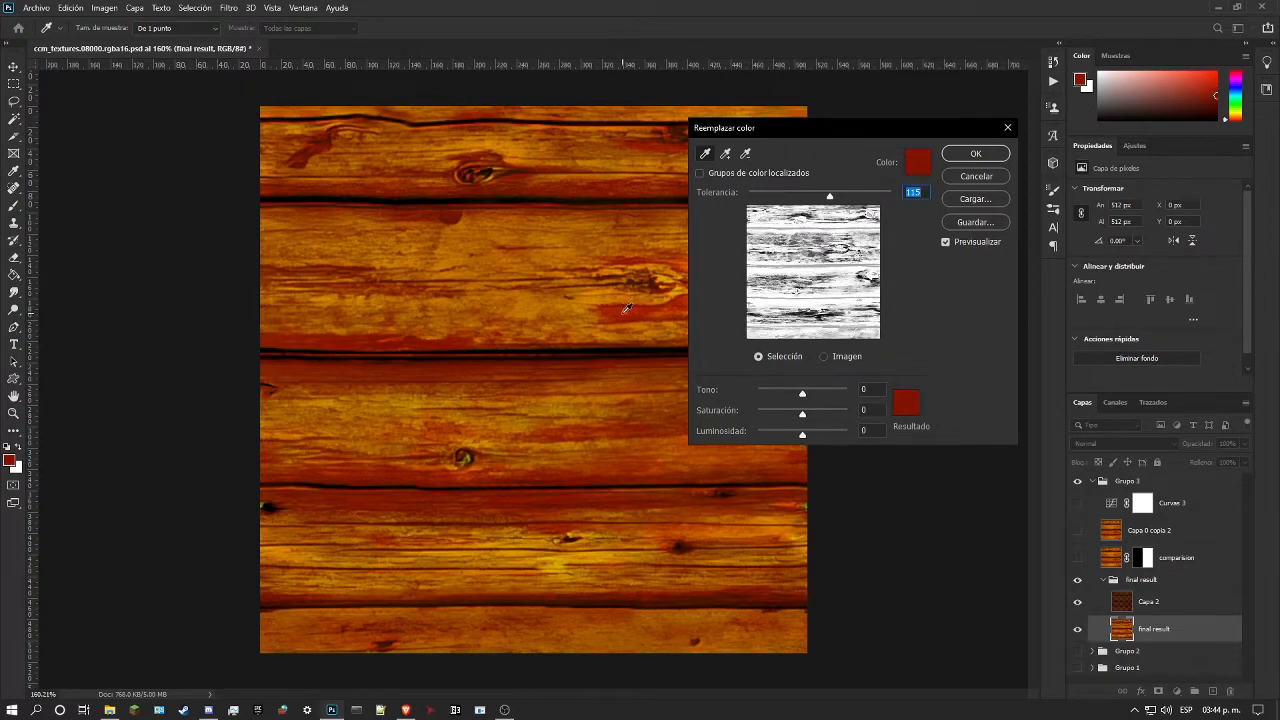
click(622, 314)
click(628, 304)
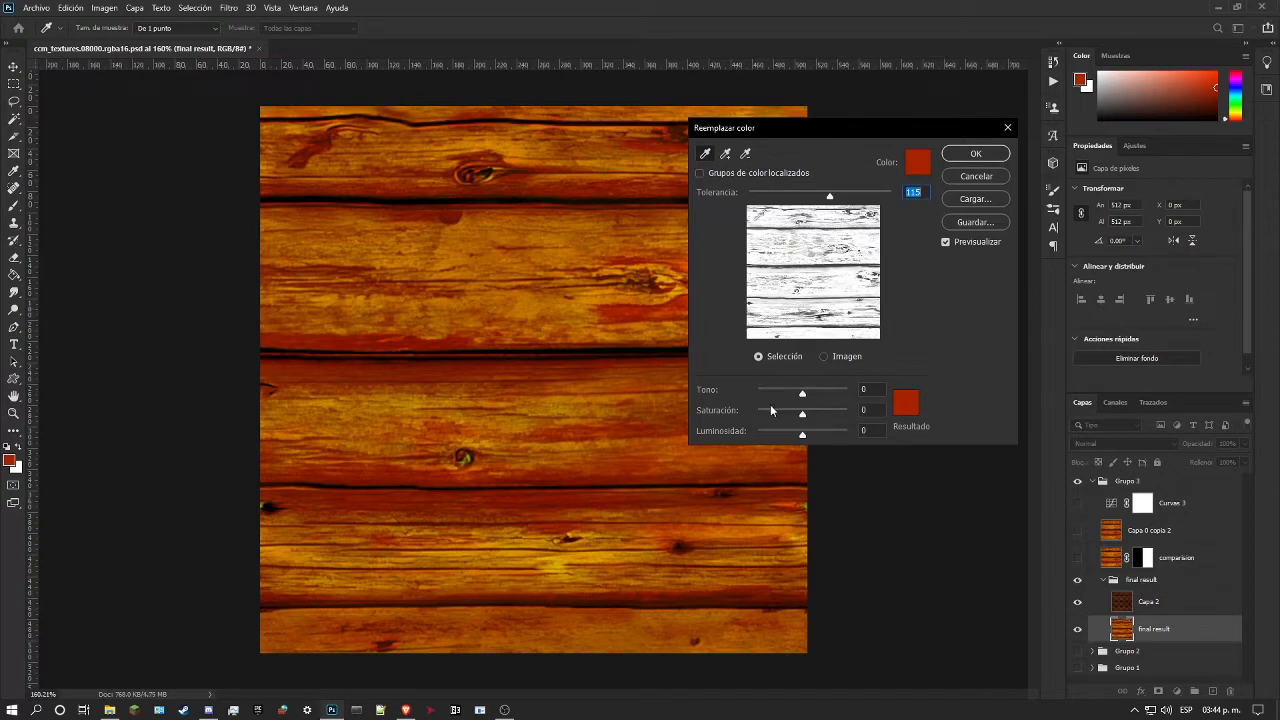
Step: Replace the sampled red on the final result layer with tolerance 64, hue +7 and lightness -14
drag(804, 433, 797, 435)
drag(826, 196, 789, 209)
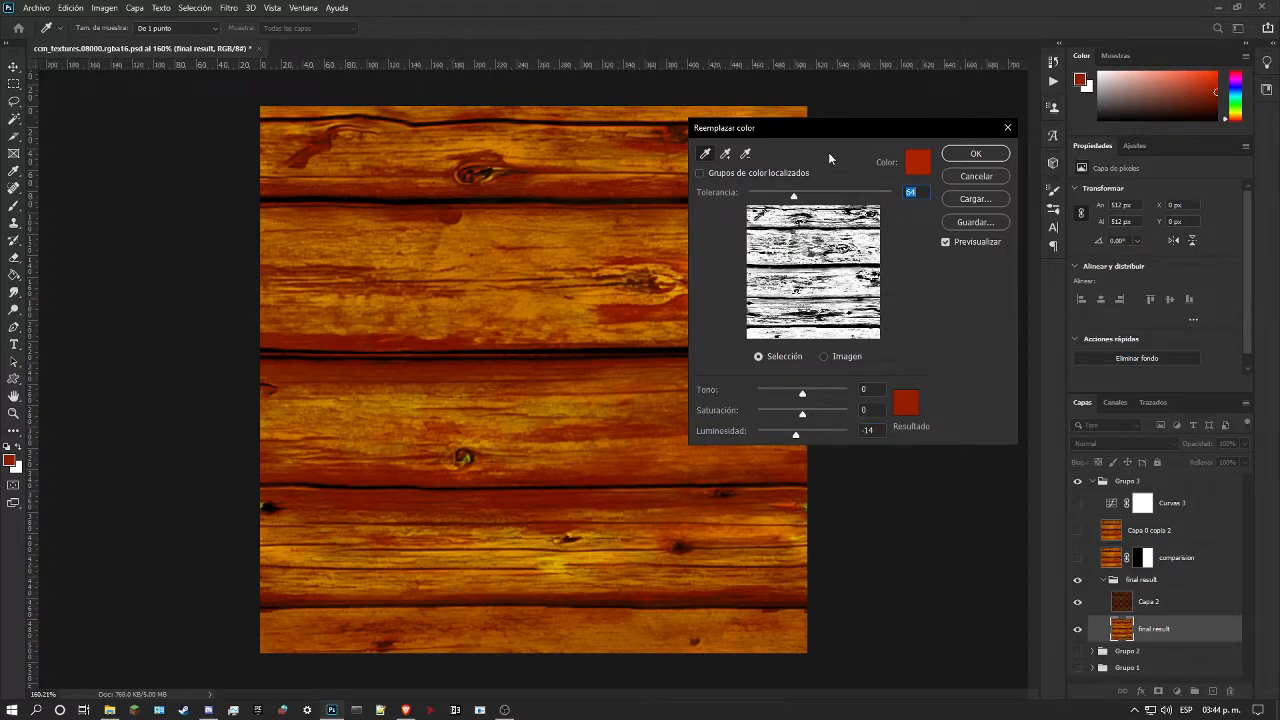
drag(847, 132, 1010, 106)
mouse_move(968, 372)
mouse_down()
mouse_move(957, 372)
mouse_move(969, 372)
mouse_up()
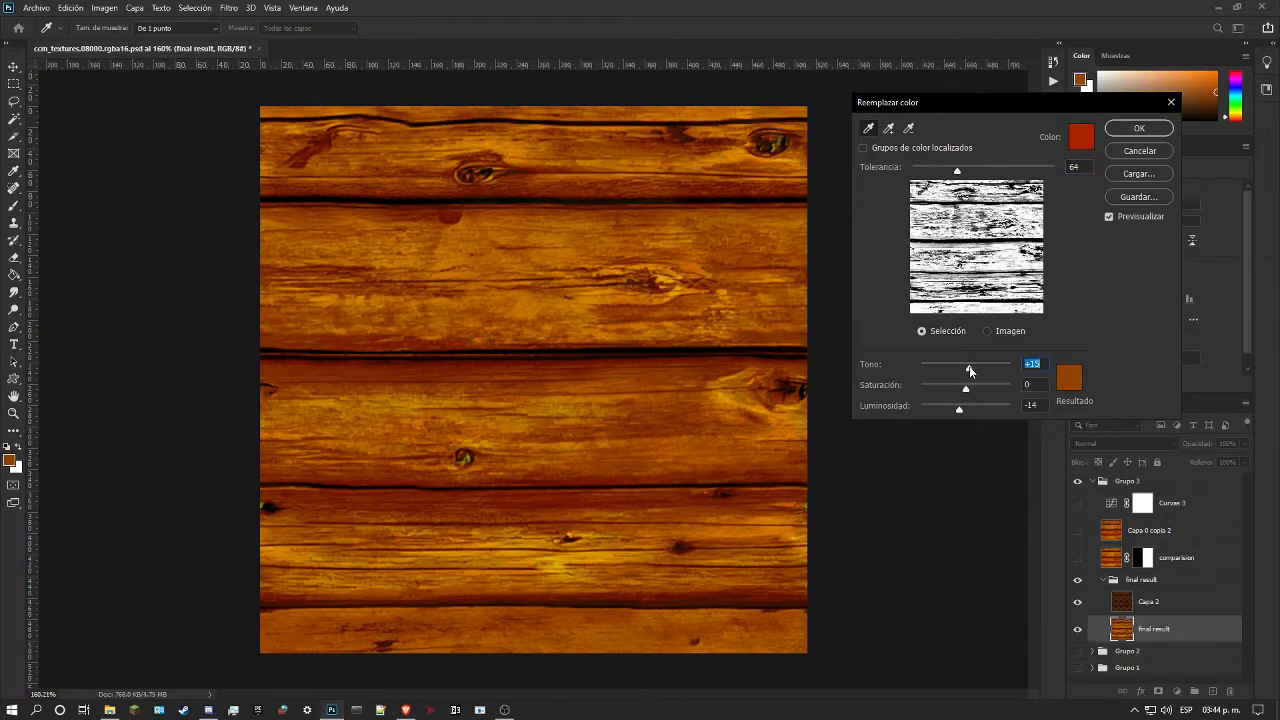
drag(969, 371, 967, 371)
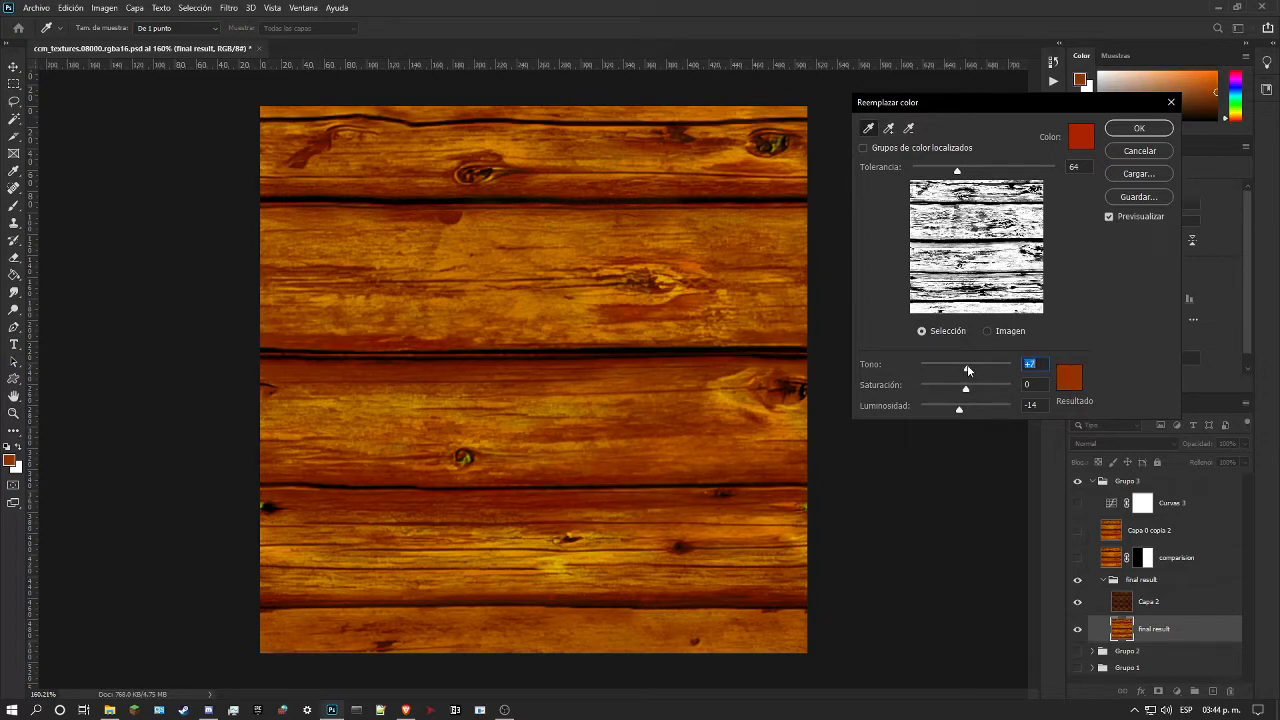
drag(967, 371, 968, 370)
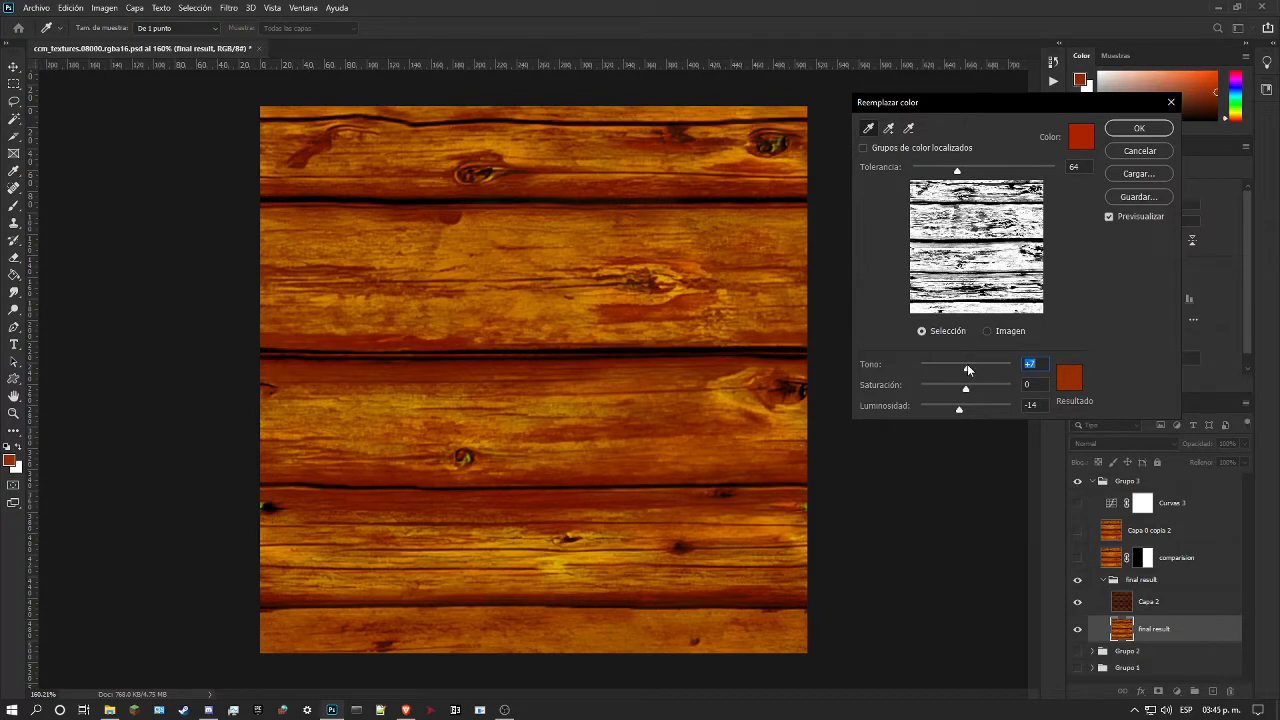
click(1138, 129)
Step: Inspect the recoloured planks, knots and dark gaps across the whole texture, both close up and from a distance
key(z)
drag(640, 338, 580, 303)
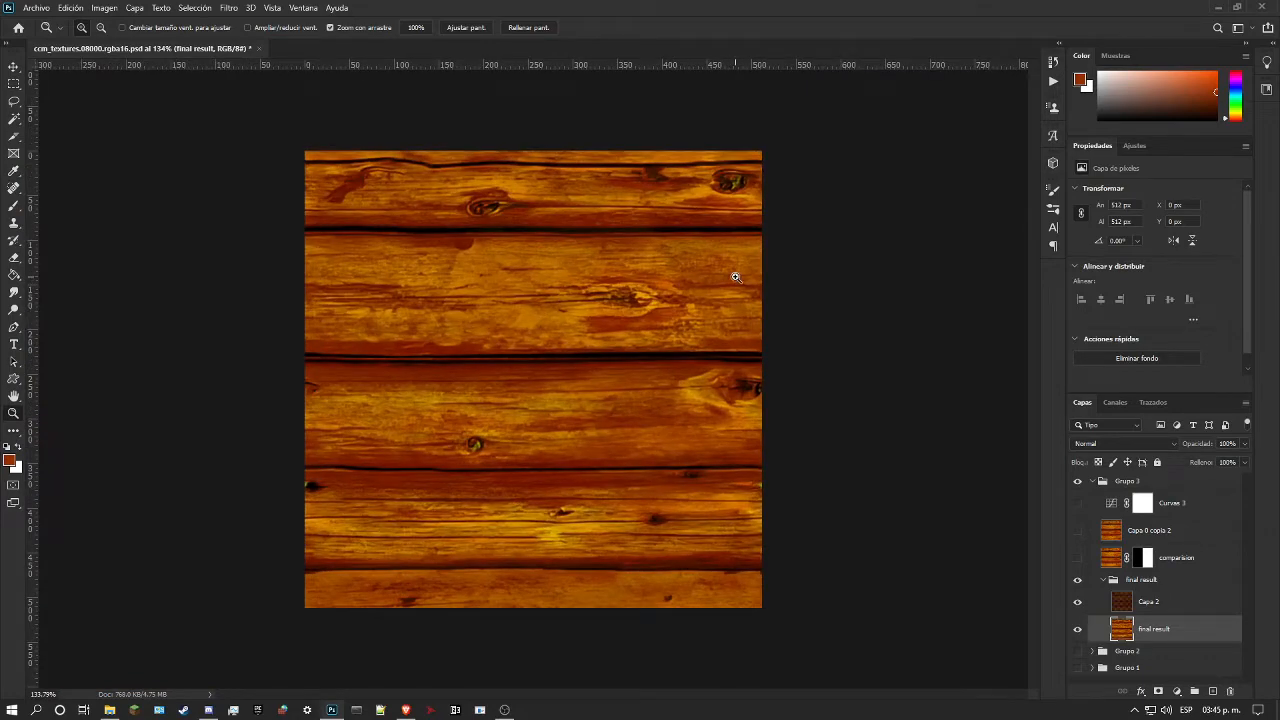
click(470, 287)
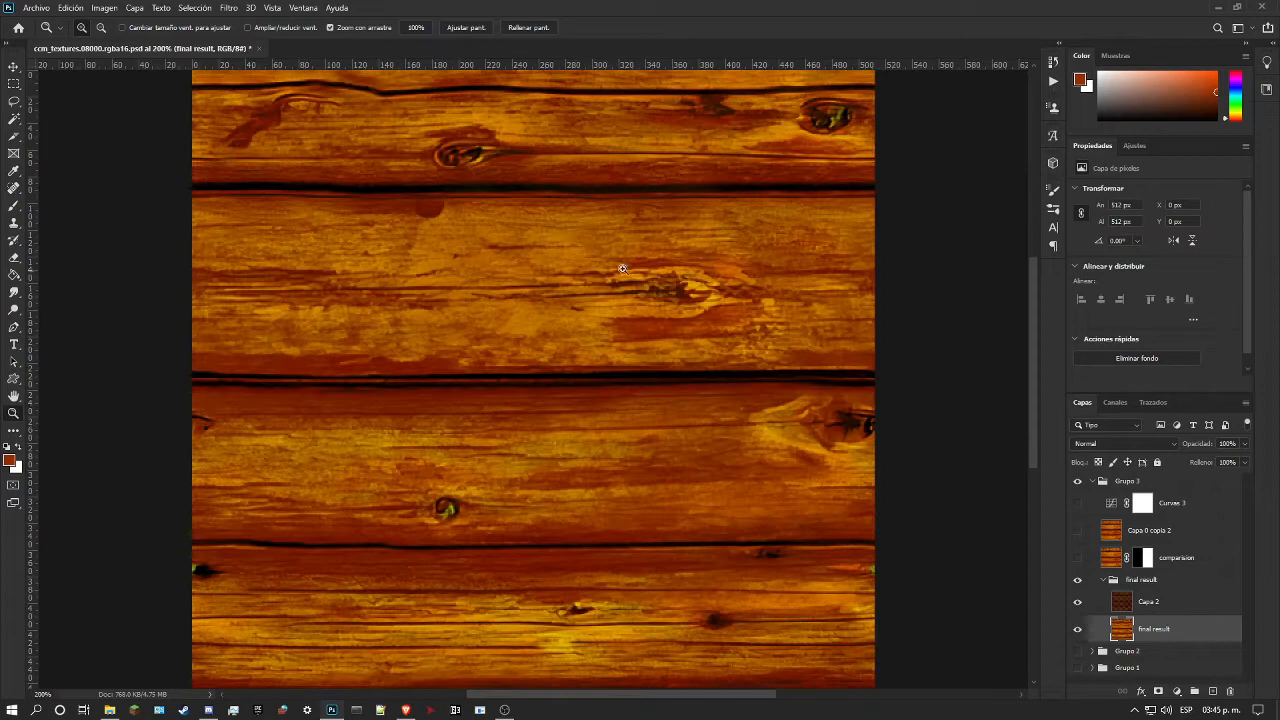
drag(639, 266, 590, 279)
drag(489, 277, 542, 279)
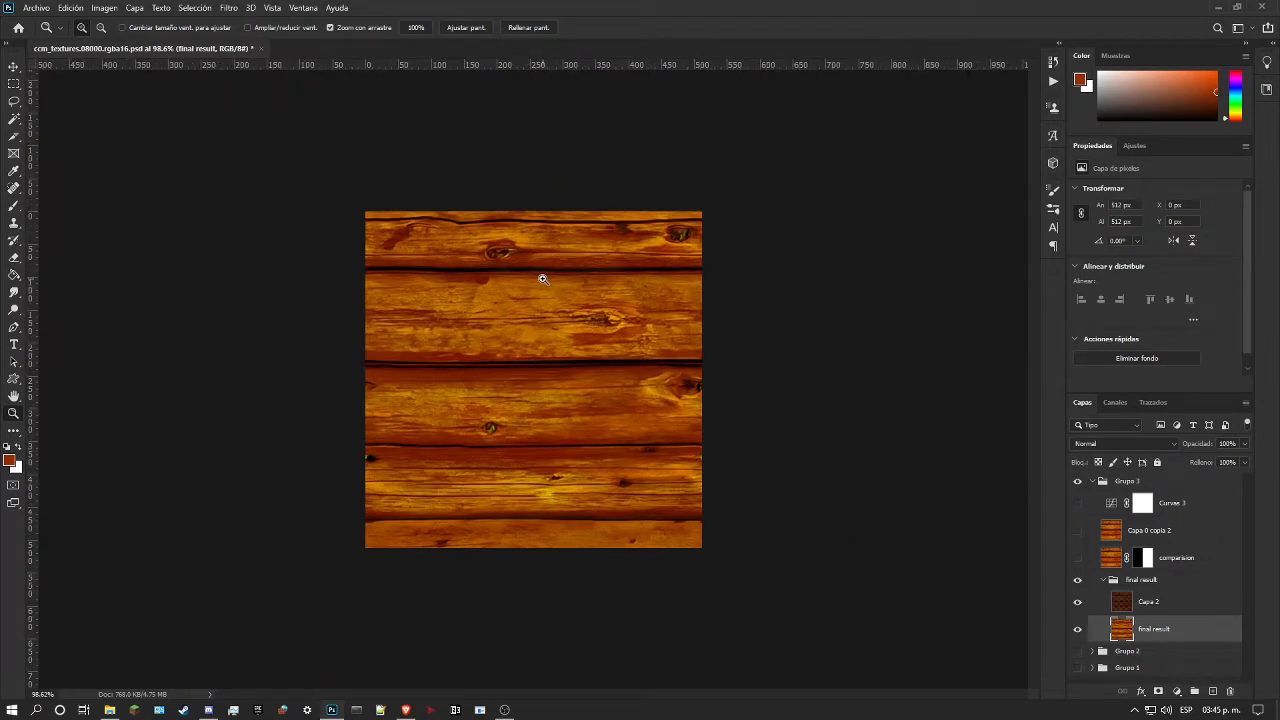
drag(489, 365, 503, 368)
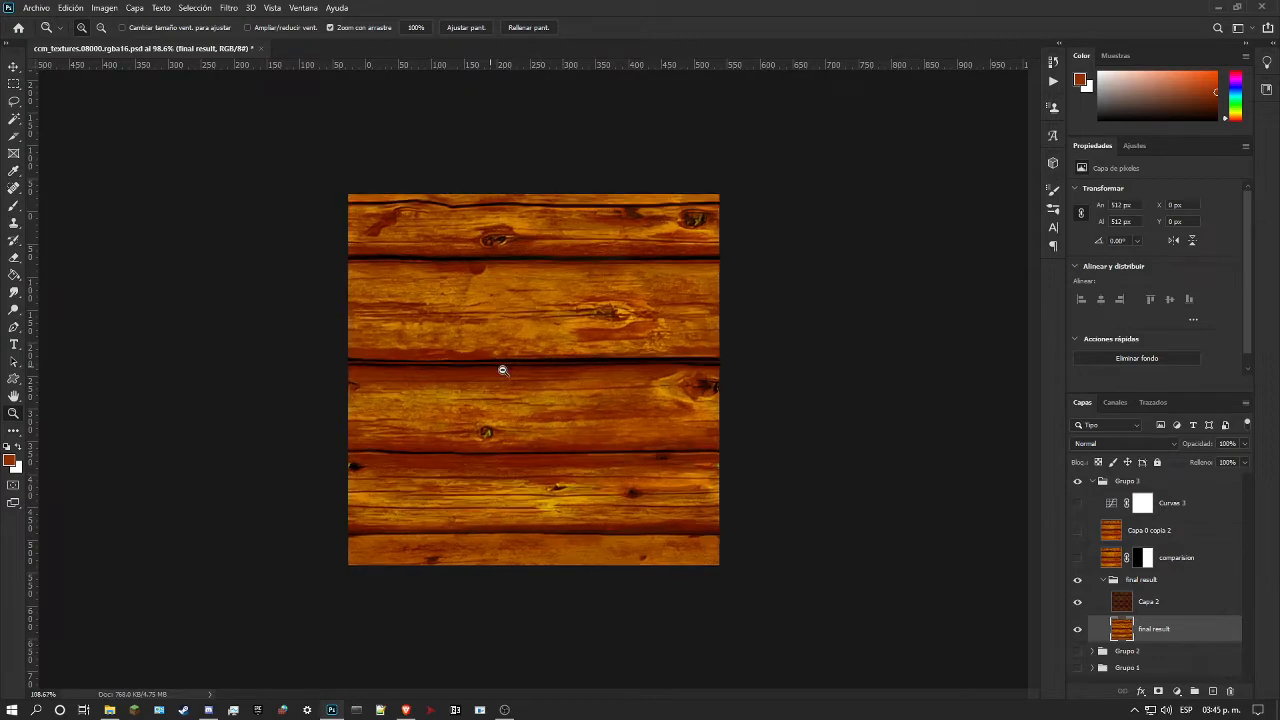
drag(397, 452, 466, 428)
drag(639, 397, 674, 420)
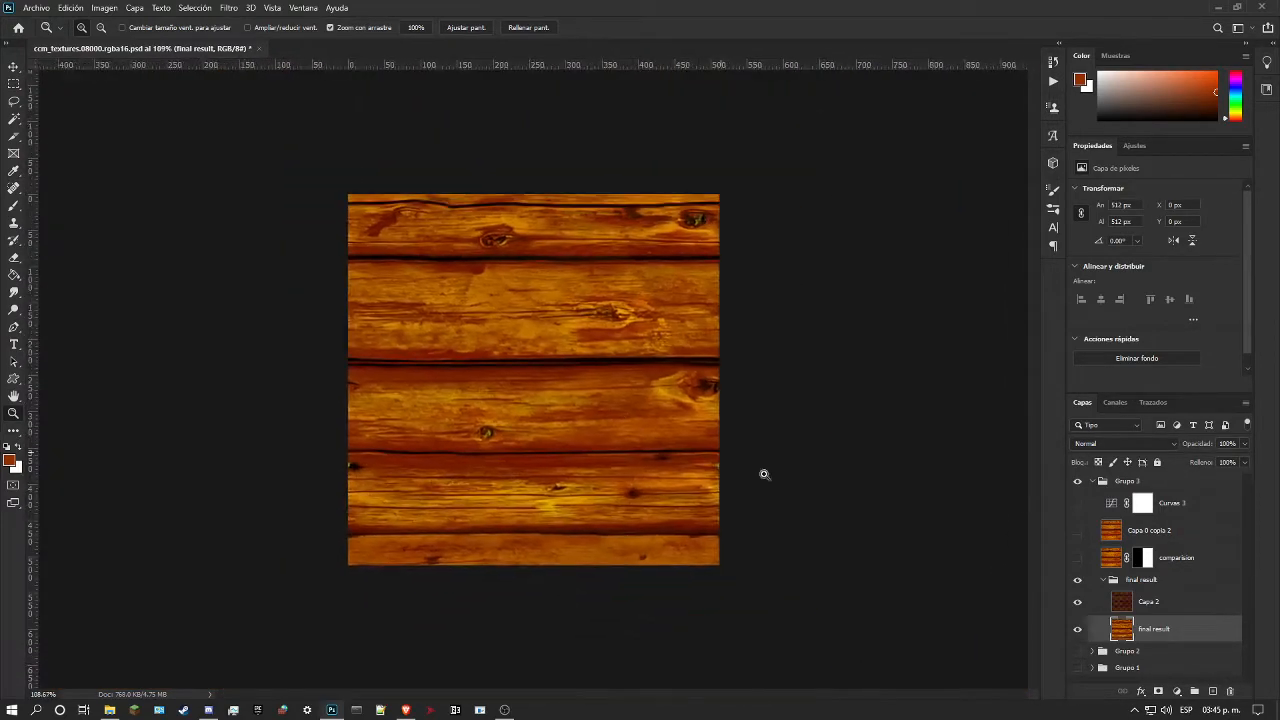
drag(539, 343, 529, 346)
drag(526, 243, 561, 252)
drag(567, 189, 548, 212)
Step: Hide Capa 2, show the comparision layer, and examine the difference between the two halves of the texture
click(1077, 601)
drag(594, 389, 651, 334)
drag(794, 377, 763, 400)
click(1077, 557)
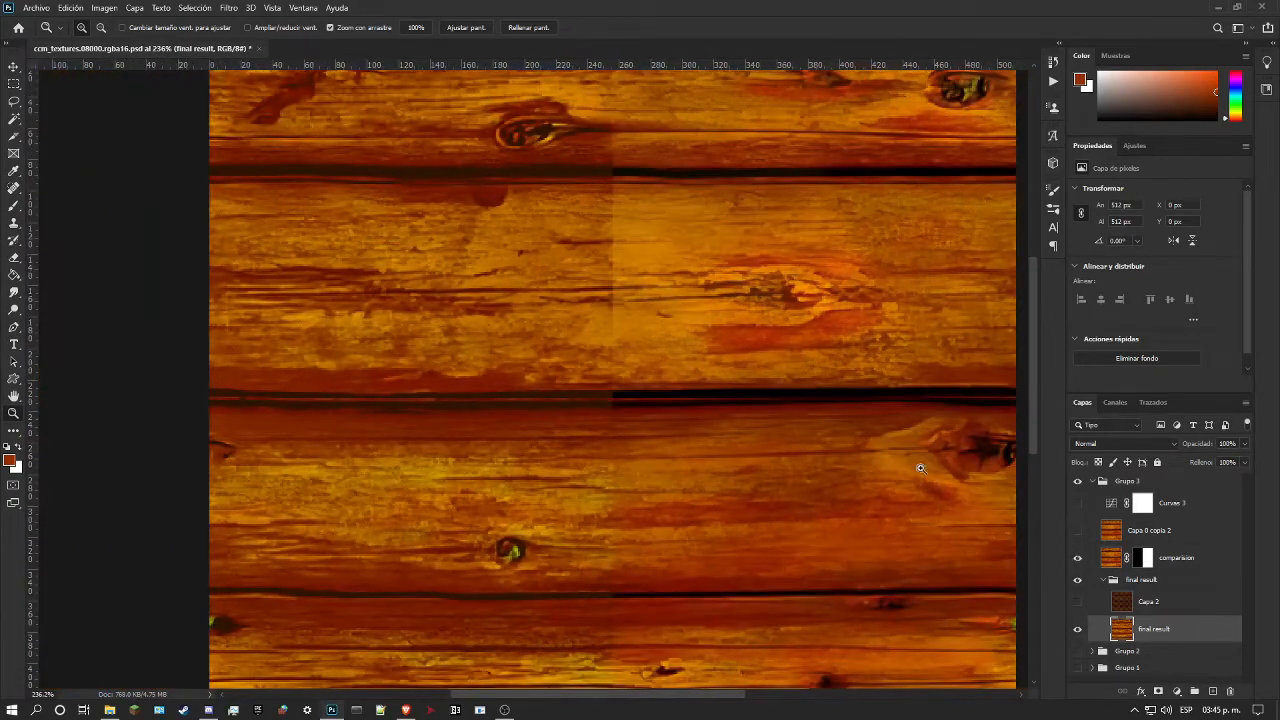
drag(1002, 510, 800, 443)
key(ctrl+plus)
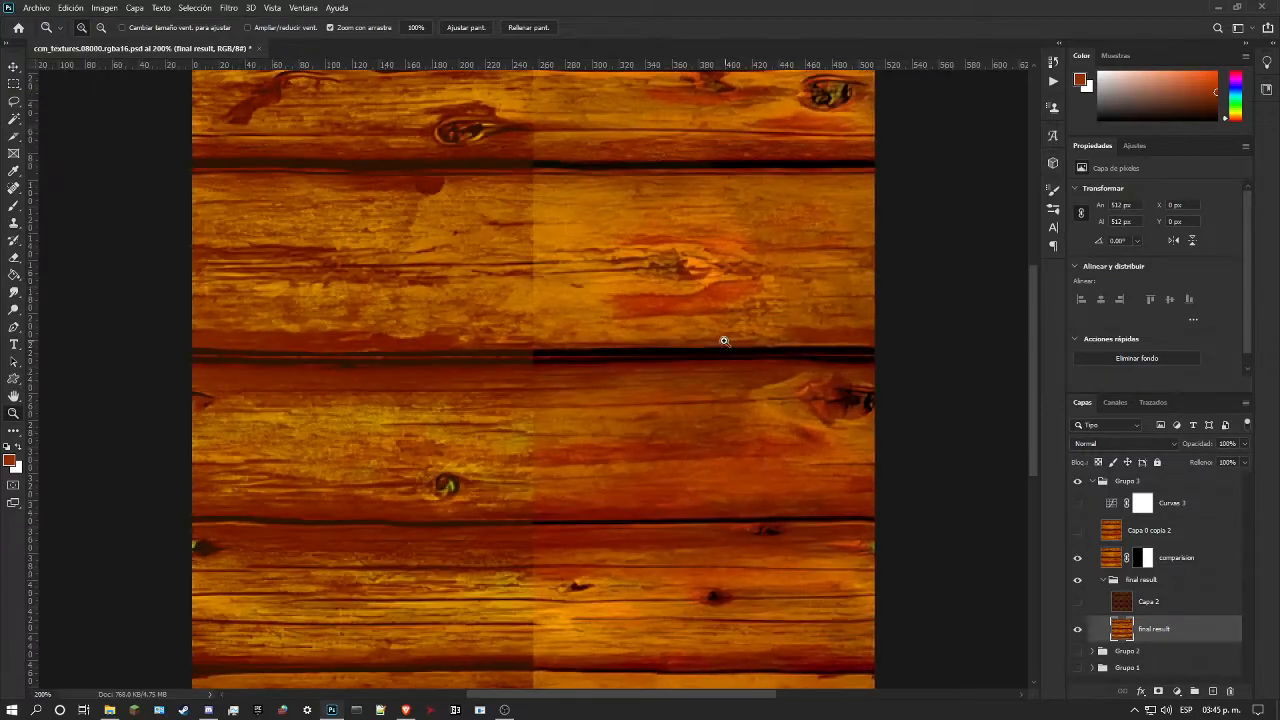
drag(648, 349, 614, 357)
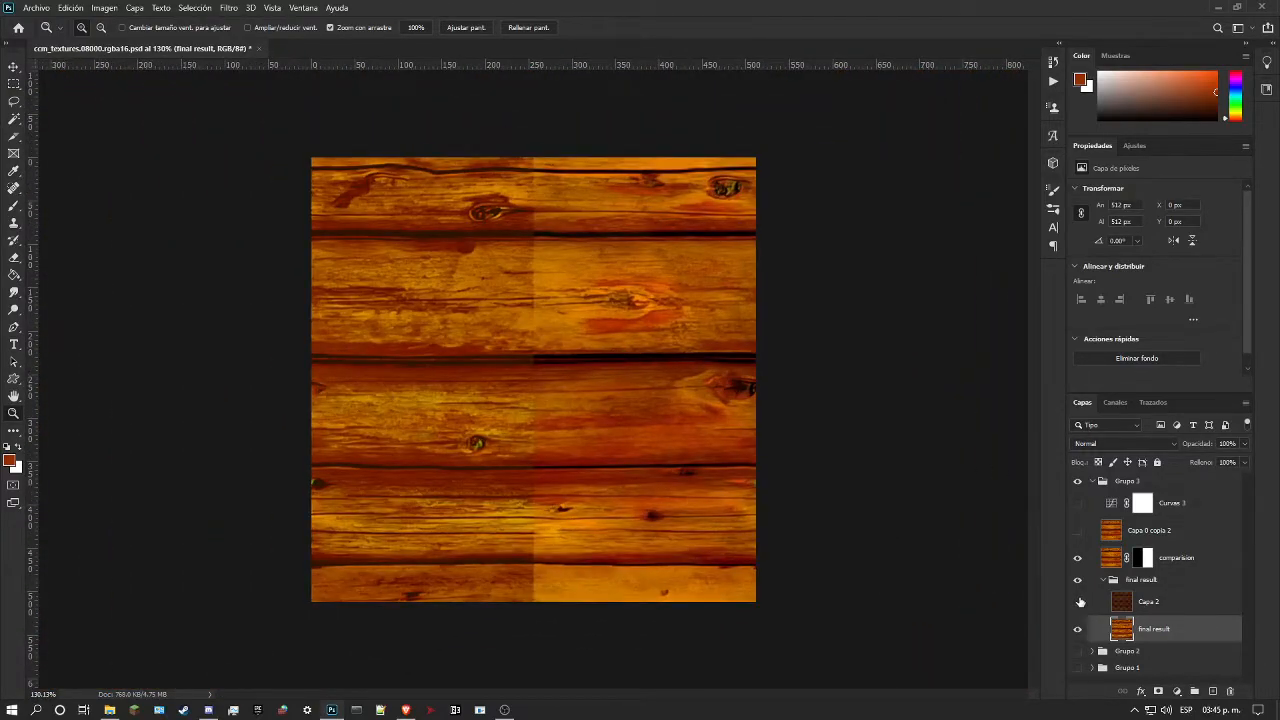
Step: Show the Curvas 3 adjustment and load the Rojo channel as a selection
click(1077, 503)
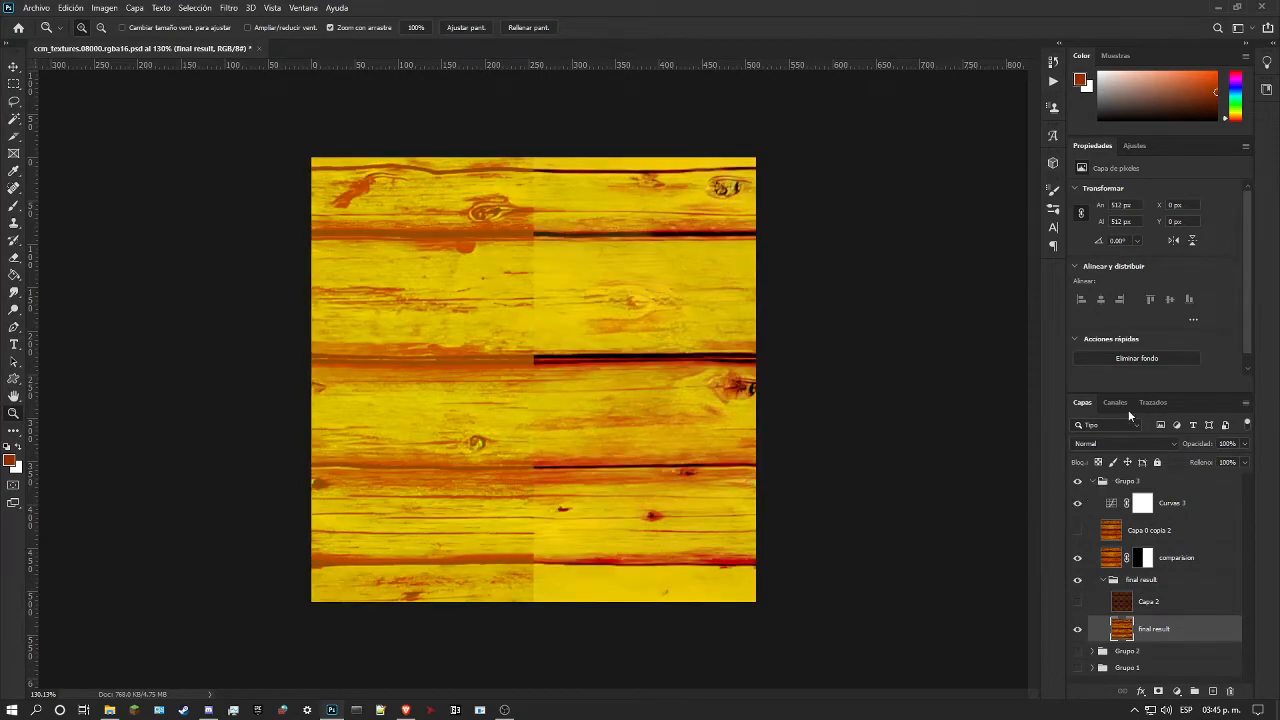
click(1124, 404)
ctrl+click(1095, 458)
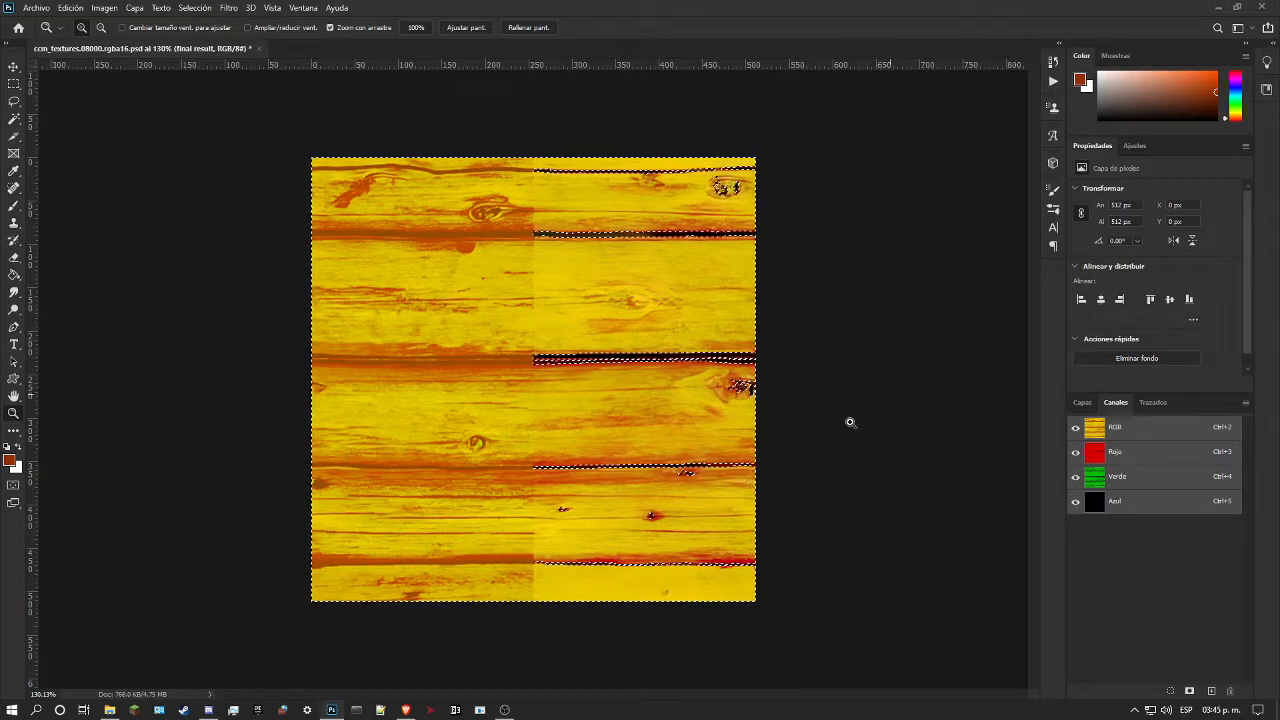
Step: Show Capa 2 again, clear the channel selection, and make Capa 2 the active layer
click(1080, 403)
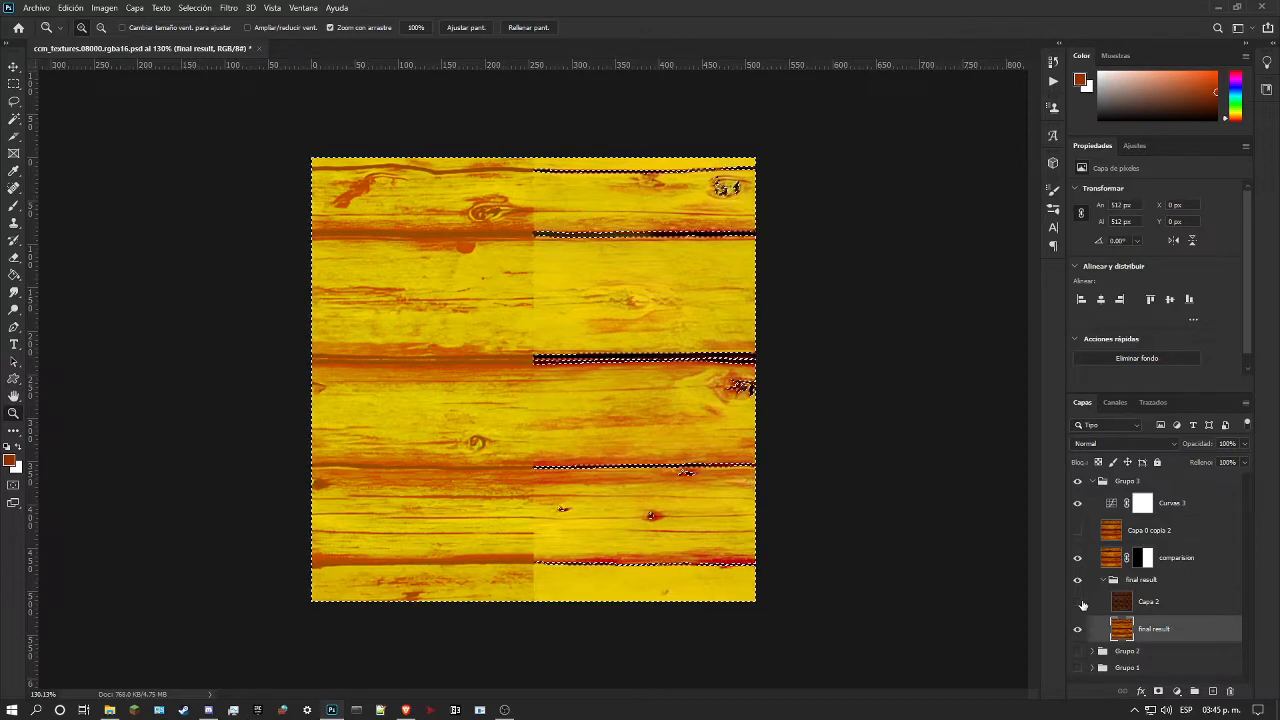
click(1078, 601)
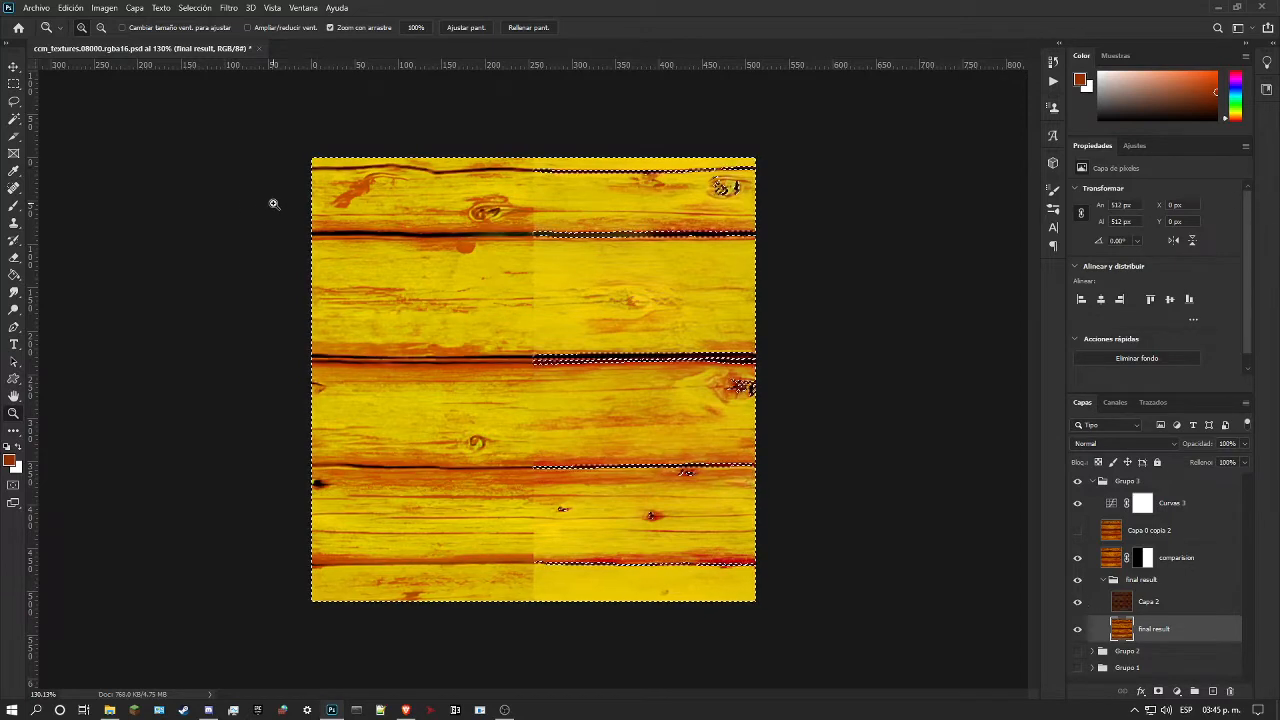
key(m)
click(395, 272)
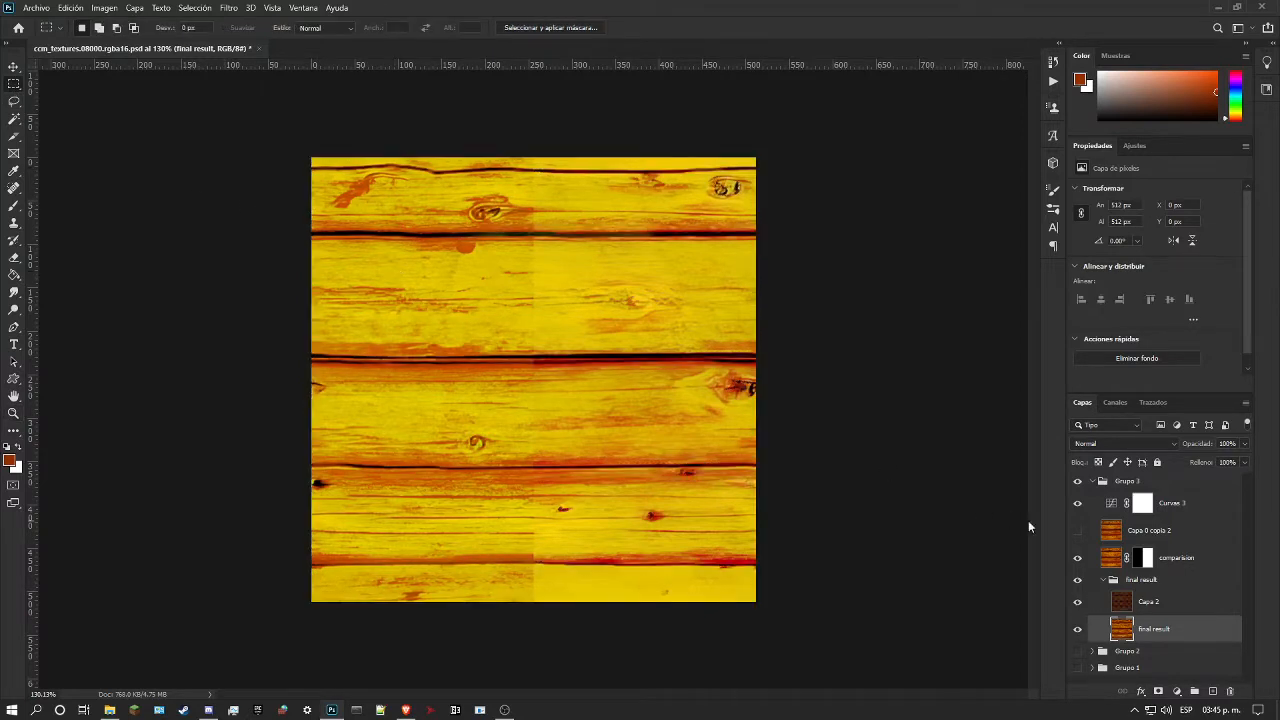
click(1164, 614)
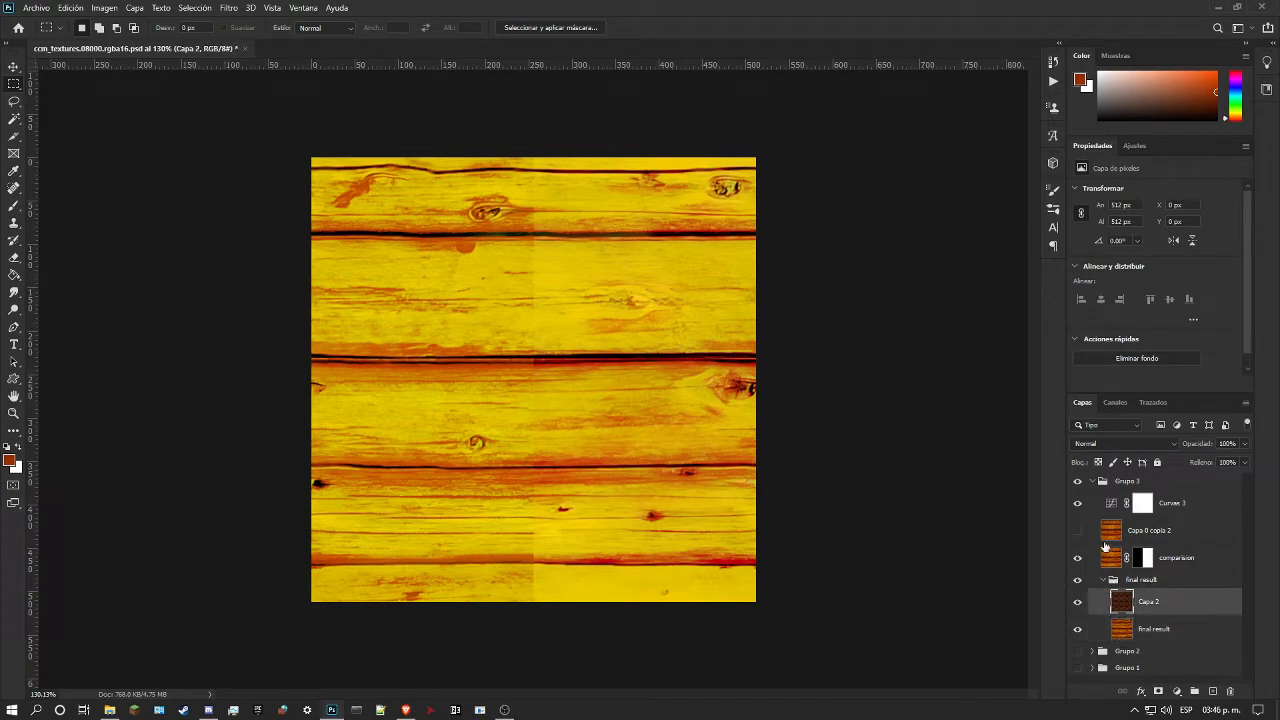
Step: Hide Curvas 3, compare the texture with the comparision layer shown and hidden, and leave that layer hidden
click(1078, 505)
click(1077, 559)
click(1077, 559)
click(1077, 560)
click(1077, 558)
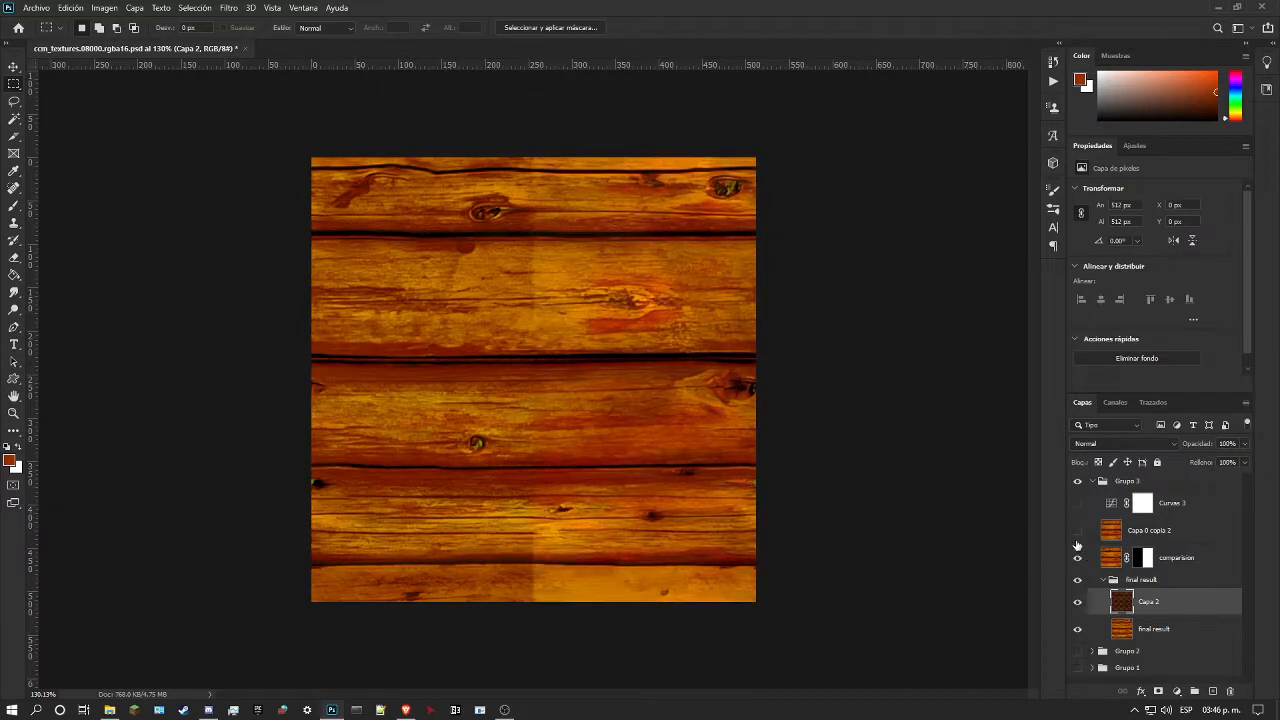
click(1077, 558)
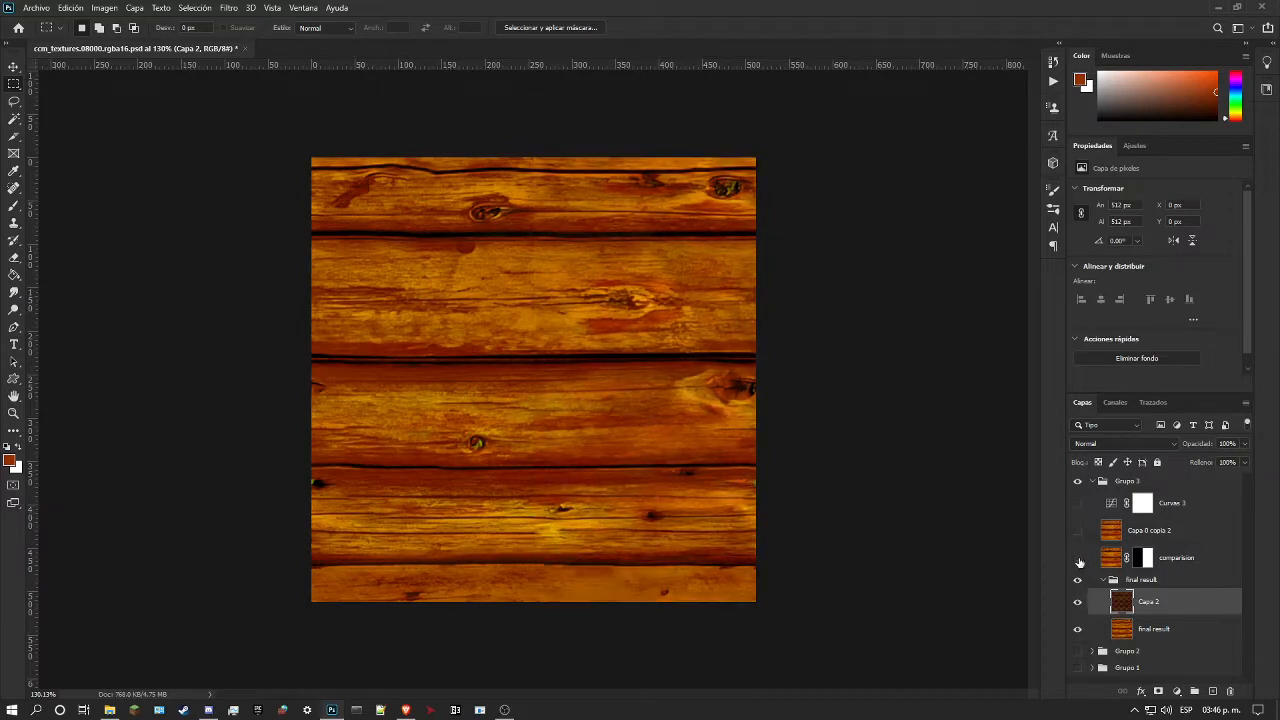
Step: Collapse the Grupo 3 group and bring the whole texture into view
click(1092, 482)
click(13, 413)
drag(445, 374, 580, 423)
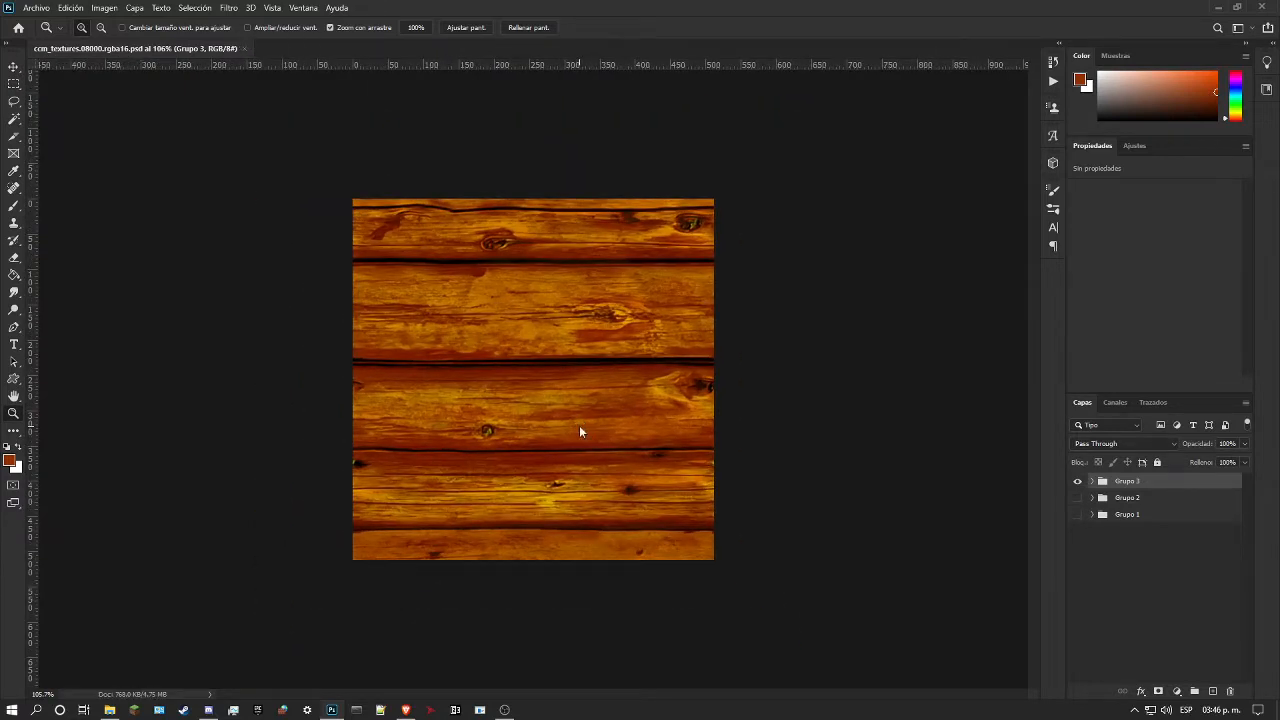
Step: Save a PNG copy of the texture over ccm_textures.08000.rgba16.png in the snow folder
key(ctrl+shift+s)
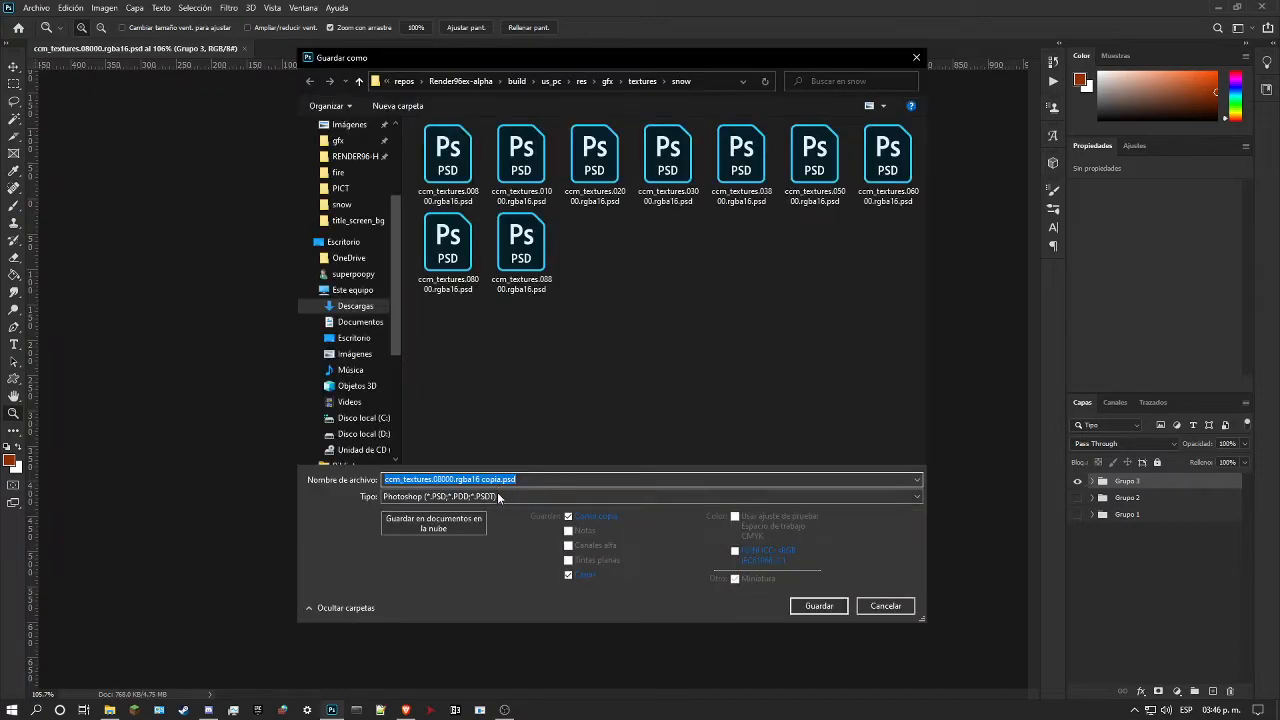
click(508, 496)
click(433, 432)
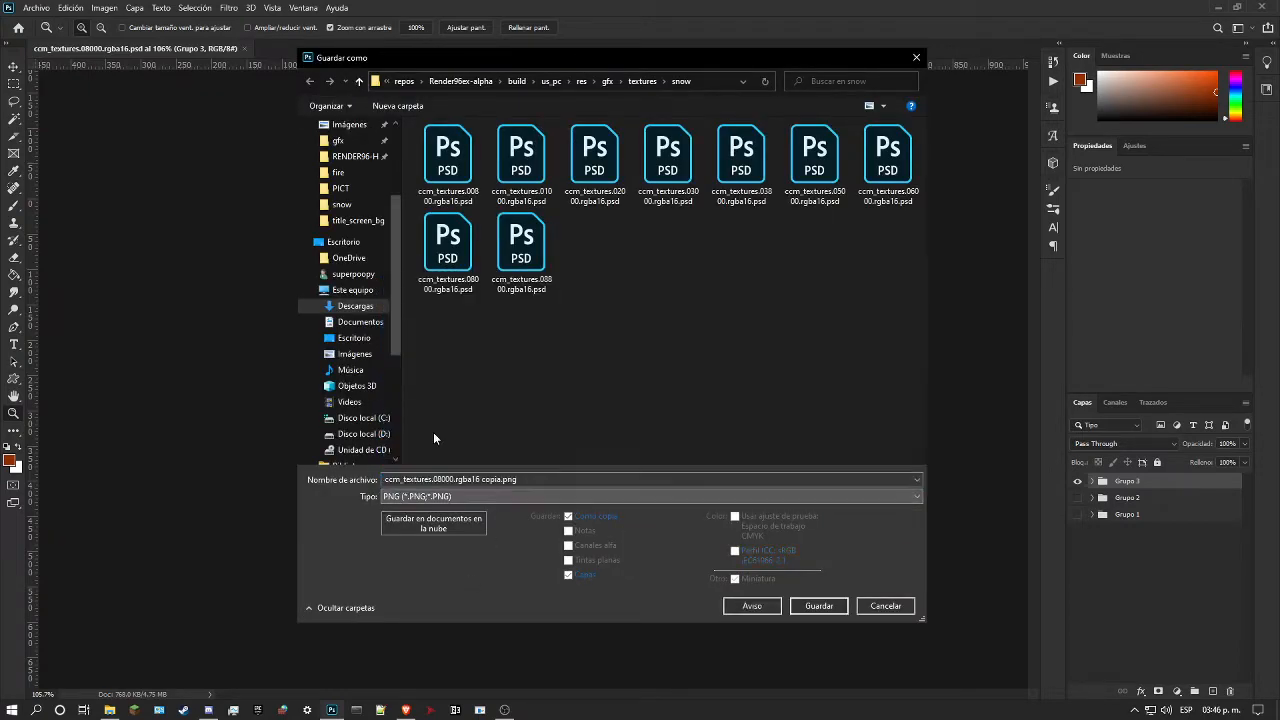
click(528, 345)
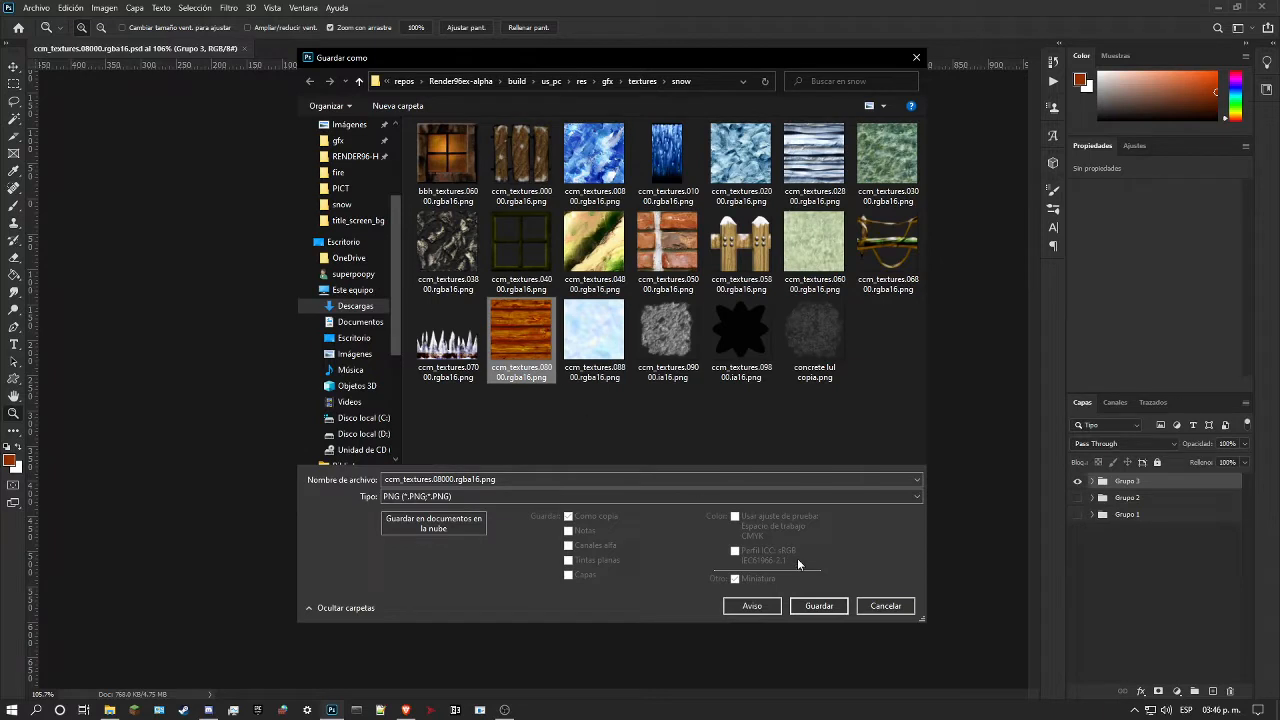
click(819, 606)
click(672, 357)
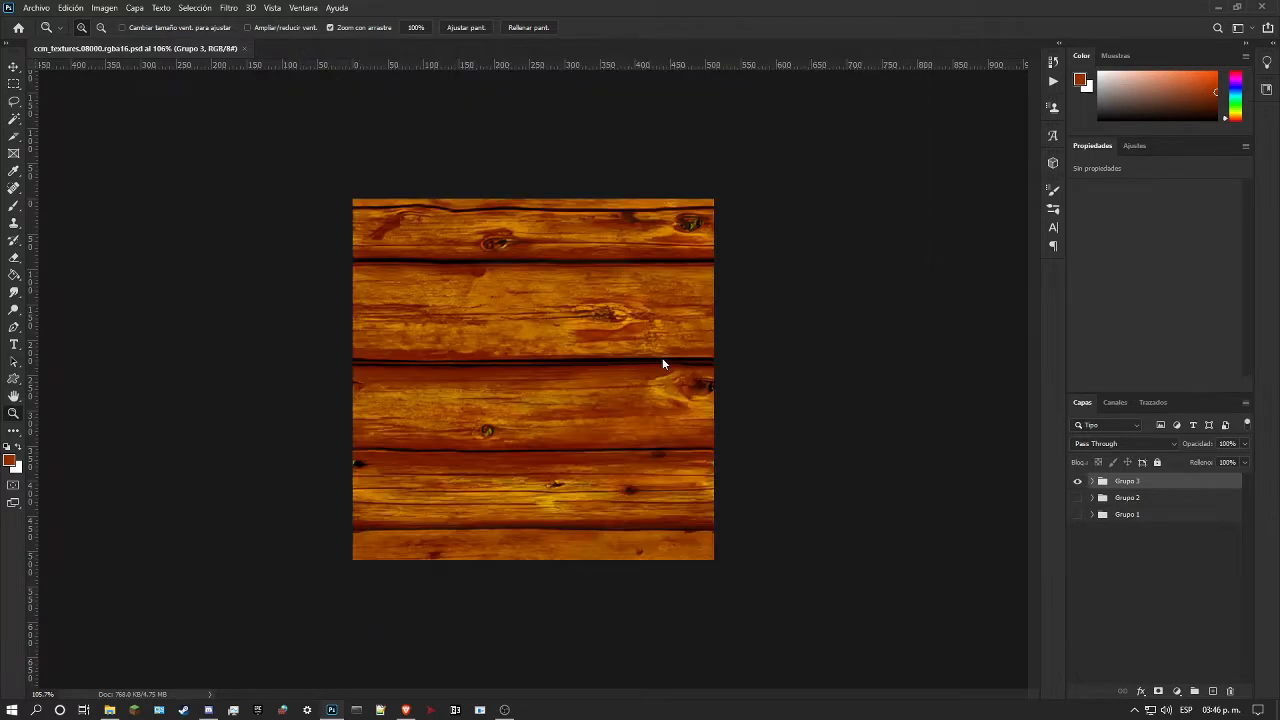
Step: Switch to Super Mario 64 Render96ex and load the Mario A save file
click(410, 163)
drag(527, 366, 528, 578)
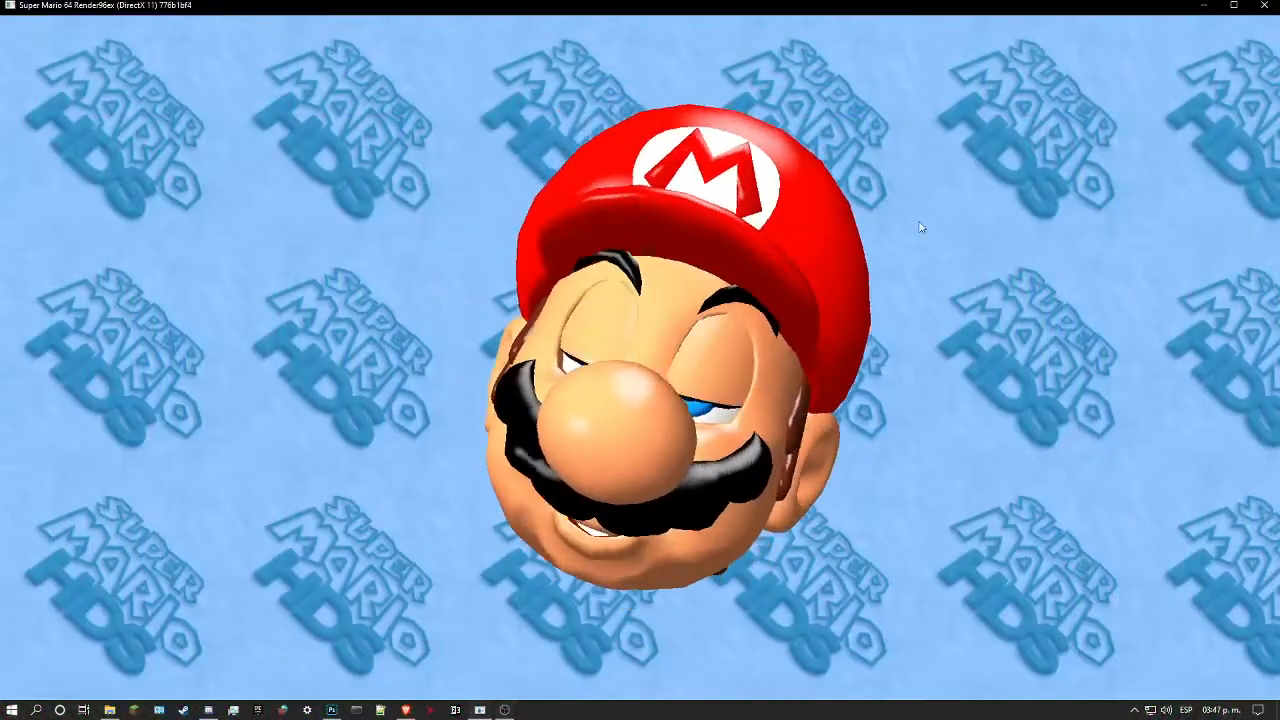
key(Return)
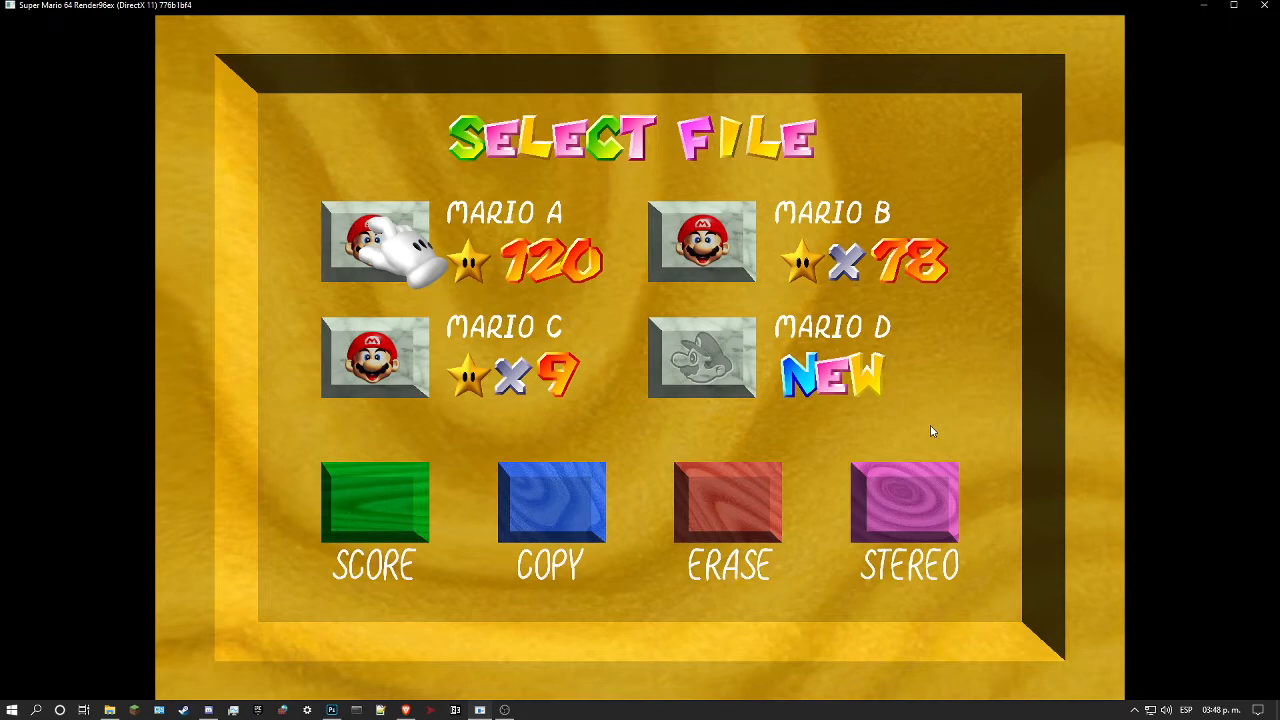
key(Return)
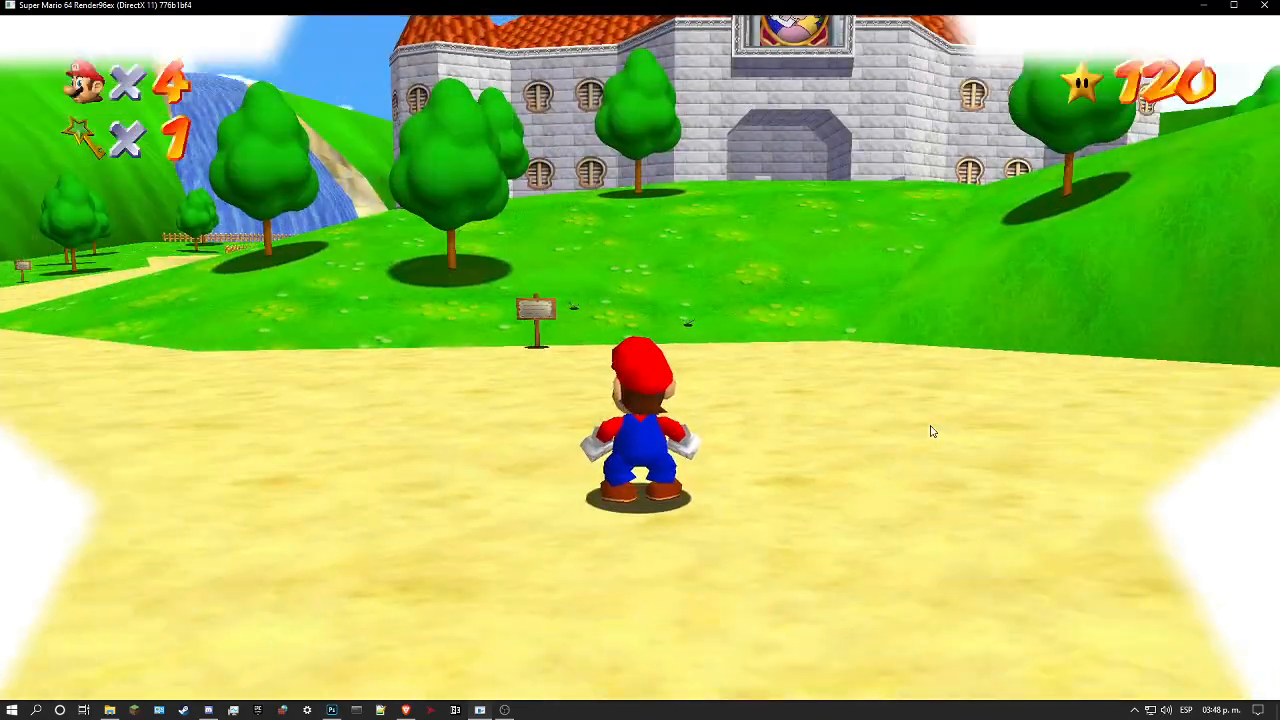
Step: Pause the game and use the DynOS level warp to go to Cool, Cool Mountain with star 1, Slip Slidin' Away
key(w)
key(d)
key(space)
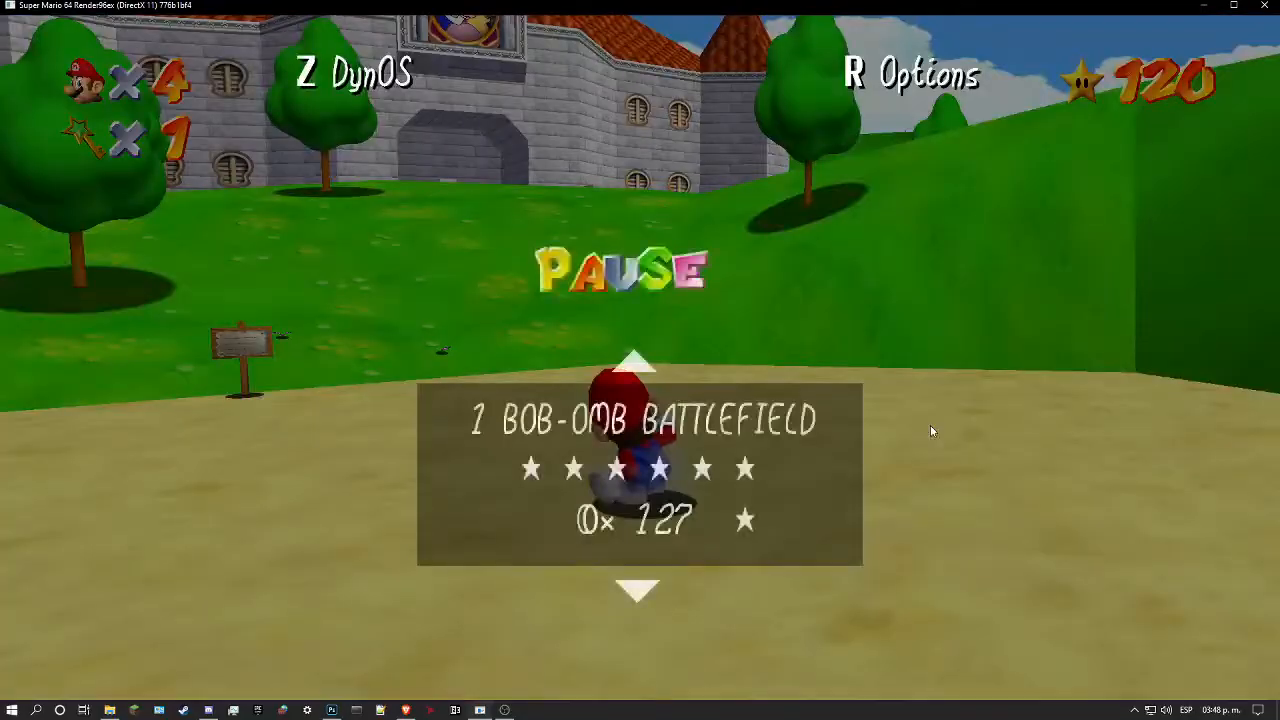
key(k)
key(s)
key(l)
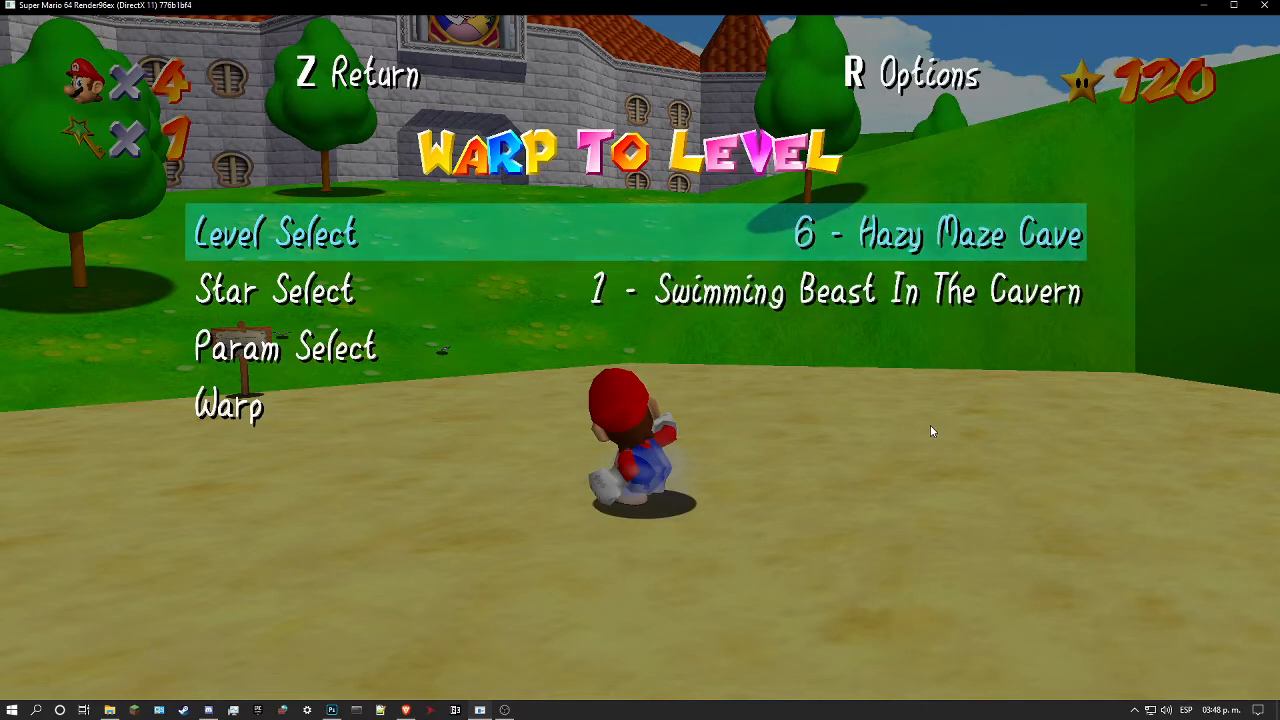
key(Down)
key(Down)
key(Down)
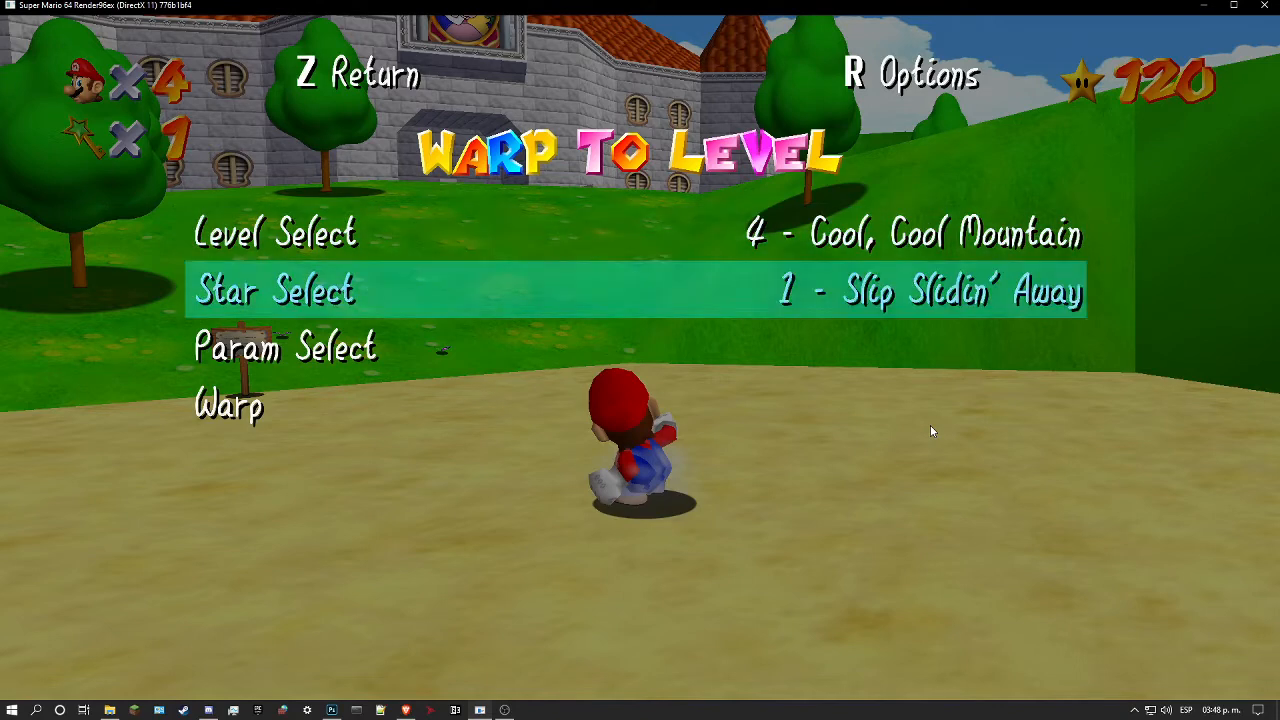
key(Return)
Step: Approach the cabin behind the fence and examine the new wood texture on its wall
key(w)
key(w)
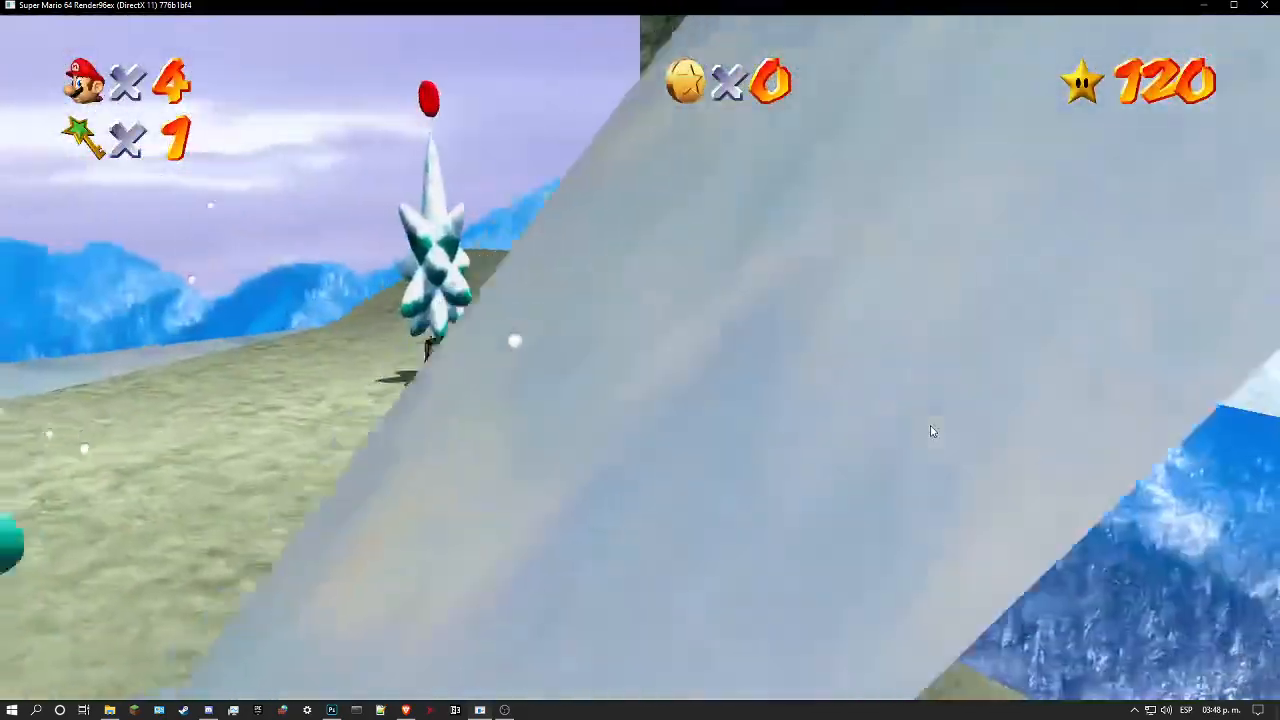
key(w)
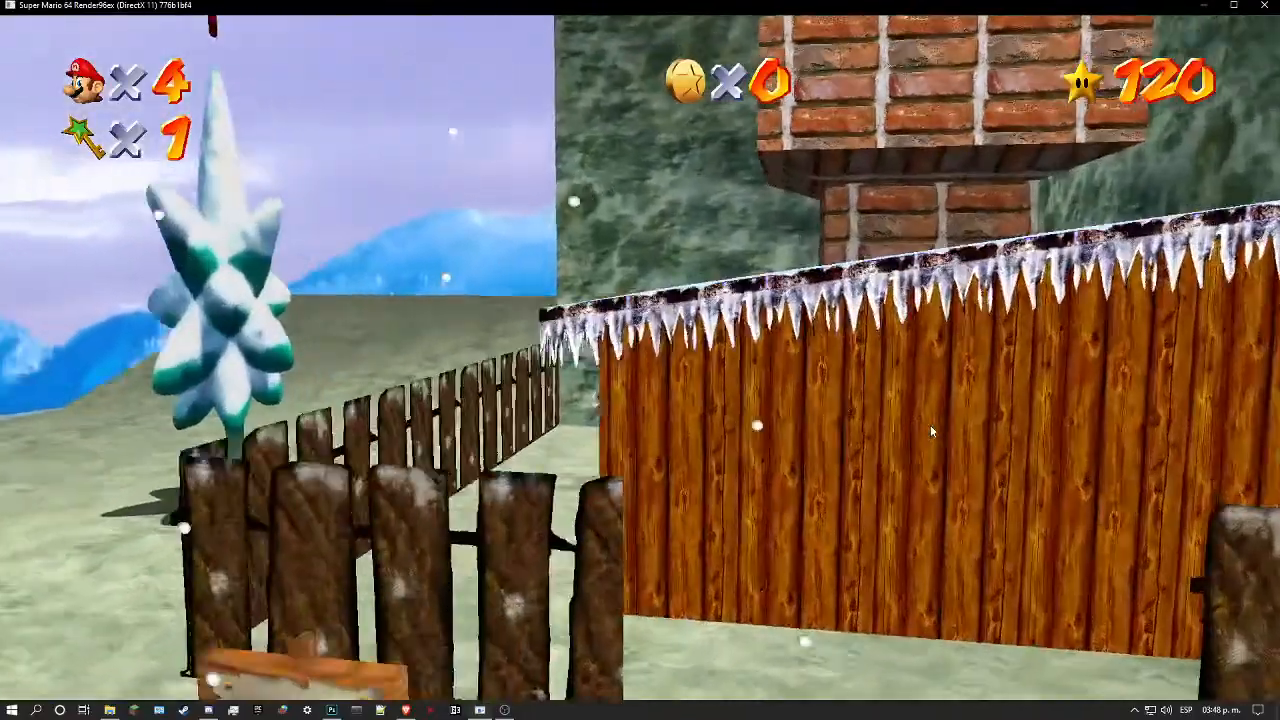
key(w)
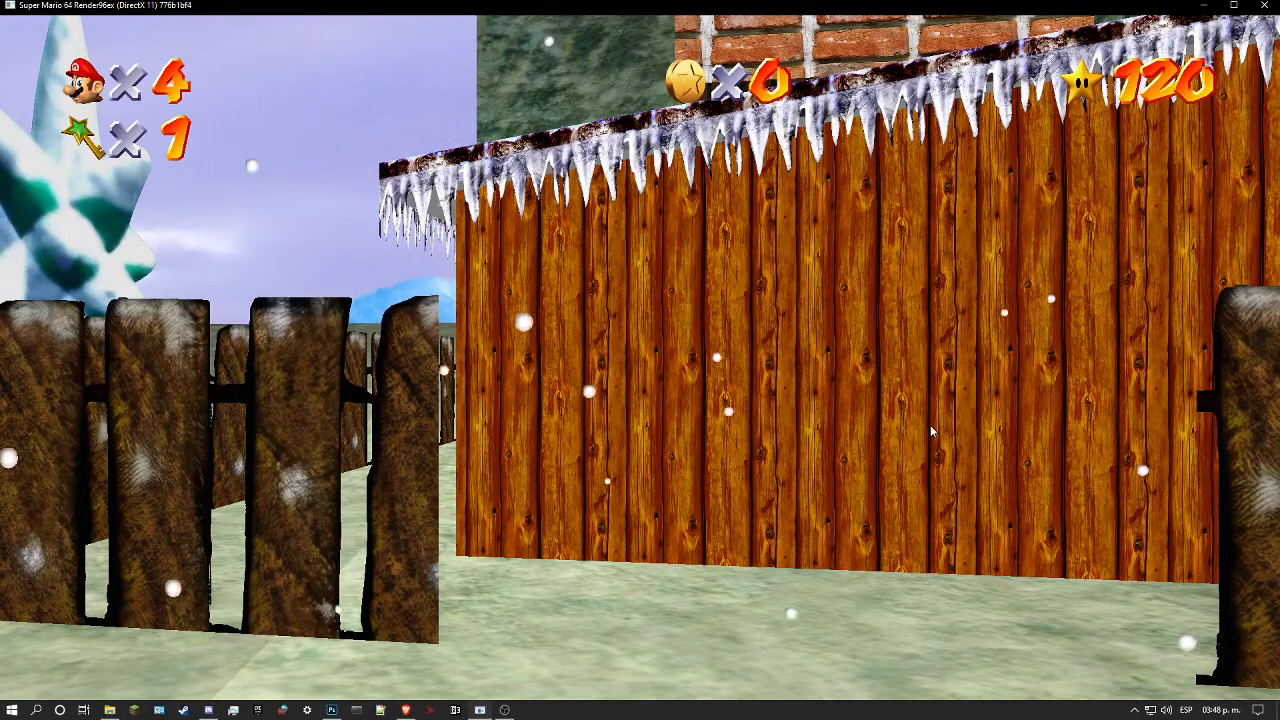
key(a)
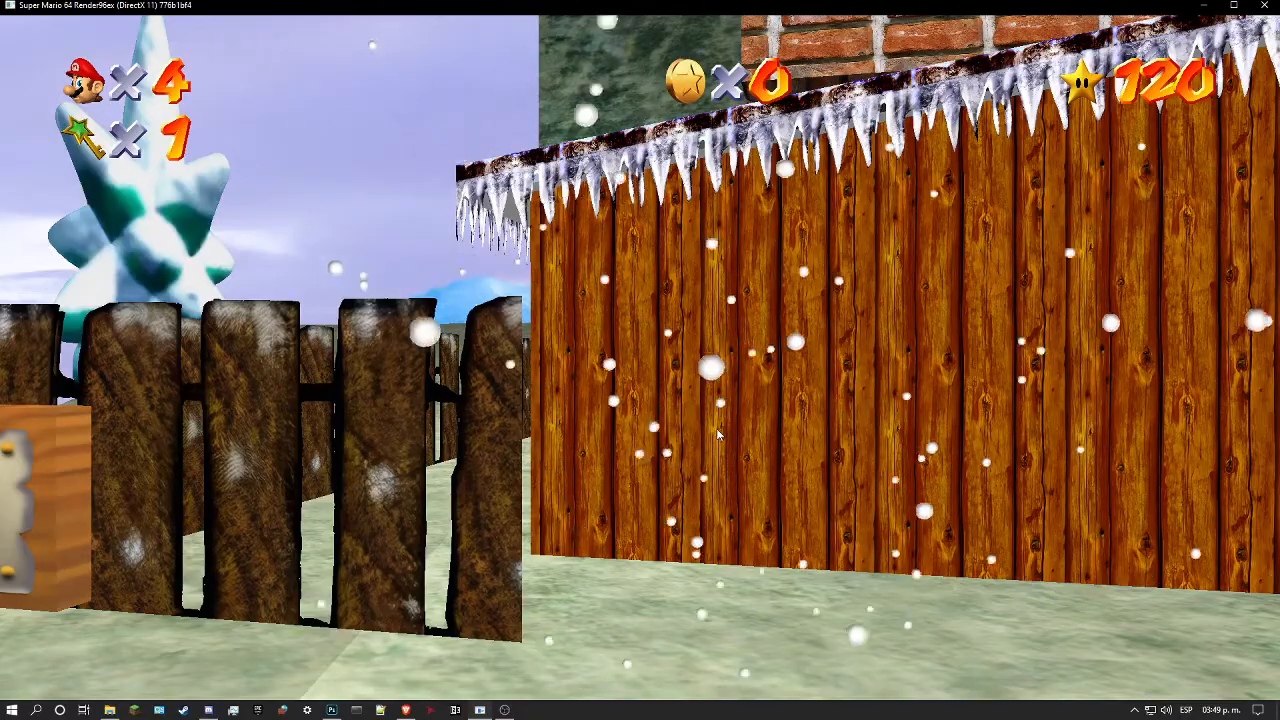
Step: View the cabin's wood-textured wall up close, from below and from a distance
key(Up)
key(Down)
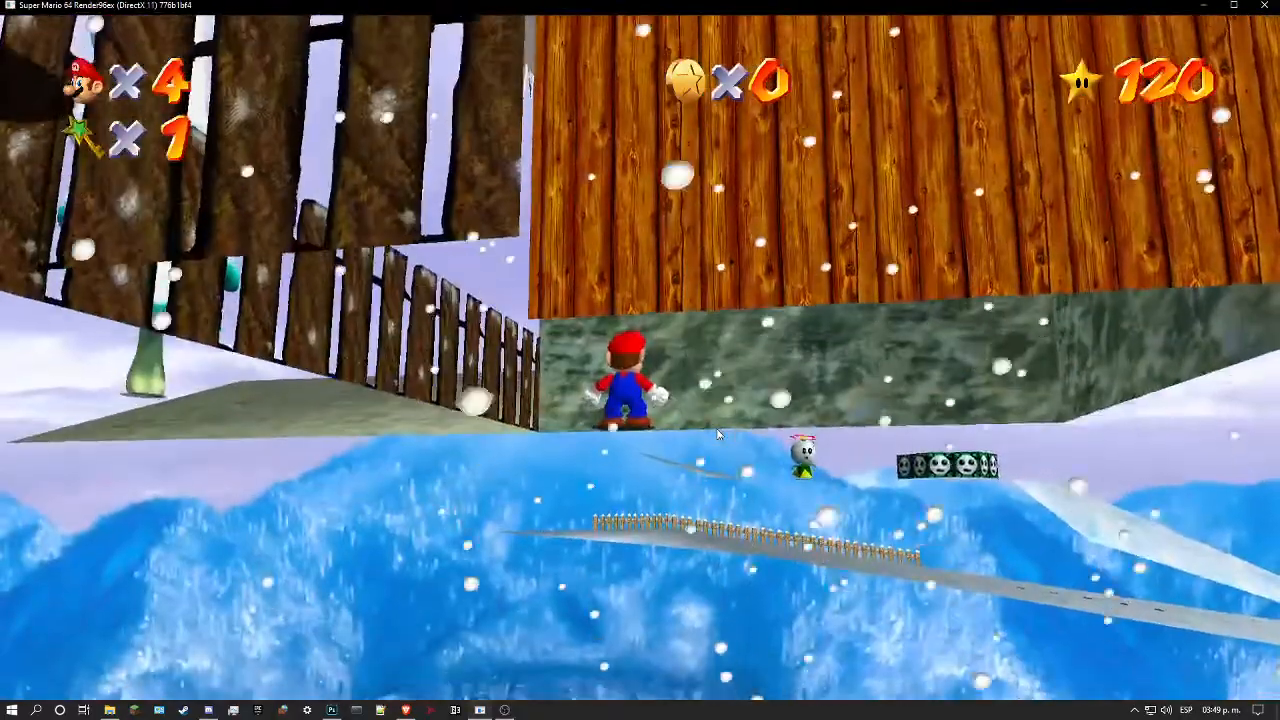
key(Up)
key(Right)
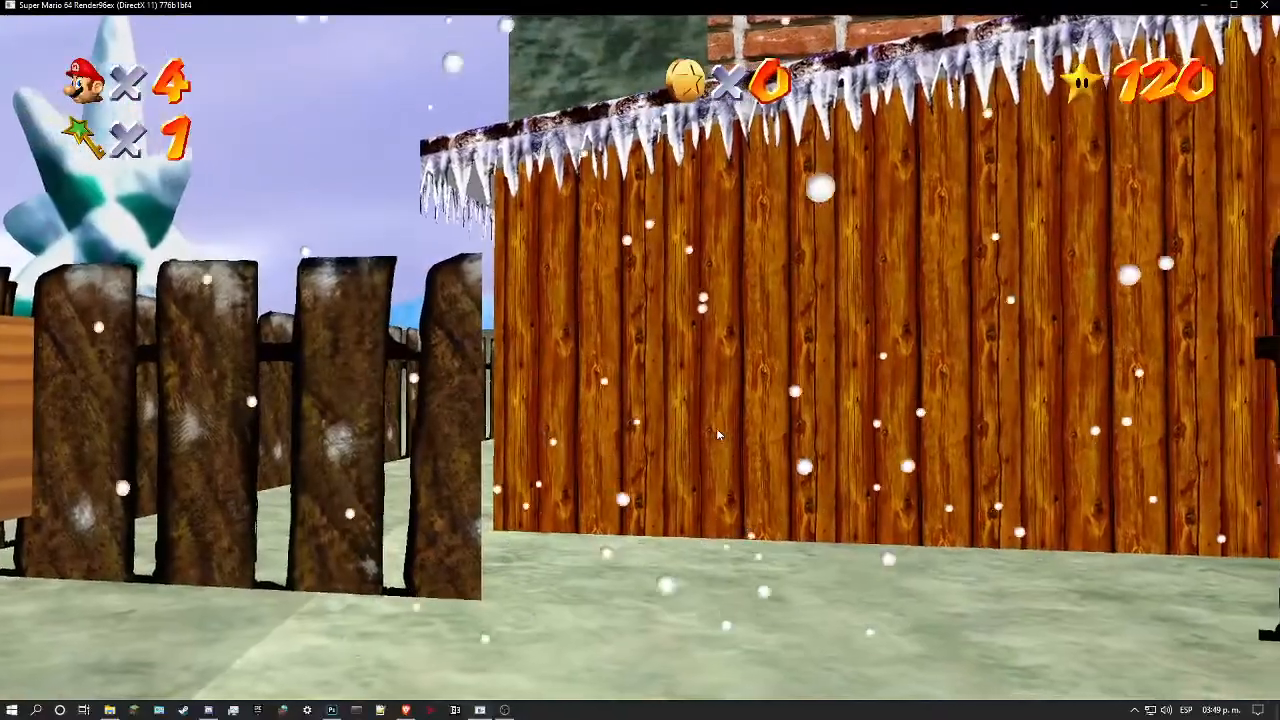
key(Down)
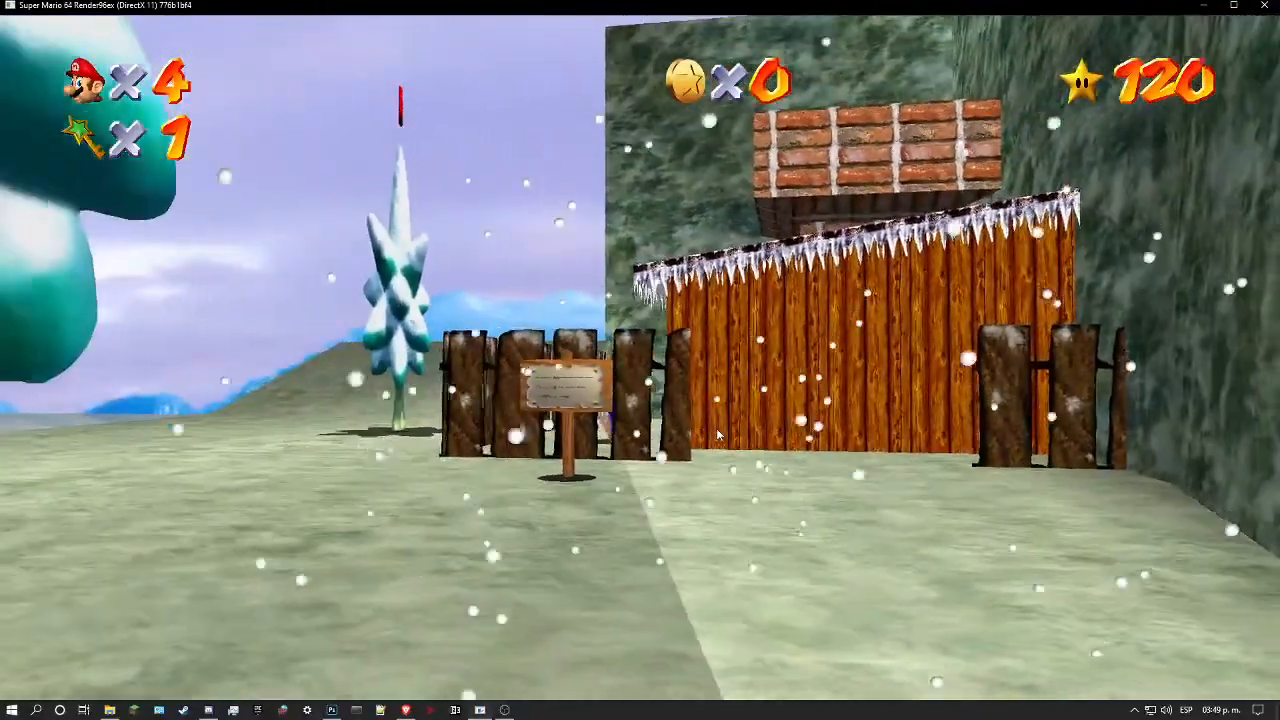
key(Left)
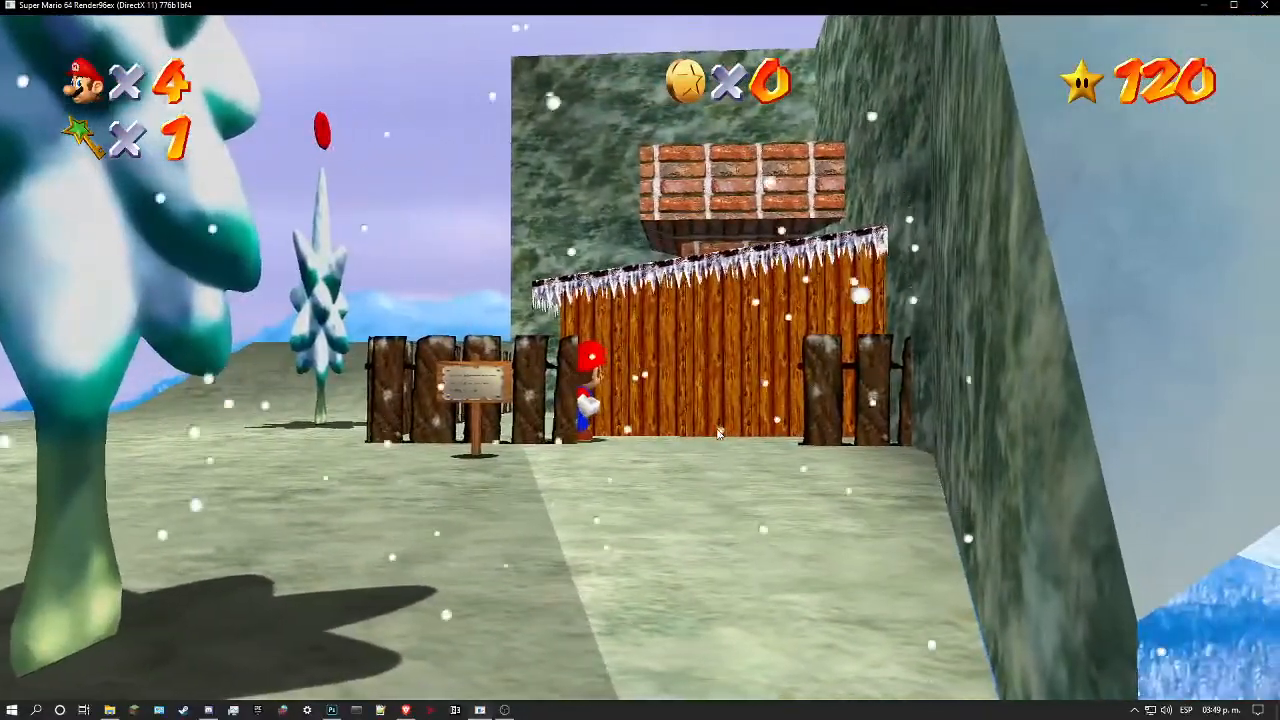
Step: Jump onto the cabin's snowy roof and drop down the brick chimney to enter the slide
key(Up)
key(l)
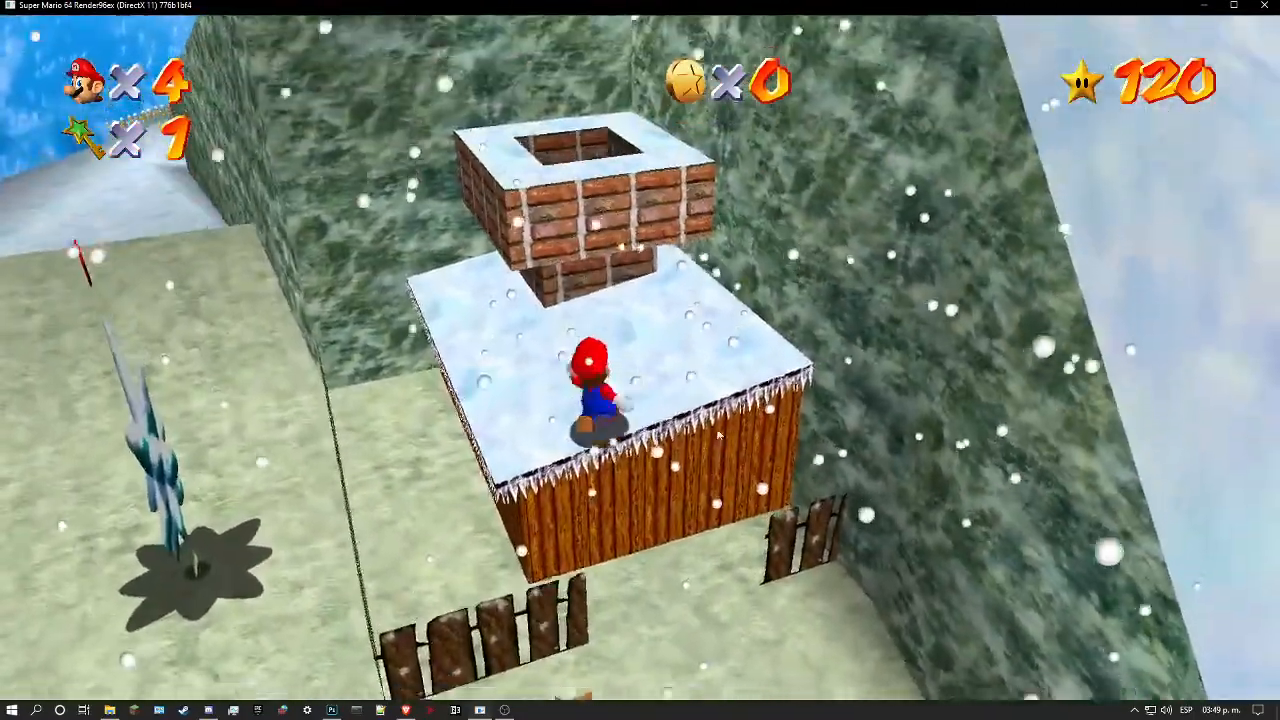
key(w)
key(s)
key(w)
key(l)
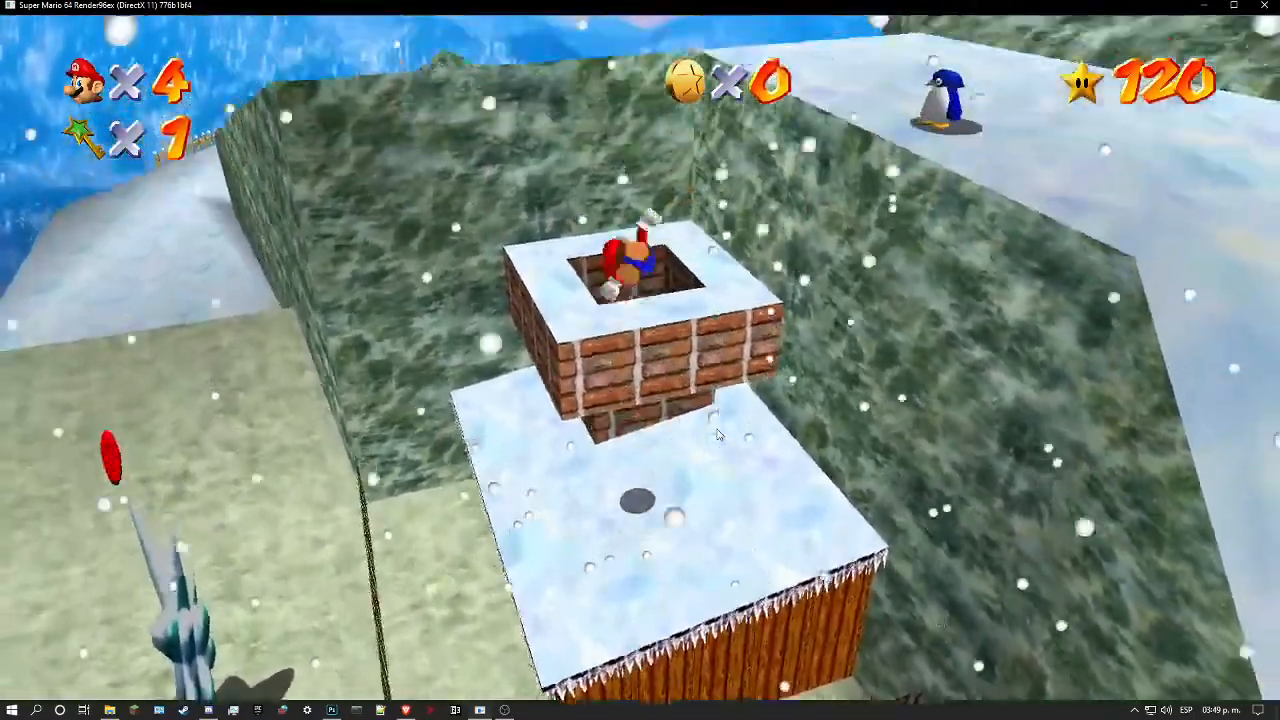
key(s)
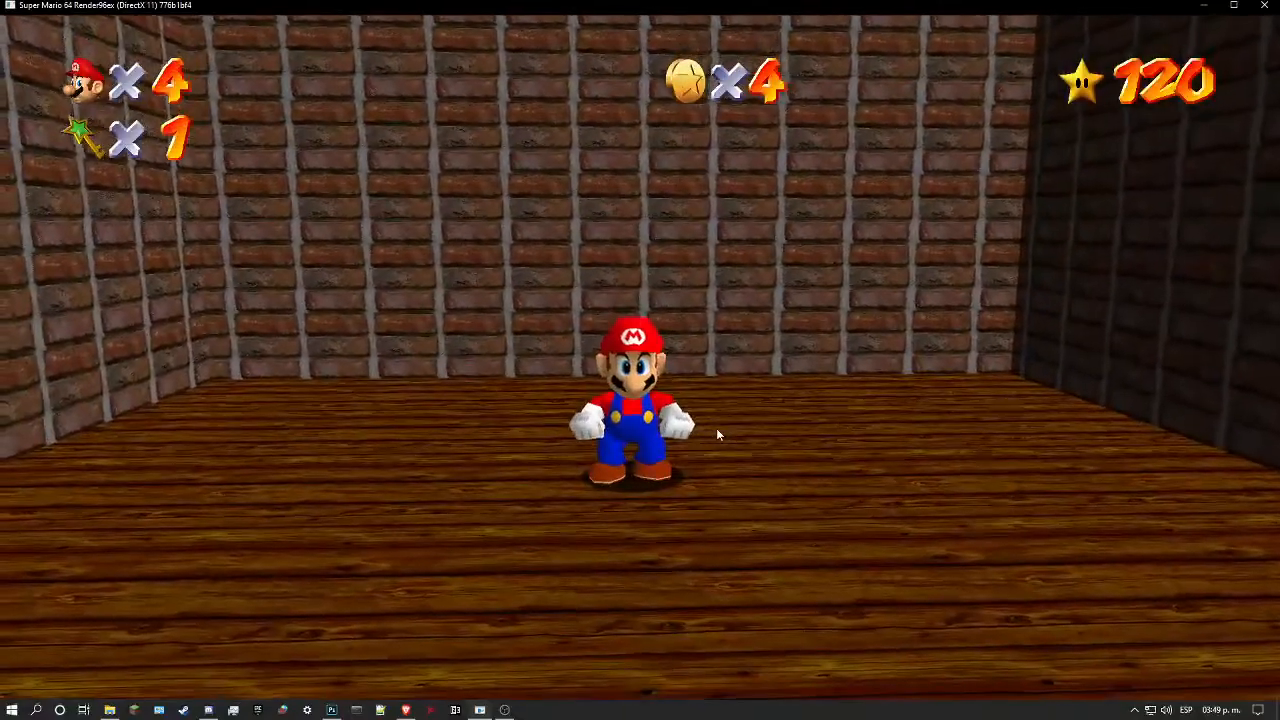
Step: Walk around the slide's starting room and examine the wood texture on its floor
key(w)
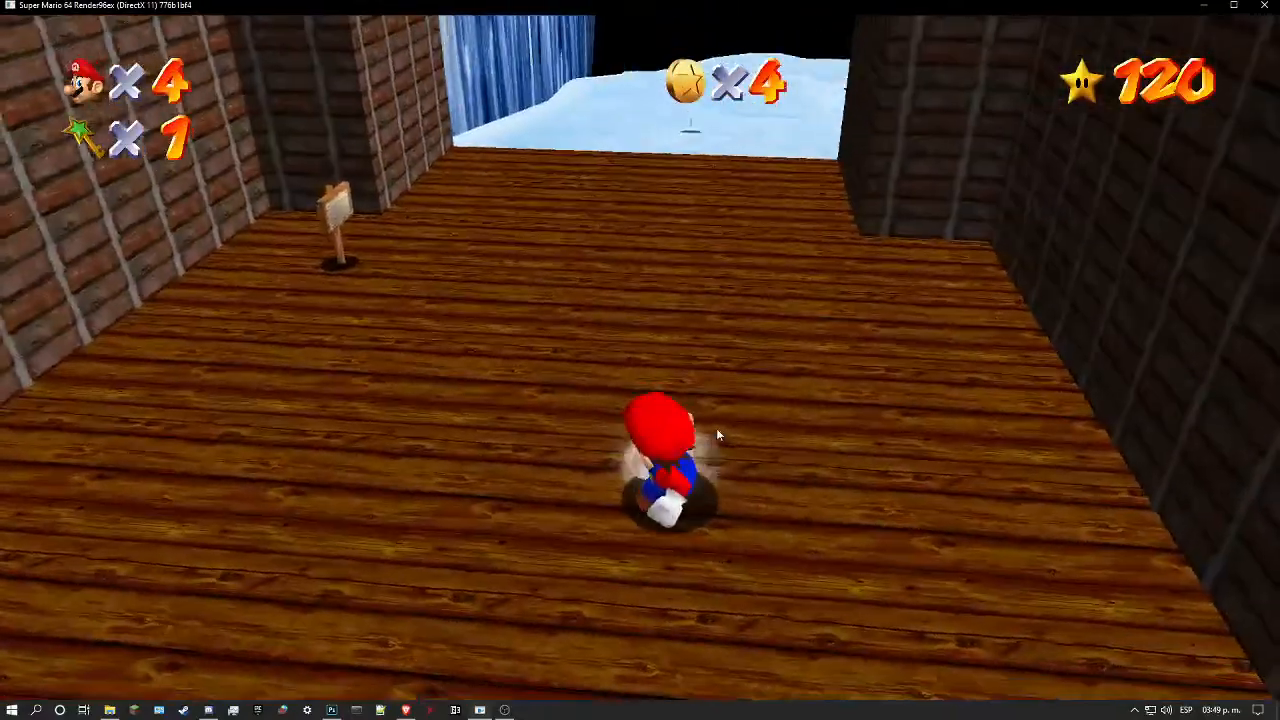
key(Left)
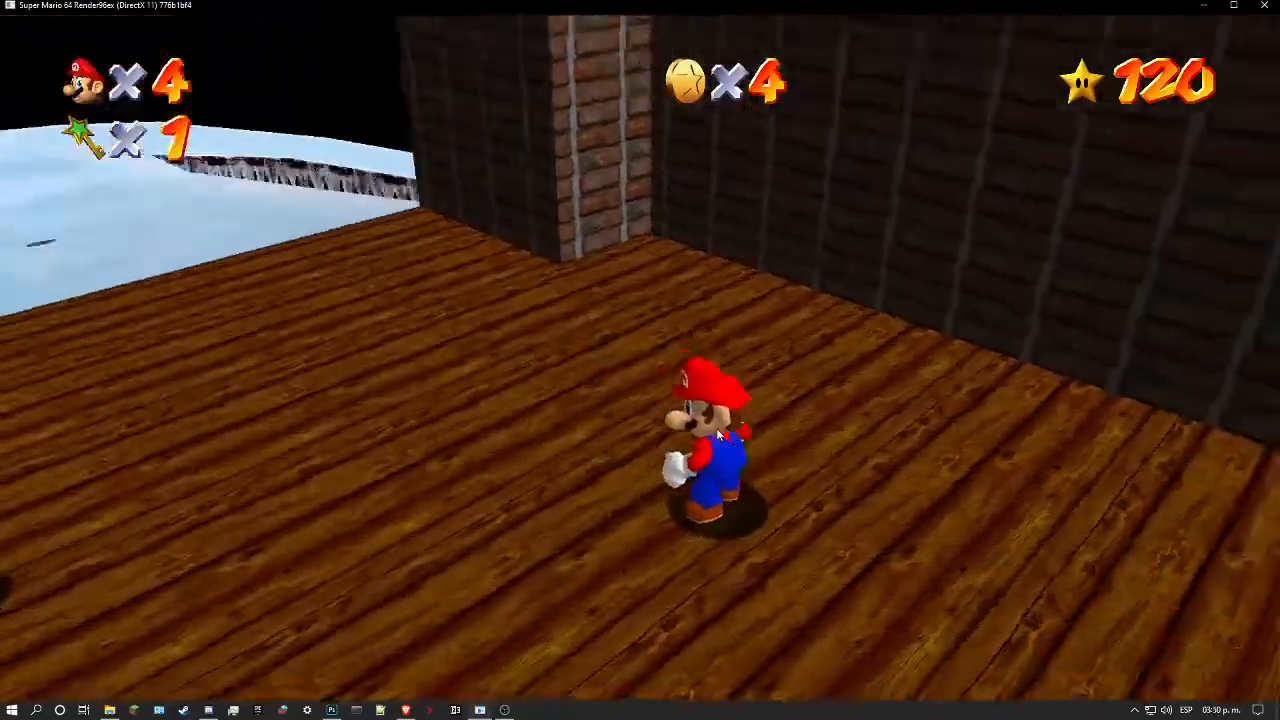
key(w)
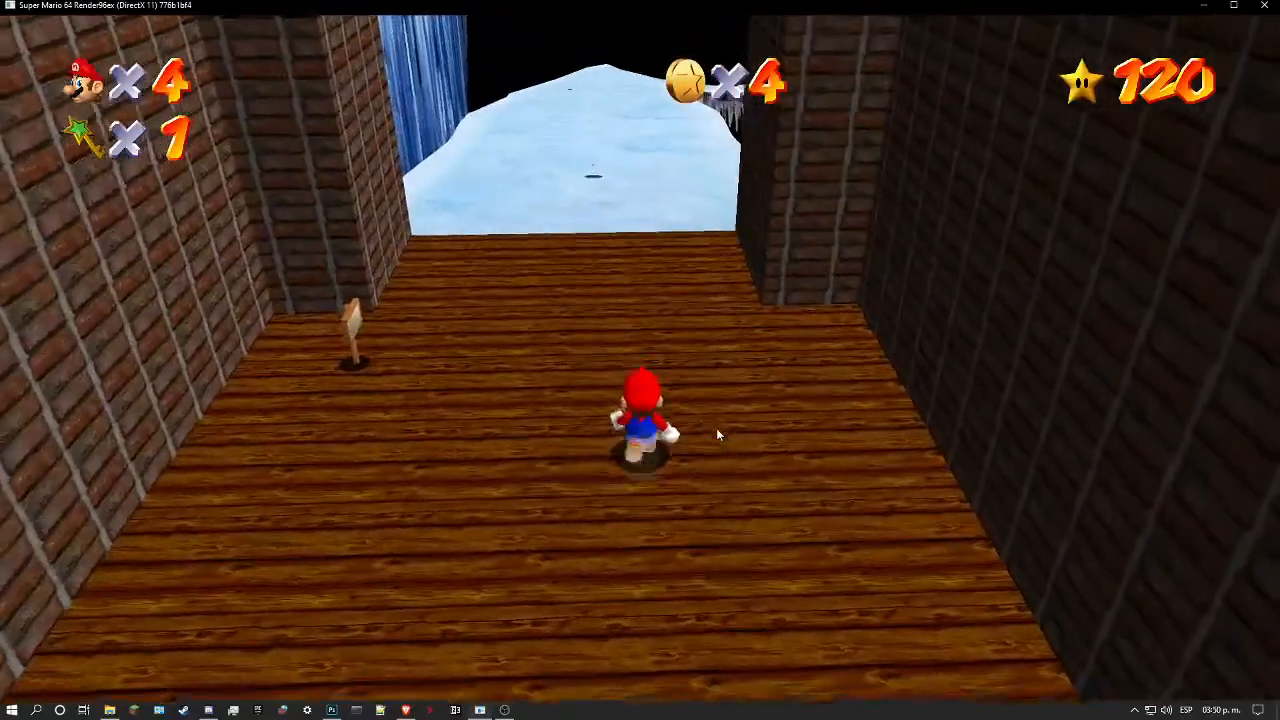
Step: Ride the ice slide from the starting room through the tunnel to the wooden ledge in the finish room
key(w)
key(l)
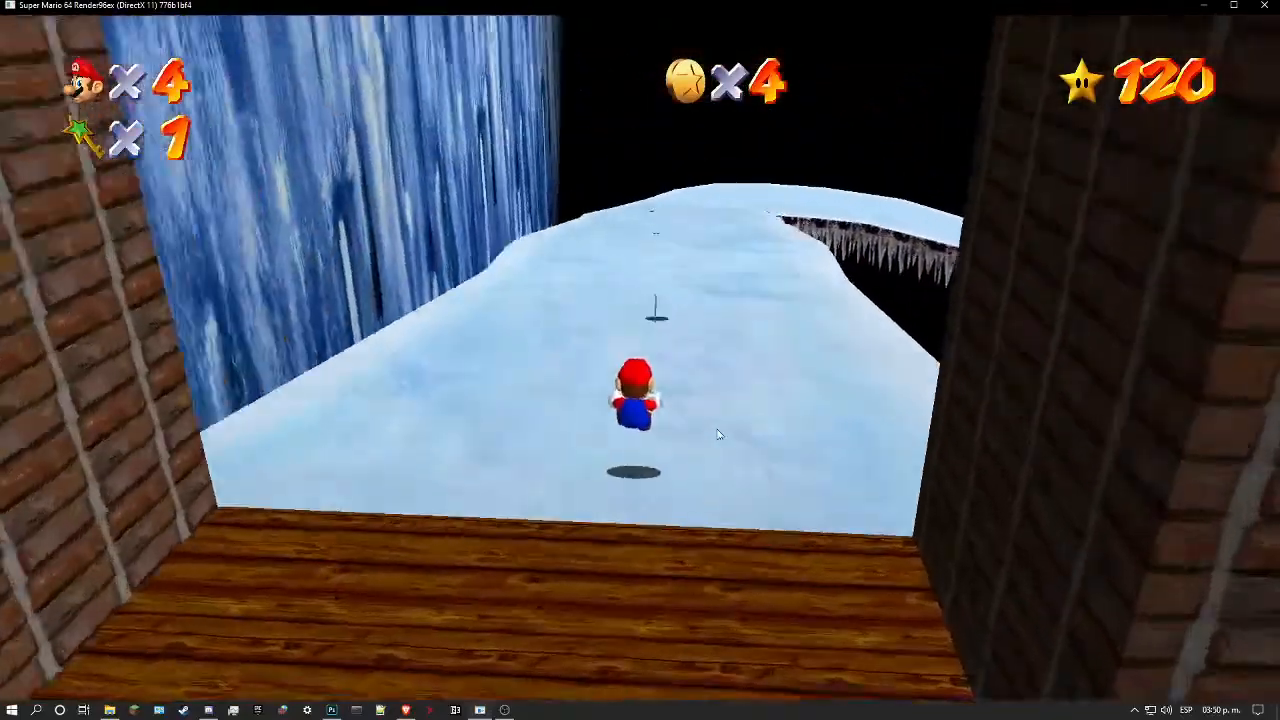
key(w)
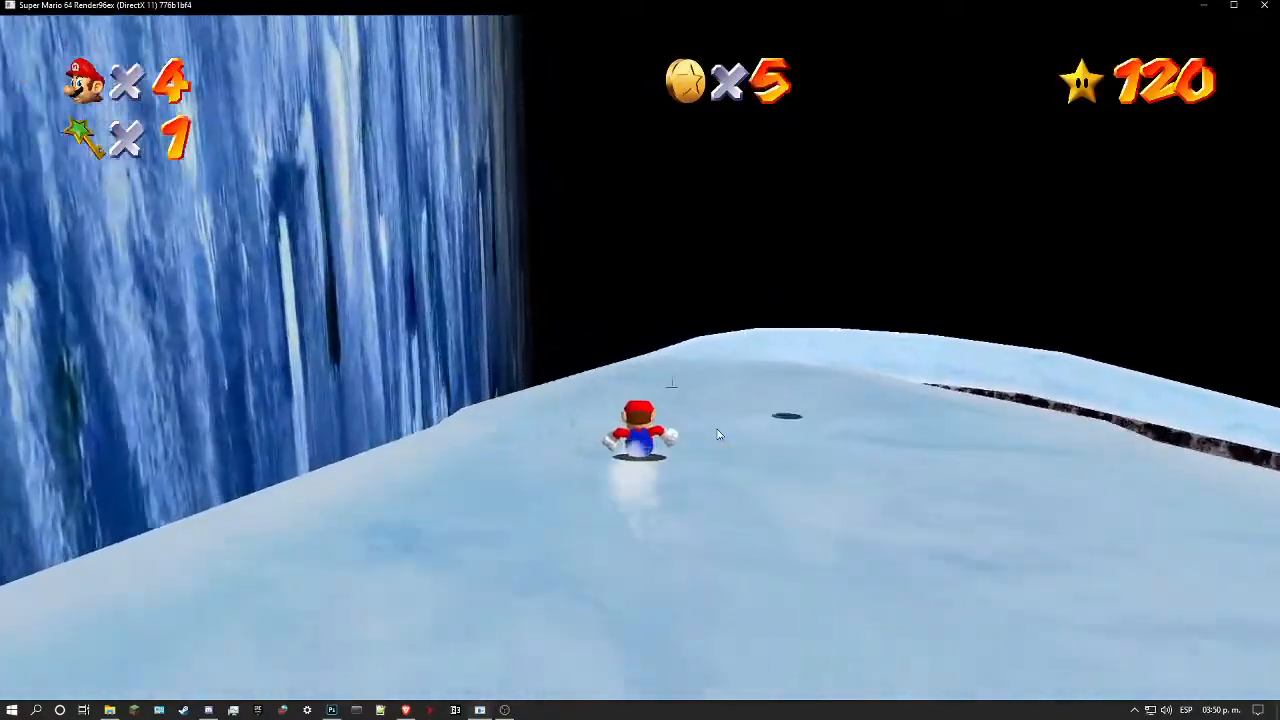
key(w)
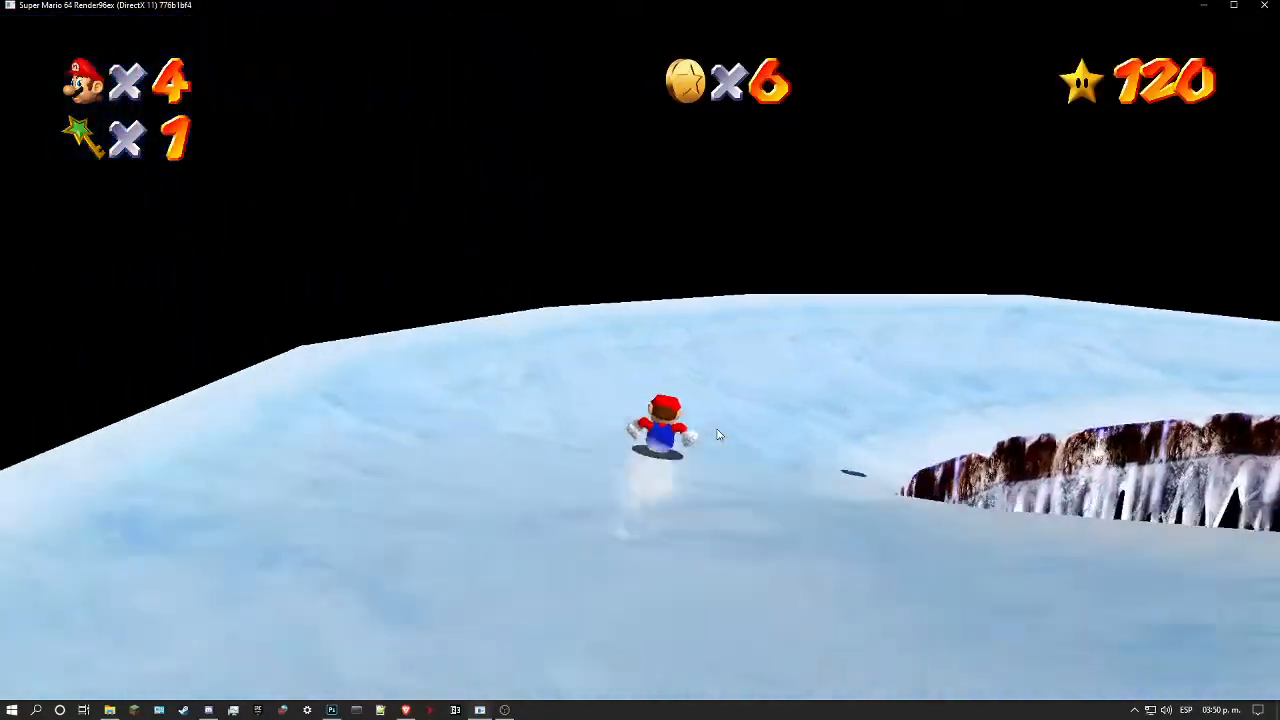
key(w)
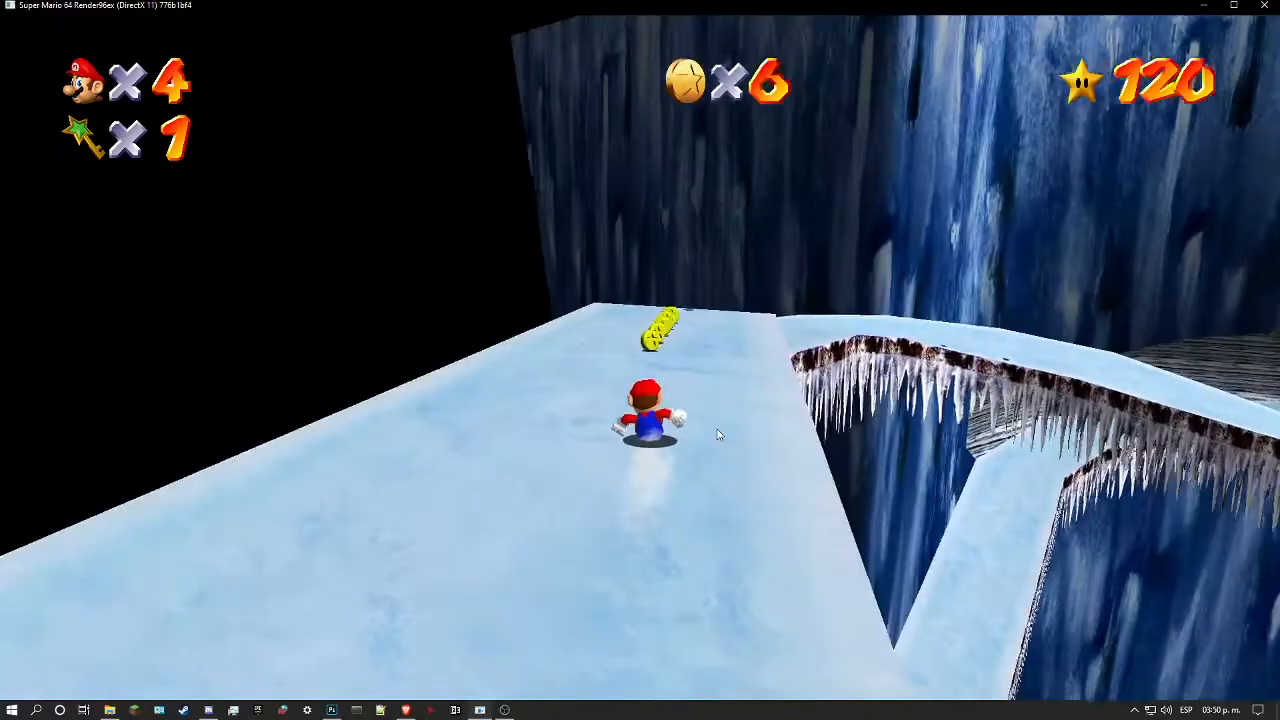
key(w)
key(d)
key(a)
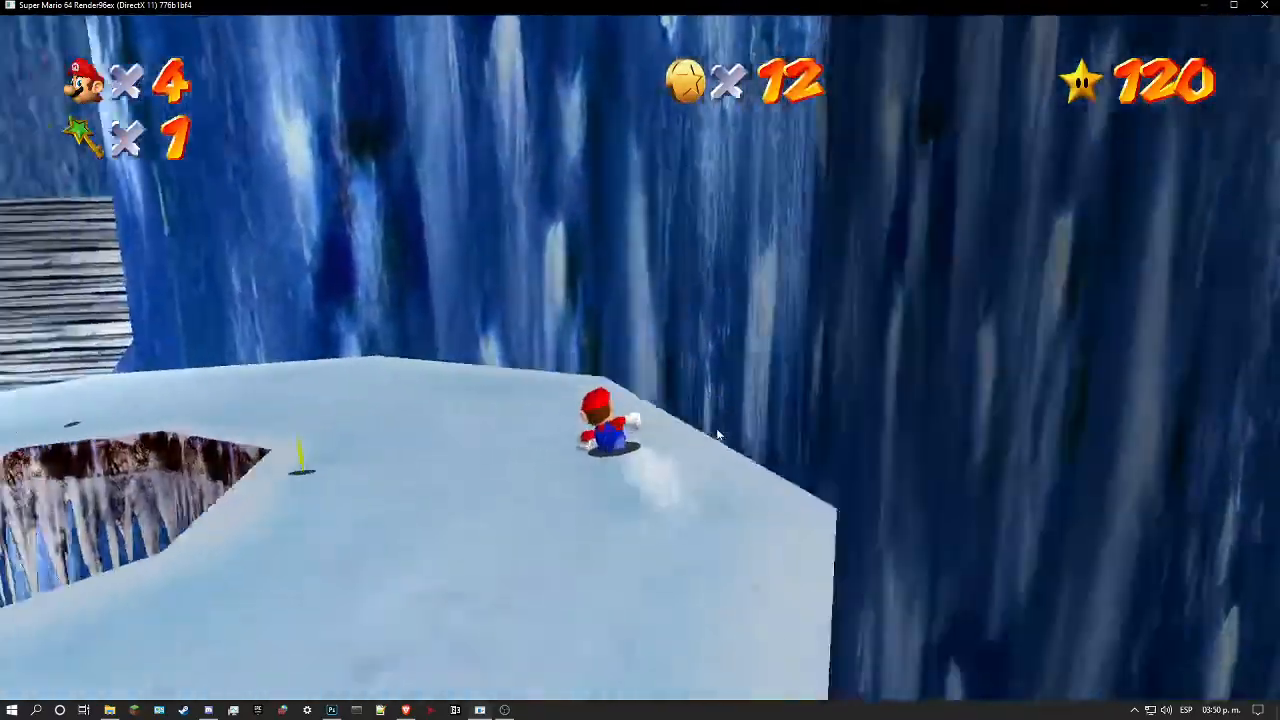
key(w)
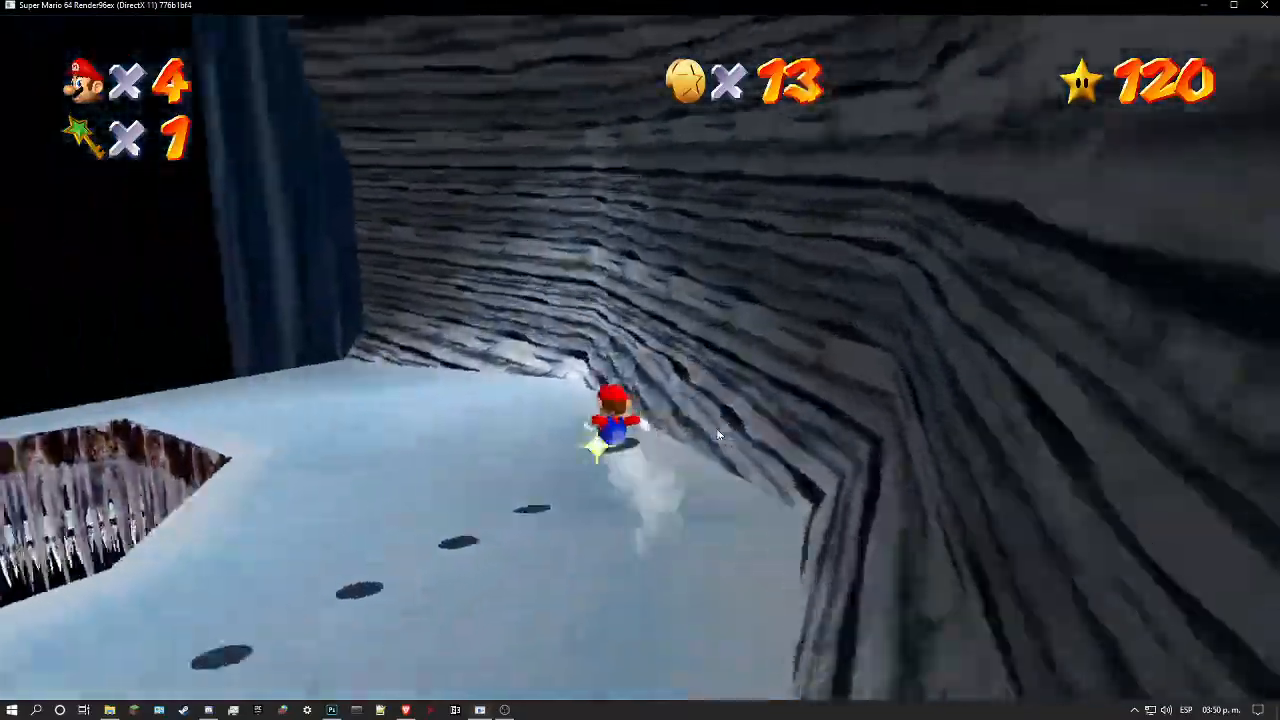
key(w)
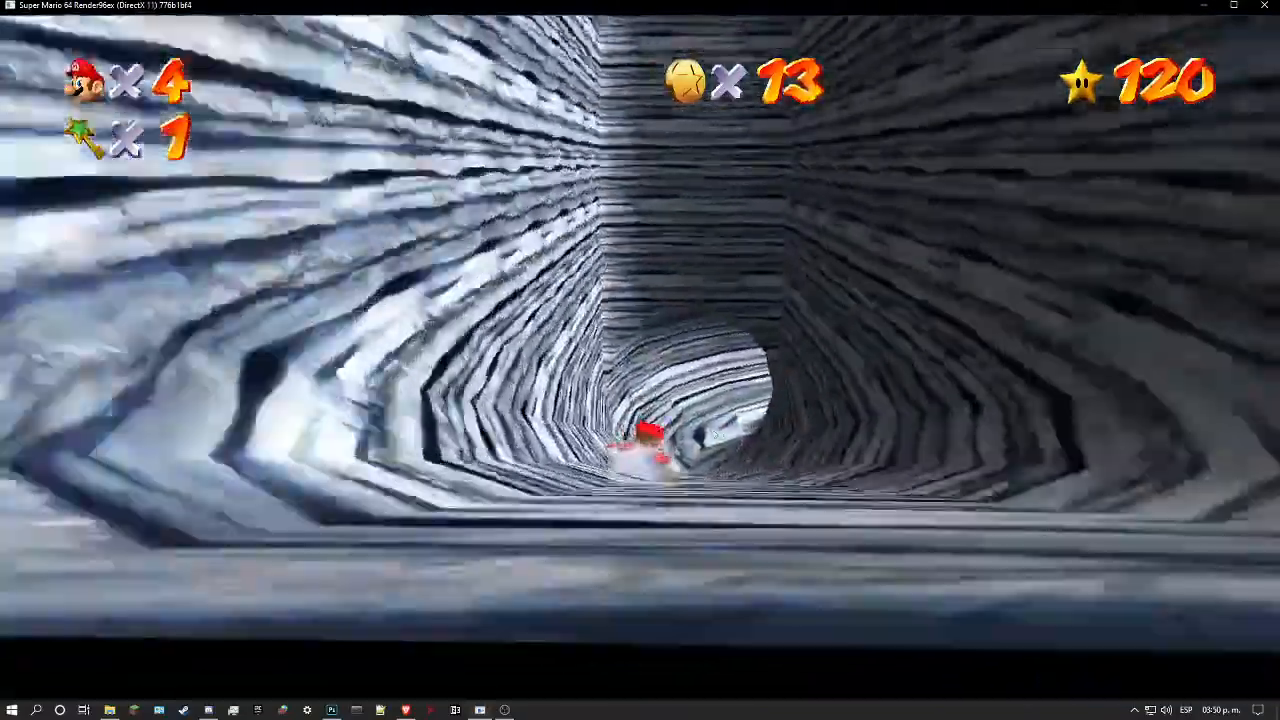
key(w)
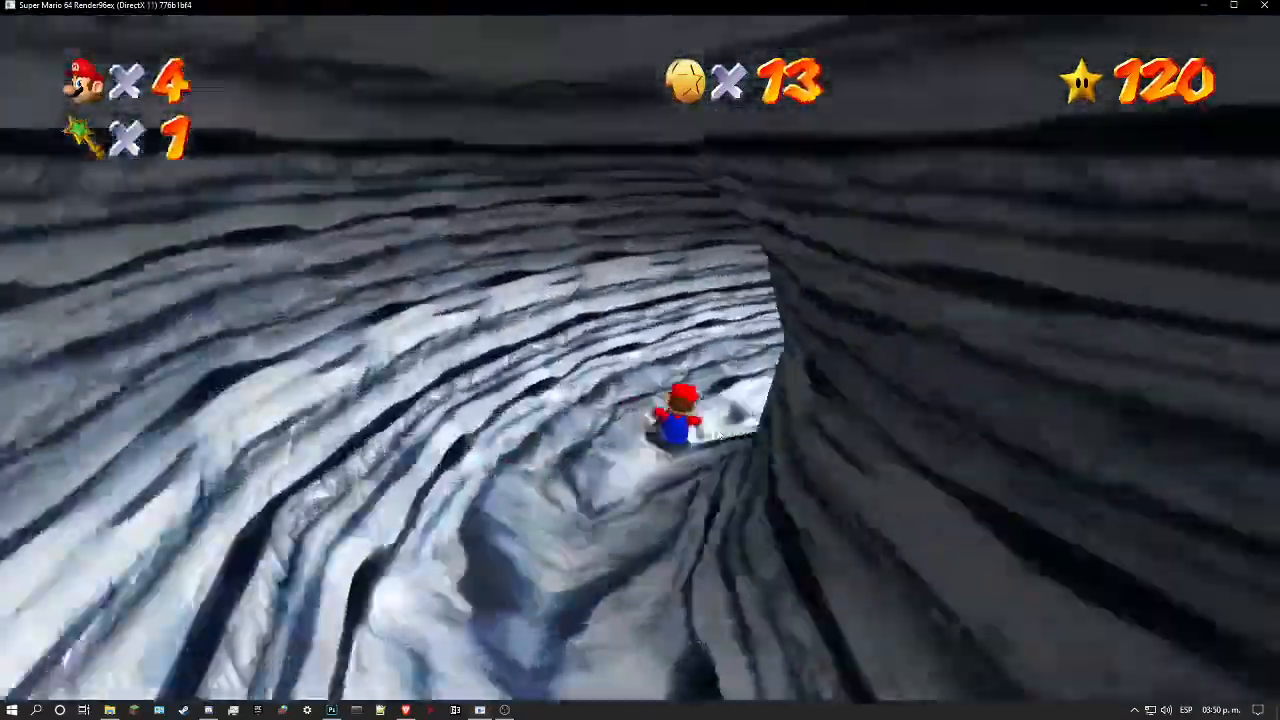
key(w)
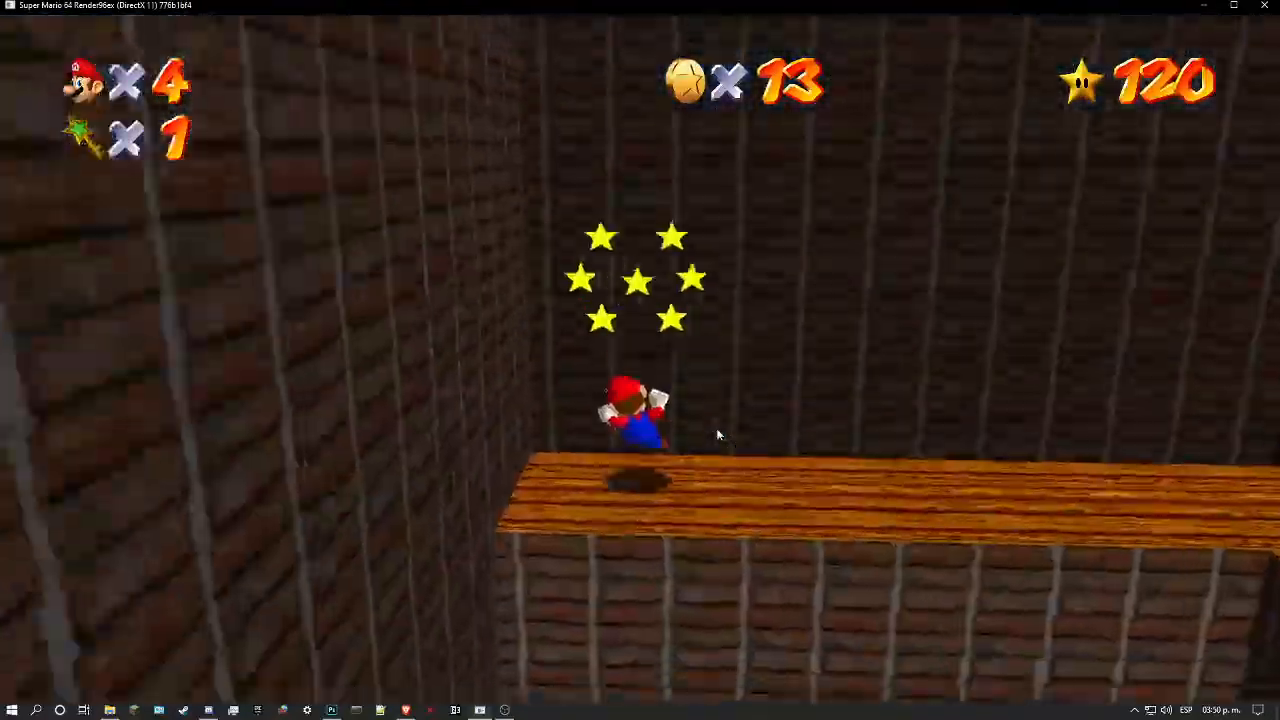
Step: Walk along the high wooden ledges around the exclamation box and examine their plank texture
key(w)
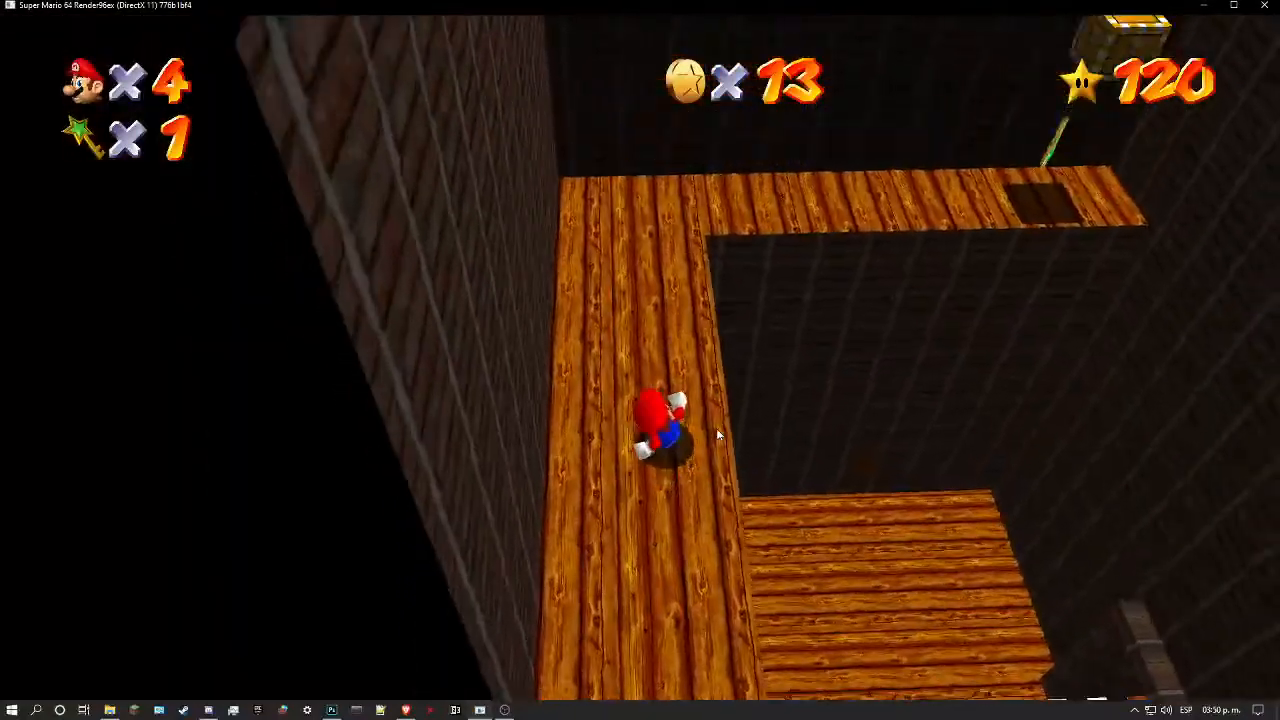
key(w)
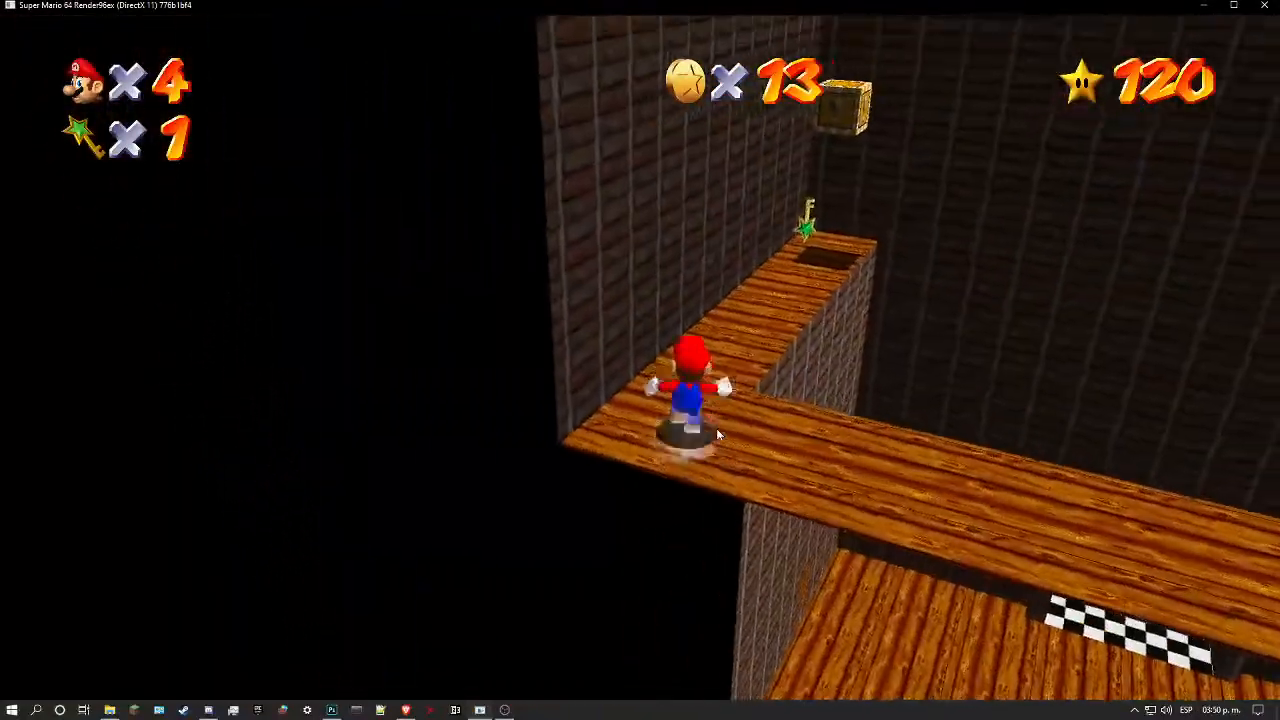
key(w)
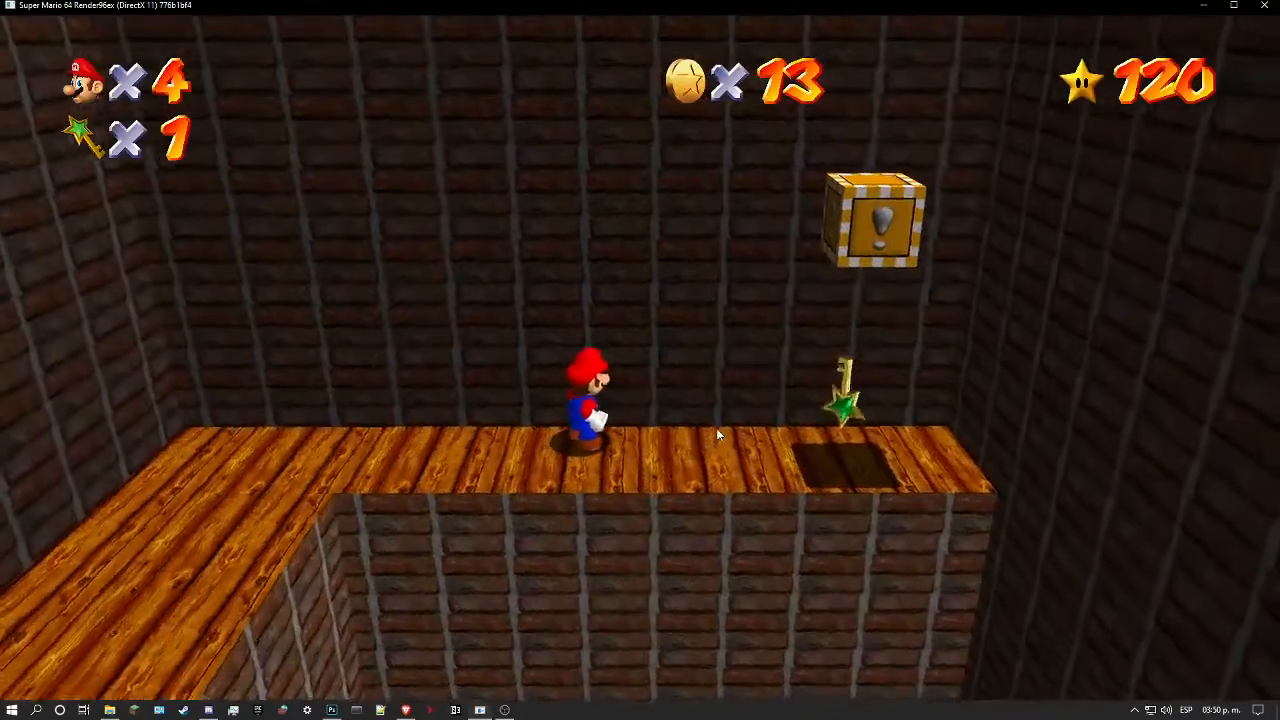
key(a)
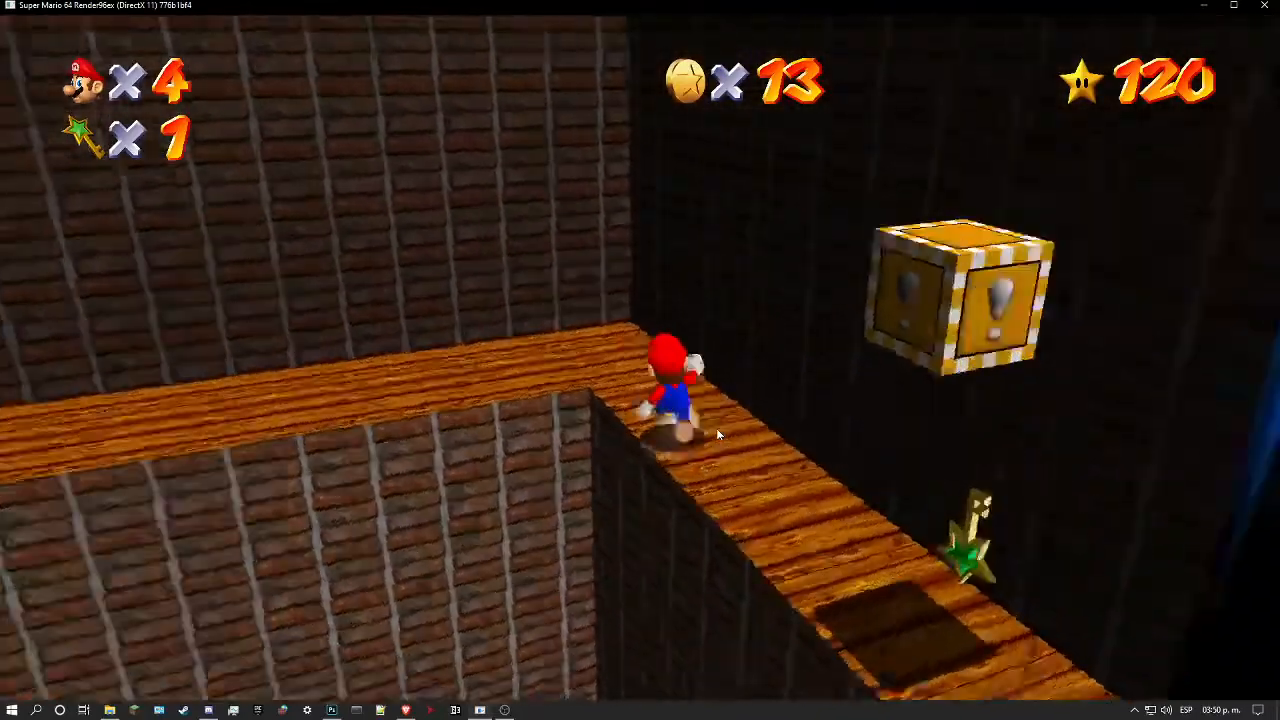
key(l)
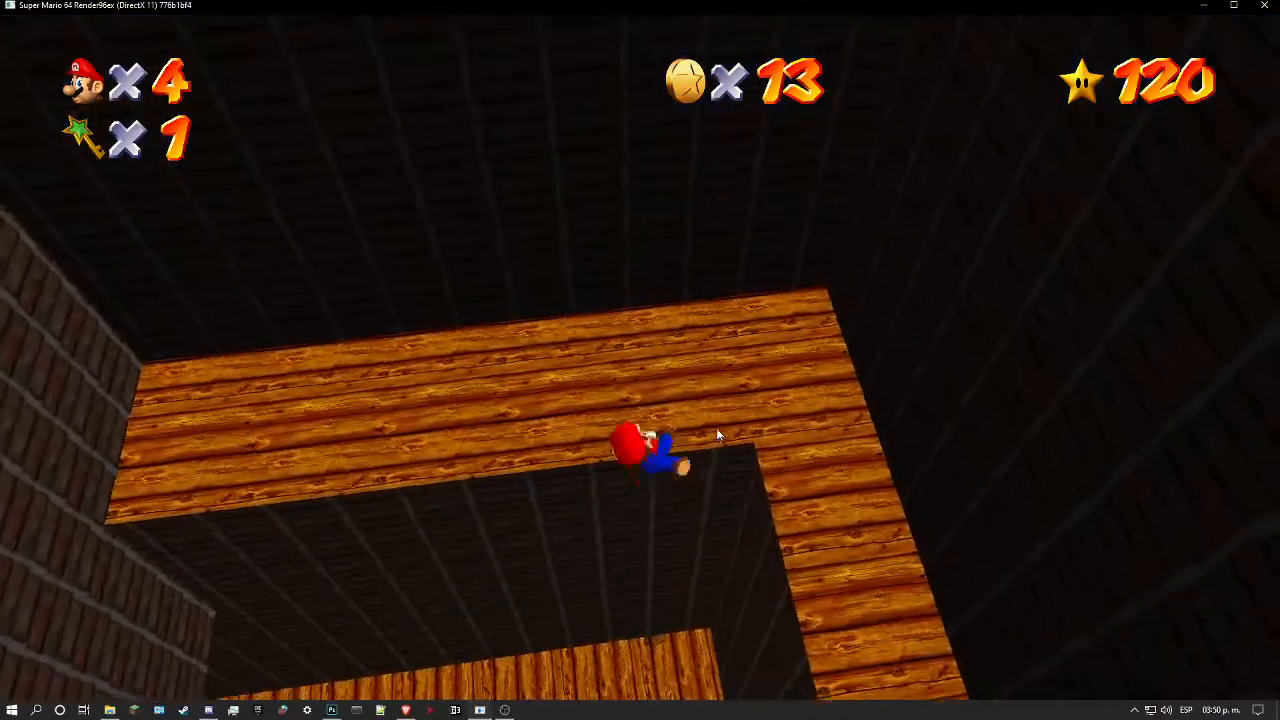
key(l)
key(k)
key(w)
key(w)
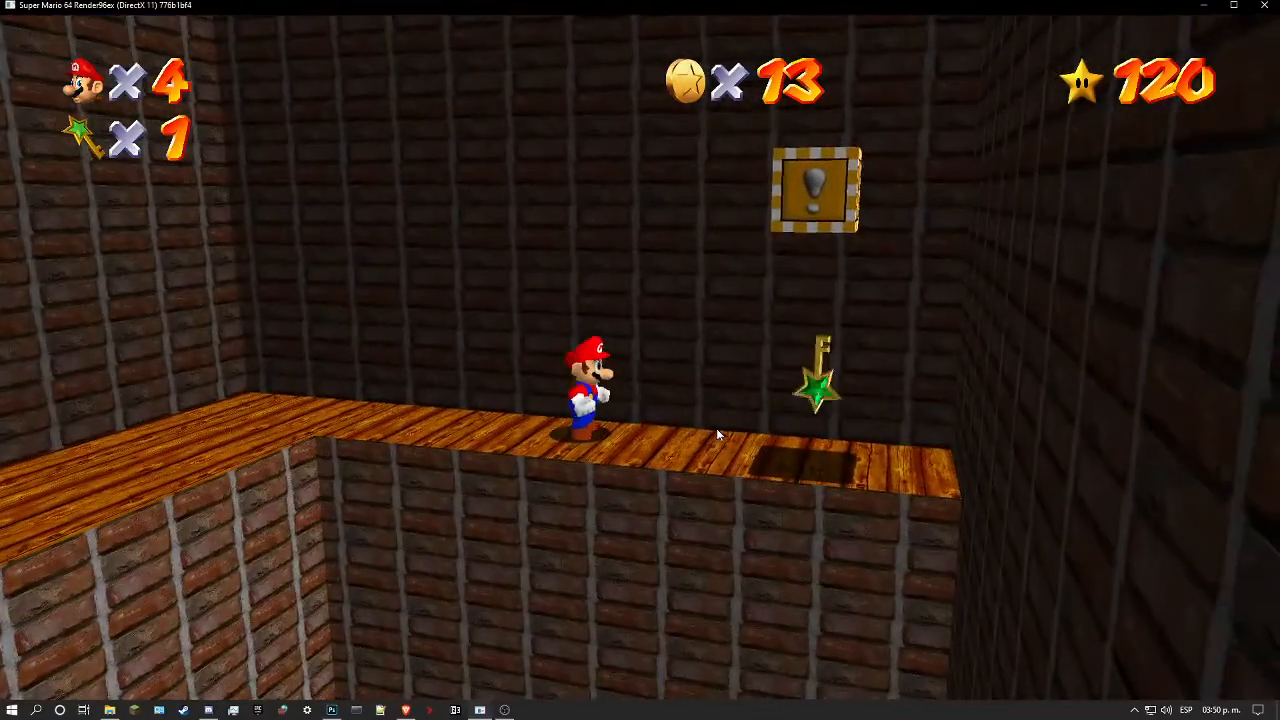
Step: Leave the finish room through its door and examine the wooden wall beside the brick cottage outside
key(w)
key(l)
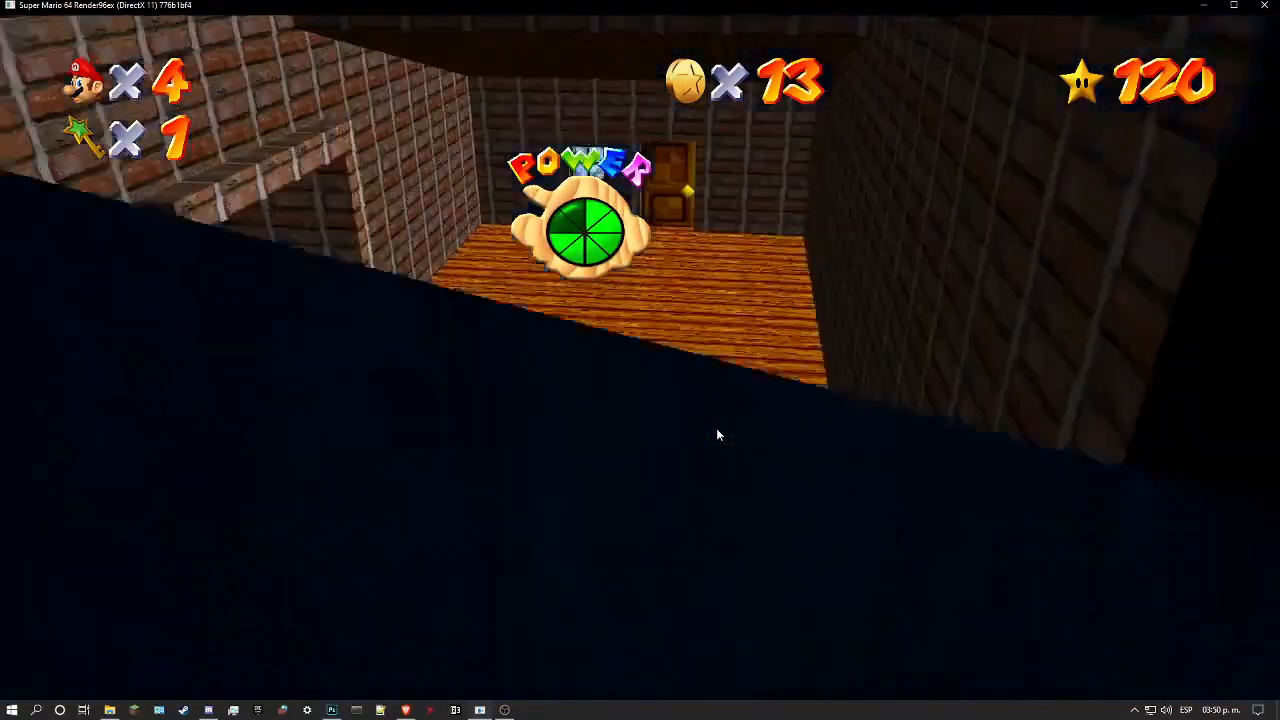
key(w)
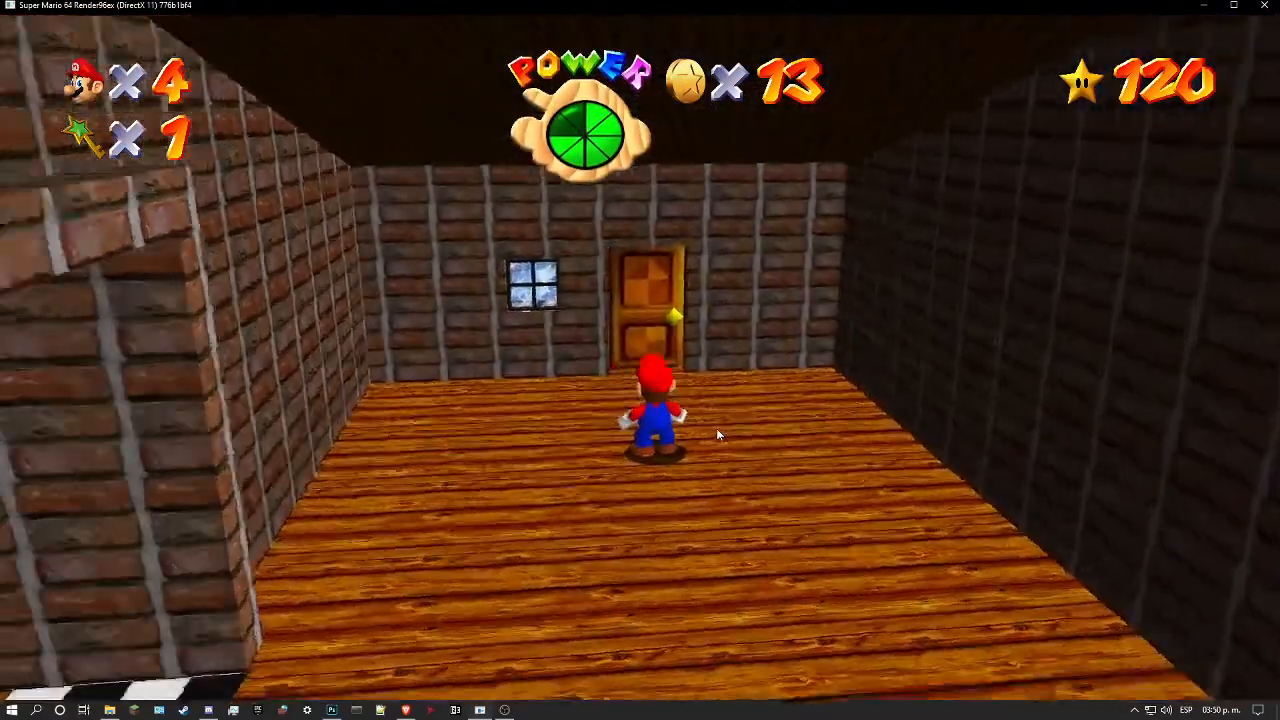
key(s)
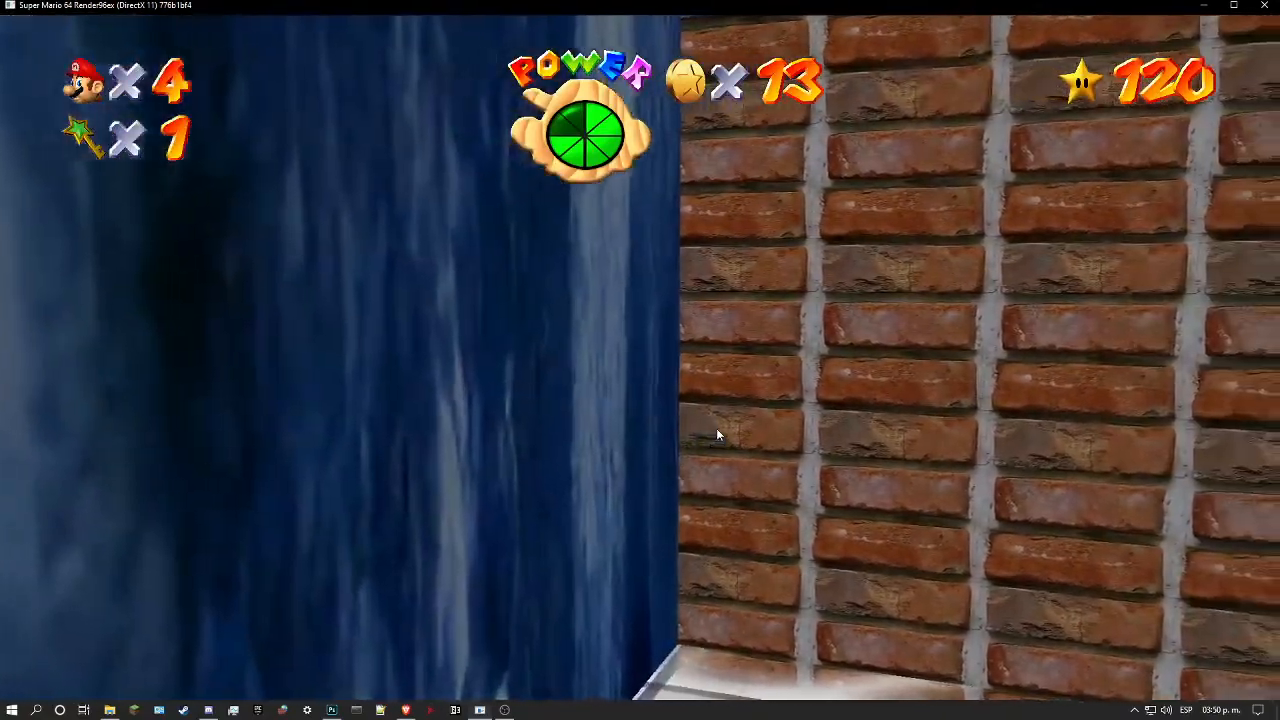
key(w)
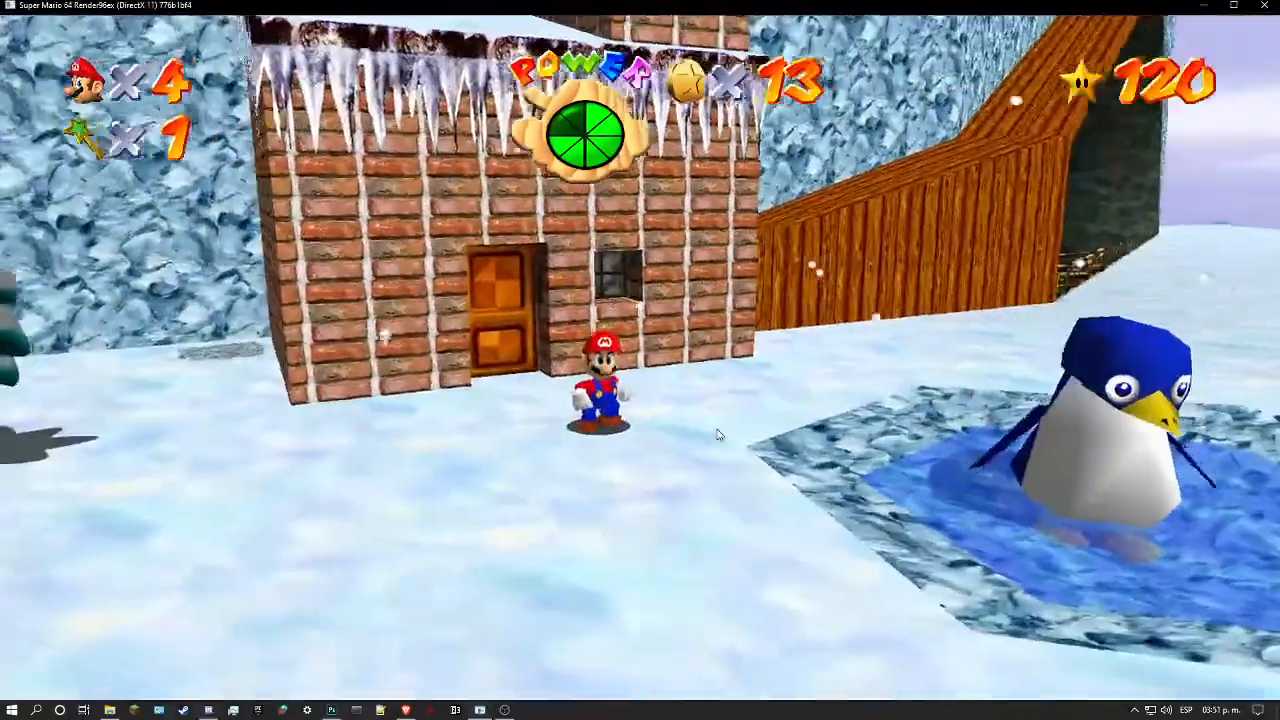
key(space)
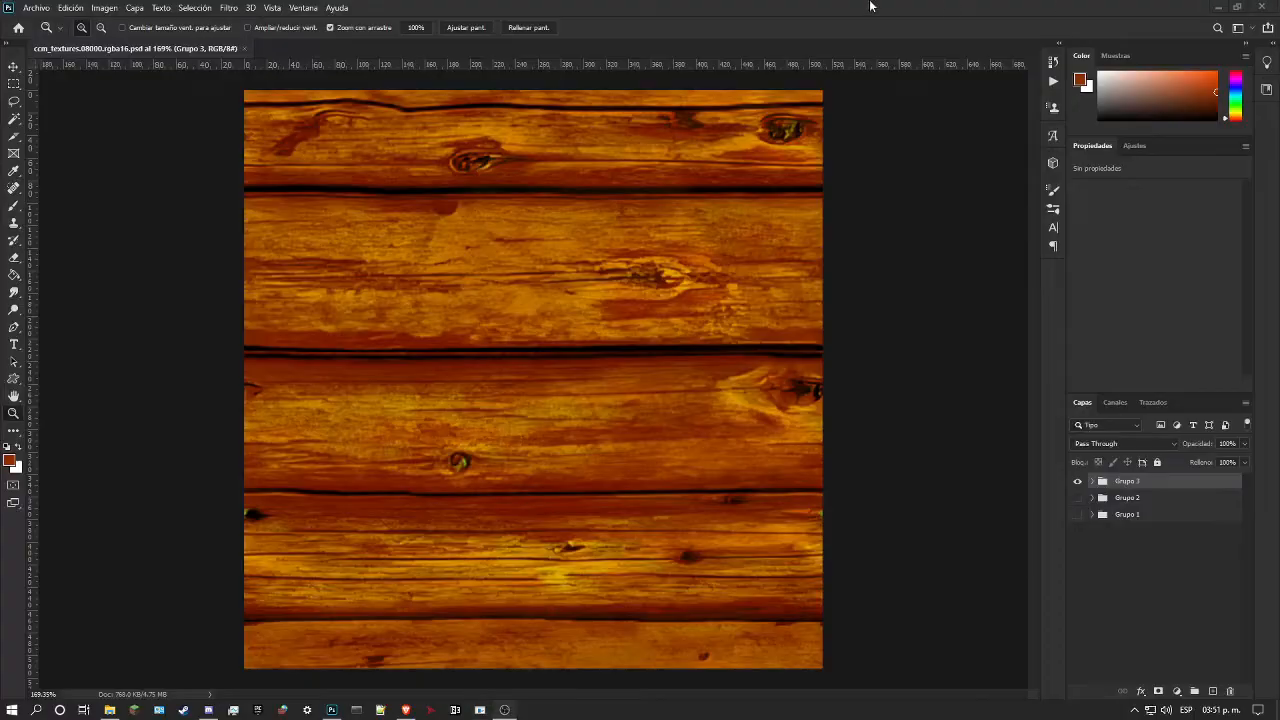
Step: In Photoshop, expand Grupo 3 to show its layers and close ccm_textures.08000.rgba16.psd without saving the changes
drag(590, 258, 553, 449)
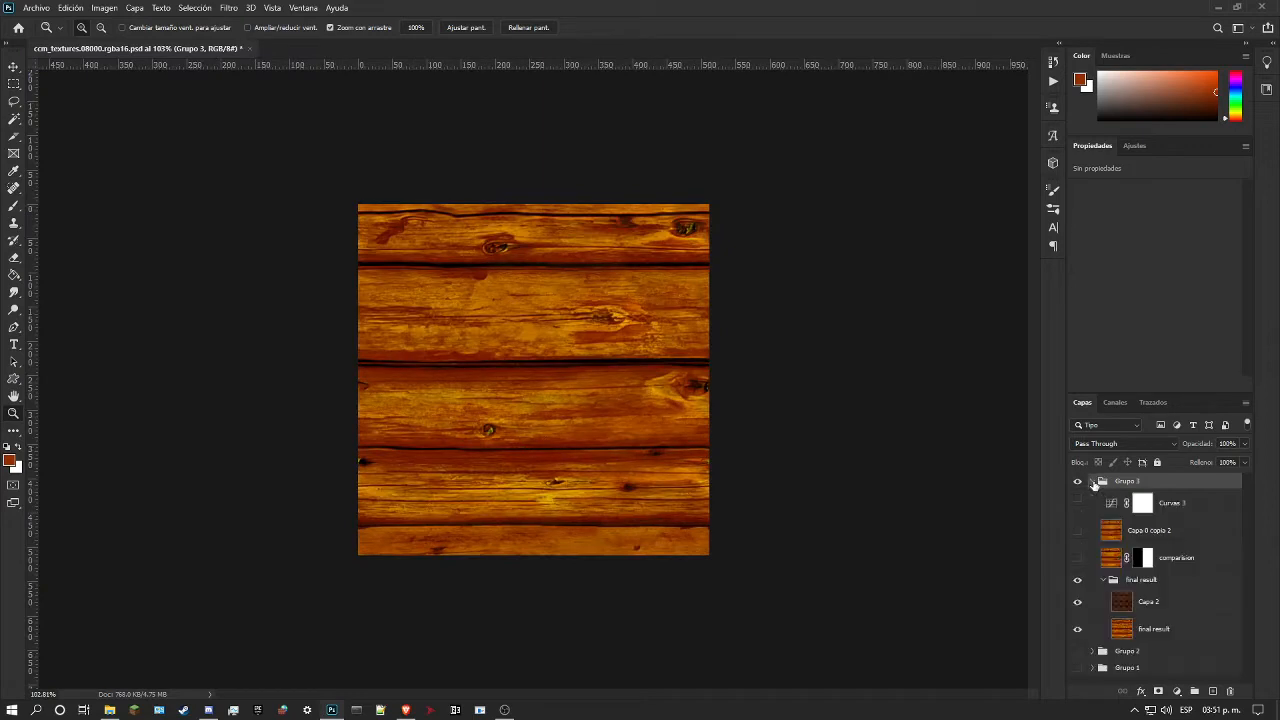
drag(443, 281, 409, 238)
click(251, 47)
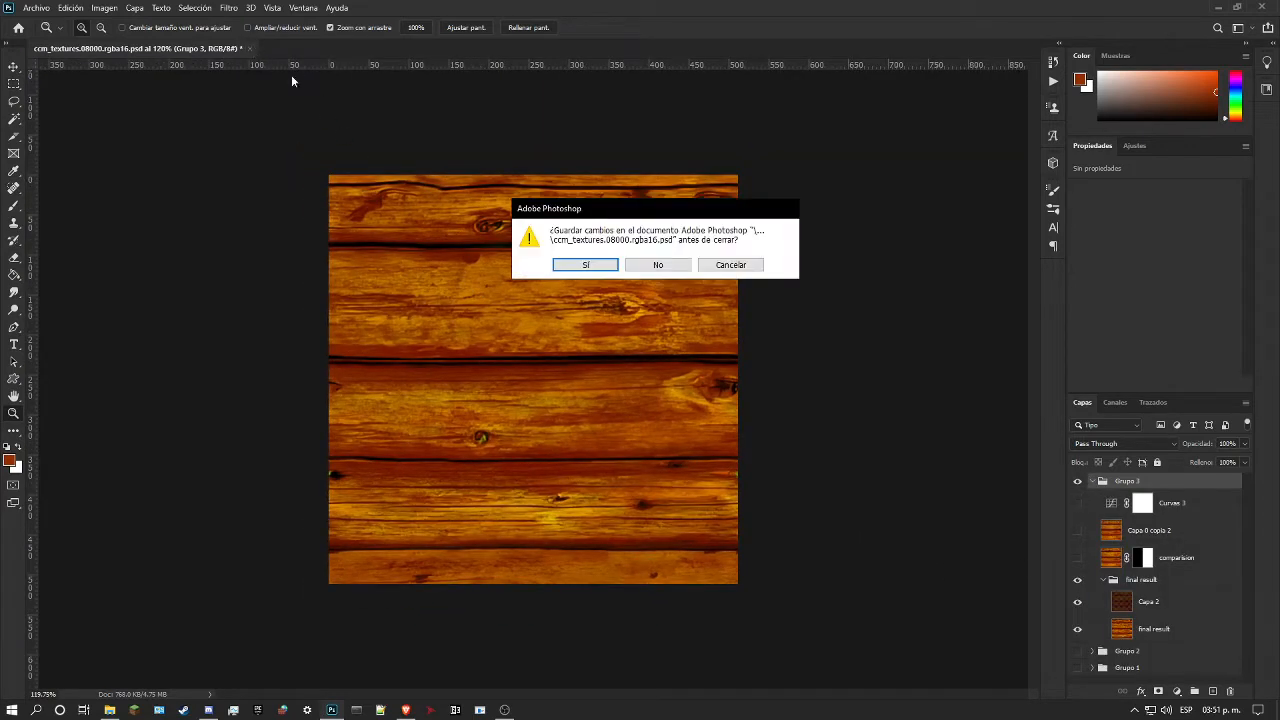
click(658, 265)
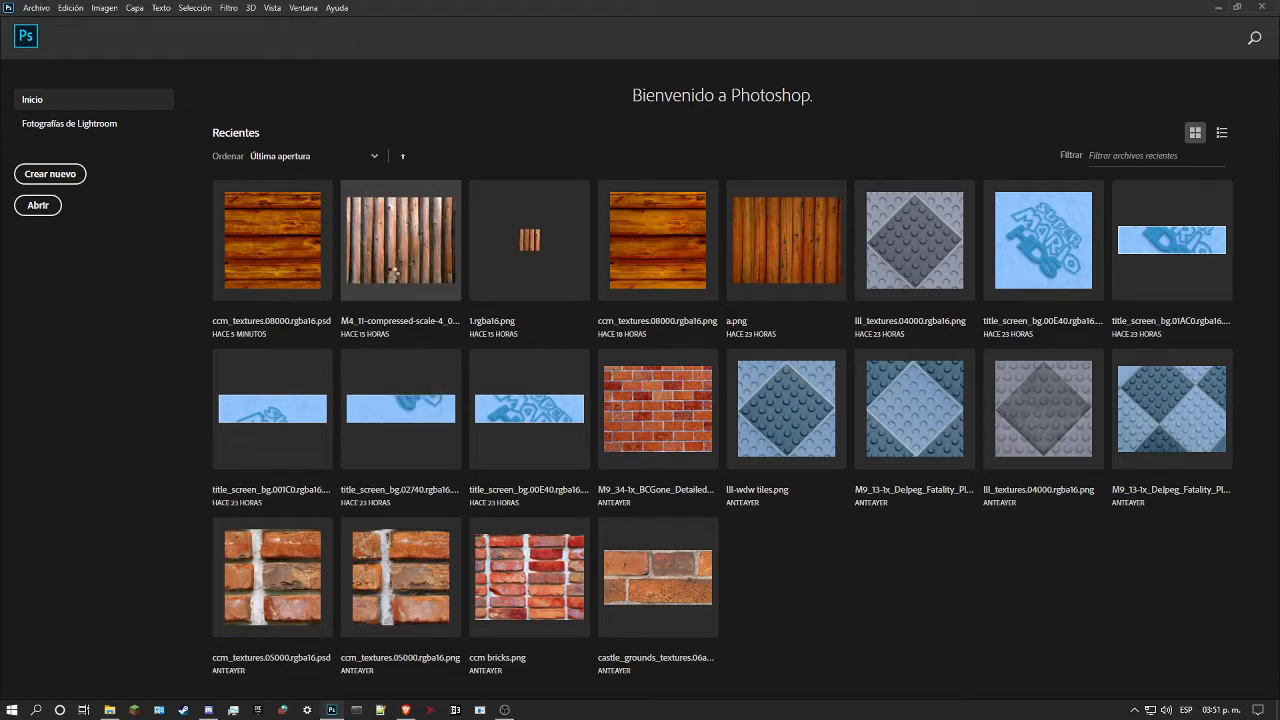
Step: Open the recent log photo M4_11-compressed-scale-4_00x-gigapixel.png
click(392, 273)
click(509, 314)
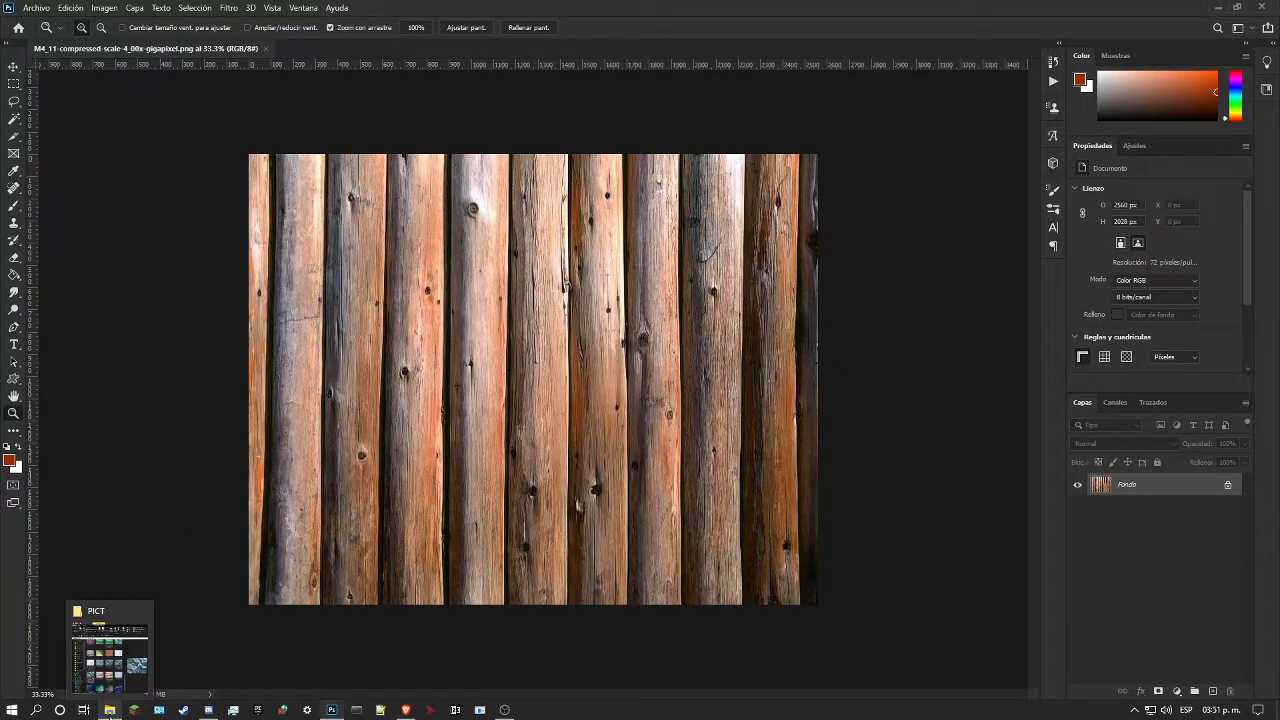
Step: In File Explorer, browse to the wdw texture folder under sm64pcbuilder2 (1), awesome-legacy, gfx, levels
click(110, 711)
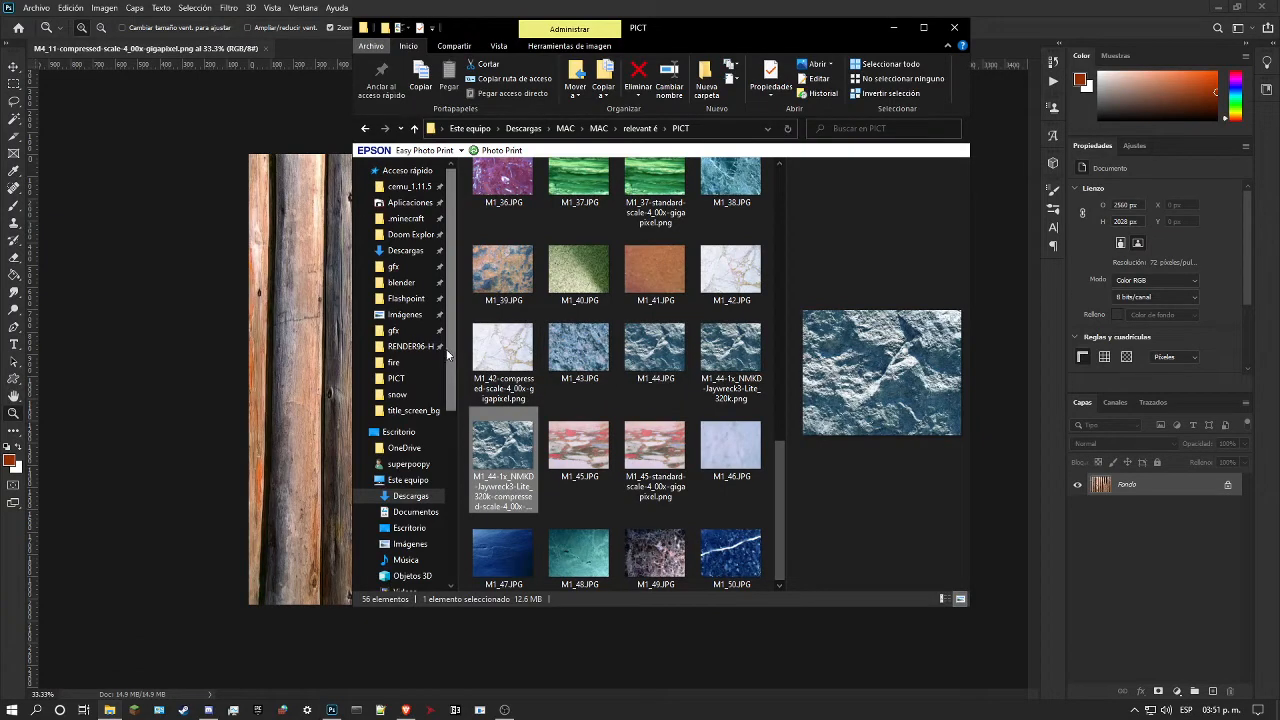
click(412, 330)
click(550, 130)
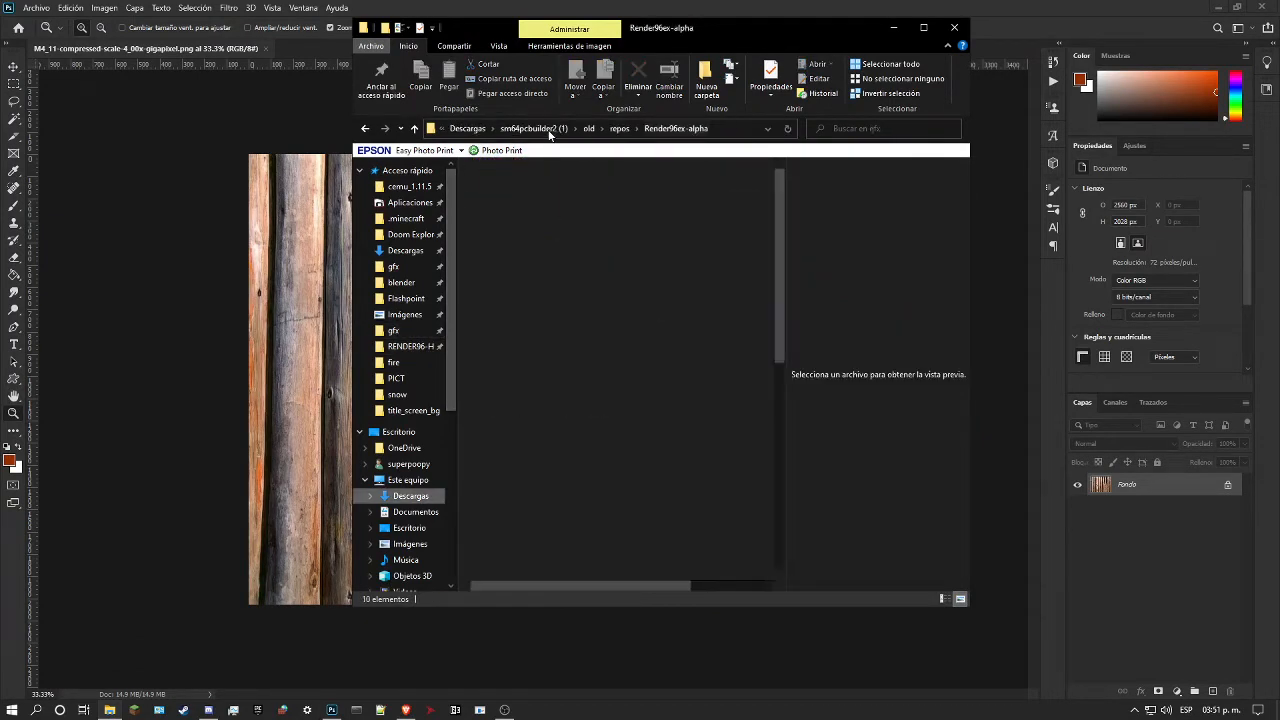
click(530, 128)
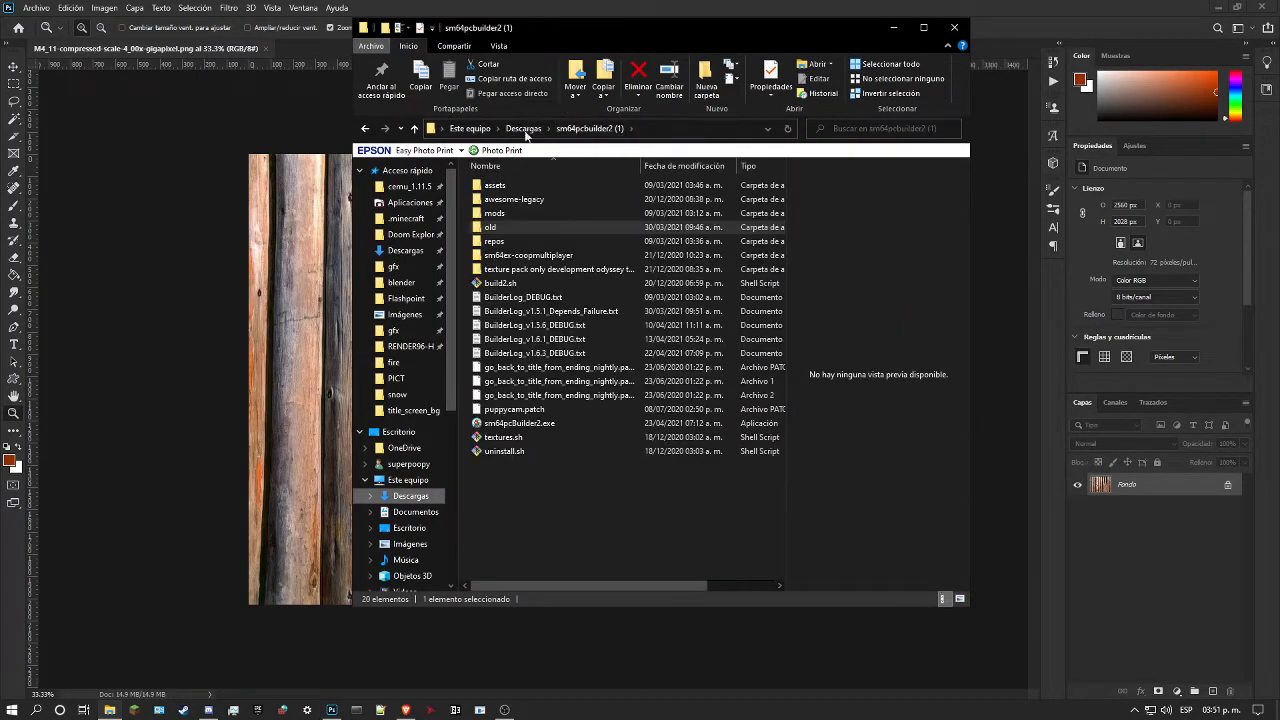
double_click(524, 200)
double_click(523, 186)
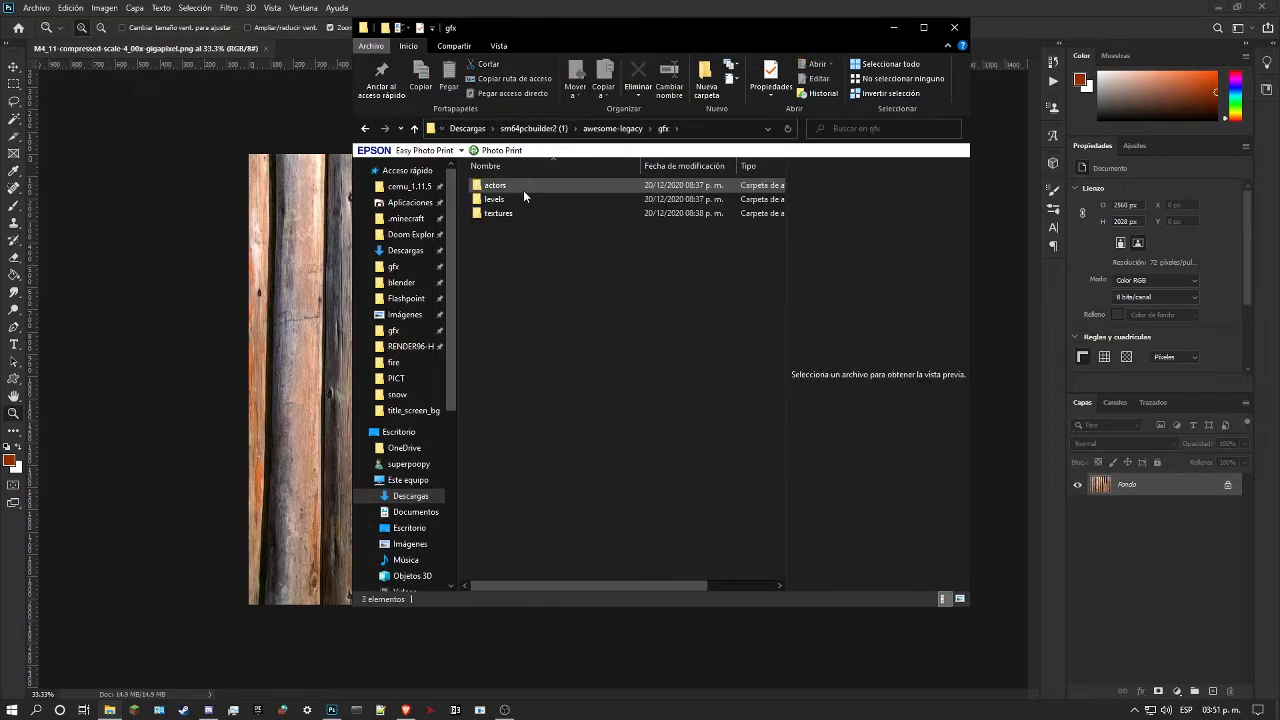
double_click(522, 199)
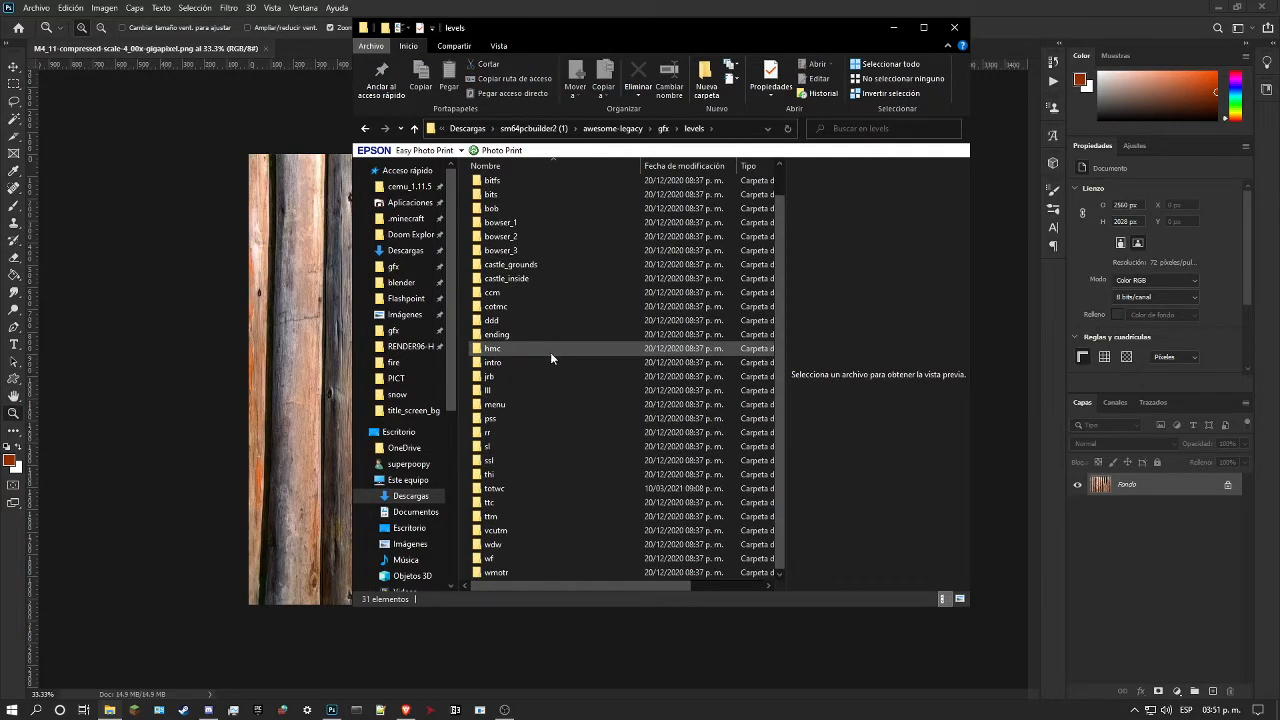
double_click(519, 545)
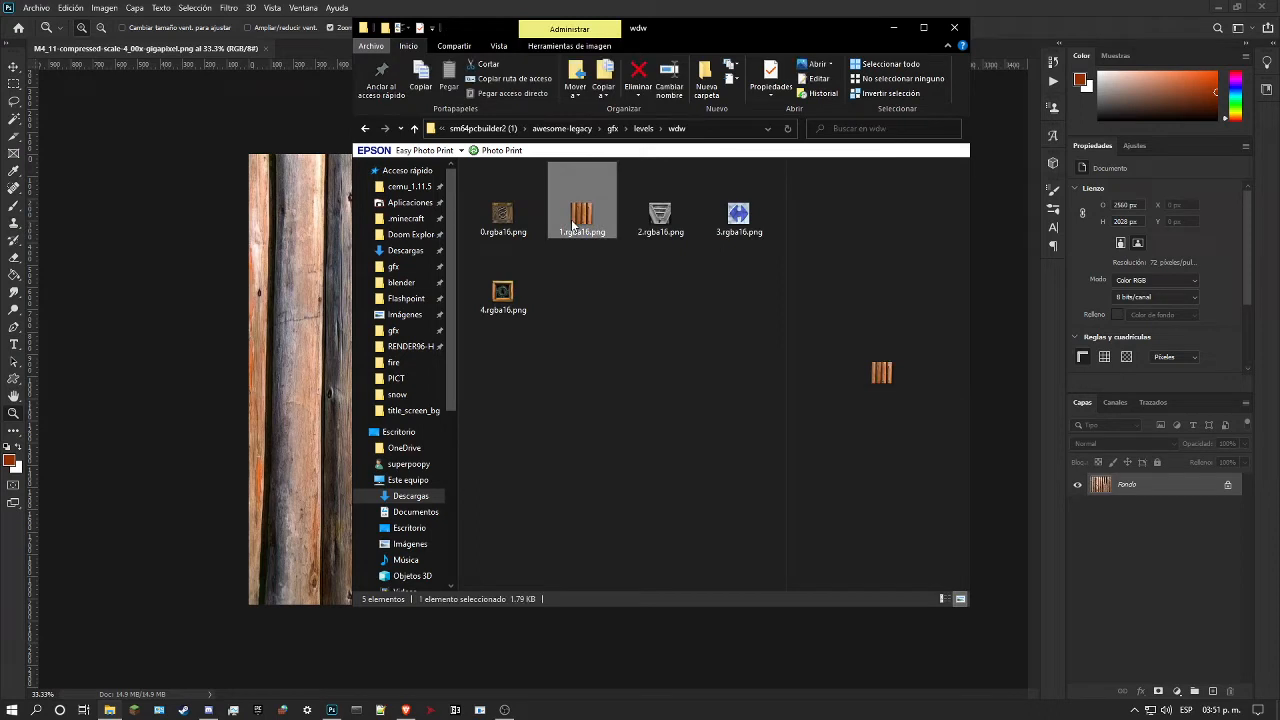
Step: Place 1.rgba16.png into the Photoshop log photo and enlarge it proportionally to about 2706% near the middle
drag(258, 263, 258, 265)
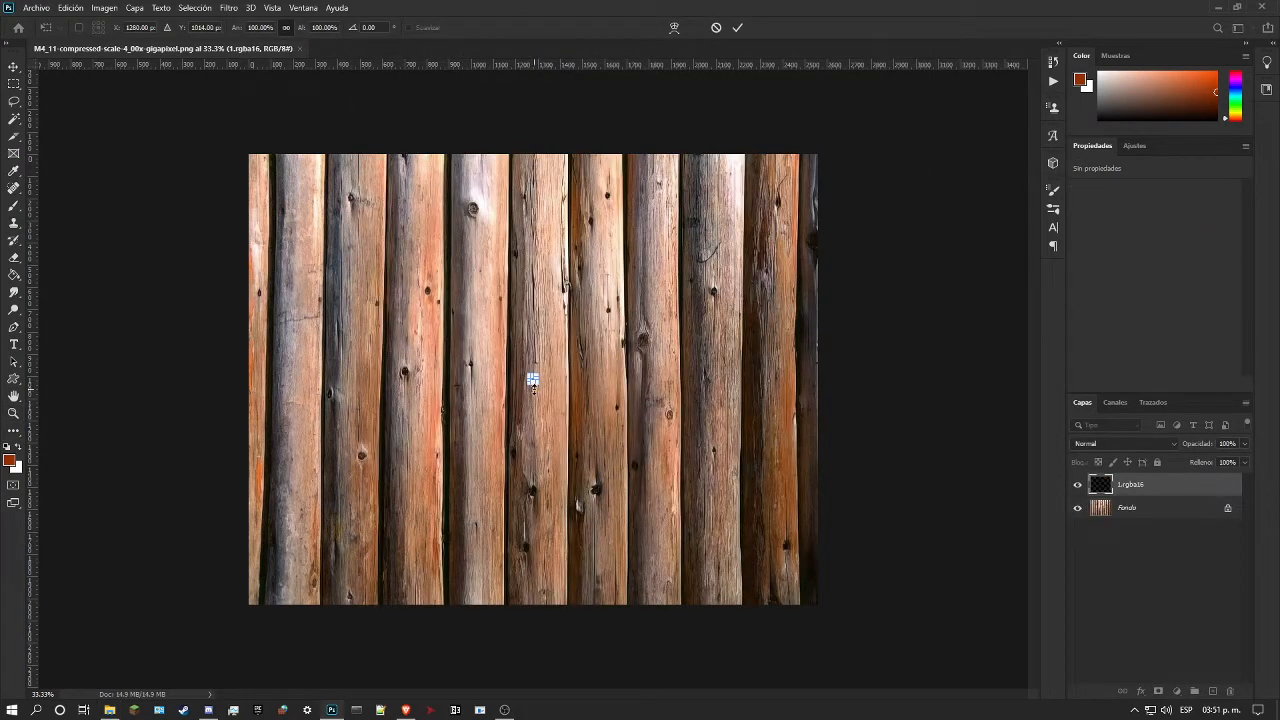
drag(533, 456, 540, 563)
drag(549, 488, 605, 408)
key(Return)
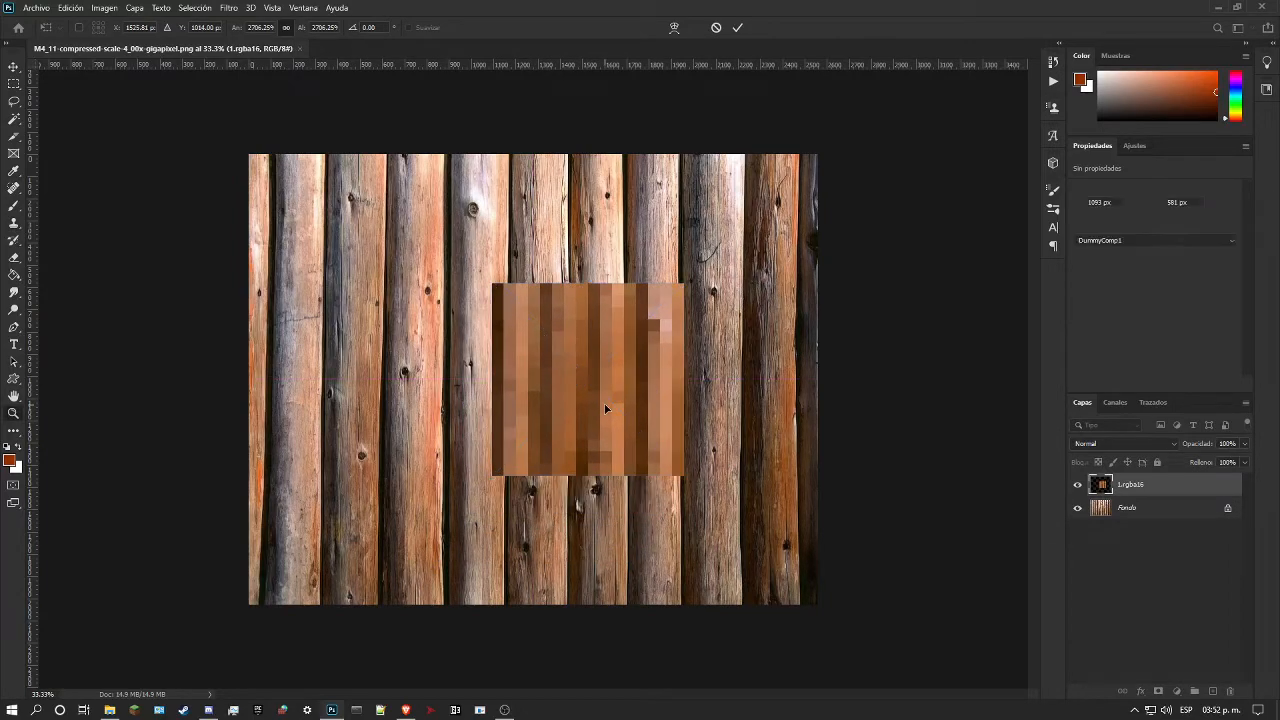
key(z)
drag(592, 399, 620, 401)
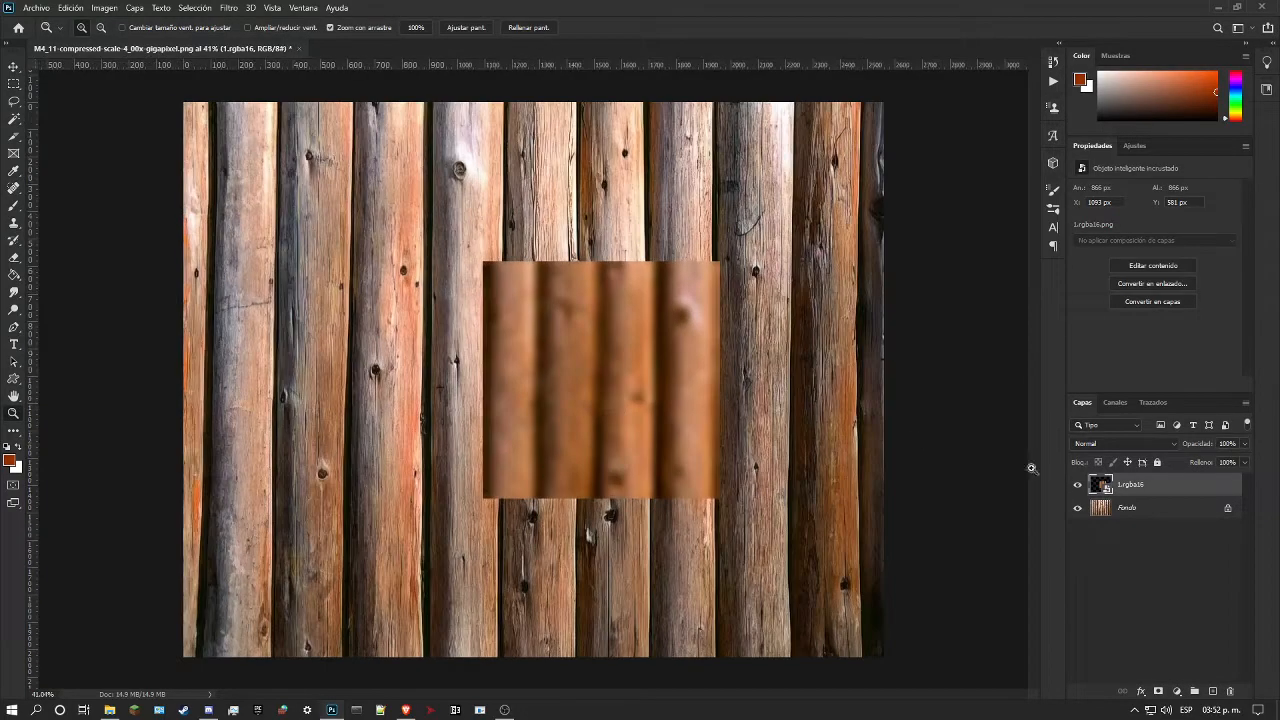
Step: Try aligning the 1.rgba16 overlay with the logs at 78% opacity, cancel the move and restore full opacity
click(1245, 445)
mouse_move(1243, 458)
mouse_down()
mouse_move(1217, 463)
mouse_move(1229, 462)
mouse_up()
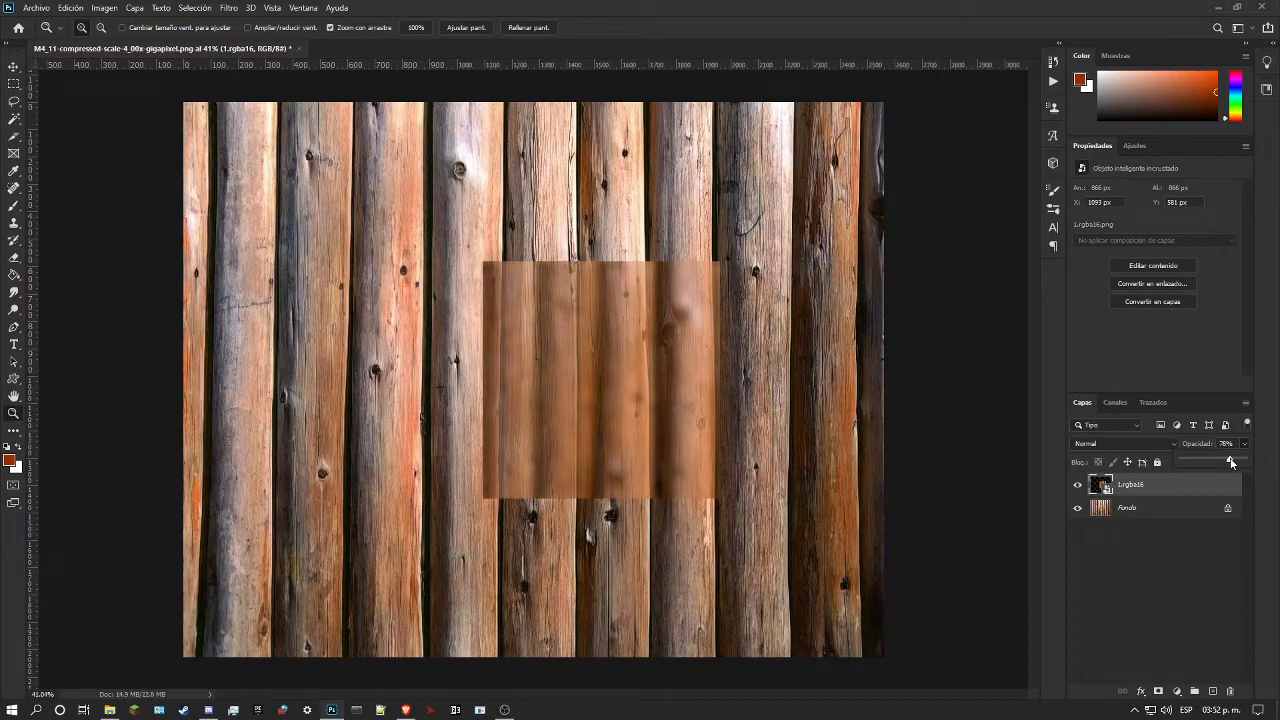
drag(717, 491, 724, 497)
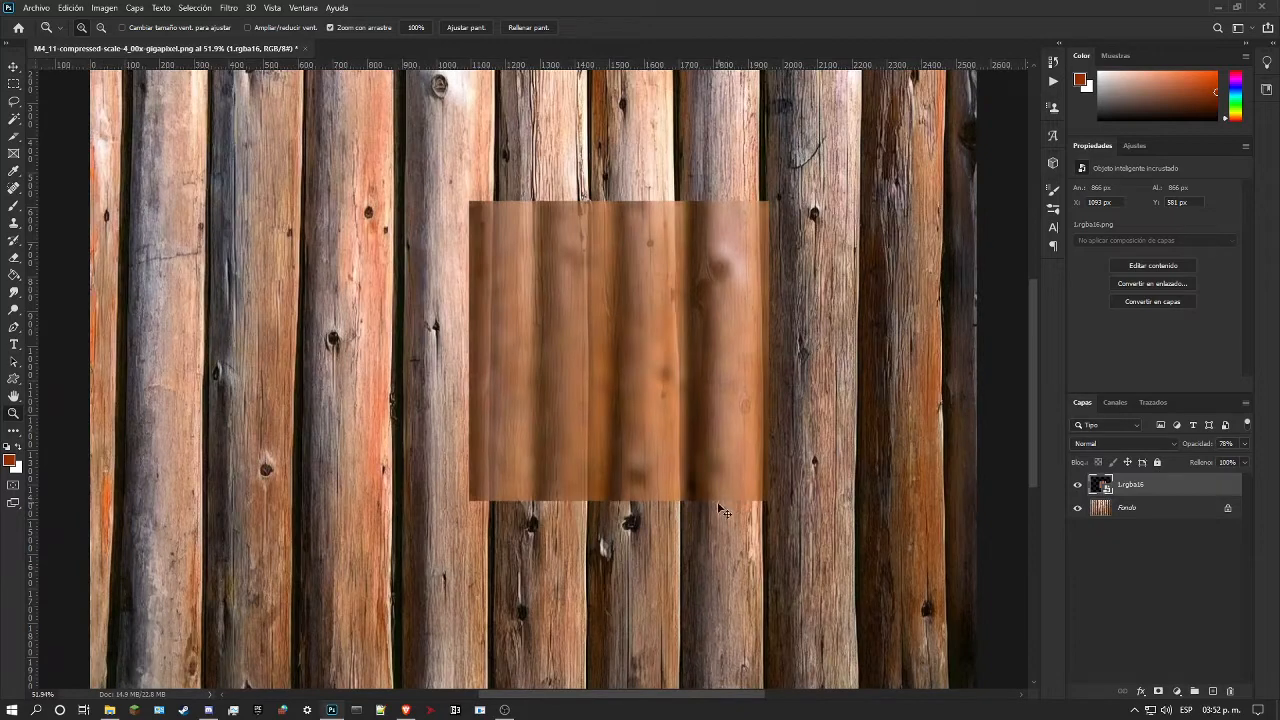
key(ctrl+t)
drag(709, 414, 693, 440)
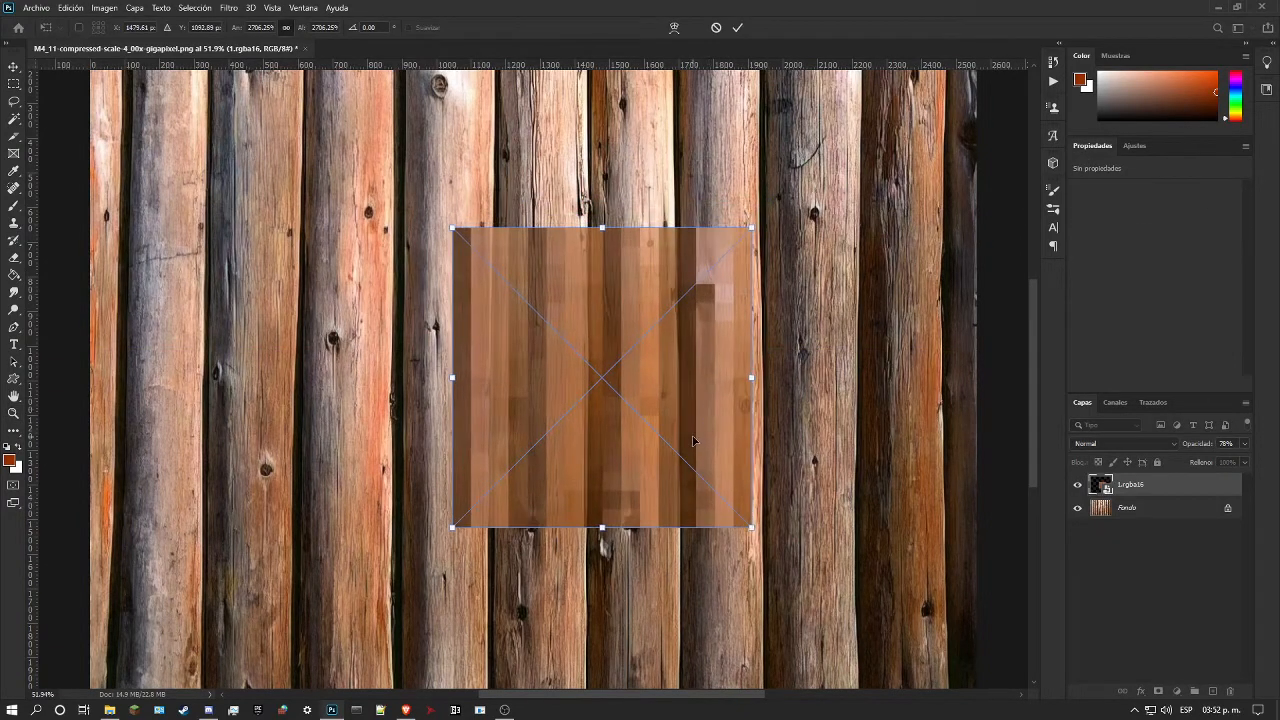
key(Escape)
right_click(1174, 487)
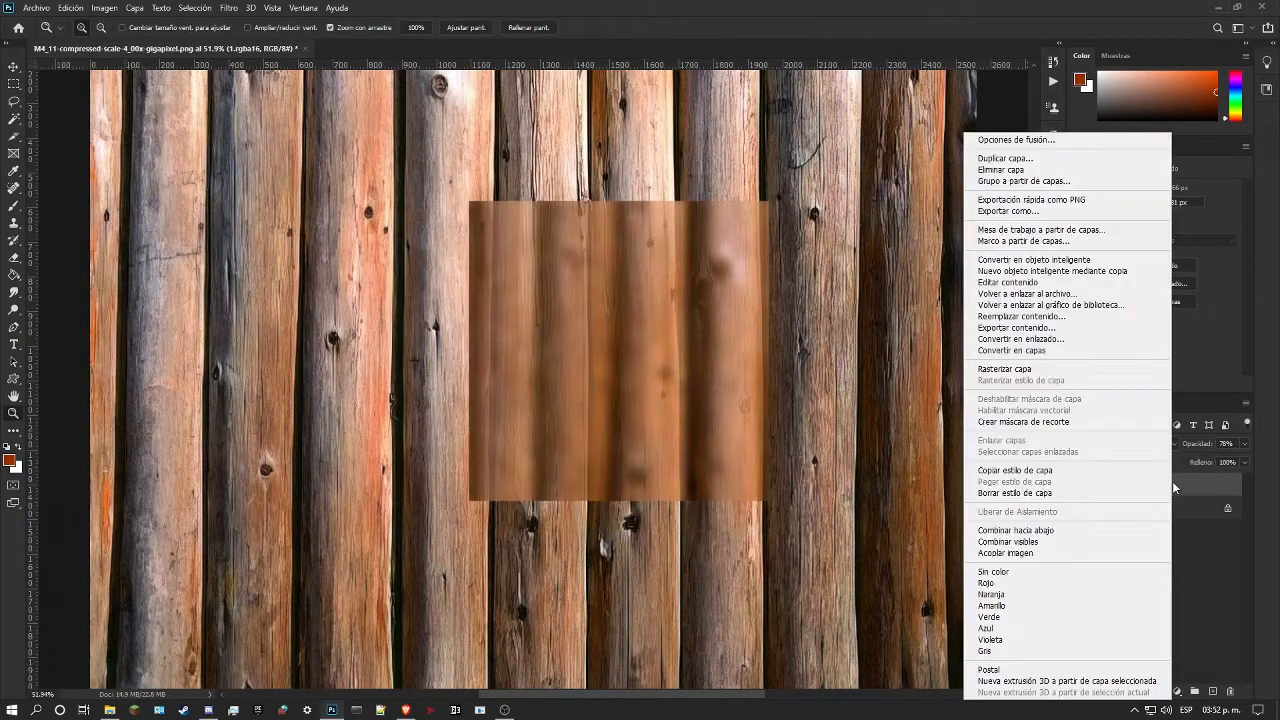
click(1245, 446)
drag(1236, 457, 1246, 459)
Step: Rasterize the 1.rgba16 layer and set its opacity to 67%
right_click(1189, 486)
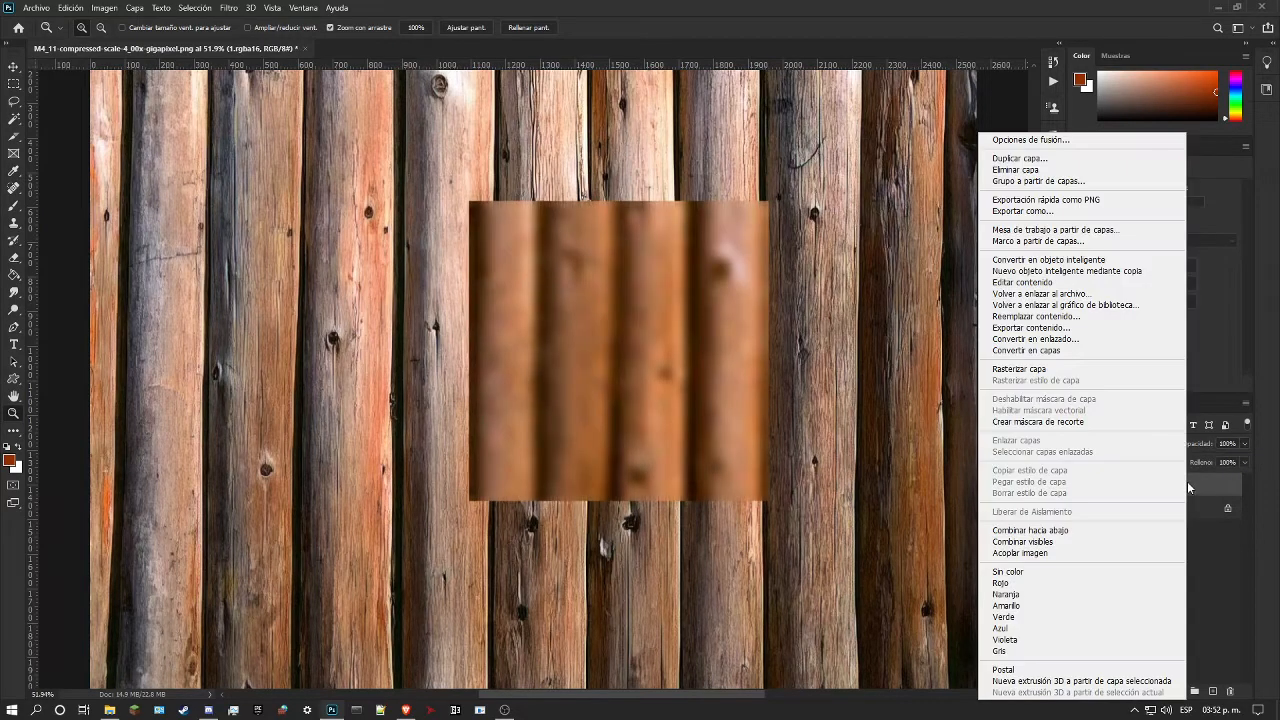
click(1047, 370)
click(1245, 446)
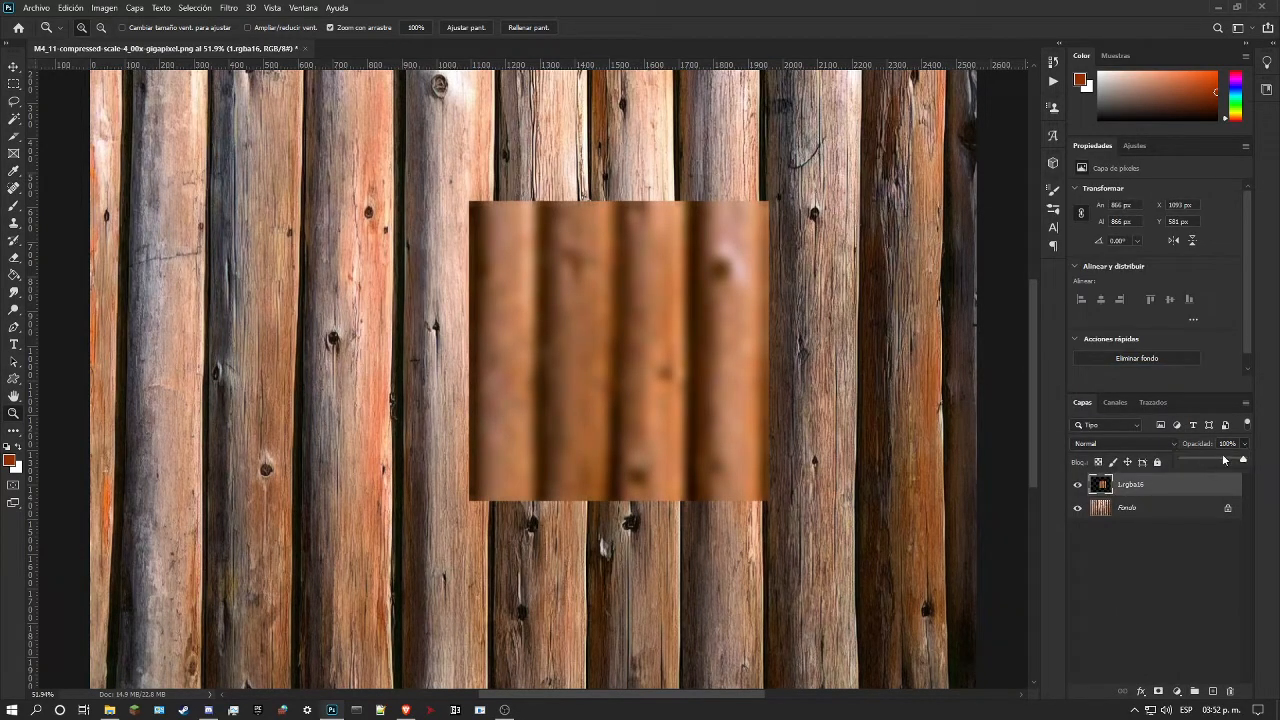
click(1224, 461)
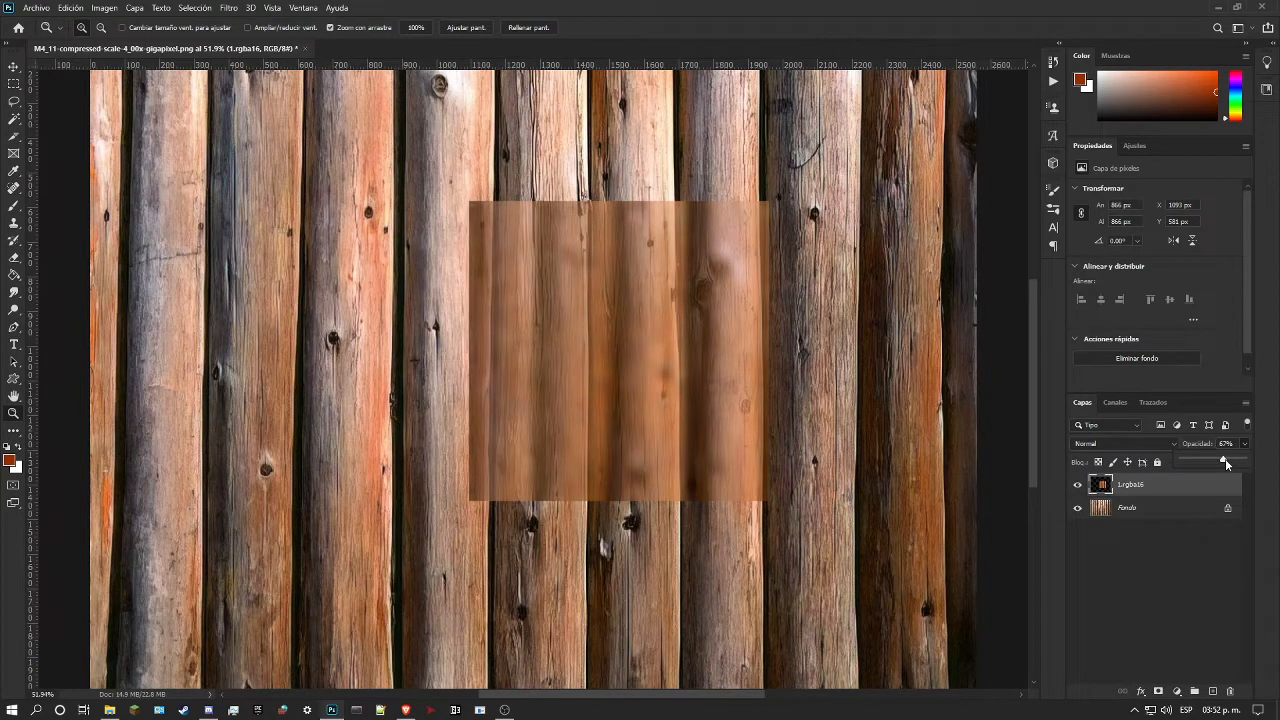
Step: Try widening and moving the 1.rgba16 overlay to match four logs of the photo, and undo the transform
key(ctrl+t)
drag(752, 381, 711, 420)
drag(621, 372, 615, 339)
drag(455, 370, 410, 370)
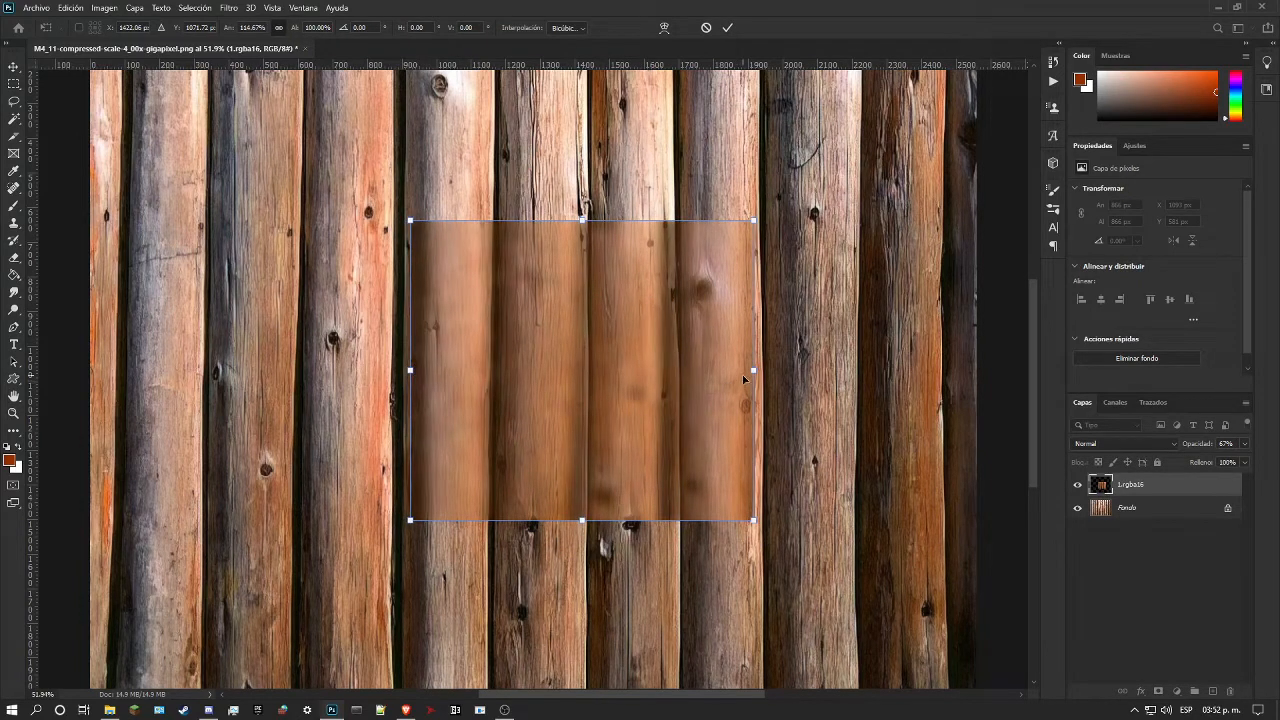
mouse_move(753, 371)
mouse_down()
mouse_move(772, 370)
mouse_move(755, 371)
mouse_up()
drag(591, 377, 383, 404)
key(Return)
key(z)
key(ctrl+z)
Step: Move the 1.rgba16 overlay onto the four logs near the photo's upper-left corner and stretch it to about 1068 × 987 px
drag(469, 407, 446, 381)
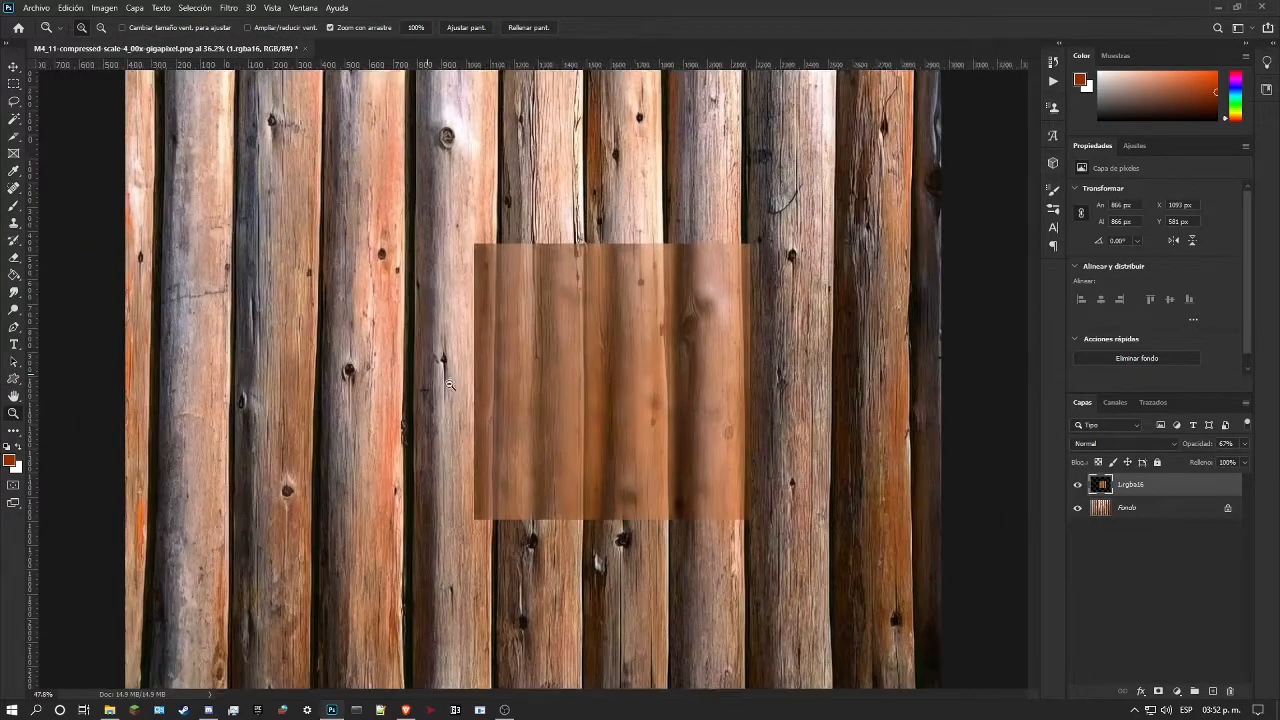
key(ctrl+t)
drag(675, 375, 412, 207)
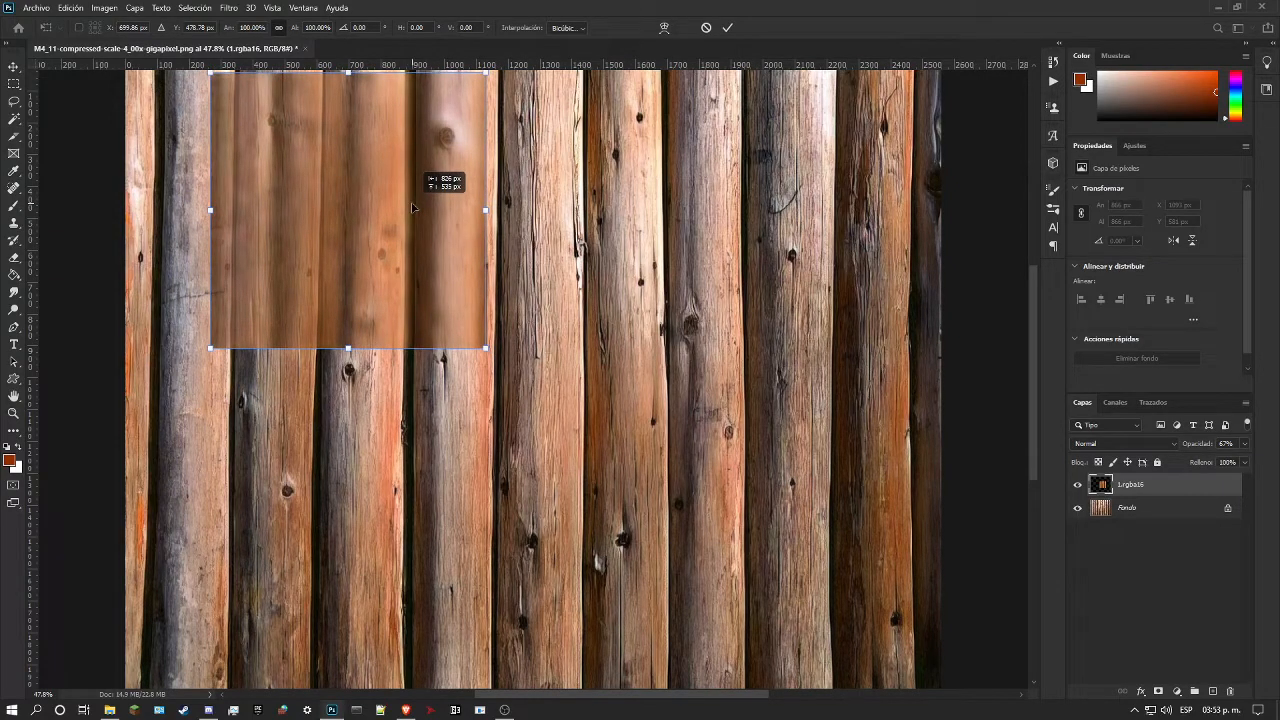
drag(412, 207, 418, 208)
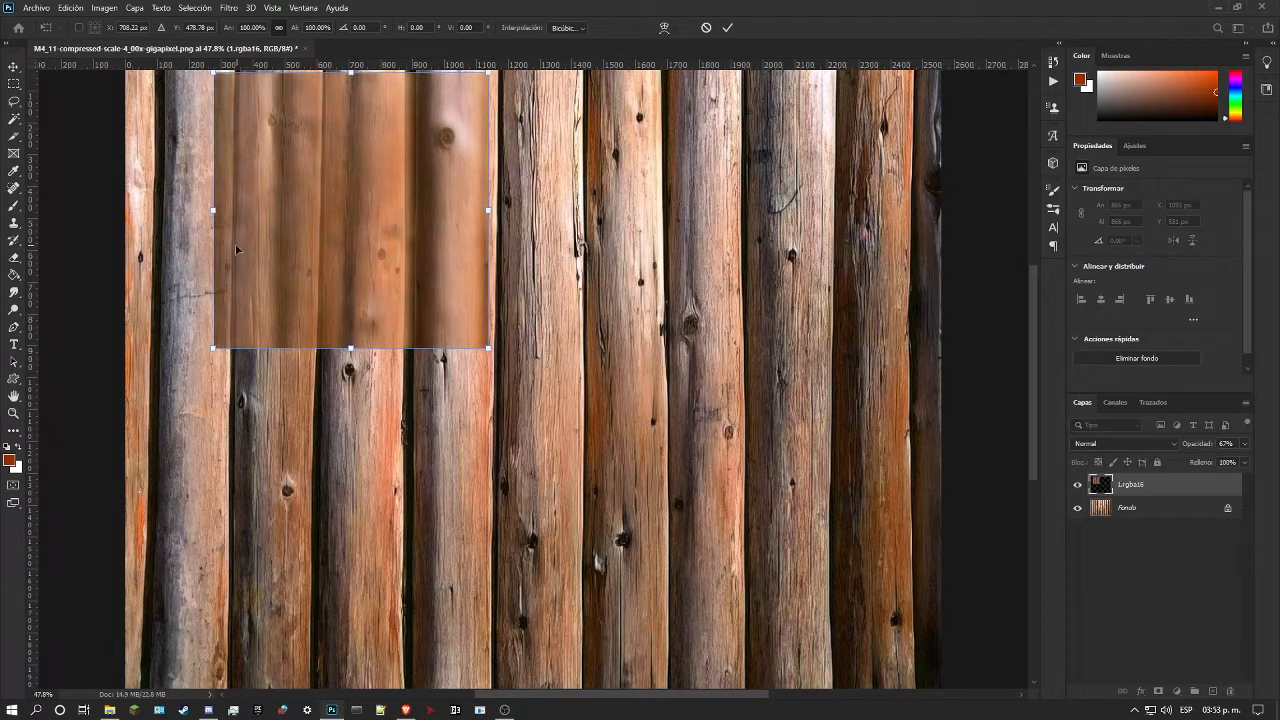
drag(219, 213, 158, 213)
drag(485, 211, 494, 213)
drag(326, 348, 326, 386)
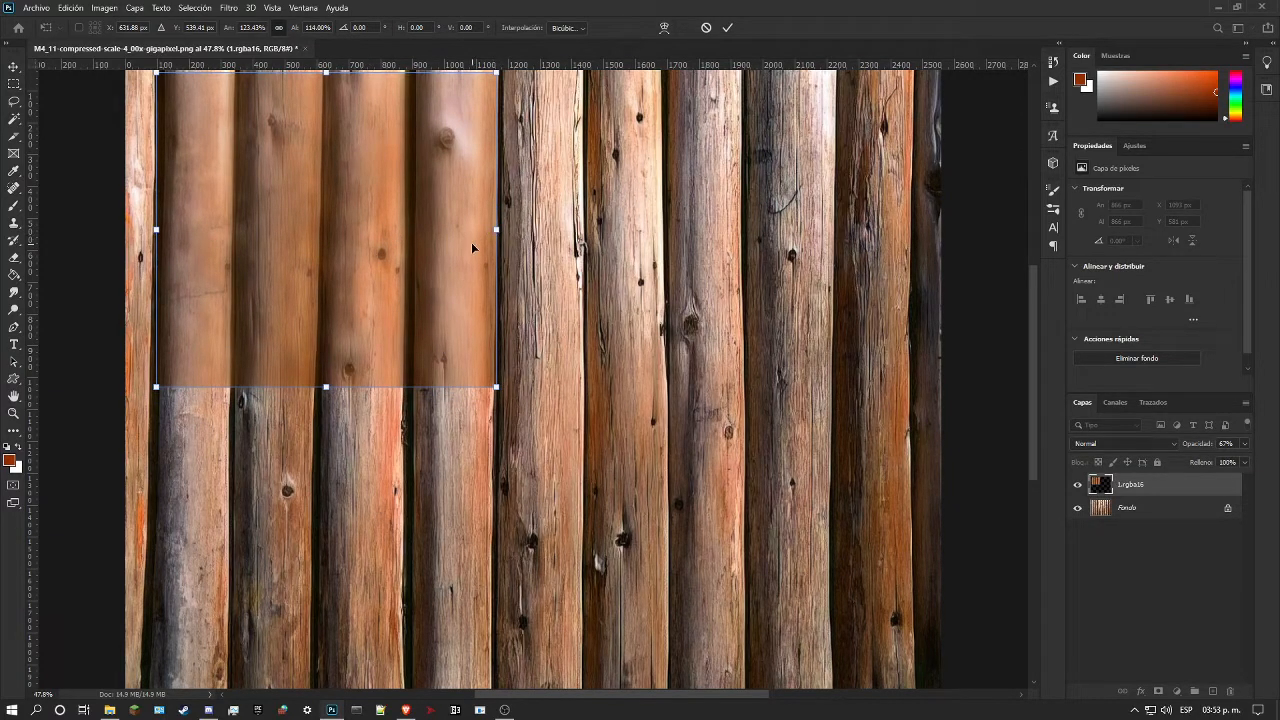
key(Right)
key(Return)
key(z)
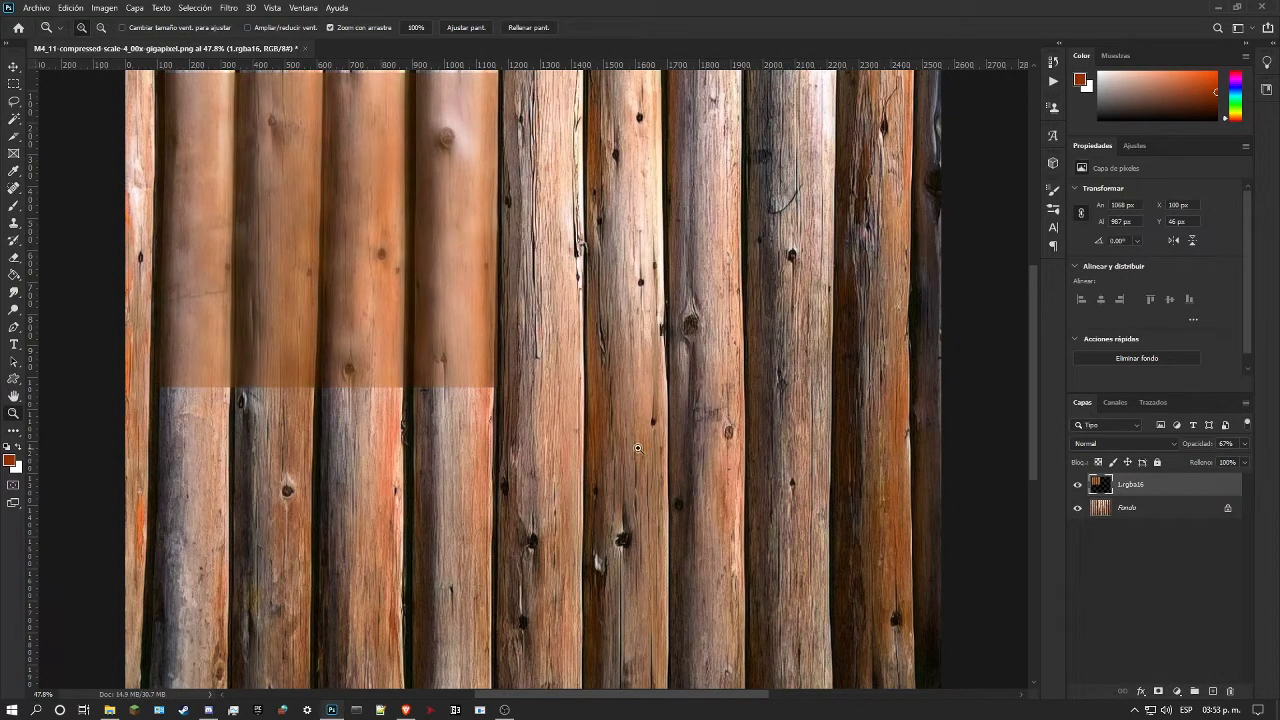
Step: View the 1.rgba16 overlay at full opacity and toggle its visibility to compare its logs with the photo
click(1244, 443)
drag(1221, 459, 1243, 459)
click(1080, 486)
click(1080, 486)
click(1080, 486)
click(1080, 486)
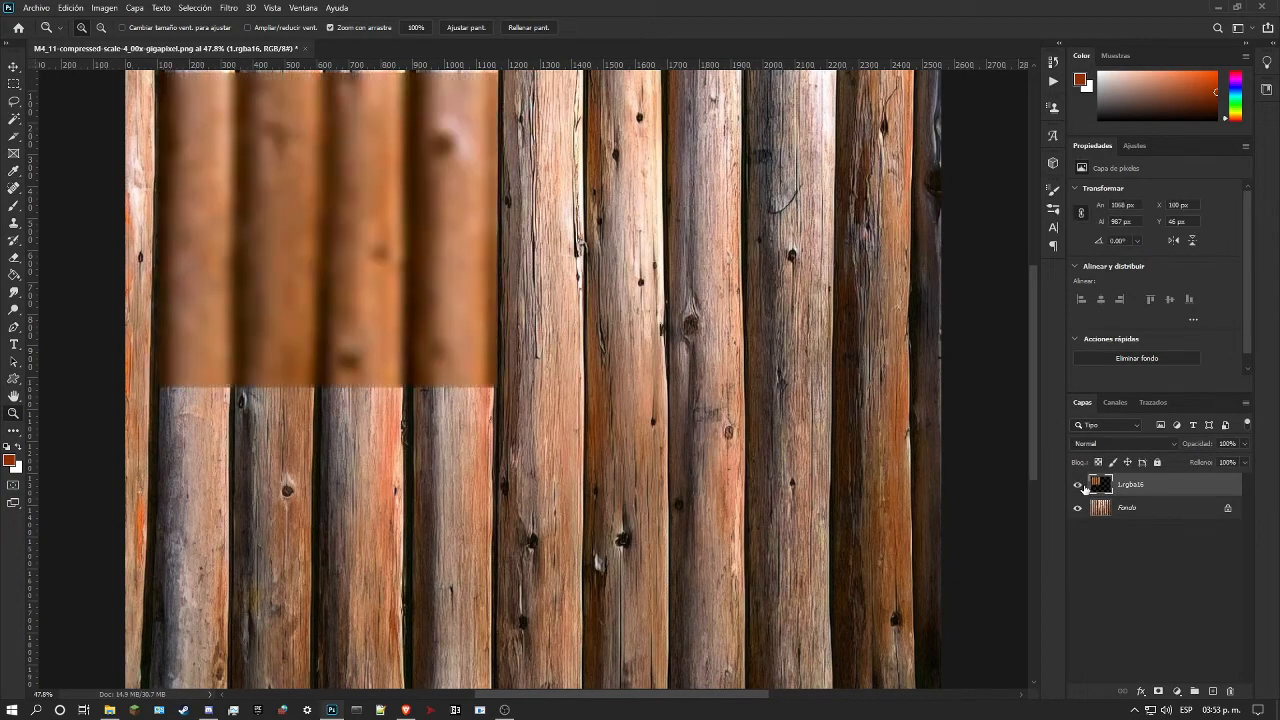
Step: Set the overlay's opacity to 77% and stretch it up to the photo's upper edge, making it about 1071 × 1060 px
drag(853, 373, 784, 375)
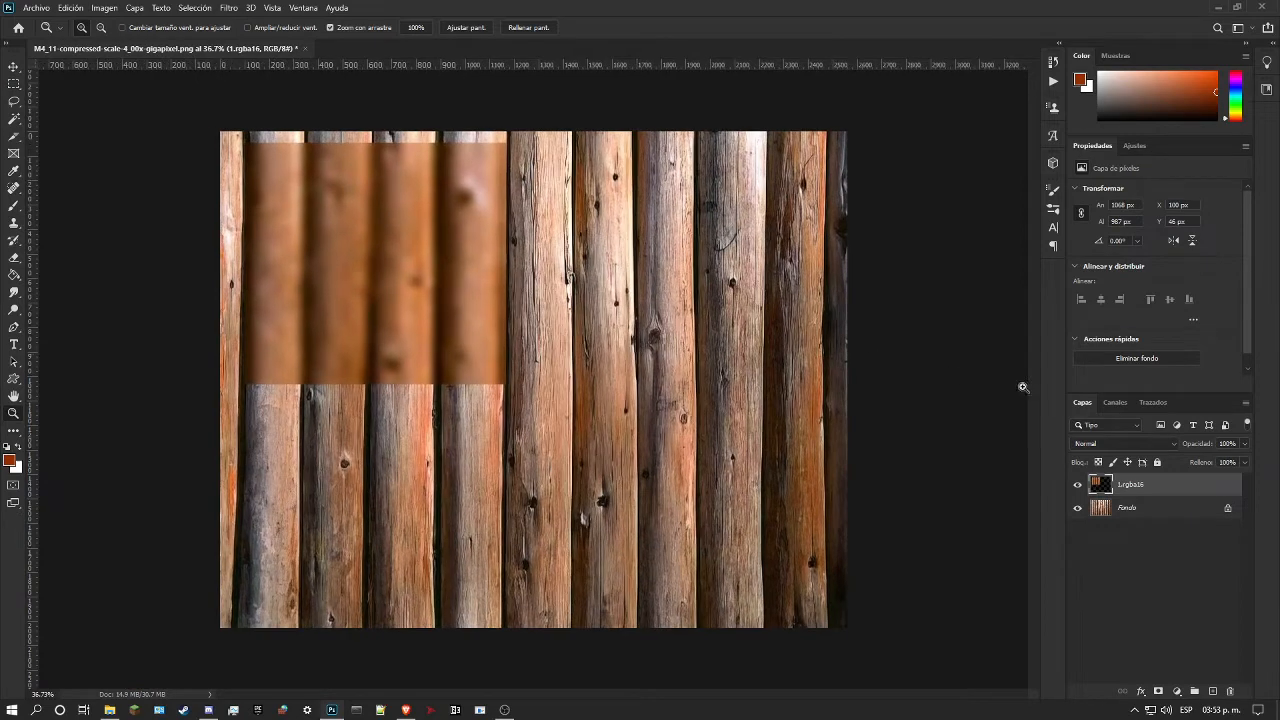
click(1244, 444)
drag(1242, 461, 1231, 463)
key(ctrl+t)
drag(373, 388, 492, 395)
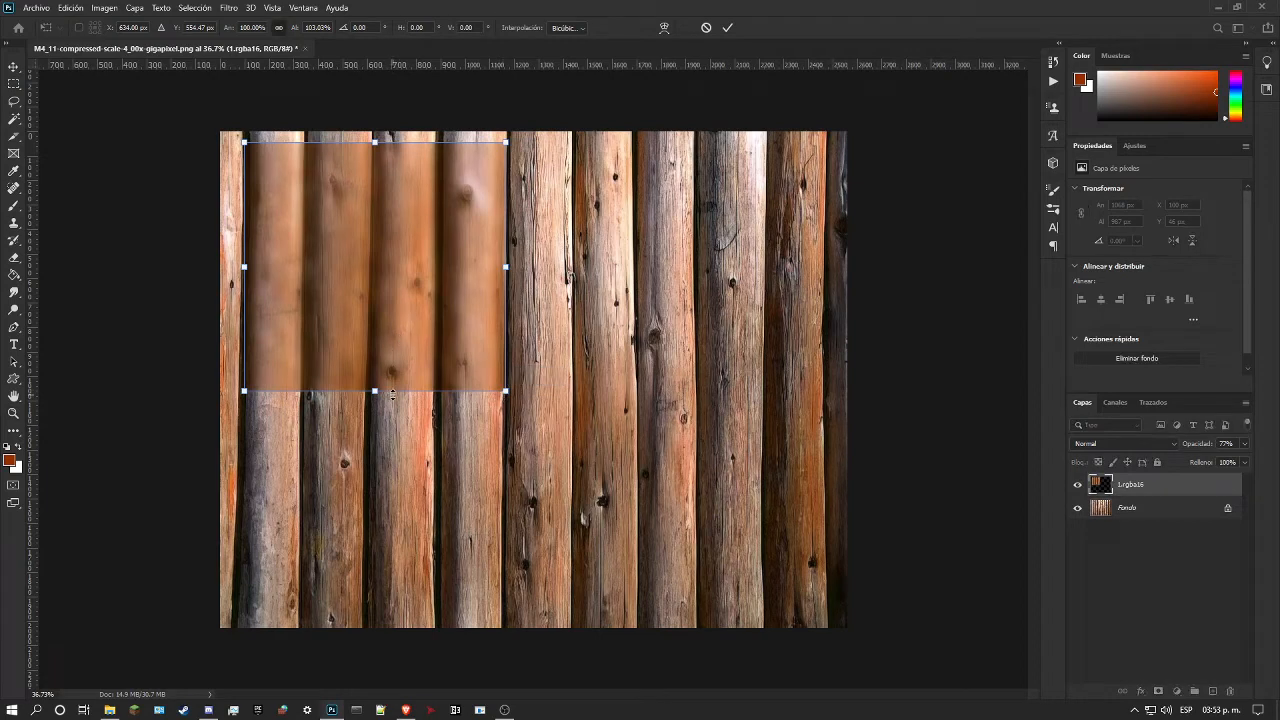
drag(374, 395, 396, 390)
drag(376, 144, 382, 129)
drag(510, 257, 506, 257)
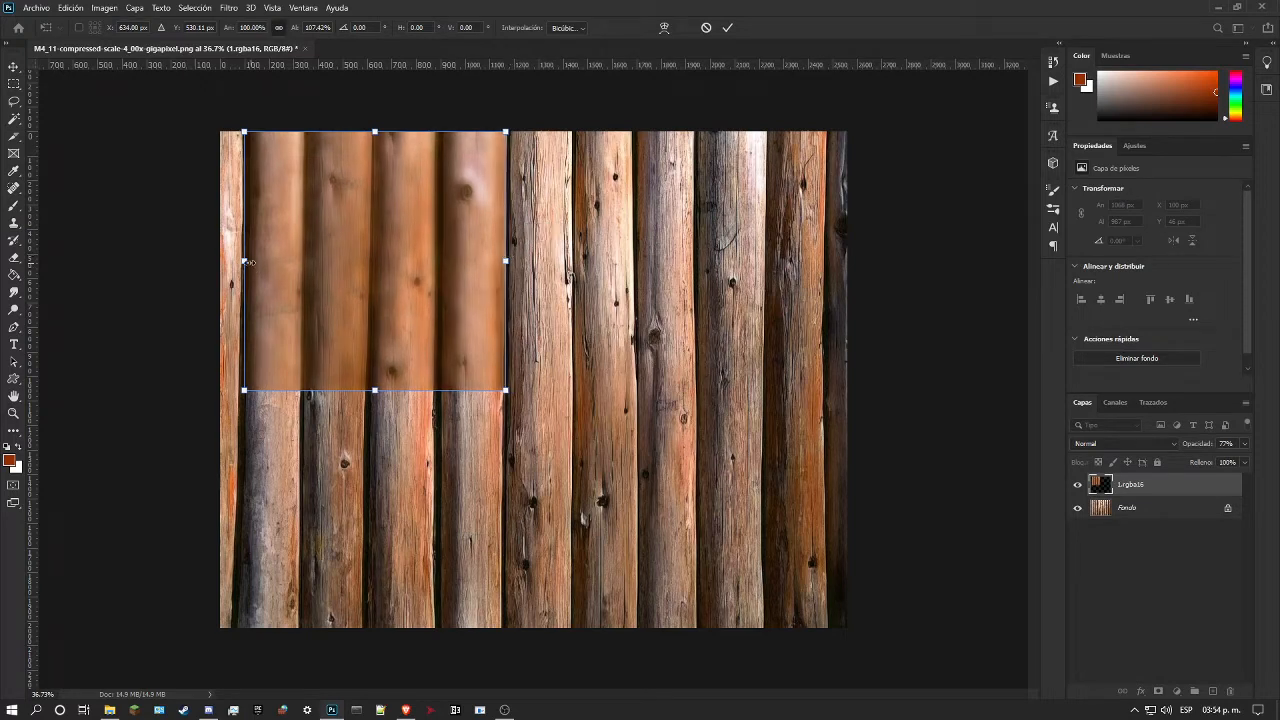
drag(247, 261, 245, 258)
key(Return)
Step: Set the 1.rgba16 layer's opacity to 100% and check the refined alignment by toggling its visibility
drag(331, 267, 411, 283)
click(1077, 484)
click(1077, 484)
click(1077, 484)
click(1077, 484)
click(1245, 445)
drag(1233, 459, 1246, 460)
click(1079, 487)
click(1079, 486)
click(1079, 486)
click(1079, 486)
click(1078, 486)
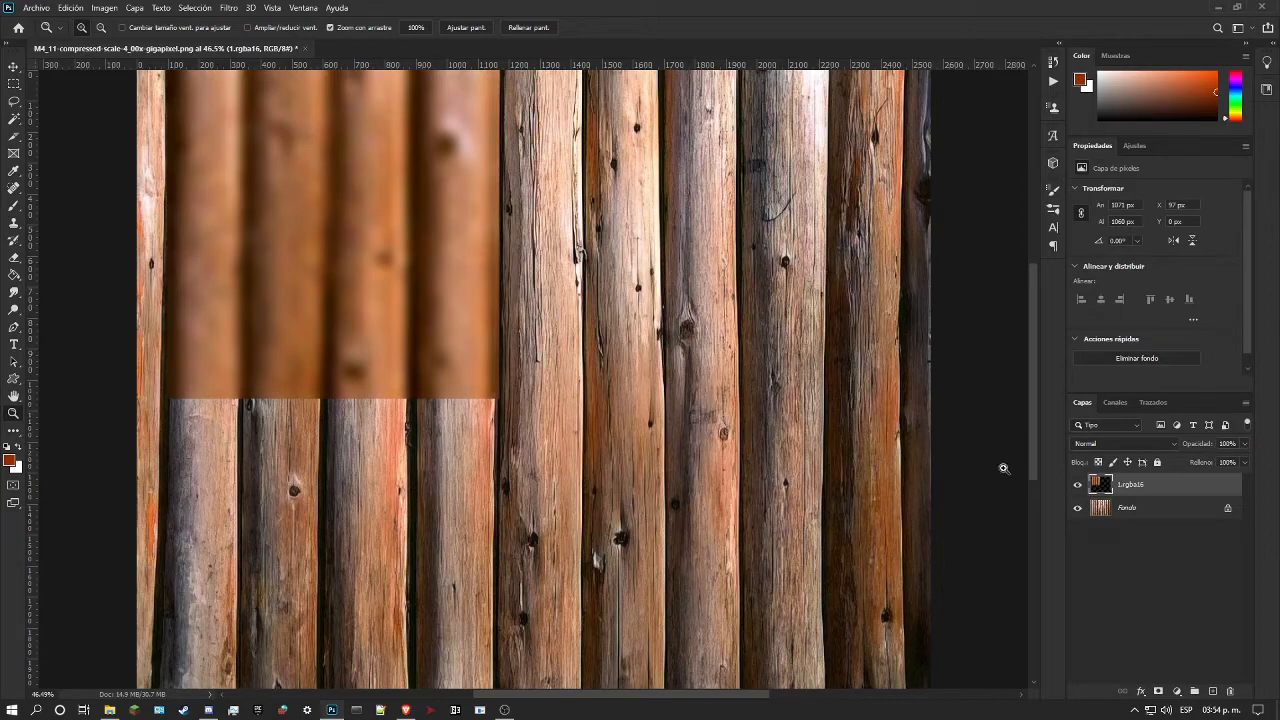
Step: Place two vertical and two horizontal guides along the four edges of the 1.rgba16 overlay
scroll(516, 345, down, 2)
scroll(286, 275, up, 1)
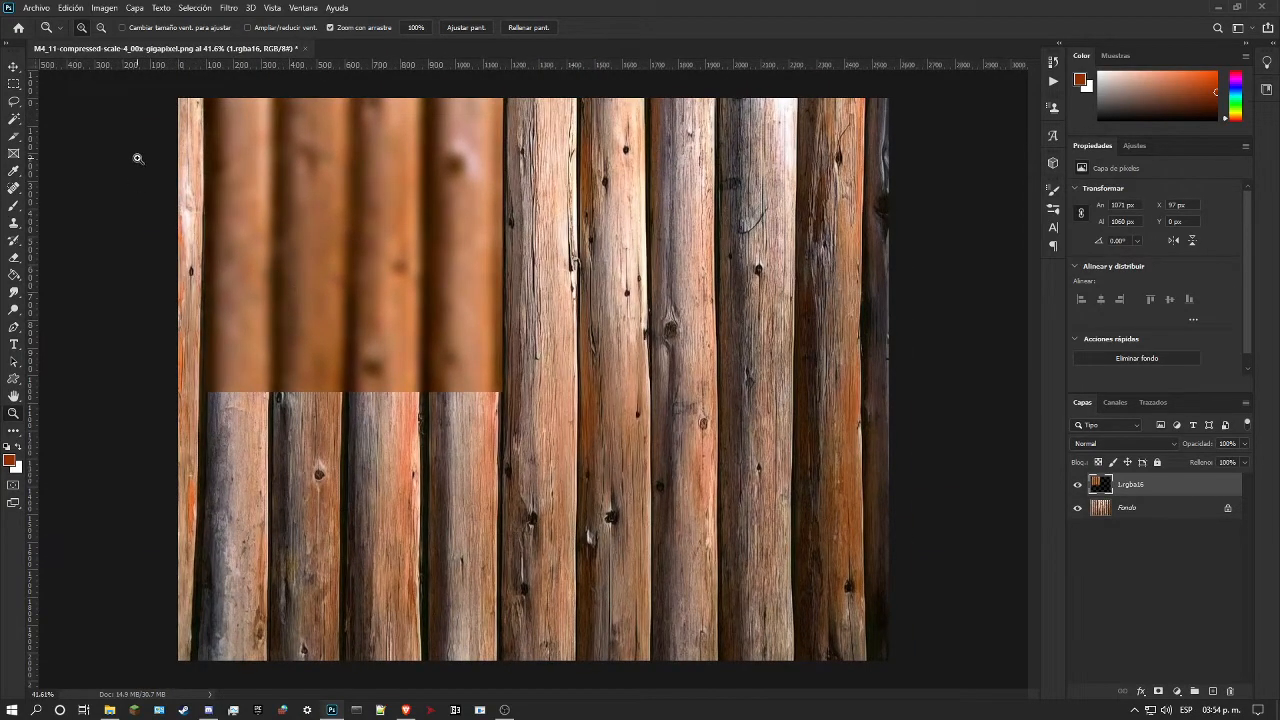
scroll(160, 167, up, 2)
drag(624, 695, 563, 689)
scroll(170, 207, up, 3)
drag(29, 175, 709, 366)
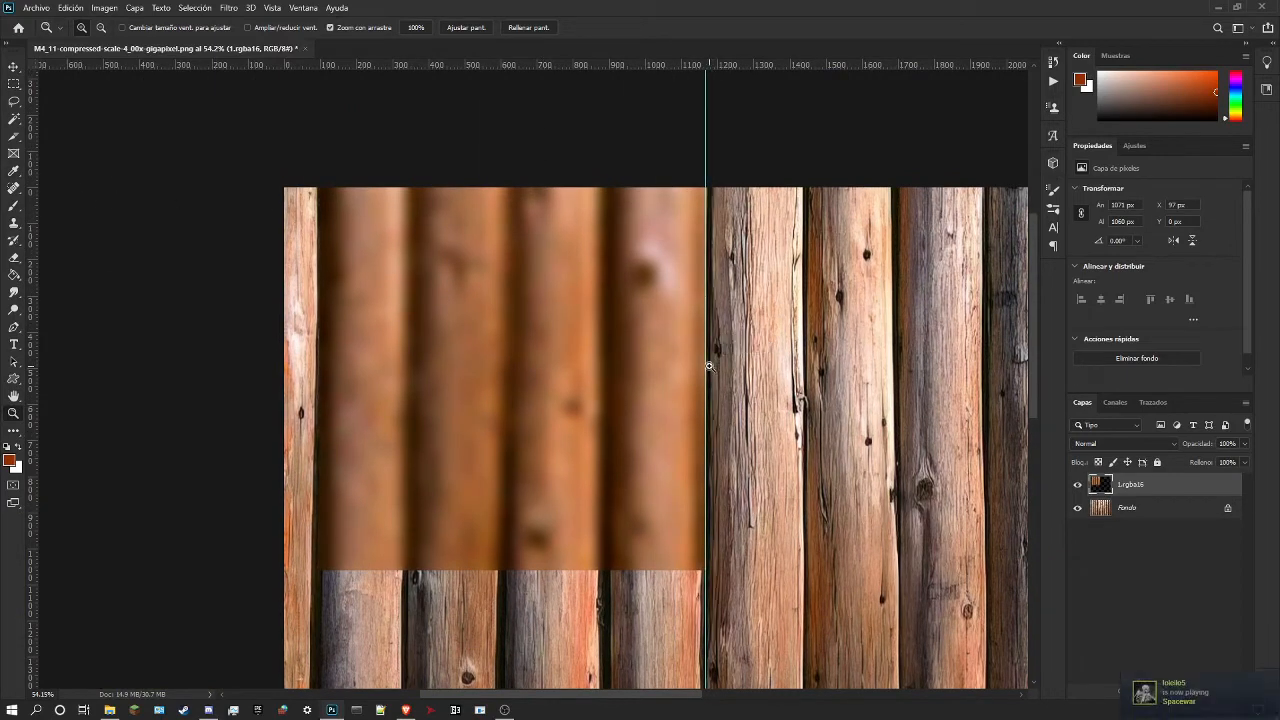
drag(489, 61, 745, 573)
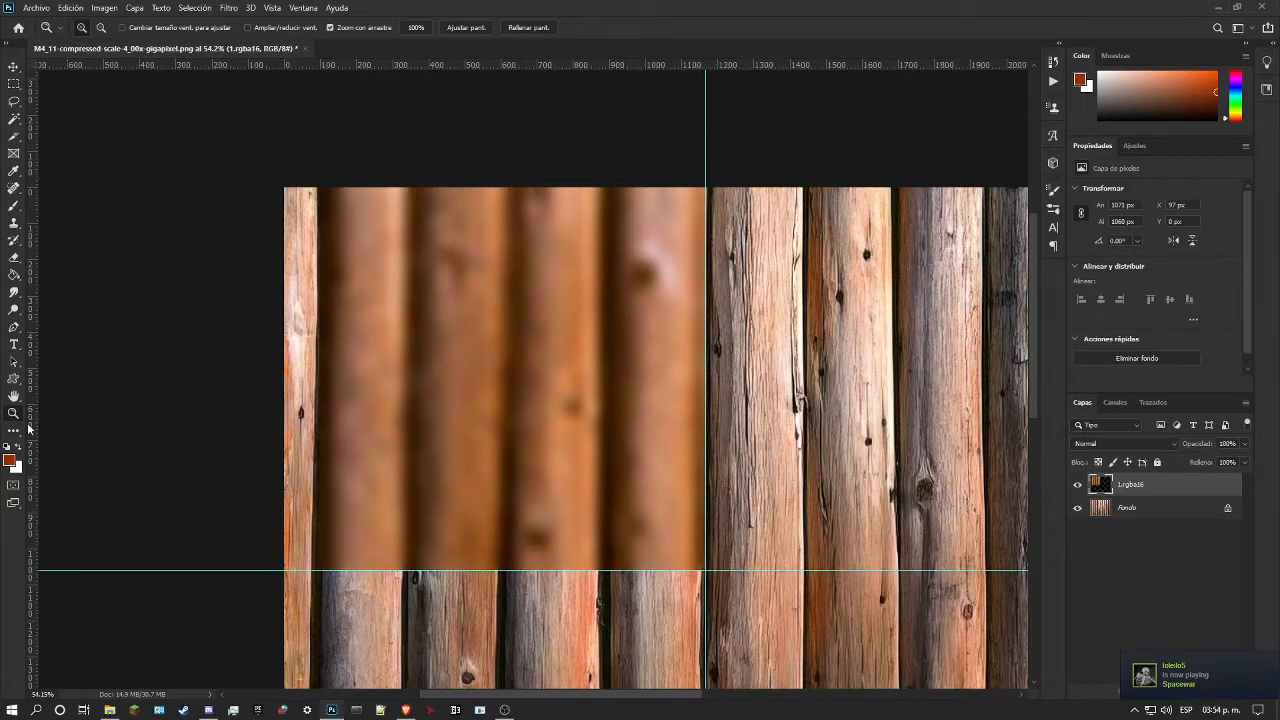
drag(29, 428, 322, 490)
drag(403, 62, 546, 191)
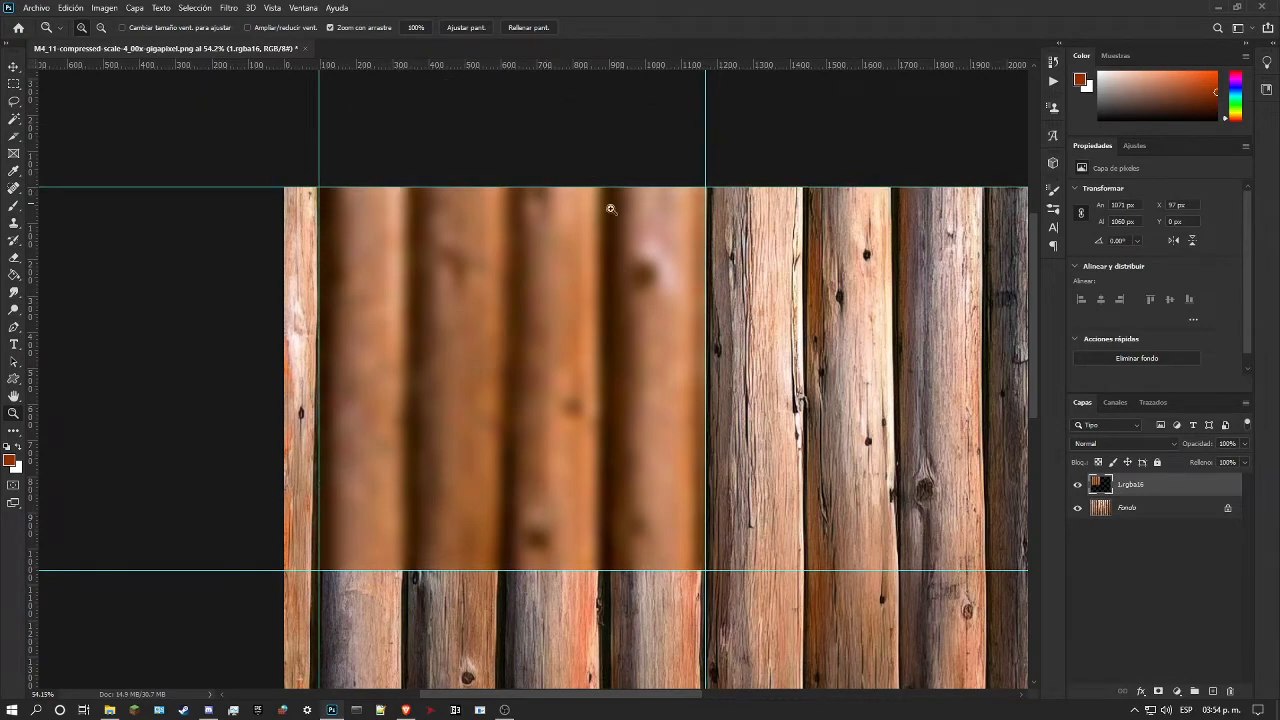
Step: Hide the 1.rgba16 layer, select the rectangle bounded by the guides and copy it from the unlocked Fondo layer to a new layer
click(1077, 486)
click(13, 84)
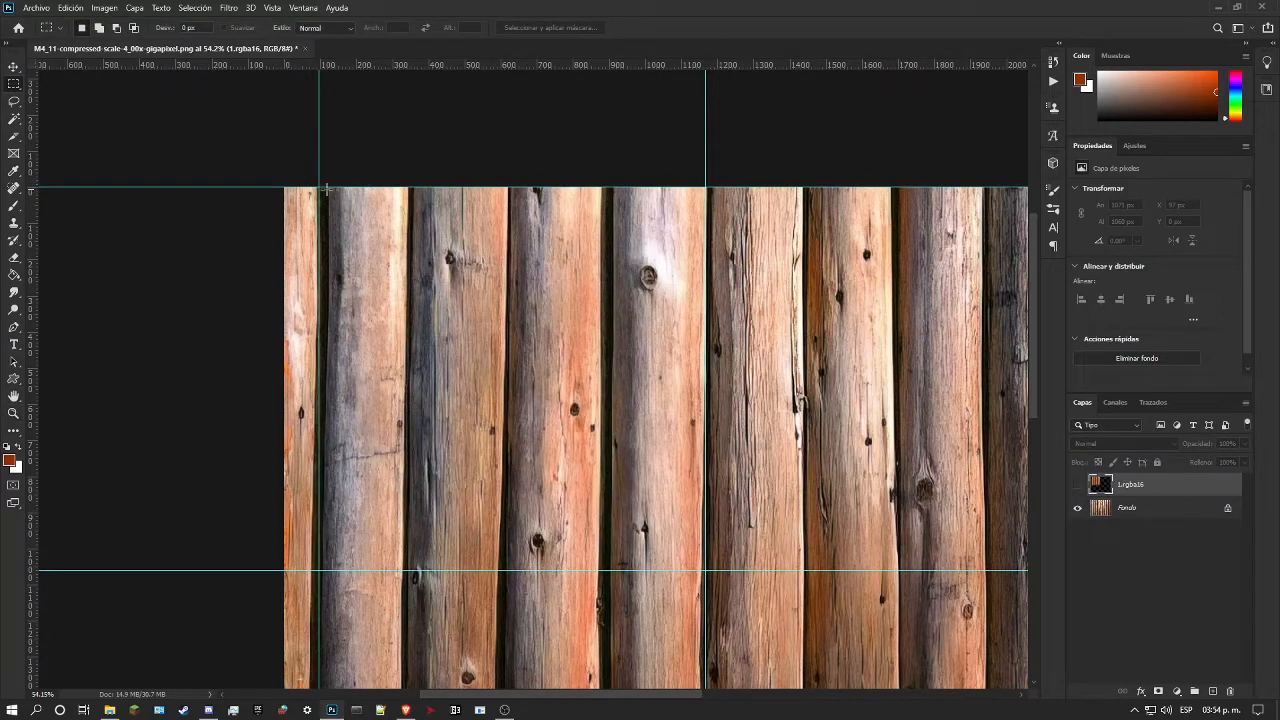
drag(318, 183, 706, 571)
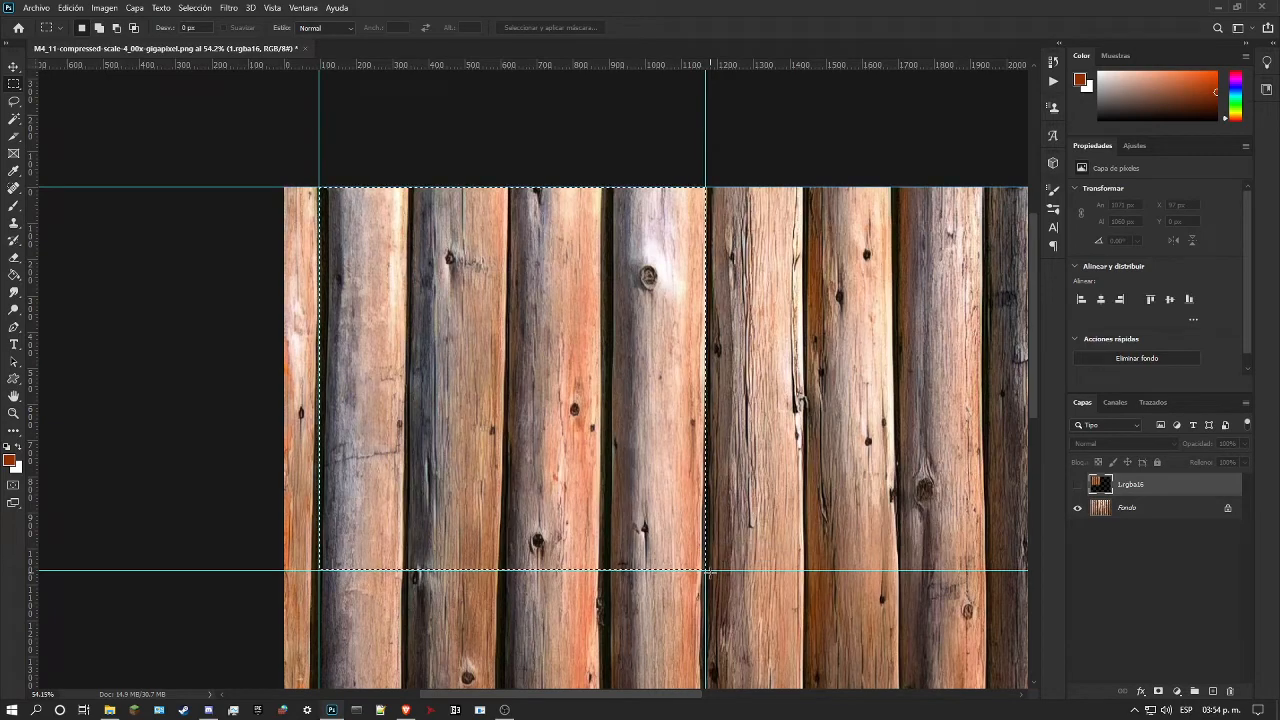
click(1227, 508)
key(ctrl+j)
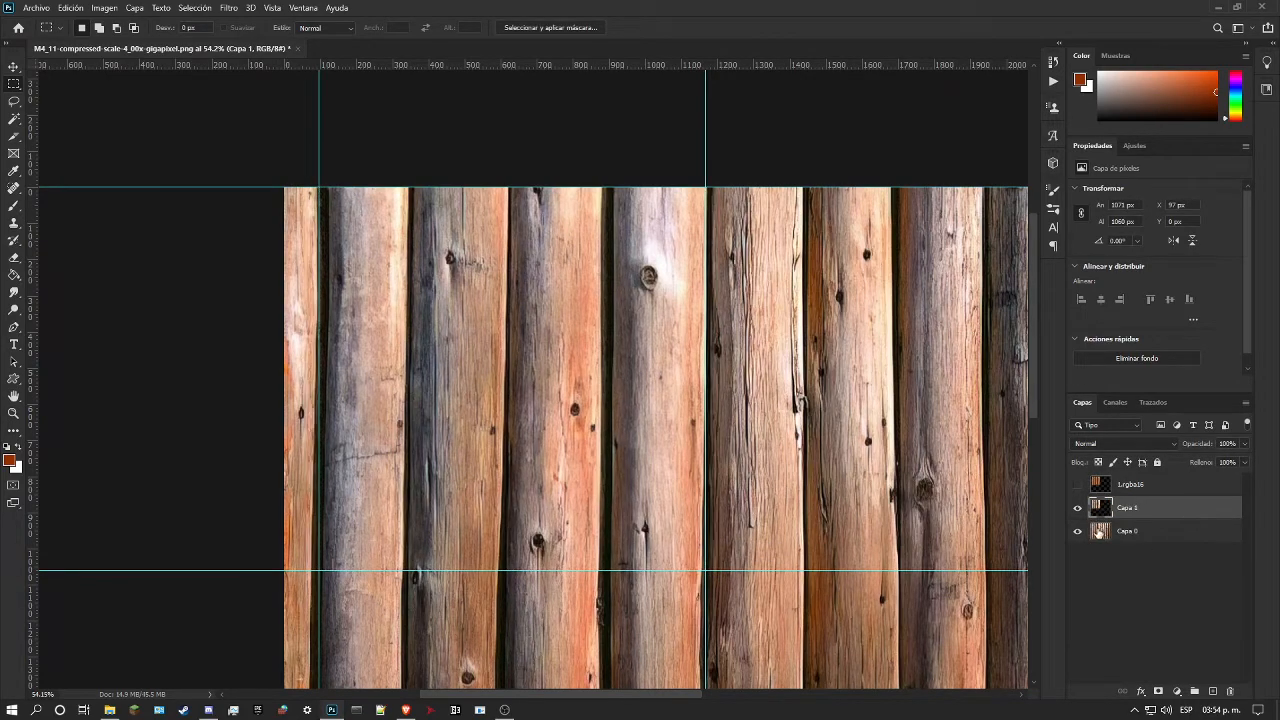
Step: Hide the Capa 0 photo layer and inspect the extracted log area on Capa 1 by itself
click(1077, 485)
click(1077, 531)
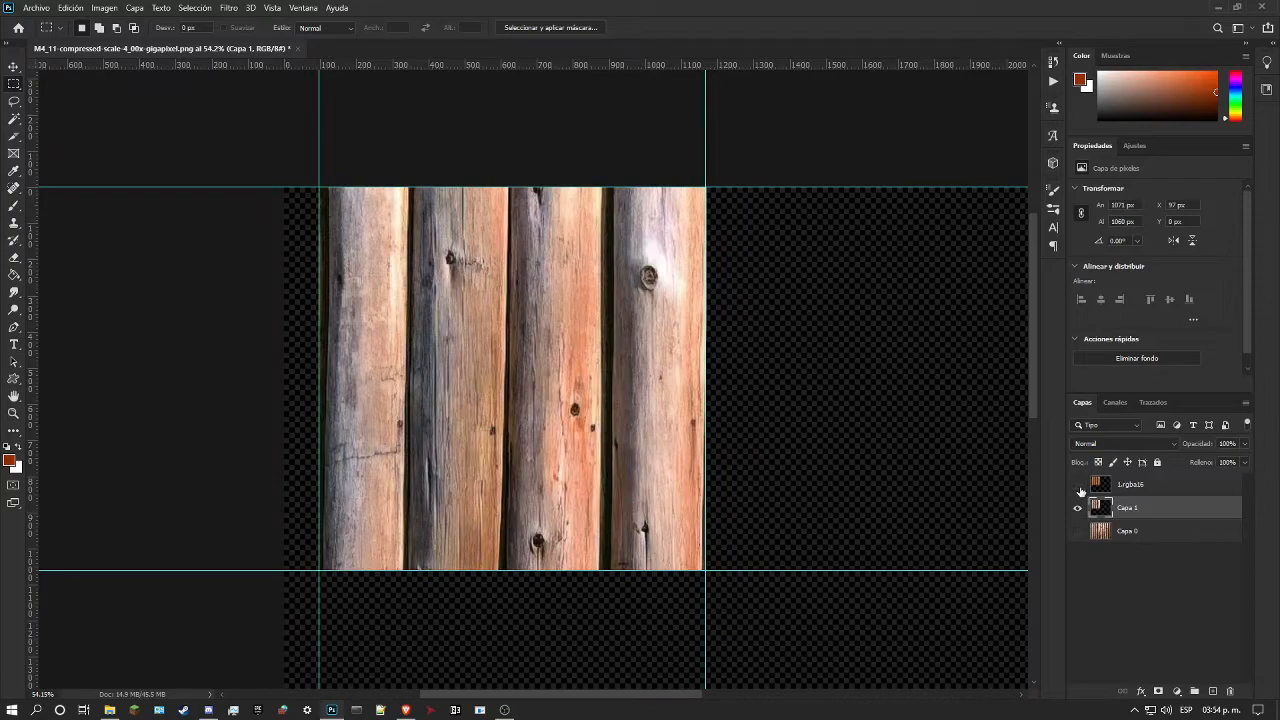
click(13, 414)
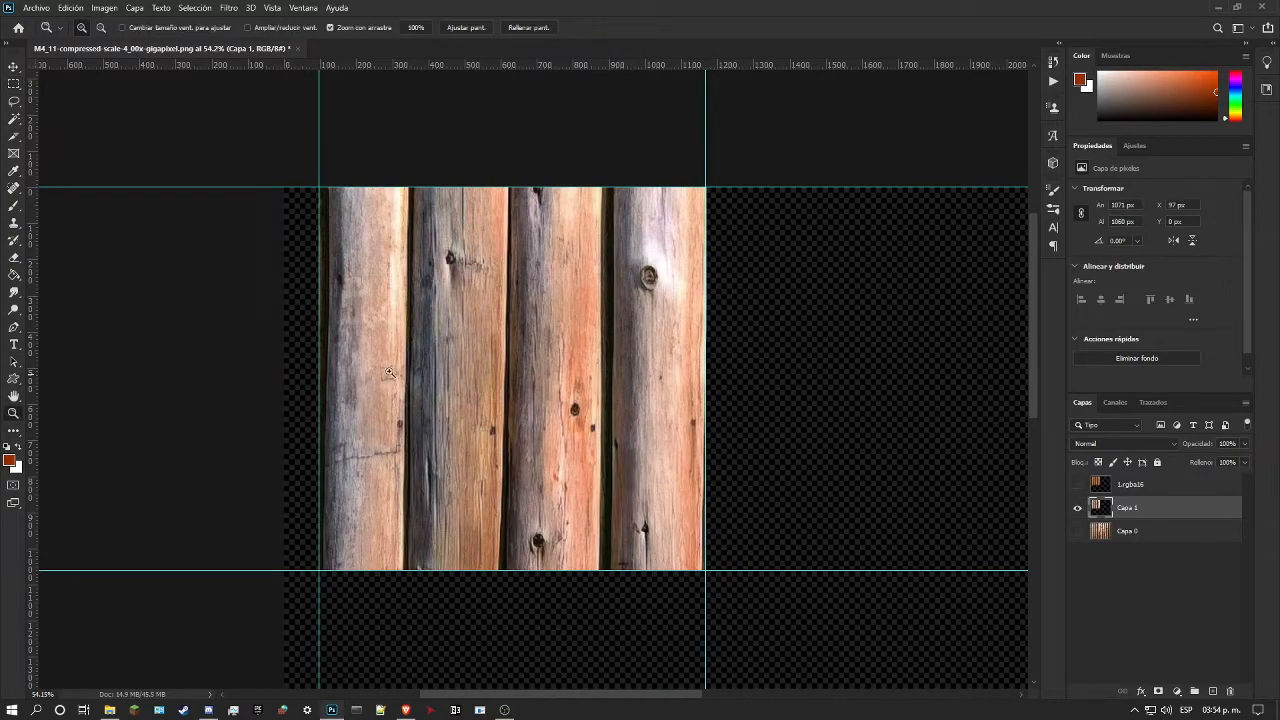
drag(428, 368, 366, 380)
drag(325, 270, 327, 319)
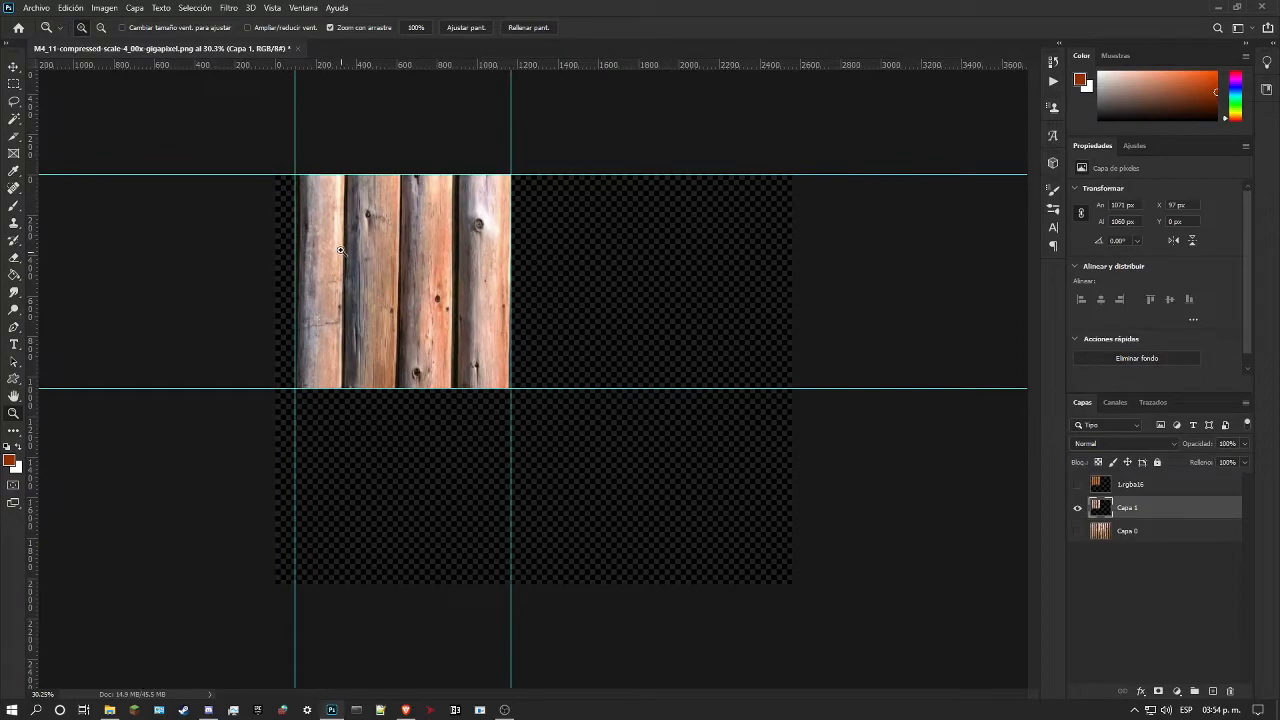
drag(348, 251, 354, 337)
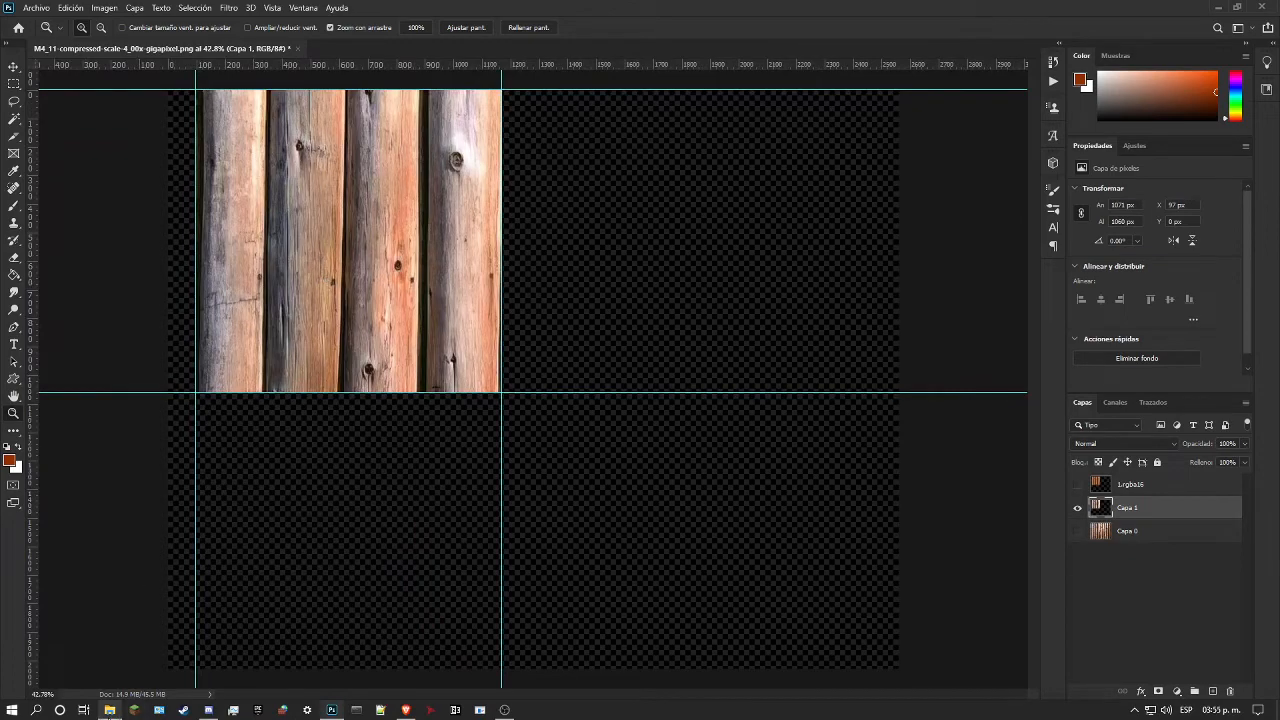
Step: Switch to File Explorer and return to the gfx folder inside Render96ex-alpha's build/us_pc/res folder
click(110, 710)
click(611, 425)
key(BackSpace)
key(BackSpace)
key(BackSpace)
key(BackSpace)
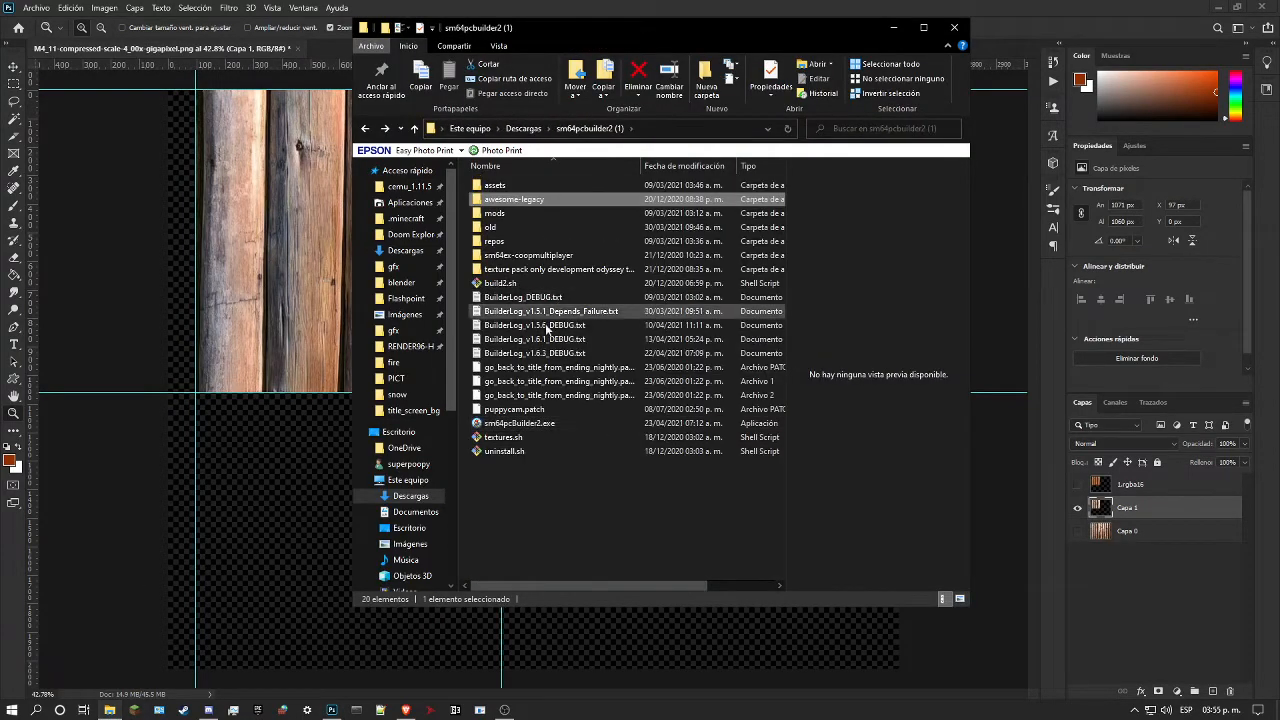
key(BackSpace)
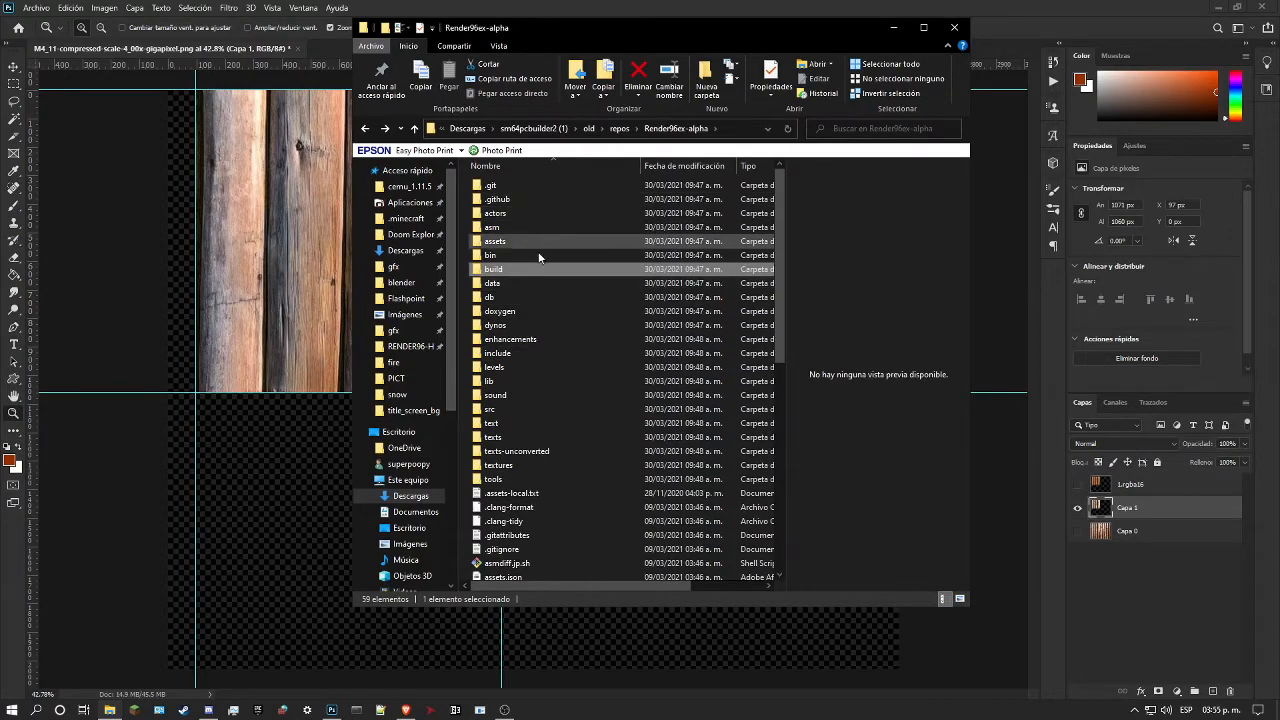
key(BackSpace)
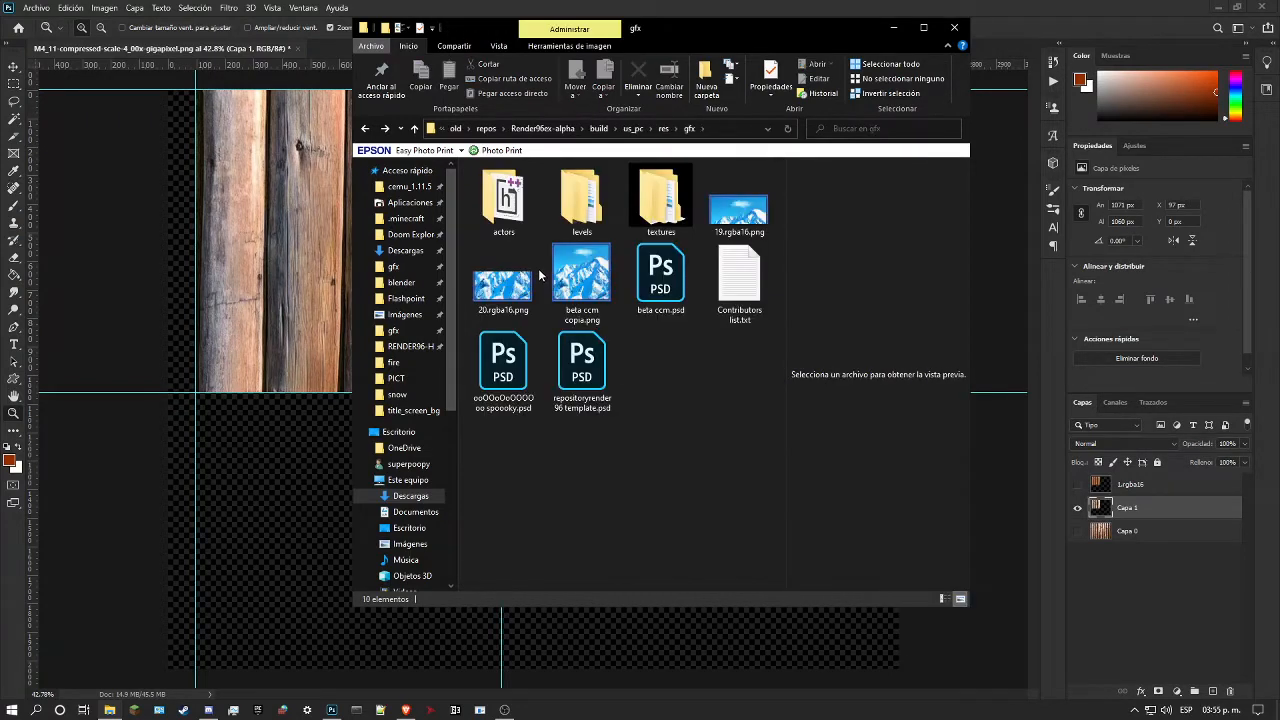
Step: Open 1.rgba16.png from the levels/wdw folder as a separate document in Photoshop
double_click(582, 200)
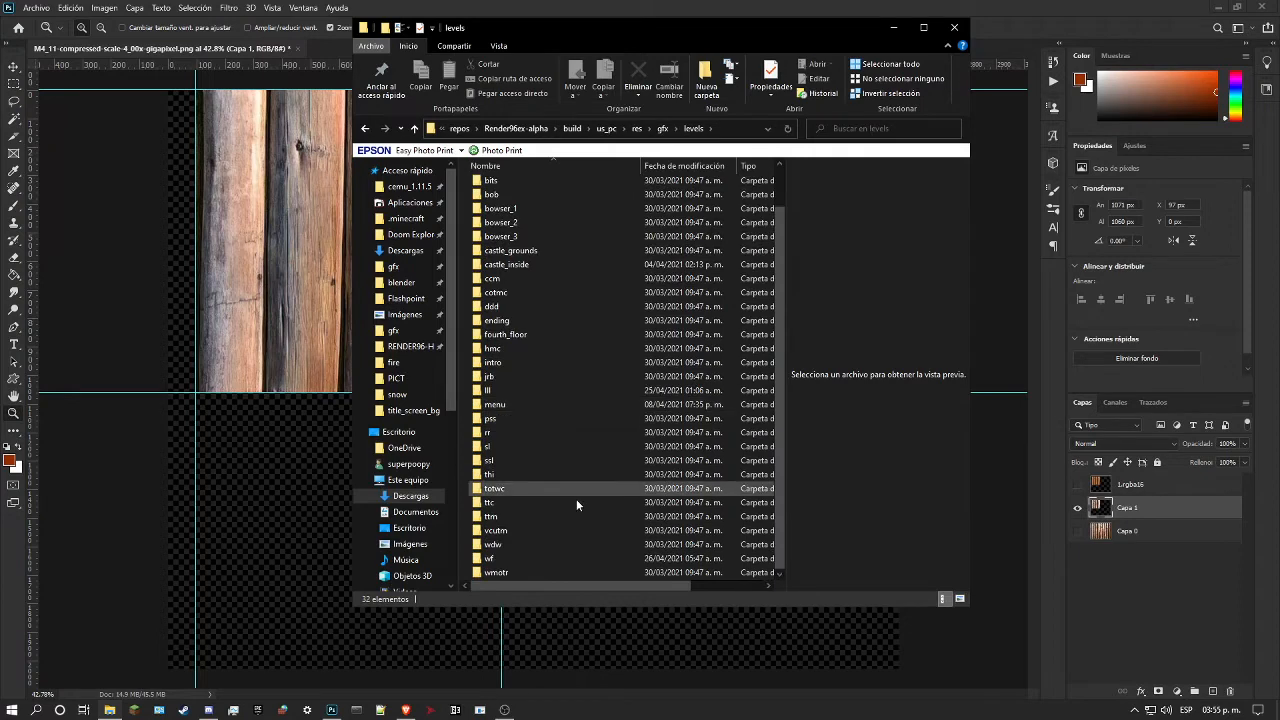
double_click(497, 544)
click(594, 211)
drag(594, 211, 328, 44)
click(516, 314)
scroll(427, 246, down, 2)
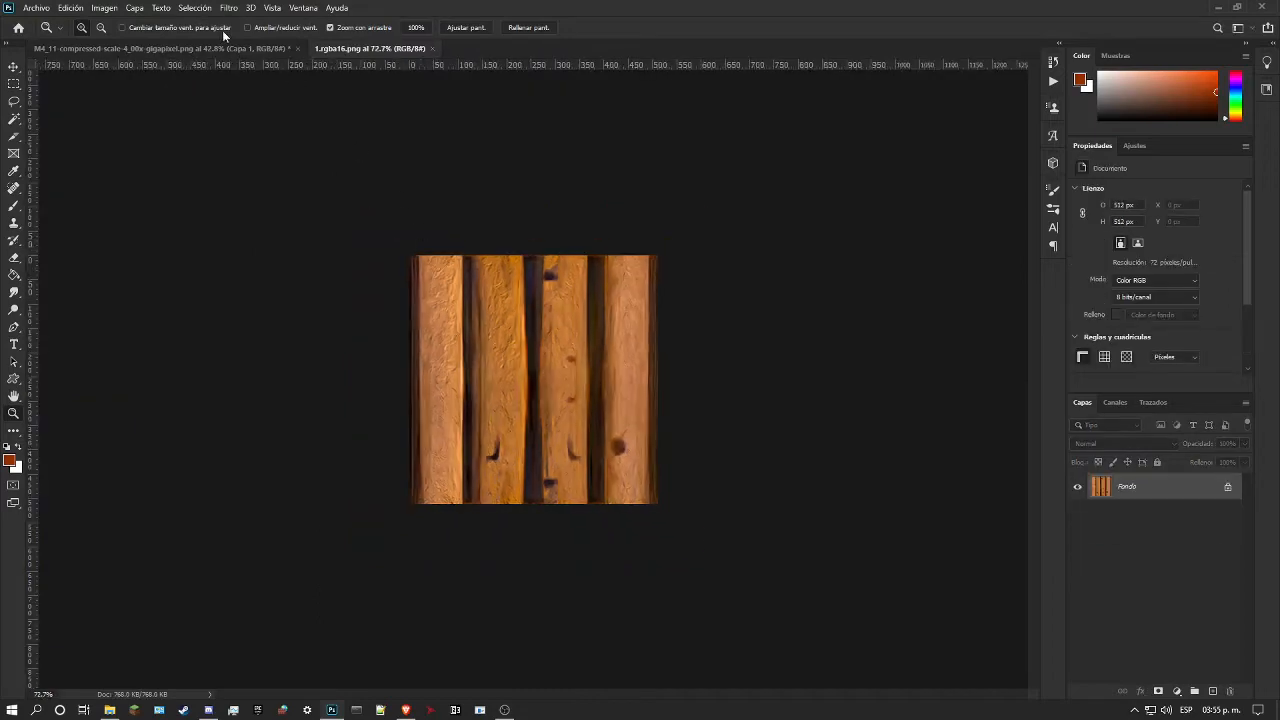
Step: Copy the Capa 1 log layer from the M4_11 photo document into the 1.rgba16.png document
click(232, 49)
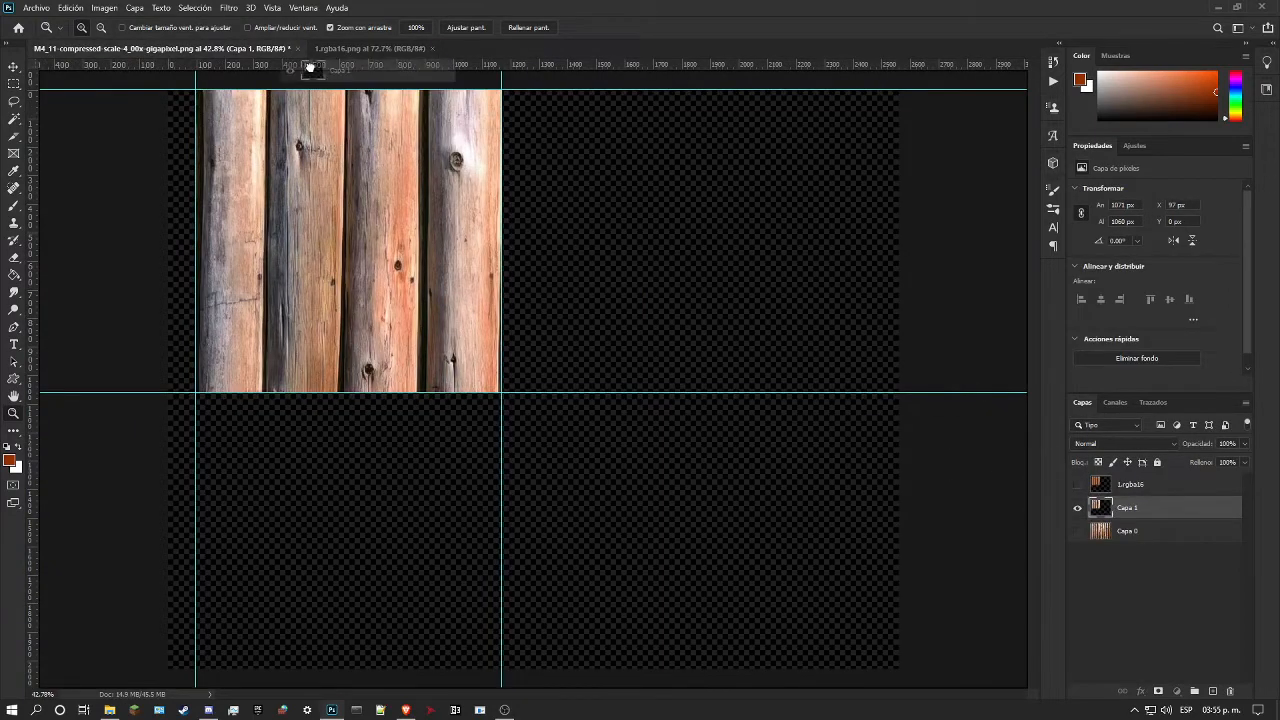
click(367, 48)
drag(535, 369, 564, 400)
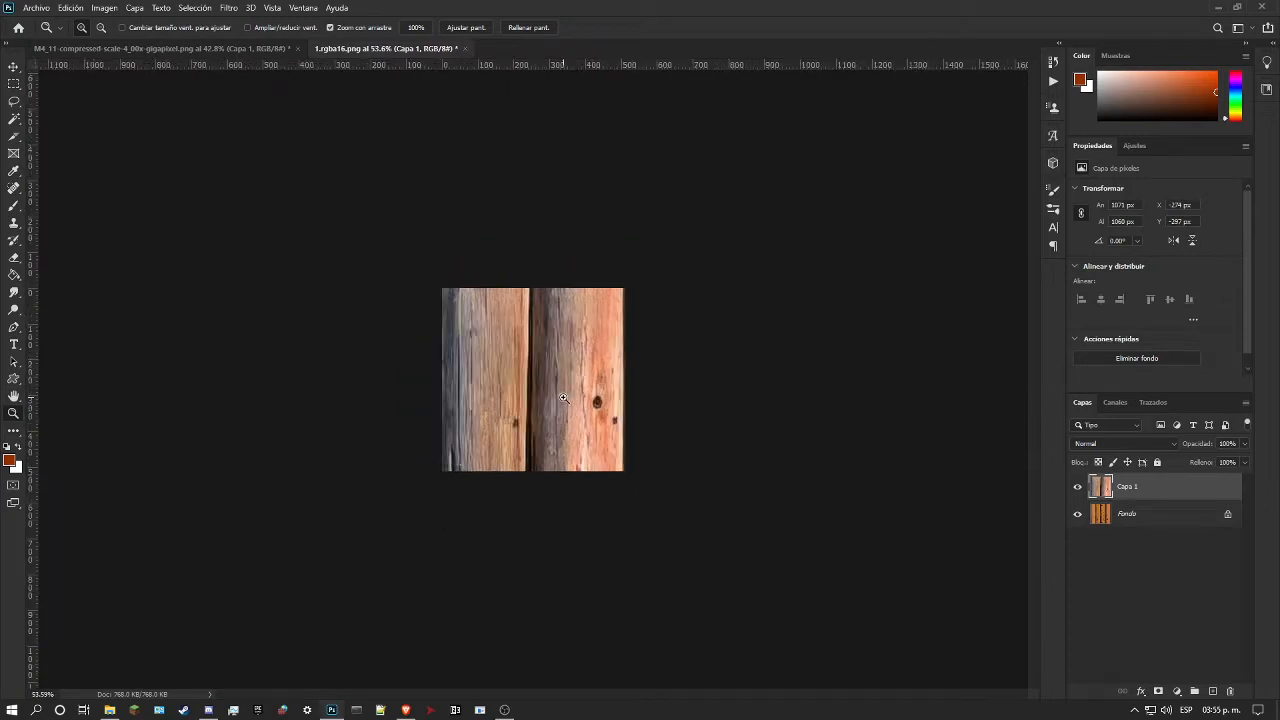
Step: Free-transform the copied log layer to 512 × 512 px so that it fills the 1.rgba16.png canvas exactly
key(ctrl+t)
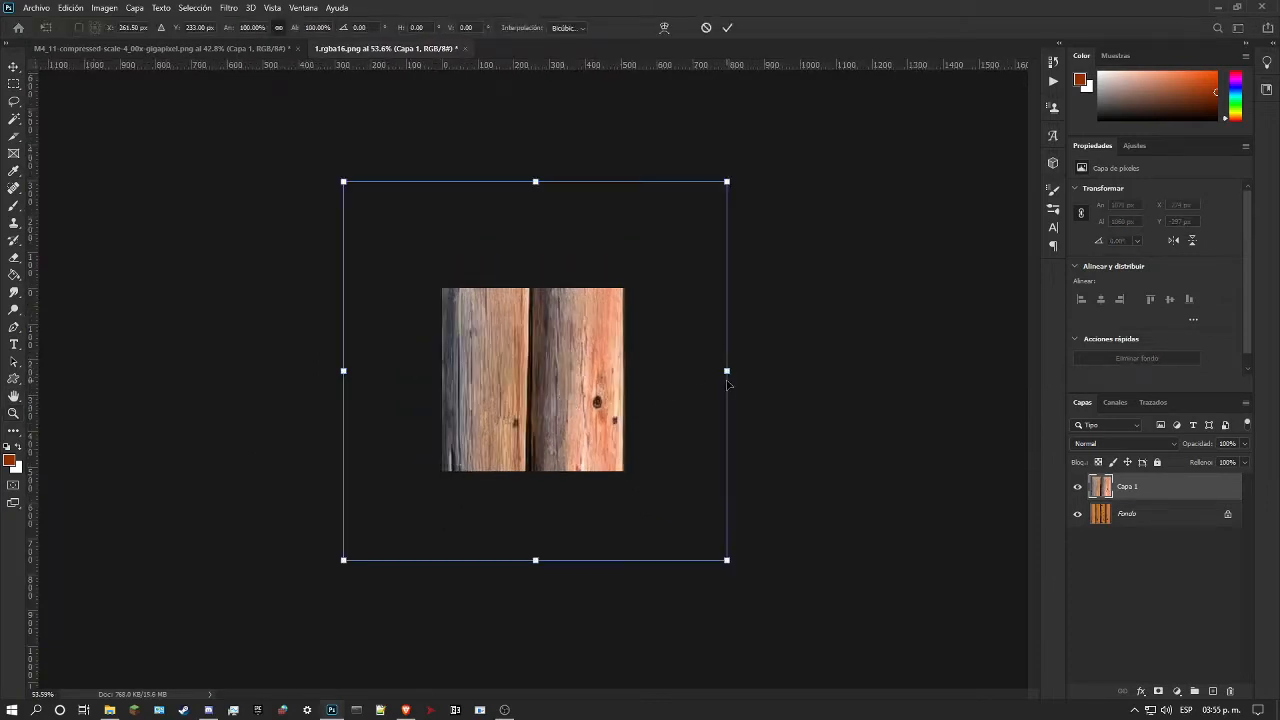
drag(728, 372, 628, 377)
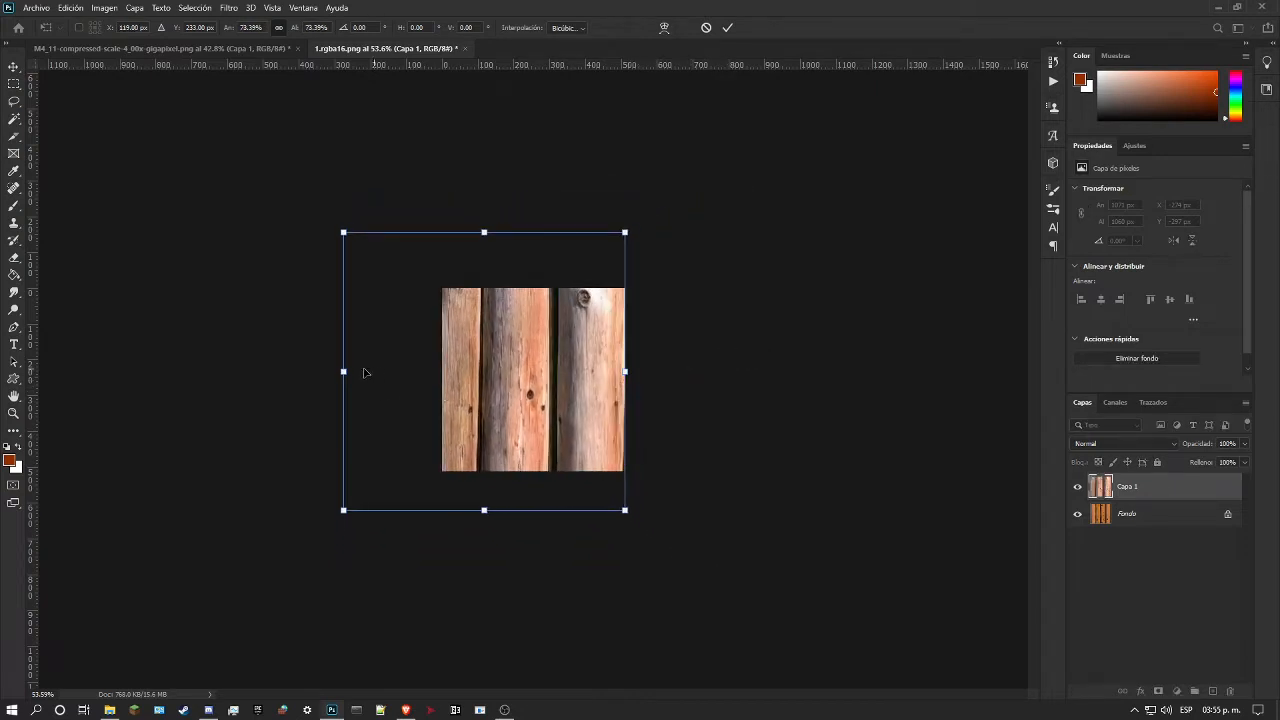
drag(343, 371, 442, 371)
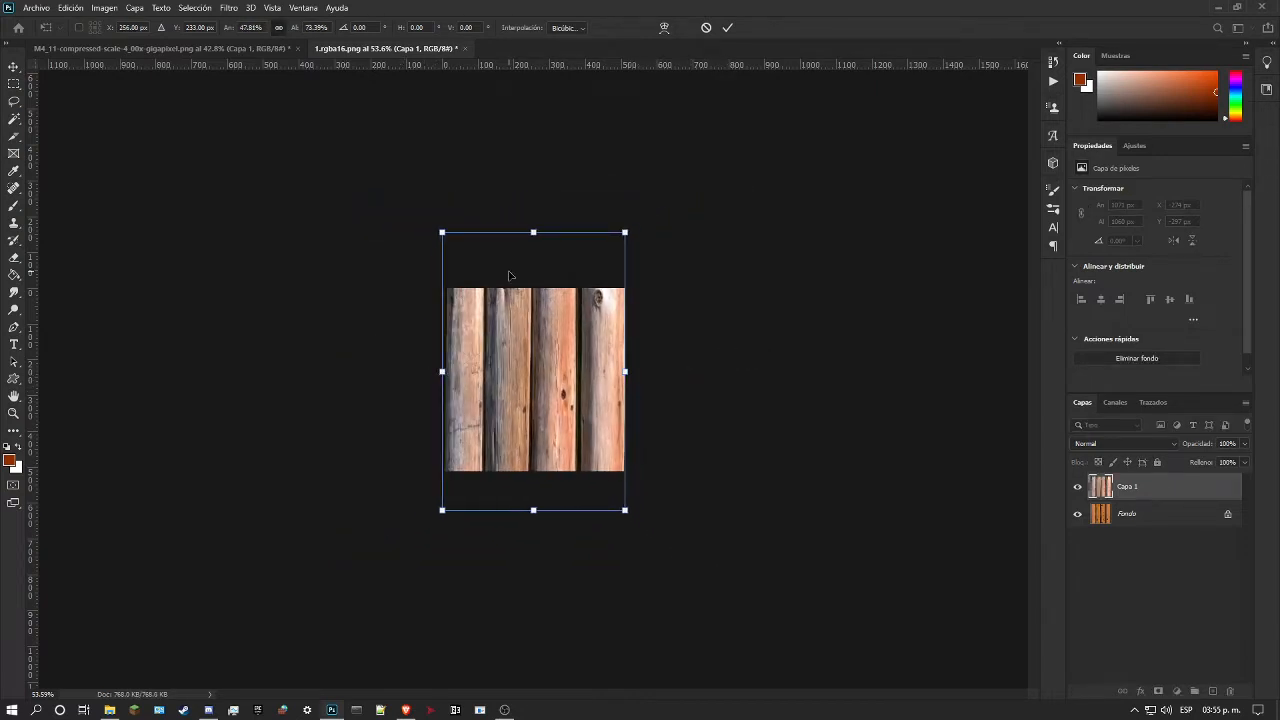
drag(536, 231, 535, 288)
drag(533, 510, 609, 471)
key(Return)
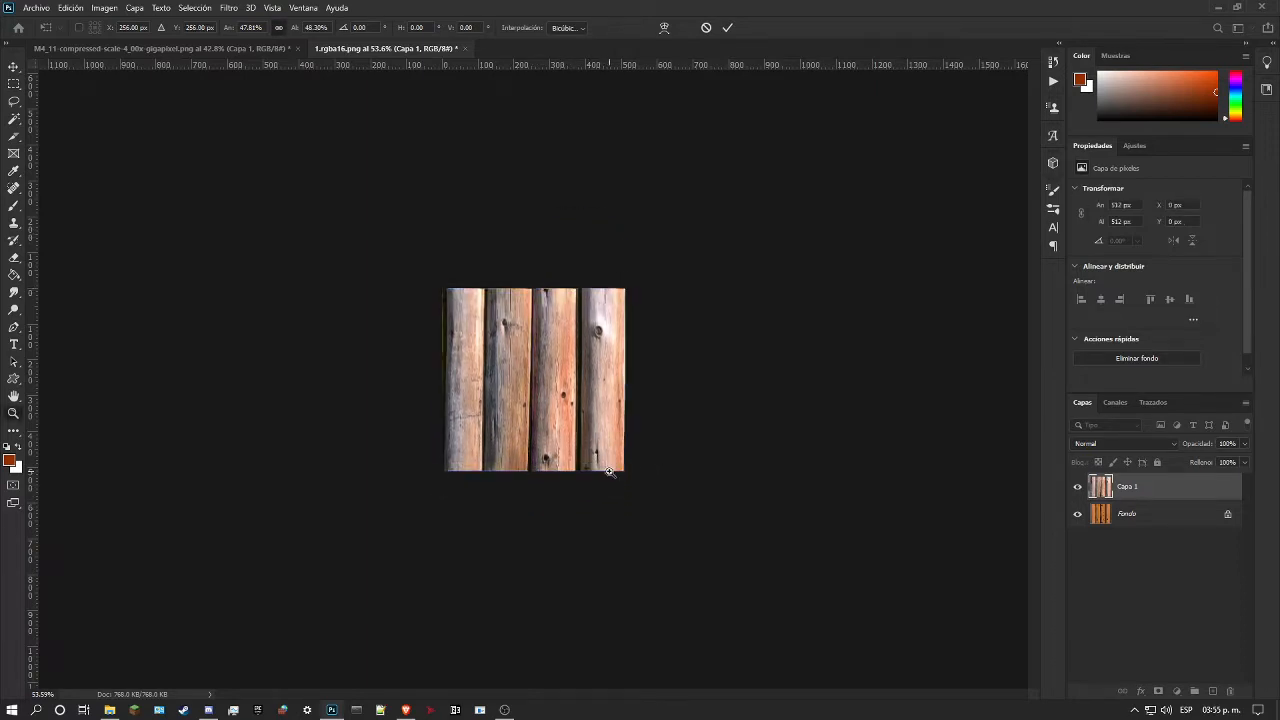
Step: Examine the fitted log texture and its outer edges at several magnifications
drag(451, 400, 537, 399)
drag(571, 483, 606, 466)
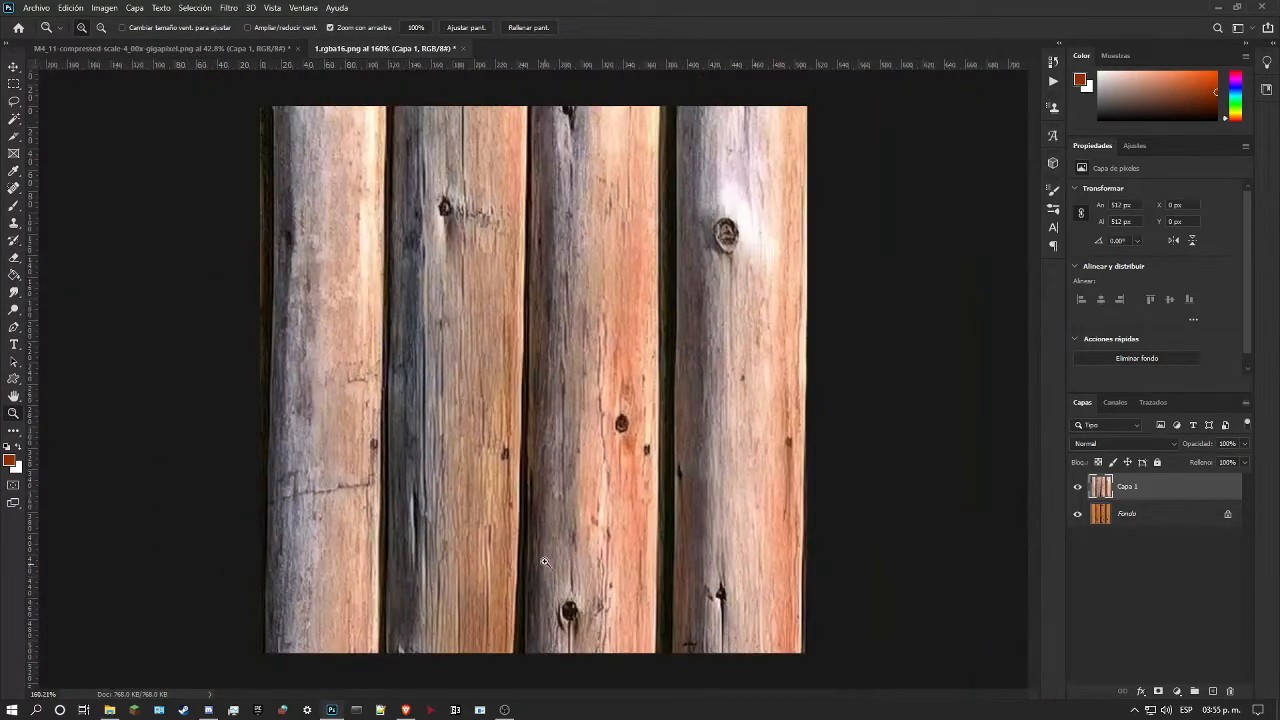
drag(527, 376, 486, 382)
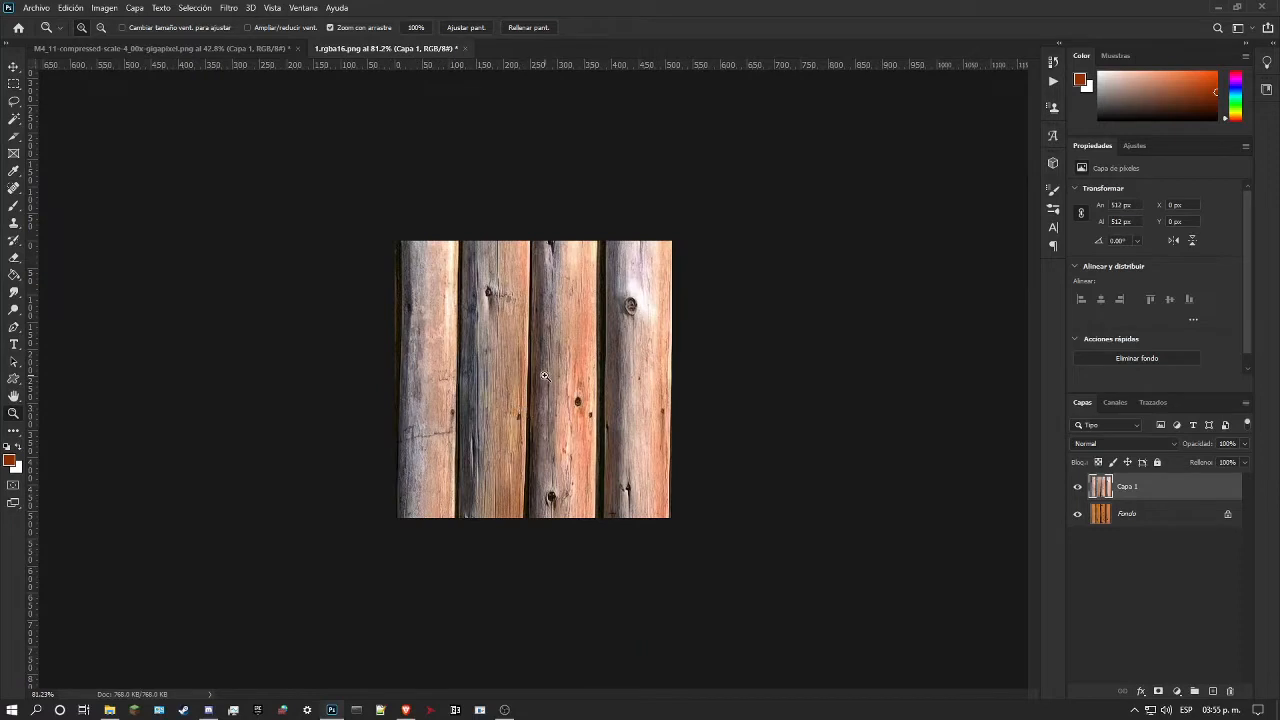
drag(512, 316, 532, 578)
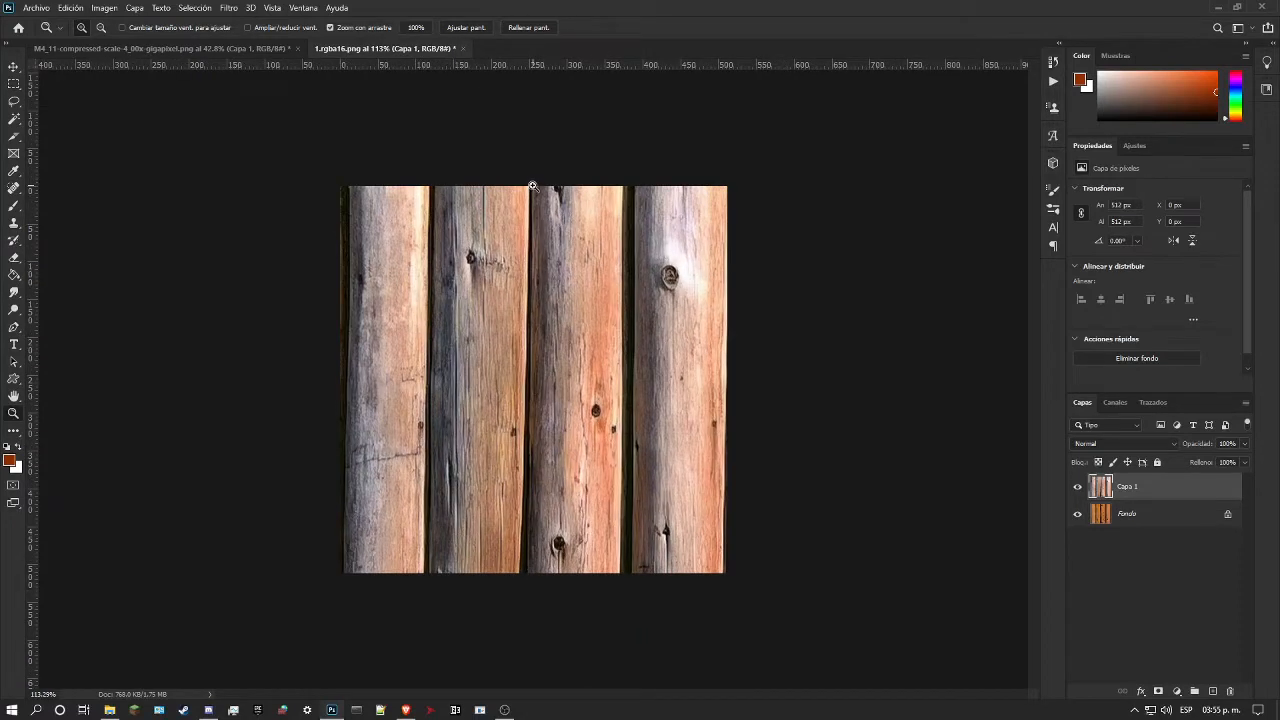
drag(560, 186, 533, 329)
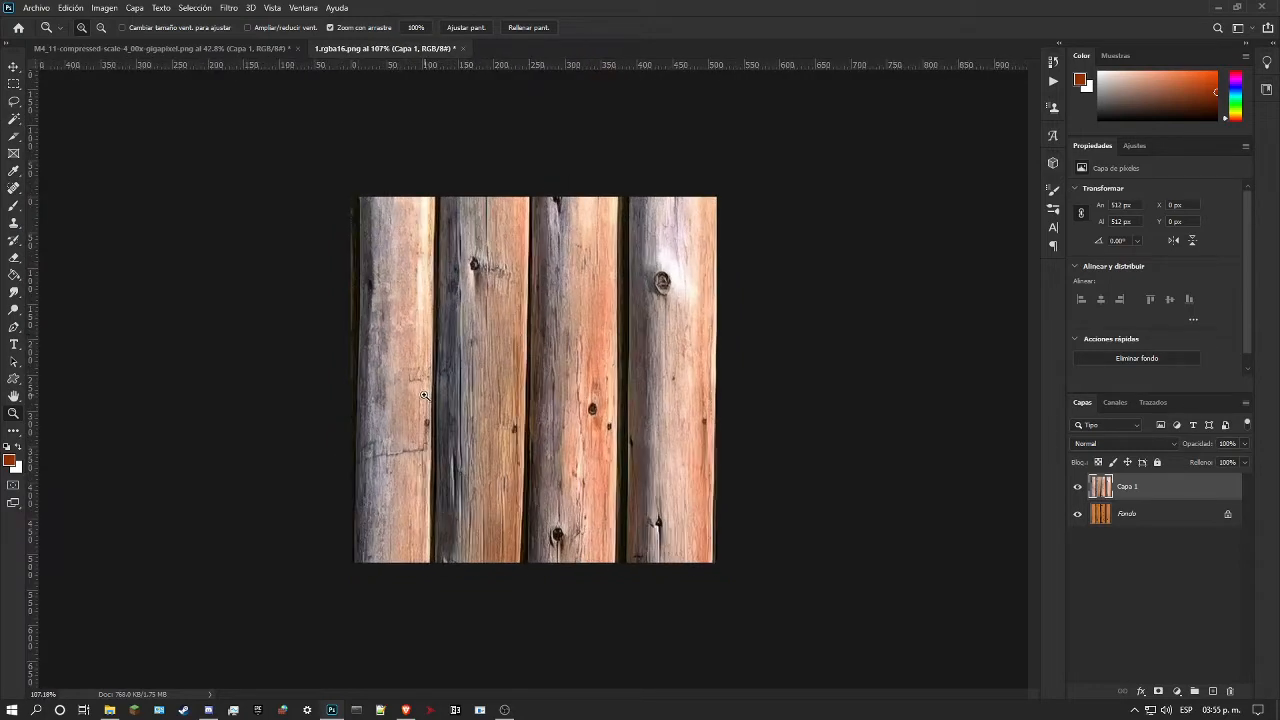
drag(490, 403, 531, 395)
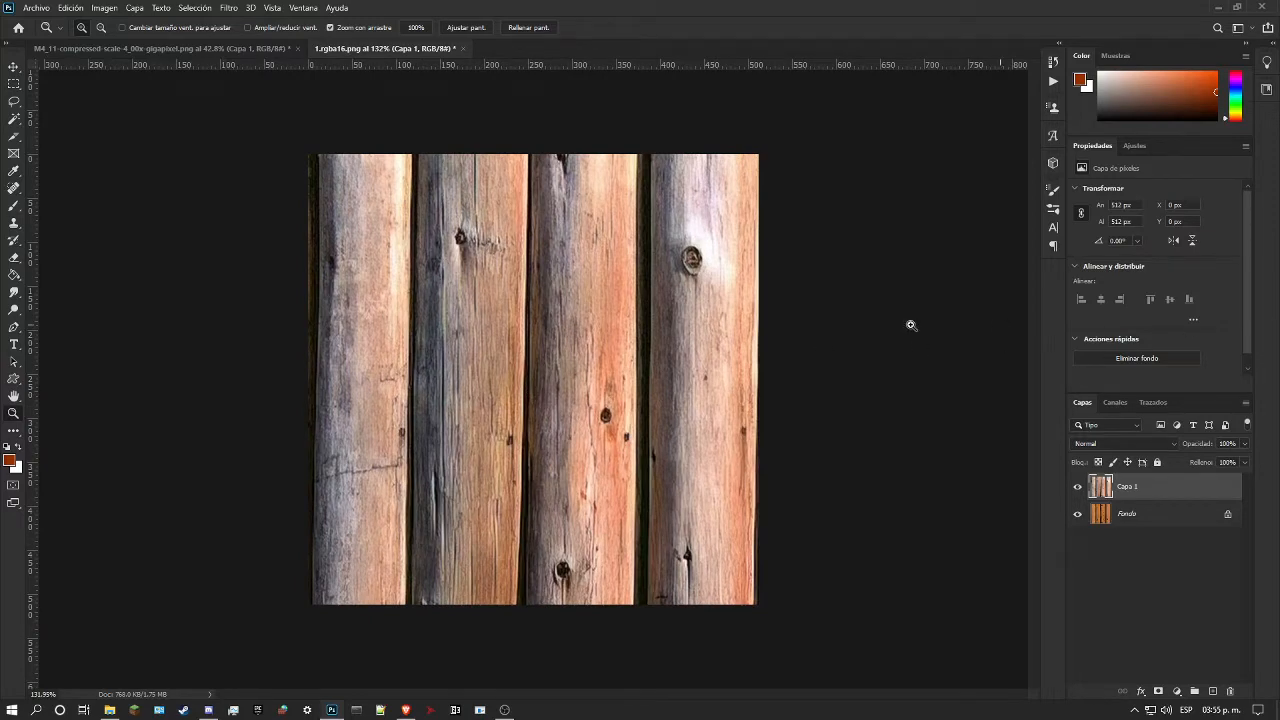
drag(547, 332, 561, 336)
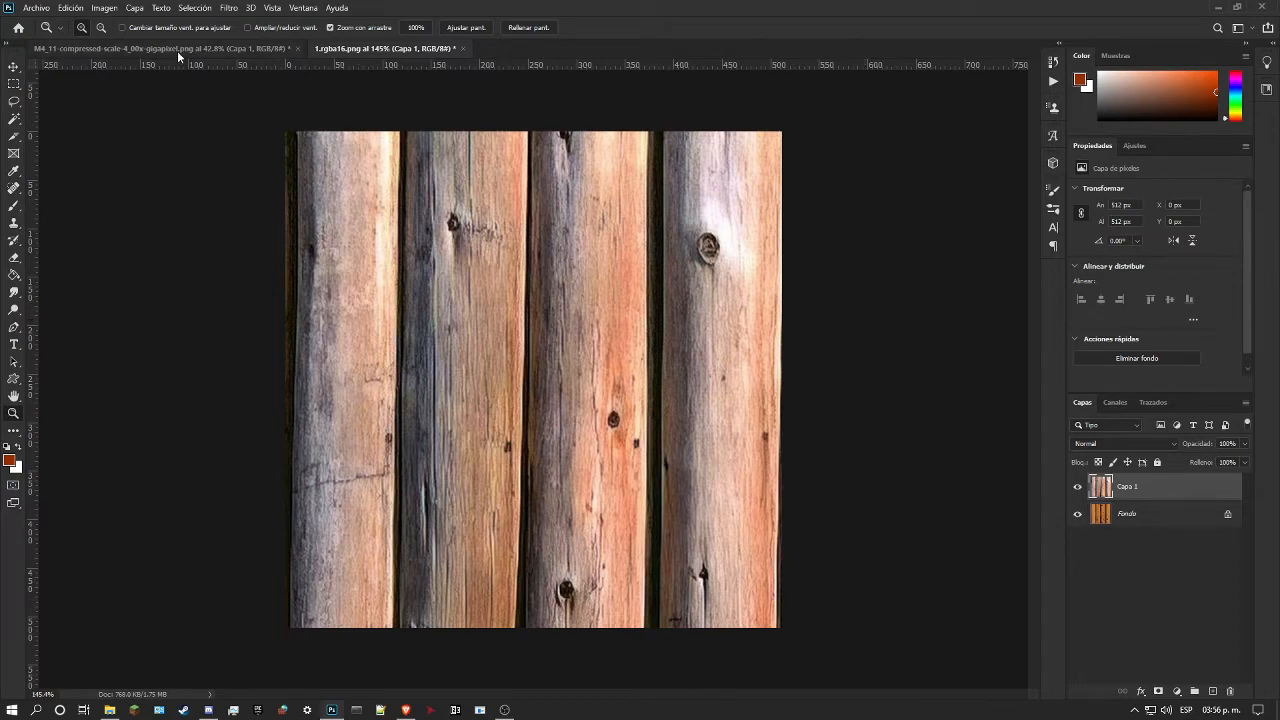
Step: Open the recent ccm_textures.08000.rgba16.psd without modifying its colour profile, examine its log texture for reference, and close it
click(48, 6)
mouse_move(90, 86)
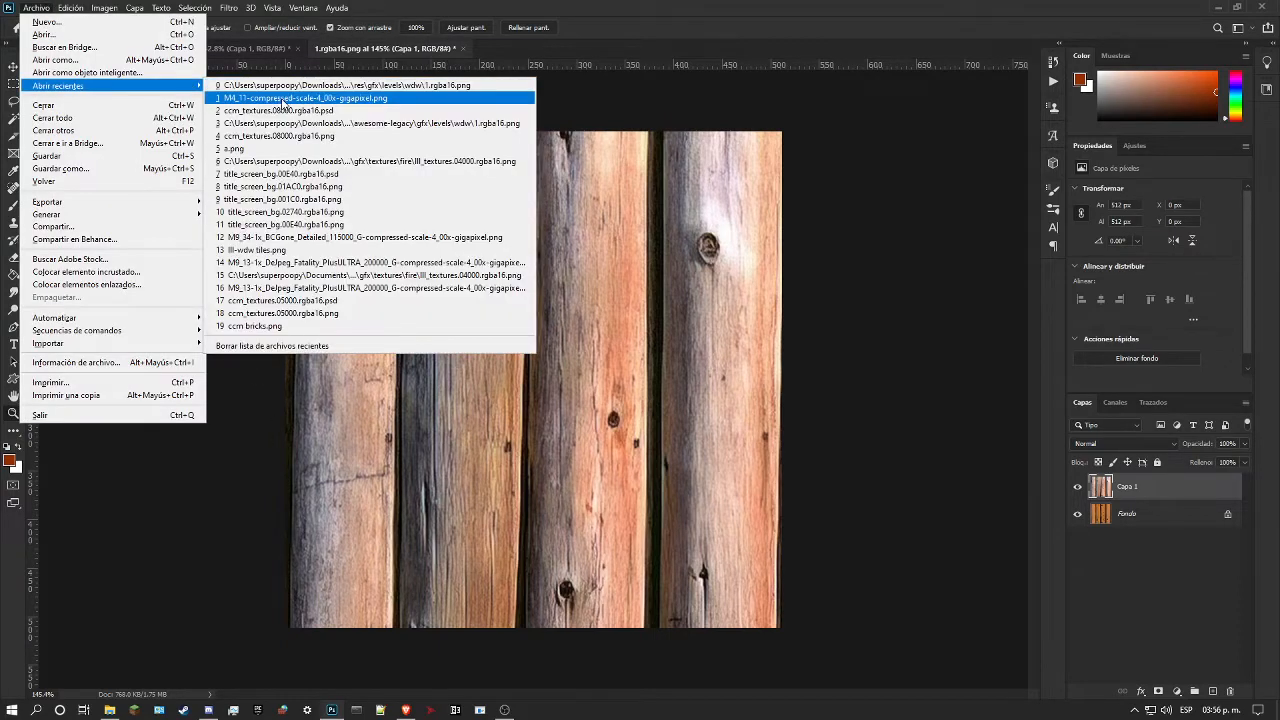
click(301, 116)
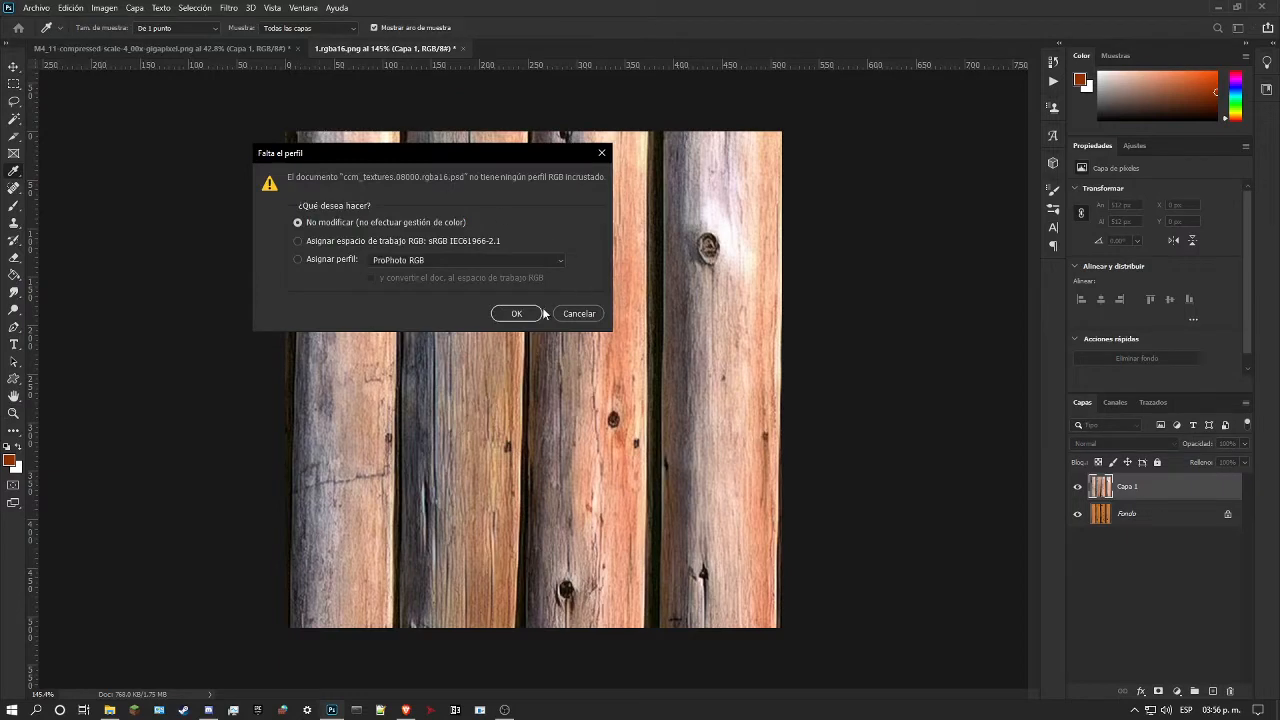
click(525, 312)
drag(539, 378, 560, 330)
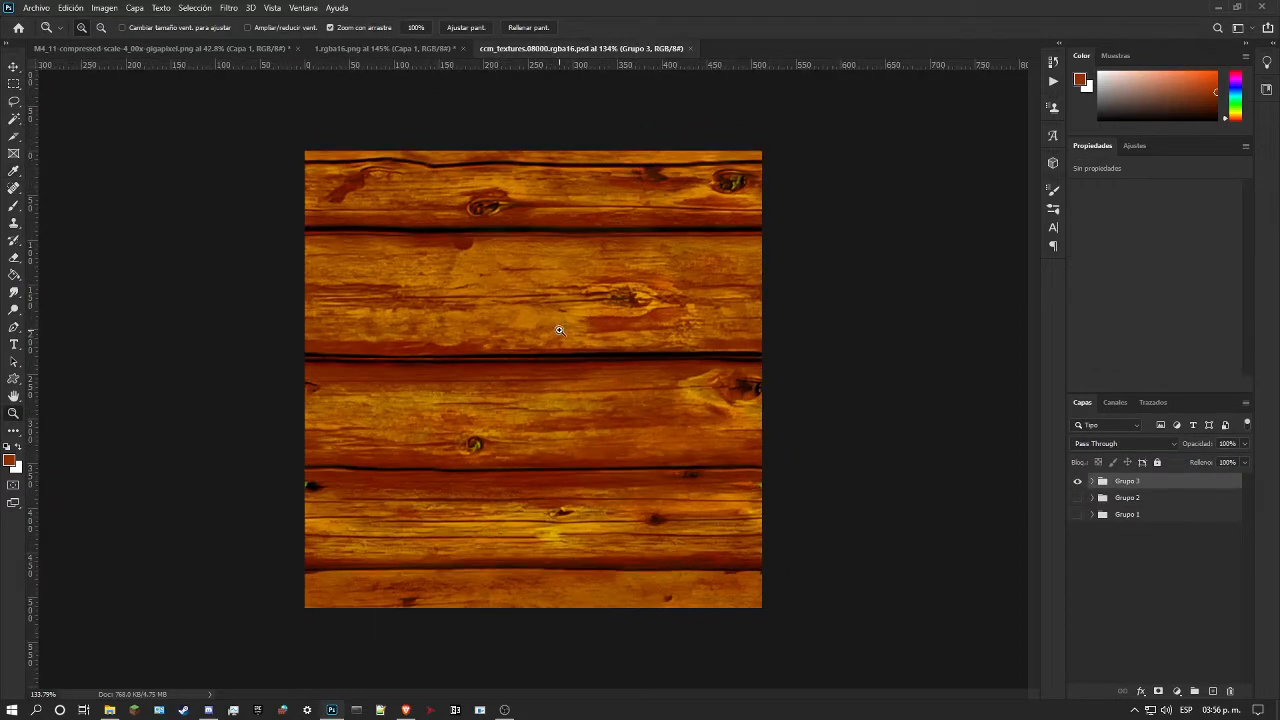
drag(650, 255, 588, 230)
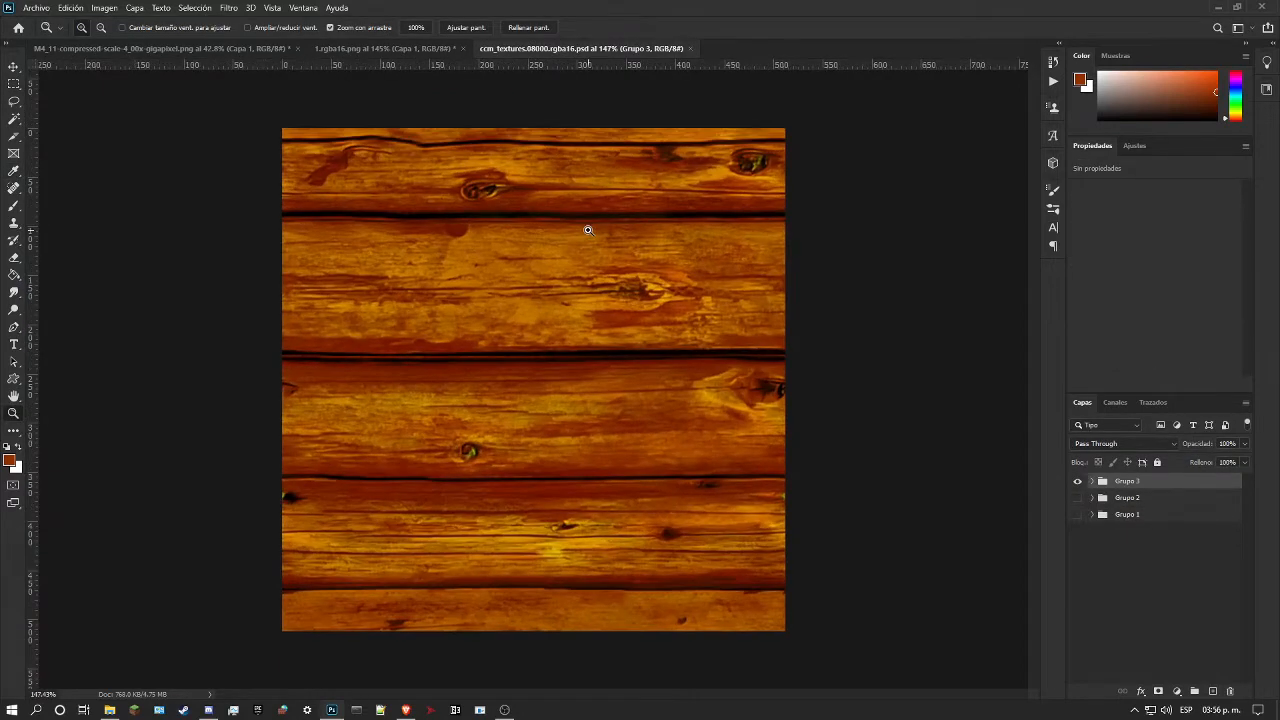
click(690, 49)
Step: Offset the Capa 1 log layer 0 px horizontally and +256 px vertically, with undefined areas wrapped around
drag(580, 316, 512, 334)
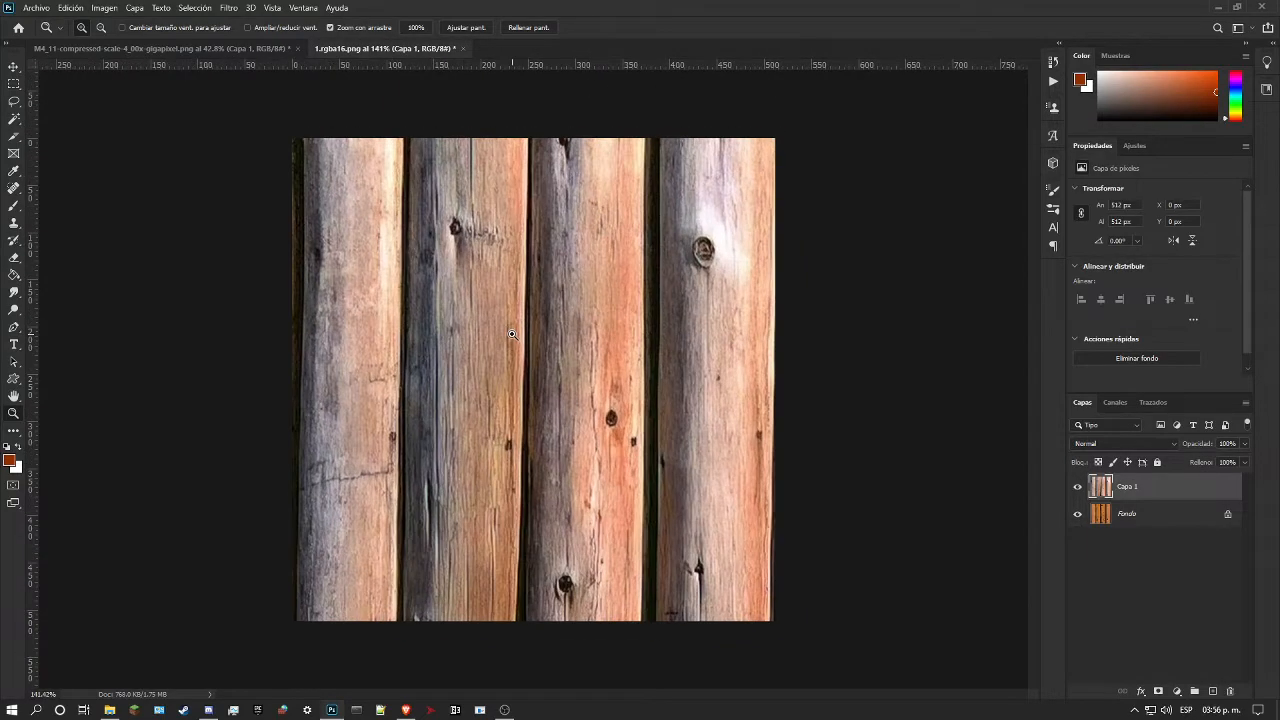
drag(580, 495, 647, 402)
scroll(666, 473, down, 3)
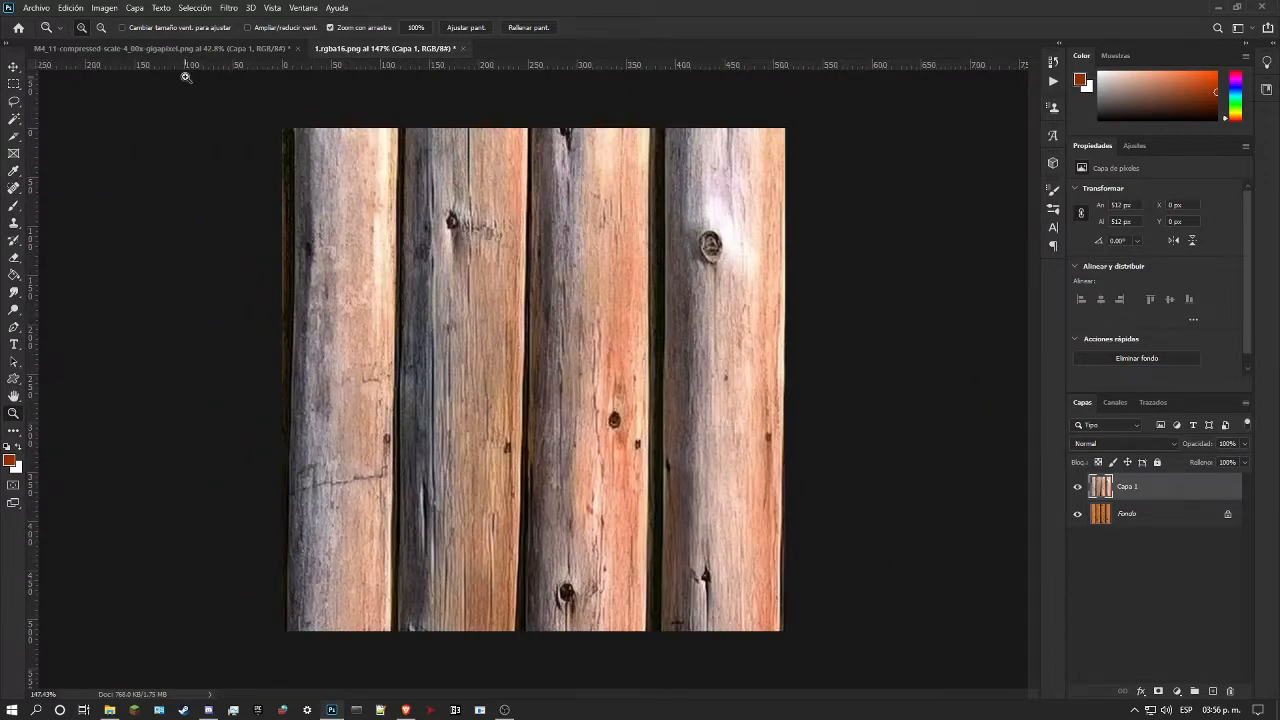
click(226, 9)
mouse_move(398, 274)
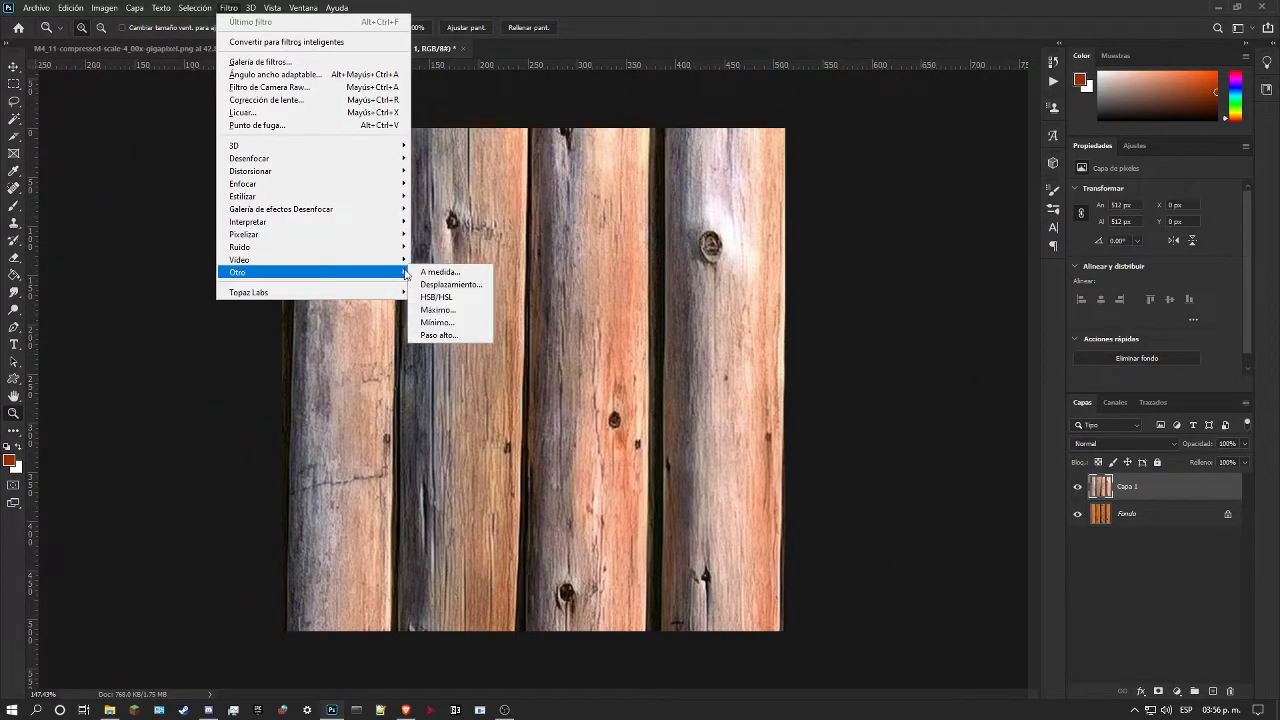
click(452, 285)
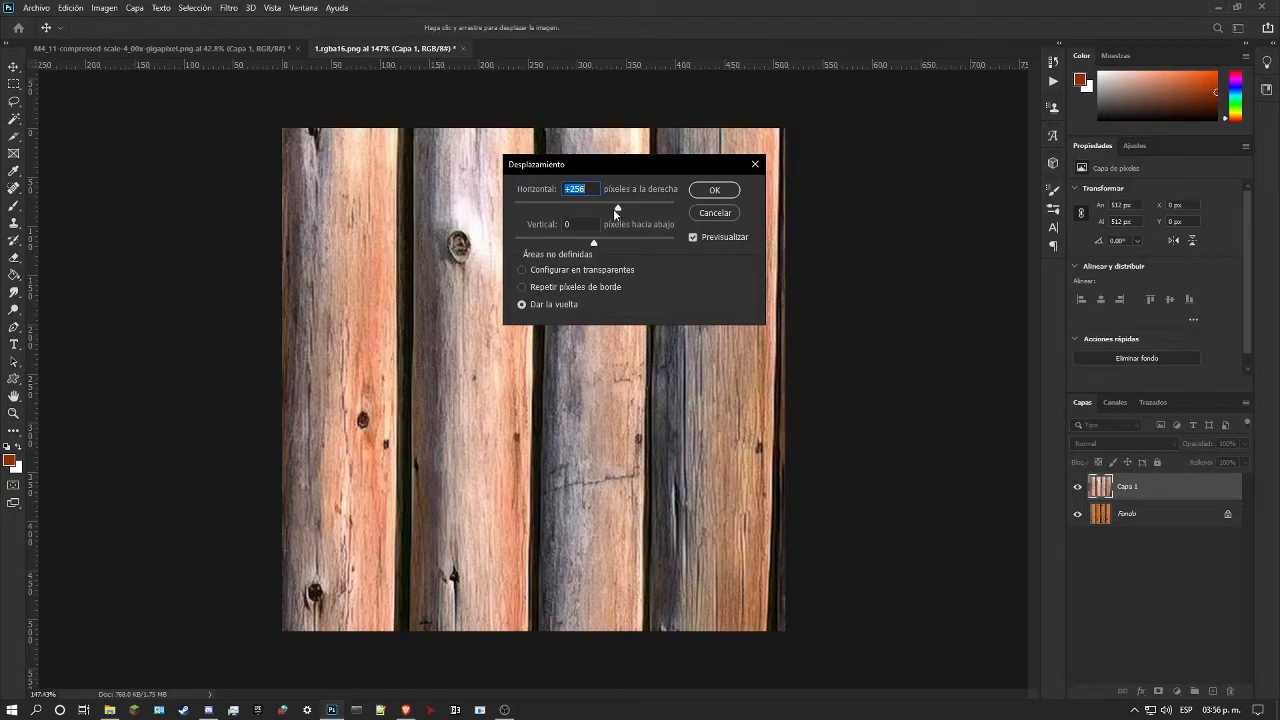
drag(613, 166, 942, 247)
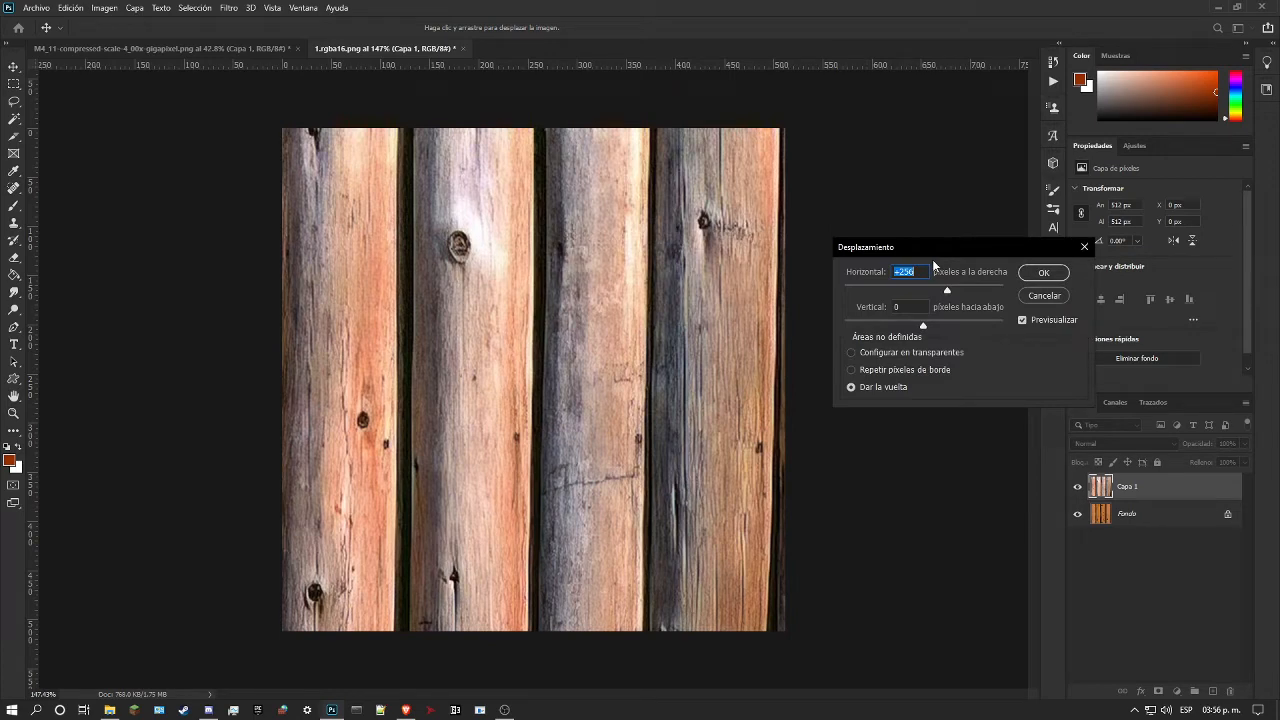
key(Tab)
click(868, 274)
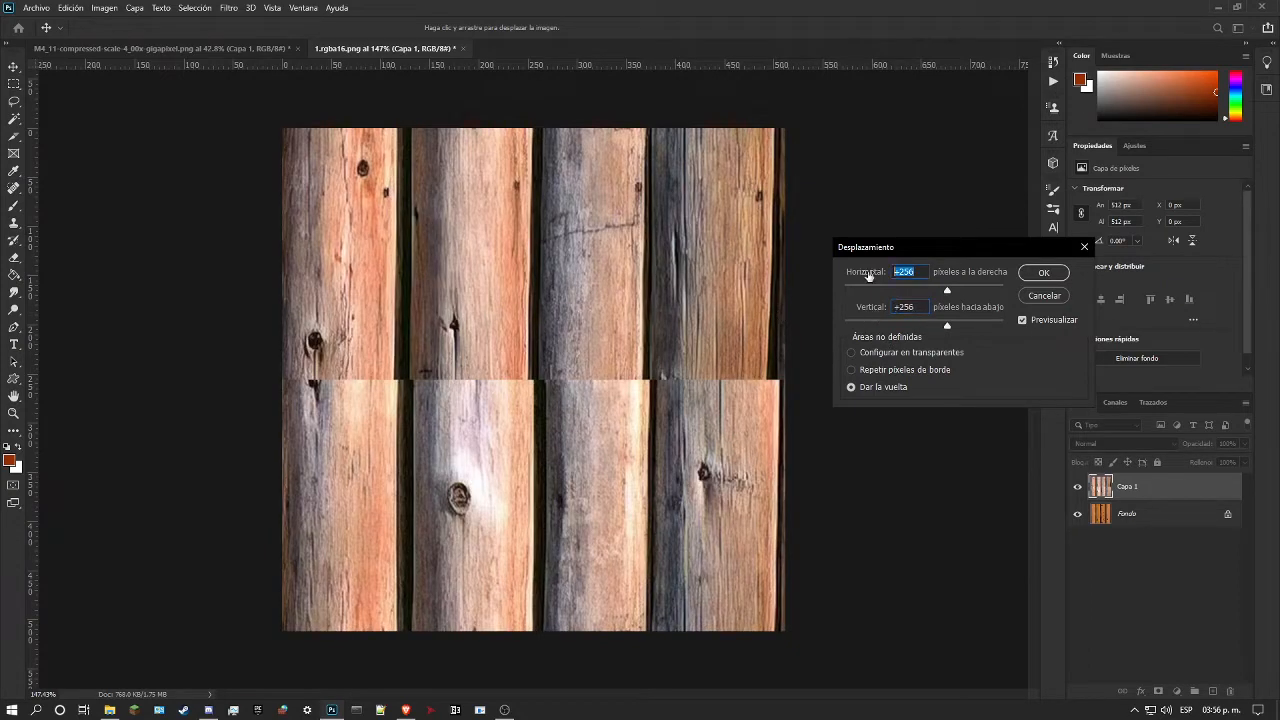
text(0)
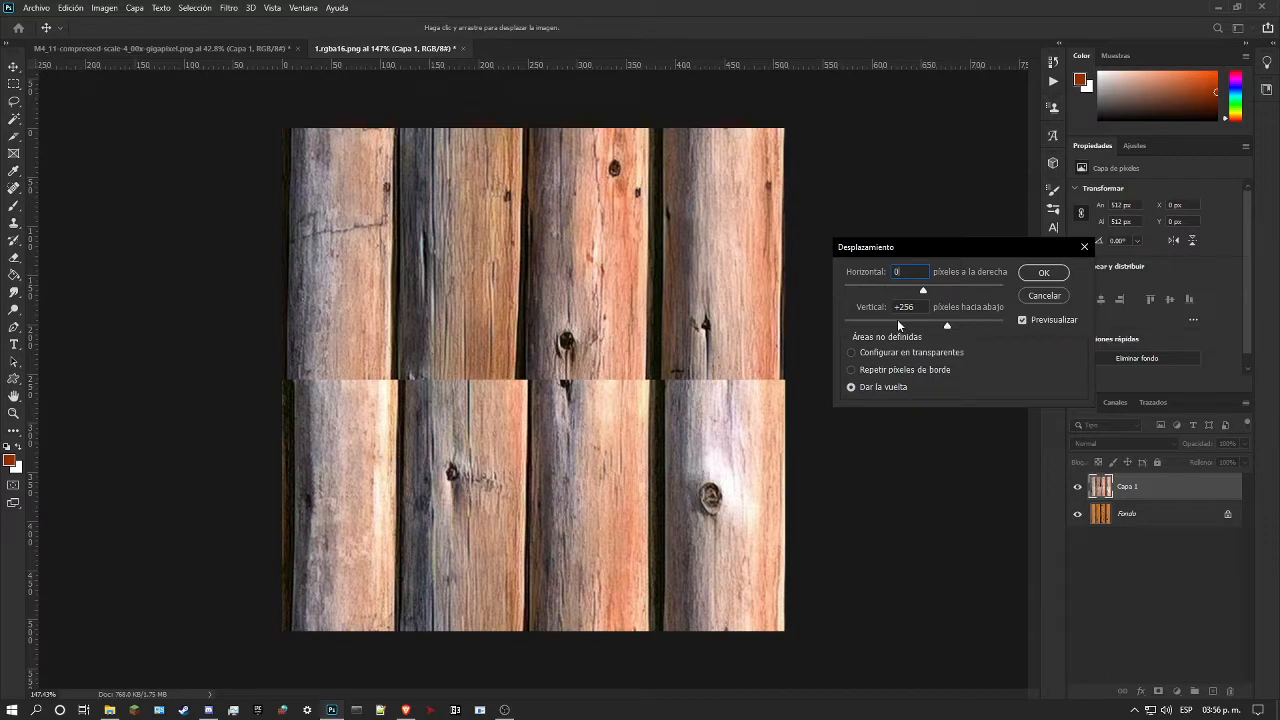
click(1042, 273)
Step: Inspect the horizontal seam across the logs and set up the Healing Brush with a size of 34 px
drag(597, 300, 535, 342)
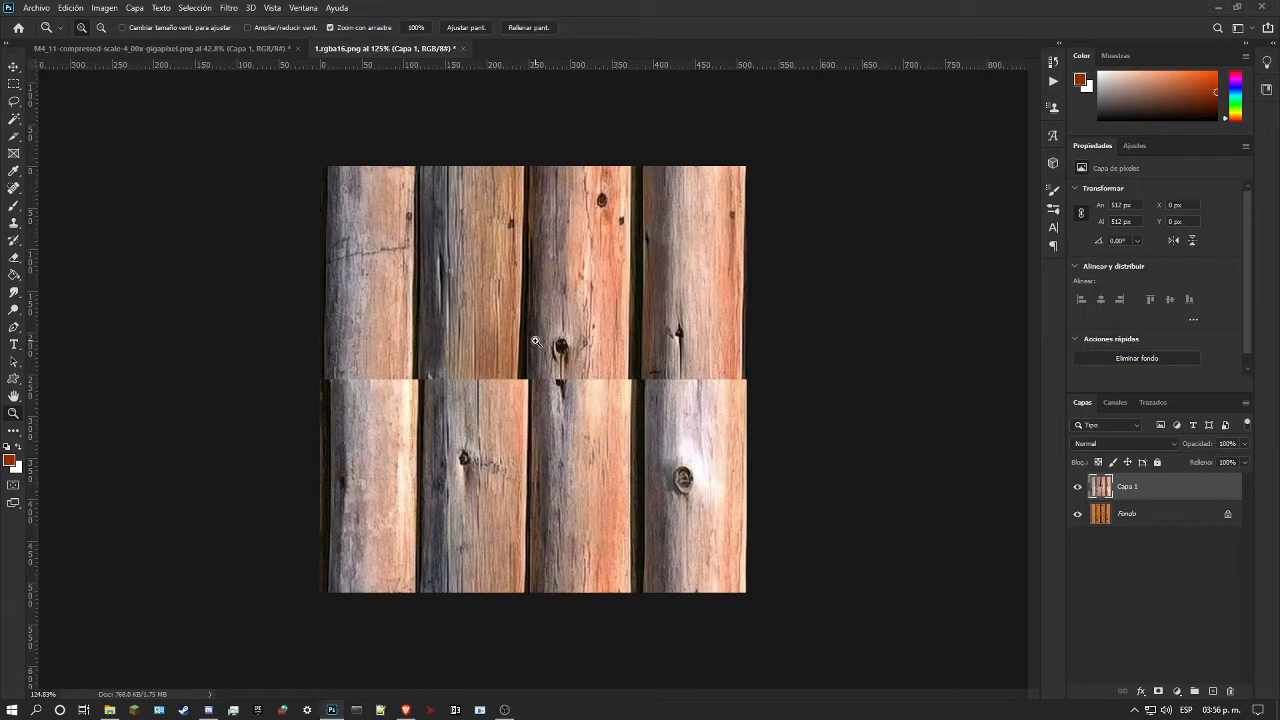
drag(323, 355, 434, 333)
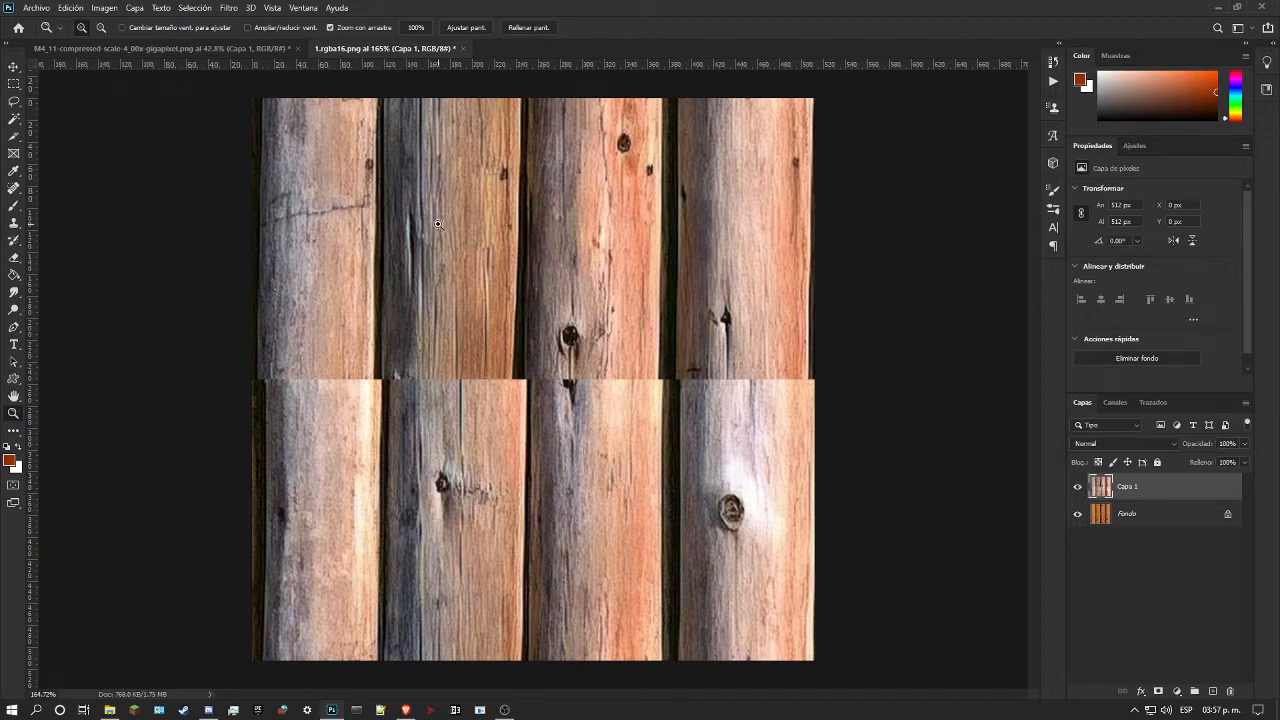
scroll(435, 225, down, 1)
scroll(435, 225, up, 3)
scroll(425, 260, down, 4)
scroll(398, 408, down, 3)
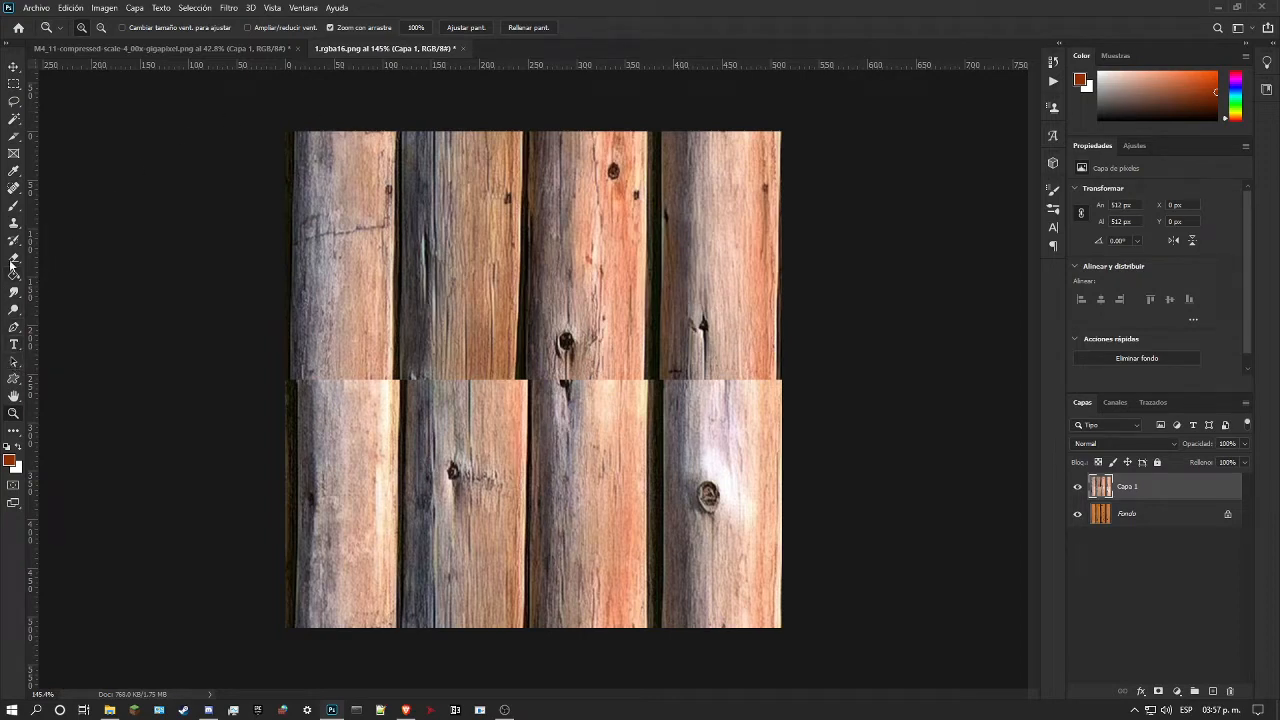
click(13, 188)
right_click(13, 188)
click(80, 203)
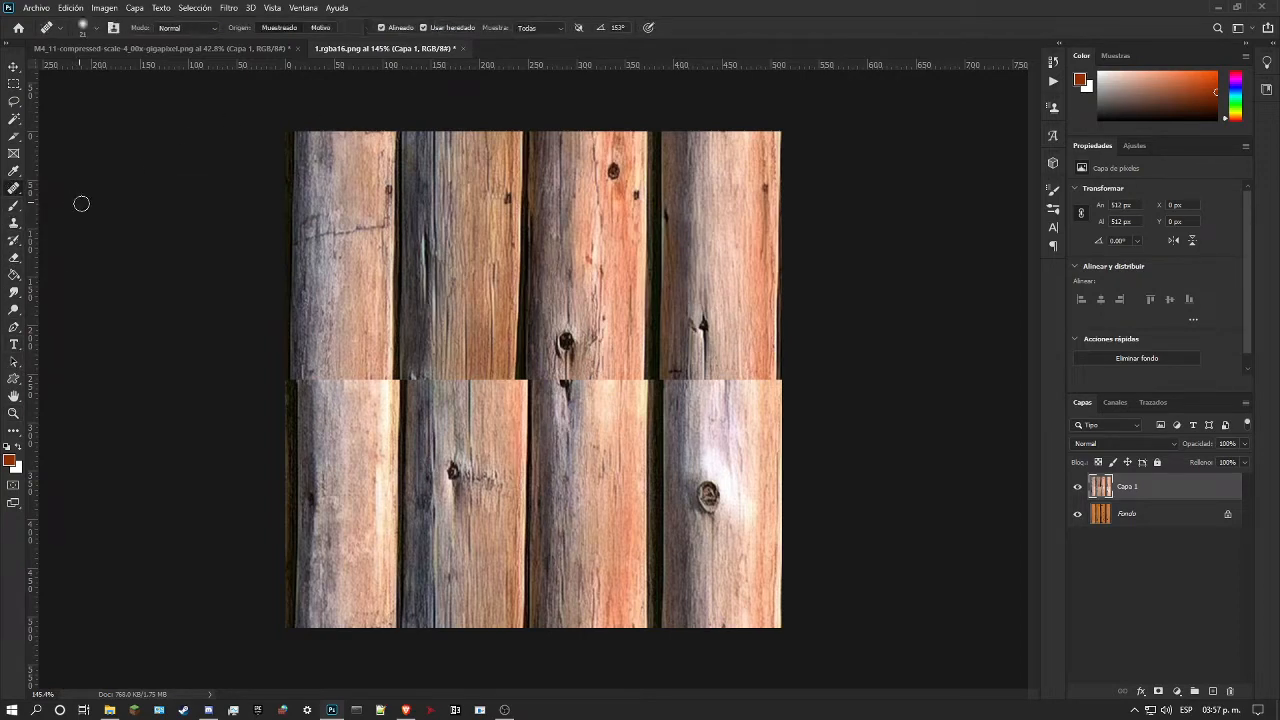
click(399, 386)
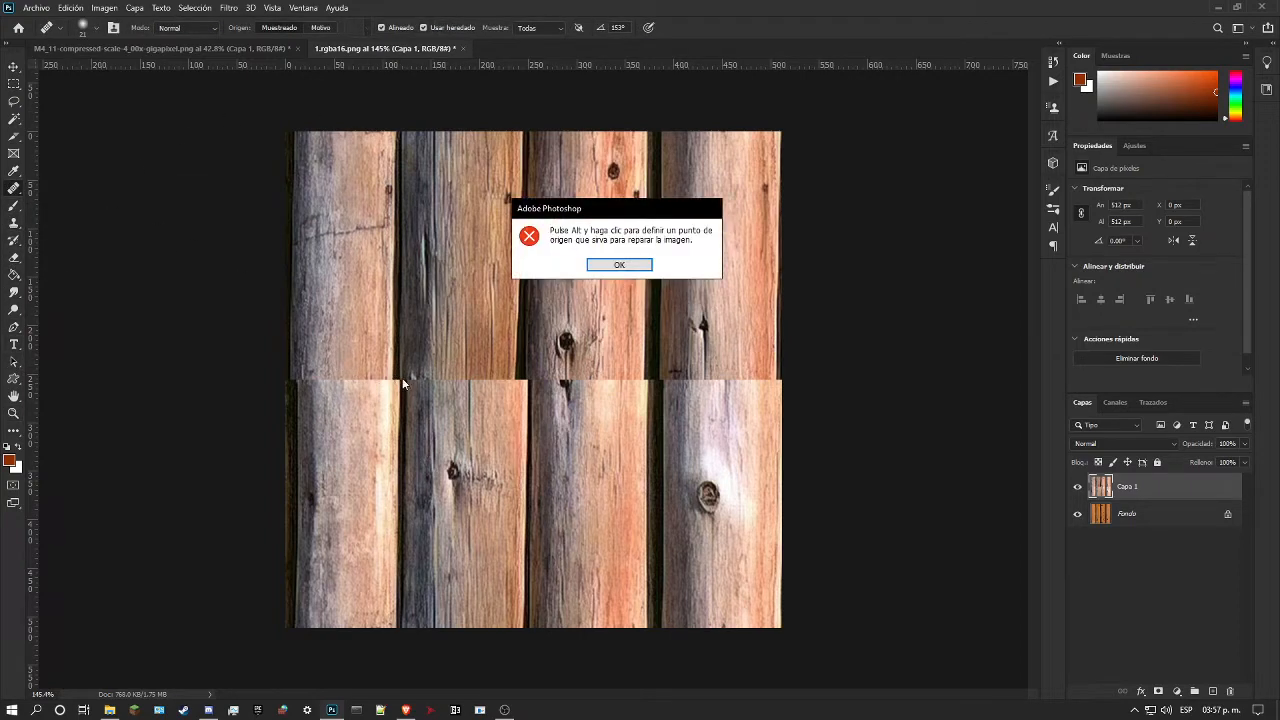
click(606, 266)
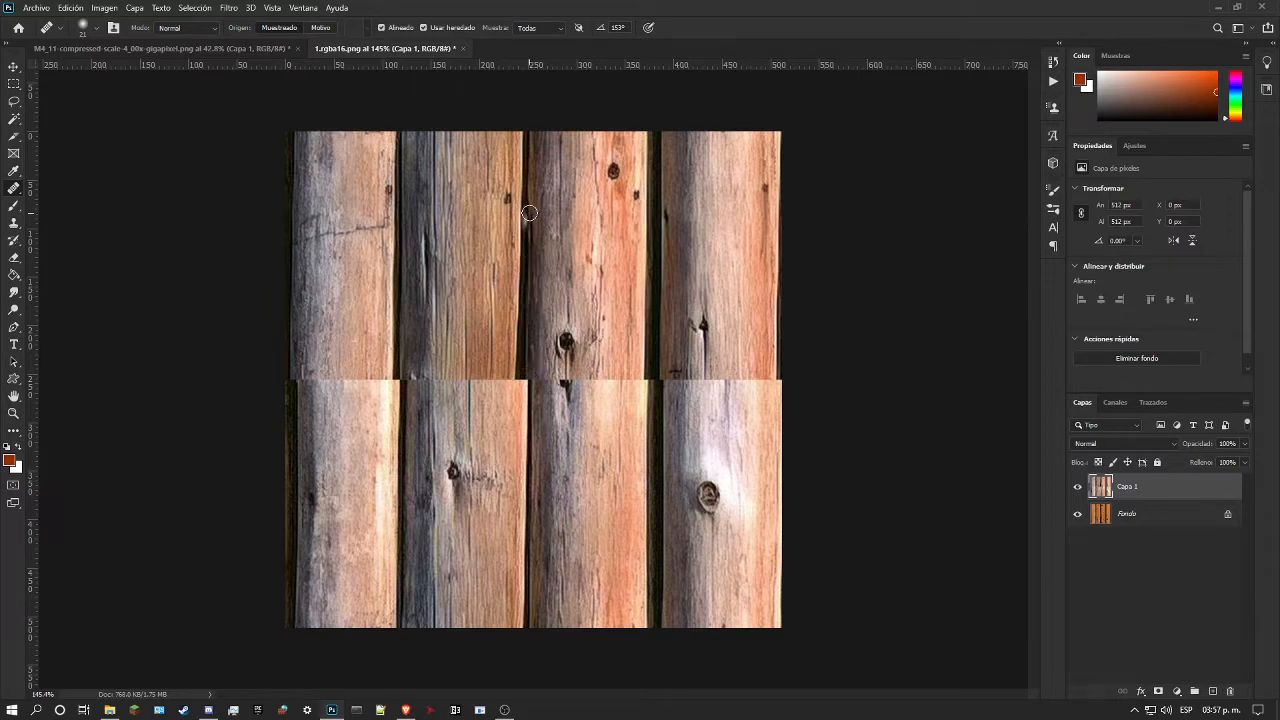
right_click(530, 391)
drag(557, 418, 567, 418)
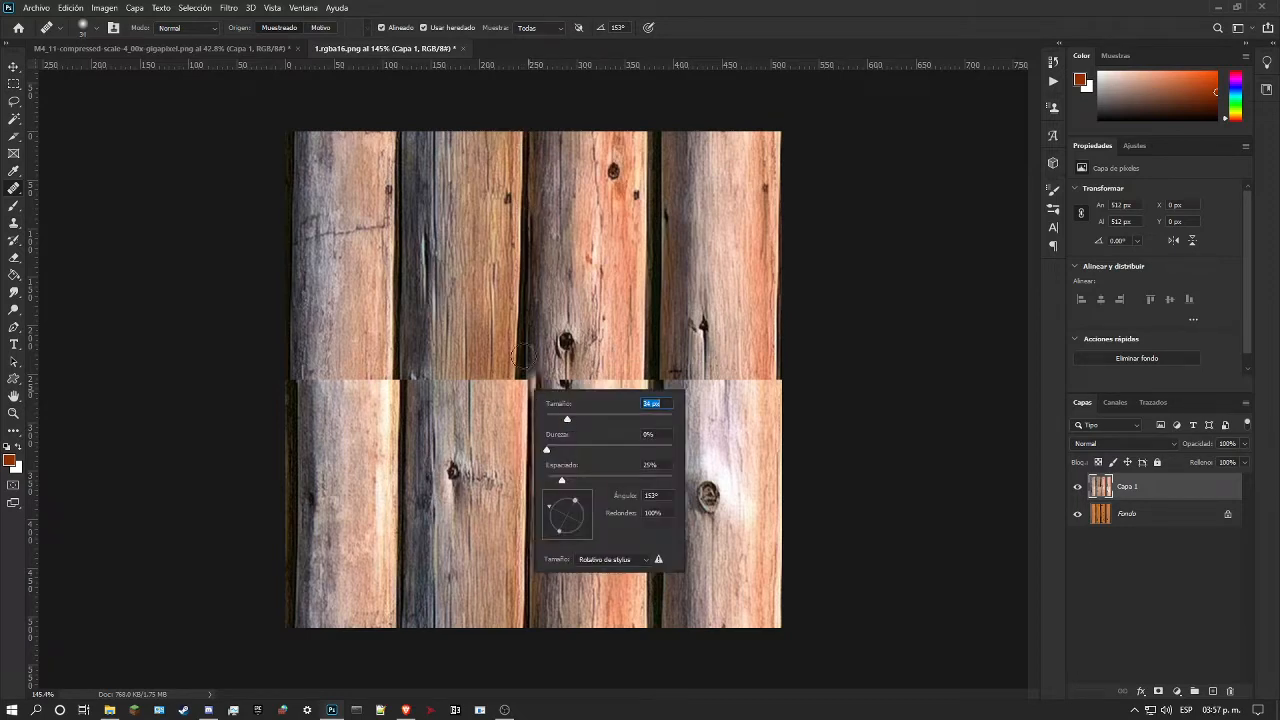
Step: Retouch the dark gap between the second and third logs above the seam with the Healing Brush, undoing unsuitable strokes
drag(529, 379, 538, 181)
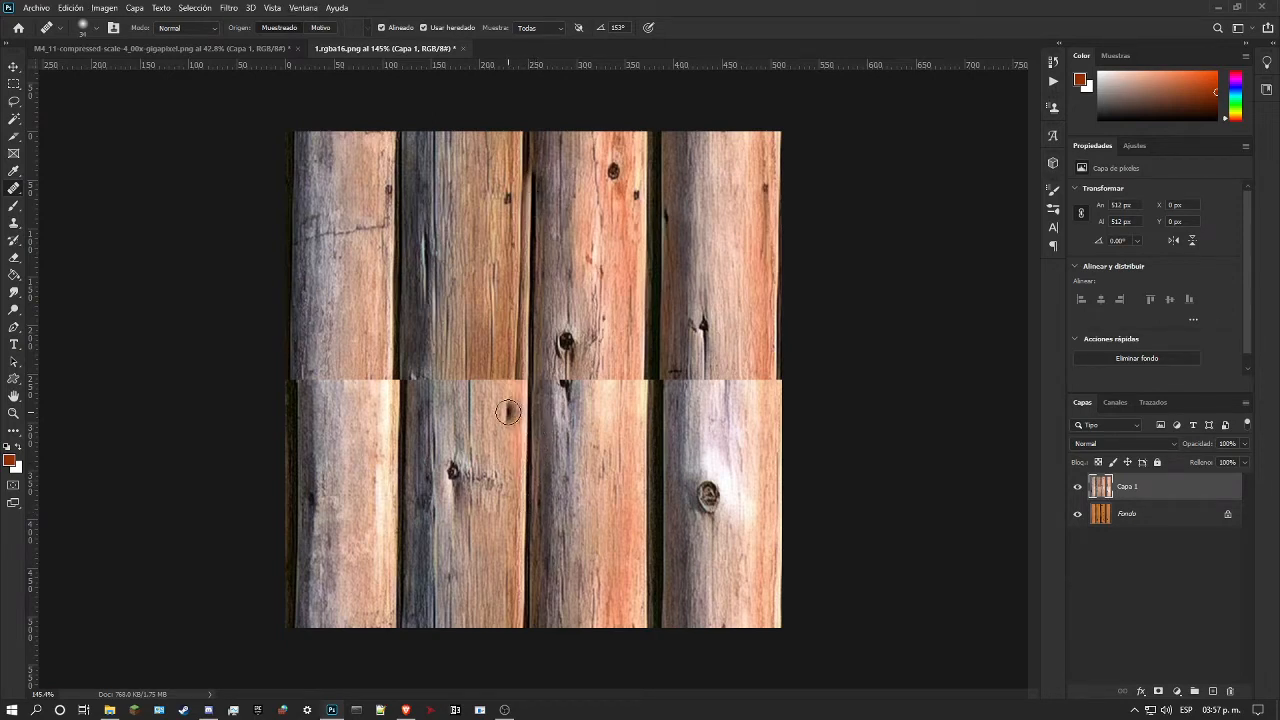
mouse_move(527, 250)
mouse_down()
mouse_move(541, 131)
mouse_move(530, 202)
mouse_up()
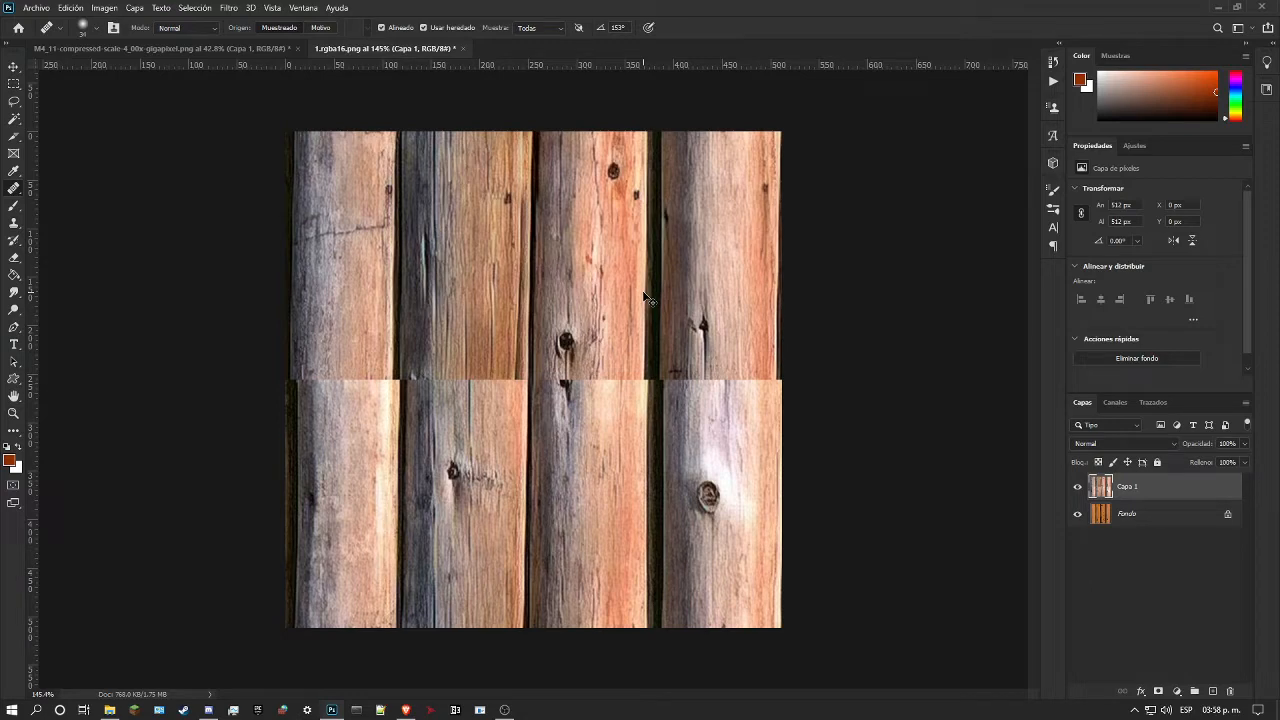
key(ctrl+z)
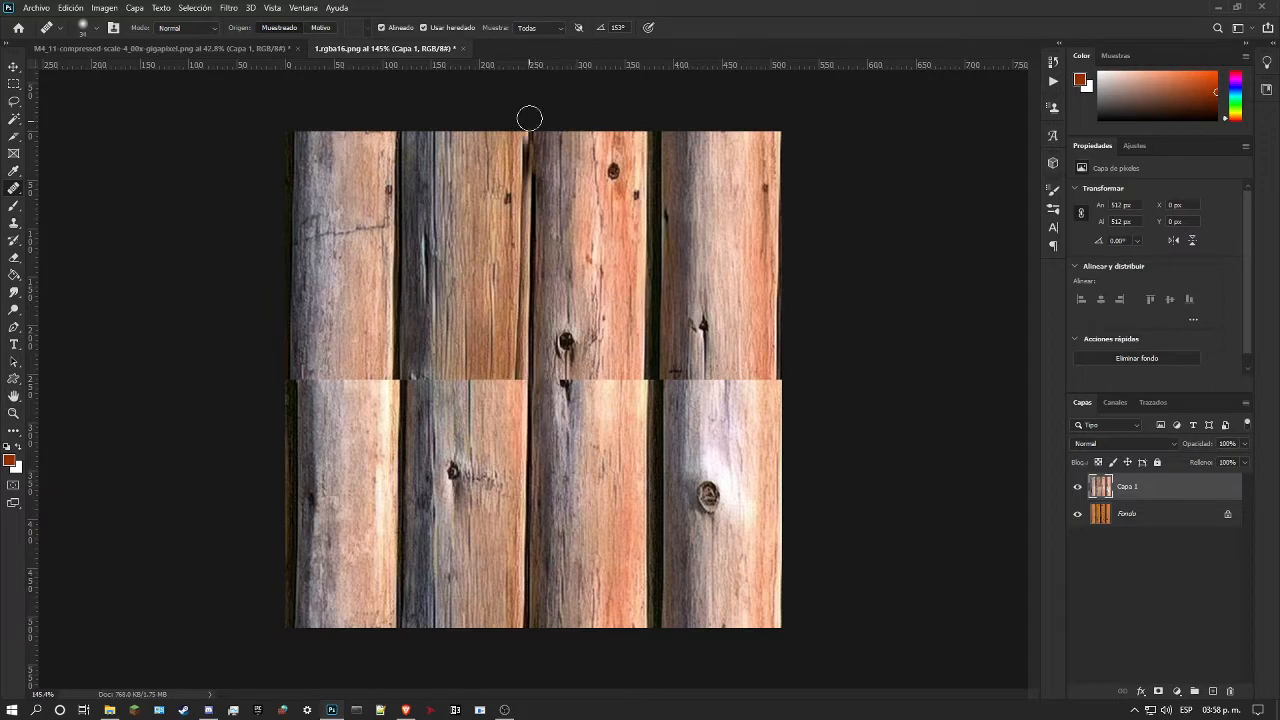
drag(533, 153, 534, 179)
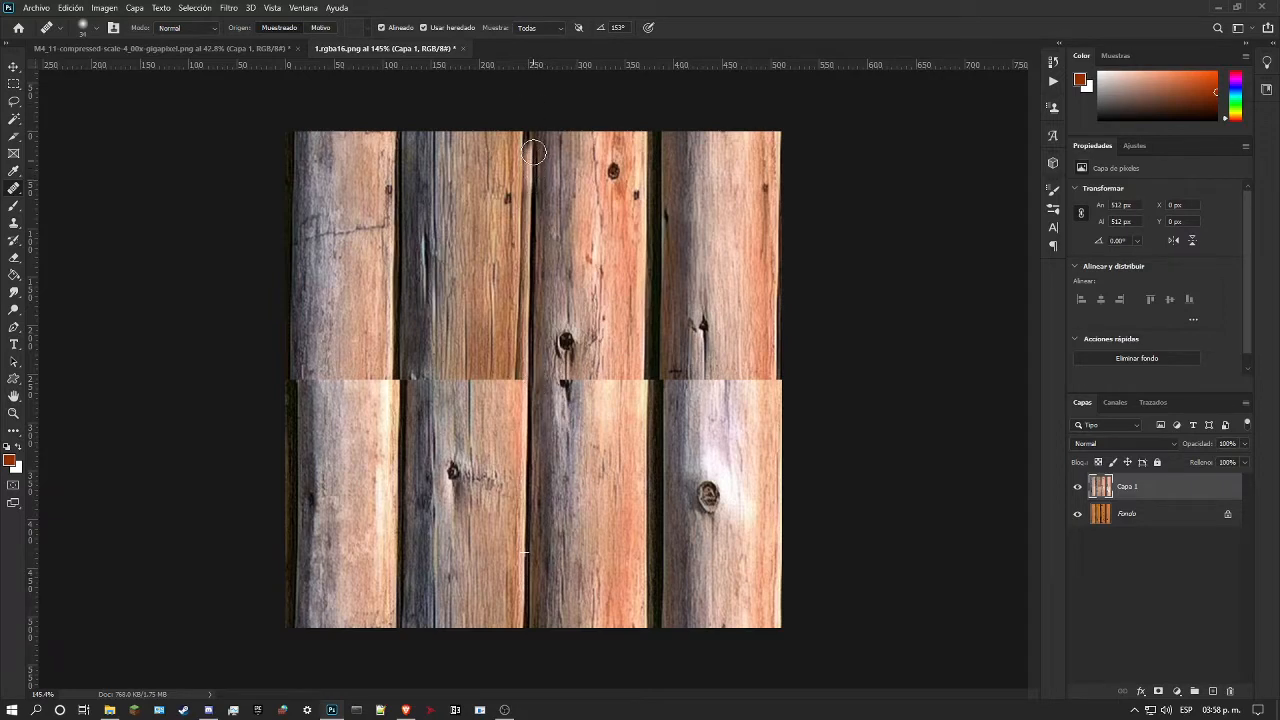
drag(533, 136, 540, 203)
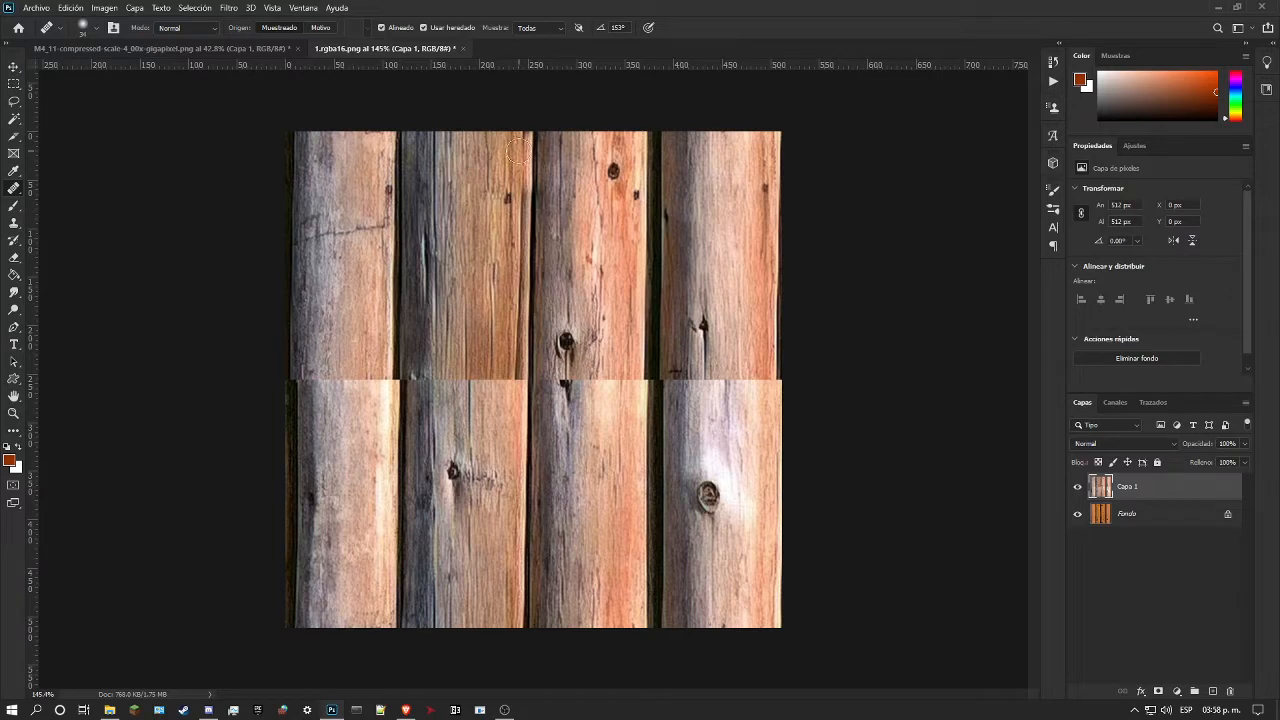
mouse_move(521, 134)
mouse_down()
mouse_move(516, 166)
mouse_move(545, 200)
mouse_up()
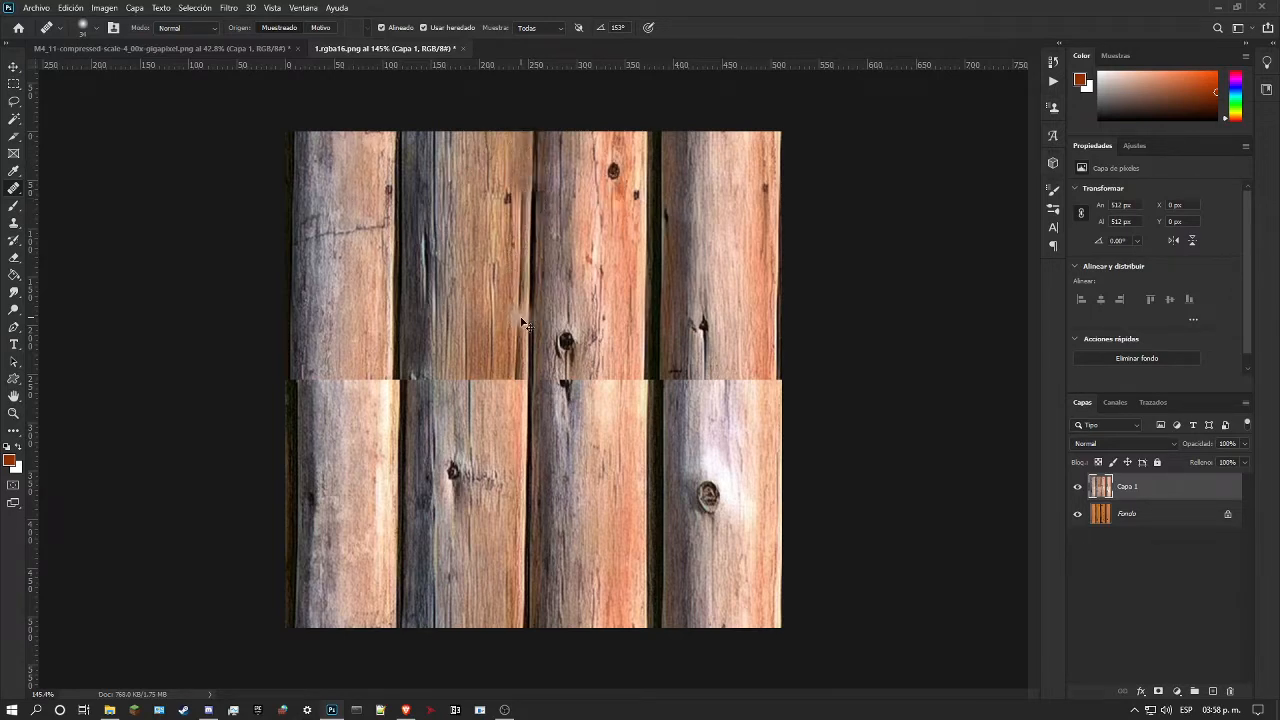
key(ctrl+z)
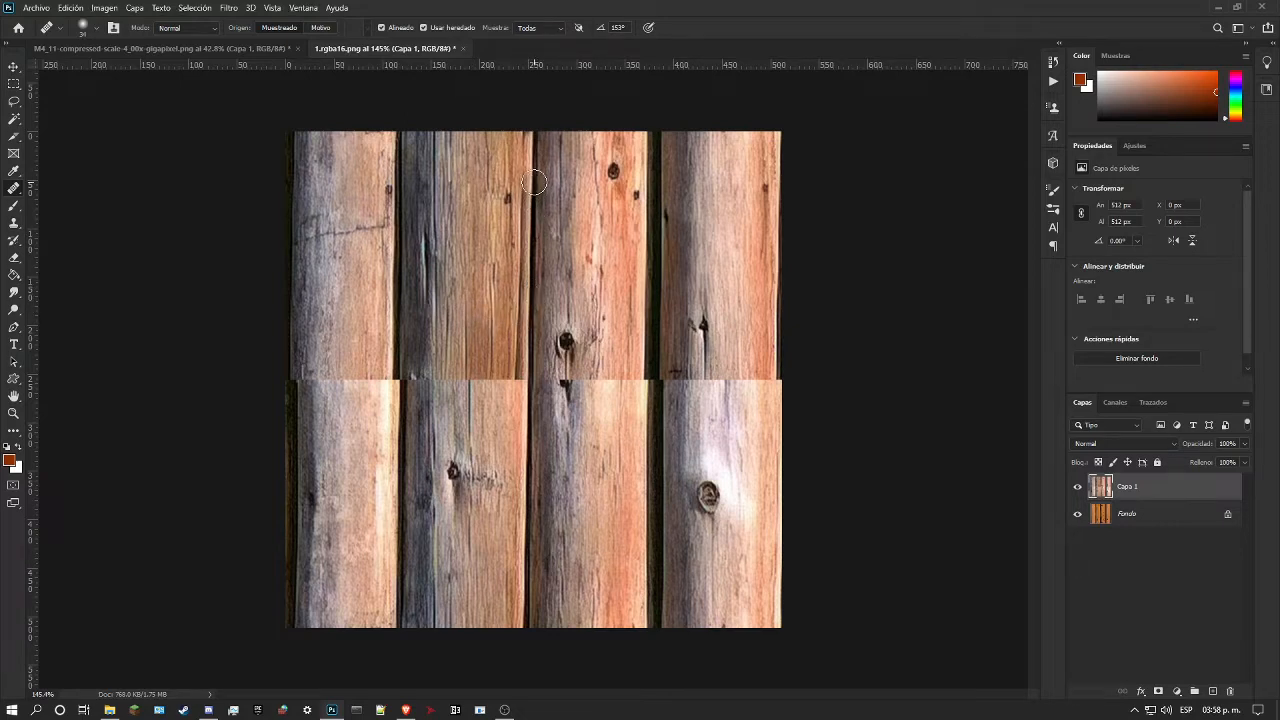
mouse_move(534, 178)
mouse_down()
mouse_move(533, 137)
mouse_move(531, 210)
mouse_up()
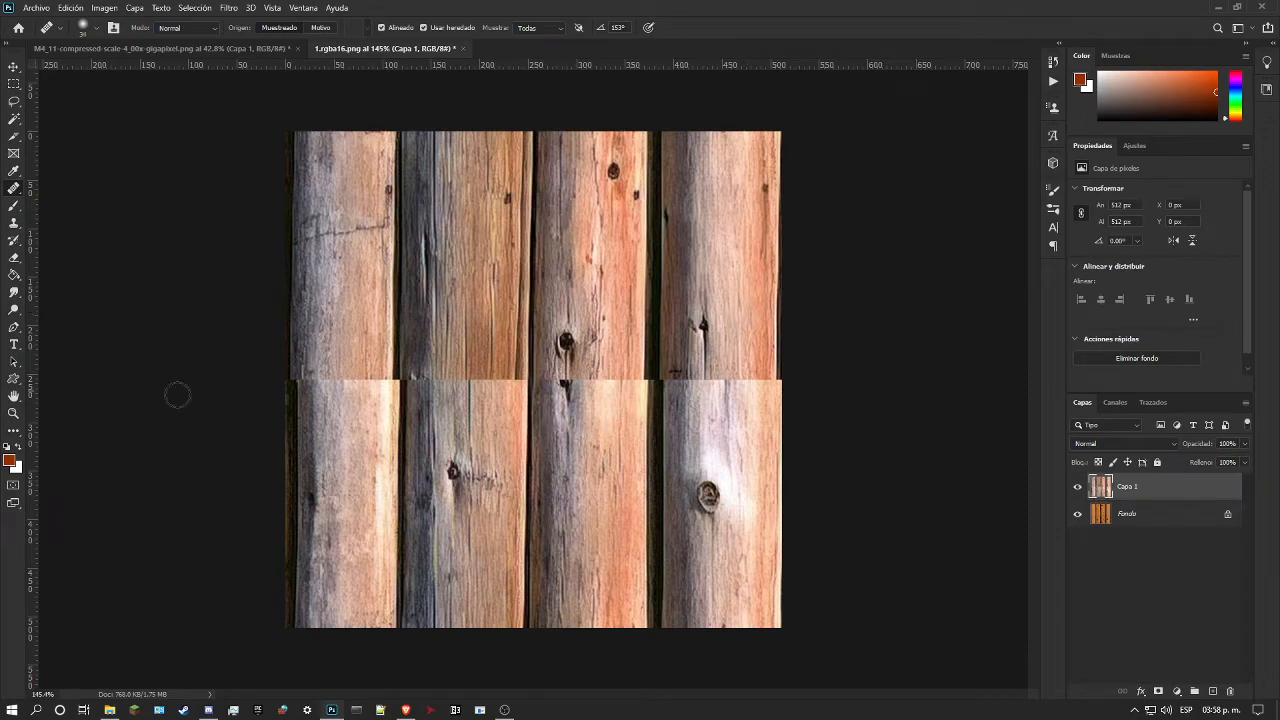
Step: Set up the Spot Healing Brush with a size of 40 px for the horizontal seam on the second log
click(13, 414)
scroll(533, 386, up, 5)
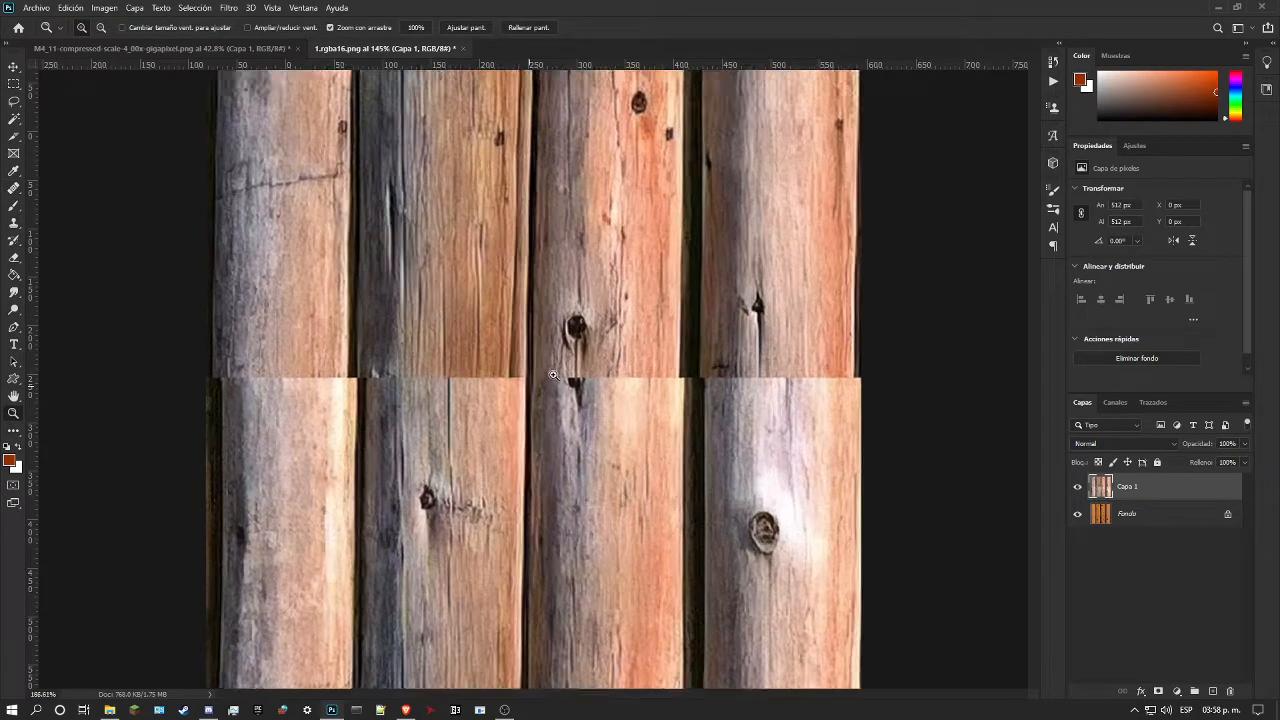
scroll(551, 370, down, 1)
scroll(498, 333, up, 1)
scroll(498, 333, up, 2)
scroll(498, 333, down, 4)
scroll(498, 330, up, 2)
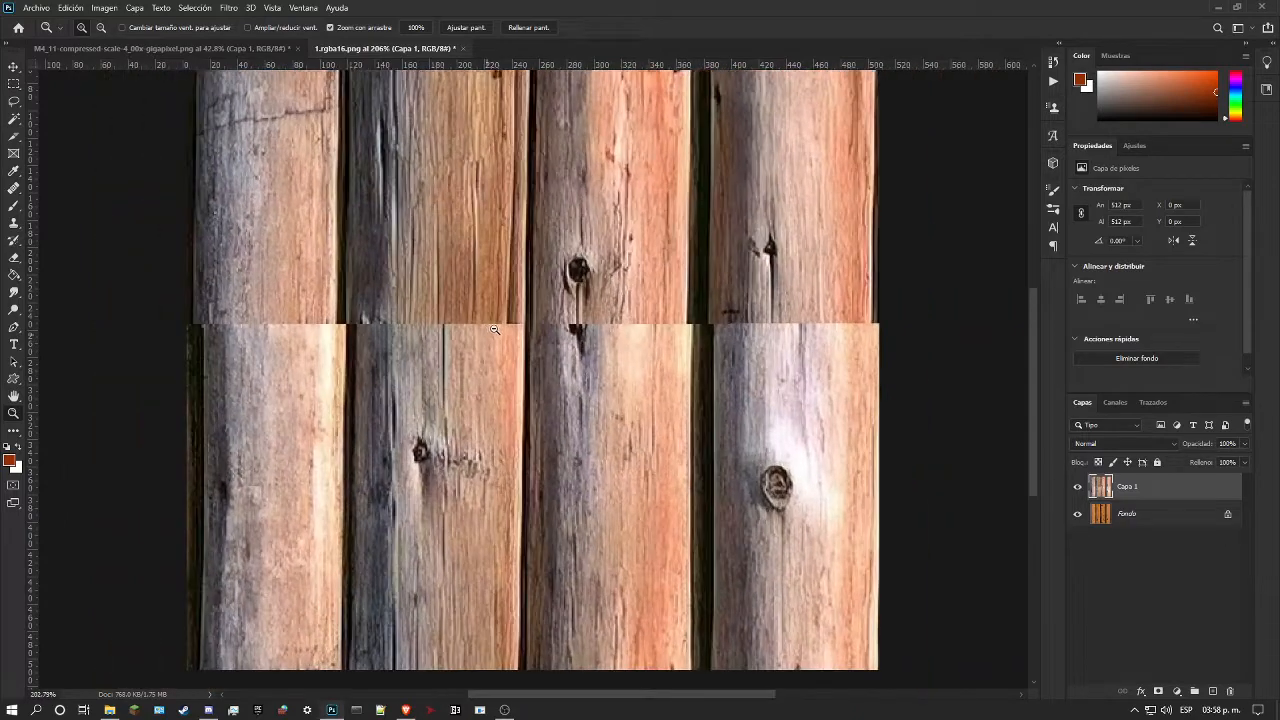
scroll(500, 324, up, 1)
scroll(502, 318, up, 1)
click(13, 187)
right_click(13, 187)
click(70, 189)
right_click(496, 357)
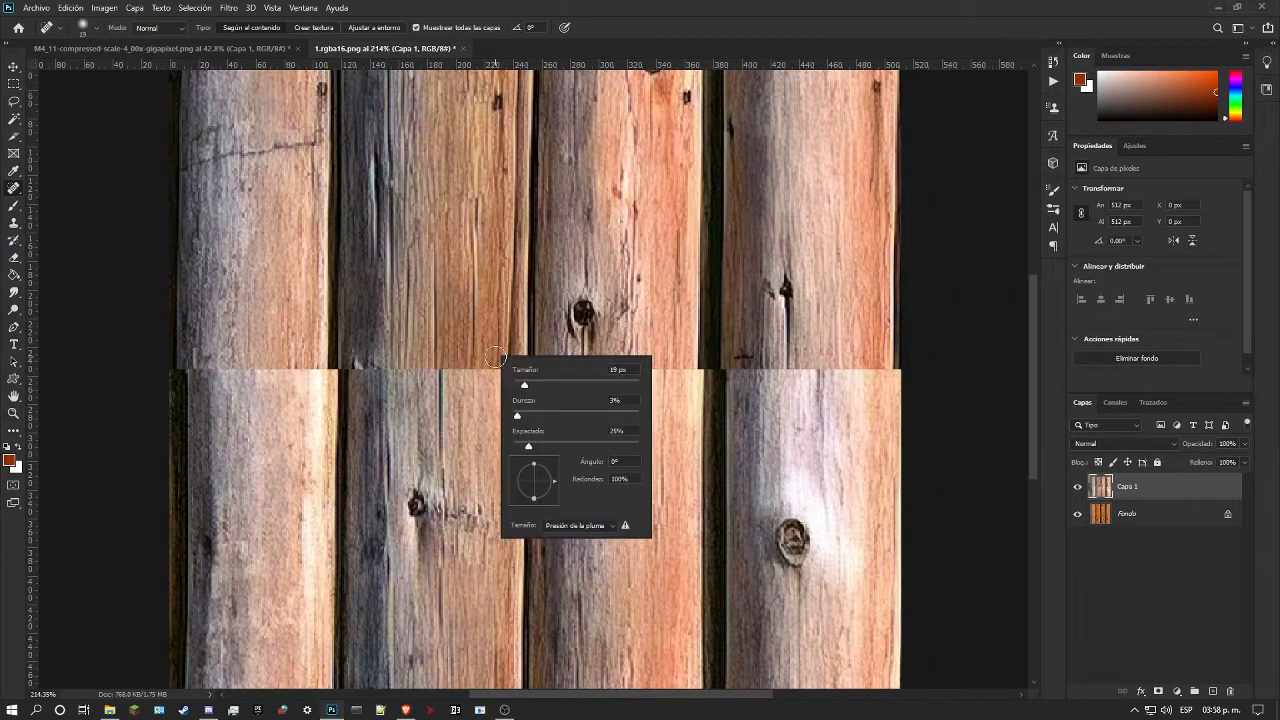
click(537, 384)
Step: Try to blend the seam near the second log's inner edge with content-aware Spot Healing Brush strokes, and undo them
mouse_move(466, 352)
mouse_down()
mouse_move(481, 380)
mouse_move(508, 360)
mouse_up()
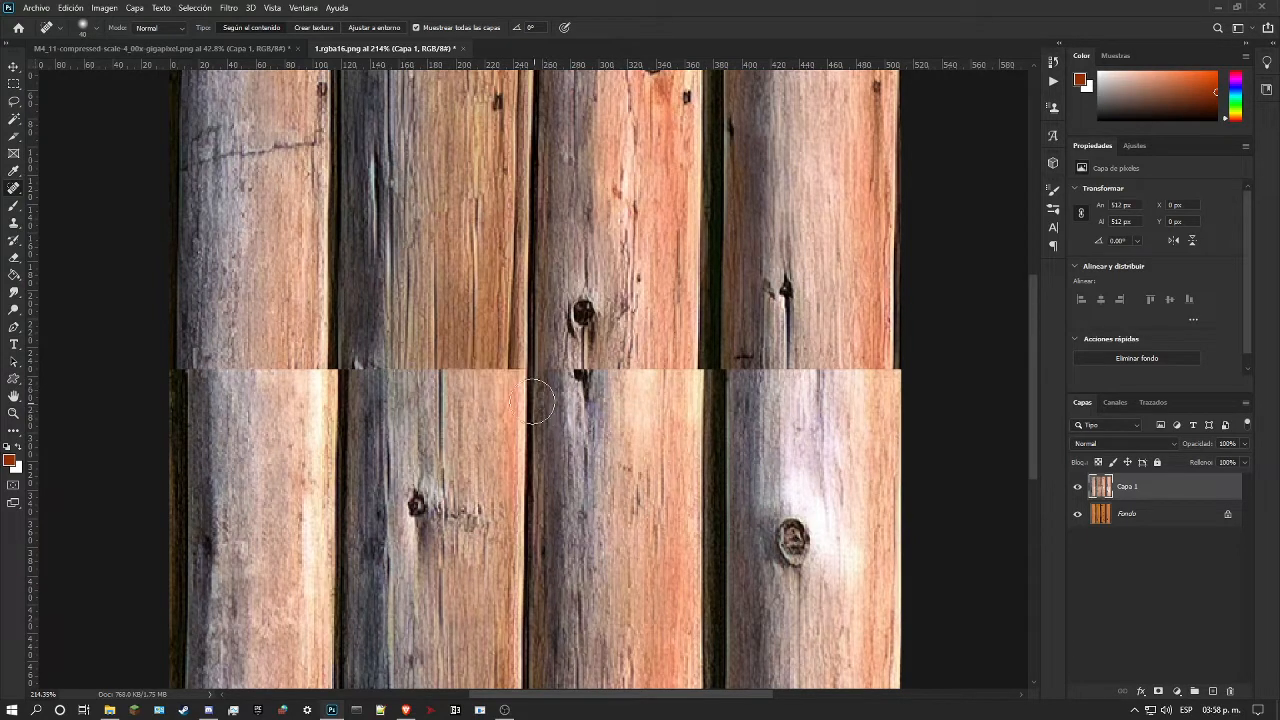
drag(503, 345, 499, 396)
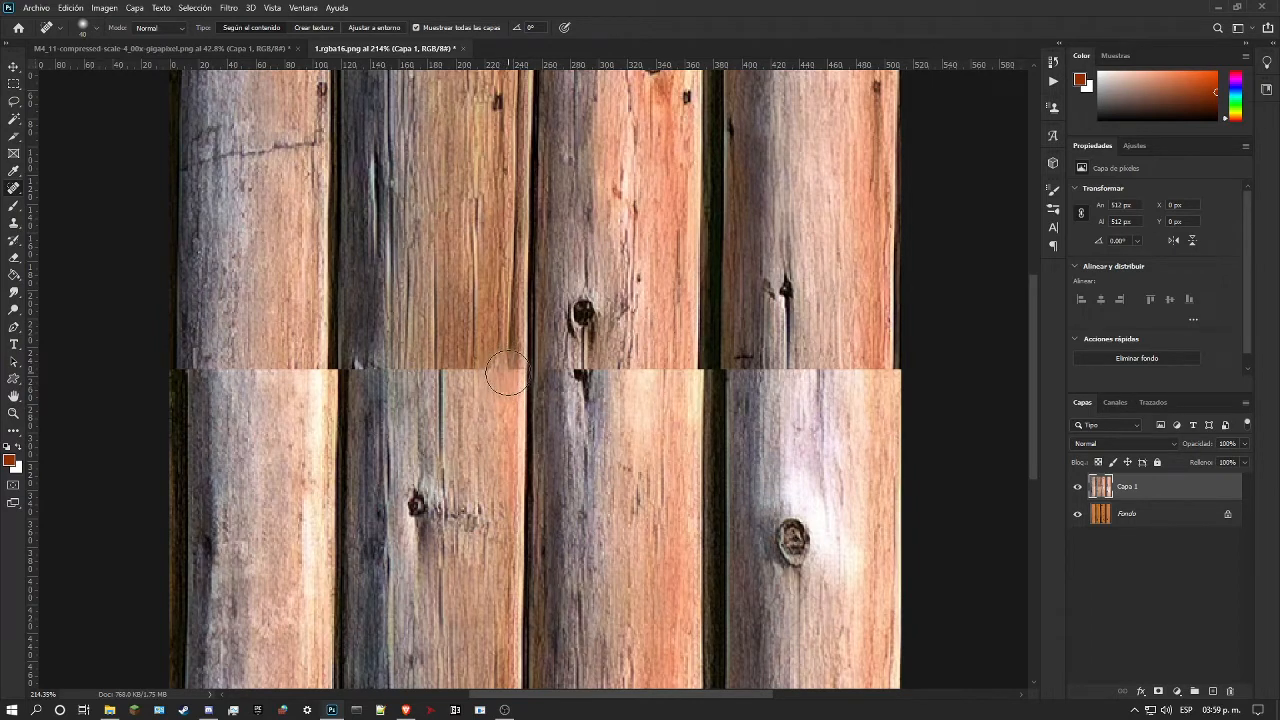
mouse_move(505, 372)
mouse_down()
mouse_move(505, 335)
mouse_move(512, 425)
mouse_up()
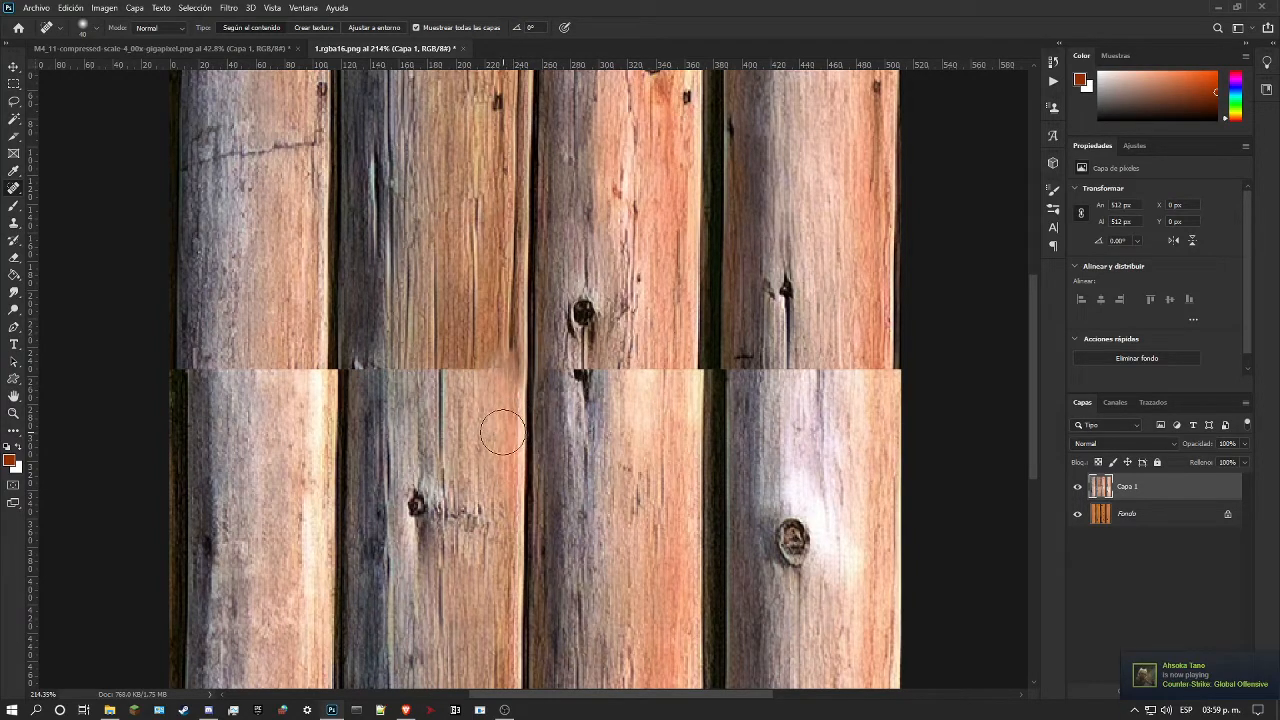
key(ctrl+z)
key(ctrl+z)
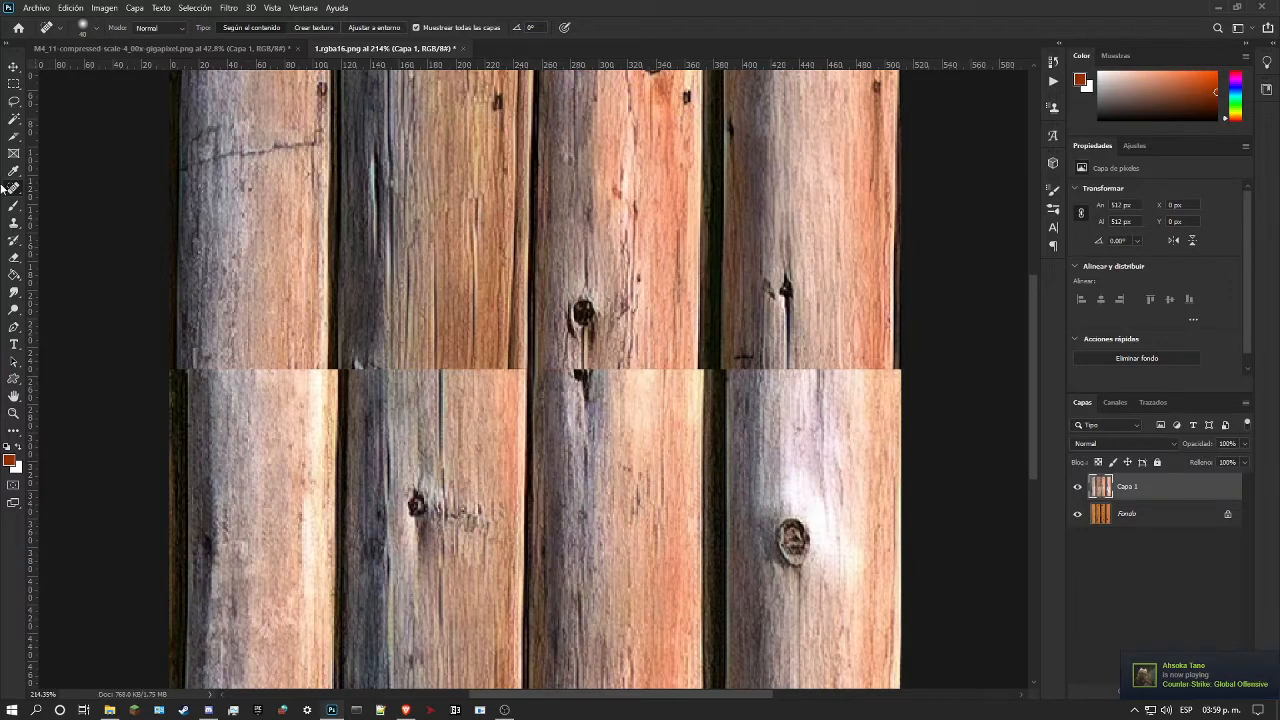
Step: Switch to the Healing Brush and set its size to 20 px for the seam on the second log
right_click(14, 189)
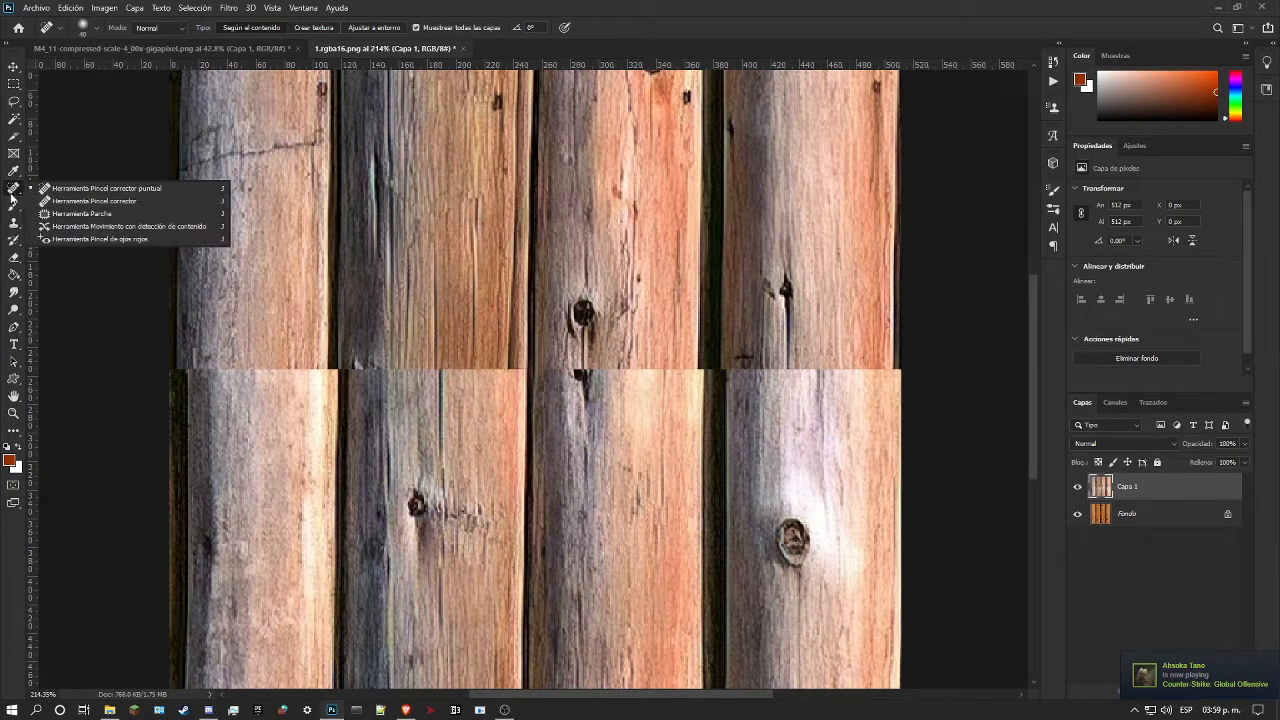
click(76, 205)
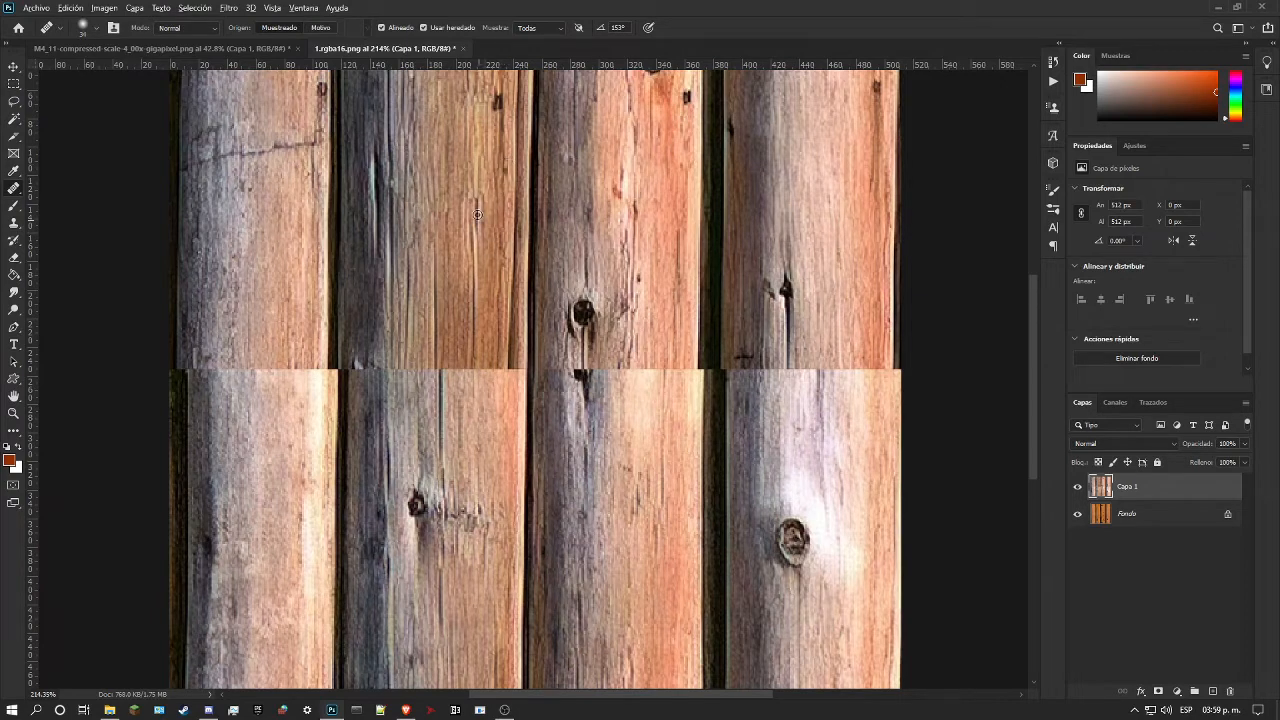
scroll(468, 255, up, 3)
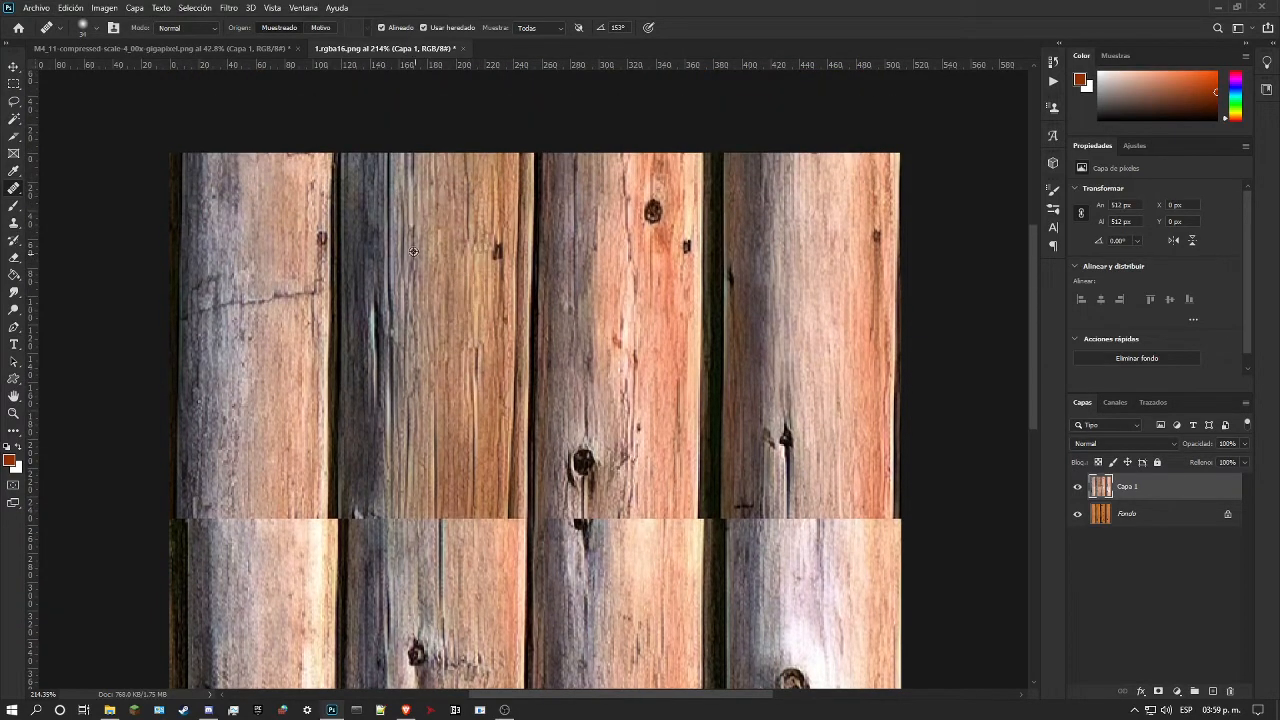
scroll(477, 397, down, 1)
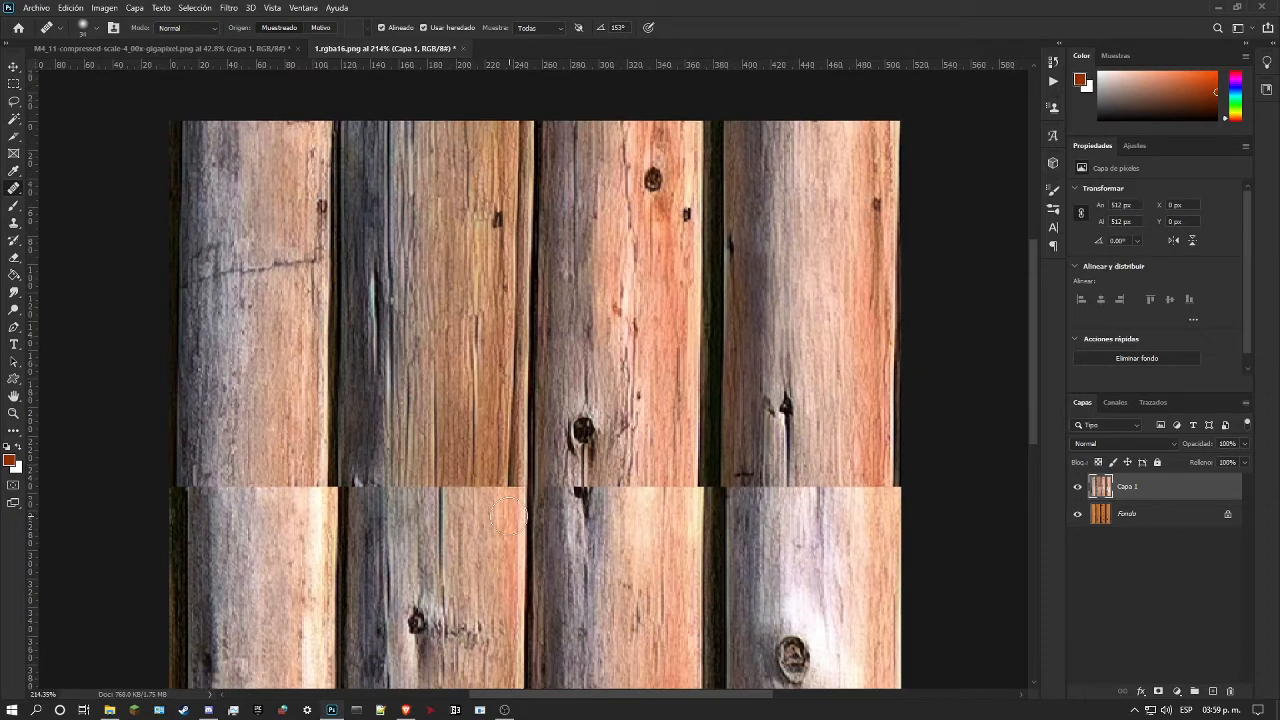
right_click(512, 487)
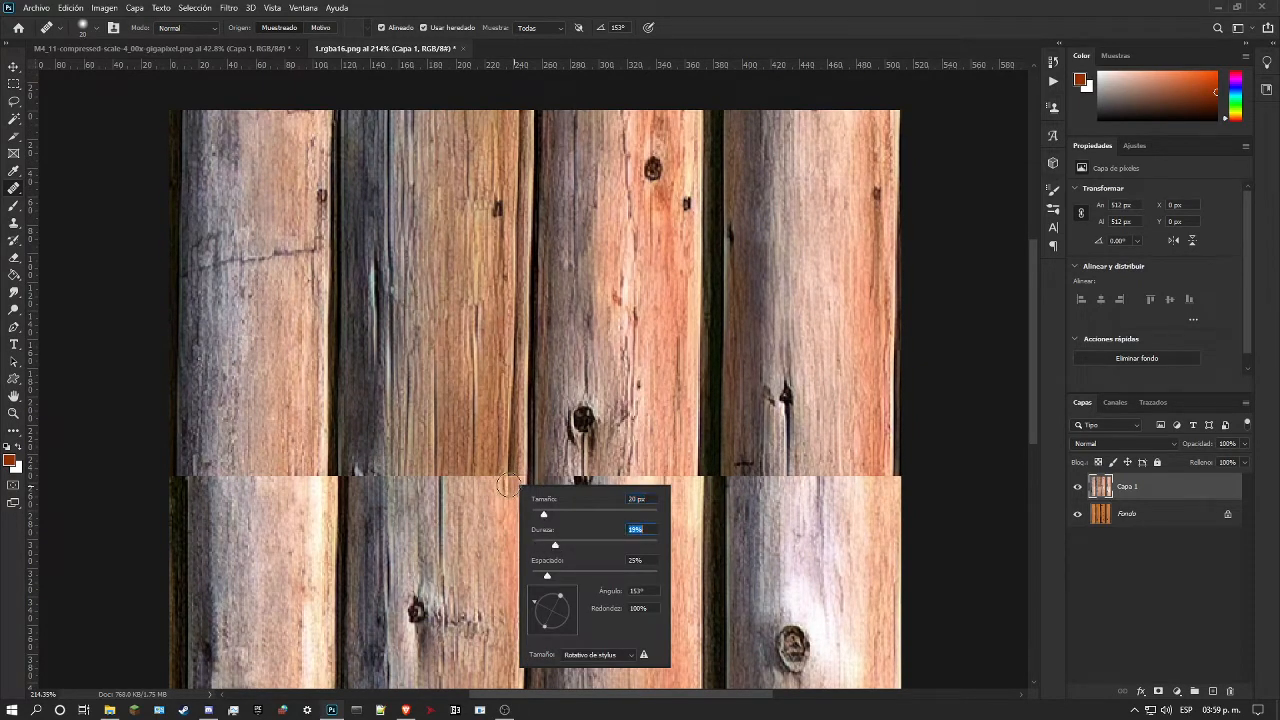
key(Return)
Step: Try to extend the dark groove near the second log's inner edge below the seam with the Healing Brush, and undo the stroke
mouse_move(512, 472)
mouse_down()
mouse_move(512, 560)
mouse_move(536, 585)
mouse_up()
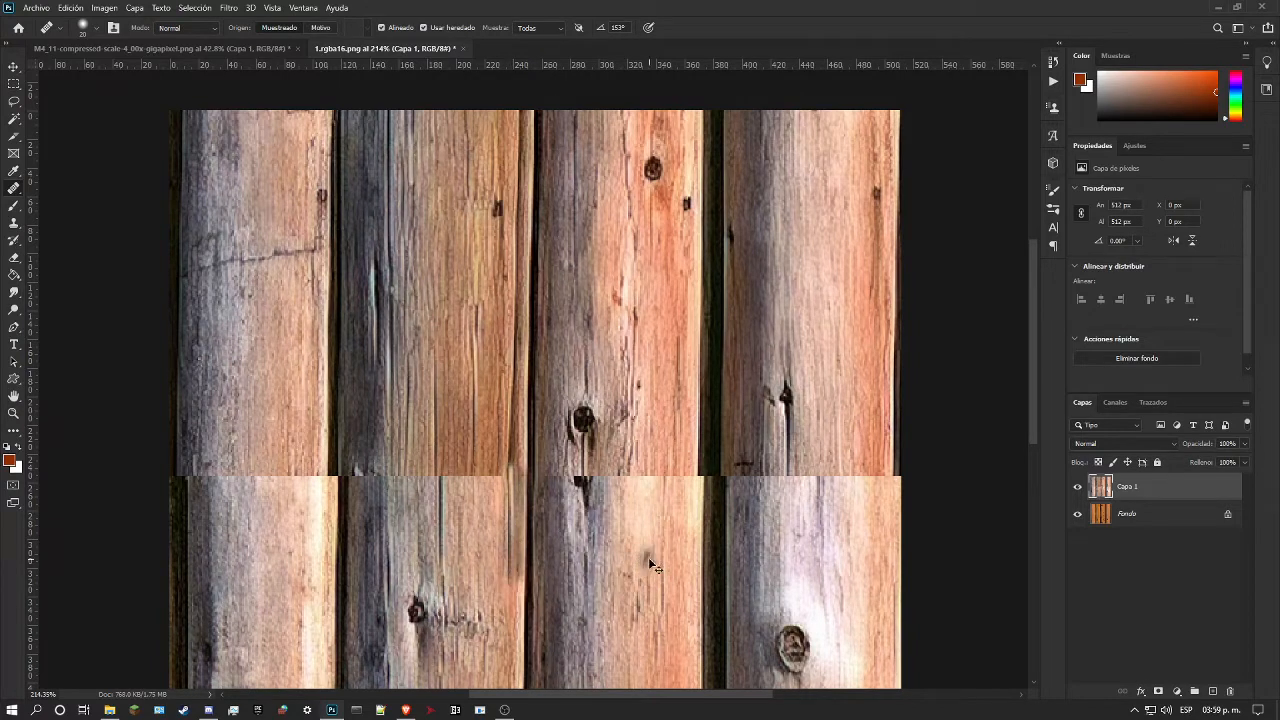
key(ctrl+z)
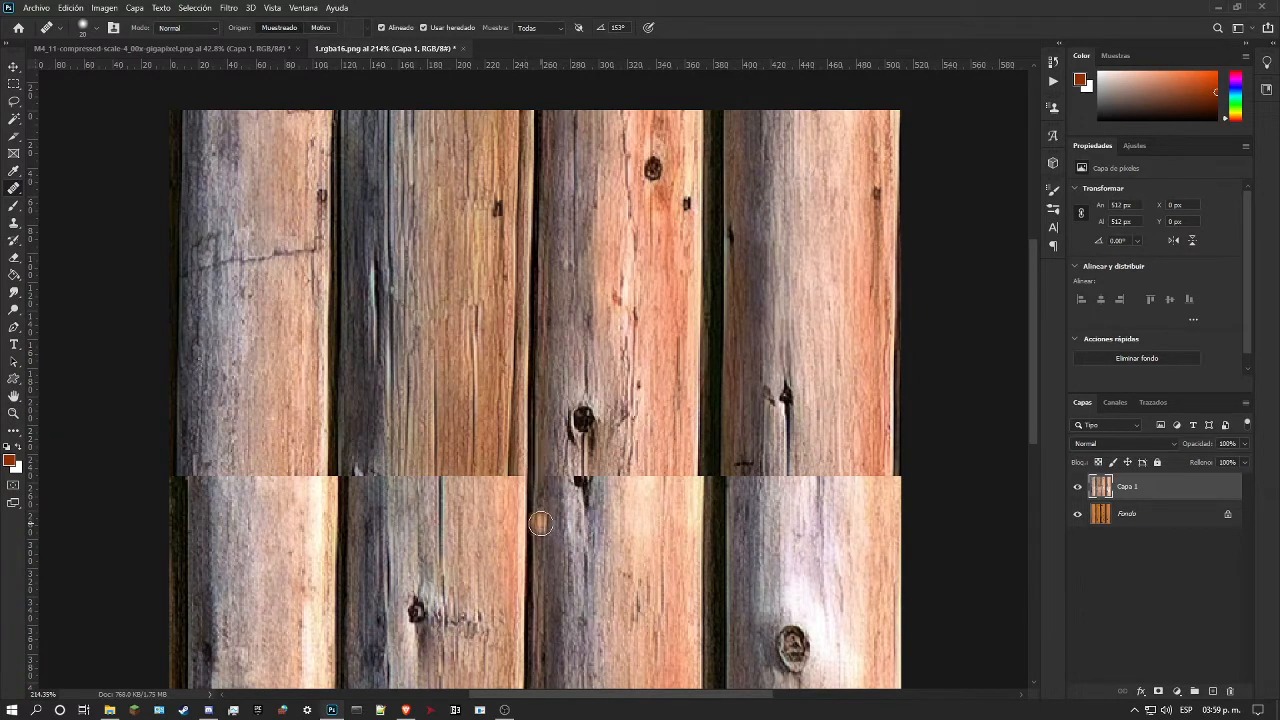
scroll(554, 481, down, 2)
scroll(554, 481, down, 7)
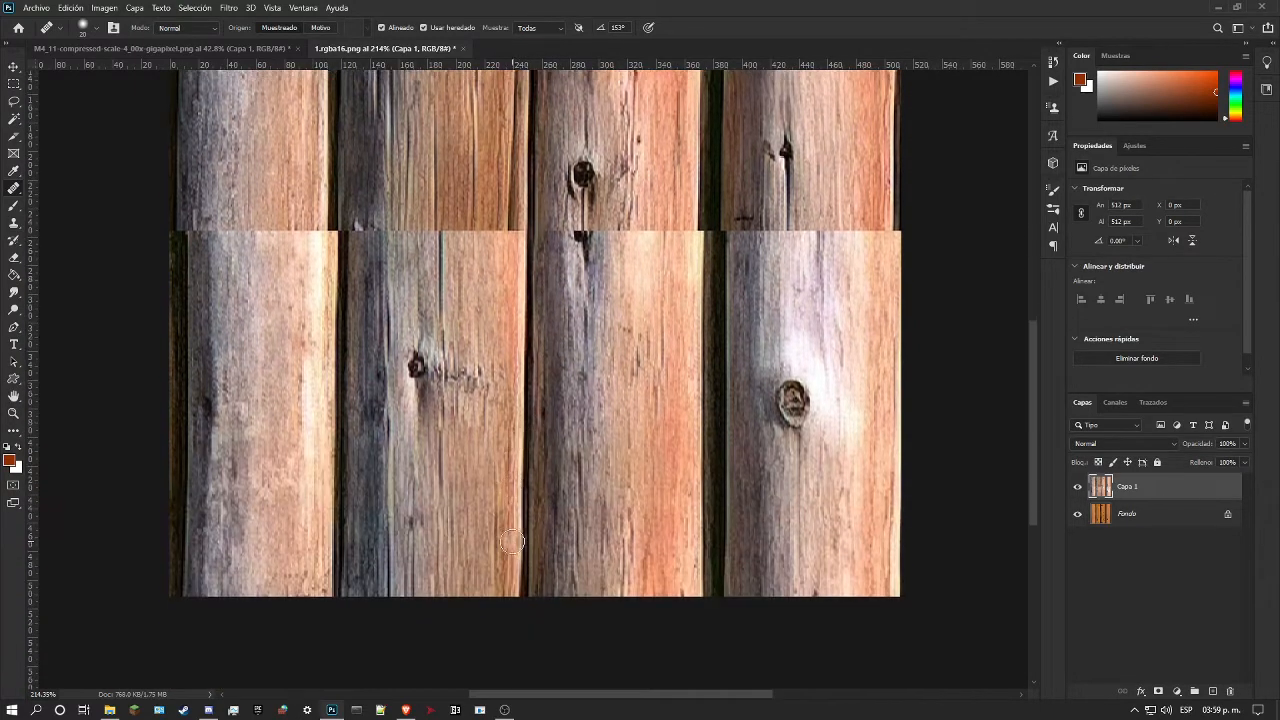
scroll(535, 478, up, 10)
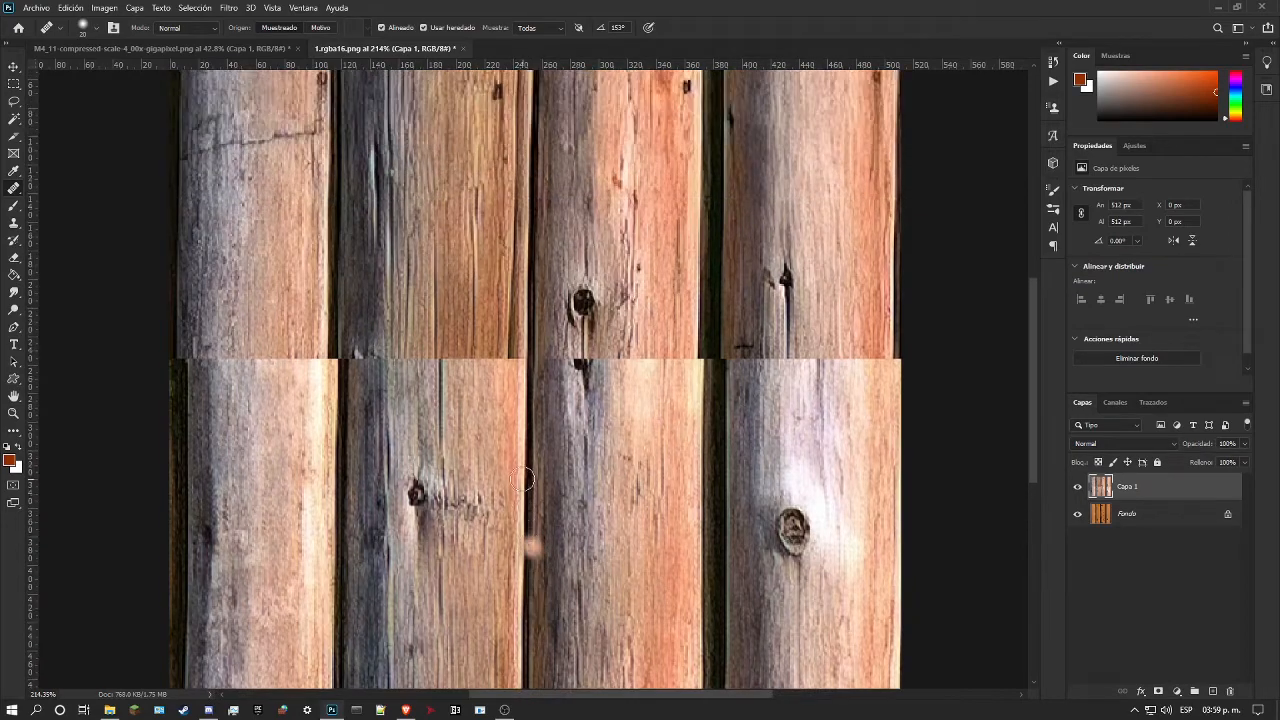
scroll(484, 484, up, 2)
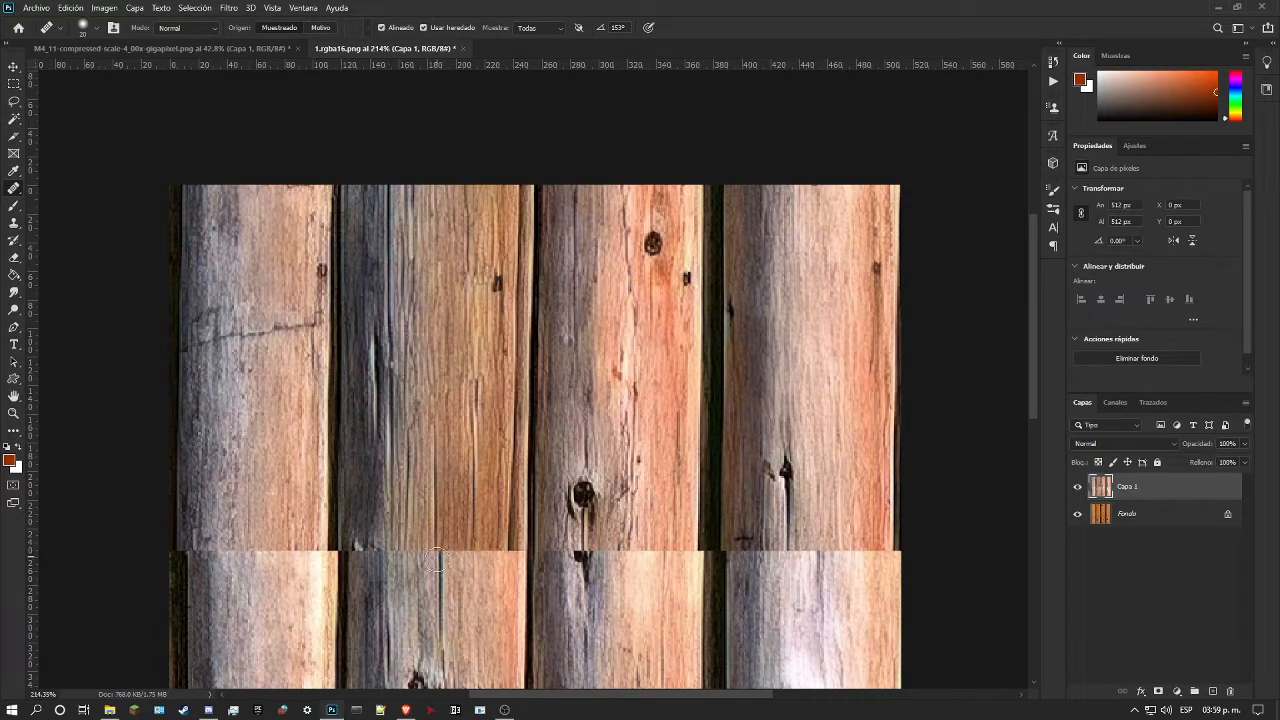
Step: Extend the thin vertical crack in the middle of the second log above the seam with the Healing Brush, undoing an unsuitable stroke
drag(440, 557, 437, 472)
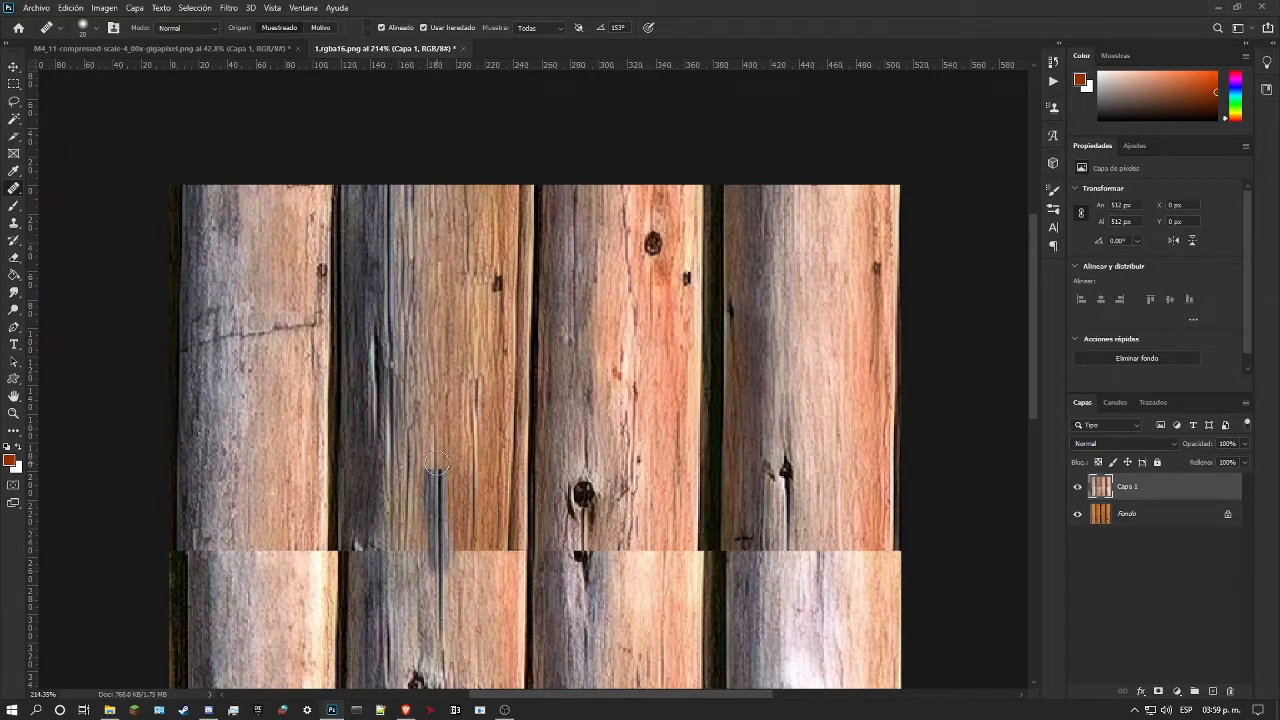
key(ctrl+z)
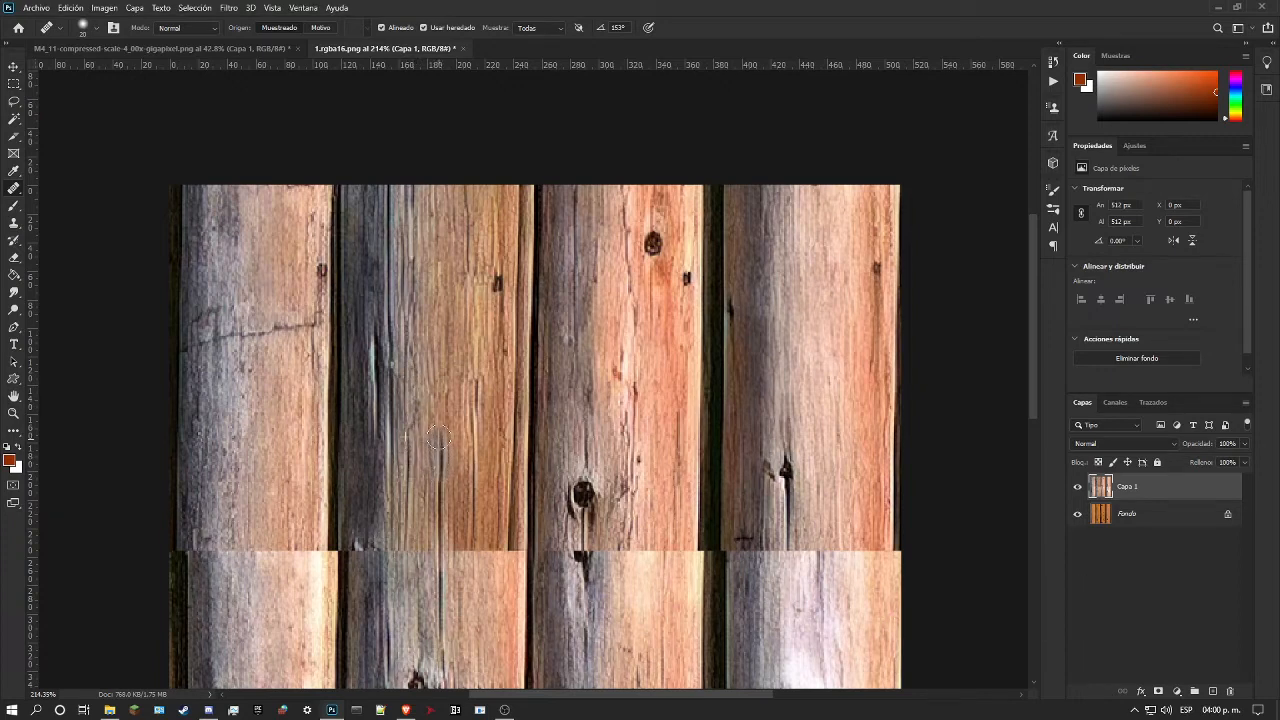
drag(447, 416, 444, 466)
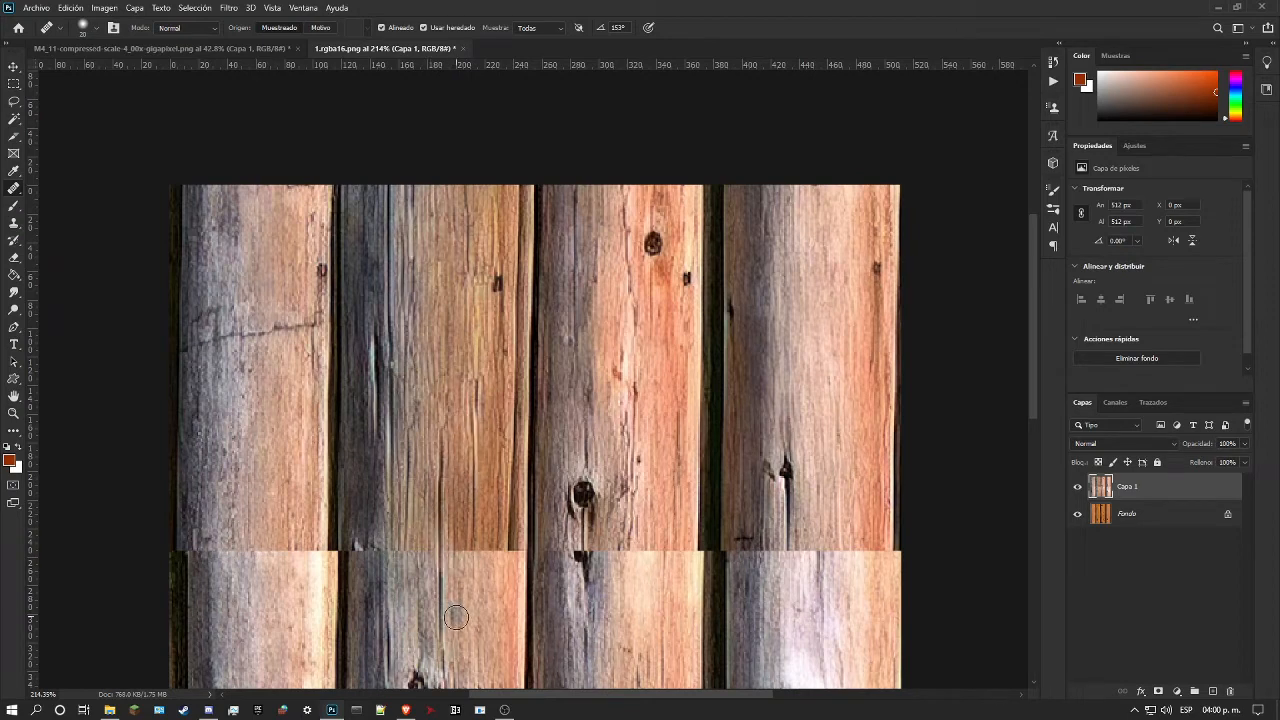
scroll(430, 550, down, 3)
scroll(412, 545, down, 2)
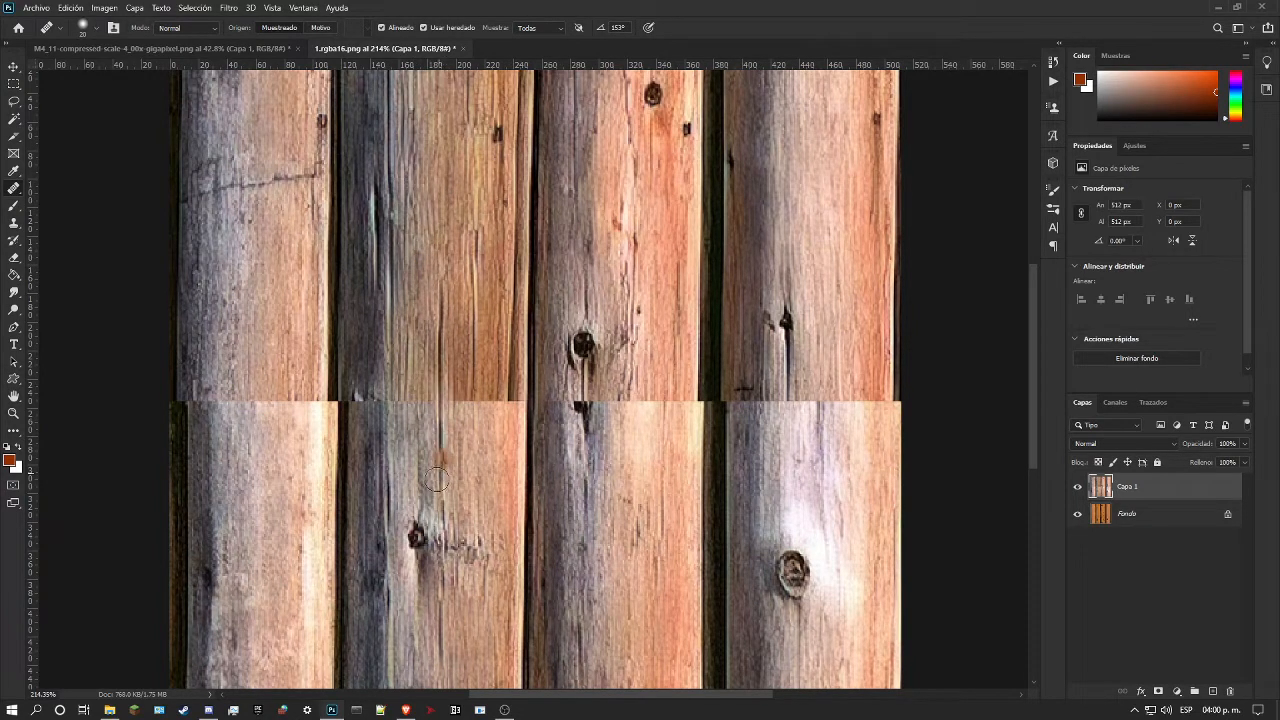
scroll(406, 370, down, 4)
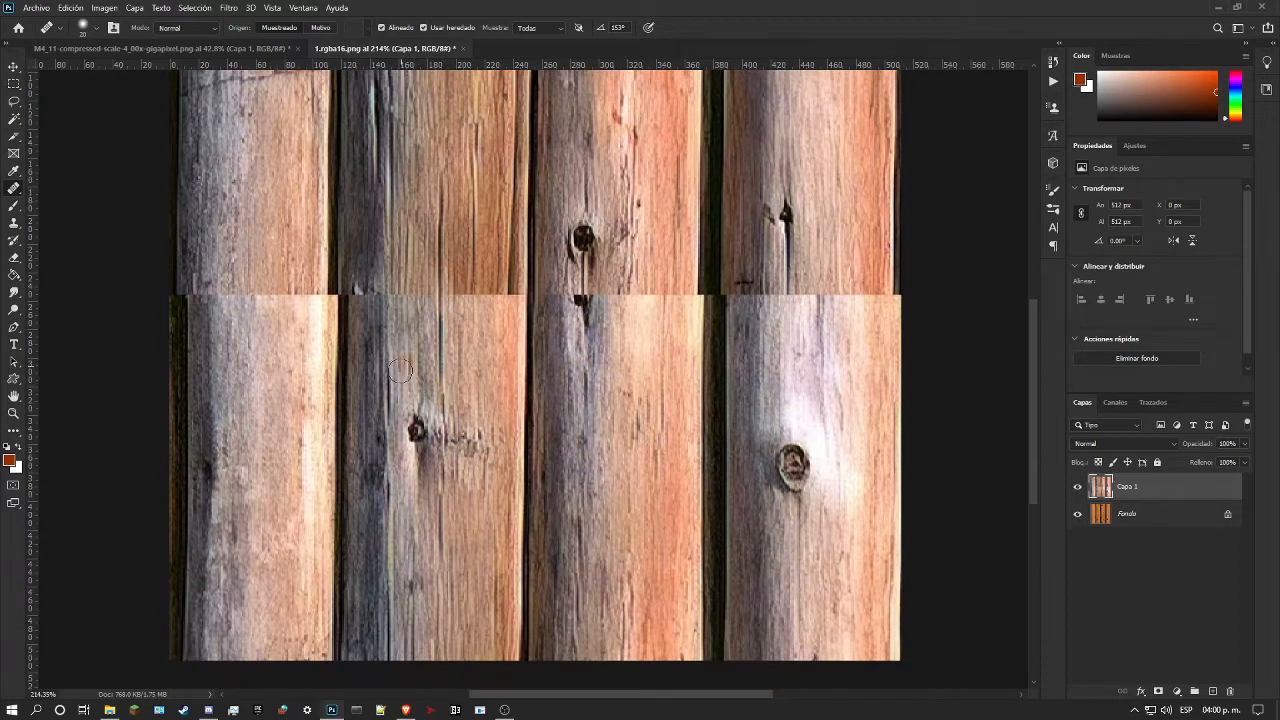
Step: Examine the seam along the first two logs and the dark gap between them above and below it
scroll(400, 396, up, 2)
scroll(400, 396, up, 2)
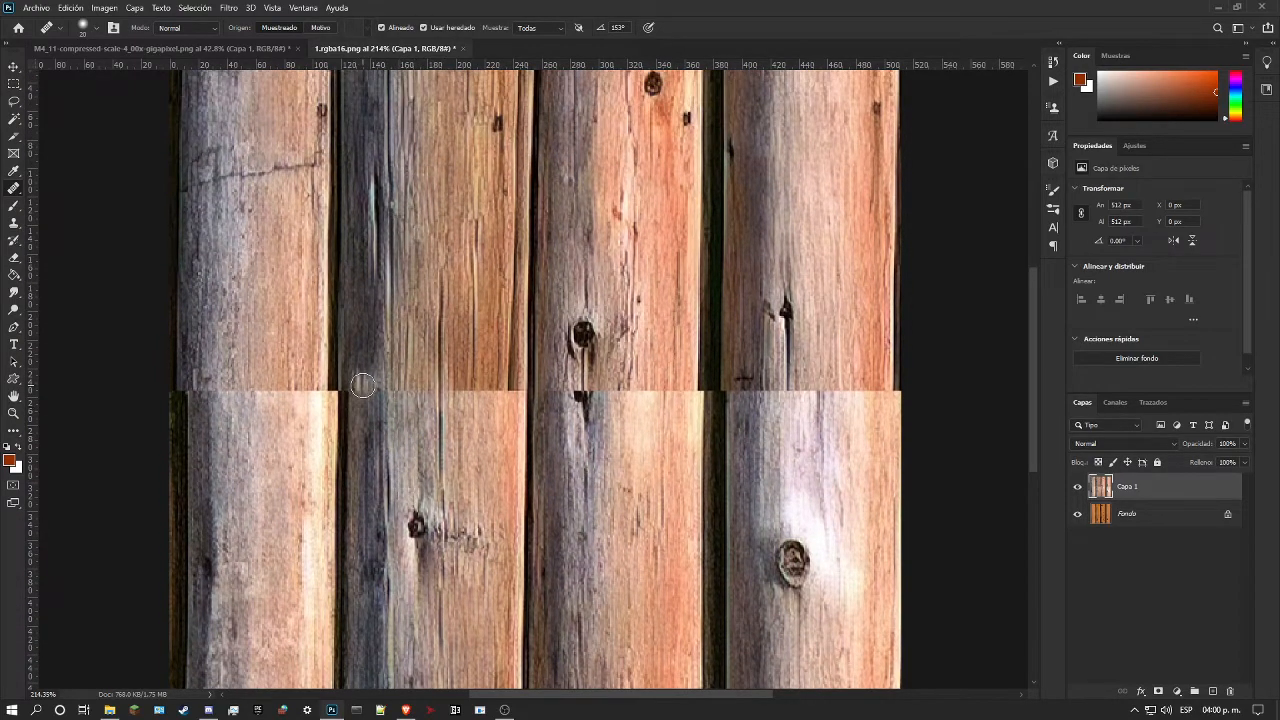
scroll(337, 447, down, 1)
scroll(337, 447, down, 4)
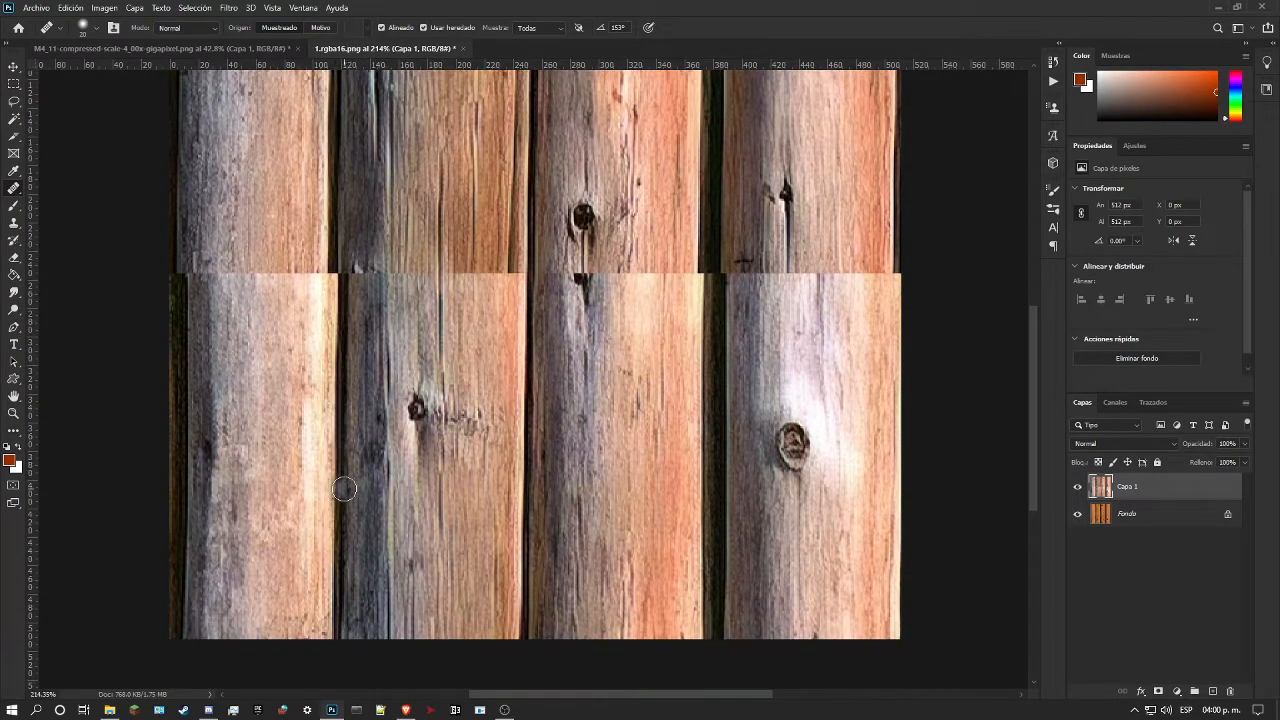
scroll(386, 473, up, 2)
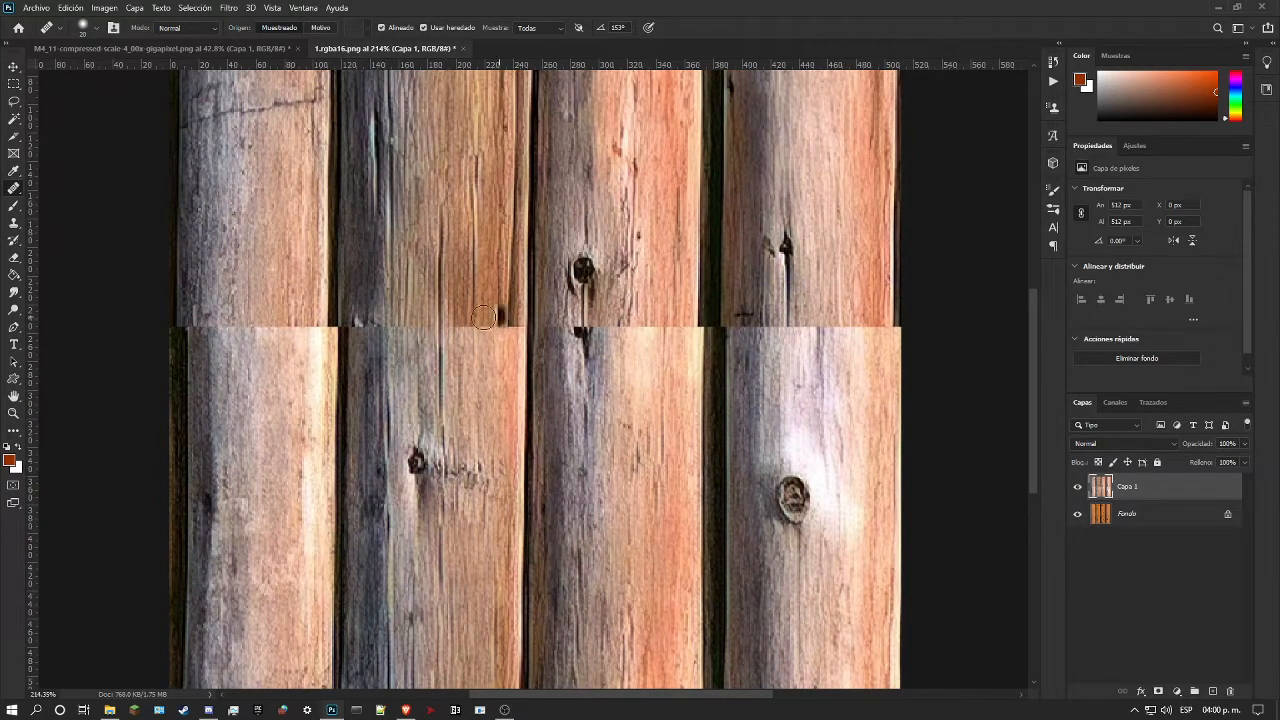
scroll(330, 375, up, 4)
scroll(312, 609, down, 5)
scroll(312, 609, up, 5)
scroll(323, 516, up, 5)
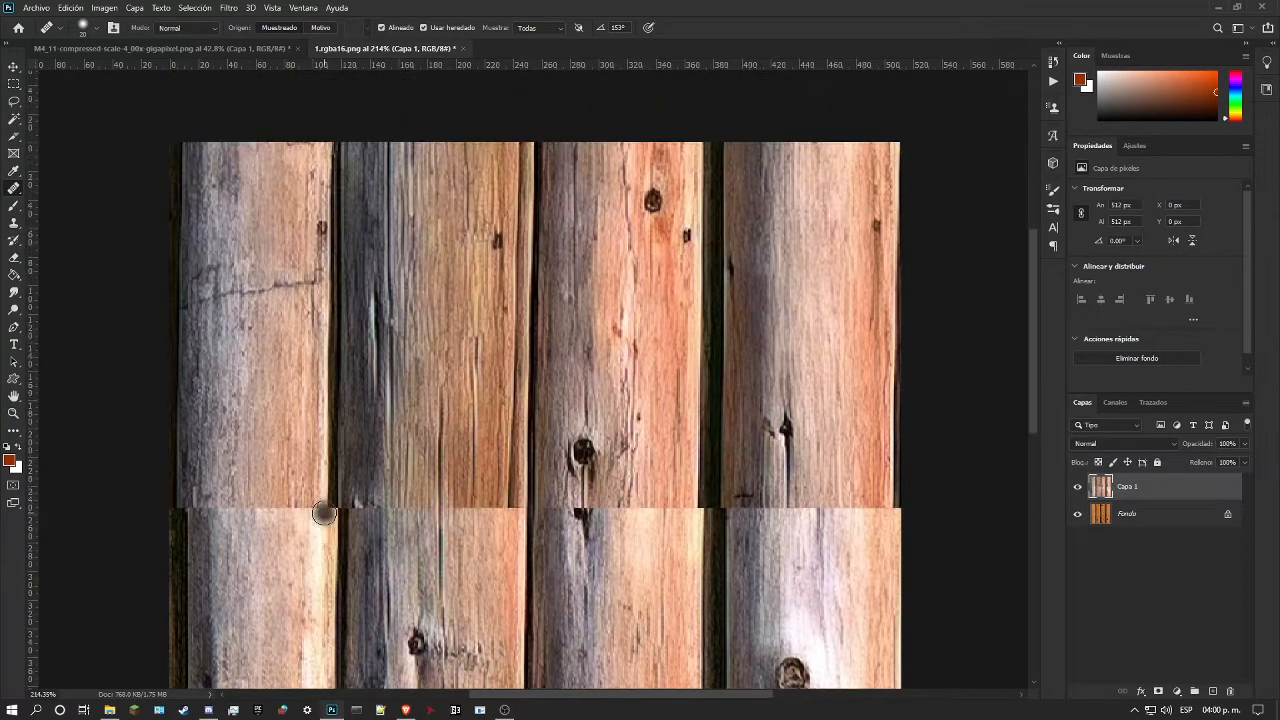
scroll(367, 515, down, 3)
scroll(370, 505, down, 2)
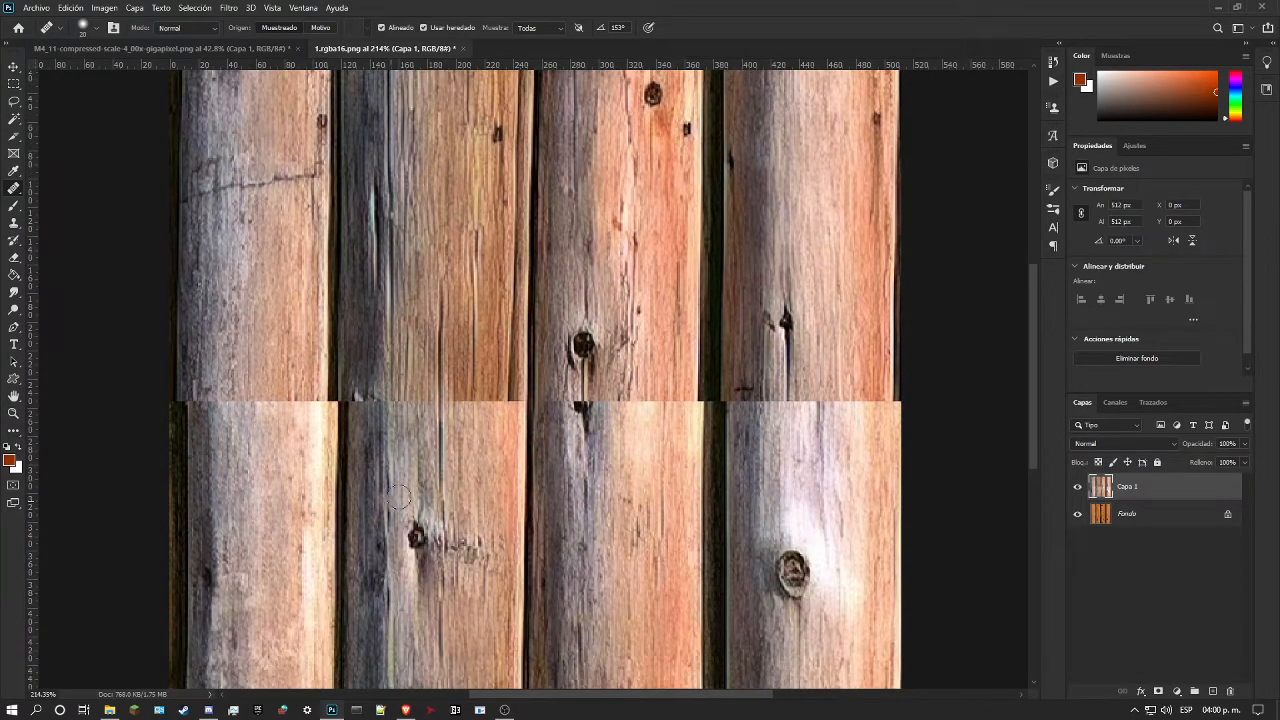
scroll(377, 468, down, 2)
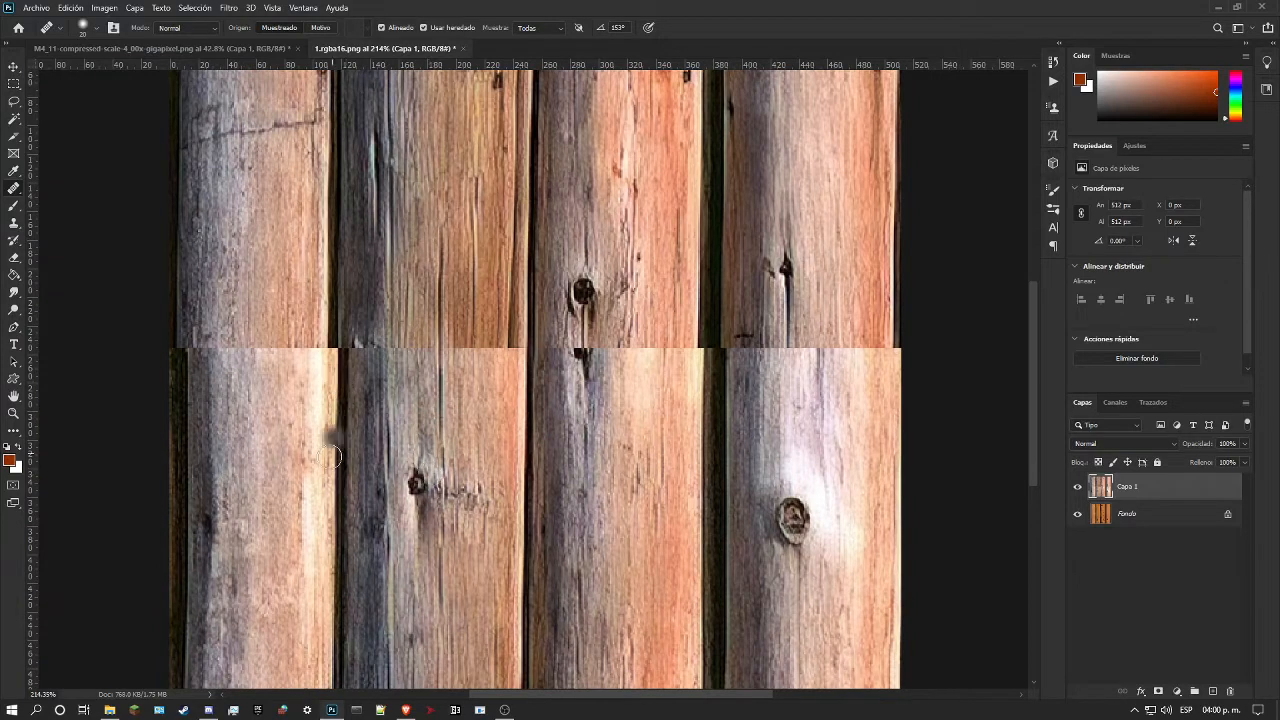
scroll(363, 370, up, 2)
scroll(363, 370, up, 2)
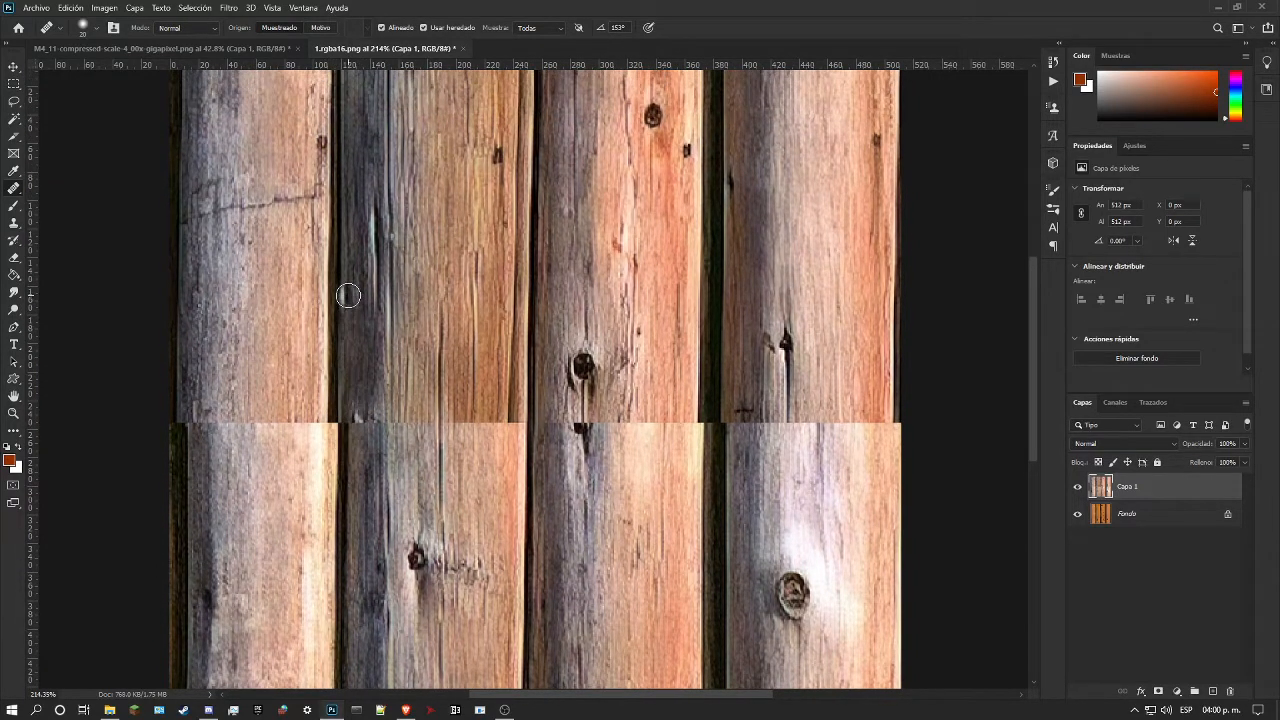
scroll(348, 272, up, 2)
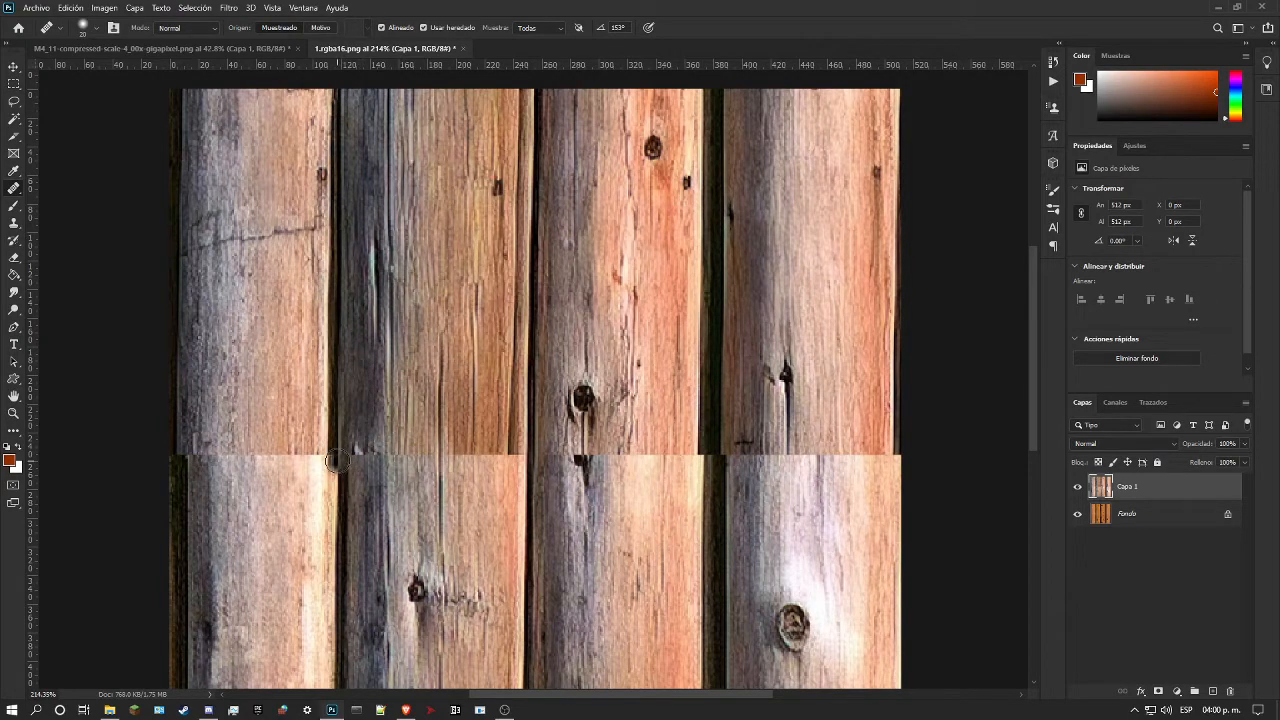
Step: Try to realign the dark gap between the first and second logs below the seam in Normal mode, and undo the stroke
drag(338, 465, 338, 686)
scroll(357, 594, down, 3)
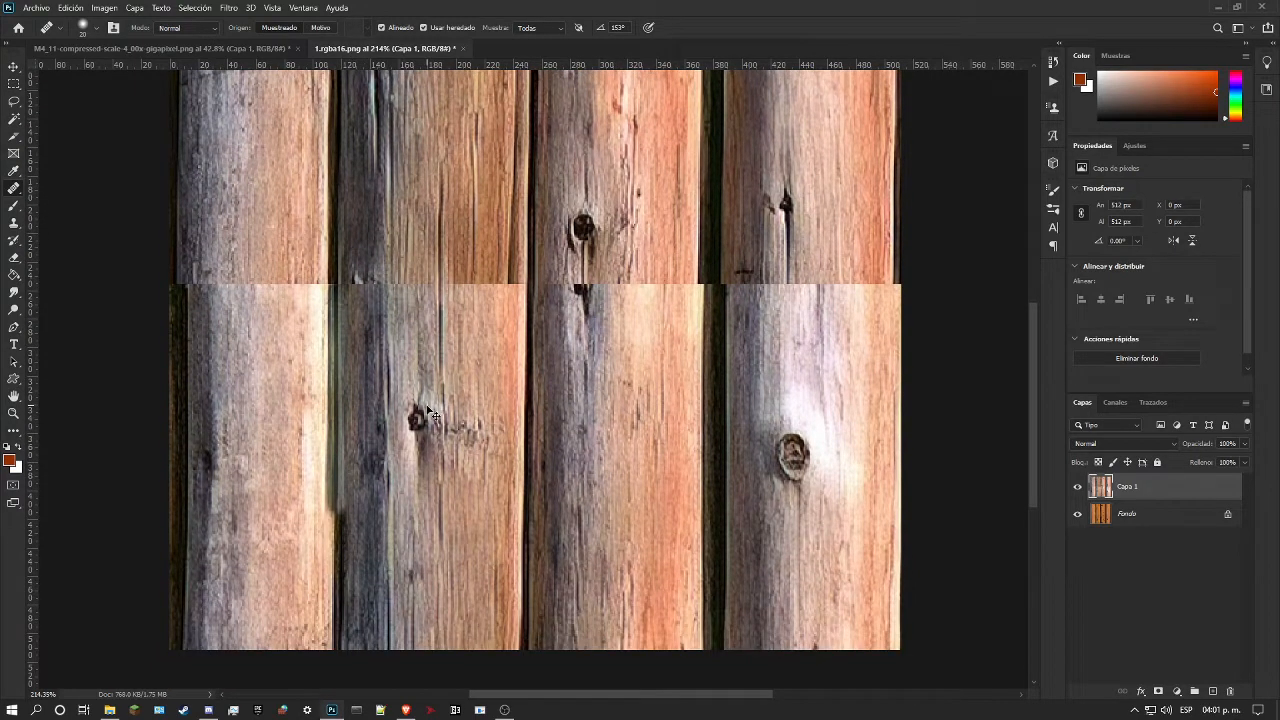
key(ctrl+z)
Step: Set the Healing Brush mode to Replace and repaint the dark gap between the first and second logs from the seam to the image's lower edge
click(185, 27)
click(185, 52)
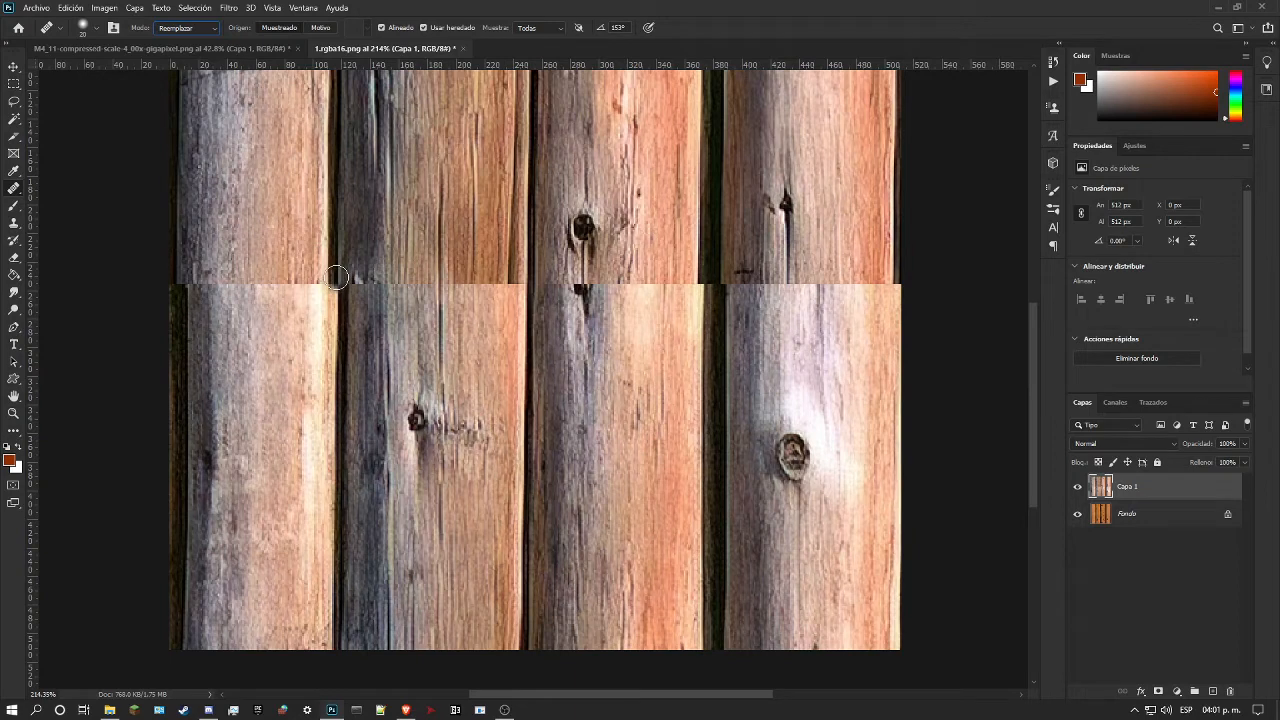
drag(337, 277, 339, 622)
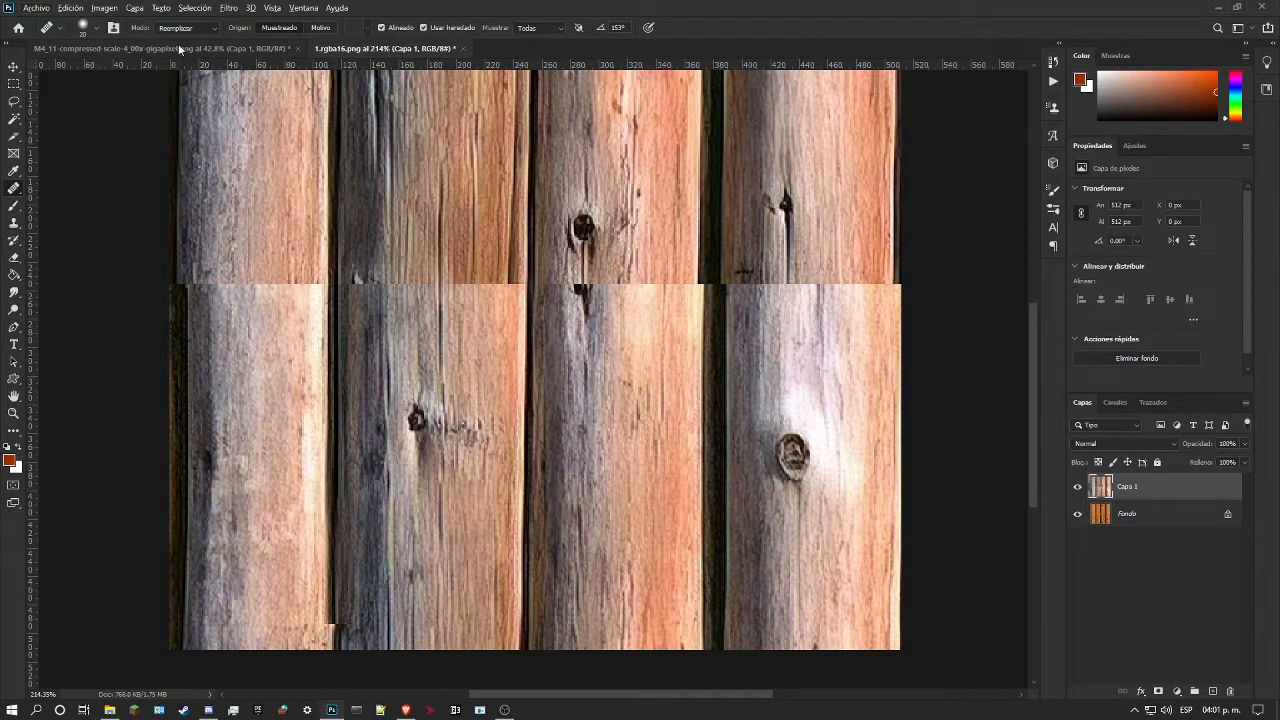
click(268, 47)
click(350, 48)
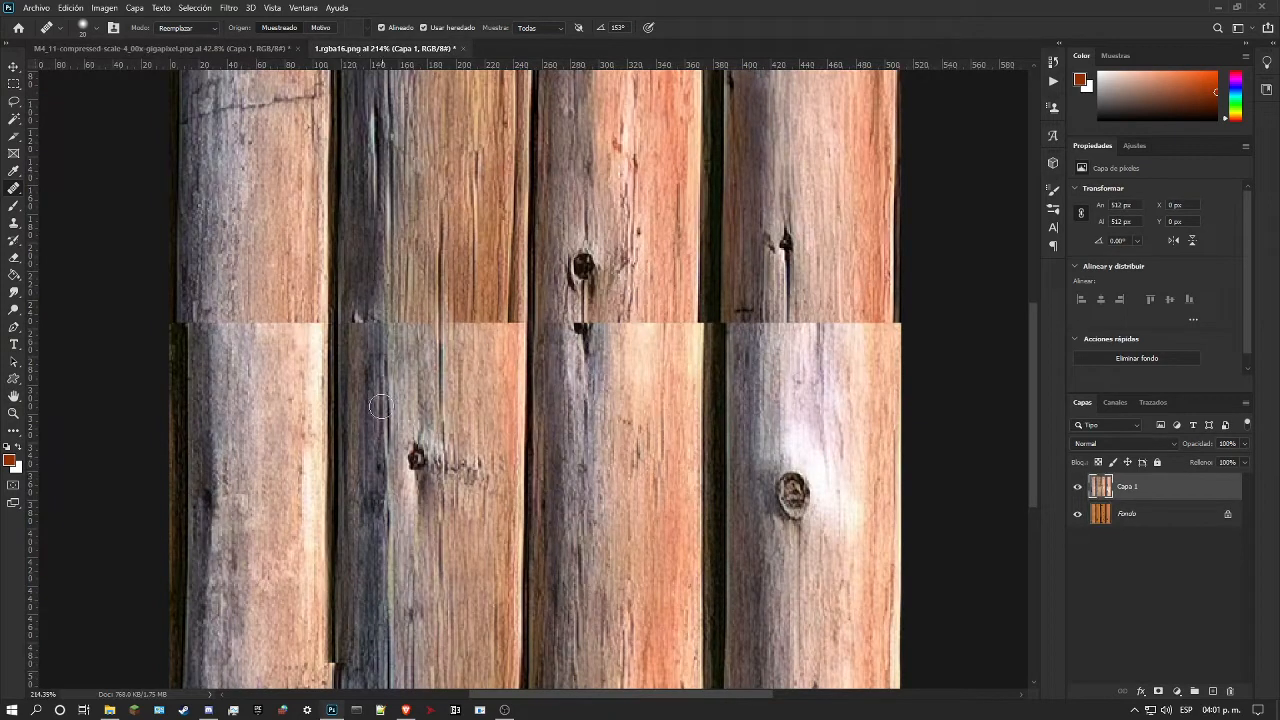
scroll(344, 533, down, 3)
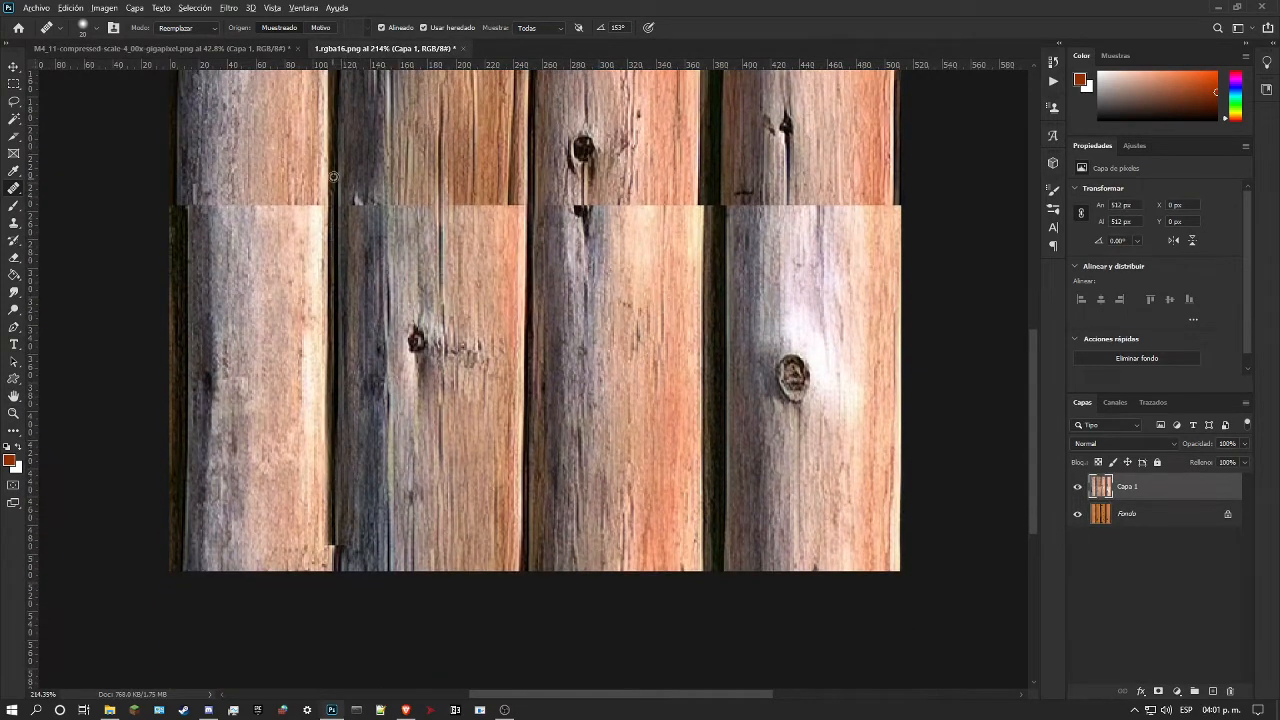
click(334, 543)
Step: Inspect the repainted gap between the first two logs and the first log's edge around the seam
scroll(334, 549, up, 5)
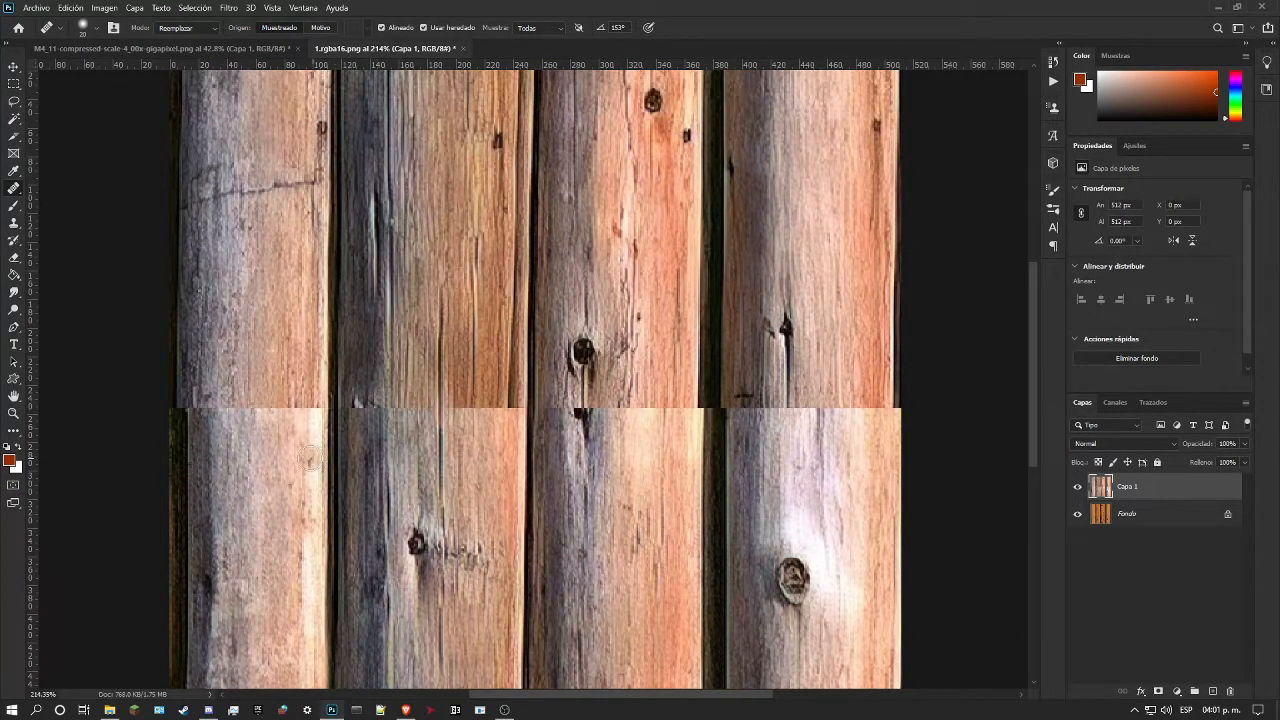
scroll(303, 443, down, 5)
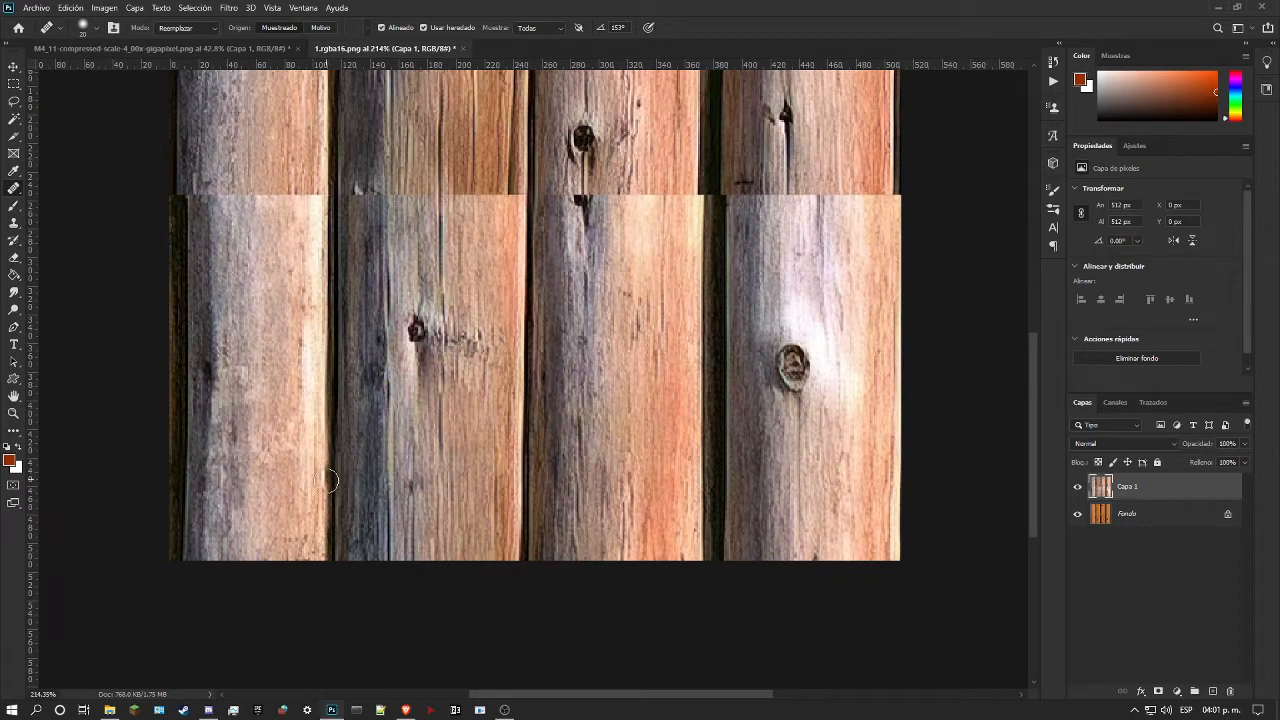
scroll(327, 481, up, 7)
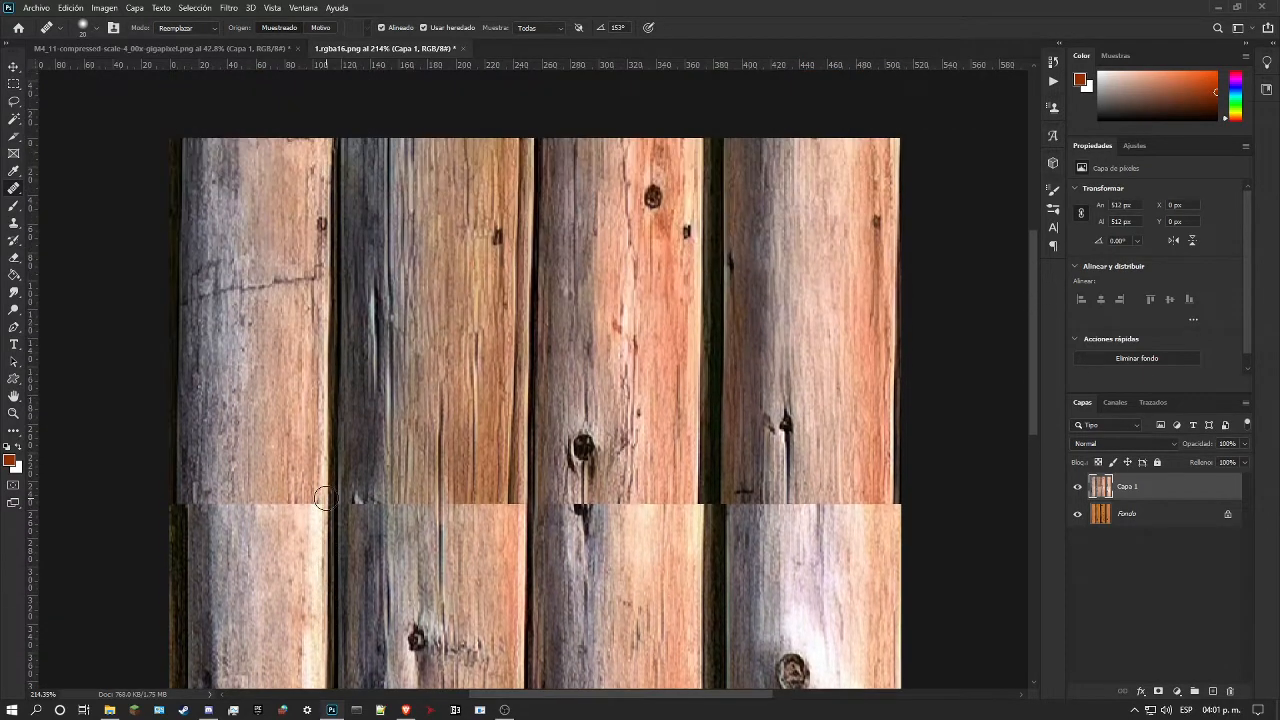
scroll(324, 499, up, 2)
scroll(319, 399, down, 5)
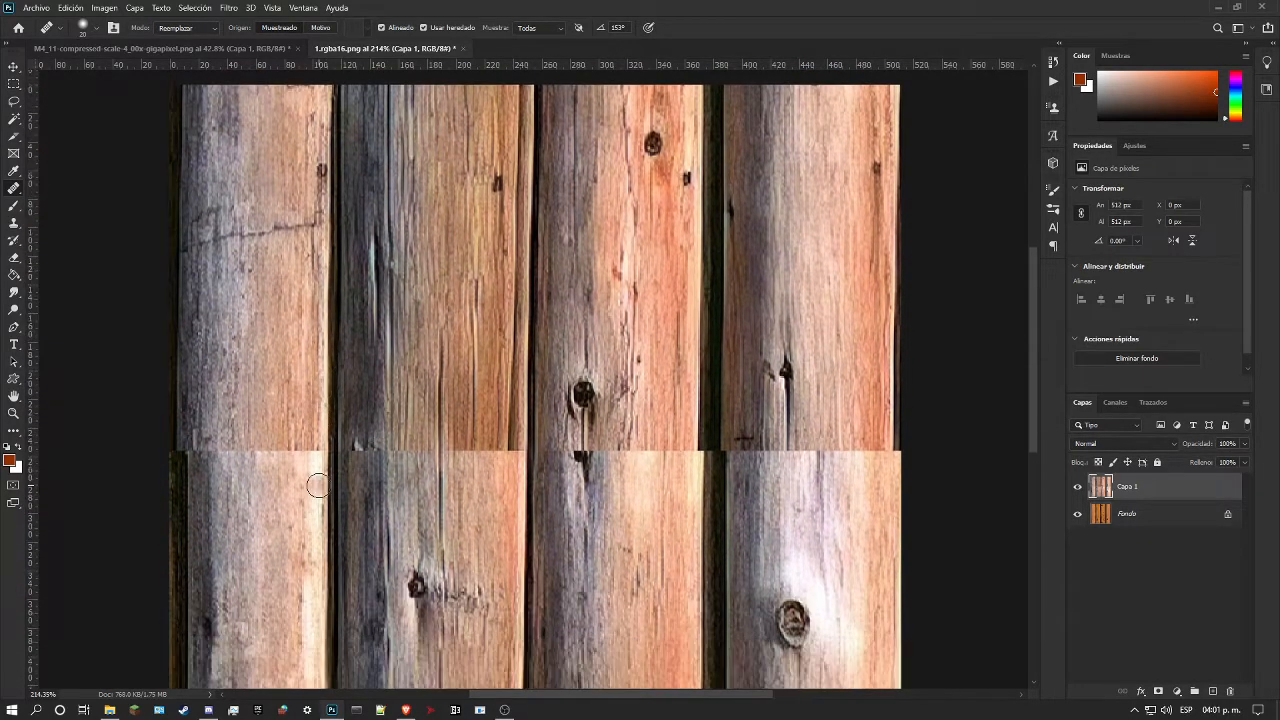
scroll(317, 486, down, 2)
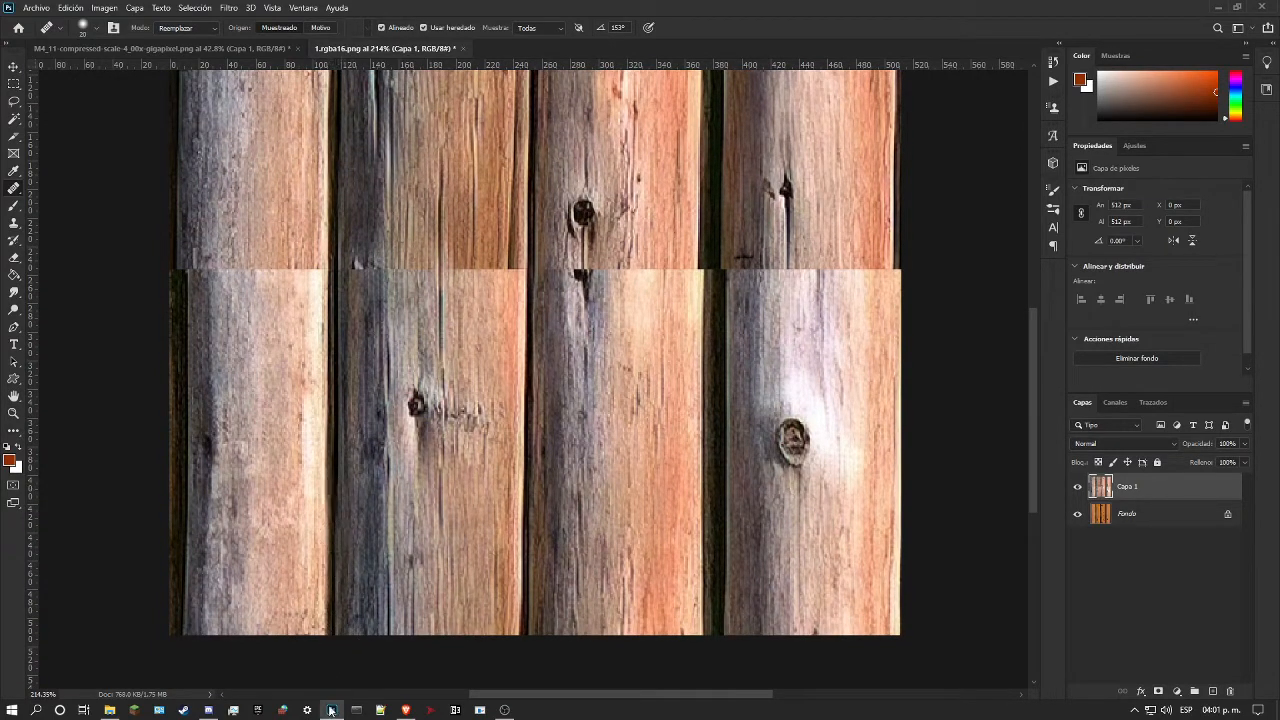
scroll(366, 505, up, 1)
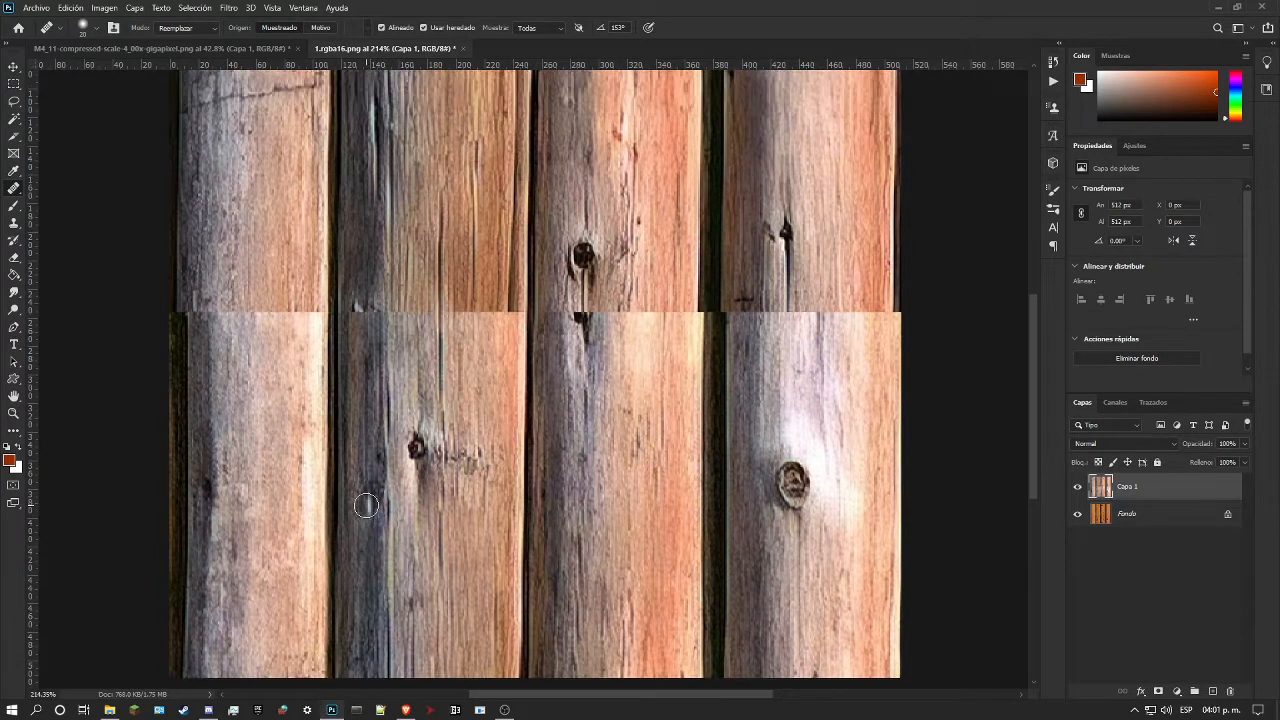
scroll(366, 505, up, 3)
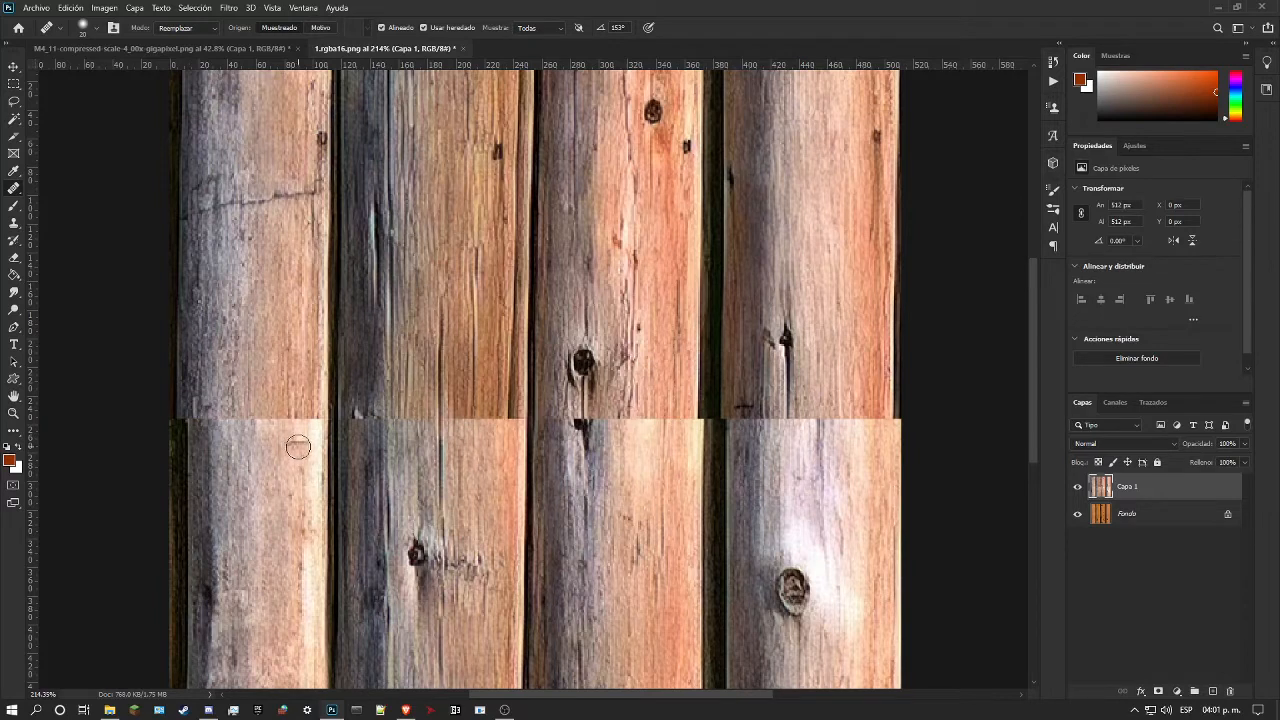
Step: Heal the seam across the first log with content-aware Spot Healing Brush strokes
scroll(315, 467, down, 4)
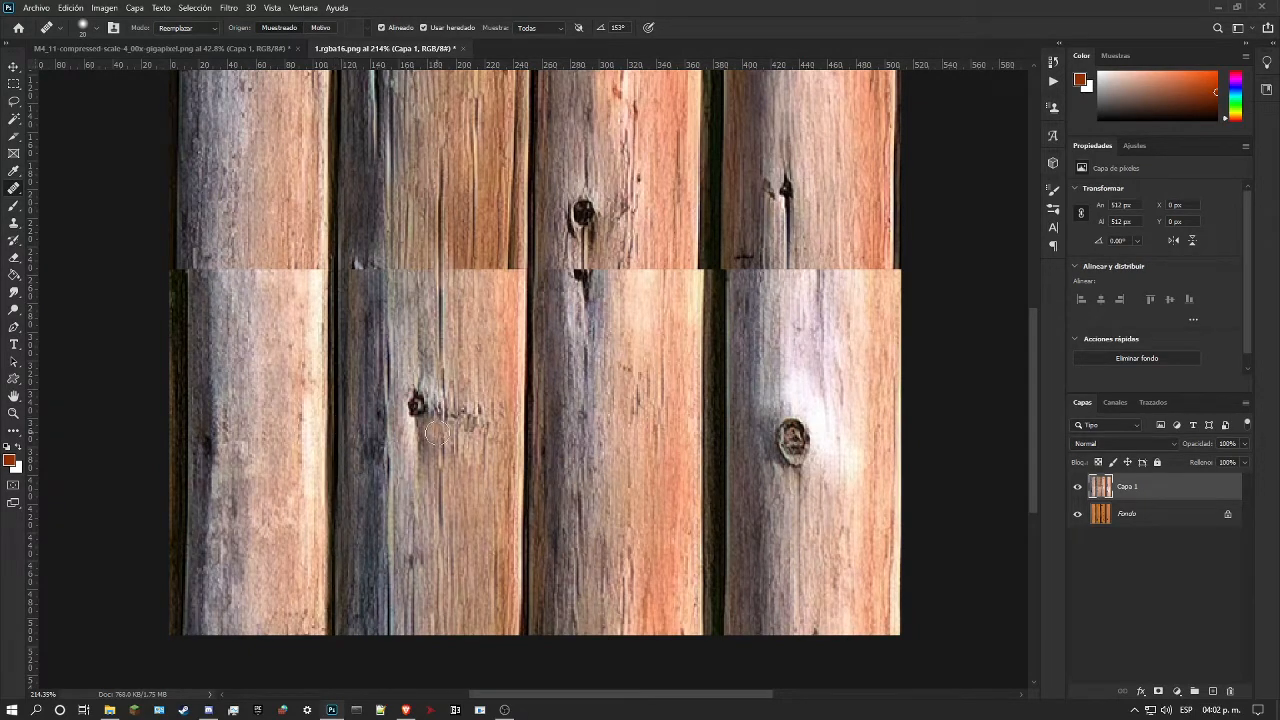
scroll(350, 440, up, 4)
scroll(367, 499, down, 4)
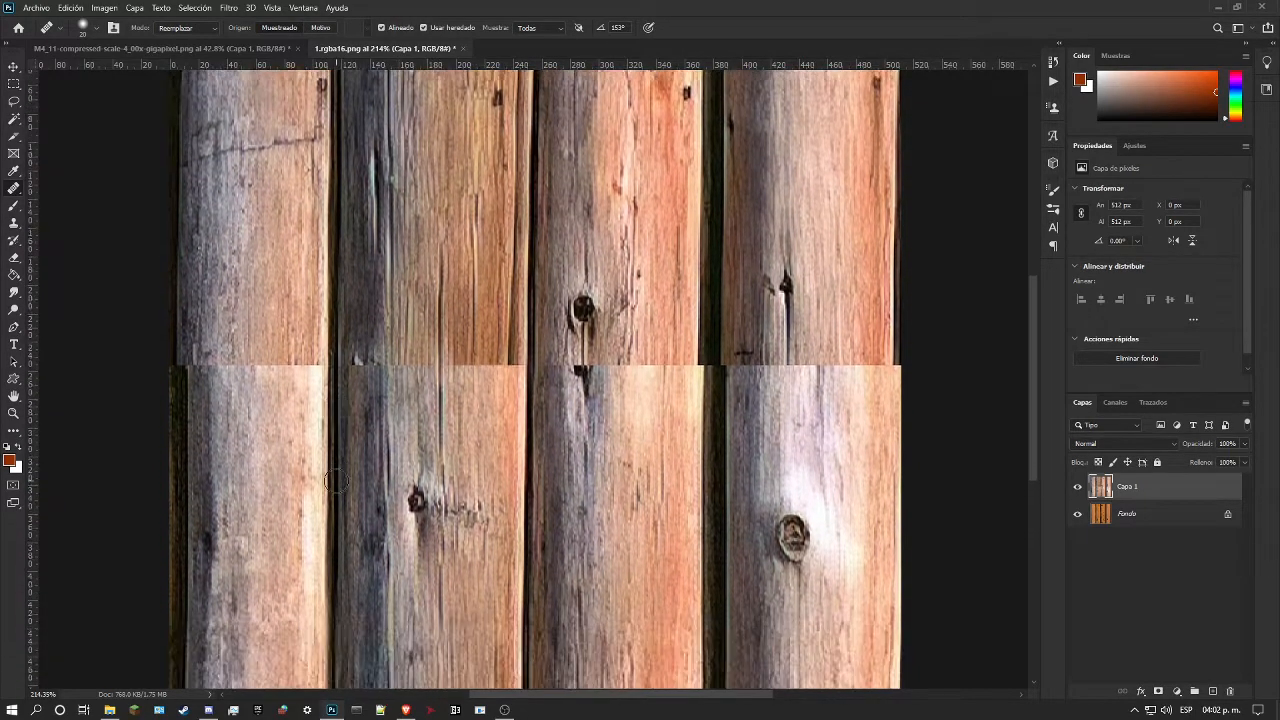
scroll(311, 389, up, 3)
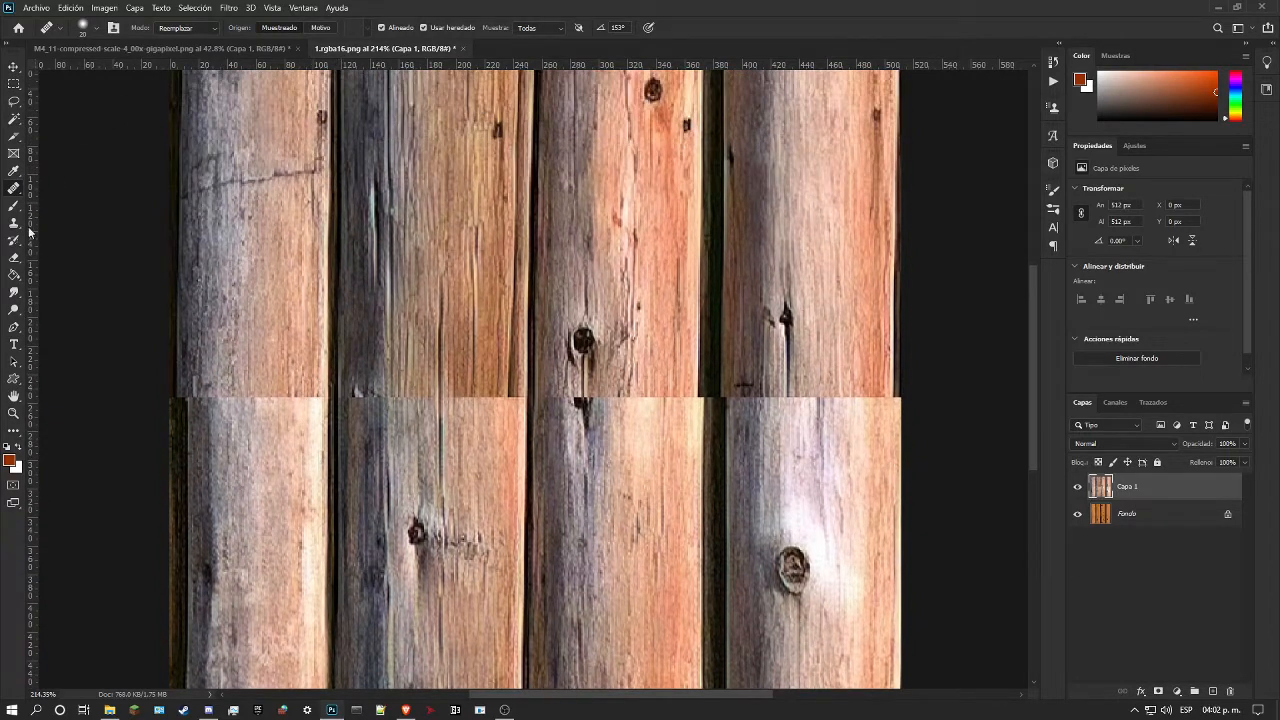
right_click(12, 192)
click(80, 194)
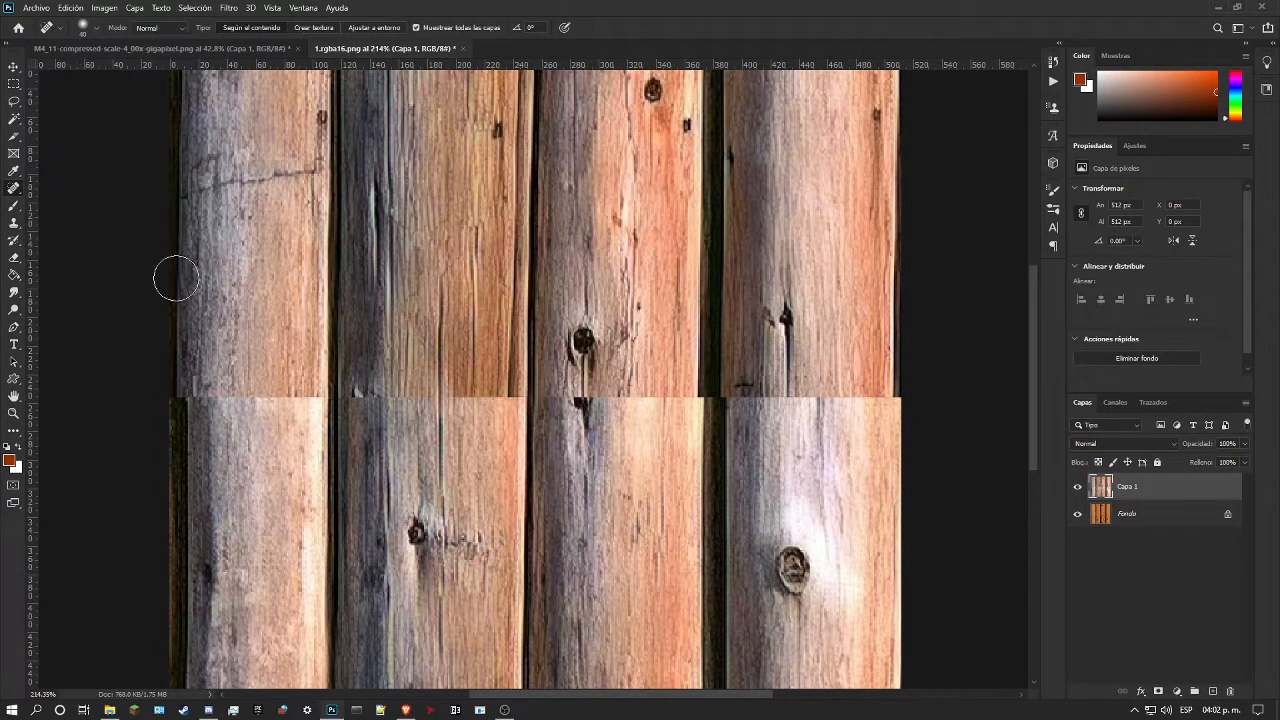
mouse_move(262, 397)
mouse_down()
mouse_move(275, 326)
mouse_move(281, 413)
mouse_move(297, 410)
mouse_move(234, 404)
mouse_move(232, 345)
mouse_up()
mouse_move(216, 400)
mouse_down()
mouse_move(214, 345)
mouse_move(198, 370)
mouse_up()
drag(300, 374, 305, 470)
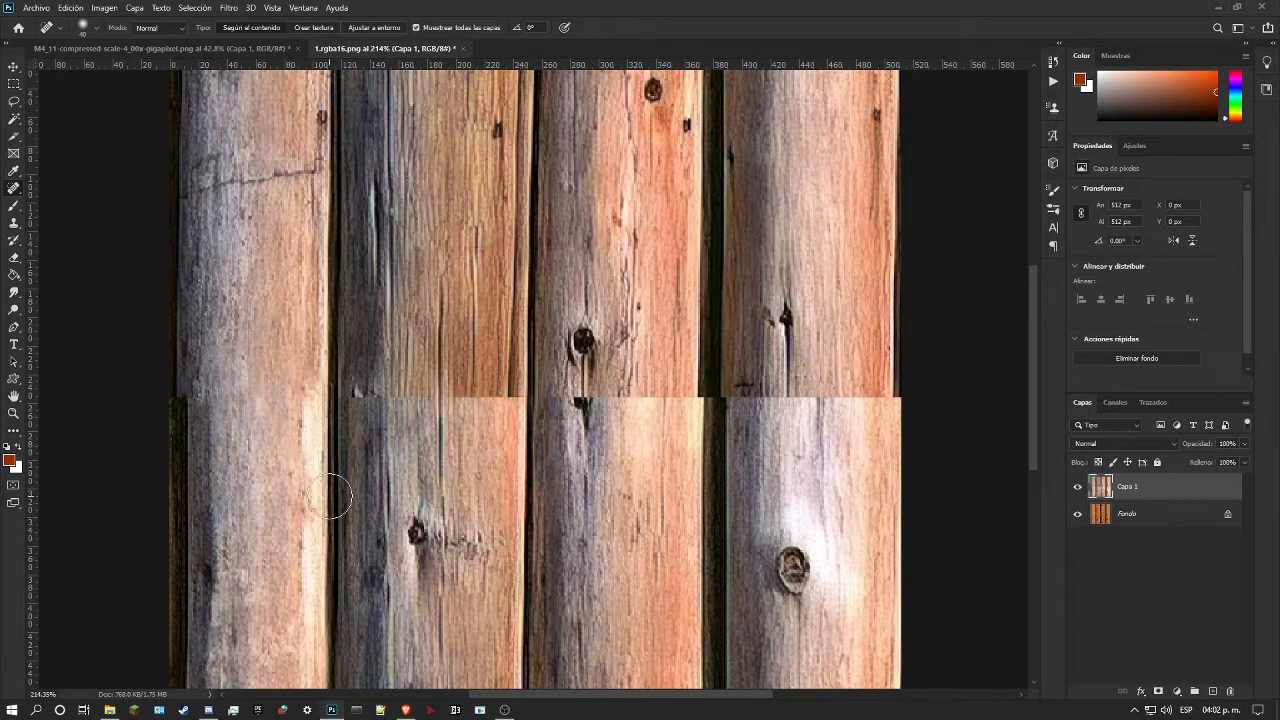
Step: Smooth the remaining seam traces in the middle and along the light edge of the first log with the Spot Healing Brush
mouse_move(232, 398)
mouse_down()
mouse_move(230, 386)
mouse_move(255, 400)
mouse_move(250, 488)
mouse_up()
drag(277, 381, 277, 466)
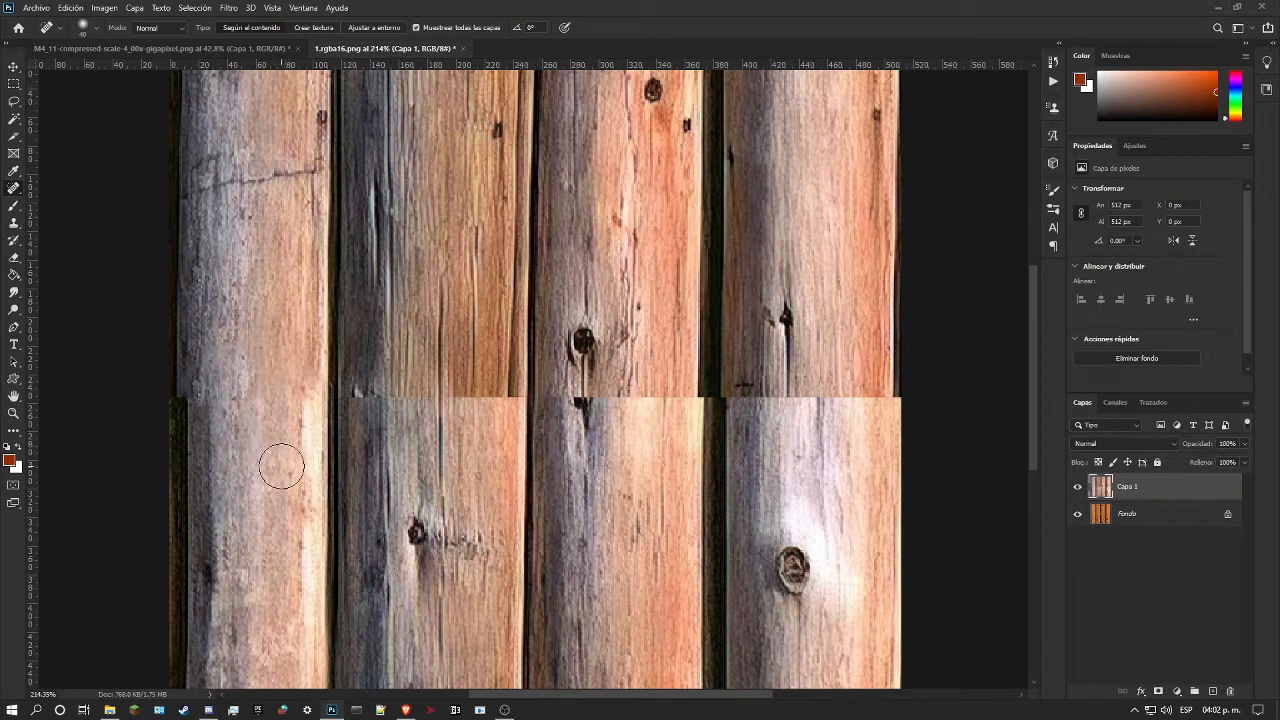
drag(251, 400, 271, 466)
drag(297, 400, 303, 338)
scroll(285, 350, down, 3)
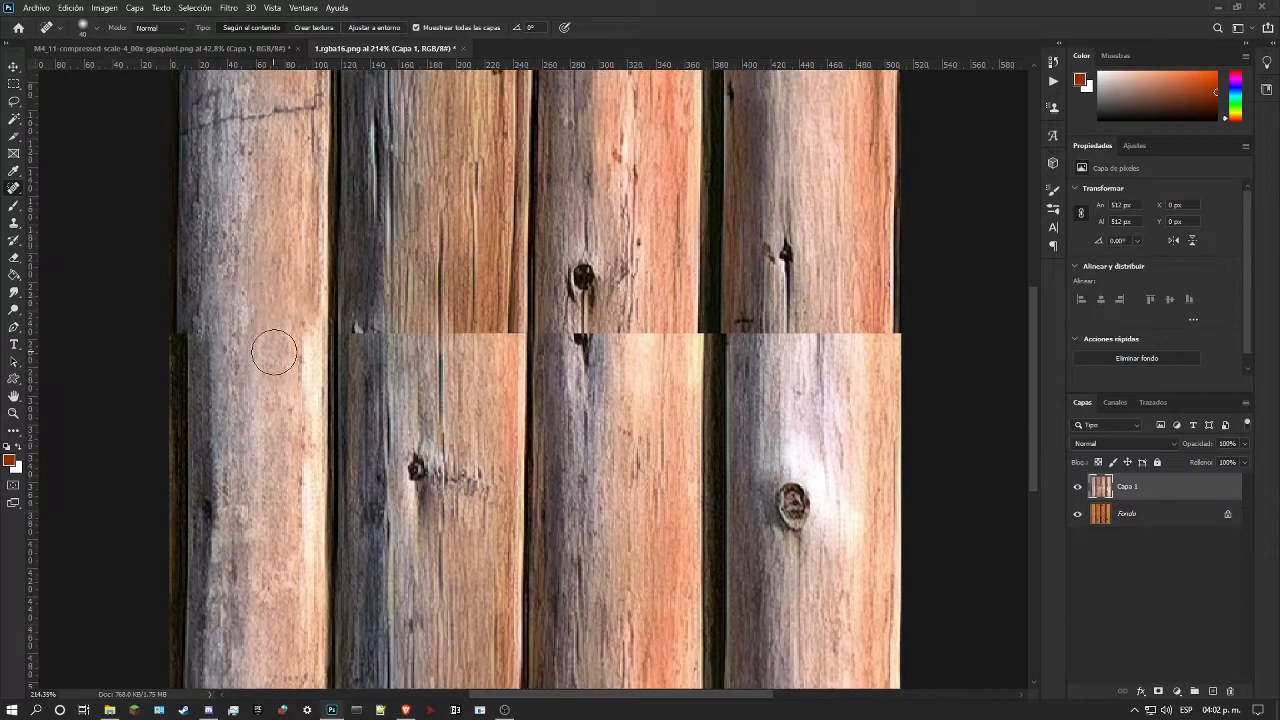
drag(302, 258, 303, 322)
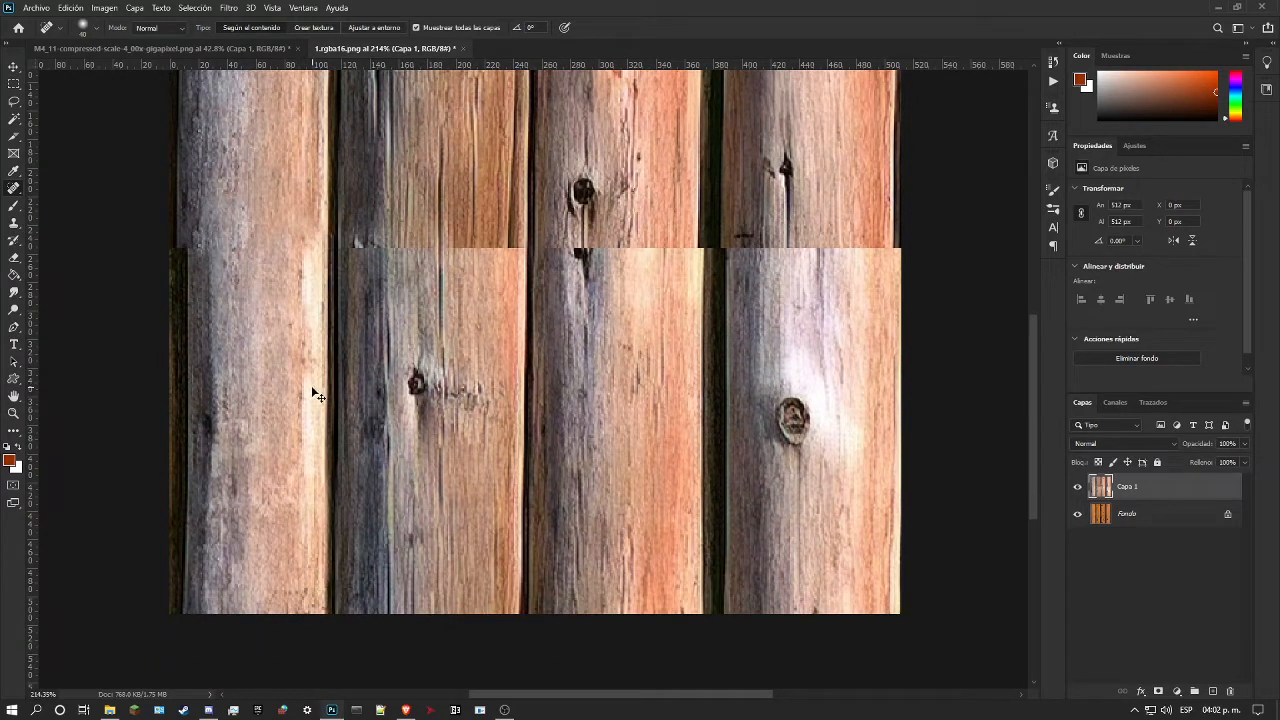
scroll(318, 428, down, 1)
scroll(320, 430, up, 4)
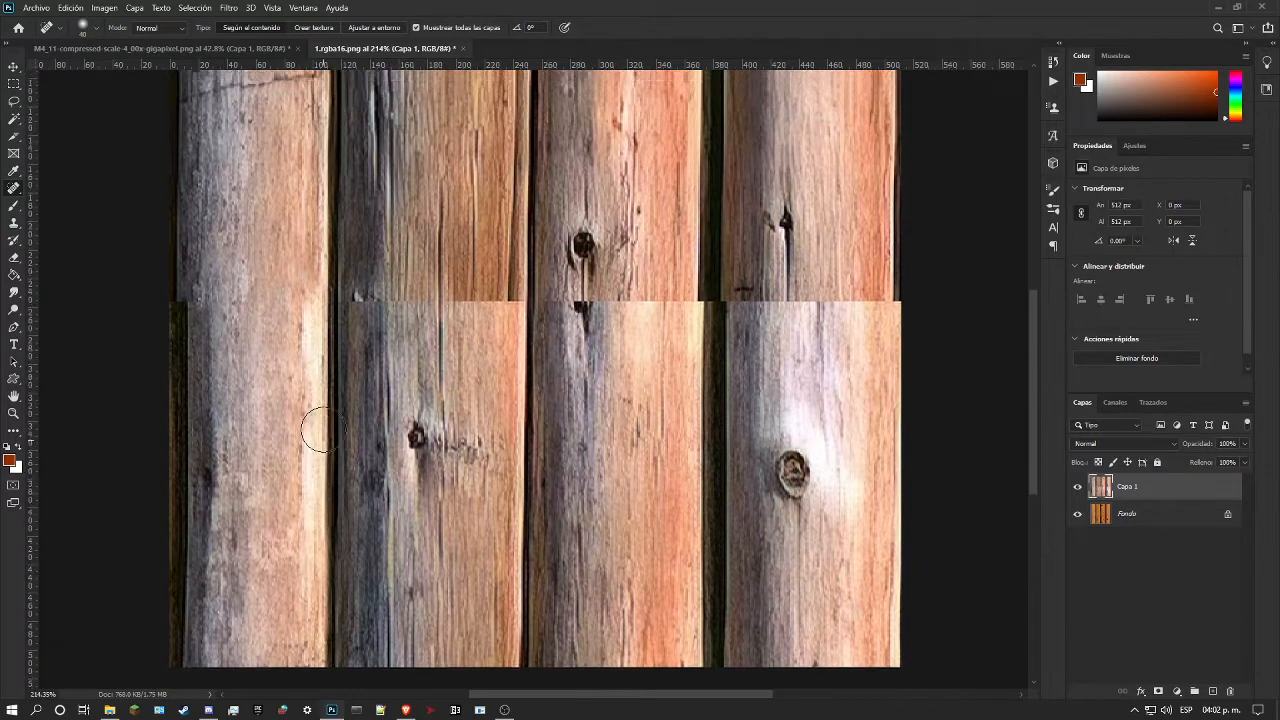
Step: Switch to the Healing Brush in Normal mode and blend the first log's light edge below and above the seam
right_click(13, 187)
click(60, 200)
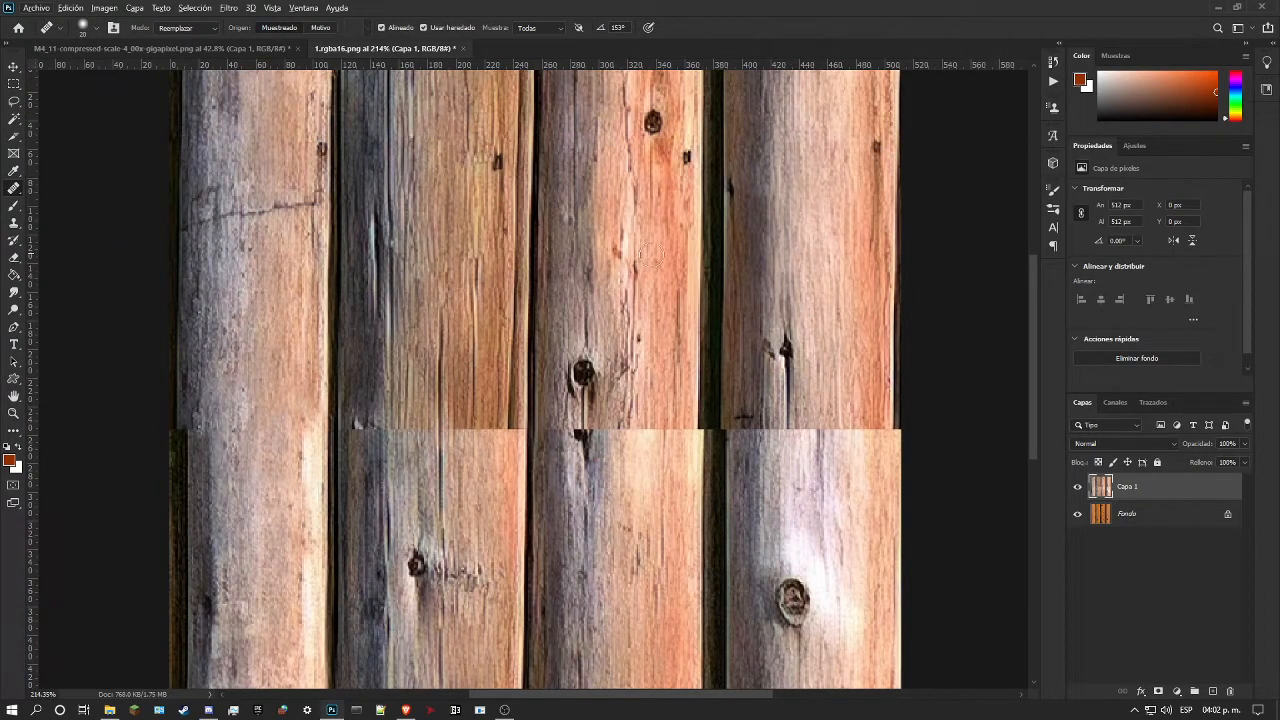
right_click(759, 332)
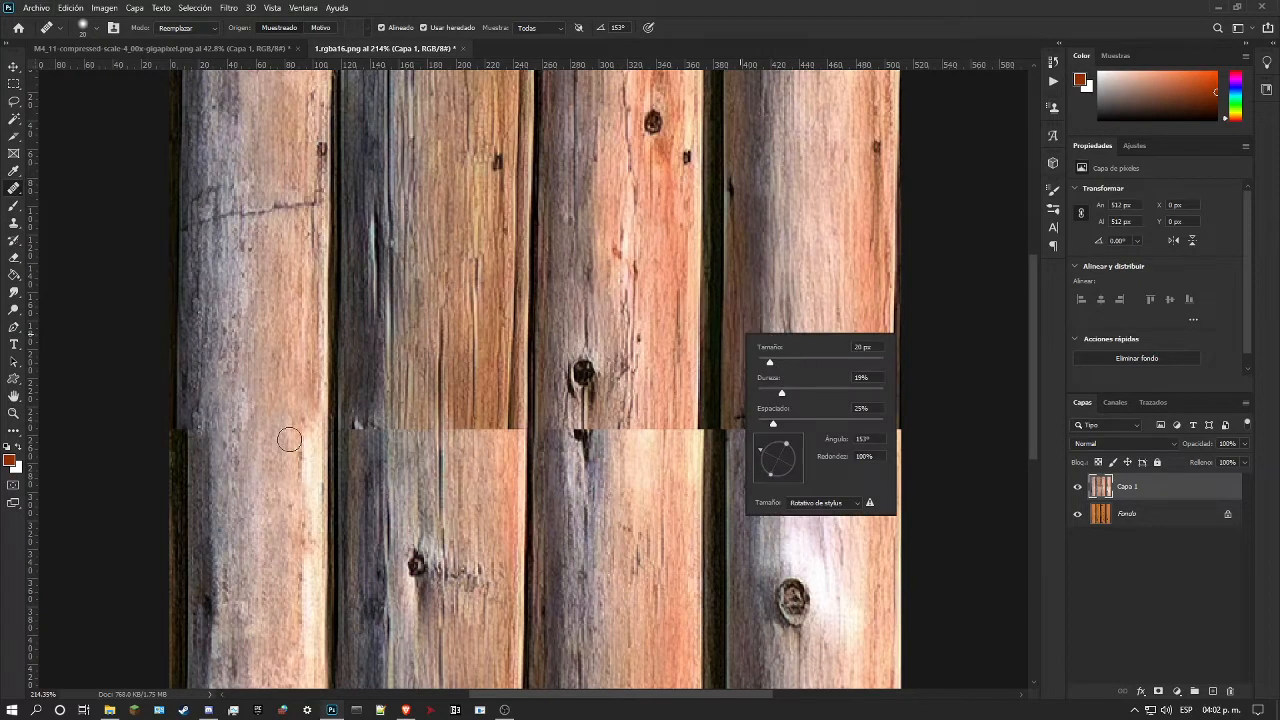
scroll(290, 480, down, 1)
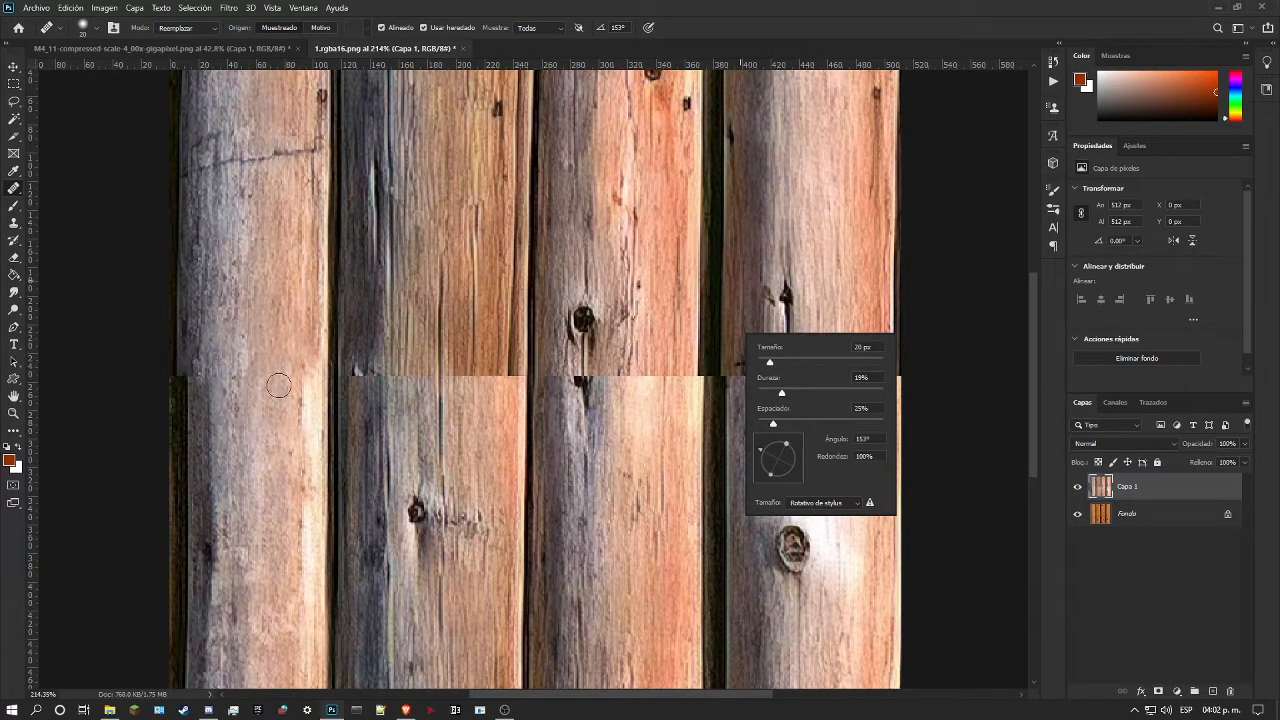
click(829, 175)
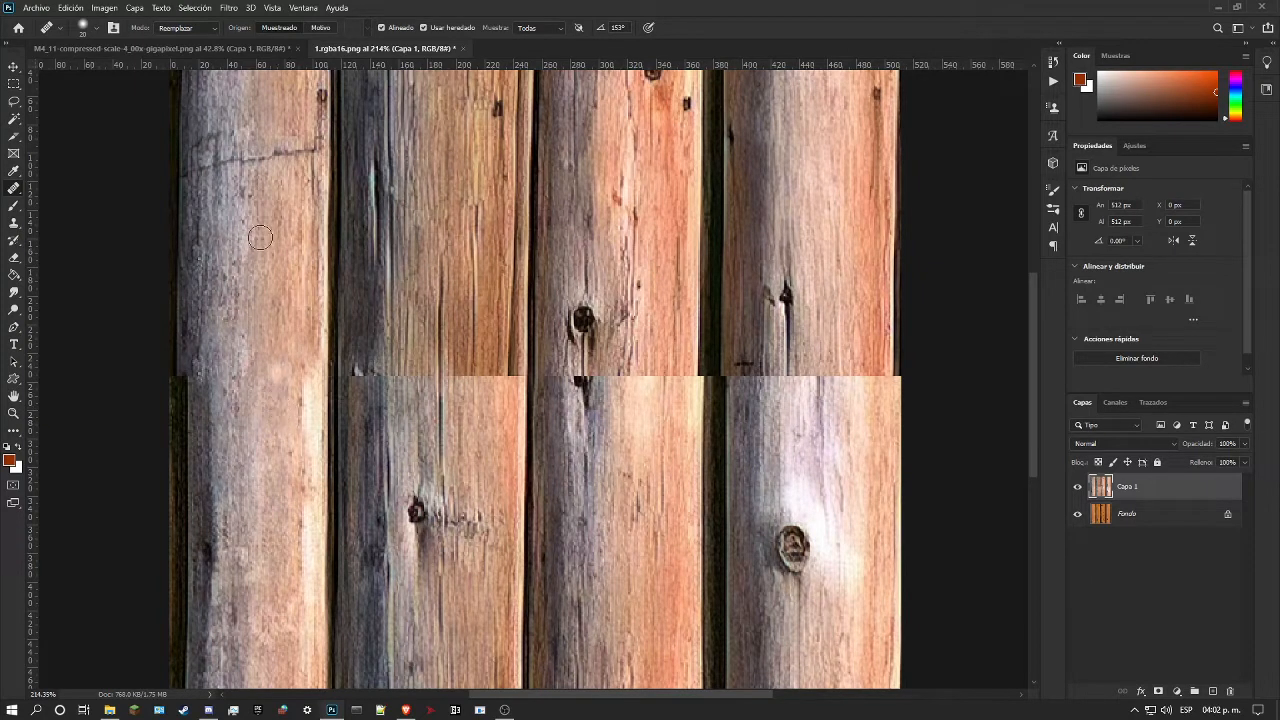
click(191, 28)
click(176, 42)
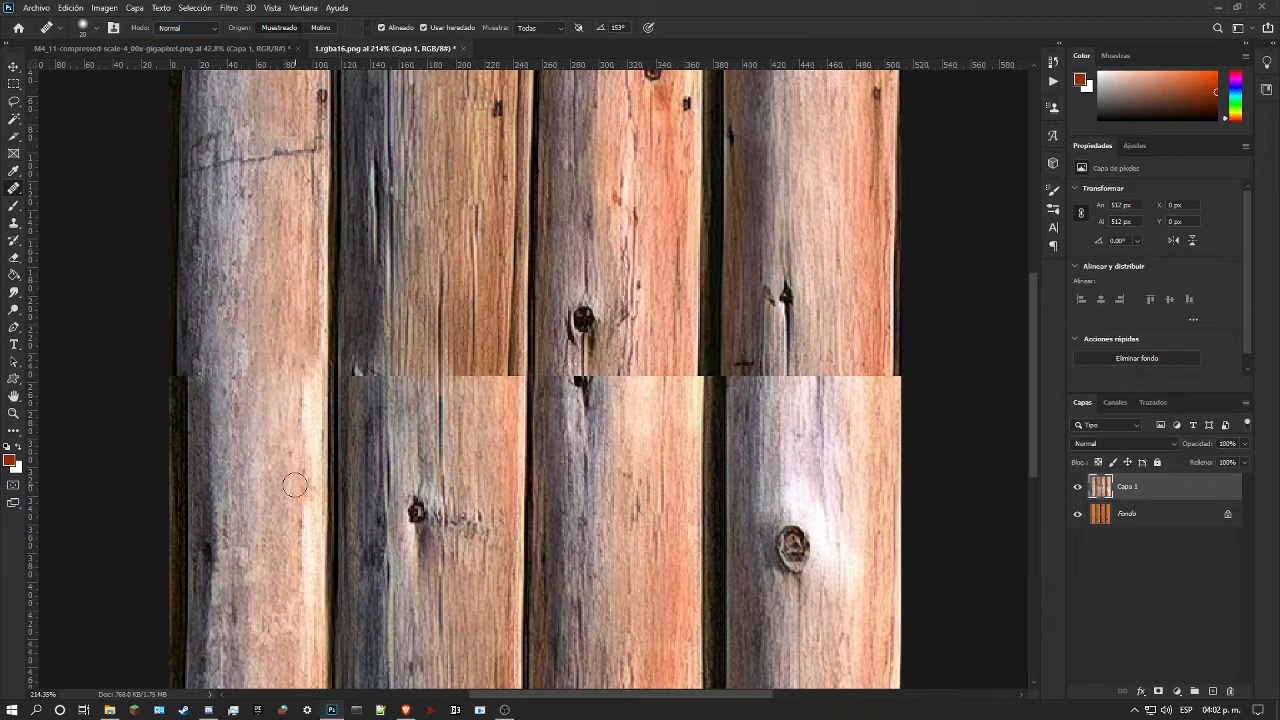
drag(289, 440, 318, 495)
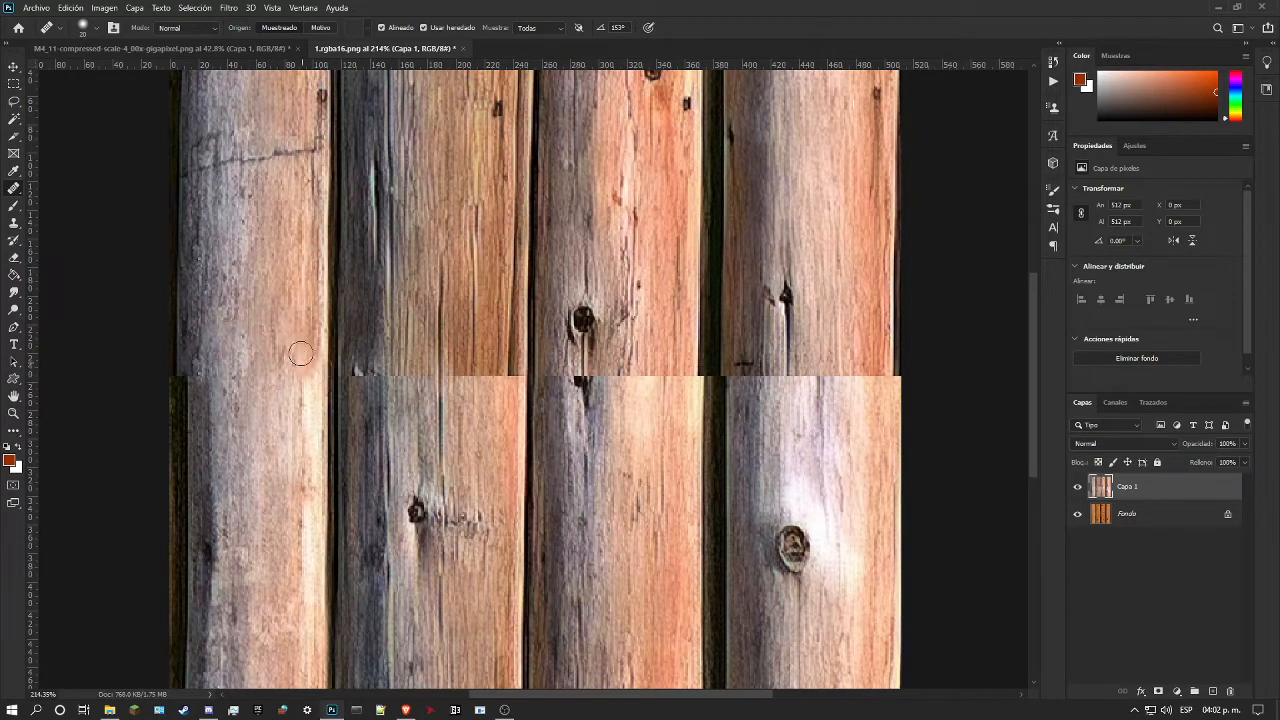
mouse_move(301, 361)
mouse_down()
mouse_move(288, 300)
mouse_move(296, 353)
mouse_move(302, 265)
mouse_up()
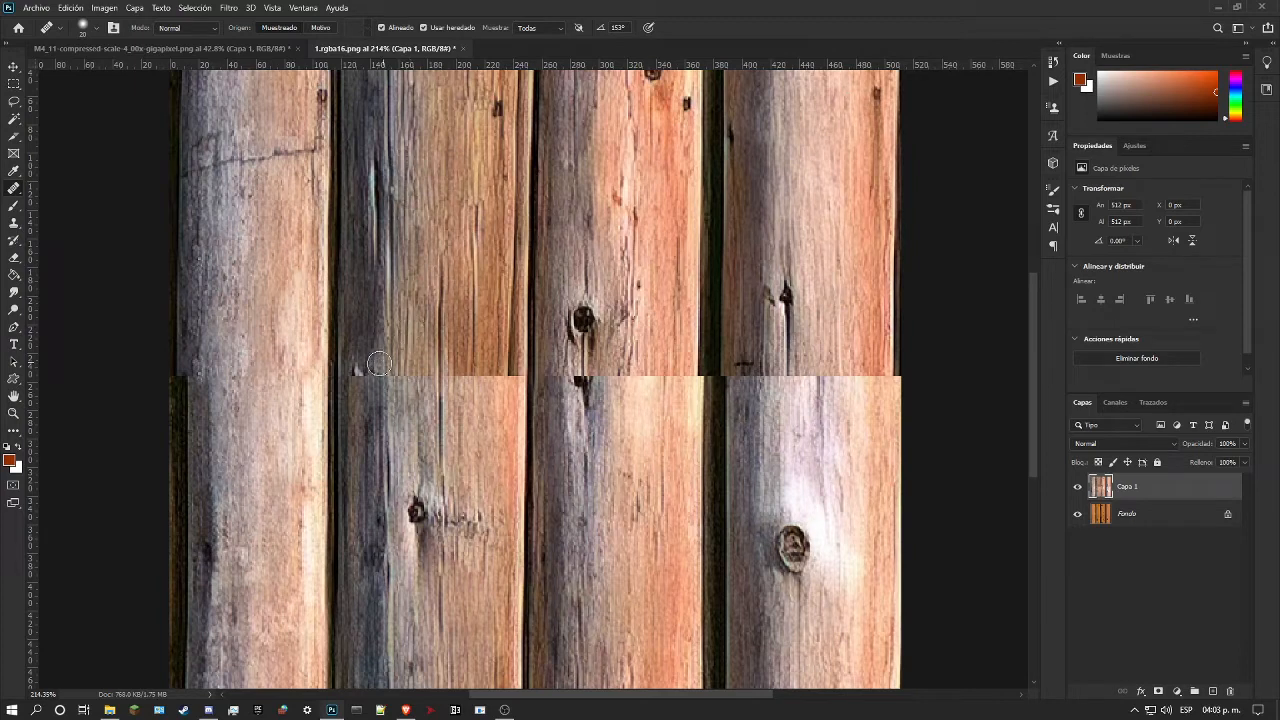
Step: Retouch the first log's grain between the seam and the crack above it with the Healing Brush
drag(274, 341, 272, 238)
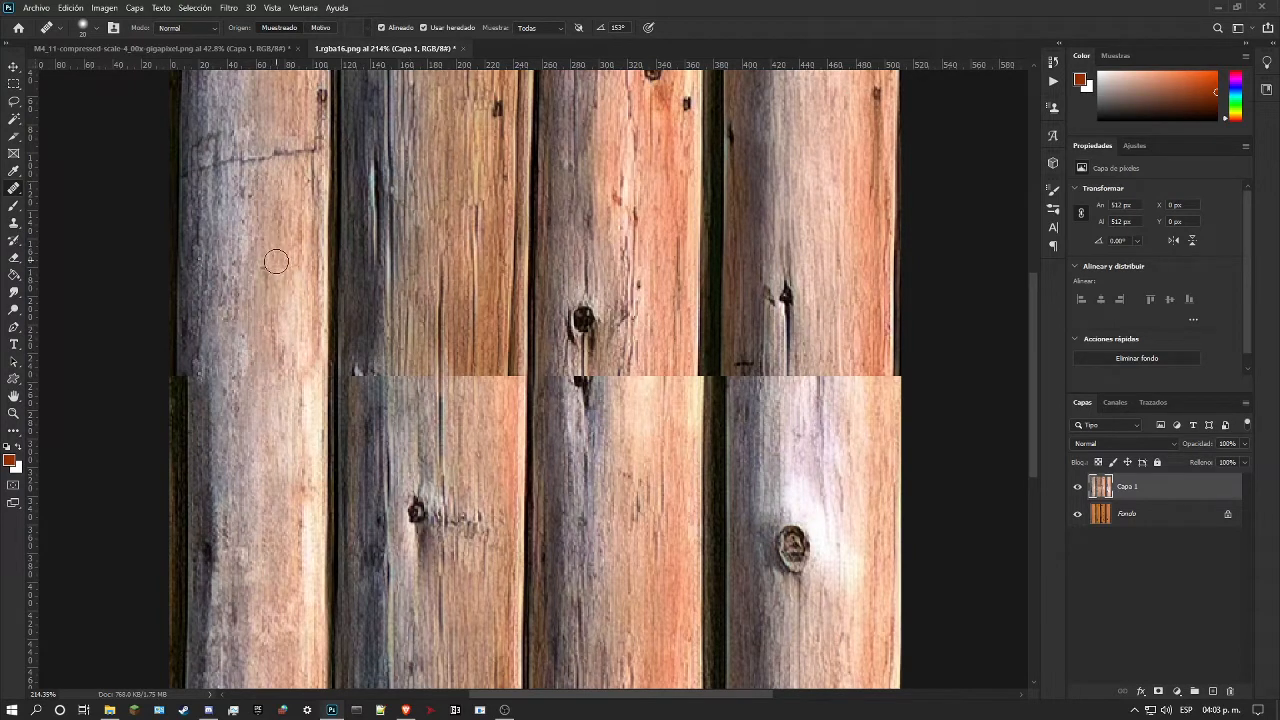
alt+click(834, 175)
mouse_move(290, 262)
mouse_down()
mouse_move(270, 256)
mouse_move(283, 233)
mouse_up()
alt+click(795, 225)
drag(265, 267, 281, 236)
scroll(280, 240, up, 2)
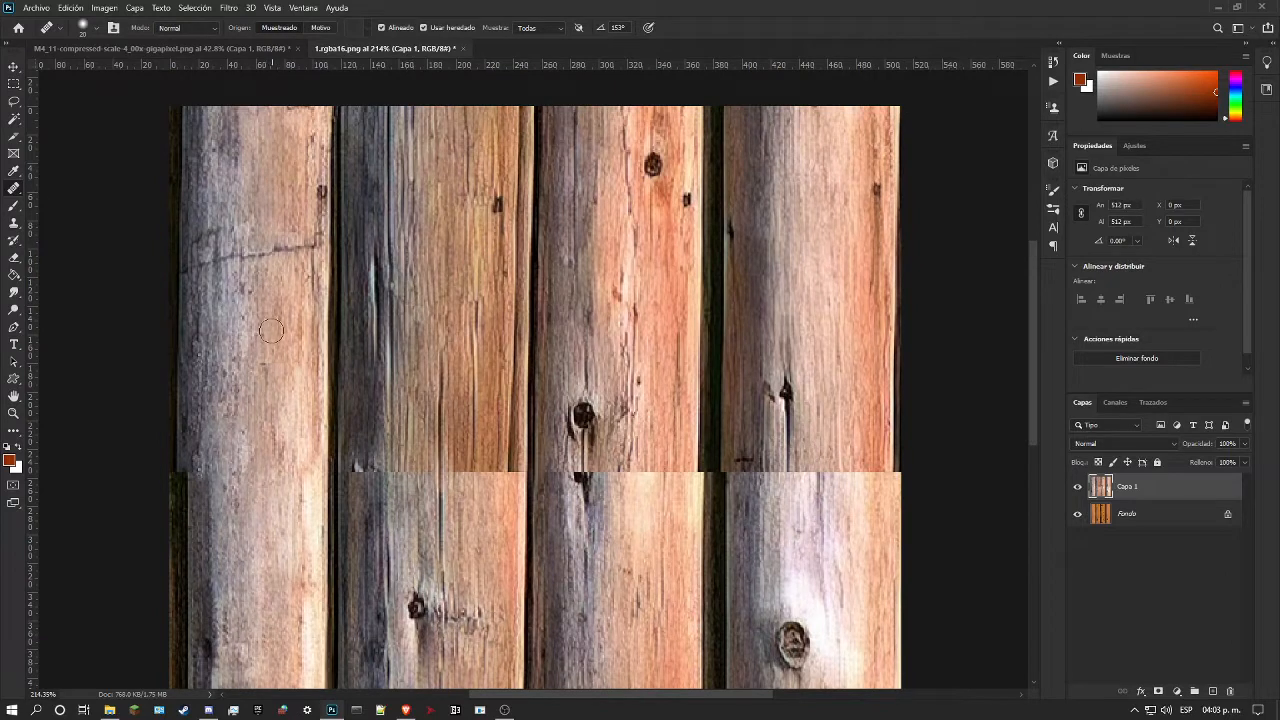
mouse_move(277, 371)
mouse_down()
mouse_move(284, 360)
mouse_move(269, 406)
mouse_up()
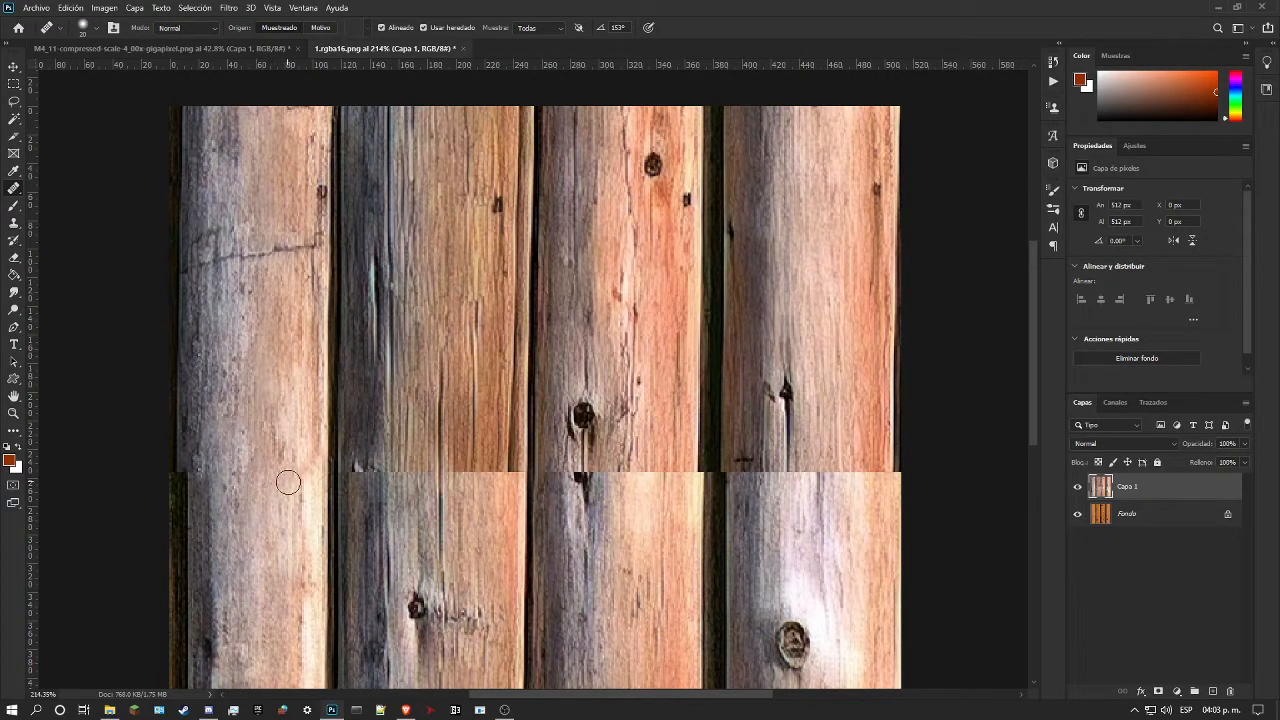
Step: Retouch the discoloured patches on the first log below the seam with the Healing Brush
scroll(287, 486, down, 2)
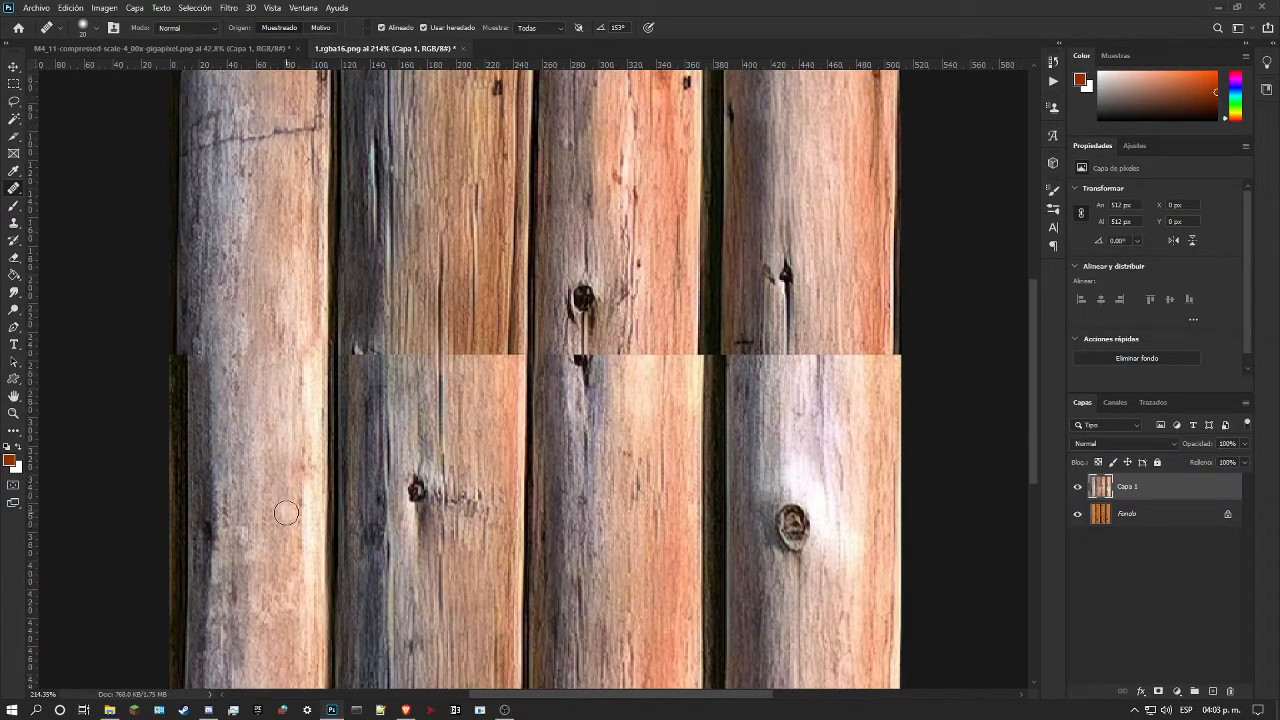
scroll(286, 513, down, 1)
alt+click(294, 398)
drag(258, 396, 276, 402)
drag(302, 467, 304, 494)
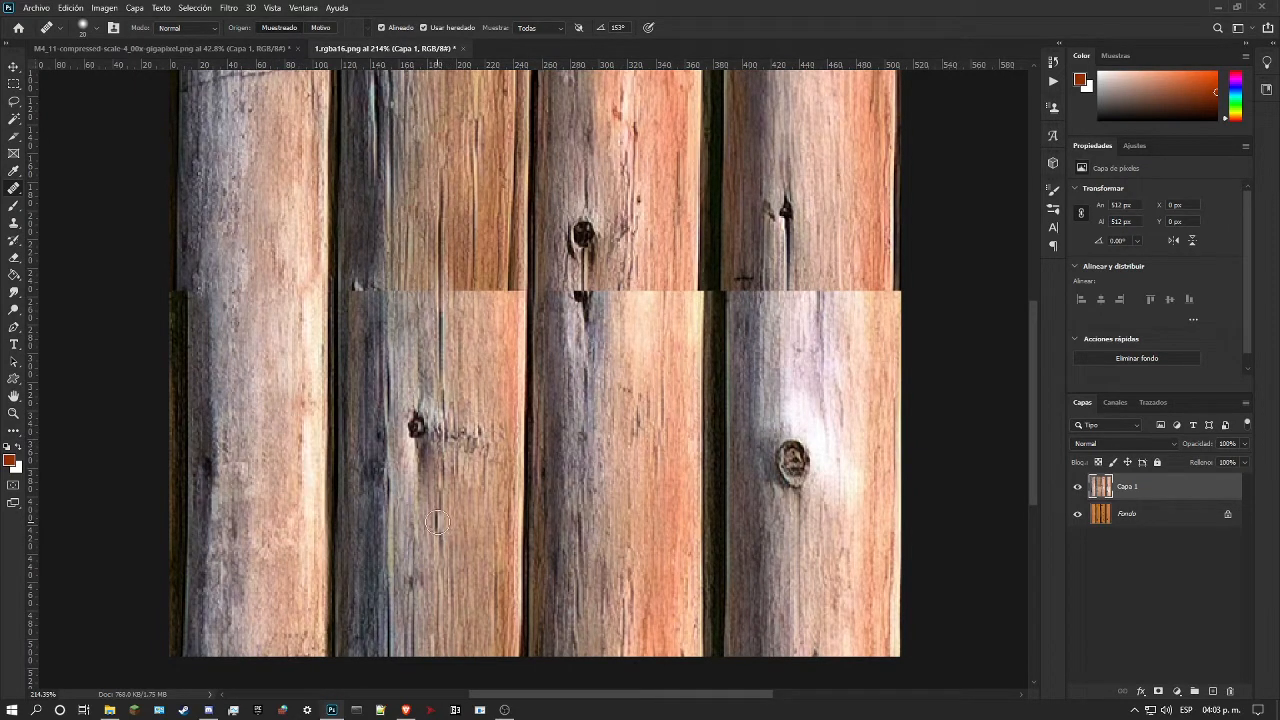
Step: Examine the healed first log and the remaining seam across the other three logs, close up and at whole-image size
scroll(188, 371, down, 1)
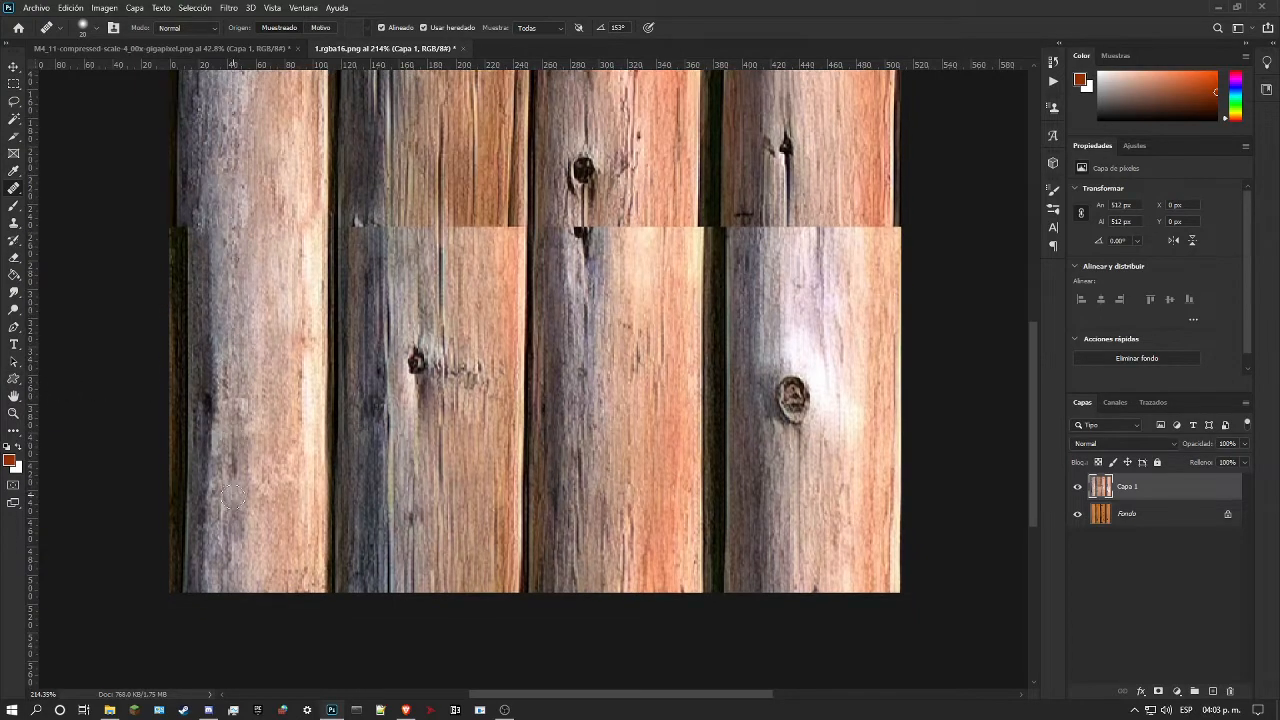
scroll(230, 477, up, 3)
scroll(230, 477, up, 2)
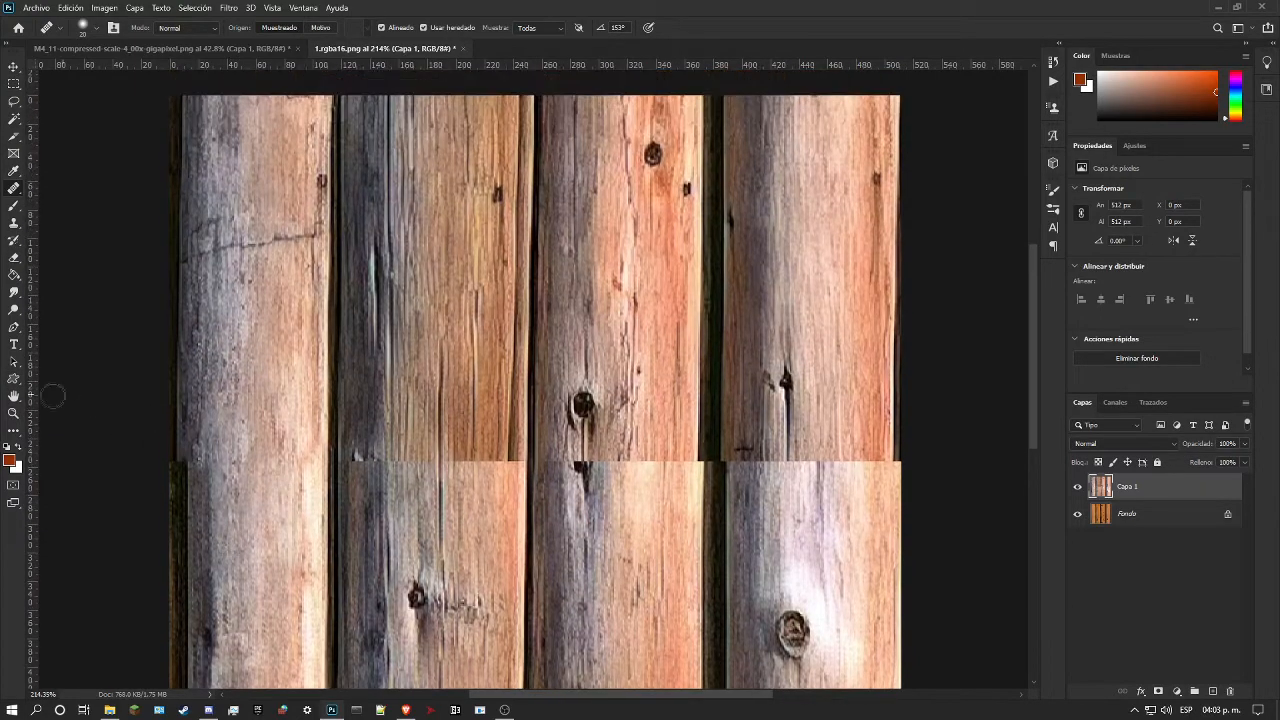
click(12, 410)
drag(312, 420, 400, 388)
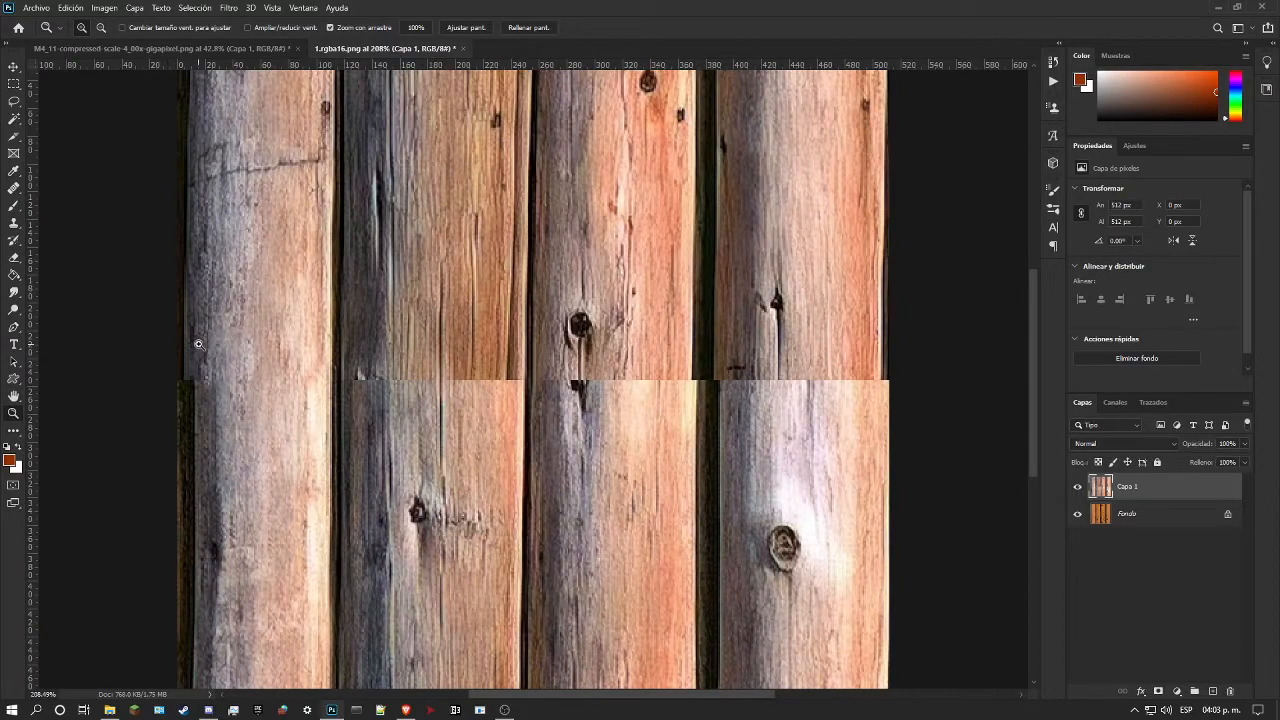
drag(198, 344, 262, 352)
drag(430, 358, 328, 370)
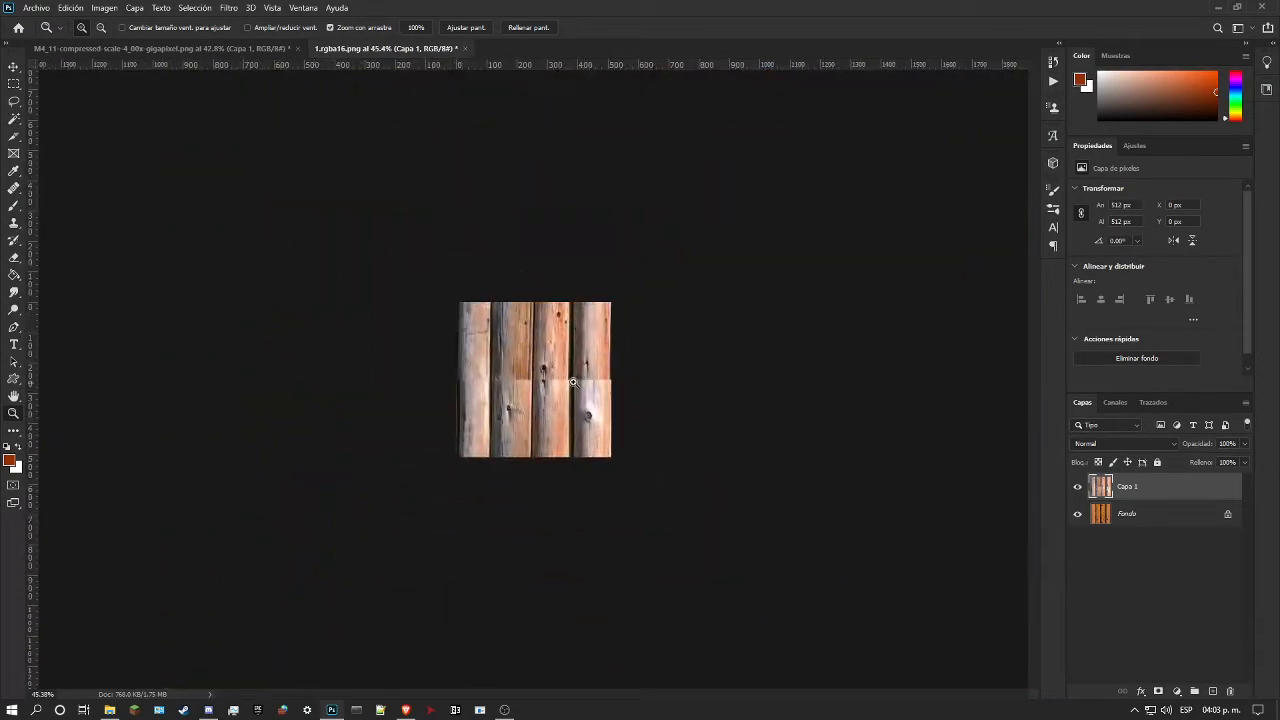
drag(505, 374, 537, 374)
scroll(537, 380, up, 3)
scroll(533, 402, up, 4)
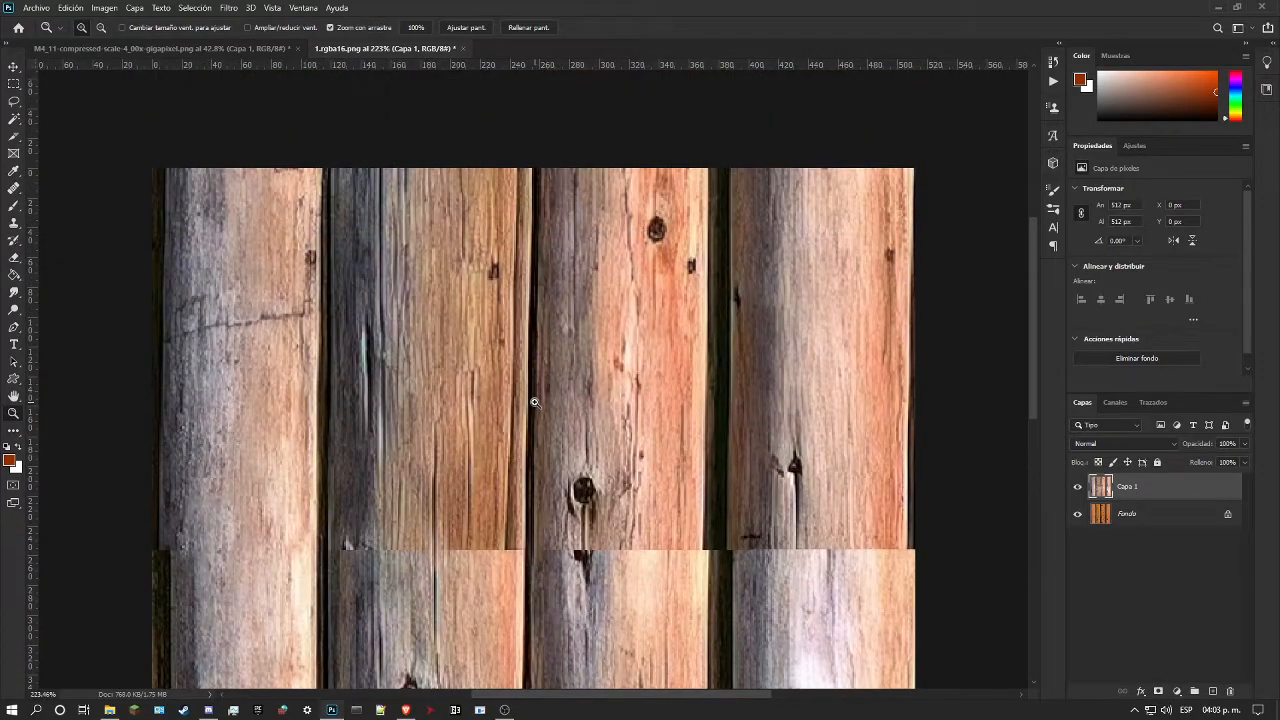
scroll(552, 443, down, 4)
scroll(552, 443, down, 6)
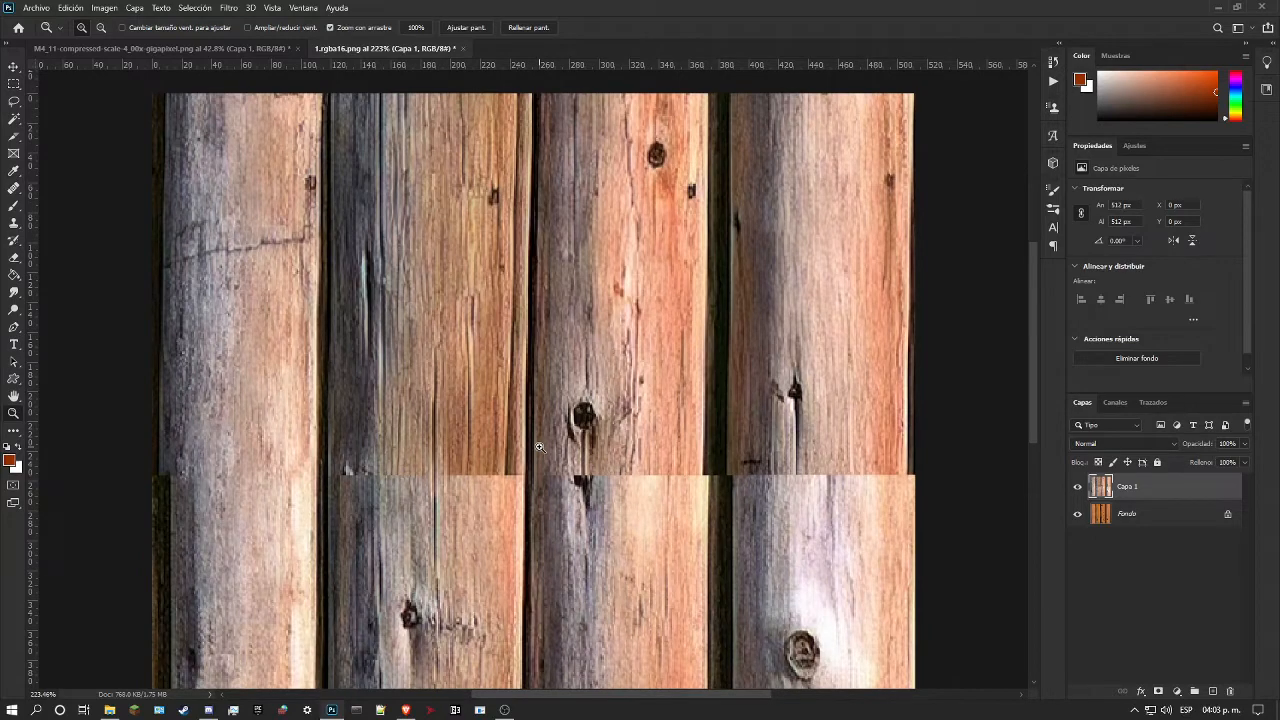
scroll(531, 444, up, 5)
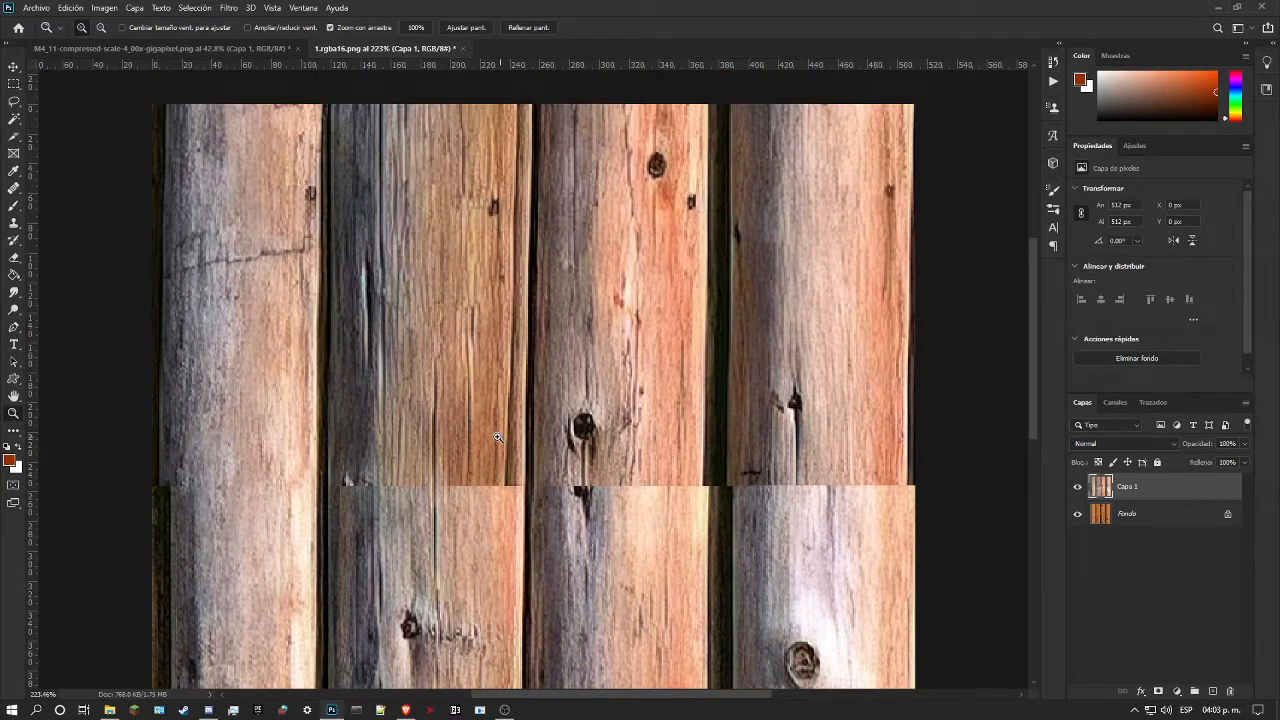
drag(497, 437, 463, 438)
drag(435, 362, 406, 377)
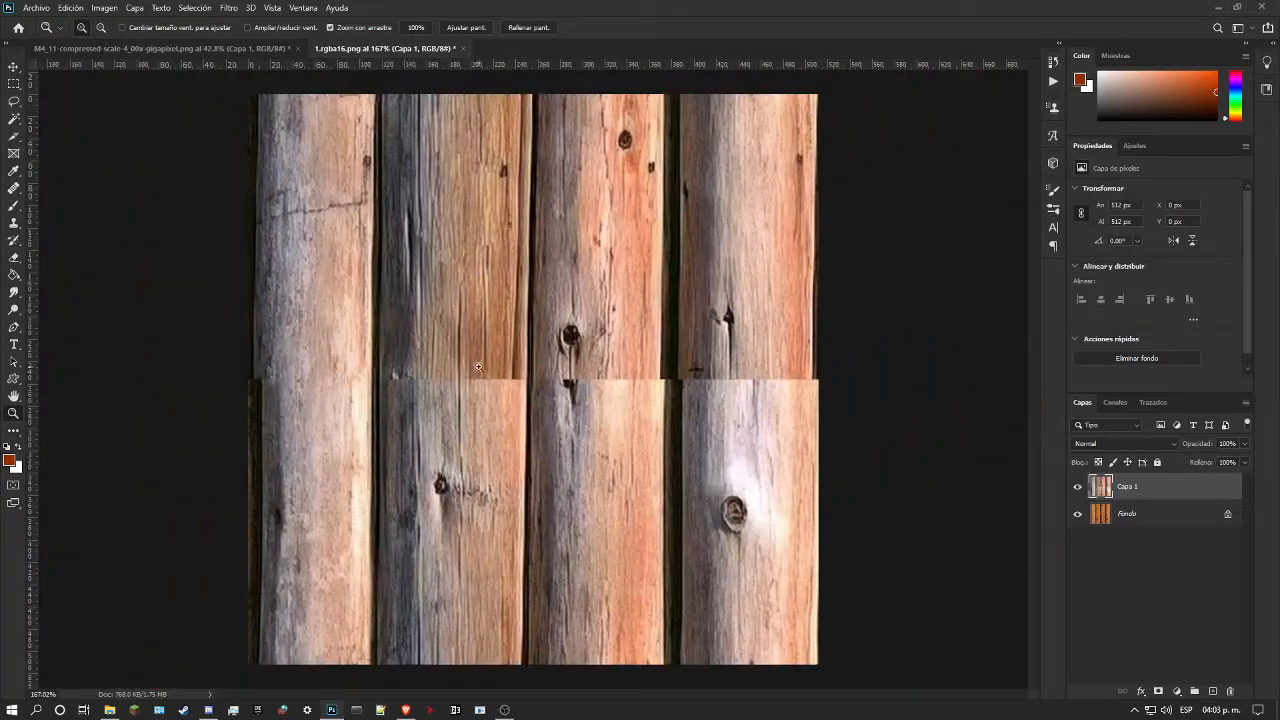
Step: Try to repaint the second log's edge beside the third log from the seam to the image's upper edge, and undo the strokes
click(14, 187)
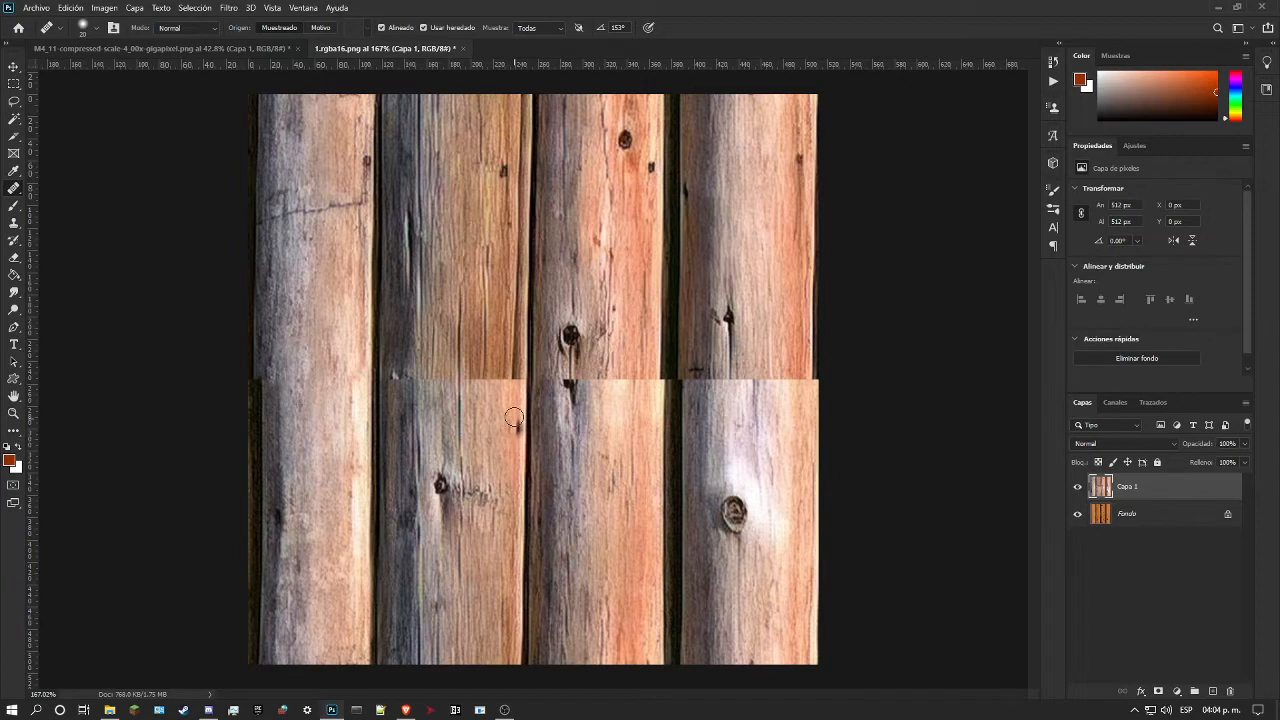
mouse_move(524, 371)
mouse_down()
mouse_move(523, 329)
mouse_move(518, 392)
mouse_move(527, 94)
mouse_up()
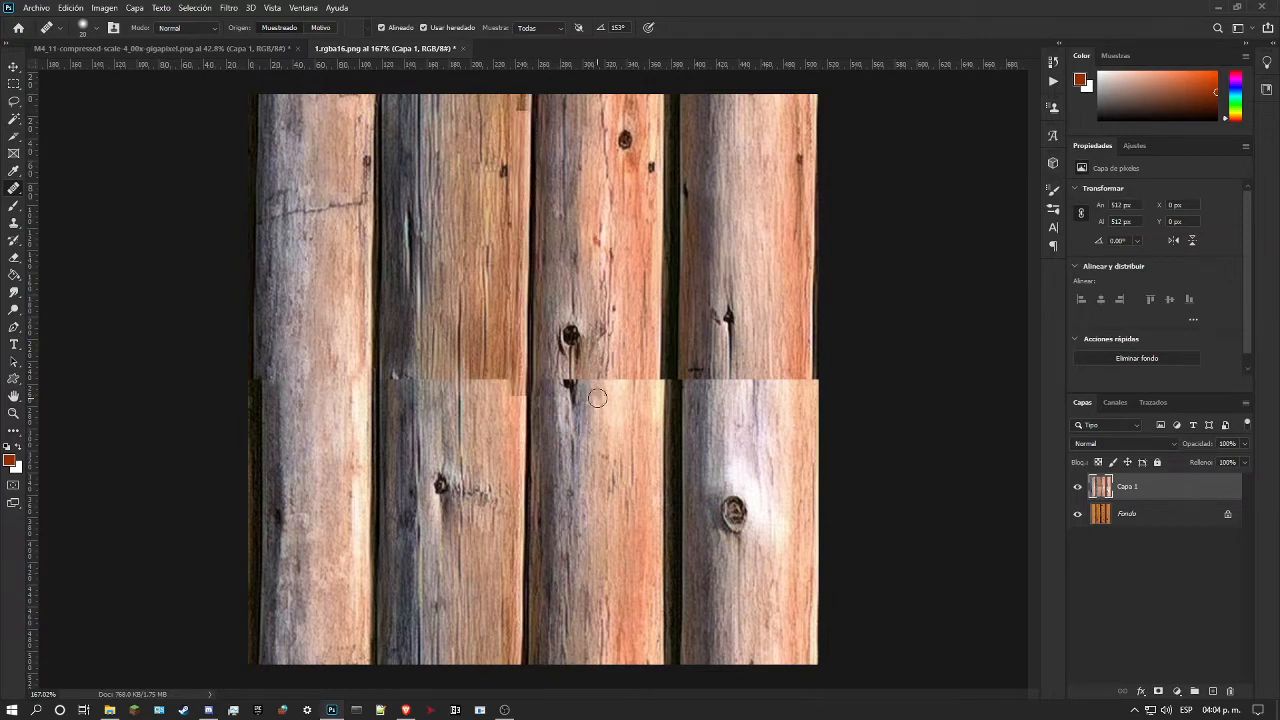
alt+click(519, 465)
drag(519, 397, 523, 372)
key(ctrl+z)
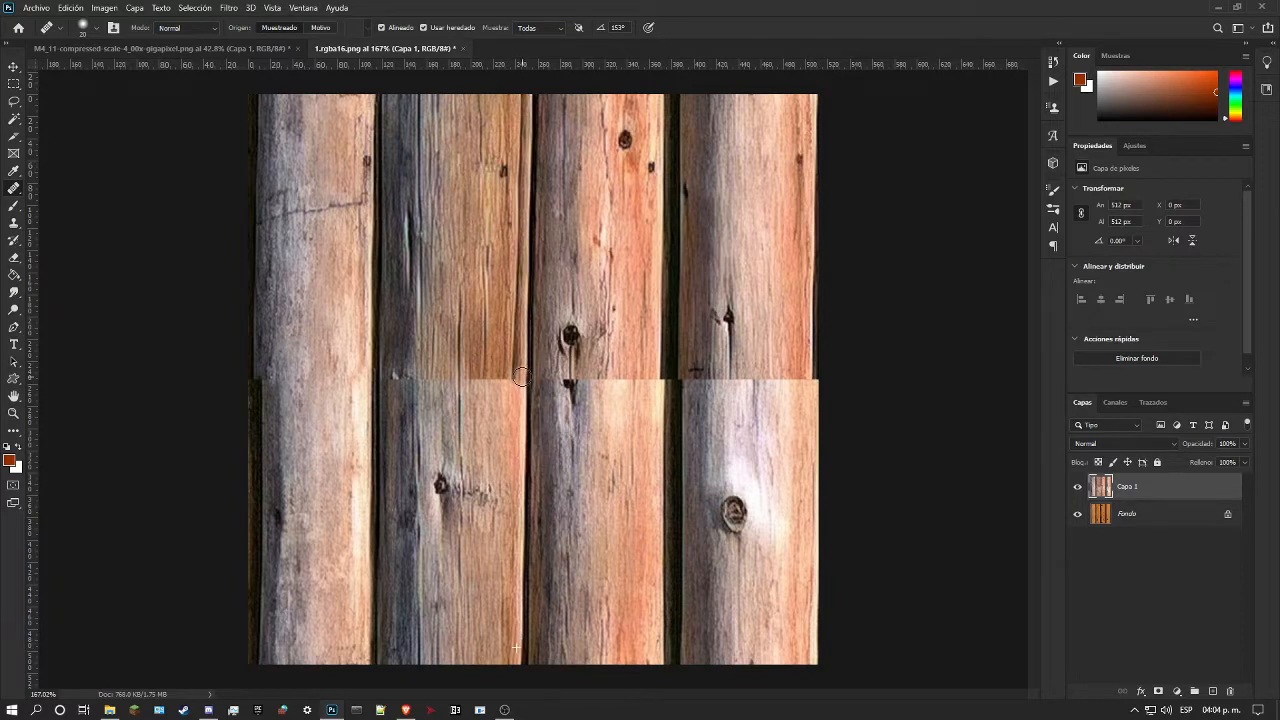
Step: Repaint the second log's edge beside the third log from the seam to the image's upper edge with the Healing Brush
drag(520, 373, 520, 250)
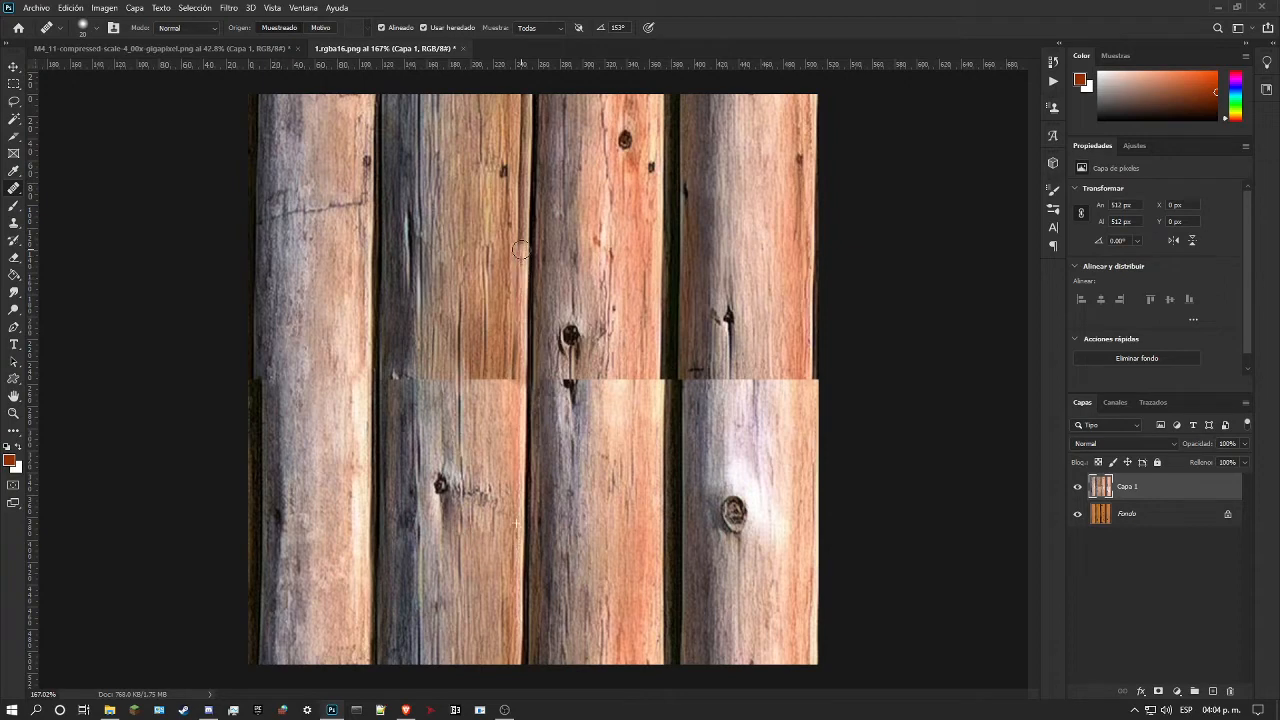
drag(521, 250, 526, 219)
drag(529, 178, 531, 158)
drag(531, 126, 530, 104)
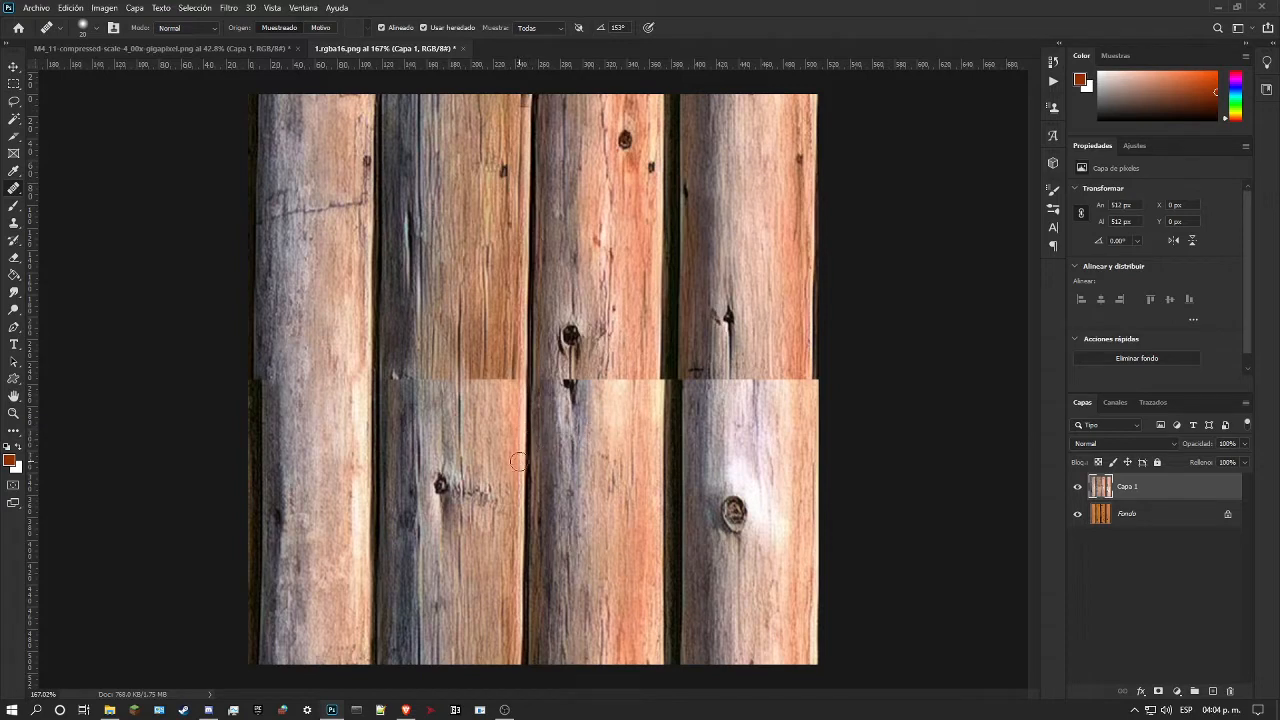
right_click(12, 190)
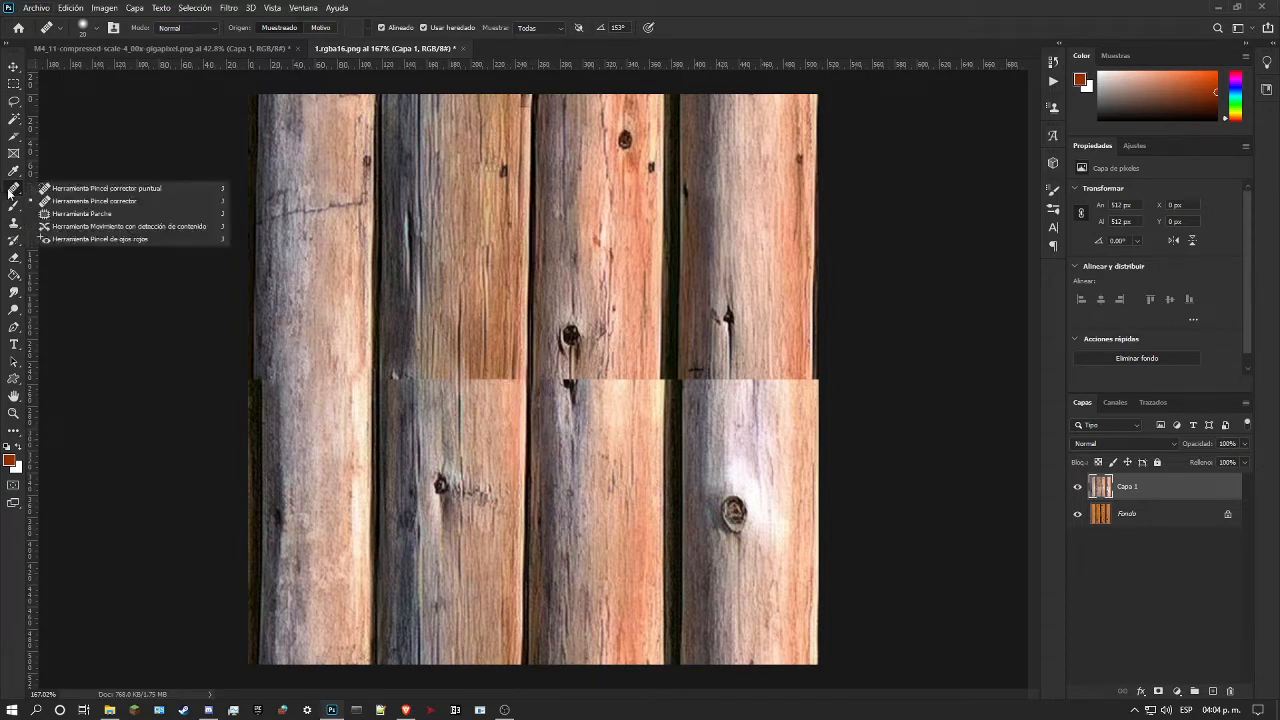
click(50, 188)
click(503, 384)
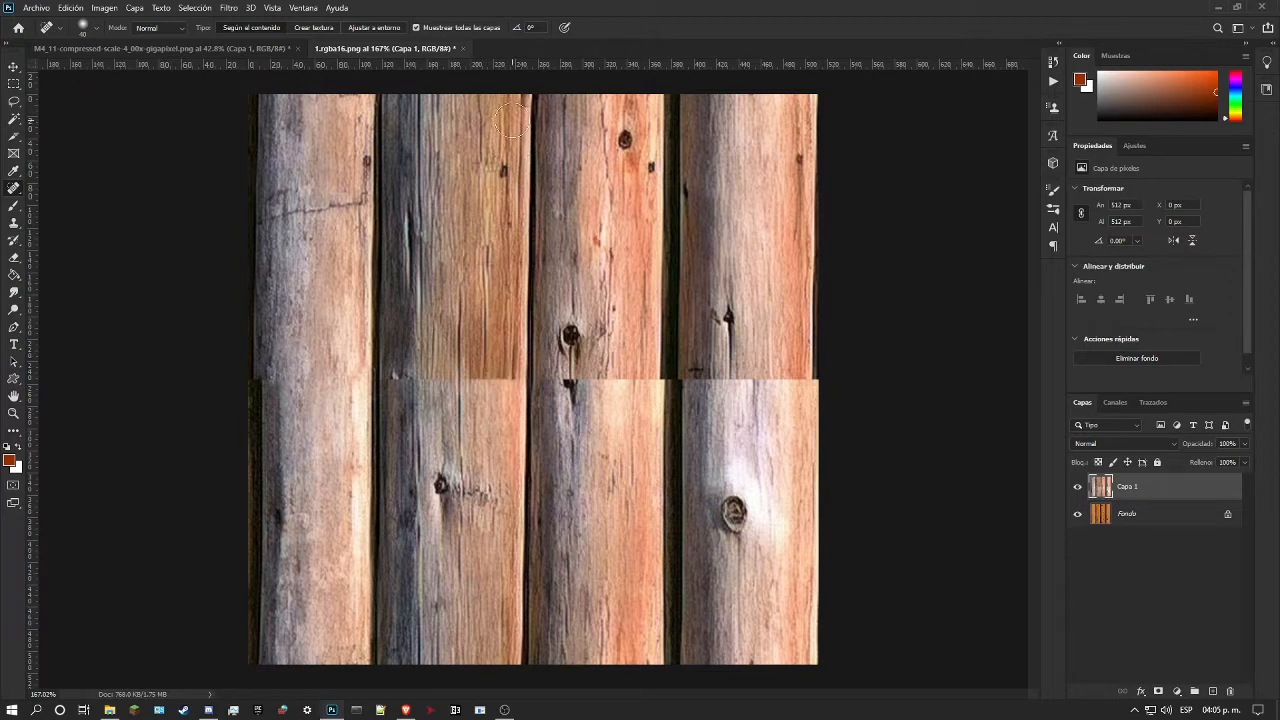
click(14, 205)
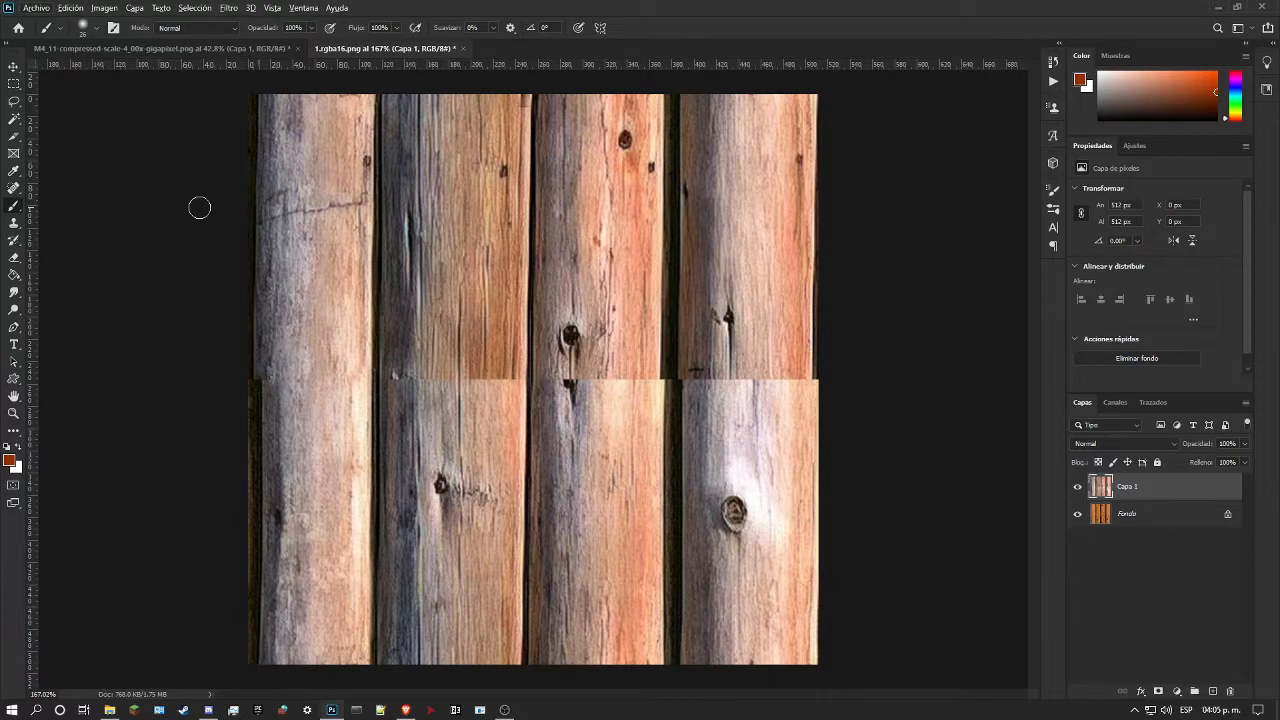
click(14, 188)
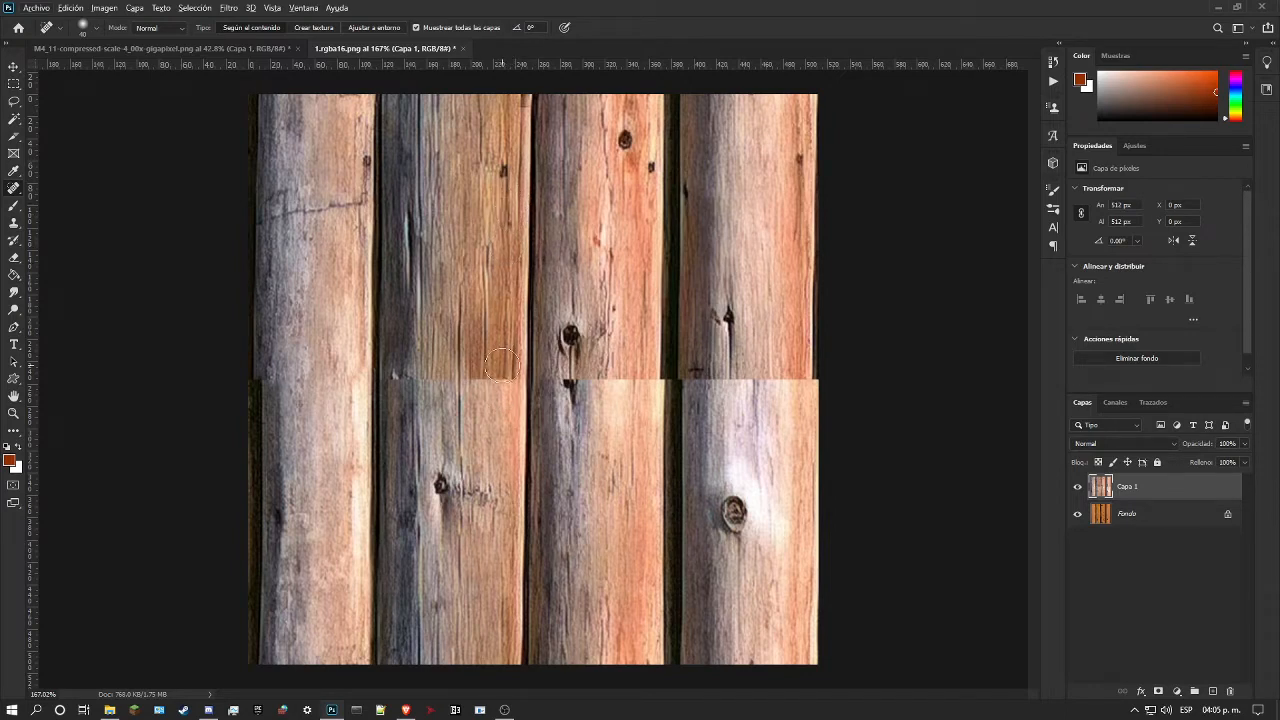
alt+click(486, 465)
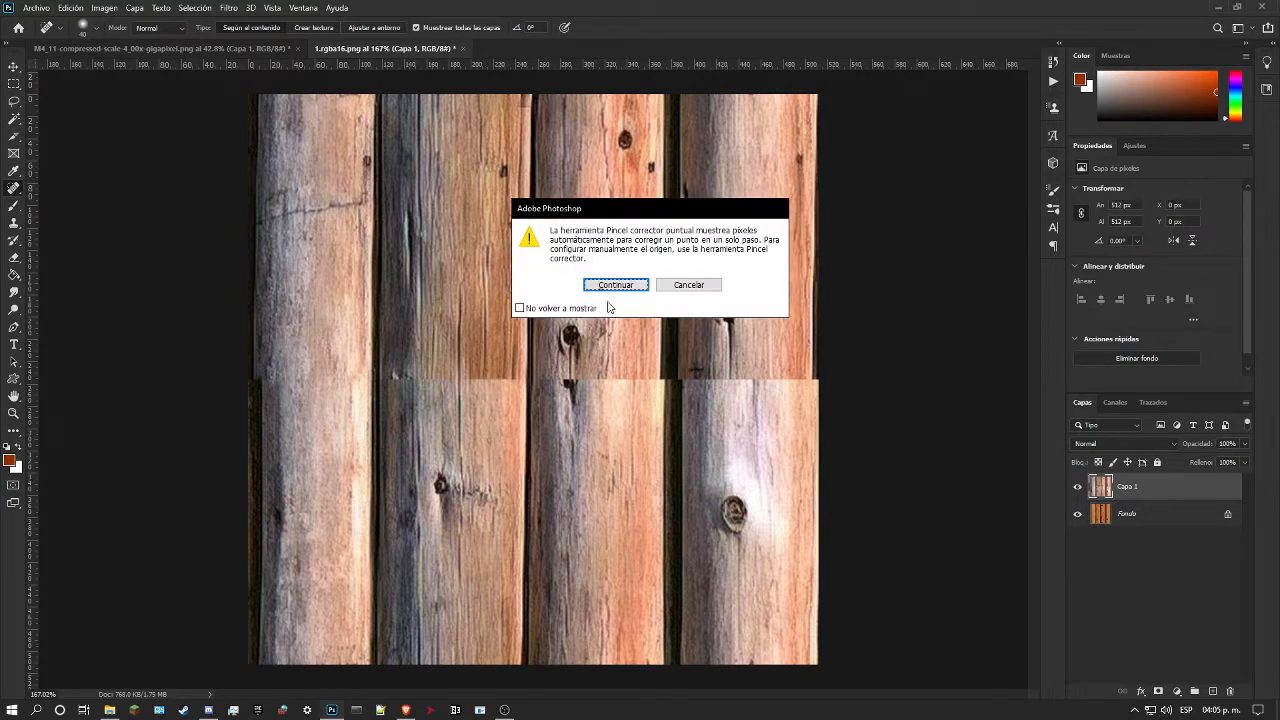
click(672, 288)
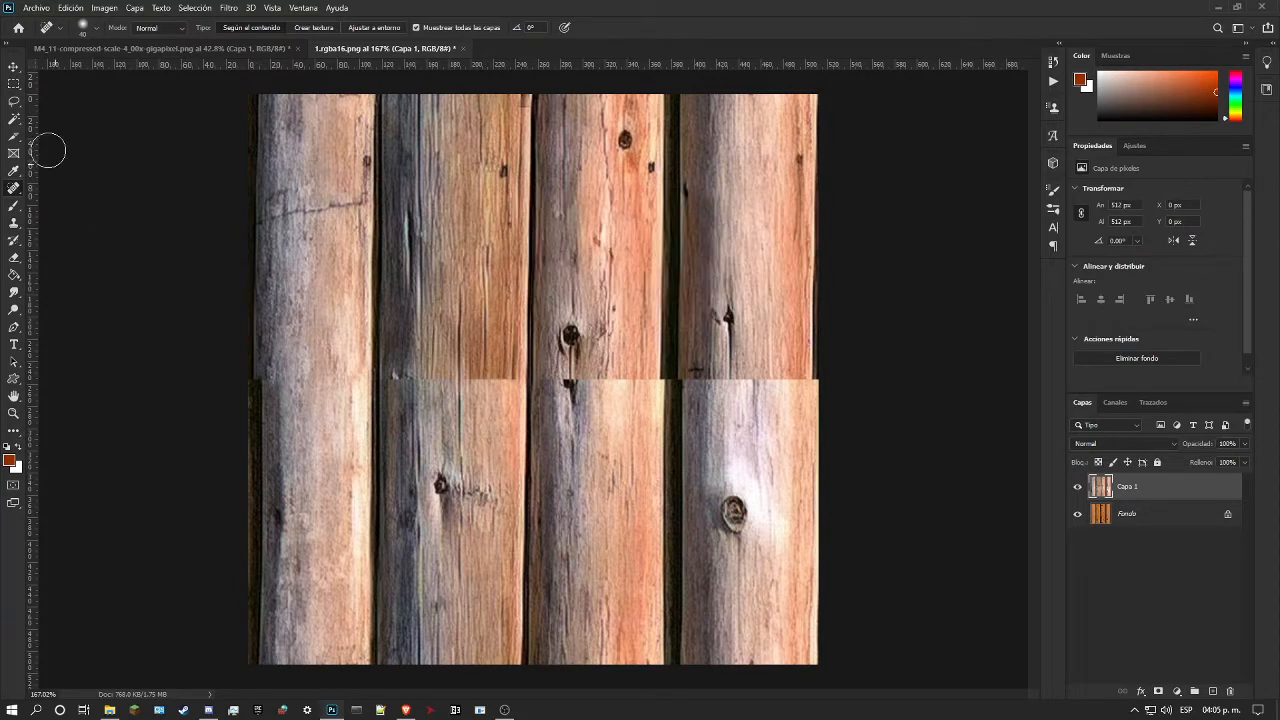
Step: Try to repaint the second log's edge beside the third log from the image's upper edge past the seam with the Healing Brush, and undo the strokes
right_click(14, 188)
click(64, 202)
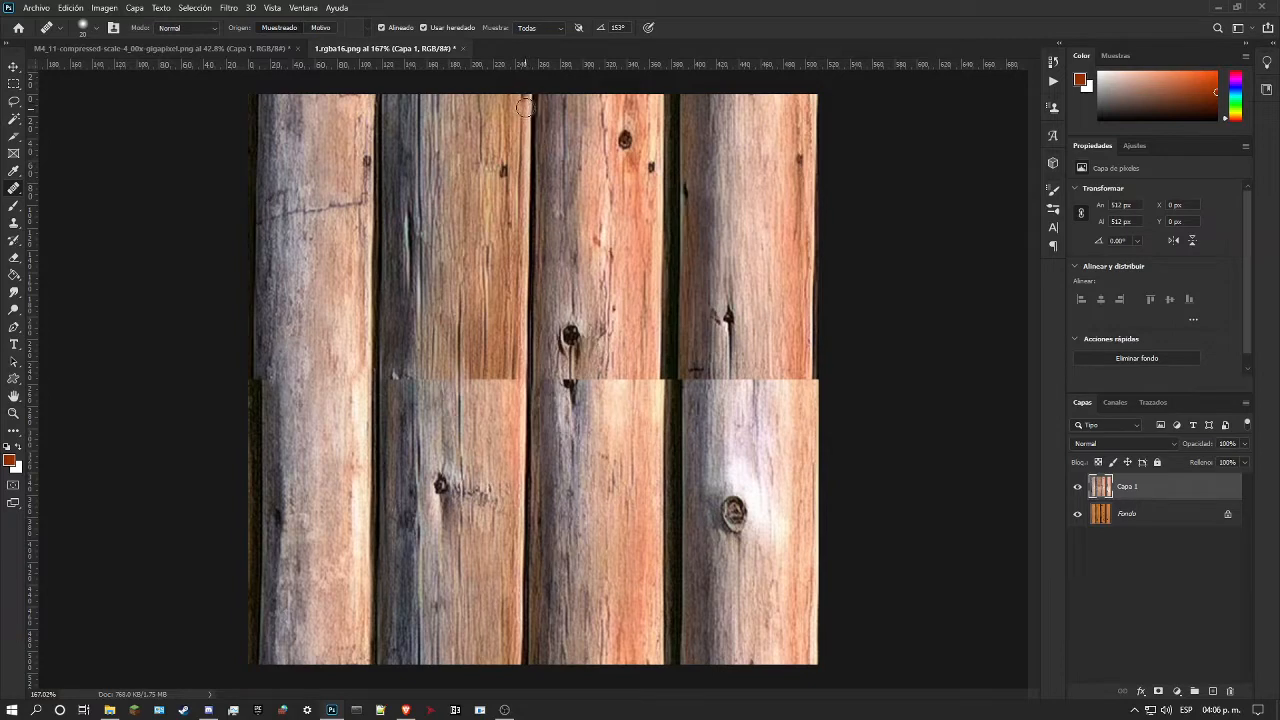
drag(526, 105, 527, 186)
drag(530, 182, 521, 487)
key(ctrl+z)
key(ctrl+z)
key(ctrl+z)
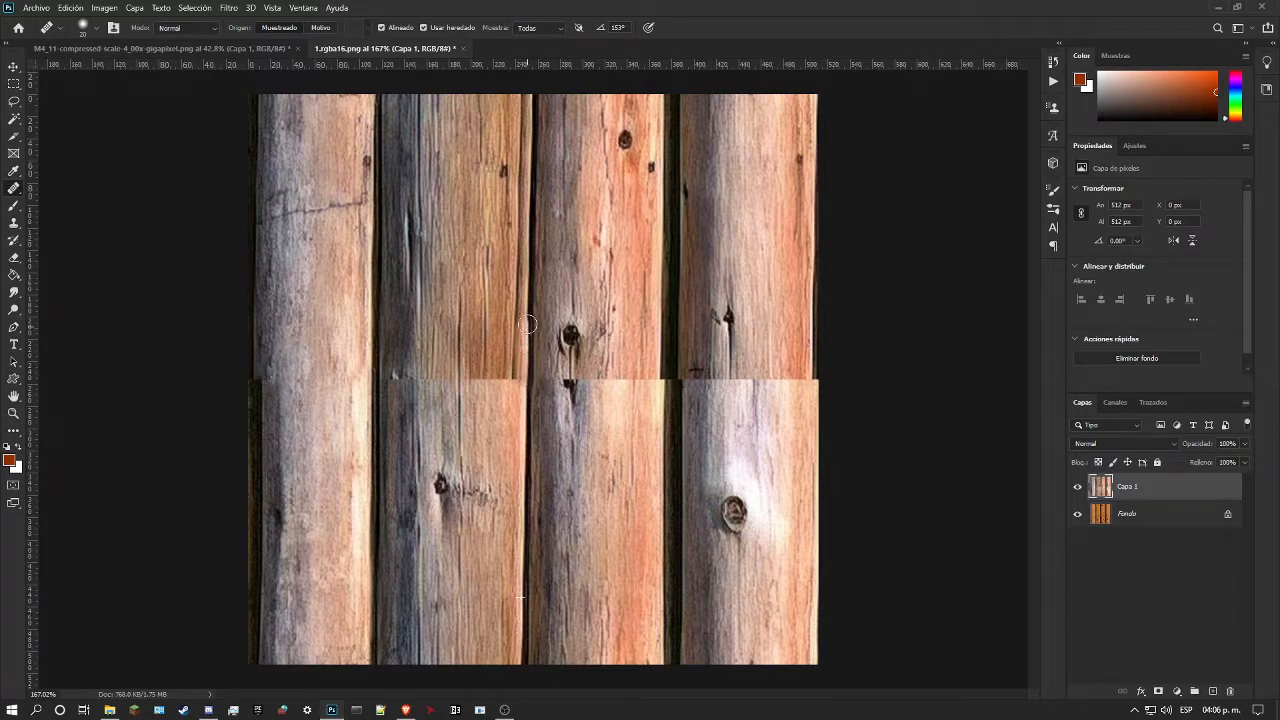
Step: Repaint the second log's edge beside the third log above the seam and heal the seam next to that edge with the Healing Brush
drag(527, 265, 532, 154)
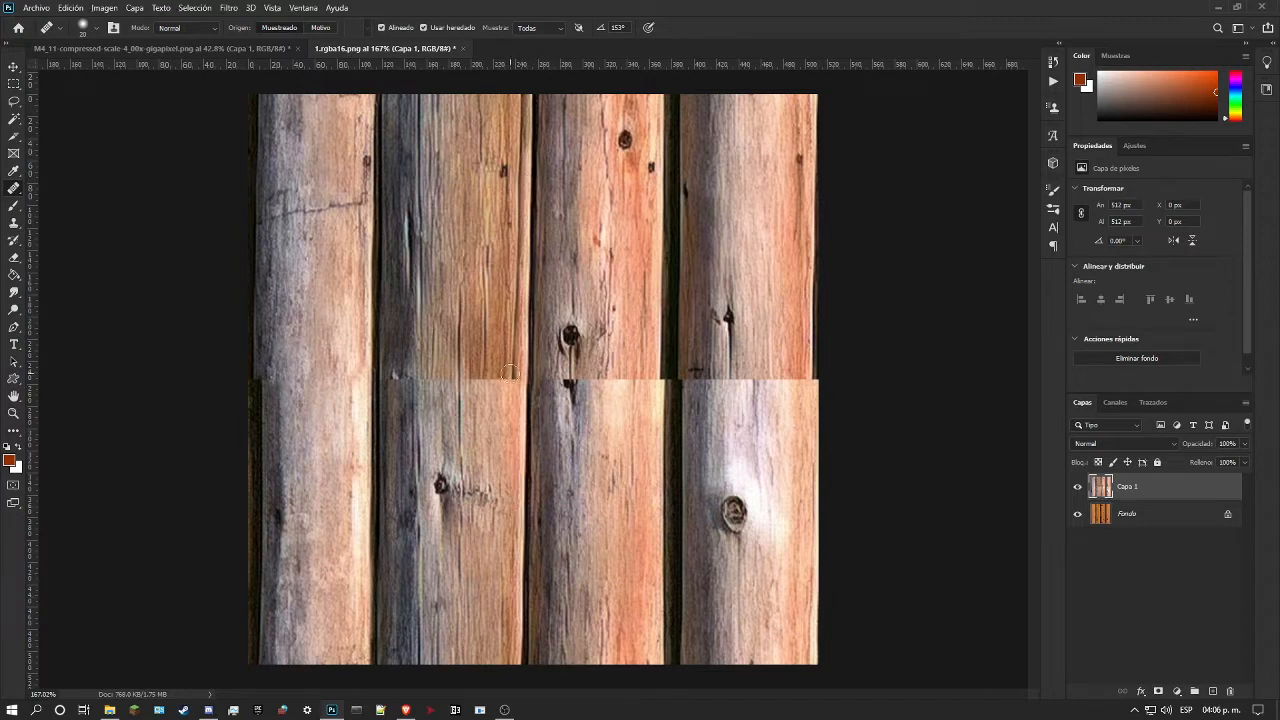
drag(531, 143, 536, 99)
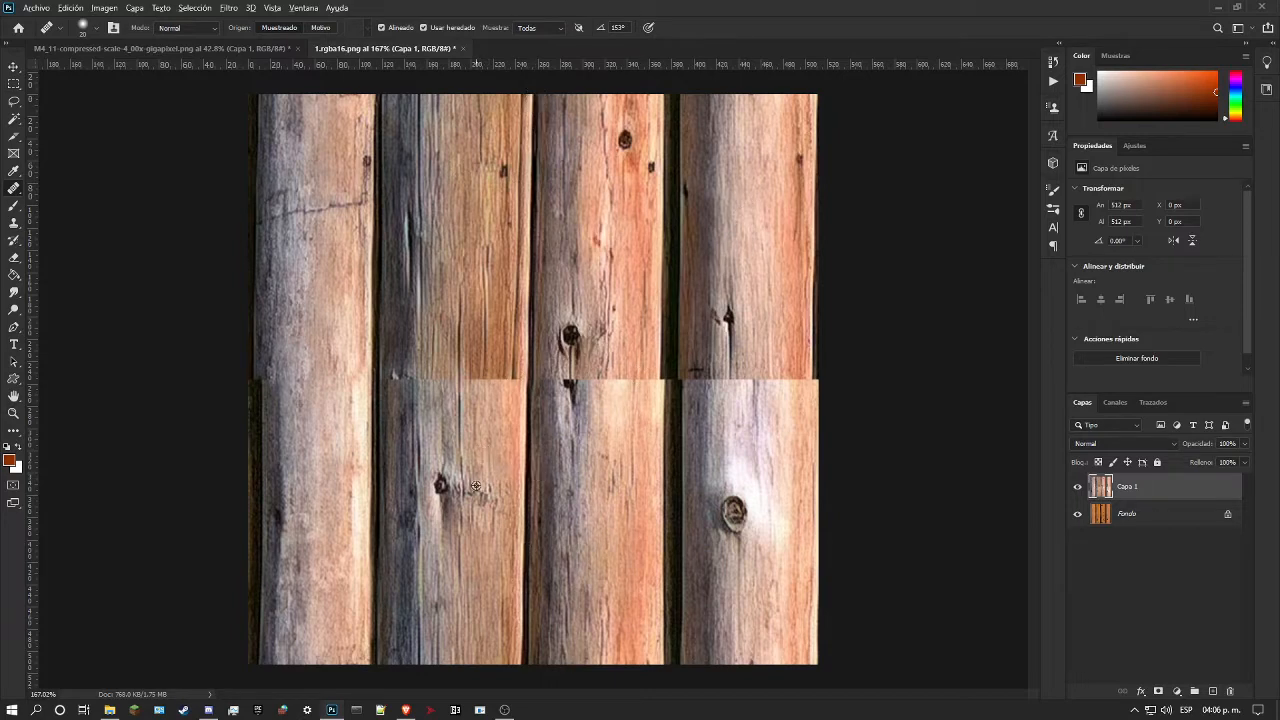
mouse_move(511, 384)
mouse_down()
mouse_move(509, 371)
mouse_move(515, 404)
mouse_up()
mouse_move(511, 387)
mouse_down()
mouse_move(511, 376)
mouse_move(505, 438)
mouse_up()
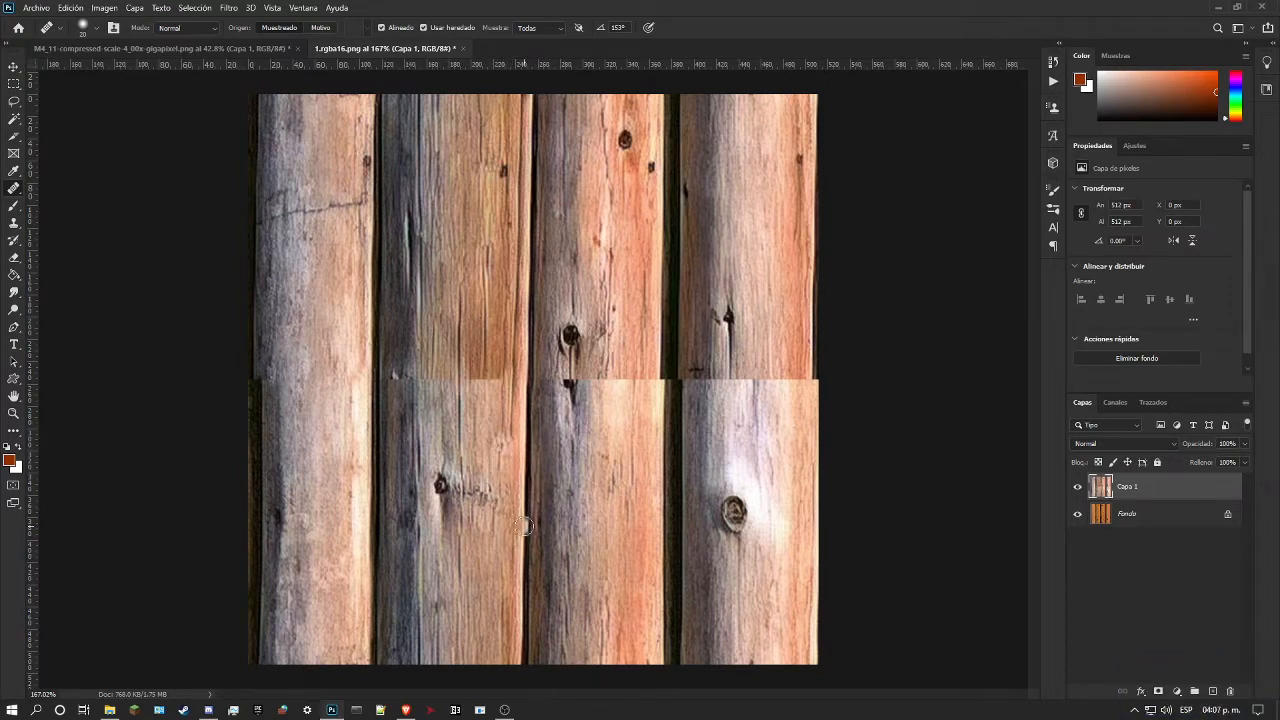
Step: Heal the seam on the second log's lit side with vertical Spot Healing Brush strokes, and undo the faulty strokes
right_click(14, 190)
click(62, 183)
drag(483, 365, 483, 425)
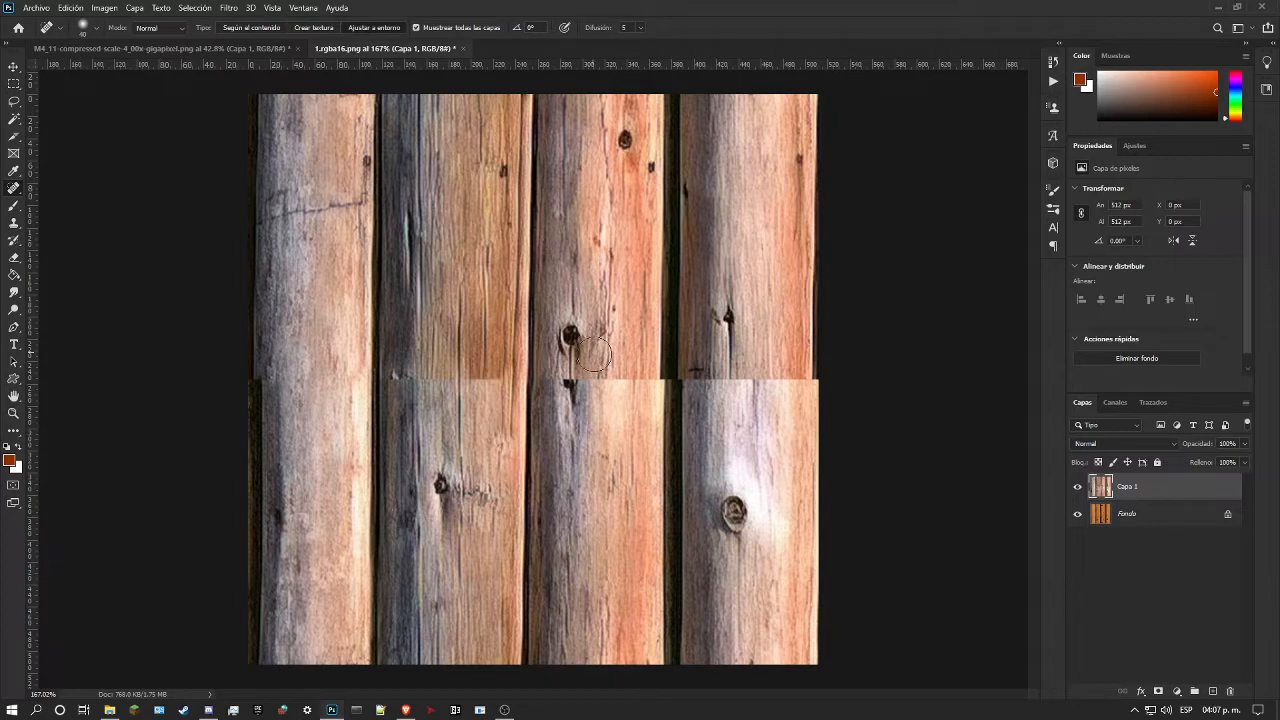
drag(486, 365, 487, 445)
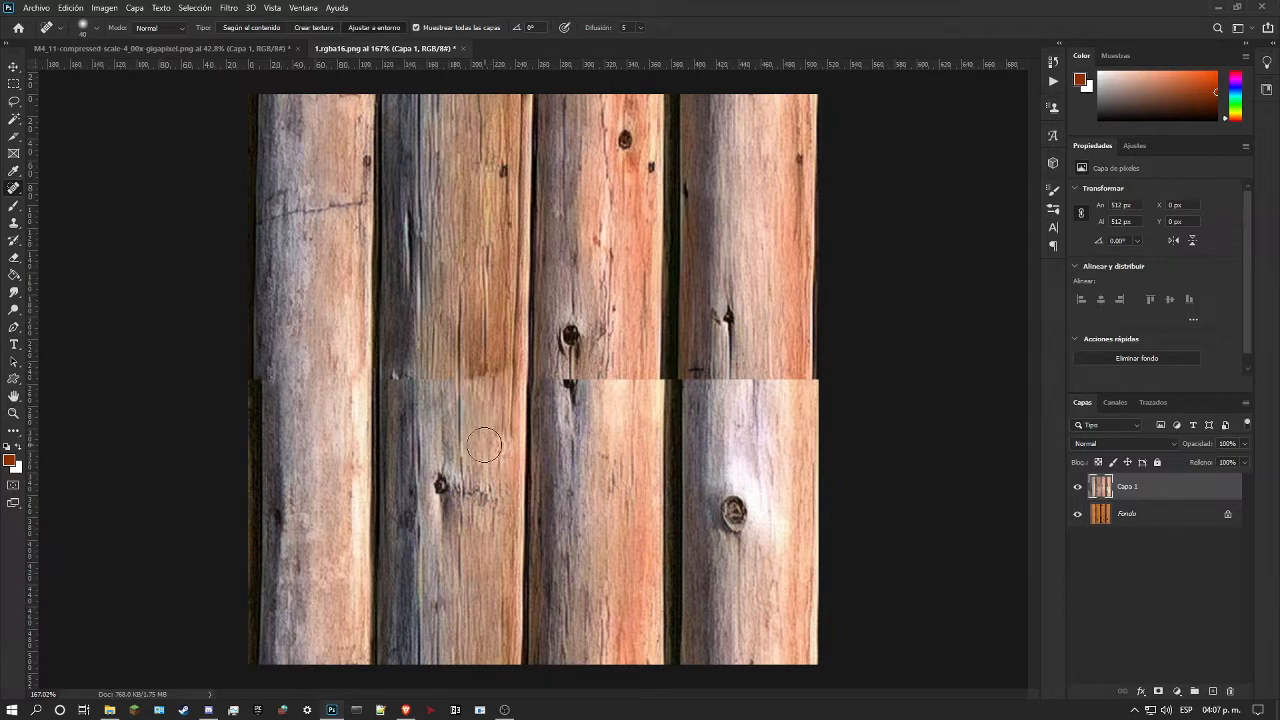
mouse_move(426, 395)
mouse_down()
mouse_move(433, 349)
mouse_move(431, 396)
mouse_up()
key(ctrl+z)
key(ctrl+z)
key(ctrl+z)
Step: Heal the seam across the middle and shadowed side of the second log with the Spot Healing Brush, replacing the faulty stroke
drag(446, 346, 440, 412)
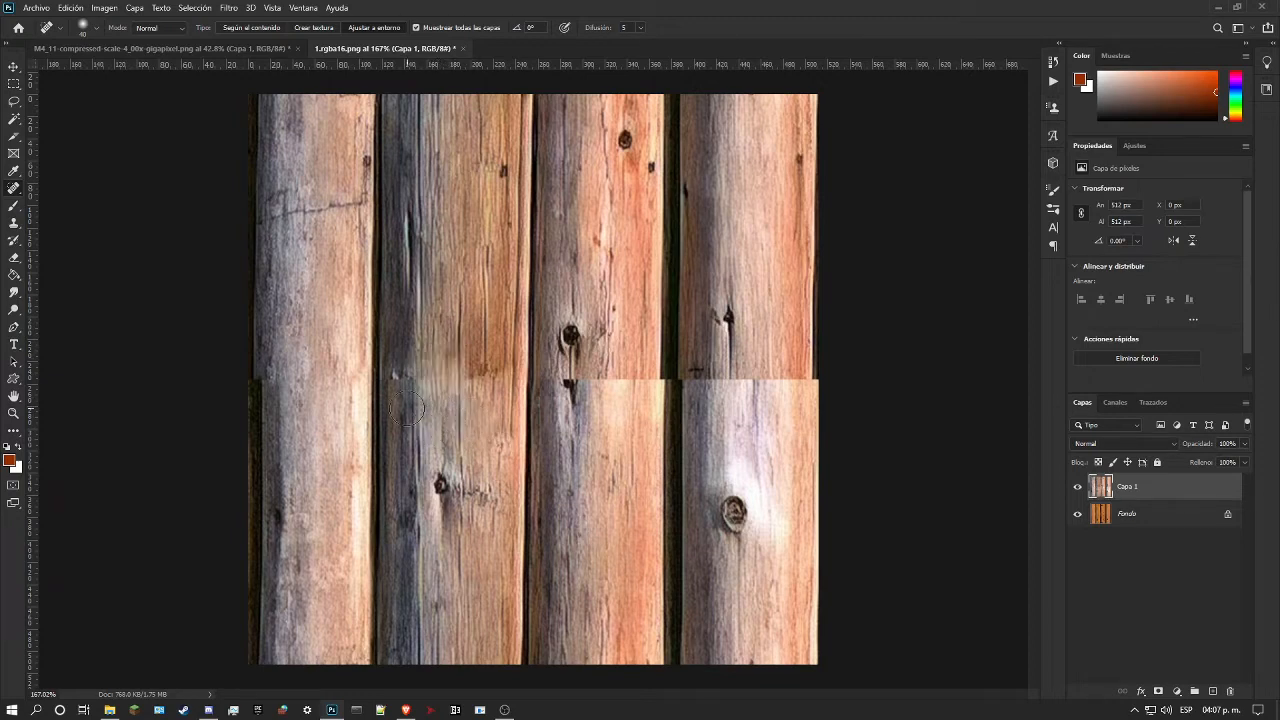
drag(394, 360, 397, 428)
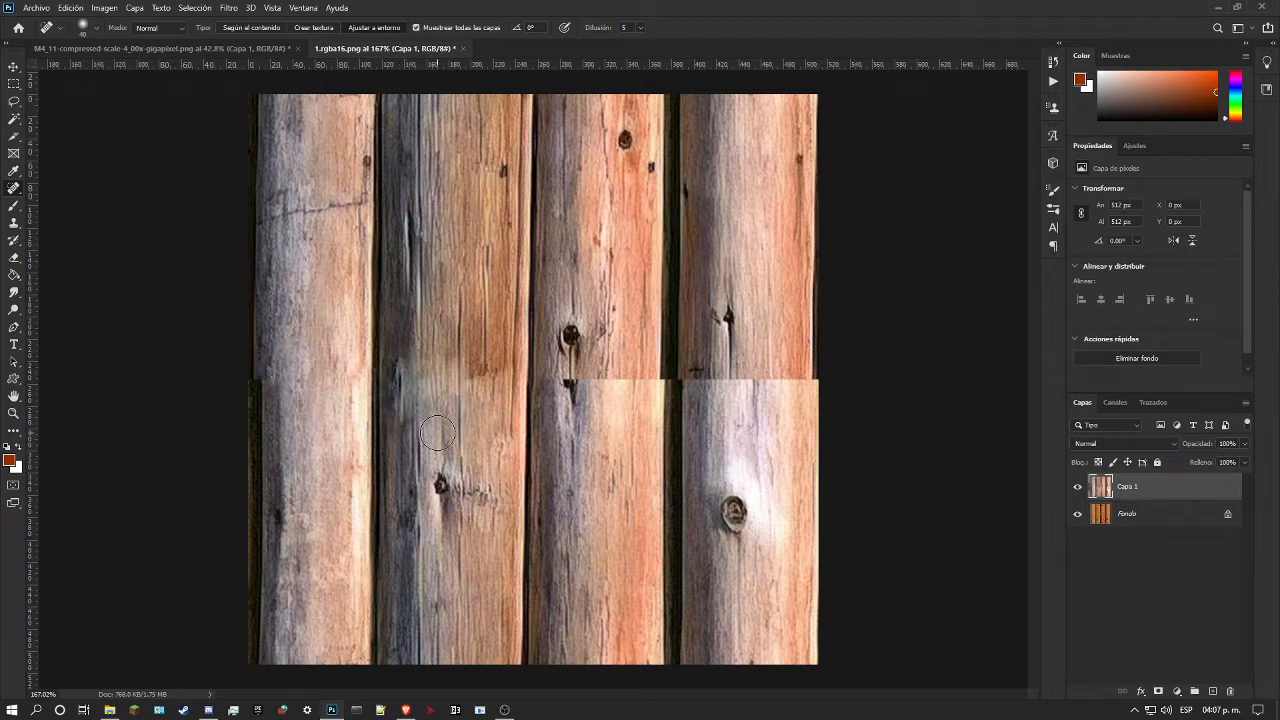
key(ctrl+z)
drag(396, 377, 396, 440)
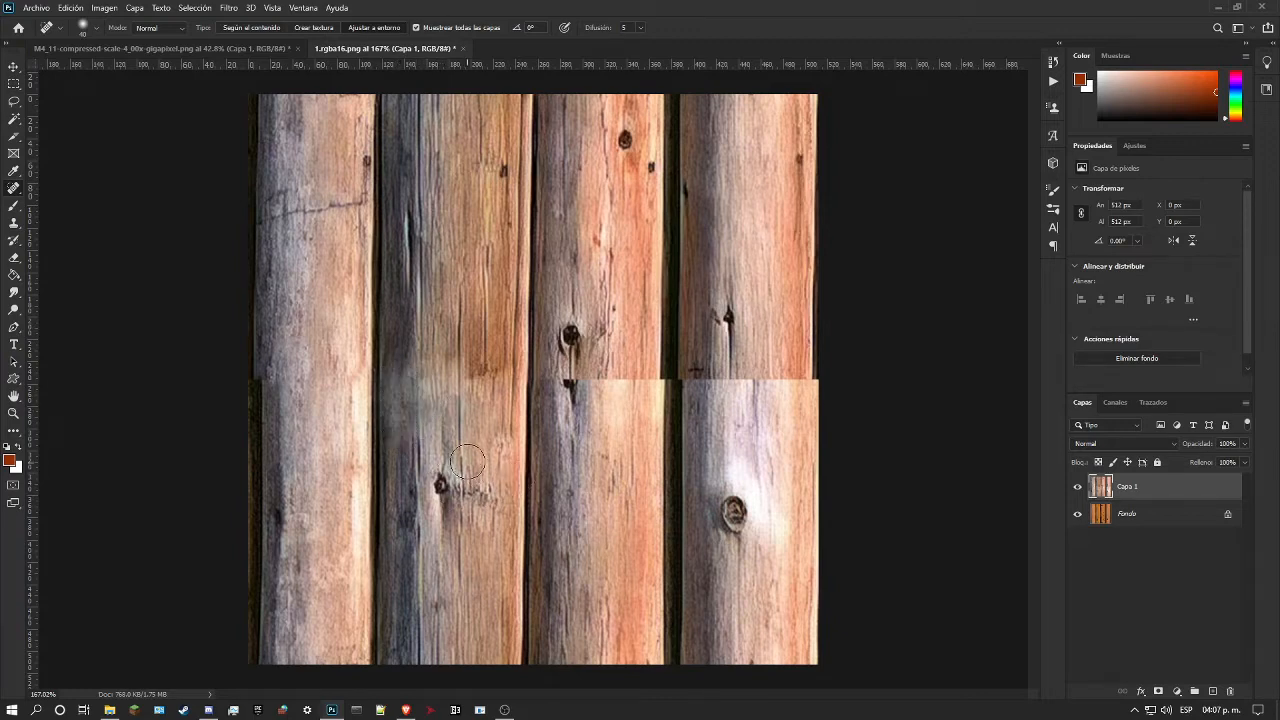
drag(433, 388, 435, 446)
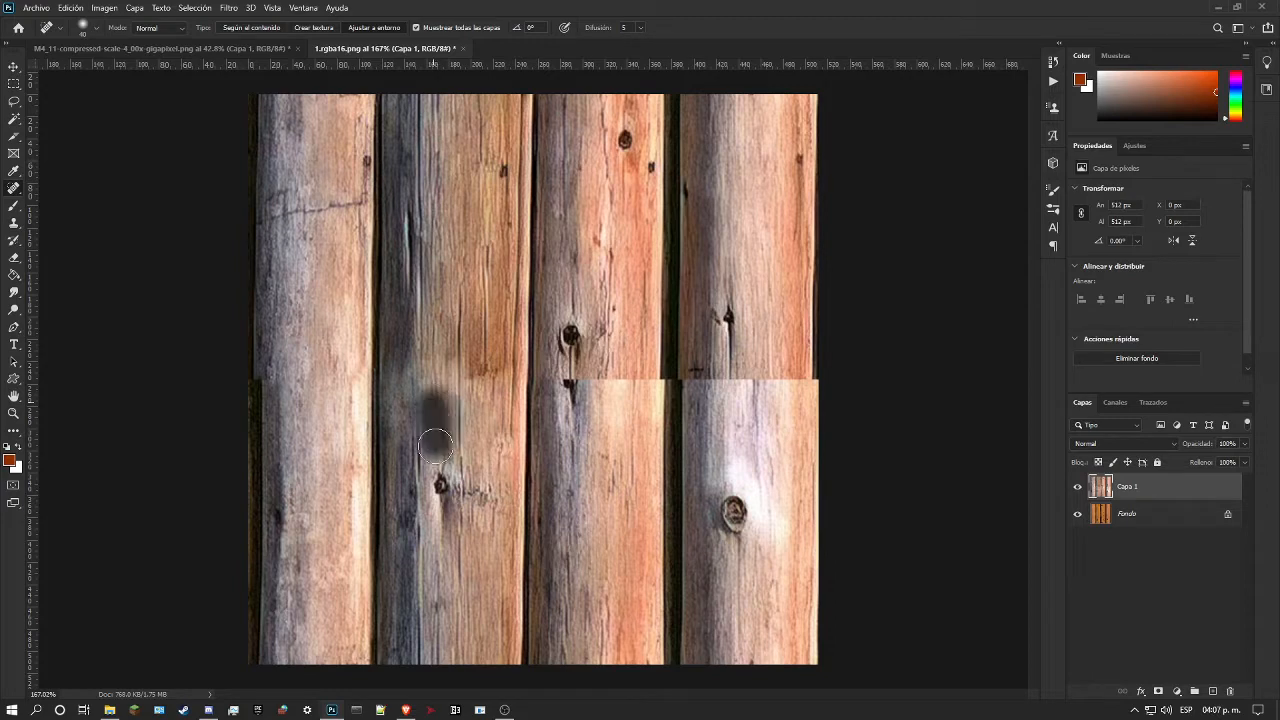
Step: Try to smooth the middle of the second log just above the seam with the Spot Healing Brush, and undo the strokes
drag(436, 376, 439, 302)
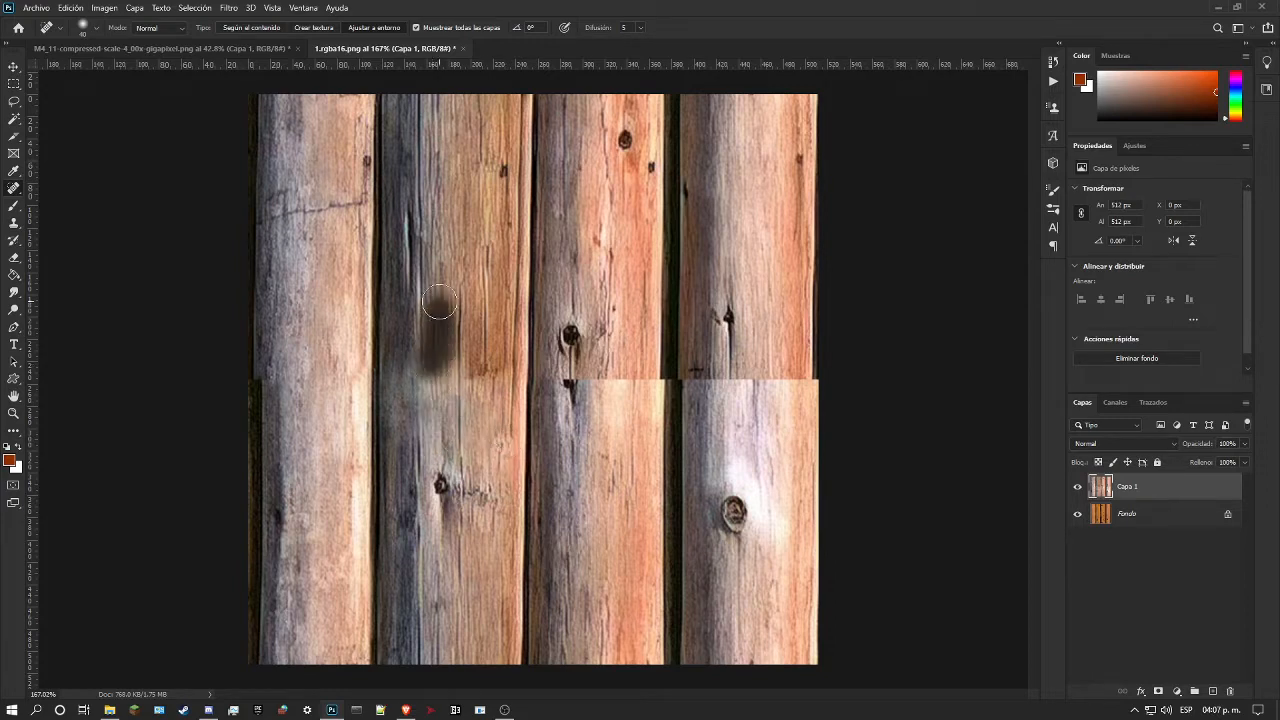
key(ctrl+z)
drag(440, 376, 441, 324)
key(ctrl+z)
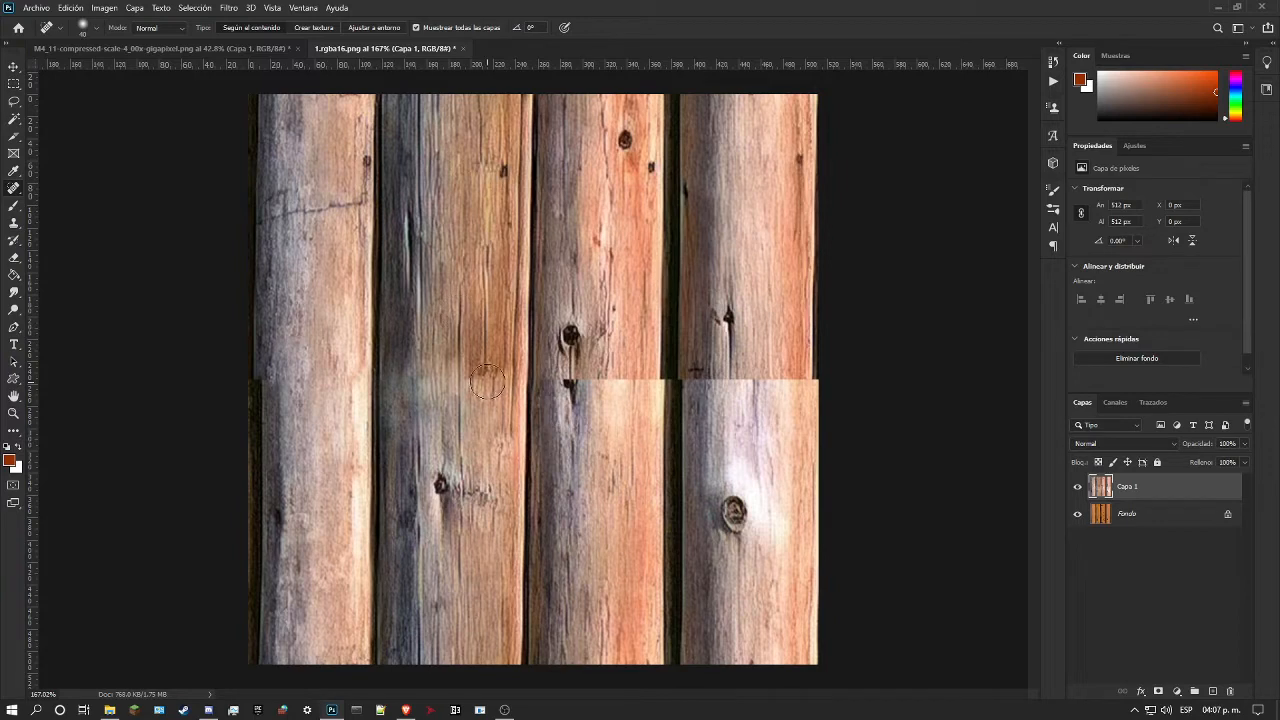
Step: Blend the remaining seam traces across the whole width of the second log with vertical Spot Healing Brush strokes above and below the seam
mouse_move(478, 372)
mouse_down()
mouse_move(506, 337)
mouse_move(541, 331)
mouse_move(477, 368)
mouse_move(459, 464)
mouse_move(478, 406)
mouse_move(474, 440)
mouse_up()
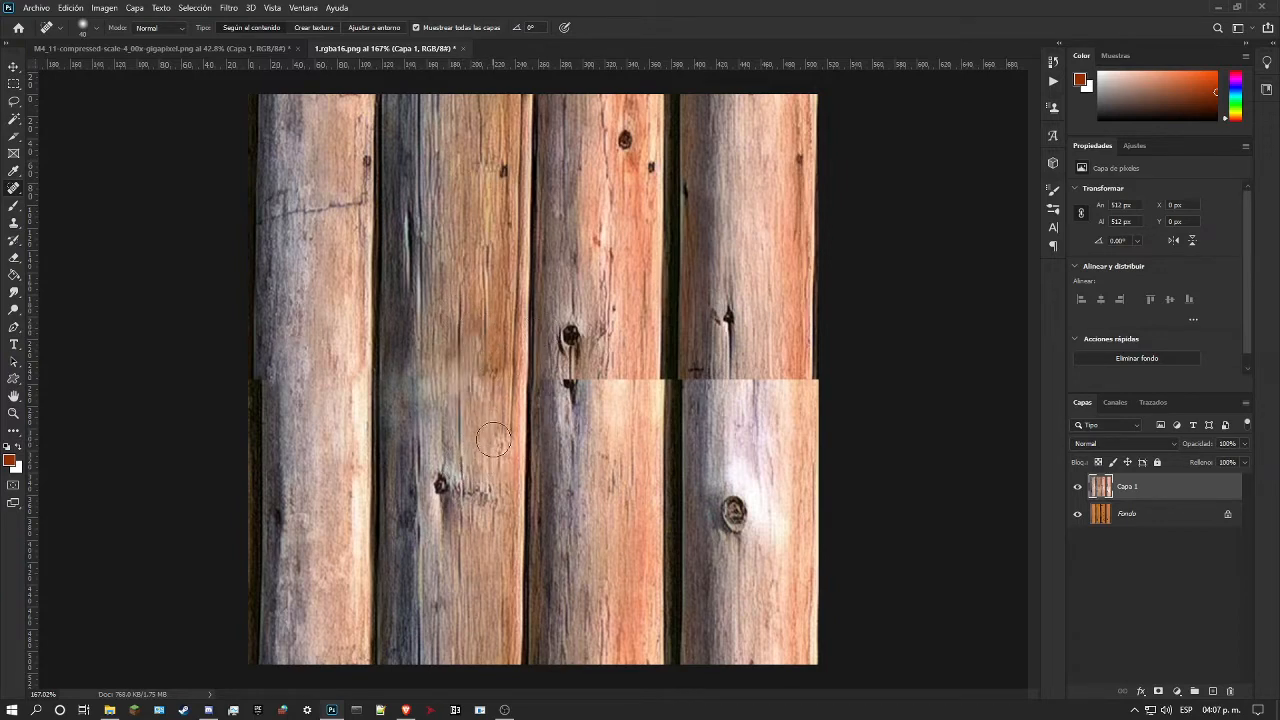
drag(492, 377, 506, 316)
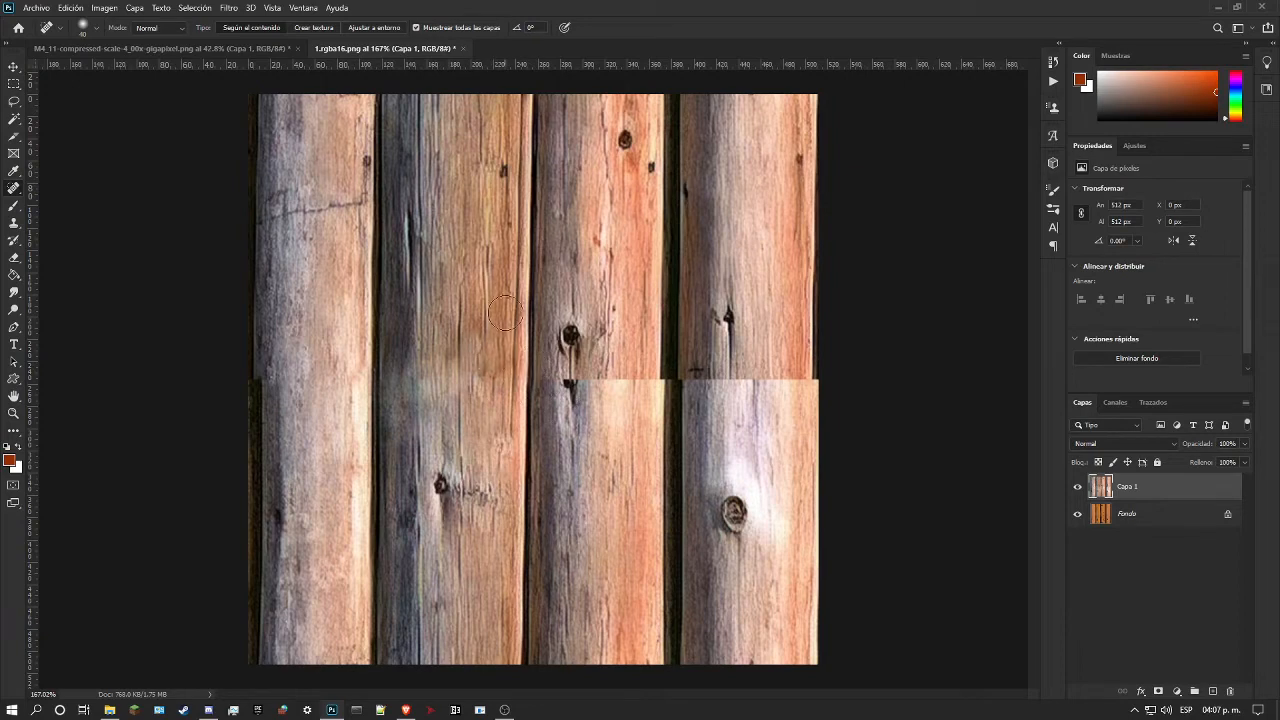
drag(500, 372, 500, 301)
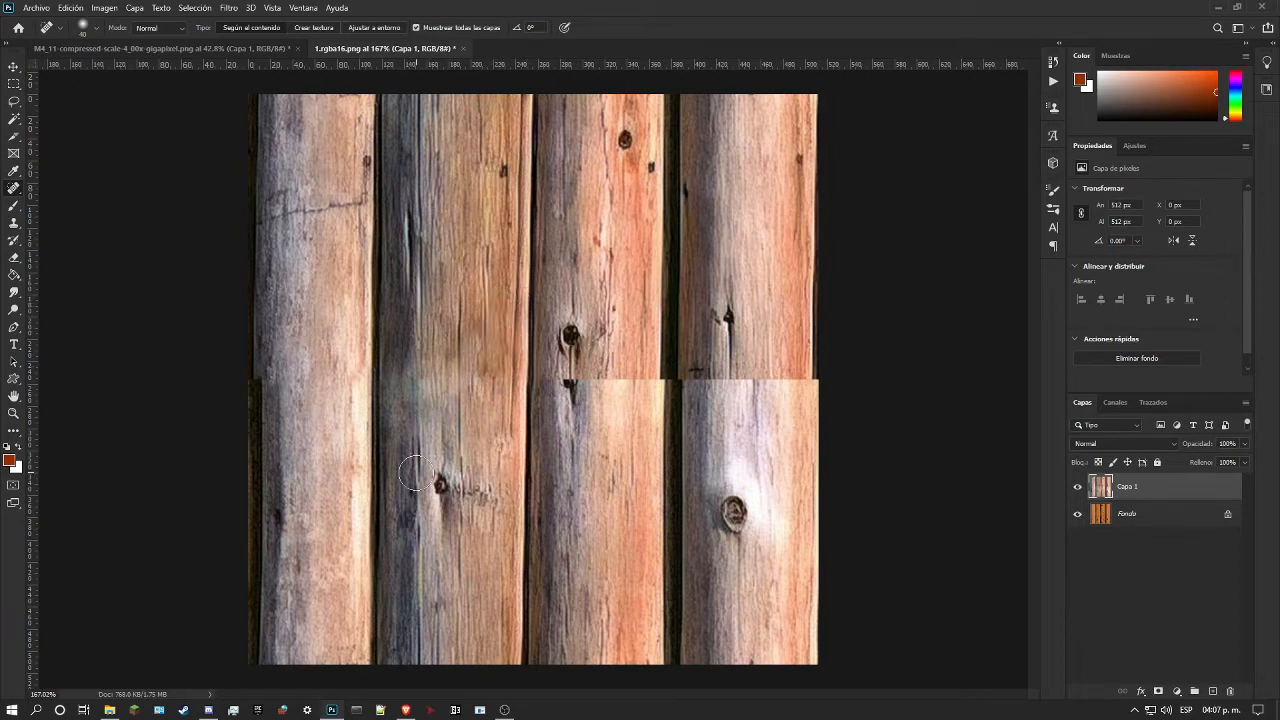
drag(415, 358, 447, 432)
mouse_move(394, 388)
mouse_down()
mouse_move(397, 358)
mouse_move(396, 452)
mouse_up()
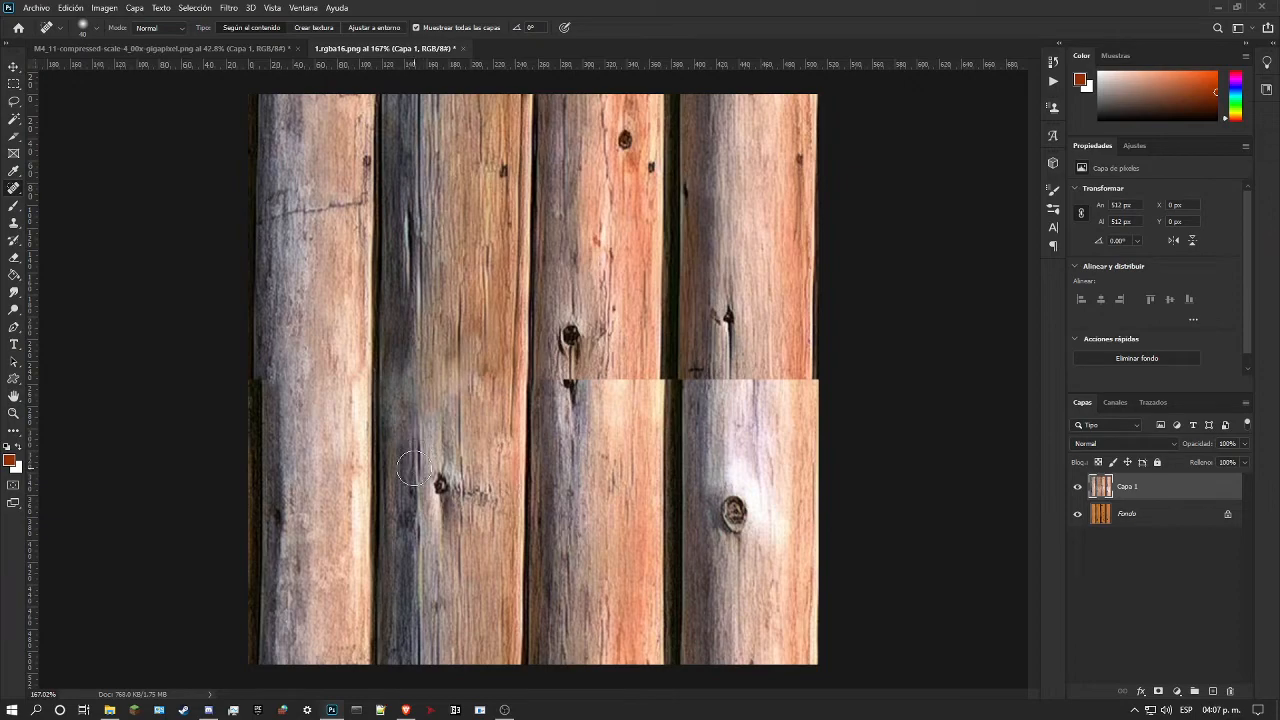
Step: Rebuild the dark grain line in the middle of the second log across the healed seam with the Healing Brush, undoing the faulty stroke
click(13, 413)
drag(370, 425, 300, 426)
drag(440, 397, 412, 408)
drag(489, 388, 560, 388)
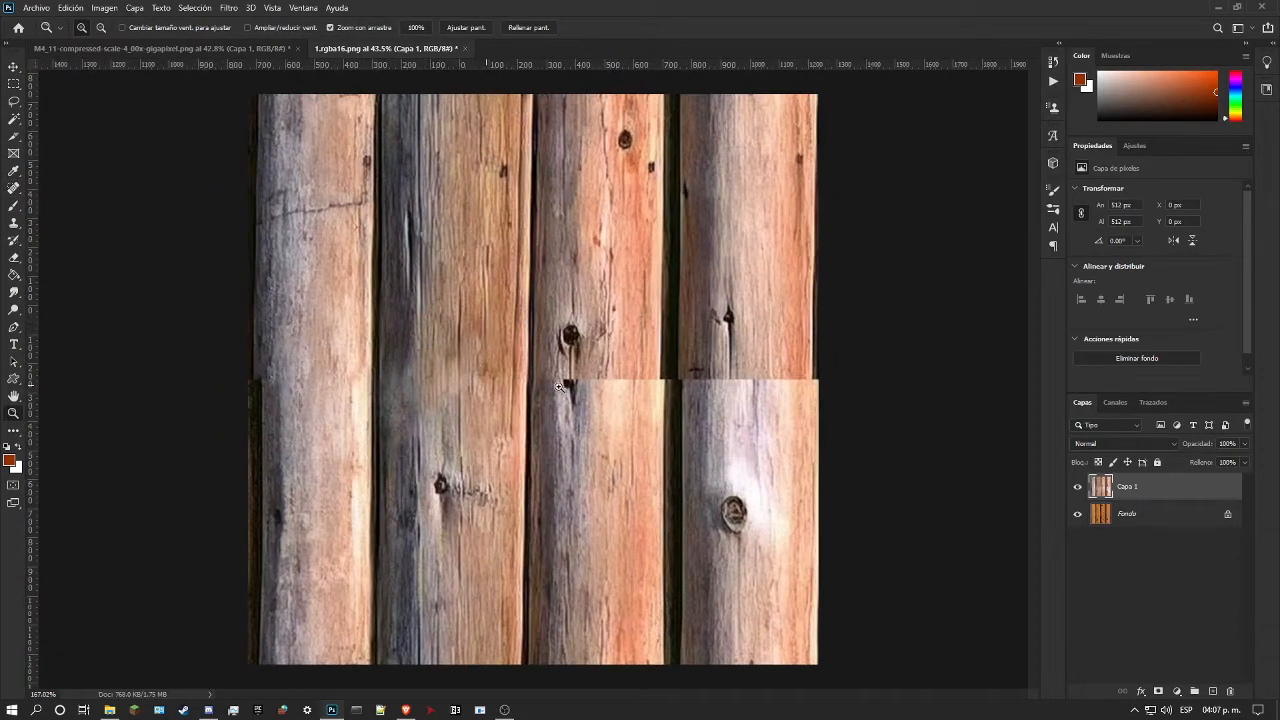
drag(474, 344, 427, 373)
drag(13, 188, 76, 204)
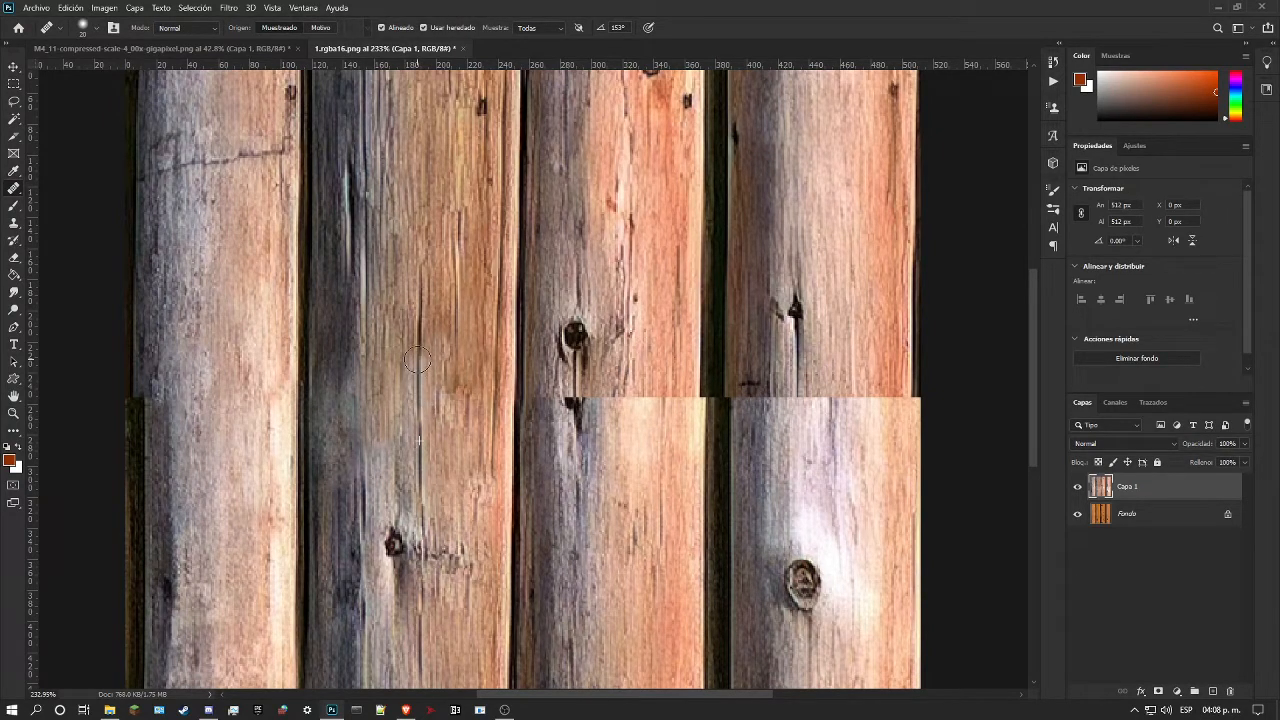
key(ctrl+z)
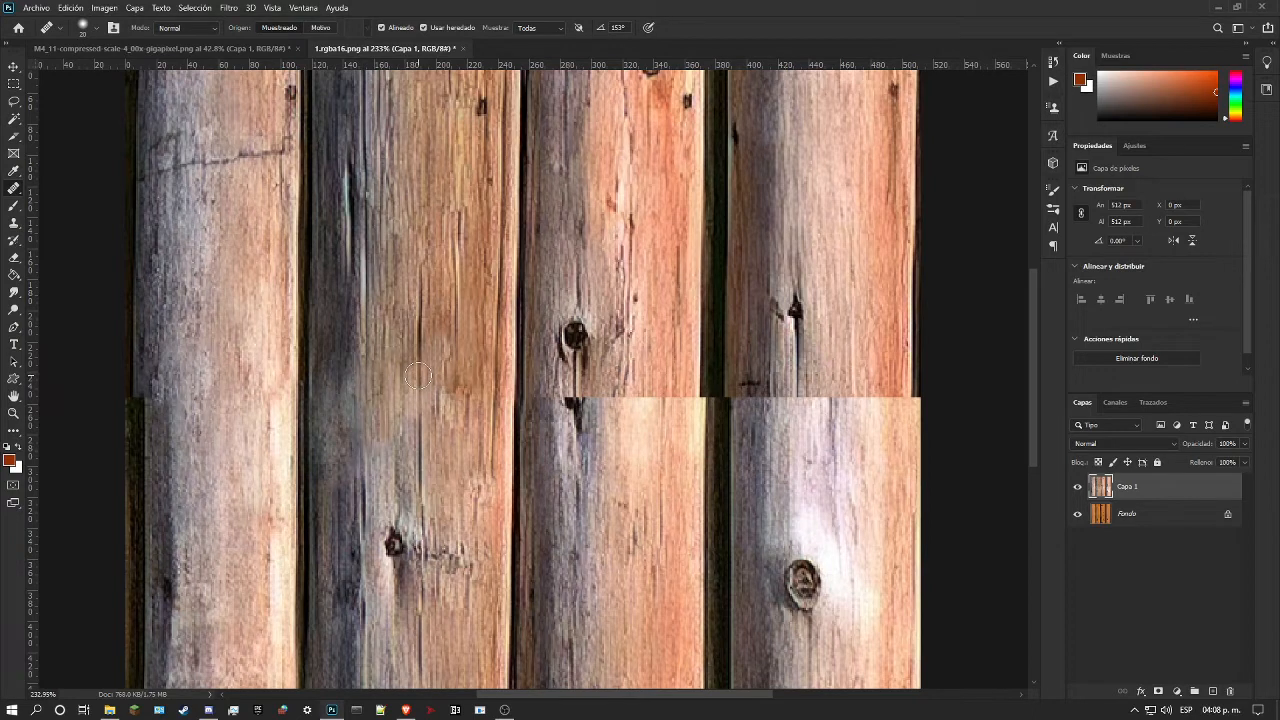
drag(418, 378, 419, 418)
Step: Continue the grain line along the second log's shadowed side down across the healed seam to the knot's level with the Healing Brush
scroll(446, 500, down, 3)
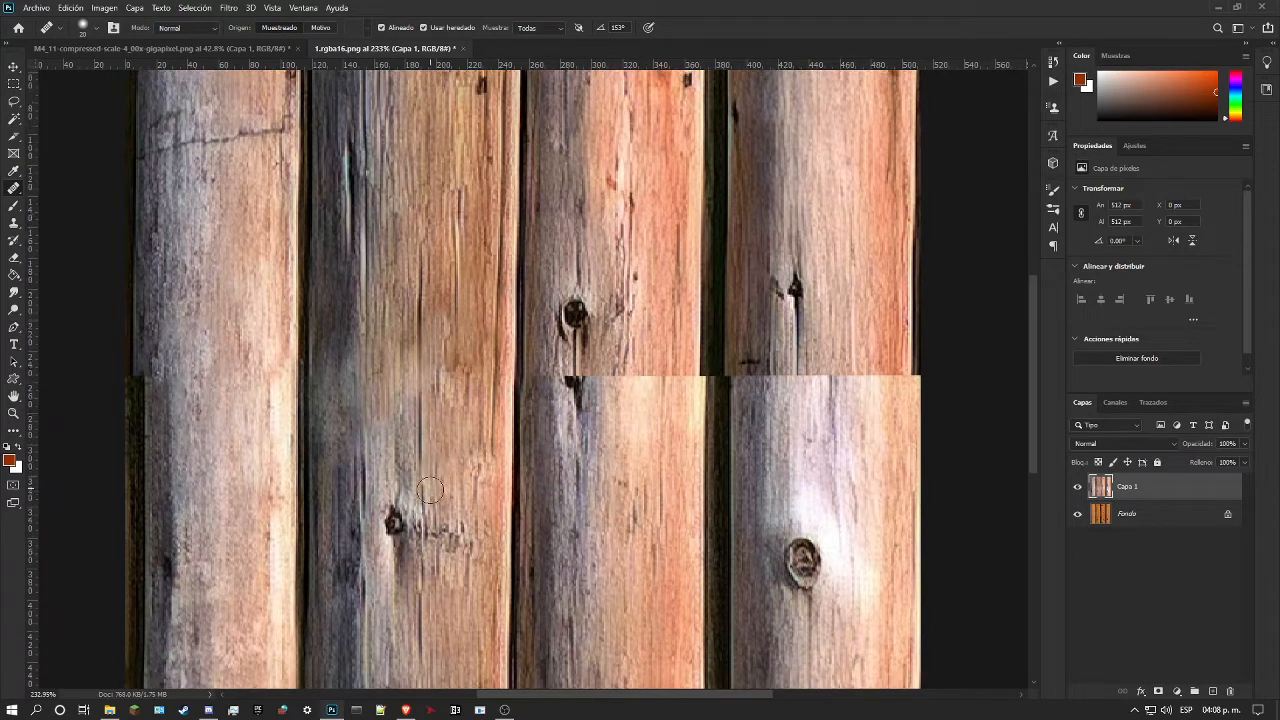
scroll(448, 510, down, 2)
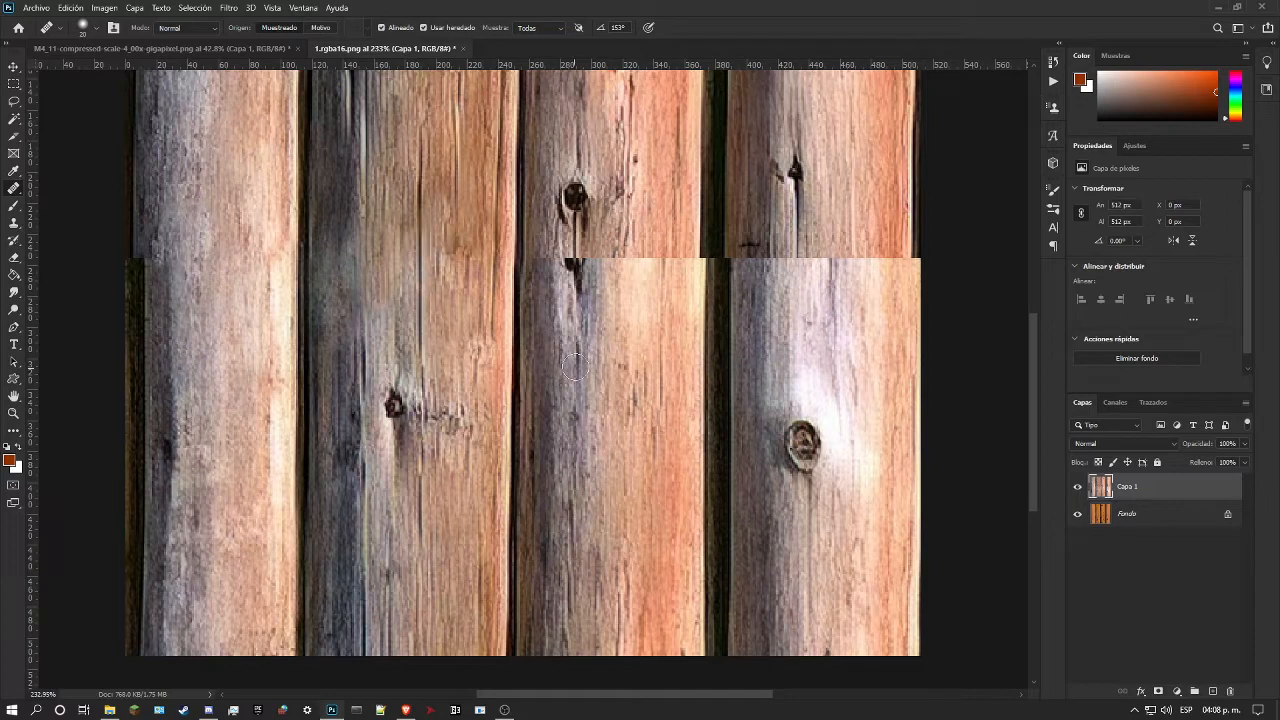
scroll(468, 357, up, 2)
scroll(468, 357, up, 4)
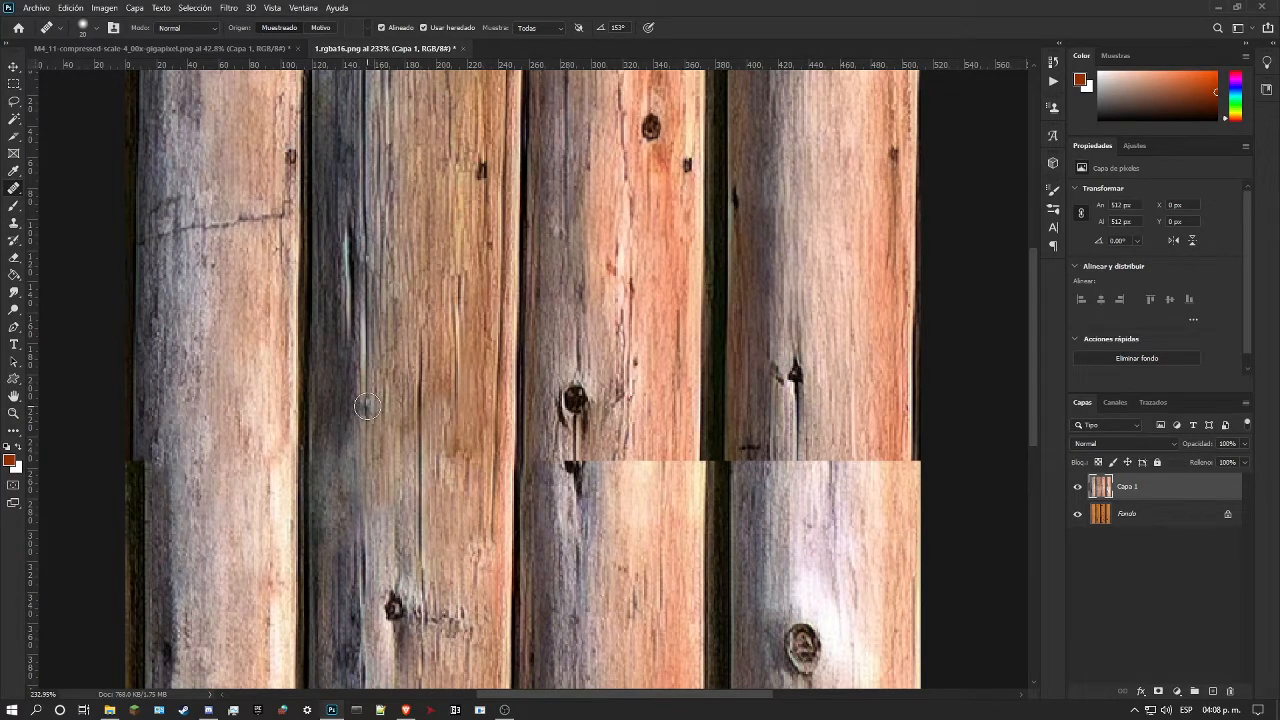
drag(367, 405, 367, 453)
drag(367, 491, 366, 578)
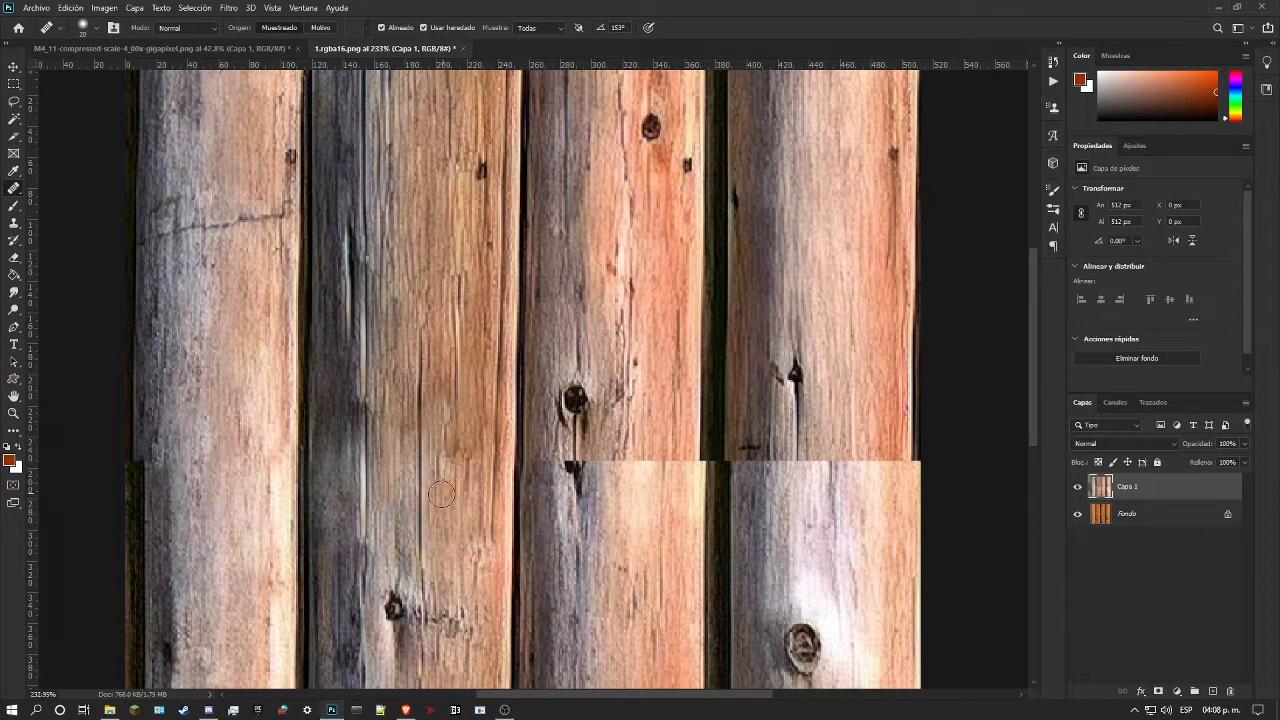
Step: Try to retouch the grain line beside the second log's knot with texture sampled level with the knot, and undo the stroke
scroll(385, 550, down, 1)
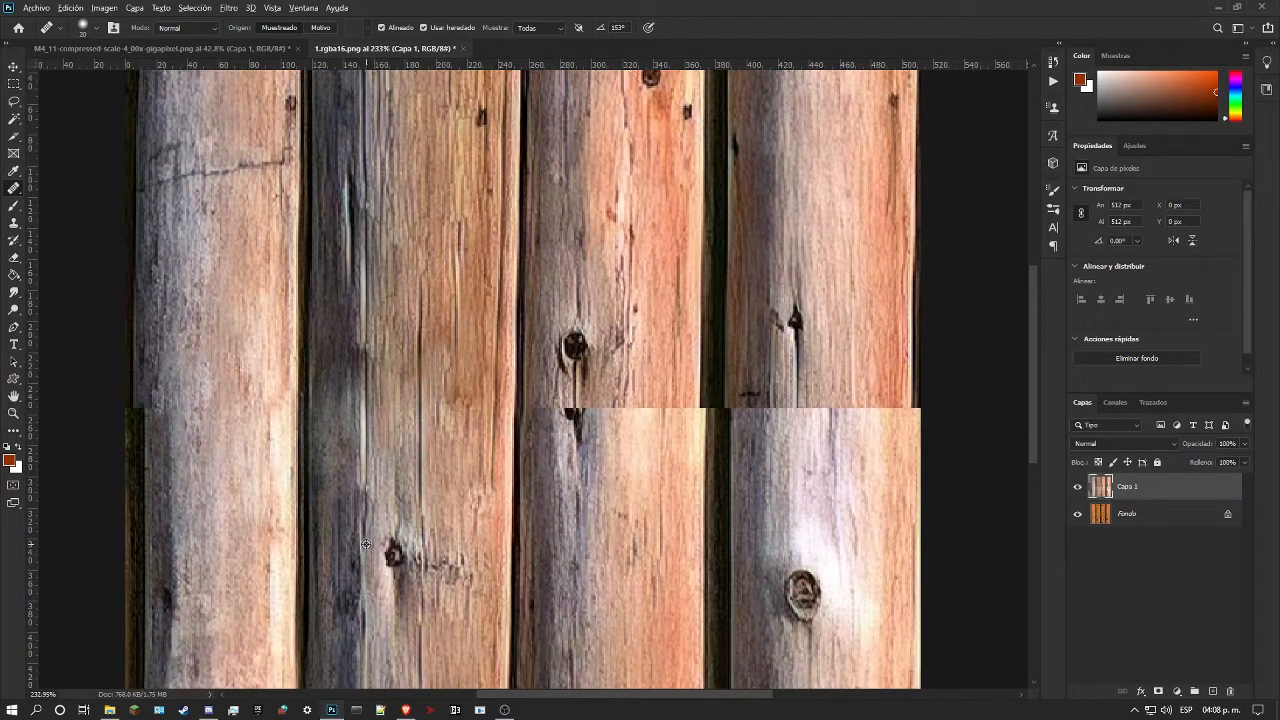
alt+click(364, 547)
mouse_move(365, 511)
mouse_down()
mouse_move(365, 522)
mouse_move(364, 489)
mouse_up()
key(ctrl+z)
Step: Repaint the second log's shadowed side across and below the healed seam with the Healing Brush, sampling dark grain from elsewhere on the same log
scroll(373, 344, up, 3)
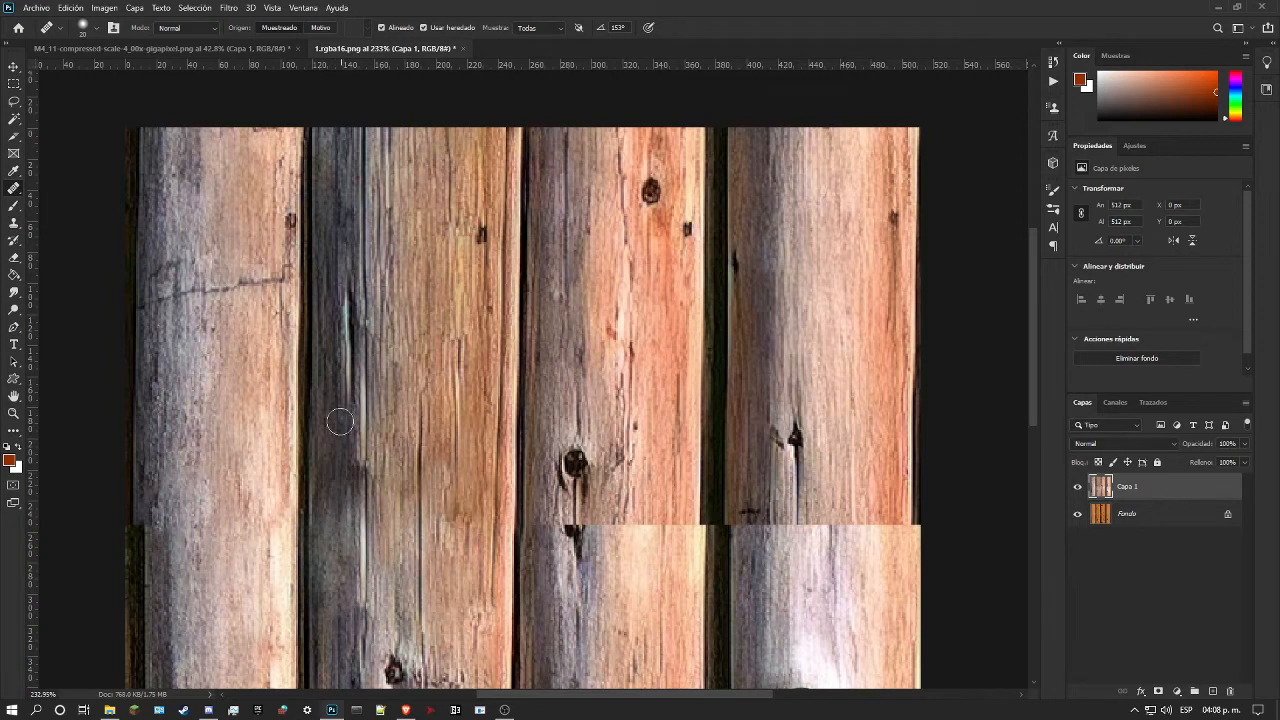
alt+click(337, 250)
mouse_move(329, 570)
mouse_down()
mouse_move(329, 528)
mouse_move(330, 582)
mouse_up()
drag(352, 519, 342, 613)
scroll(364, 620, down, 5)
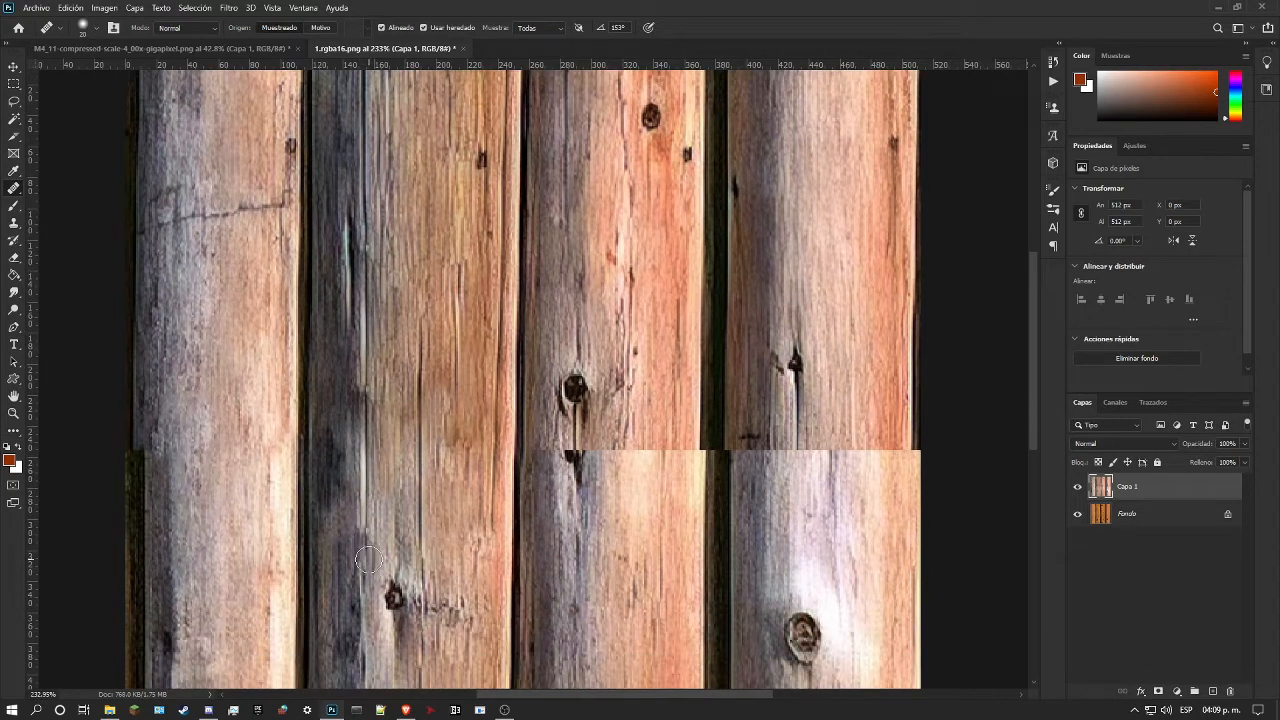
scroll(324, 611, down, 1)
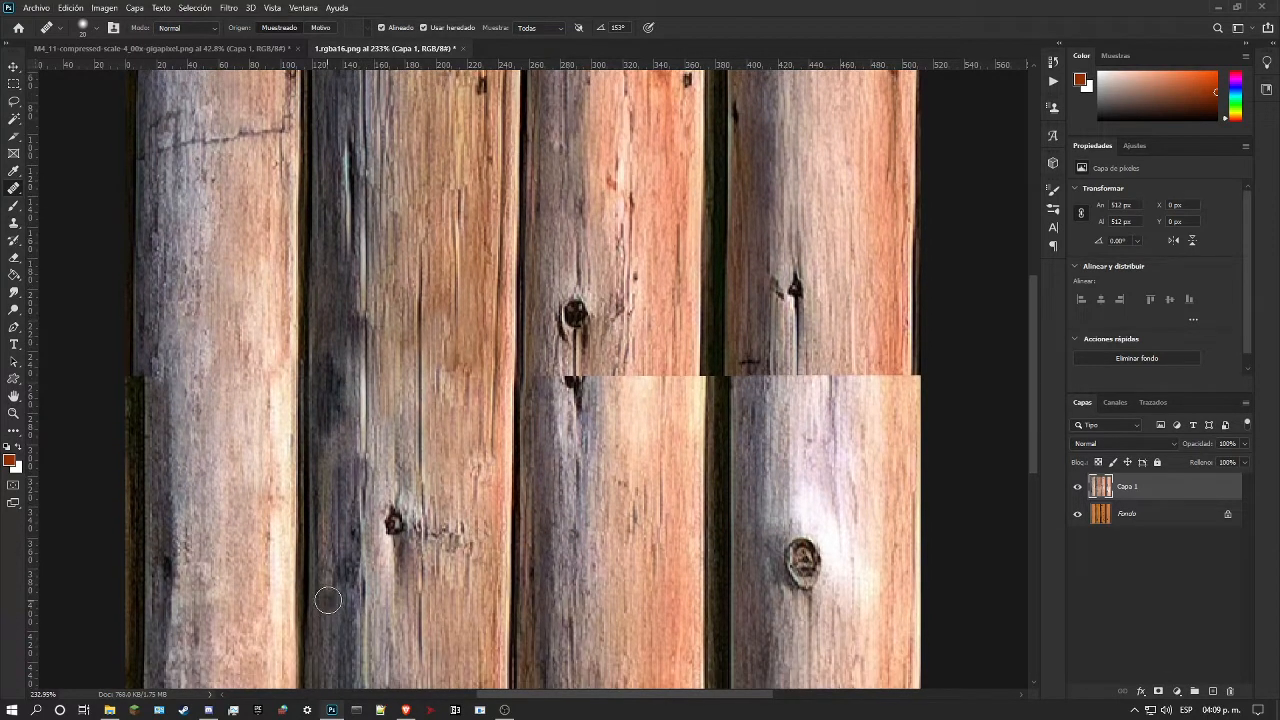
drag(335, 486, 338, 530)
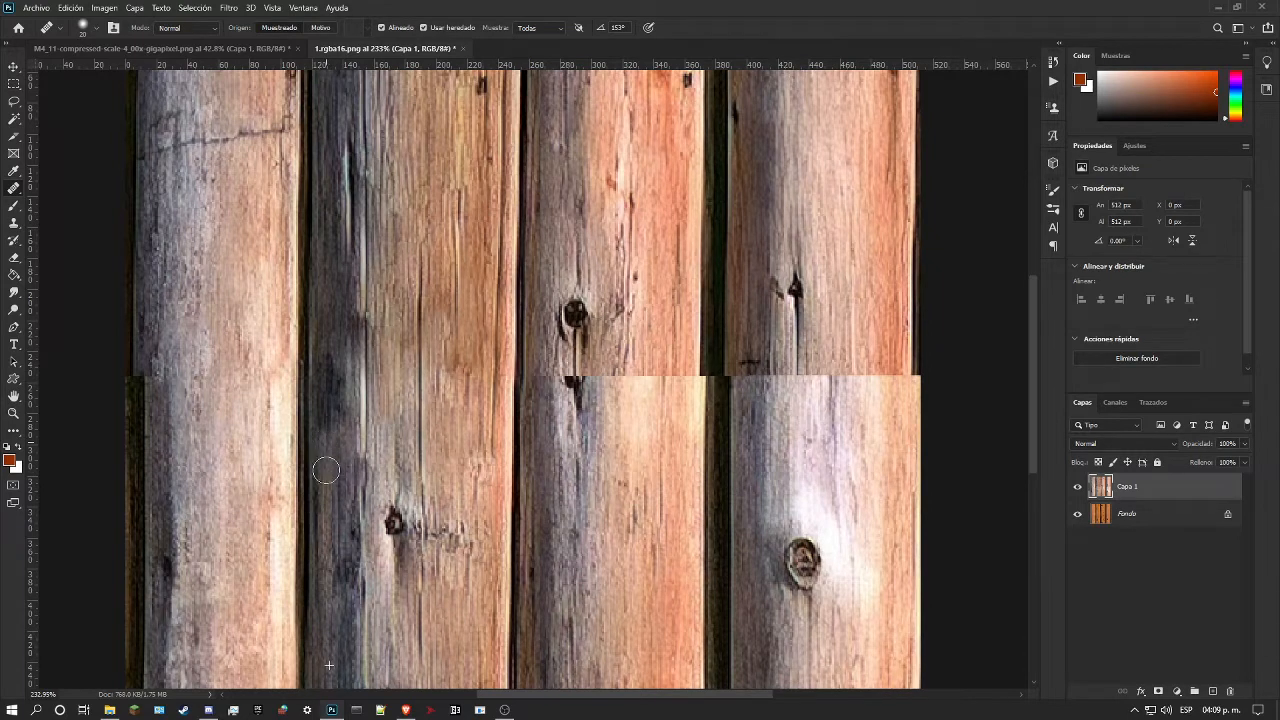
scroll(339, 394, down, 3)
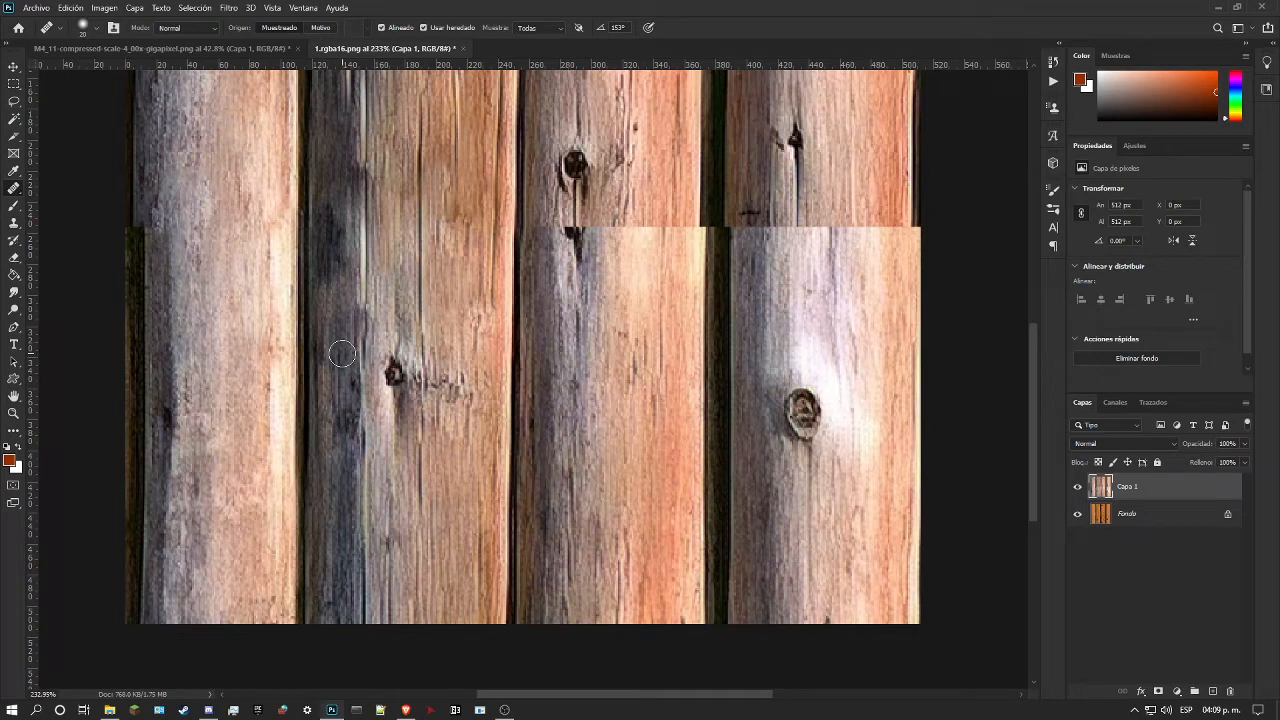
Step: Blend the dark grain on the second log's shadowed side from the seam down to the knot's level with further Healing Brush strokes
scroll(325, 372, up, 5)
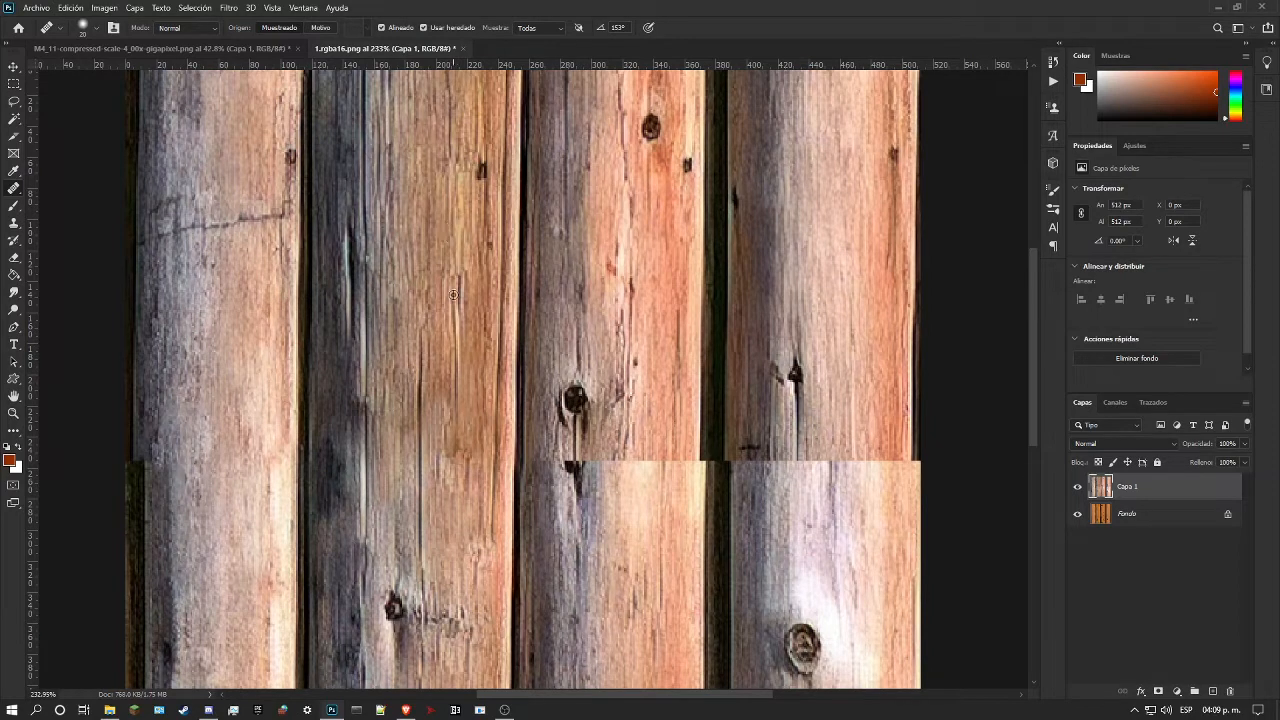
alt+click(455, 365)
drag(330, 451, 330, 480)
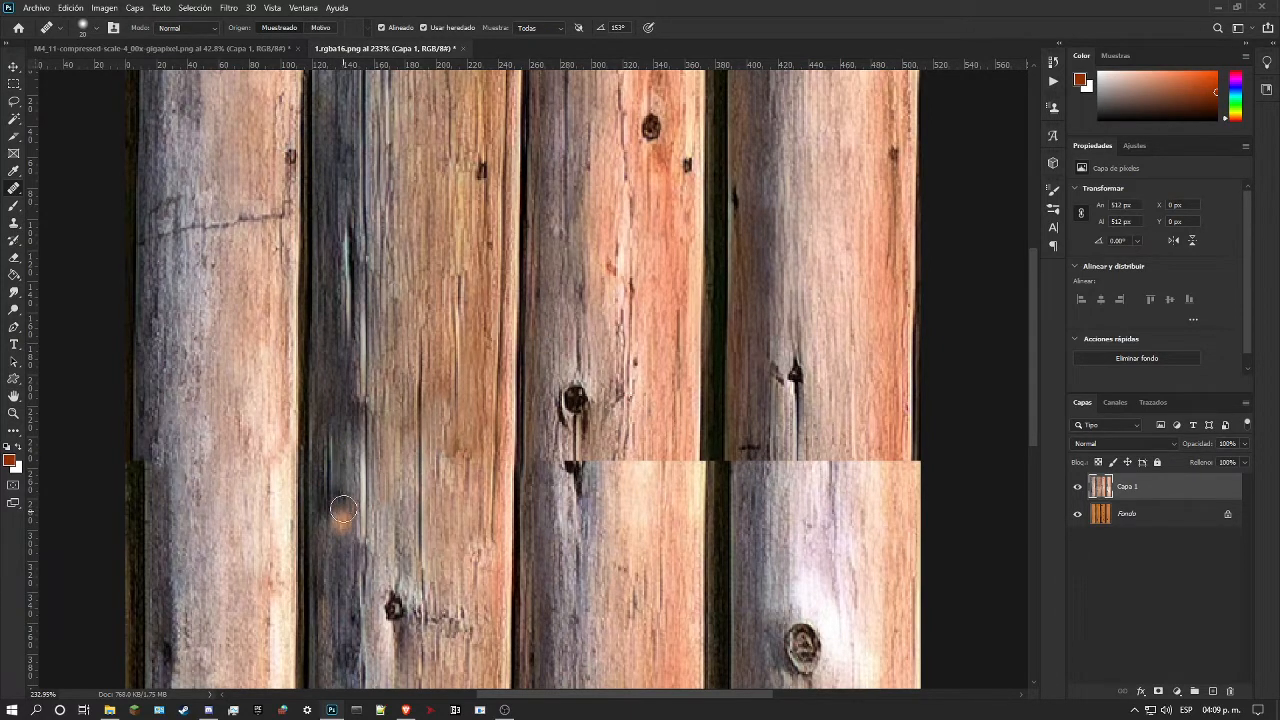
drag(325, 517, 345, 545)
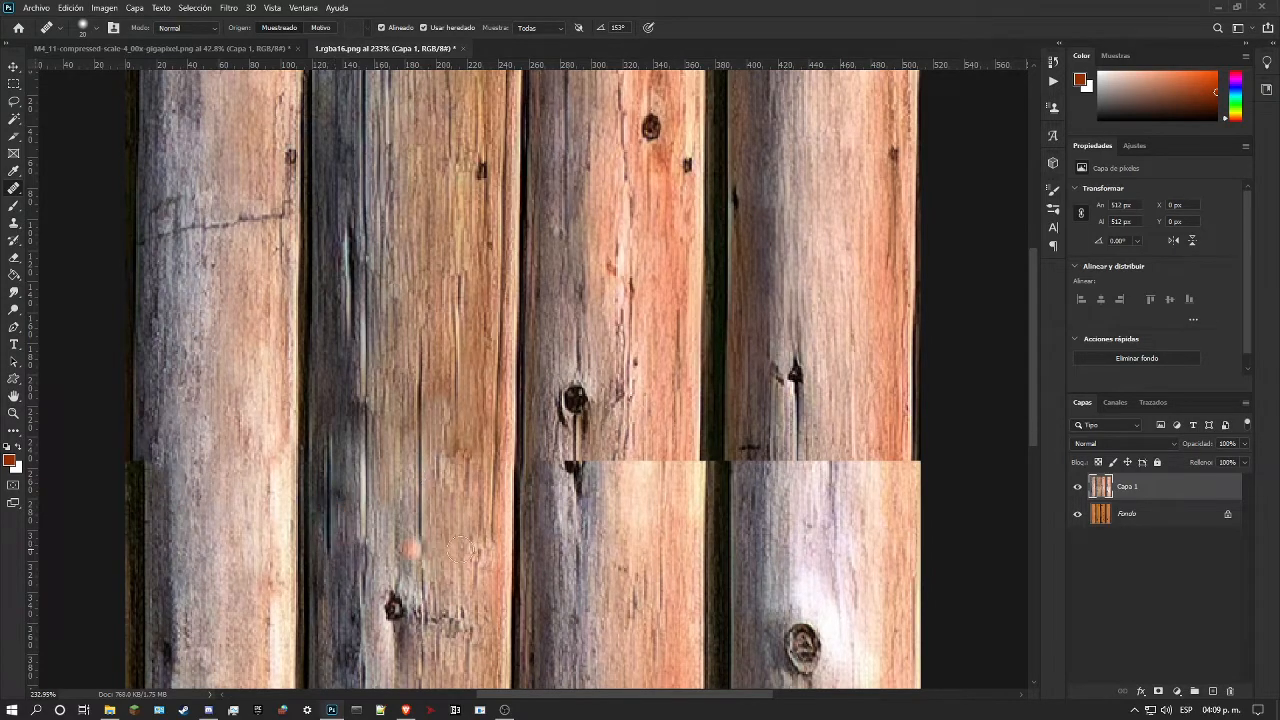
scroll(432, 575, down, 3)
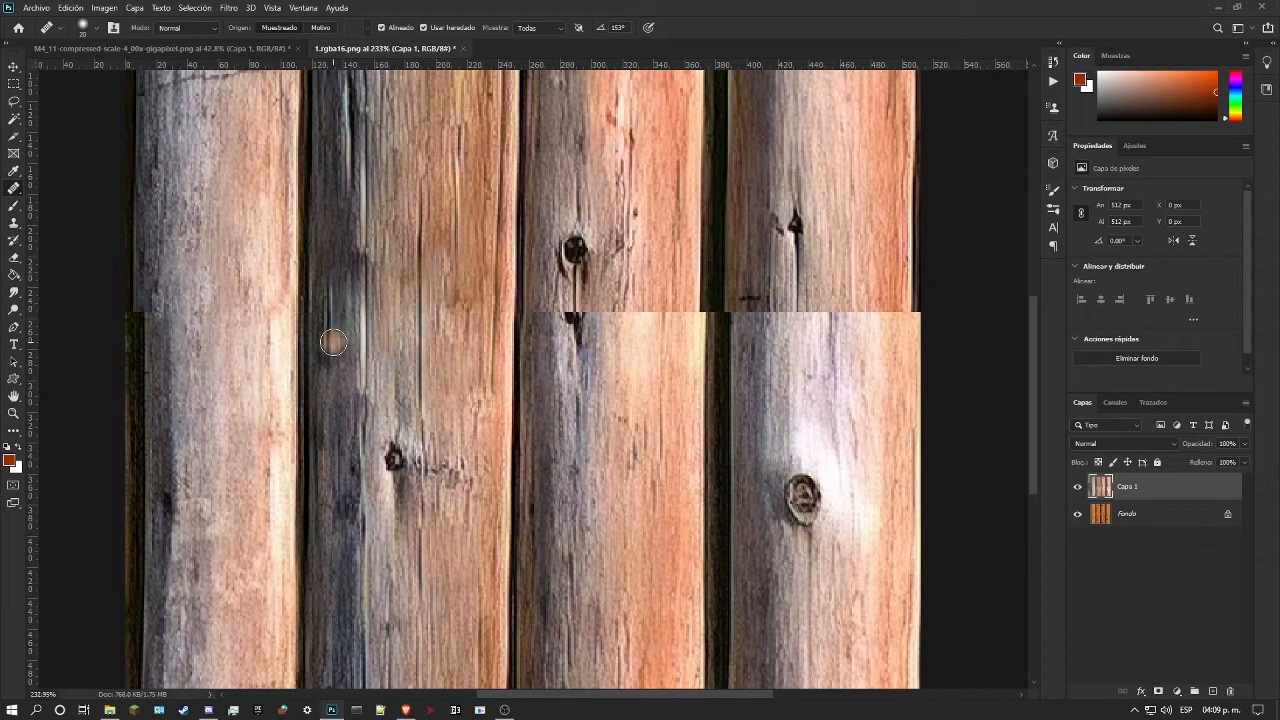
drag(333, 342, 335, 405)
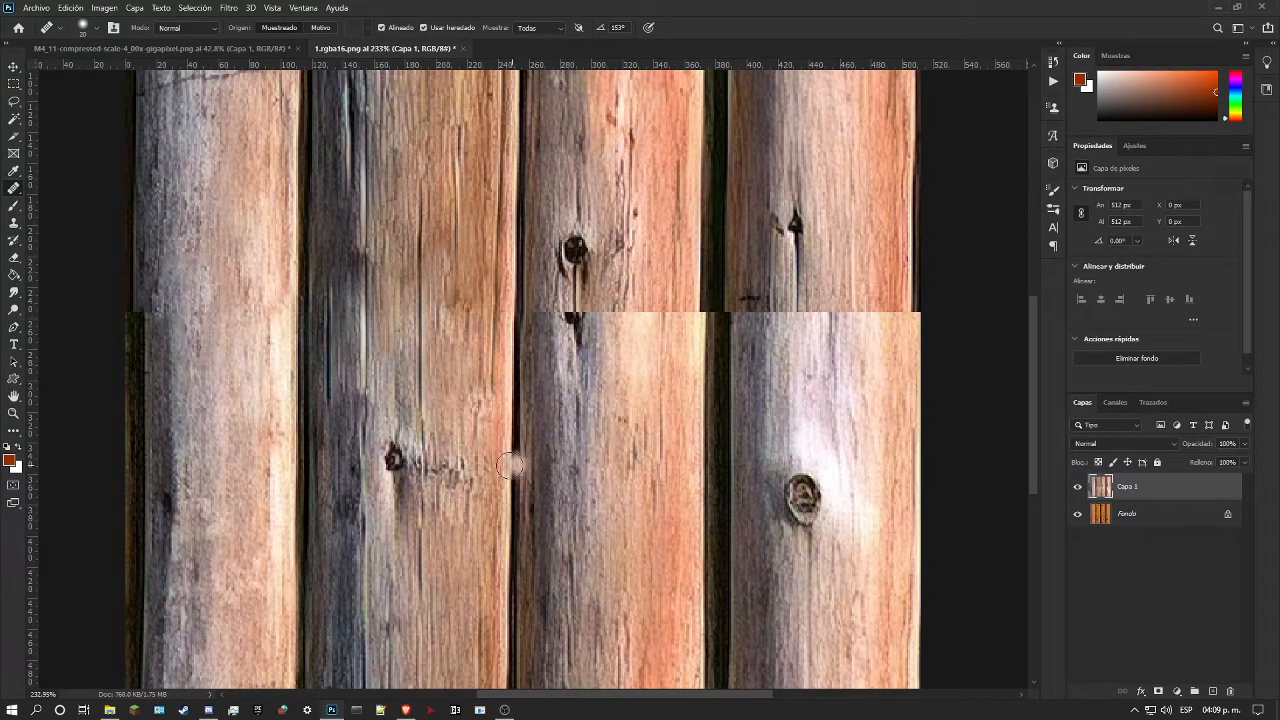
Step: Examine the healed second log and the remaining seam across the third and fourth logs at overview and close-up zoom
scroll(495, 465, down, 4)
scroll(530, 480, up, 2)
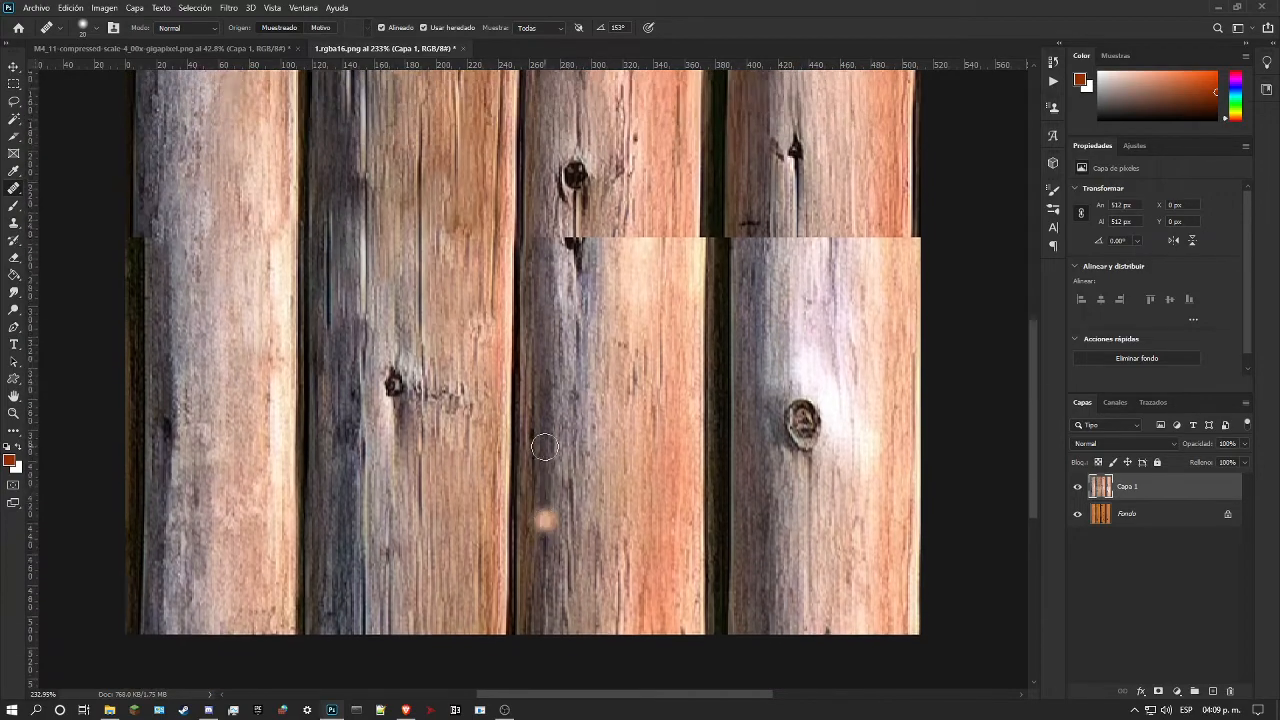
click(14, 413)
drag(334, 348, 272, 373)
drag(407, 329, 439, 359)
drag(299, 342, 318, 346)
drag(238, 394, 223, 399)
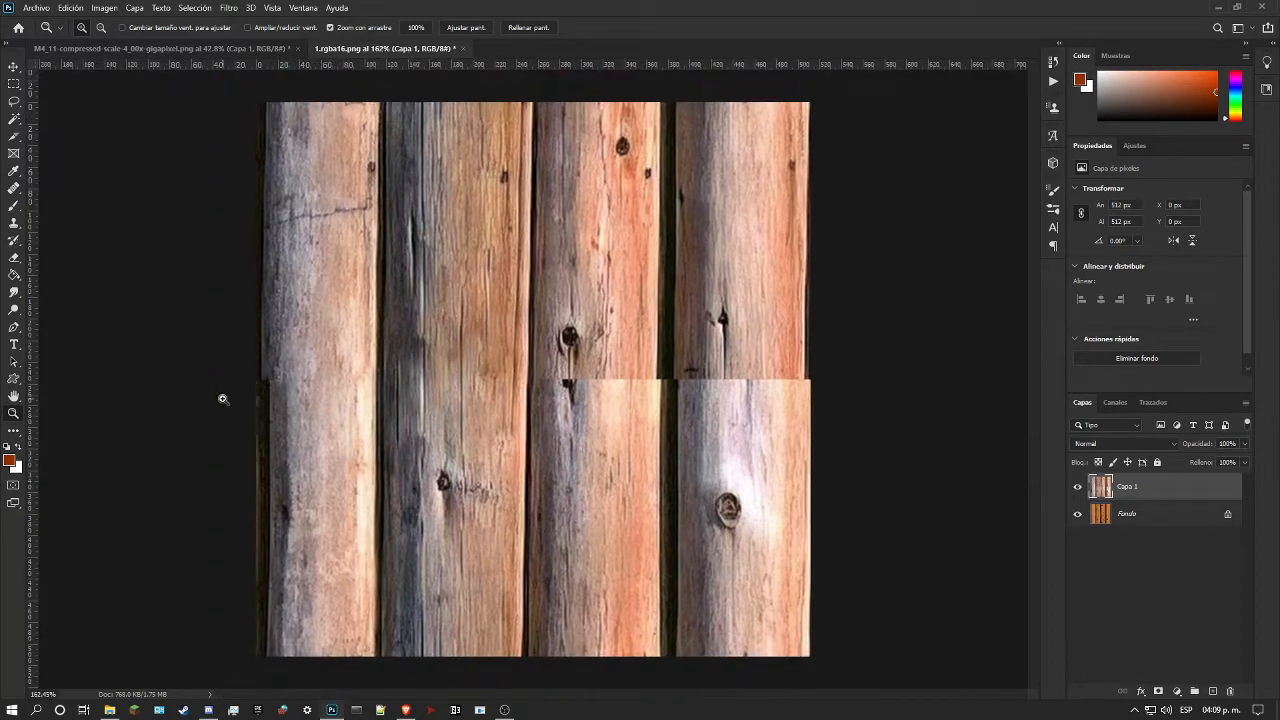
click(735, 294)
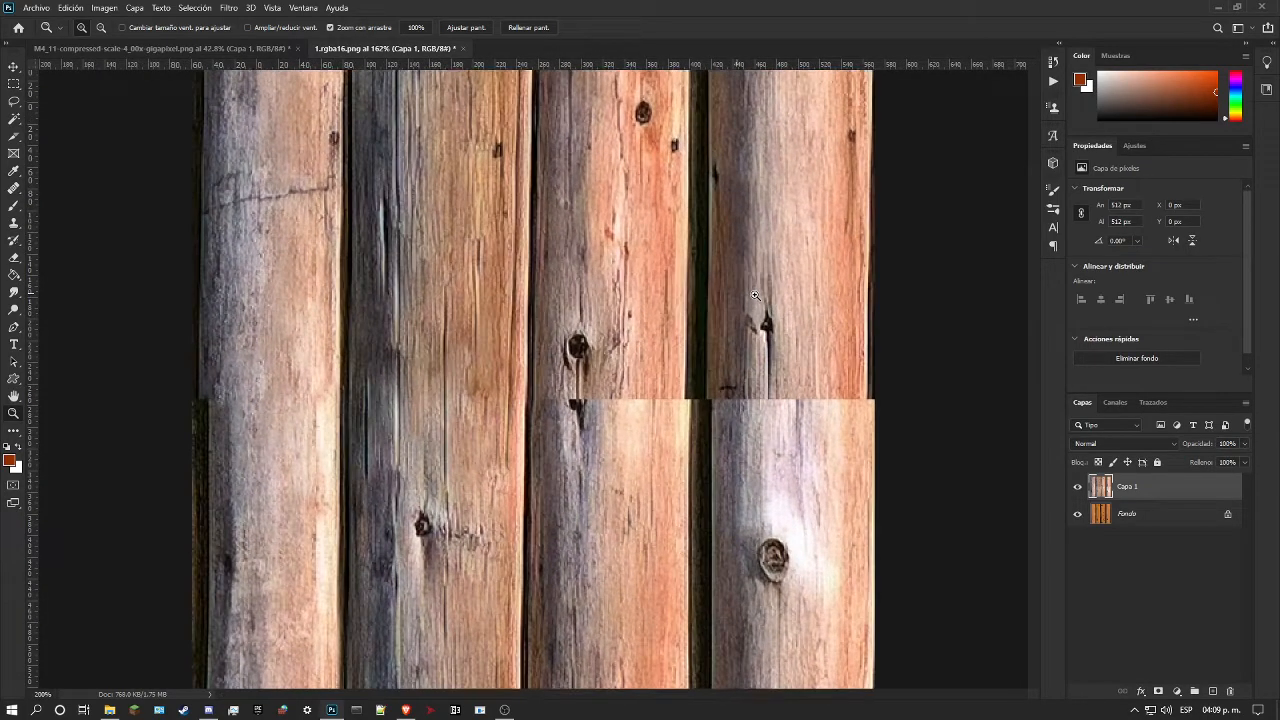
scroll(746, 328, down, 3)
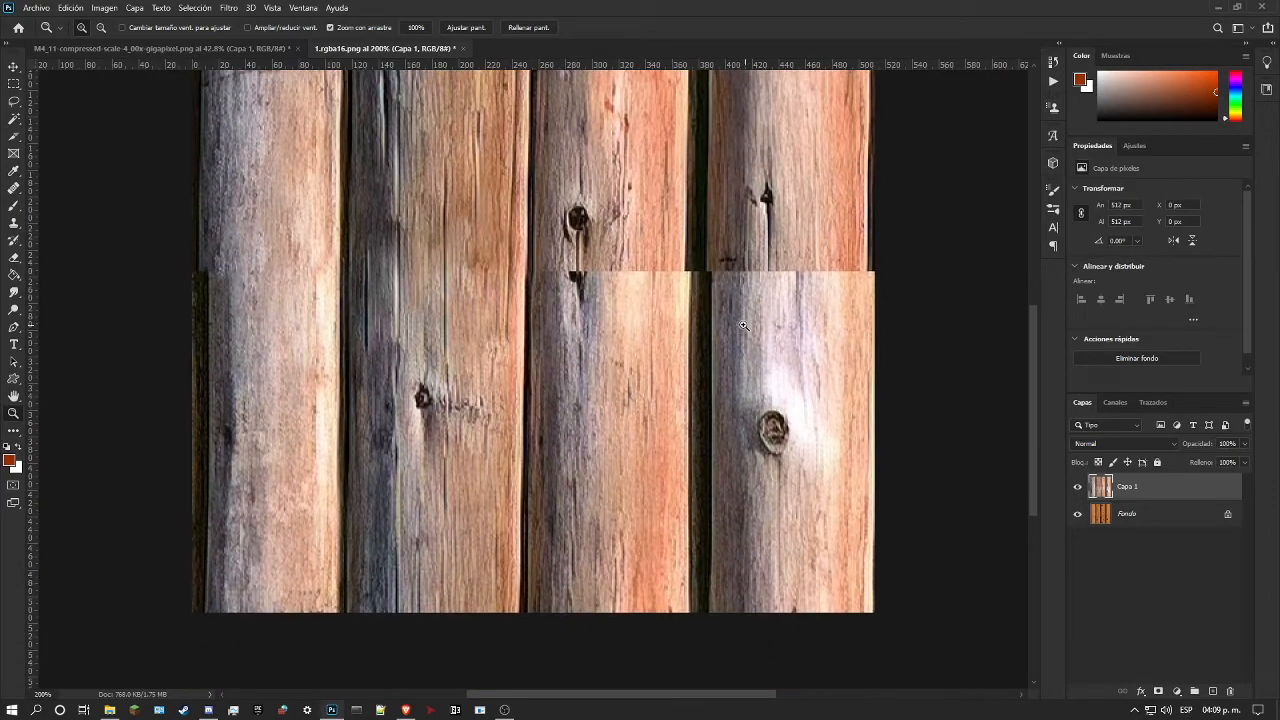
scroll(745, 326, up, 5)
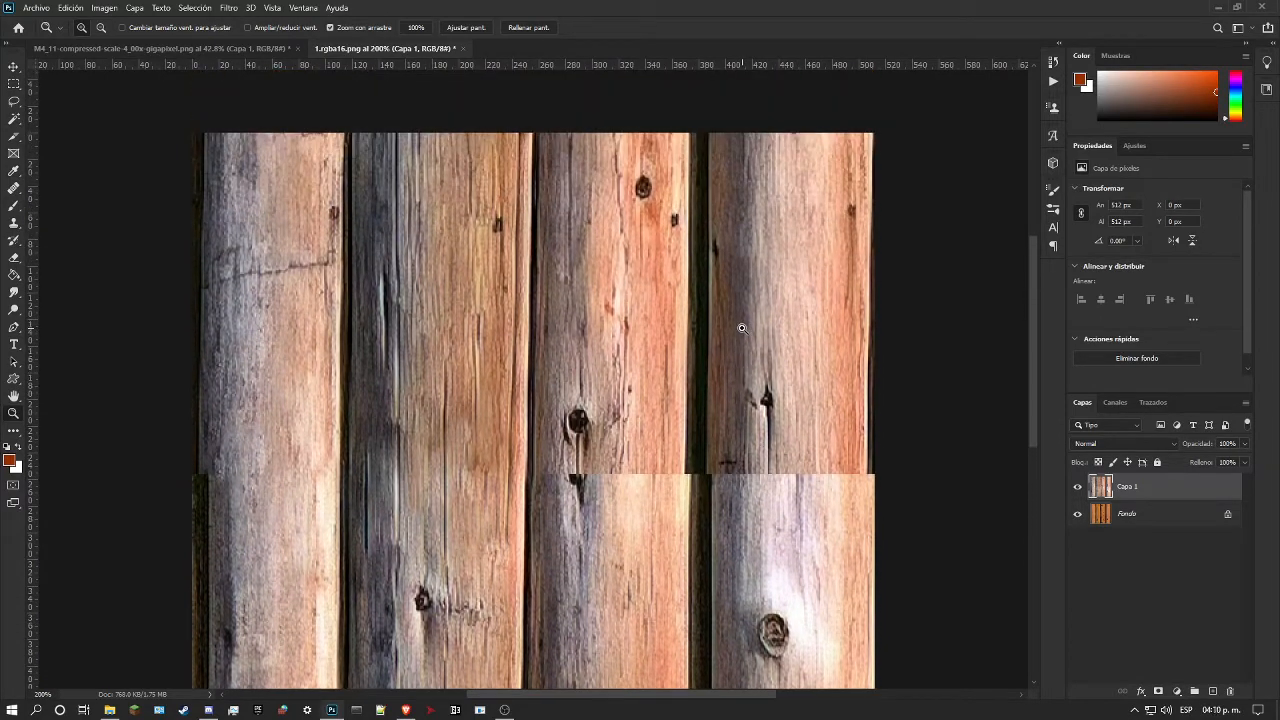
drag(727, 256, 682, 269)
drag(724, 227, 743, 224)
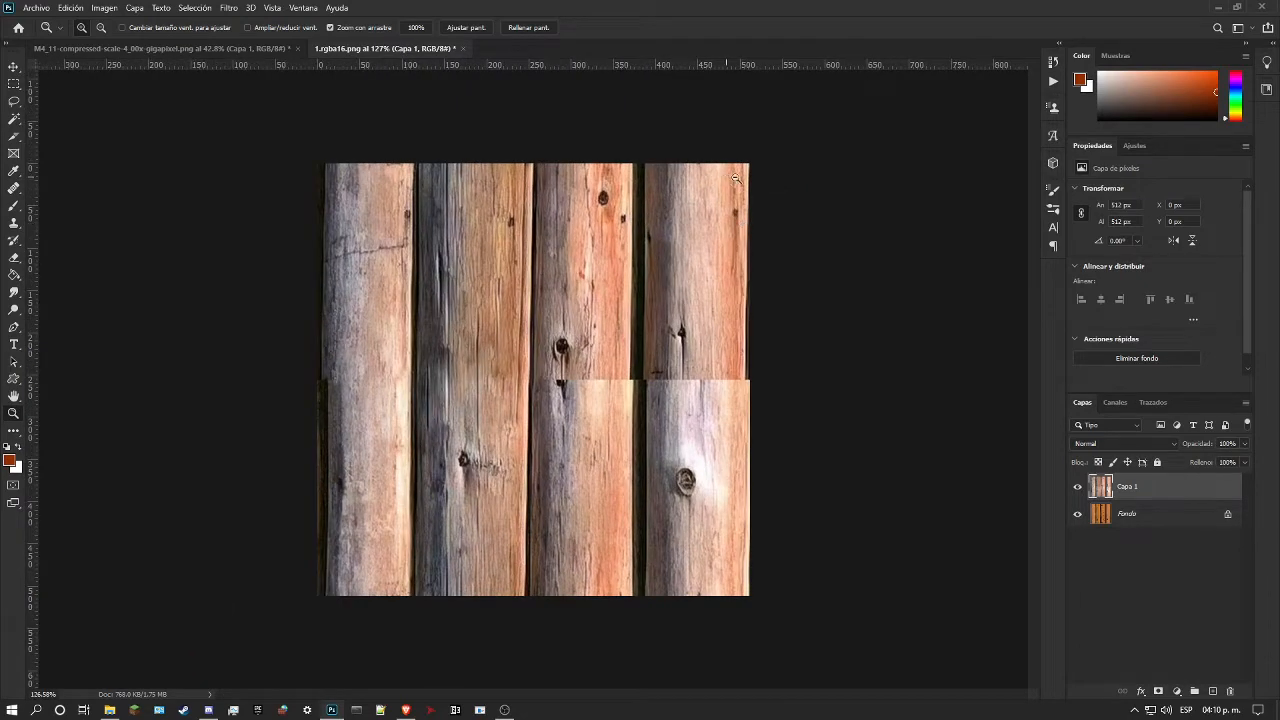
drag(735, 178, 750, 186)
drag(782, 146, 808, 148)
scroll(905, 223, up, 4)
scroll(905, 223, down, 3)
Step: Repaint the third log's bright edge beside the dark gap, from the seam to near the image bottom, with the Healing Brush sampled higher up that edge
click(13, 191)
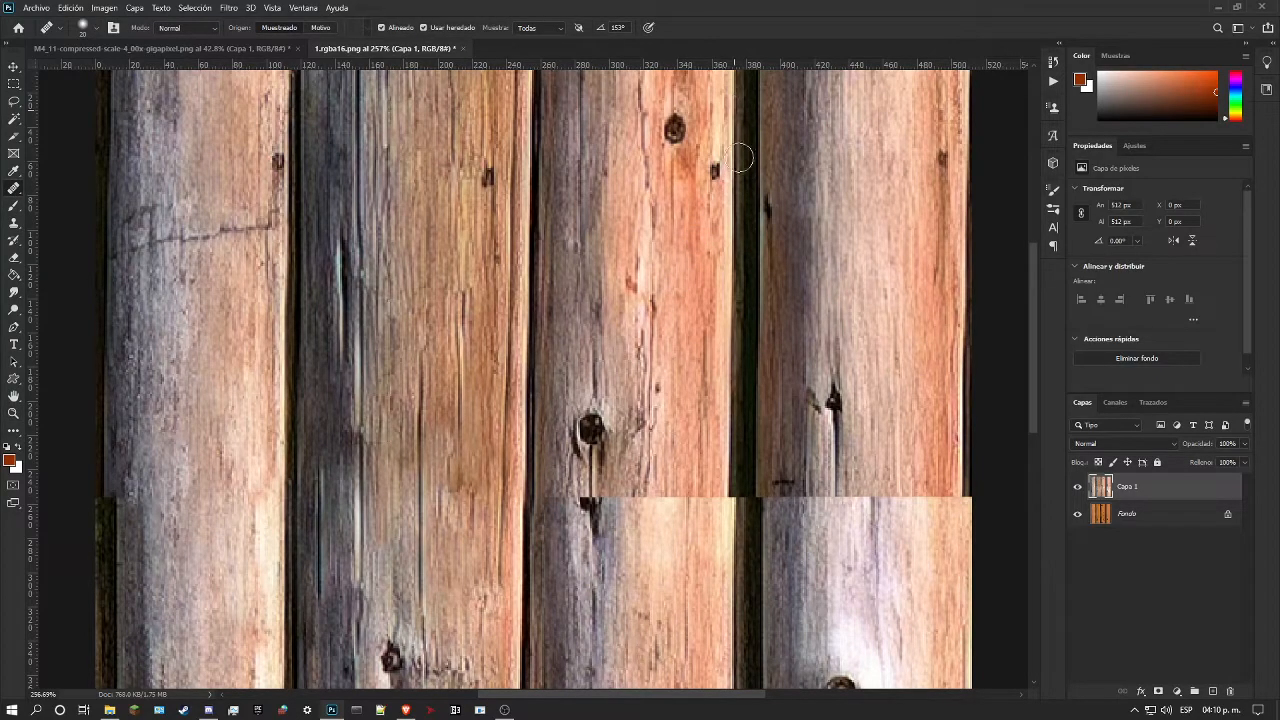
scroll(740, 200, down, 5)
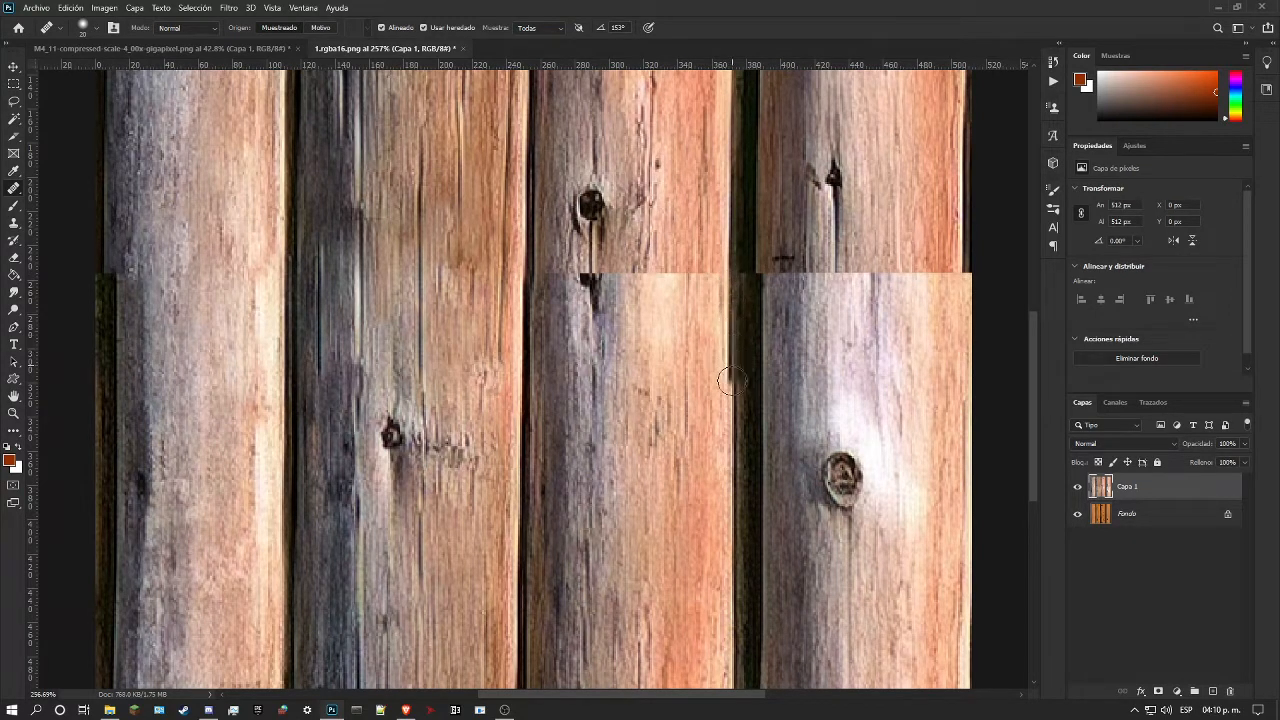
mouse_move(731, 508)
mouse_down()
mouse_move(732, 567)
mouse_move(721, 508)
mouse_move(727, 634)
mouse_up()
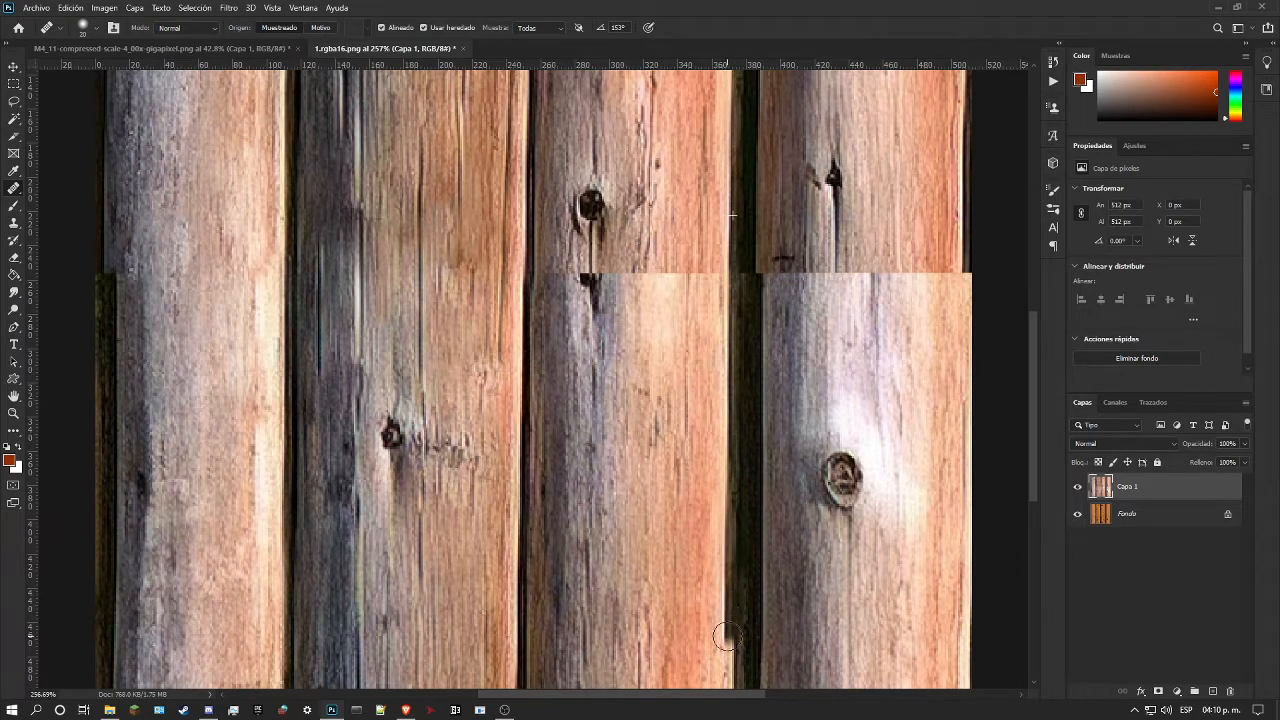
scroll(730, 553, down, 1)
scroll(728, 553, down, 2)
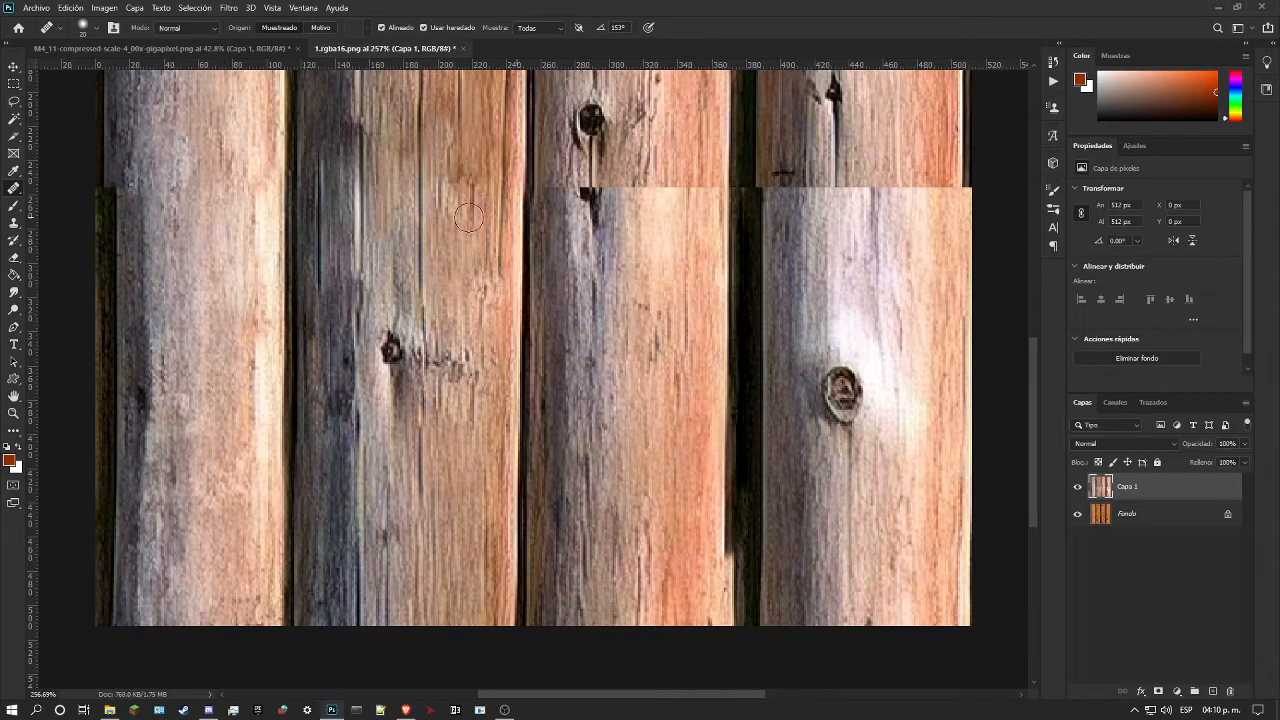
Step: Examine the retouched edge between the third and fourth logs, comparing the parts above and below the seam
click(17, 415)
drag(430, 338, 376, 340)
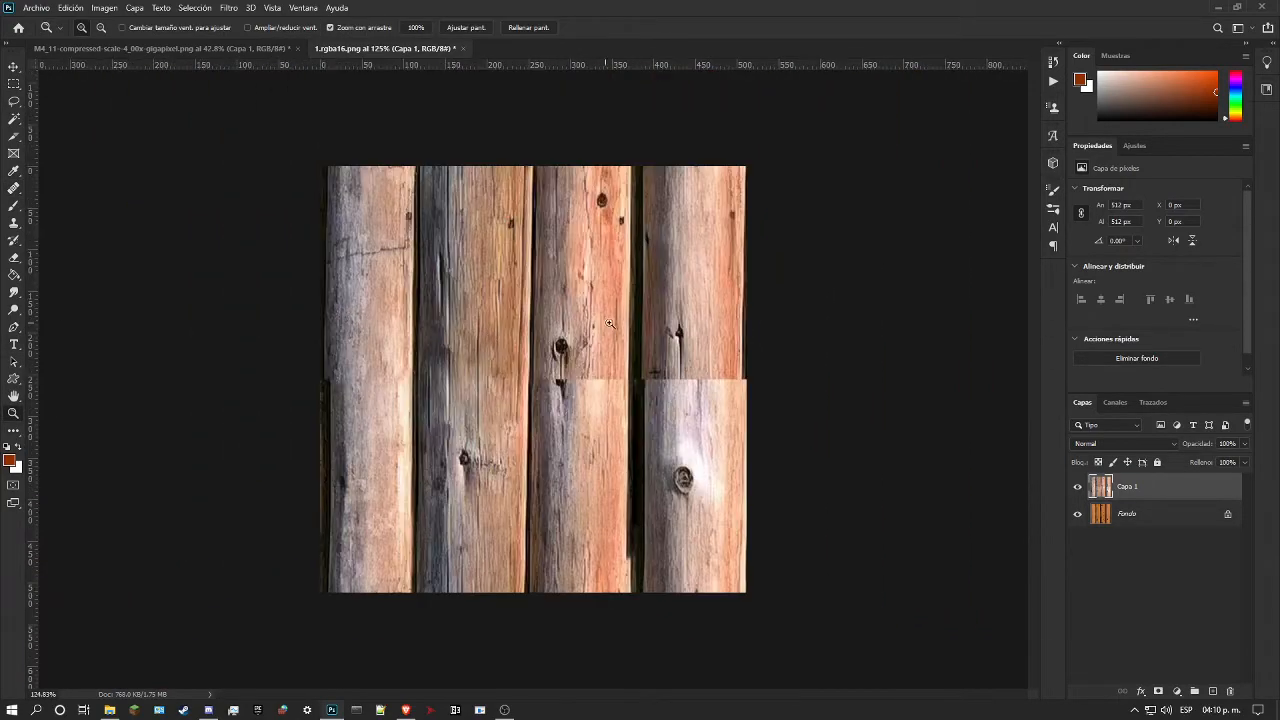
drag(630, 322, 638, 322)
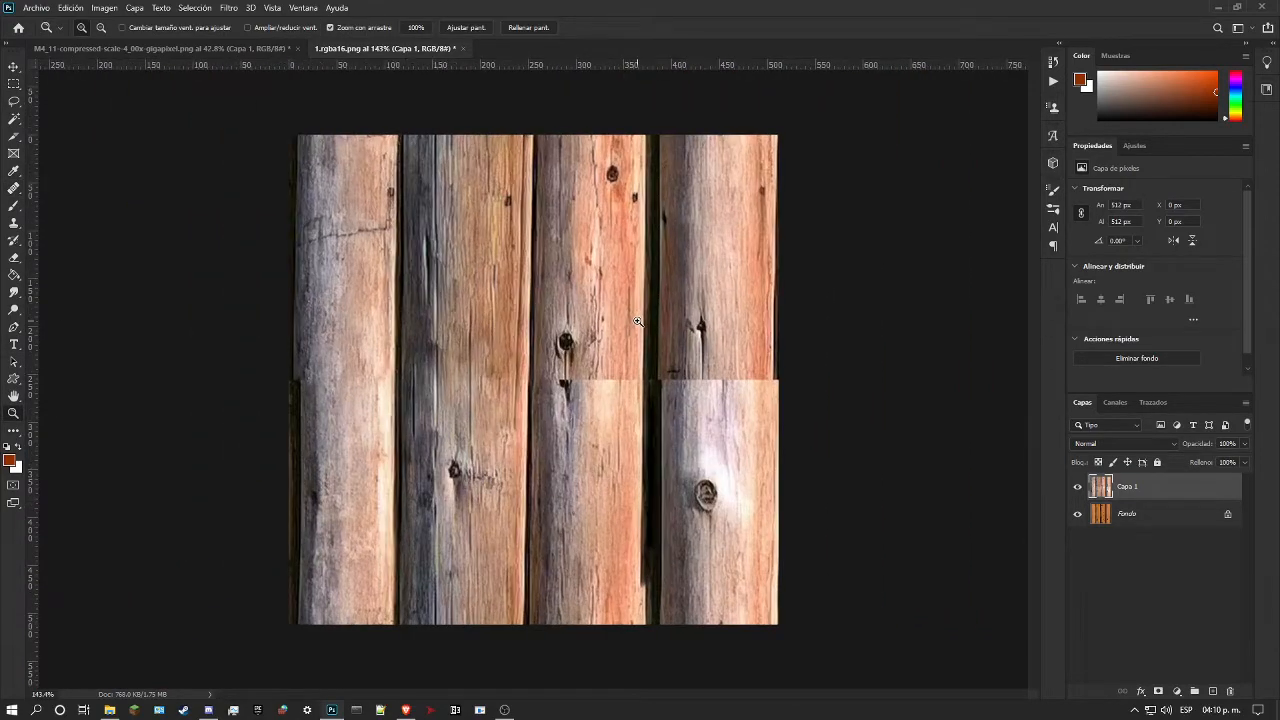
click(662, 551)
scroll(723, 459, down, 1)
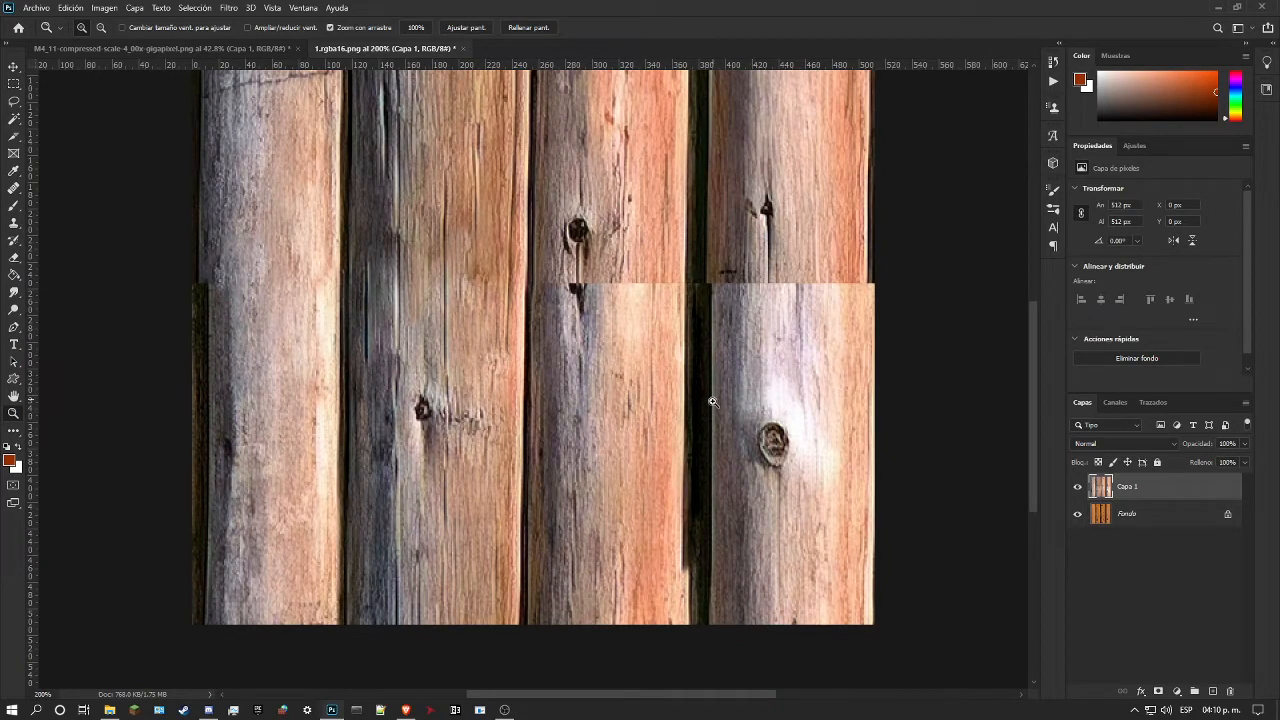
drag(693, 583, 716, 560)
scroll(736, 541, down, 1)
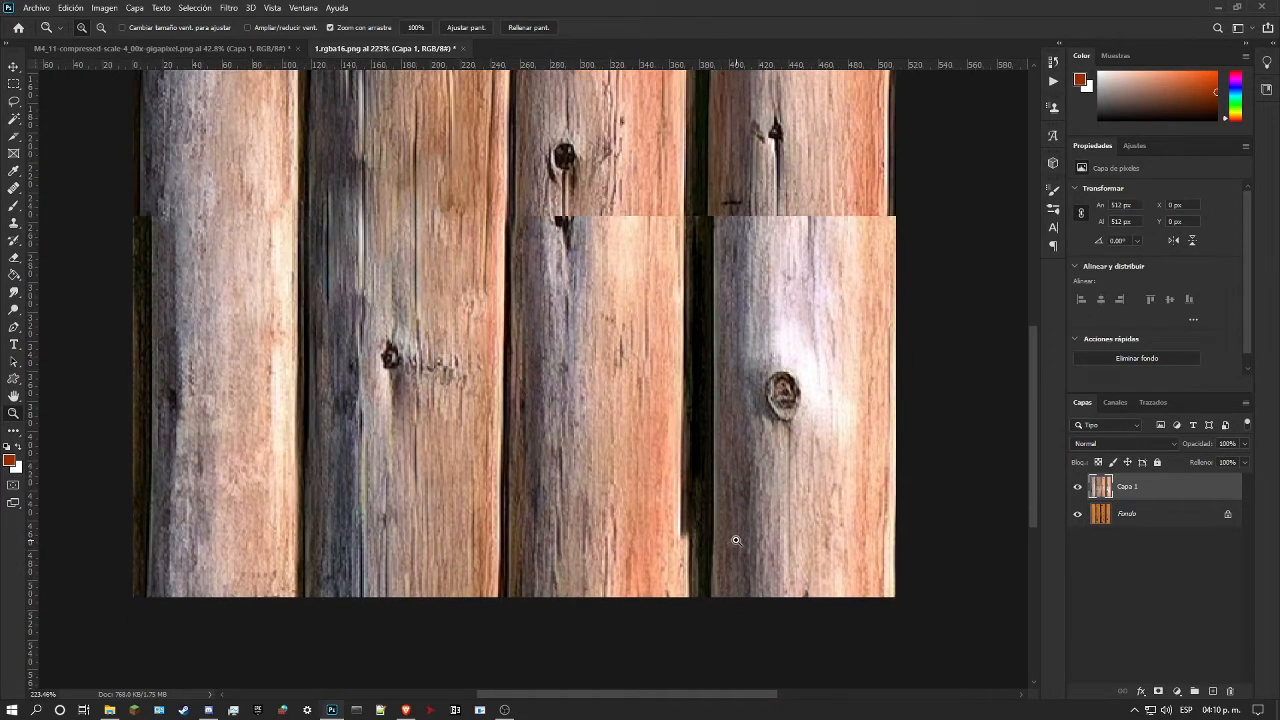
scroll(689, 310, up, 3)
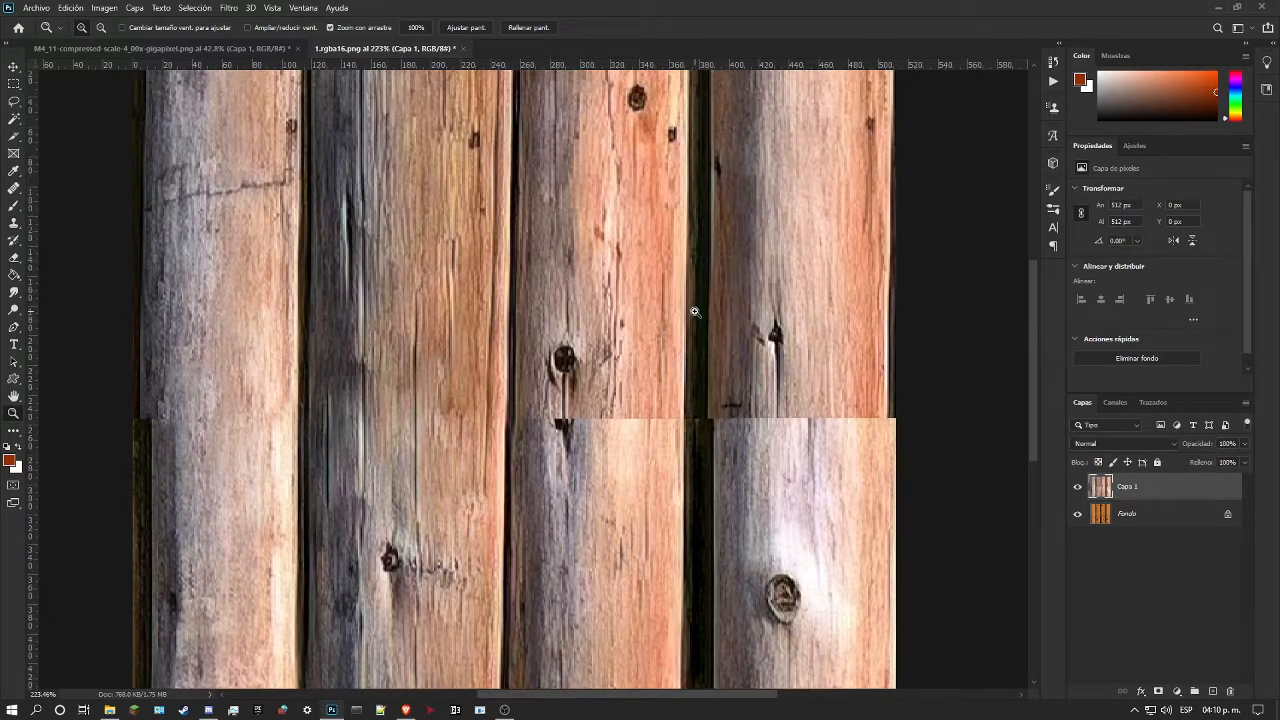
scroll(694, 312, down, 1)
scroll(698, 312, down, 1)
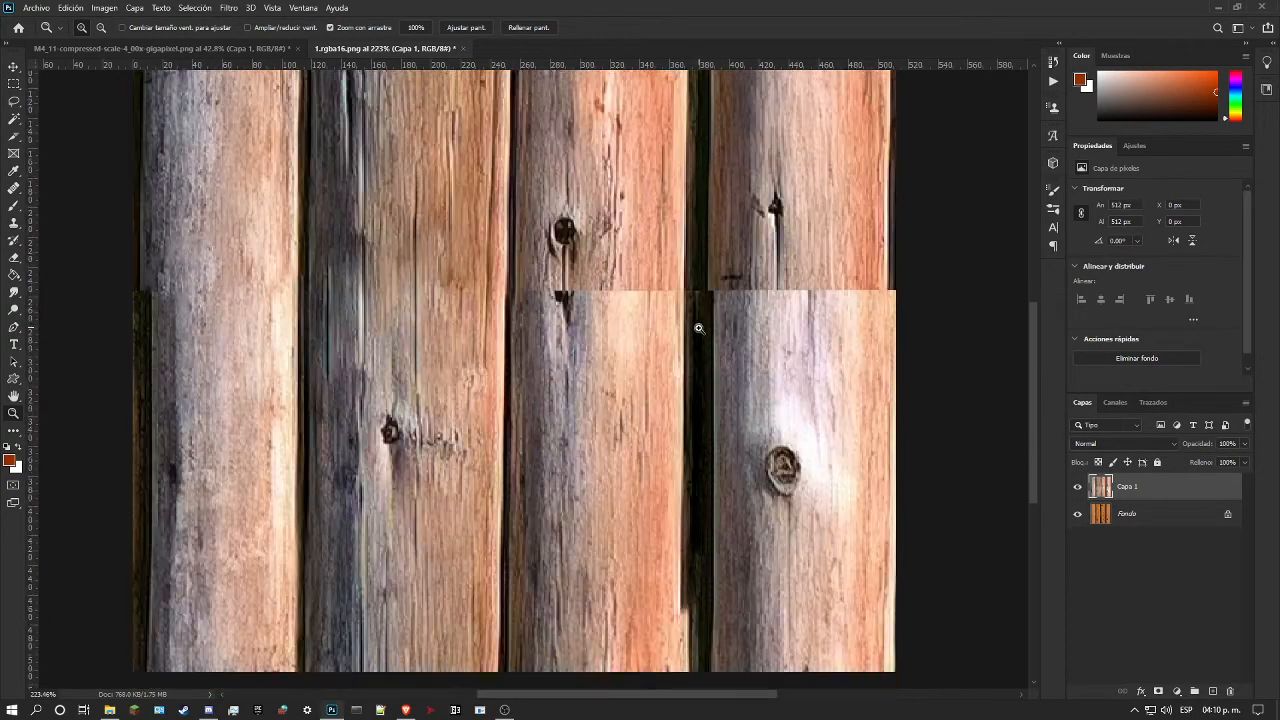
alt+scroll(699, 334, down, 1)
scroll(698, 331, up, 2)
scroll(698, 331, up, 1)
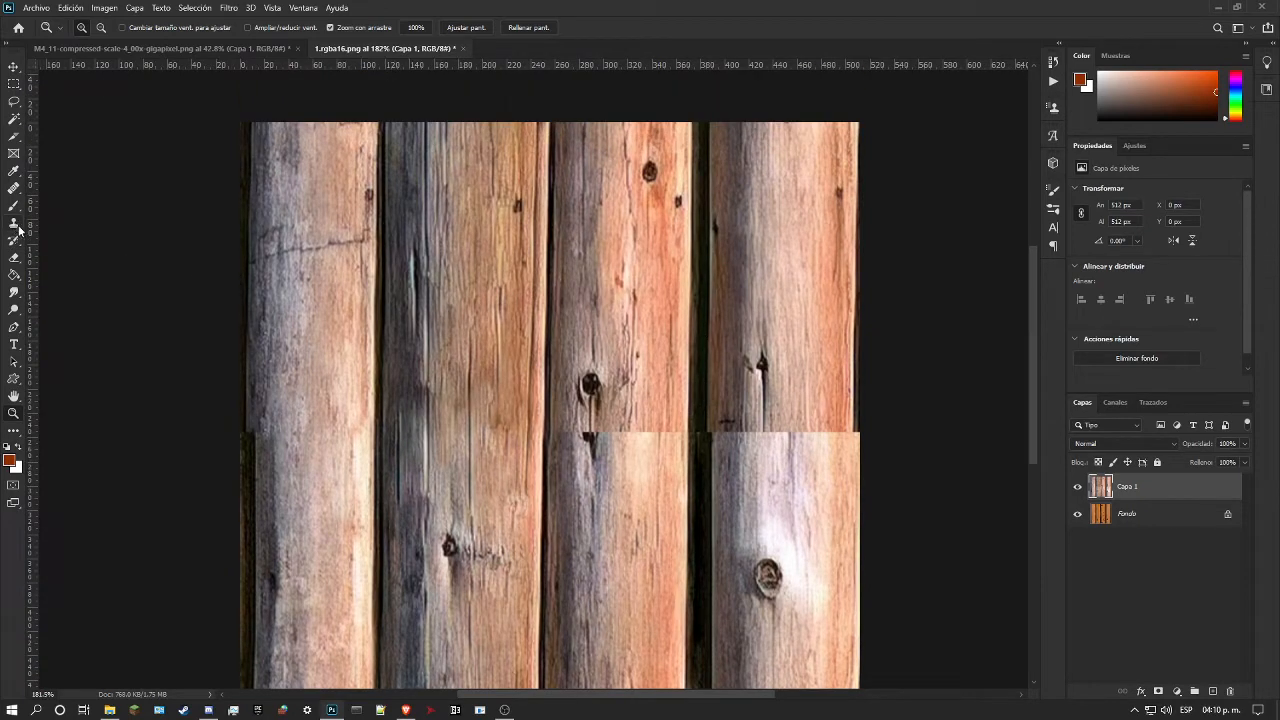
Step: Extend the third log's retouched edge down to the bottom of the image with the Healing Brush
click(14, 188)
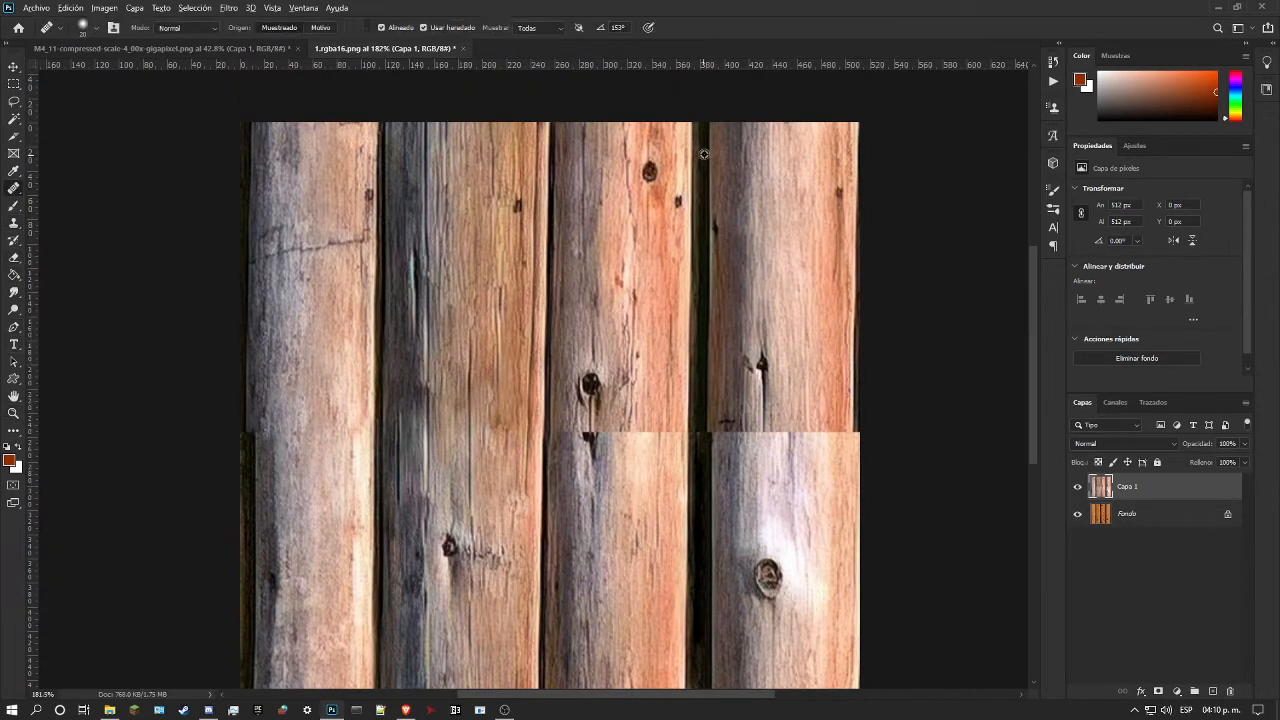
scroll(692, 127, down, 3)
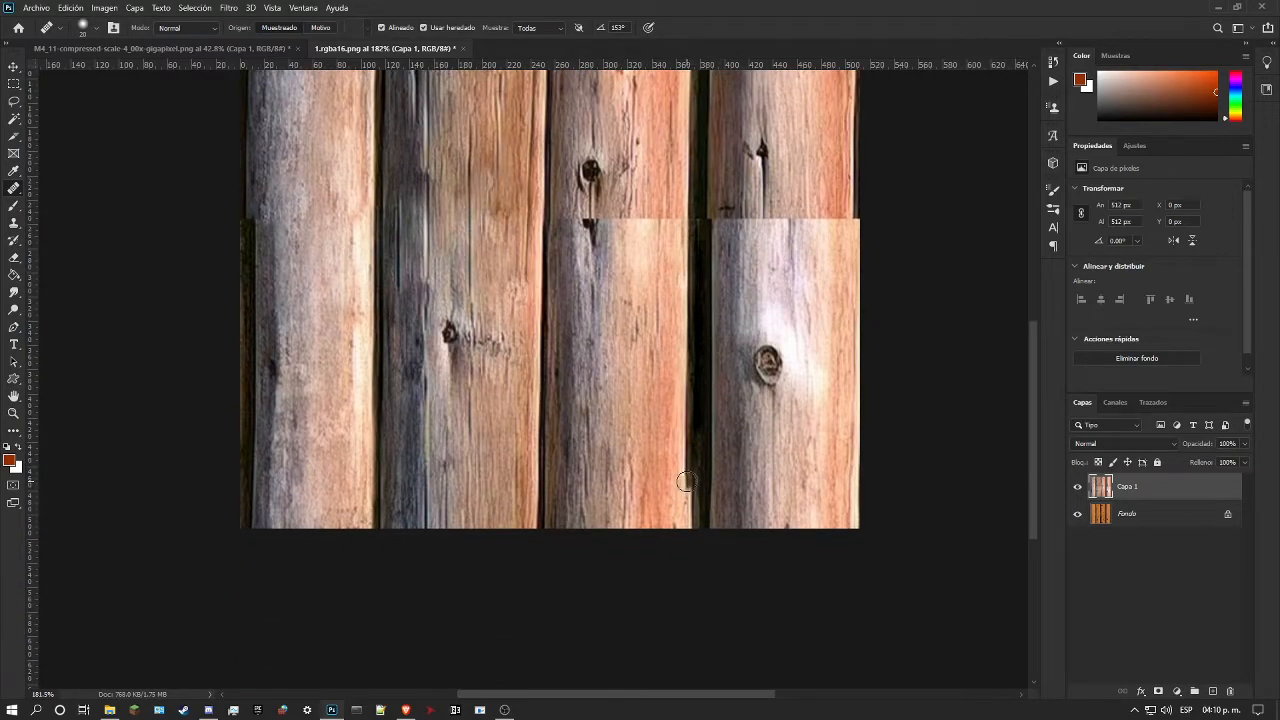
mouse_move(685, 483)
mouse_down()
mouse_move(683, 522)
mouse_move(684, 485)
mouse_up()
drag(686, 529, 687, 528)
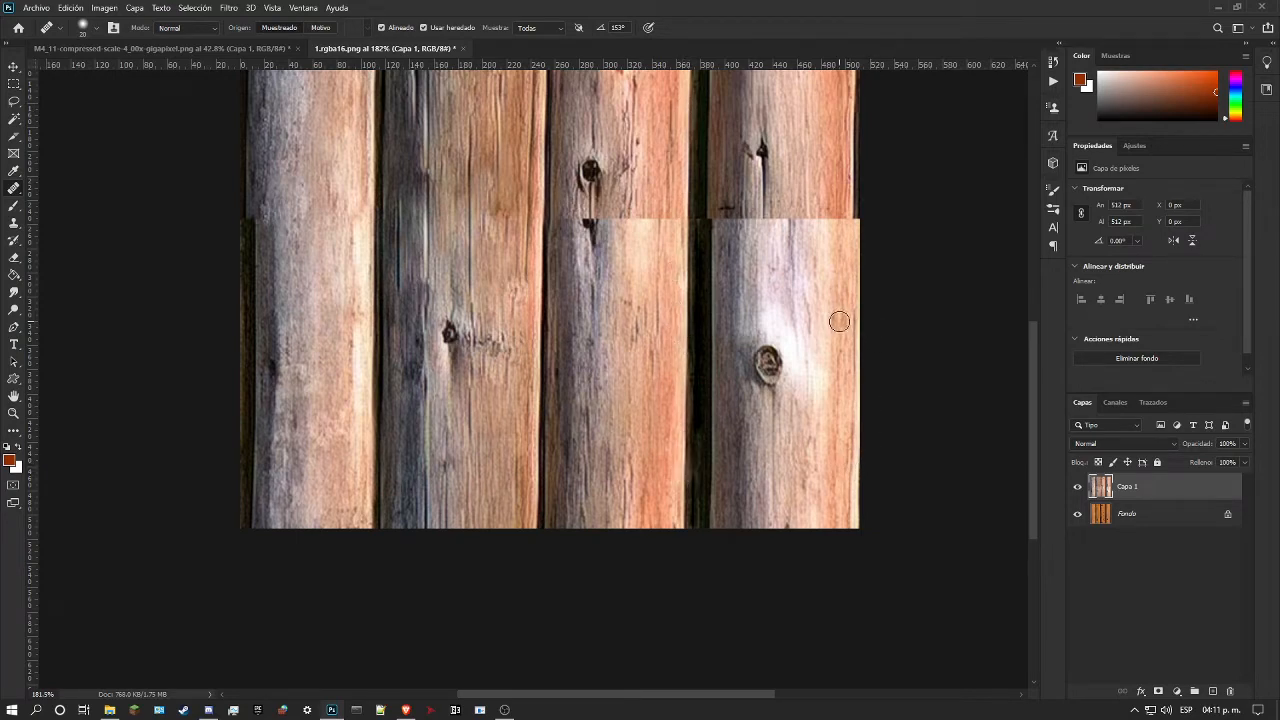
Step: Rebuild the fourth log's shadowed edge along the dark gap from the seam to the image bottom with the Healing Brush, sampling that edge's top
scroll(839, 321, up, 6)
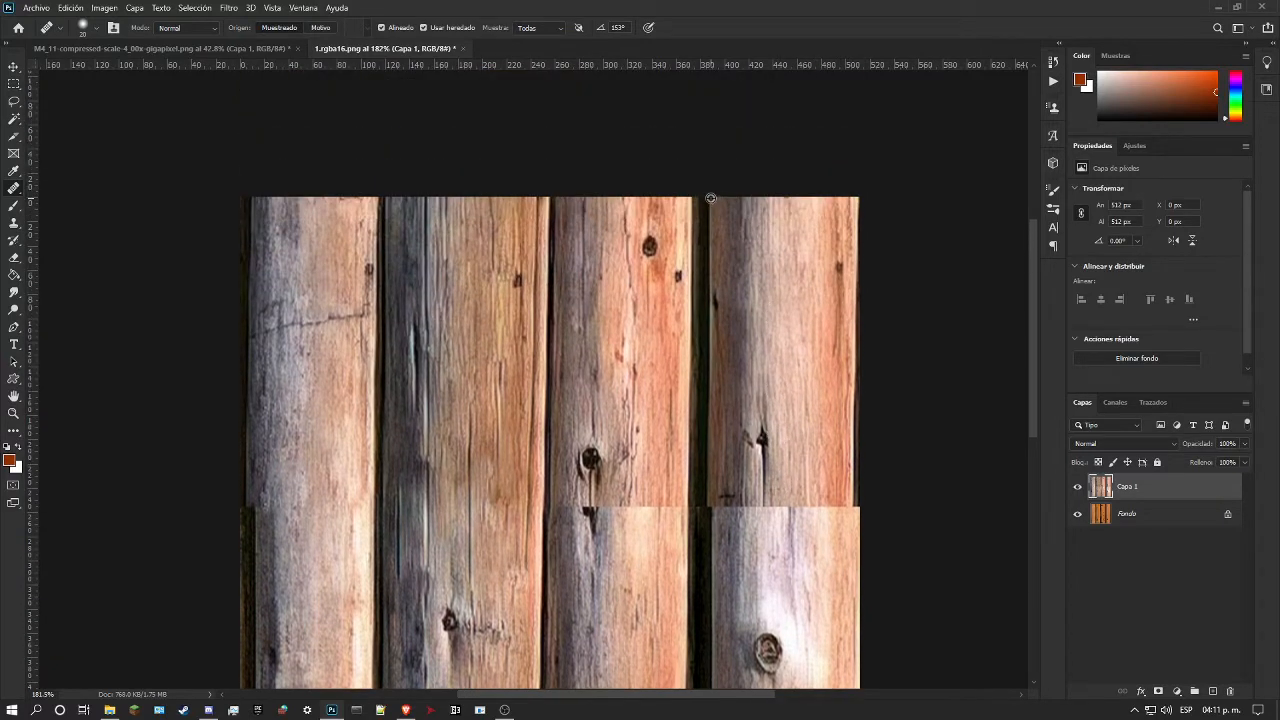
scroll(714, 403, down, 3)
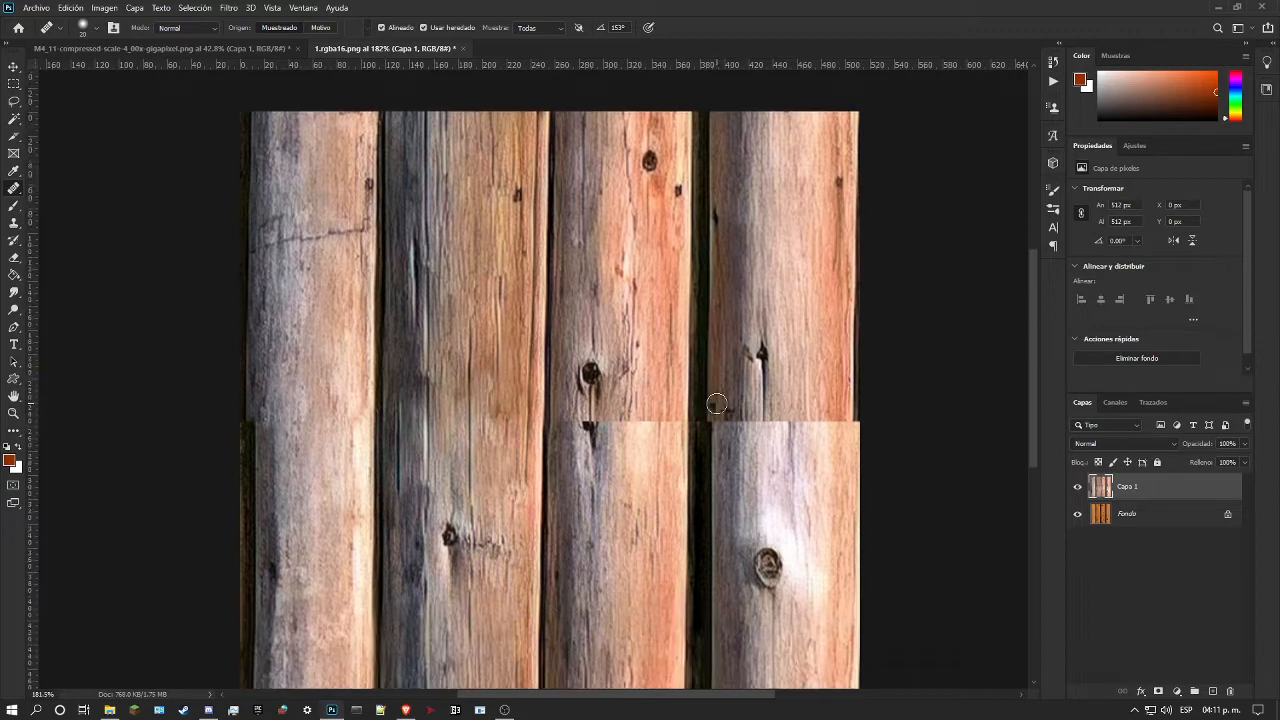
scroll(703, 269, up, 2)
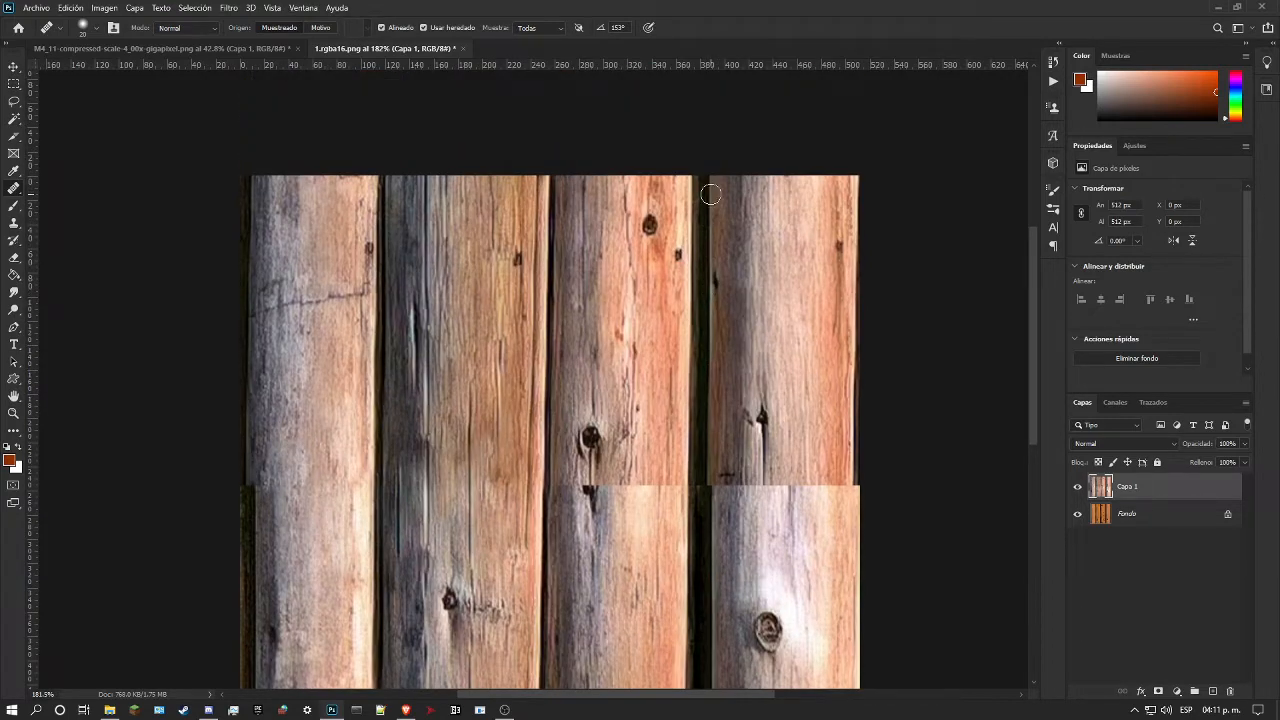
scroll(716, 256, down, 5)
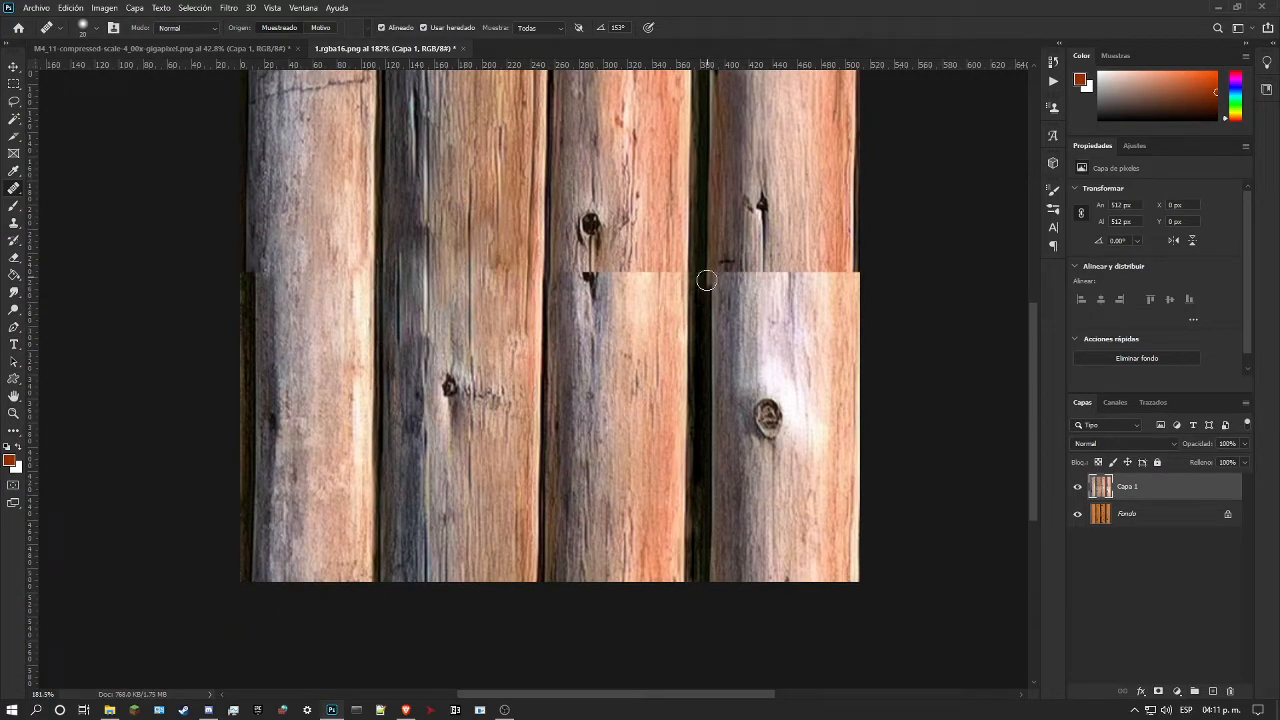
click(710, 372)
mouse_move(712, 360)
mouse_down()
mouse_move(712, 511)
mouse_move(709, 490)
mouse_move(712, 522)
mouse_up()
scroll(748, 397, up, 4)
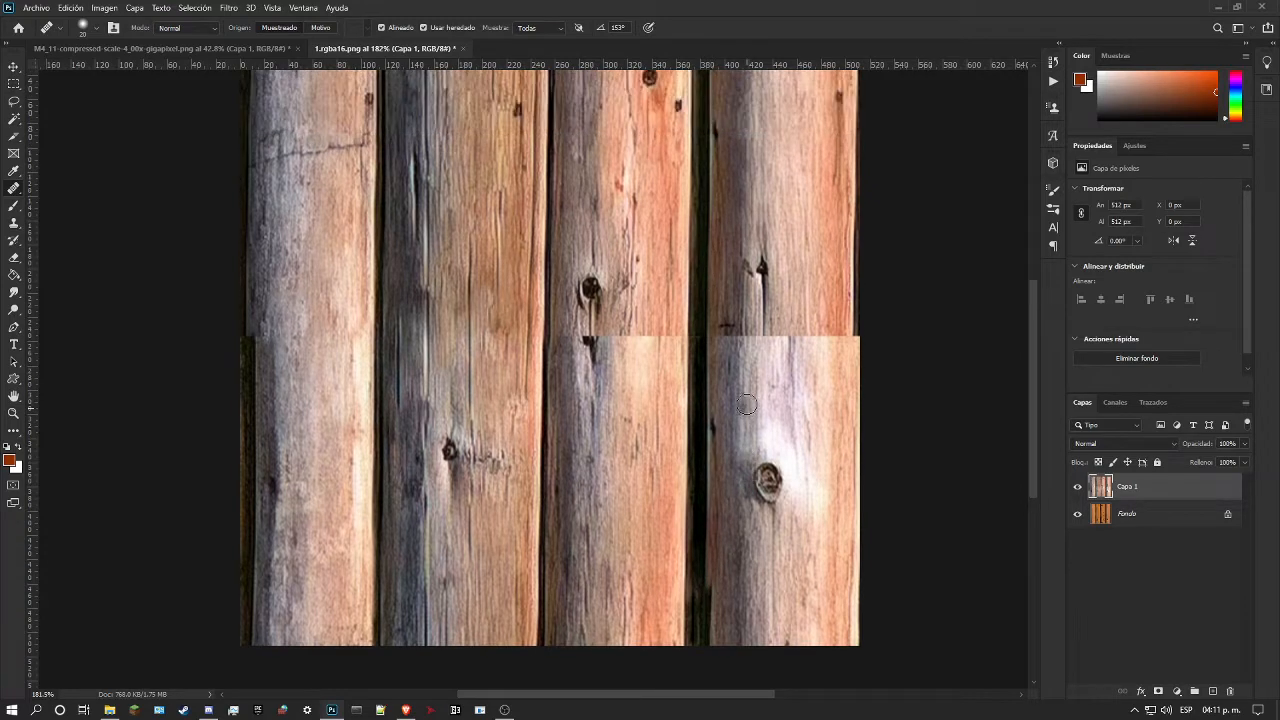
scroll(709, 423, down, 5)
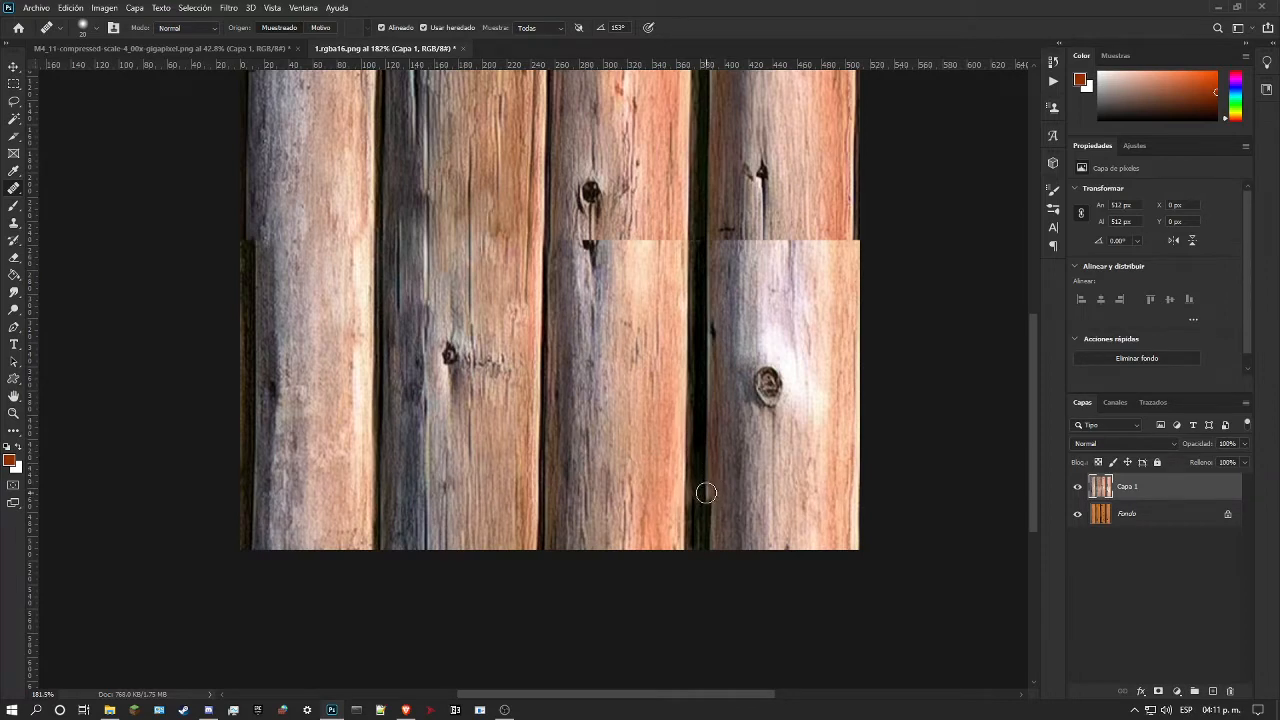
mouse_move(704, 494)
mouse_down()
mouse_move(704, 547)
mouse_move(711, 529)
mouse_up()
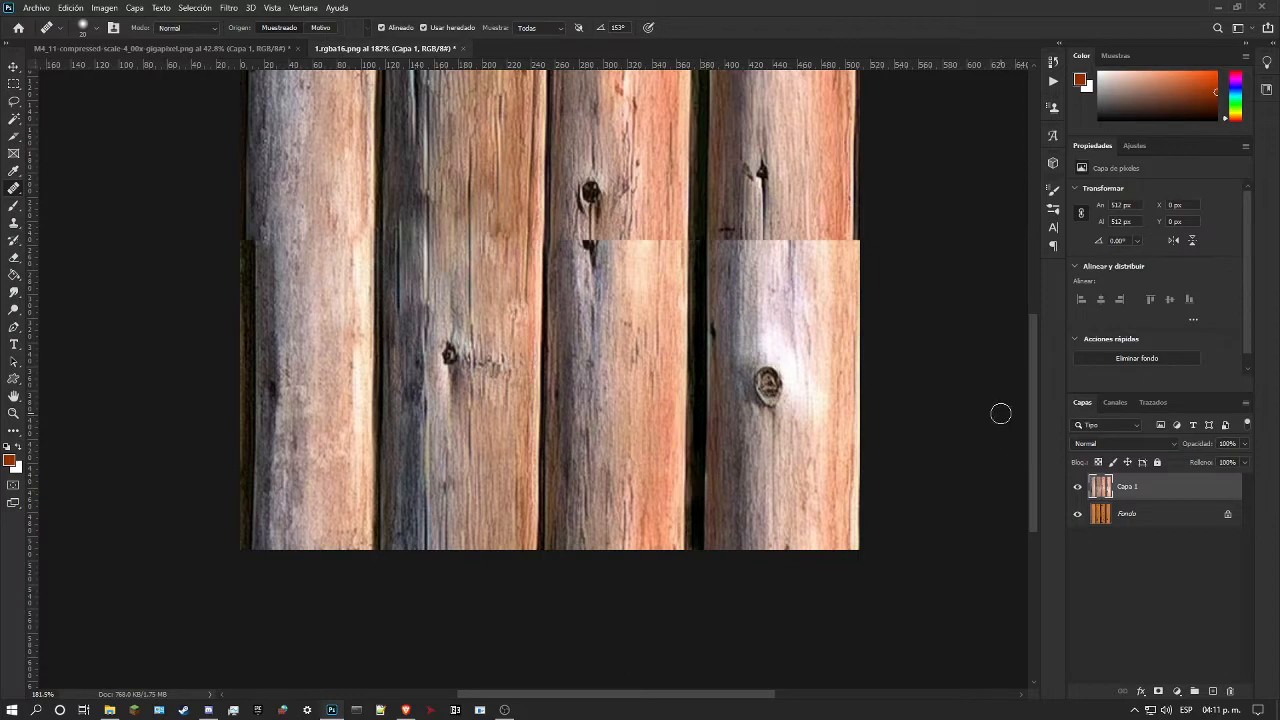
Step: Examine the rebuilt gap between the third and fourth logs and the remaining seam around the third log's knot
click(13, 413)
drag(531, 367, 467, 376)
drag(652, 328, 787, 327)
drag(709, 328, 752, 324)
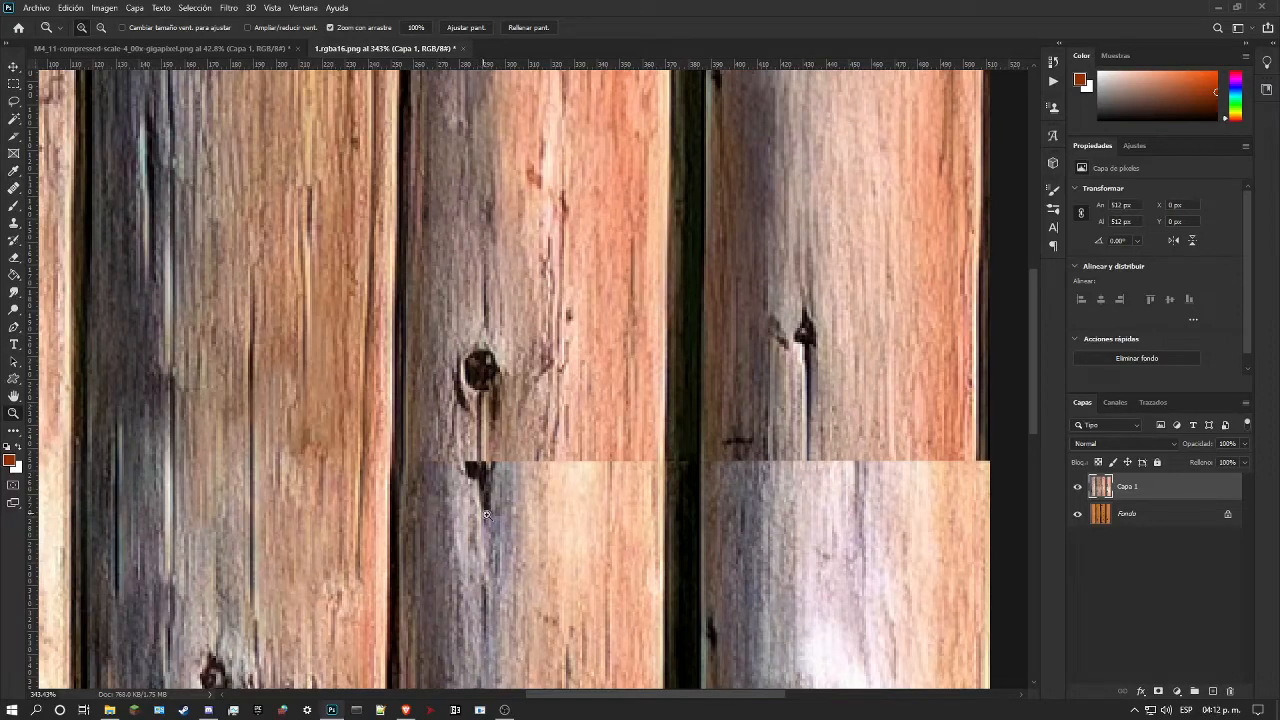
drag(745, 343, 692, 358)
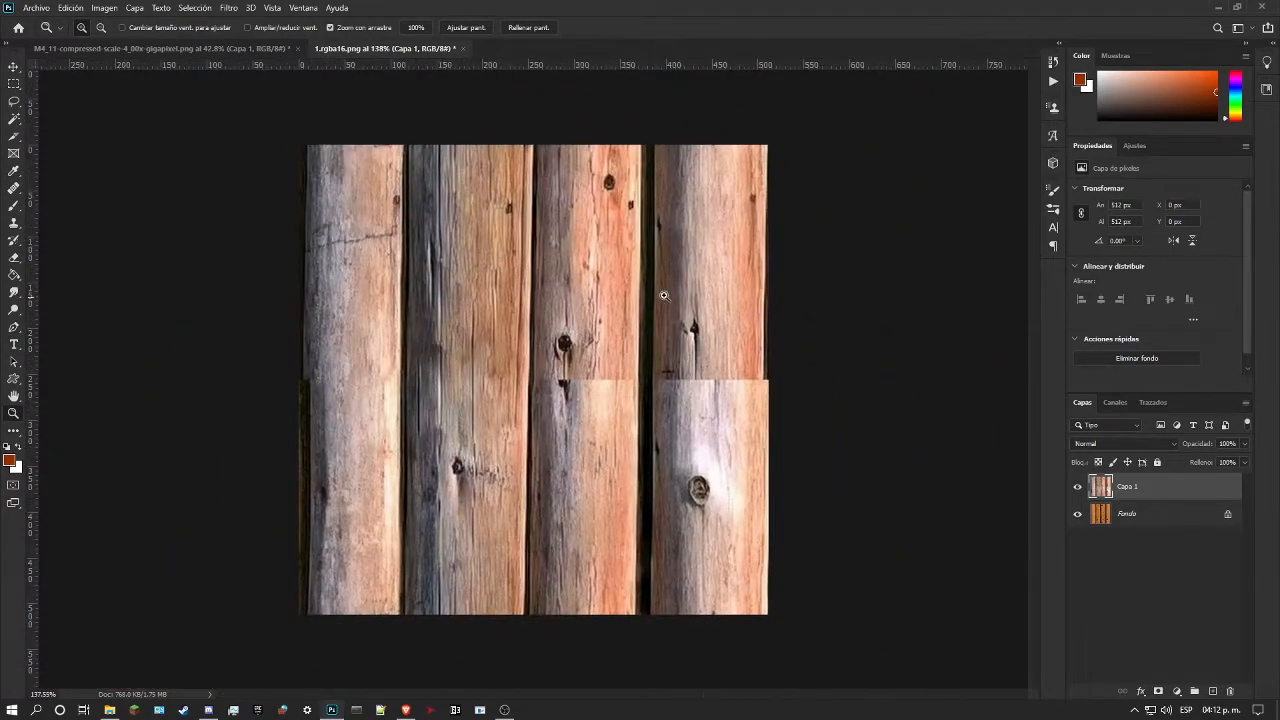
mouse_move(614, 281)
mouse_down()
mouse_move(640, 282)
mouse_move(606, 281)
mouse_up()
drag(625, 324, 690, 375)
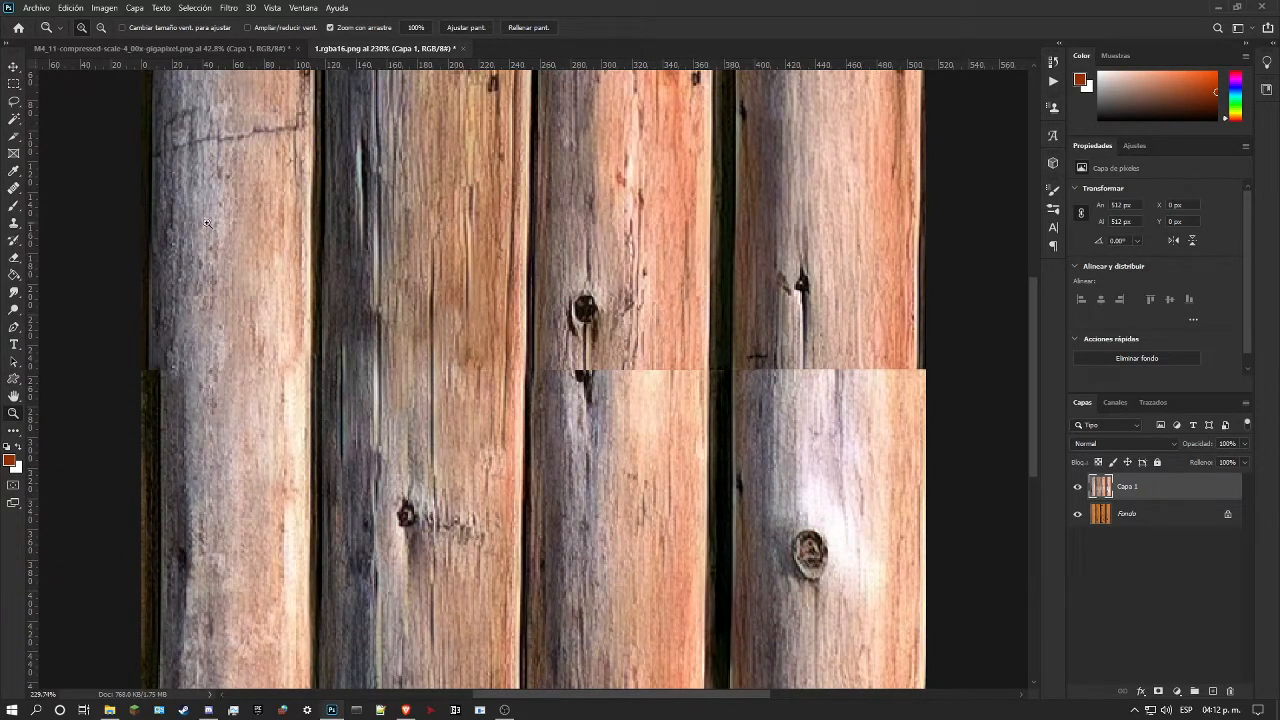
Step: Cover the dark knot remnant just below the seam on the third log with the Healing Brush
click(13, 187)
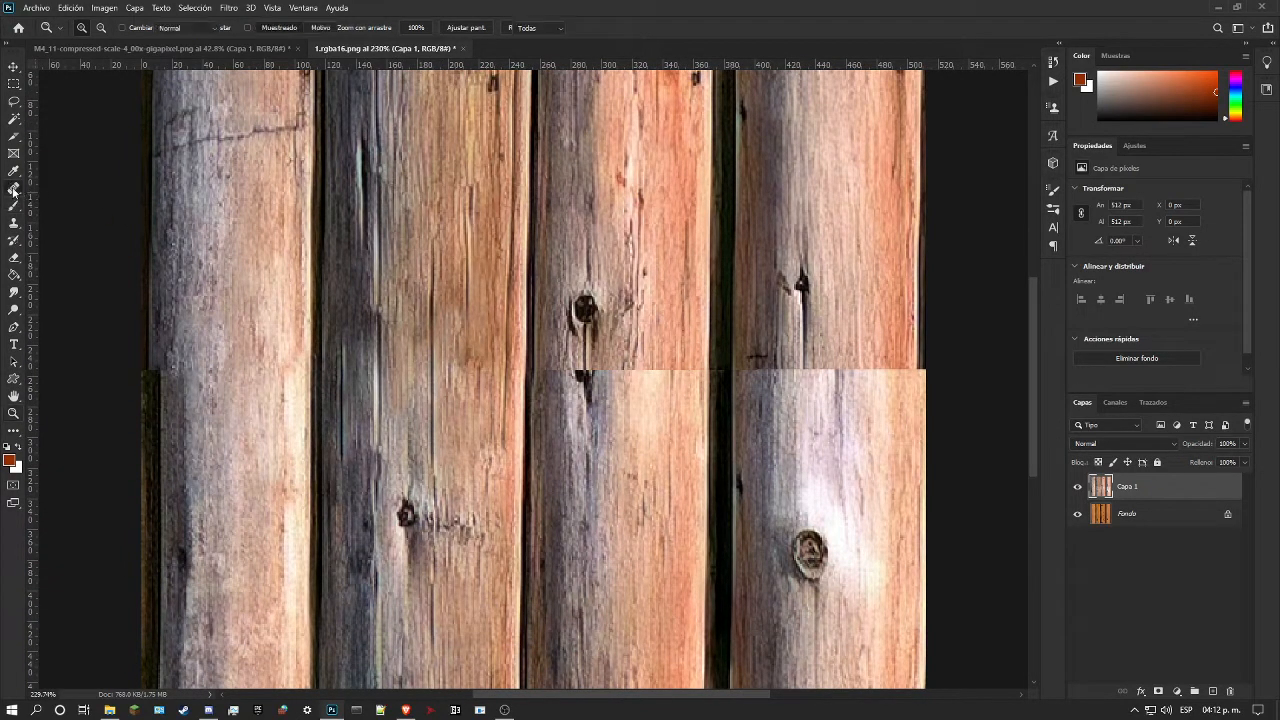
drag(585, 372, 587, 405)
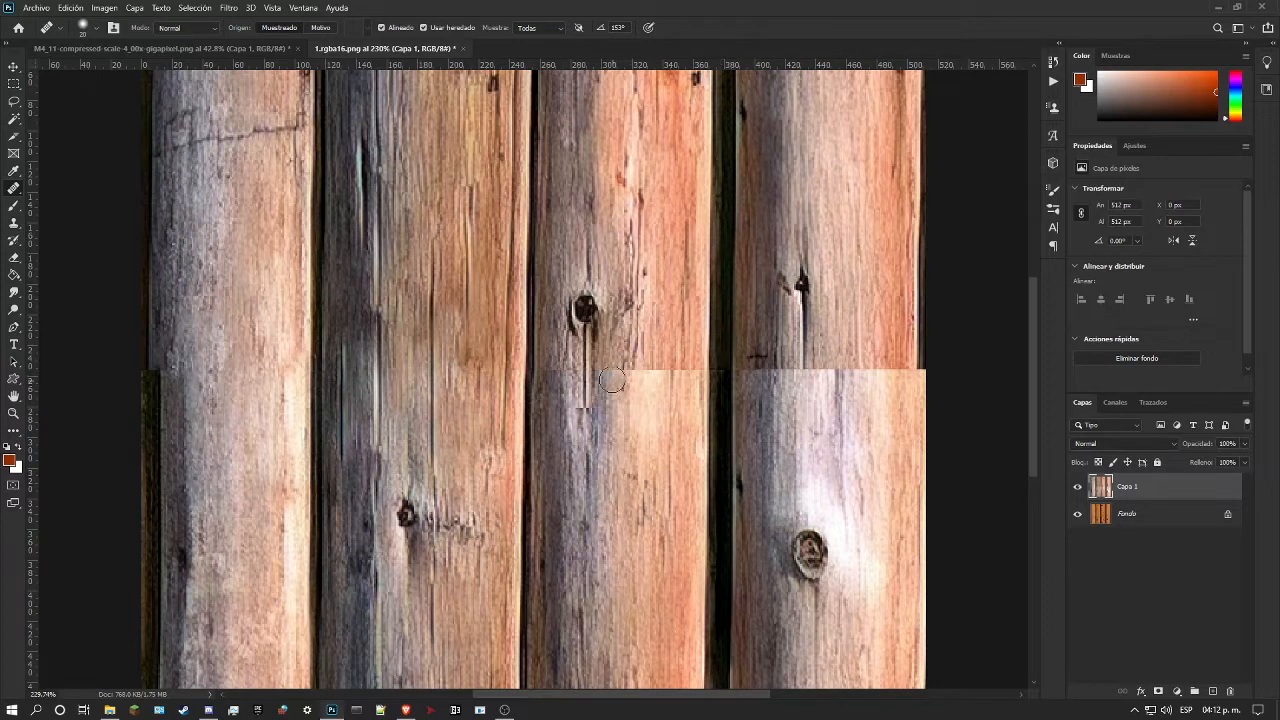
Step: Try to blend the streak below the third log's knot with the Spot Healing Brush in content-aware mode
right_click(18, 190)
click(80, 186)
drag(584, 380, 612, 476)
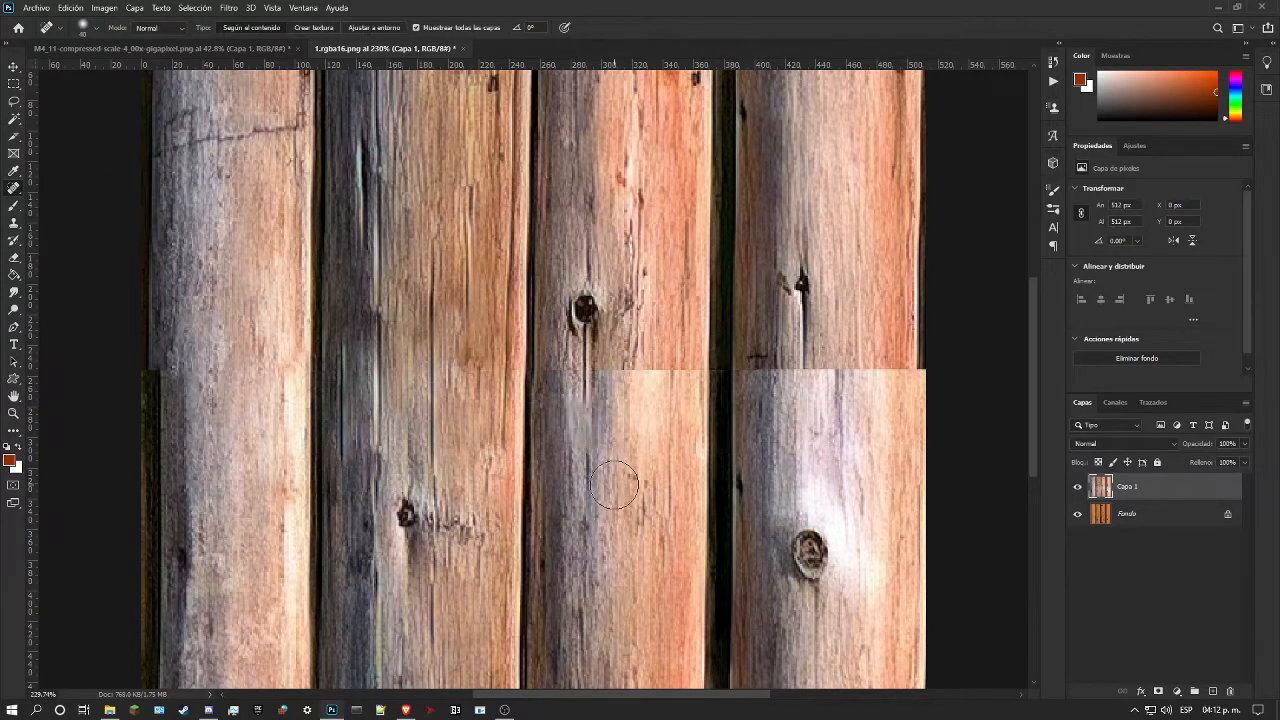
drag(600, 392, 572, 473)
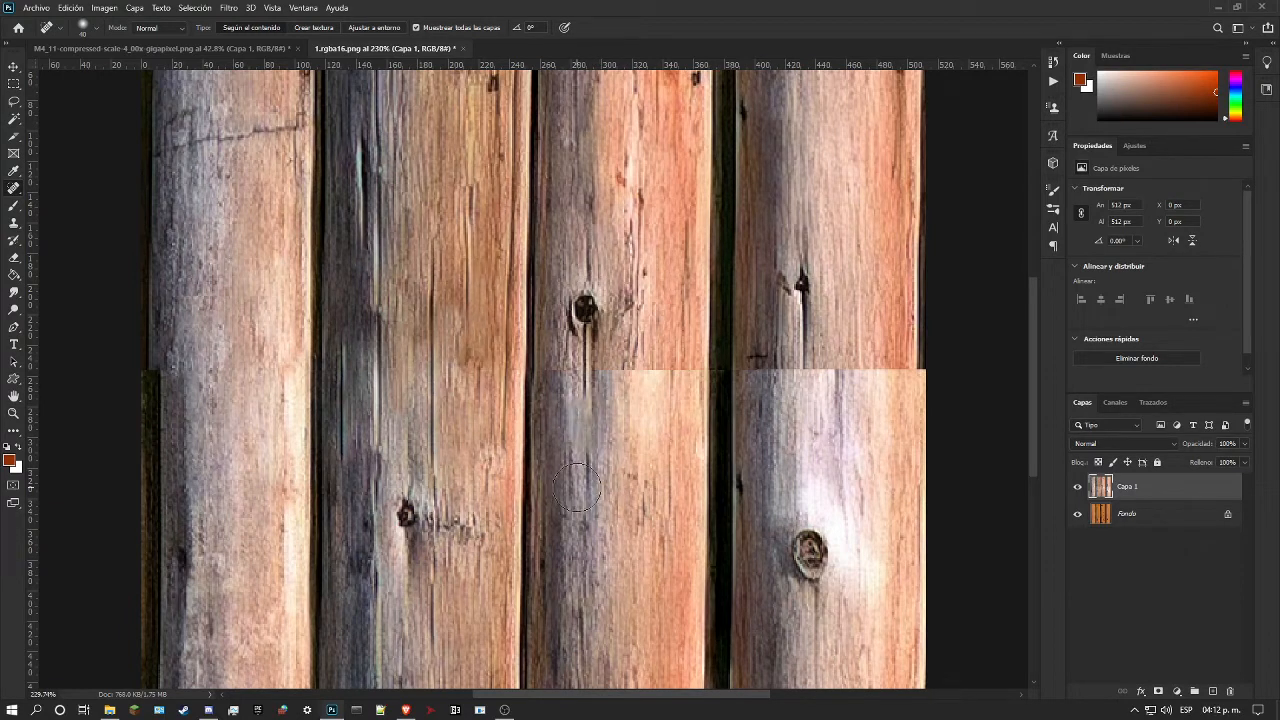
key(ctrl+z)
key(ctrl+z)
Step: Set the Spot Healing Brush to proximity match and retouch the streak under the third log's knot
click(386, 25)
drag(593, 405, 596, 444)
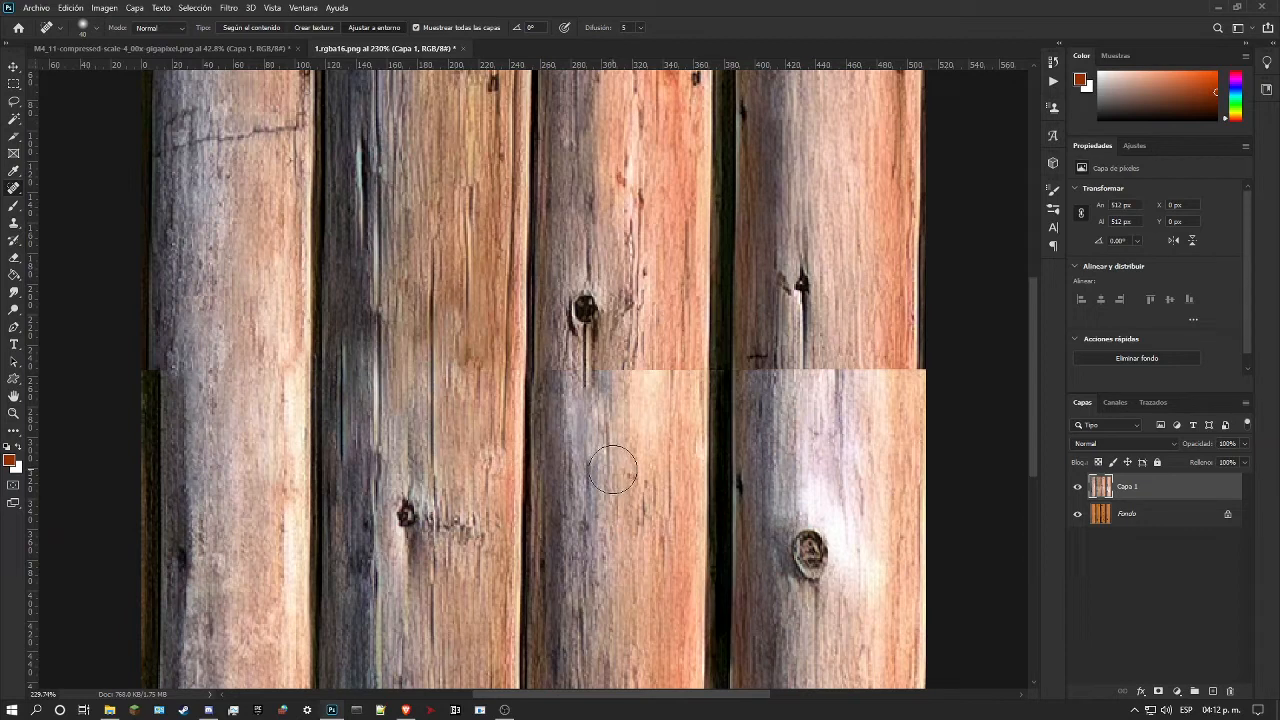
drag(590, 392, 577, 484)
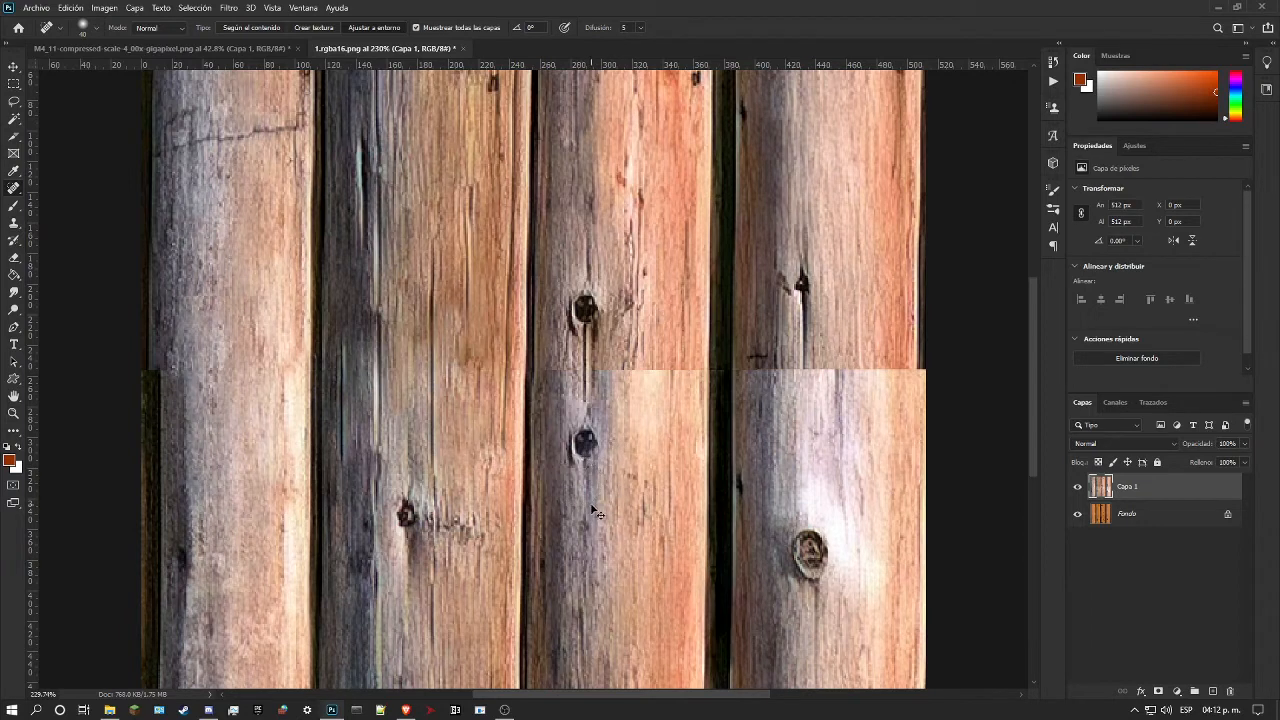
key(ctrl+z)
mouse_move(586, 407)
mouse_down()
mouse_move(586, 428)
mouse_move(592, 413)
mouse_up()
key(ctrl+z)
key(ctrl+z)
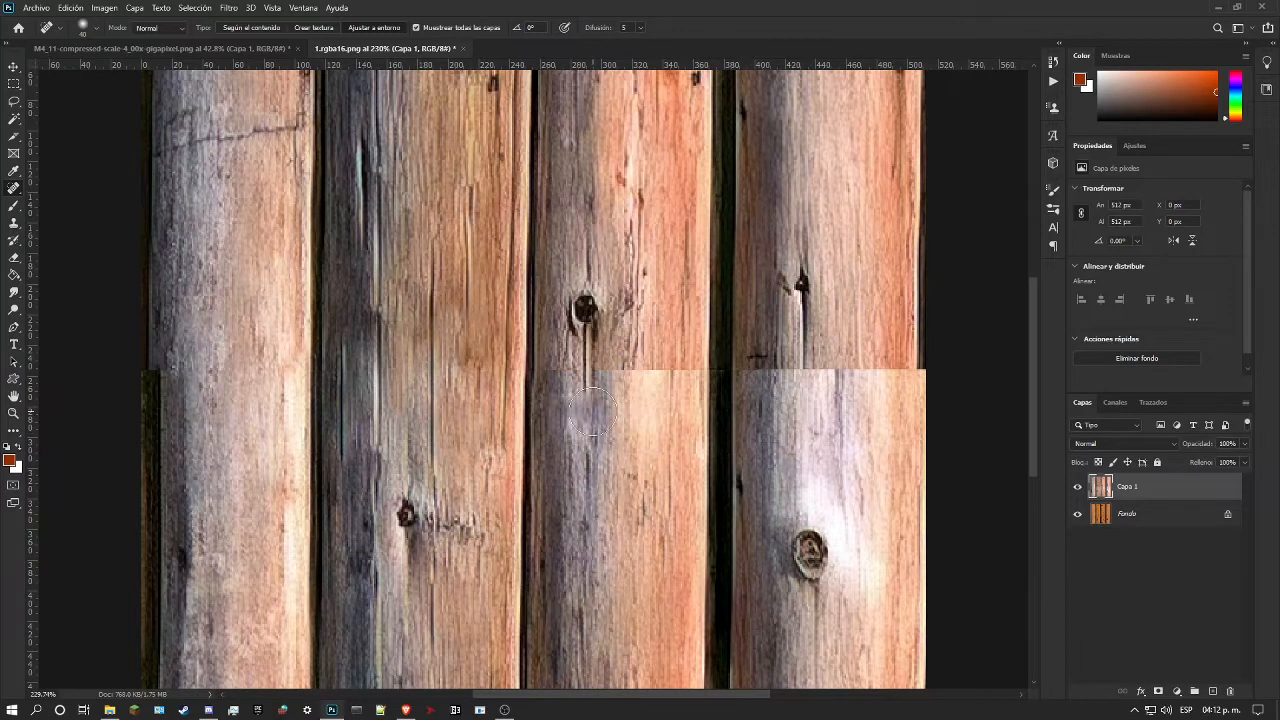
Step: Soften the seam on the third log's brighter half with proximity-match spot healing
click(674, 380)
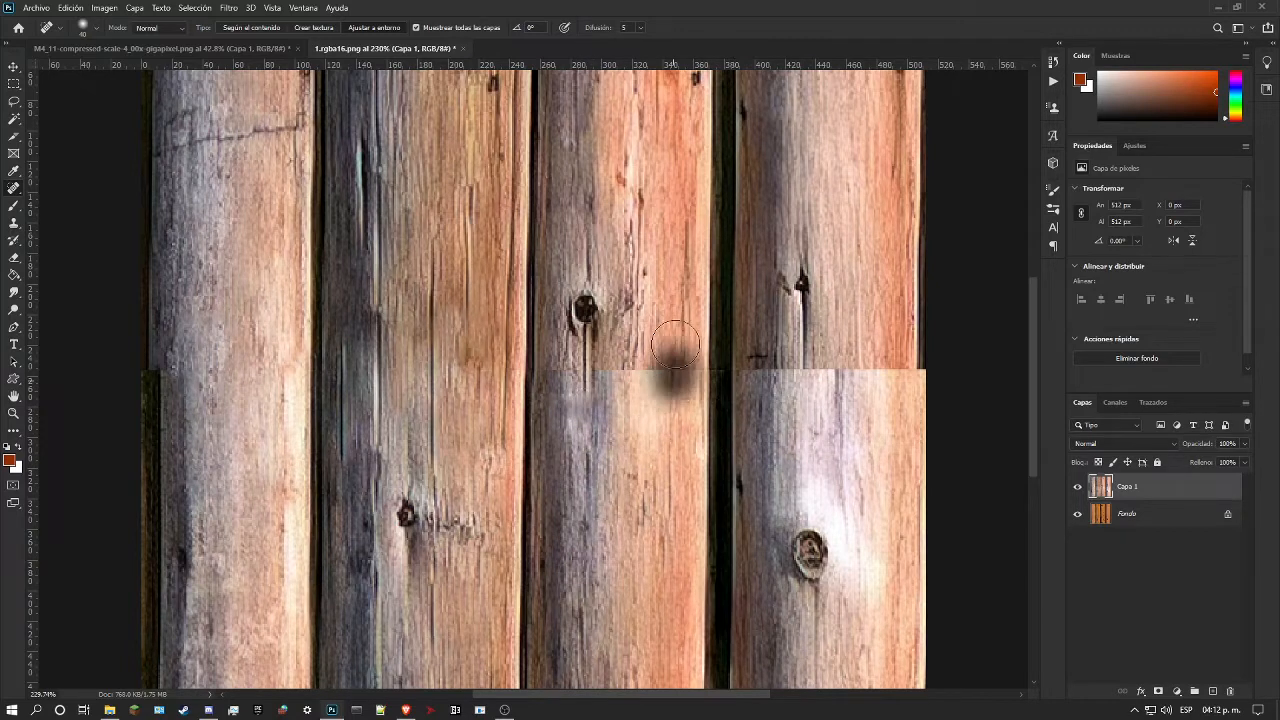
click(645, 366)
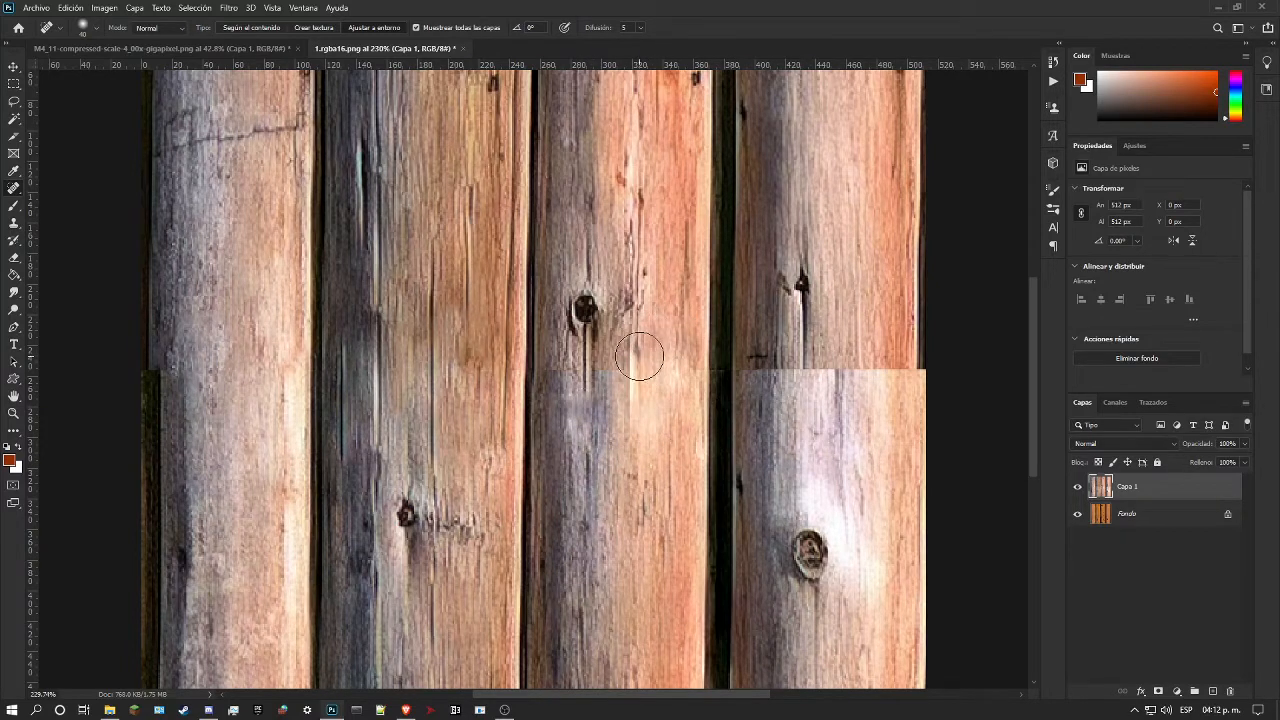
key(ctrl+z)
key(ctrl+z)
drag(645, 407, 634, 379)
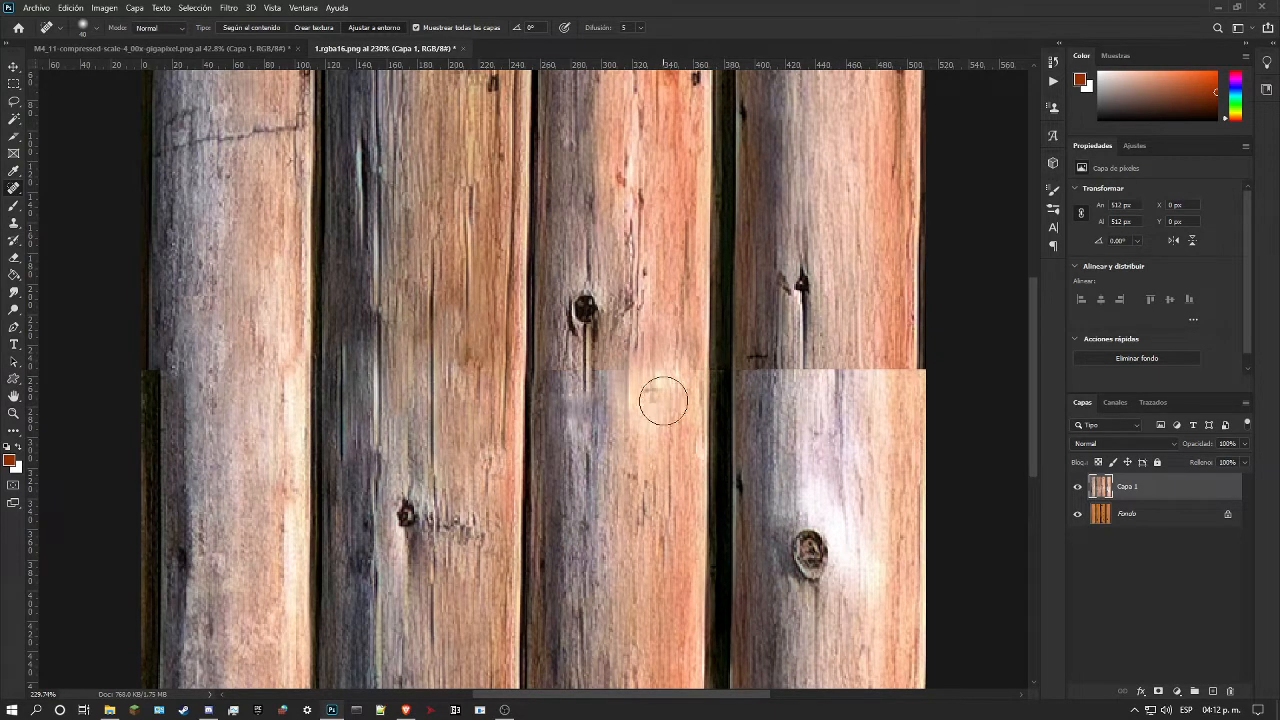
Step: Try to heal the seam on the third log's shaded side with vertical spot-healing strokes
scroll(666, 410, down, 2)
scroll(660, 378, down, 1)
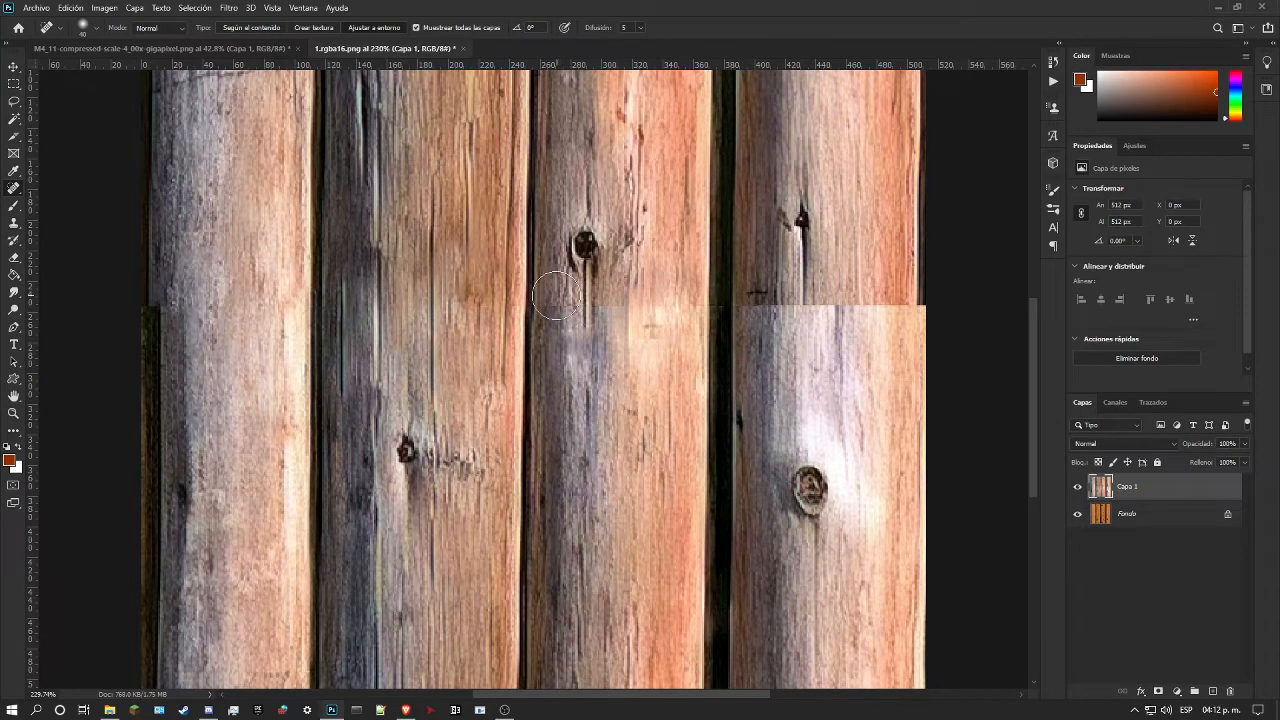
drag(559, 297, 566, 367)
key(ctrl+z)
drag(554, 299, 558, 366)
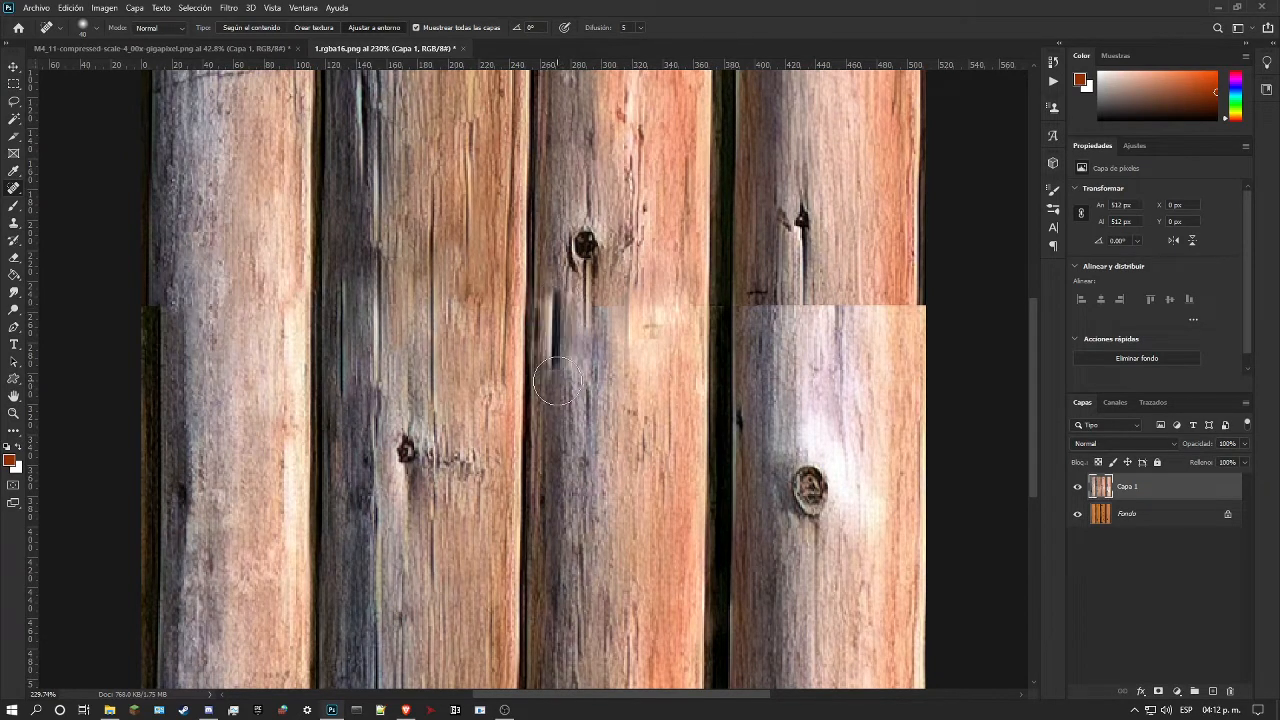
key(ctrl+z)
Step: Blend the seam across the third log's shaded side and the streak below its knot with proximity-match spot healing
drag(577, 307, 573, 360)
click(558, 309)
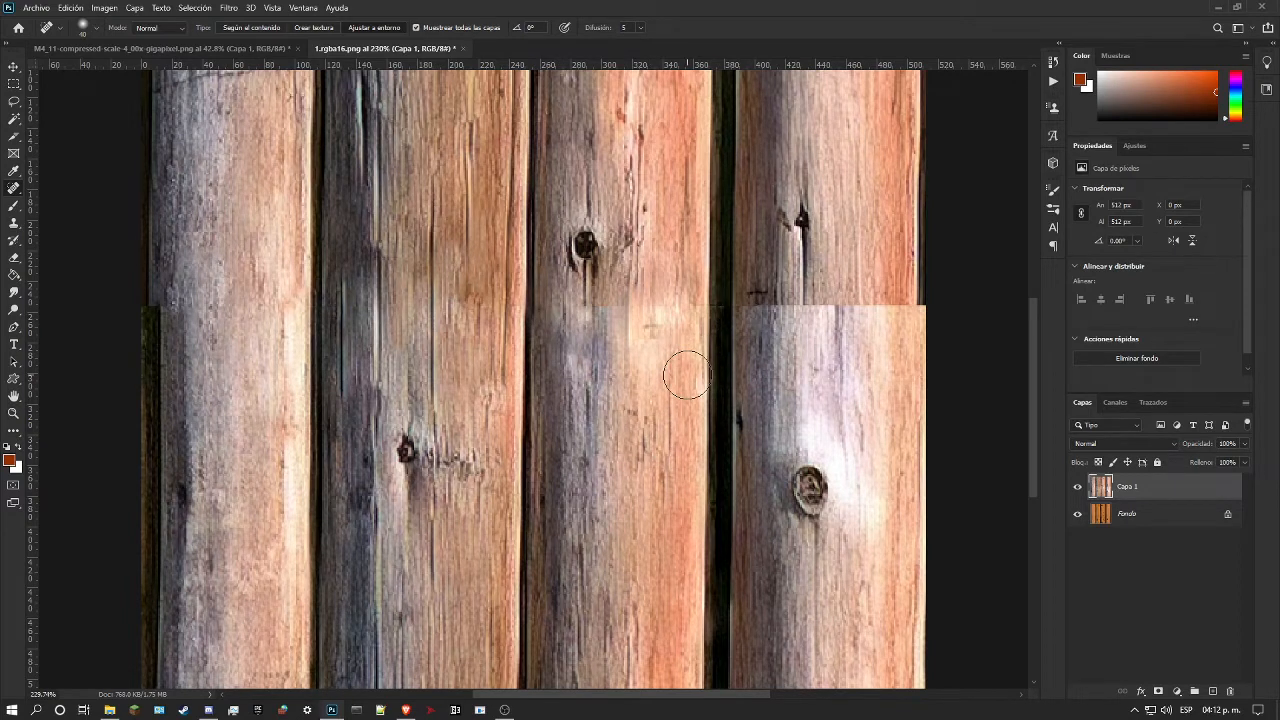
mouse_move(587, 357)
mouse_down()
mouse_move(579, 401)
mouse_move(646, 420)
mouse_move(643, 388)
mouse_move(586, 391)
mouse_up()
key(ctrl+z)
key(ctrl+z)
Step: Dab away the seam remnants between the third log's knot and its brighter half with the Spot Healing Brush
scroll(676, 385, up, 2)
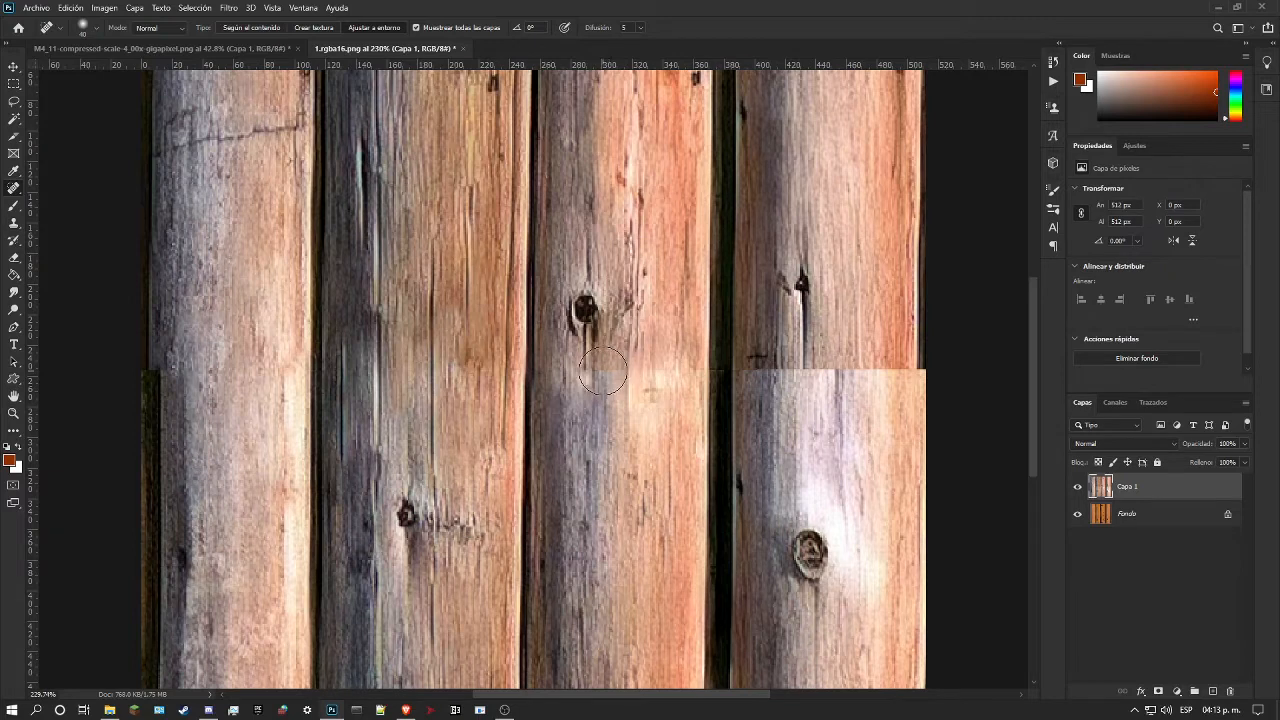
click(607, 375)
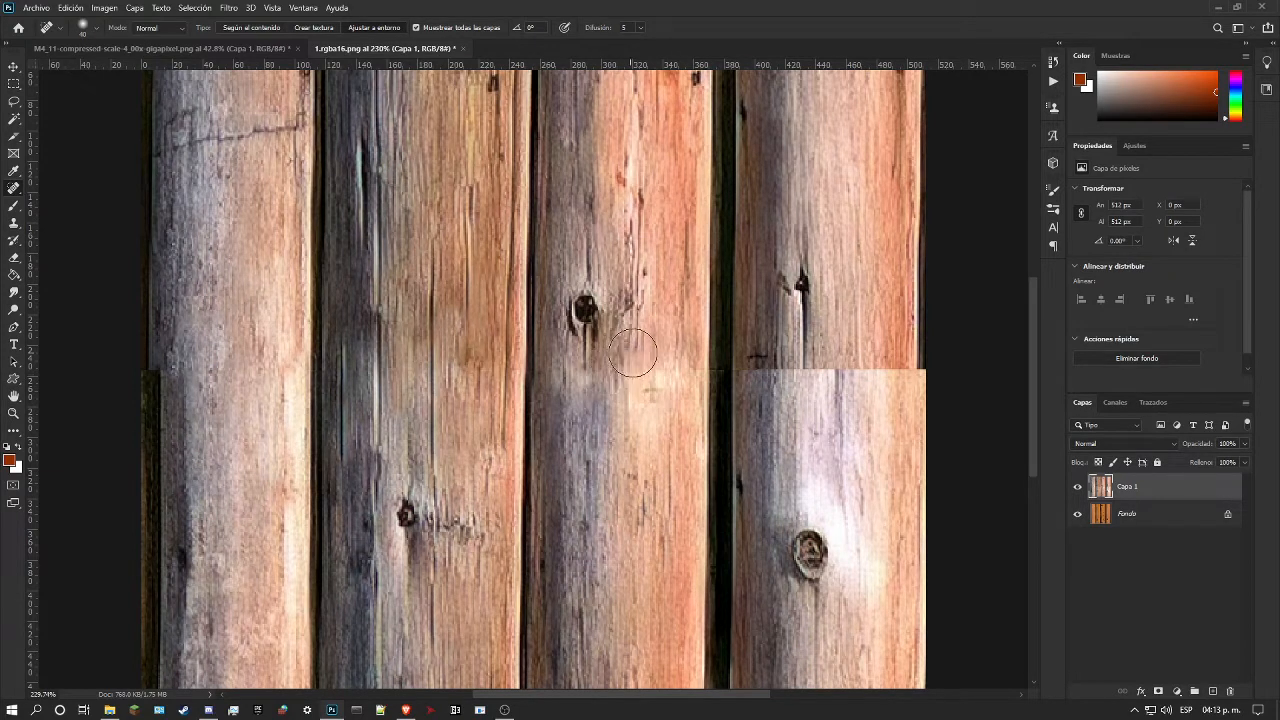
click(607, 370)
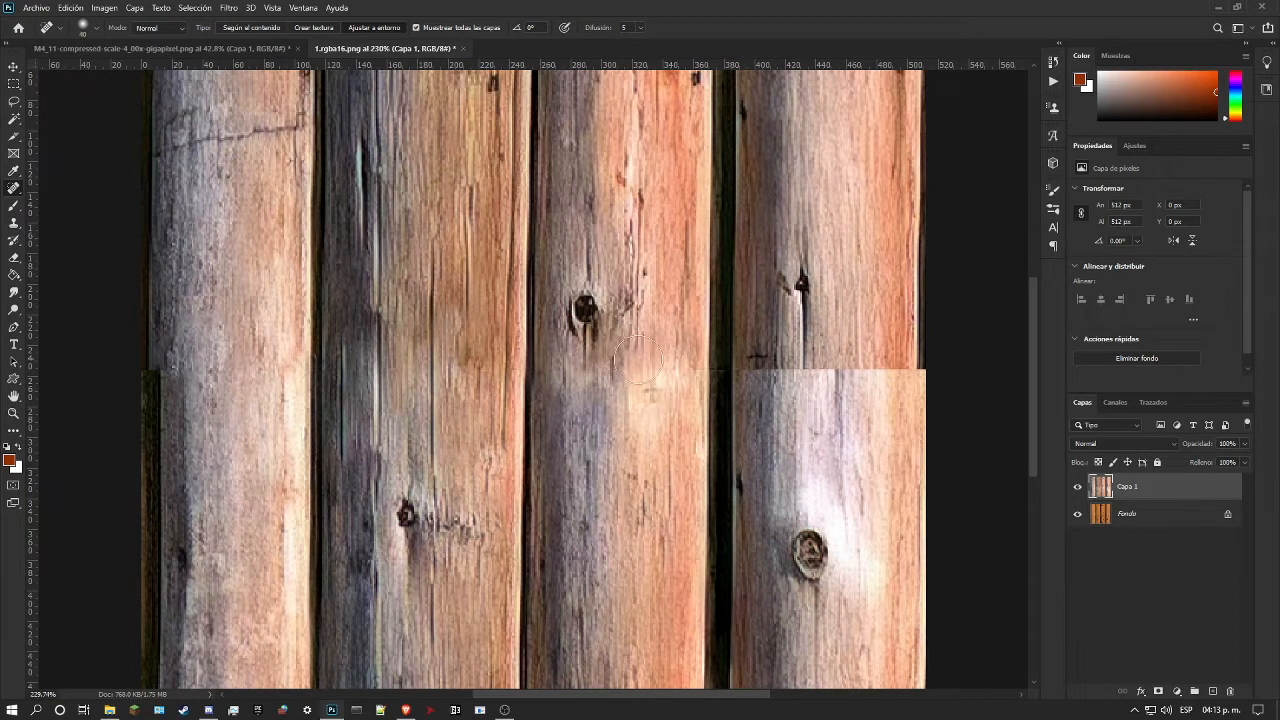
click(658, 372)
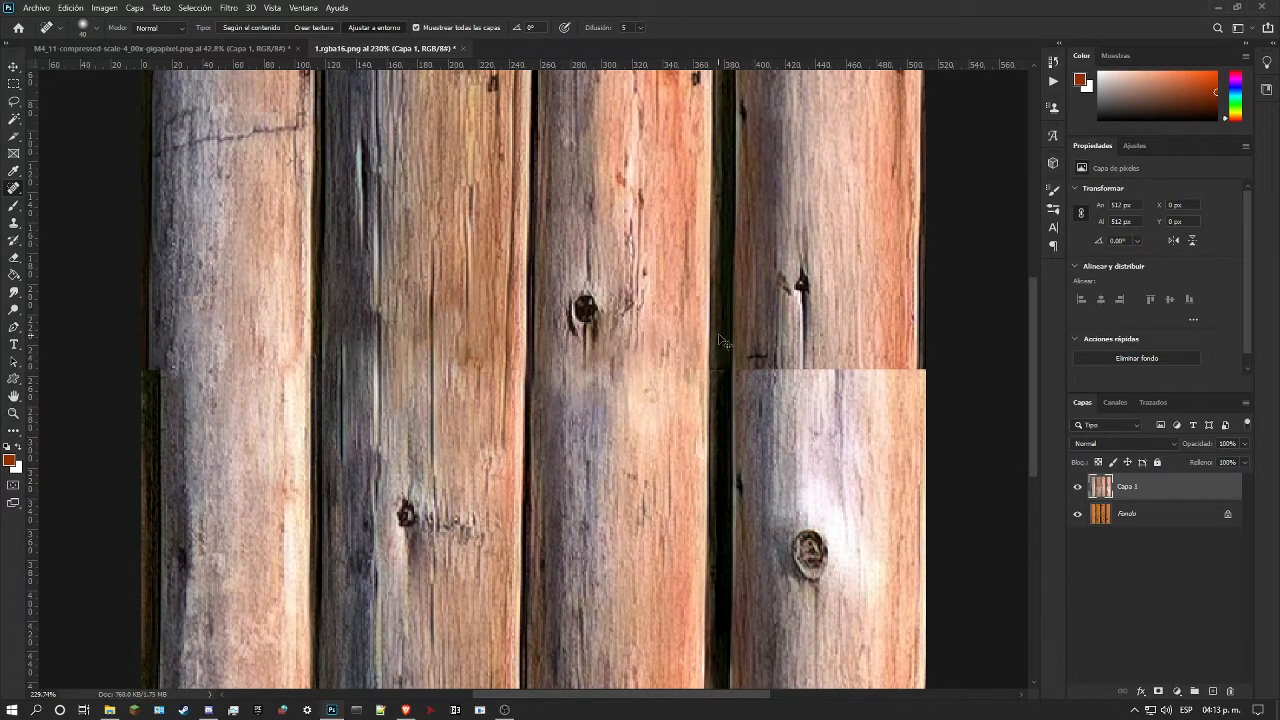
Step: Rebuild the grain across the seam on the third log's brighter half with content-aware spot healing
drag(672, 325, 672, 395)
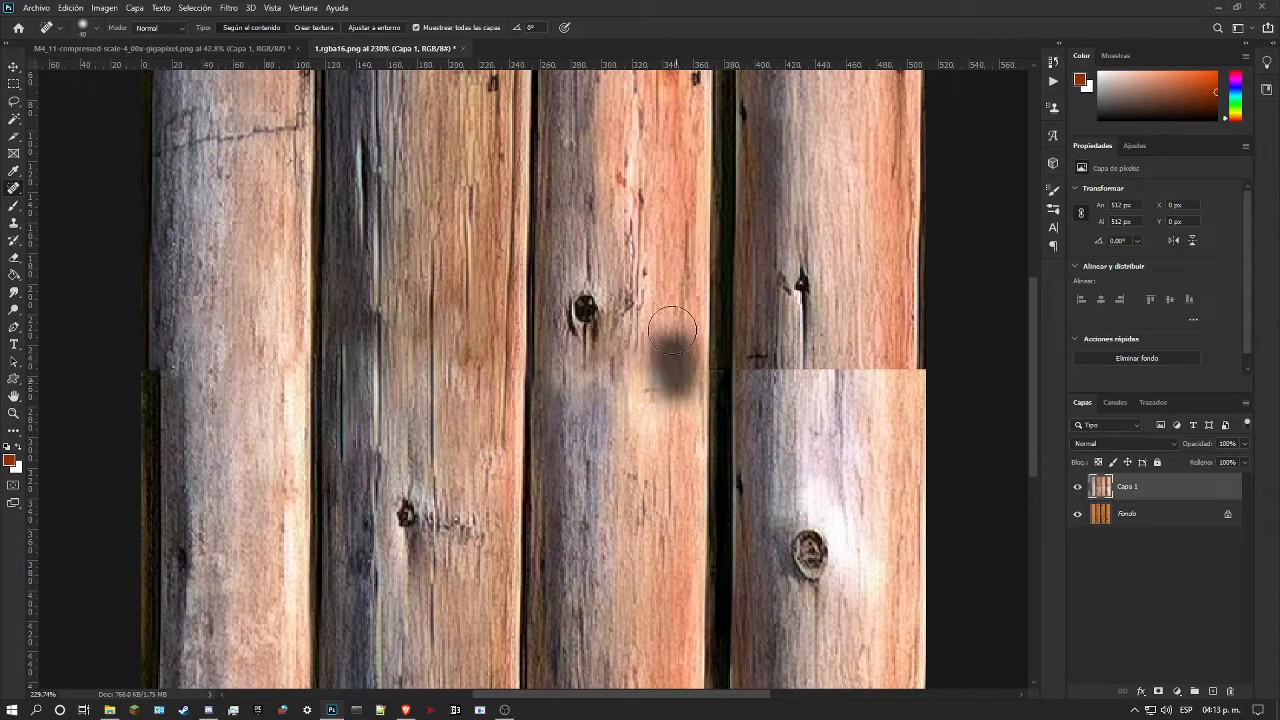
drag(656, 348, 655, 441)
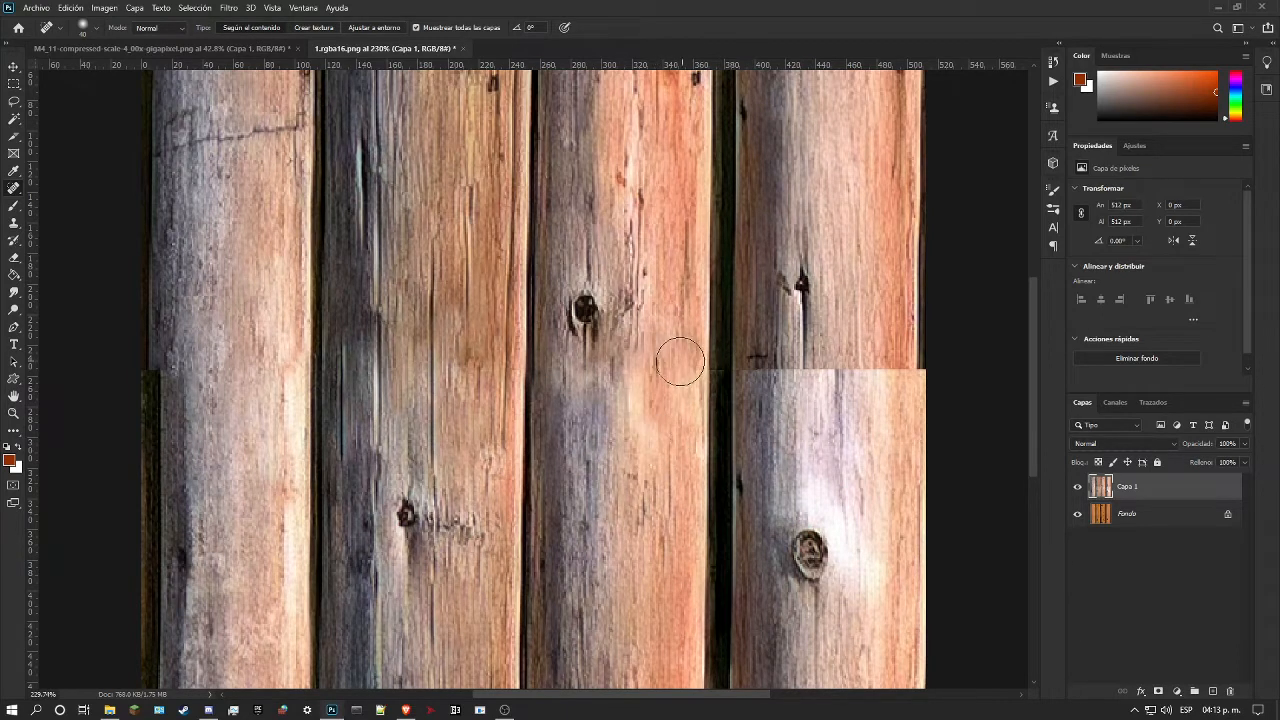
drag(628, 385, 614, 345)
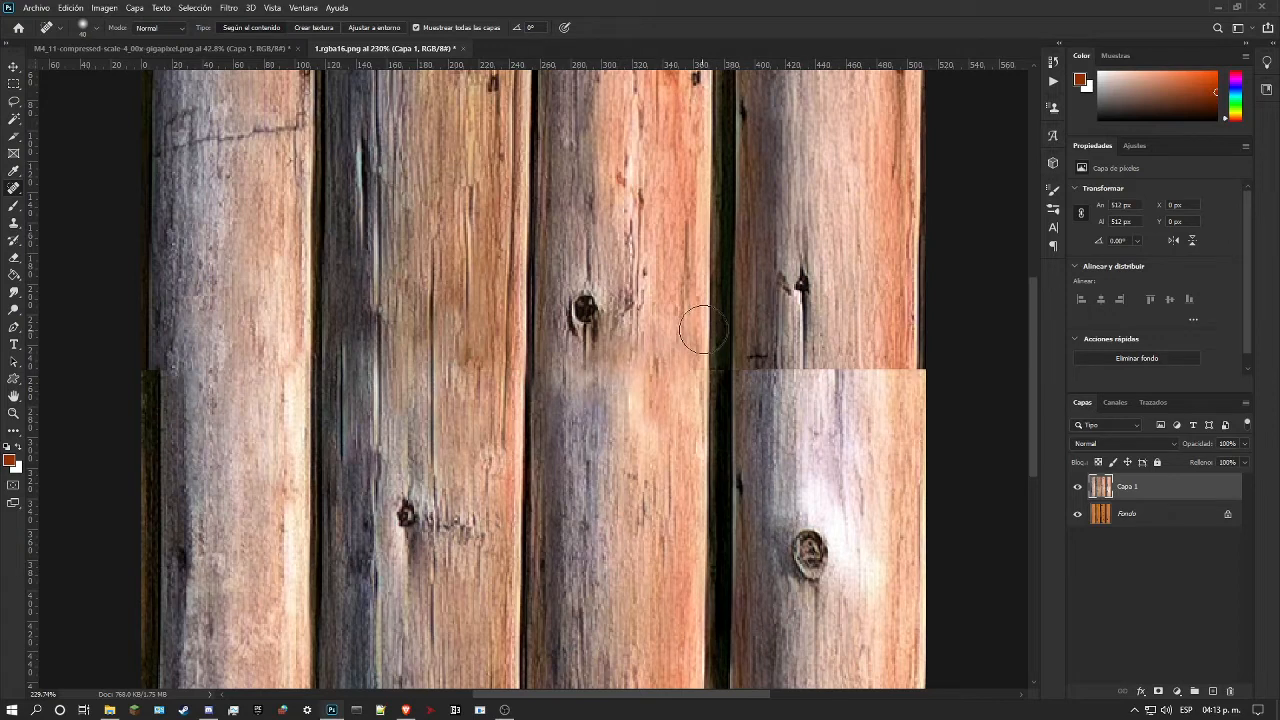
mouse_move(681, 370)
mouse_down()
mouse_move(680, 429)
mouse_move(690, 295)
mouse_up()
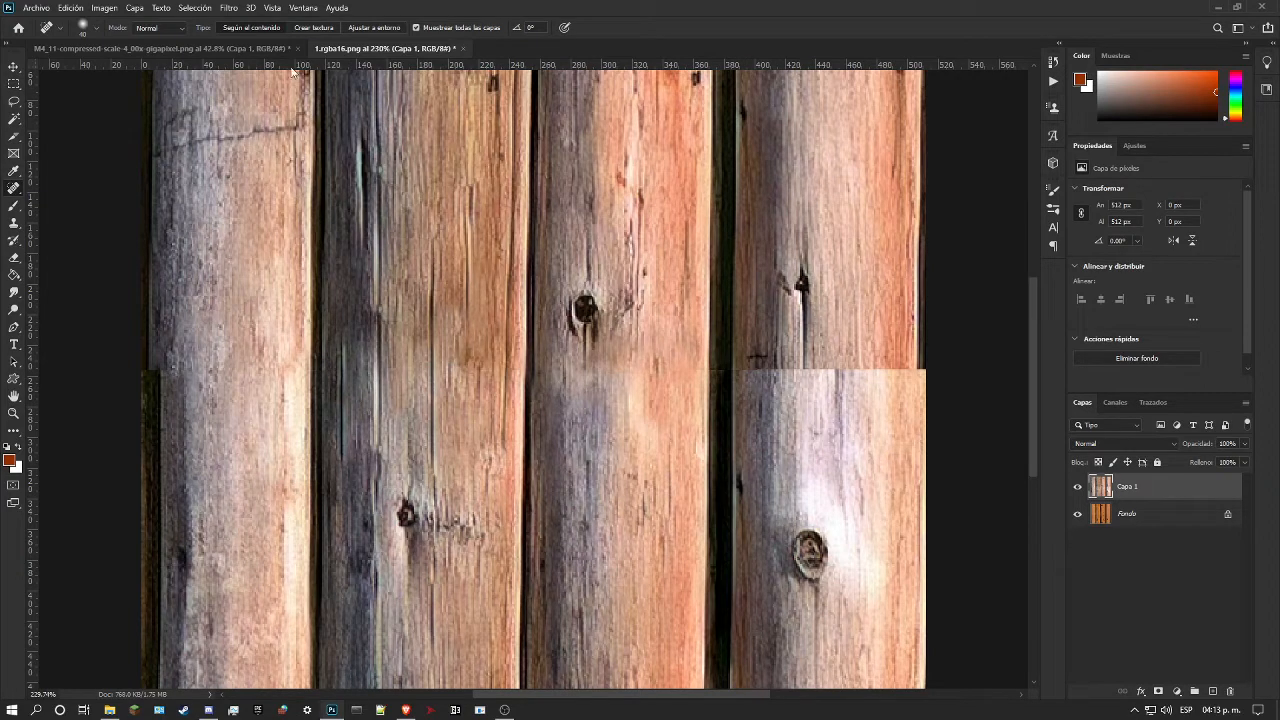
Step: Smooth the seam at the third log's bright edge and along its shaded side with proximity-match spot healing
mouse_move(710, 328)
mouse_down()
mouse_move(696, 365)
mouse_move(718, 447)
mouse_move(716, 322)
mouse_up()
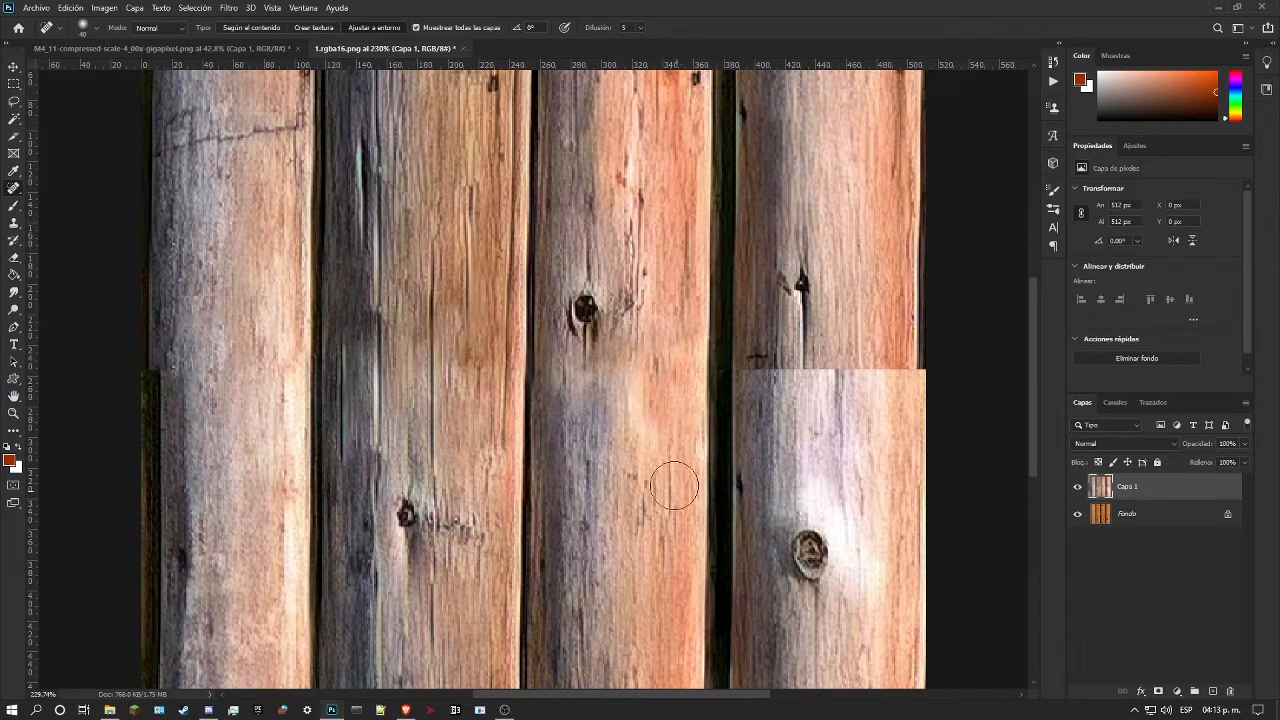
drag(560, 362, 590, 444)
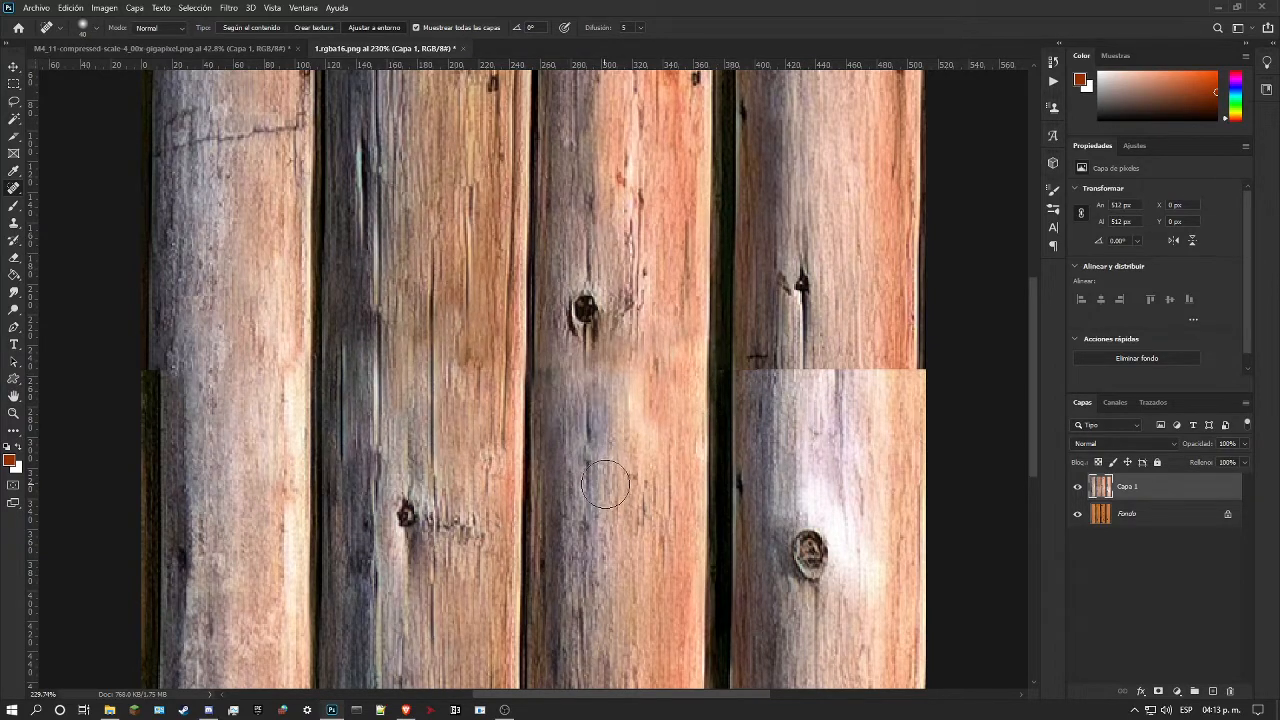
drag(556, 385, 548, 324)
drag(552, 390, 552, 297)
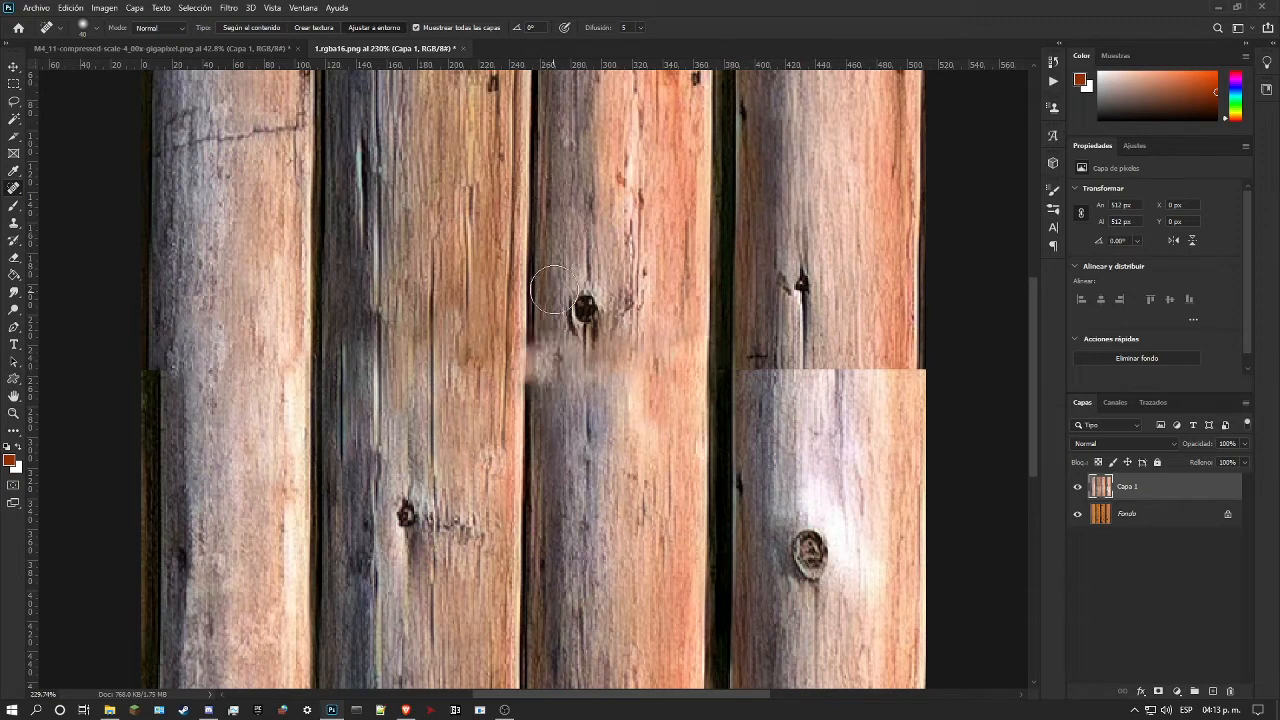
mouse_move(558, 395)
mouse_down()
mouse_move(570, 356)
mouse_move(581, 366)
mouse_move(565, 387)
mouse_move(563, 357)
mouse_move(664, 410)
mouse_move(605, 404)
mouse_move(552, 380)
mouse_move(550, 362)
mouse_move(575, 429)
mouse_move(546, 374)
mouse_move(635, 405)
mouse_move(550, 386)
mouse_move(550, 371)
mouse_move(726, 409)
mouse_move(552, 392)
mouse_up()
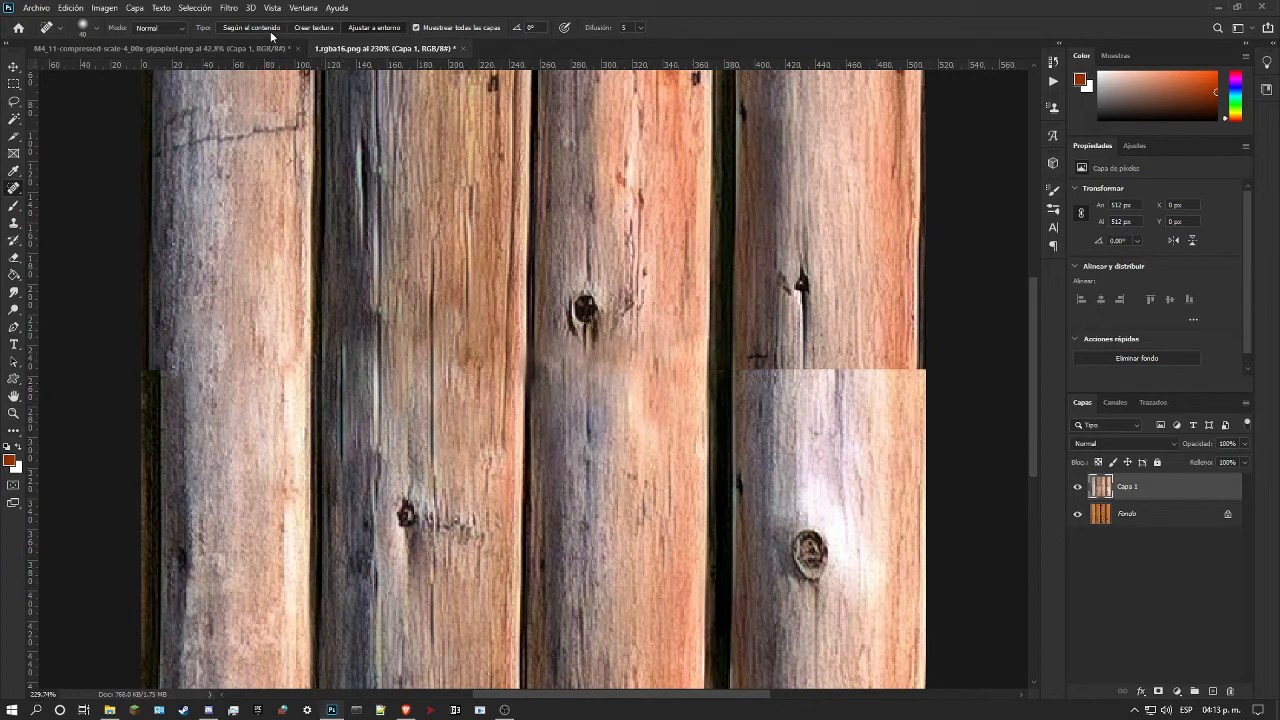
Step: Restore wood grain over the smoothed seam from the third log's shaded side past its knot with content-aware spot healing
drag(549, 367, 543, 429)
drag(548, 360, 560, 286)
drag(561, 389, 558, 497)
mouse_move(591, 378)
mouse_down()
mouse_move(634, 343)
mouse_move(653, 376)
mouse_move(601, 378)
mouse_move(605, 355)
mouse_move(616, 451)
mouse_move(679, 431)
mouse_move(681, 404)
mouse_move(661, 467)
mouse_move(646, 444)
mouse_move(648, 330)
mouse_up()
Step: Blend the third log's orange side upward from the seam with long content-aware spot-healing strokes
scroll(640, 430, up, 2)
drag(680, 420, 669, 283)
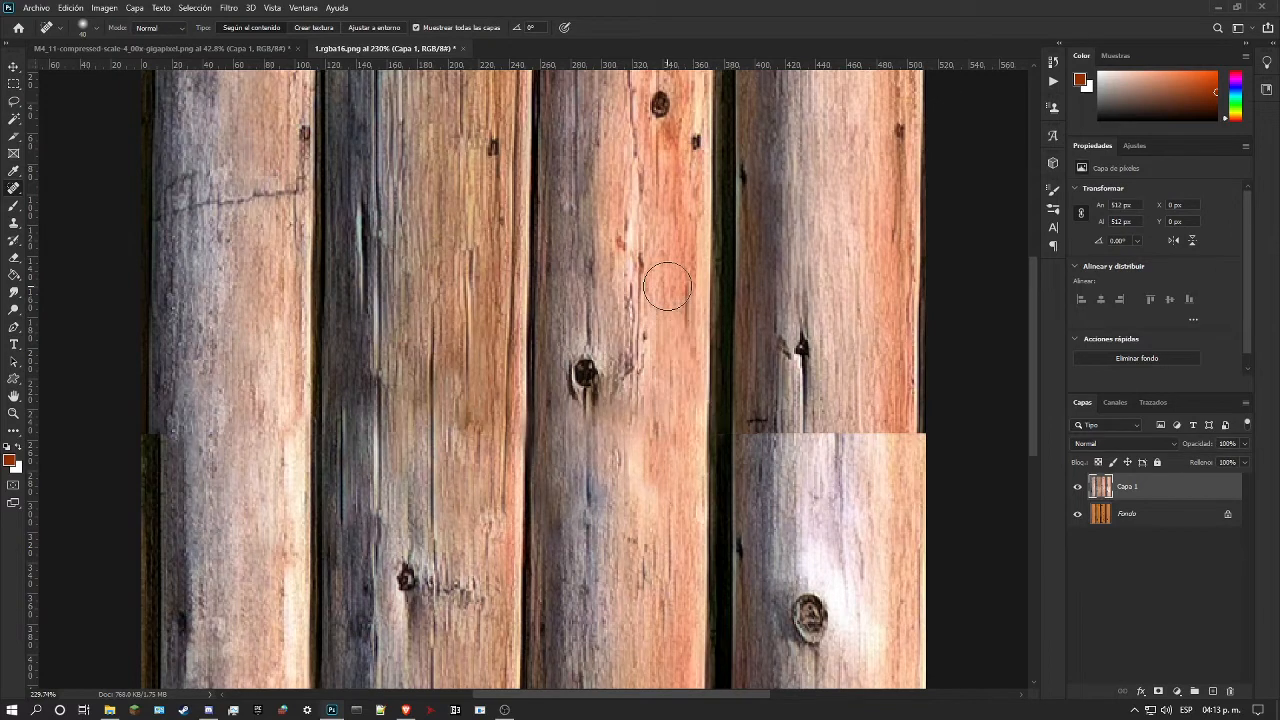
drag(683, 420, 669, 272)
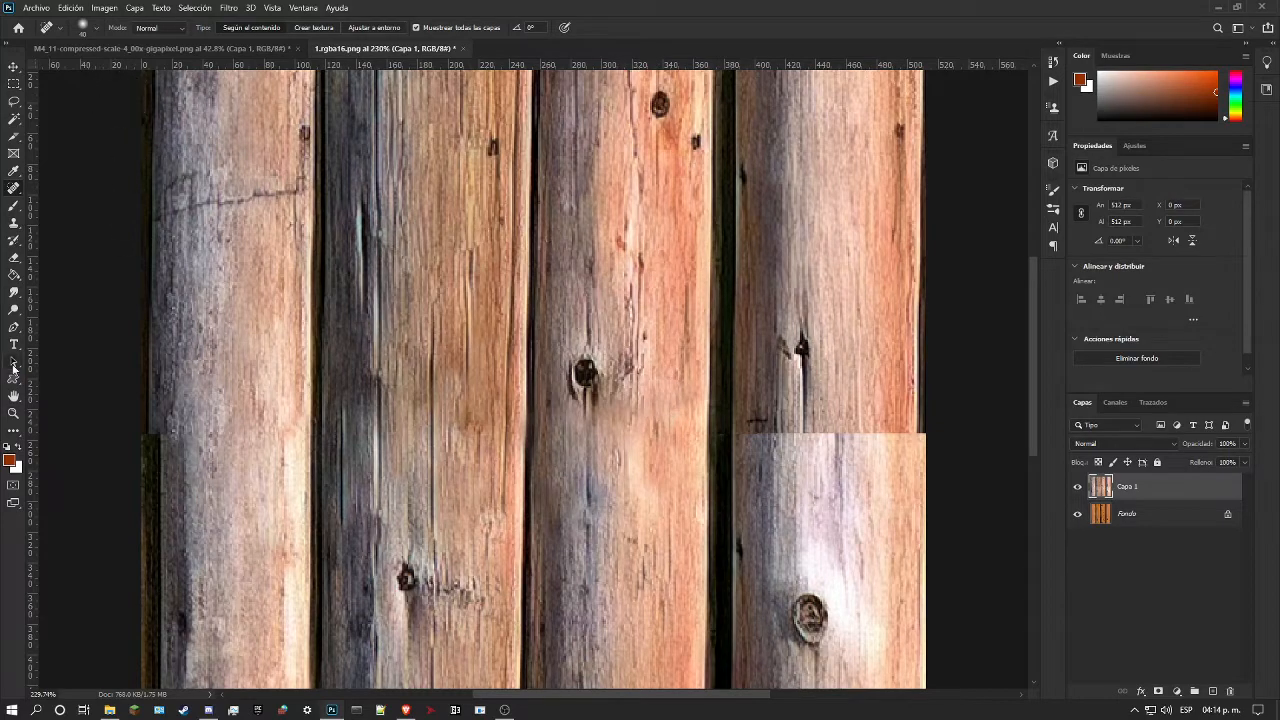
Step: Lasso the damaged stretch of the dark gap between the second and third logs at the seam, about 17 by 48 px
click(14, 414)
drag(450, 370, 392, 383)
drag(533, 305, 601, 313)
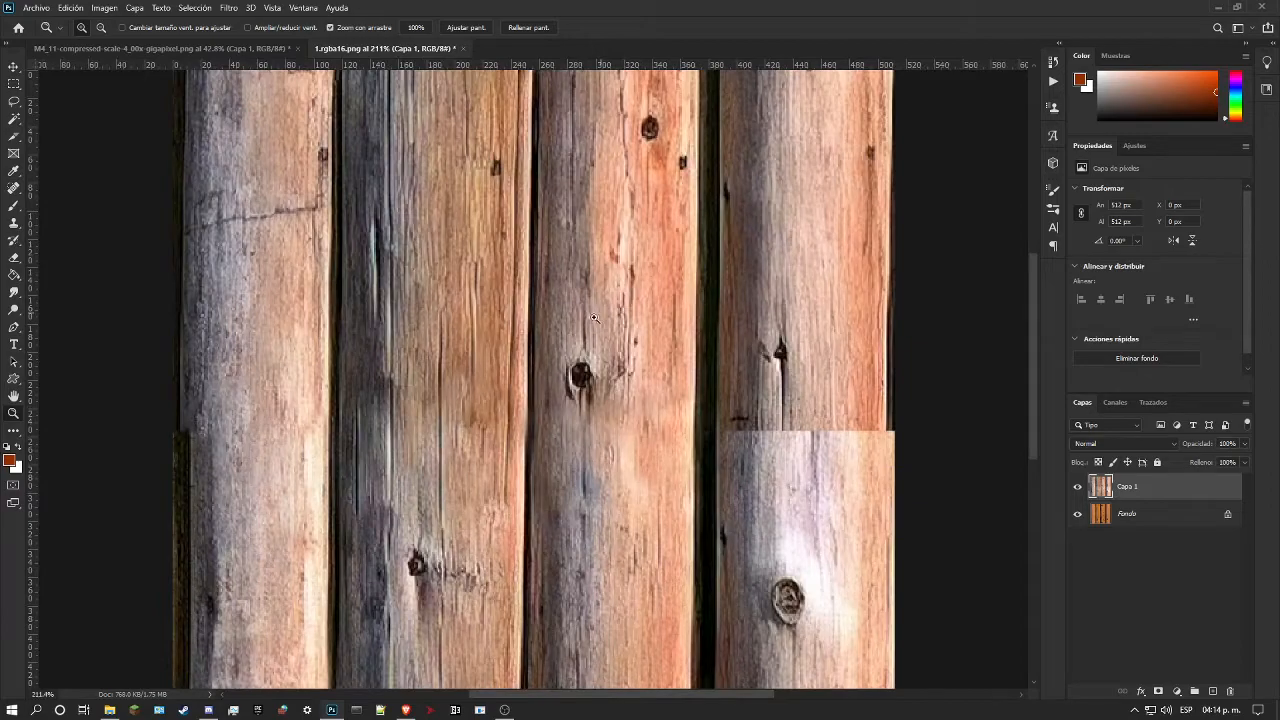
drag(538, 421, 654, 336)
drag(523, 348, 549, 347)
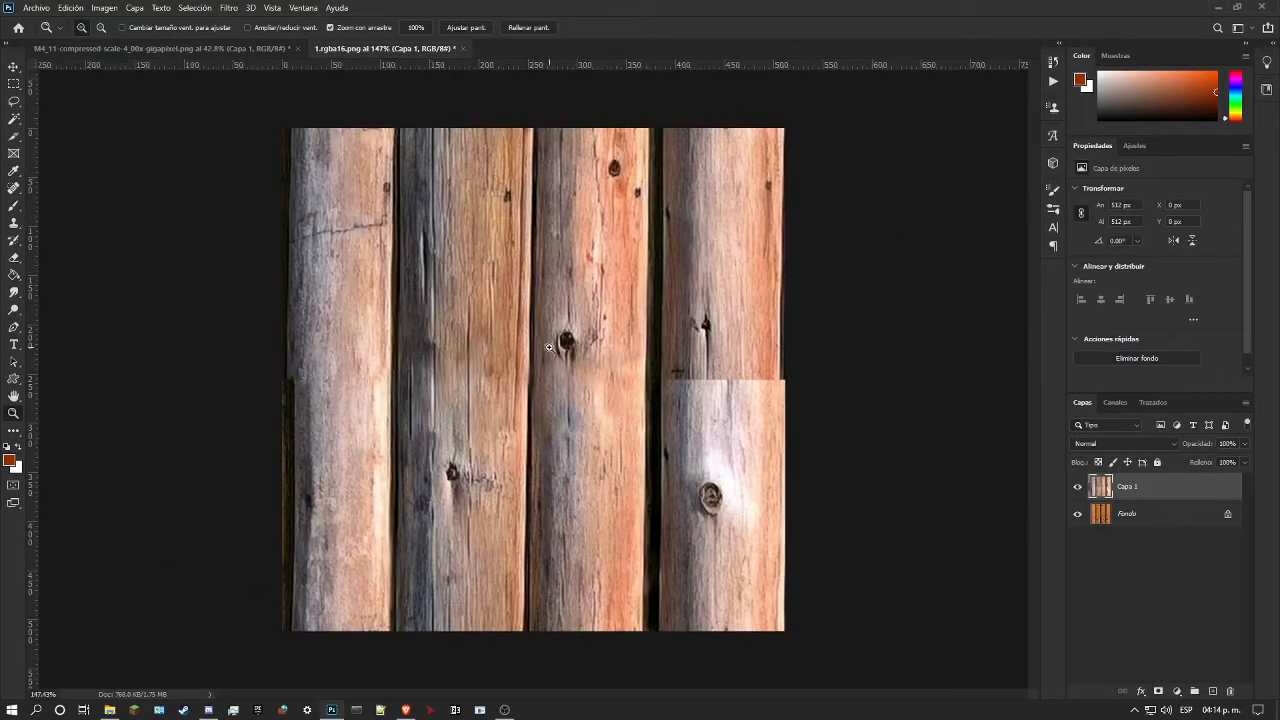
click(16, 101)
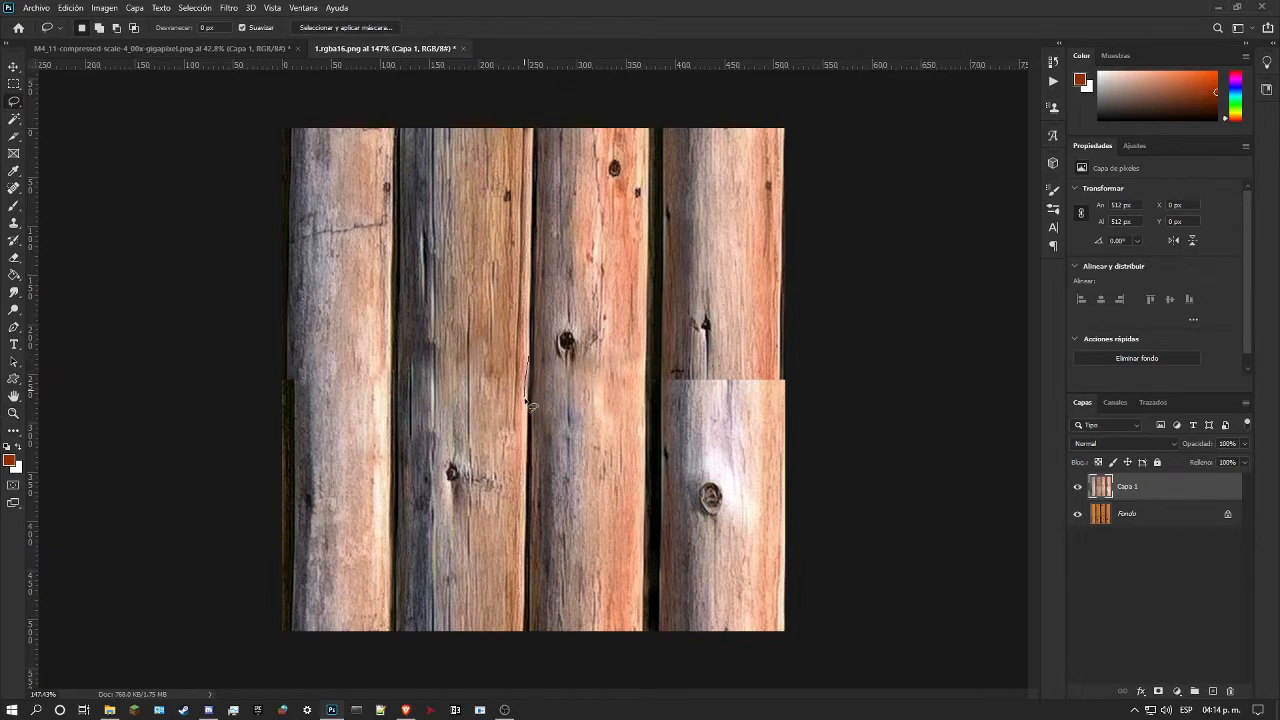
drag(532, 356, 533, 353)
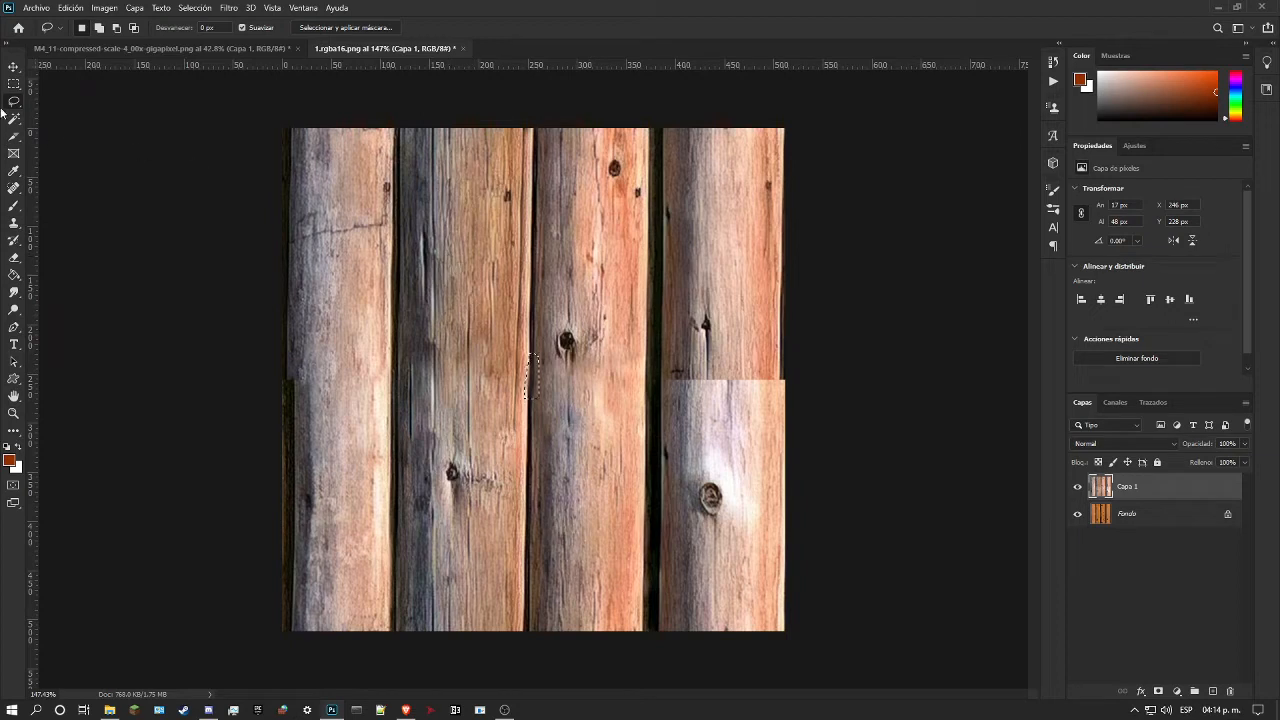
Step: Shift the selection up to a clean part of the gap and extend that part over the seam with Content-Aware Move
drag(536, 383, 538, 291)
click(13, 187)
click(40, 230)
mouse_move(538, 300)
mouse_down()
mouse_move(546, 430)
mouse_move(535, 391)
mouse_up()
key(Return)
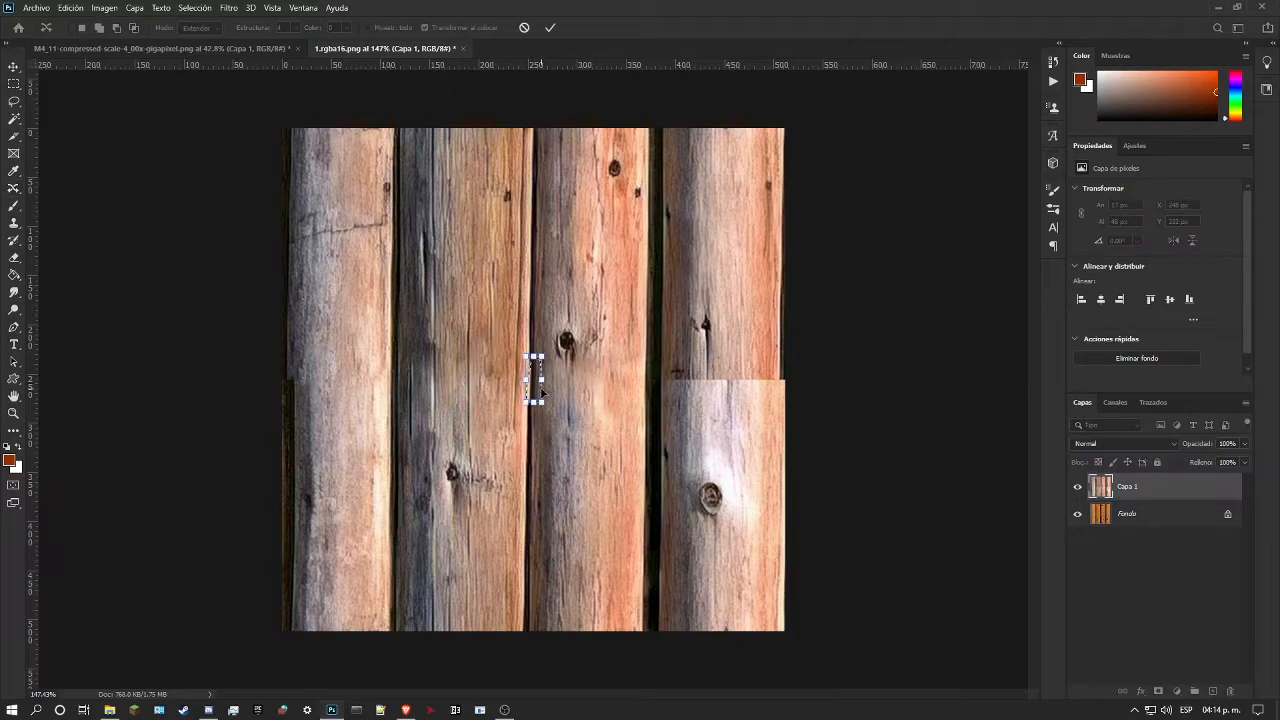
Step: Extend a clean gap section down over the seam with Content-Aware Move, nudge it into line with the gap, and deselect
click(14, 413)
drag(486, 340, 565, 322)
drag(766, 345, 827, 318)
click(14, 188)
drag(620, 172, 607, 380)
key(Right)
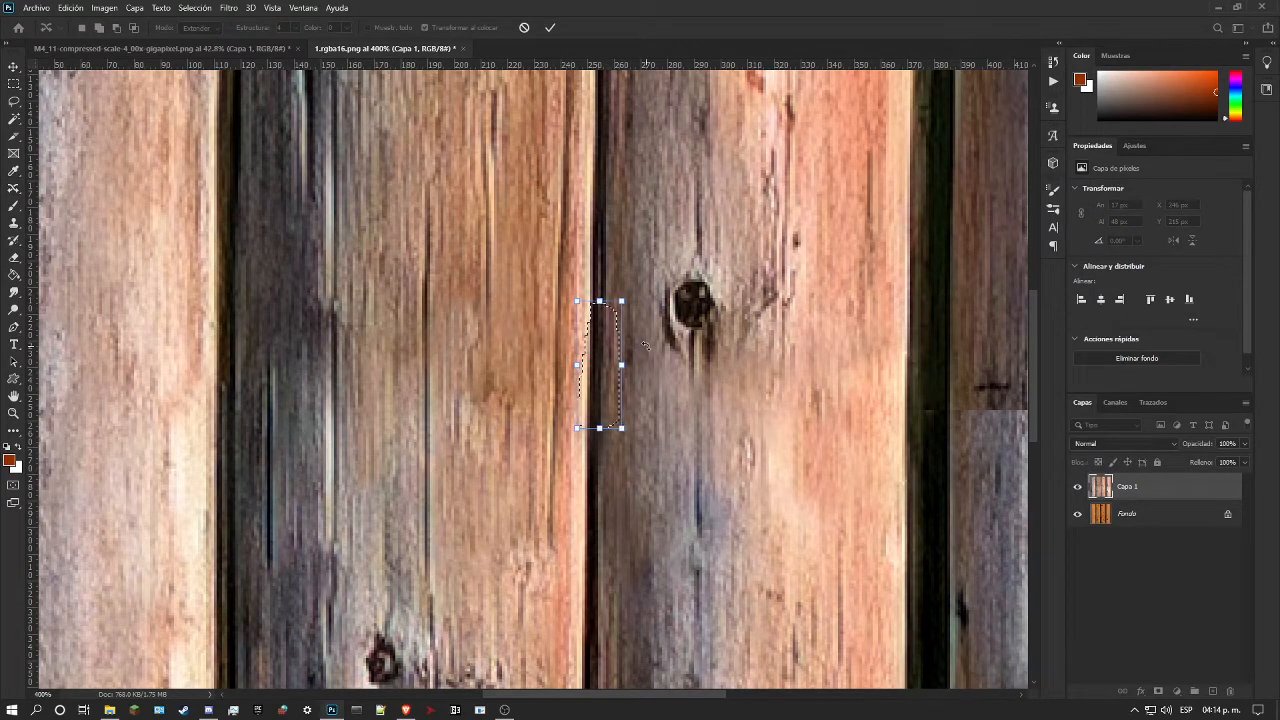
key(Return)
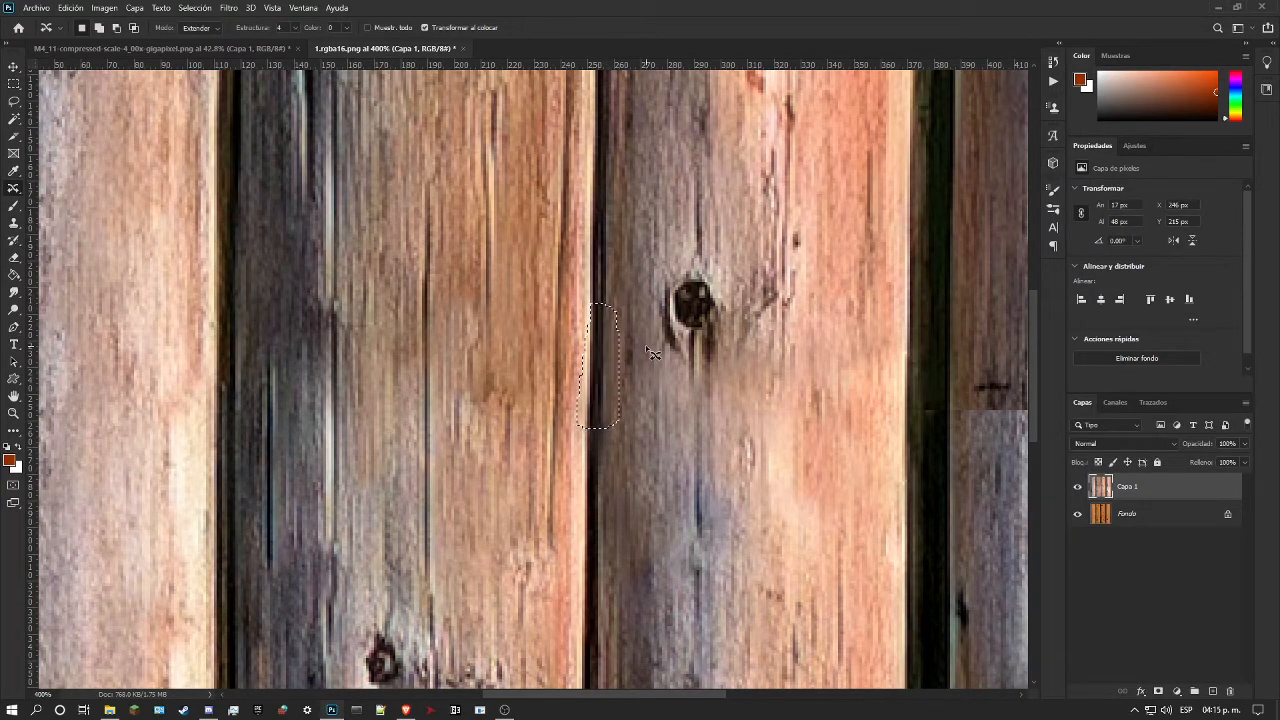
key(ctrl+d)
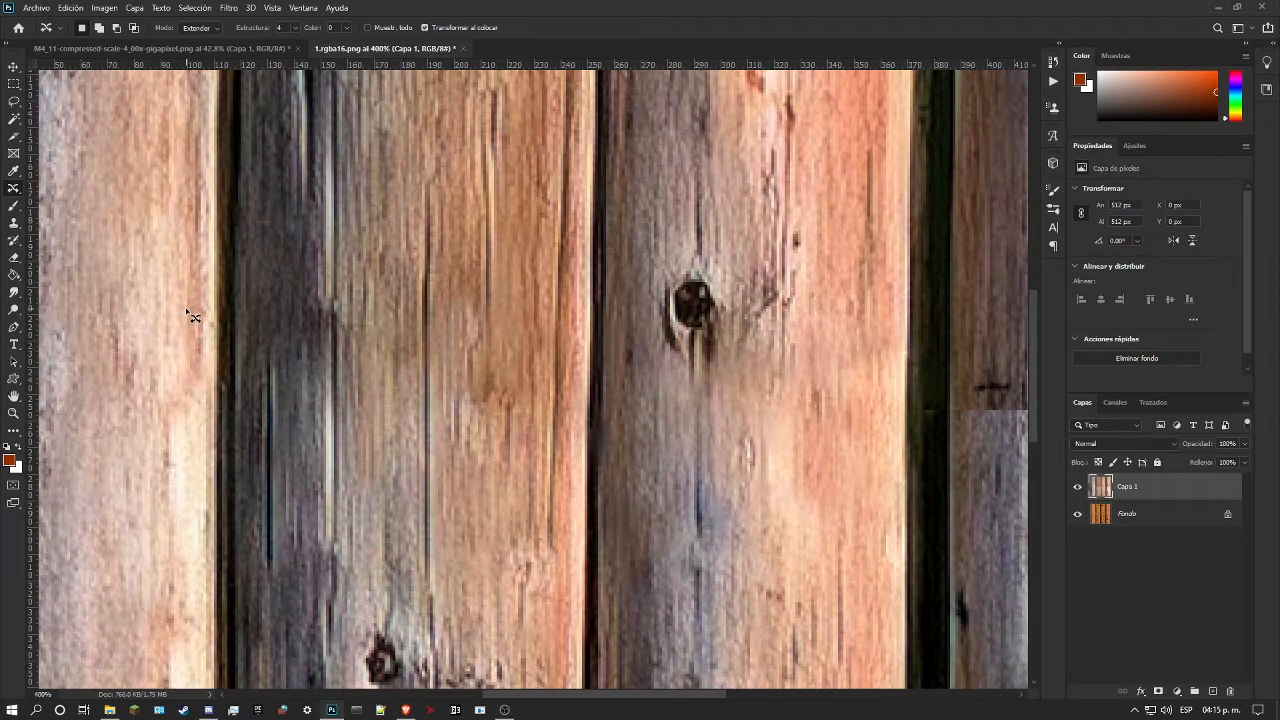
scroll(521, 450, down, 5)
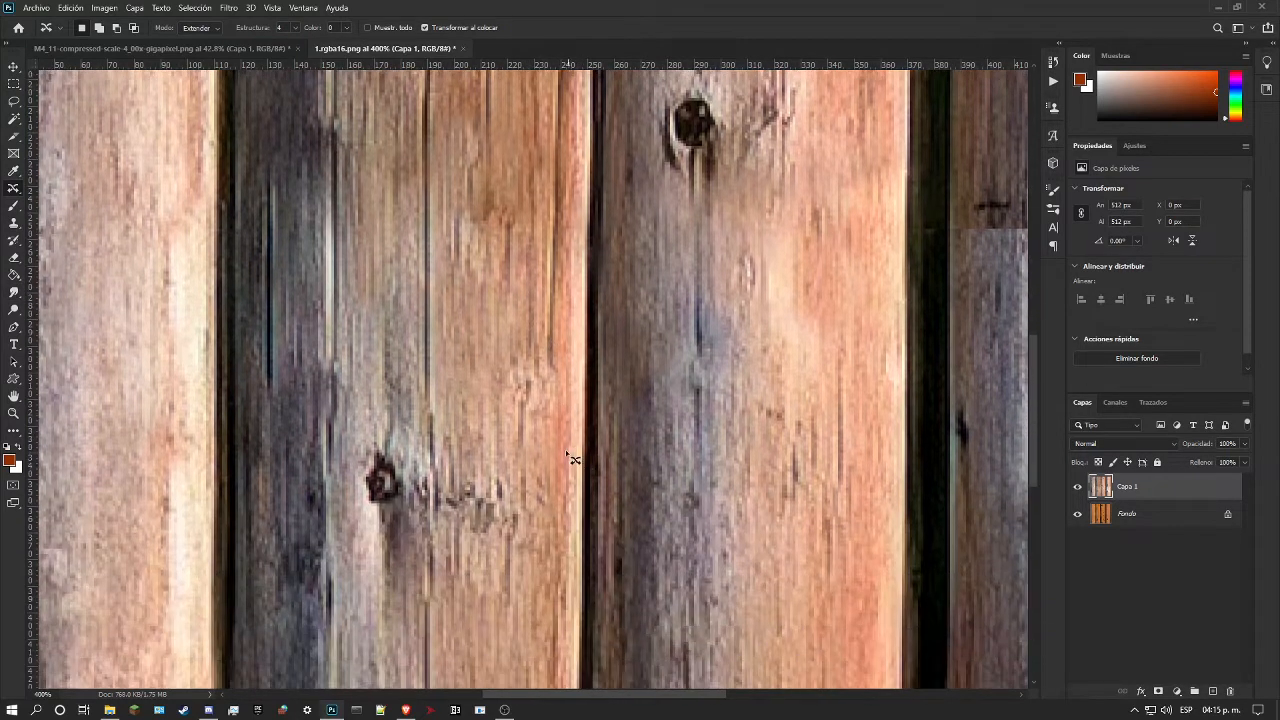
click(13, 414)
drag(421, 380, 400, 389)
drag(518, 366, 539, 360)
scroll(545, 437, down, 1)
drag(545, 437, 577, 429)
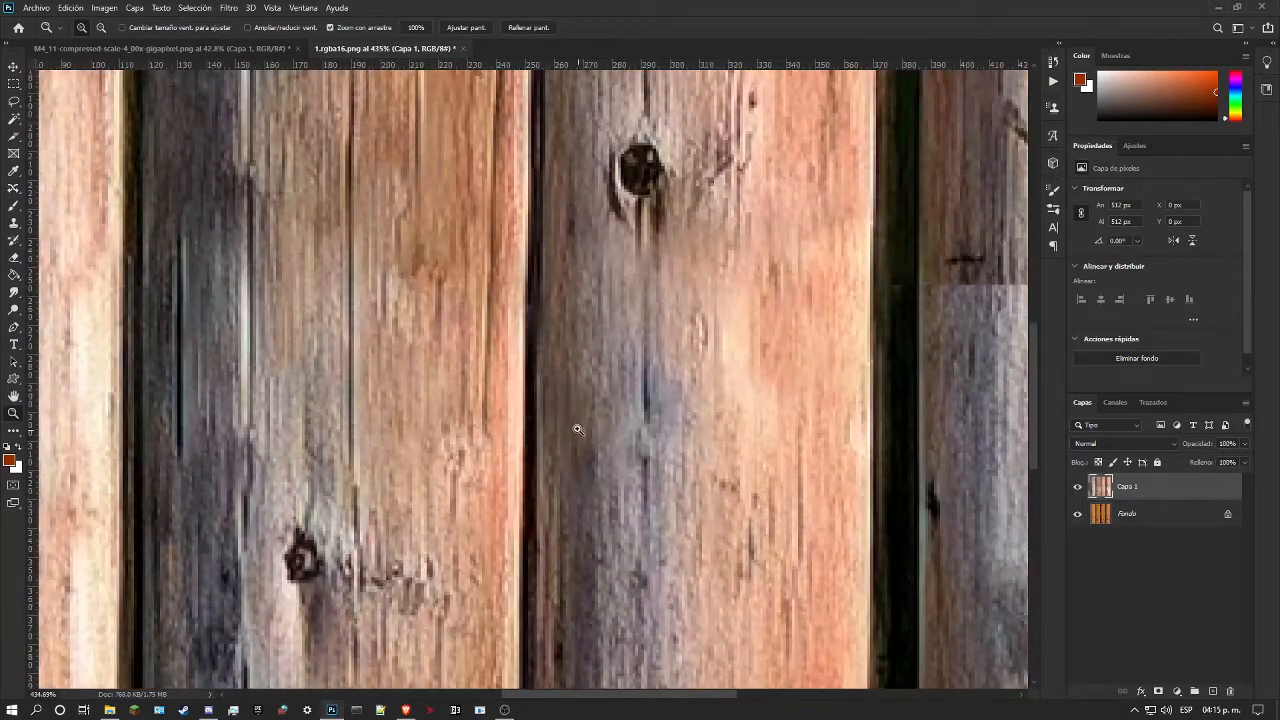
right_click(6, 295)
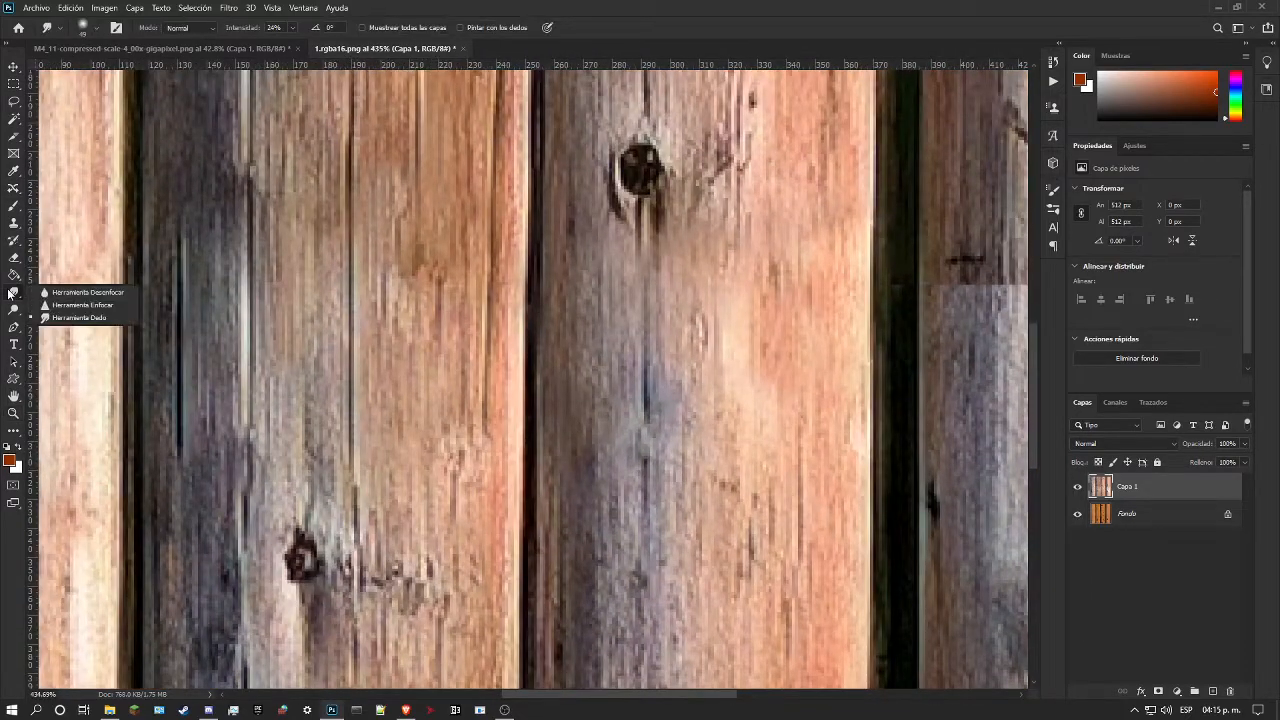
click(68, 305)
right_click(545, 295)
key(Escape)
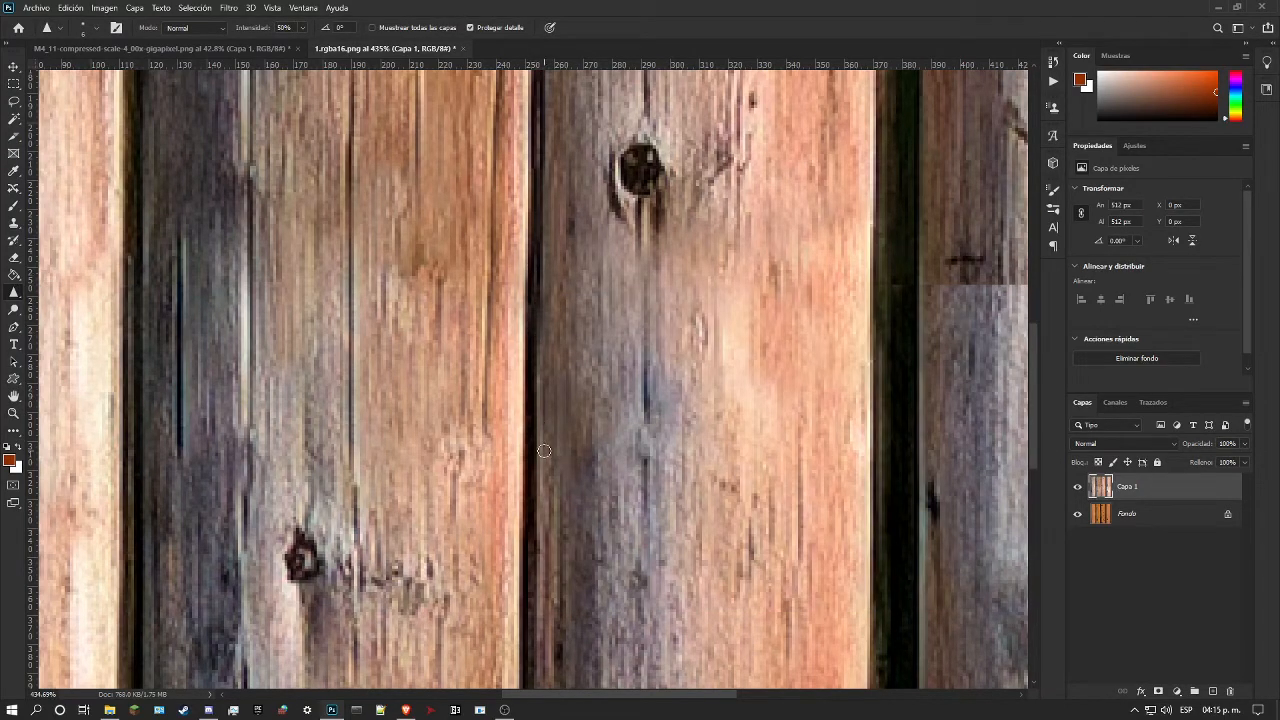
Step: Try to extend a lower stretch of the dark gap between the second and third logs, about 10 by 57 px, up over the seam with Content-Aware Move
click(14, 411)
drag(570, 378, 521, 408)
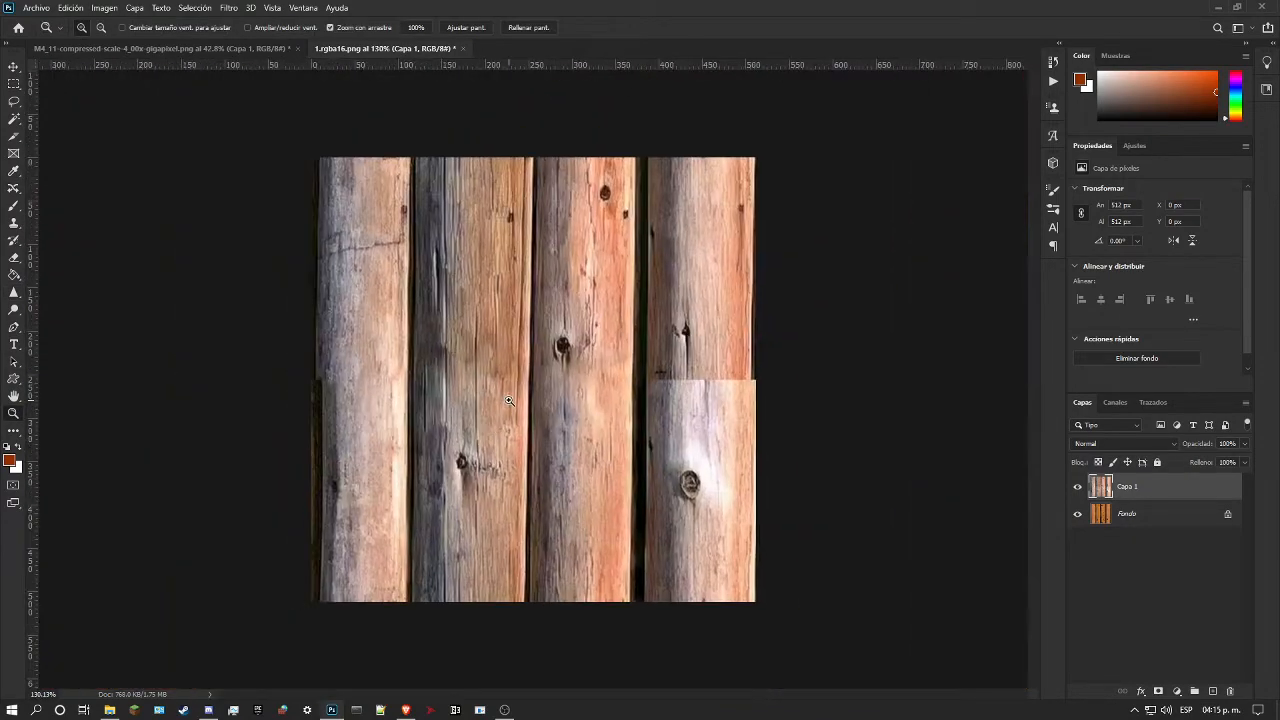
drag(511, 405, 401, 289)
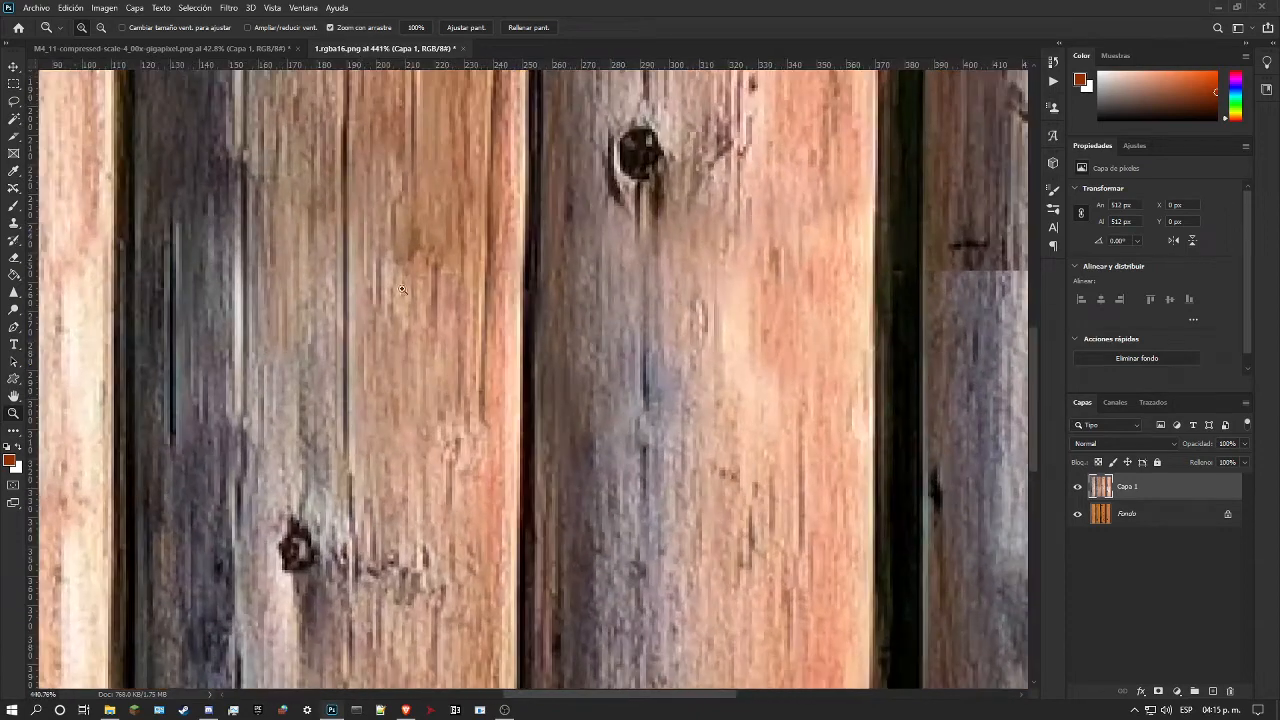
click(13, 191)
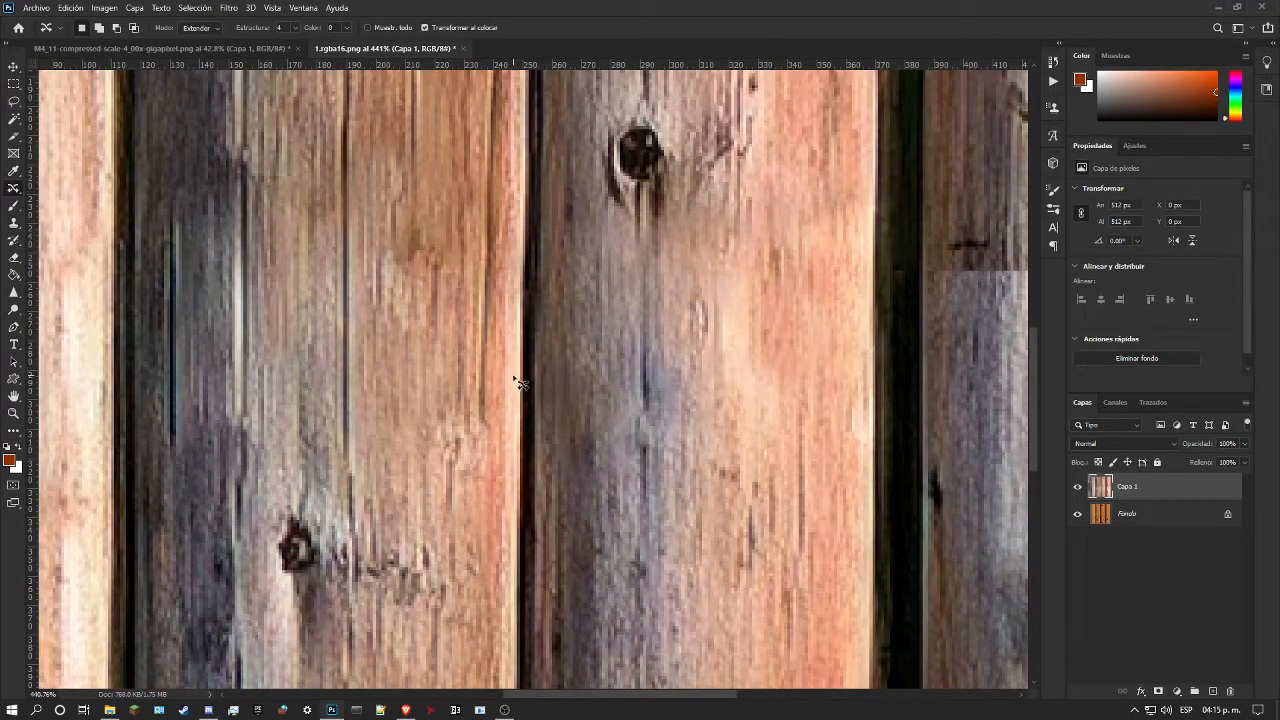
mouse_move(517, 360)
mouse_down()
mouse_move(529, 520)
mouse_move(550, 508)
mouse_move(550, 410)
mouse_move(520, 362)
mouse_up()
drag(529, 428, 531, 273)
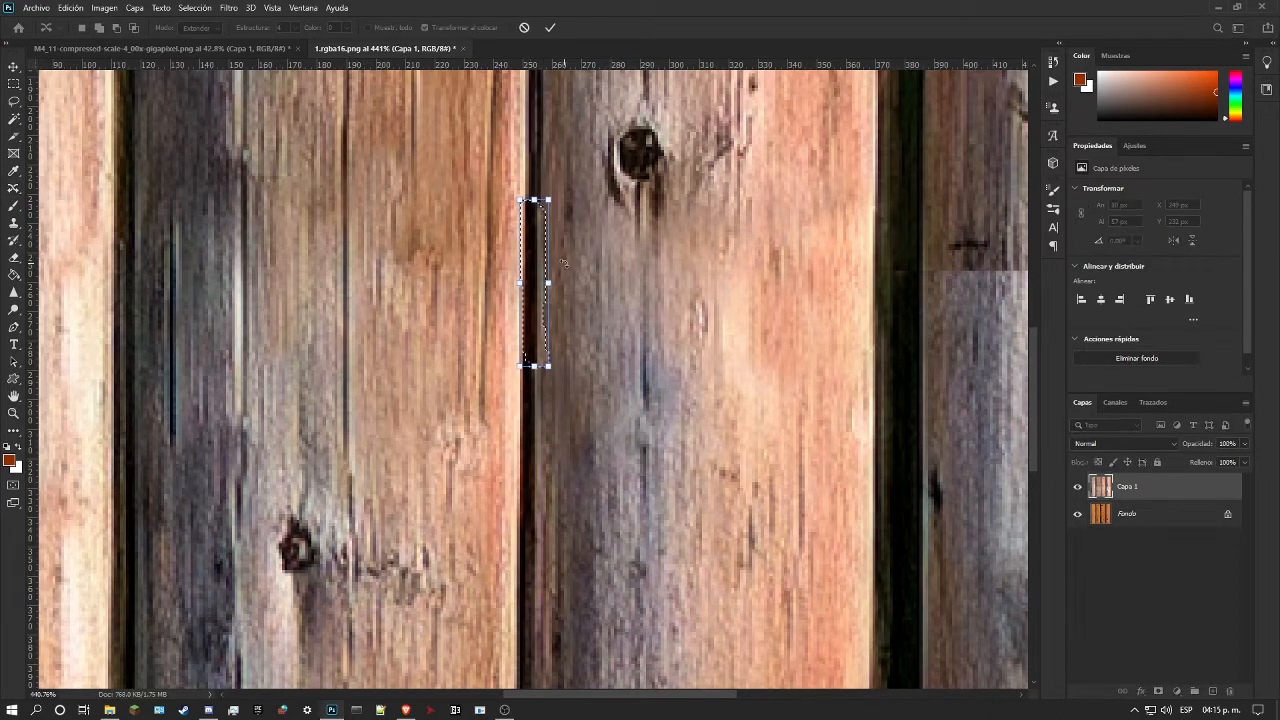
key(Return)
key(ctrl+d)
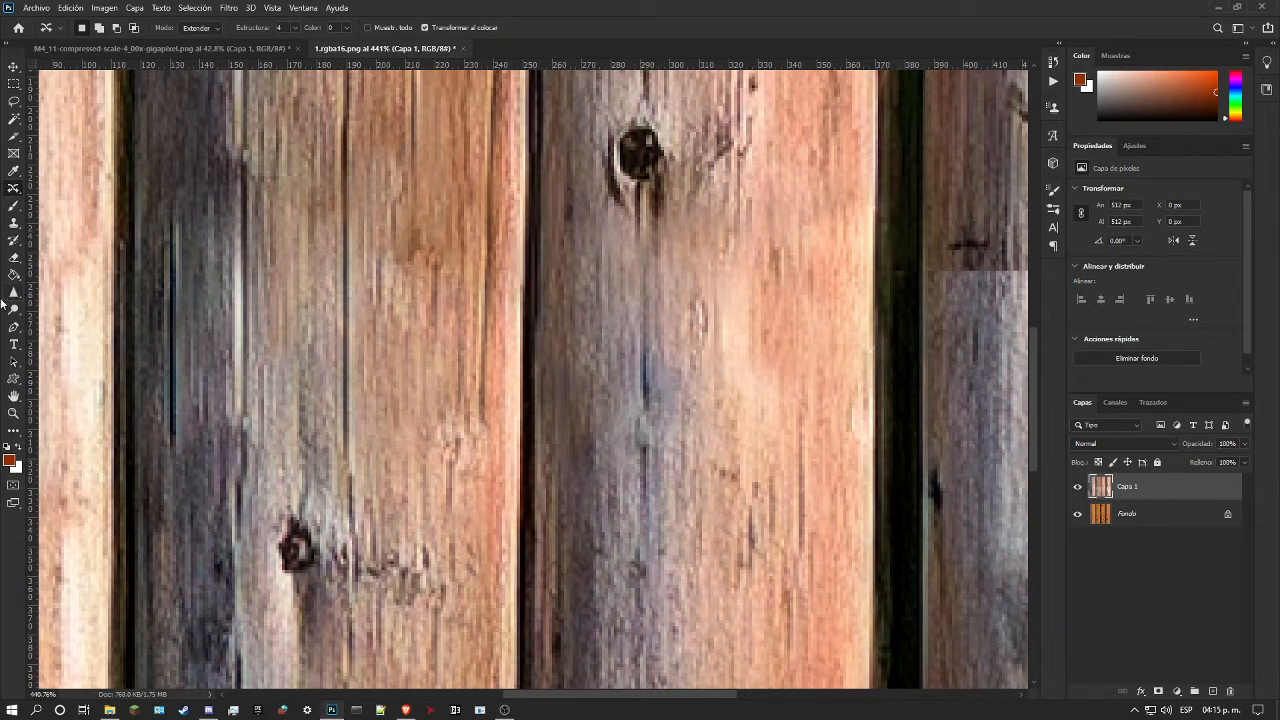
Step: Undo the last Content-Aware extension of the dark gap and clear the remaining selection
click(15, 413)
drag(453, 388, 420, 423)
key(ctrl+z)
key(ctrl+z)
key(ctrl+z)
drag(535, 391, 588, 391)
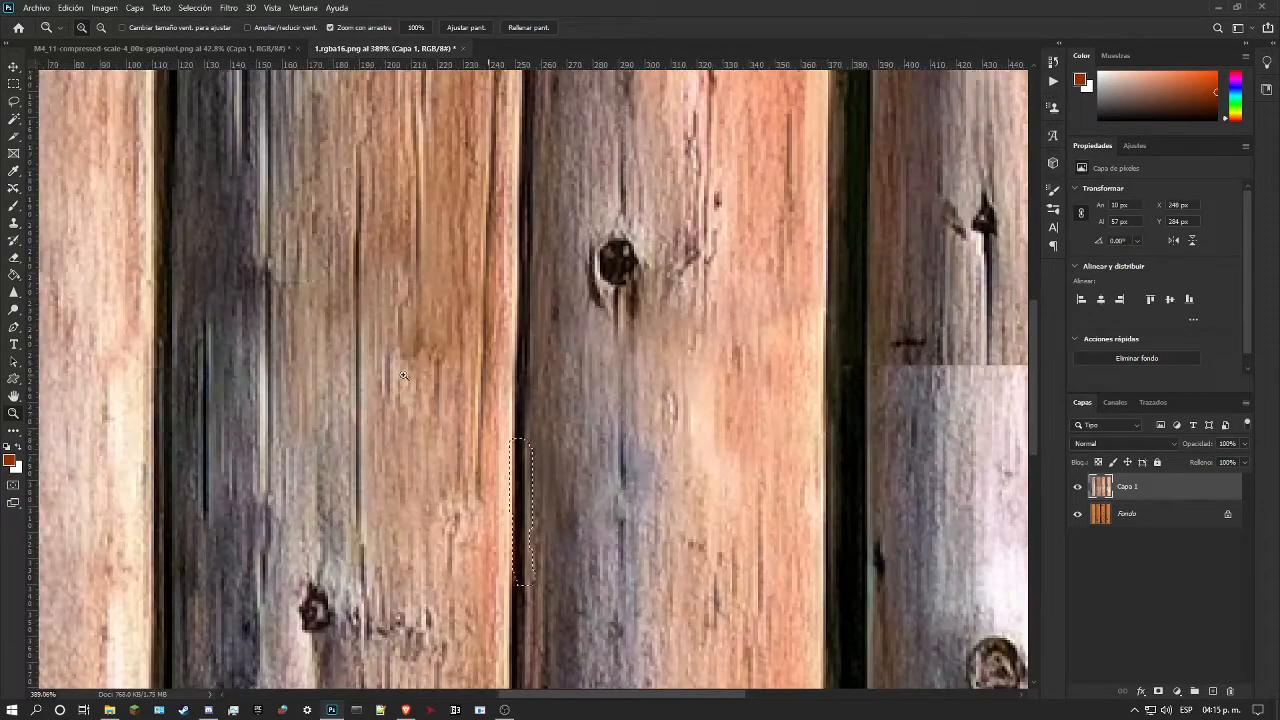
key(ctrl+d)
click(14, 102)
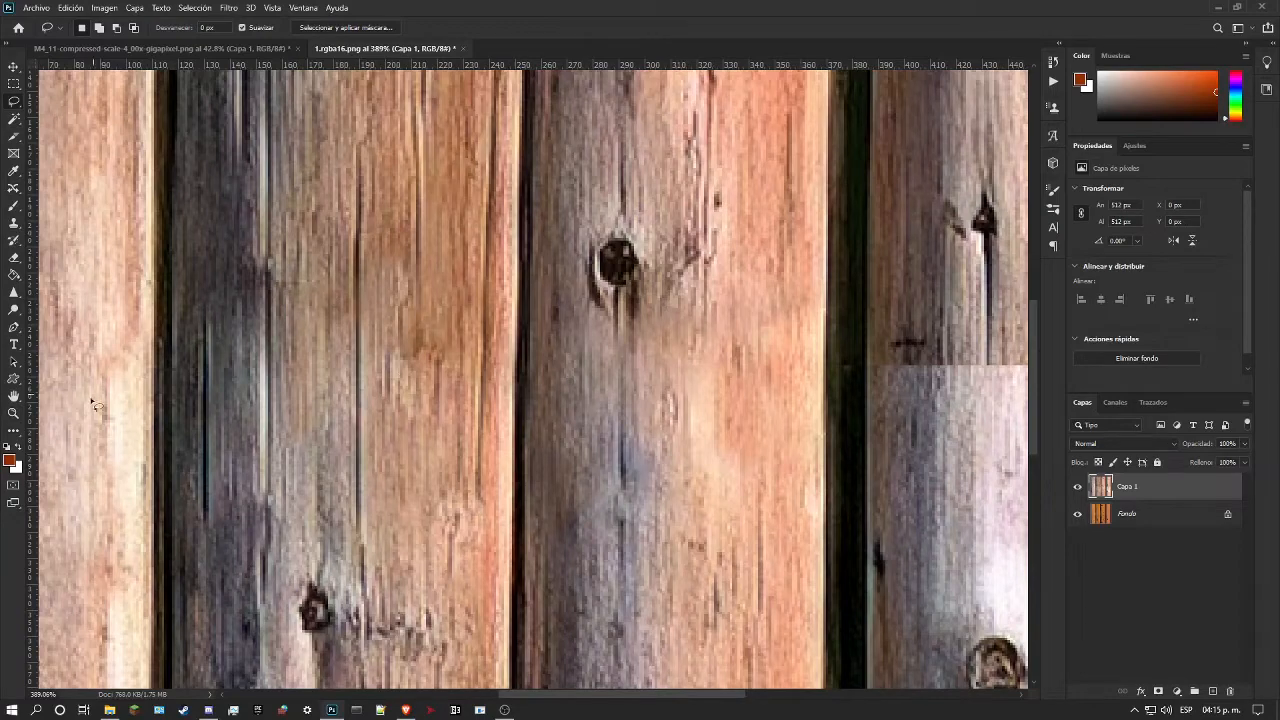
Step: Examine the whole log texture at several magnifications for remaining seam breaks along the logs and gaps
click(13, 414)
drag(348, 388, 247, 391)
drag(385, 395, 393, 397)
drag(334, 361, 380, 347)
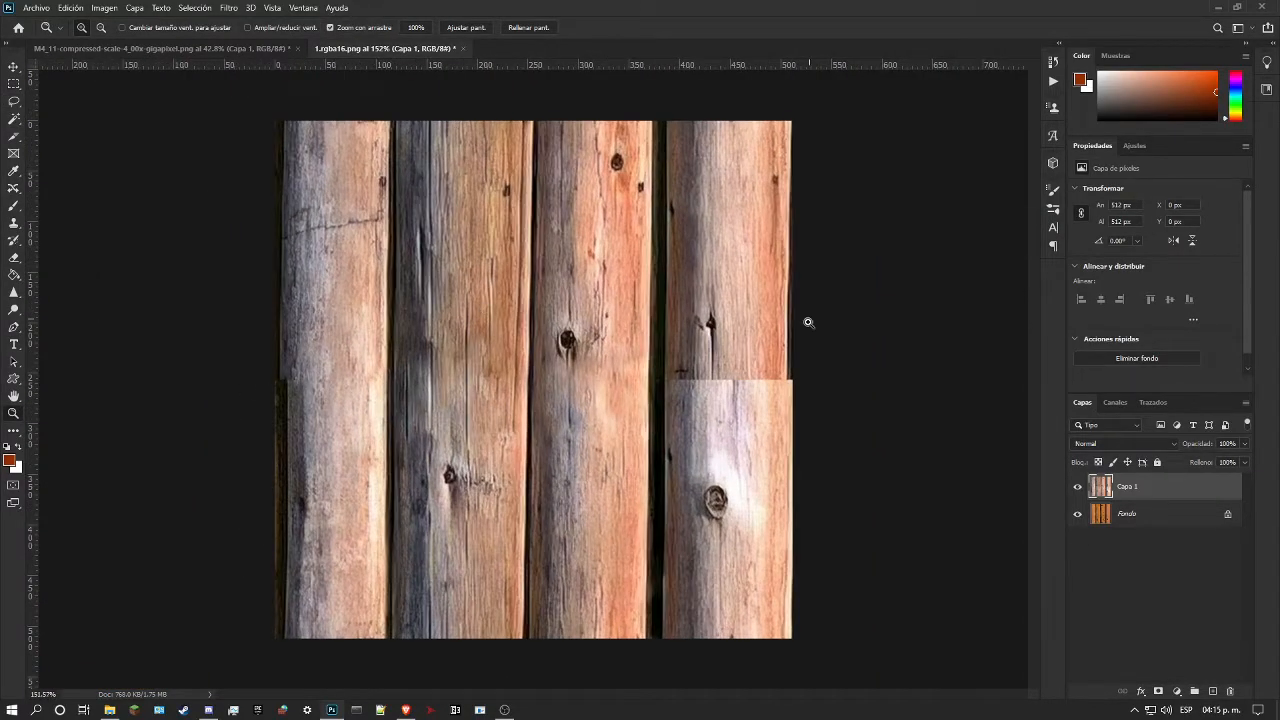
drag(747, 344, 774, 348)
drag(850, 355, 778, 316)
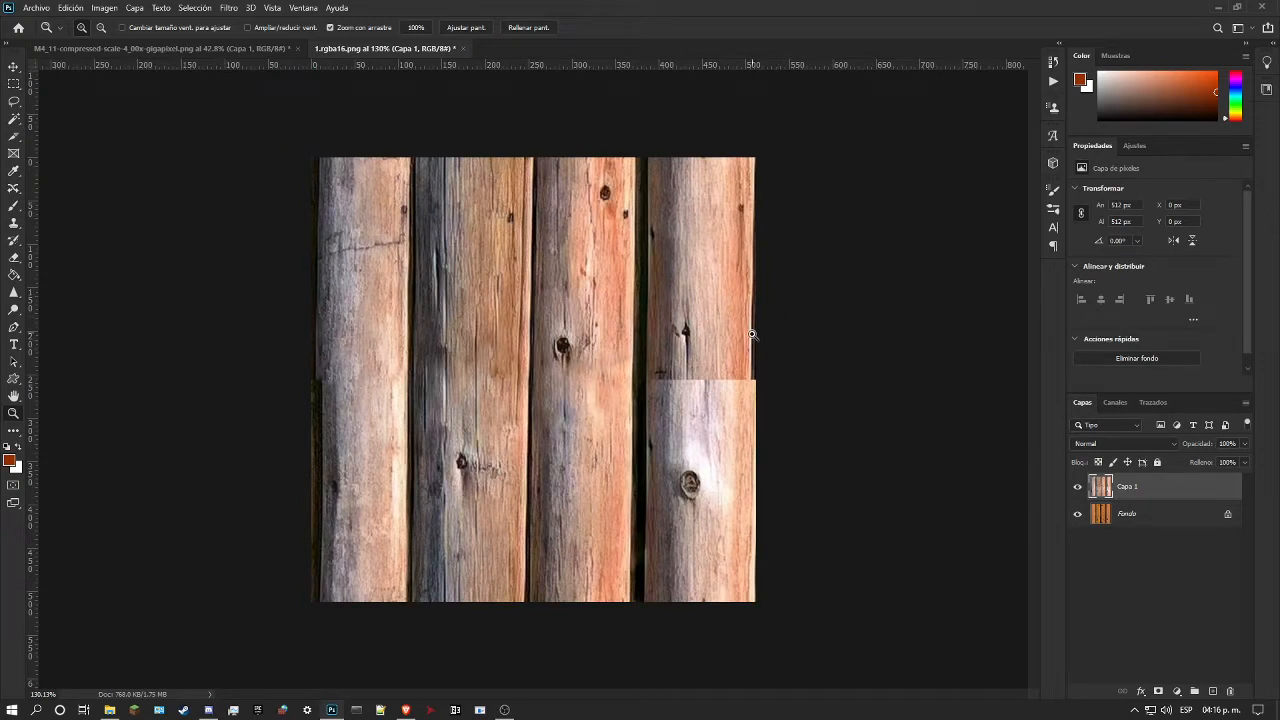
drag(719, 380, 822, 367)
mouse_move(957, 364)
mouse_down()
mouse_move(991, 354)
mouse_move(912, 368)
mouse_move(937, 360)
mouse_up()
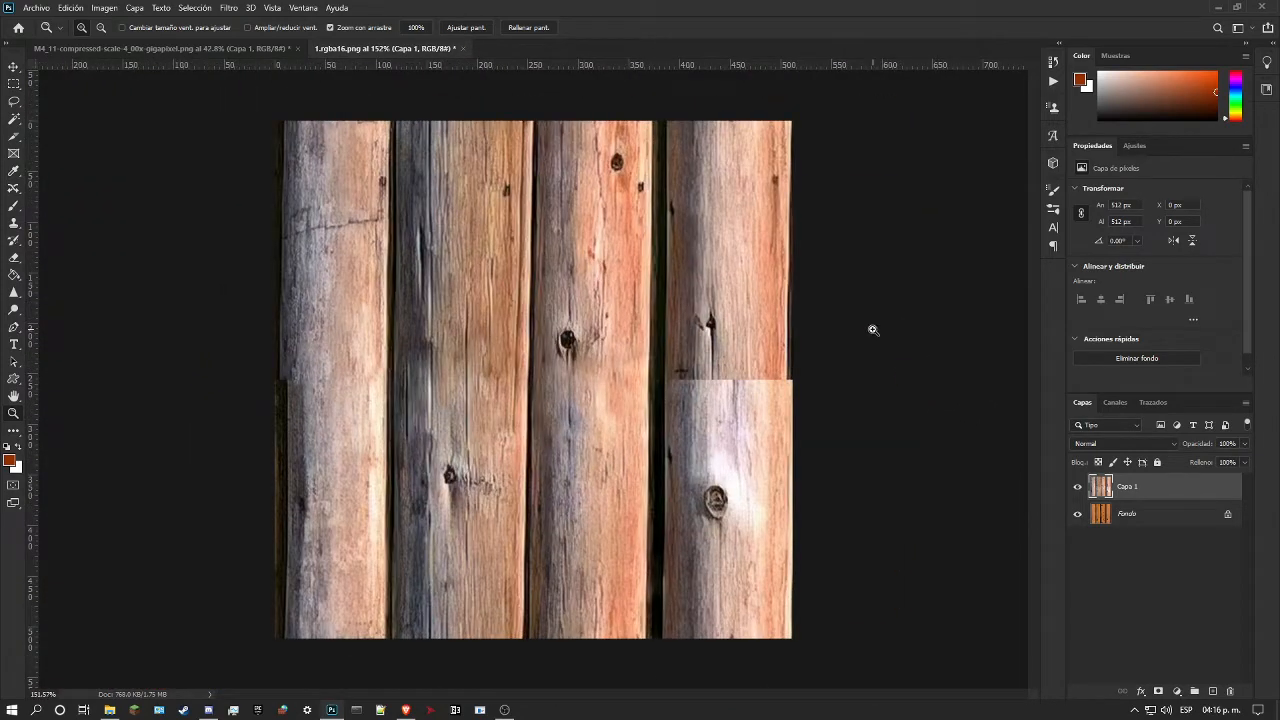
drag(826, 374, 841, 377)
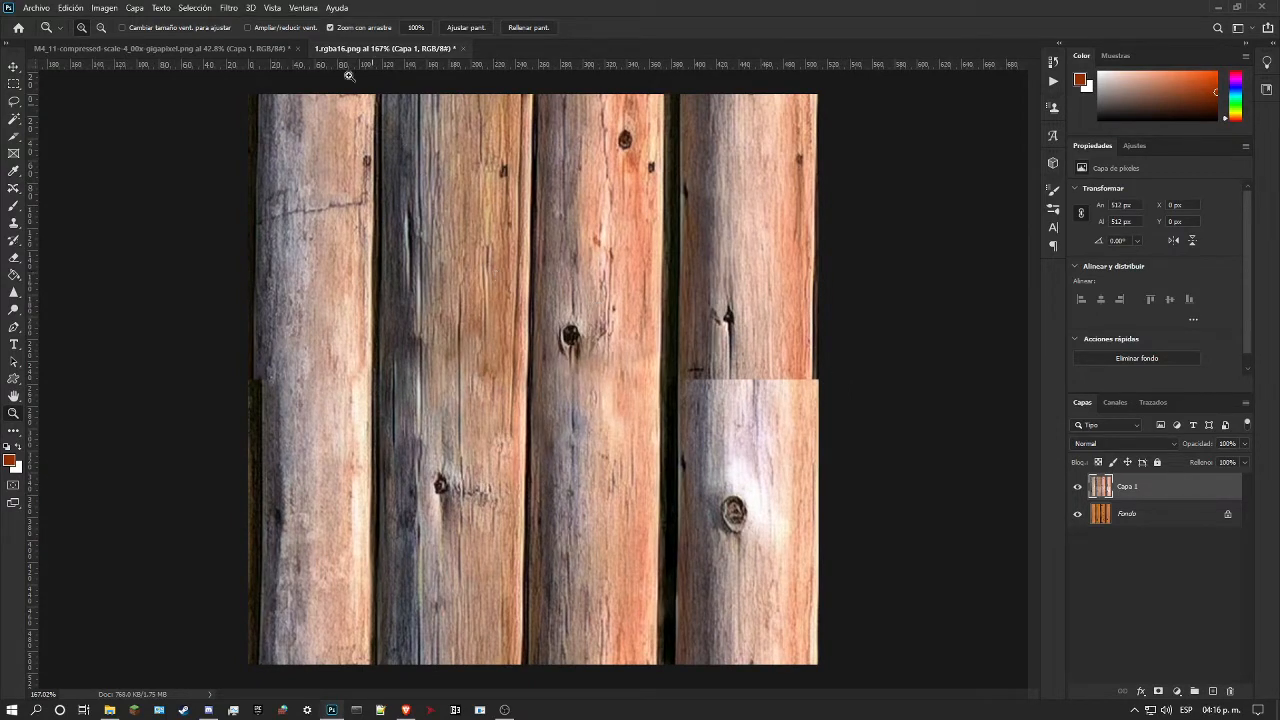
Step: Reapply the Offset filter to Capa 1 to swap the texture's upper and lower halves, undoing the extra repeat of the filter
click(222, 10)
click(255, 21)
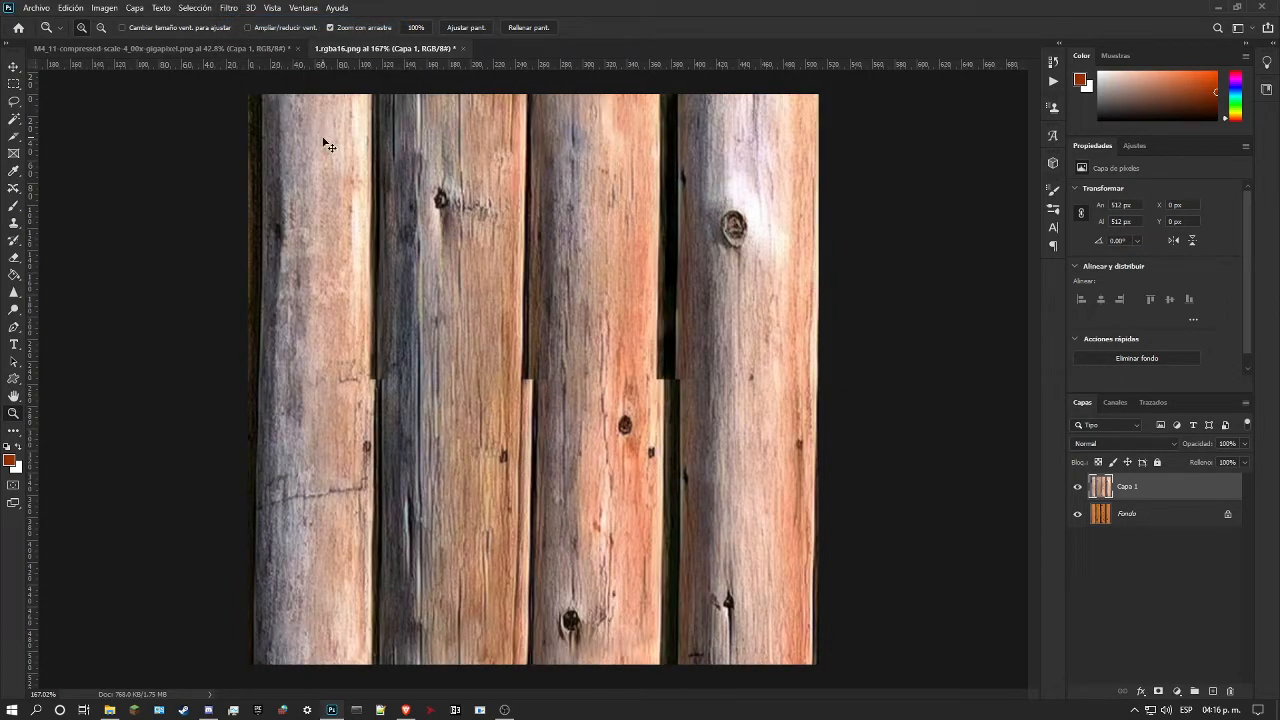
key(ctrl+alt+f)
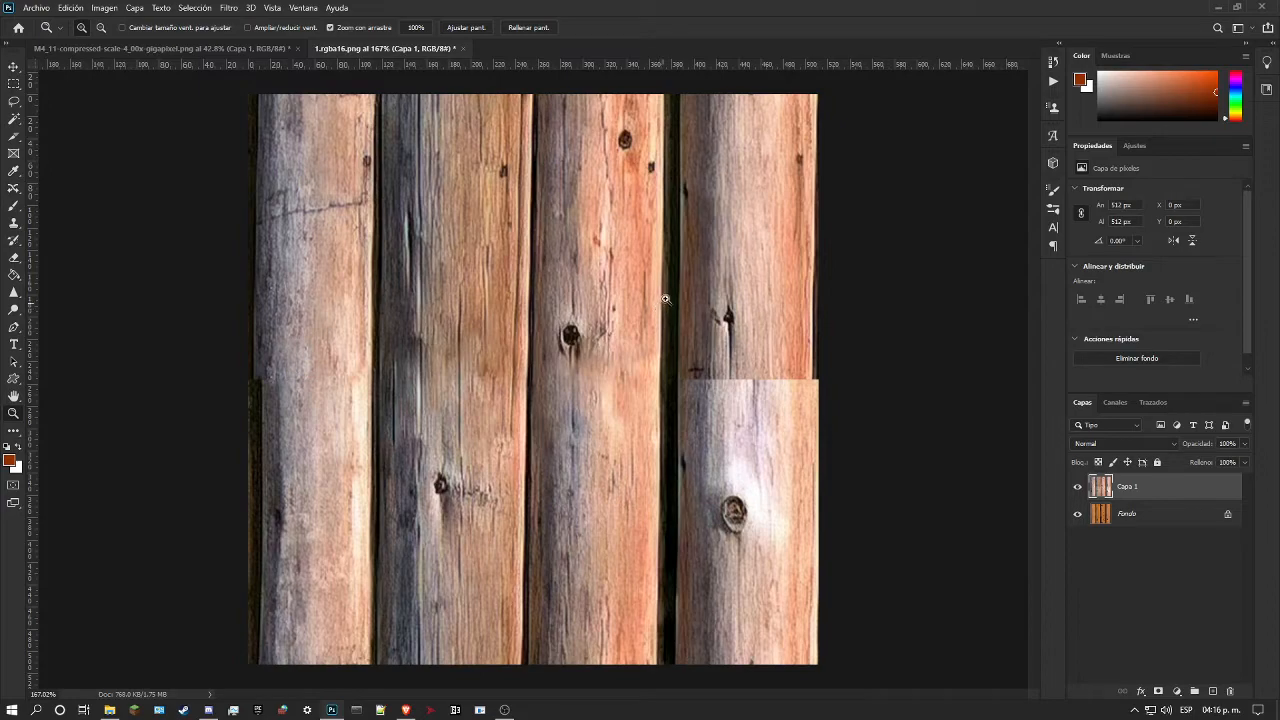
key(ctrl+z)
Step: Examine the re-offset texture at several magnifications, checking how the logs and dark gaps line up across its mid-height
scroll(620, 336, down, 3)
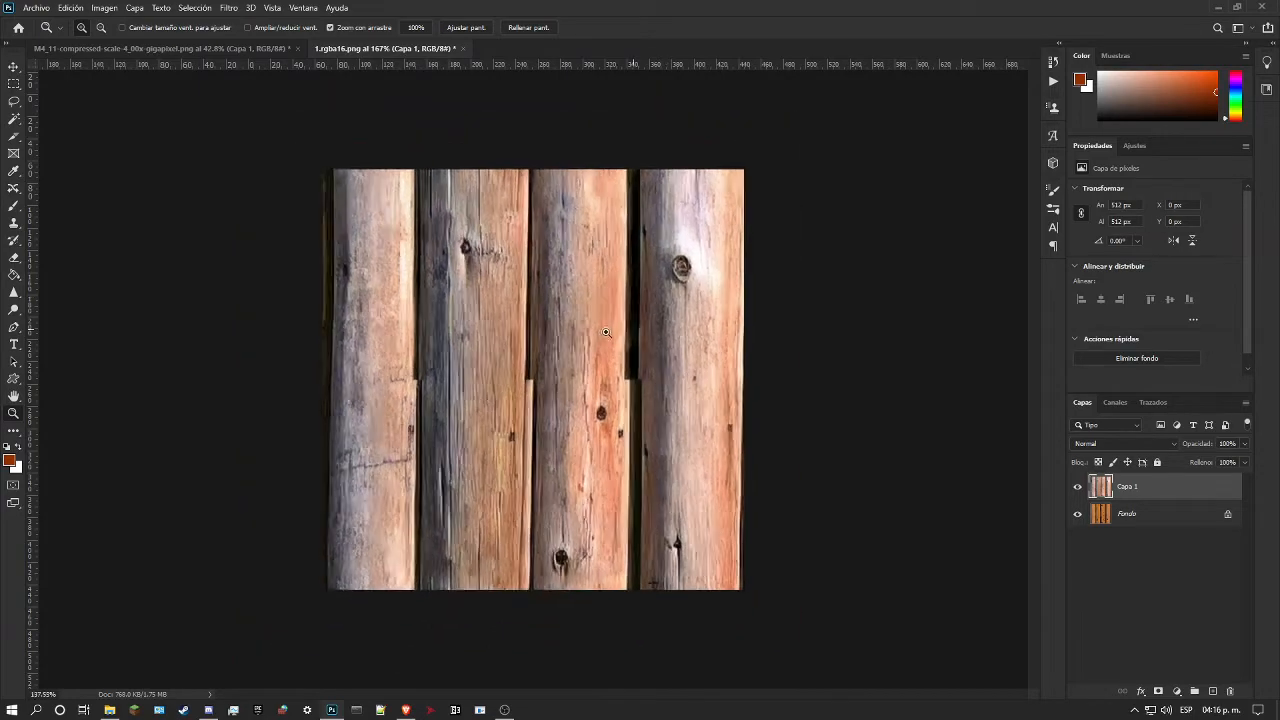
scroll(512, 354, up, 3)
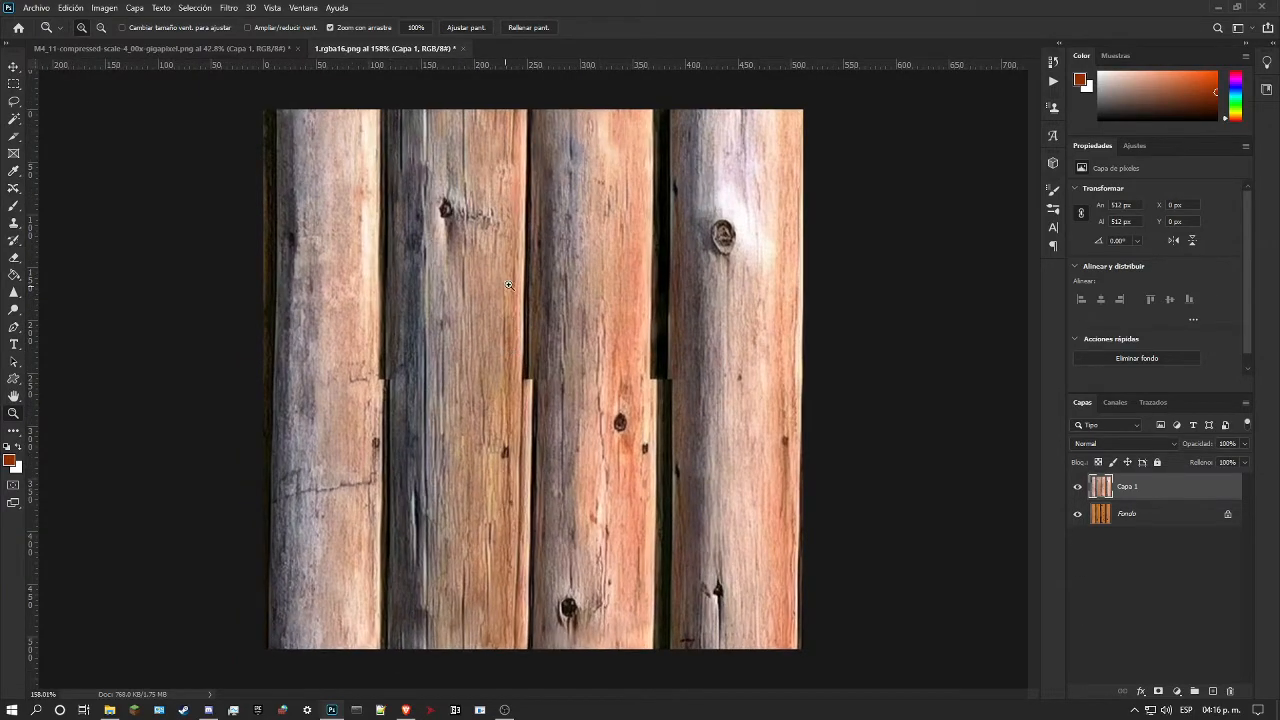
scroll(509, 285, up, 2)
scroll(511, 286, up, 2)
scroll(513, 287, down, 3)
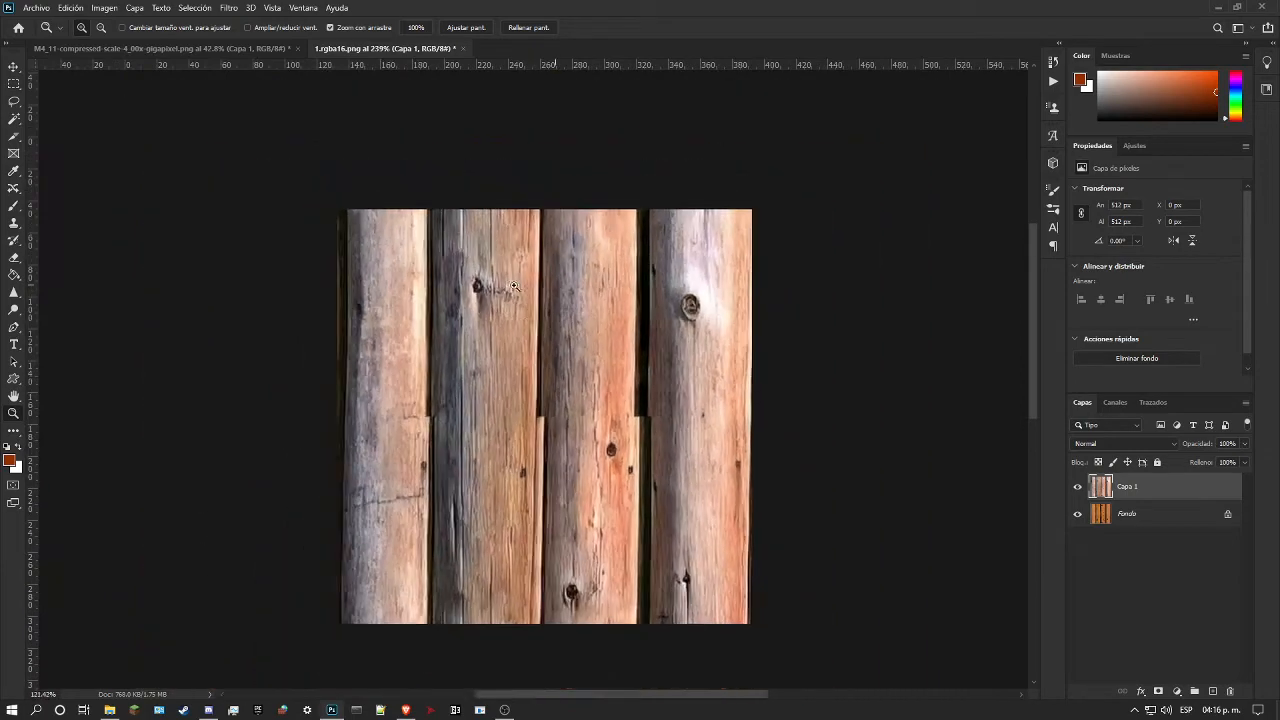
scroll(513, 287, down, 1)
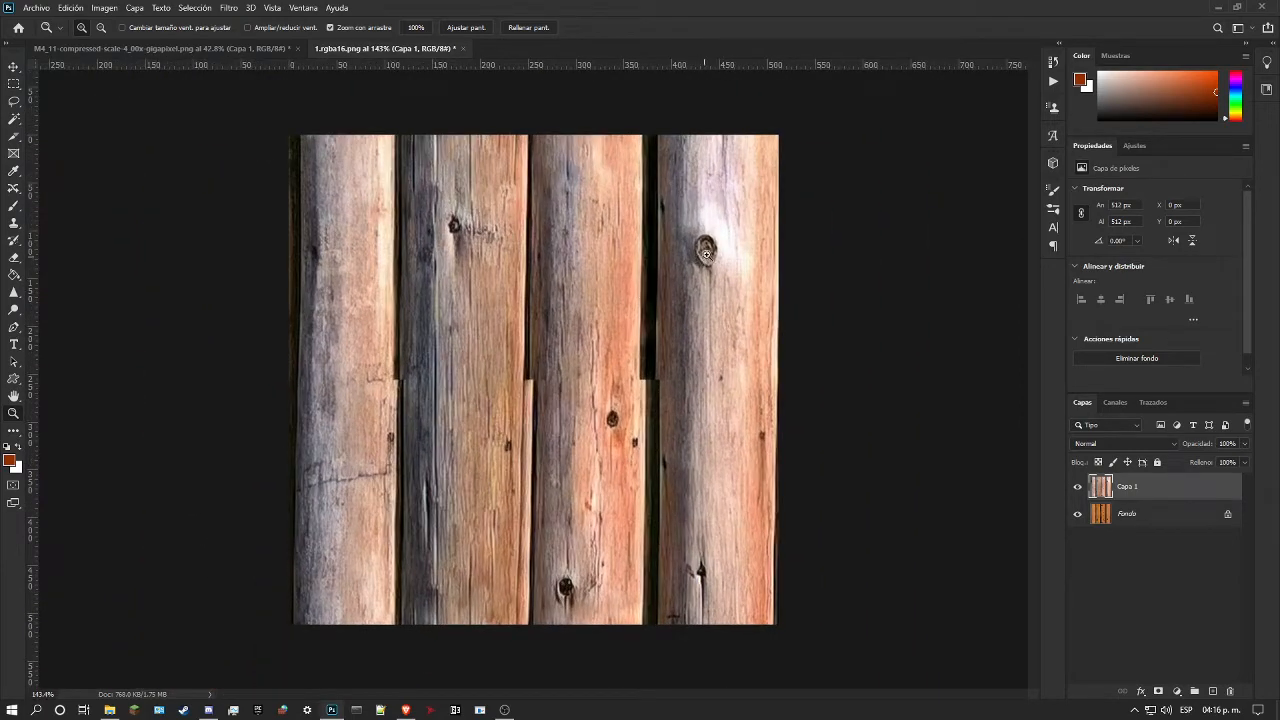
scroll(705, 258, up, 5)
scroll(322, 364, up, 1)
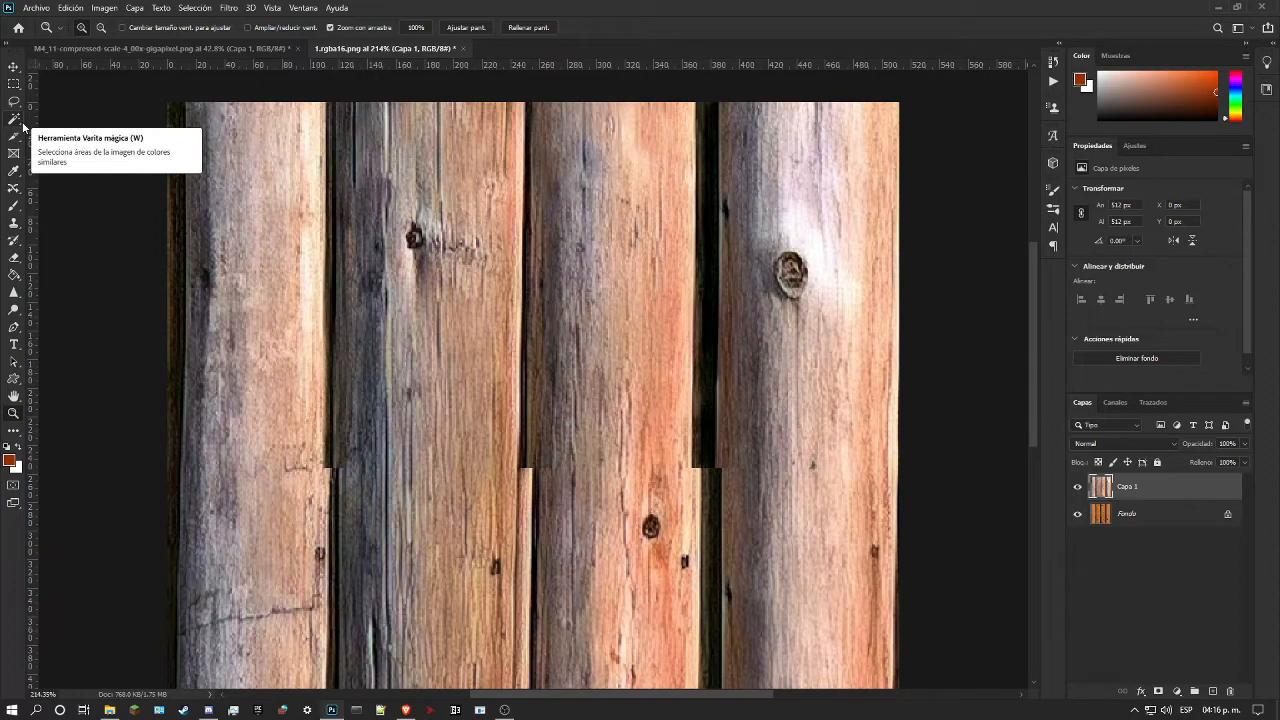
drag(424, 287, 352, 314)
mouse_move(555, 378)
mouse_down()
mouse_move(588, 382)
mouse_move(560, 382)
mouse_move(573, 378)
mouse_up()
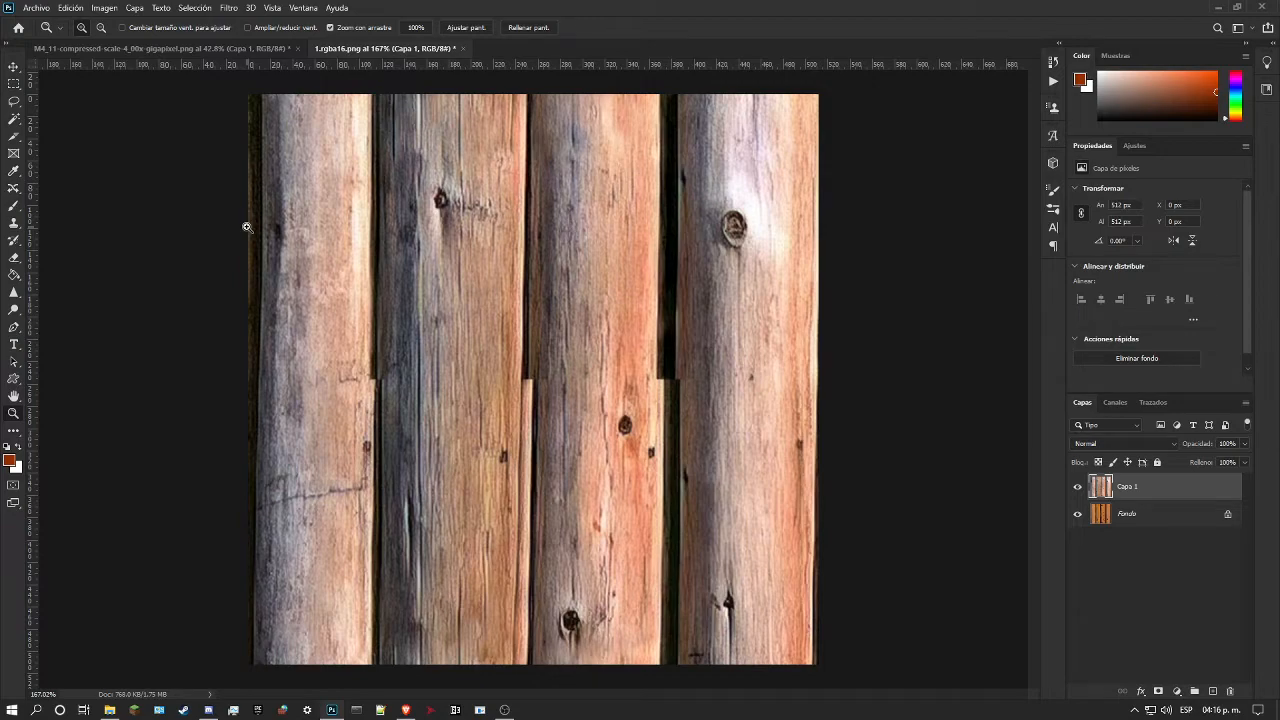
scroll(477, 142, down, 3)
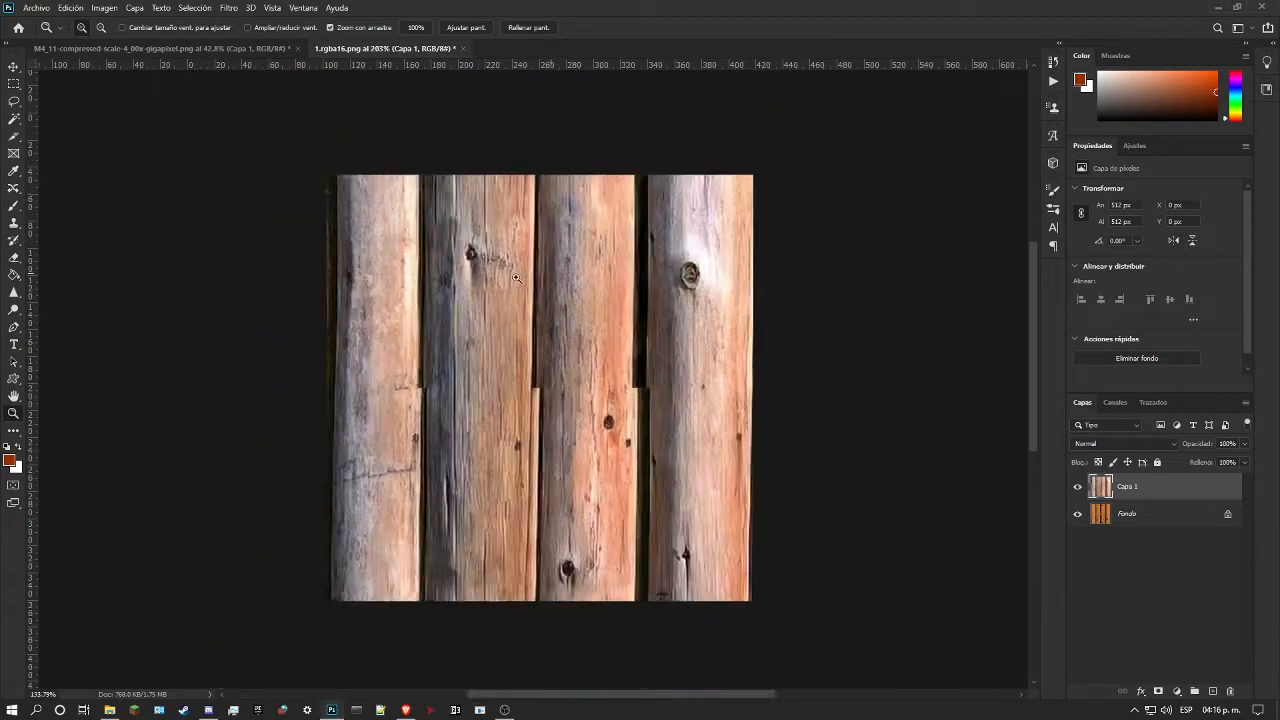
drag(516, 278, 563, 318)
drag(526, 462, 497, 456)
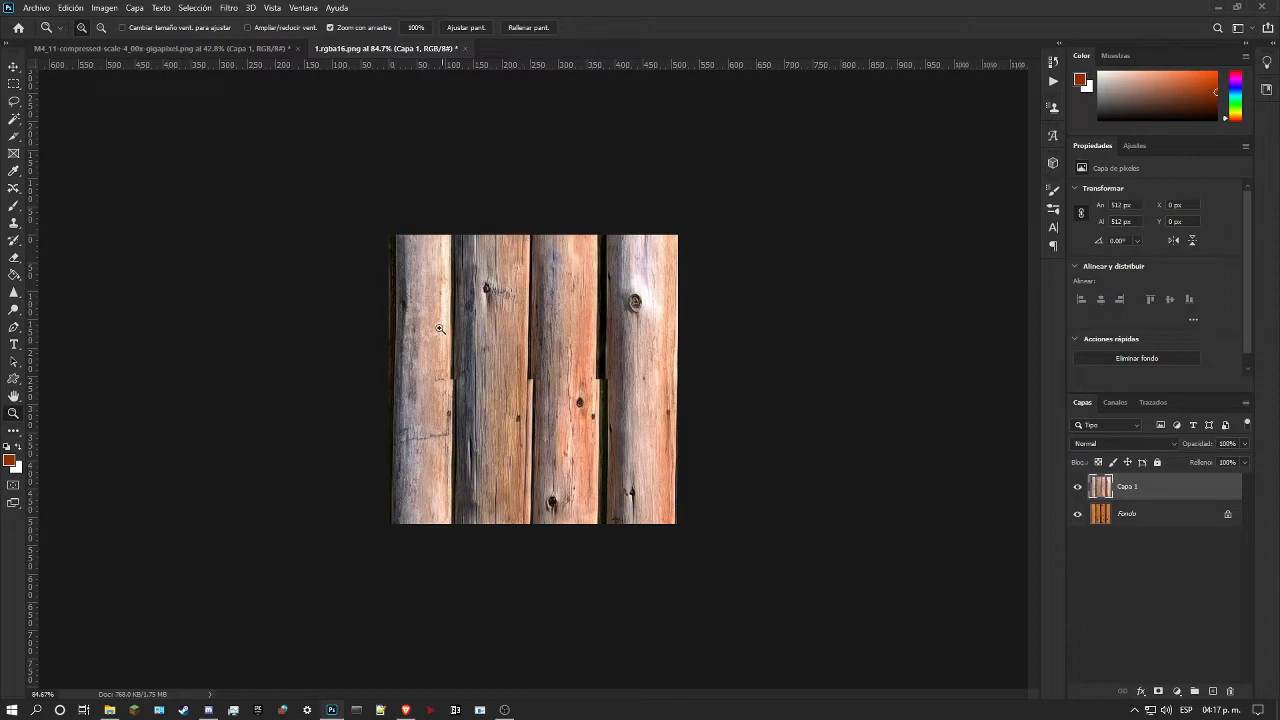
scroll(529, 290, up, 5)
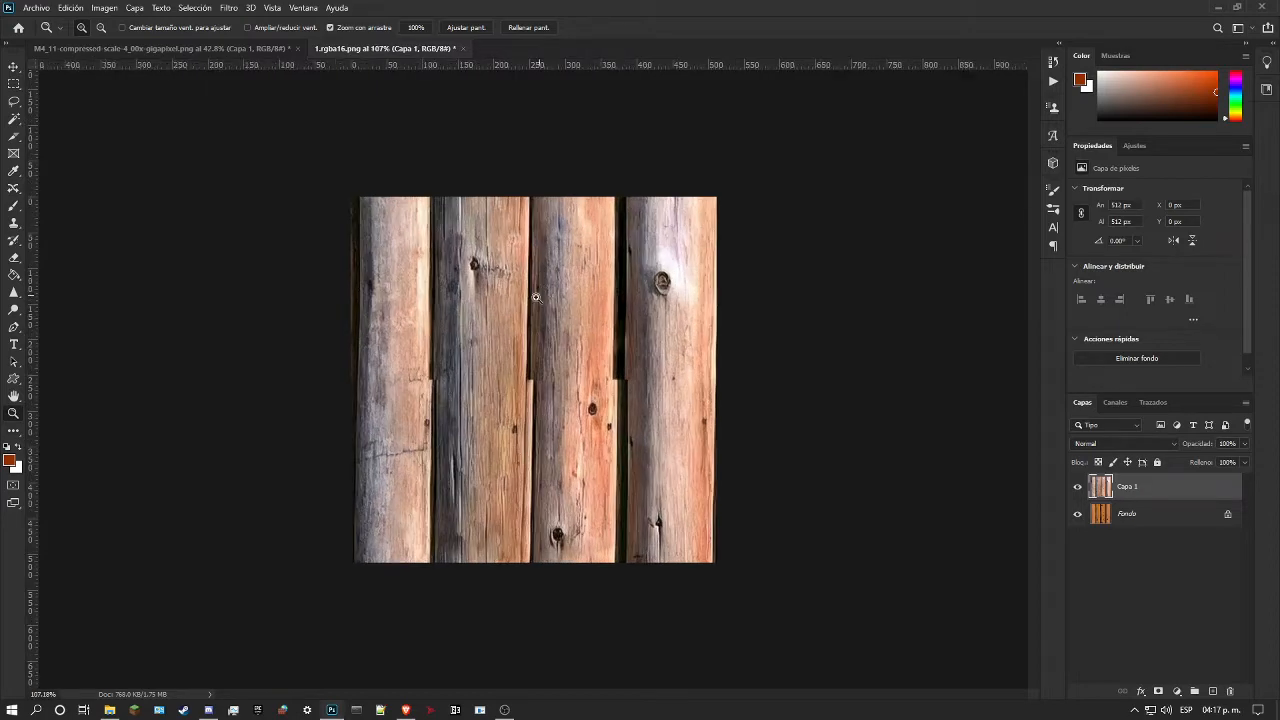
scroll(482, 324, down, 2)
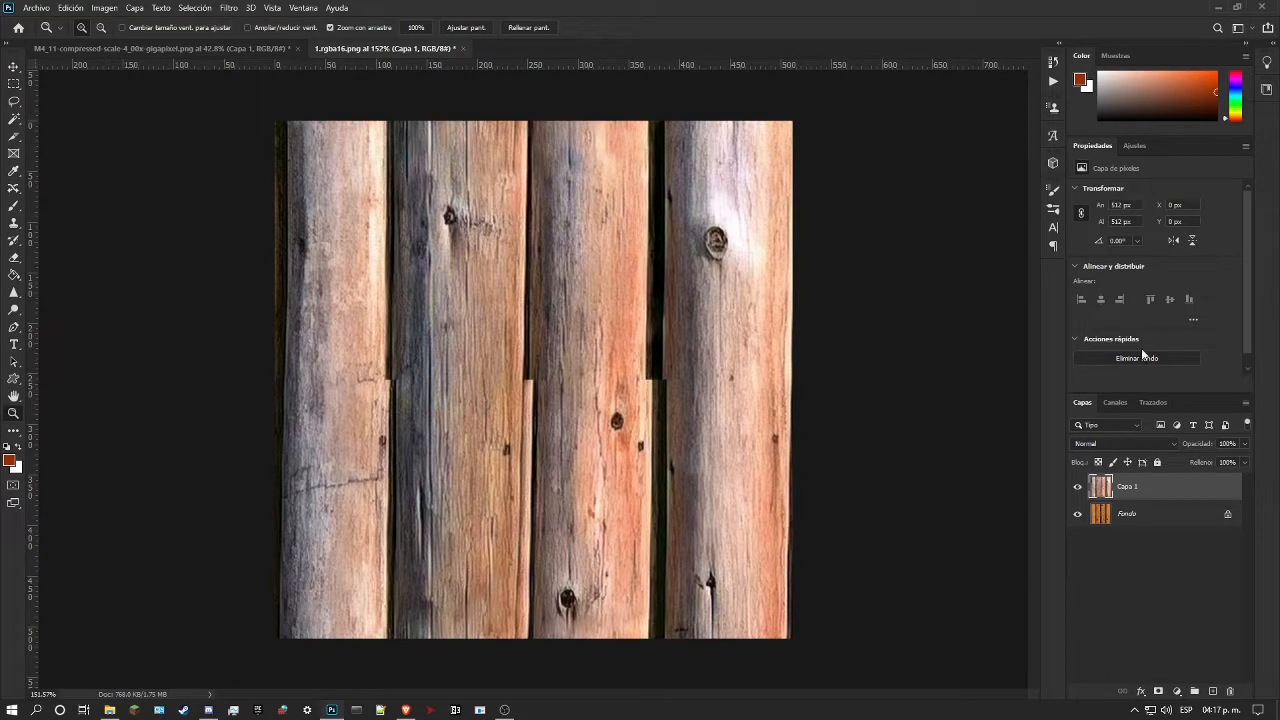
scroll(419, 296, up, 3)
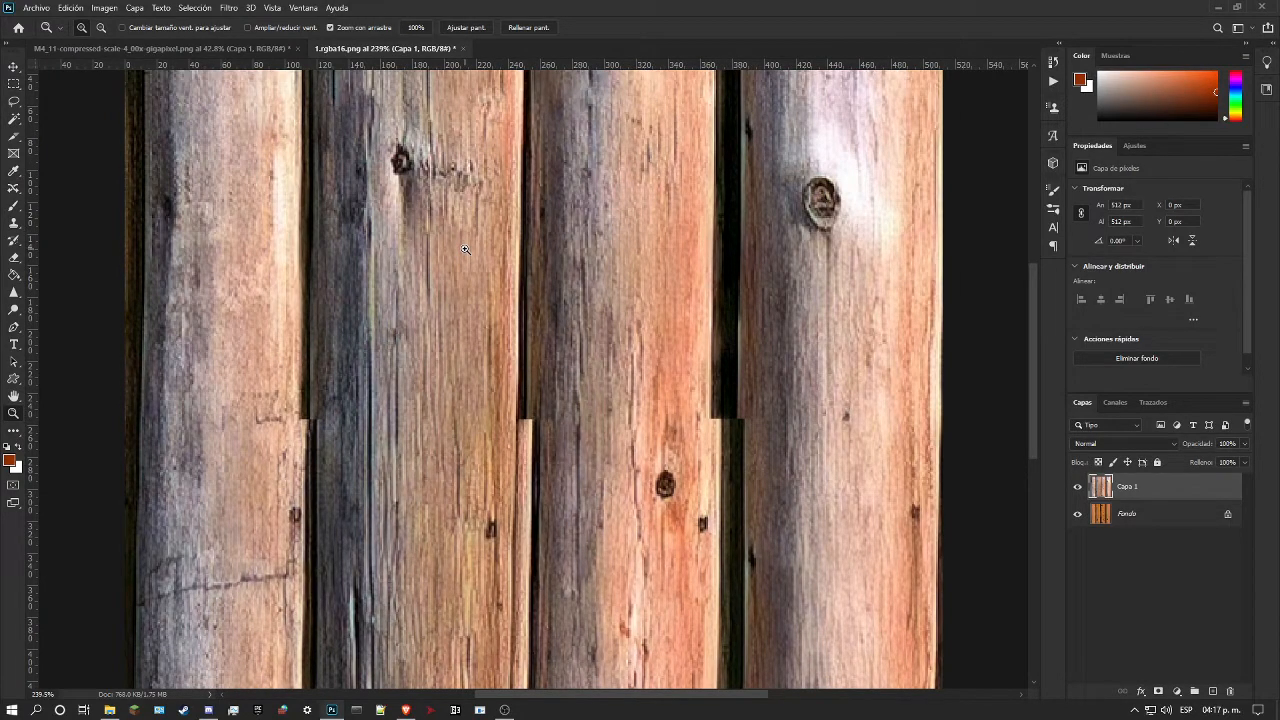
scroll(460, 353, down, 6)
scroll(440, 350, up, 7)
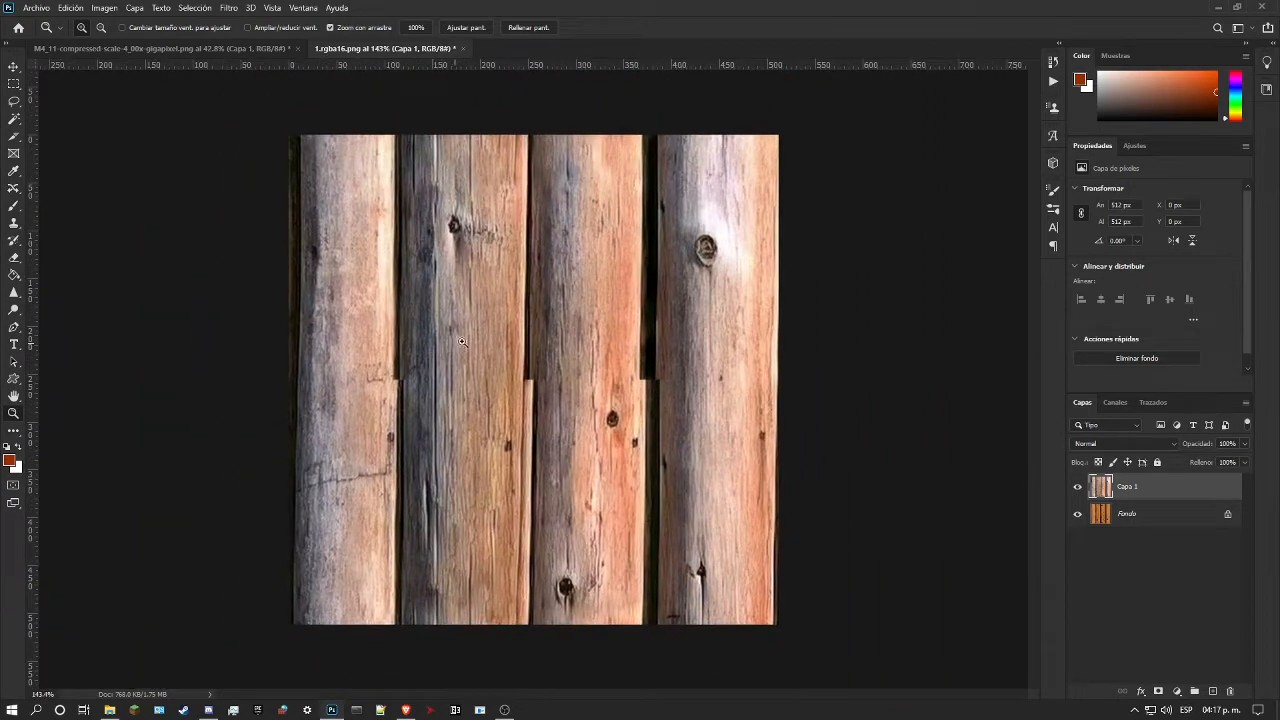
scroll(451, 345, down, 3)
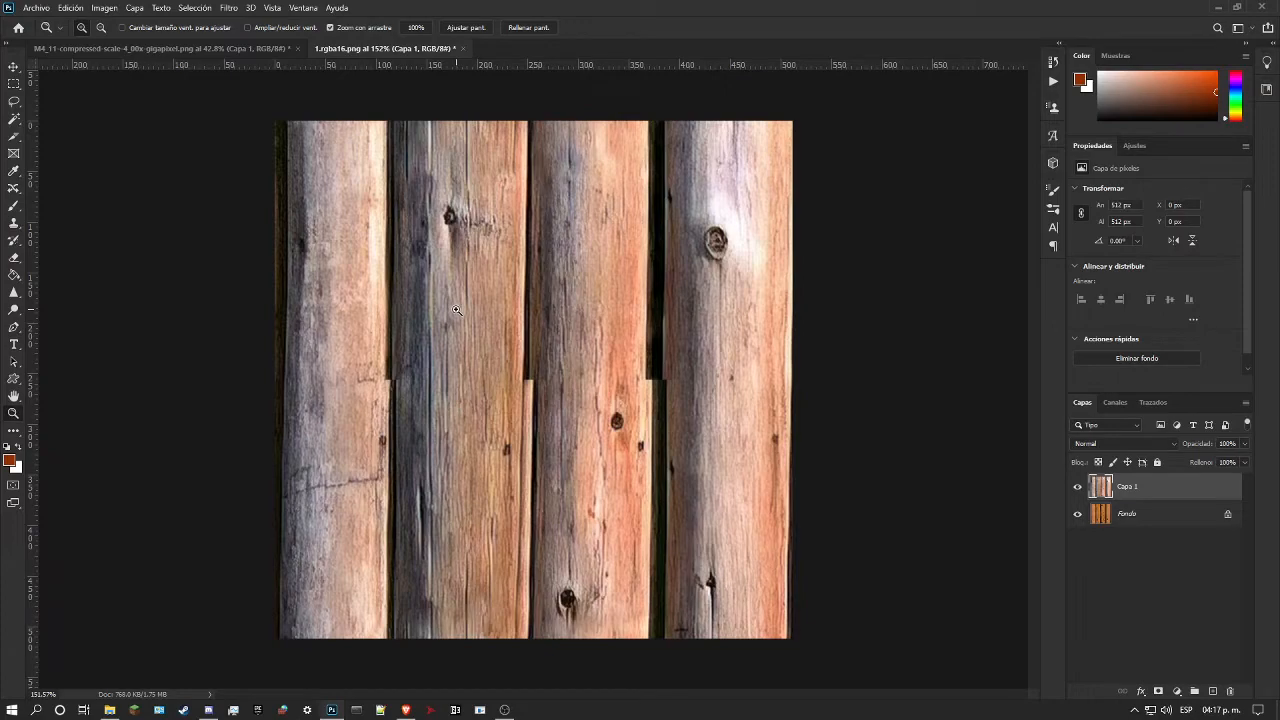
scroll(468, 333, up, 3)
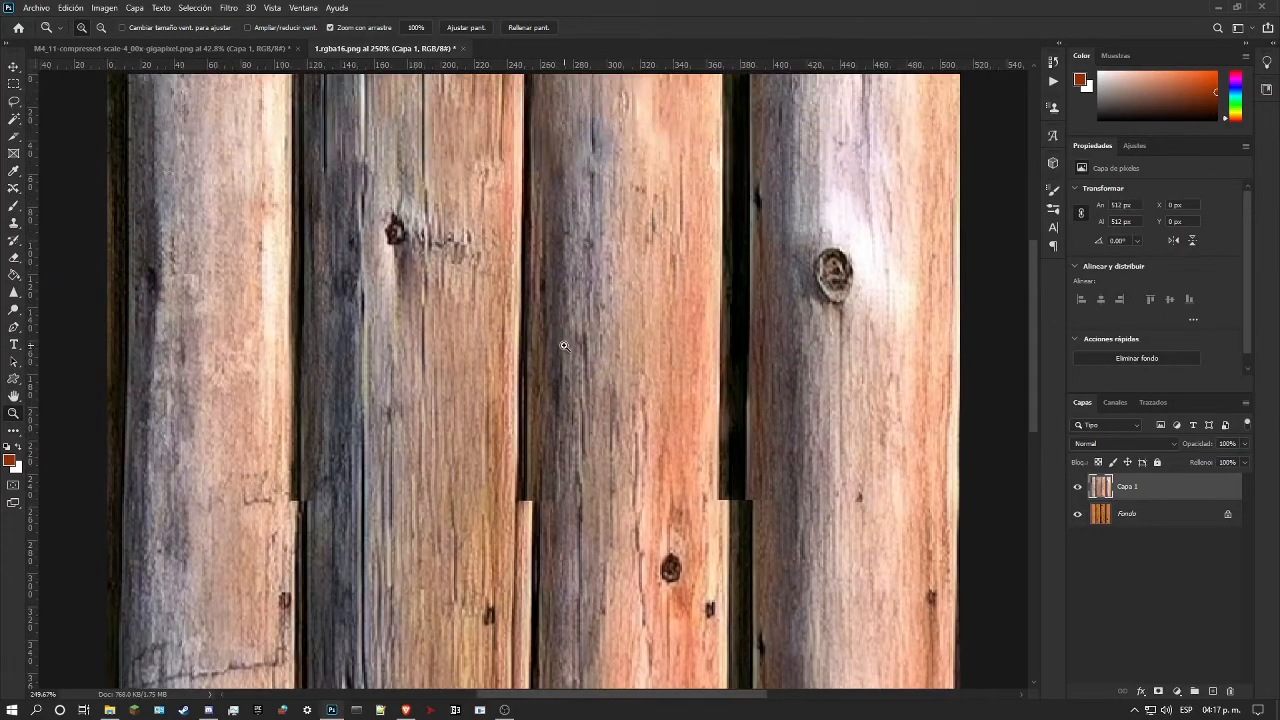
scroll(564, 345, up, 1)
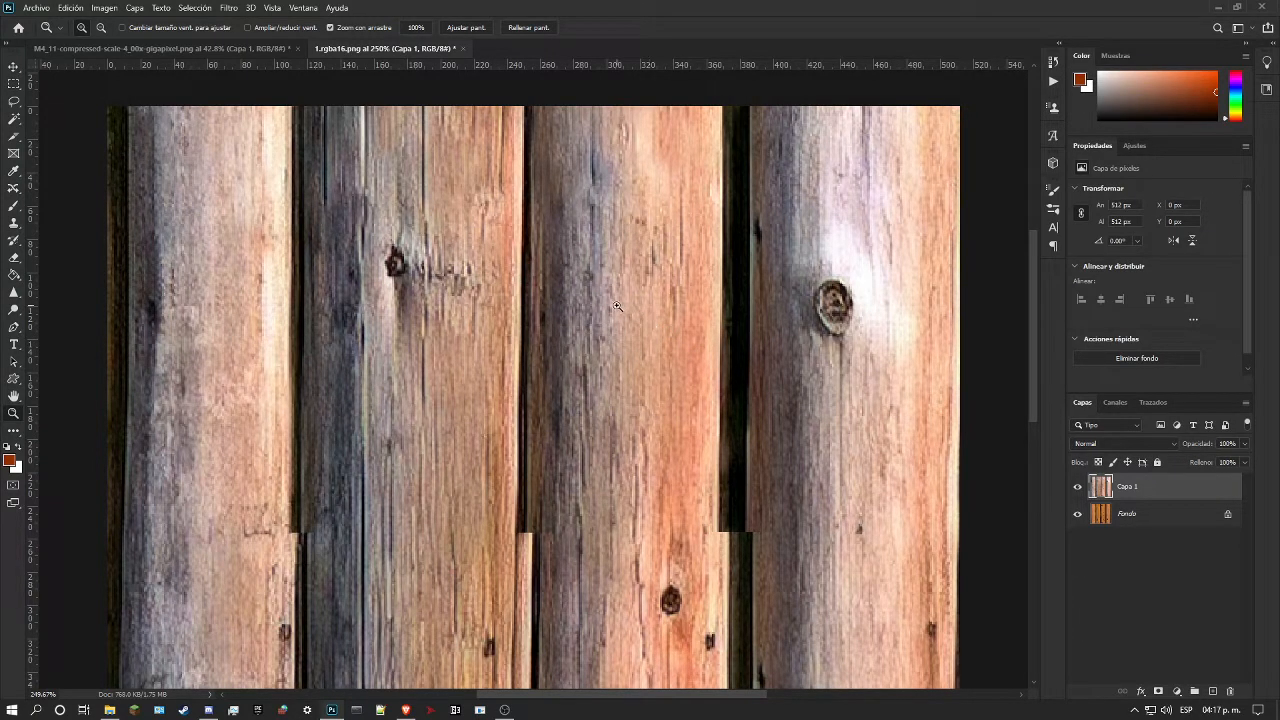
scroll(521, 324, down, 4)
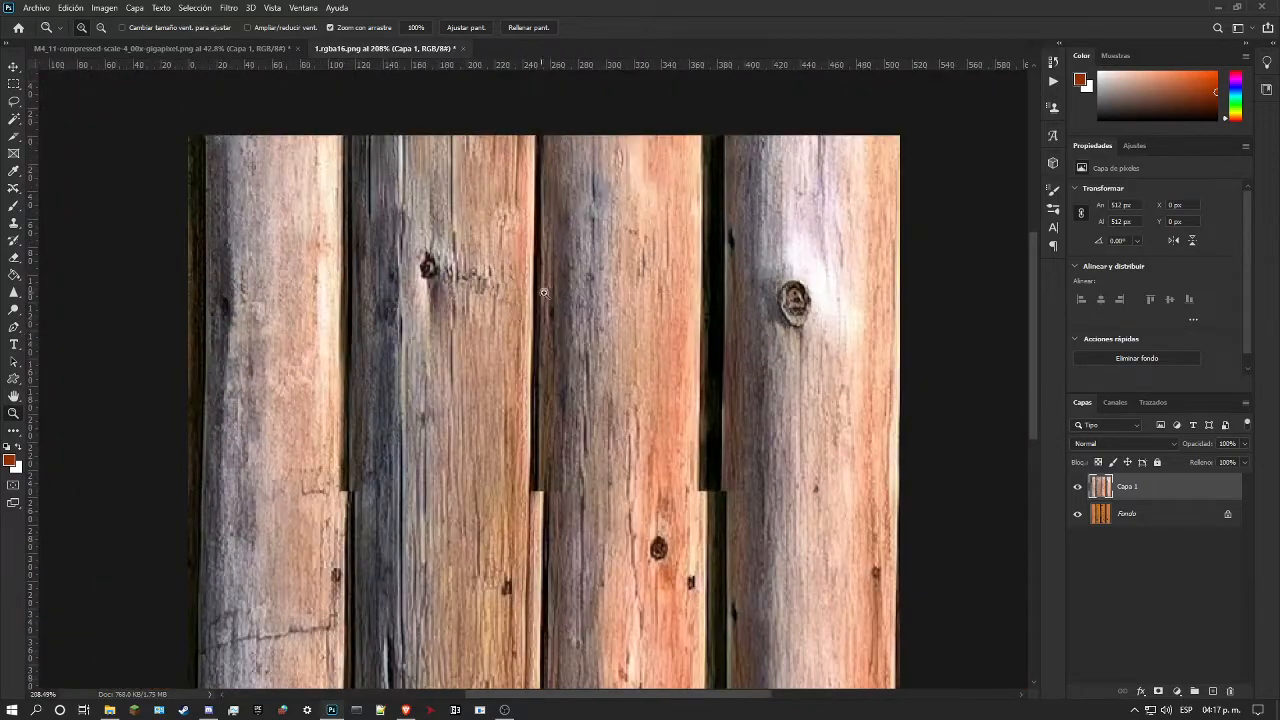
scroll(499, 284, up, 3)
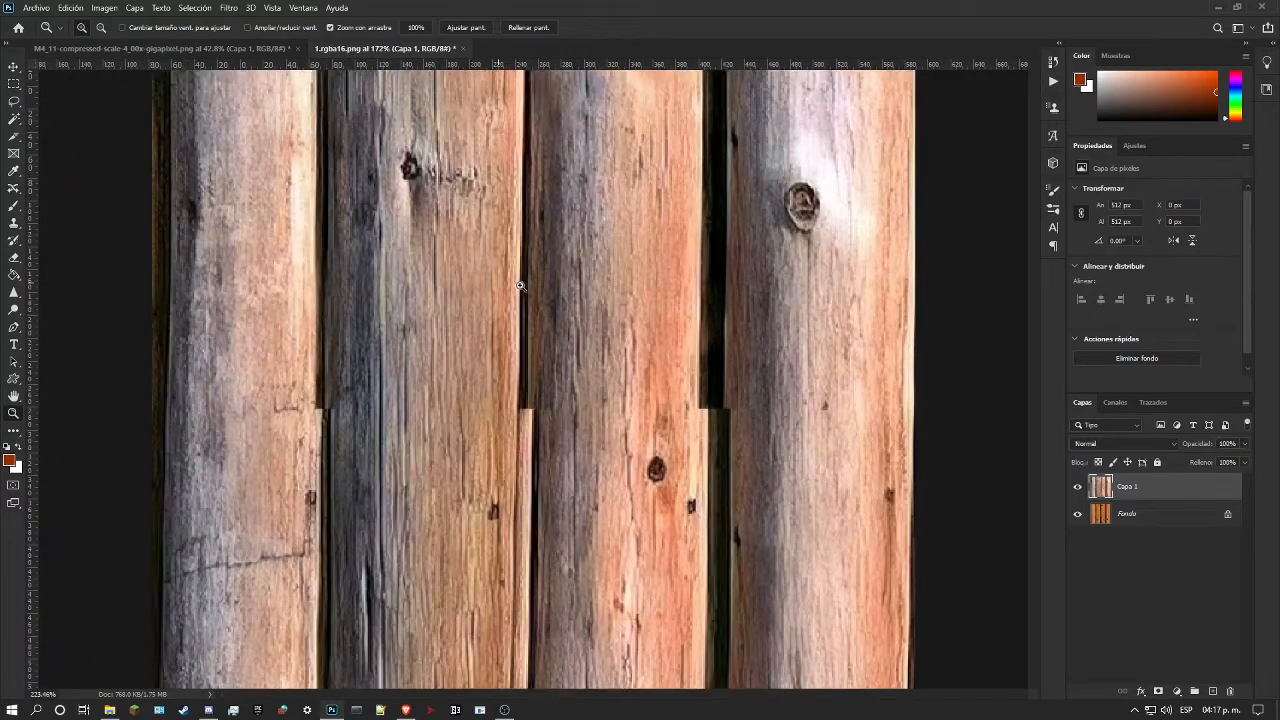
scroll(525, 301, up, 2)
scroll(525, 301, down, 2)
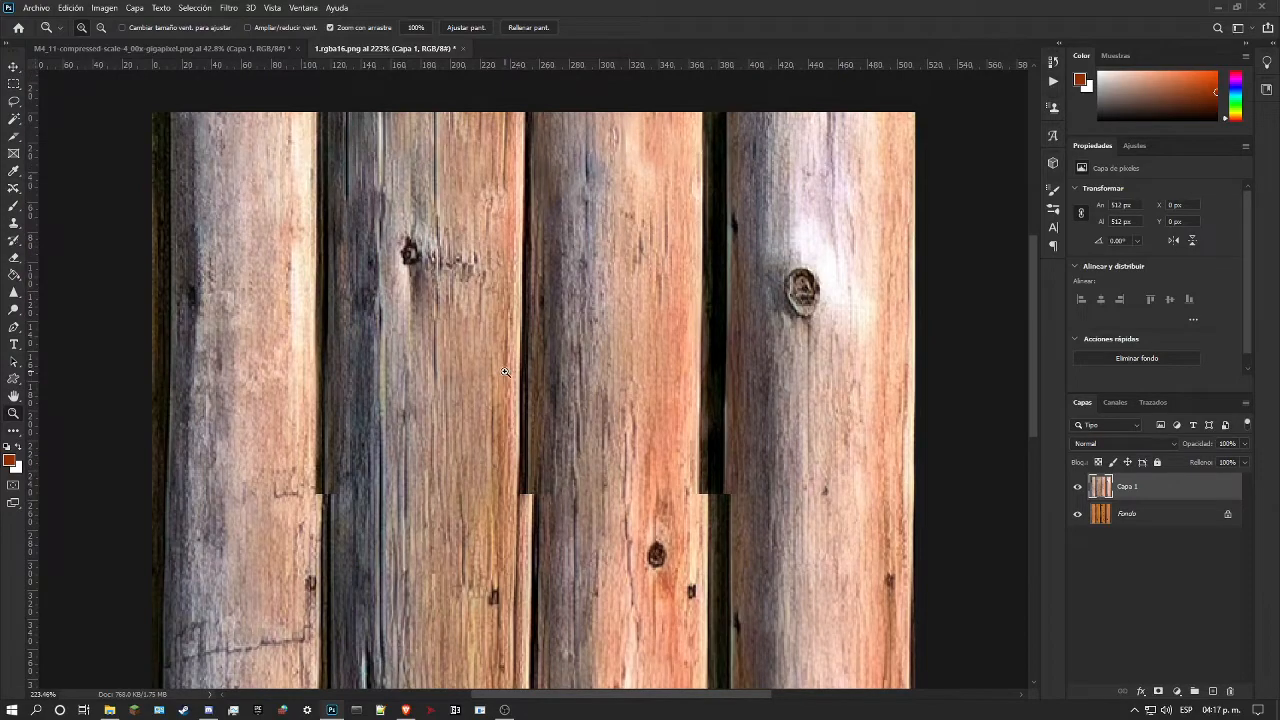
Step: Use the Healing Brush to clone the upper dark gap between the second and third logs downward below the mid-height seam
scroll(505, 372, up, 3)
scroll(522, 385, up, 2)
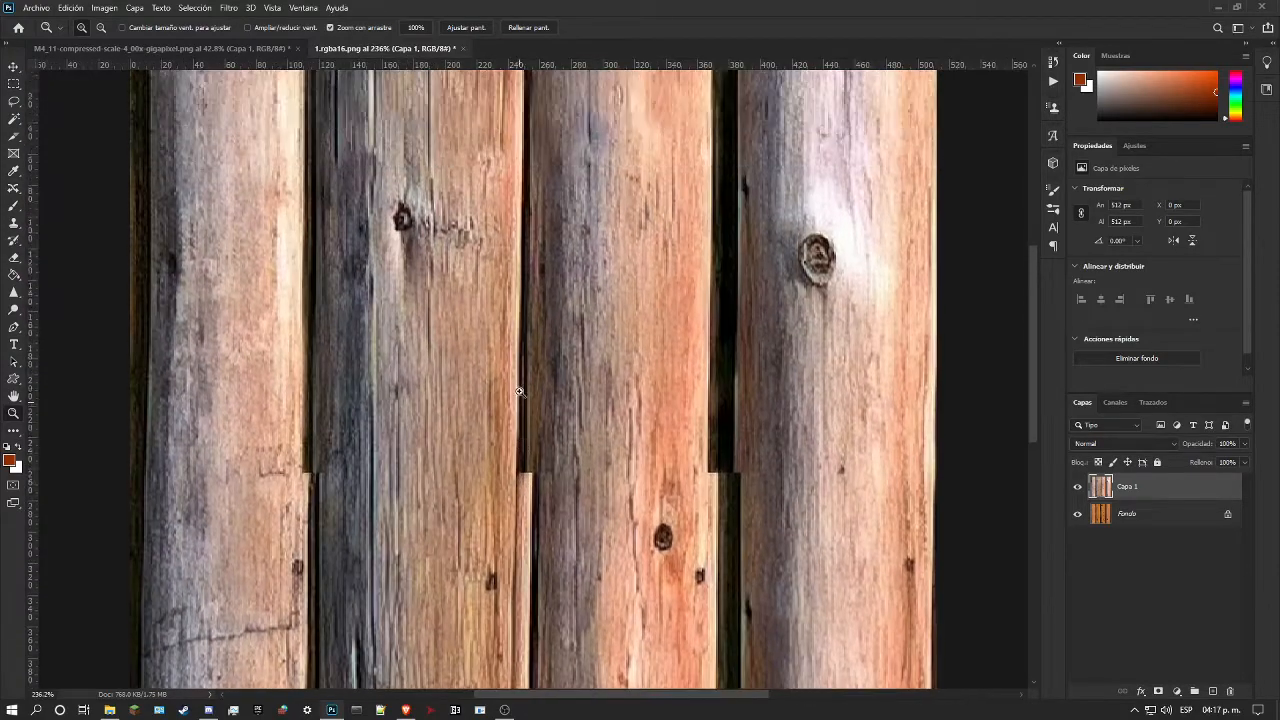
scroll(530, 385, down, 2)
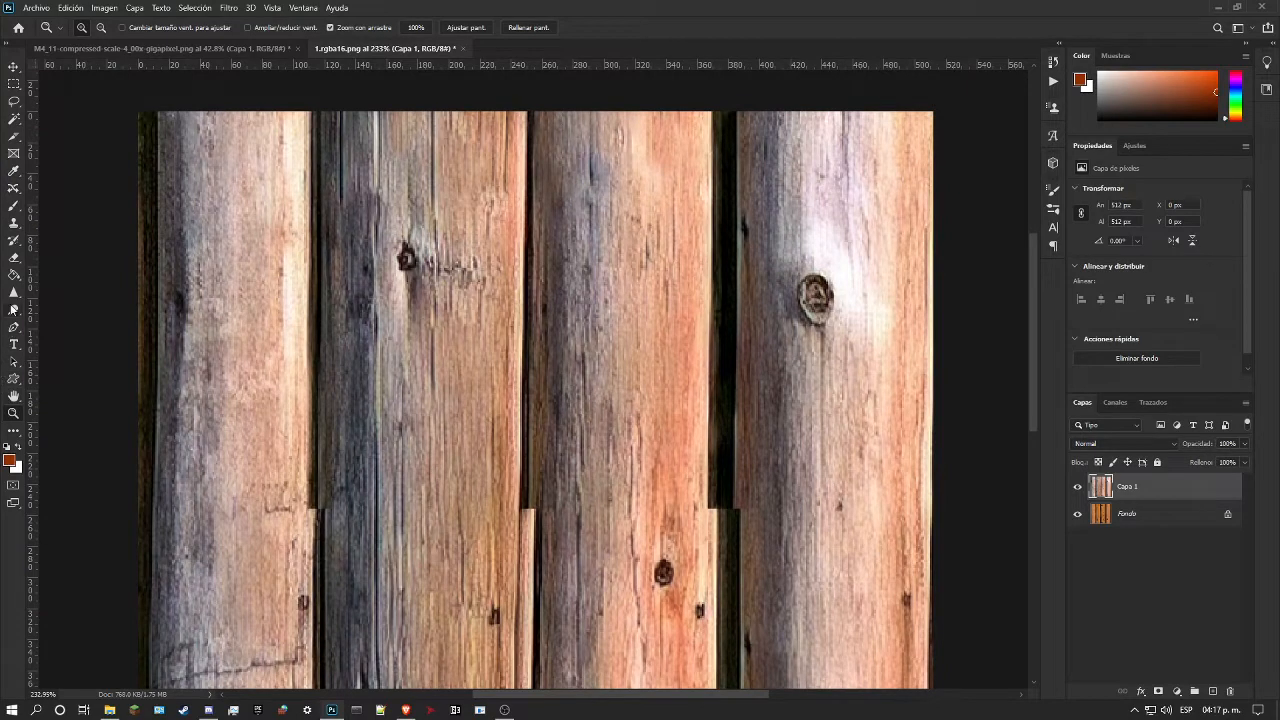
click(12, 189)
click(95, 201)
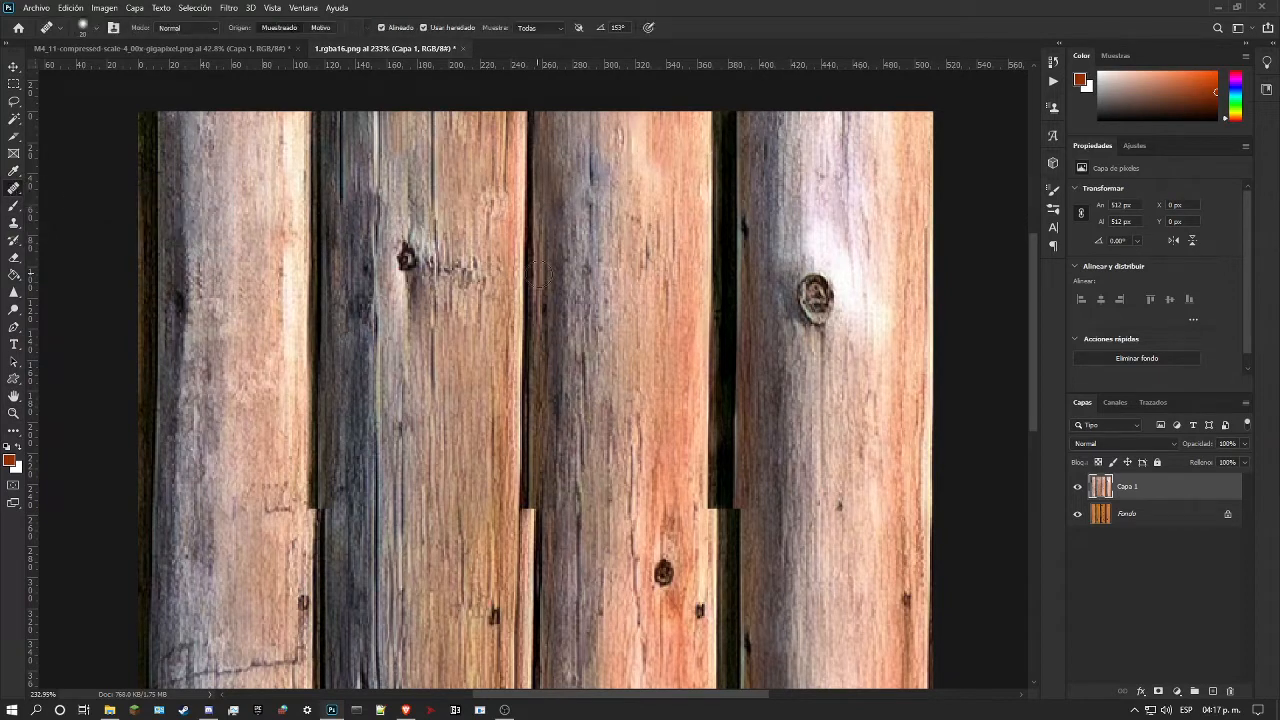
scroll(551, 395, down, 1)
scroll(534, 434, up, 2)
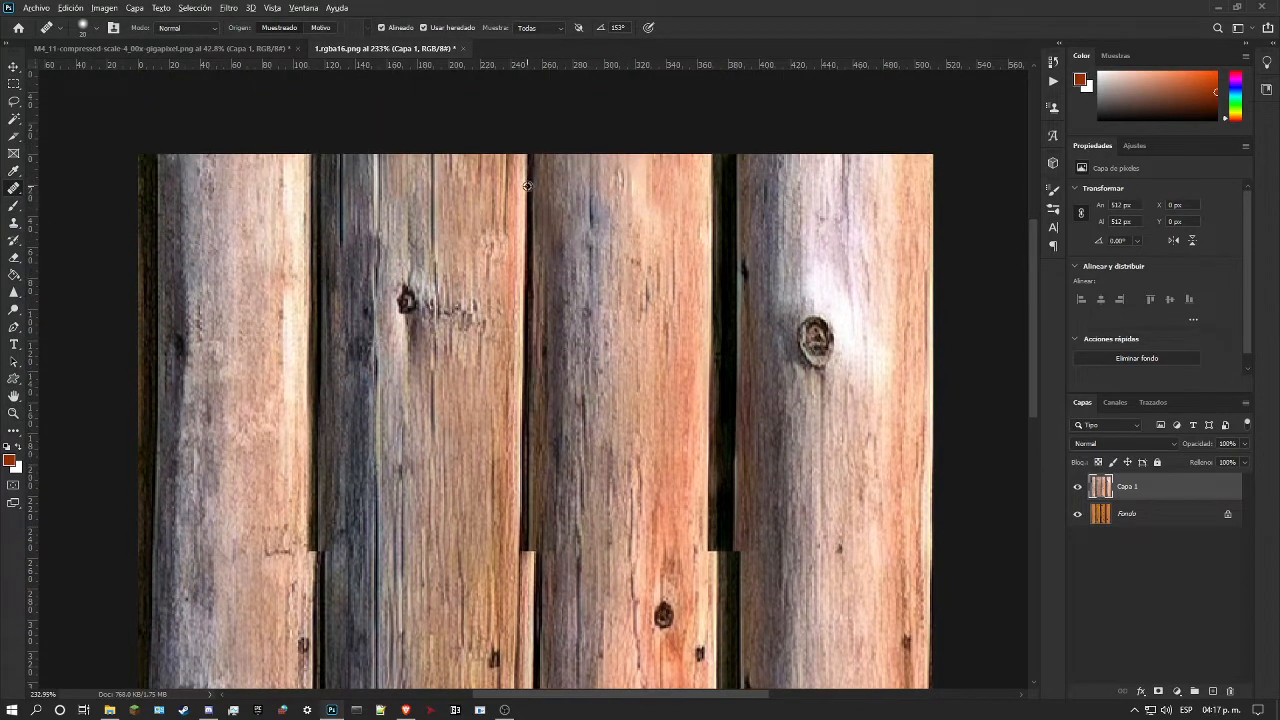
scroll(536, 271, down, 2)
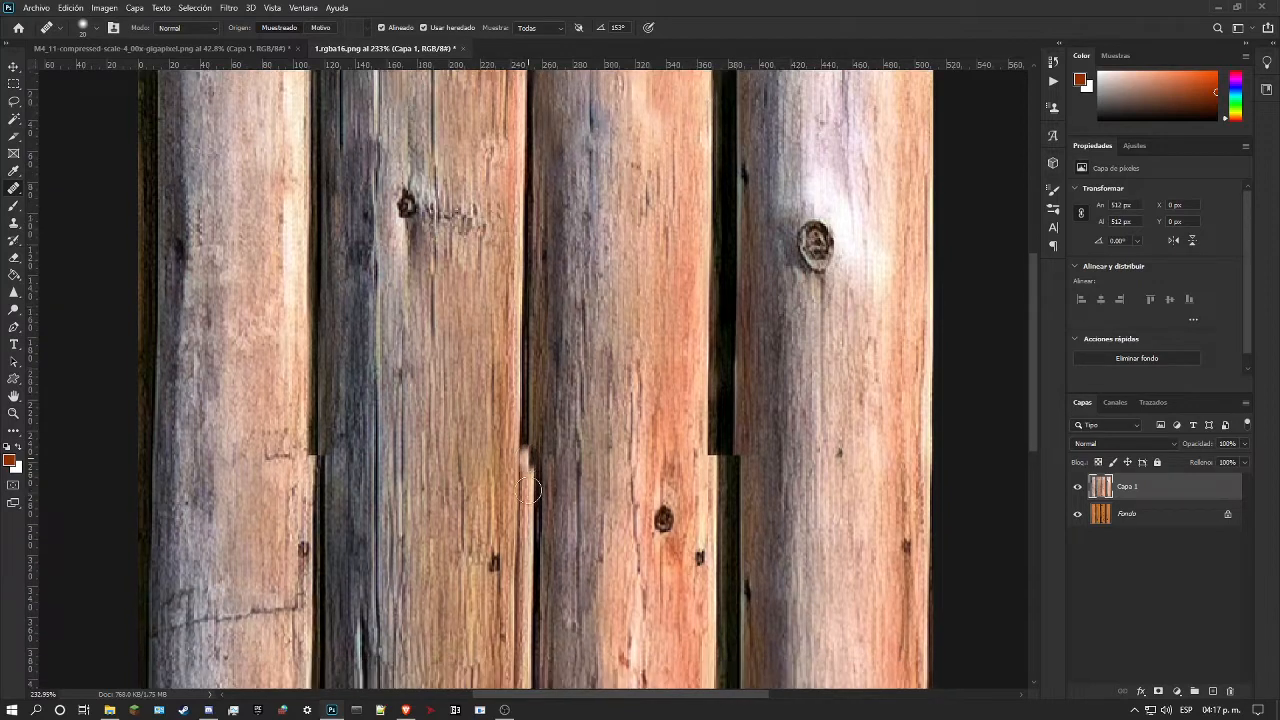
scroll(519, 434, down, 1)
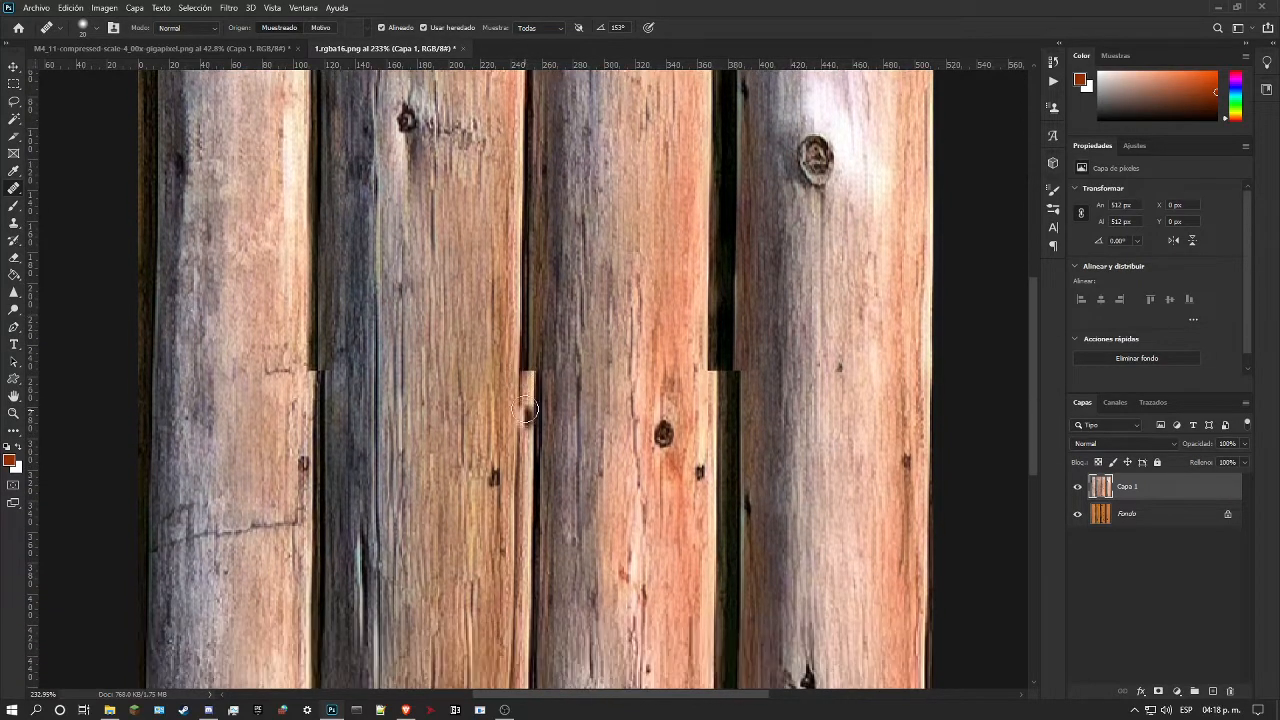
drag(519, 371, 521, 686)
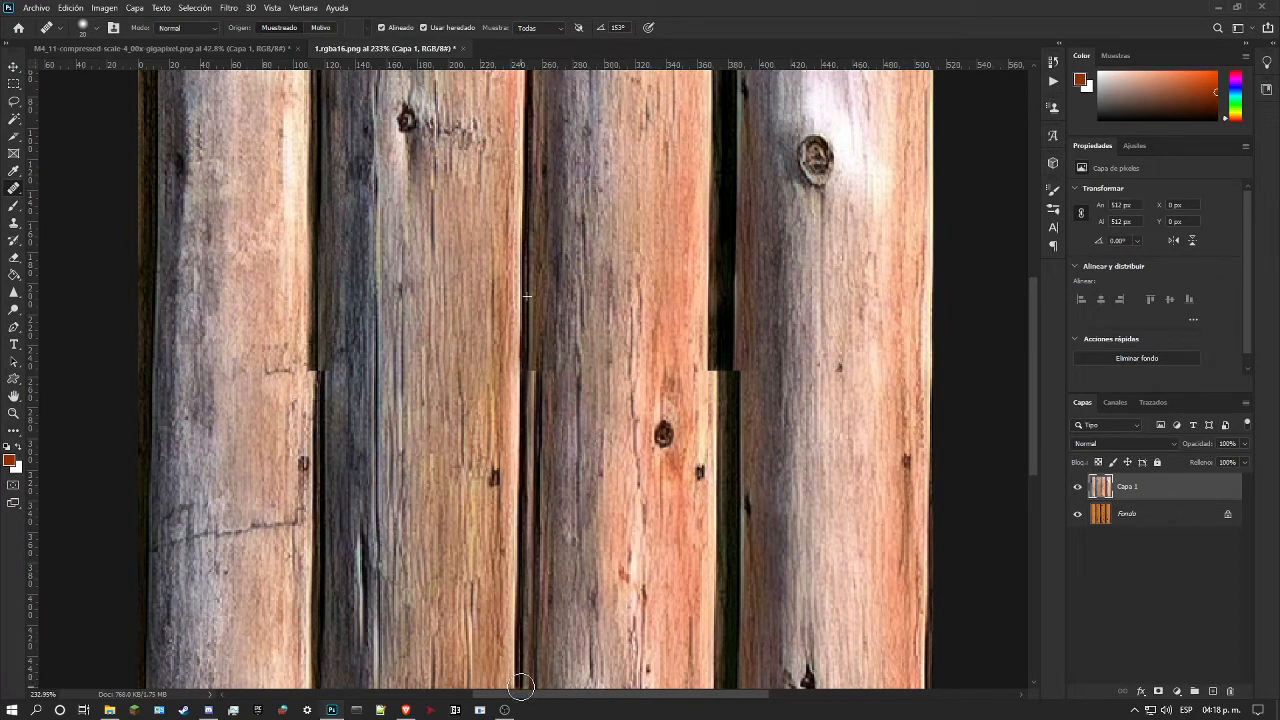
Step: Continue healing the dark gap between the second and third logs down to the texture's lower edge
scroll(525, 640, down, 3)
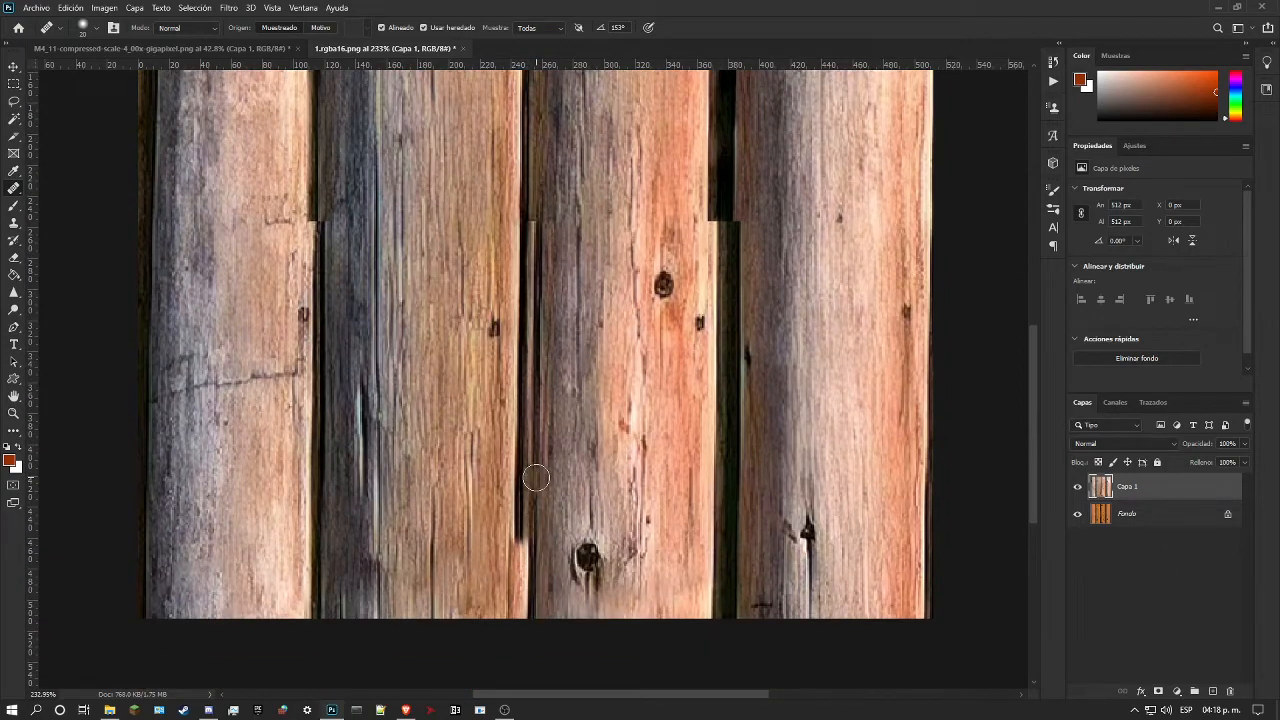
scroll(536, 478, up, 5)
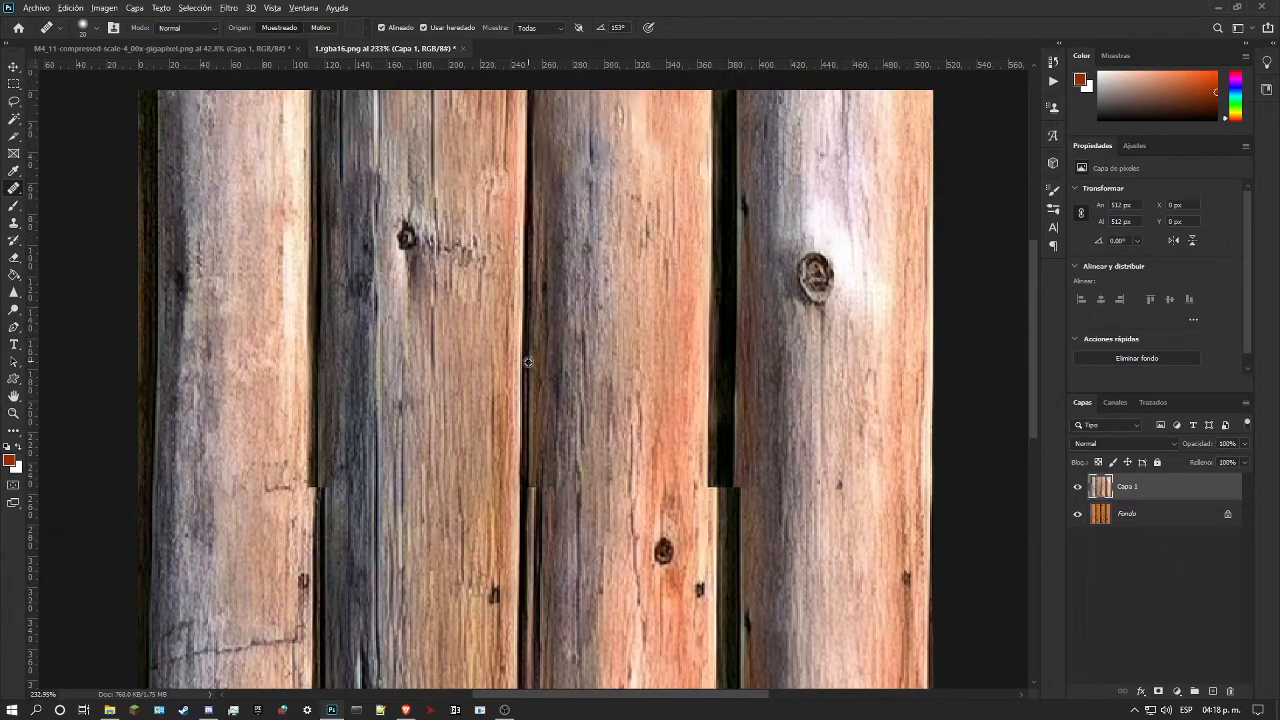
drag(520, 484, 520, 482)
scroll(520, 484, down, 2)
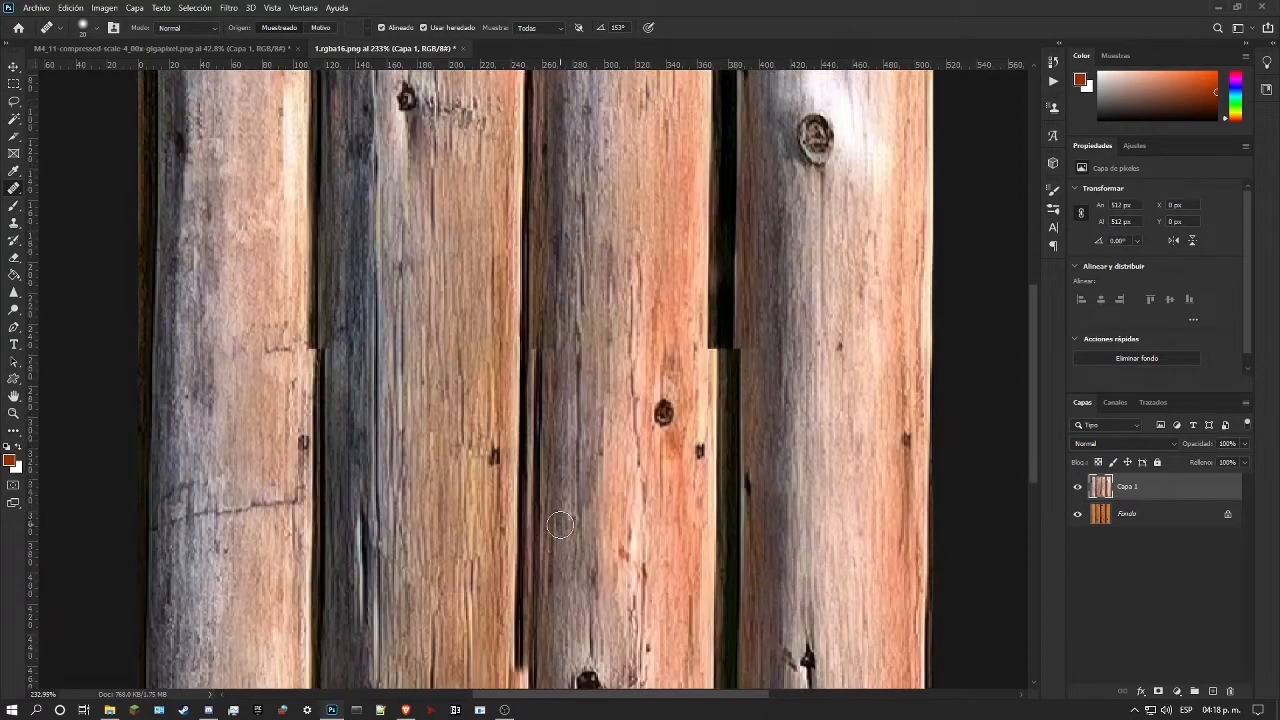
scroll(557, 506, up, 3)
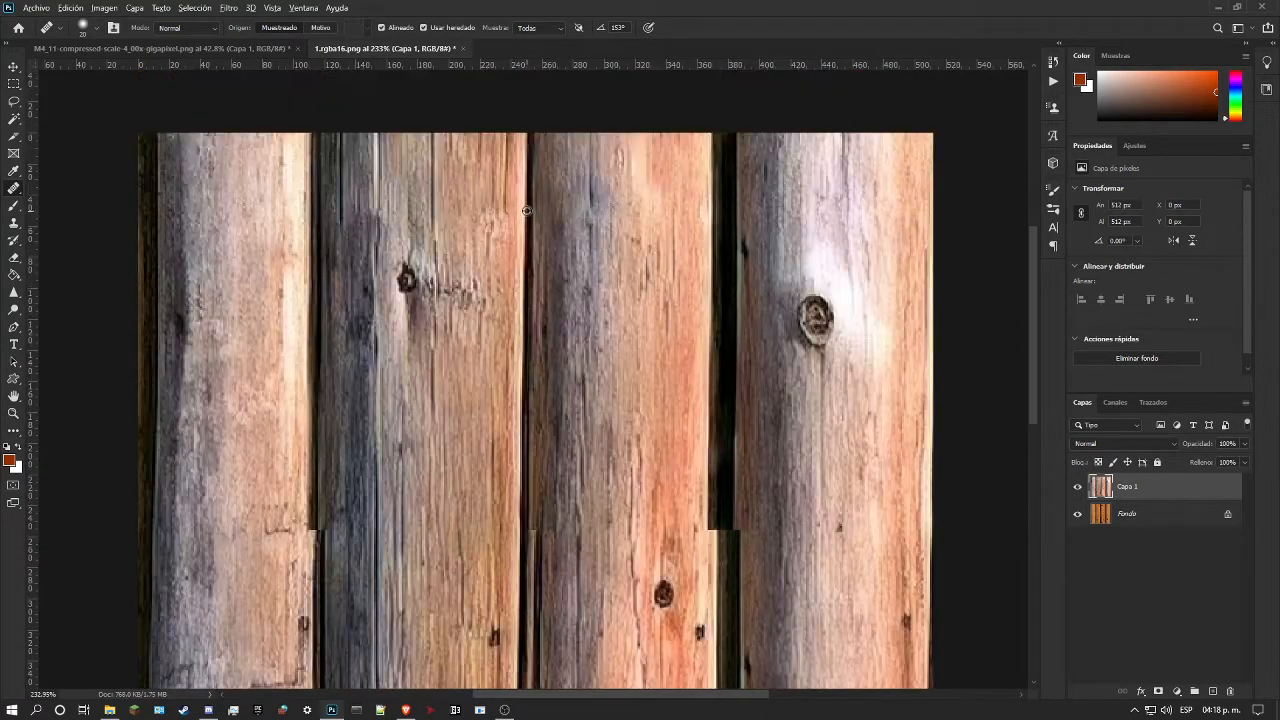
scroll(544, 506, down, 1)
scroll(544, 506, down, 6)
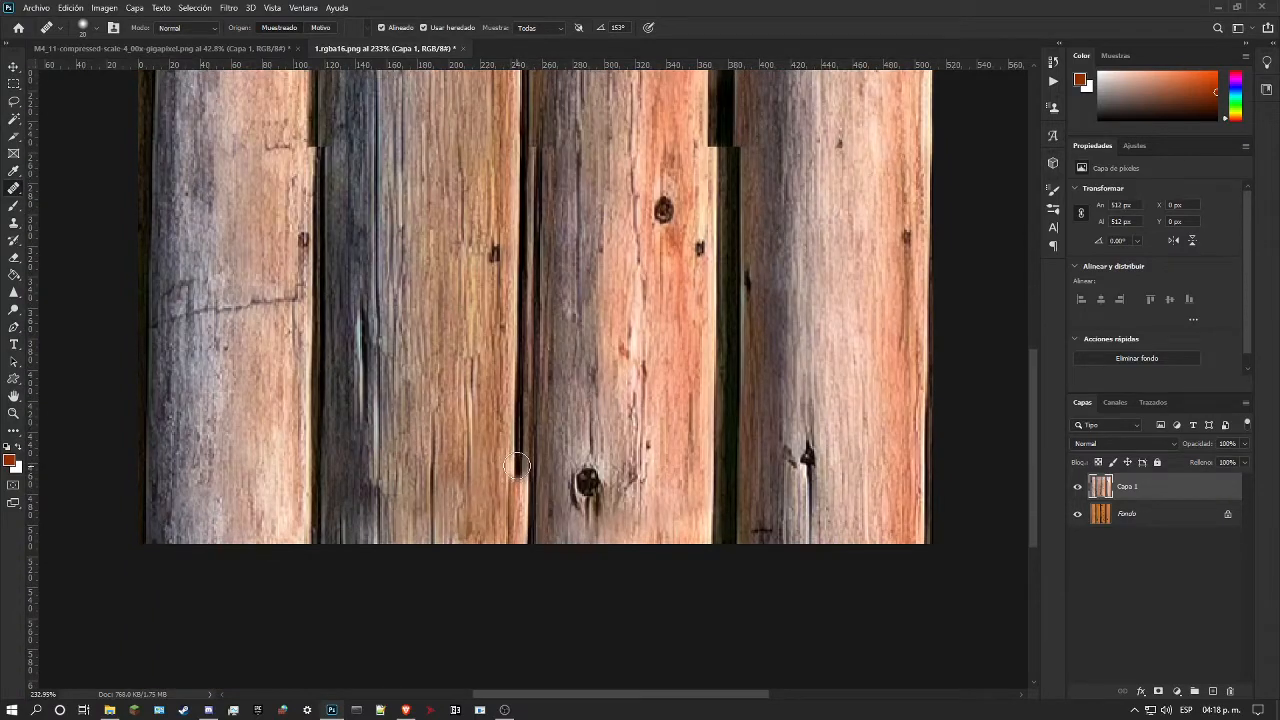
drag(518, 472, 521, 530)
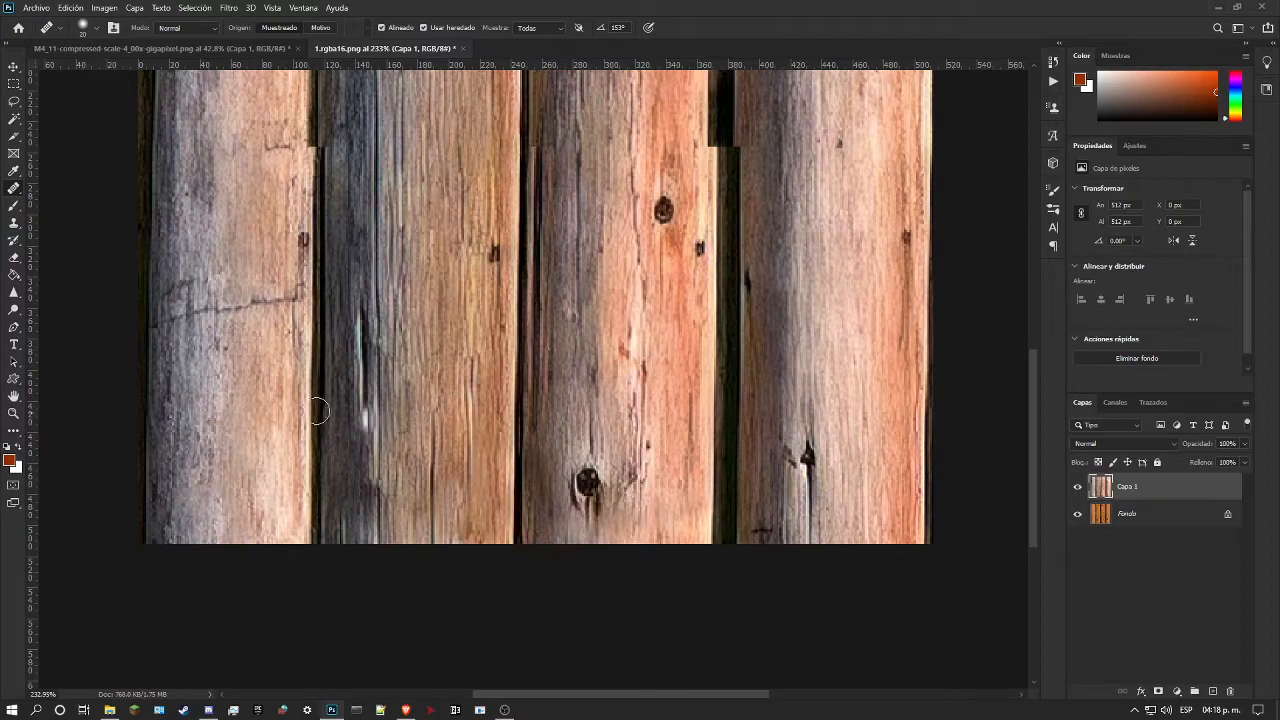
Step: Examine the healed gap between the second and third logs at several magnifications, checking its continuity across the mid-height seam
click(13, 413)
drag(426, 392, 385, 408)
drag(525, 463, 567, 507)
drag(521, 415, 541, 476)
scroll(548, 386, up, 2)
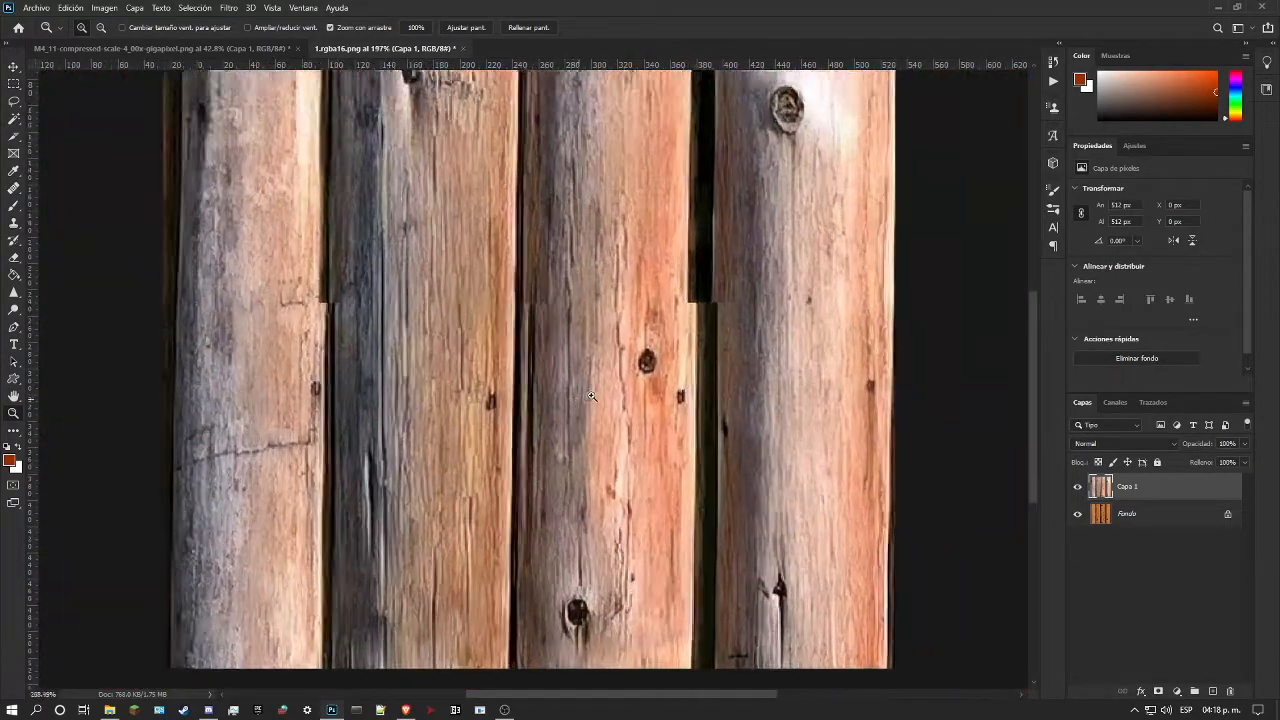
scroll(520, 393, down, 1)
scroll(540, 430, up, 3)
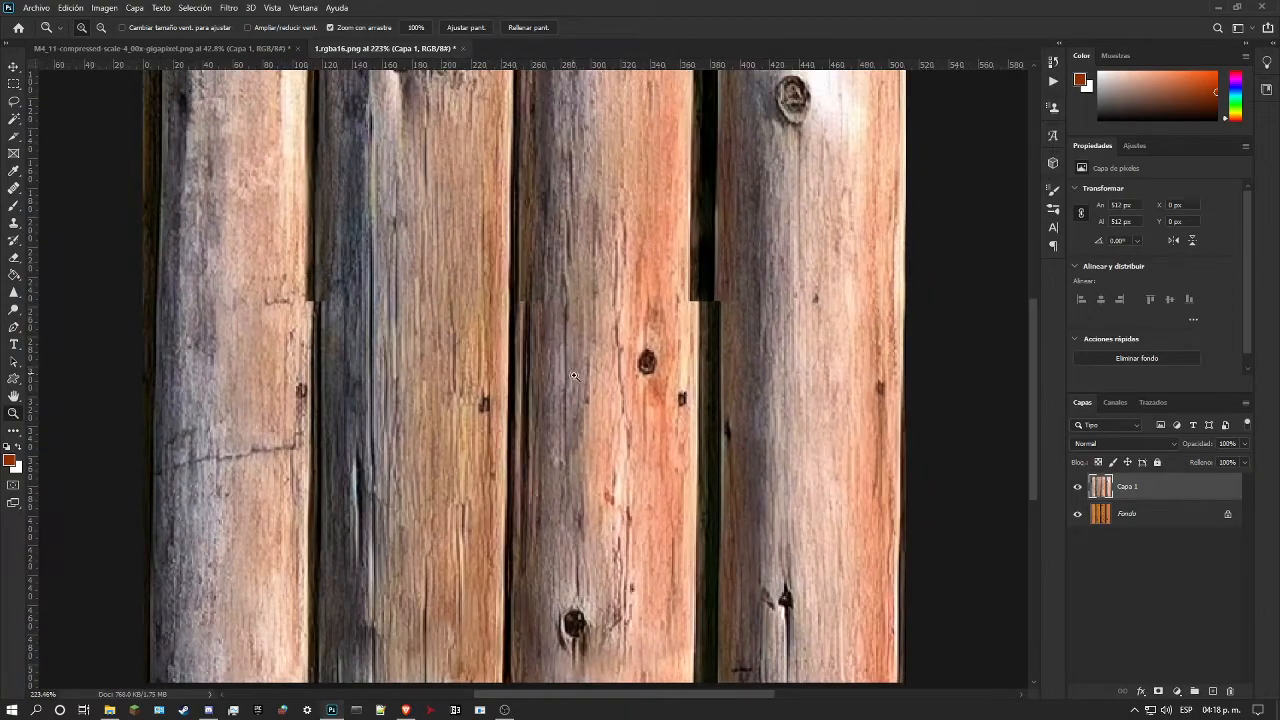
scroll(561, 426, up, 1)
scroll(555, 410, down, 3)
scroll(545, 371, up, 3)
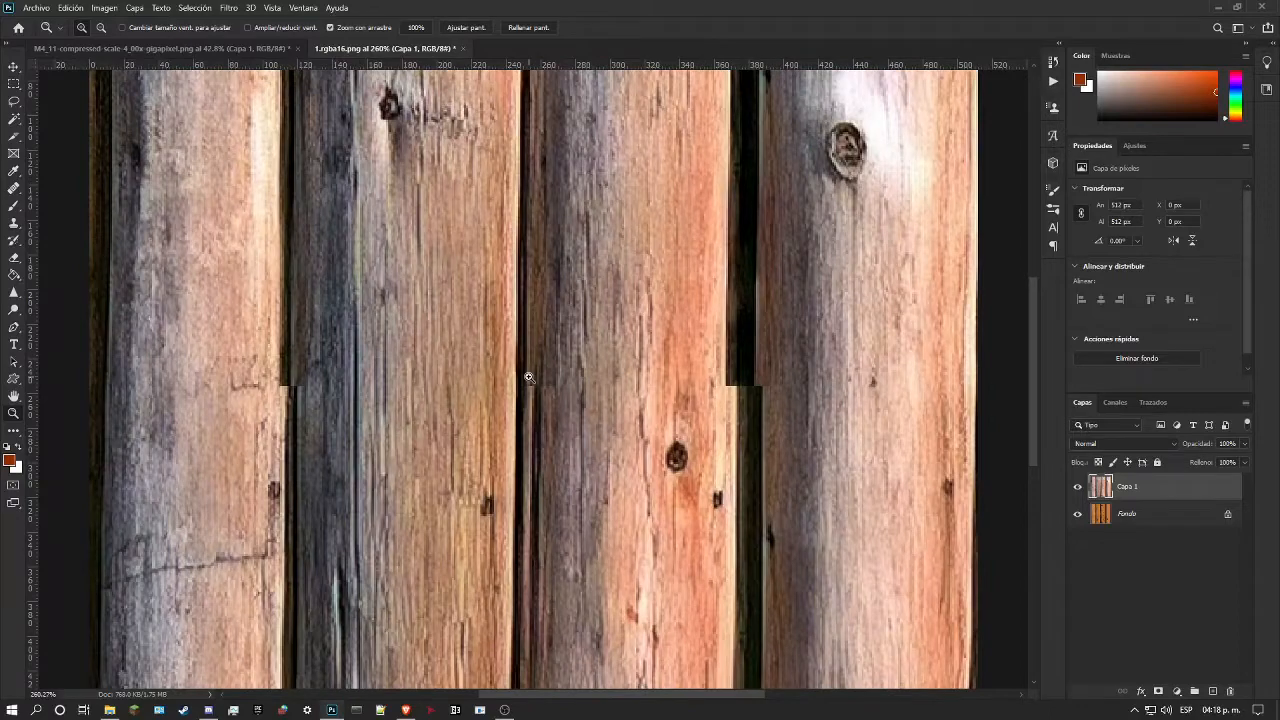
scroll(540, 412, up, 1)
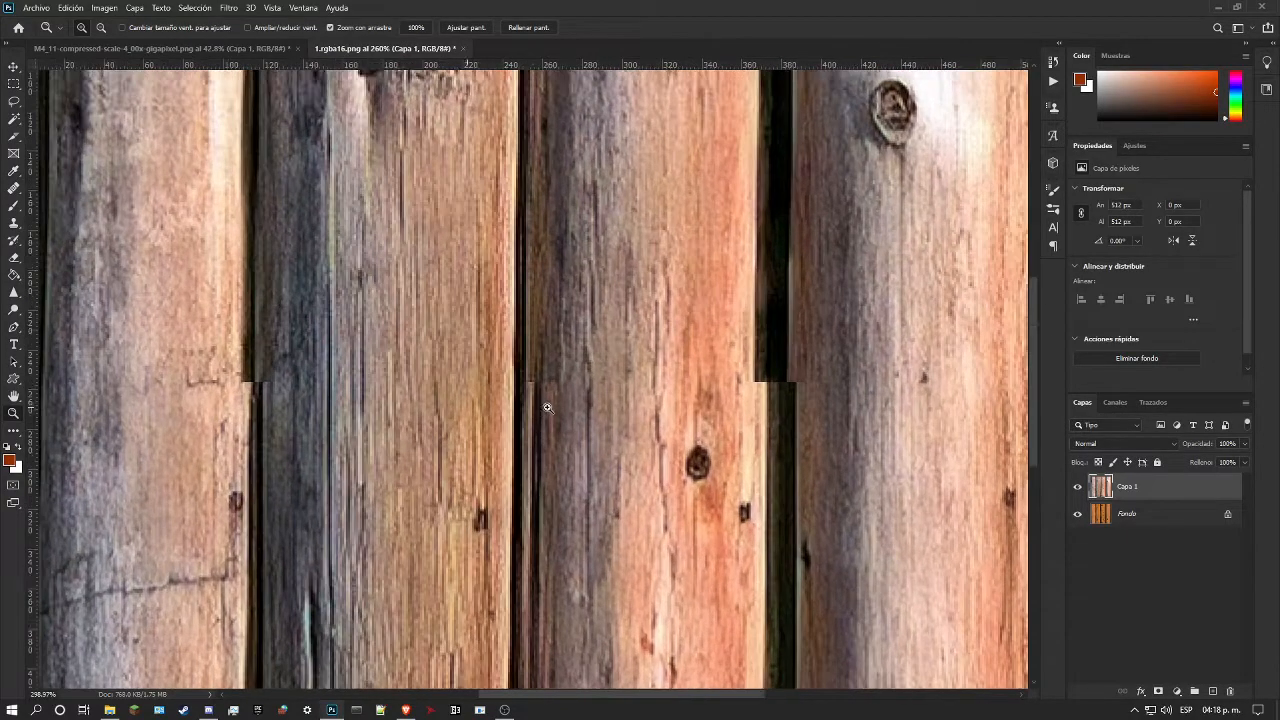
scroll(553, 409, down, 3)
scroll(626, 411, down, 1)
scroll(618, 412, down, 1)
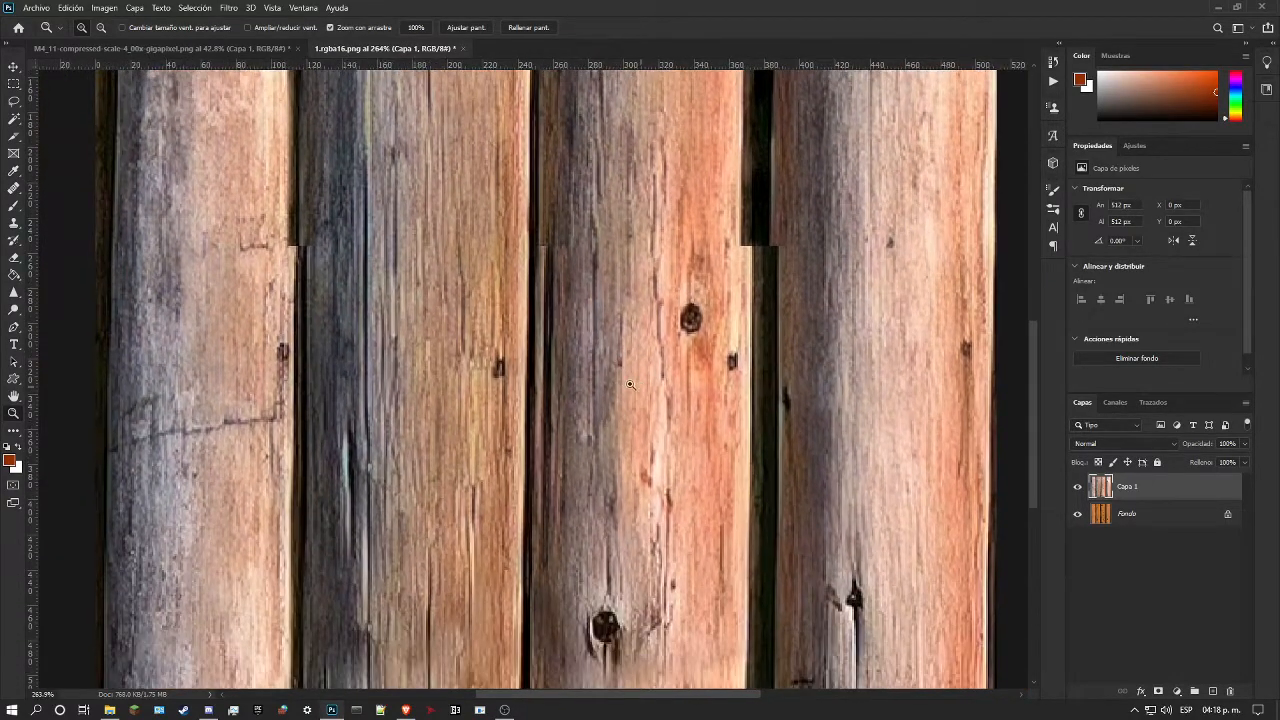
Step: Heal the leftover dark strip along the third log's edge just below the mid-height seam, using wood grain sampled from that log
click(12, 187)
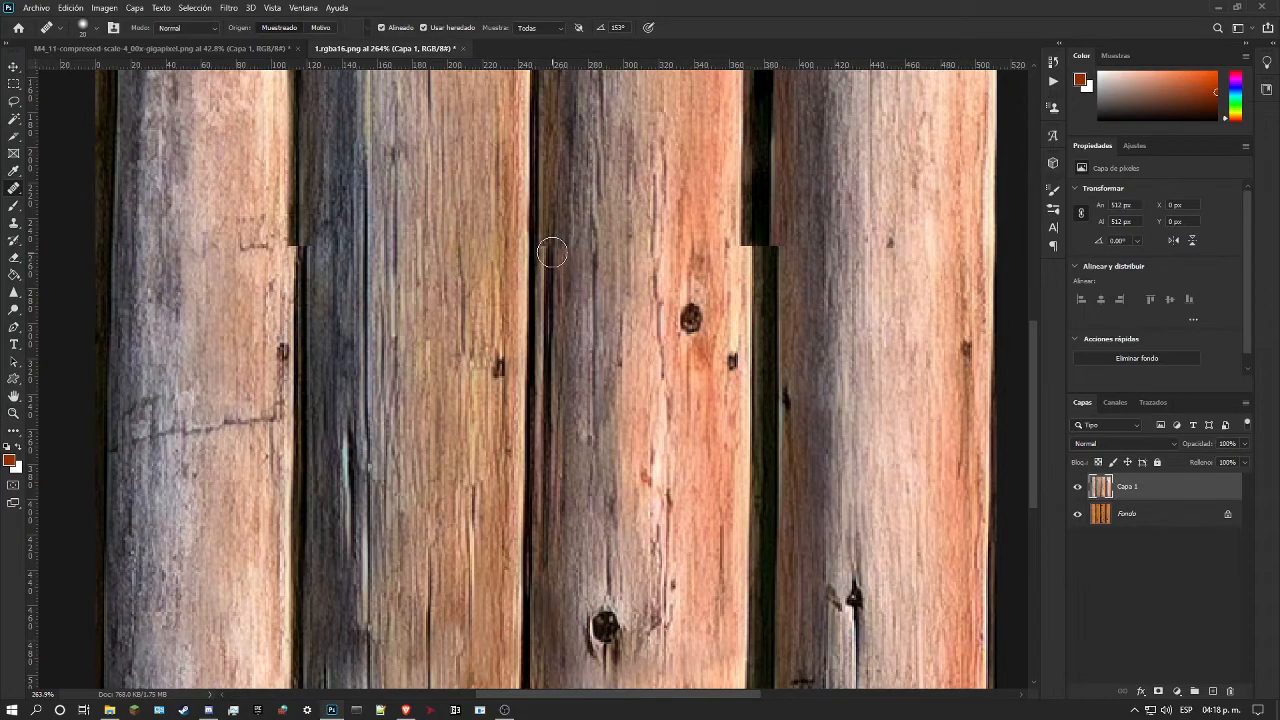
scroll(590, 210, up, 5)
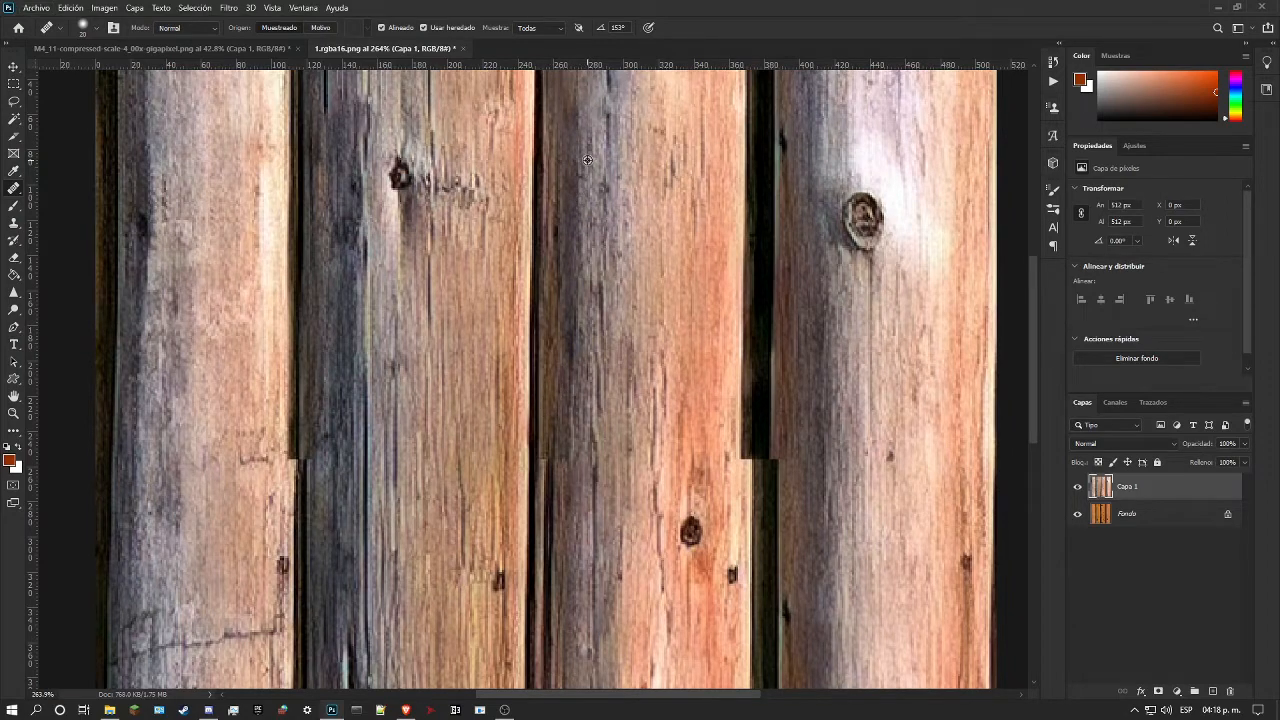
scroll(592, 130, down, 3)
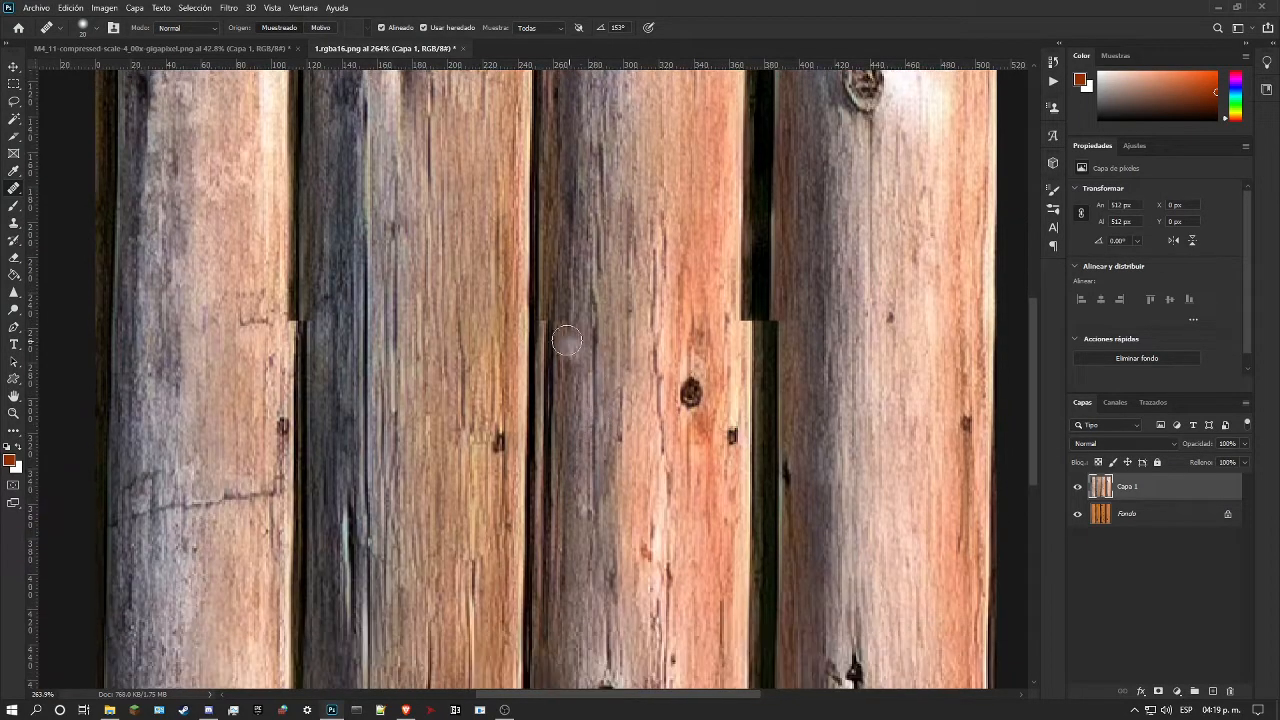
scroll(551, 327, down, 1)
drag(551, 276, 552, 360)
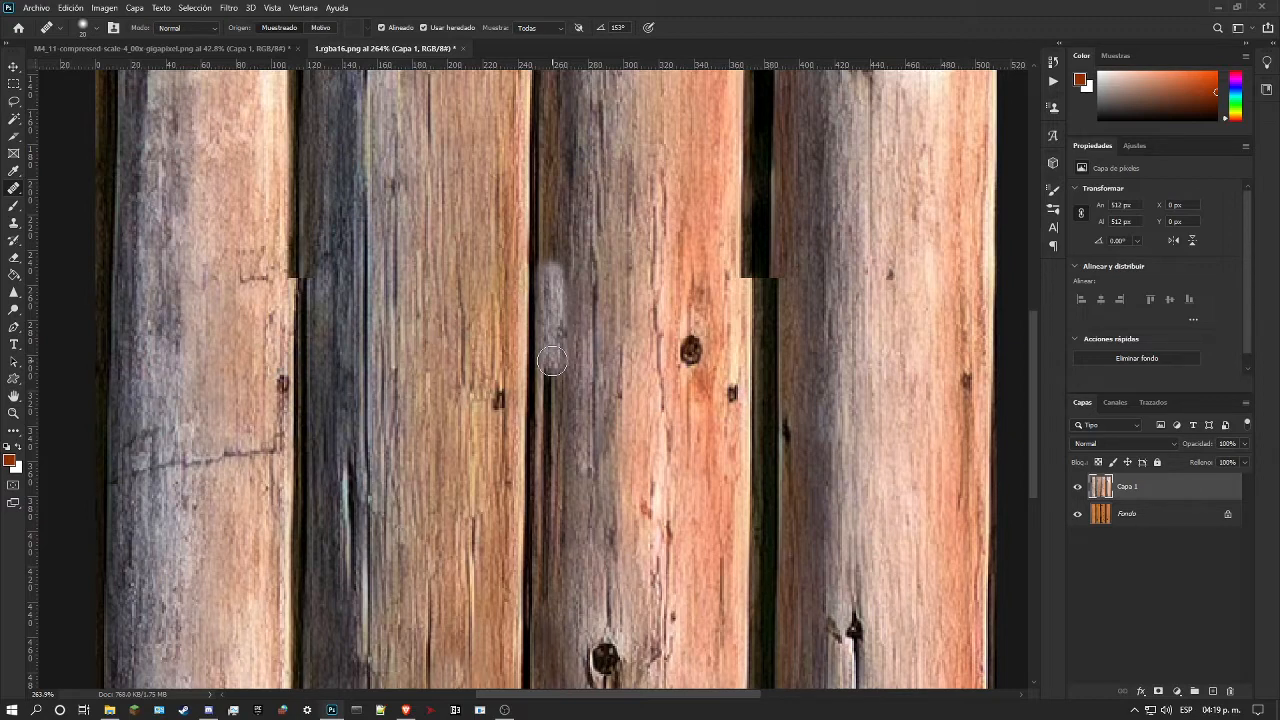
Step: Heal the dark strip along the third log's shaded edge below the seam, resampling grain from near the texture's upper edge
drag(552, 360, 545, 602)
key(ctrl+z)
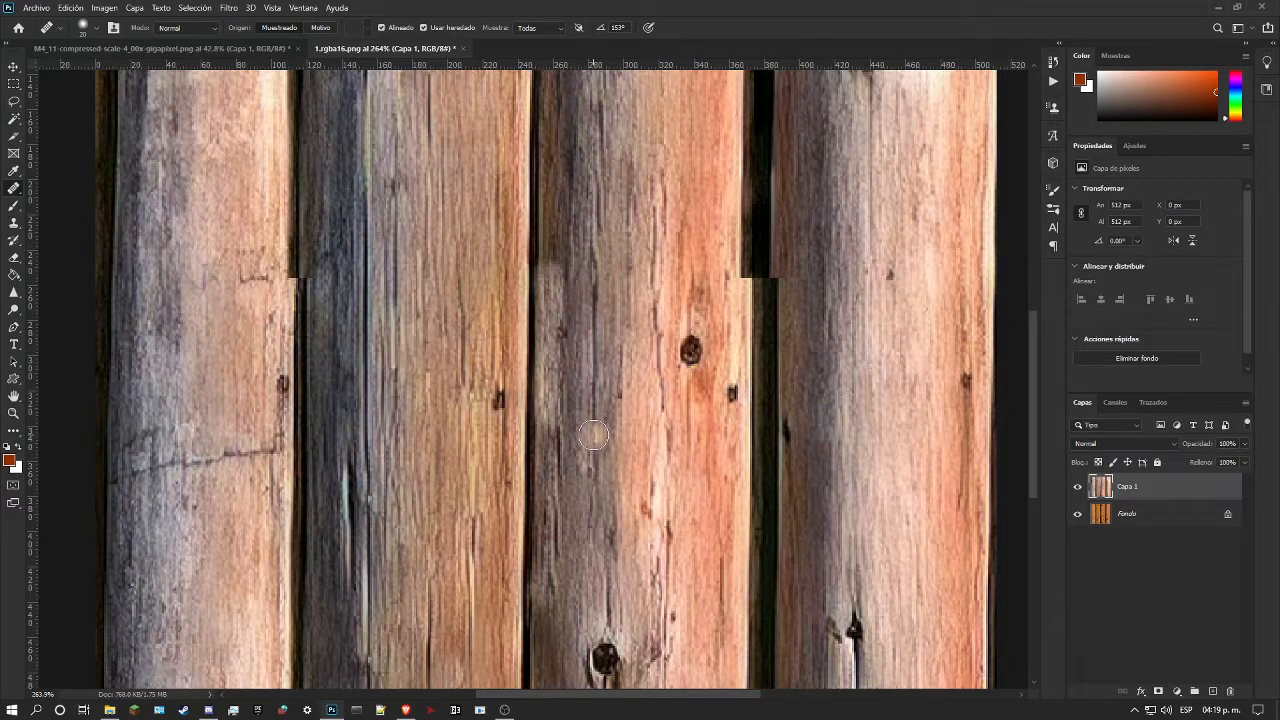
scroll(585, 465, down, 3)
scroll(581, 475, down, 1)
scroll(580, 475, up, 5)
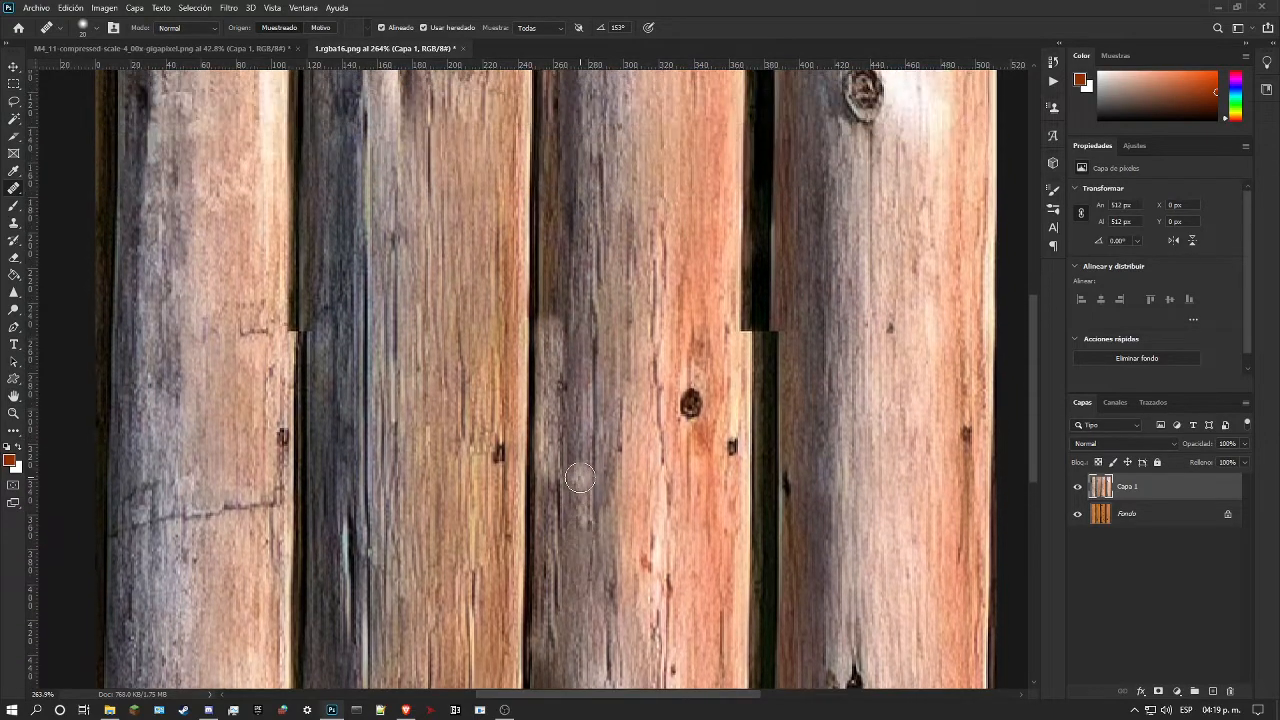
scroll(579, 474, up, 5)
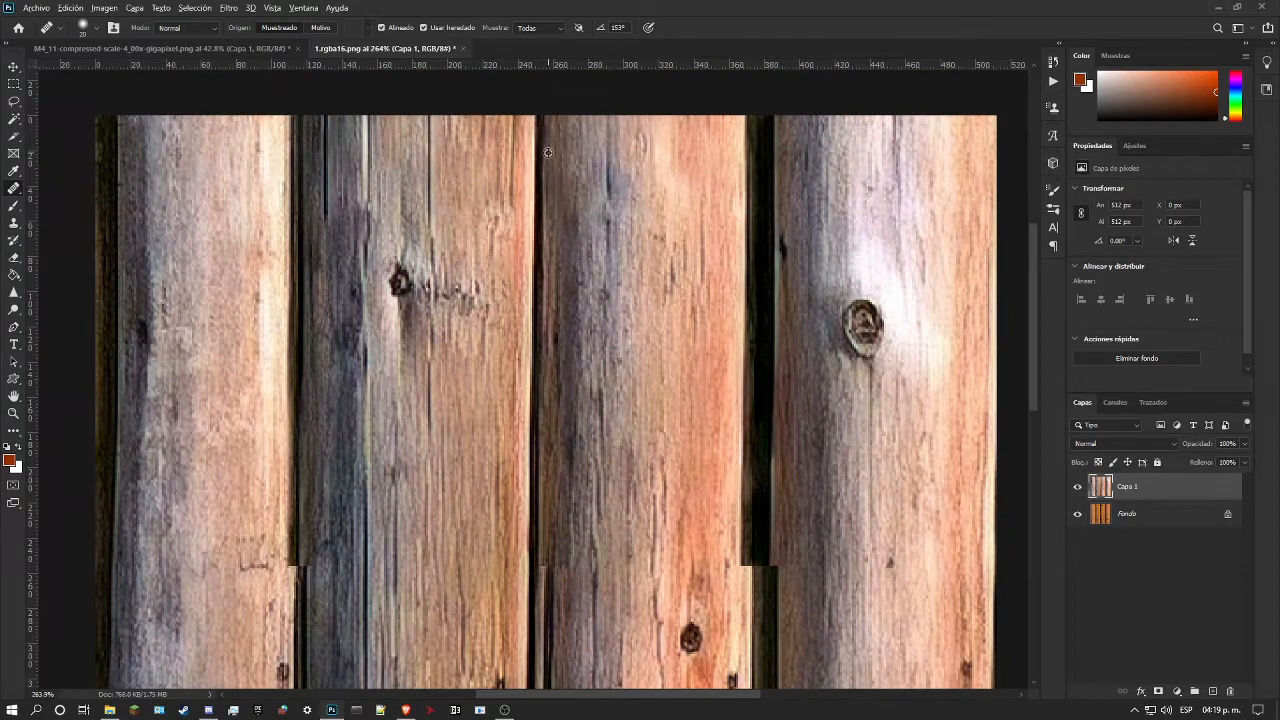
scroll(574, 302, down, 5)
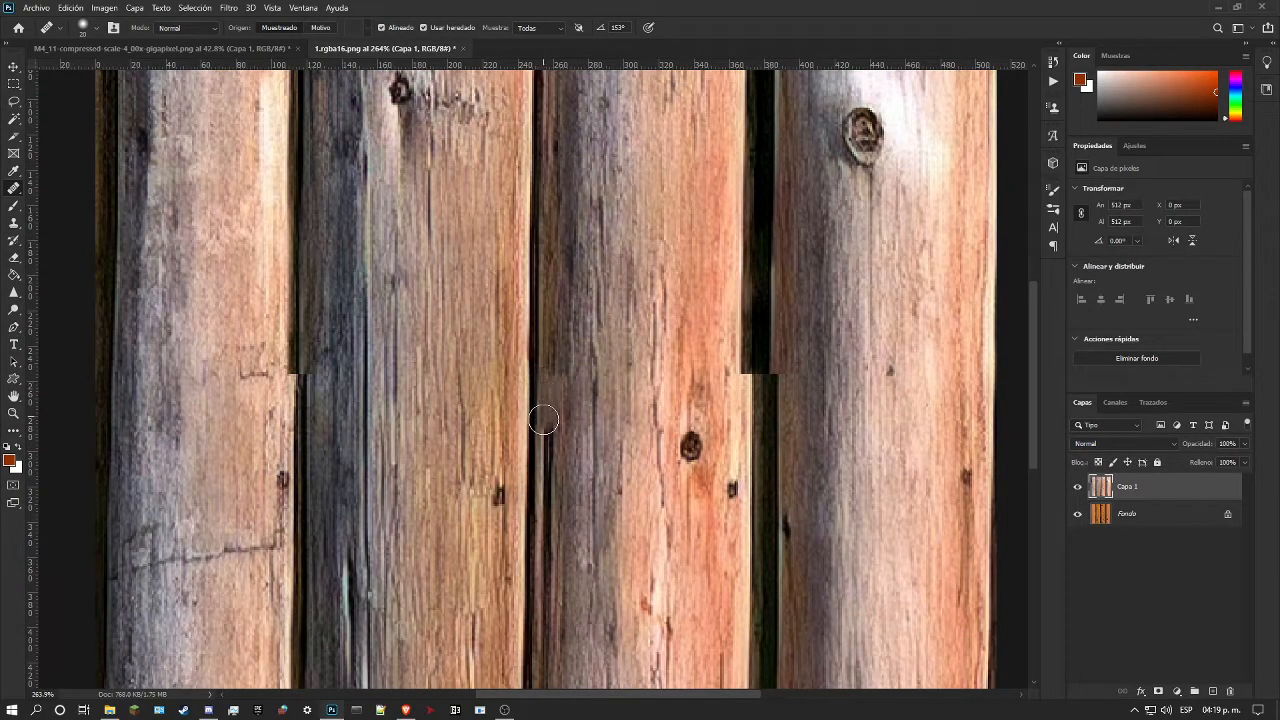
drag(546, 475, 544, 666)
scroll(544, 666, down, 3)
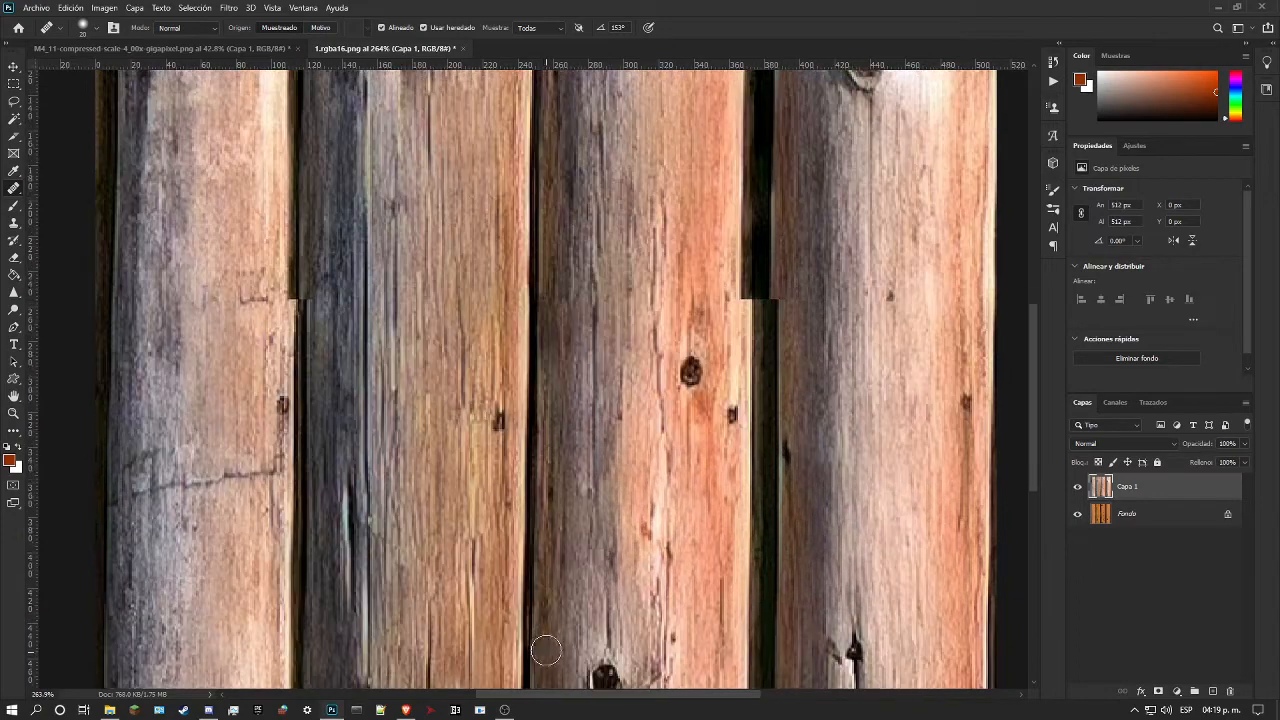
scroll(619, 462, down, 2)
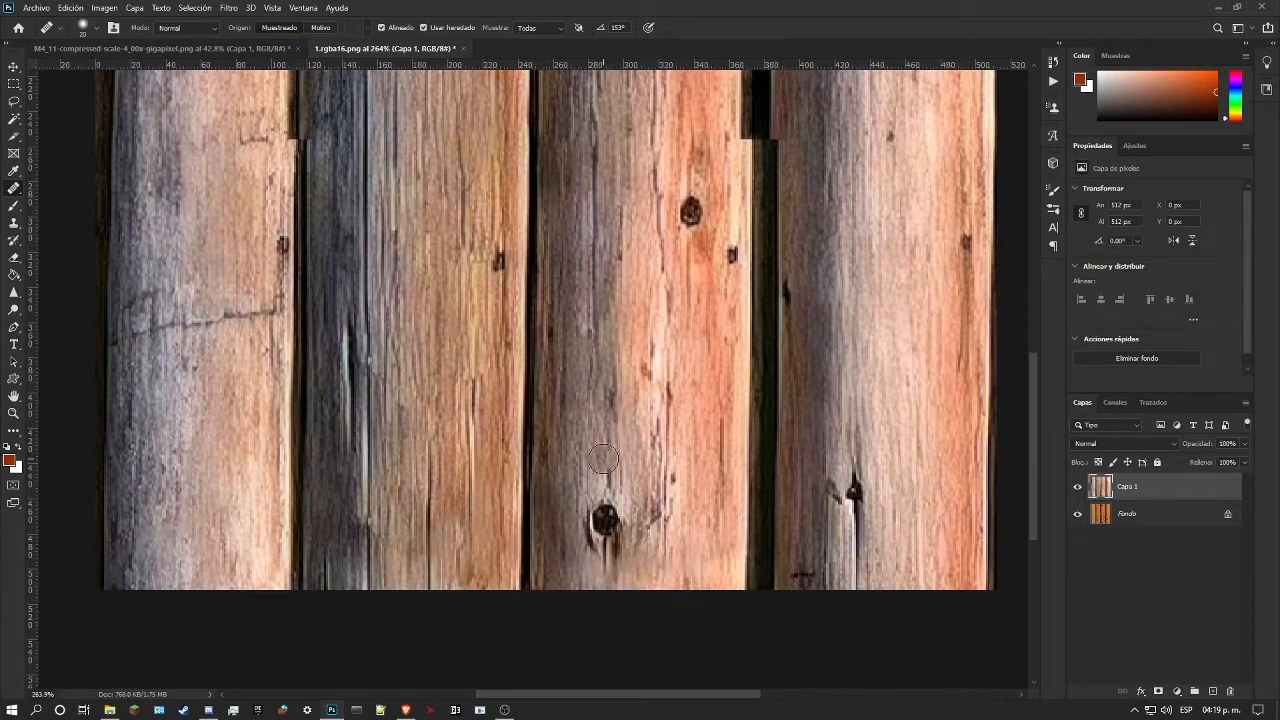
Step: Switch to File Explorer and compare the original 1.rgba16.png in the wdw folder with the edited texture
click(13, 413)
drag(530, 325, 498, 328)
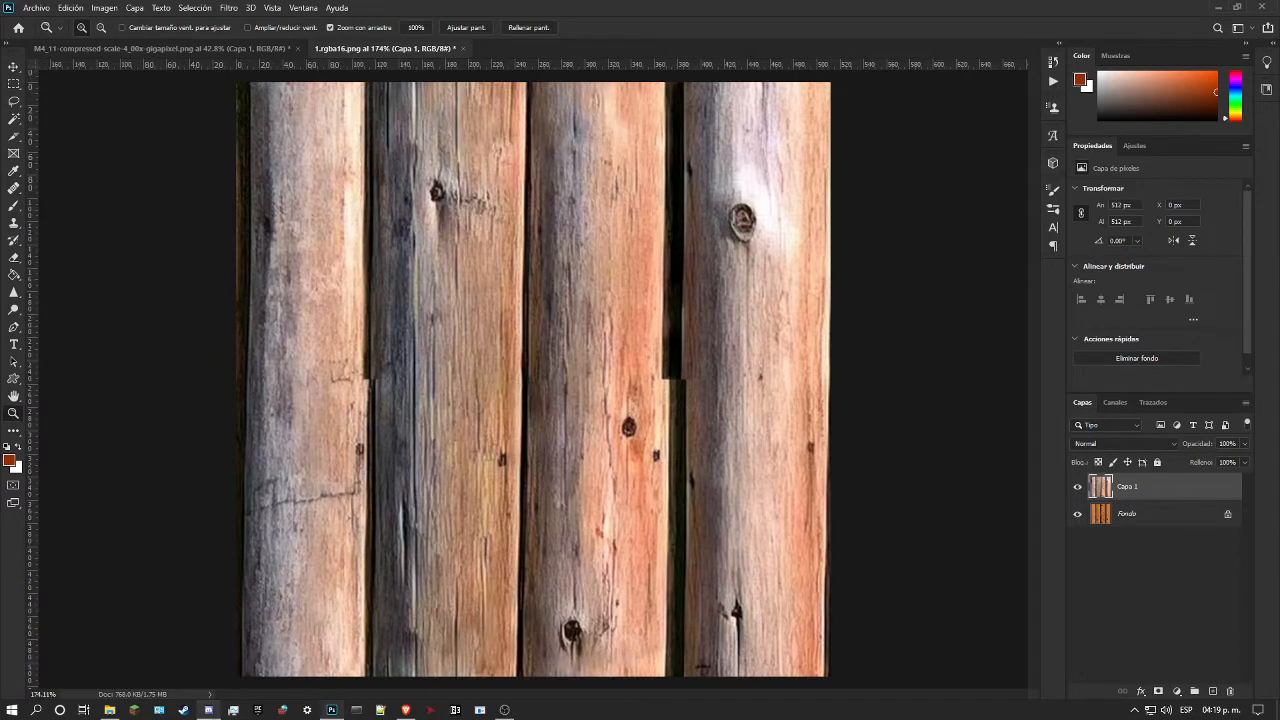
mouse_move(208, 710)
mouse_move(109, 710)
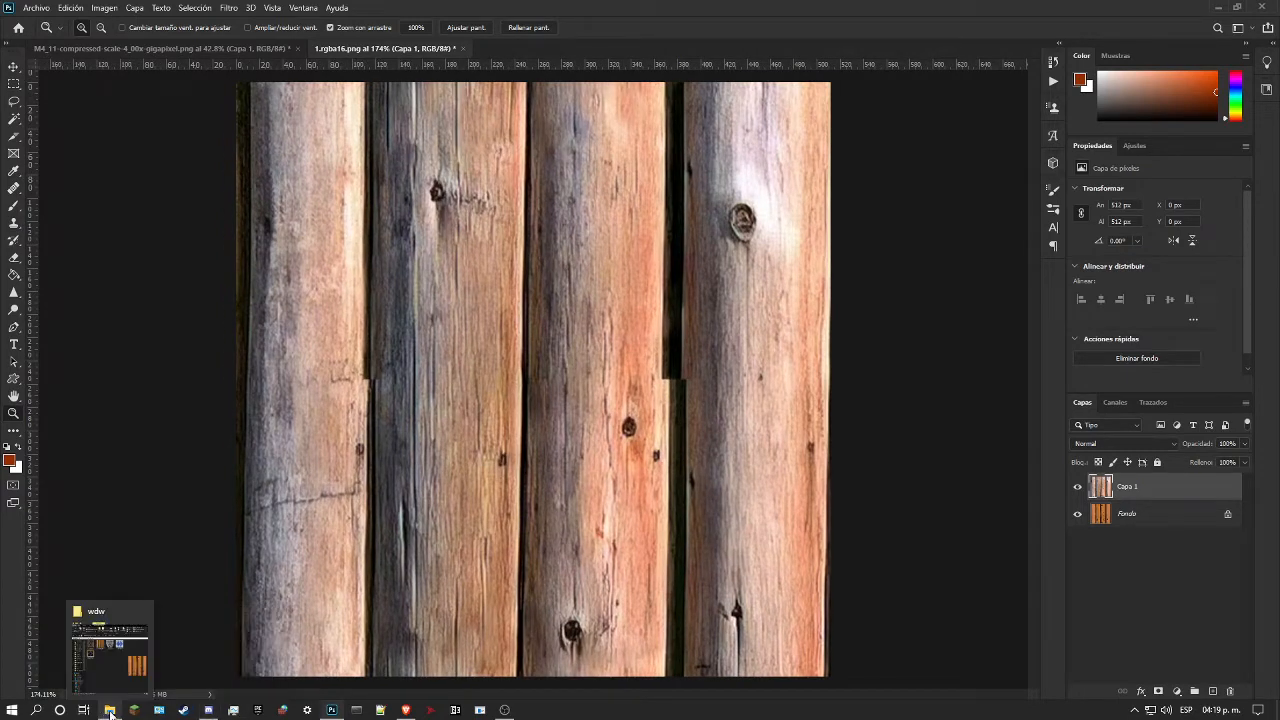
click(110, 655)
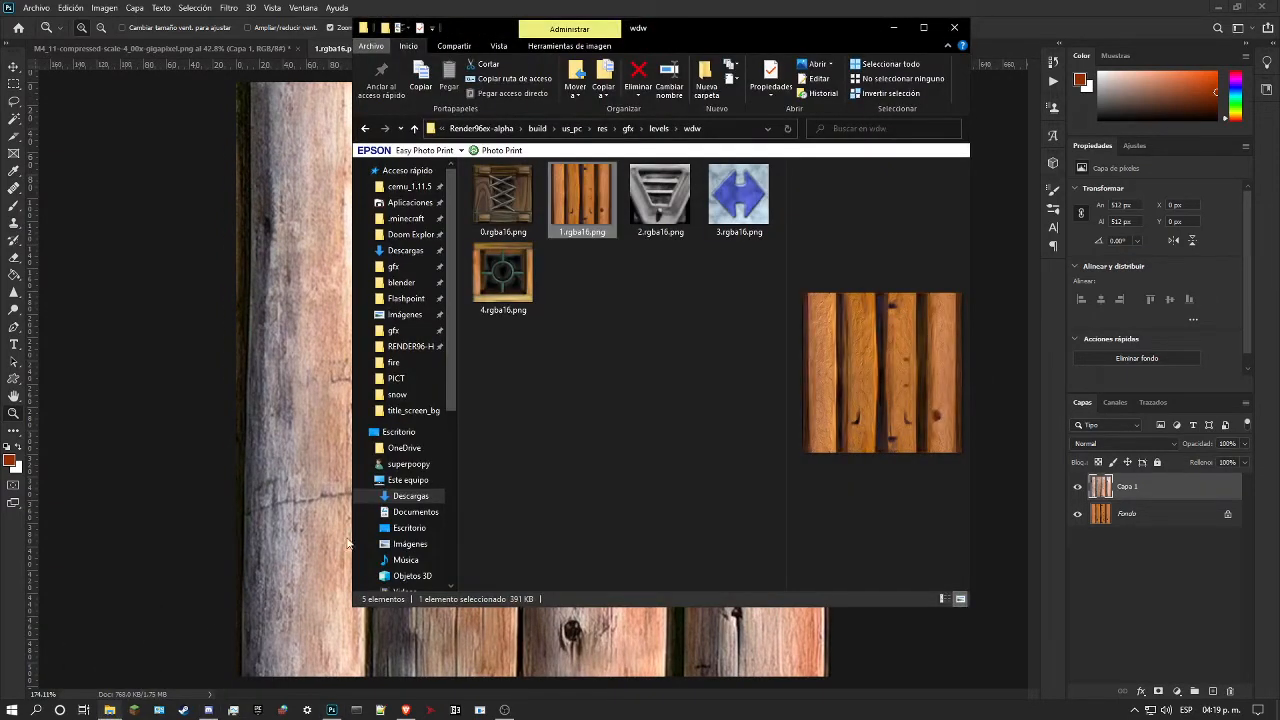
click(437, 7)
Step: Examine the whole texture at several magnifications, checking the offset in the gap between the third and fourth logs
drag(549, 364, 620, 335)
drag(527, 301, 559, 316)
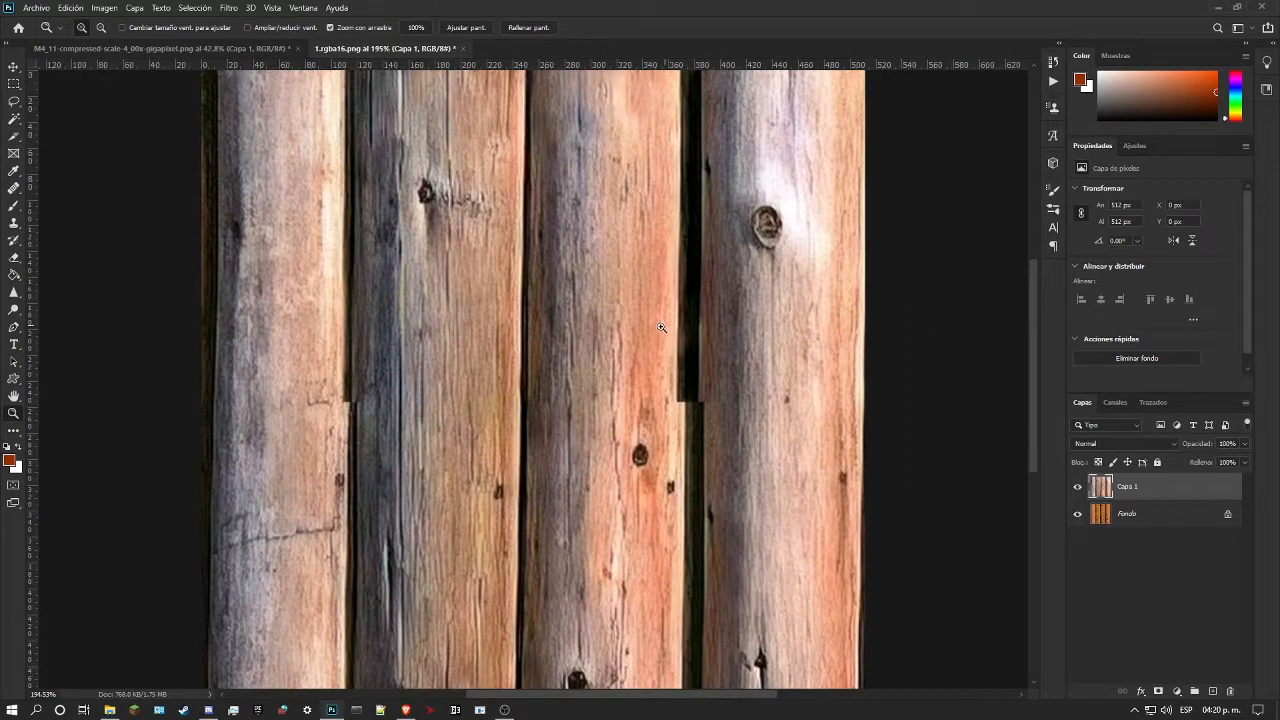
drag(661, 328, 619, 349)
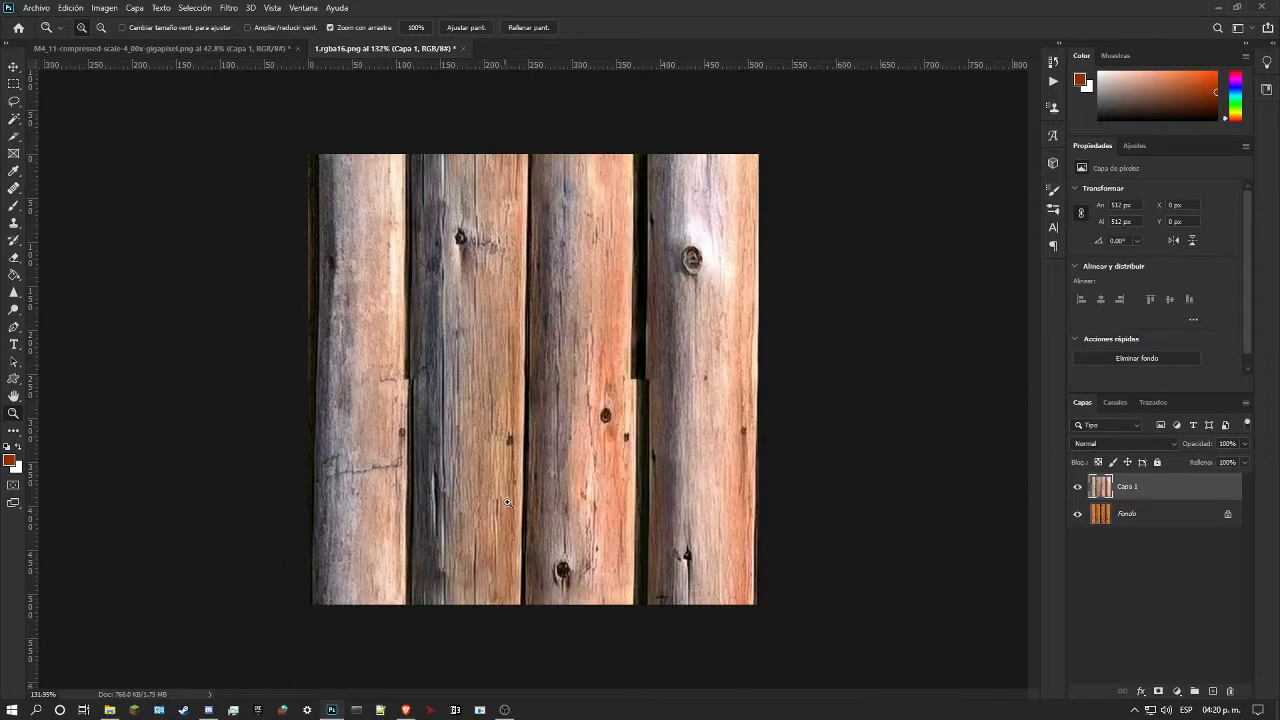
drag(575, 273, 654, 351)
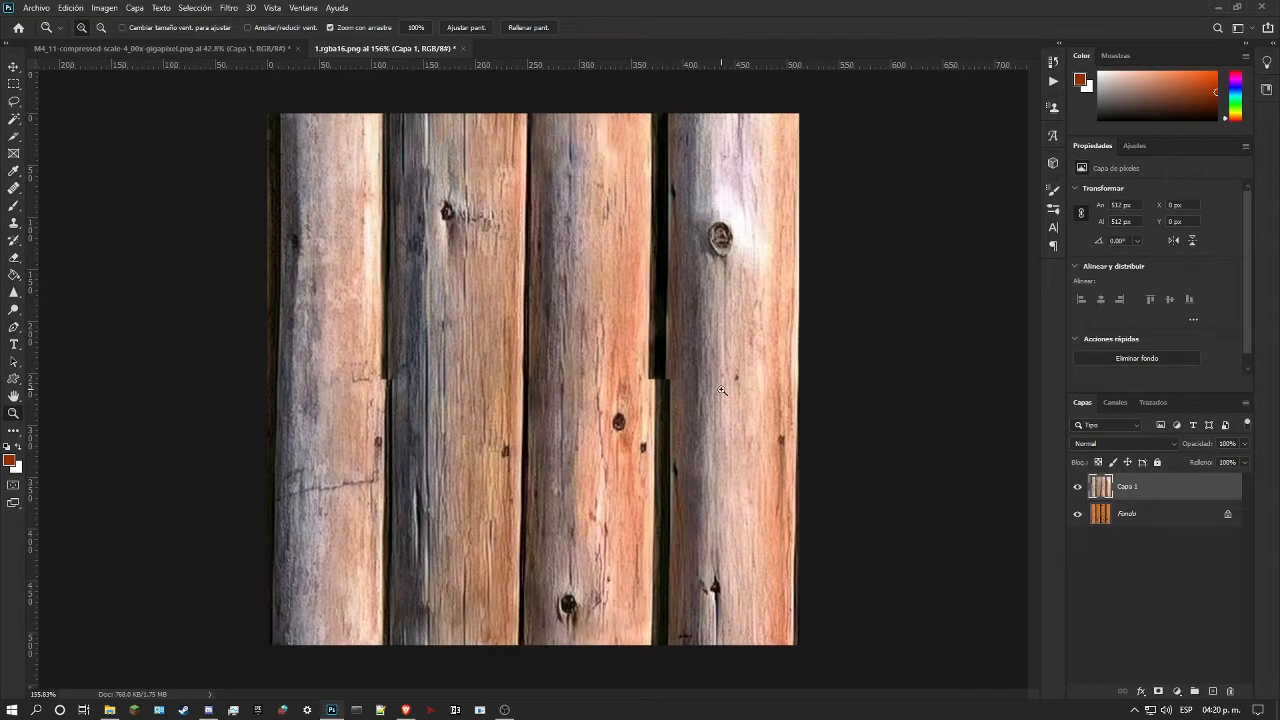
drag(725, 310, 766, 362)
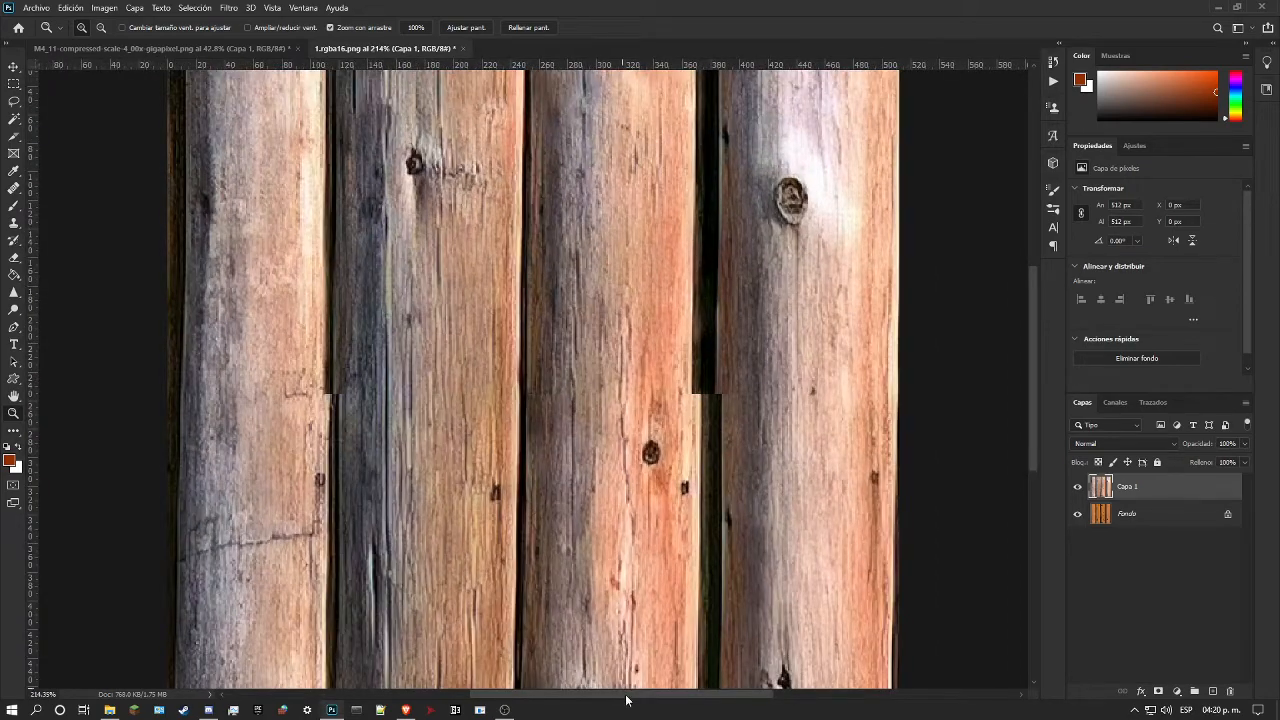
drag(748, 681, 680, 617)
drag(703, 525, 741, 530)
drag(728, 556, 703, 495)
drag(648, 408, 670, 408)
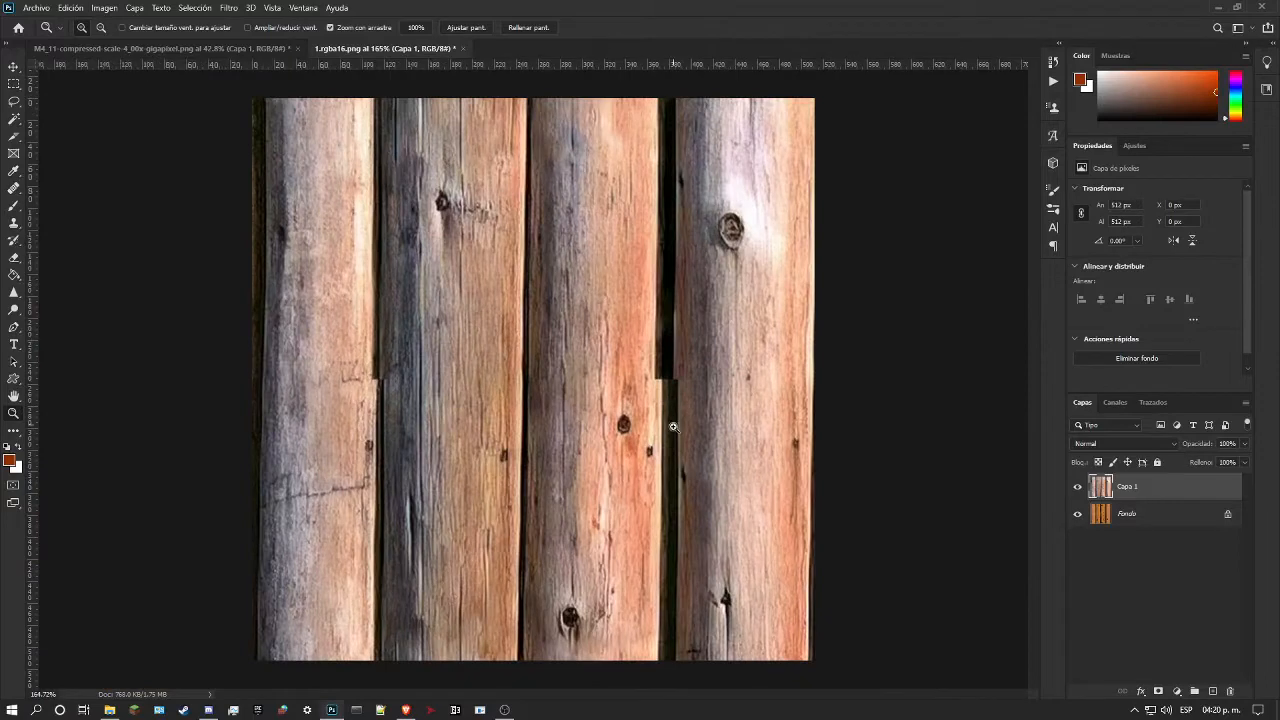
drag(670, 398, 662, 409)
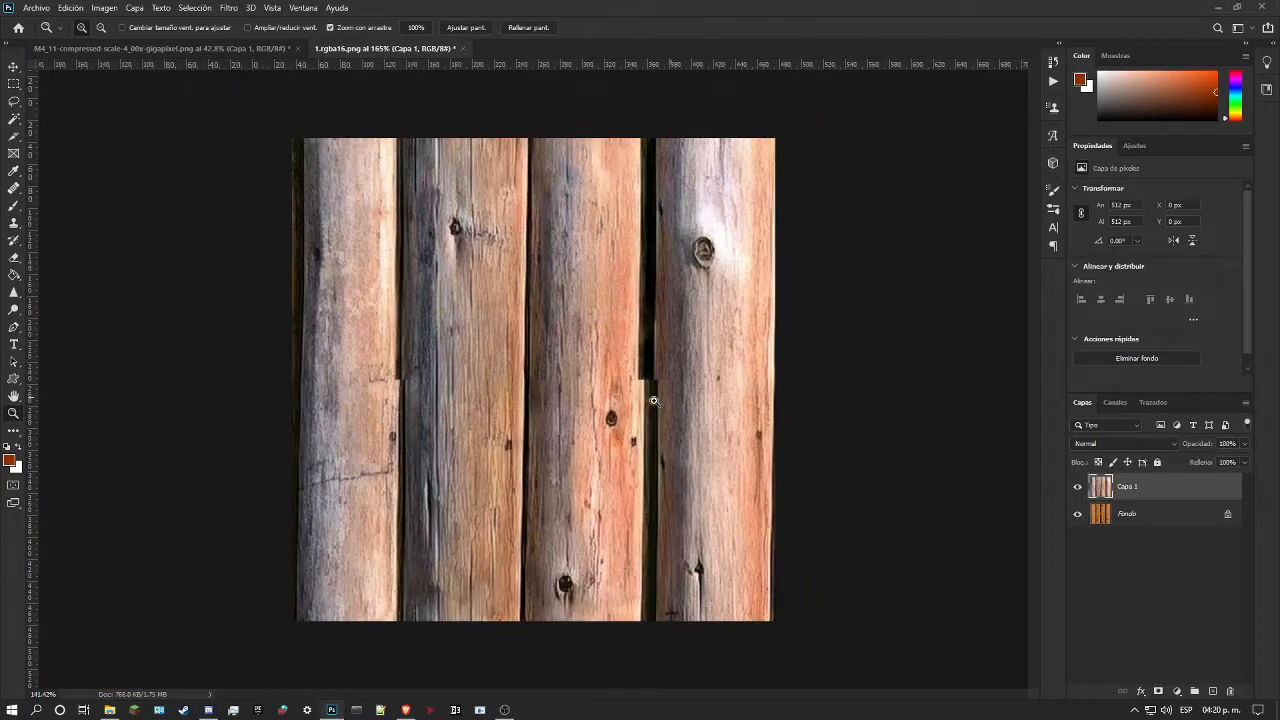
Step: Use the Healing Brush to extend the third log's light edge from the mid-height seam up to the texture's upper edge
click(14, 186)
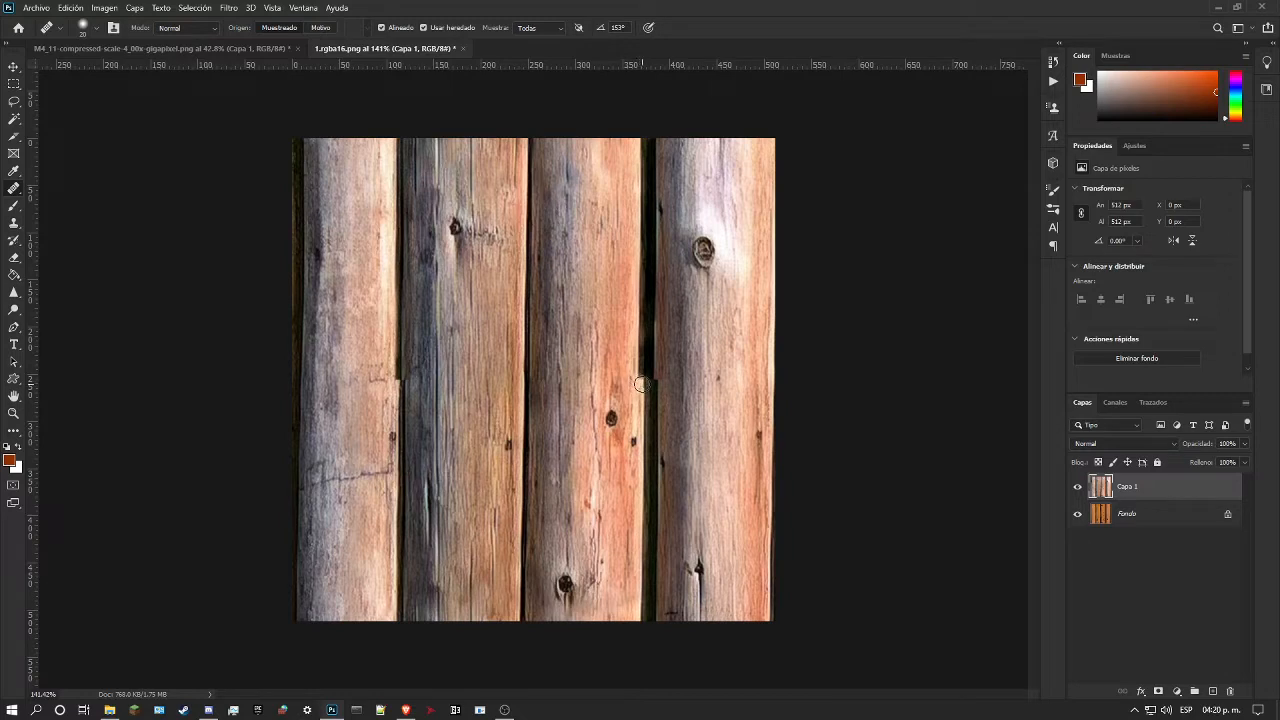
drag(641, 385, 643, 224)
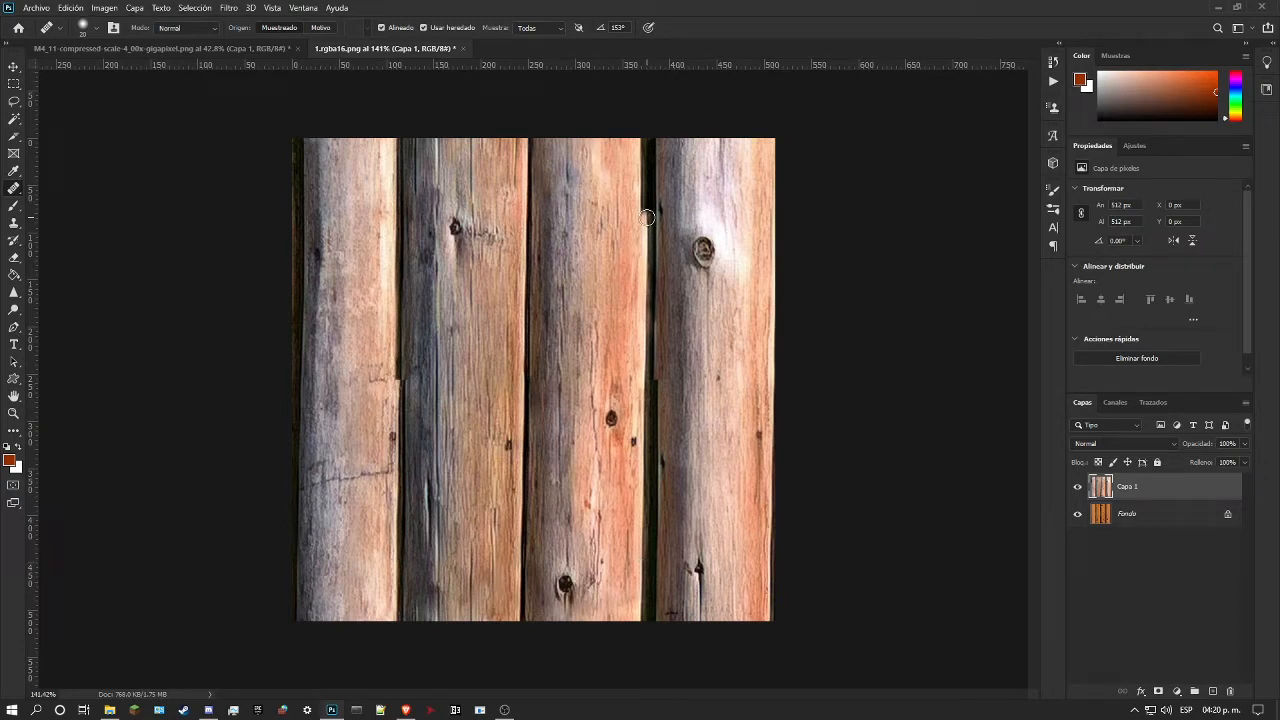
drag(646, 194, 643, 146)
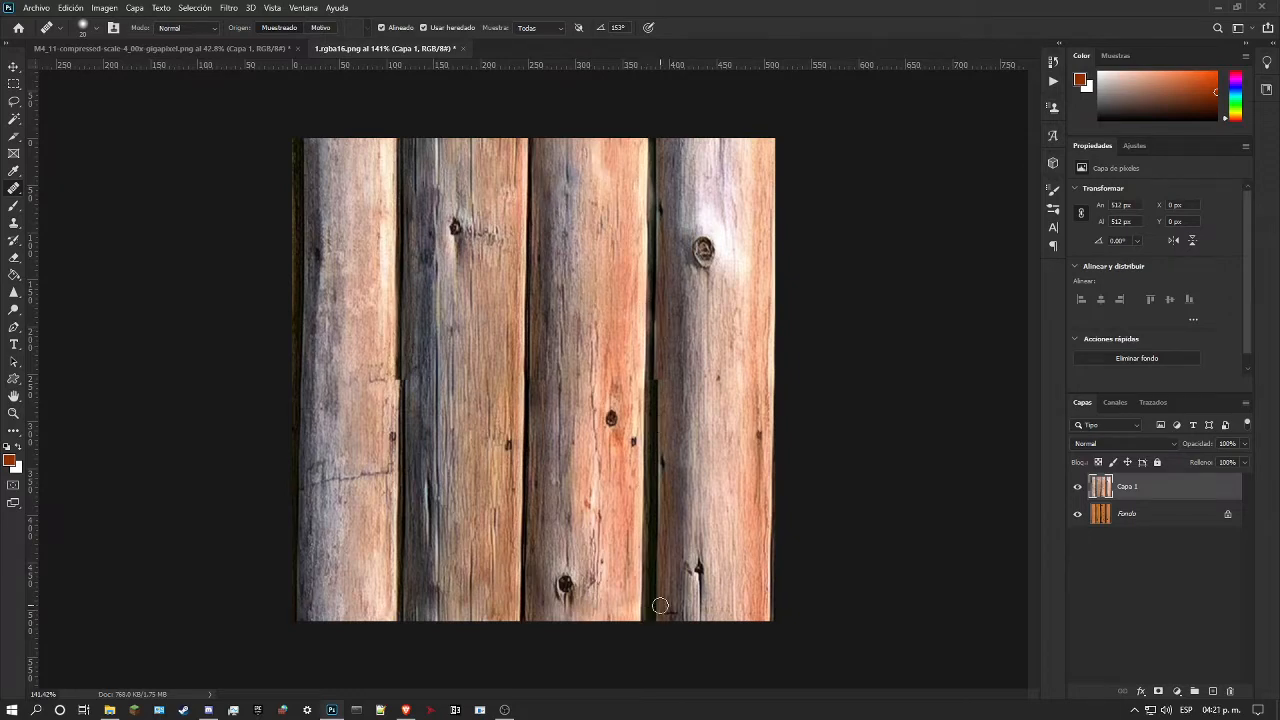
click(655, 197)
Step: Examine the third log's extended edge and the narrowed gap beside the fourth log at several magnifications
click(13, 414)
drag(698, 418, 731, 408)
scroll(740, 404, up, 5)
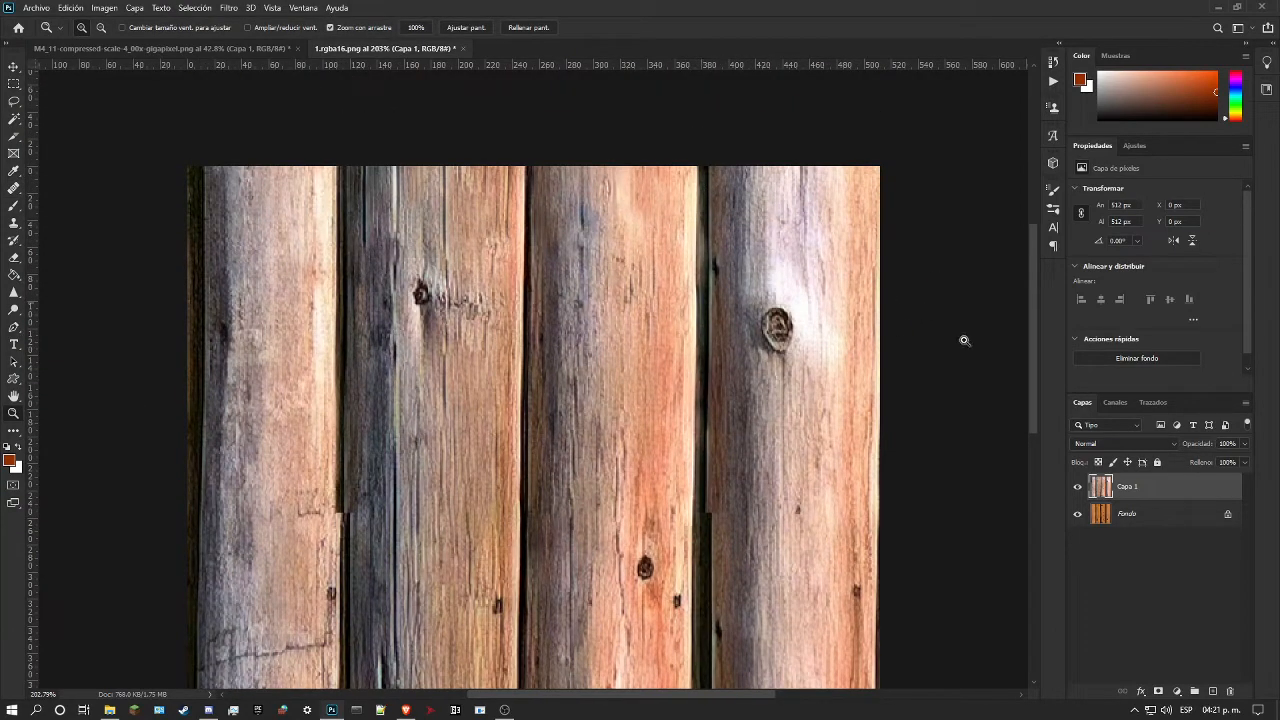
drag(763, 197, 731, 212)
drag(689, 159, 709, 168)
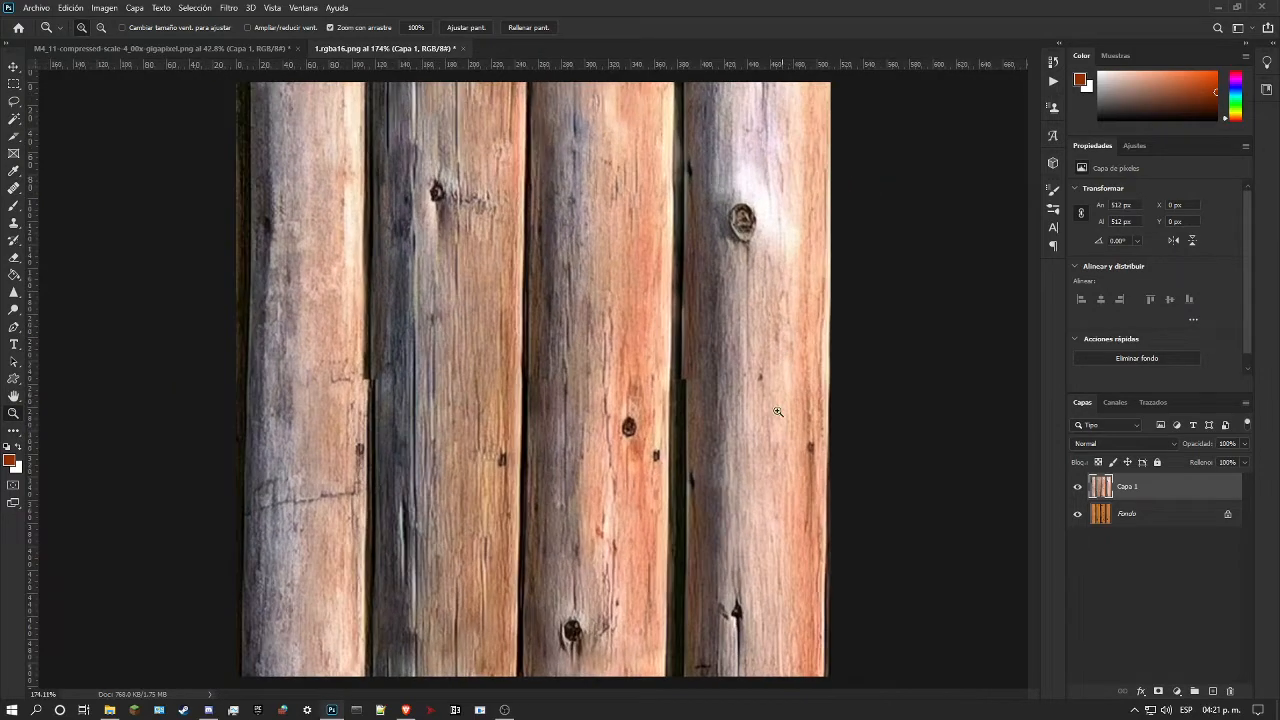
drag(784, 362, 811, 386)
scroll(823, 397, up, 3)
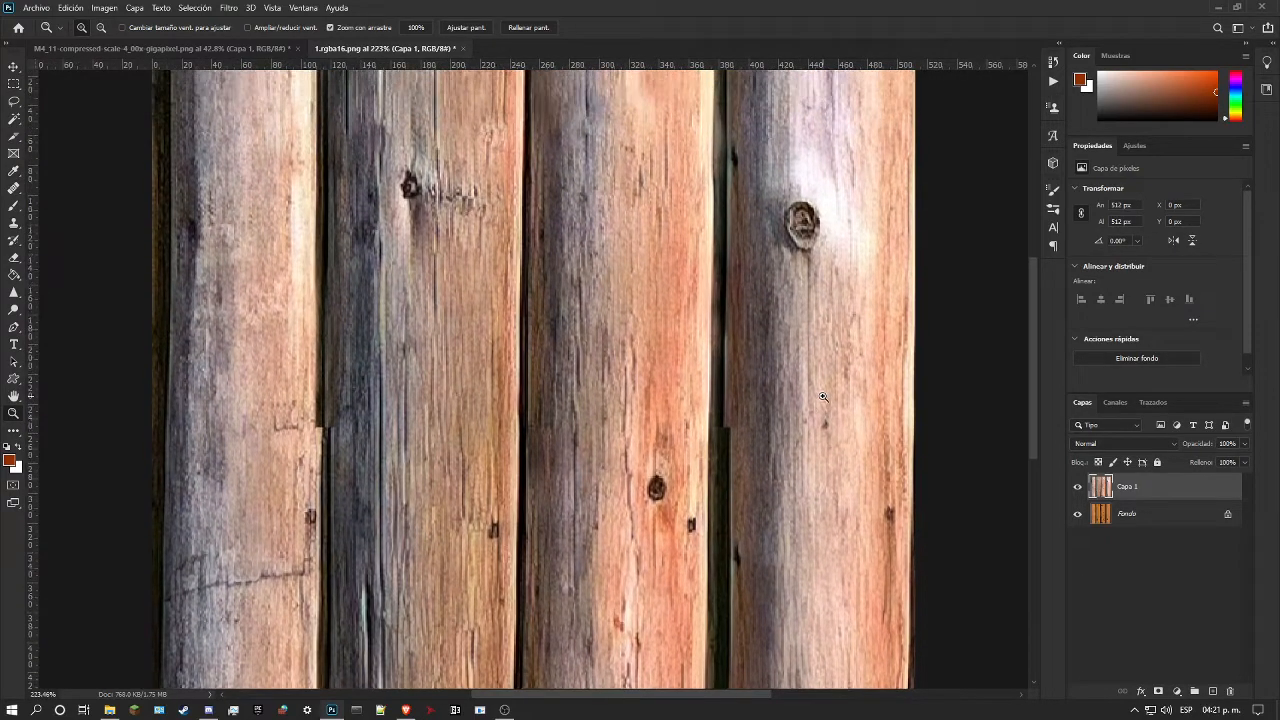
drag(823, 397, 782, 408)
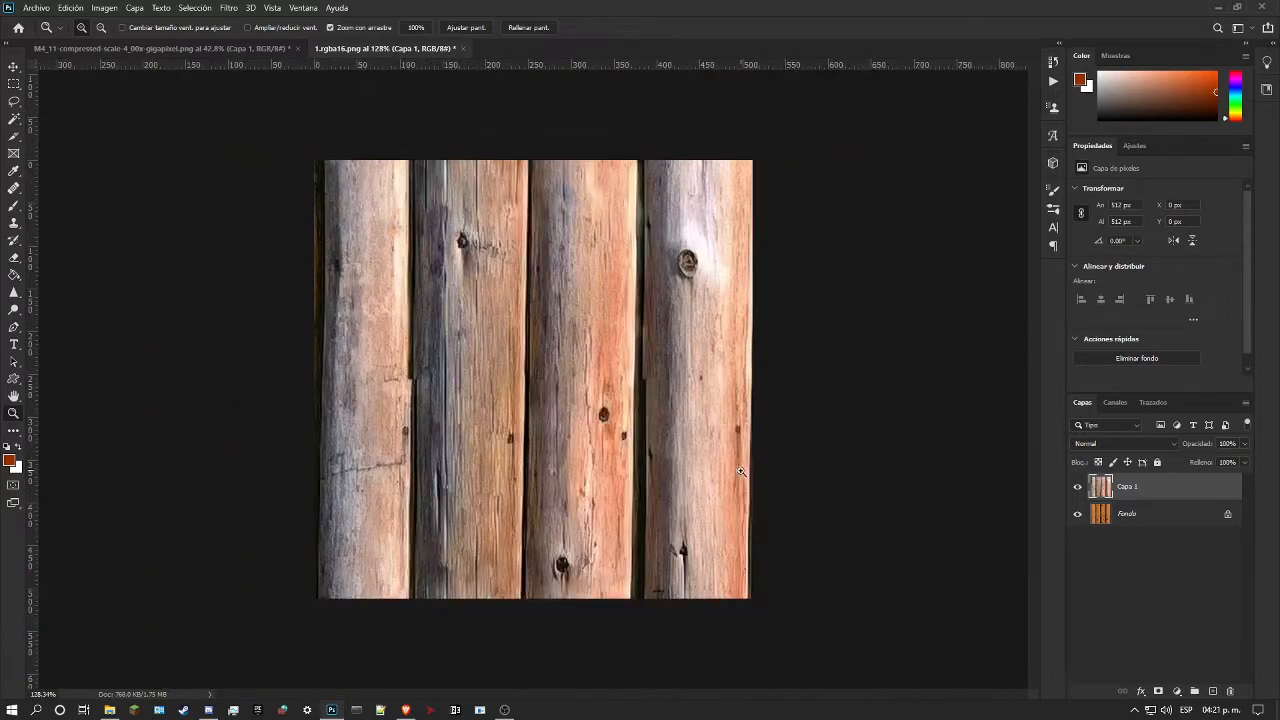
drag(712, 468, 731, 474)
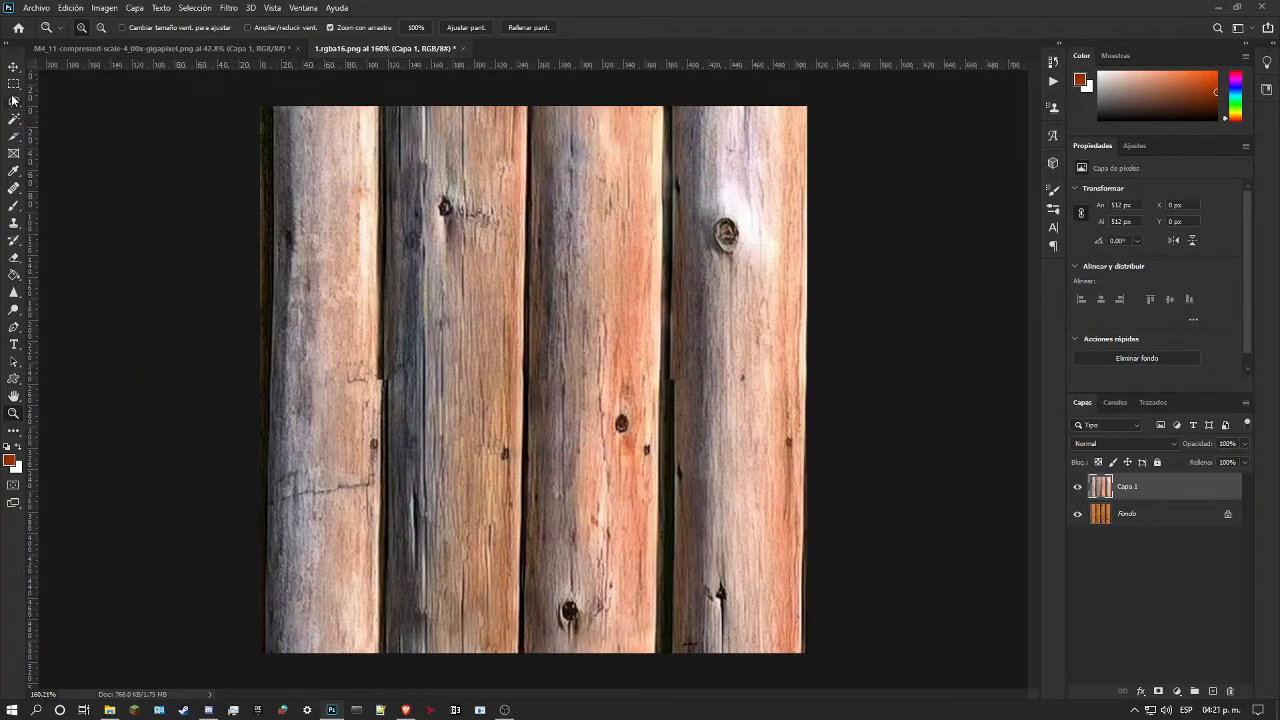
Step: Try to heal the upper gap between the third and fourth logs with the Healing Brush in Normal mode
click(14, 188)
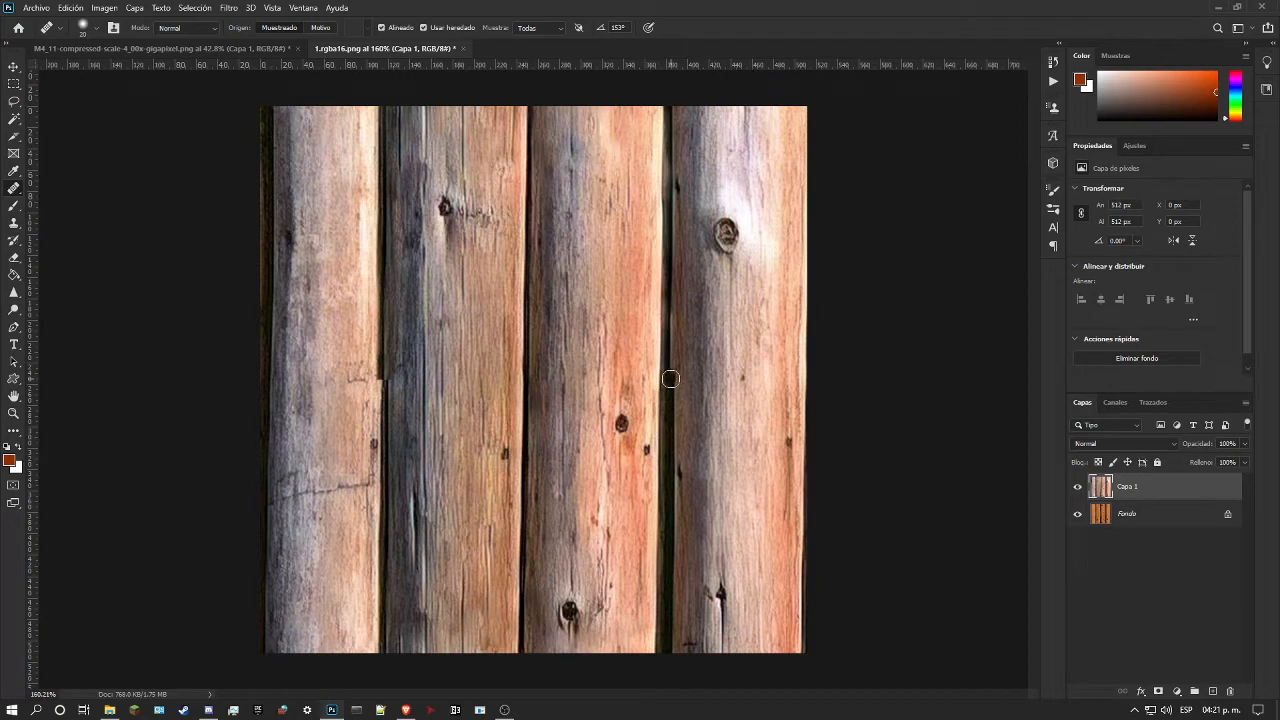
drag(669, 379, 672, 222)
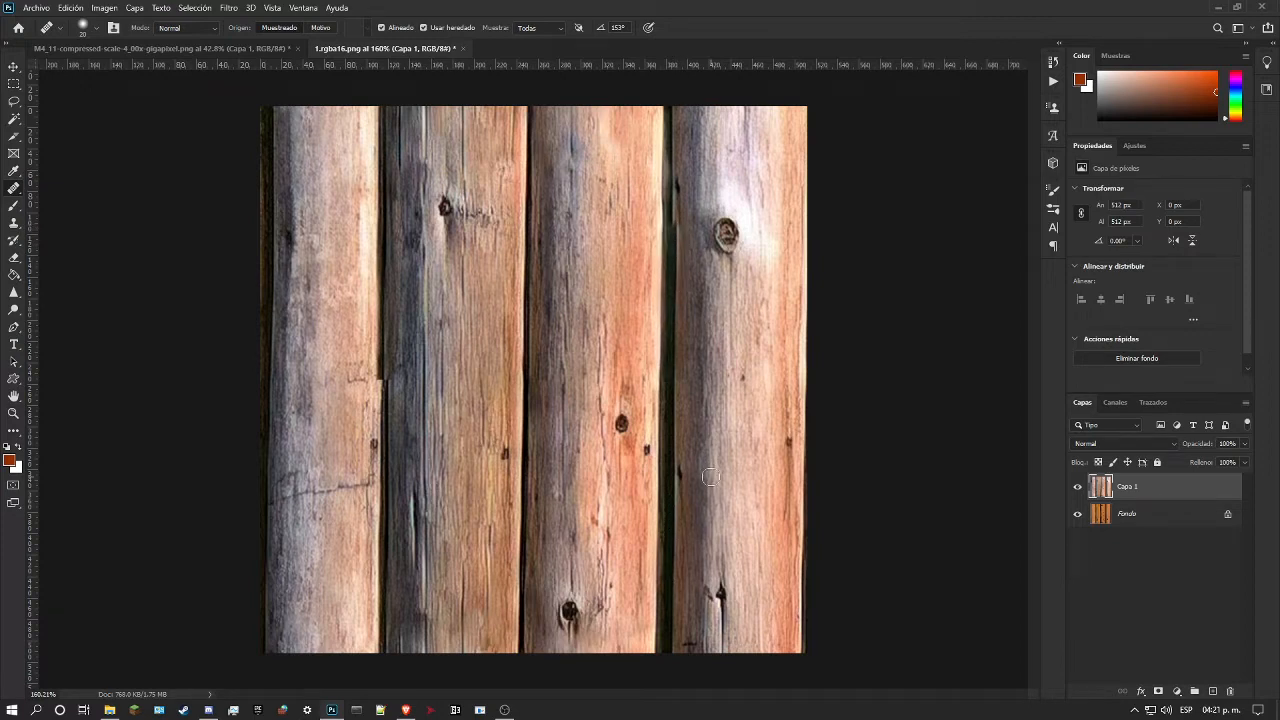
key(ctrl+z)
Step: Set the Healing Brush mode to Reemplazar and clone the lower gap between the third and fourth logs up to the texture's upper edge
click(186, 28)
click(185, 52)
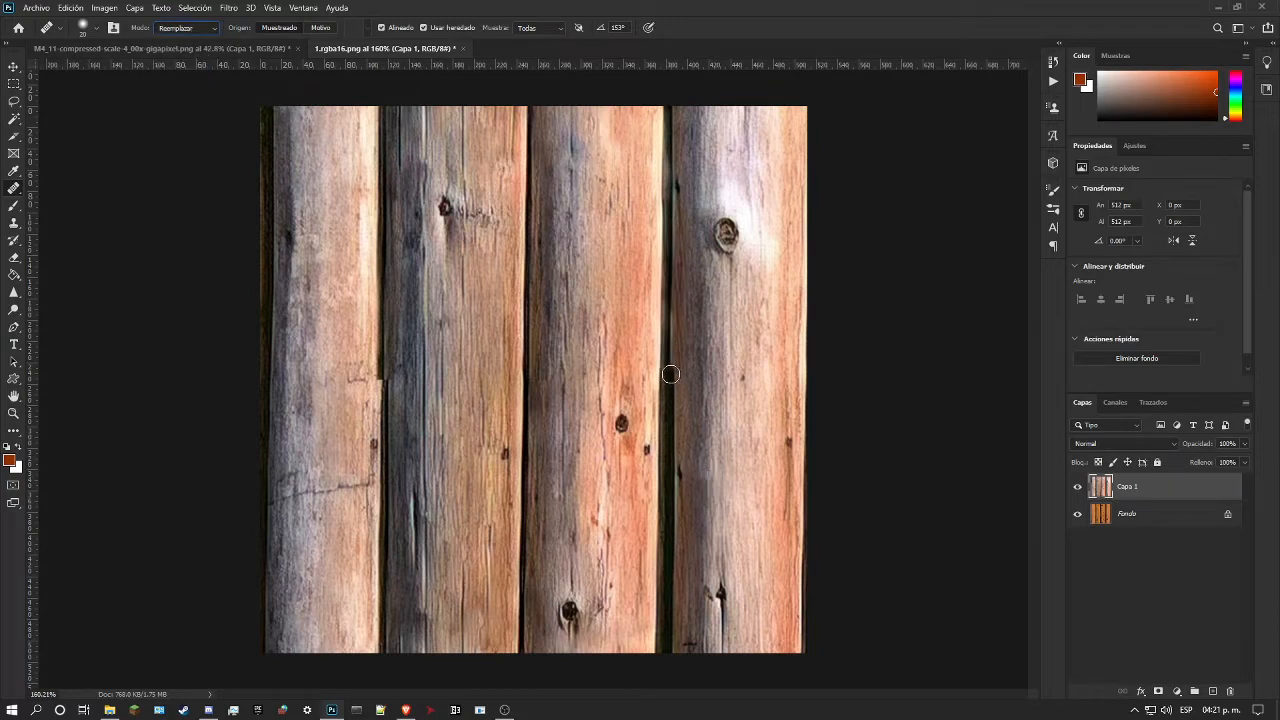
alt+click(670, 638)
drag(674, 374, 676, 357)
drag(668, 377, 672, 251)
drag(672, 243, 674, 106)
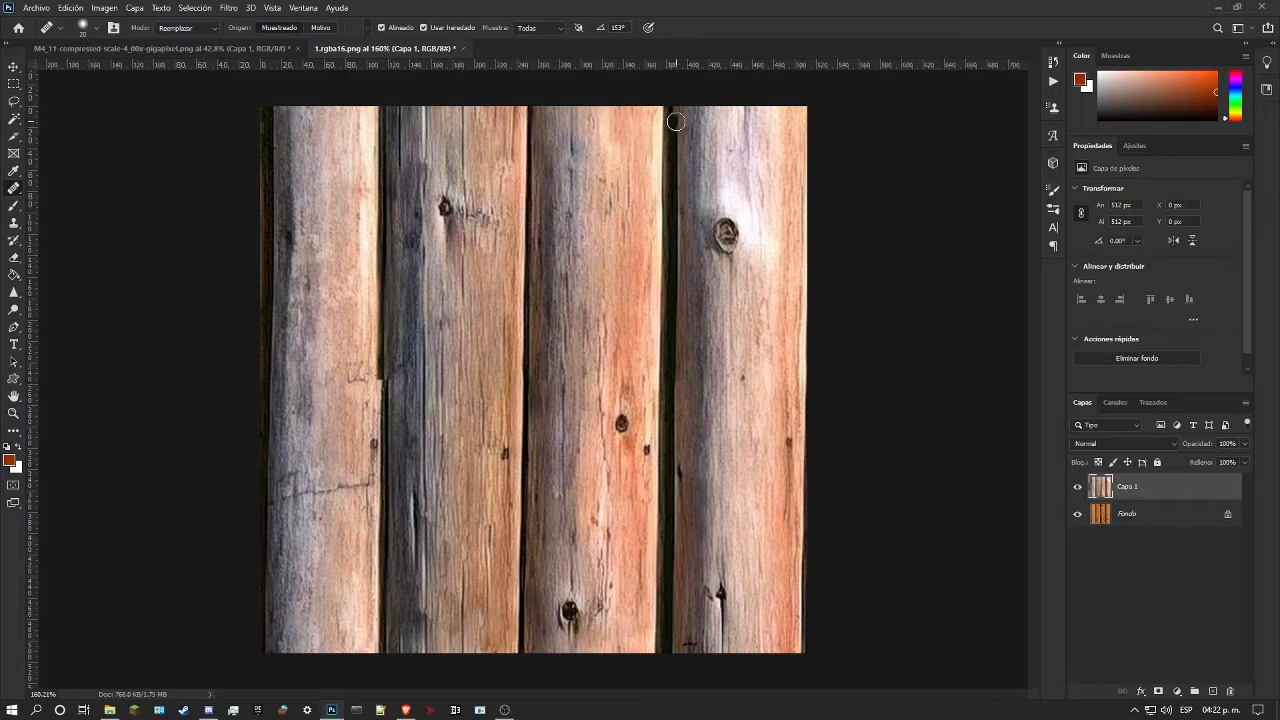
drag(676, 118, 678, 107)
Step: Examine the offset in the gap between the first and second logs at the mid-height seam at several magnifications
click(13, 415)
drag(216, 396, 266, 392)
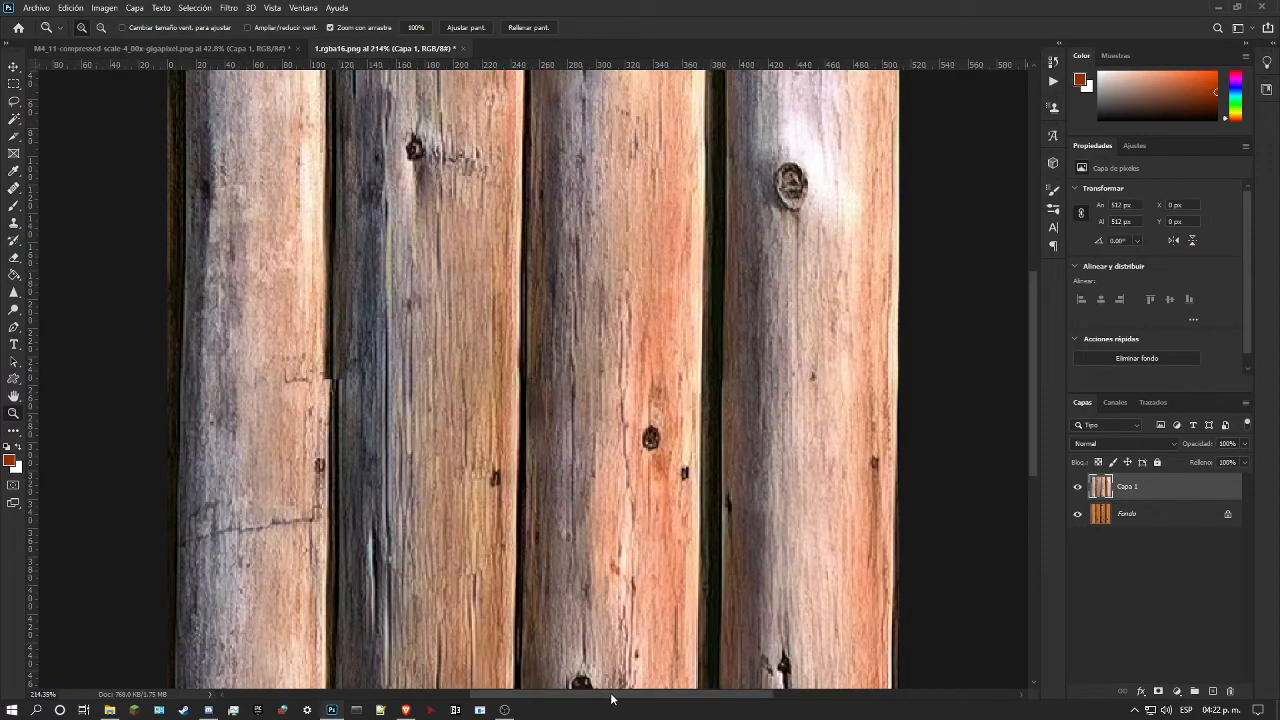
drag(612, 696, 551, 702)
drag(590, 553, 540, 541)
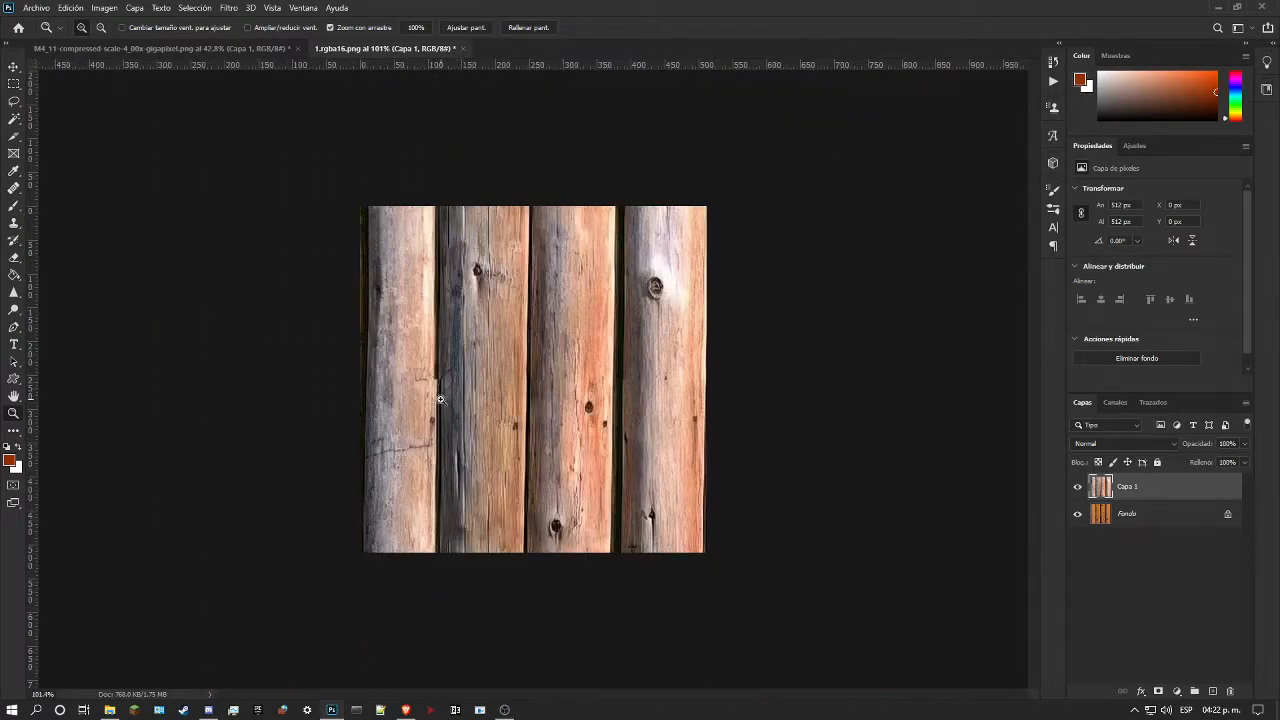
click(406, 370)
drag(317, 314, 340, 334)
drag(655, 694, 580, 694)
scroll(573, 494, up, 1)
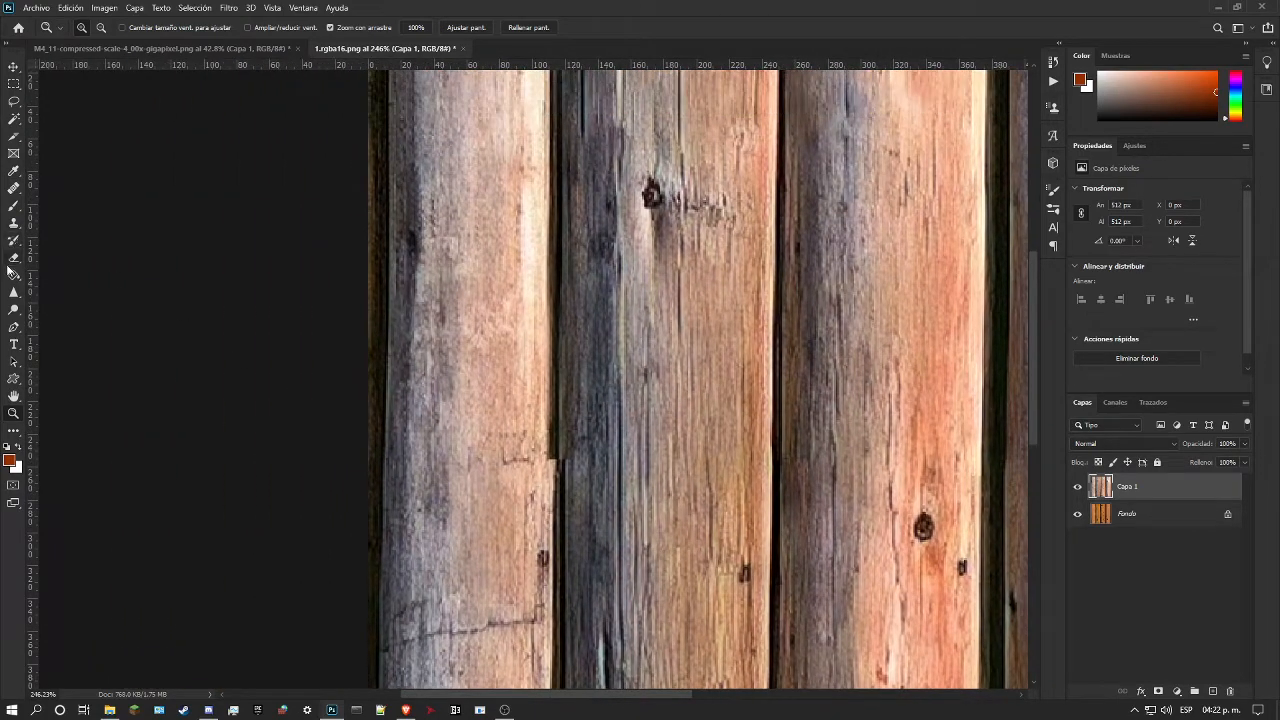
alt+click(352, 264)
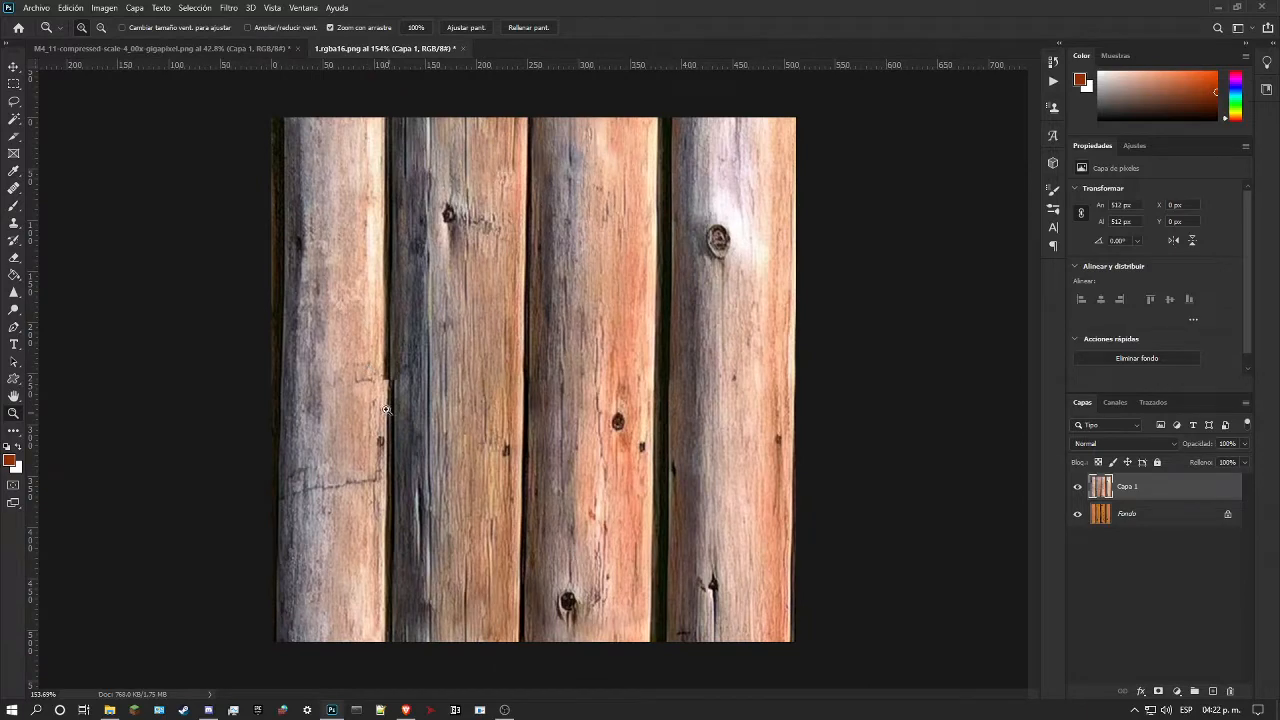
Step: Try to heal the mid-height offset at the first log's edge beside the second log with the Spot Healing Brush
click(15, 189)
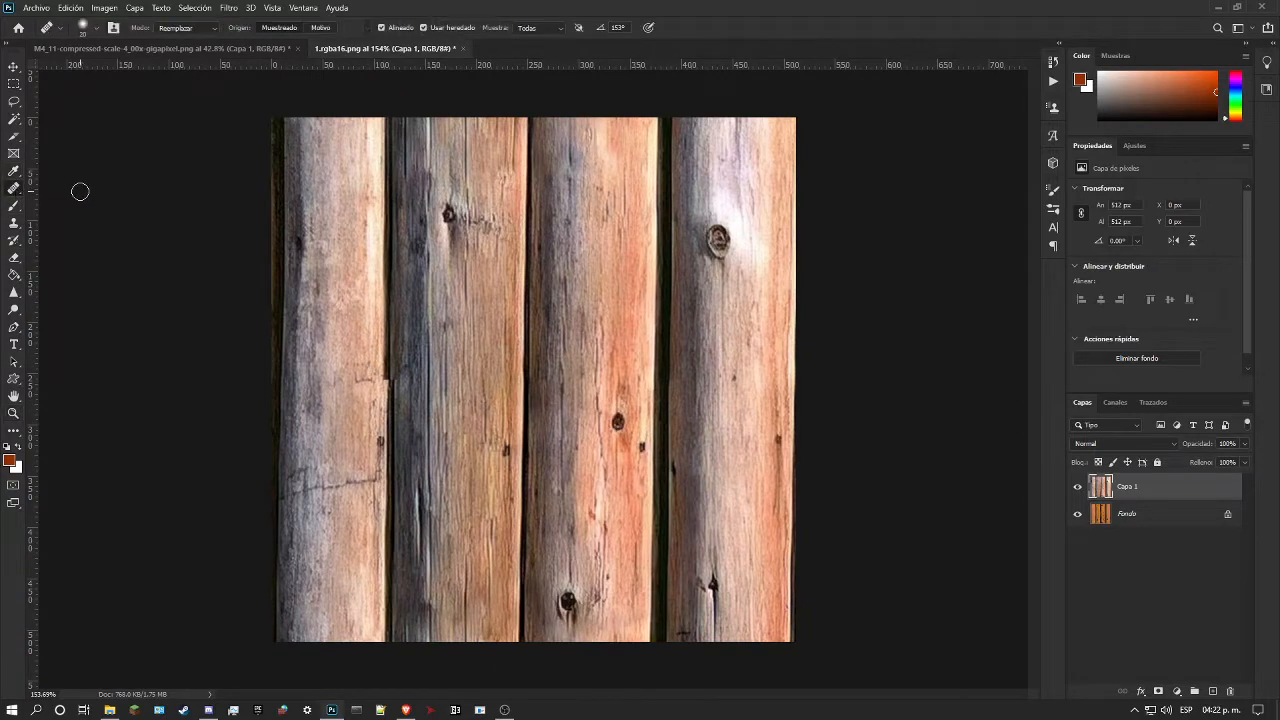
right_click(15, 189)
click(63, 193)
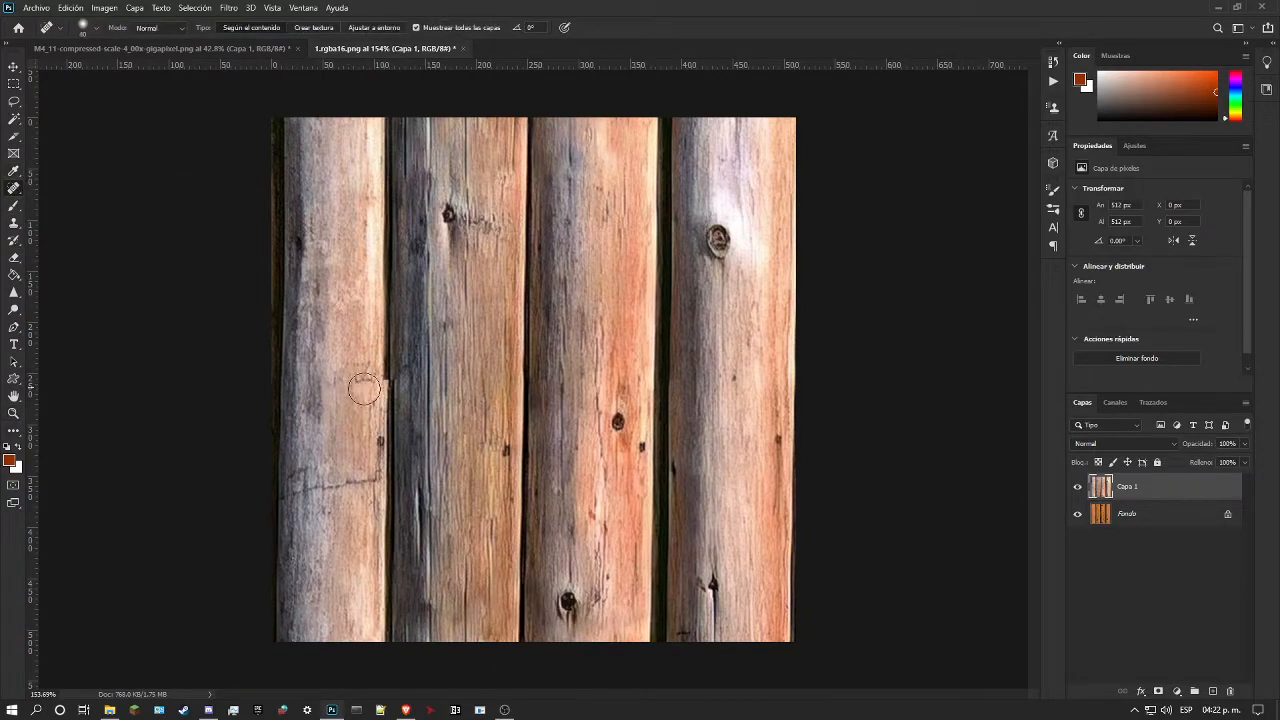
click(381, 349)
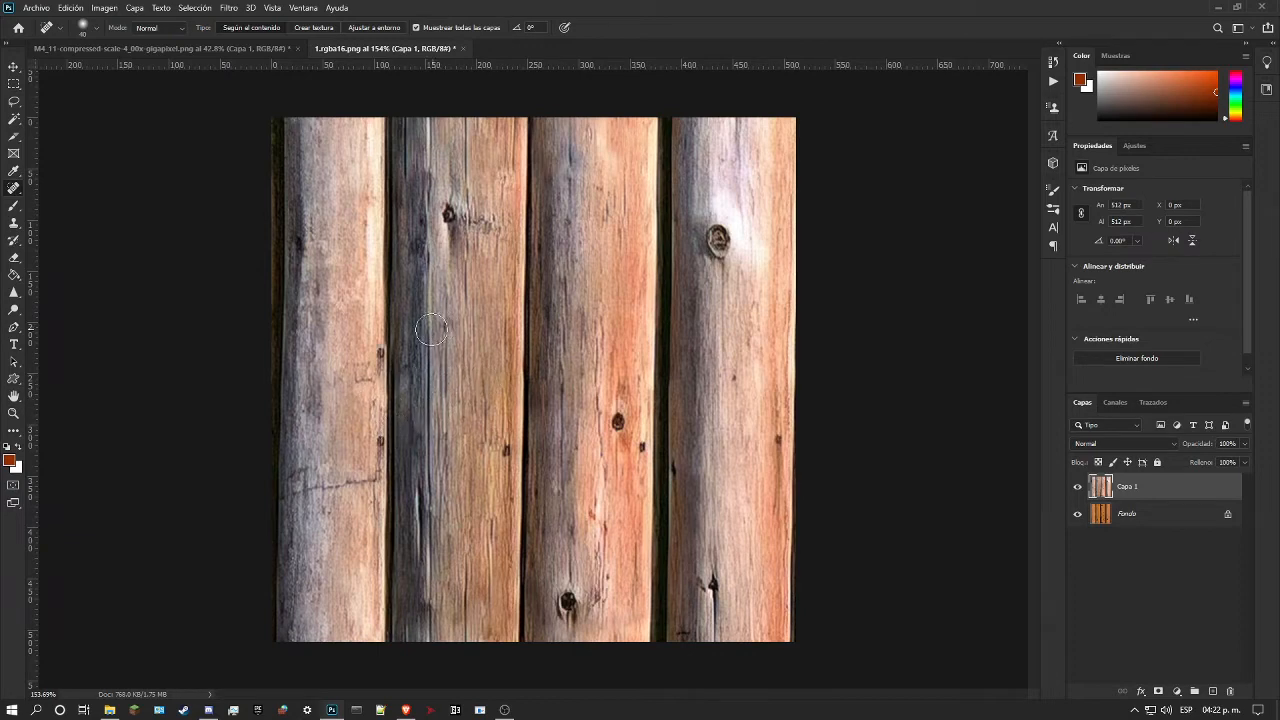
click(369, 357)
drag(374, 360, 374, 320)
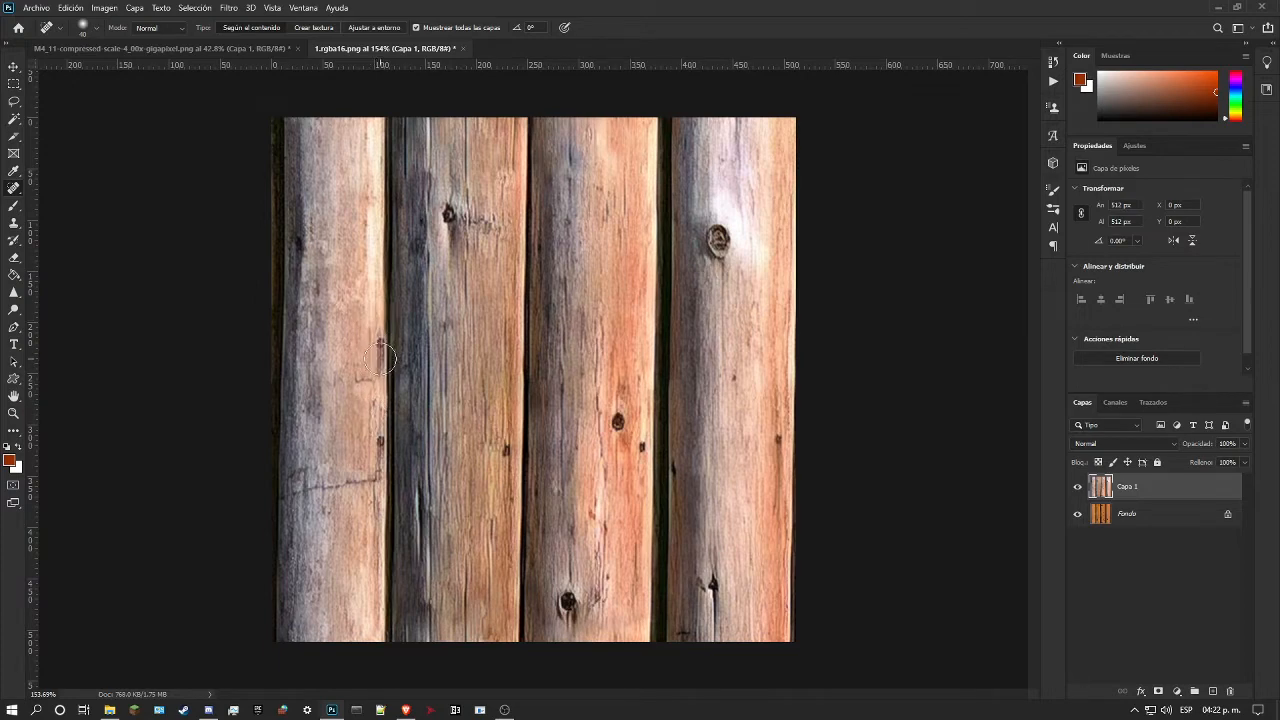
key(ctrl+z)
key(ctrl+z)
Step: Clone the gap between the first and second logs and the first log's adjoining edge upward from mid-height to the texture's upper edge with the Healing Brush
click(14, 414)
drag(382, 426, 352, 474)
scroll(333, 433, up, 1)
scroll(357, 387, down, 1)
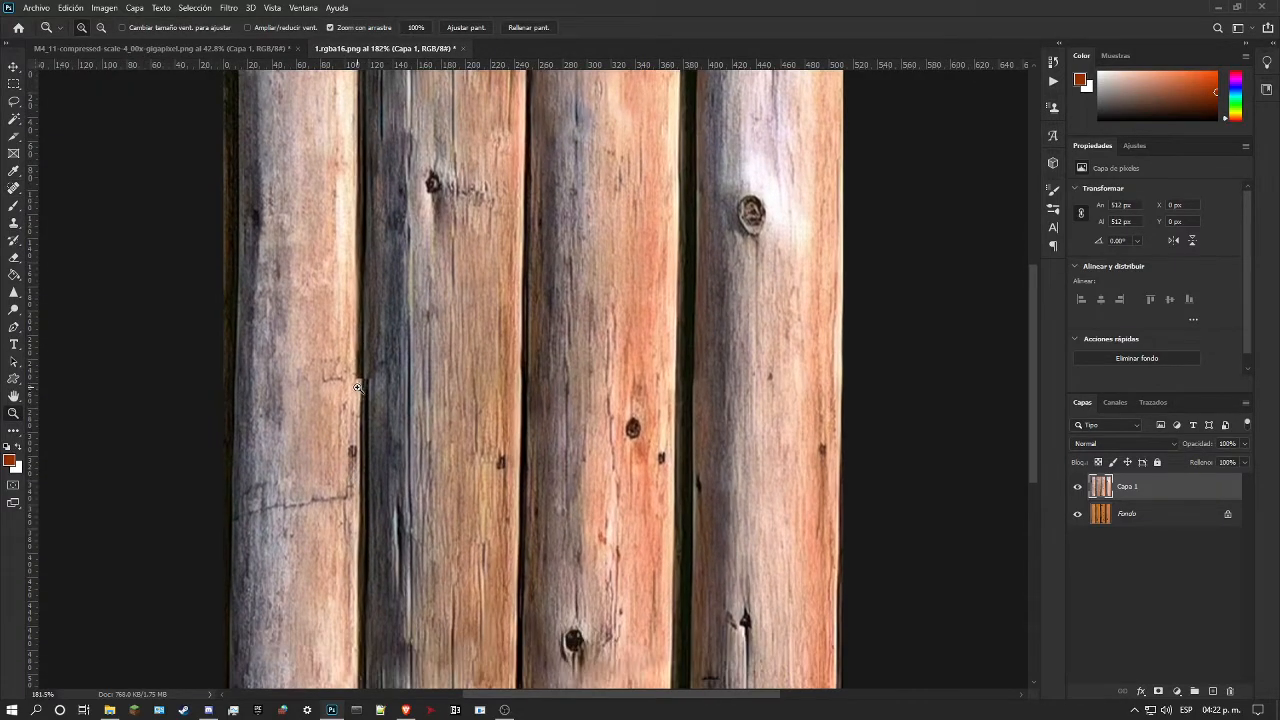
drag(391, 390, 376, 396)
drag(297, 366, 306, 367)
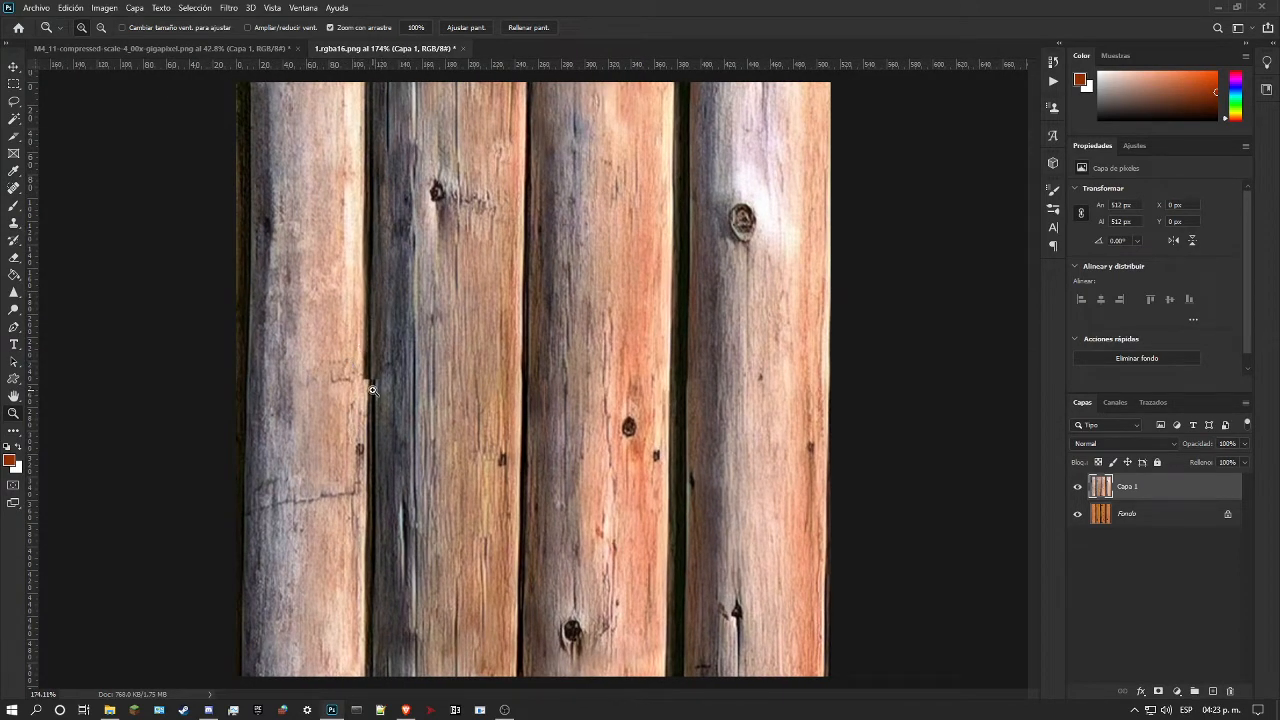
right_click(13, 188)
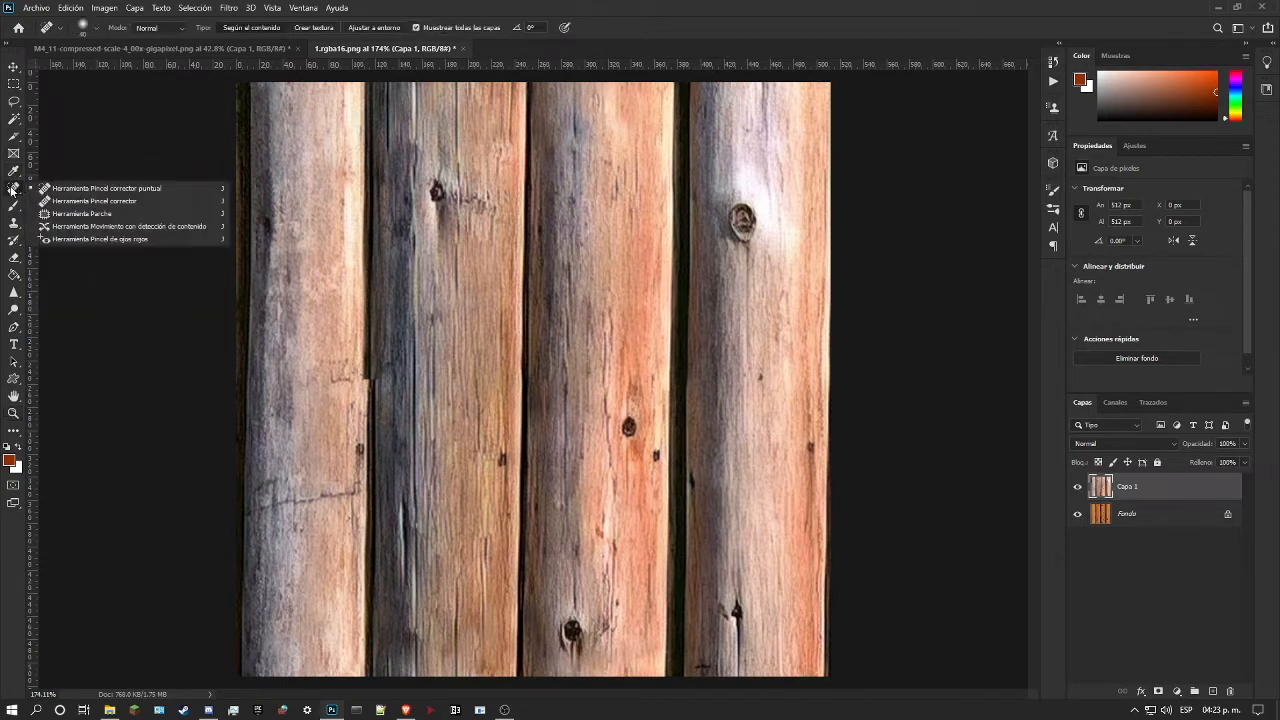
click(100, 201)
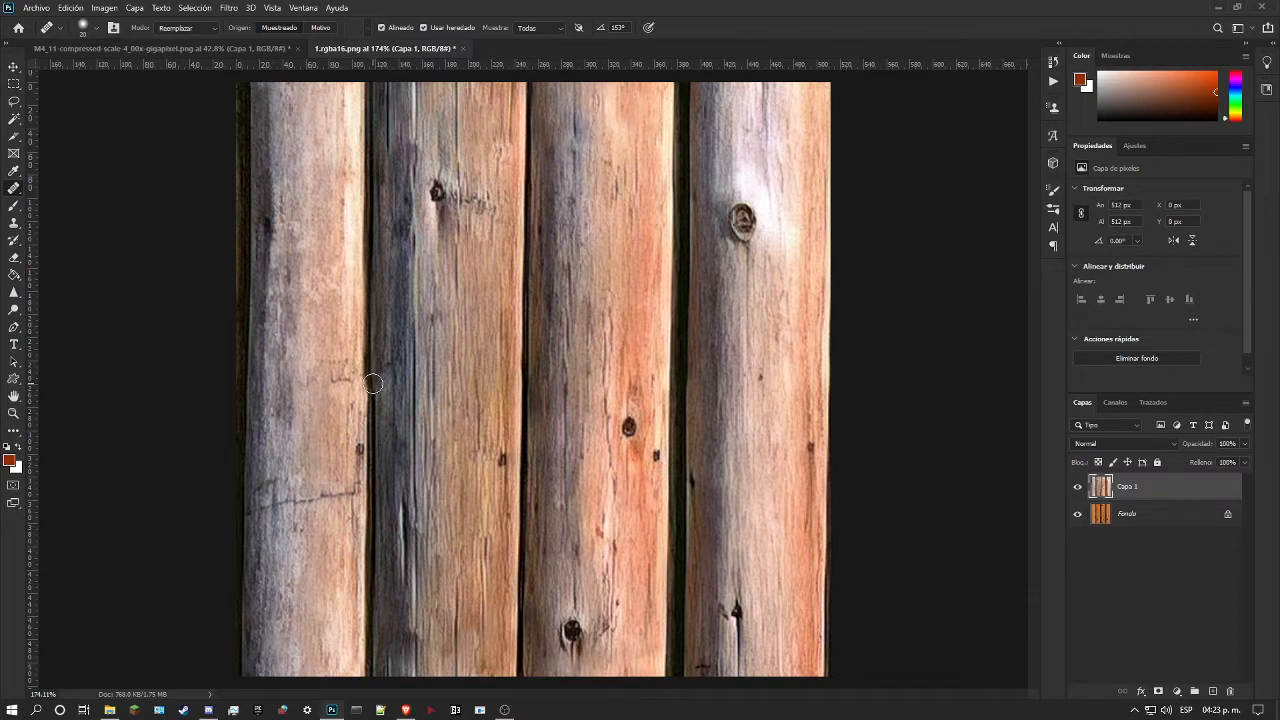
drag(374, 366, 372, 164)
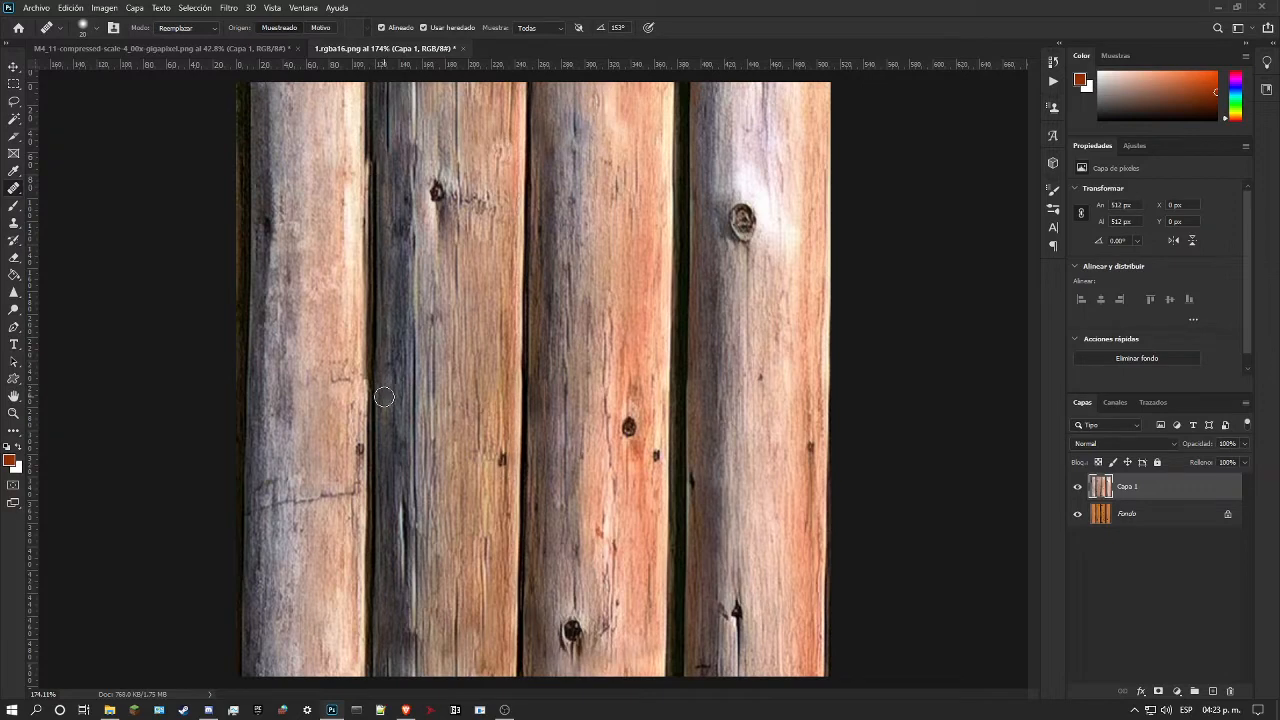
alt+click(372, 578)
drag(375, 162, 375, 81)
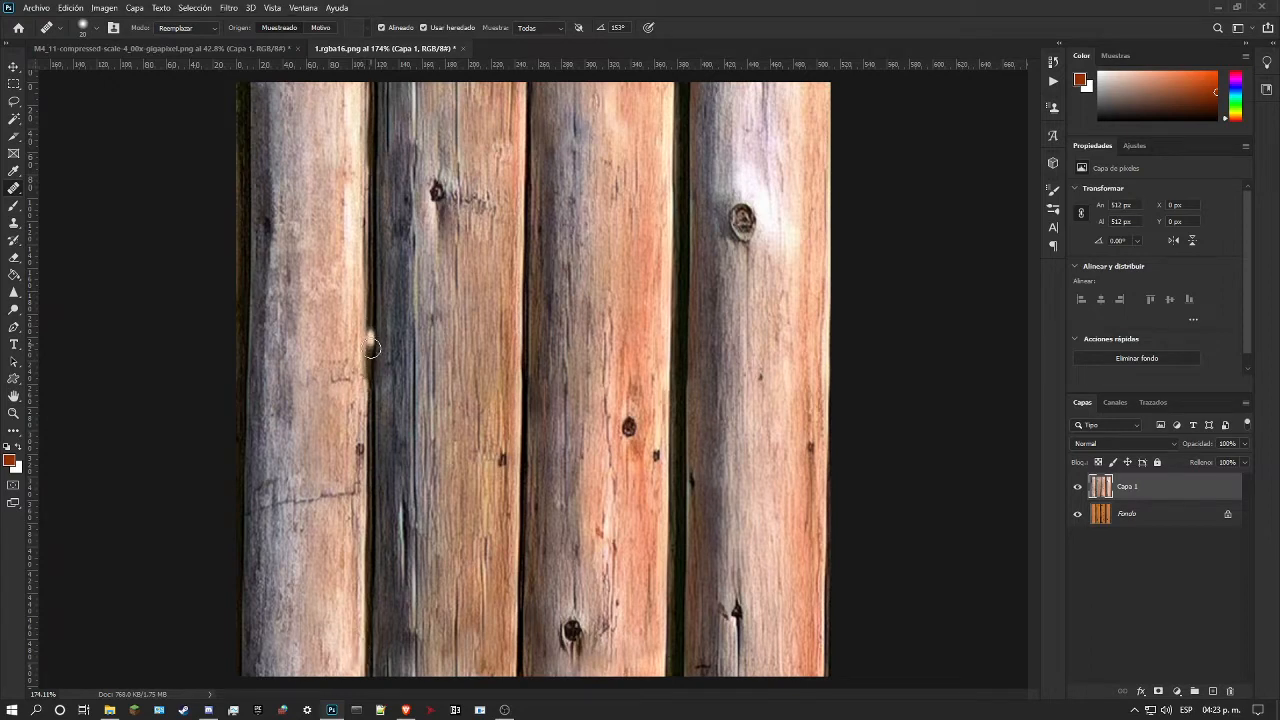
drag(364, 379, 368, 199)
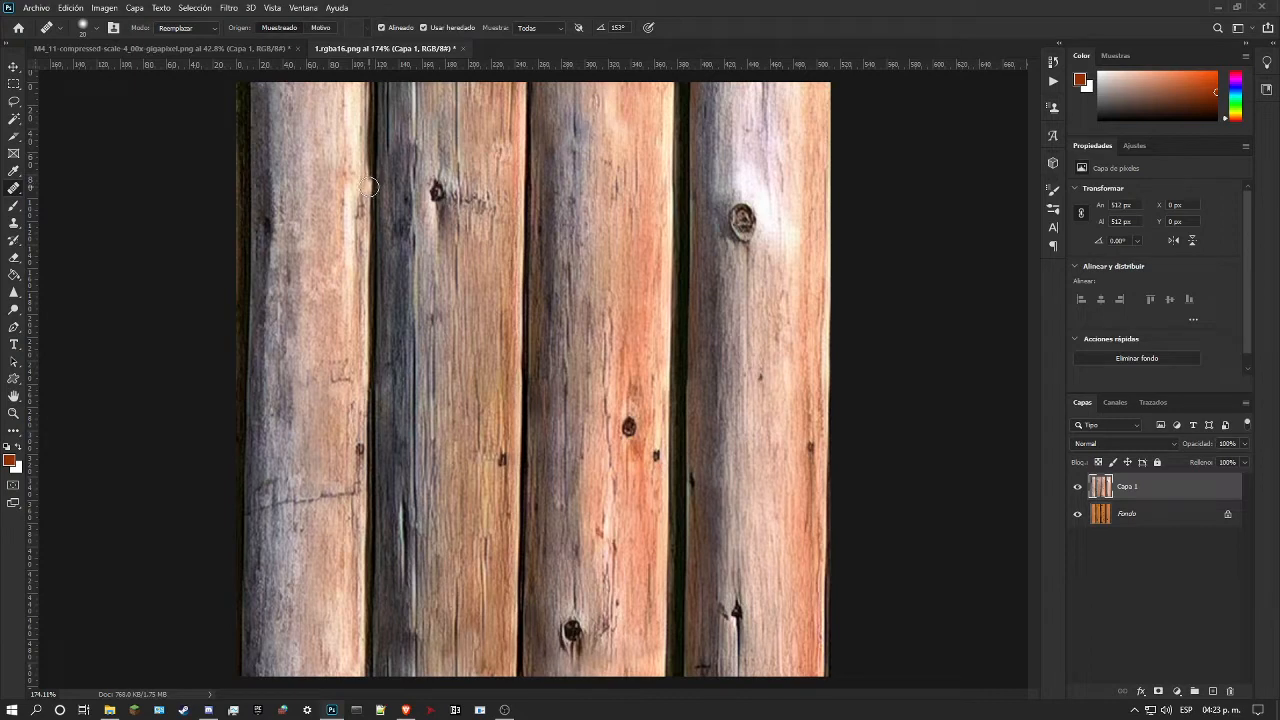
drag(367, 183, 367, 87)
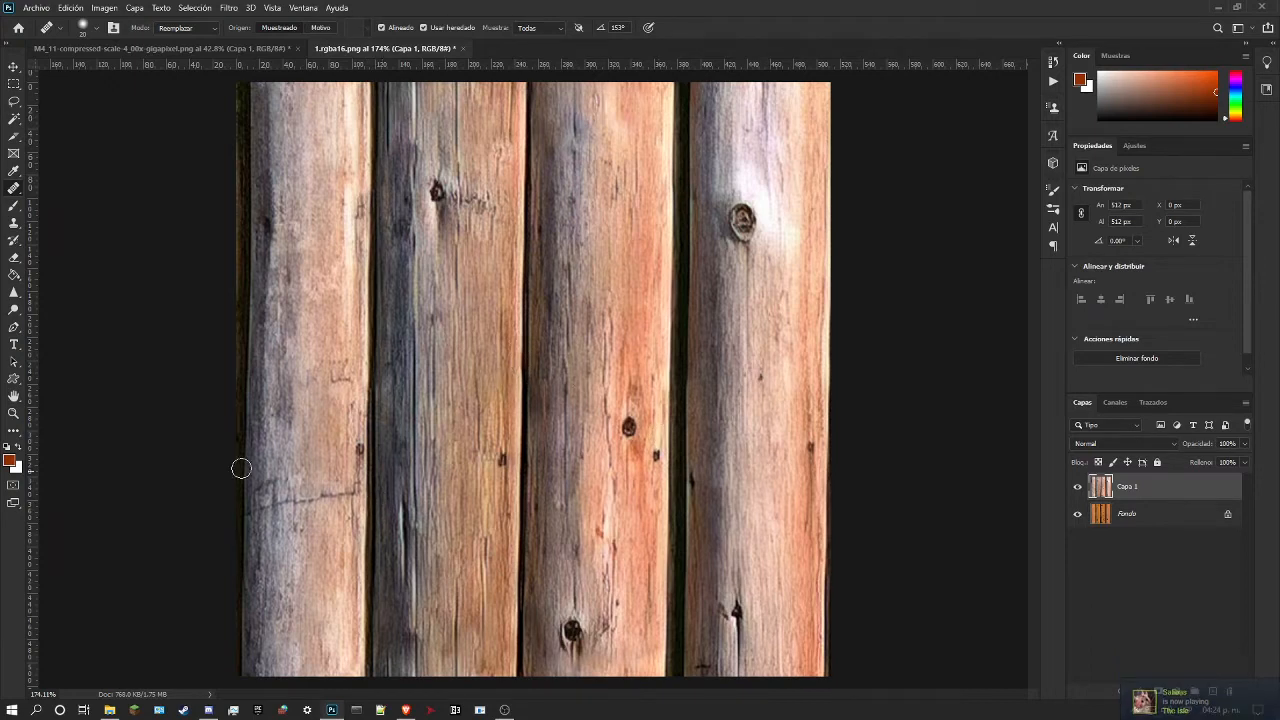
Step: Reapply the offset filter to bring the texture's upper and lower edges together at mid-height
click(13, 414)
drag(570, 398, 499, 380)
drag(599, 253, 508, 251)
key(ctrl+f)
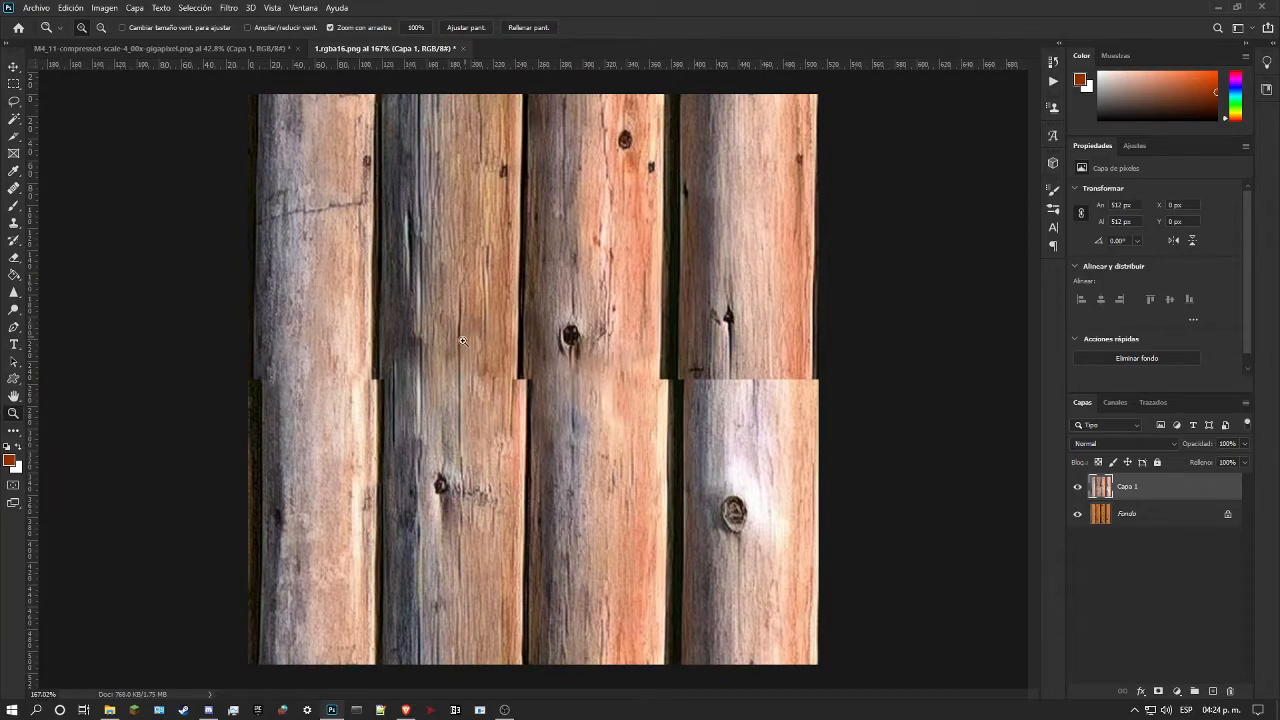
Step: Try to heal the gap between the first and second logs at the seam with the Spot Healing Brush set to Ajustar a entorno
drag(507, 331, 645, 345)
drag(450, 332, 500, 332)
click(13, 187)
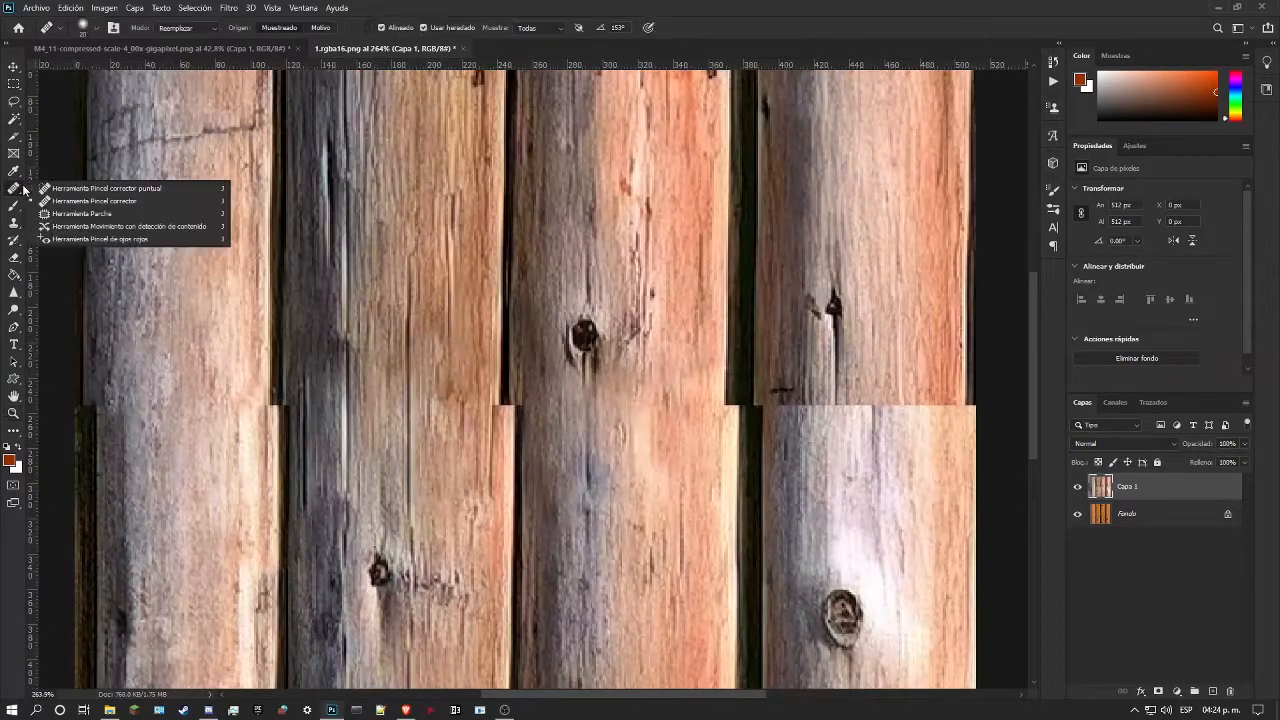
click(88, 188)
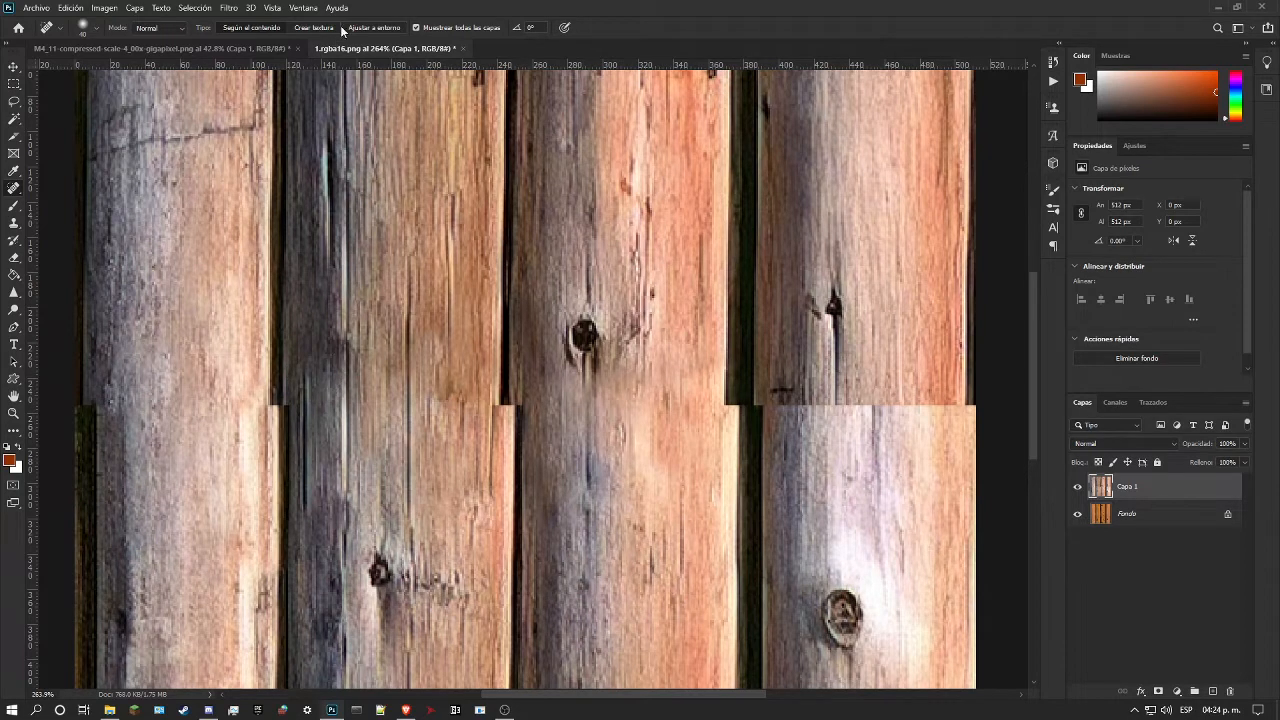
drag(283, 440, 283, 300)
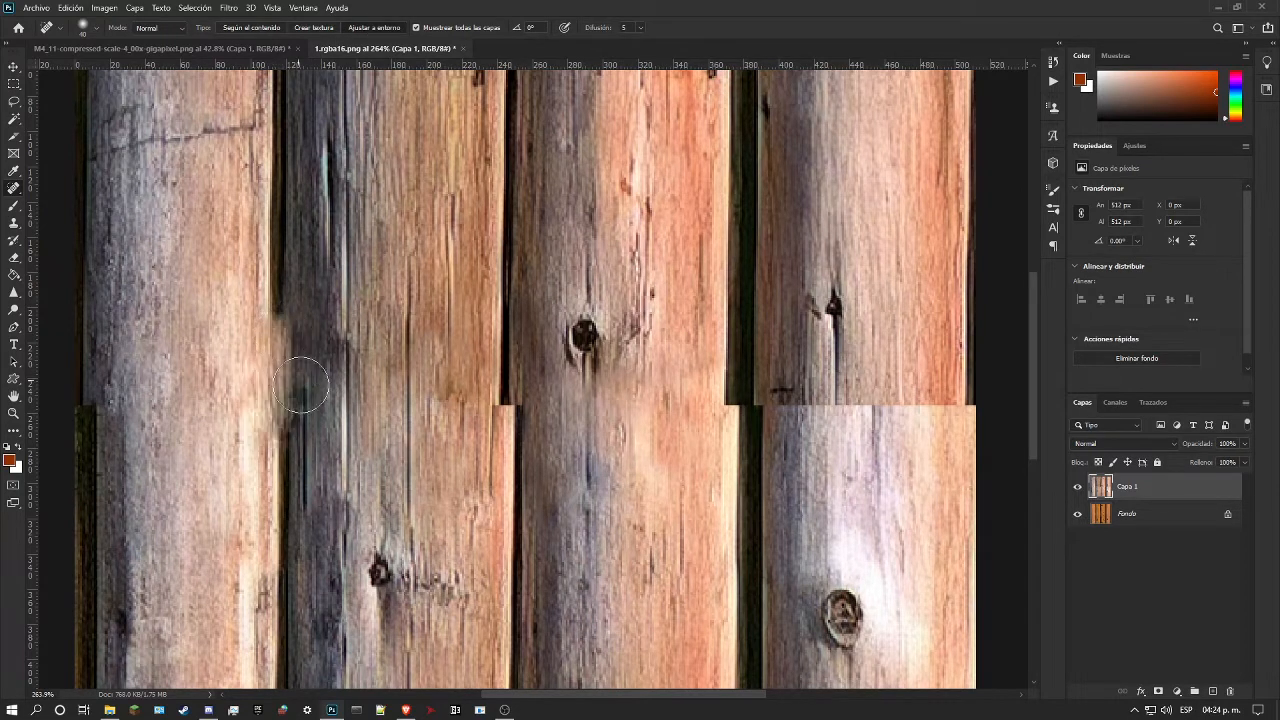
Step: Reduce the Spot Healing Brush size and try to blend the first log's edge and adjoining gap across the seam
right_click(266, 428)
click(298, 456)
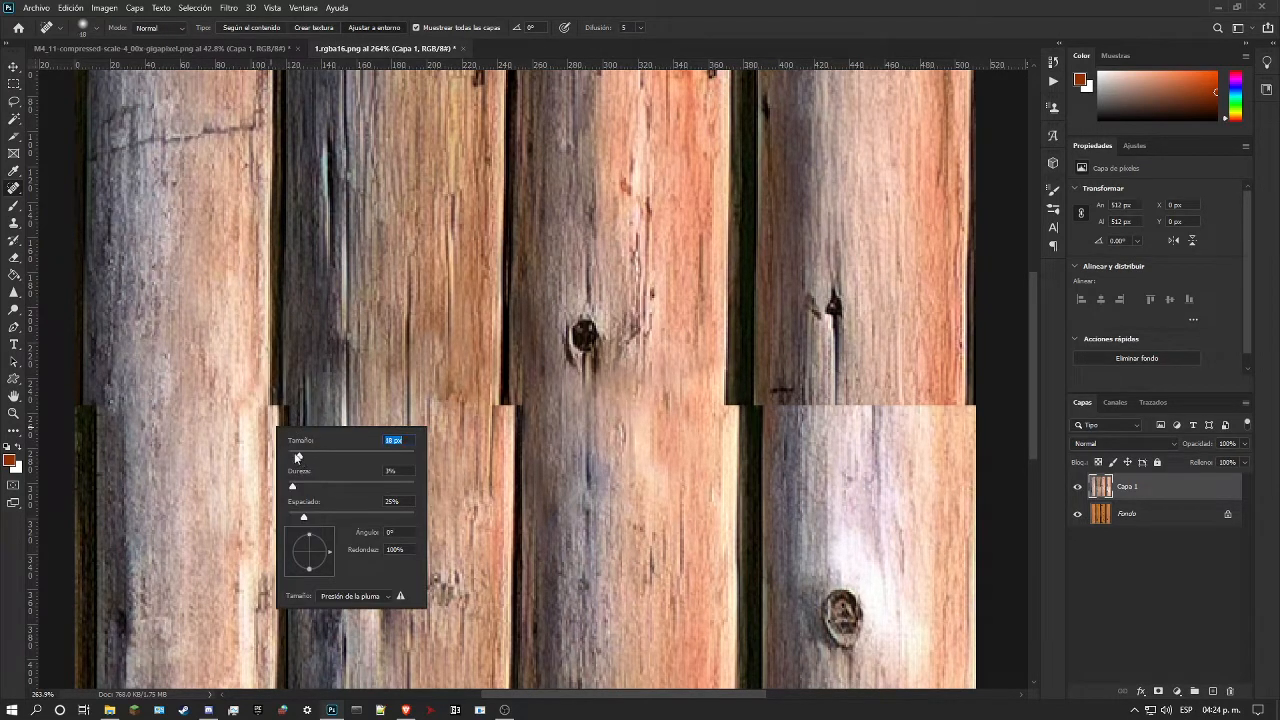
mouse_move(268, 403)
mouse_down()
mouse_move(274, 447)
mouse_move(272, 342)
mouse_up()
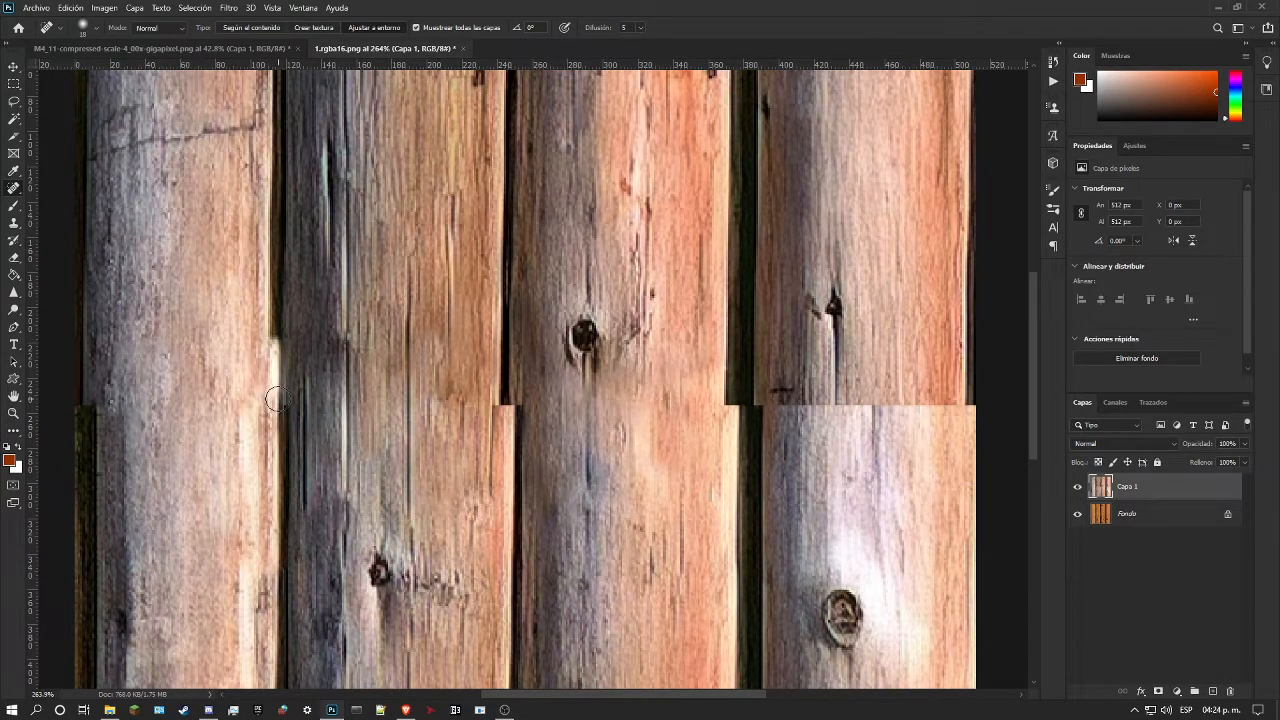
key(ctrl+z)
drag(266, 337, 271, 437)
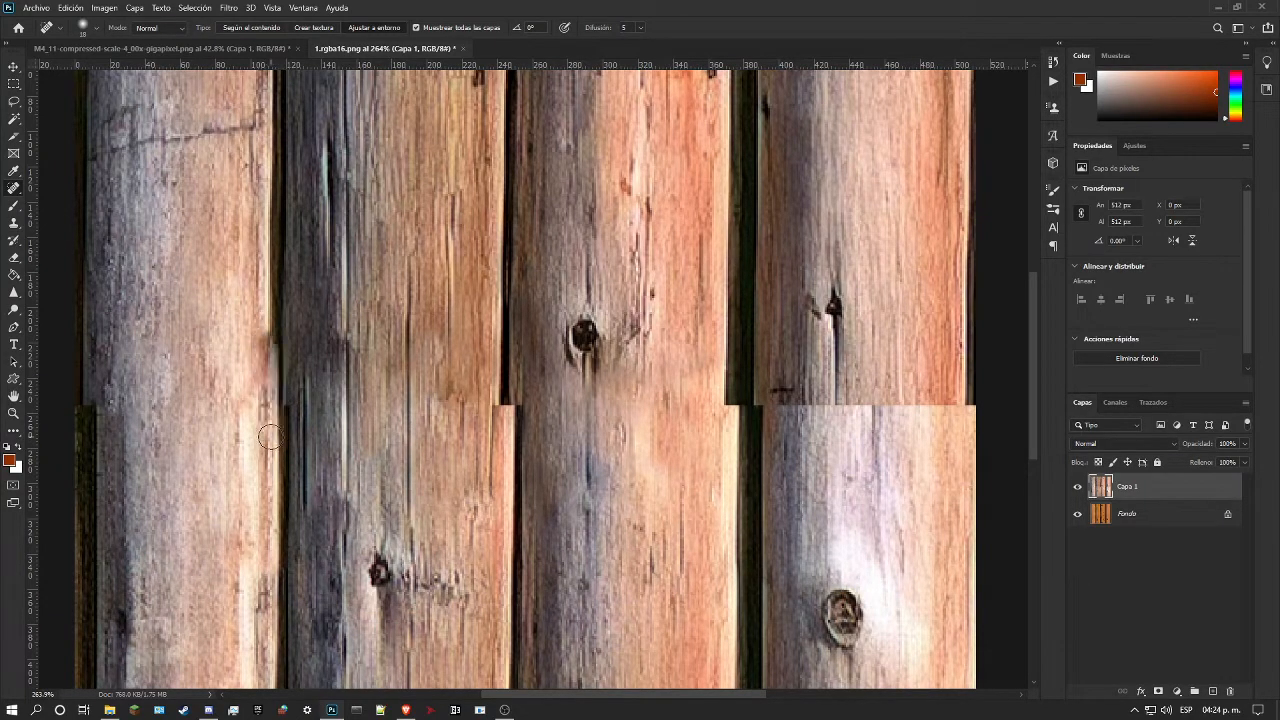
drag(264, 315, 263, 441)
drag(279, 320, 285, 447)
key(ctrl+z)
mouse_move(277, 338)
mouse_down()
mouse_move(276, 450)
mouse_move(275, 303)
mouse_up()
key(ctrl+z)
key(ctrl+z)
Step: Examine the mid-height seam around the first log and its neighbouring gap at several magnifications
click(16, 416)
drag(234, 357, 360, 357)
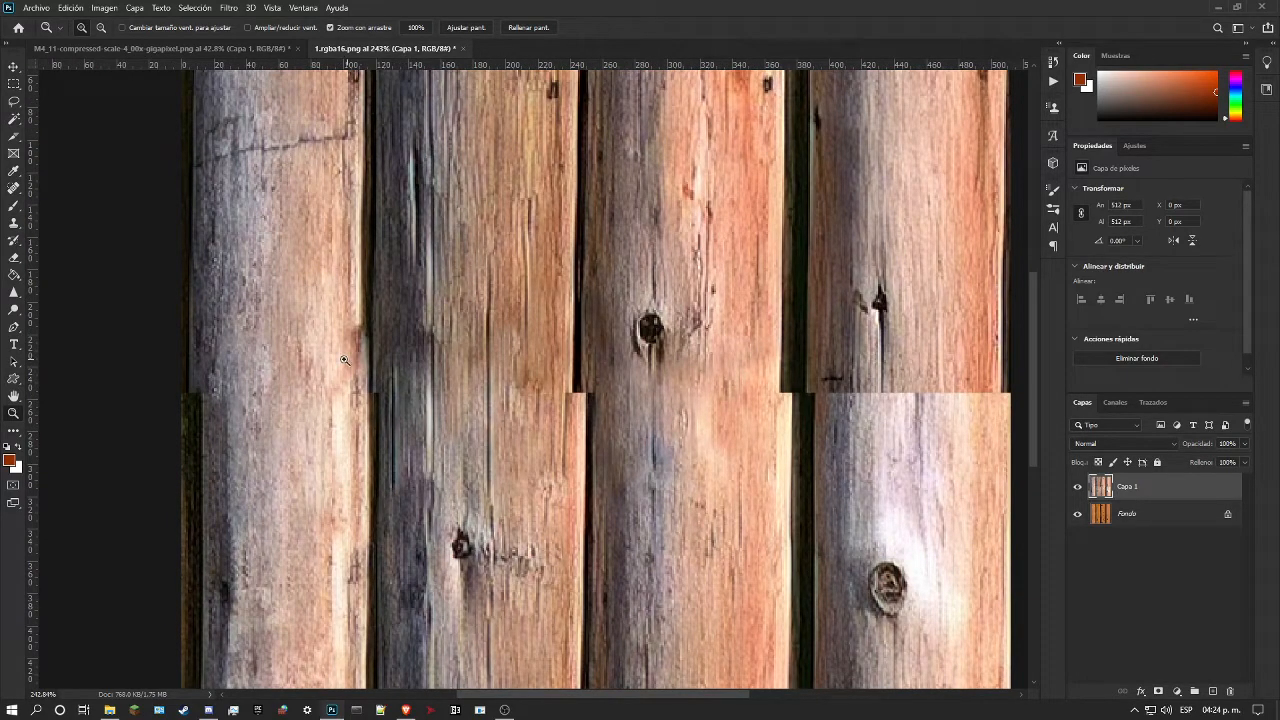
drag(191, 396, 227, 377)
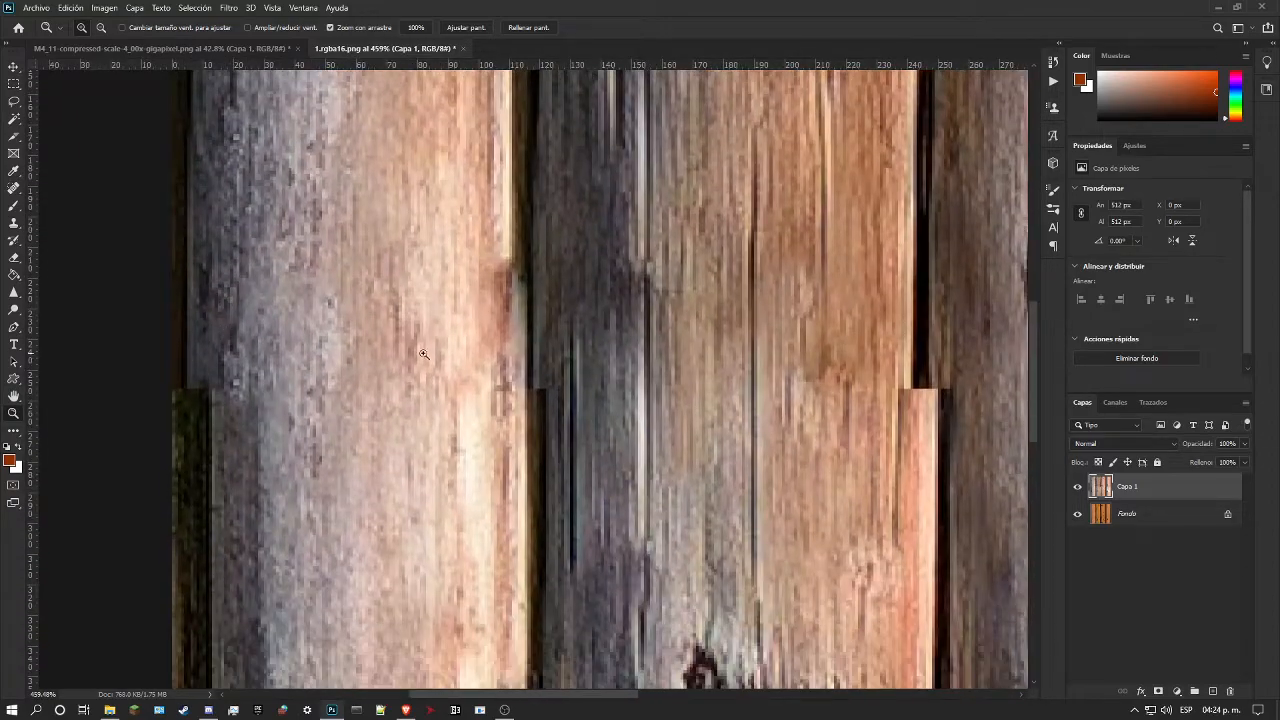
drag(411, 354, 379, 357)
drag(488, 354, 428, 357)
mouse_move(308, 311)
mouse_down()
mouse_move(323, 312)
mouse_move(297, 315)
mouse_up()
drag(357, 354, 378, 348)
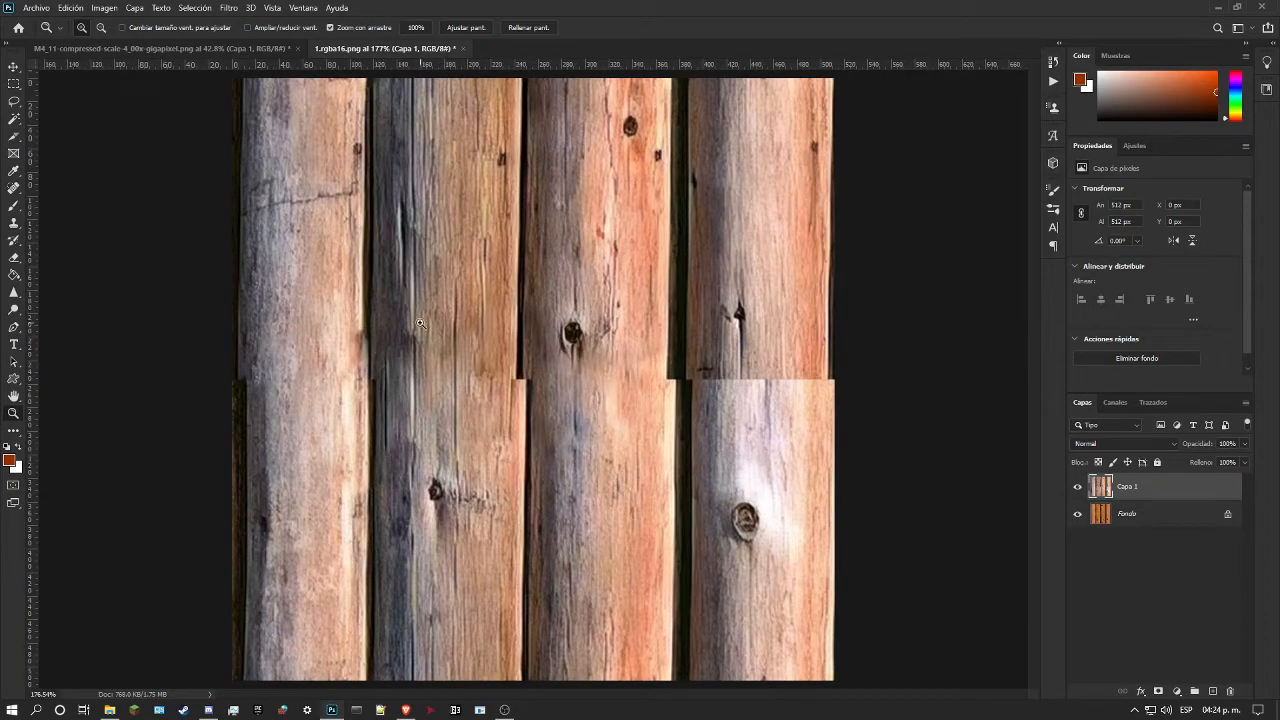
drag(355, 340, 371, 344)
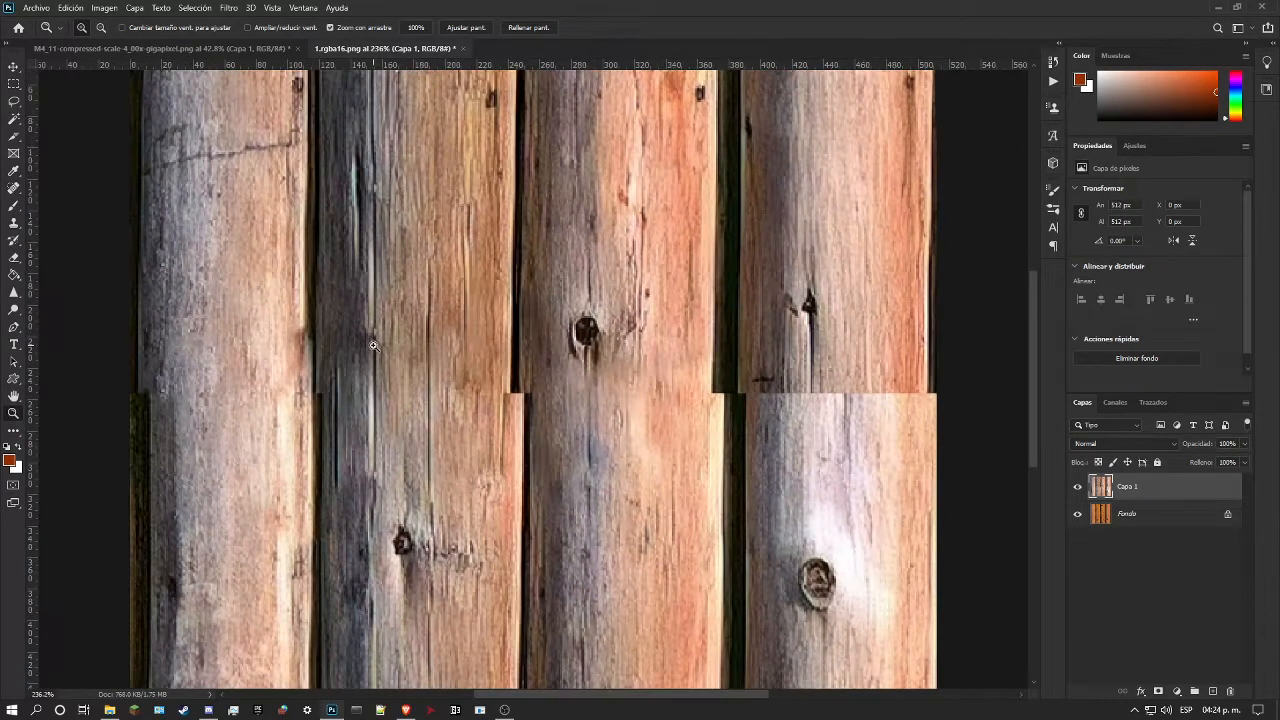
drag(262, 345, 276, 344)
scroll(276, 344, up, 2)
scroll(276, 345, down, 2)
scroll(306, 384, down, 2)
drag(306, 384, 277, 384)
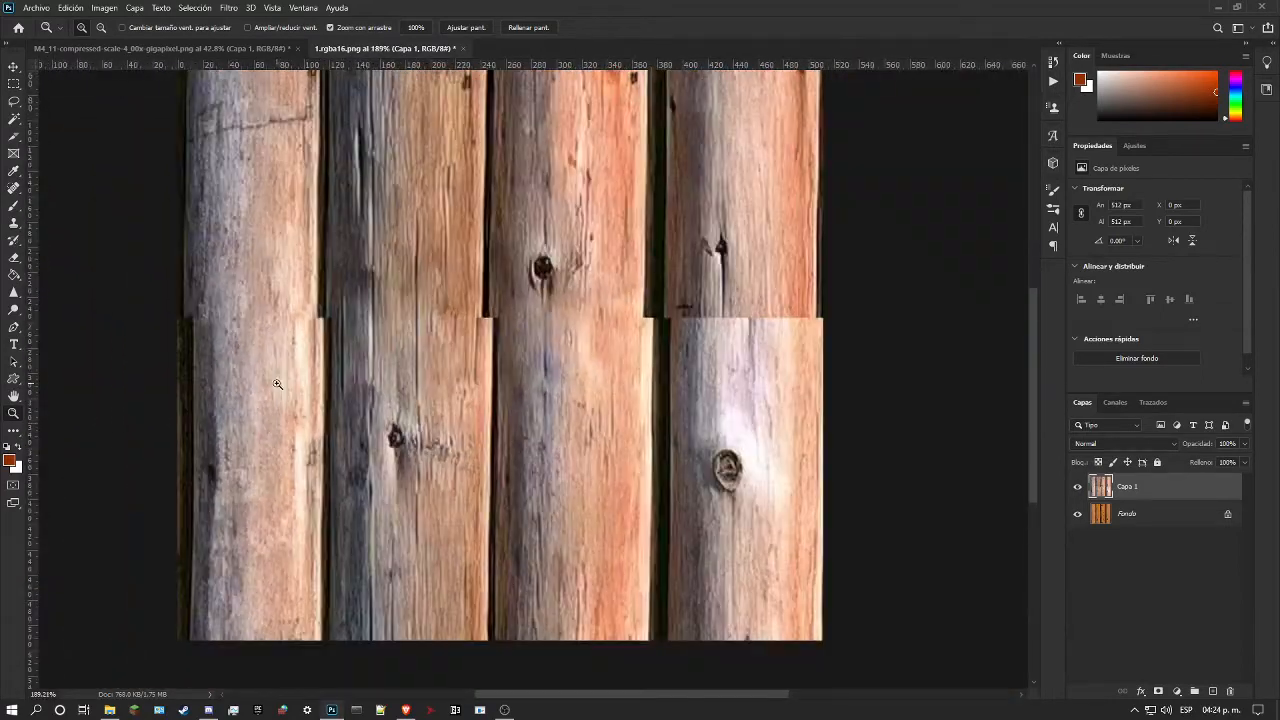
drag(228, 320, 254, 321)
scroll(309, 341, up, 4)
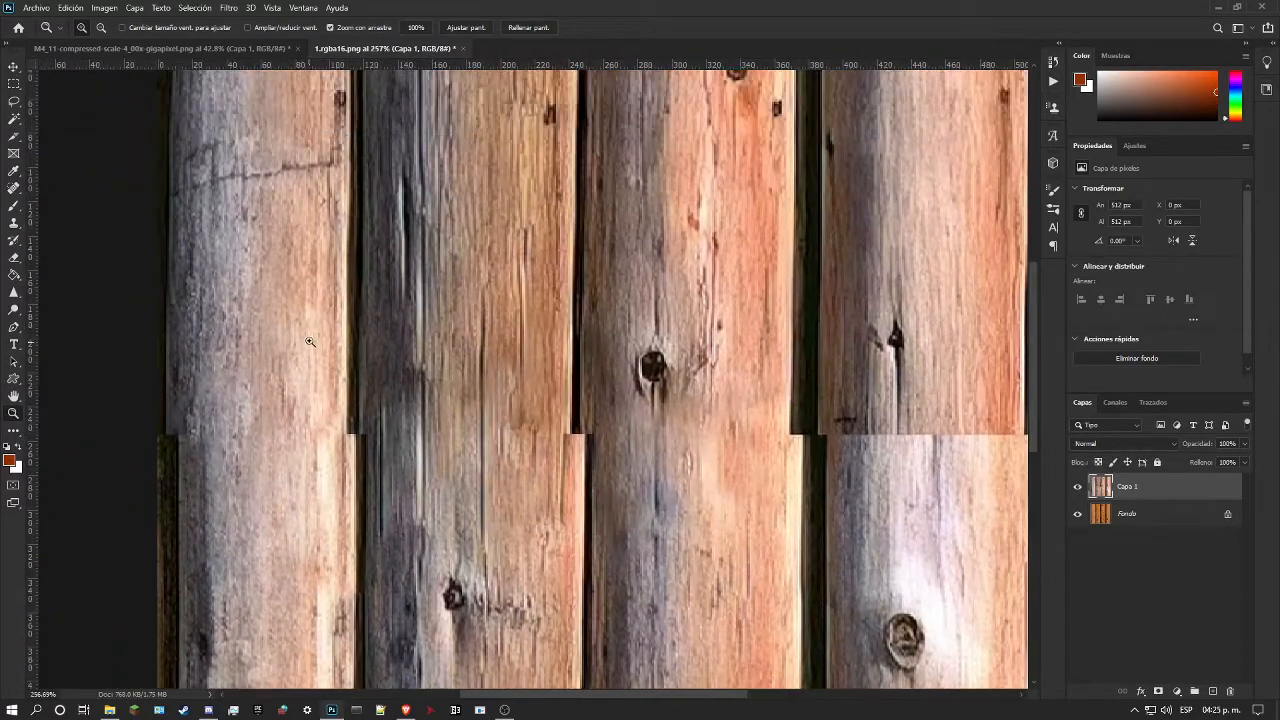
scroll(310, 340, down, 3)
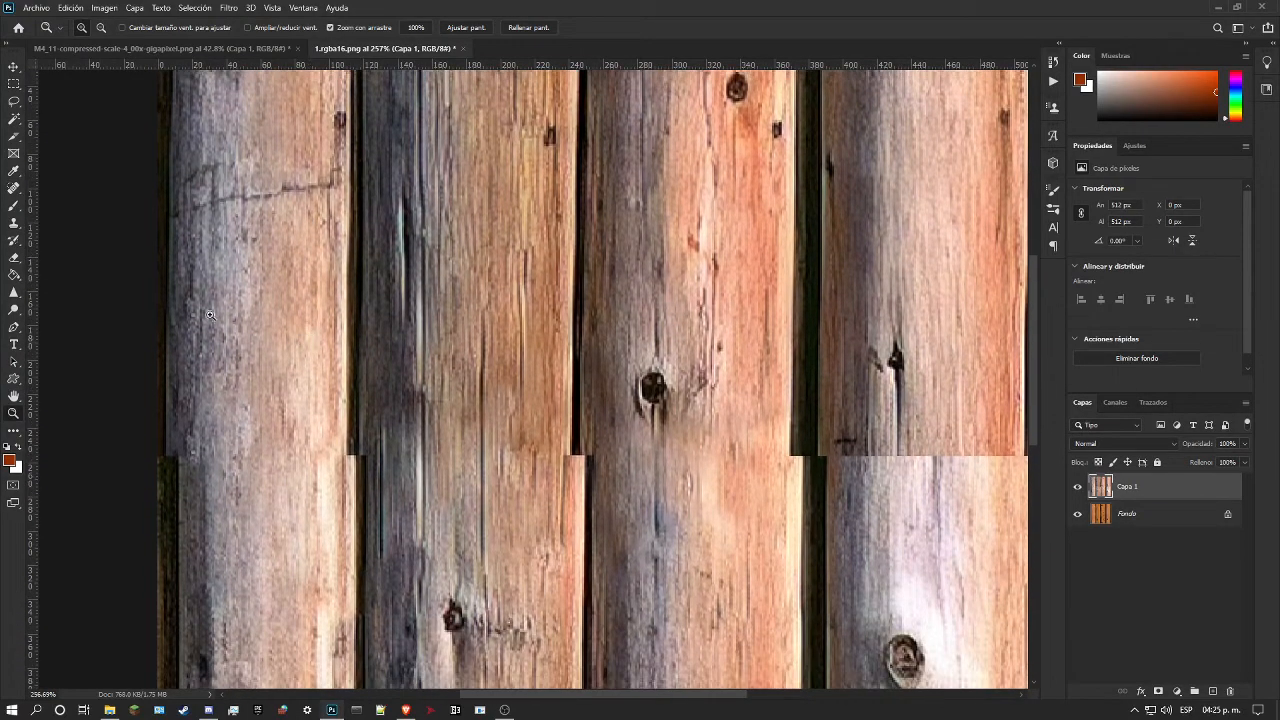
Step: Try to extend the first log's edge upward from the seam with the Healing Brush in Reemplazar mode
click(14, 190)
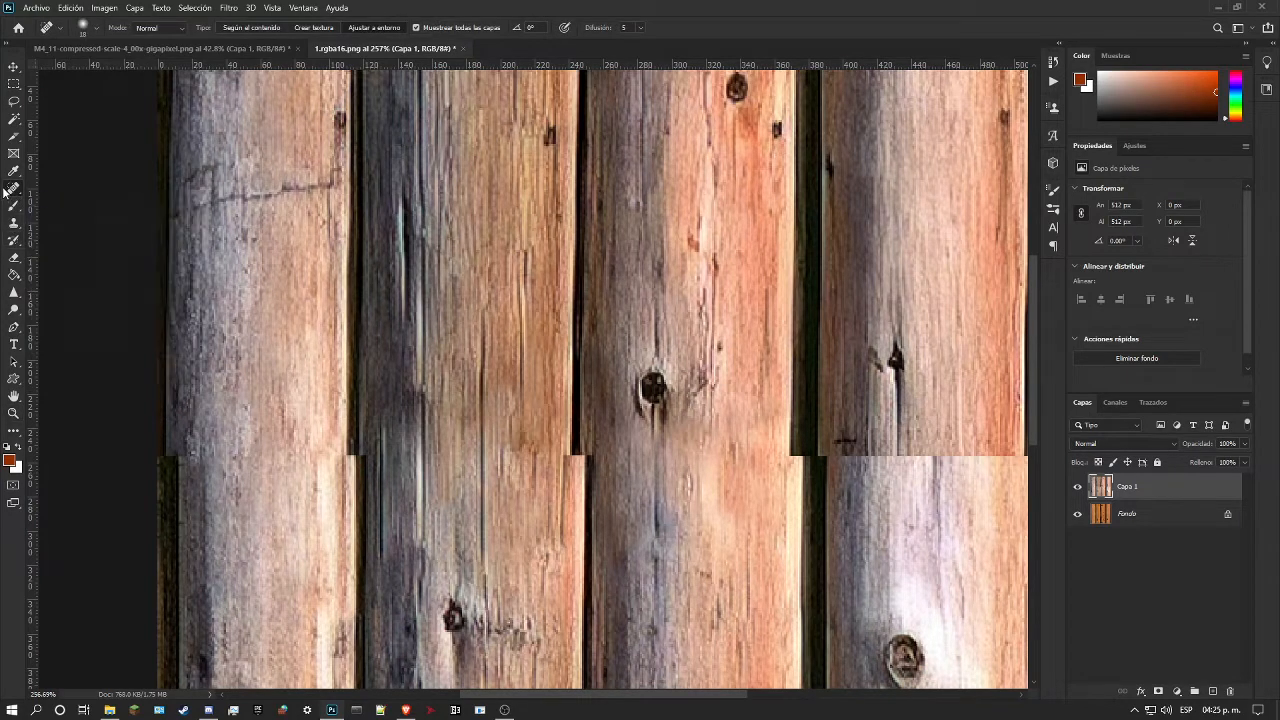
right_click(14, 190)
click(80, 201)
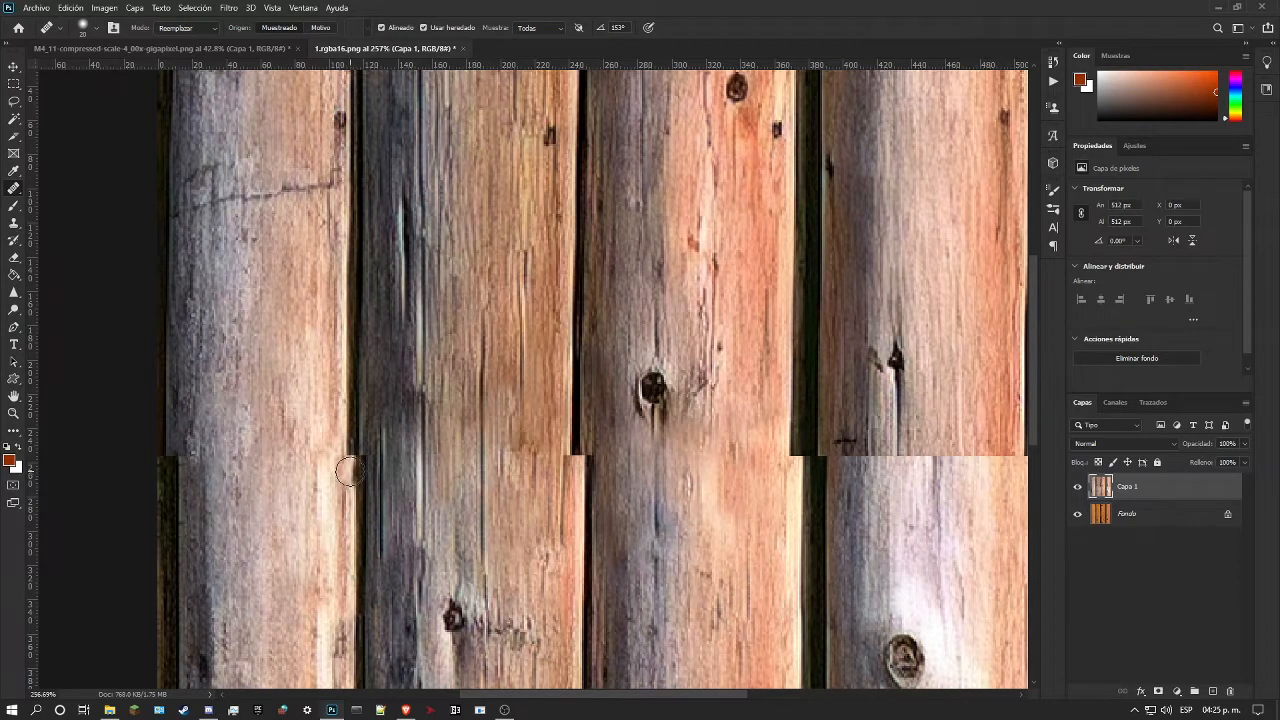
drag(352, 456, 352, 340)
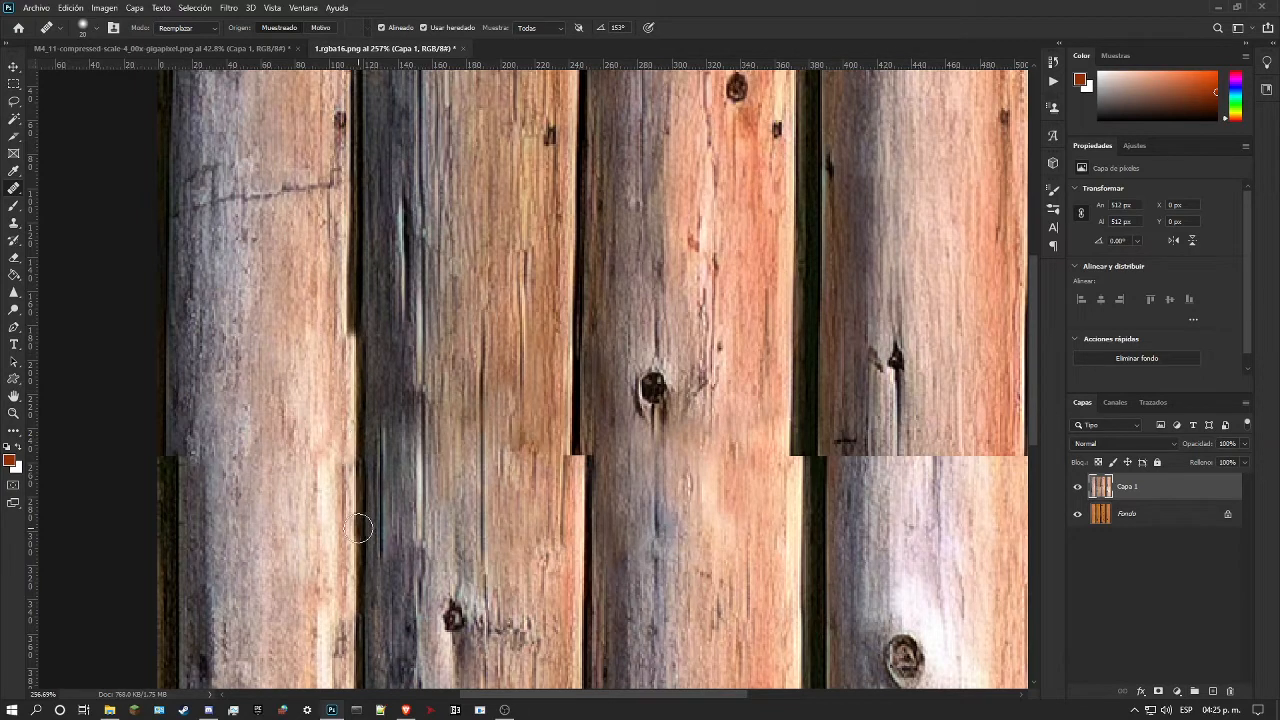
key(ctrl+z)
Step: Set the Healing Brush mode to Normal and extend the first log's edge and adjoining gap from the mid-height seam to the texture's upper edge
click(168, 40)
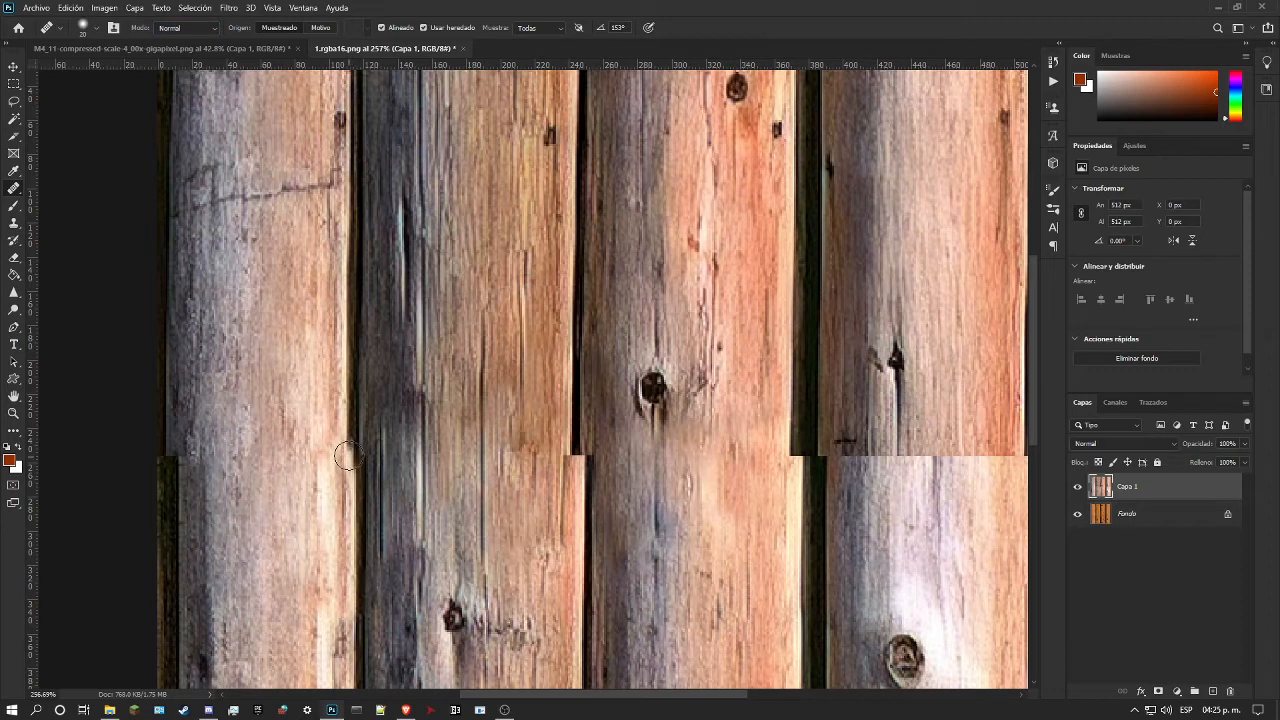
drag(352, 453, 352, 316)
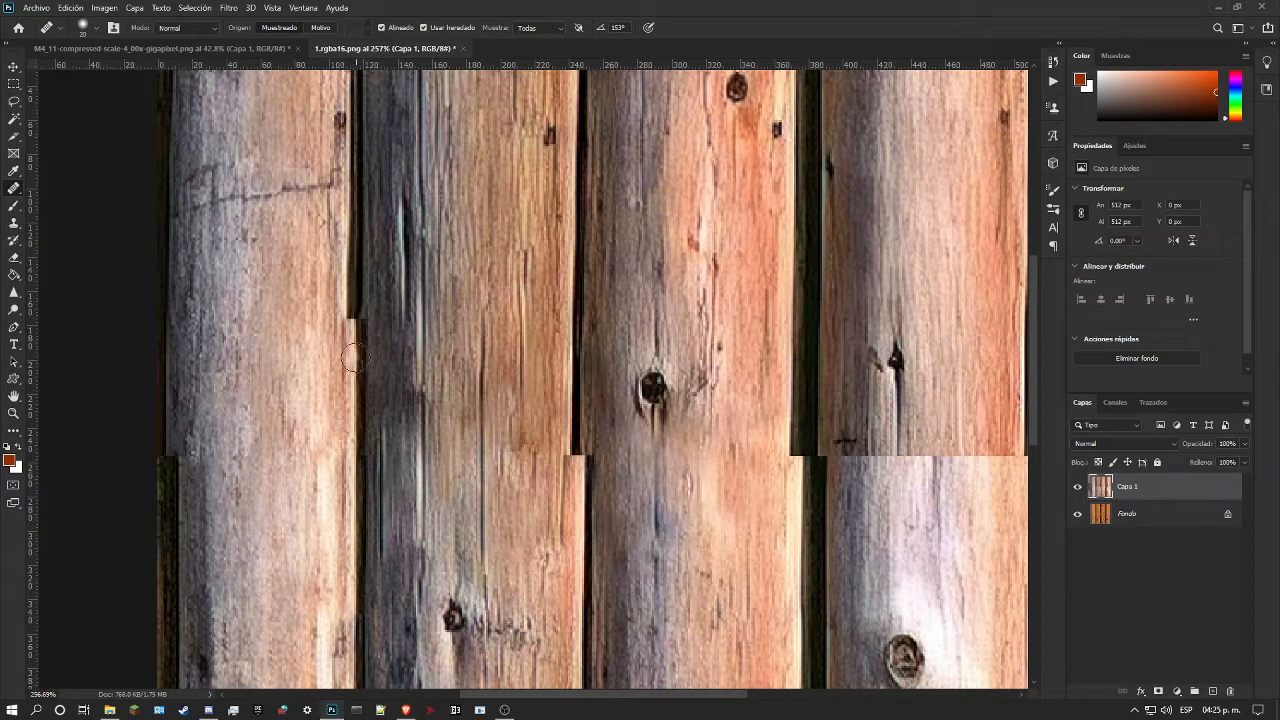
drag(354, 315, 352, 190)
scroll(380, 256, down, 1)
scroll(382, 383, up, 2)
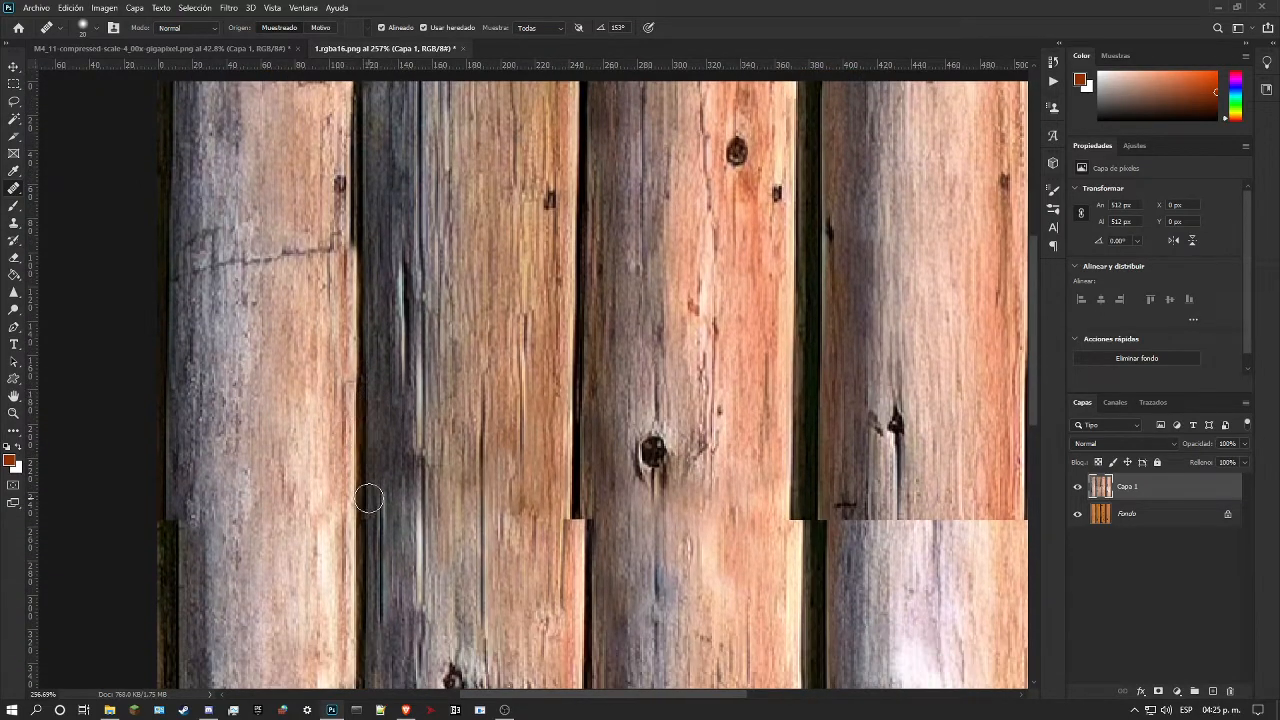
scroll(366, 500, down, 1)
scroll(369, 474, up, 2)
scroll(369, 474, up, 1)
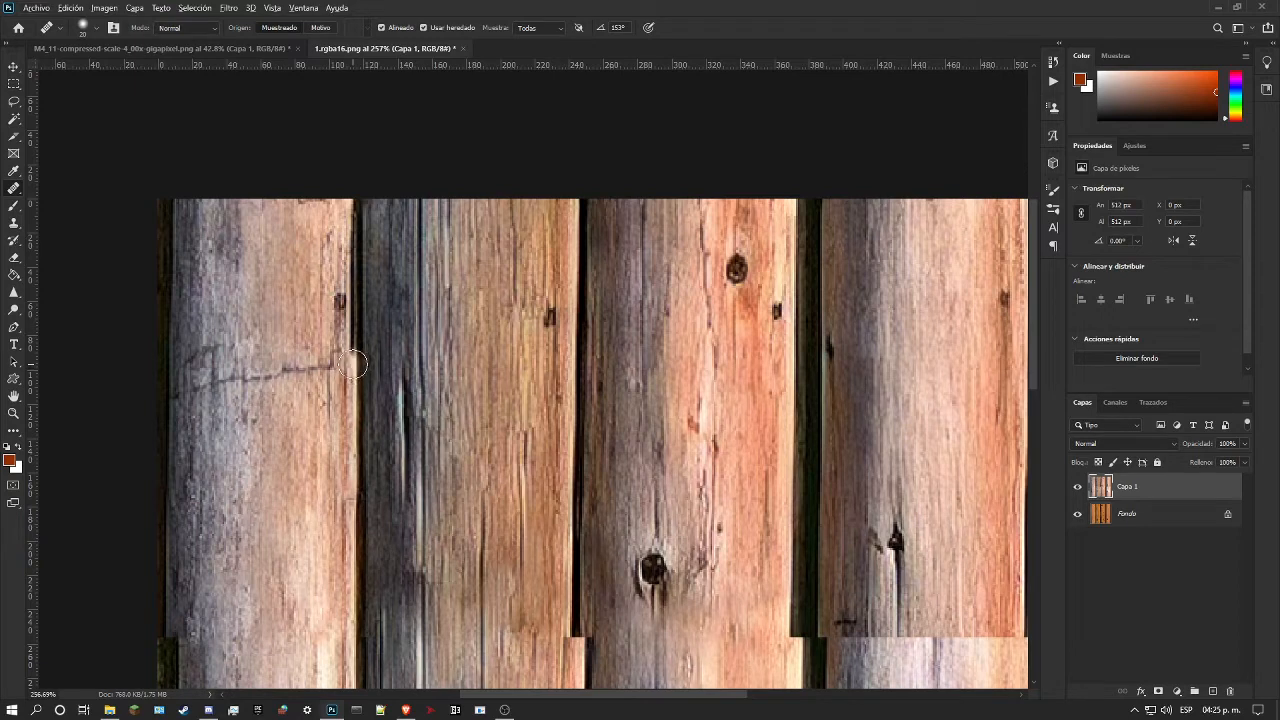
drag(352, 364, 352, 204)
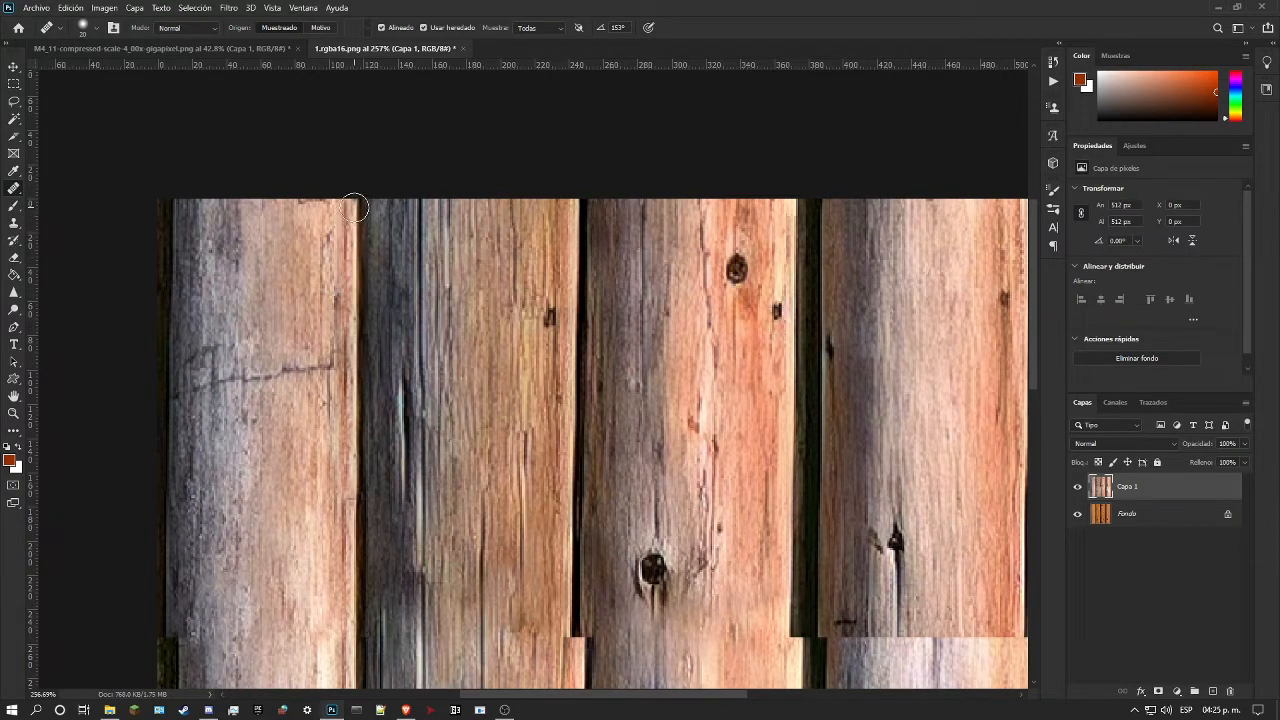
scroll(520, 430, down, 5)
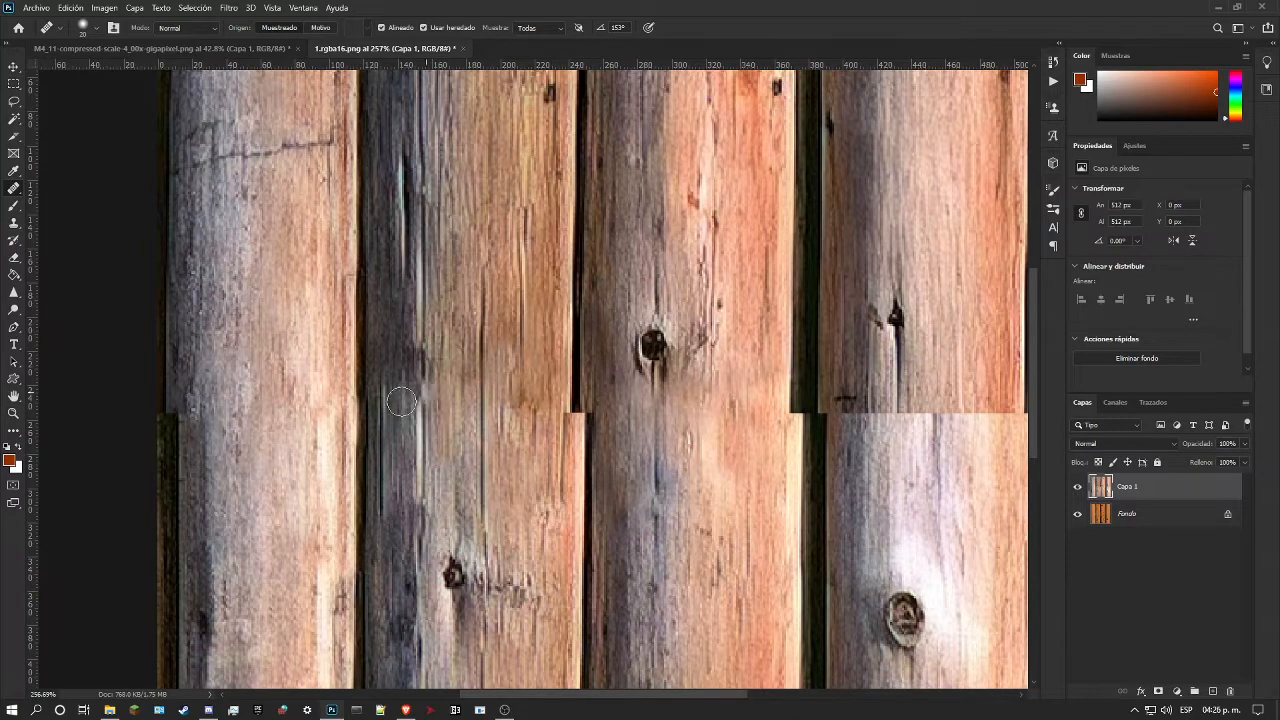
Step: Examine the mid-height seam and the edges of all four logs at several magnifications
click(13, 413)
drag(485, 405, 378, 409)
drag(399, 326, 426, 336)
drag(279, 304, 303, 318)
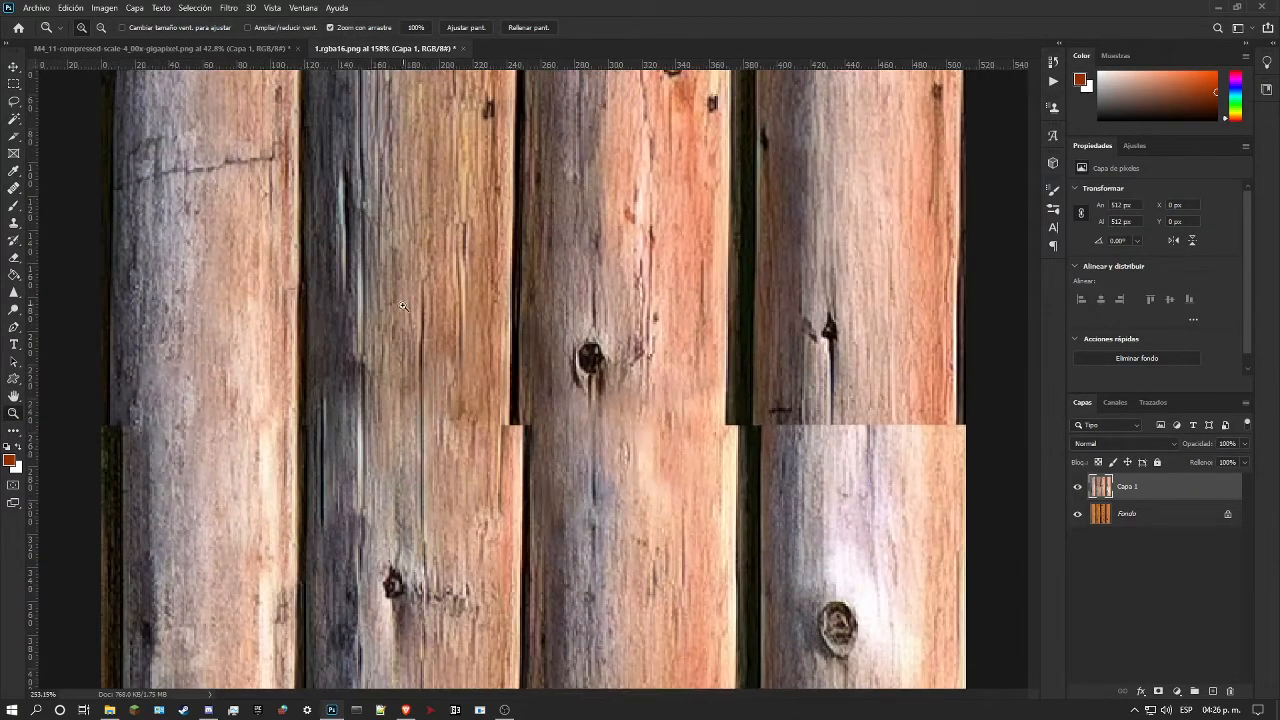
drag(217, 319, 239, 315)
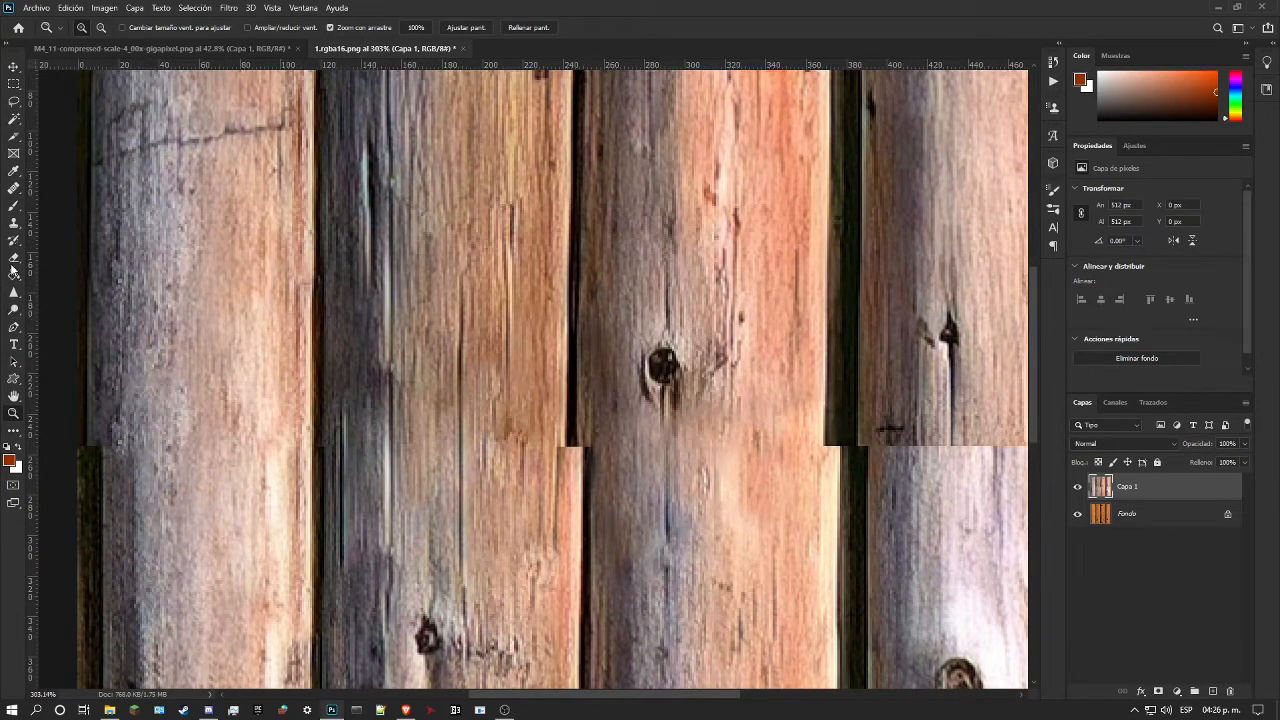
right_click(15, 206)
click(110, 187)
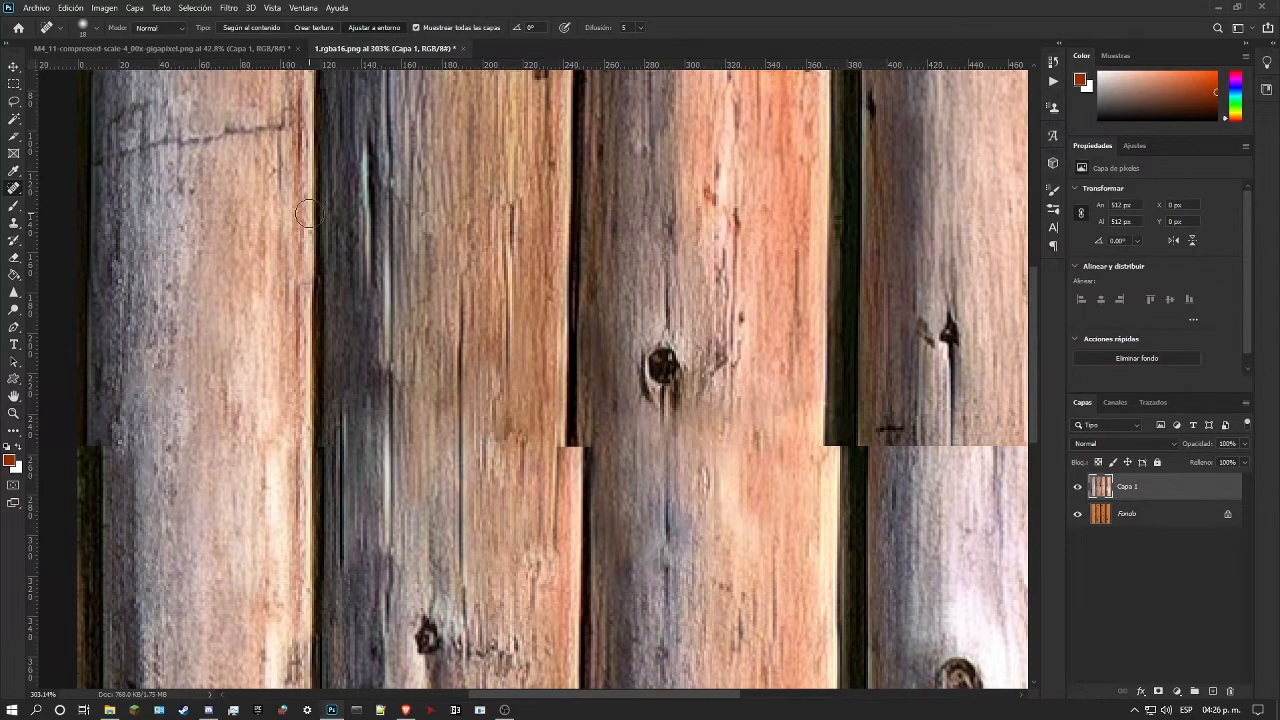
mouse_move(330, 454)
mouse_down()
mouse_move(339, 466)
mouse_move(337, 414)
mouse_up()
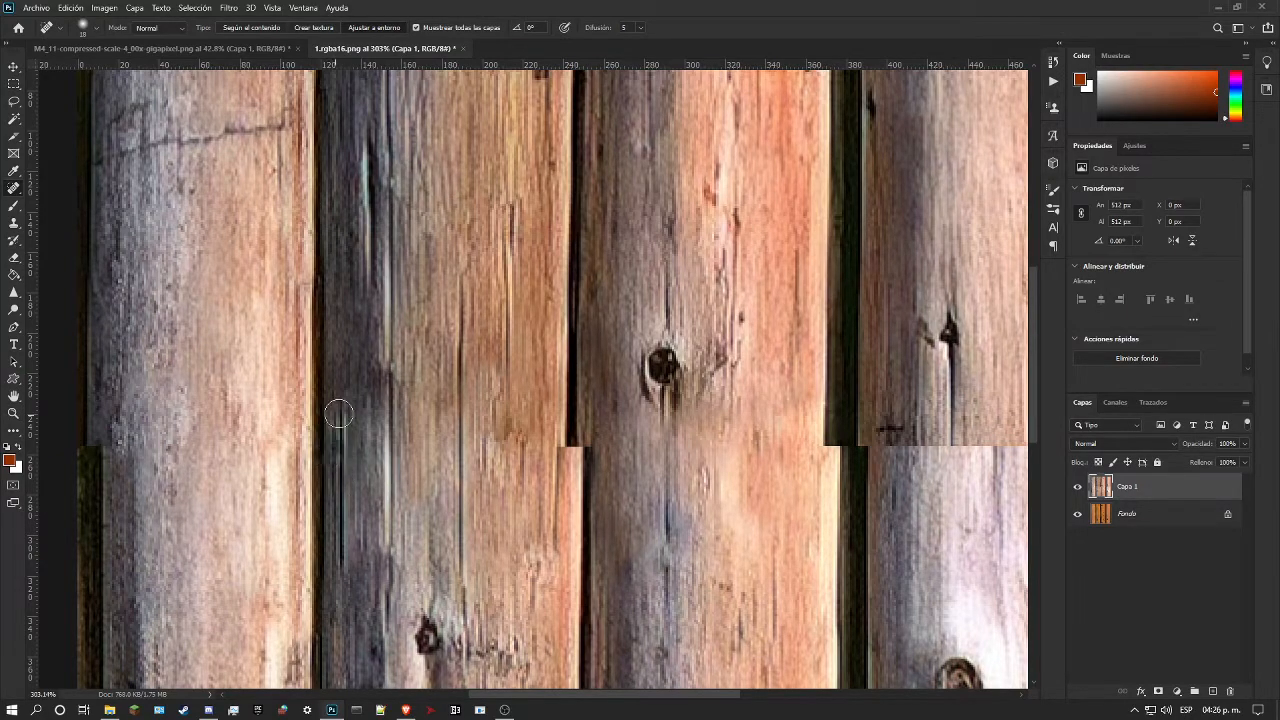
click(14, 413)
drag(471, 312, 308, 413)
drag(437, 404, 412, 414)
mouse_move(556, 352)
mouse_down()
mouse_move(593, 350)
mouse_move(563, 366)
mouse_up()
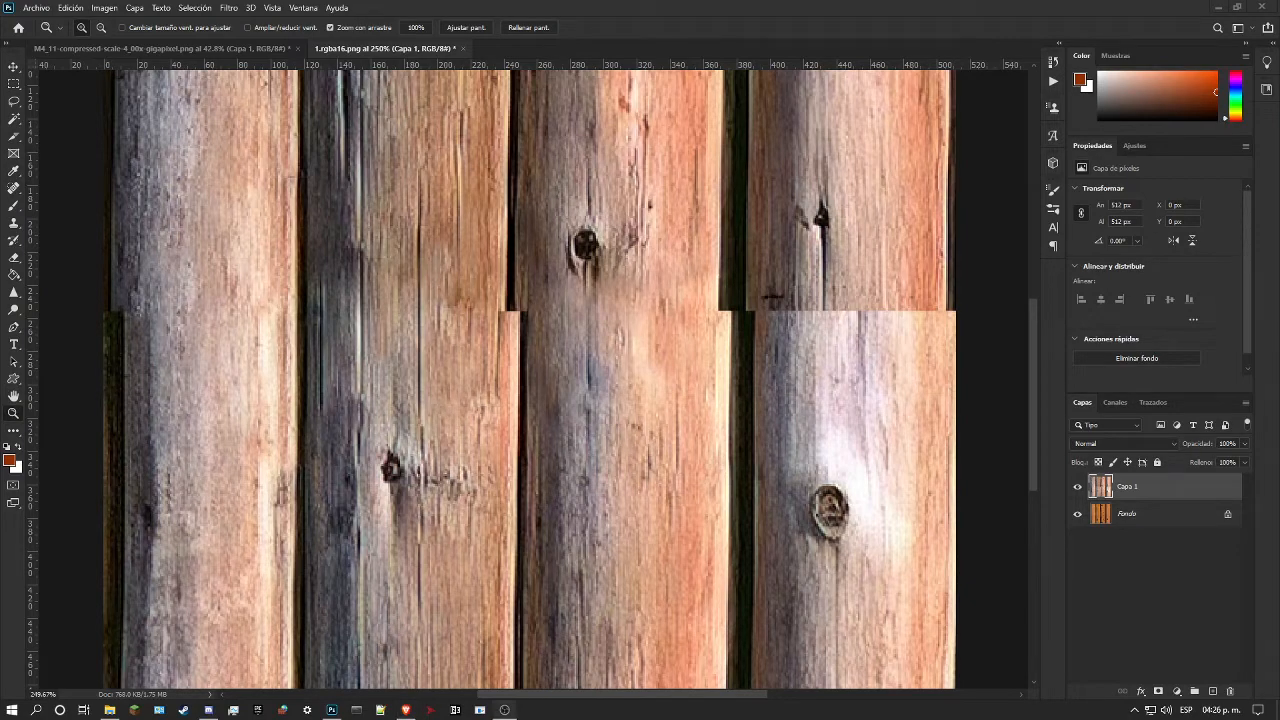
drag(625, 488, 591, 385)
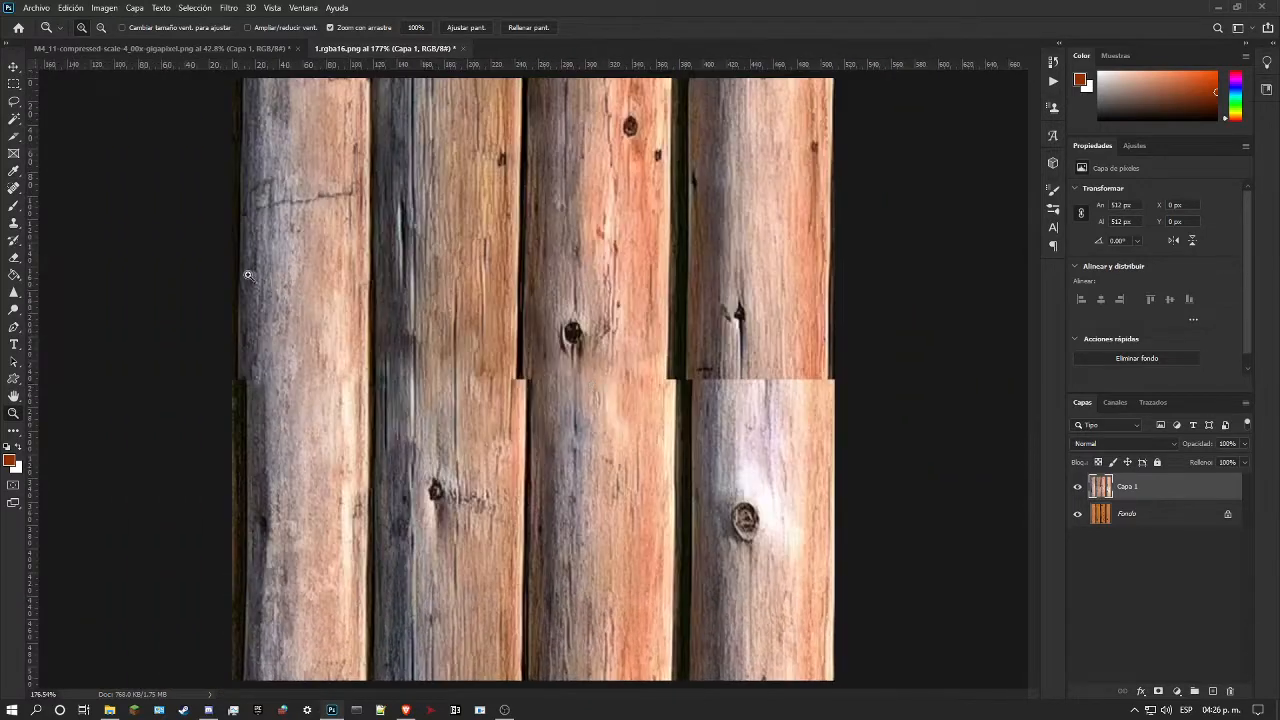
Step: Extend the second log's right edge and adjoining gap from the mid-height seam to the texture's upper edge with the Healing Brush
click(14, 188)
click(76, 191)
click(14, 188)
click(44, 202)
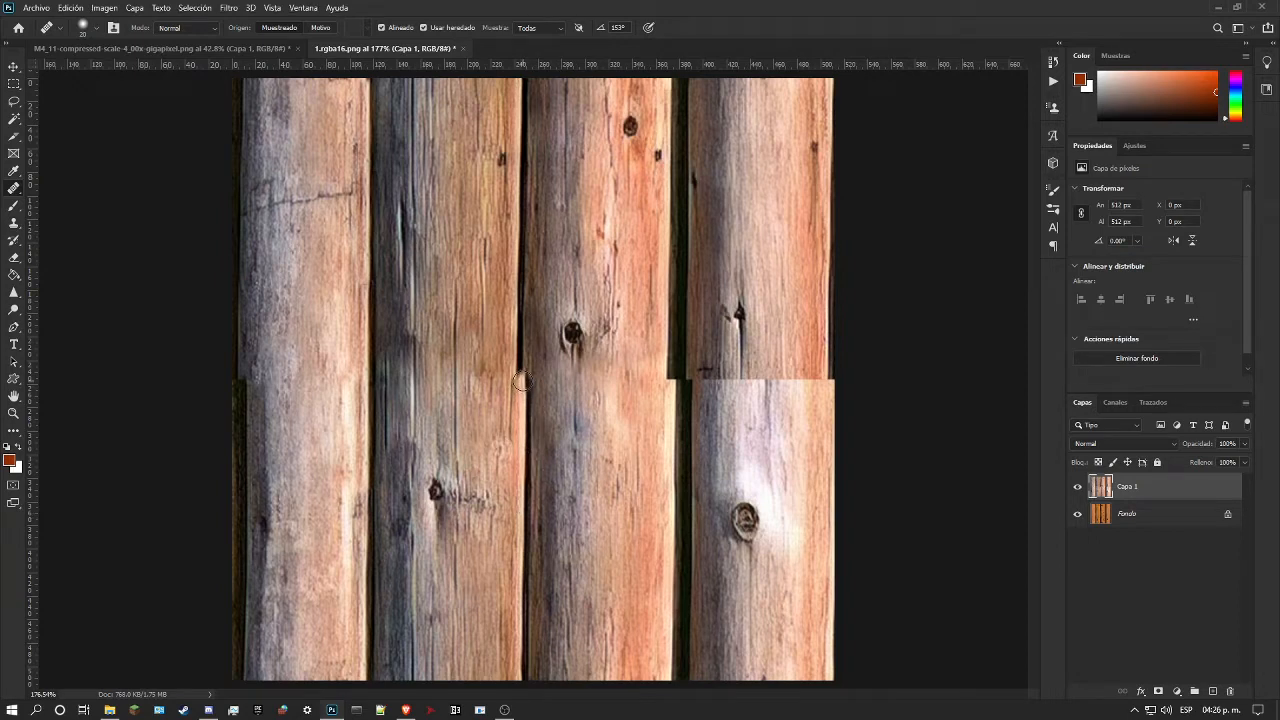
mouse_move(522, 381)
mouse_down()
mouse_move(522, 400)
mouse_move(522, 252)
mouse_up()
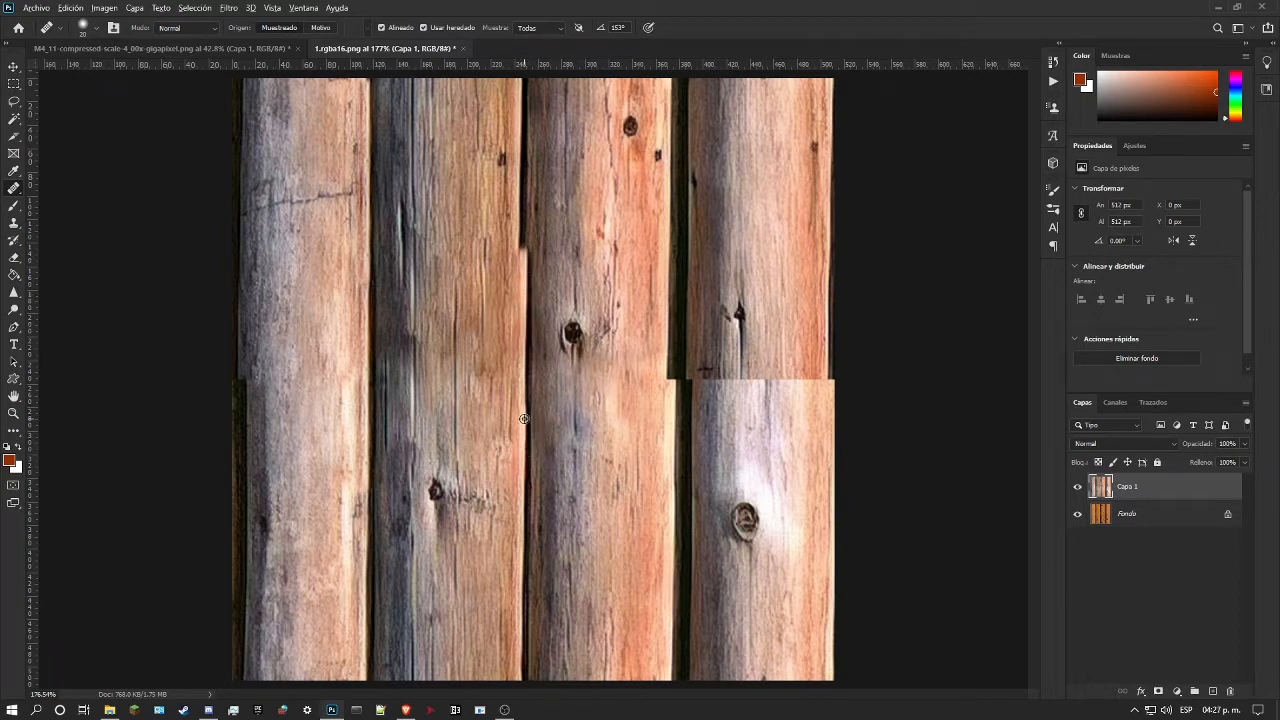
drag(524, 353, 527, 79)
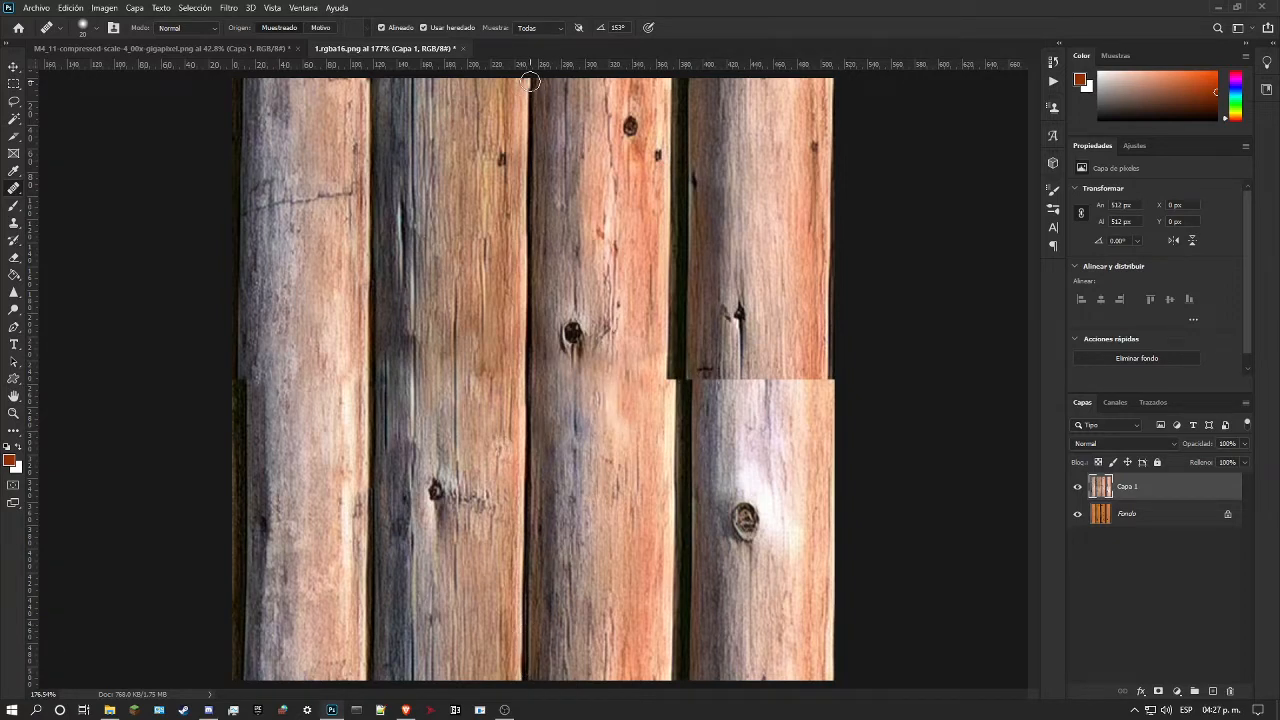
drag(527, 85, 527, 146)
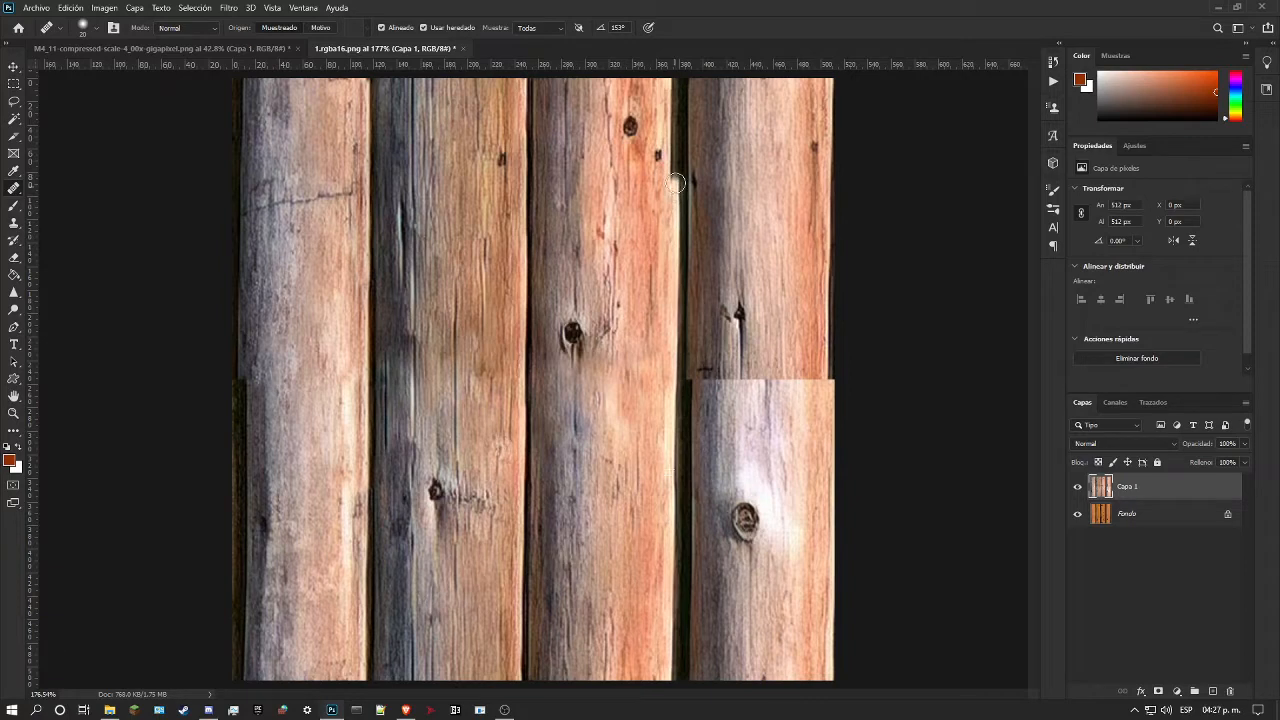
Step: Extend the third log's light right edge to the texture's upper edge, resampling from the log's lower end
shift+click(677, 146)
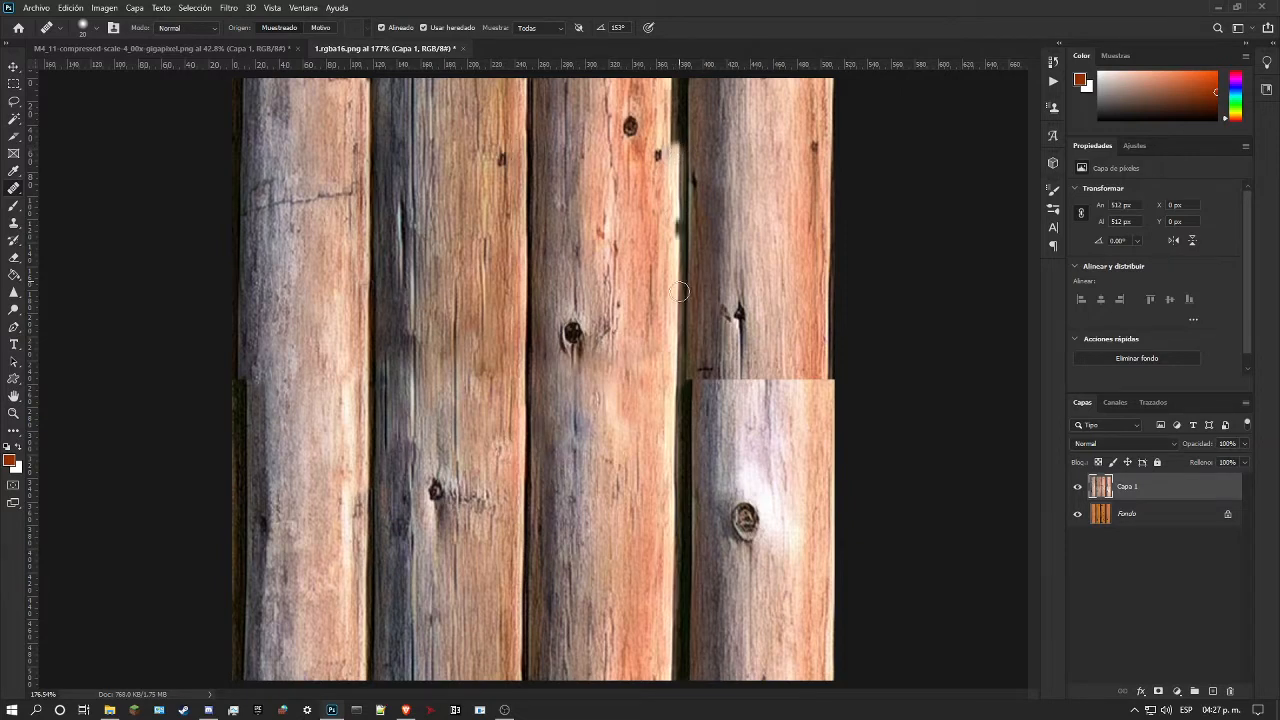
alt+click(671, 672)
drag(677, 149, 675, 84)
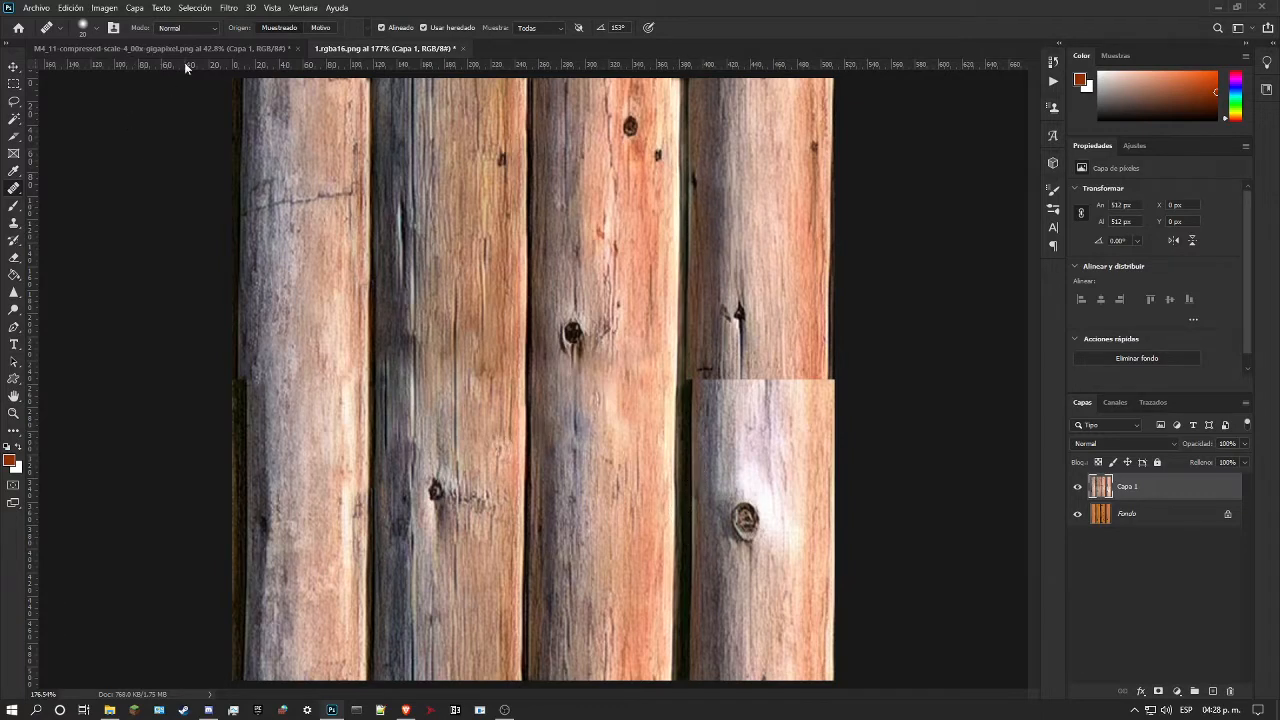
Step: Set the Healing Brush mode to Reemplazar and extend the dark gap beside the fourth log from the seam to the upper edge
click(210, 29)
click(192, 50)
drag(692, 376, 698, 98)
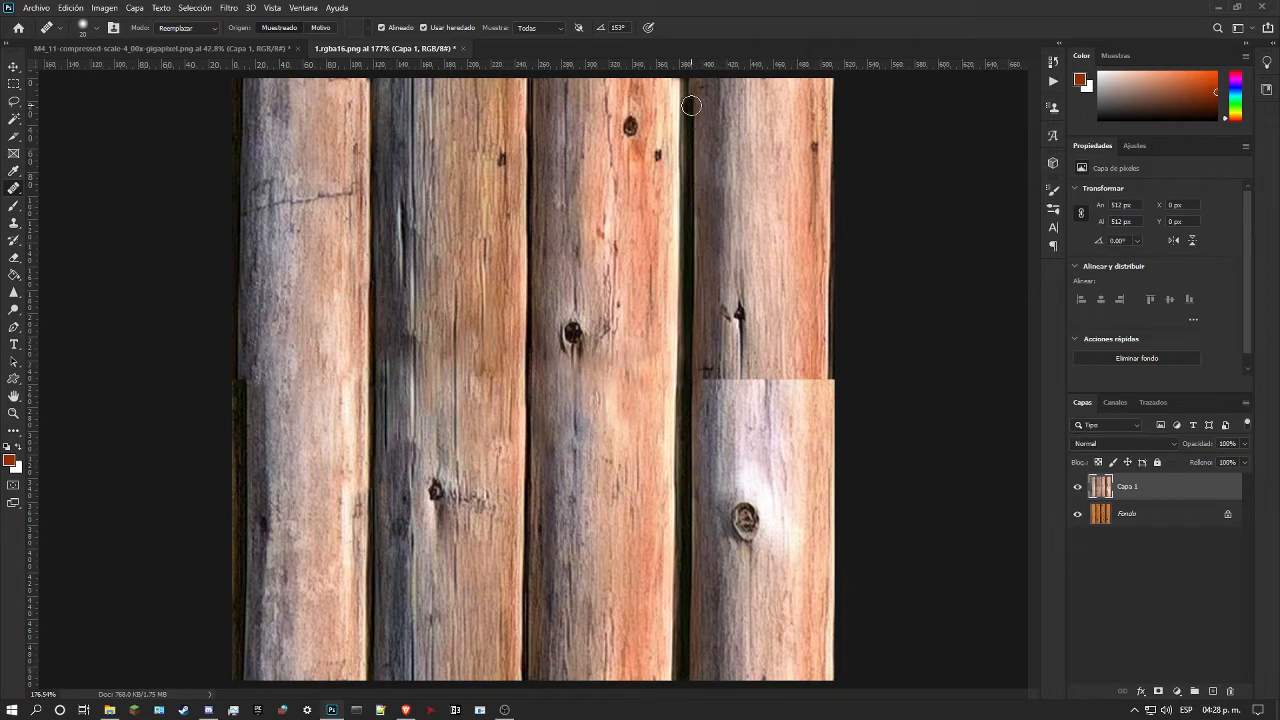
drag(693, 100, 693, 81)
Step: Check the healed logs, and offset the texture vertically by half its height to bring its outer edges to the middle
click(12, 415)
drag(420, 382, 384, 394)
drag(468, 366, 580, 345)
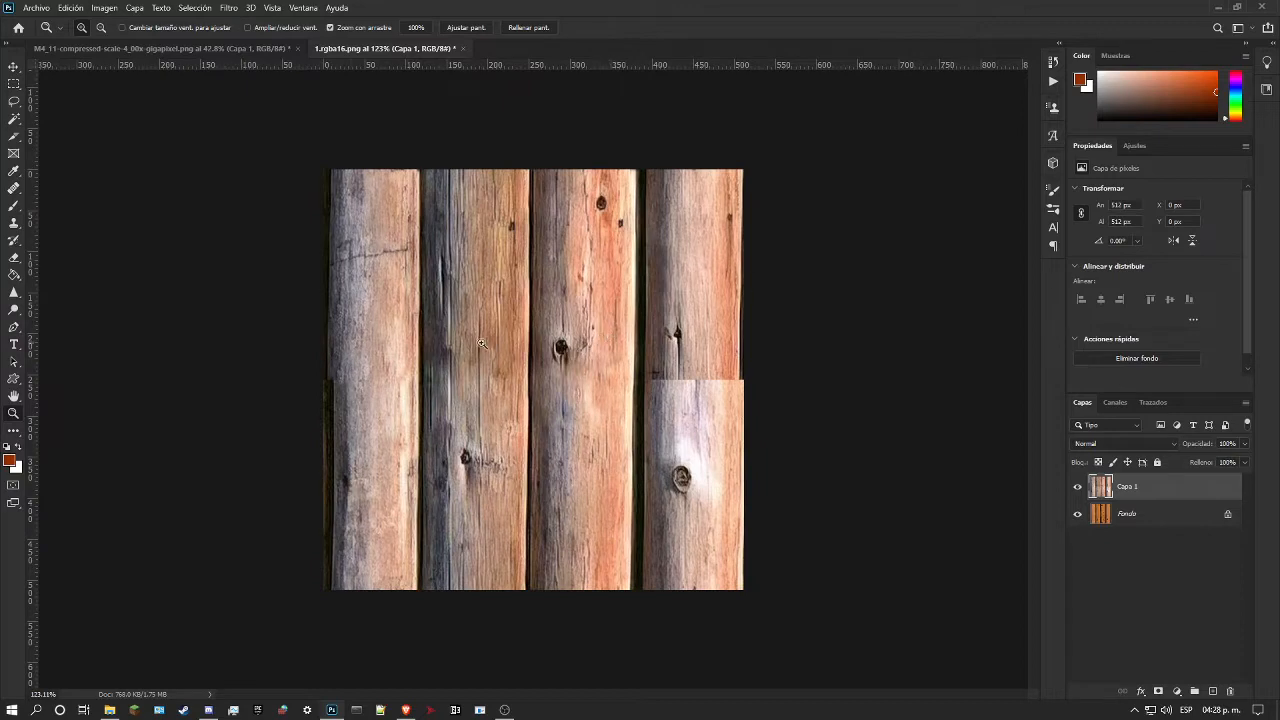
drag(820, 349, 851, 387)
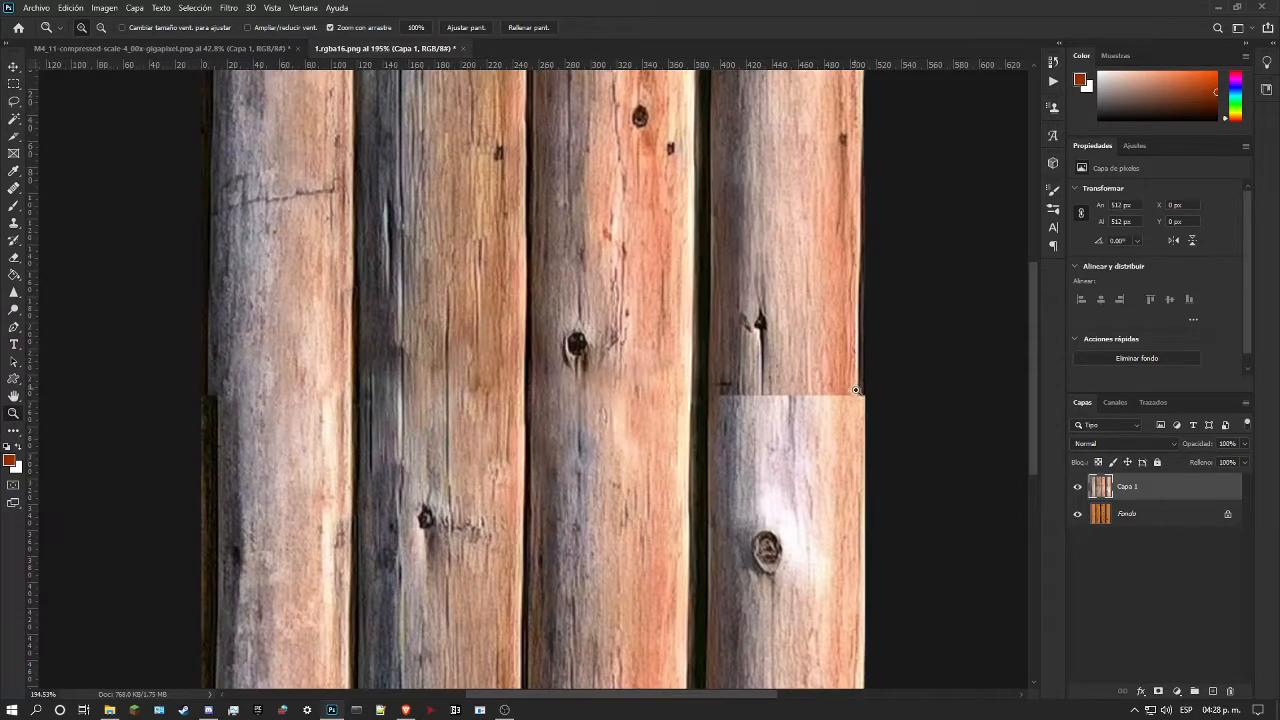
scroll(881, 430, up, 1)
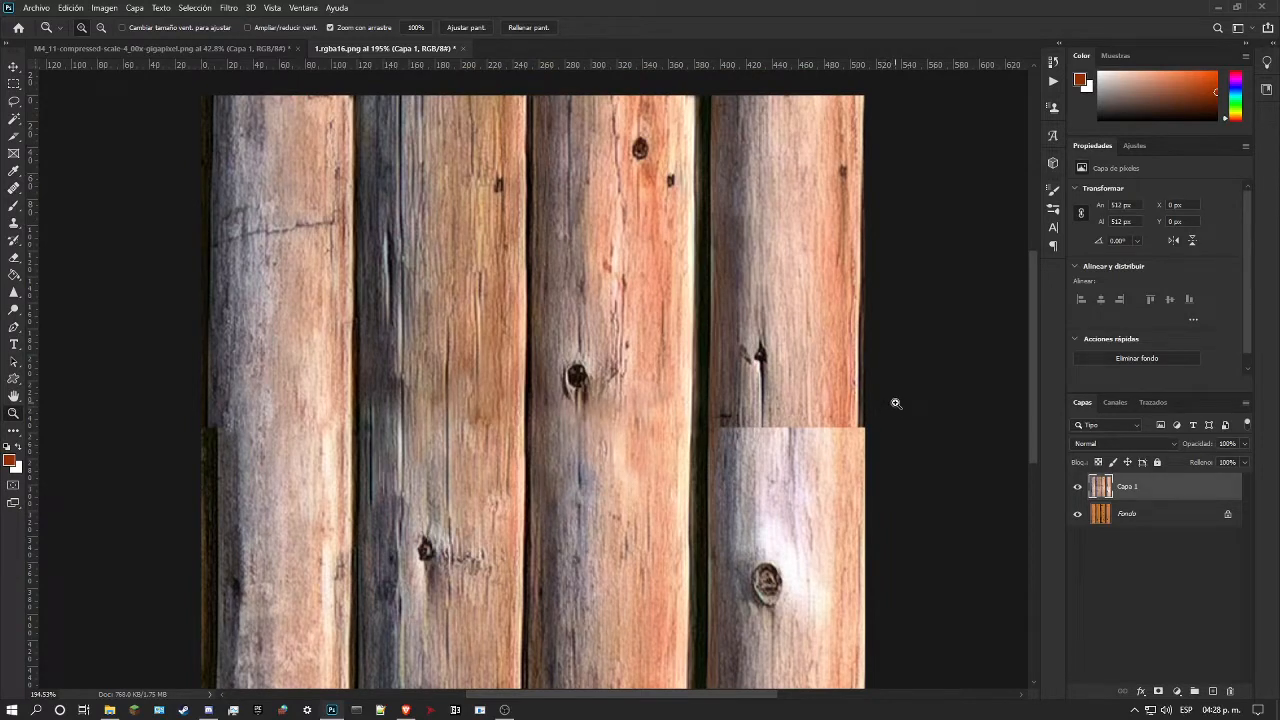
drag(896, 403, 871, 409)
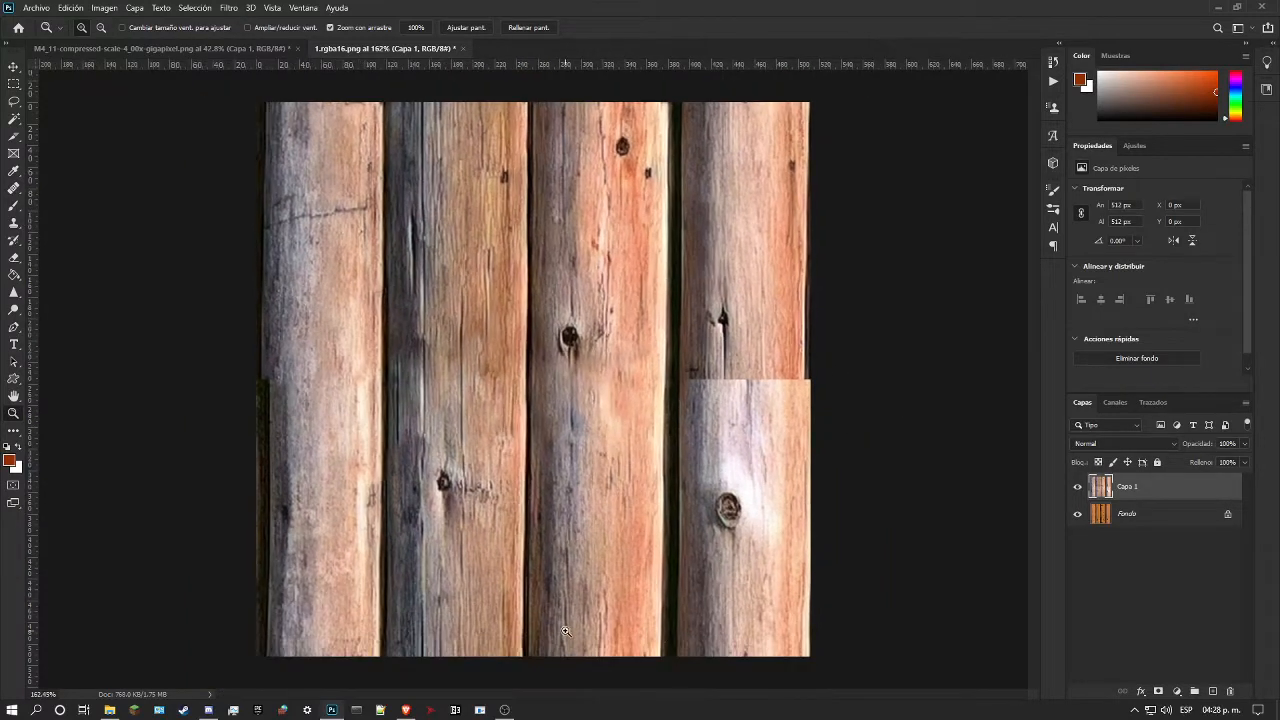
key(ctrl+z)
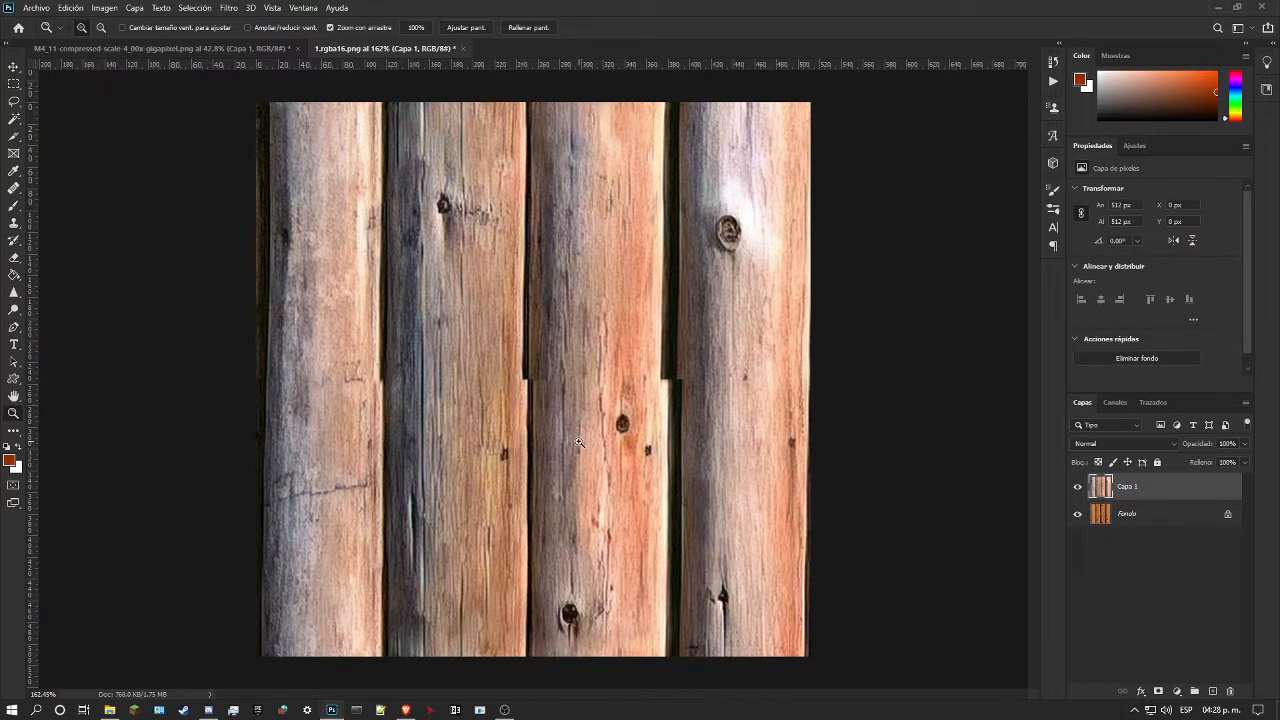
Step: Heal the first log's right edge at the mid-height seam using the Spot Healing Brush with type Según el contenido
drag(533, 409, 588, 392)
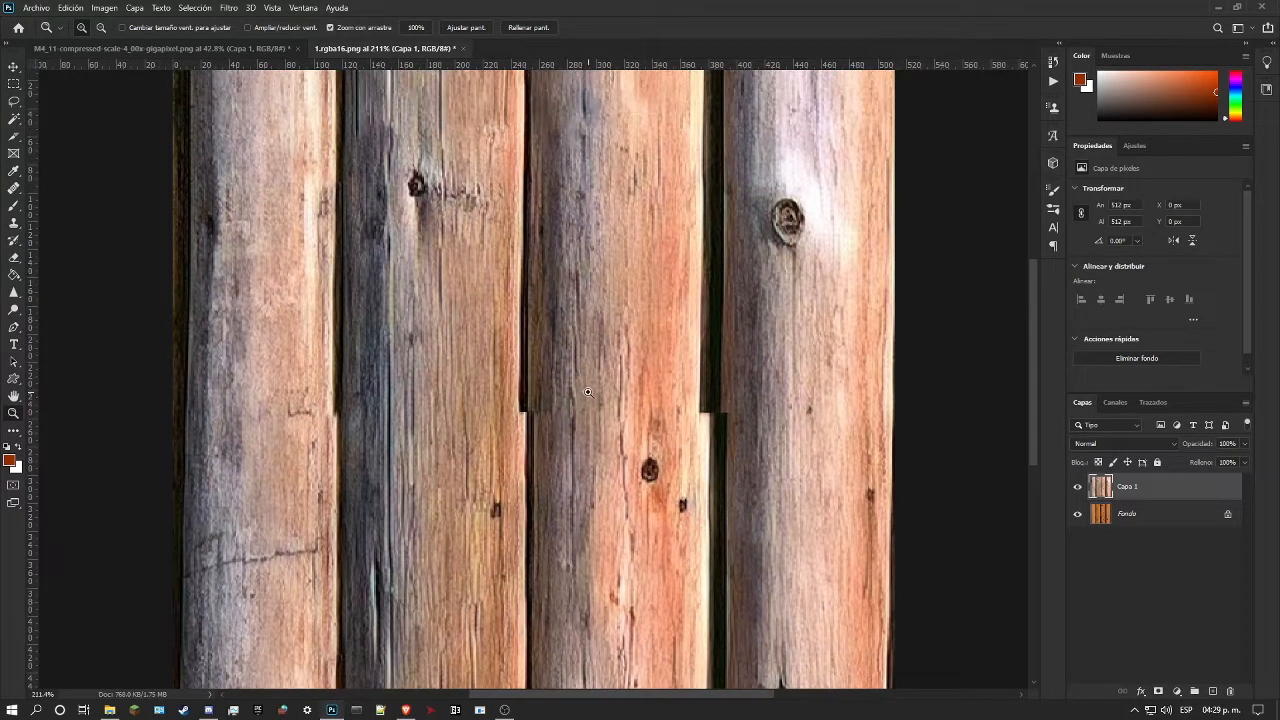
scroll(530, 403, down, 1)
drag(309, 349, 330, 345)
click(14, 188)
click(66, 188)
drag(333, 400, 346, 434)
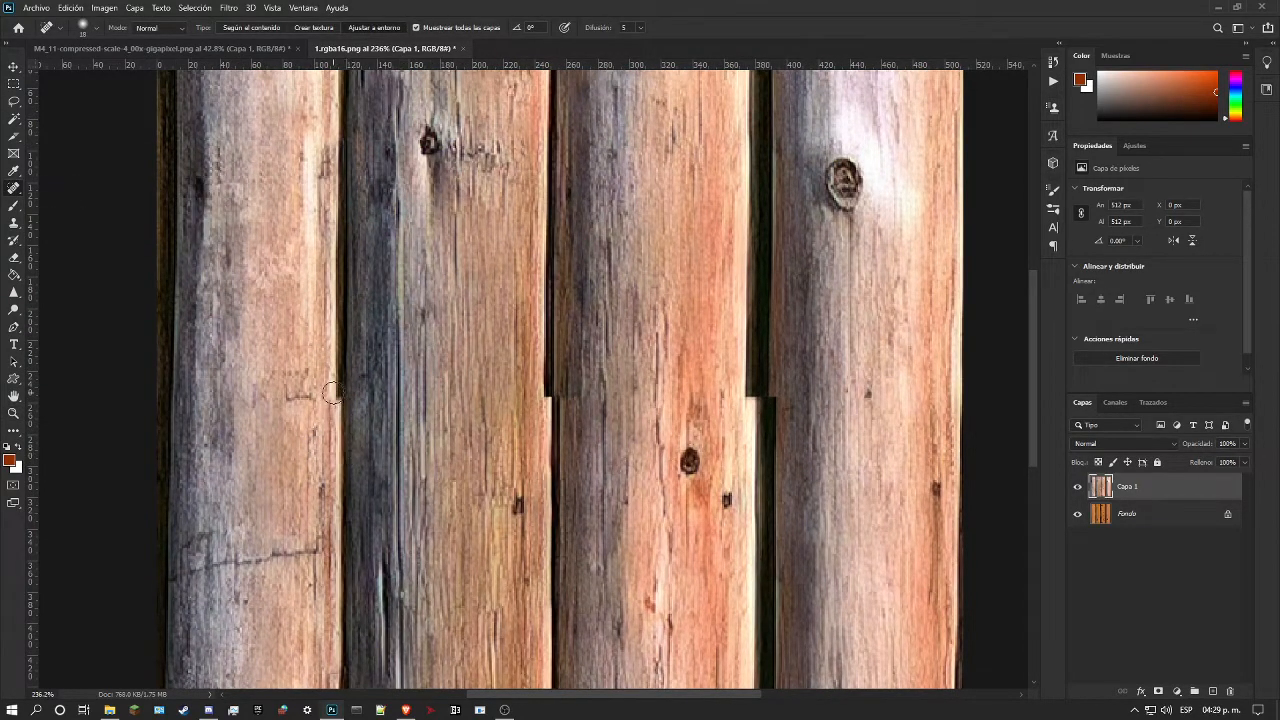
drag(334, 414, 341, 371)
key(ctrl+z)
click(248, 29)
mouse_move(346, 412)
mouse_down()
mouse_move(363, 336)
mouse_move(380, 339)
mouse_move(332, 373)
mouse_move(337, 321)
mouse_move(412, 285)
mouse_move(386, 351)
mouse_move(331, 414)
mouse_up()
scroll(393, 326, down, 1)
scroll(538, 398, up, 5)
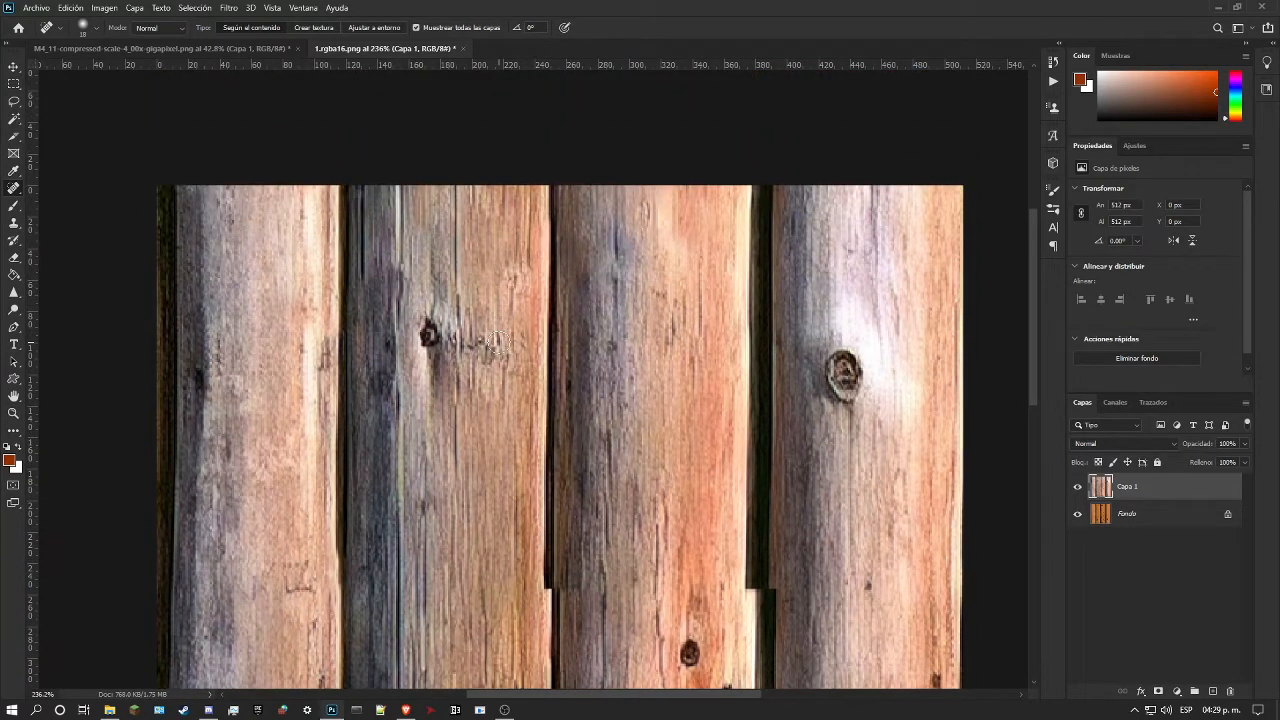
Step: Try to align the second gap above the seam by selecting the area around it and stretching it to about 109% width
click(13, 83)
drag(479, 123, 636, 591)
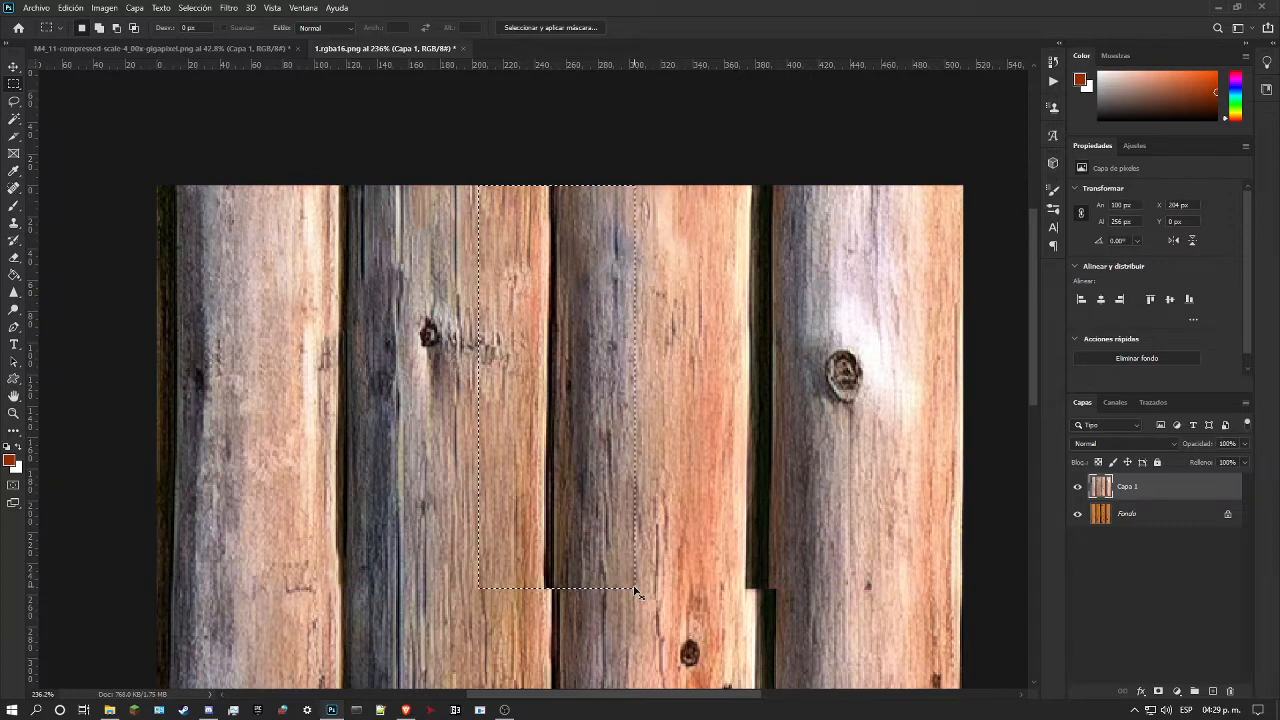
key(ctrl+t)
drag(635, 388, 649, 391)
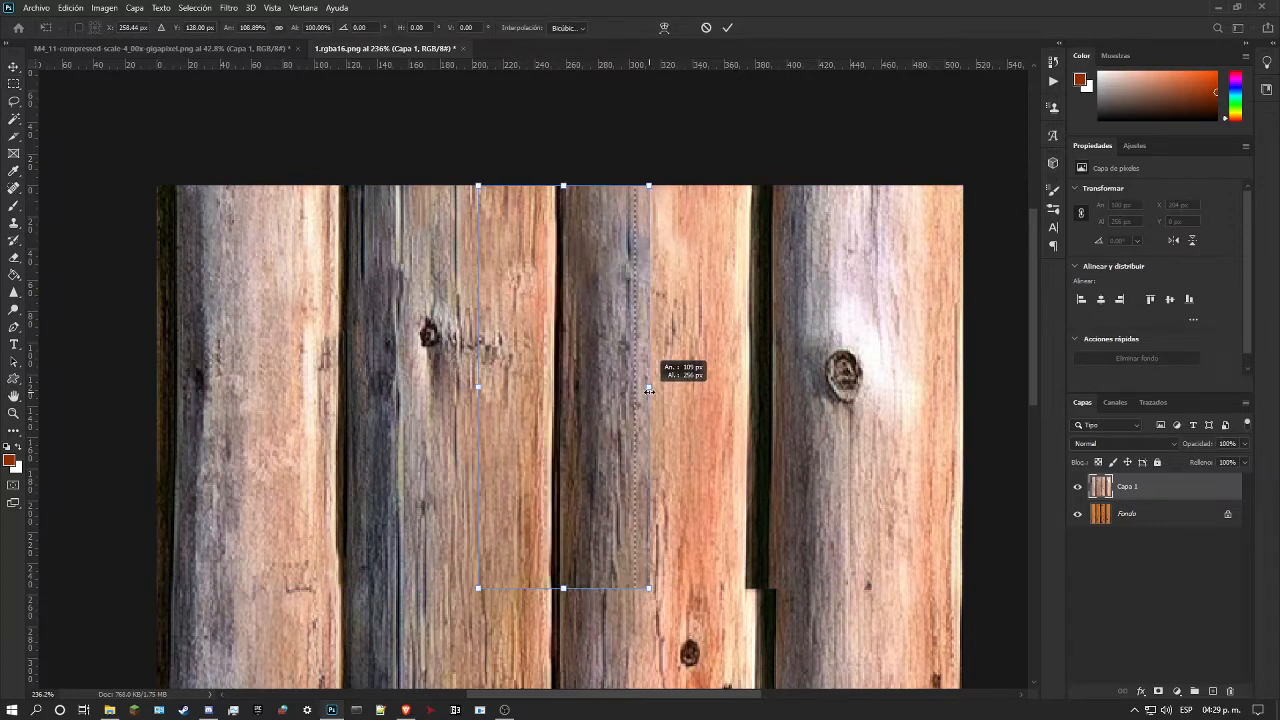
drag(649, 391, 650, 389)
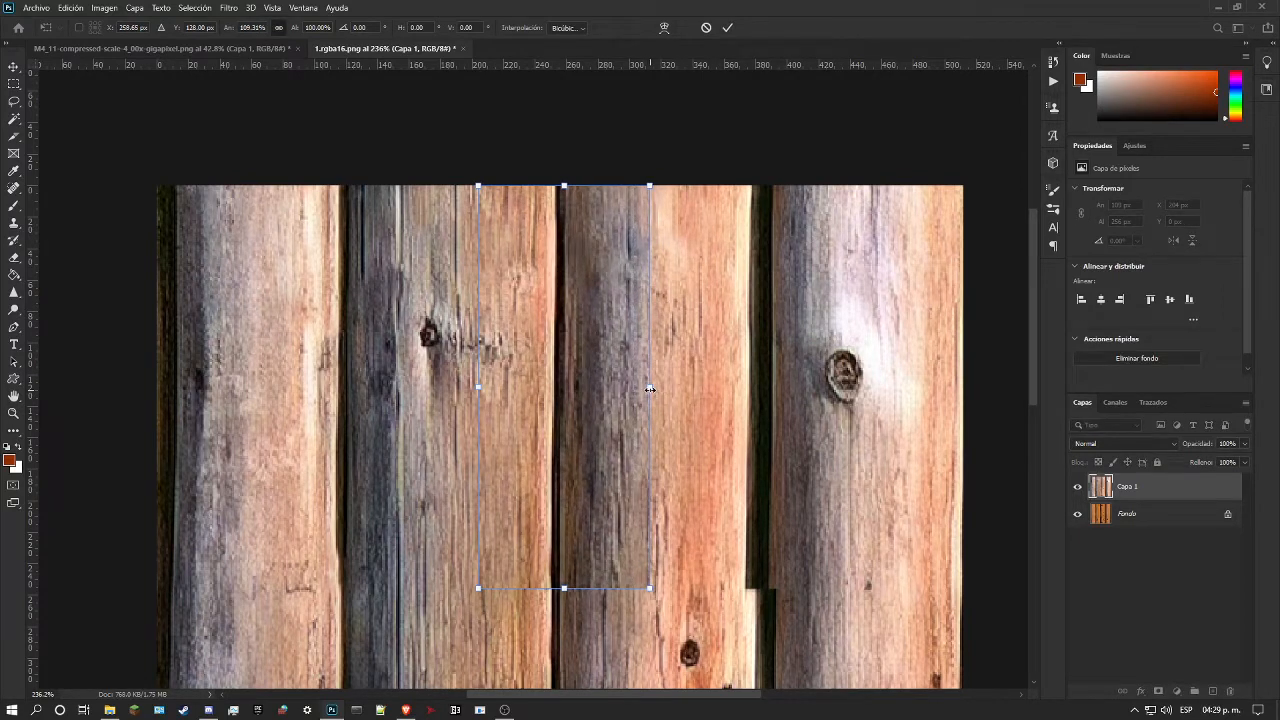
key(m)
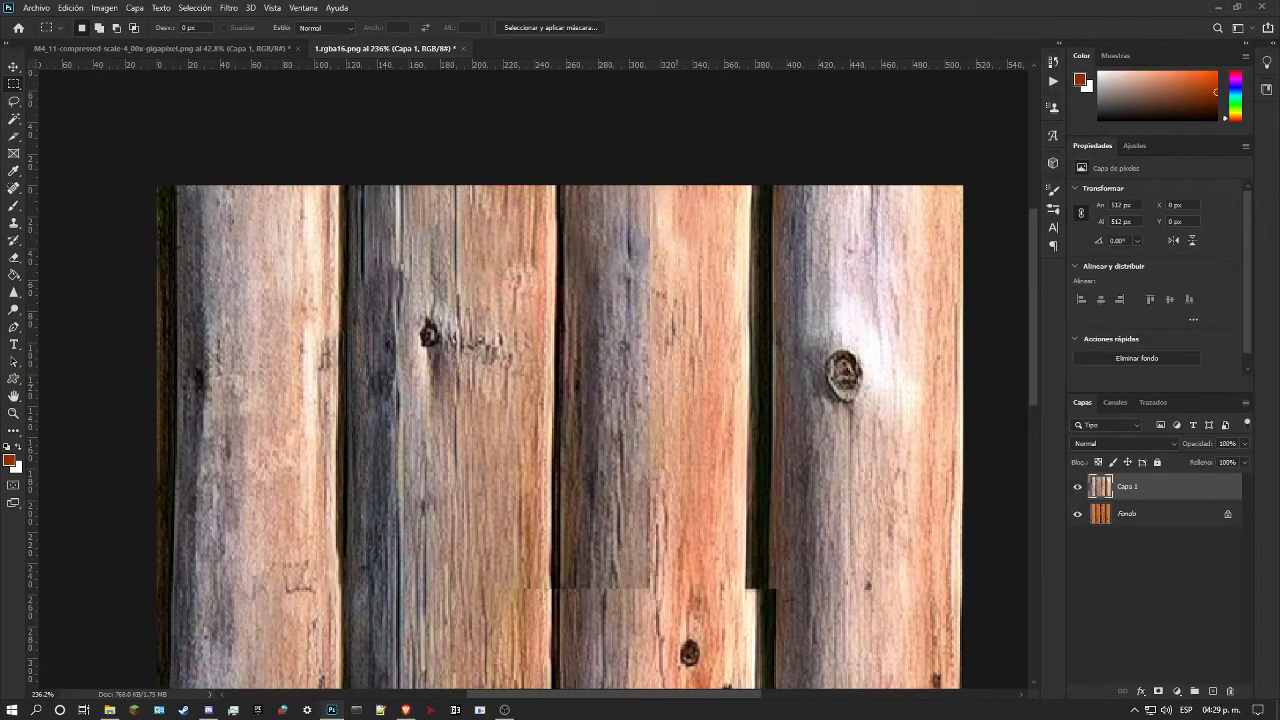
key(ctrl+z)
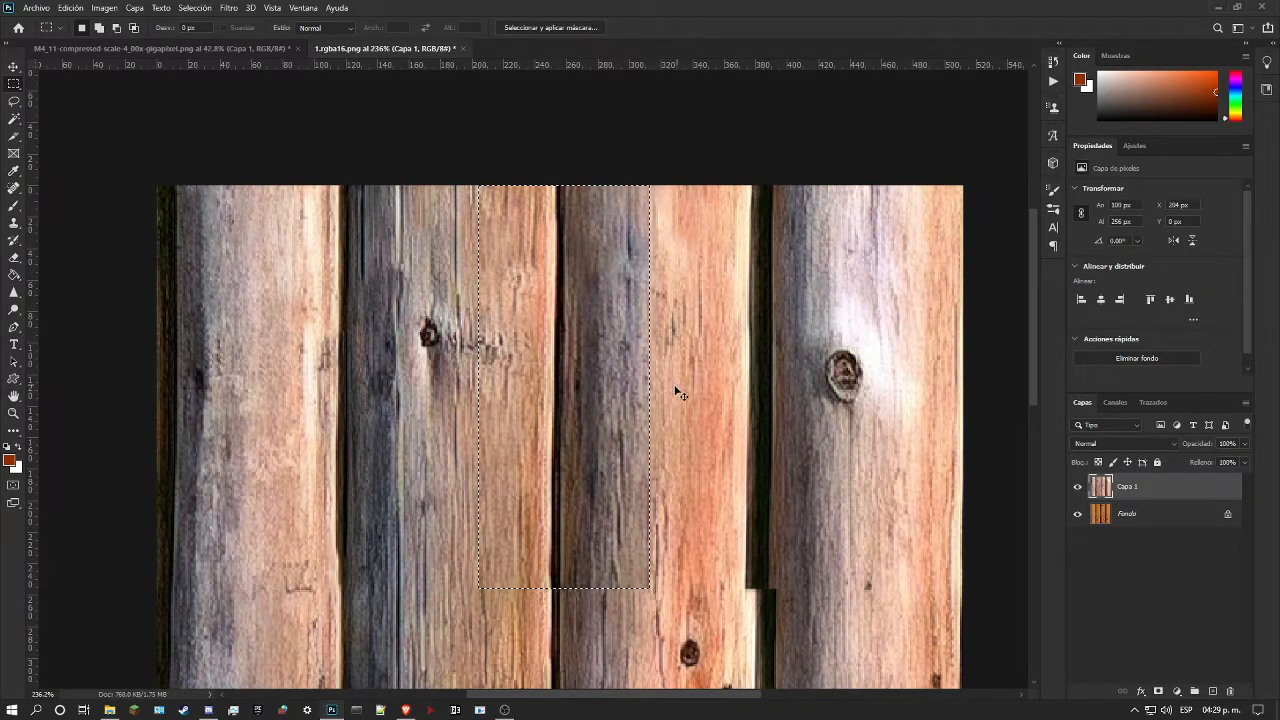
key(ctrl+z)
Step: Extend the second log's right edge and adjoining gap a short way above the seam with the Healing Brush in Reemplazar mode
scroll(568, 425, down, 3)
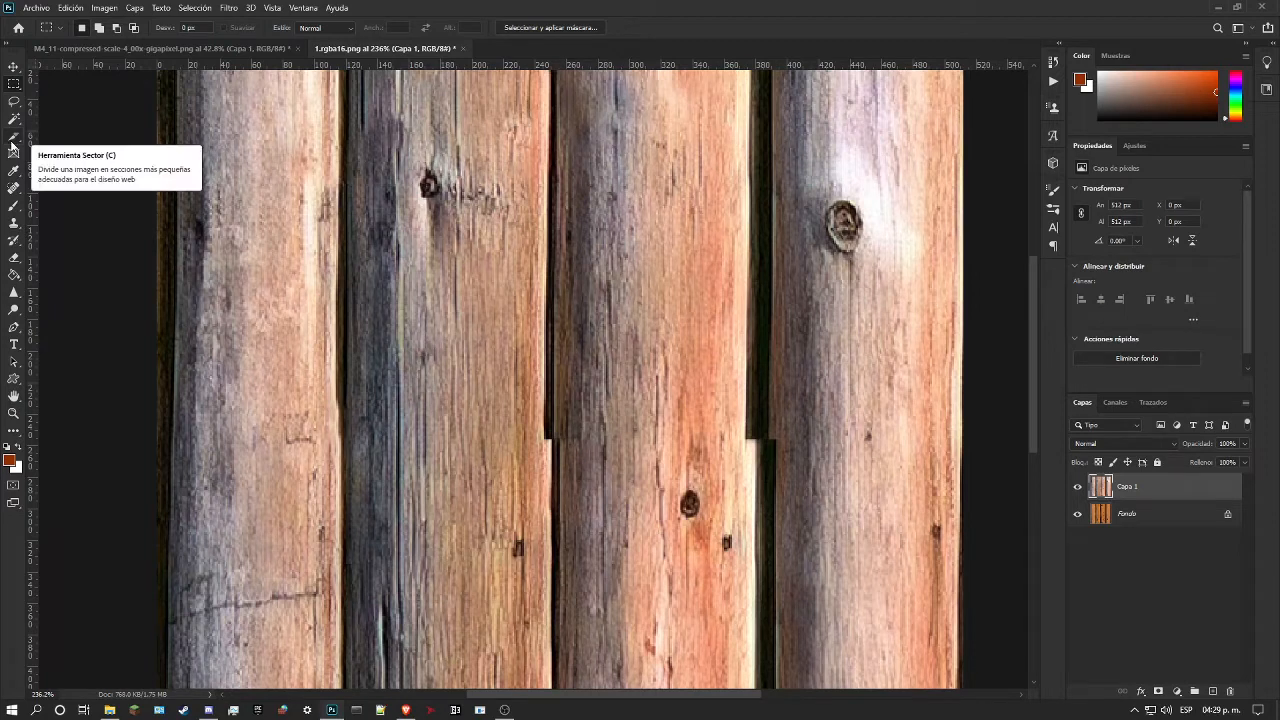
click(12, 190)
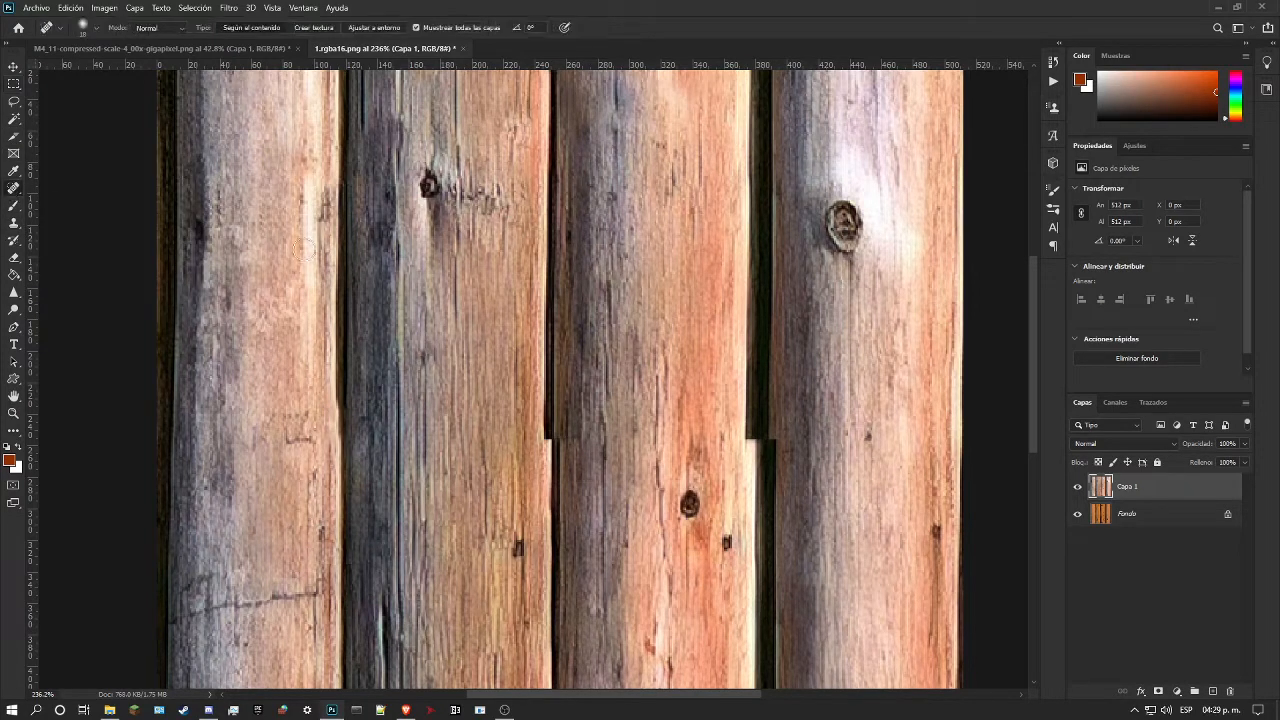
scroll(530, 425, down, 1)
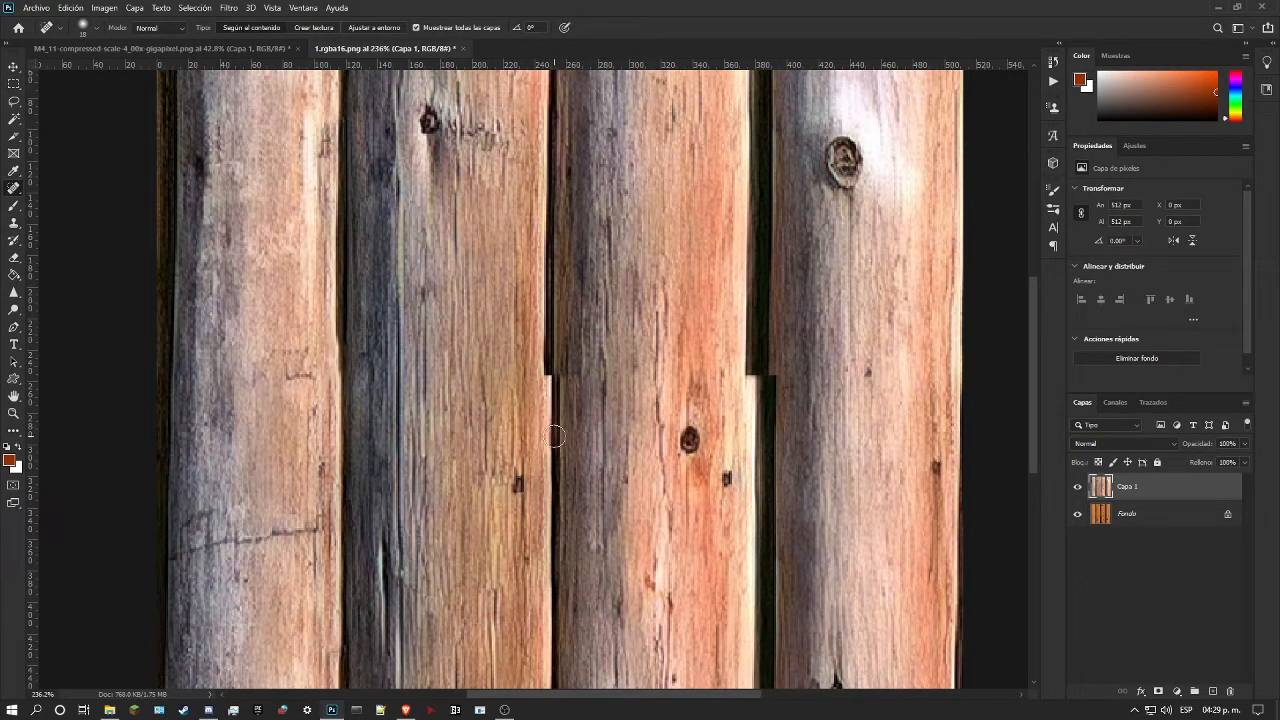
right_click(12, 190)
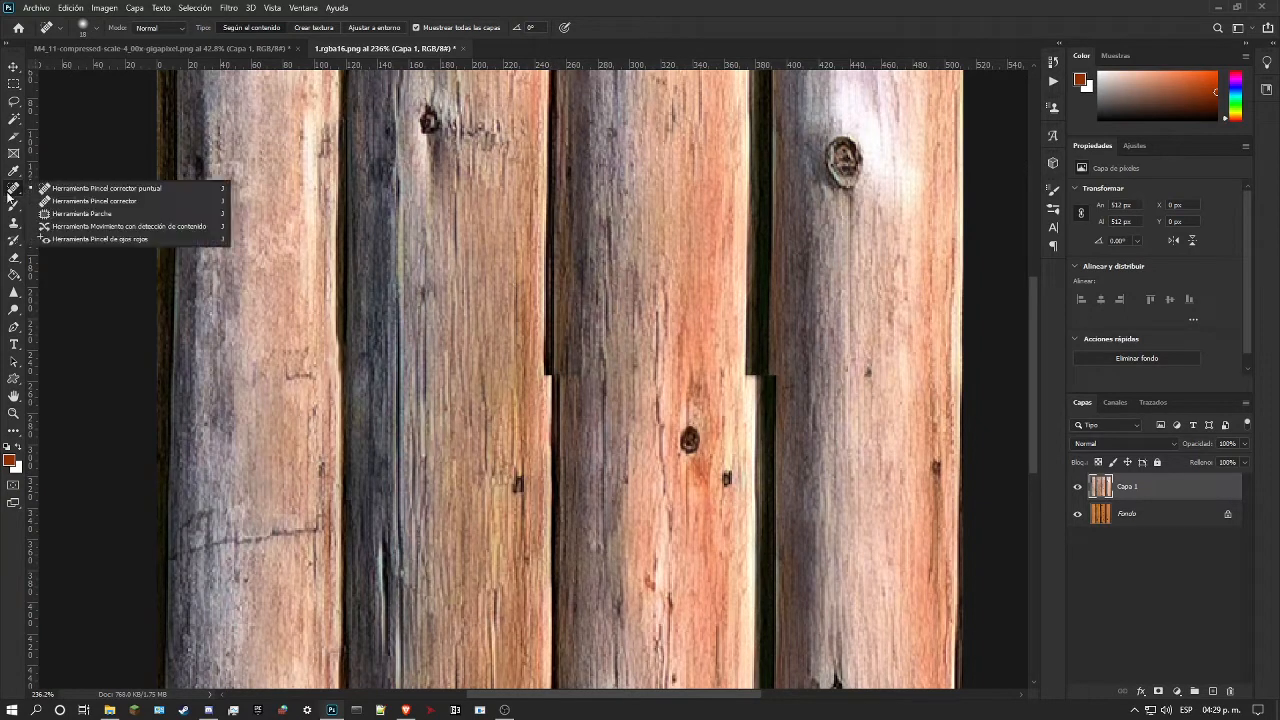
click(60, 197)
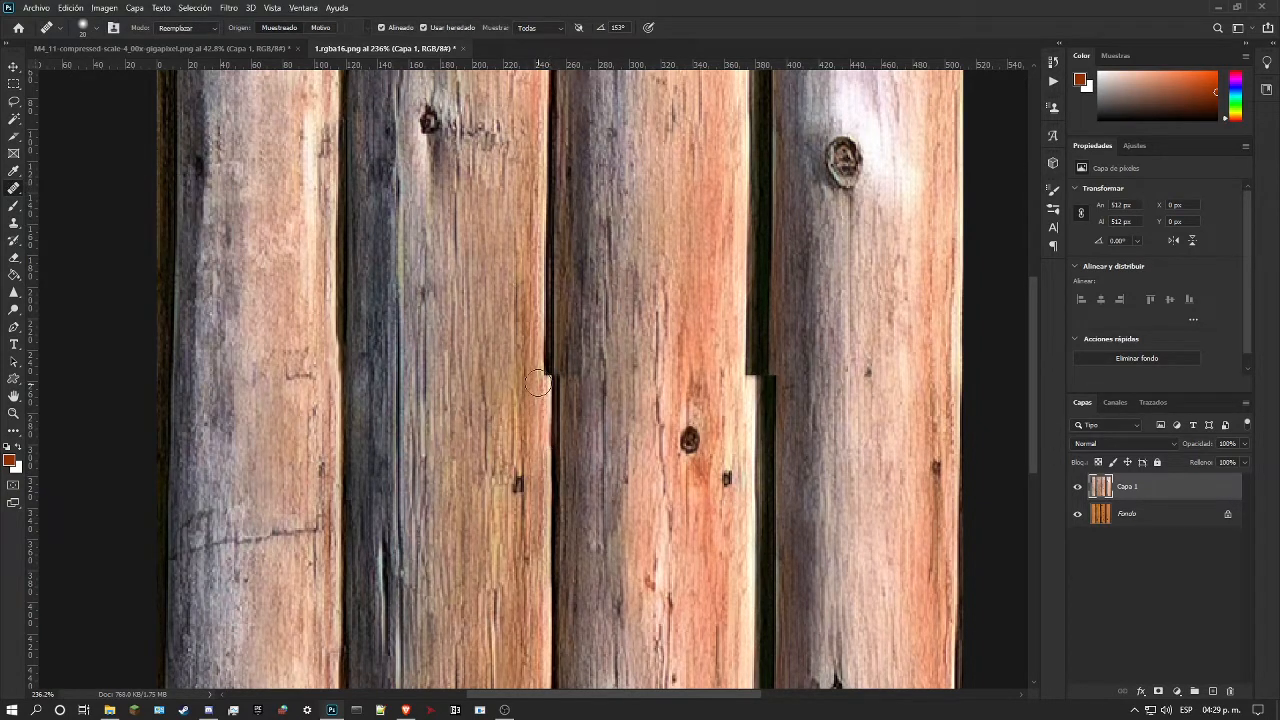
drag(550, 377, 551, 282)
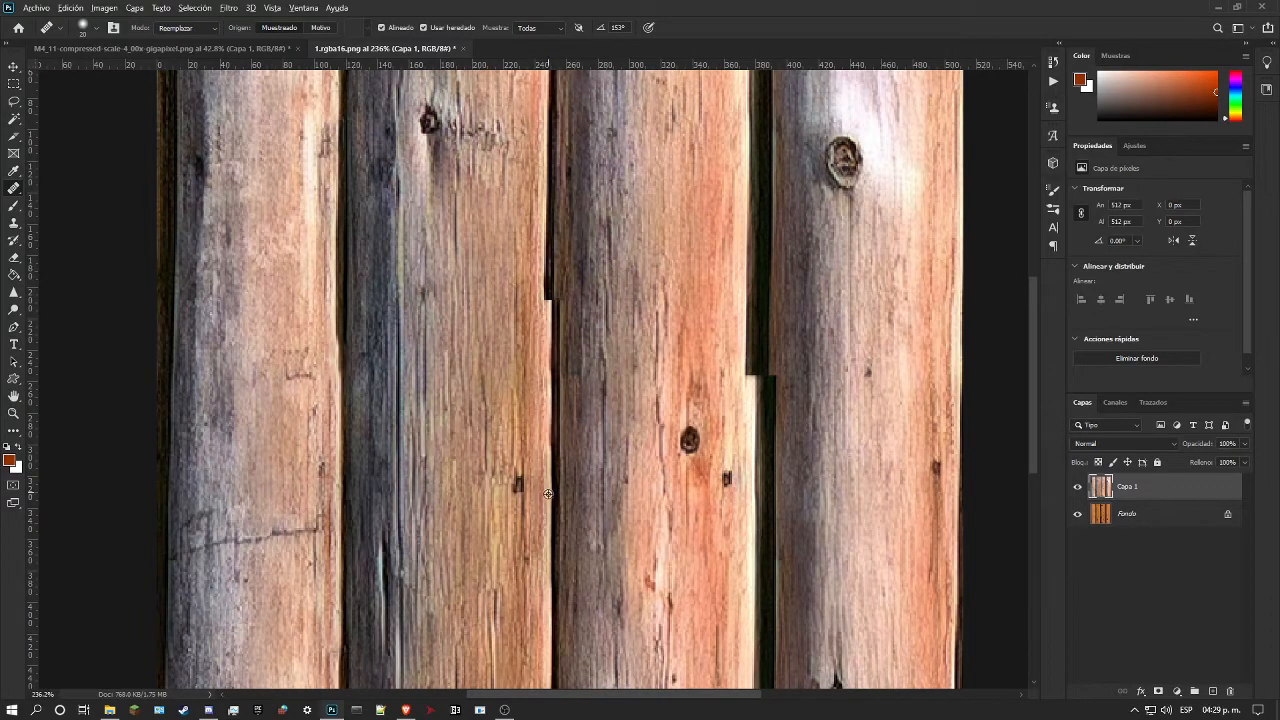
Step: Set the Healing Brush mode to Normal and continue the second log's edge and gap toward the texture's upper edge
click(200, 31)
click(175, 42)
mouse_move(548, 308)
mouse_down()
mouse_move(548, 270)
mouse_move(551, 336)
mouse_move(551, 318)
mouse_up()
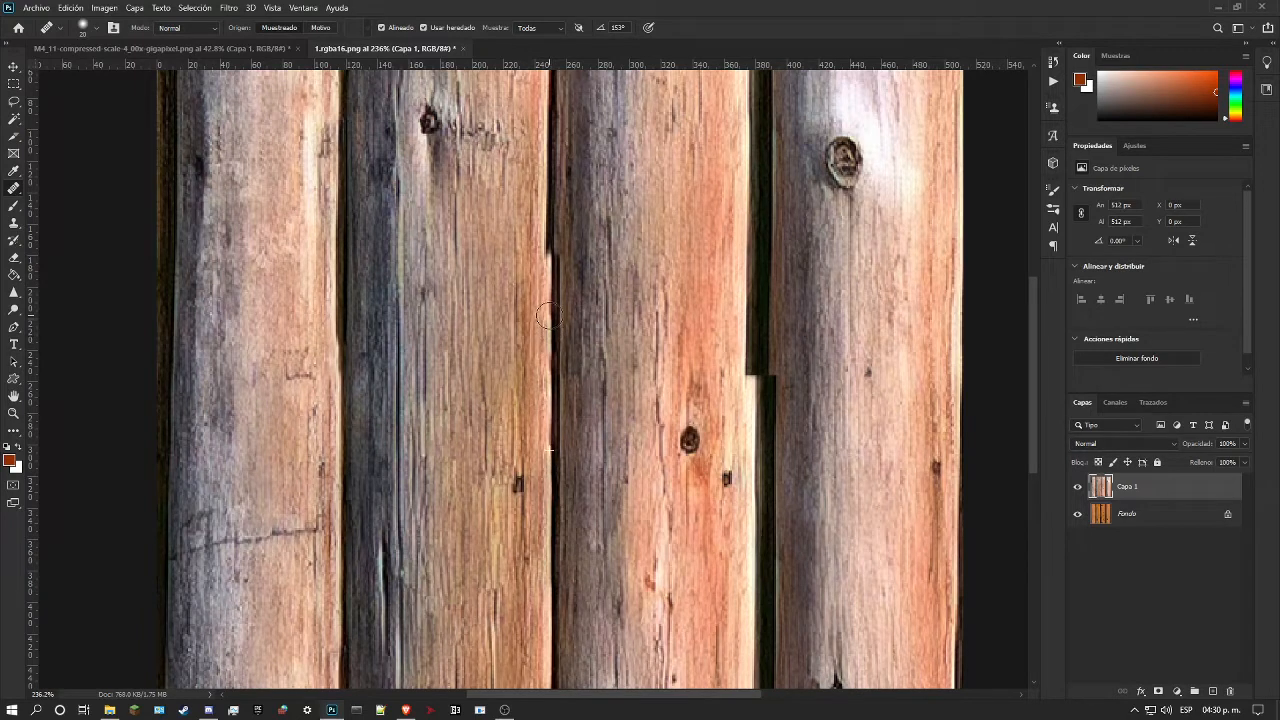
scroll(575, 345, up, 2)
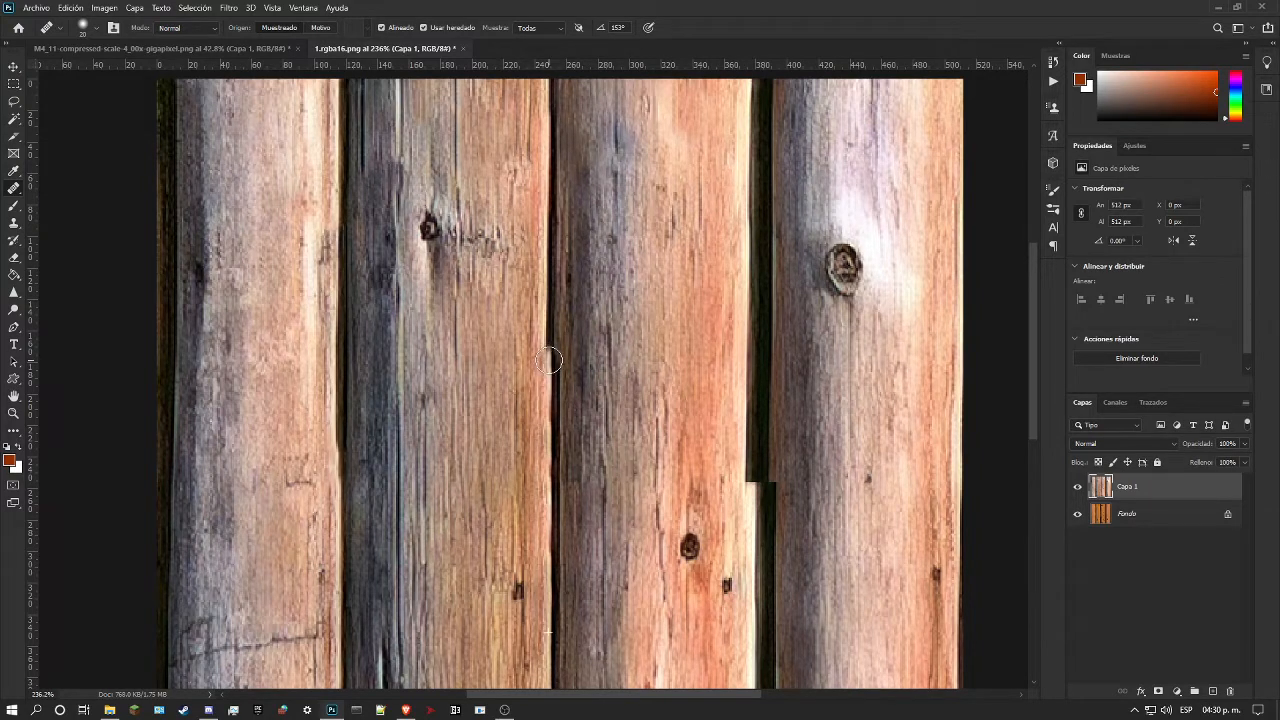
drag(550, 345, 552, 168)
scroll(568, 436, down, 2)
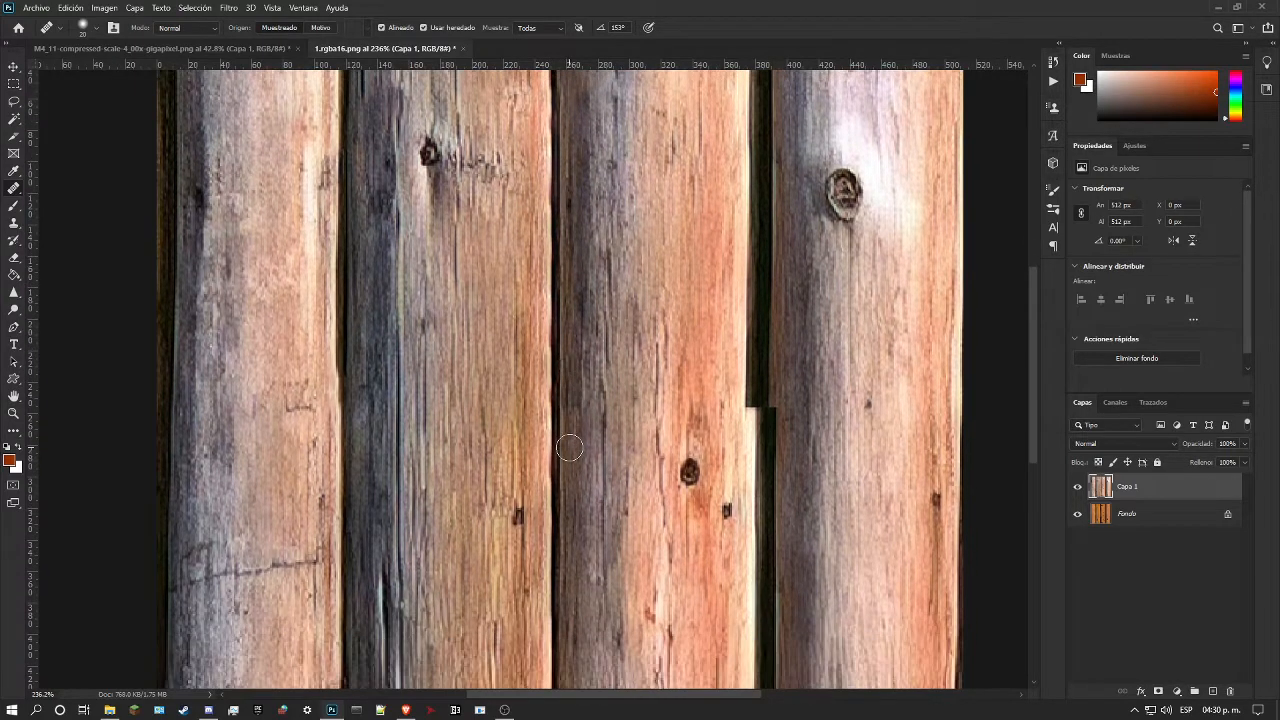
Step: Heal the last stretch of the second log's right edge up to the texture's upper border with the Healing Brush
scroll(550, 605, up, 6)
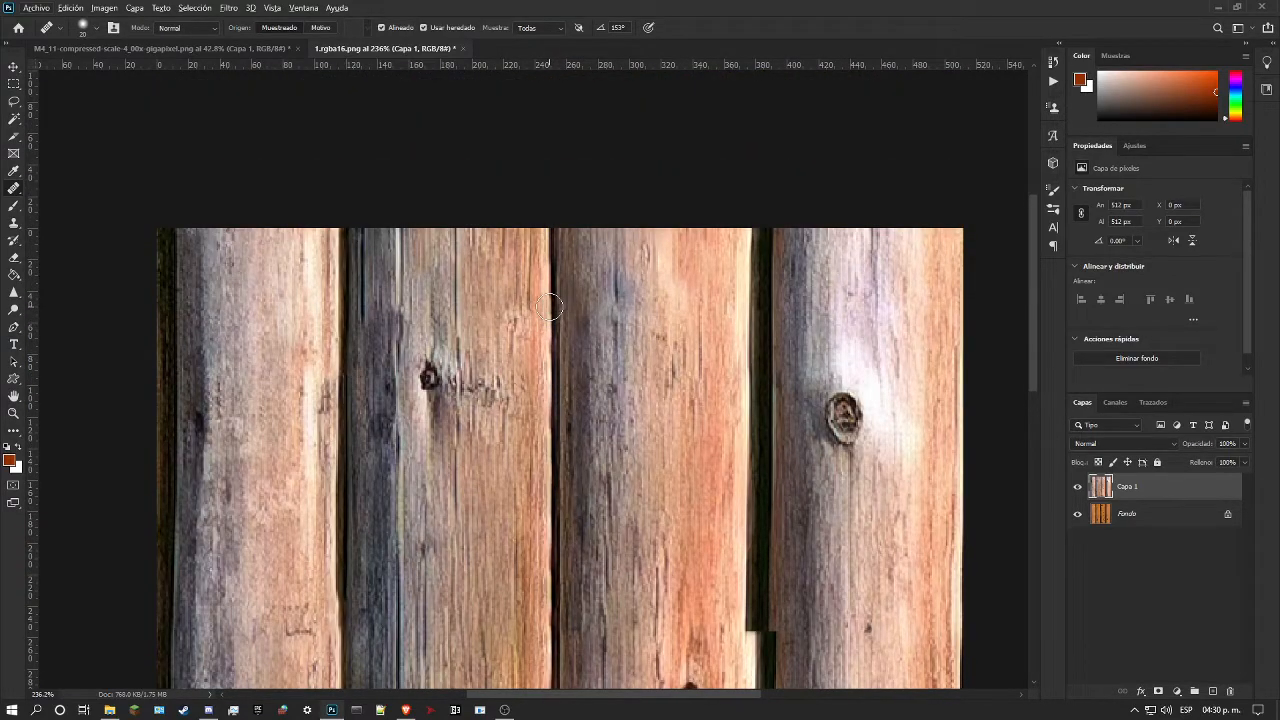
scroll(550, 310, down, 2)
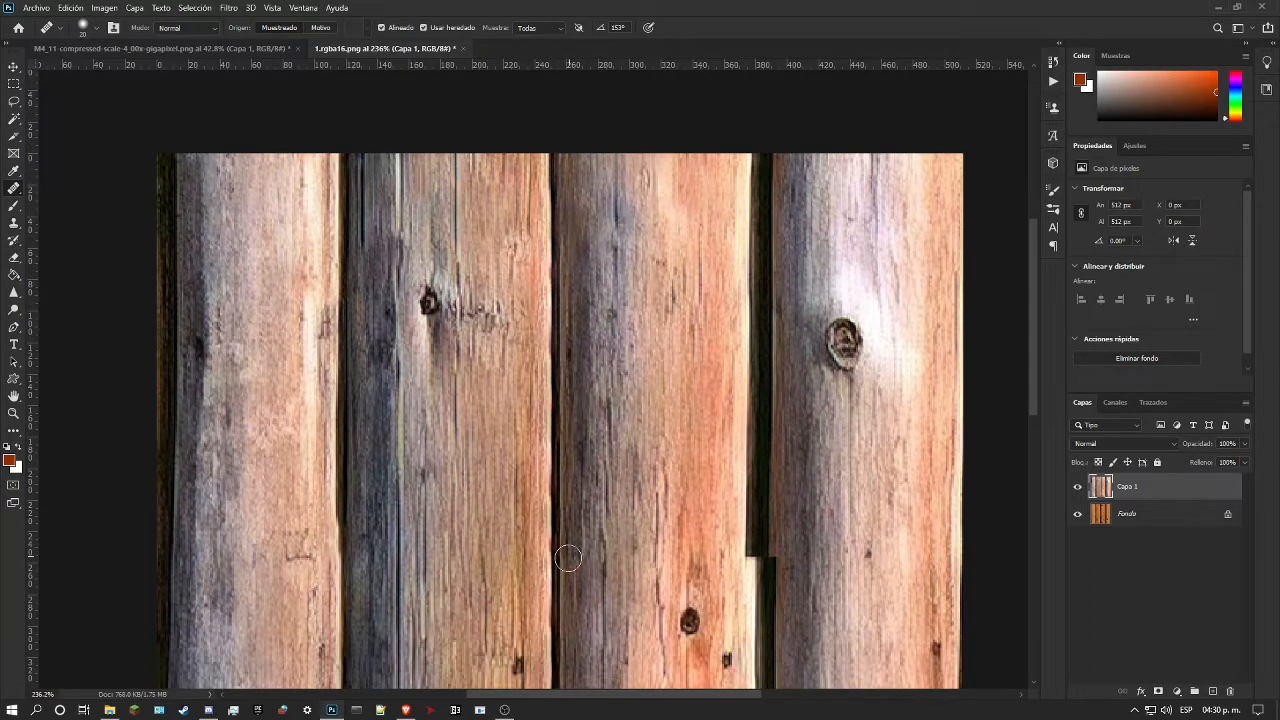
scroll(569, 552, down, 2)
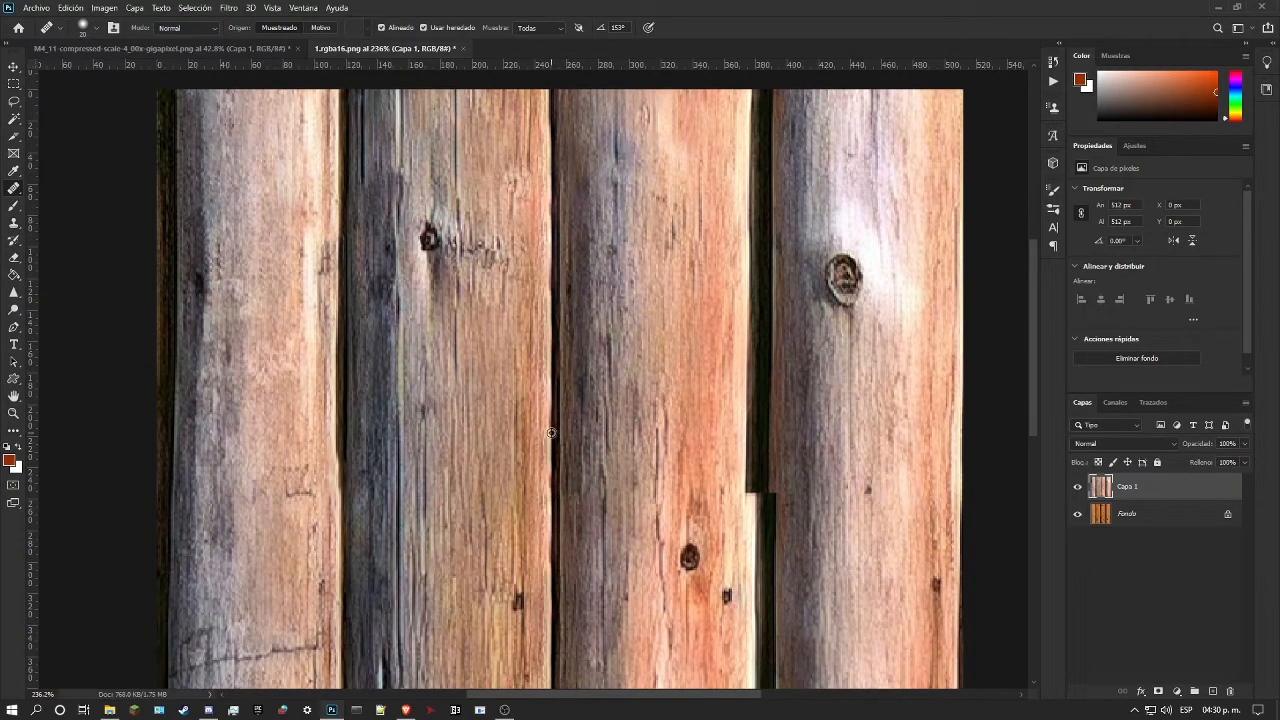
scroll(551, 432, up, 2)
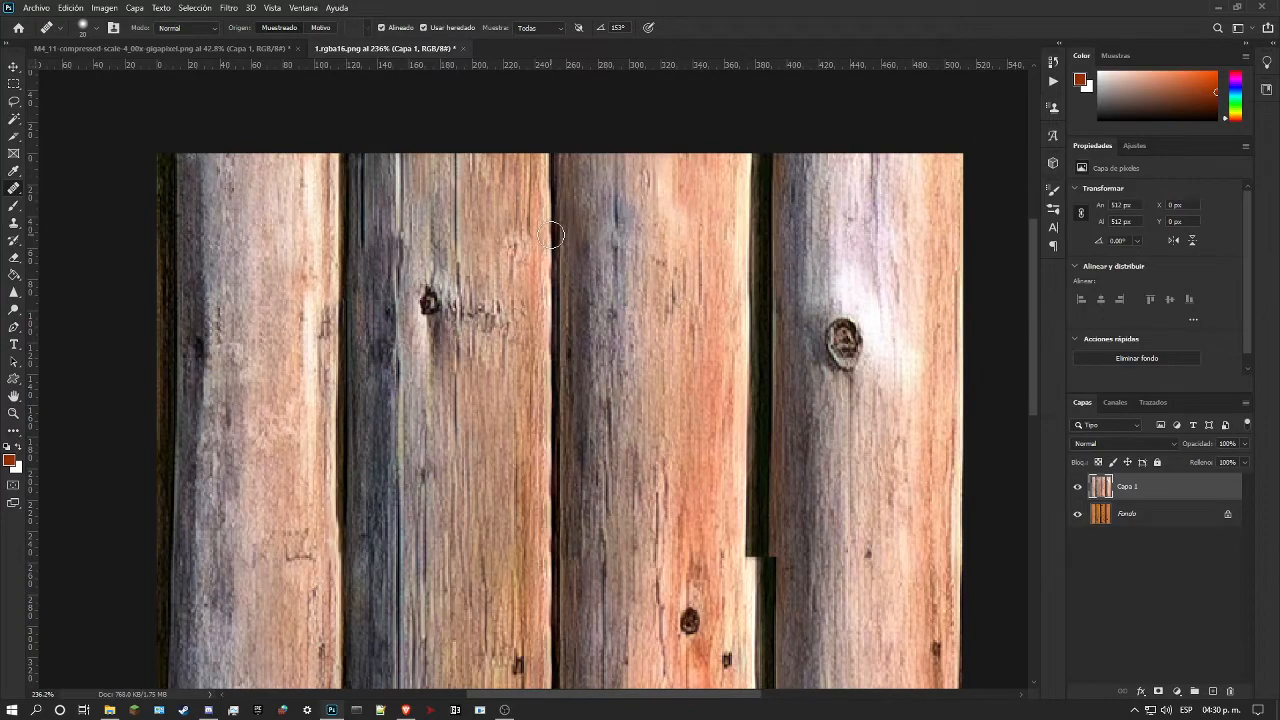
drag(551, 235, 553, 153)
scroll(357, 390, down, 7)
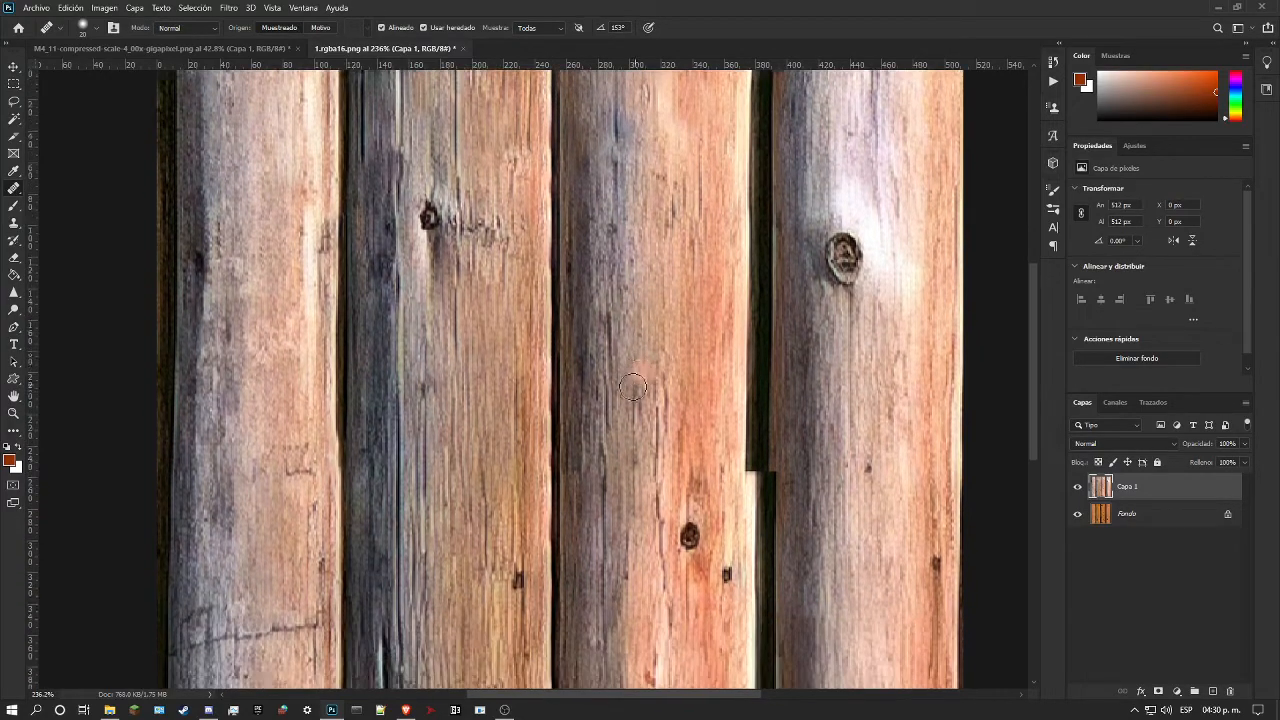
Step: Examine the healed second gap along the whole texture, compare before and after the last stroke, and inspect the third gap's offset
click(16, 414)
drag(470, 343, 438, 349)
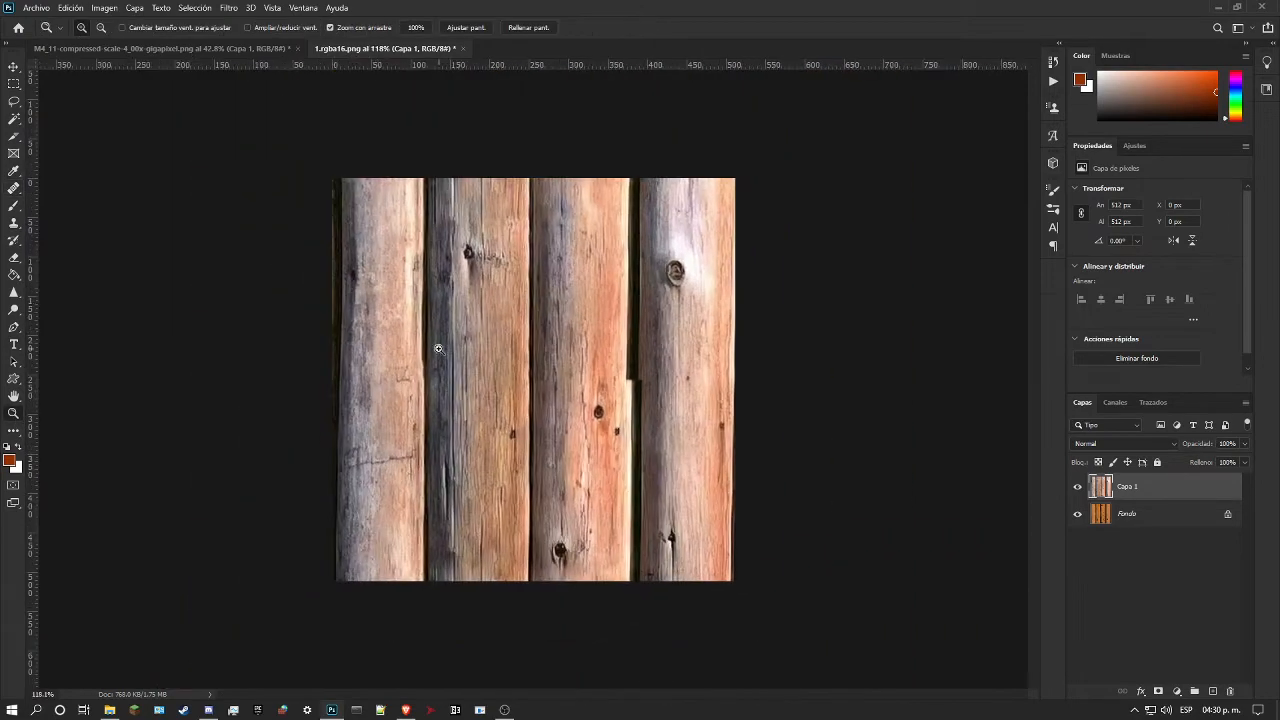
drag(522, 202, 538, 224)
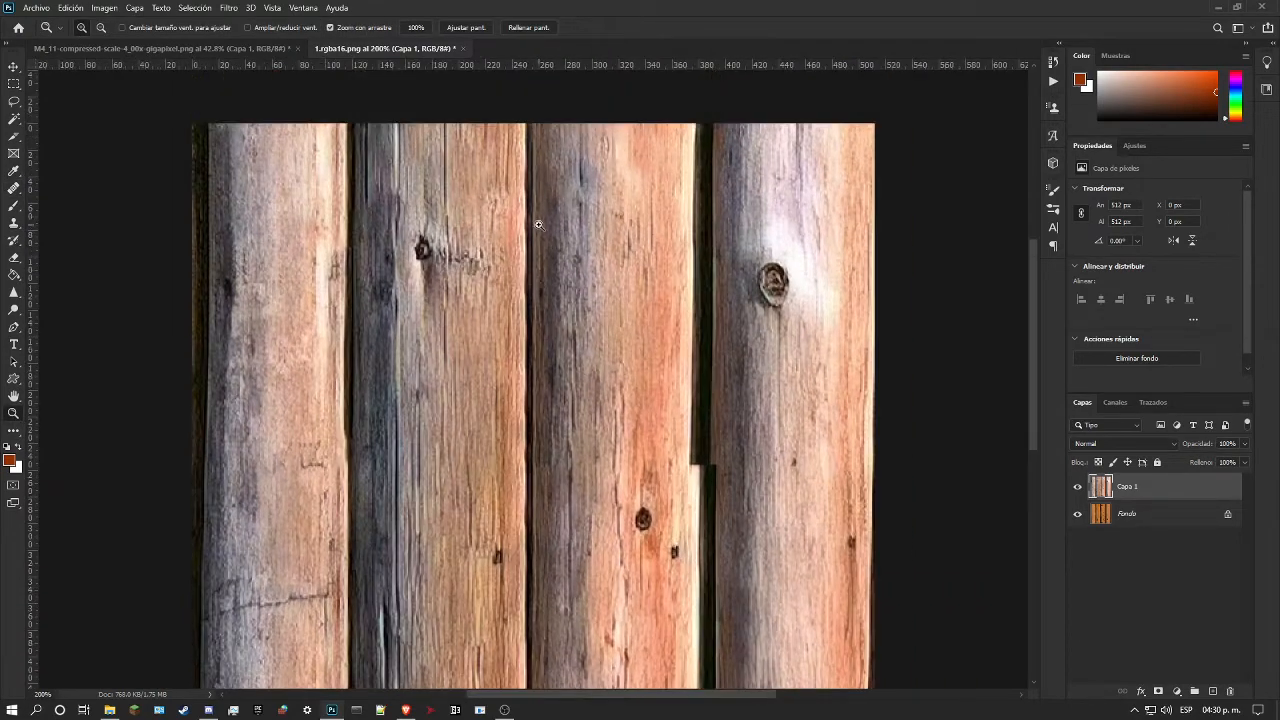
scroll(477, 350, down, 6)
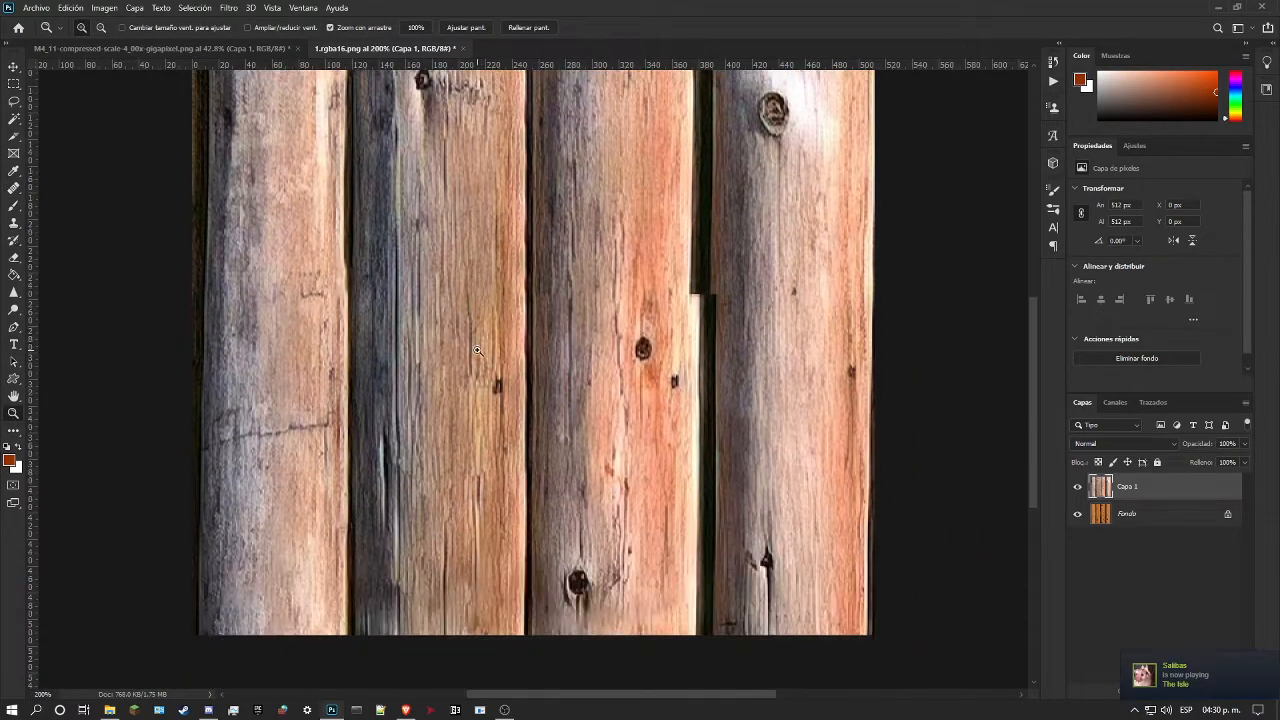
scroll(556, 272, up, 3)
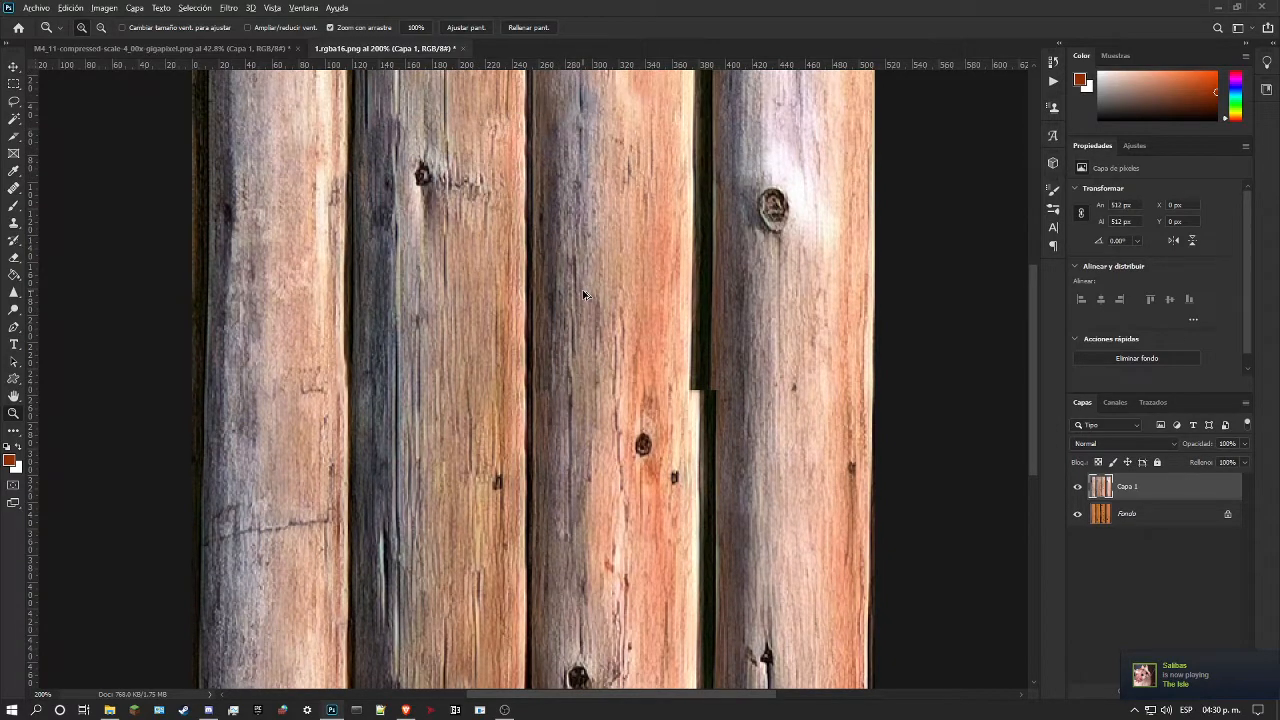
key(ctrl+z)
key(ctrl+shift+z)
drag(704, 311, 726, 327)
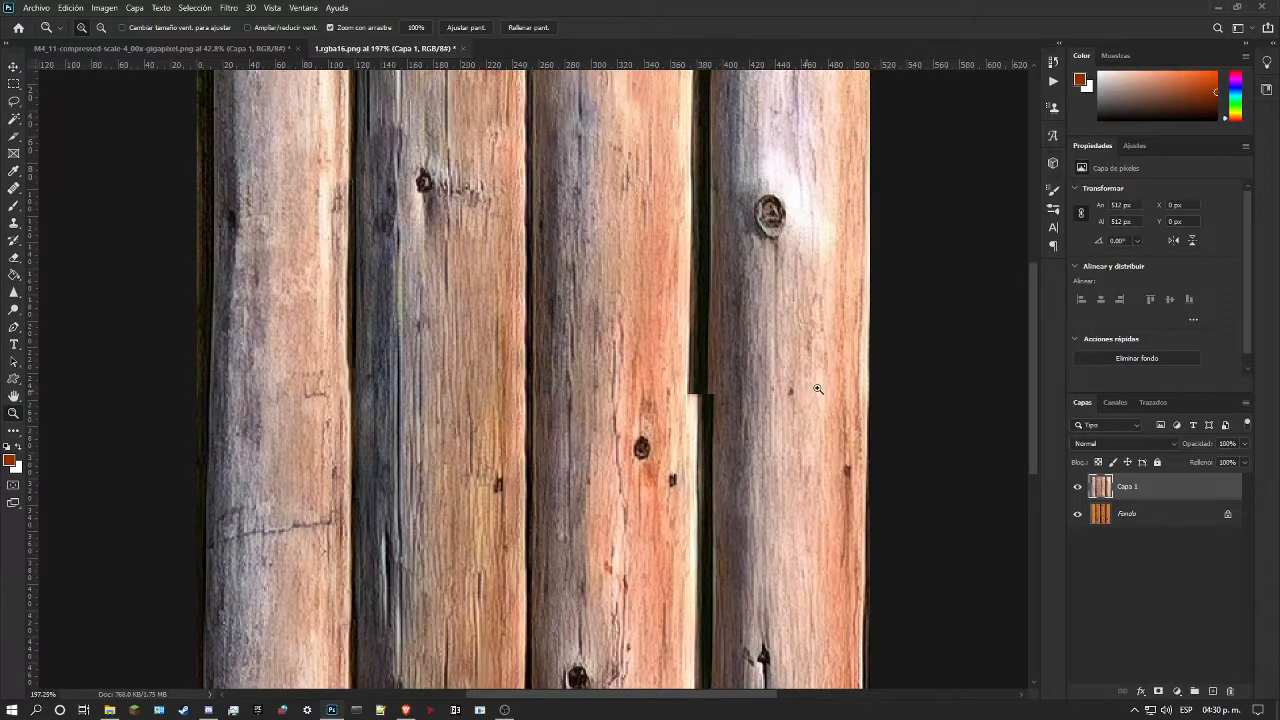
drag(810, 391, 855, 389)
scroll(773, 378, up, 2)
mouse_move(736, 388)
mouse_down()
mouse_move(782, 390)
mouse_move(756, 397)
mouse_move(729, 376)
mouse_up()
scroll(774, 393, down, 1)
drag(652, 354, 680, 344)
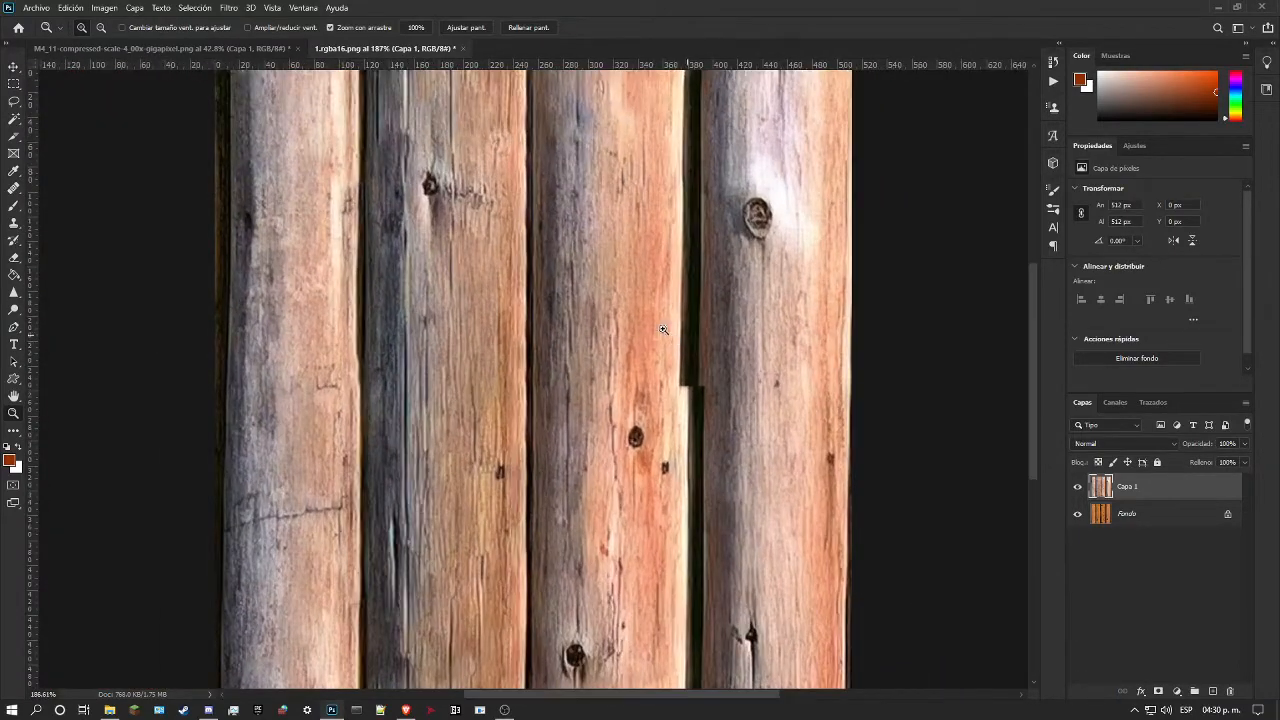
Step: Set the Healing Brush mode to Reemplazar and place a vertical guide along the third log's right edge
click(15, 188)
click(200, 33)
click(205, 50)
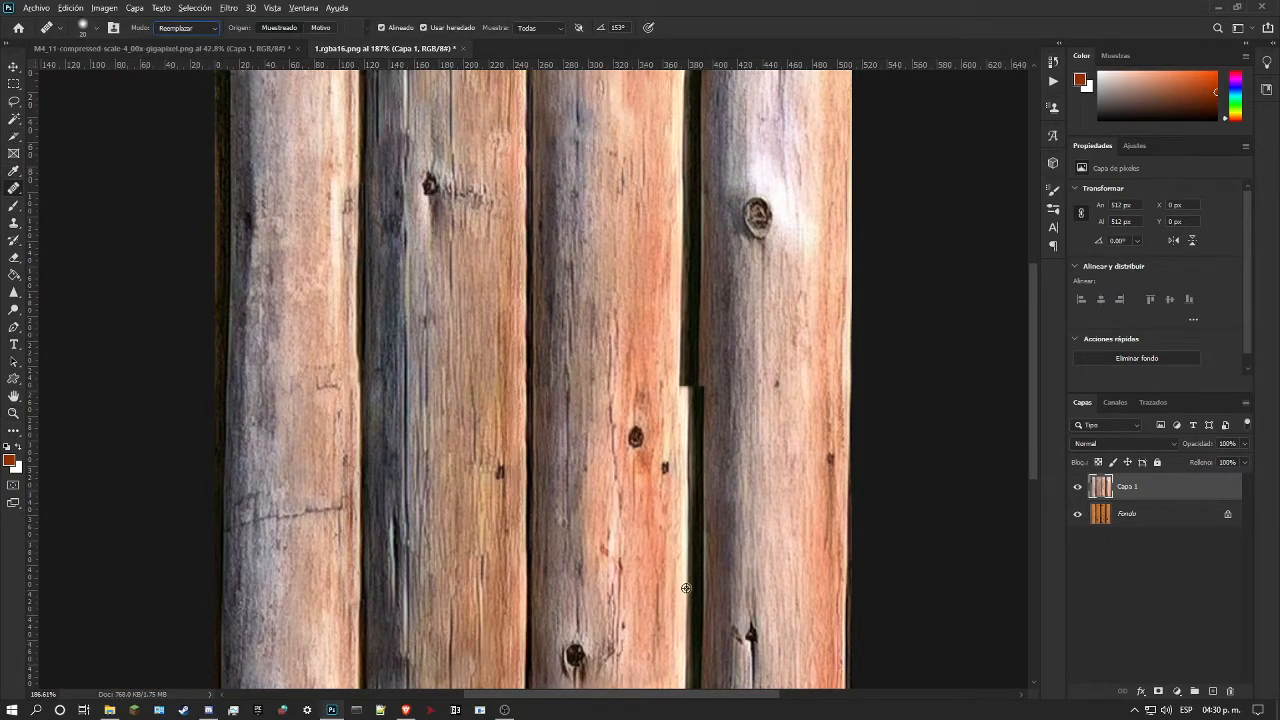
drag(688, 561, 684, 394)
drag(34, 218, 688, 291)
Step: Extend the third log's right edge from the seam to the texture's upper border, starting in Reemplazar mode and finishing in Normal mode
scroll(719, 288, up, 1)
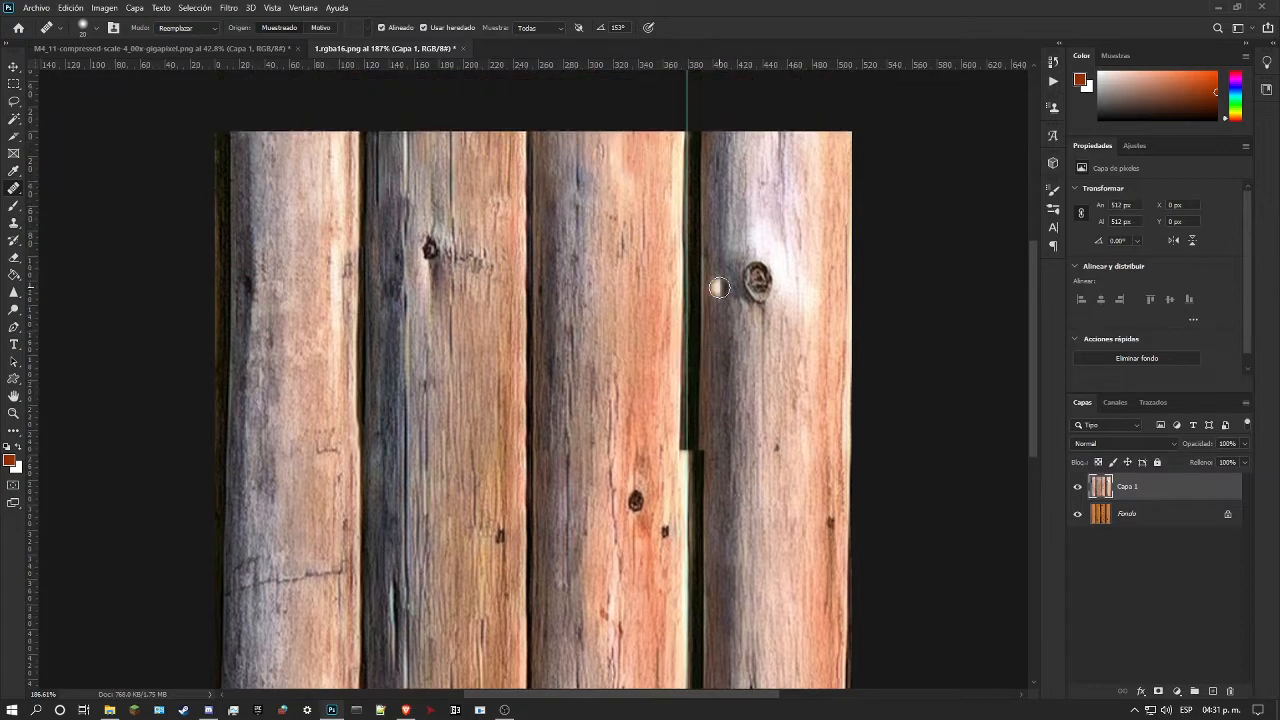
drag(693, 420, 684, 471)
drag(685, 453, 683, 231)
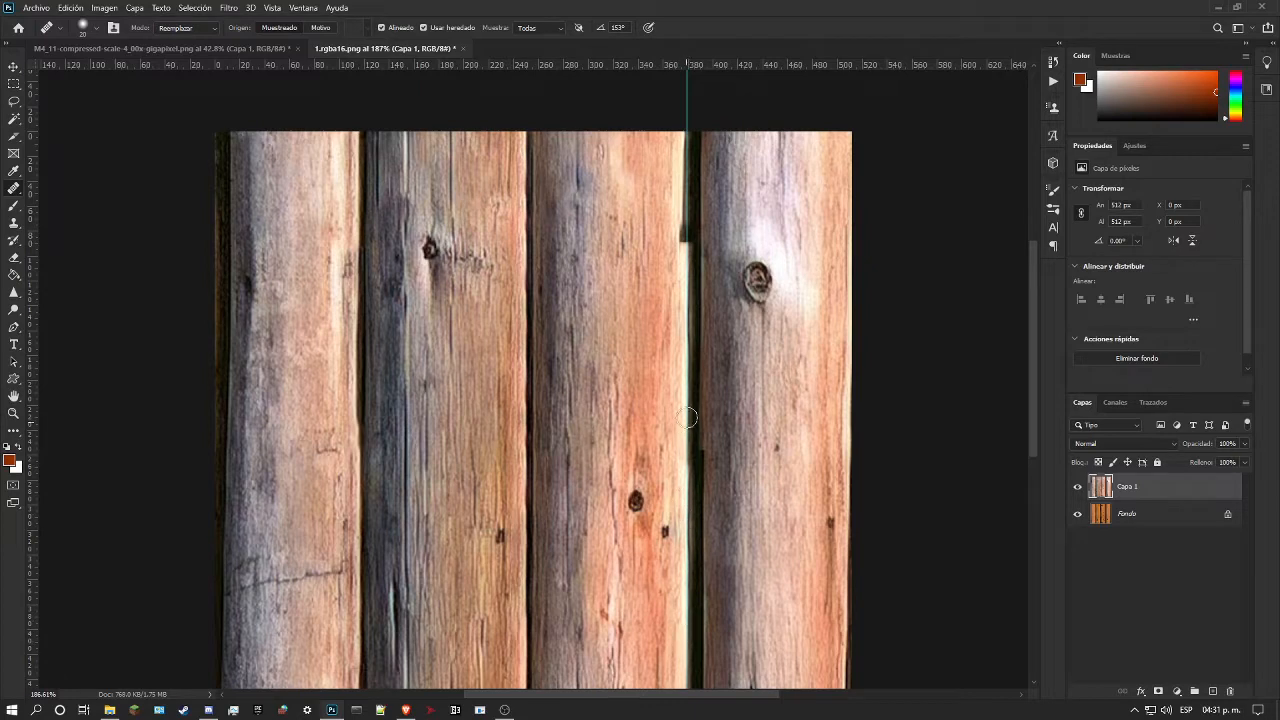
click(185, 27)
click(180, 42)
drag(696, 265, 686, 245)
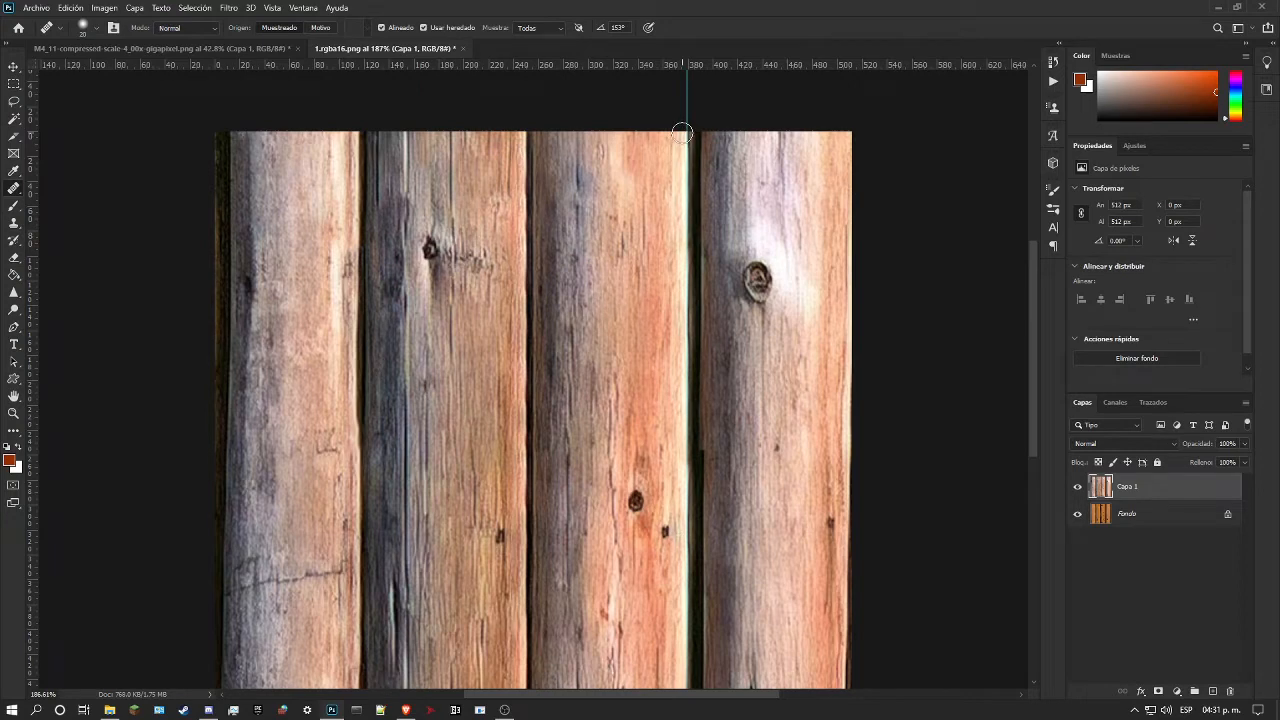
Step: Place a second vertical guide along the fourth log's left edge
drag(35, 365, 705, 492)
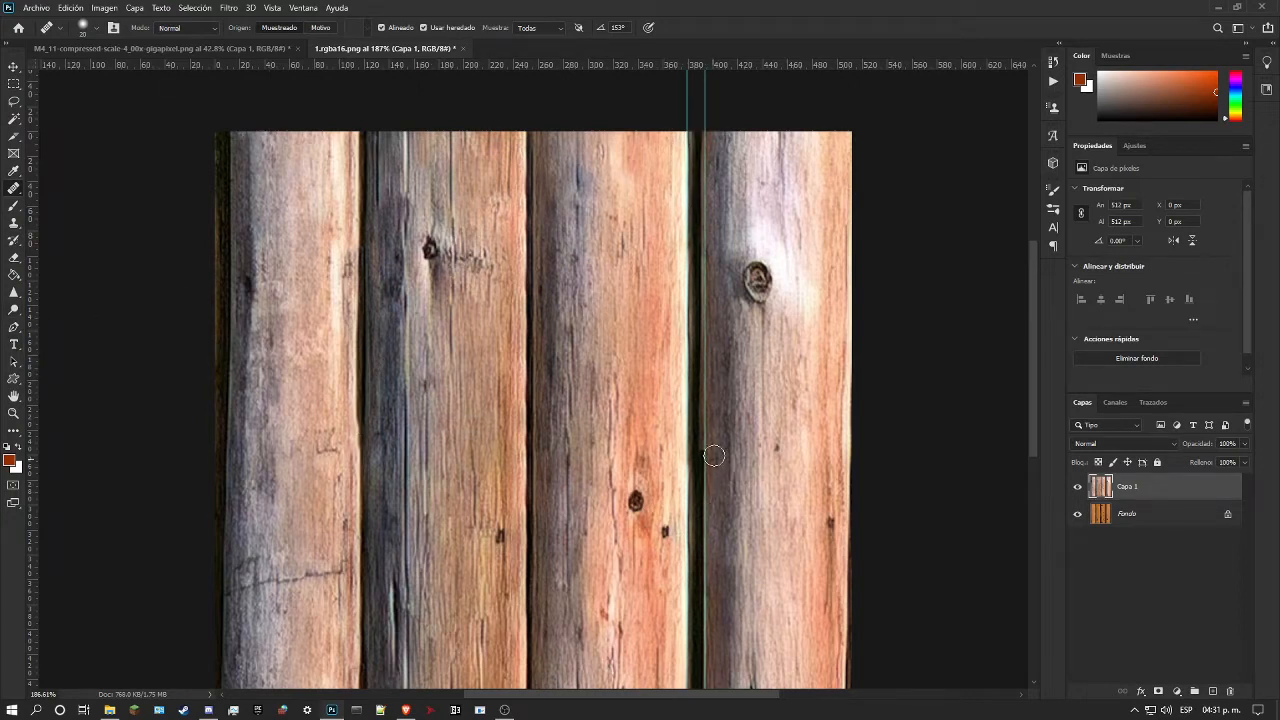
scroll(708, 470, down, 5)
scroll(711, 457, up, 1)
scroll(705, 480, up, 3)
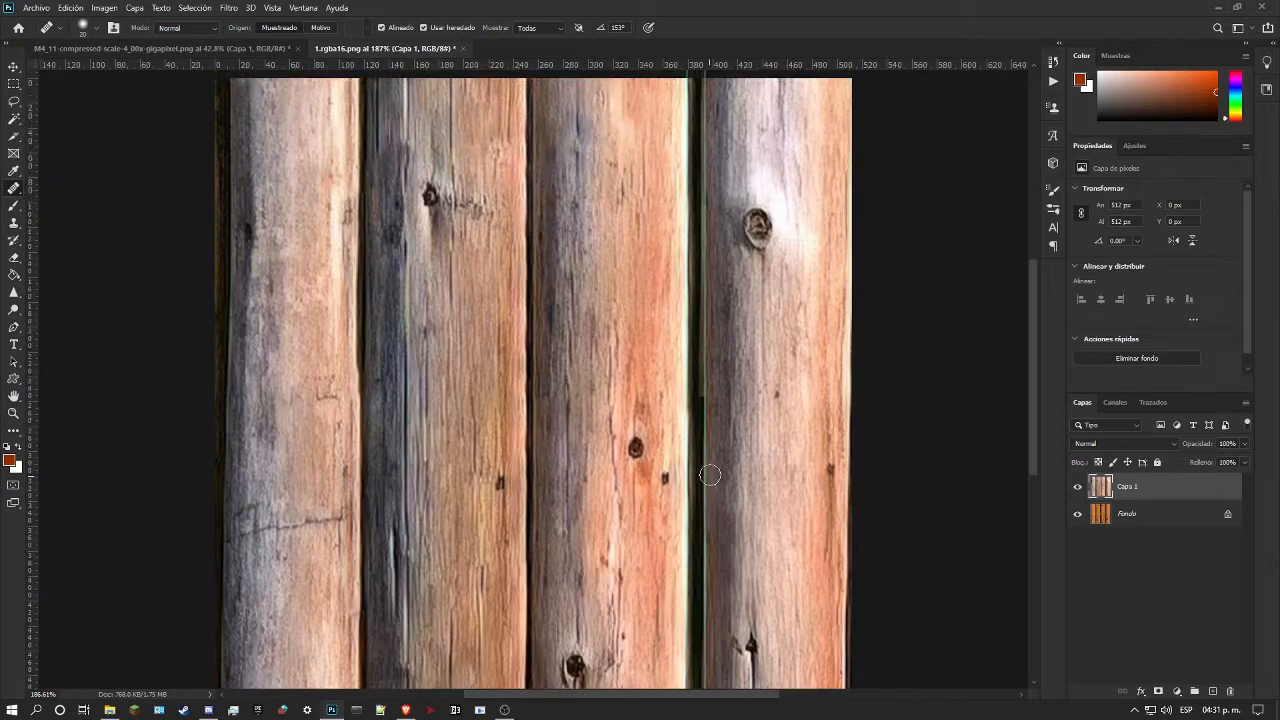
scroll(700, 510, down, 3)
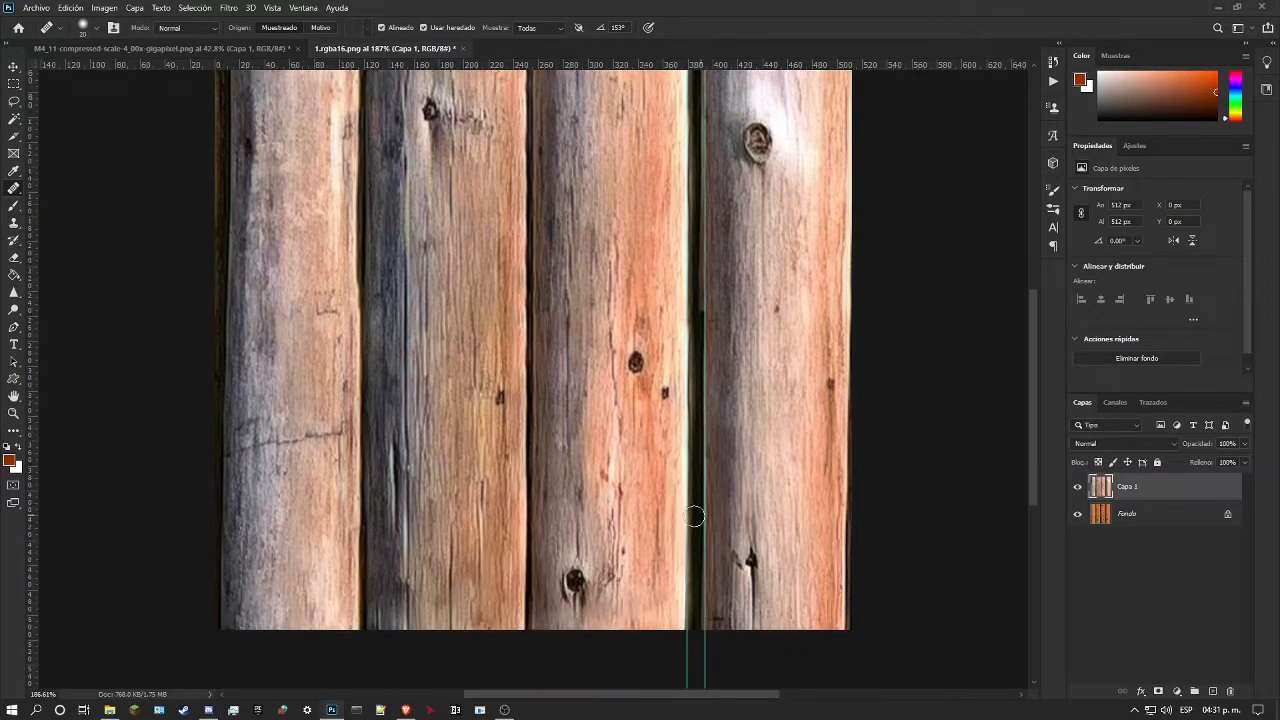
Step: Extend the dark third gap along the fourth log's left edge from the seam to the upper border with the Healing Brush
right_click(15, 190)
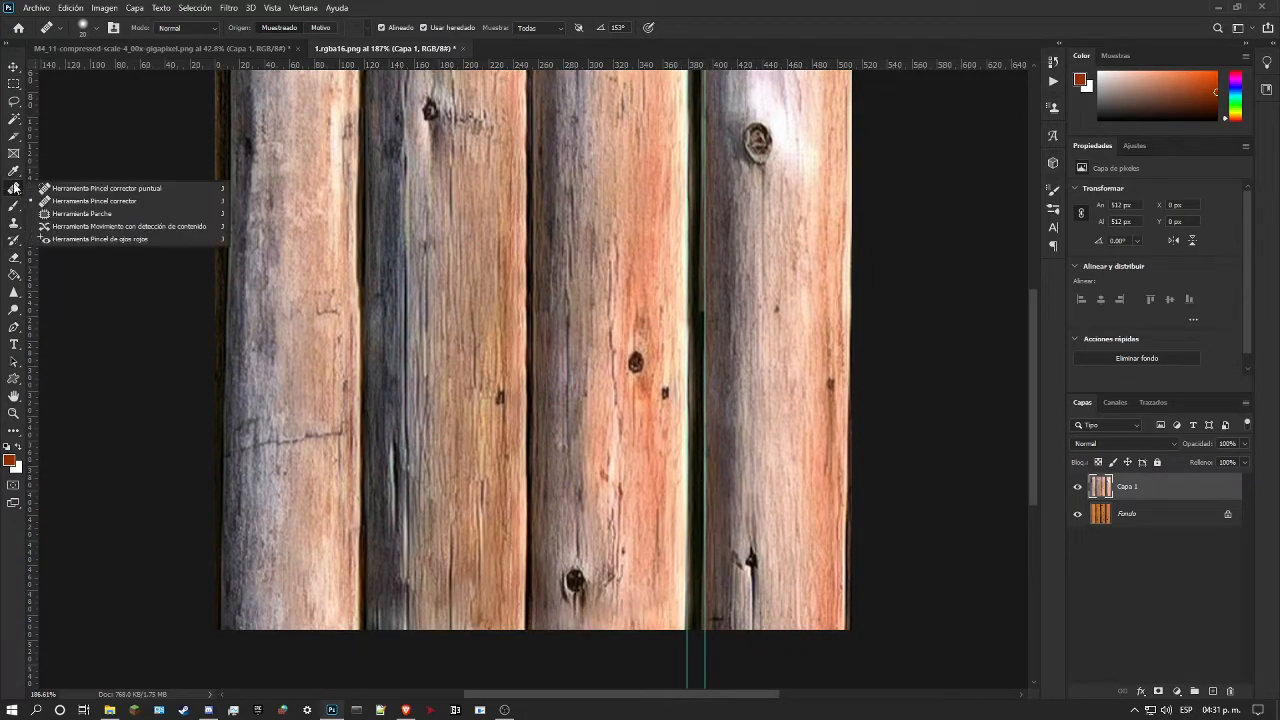
click(84, 203)
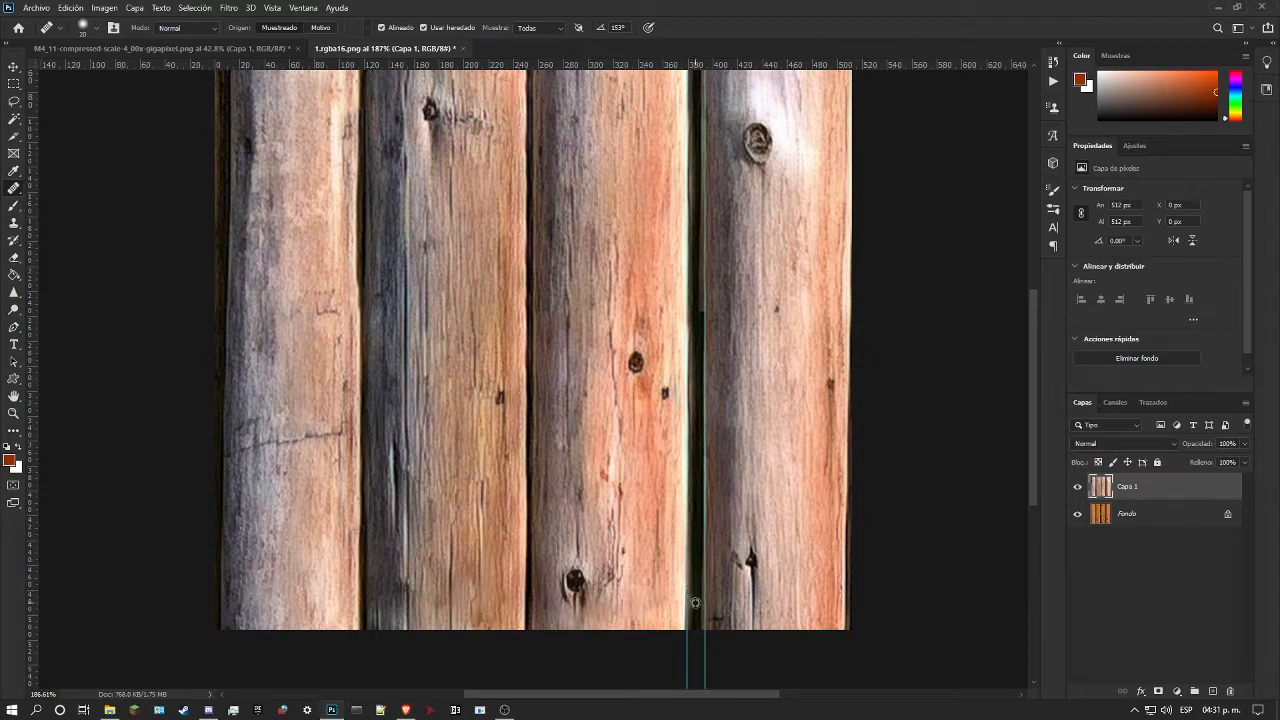
scroll(698, 540, up, 3)
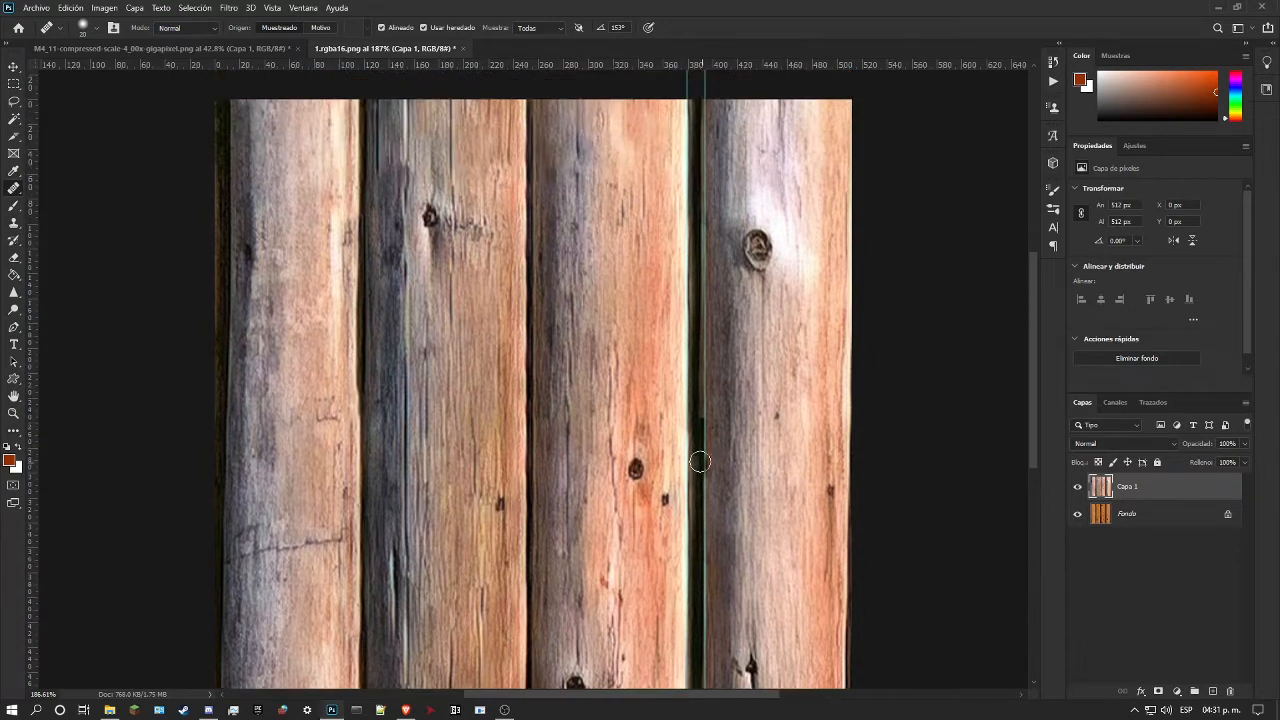
drag(701, 418, 700, 208)
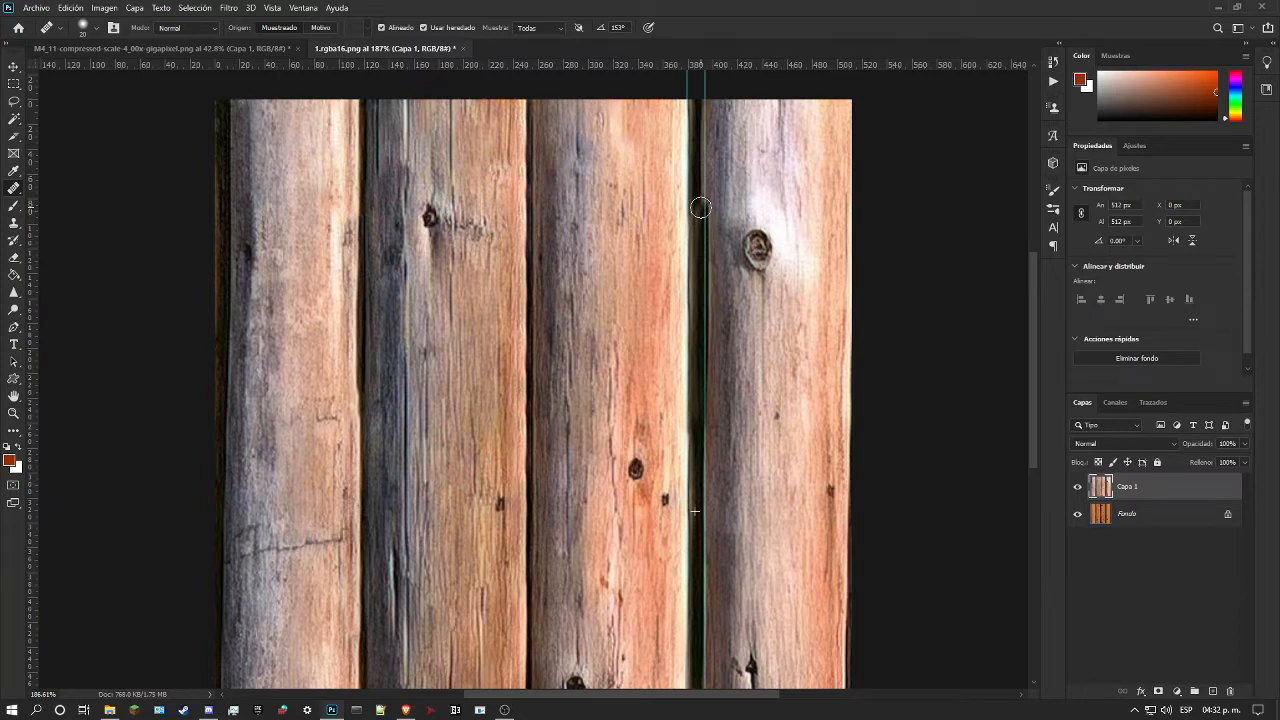
drag(700, 207, 708, 475)
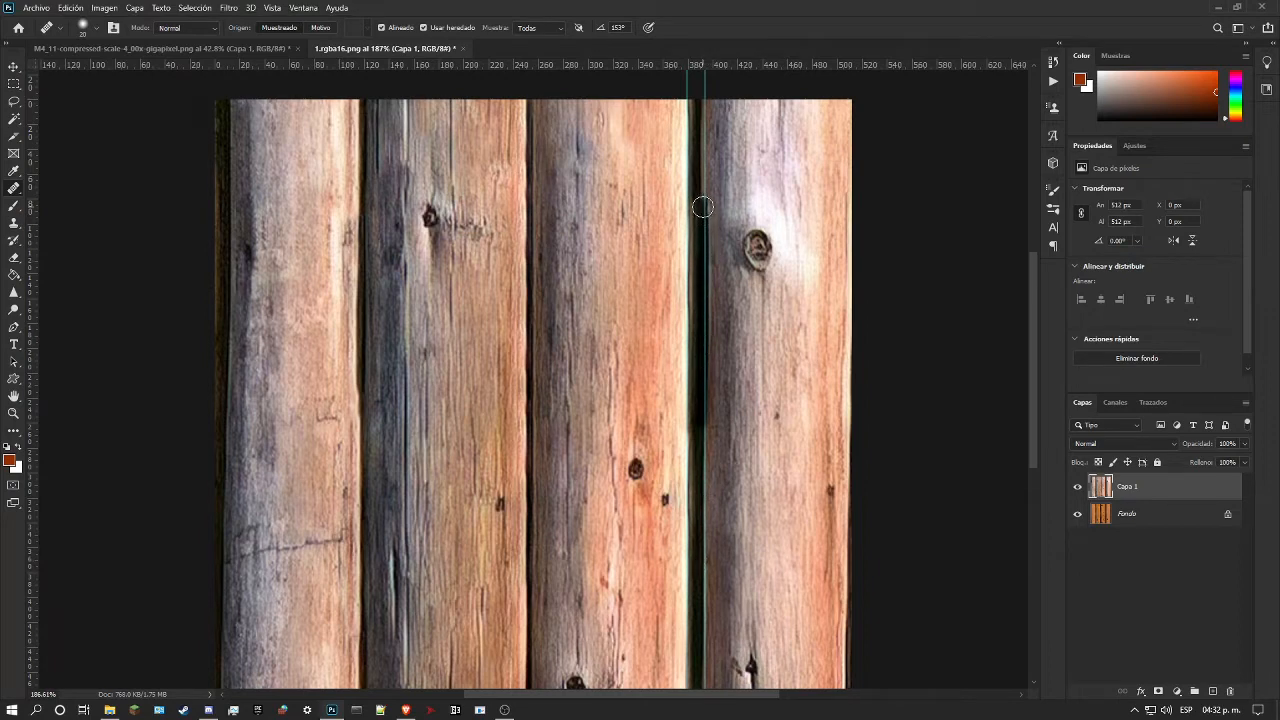
drag(702, 196, 702, 101)
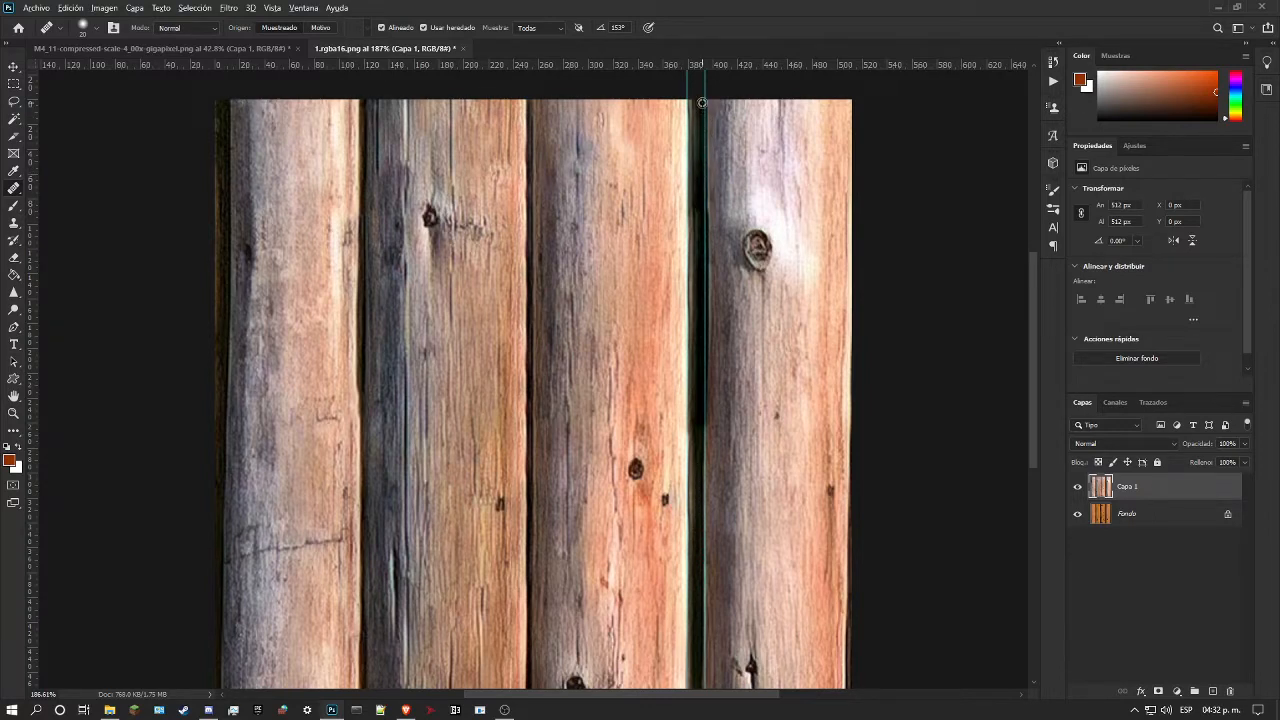
Step: Repeat the offset filter on Capa 1 to bring the texture's upper and lower borders together at mid-height
scroll(688, 404, down, 3)
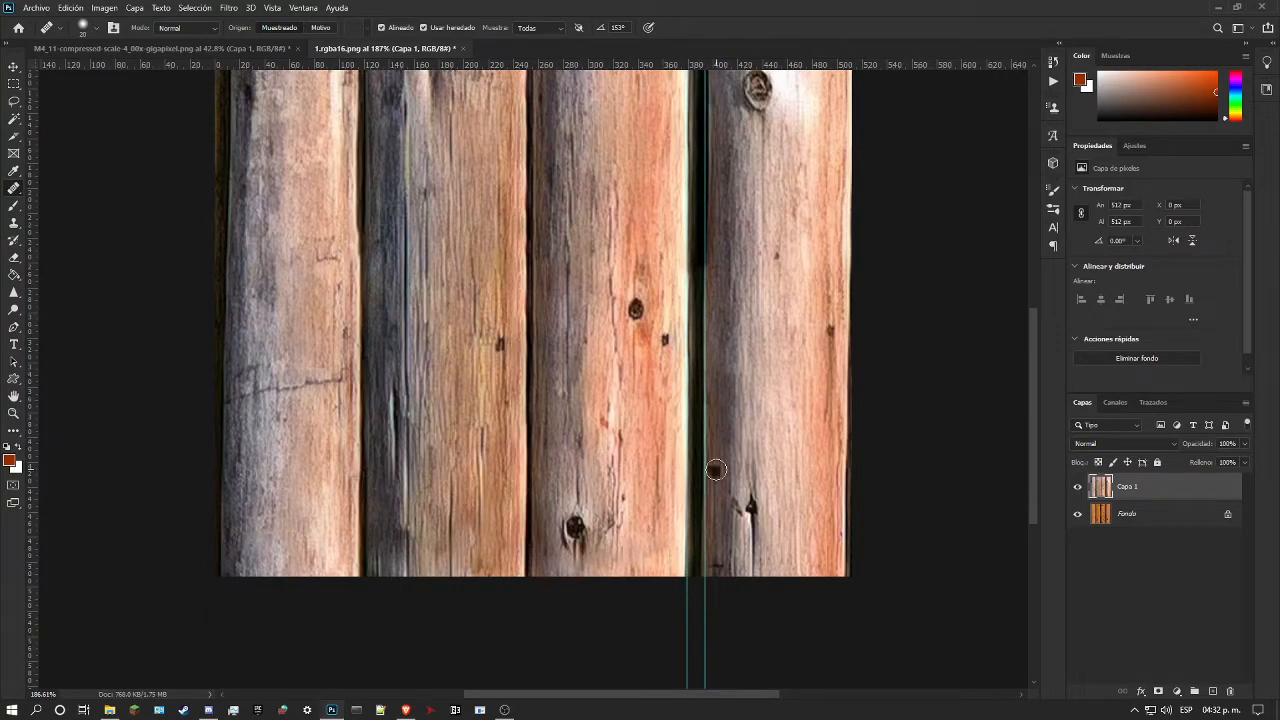
scroll(714, 466, up, 3)
scroll(700, 440, down, 1)
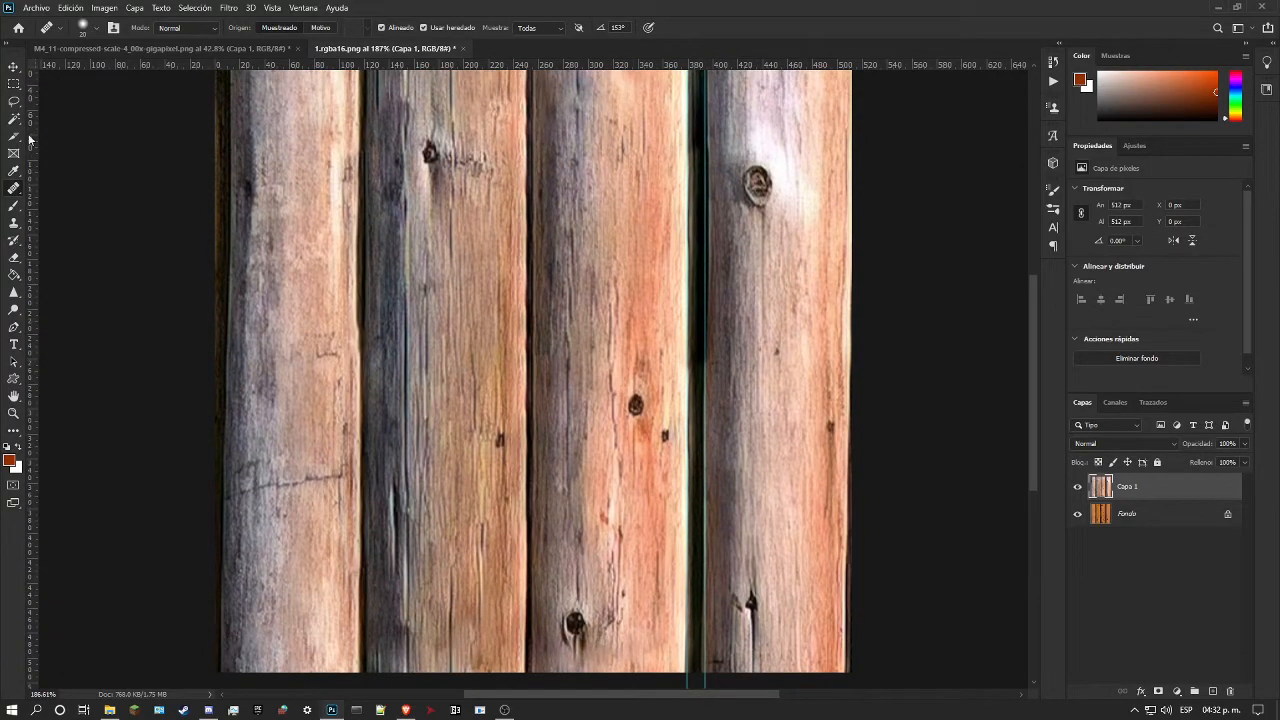
key(m)
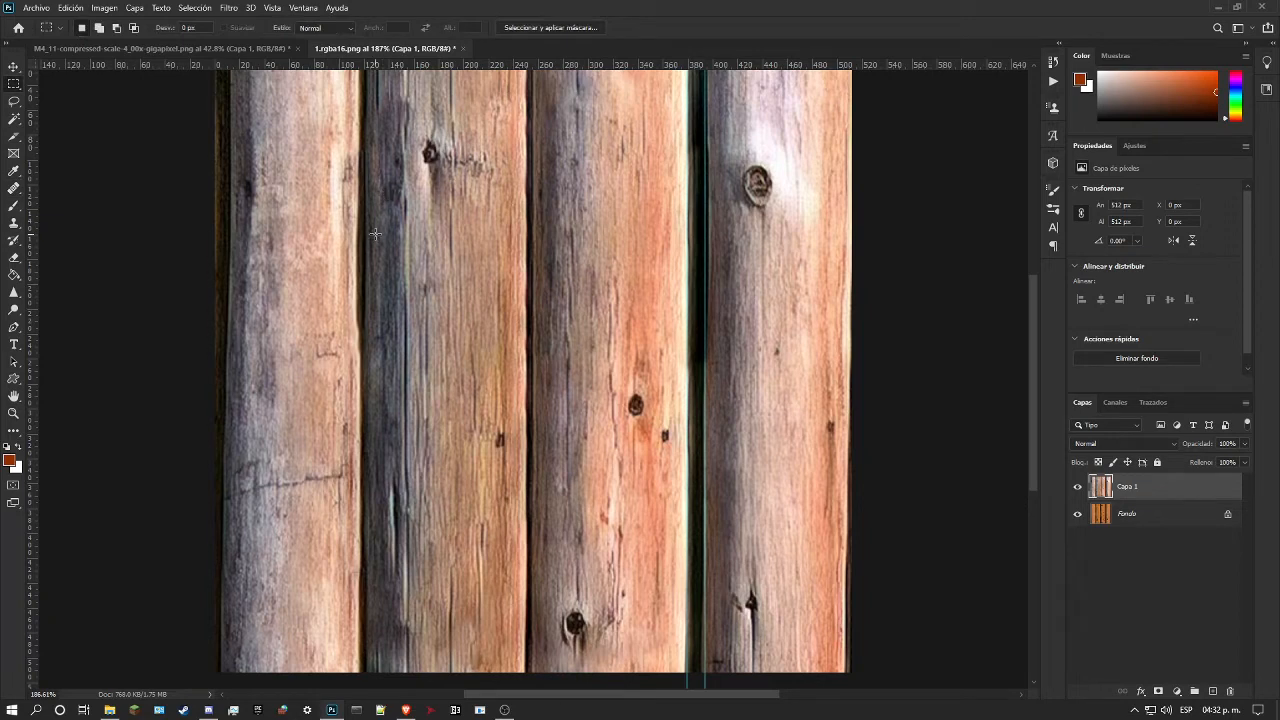
key(ctrl+f)
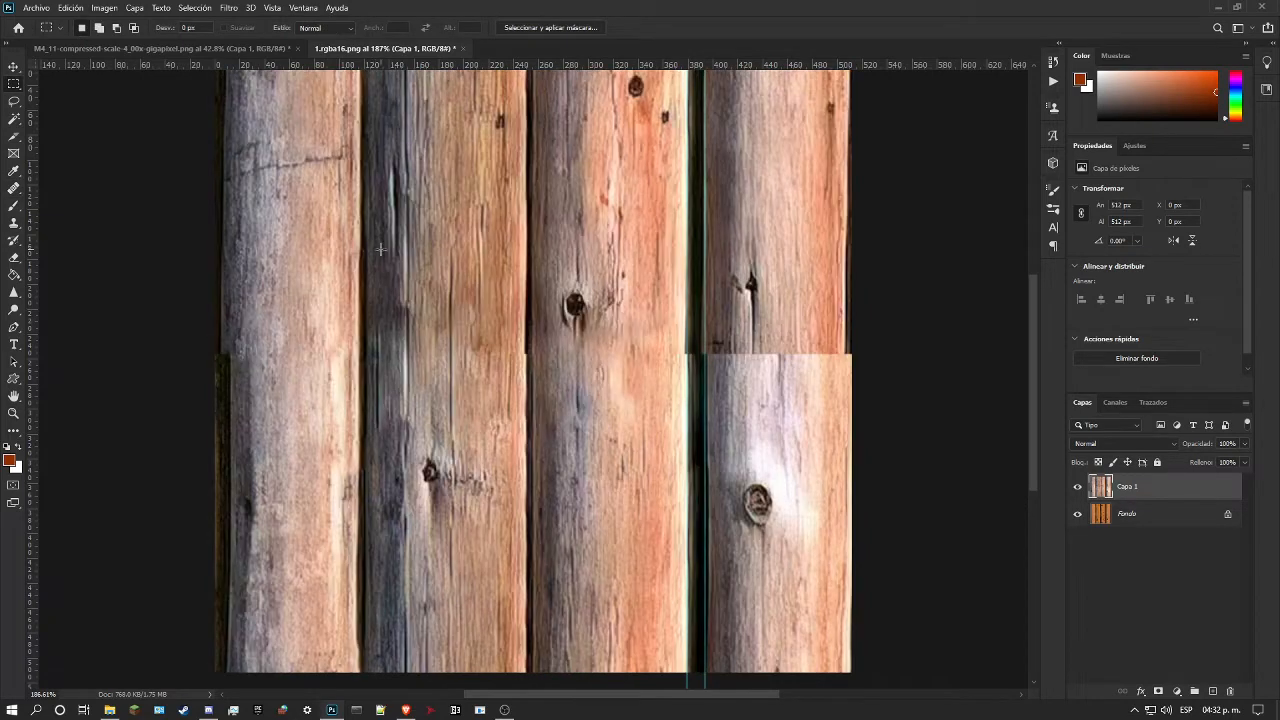
Step: Heal the second log's right edge where it crosses the mid-height seam with the Healing Brush
click(14, 413)
drag(474, 346, 632, 348)
scroll(632, 348, up, 1)
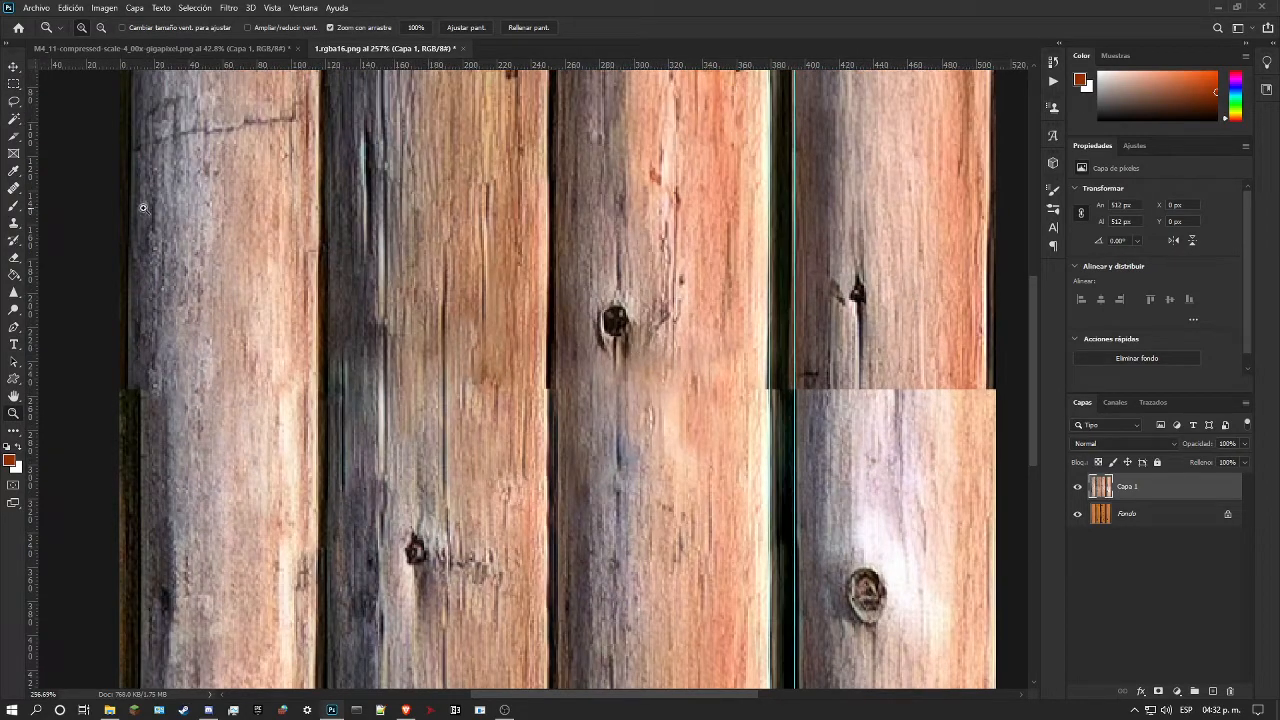
click(12, 190)
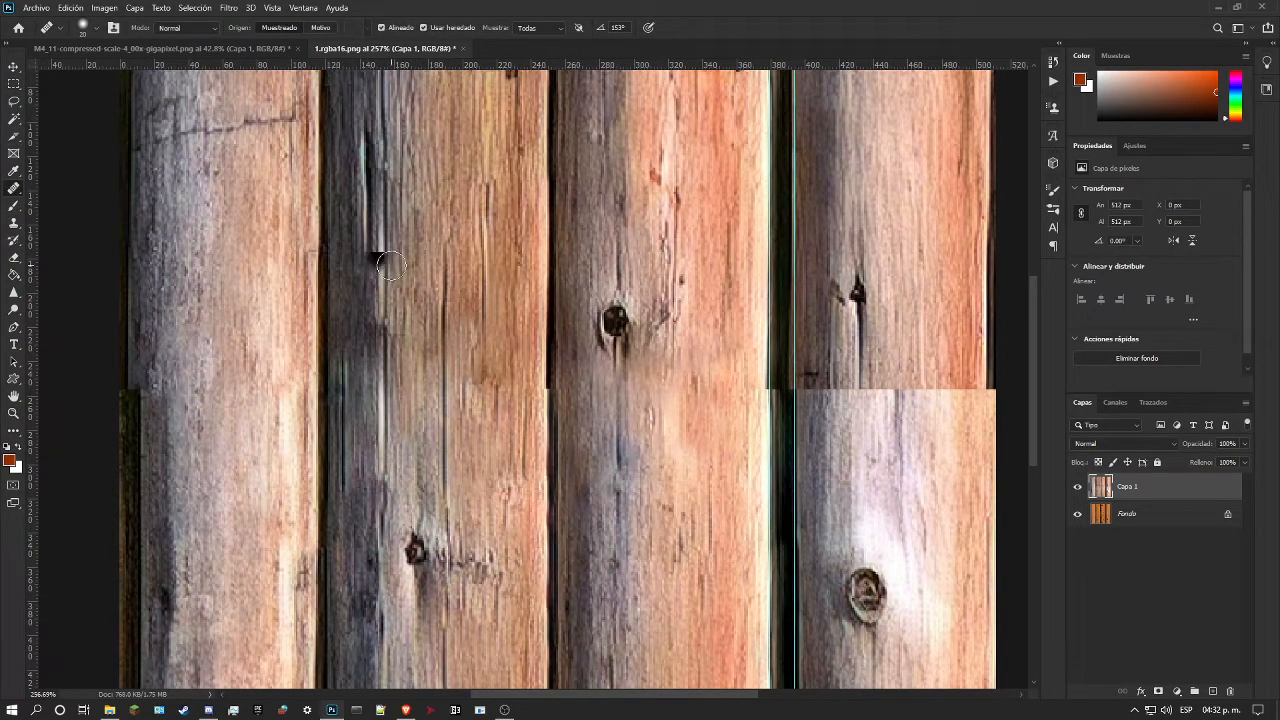
click(484, 362)
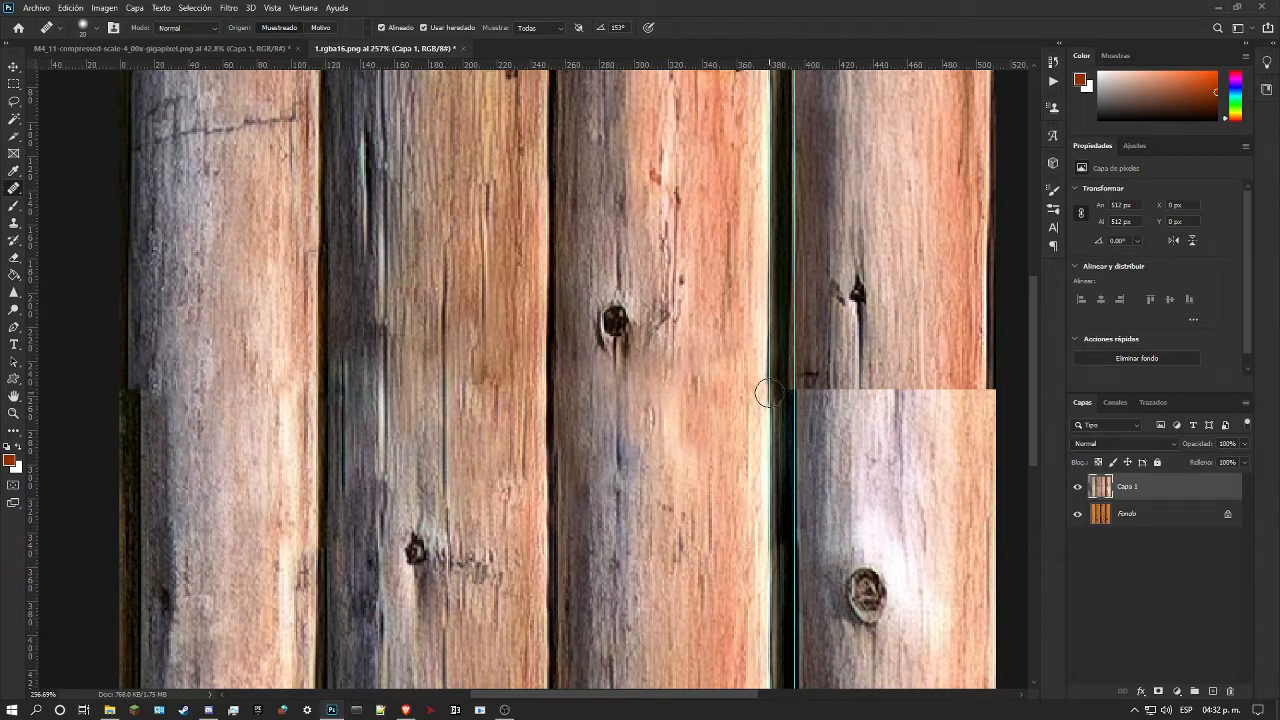
Step: Try to align the third log's right edge and adjoining gap across the seam with the Healing Brush, and undo the last stroke
drag(766, 374, 767, 424)
drag(767, 390, 767, 318)
scroll(852, 326, up, 1)
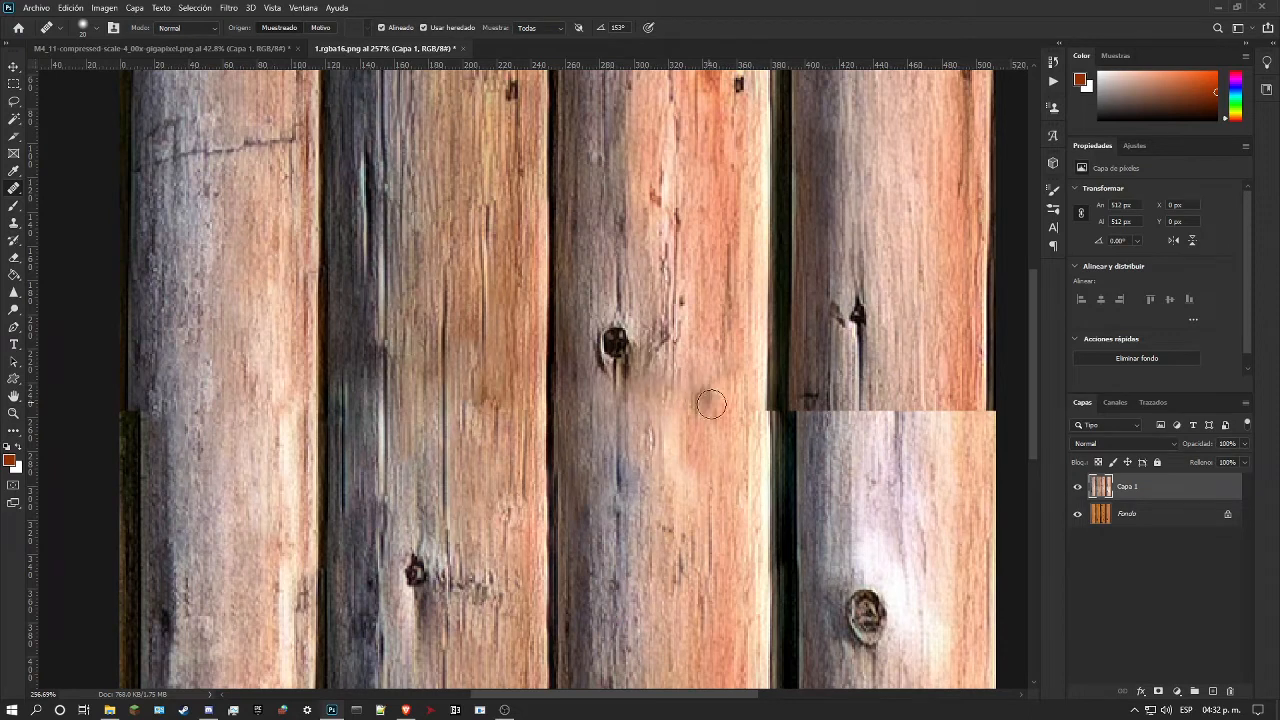
scroll(711, 403, up, 1)
scroll(789, 434, up, 2)
key(ctrl+z)
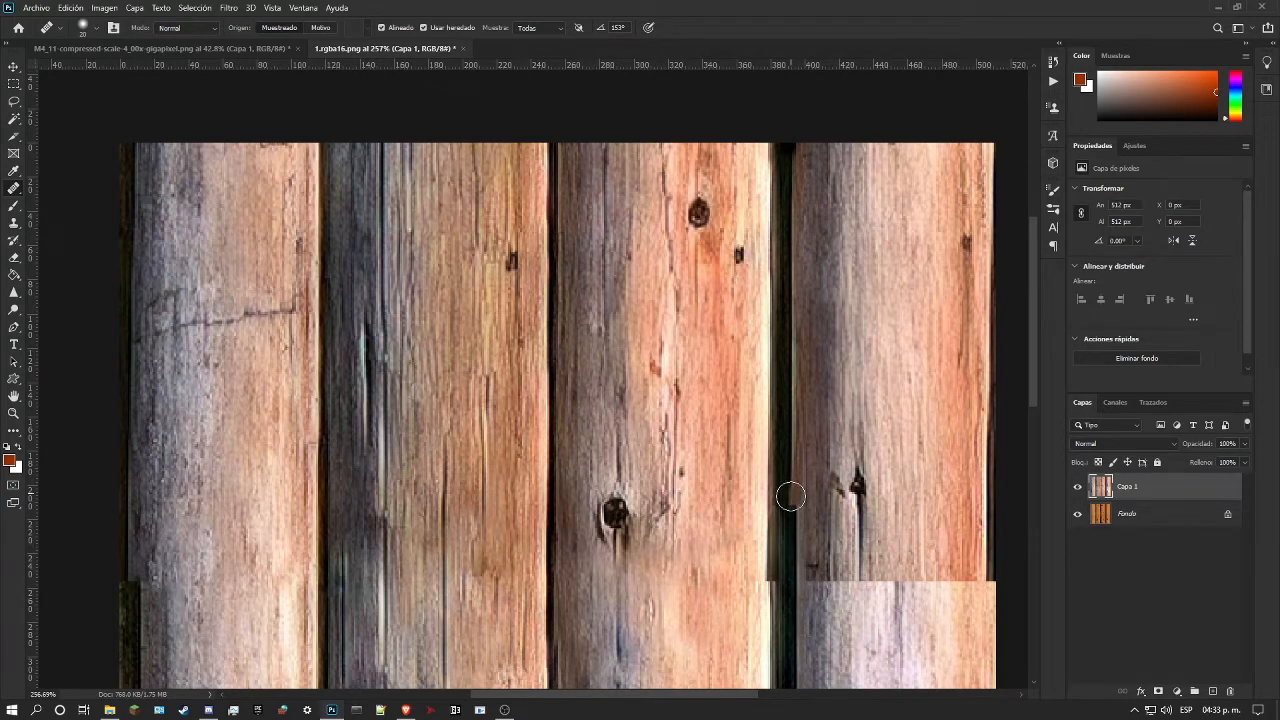
scroll(790, 496, down, 3)
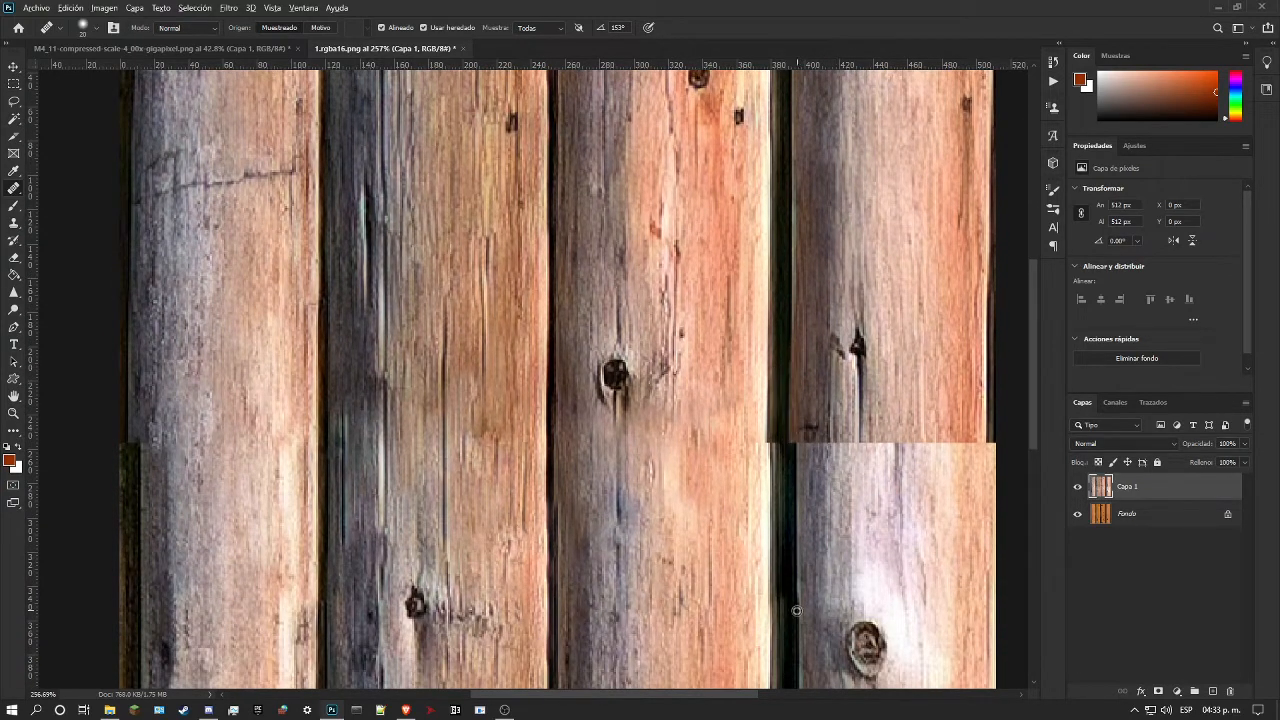
scroll(789, 520, down, 4)
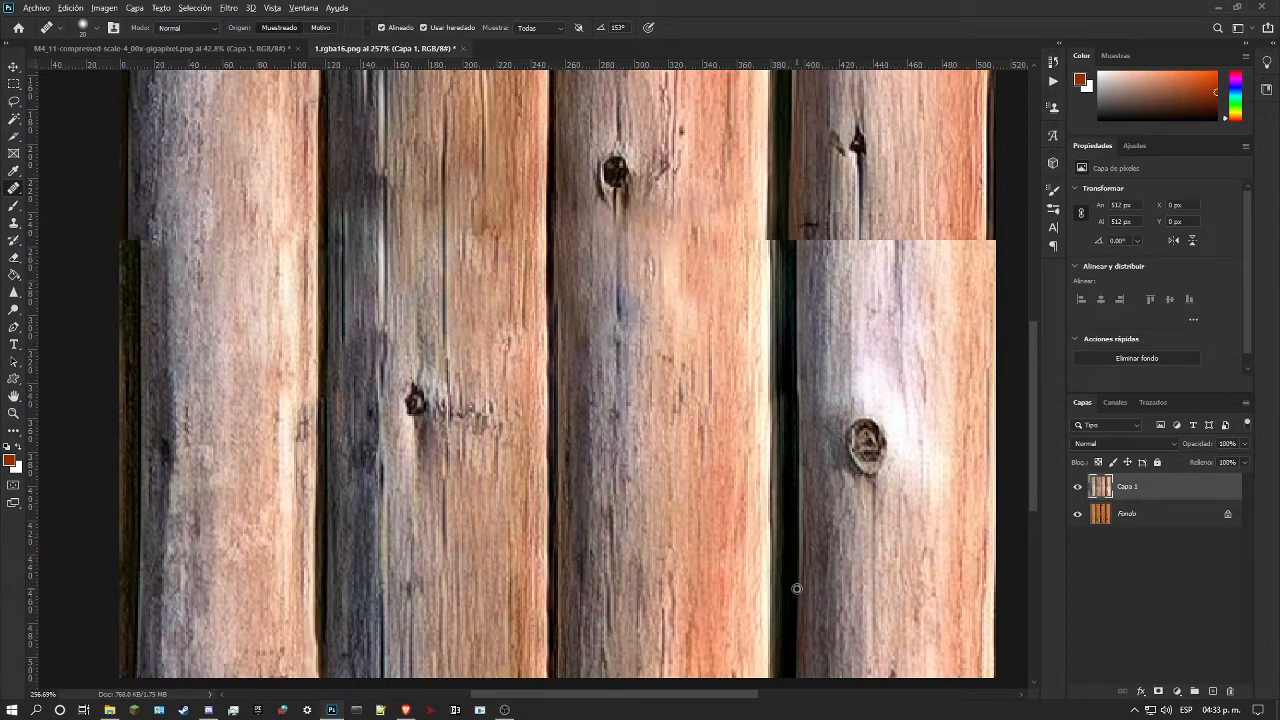
Step: Smooth the dark notch on the fourth log's left edge above the seam with the Spot Healing Brush in content-aware mode
scroll(798, 520, up, 4)
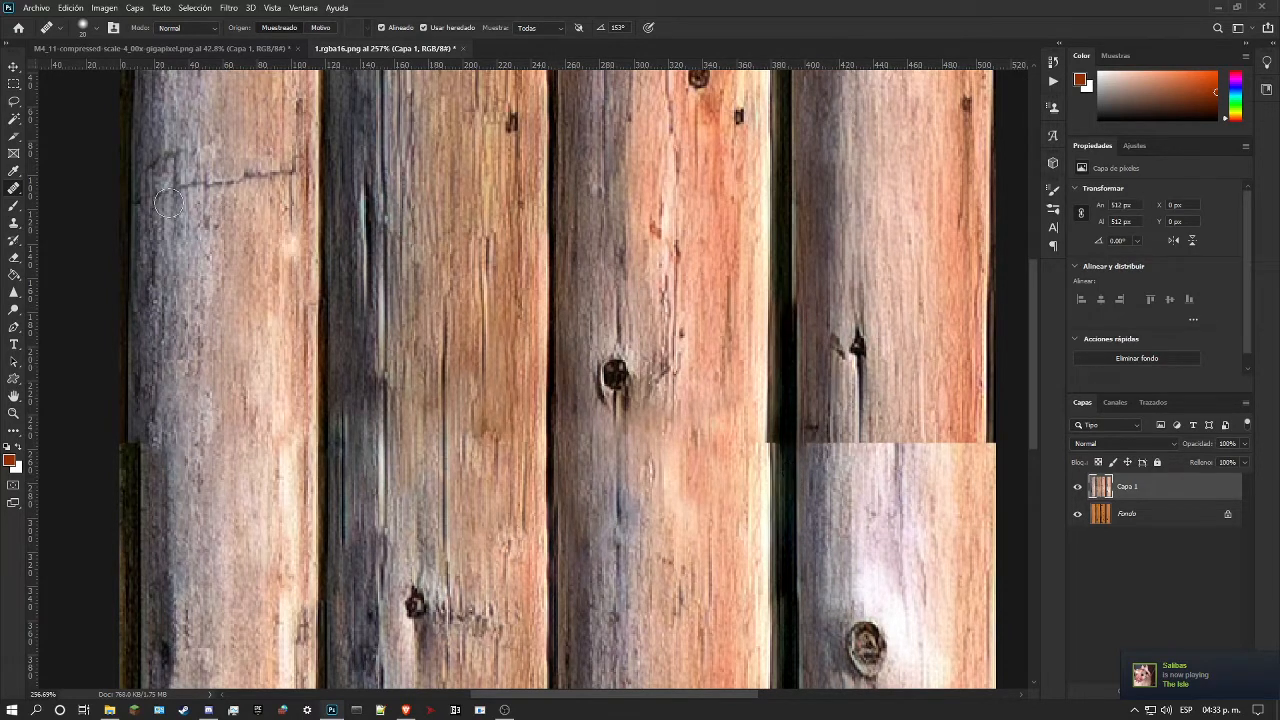
right_click(14, 188)
click(61, 190)
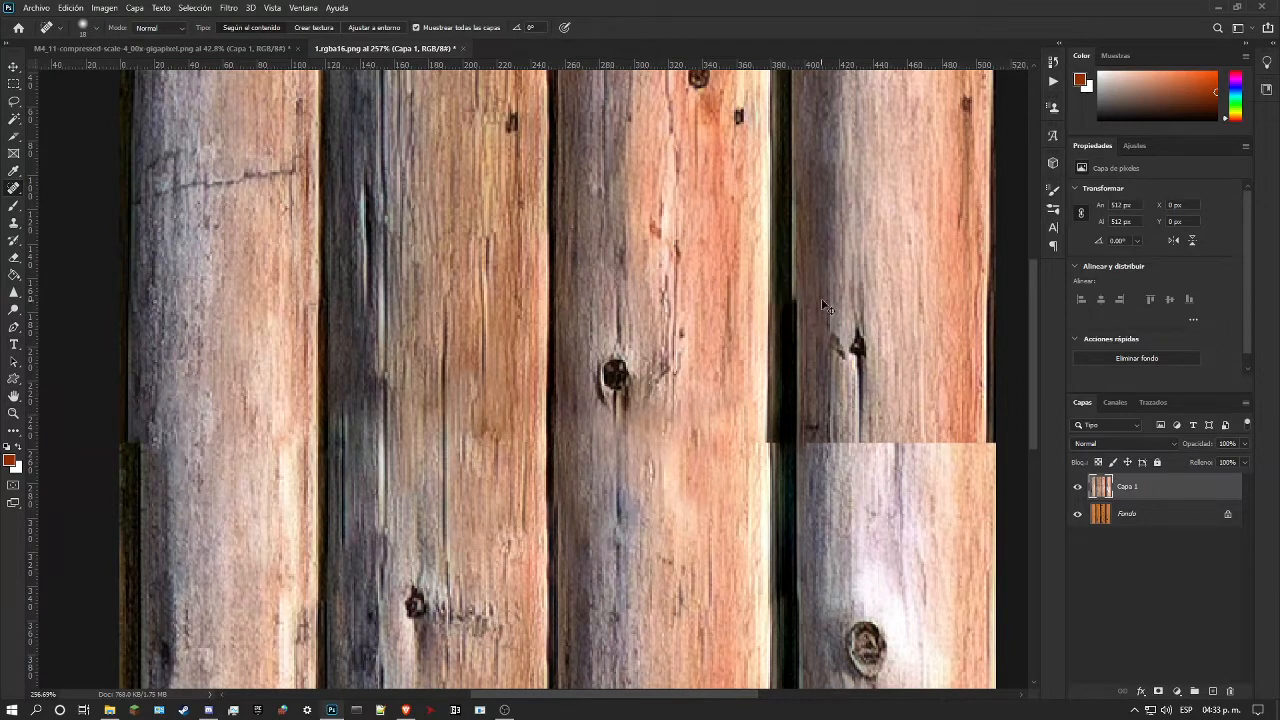
drag(798, 308, 797, 249)
click(797, 248)
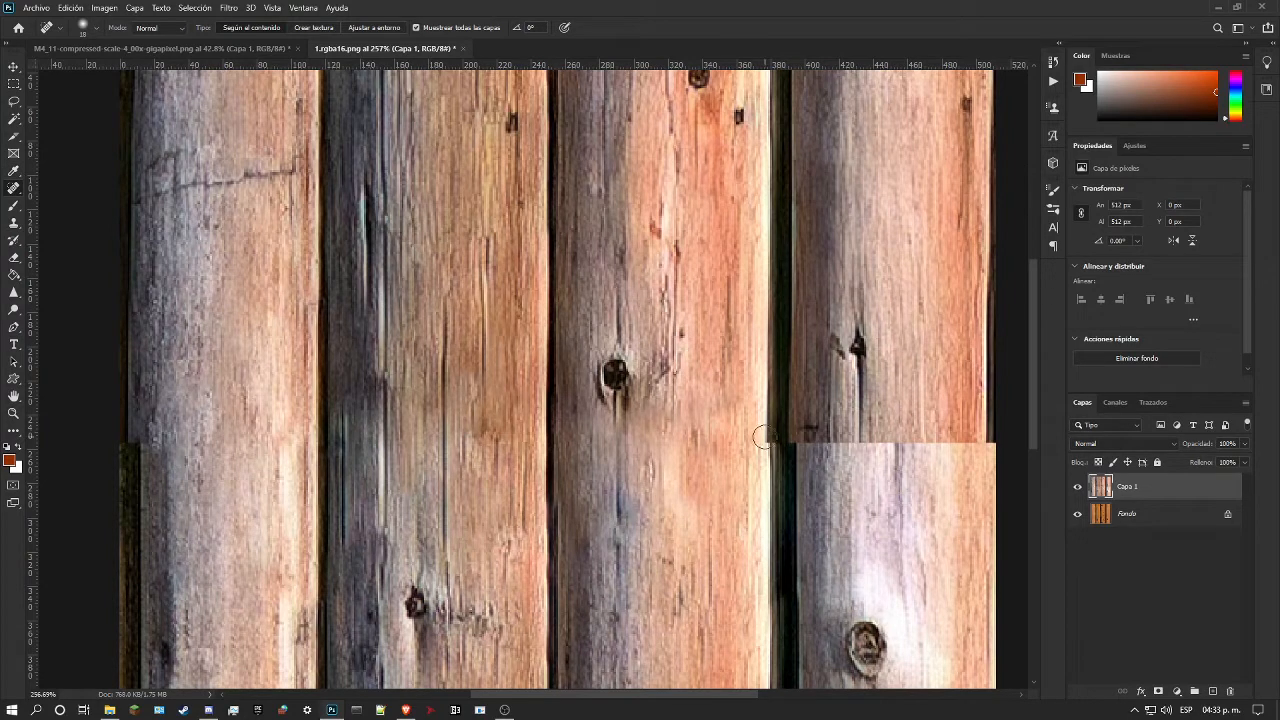
Step: Try to blend the third gap's edges across the seam with the Spot Healing Brush in content-aware and proximity-match modes, and undo the strokes
drag(764, 434, 771, 494)
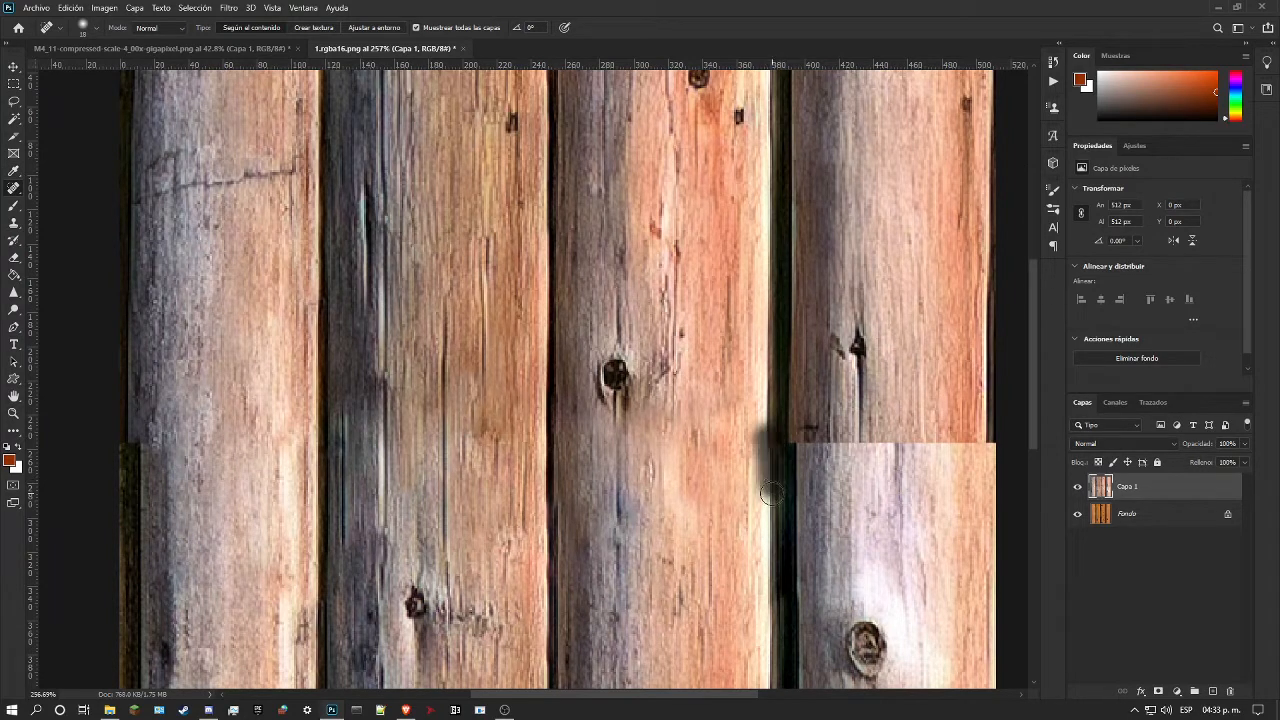
click(352, 29)
drag(771, 429, 777, 500)
key(ctrl+z)
mouse_move(774, 423)
mouse_down()
mouse_move(772, 480)
mouse_move(802, 504)
mouse_move(782, 245)
mouse_move(794, 249)
mouse_move(779, 258)
mouse_move(794, 273)
mouse_move(793, 478)
mouse_up()
key(ctrl+z)
key(ctrl+z)
key(ctrl+z)
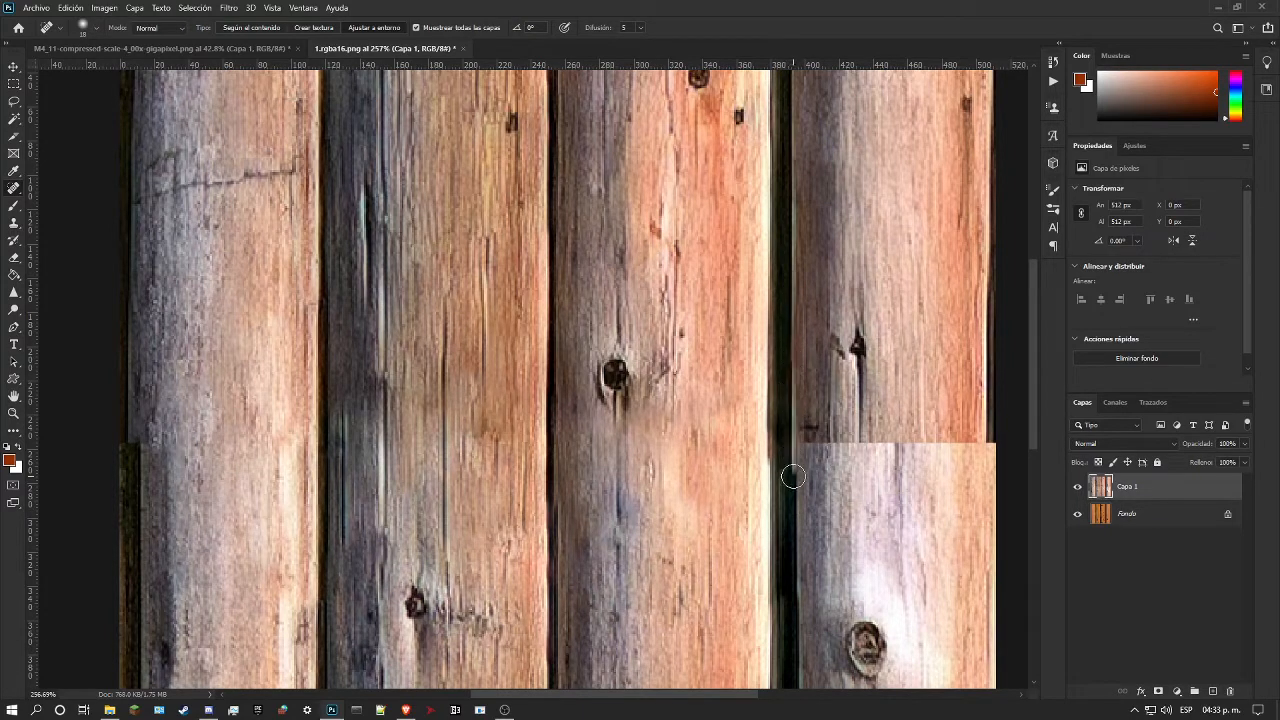
mouse_move(796, 382)
mouse_down()
mouse_move(795, 362)
mouse_move(794, 466)
mouse_up()
key(ctrl+z)
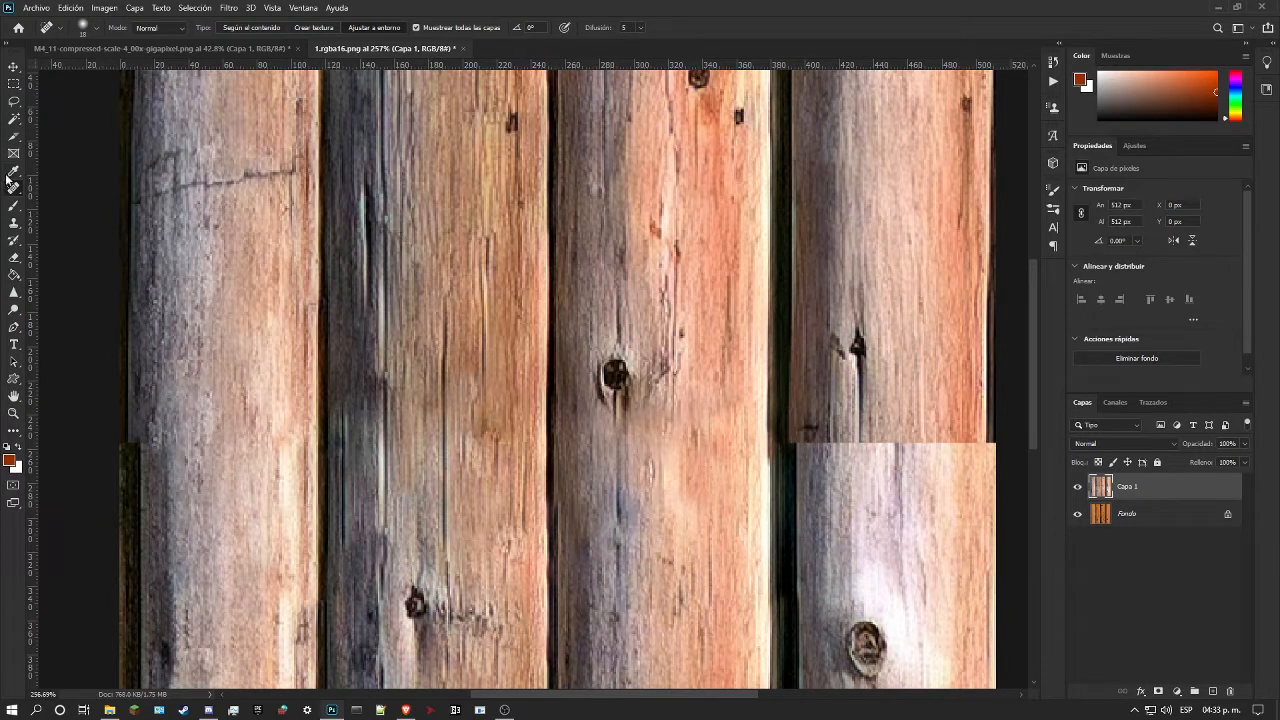
Step: Darken the third gap where it crosses the mid-height seam with the Healing Brush
right_click(12, 185)
click(70, 199)
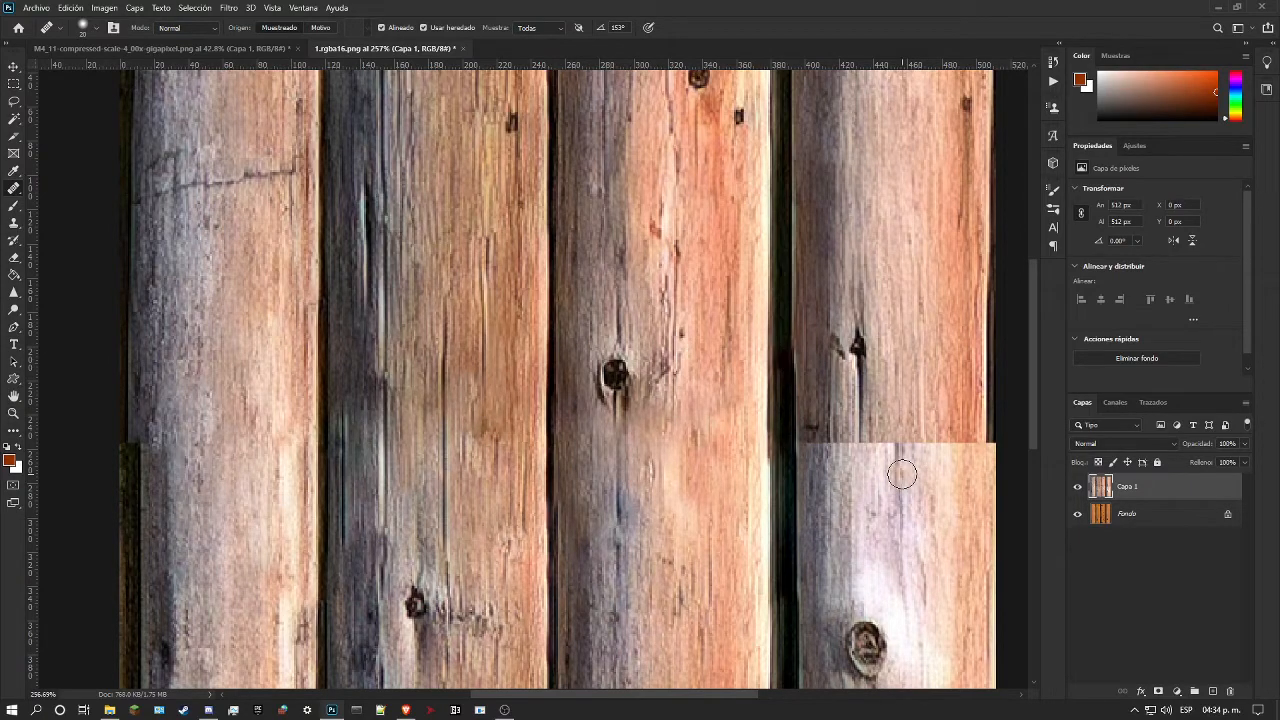
scroll(790, 463, down, 5)
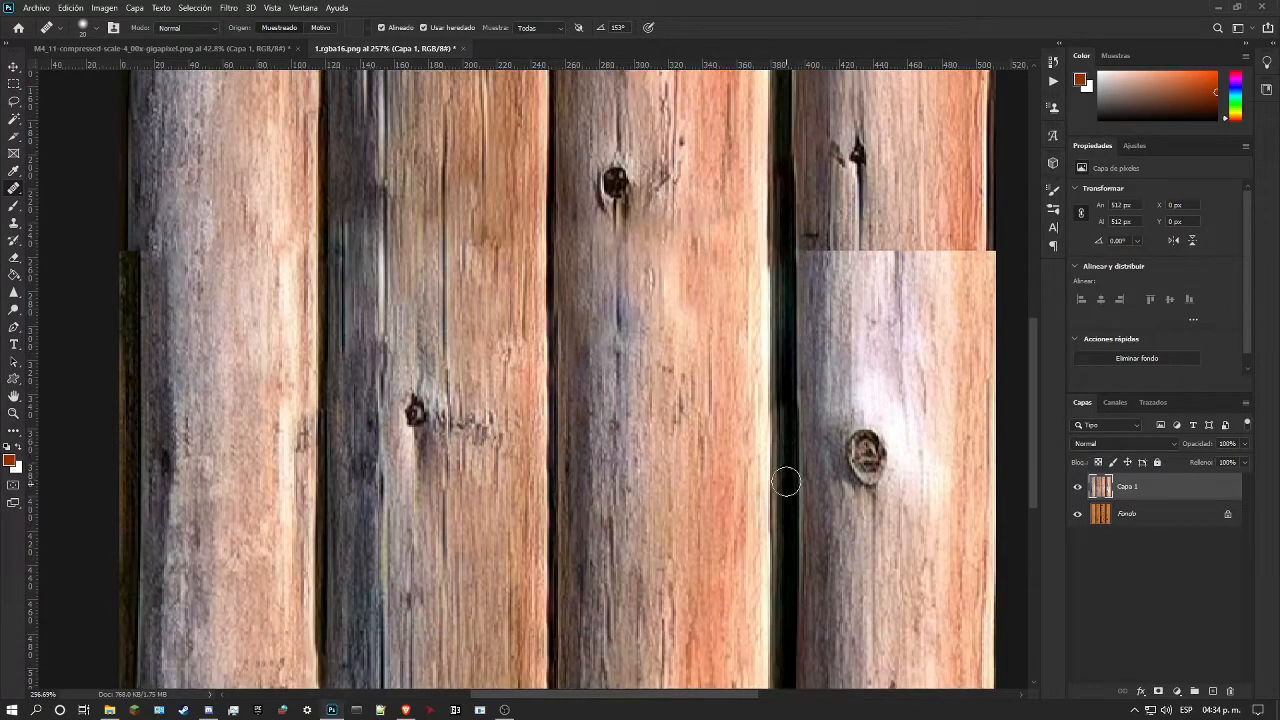
scroll(786, 485, down, 2)
Step: Try to even out both edges of the third gap across the seam with the Spot Healing Brush in proximity-match mode
key(z)
drag(490, 374, 665, 326)
drag(775, 311, 850, 308)
click(15, 188)
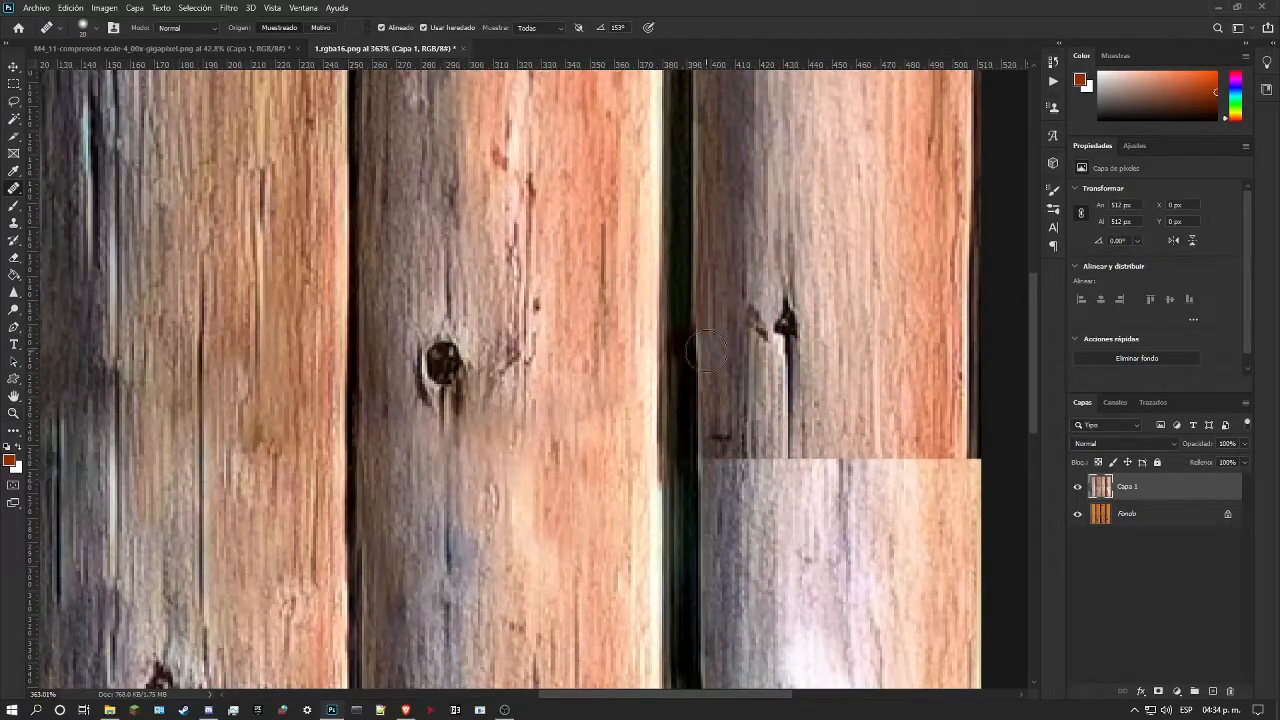
right_click(16, 192)
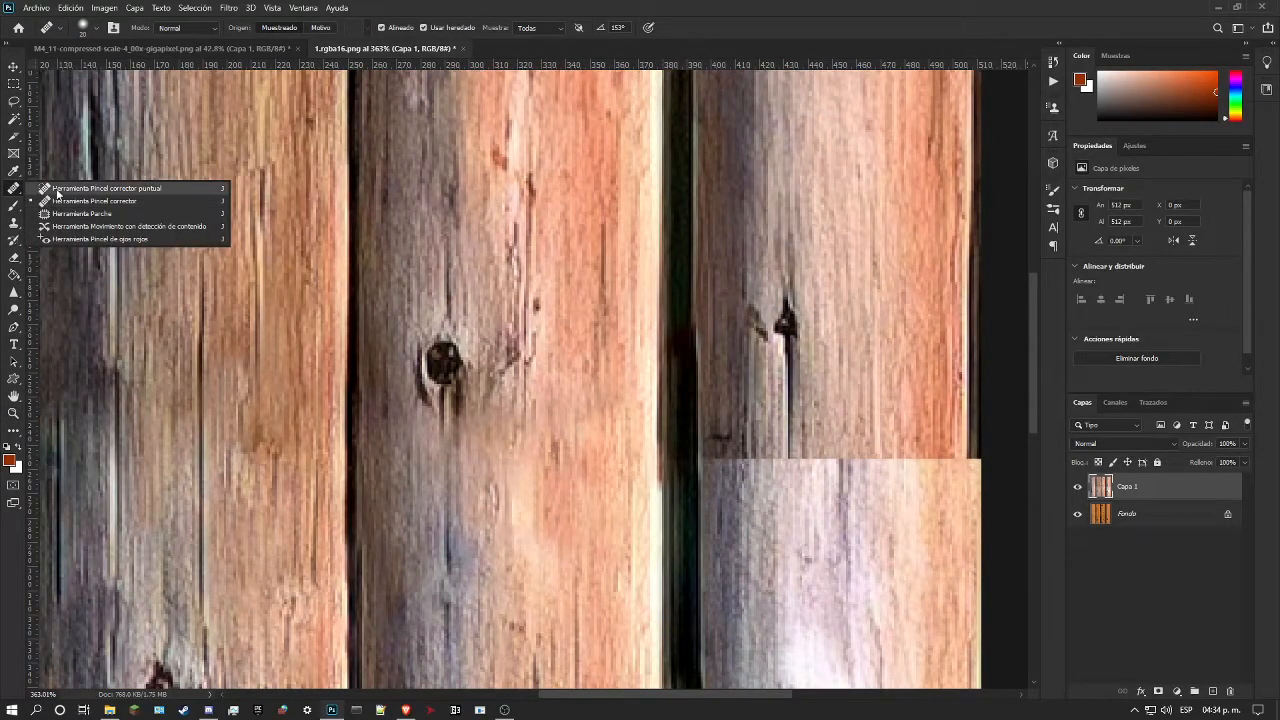
click(57, 190)
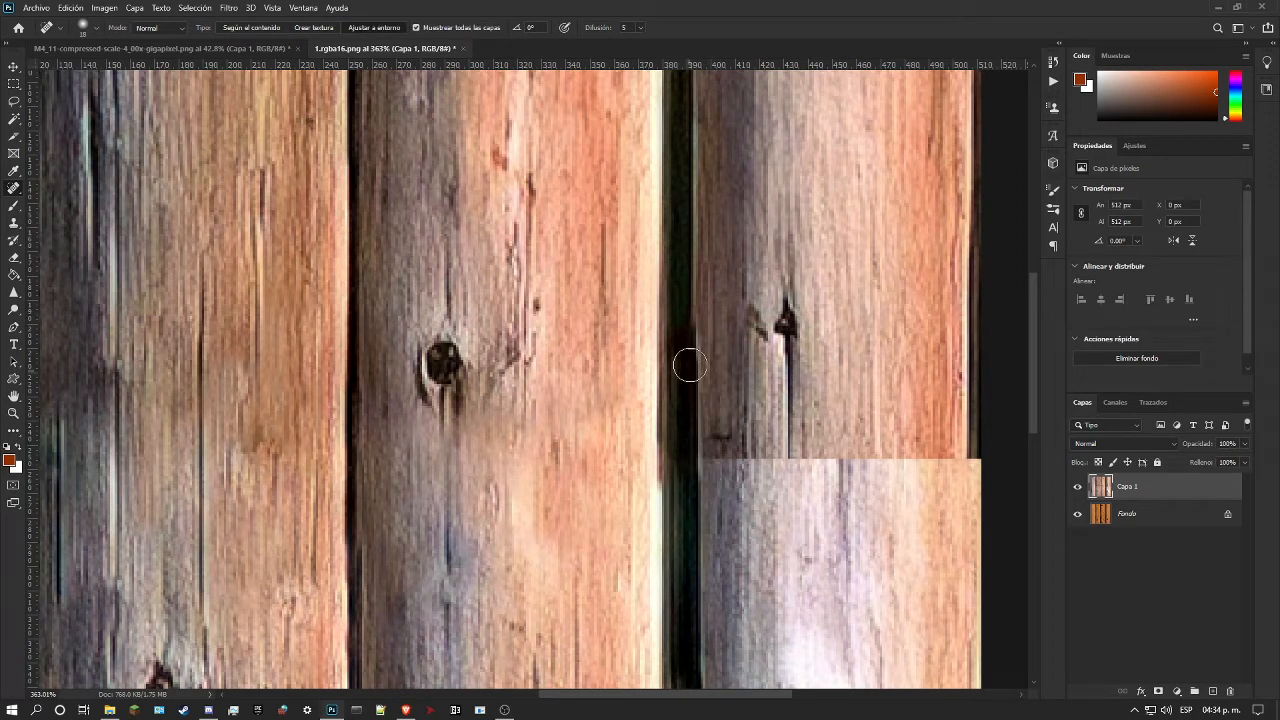
drag(697, 309, 711, 516)
mouse_move(695, 298)
mouse_down()
mouse_move(715, 600)
mouse_move(700, 486)
mouse_up()
drag(660, 428, 665, 540)
mouse_move(651, 441)
mouse_down()
mouse_move(648, 295)
mouse_move(649, 380)
mouse_move(645, 325)
mouse_up()
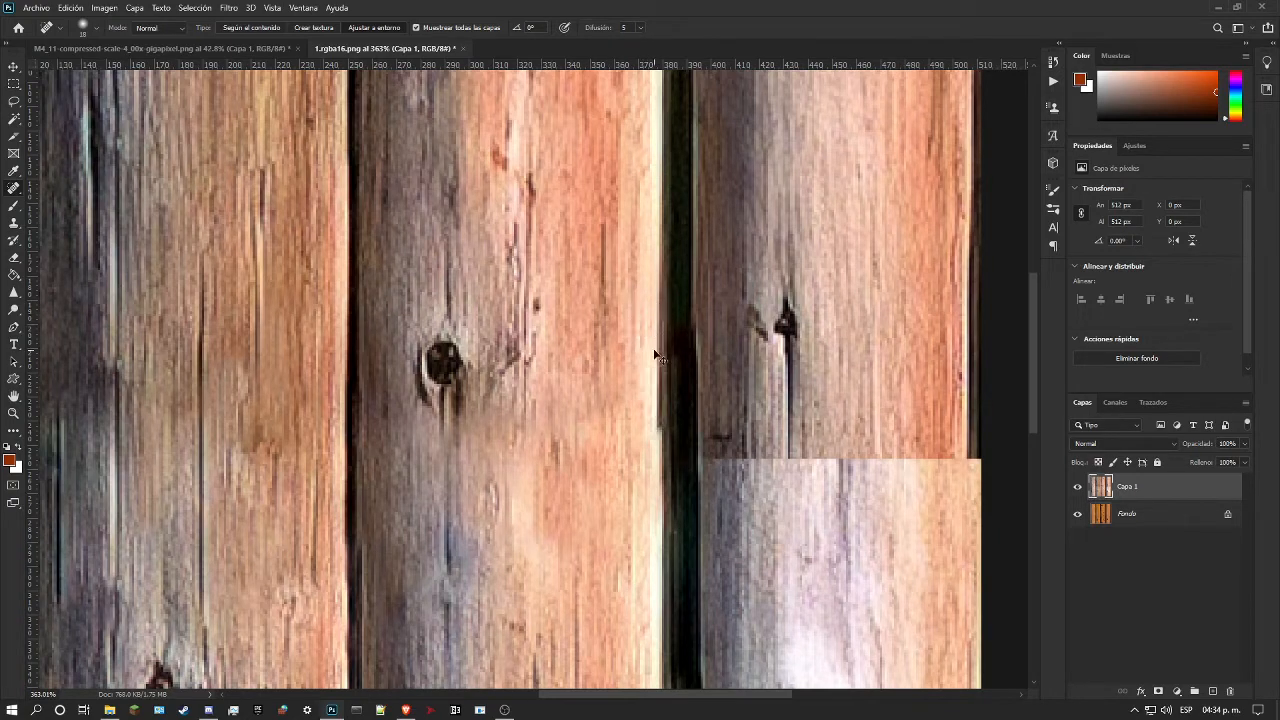
Step: Examine how the third gap and the fourth log line up across the mid-height seam
click(8, 418)
key(ctrl+0)
drag(533, 323, 513, 329)
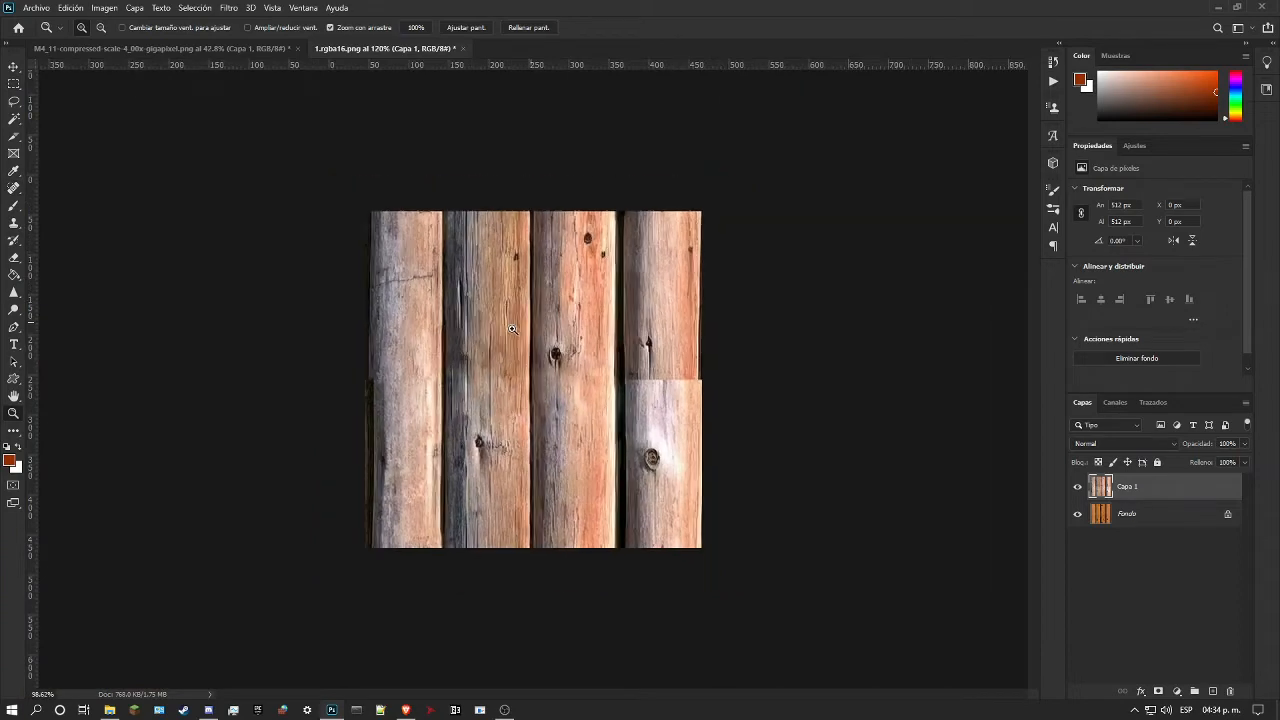
drag(648, 348, 890, 363)
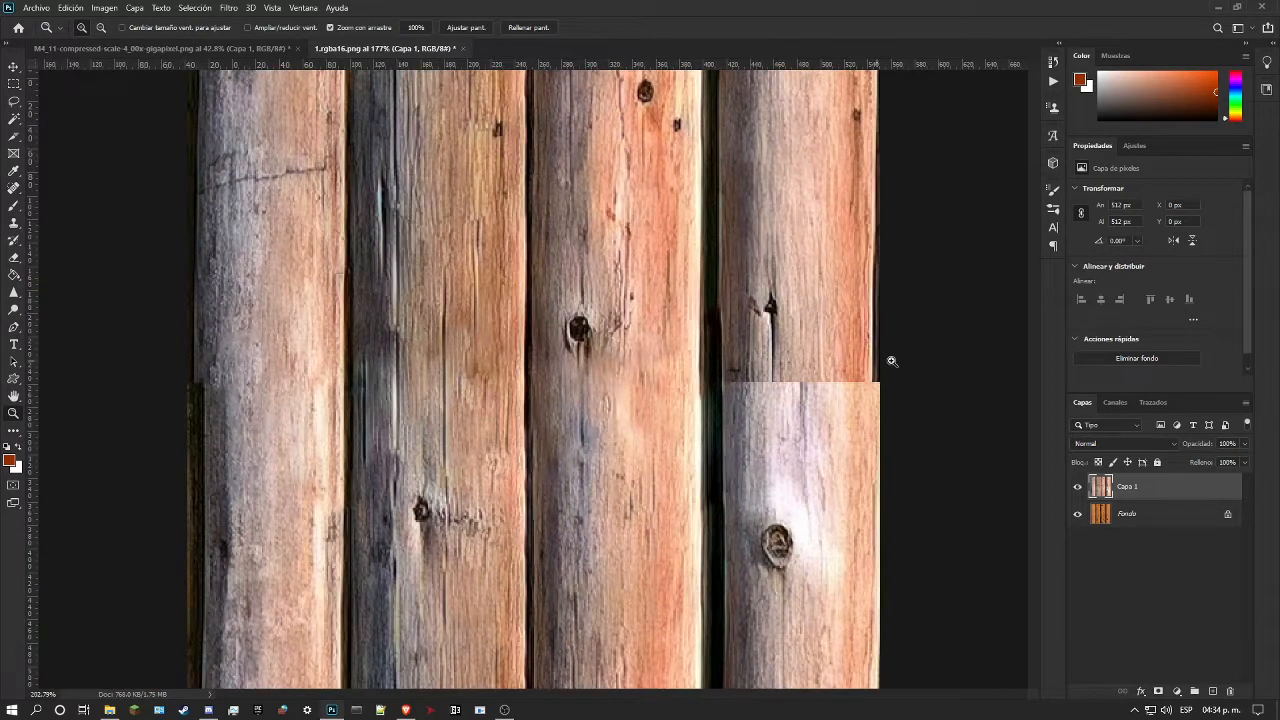
drag(824, 395, 794, 420)
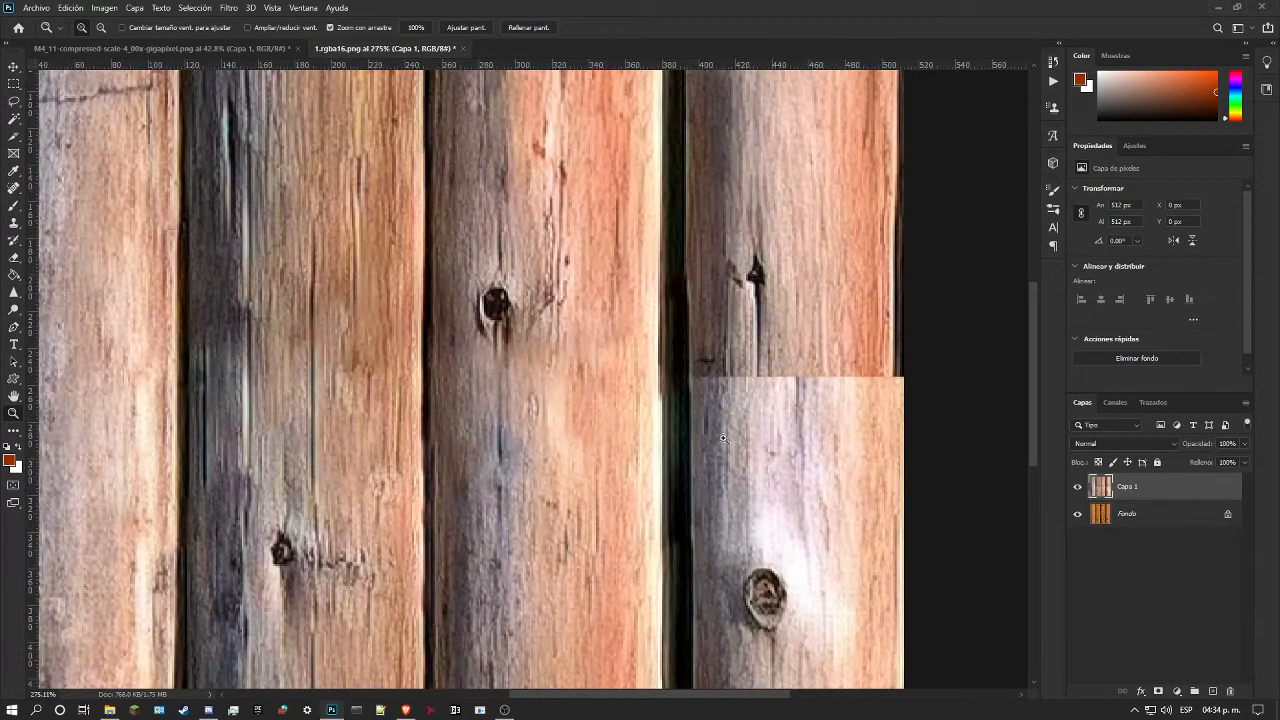
drag(199, 216, 162, 218)
drag(386, 254, 374, 262)
drag(779, 362, 894, 374)
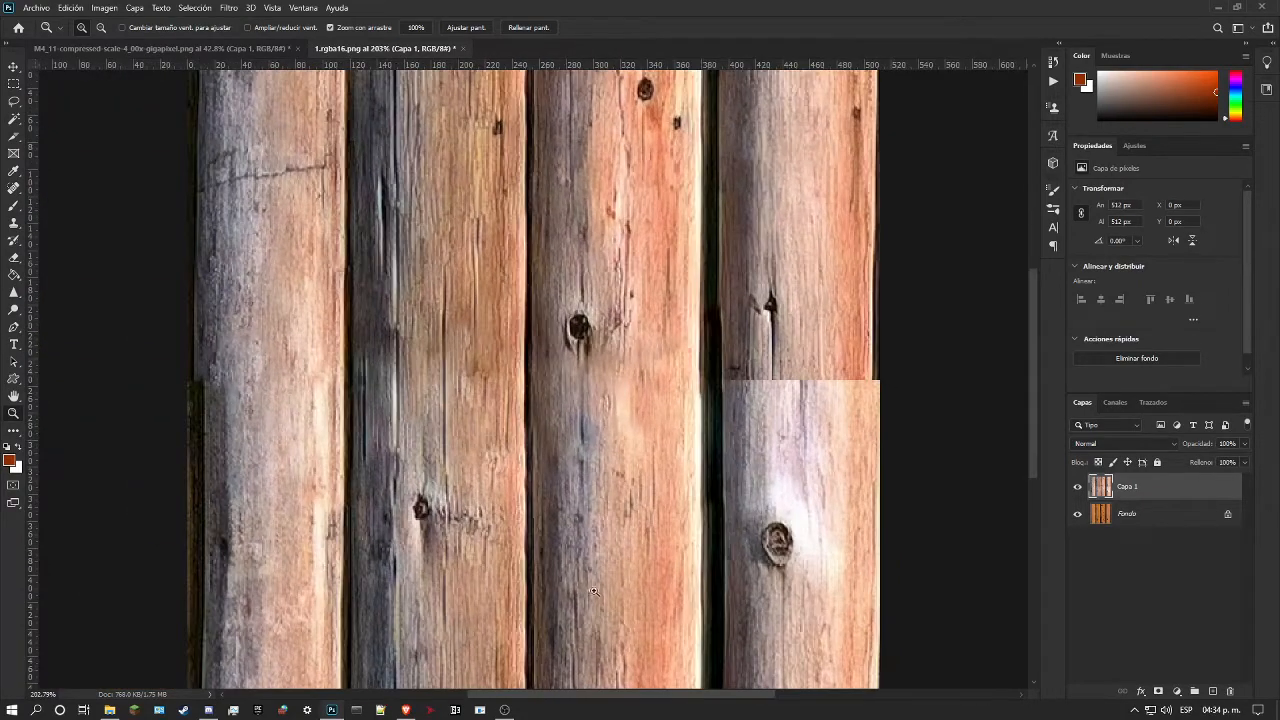
drag(677, 698, 757, 694)
drag(614, 326, 616, 325)
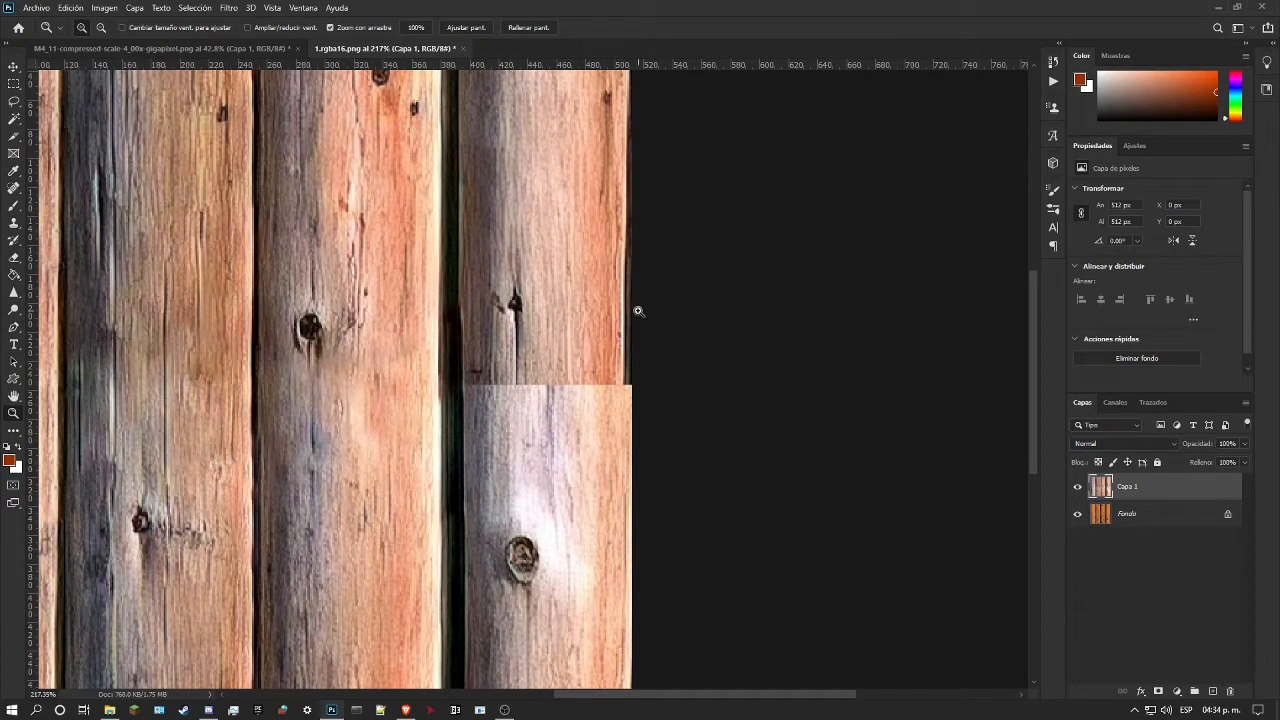
drag(608, 346, 545, 332)
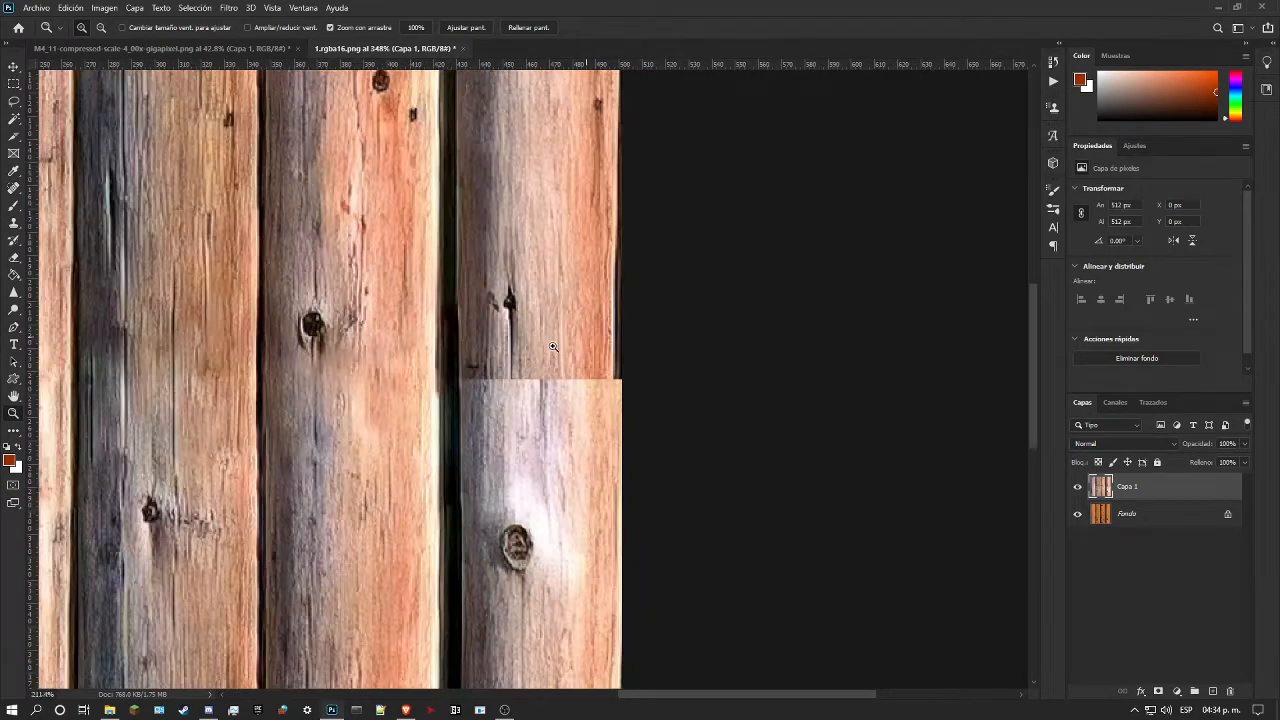
Step: Set the Spot Healing Brush to 28 px and heal the seam on the fourth log's left half below the small knot, redoing one stroke
click(13, 188)
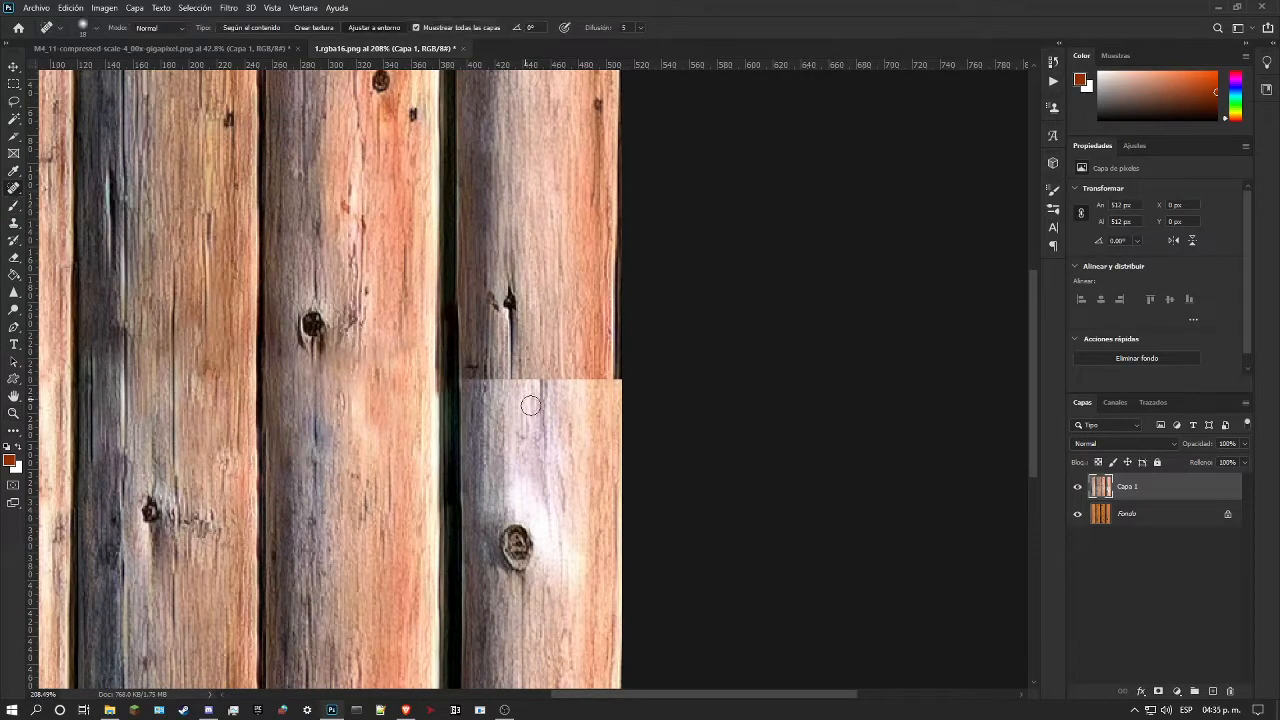
right_click(540, 373)
click(365, 33)
right_click(538, 386)
mouse_move(482, 368)
mouse_down()
mouse_move(485, 398)
mouse_move(480, 370)
mouse_move(475, 391)
mouse_move(525, 420)
mouse_move(528, 395)
mouse_move(513, 394)
mouse_move(511, 375)
mouse_move(512, 426)
mouse_move(548, 397)
mouse_move(541, 344)
mouse_up()
click(526, 382)
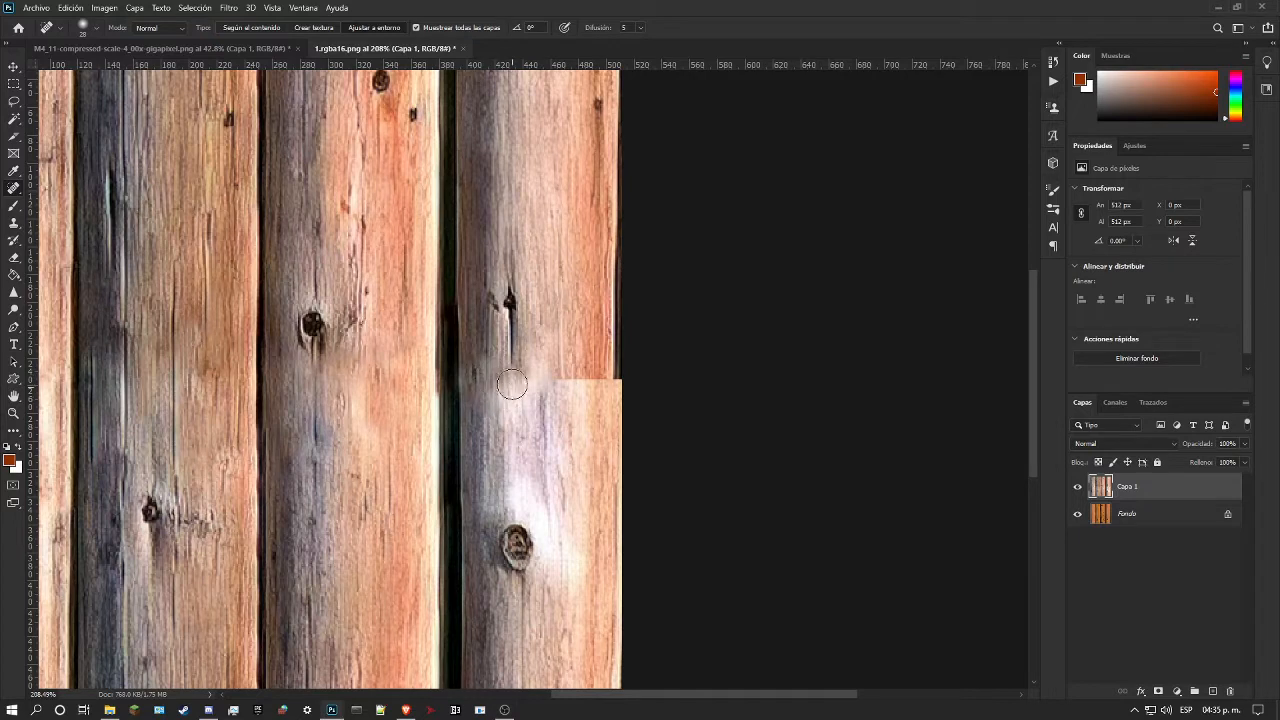
drag(515, 367, 510, 412)
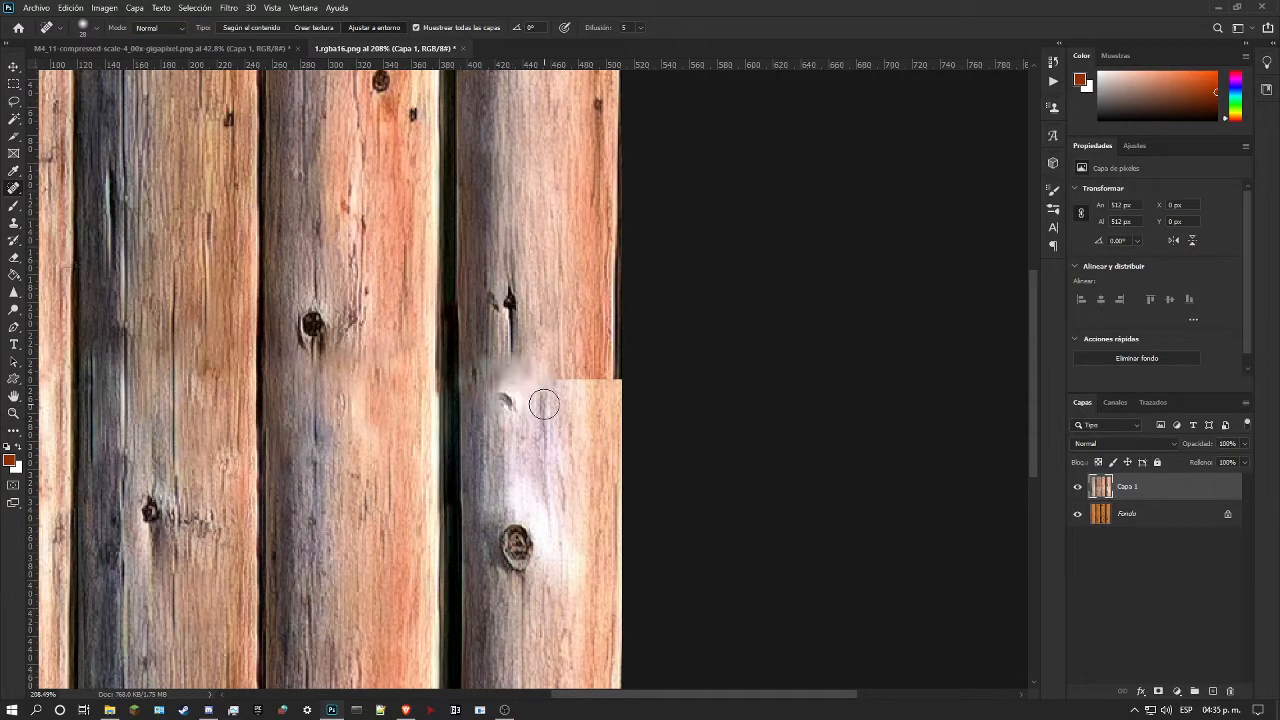
key(ctrl+z)
drag(510, 363, 511, 412)
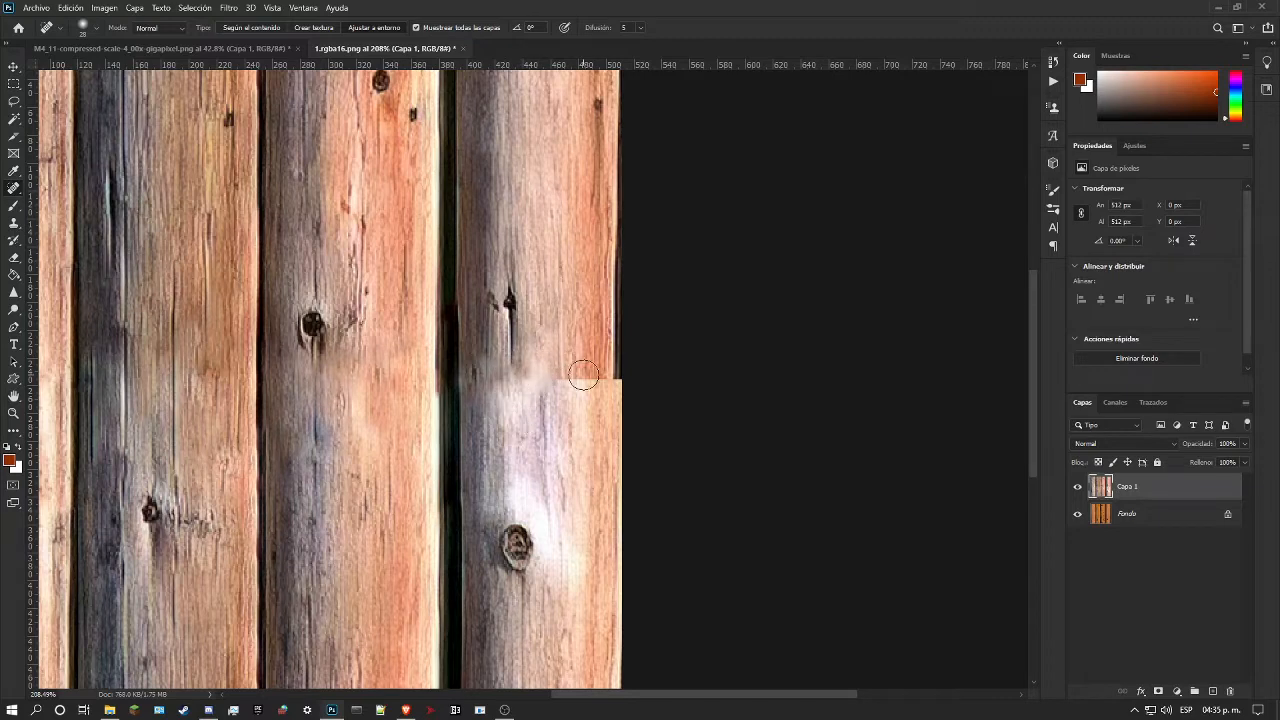
Step: Blend the seam across the fourth log's right half and rework its centre and left side with the Spot Healing Brush
drag(597, 388, 595, 345)
drag(577, 394, 577, 357)
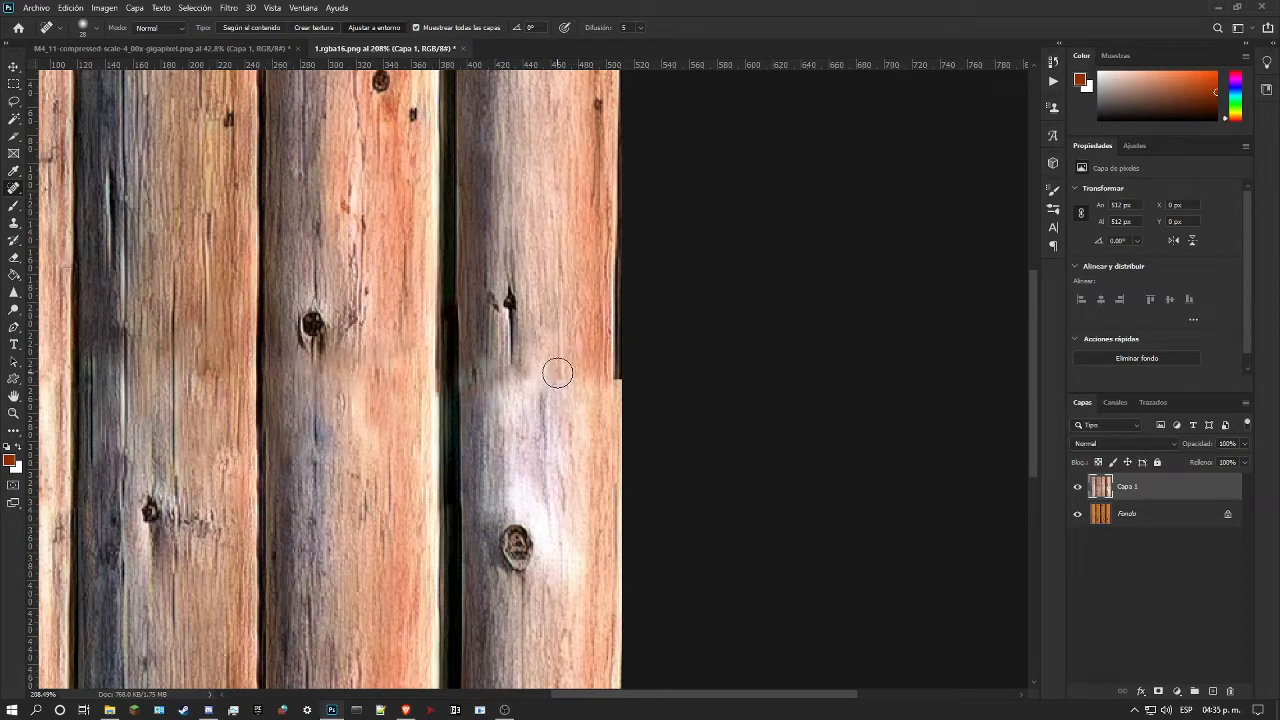
drag(557, 368, 560, 424)
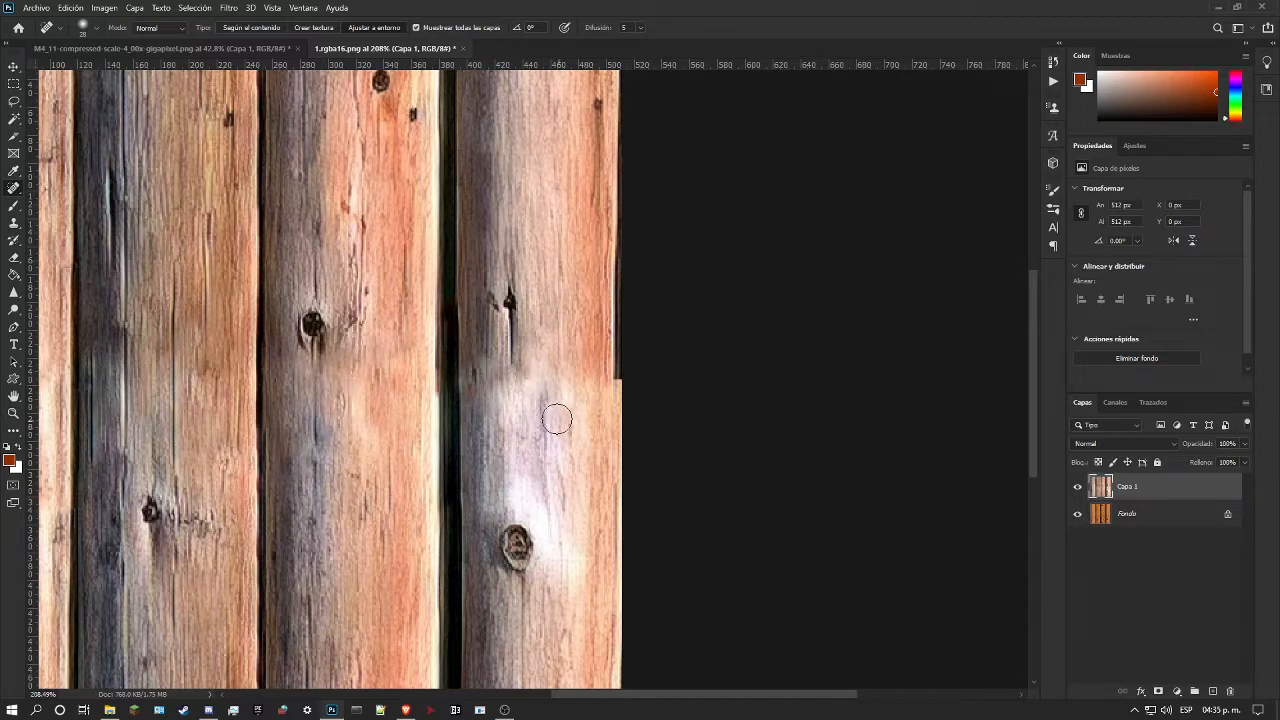
drag(533, 358, 543, 416)
drag(483, 356, 489, 401)
mouse_move(537, 349)
mouse_down()
mouse_move(526, 408)
mouse_move(522, 398)
mouse_up()
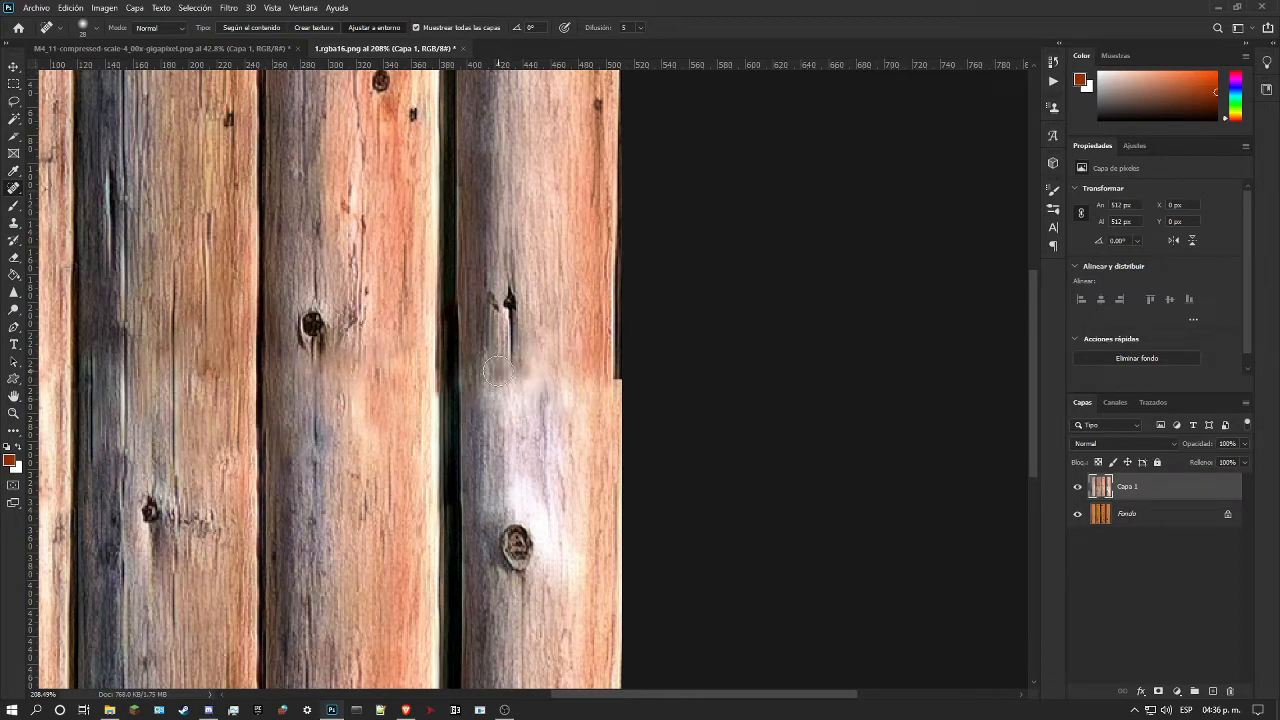
mouse_move(493, 368)
mouse_down()
mouse_move(500, 404)
mouse_move(538, 384)
mouse_move(534, 361)
mouse_move(531, 403)
mouse_up()
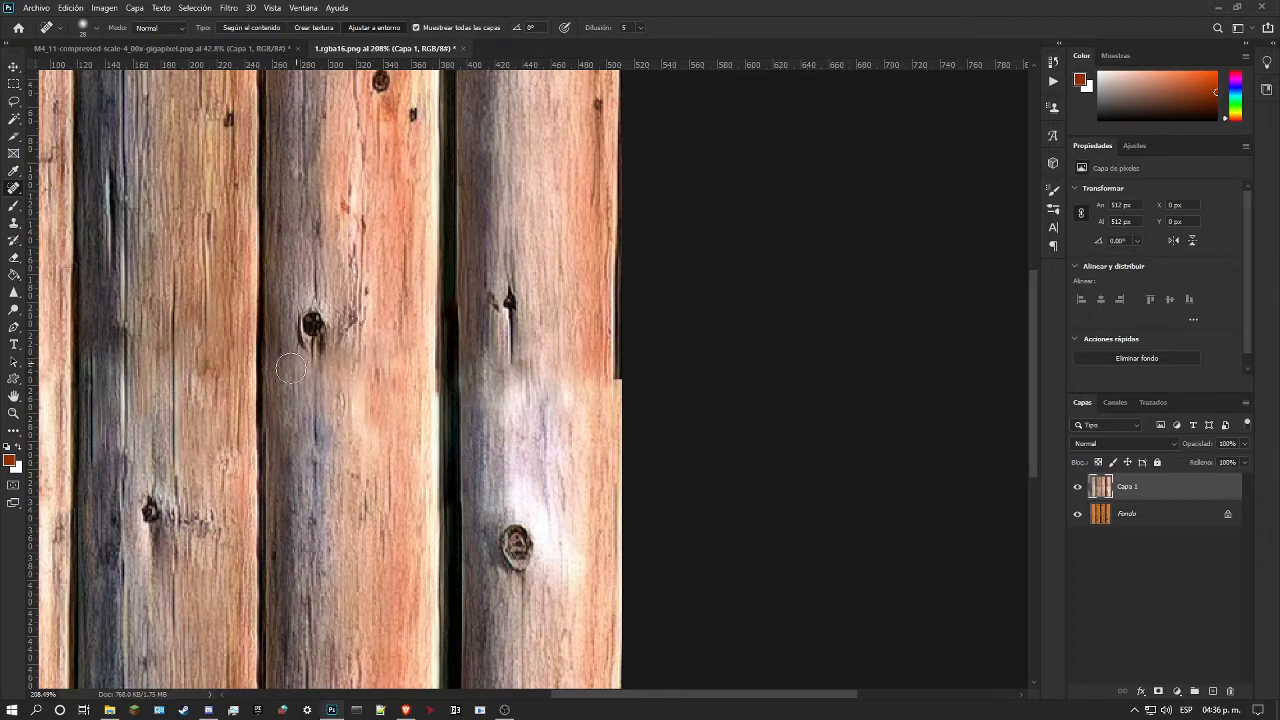
Step: Switch the Spot Healing Brush to content-aware mode and soften the remaining light-to-dark transition at the fourth log's seam
click(13, 413)
drag(368, 402, 337, 402)
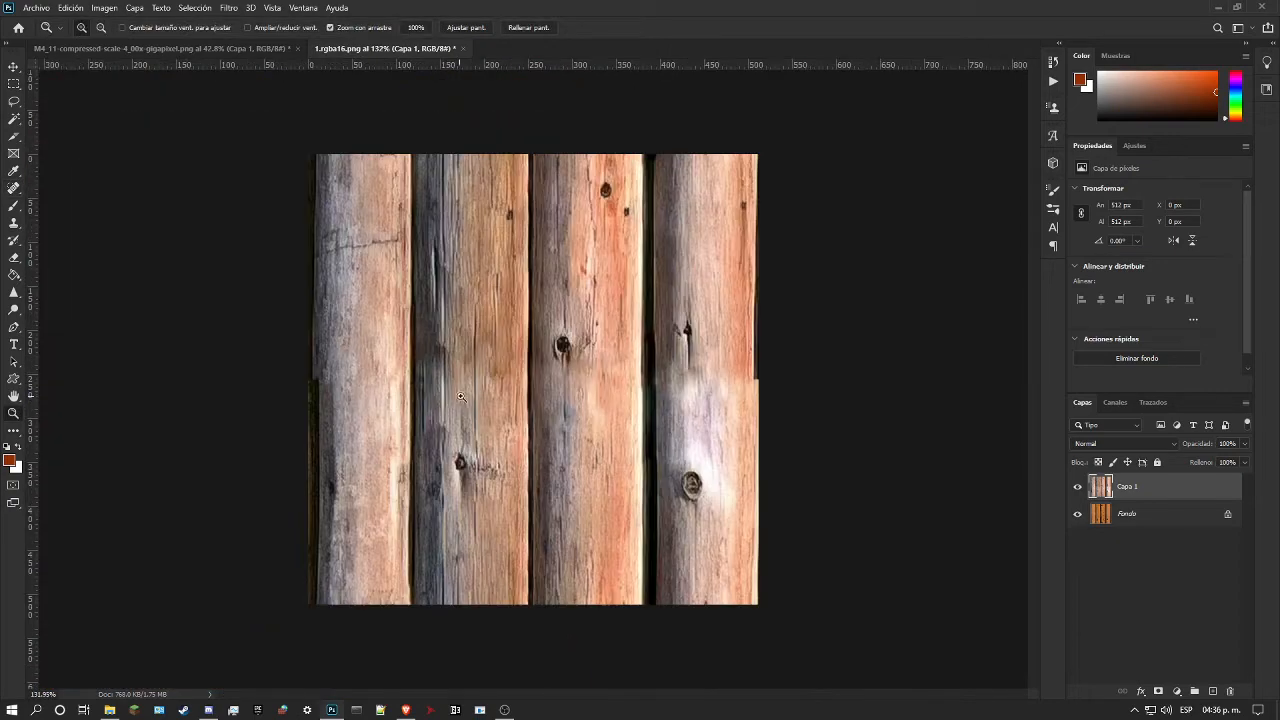
drag(458, 398, 494, 387)
drag(691, 377, 708, 371)
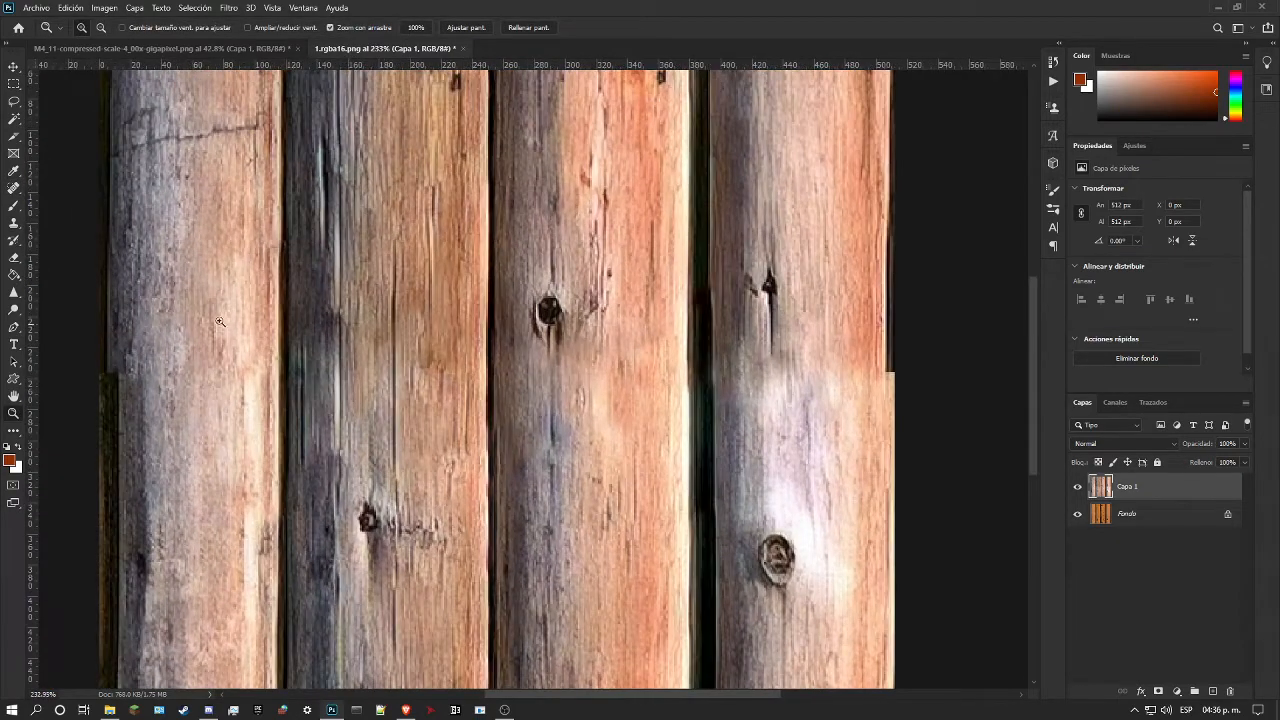
click(12, 189)
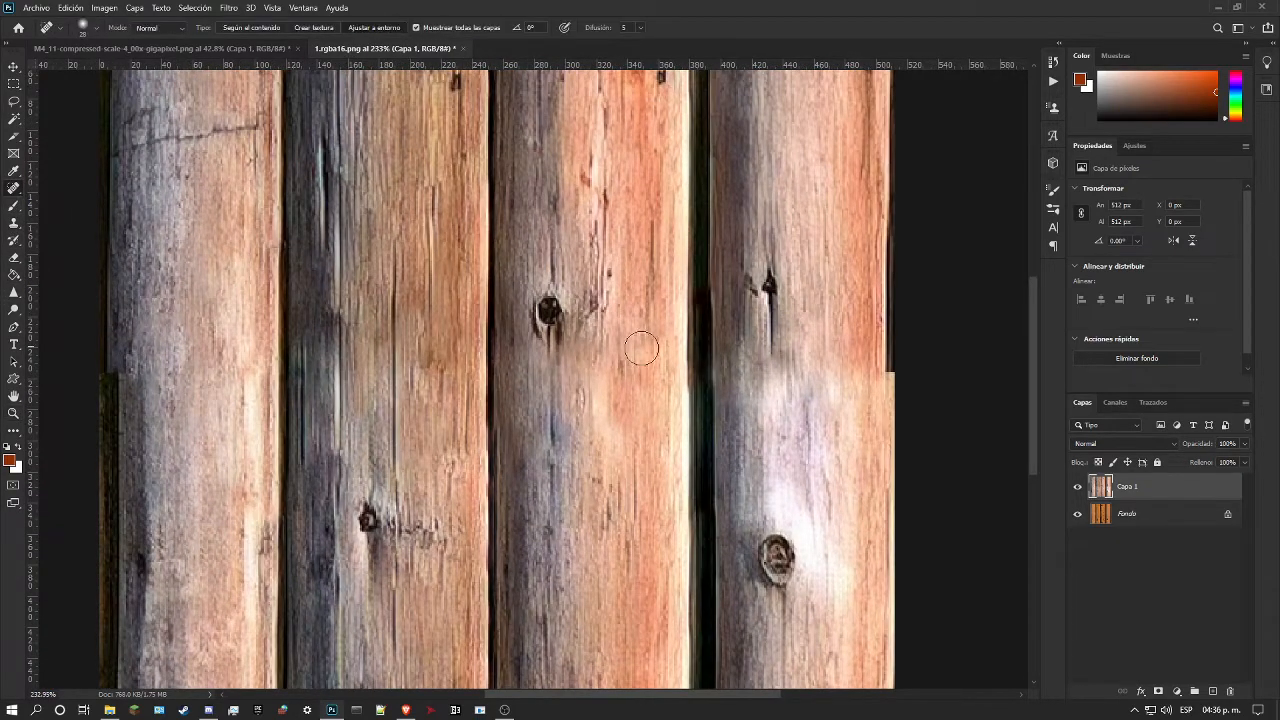
right_click(750, 398)
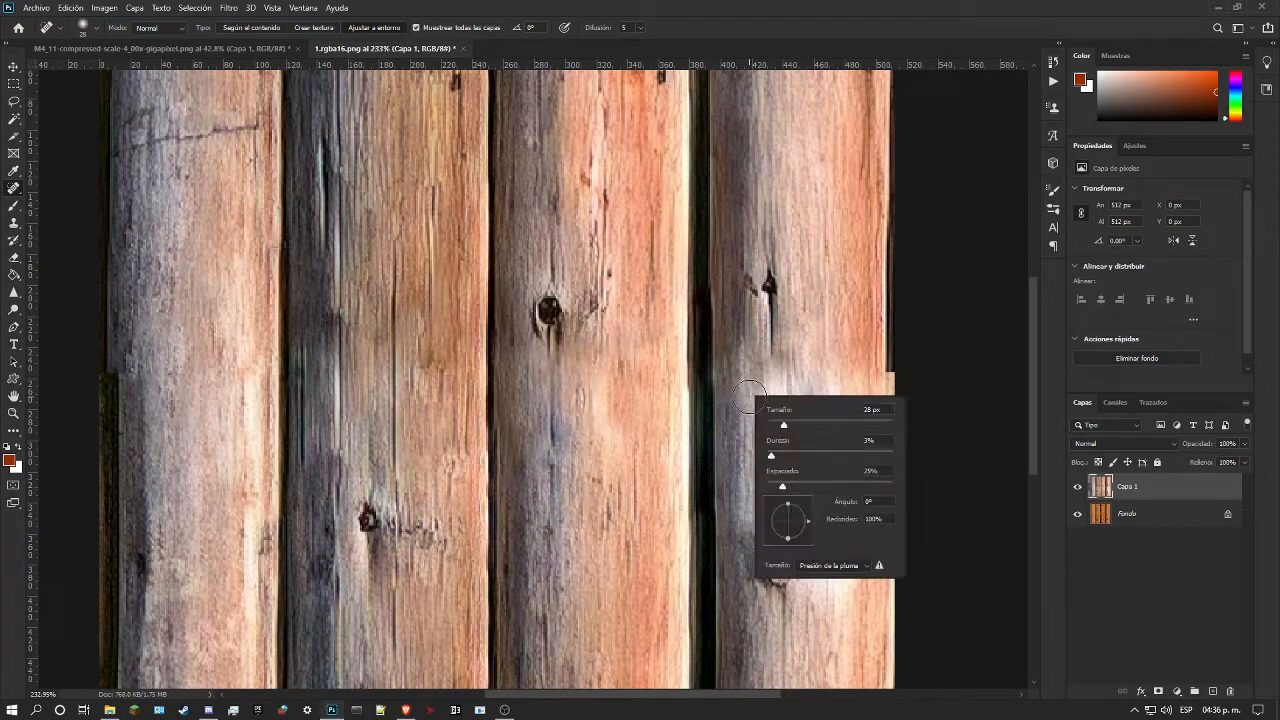
click(230, 31)
drag(763, 376, 756, 432)
drag(742, 365, 740, 440)
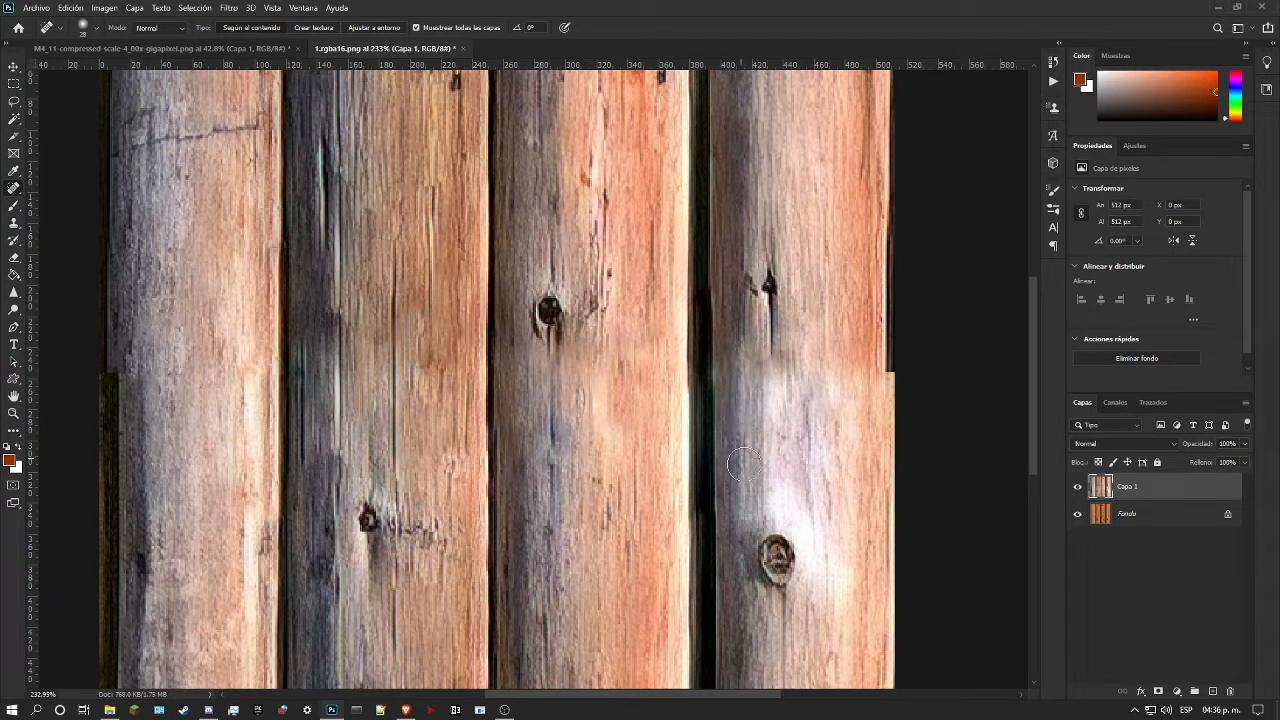
drag(822, 374, 832, 298)
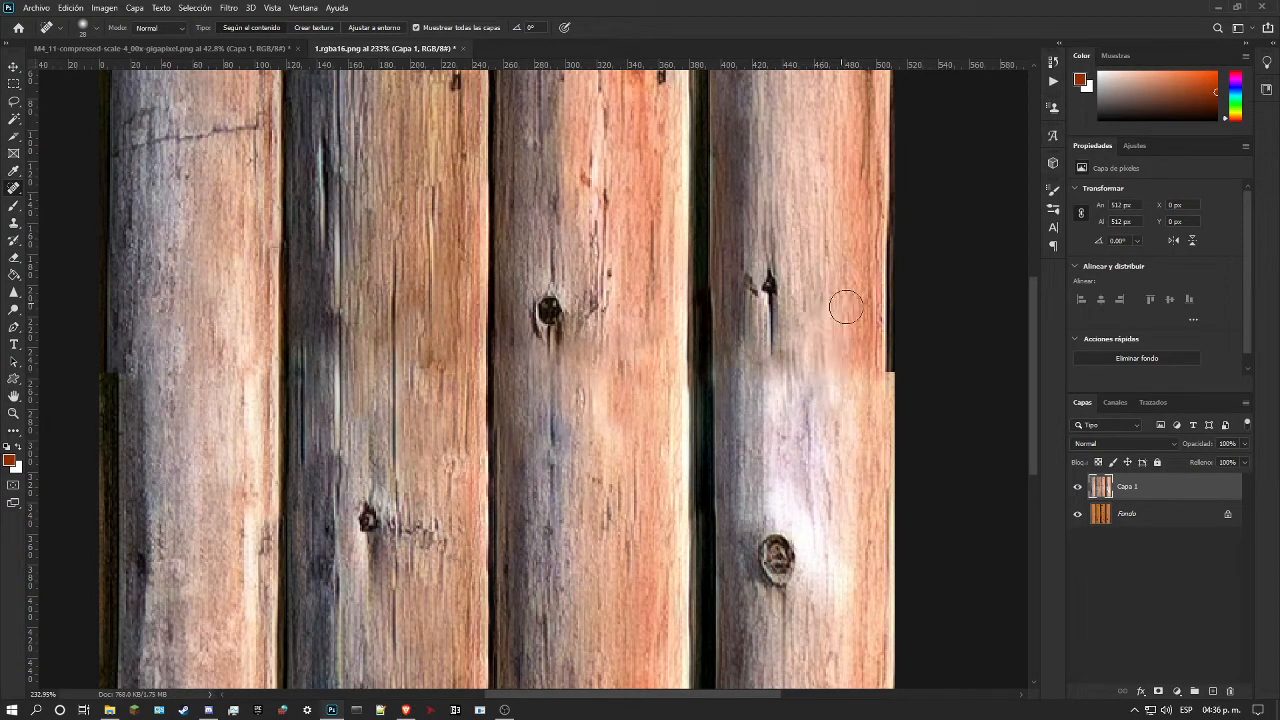
scroll(888, 362, down, 2)
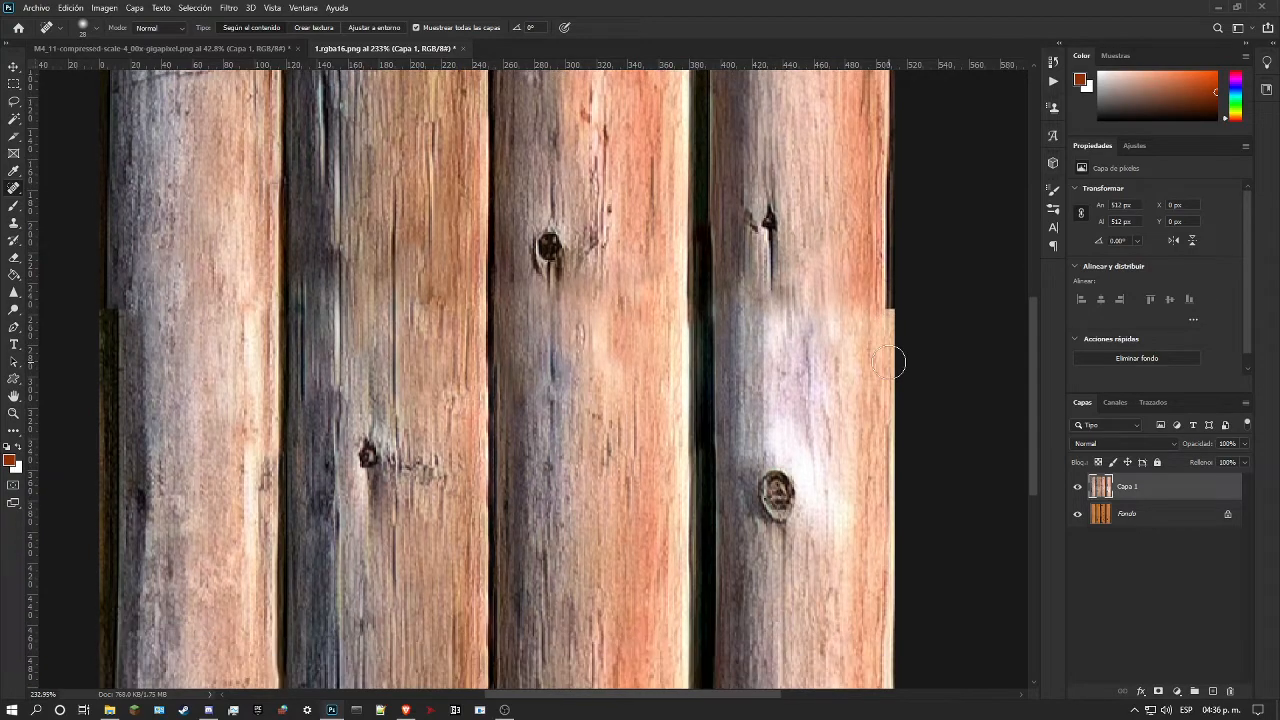
scroll(888, 362, down, 2)
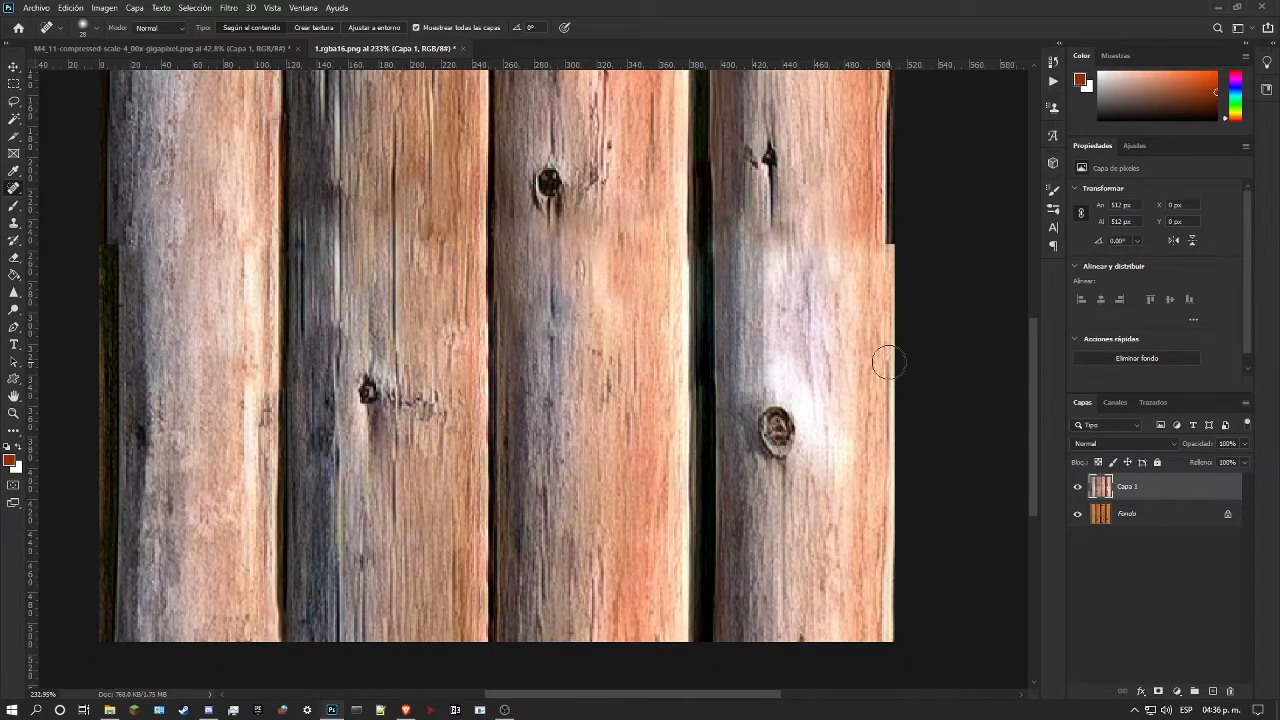
scroll(139, 289, up, 4)
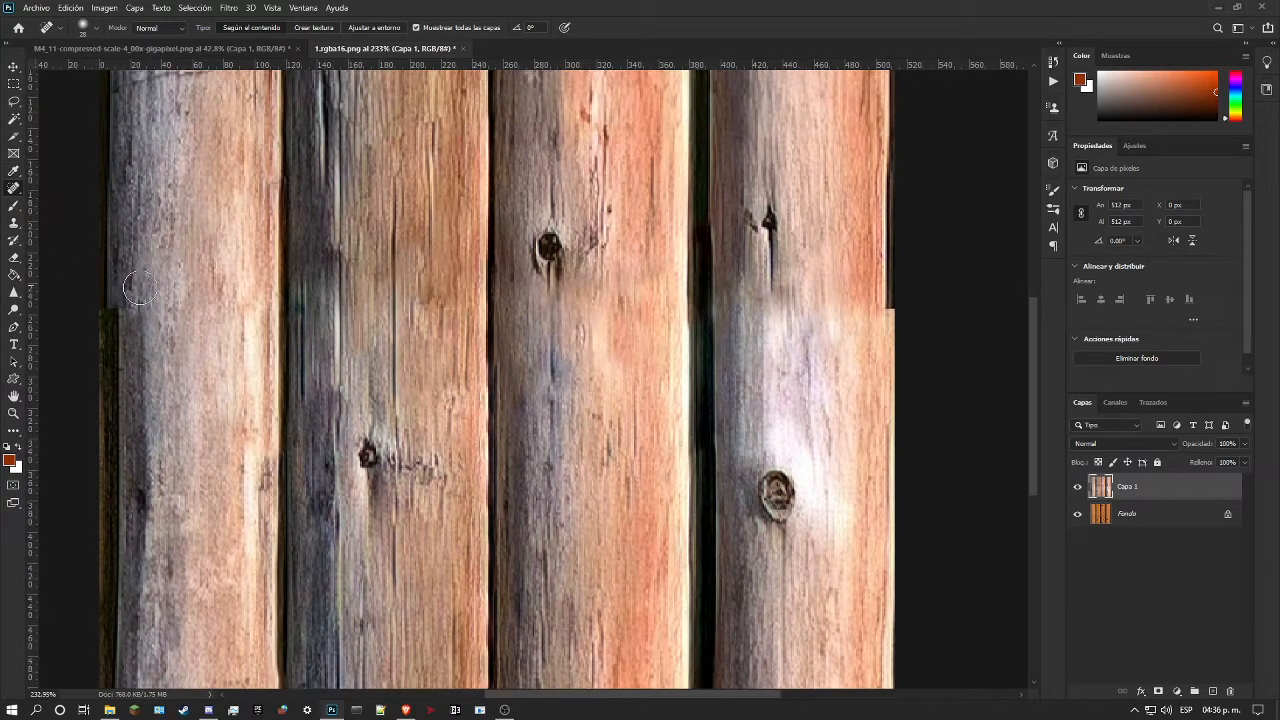
scroll(150, 290, up, 2)
scroll(200, 297, up, 2)
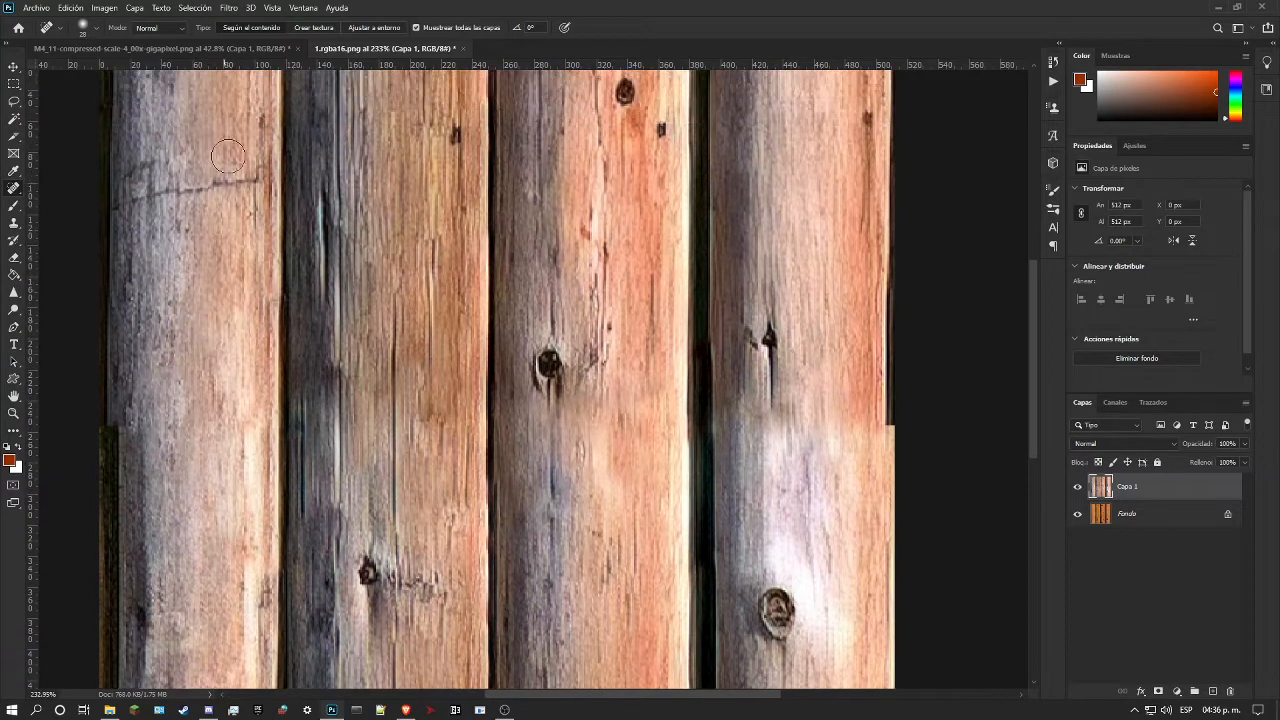
Step: Offset the layer 256 px horizontally and 0 px vertically with wrap-around using the Offset filter
click(226, 8)
mouse_move(378, 274)
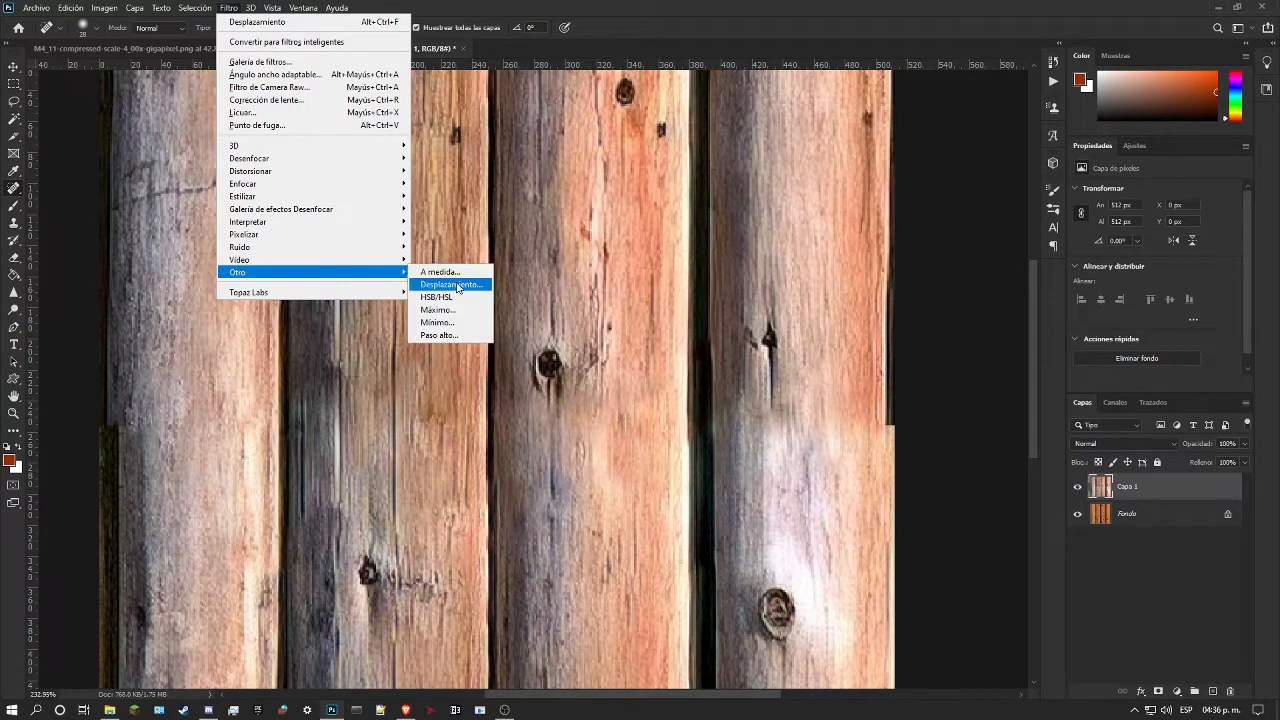
click(452, 285)
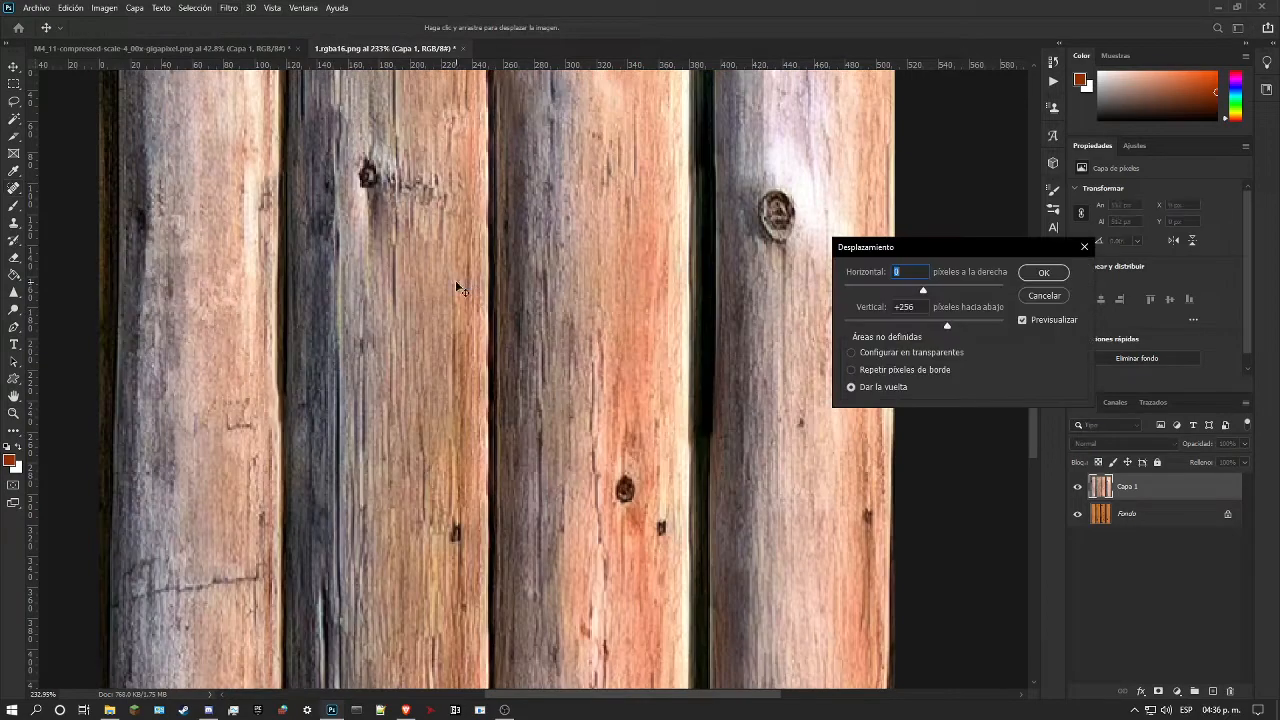
key(Tab)
text(0)
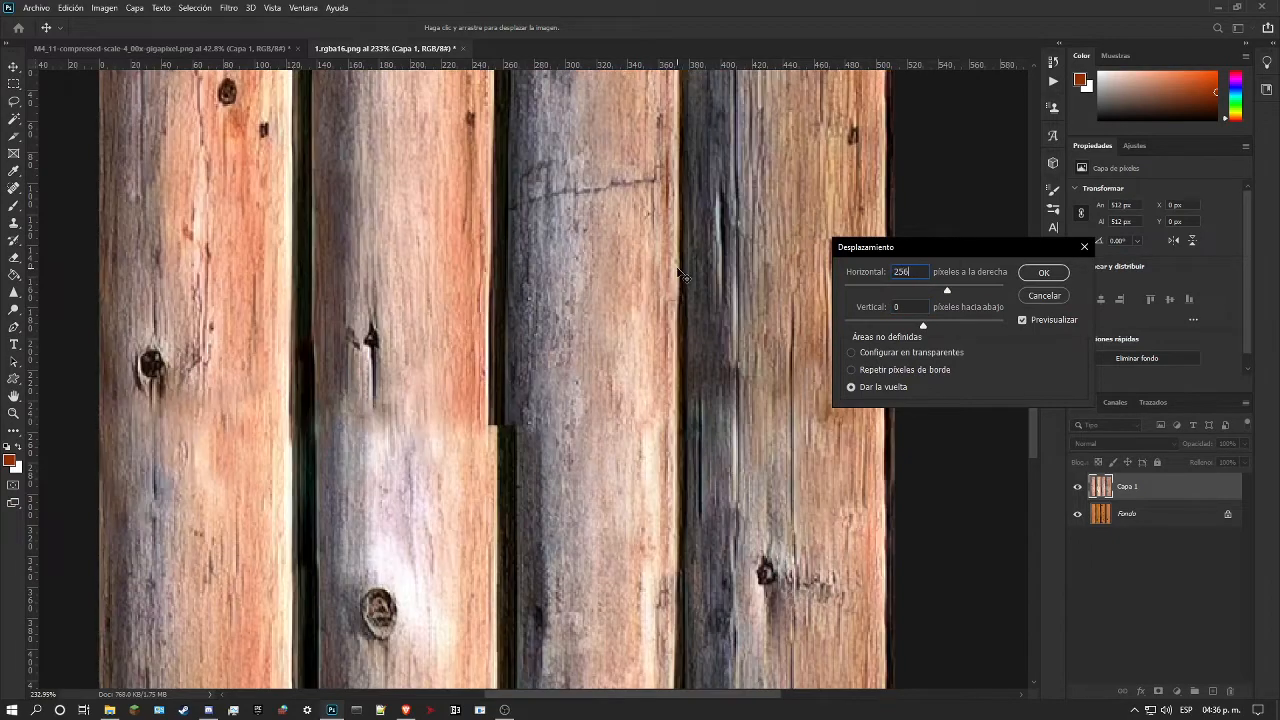
key(Return)
Step: Place two vertical guides along the edges of the dark gap between the second and third logs
click(13, 413)
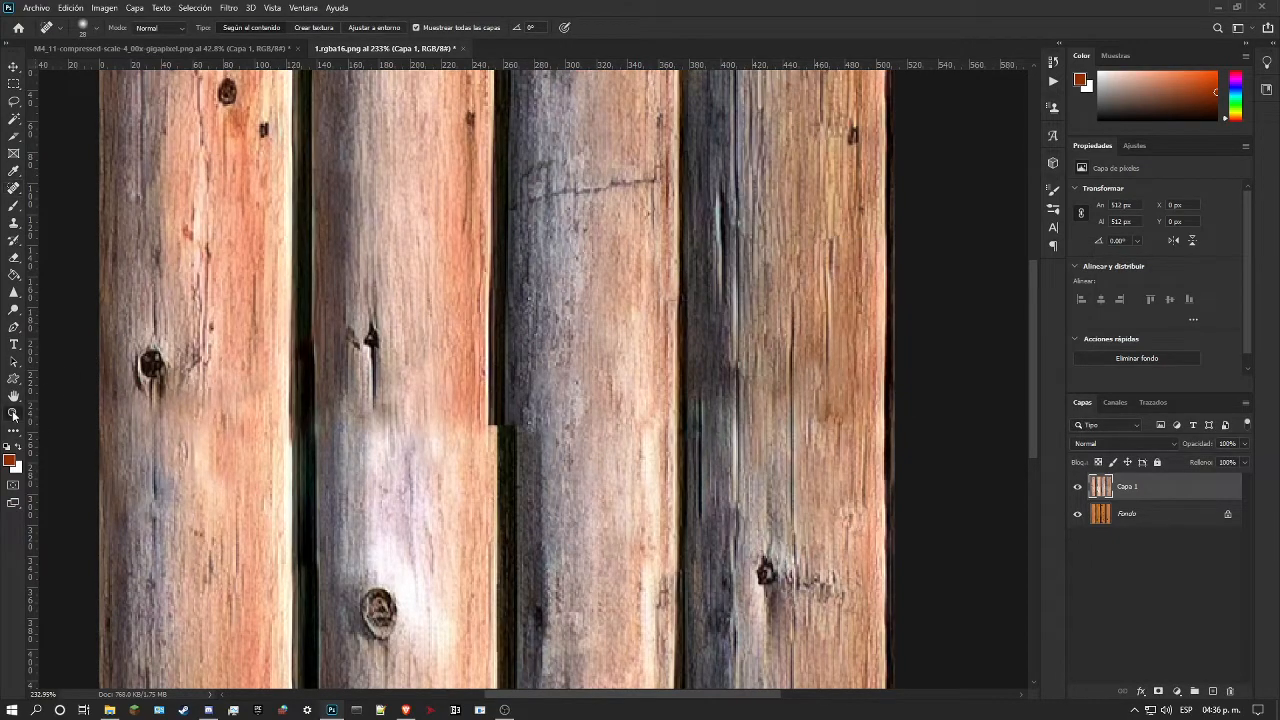
drag(432, 407, 387, 408)
mouse_move(486, 376)
mouse_down()
mouse_move(462, 378)
mouse_move(542, 352)
mouse_move(517, 358)
mouse_move(538, 342)
mouse_move(497, 355)
mouse_up()
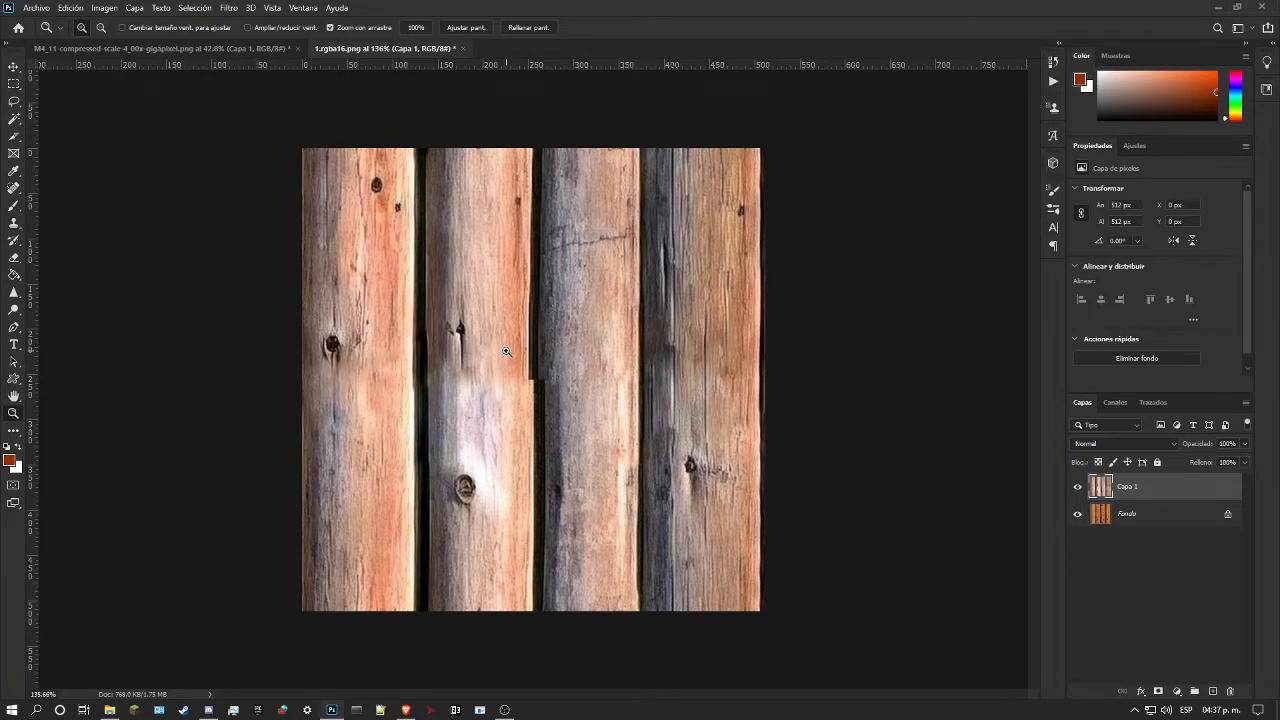
drag(518, 396, 545, 392)
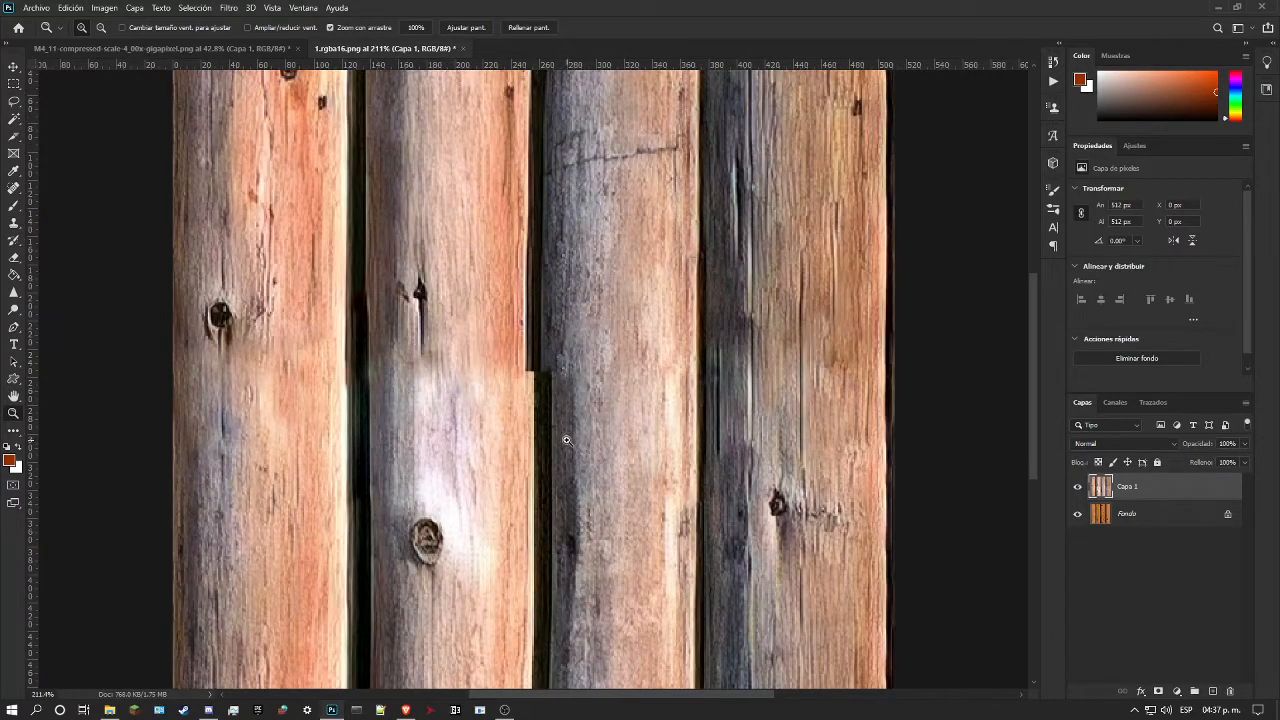
scroll(545, 449, down, 3)
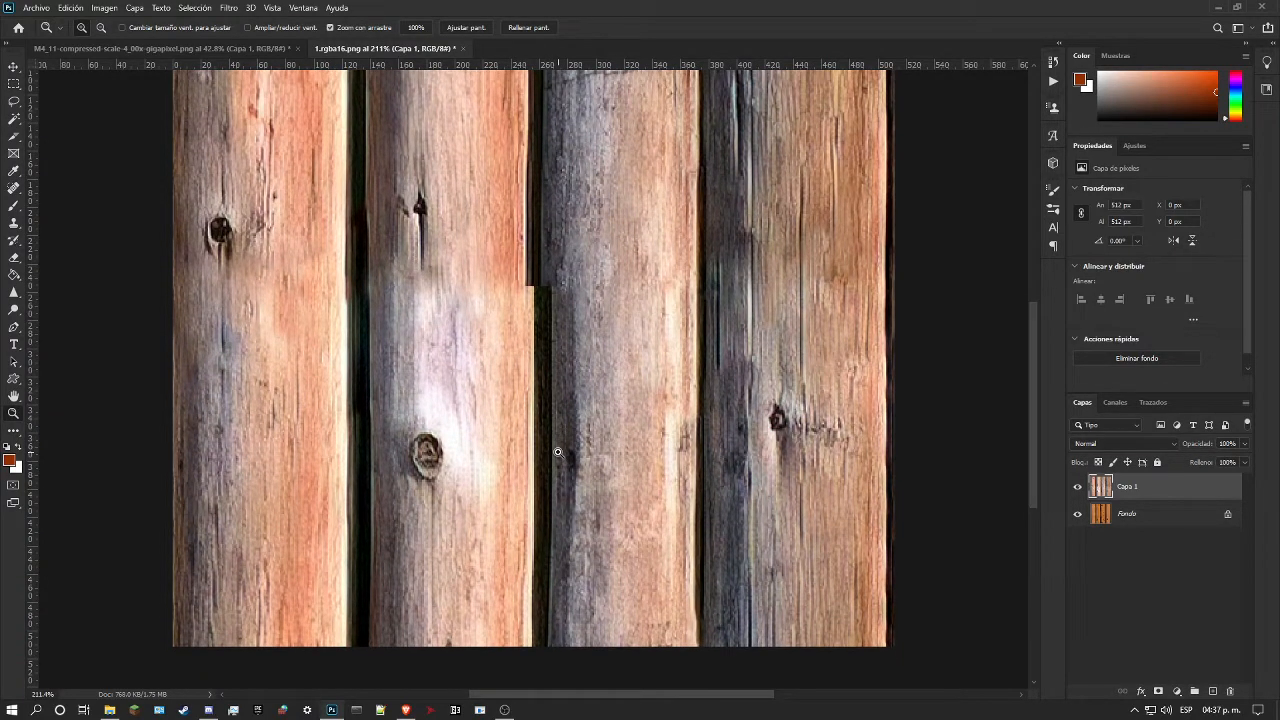
scroll(558, 452, up, 4)
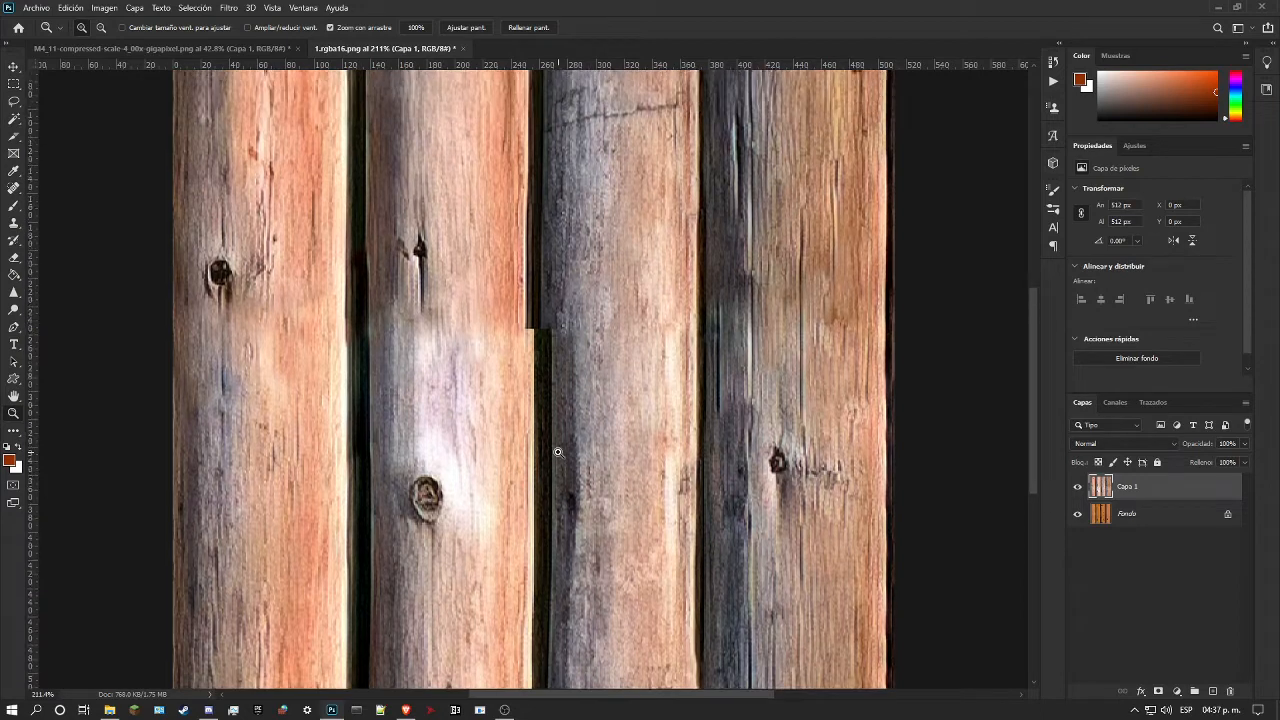
drag(33, 281, 527, 389)
drag(30, 357, 541, 400)
Step: Examine how the edges of the middle gap line up with the guides above and below the seam
scroll(546, 400, up, 3)
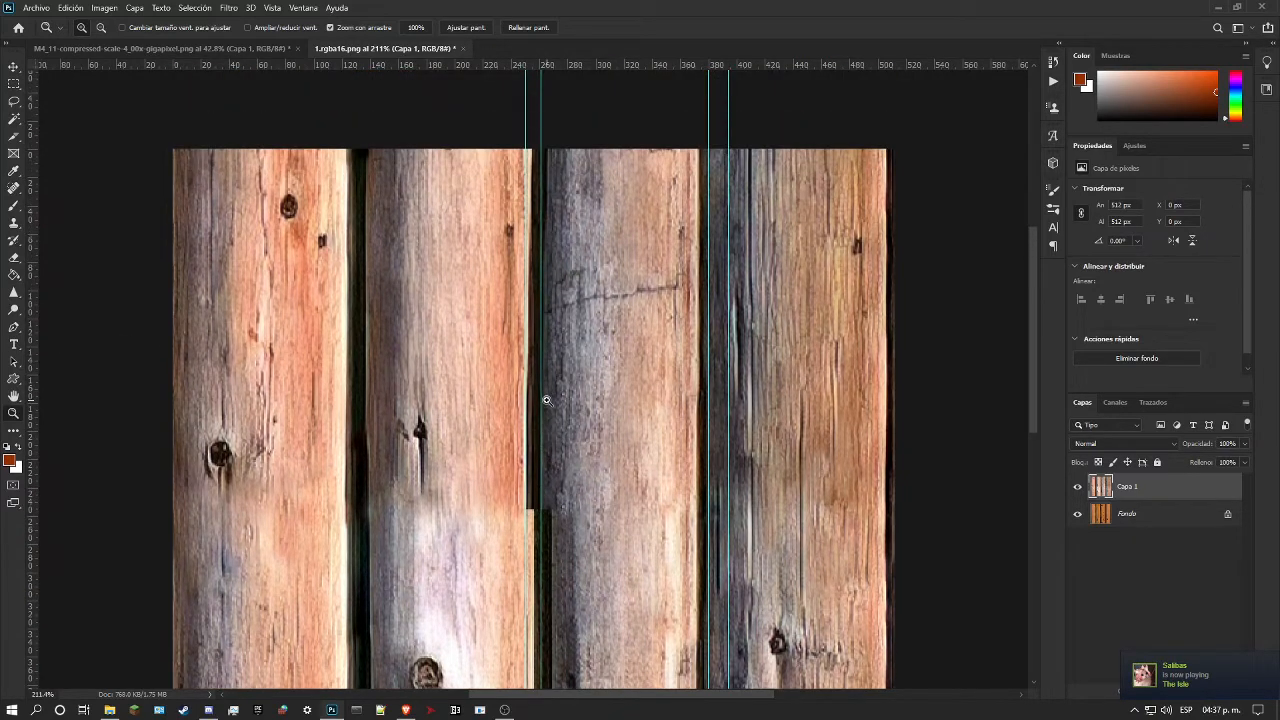
scroll(546, 400, down, 3)
scroll(481, 317, up, 1)
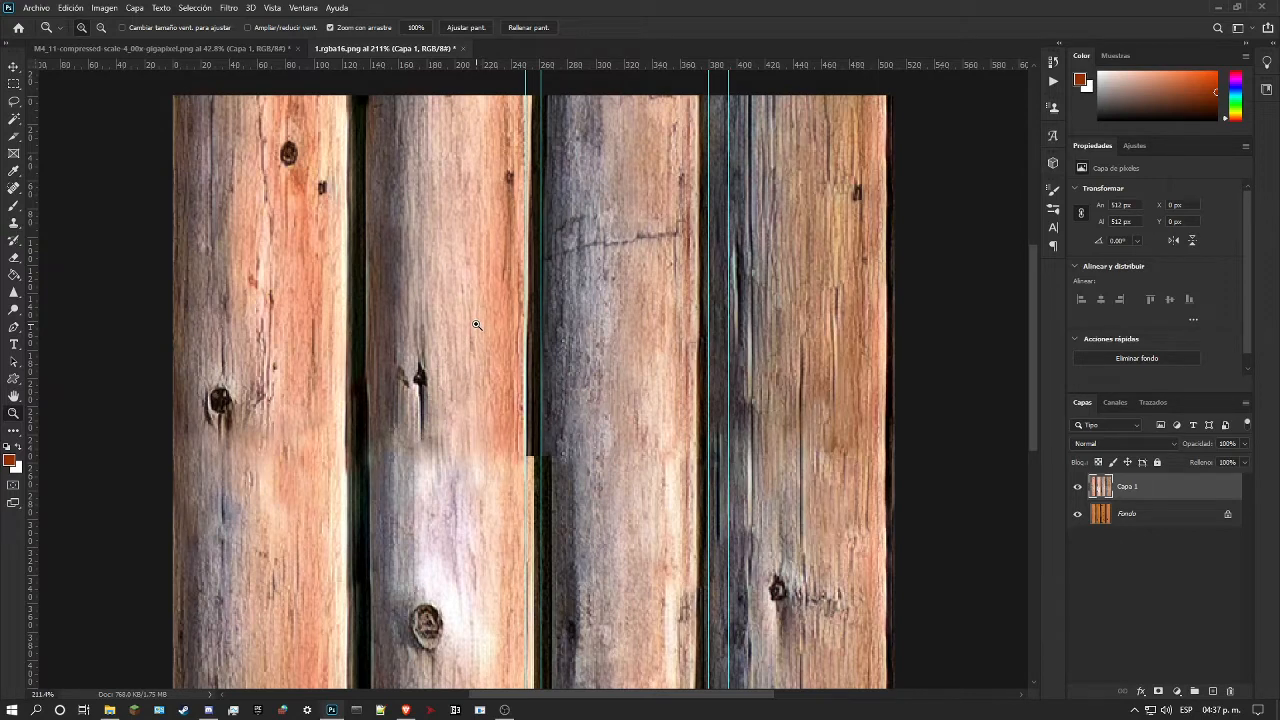
scroll(476, 325, down, 5)
scroll(477, 339, up, 3)
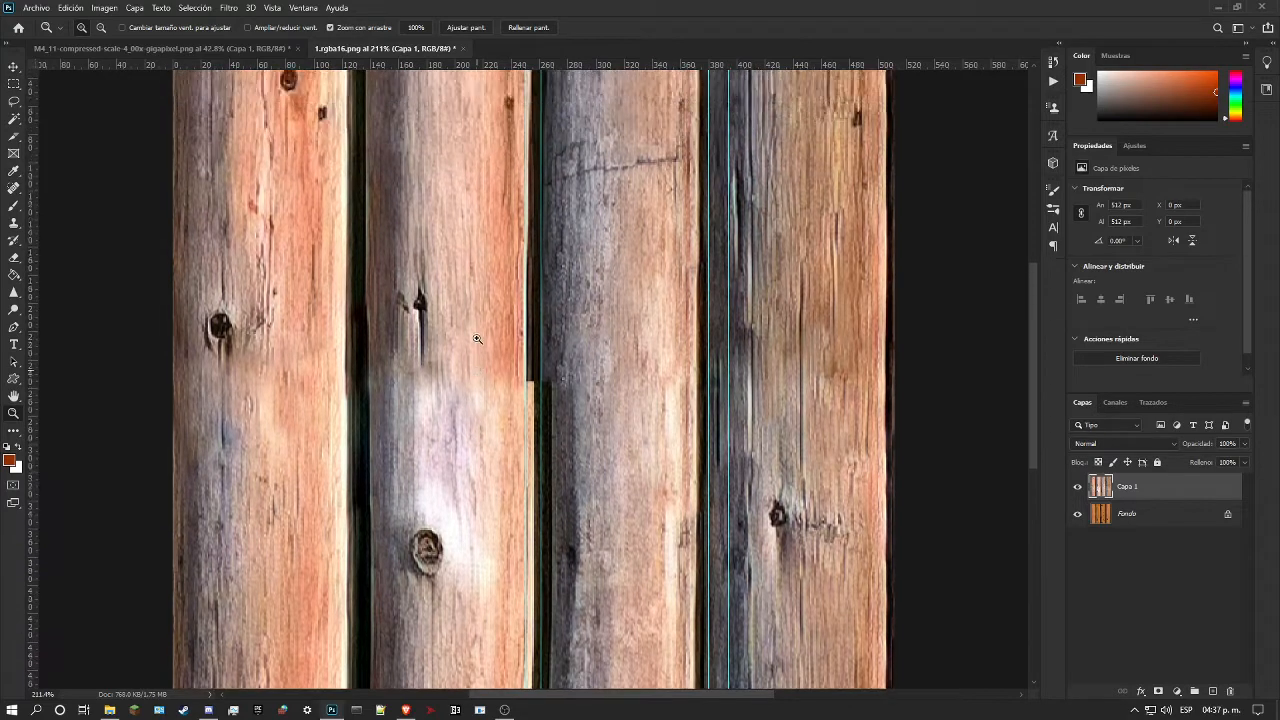
scroll(478, 340, down, 2)
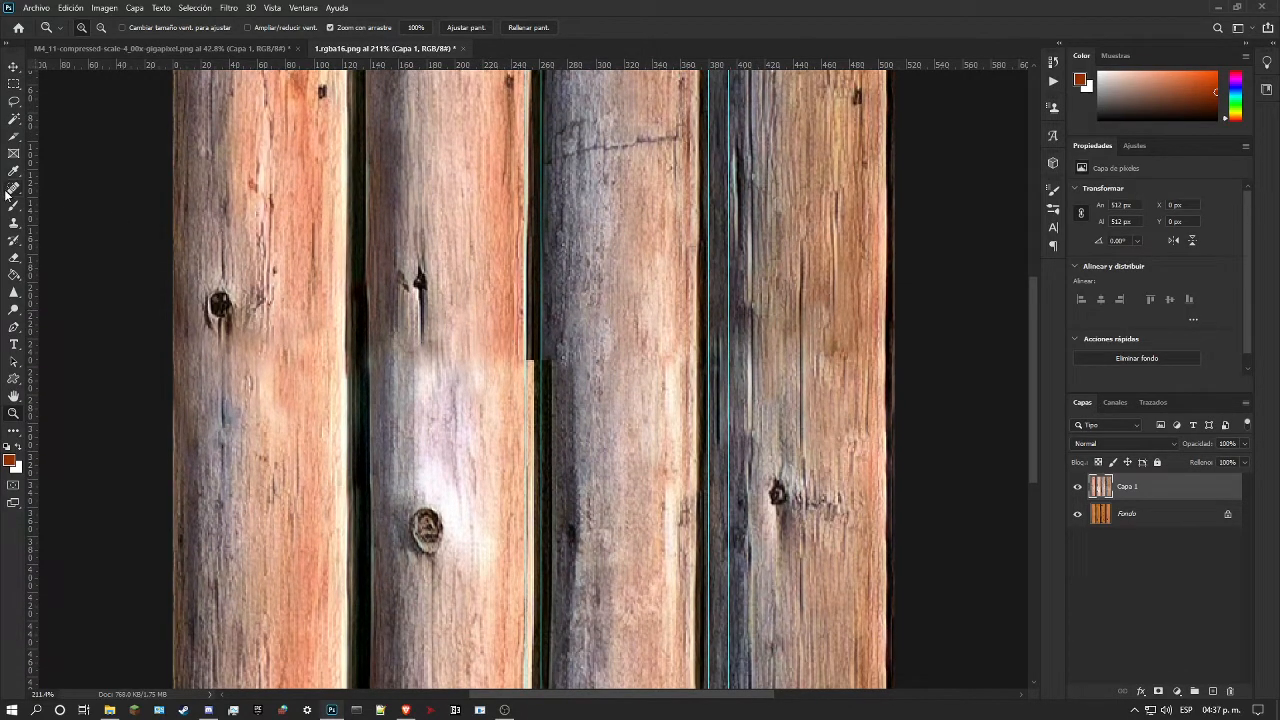
scroll(481, 339, up, 1)
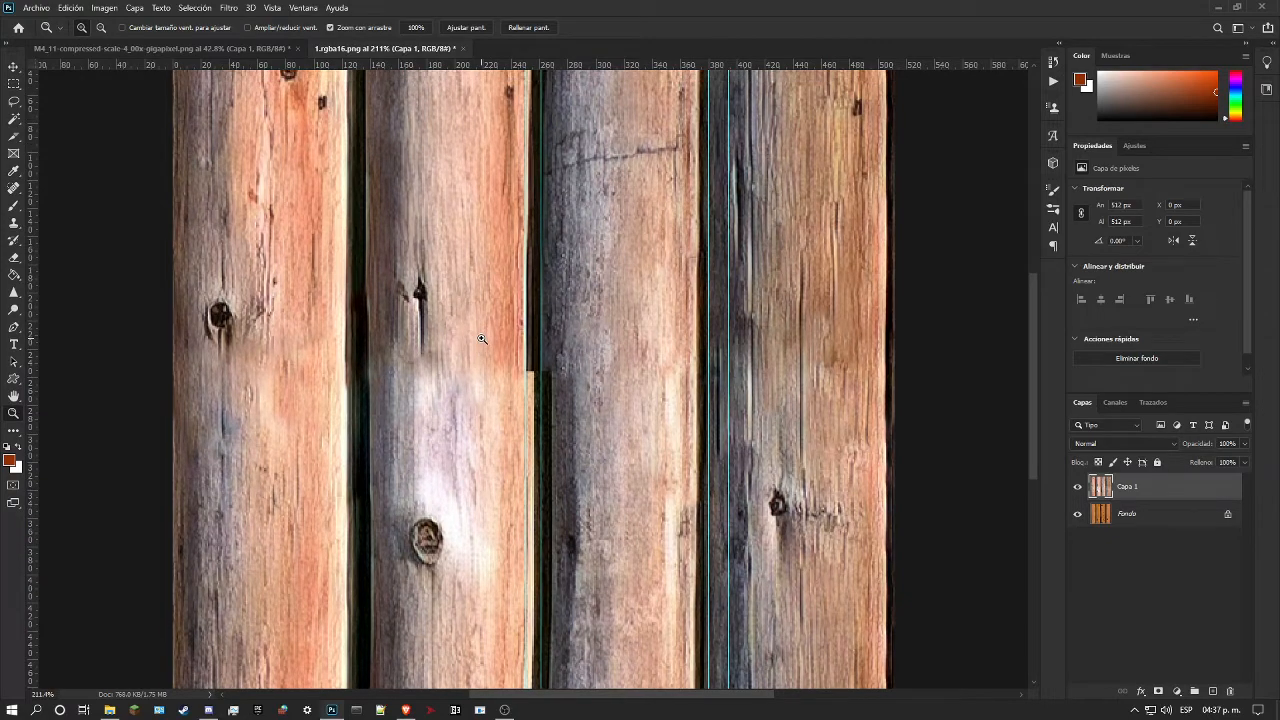
scroll(481, 339, down, 6)
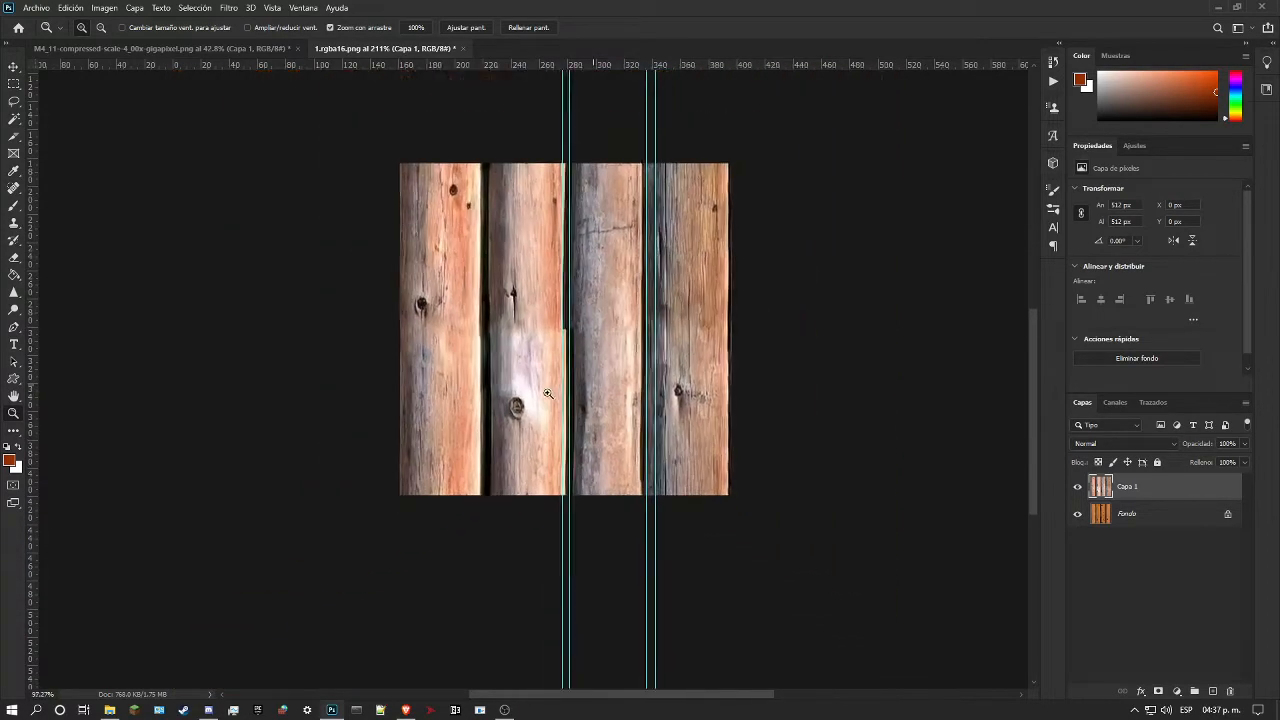
scroll(541, 397, up, 5)
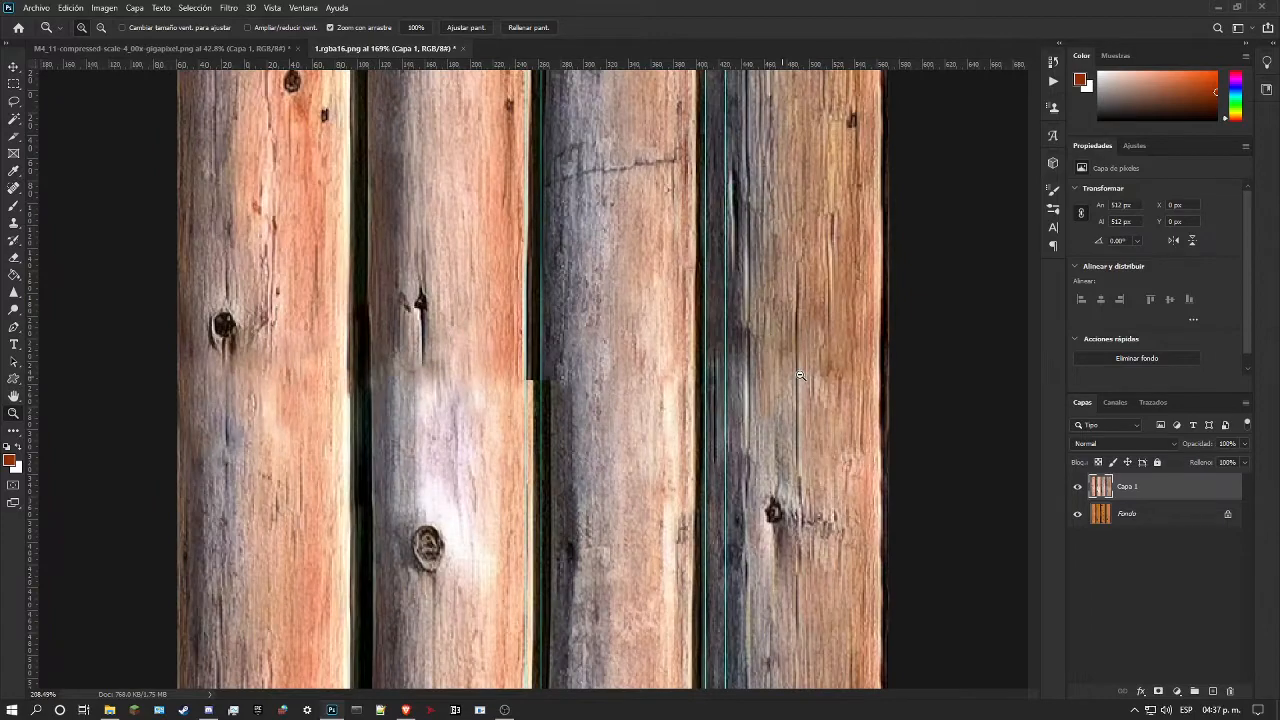
scroll(800, 375, down, 2)
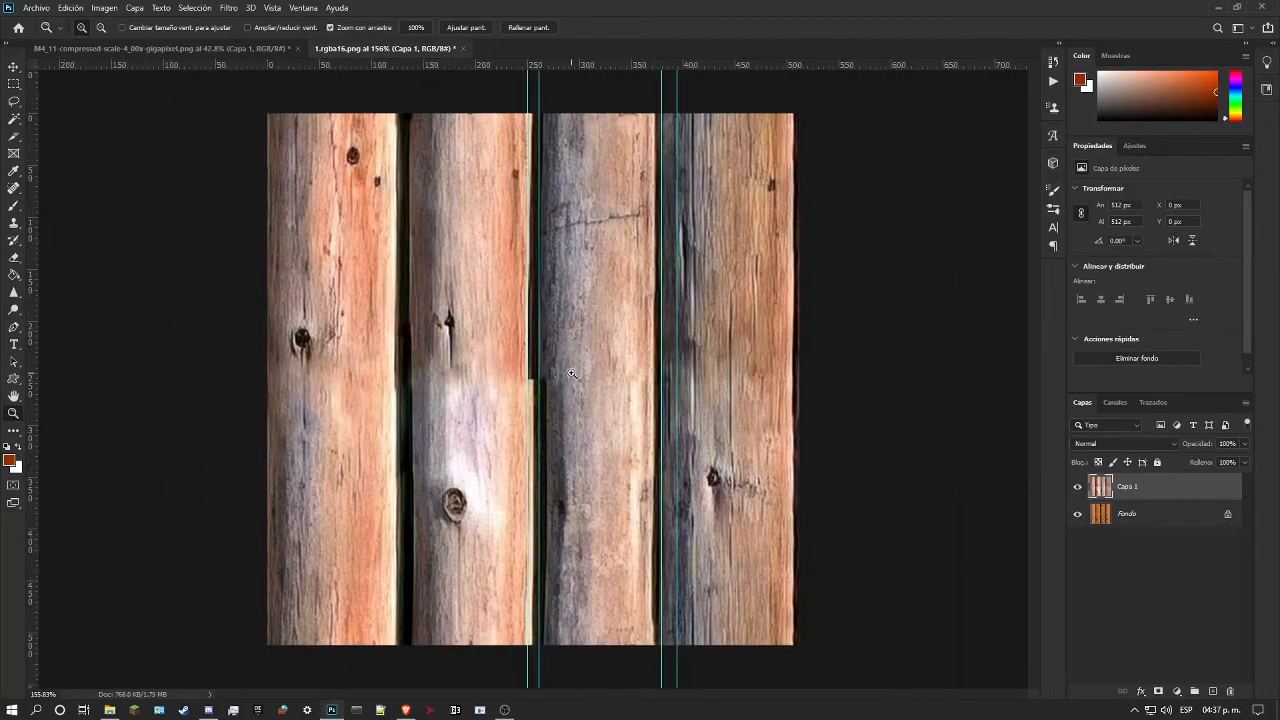
scroll(571, 374, up, 4)
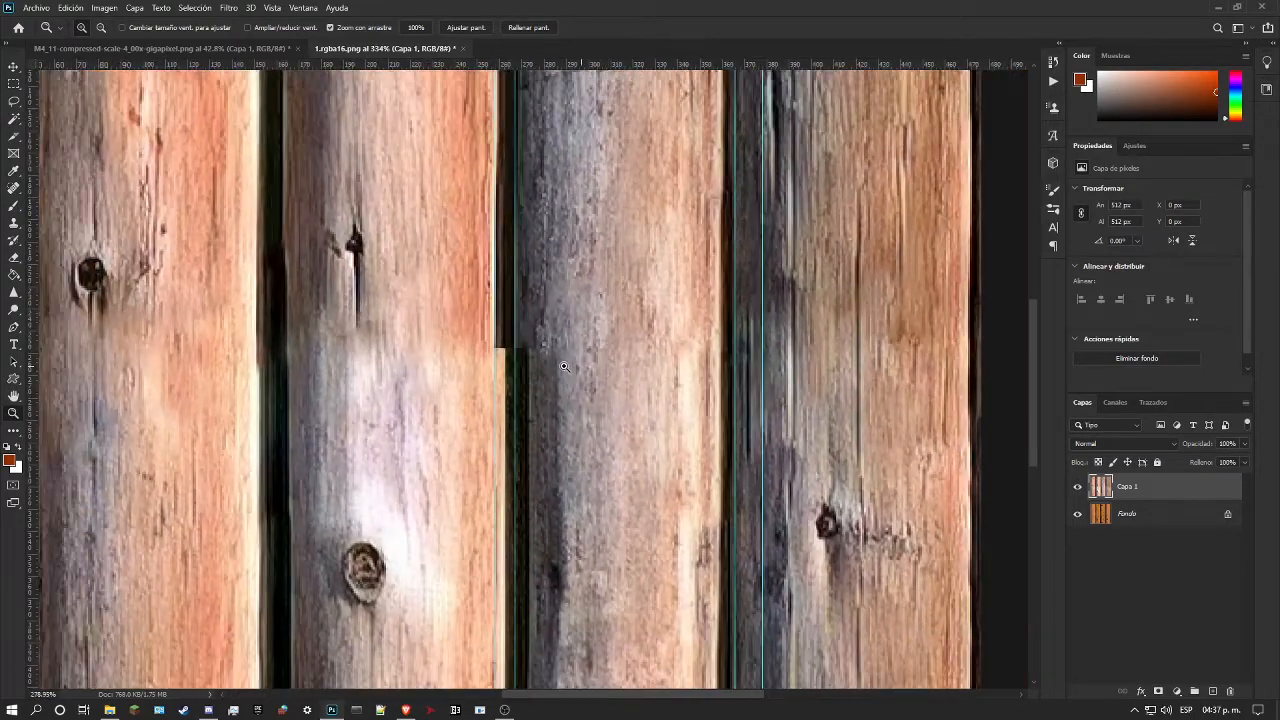
scroll(395, 312, down, 2)
click(14, 187)
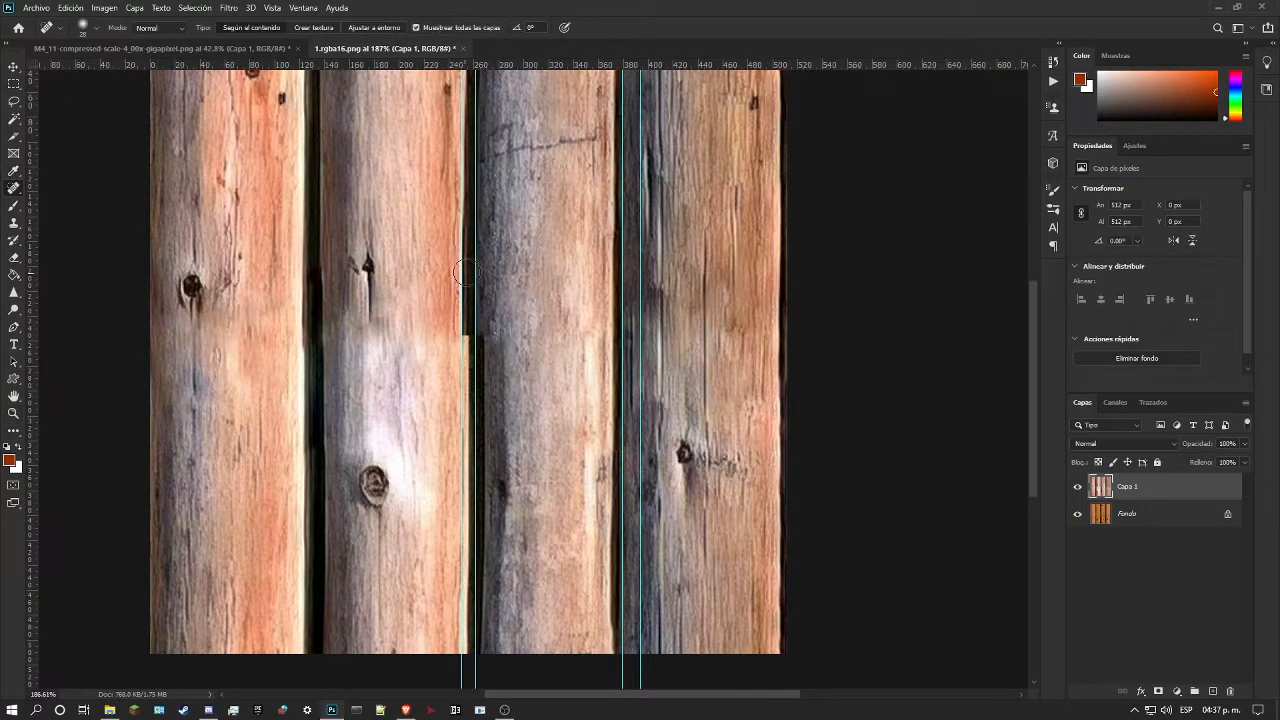
alt+click(463, 206)
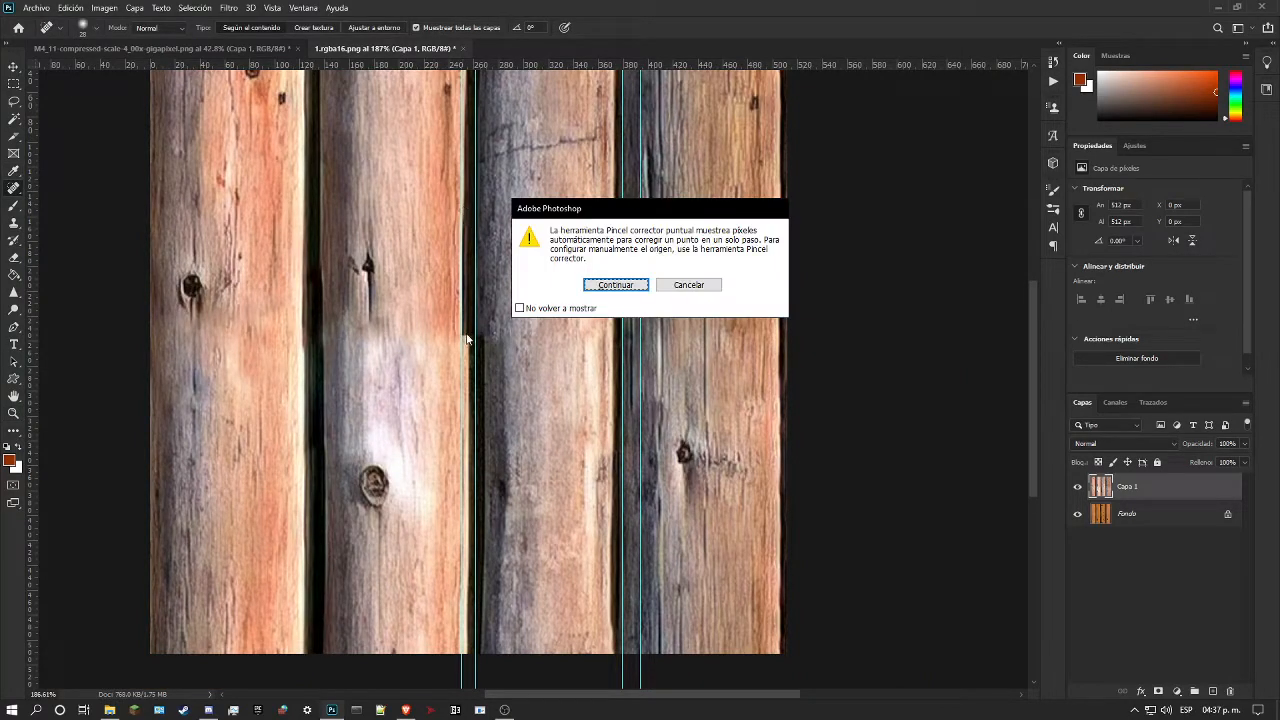
click(624, 286)
Step: Rebuild the second log's right edge downward from the seam with the Healing Brush, following the guide
right_click(15, 190)
click(60, 213)
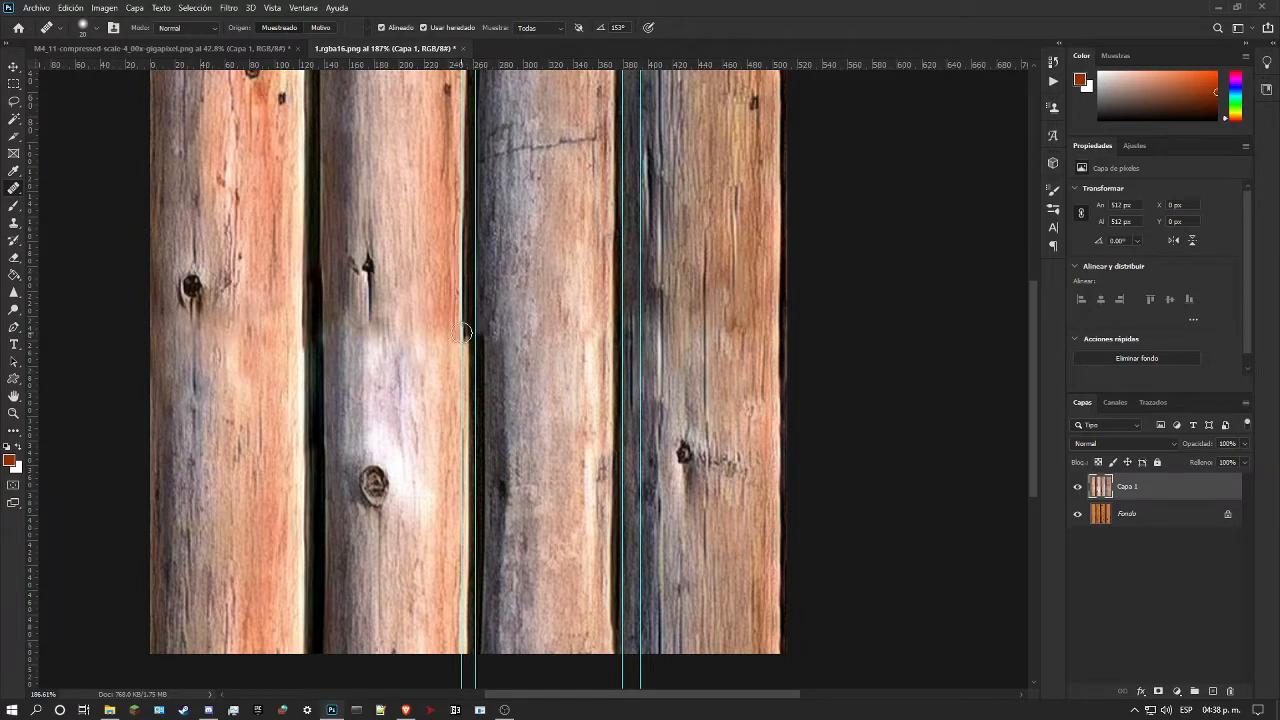
drag(459, 333, 464, 397)
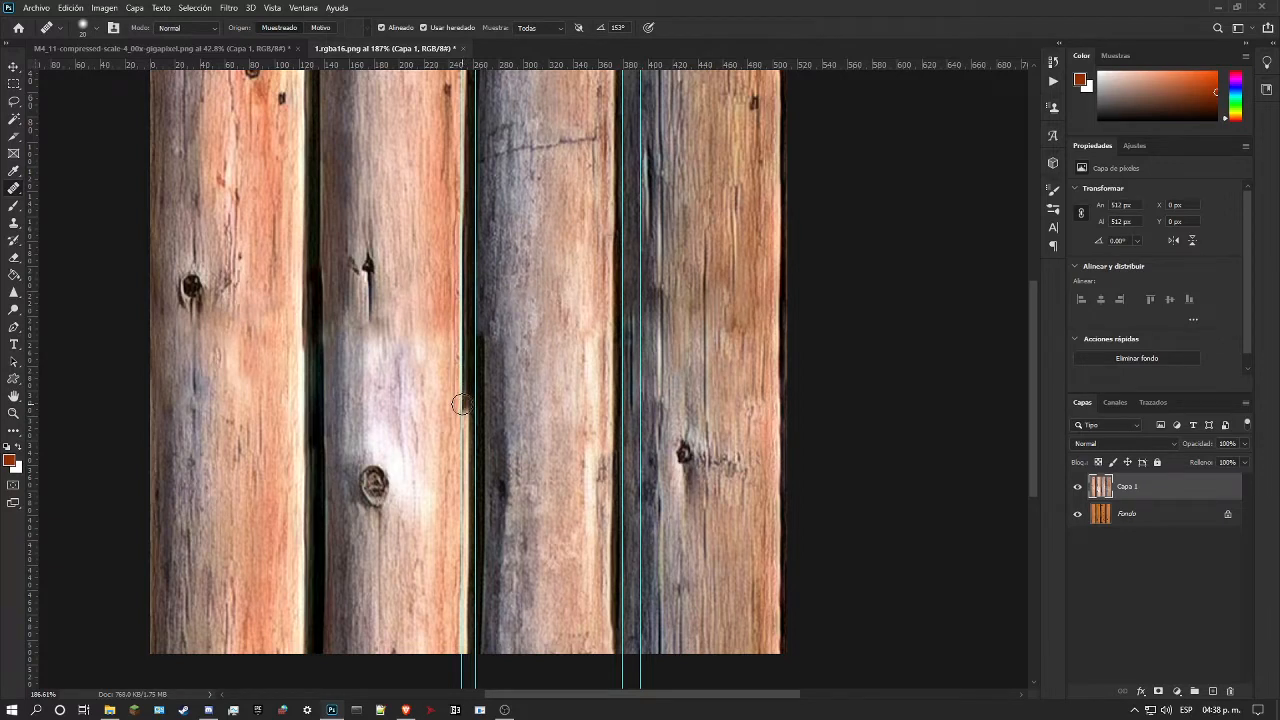
drag(461, 405, 467, 537)
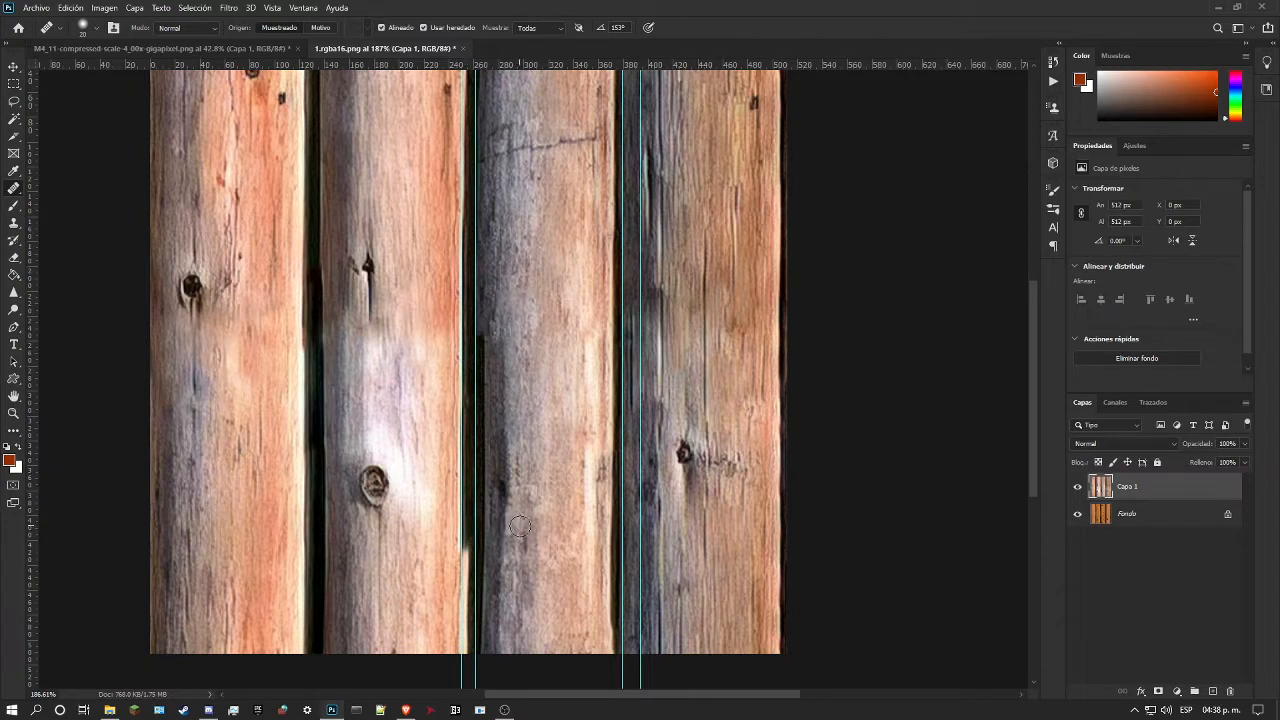
click(464, 338)
drag(464, 557, 465, 645)
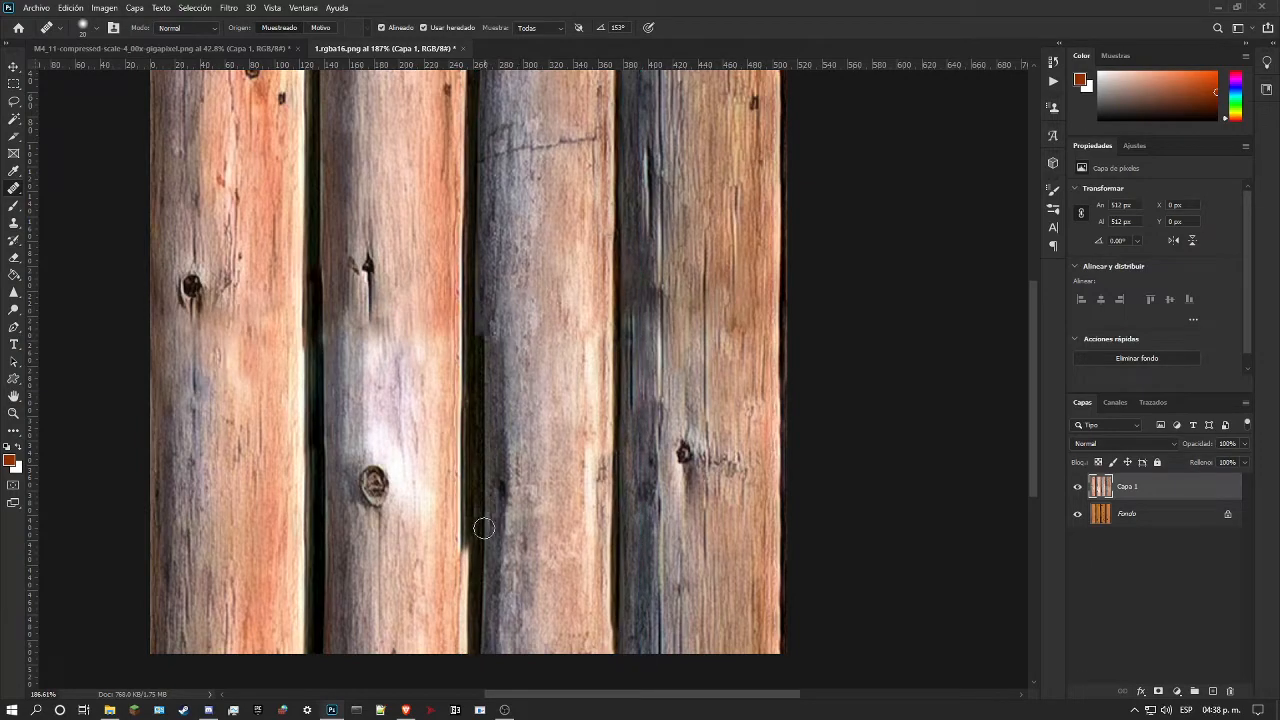
Step: Extend the second log's straightened right edge down to the image's lower border with the Healing Brush
click(13, 413)
drag(441, 540, 433, 427)
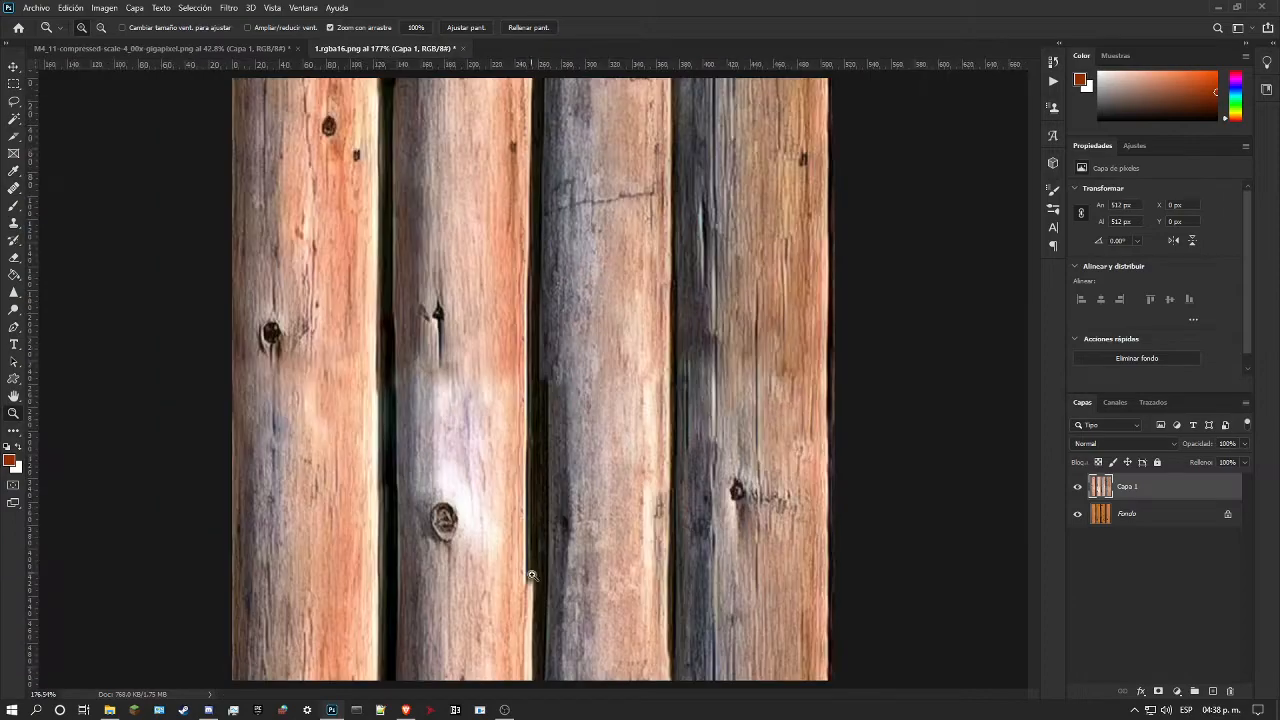
drag(532, 576, 555, 546)
drag(544, 485, 543, 451)
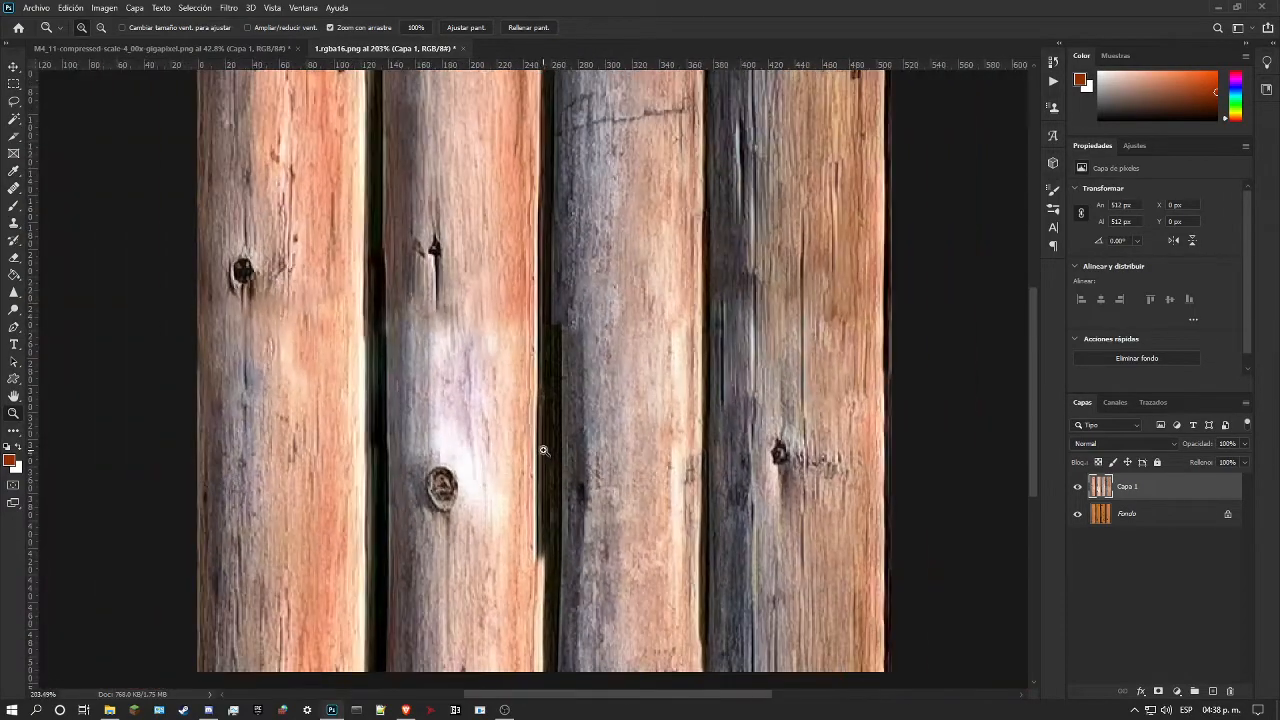
click(13, 205)
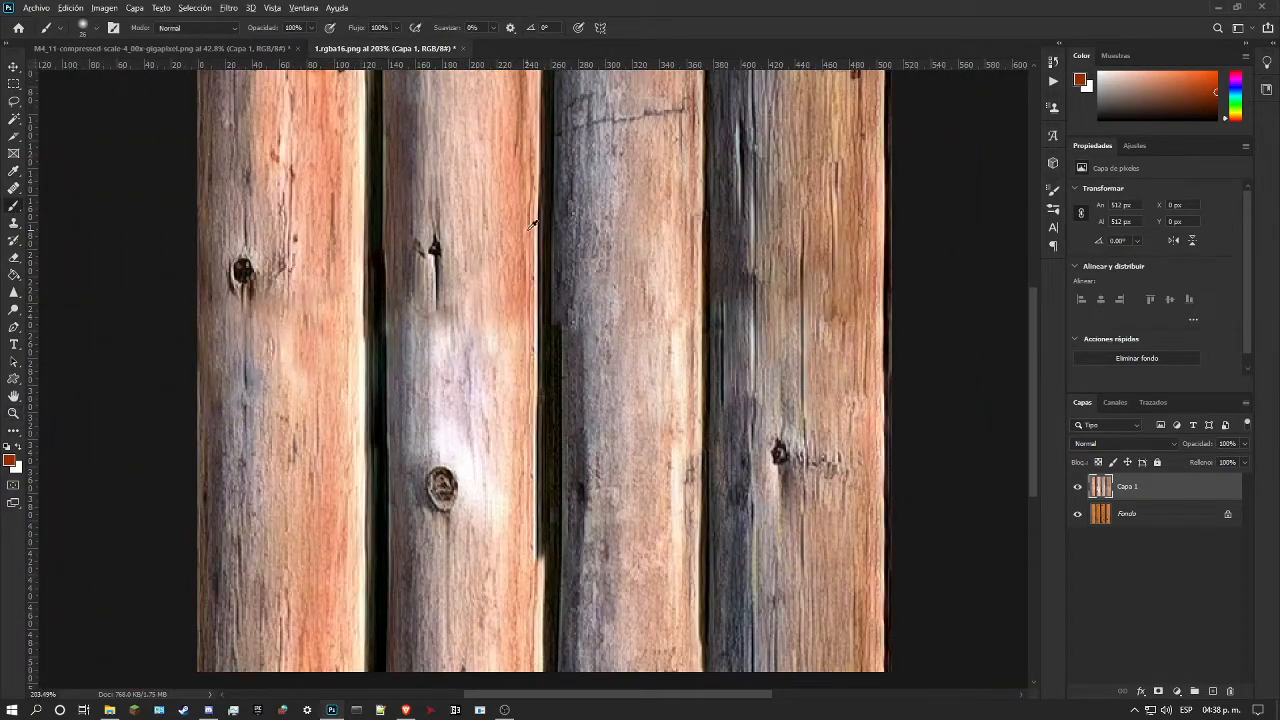
click(14, 189)
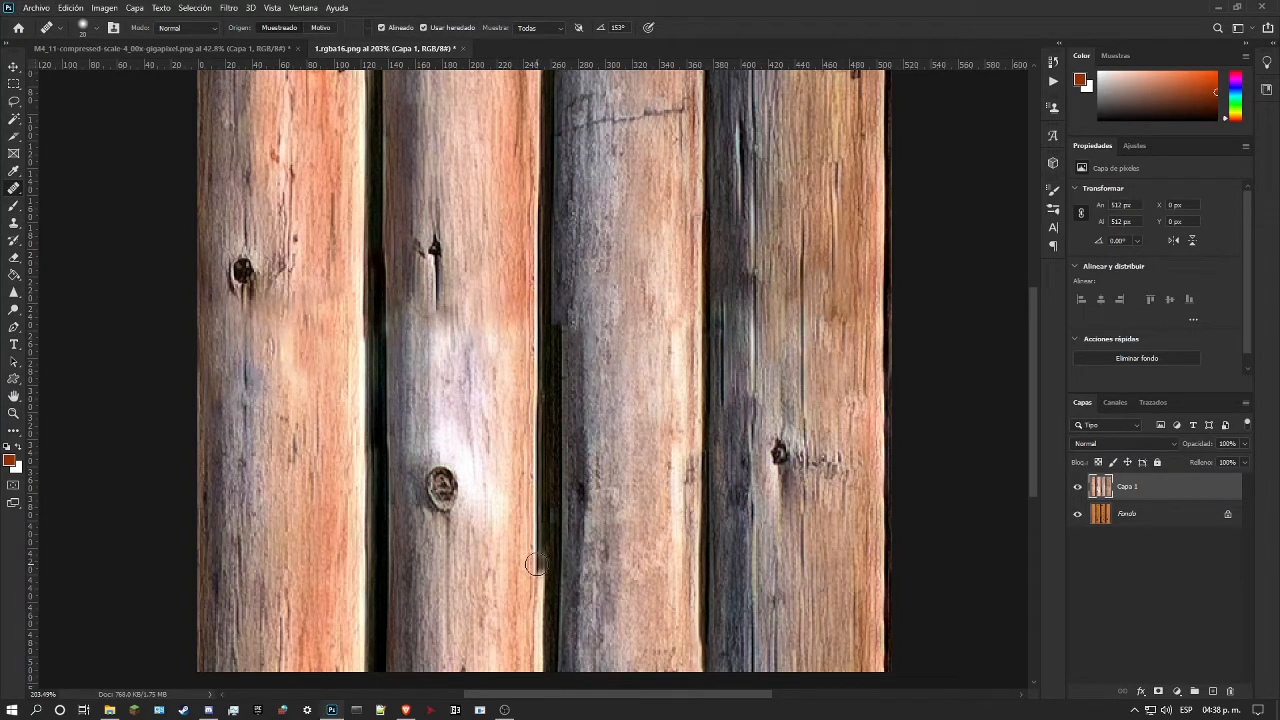
drag(536, 564, 538, 668)
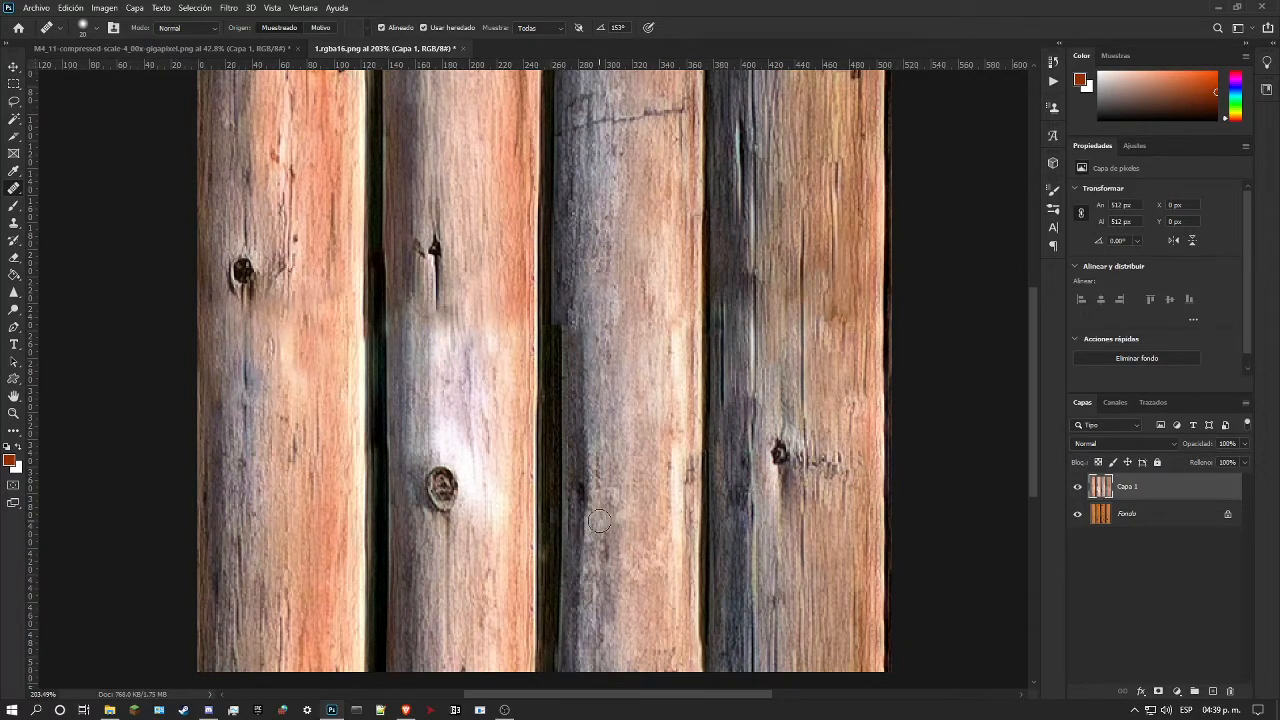
Step: Set the Spot Healing Brush to 13 px and touch up the dark gap between the second and third logs near the seam
right_click(13, 188)
click(80, 191)
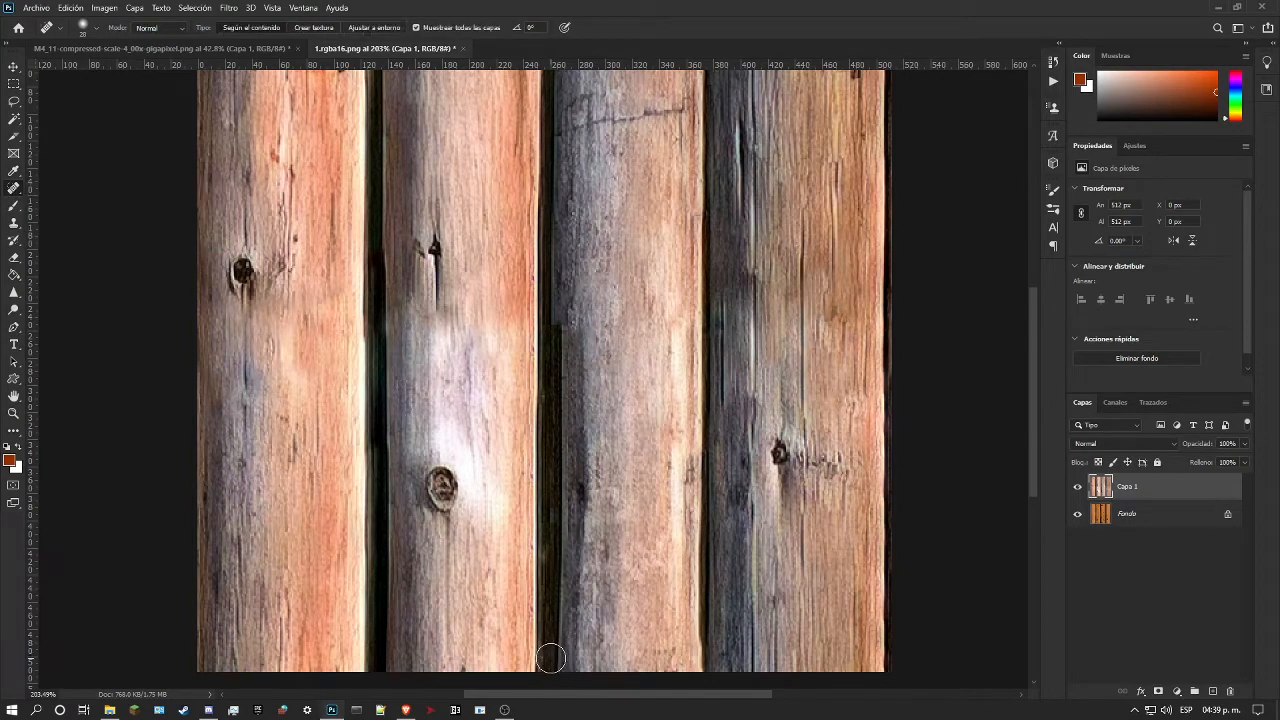
click(15, 415)
scroll(524, 535, up, 1)
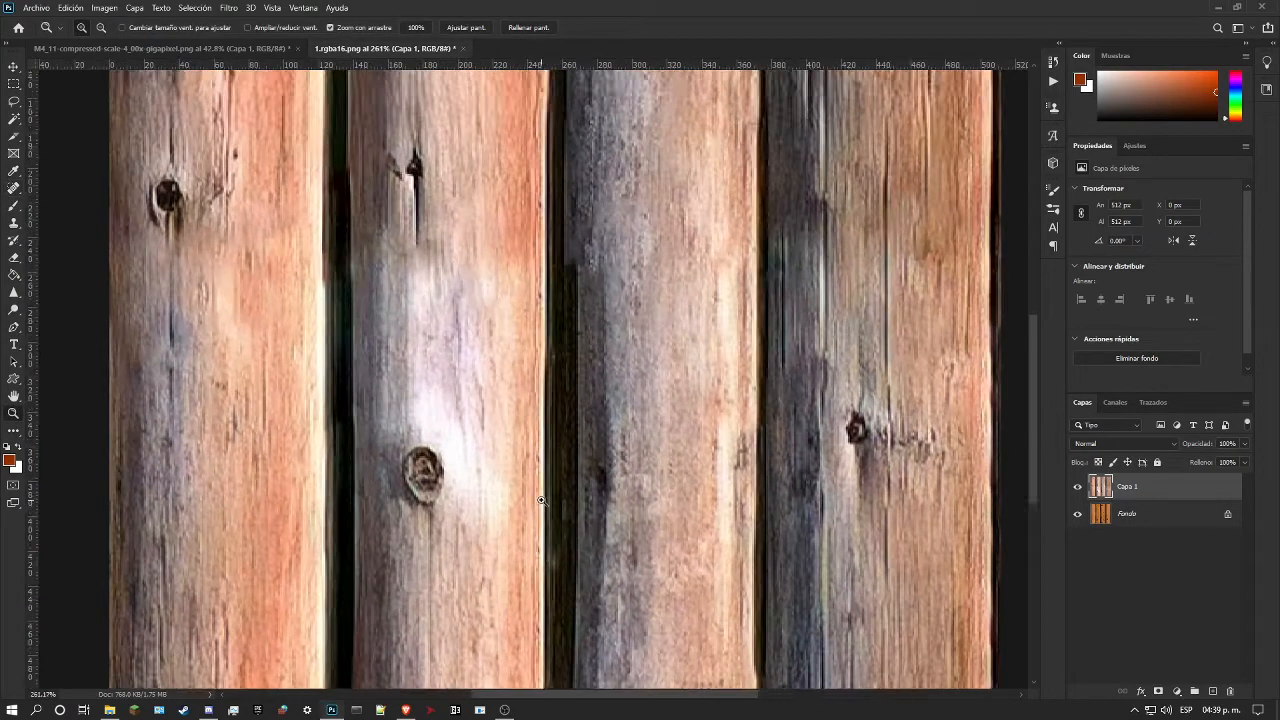
scroll(548, 512, down, 2)
scroll(595, 441, up, 1)
scroll(605, 441, up, 1)
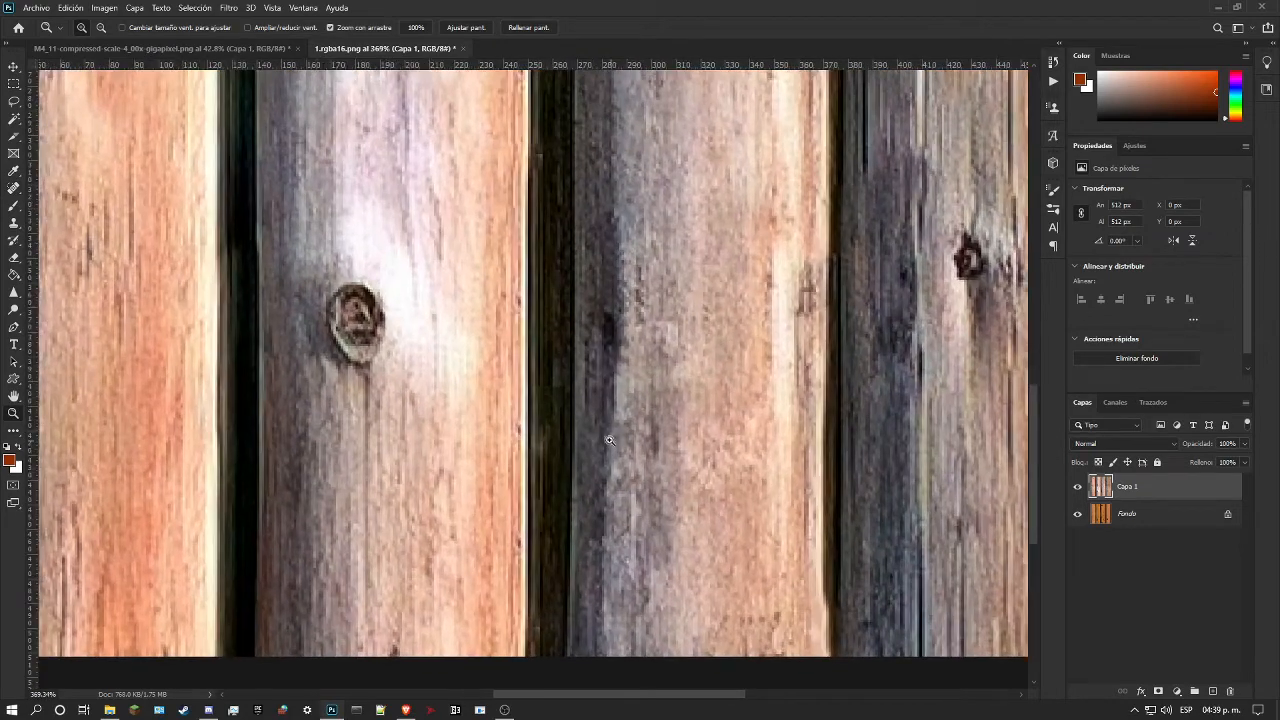
click(13, 188)
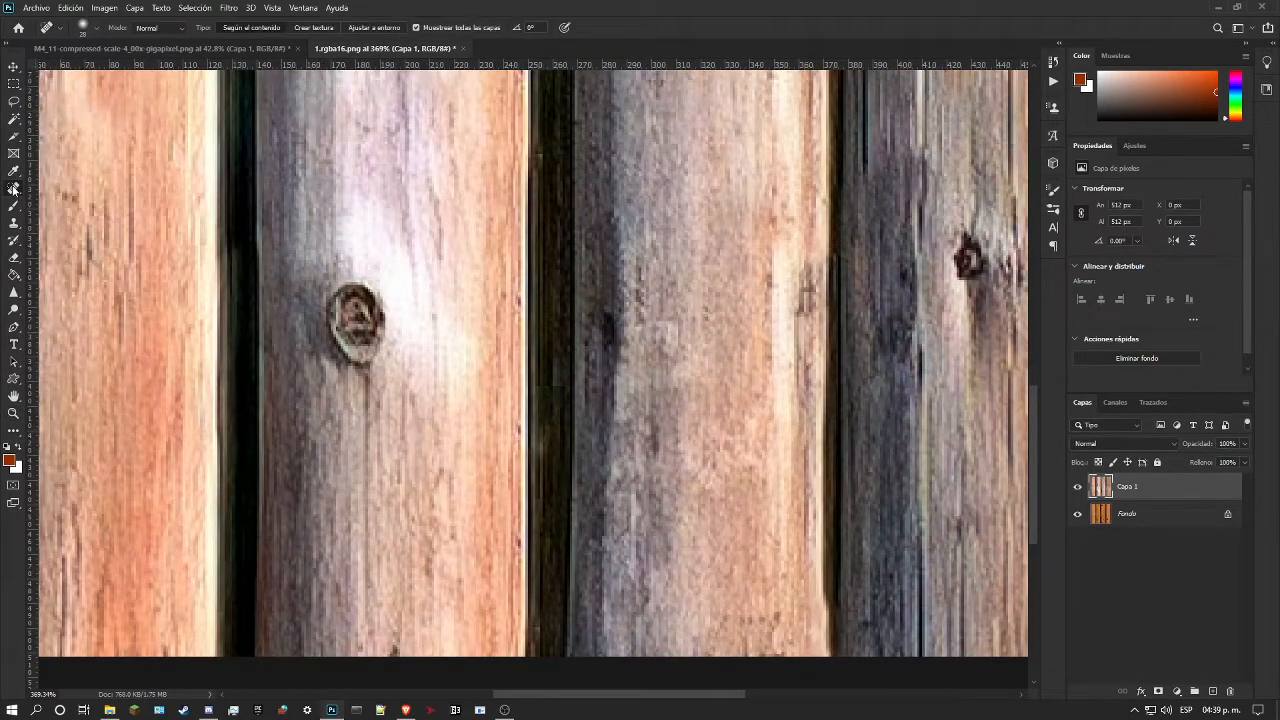
right_click(555, 600)
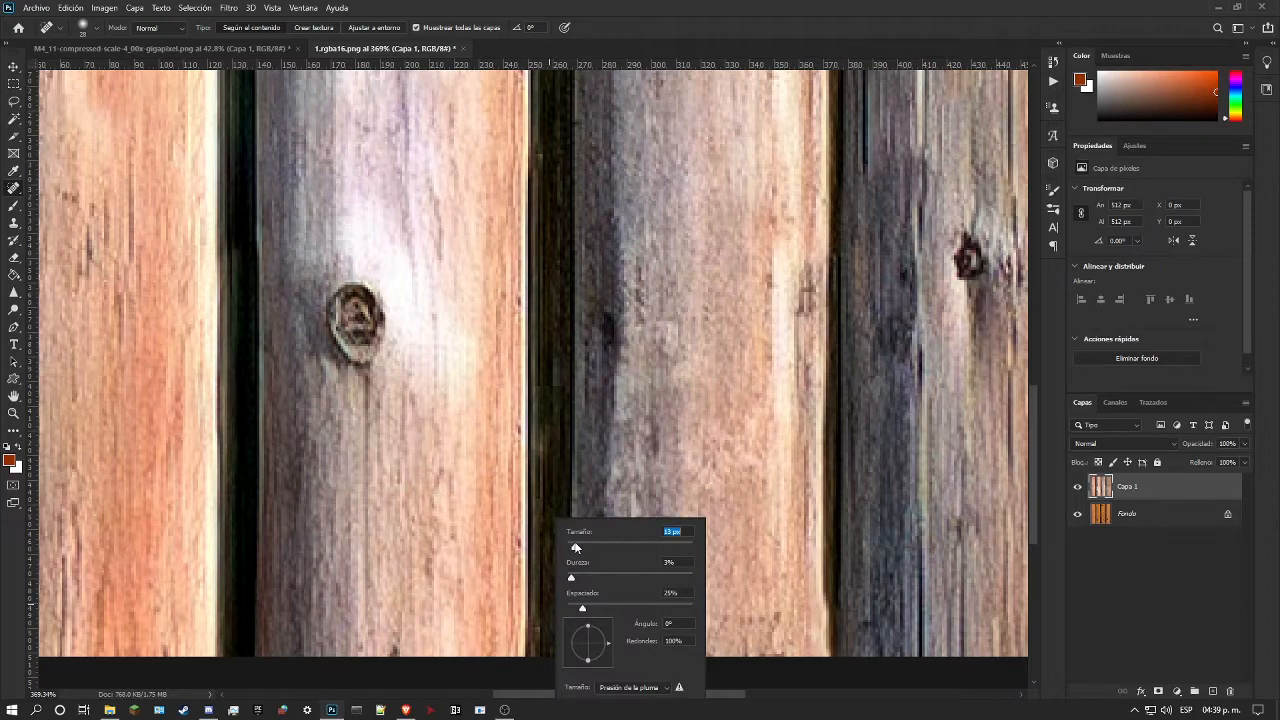
key(Return)
scroll(550, 525, up, 3)
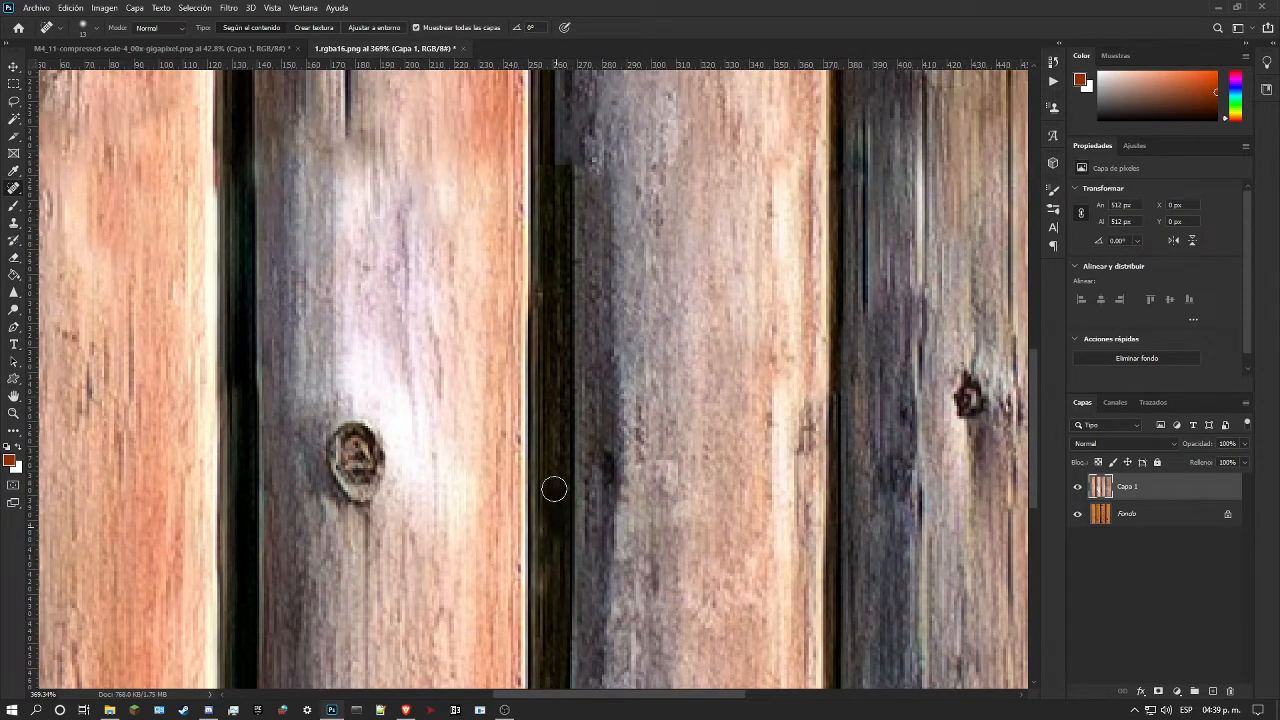
scroll(557, 440, up, 1)
scroll(558, 432, up, 1)
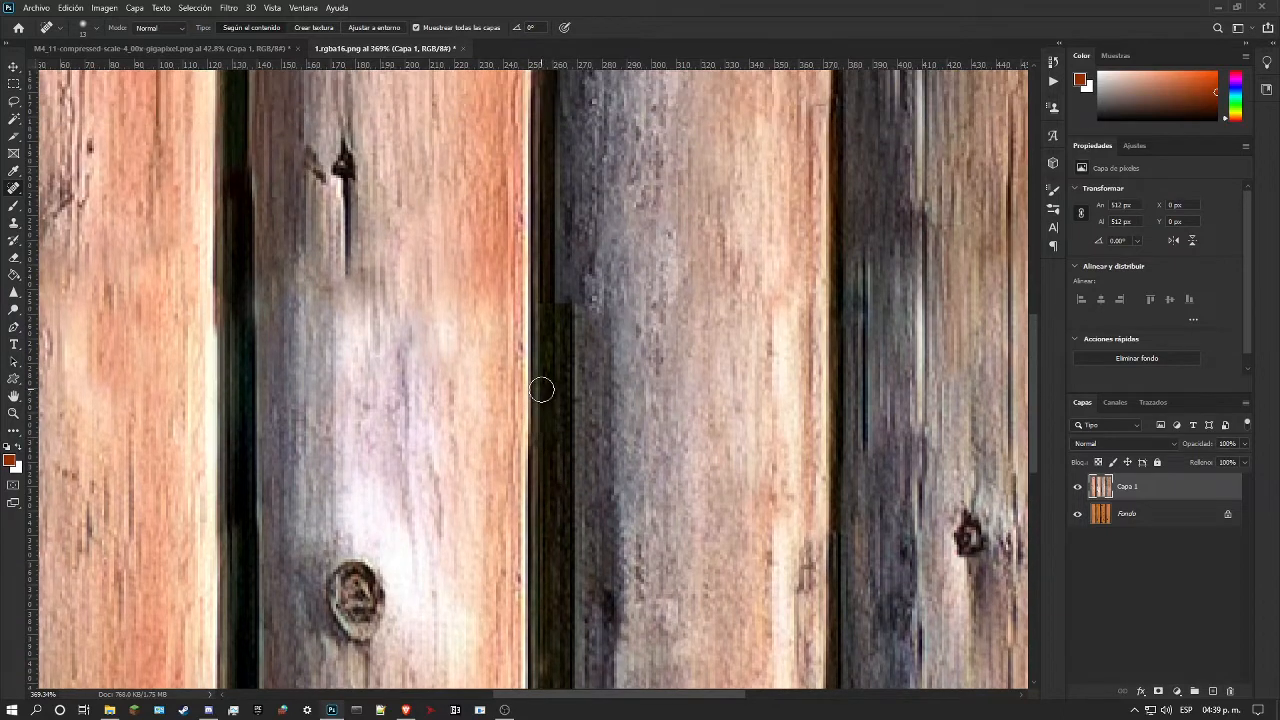
scroll(560, 410, up, 1)
scroll(567, 430, up, 1)
click(542, 446)
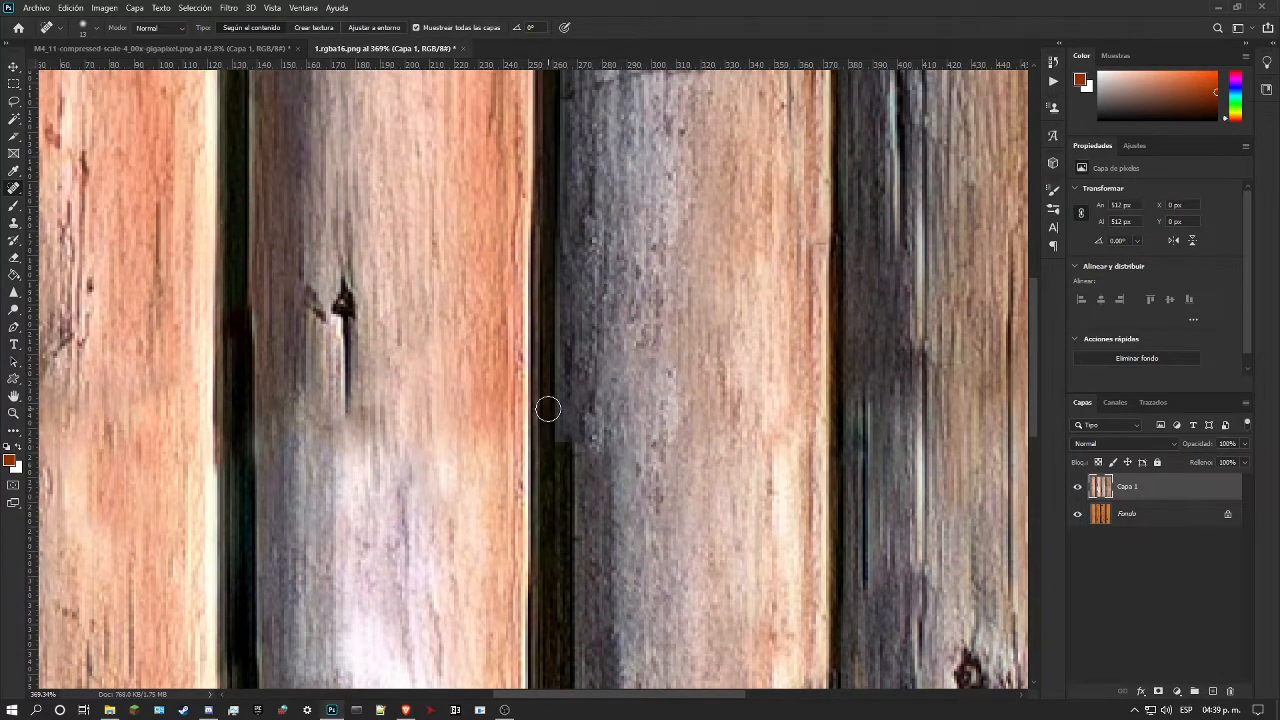
Step: Switch to the Healing Brush, sample the third log's left edge above the seam, and show the guides
click(13, 414)
drag(410, 412, 349, 429)
drag(582, 382, 624, 280)
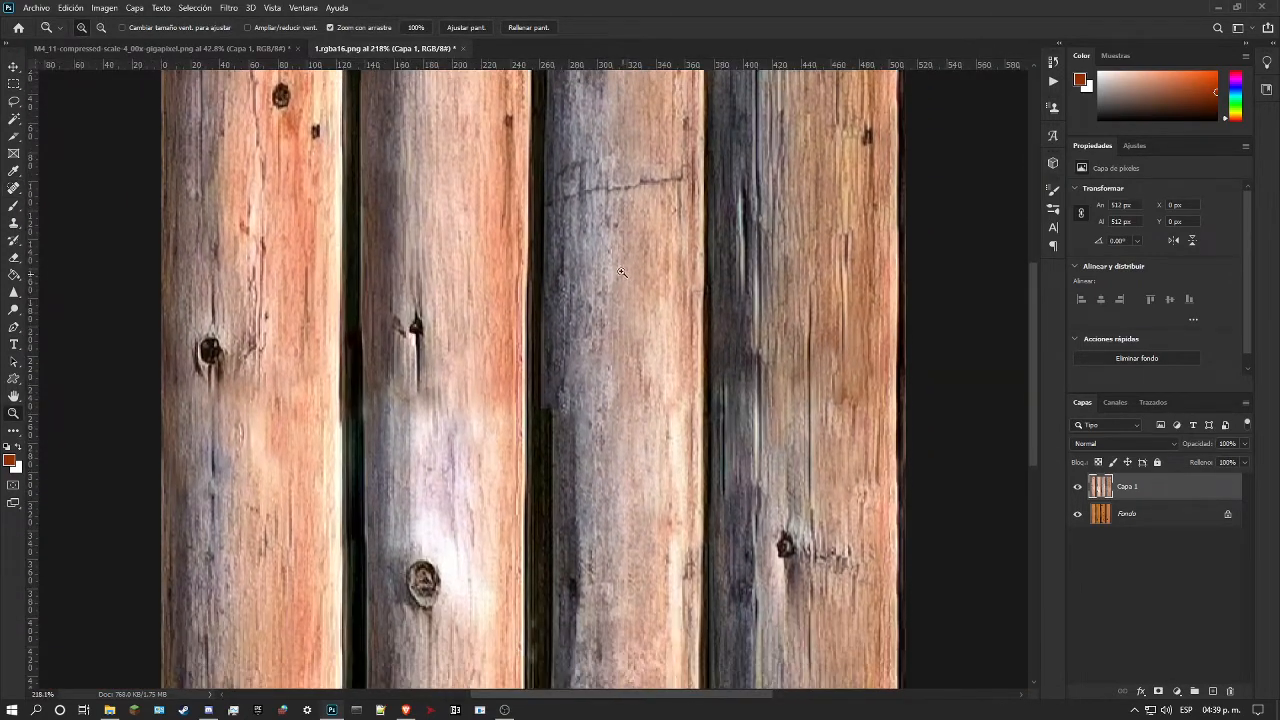
right_click(15, 190)
click(60, 197)
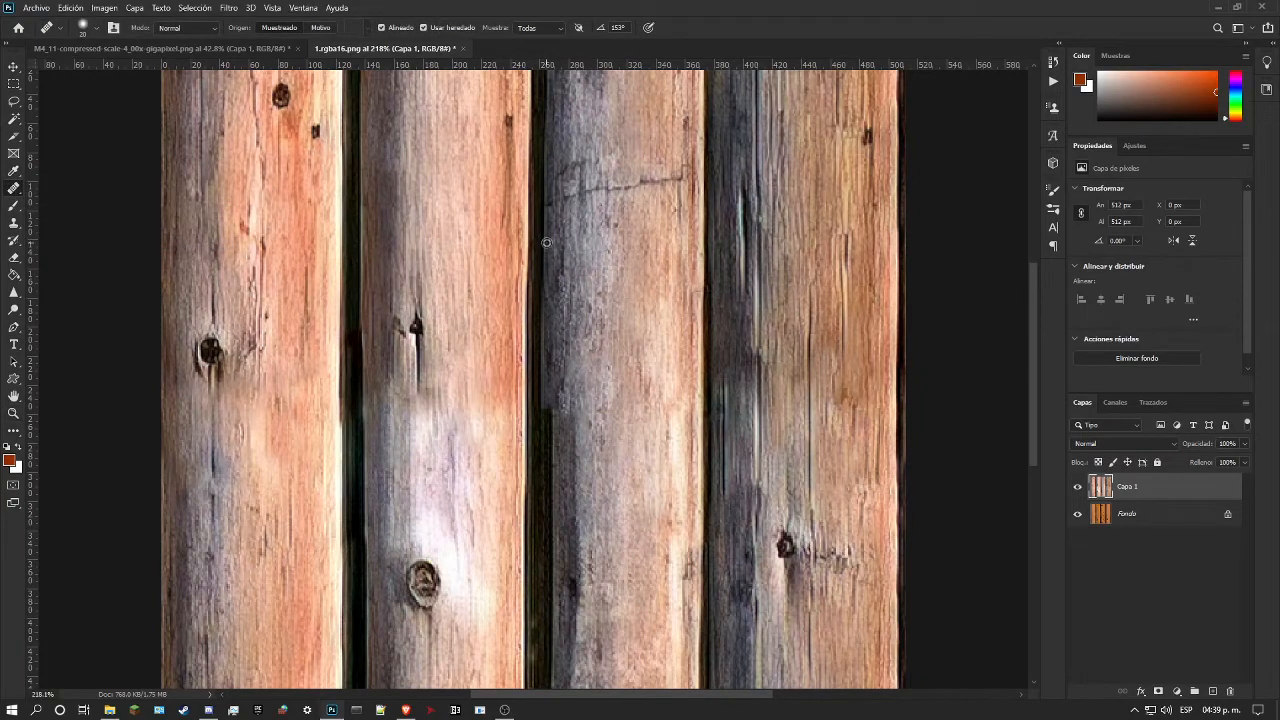
key(ctrl+h)
scroll(546, 241, down, 3)
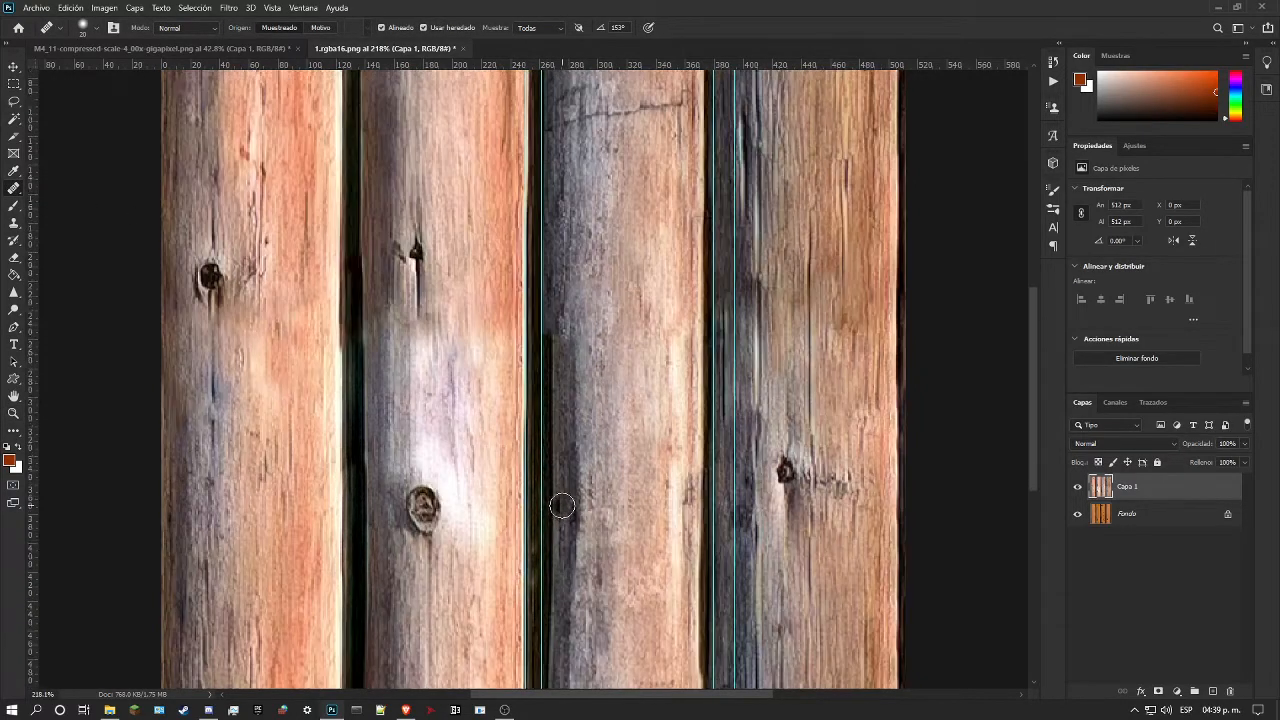
scroll(550, 488, up, 1)
scroll(552, 484, up, 4)
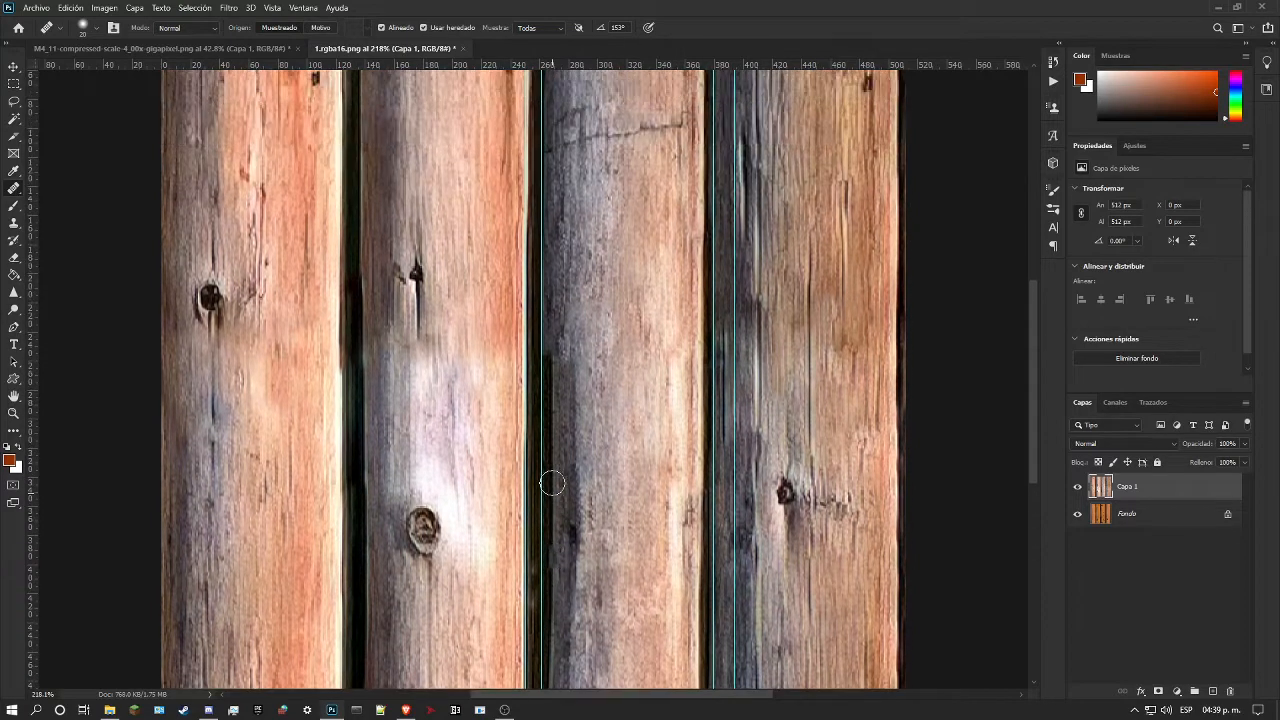
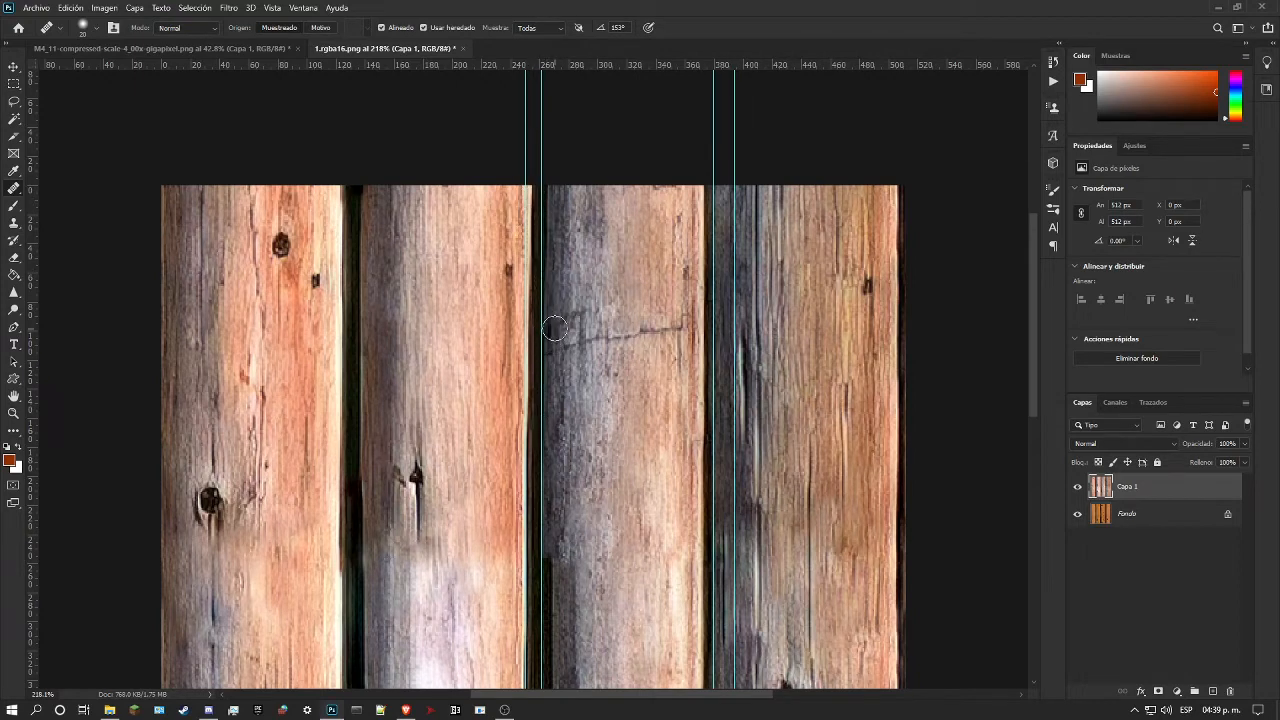
Step: Rebuild the third log's left edge from the seam down to the image's lower border with the Healing Brush, following the guide
scroll(548, 396, down, 8)
scroll(548, 396, down, 3)
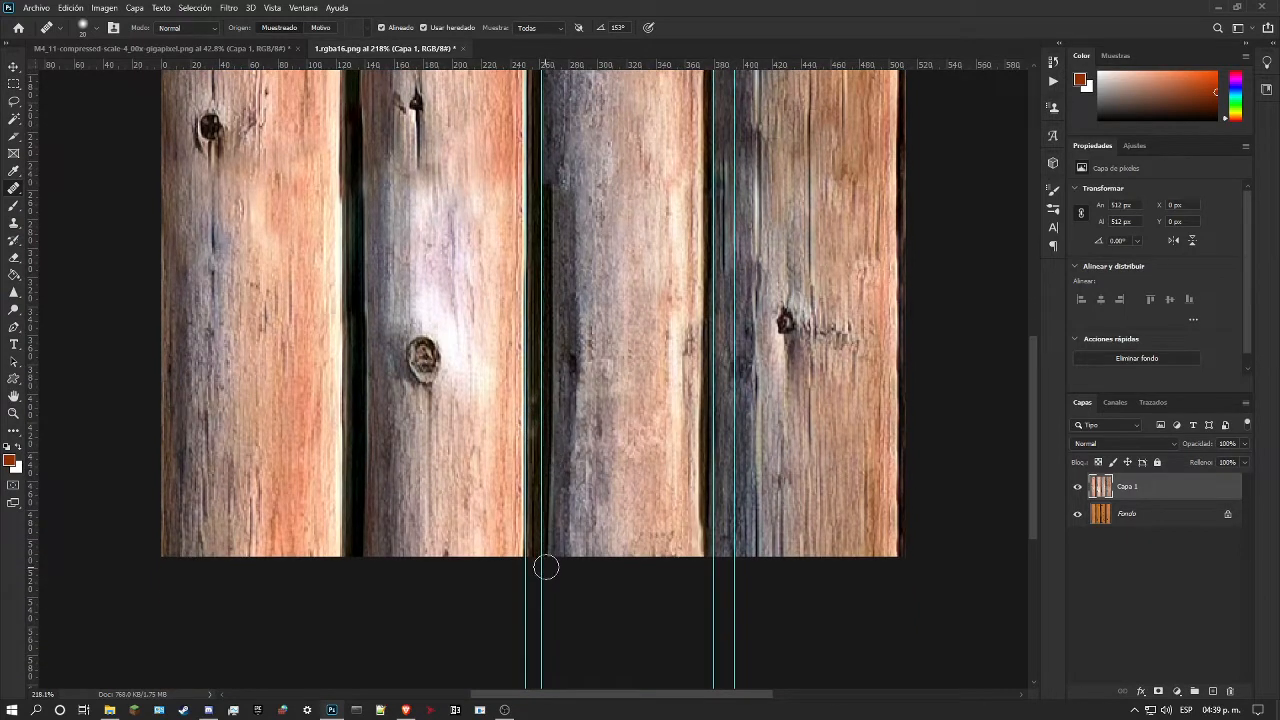
scroll(557, 443, up, 5)
scroll(558, 399, up, 1)
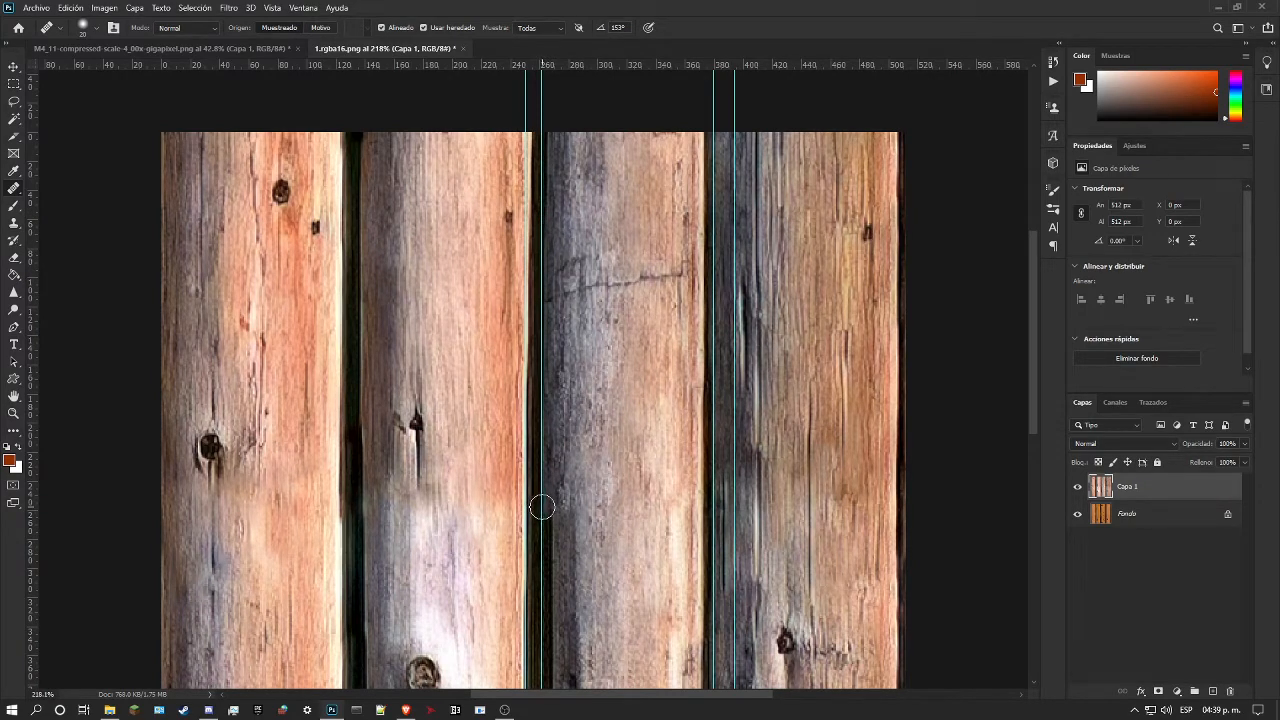
drag(542, 507, 548, 675)
scroll(545, 635, down, 5)
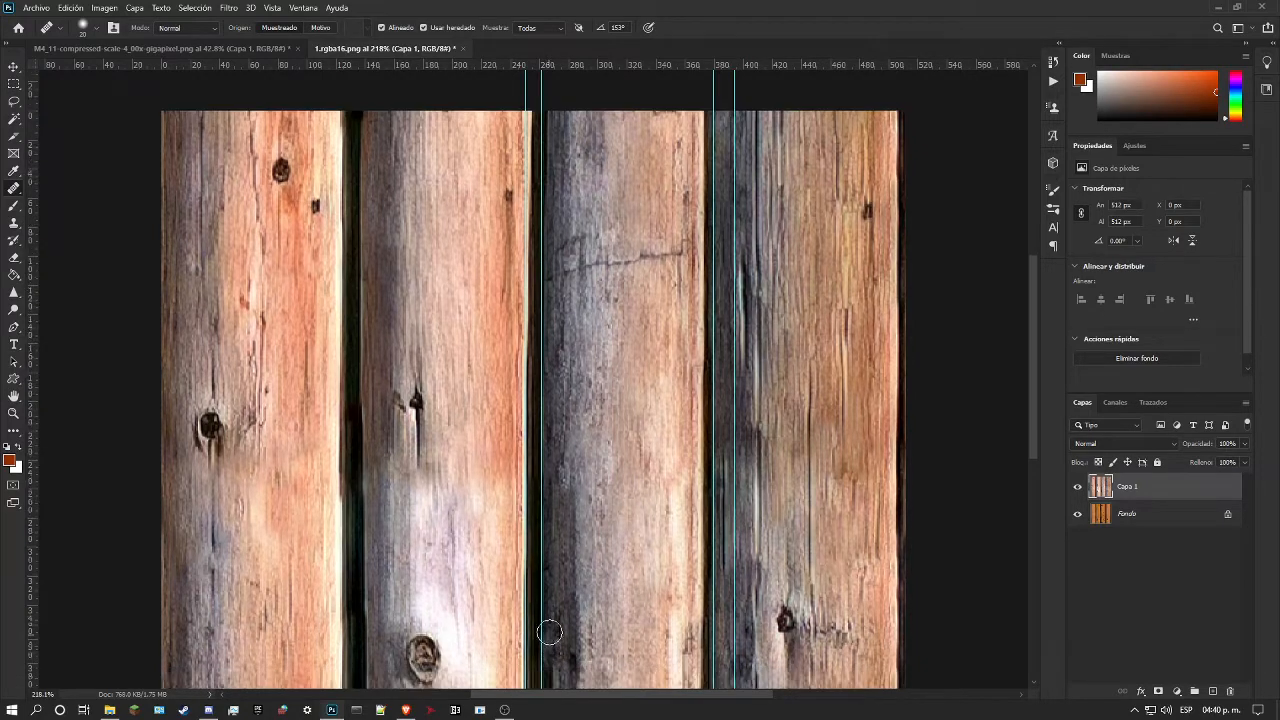
scroll(591, 486, up, 3)
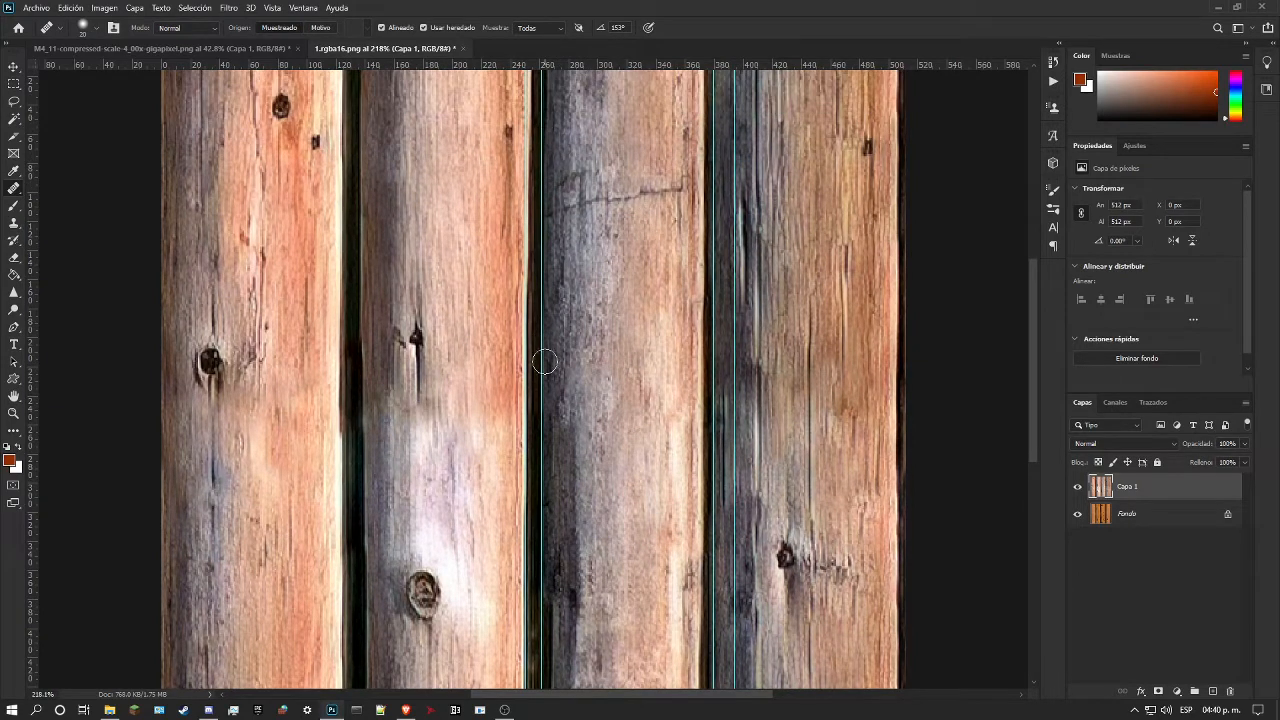
scroll(545, 362, down, 3)
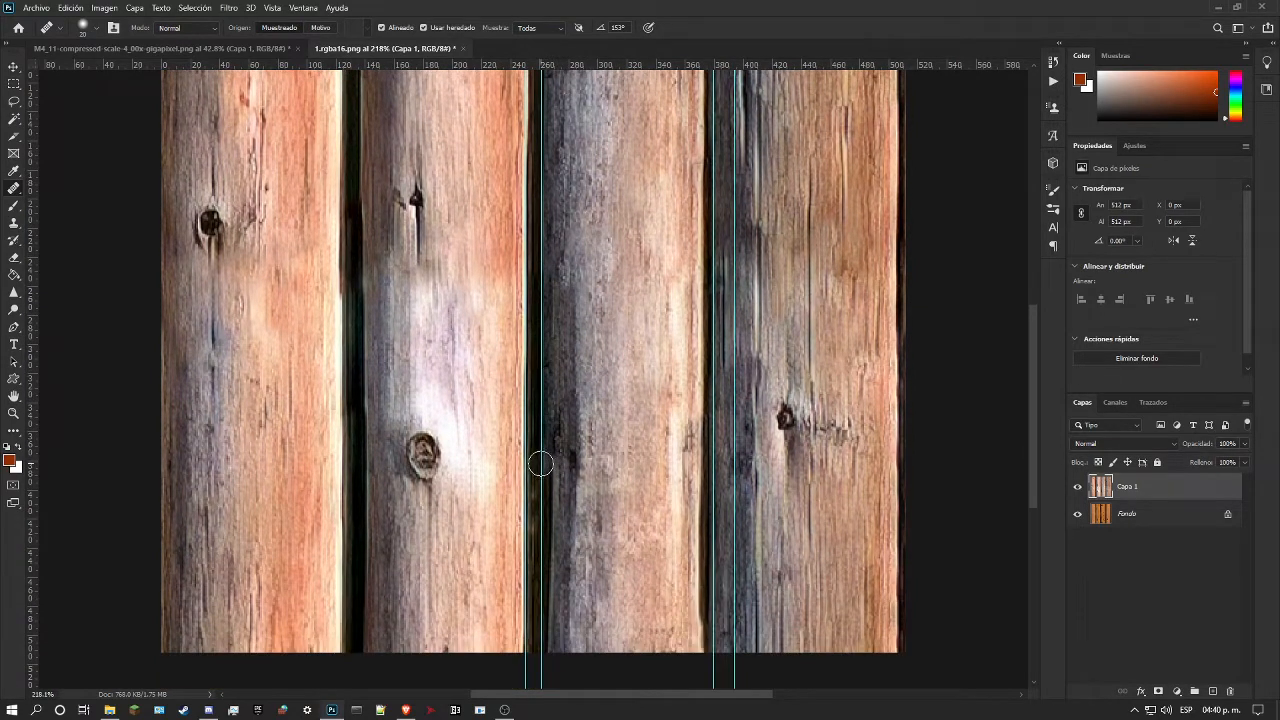
mouse_move(539, 458)
mouse_down()
mouse_move(544, 503)
mouse_move(550, 452)
mouse_move(549, 658)
mouse_up()
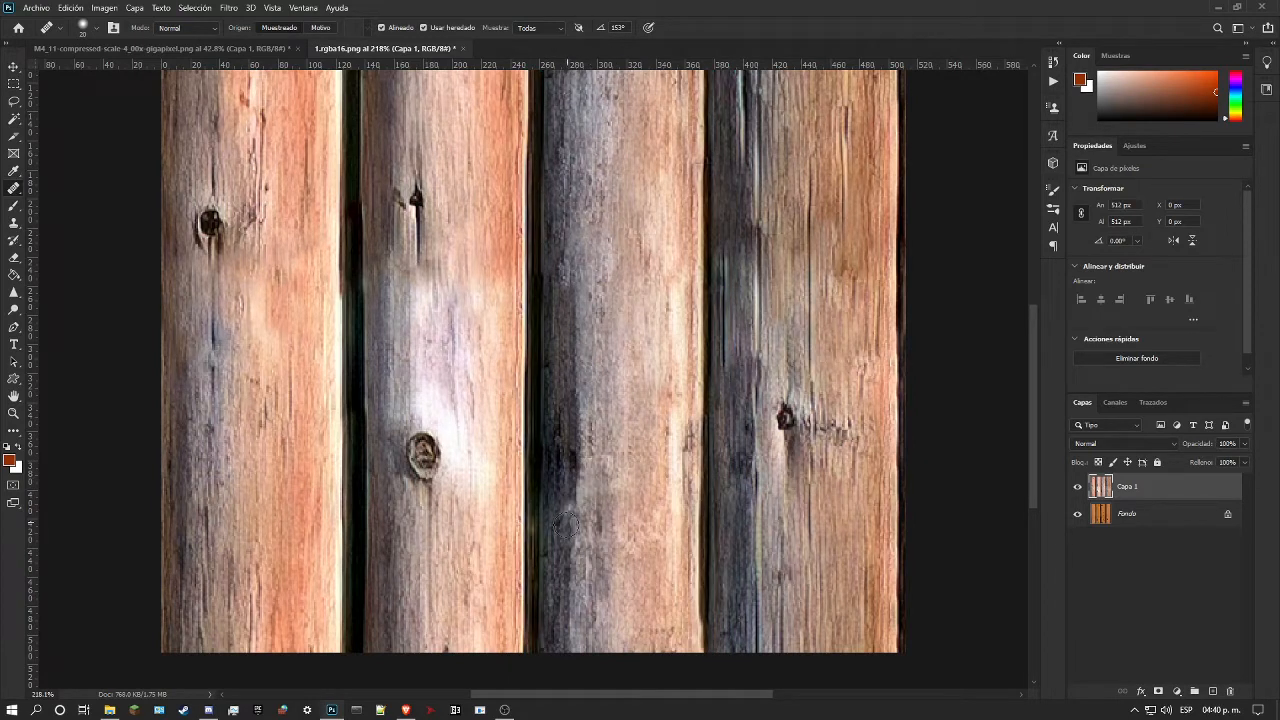
Step: Add a new layer above Capa 1 and paint the lower part of the gap between the second and third logs black with a soft brush
click(9, 414)
scroll(540, 560, up, 4)
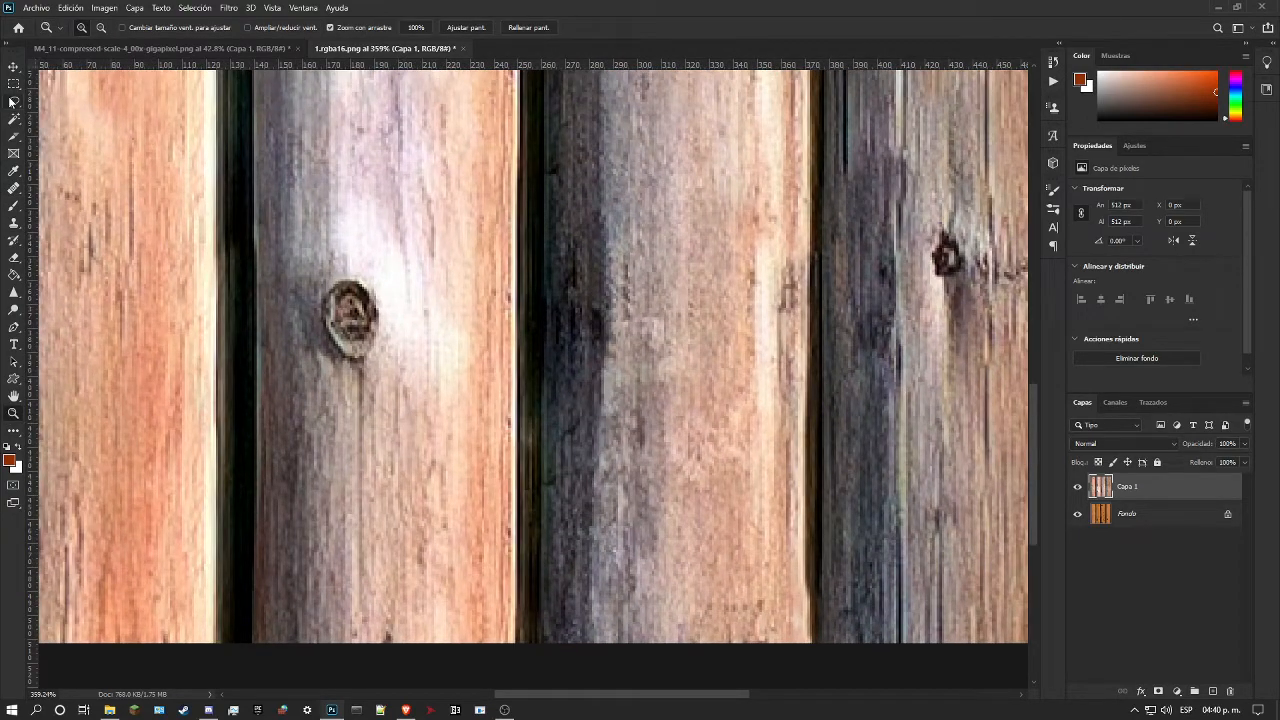
click(1213, 691)
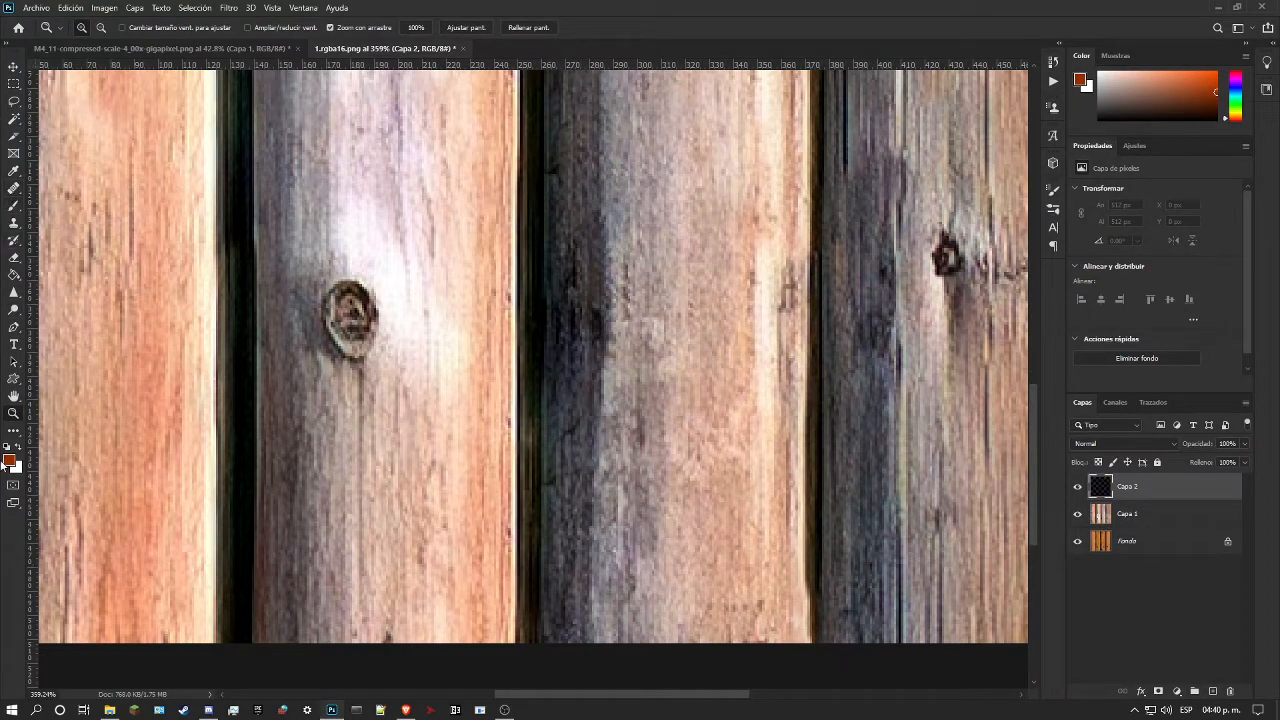
key(d)
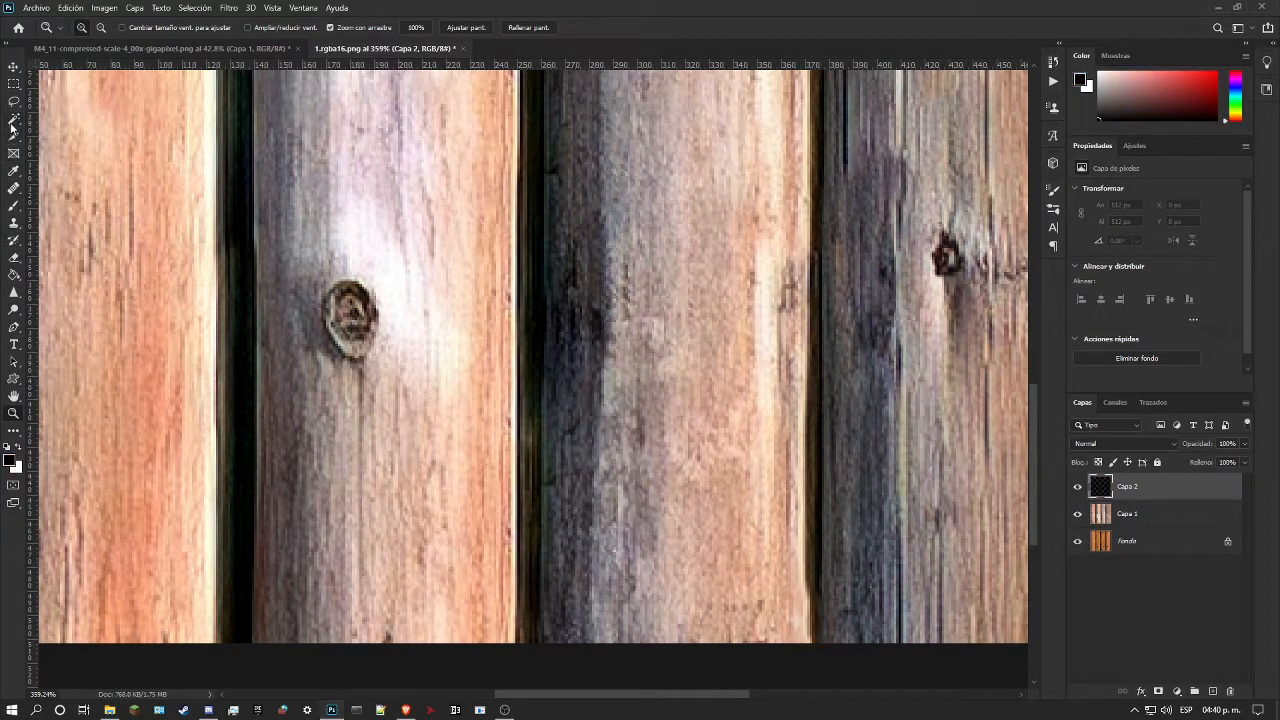
click(14, 207)
right_click(562, 368)
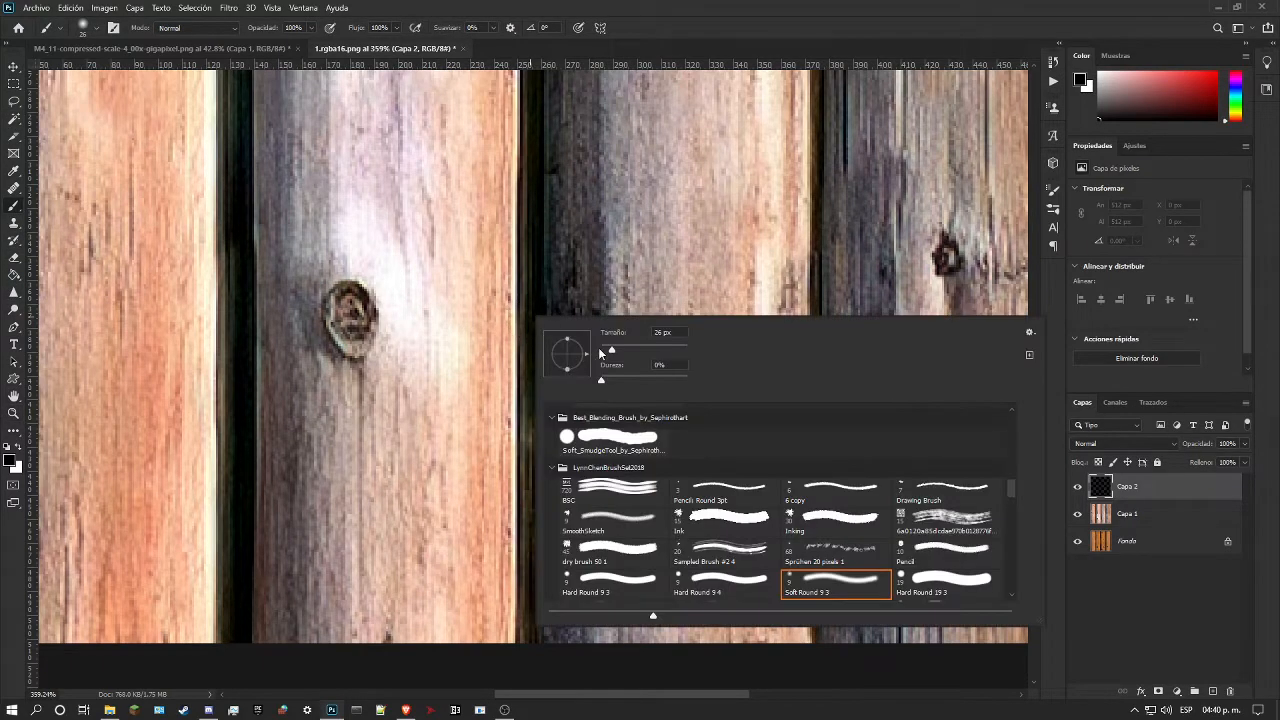
drag(531, 211, 530, 637)
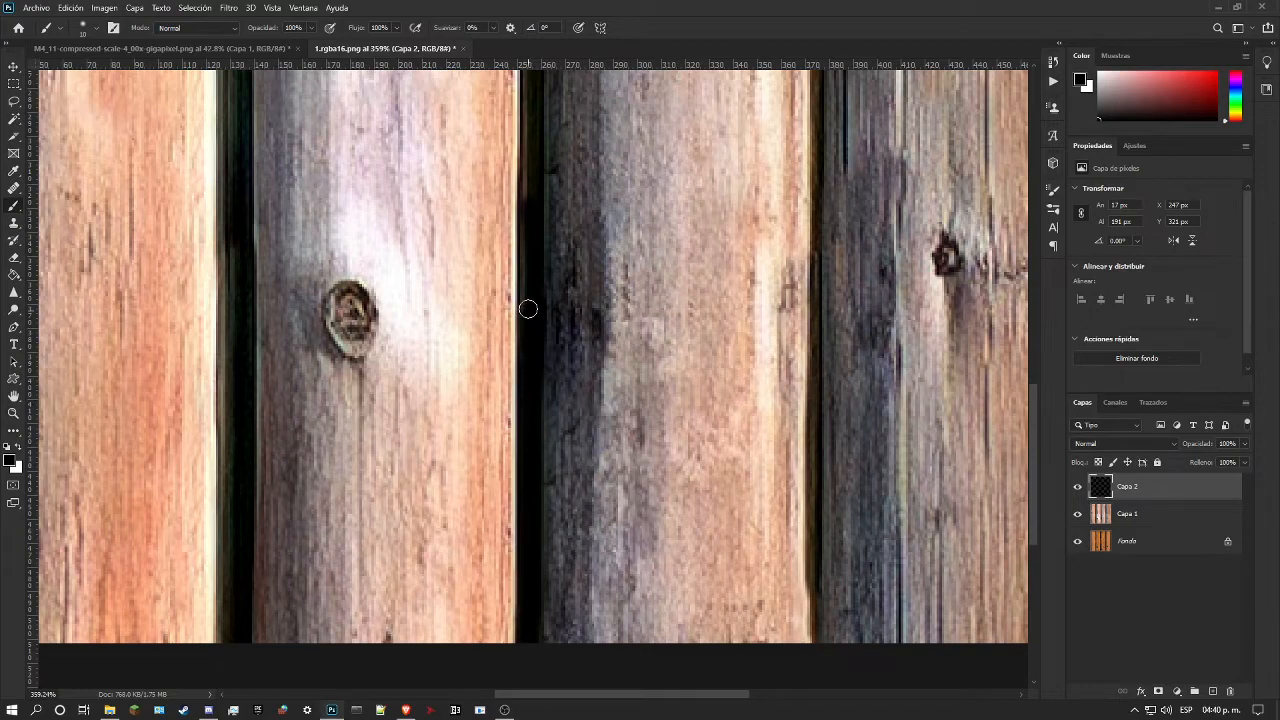
Step: Continue the black paint up the gap between the second and third logs to the image's upper border
scroll(528, 299, up, 5)
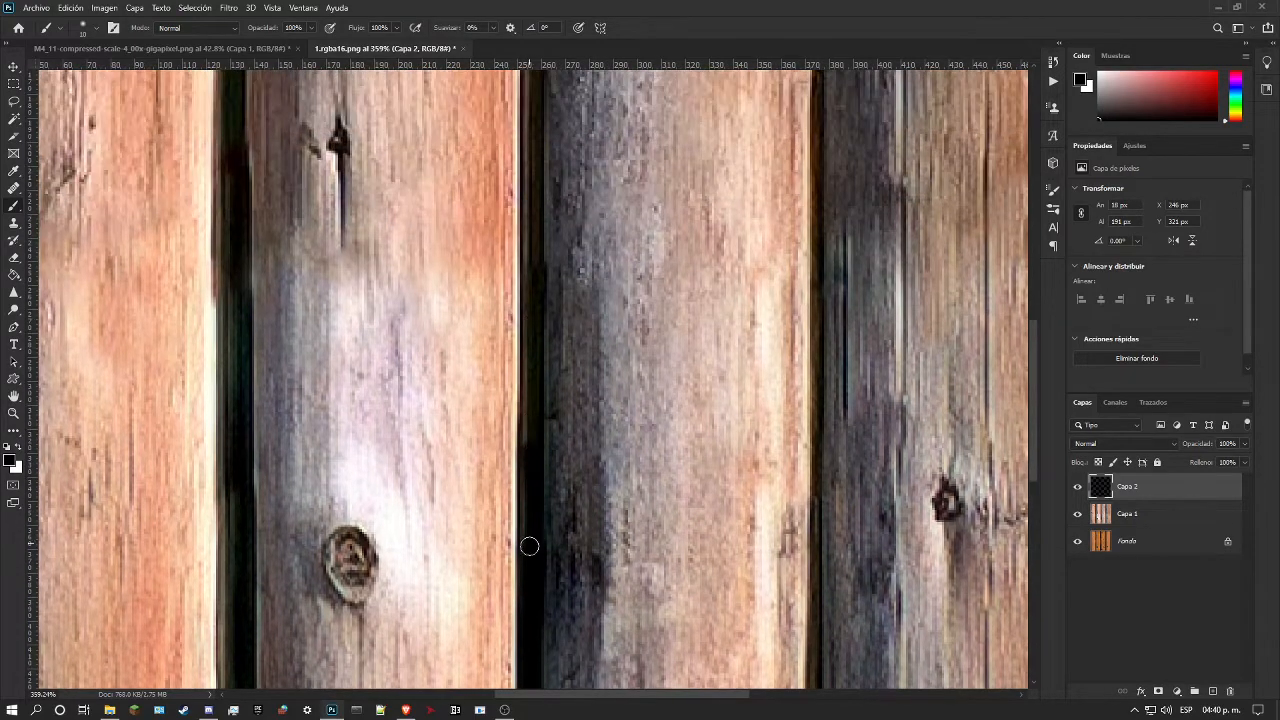
drag(529, 458, 529, 234)
scroll(529, 263, up, 5)
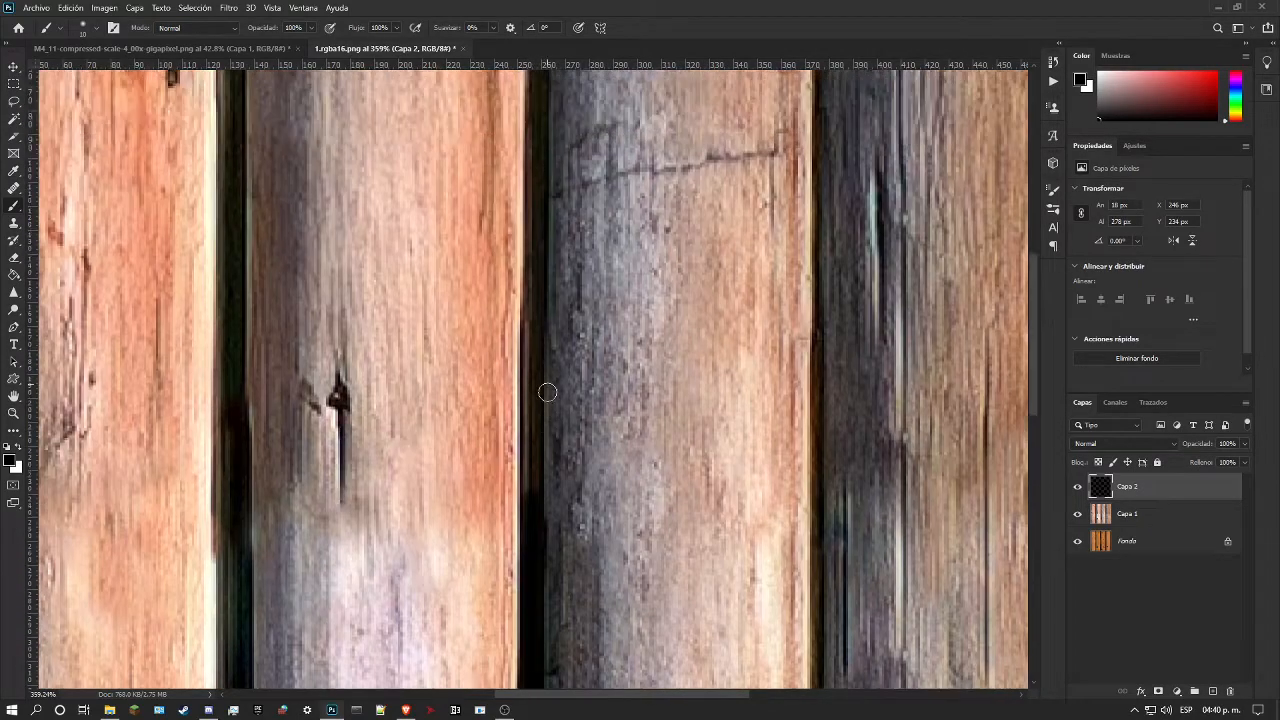
scroll(547, 378, up, 4)
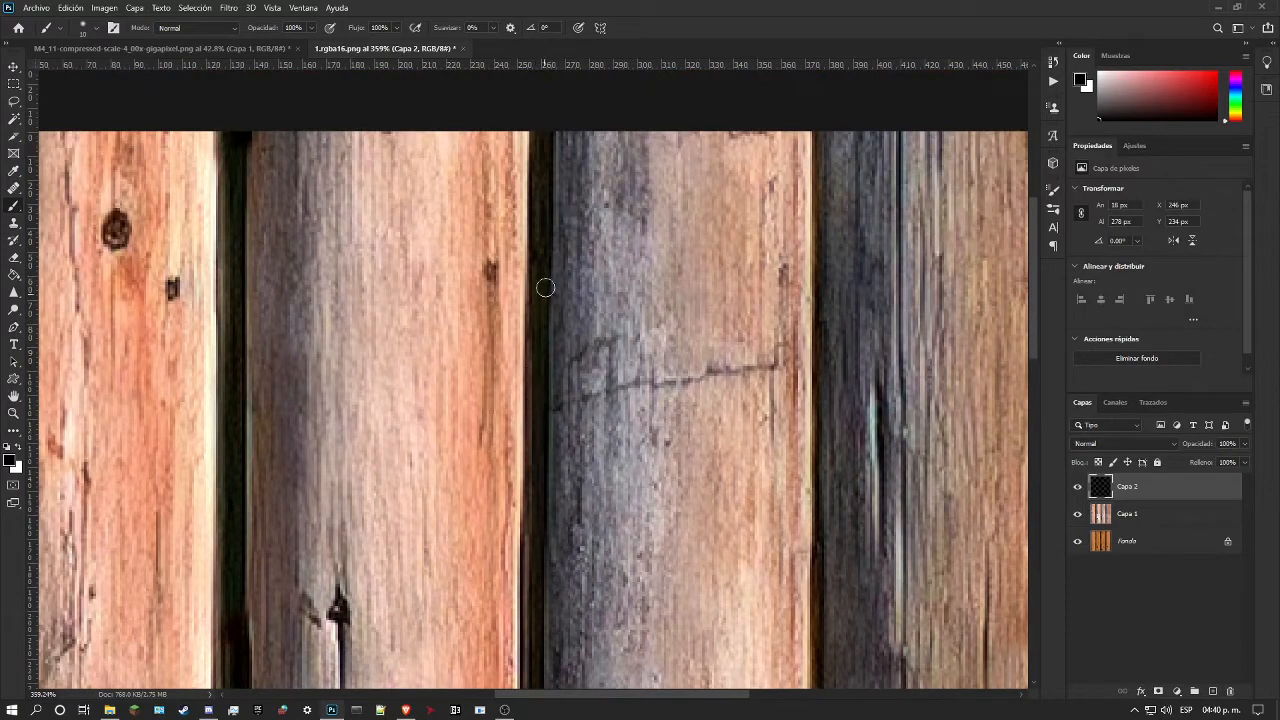
shift+click(538, 130)
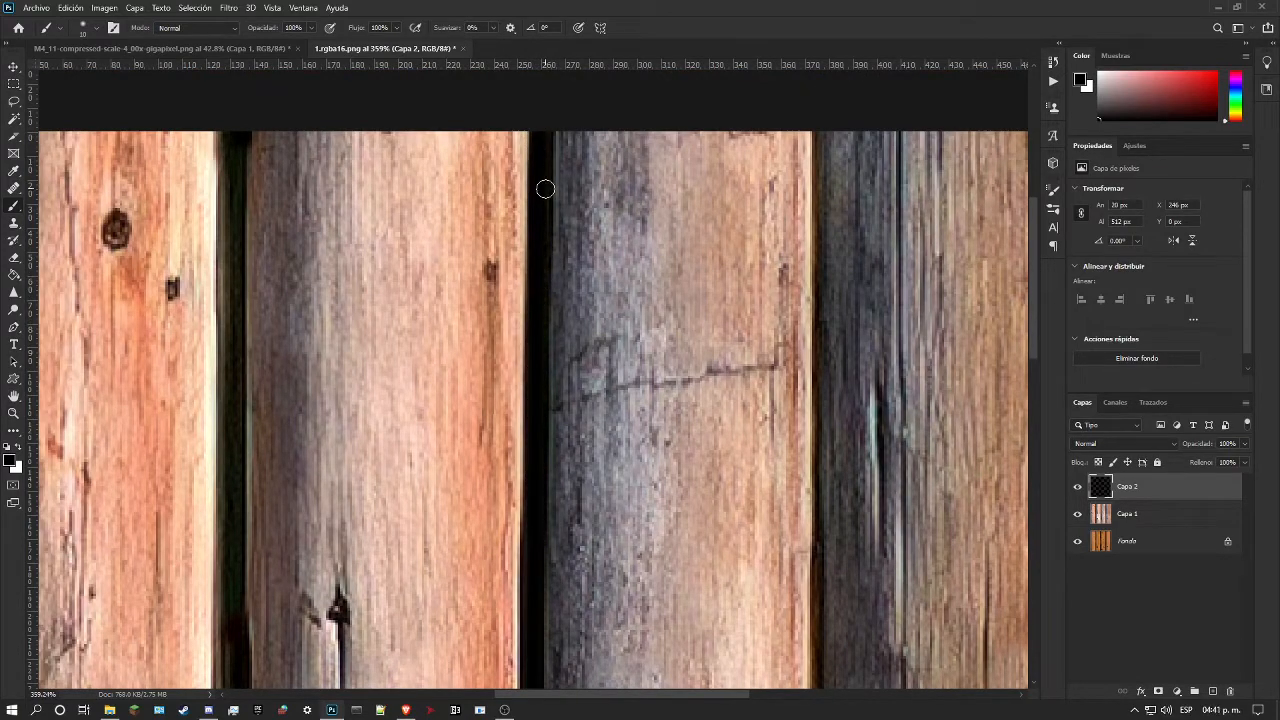
Step: Set the blend mode of Capa 2 to Subexponer color and its opacity to 67%
click(15, 412)
scroll(396, 408, down, 10)
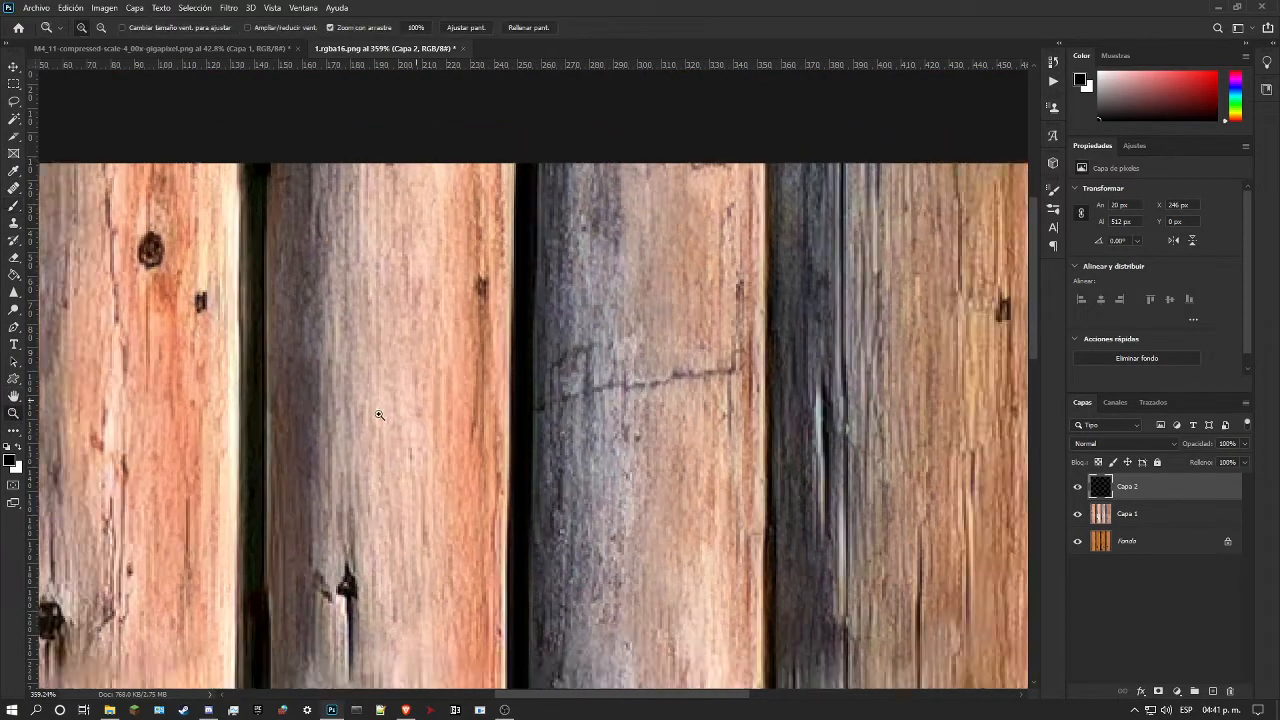
scroll(600, 448, up, 2)
click(1135, 444)
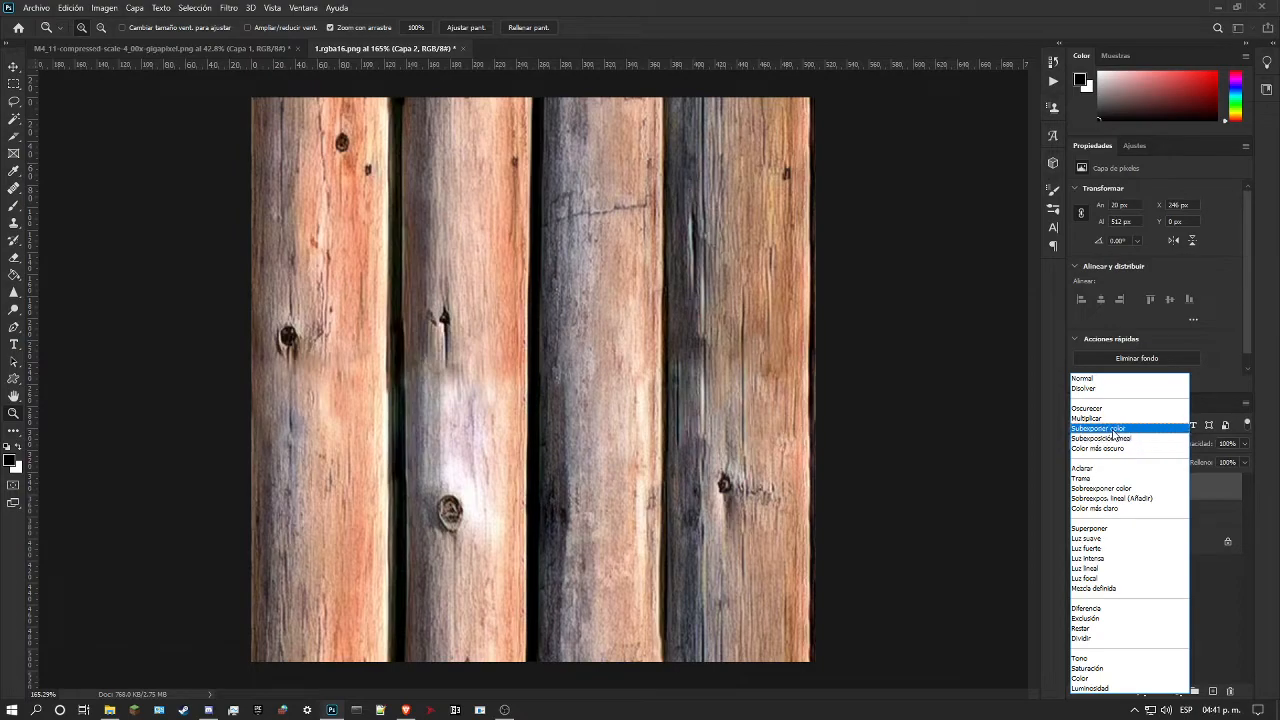
click(1114, 429)
drag(578, 490, 564, 485)
scroll(564, 485, down, 8)
click(1245, 445)
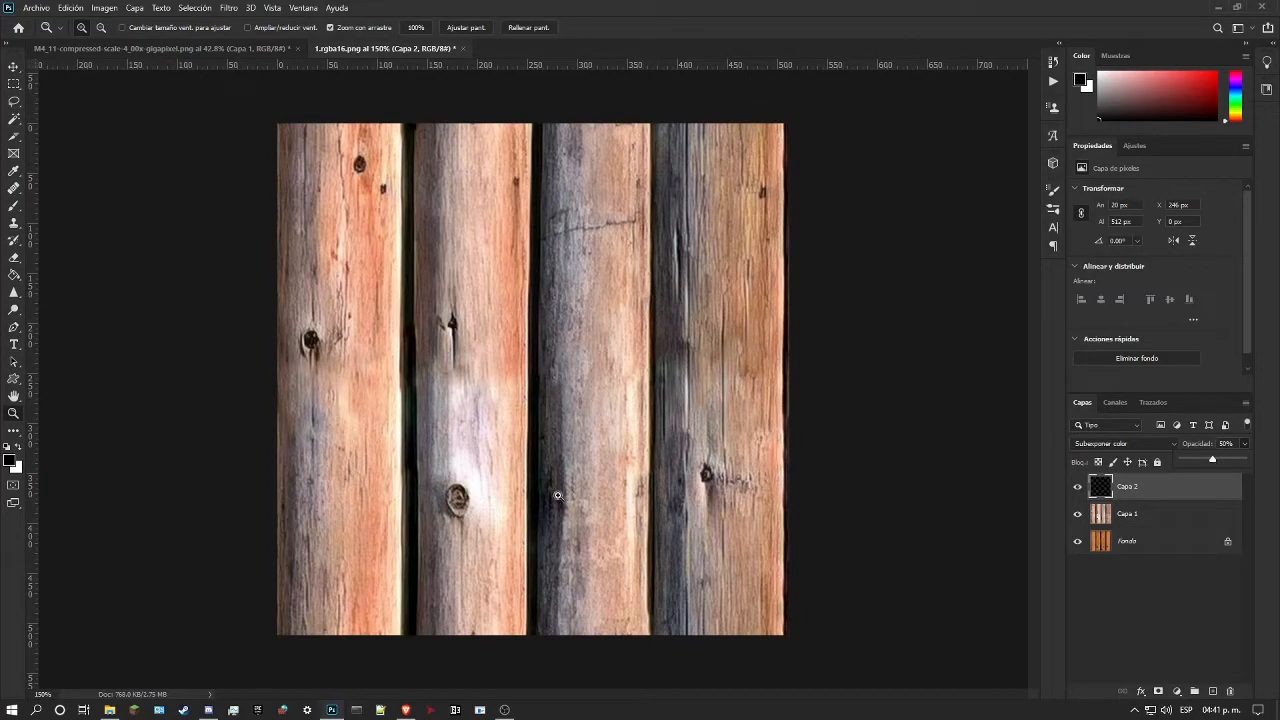
drag(536, 513, 690, 496)
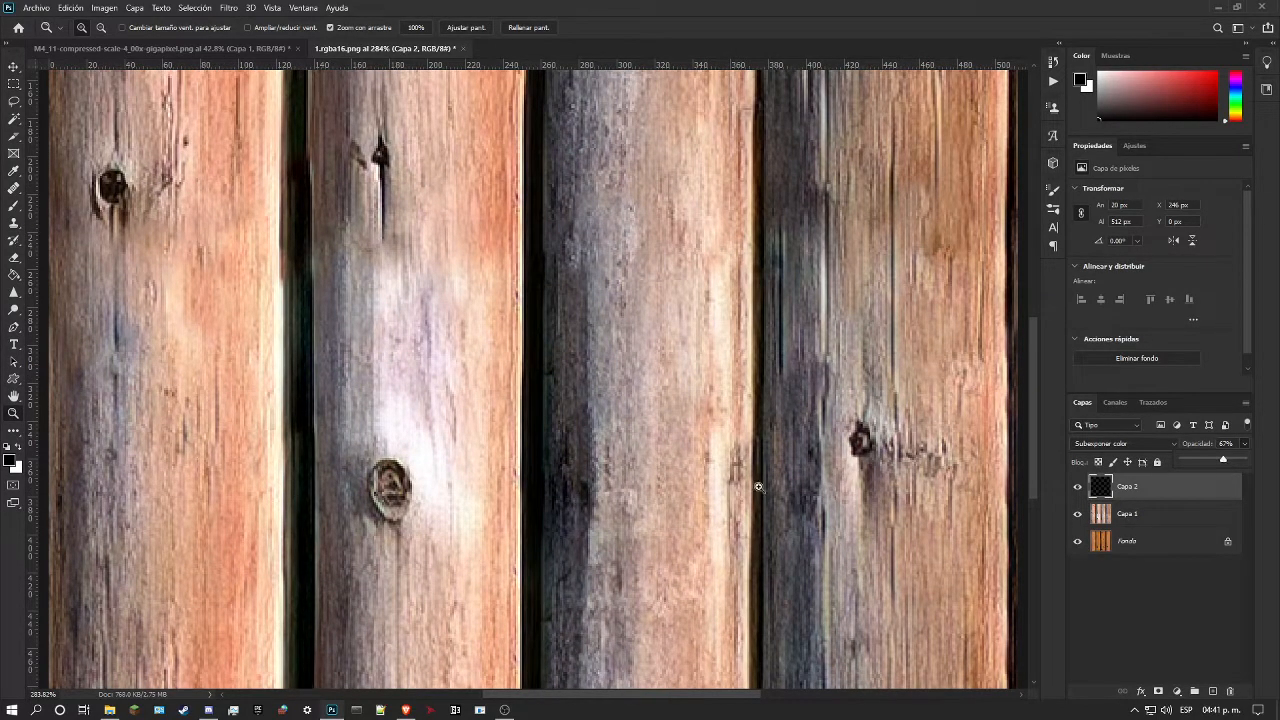
drag(630, 501, 614, 493)
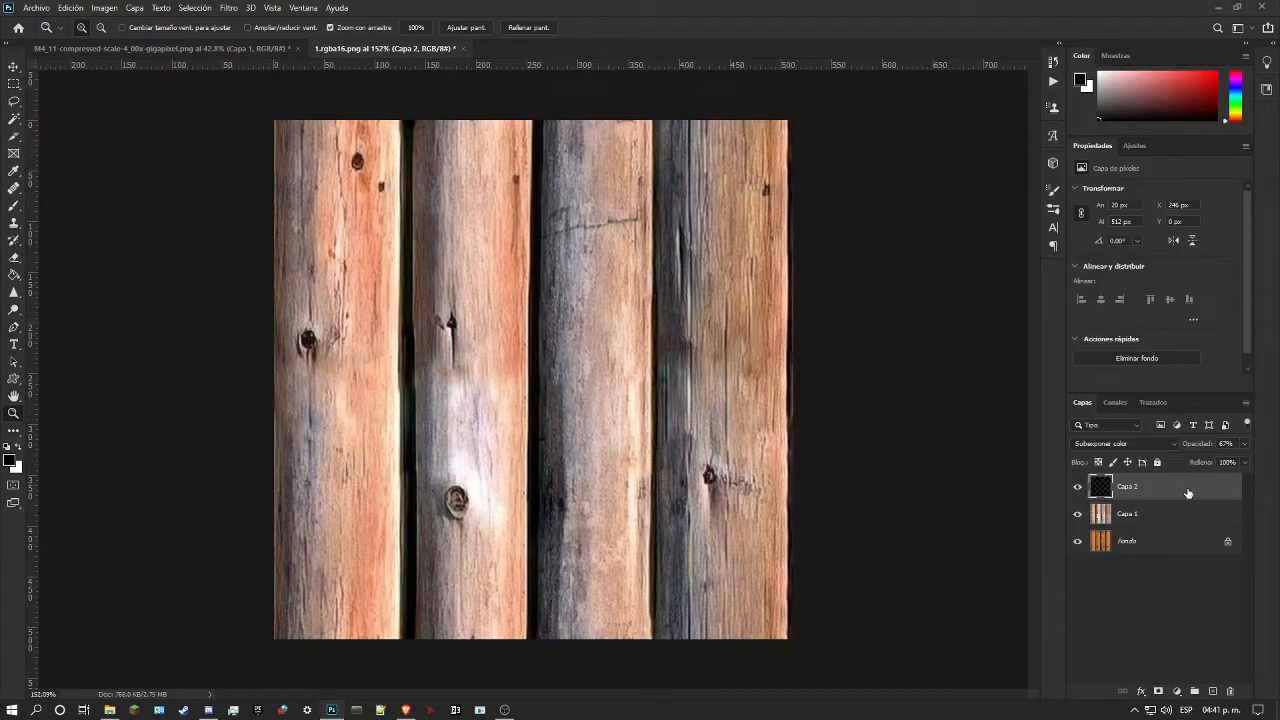
Step: Try merging the Capa 2 paint layer with Capa 1 and check the logs
right_click(1188, 517)
click(1108, 527)
drag(551, 375, 636, 167)
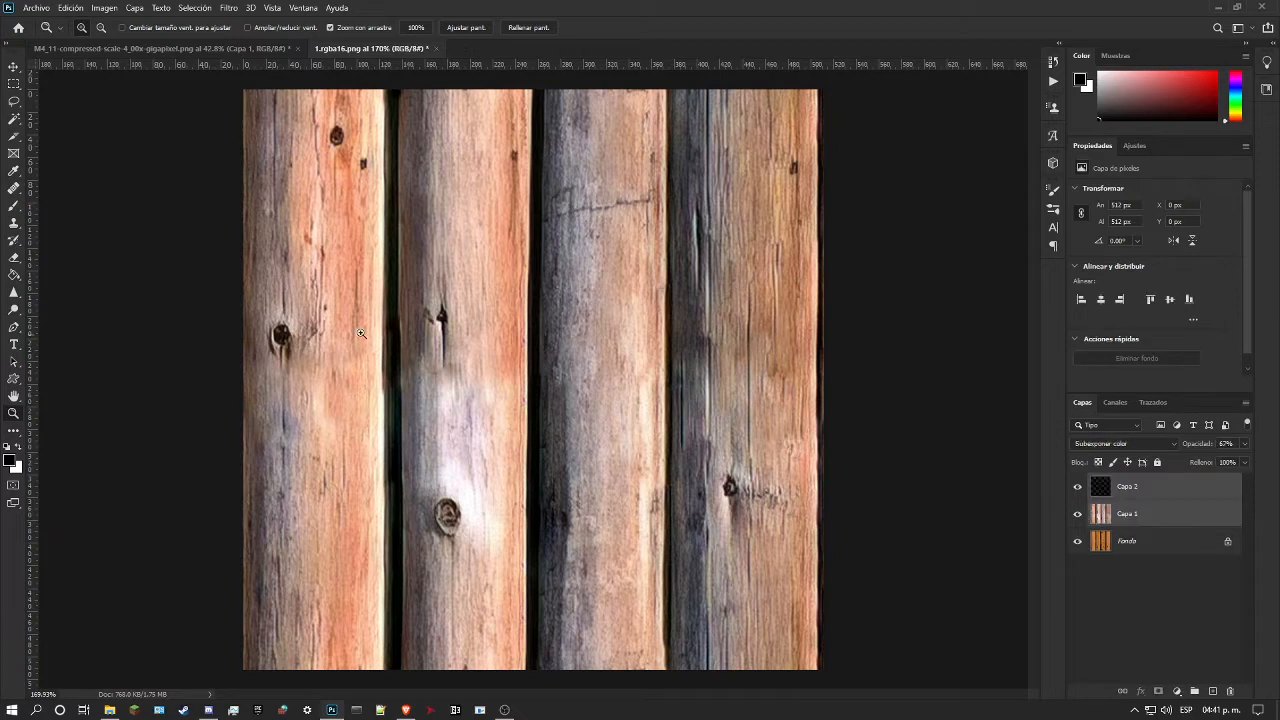
drag(362, 334, 372, 346)
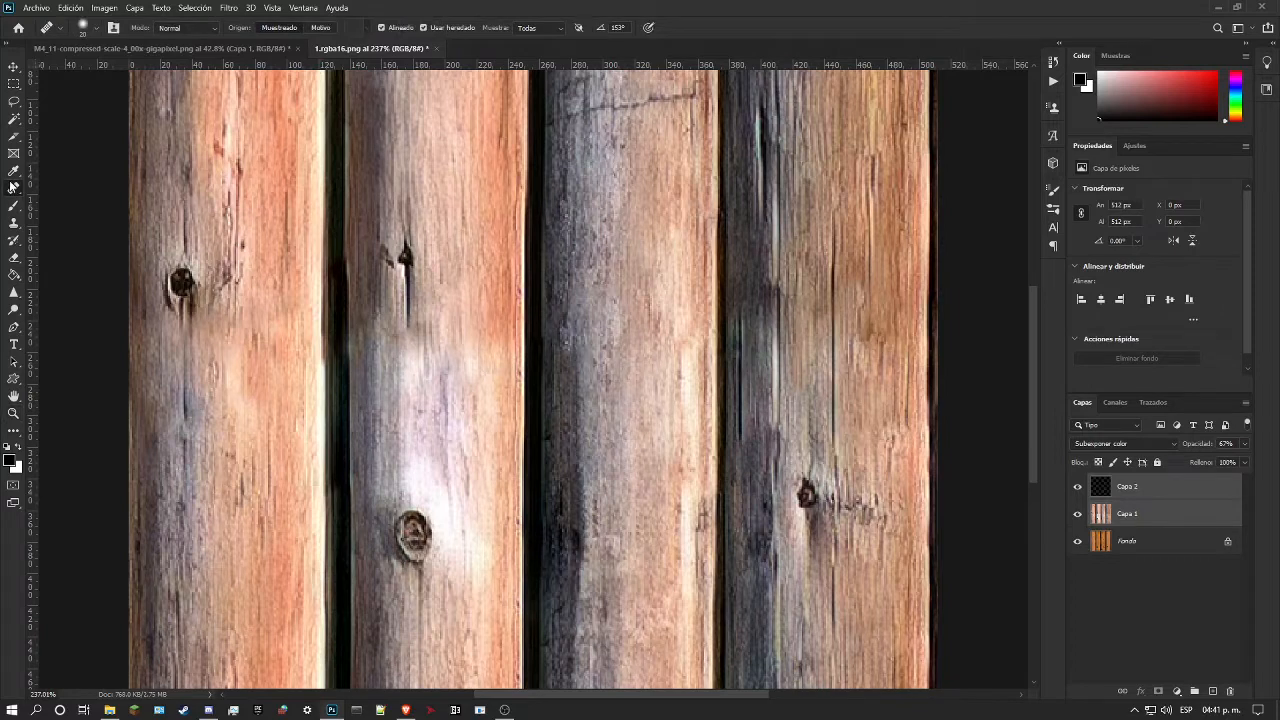
Step: Make Capa 2 the only active layer and paint black down the gap between the first and second logs below the seam
click(14, 205)
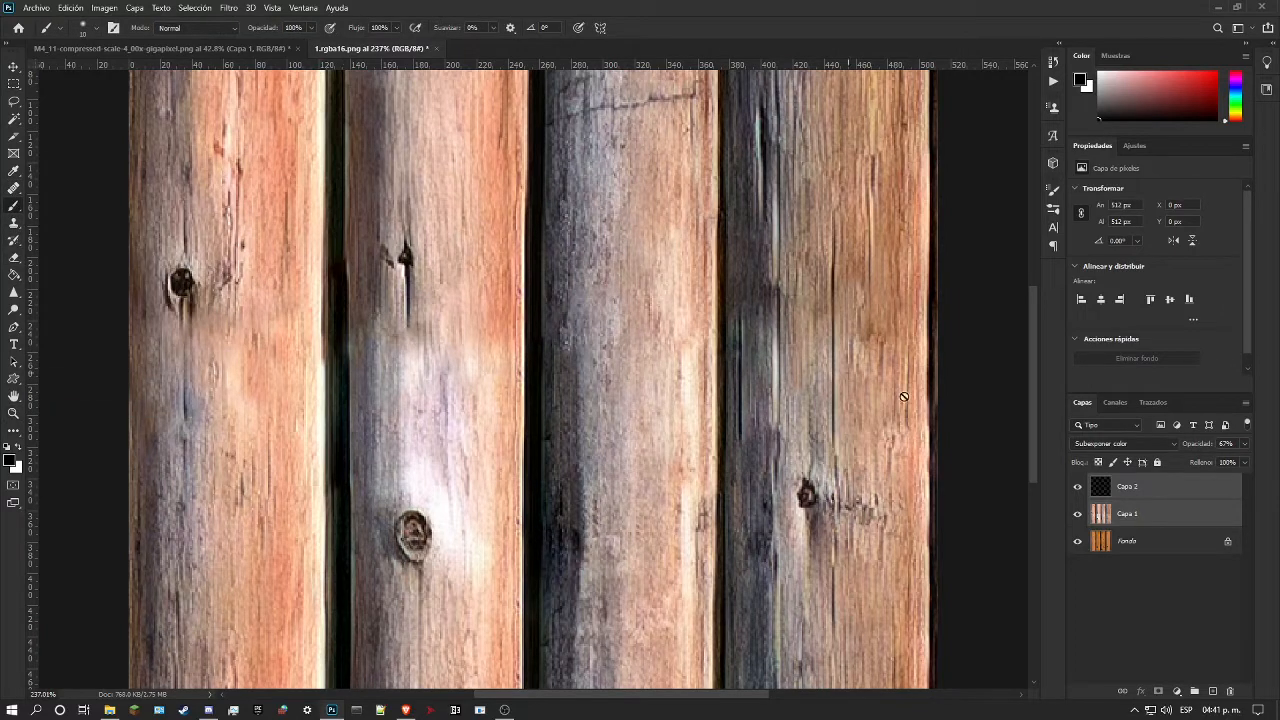
click(1126, 498)
right_click(340, 280)
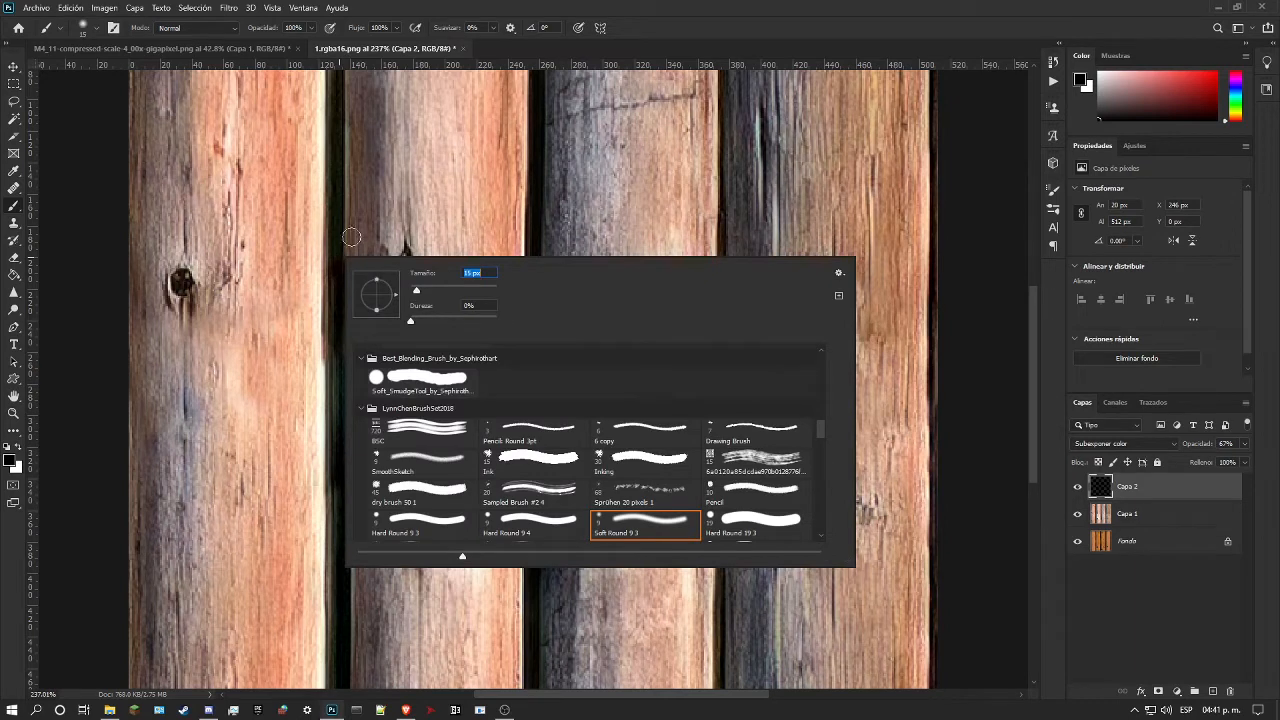
key(Return)
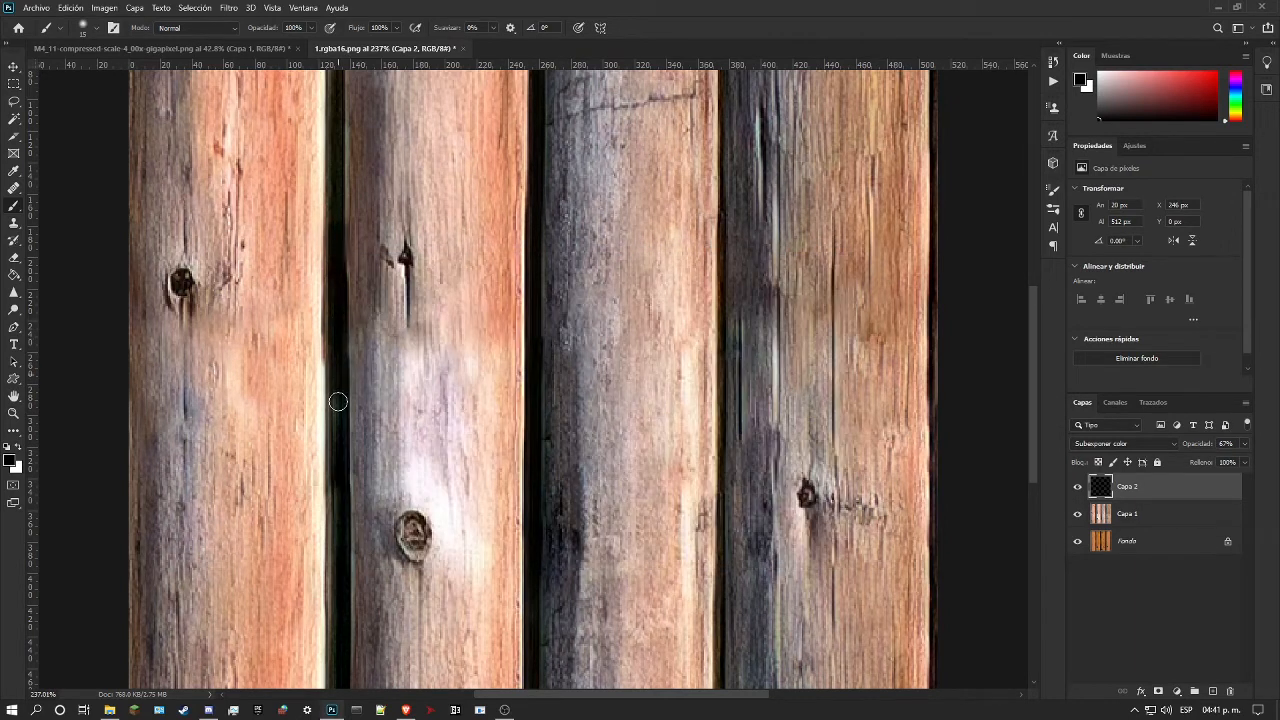
drag(338, 401, 337, 569)
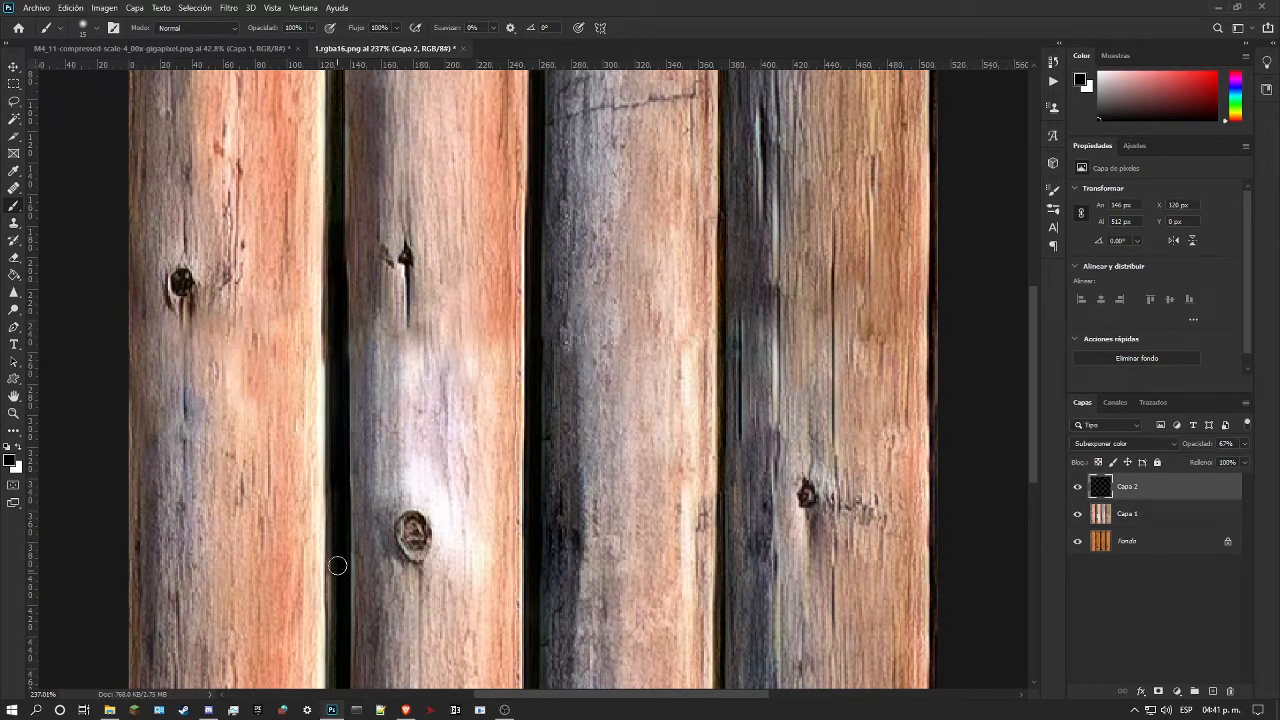
scroll(337, 484, down, 3)
drag(336, 379, 337, 591)
Step: Darken the gap between the first and second logs above the seam, reducing the brush size for the touch-up
scroll(337, 591, up, 6)
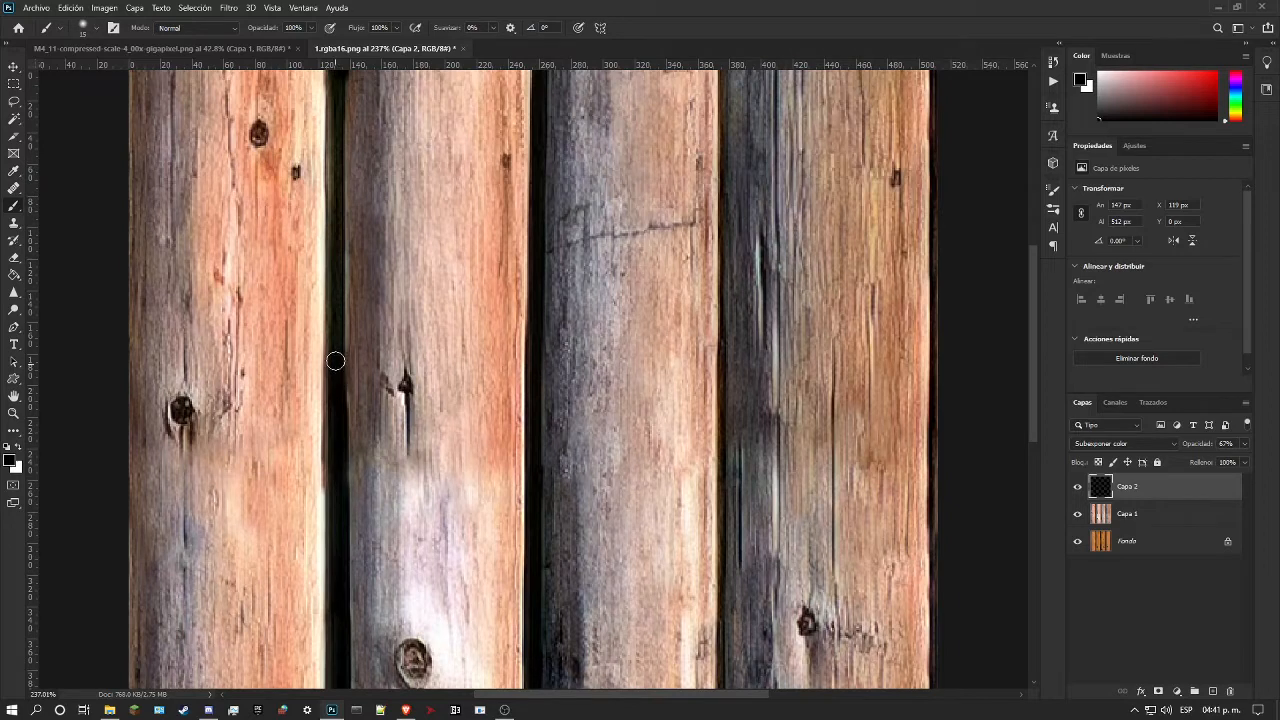
drag(335, 360, 336, 292)
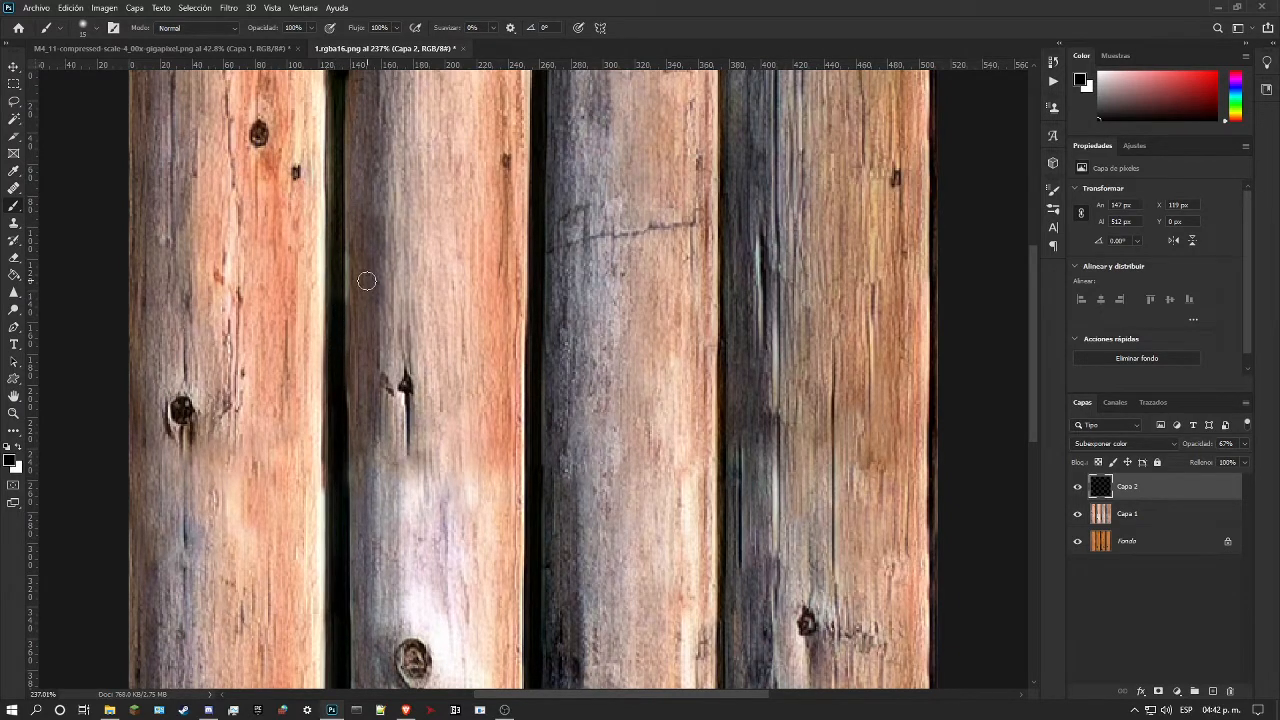
right_click(364, 288)
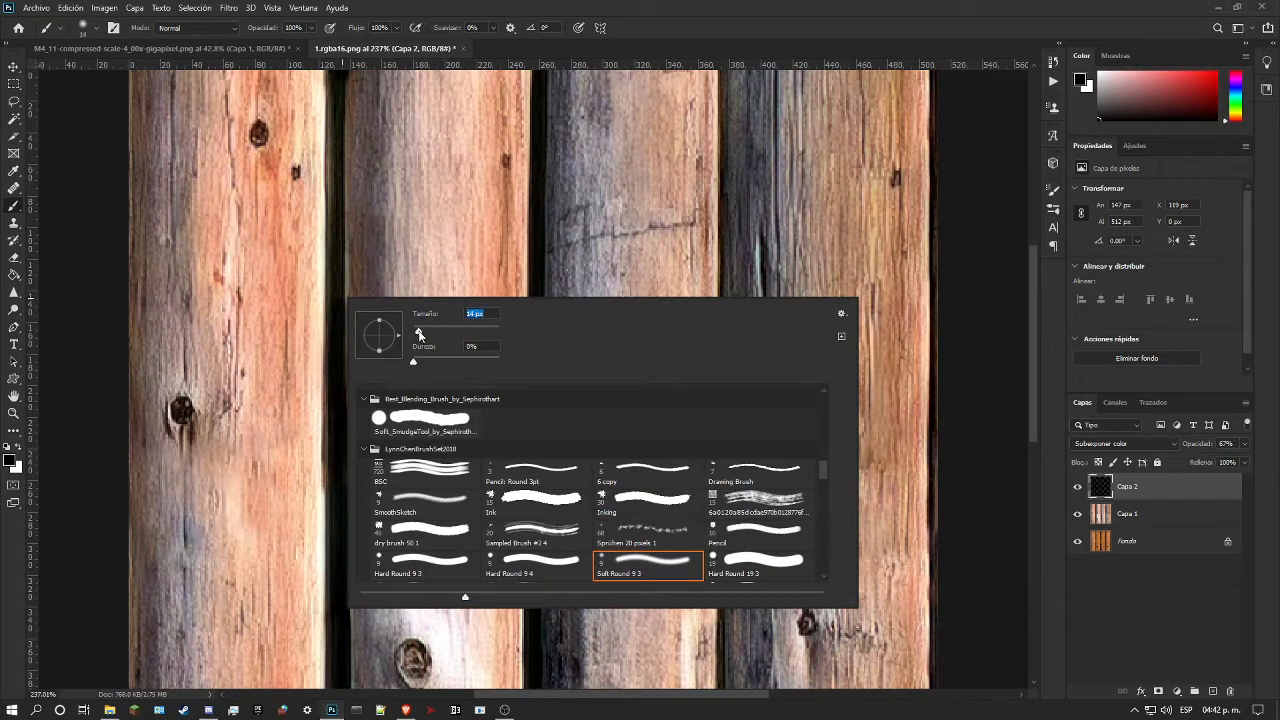
drag(419, 335, 417, 334)
click(338, 305)
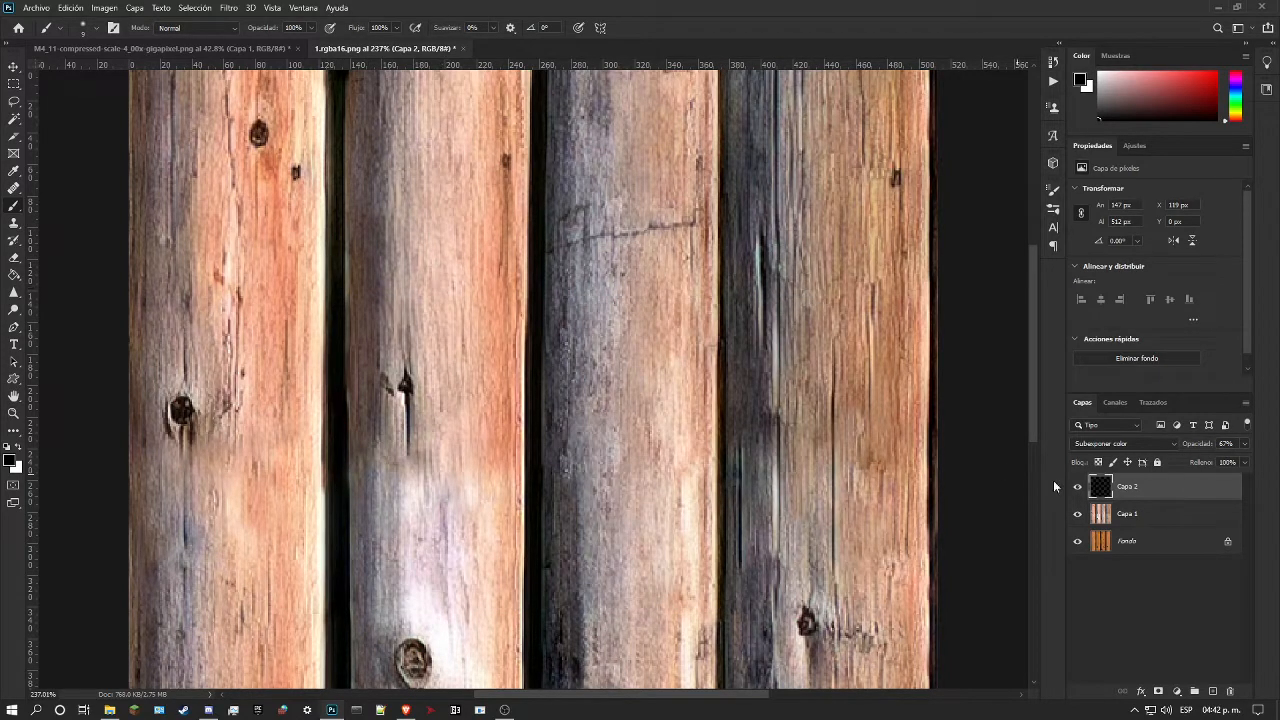
Step: Merge Capa 2 and Capa 1 into one layer and view the whole texture
right_click(1153, 512)
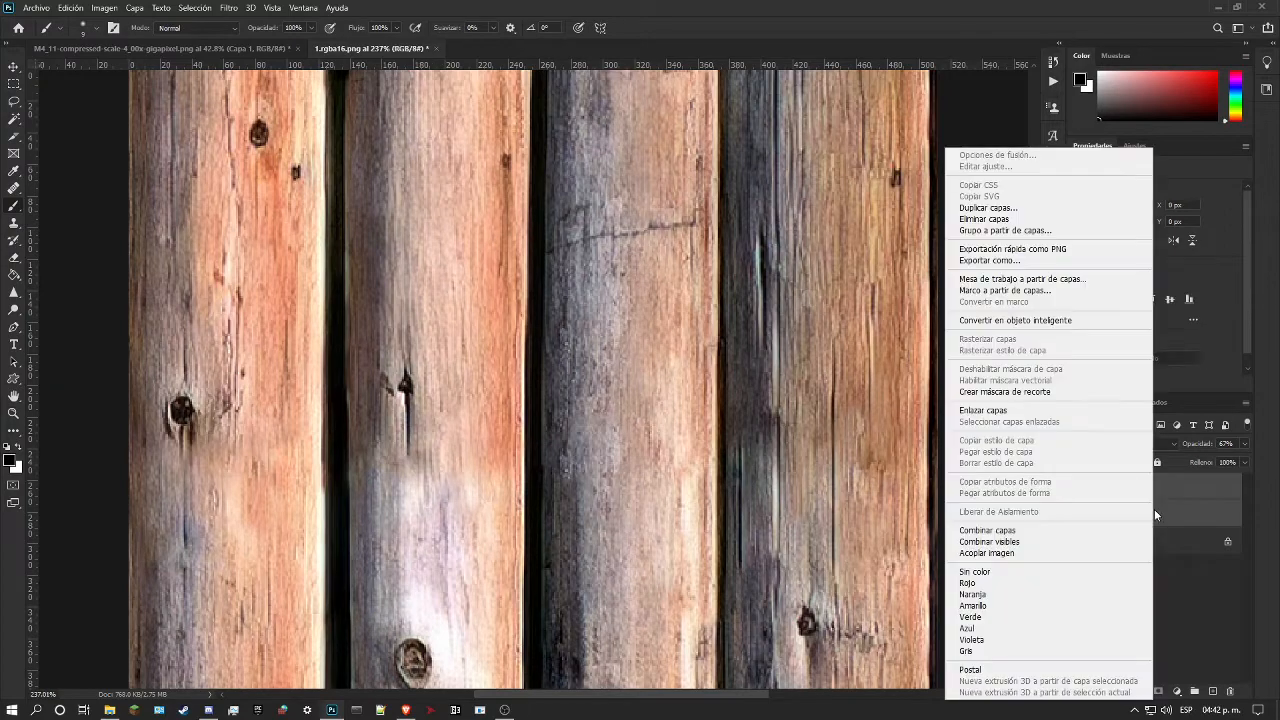
click(1020, 530)
click(19, 414)
key(ctrl+0)
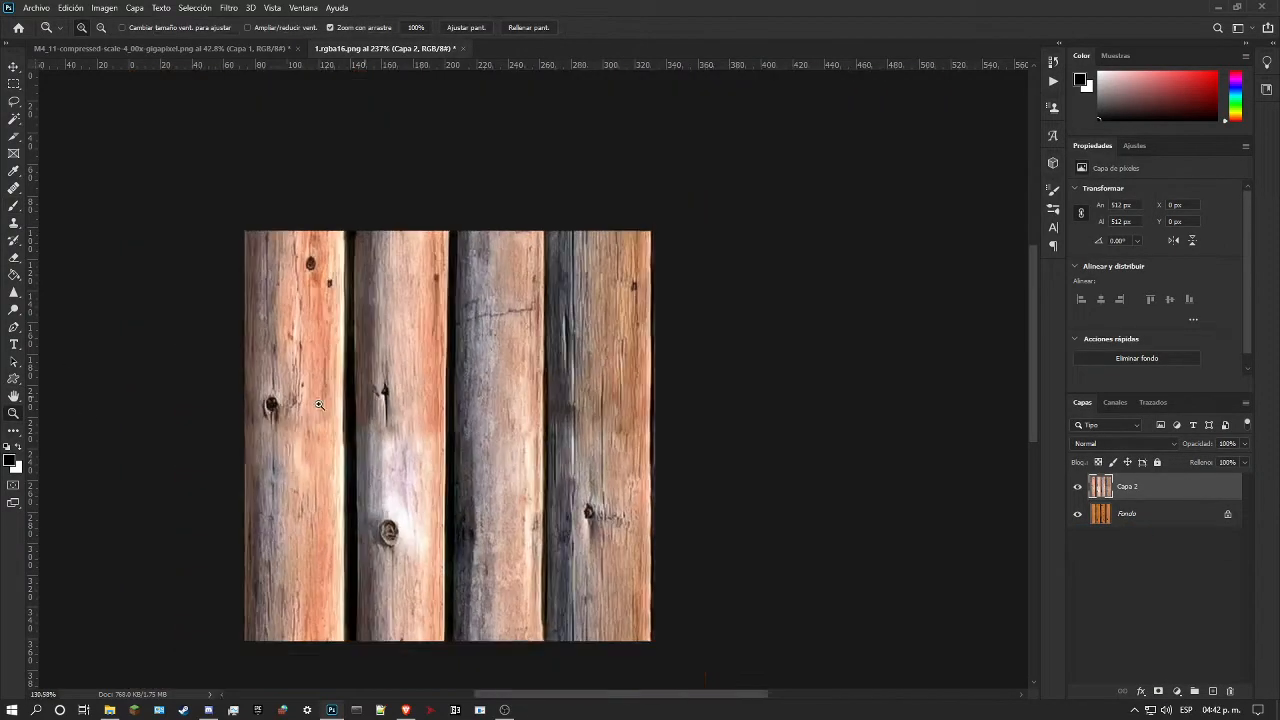
Step: Inspect the merged logs and shift the layer horizontally with wraparound so its outer side edges meet in the image's middle
drag(445, 324, 478, 313)
drag(513, 223, 594, 168)
drag(465, 163, 800, 305)
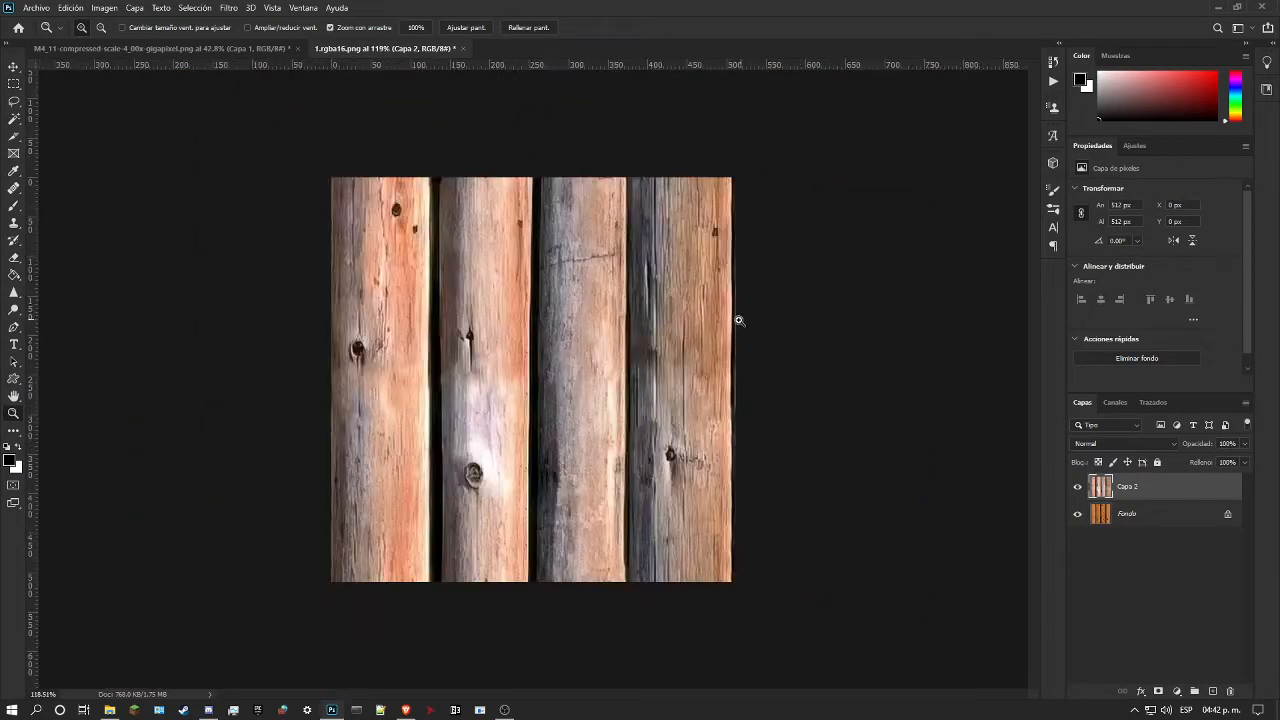
drag(352, 390, 777, 375)
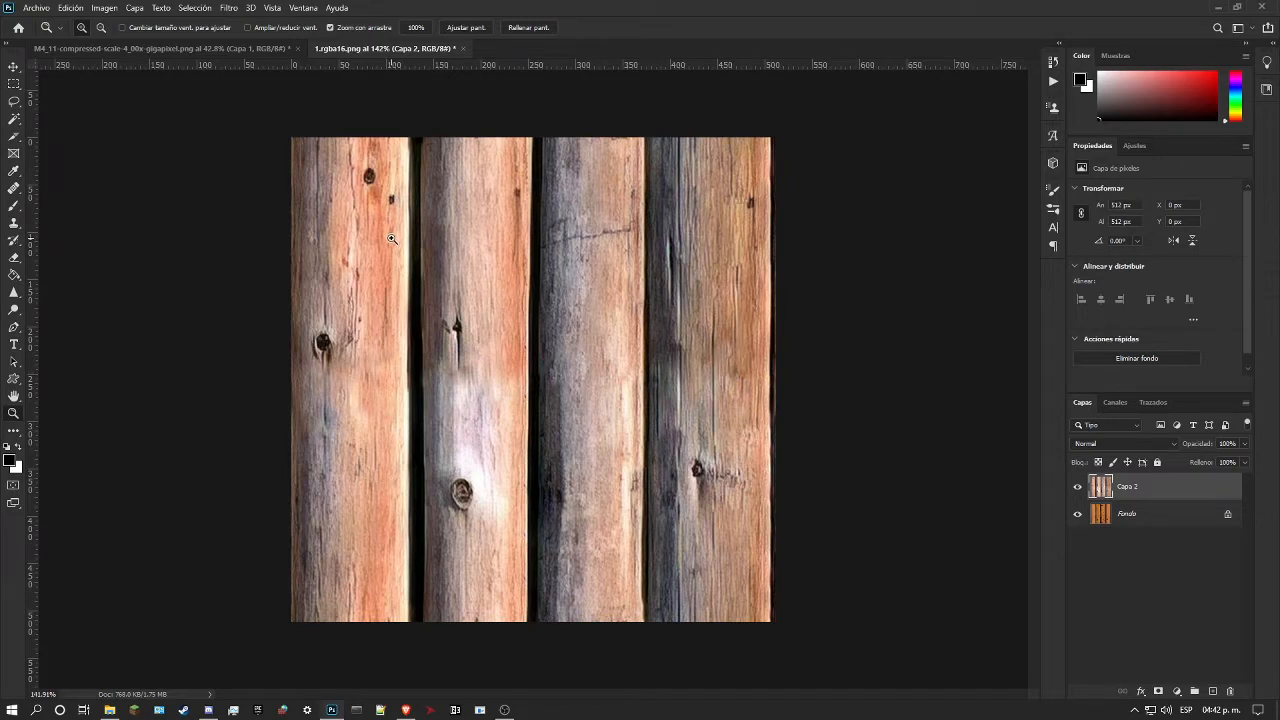
key(ctrl+z)
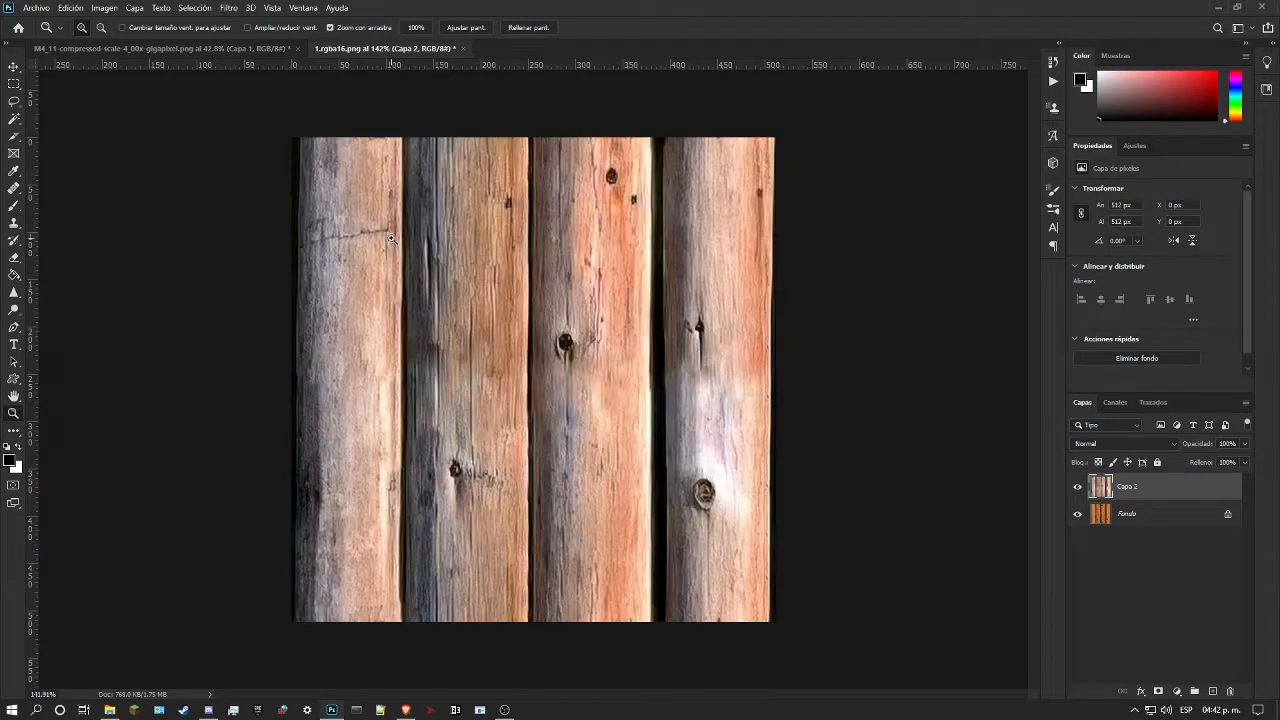
Step: Check the shifted log texture as a whole and undo the horizontal offset
drag(537, 375, 527, 403)
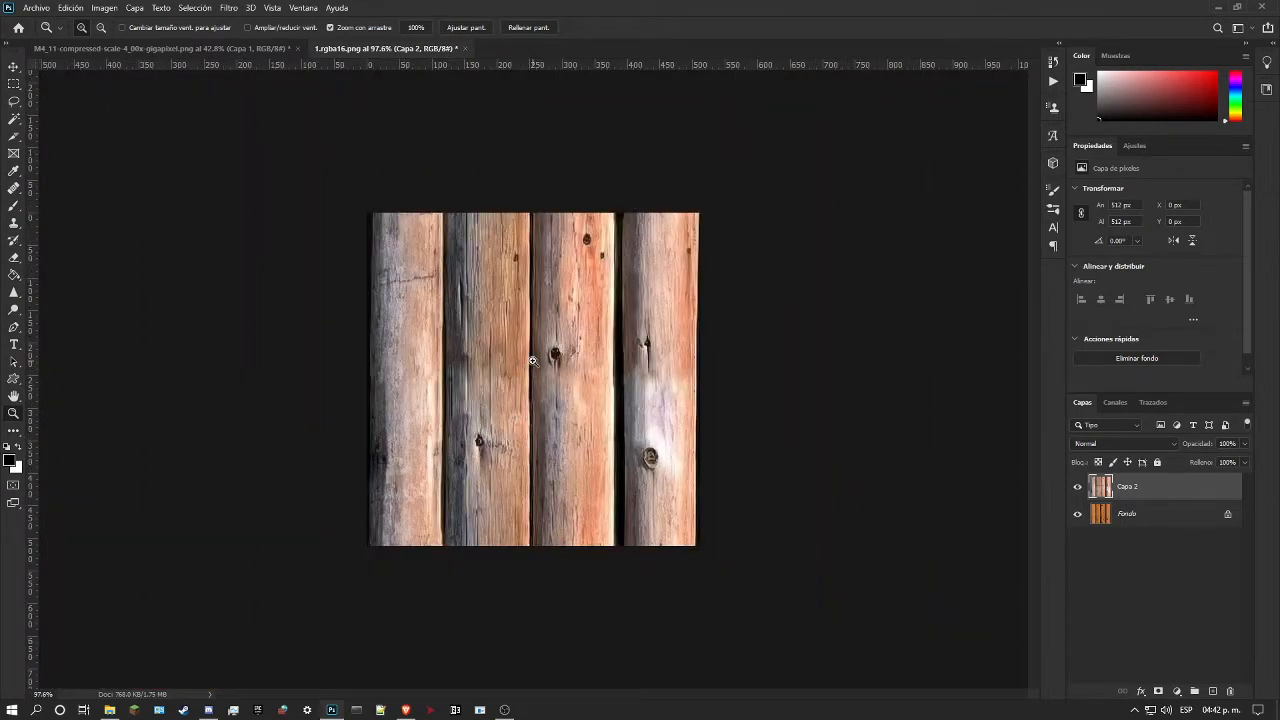
mouse_move(528, 401)
mouse_down()
mouse_move(566, 402)
mouse_move(529, 399)
mouse_up()
drag(573, 354, 586, 351)
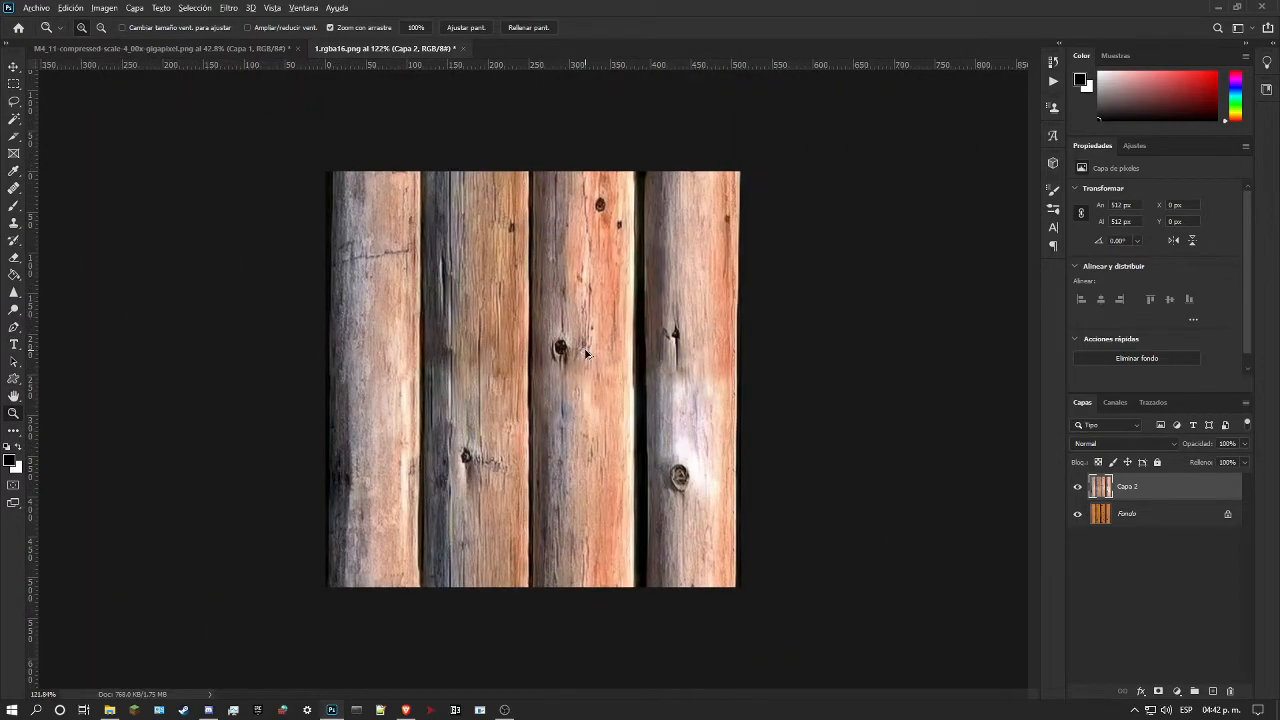
key(ctrl+z)
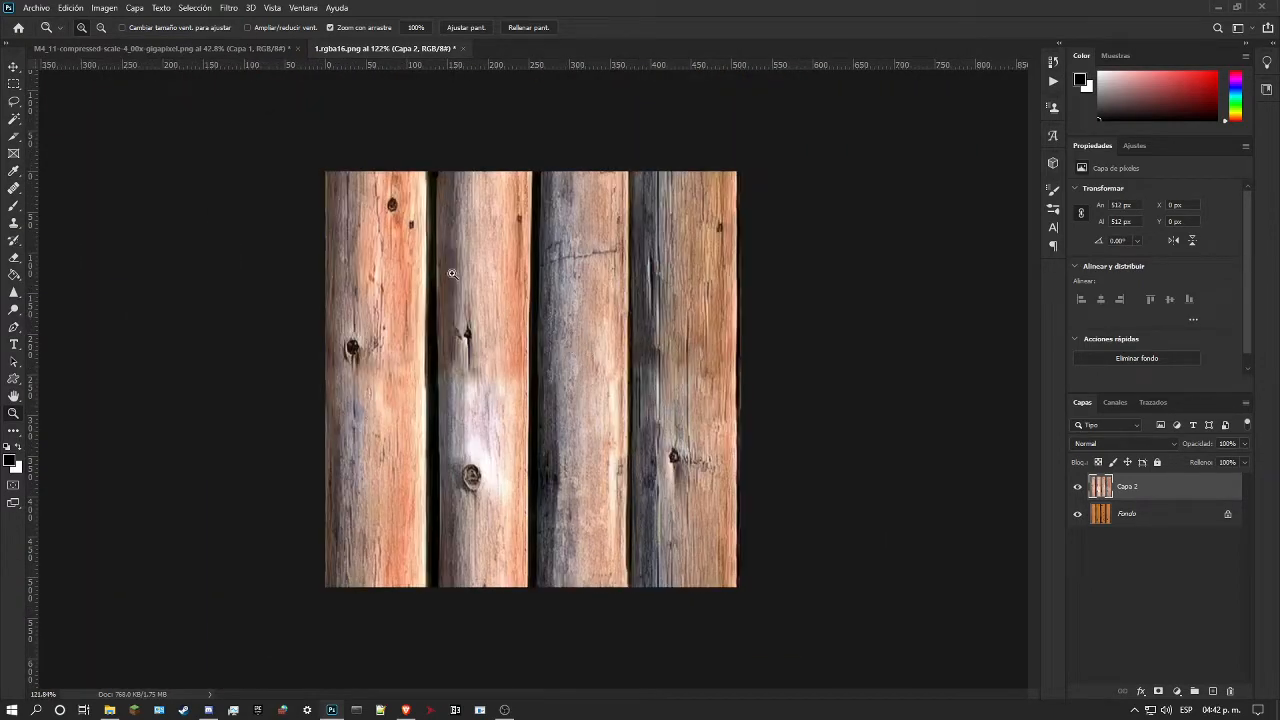
Step: Offset the layer by 0 px horizontally and 256 px vertically with wraparound so its upper and lower edges meet mid-image
click(222, 7)
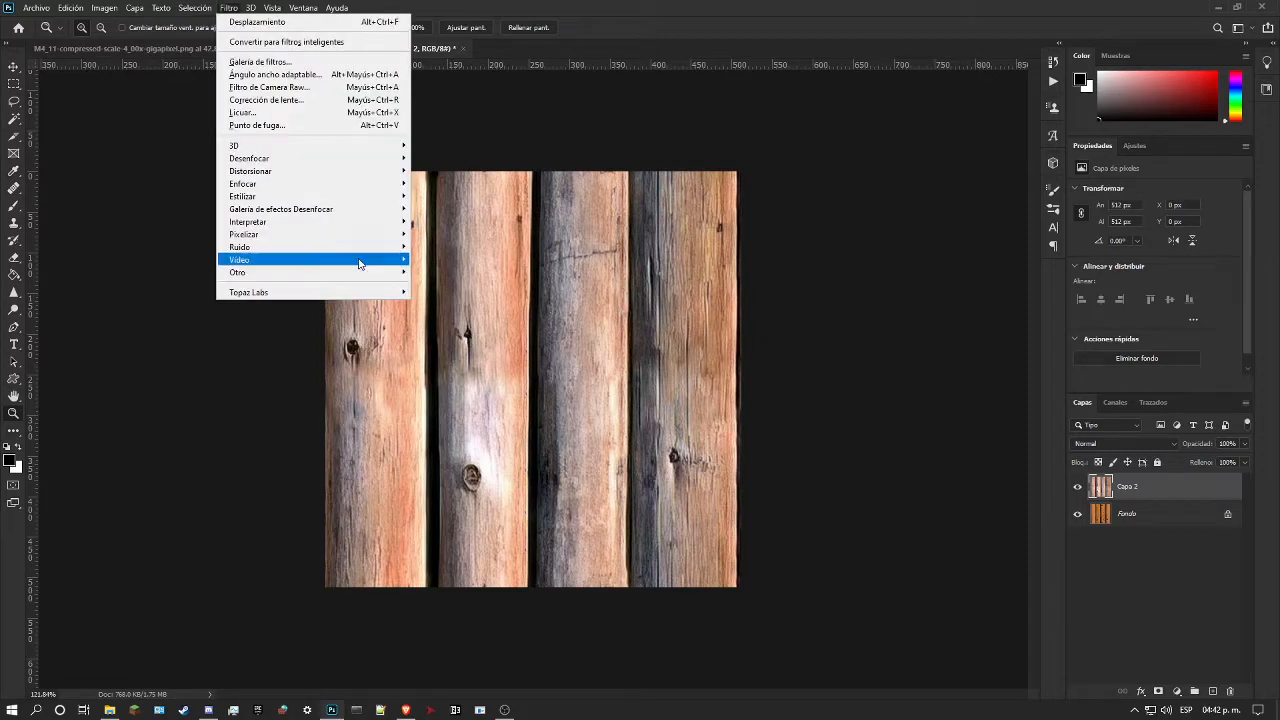
mouse_move(397, 272)
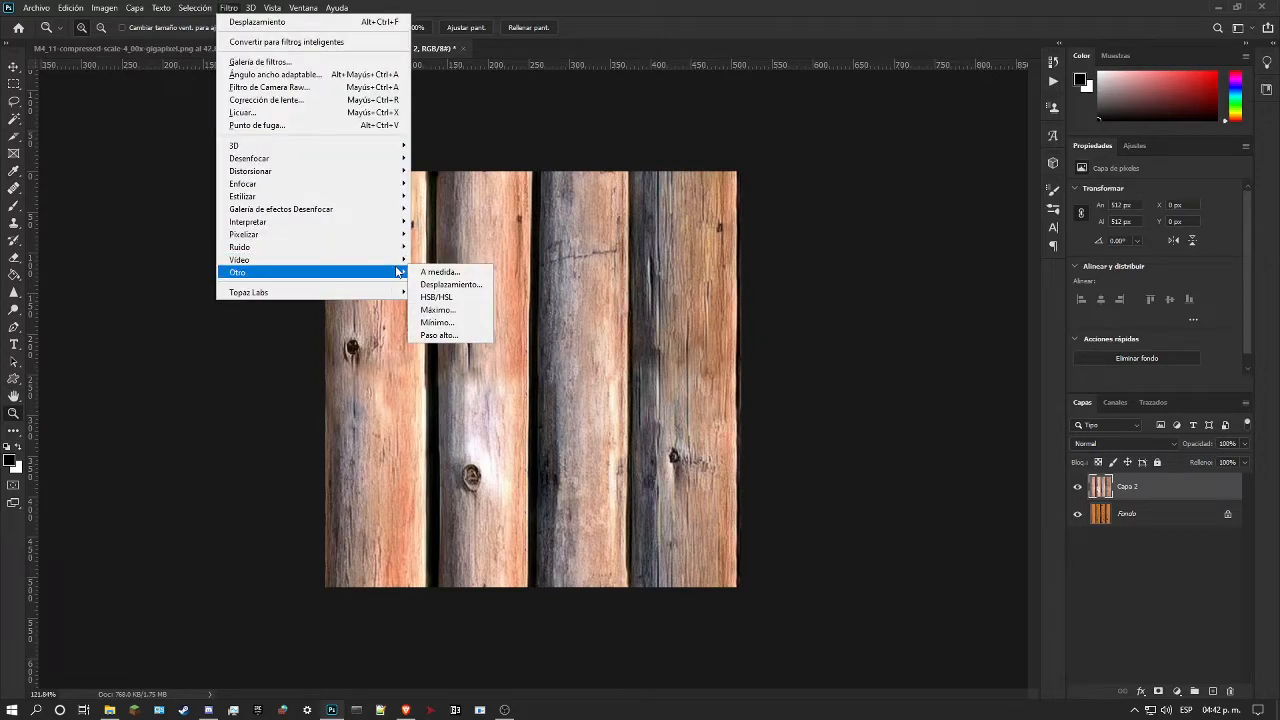
click(450, 286)
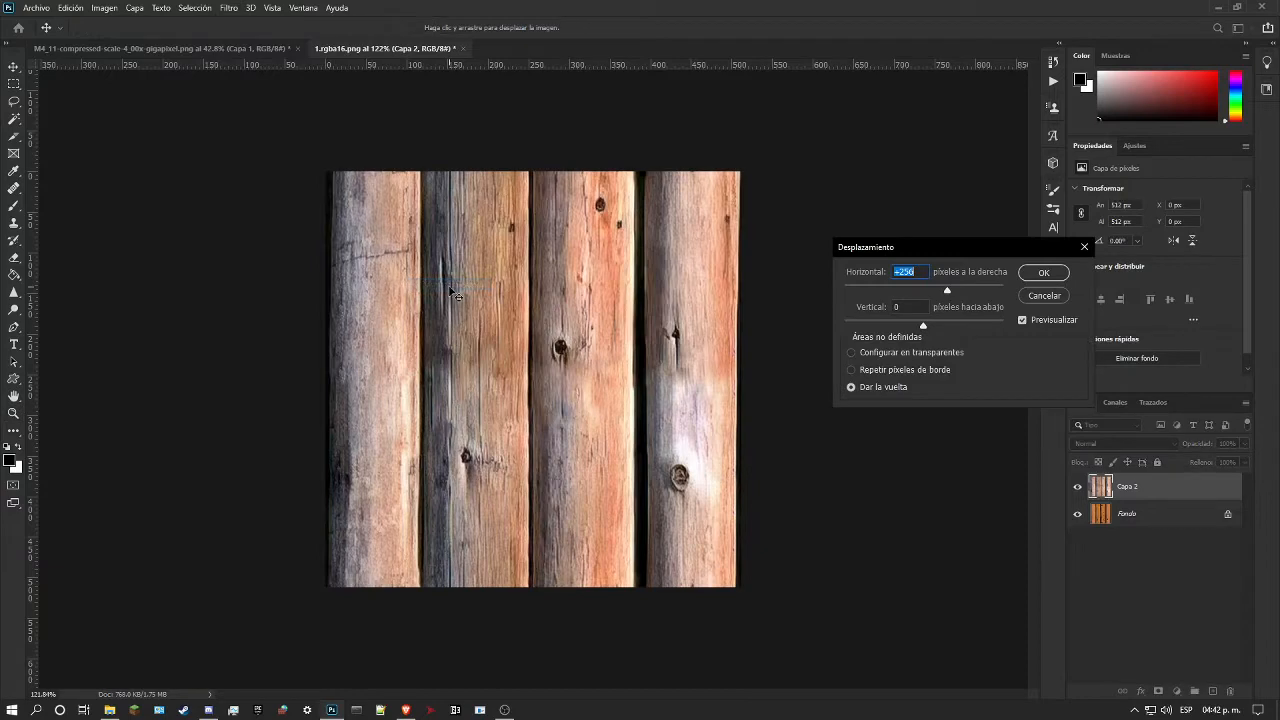
text(0)
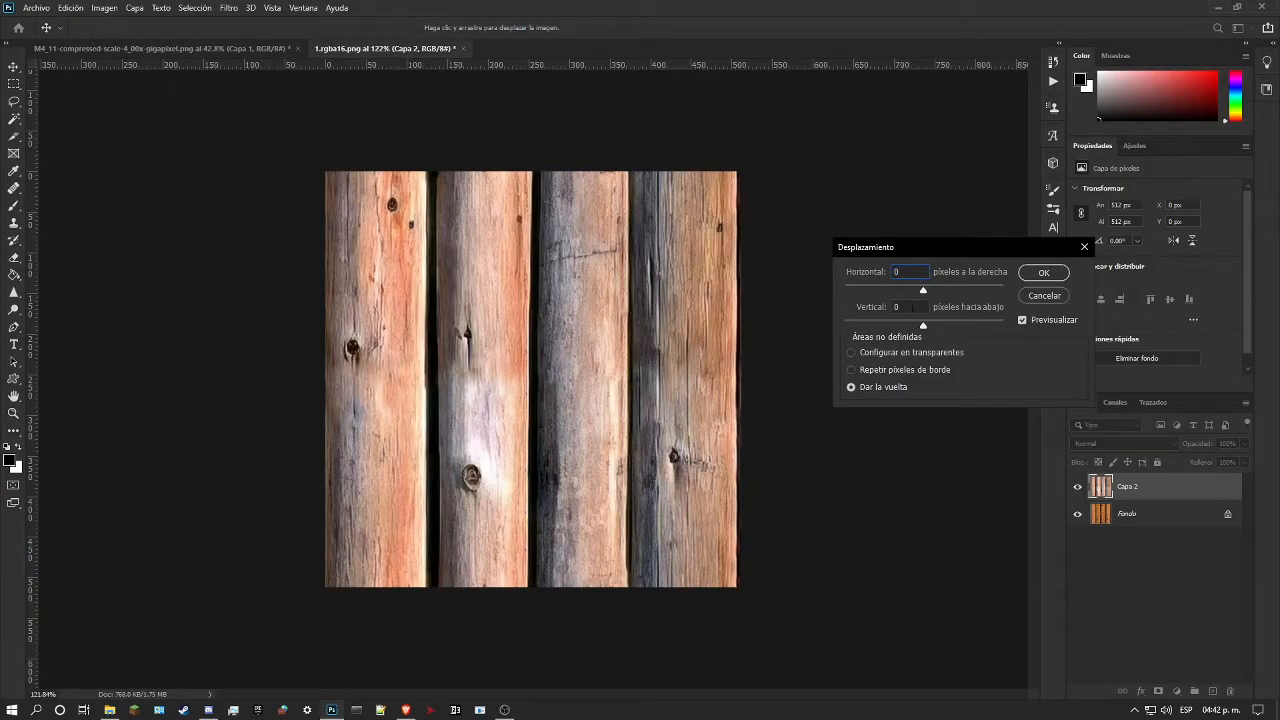
text(25)
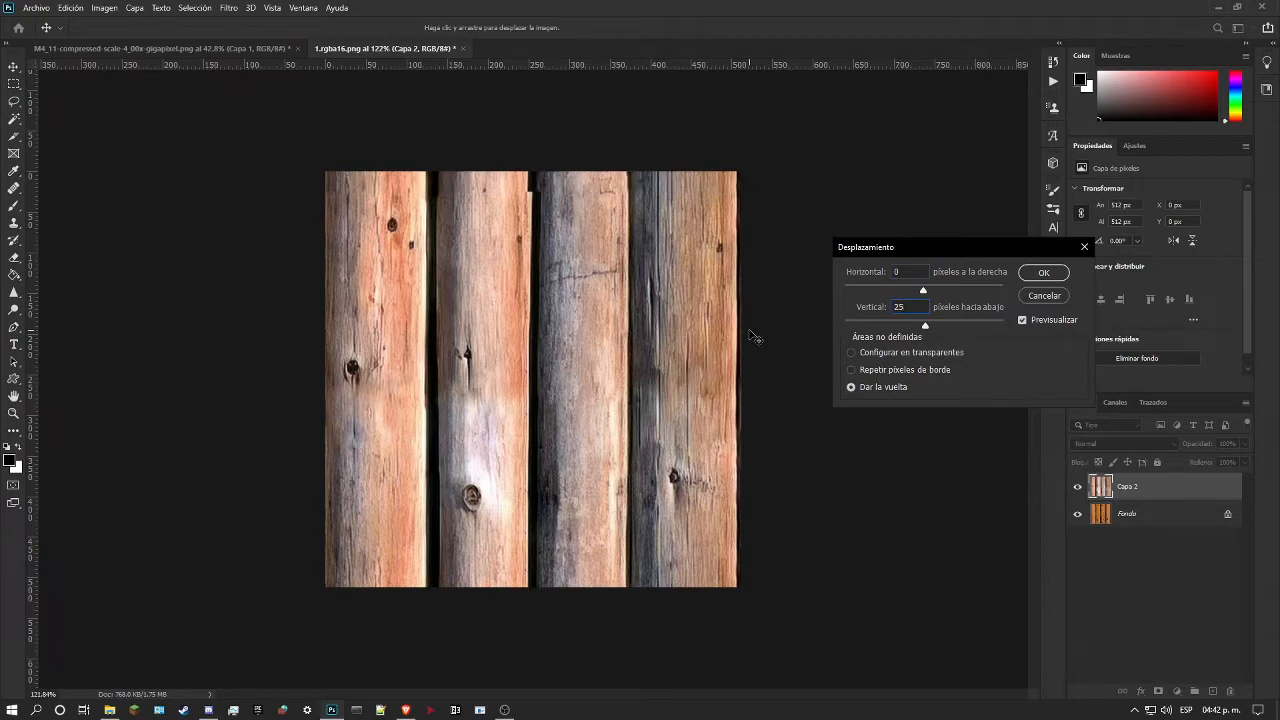
text(6)
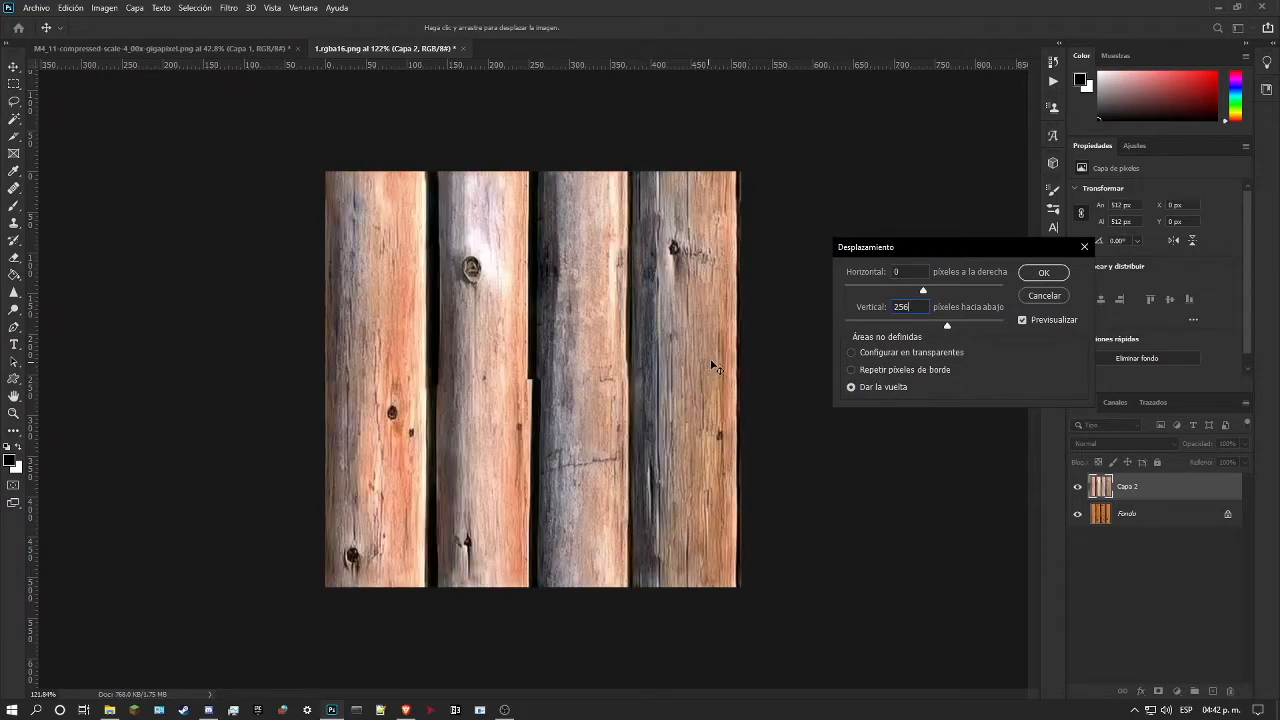
click(1043, 272)
Step: Smooth the stepped right edge of the second log at and below the horizontal seam with the Spot Healing Brush
drag(527, 343, 543, 349)
scroll(543, 340, down, 3)
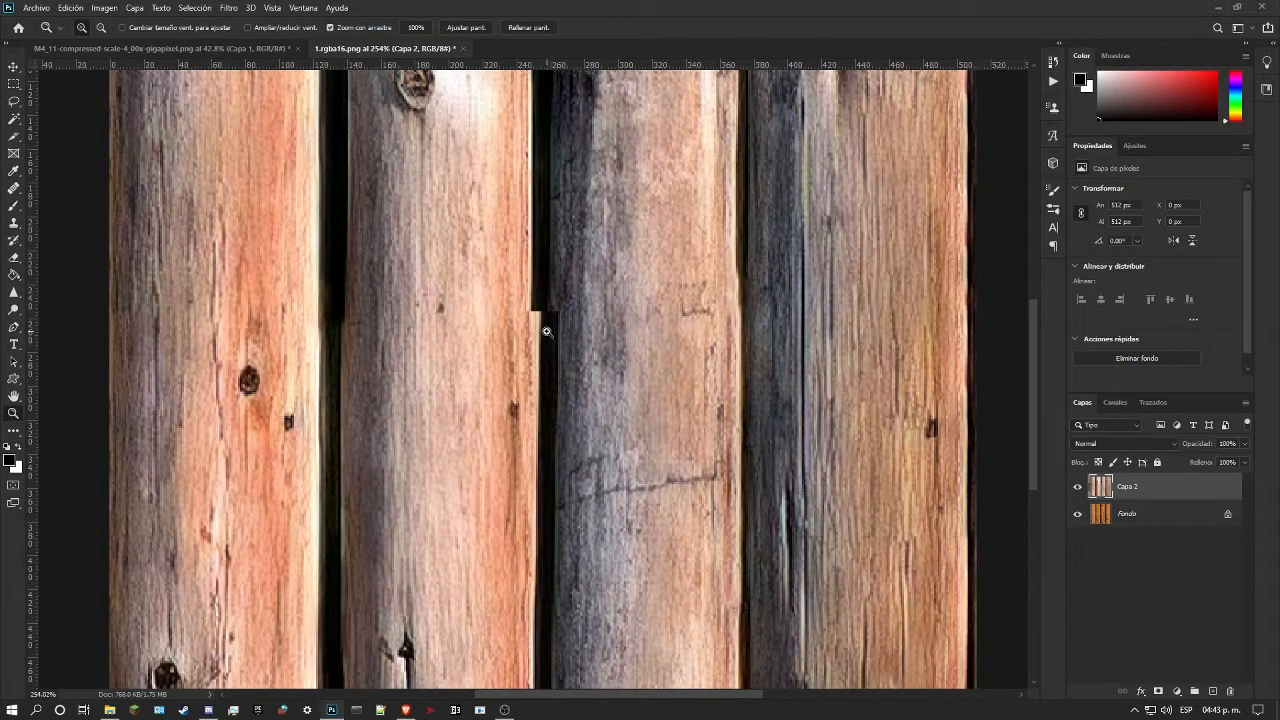
drag(546, 311, 549, 300)
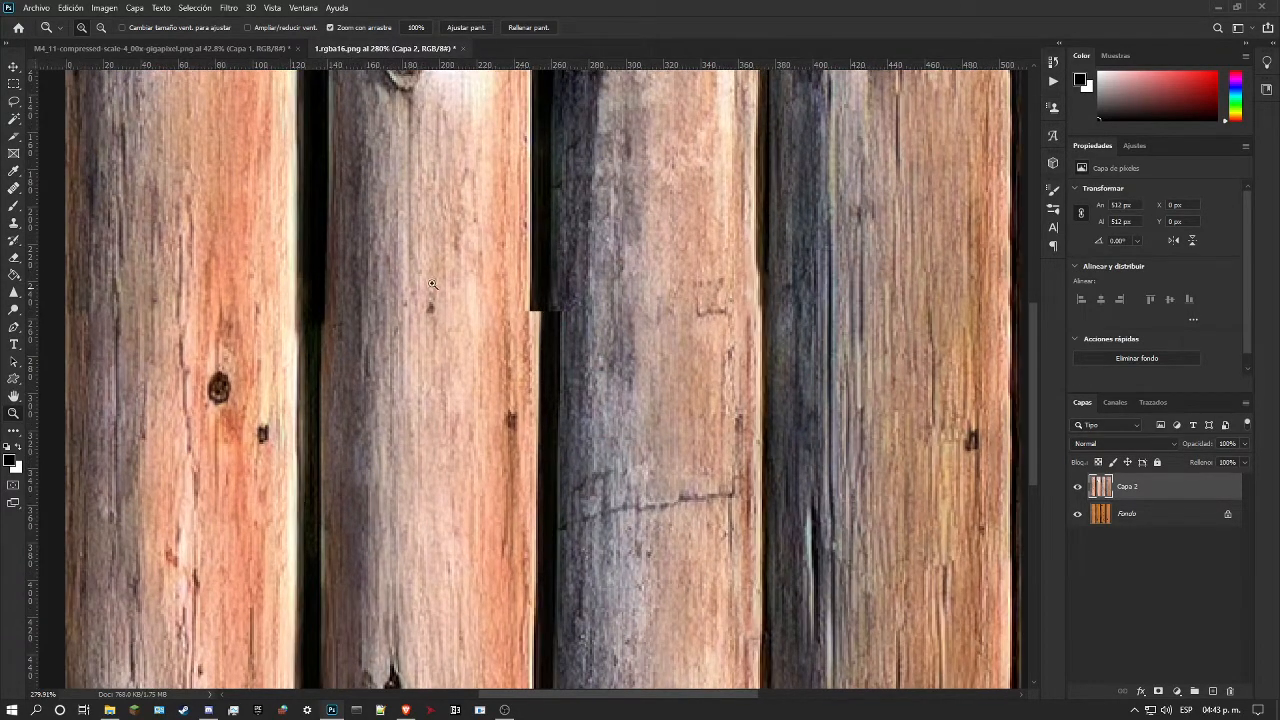
drag(365, 281, 349, 297)
drag(449, 432, 495, 421)
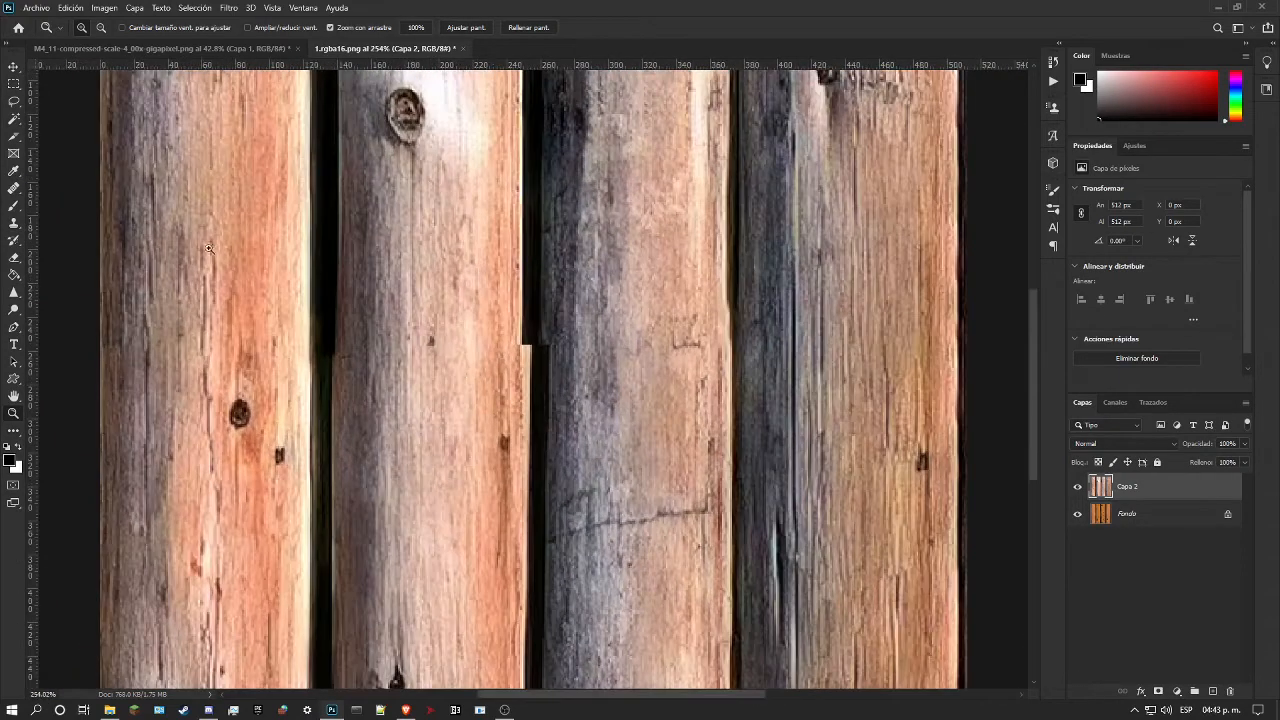
click(14, 188)
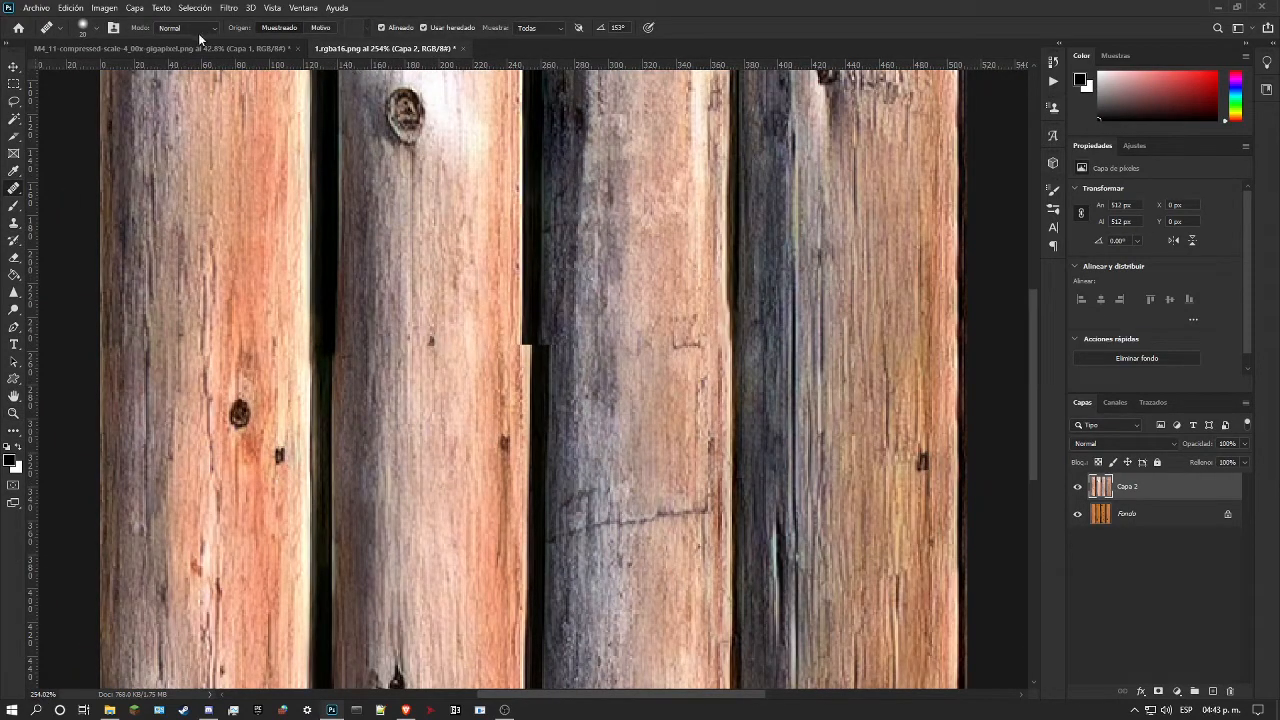
right_click(21, 193)
click(90, 188)
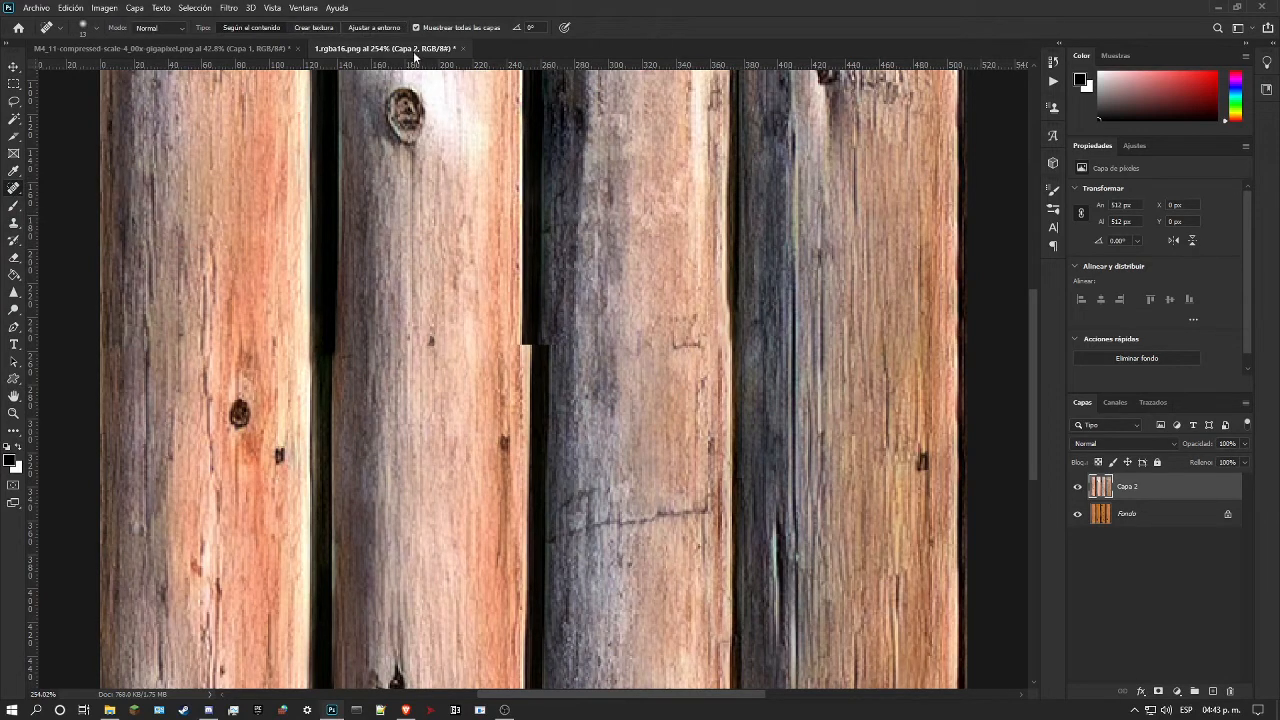
drag(527, 333, 523, 507)
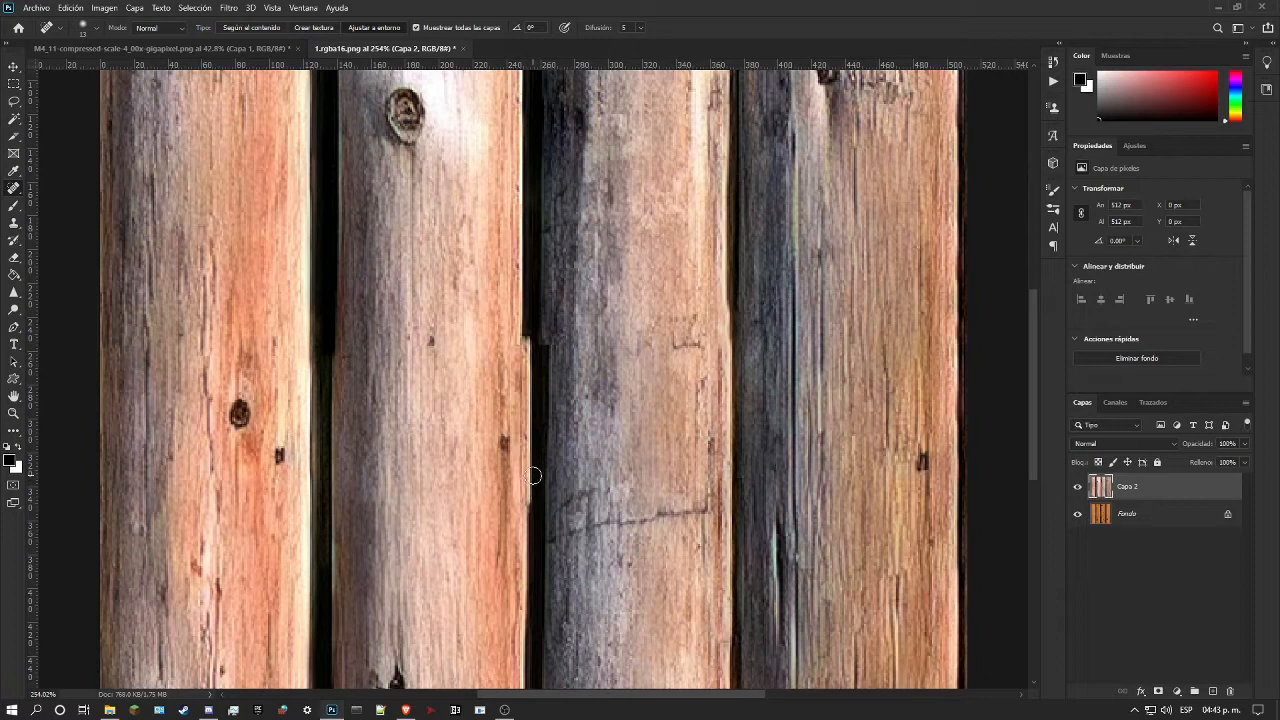
mouse_move(527, 501)
mouse_down()
mouse_move(526, 336)
mouse_move(541, 581)
mouse_move(531, 471)
mouse_up()
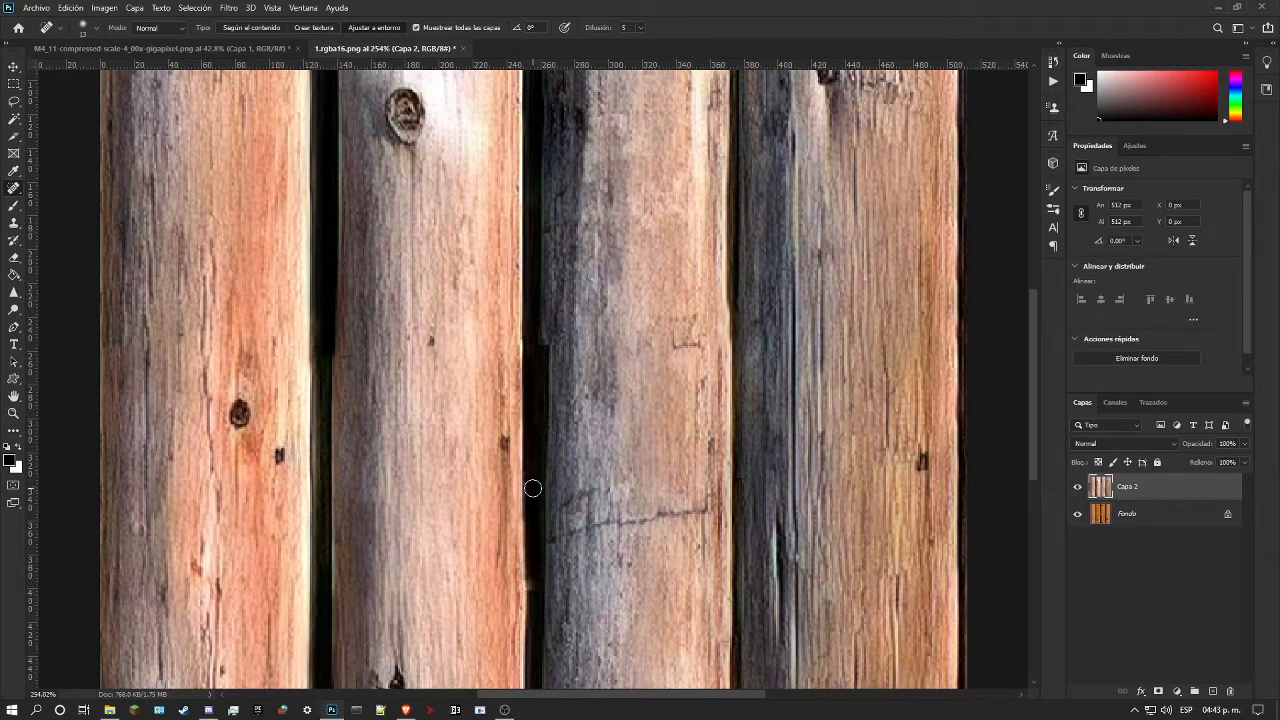
key(ctrl+z)
Step: Heal the third log's left edge above and below the horizontal seam so it runs continuously
drag(544, 295, 540, 218)
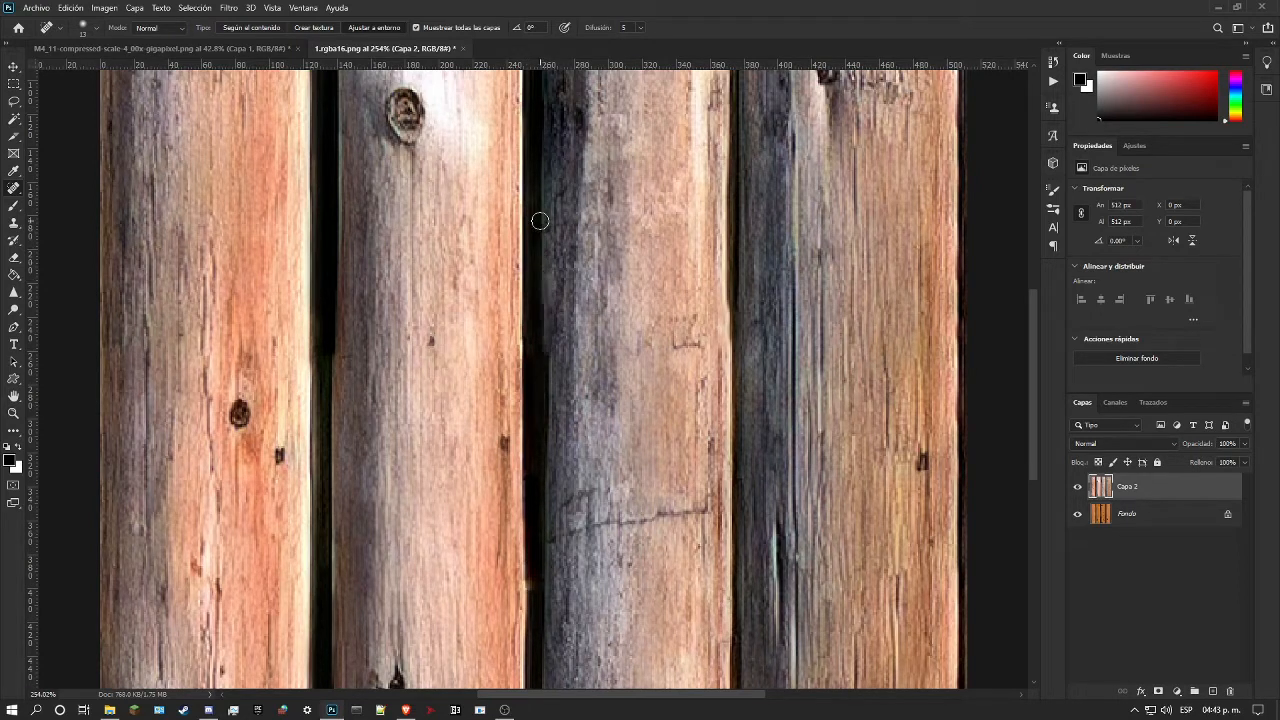
drag(544, 352, 550, 391)
drag(546, 351, 557, 449)
drag(554, 374, 552, 460)
drag(544, 345, 554, 452)
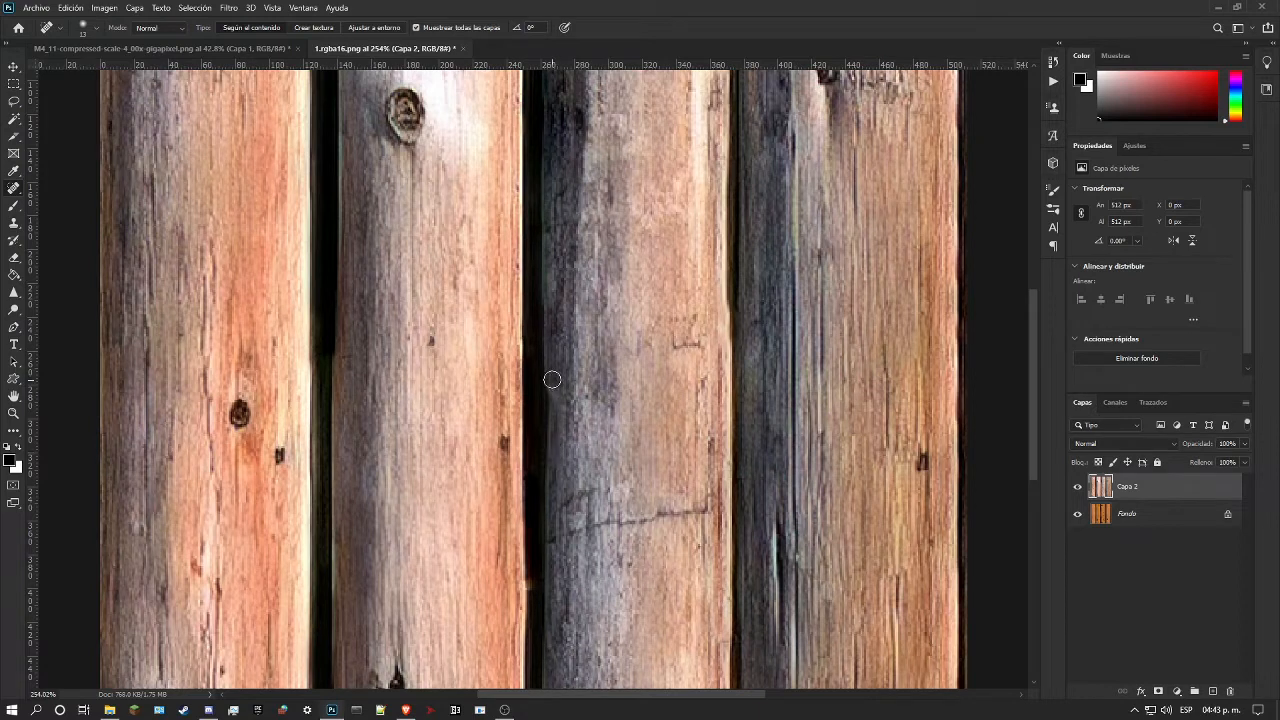
Step: Examine the healed log edges and the gaps around the horizontal seam, both close up and across the whole texture
scroll(580, 450, up, 2)
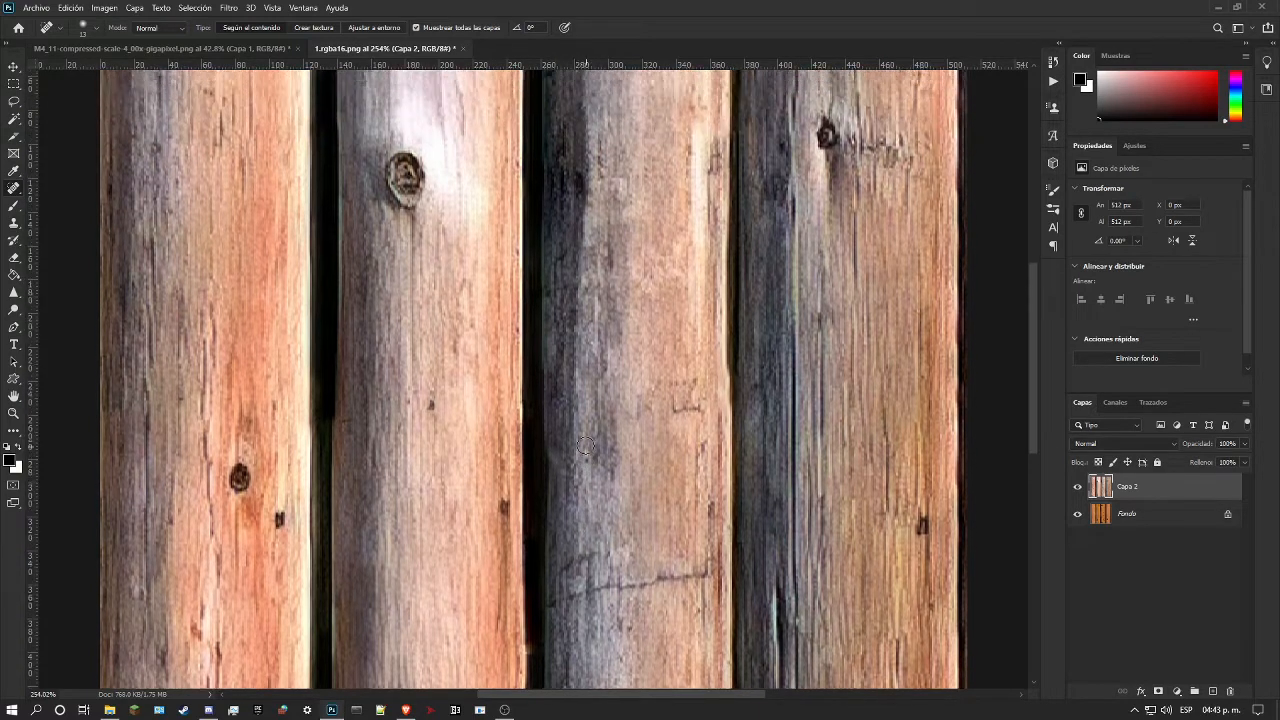
scroll(586, 447, up, 2)
right_click(12, 190)
click(80, 200)
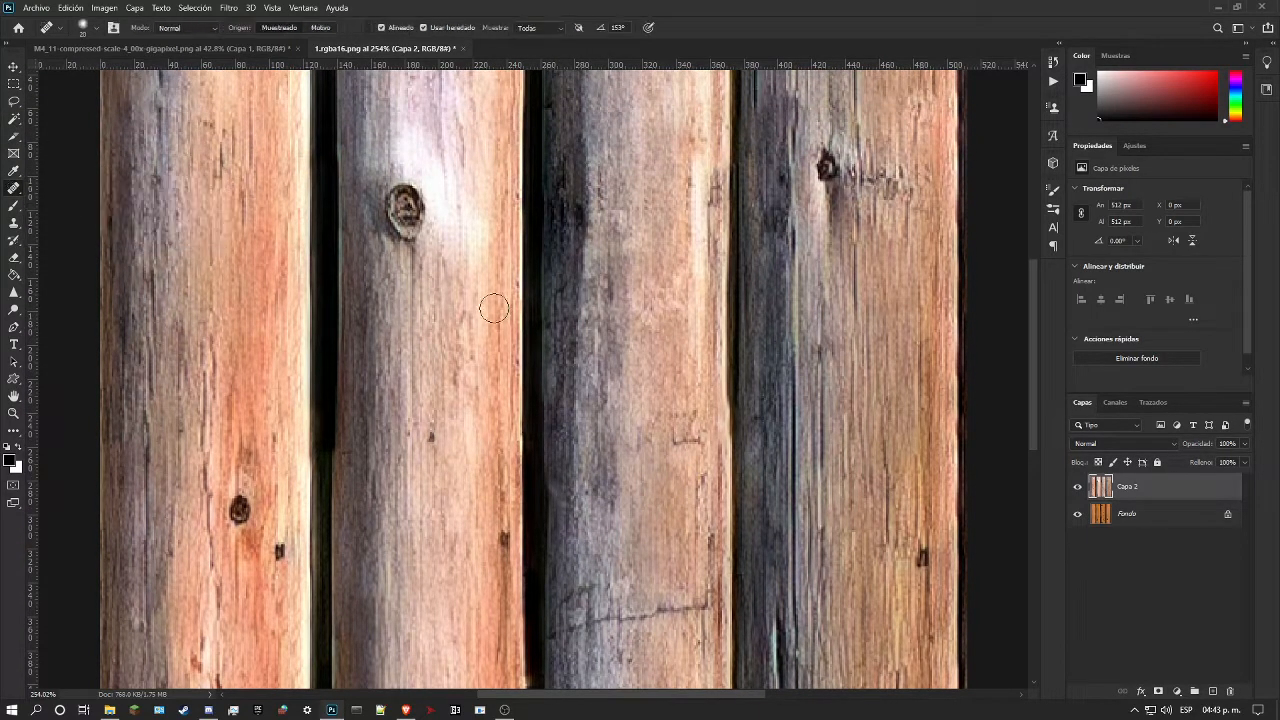
scroll(538, 268, down, 5)
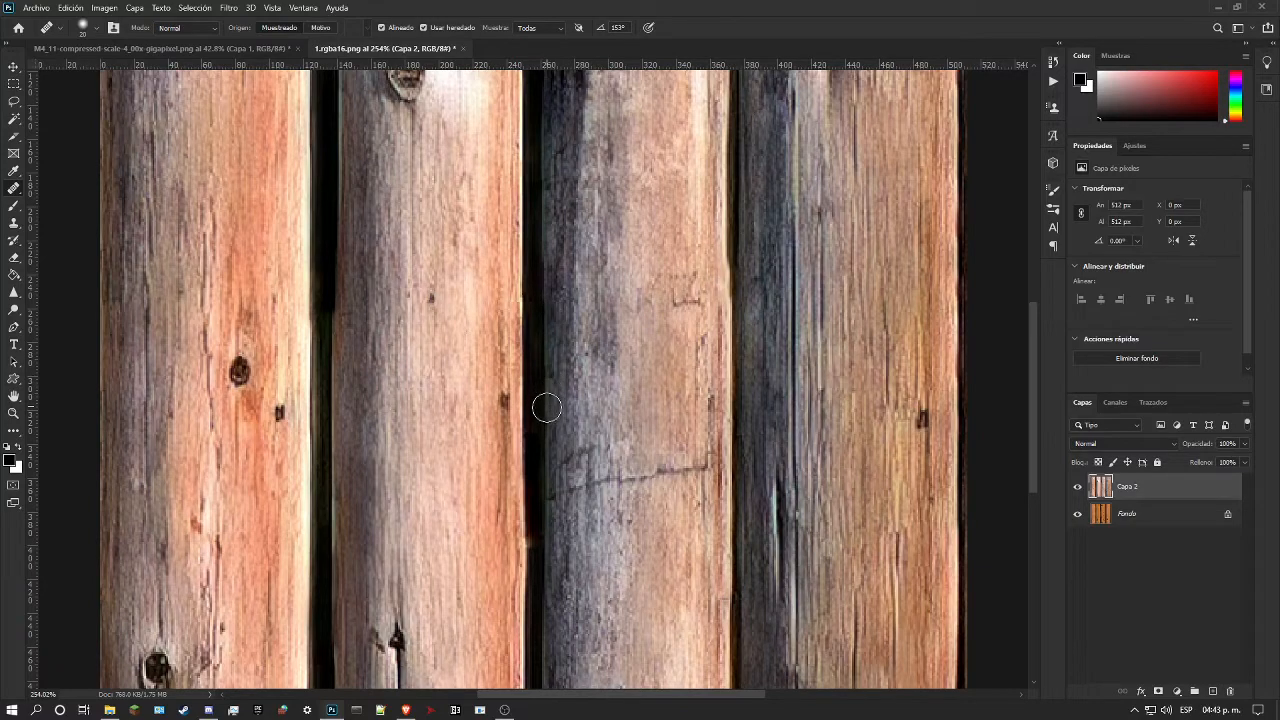
scroll(610, 330, up, 2)
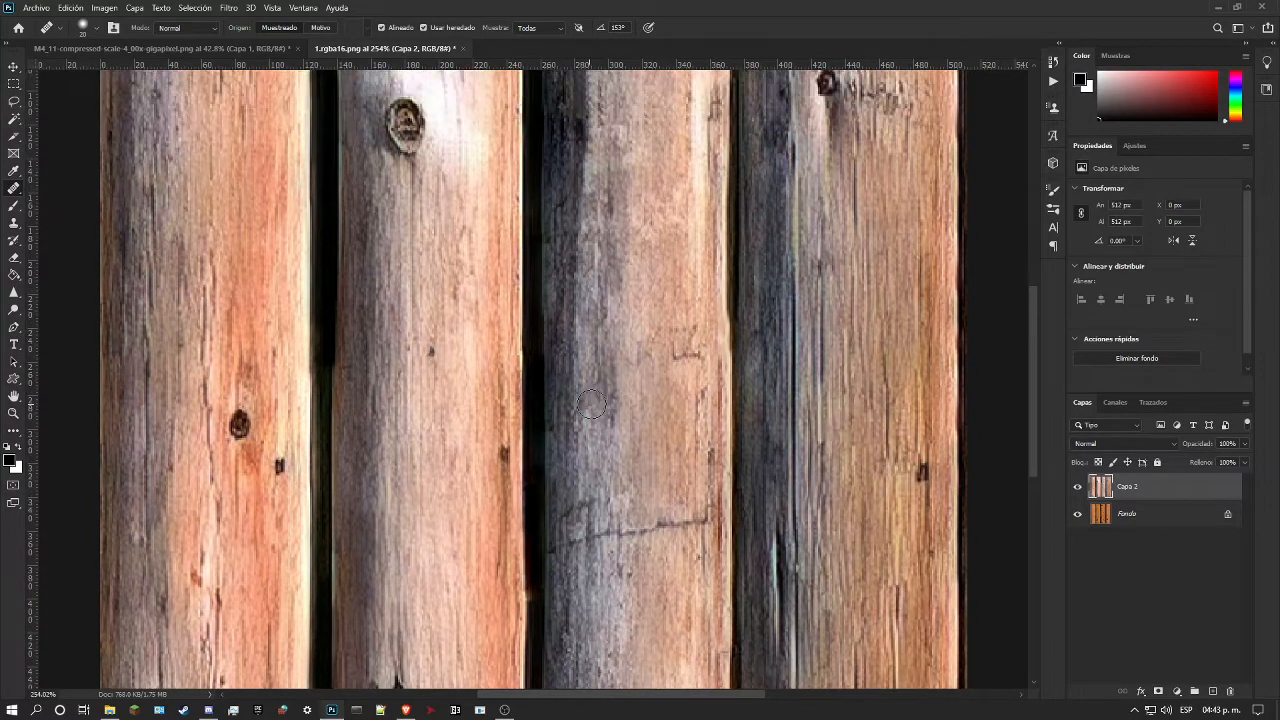
scroll(584, 432, down, 5)
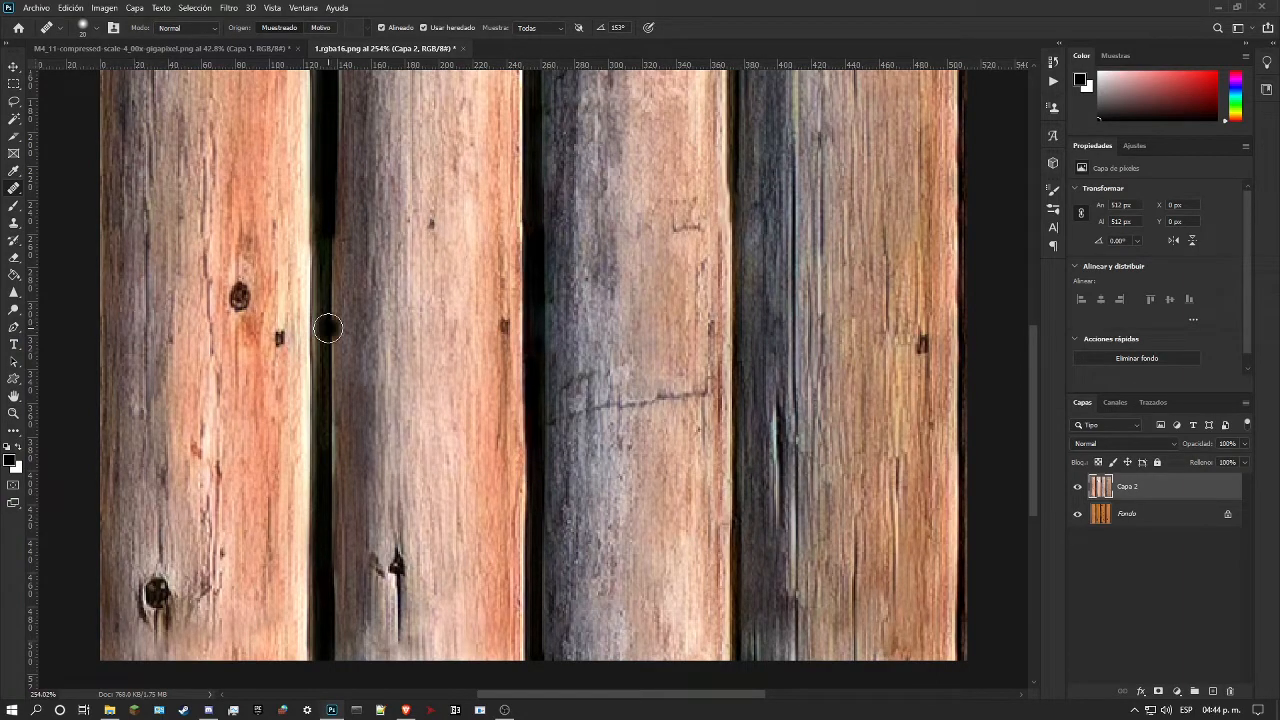
click(12, 413)
drag(433, 362, 379, 381)
drag(411, 399, 454, 382)
drag(371, 347, 395, 340)
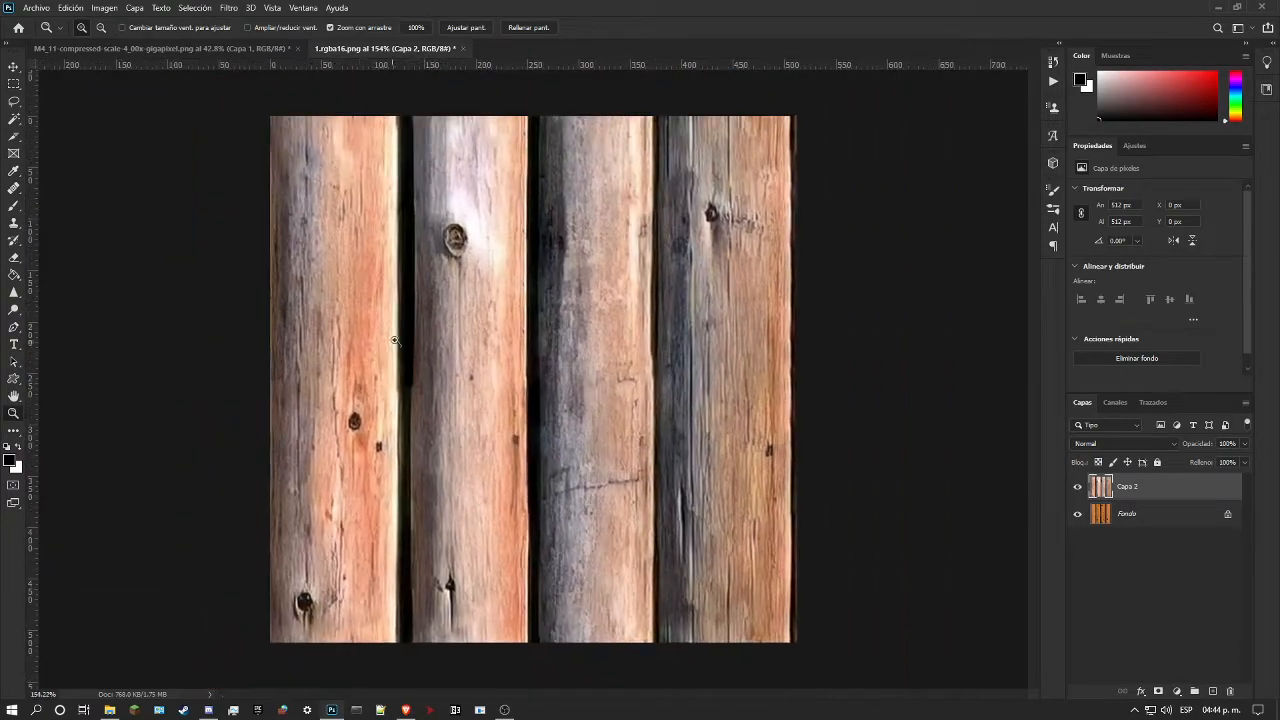
drag(692, 344, 763, 349)
key(ctrl+0)
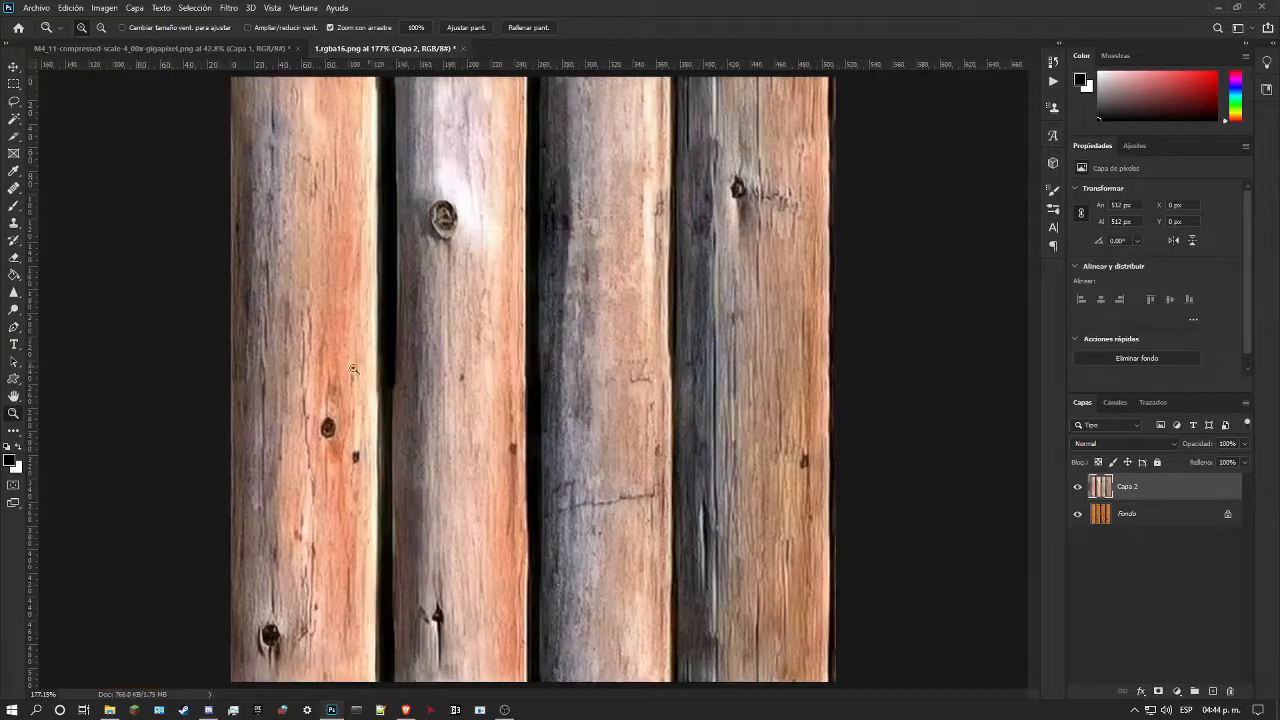
Step: Add a new layer above Capa 2 and paint black down the gap between the first and second logs below the seam
mouse_move(327, 403)
mouse_down()
mouse_move(362, 400)
mouse_move(306, 390)
mouse_up()
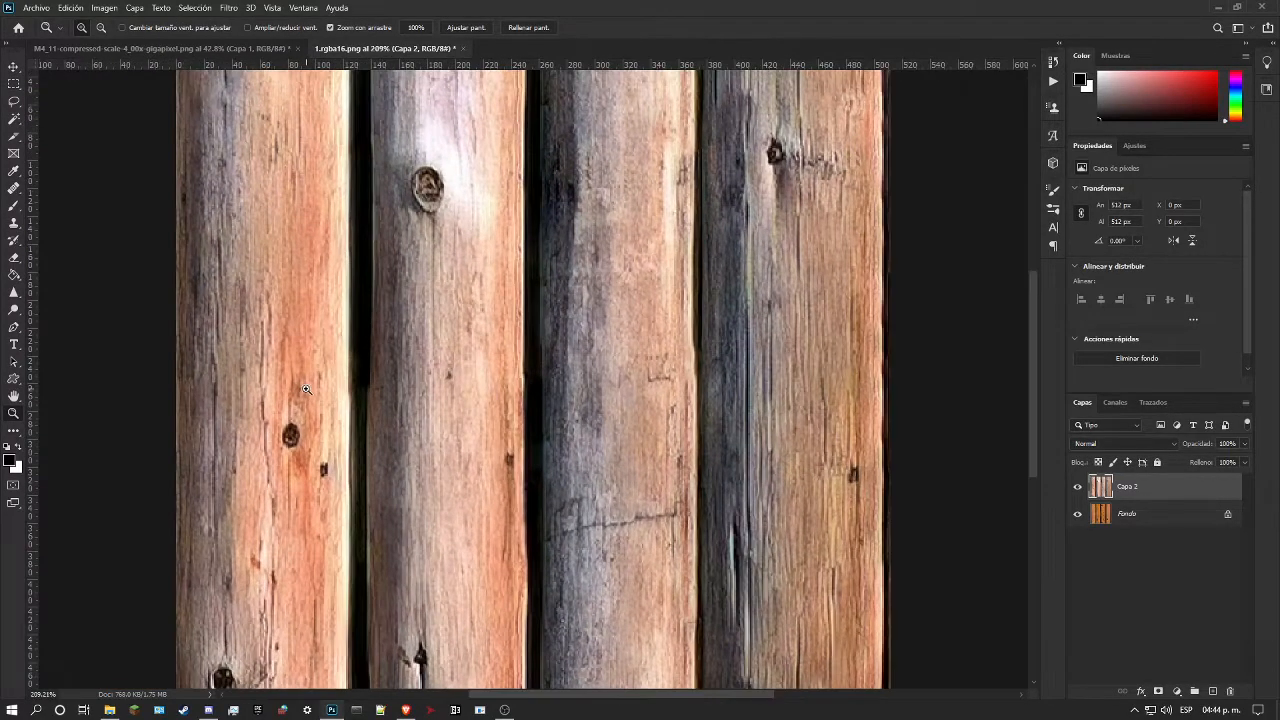
drag(378, 406, 419, 421)
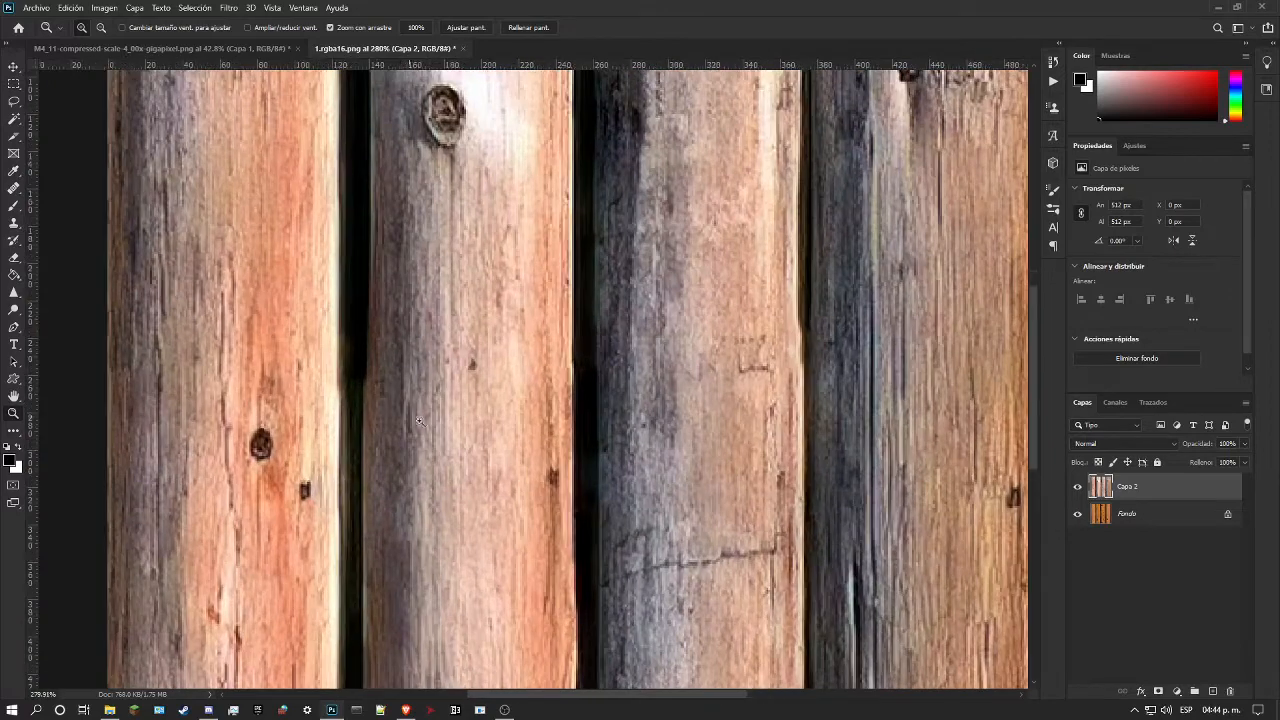
click(1212, 692)
drag(600, 523, 588, 520)
click(284, 442)
scroll(287, 438, down, 3)
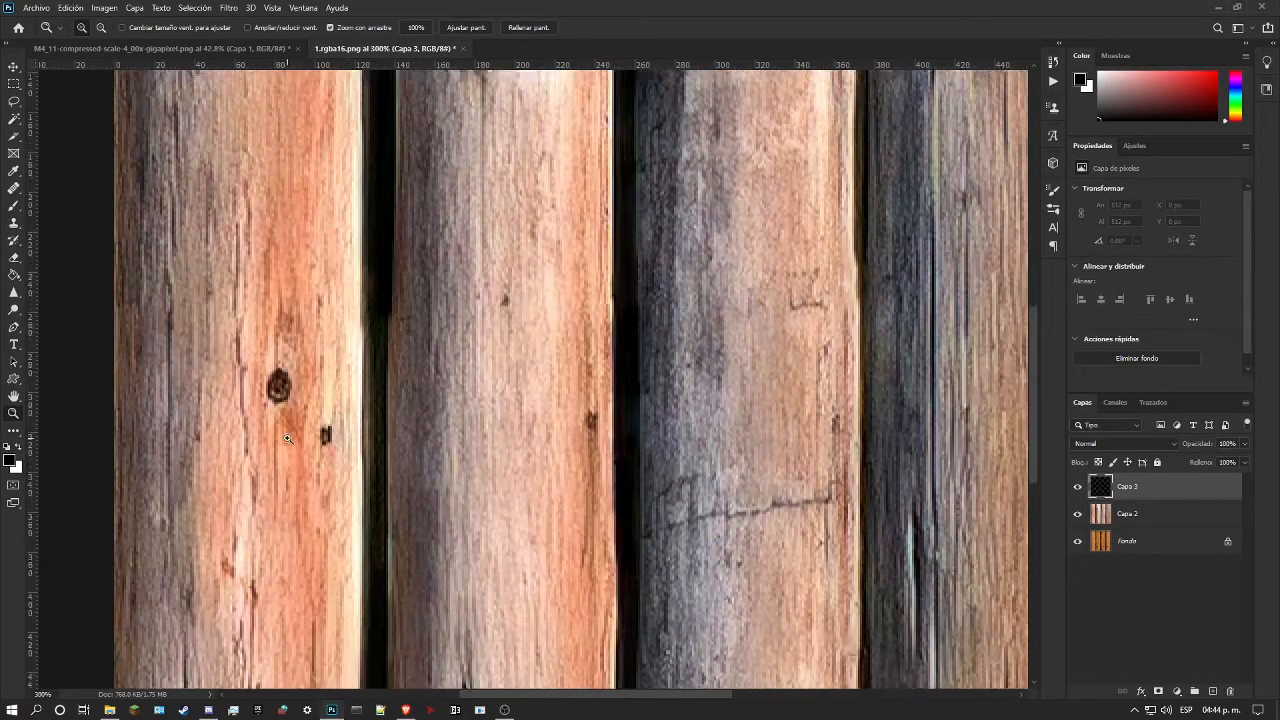
scroll(267, 416, down, 2)
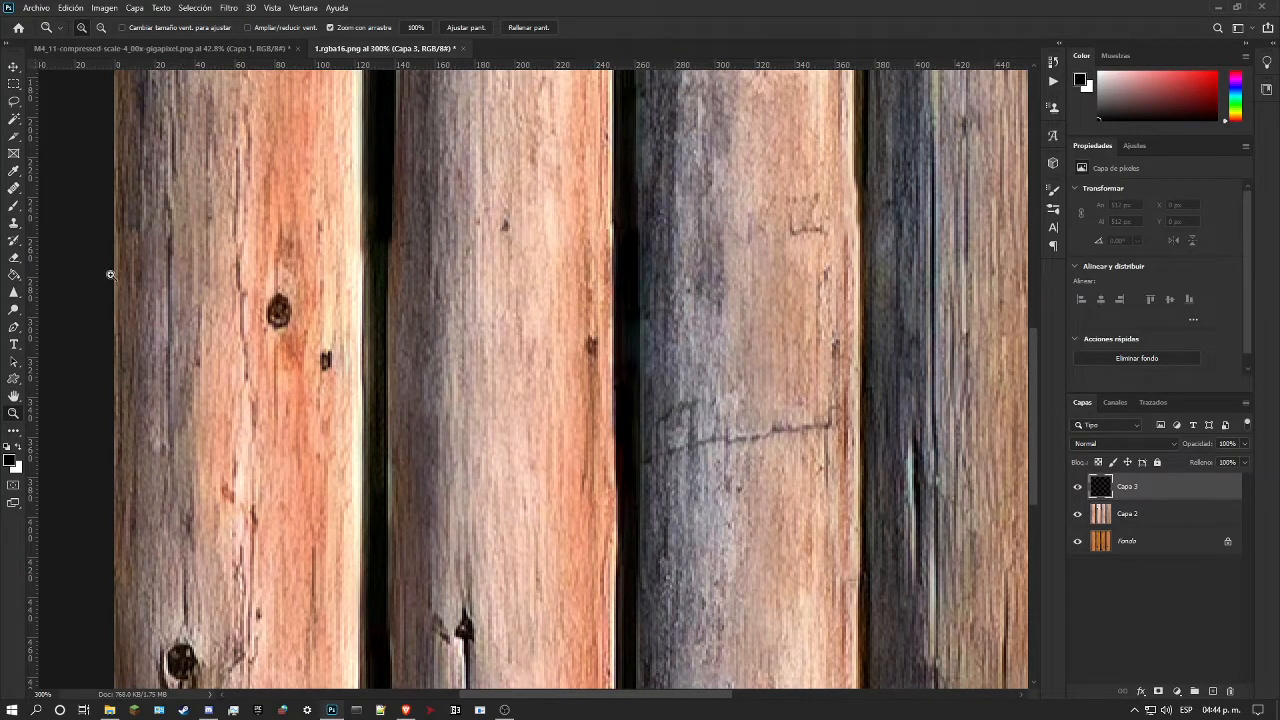
click(13, 208)
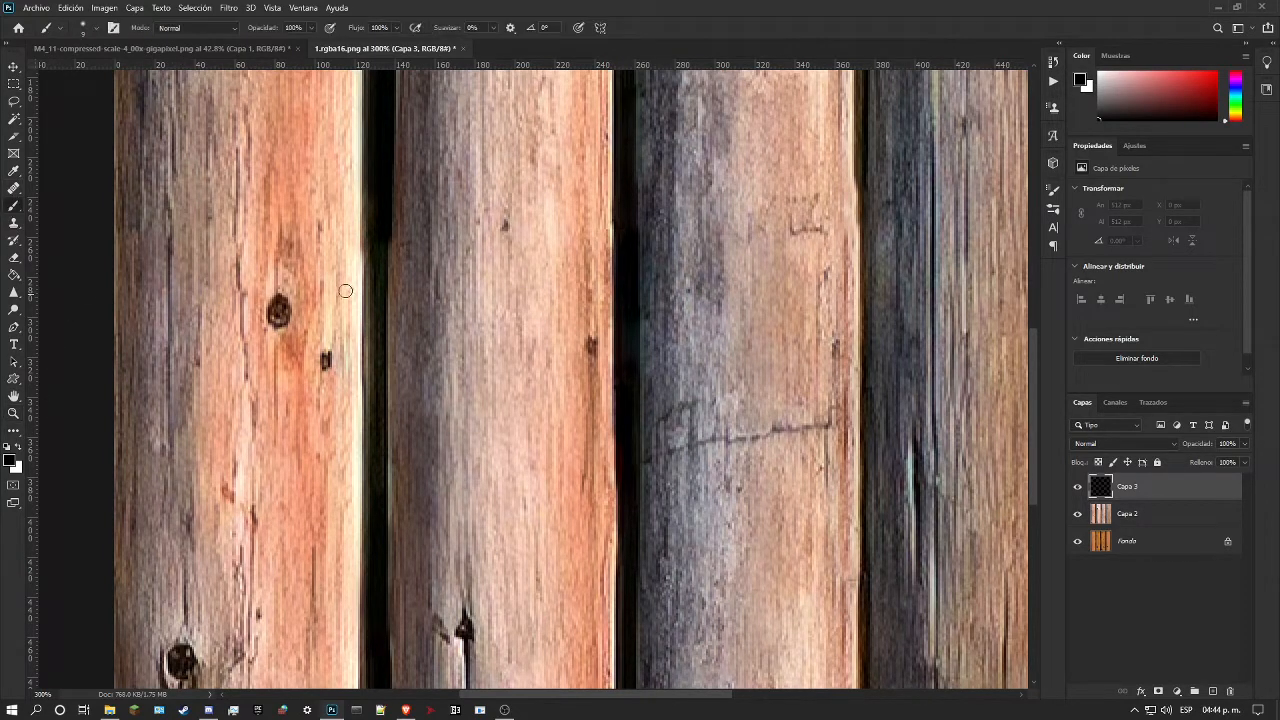
drag(380, 247, 377, 513)
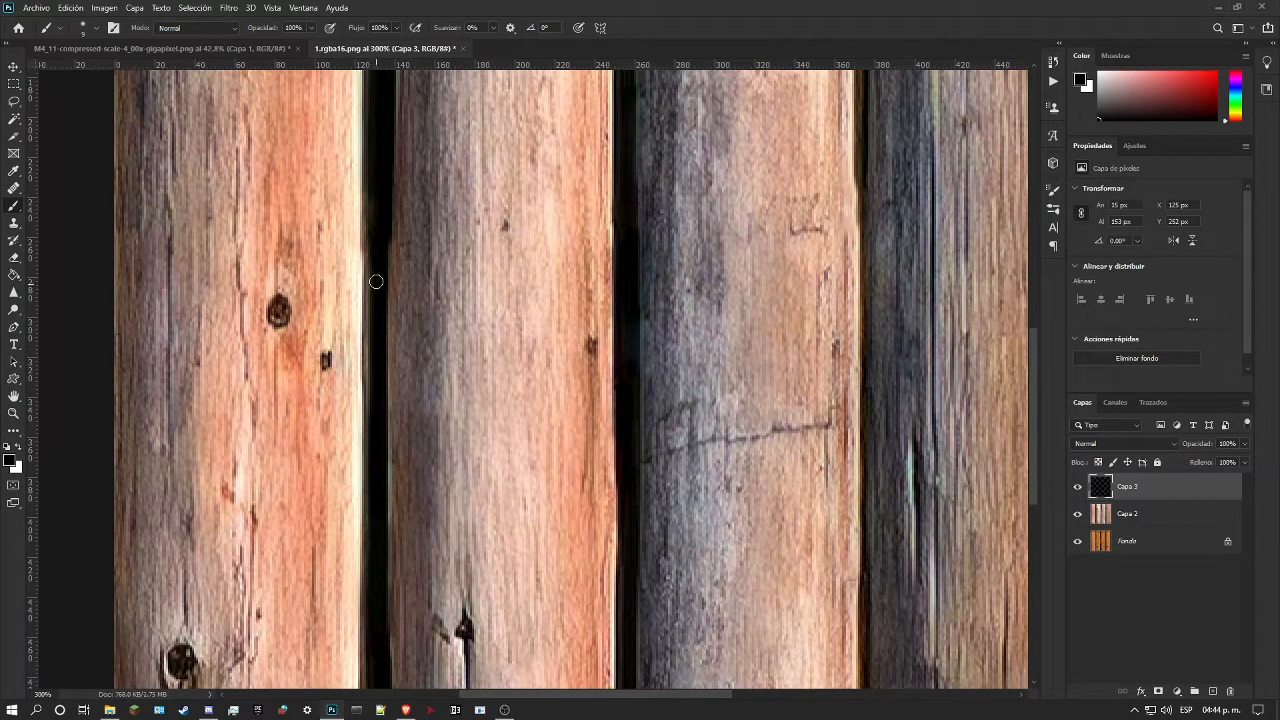
Step: Paint black along the first log's right edge from just above the seam to the lower end, redoing the first stroke
drag(369, 190, 369, 260)
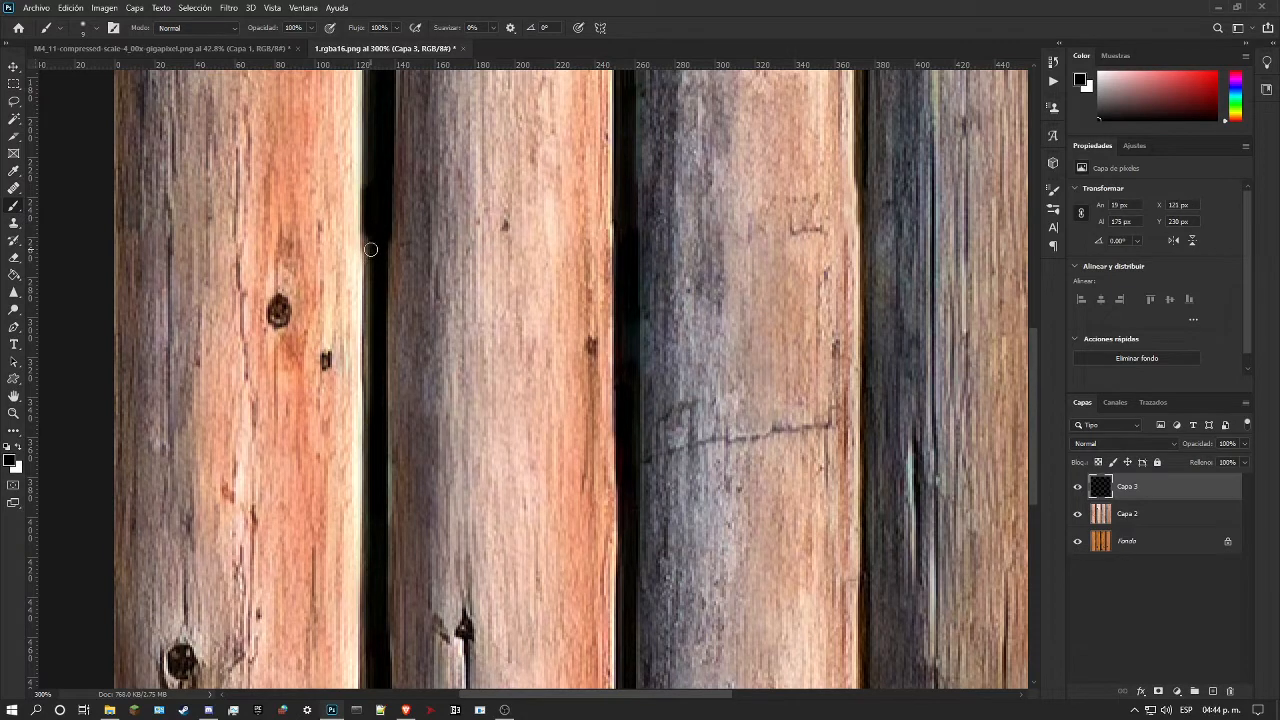
key(ctrl+z)
drag(366, 191, 370, 541)
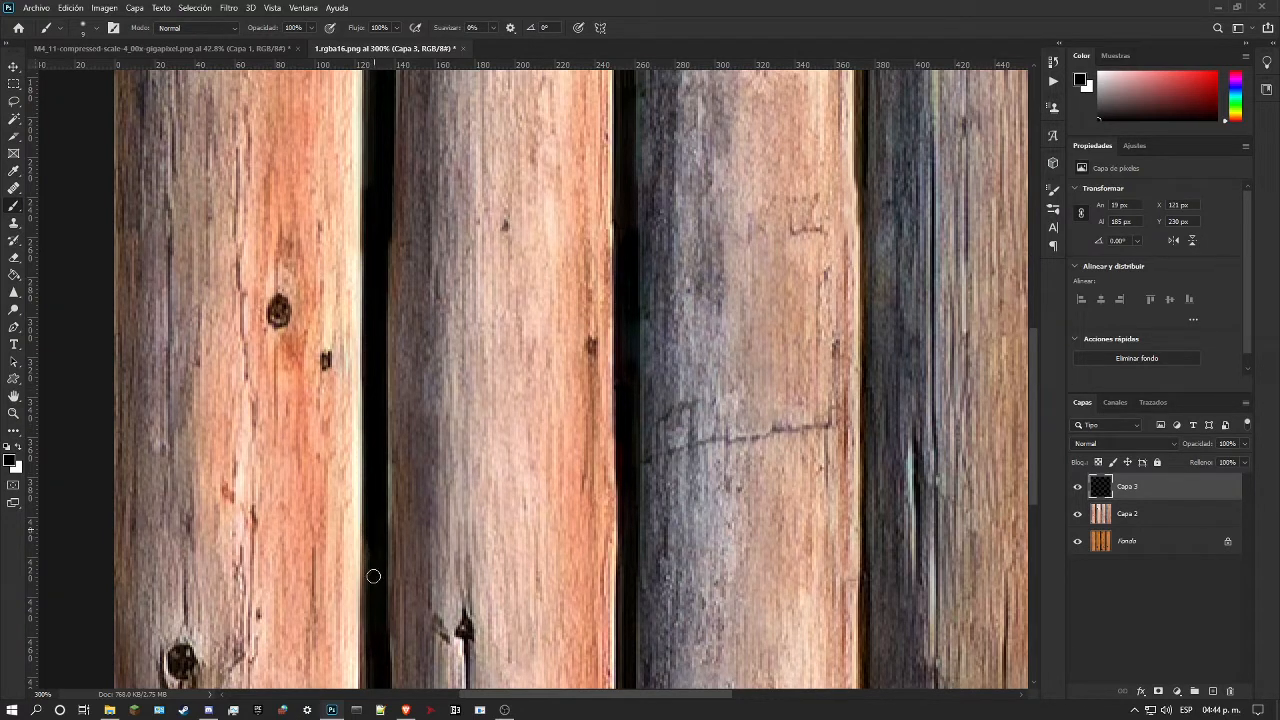
drag(370, 569, 370, 618)
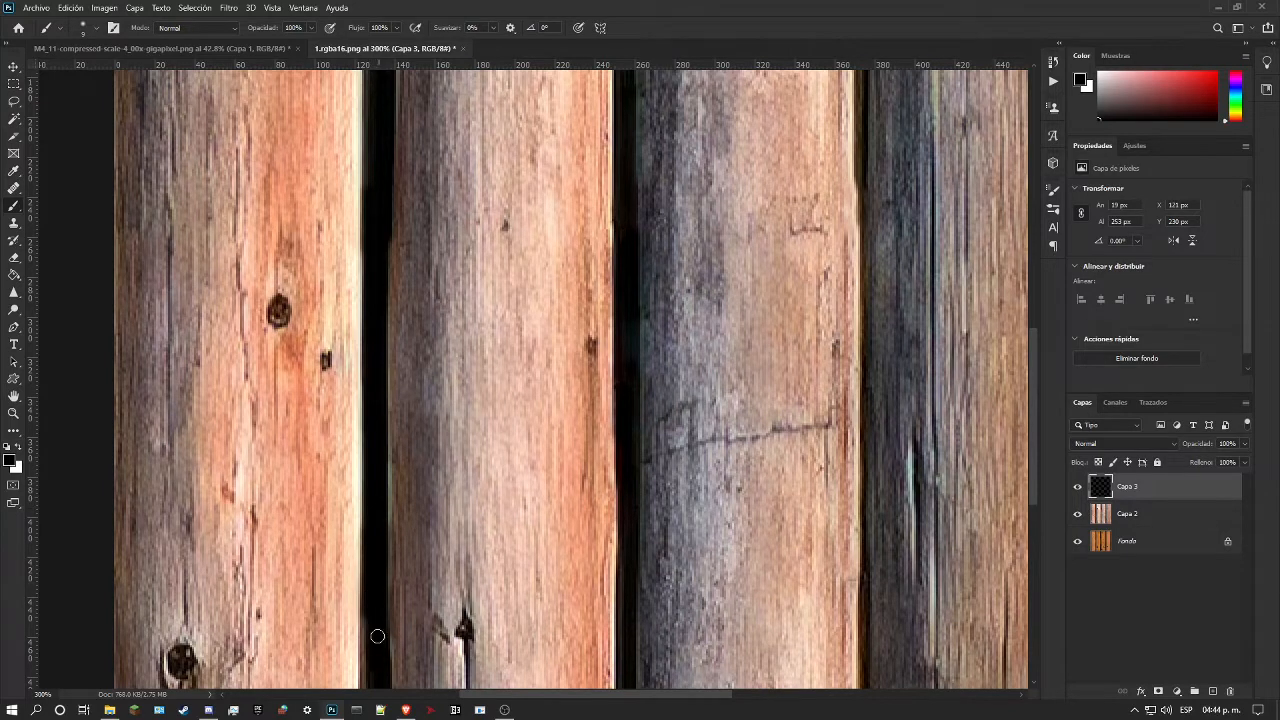
scroll(379, 651, down, 3)
drag(369, 487, 370, 596)
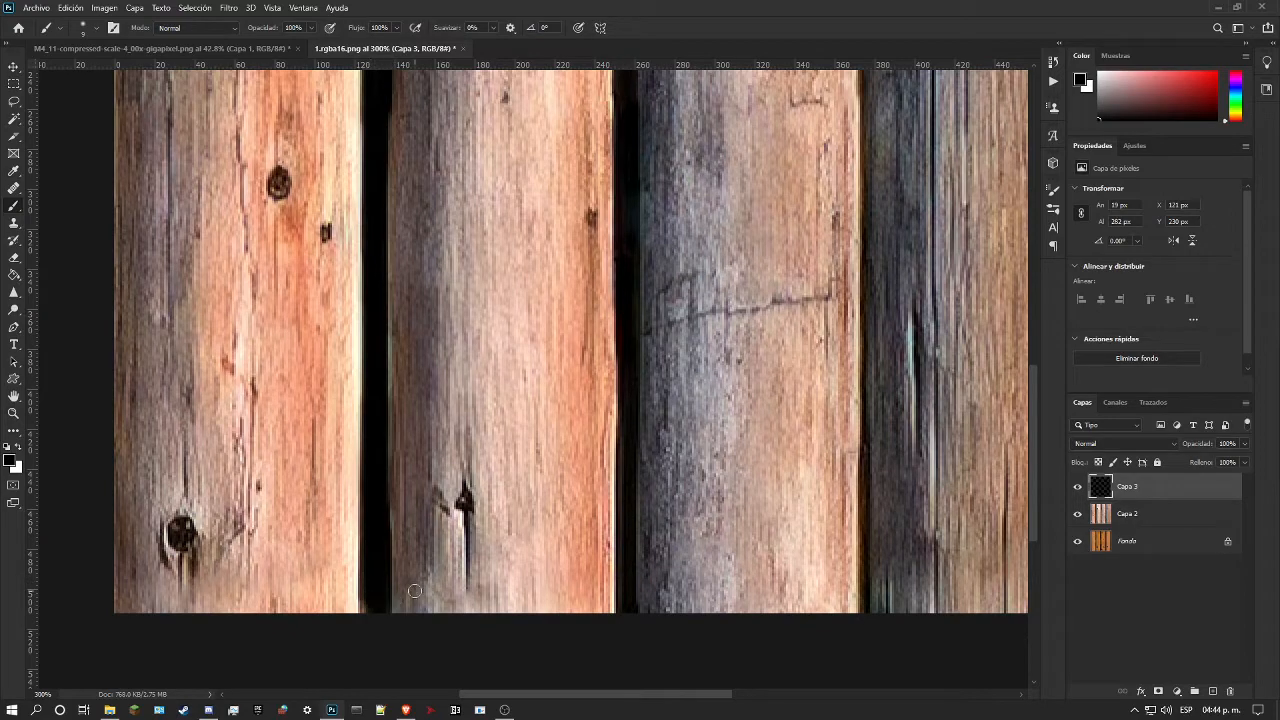
Step: Lower the opacity of Capa 3 to 64% and compare the log gap with the black paint hidden and shown
scroll(398, 398, up, 12)
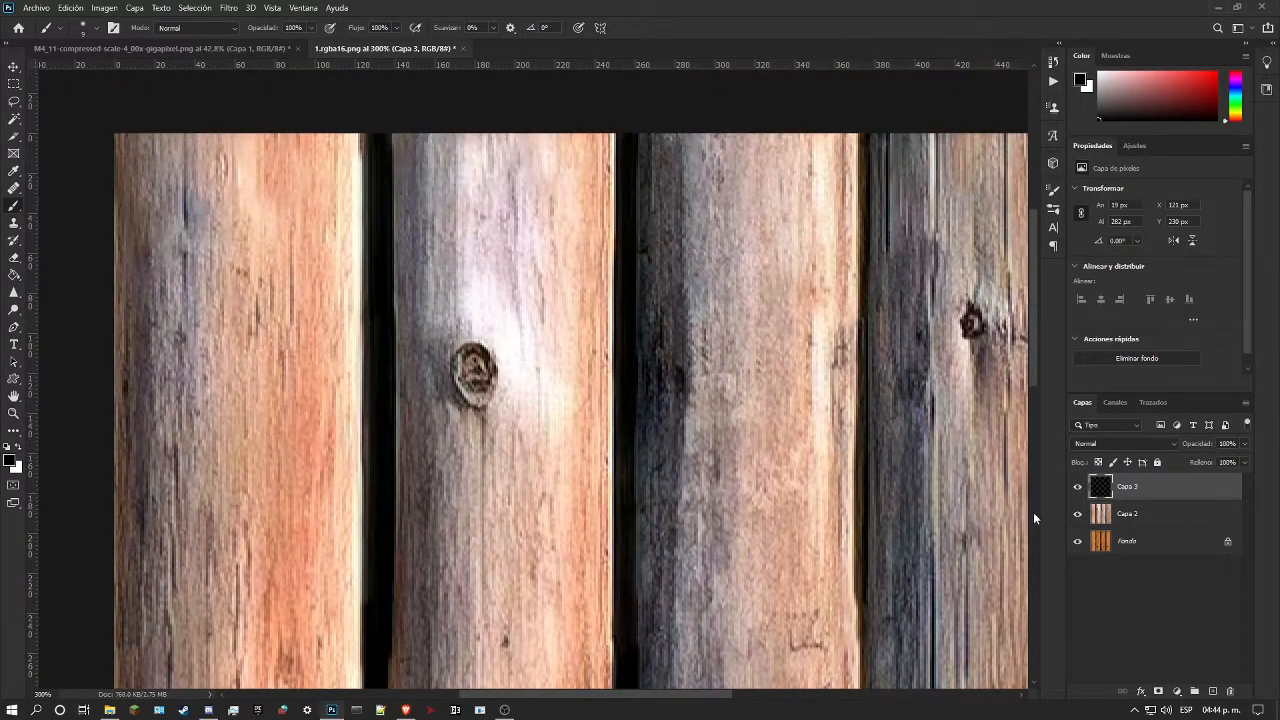
click(1244, 443)
drag(1245, 460, 1212, 461)
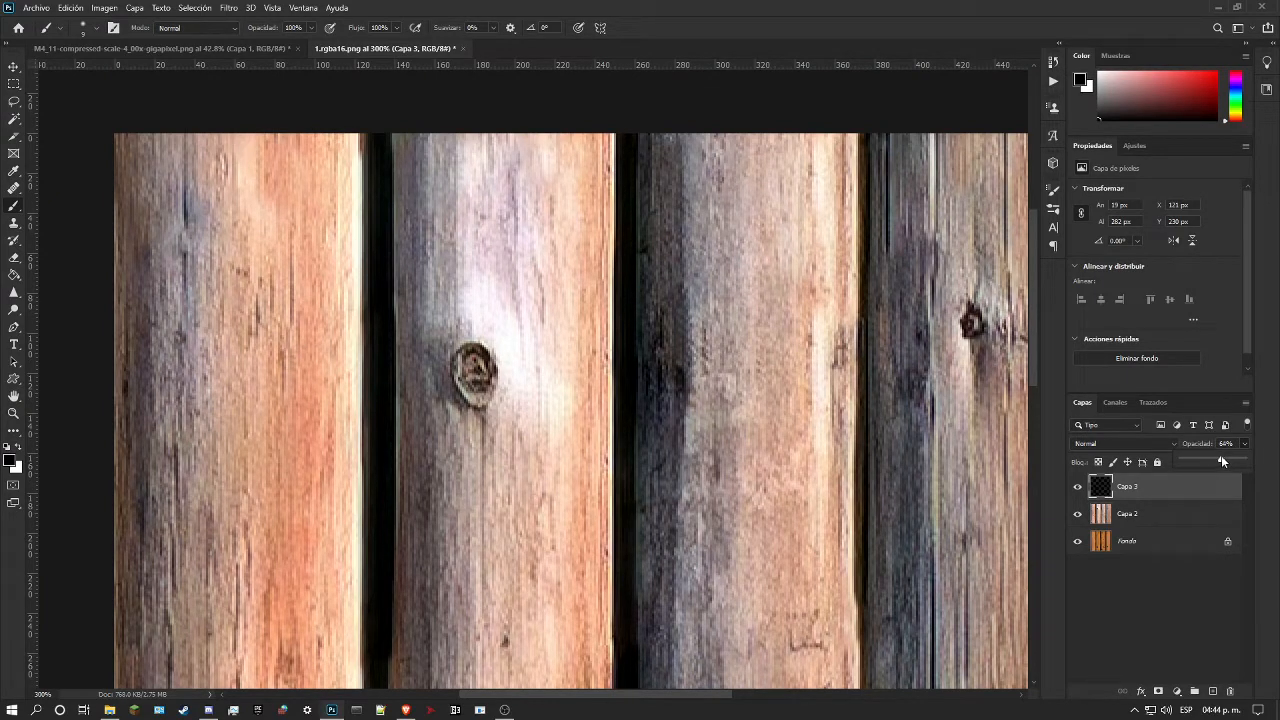
click(13, 413)
mouse_move(398, 501)
mouse_down()
mouse_move(366, 508)
mouse_move(410, 511)
mouse_up()
scroll(380, 509, down, 10)
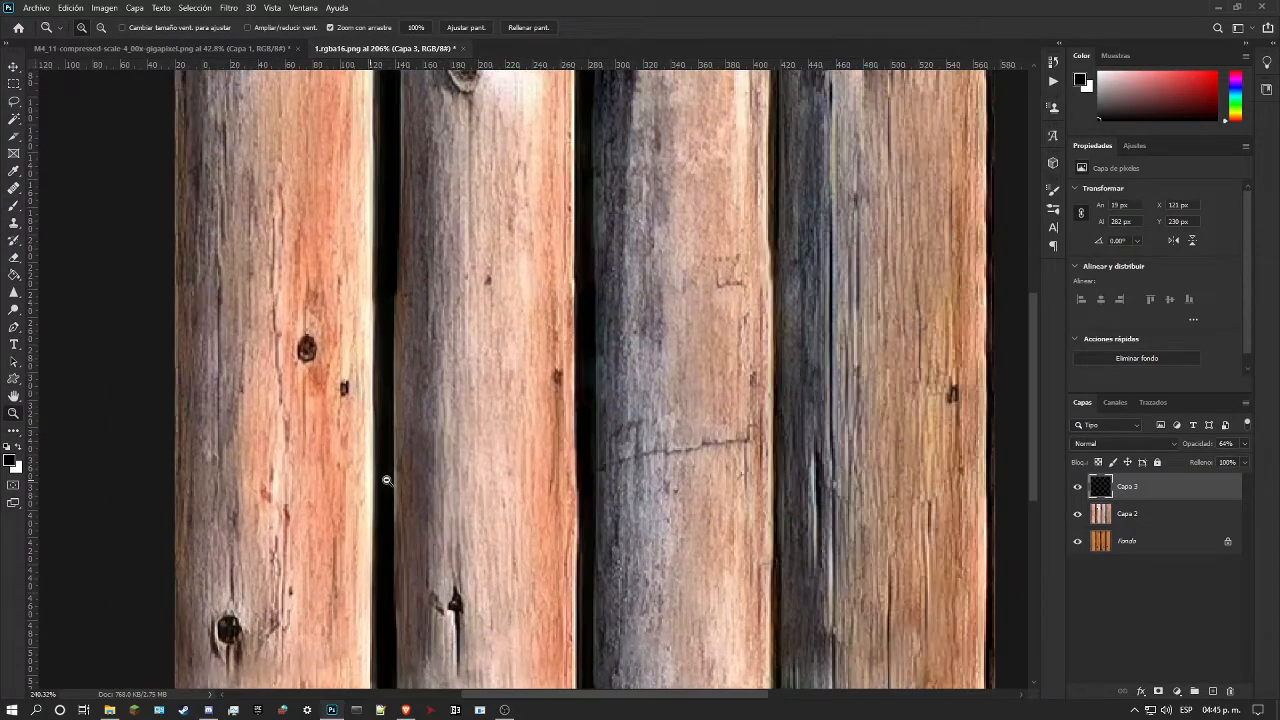
click(1079, 487)
click(1079, 487)
Step: Erase the black paint at the lower edge of the first gap with a larger soft eraser, and compare with Capa 3 hidden and shown
click(13, 257)
scroll(350, 498, down, 2)
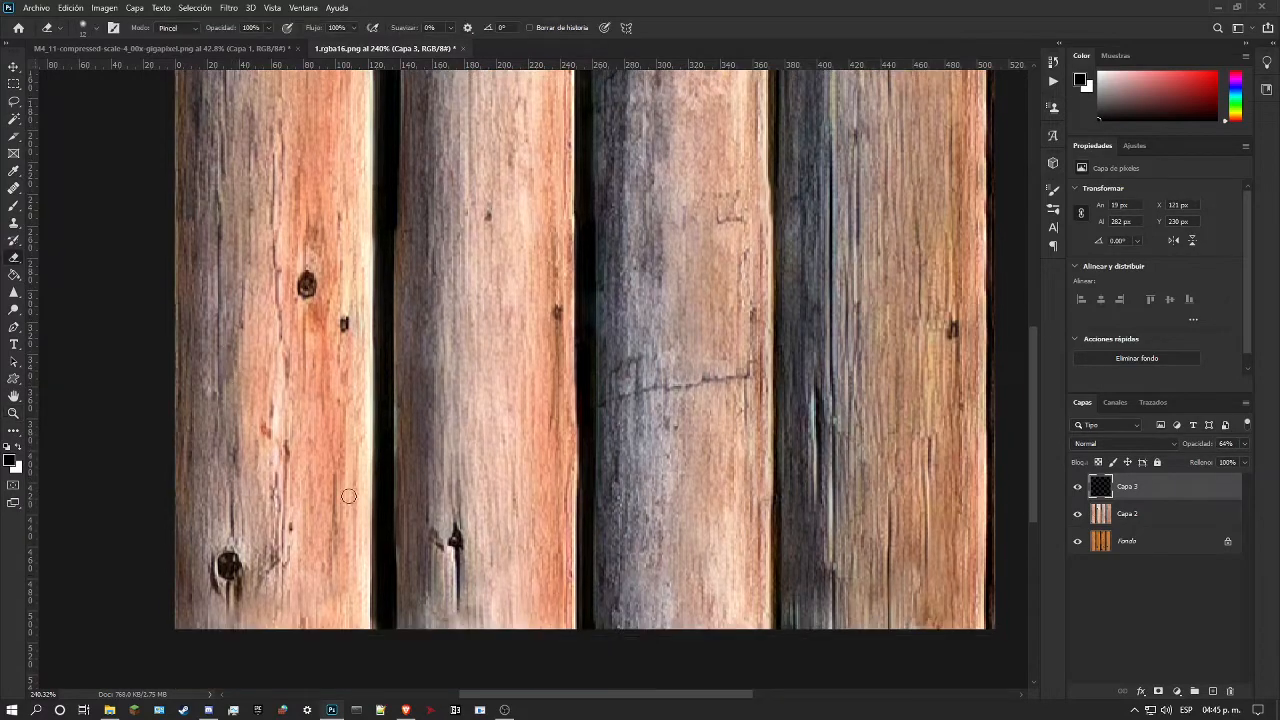
right_click(428, 577)
click(518, 426)
drag(346, 610, 484, 614)
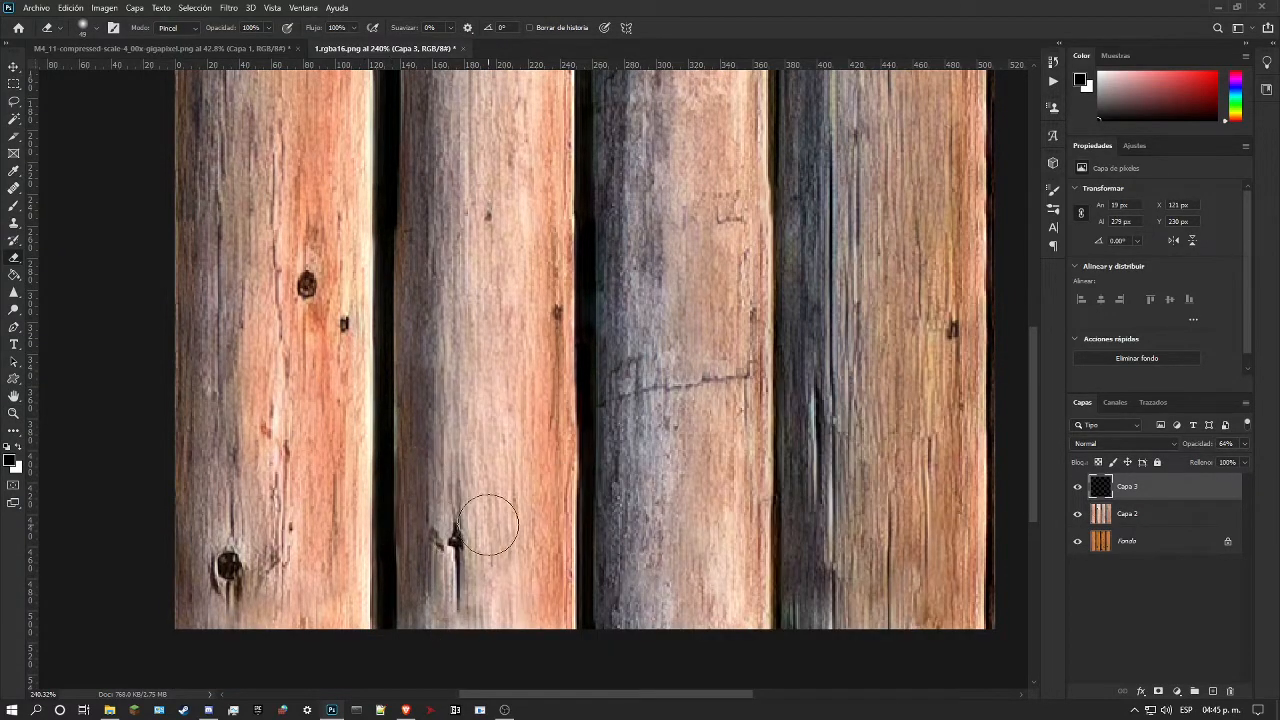
scroll(440, 360, up, 3)
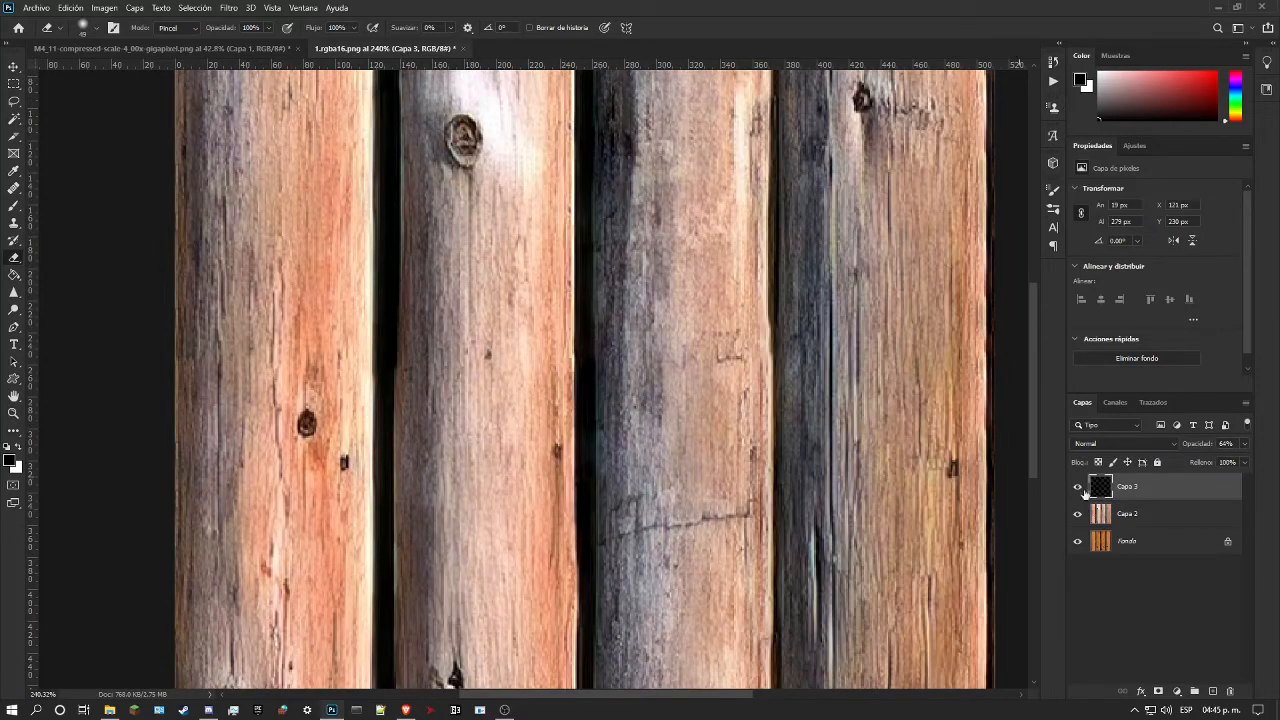
click(1080, 488)
click(1080, 488)
Step: Merge Capa 3 with Capa 2 and move the original plank texture, unlocked as Capa 0, above the merged logs
right_click(1142, 516)
click(1056, 531)
click(13, 413)
drag(305, 424, 210, 424)
drag(433, 400, 489, 383)
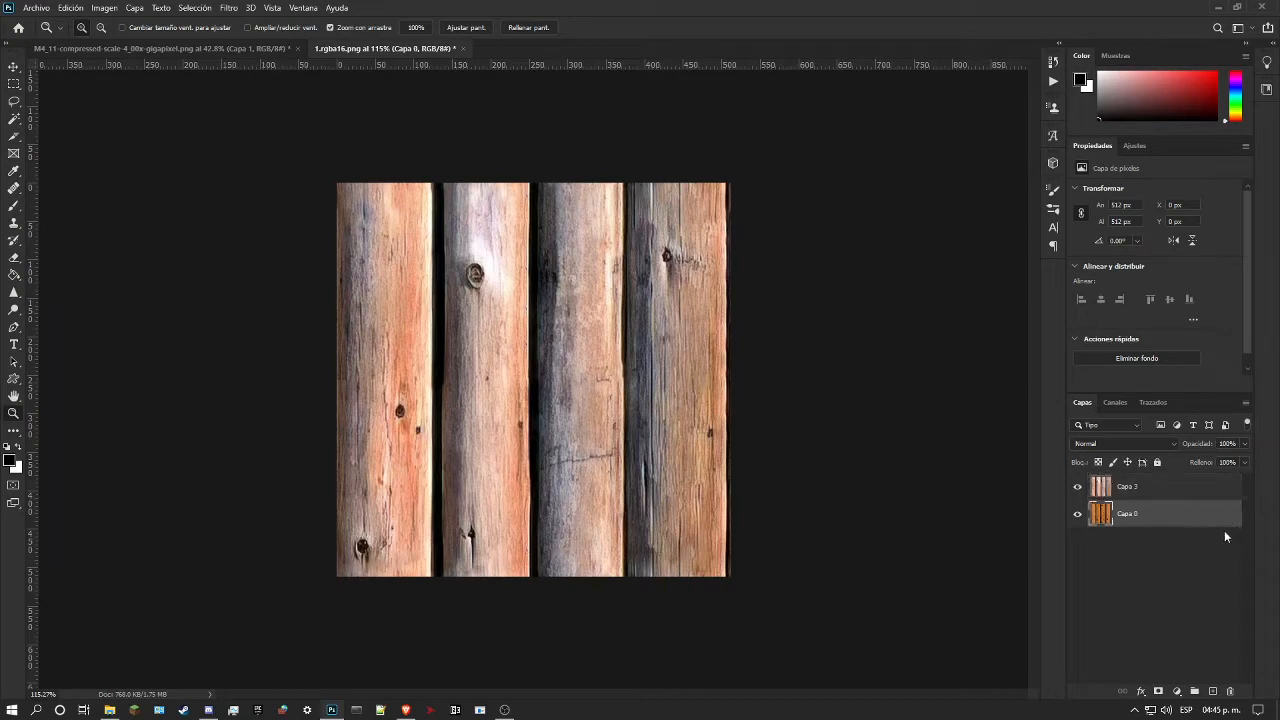
drag(1169, 514, 1194, 481)
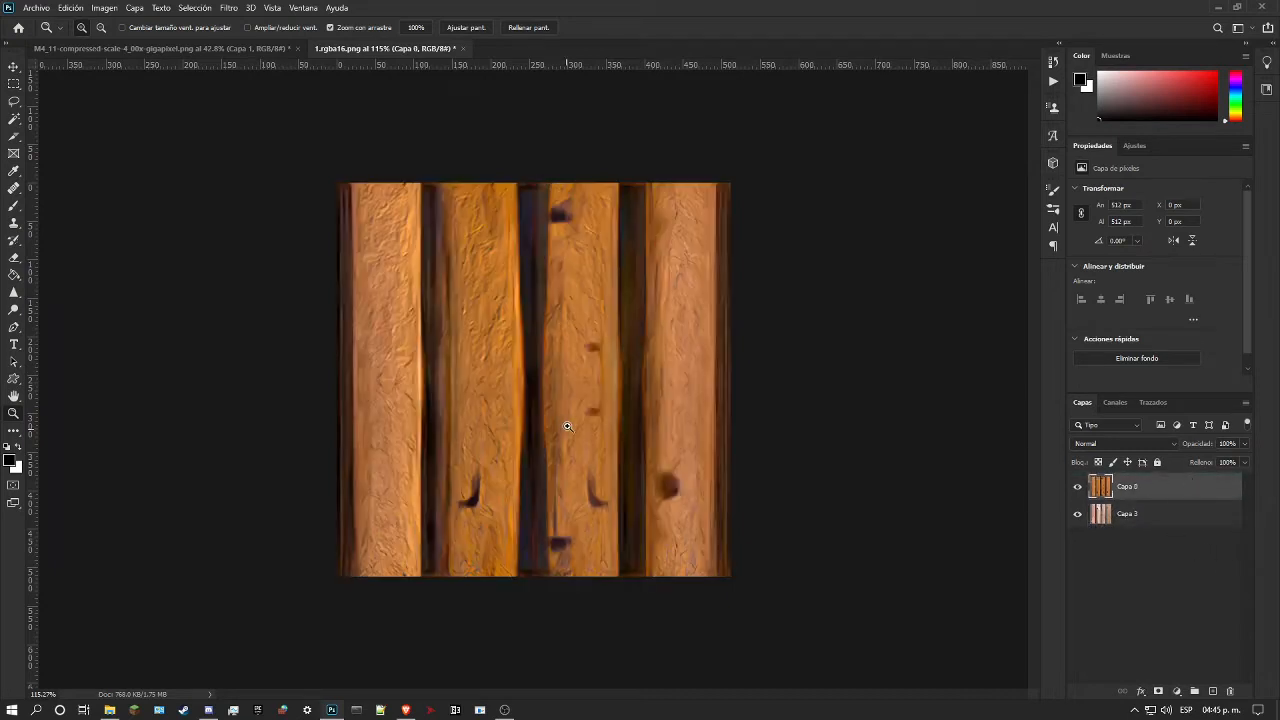
drag(532, 284, 483, 316)
Step: In File Explorer, browse to the folder sm64pcbuilder2 (1)\awesome-legacy\gfx\levels\wdw
click(110, 710)
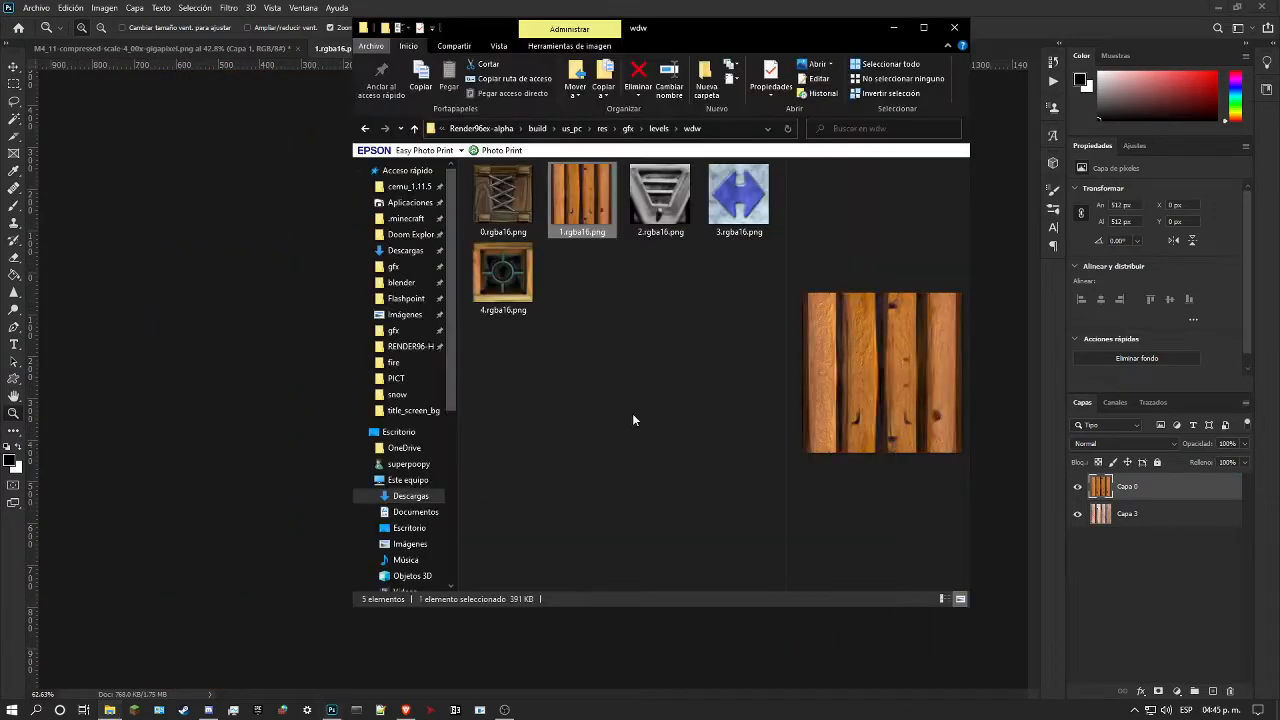
click(485, 128)
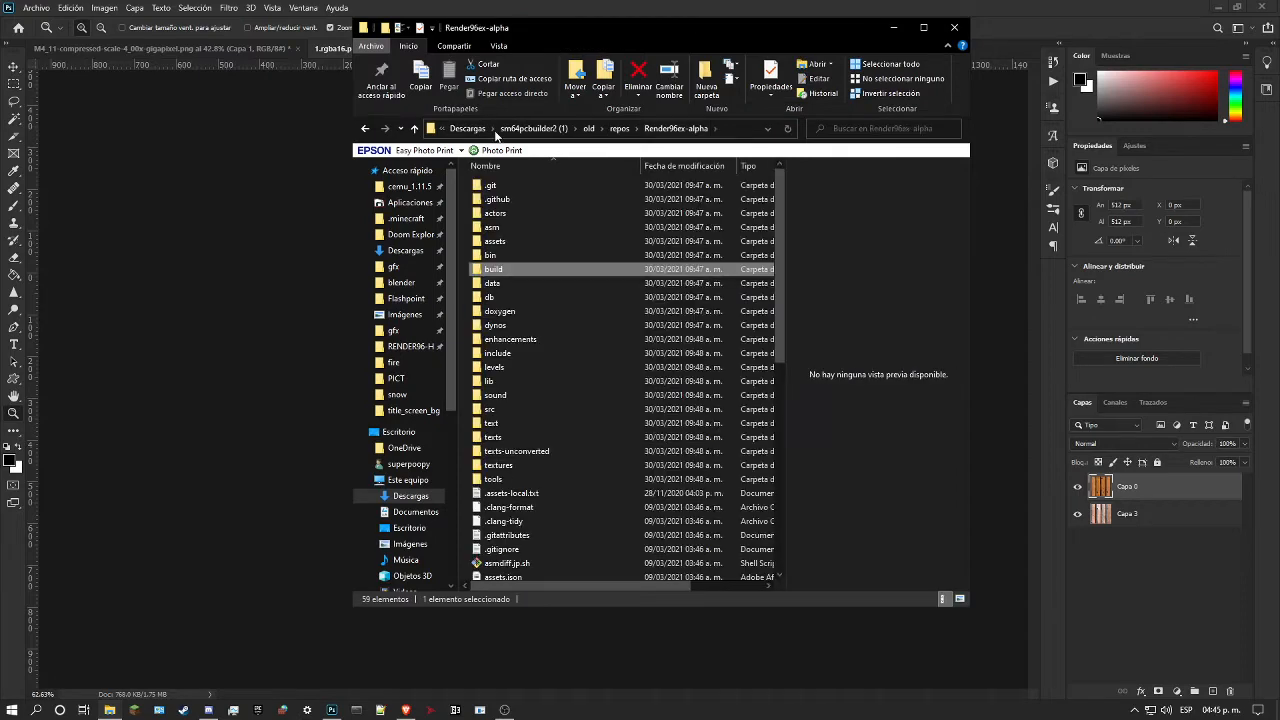
click(533, 130)
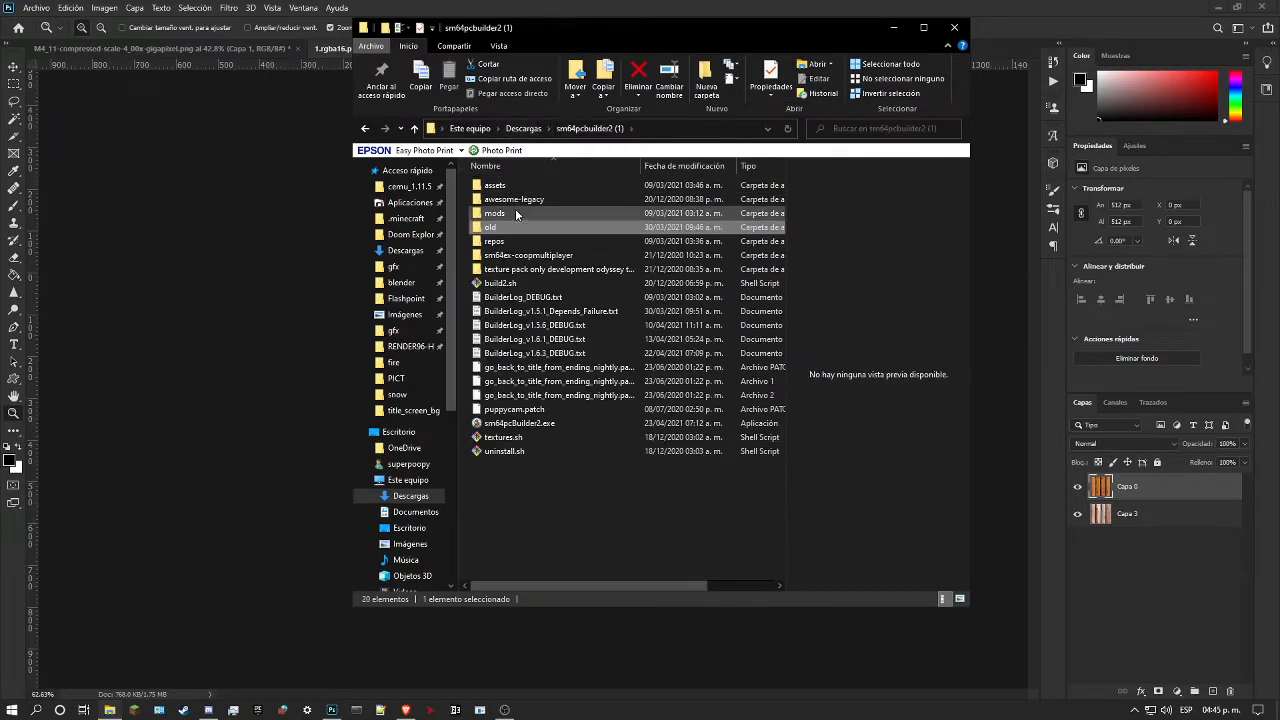
double_click(513, 200)
double_click(520, 188)
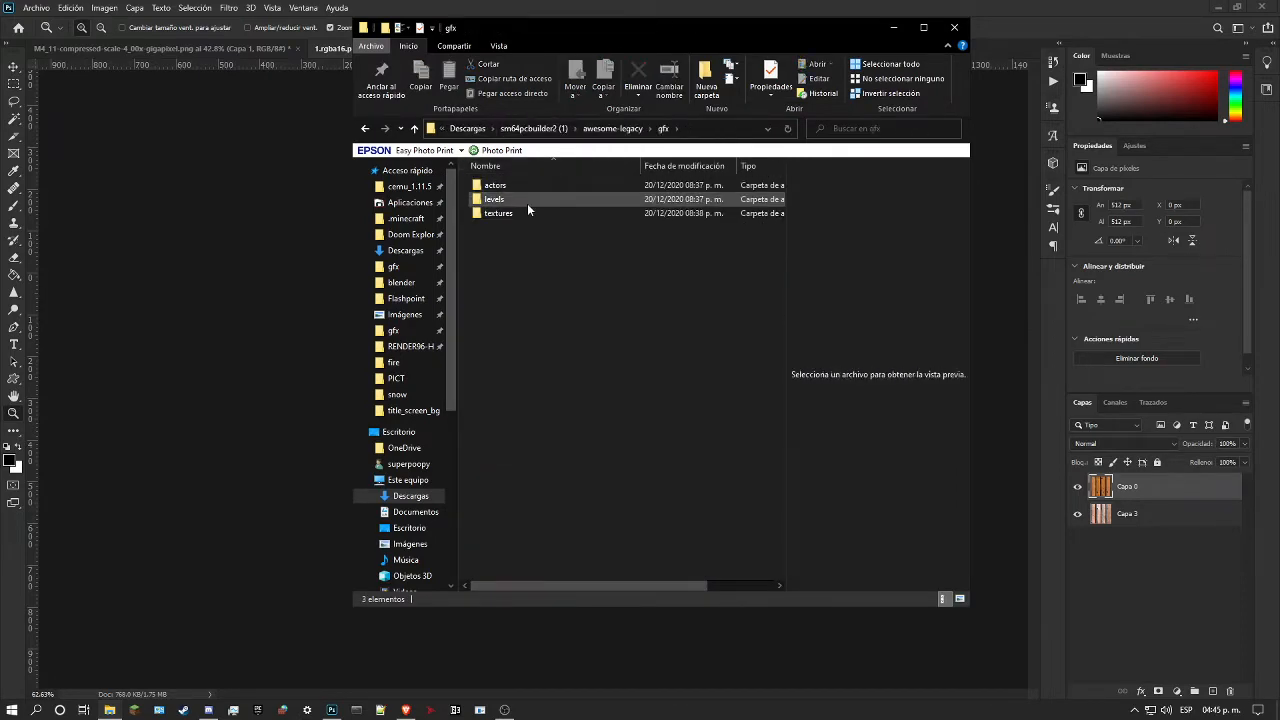
double_click(531, 207)
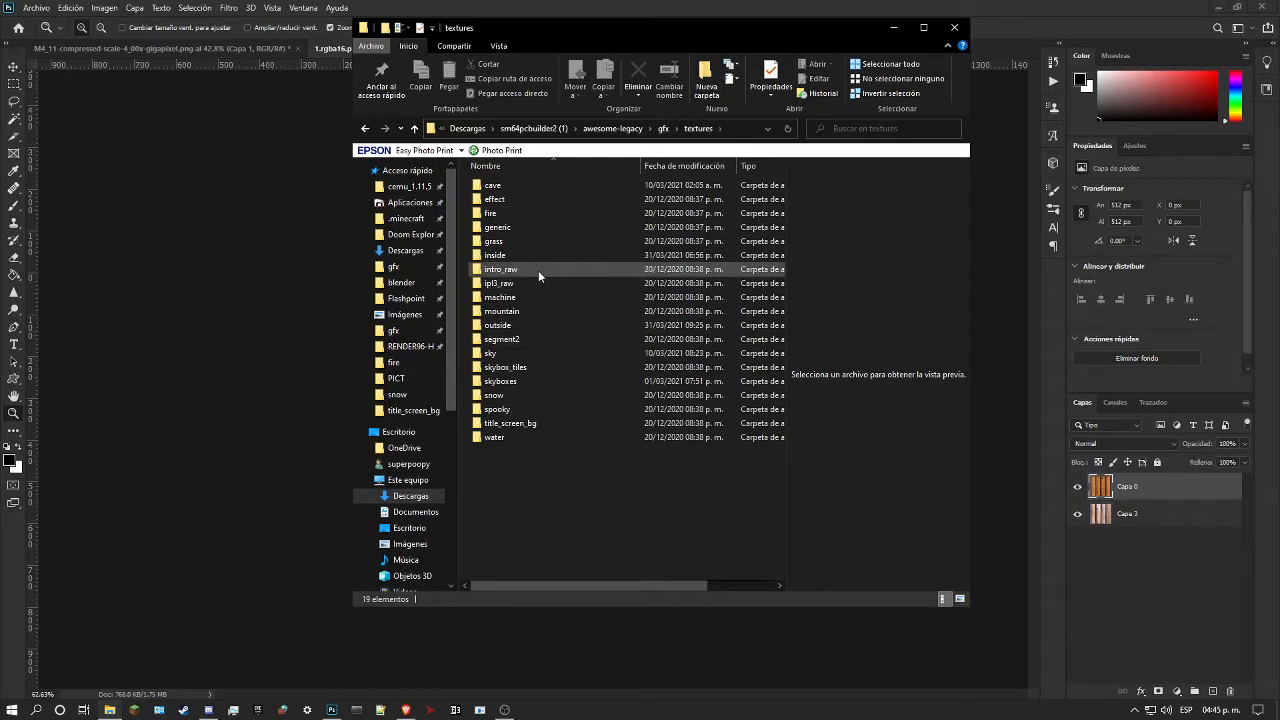
key(alt+Left)
double_click(515, 200)
scroll(508, 465, down, 1)
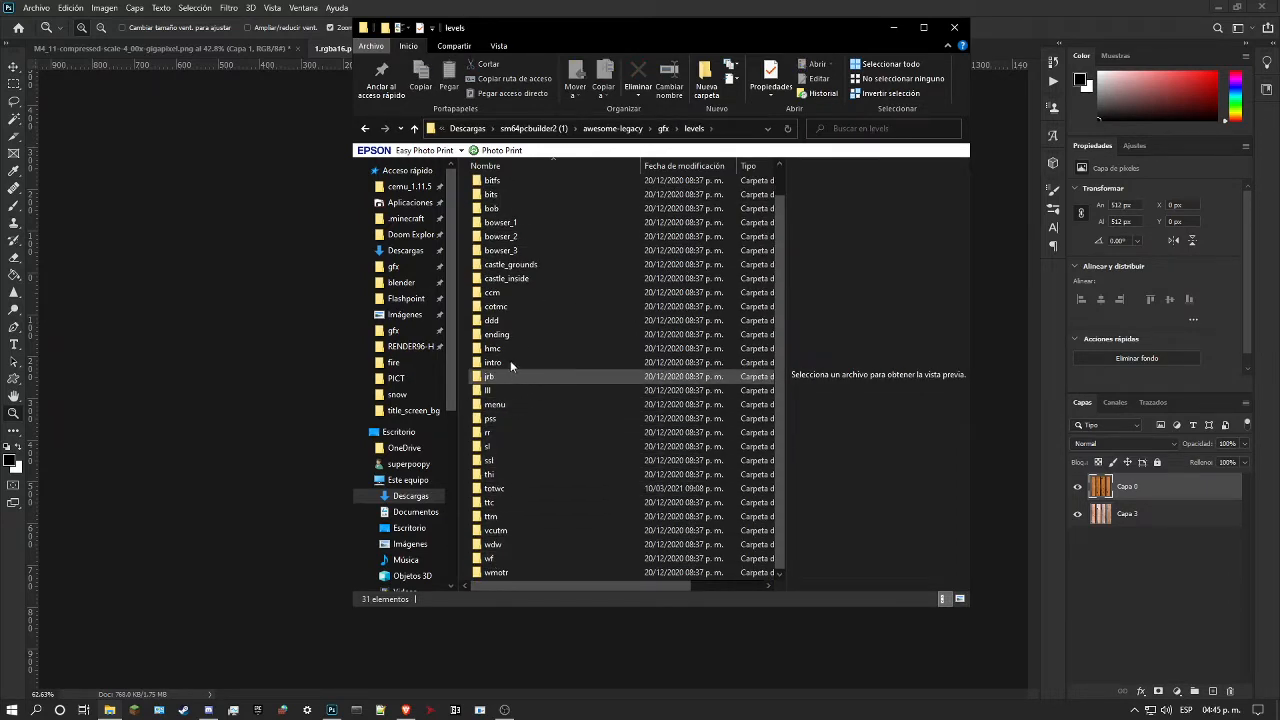
double_click(493, 544)
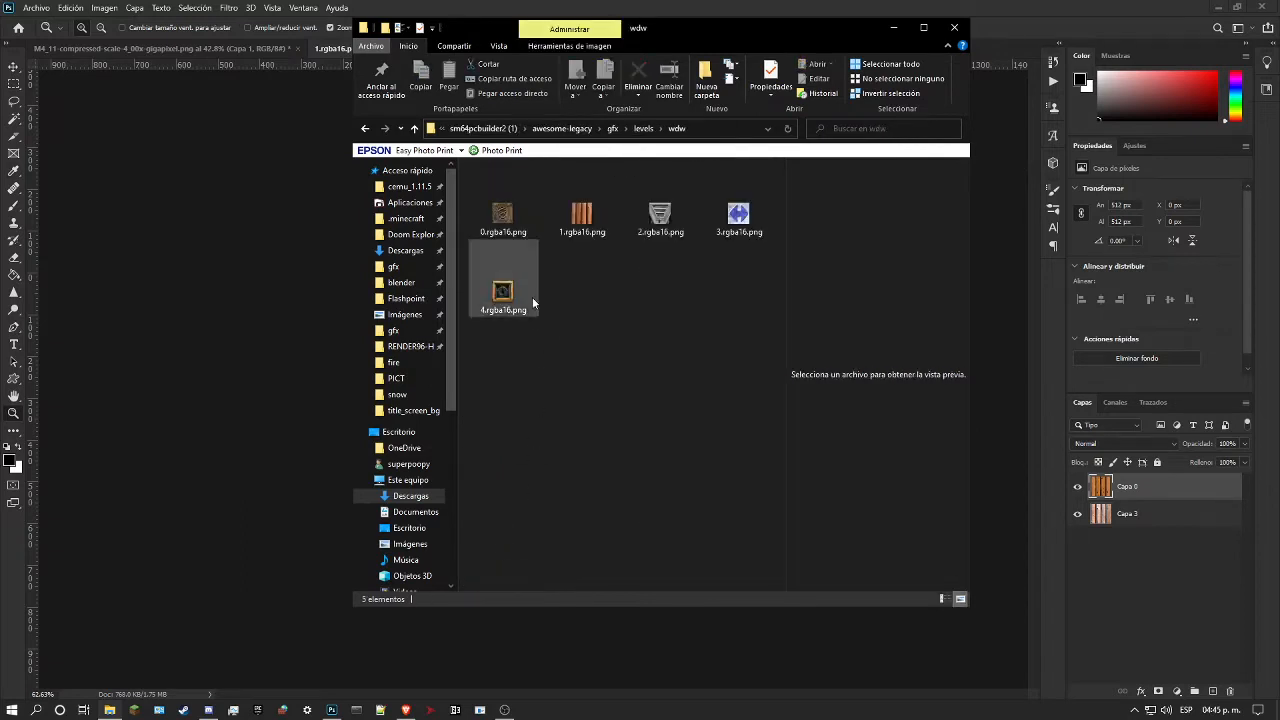
Step: Place the low-resolution 1.rgba16.png into the Photoshop document and scale it to 1600% so it fills the canvas
click(563, 233)
drag(563, 233, 286, 300)
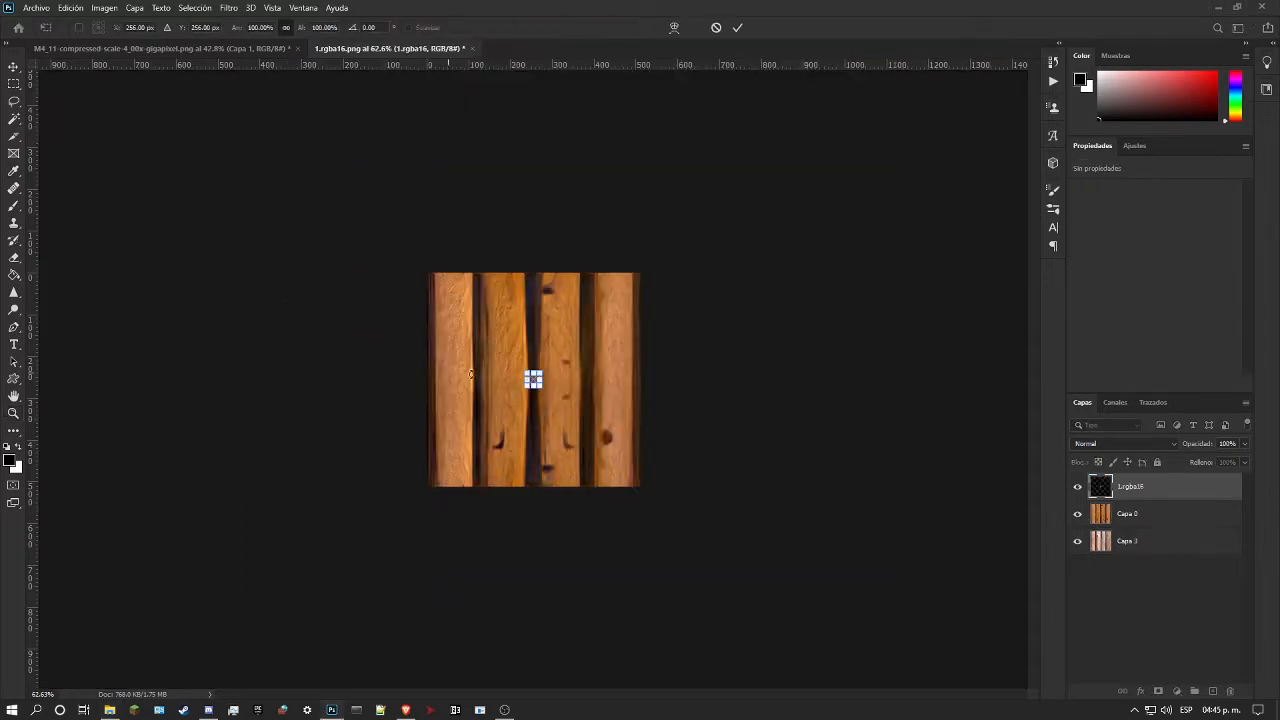
drag(548, 471, 548, 484)
drag(548, 367, 571, 274)
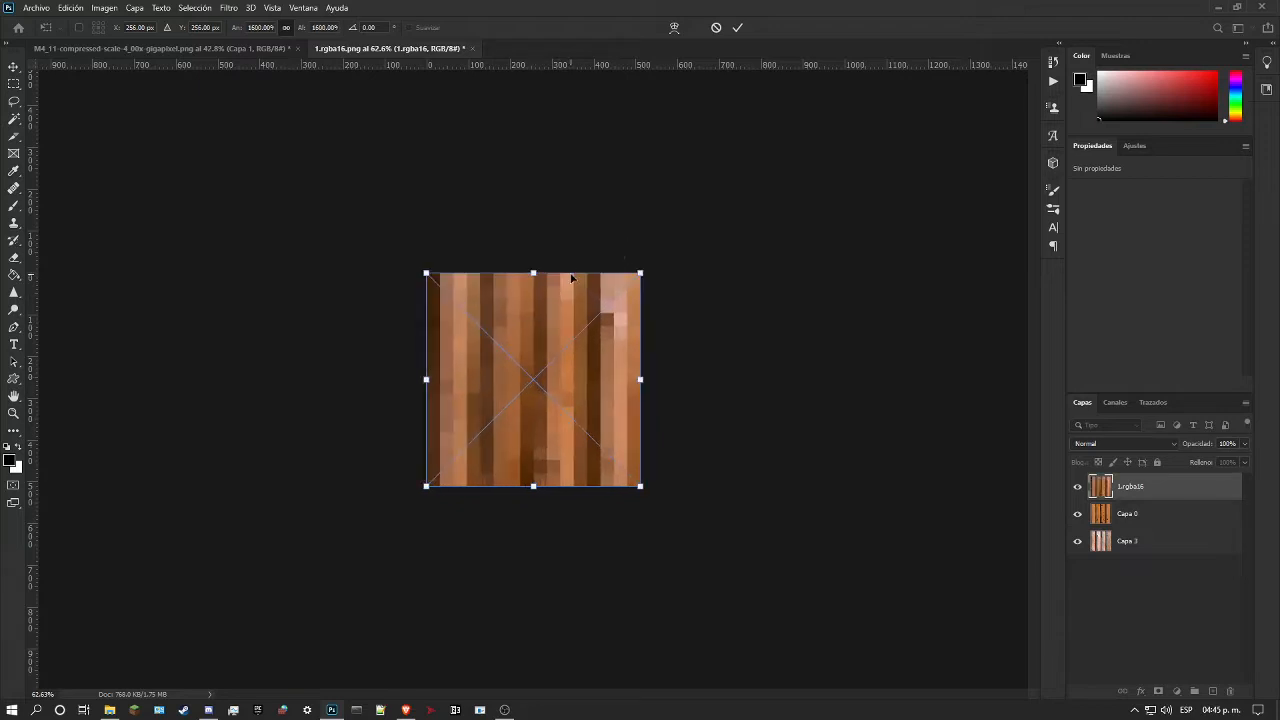
key(Return)
Step: Hide the Capa 0 and 1.rgba16 layers, leaving only the log layer Capa 3 visible and selected
click(1078, 516)
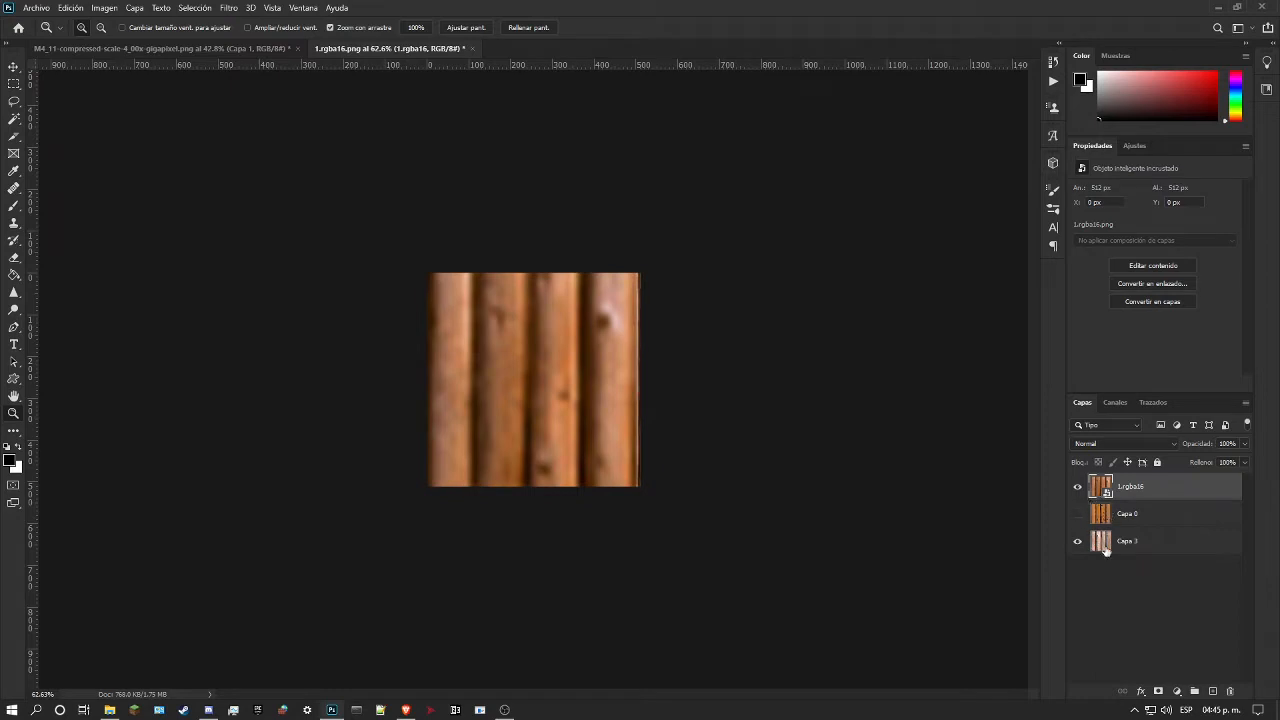
click(1079, 490)
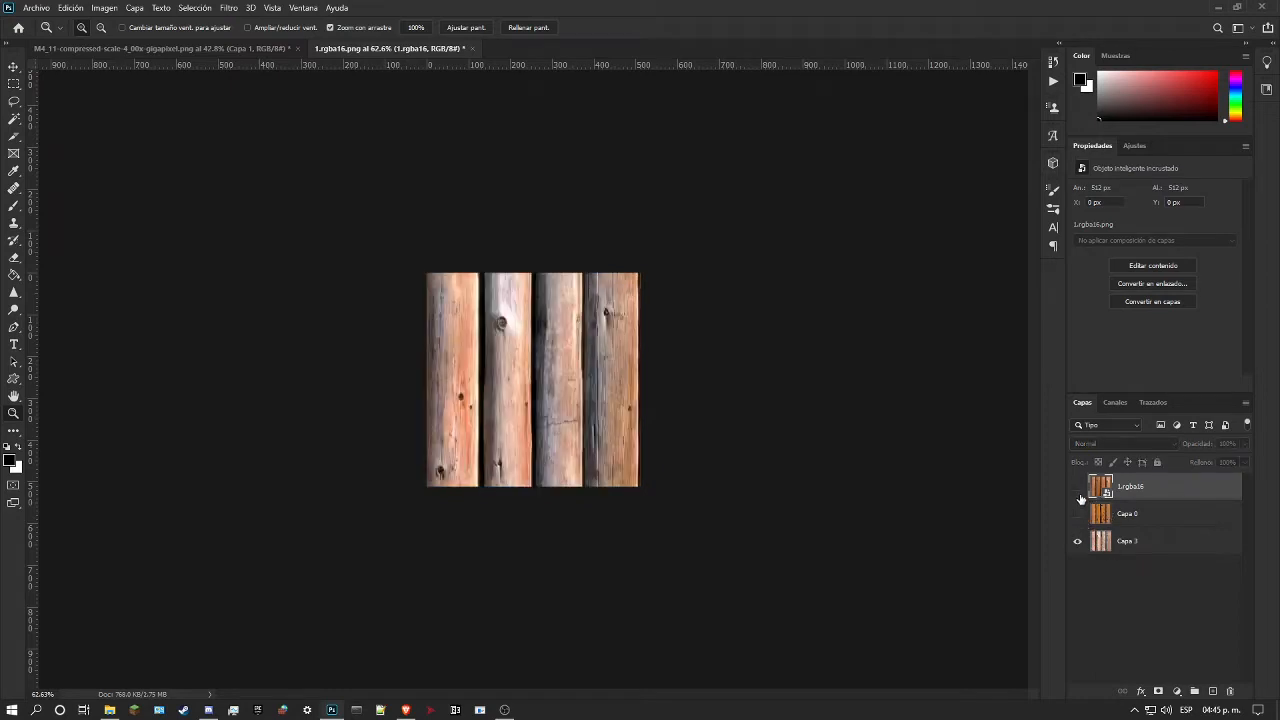
click(1133, 548)
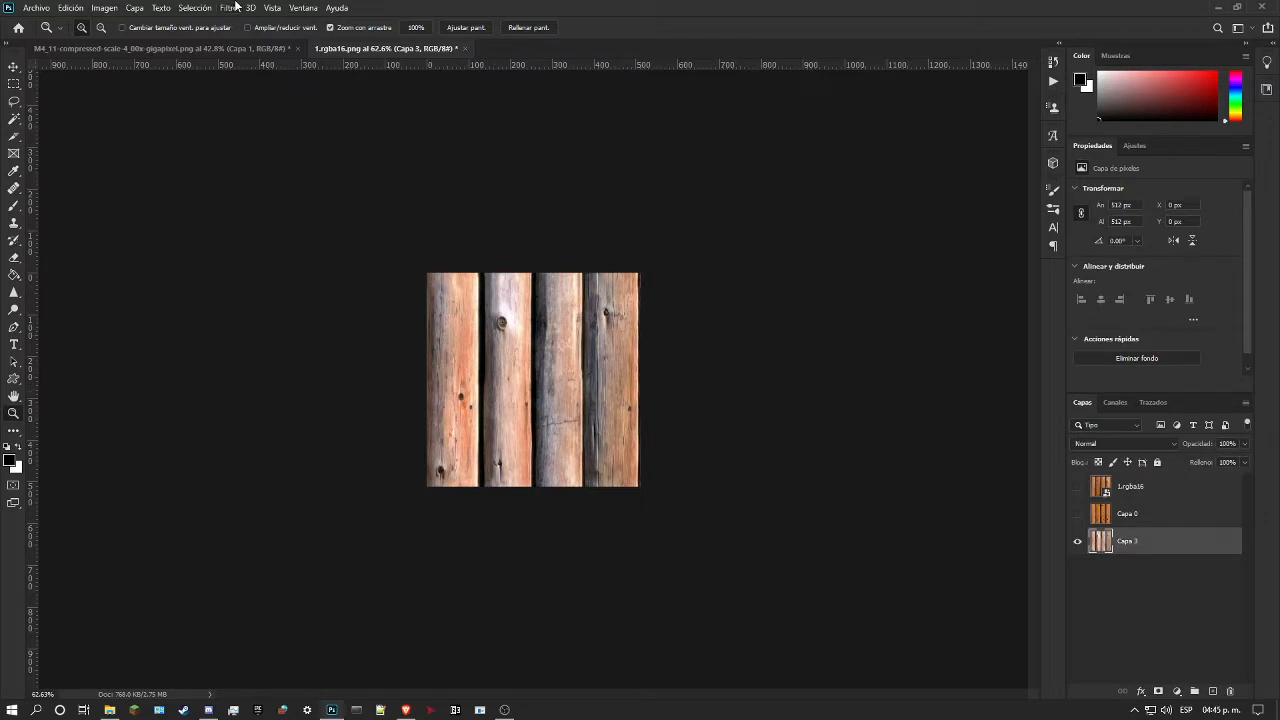
Step: Offset Capa 3 by 256 pixels horizontally and 0 vertically, with the undefined areas wrapped around
click(229, 8)
mouse_move(380, 272)
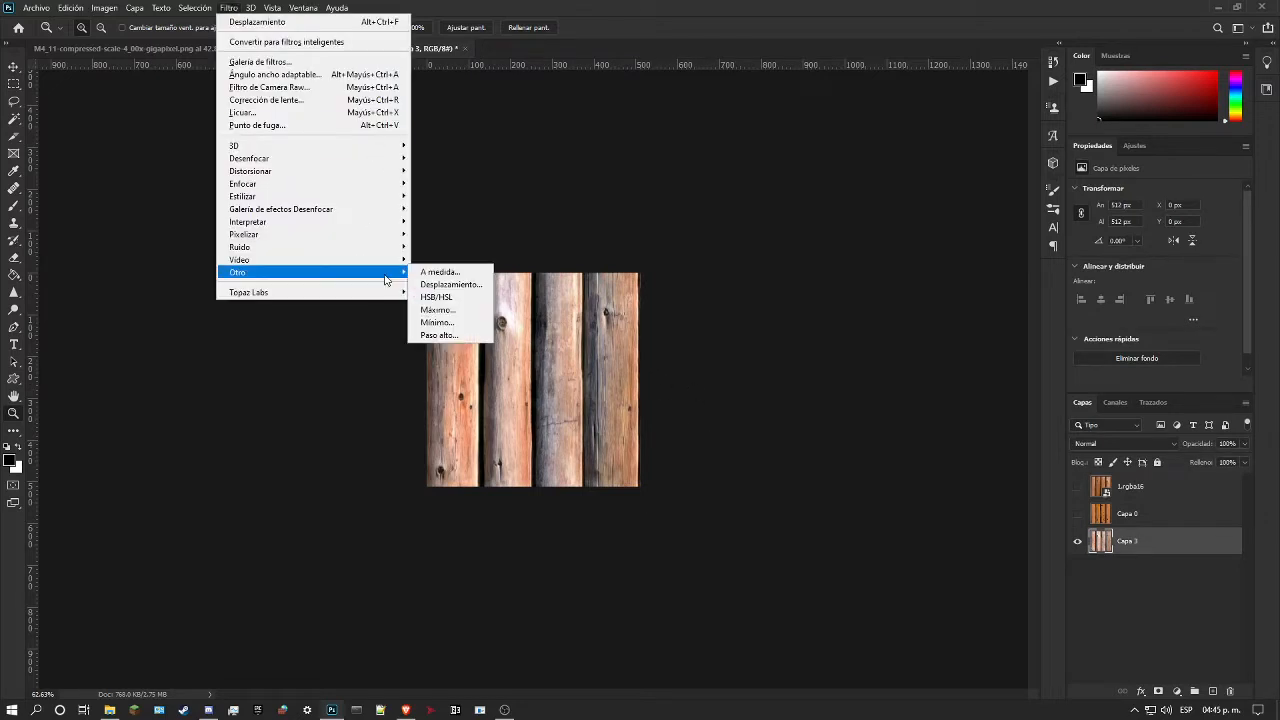
click(447, 284)
key(Tab)
text(0)
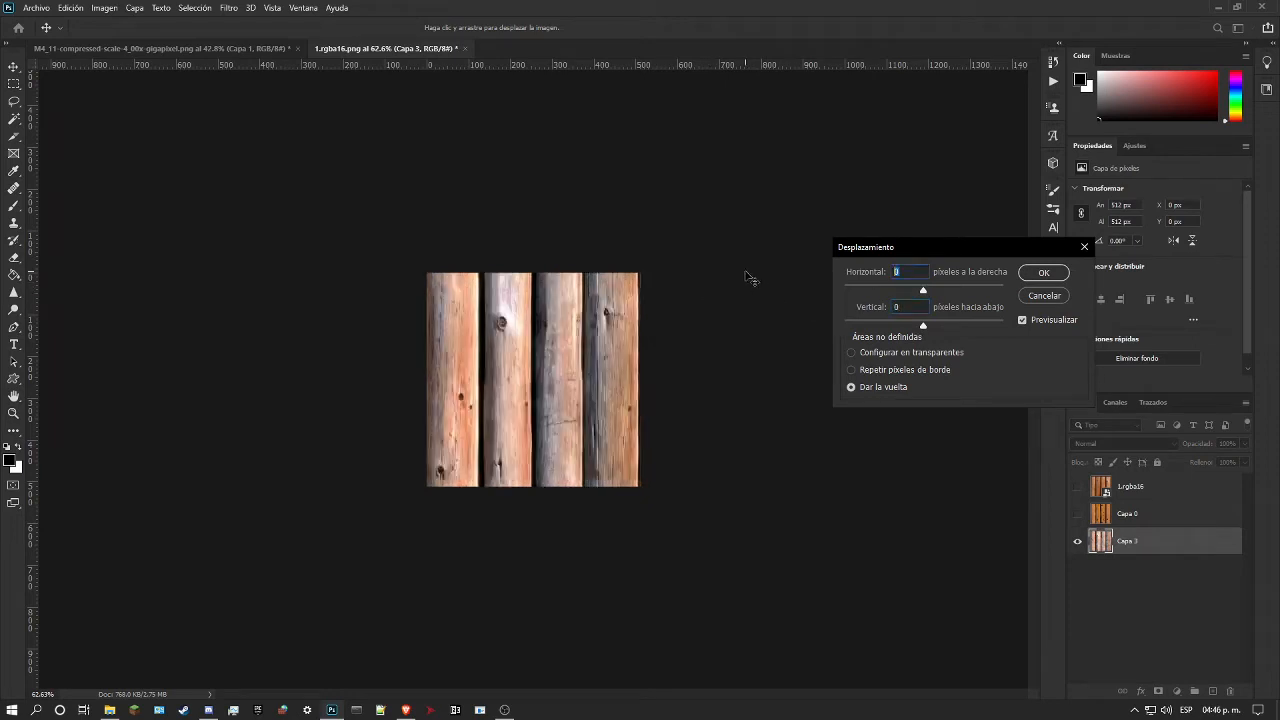
text(256)
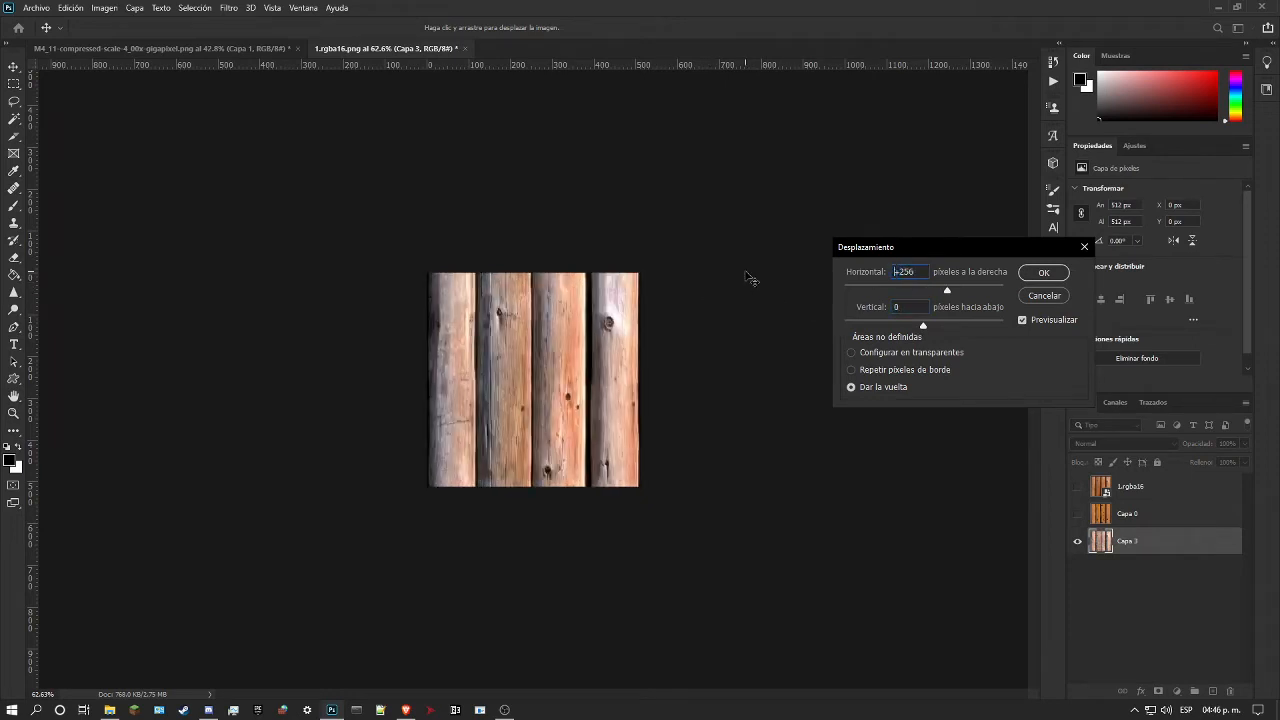
key(Return)
Step: Examine the offset logs and compare them with the 1.rgba16 and Capa 0 references by showing and hiding those layers
drag(545, 353, 626, 377)
drag(381, 370, 420, 377)
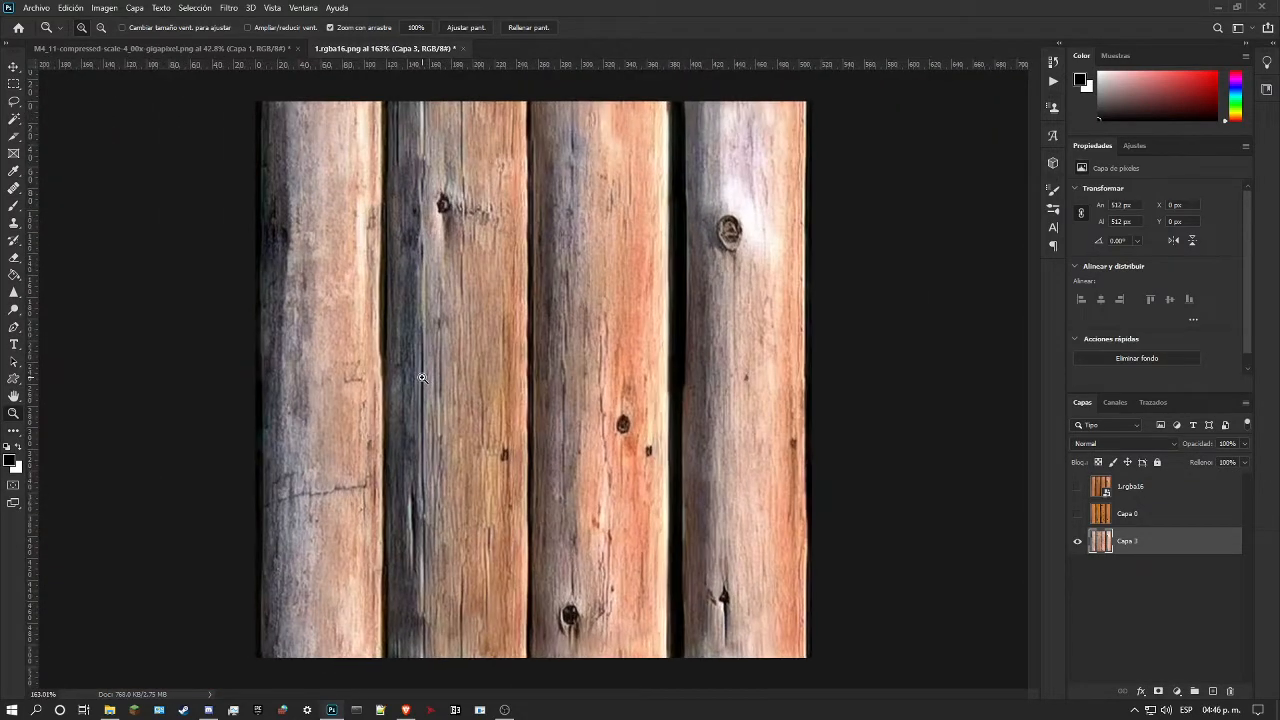
mouse_move(421, 377)
mouse_down()
mouse_move(397, 382)
mouse_move(421, 383)
mouse_up()
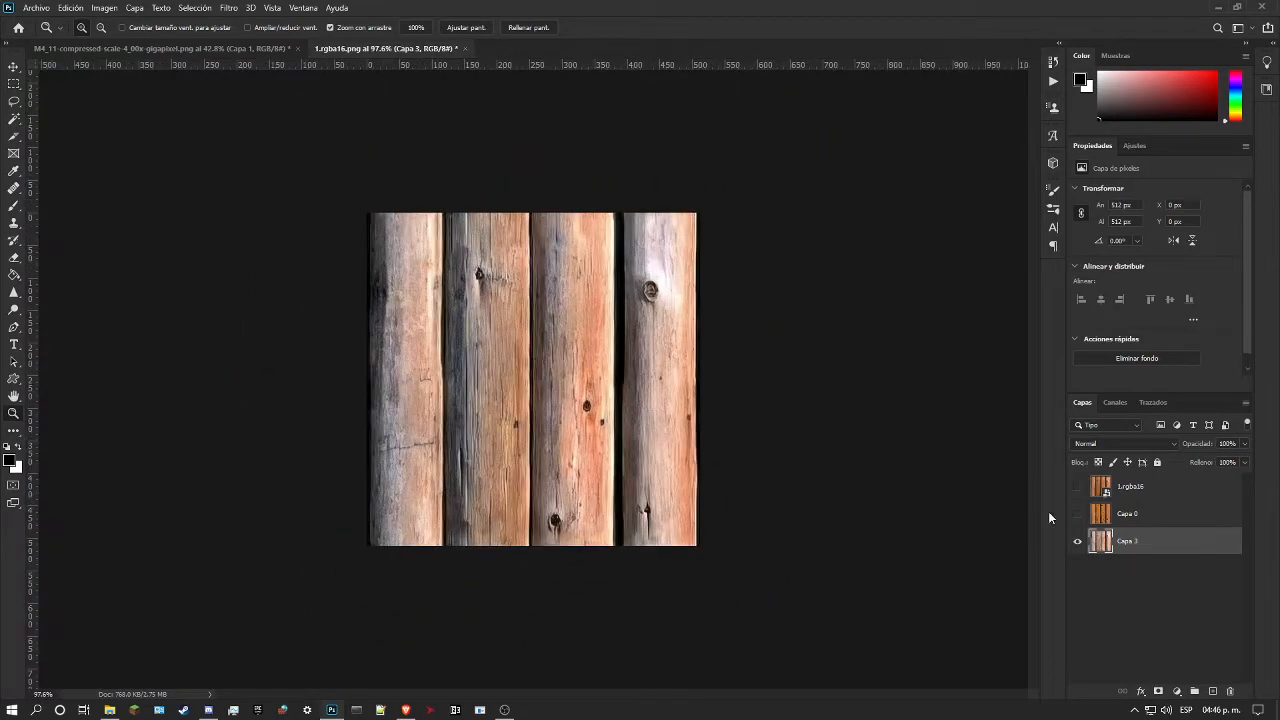
click(1077, 486)
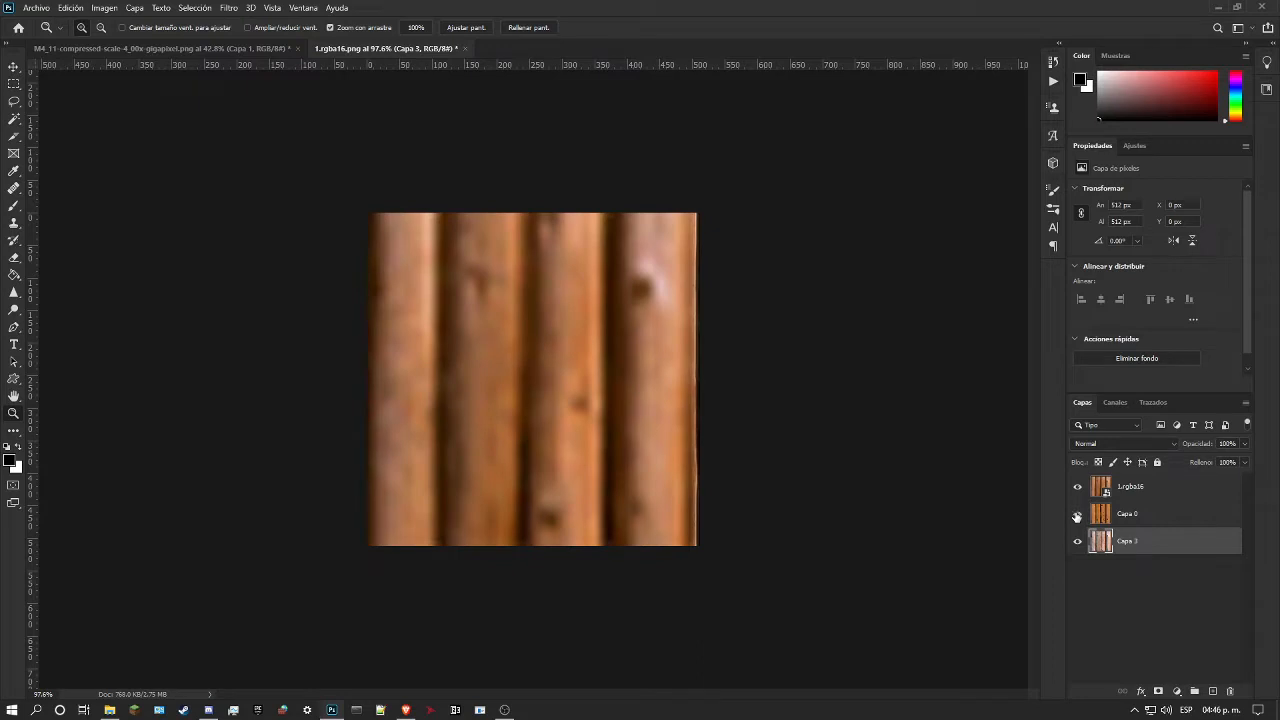
click(1076, 488)
click(1075, 488)
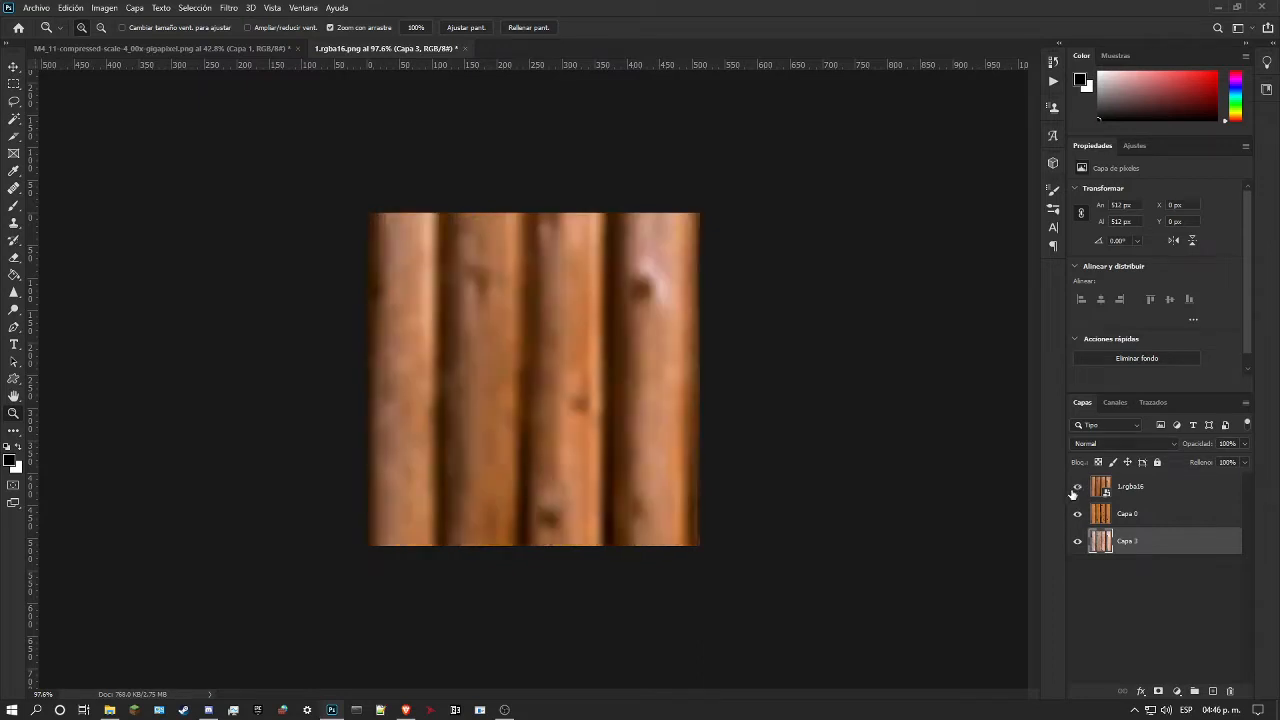
click(1077, 513)
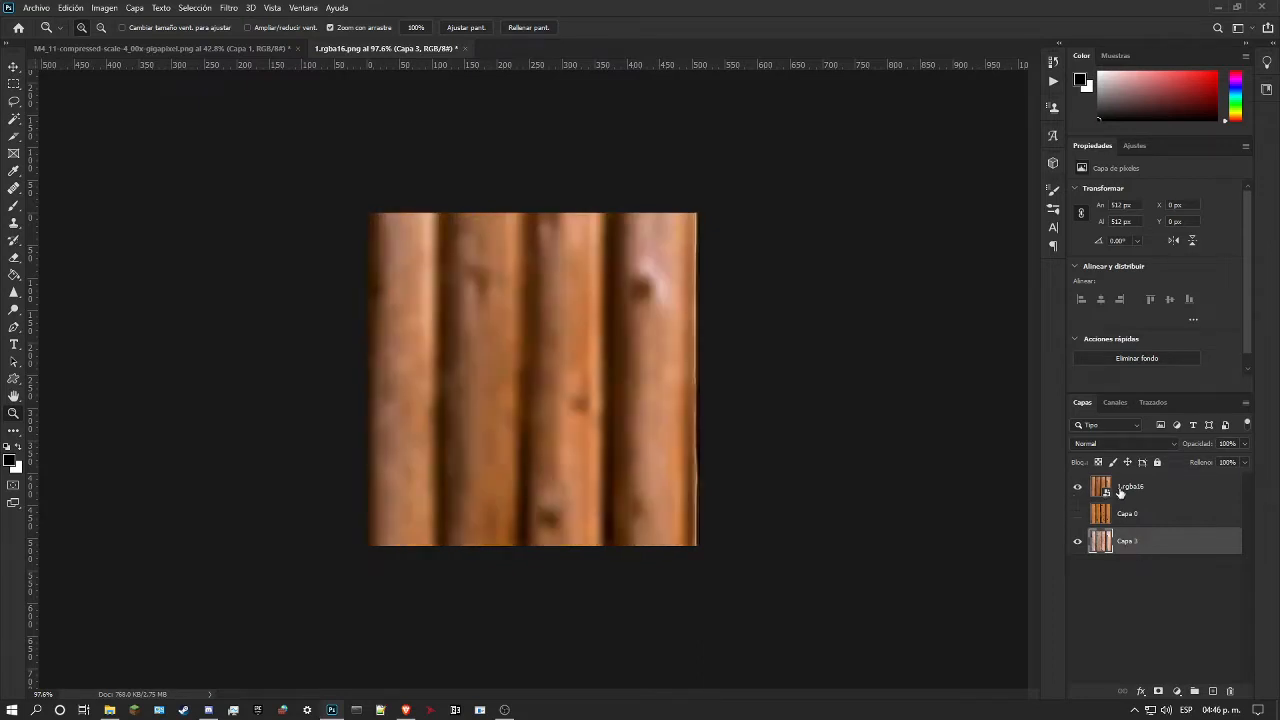
click(1077, 489)
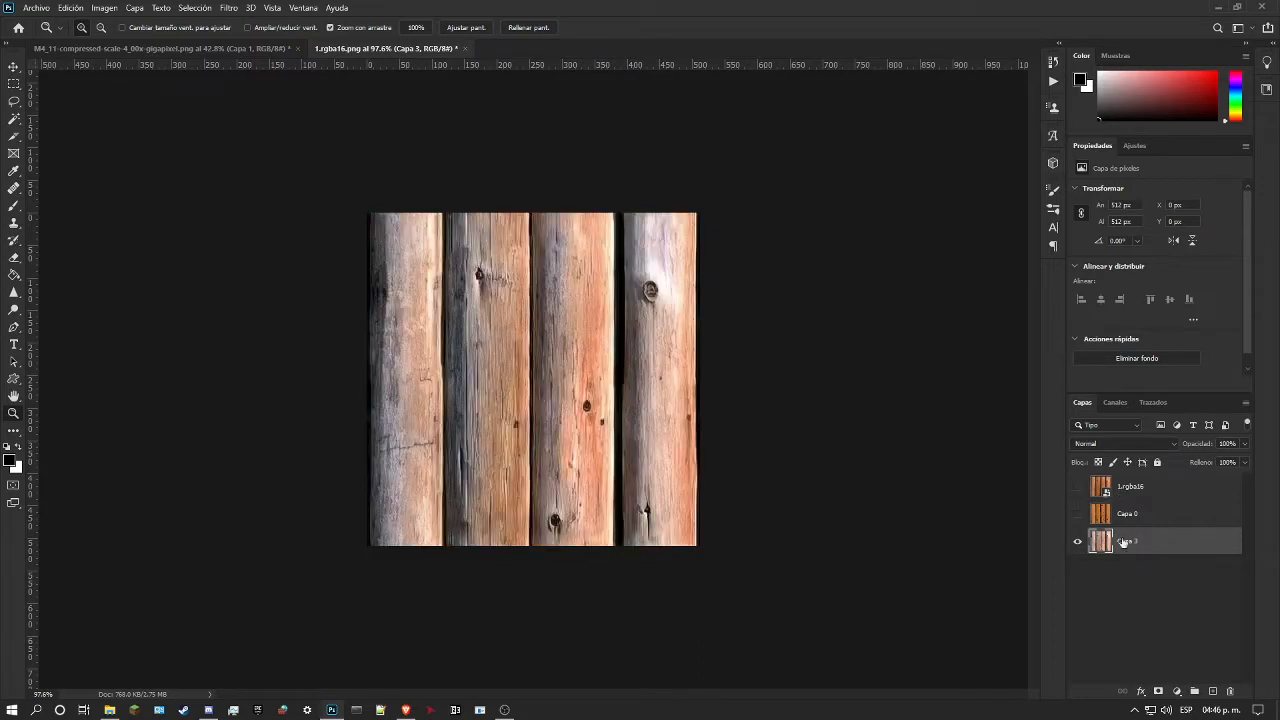
click(104, 9)
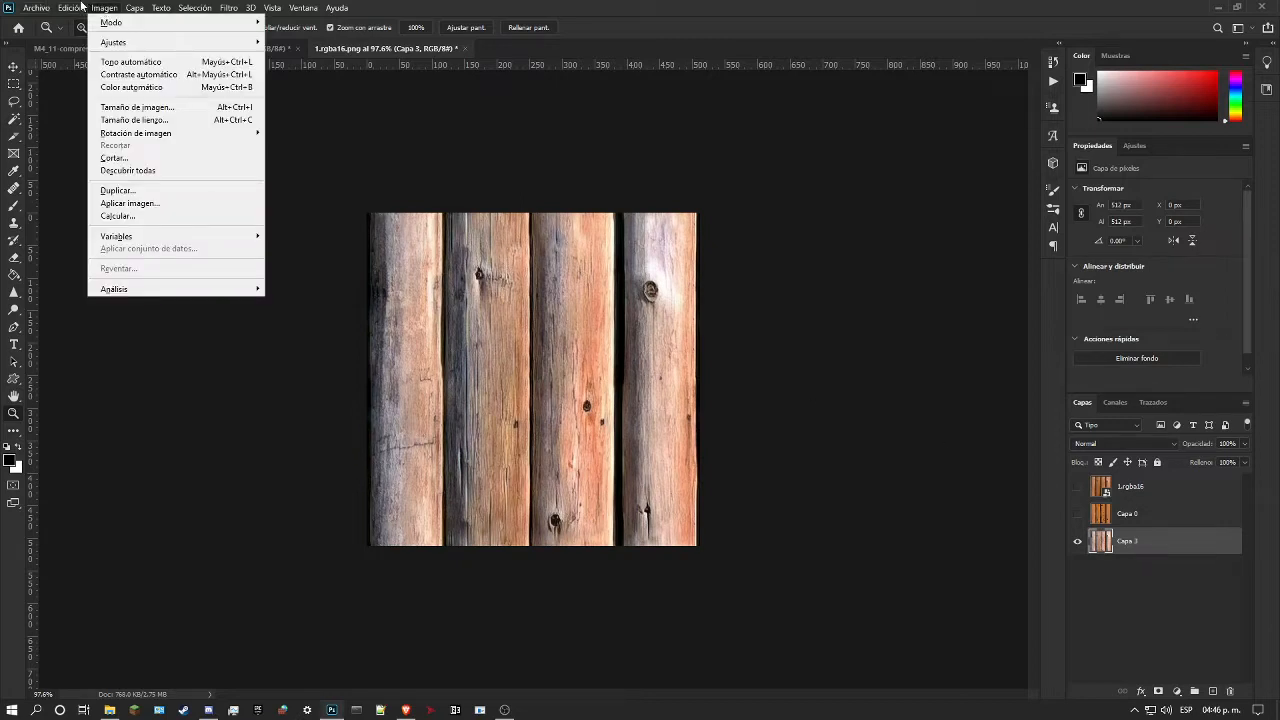
mouse_move(72, 7)
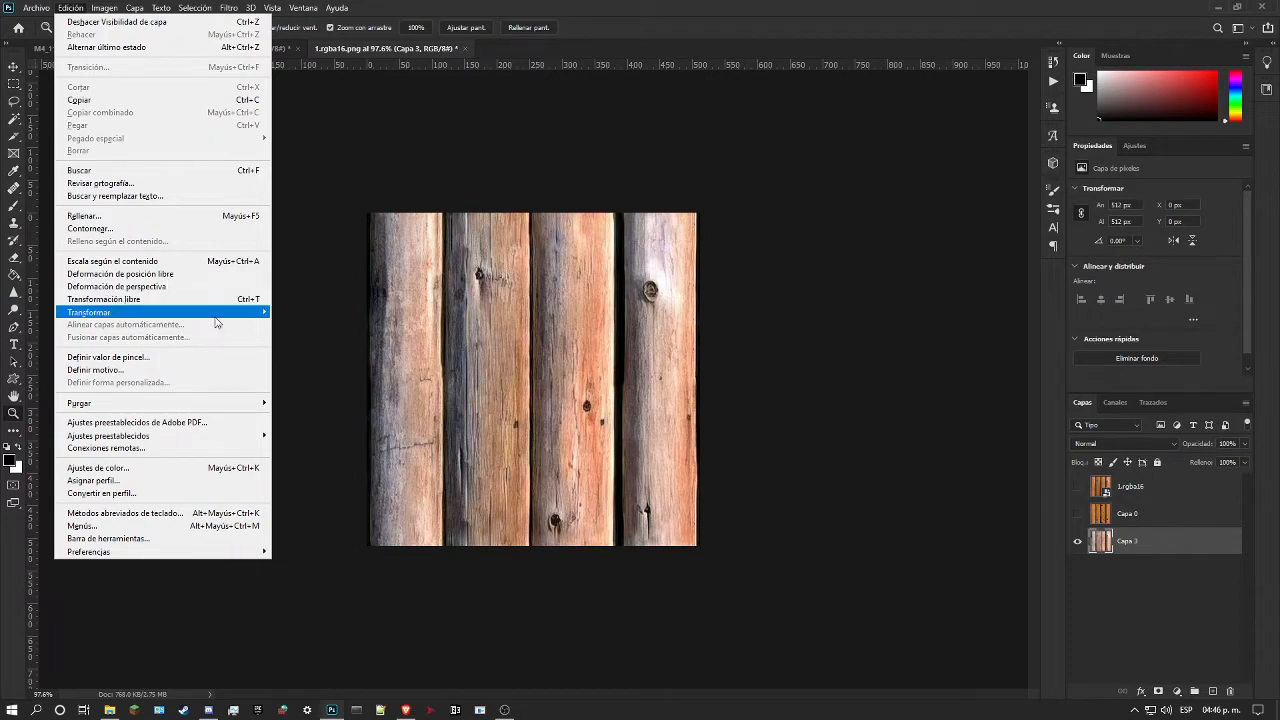
mouse_move(215, 318)
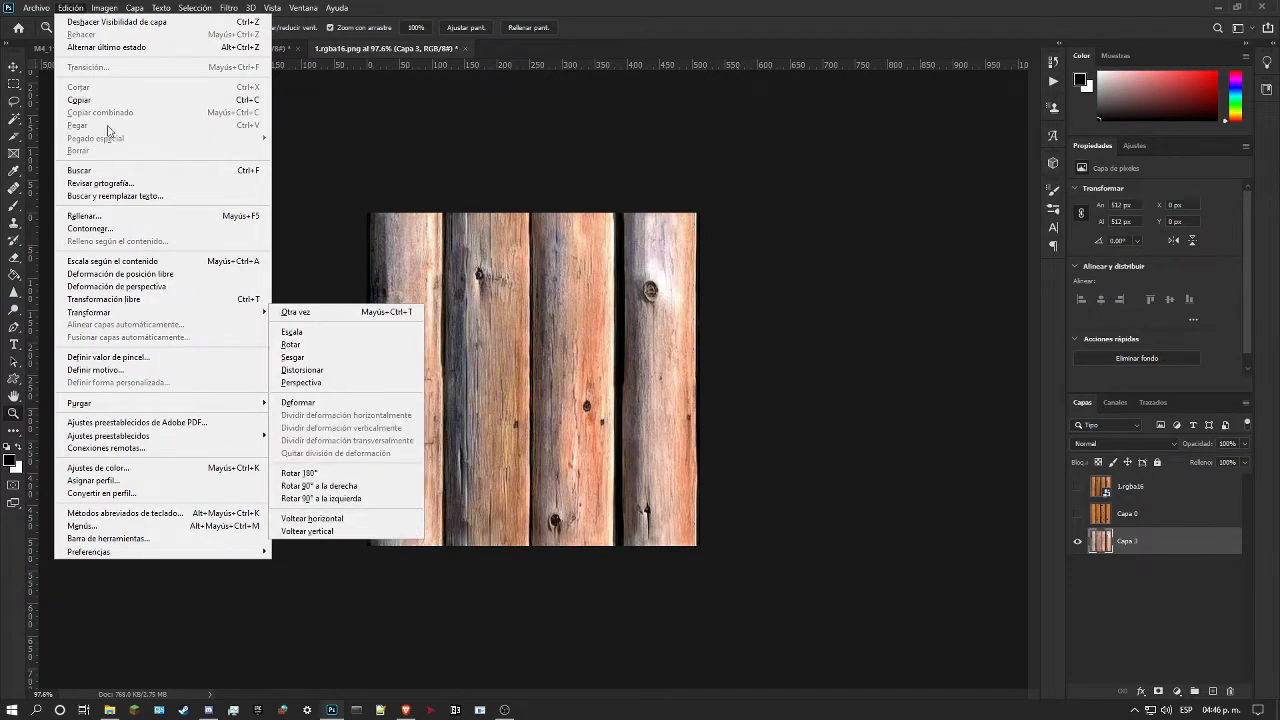
mouse_move(112, 8)
mouse_move(133, 44)
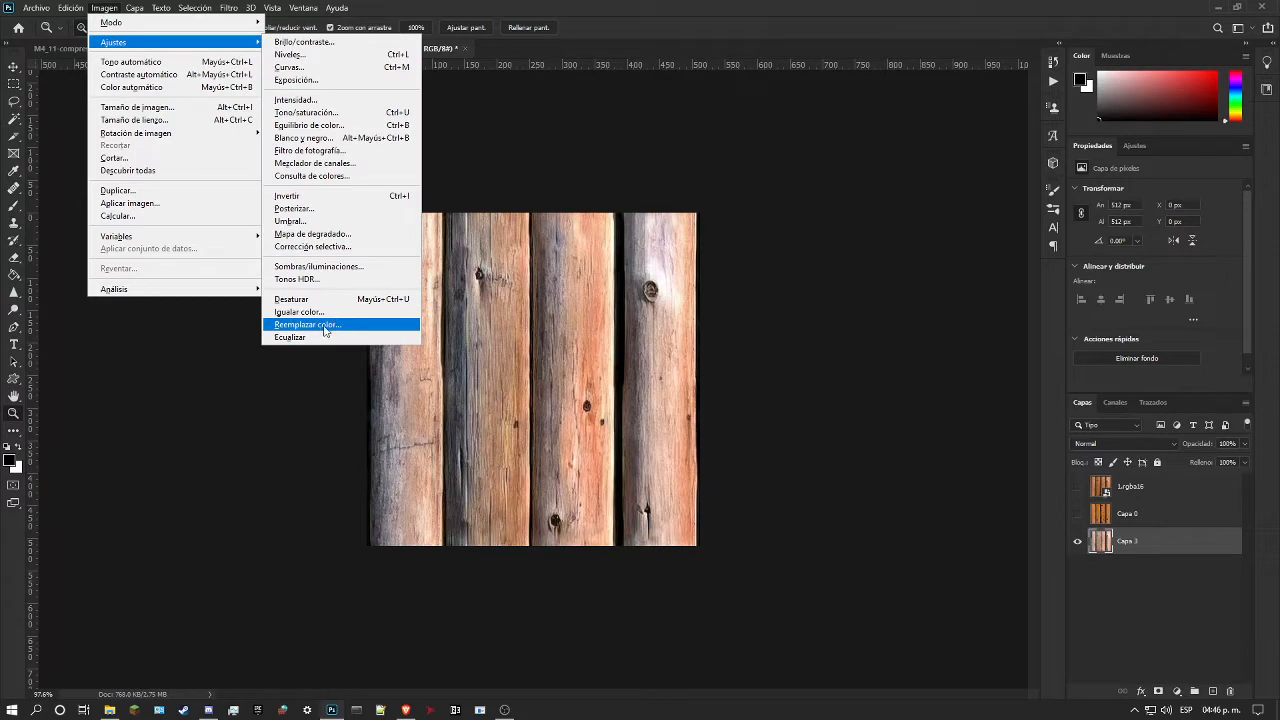
click(300, 312)
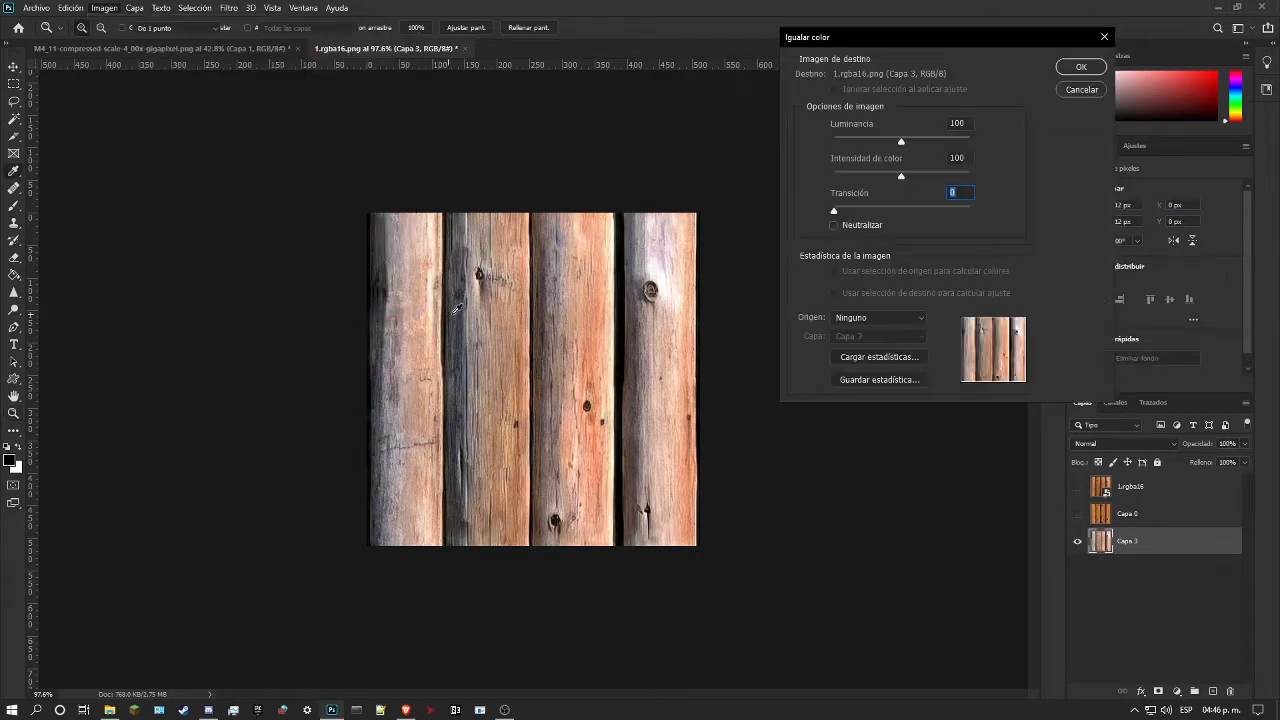
click(878, 317)
click(884, 352)
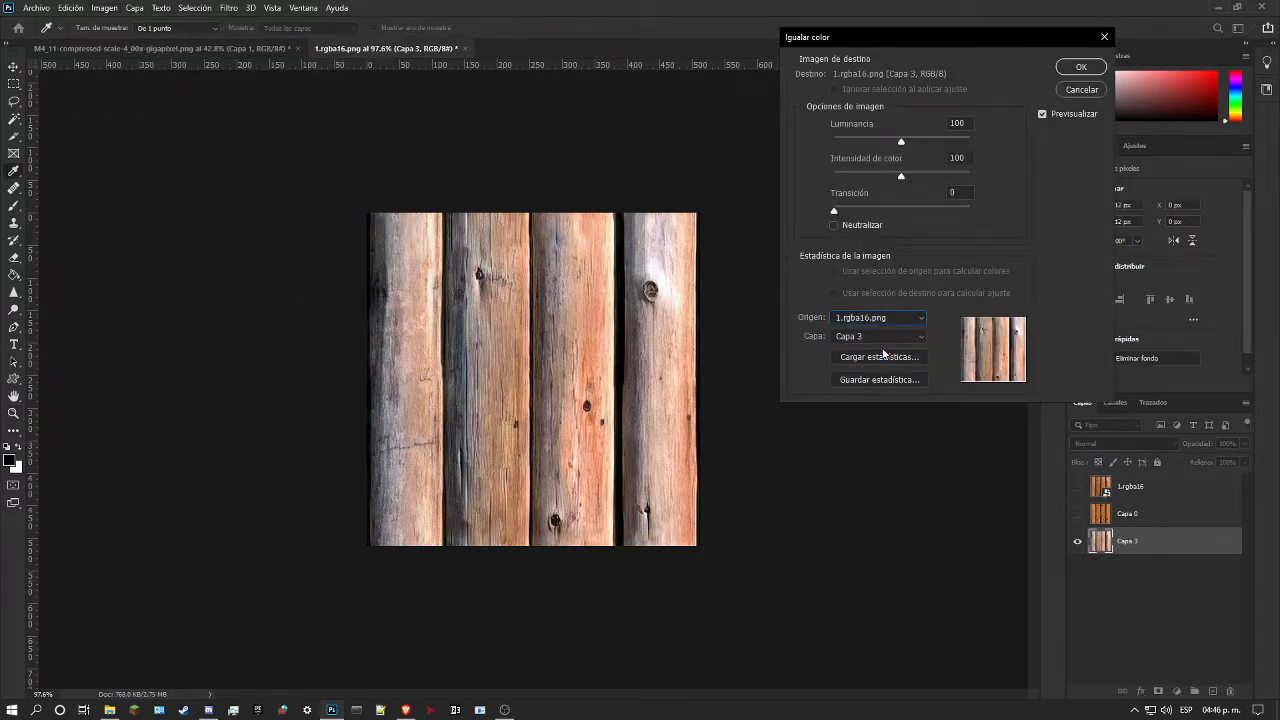
click(875, 337)
click(866, 372)
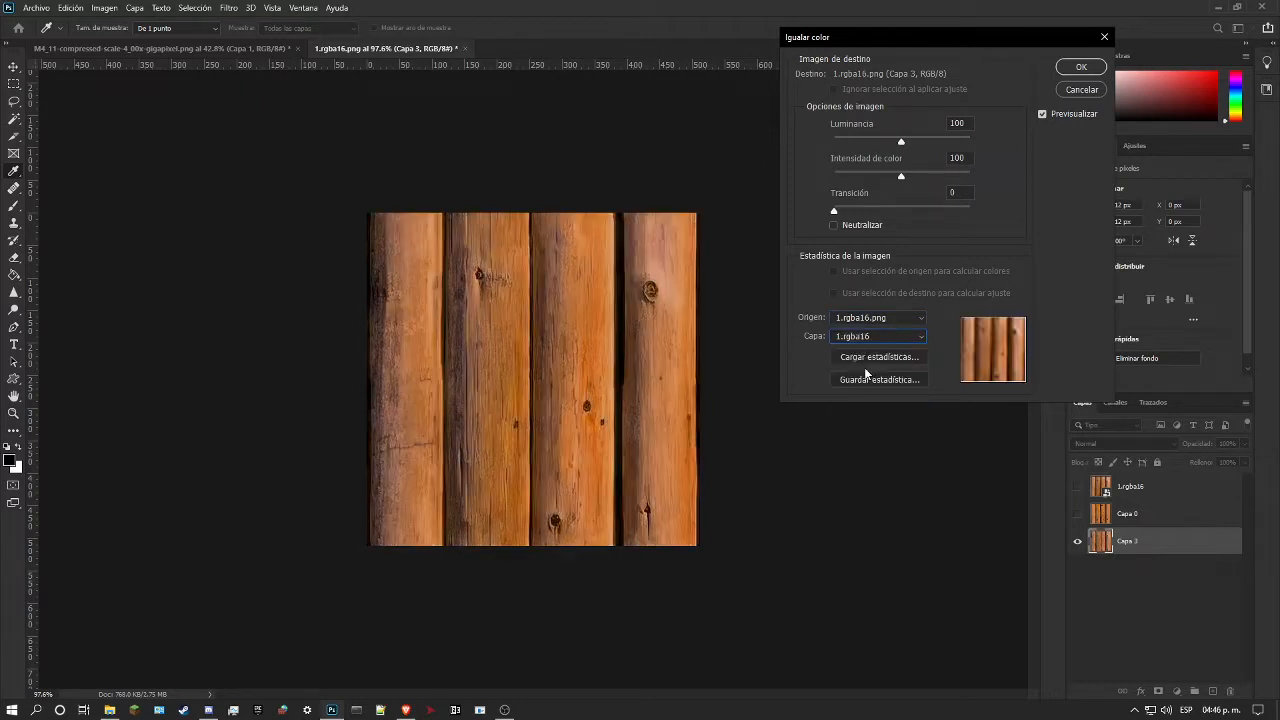
click(1079, 91)
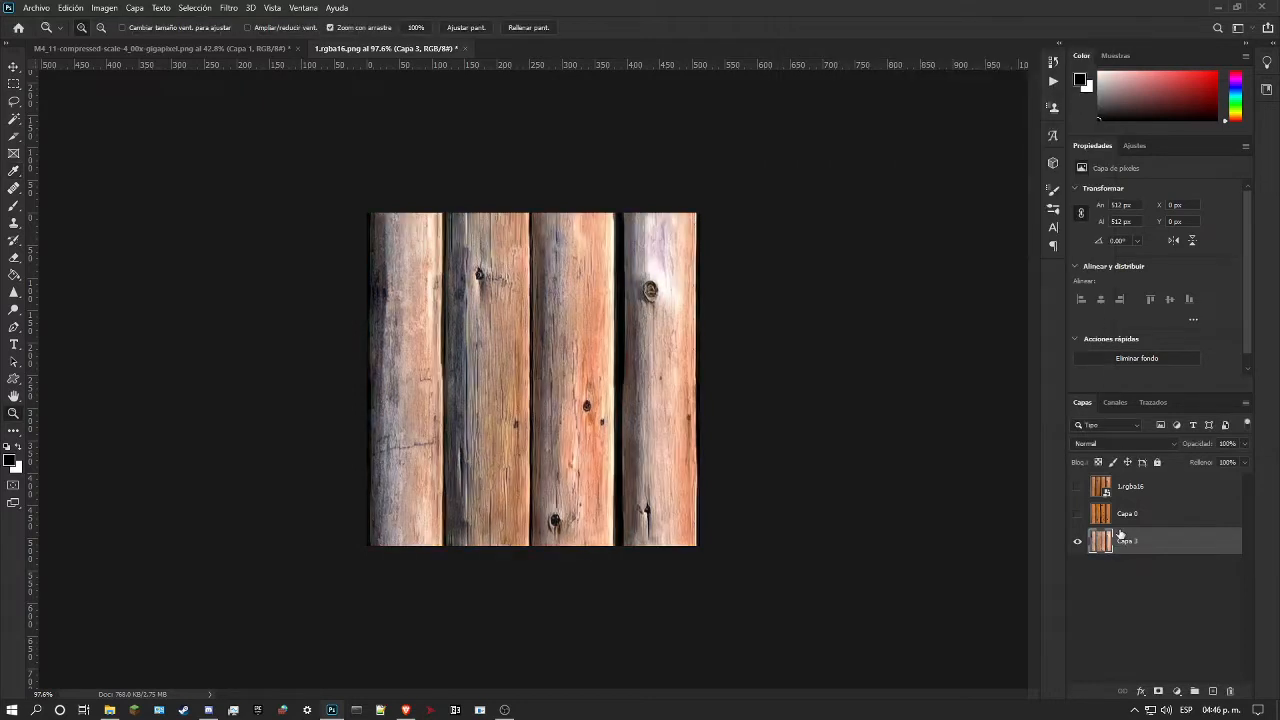
Step: Show the 1.rgba16 layer and mask it to the left half of the canvas for side-by-side comparison with Capa 3
click(1104, 490)
click(1077, 487)
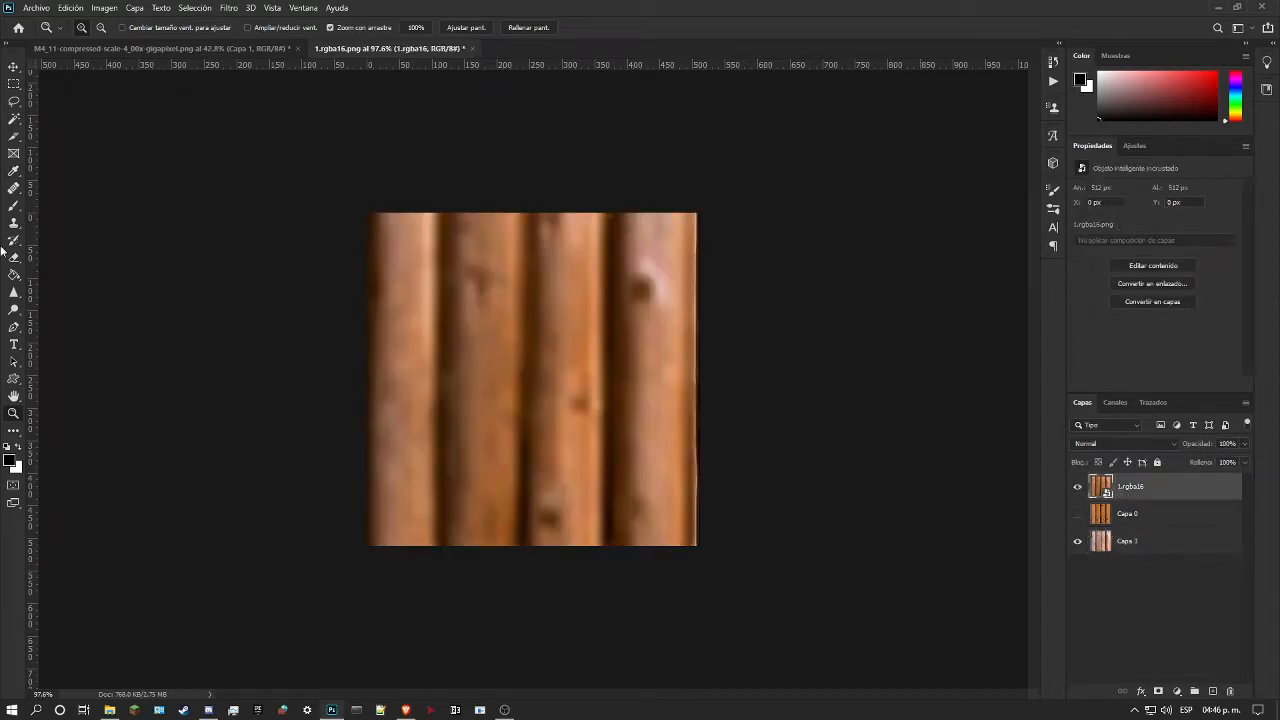
click(14, 84)
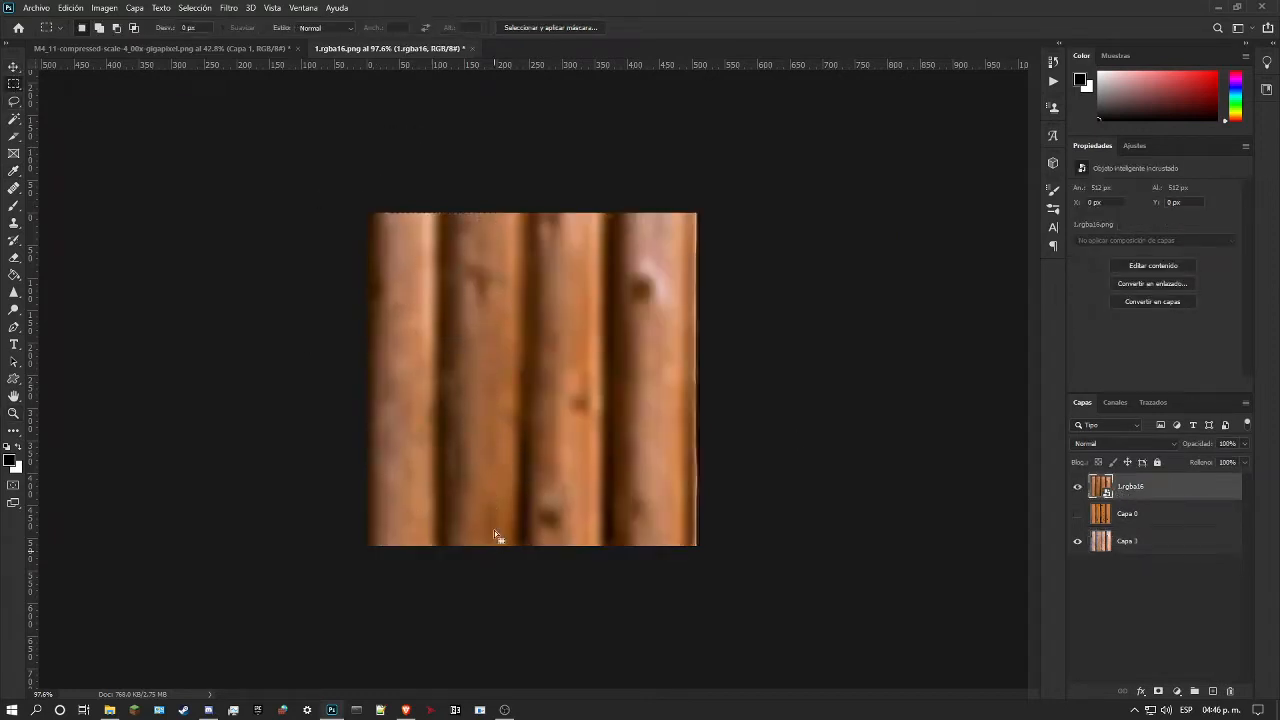
drag(289, 163, 539, 637)
key(ctrl+semicolon)
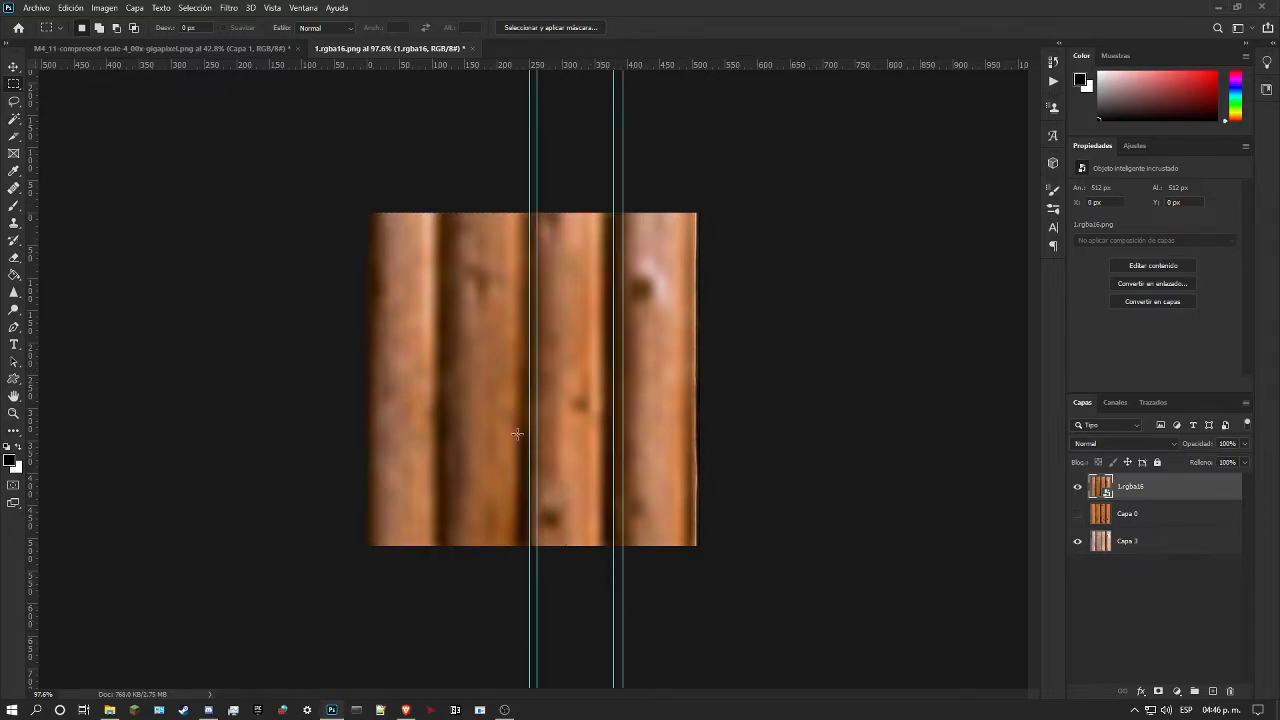
drag(354, 160, 537, 696)
click(1158, 691)
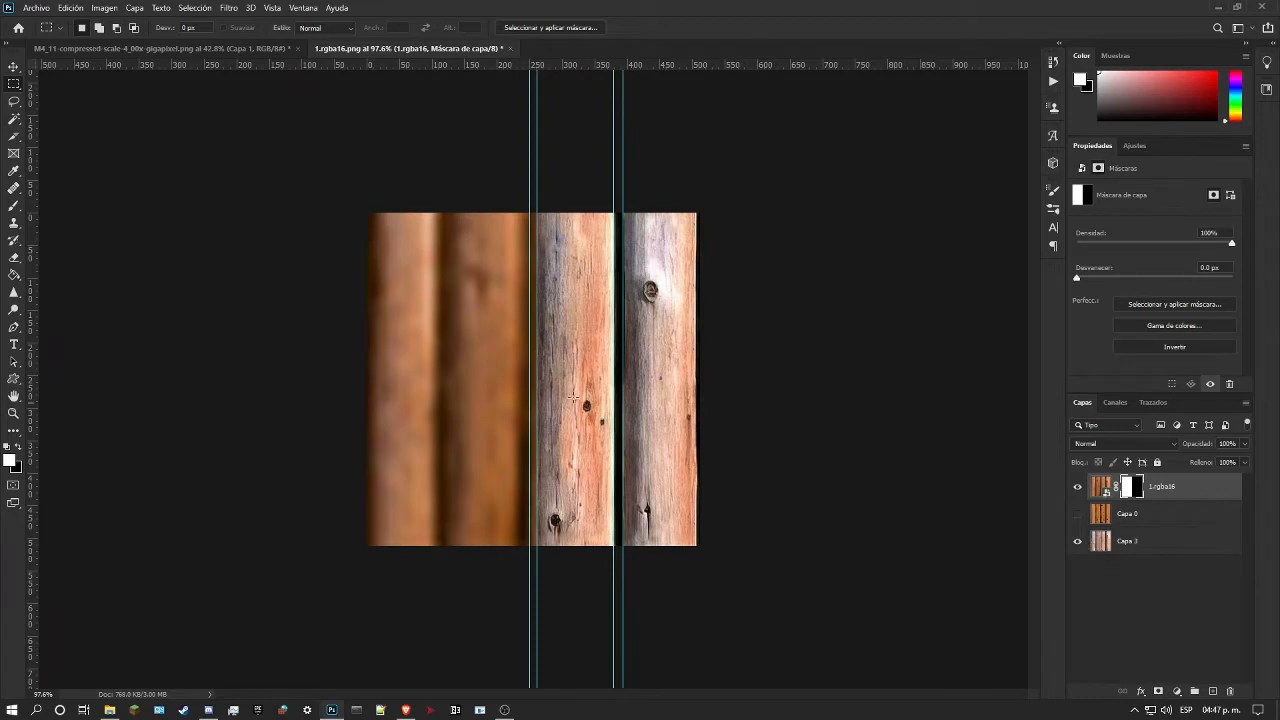
Step: Add a Curves adjustment directly above Capa 3 and raise its red channel midtones from input 156 to output 192
click(1196, 544)
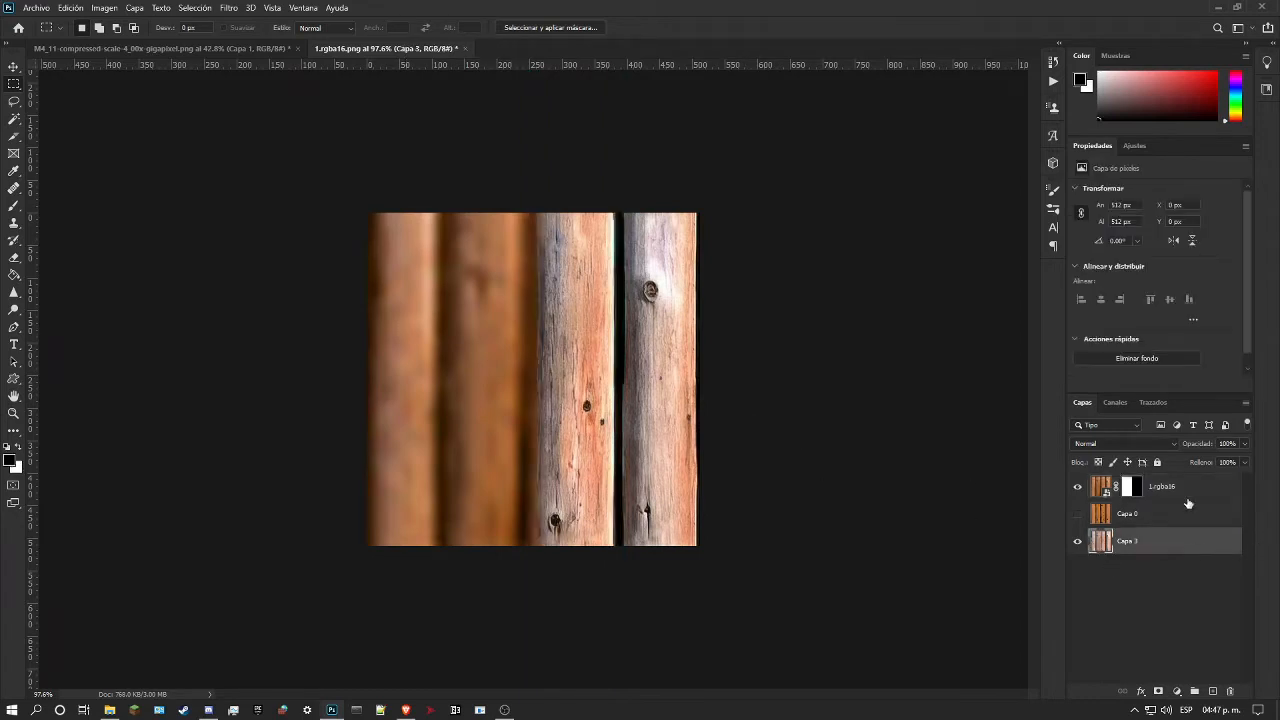
click(1134, 147)
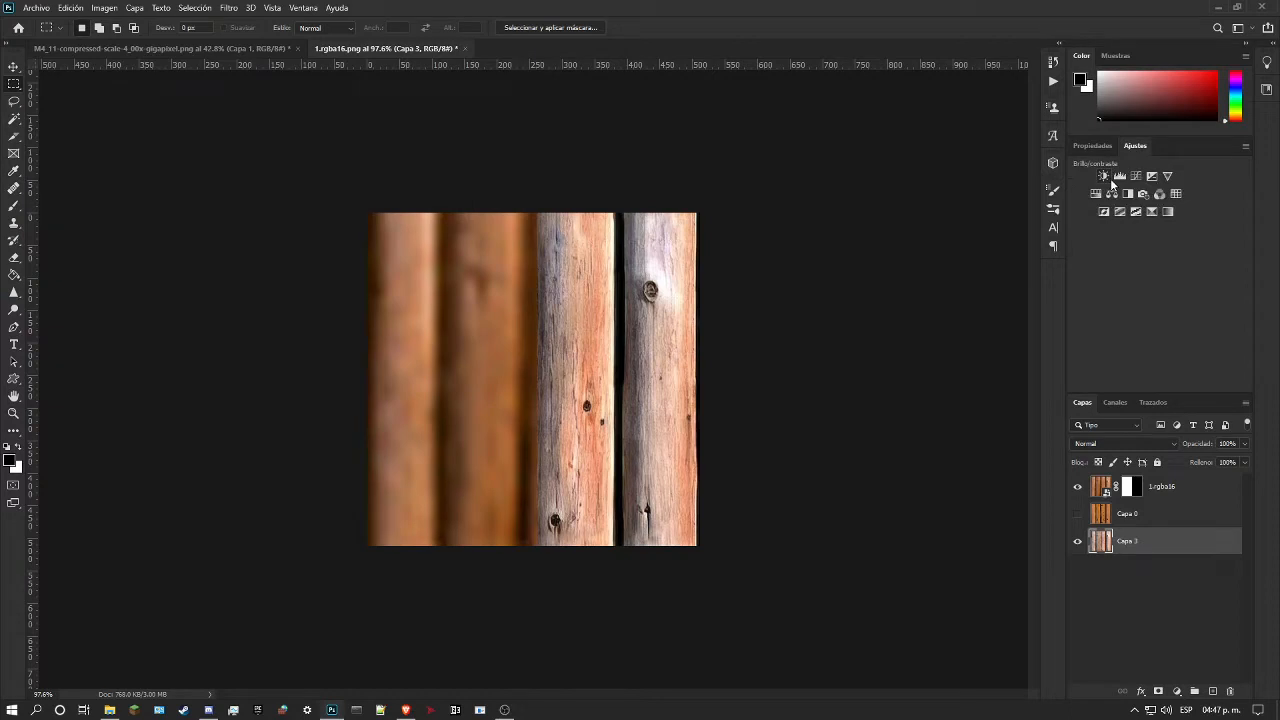
click(1136, 175)
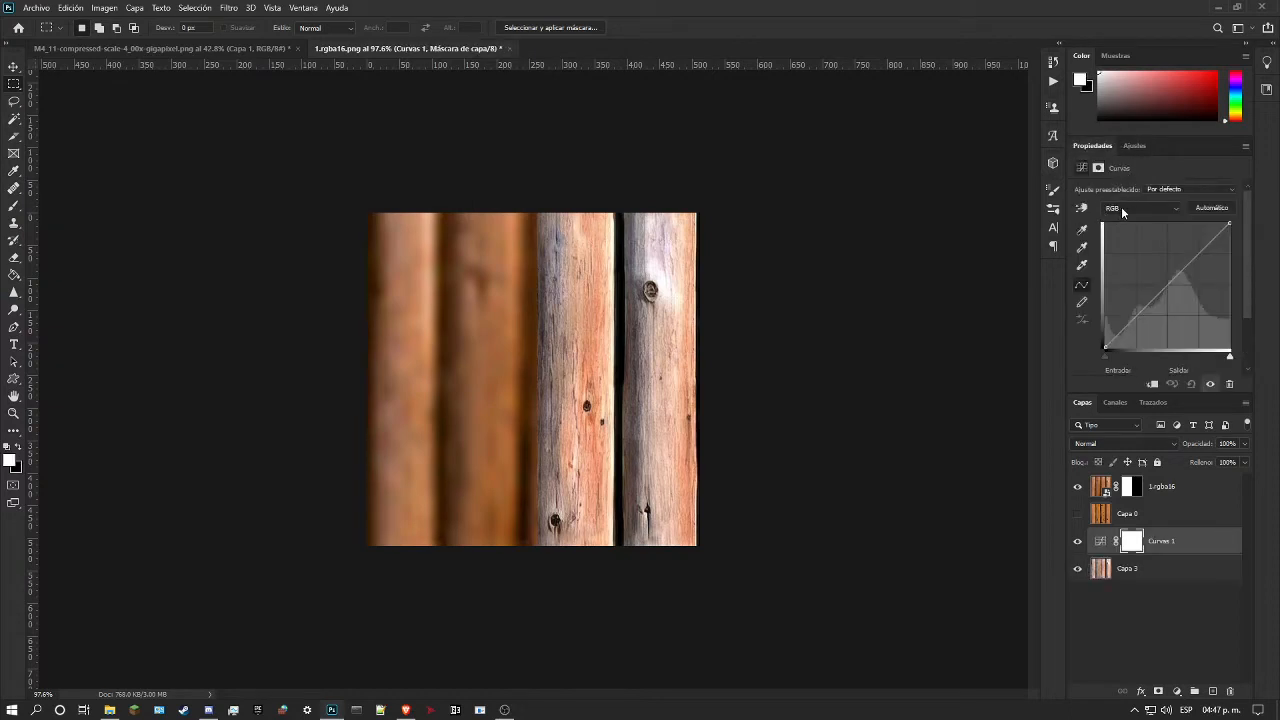
click(1122, 209)
click(1129, 233)
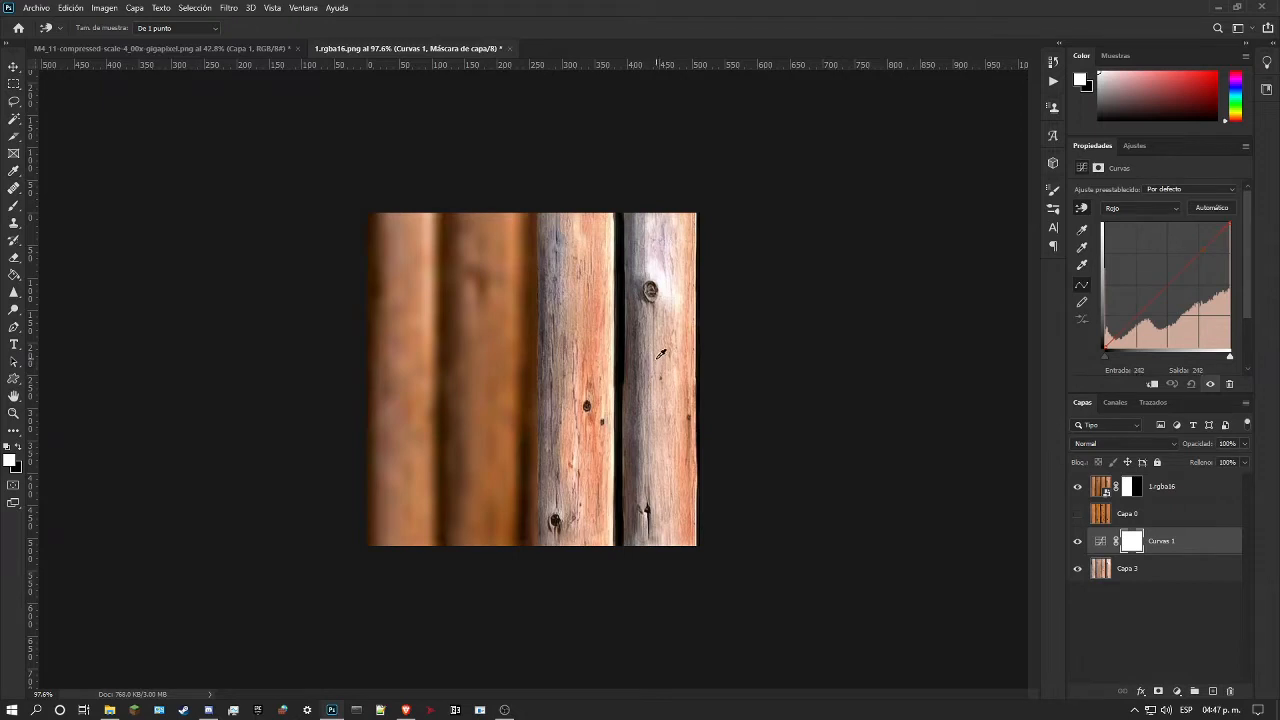
mouse_move(603, 240)
mouse_down()
mouse_move(603, 260)
mouse_move(603, 242)
mouse_up()
drag(555, 288, 558, 296)
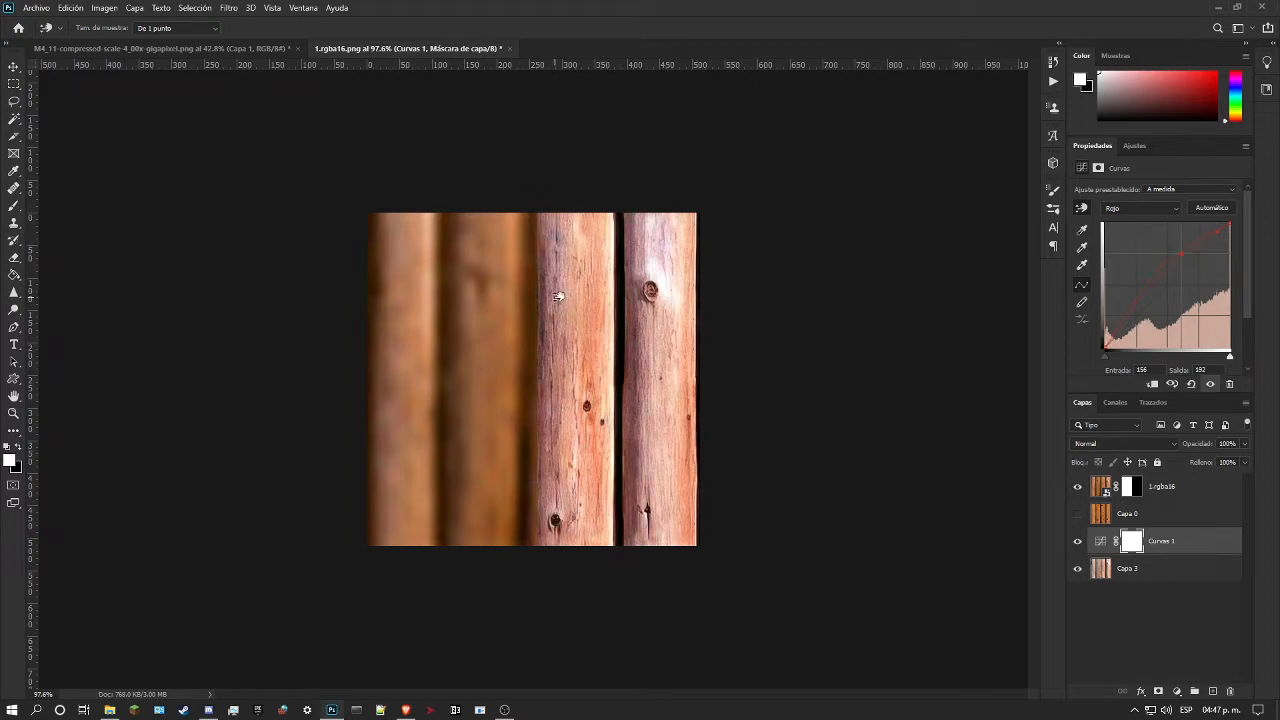
Step: Lower the midtones of the Curves adjustment's blue channel and fine-tune its green channel to warm the logs
click(1140, 208)
click(1115, 249)
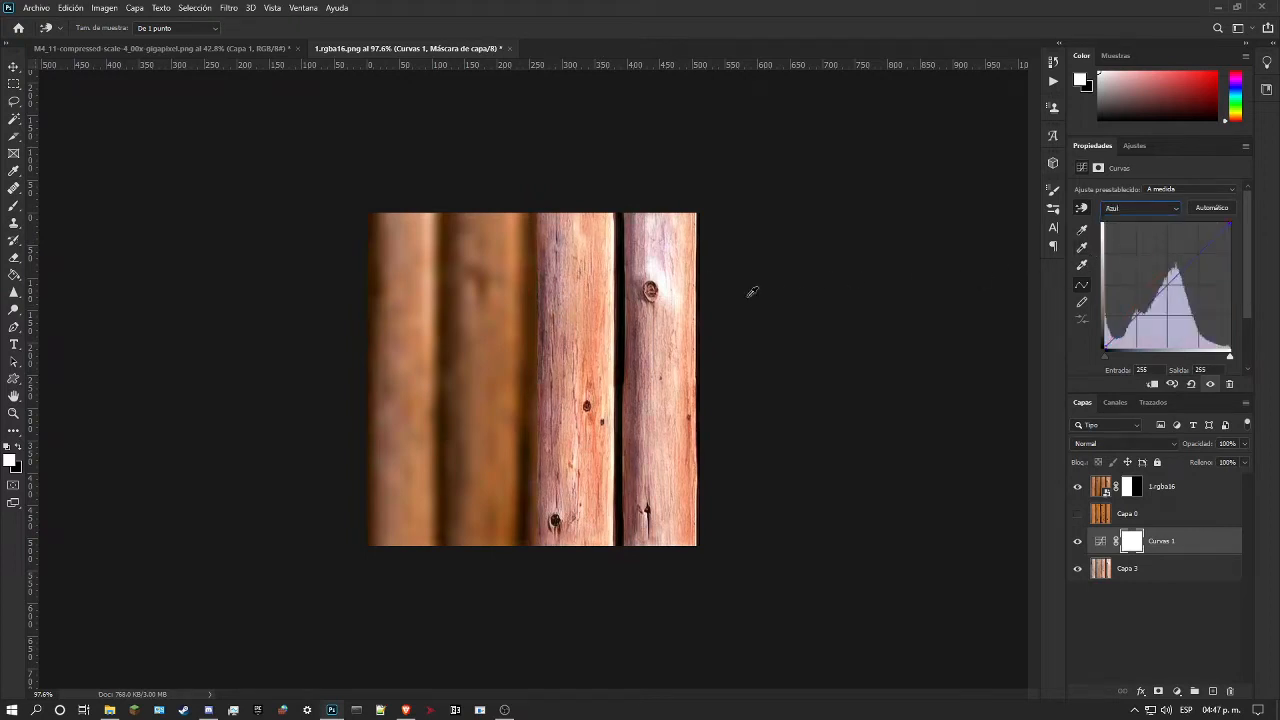
drag(589, 306, 583, 338)
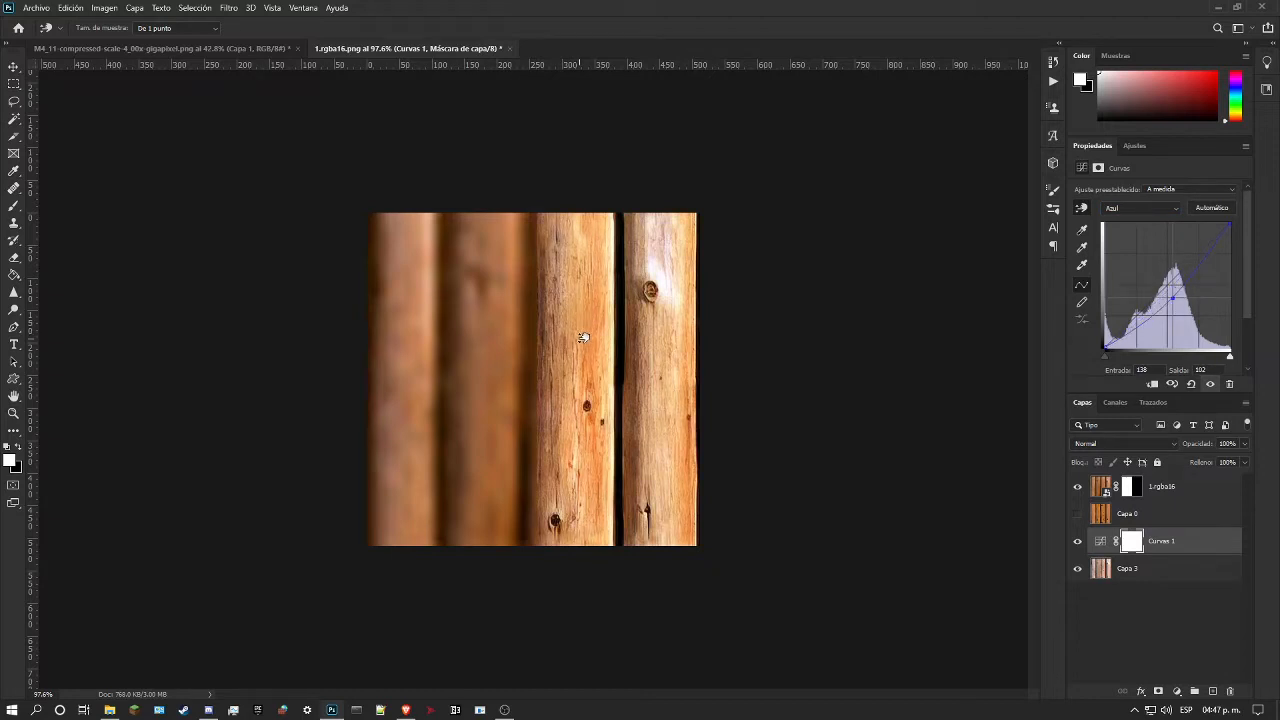
drag(583, 338, 553, 316)
click(1142, 210)
click(1140, 240)
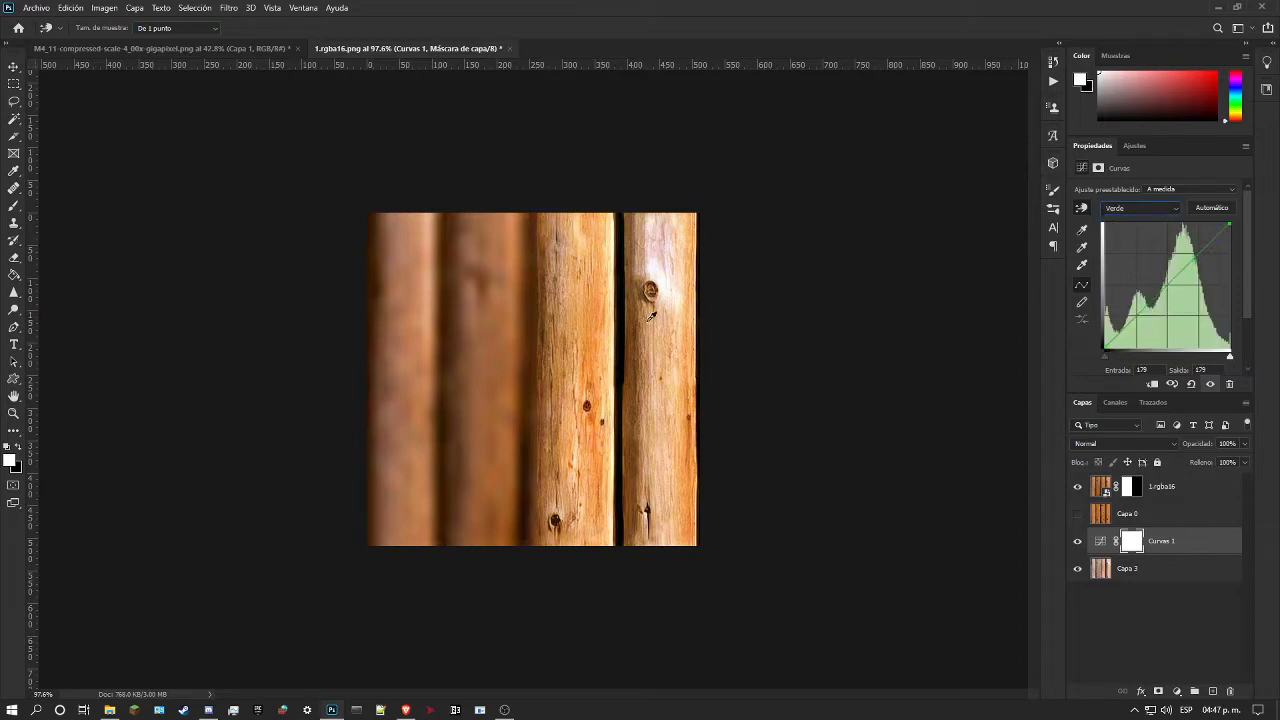
mouse_move(572, 293)
mouse_down()
mouse_move(573, 310)
mouse_move(580, 280)
mouse_move(577, 308)
mouse_move(580, 297)
mouse_up()
Step: Fine-tune the Curves adjustment's red channel, adjust the RGB midtones, and lower the RGB white point from input 255 to output 249
click(1141, 211)
click(1126, 229)
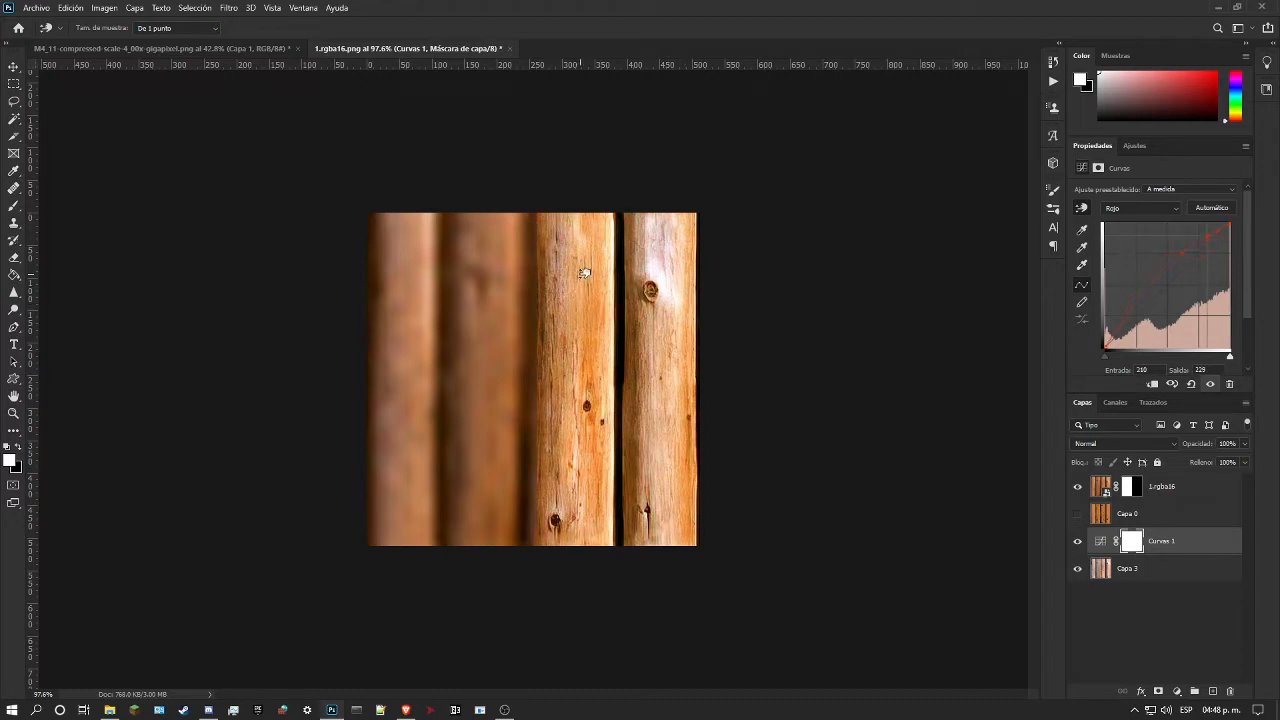
drag(584, 268, 578, 276)
click(1146, 206)
click(1130, 209)
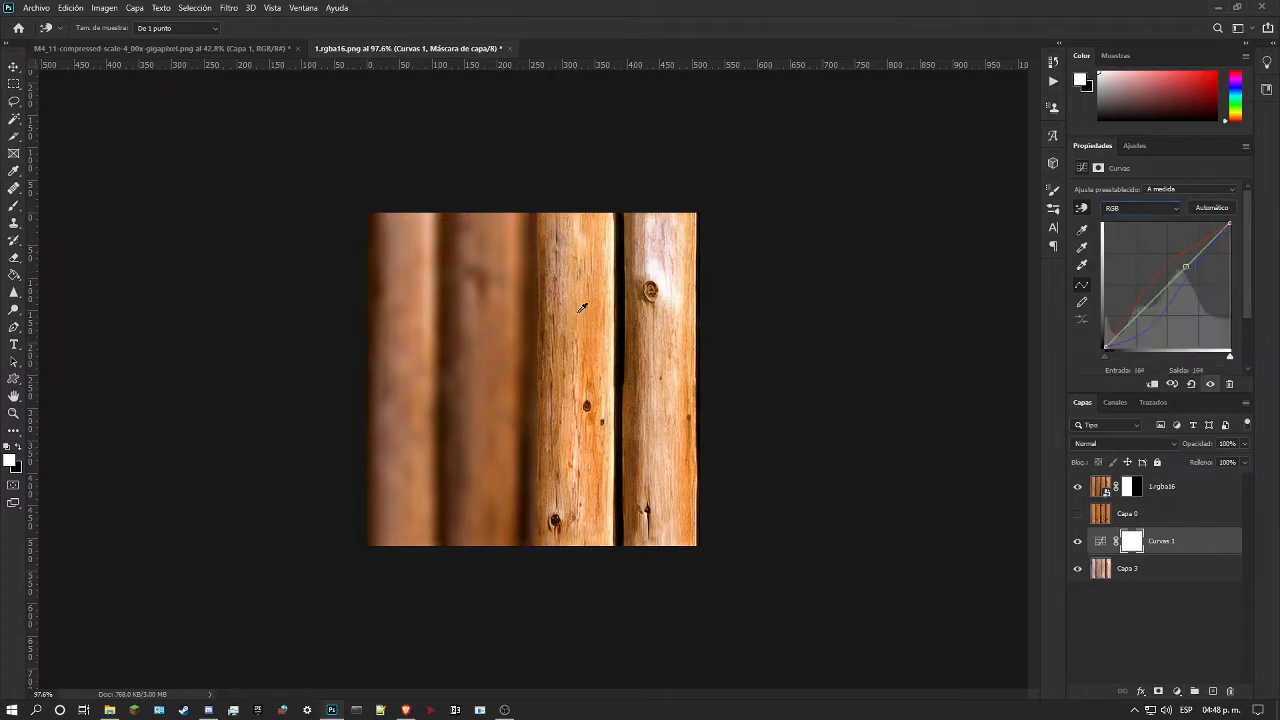
mouse_move(583, 331)
mouse_down()
mouse_move(590, 345)
mouse_move(592, 309)
mouse_move(585, 329)
mouse_up()
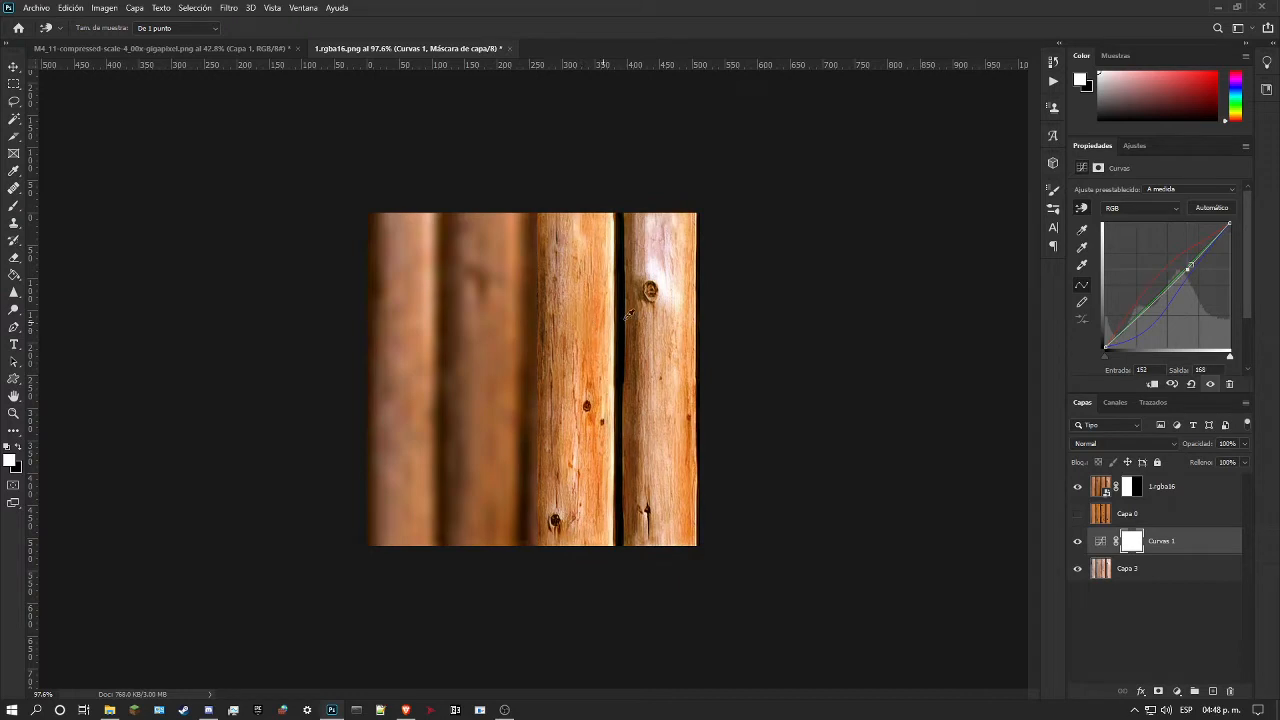
mouse_move(665, 259)
mouse_down()
mouse_move(665, 297)
mouse_move(665, 272)
mouse_move(665, 284)
mouse_up()
Step: Compare the curve-corrected logs with the original texture by toggling the 1.rgba16 layer's visibility
click(1078, 487)
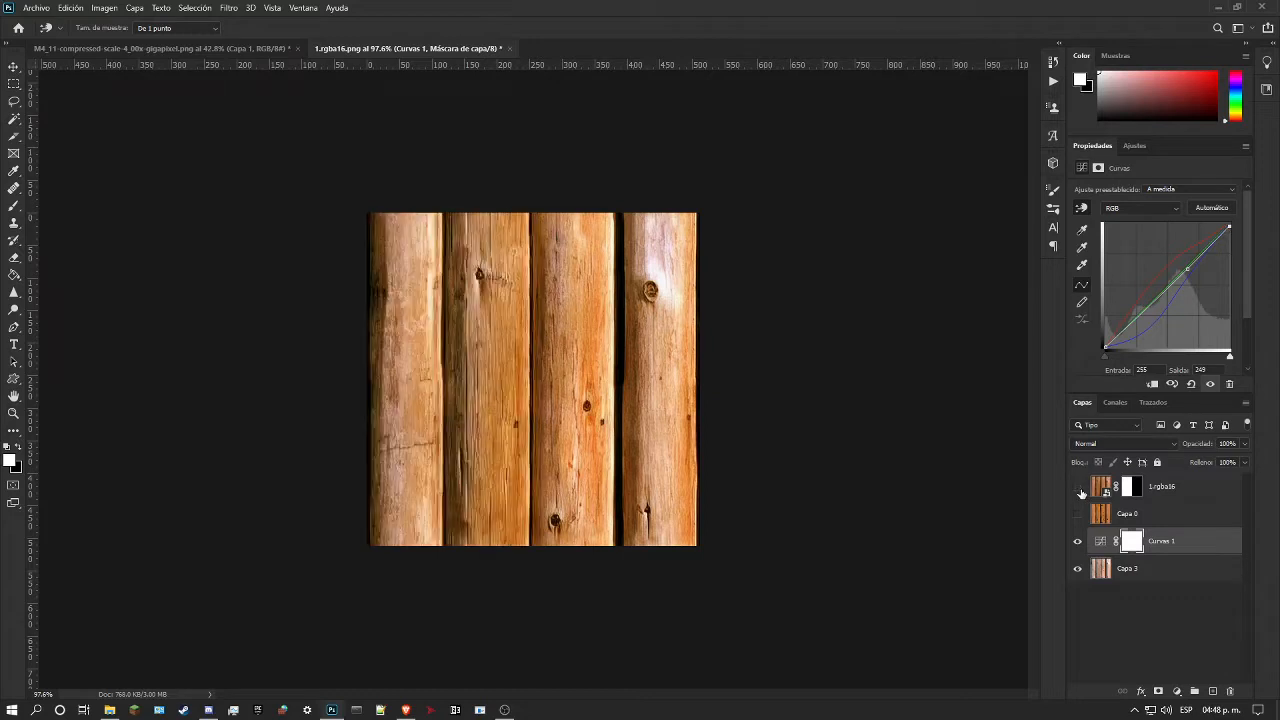
click(1078, 487)
click(1078, 487)
click(1078, 487)
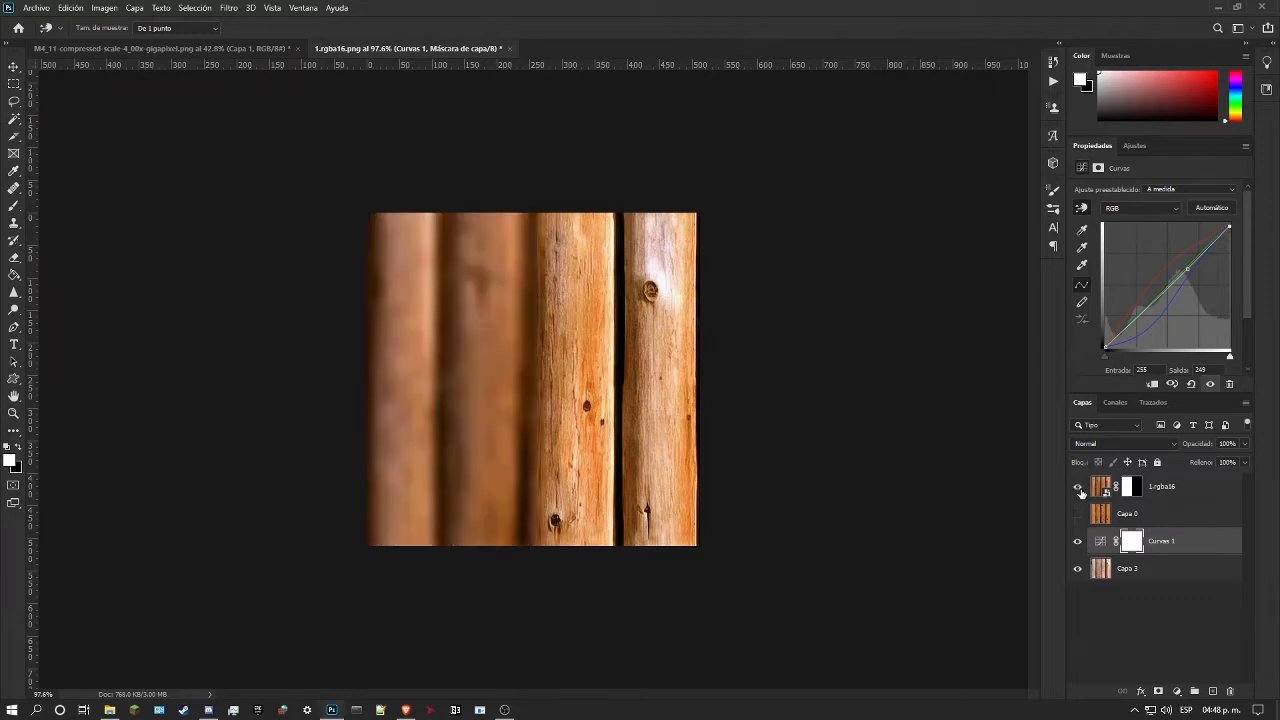
click(1078, 487)
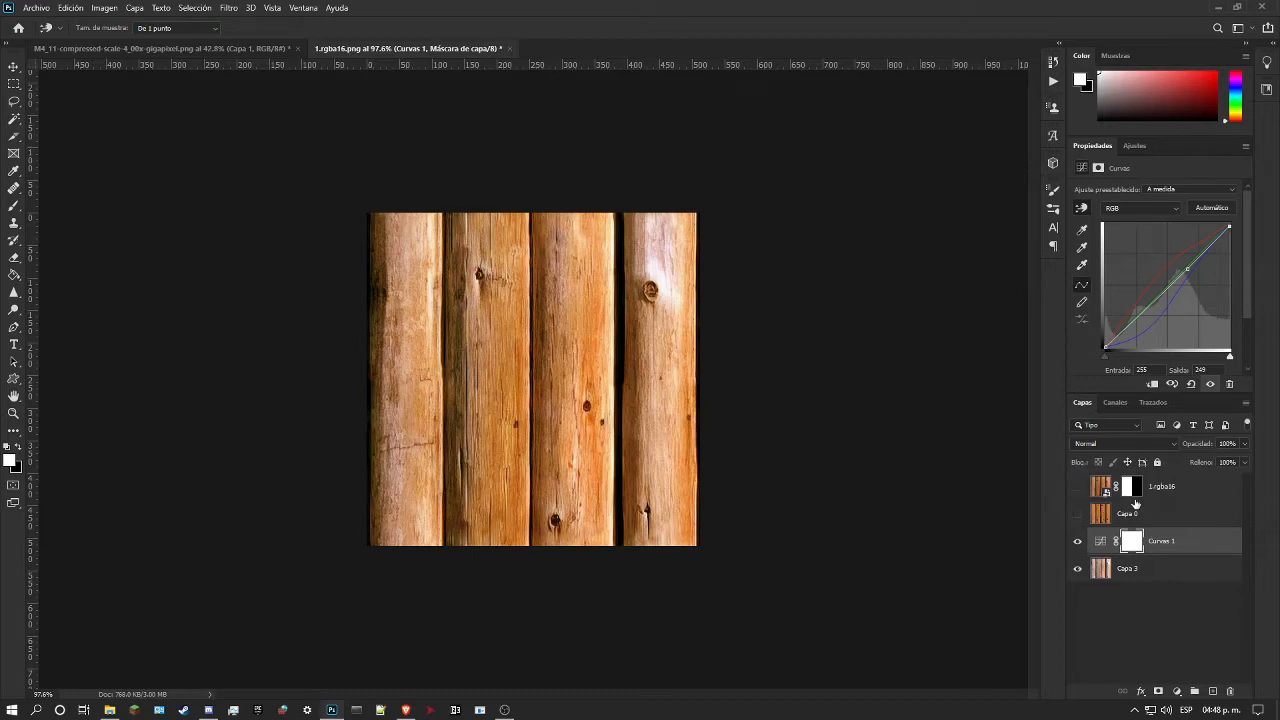
Step: Show the 1.rgba16 reference and add a Color Balance adjustment with midtones at +36 red, +1 green and +4 blue
click(1135, 146)
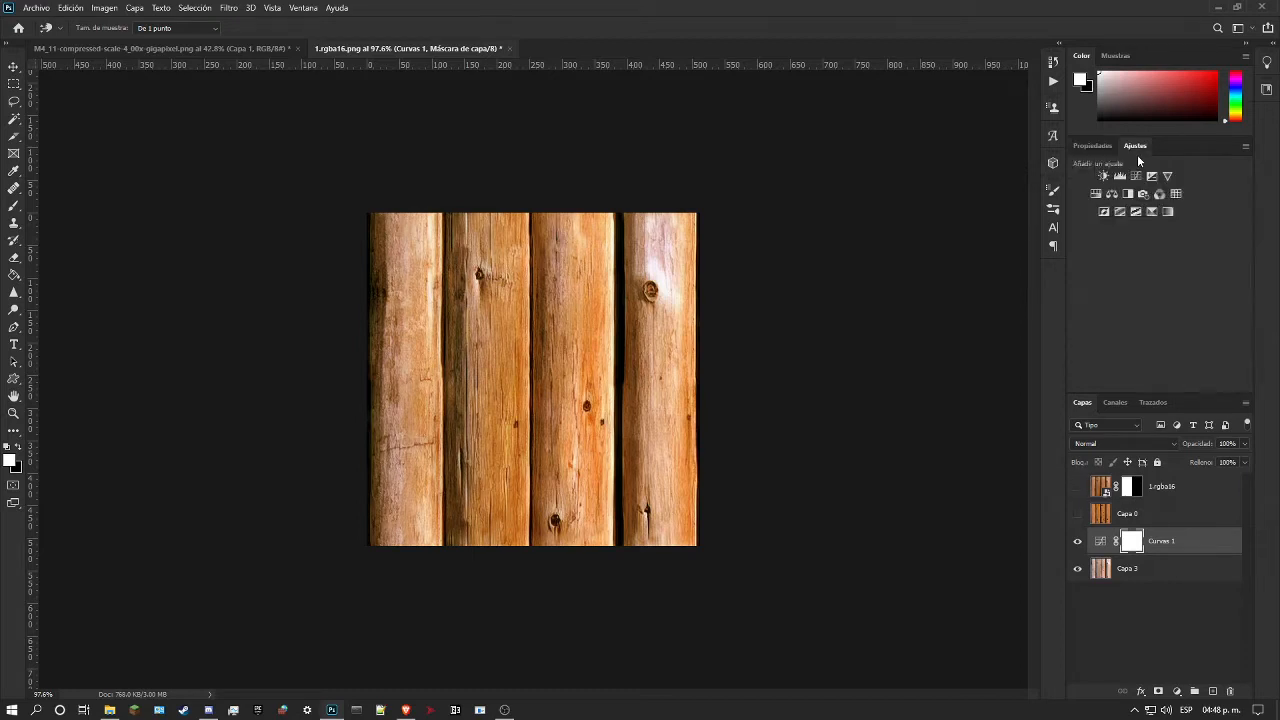
click(1078, 488)
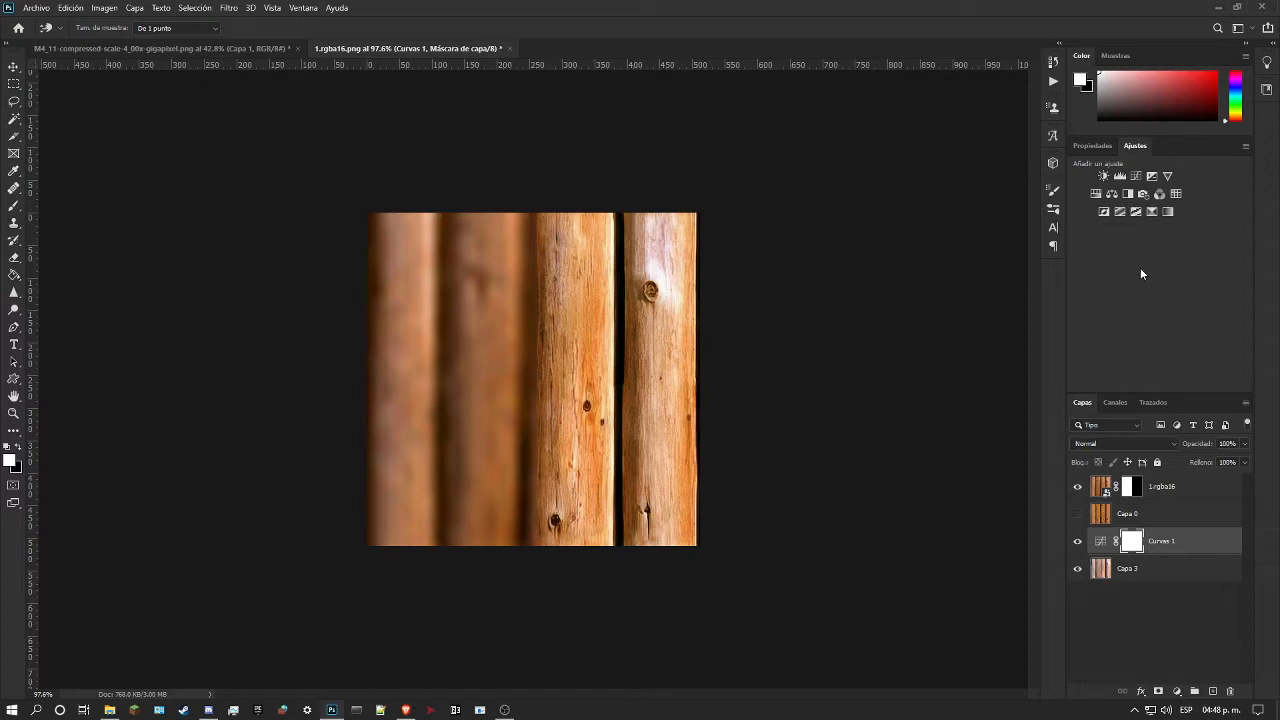
click(1111, 195)
drag(1137, 263, 1121, 243)
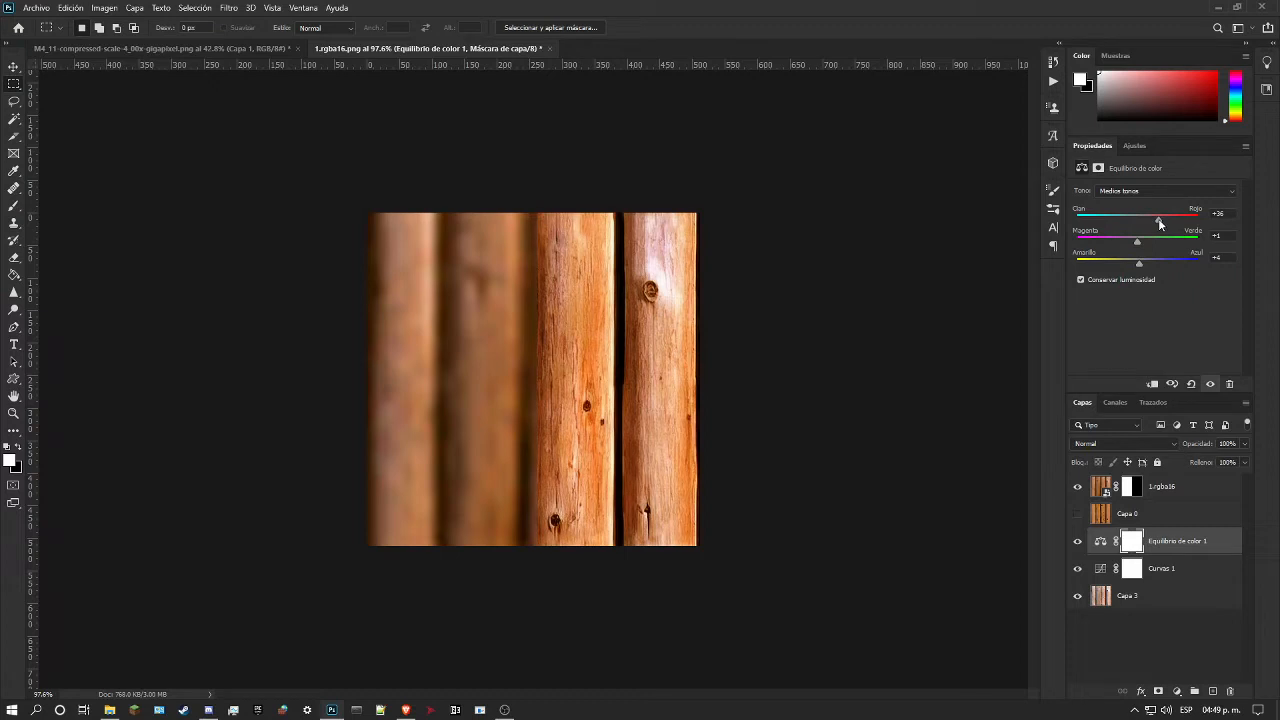
Step: Add a Hue/Saturation adjustment above the Color Balance with hue +3, saturation -10 and lightness -10
click(1134, 146)
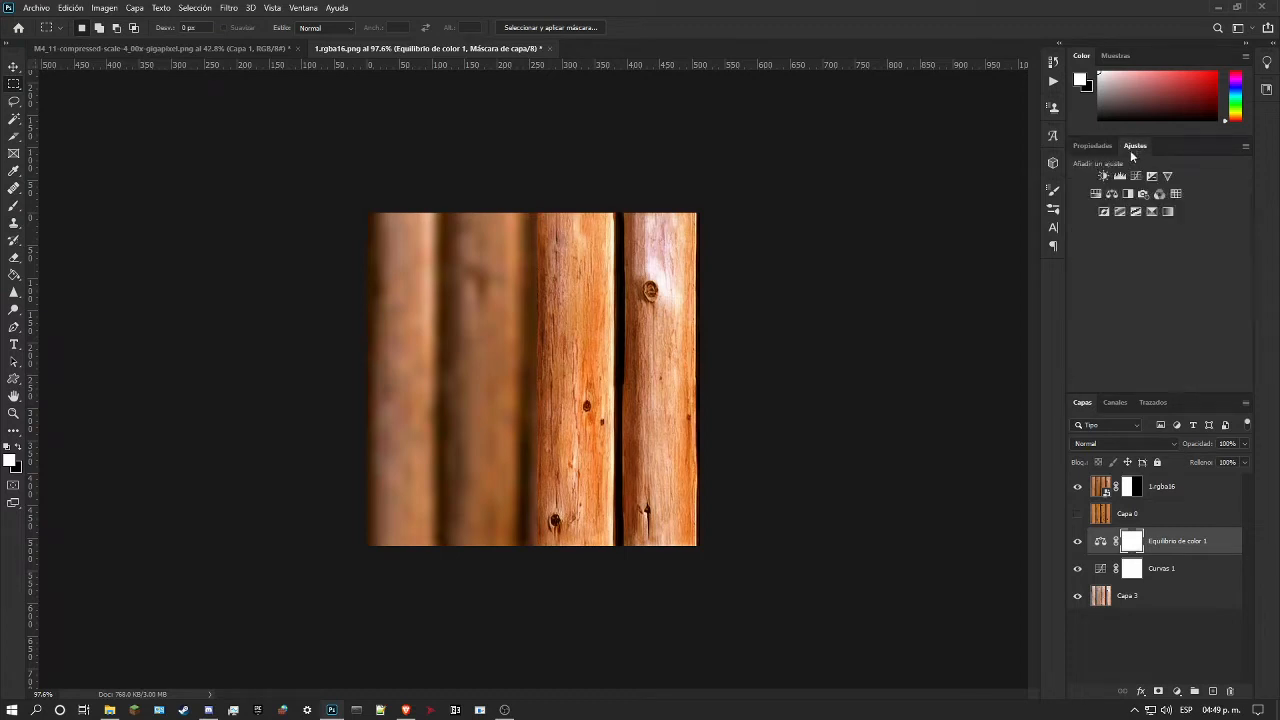
click(1100, 196)
mouse_move(1154, 290)
mouse_down()
mouse_move(1137, 294)
mouse_move(1157, 296)
mouse_move(1143, 271)
mouse_move(1214, 269)
mouse_move(1150, 270)
mouse_up()
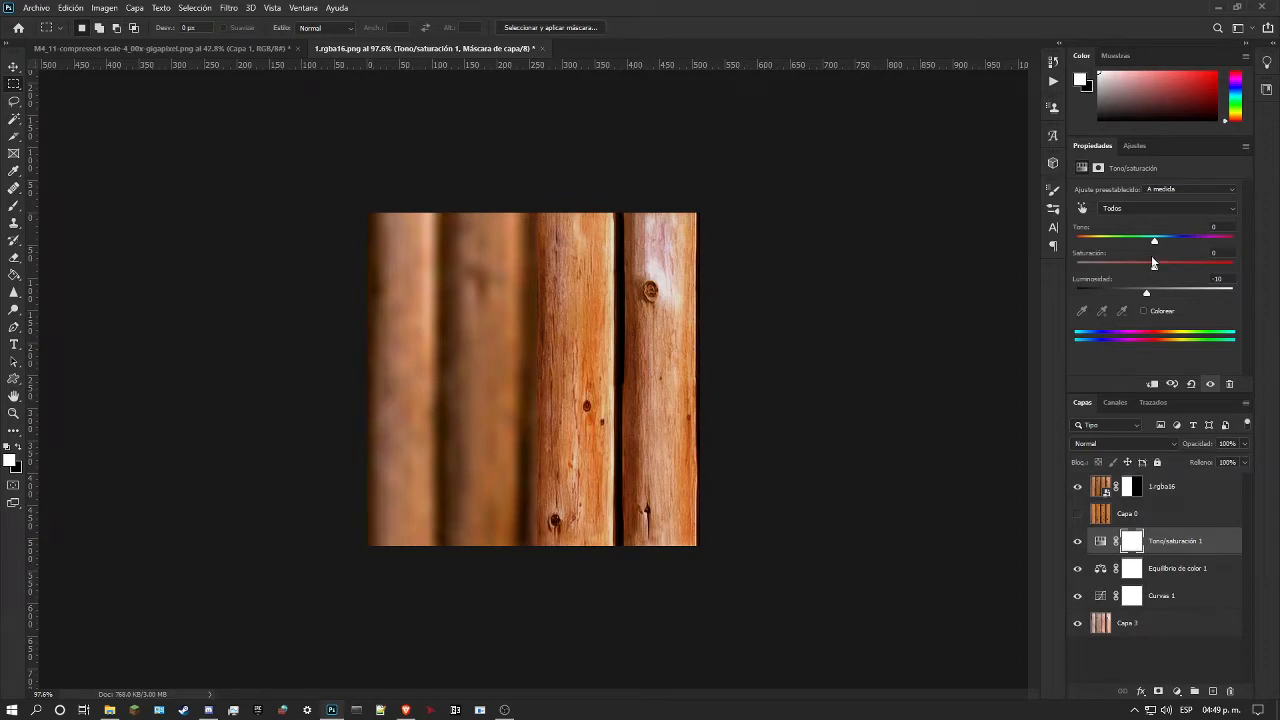
mouse_move(1153, 243)
mouse_down()
mouse_move(1186, 239)
mouse_move(1144, 243)
mouse_move(1156, 241)
mouse_up()
drag(1155, 270, 1149, 268)
Step: Compare the fully recoloured logs with the 1.rgba16 reference by toggling that layer, and leave it hidden
click(14, 413)
drag(655, 287, 655, 258)
click(1077, 487)
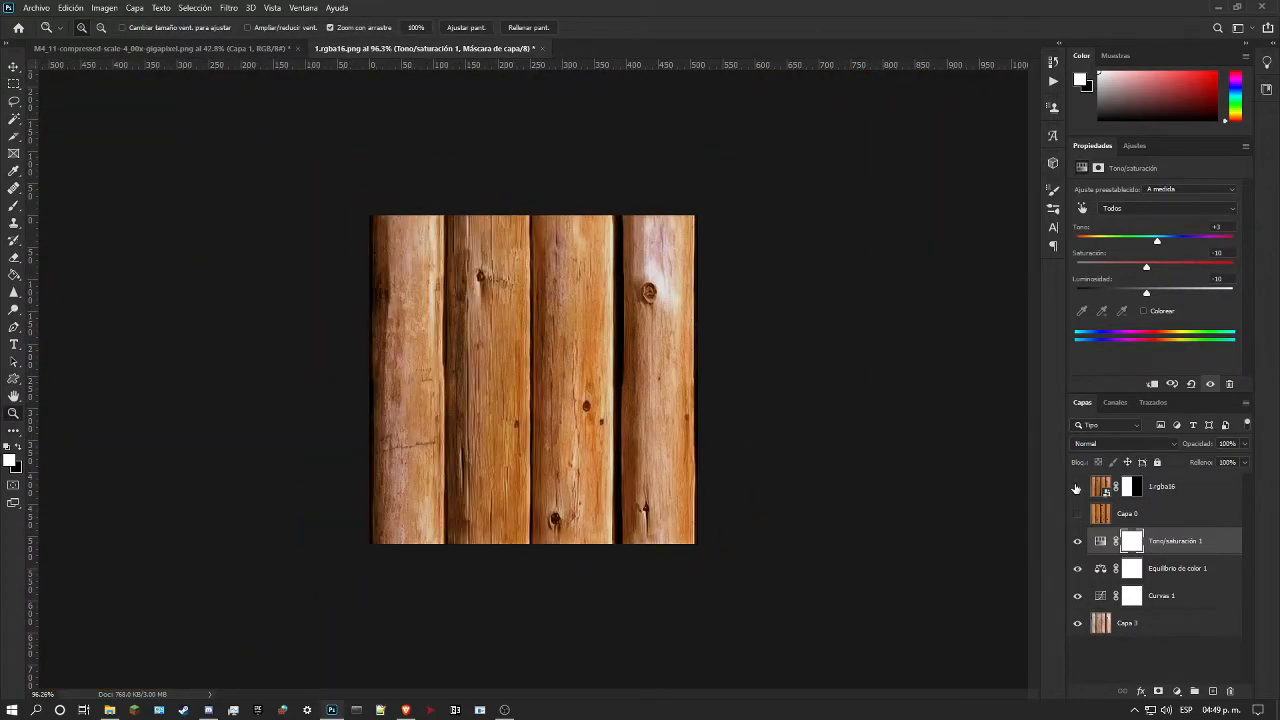
click(1077, 487)
click(1077, 487)
click(1077, 487)
click(1077, 487)
Step: Group Capa 3 with its three adjustment layers, duplicate the group, and merge the copy into a single layer
shift+click(1181, 632)
key(ctrl+g)
key(ctrl+j)
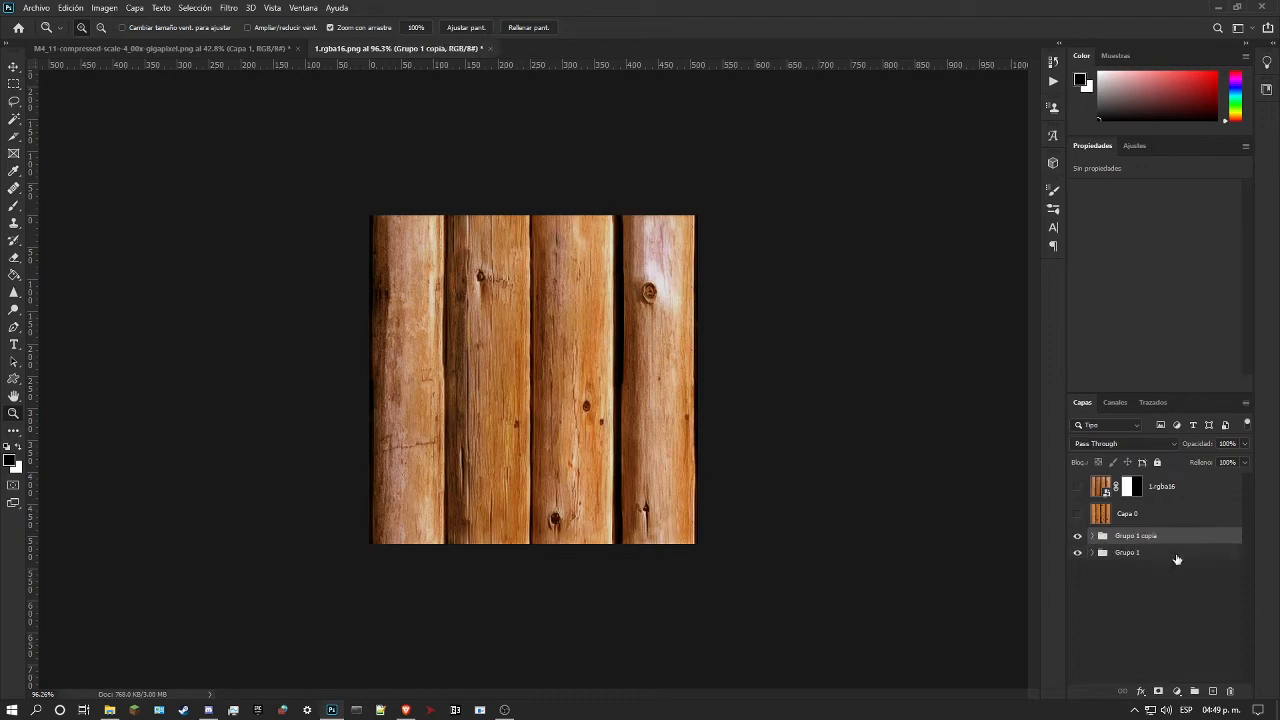
right_click(1158, 536)
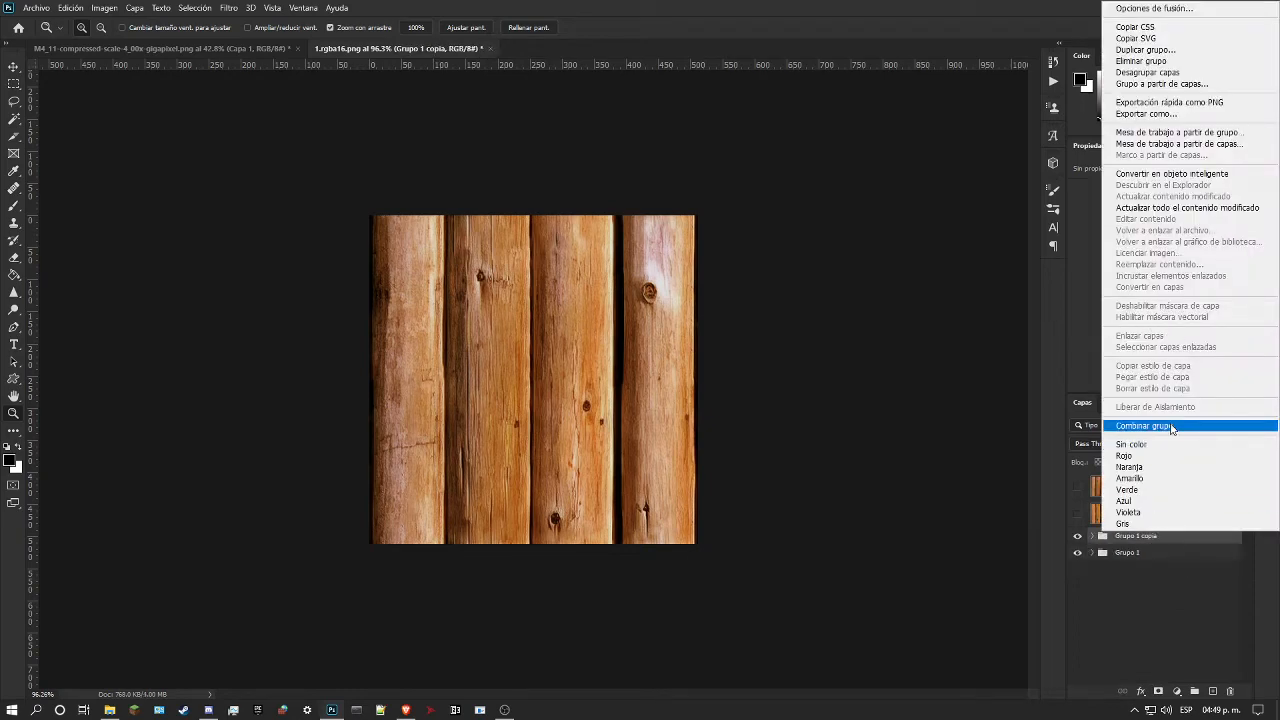
click(1175, 427)
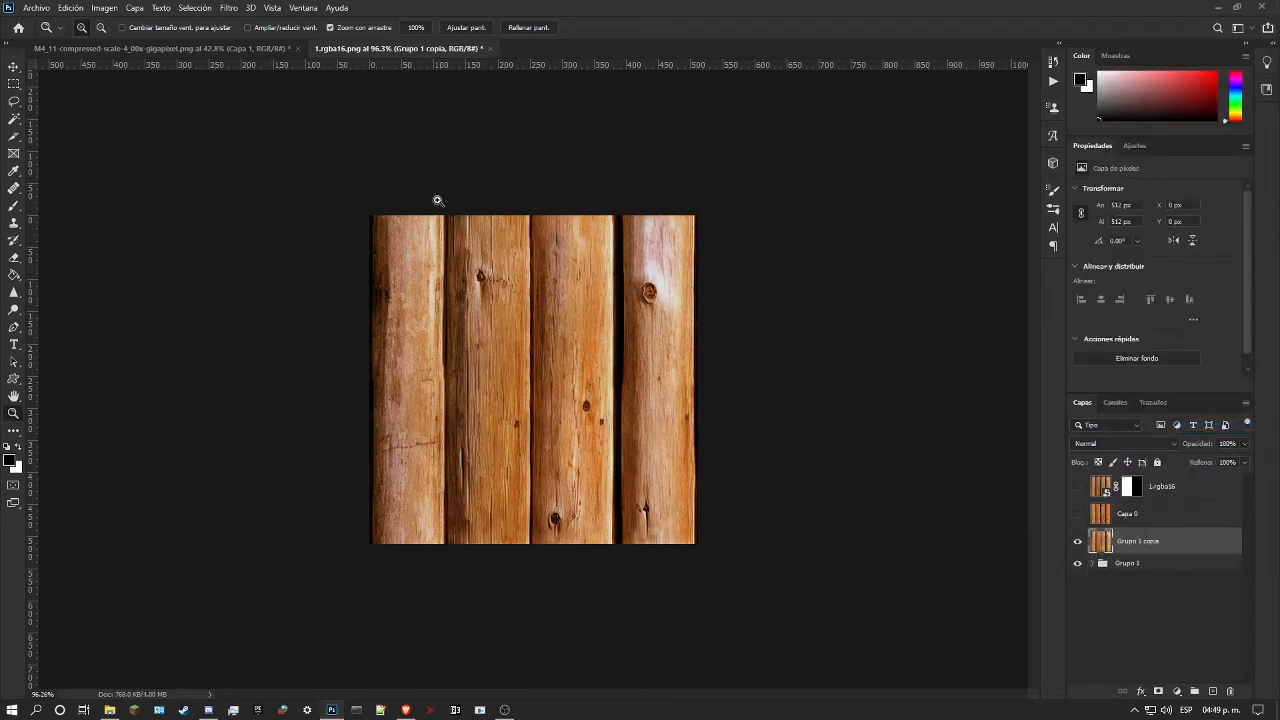
drag(591, 275, 648, 272)
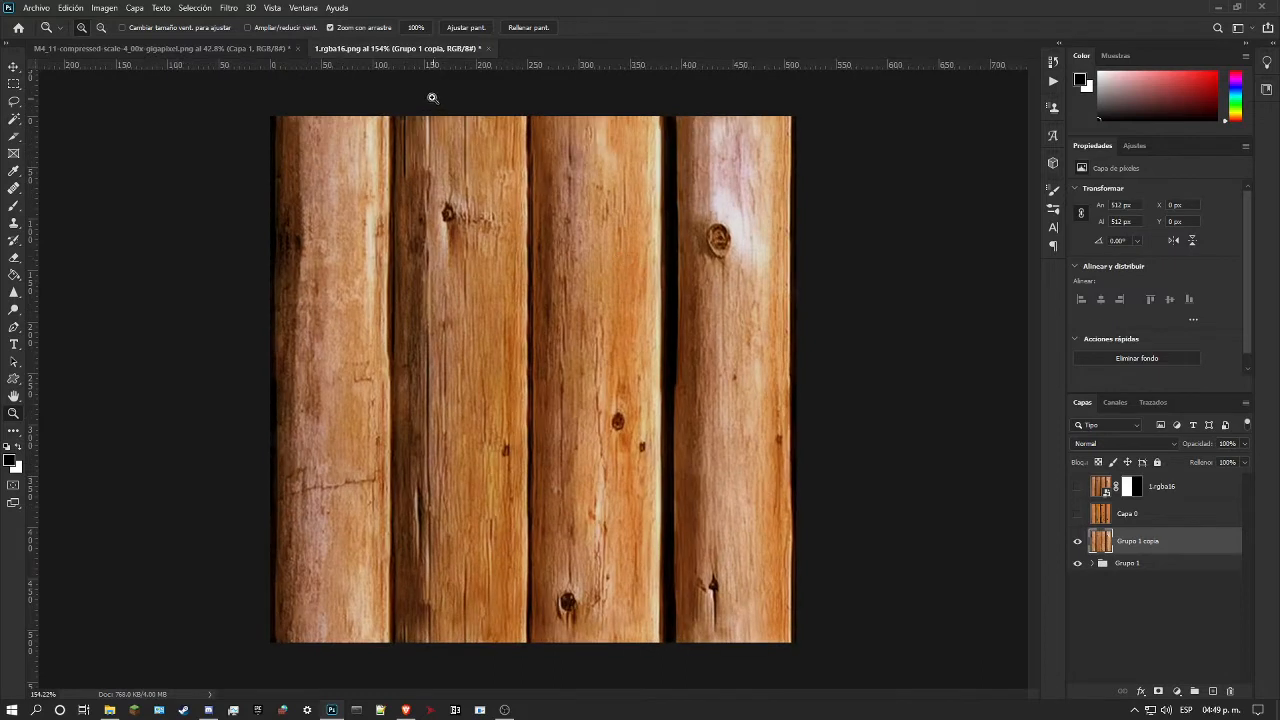
click(72, 8)
mouse_move(104, 8)
mouse_move(180, 42)
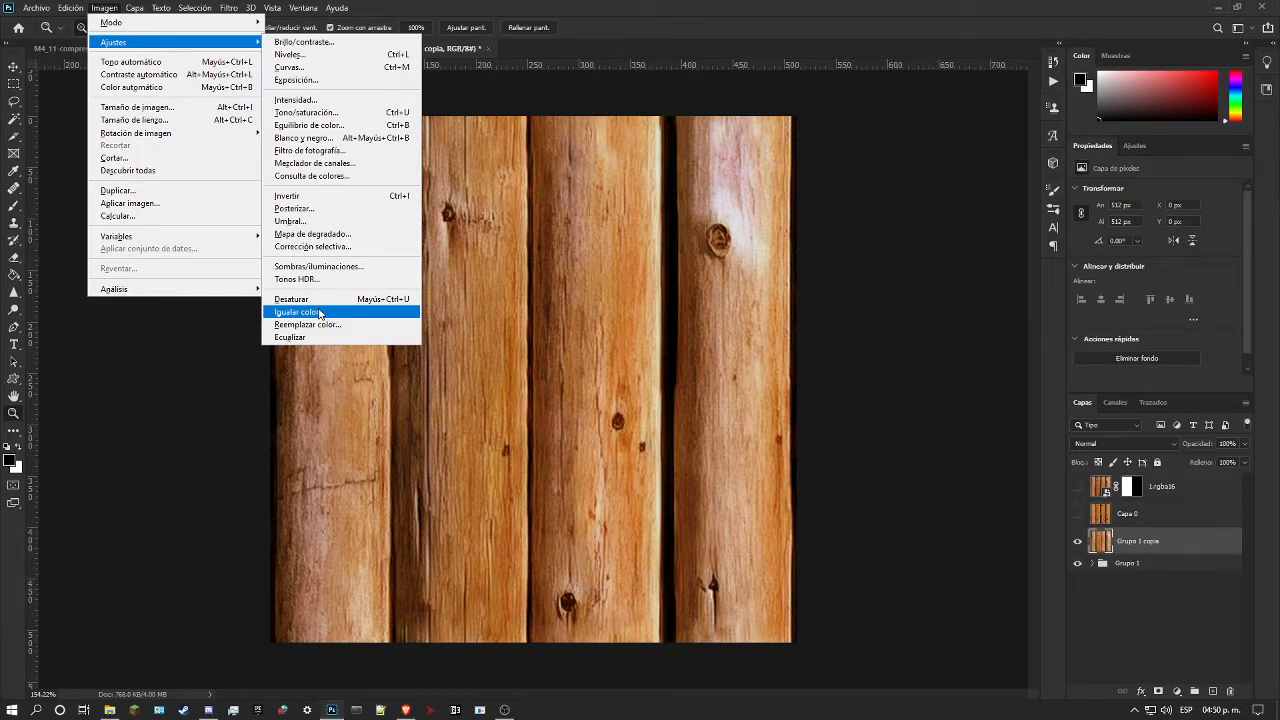
click(320, 313)
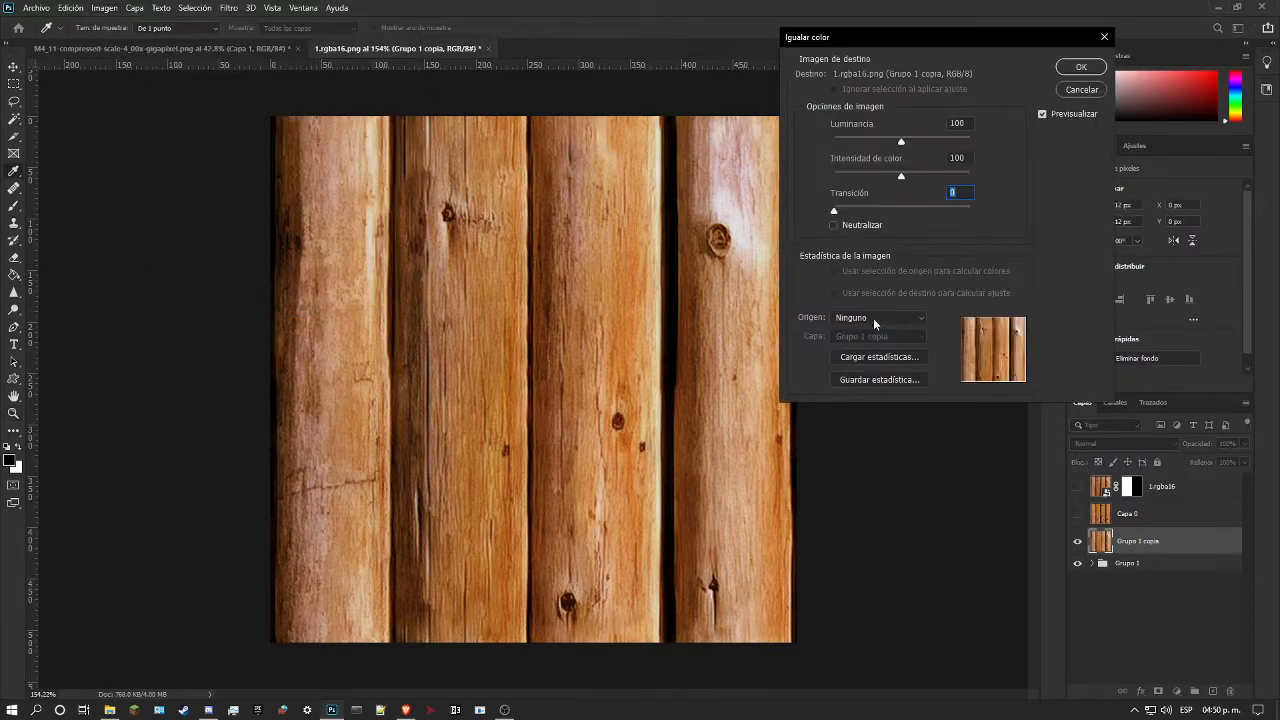
click(873, 318)
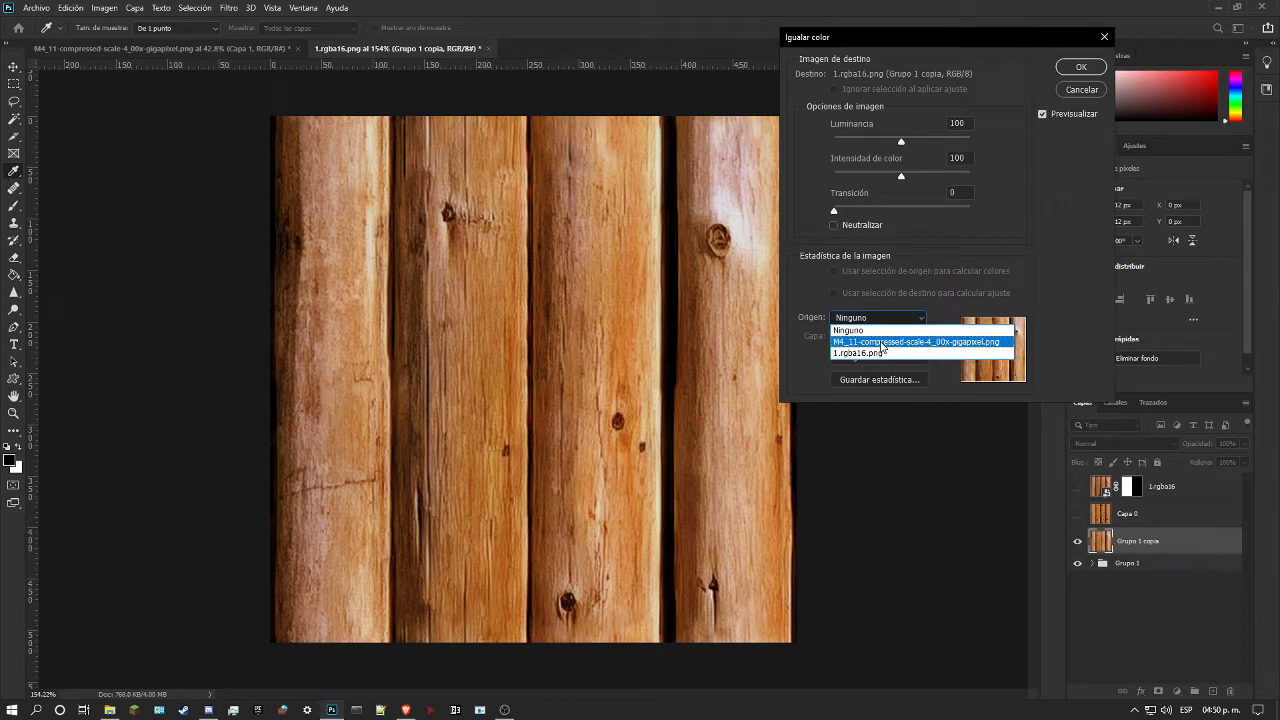
click(880, 352)
click(876, 337)
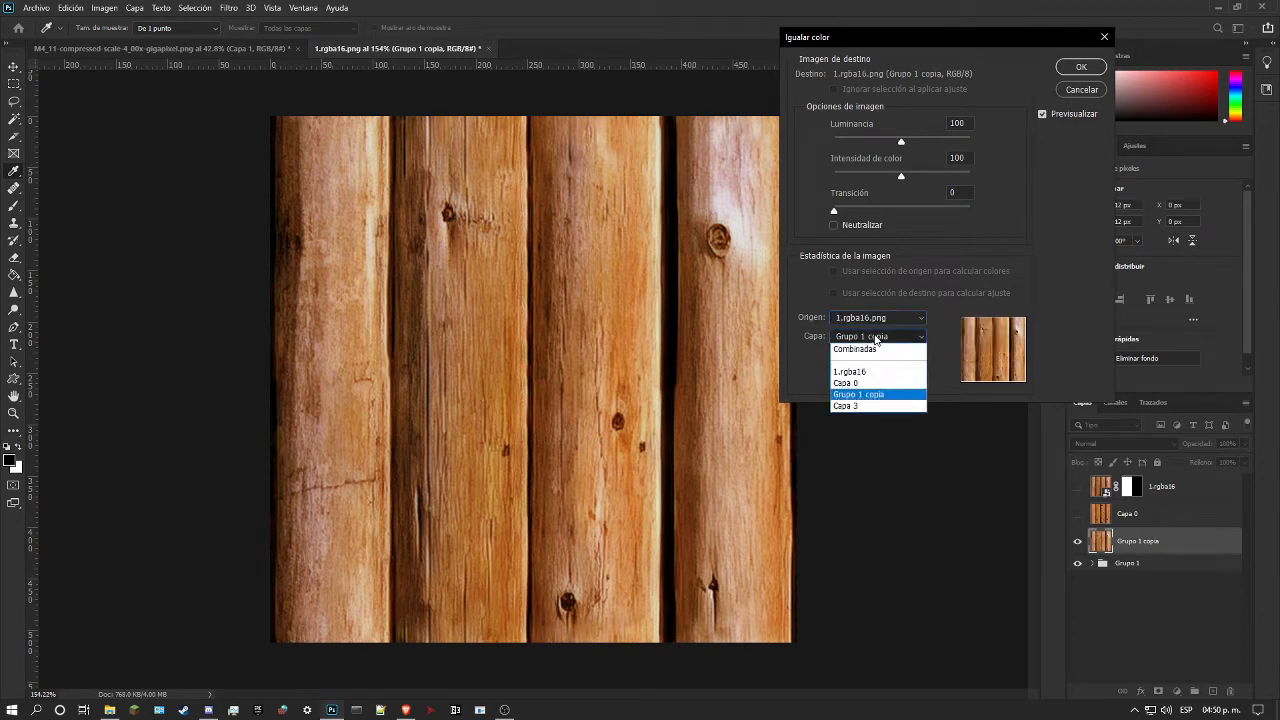
click(866, 371)
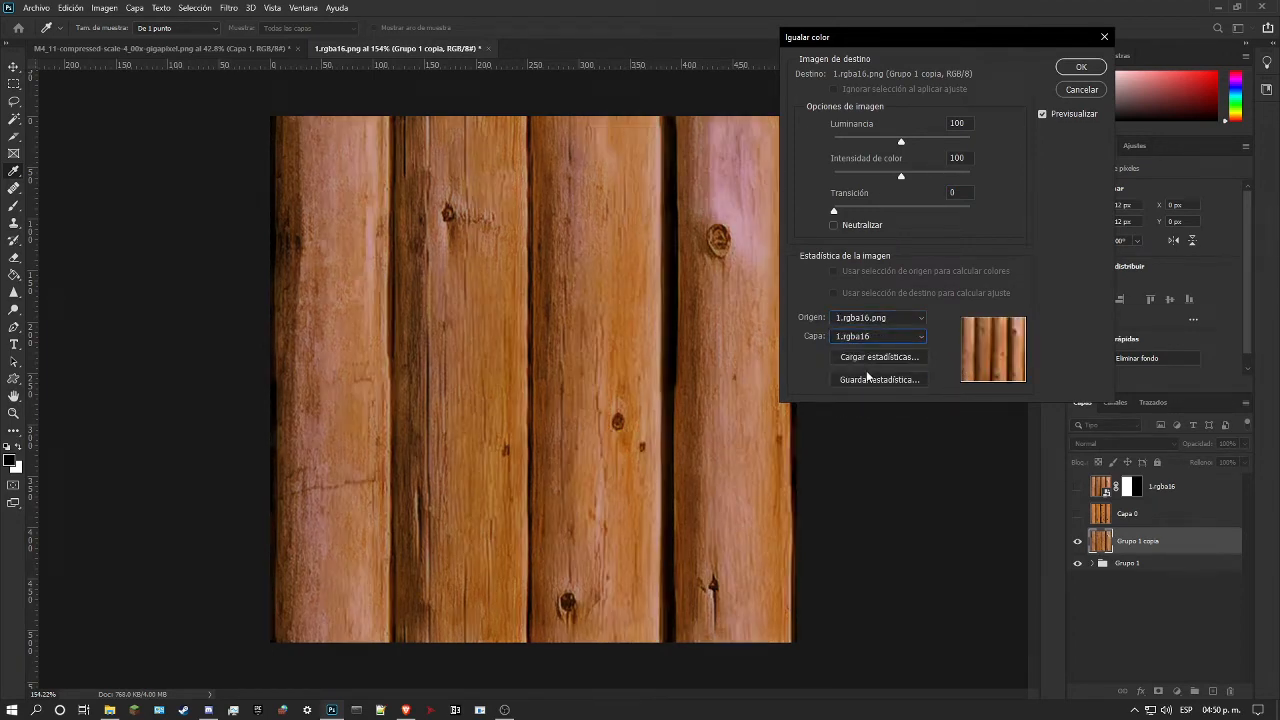
drag(835, 211, 777, 218)
click(1090, 91)
Step: Add a Curves adjustment above the merged Grupo 1 copia layer with points at 223 to 244, 90 to 92 and 174 to 198
drag(739, 333, 681, 338)
drag(630, 299, 675, 332)
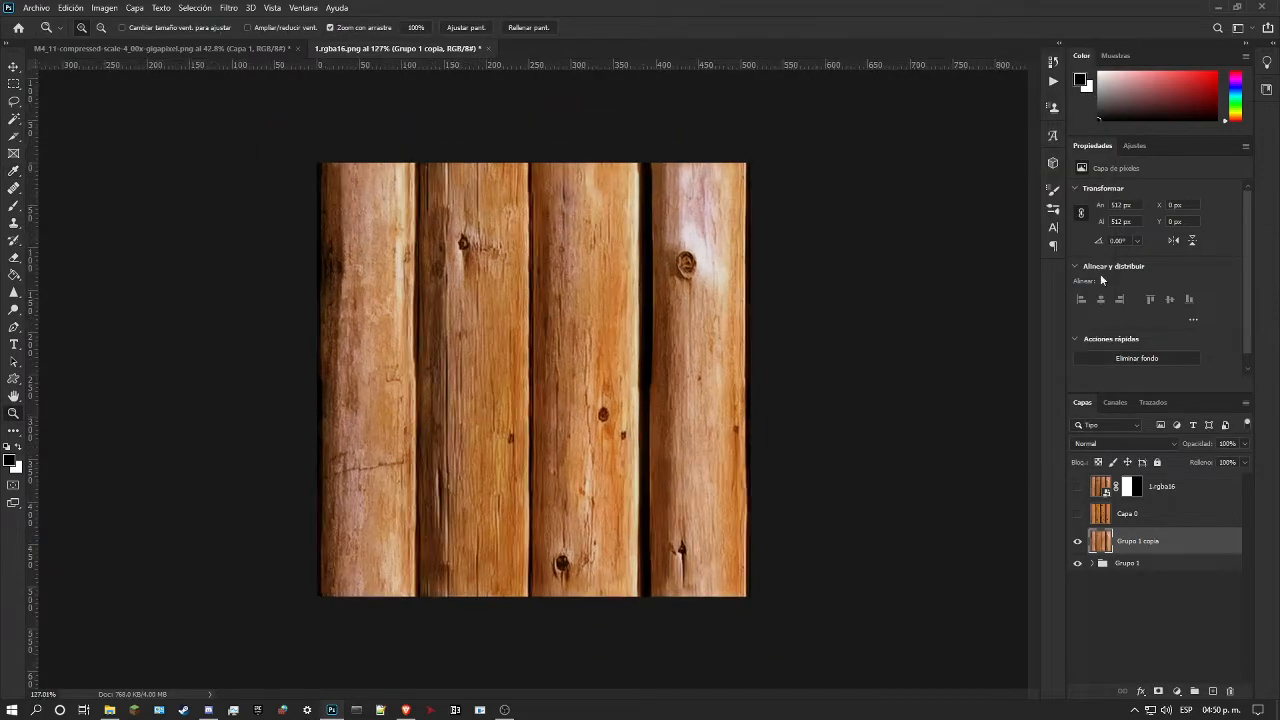
click(1134, 148)
click(1136, 173)
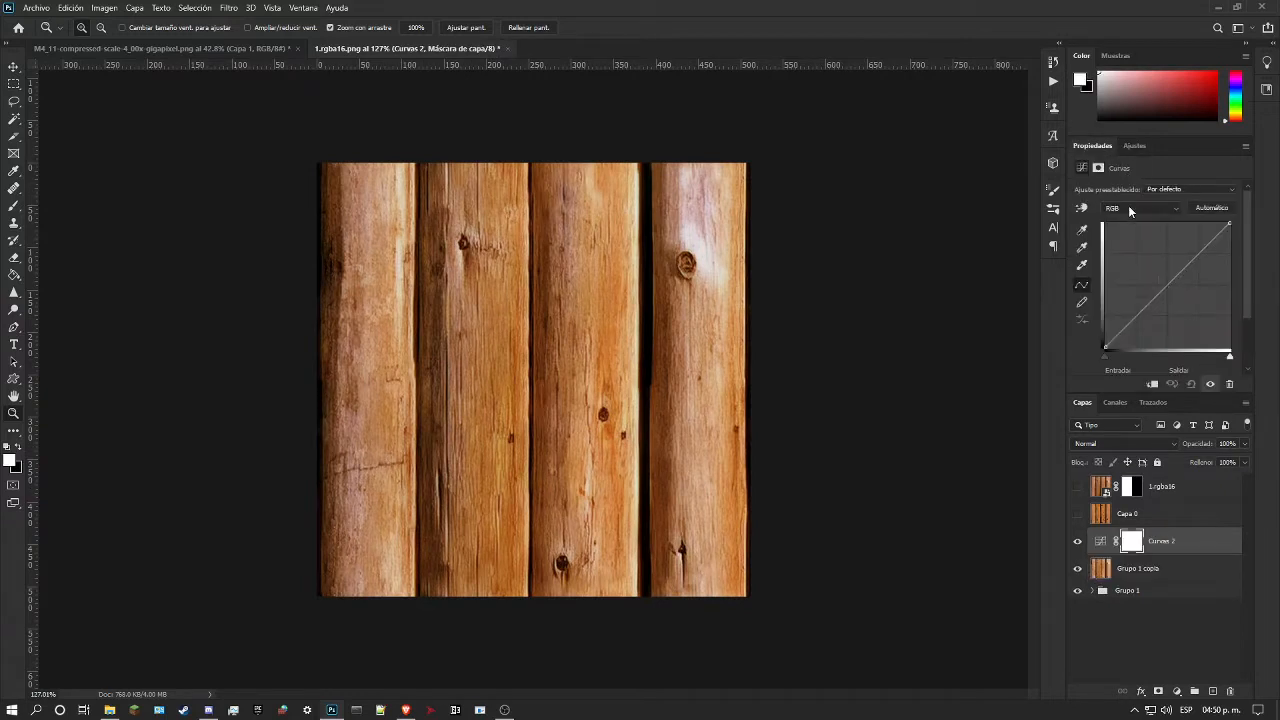
click(1081, 207)
drag(710, 246, 710, 234)
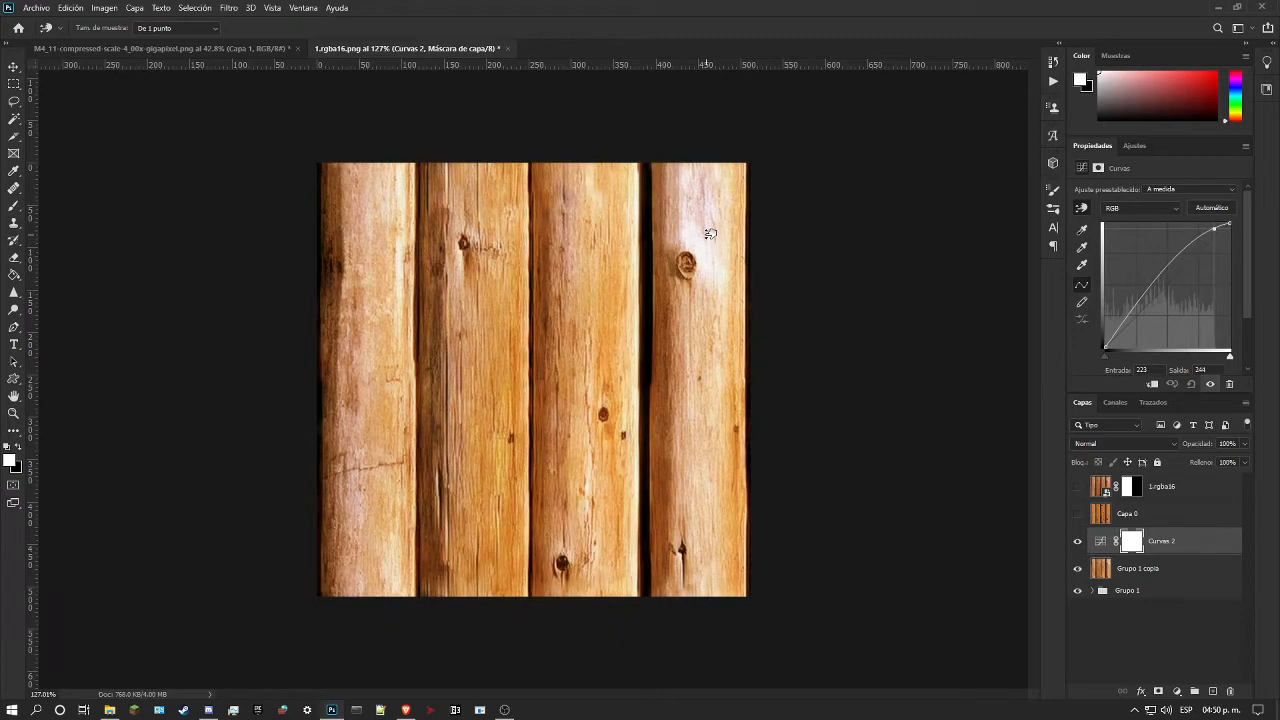
drag(680, 284, 689, 314)
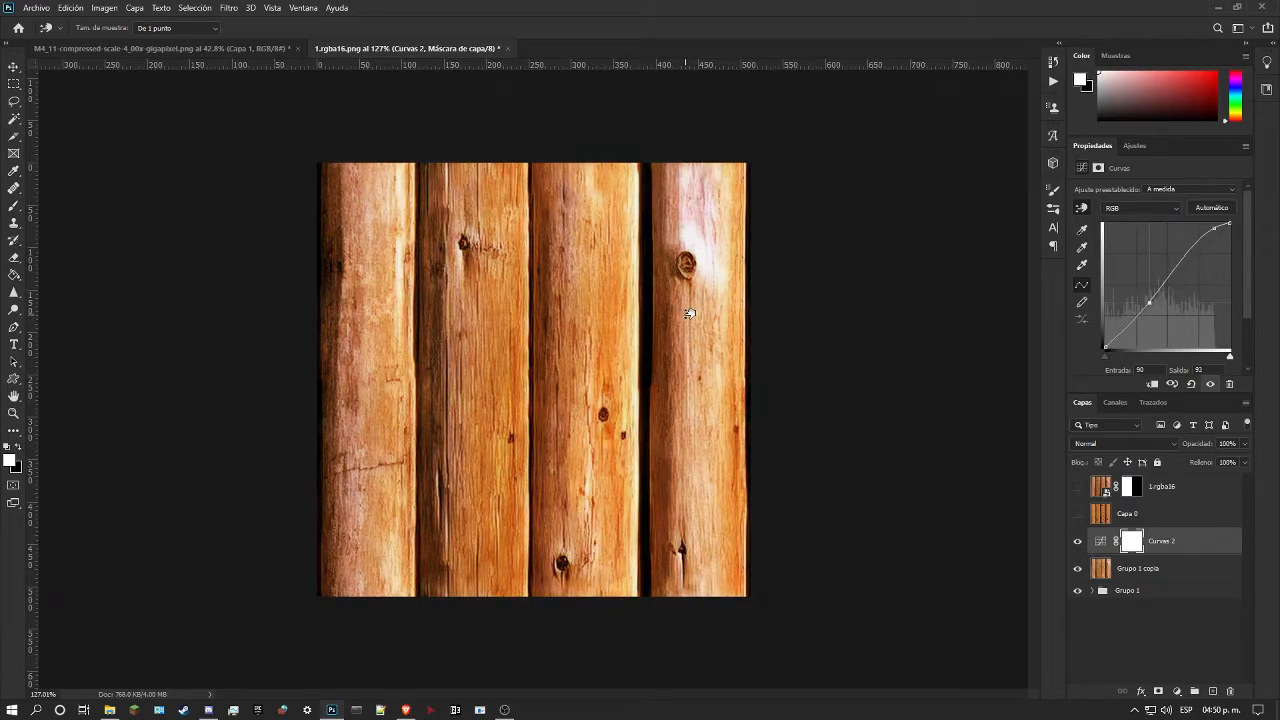
click(706, 484)
drag(706, 484, 705, 477)
Step: Compare the curves-adjusted logs with the 1.rgba16 reference, leaving it shown and the Curves blend mode on Normal
click(1078, 487)
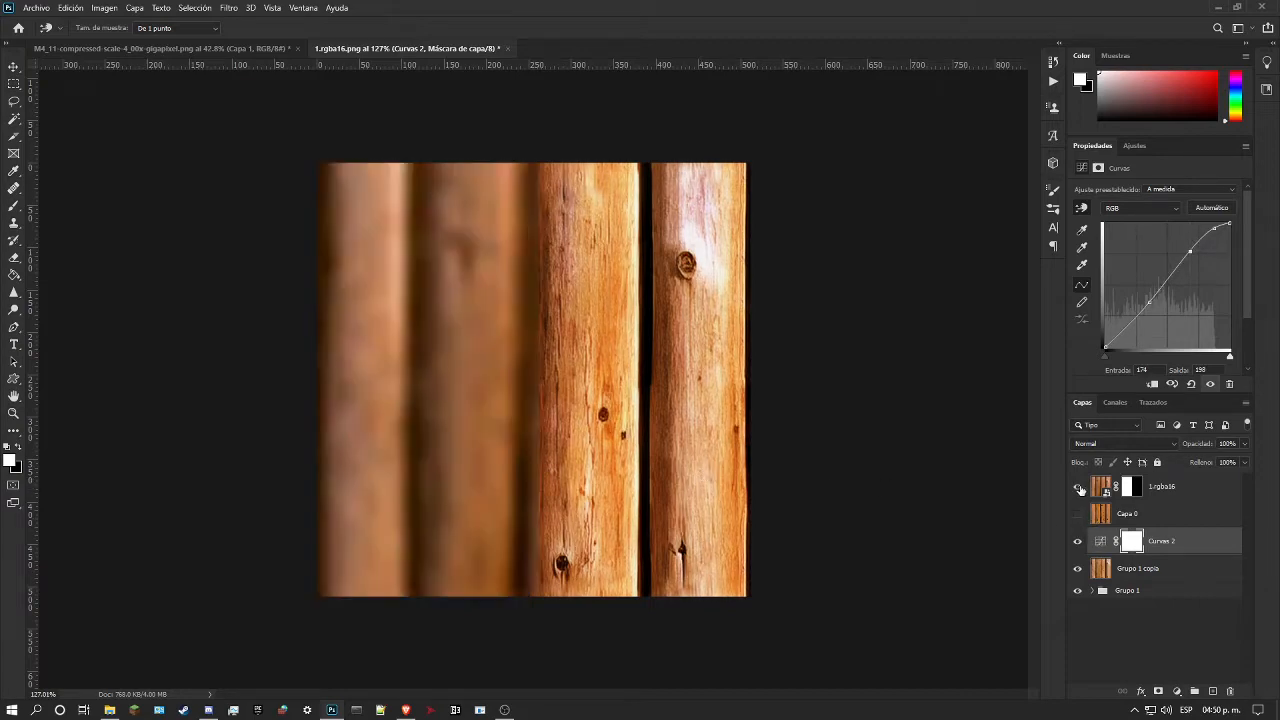
click(1078, 487)
click(1078, 487)
click(1100, 443)
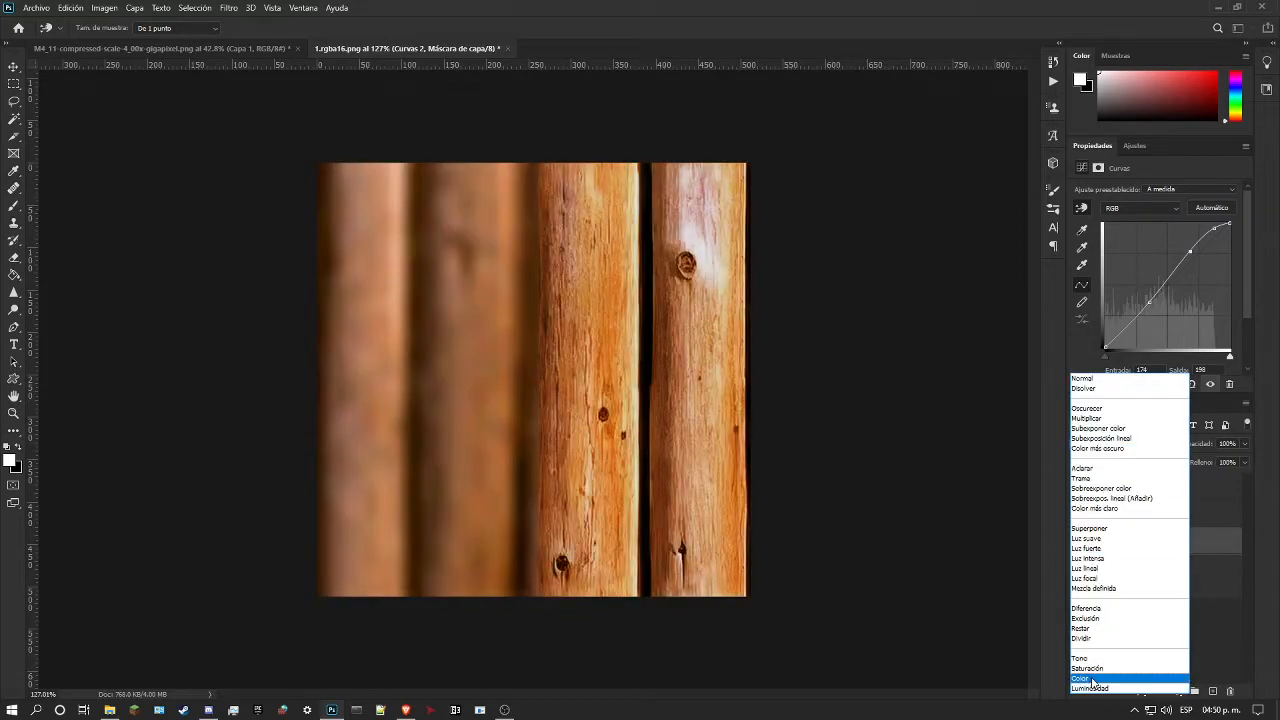
click(1113, 377)
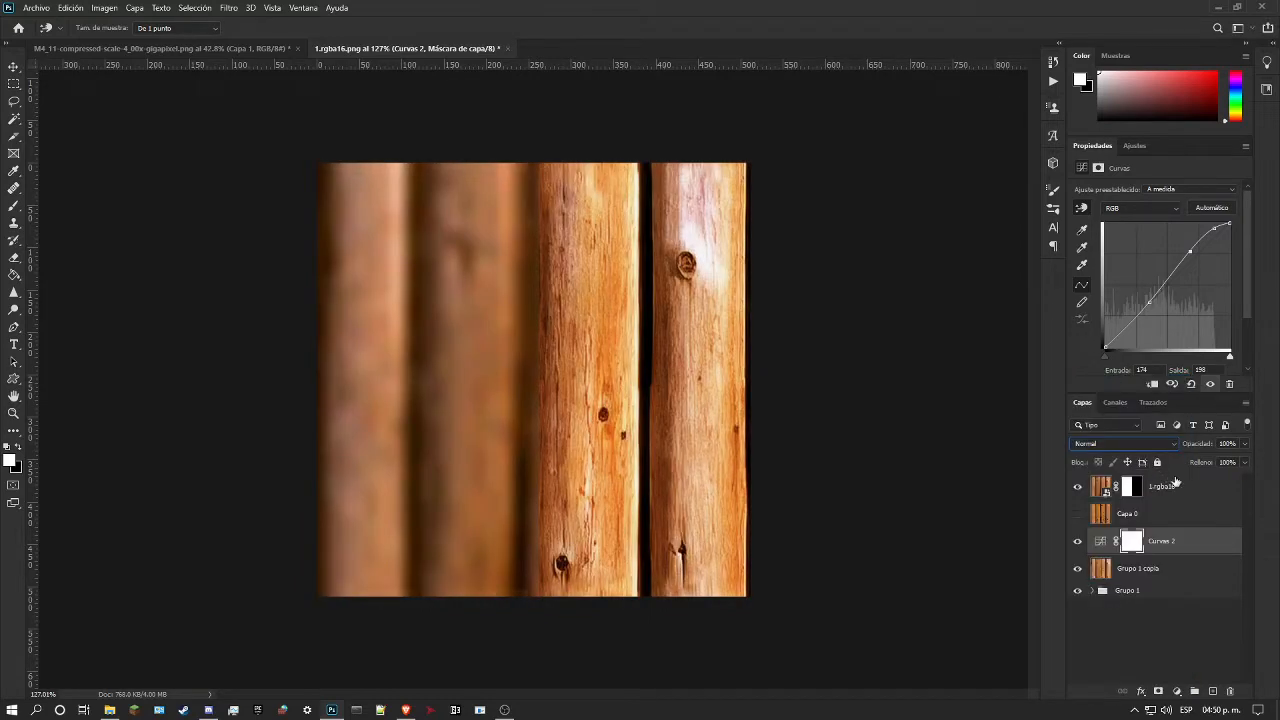
Step: Set the foreground colour to #b97846, sampled from the first log of the 1.rgba16 reference
click(1180, 487)
key(z)
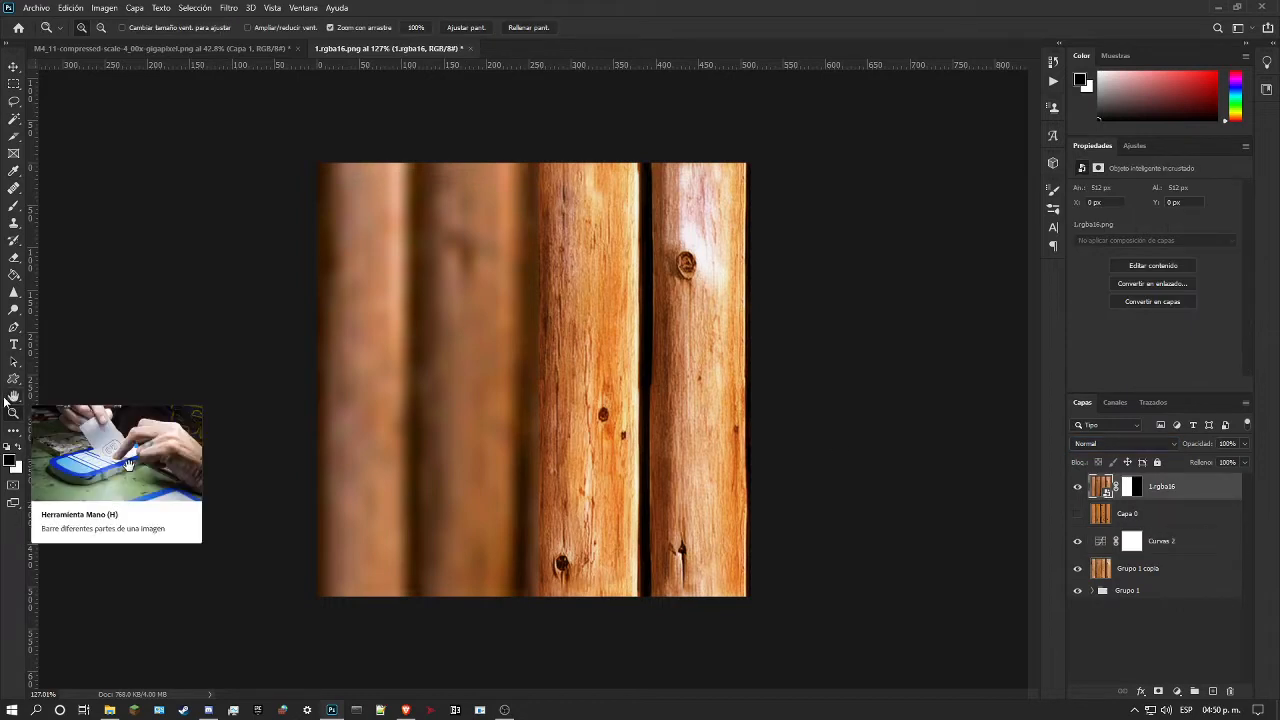
click(9, 459)
click(392, 426)
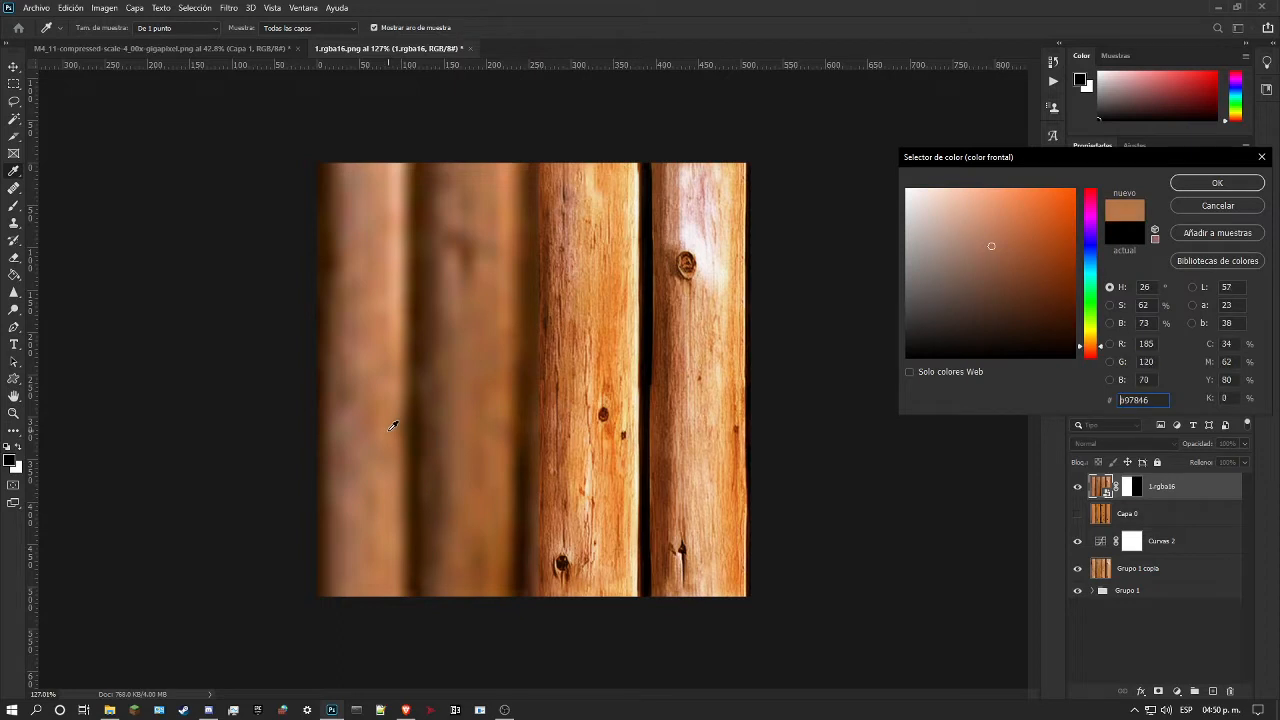
click(1208, 186)
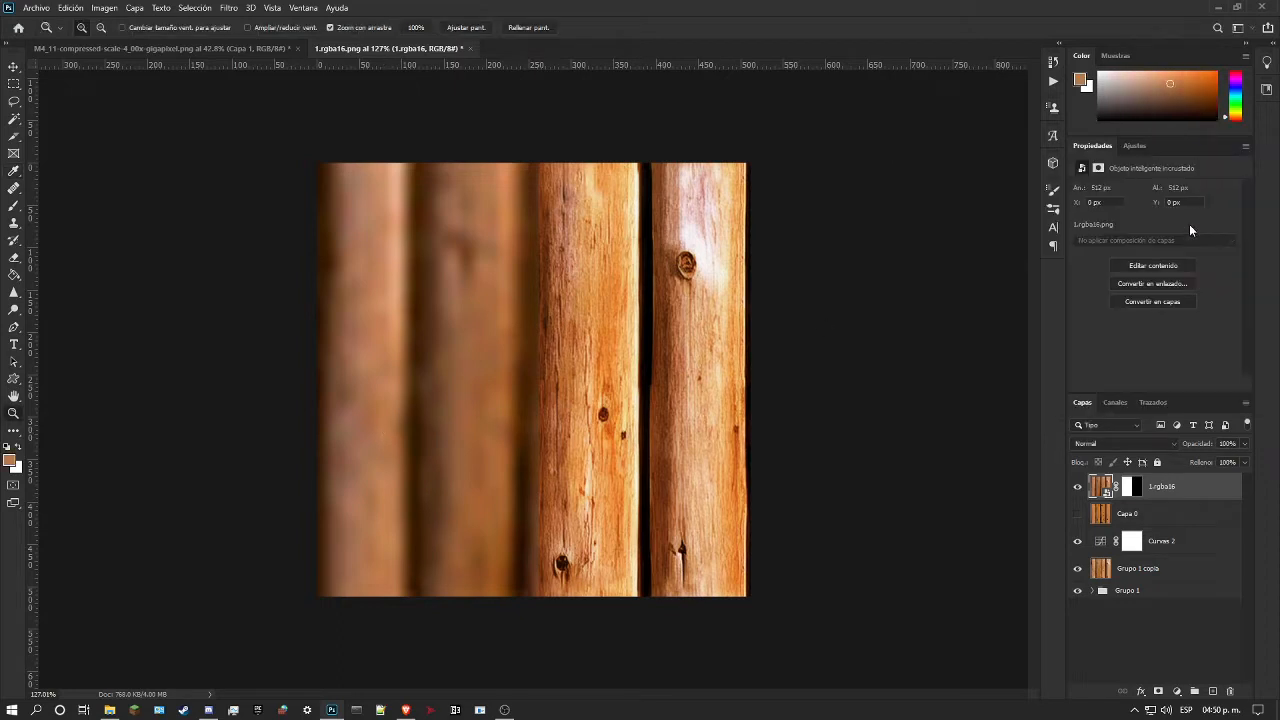
Step: Add a new layer directly above the Curves adjustment and fill it with the sampled brown
click(1188, 515)
click(1213, 691)
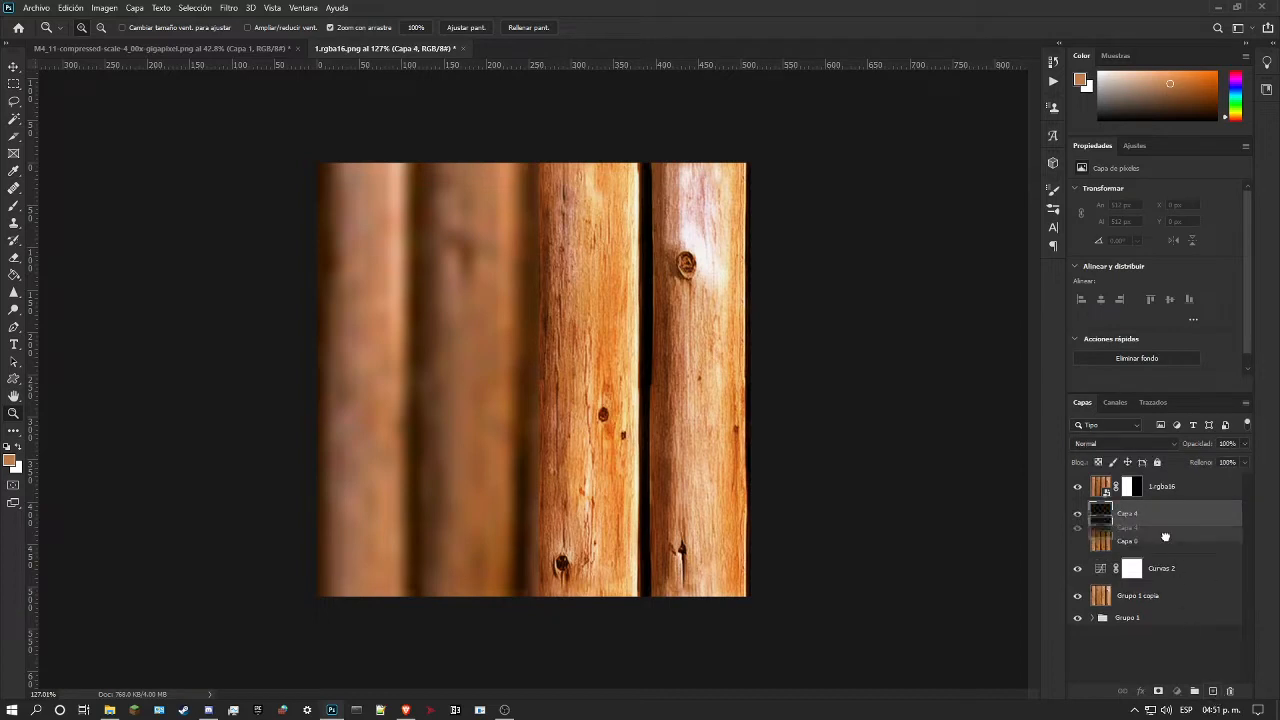
drag(1167, 526, 1170, 553)
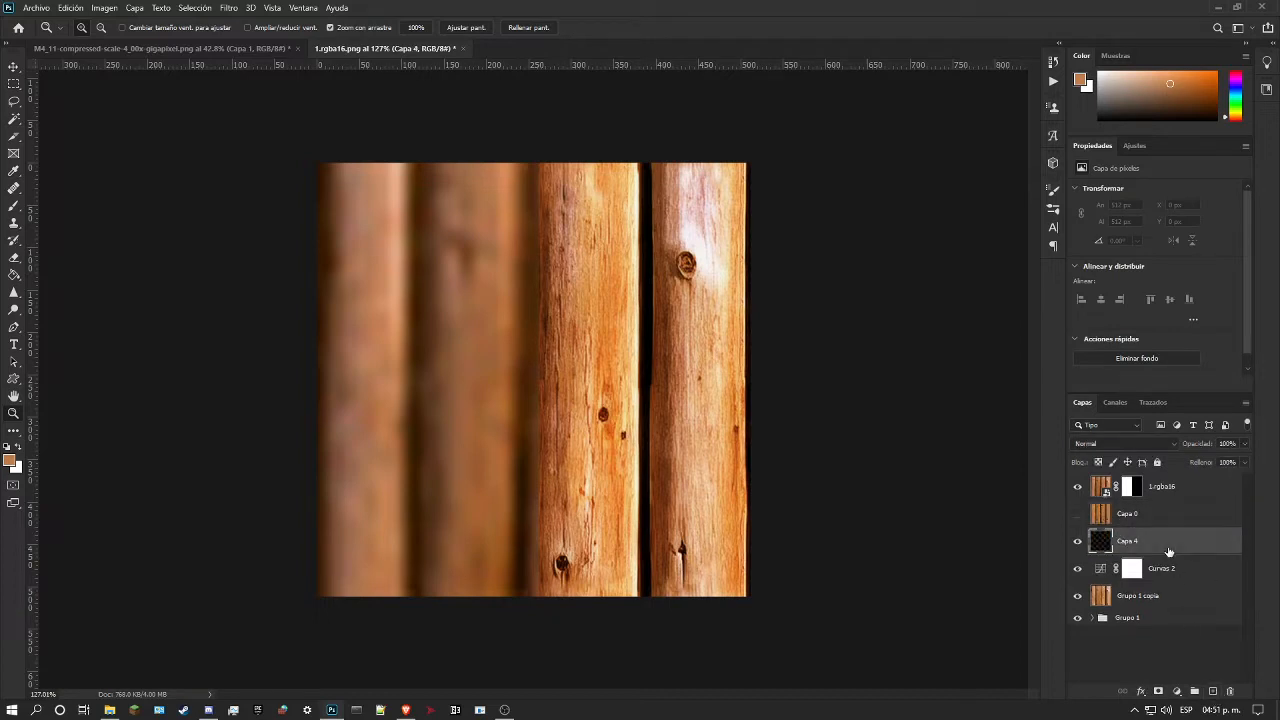
click(14, 274)
click(634, 449)
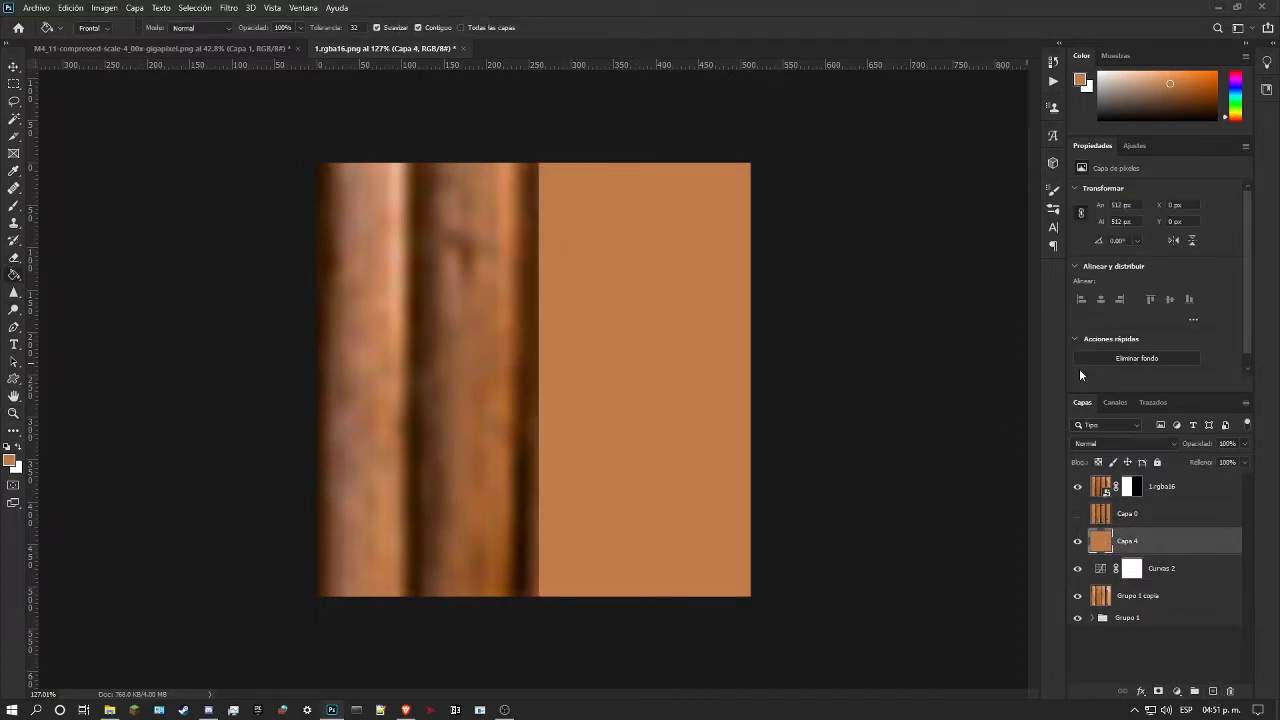
Step: Set the brown fill layer's blend mode to Color and its opacity to 29%
click(1142, 444)
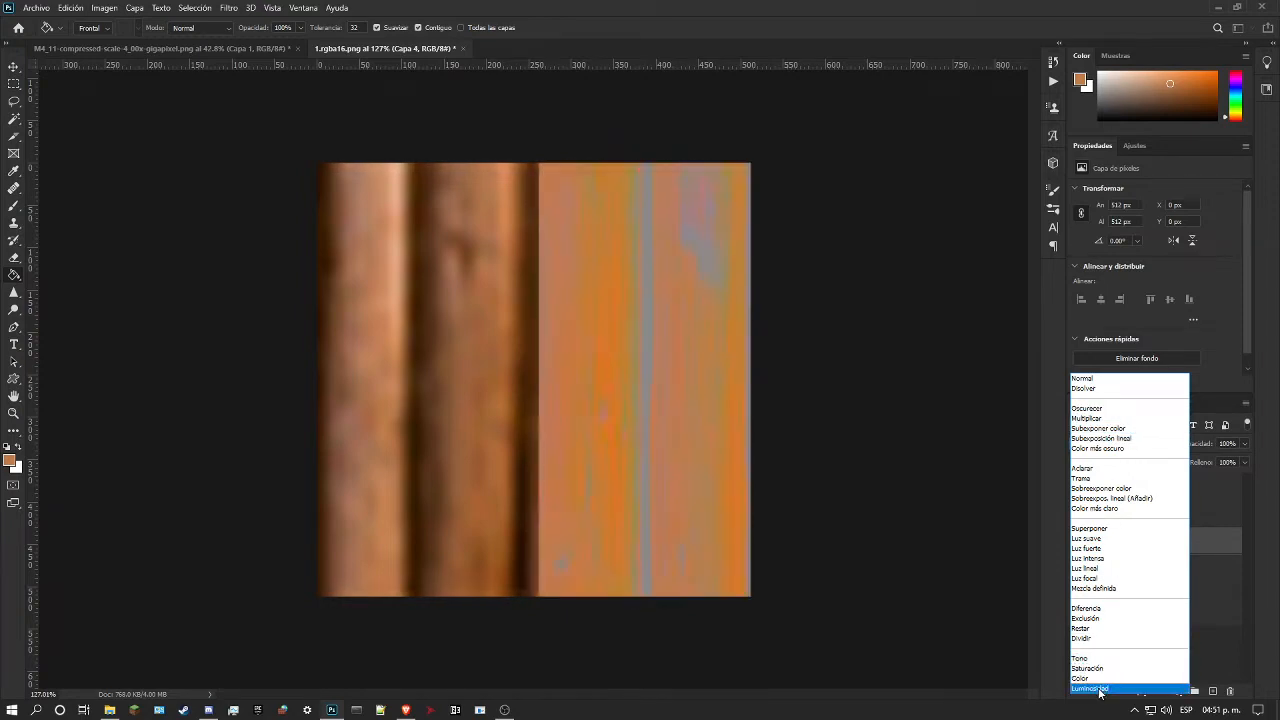
click(1085, 678)
click(1243, 444)
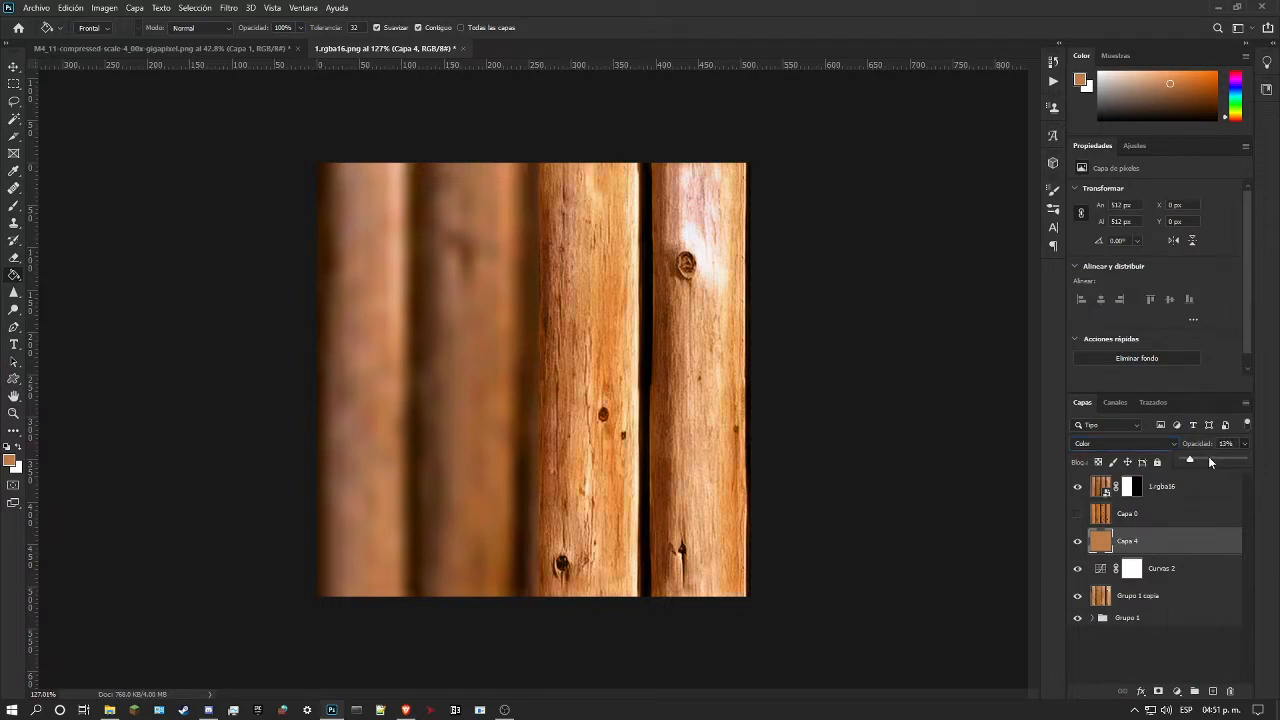
click(1204, 461)
Step: Compare the logs with and without the brown colour layer, keep it shown, and hide the 1.rgba16 reference
click(1078, 541)
click(1078, 541)
click(1078, 541)
click(1078, 541)
click(14, 84)
click(1077, 487)
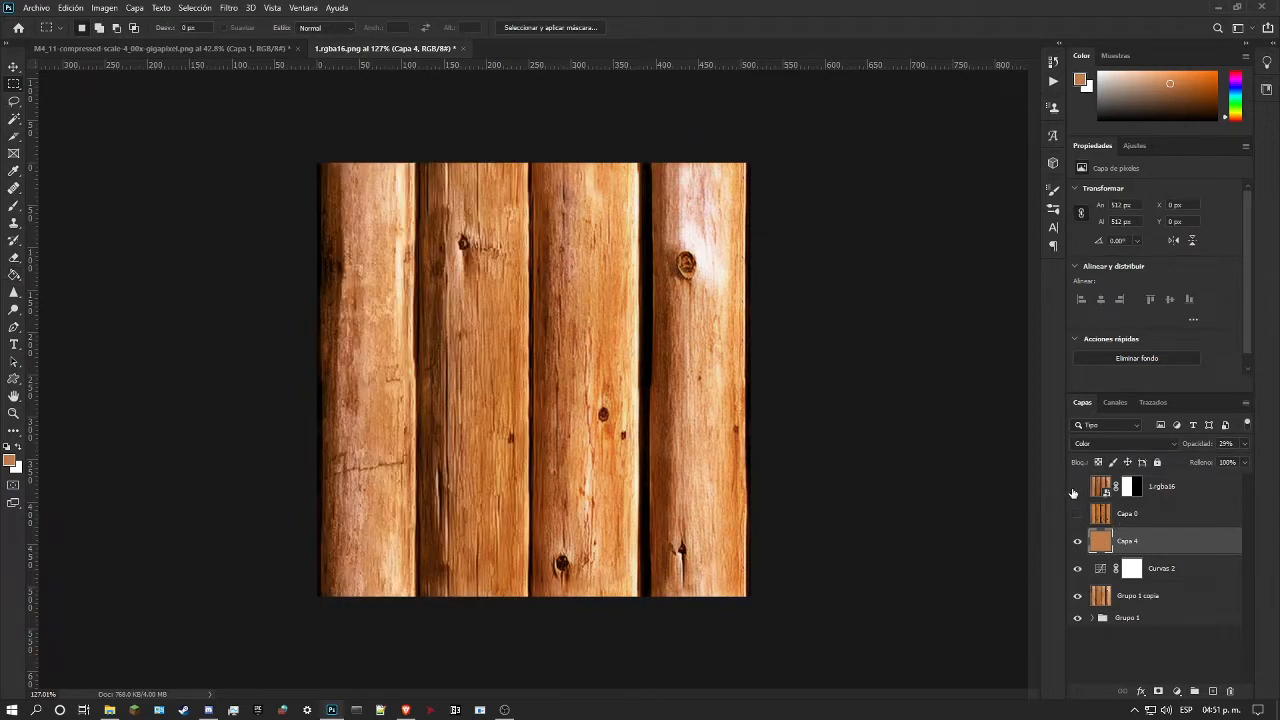
Step: Save the layered document as 1.rgba16.psd in the levels/wdw texture folder
click(14, 413)
drag(535, 368, 534, 323)
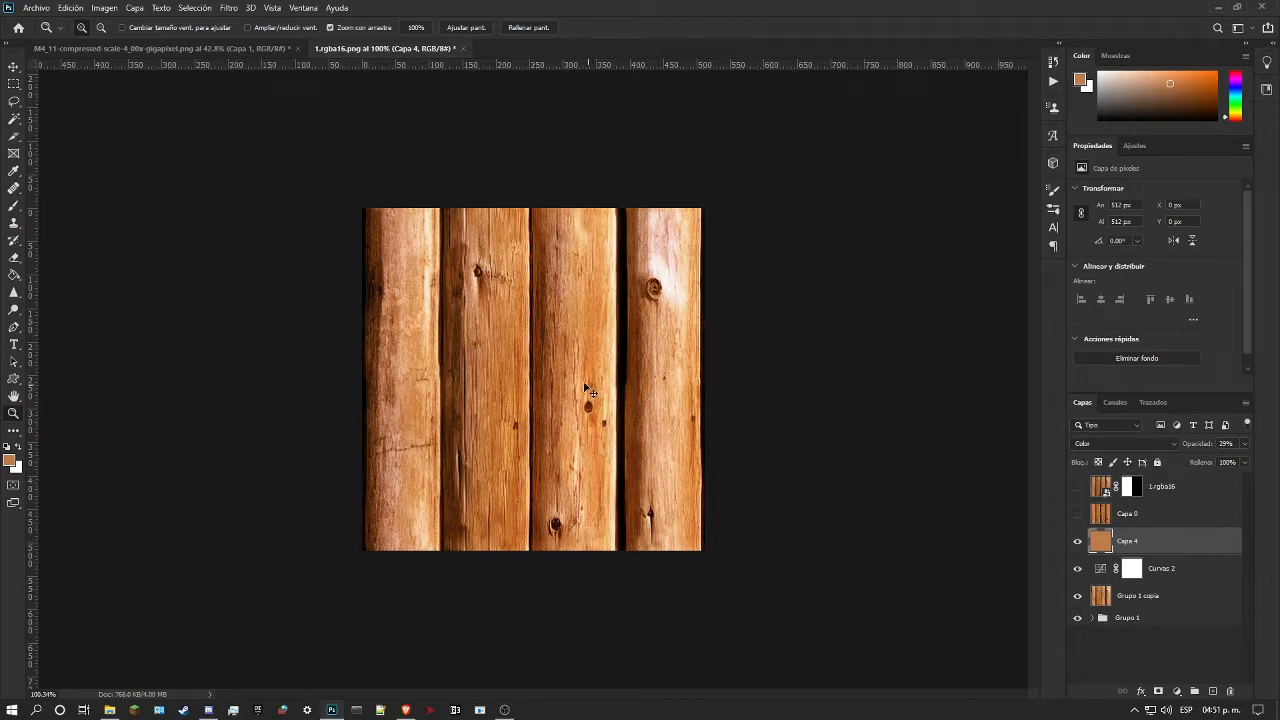
drag(500, 360, 518, 362)
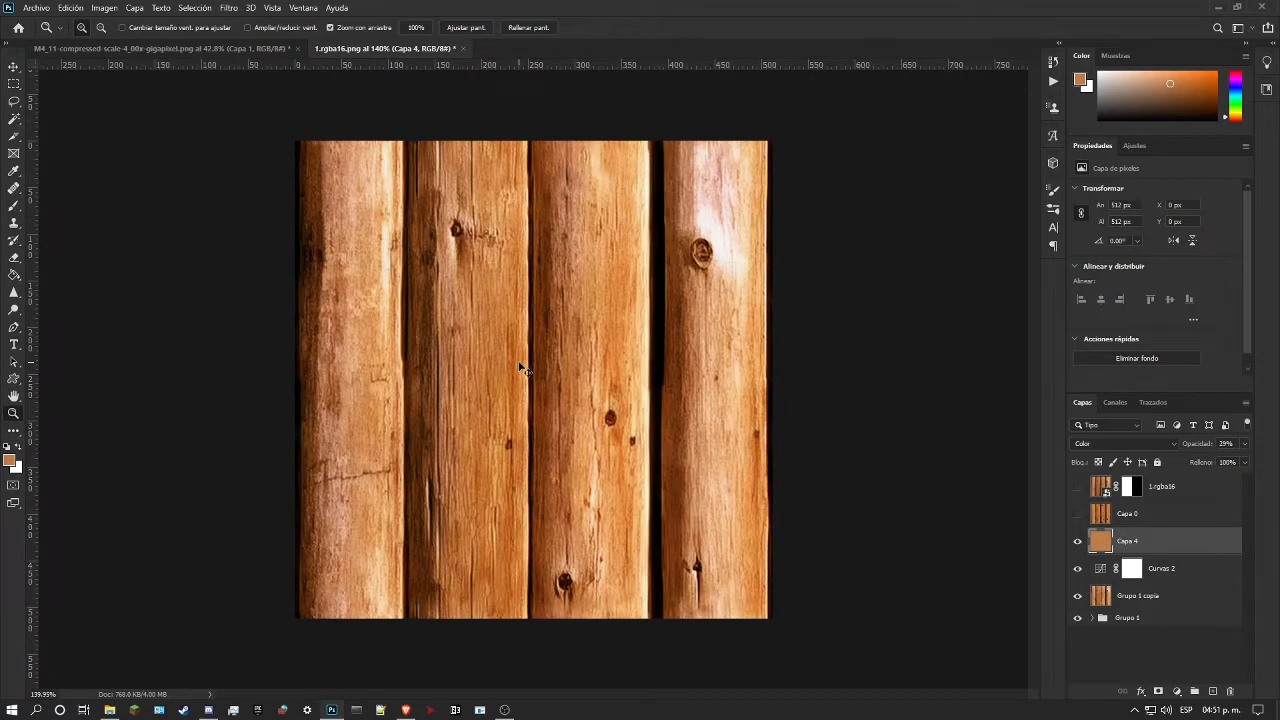
key(ctrl+shift+s)
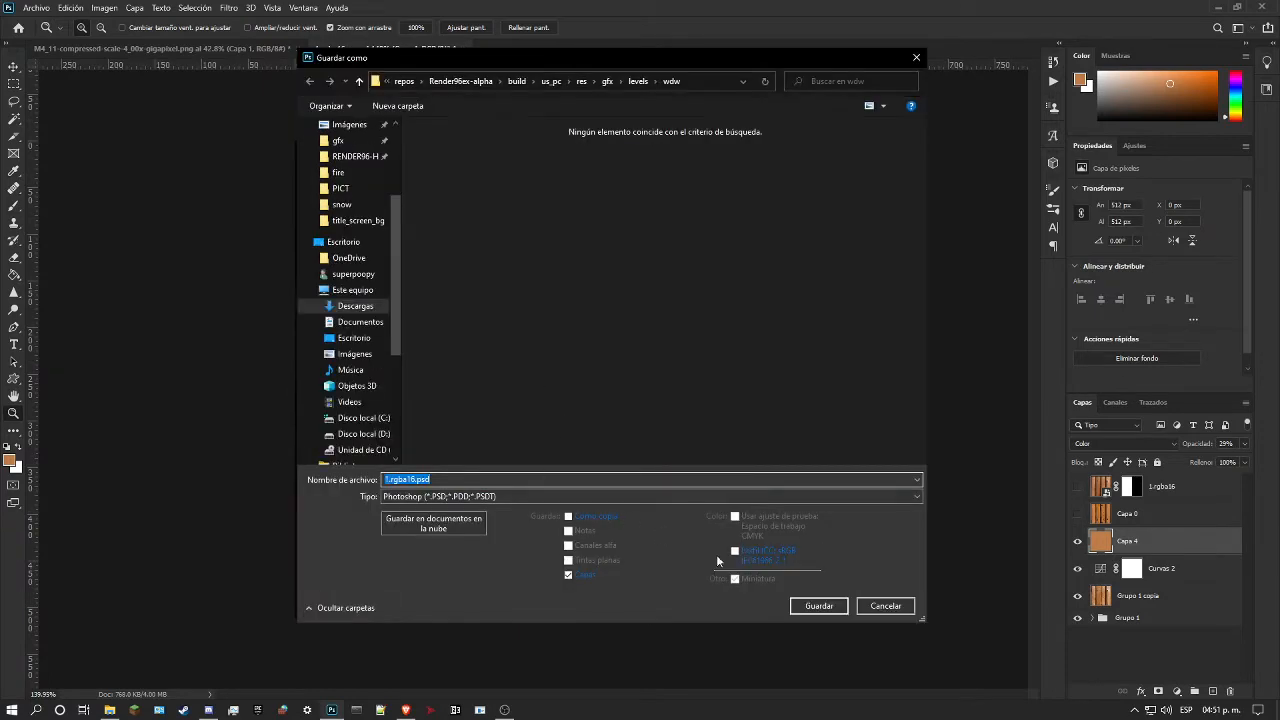
click(818, 606)
Step: Save a PNG copy over 1.rgba16.png in the wdw folder with the large file size option
drag(487, 368, 518, 370)
mouse_move(570, 328)
mouse_down()
mouse_move(594, 323)
mouse_move(536, 339)
mouse_move(600, 327)
mouse_move(517, 313)
mouse_move(585, 288)
mouse_move(545, 332)
mouse_up()
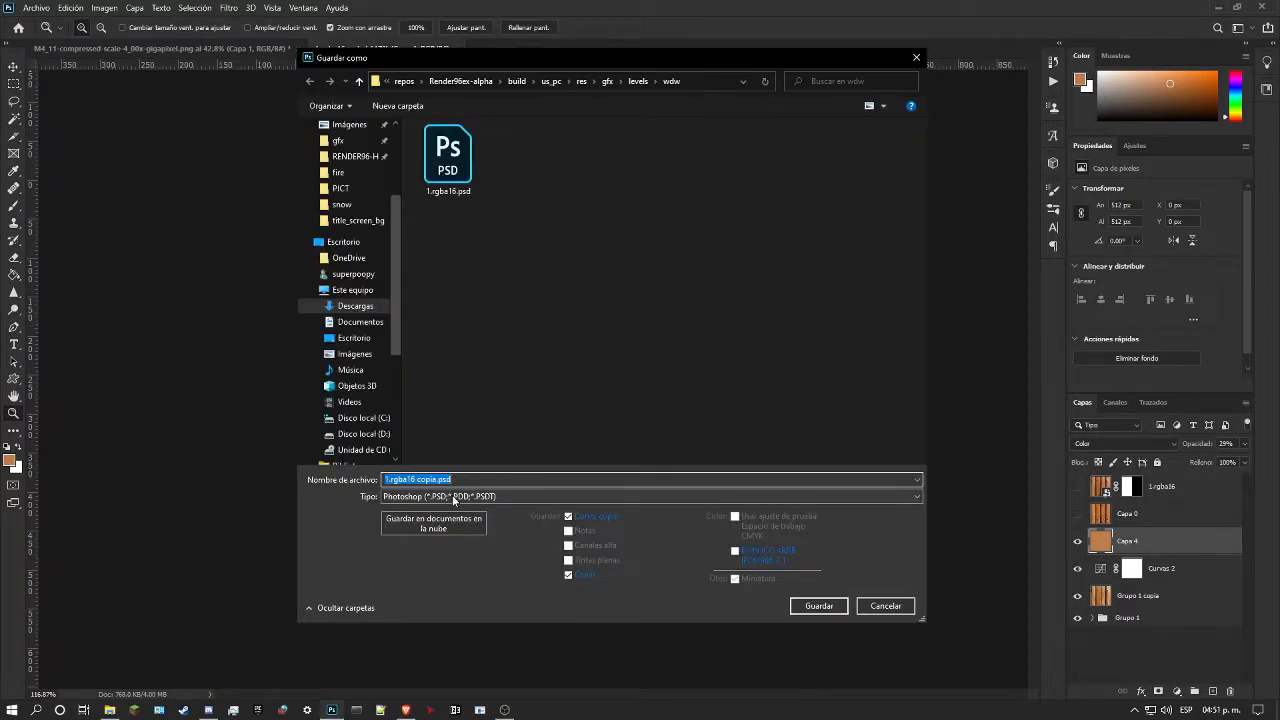
click(450, 496)
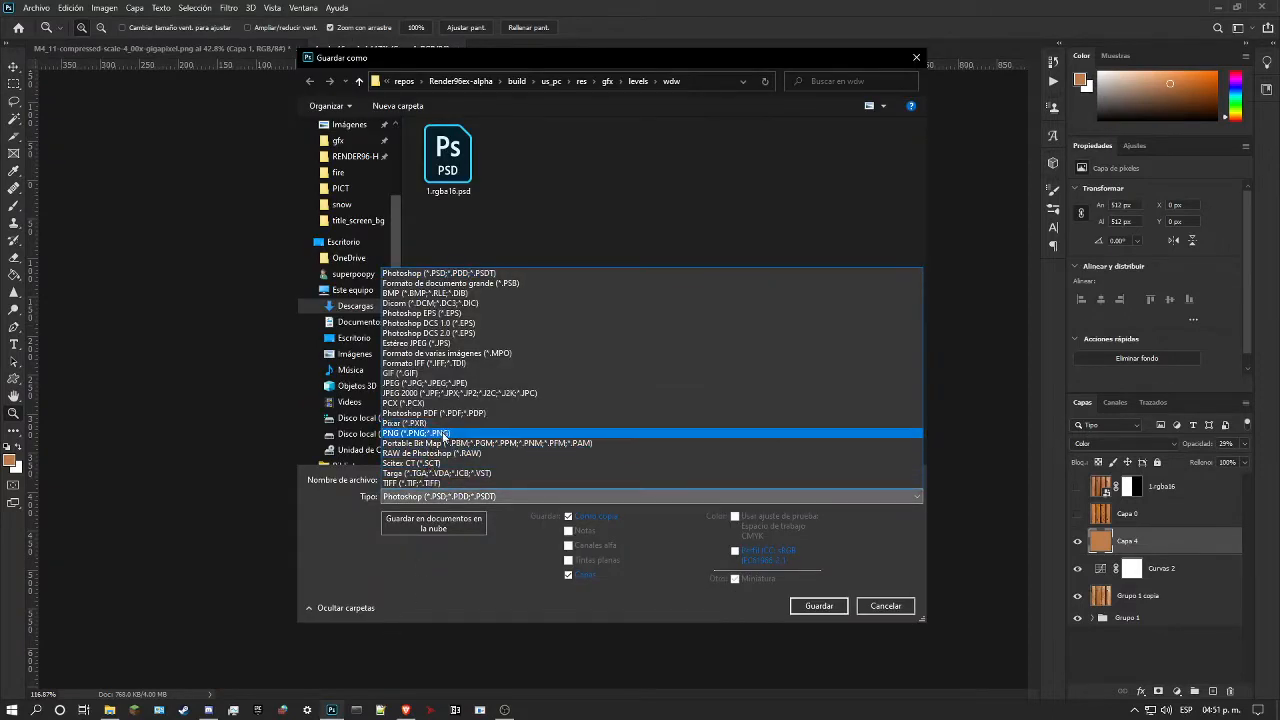
click(432, 433)
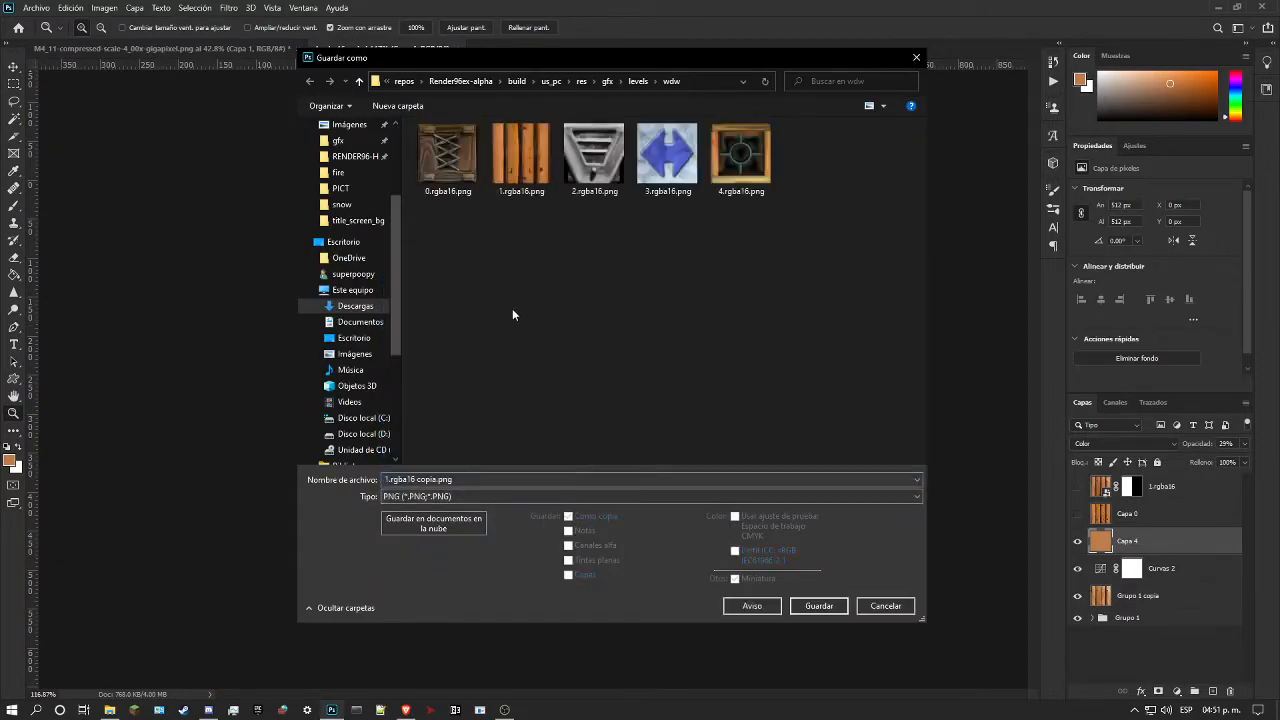
click(819, 606)
click(686, 359)
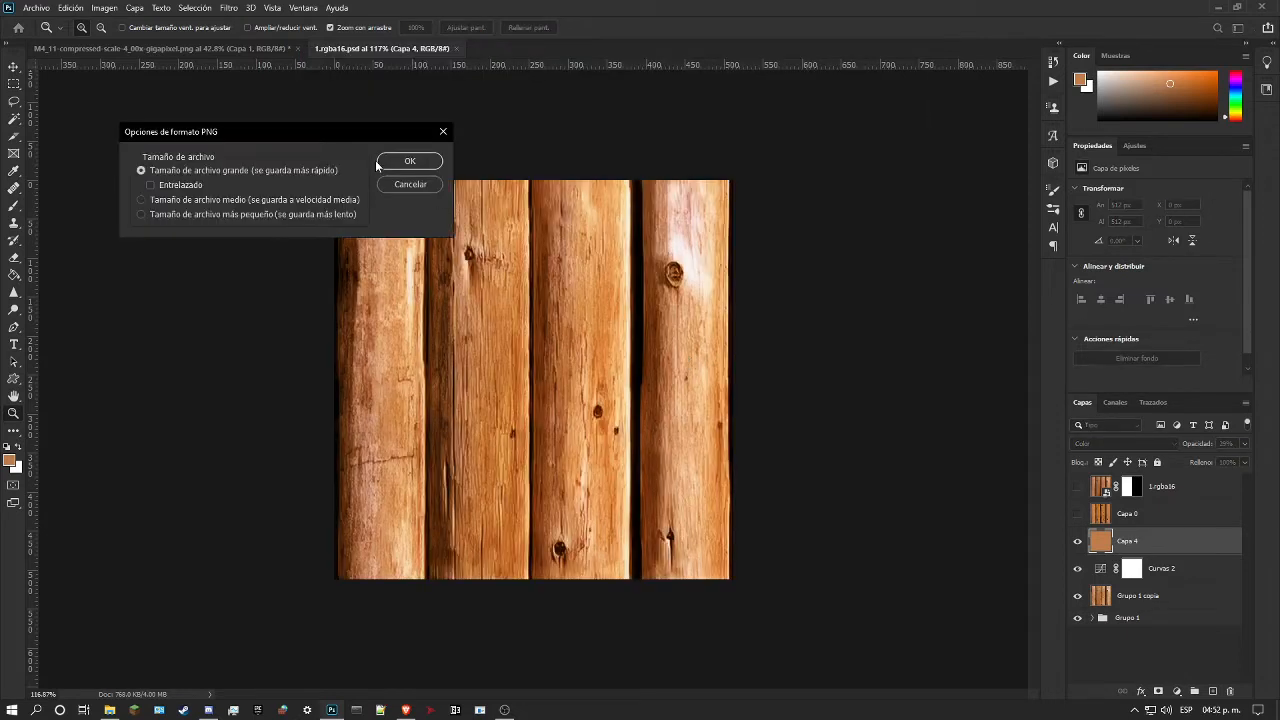
click(409, 162)
scroll(563, 239, down, 4)
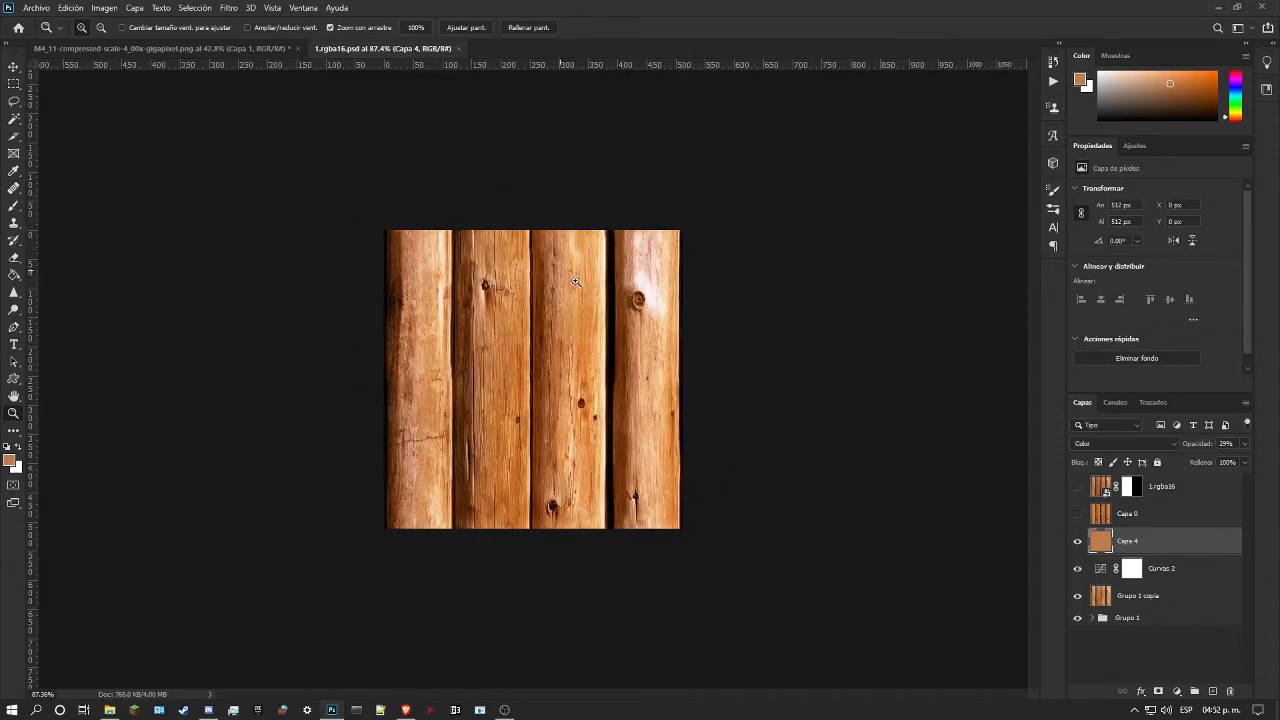
scroll(517, 333, up, 2)
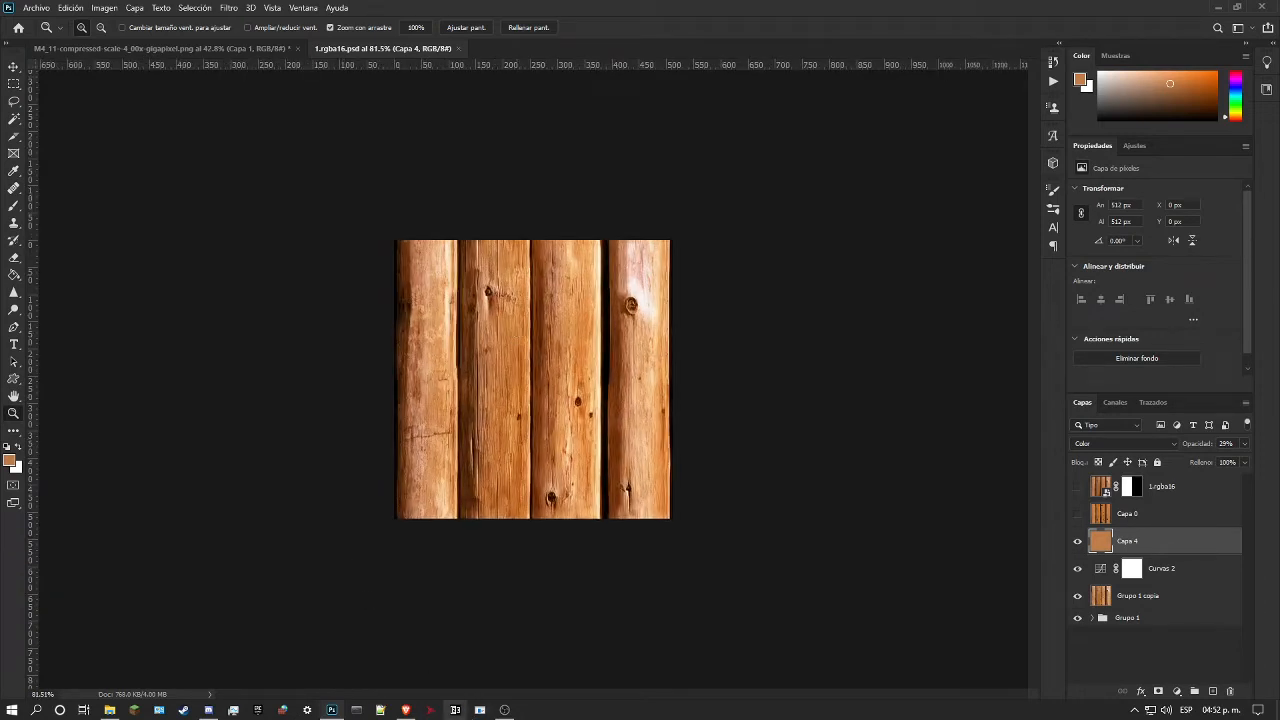
Step: Launch Super Mario 64 Render96ex and load the Mario A save file
click(480, 710)
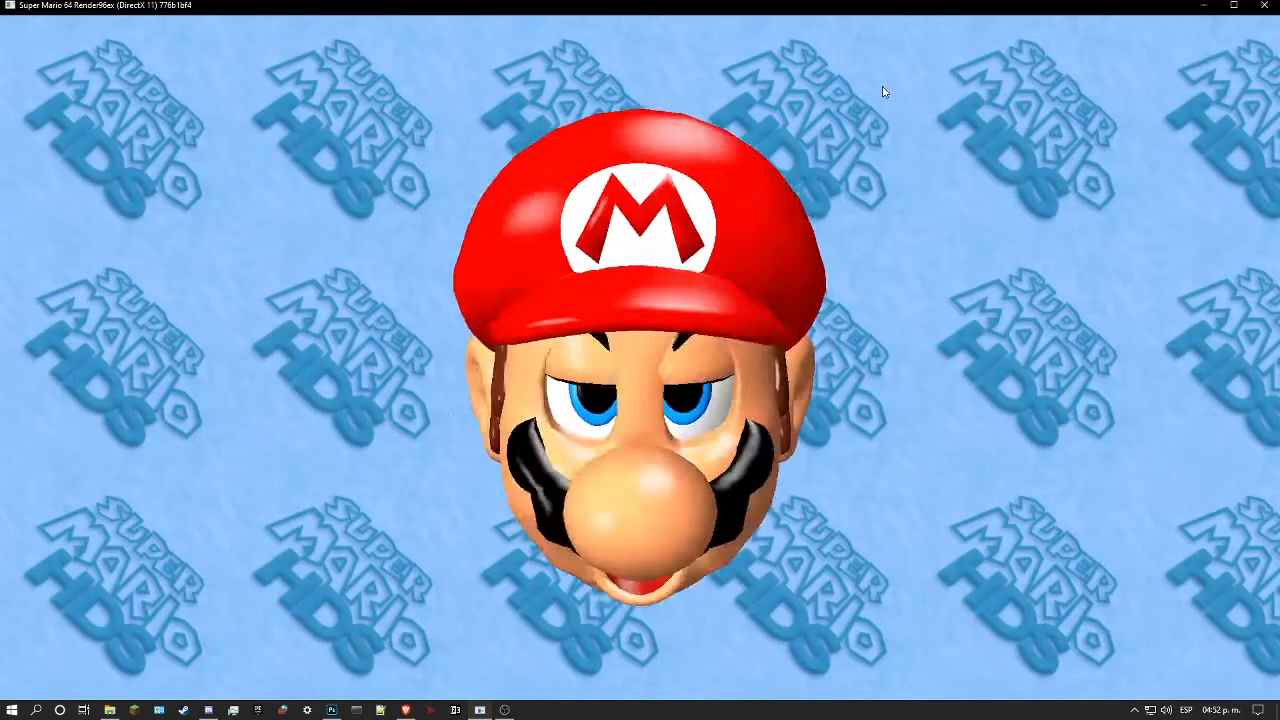
key(space)
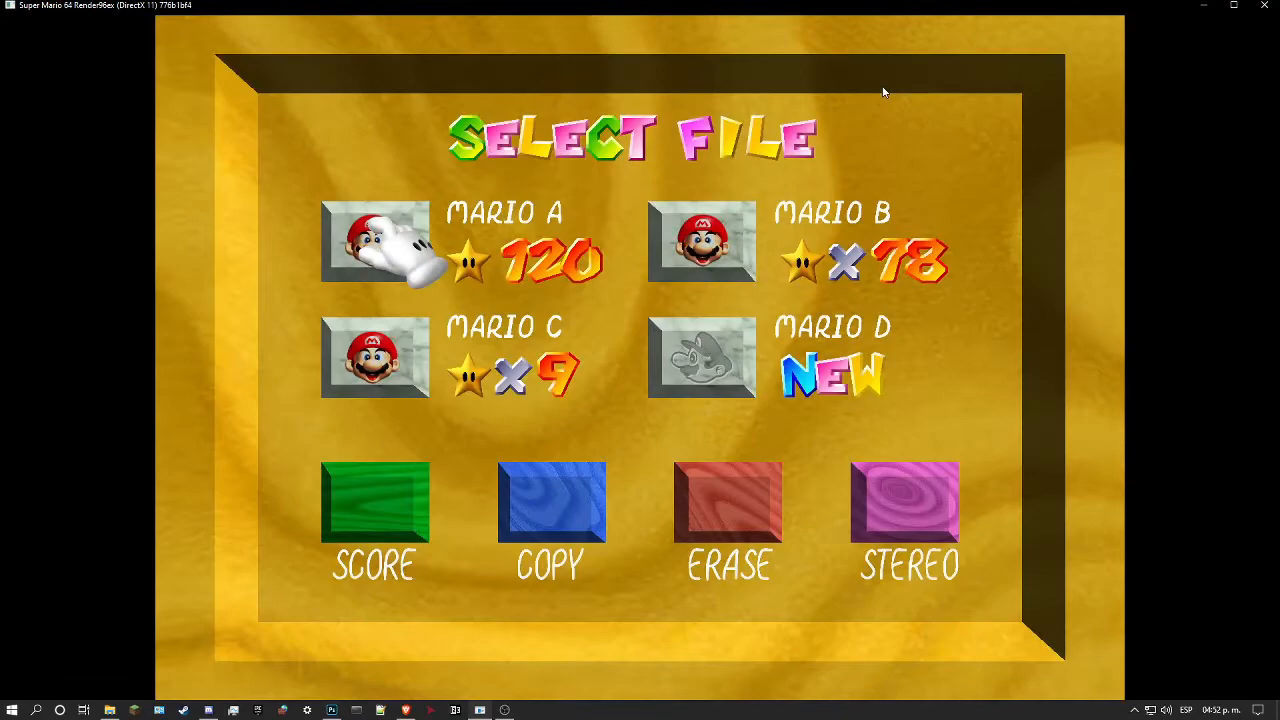
key(space)
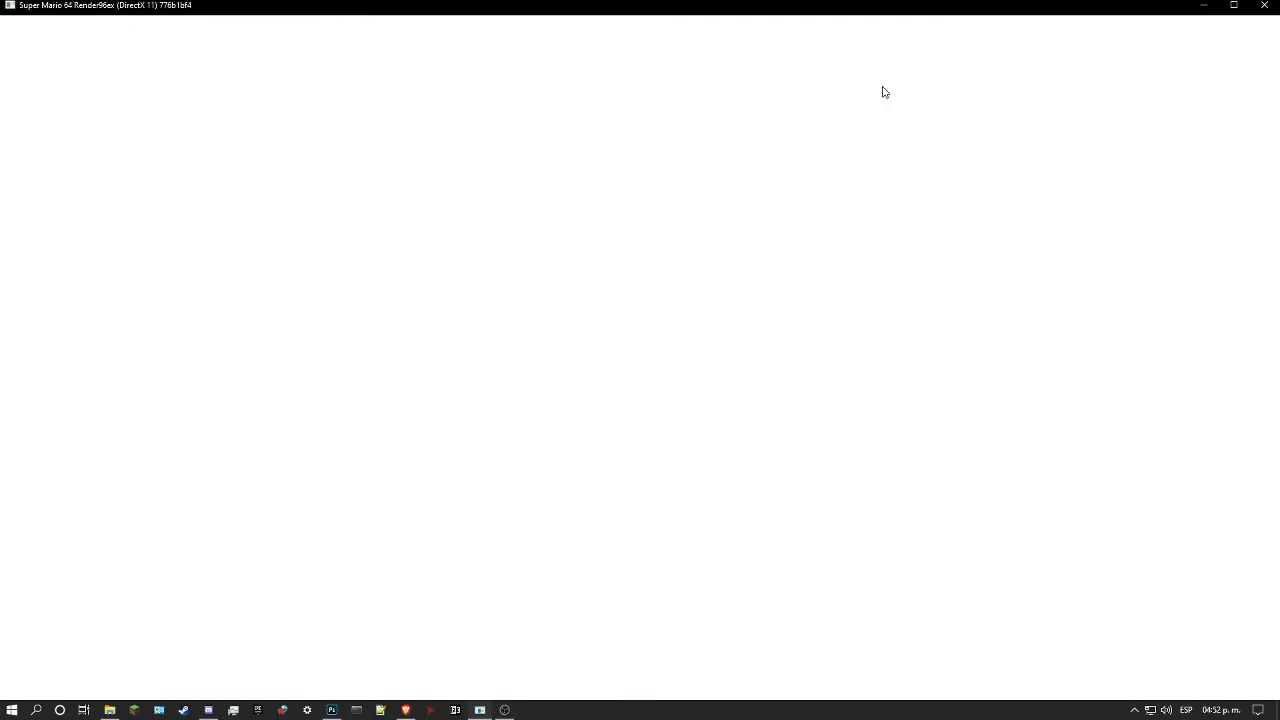
key(space)
Step: Warp to 11 - Wet-Dry World to inspect the new log texture in the game, and close the game
key(k)
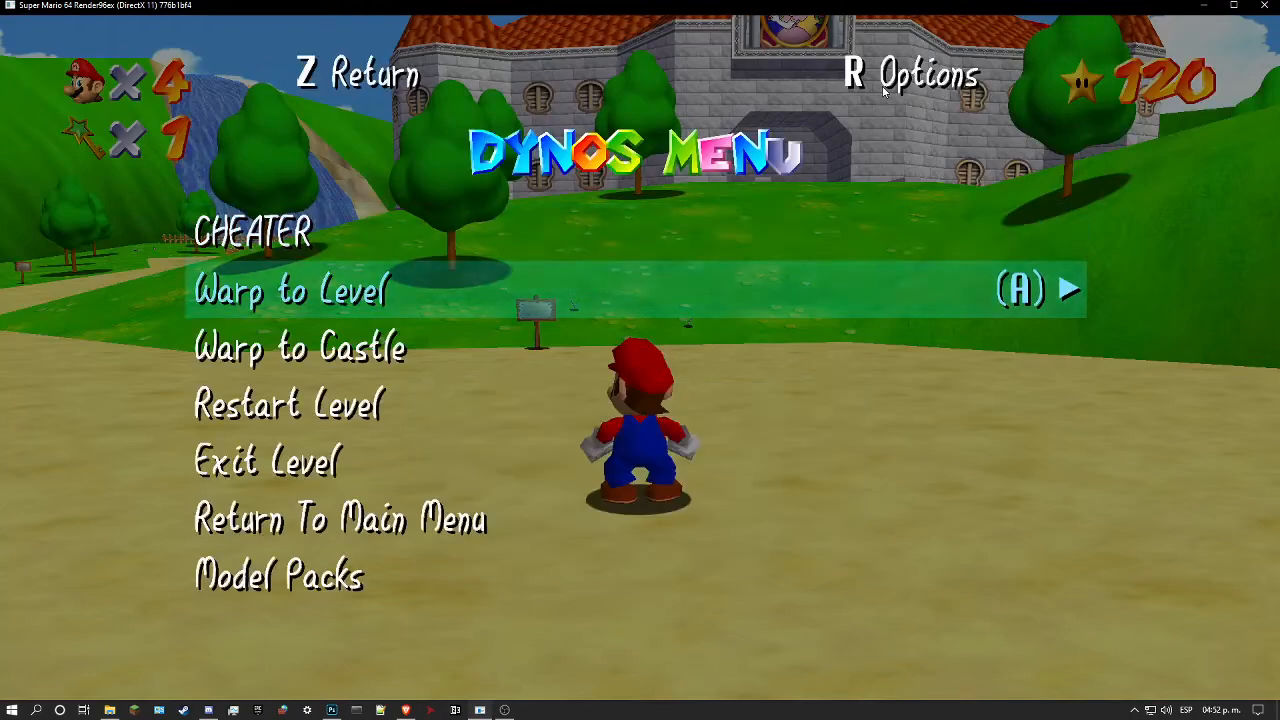
key(l)
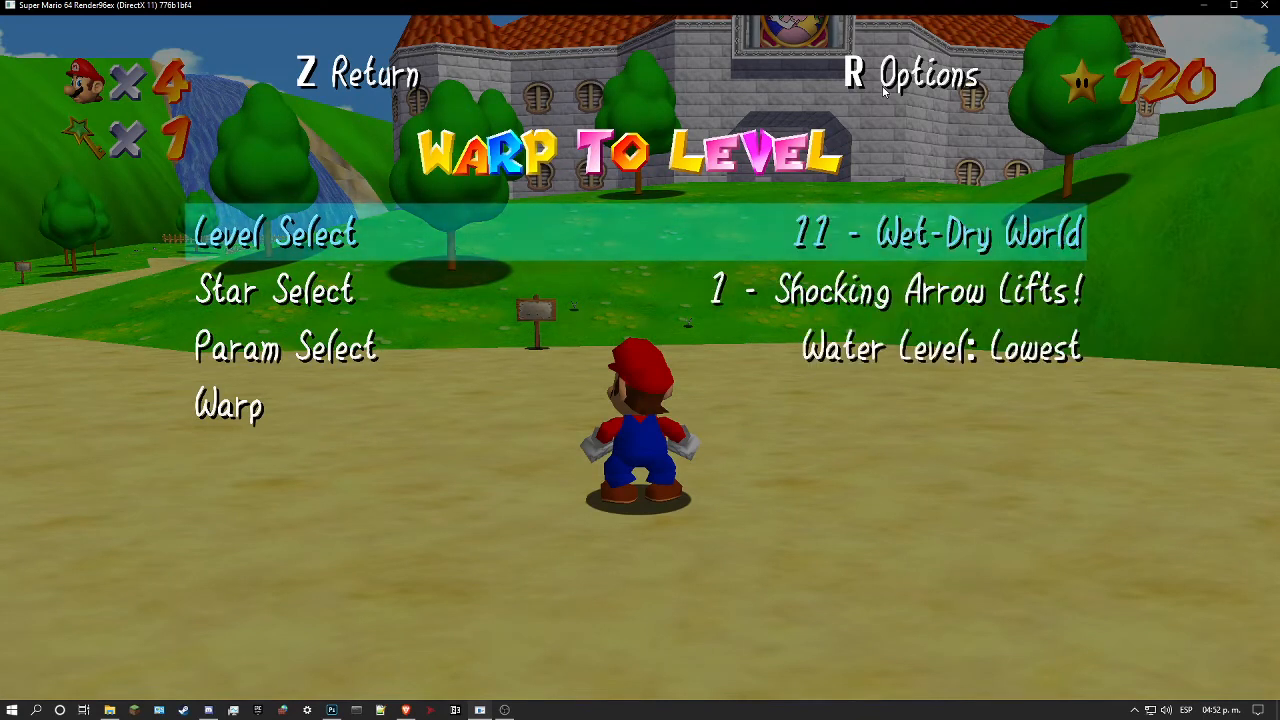
key(s)
key(l)
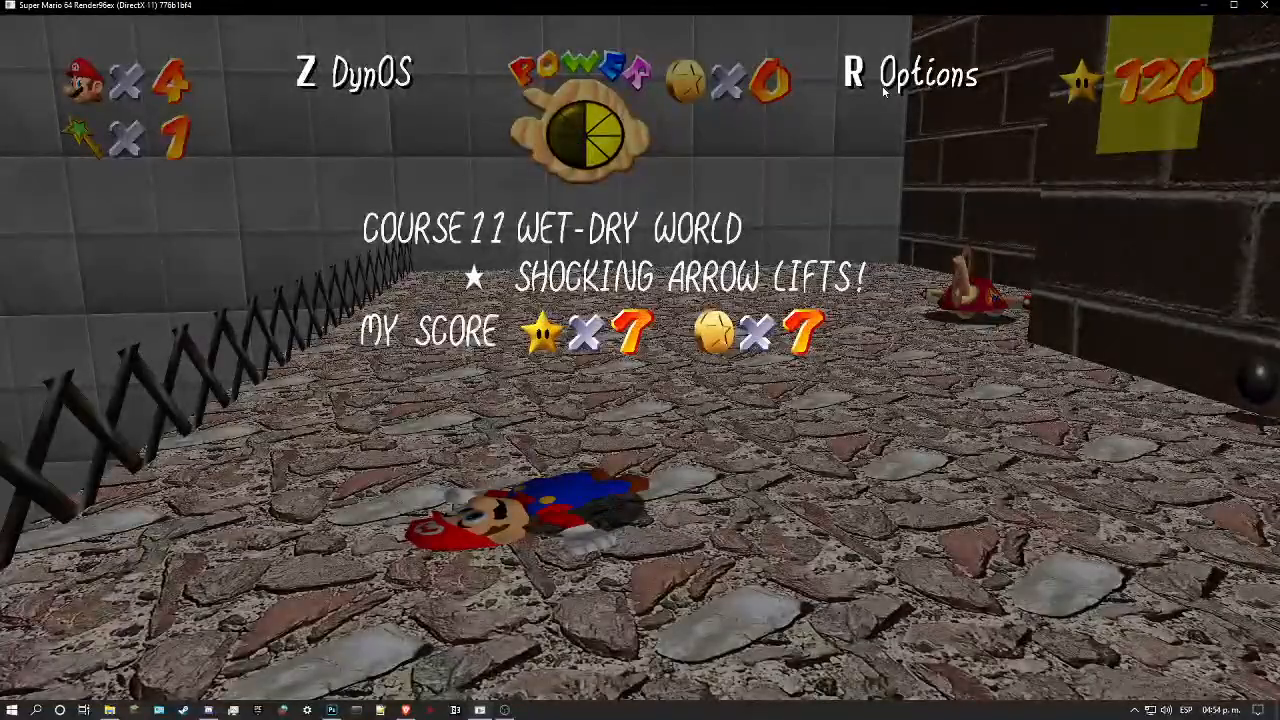
click(1257, 6)
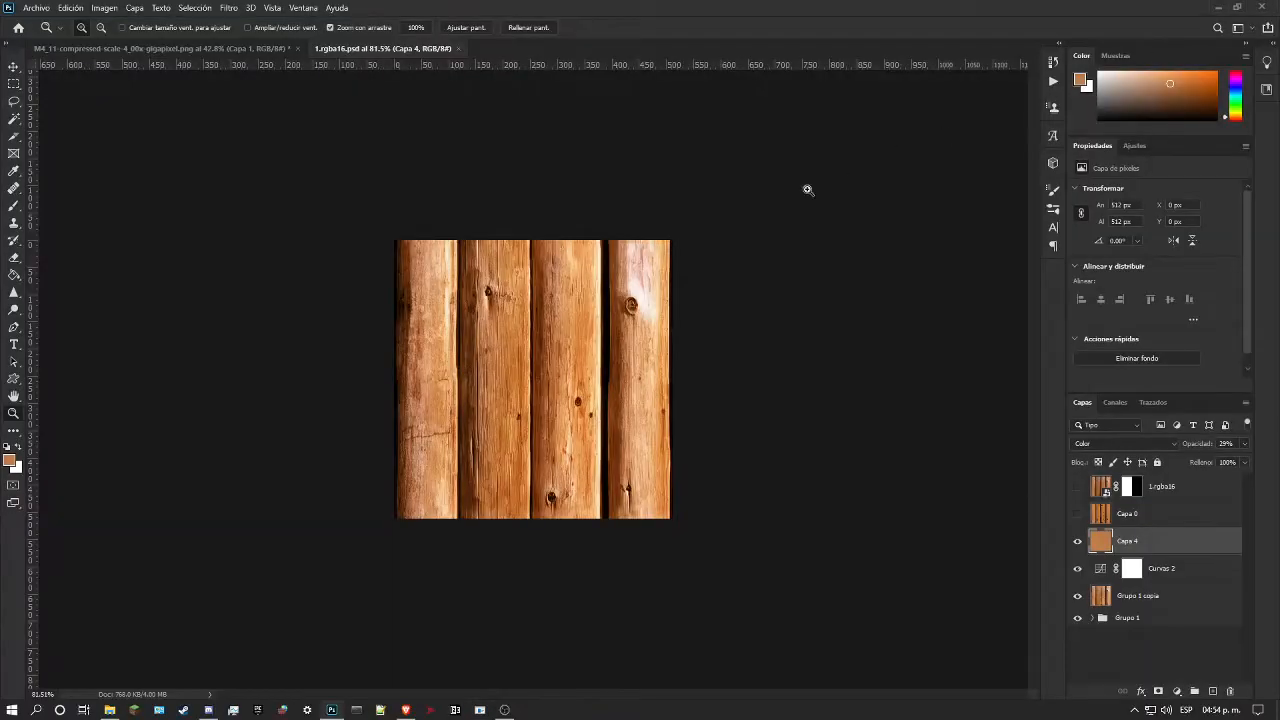
Step: Close 1.rgba16.psd and the M4_11 gigapixel source image, discarding the latter's unsaved changes
drag(538, 360, 568, 359)
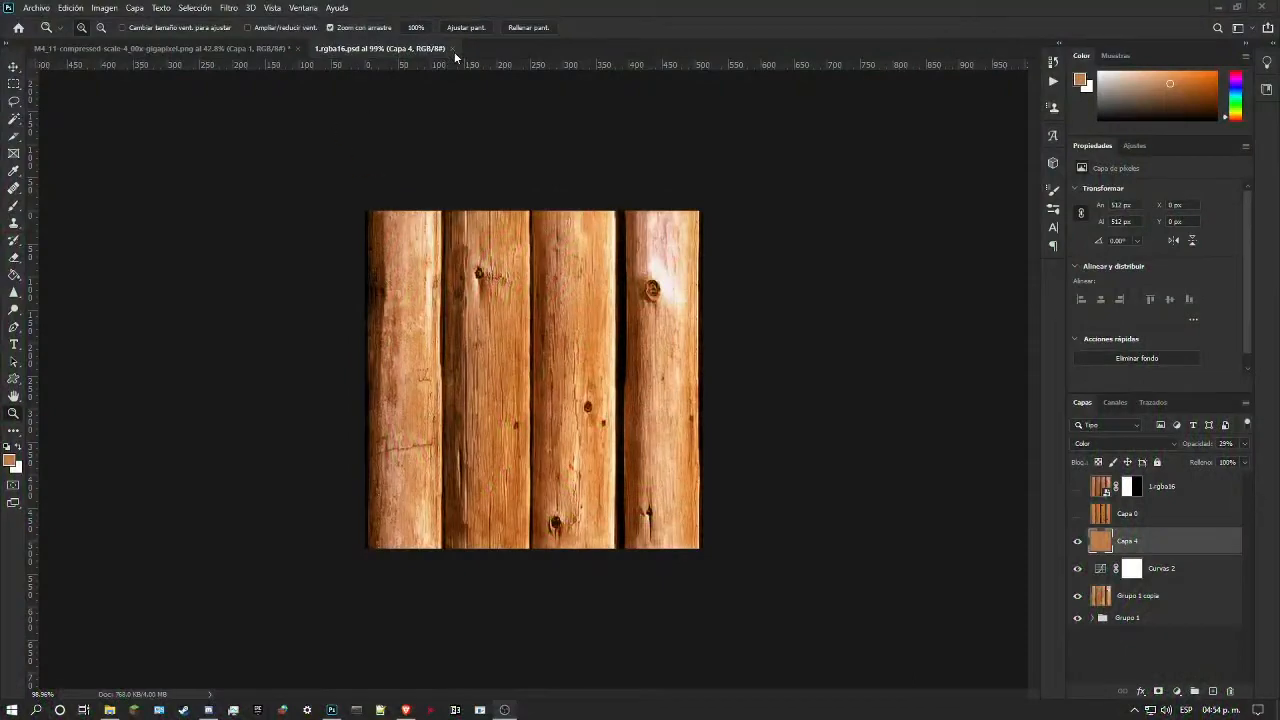
click(453, 48)
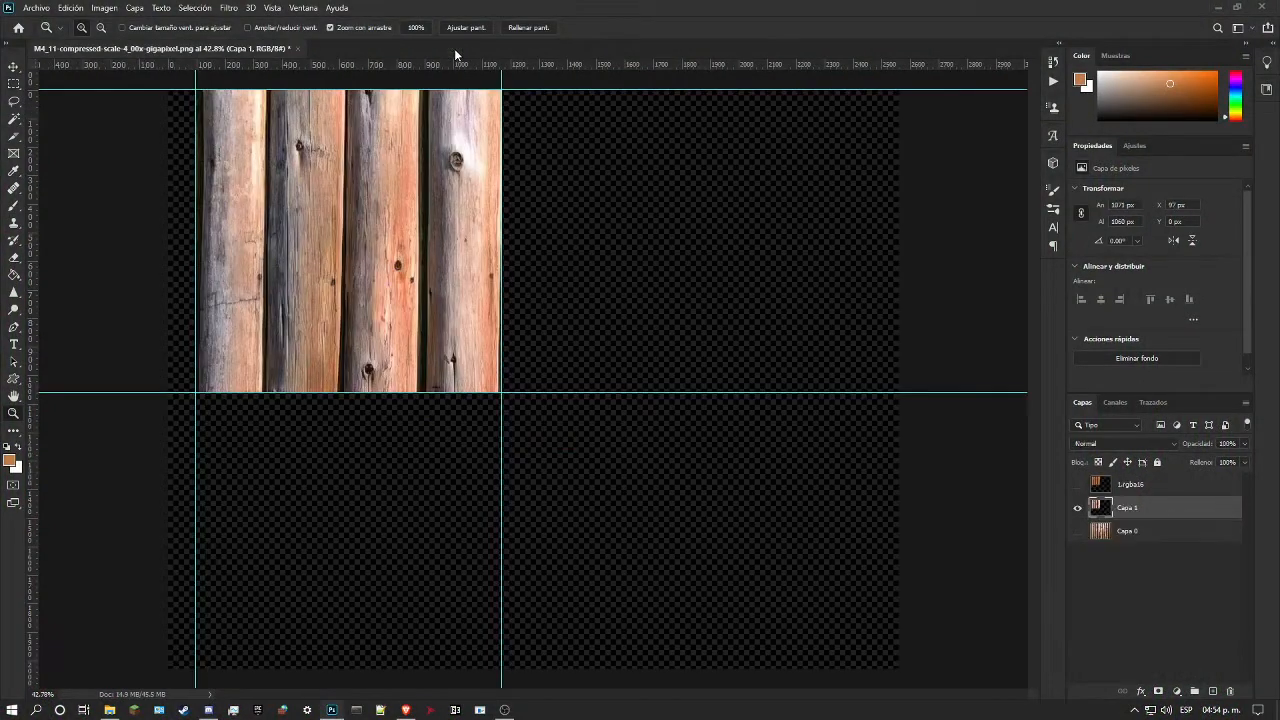
click(296, 48)
click(660, 266)
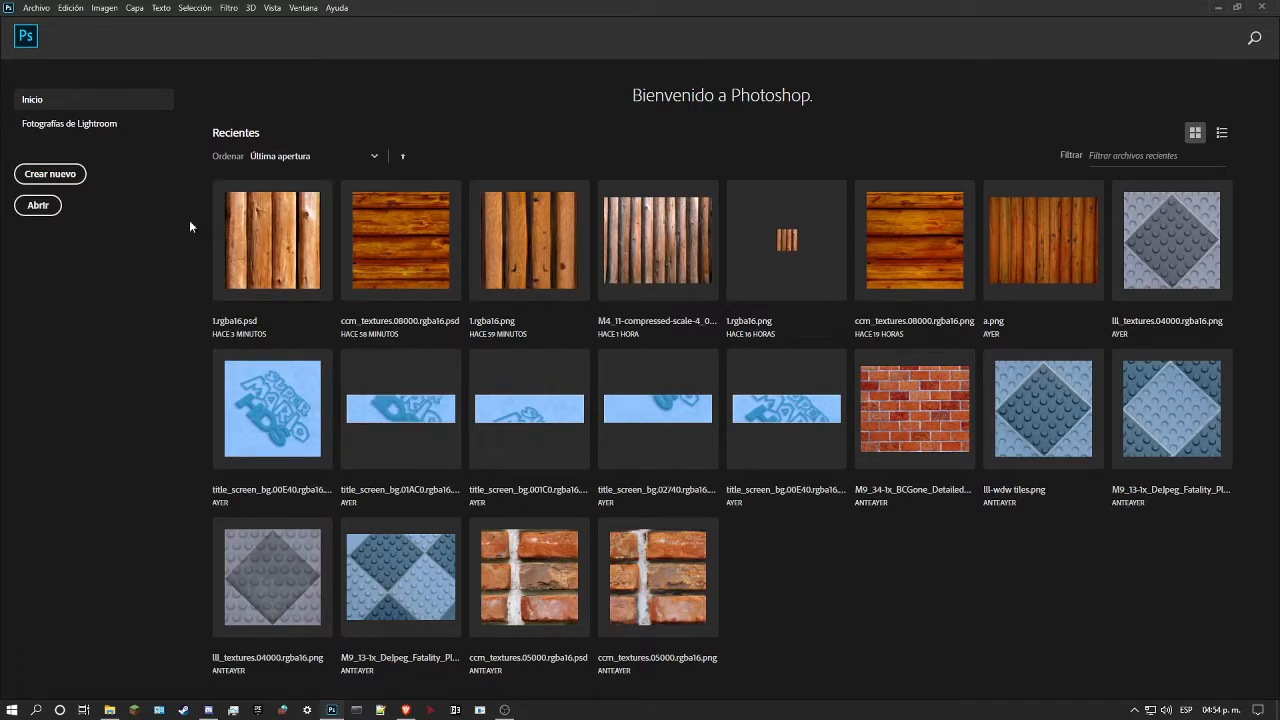
Step: Open wf_textures.07800.rgba16.png from the gfx/textures/grass folder and fit the studded tile comfortably in view
click(37, 205)
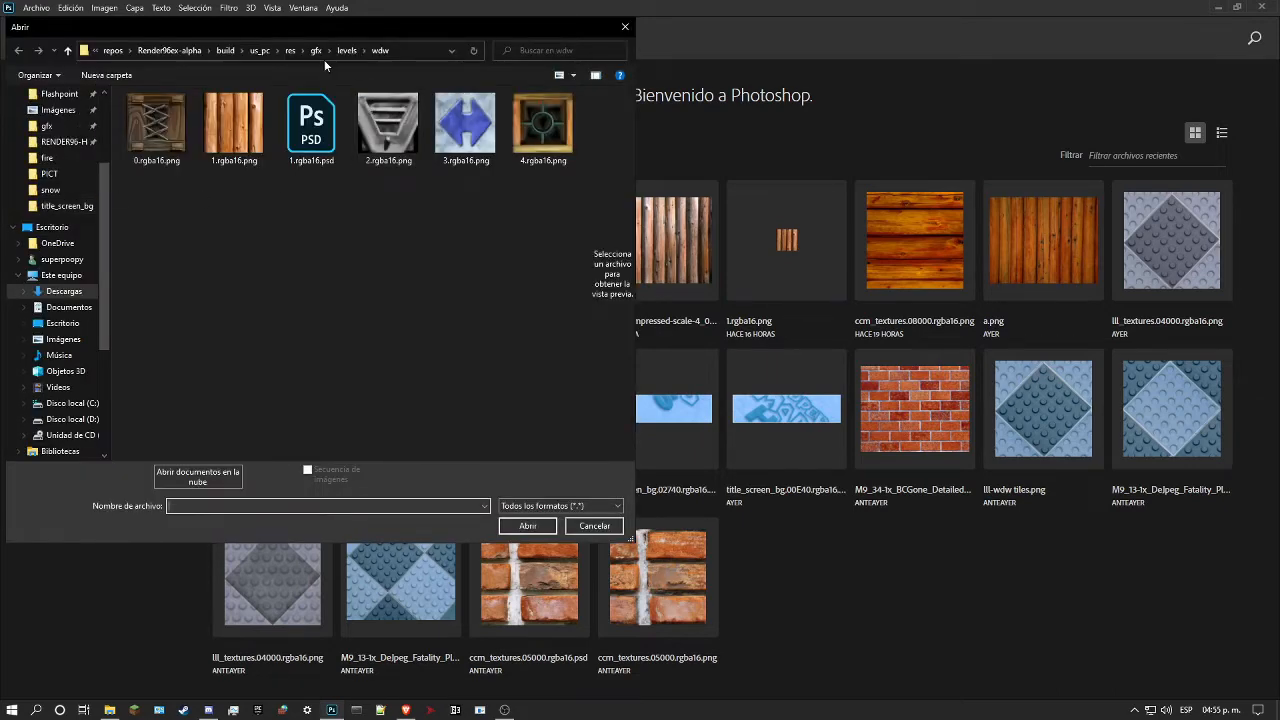
click(316, 50)
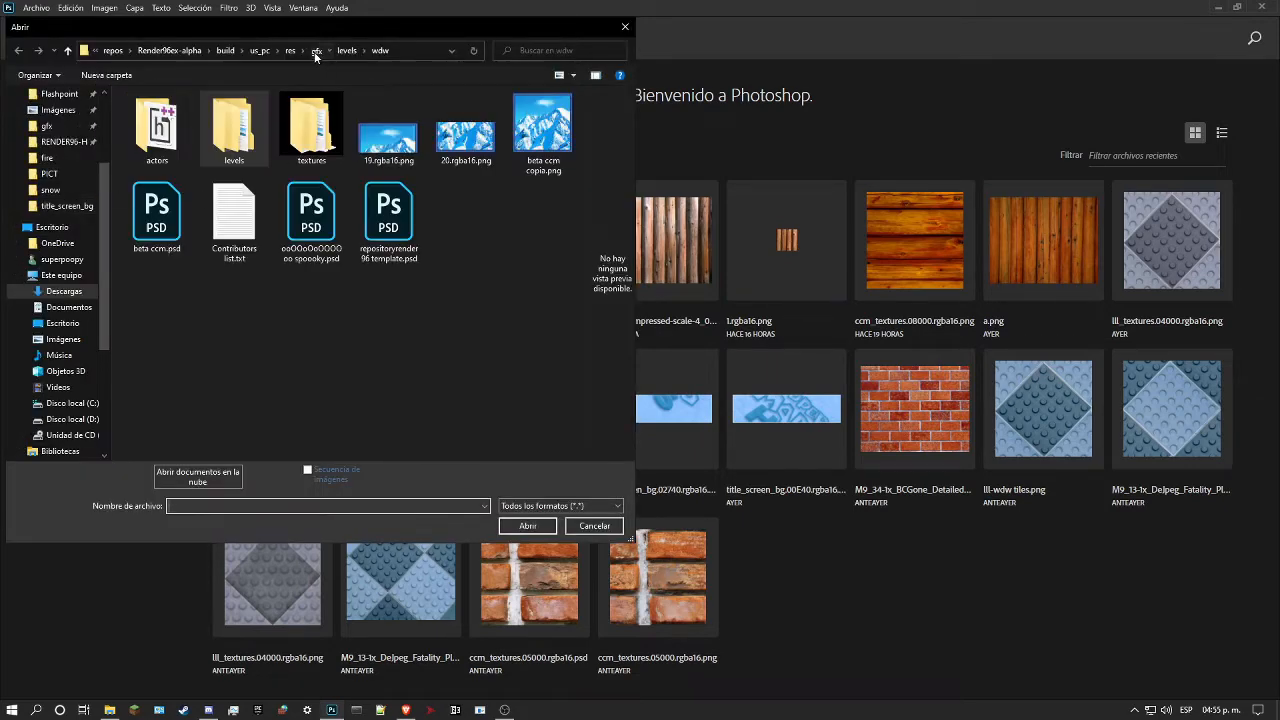
double_click(295, 115)
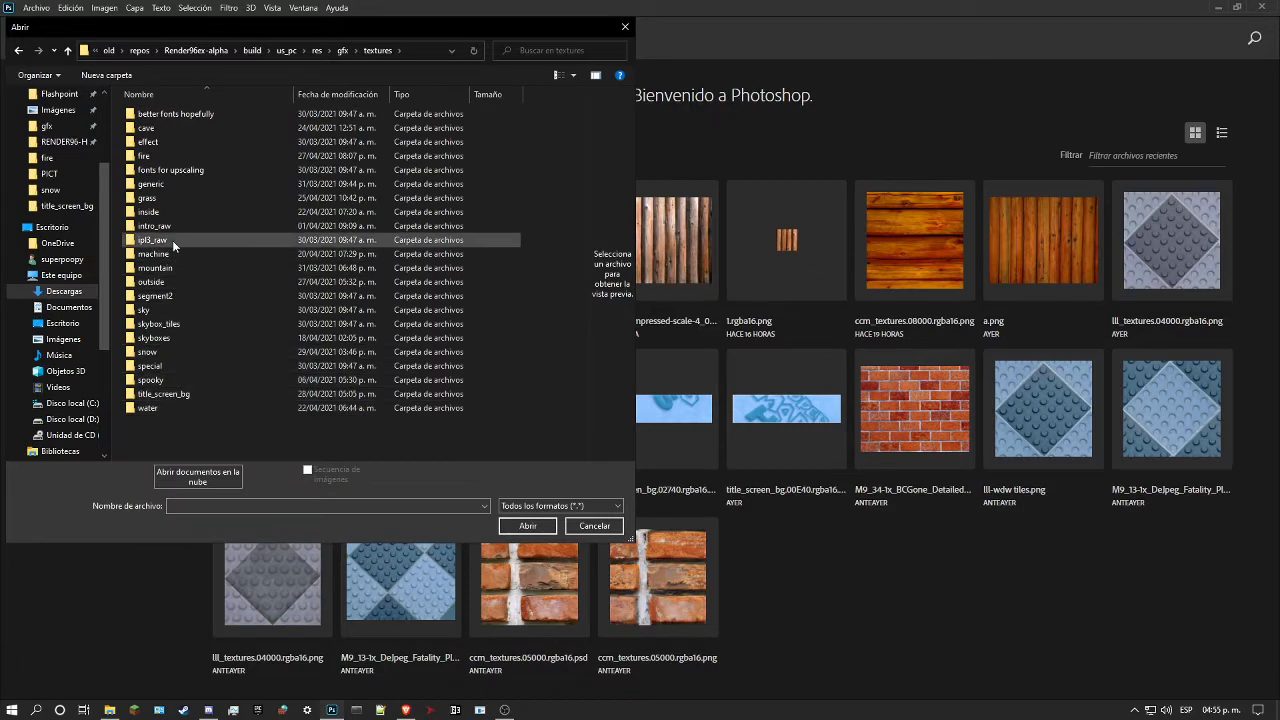
click(164, 198)
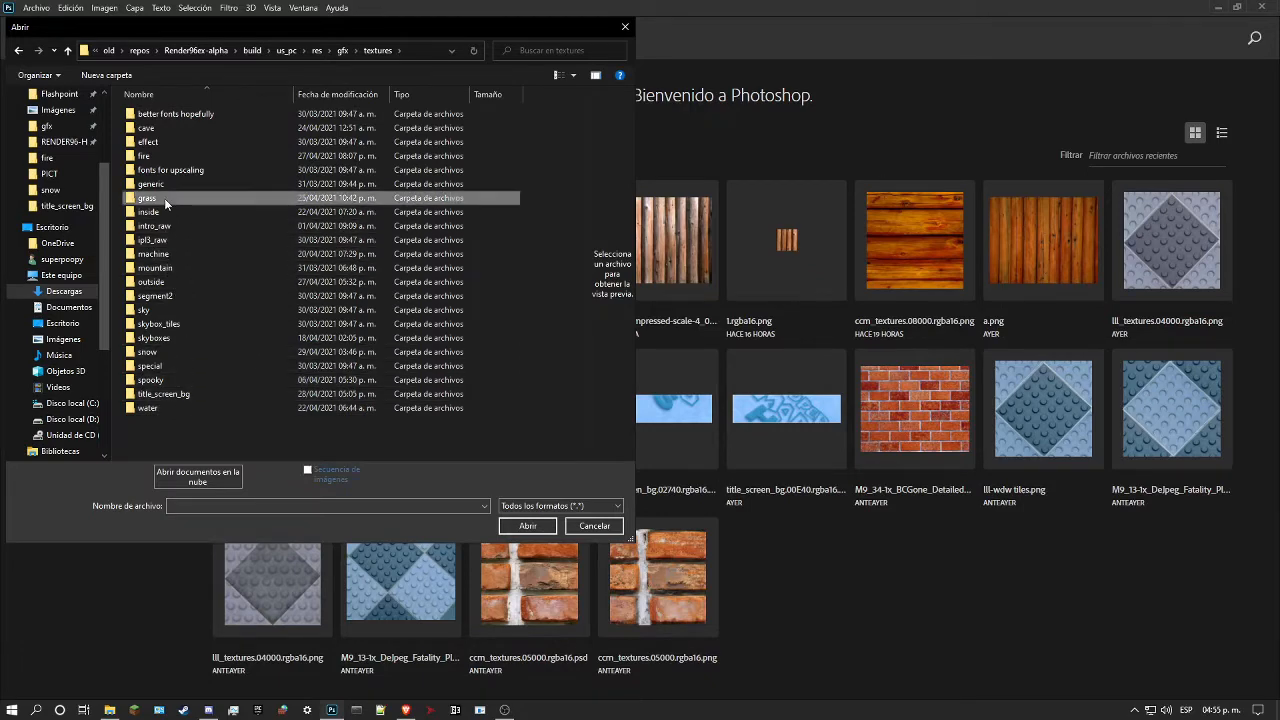
double_click(164, 198)
scroll(393, 243, down, 5)
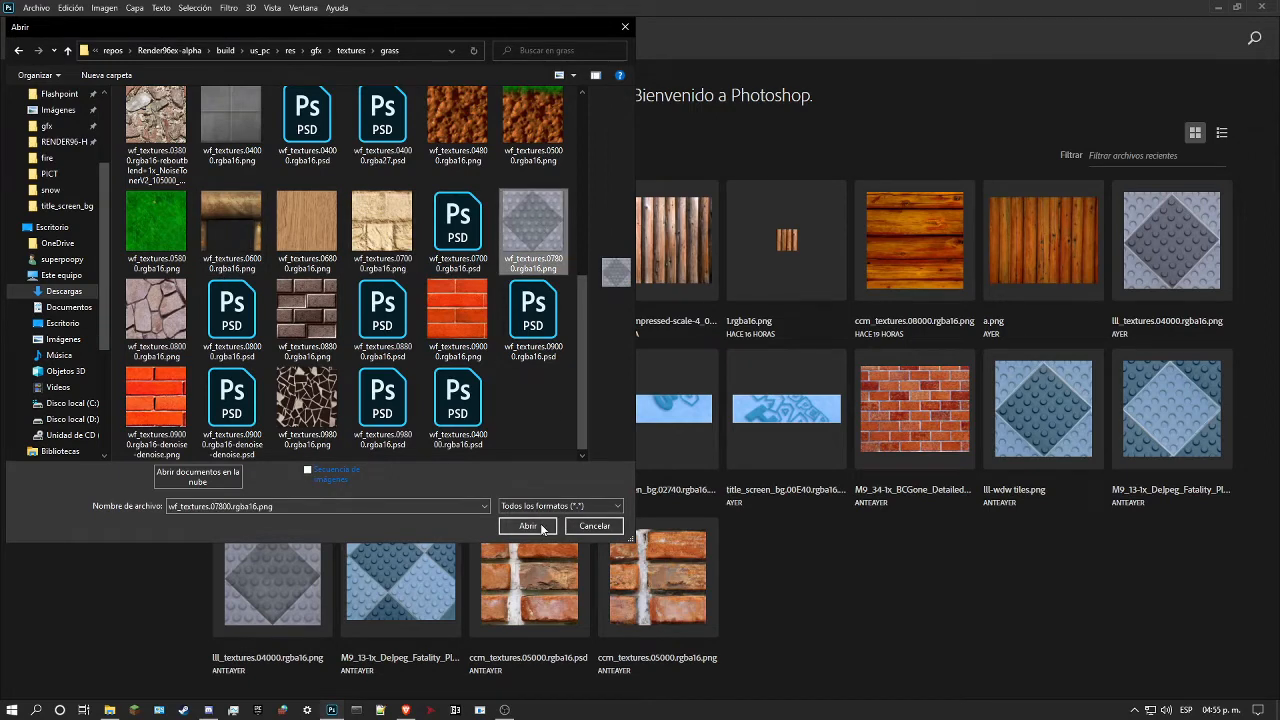
click(528, 526)
click(700, 329)
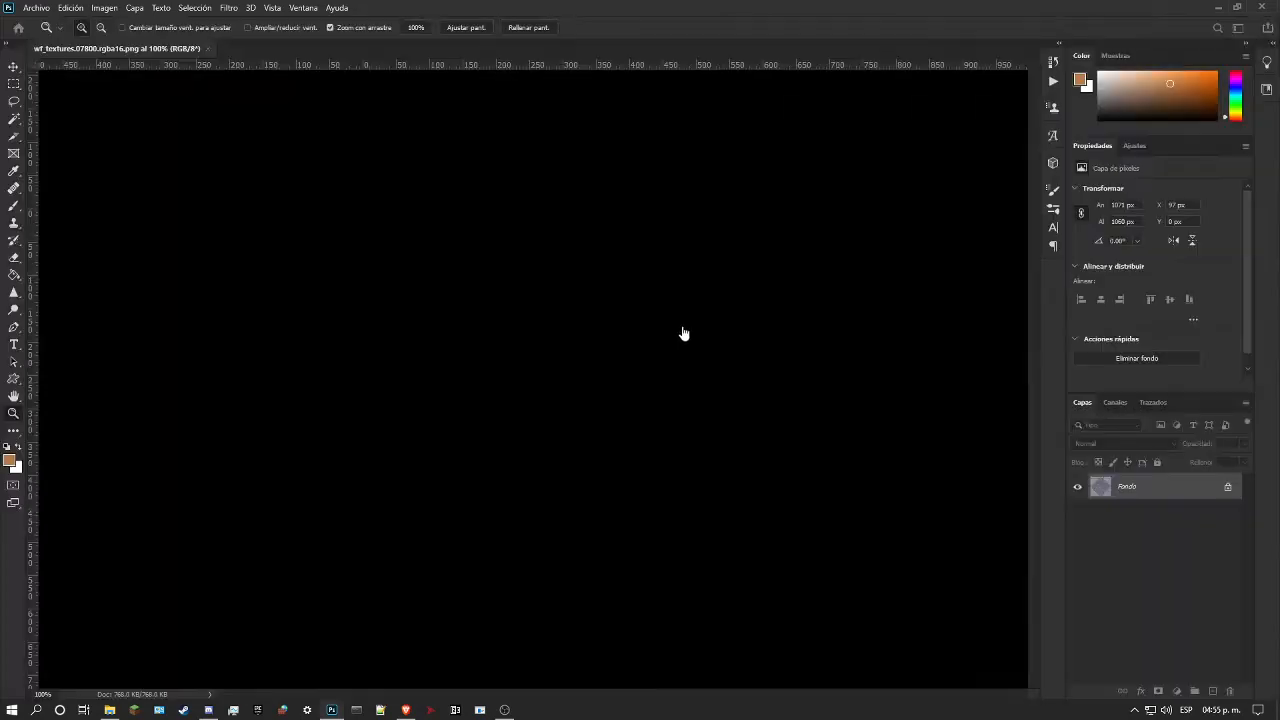
drag(517, 300, 555, 301)
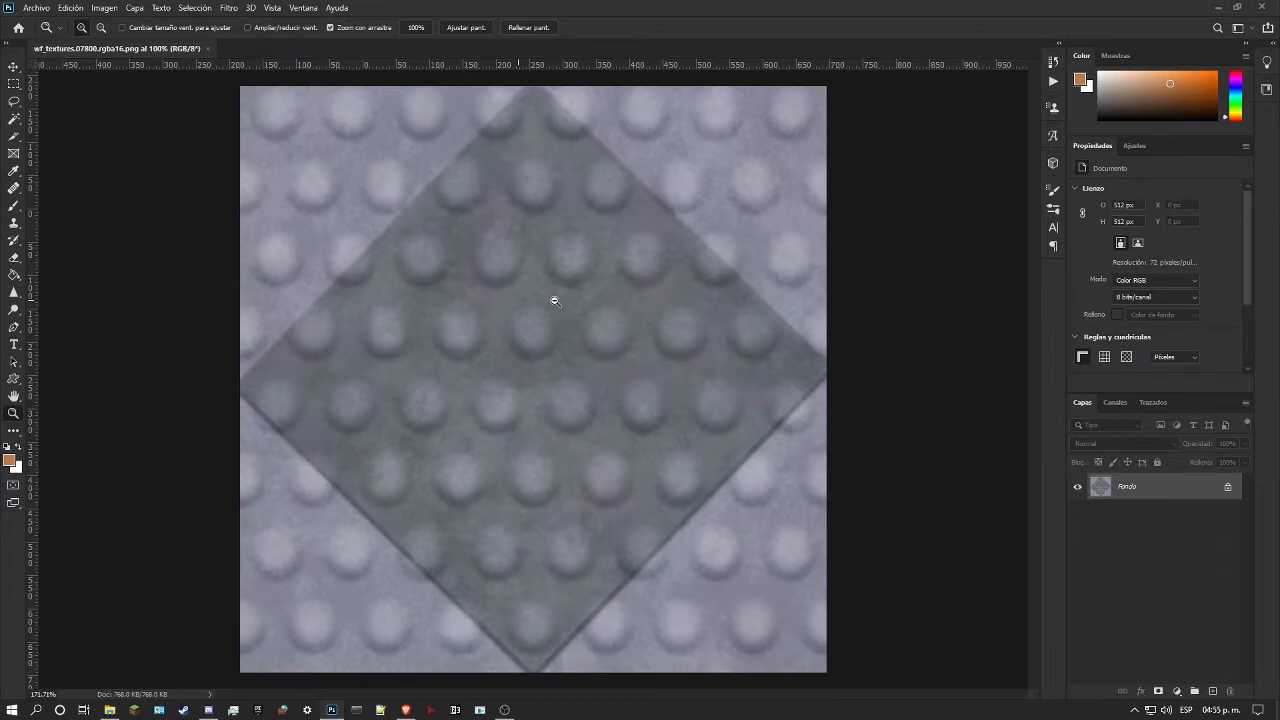
drag(636, 295, 609, 296)
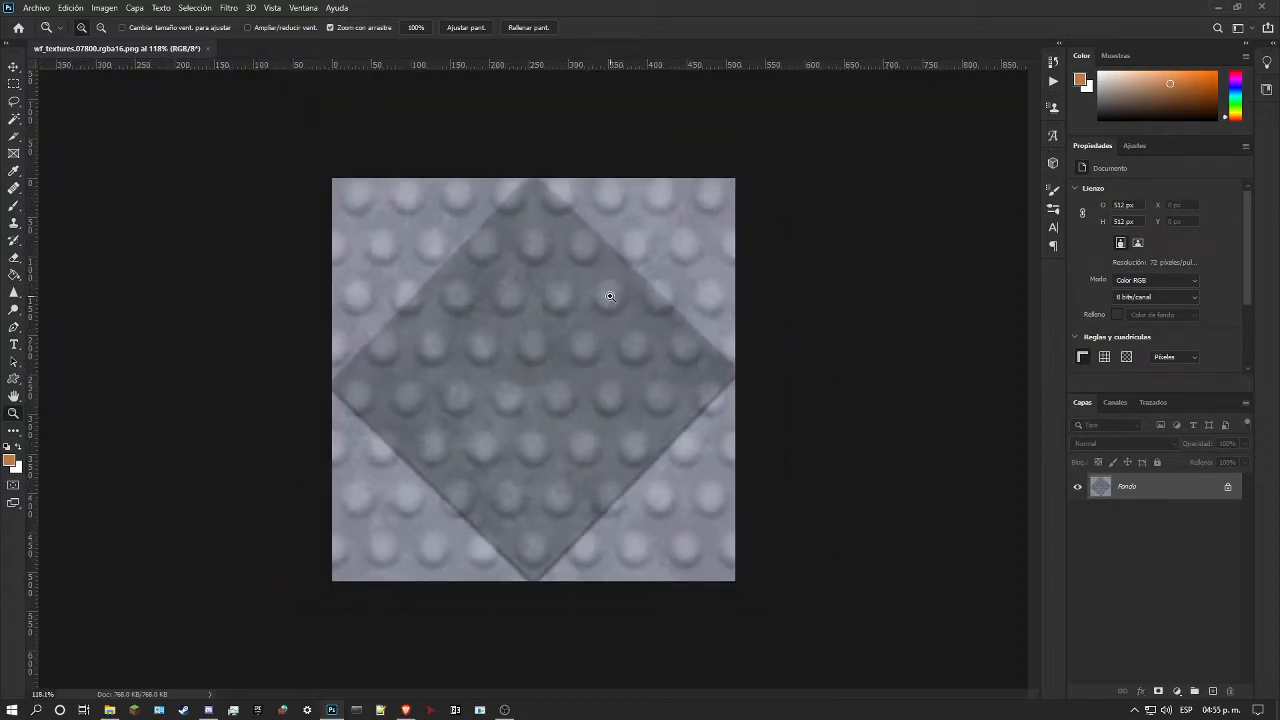
Step: Browse the Render96ex gfx/textures/fire folder in File Explorer for a matching studded tile texture
click(109, 710)
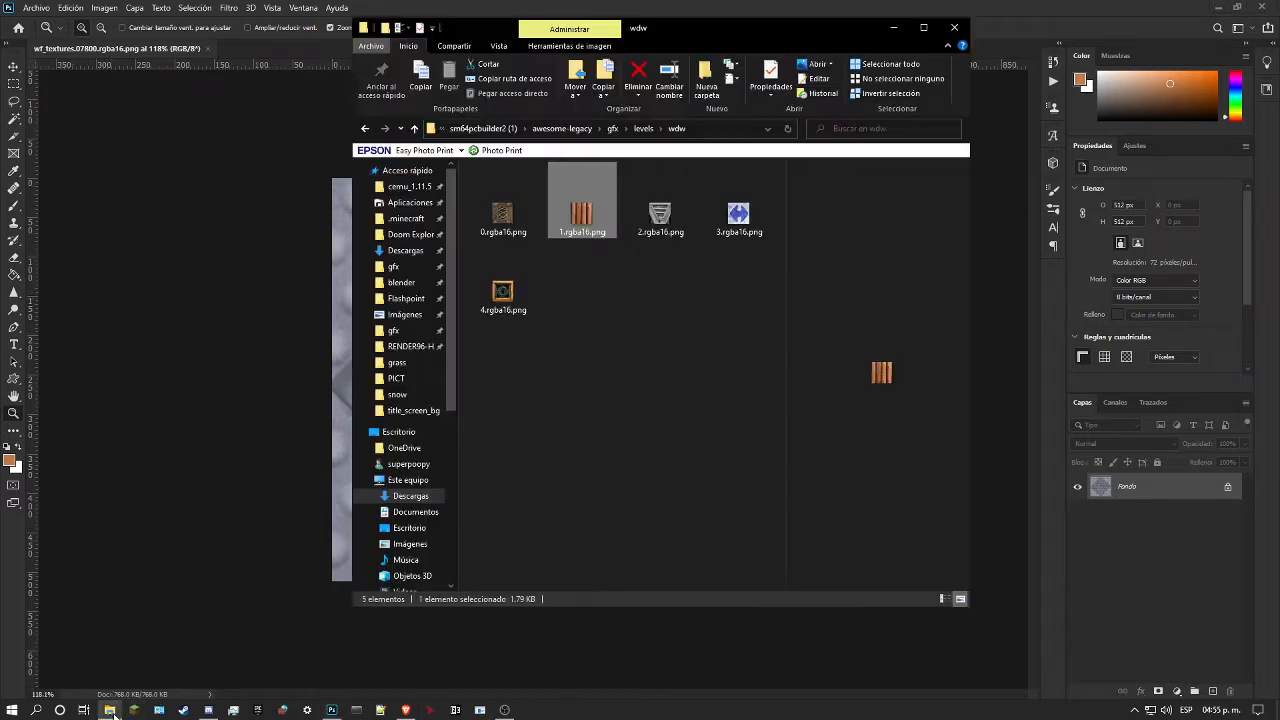
click(505, 128)
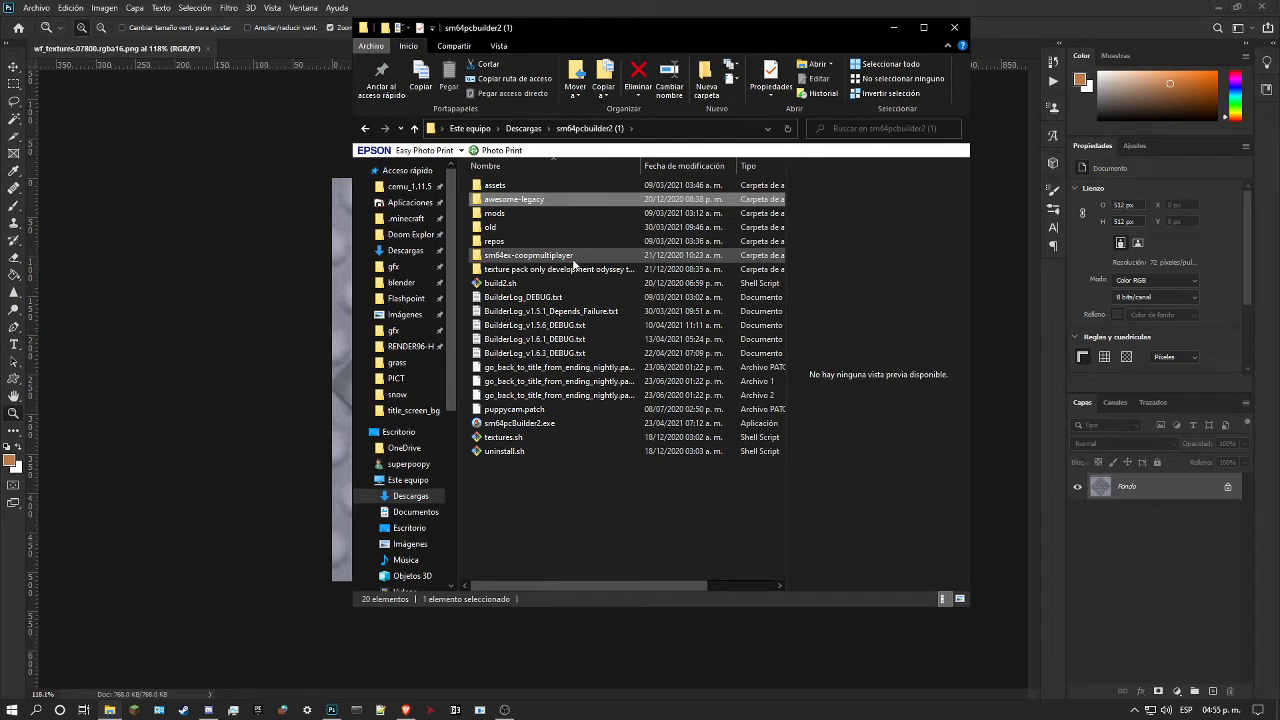
click(393, 330)
double_click(648, 197)
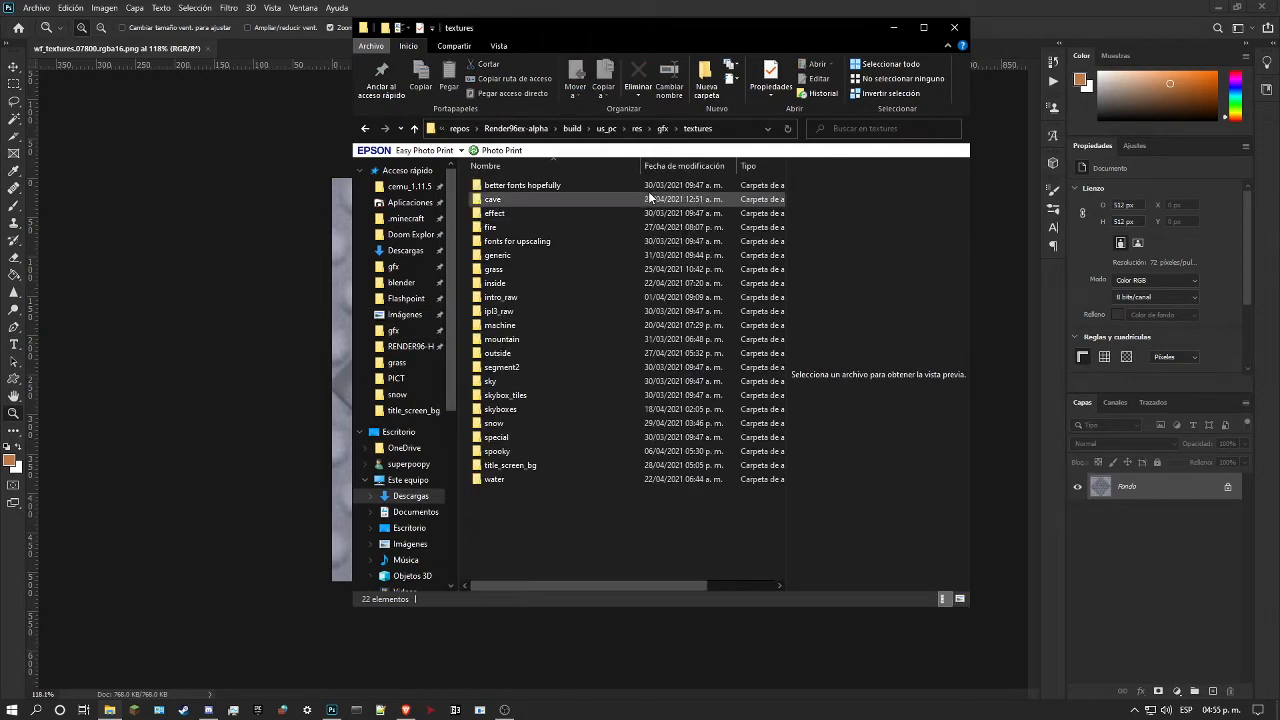
double_click(511, 227)
scroll(675, 272, down, 10)
scroll(676, 290, up, 7)
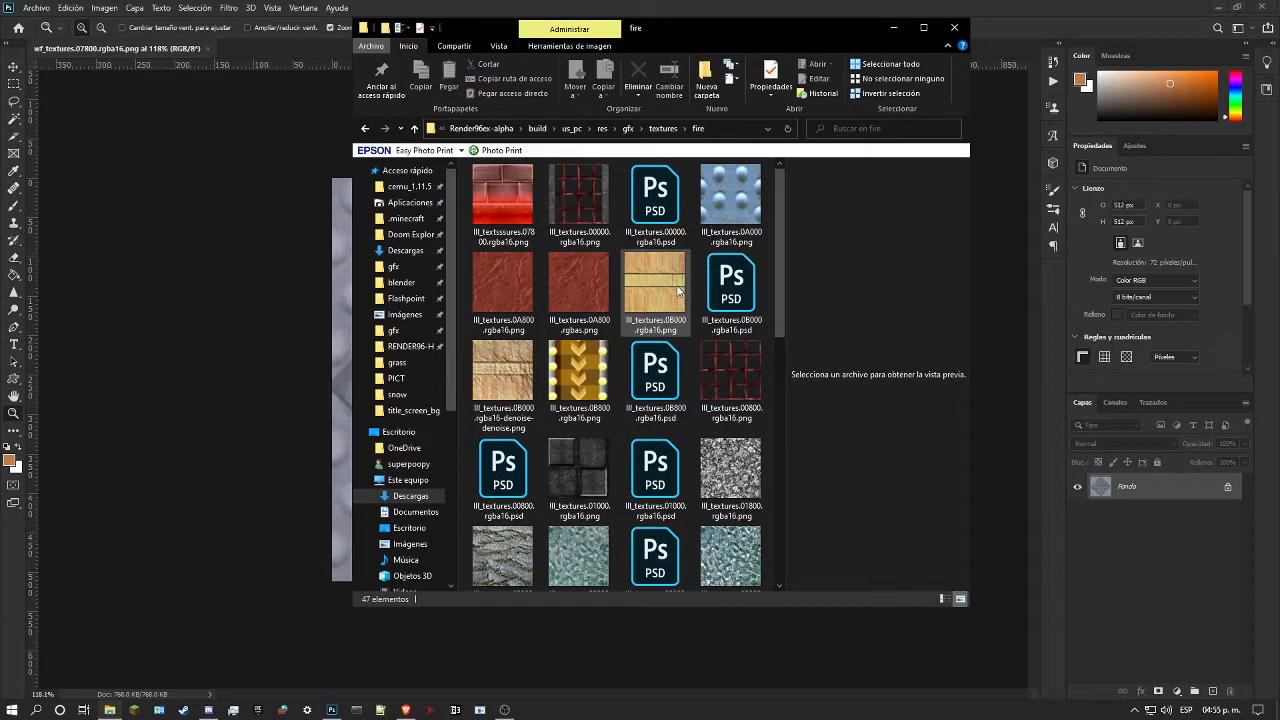
scroll(696, 280, down, 3)
scroll(715, 292, up, 3)
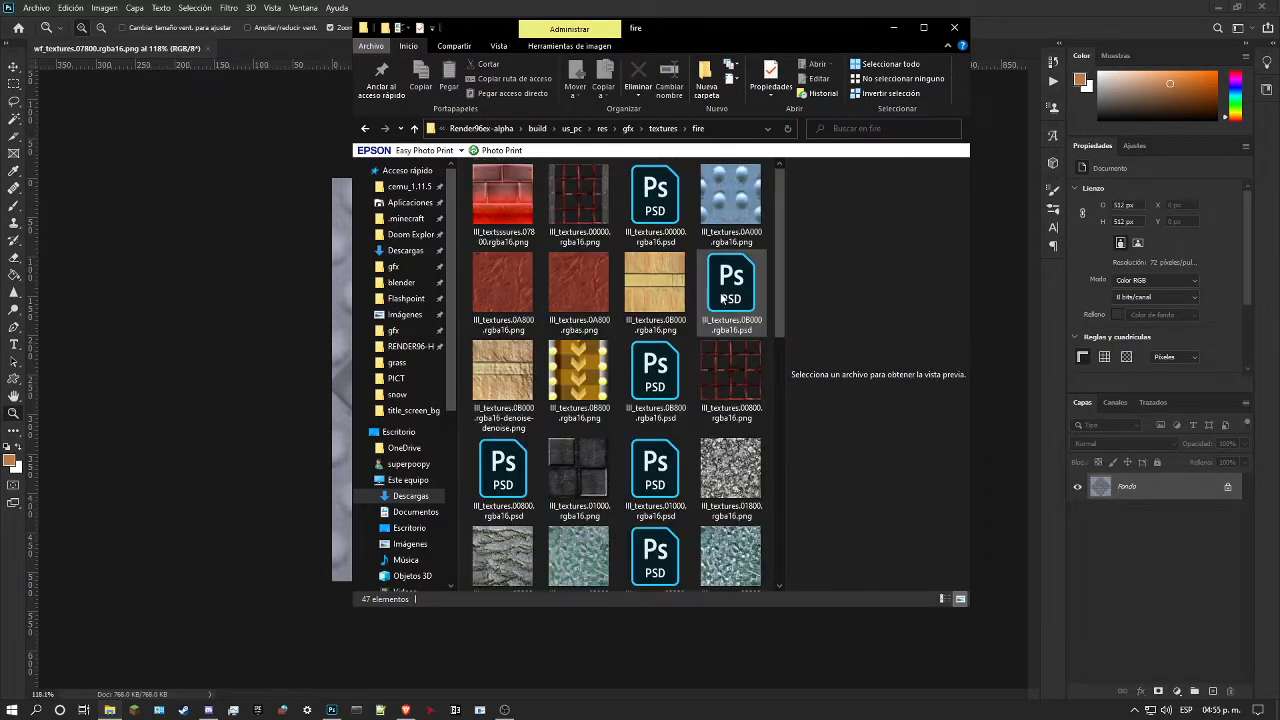
key(alt+Left)
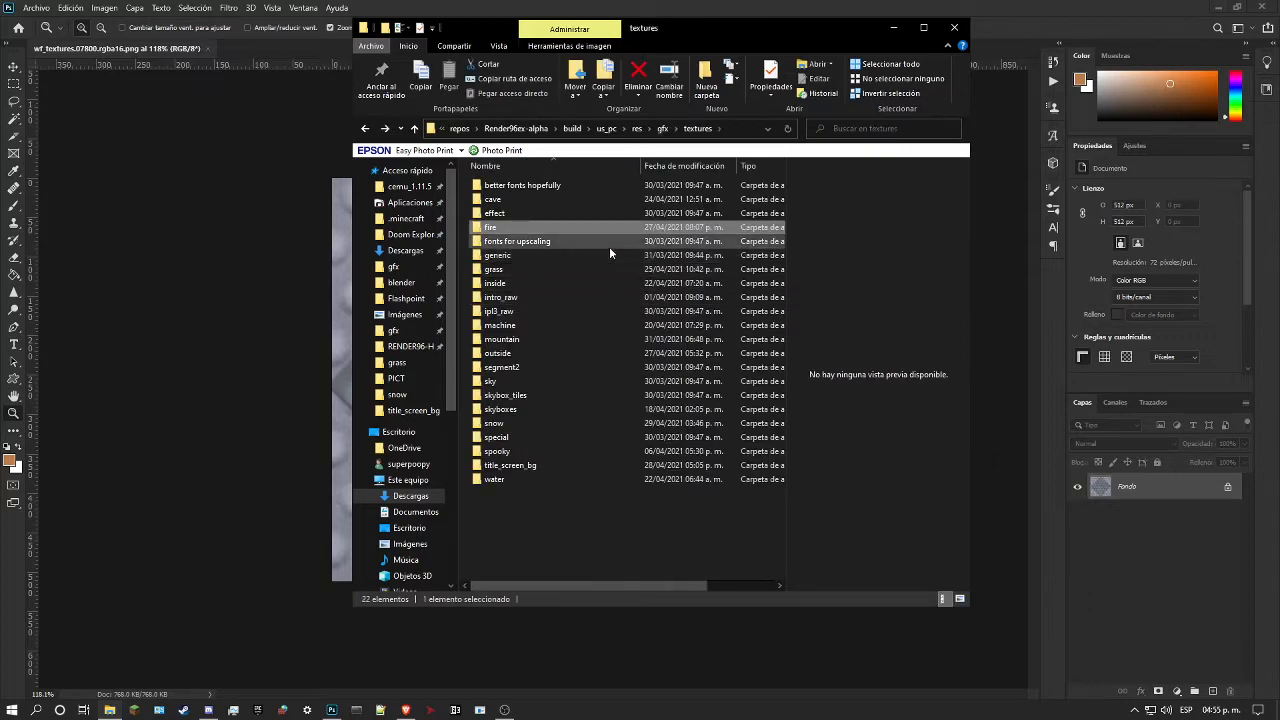
Step: Look through the textures in the gfx/levels/lll folder for a matching studded tile
click(662, 128)
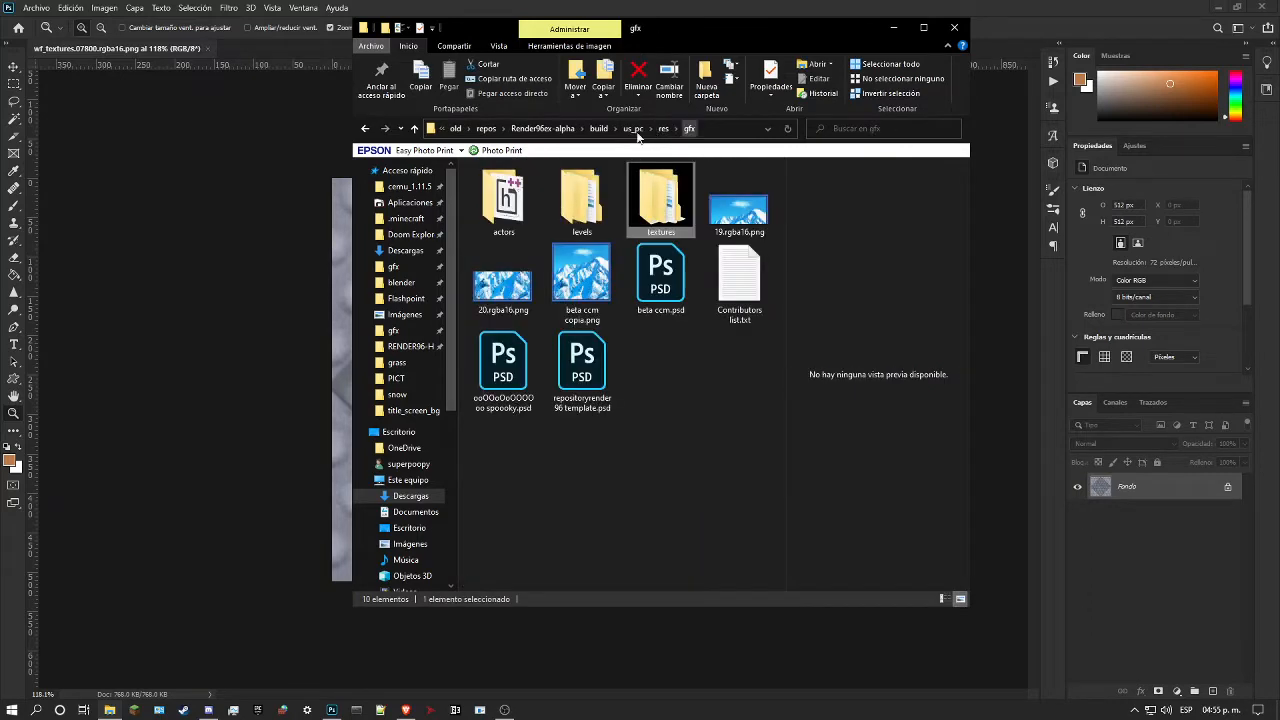
double_click(579, 205)
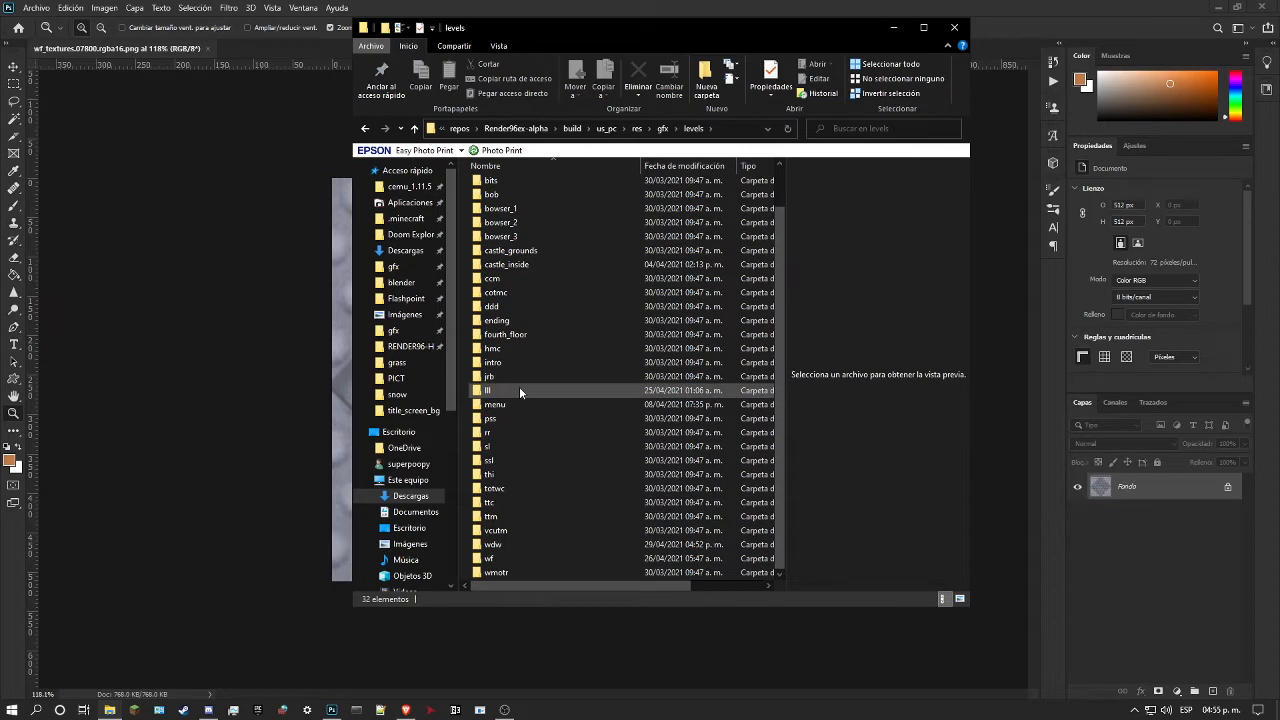
double_click(520, 390)
scroll(580, 365, down, 8)
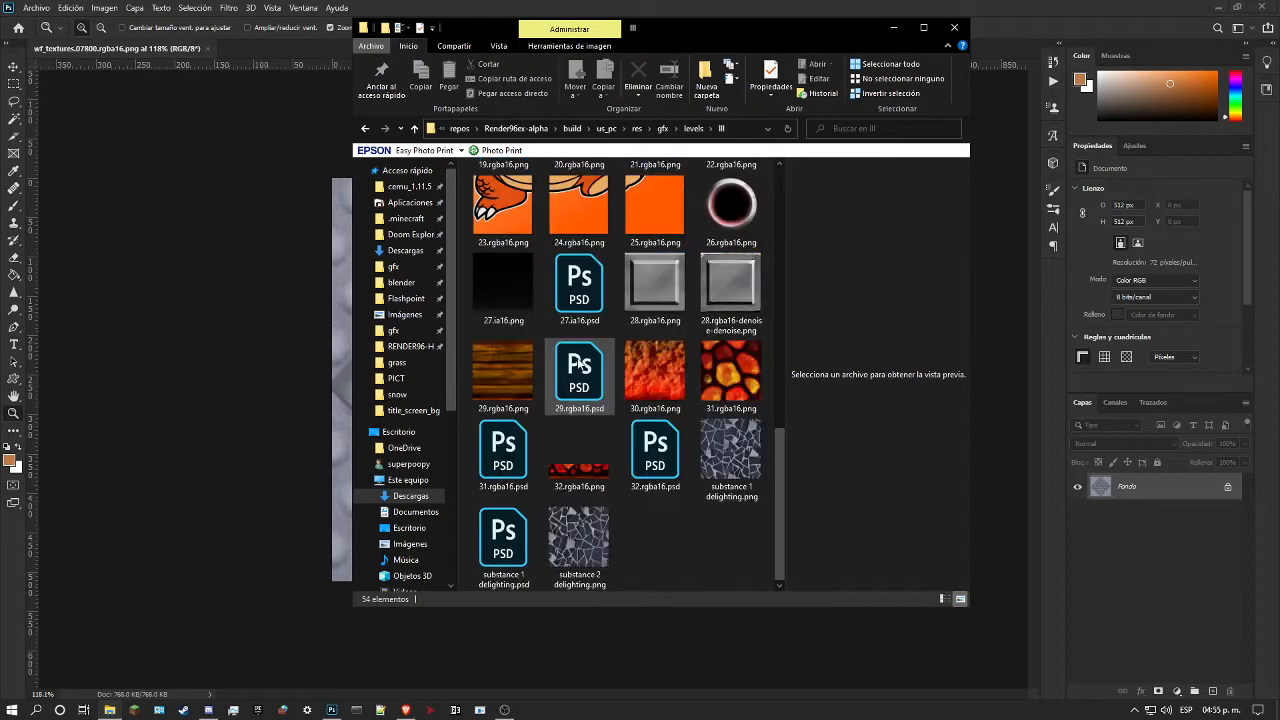
scroll(580, 365, up, 8)
drag(781, 272, 836, 552)
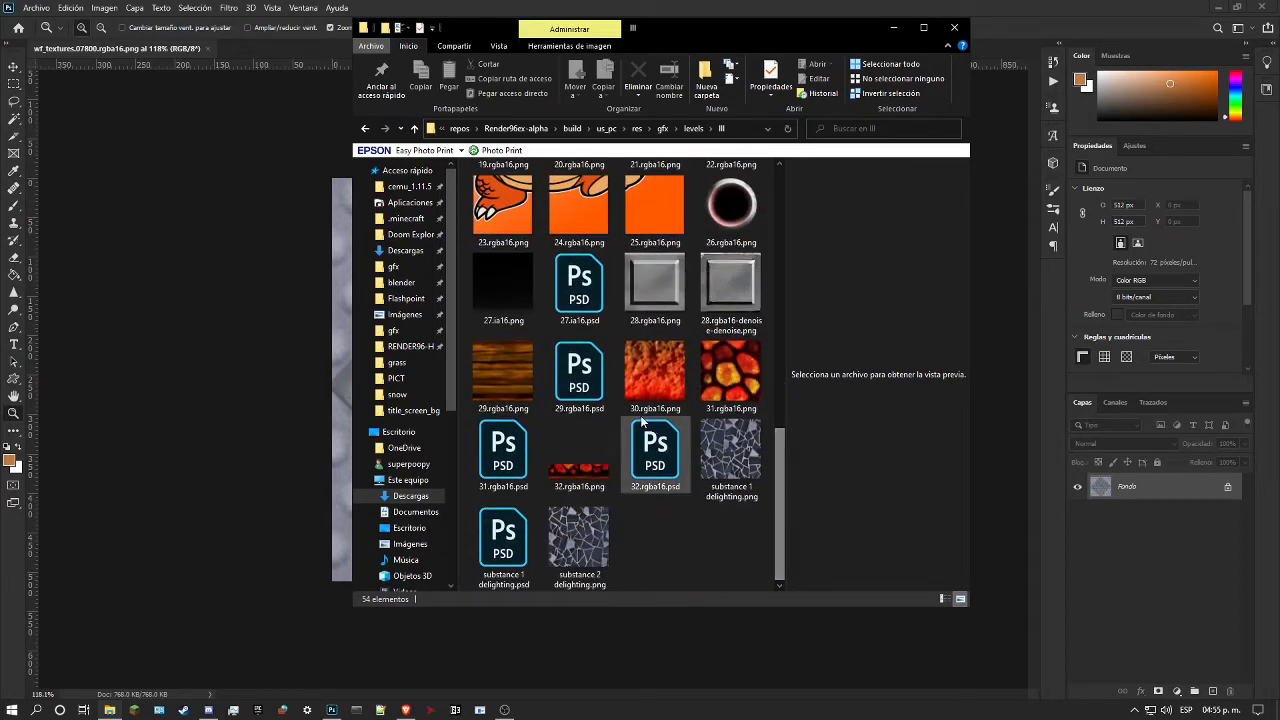
key(alt+Left)
key(alt+Left)
Step: Place lll_textures.04000.rgba16.png from the gfx/textures/fire folder at full size over the wf_textures.07800 tile
double_click(652, 207)
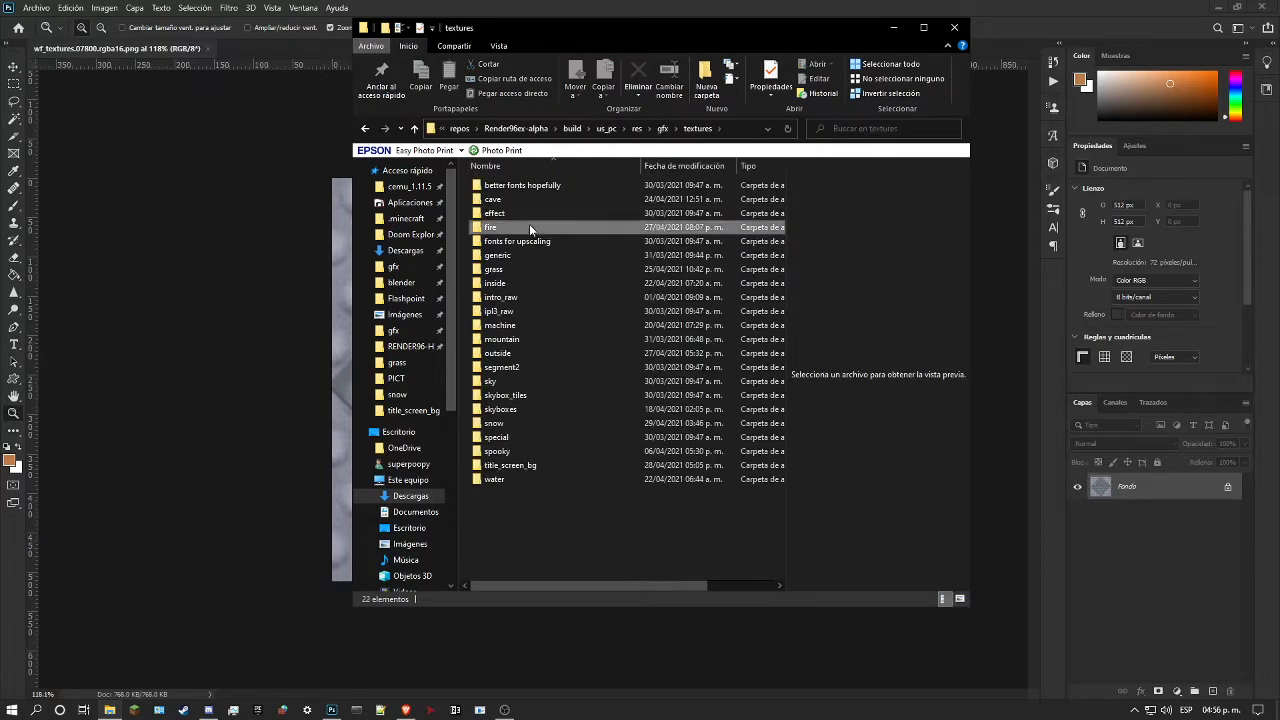
double_click(529, 226)
drag(778, 251, 822, 344)
drag(531, 464, 321, 346)
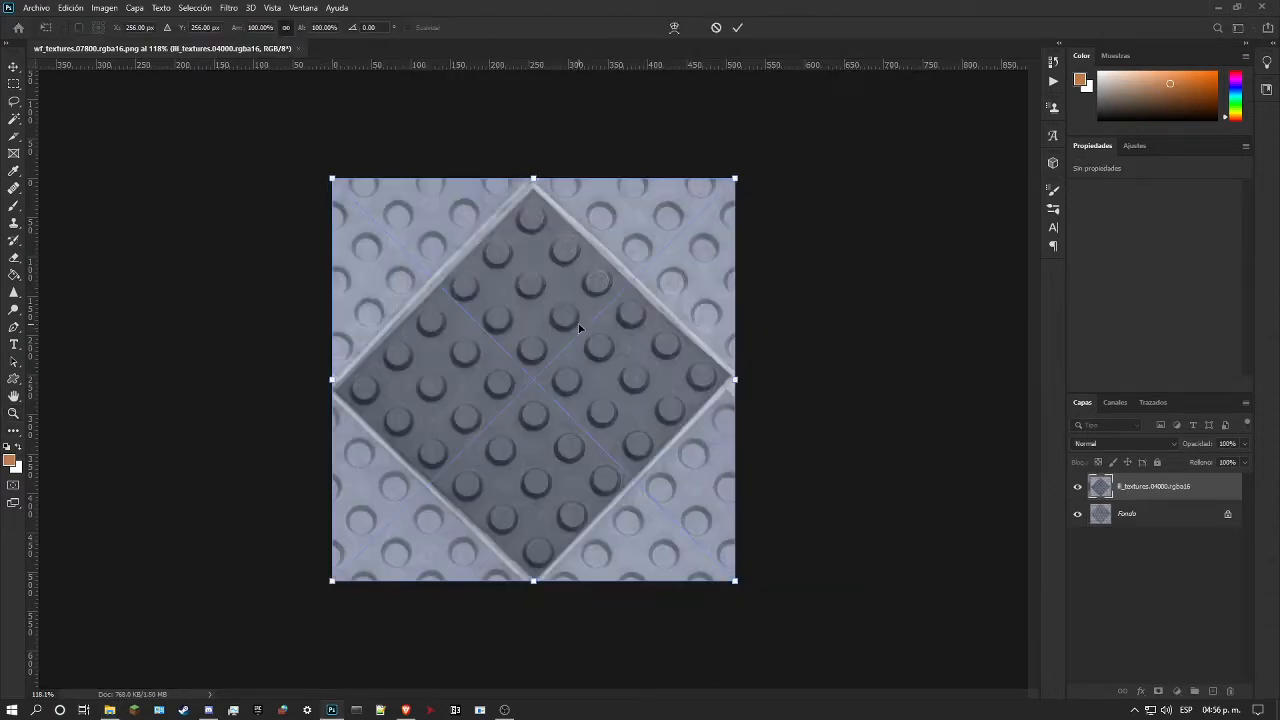
key(Return)
drag(579, 325, 550, 347)
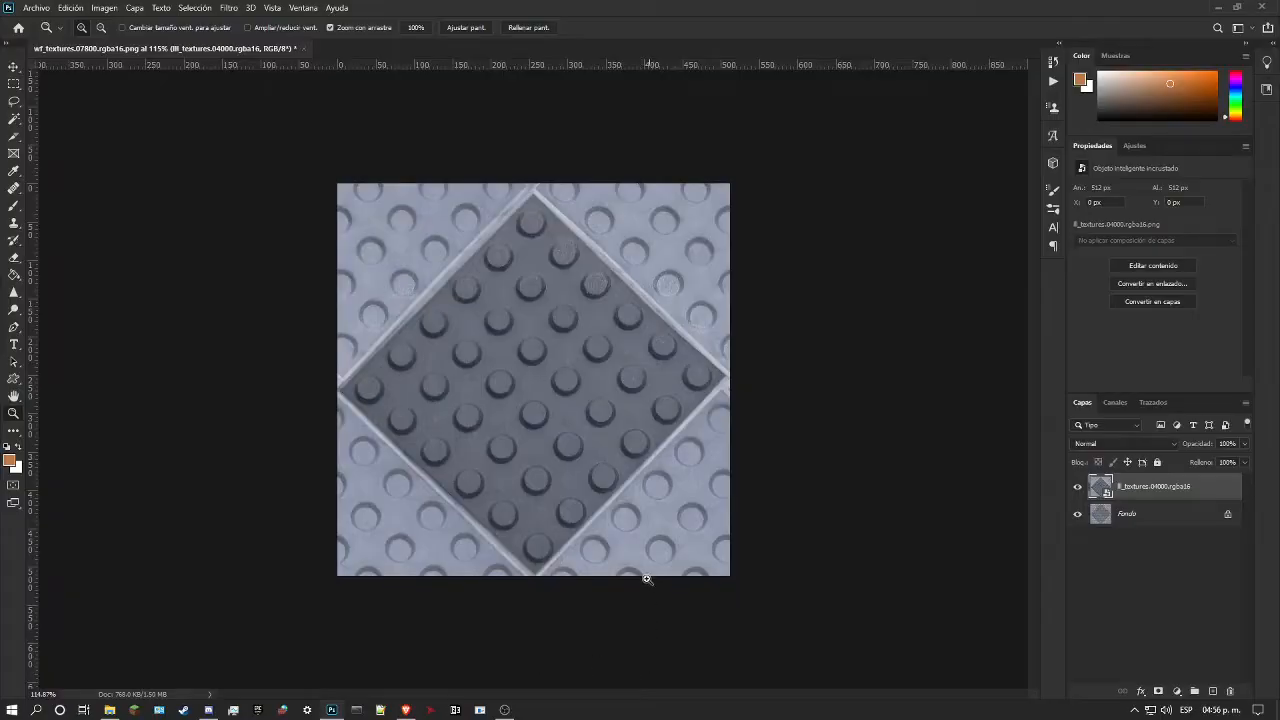
drag(570, 461, 585, 462)
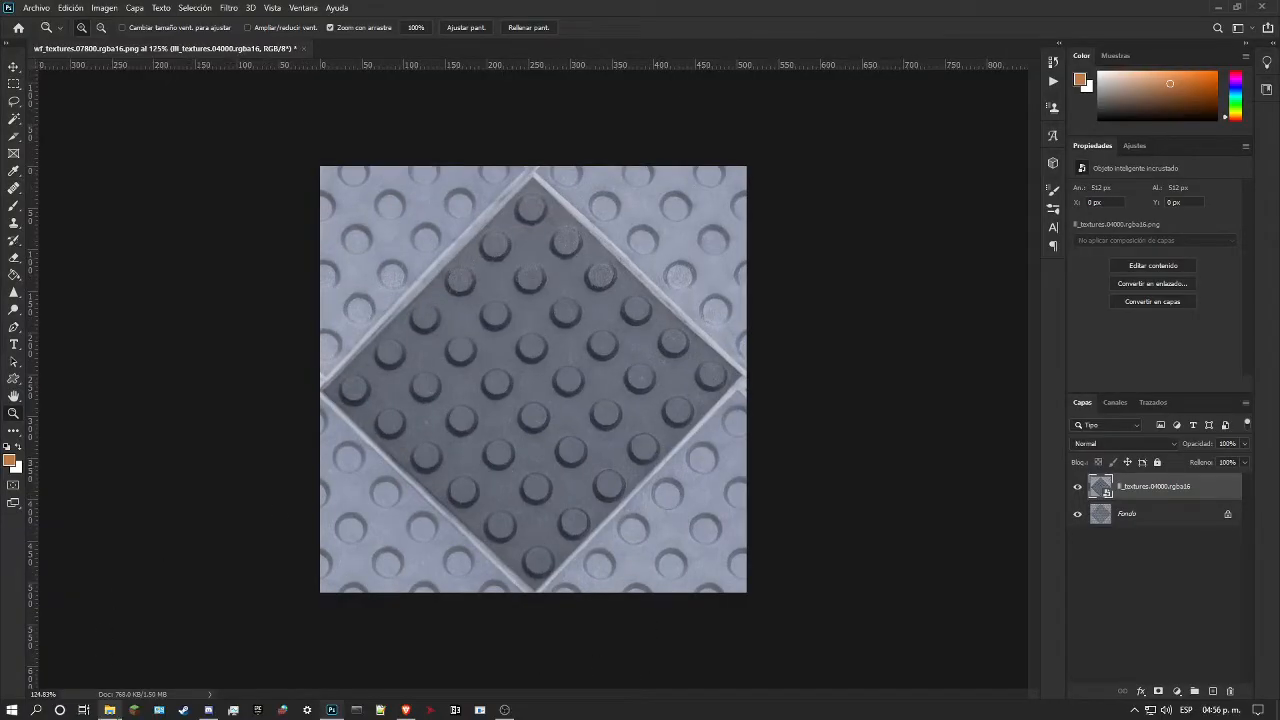
click(109, 710)
key(alt+Left)
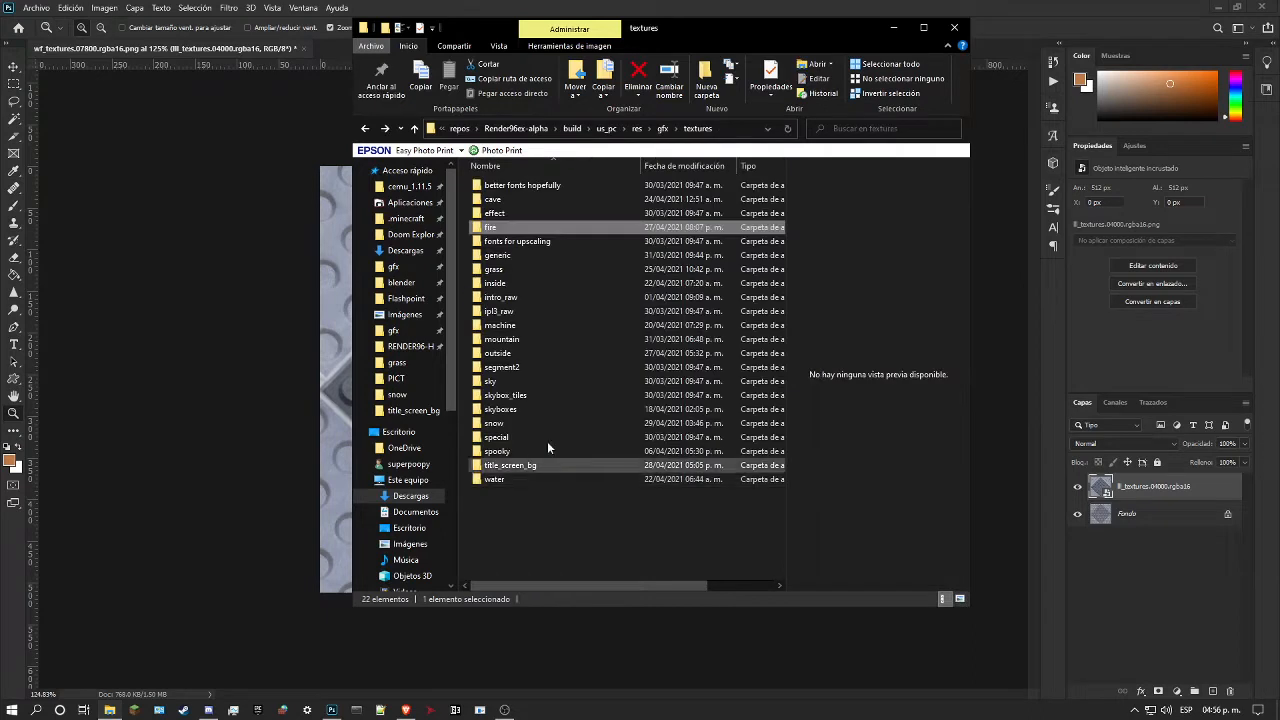
click(227, 387)
Step: Compare the placed lll_textures.04000.rgba16 layer with the original studded tile beneath it, leaving the placed layer hidden
click(1077, 487)
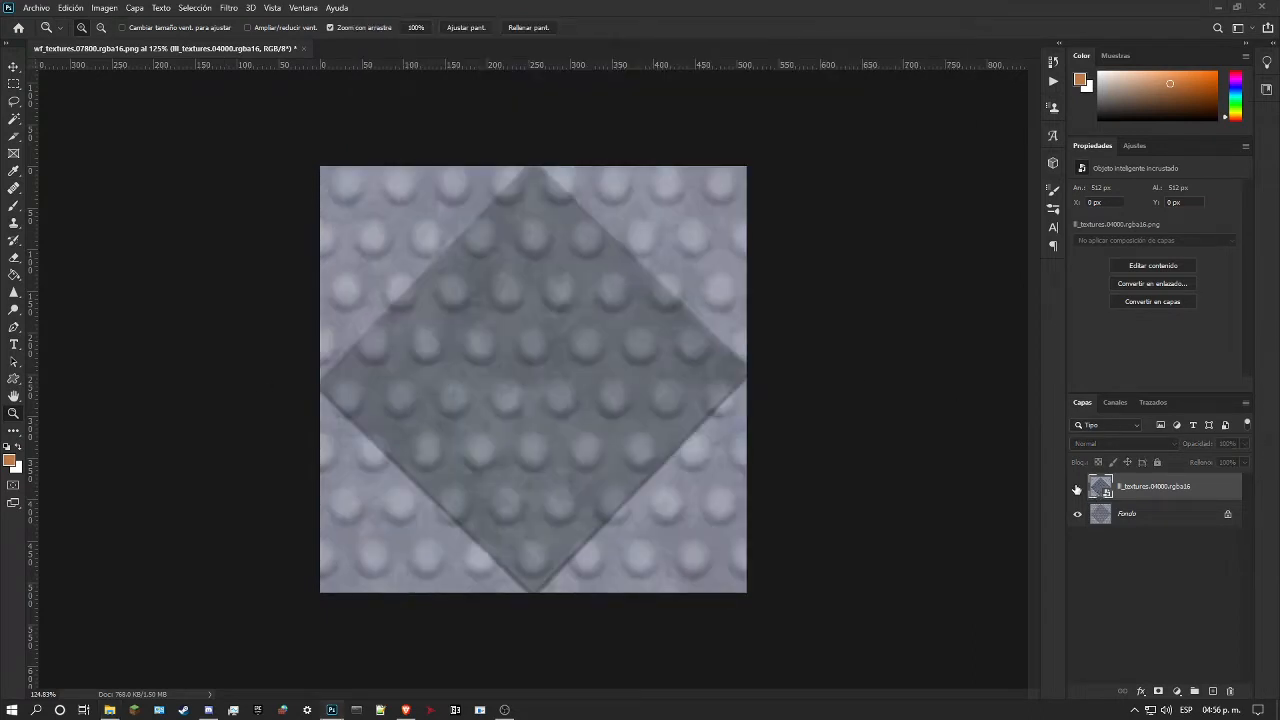
click(1077, 487)
click(1077, 487)
drag(703, 350, 624, 356)
drag(506, 340, 575, 348)
drag(510, 289, 420, 309)
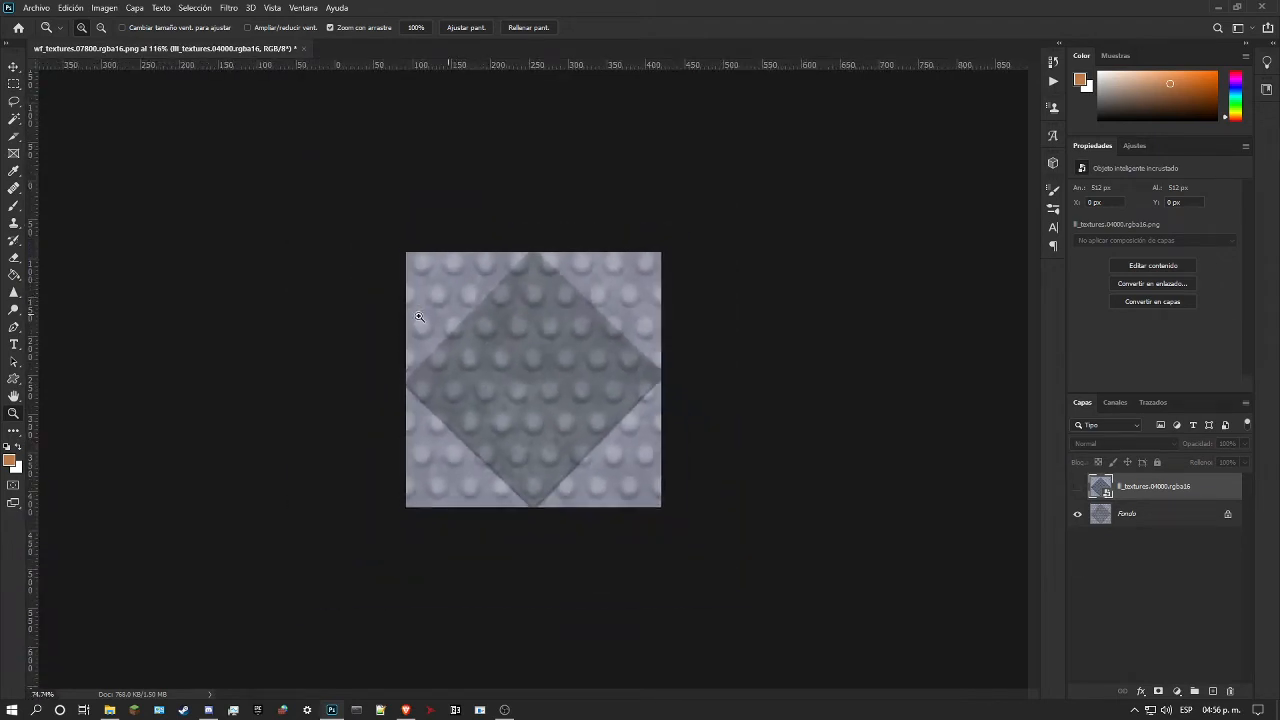
Step: Browse to the awesome-legacy gfx/textures/fire folder in File Explorer and examine the original lll_textures.04000.rgba16.png tile
key(ctrl+1)
click(109, 710)
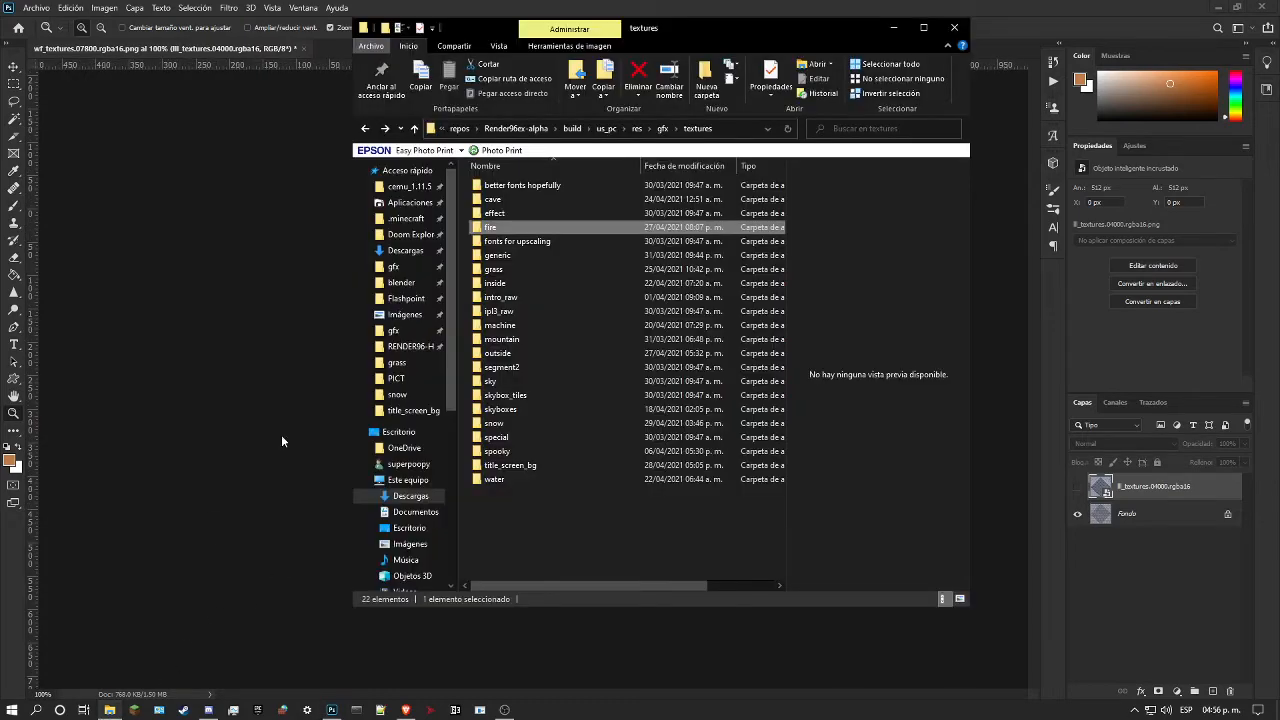
click(516, 128)
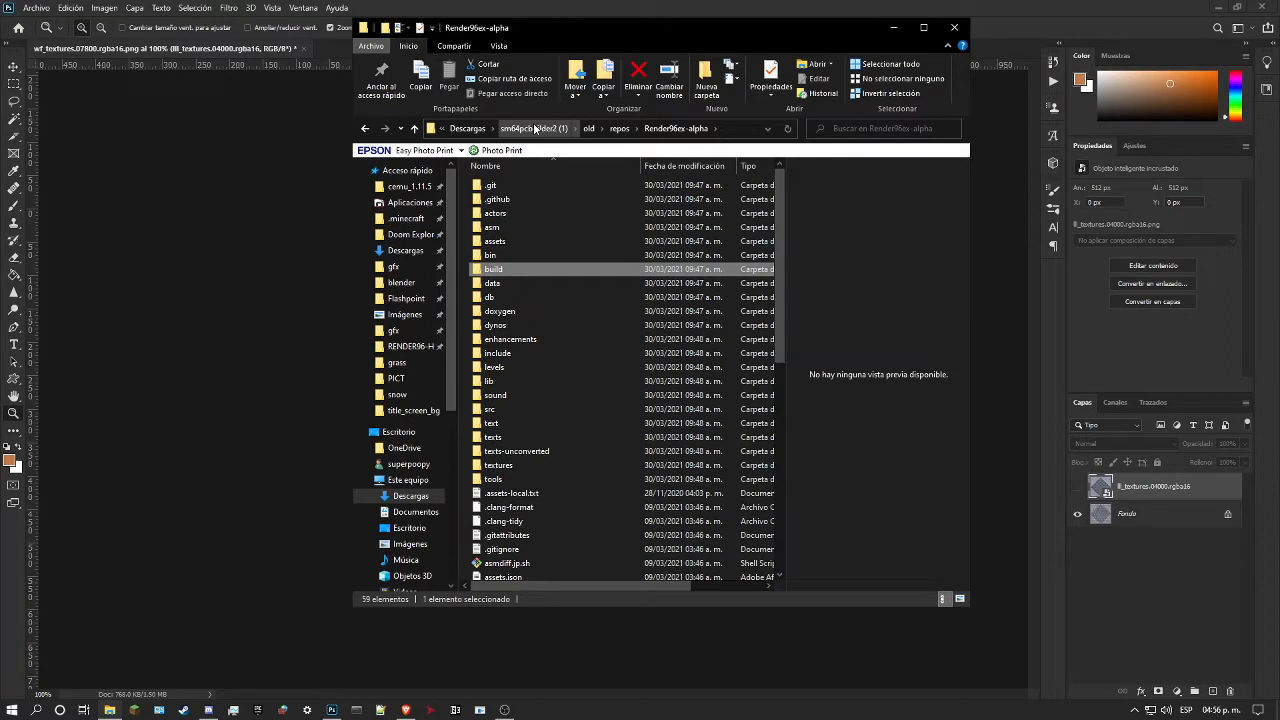
click(535, 128)
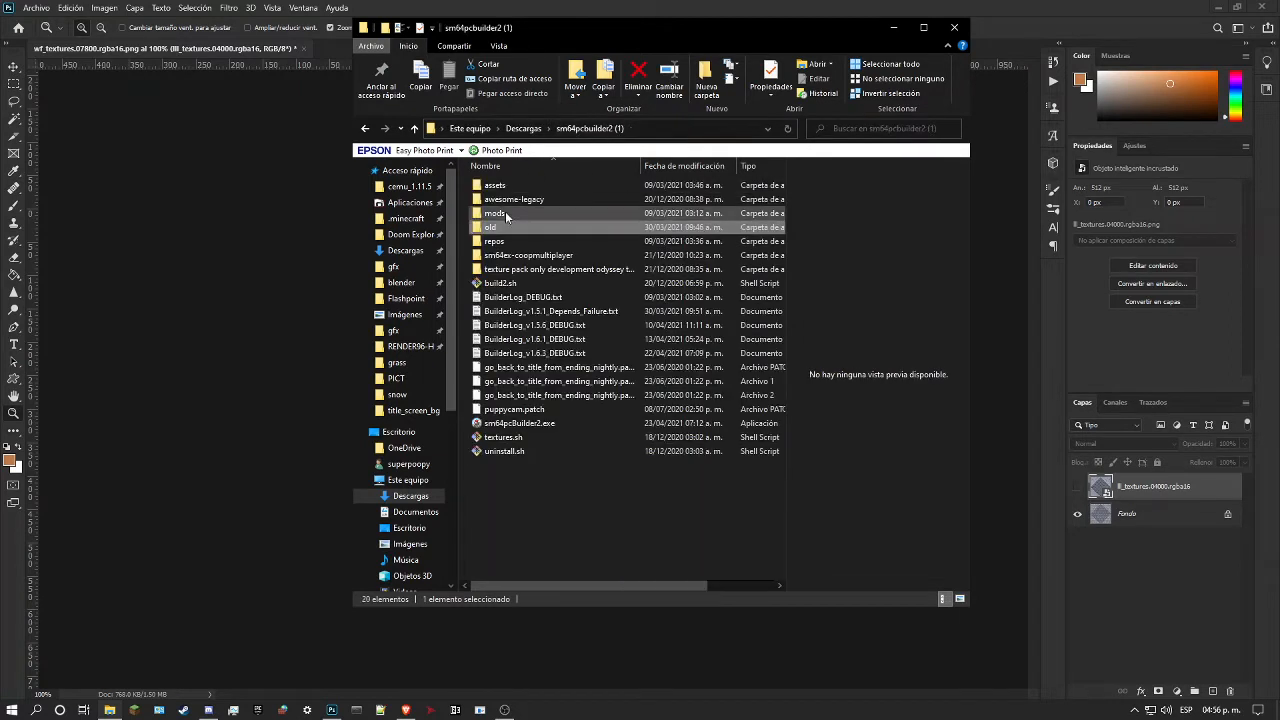
double_click(498, 200)
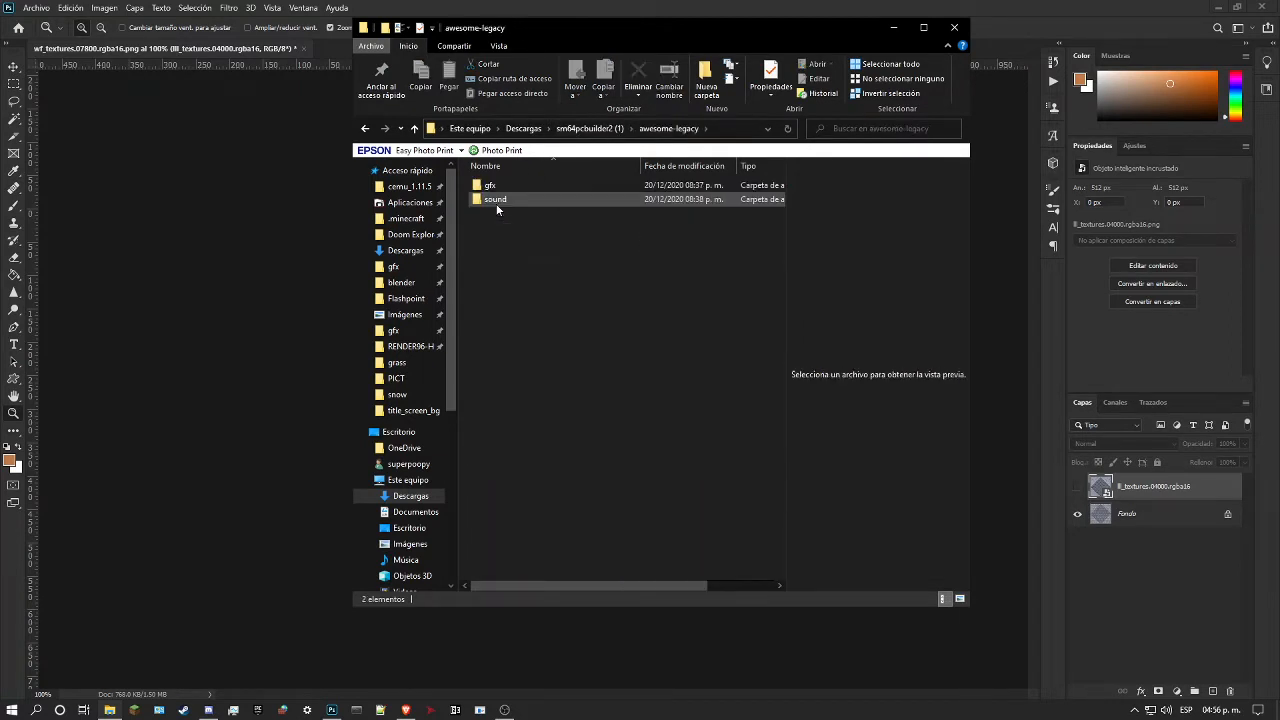
double_click(512, 187)
double_click(551, 216)
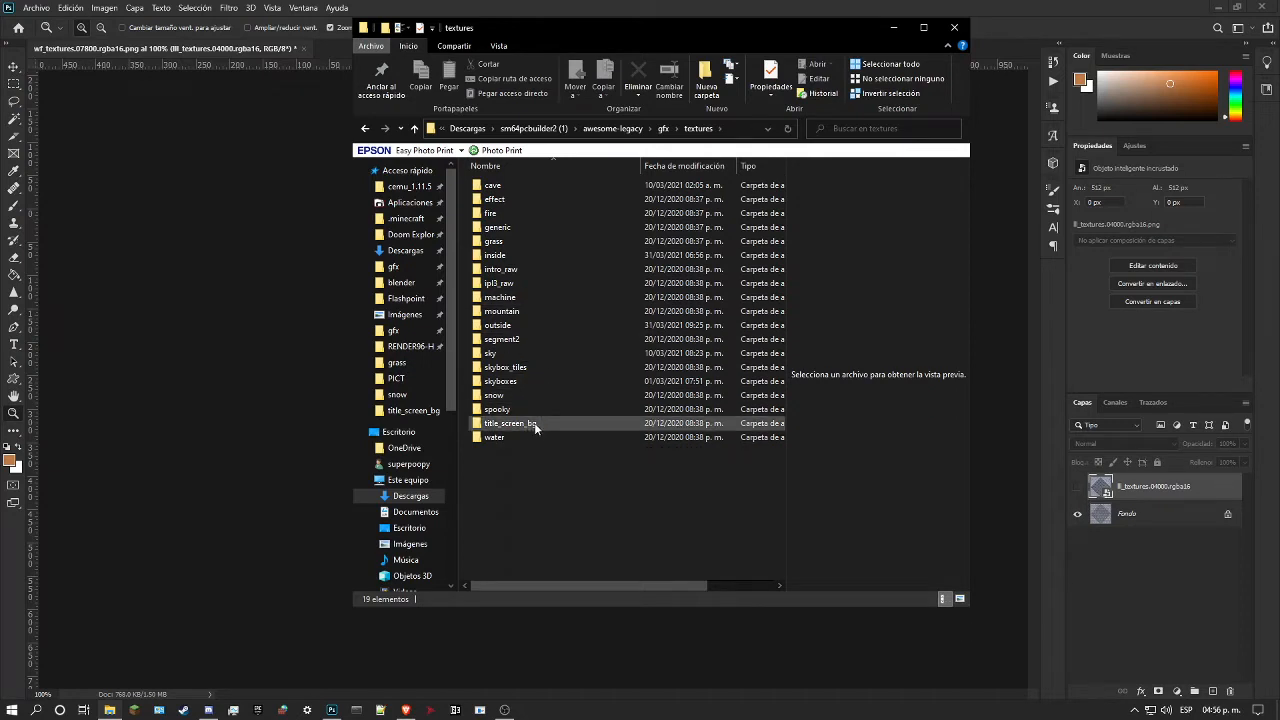
key(alt+Left)
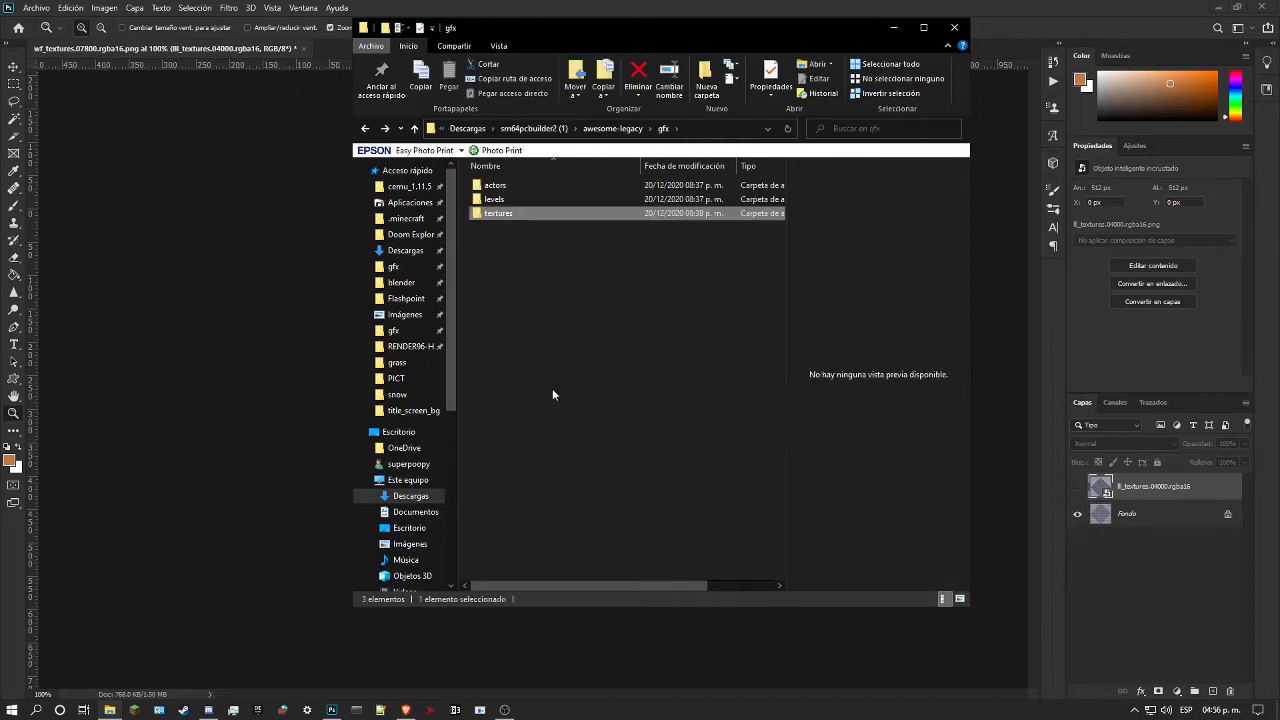
double_click(481, 214)
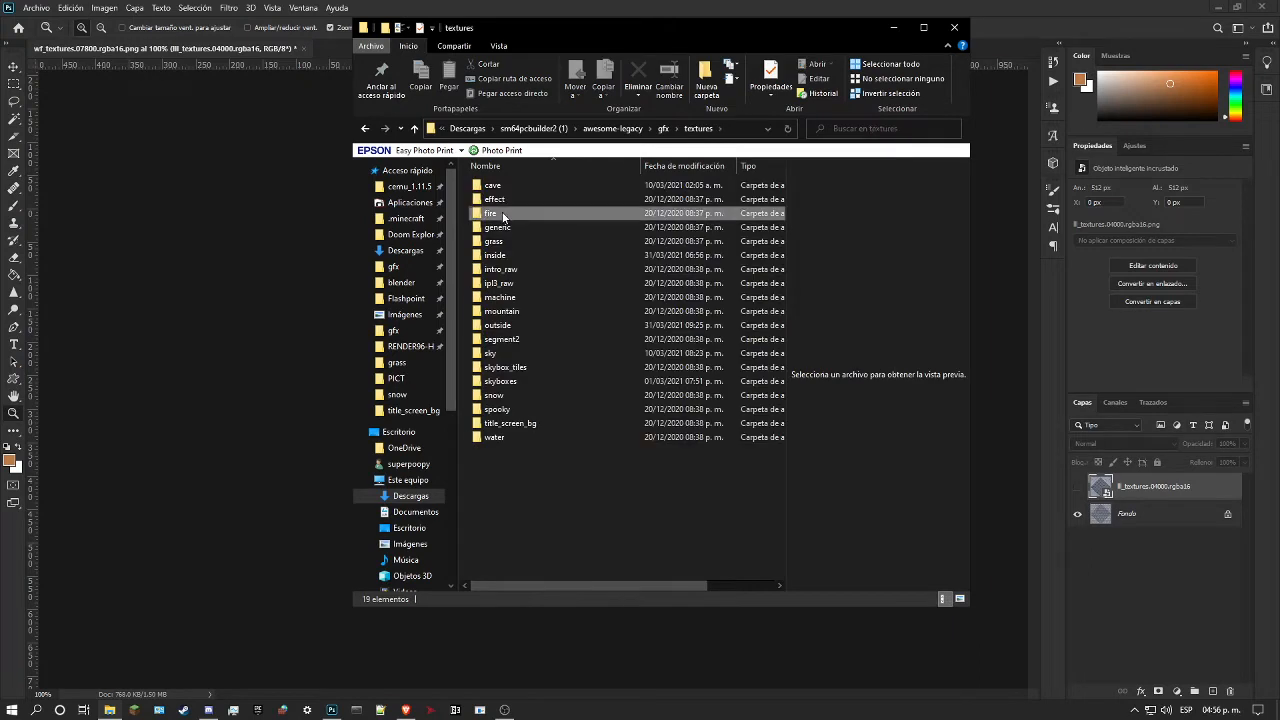
double_click(503, 215)
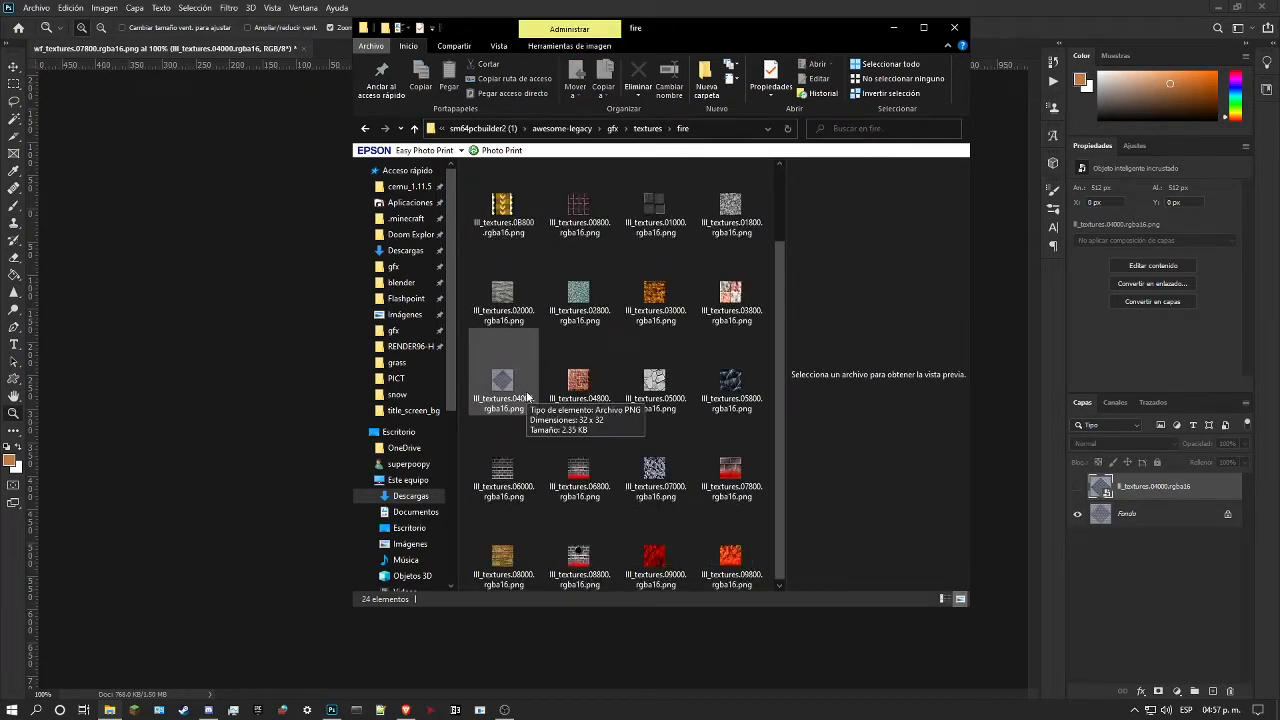
Step: Examine the original wf_textures.07800.rgba16.png tile in the awesome-legacy gfx/textures/grass folder for comparison
key(BackSpace)
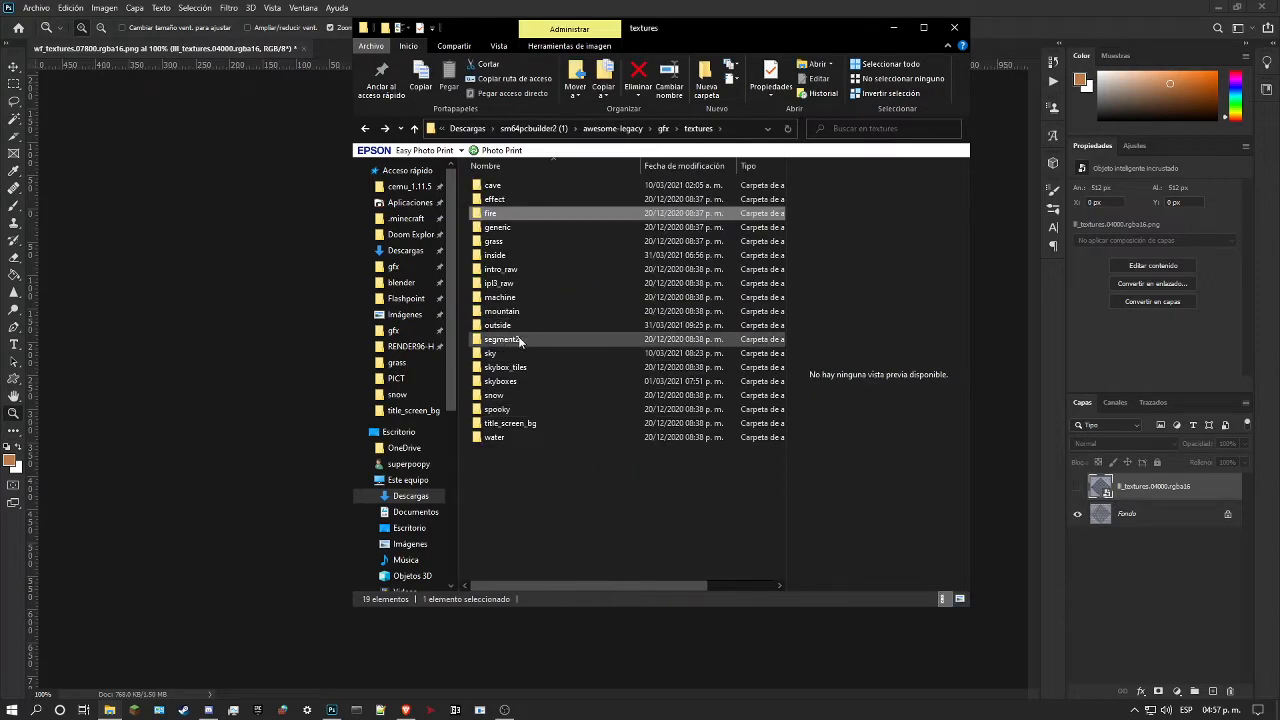
double_click(518, 244)
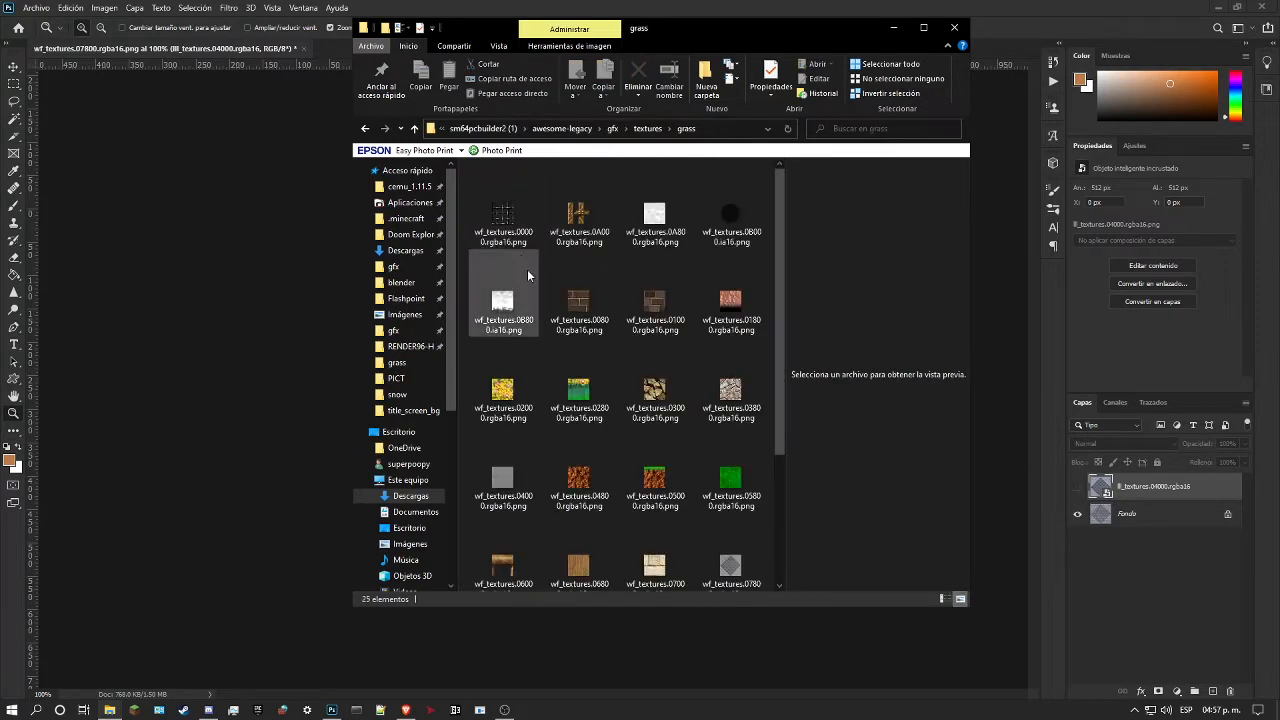
scroll(530, 285, down, 3)
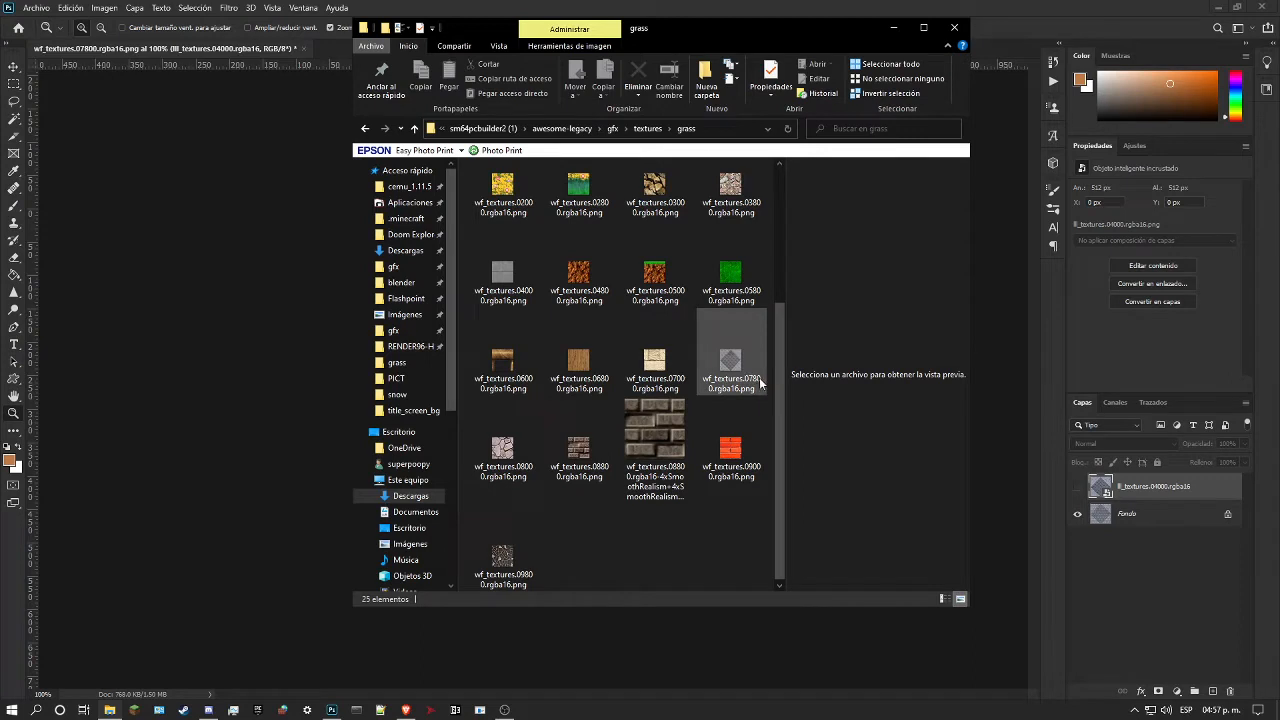
key(BackSpace)
Step: Show the placed lll_textures.04000.rgba16 layer in place of the deleted Fondo layer, and save and close wf_textures.07800.rgba16.png
click(267, 380)
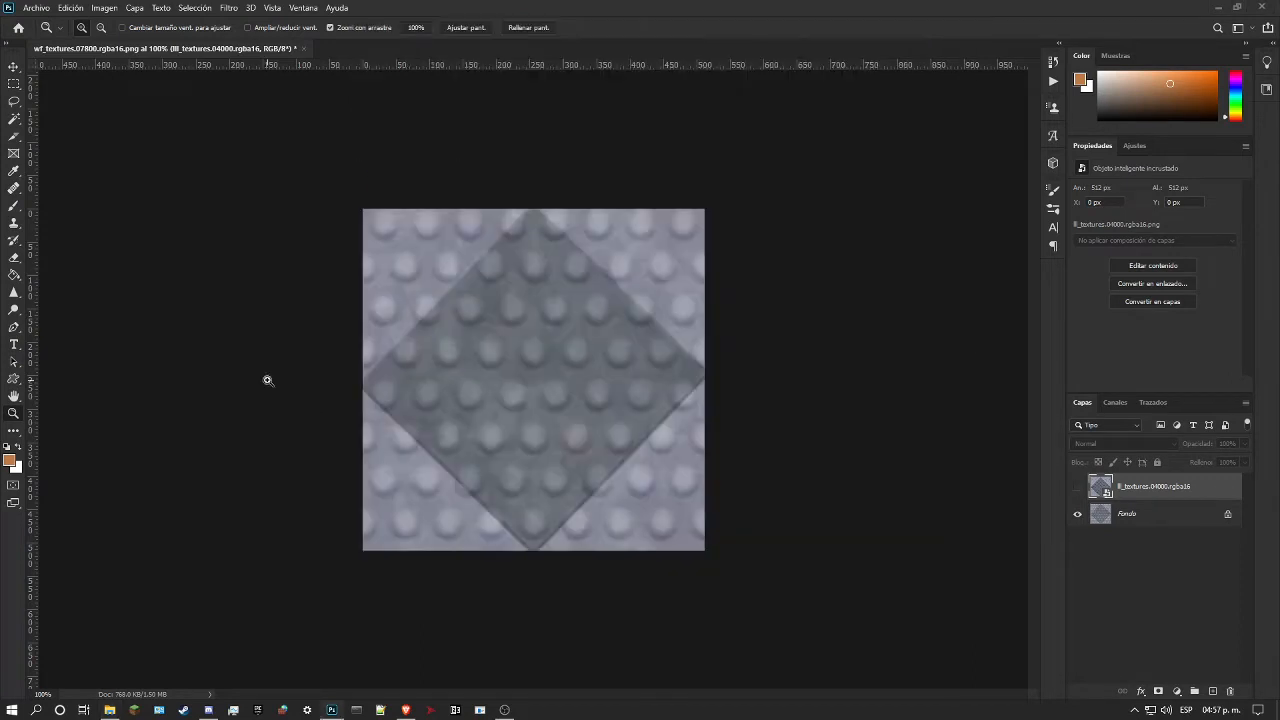
click(1077, 487)
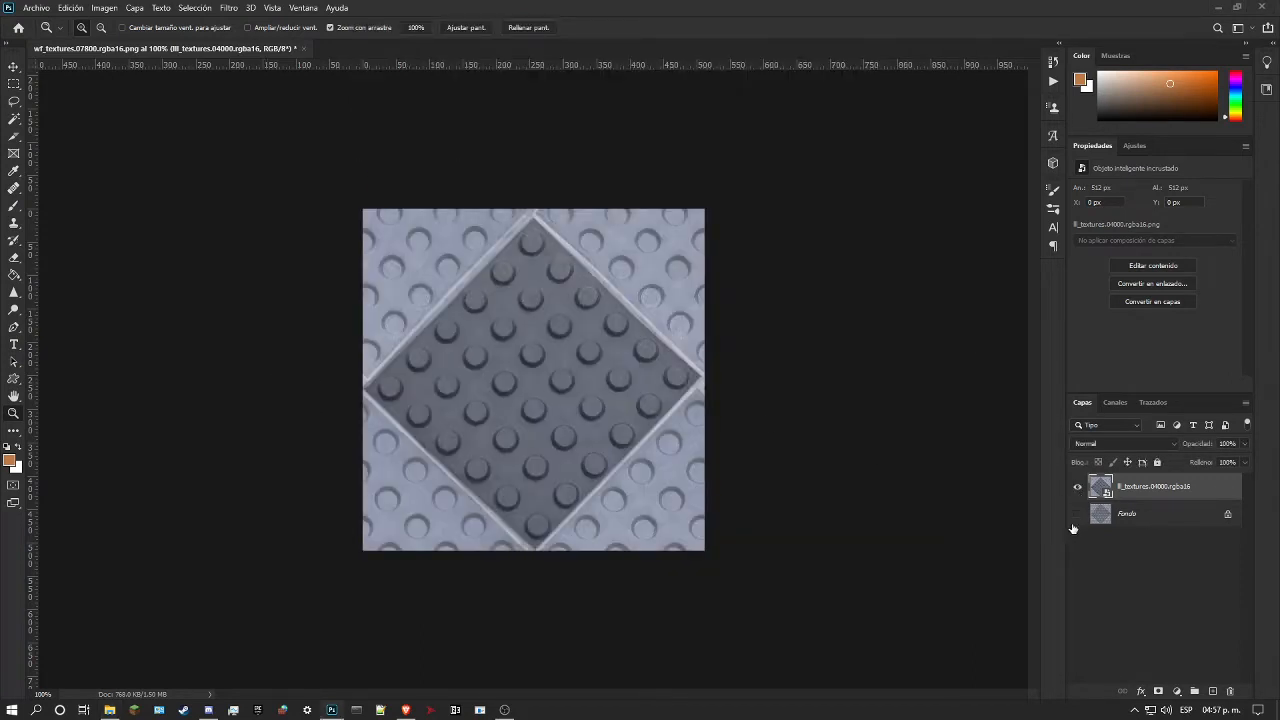
click(1156, 517)
key(Delete)
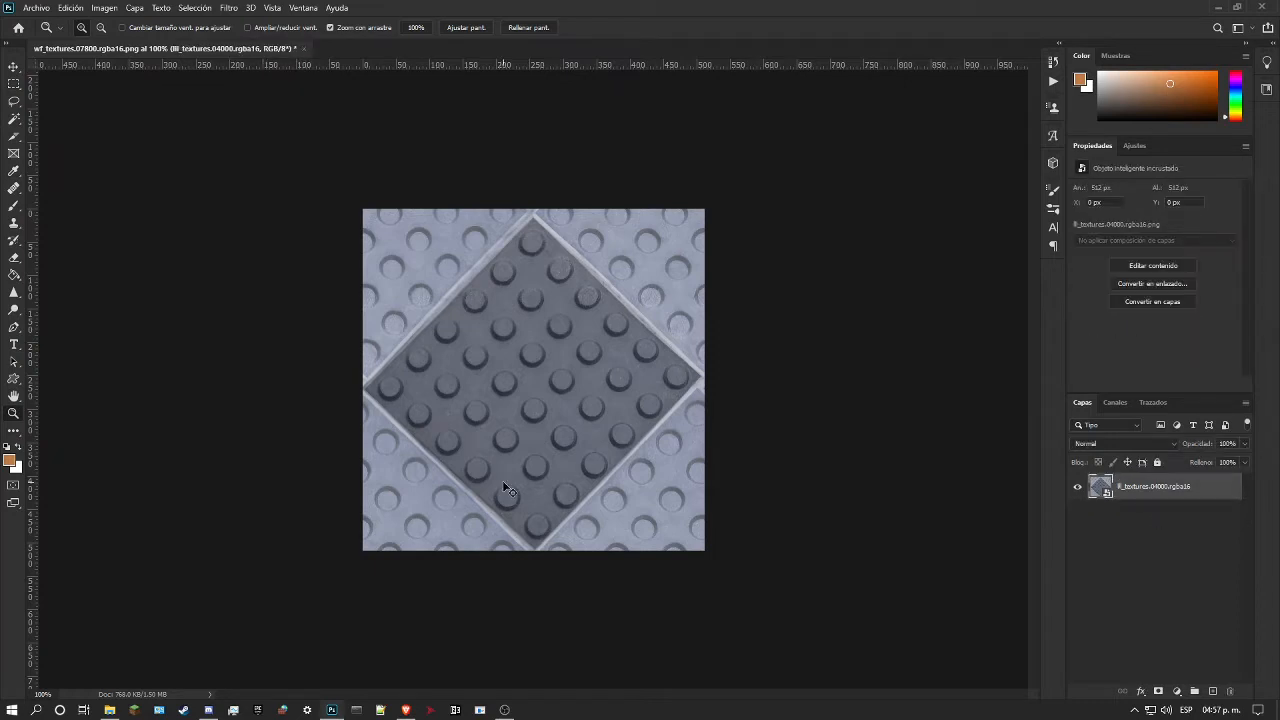
key(ctrl+w)
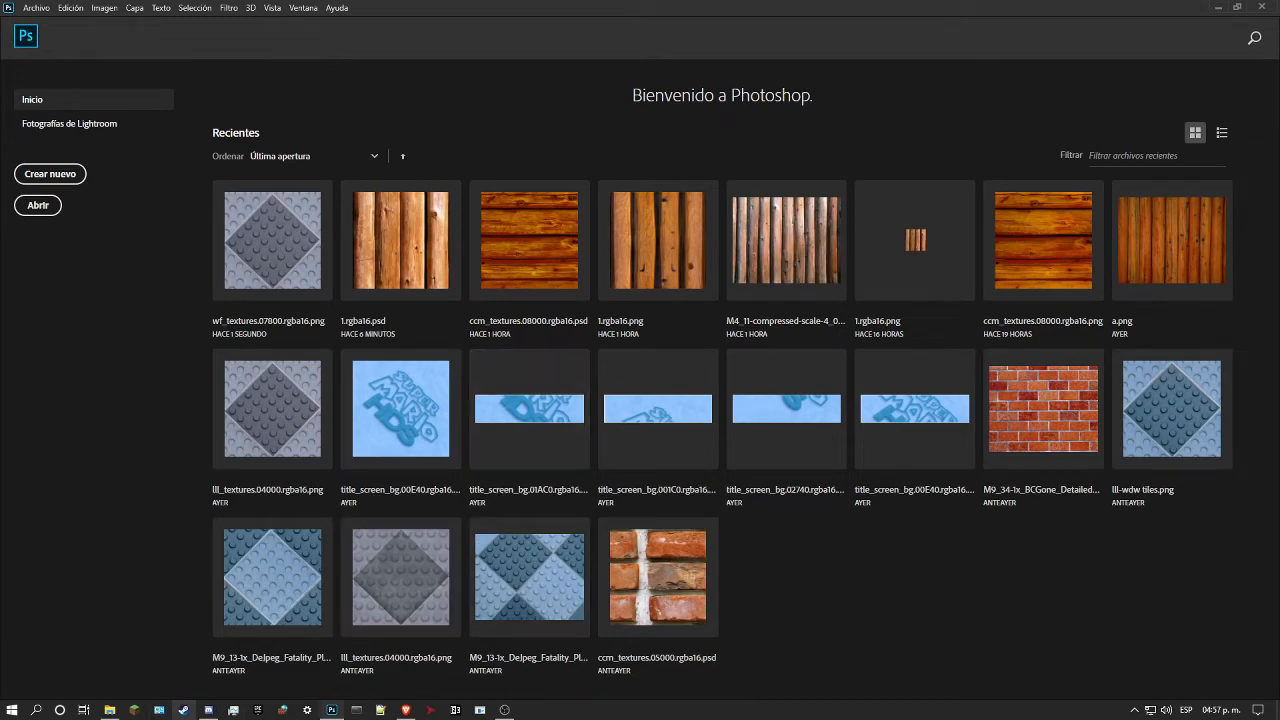
Step: Find GitHub Desktop through the Windows search and launch it
mouse_move(110, 710)
click(36, 710)
text(github)
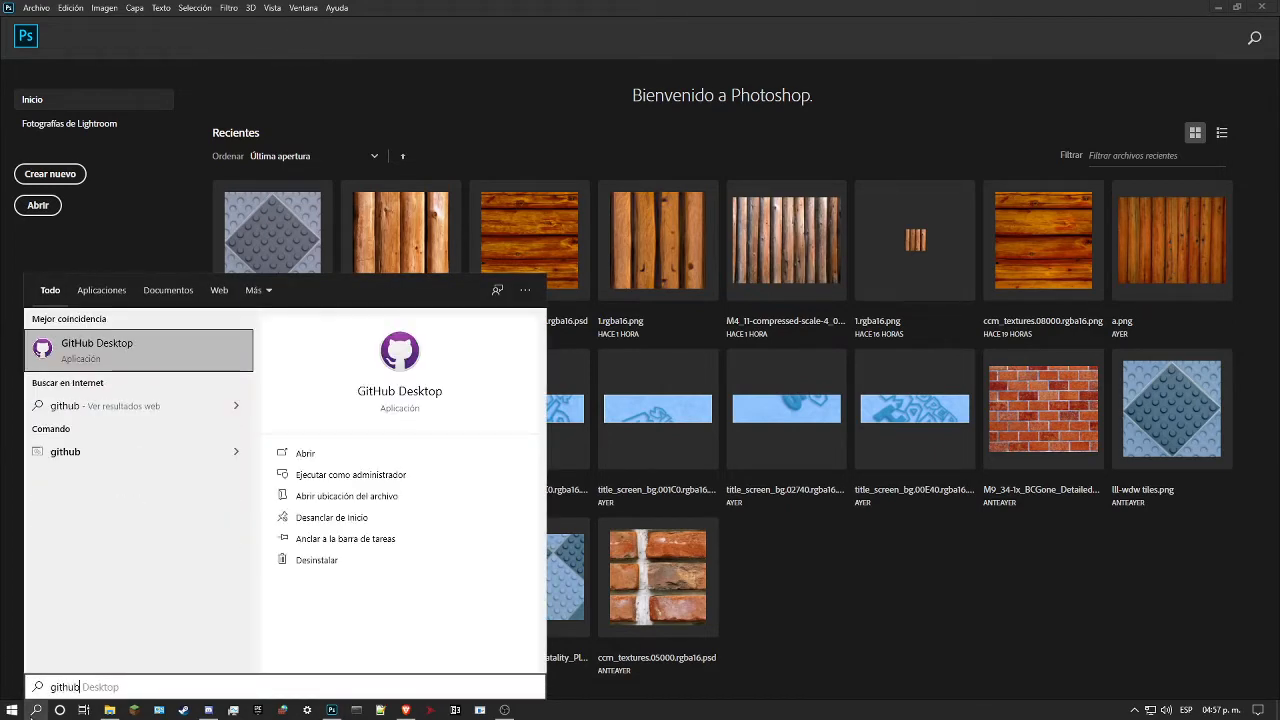
key(Return)
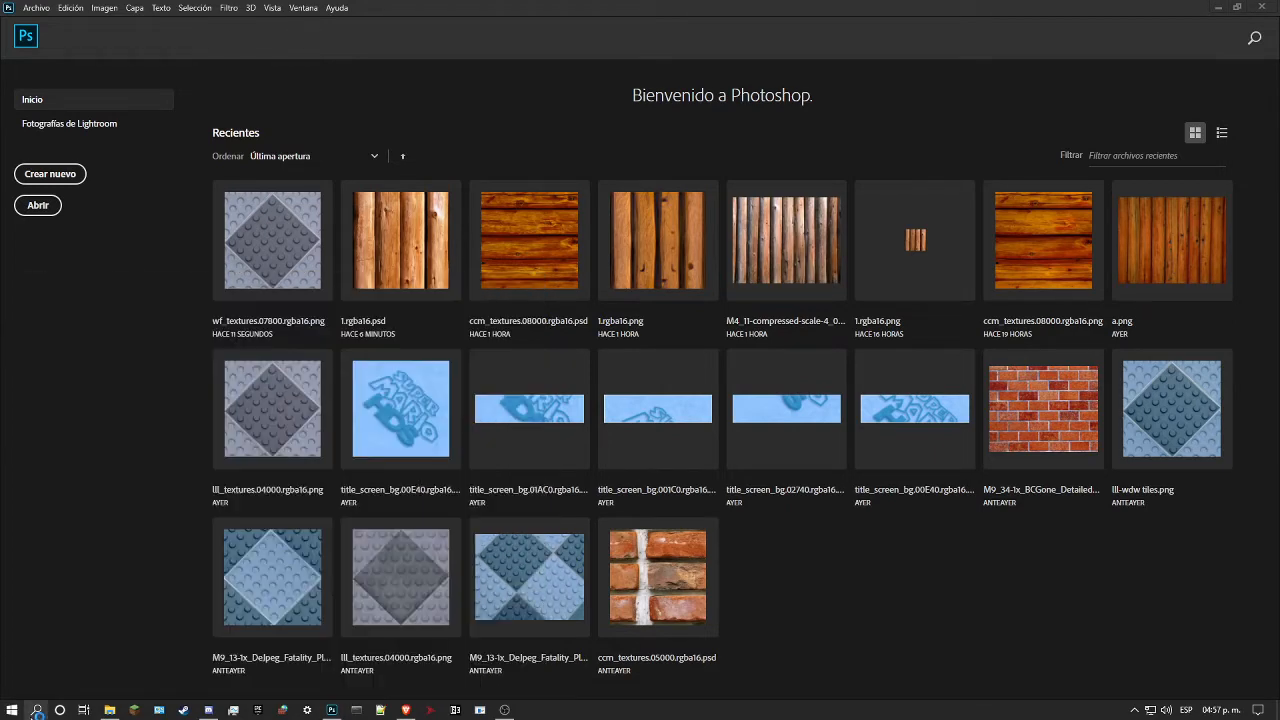
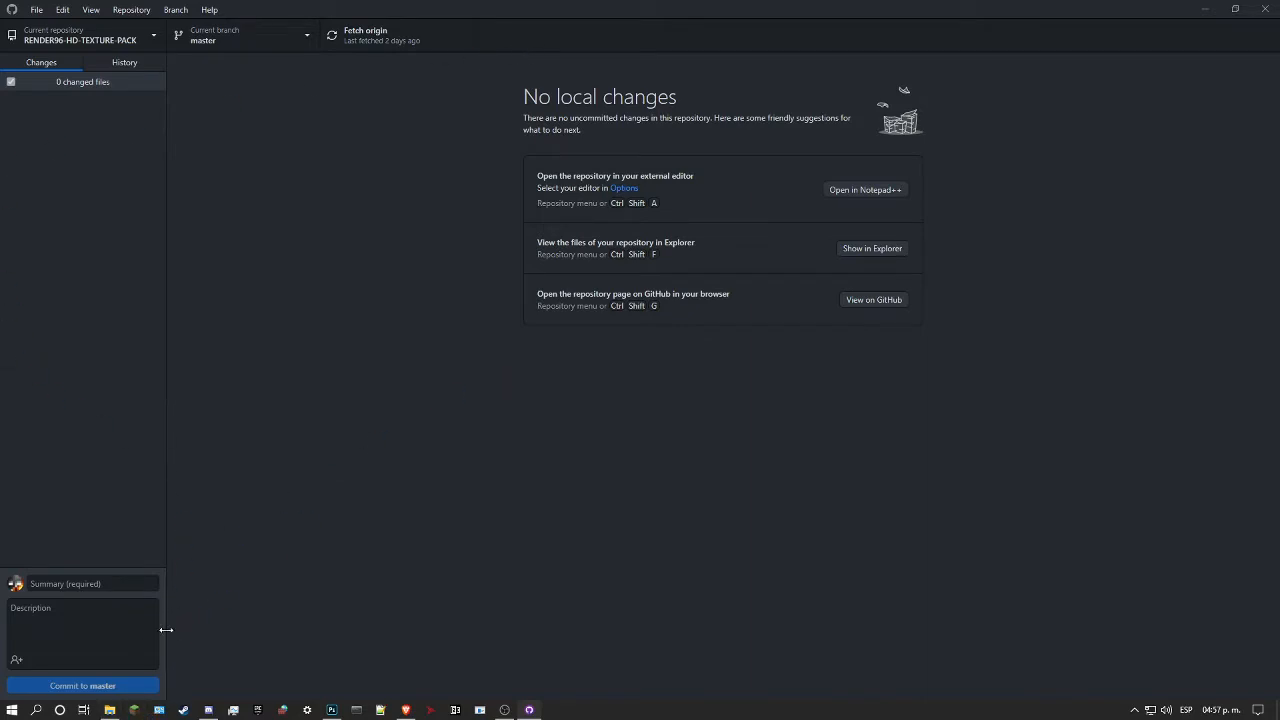
Step: Pull the new remote commits from origin into the master branch of RENDER96-HD-TEXTURE-PACK
mouse_move(112, 713)
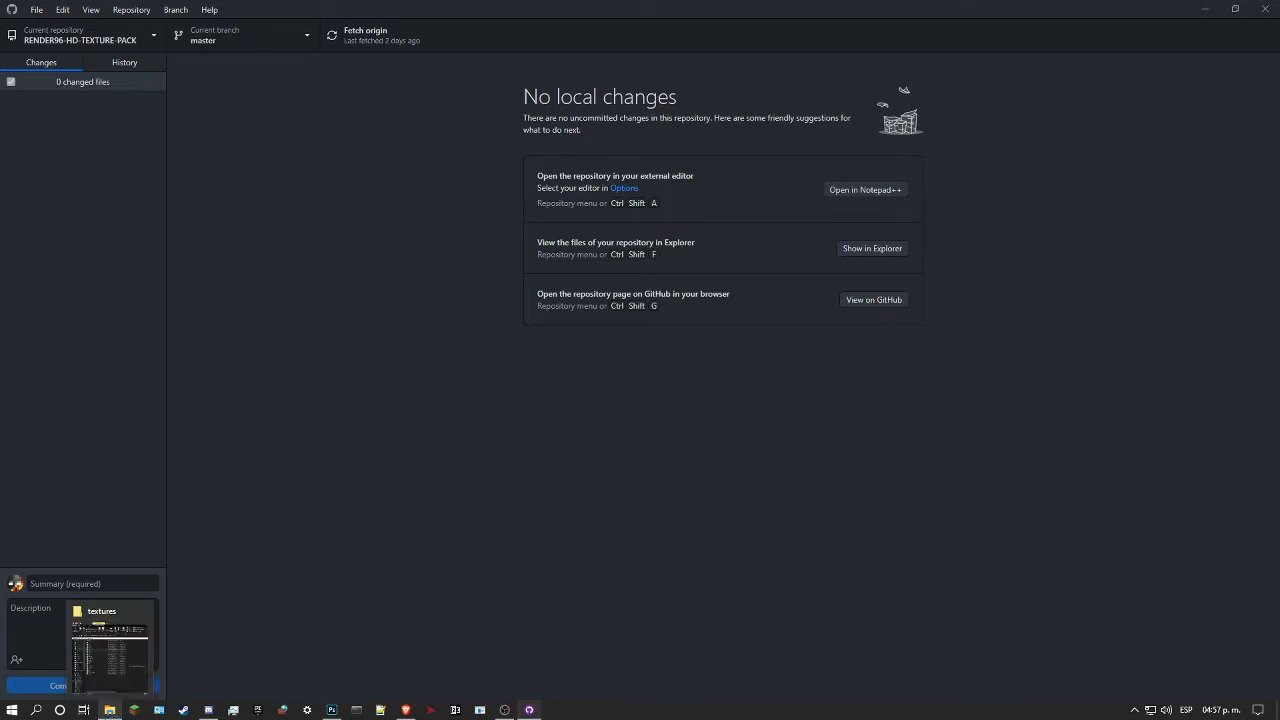
click(110, 655)
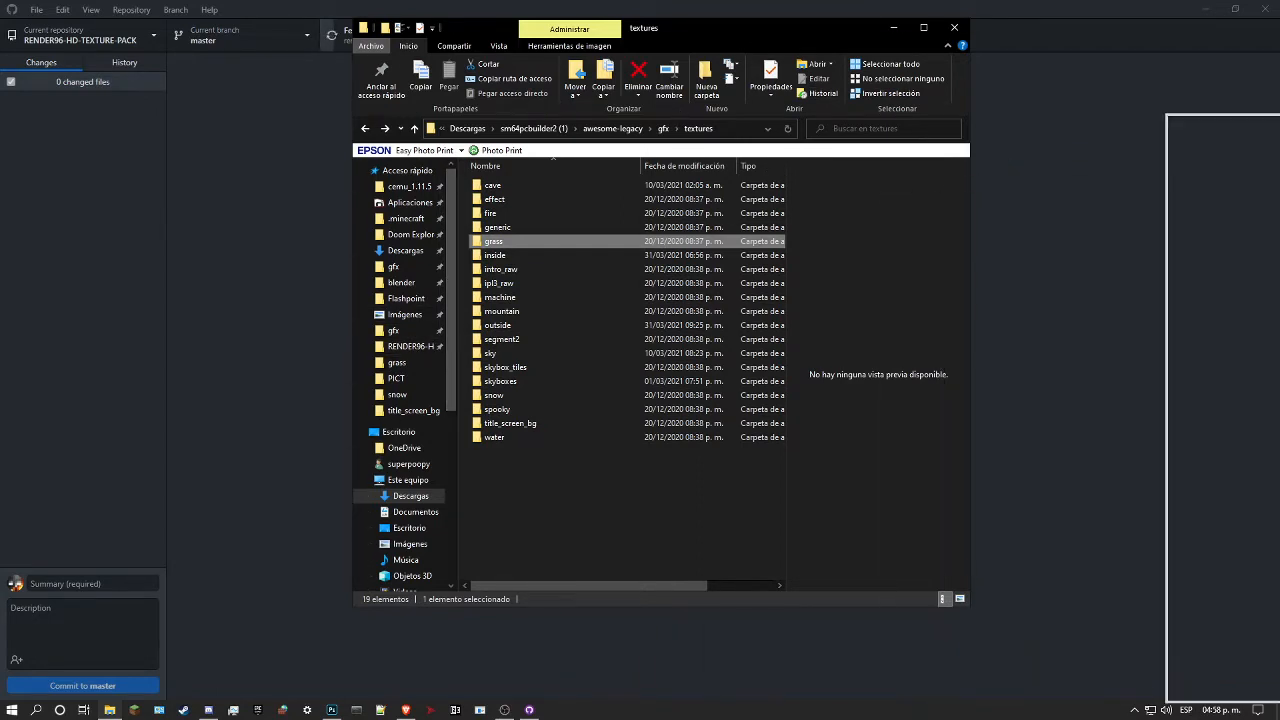
click(1070, 160)
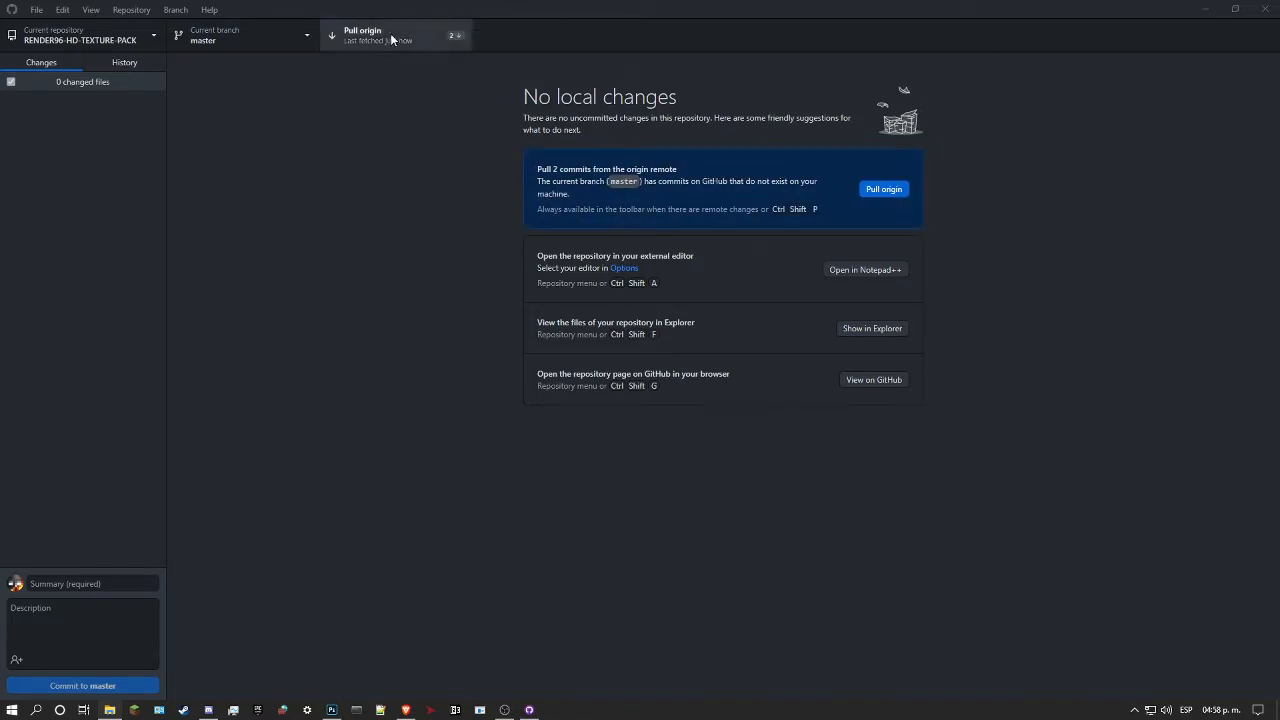
click(392, 39)
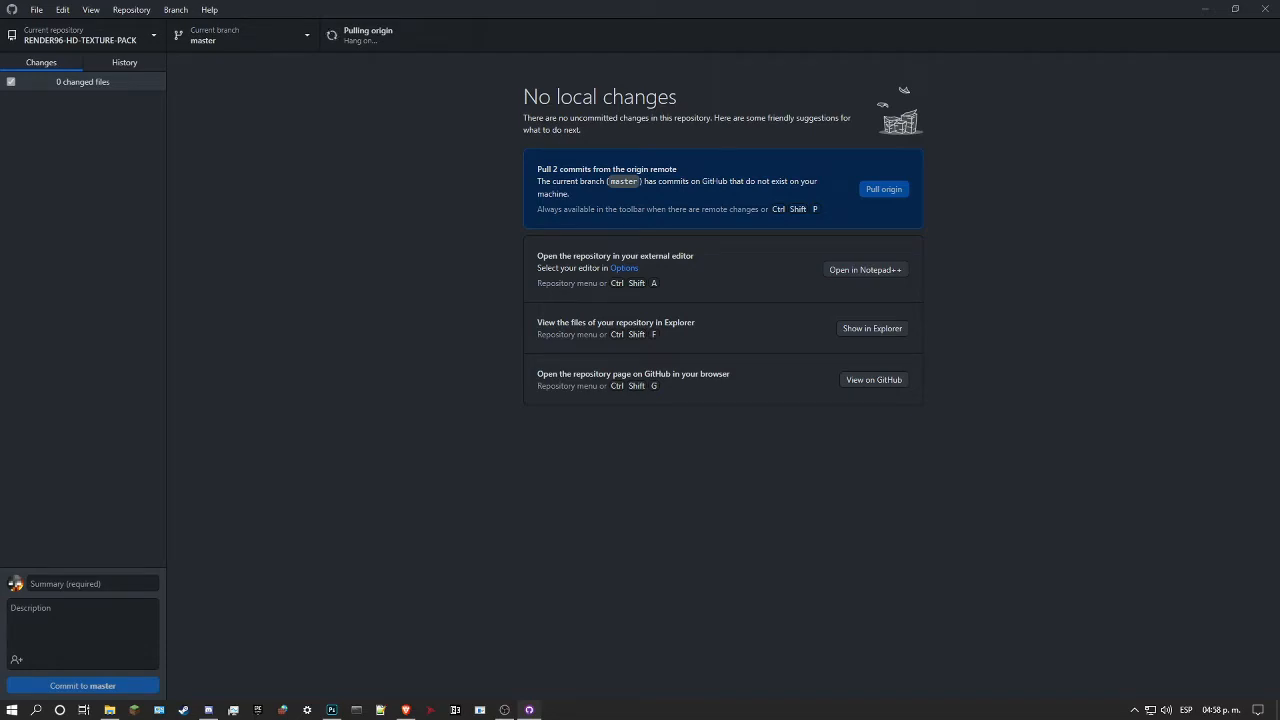
Step: Place the textures folder window in the upper-right quarter of the screen and try to open the pinned gfx folder
drag(1279, 125, 1106, 3)
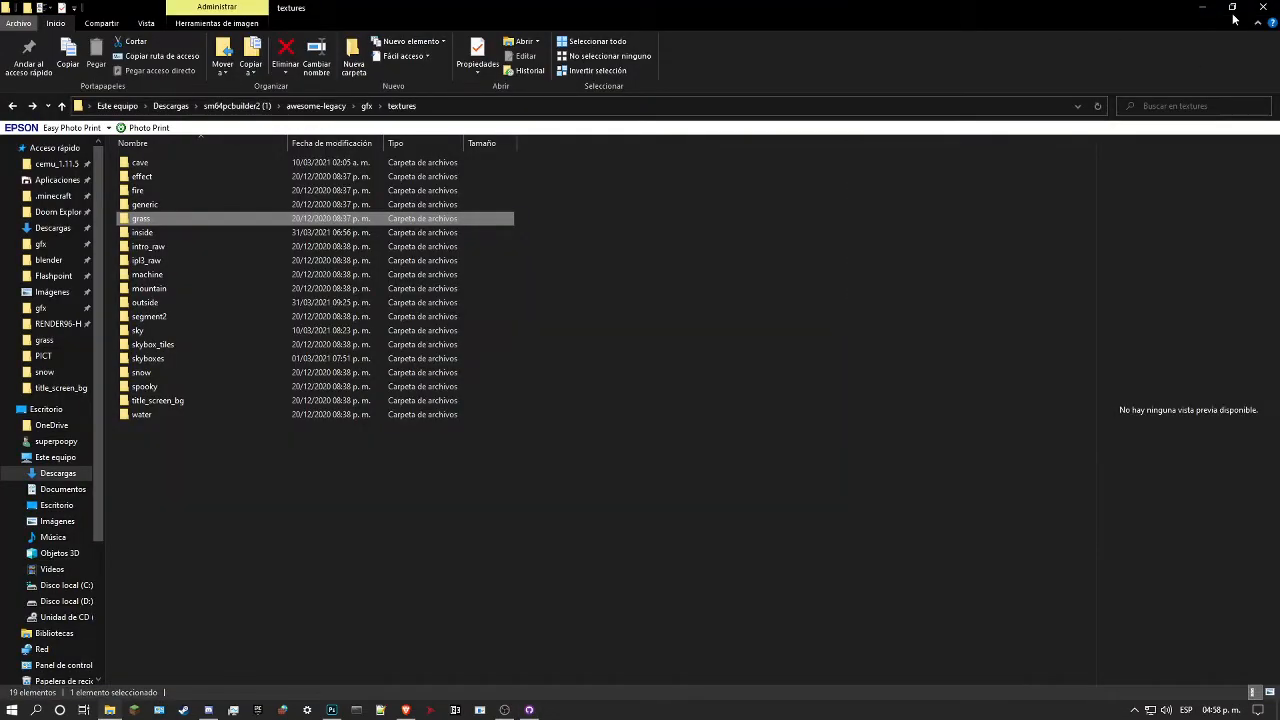
click(1233, 12)
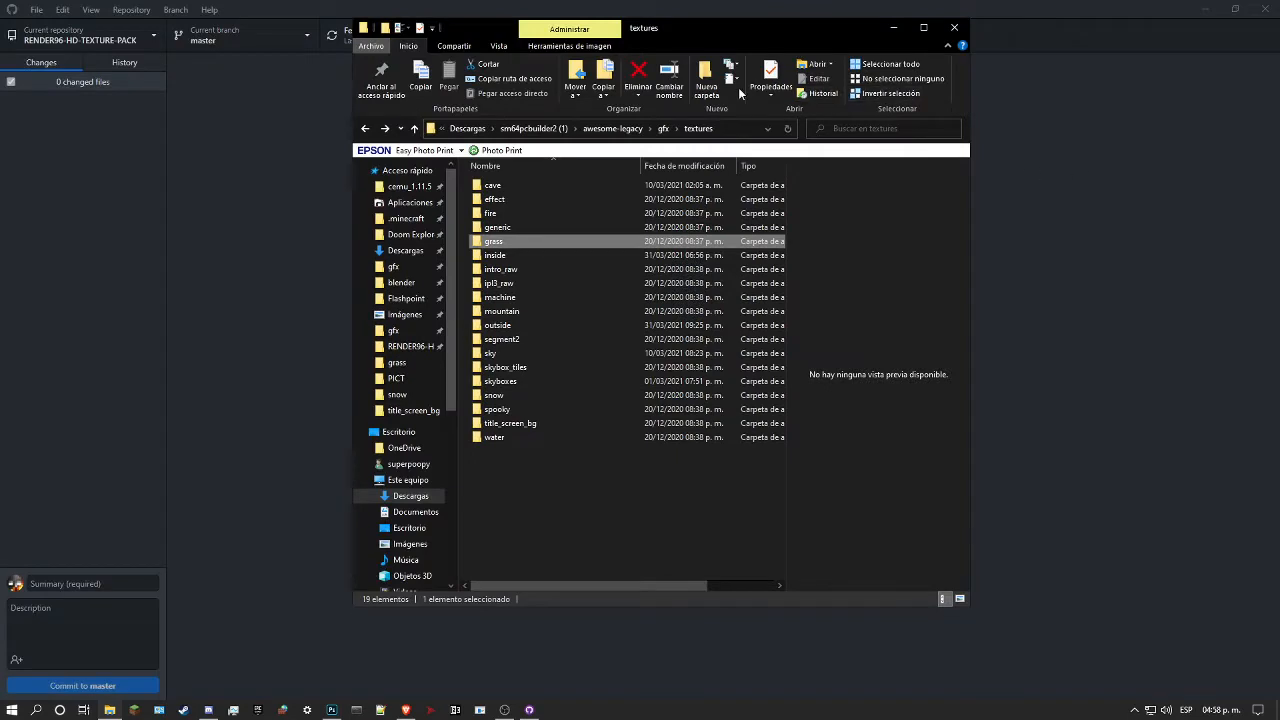
drag(735, 32, 1278, 2)
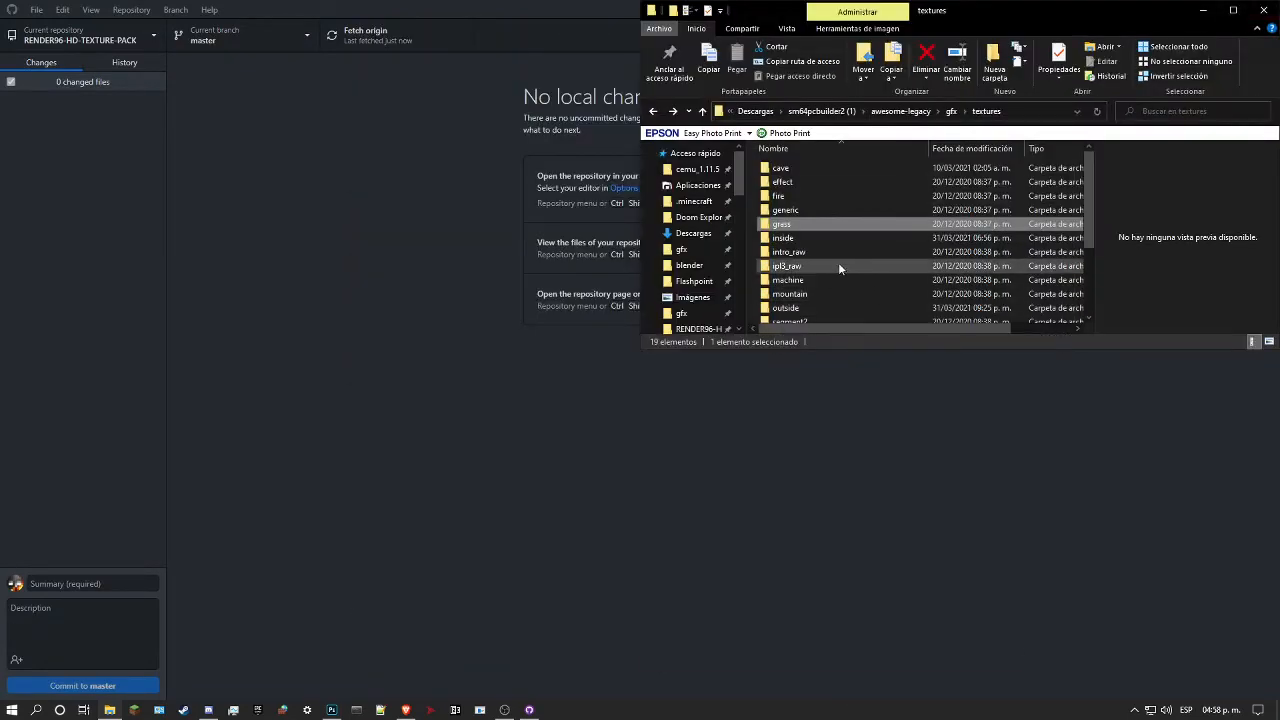
click(691, 251)
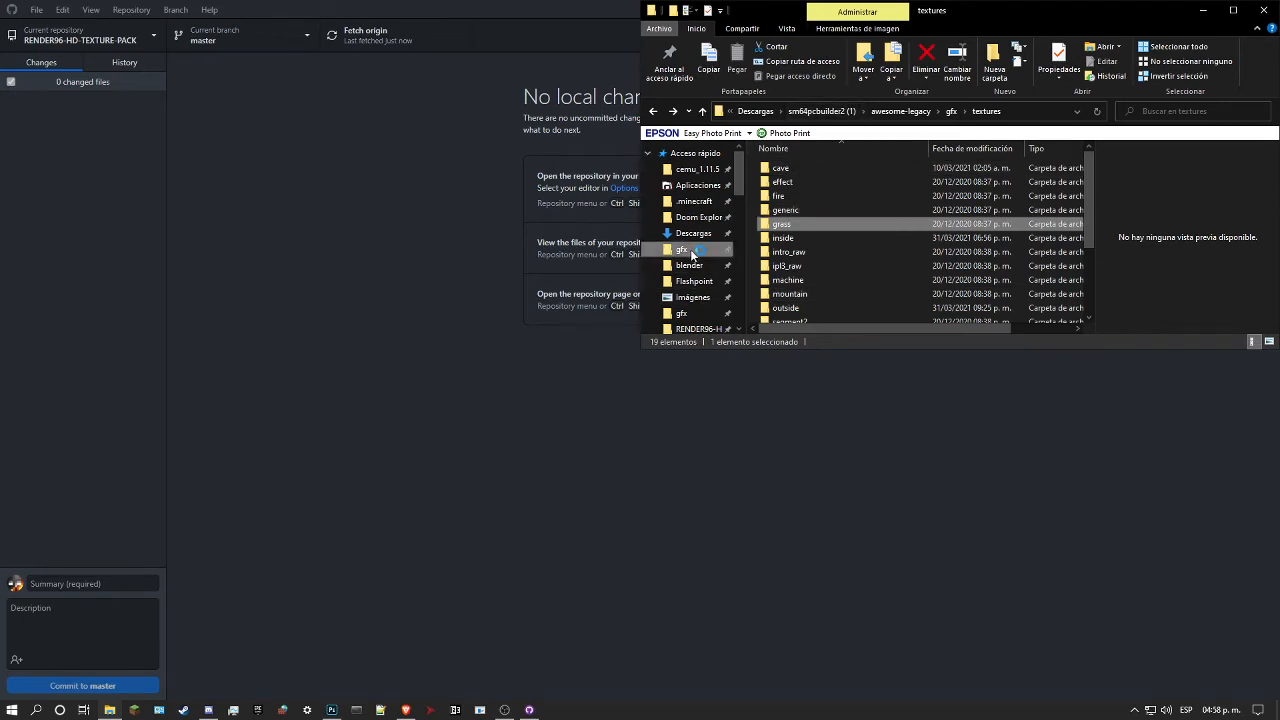
Step: Show the RENDER96-HD-TEXTURE-PACK repository folder in File Explorer and place its window in the lower-right quarter of the screen
click(420, 233)
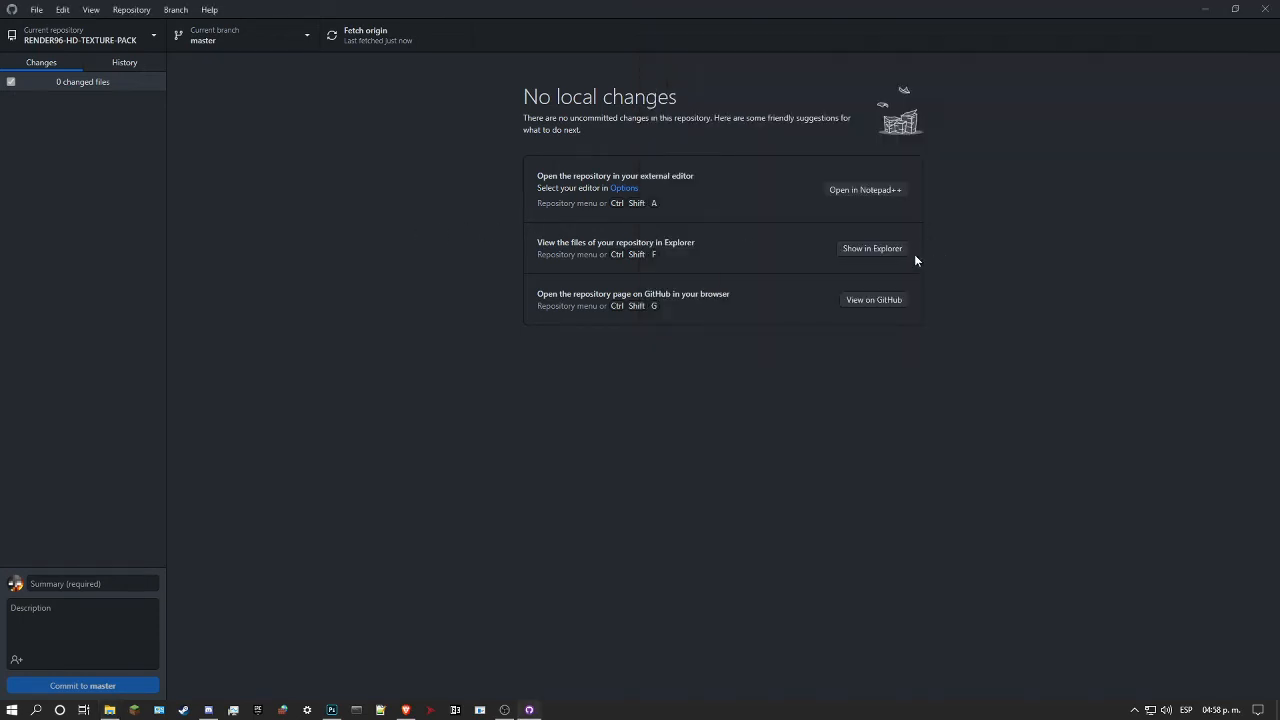
click(870, 254)
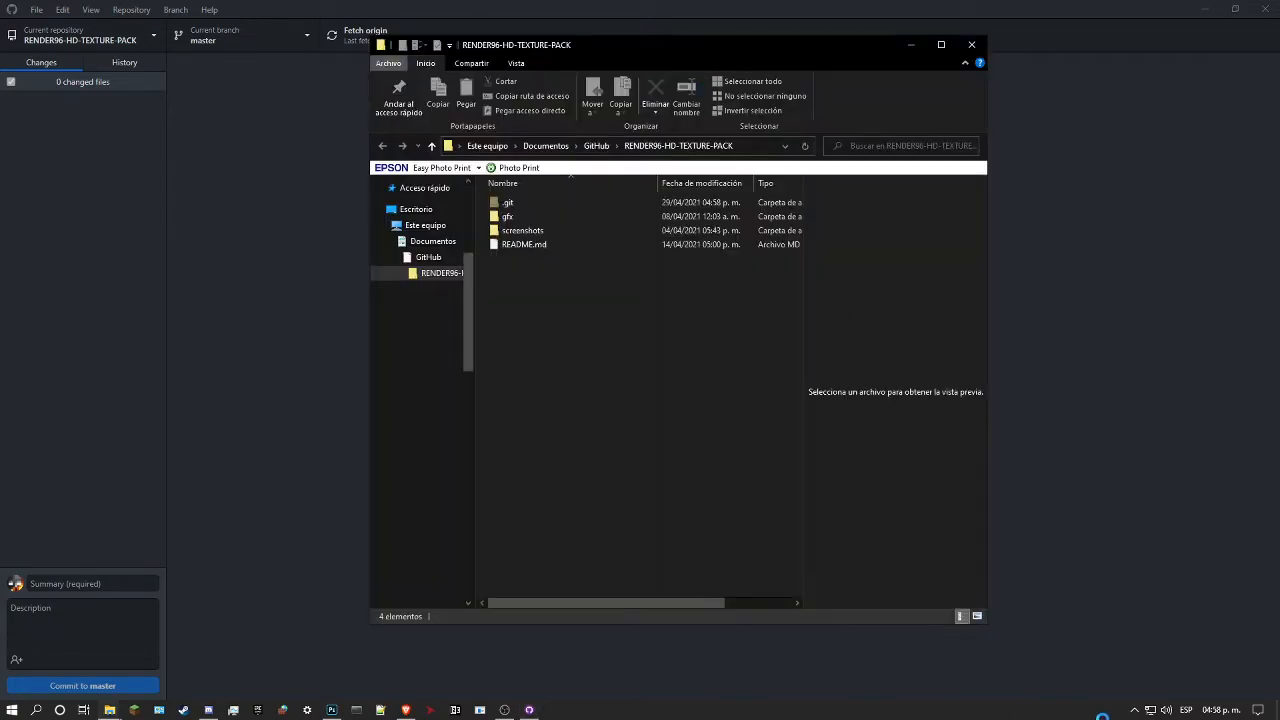
key(alt+F4)
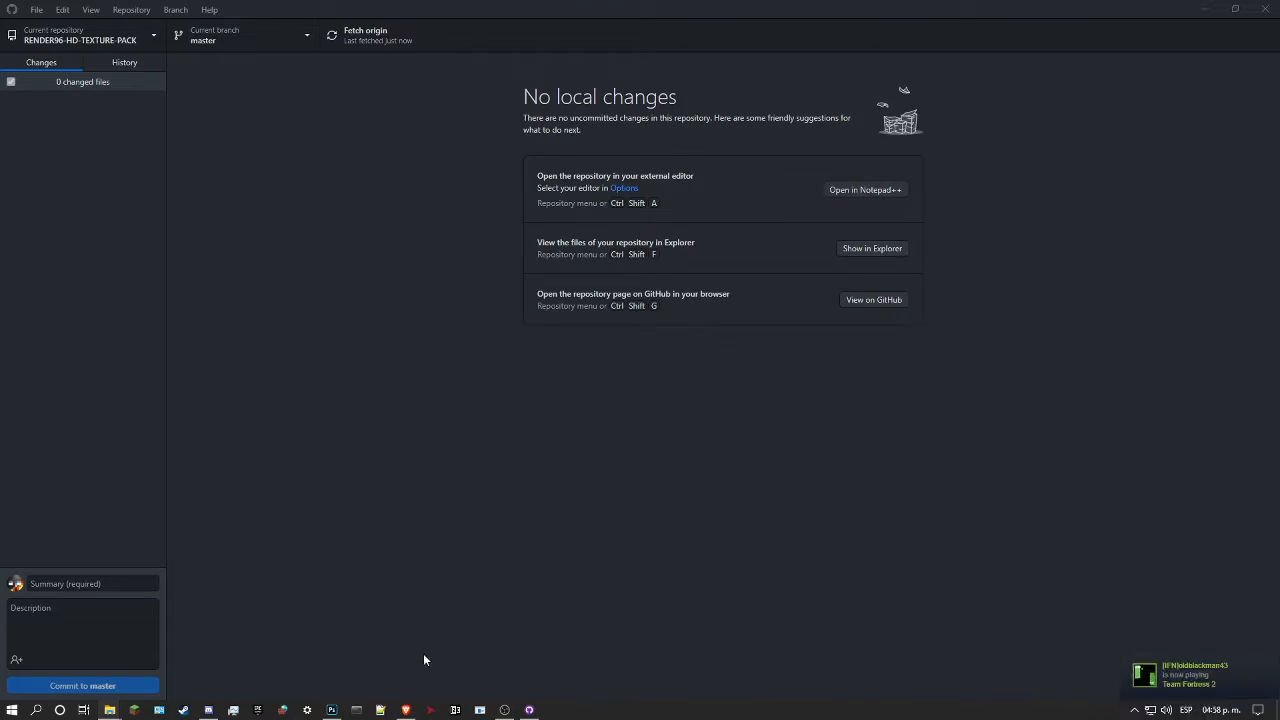
mouse_move(112, 708)
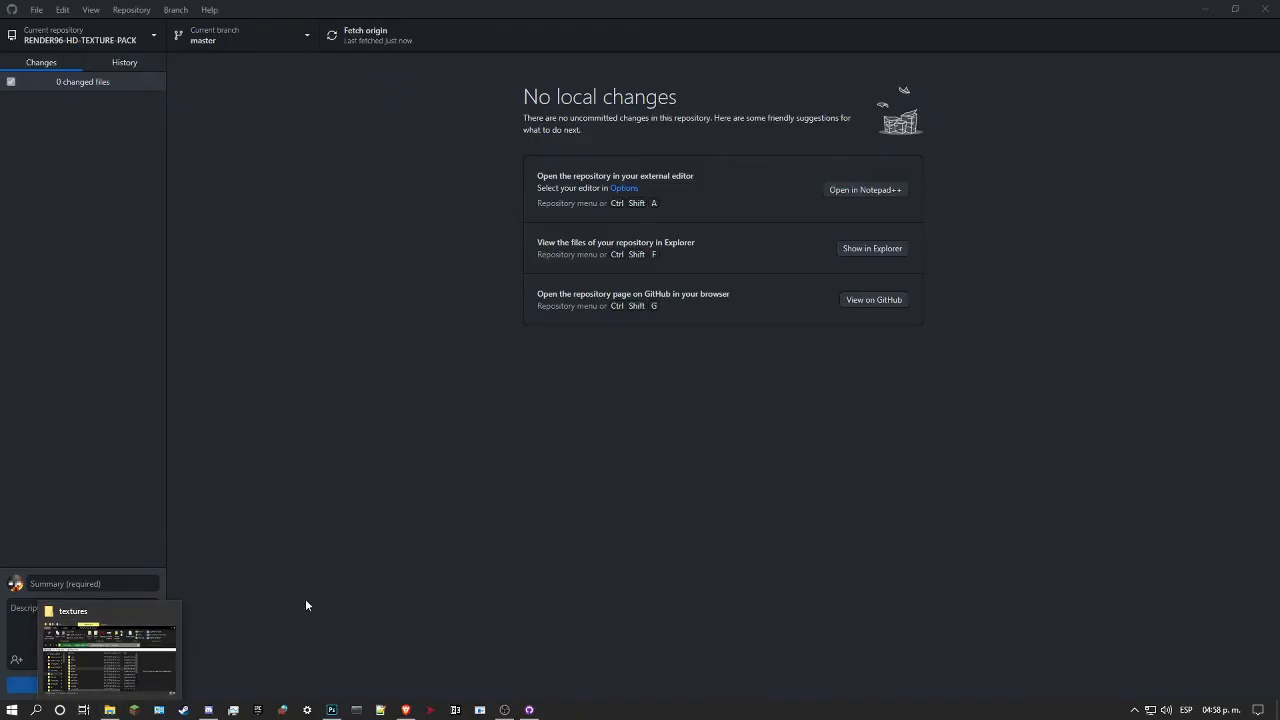
click(884, 251)
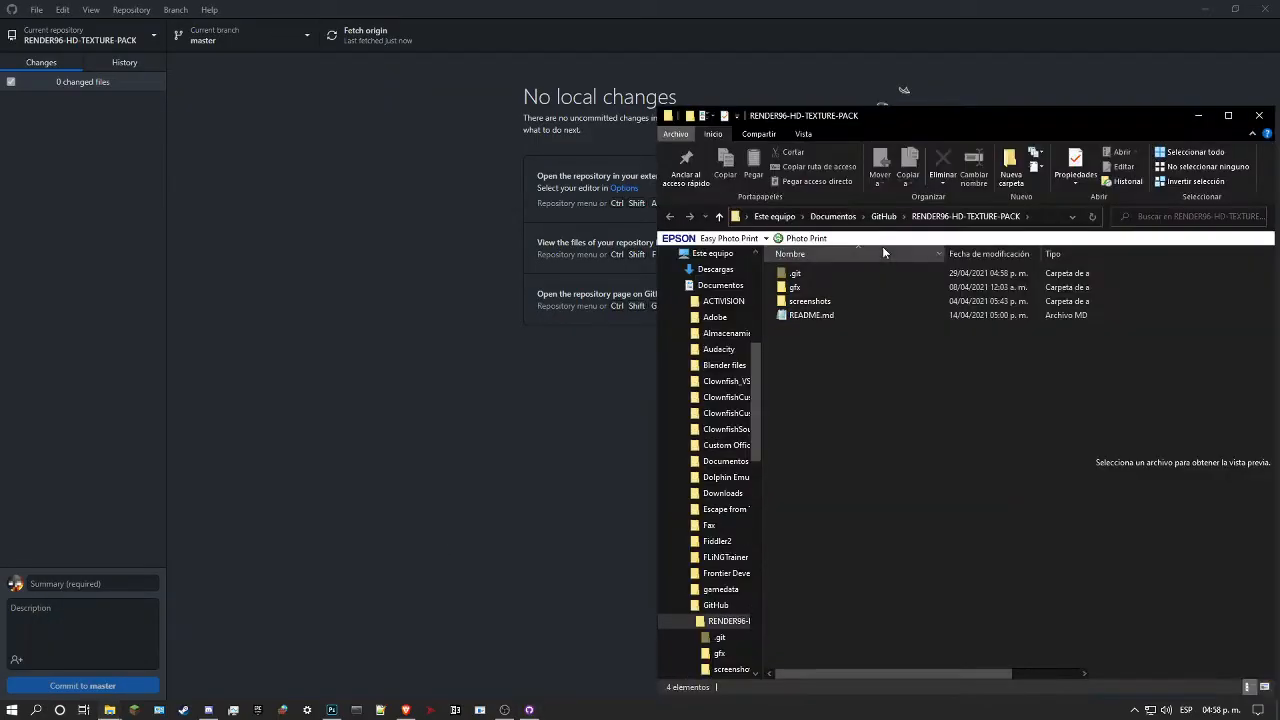
drag(1046, 183, 975, 373)
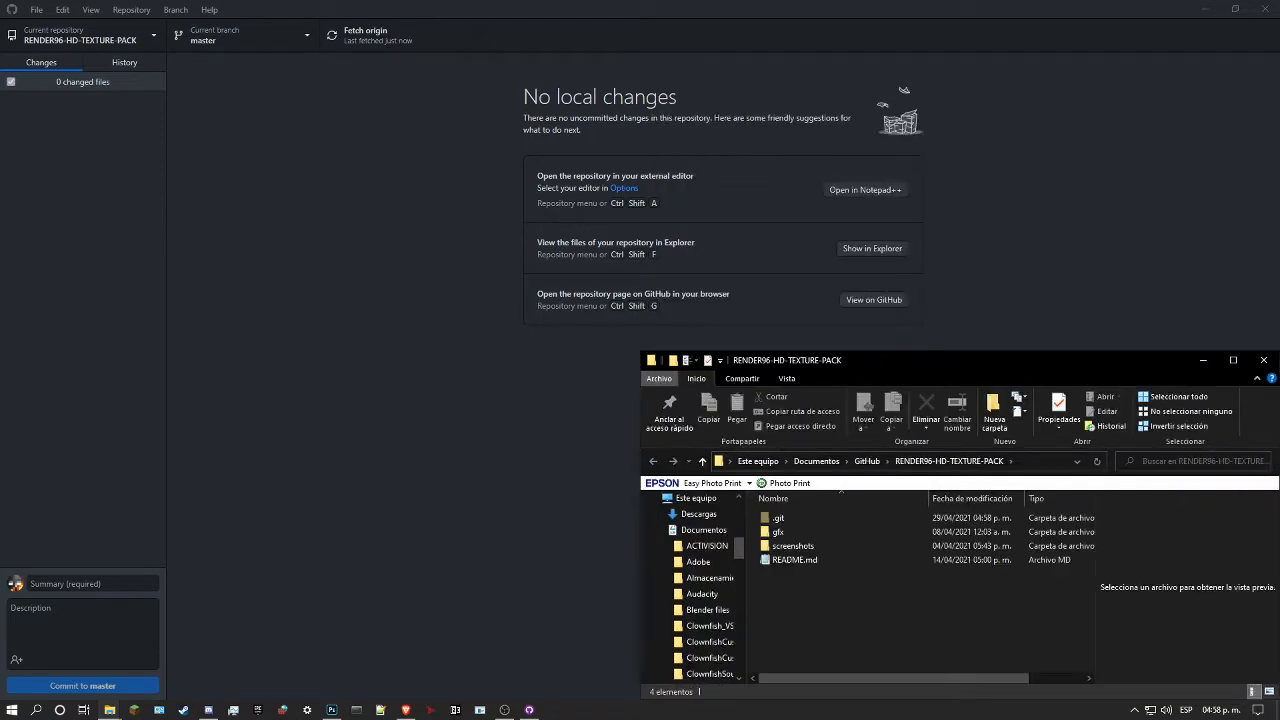
Step: Dismiss the unavailable-location message, open the Render96ex-alpha build's gfx folder and look through its textures subfolder
mouse_move(109, 710)
click(70, 640)
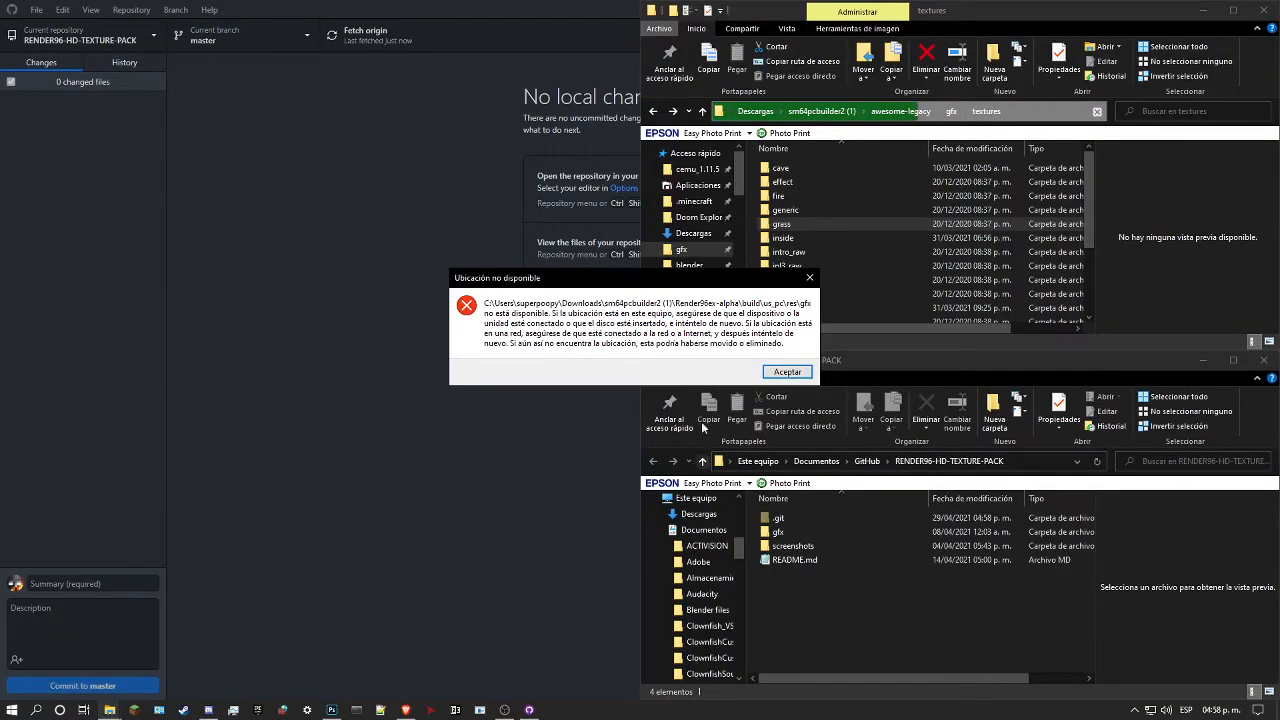
click(787, 371)
click(700, 250)
double_click(978, 185)
scroll(839, 299, down, 2)
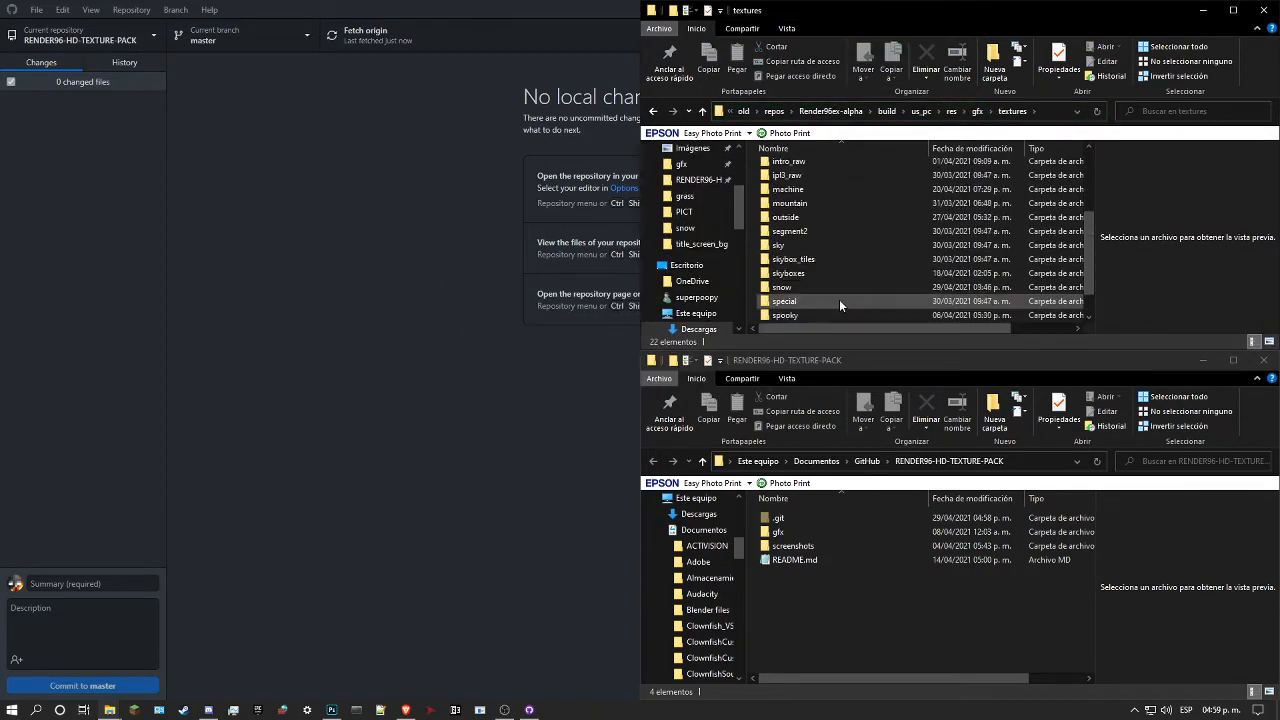
scroll(817, 287, up, 2)
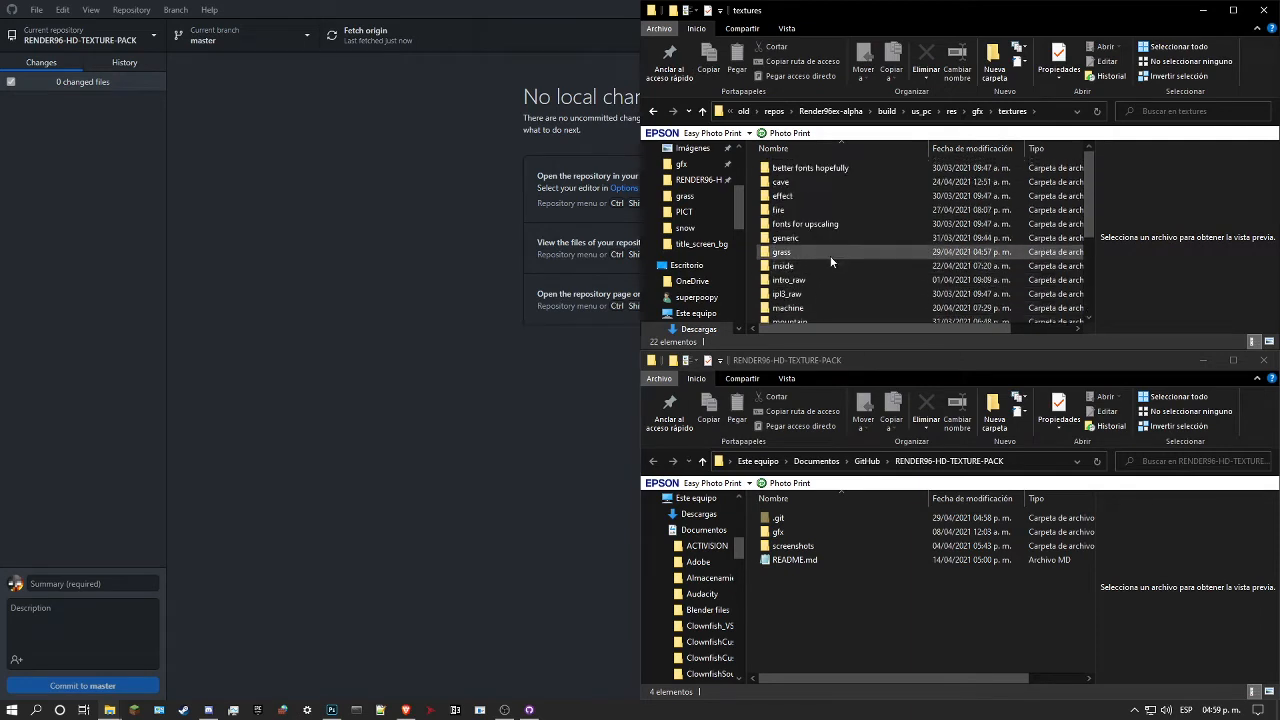
Step: Go to the wdw folder inside gfx's levels folder and copy the wooden plank texture 1.rgba16.png
key(alt+Left)
double_click(873, 185)
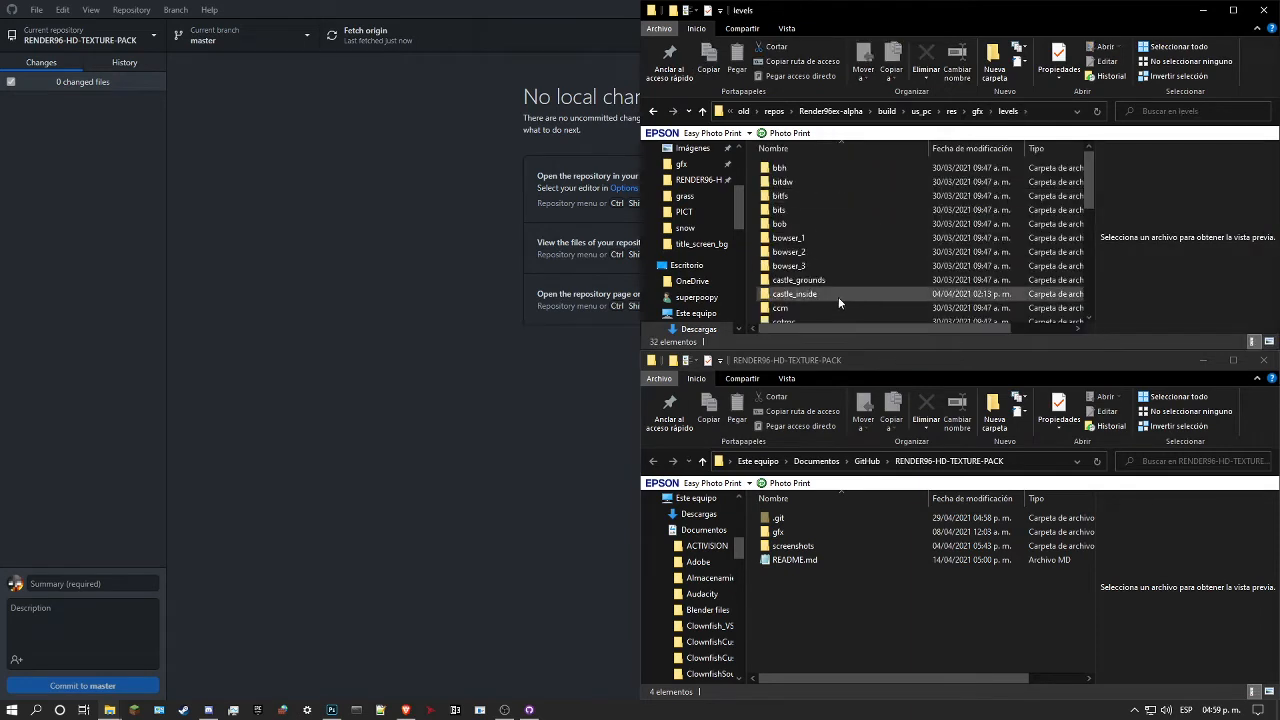
scroll(838, 297, down, 7)
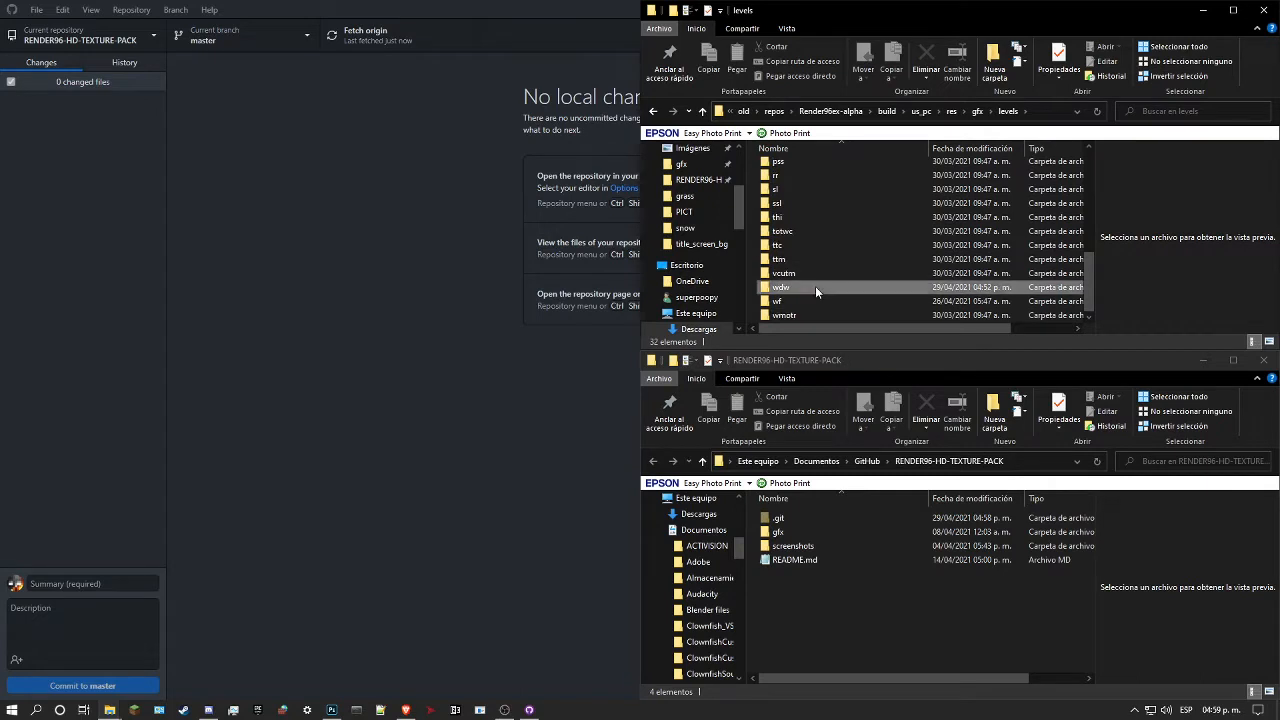
double_click(815, 287)
click(889, 198)
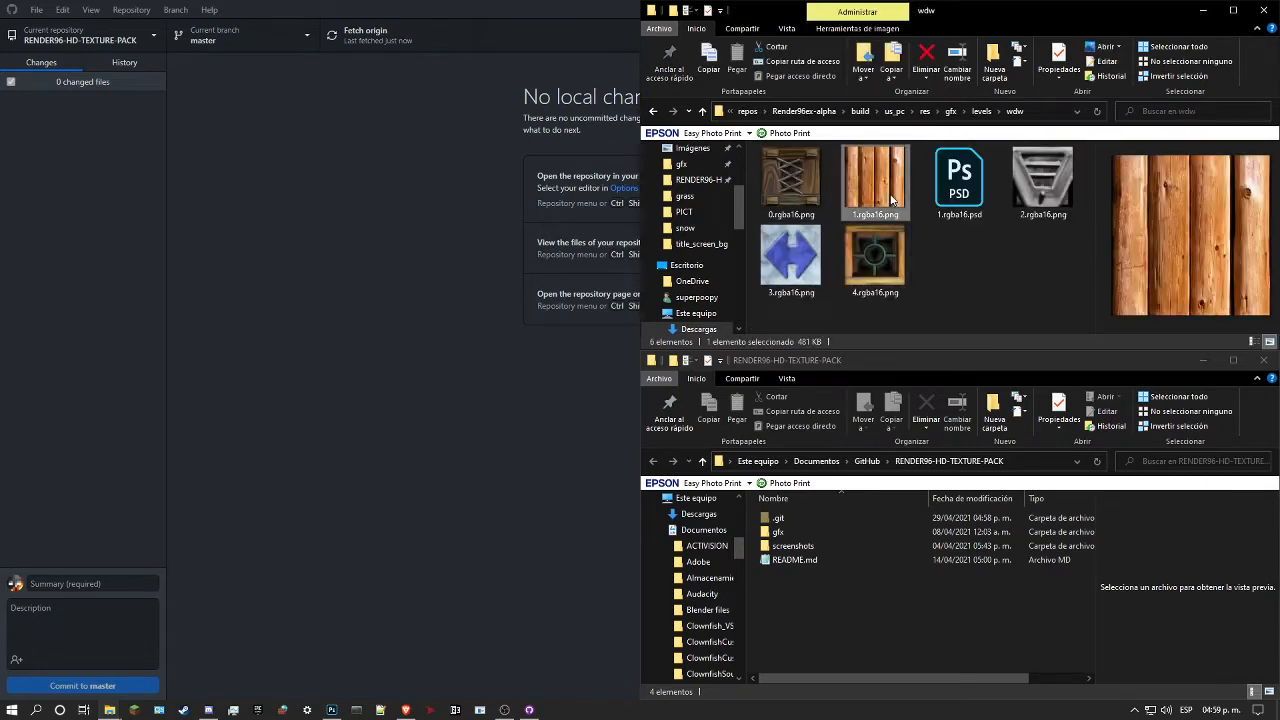
key(ctrl+c)
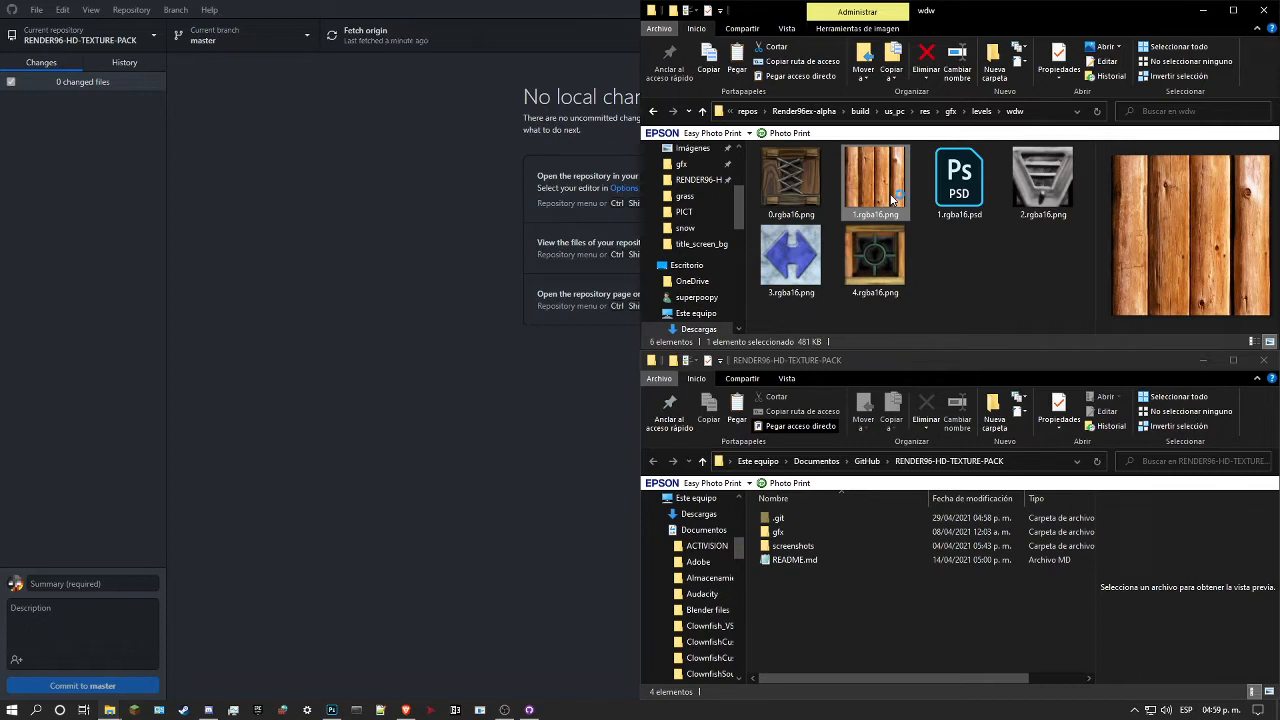
Step: Switch to Photoshop and open the recent file 1.rgba16.psd without colour management, fitting it to the view
click(332, 710)
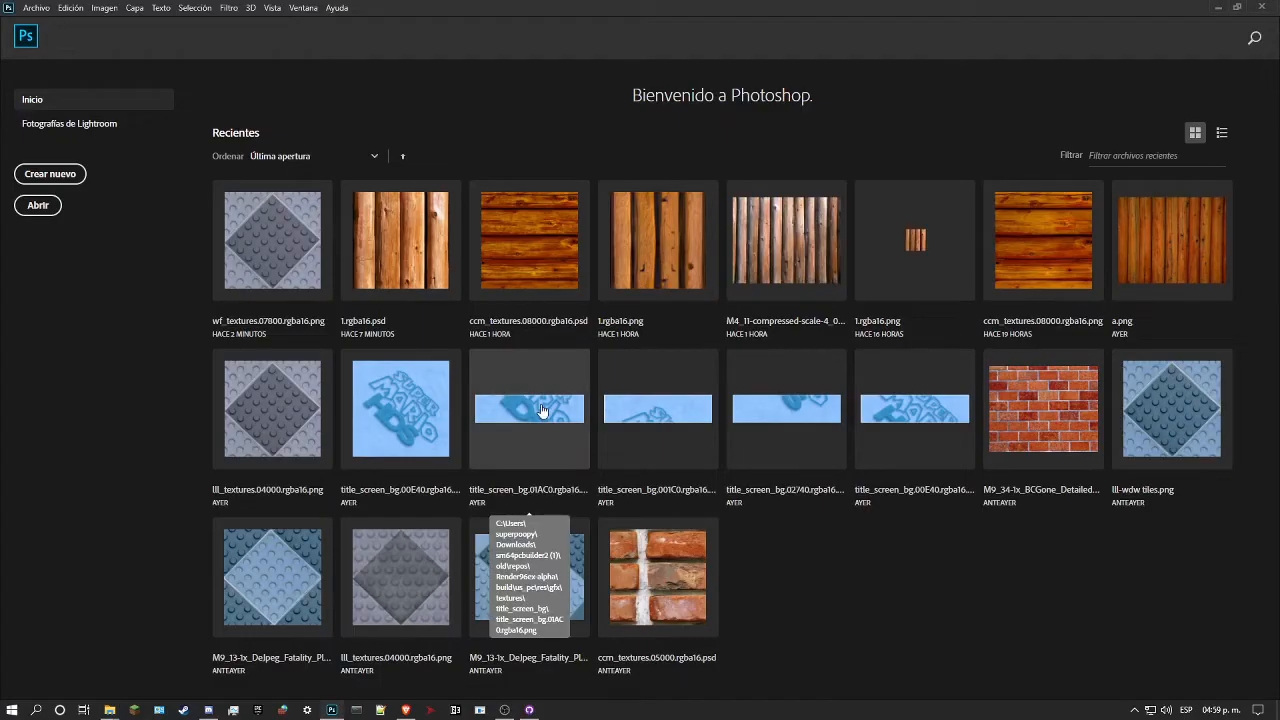
click(402, 268)
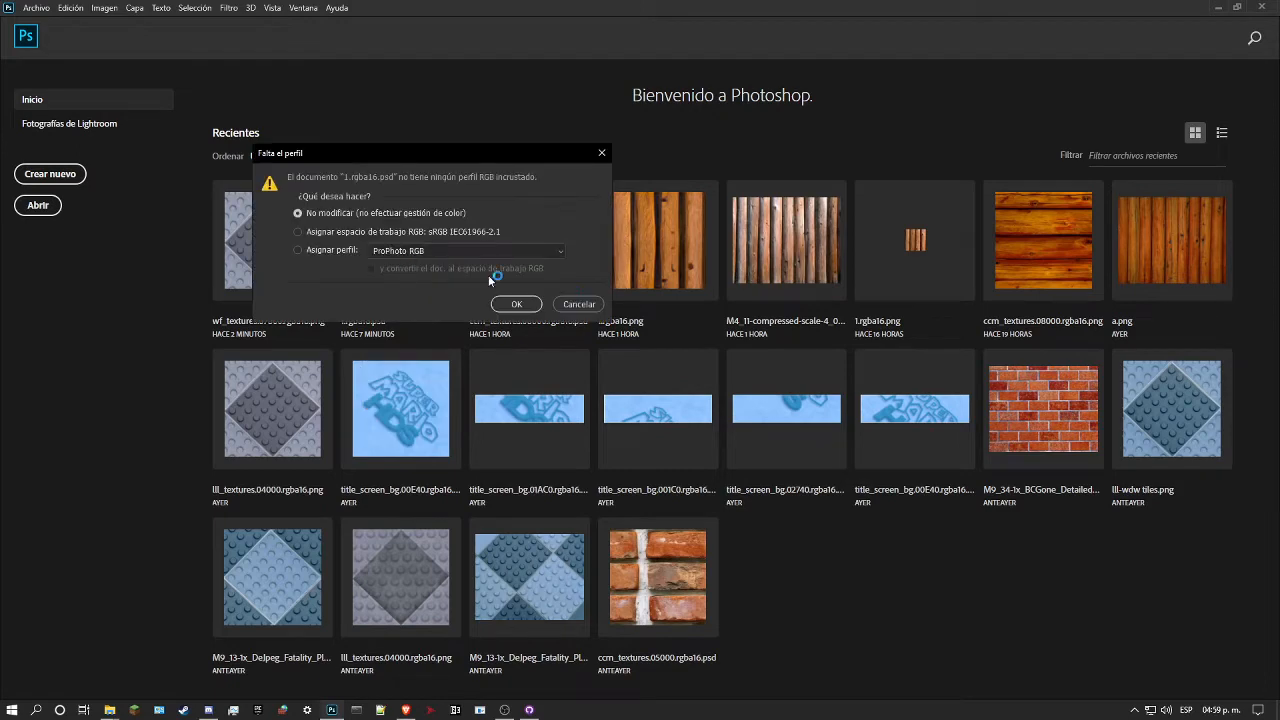
click(519, 304)
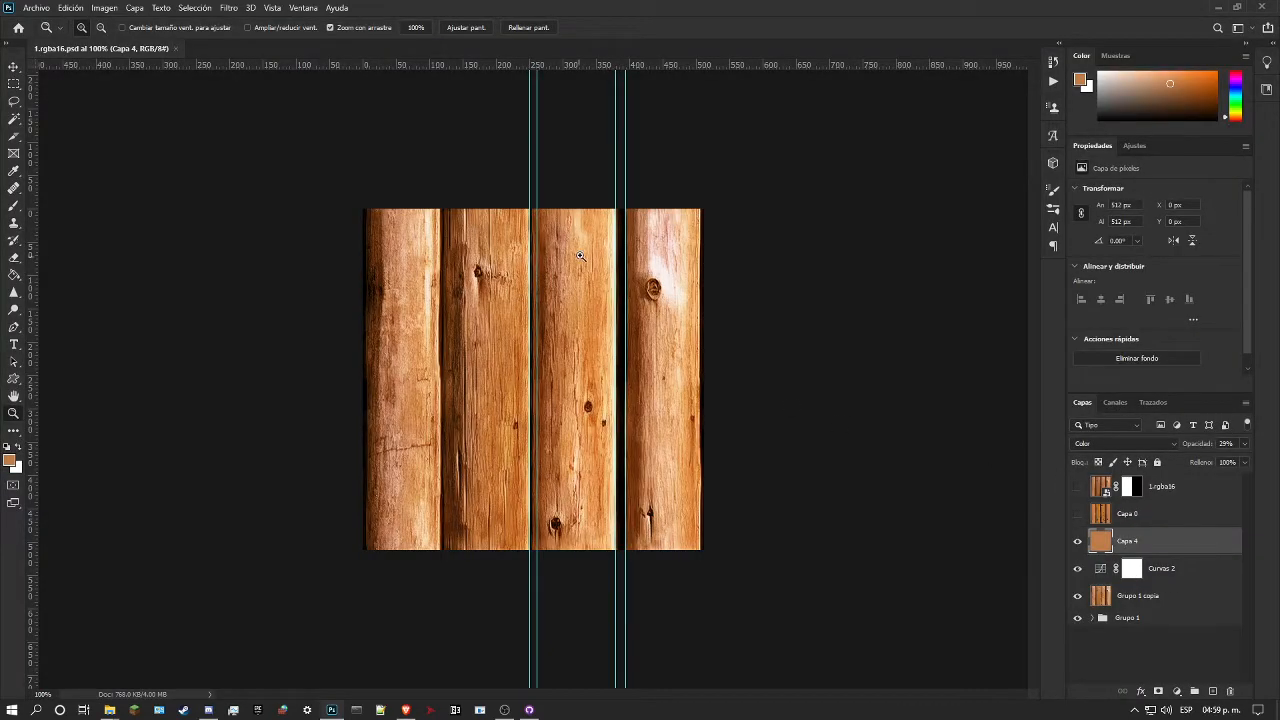
key(ctrl+0)
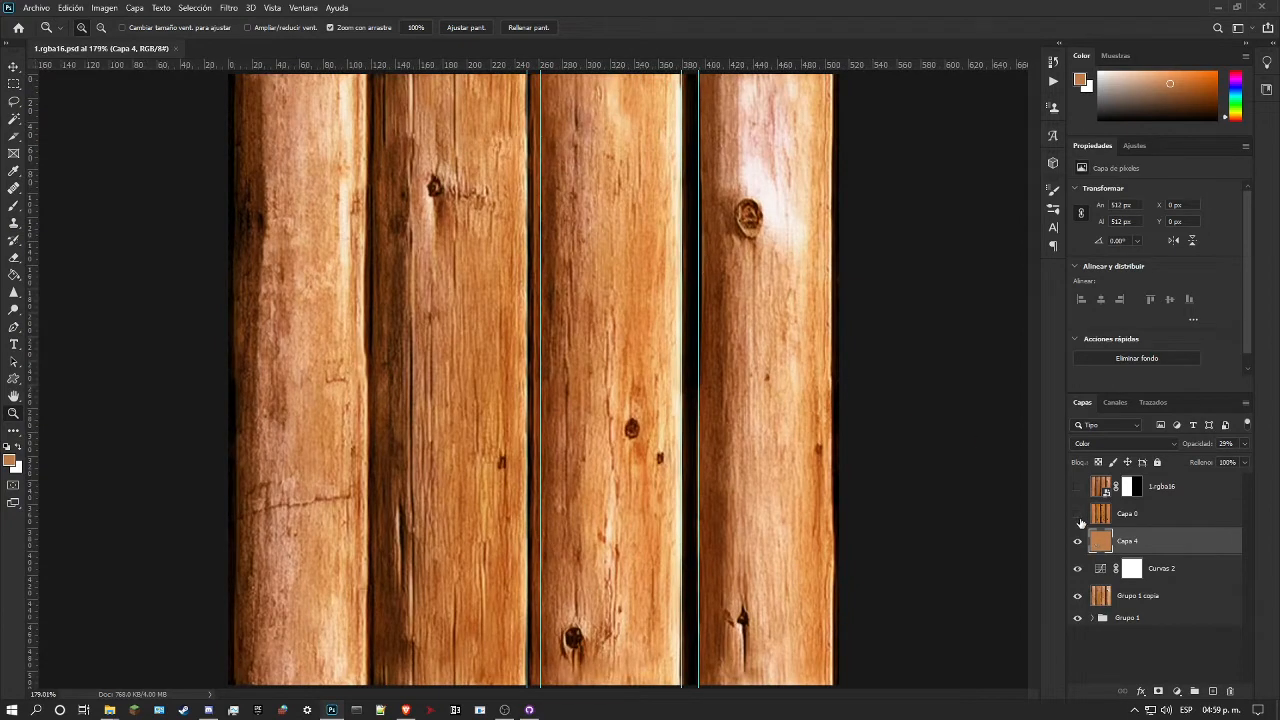
Step: Show the 1.rgba16 reference layer and invert its layer mask so it covers the other half of the planks
click(1078, 487)
key(ctrl+minus)
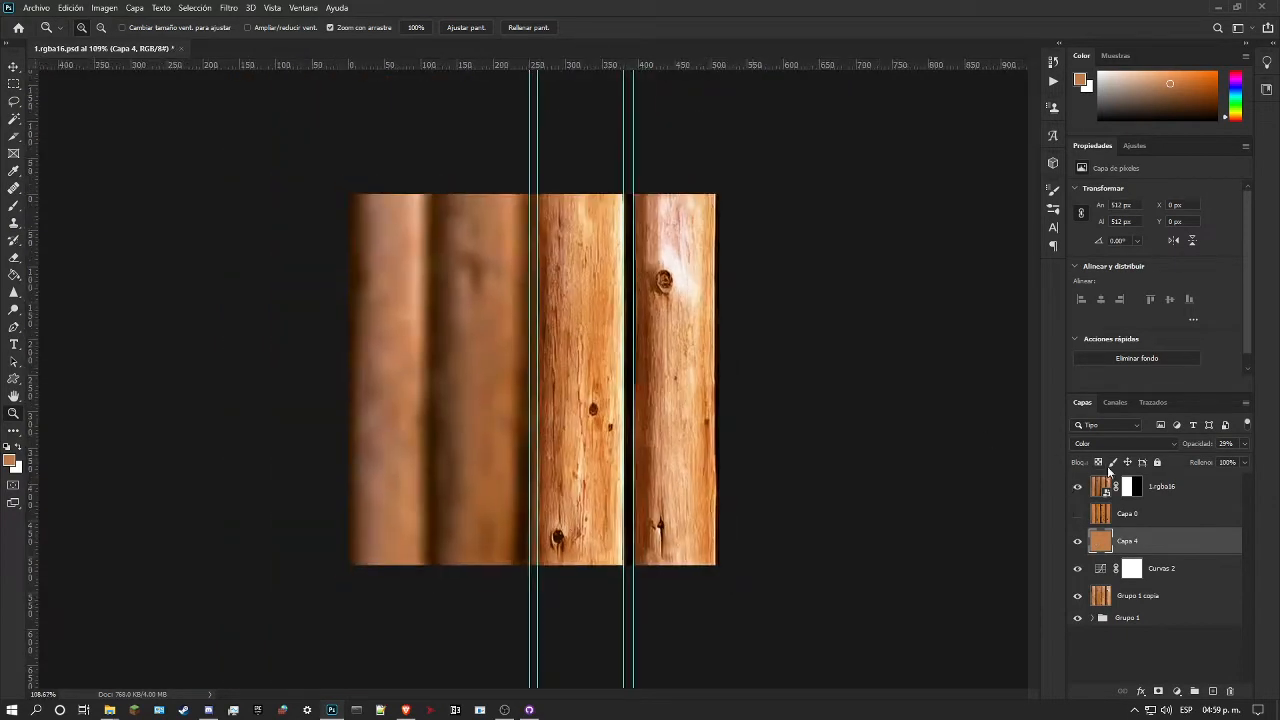
click(1131, 487)
click(1197, 346)
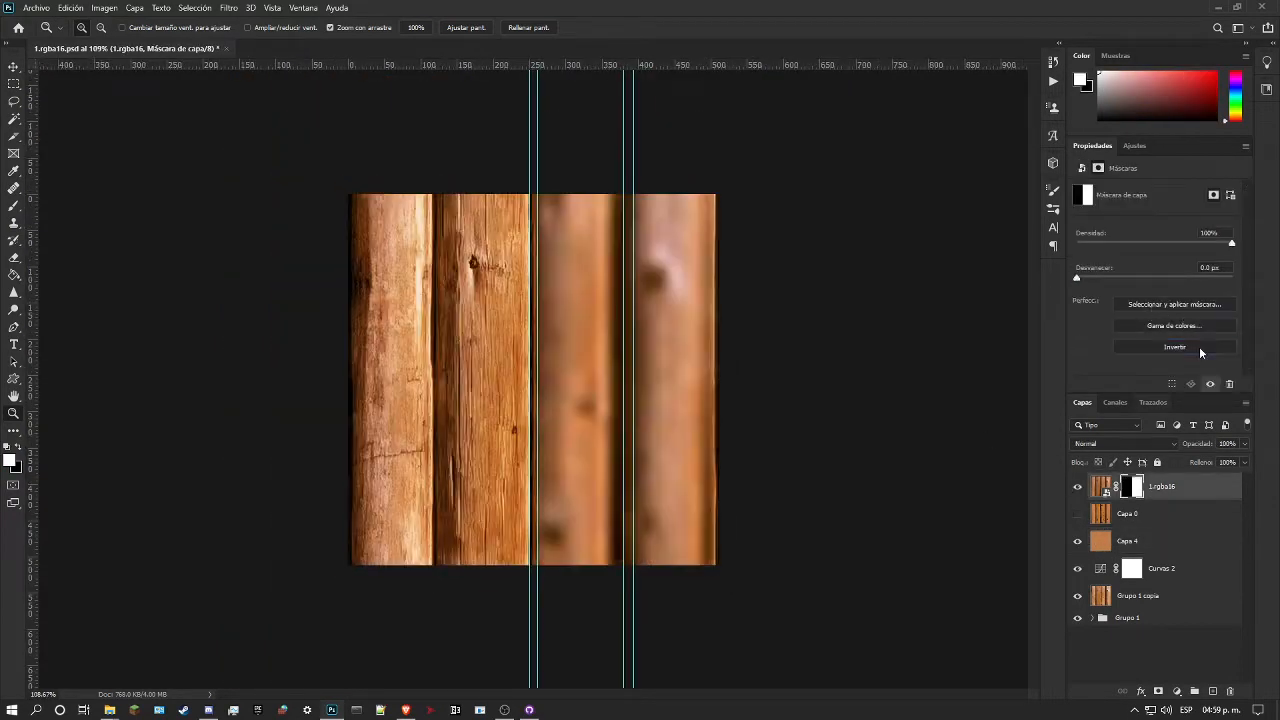
drag(694, 237, 791, 191)
Step: Lower the highlights and upper midtones of the Curvas 2 adjustment using on-image sampling on the leftmost plank
click(1190, 576)
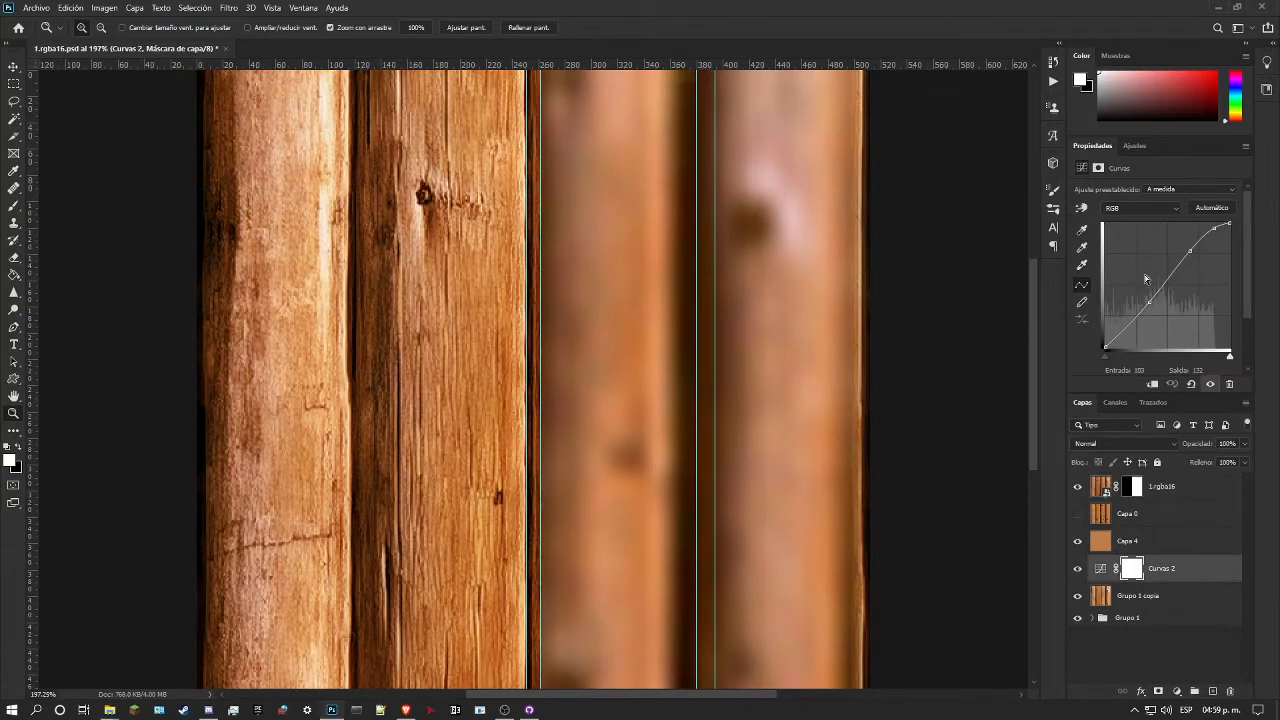
click(1081, 207)
drag(329, 207, 331, 224)
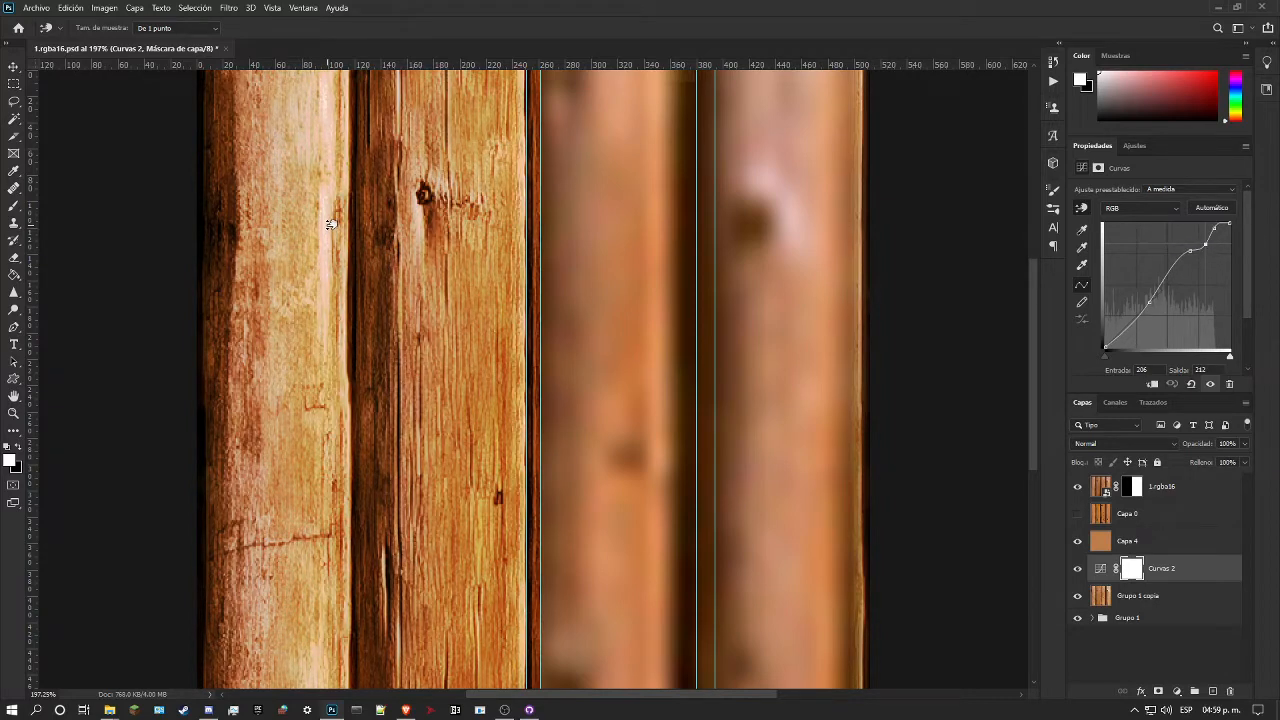
drag(307, 258, 306, 271)
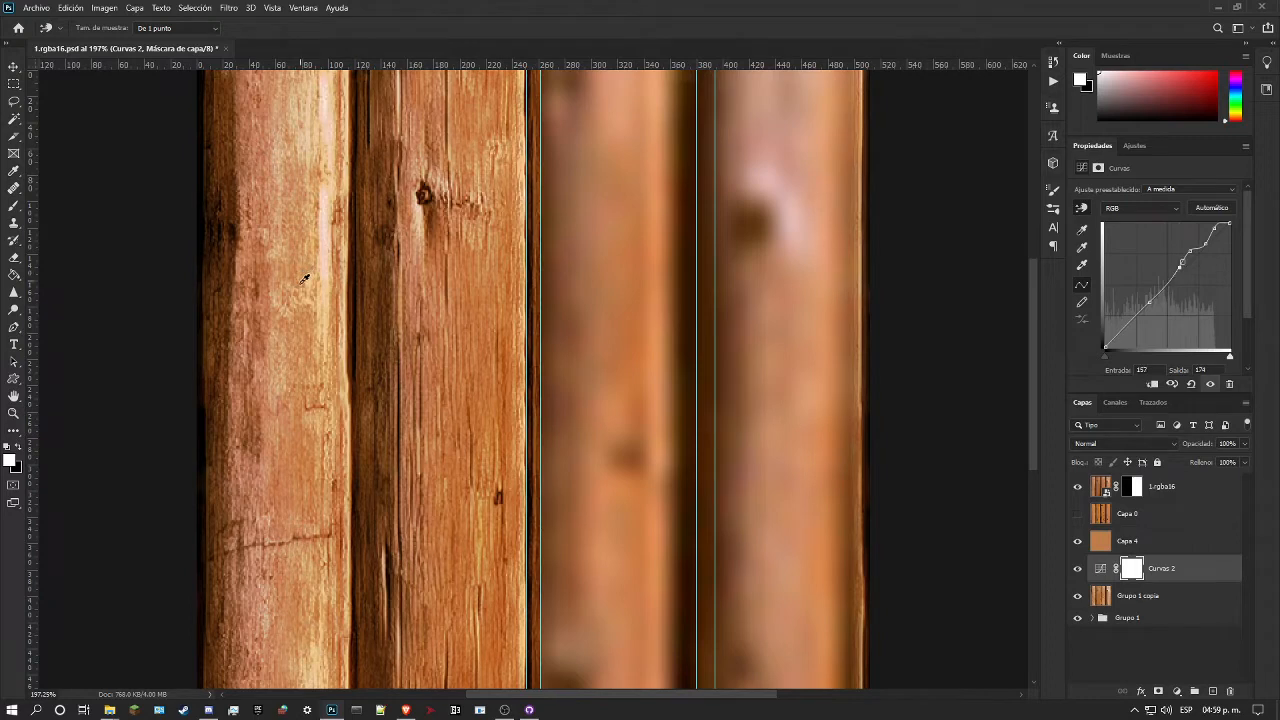
Step: Compare with the 1.rgba16 reference layer, hide it, and lower the brightest highlights and fine-tune the midtones in Curvas 2
click(1078, 487)
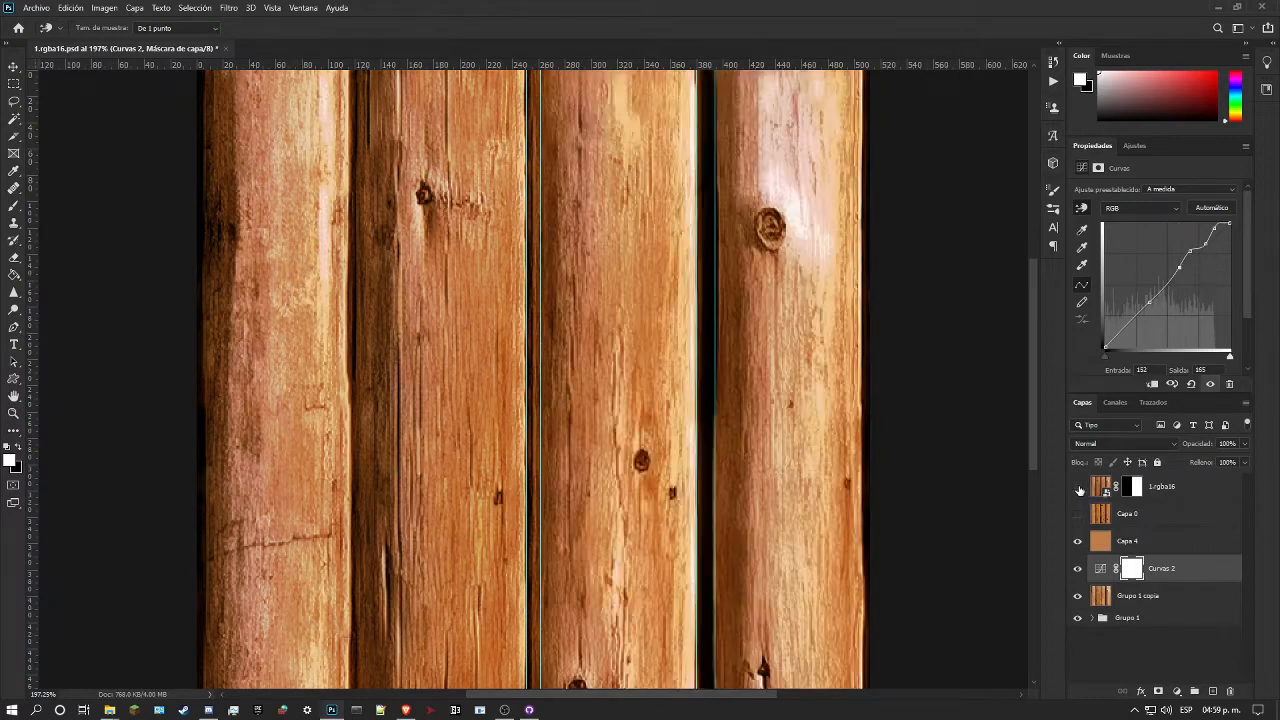
click(1078, 487)
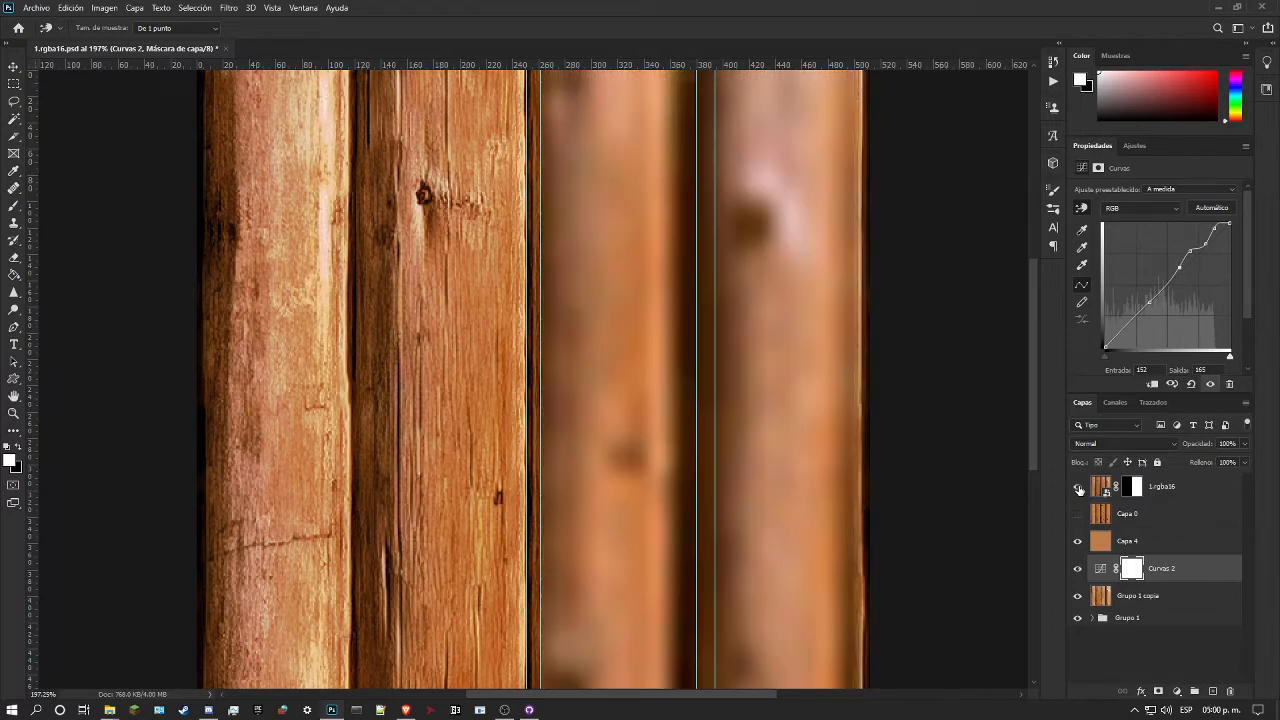
click(1078, 487)
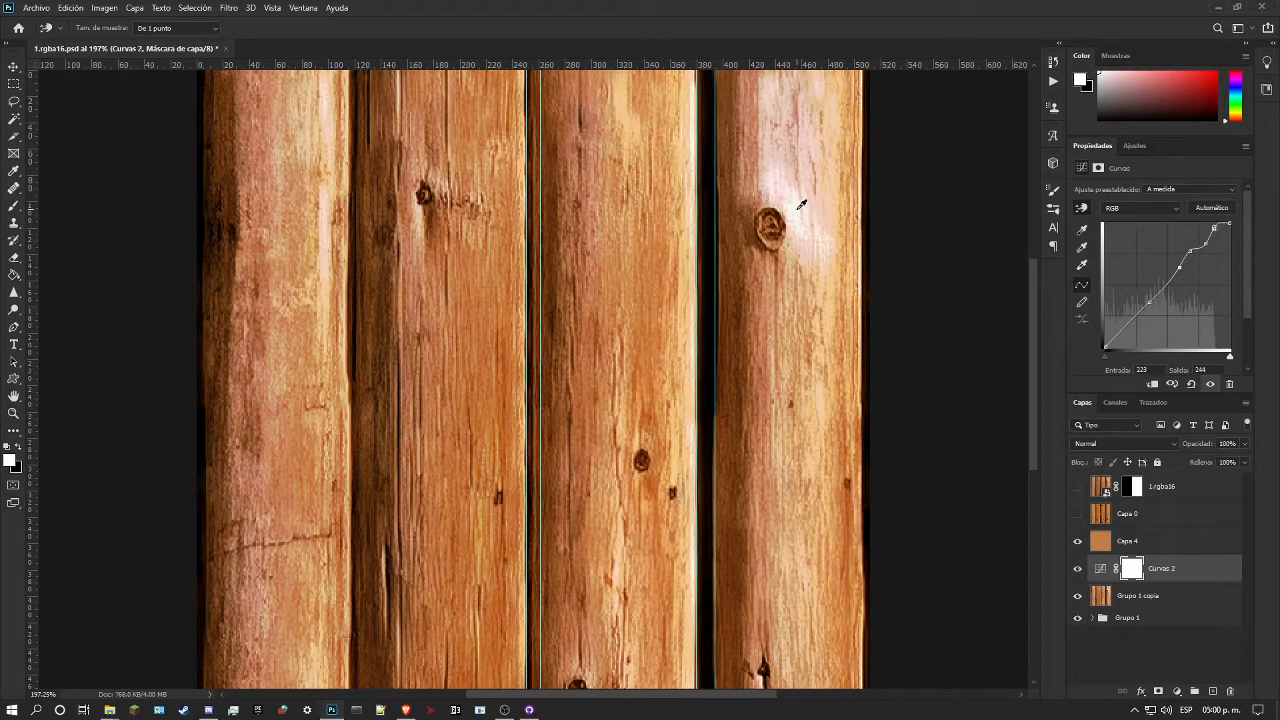
mouse_move(800, 203)
mouse_down()
mouse_move(801, 217)
mouse_move(821, 216)
mouse_up()
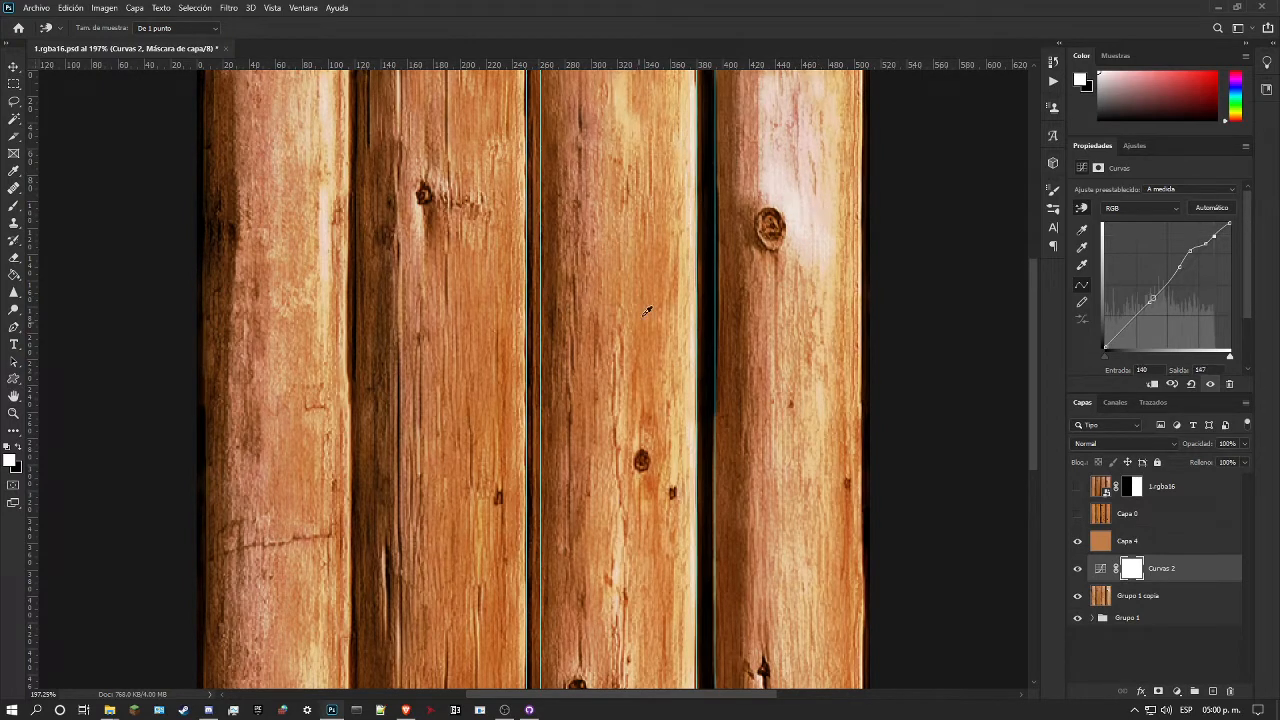
mouse_move(655, 293)
mouse_down()
mouse_move(660, 315)
mouse_move(666, 297)
mouse_up()
Step: Select the Capa 4 layer and save a PNG copy of the texture over 1.rgba16.png in the wdw folder
key(z)
click(1172, 541)
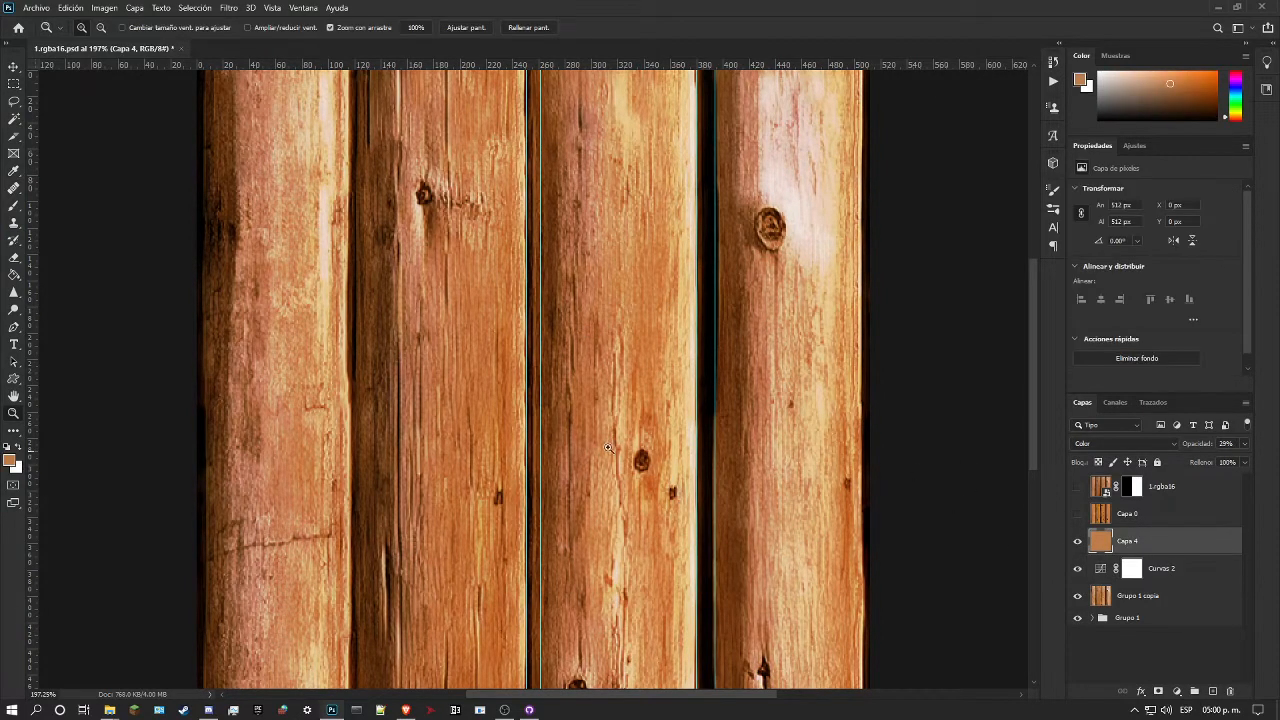
drag(545, 398, 483, 420)
drag(530, 348, 610, 318)
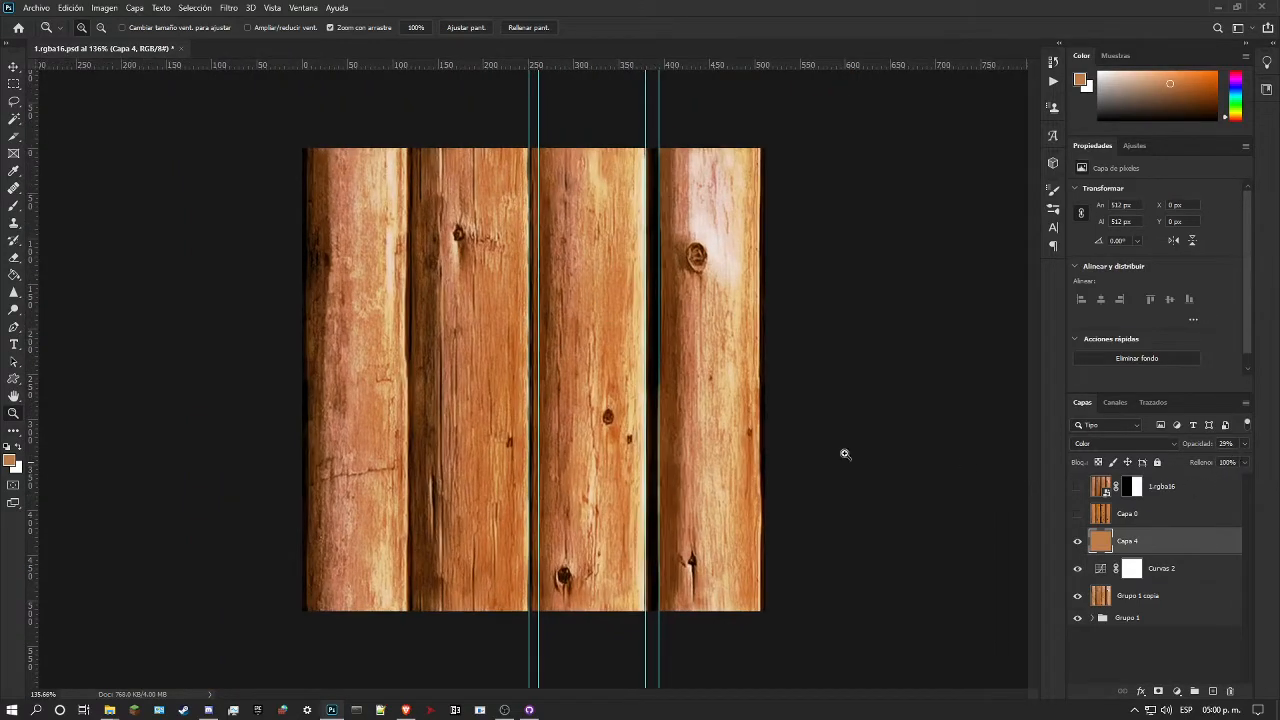
drag(617, 447, 602, 388)
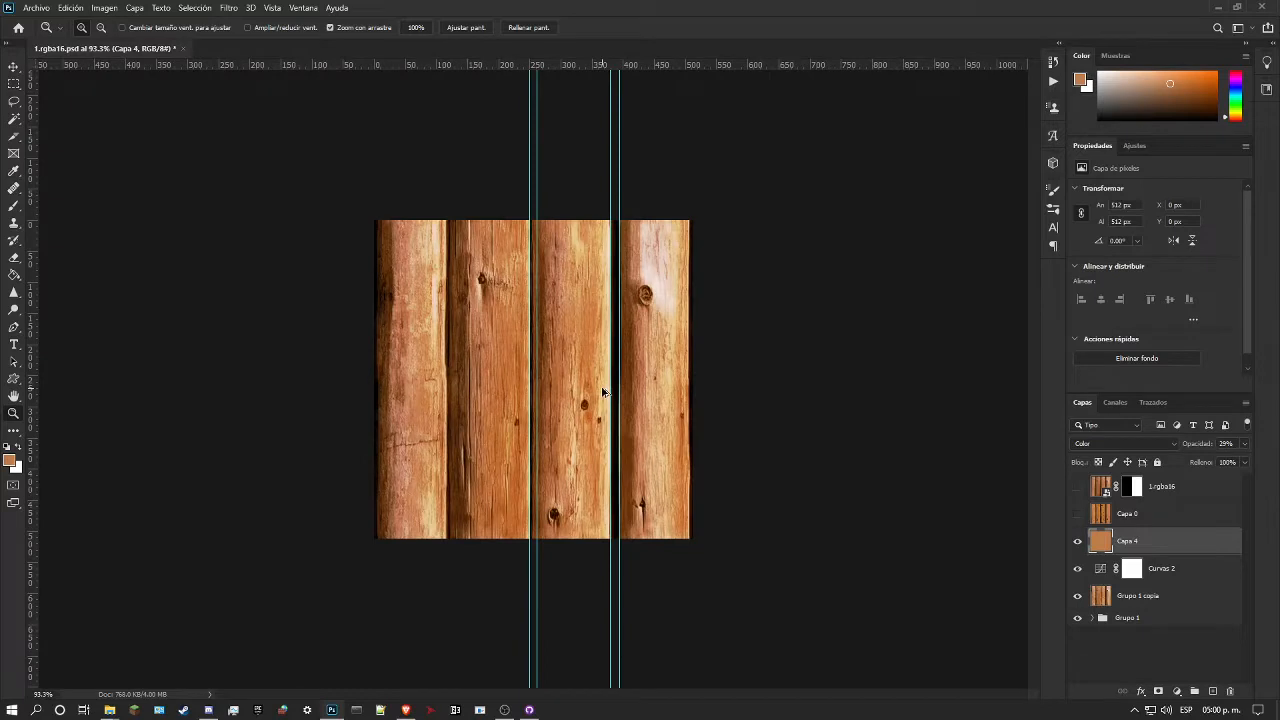
key(ctrl+alt+s)
click(210, 449)
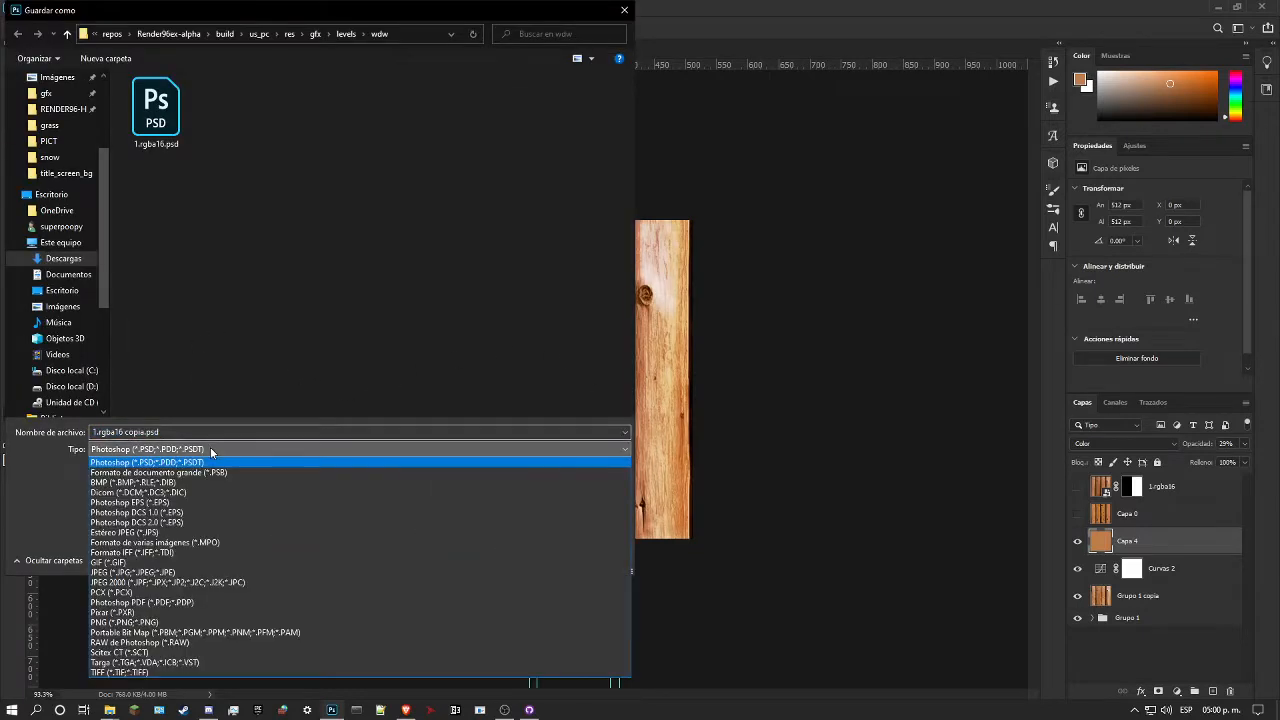
click(163, 617)
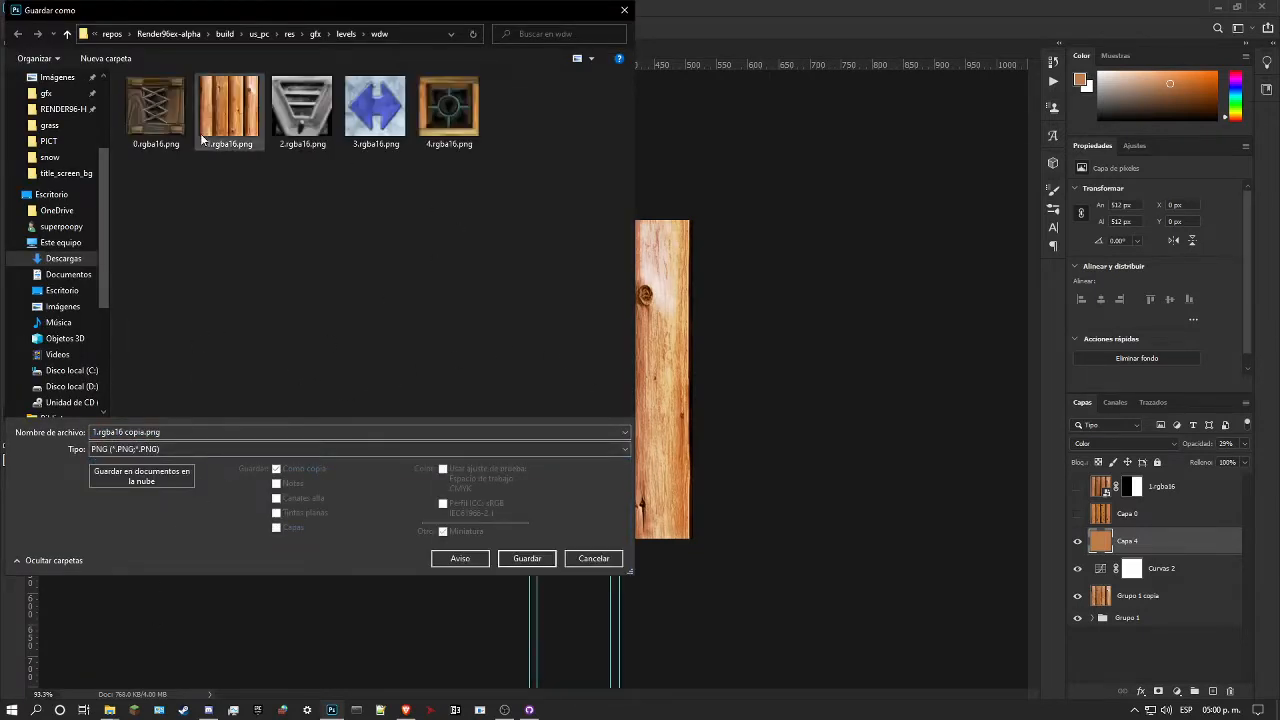
click(229, 108)
click(528, 558)
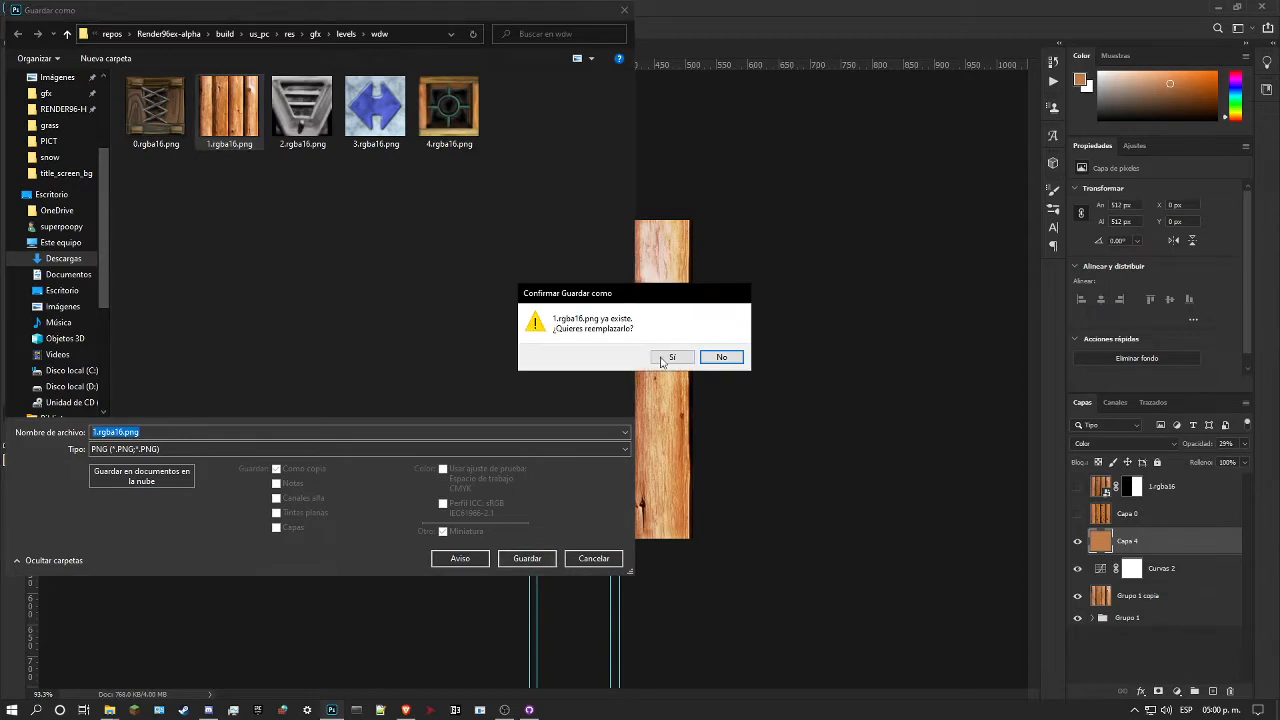
click(662, 360)
click(410, 162)
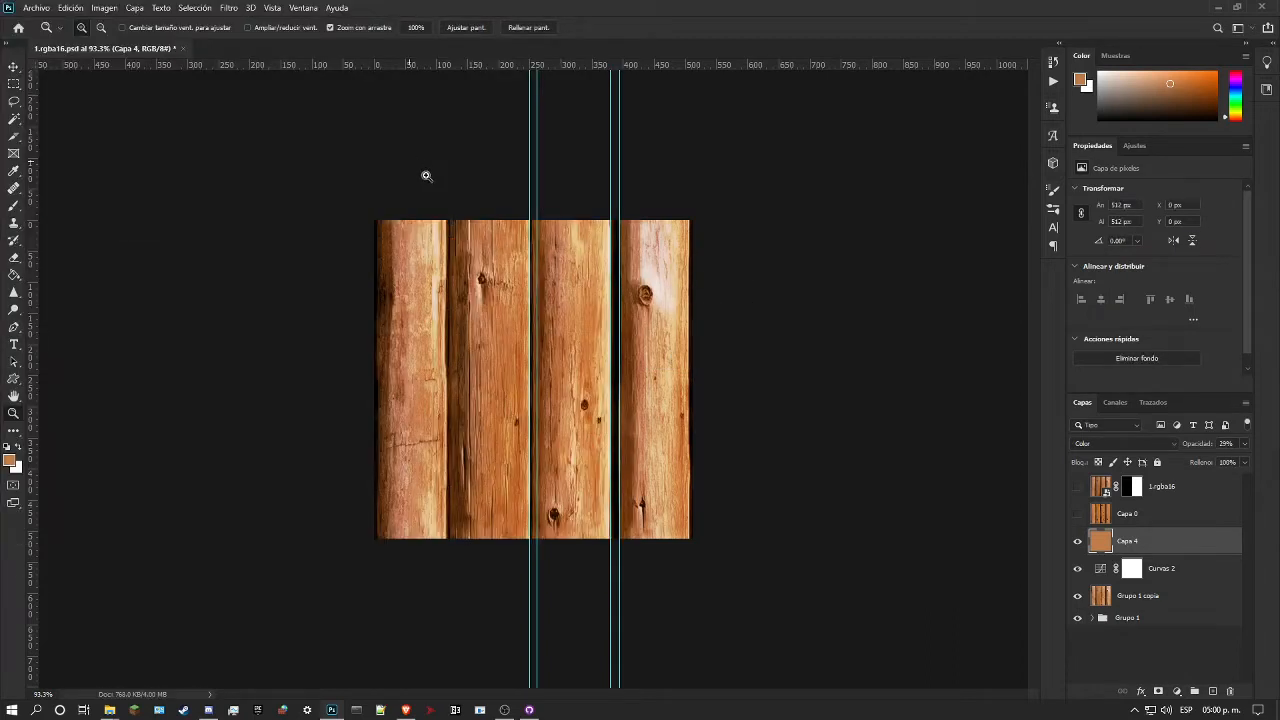
Step: Close the 1.rgba16.psd document, saving its changes
drag(514, 287, 488, 273)
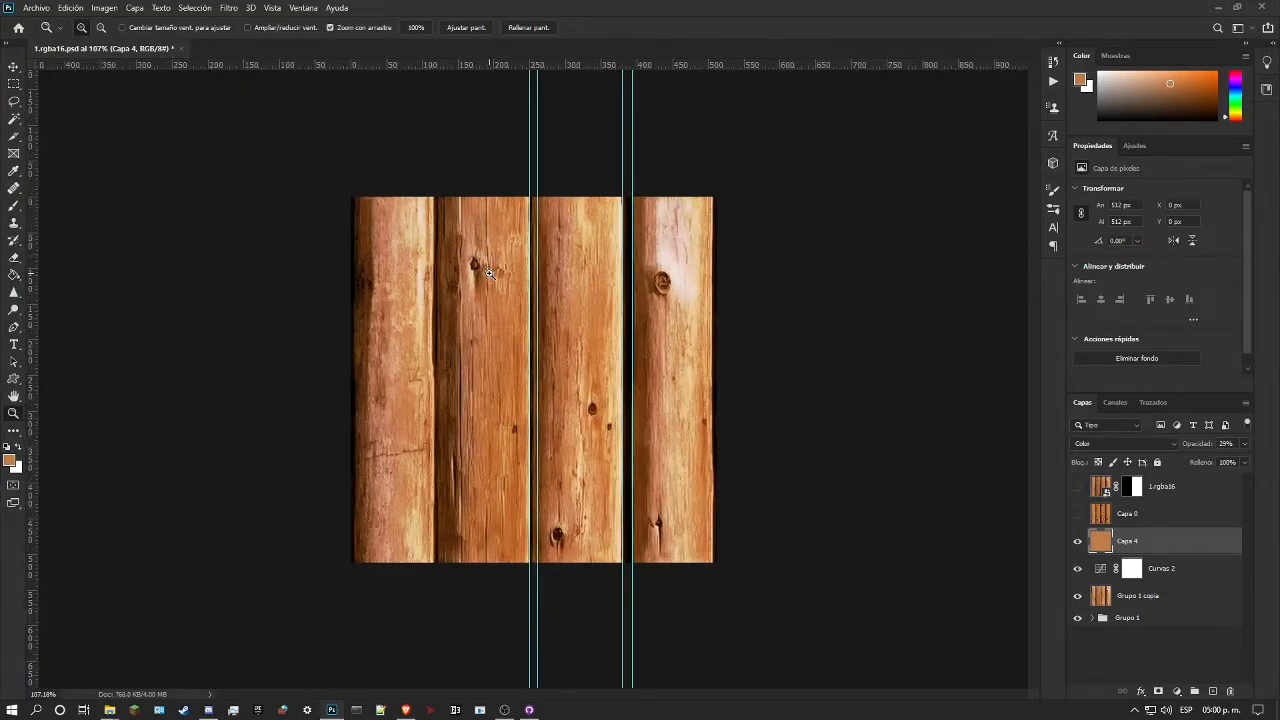
click(533, 141)
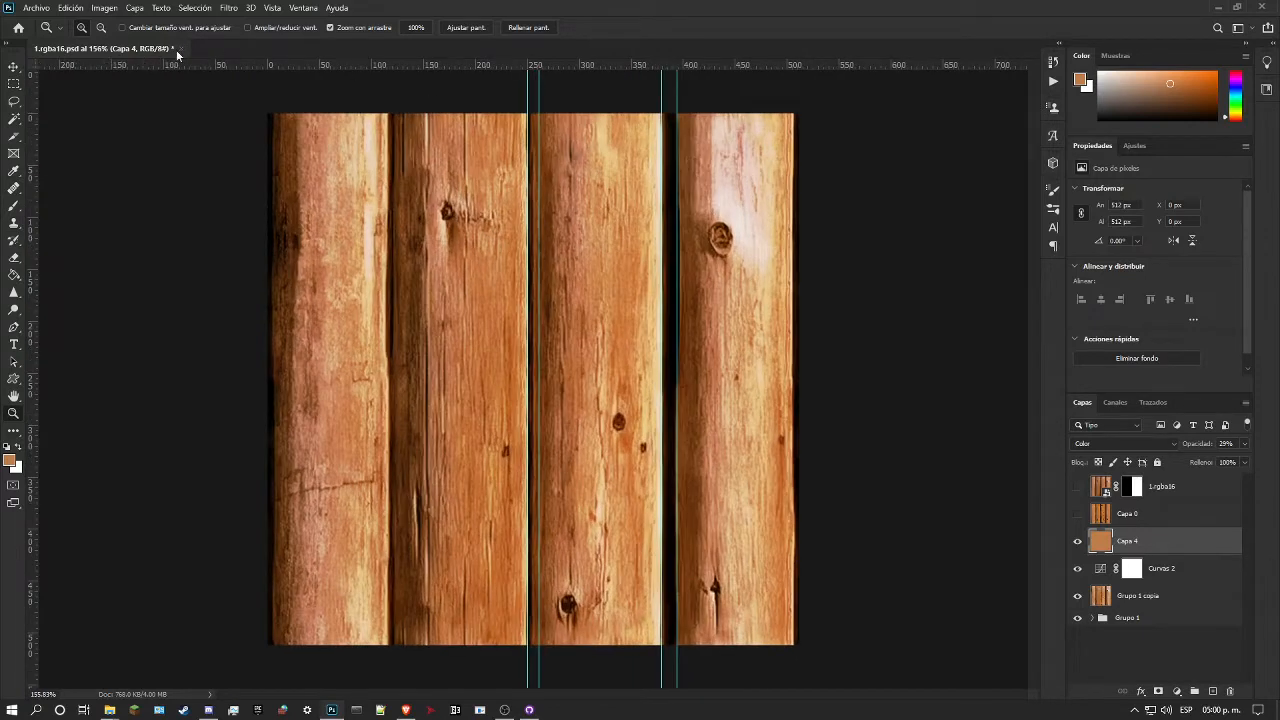
click(181, 49)
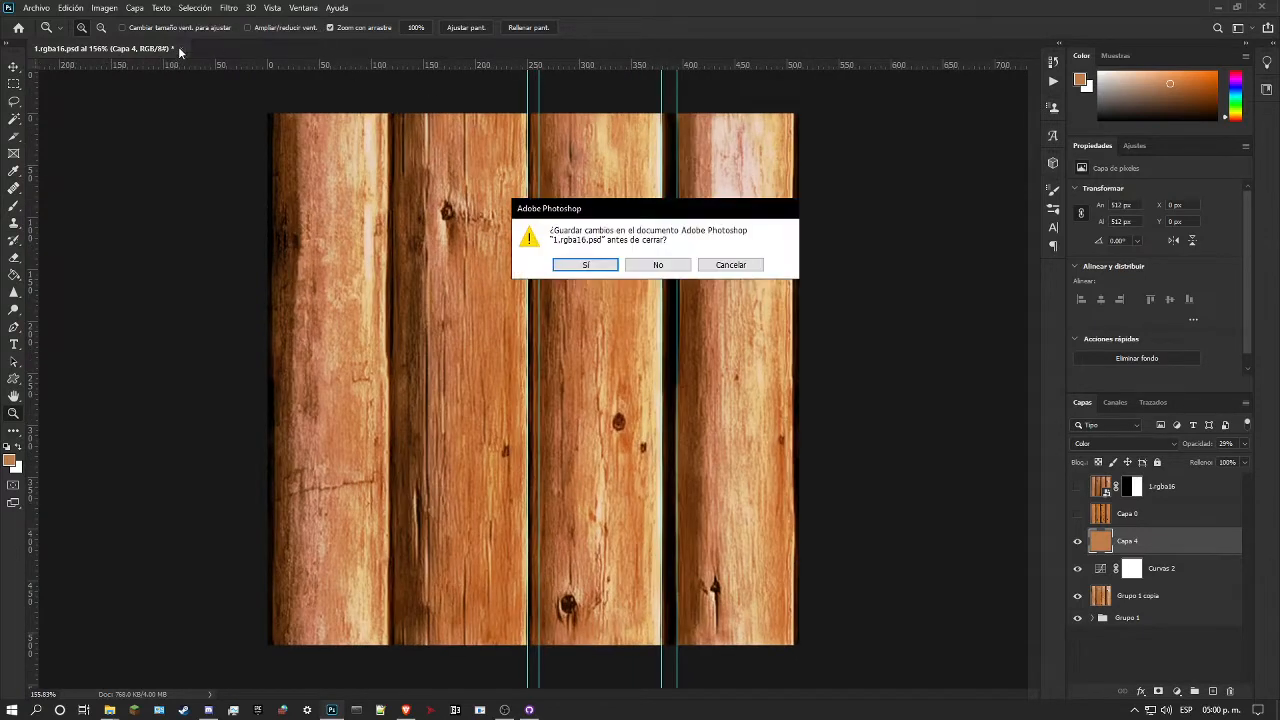
click(585, 264)
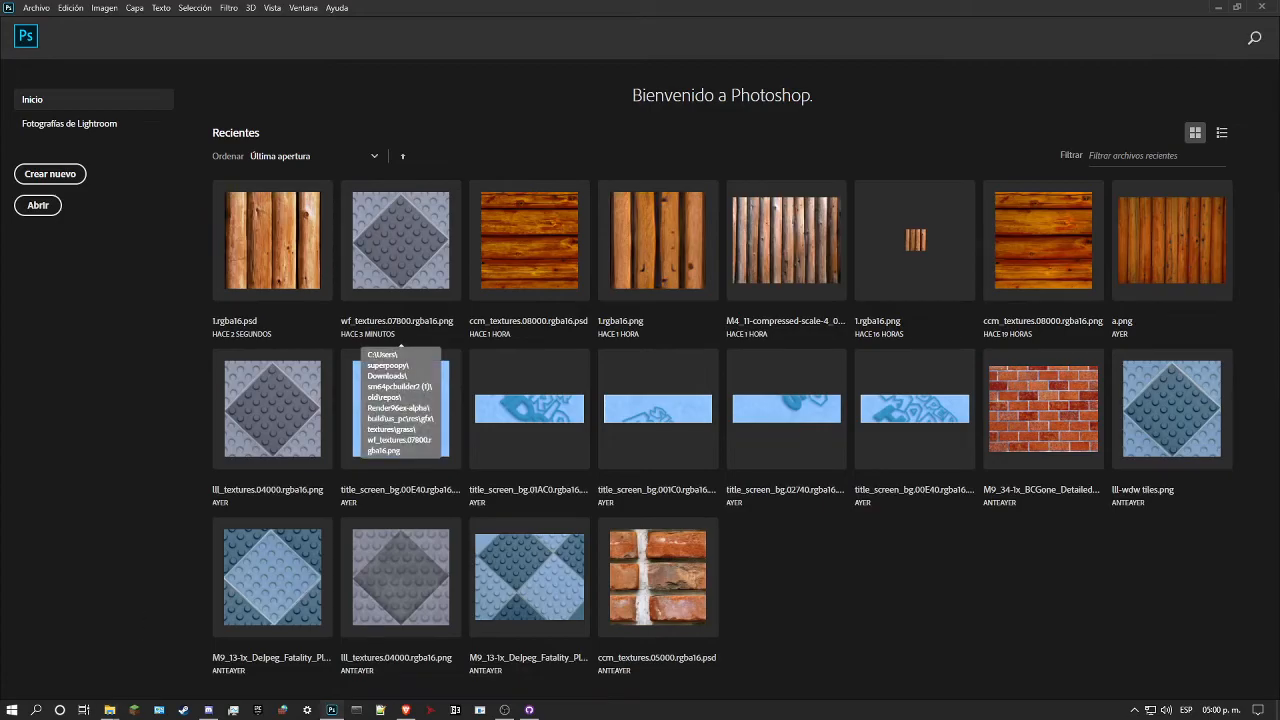
Step: Switch to the build's wdw folder in File Explorer and copy 1.rgba16.png
click(529, 710)
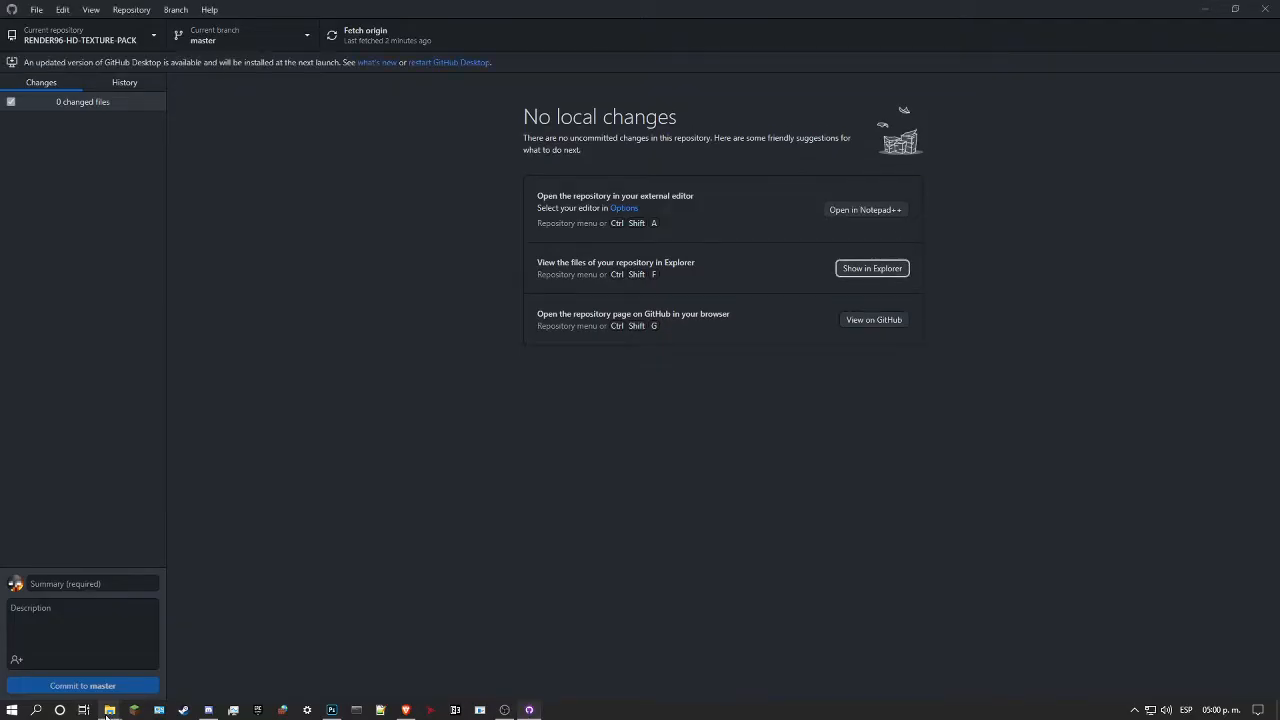
mouse_move(110, 710)
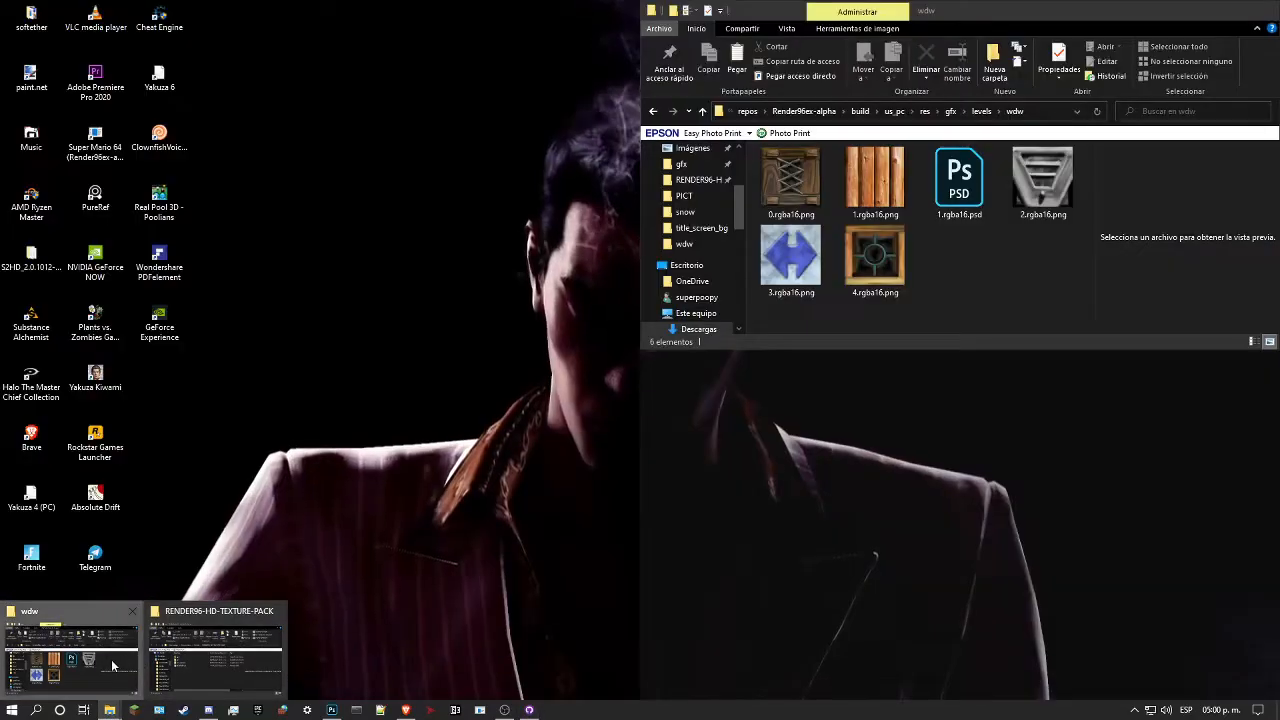
click(70, 655)
click(870, 210)
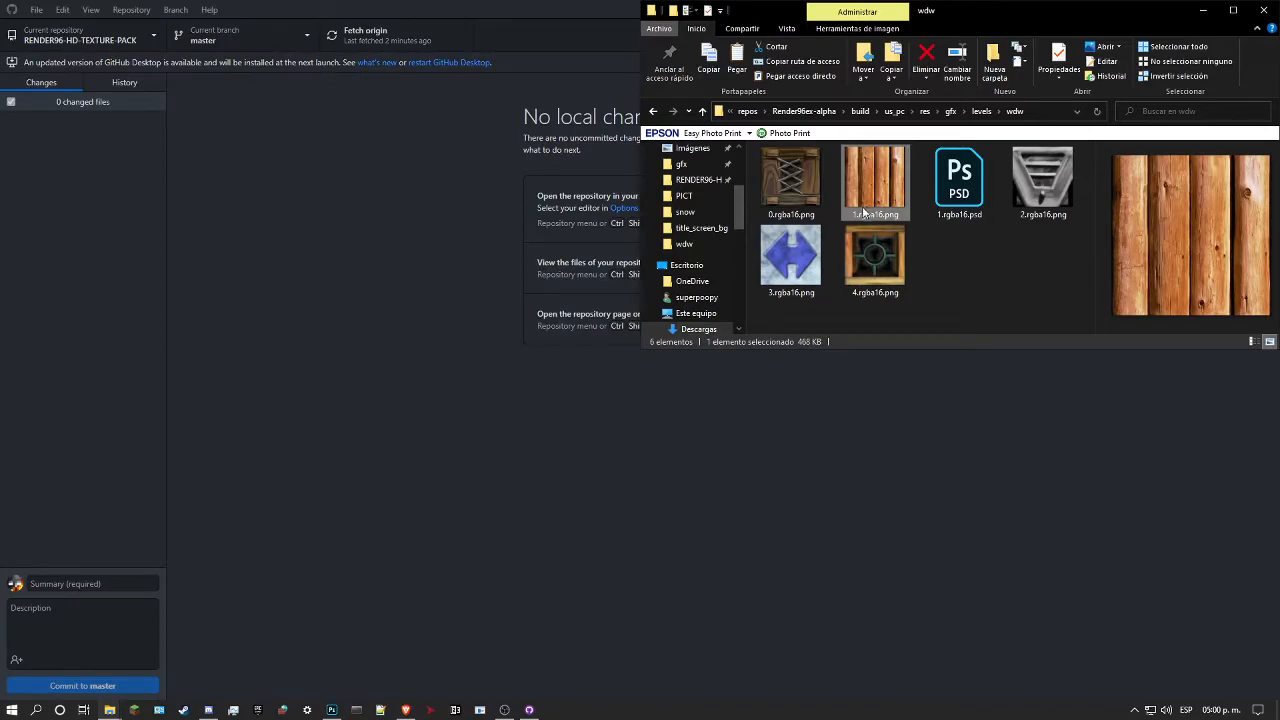
Step: Paste the copied texture into gfx/levels/wdw of the RENDER96-HD-TEXTURE-PACK repository, replacing the existing 1.rgba16.png
mouse_move(110, 710)
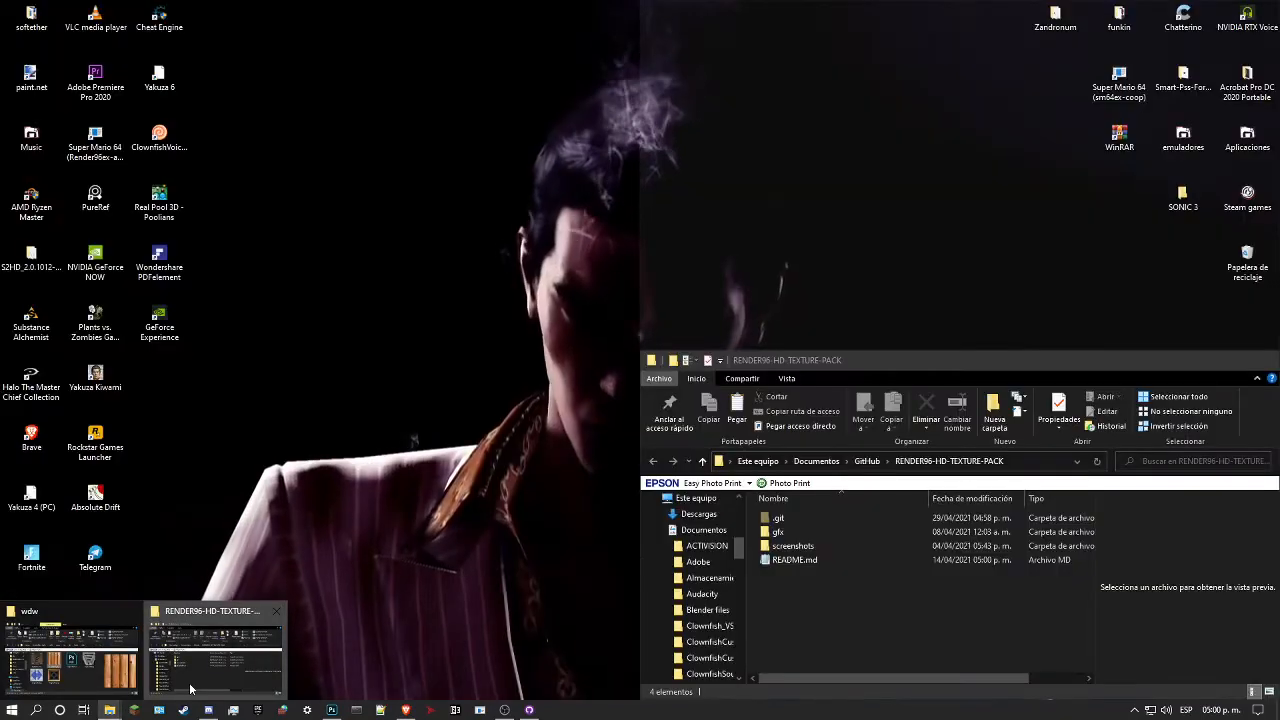
click(228, 650)
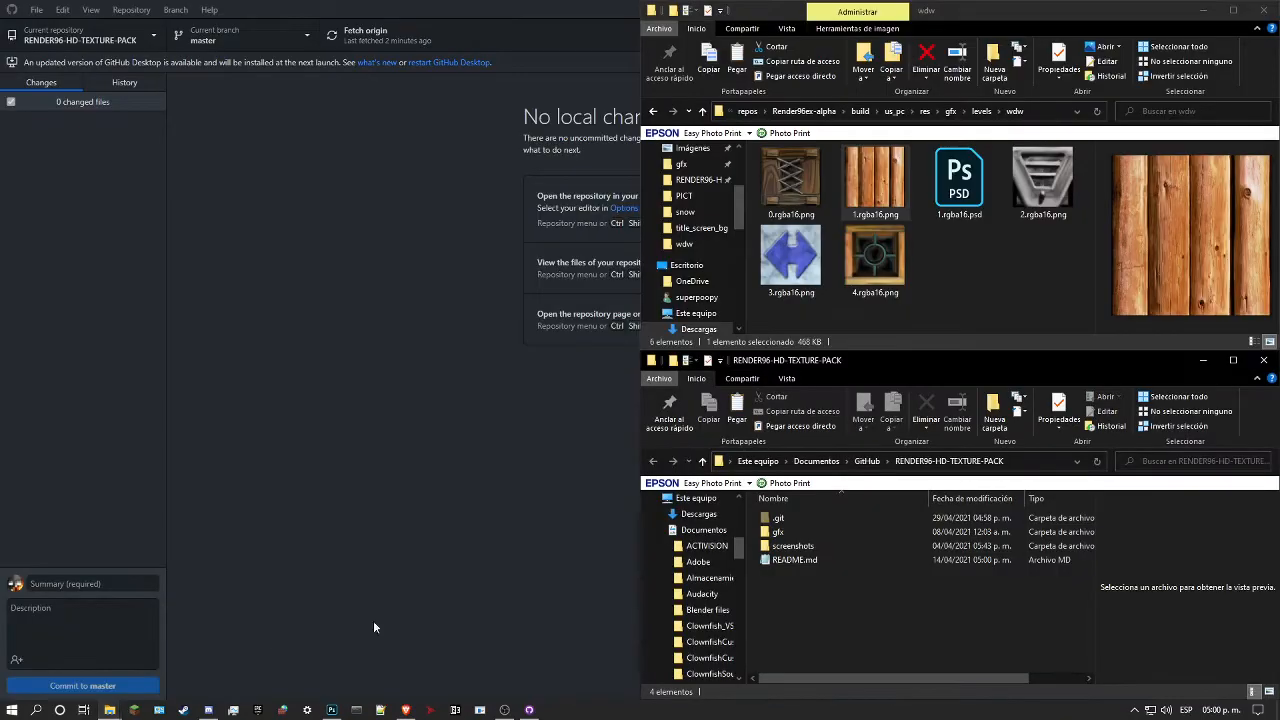
double_click(816, 532)
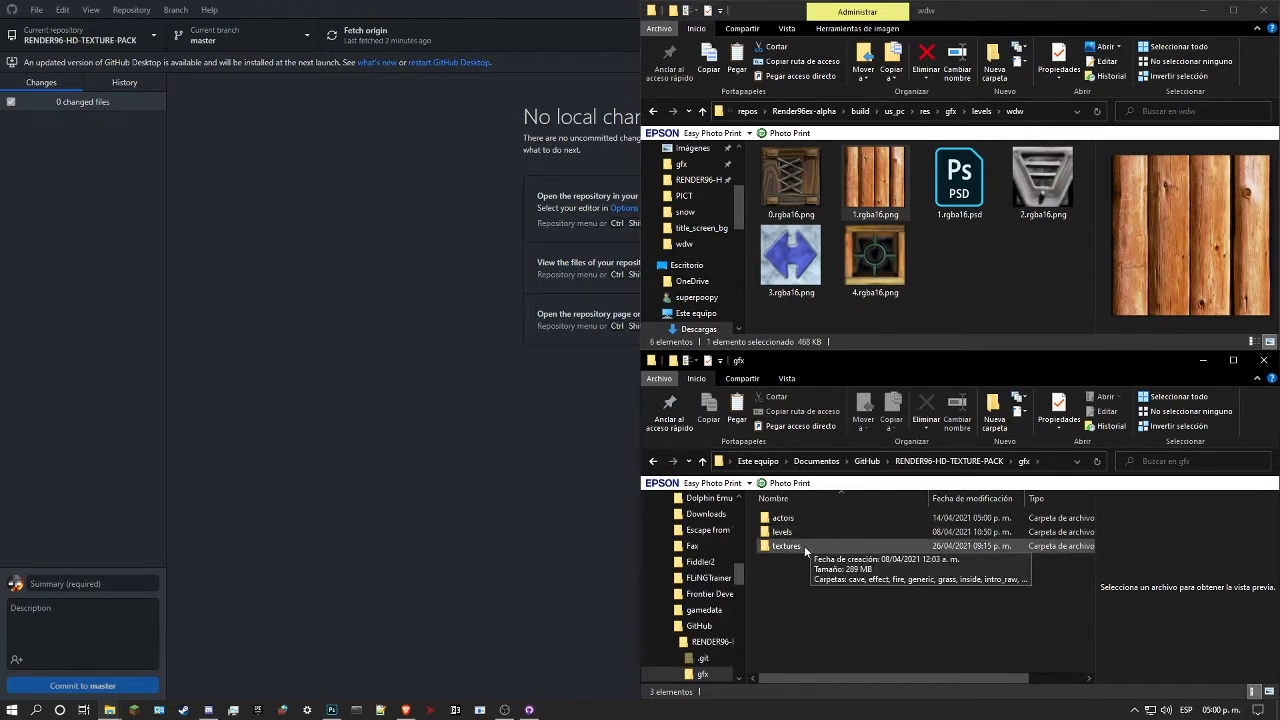
double_click(830, 531)
scroll(838, 547, down, 5)
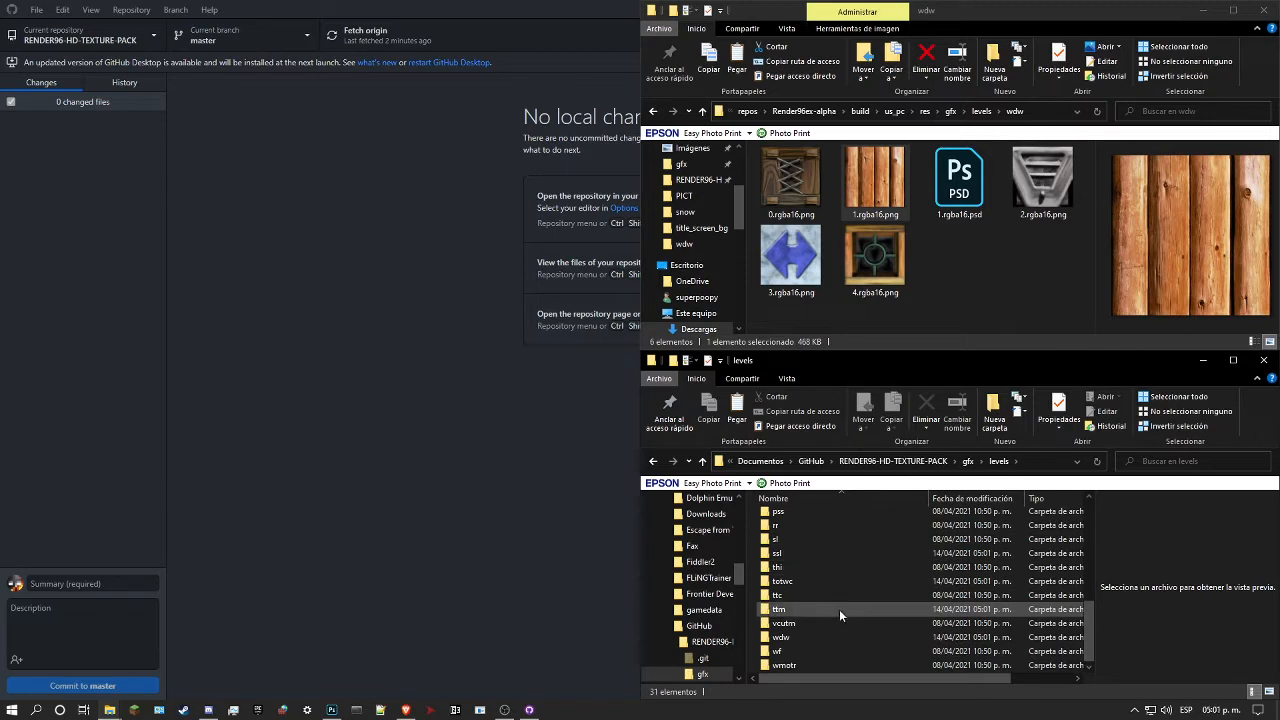
double_click(796, 634)
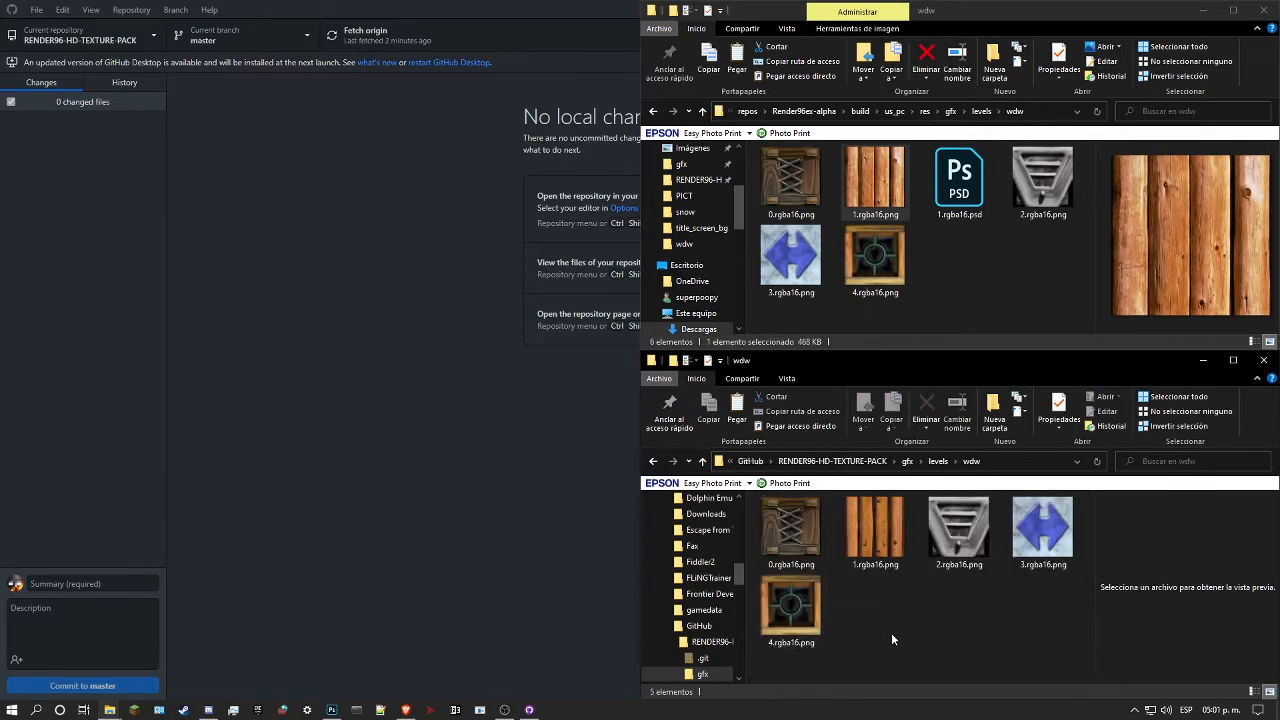
key(ctrl+v)
click(725, 264)
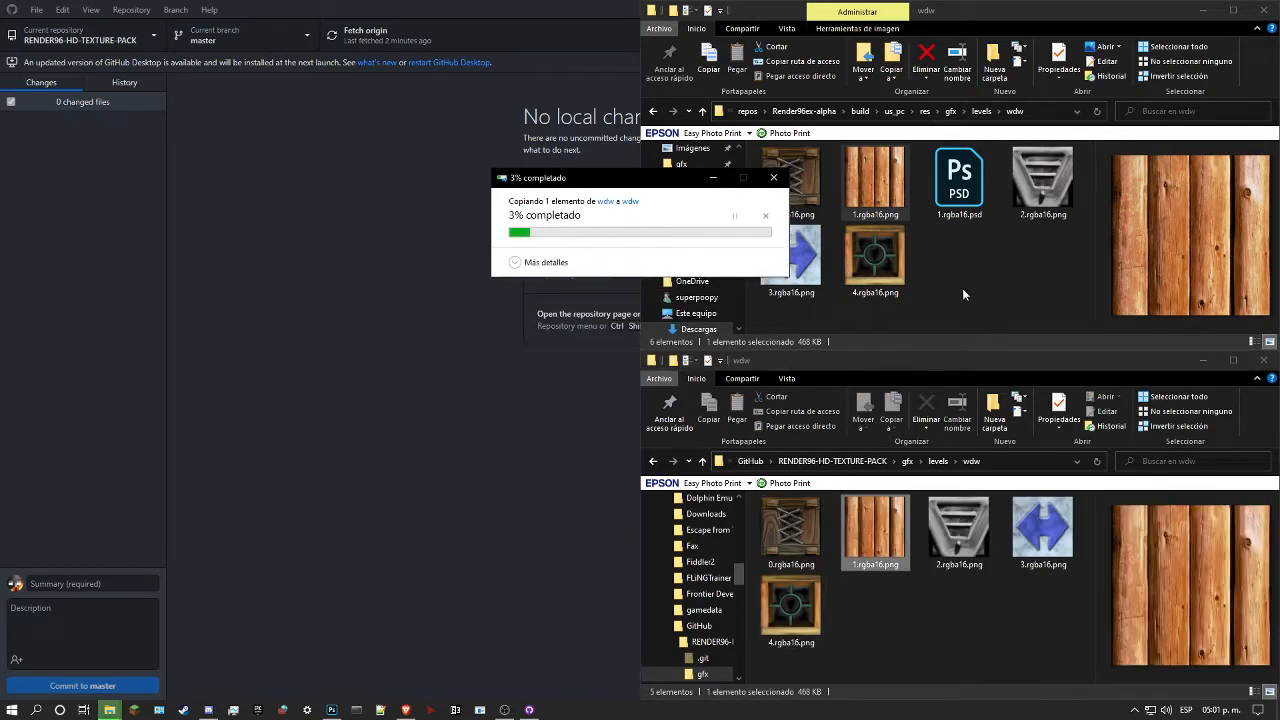
Step: Go to the build's gfx/textures/grass folder and copy the metal tile texture wf_textures.07800.rgba16.png
click(988, 250)
key(alt+Up)
key(alt+Left)
double_click(954, 185)
scroll(862, 270, down, 4)
scroll(850, 250, up, 3)
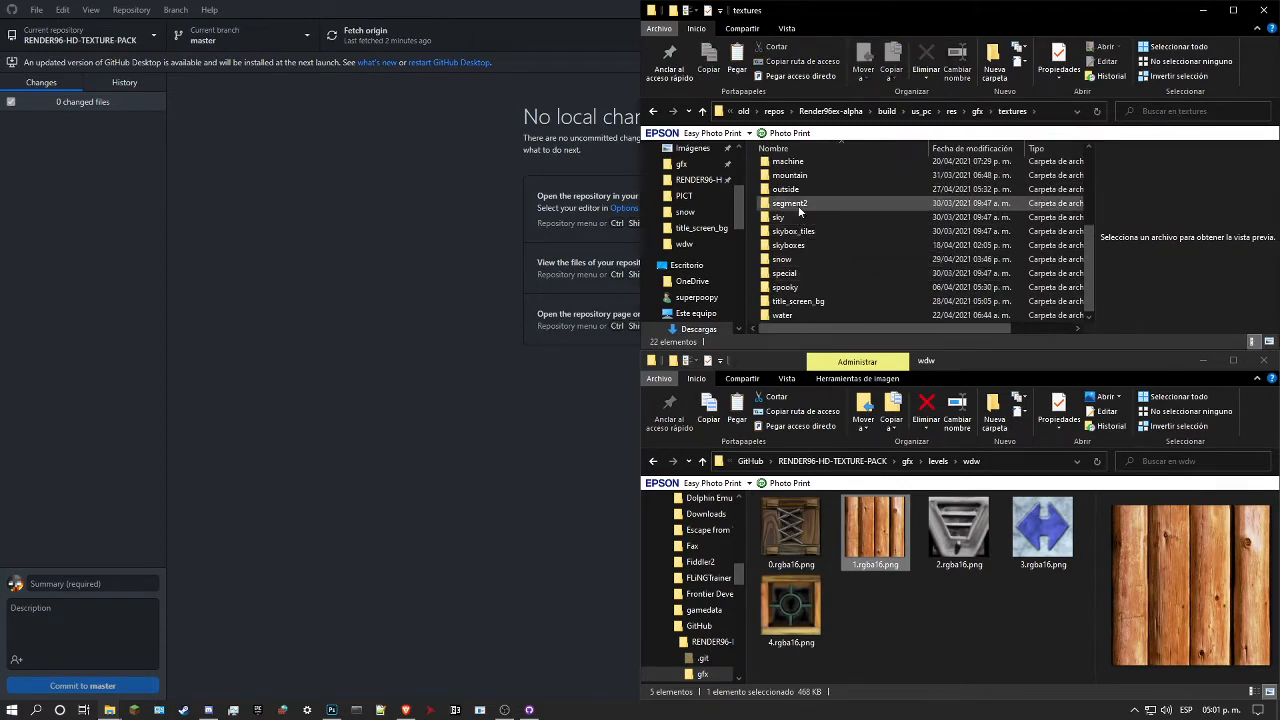
double_click(797, 175)
scroll(870, 228, down, 8)
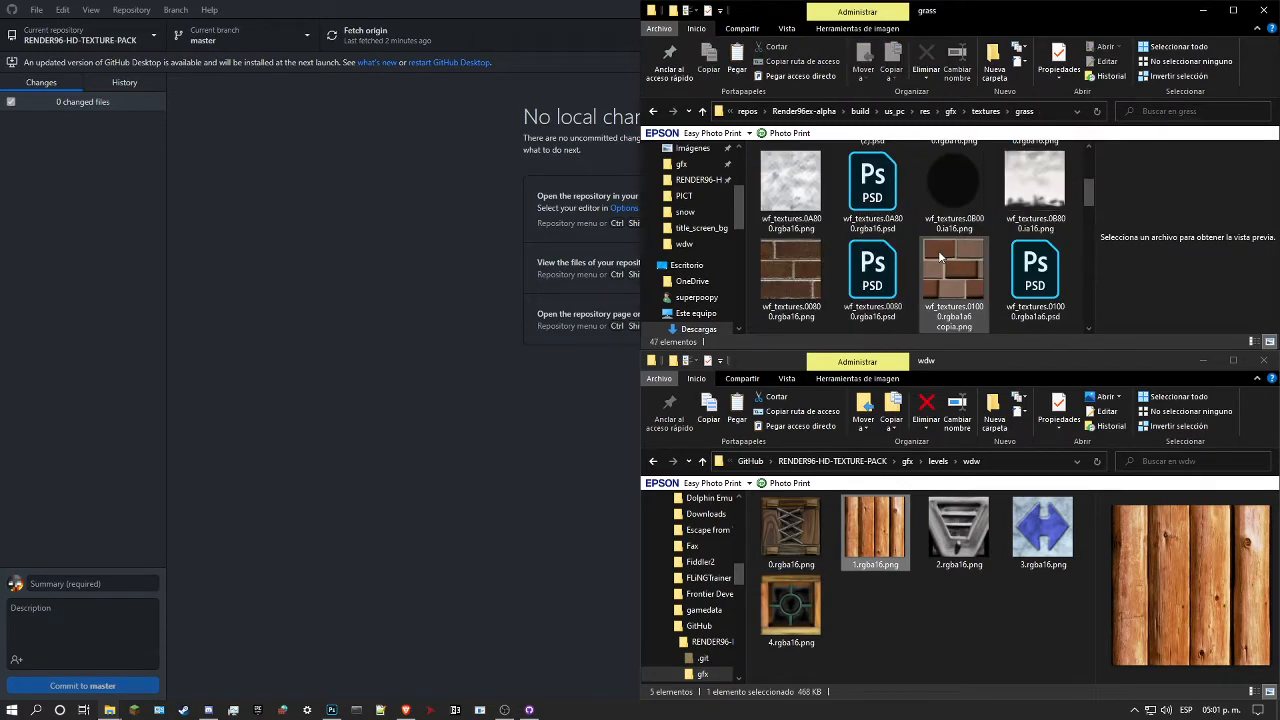
scroll(940, 266, up, 3)
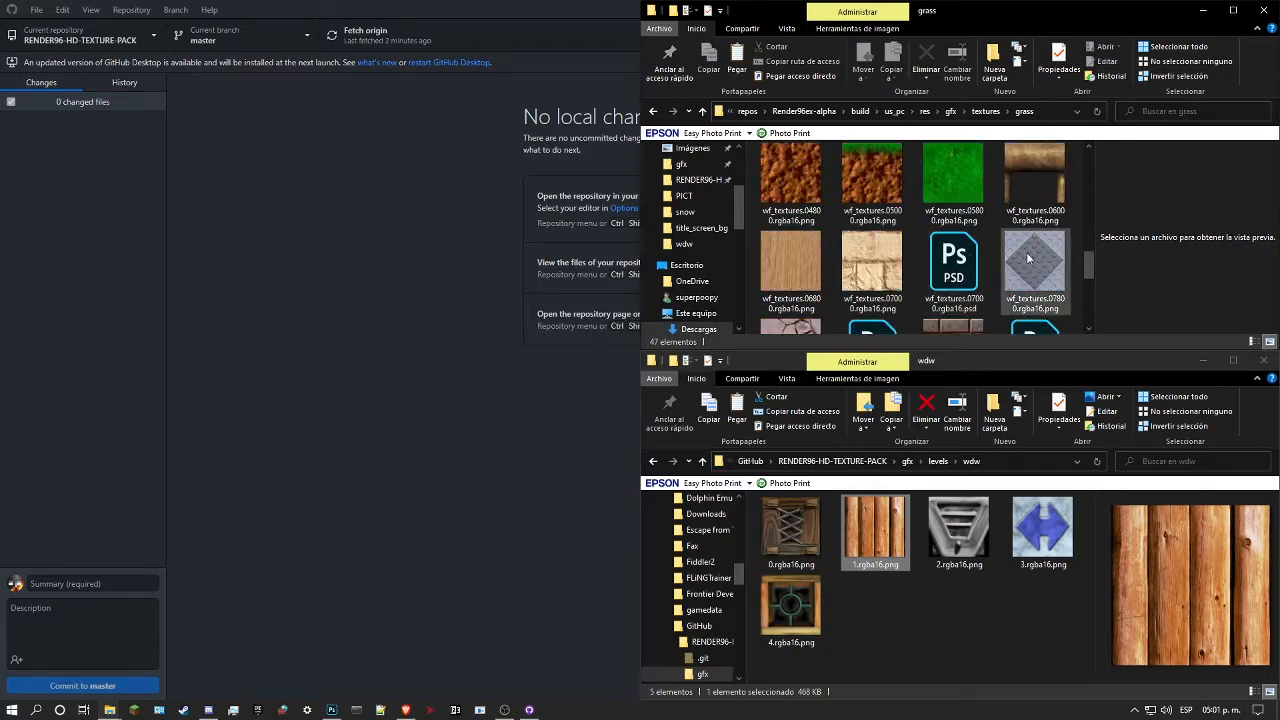
click(1033, 262)
Step: Paste the tile texture into the repository's gfx/textures/grass folder, replacing the existing wf_textures.07800.rgba16.png
key(alt+Left)
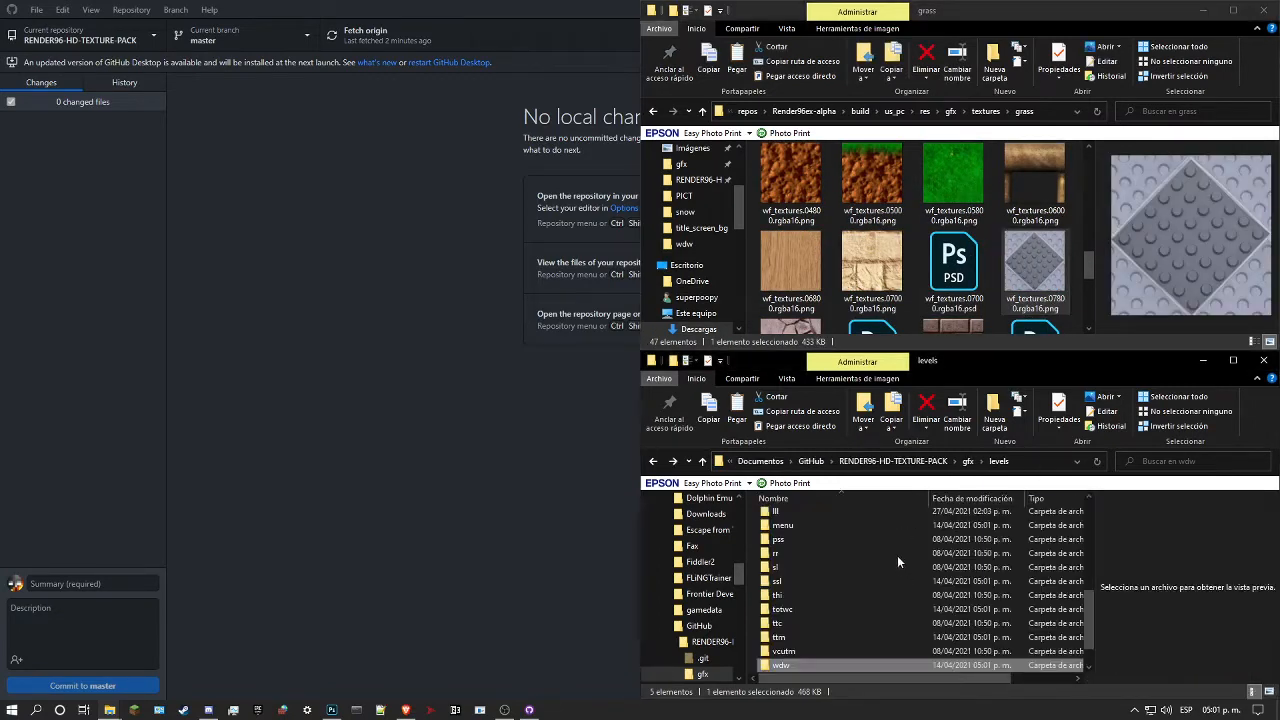
key(alt+Left)
double_click(816, 544)
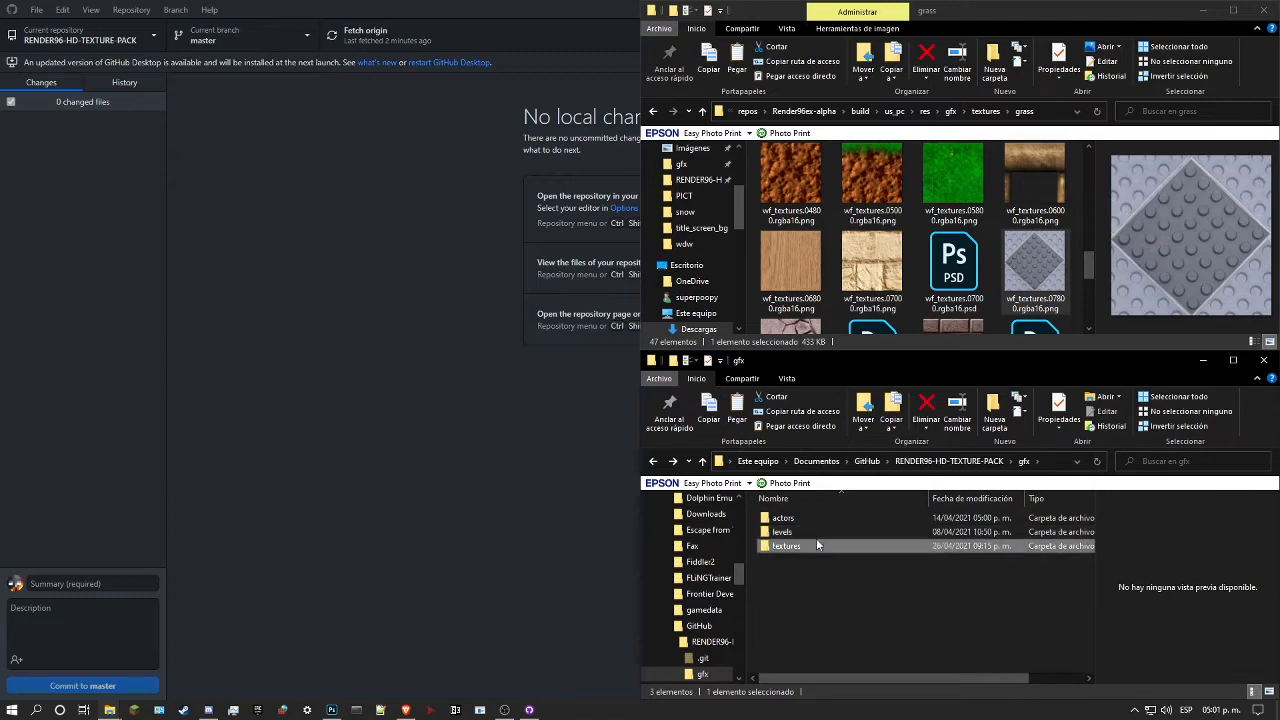
scroll(816, 543, down, 2)
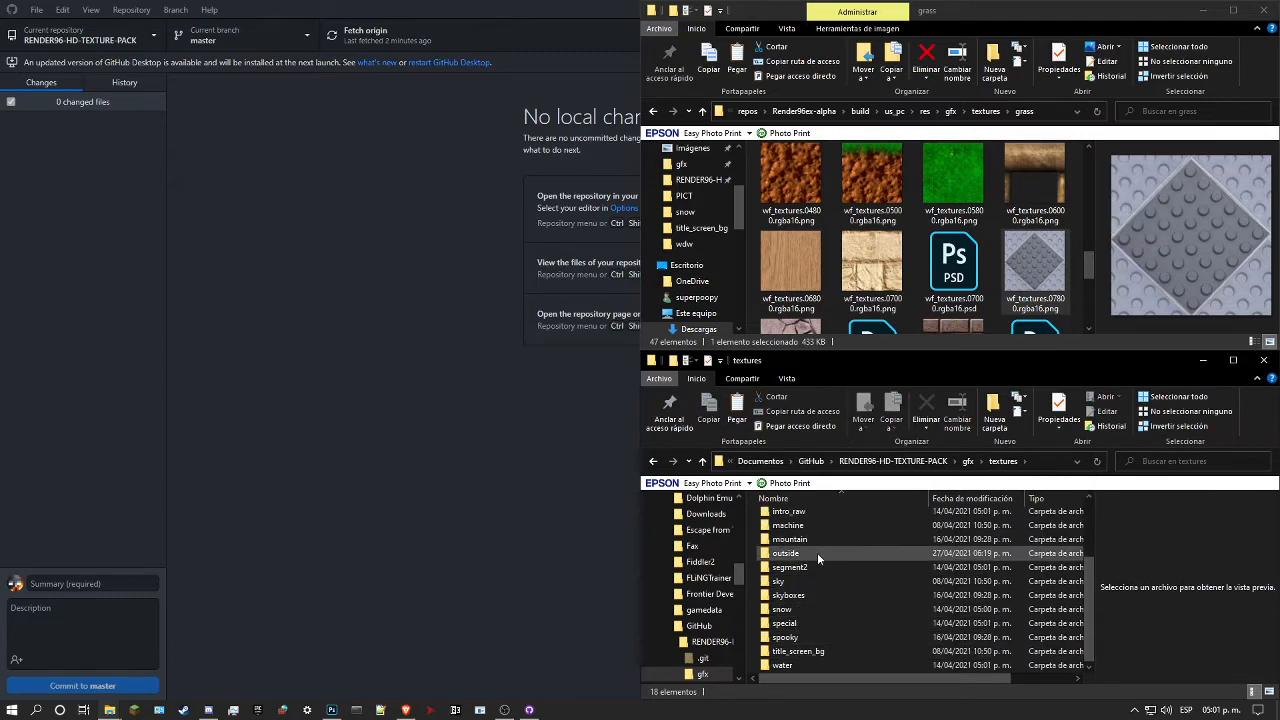
scroll(815, 545, up, 2)
double_click(798, 555)
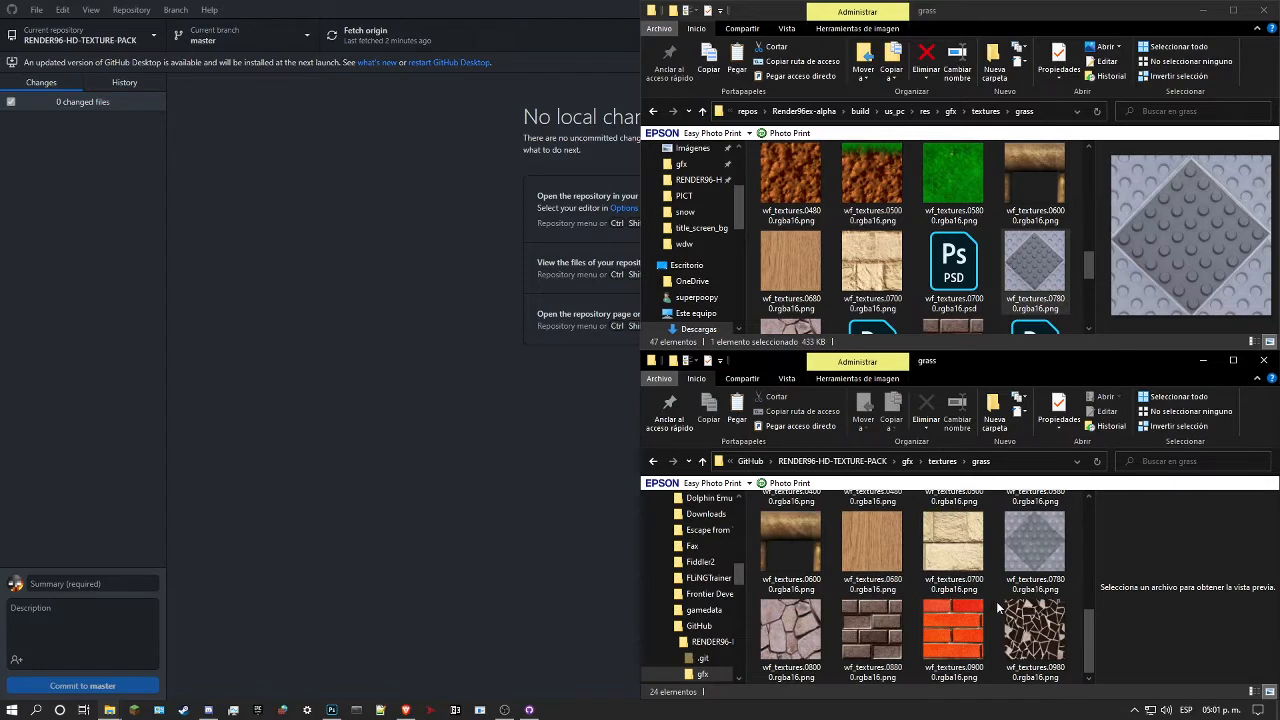
key(ctrl+v)
click(620, 266)
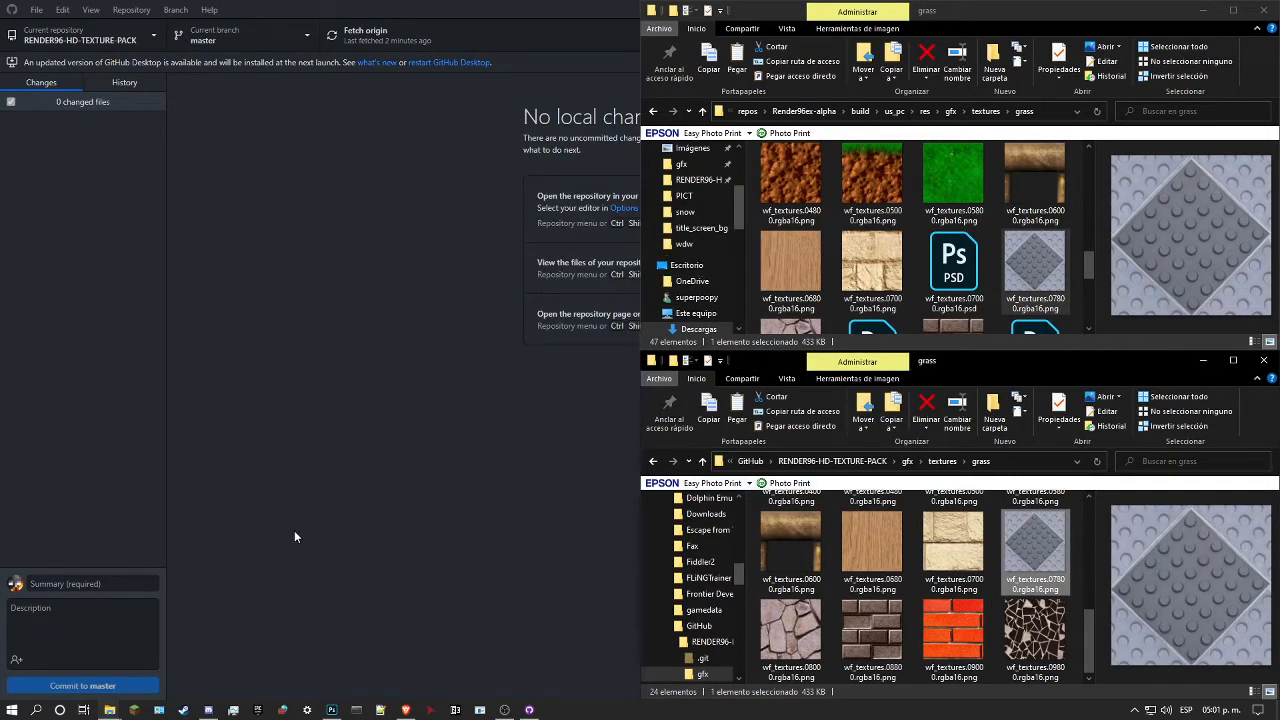
Step: Switch to GitHub Desktop and commit both changed textures to master with a summary starting "wdw texture sources initial platform"
click(103, 570)
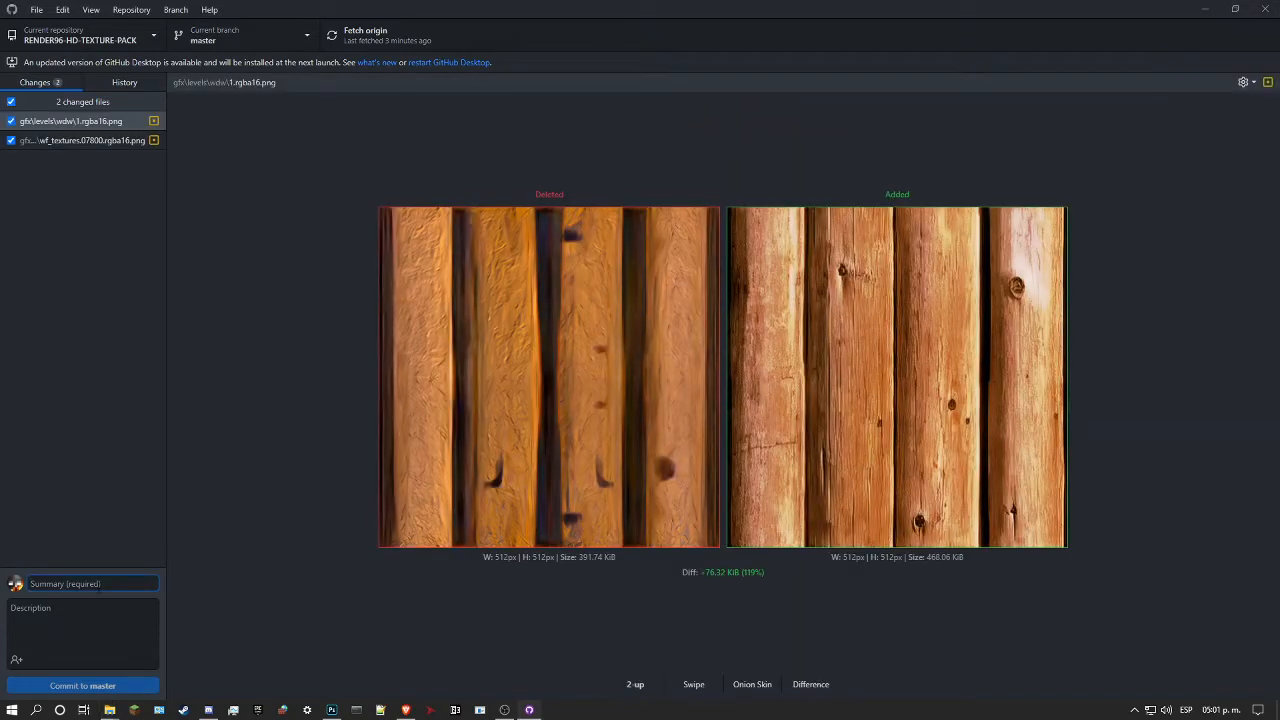
text(wdw texture sources init)
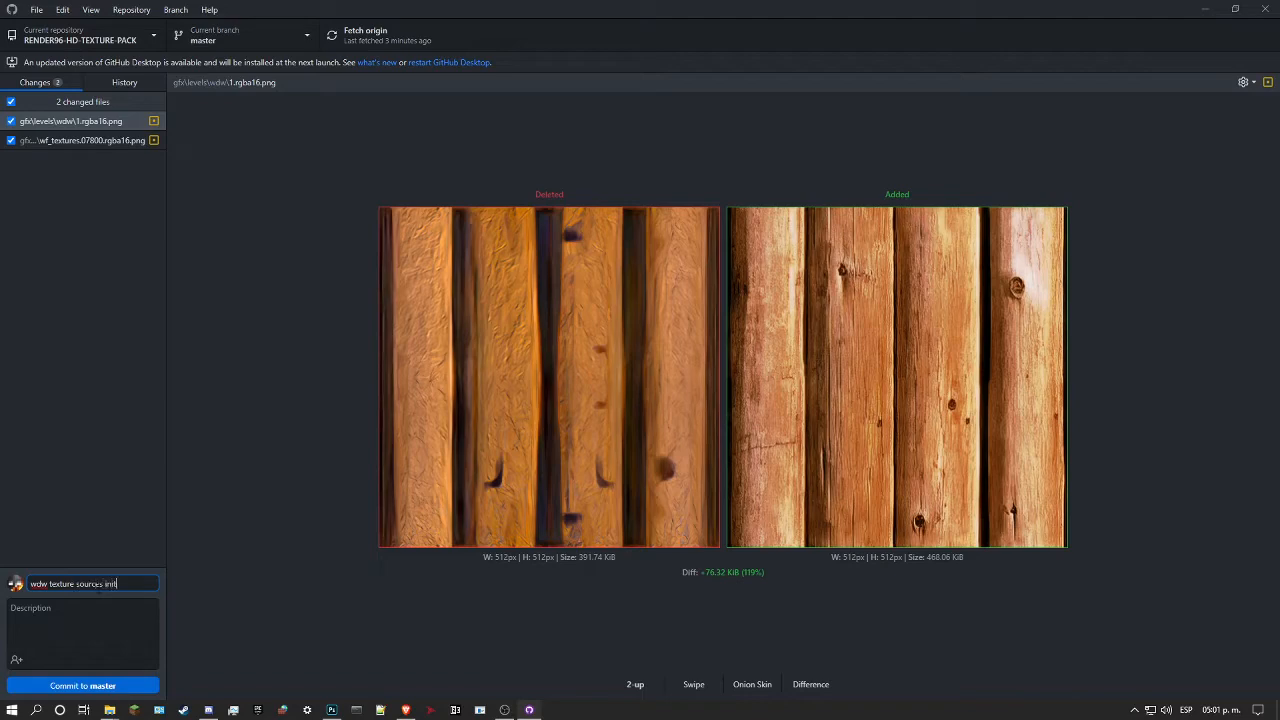
text(m and g)
key(BackSpace)
text(level d)
key(BackSpace)
text(outer tiles added)
click(96, 686)
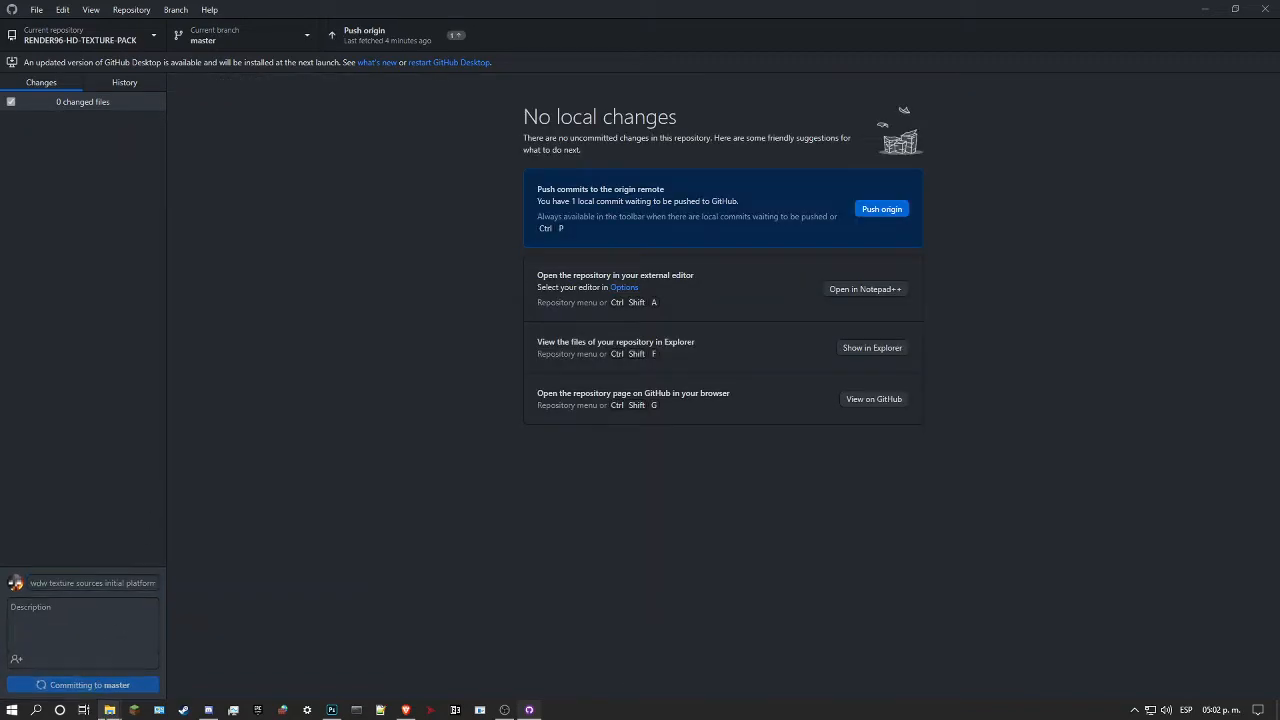
Step: Open the repository's gfx/textures/snow folder in File Explorer and select ccm_textures.08000.rgba16.png for preview
mouse_move(109, 710)
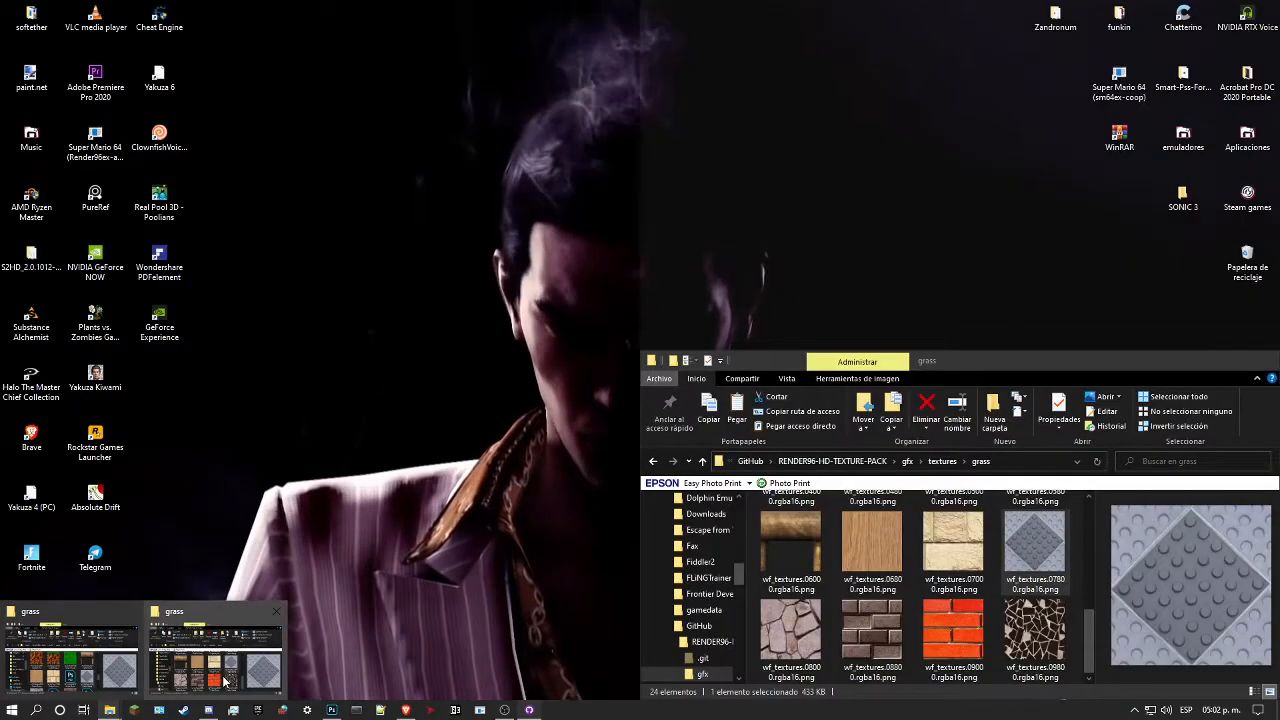
click(224, 681)
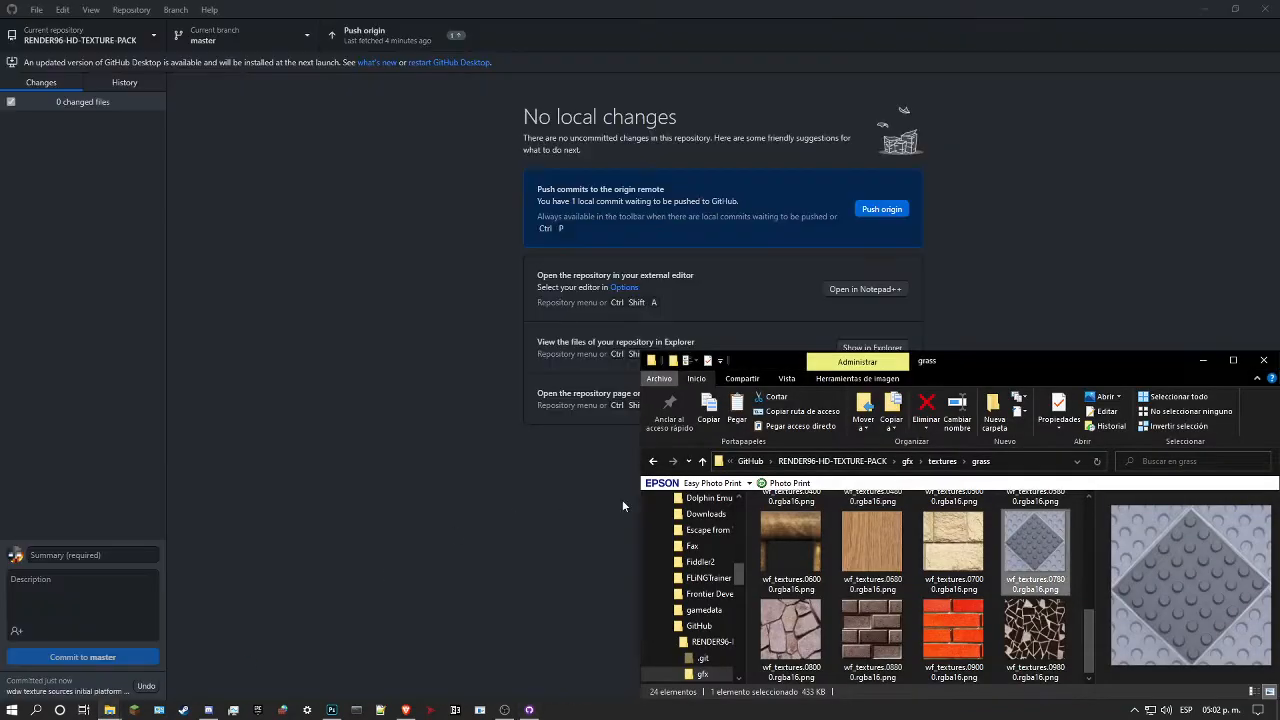
click(942, 462)
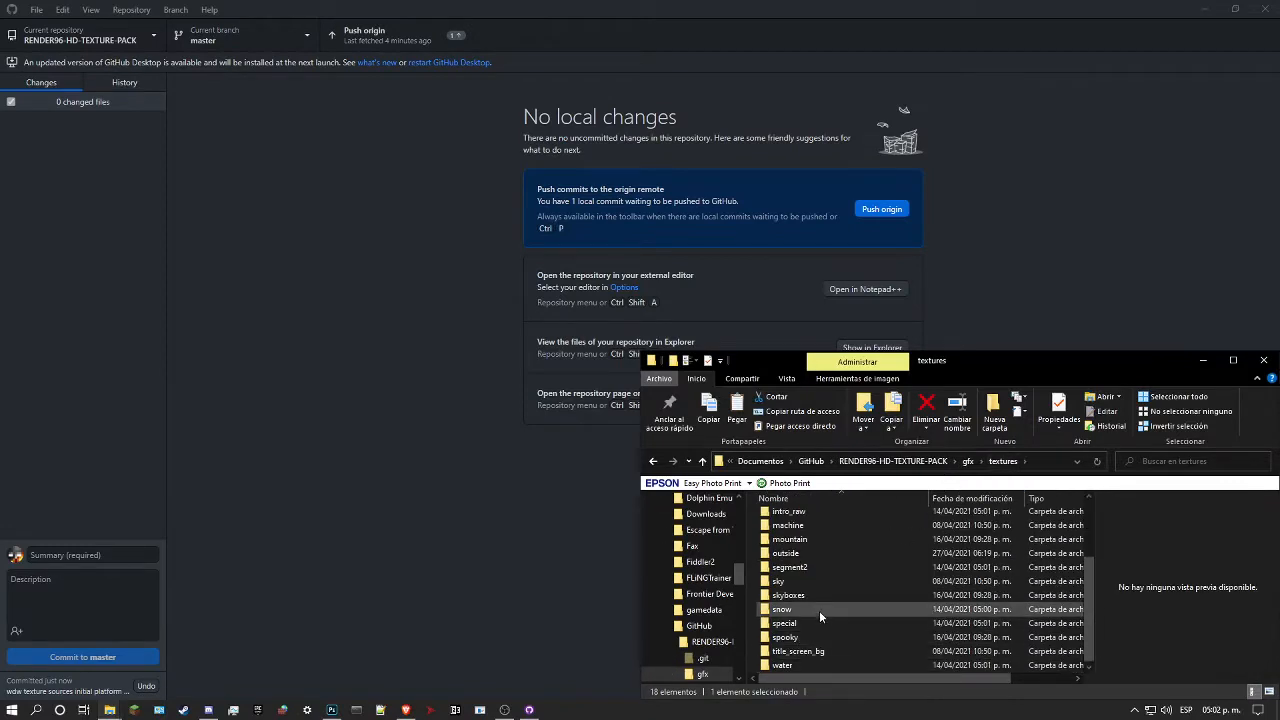
double_click(820, 610)
scroll(875, 580, down, 3)
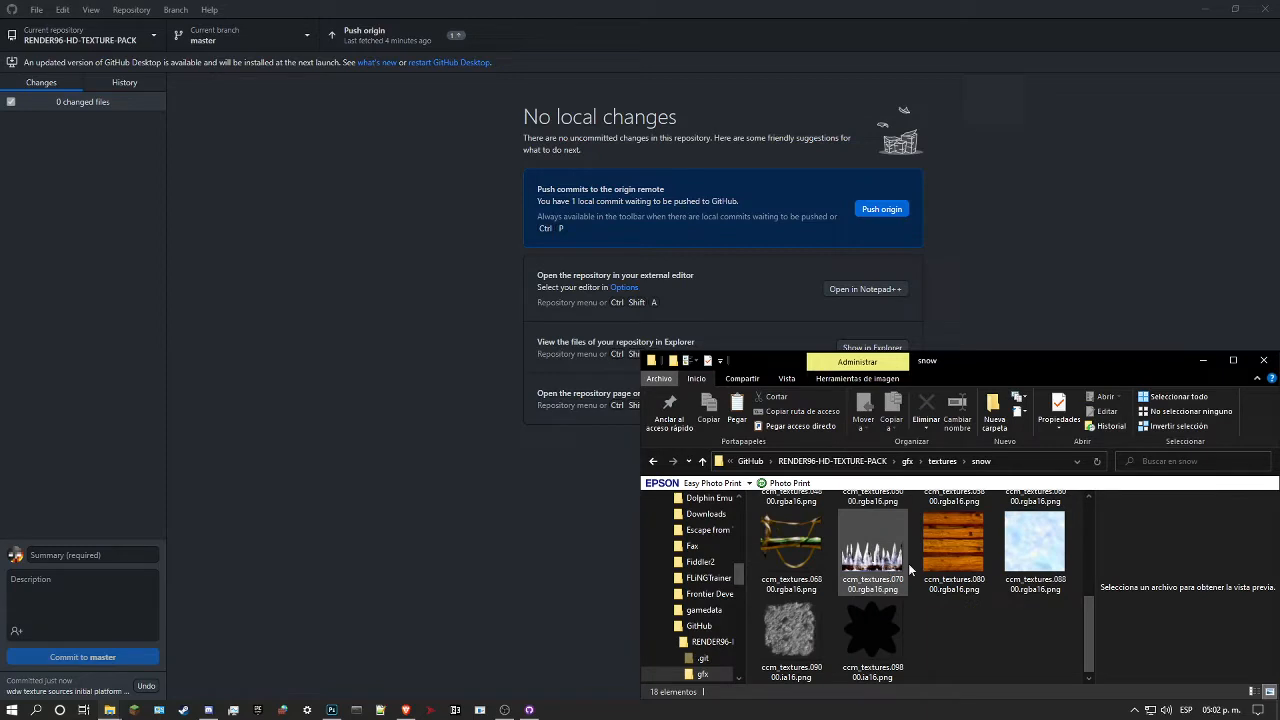
click(959, 559)
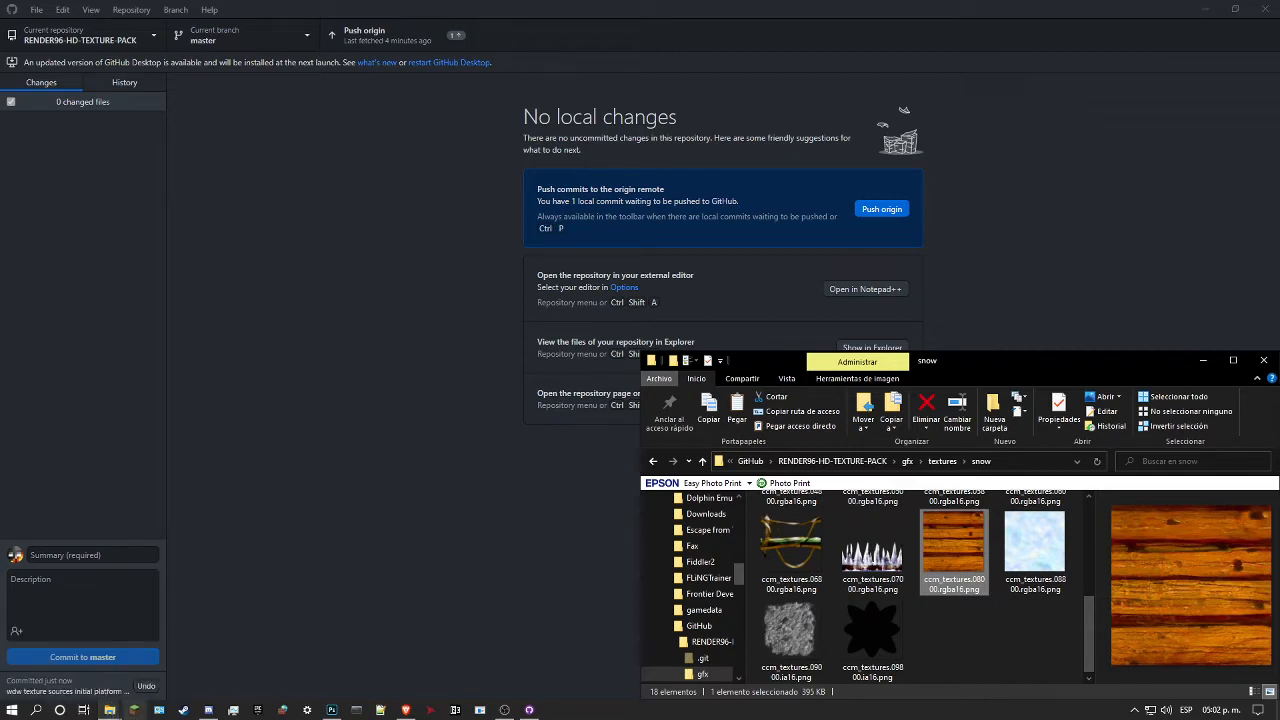
Step: Go to the build's gfx/textures/snow folder and copy the wood plank texture ccm_textures.08000.rgba16.png
mouse_move(115, 712)
mouse_move(96, 683)
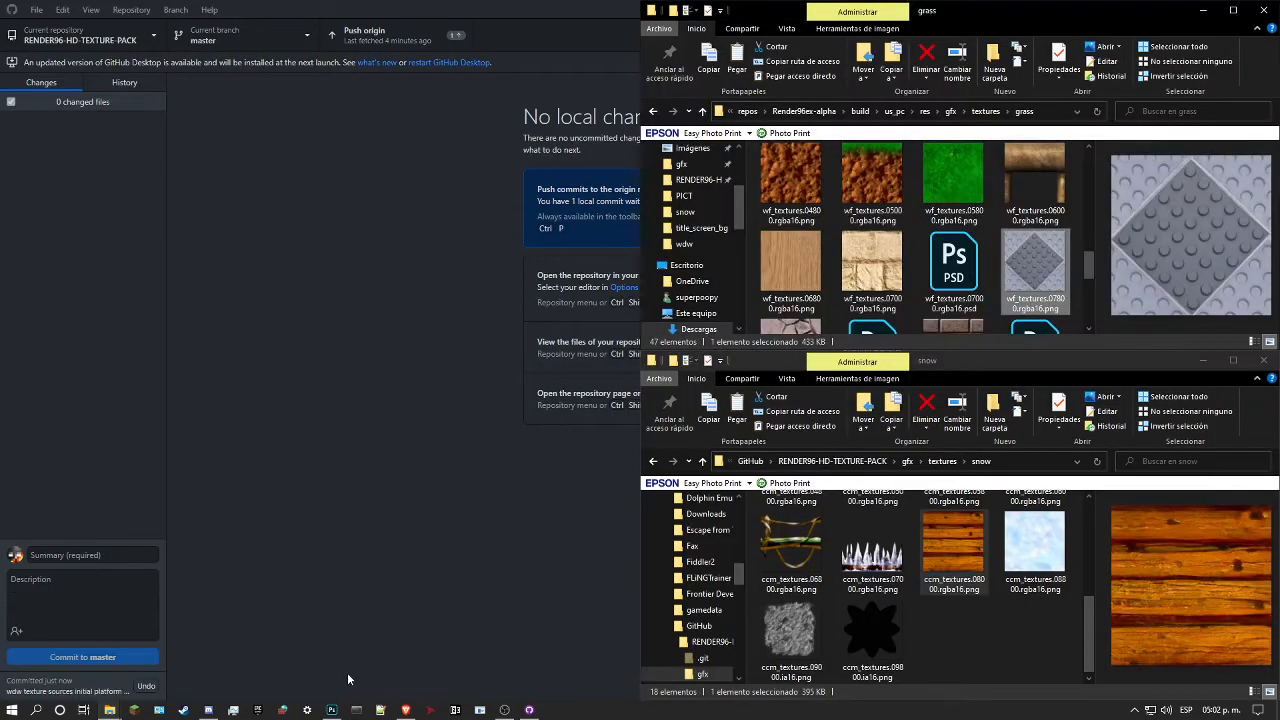
click(892, 276)
key(alt+Up)
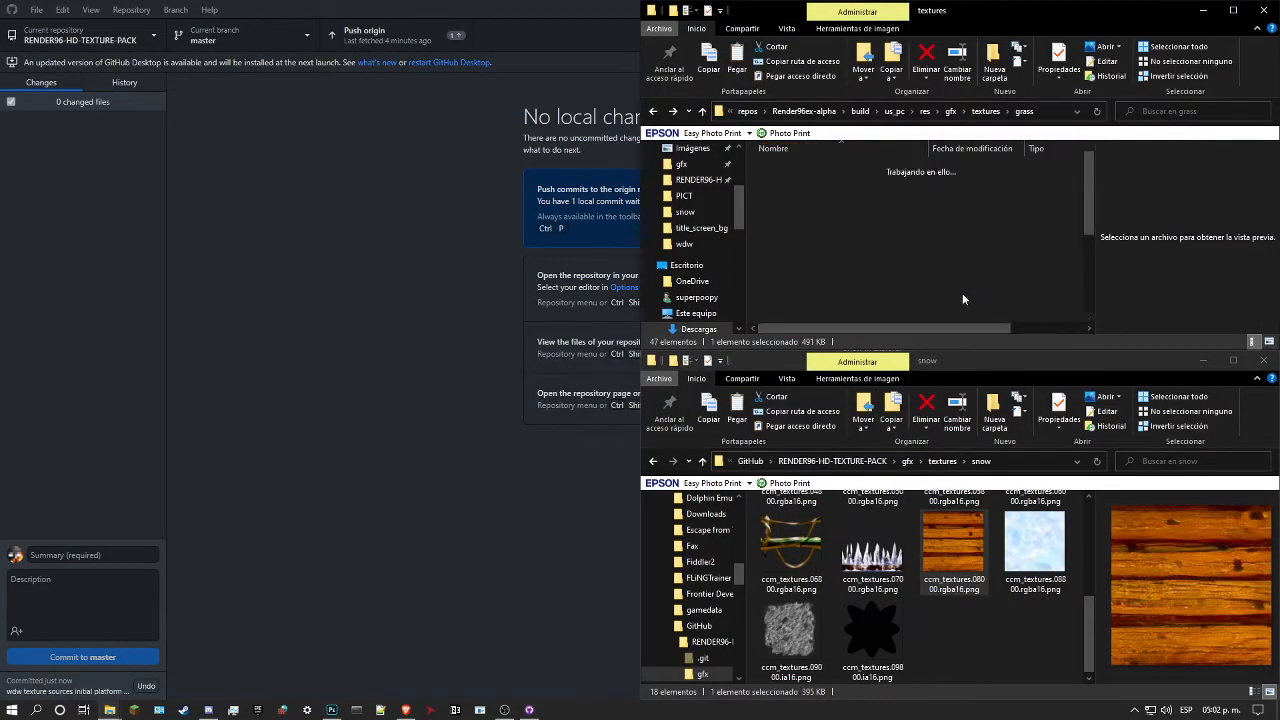
click(918, 259)
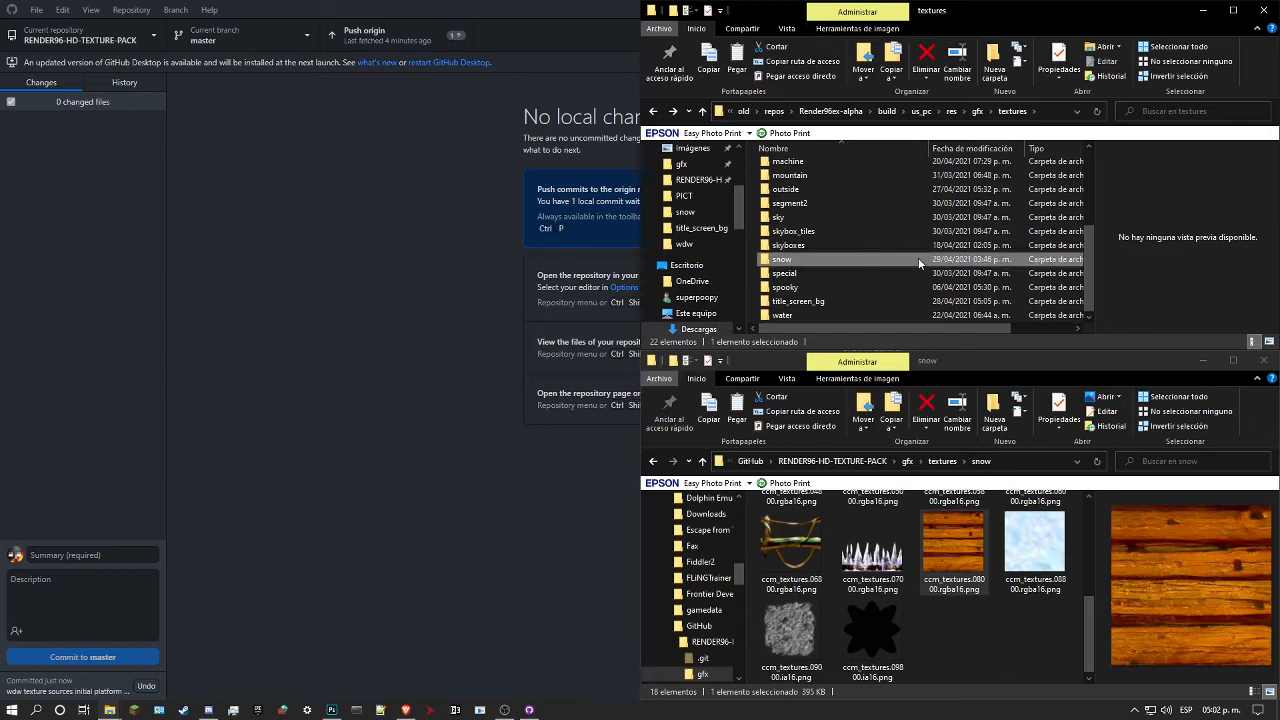
double_click(918, 259)
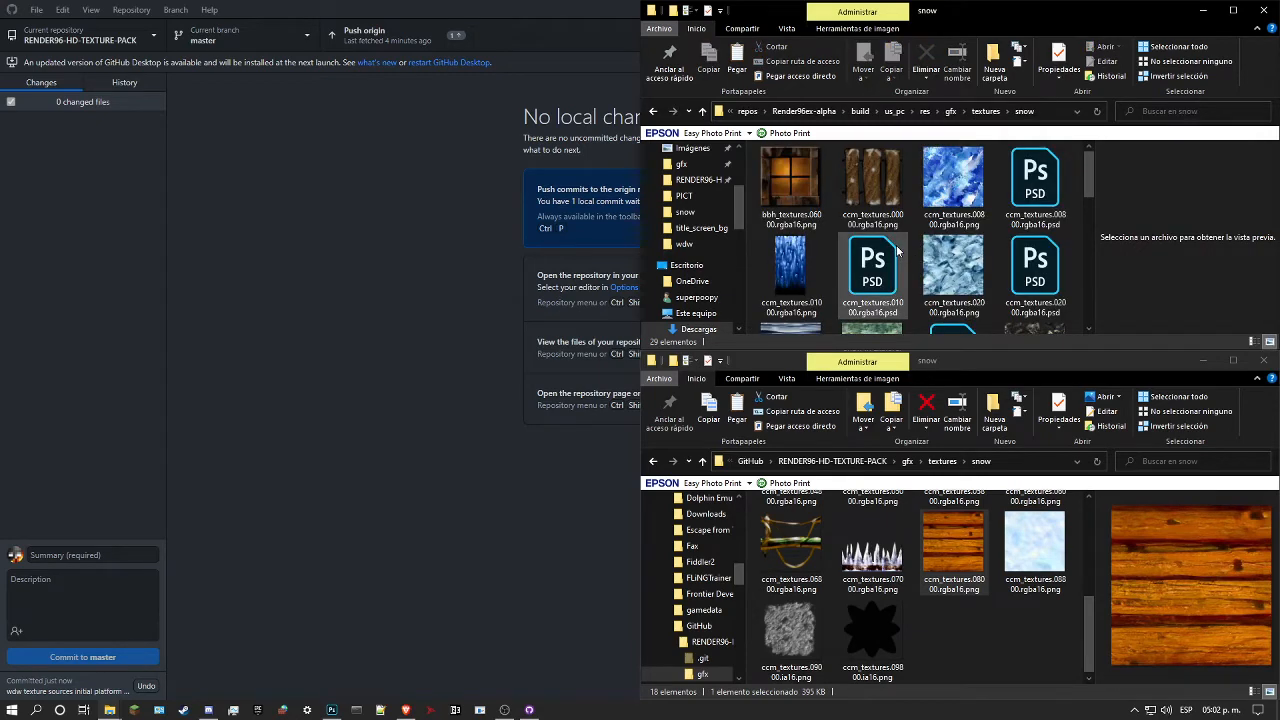
scroll(897, 252, down, 5)
click(941, 293)
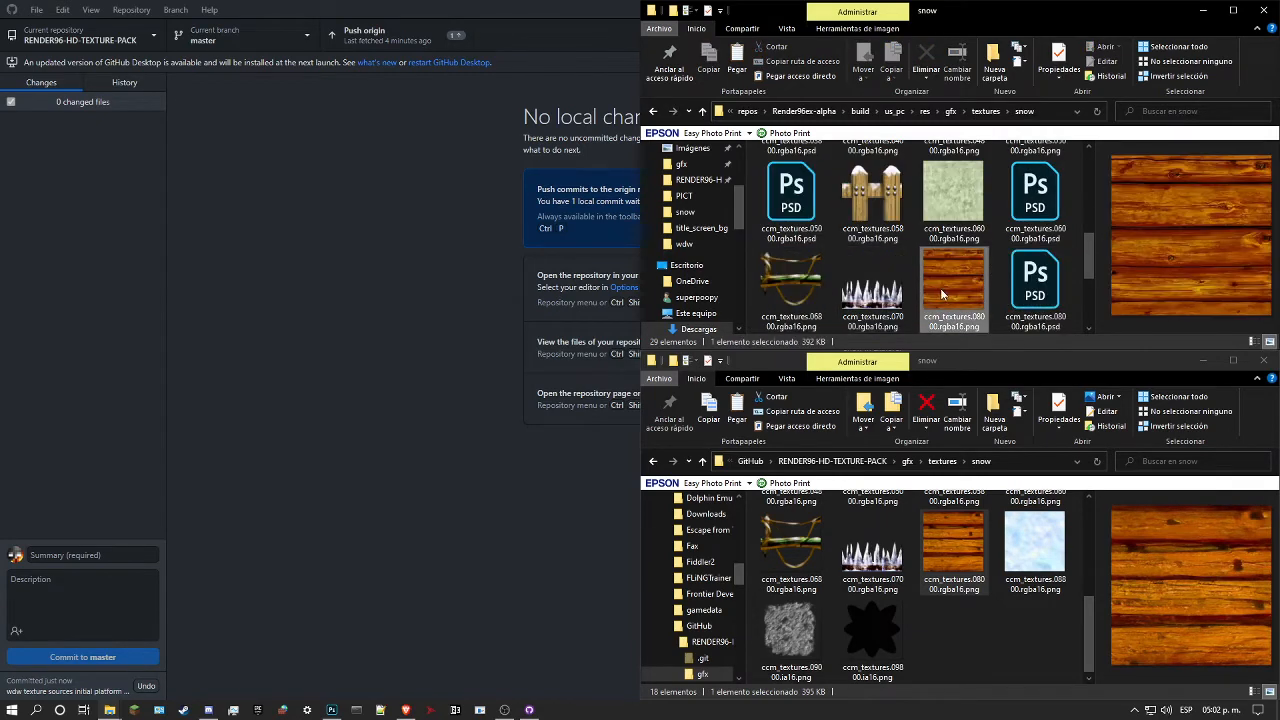
key(ctrl+c)
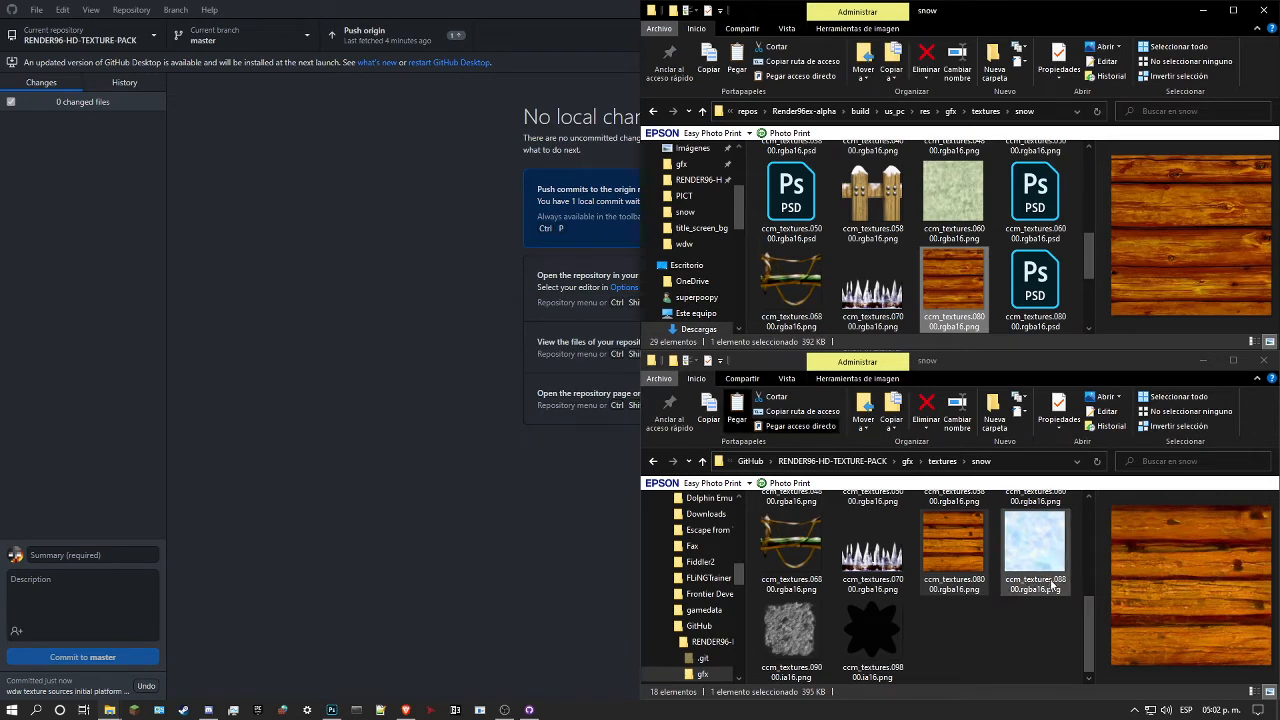
Step: Paste the plank texture into the repository's gfx/textures/snow folder, replacing the existing ccm_textures.08000.rgba16.png
click(1005, 638)
key(ctrl+v)
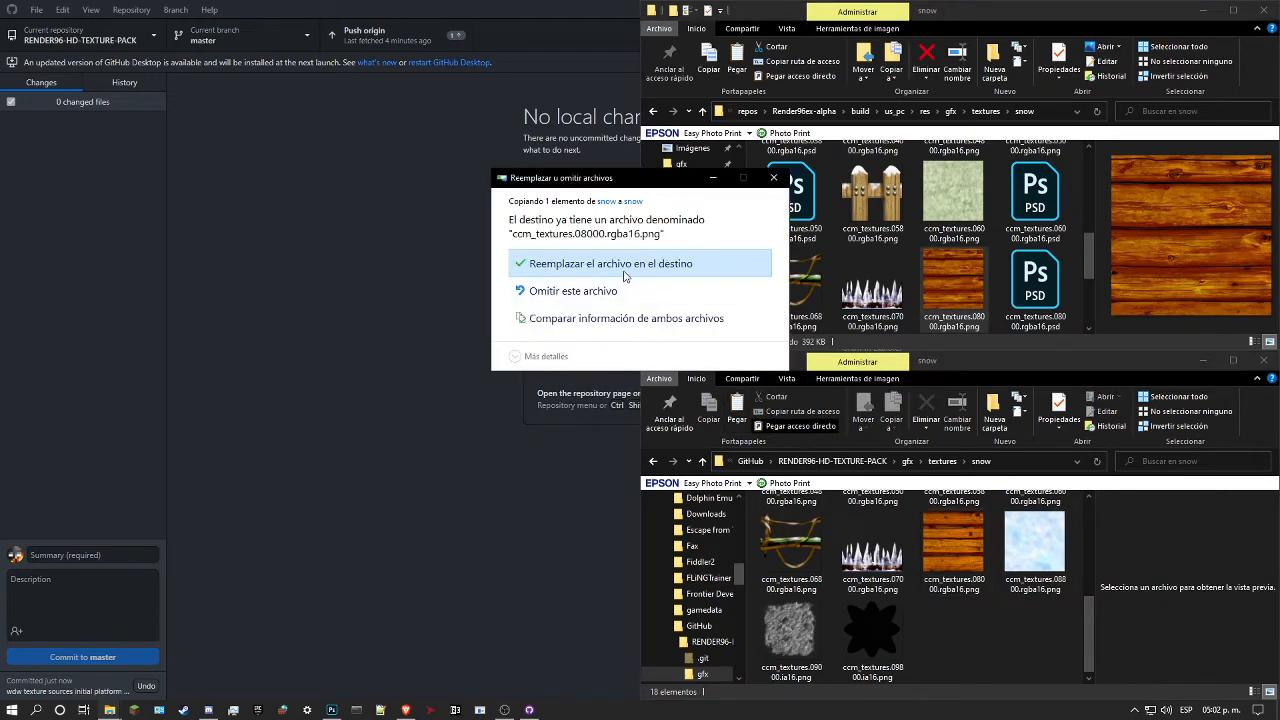
click(566, 265)
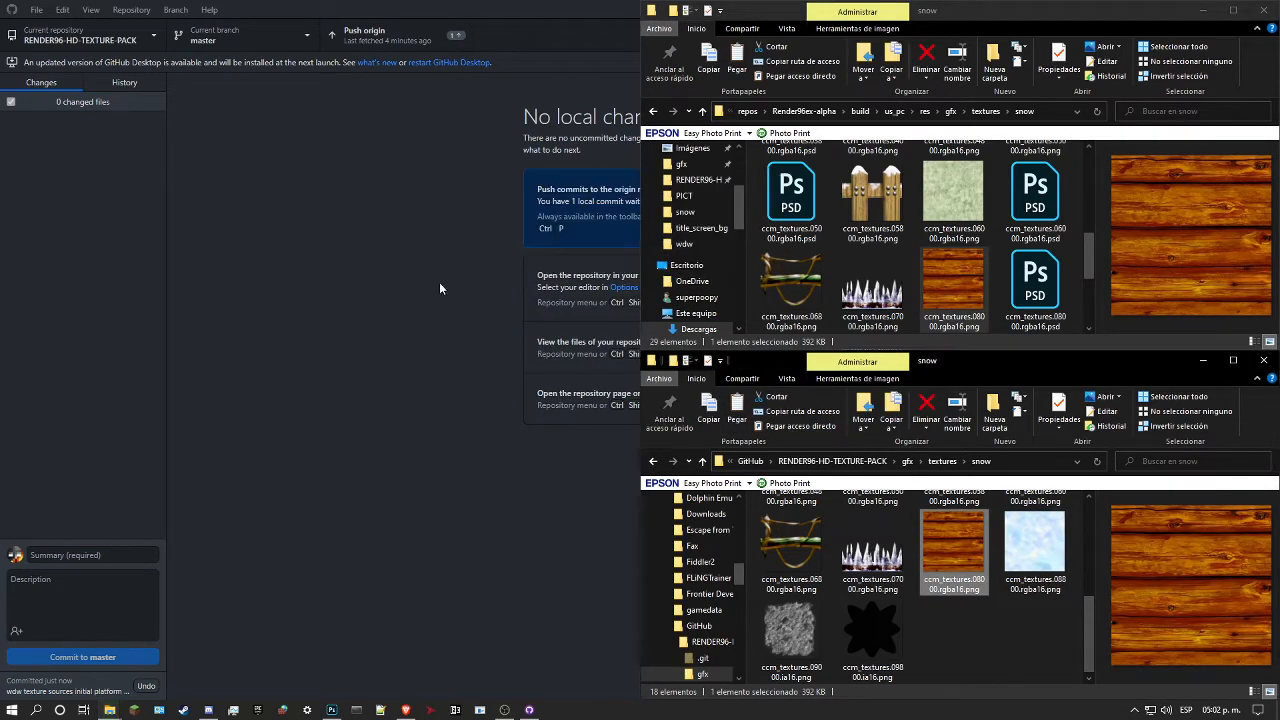
Step: In GitHub Desktop, commit the changed texture to master with the summary "ccm texture sources added, shack wooden floor" and push to origin
click(217, 417)
text(ccm)
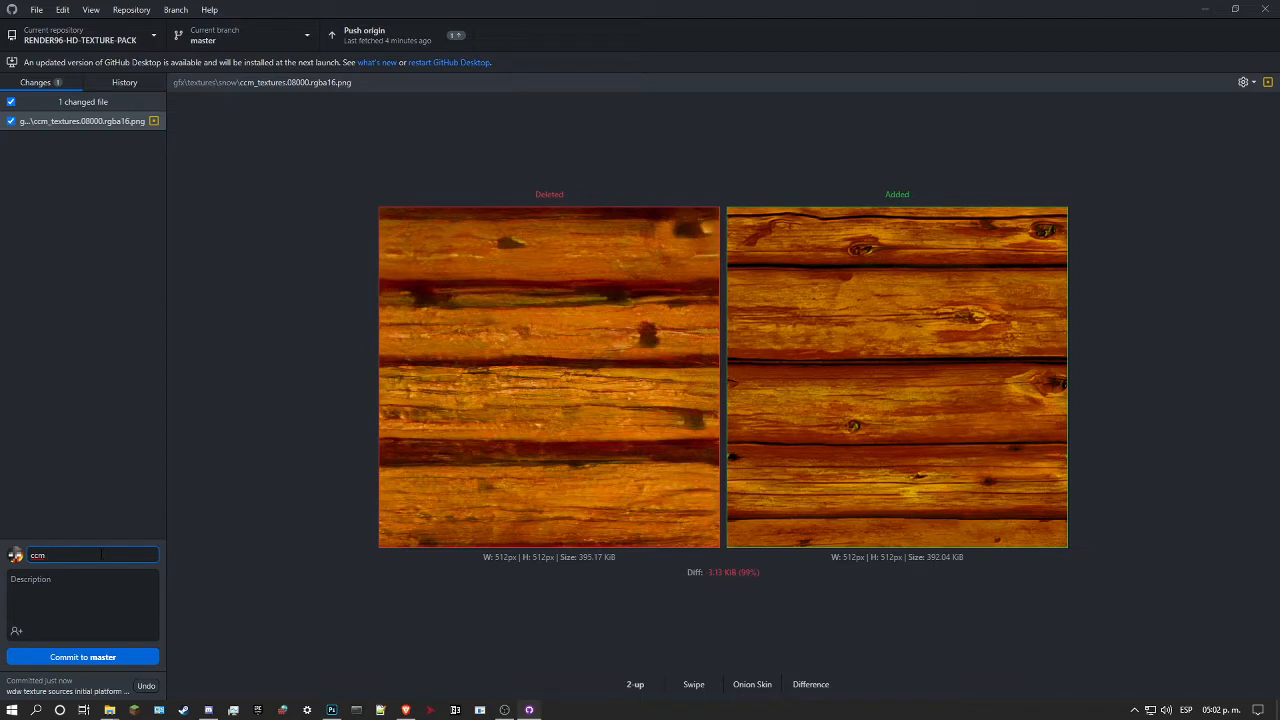
text(texture)
text( sources add)
text(ed,)
text( shack wooden)
text( floor)
click(103, 654)
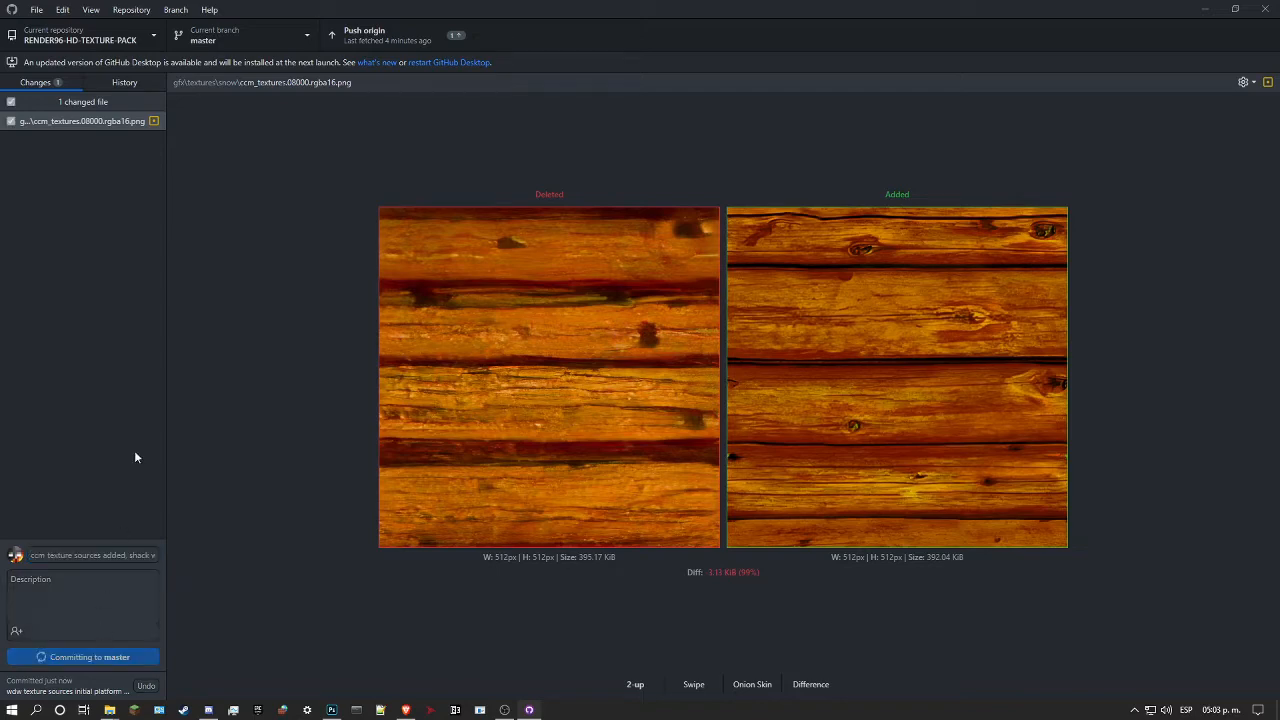
click(368, 35)
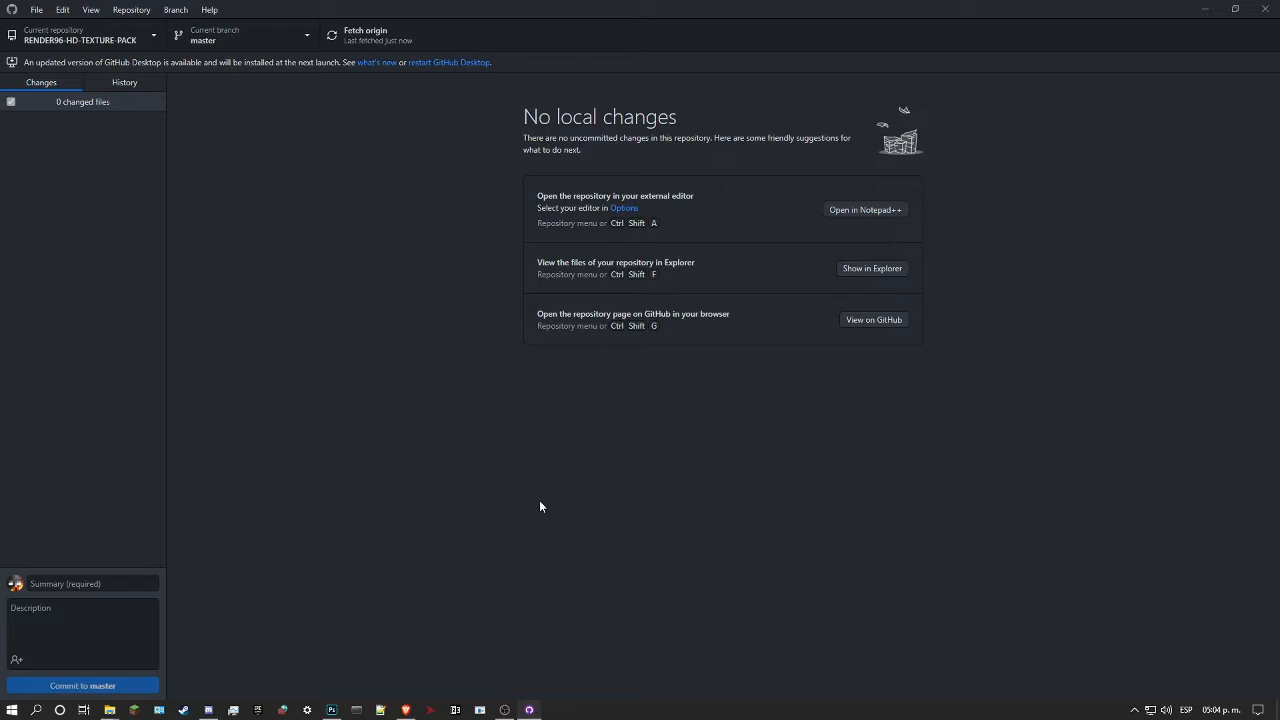
Step: Launch Super Mario 64 Render96ex and load the Mario A save file
mouse_move(504, 710)
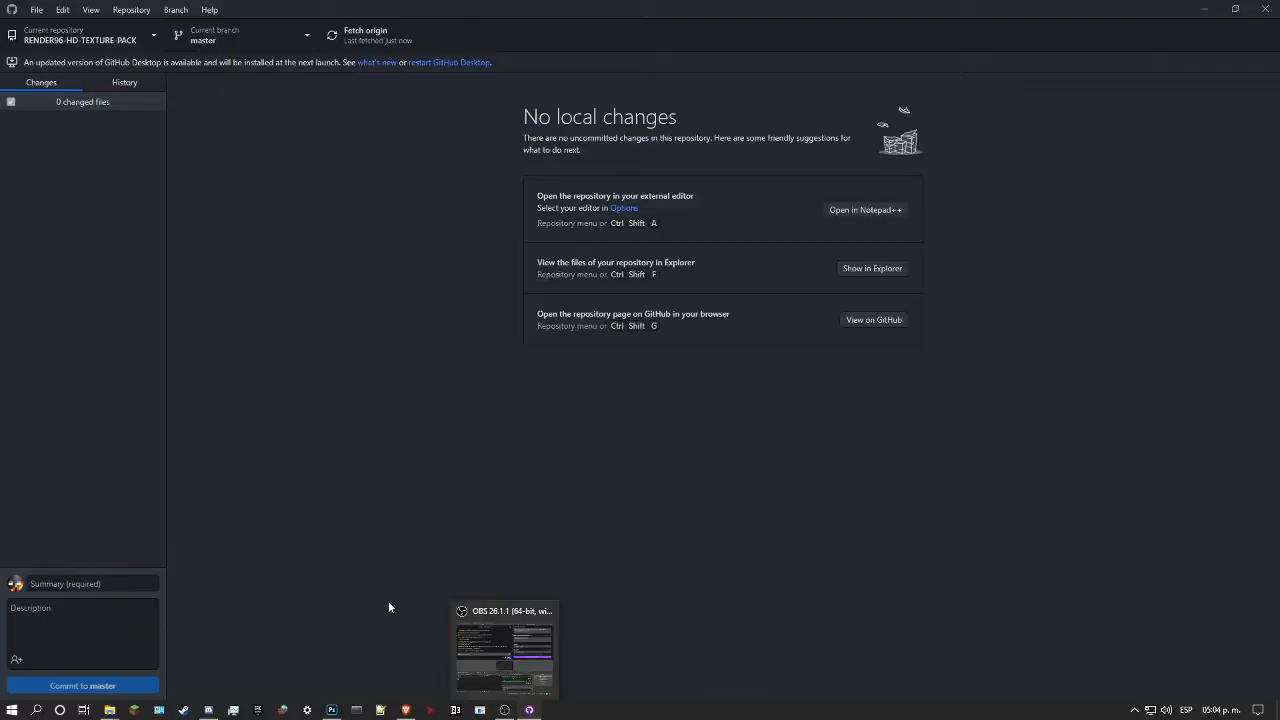
click(330, 711)
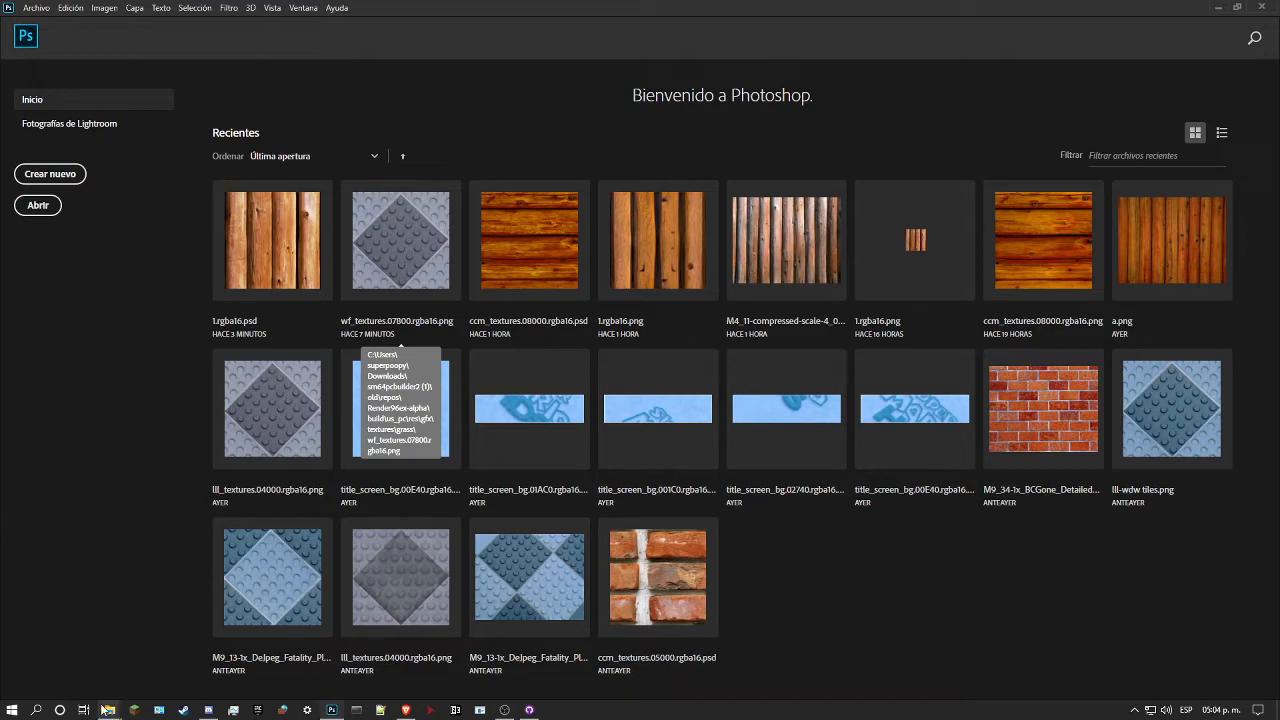
mouse_move(106, 711)
click(490, 714)
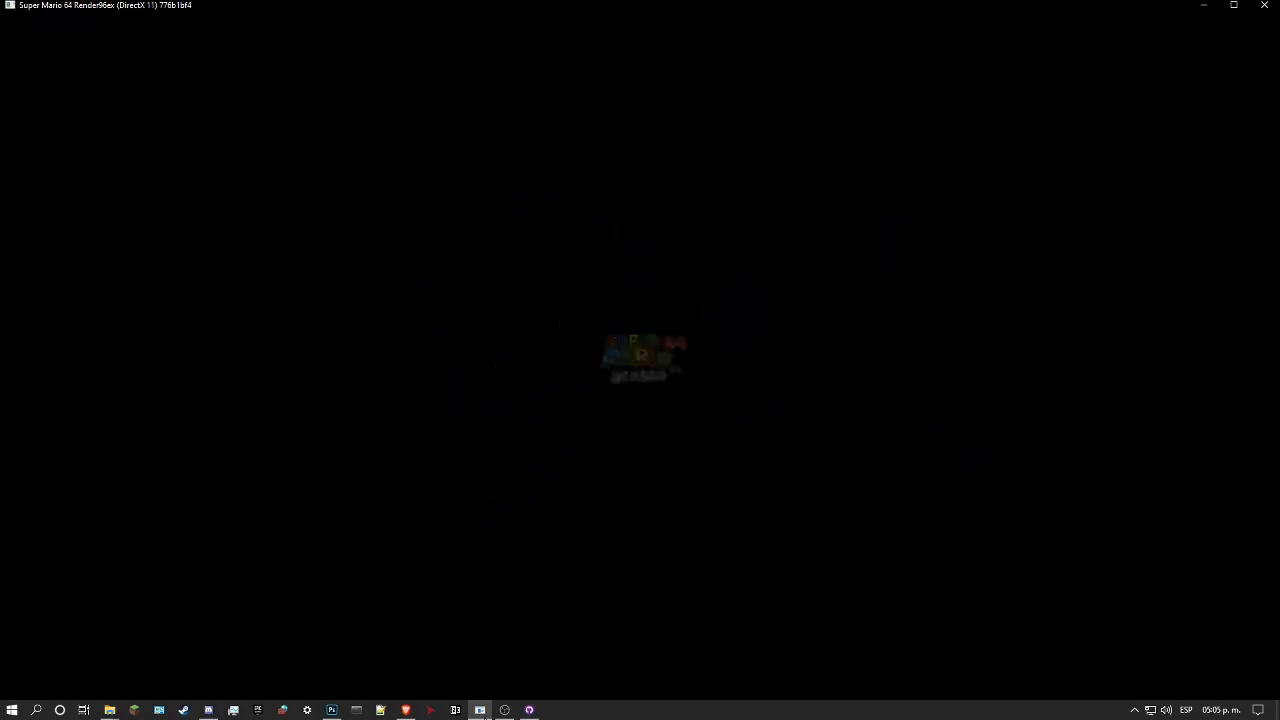
key(space)
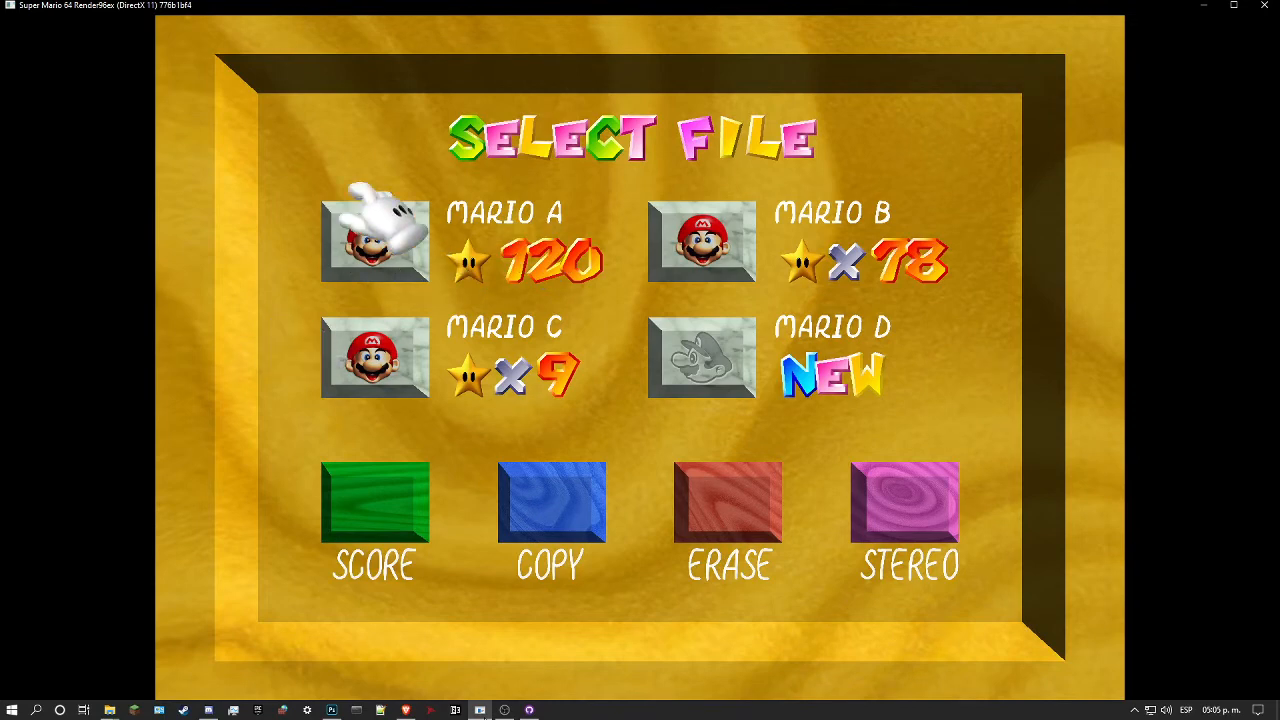
key(space)
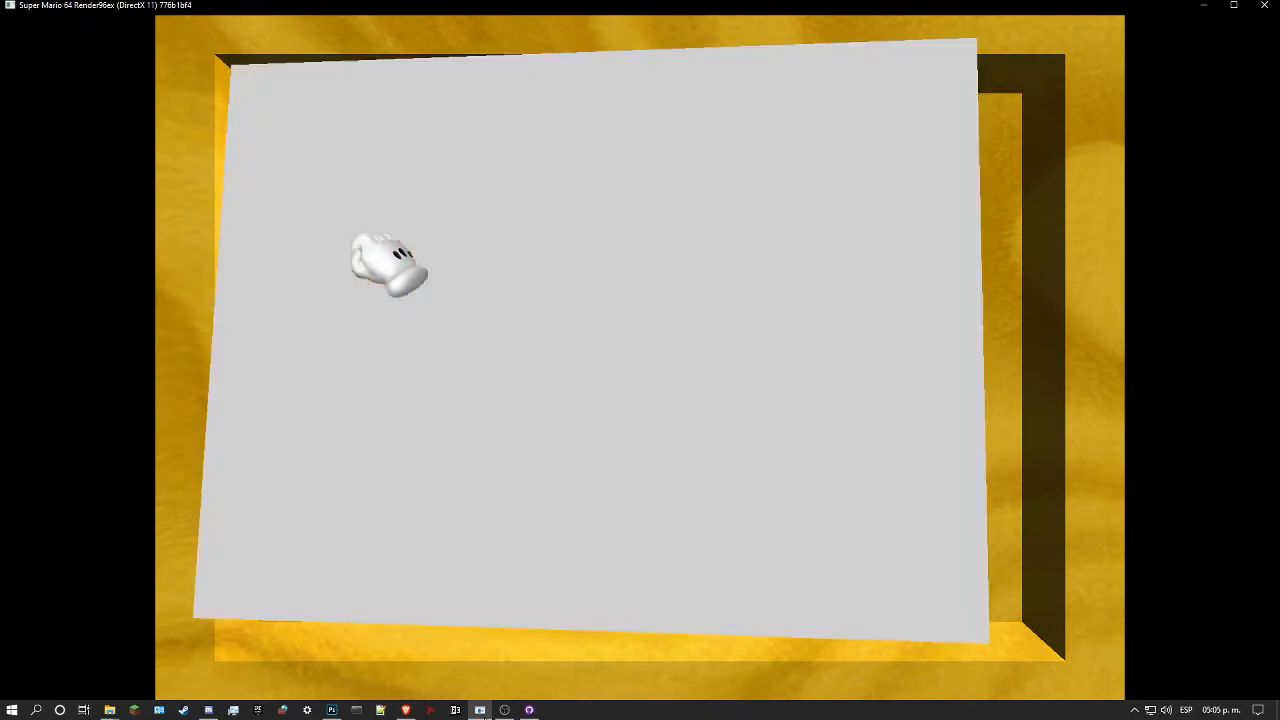
key(space)
Step: Warp to the Whomp's Fortress level through the DynOS options
key(k)
key(Down)
key(l)
key(Right)
key(Right)
key(Right)
key(Left)
key(Left)
key(Down)
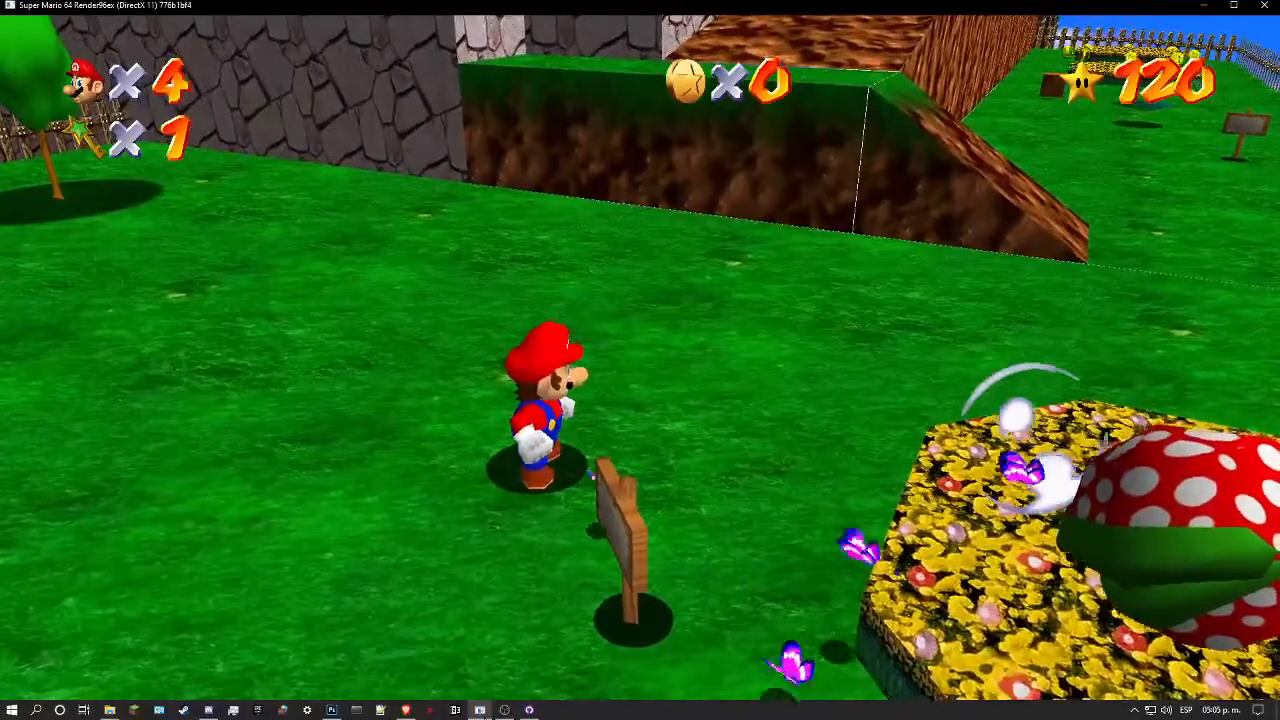
Step: Run Mario through Whomp's Fortress to examine the ground, ramp and stone textures, then pause at the DynOS options and minimize the game
key(s)
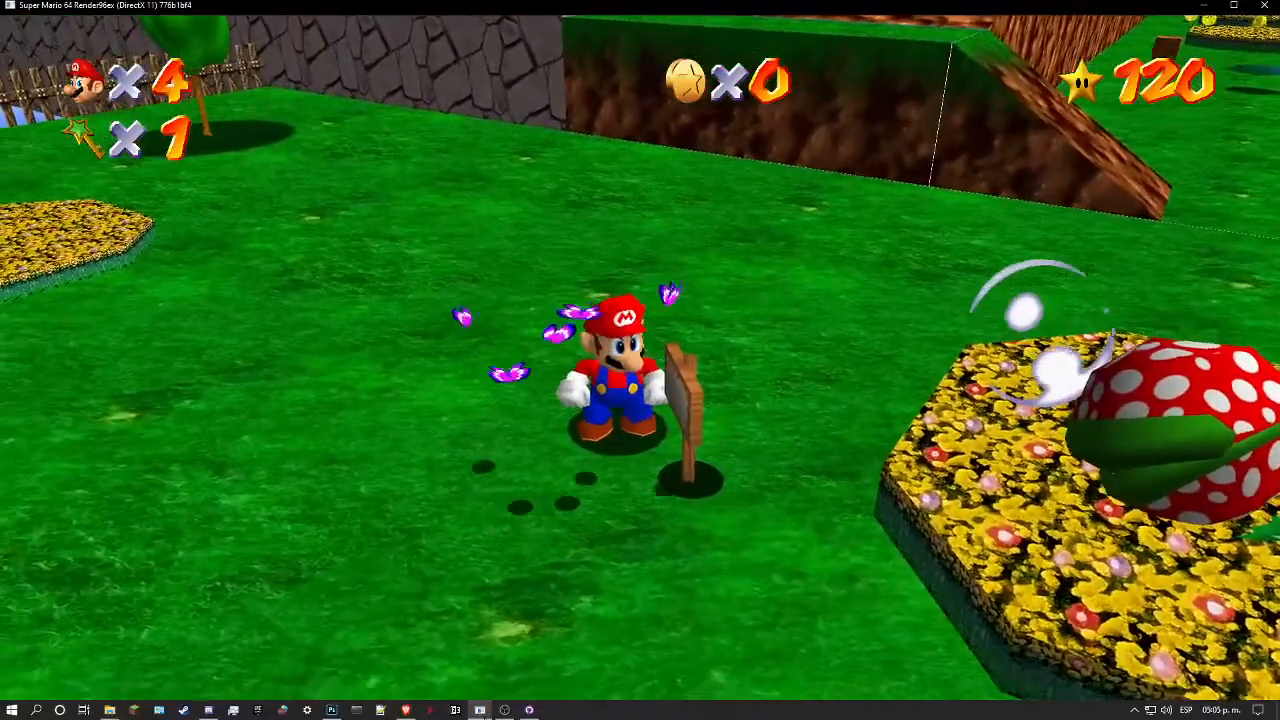
key(s)
key(d)
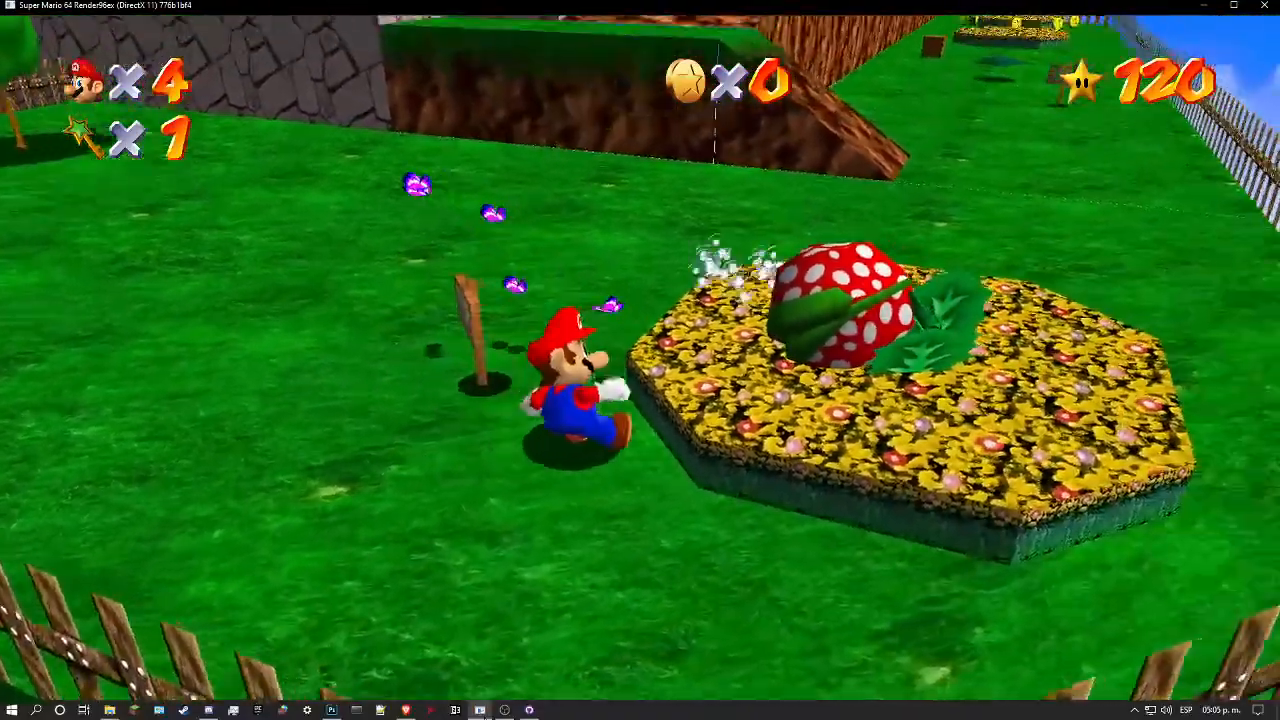
key(s)
key(a)
key(w)
key(w)
key(l)
key(l)
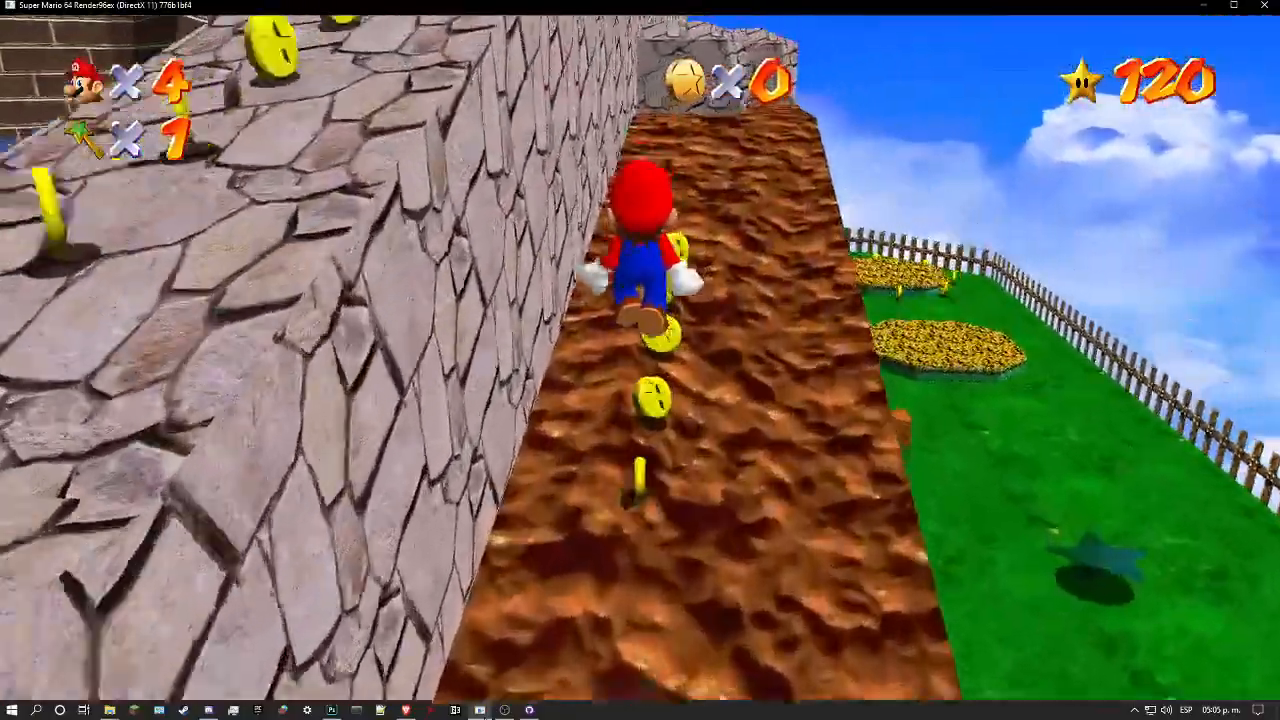
key(w)
key(d)
key(w)
key(a)
key(l)
key(w)
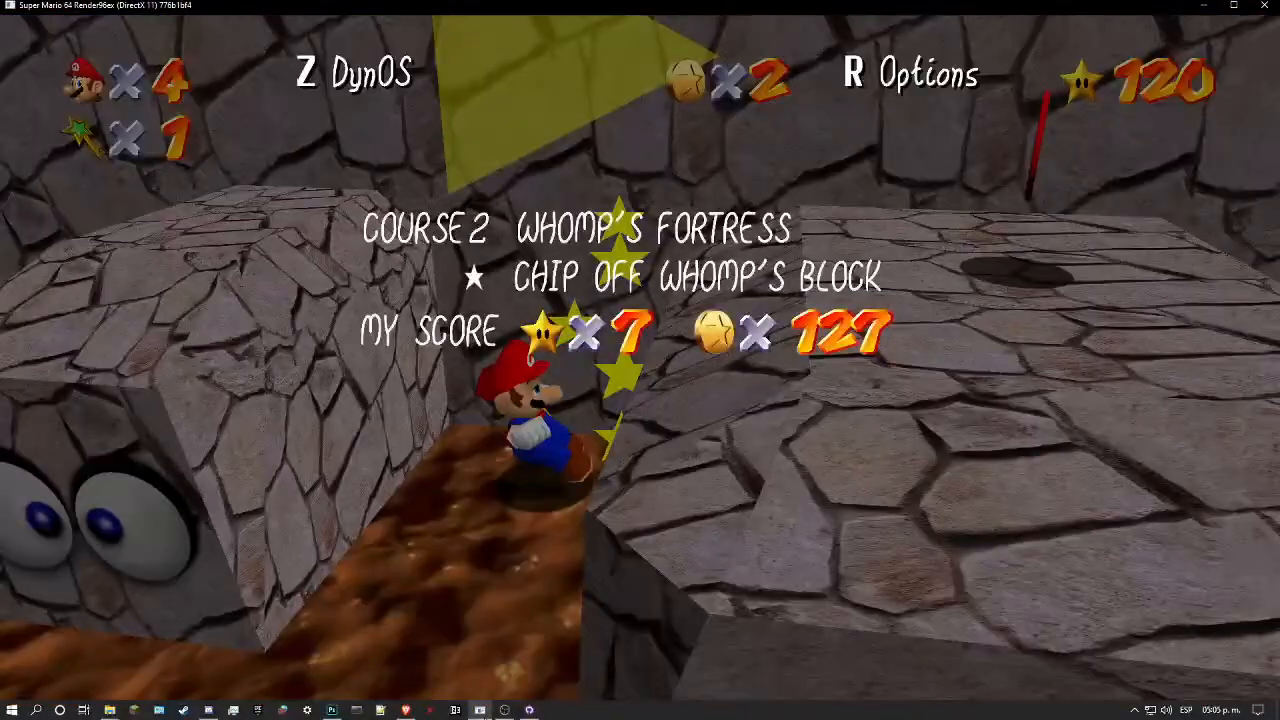
key(k)
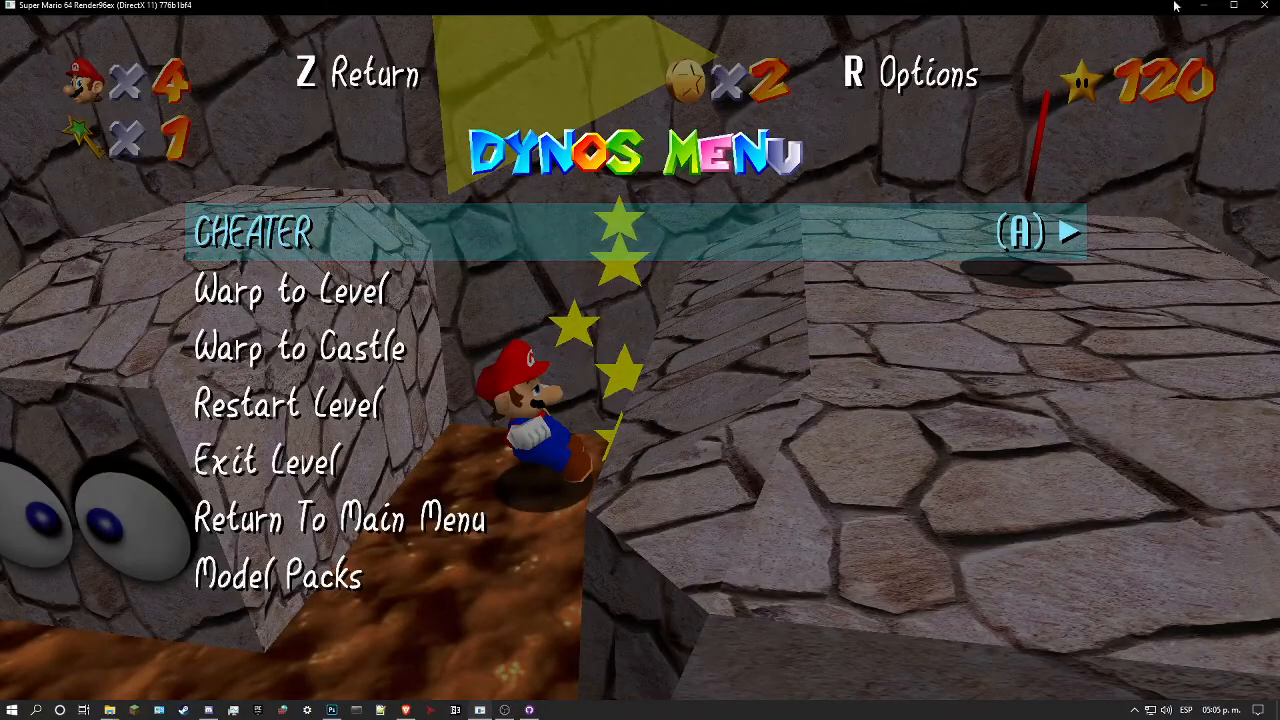
click(1204, 6)
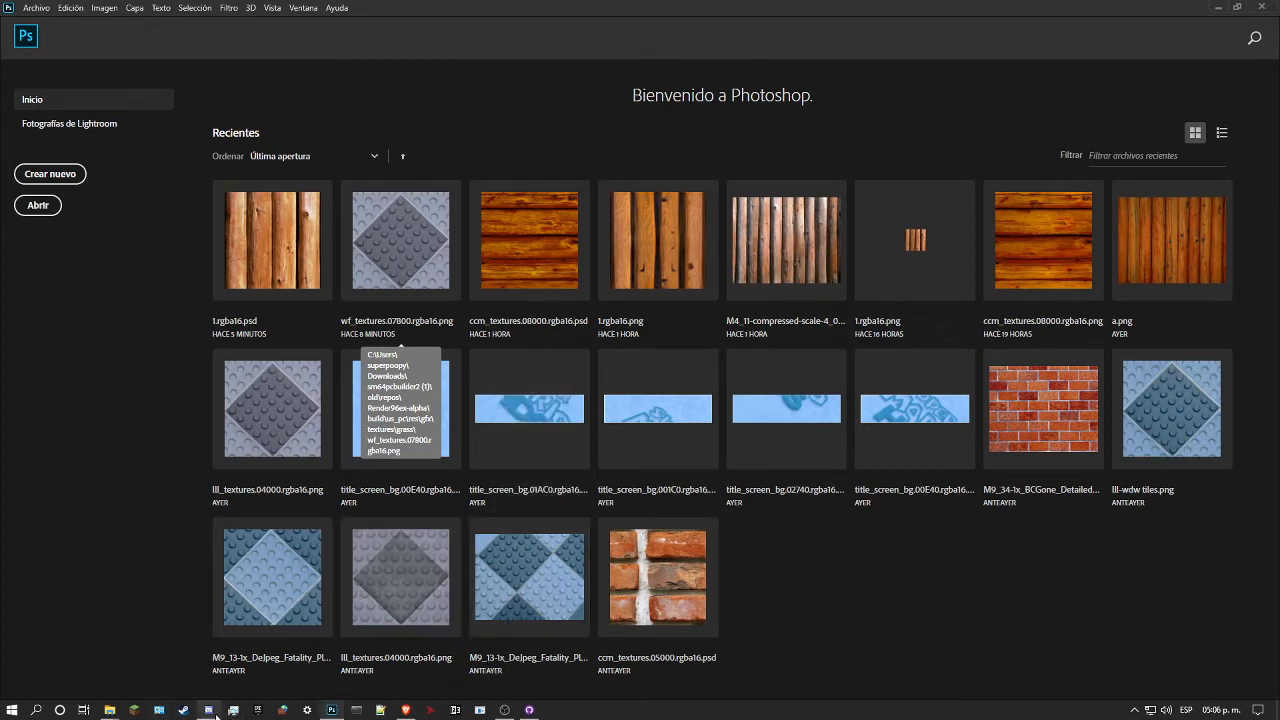
Step: Switch to File Explorer and open the source image folder MAC/MAC/relevant ±/PICT inside Descargas
mouse_move(216, 716)
mouse_move(108, 712)
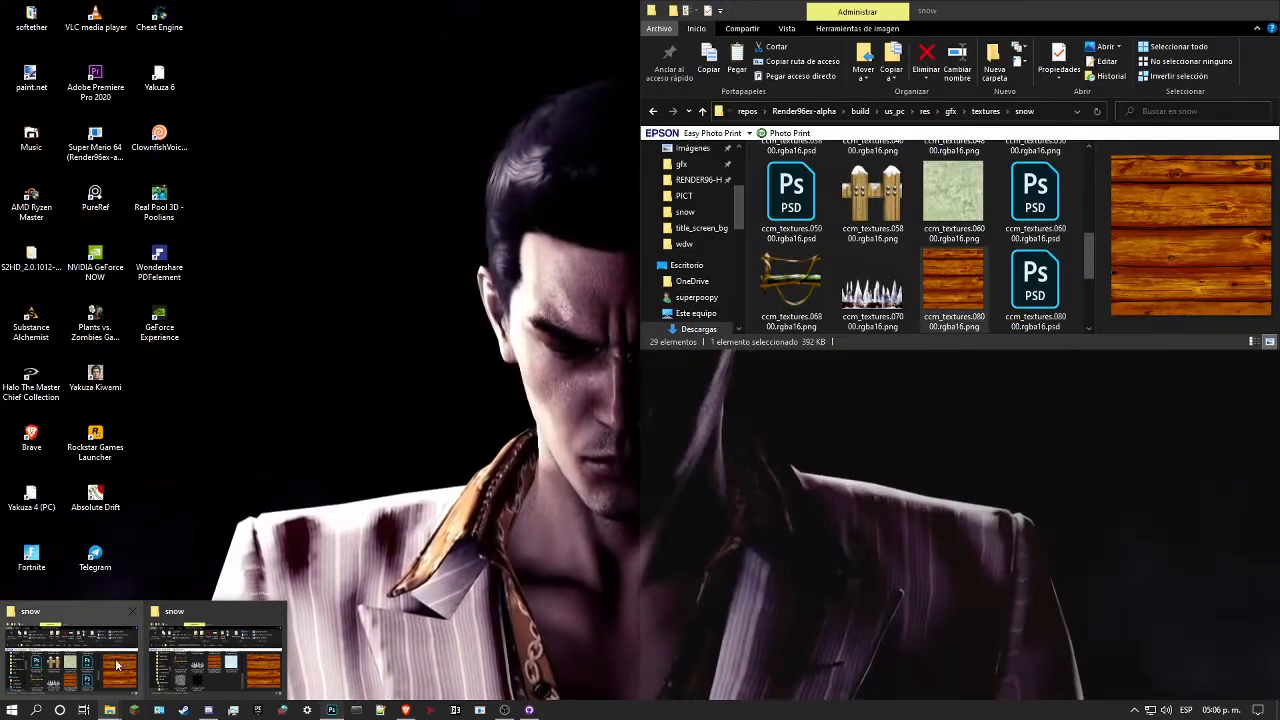
click(116, 664)
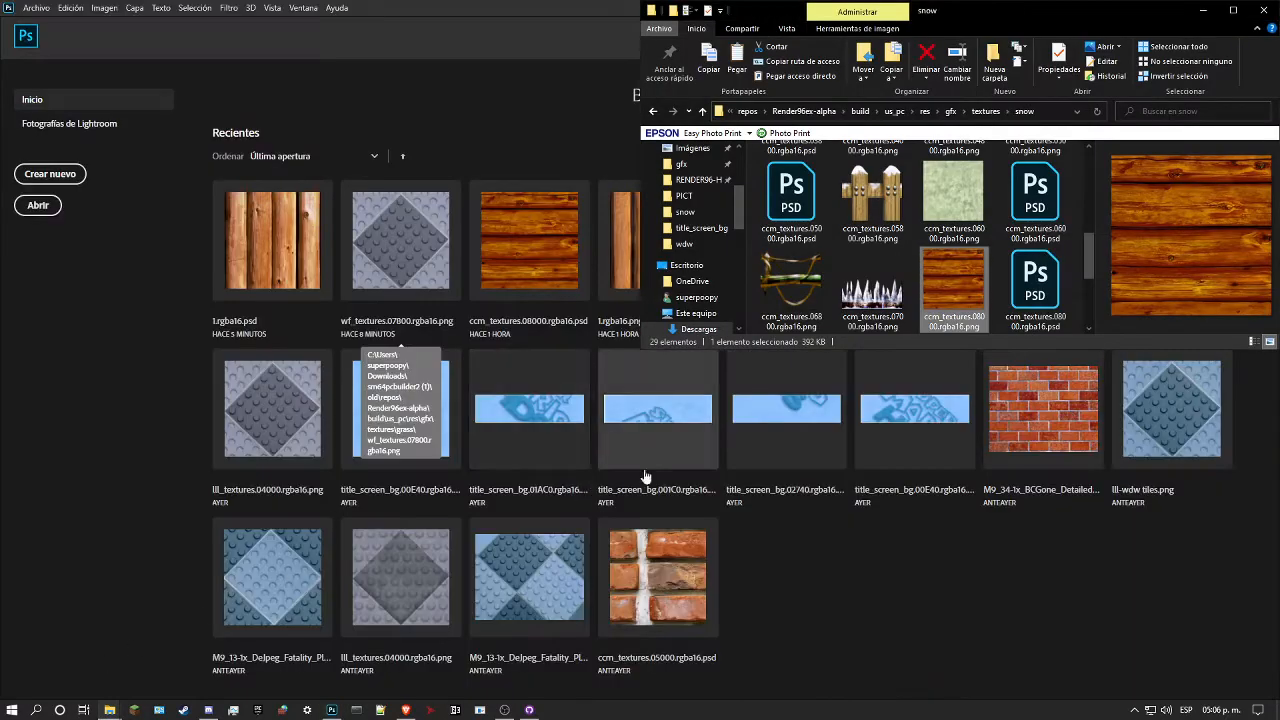
click(698, 329)
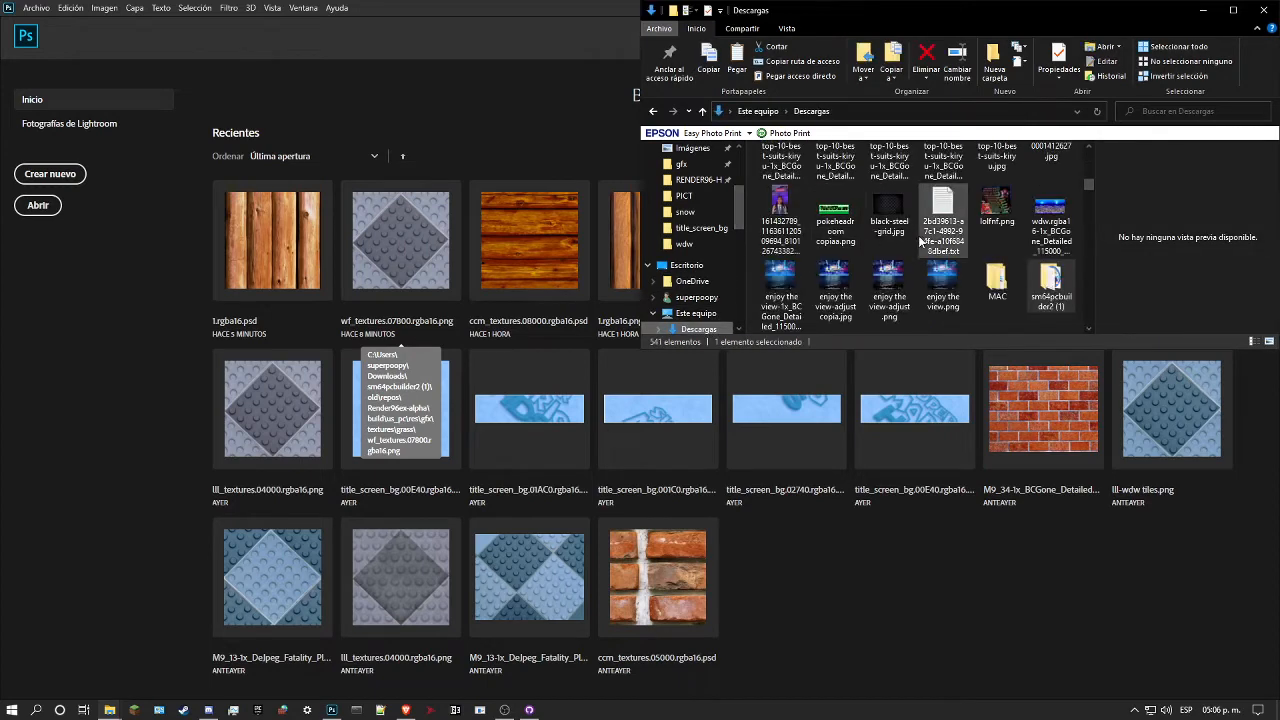
double_click(994, 284)
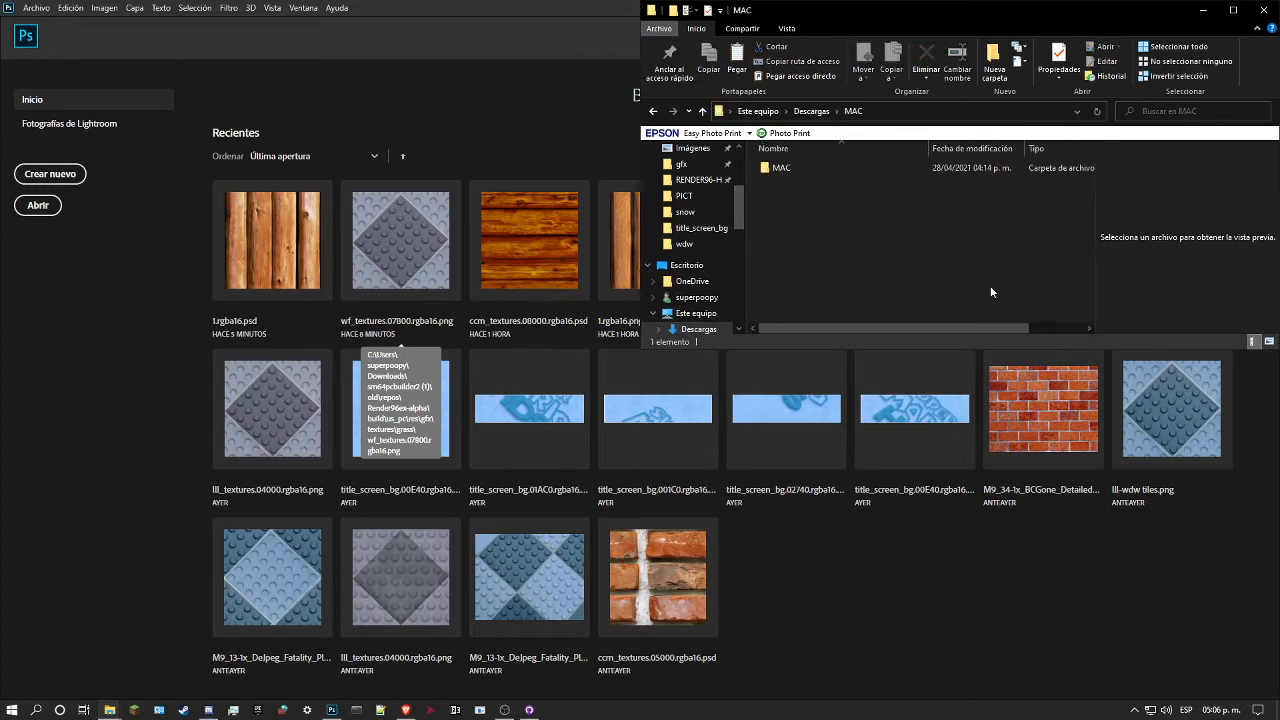
double_click(799, 170)
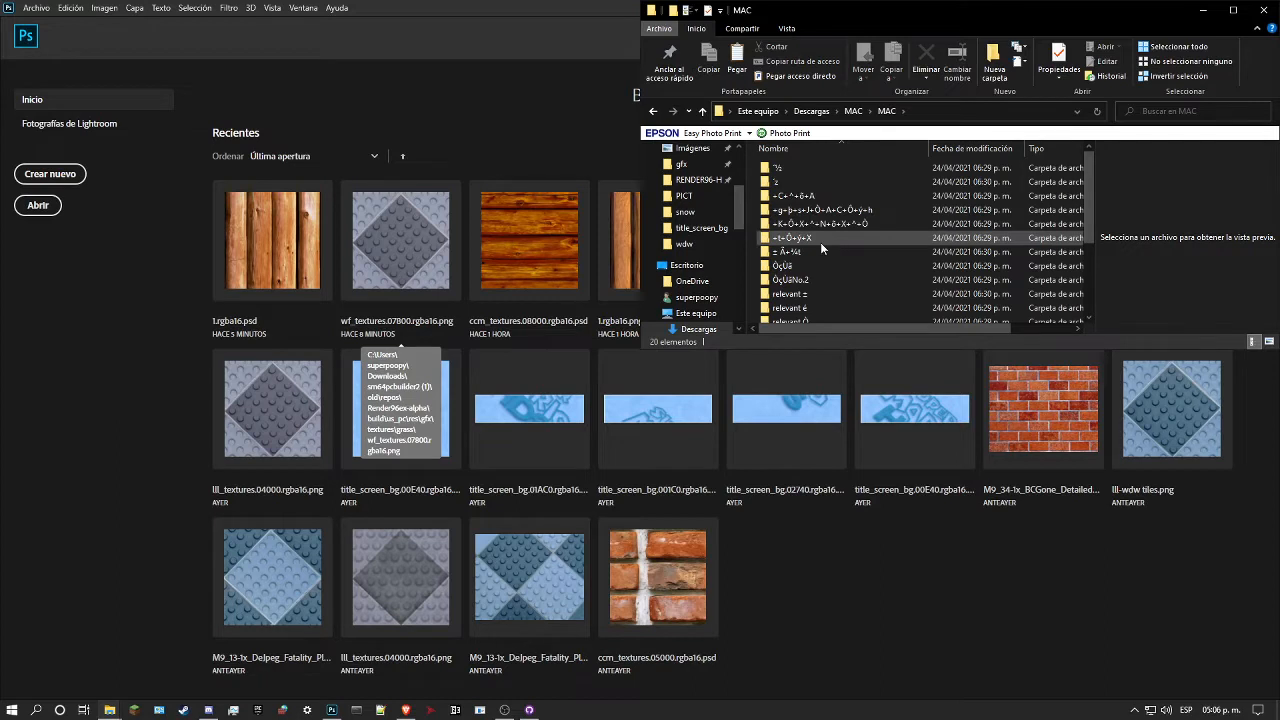
mouse_move(820, 242)
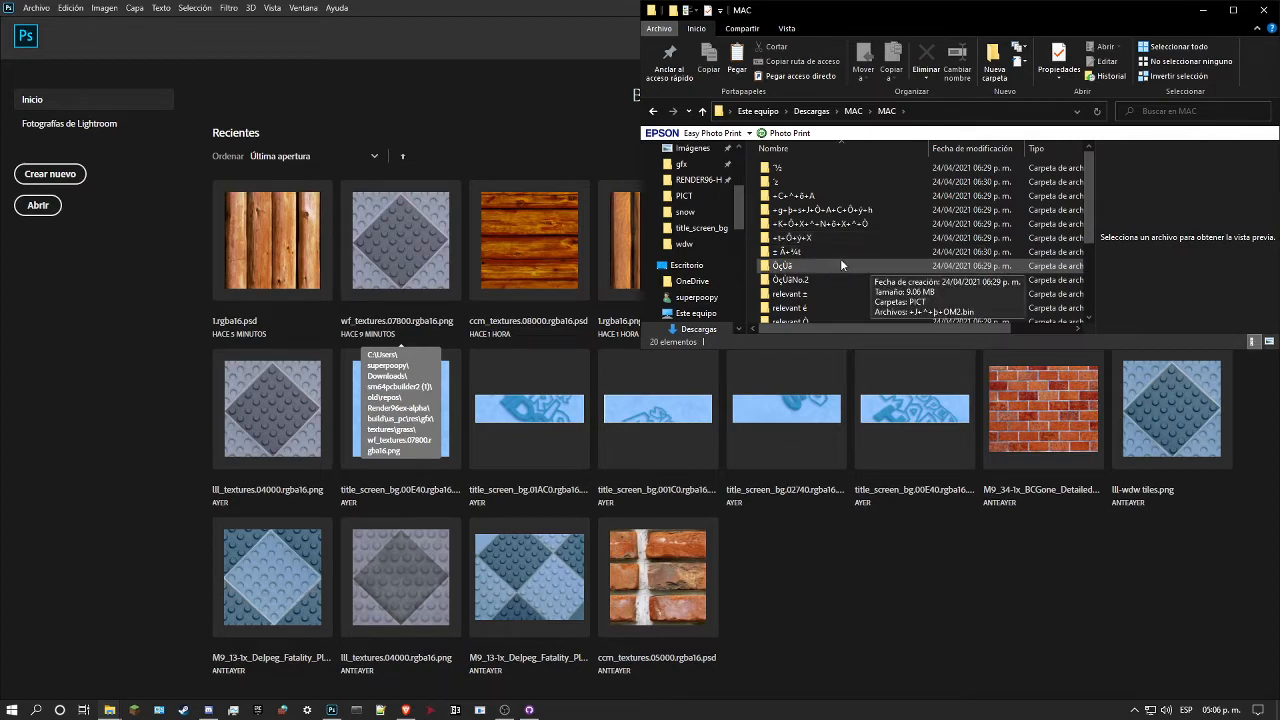
double_click(848, 292)
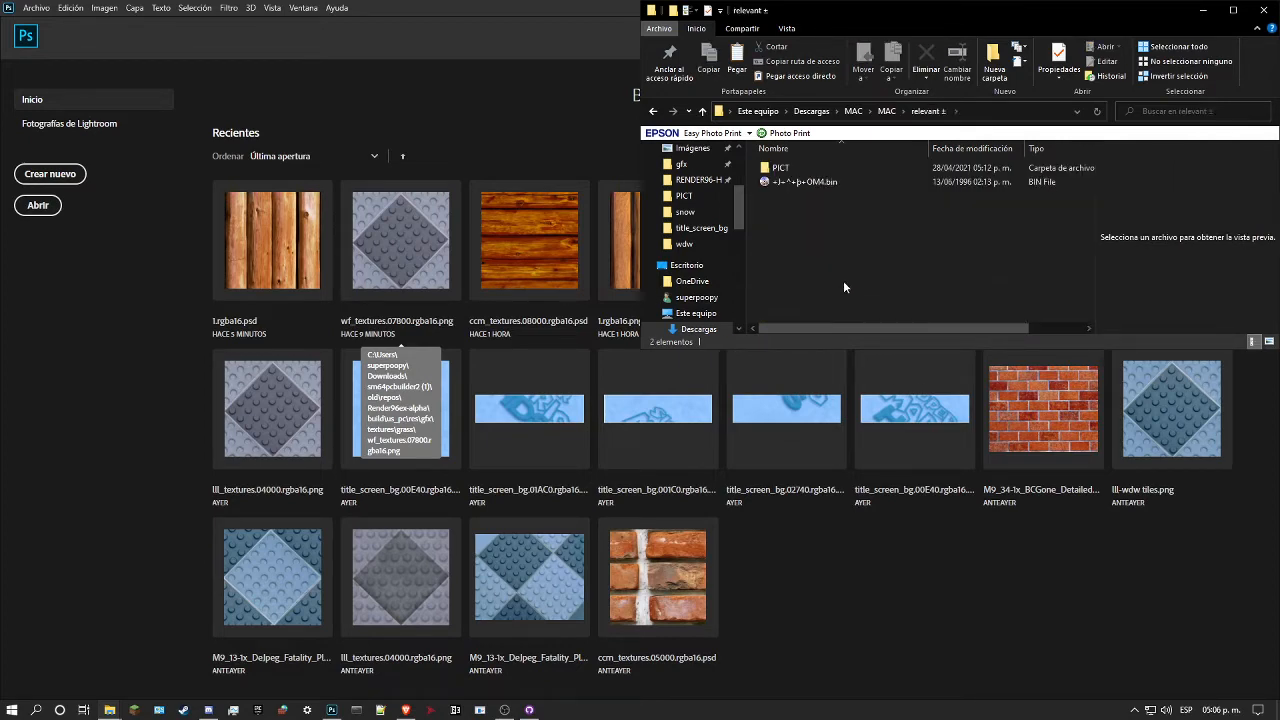
double_click(805, 168)
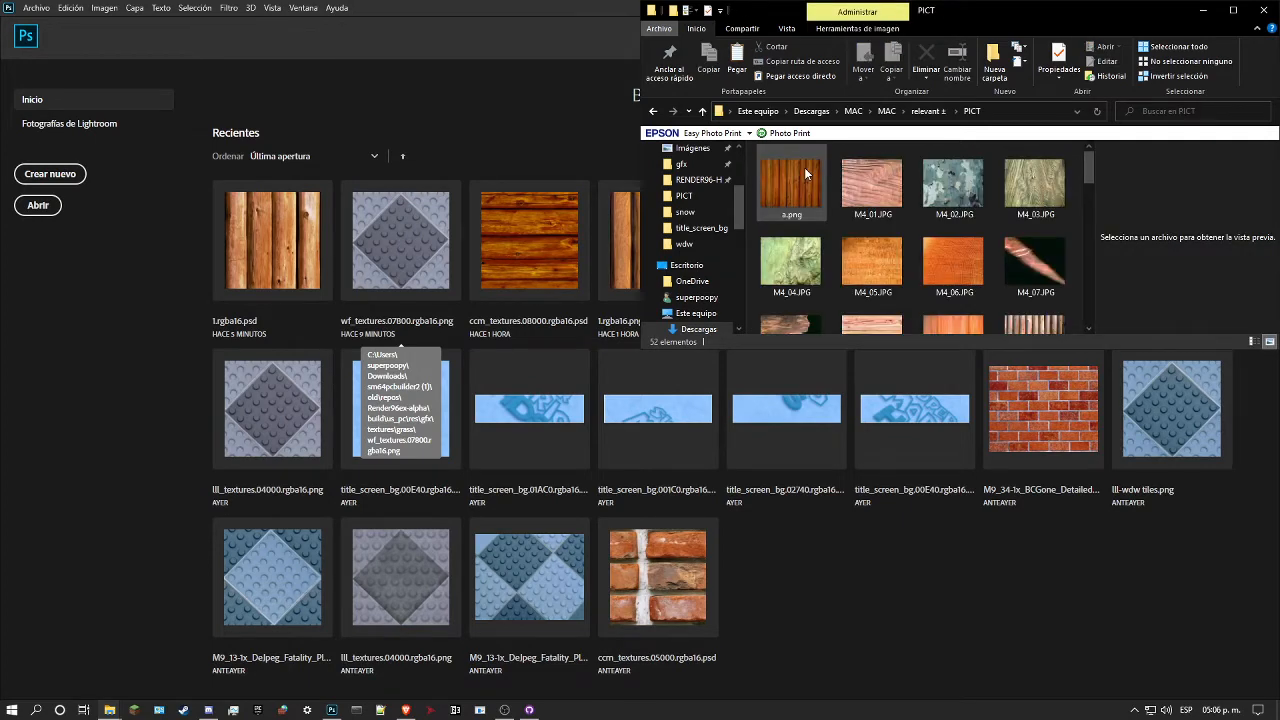
Step: Browse the wood source images in the PICT folder, preview M4_25.JPG, and return to the inner MAC folder
scroll(990, 222, down, 3)
scroll(1006, 239, down, 1)
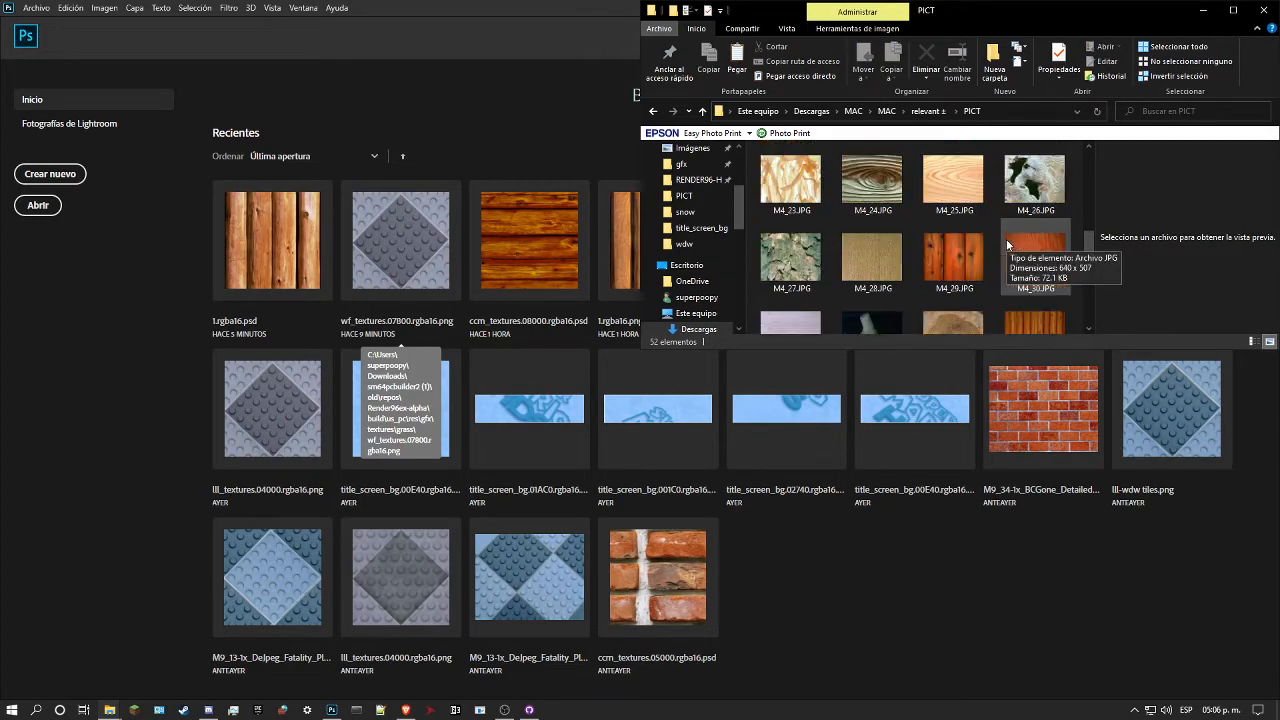
click(975, 207)
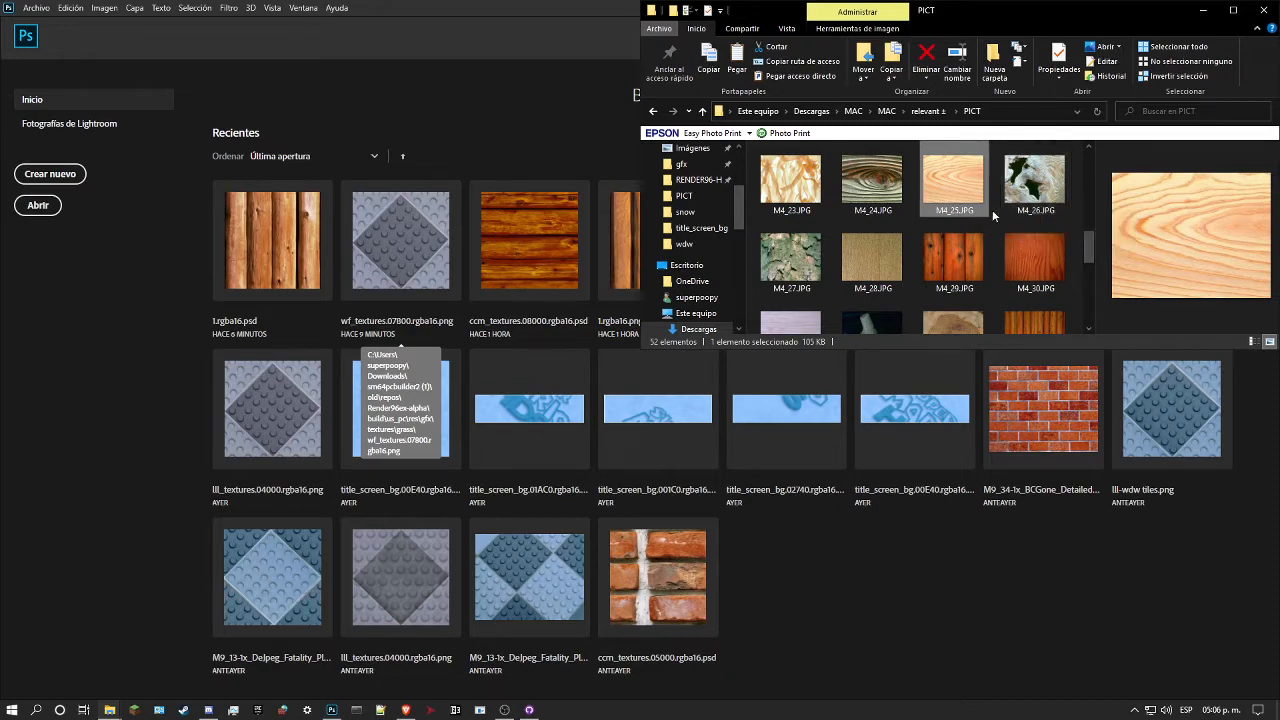
scroll(934, 230, down, 2)
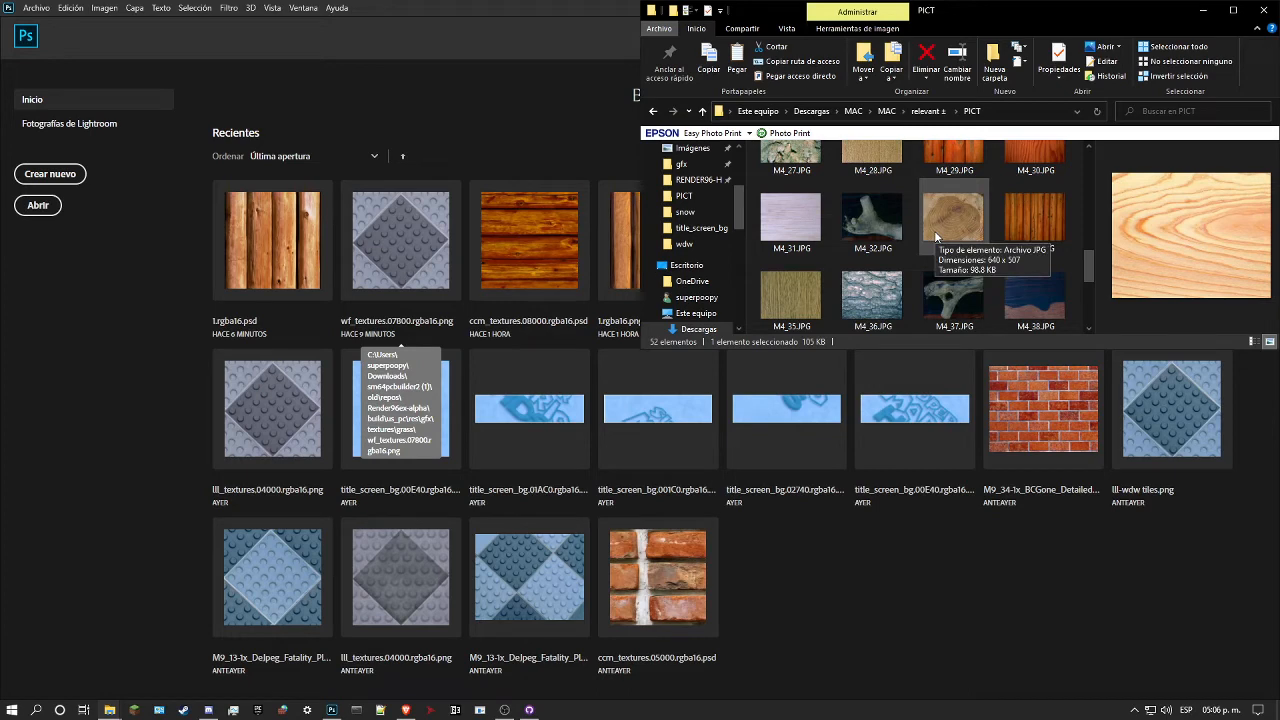
scroll(993, 224, up, 3)
scroll(993, 224, up, 3)
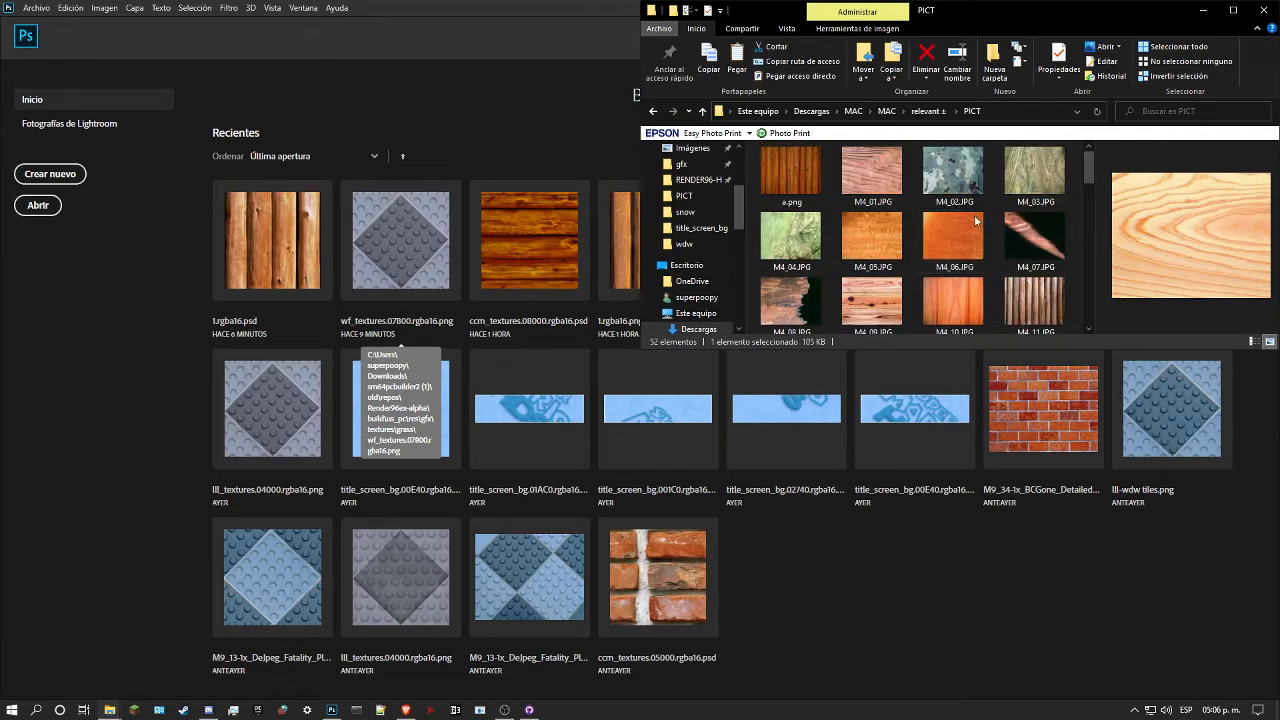
key(alt+Up)
key(alt+Up)
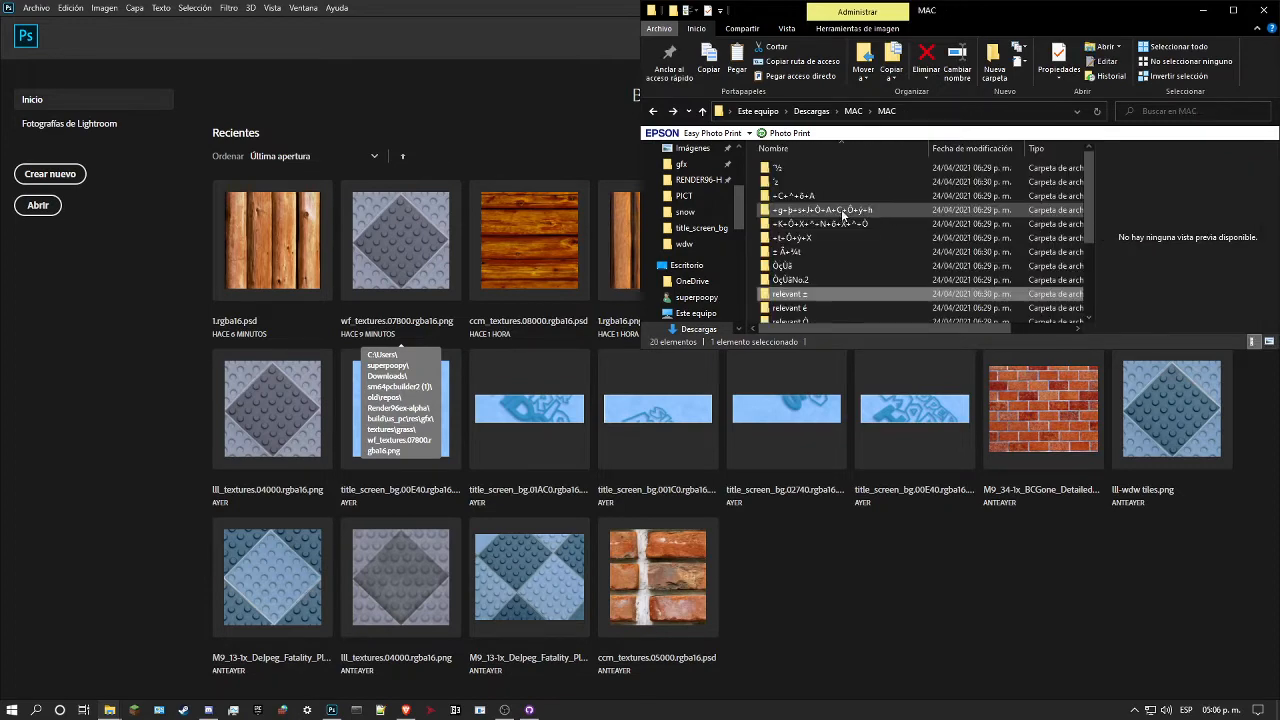
Step: Open the PICT folder inside relevant é and enlarge its window to show all the stone source images
double_click(820, 268)
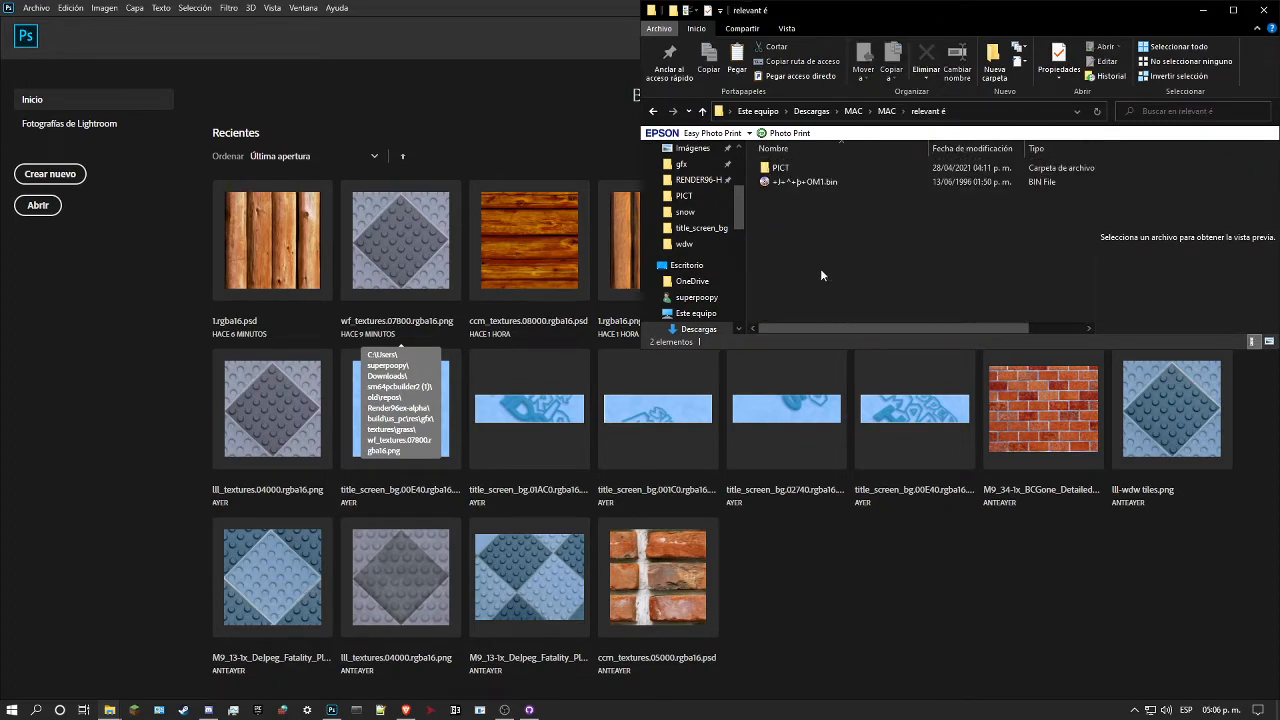
double_click(809, 167)
scroll(864, 195, down, 4)
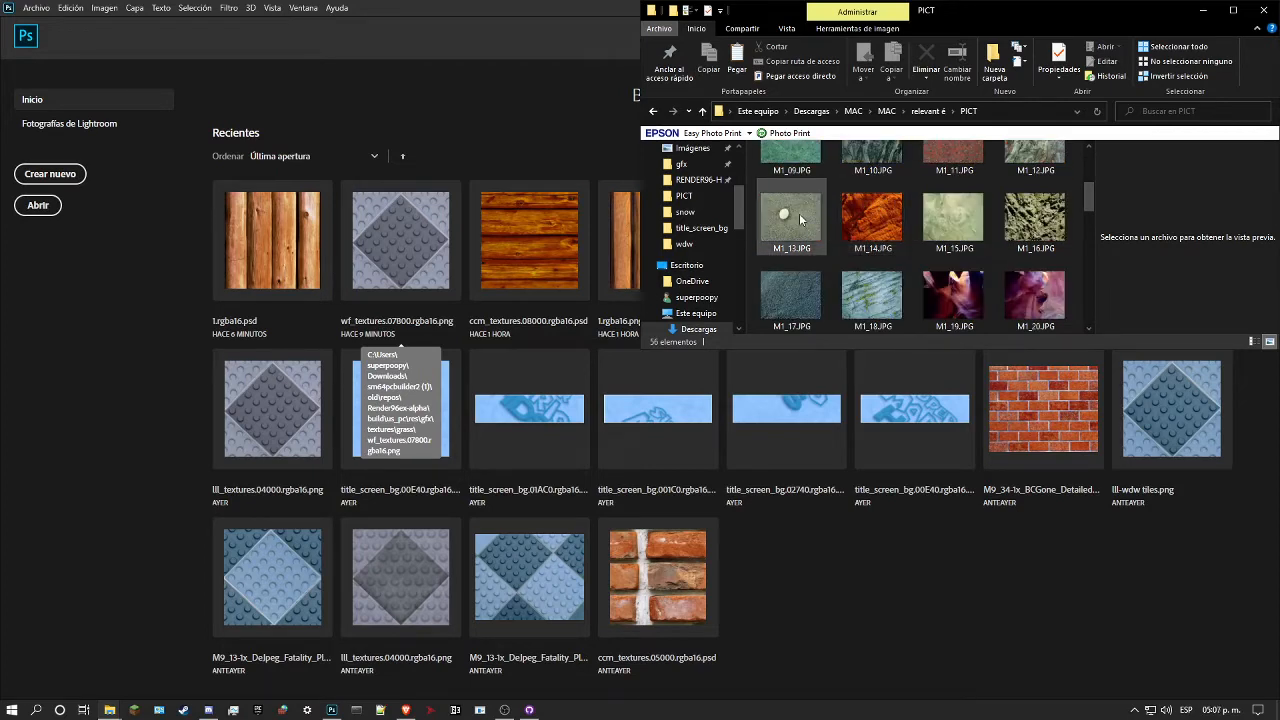
click(1233, 10)
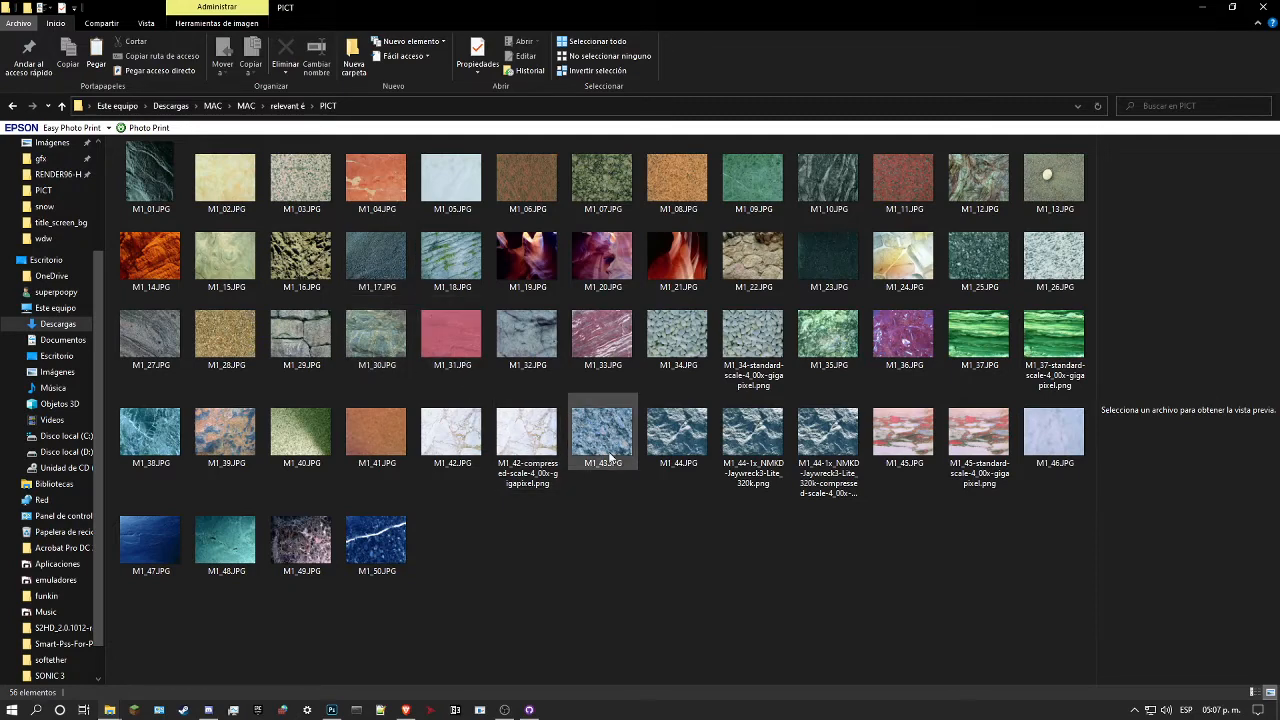
Step: Preview the rock, marble and pebble images M1_44, M1_42, M1_34, M1_37 and M1_45 to compare them as texture sources
click(673, 438)
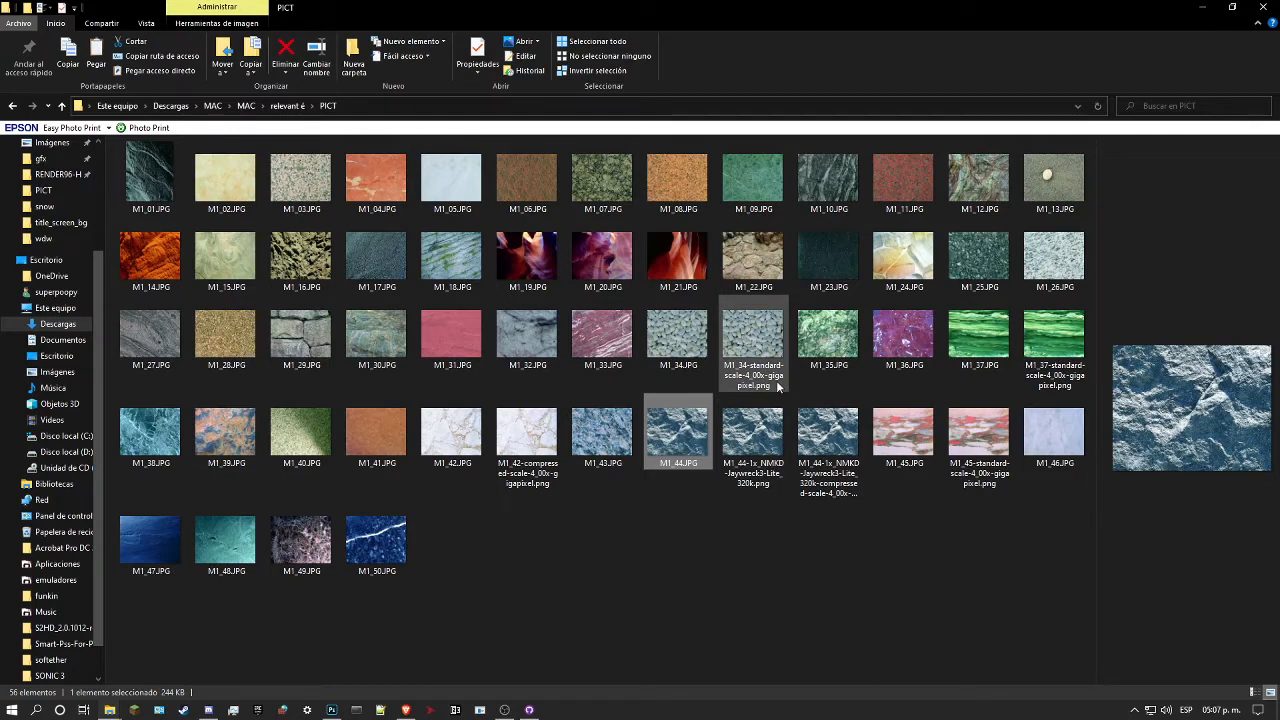
mouse_move(757, 457)
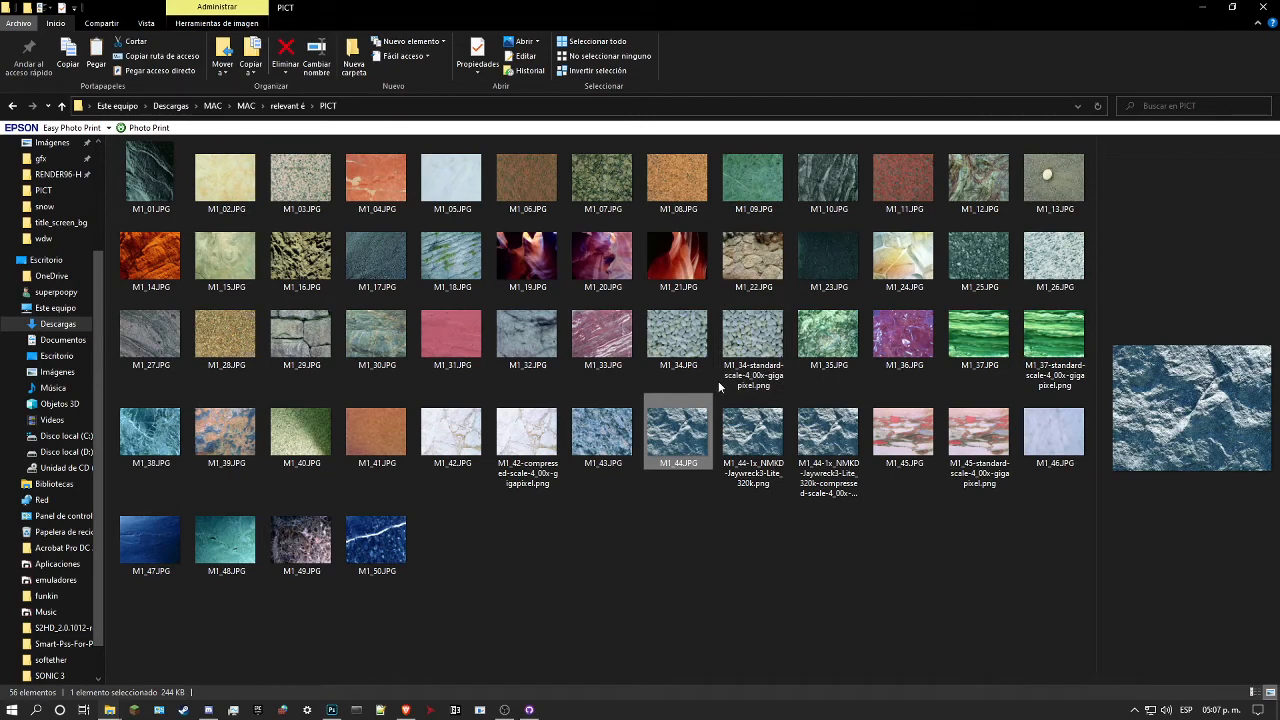
click(991, 456)
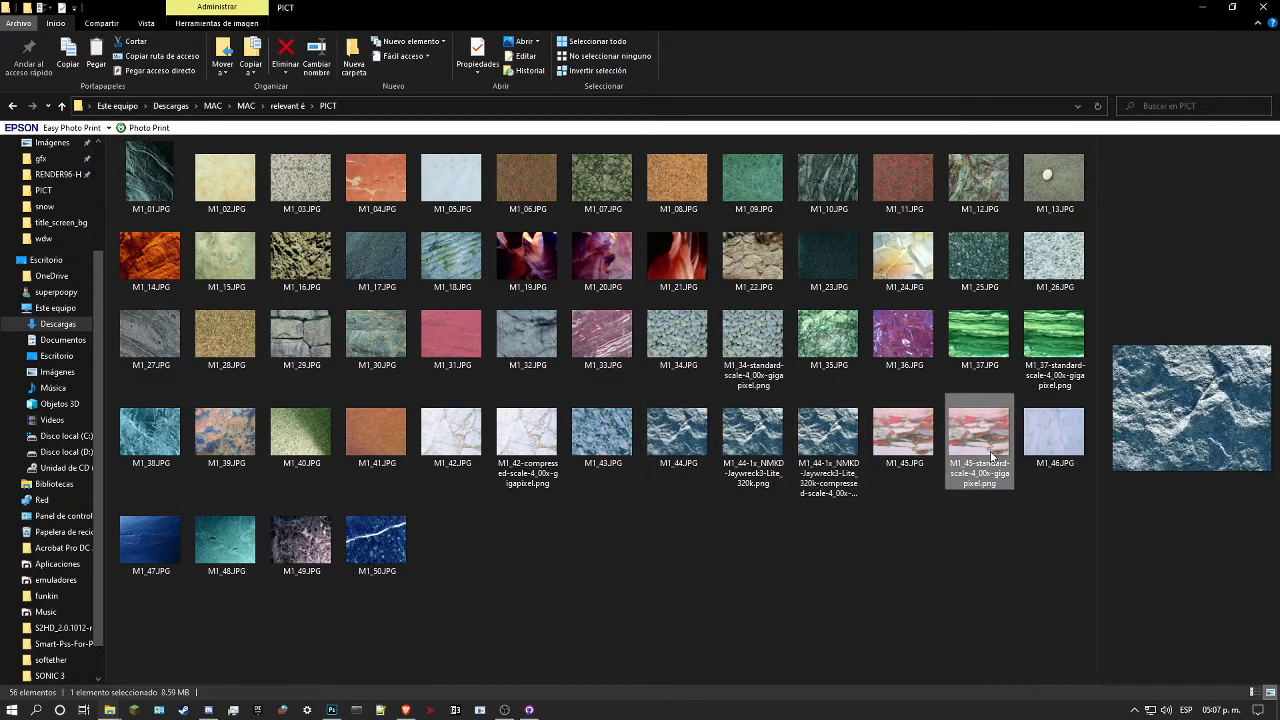
click(527, 440)
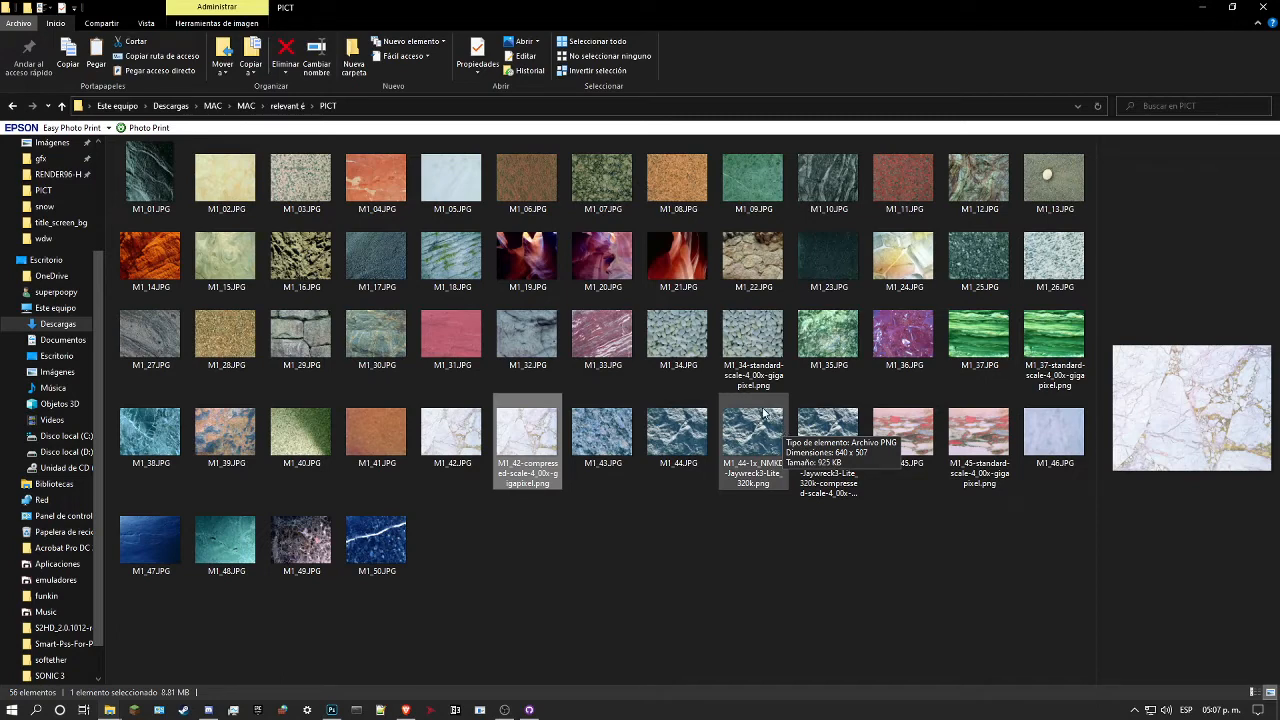
click(783, 418)
click(770, 355)
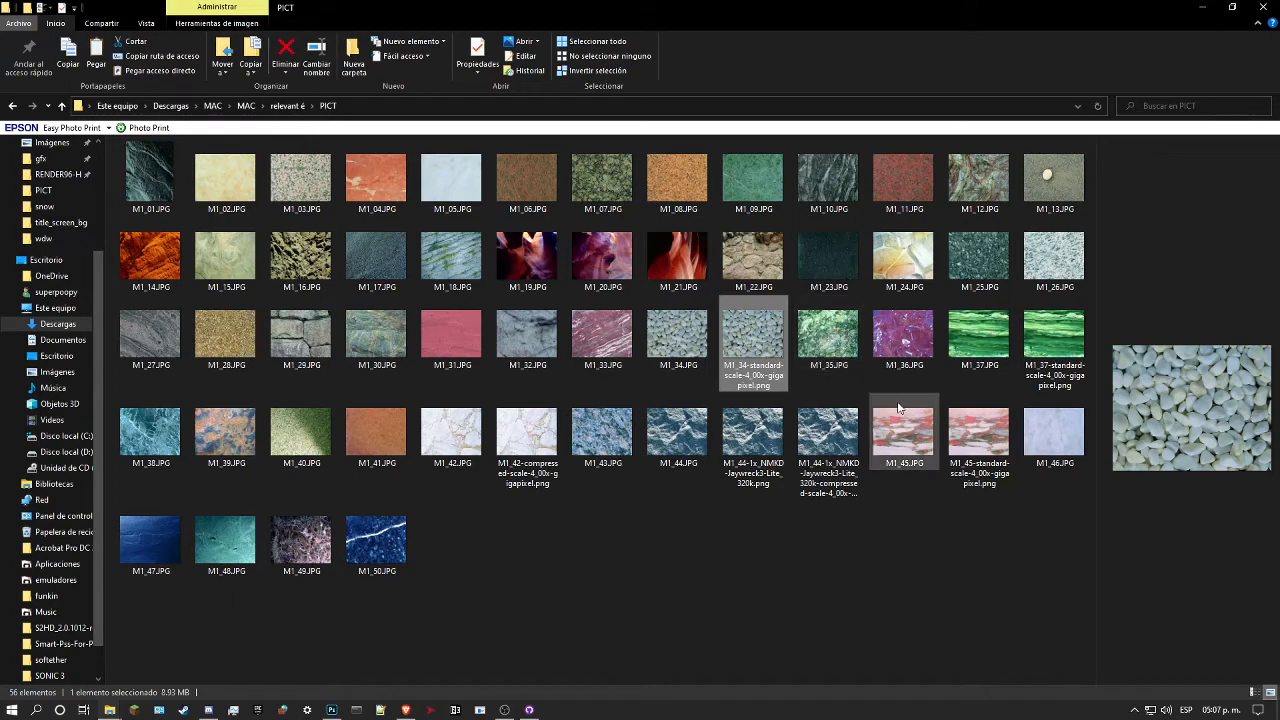
click(960, 431)
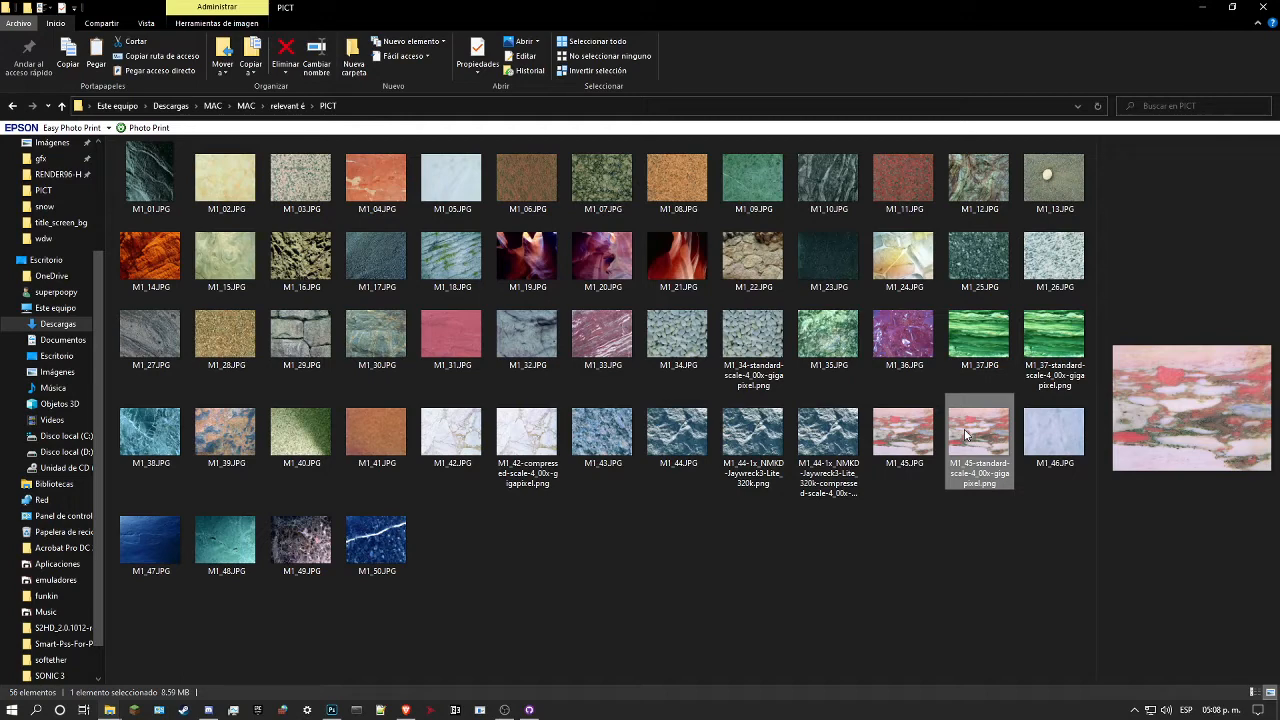
click(1056, 330)
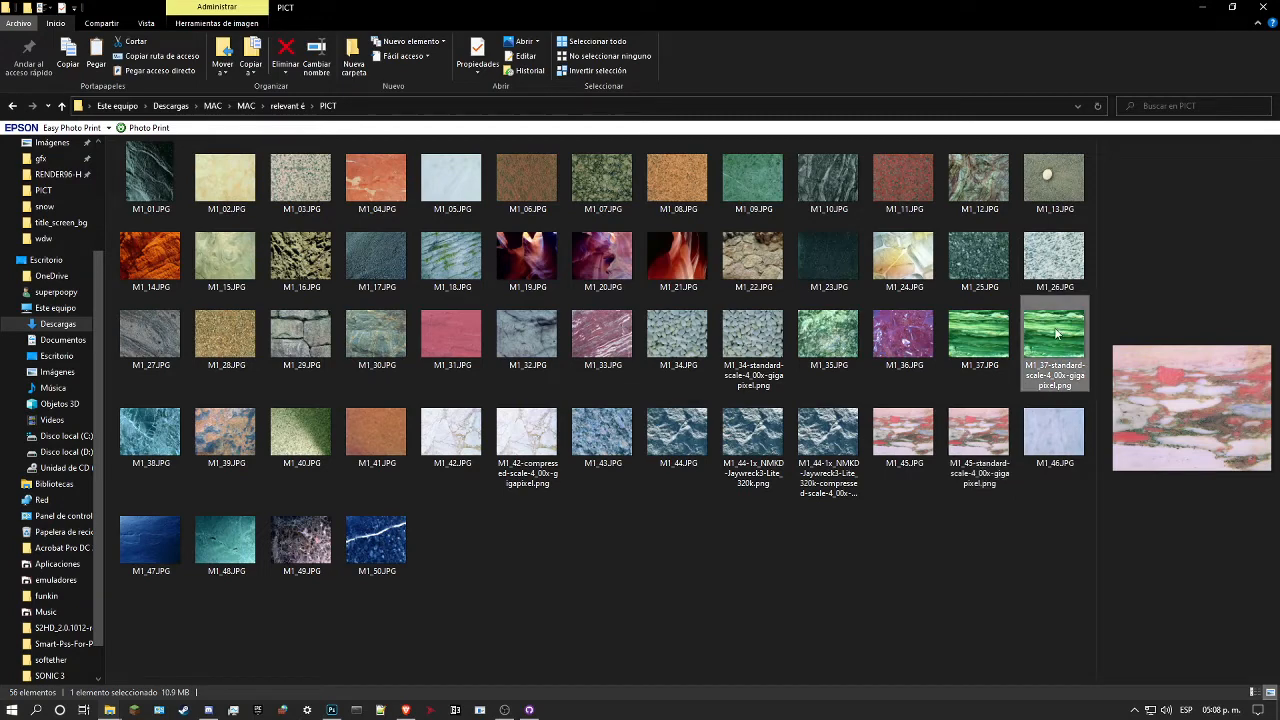
click(763, 367)
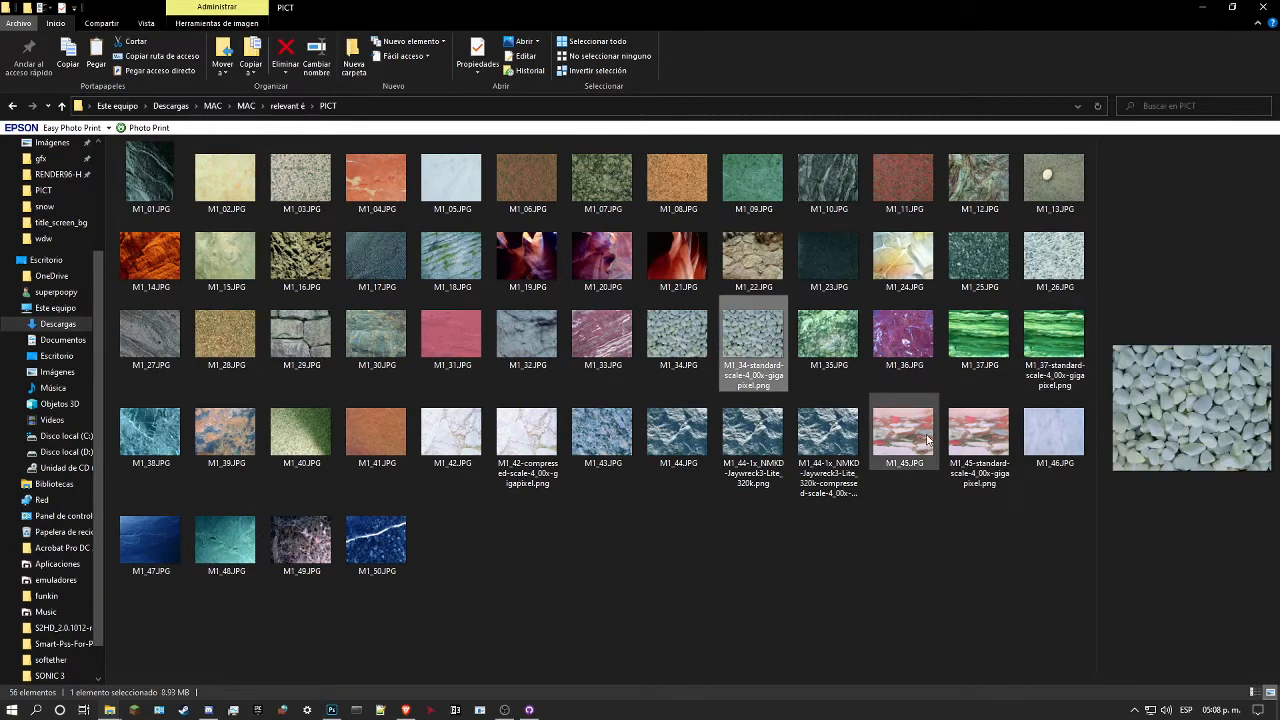
click(979, 437)
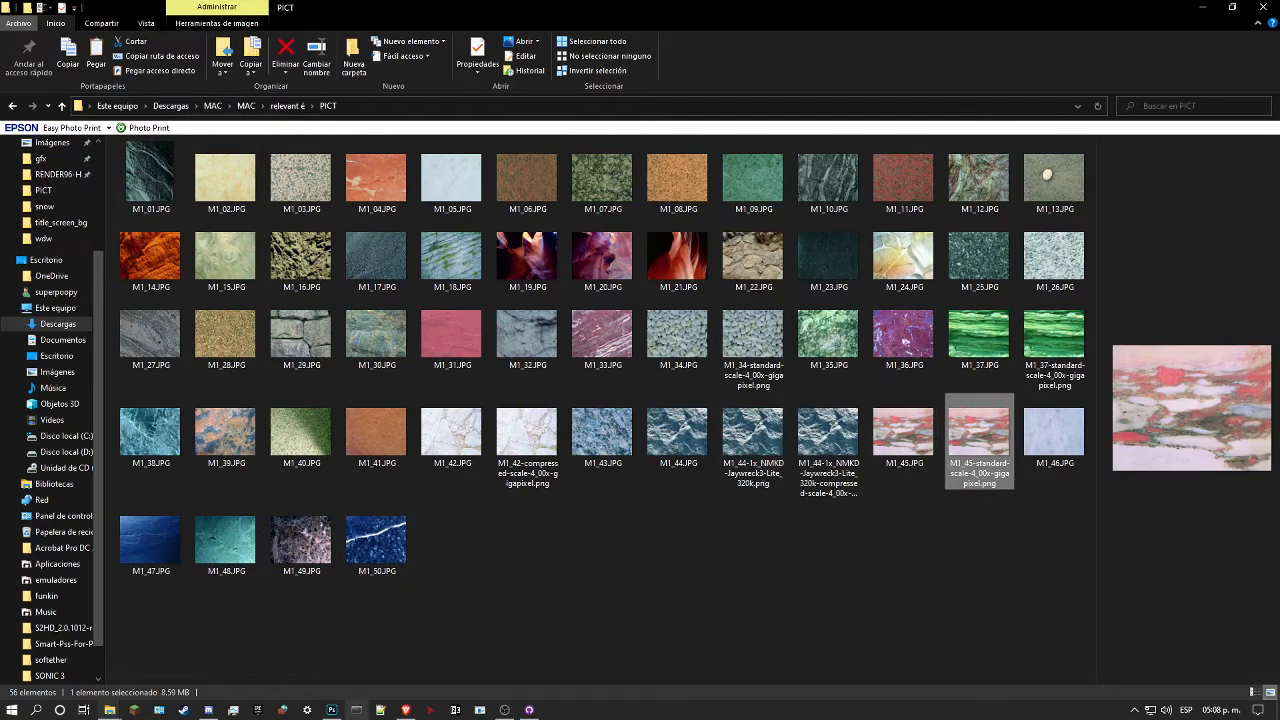
Step: Open M1_45-standard-scale-4_00x-gigapixel.png from the PICT folder as a document in Photoshop
click(332, 710)
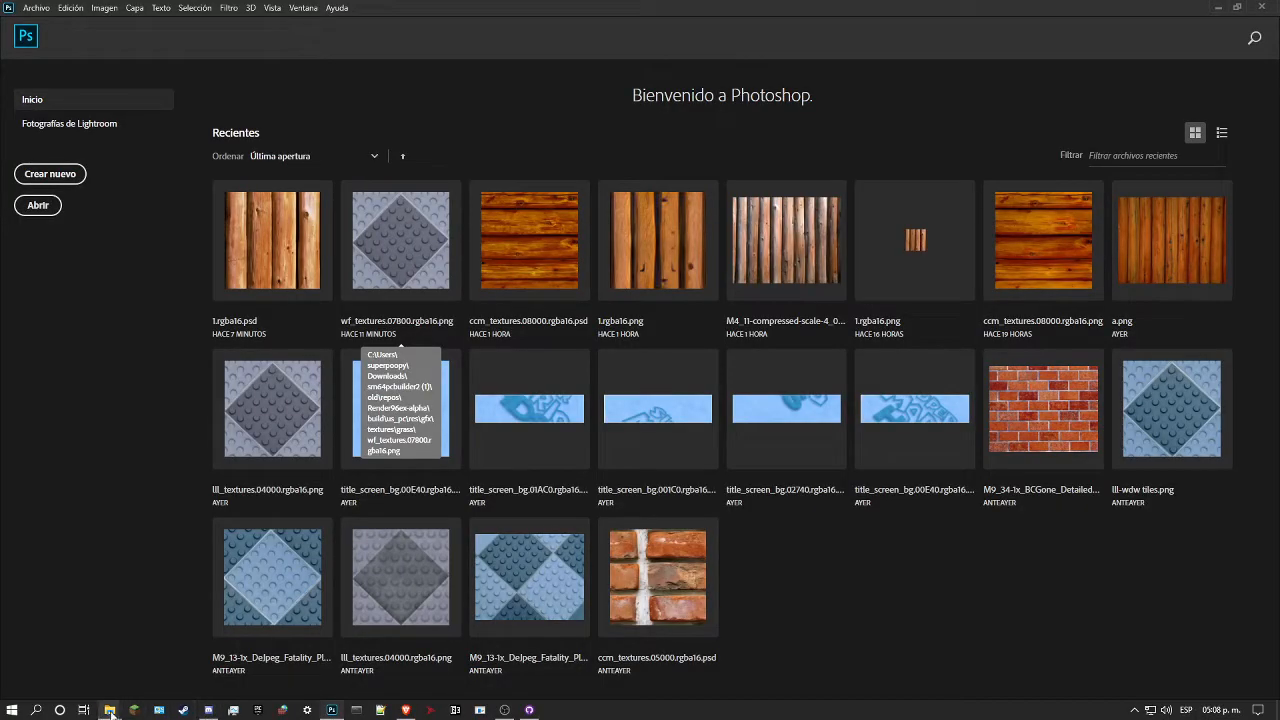
mouse_move(110, 708)
click(108, 674)
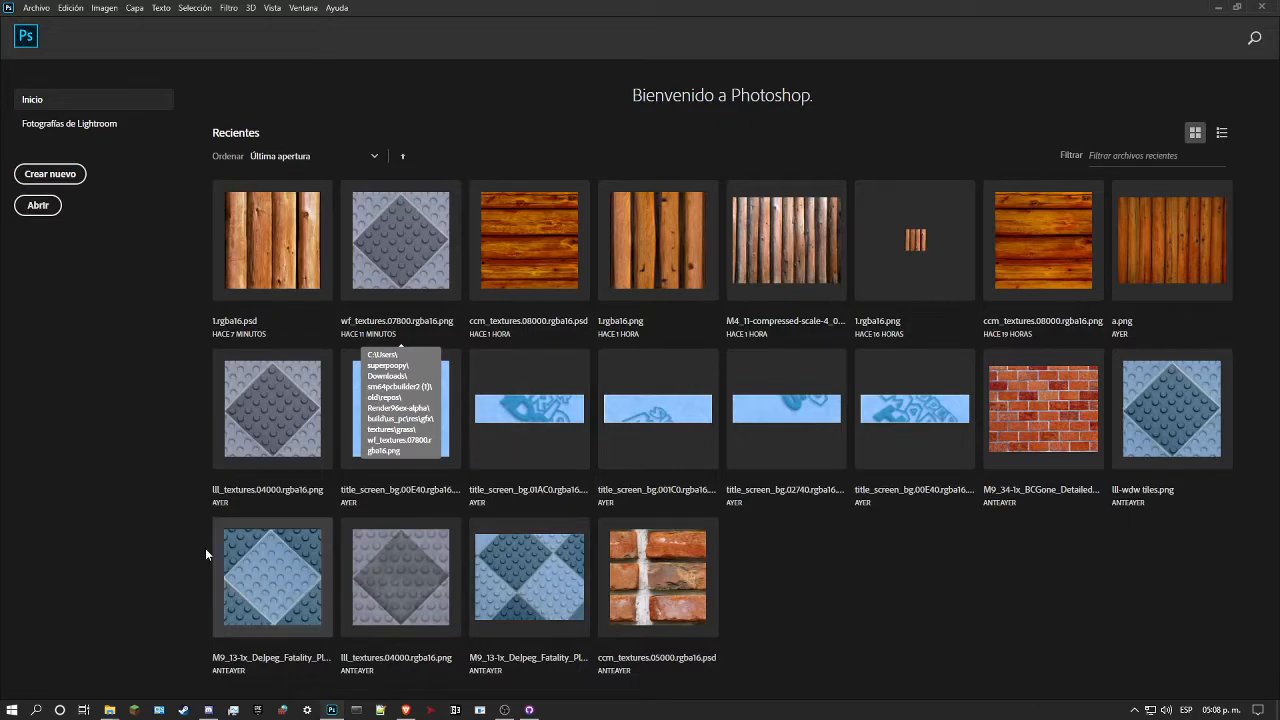
mouse_move(116, 711)
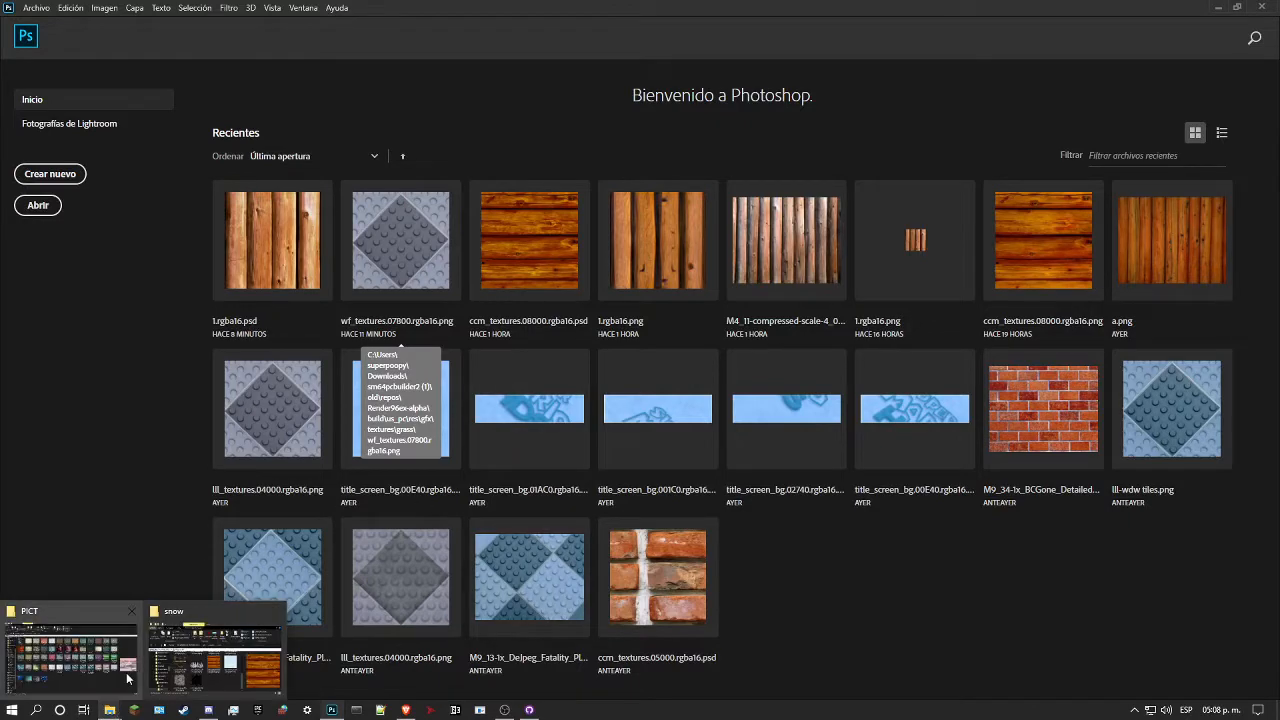
click(128, 678)
click(1232, 7)
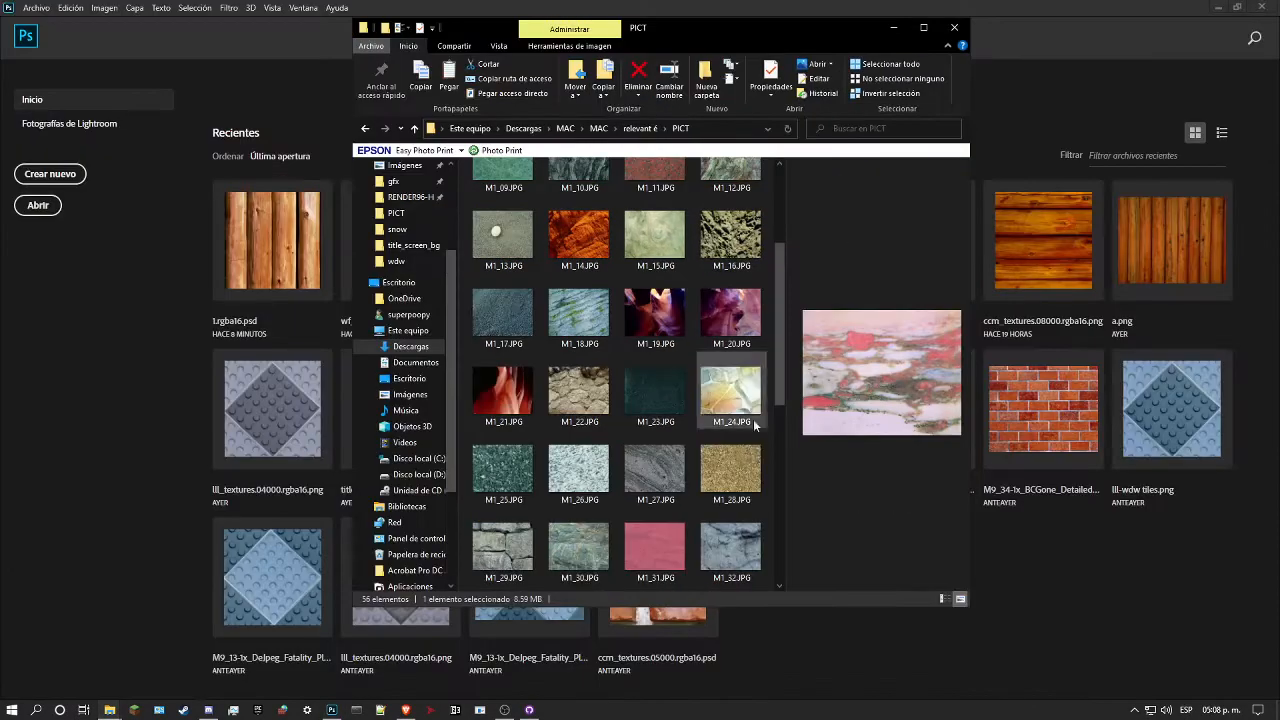
scroll(700, 470, down, 3)
drag(657, 474, 136, 372)
click(517, 314)
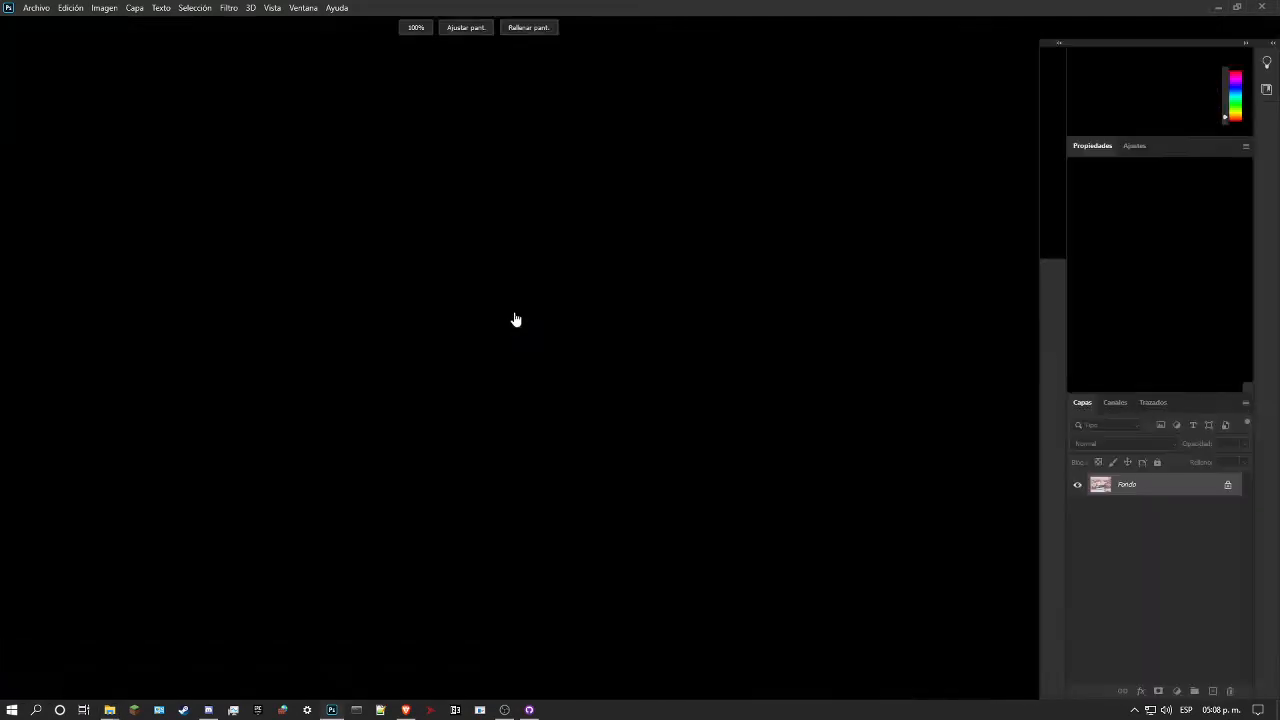
drag(599, 409, 660, 458)
Step: Switch to the File Explorer window showing the snow folder and navigate to sm64pcbuilder2 (1) in Descargas
mouse_move(113, 716)
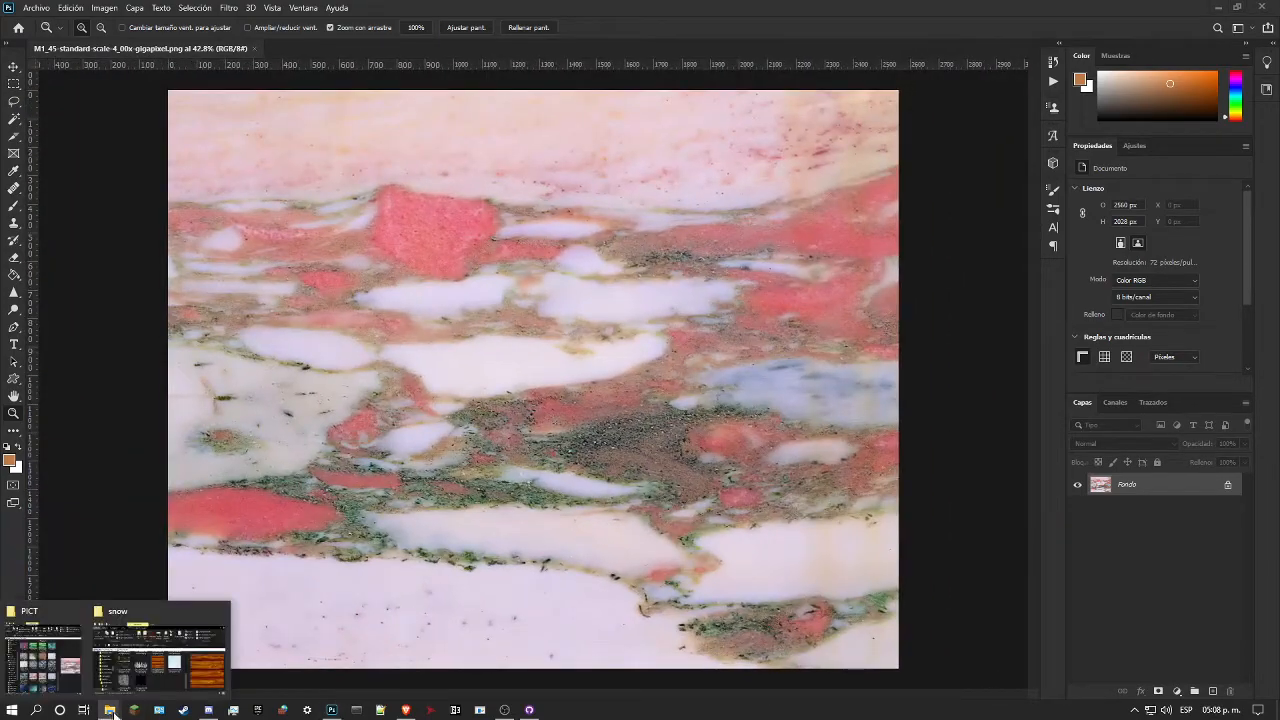
click(158, 648)
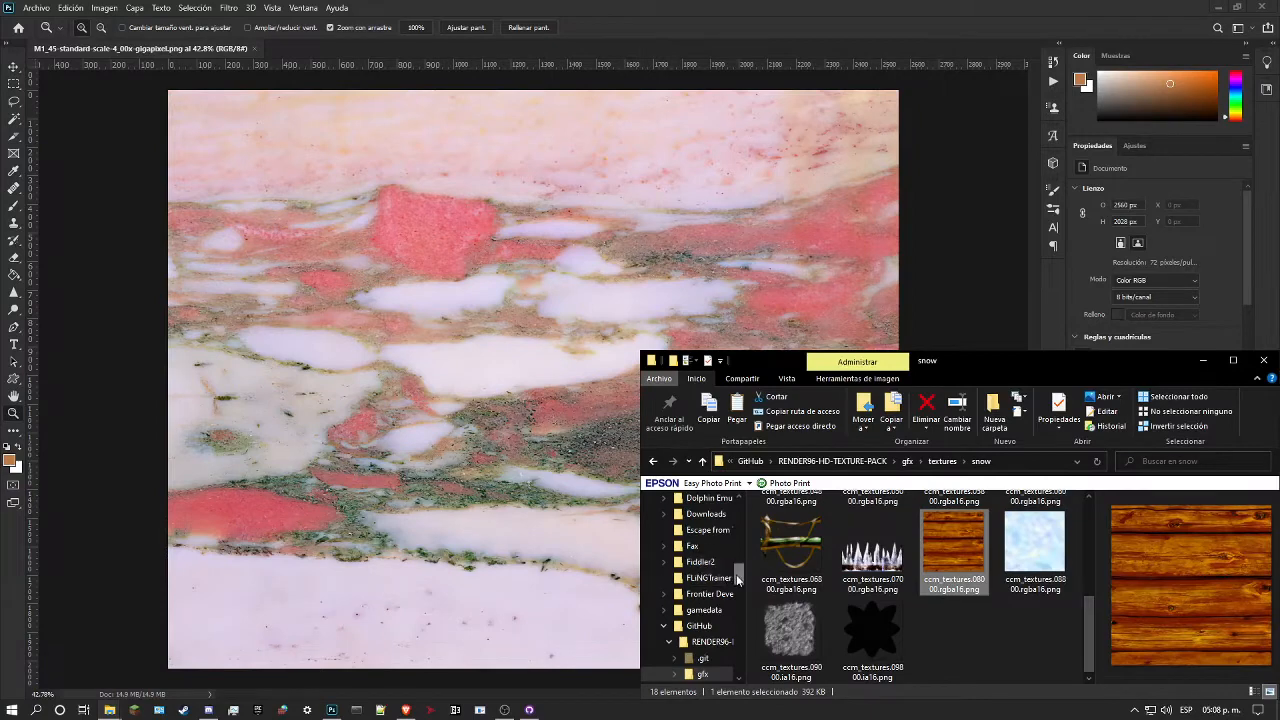
scroll(700, 590, up, 10)
click(688, 600)
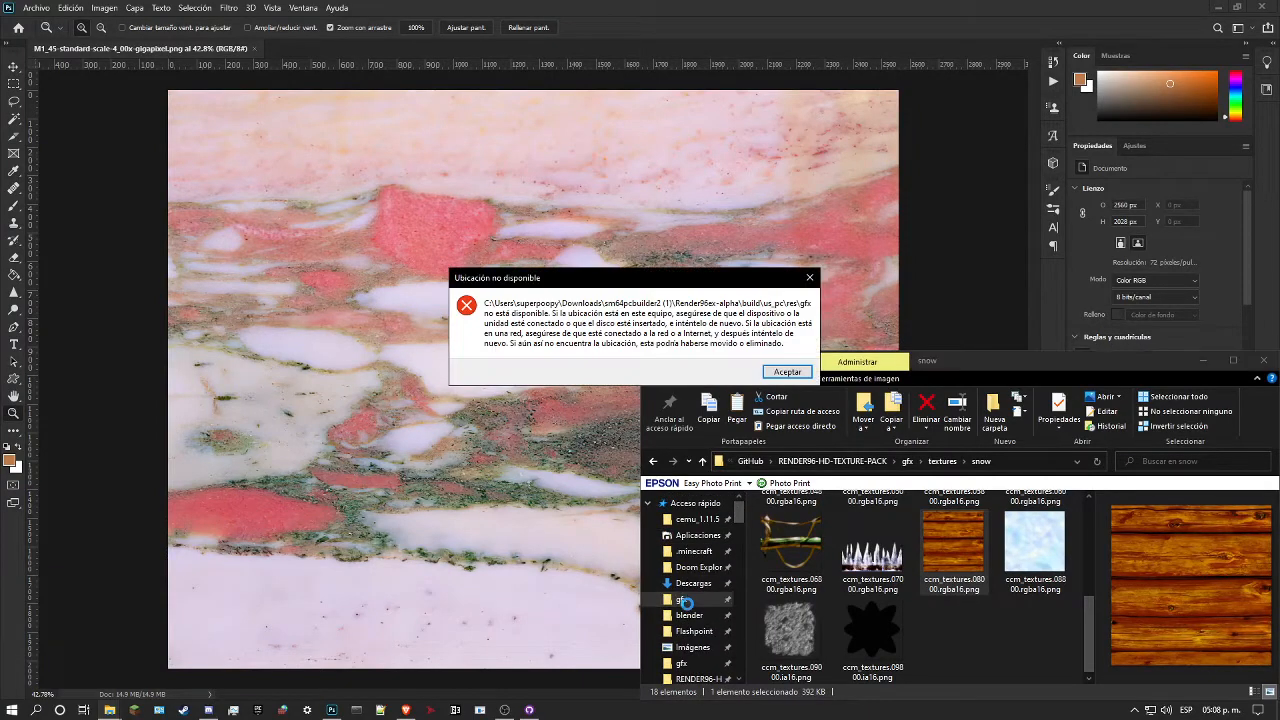
click(790, 370)
scroll(708, 600, down, 2)
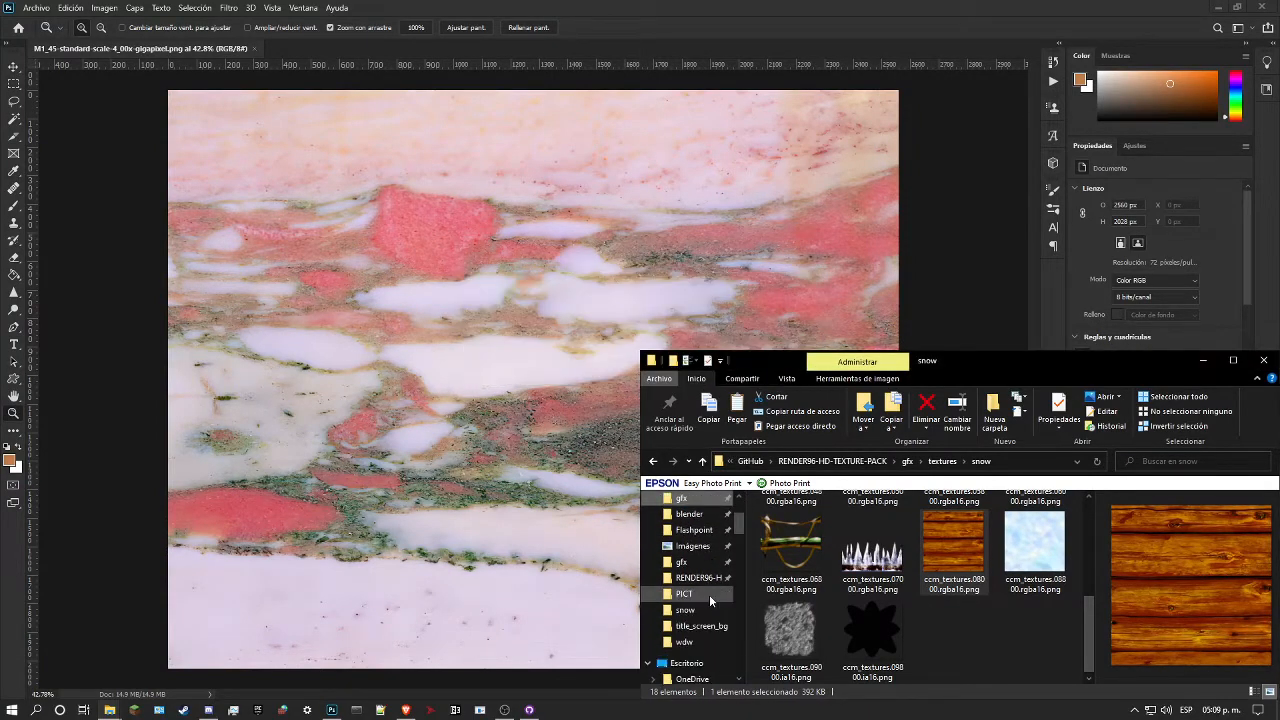
click(684, 562)
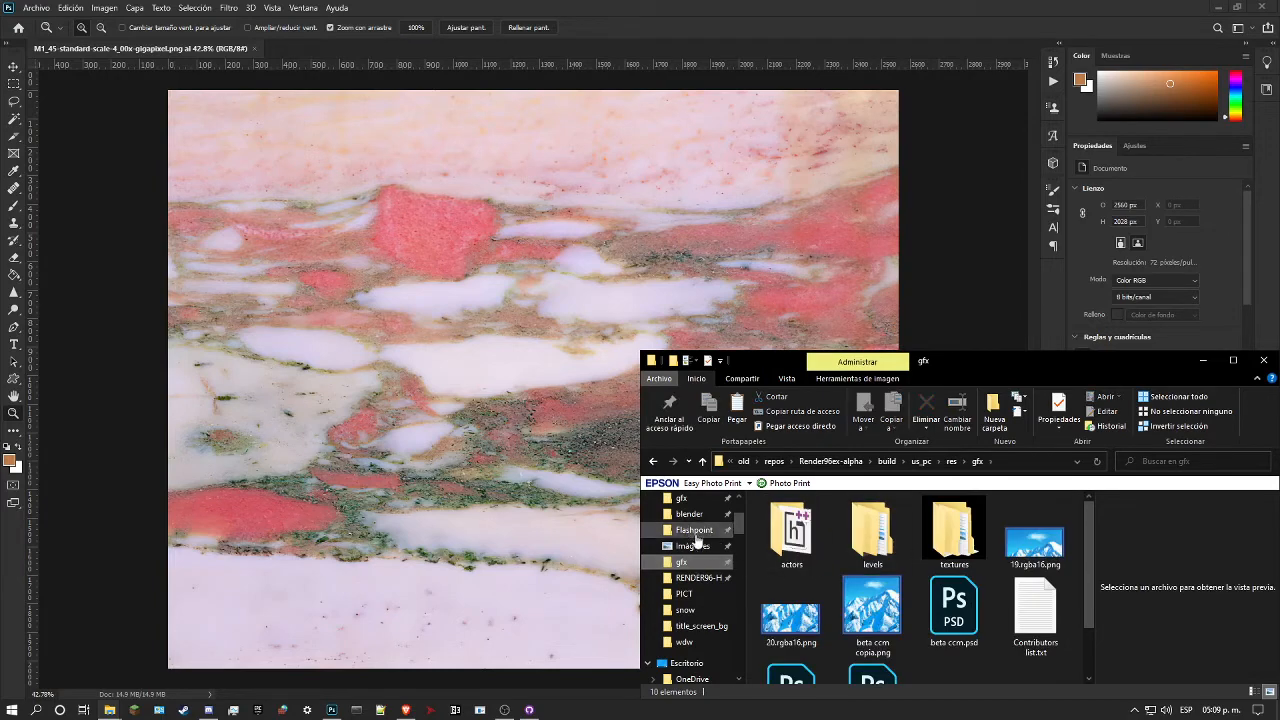
scroll(693, 536, up, 1)
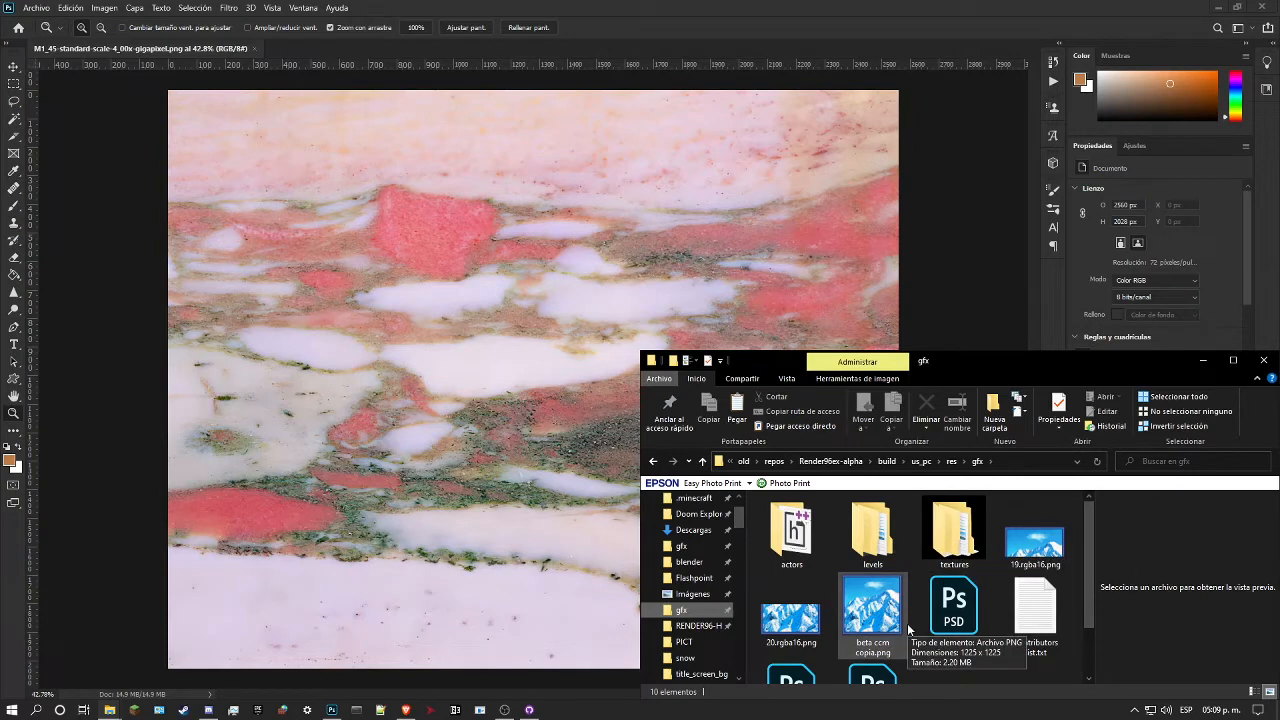
click(830, 462)
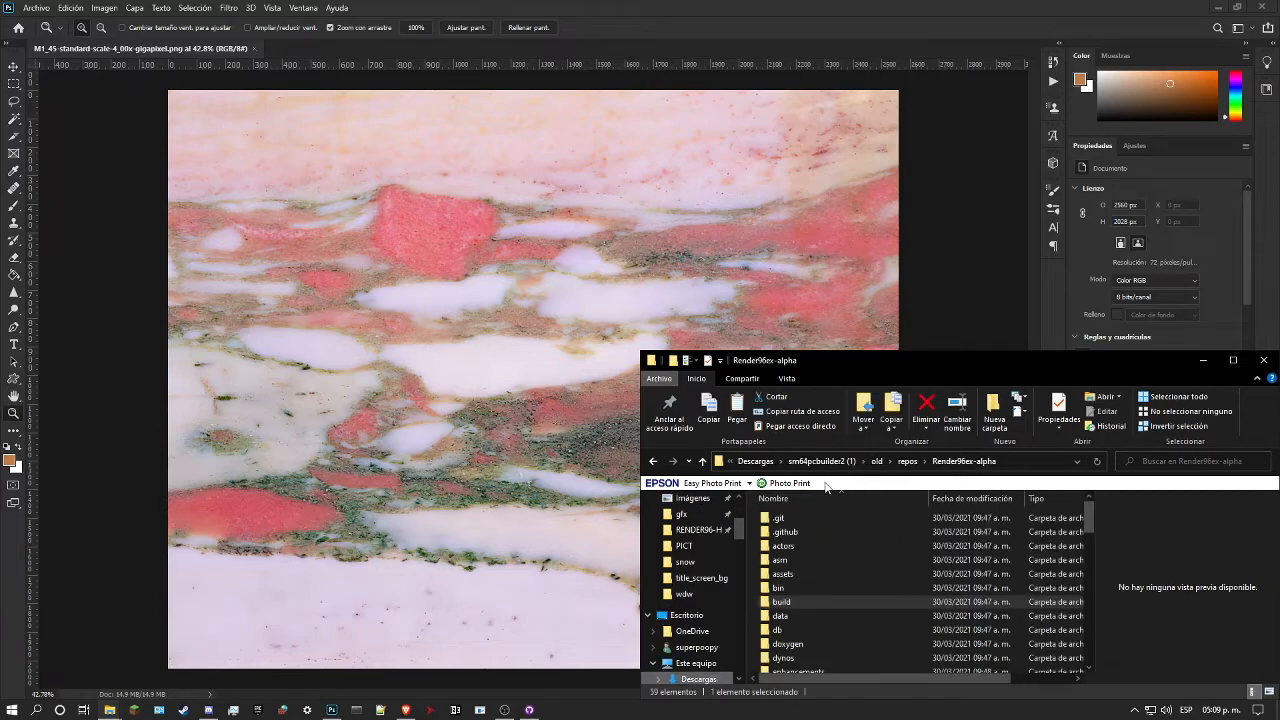
click(822, 461)
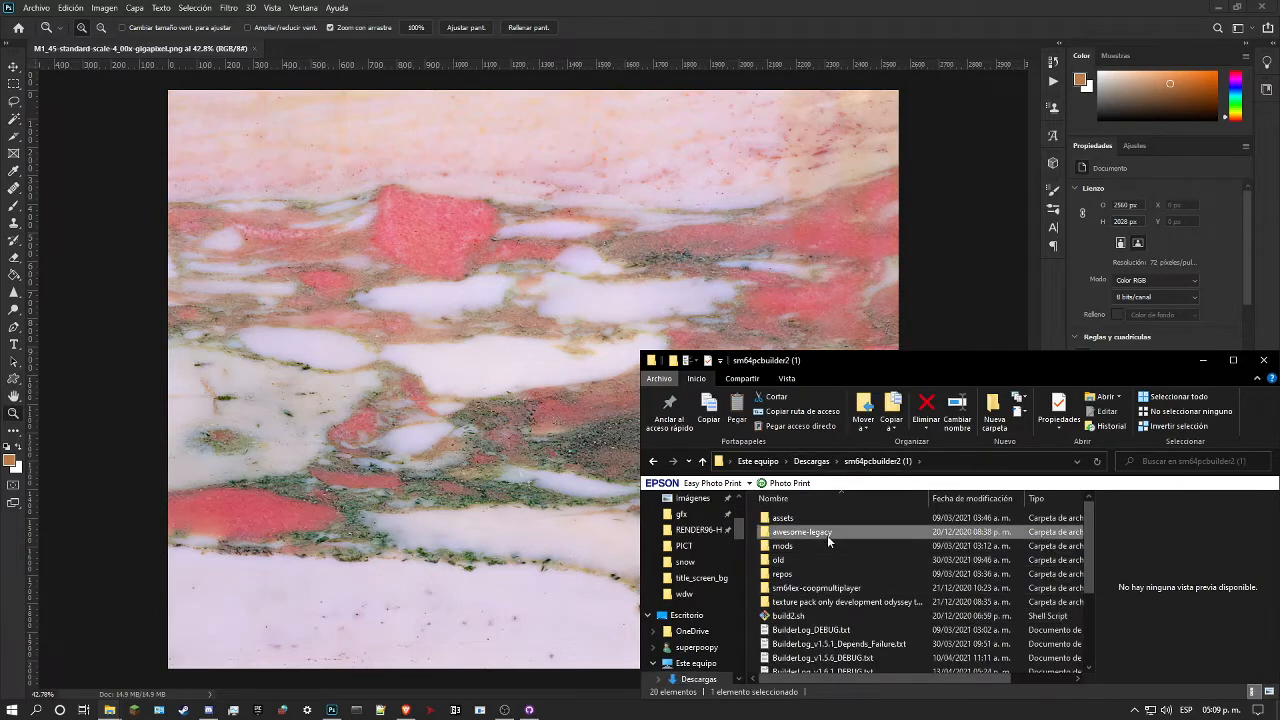
Step: Open the original cave textures folder at awesome-legacy/gfx/textures/cave
double_click(827, 535)
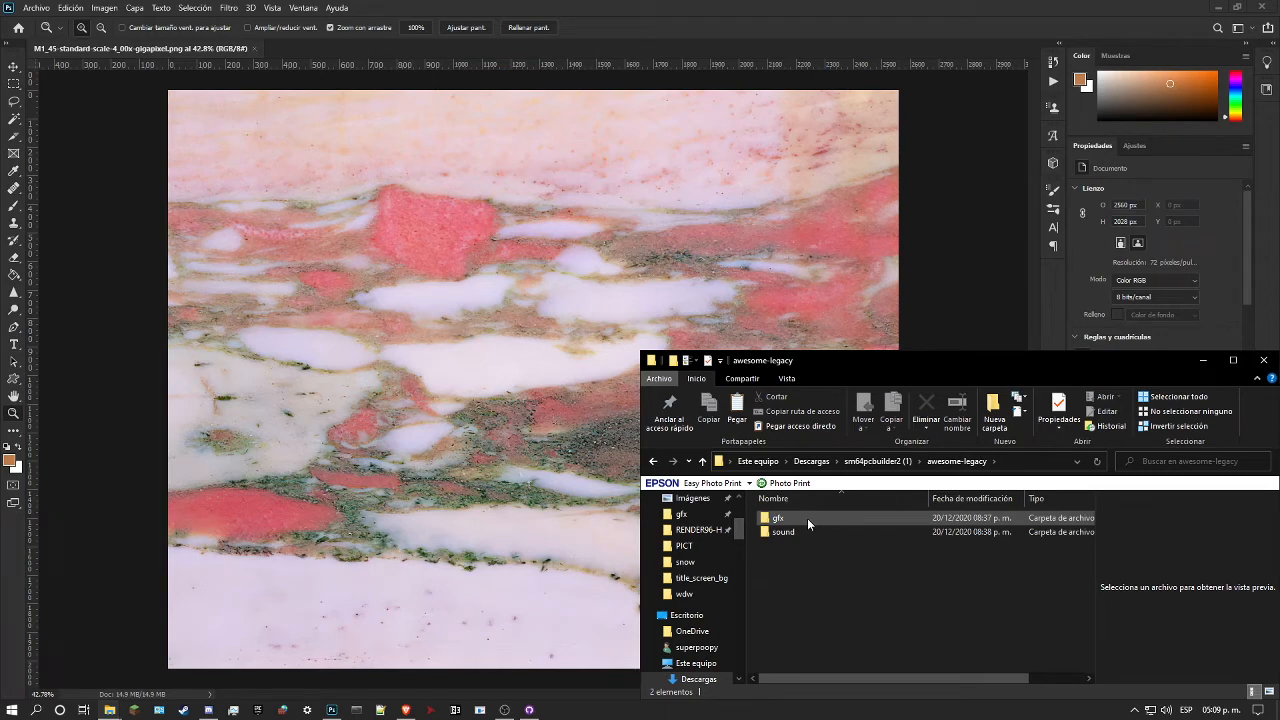
double_click(807, 518)
double_click(816, 545)
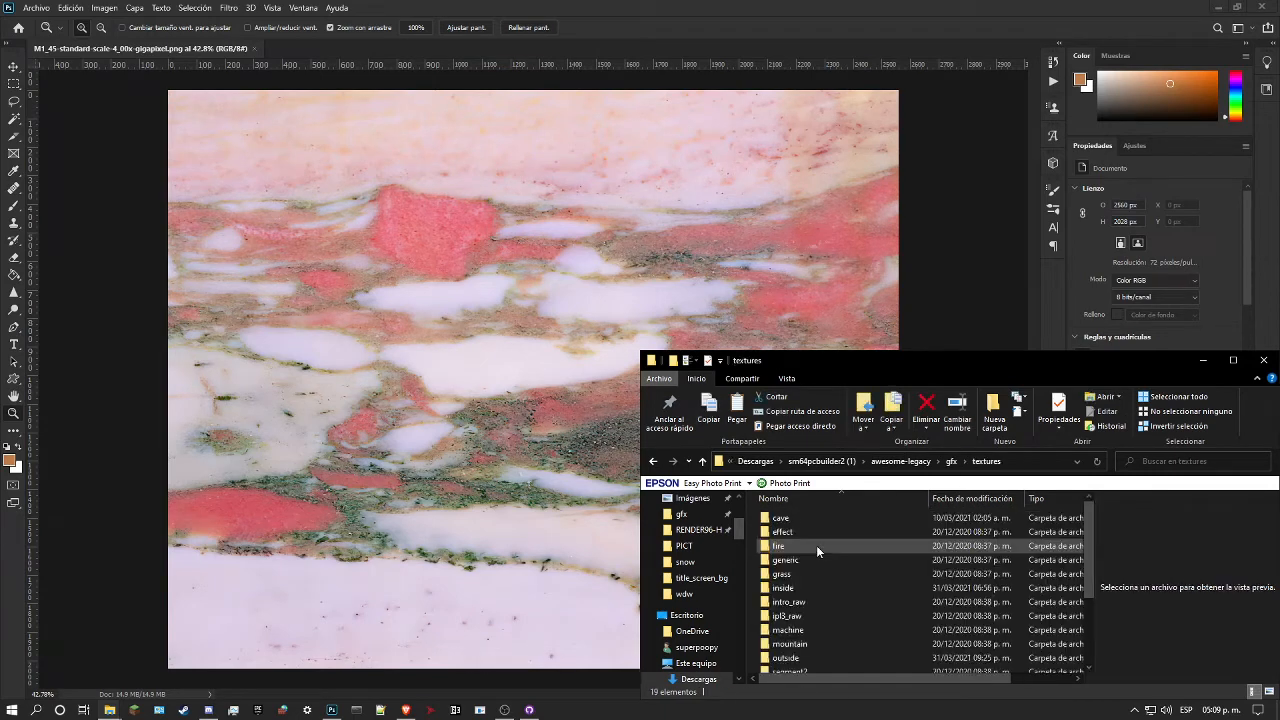
double_click(796, 520)
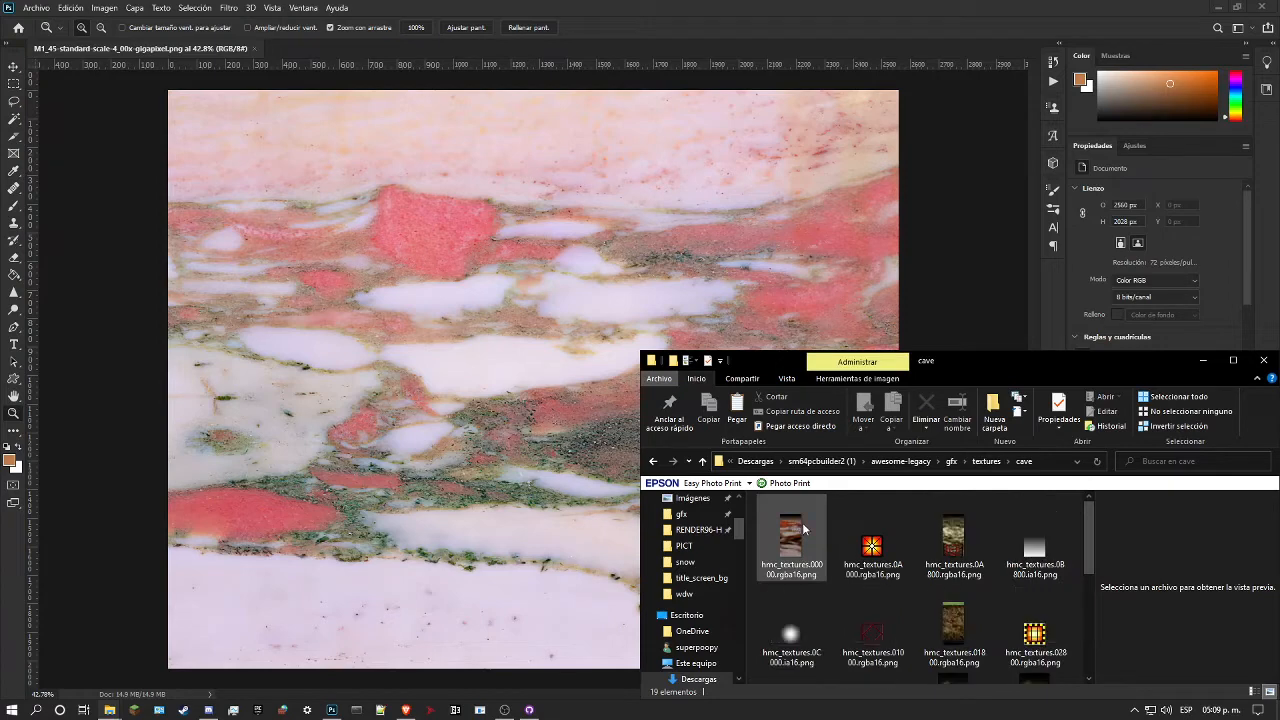
Step: Place hmc_textures.00000.rgba16.png over the M1_45 marble image in Photoshop and scale it to the full canvas height, centred
click(801, 547)
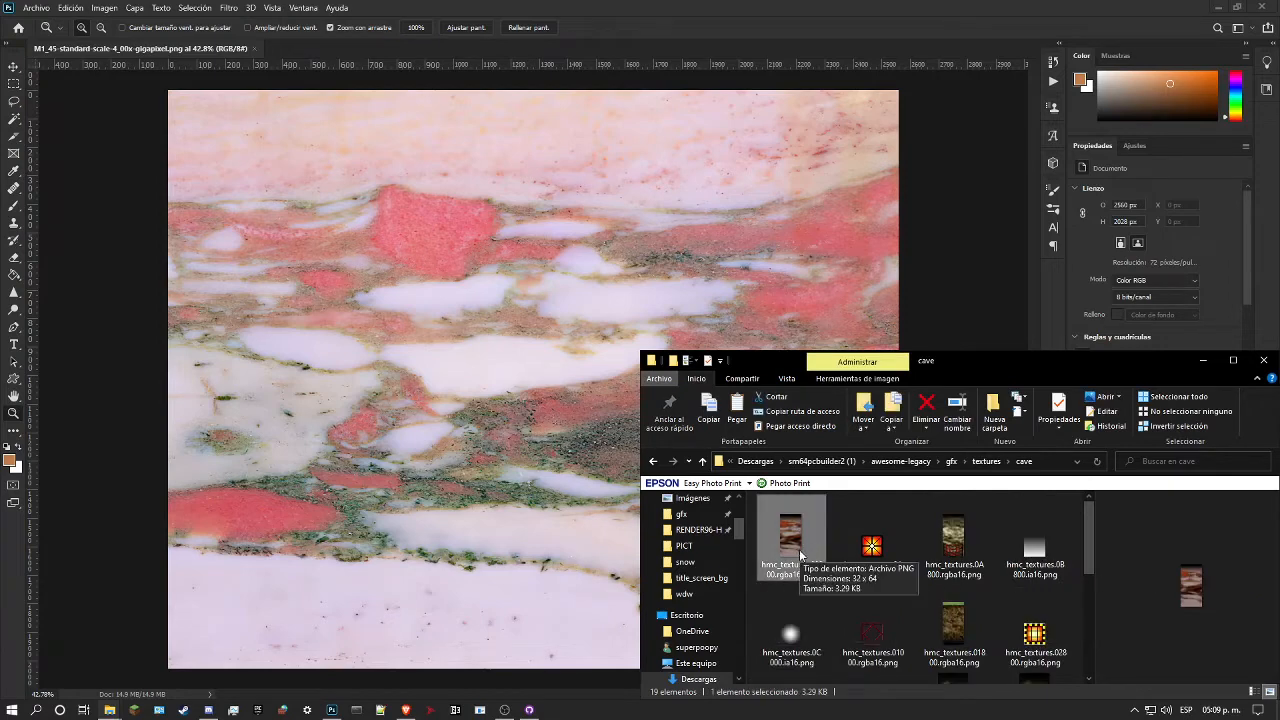
drag(801, 544, 471, 366)
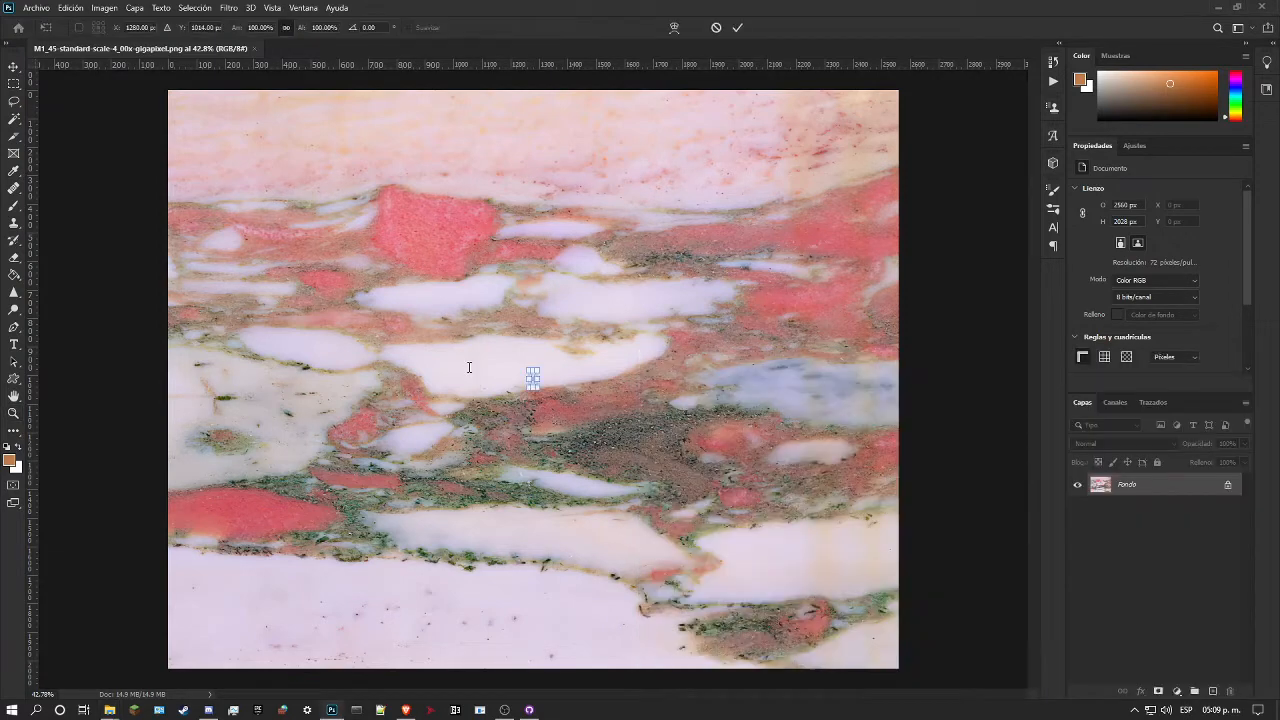
drag(533, 393, 590, 668)
drag(535, 372, 709, 96)
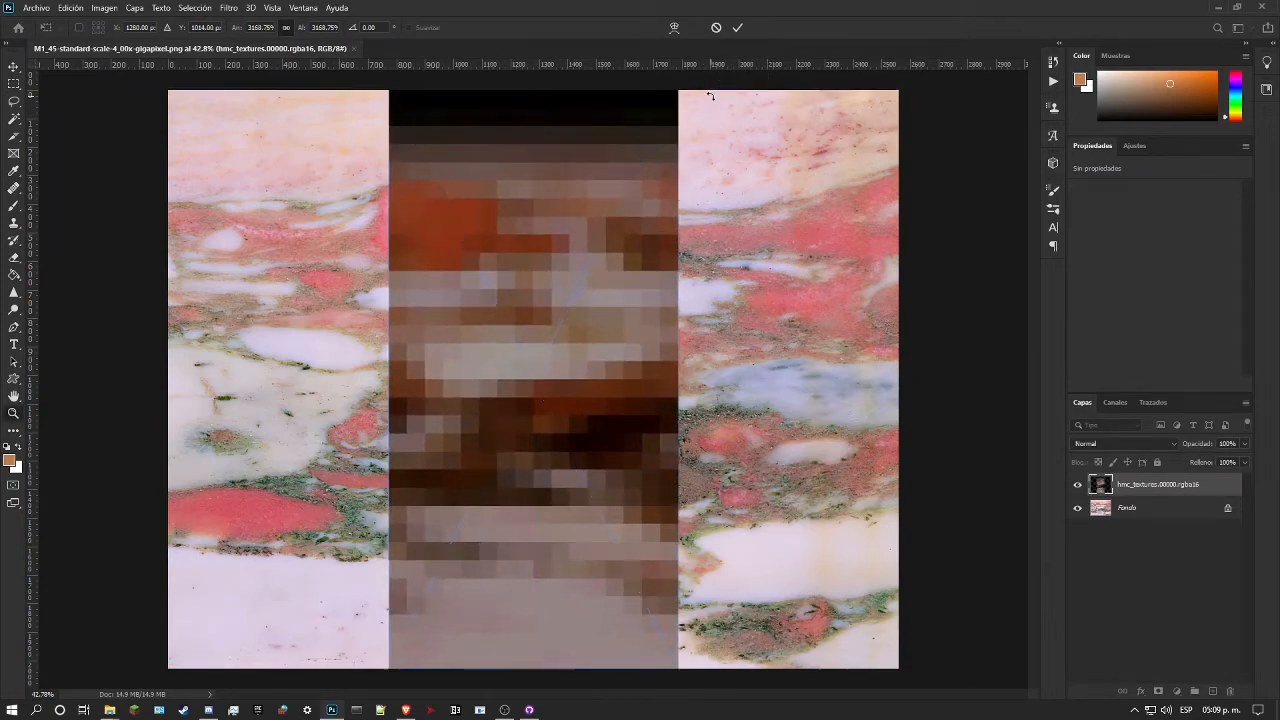
key(Return)
Step: Rasterize the placed hmc_textures.00000.rgba16 layer
key(z)
right_click(1164, 490)
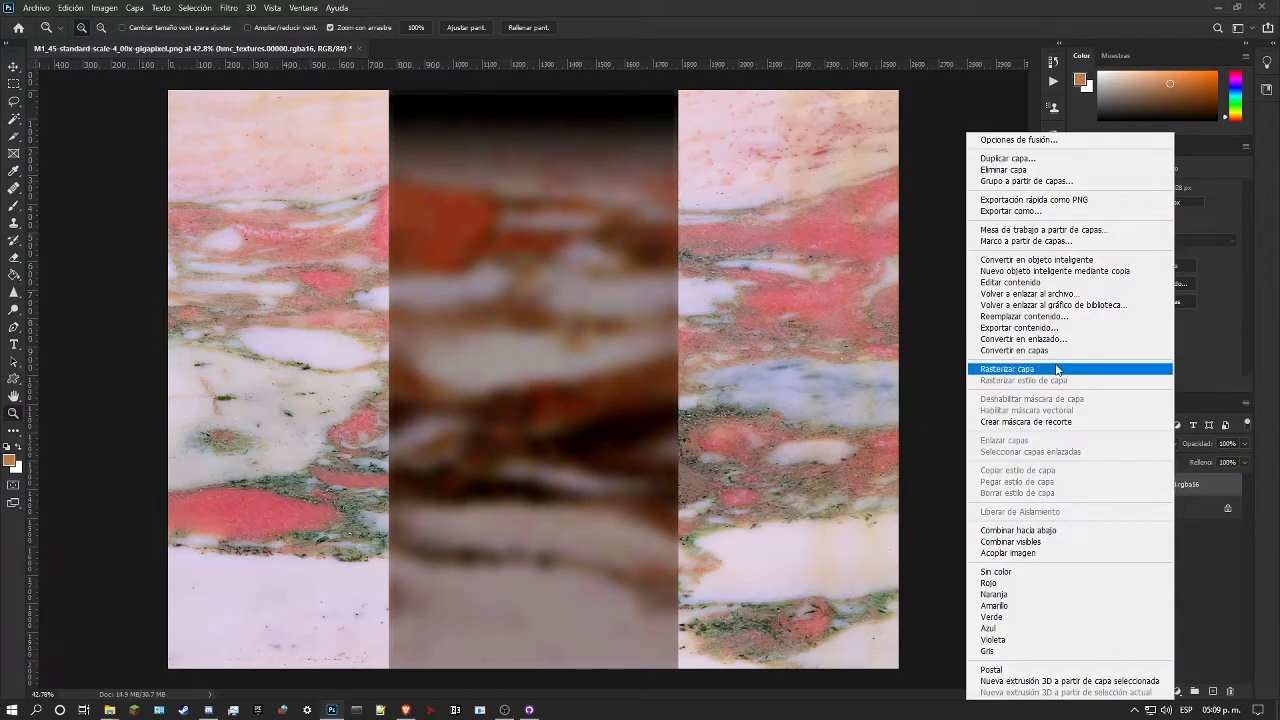
click(1046, 352)
Step: Lower the hmc_textures.00000.rgba16 layer's opacity to about 60% to compare it with the marble image beneath
drag(1214, 462, 1181, 471)
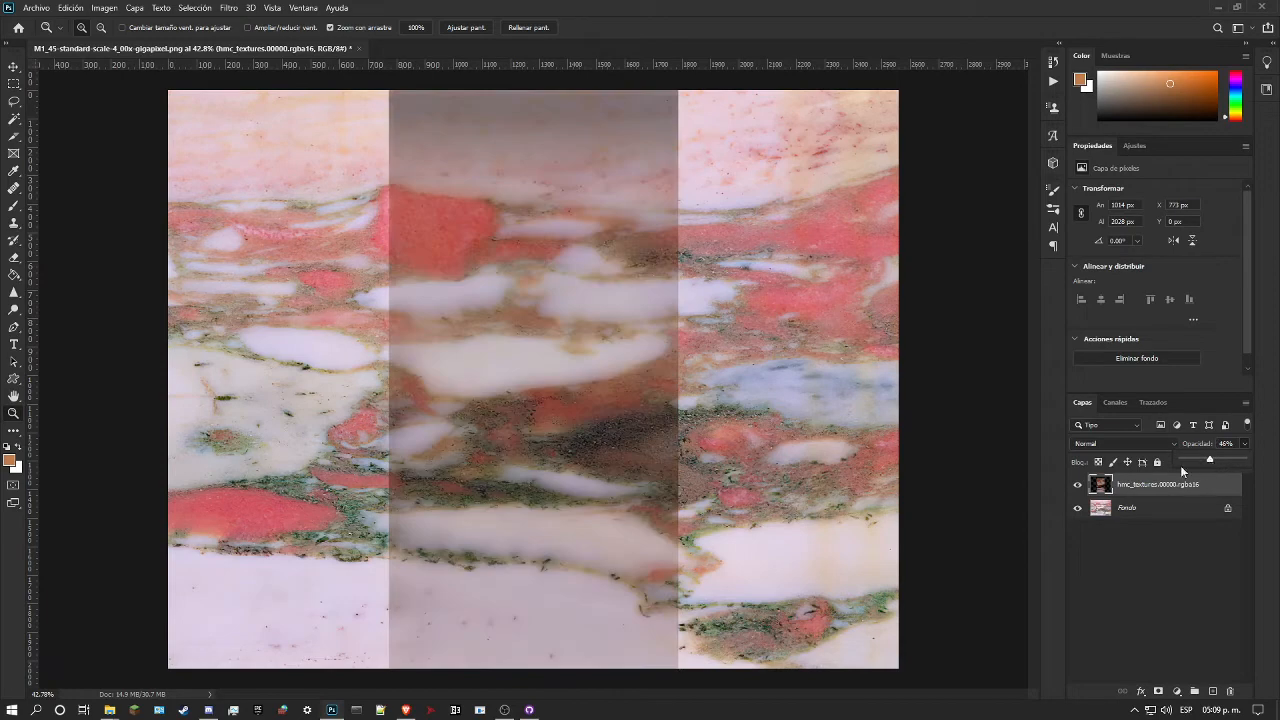
drag(661, 361, 798, 382)
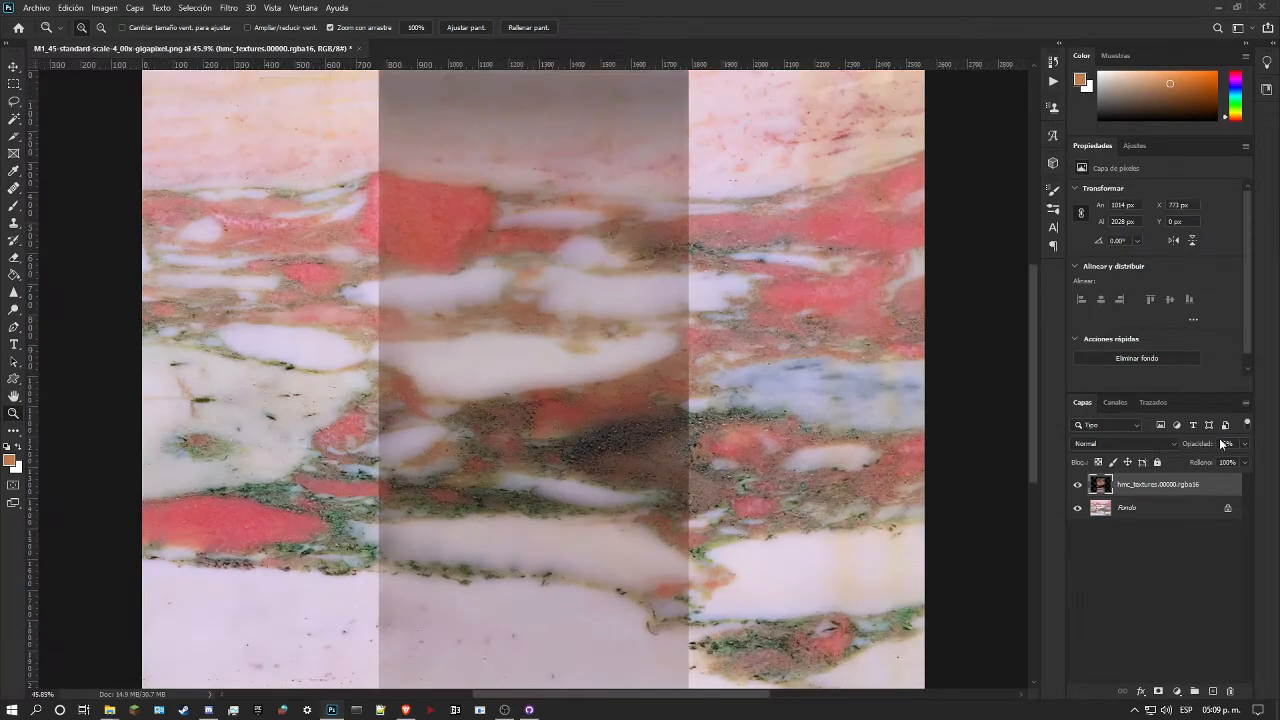
mouse_move(1223, 457)
mouse_down()
mouse_move(1236, 460)
mouse_move(1224, 460)
mouse_up()
click(1203, 497)
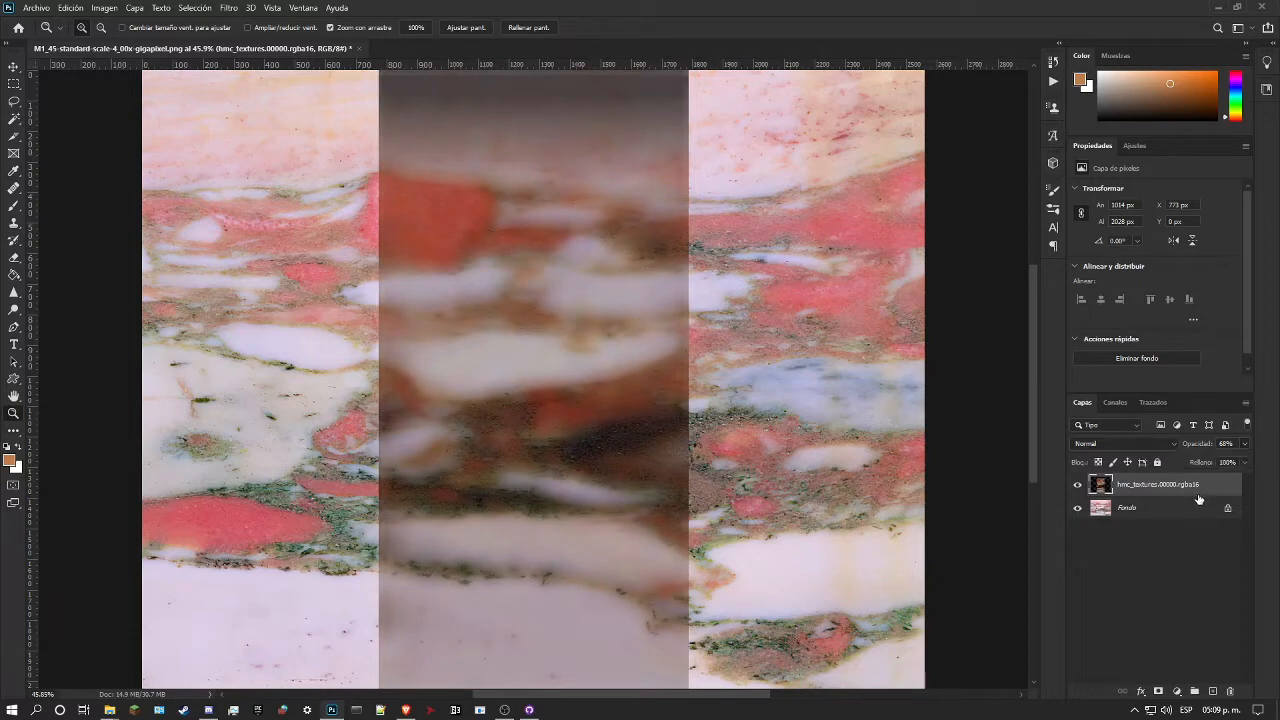
drag(785, 484, 771, 485)
drag(500, 368, 517, 371)
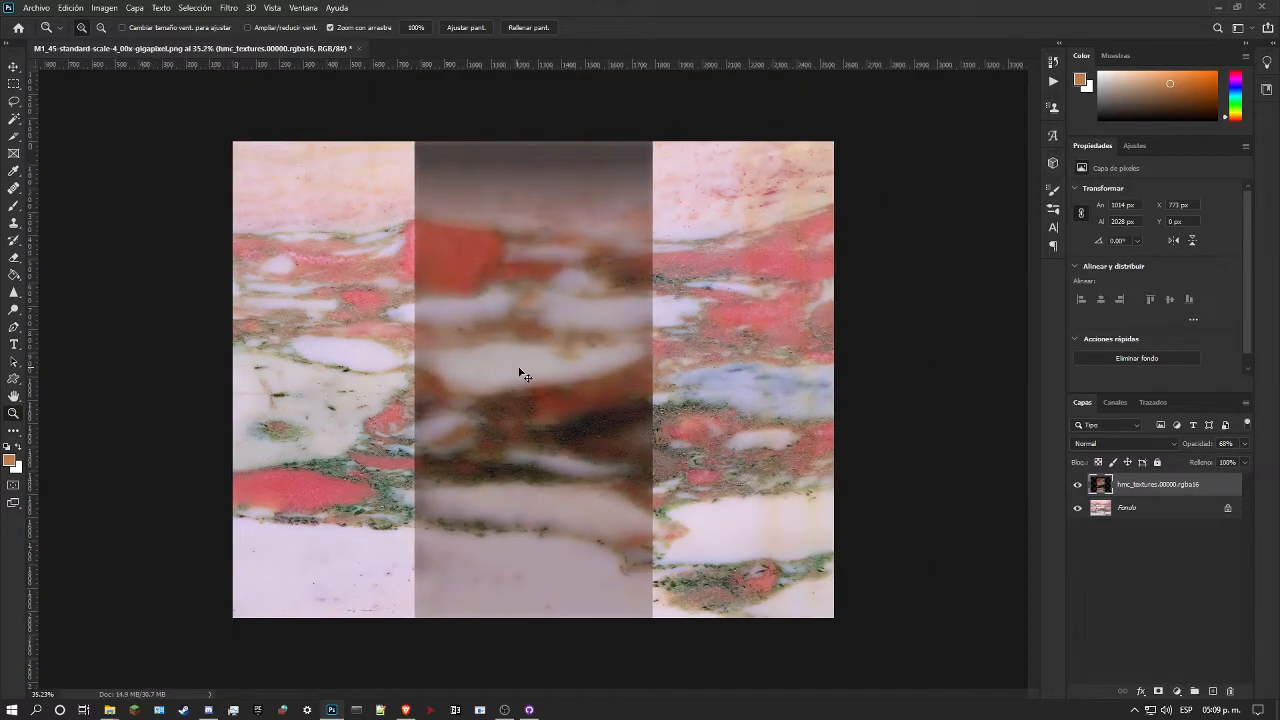
key(ctrl+t)
drag(653, 388, 645, 415)
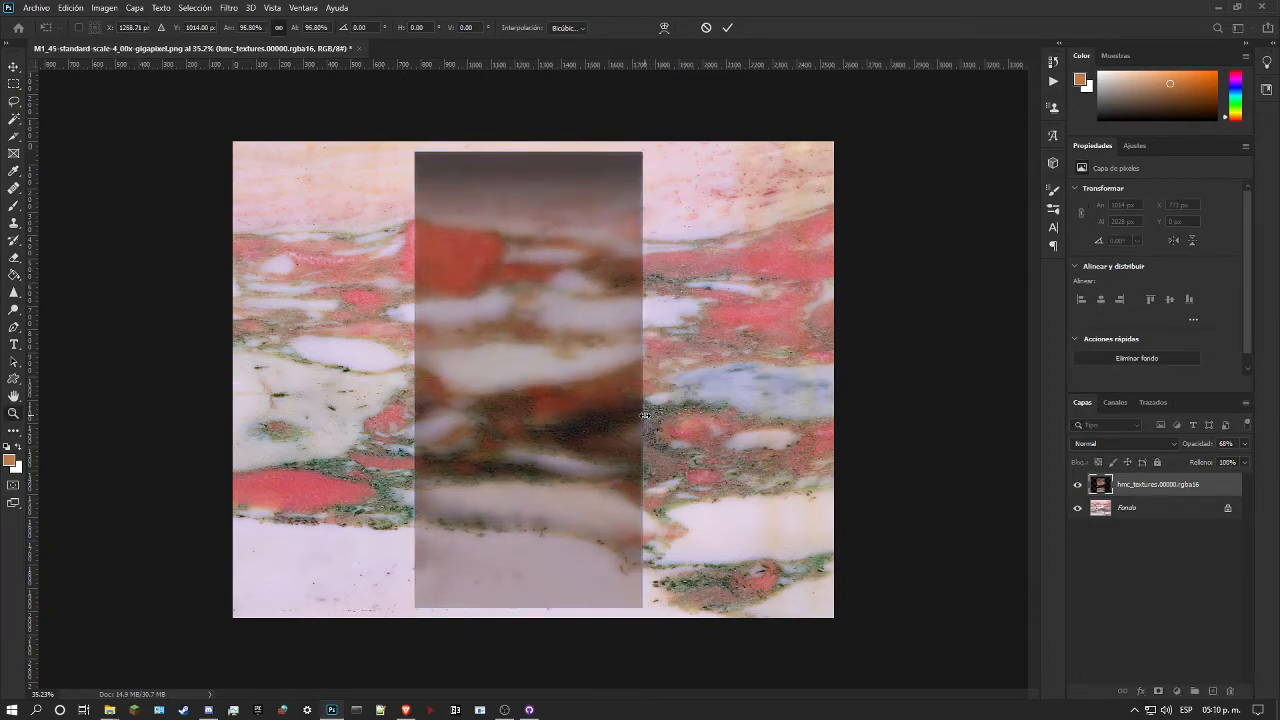
key(Return)
Step: Raise the hmc_textures.00000.rgba16 layer's opacity to 100% and toggle its visibility to compare its alignment with the marble veins
click(1079, 485)
click(1079, 485)
click(1079, 485)
click(1079, 485)
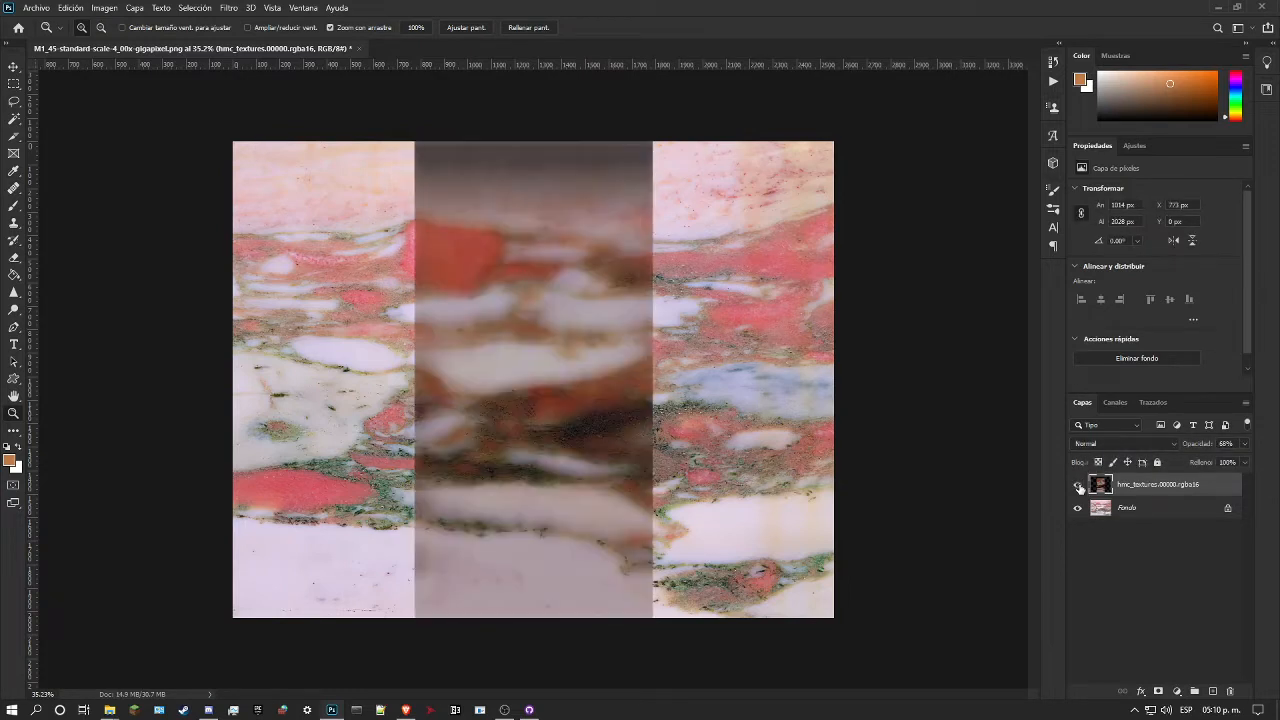
click(1244, 443)
drag(1223, 458, 1243, 458)
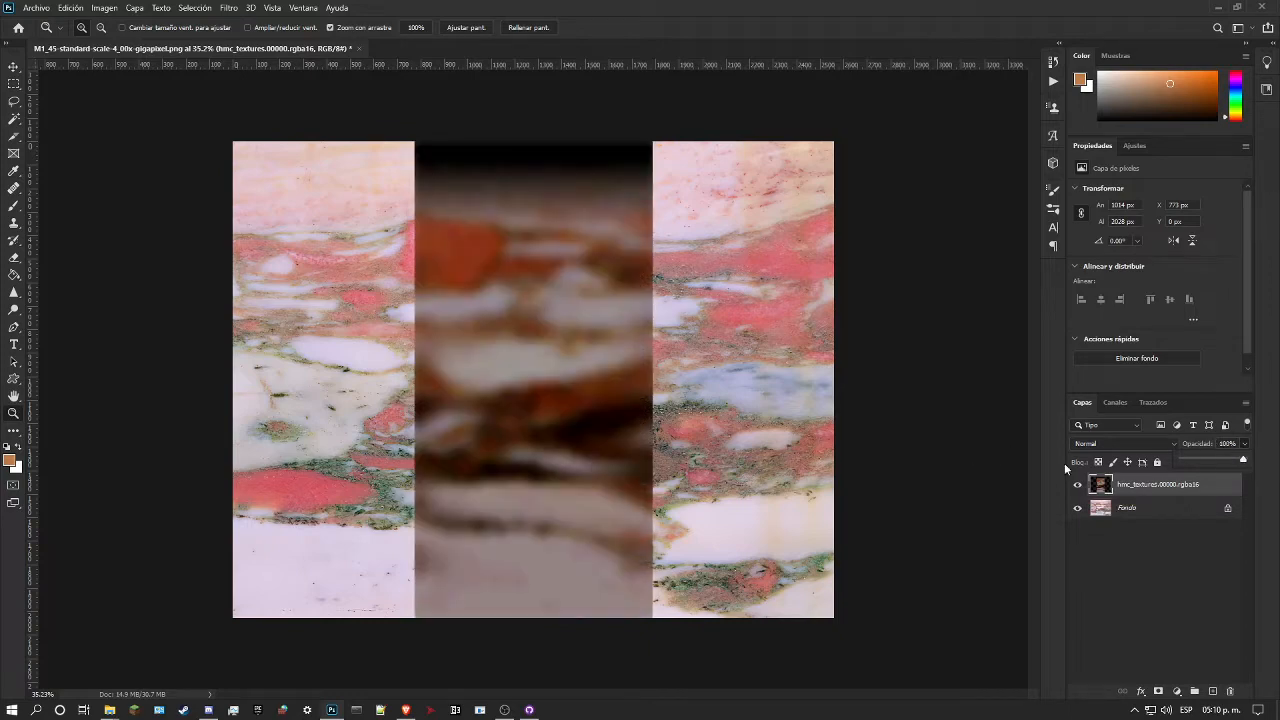
click(1080, 485)
click(1080, 485)
click(1080, 485)
click(1080, 485)
Step: Scale the hmc_textures.00000.rgba16 layer proportionally to about 992 × 1983 px from its bottom edge and toggle its visibility to check the alignment
key(ctrl+t)
drag(533, 143, 563, 157)
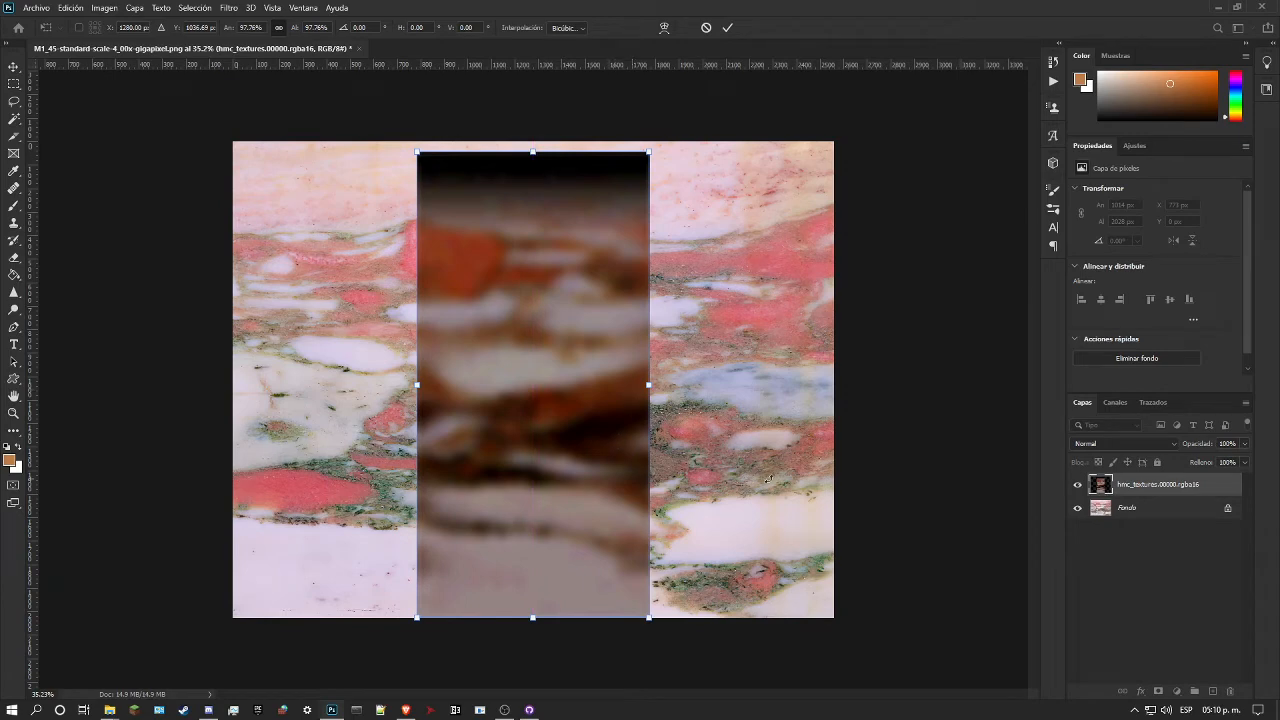
key(z)
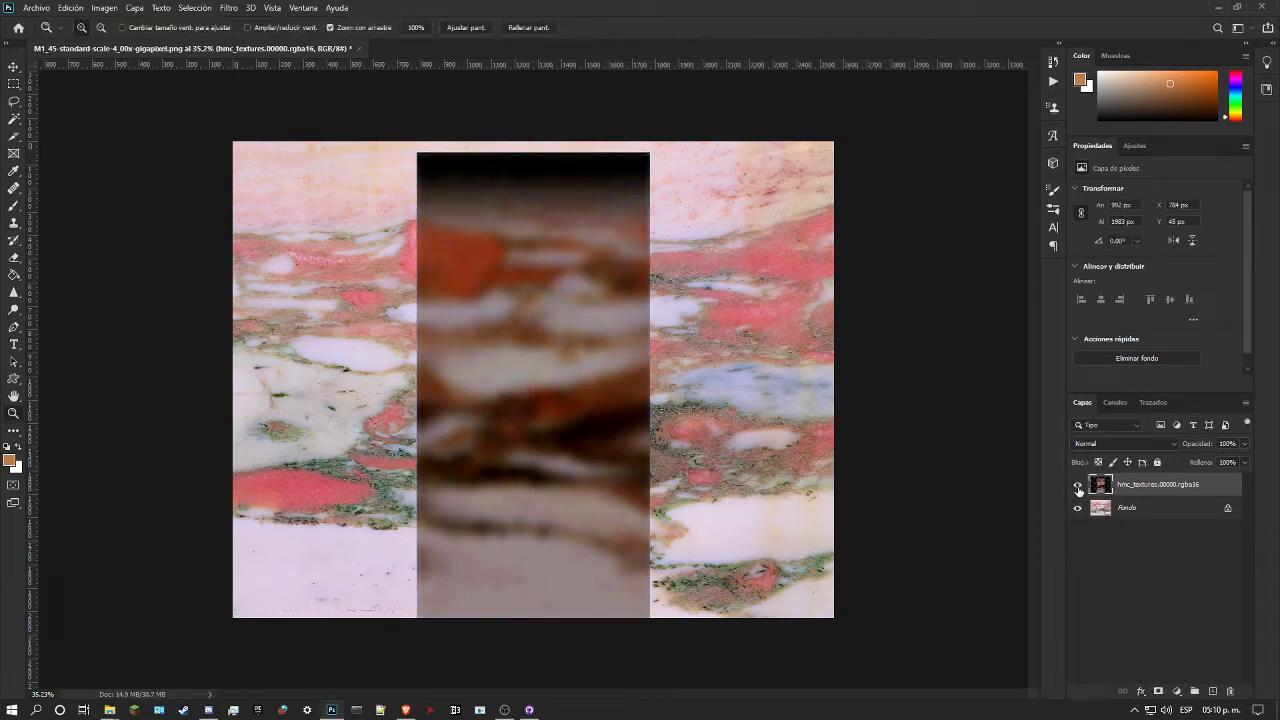
click(1078, 485)
click(1078, 485)
click(1078, 485)
click(1078, 485)
click(1078, 485)
click(1078, 485)
Step: Lower the hmc_textures.00000.rgba16 layer's opacity to 83% and compare it with the marble beneath
click(1244, 443)
click(1233, 464)
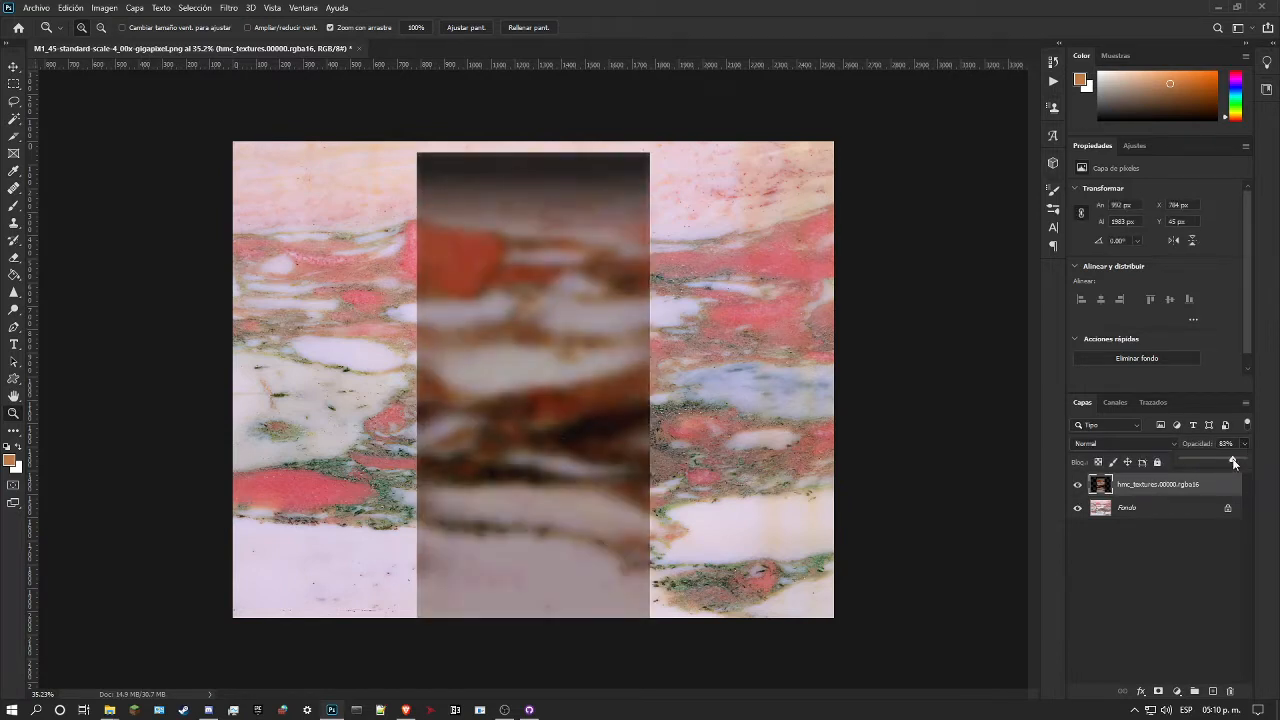
click(1078, 486)
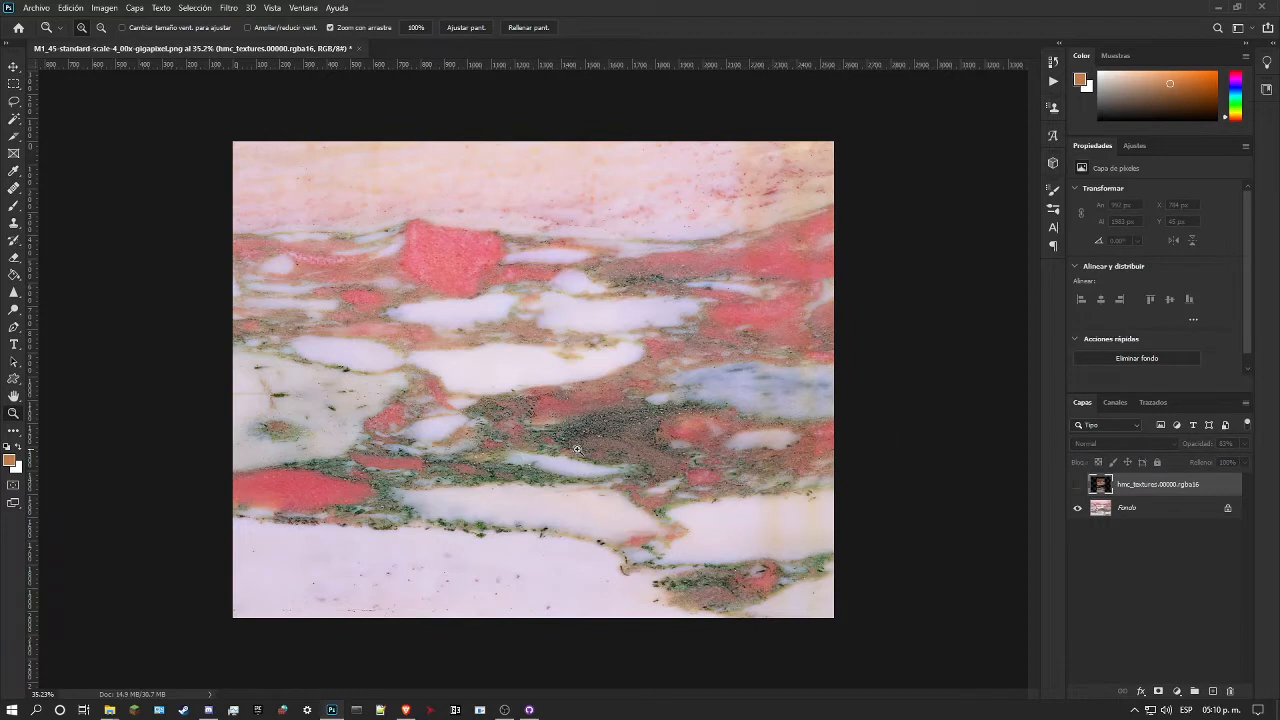
click(1078, 485)
drag(550, 404, 567, 392)
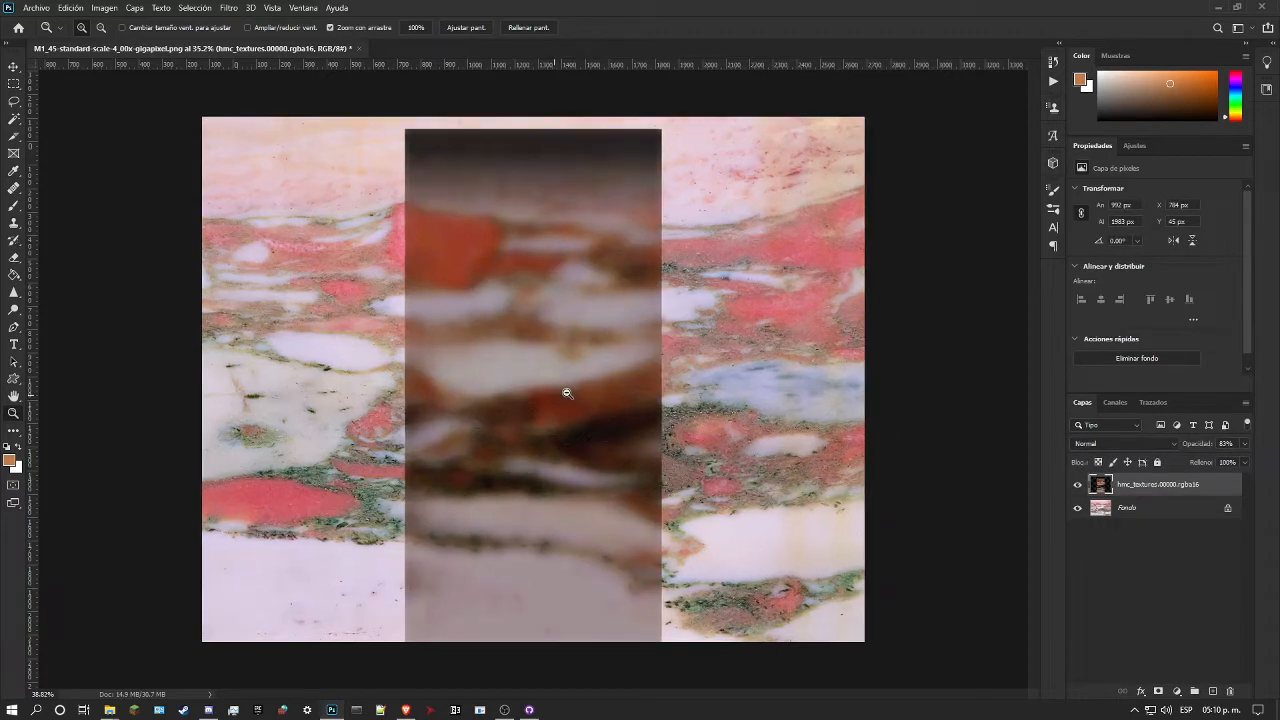
Step: Resize the hmc_textures.00000.rgba16 layer proportionally to about 1002 × 2004 px, keeping its bottom edge on the canvas edge
key(ctrl+t)
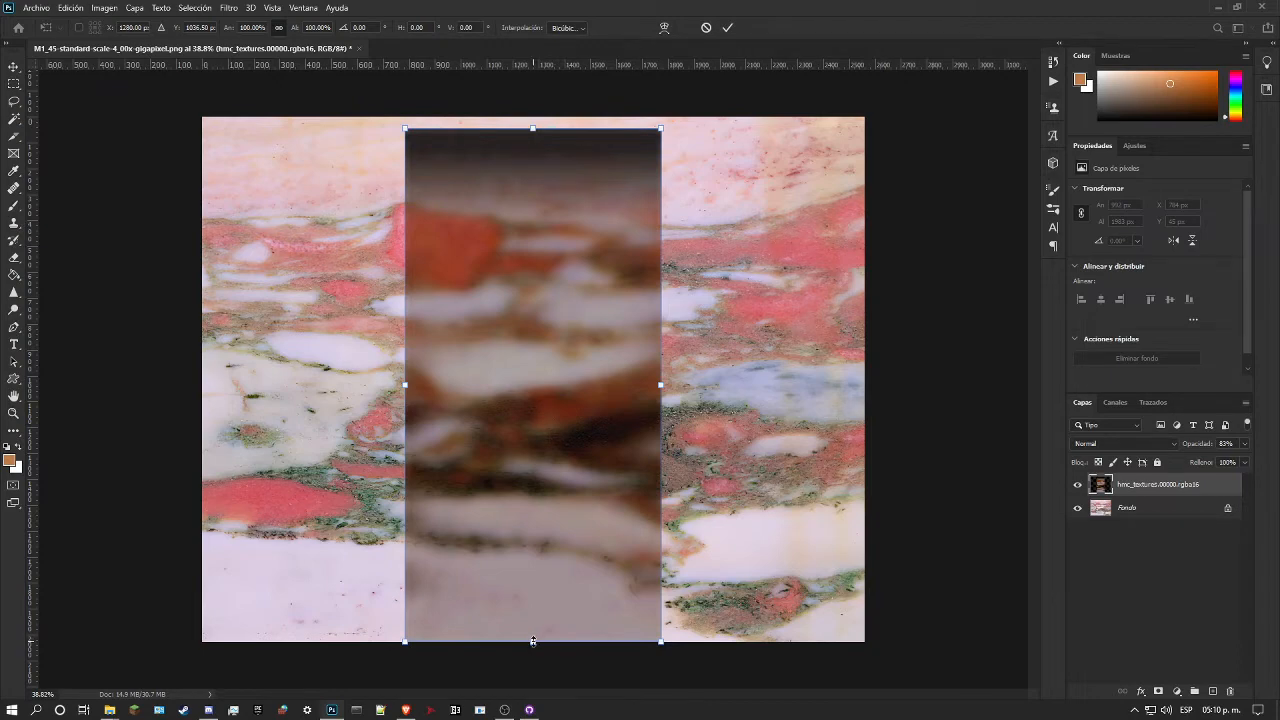
drag(533, 641, 560, 644)
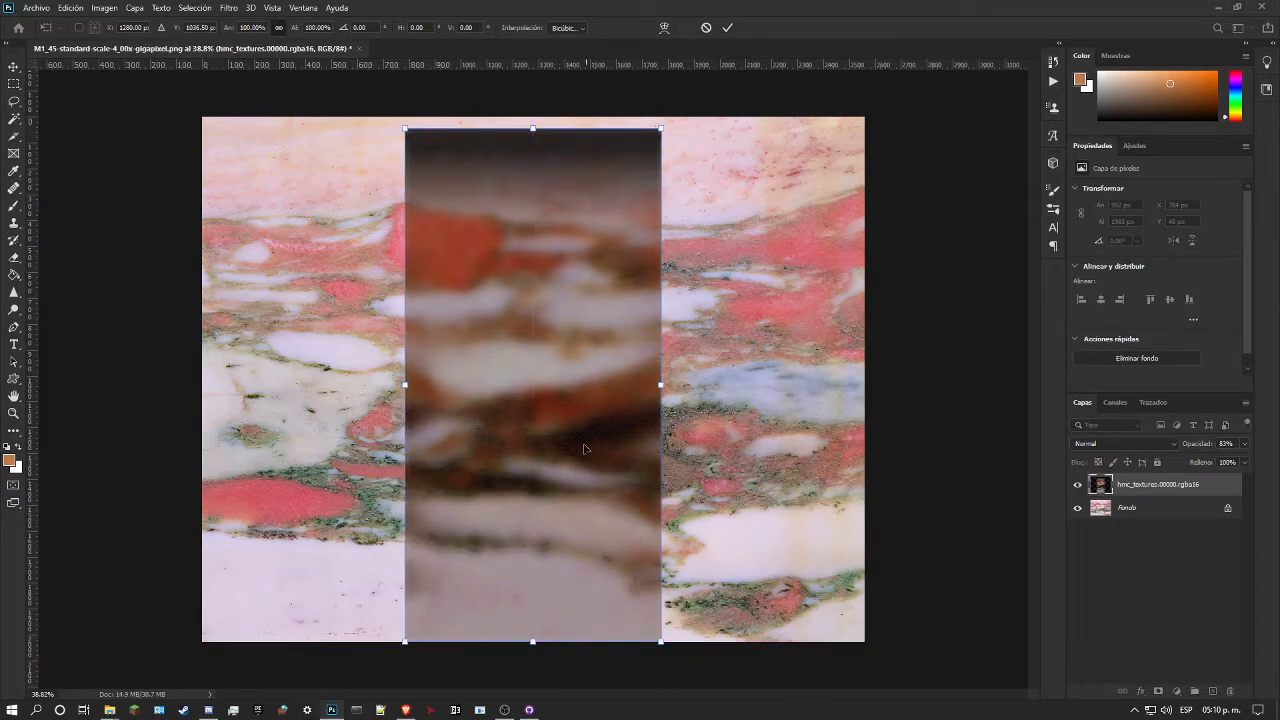
drag(535, 129, 504, 177)
key(Return)
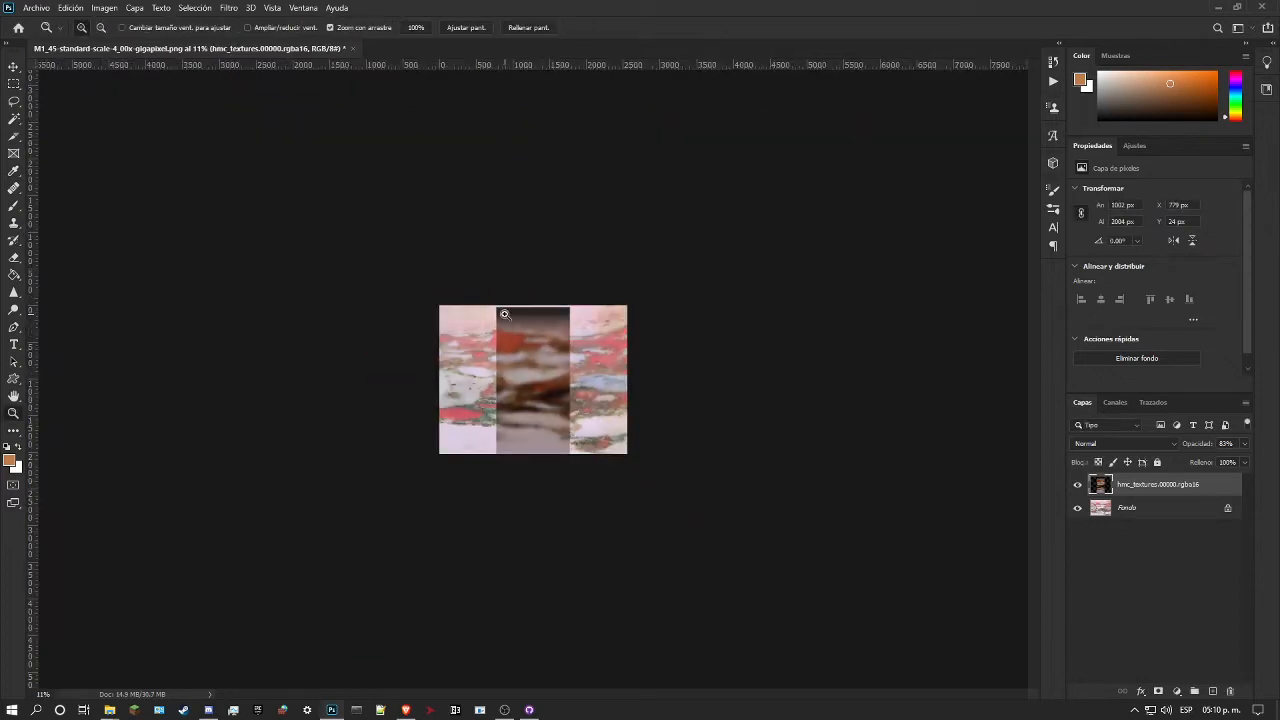
drag(504, 315, 561, 304)
drag(441, 206, 537, 231)
drag(521, 323, 476, 296)
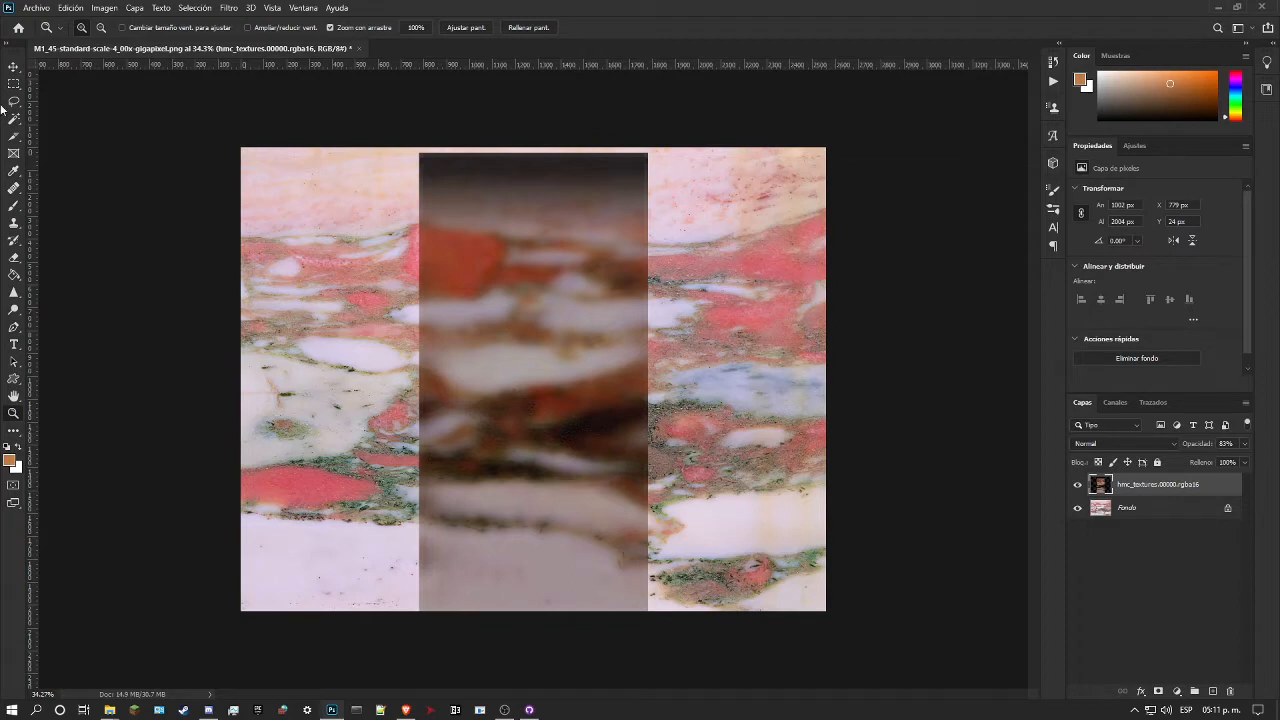
Step: Place four guides along the left, top, right and bottom edges of the hmc_textures.00000.rgba16 layer
key(ctrl+t)
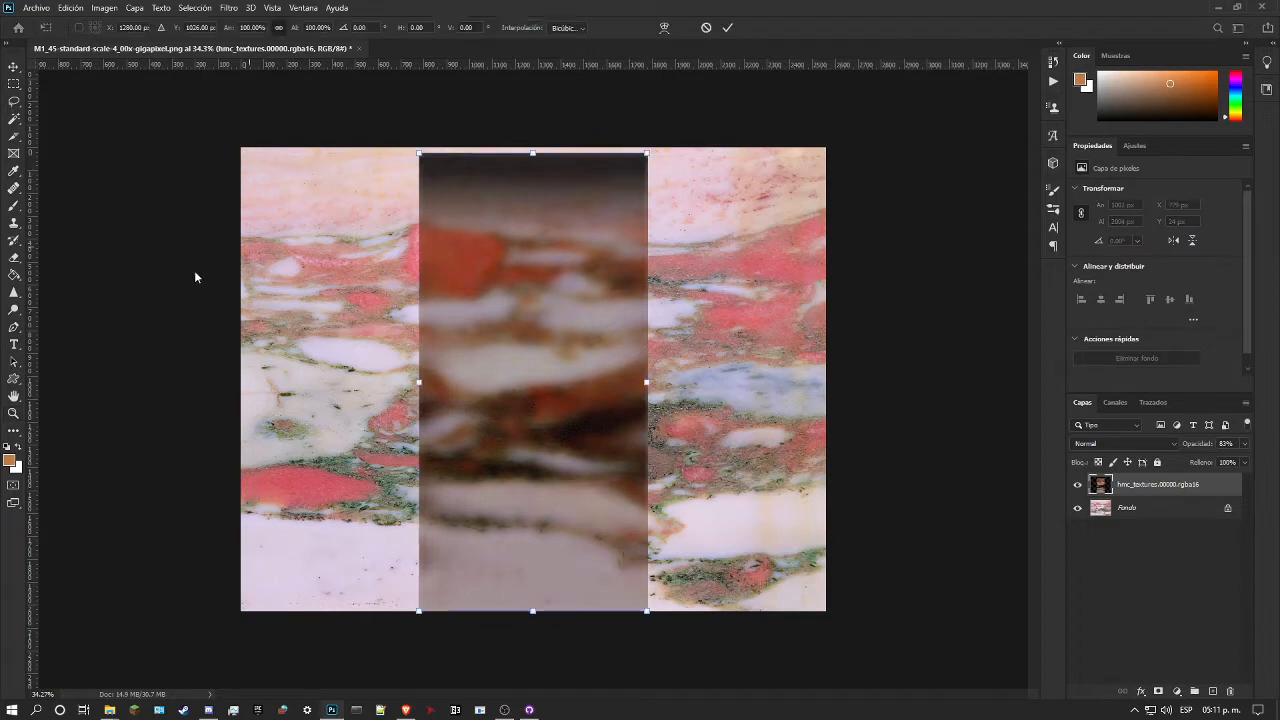
drag(44, 334, 419, 383)
drag(537, 64, 650, 153)
drag(38, 353, 647, 366)
drag(422, 67, 650, 610)
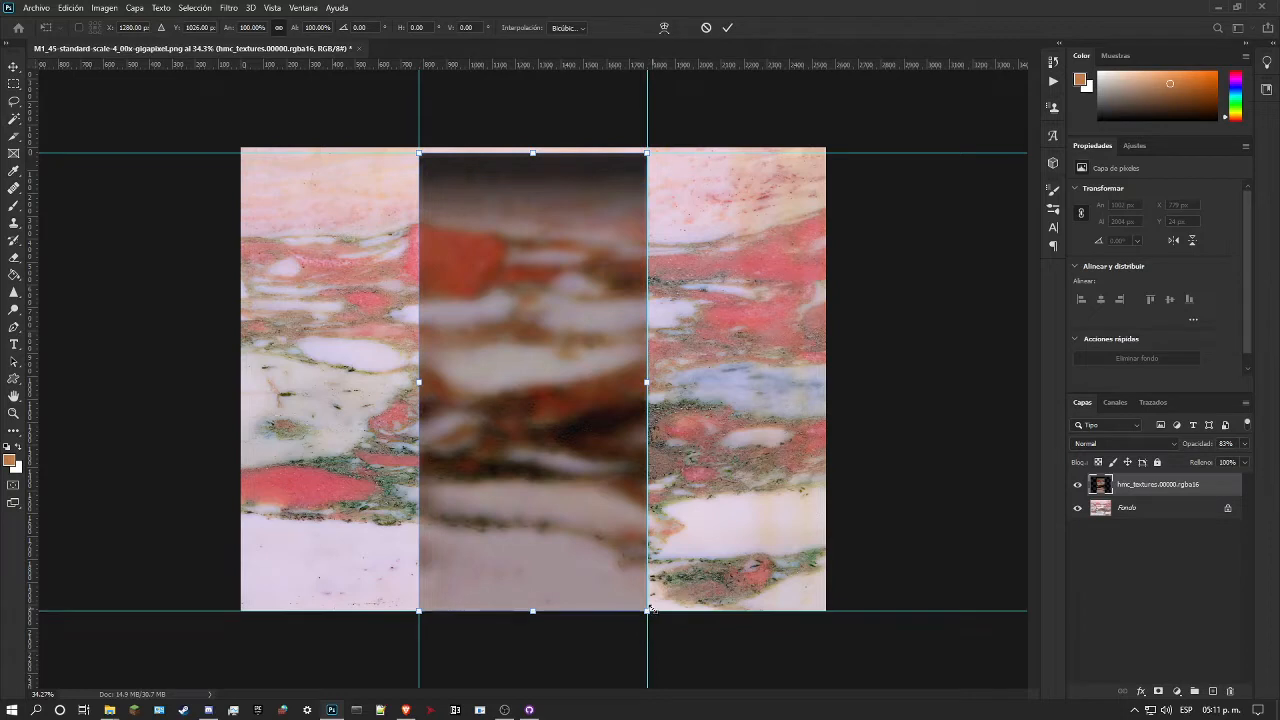
Step: Hide the hmc_textures.00000.rgba16 layer and copy the guide-bounded rectangle of the Fondo marble to a new layer
click(14, 84)
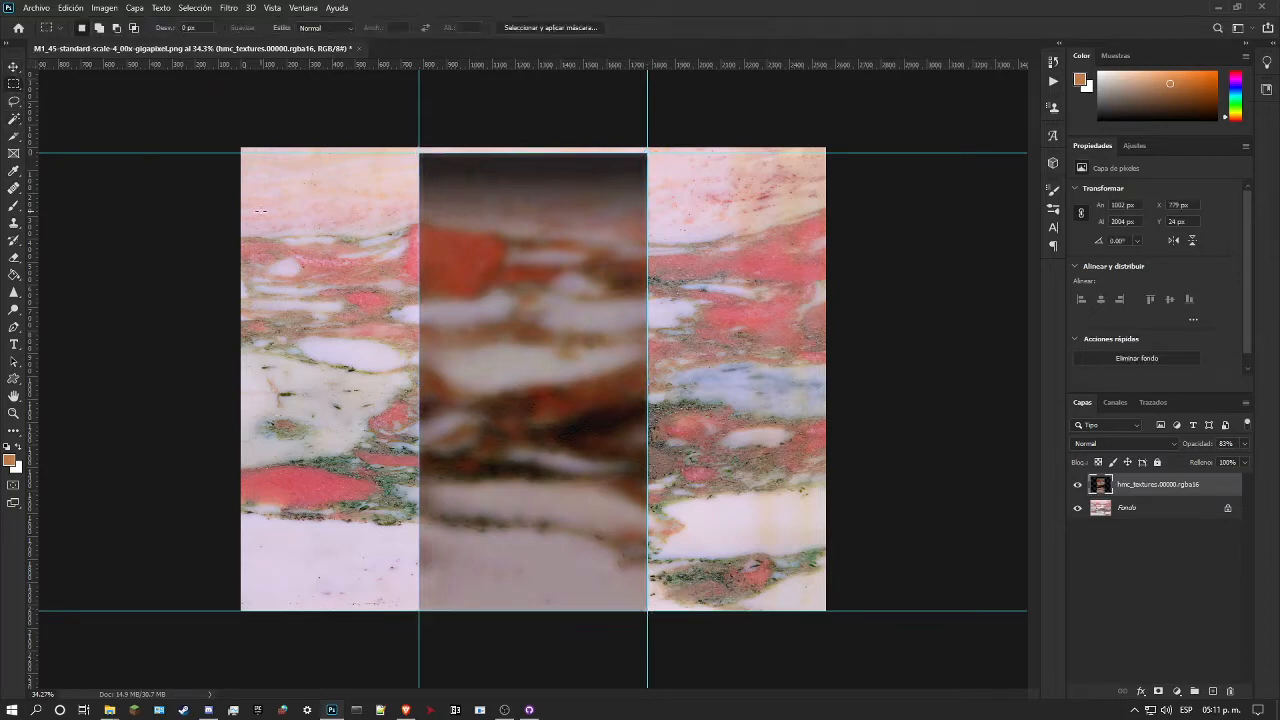
click(1078, 485)
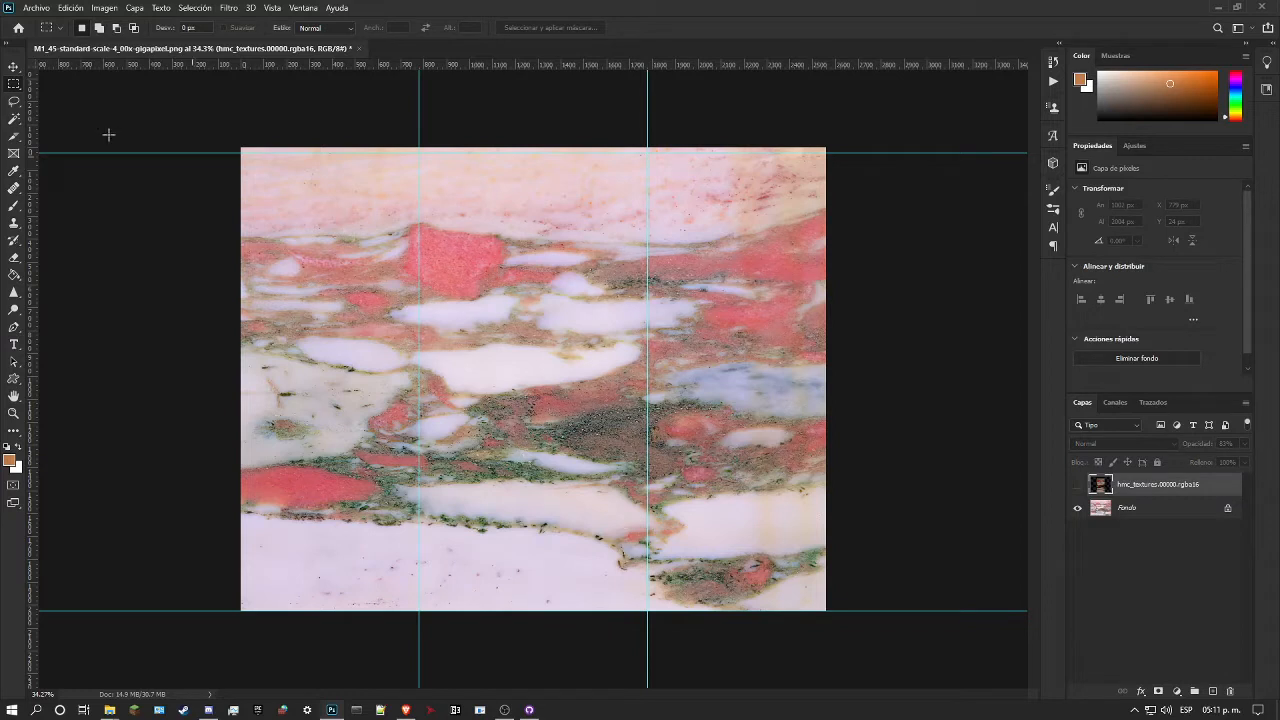
drag(417, 153, 647, 610)
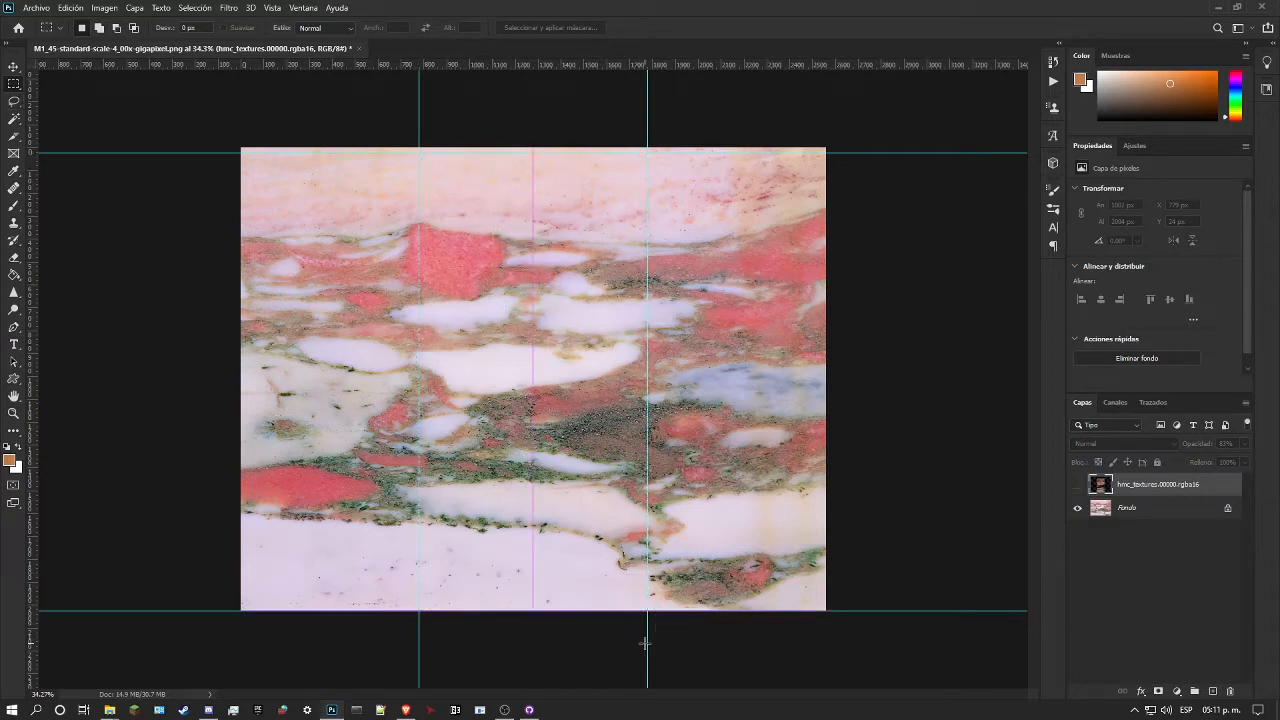
click(1150, 511)
key(ctrl+j)
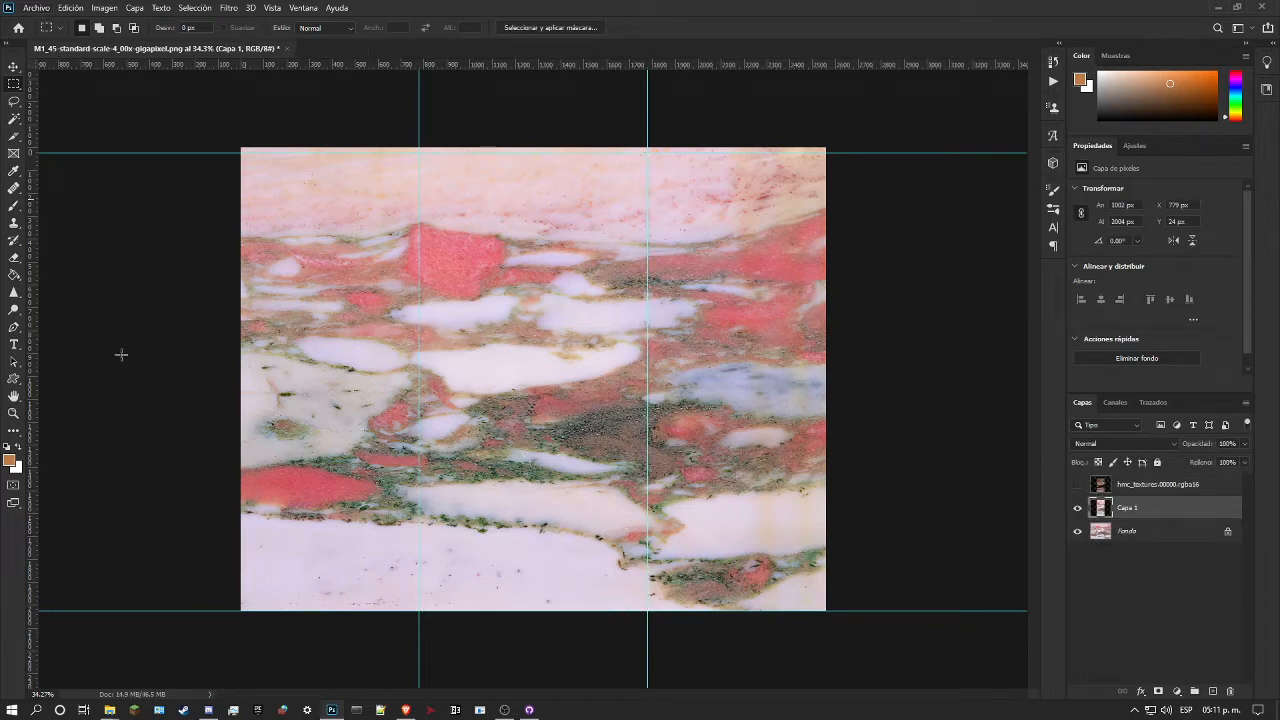
Step: Open copia_hmc_textures.00000.rgba16.png from Render96ex-alpha's gfx/textures/cave folder as a separate Photoshop document
mouse_move(109, 710)
click(140, 682)
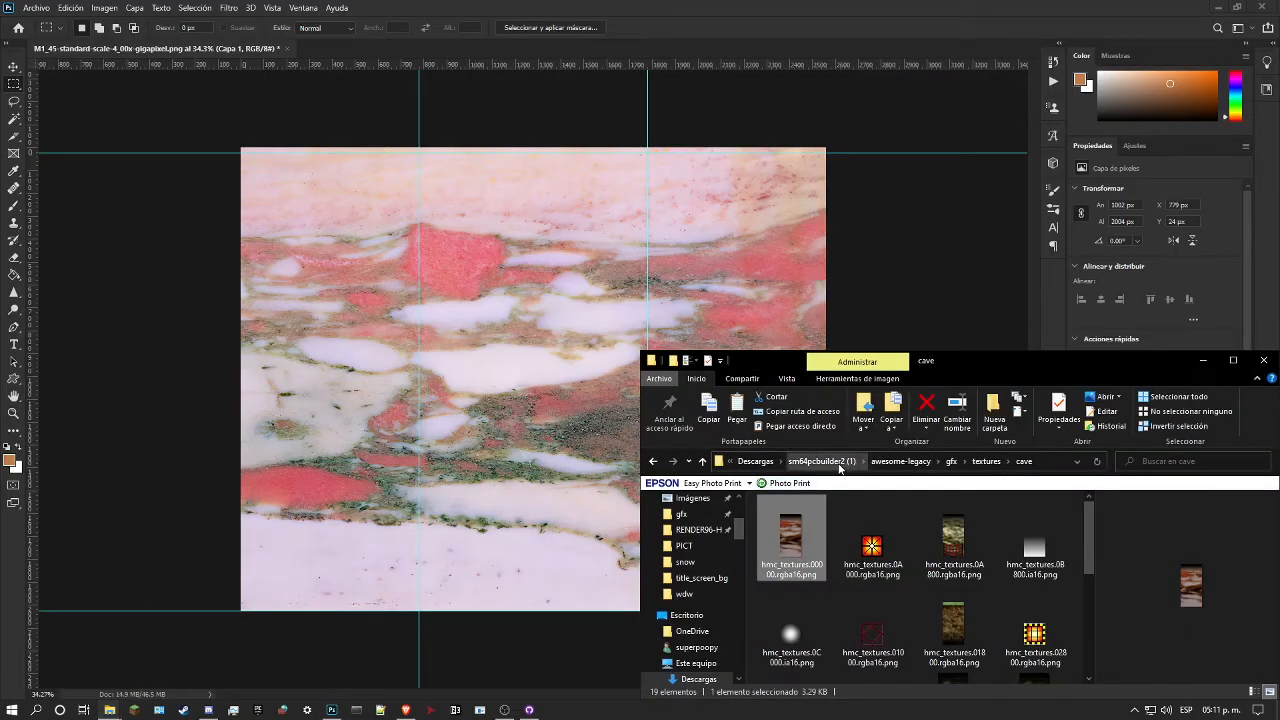
click(681, 514)
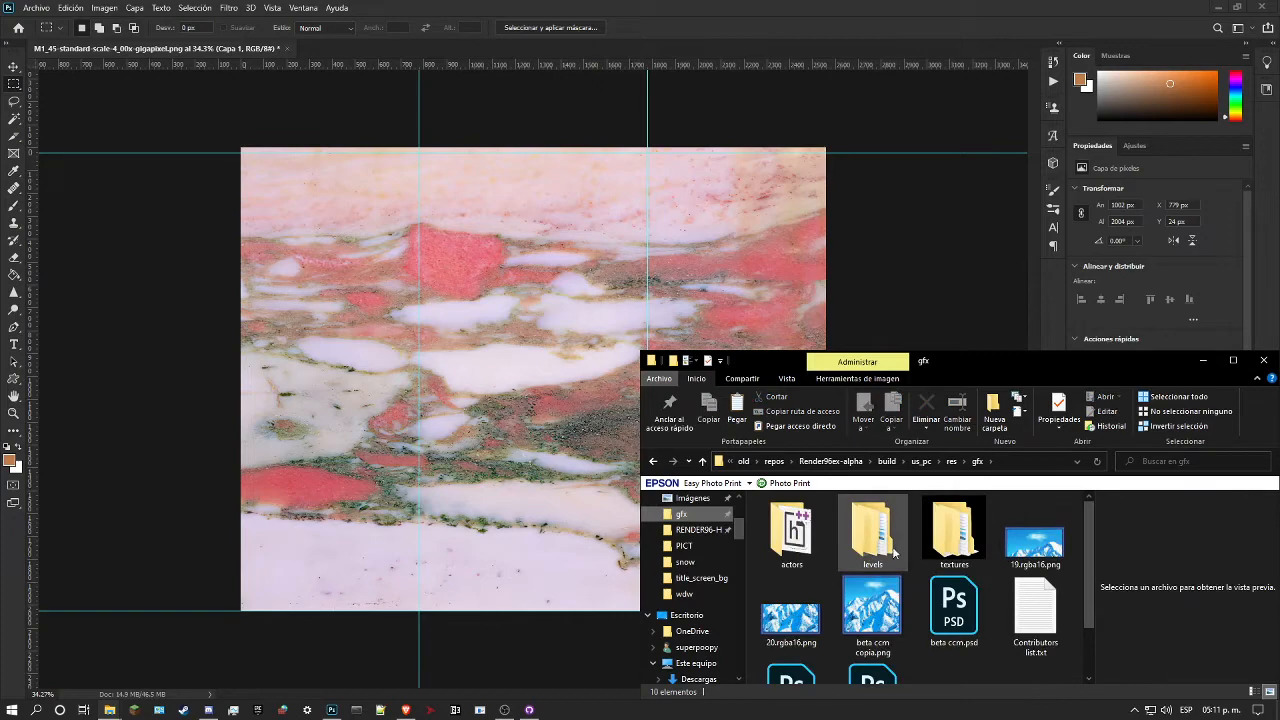
double_click(953, 530)
double_click(861, 533)
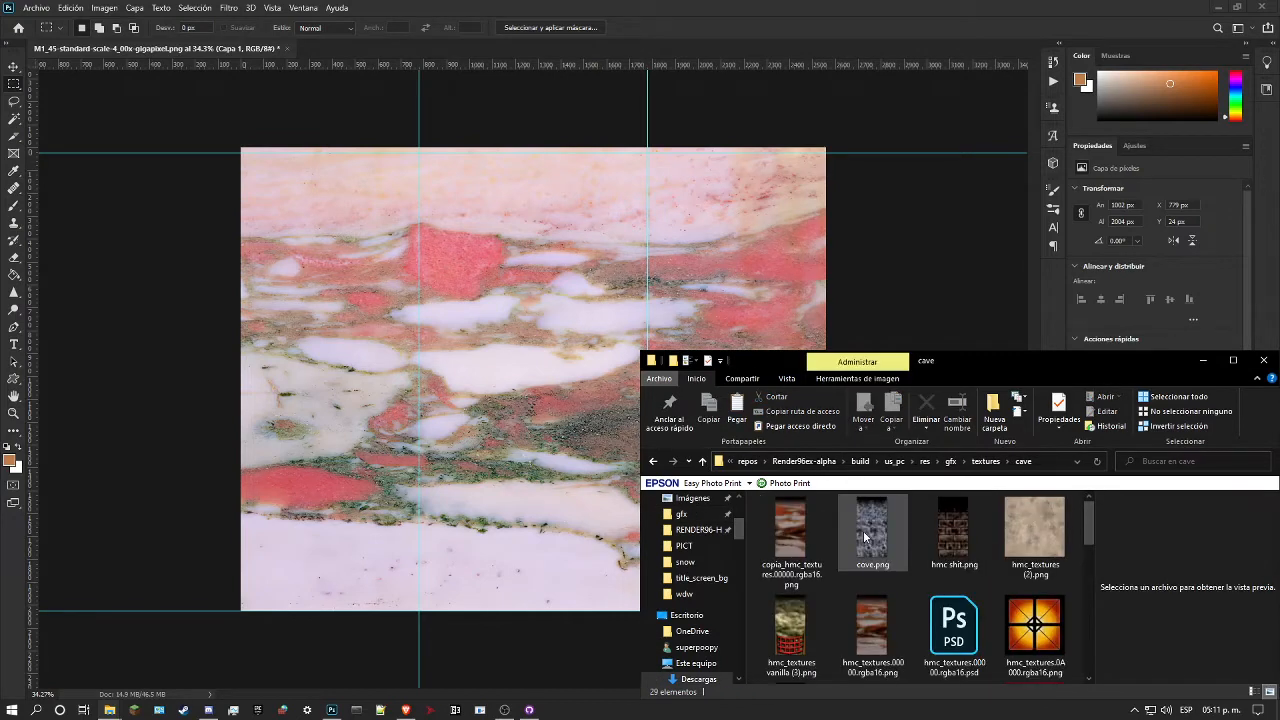
click(790, 543)
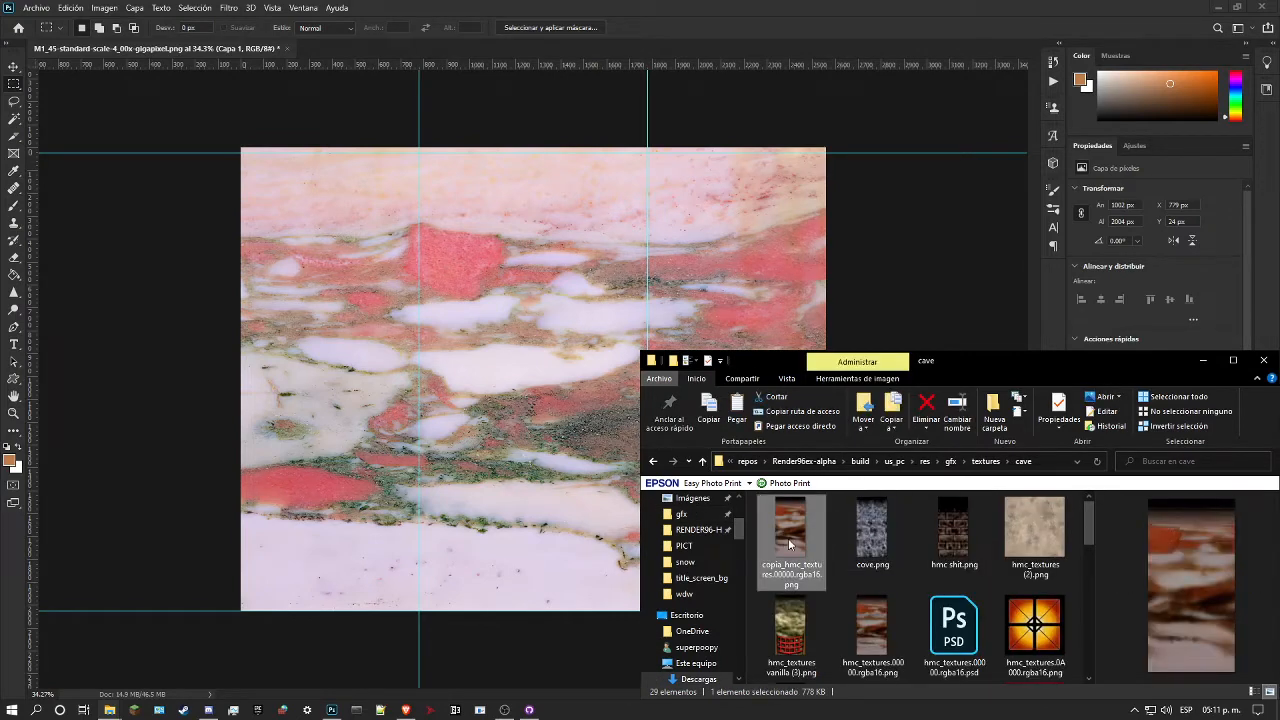
drag(790, 543, 353, 49)
click(514, 318)
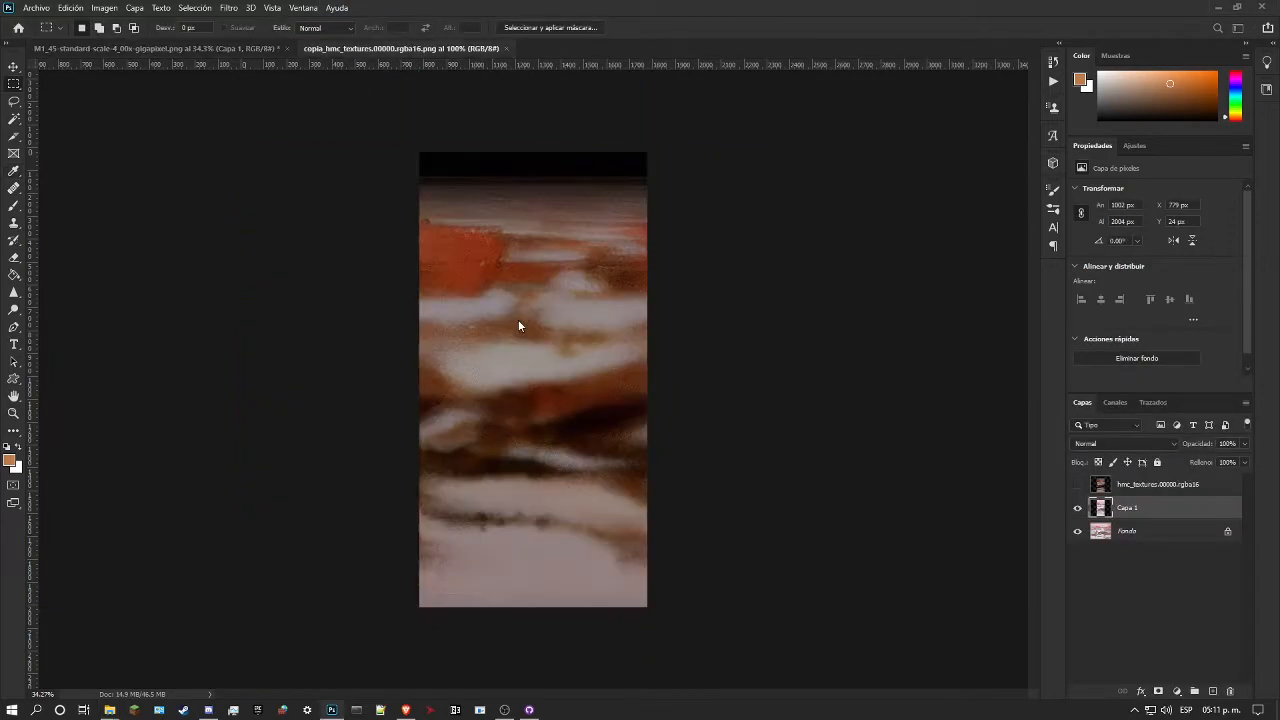
Step: Compare the vein pattern of the copia_hmc_textures.00000.rgba16 document with the guide-bounded area of the M1_45 marble image
click(13, 413)
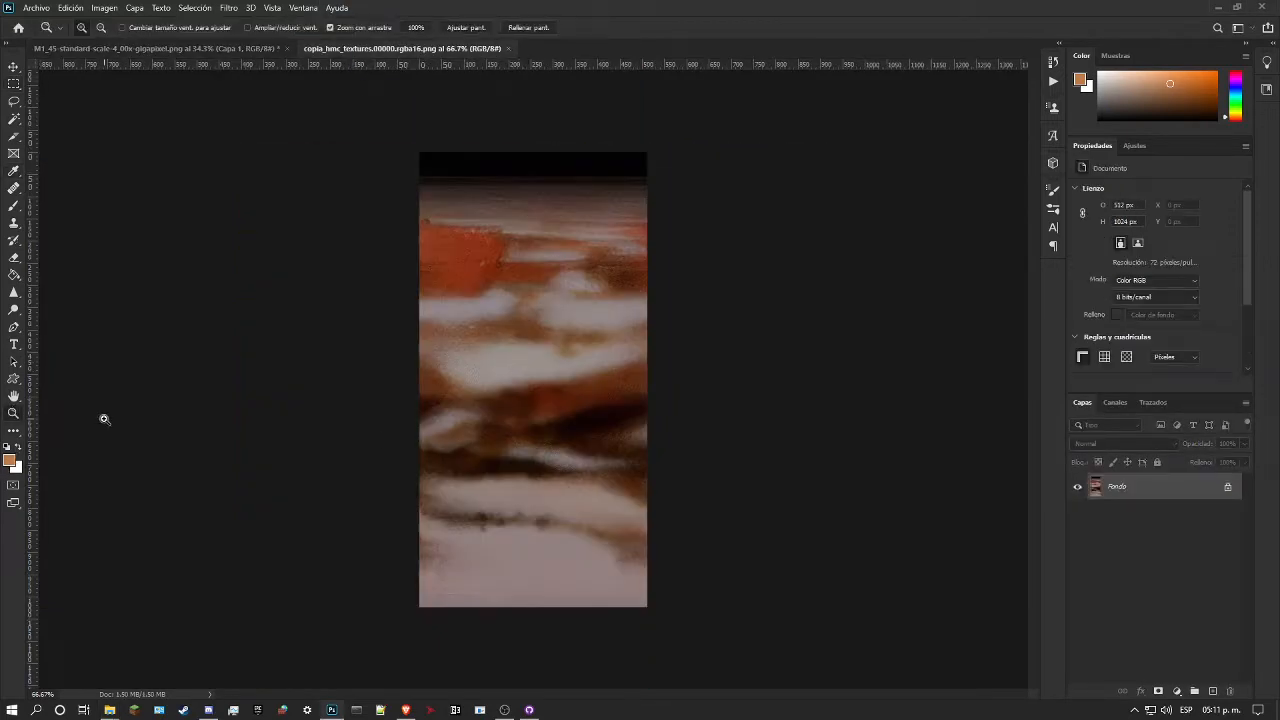
drag(479, 293, 430, 219)
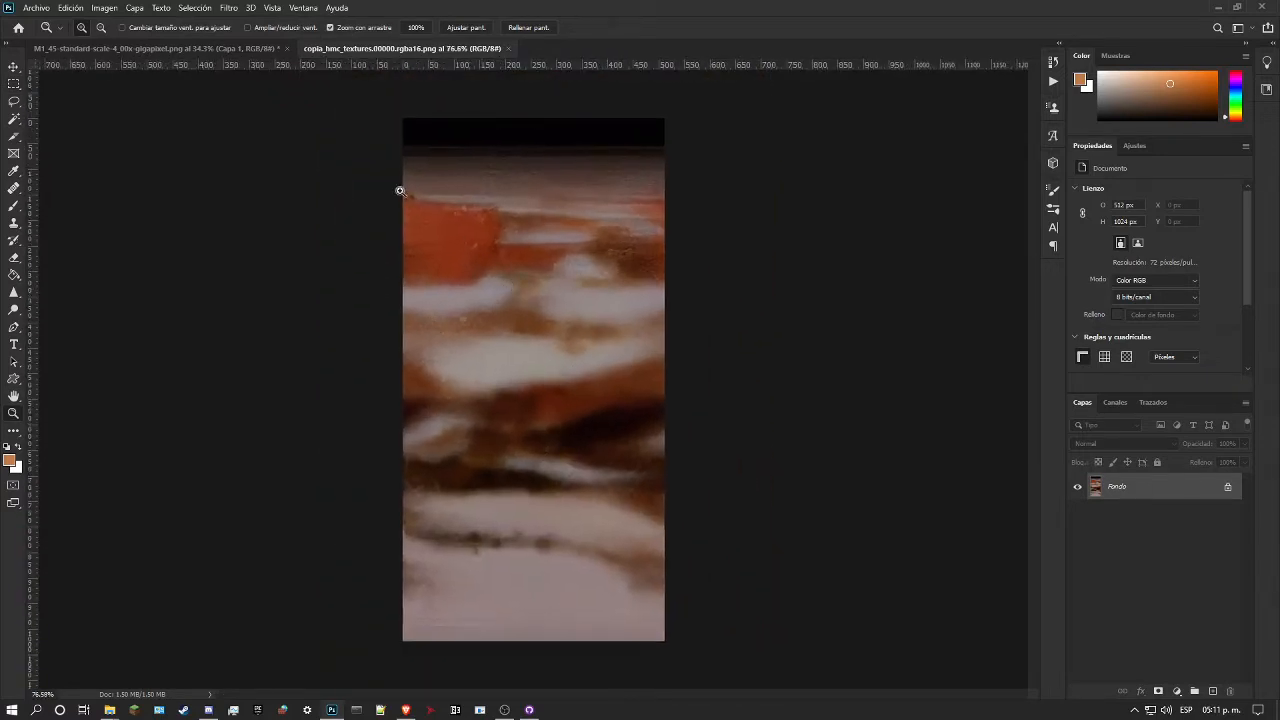
click(181, 50)
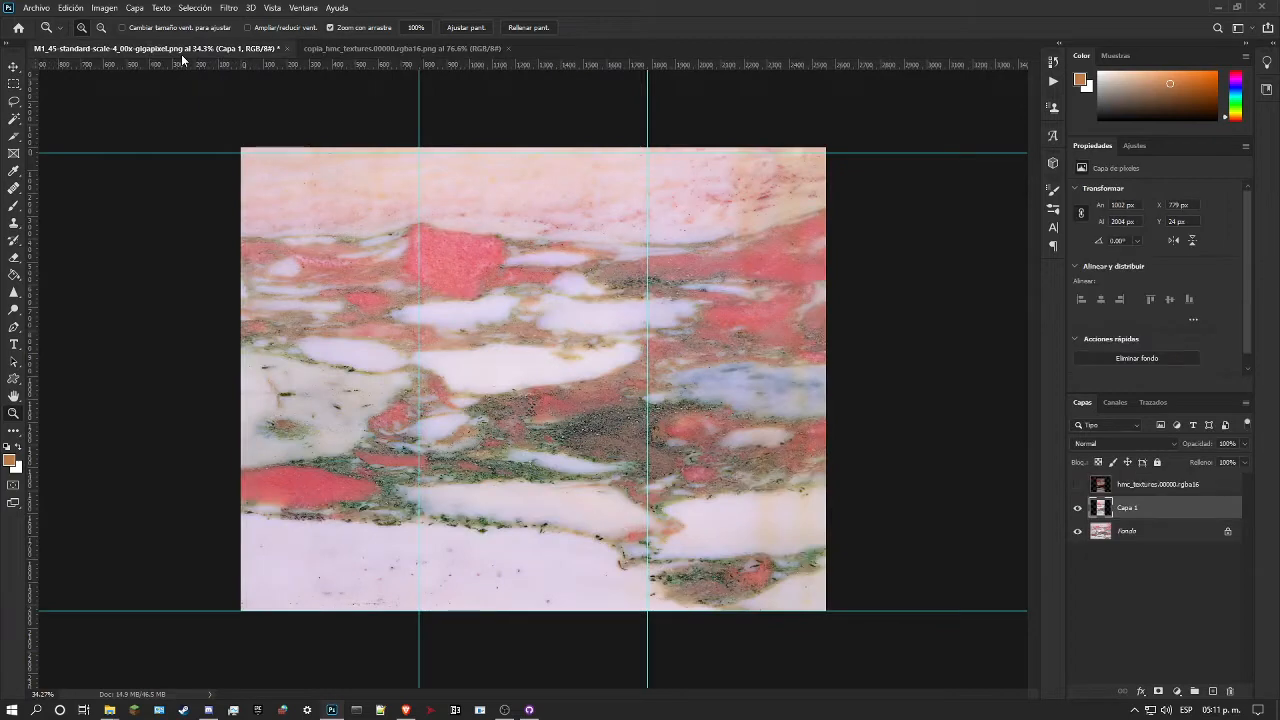
drag(494, 316, 537, 413)
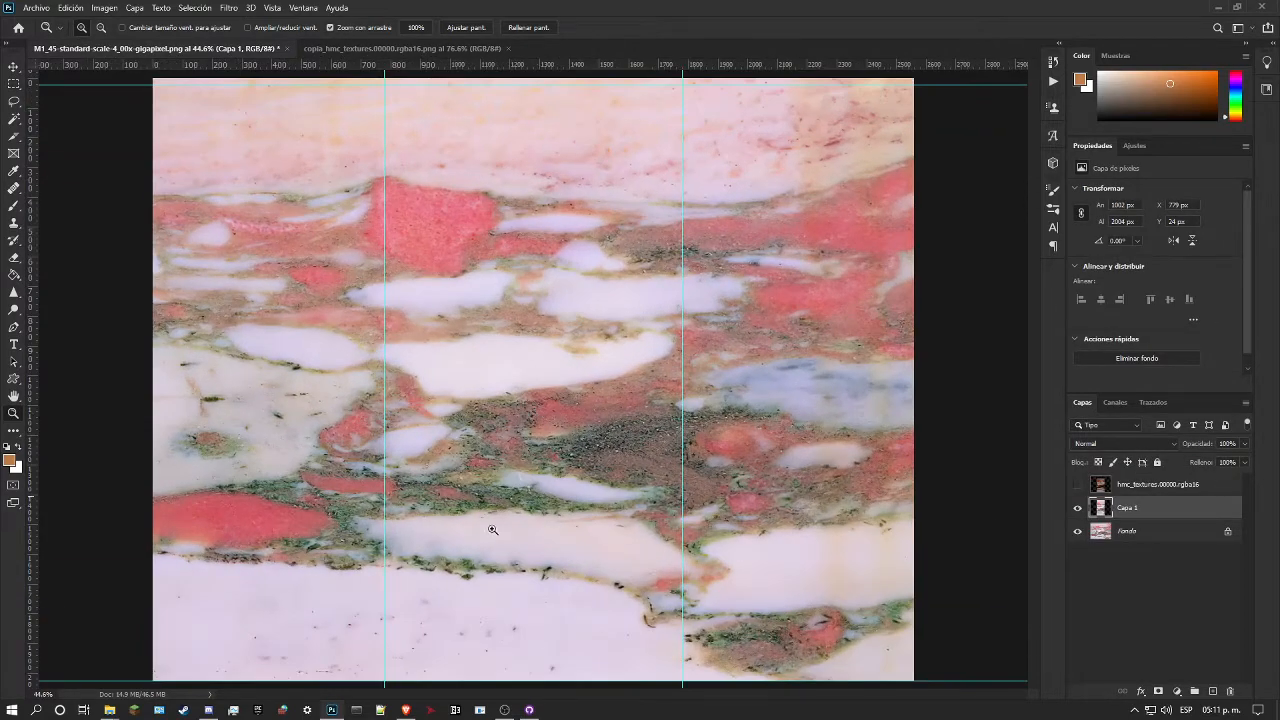
click(437, 49)
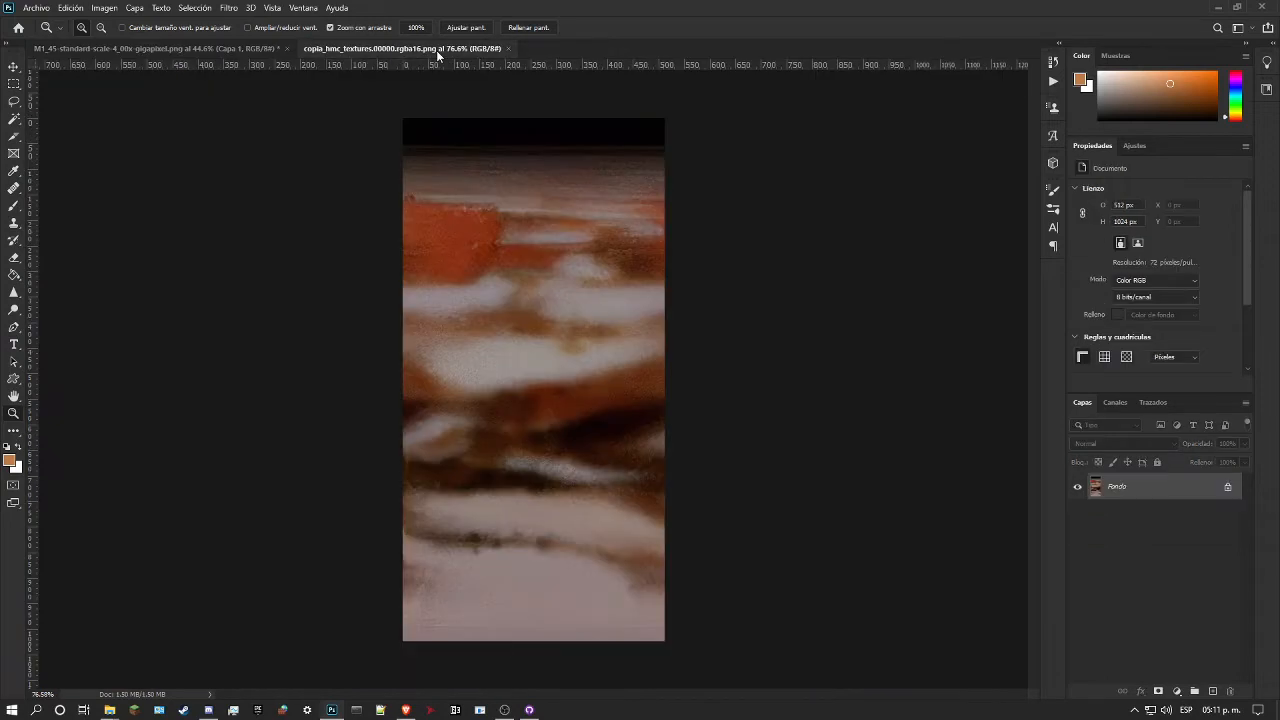
click(223, 52)
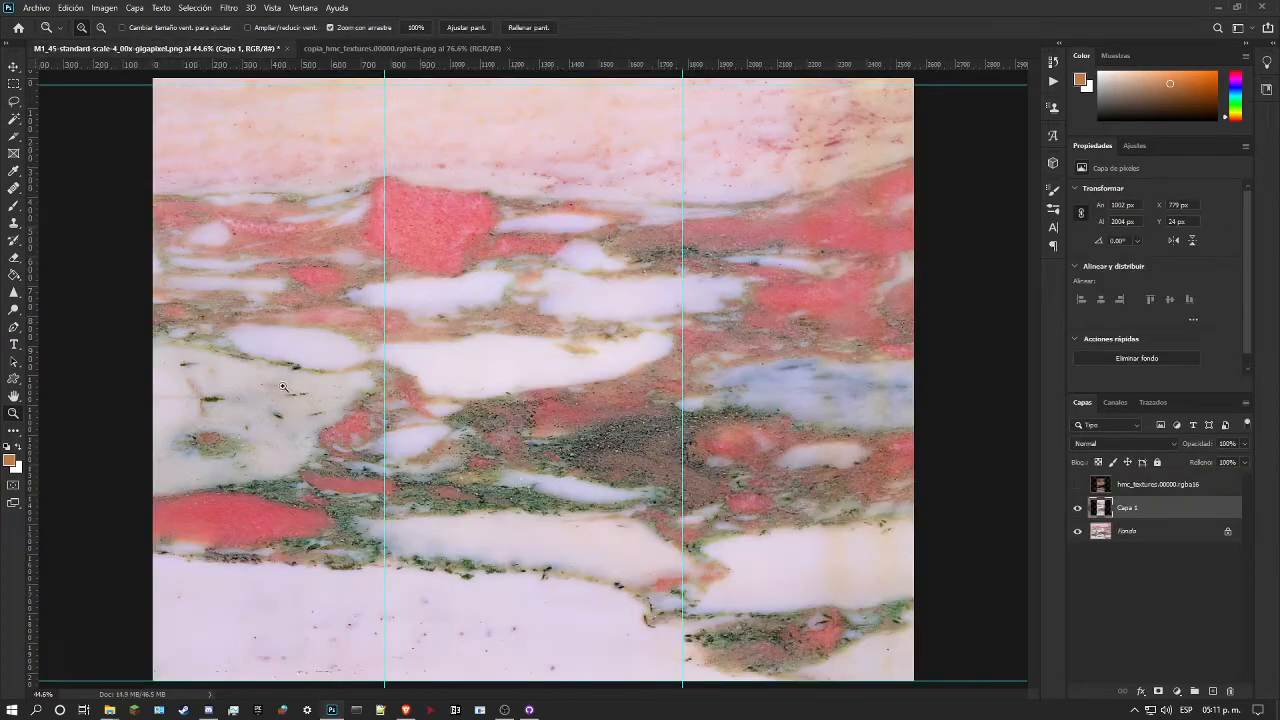
drag(436, 397, 417, 397)
drag(476, 366, 481, 366)
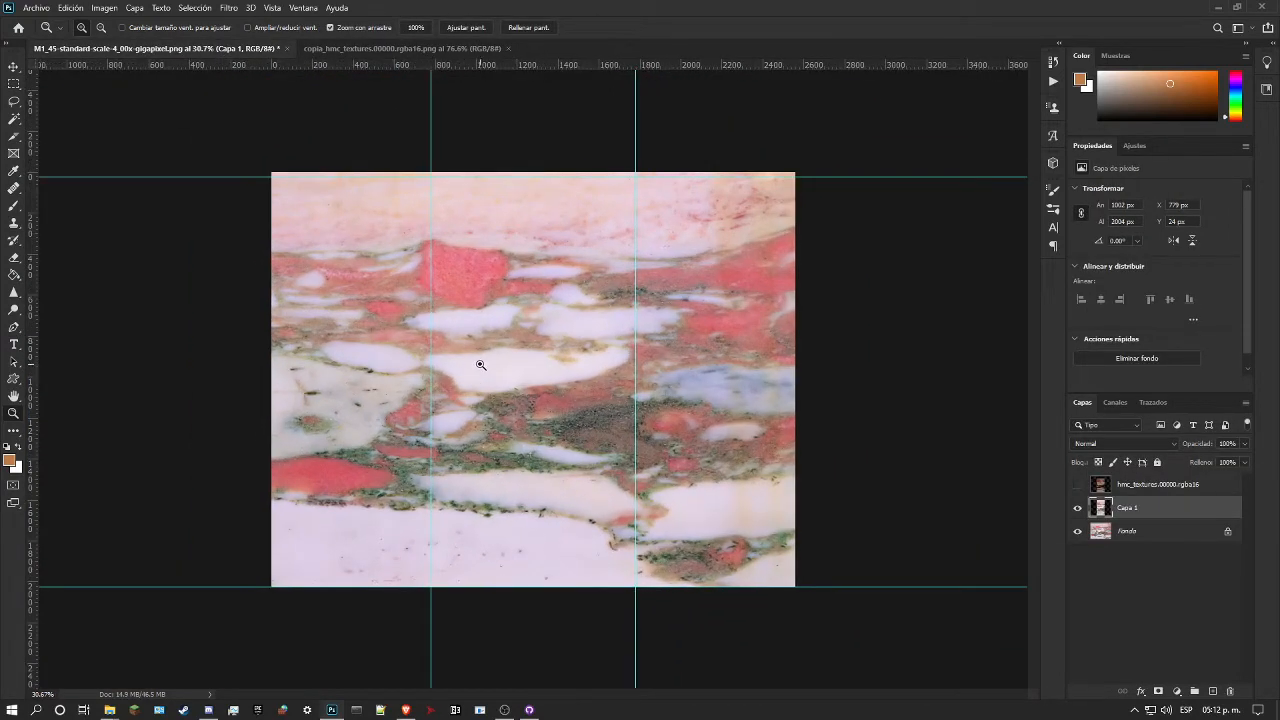
click(370, 52)
drag(553, 334, 565, 334)
Step: Place hmc_textures.00000.rgba16.png from the Render96ex-alpha cave folder over the copia_hmc_textures.00000.rgba16 image
click(111, 711)
click(167, 683)
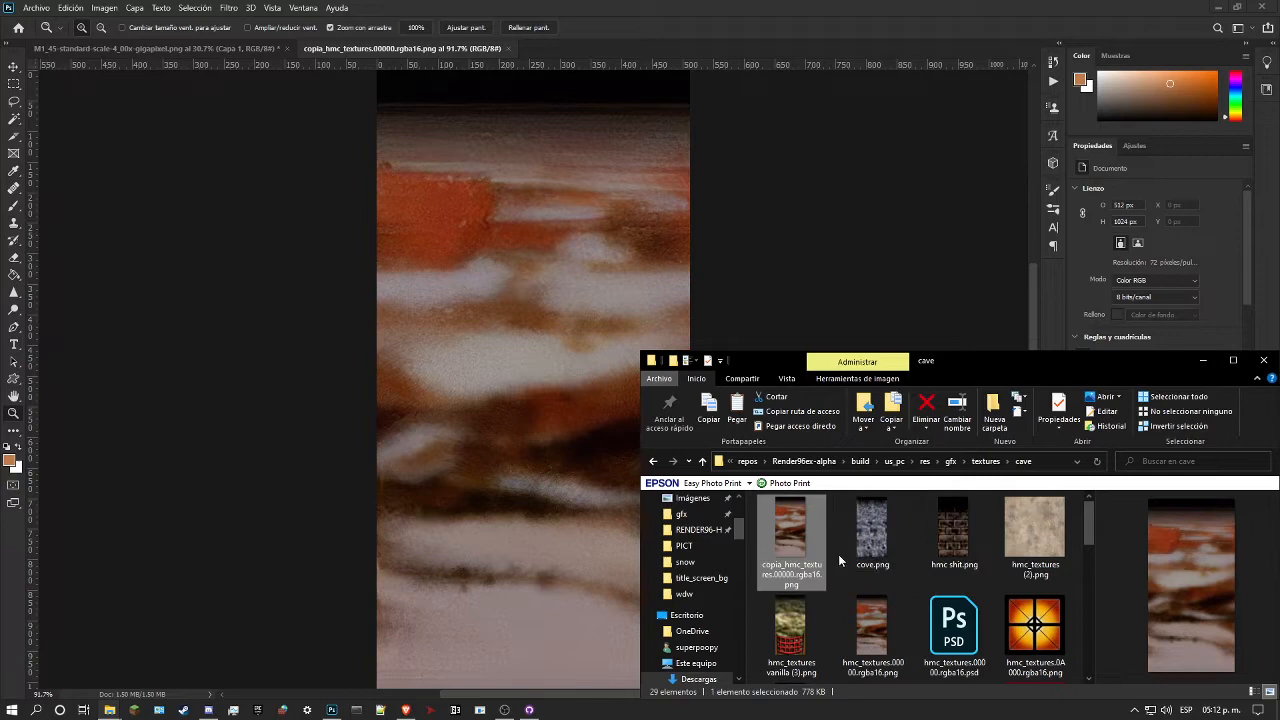
scroll(840, 555, down, 1)
click(860, 560)
drag(880, 557, 518, 457)
key(Return)
key(ctrl+t)
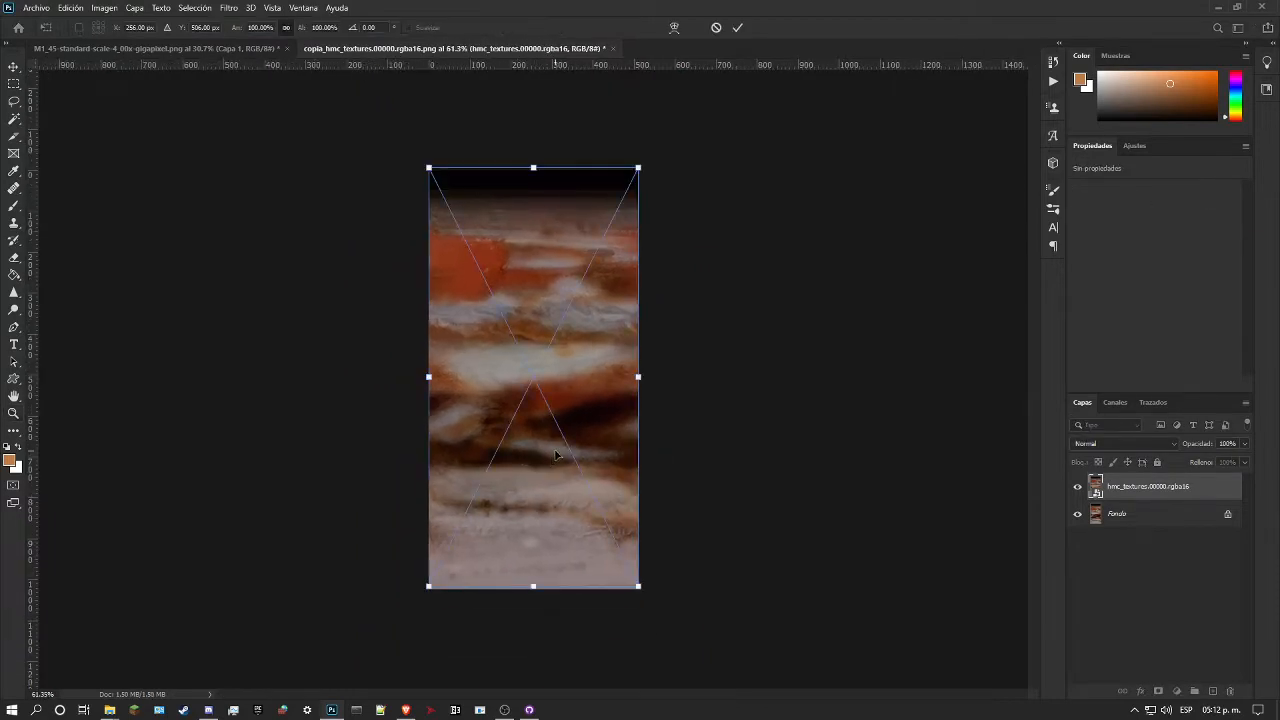
key(Return)
Step: Close the copia_hmc_textures.00000.rgba16.png document without saving its changes
click(615, 48)
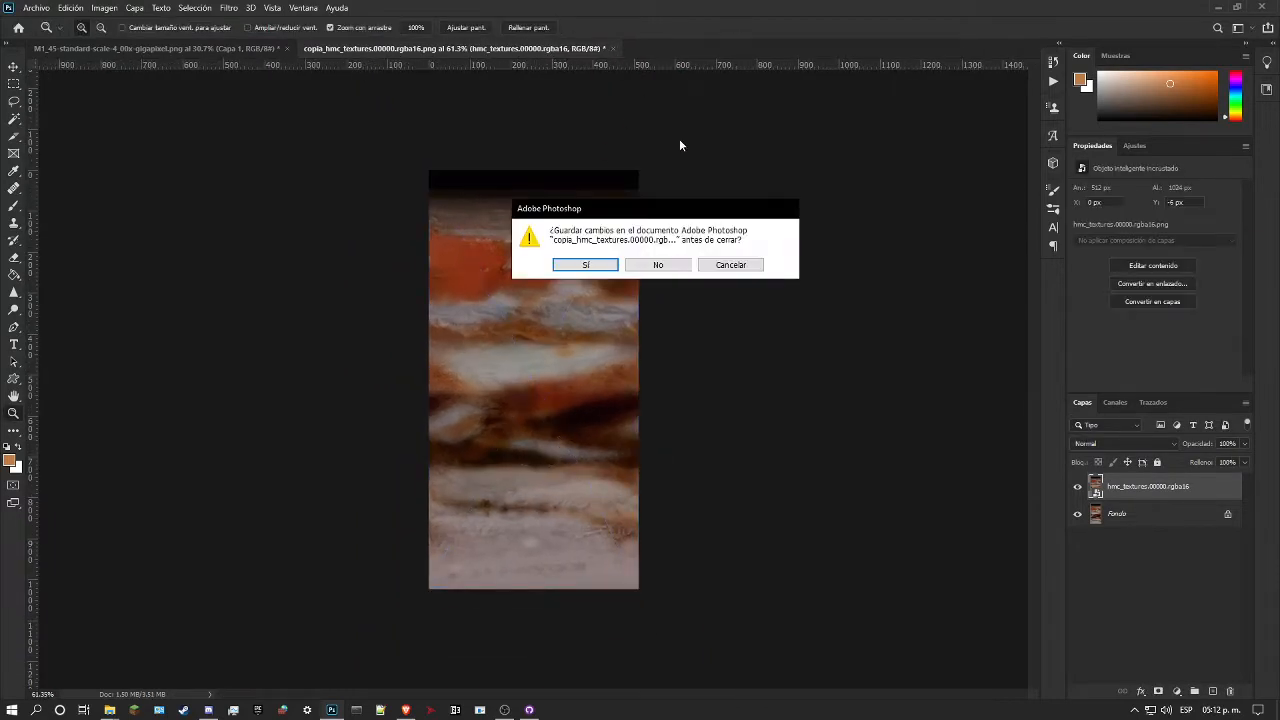
click(679, 266)
mouse_move(113, 710)
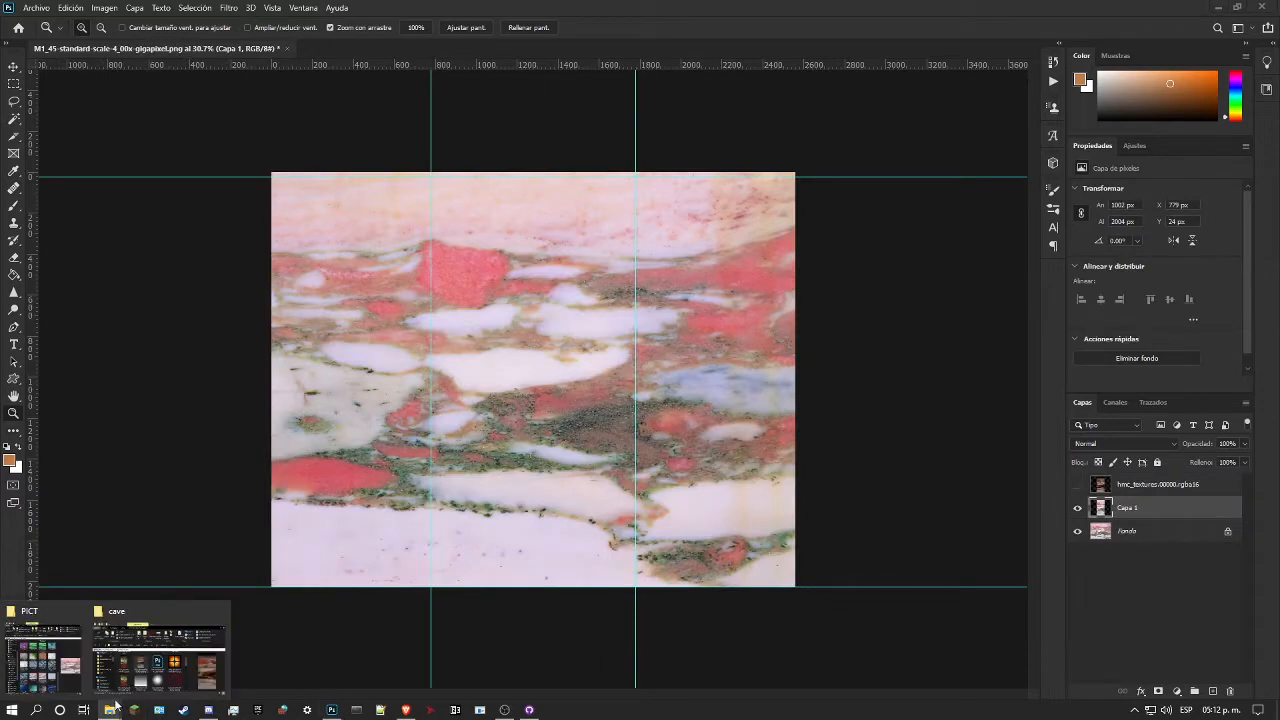
Step: Open hmc_textures.00000.rgba16.png from Render96ex-alpha's gfx/textures/cave folder as a separate Photoshop document
click(158, 655)
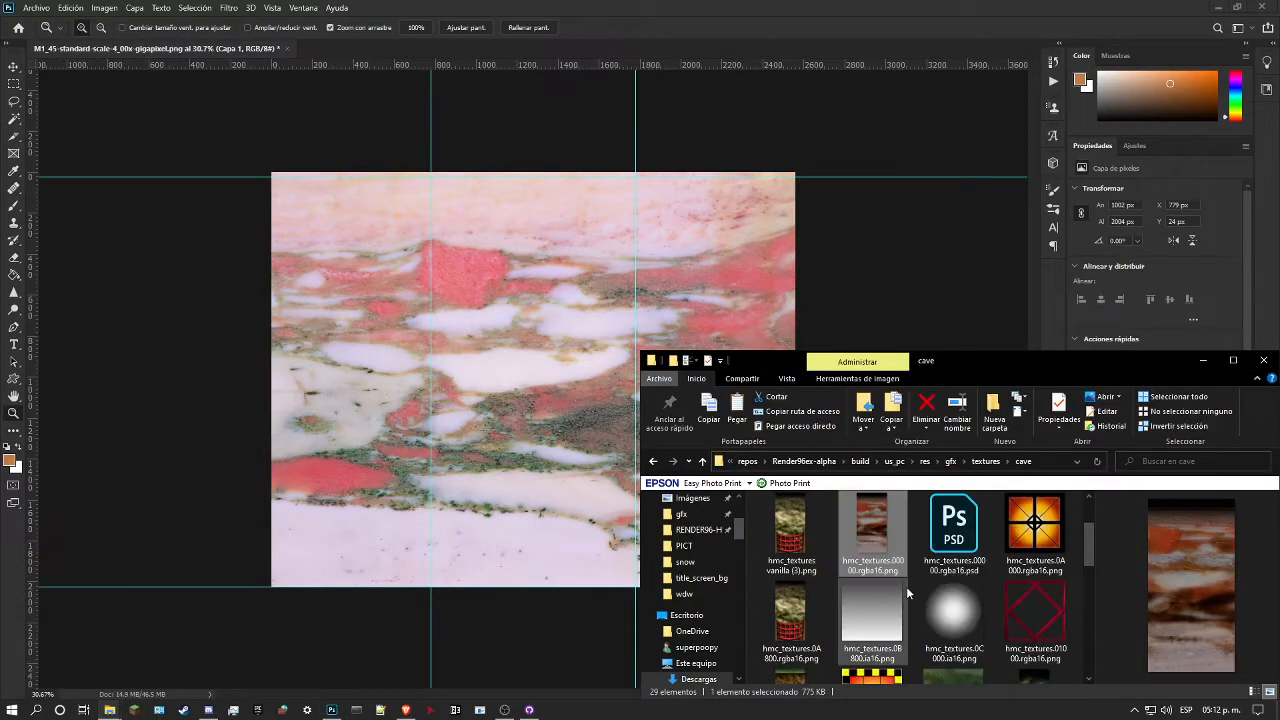
drag(884, 531, 496, 43)
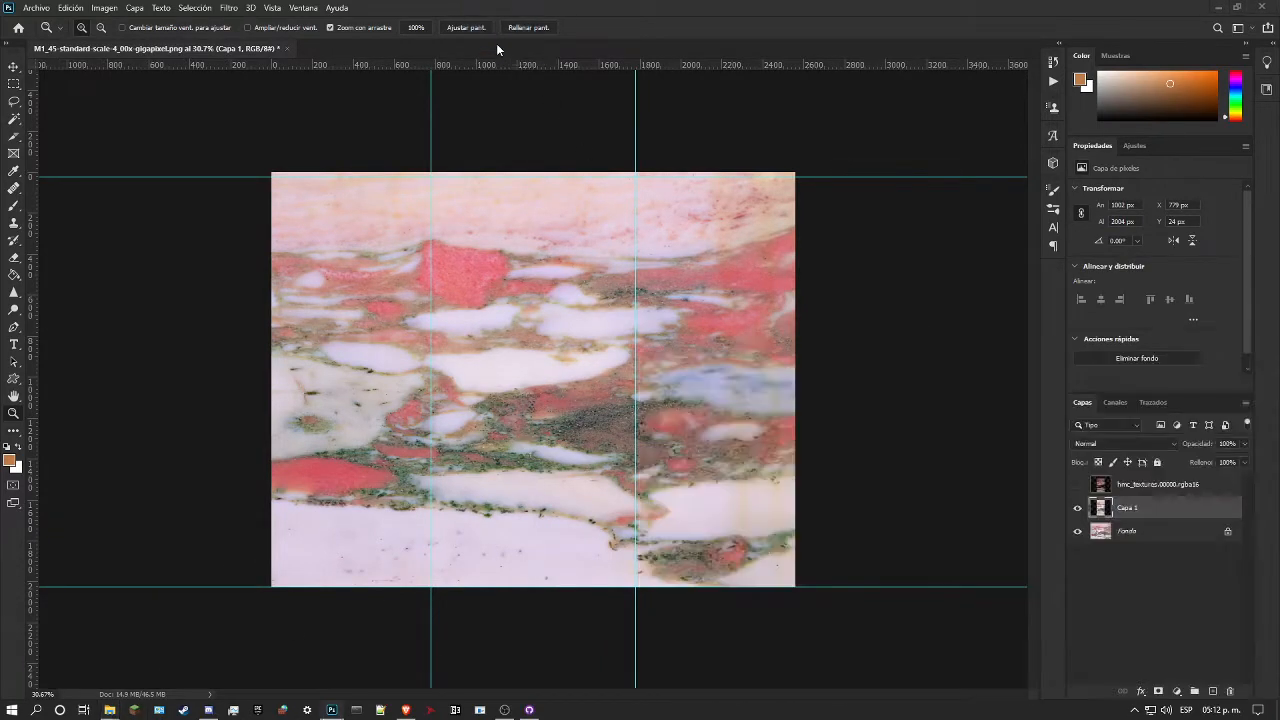
click(514, 314)
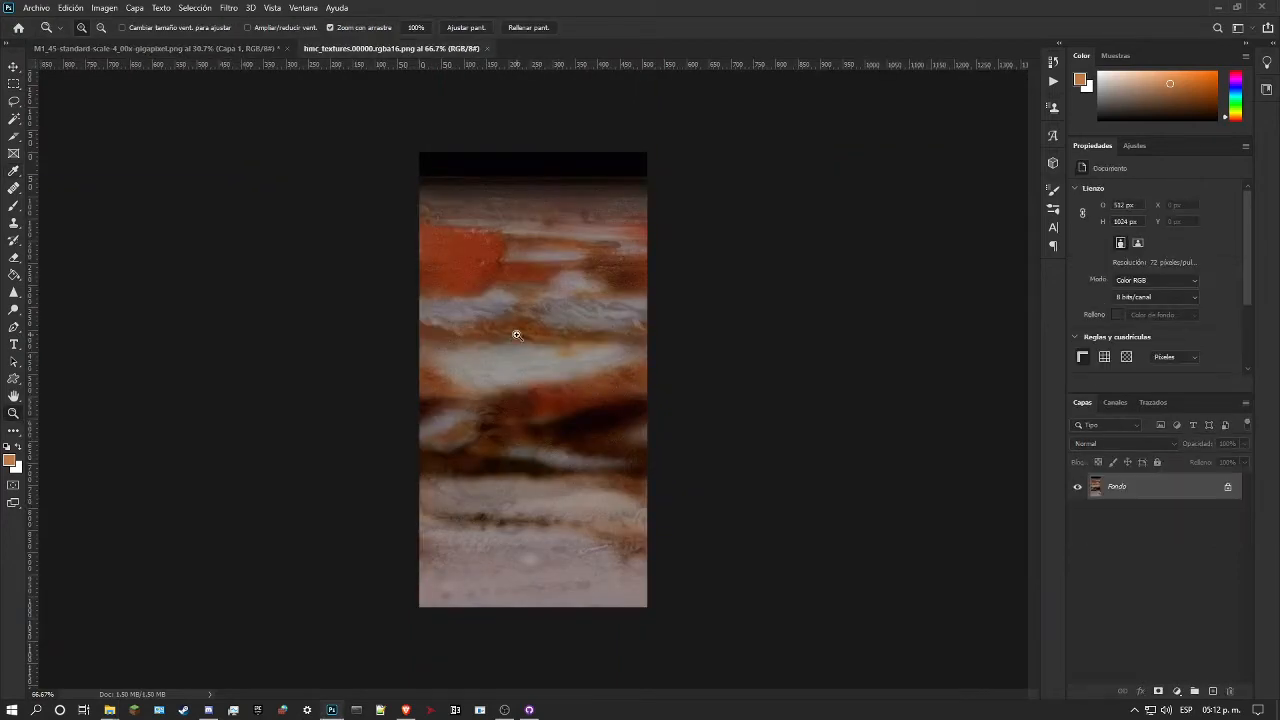
drag(497, 336, 507, 337)
scroll(605, 243, up, 3)
drag(552, 246, 590, 263)
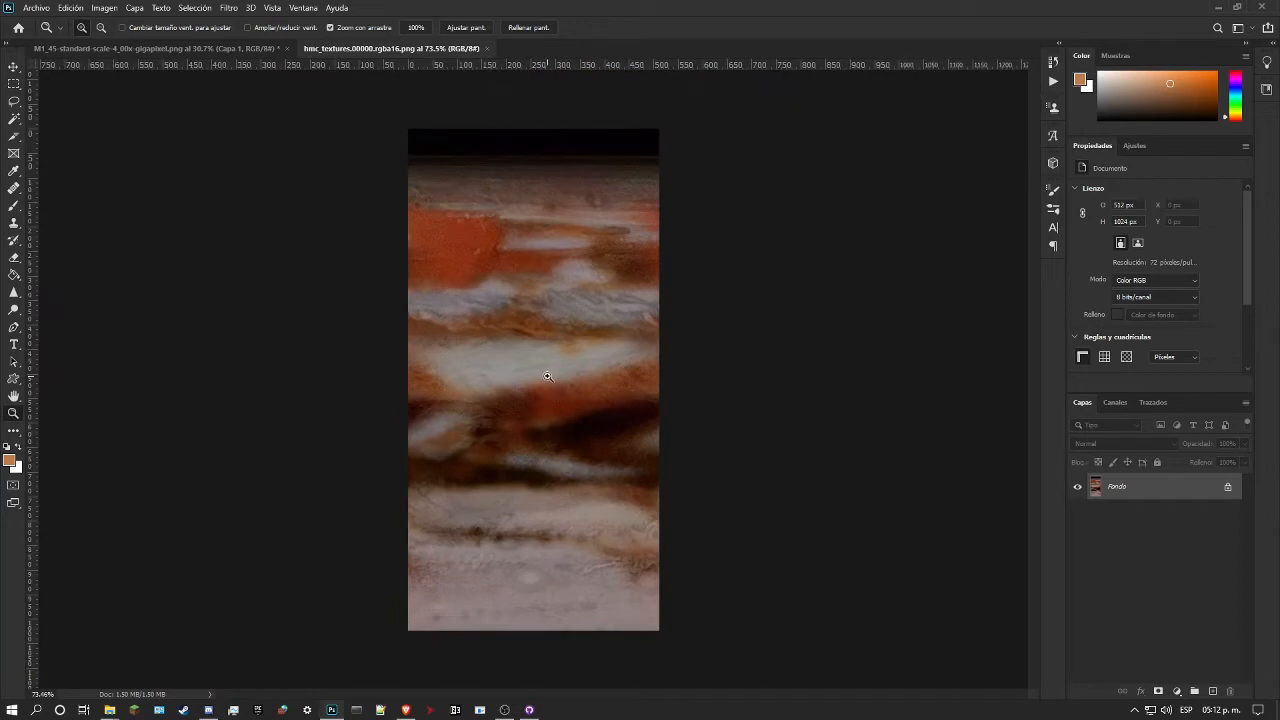
Step: Copy marble layer Capa 1 from the M1_45 document into the hmc_textures.00000 document and scale it to 512 × 1024 px, filling the canvas
click(229, 47)
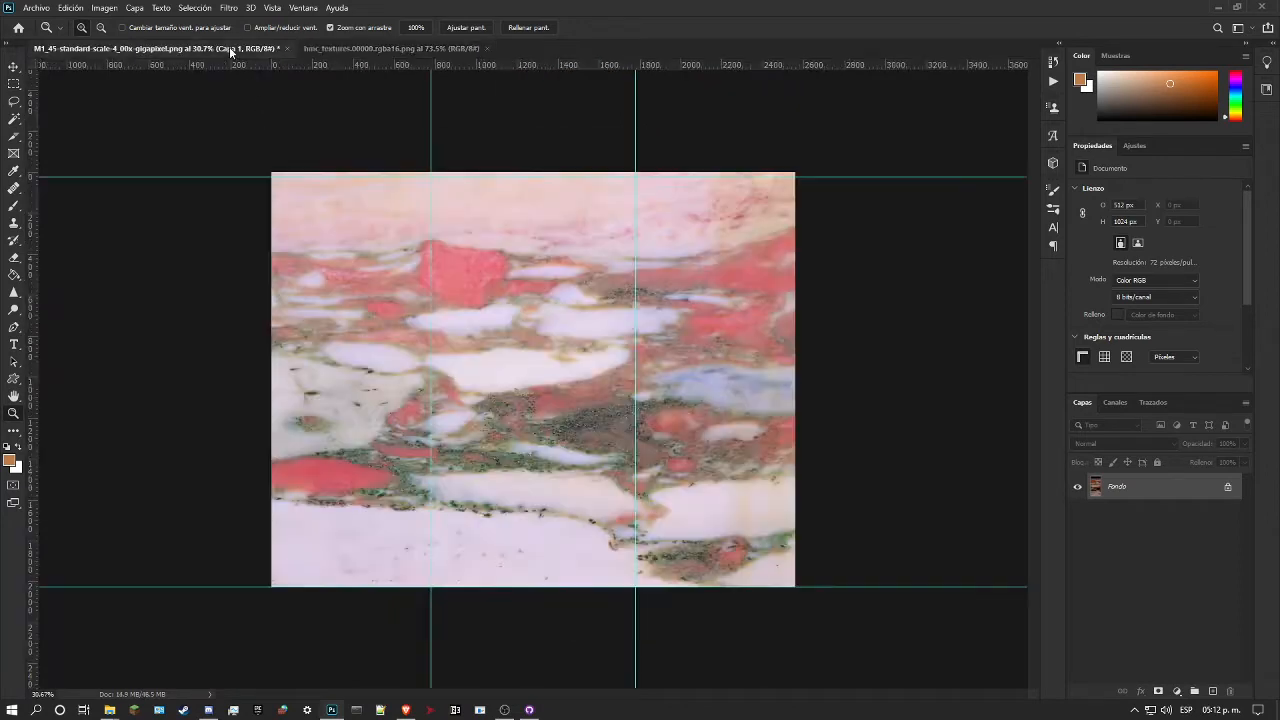
drag(1127, 508, 551, 418)
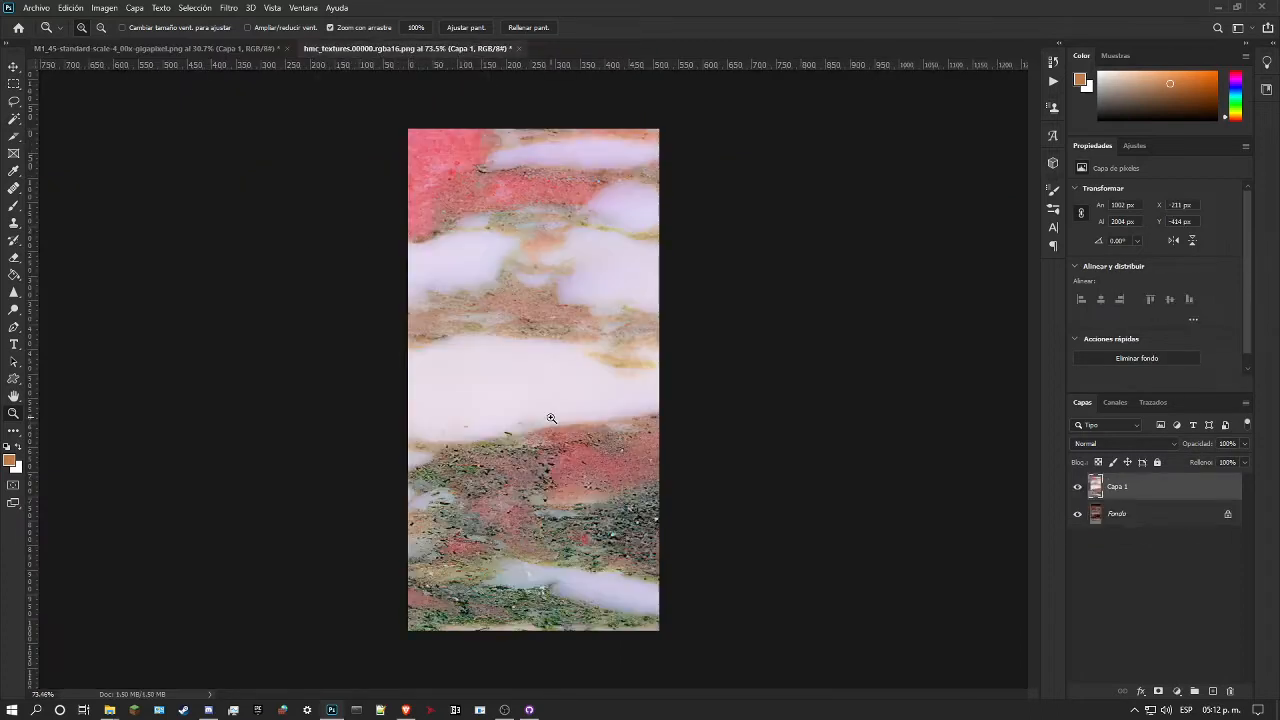
scroll(555, 422, down, 3)
key(ctrl+t)
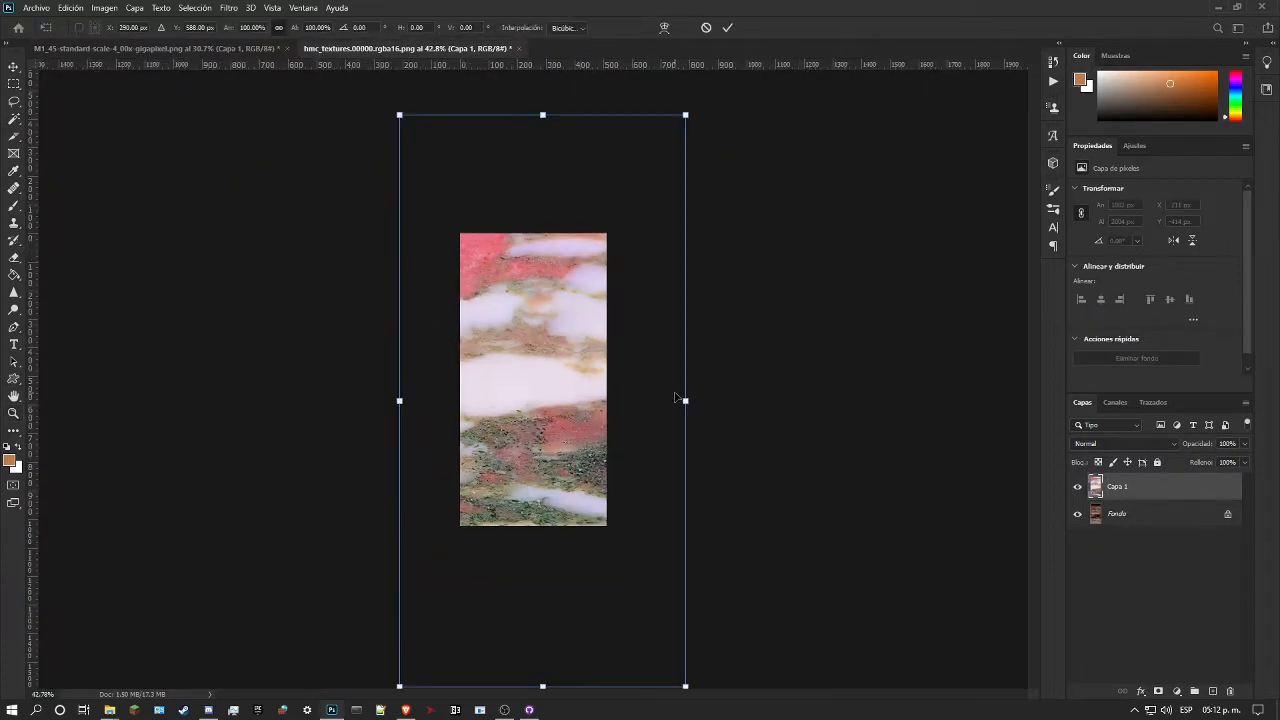
drag(683, 400, 606, 401)
drag(398, 402, 460, 402)
drag(534, 460, 572, 354)
key(Return)
key(z)
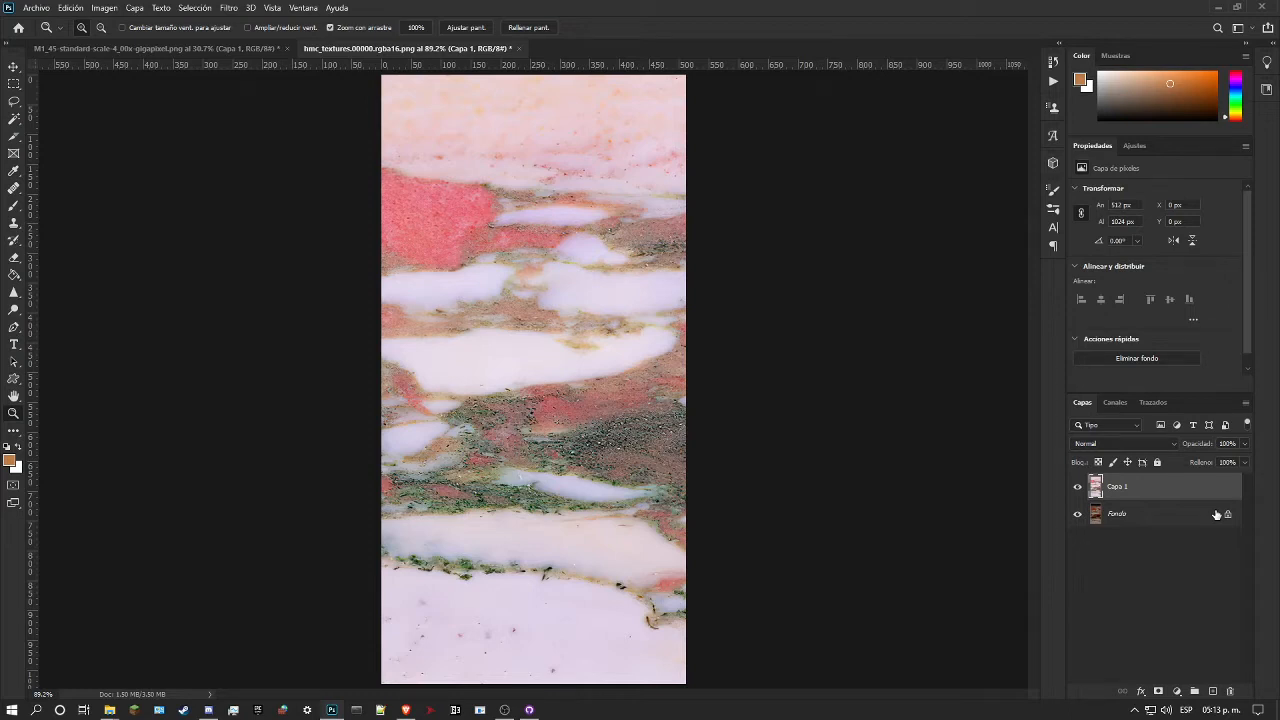
Step: Switch to File Explorer and examine the flower textures in RENDER96-HD-TEXTURE-PACK's gfx/textures/grass folder
mouse_move(109, 710)
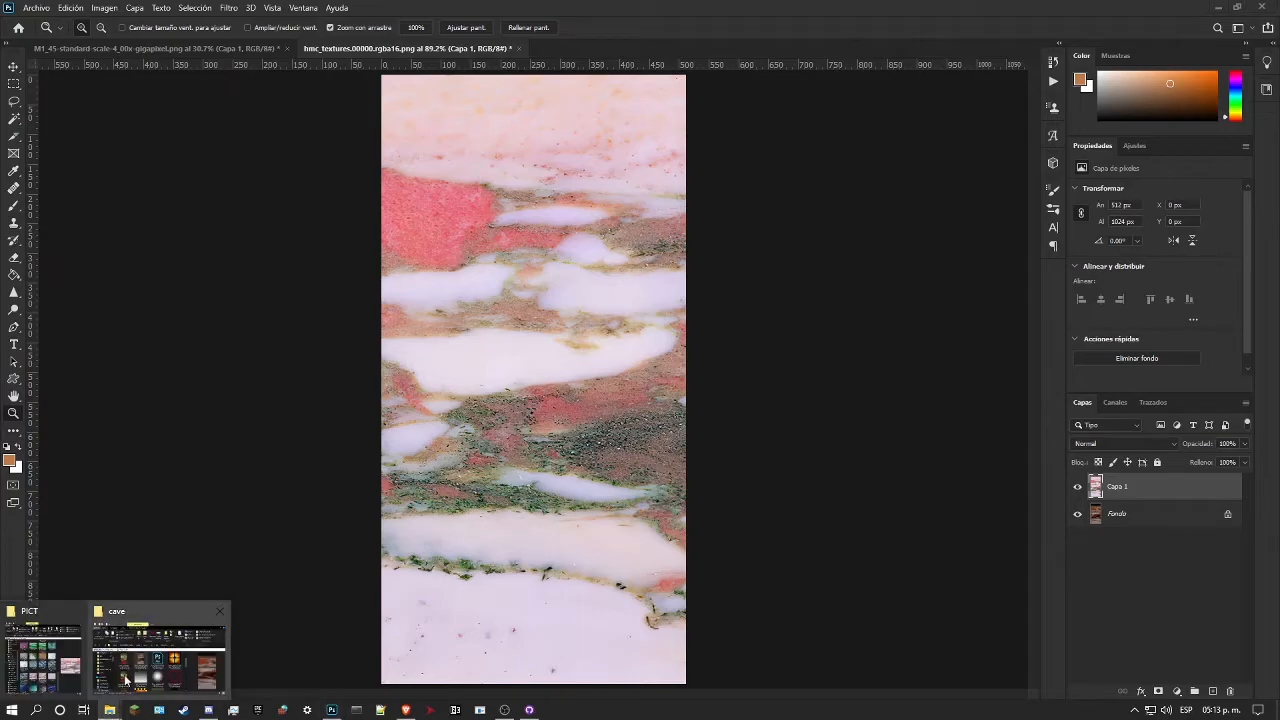
click(126, 680)
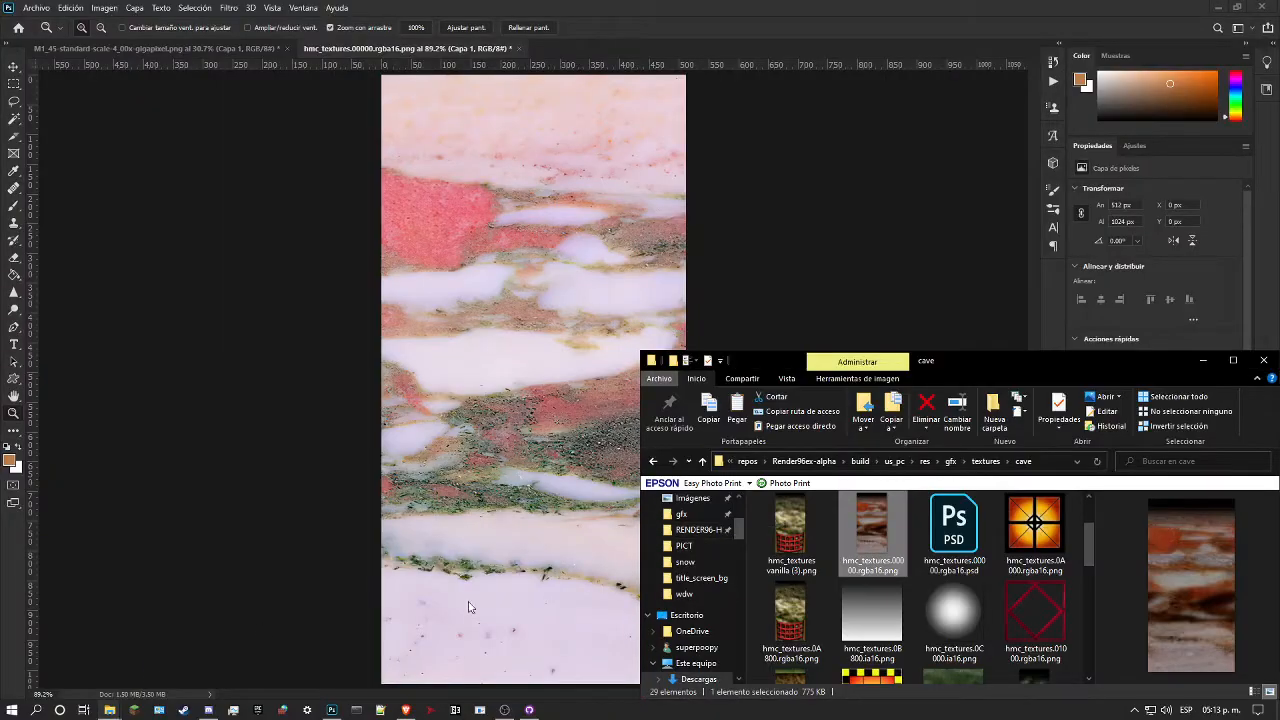
click(700, 530)
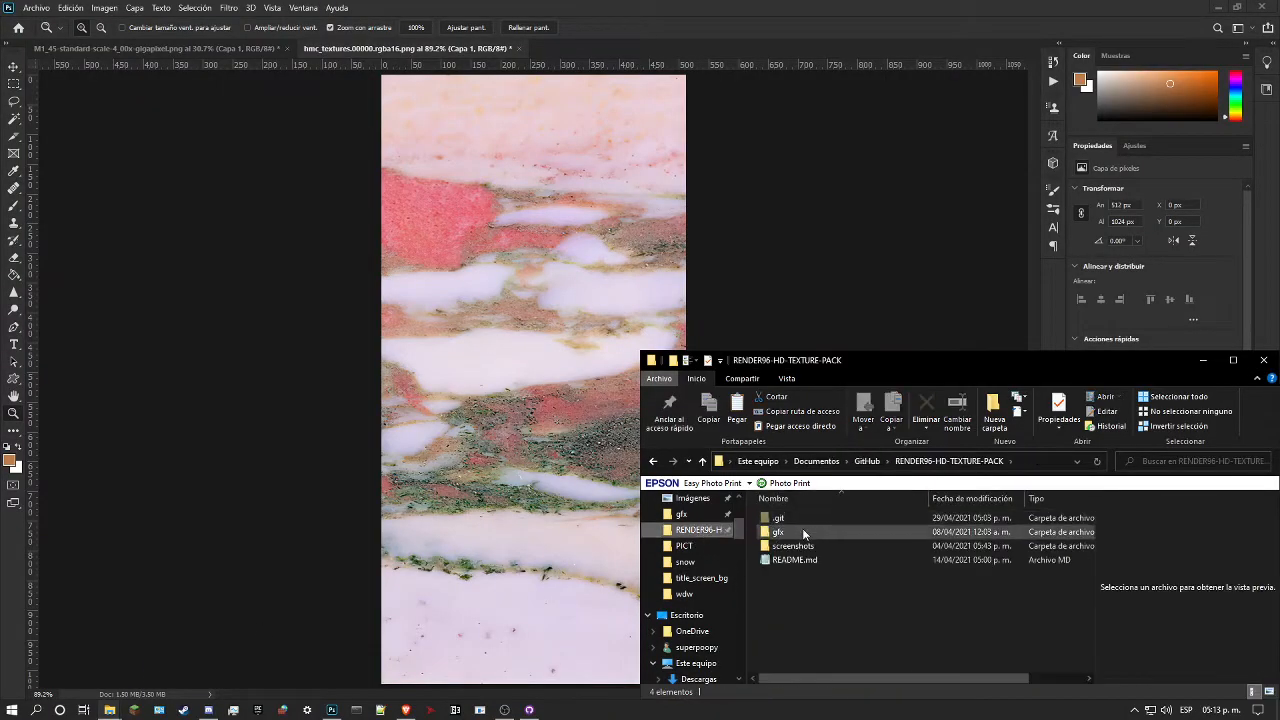
double_click(802, 528)
double_click(813, 545)
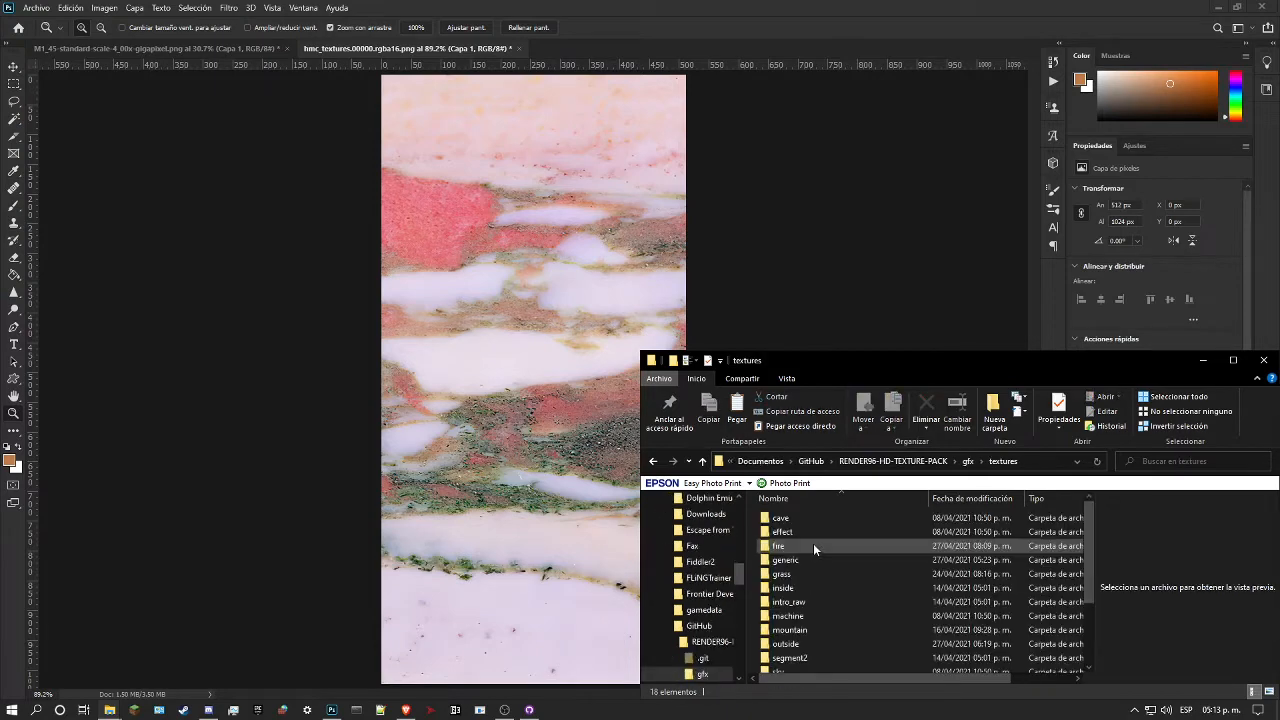
double_click(800, 574)
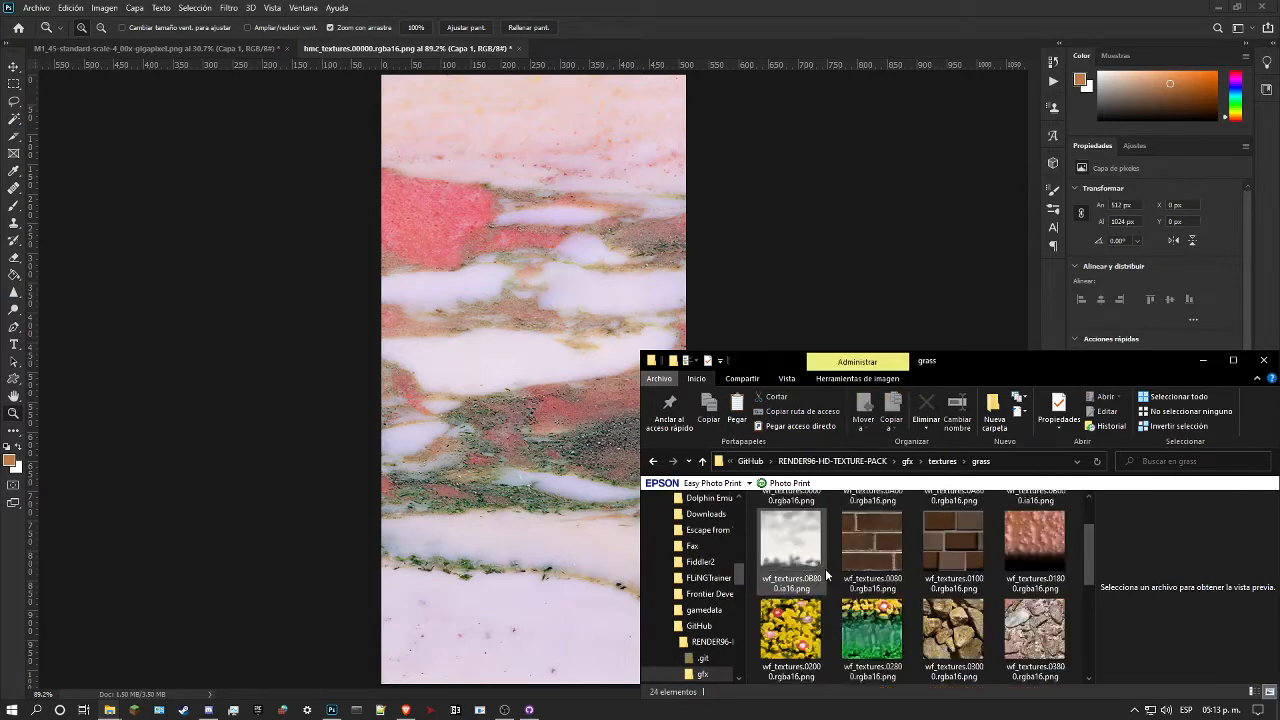
click(810, 636)
click(846, 636)
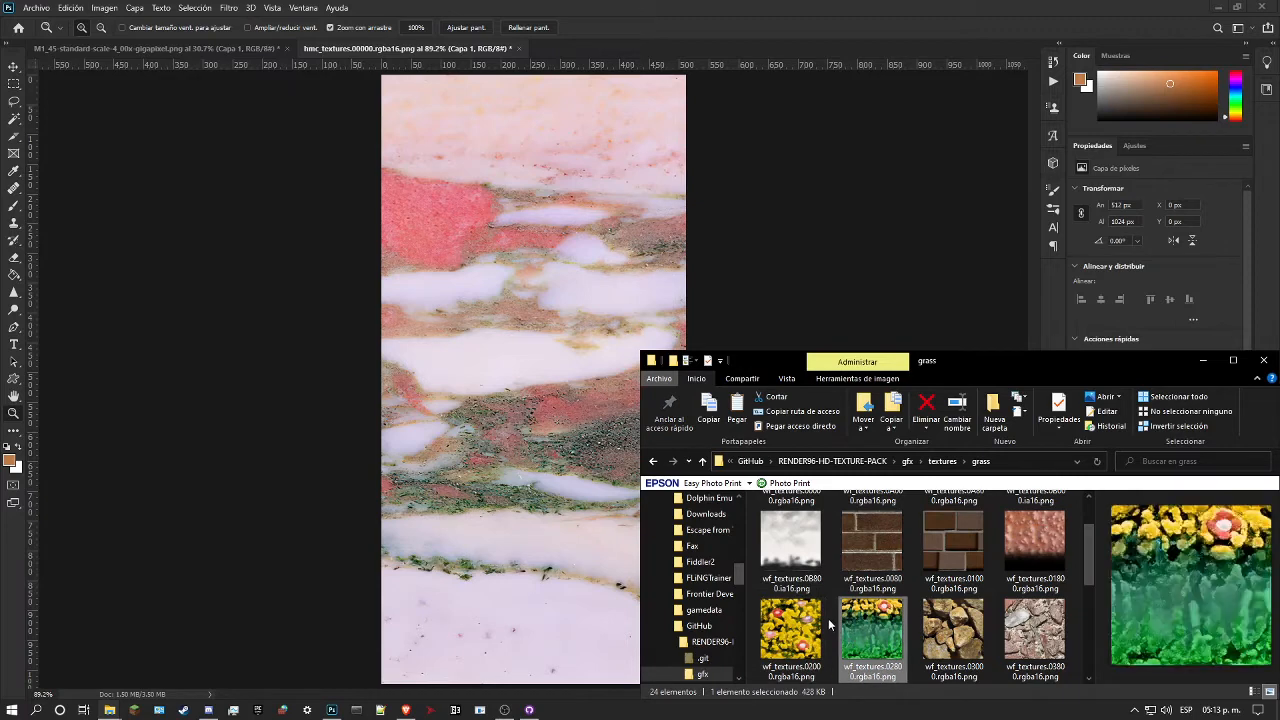
scroll(859, 602, down, 3)
key(alt+Left)
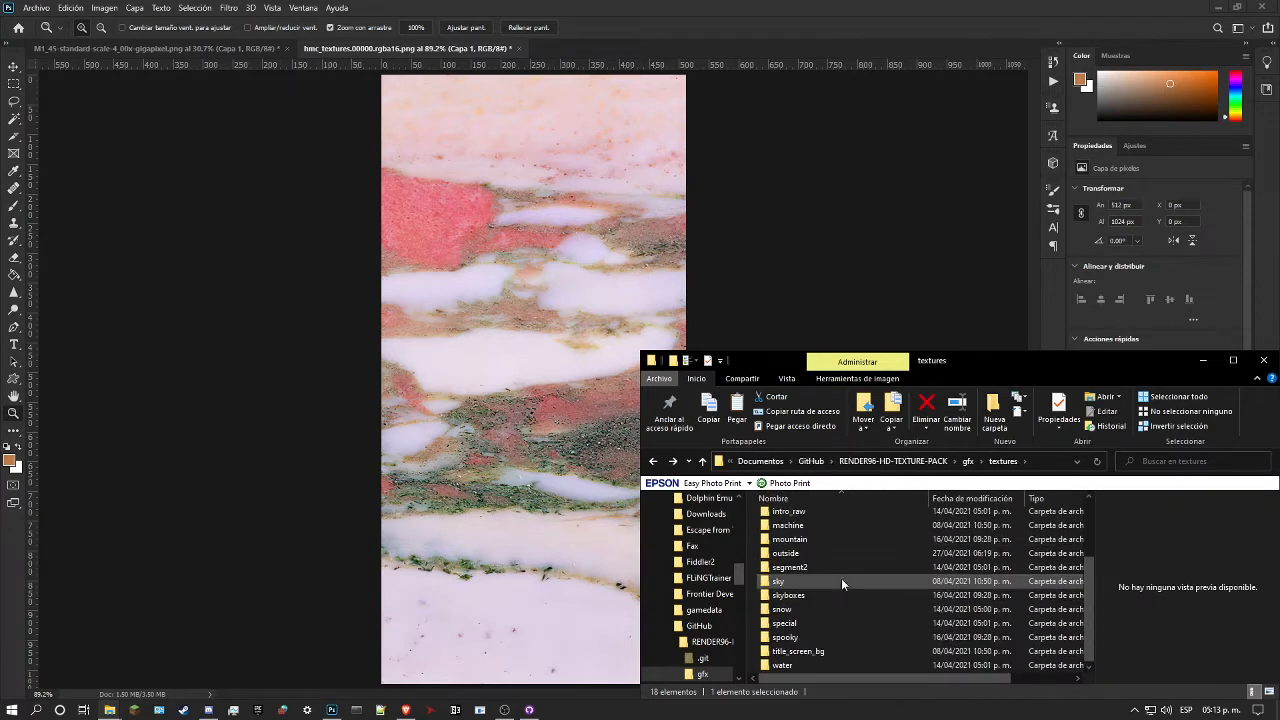
Step: Look through the texture thumbnails in the pack's gfx/textures/generic folder
scroll(814, 532, up, 1)
double_click(815, 543)
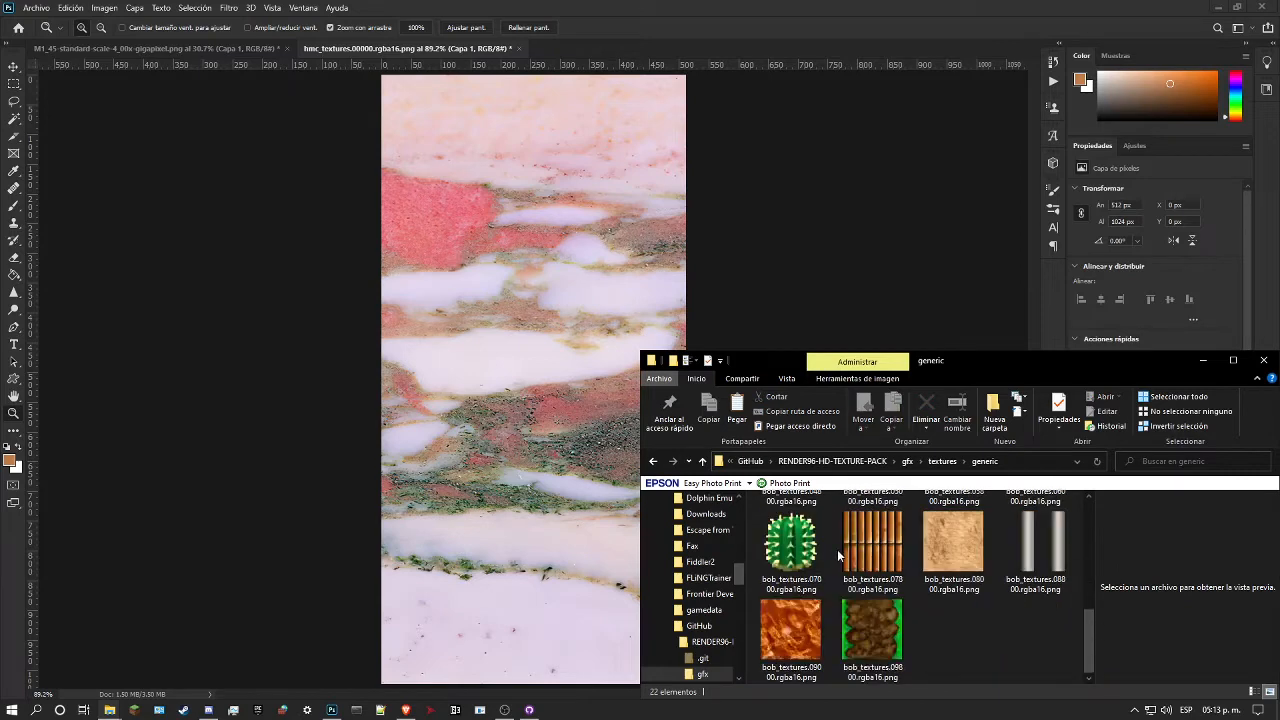
key(alt+Left)
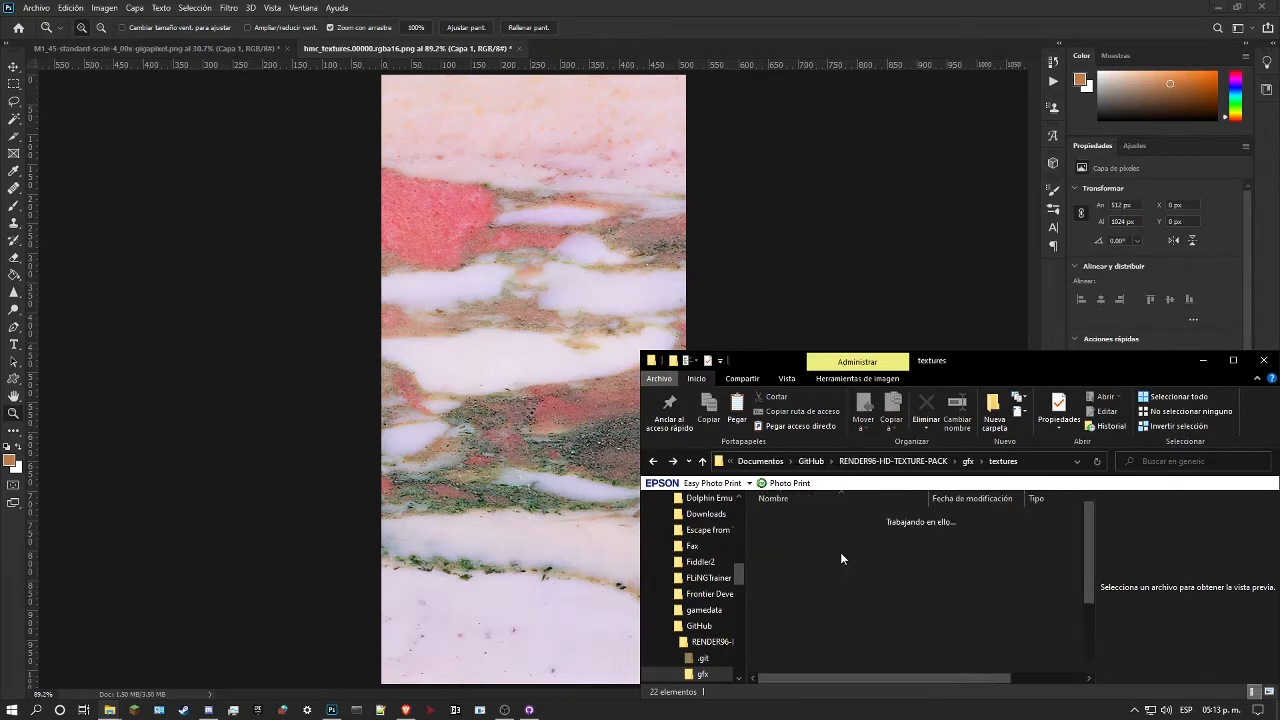
Step: Compare the flower textures 2.rgba16.png and 3.rgba16.png in the pack's gfx/levels/bob folder
click(967, 461)
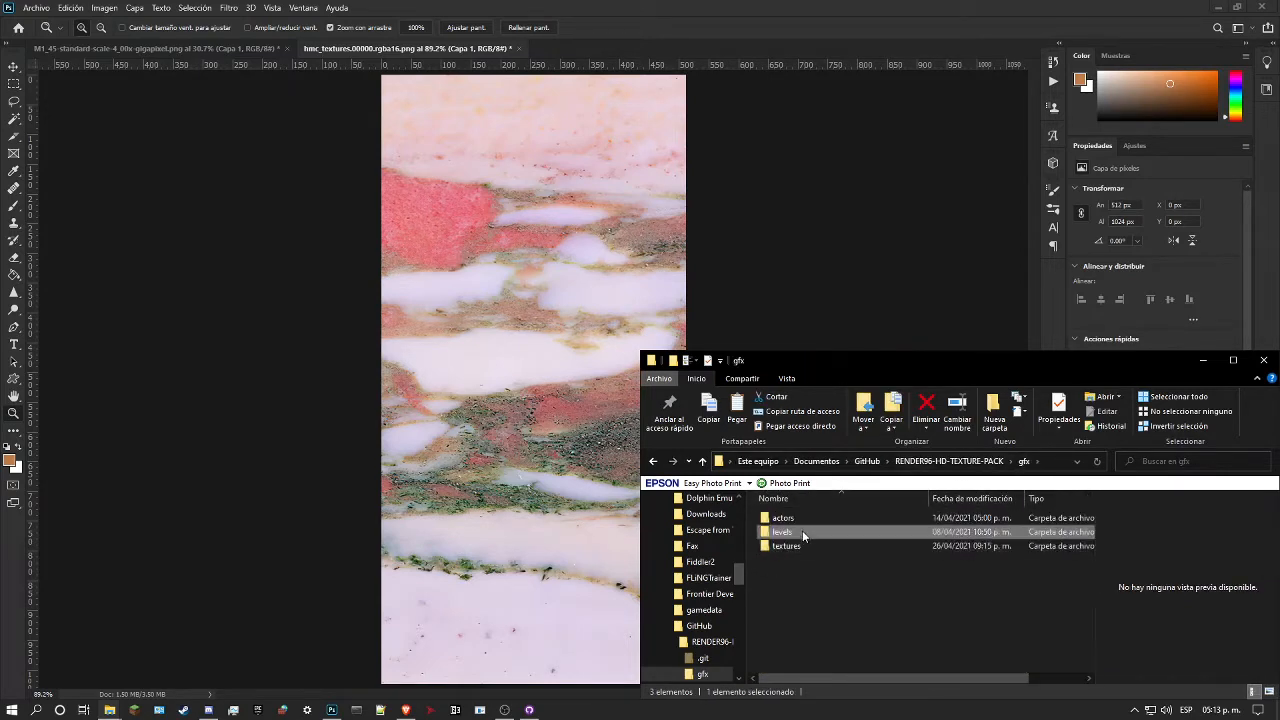
double_click(802, 530)
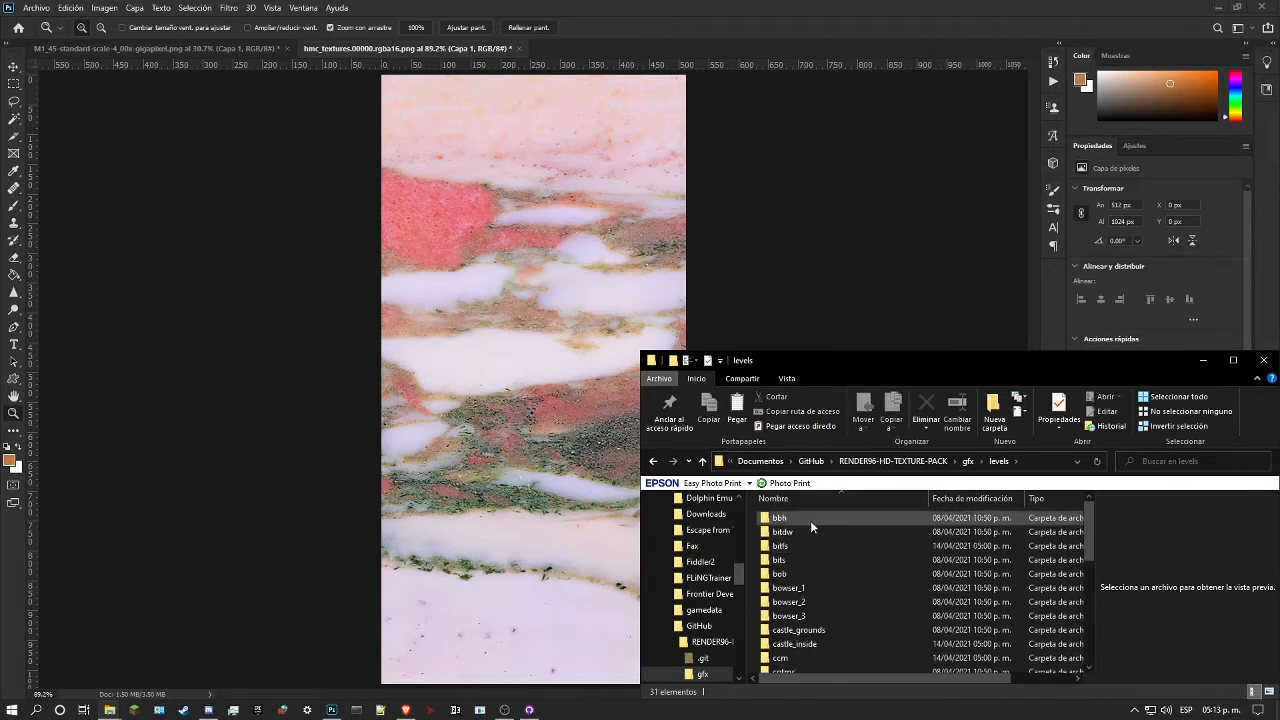
double_click(799, 574)
click(968, 524)
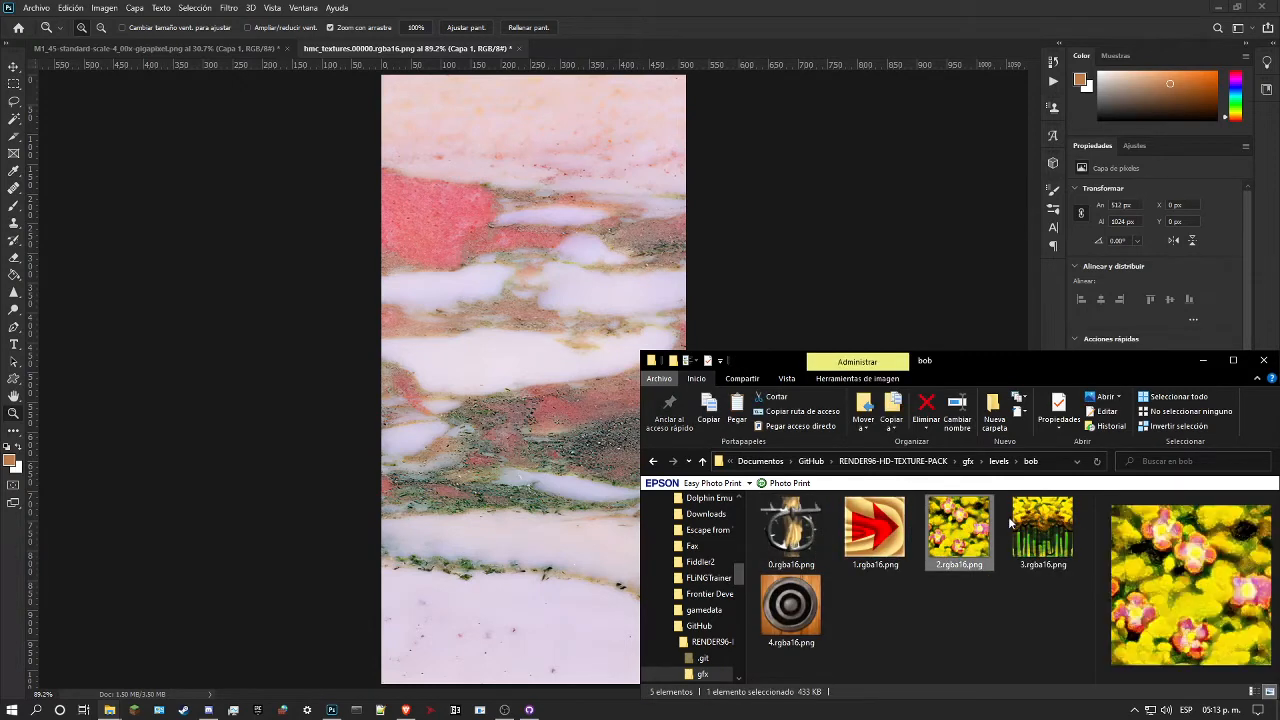
click(1022, 522)
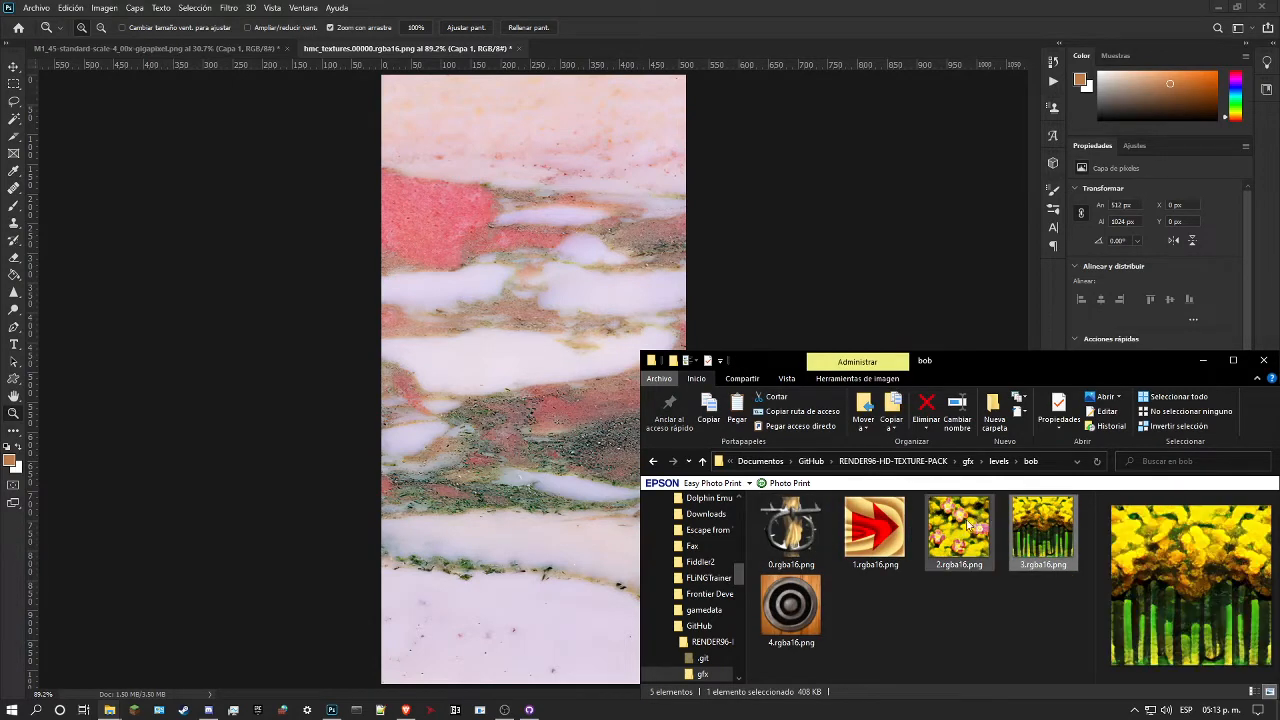
click(958, 528)
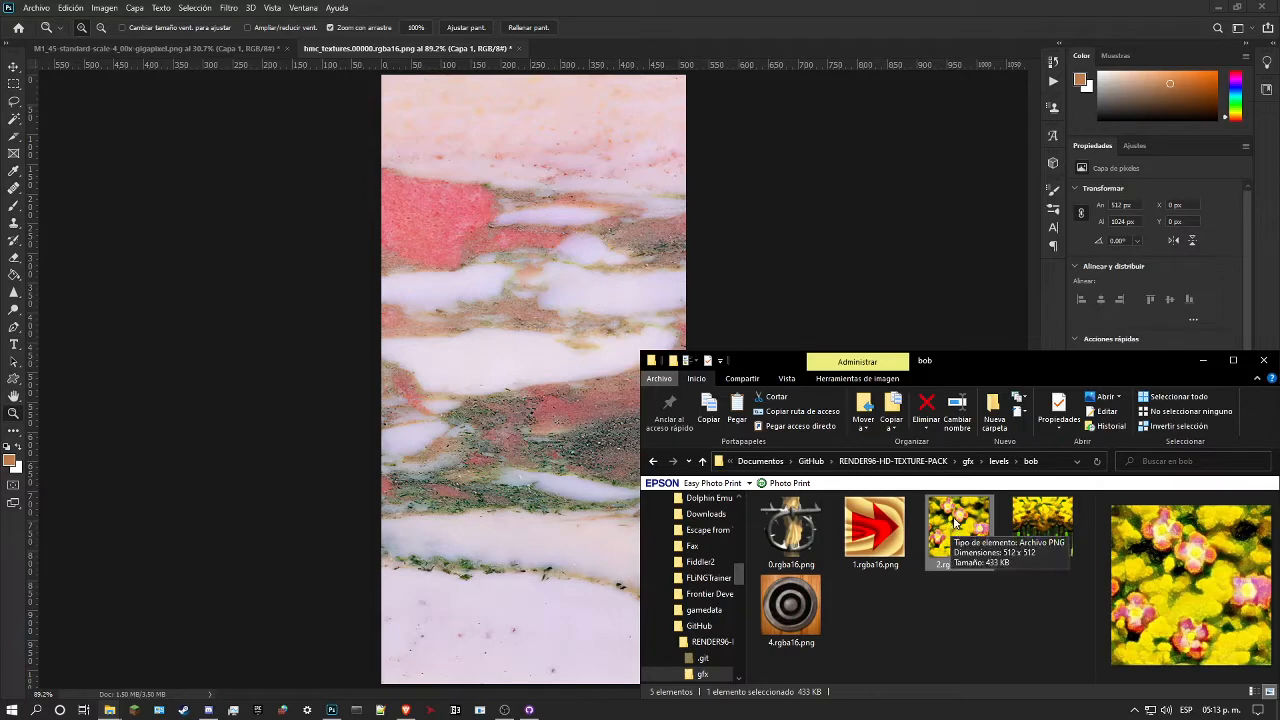
key(alt+Left)
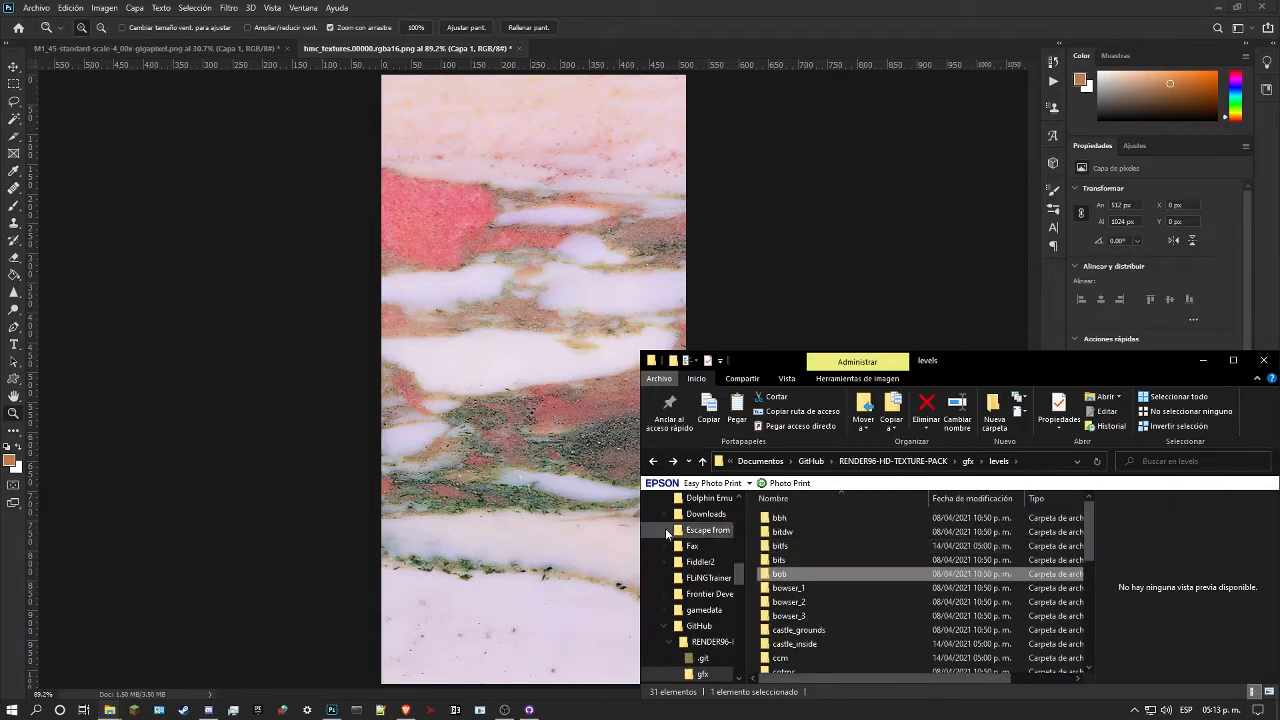
click(558, 411)
drag(544, 388, 521, 406)
drag(538, 335, 507, 445)
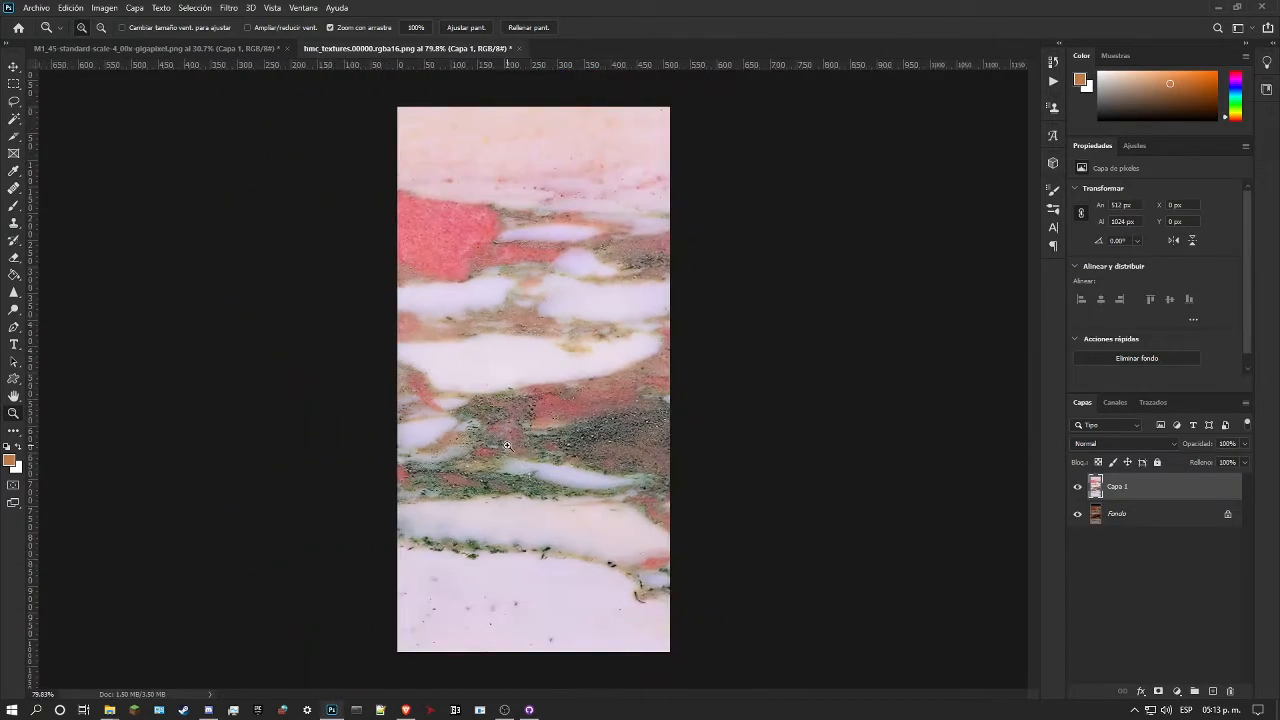
drag(495, 387, 534, 372)
click(1133, 446)
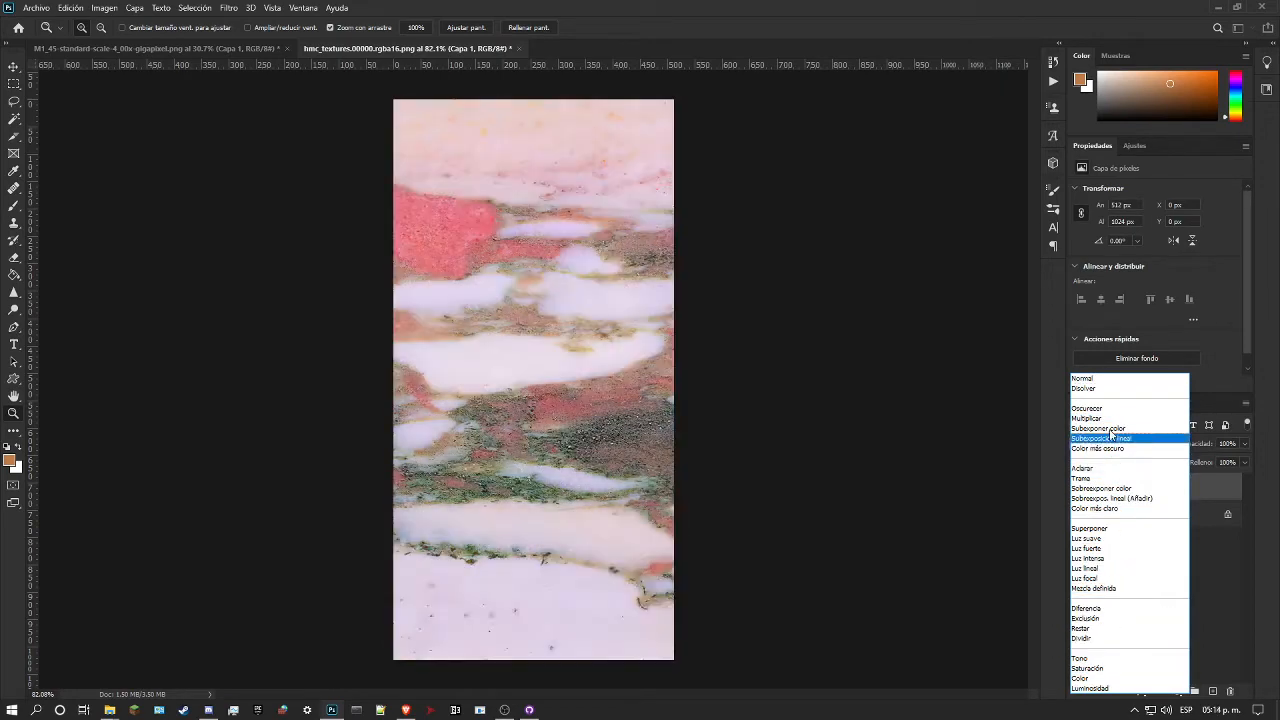
click(1116, 377)
drag(645, 359, 518, 298)
drag(497, 253, 521, 269)
Step: Unlock the original texture layer, mask it to a 256 × 1024 px selection of the left half, and place it above the marble layer
click(14, 83)
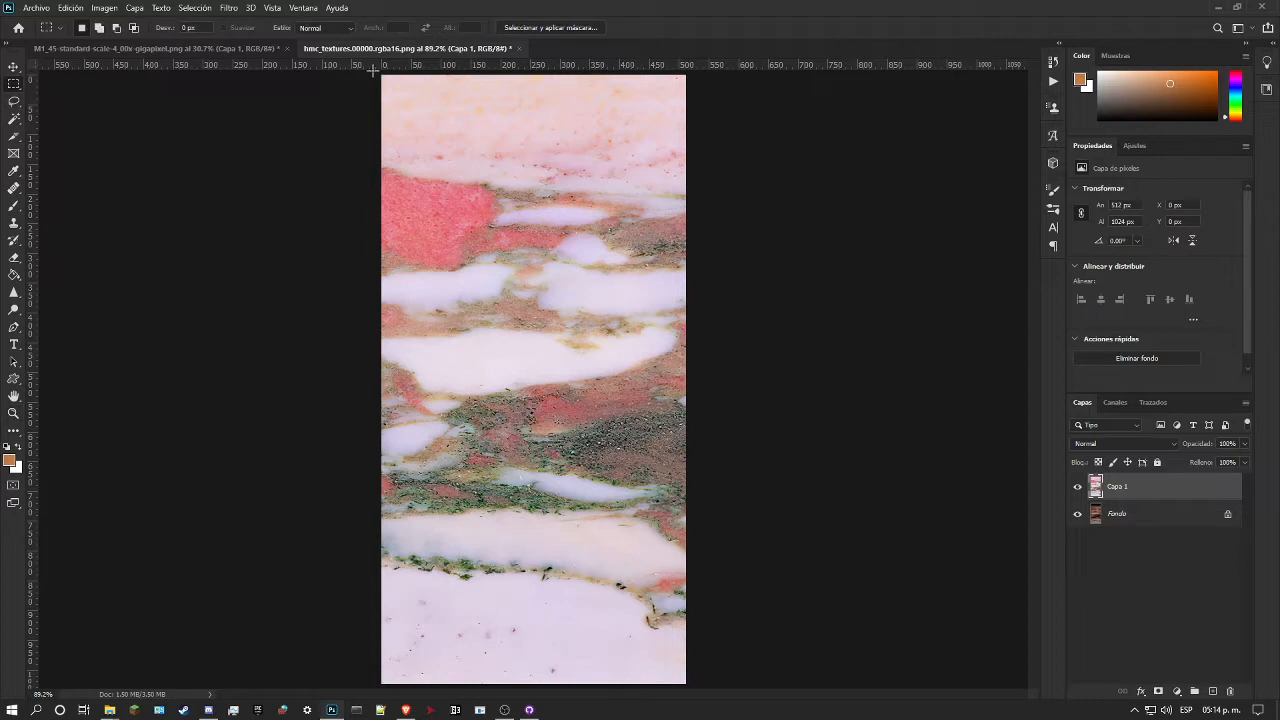
drag(376, 72, 529, 709)
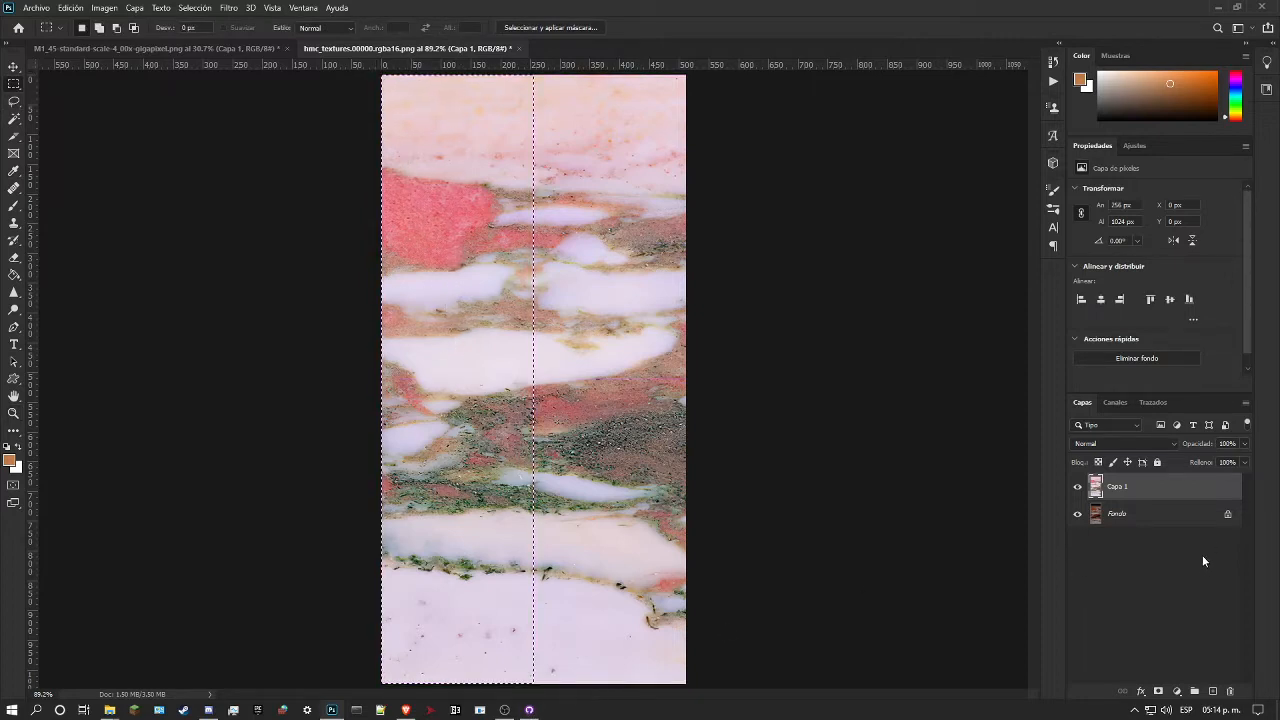
click(1229, 515)
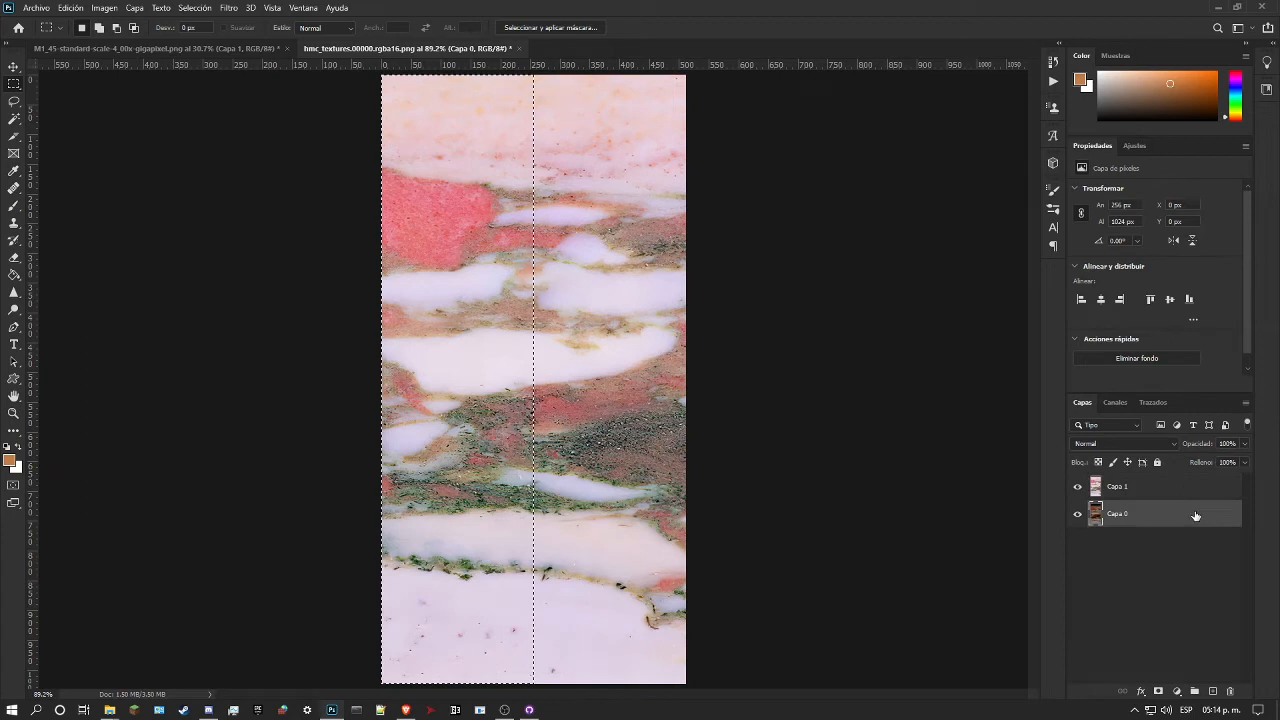
click(1158, 691)
drag(1164, 517, 1150, 478)
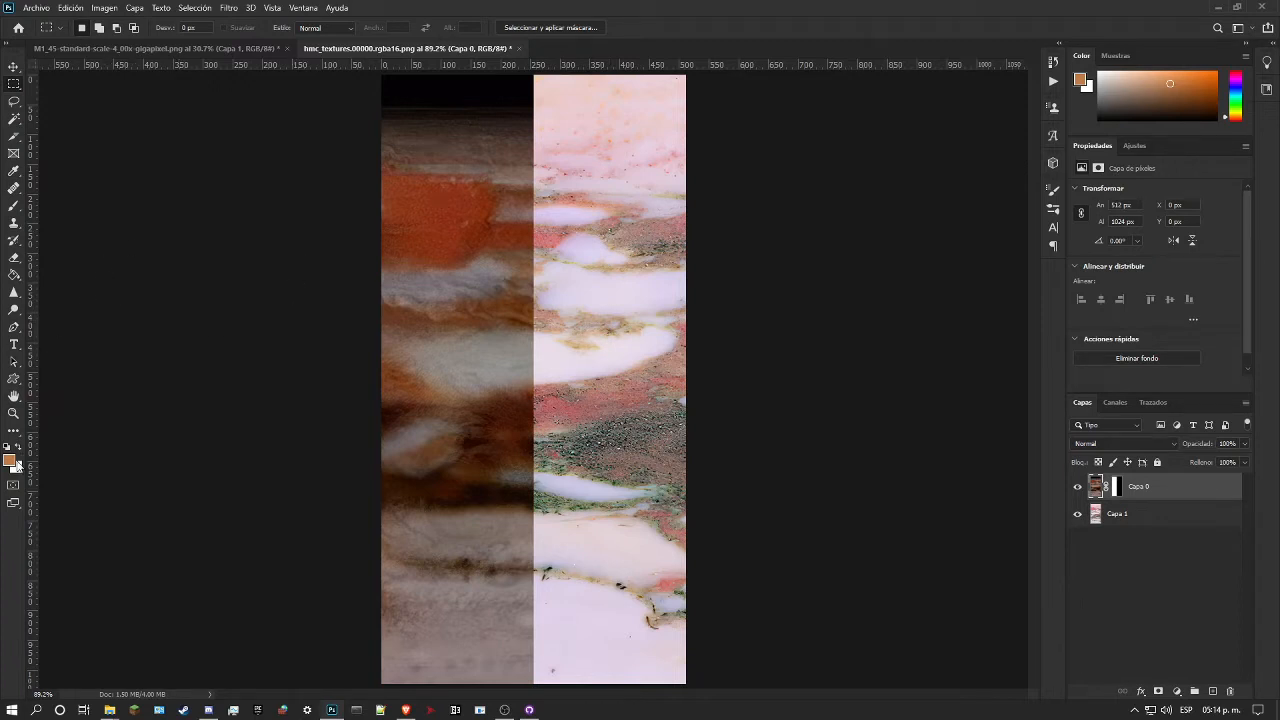
Step: Create a layer group above Capa 0, transfer Capa 0's half mask to the group, and move Capa 0 inside it
click(1135, 518)
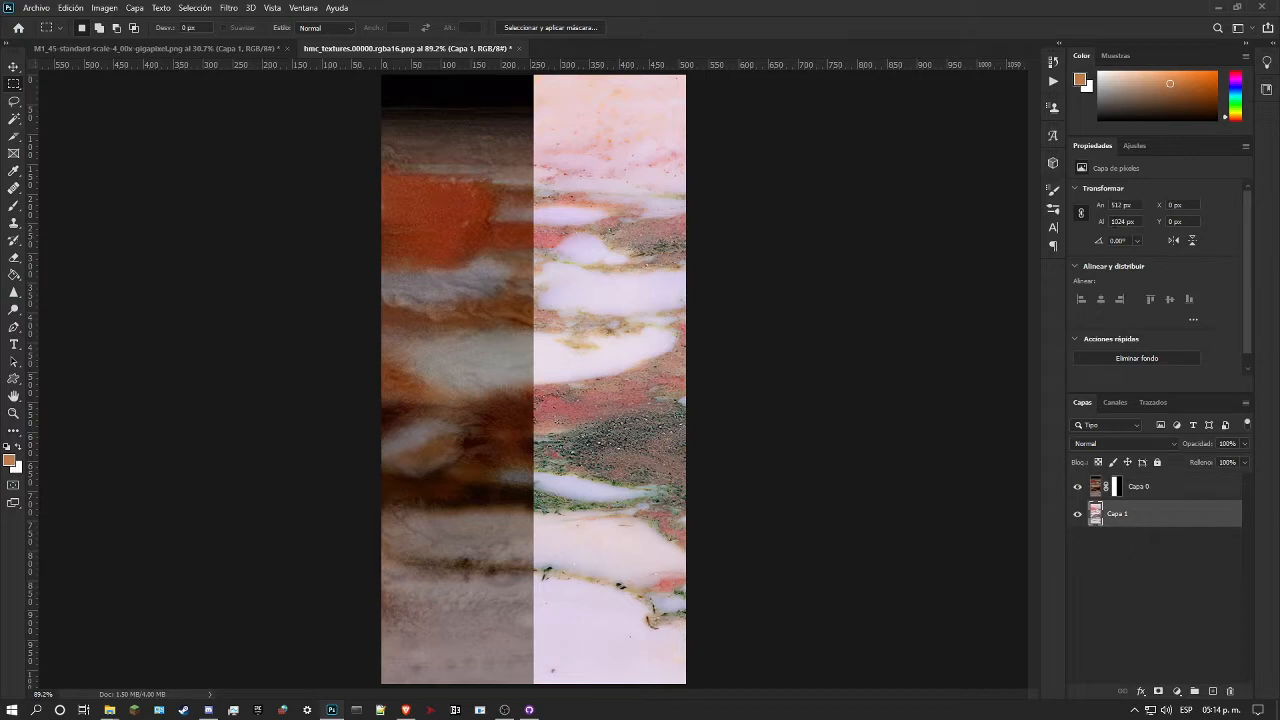
click(1133, 146)
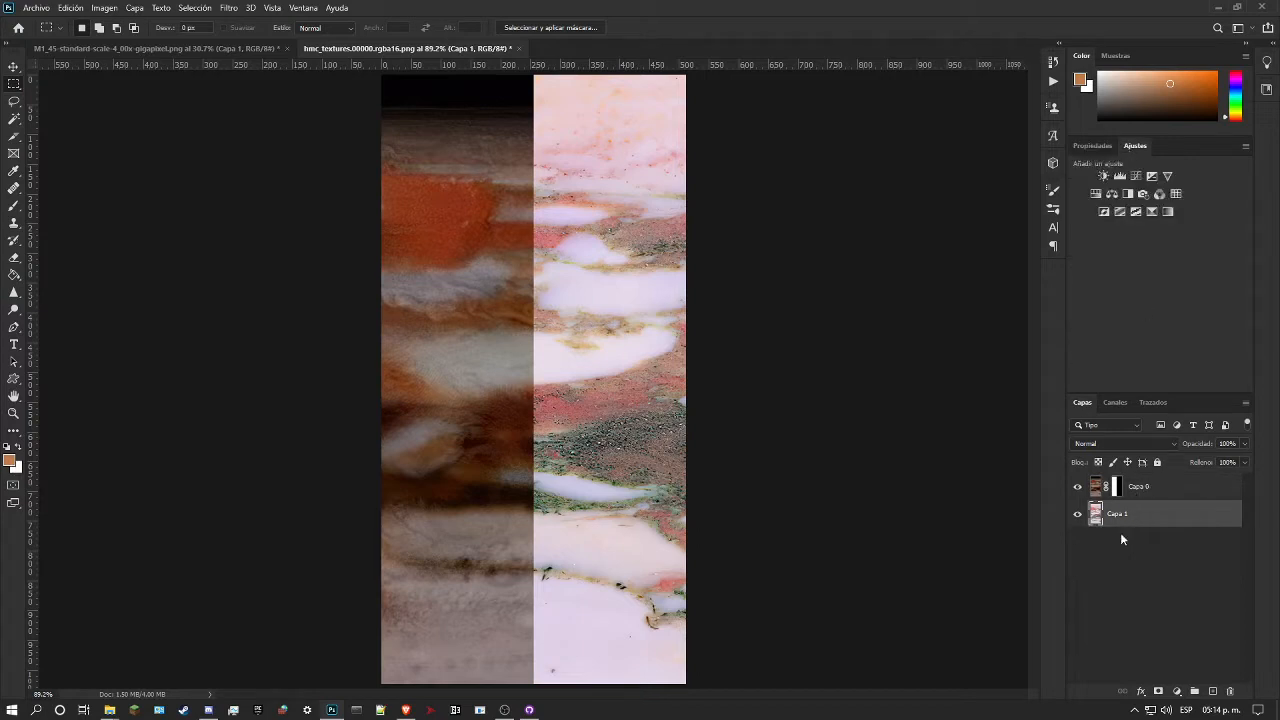
click(1178, 495)
click(1194, 691)
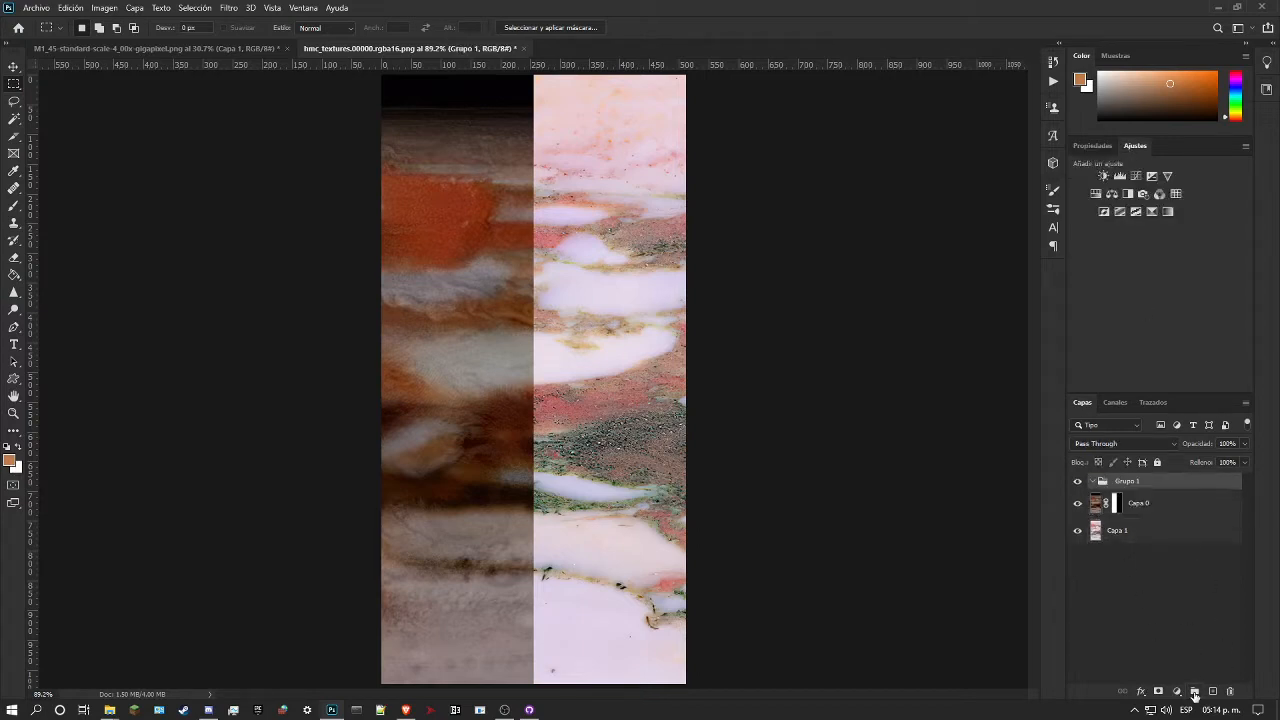
drag(1113, 503, 1125, 486)
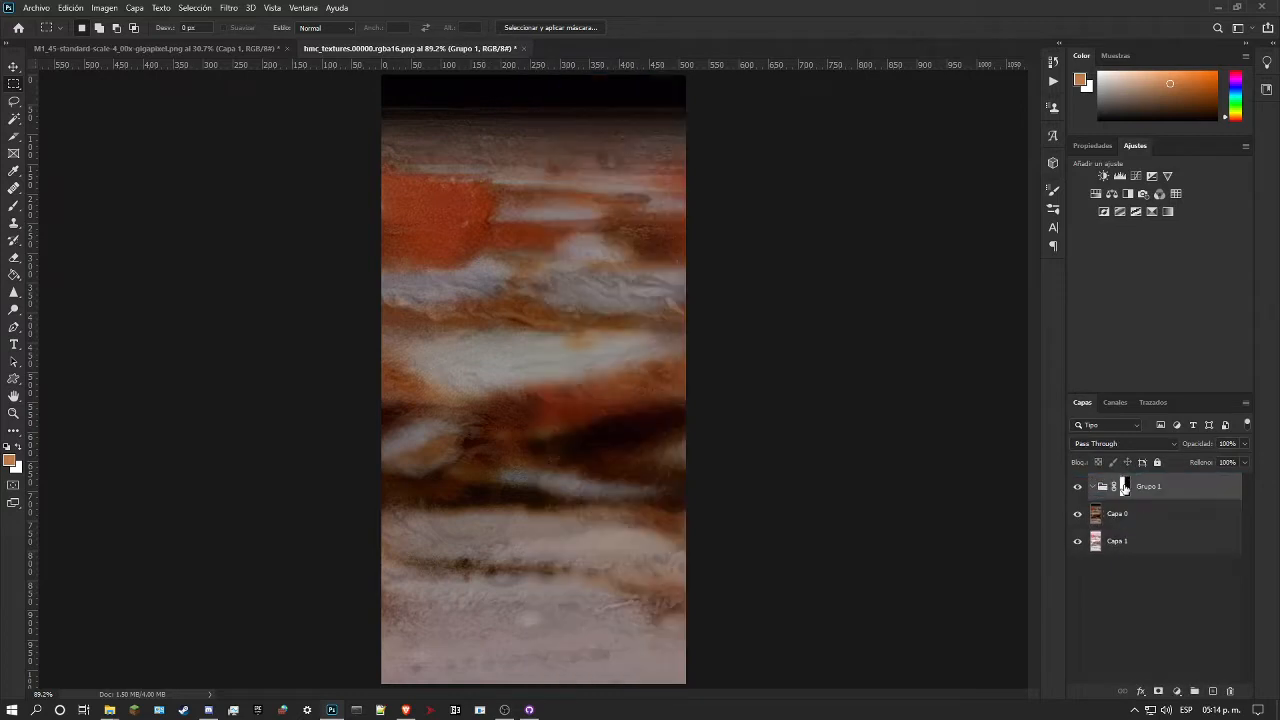
drag(1124, 515, 1126, 489)
Step: Open the original game's cave texture folder under sm64pcbuilder2 (1)/awesome-legacy/gfx/textures in File Explorer
mouse_move(115, 712)
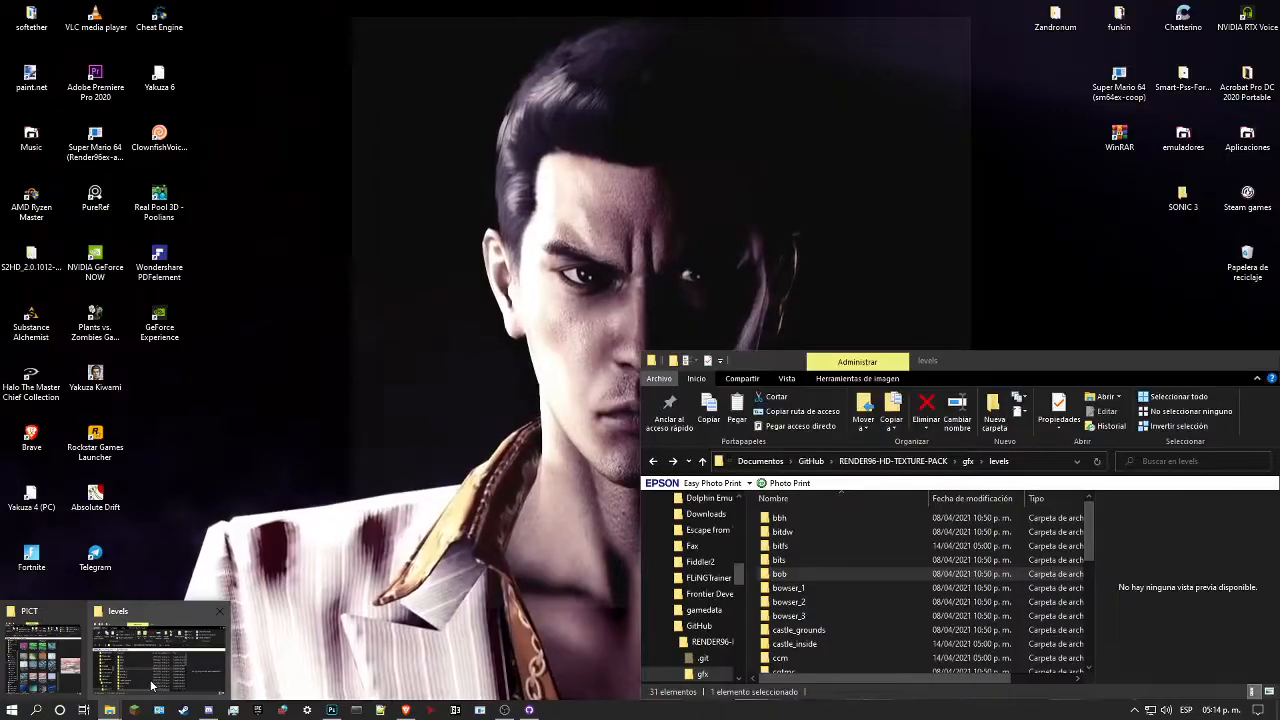
click(155, 660)
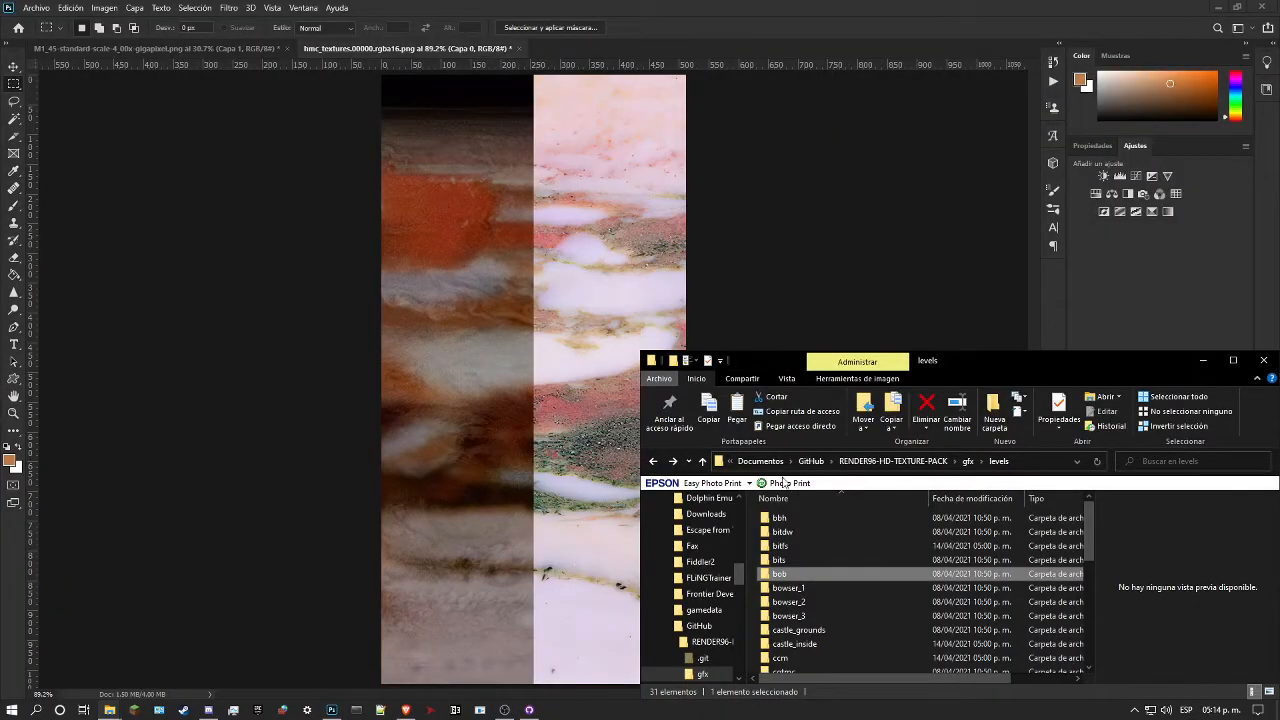
scroll(716, 640, up, 10)
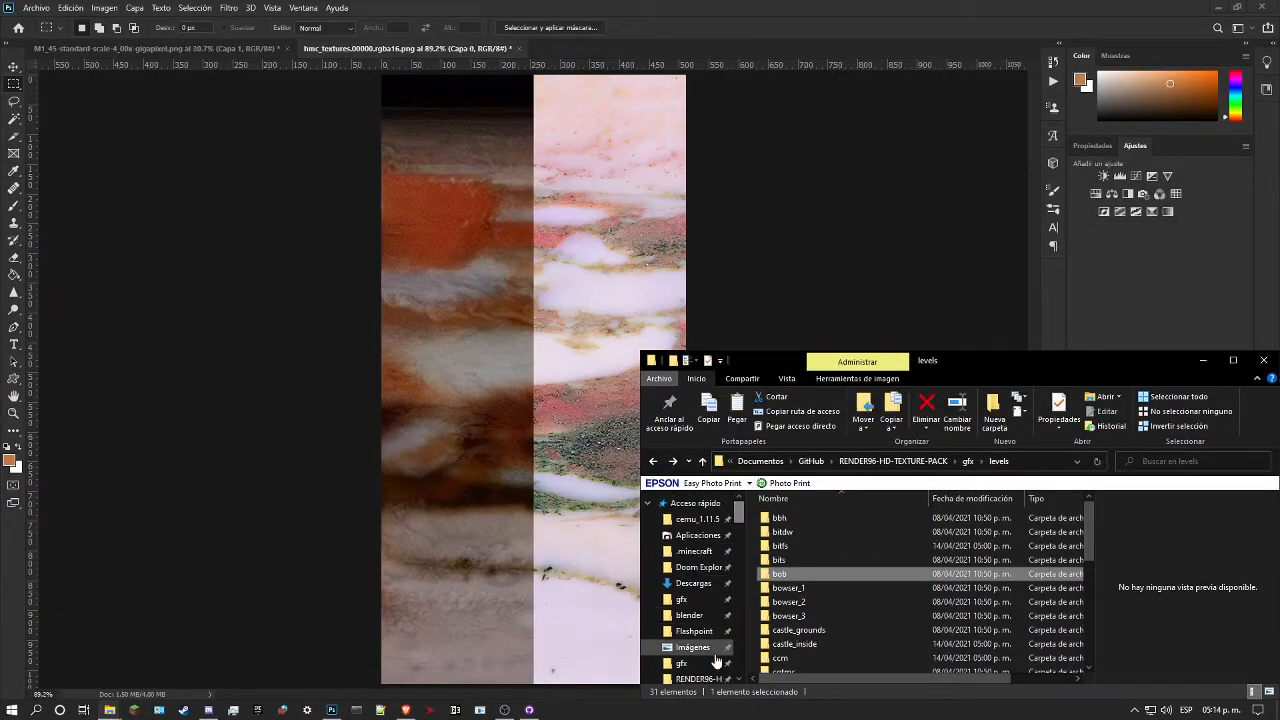
scroll(690, 610, down, 1)
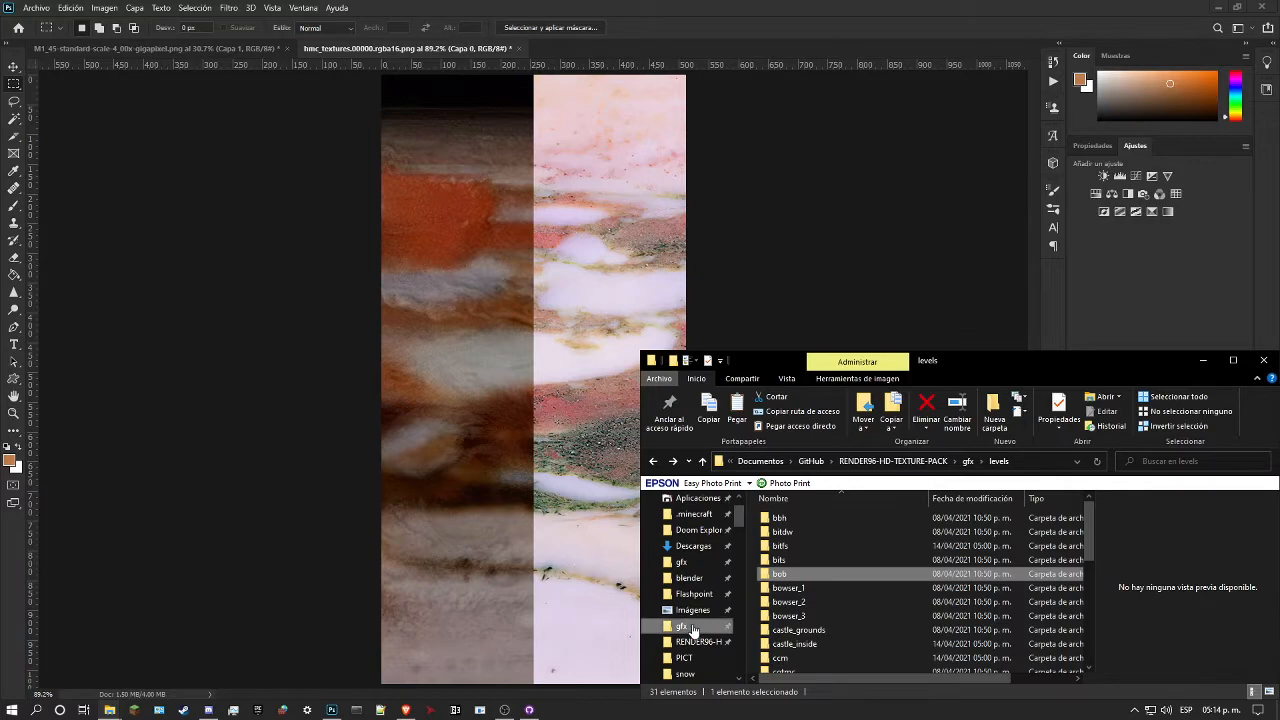
click(693, 630)
click(834, 463)
click(832, 463)
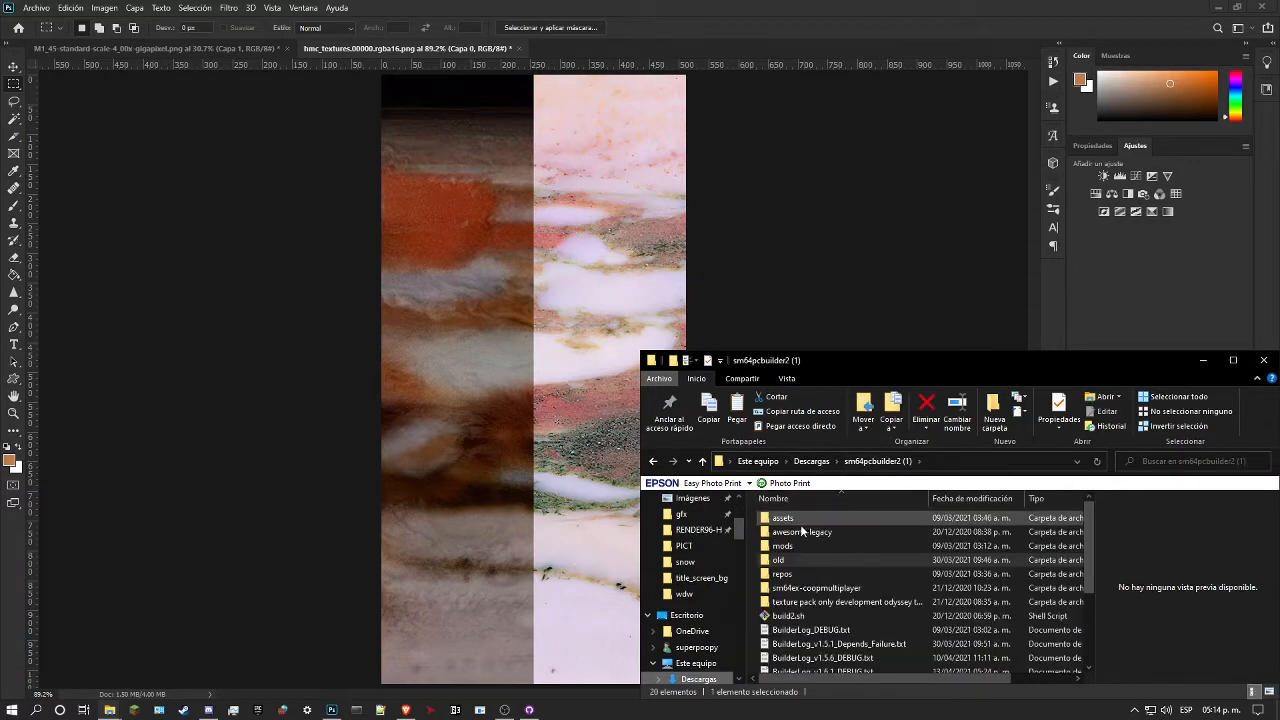
double_click(801, 531)
double_click(804, 518)
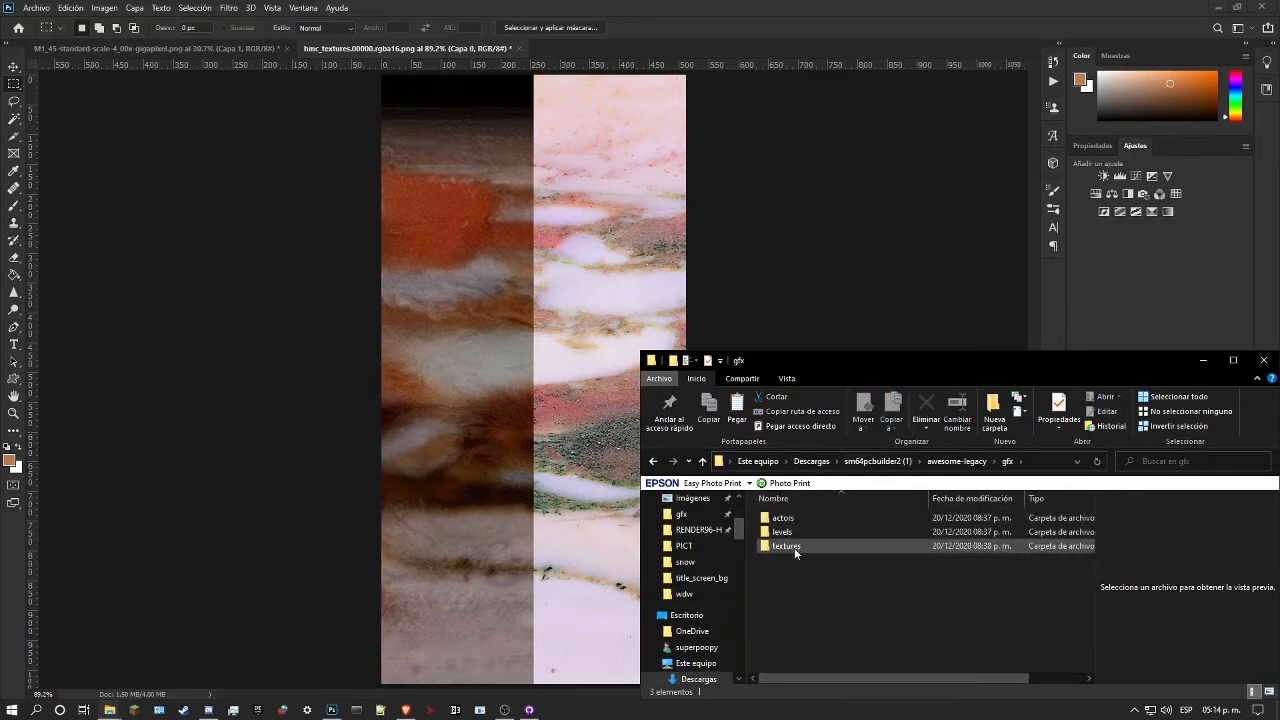
double_click(786, 546)
double_click(798, 519)
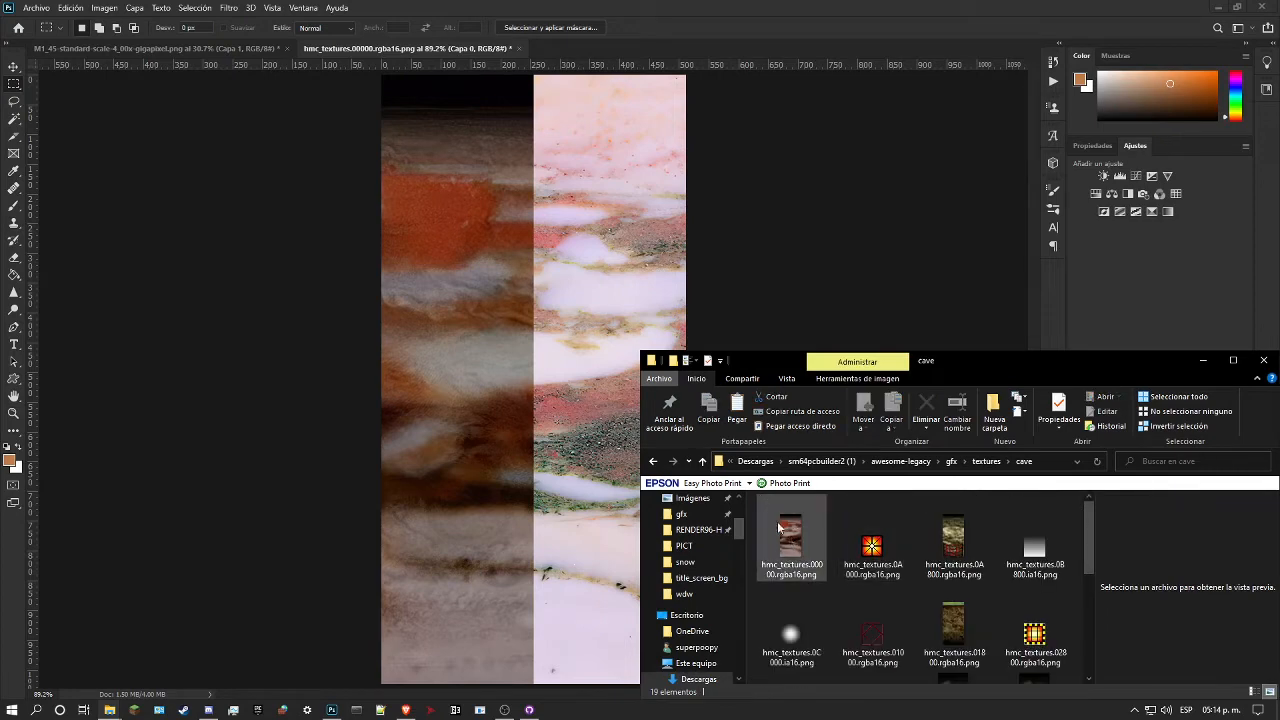
Step: Place the low-resolution hmc_textures.00000.rgba16.png above Capa 0 inside Grupo 1, scaled to 1600% to fill the canvas, and hide Capa 0
drag(790, 540, 522, 349)
drag(533, 392, 570, 684)
drag(539, 358, 578, 80)
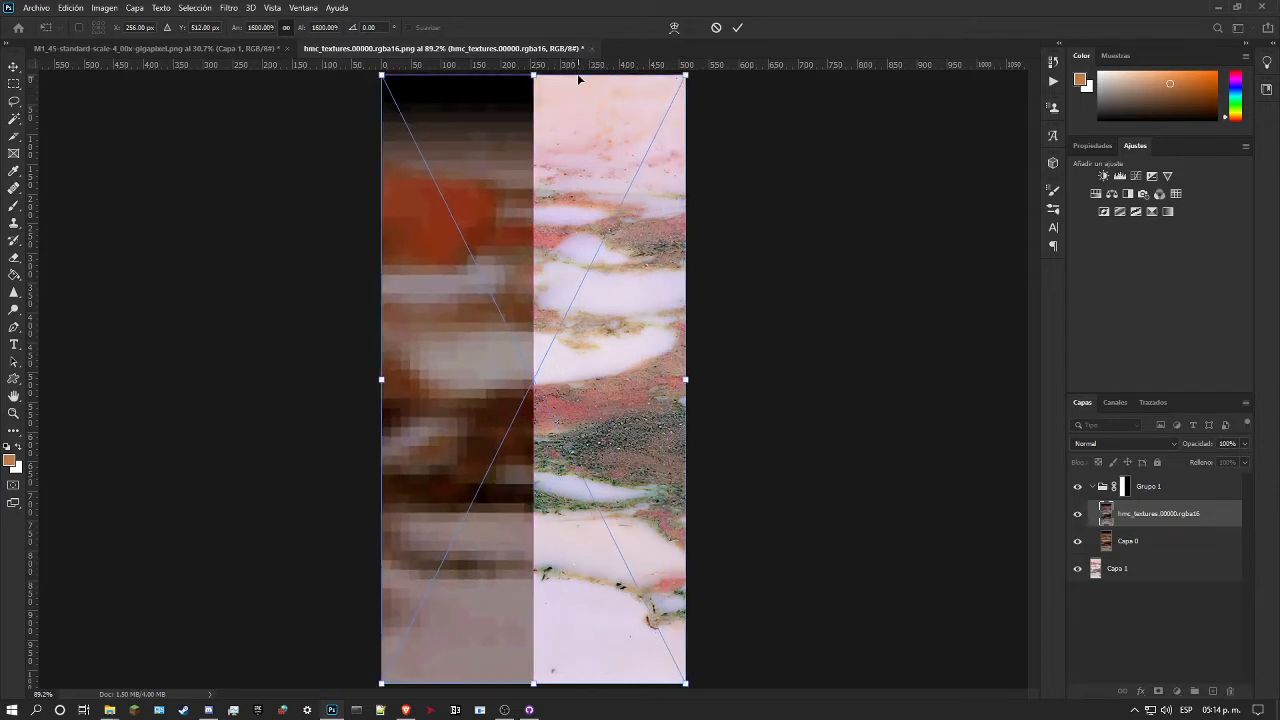
key(Return)
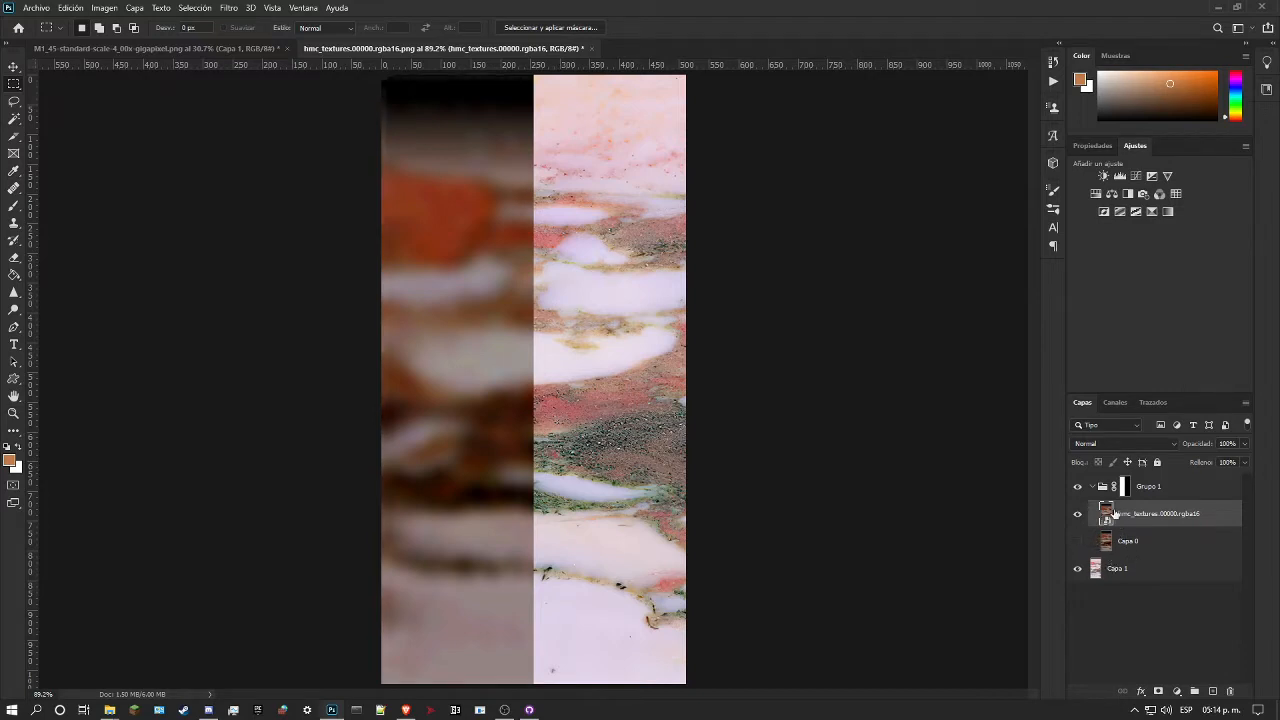
Step: Add a Curves adjustment above Capa 1 and darken the marble's RGB curve, mapping input 144 to 101 and 226 to 213
click(1146, 568)
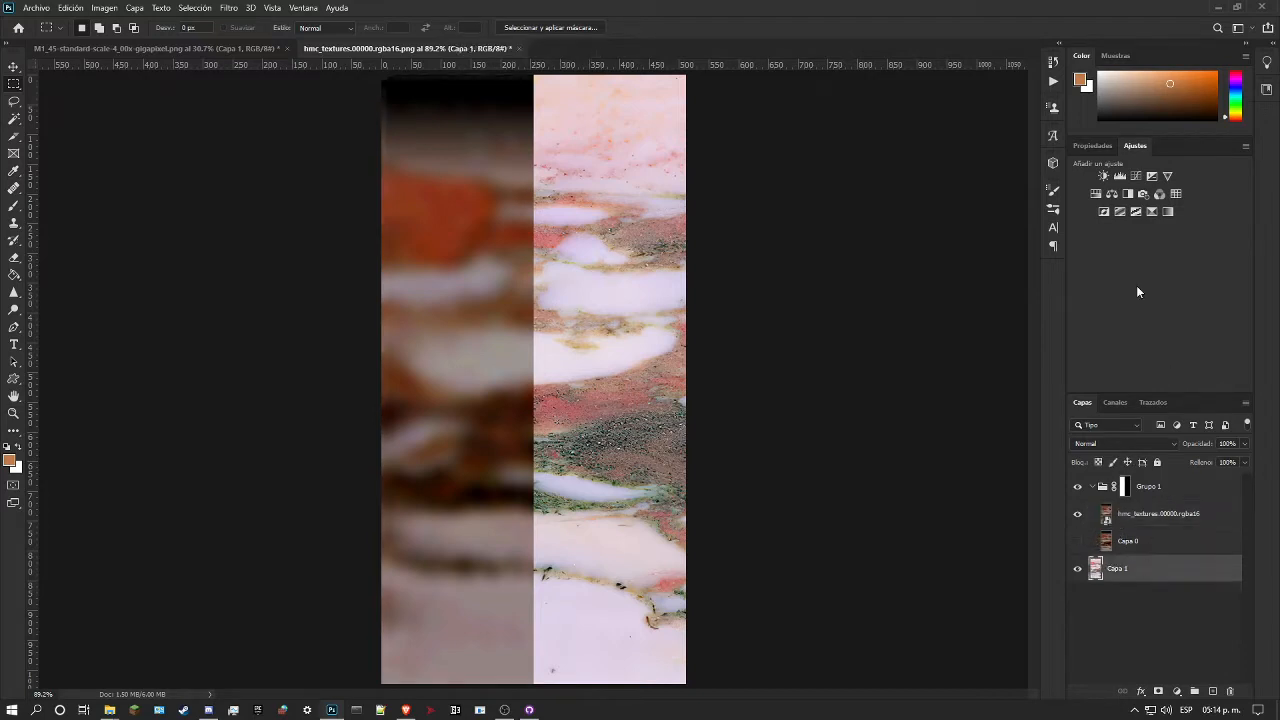
click(1135, 177)
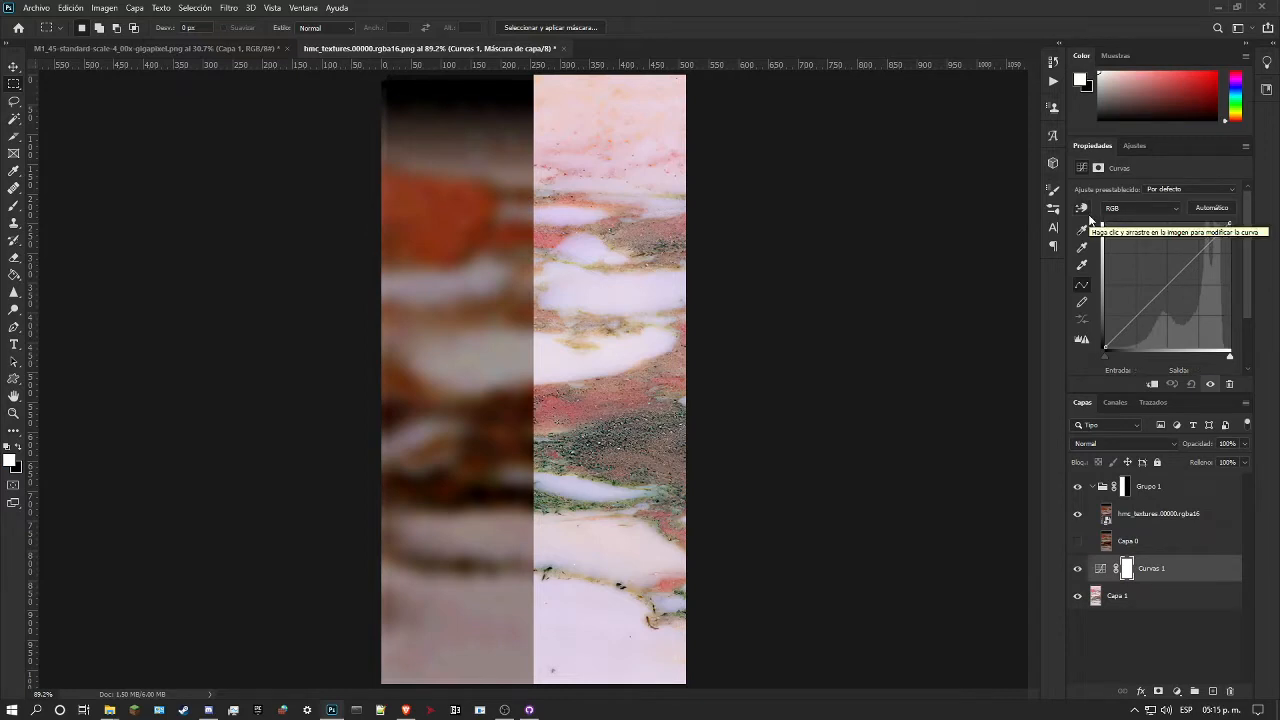
click(1084, 212)
drag(560, 232, 571, 265)
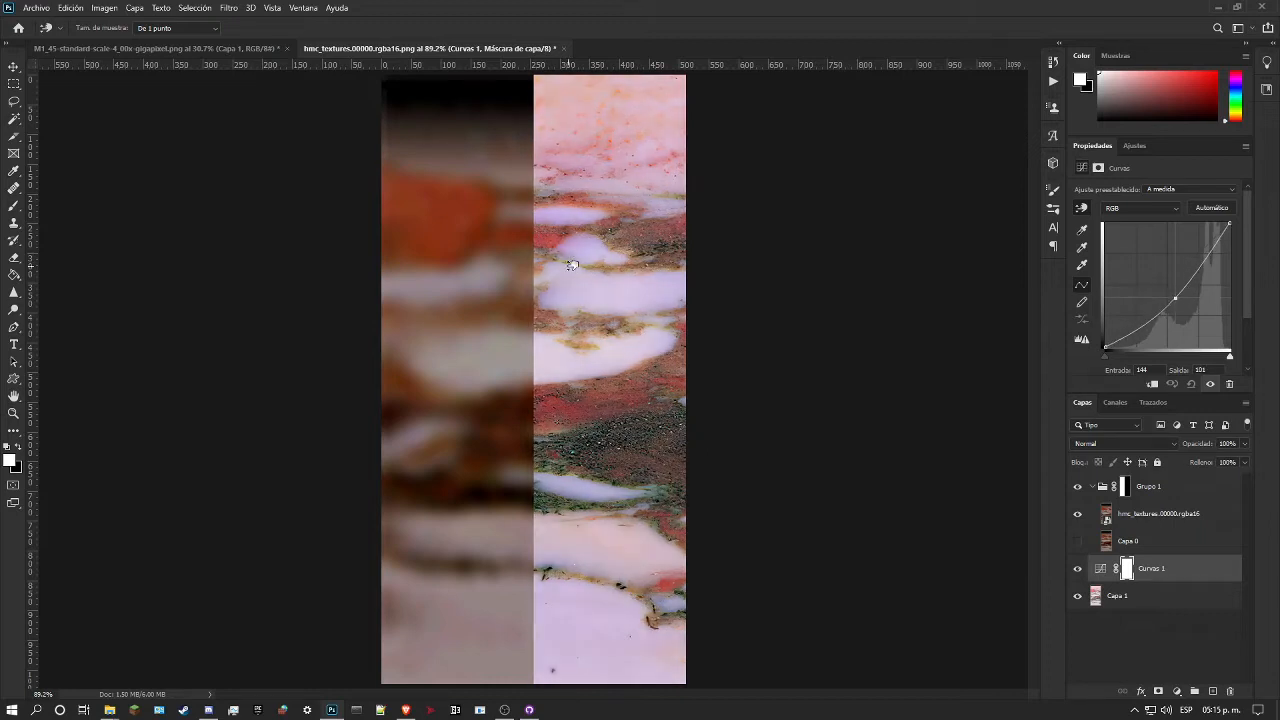
mouse_move(551, 357)
mouse_down()
mouse_move(551, 380)
mouse_move(547, 349)
mouse_up()
drag(545, 336, 546, 361)
Step: Raise the red channel slightly in the Curves adjustment, mapping input 214 to 216
click(1159, 210)
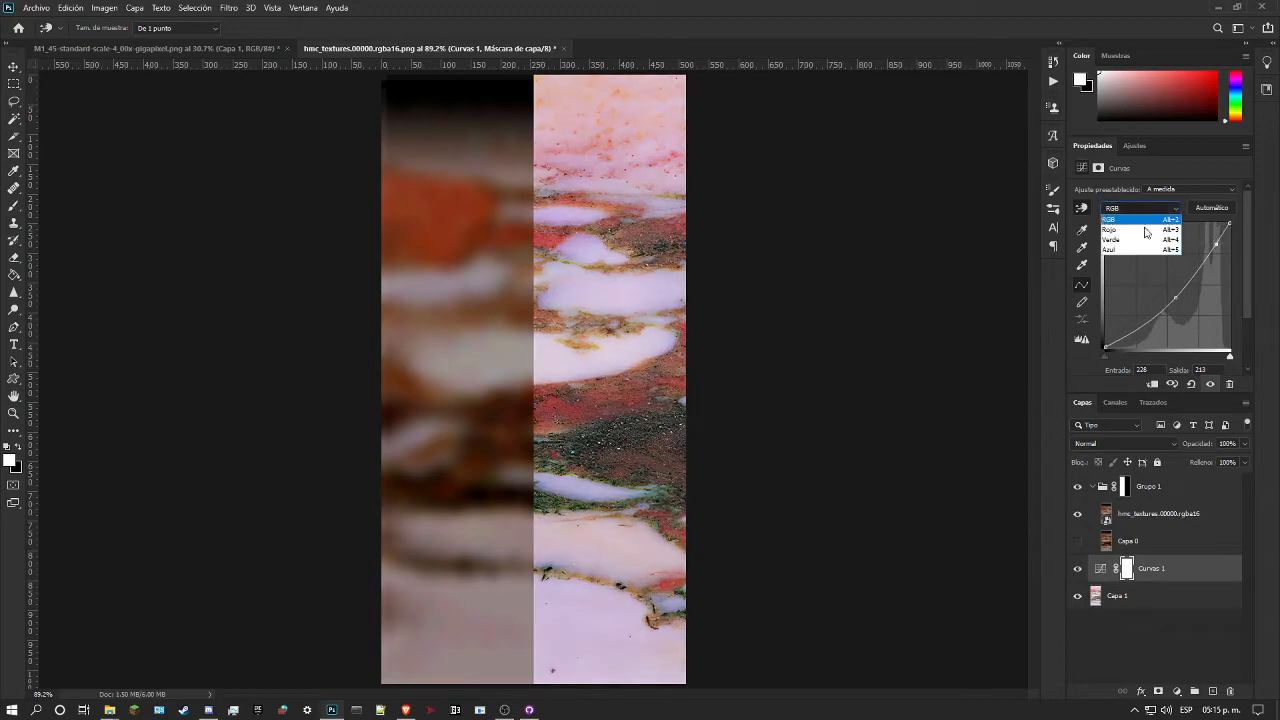
click(1148, 229)
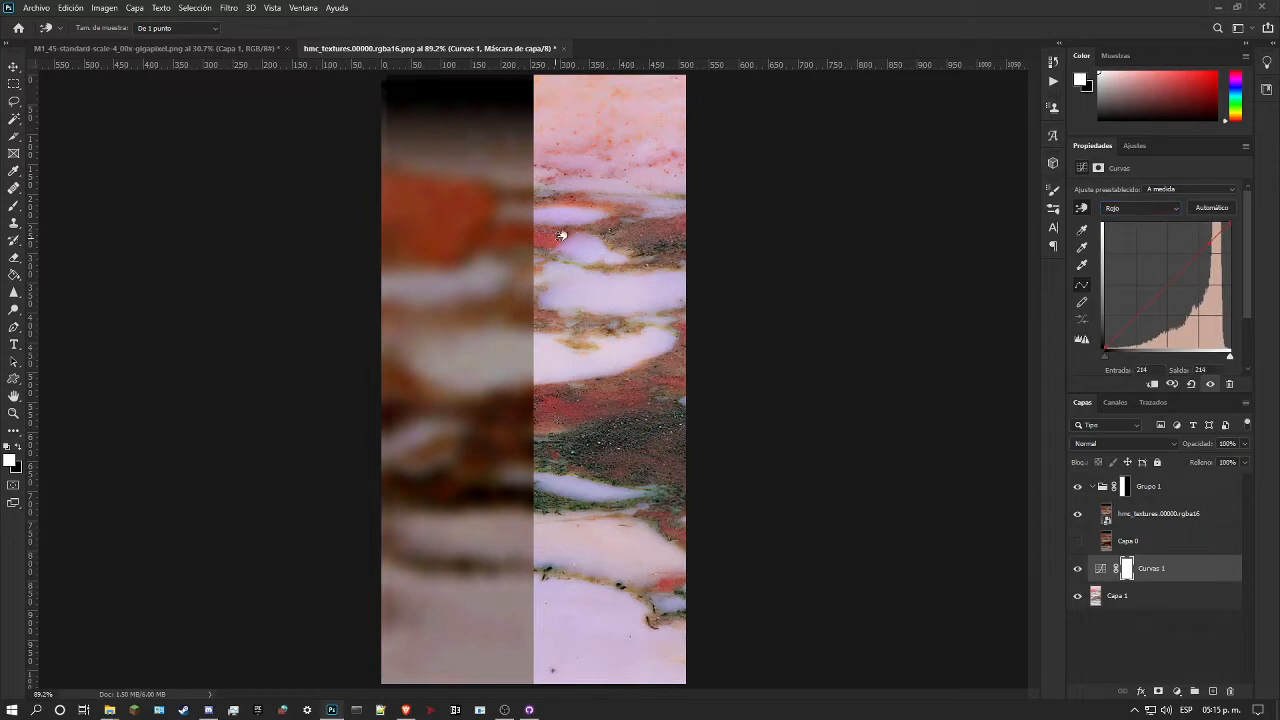
drag(577, 218, 610, 230)
key(alt+Tab)
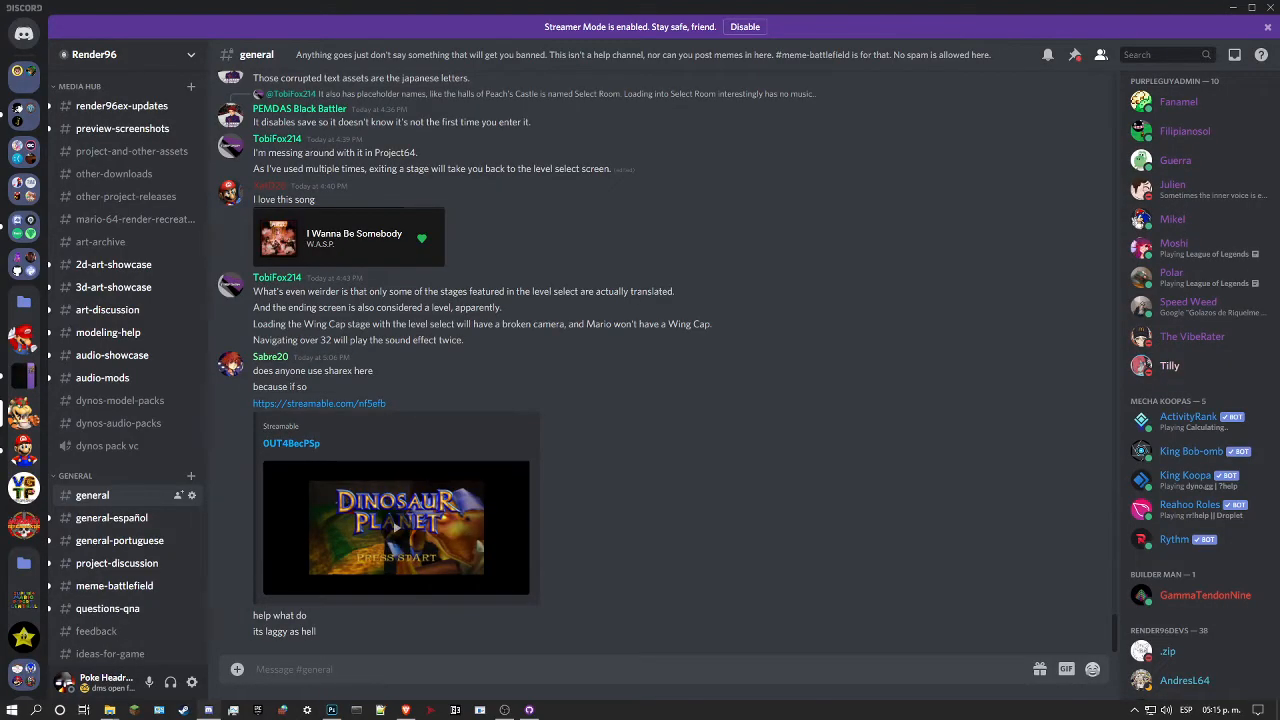
key(alt+Tab)
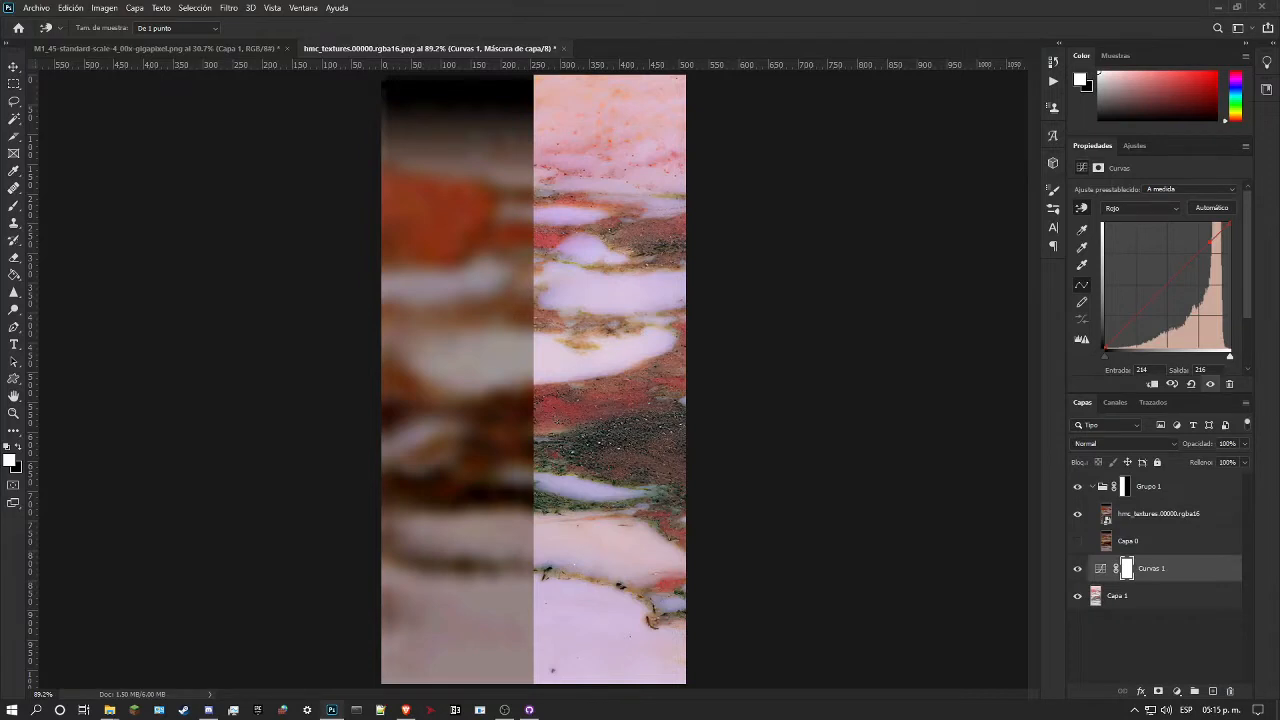
key(alt+Tab)
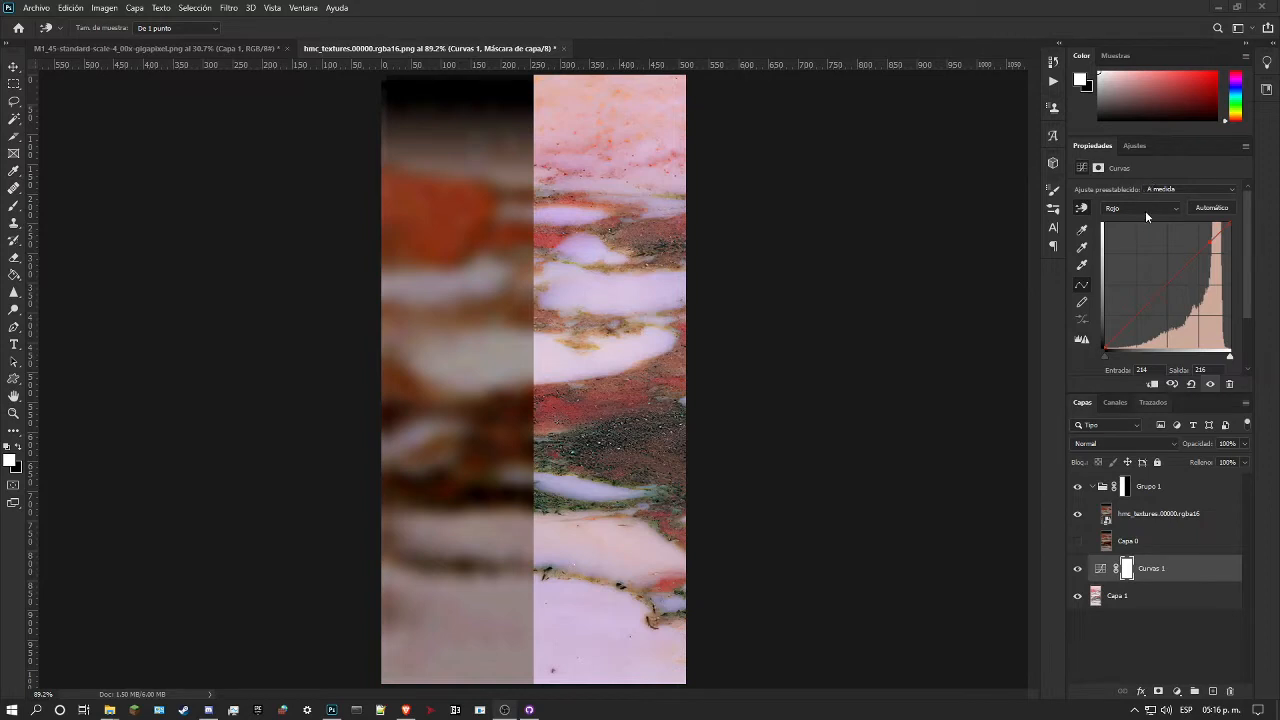
Step: In the Curvas 1 adjustment, map red input 186 to 198 and green input 118 to 109
click(1081, 208)
mouse_move(566, 392)
mouse_down()
mouse_move(573, 410)
mouse_move(580, 391)
mouse_move(576, 421)
mouse_move(577, 399)
mouse_up()
click(1134, 210)
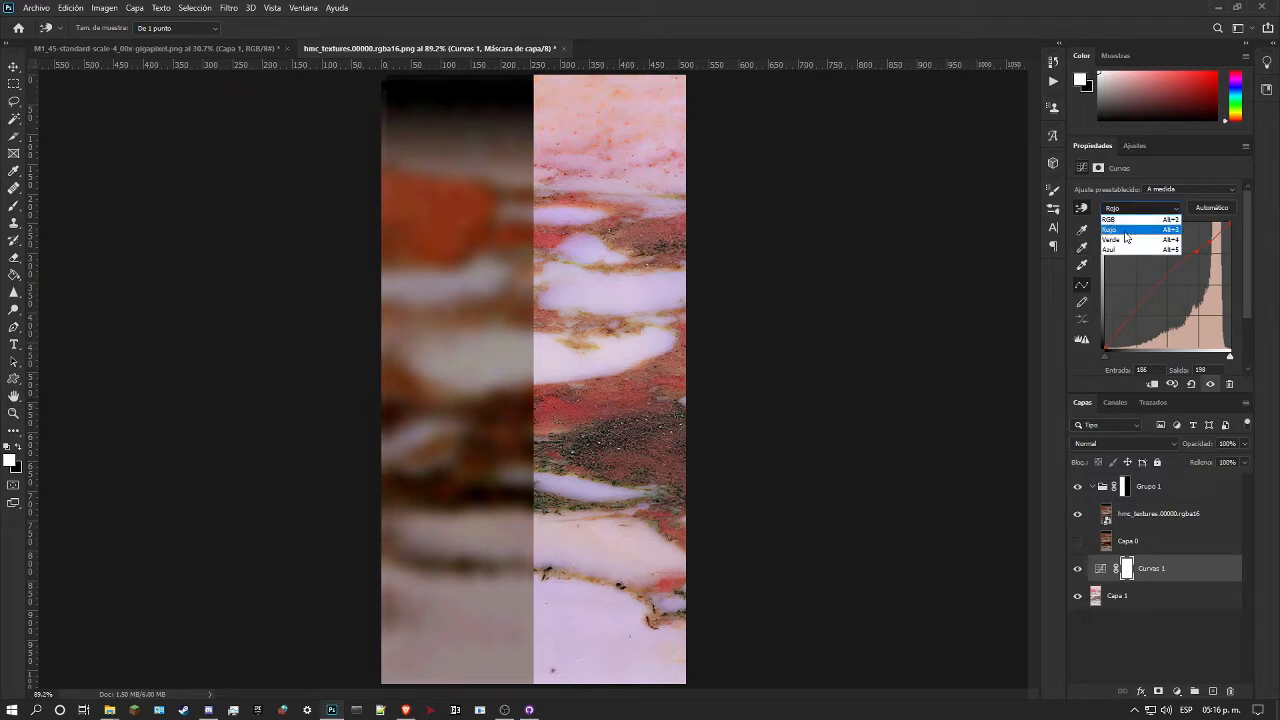
click(1123, 240)
drag(573, 497, 611, 509)
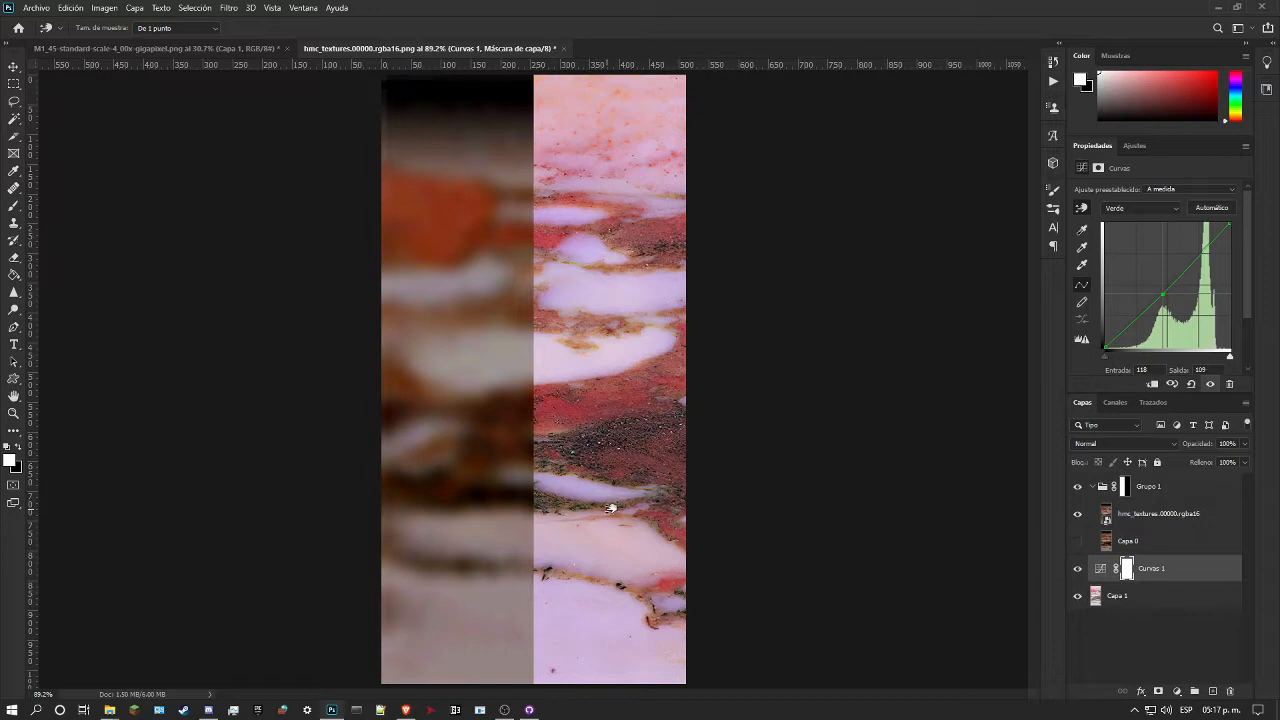
Step: Lower the blue channel's midtones in Curvas 1, mapping input 136 to 93, and adjust its light tones near input 207
click(1157, 211)
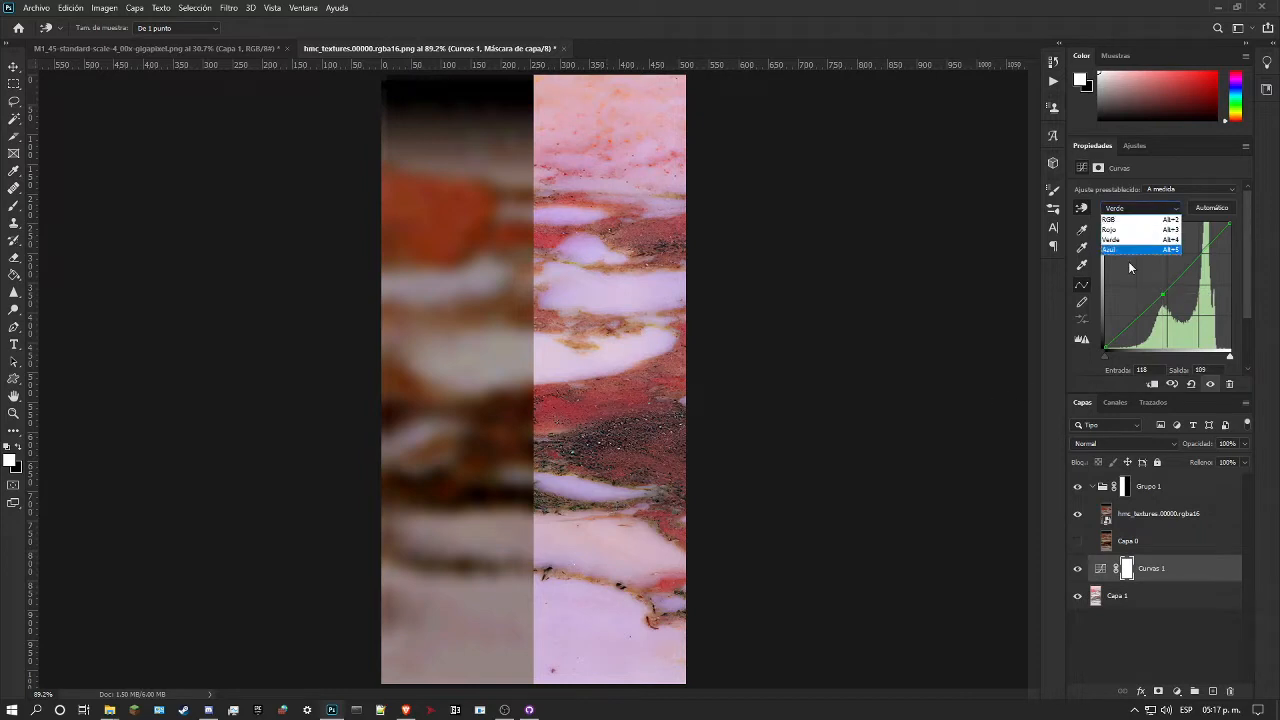
click(1122, 252)
mouse_move(623, 526)
mouse_down()
mouse_move(628, 562)
mouse_move(634, 525)
mouse_move(636, 545)
mouse_up()
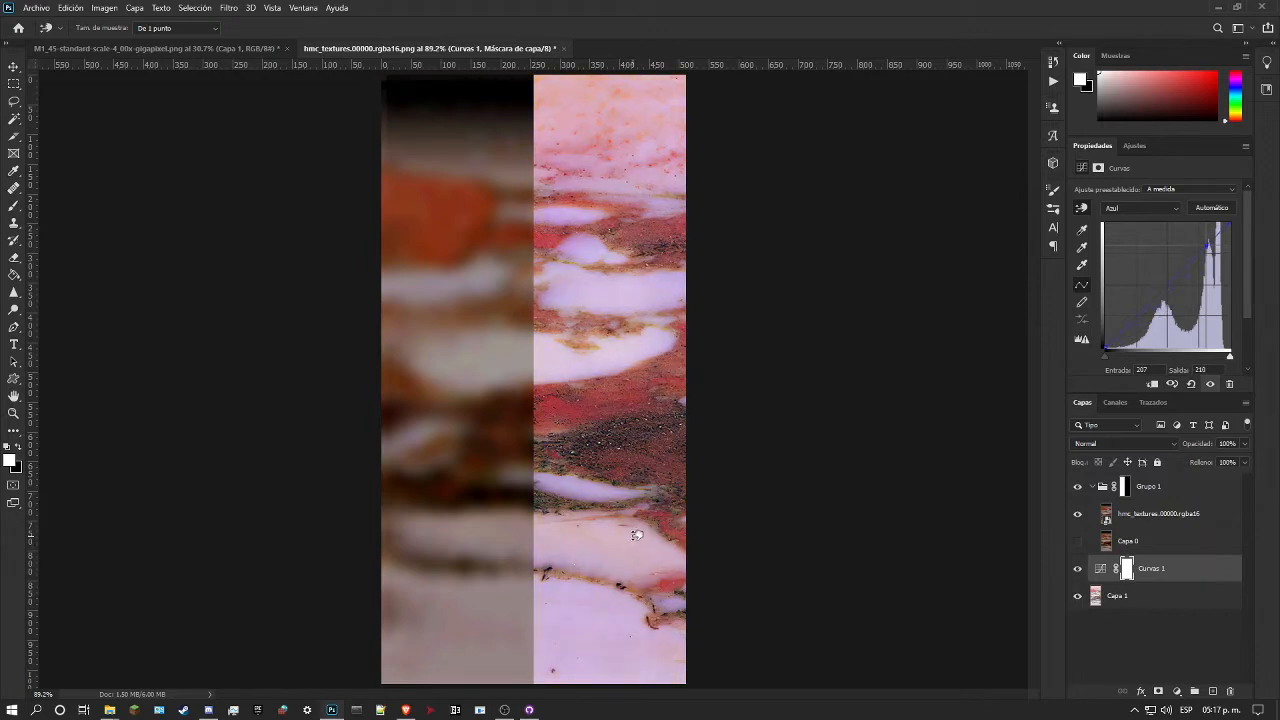
mouse_move(594, 567)
mouse_down()
mouse_move(580, 571)
mouse_move(590, 557)
mouse_move(591, 592)
mouse_up()
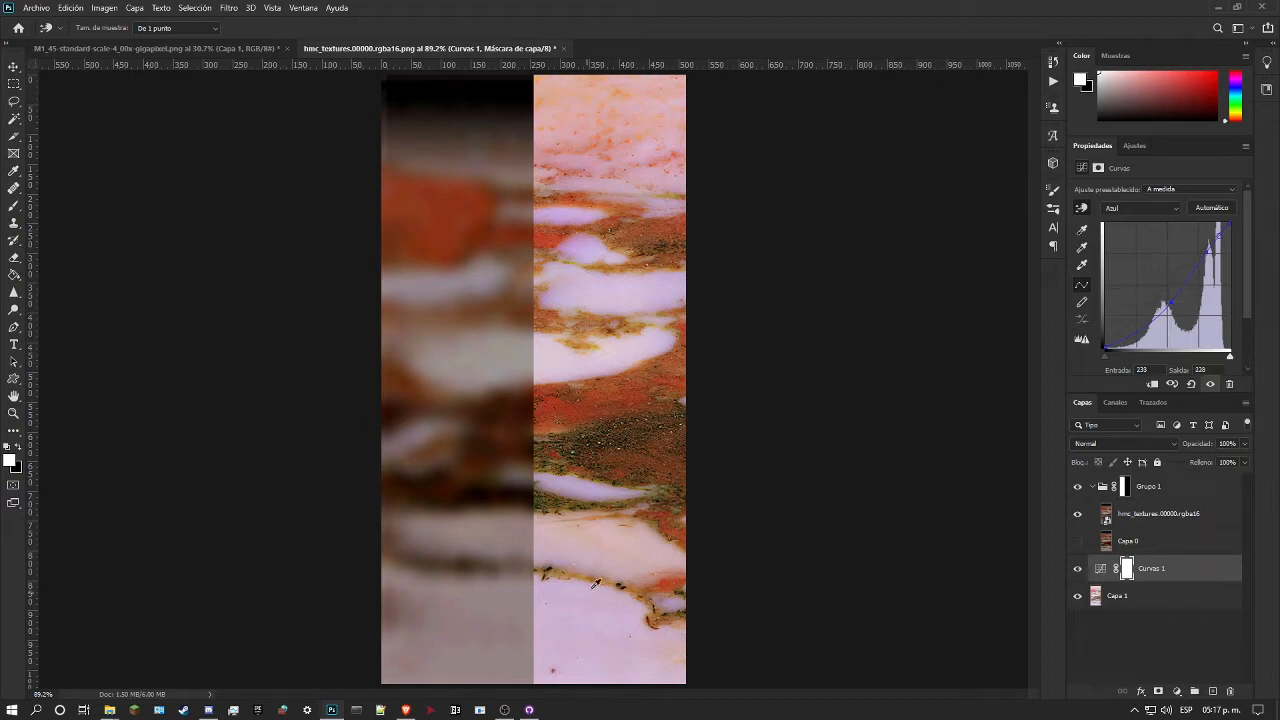
Step: Raise the red channel of Curvas 1 further, sampling the light marble band near the lower part of the texture
click(1133, 208)
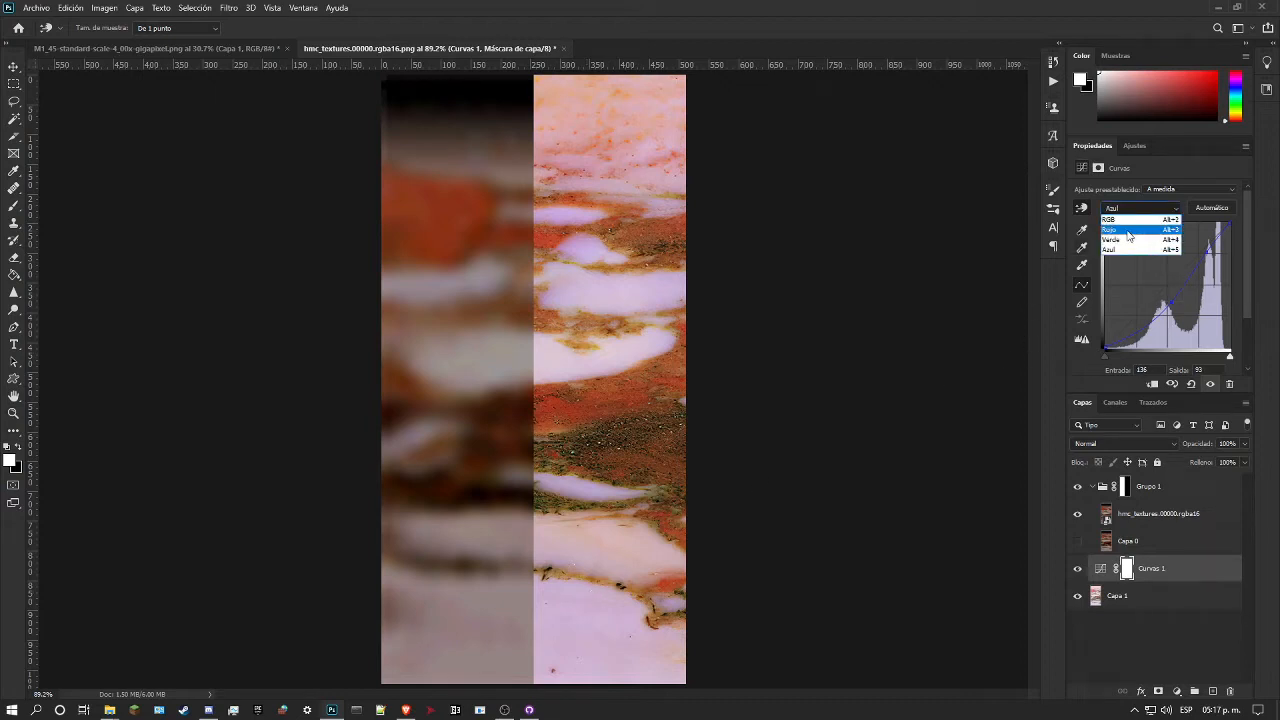
click(1130, 230)
drag(592, 556, 608, 535)
Step: Fine-tune the composite RGB curve of Curvas 1, mapping highlight input 210 to 190 and adjusting the reddish and pale upper bands
click(1128, 207)
click(1125, 213)
mouse_move(556, 530)
mouse_down()
mouse_move(561, 553)
mouse_move(569, 533)
mouse_up()
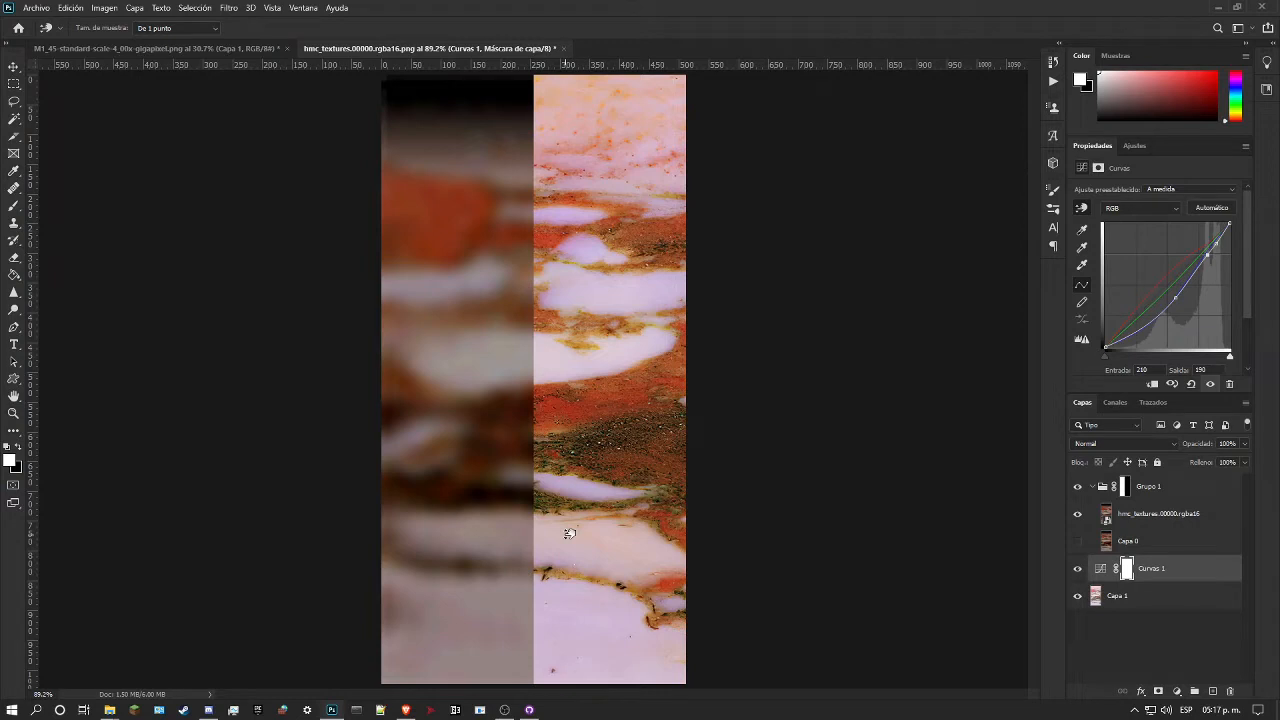
mouse_move(597, 387)
mouse_down()
mouse_move(586, 414)
mouse_move(589, 401)
mouse_up()
drag(557, 234, 568, 237)
Step: Add a Color Balance adjustment above Curvas 1, with midtones at -6 magenta, -6 yellow and shifted toward red
click(1133, 151)
click(1113, 199)
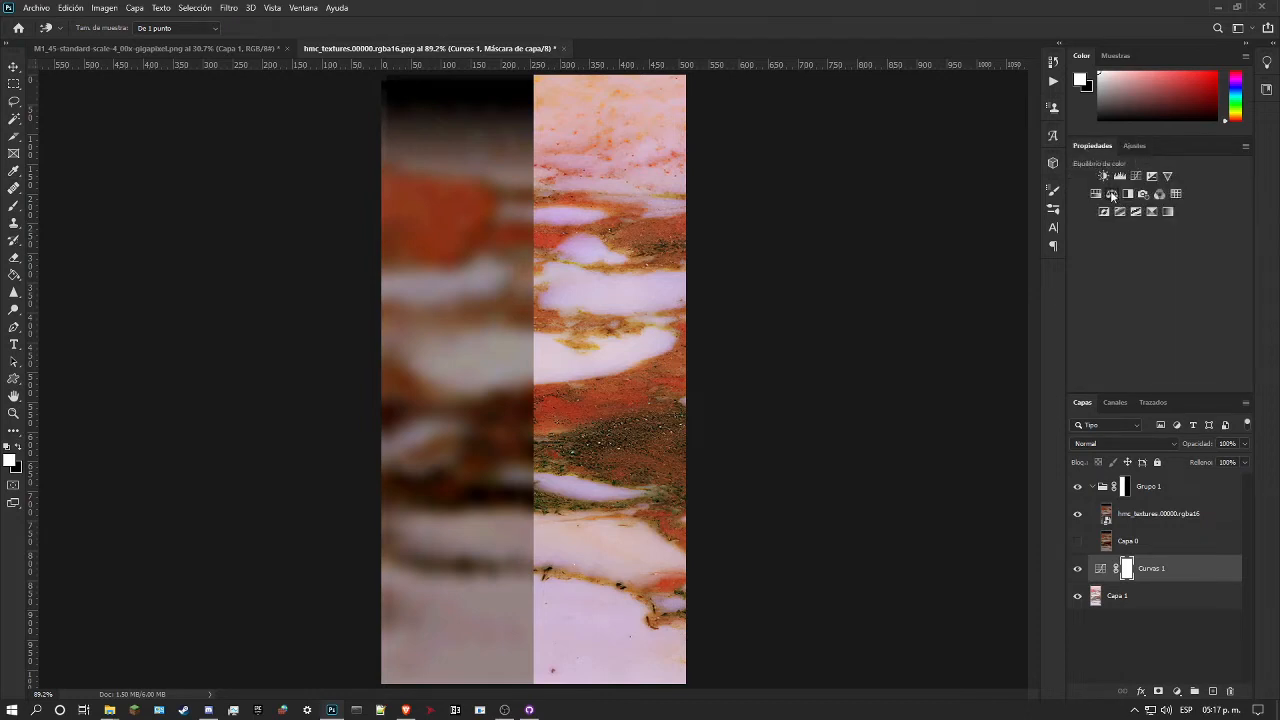
drag(1137, 264, 1158, 262)
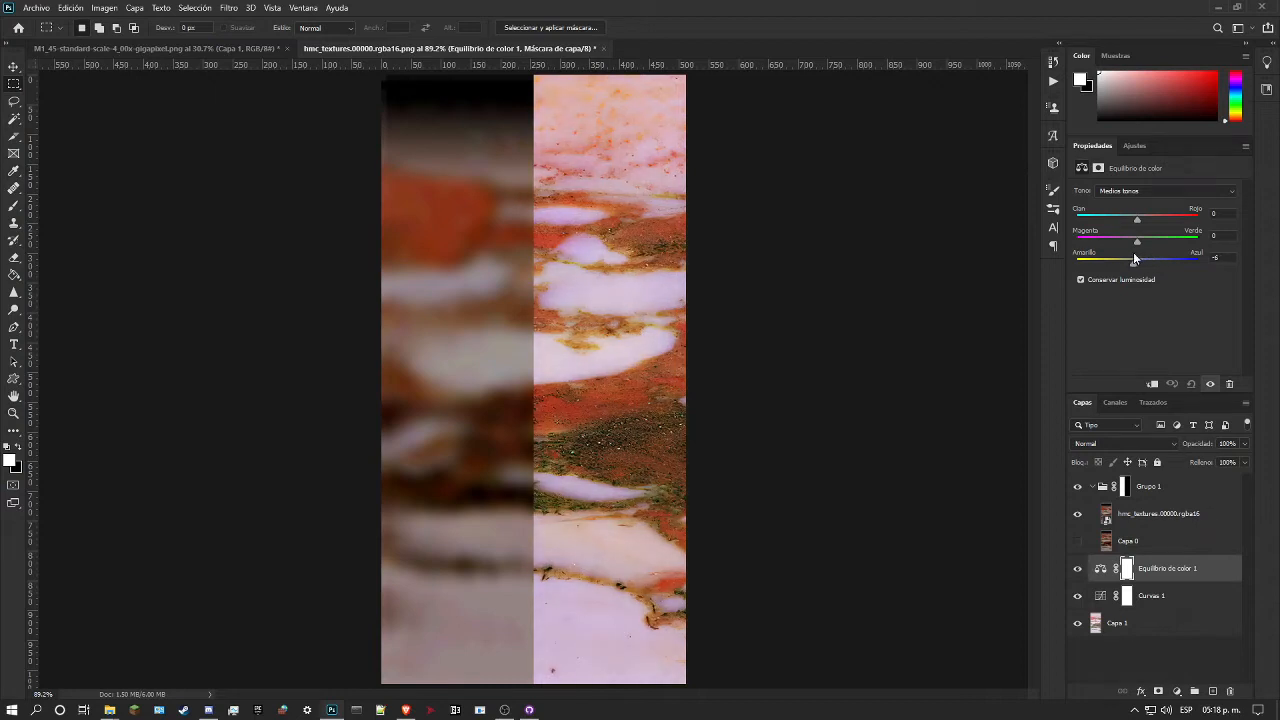
drag(1137, 241, 1152, 220)
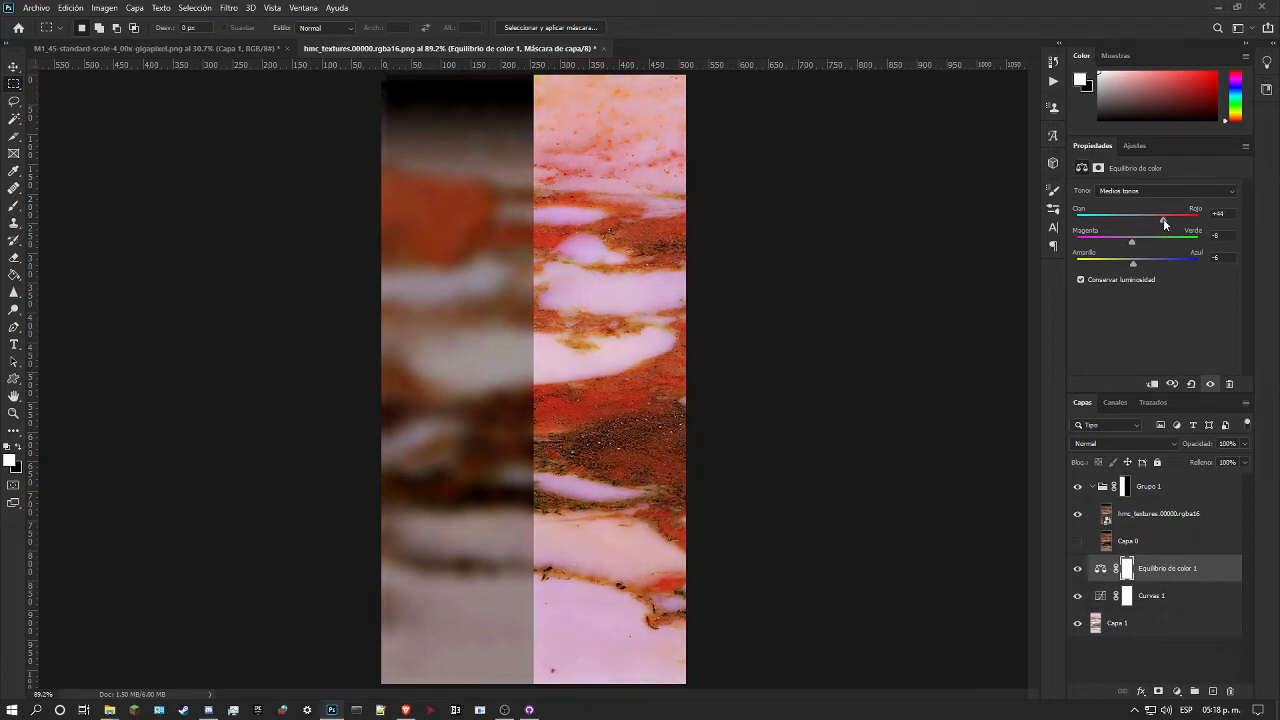
drag(1162, 219, 1156, 218)
Step: Add a Hue/Saturation adjustment above Equilibrio de color 1 with hue -1, saturation -16 and lightness -28
click(1133, 145)
click(1096, 195)
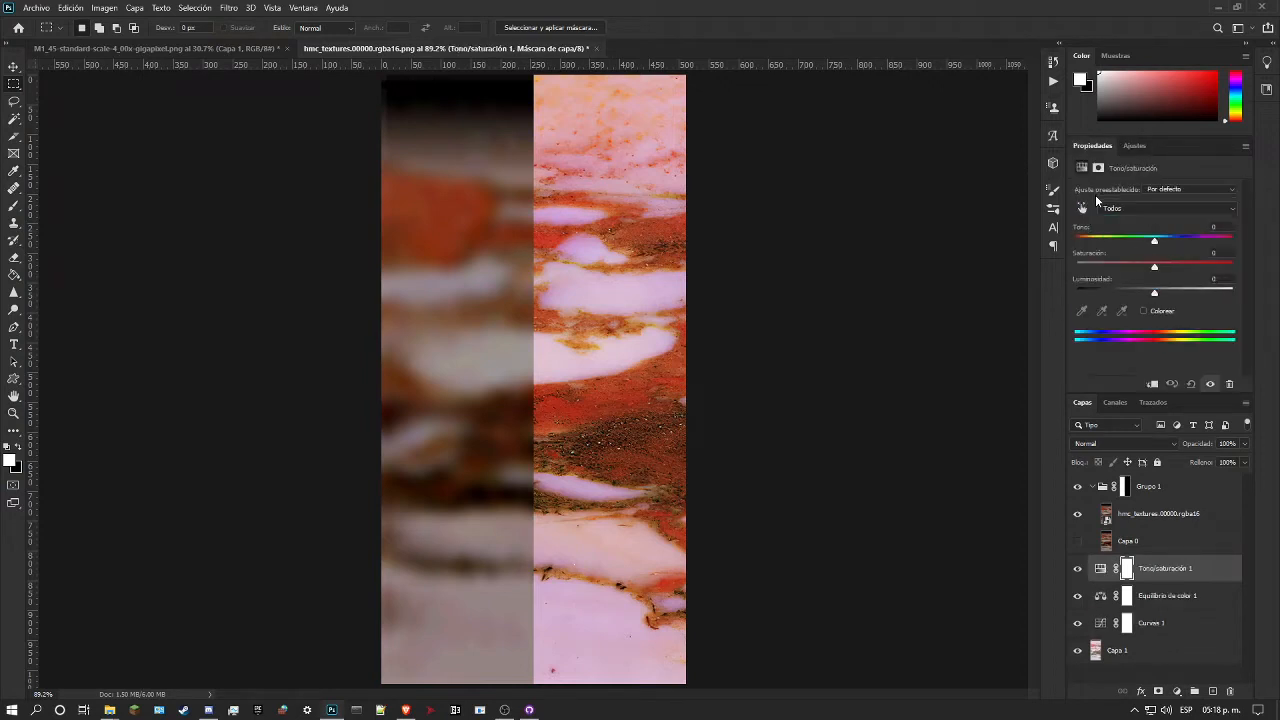
drag(1155, 270, 1139, 268)
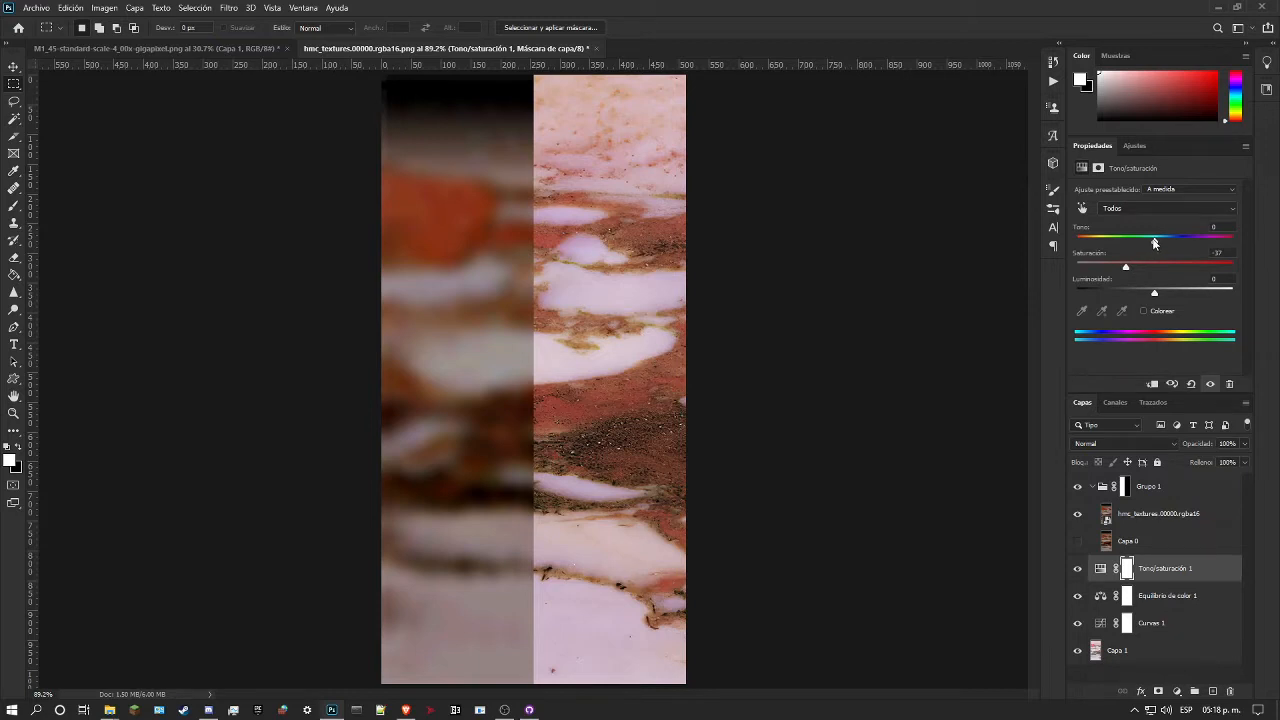
mouse_move(1153, 242)
mouse_down()
mouse_move(1120, 242)
mouse_move(1178, 236)
mouse_move(1067, 240)
mouse_move(1166, 232)
mouse_up()
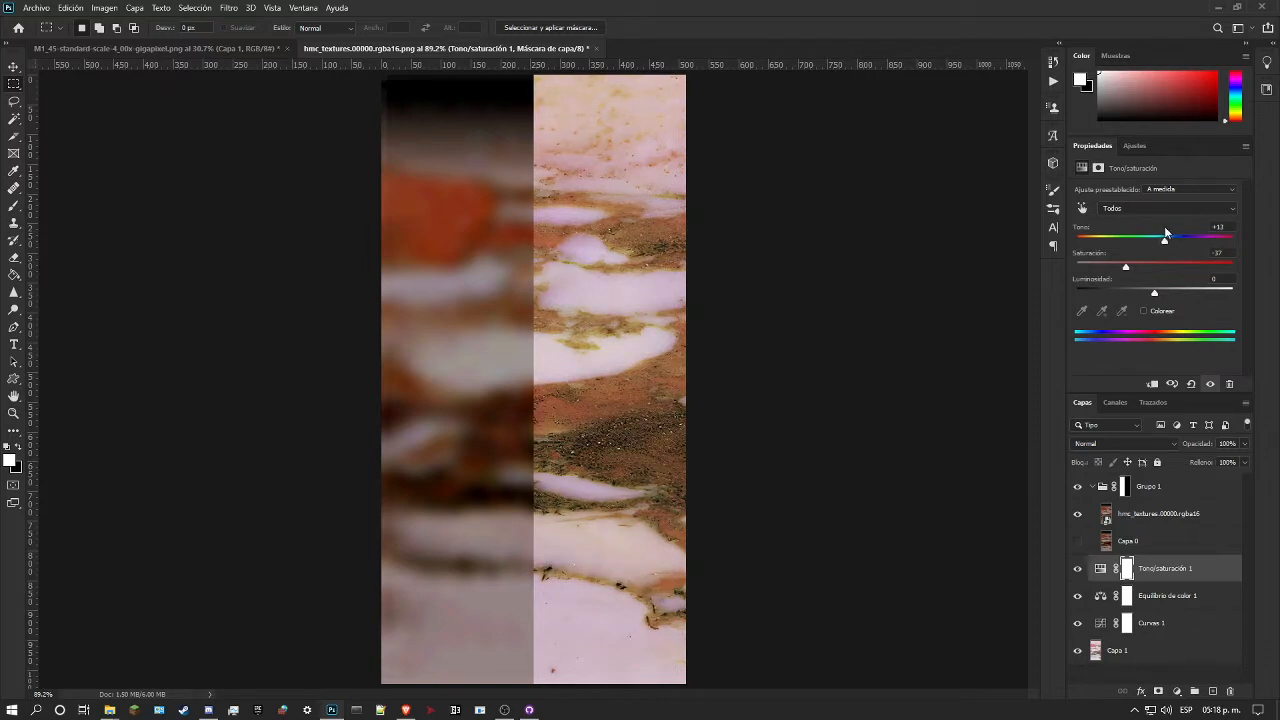
mouse_move(1166, 232)
mouse_down()
mouse_move(1143, 222)
mouse_move(1157, 222)
mouse_up()
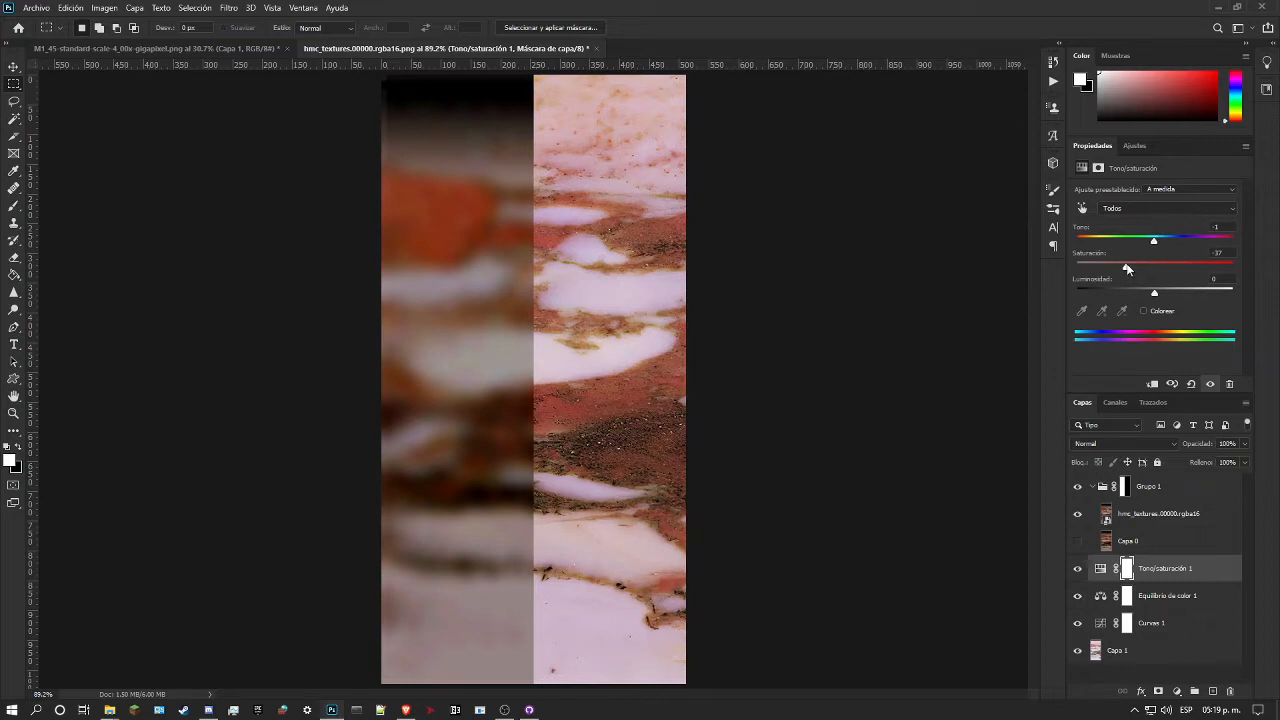
drag(1139, 260, 1134, 290)
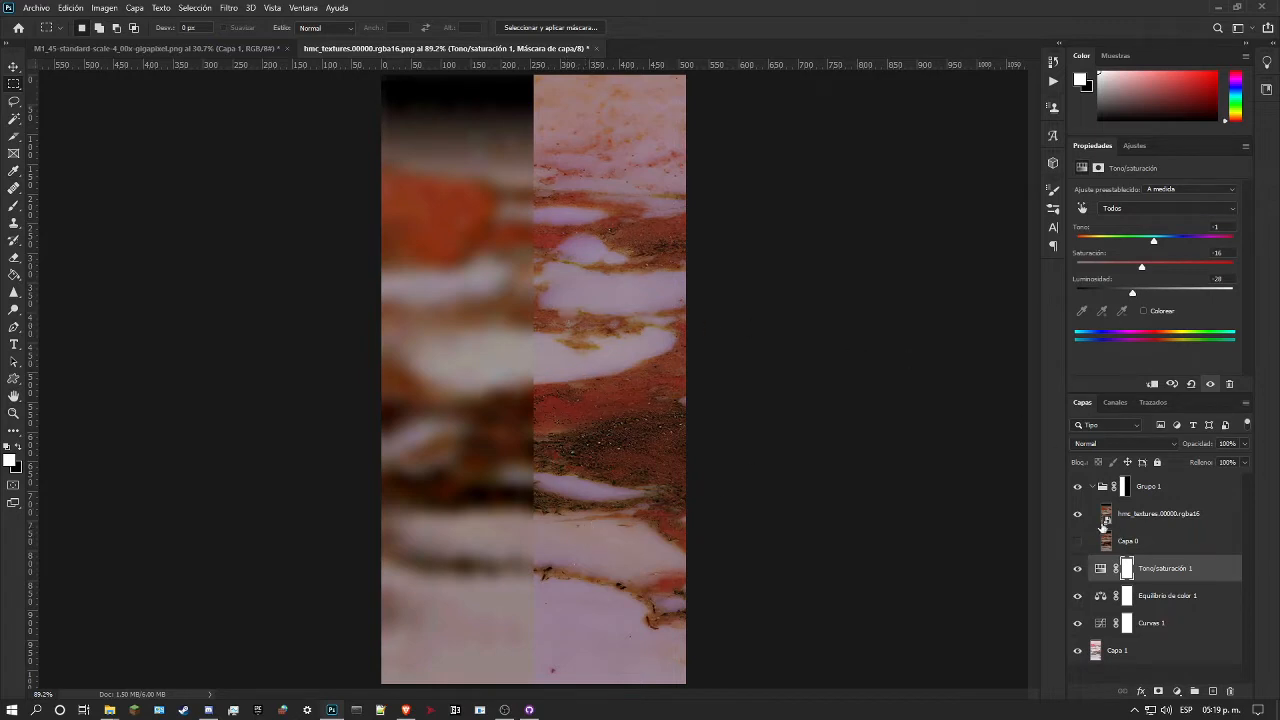
Step: Invert the Grupo 1 layer mask to swap which half shows the original texture
click(1123, 490)
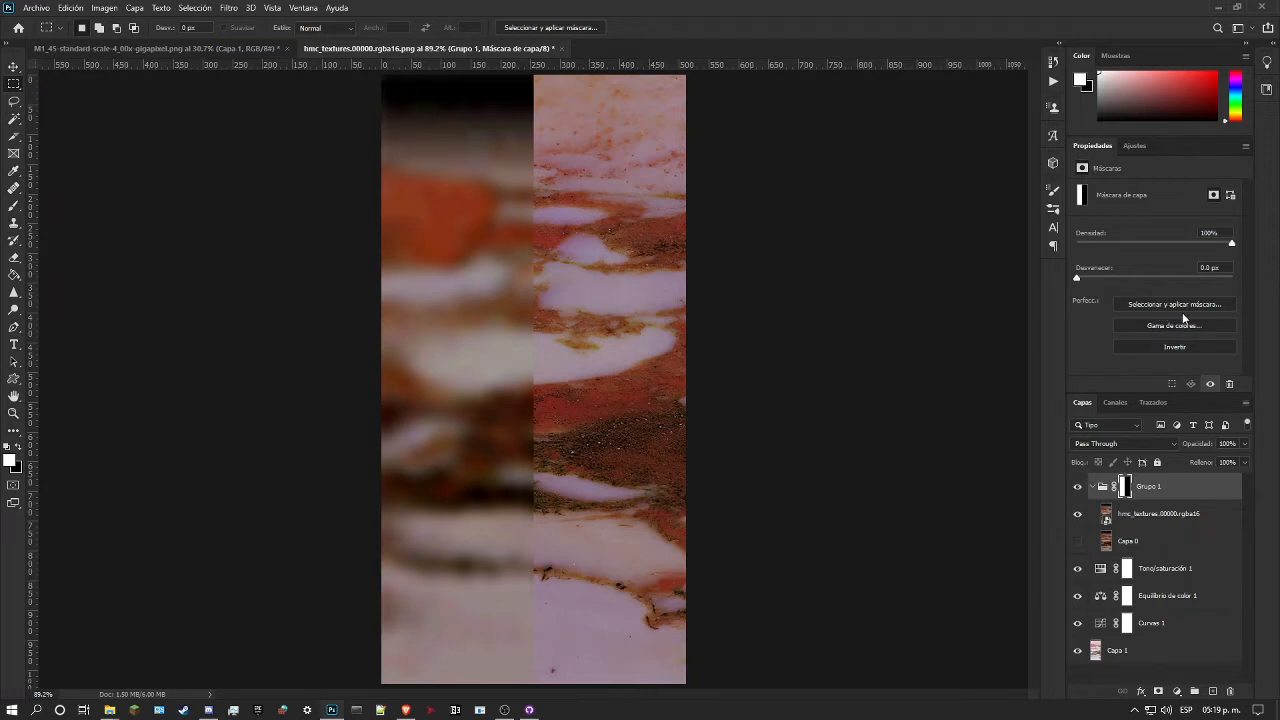
click(1186, 347)
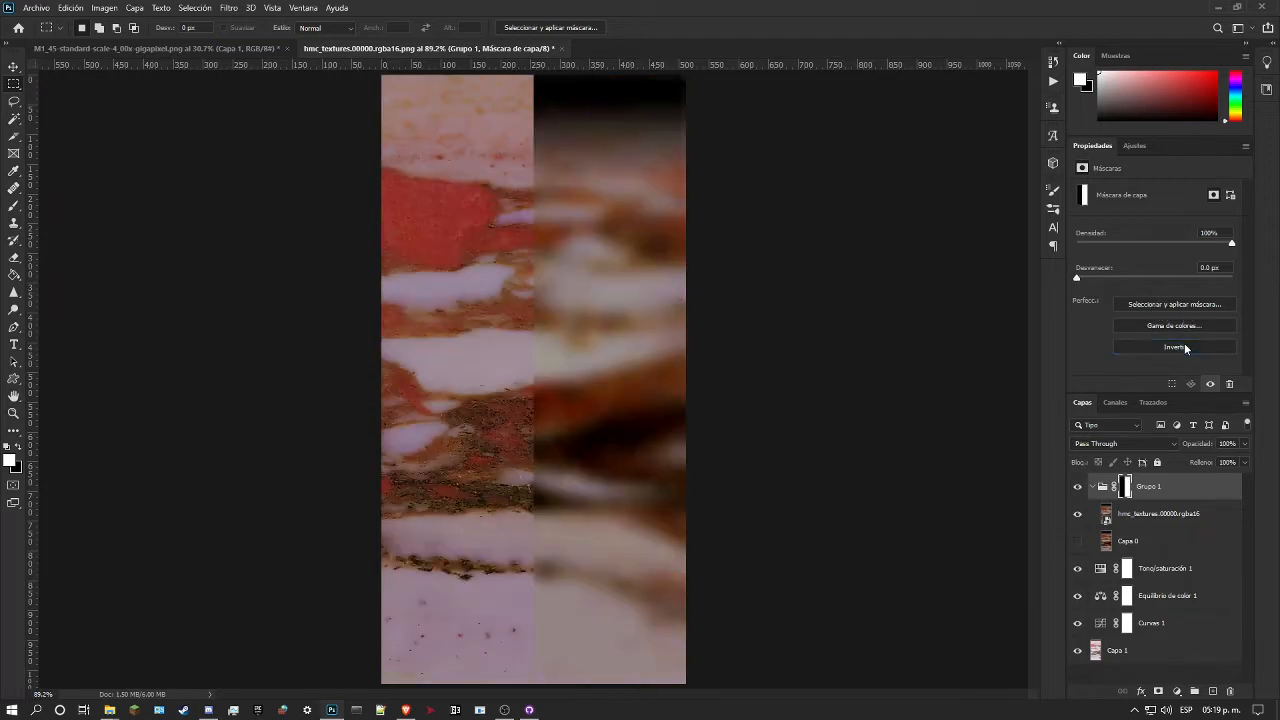
click(1186, 347)
click(1186, 347)
Step: Raise the saturation slightly in the Tono/saturación 1 adjustment
click(1115, 652)
click(1152, 578)
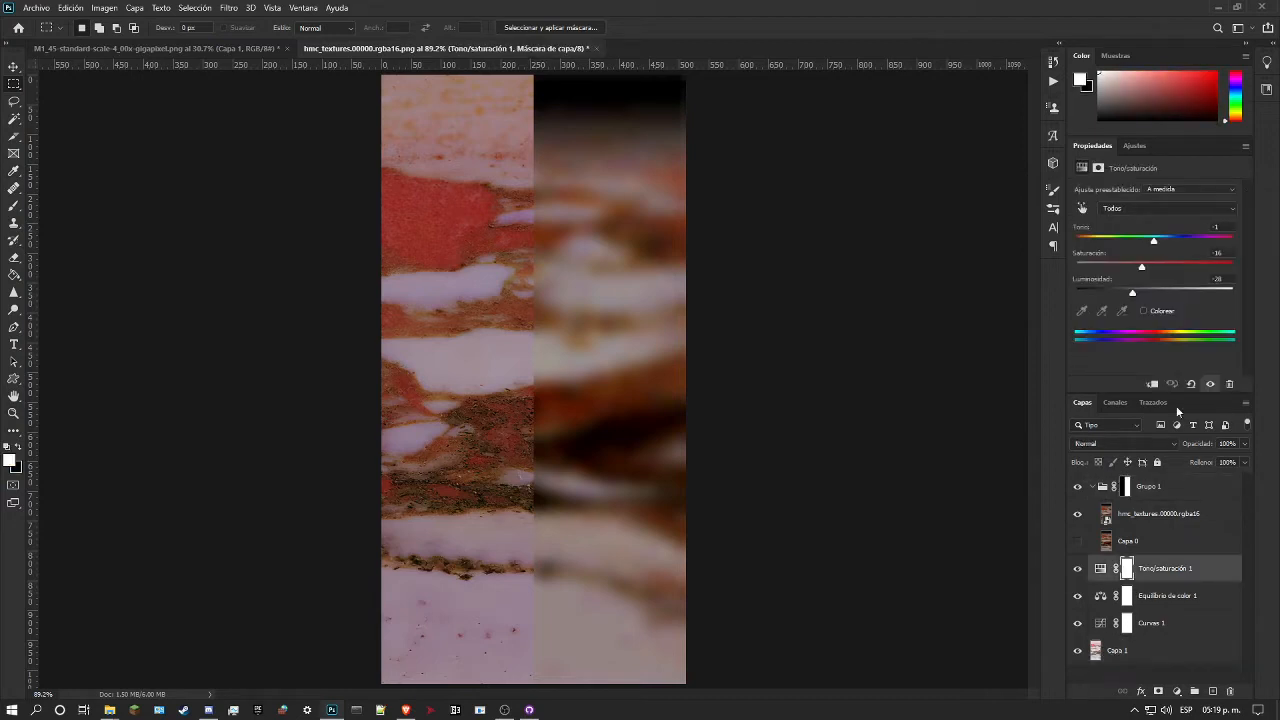
mouse_move(1141, 268)
mouse_down()
mouse_move(1183, 268)
mouse_move(1147, 272)
mouse_up()
Step: Add a second Curves adjustment above Tono/saturación 1 and darken the red channel's shadows, mapping input 89 to 36
click(1137, 146)
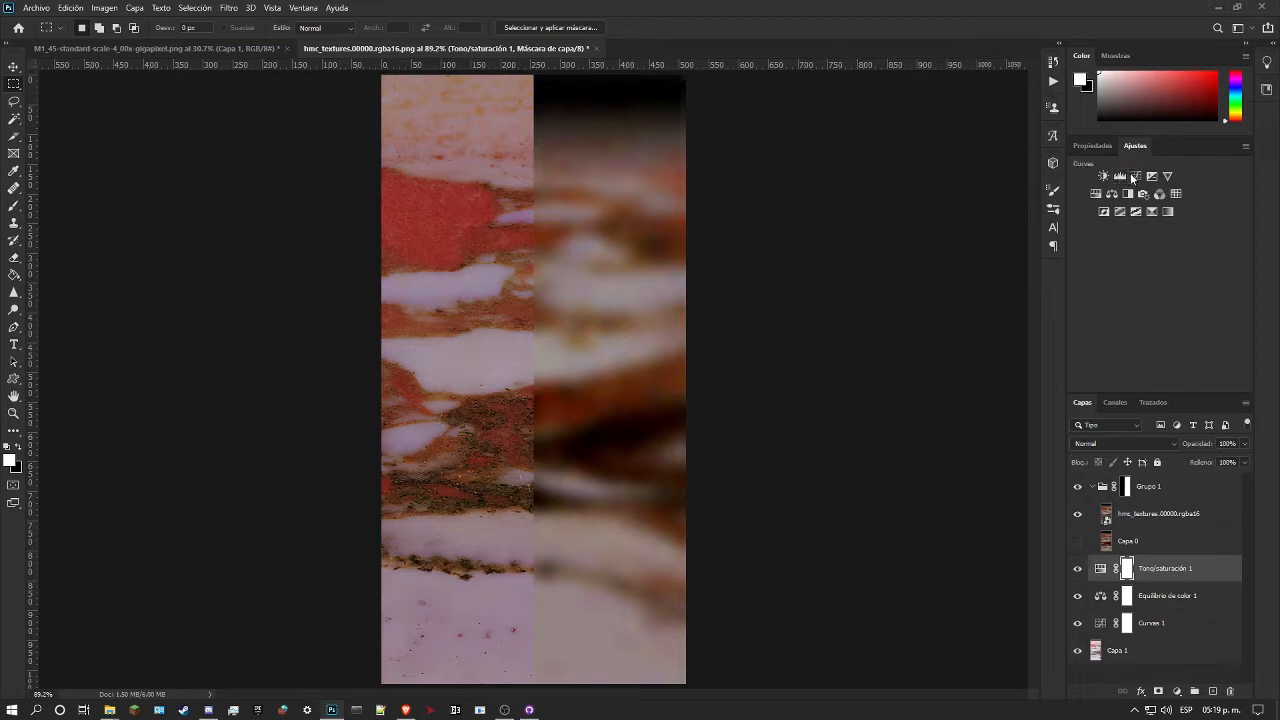
click(1136, 176)
click(1140, 208)
click(1130, 224)
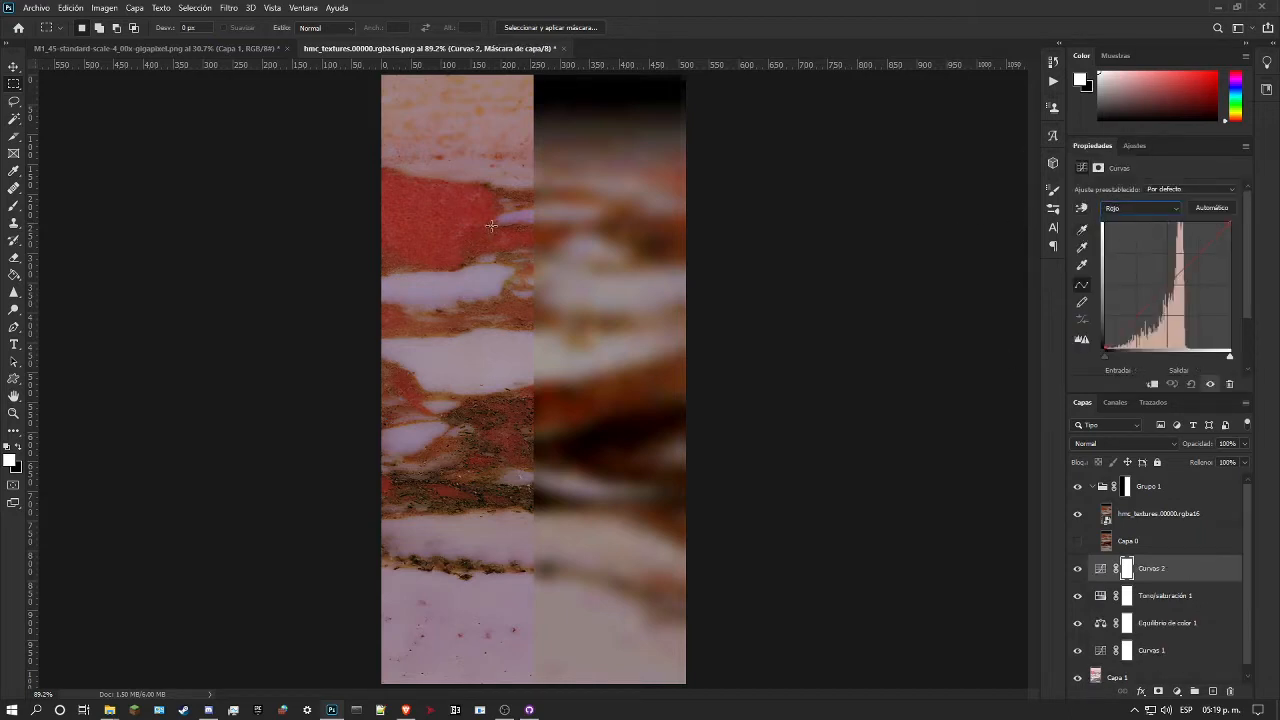
click(1081, 208)
drag(447, 226, 501, 399)
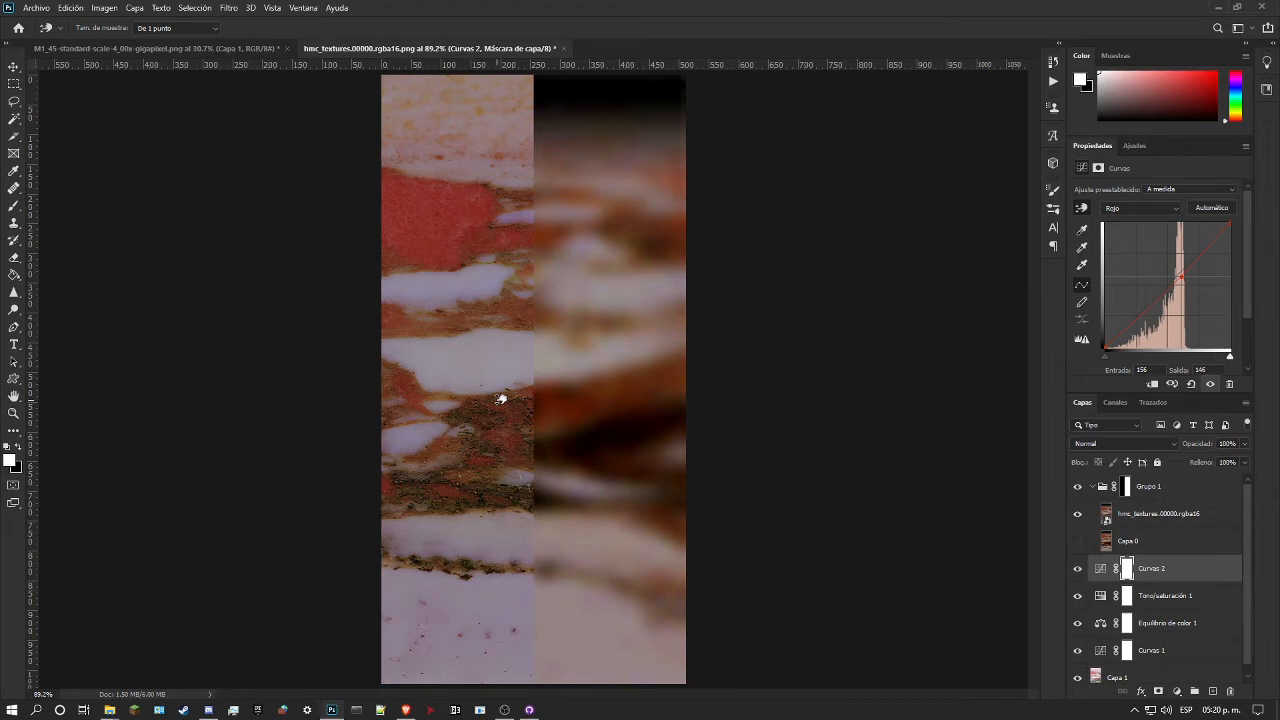
drag(501, 399, 501, 399)
drag(452, 236, 508, 374)
drag(505, 402, 511, 441)
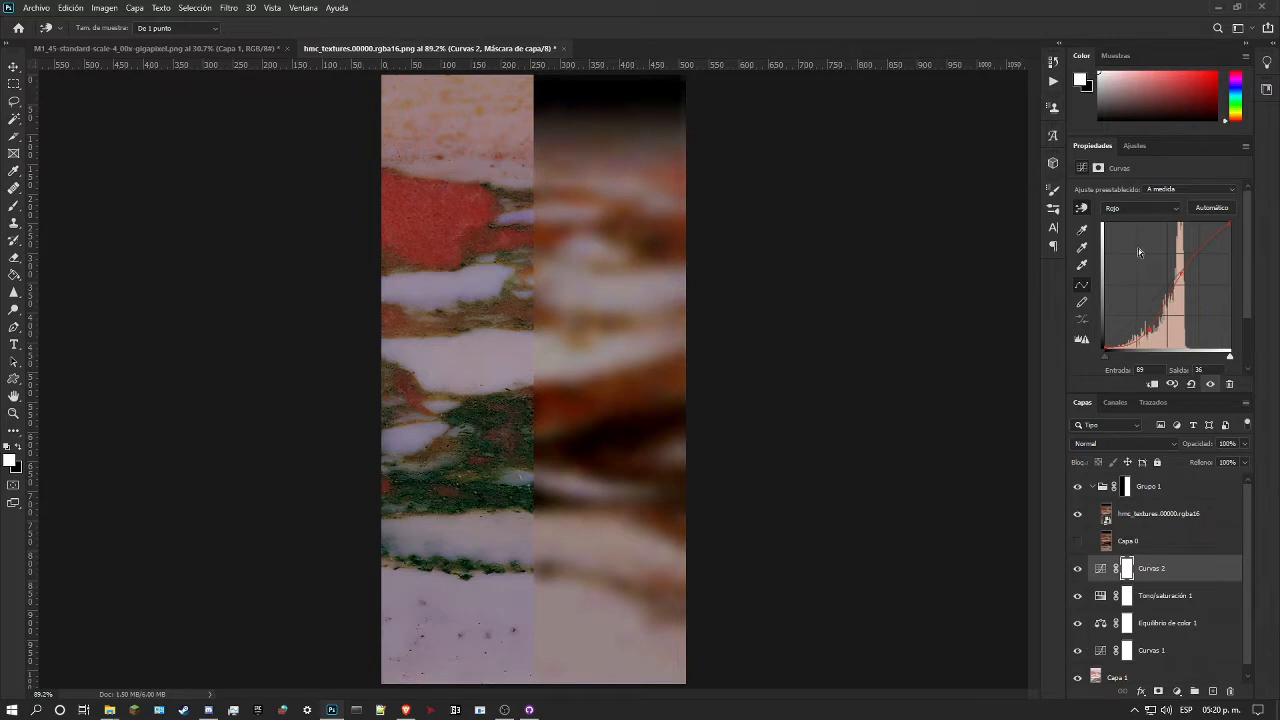
Step: In the green channel of Curvas 2, map shadow input 33 to 21 and raise the light tones
click(1147, 210)
click(1119, 238)
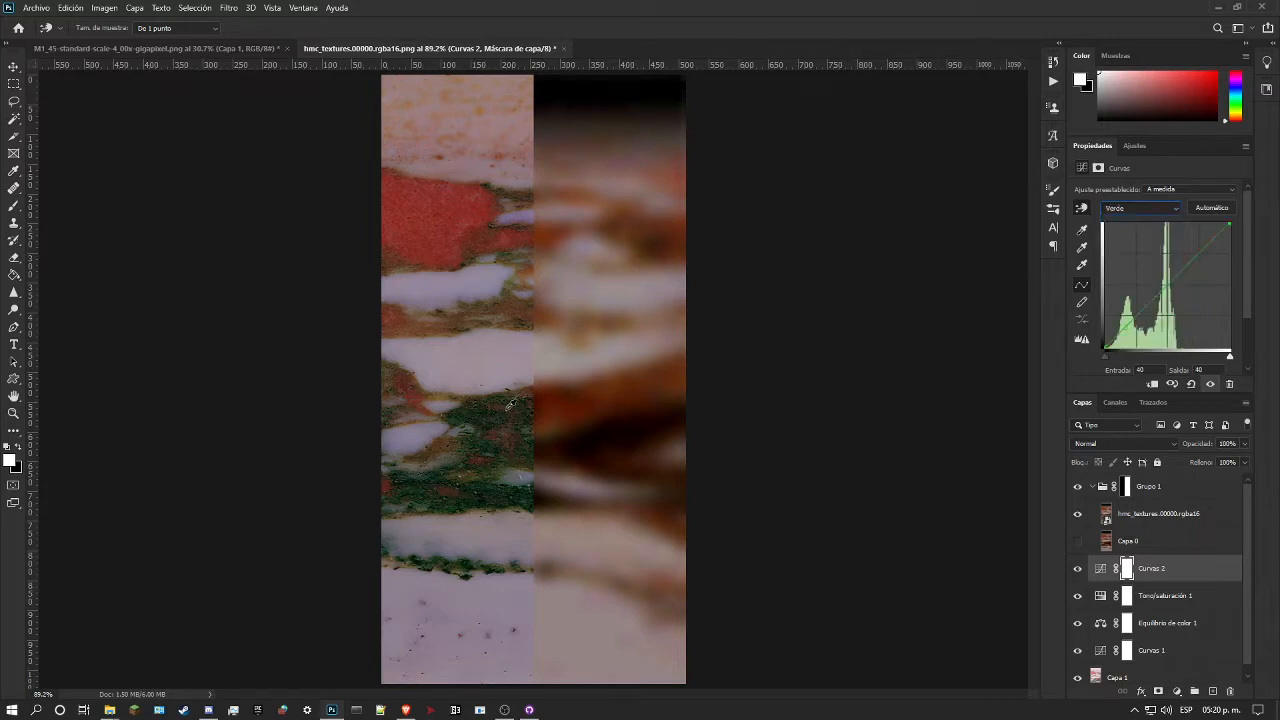
drag(502, 405, 504, 459)
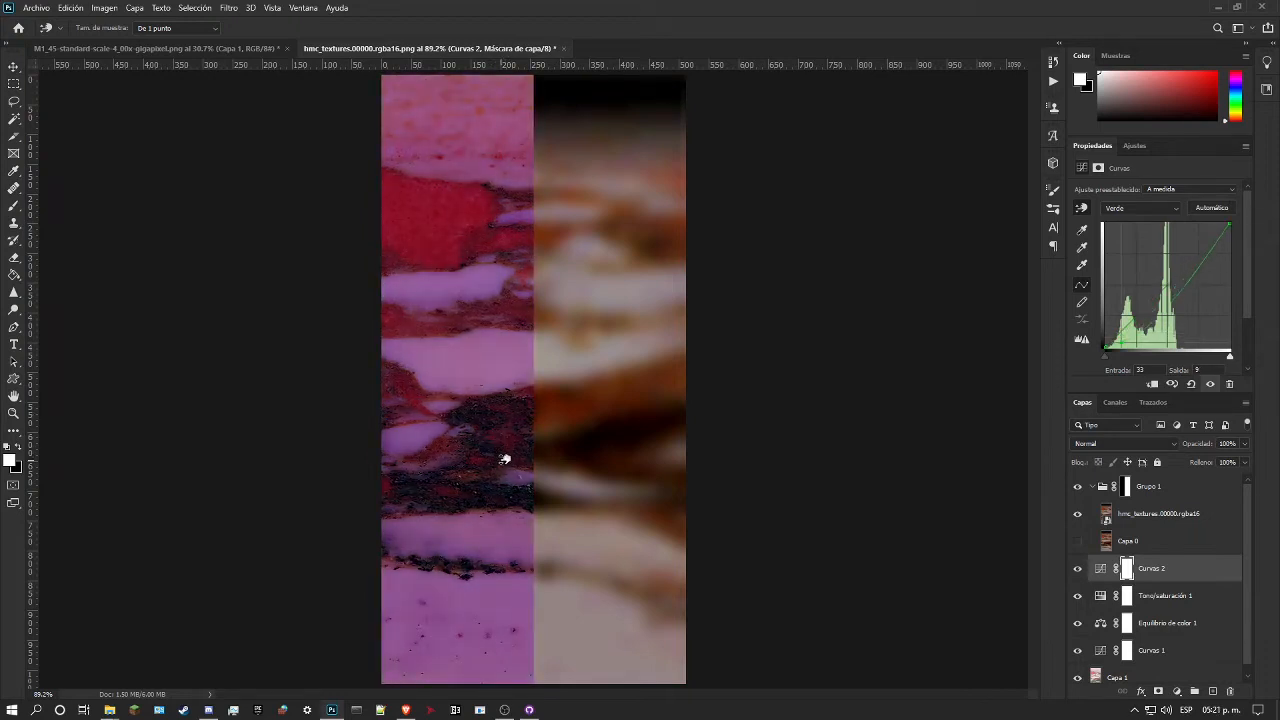
drag(515, 341, 514, 321)
drag(458, 217, 470, 202)
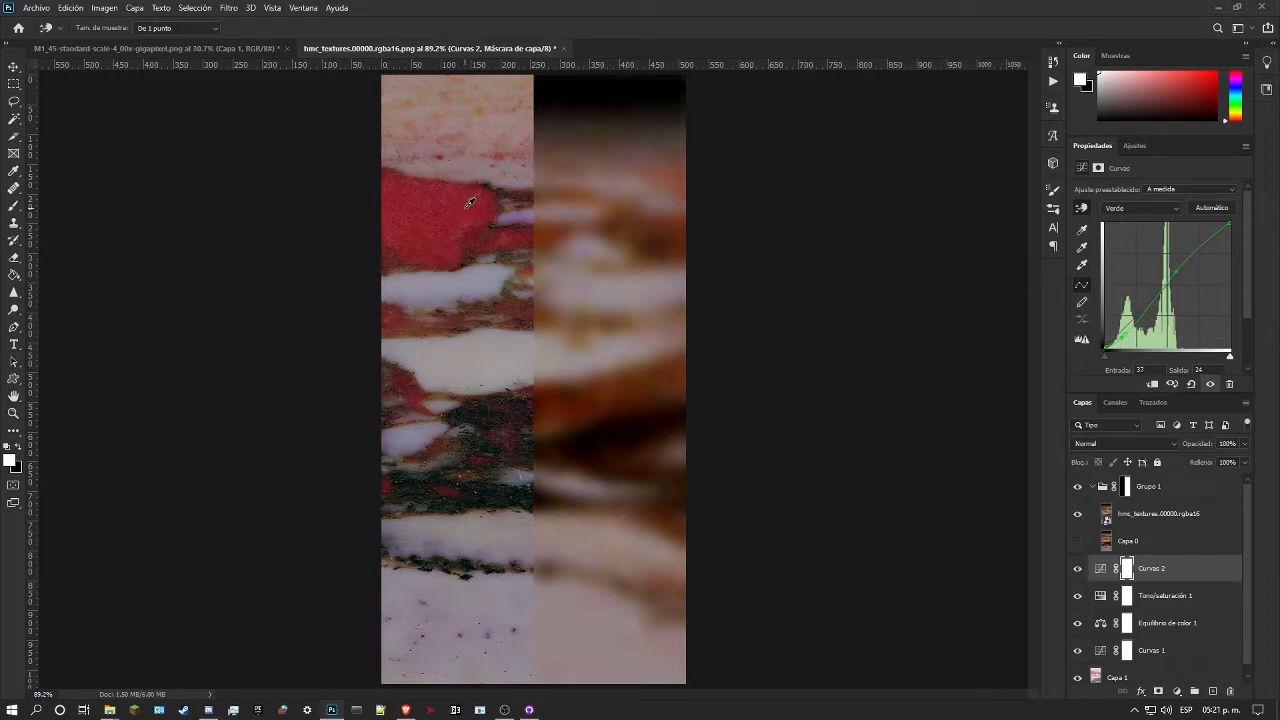
Step: Lower the blue channel of Curvas 2 in the red patch's tones, undoing the extra adjustment made in the dark band
click(1140, 208)
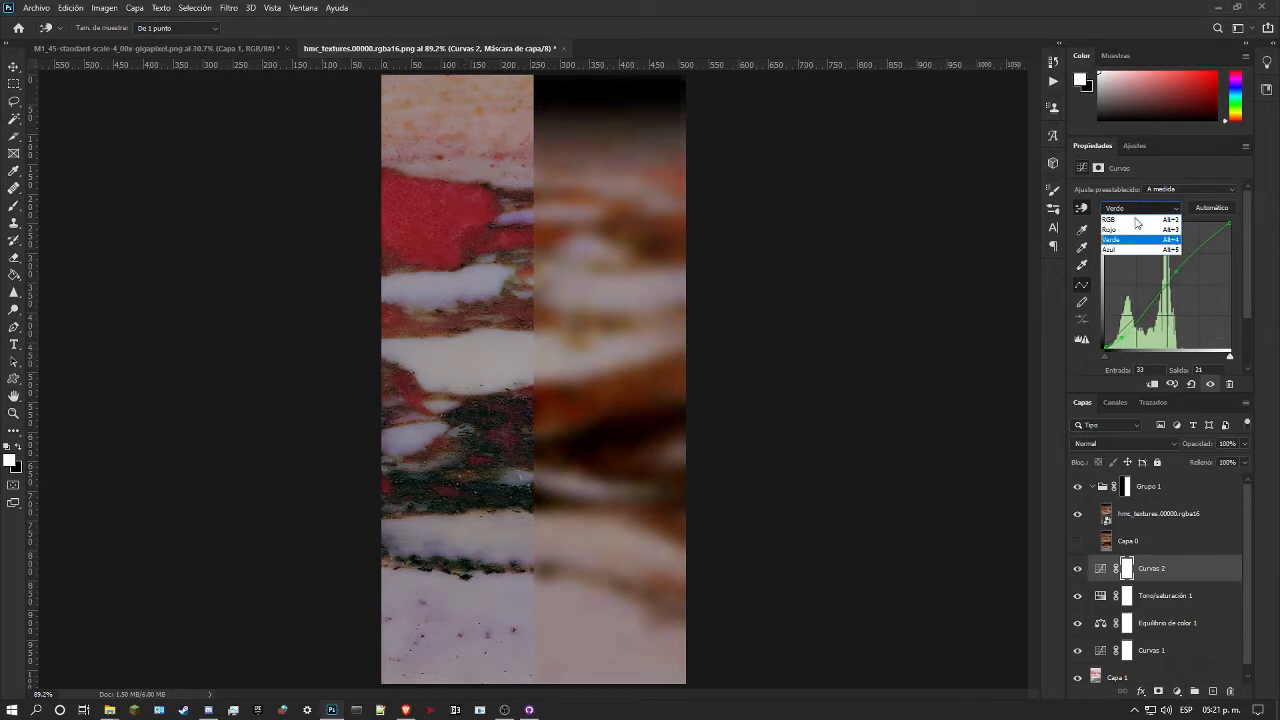
click(1137, 250)
mouse_move(463, 206)
mouse_down()
mouse_move(480, 224)
mouse_move(485, 208)
mouse_move(474, 217)
mouse_up()
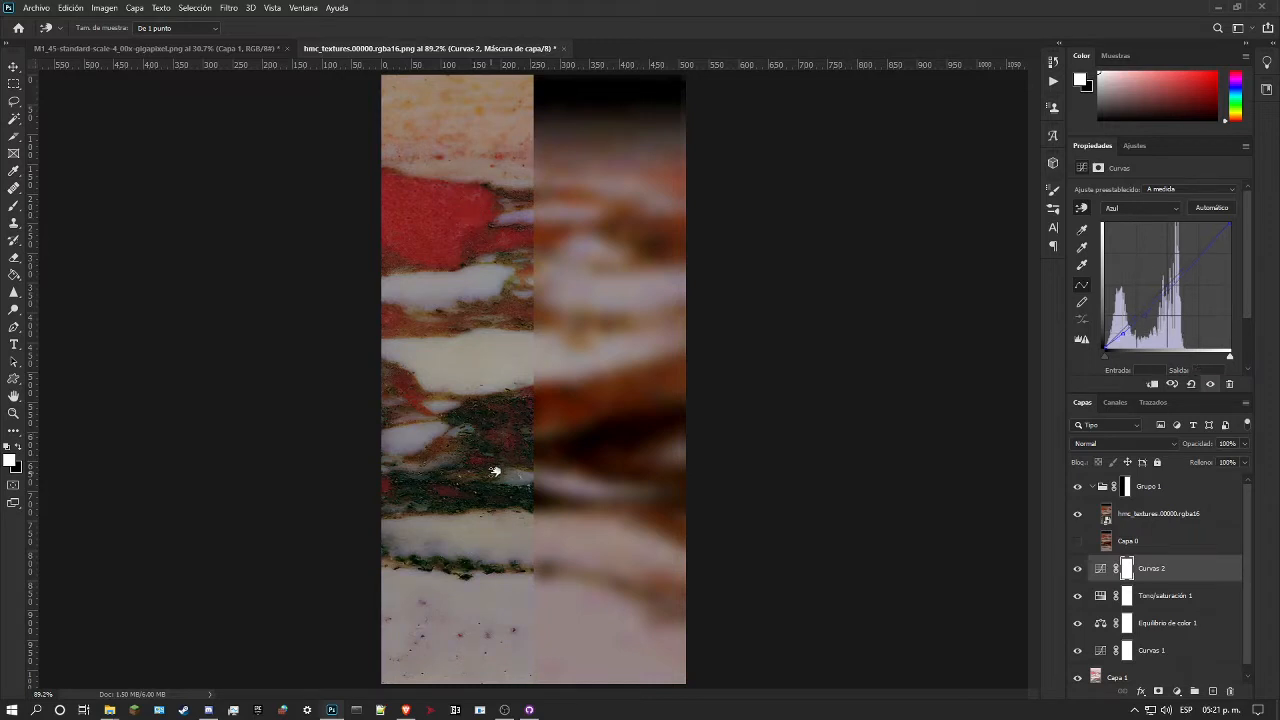
drag(517, 380, 507, 417)
key(ctrl+z)
Step: Compare the corrected marble with the original texture by toggling Grupo 1's visibility
click(1138, 146)
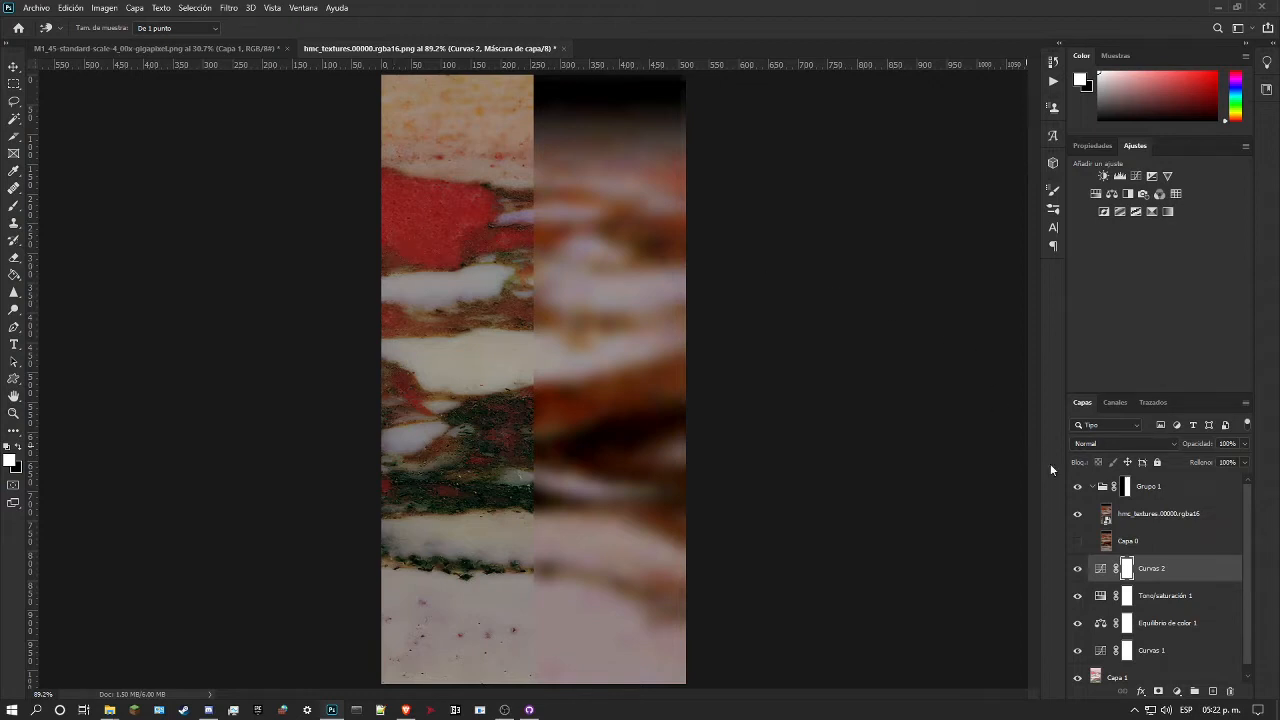
click(1078, 487)
click(1078, 487)
click(1078, 487)
click(1078, 487)
click(1079, 488)
click(1079, 488)
Step: Add a second Color Balance adjustment above Curvas 2 with midtones at +18 red, -13 magenta and -7 yellow
click(1110, 196)
mouse_move(1137, 264)
mouse_down()
mouse_move(1161, 262)
mouse_move(1121, 266)
mouse_up()
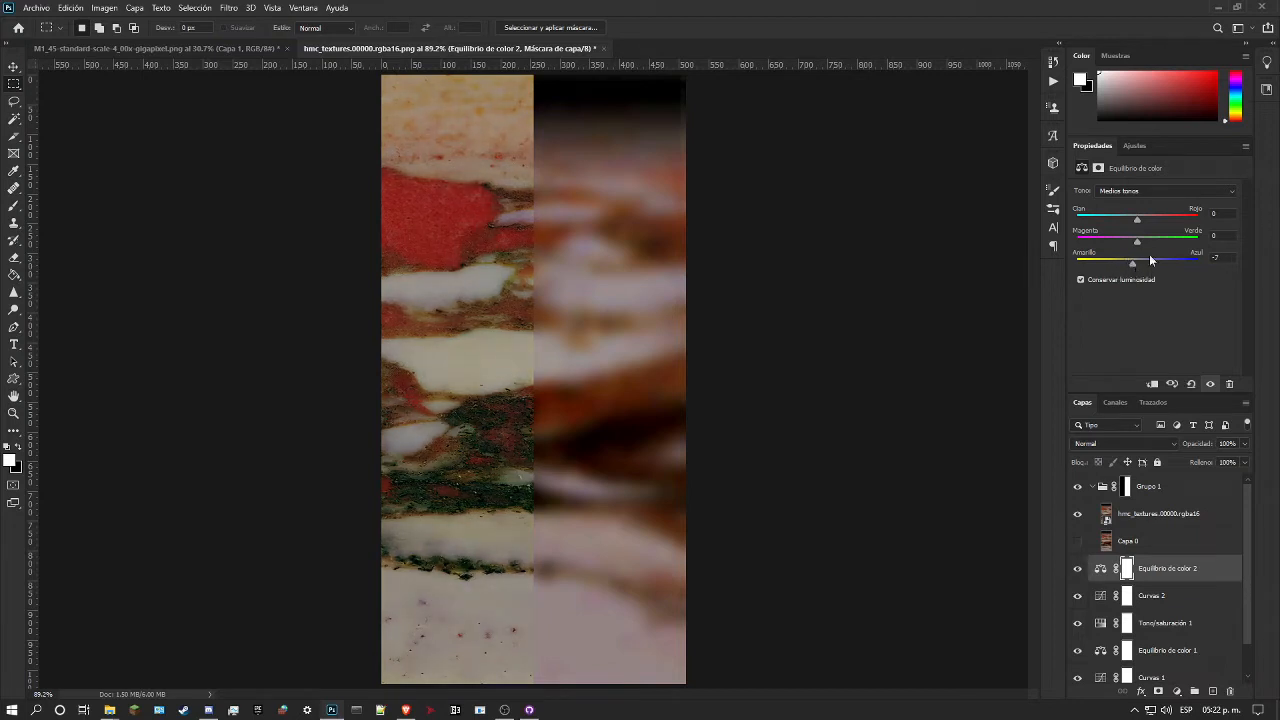
drag(1136, 241, 1150, 214)
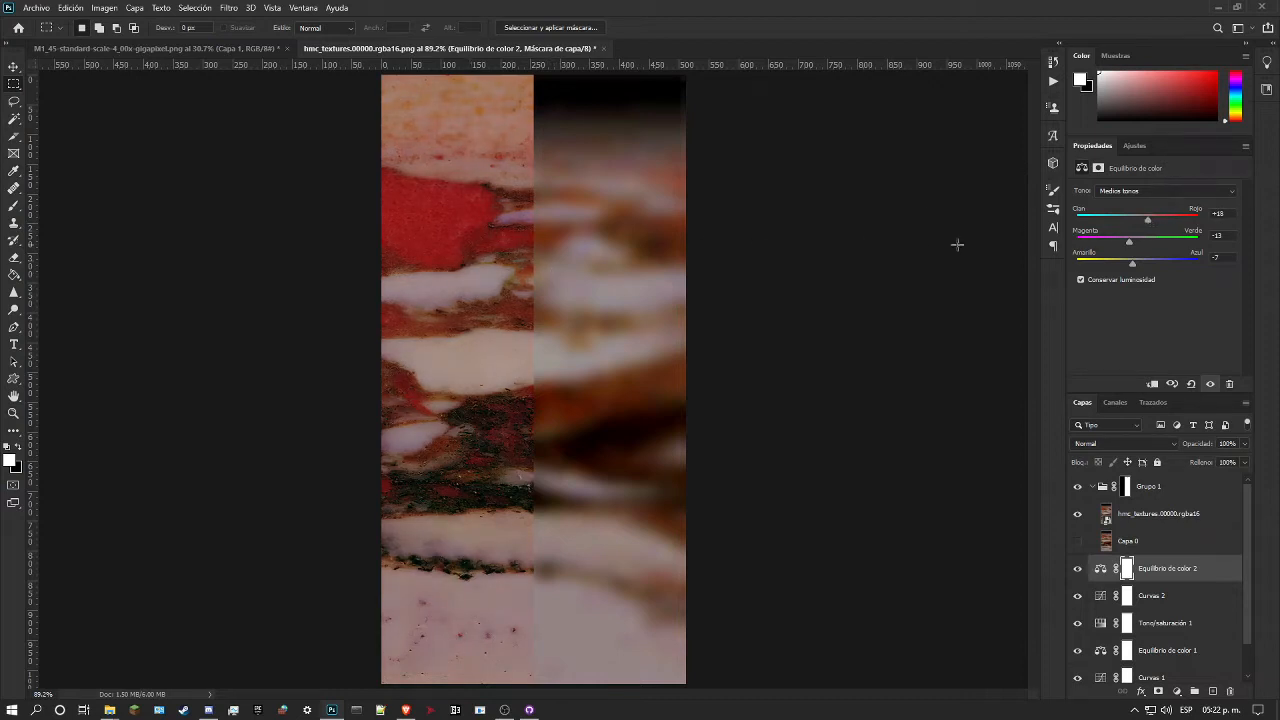
Step: Add a Levels adjustment above Equilibrio de color 2 and set its RGB black input level to 7
click(1136, 148)
click(1120, 176)
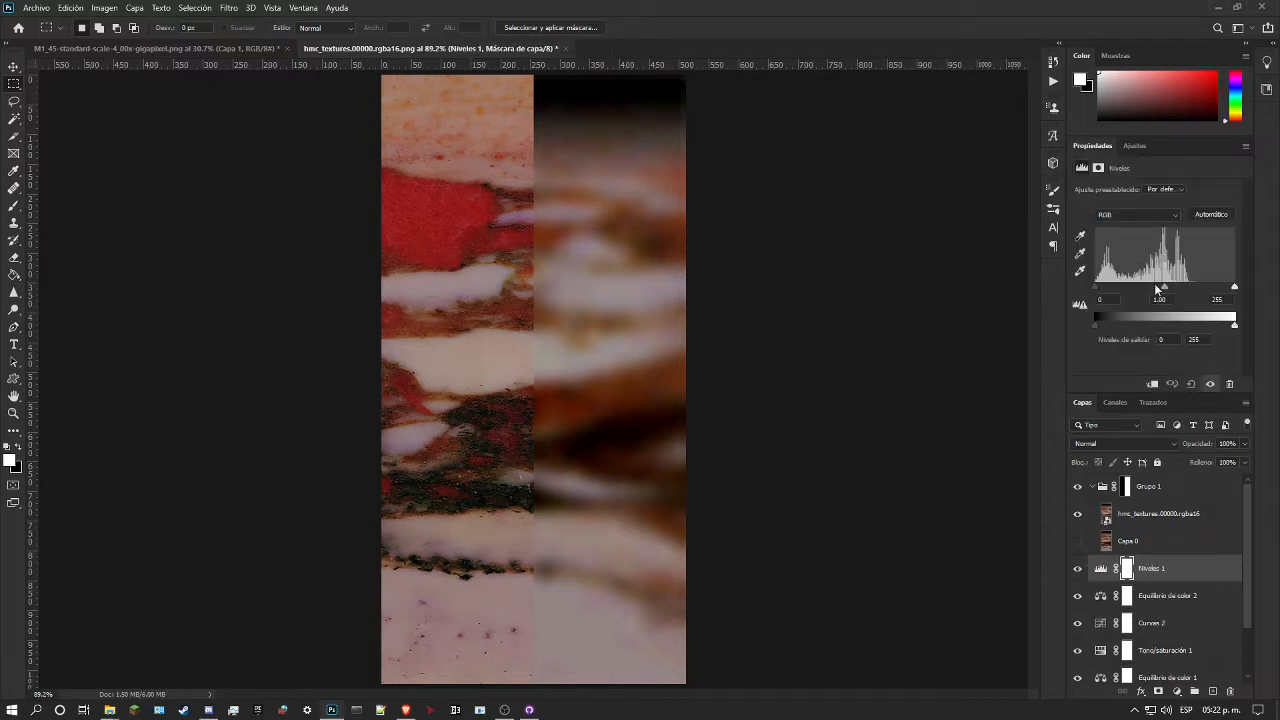
mouse_move(1166, 289)
mouse_down()
mouse_move(1149, 284)
mouse_move(1178, 287)
mouse_move(1164, 285)
mouse_up()
mouse_move(1099, 290)
mouse_down()
mouse_move(1115, 287)
mouse_move(1101, 289)
mouse_up()
Step: Set the red channel's midtone level to 0.93 in the Niveles 1 adjustment
click(1150, 215)
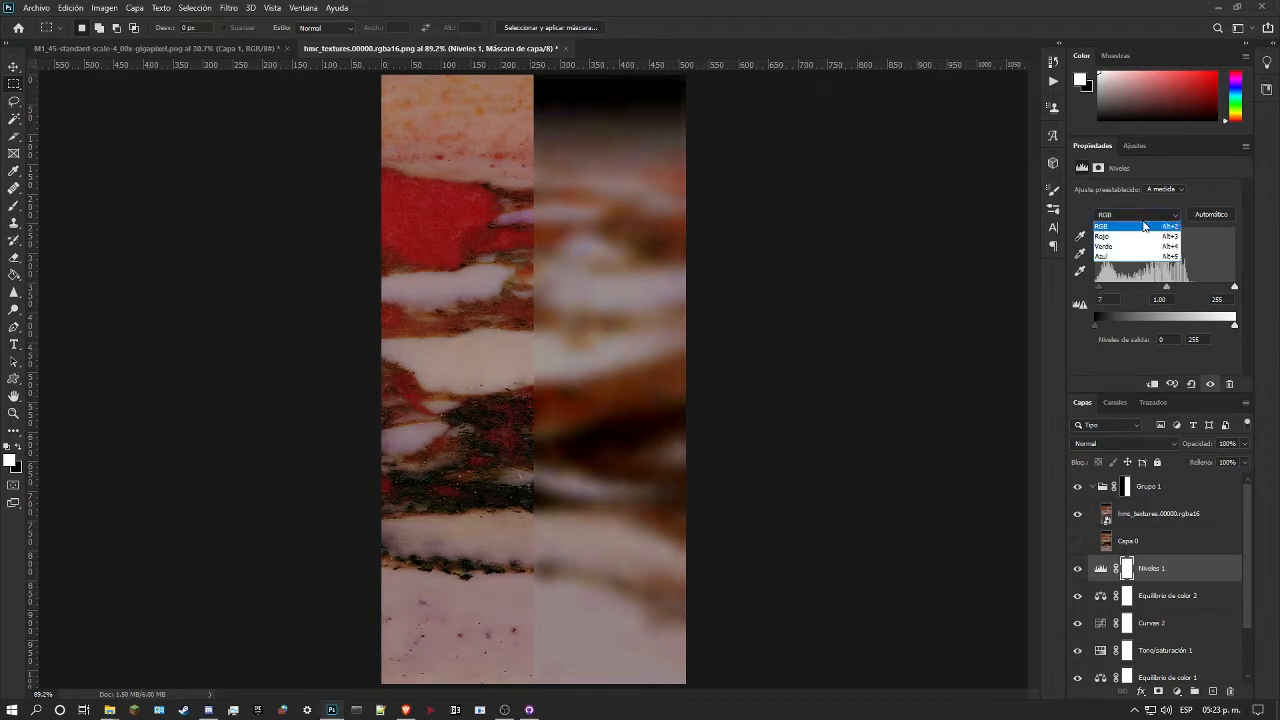
click(1130, 237)
mouse_move(1166, 289)
mouse_down()
mouse_move(1151, 291)
mouse_move(1179, 288)
mouse_move(1164, 288)
mouse_up()
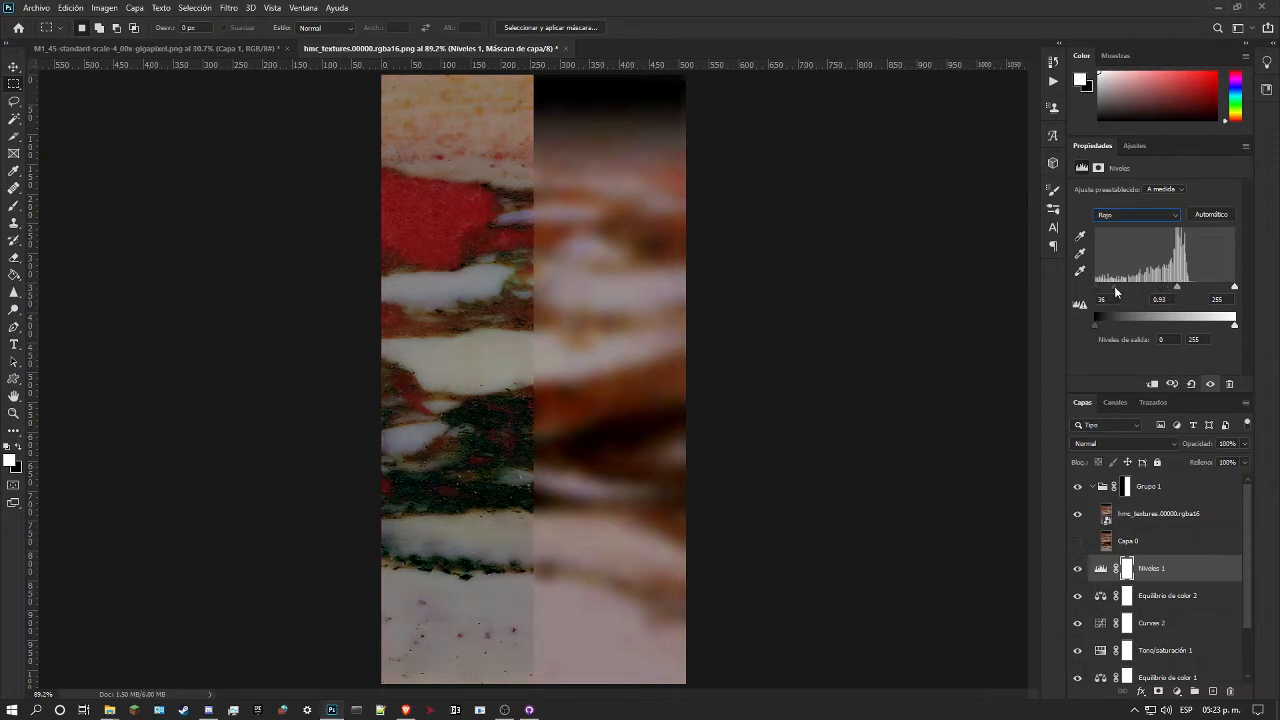
mouse_move(1234, 287)
mouse_down()
mouse_move(1212, 288)
mouse_move(1247, 286)
mouse_up()
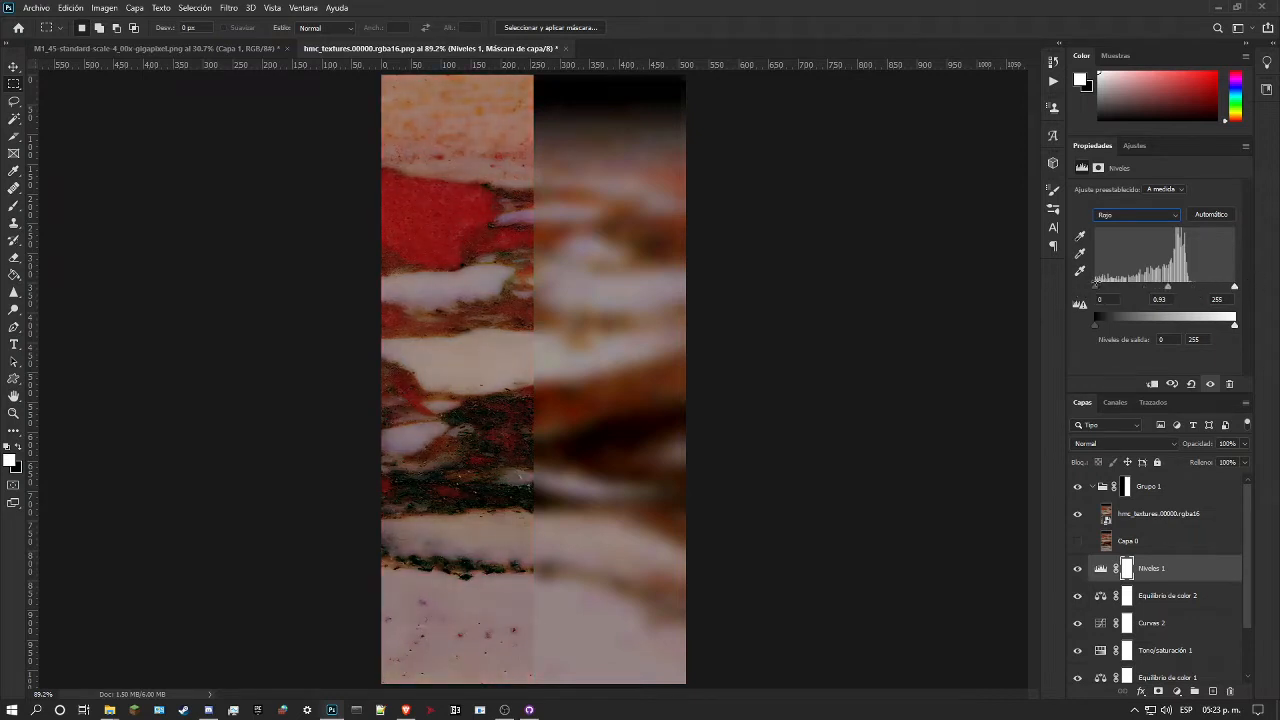
Step: Try different output levels for the red channel in Niveles 1
mouse_move(1095, 290)
mouse_down()
mouse_move(1110, 289)
mouse_move(1089, 287)
mouse_up()
drag(1193, 330, 1277, 323)
mouse_move(1096, 325)
mouse_down()
mouse_move(1122, 325)
mouse_move(1098, 325)
mouse_up()
drag(1103, 327, 1104, 326)
drag(1102, 324, 1093, 324)
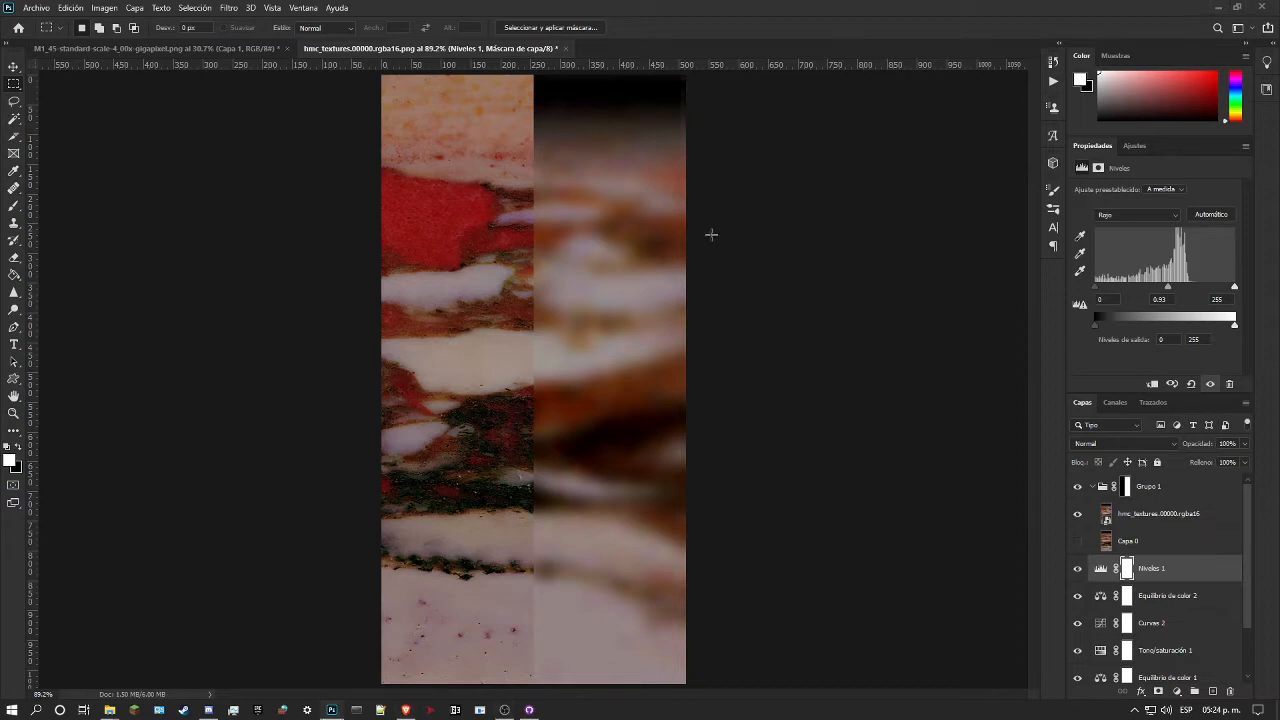
Step: Set the green channel's midtone level to 1.03 in Niveles 1, with its black input level at 0
click(1140, 214)
click(1125, 250)
mouse_move(1095, 287)
mouse_down()
mouse_move(1113, 290)
mouse_move(1095, 288)
mouse_up()
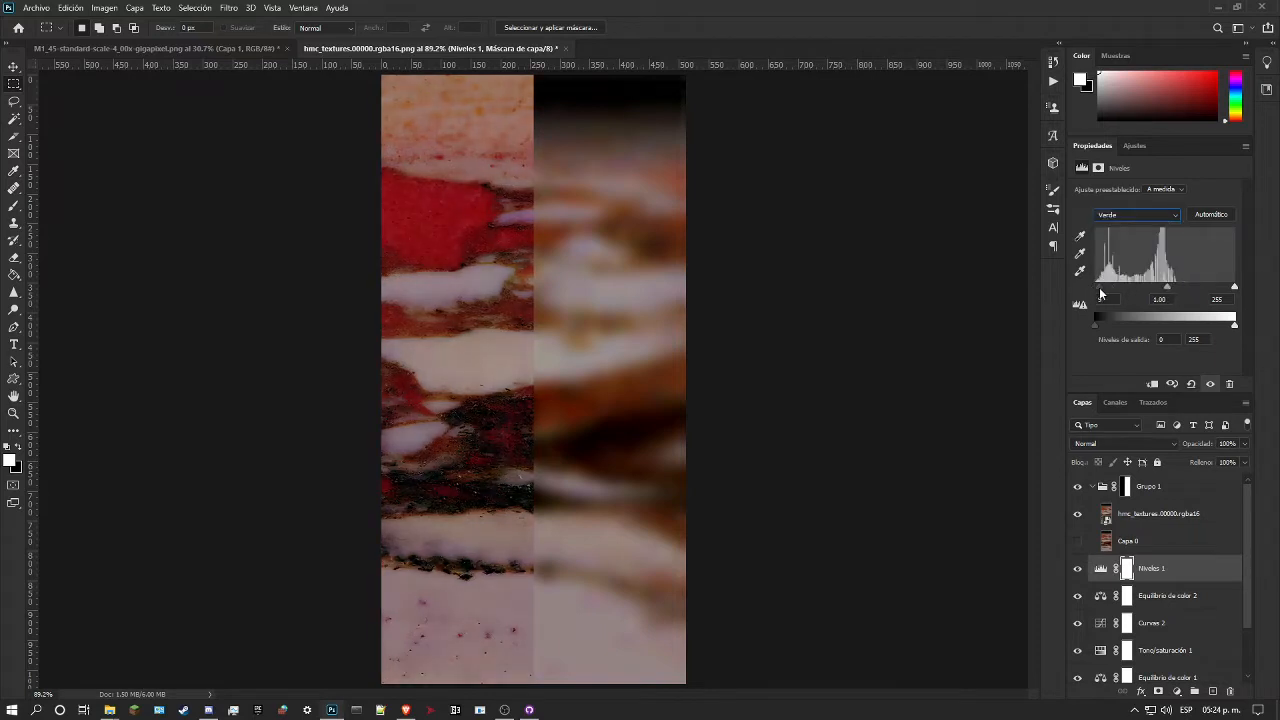
drag(1163, 288, 1164, 293)
click(1150, 215)
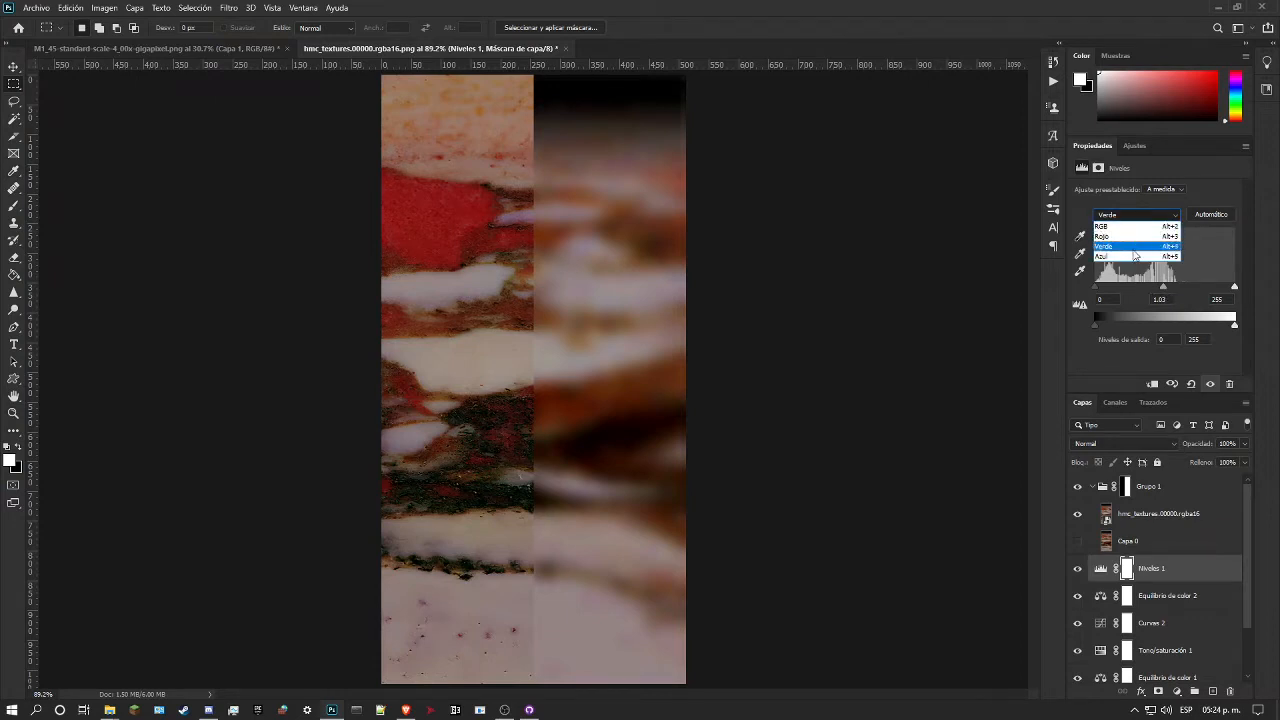
Step: Set the blue channel's midtone level to 0.93 in the Niveles 1 adjustment and raise its black input level
click(1137, 256)
drag(1160, 289, 1169, 289)
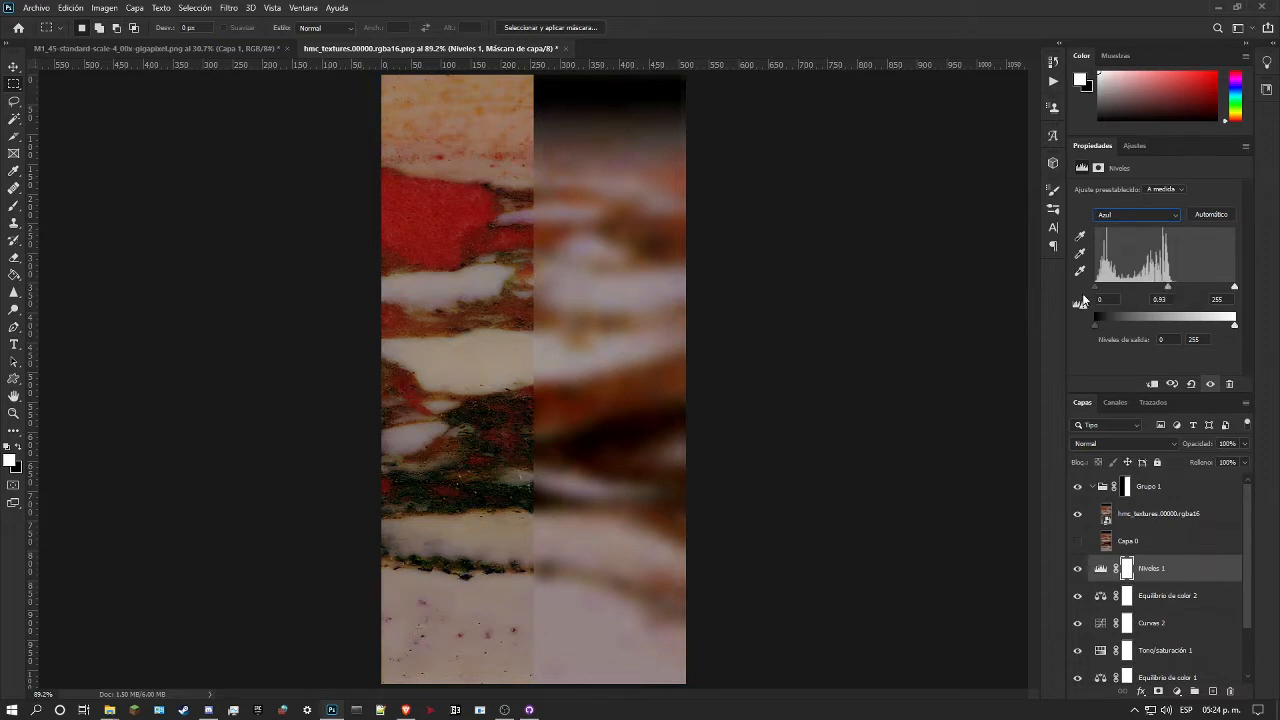
drag(1094, 290, 1112, 290)
Step: Add a Curves adjustment above Niveles 1 and raise its blue curve to output 151 at input 103, sampling the pale lower marble
click(1134, 146)
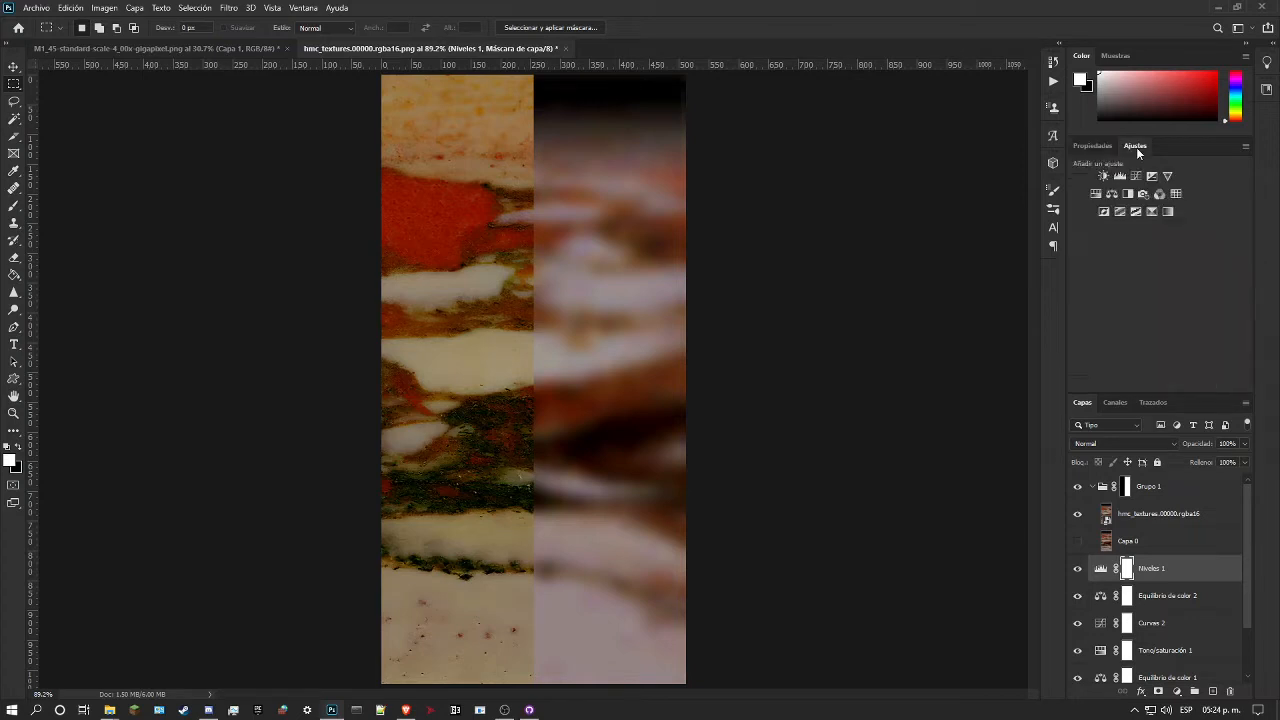
click(1140, 176)
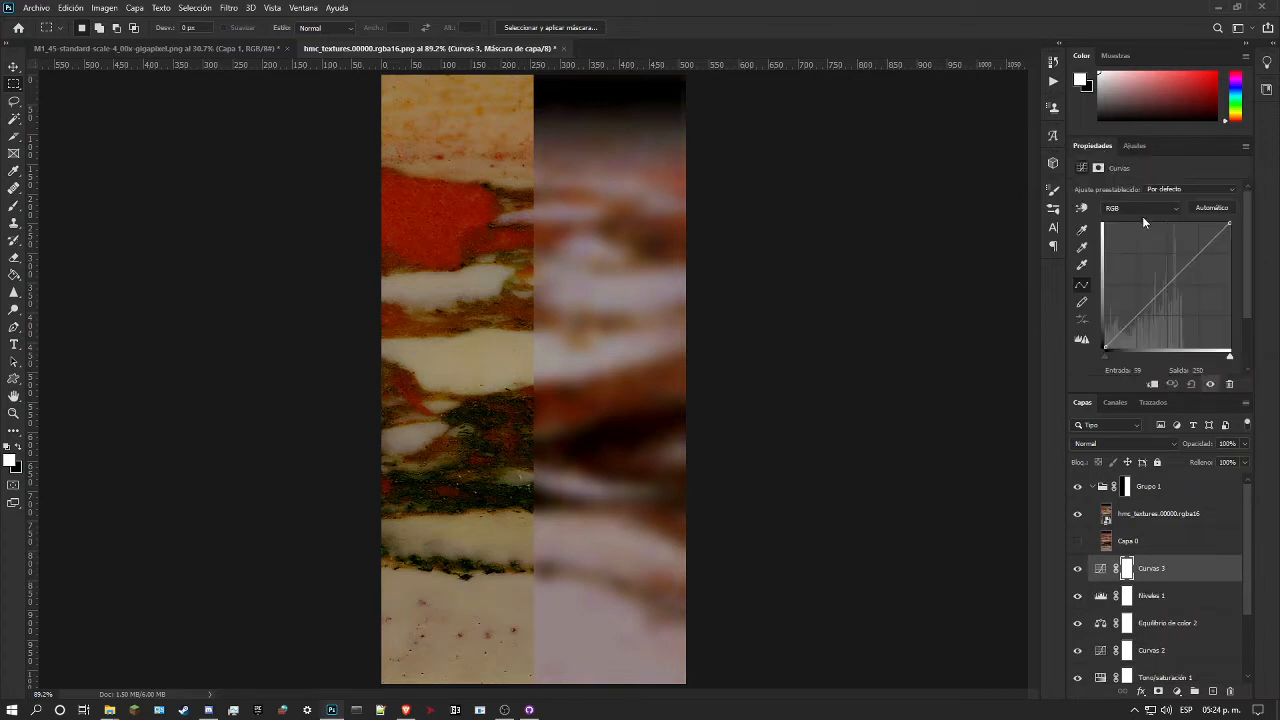
click(1140, 208)
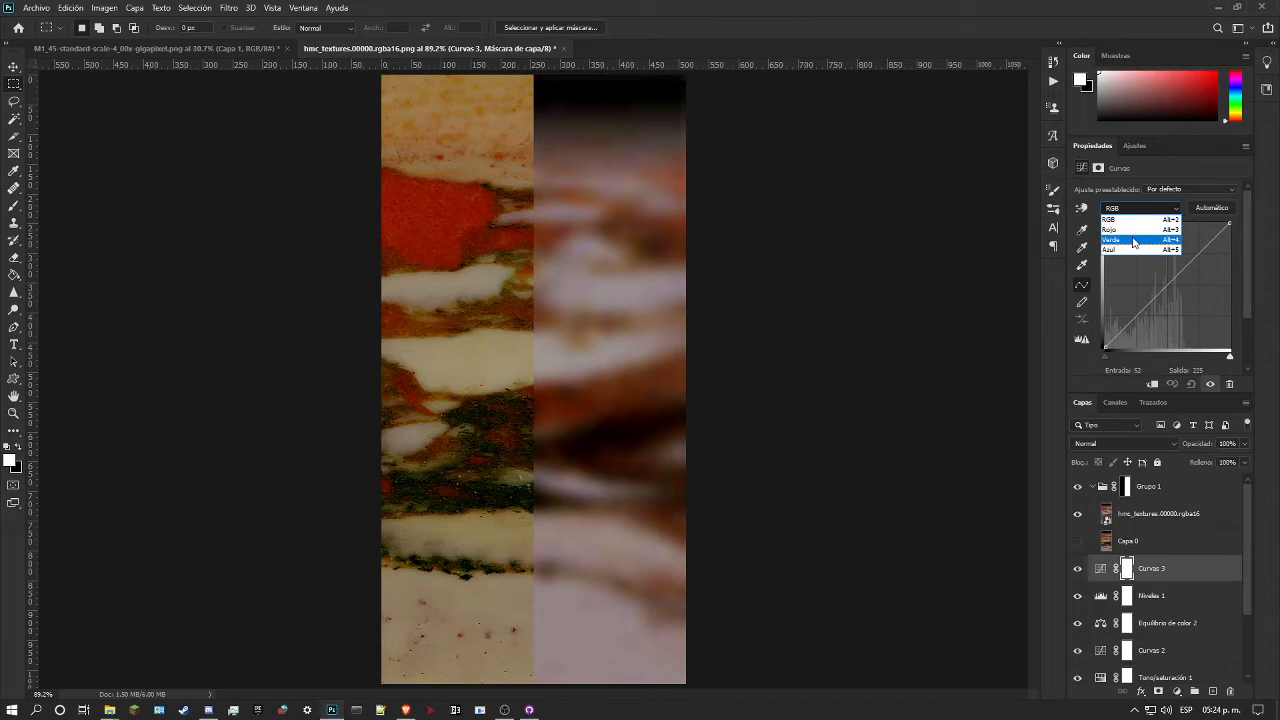
click(1135, 249)
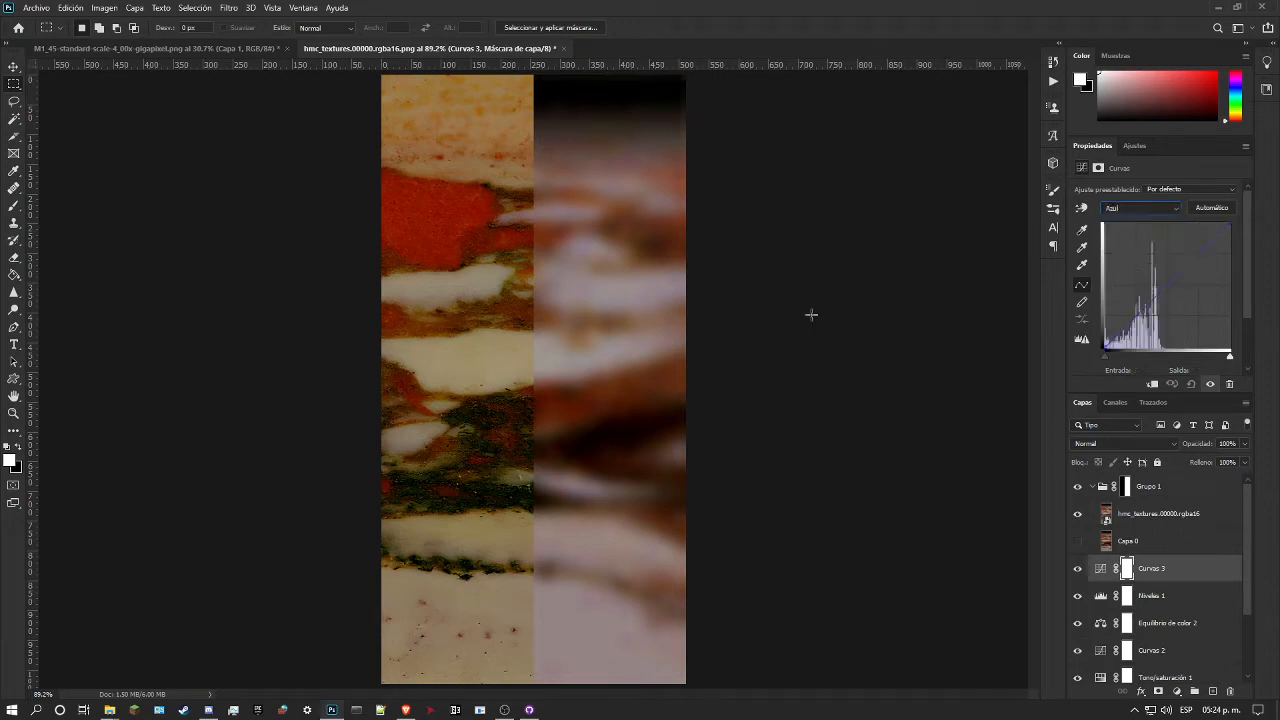
click(1081, 207)
click(515, 615)
drag(515, 615, 531, 591)
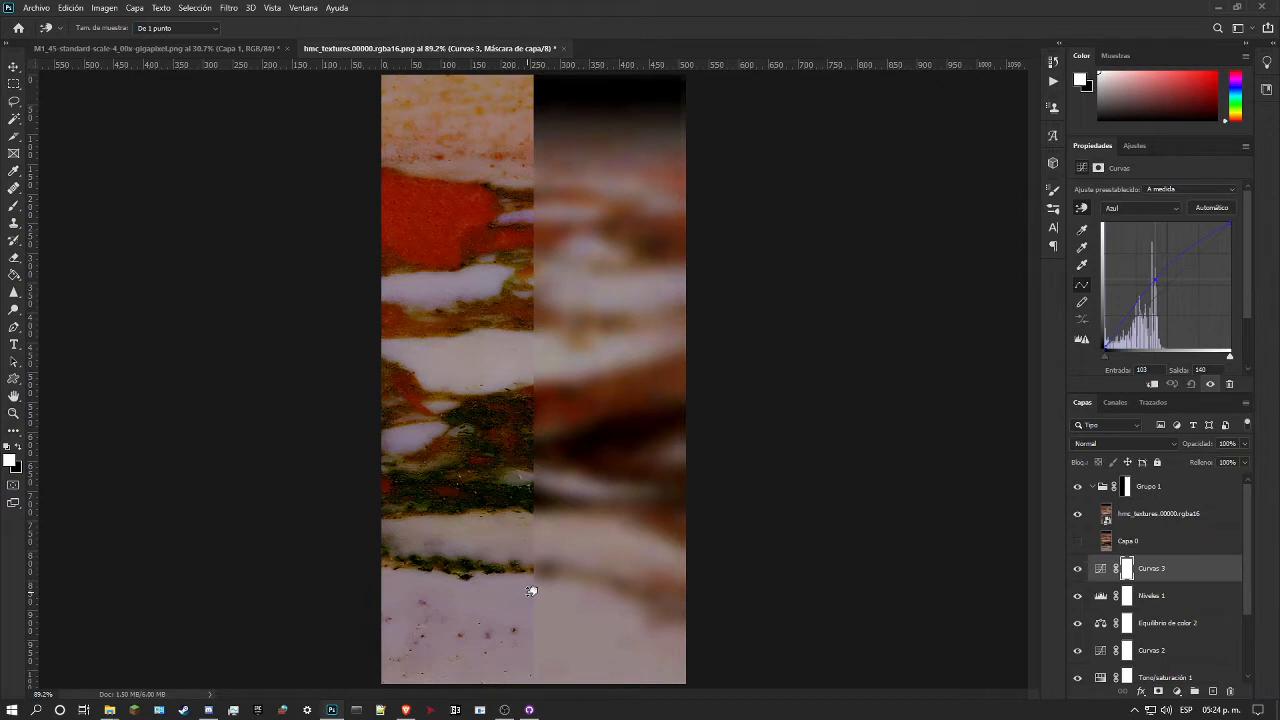
drag(531, 591, 532, 583)
click(1138, 208)
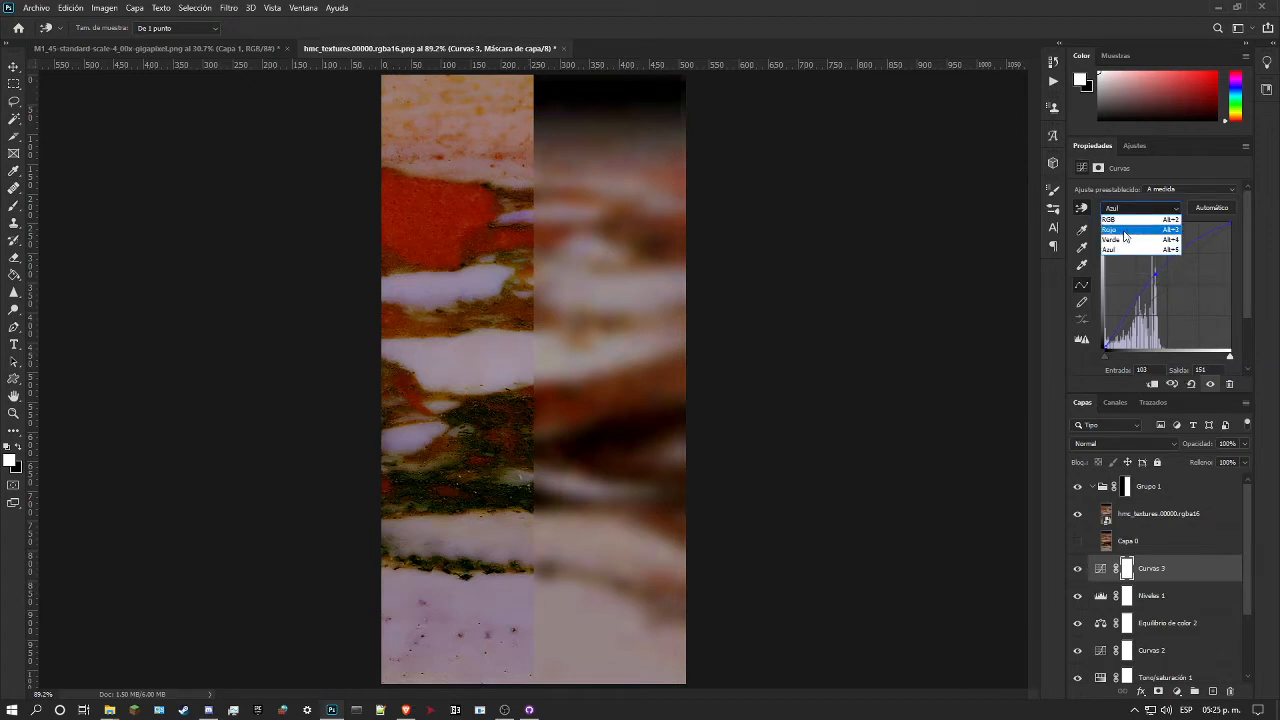
click(1125, 236)
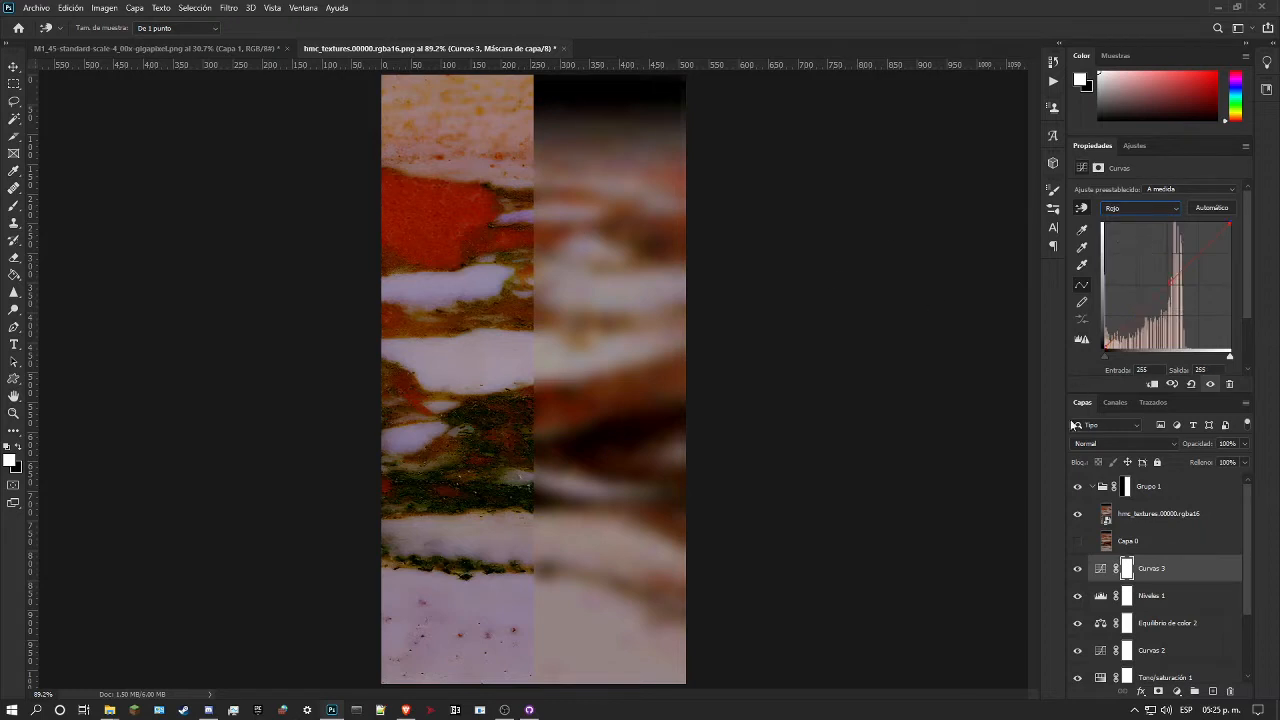
Step: Disable the Grupo 1 layer mask and toggle the group's visibility to compare the whole original texture with the recoloured marble
click(1128, 488)
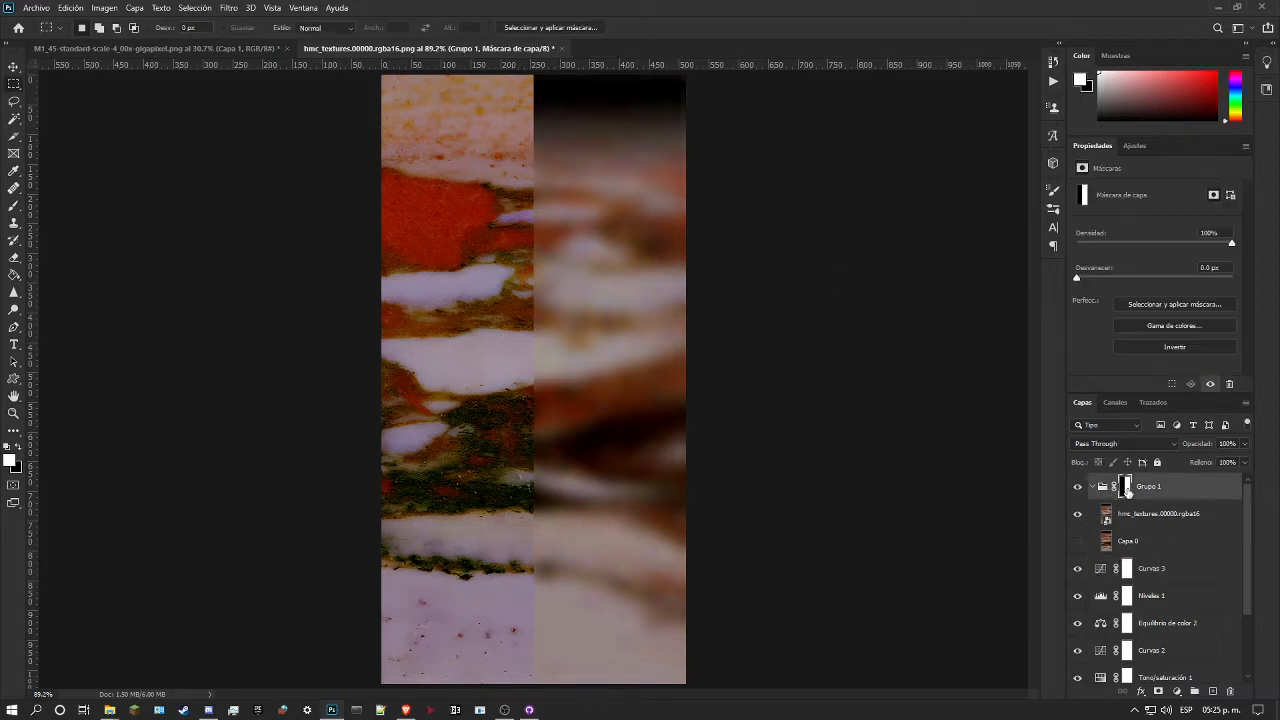
right_click(1128, 488)
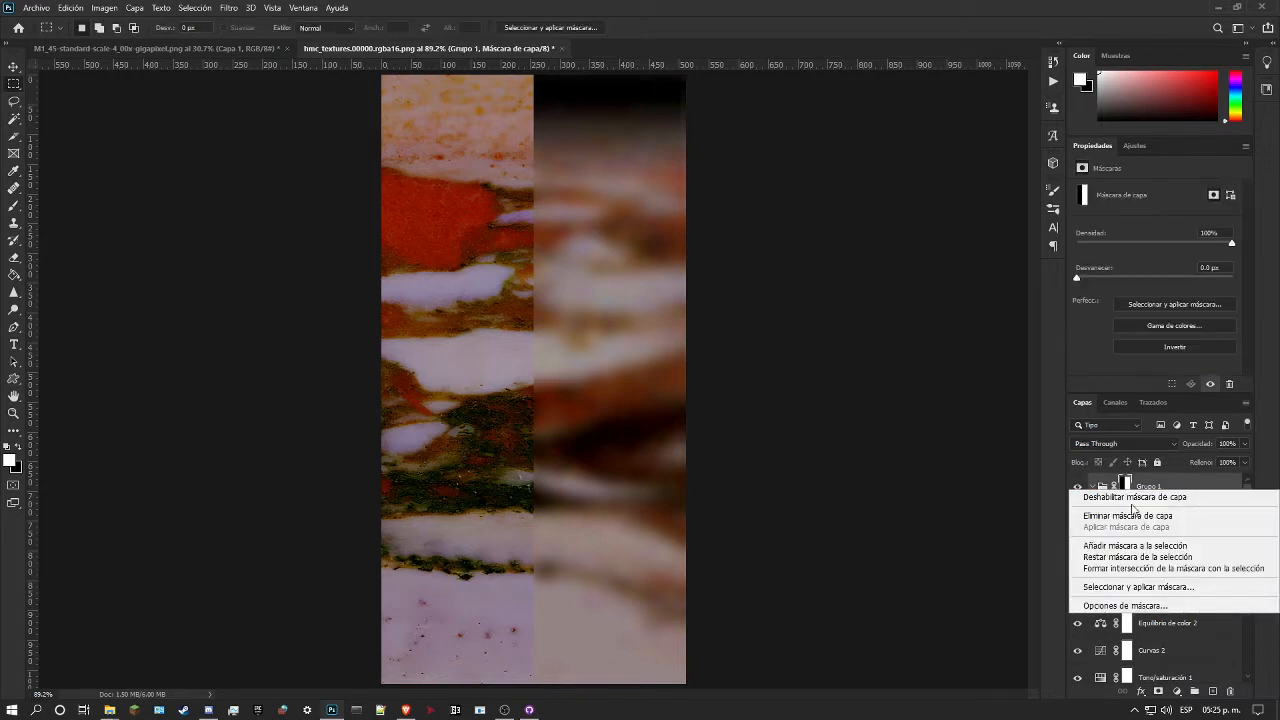
click(1135, 498)
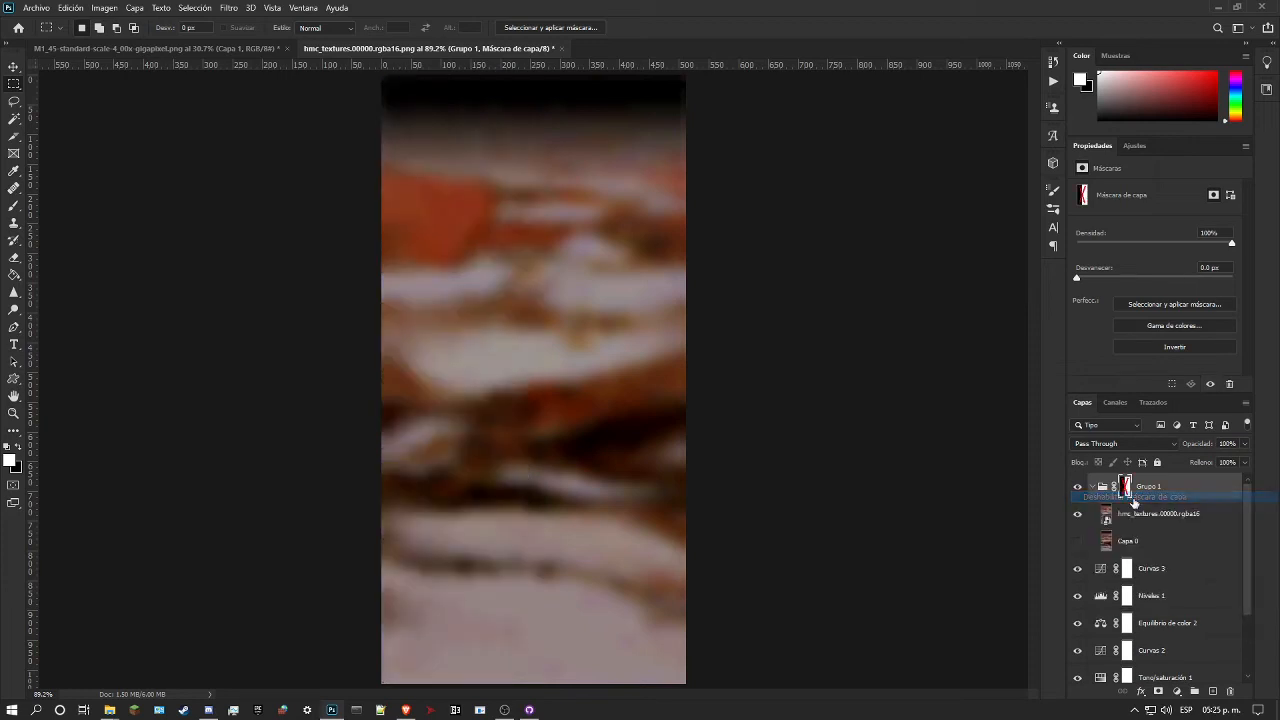
click(1078, 489)
click(1078, 489)
click(1078, 489)
click(1078, 489)
click(1078, 488)
click(1078, 488)
click(1078, 488)
click(1078, 488)
click(1080, 488)
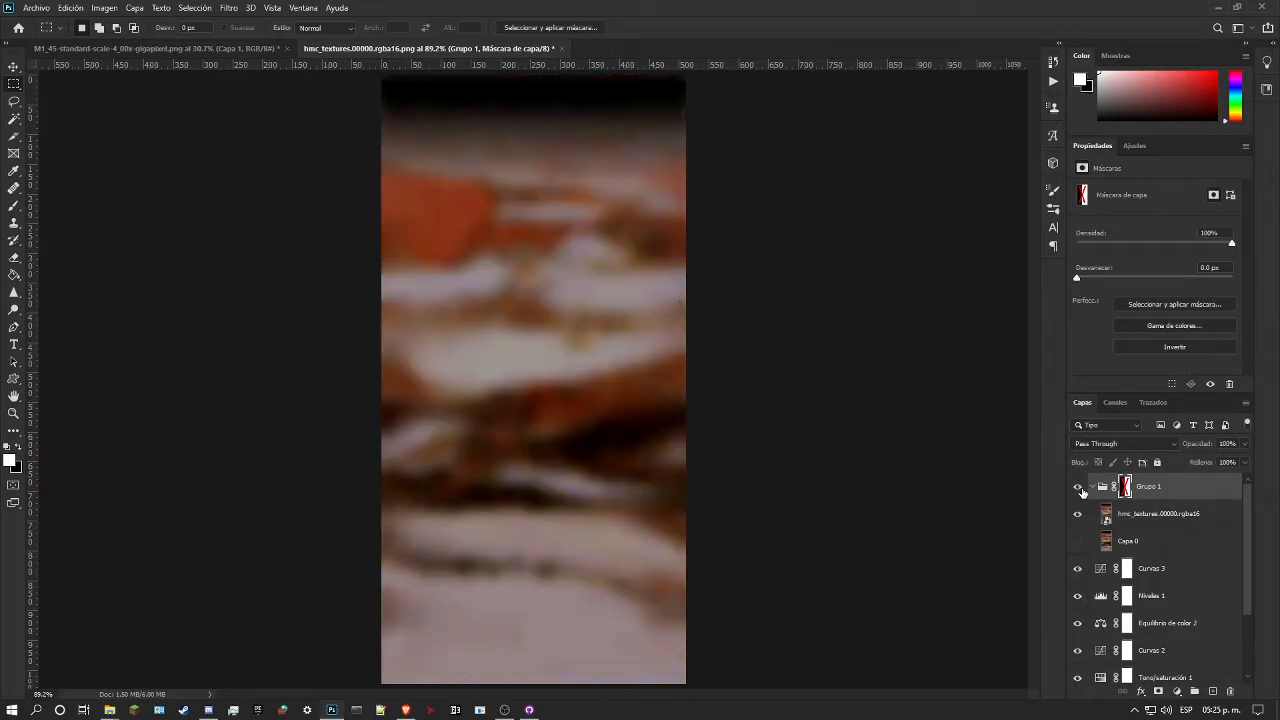
click(1079, 487)
click(1079, 487)
click(1079, 487)
click(1079, 487)
click(1079, 487)
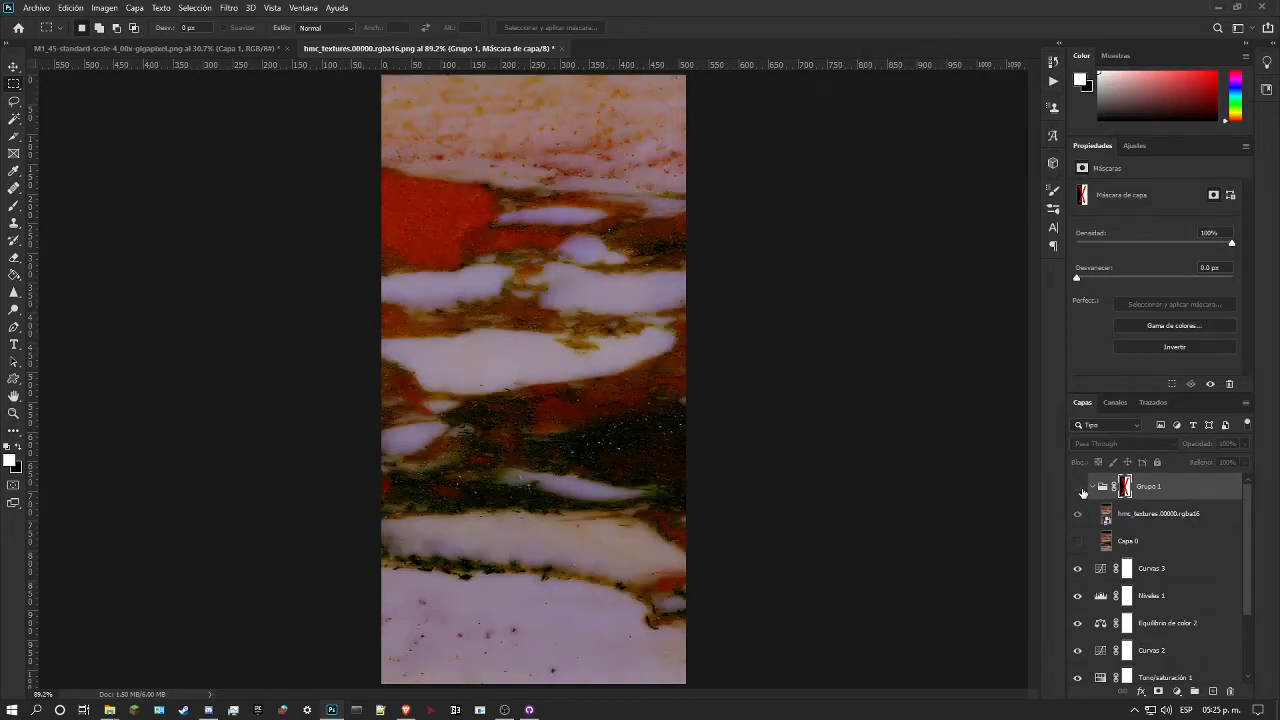
click(1079, 487)
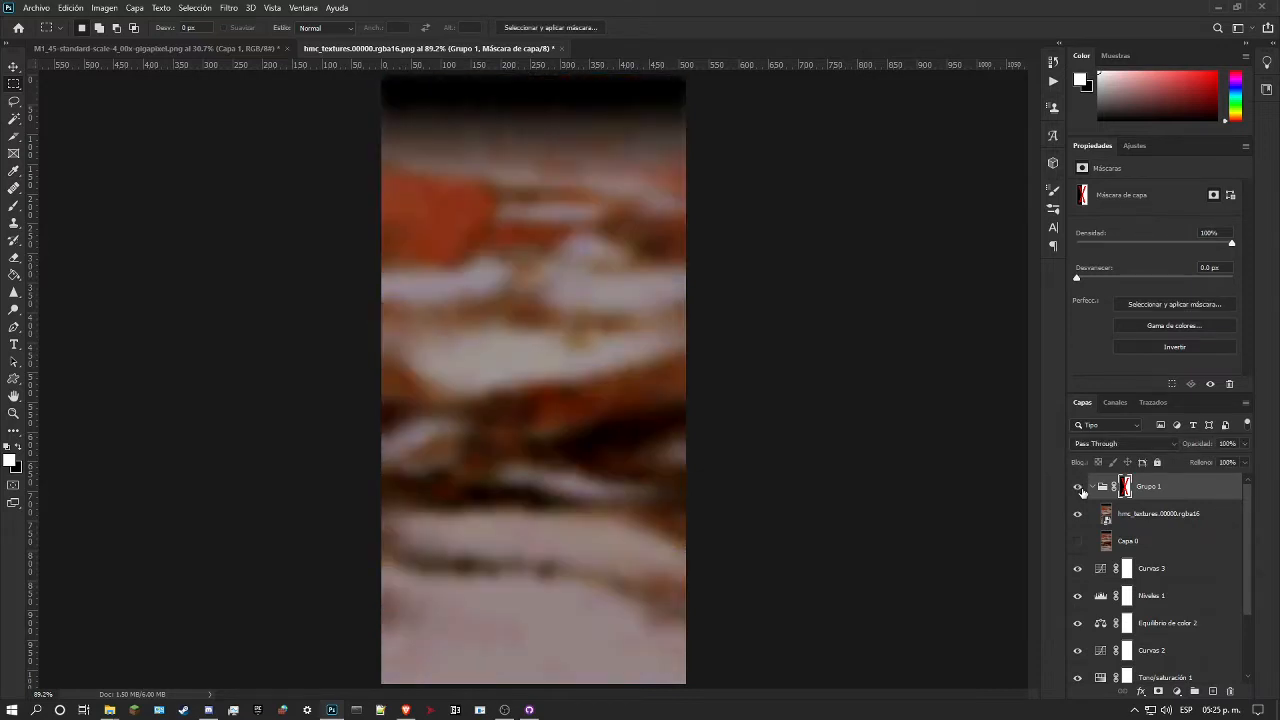
click(1079, 487)
click(1079, 487)
click(1079, 487)
click(1079, 487)
click(13, 412)
scroll(443, 414, down, 5)
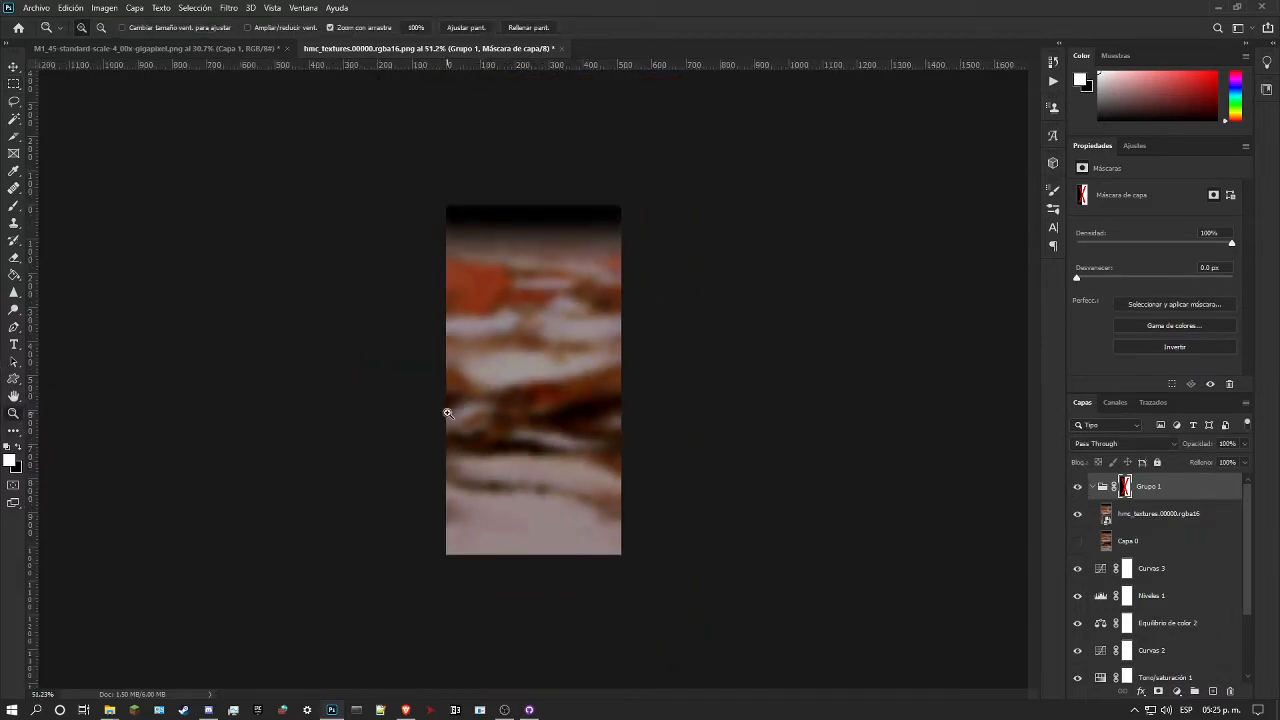
drag(486, 293, 537, 356)
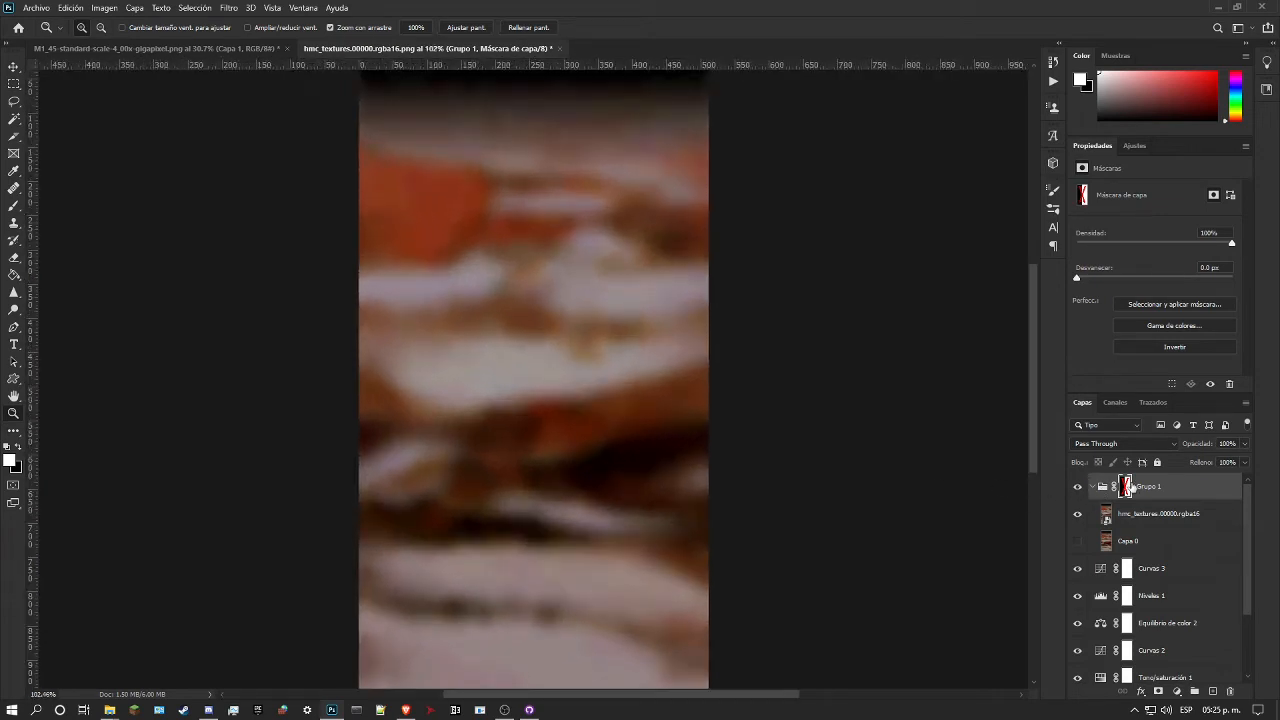
Step: Re-enable the layer mask on Grupo 1
right_click(1132, 490)
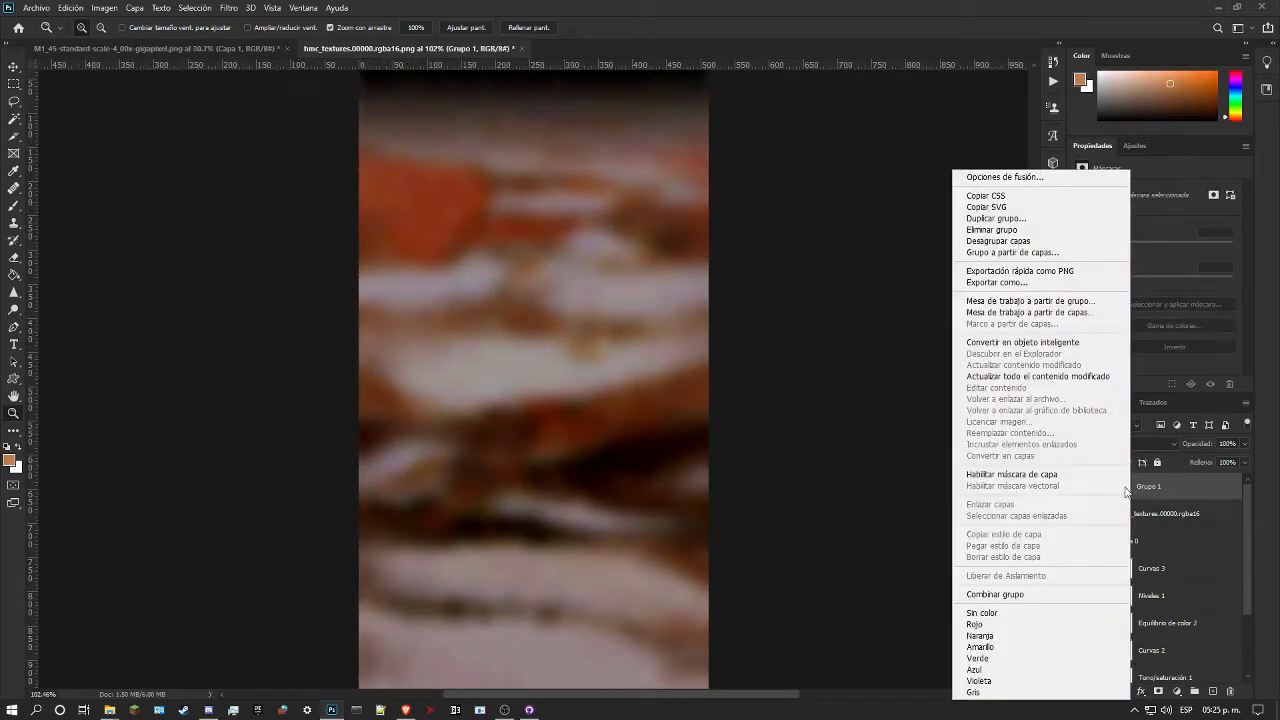
click(1126, 488)
click(1126, 488)
right_click(1125, 490)
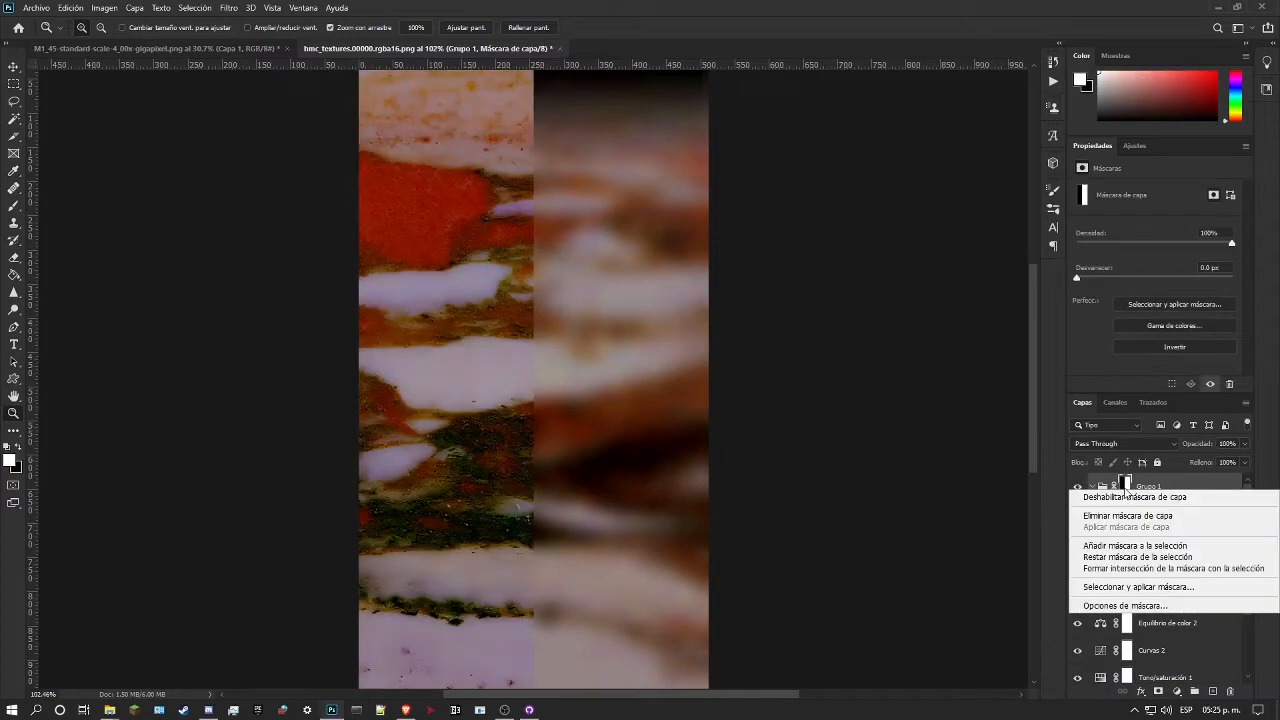
click(1125, 489)
Step: Try lowering the red curve of Curvas 3 to output 117 at input 136, using the red marble patch
click(1170, 572)
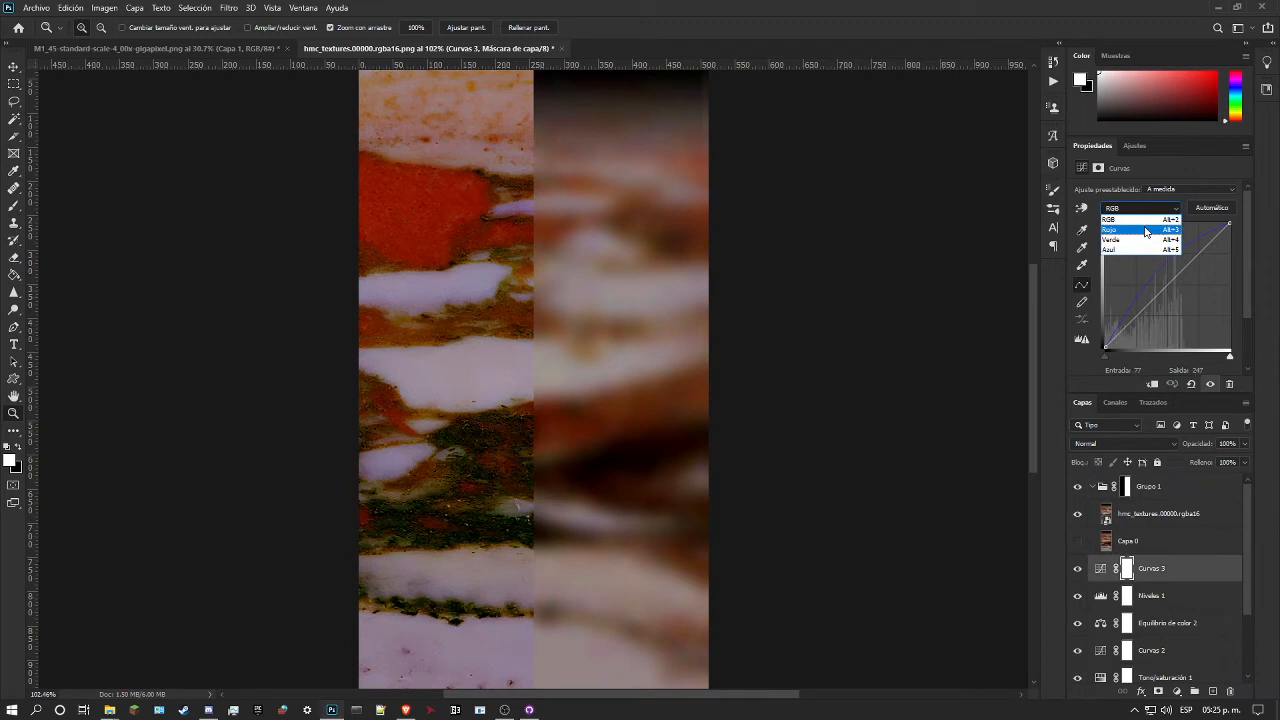
click(1115, 230)
mouse_move(428, 214)
mouse_down()
mouse_move(434, 249)
mouse_move(429, 209)
mouse_move(429, 228)
mouse_up()
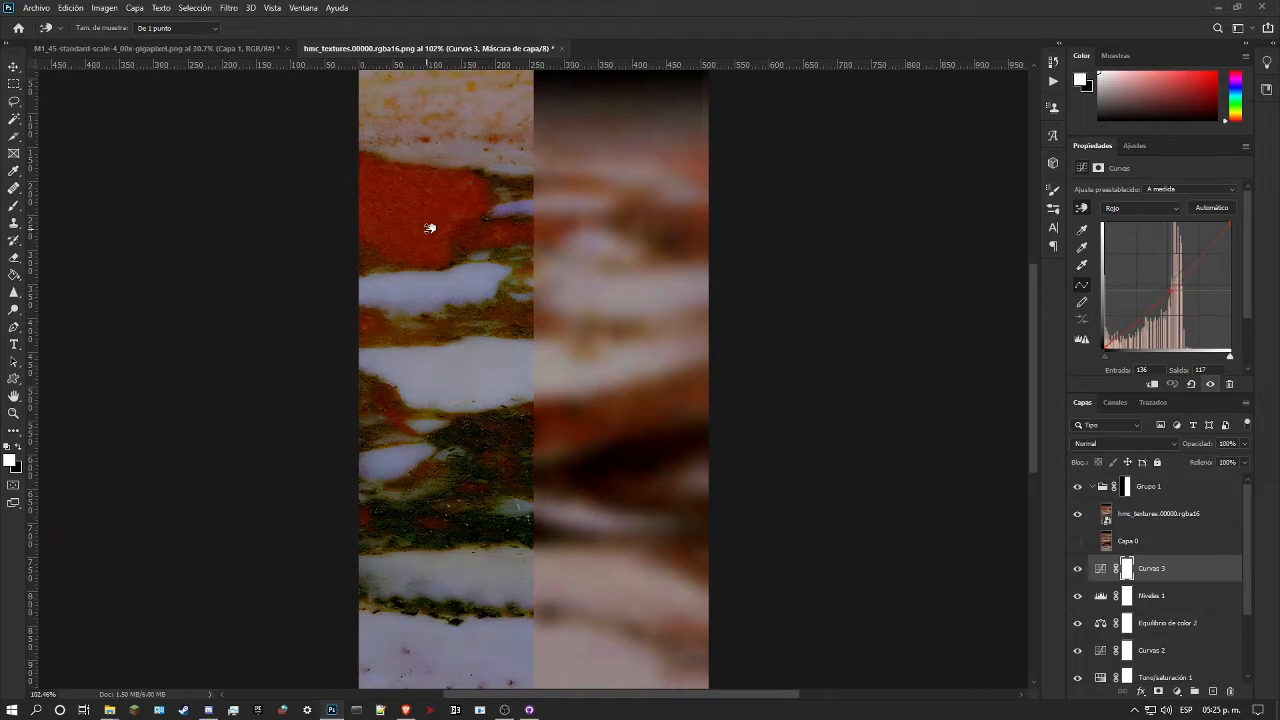
Step: Try adjusting the green curve of Curvas 3 by sampling the red patch and the veins beside it
click(1140, 208)
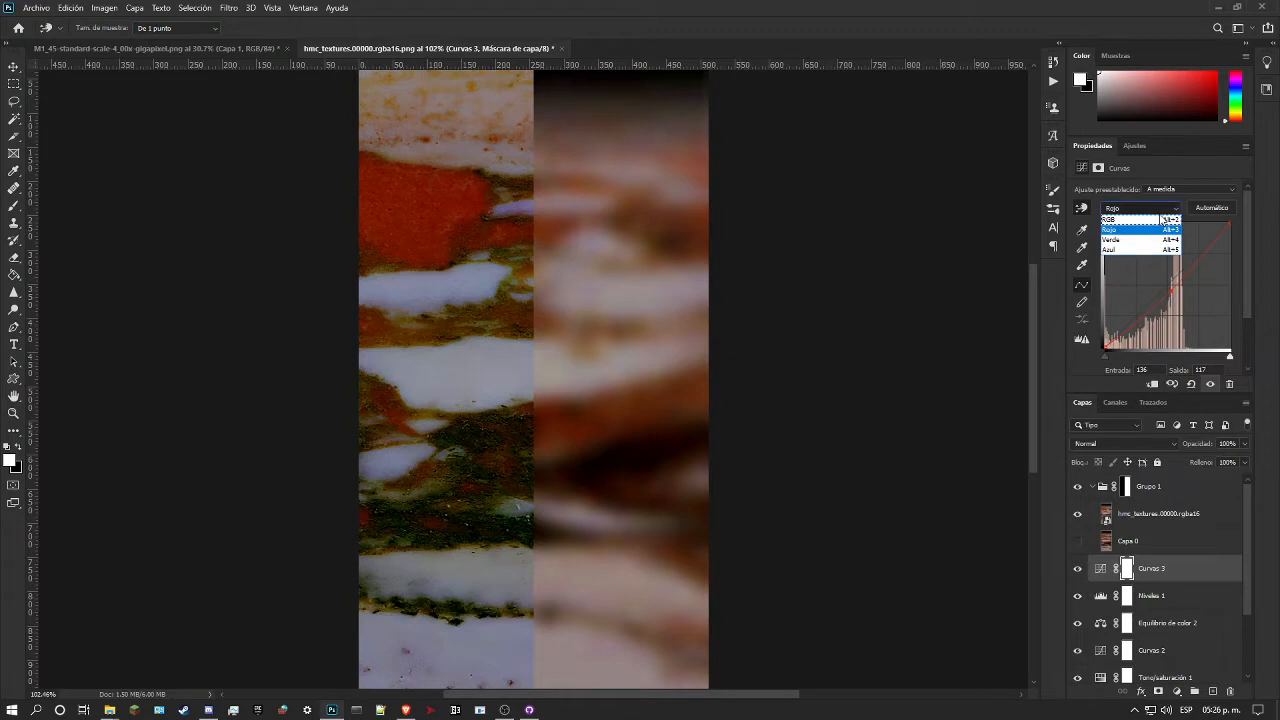
click(1130, 237)
drag(428, 216, 455, 216)
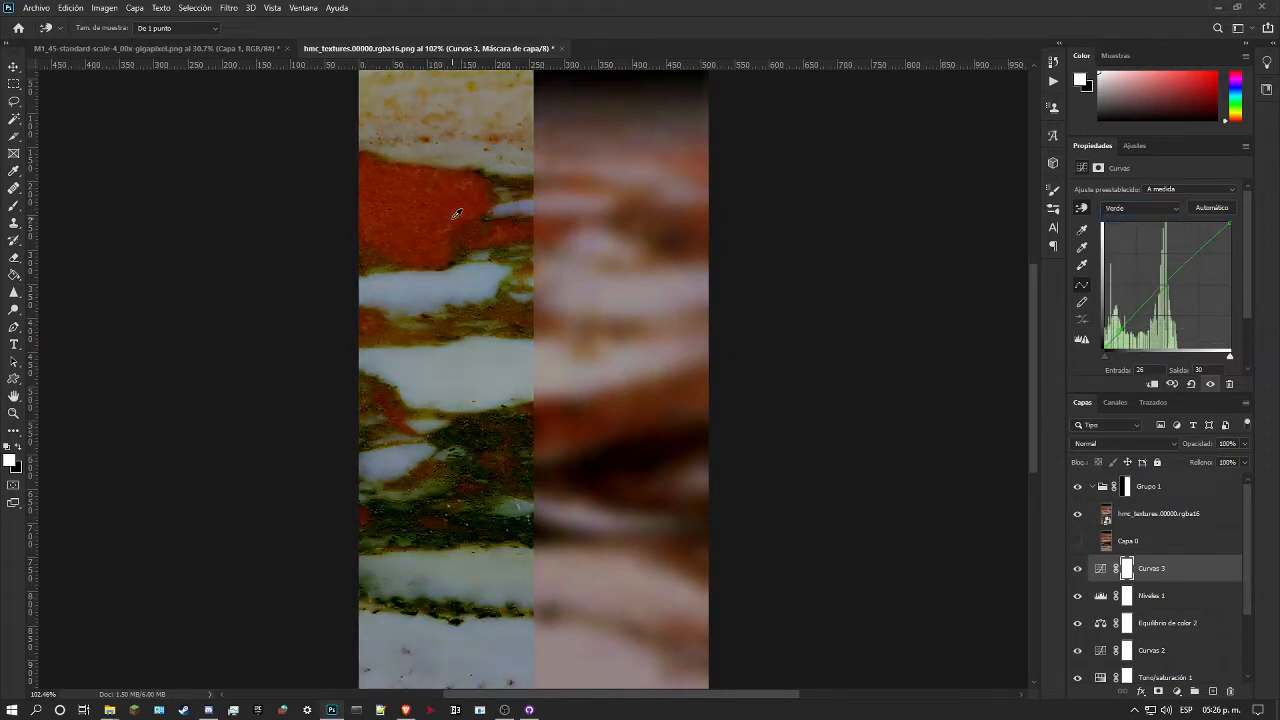
click(522, 262)
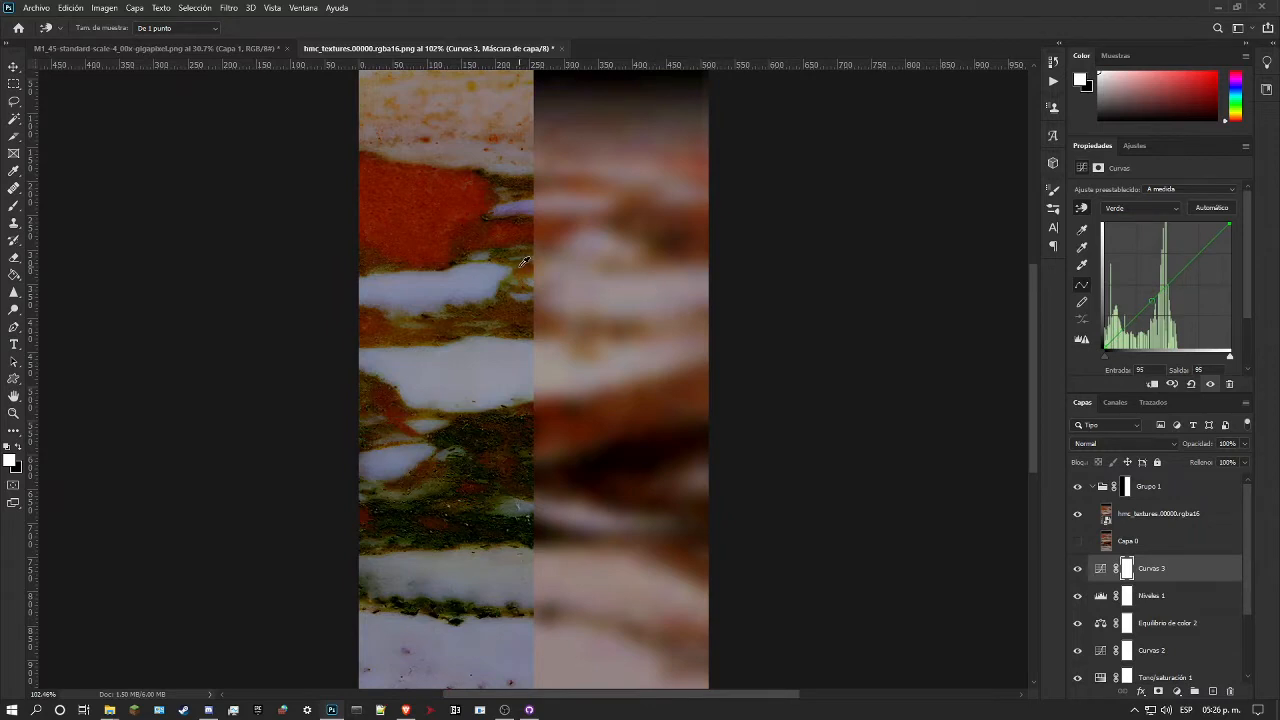
mouse_move(521, 263)
mouse_down()
mouse_move(515, 288)
mouse_move(510, 268)
mouse_up()
click(11, 416)
drag(296, 409, 272, 434)
drag(329, 463, 366, 437)
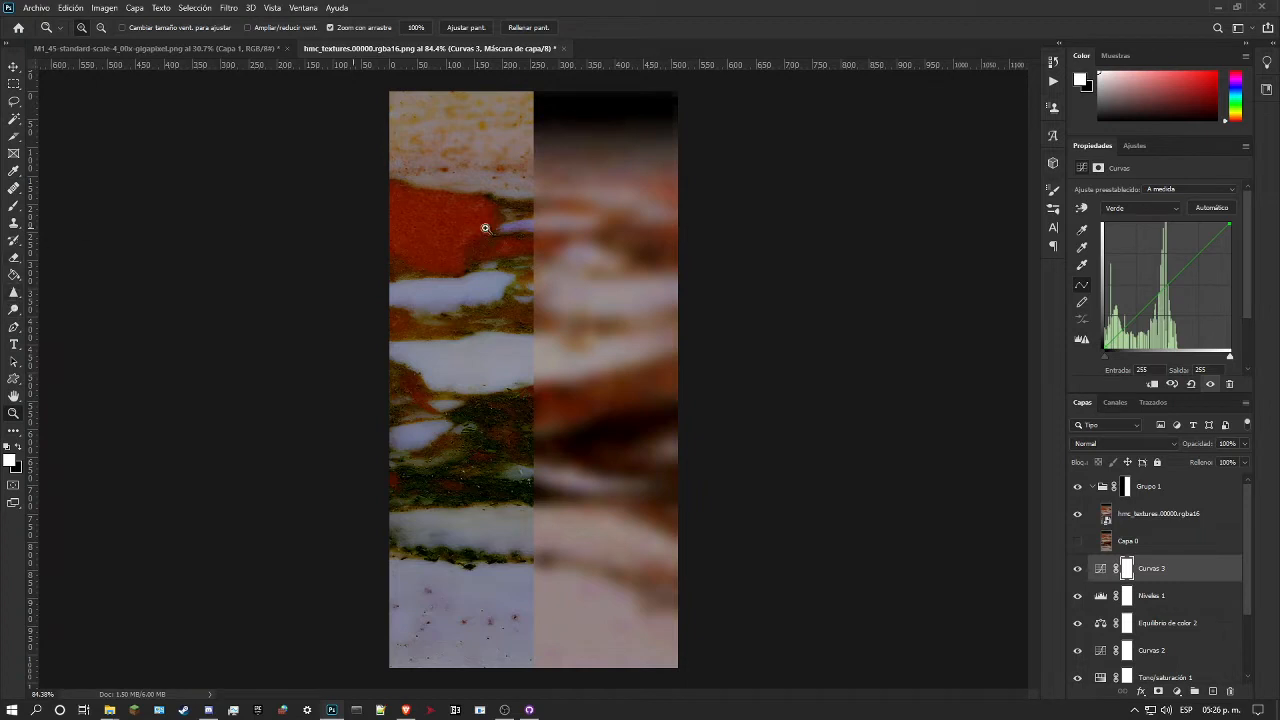
Step: Set the green curve of Curvas 3 to output 124 at input 126 and raise its red curve at input 136
click(1081, 209)
mouse_move(522, 587)
mouse_down()
mouse_move(529, 609)
mouse_move(537, 574)
mouse_move(538, 589)
mouse_up()
click(1140, 208)
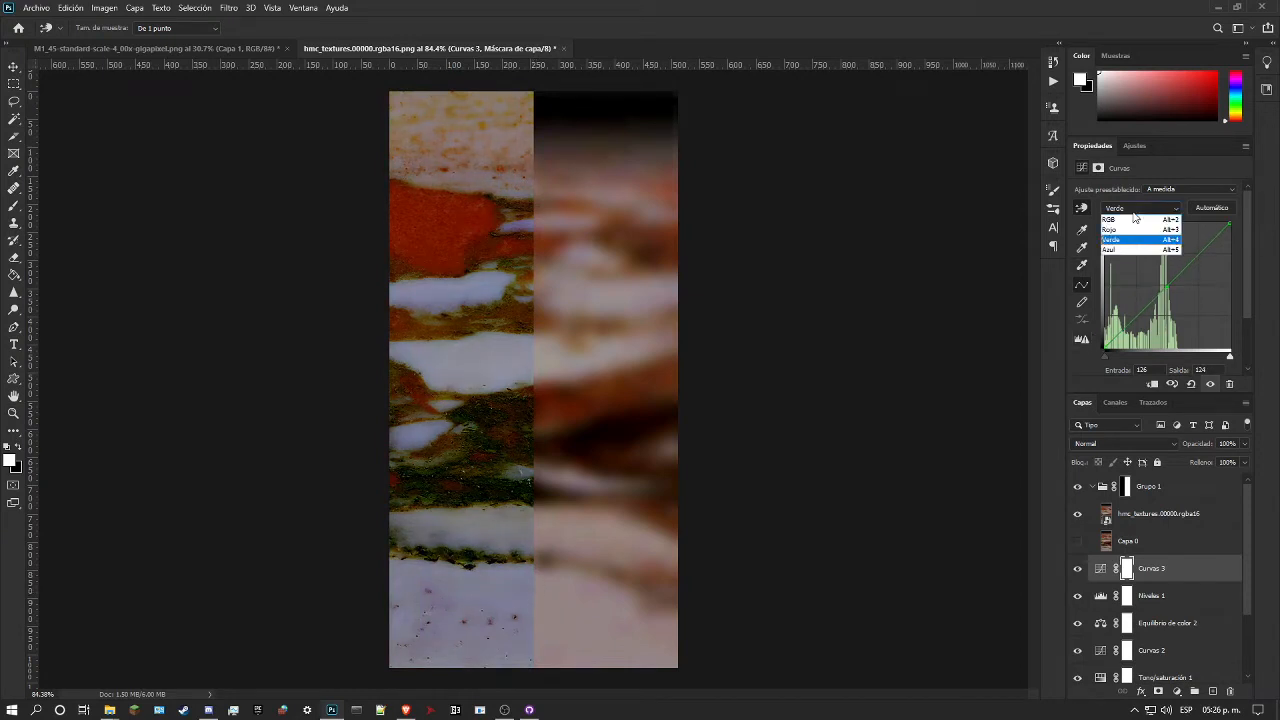
click(1126, 224)
drag(518, 605, 524, 586)
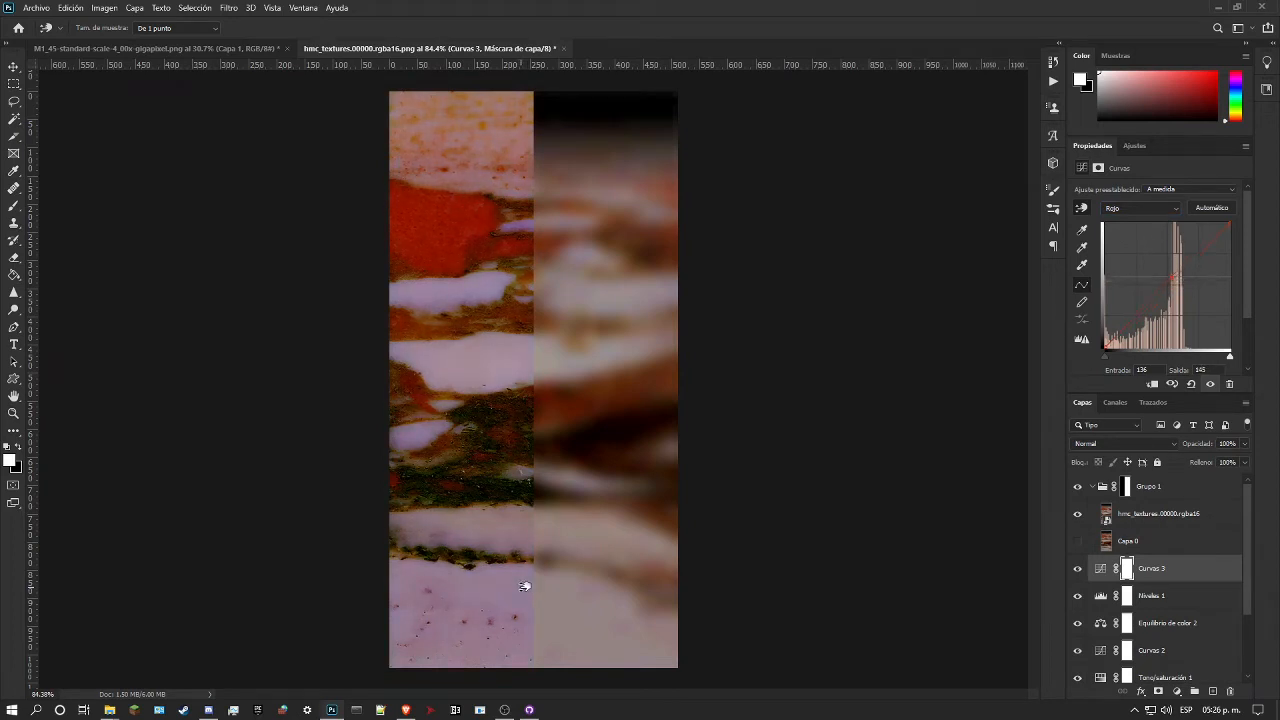
drag(524, 586, 523, 588)
Step: Set the blue curve of Curvas 3 to output 128 at input 103, using the pale lower marble
click(1135, 207)
click(1127, 243)
click(1138, 208)
click(1127, 256)
mouse_move(534, 614)
mouse_down()
mouse_move(536, 594)
mouse_move(538, 617)
mouse_up()
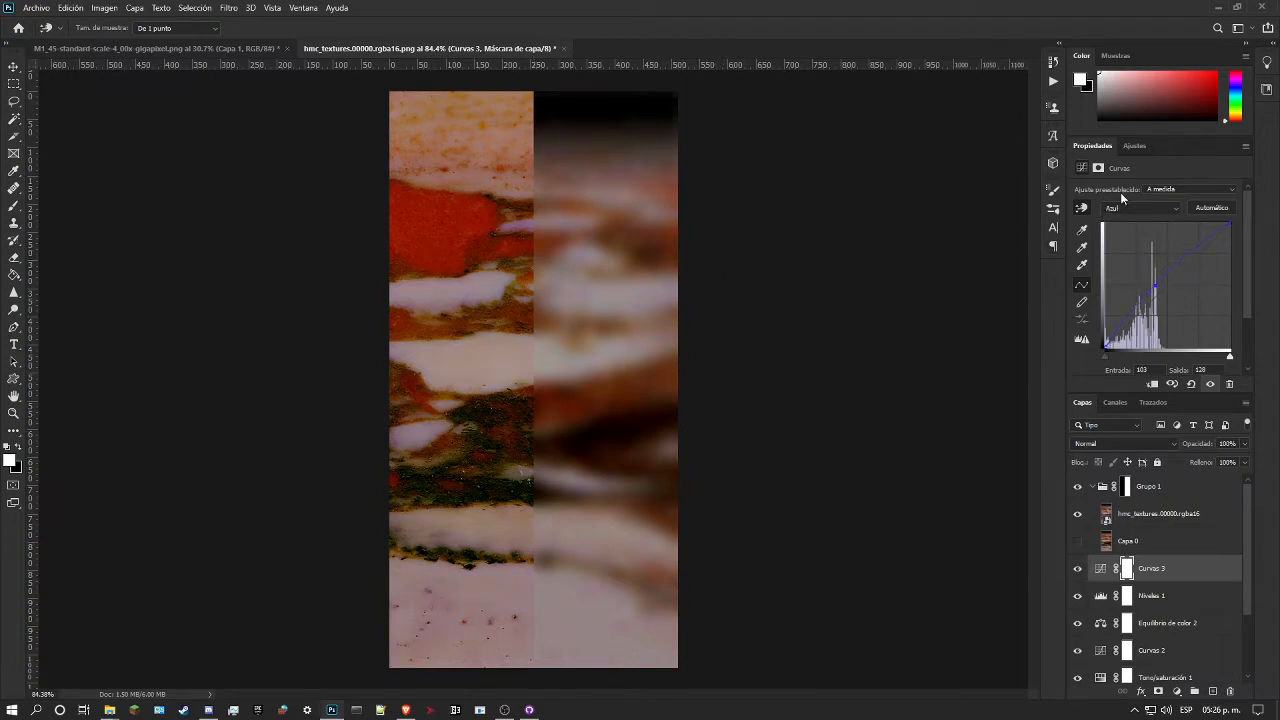
Step: Shape the RGB curve of Curvas 3 with output 139 at input 134 and output 147 at input 145
click(1149, 207)
click(1146, 221)
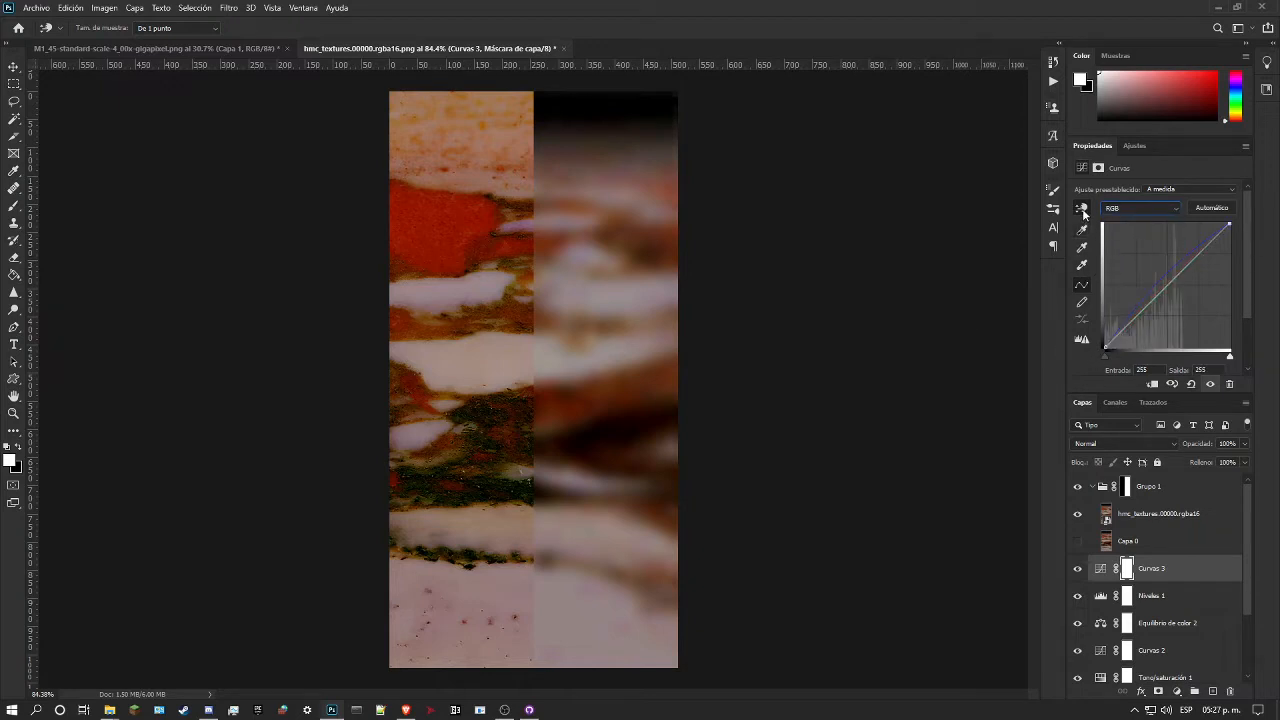
key(z)
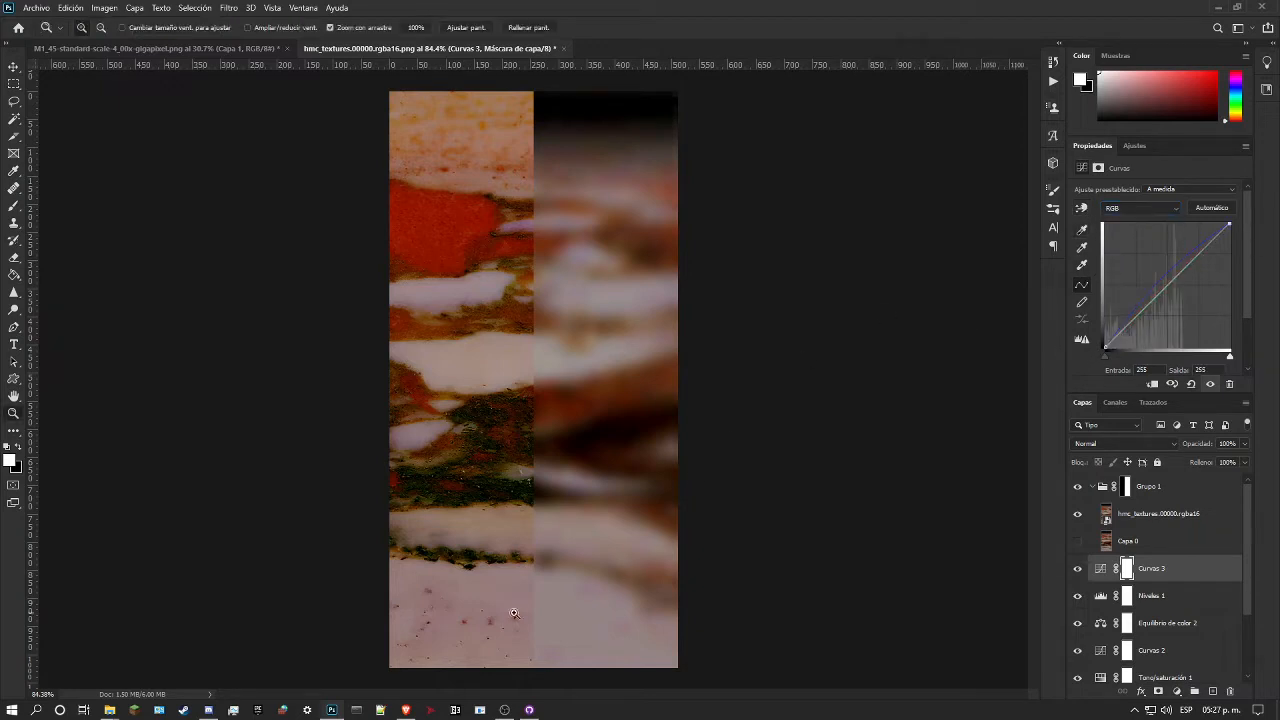
click(1083, 213)
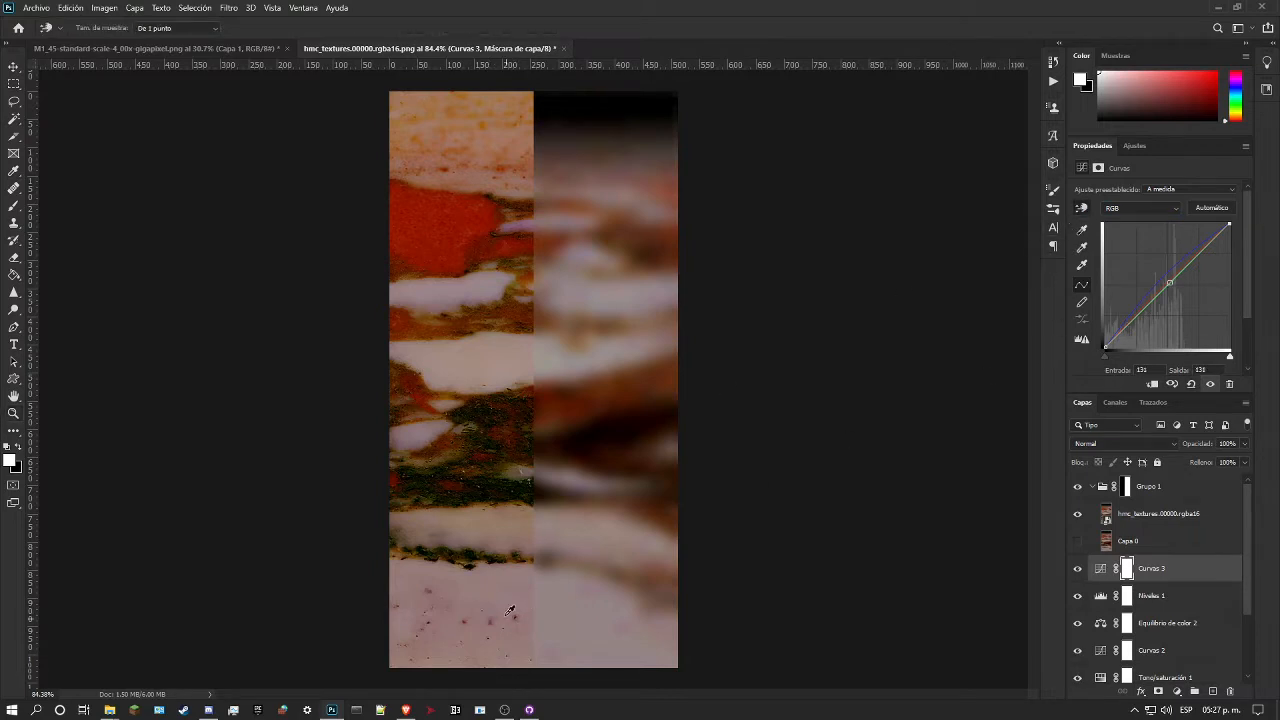
mouse_move(523, 603)
mouse_down()
mouse_move(527, 614)
mouse_move(537, 600)
mouse_up()
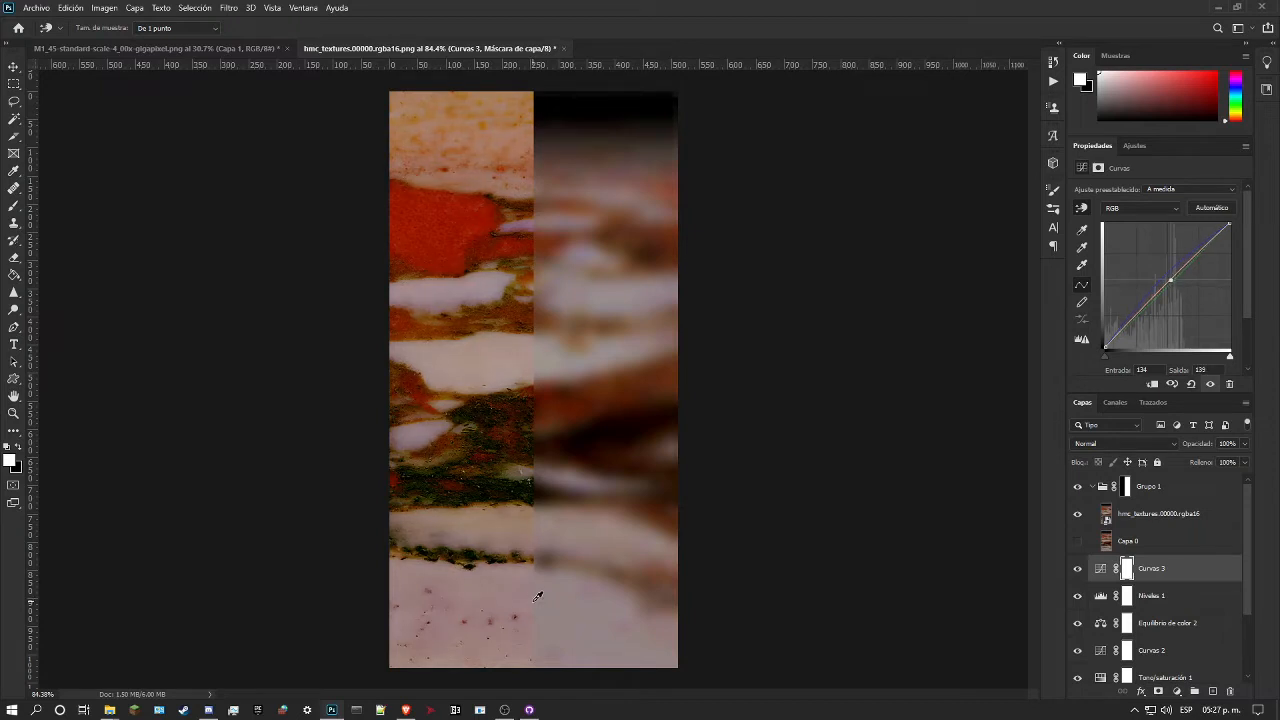
mouse_move(527, 348)
mouse_down()
mouse_move(528, 365)
mouse_move(531, 349)
mouse_move(537, 358)
mouse_up()
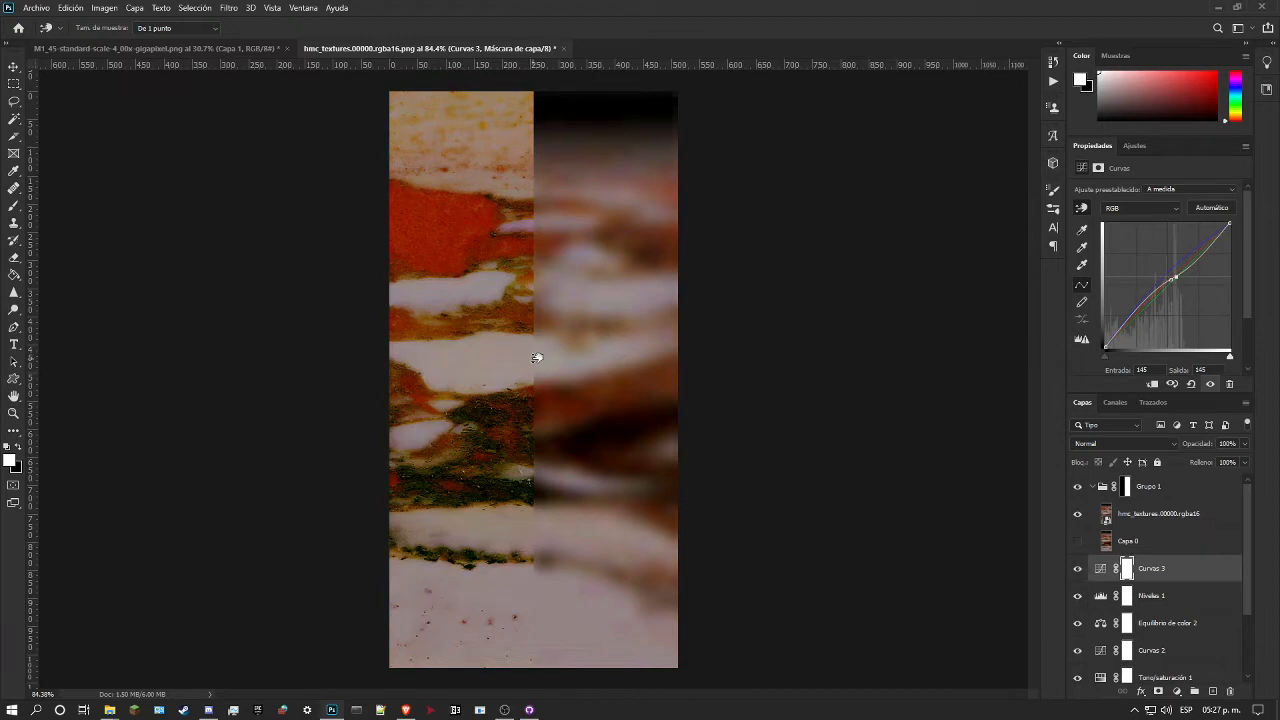
drag(537, 358, 540, 352)
Step: Toggle Grupo 1 to compare it with the original, leave it hidden, and examine the recoloured marble up close
click(1077, 487)
click(1079, 489)
click(1079, 489)
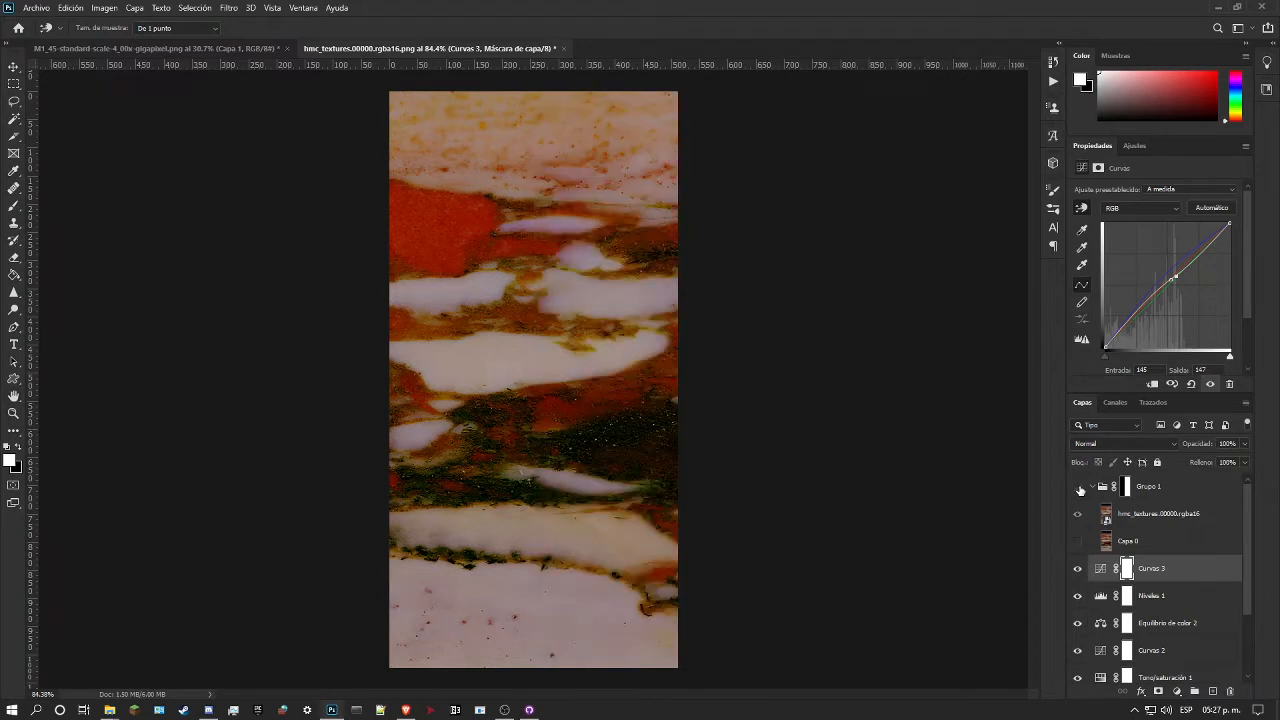
click(13, 413)
drag(532, 290, 602, 260)
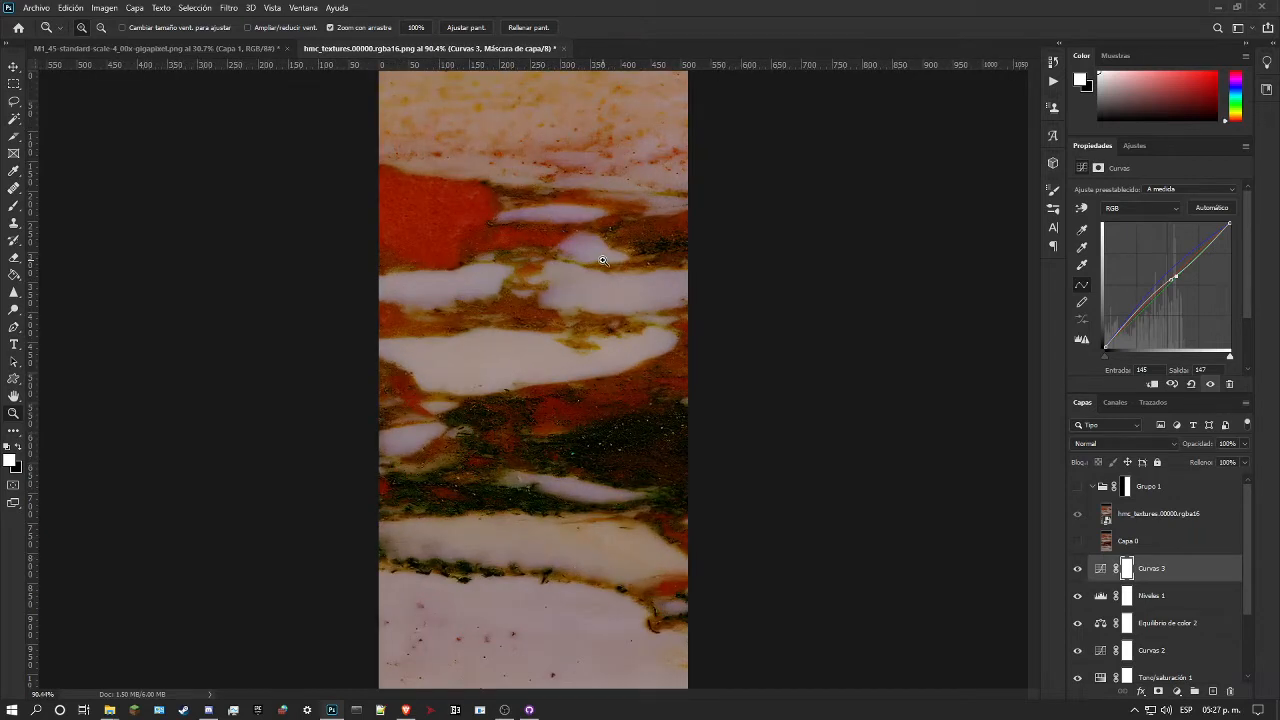
mouse_move(604, 261)
mouse_down()
mouse_move(531, 291)
mouse_move(583, 274)
mouse_up()
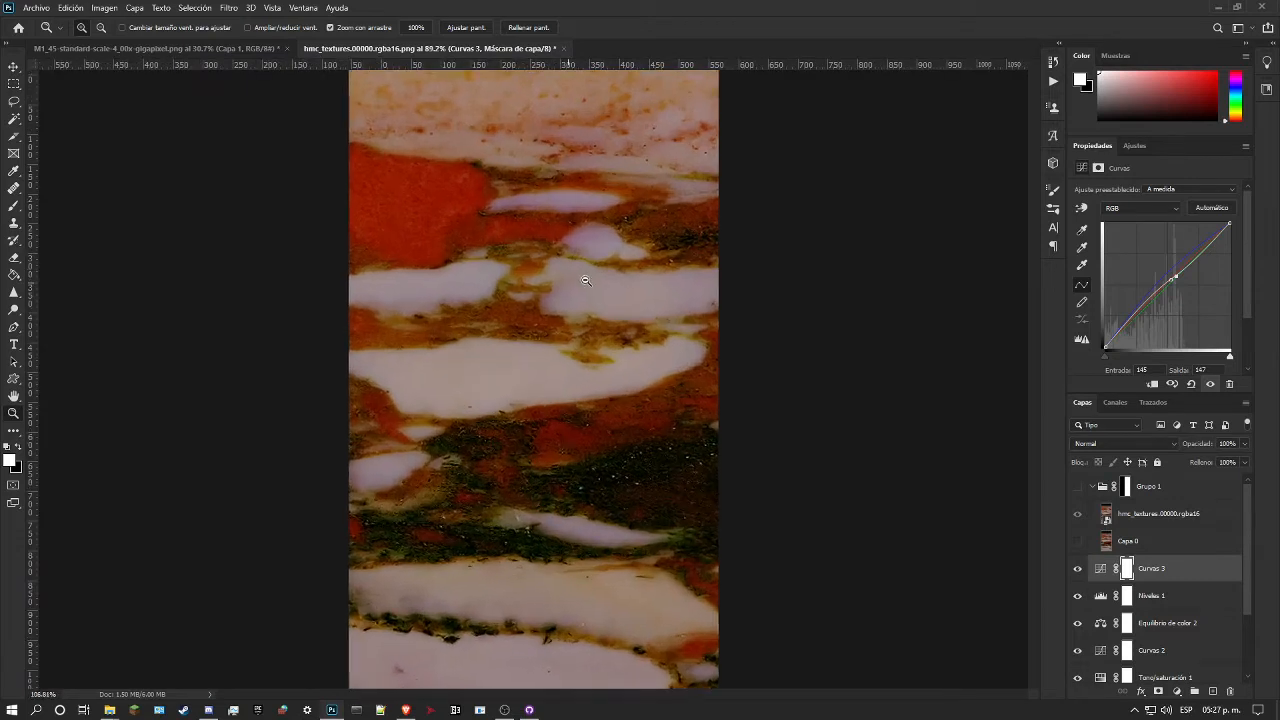
Step: Show Grupo 1, duplicate its hmc_textures.00000.rgba16 layer, and place the copy above the group so it covers the full canvas
click(1078, 487)
click(1152, 514)
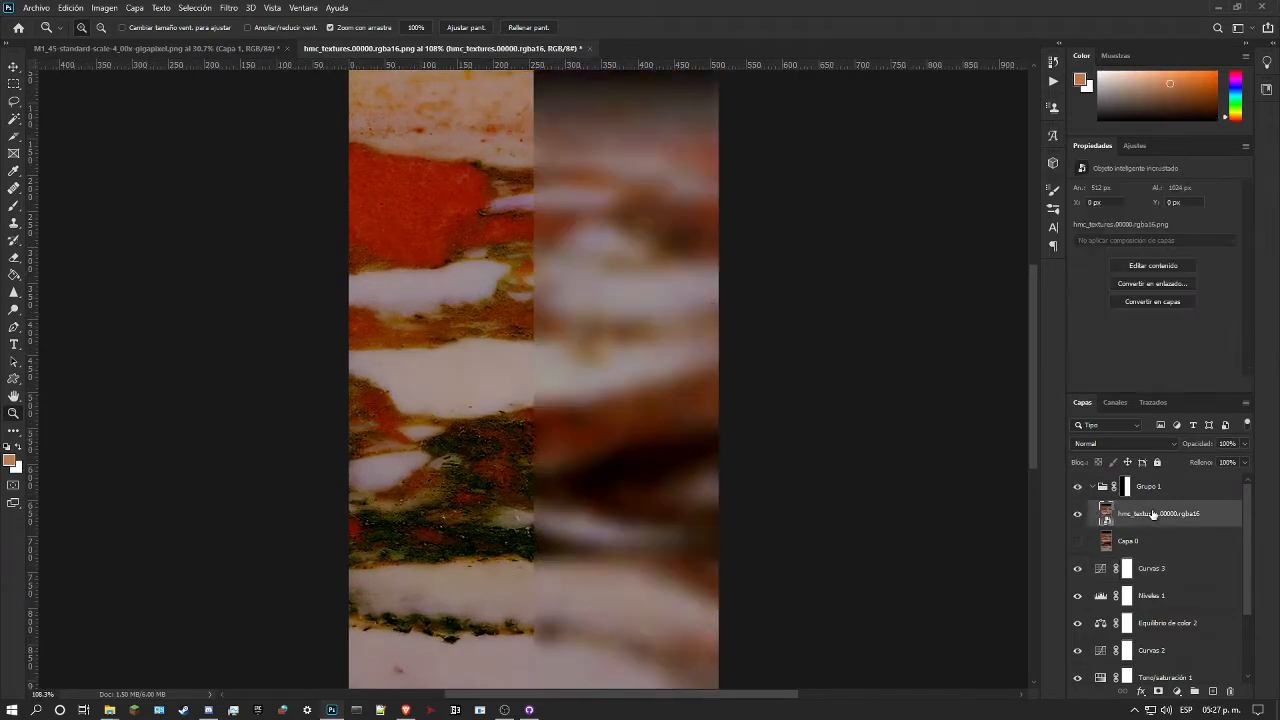
key(ctrl+j)
drag(1152, 514, 1186, 480)
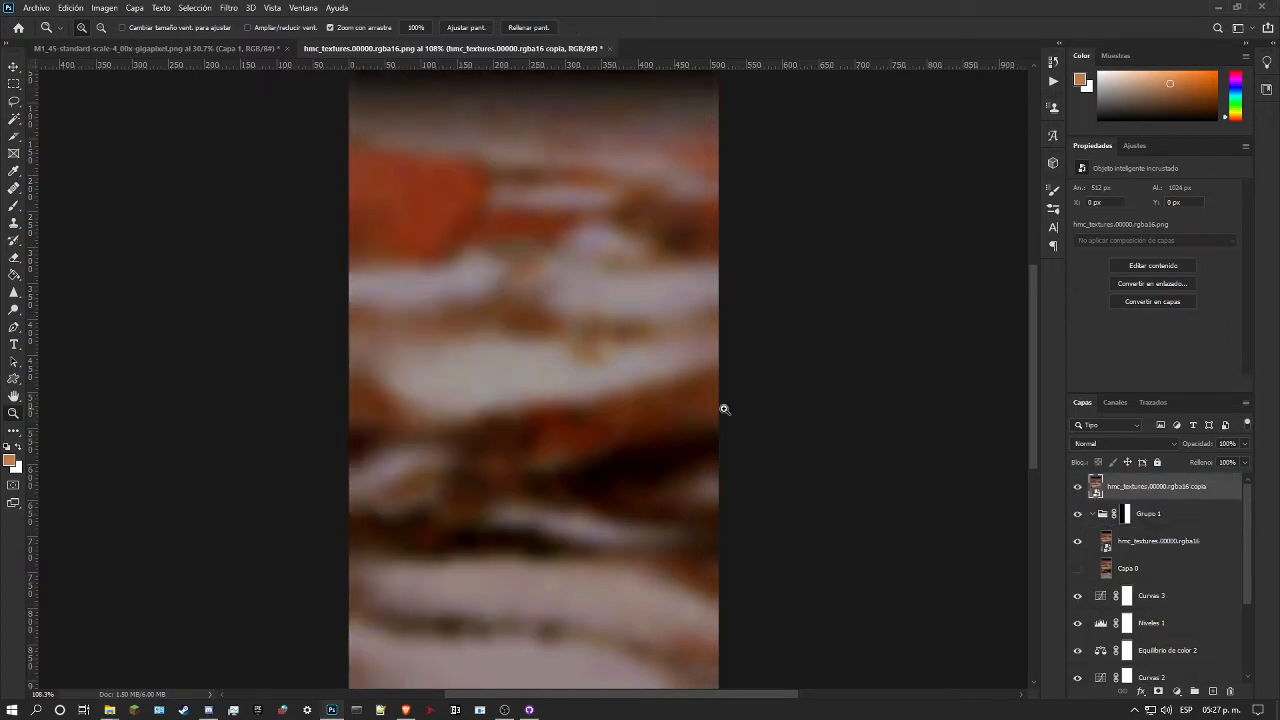
Step: Examine the full original cave texture at several magnifications, checking its veins, red patch and dark bands
drag(657, 446, 632, 450)
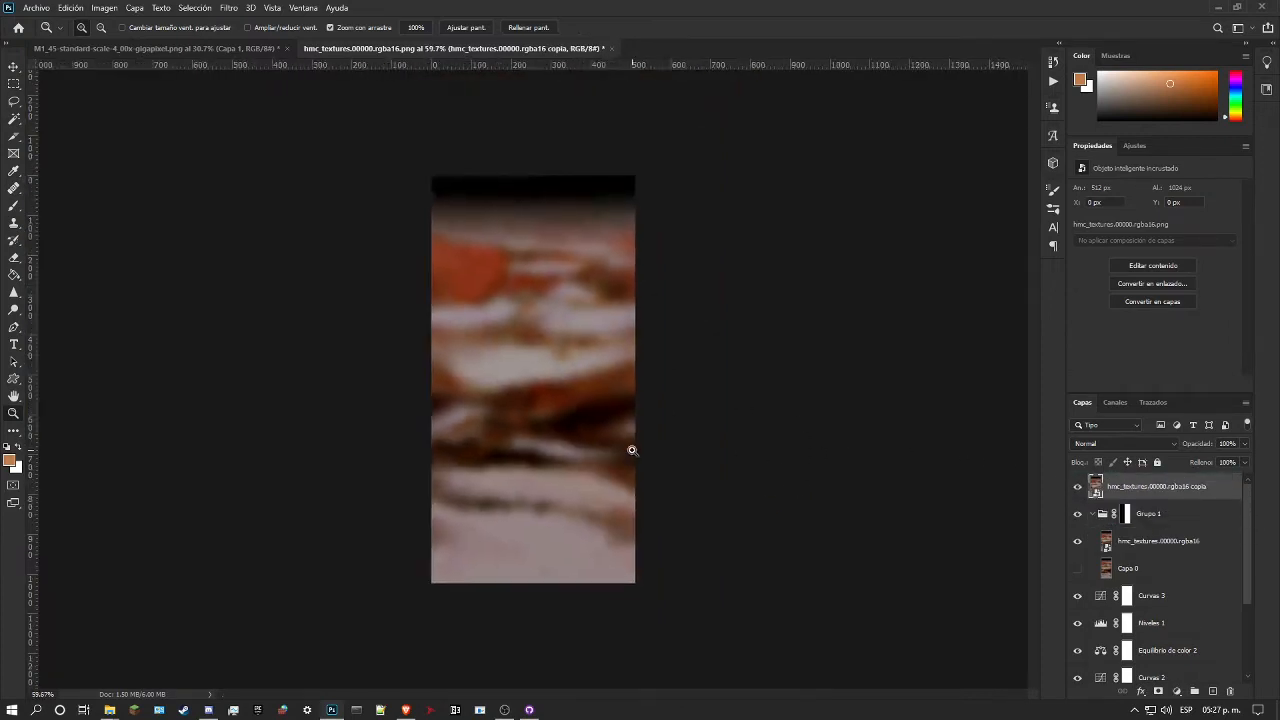
drag(457, 361, 504, 352)
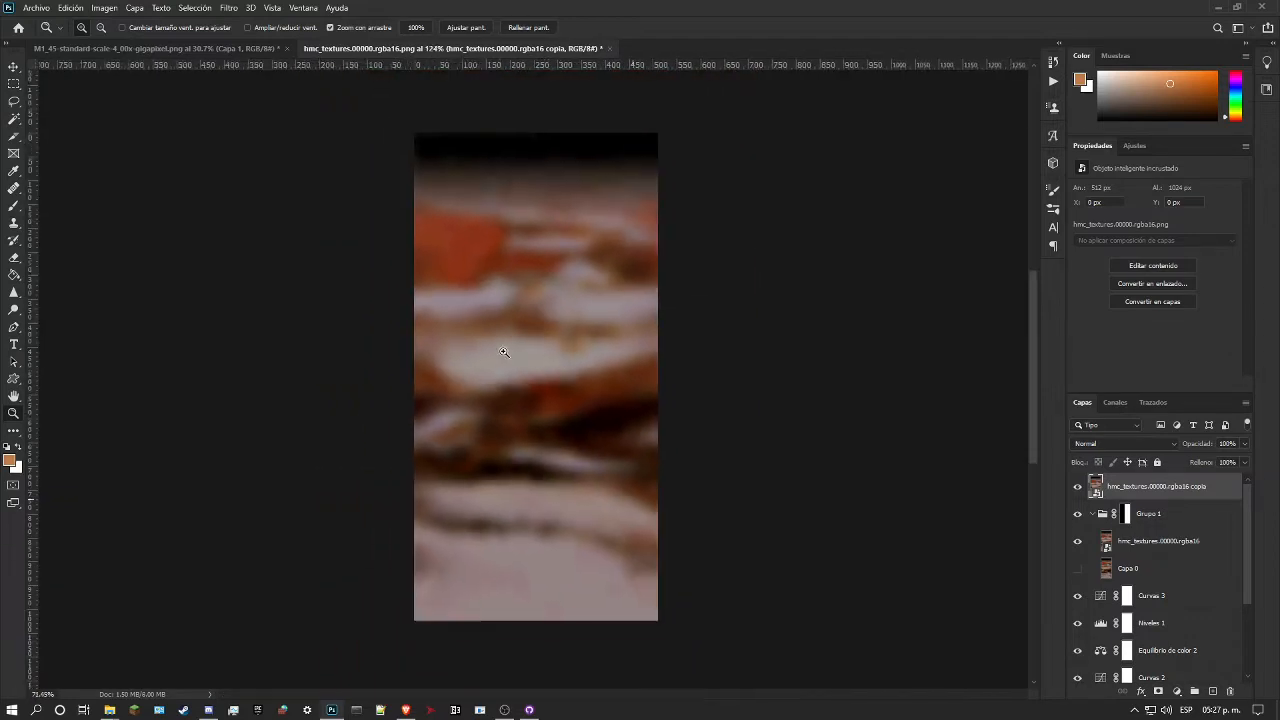
drag(599, 354, 556, 366)
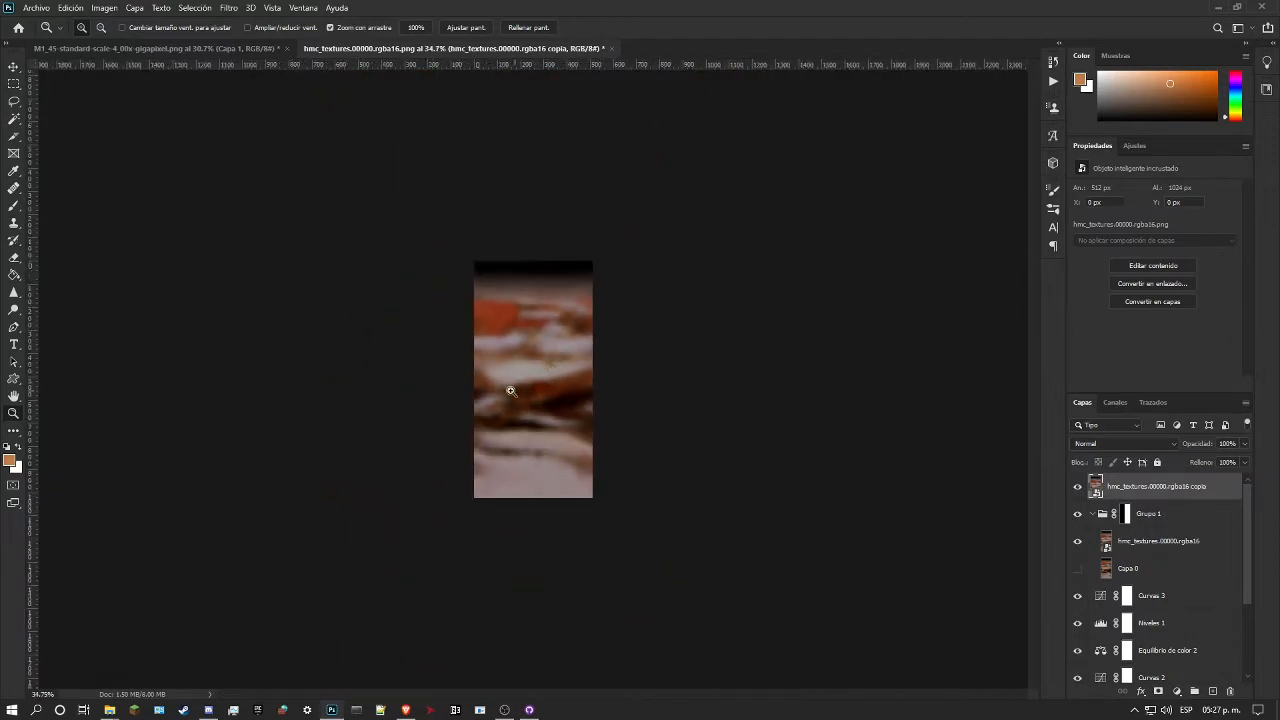
drag(481, 381, 512, 373)
drag(498, 320, 561, 310)
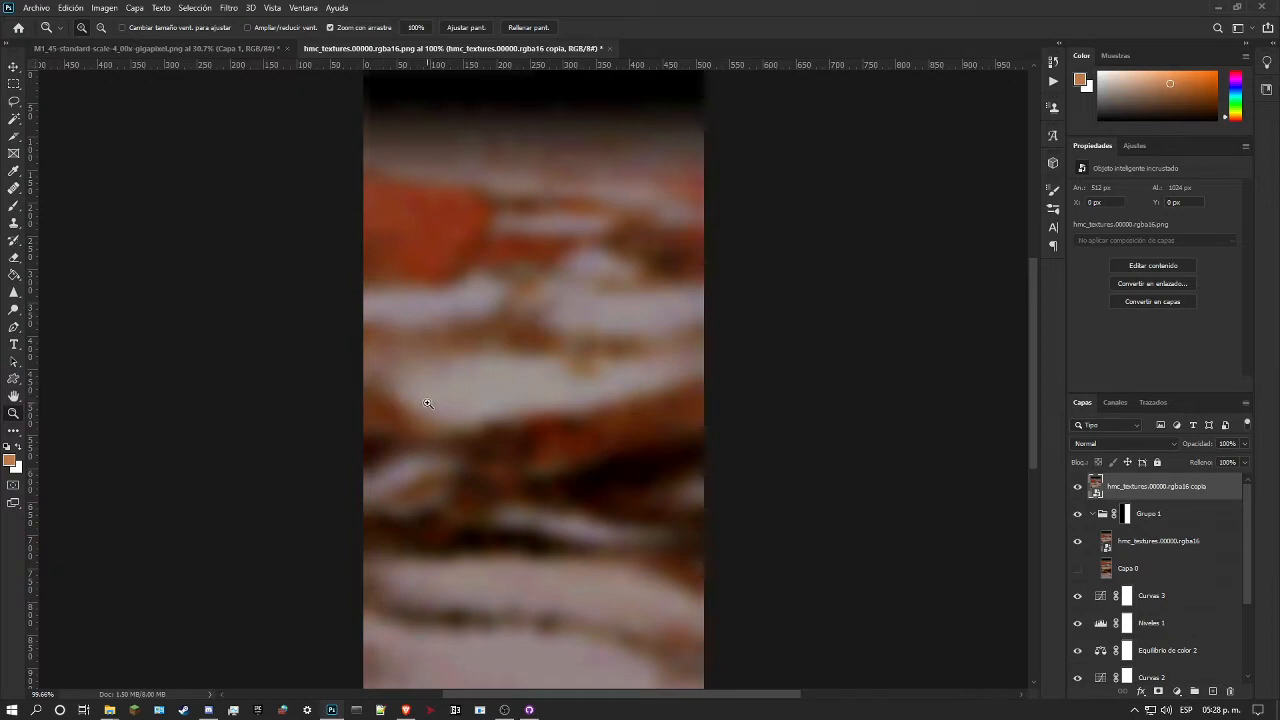
scroll(484, 390, down, 4)
scroll(520, 377, up, 4)
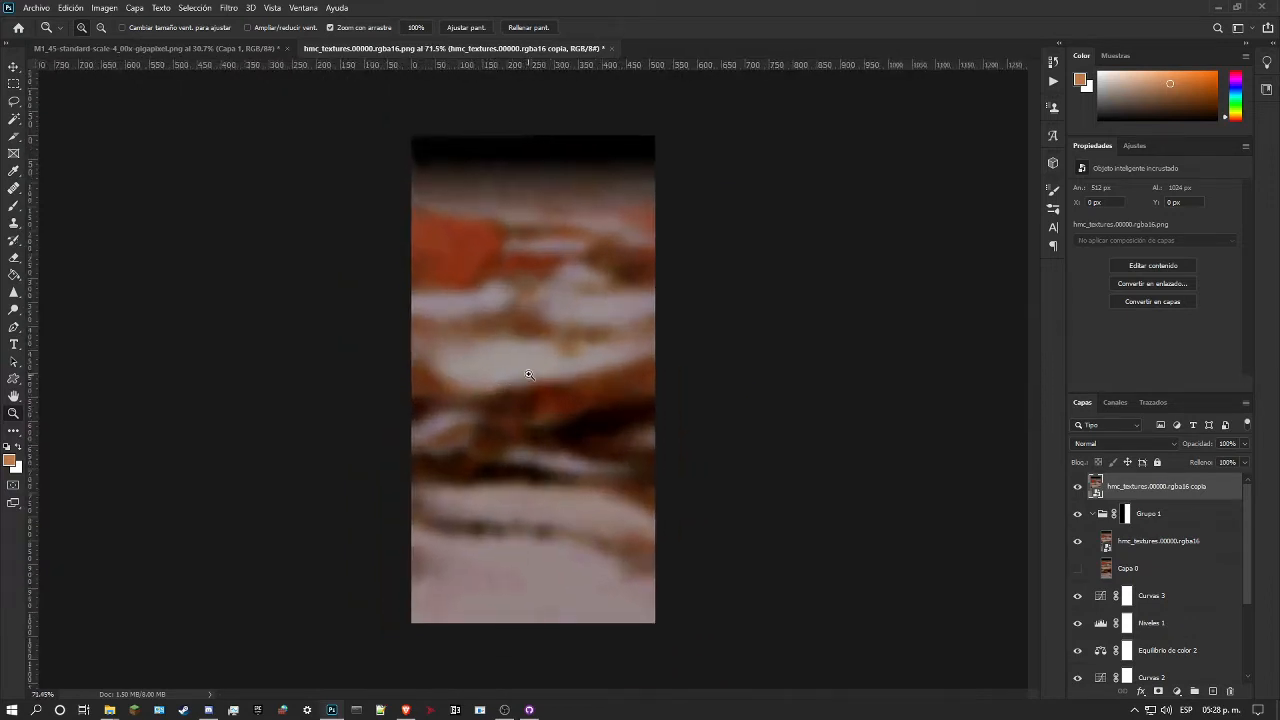
scroll(545, 368, down, 3)
Step: Hide Grupo 1 and collapse it in the layer stack, keeping the original texture copy visible above
click(1077, 486)
click(1077, 486)
click(1077, 513)
click(1097, 515)
click(1093, 514)
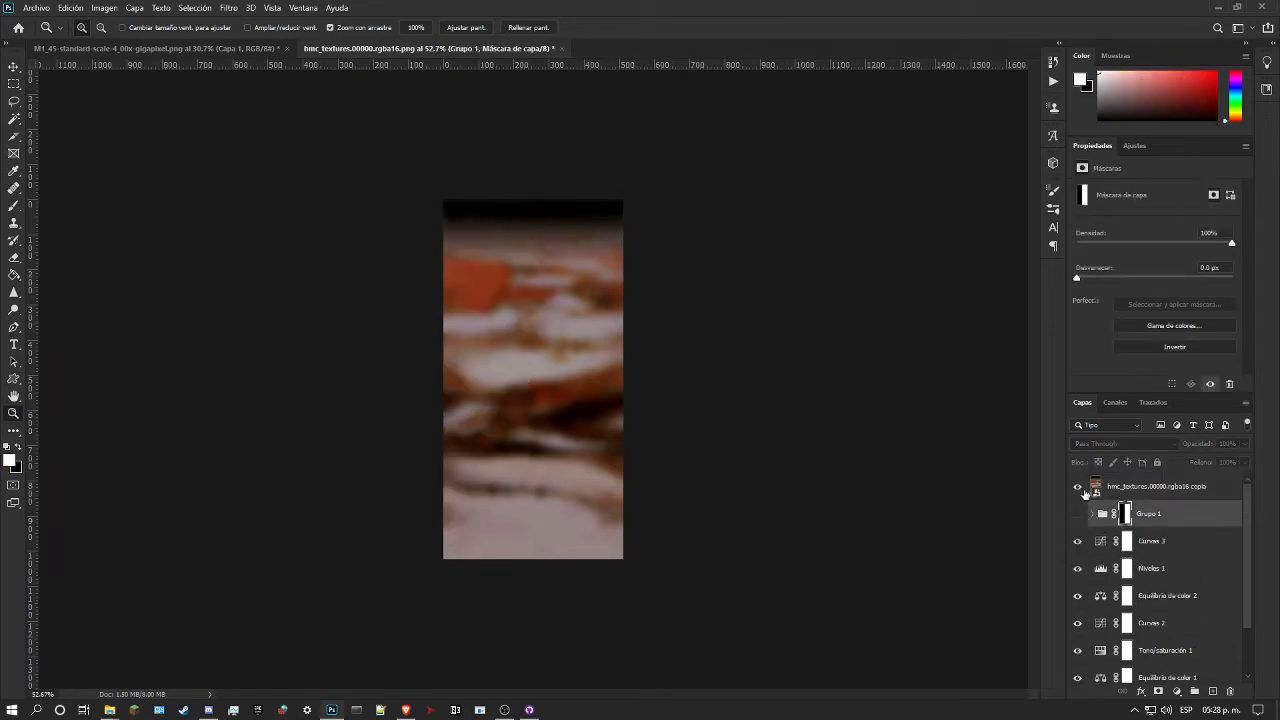
Step: Compare the recoloured marble with the full original by switching the hmc_textures.00000.rgba16 copia layer on and off
click(1077, 487)
click(1077, 487)
click(1077, 487)
click(1077, 487)
click(1077, 487)
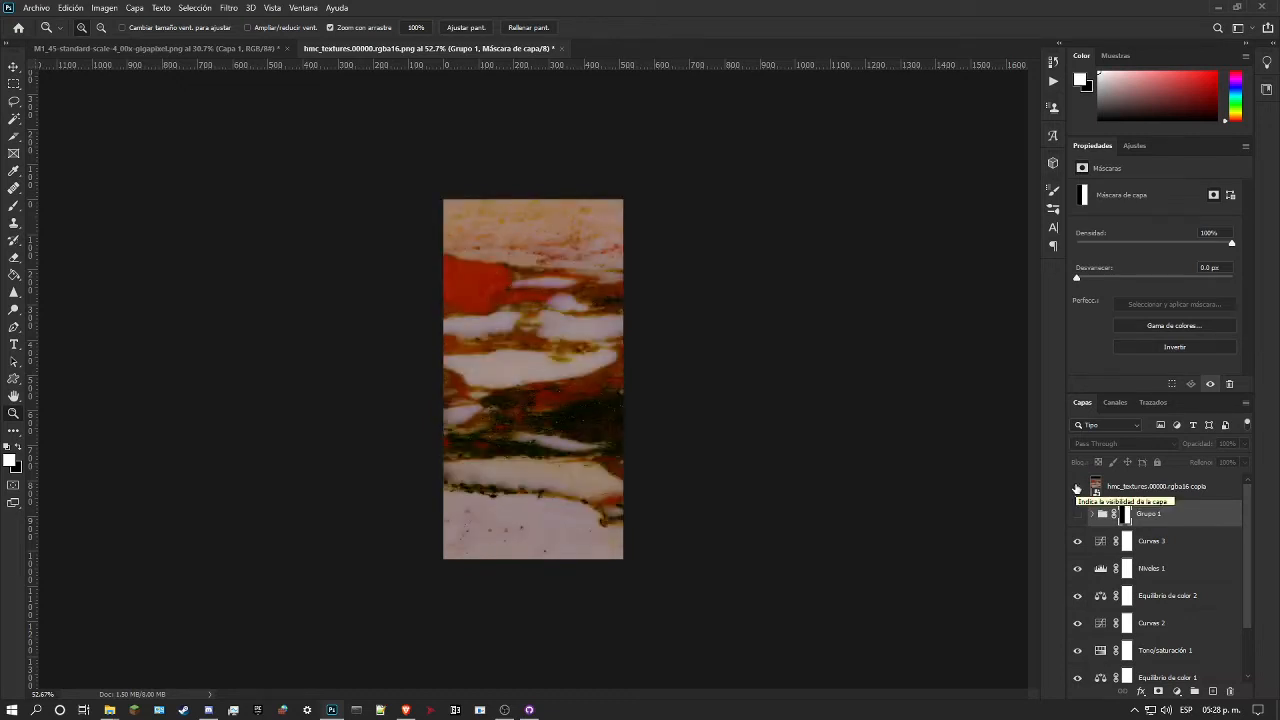
click(1077, 487)
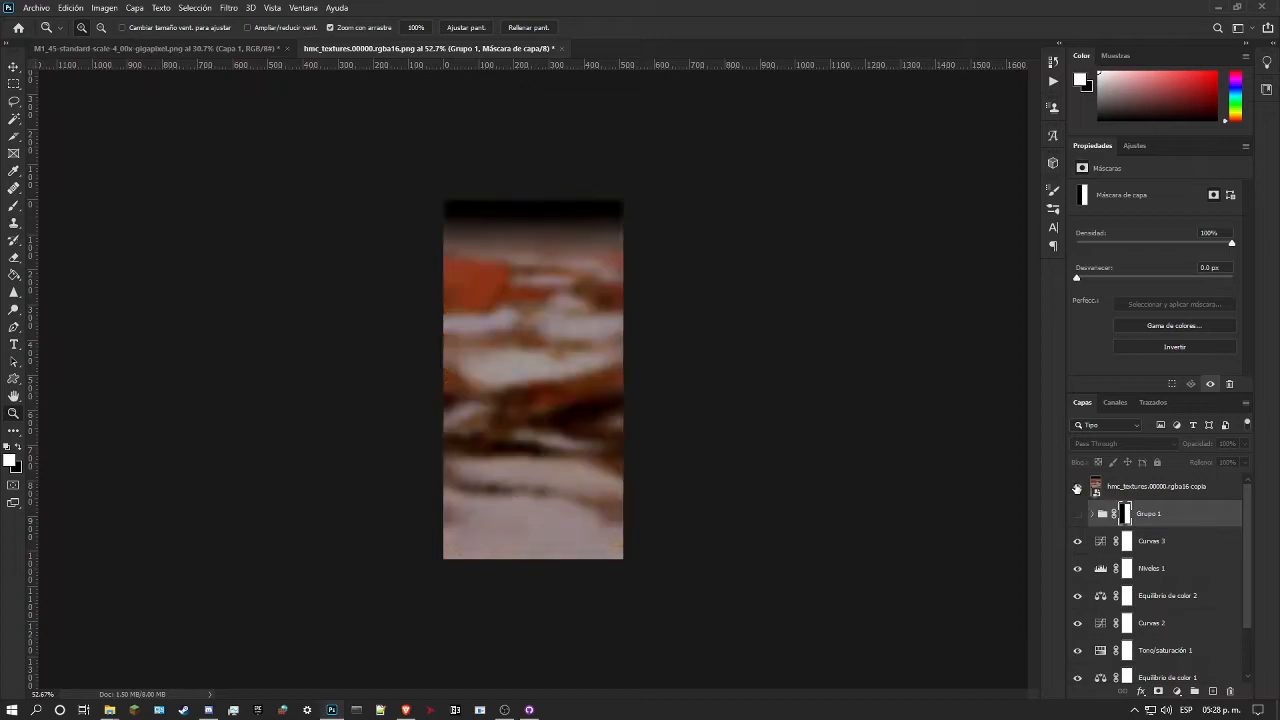
click(1077, 487)
click(1077, 487)
click(1077, 487)
click(1077, 487)
click(1077, 514)
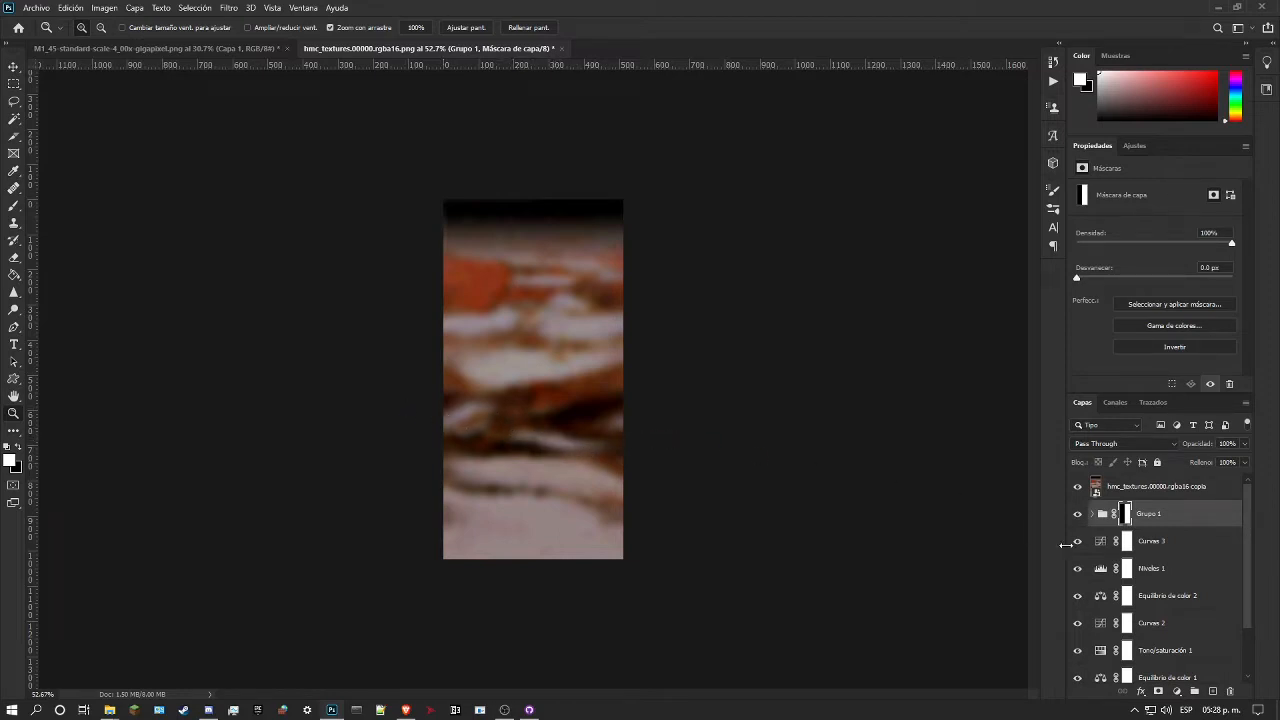
click(1078, 514)
Step: Check the original once more, leave its copy hidden, and examine the marble's red patch and pale veins up close
click(1078, 488)
click(1078, 488)
click(1078, 488)
click(1078, 488)
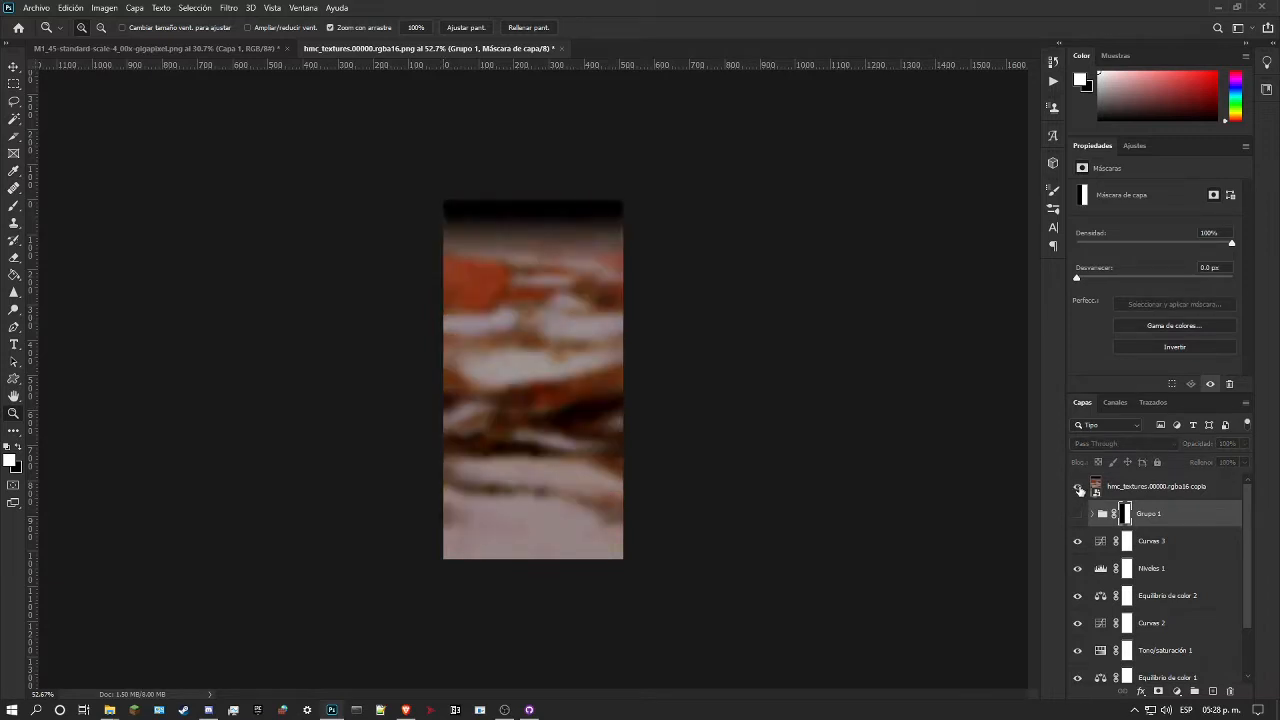
click(1079, 489)
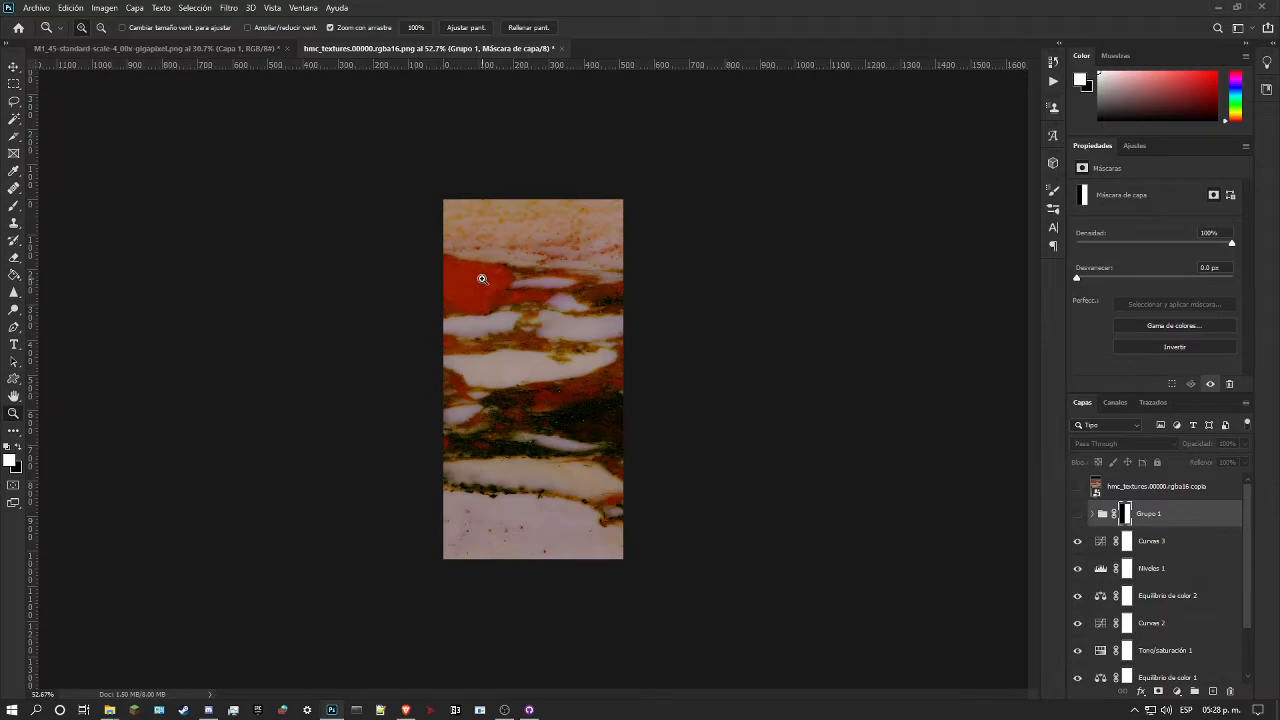
drag(480, 273, 538, 269)
drag(454, 250, 409, 291)
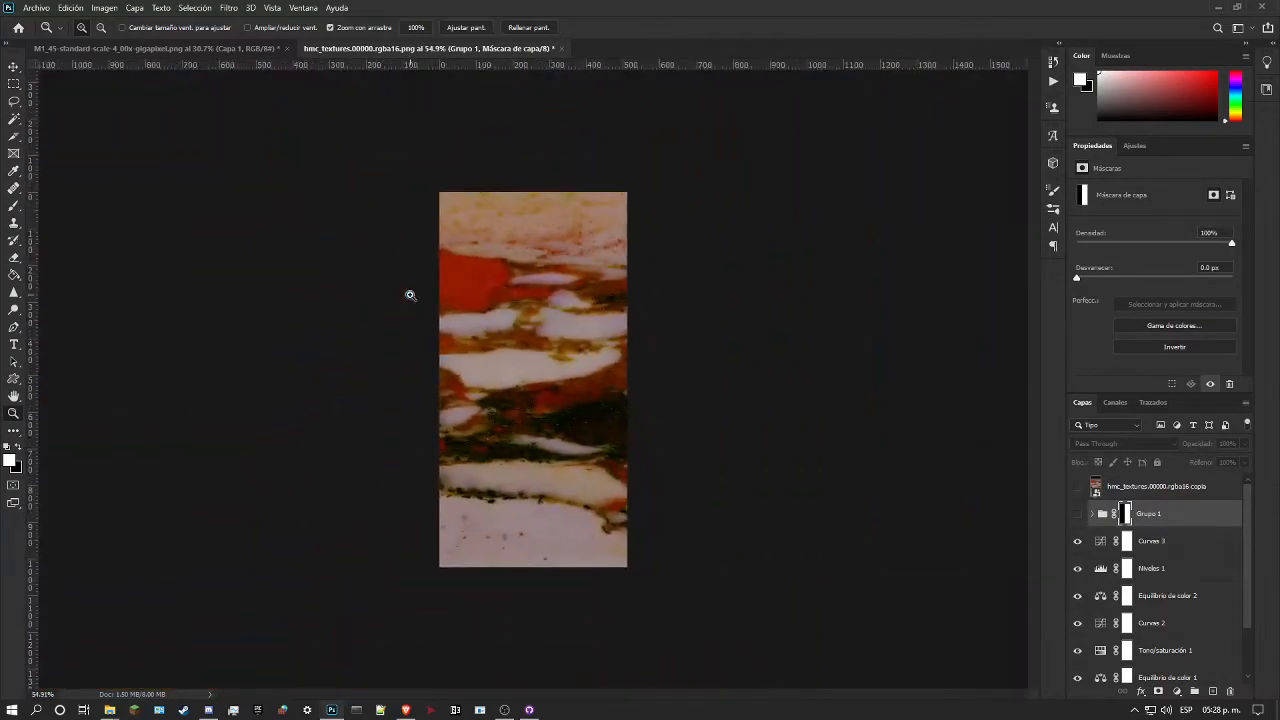
drag(551, 239, 551, 355)
scroll(551, 362, up, 1)
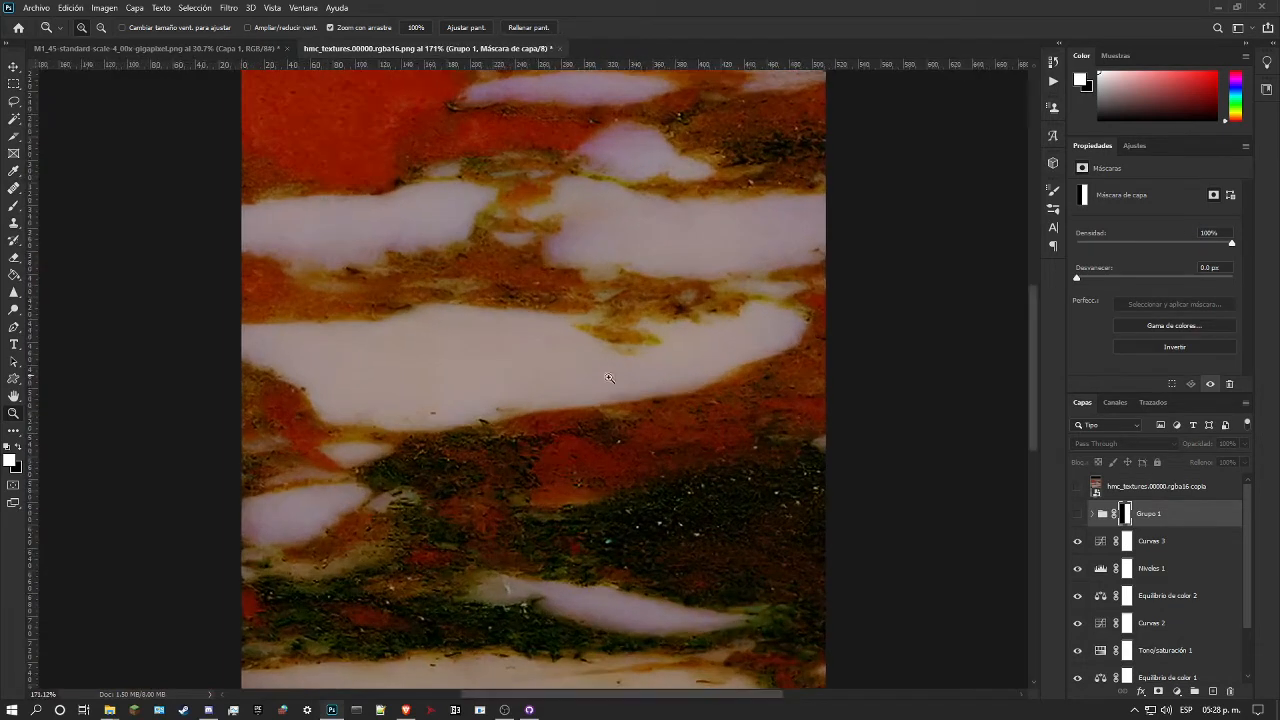
scroll(620, 383, down, 1)
scroll(698, 367, down, 1)
Step: Group all adjustment layers from Curvas 1 to Curvas 3, and toggle the group to check its effect on the marble
scroll(1119, 543, down, 2)
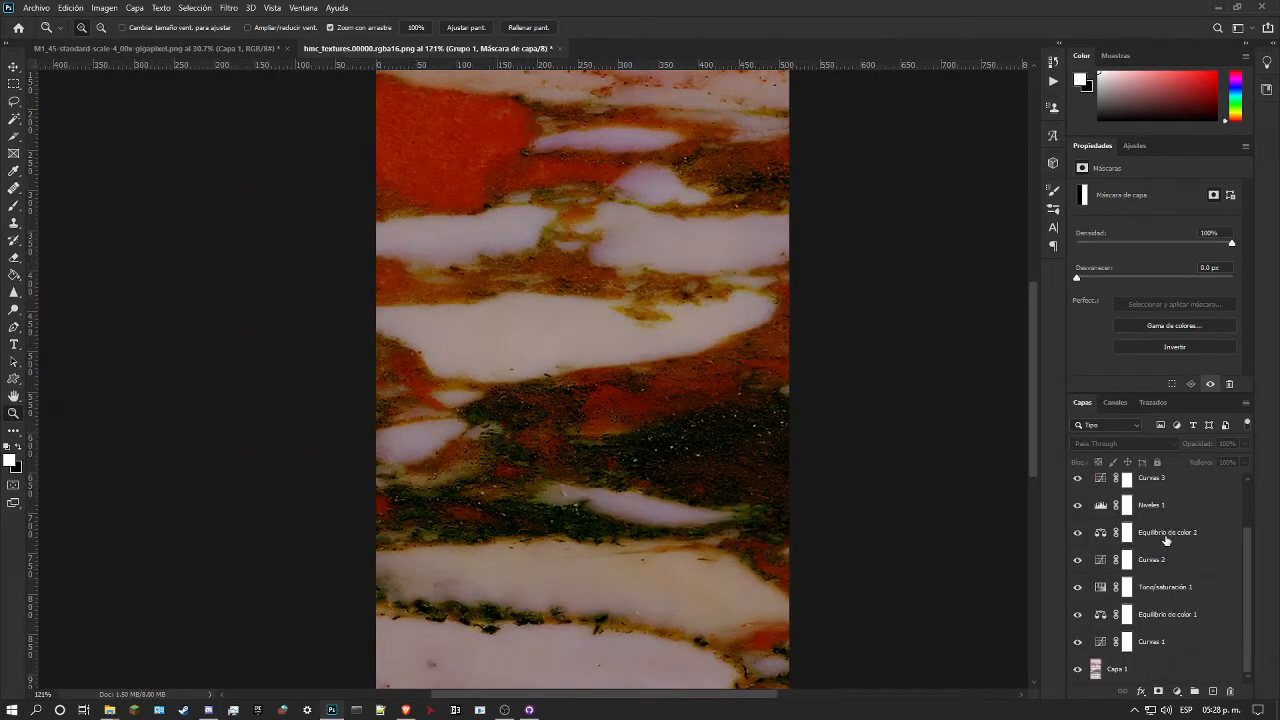
click(1183, 648)
scroll(1170, 600, up, 2)
shift+click(1171, 554)
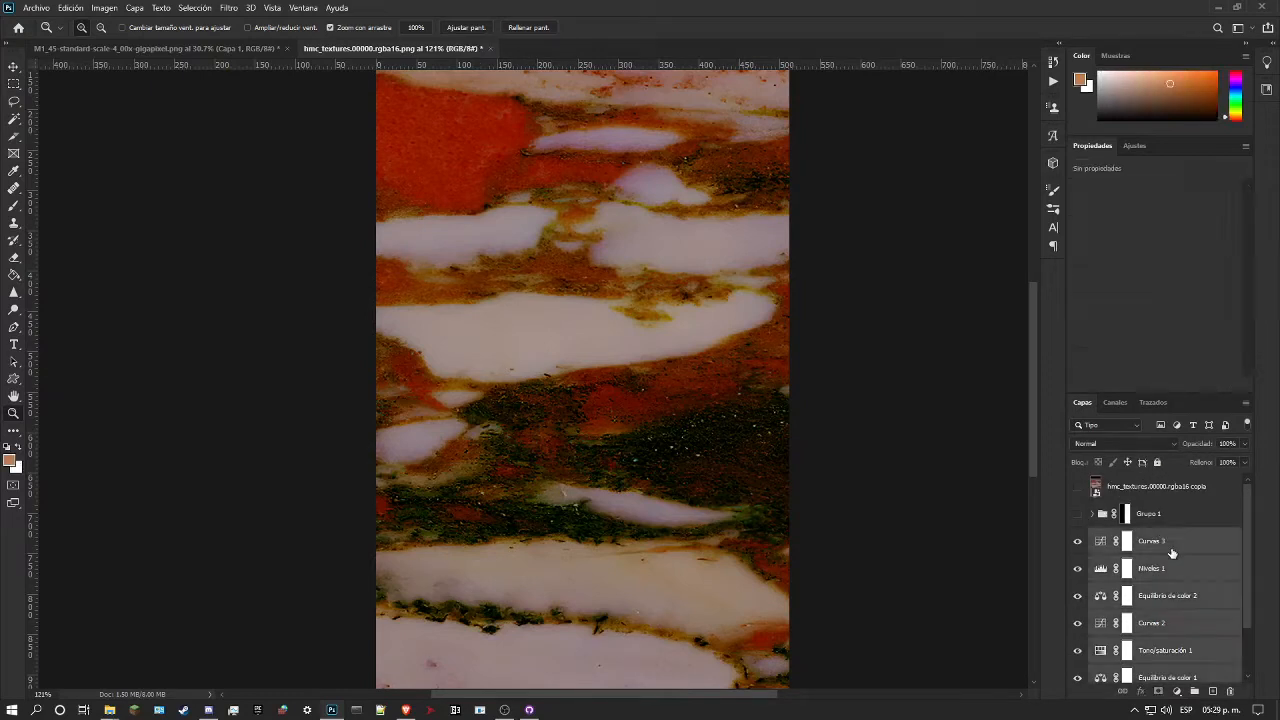
click(1194, 691)
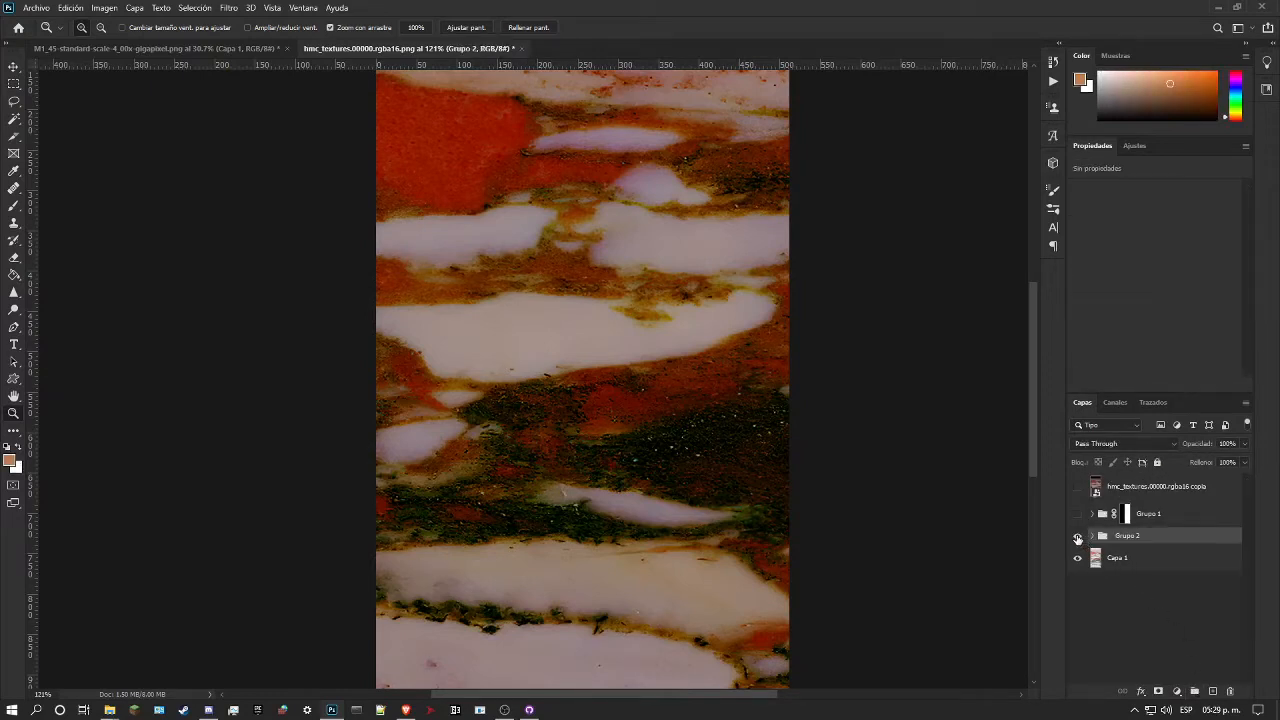
click(1077, 537)
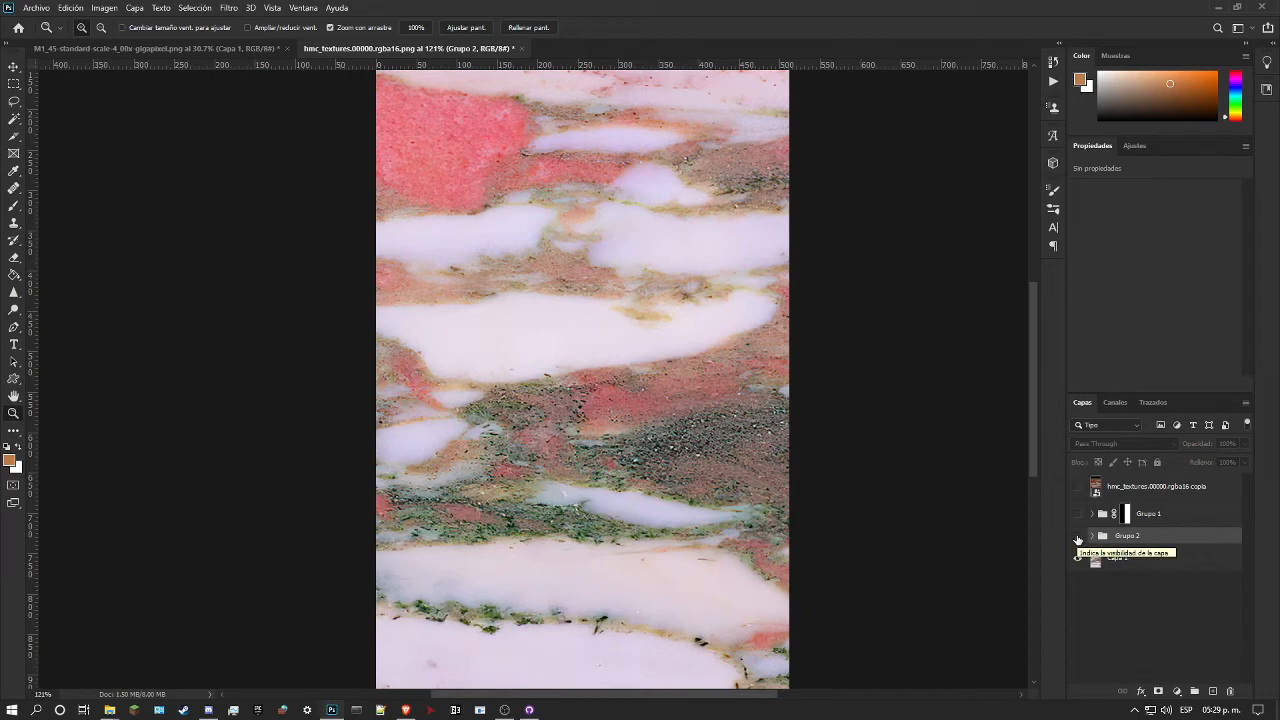
click(1077, 537)
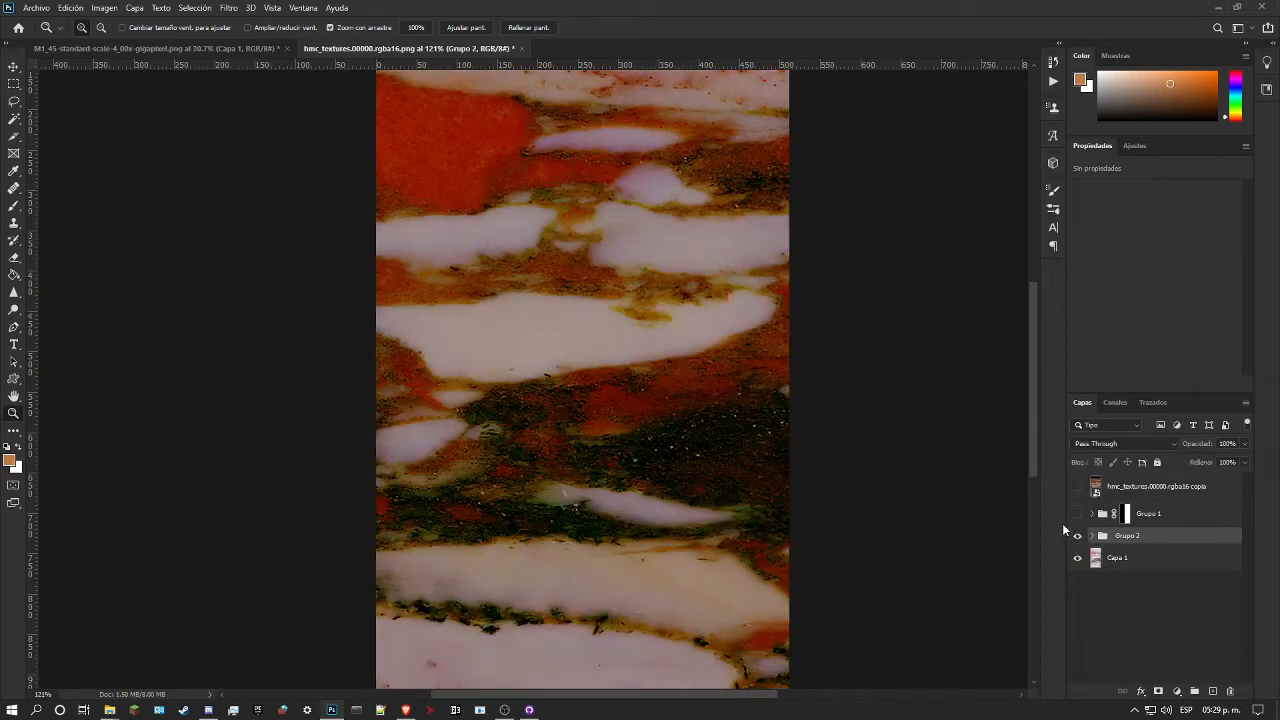
scroll(600, 438, down, 4)
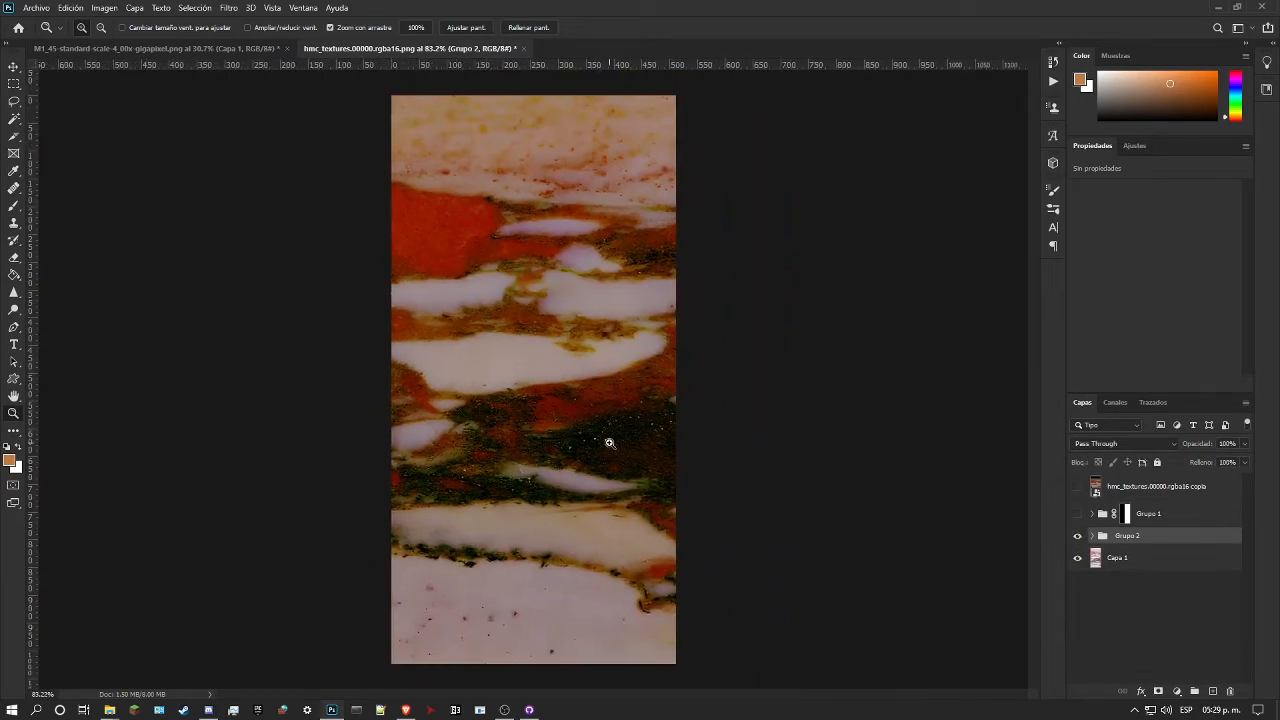
drag(597, 440, 617, 443)
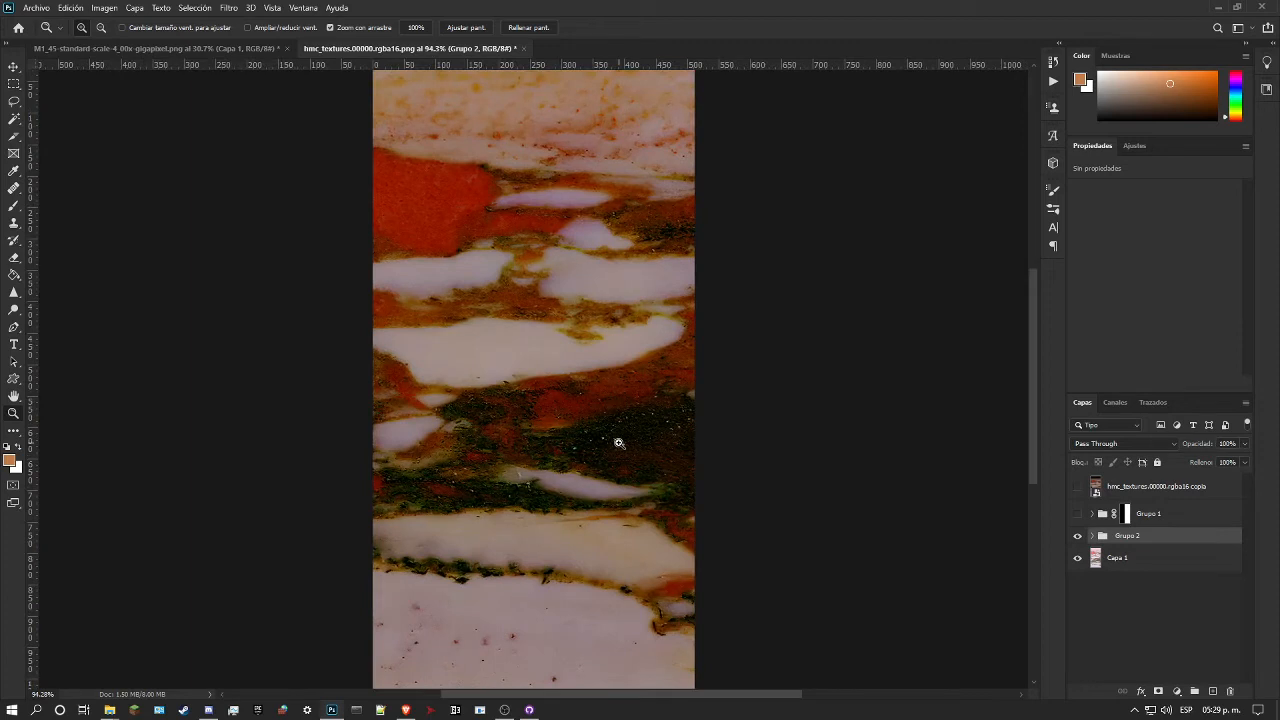
Step: Duplicate Grupo 2 together with Capa 1 and merge the duplicates into a single recoloured marble layer
click(1148, 567)
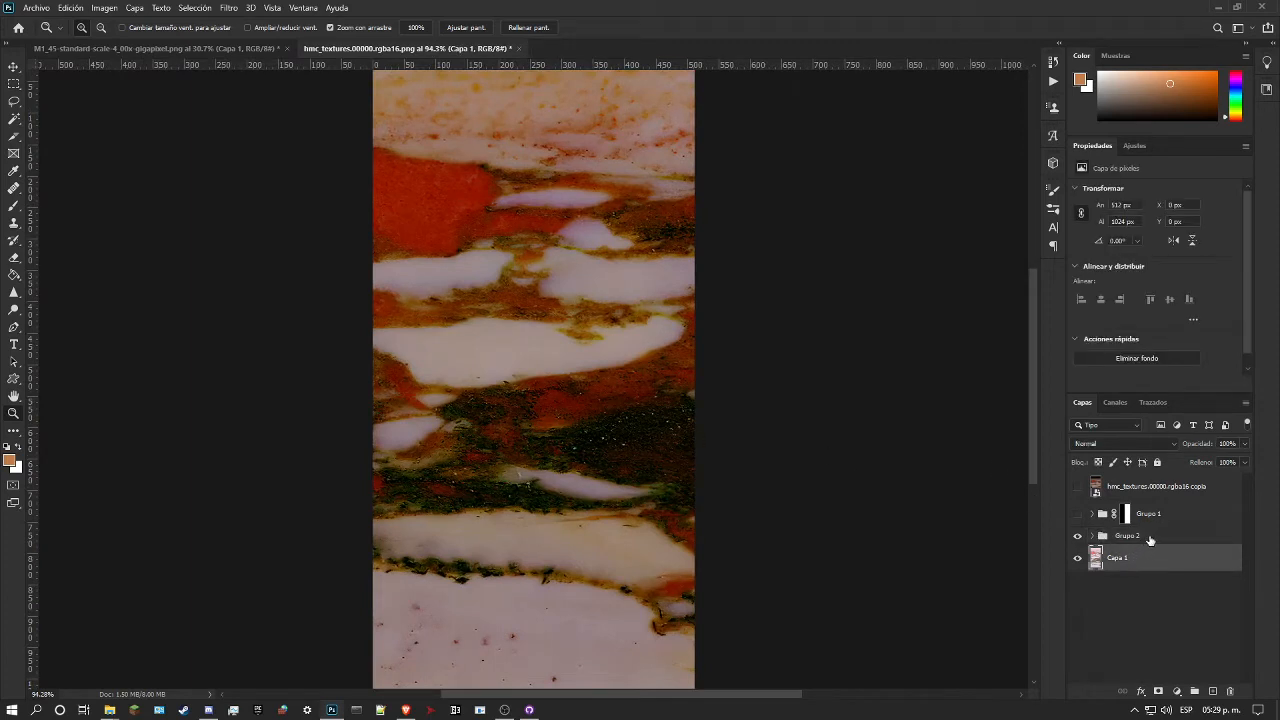
shift+click(1150, 540)
key(ctrl+j)
right_click(1150, 540)
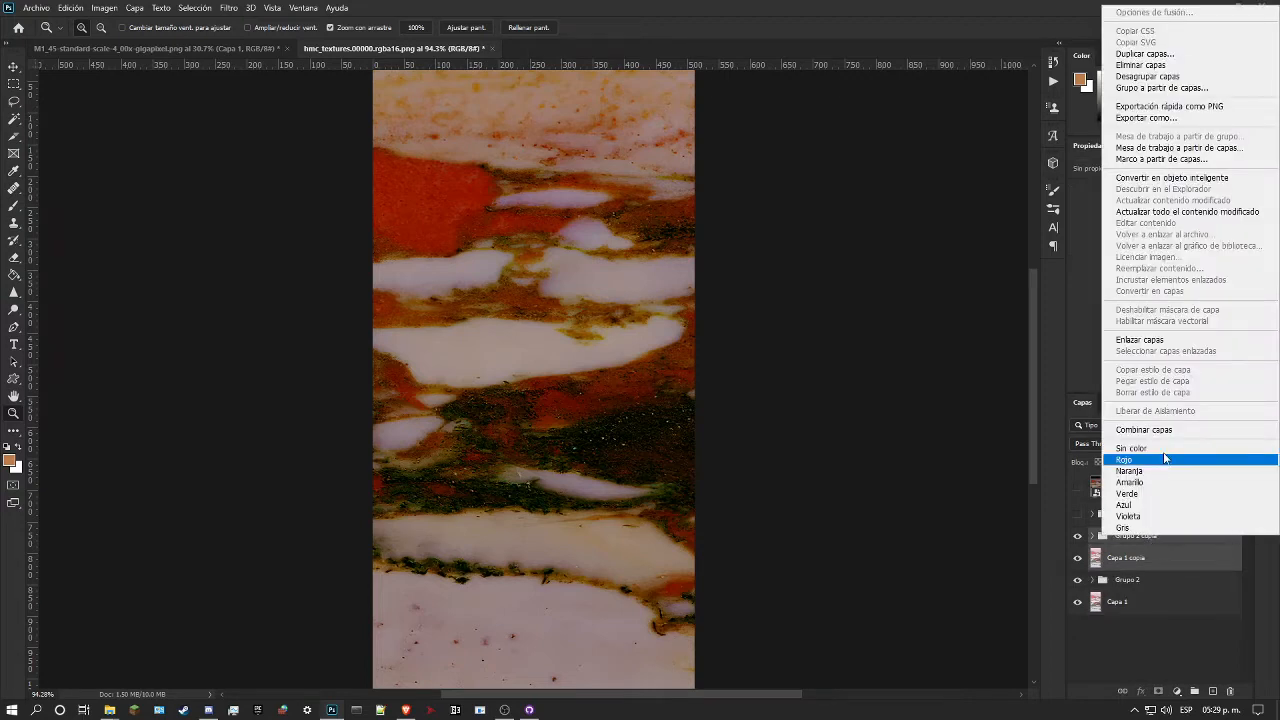
click(1179, 432)
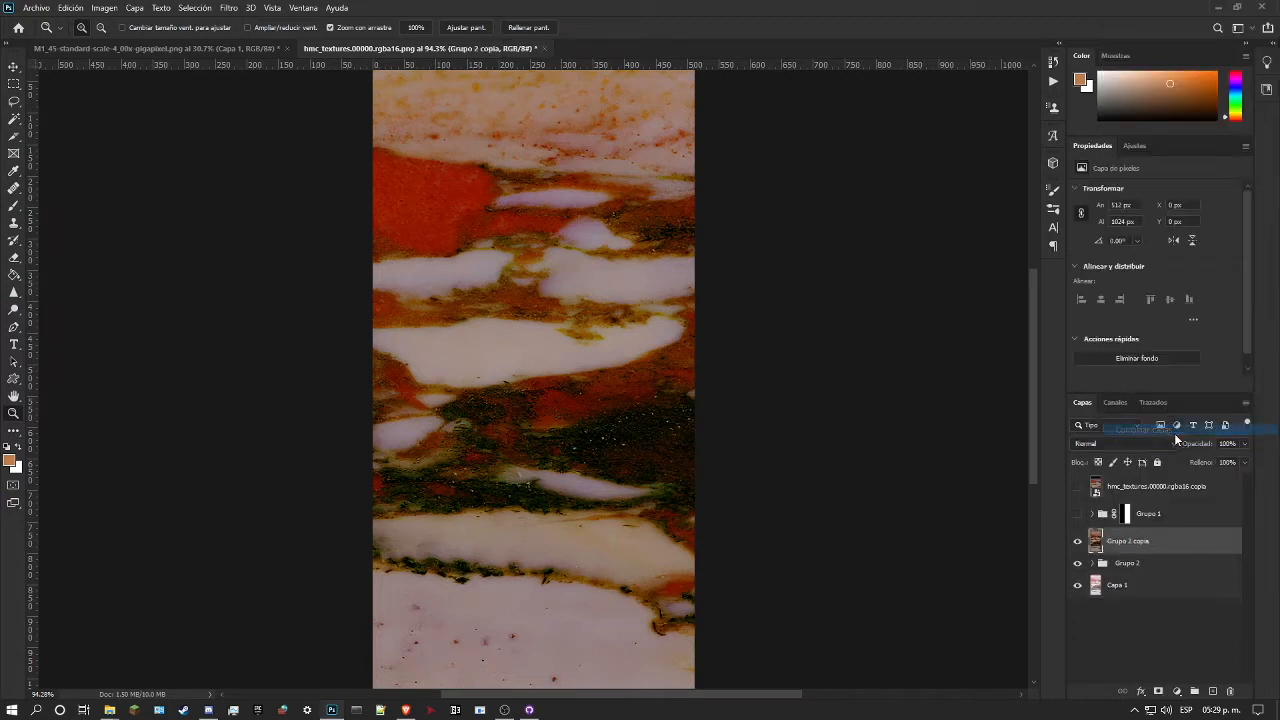
Step: Group Grupo 2 and Capa 1 below the merged layer and name the new group adjust
click(1078, 563)
click(1125, 563)
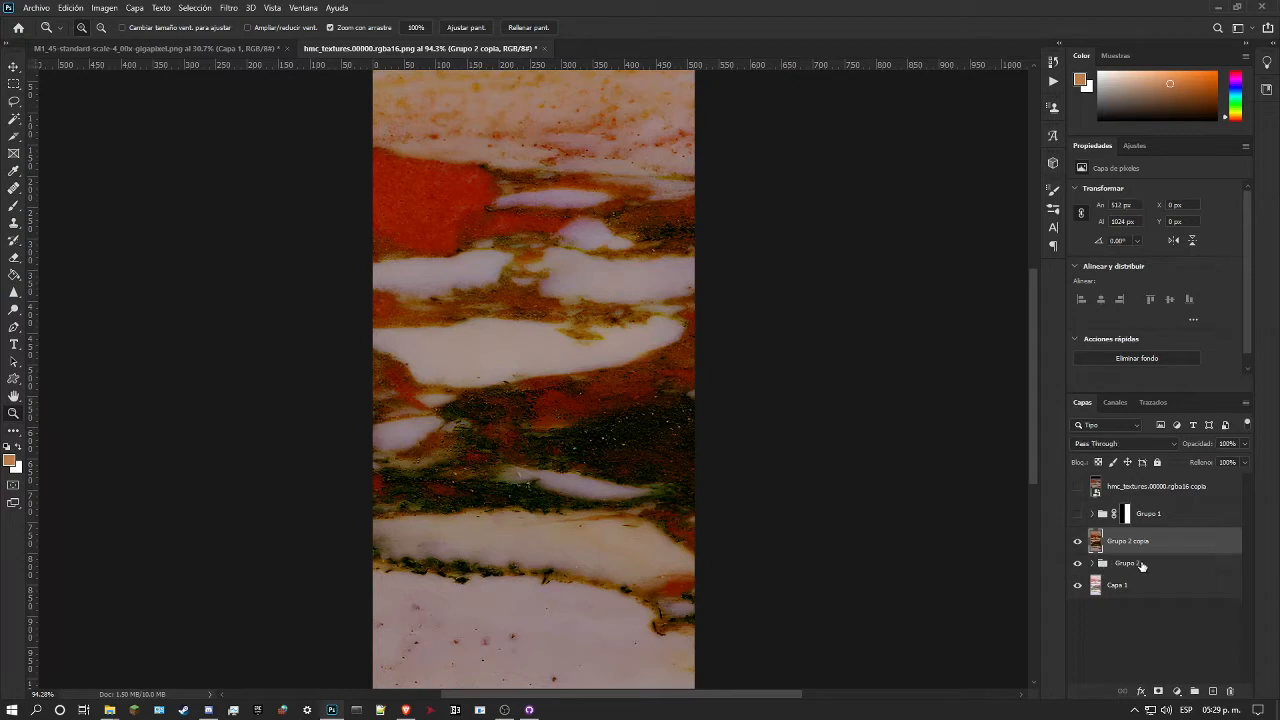
shift+click(1157, 586)
click(1195, 692)
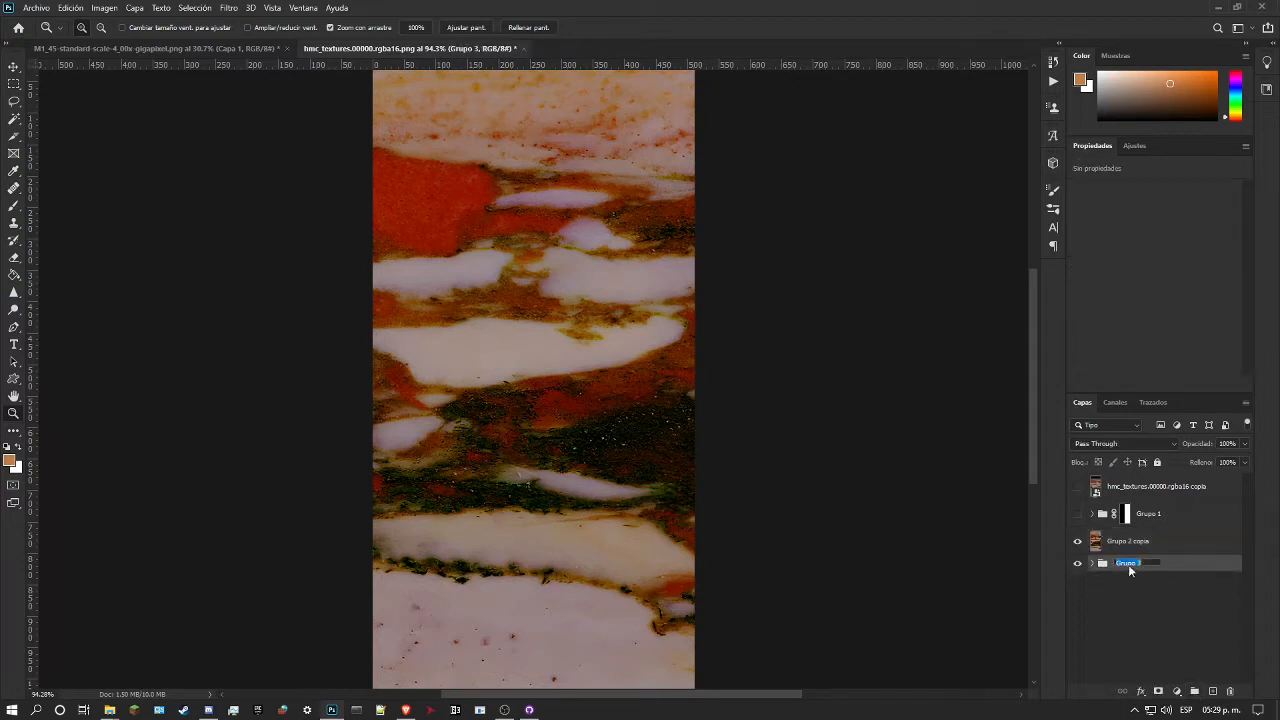
text(adjust)
key(Return)
Step: Examine the merged marble at several magnifications and compare it with the original by toggling the hmc_textures.00000.rgba16 copia layer
drag(646, 321, 466, 265)
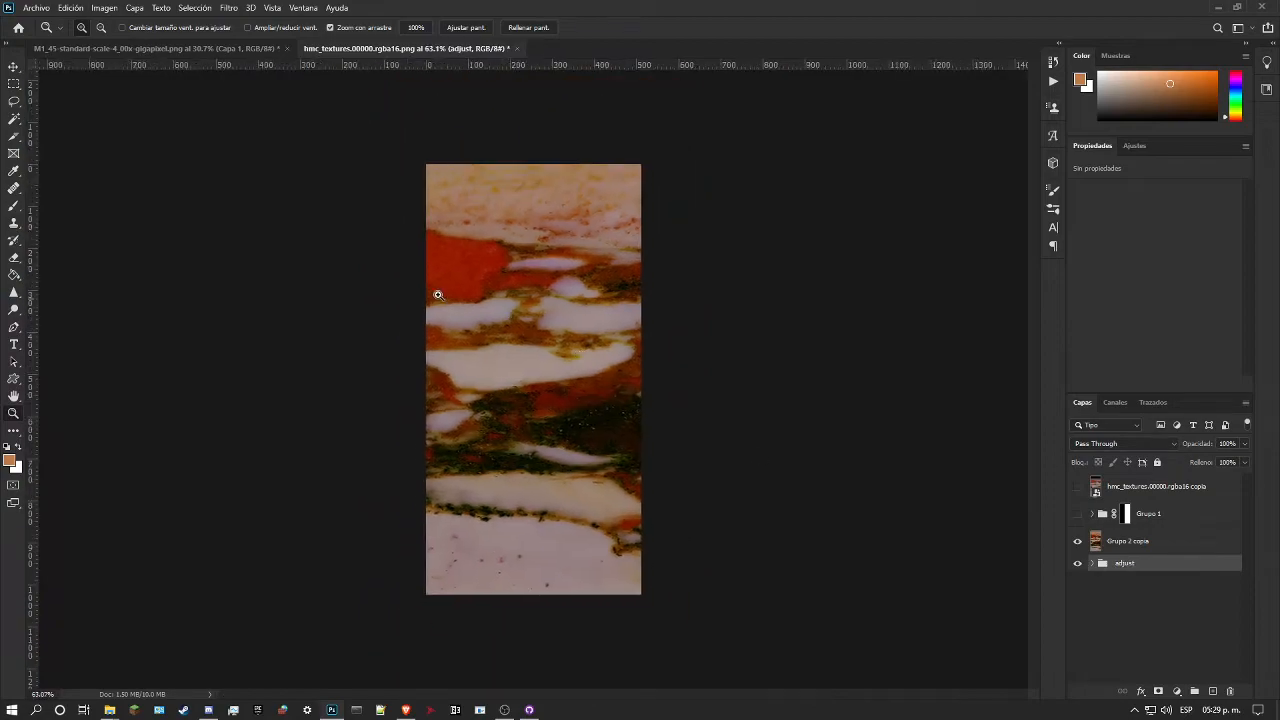
drag(481, 364, 549, 416)
drag(735, 324, 674, 295)
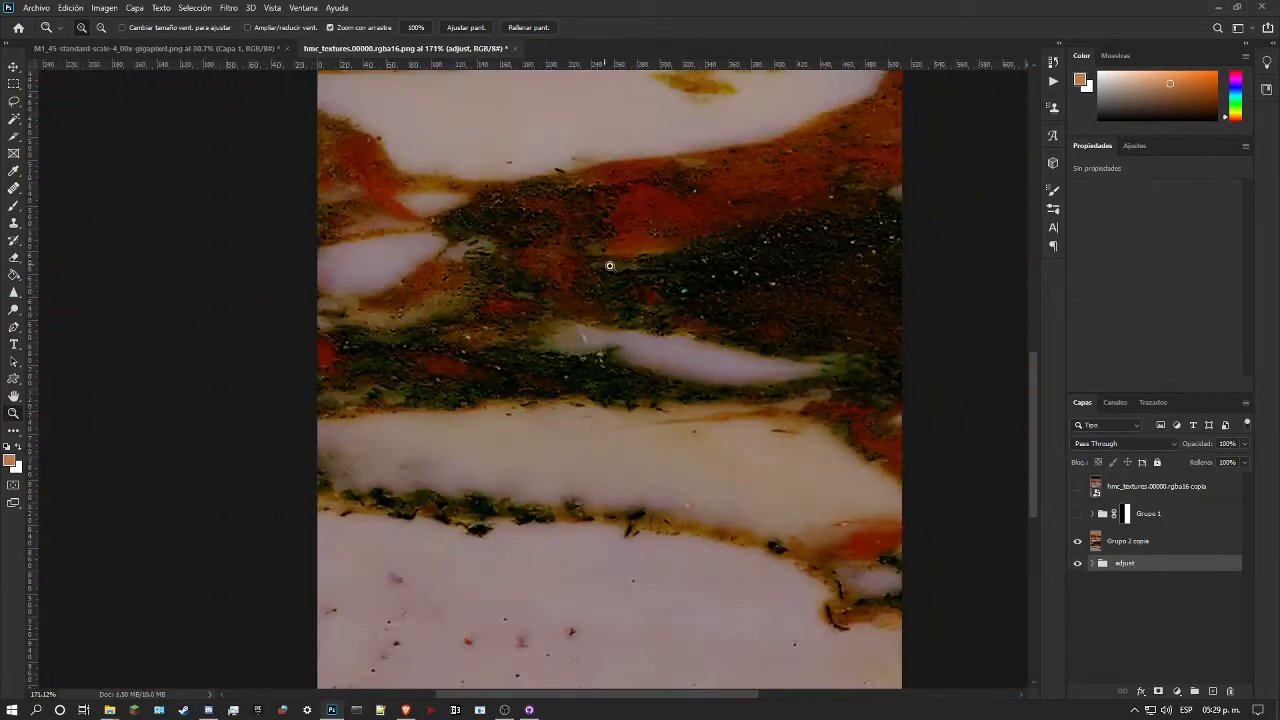
drag(600, 265, 671, 272)
drag(790, 296, 657, 266)
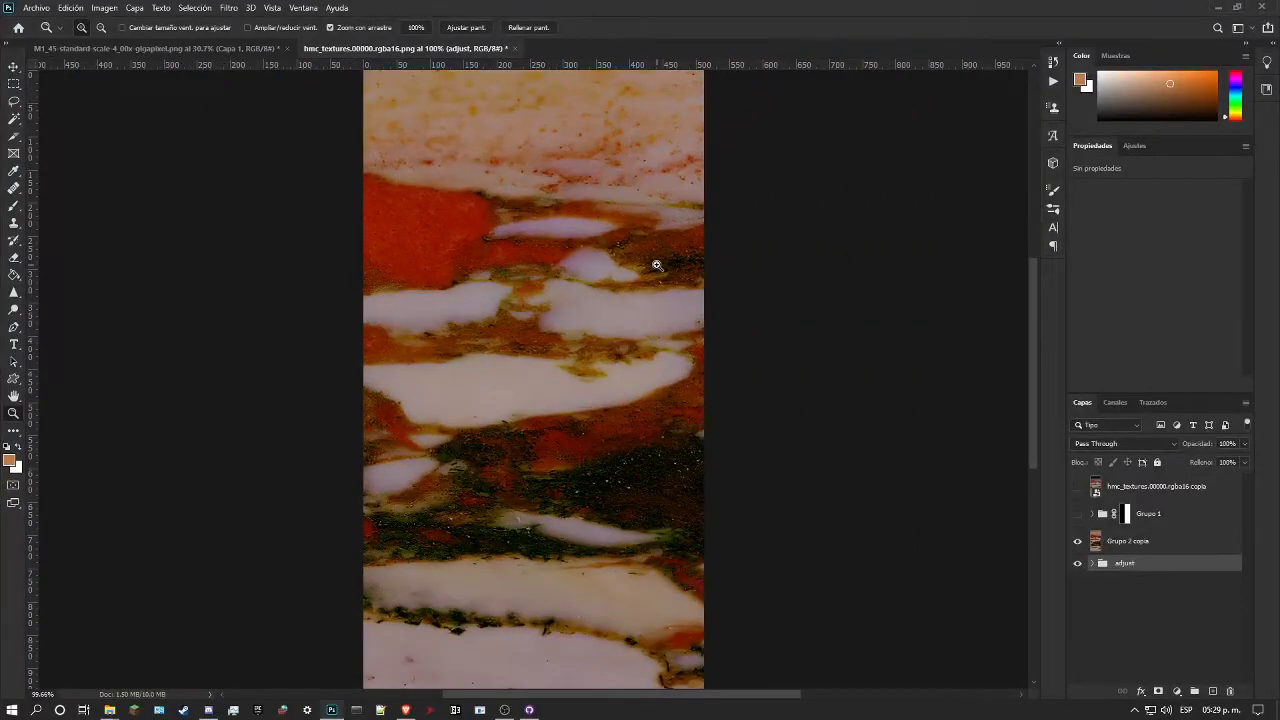
drag(656, 265, 562, 295)
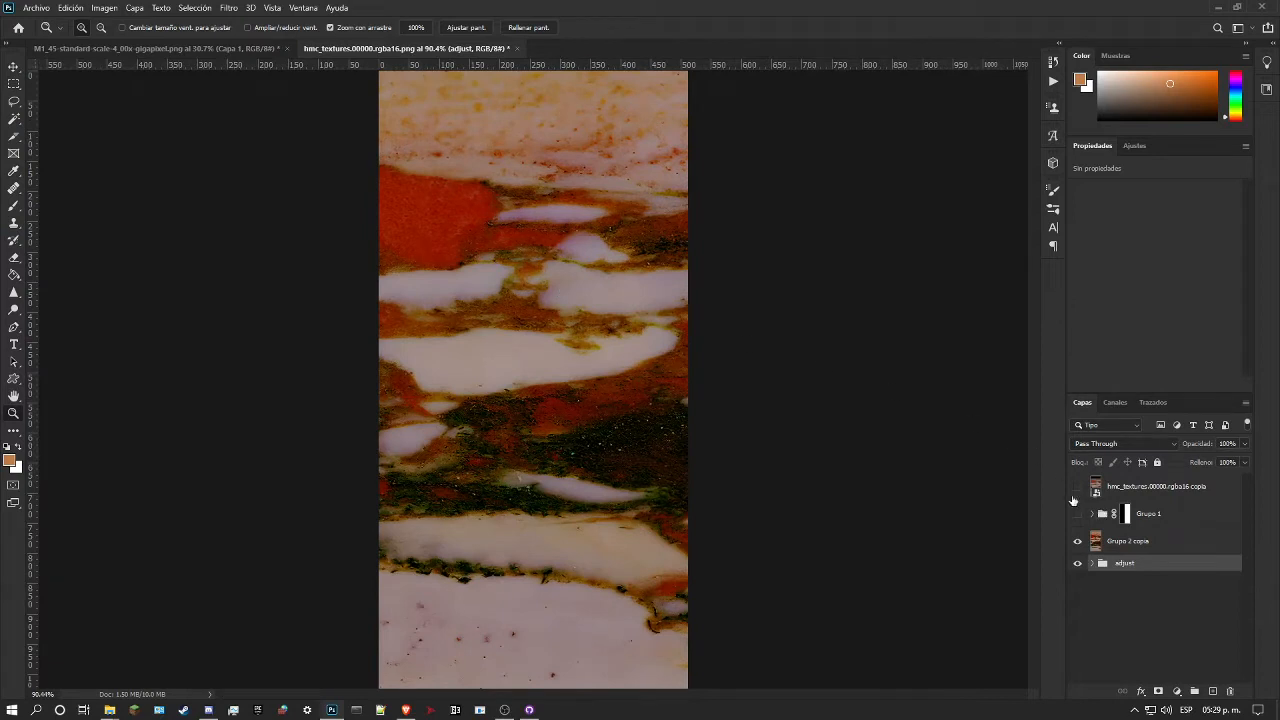
click(1077, 487)
click(1078, 488)
click(1078, 488)
click(1078, 488)
click(1078, 488)
click(1078, 488)
click(1078, 488)
click(1078, 488)
drag(632, 369, 603, 376)
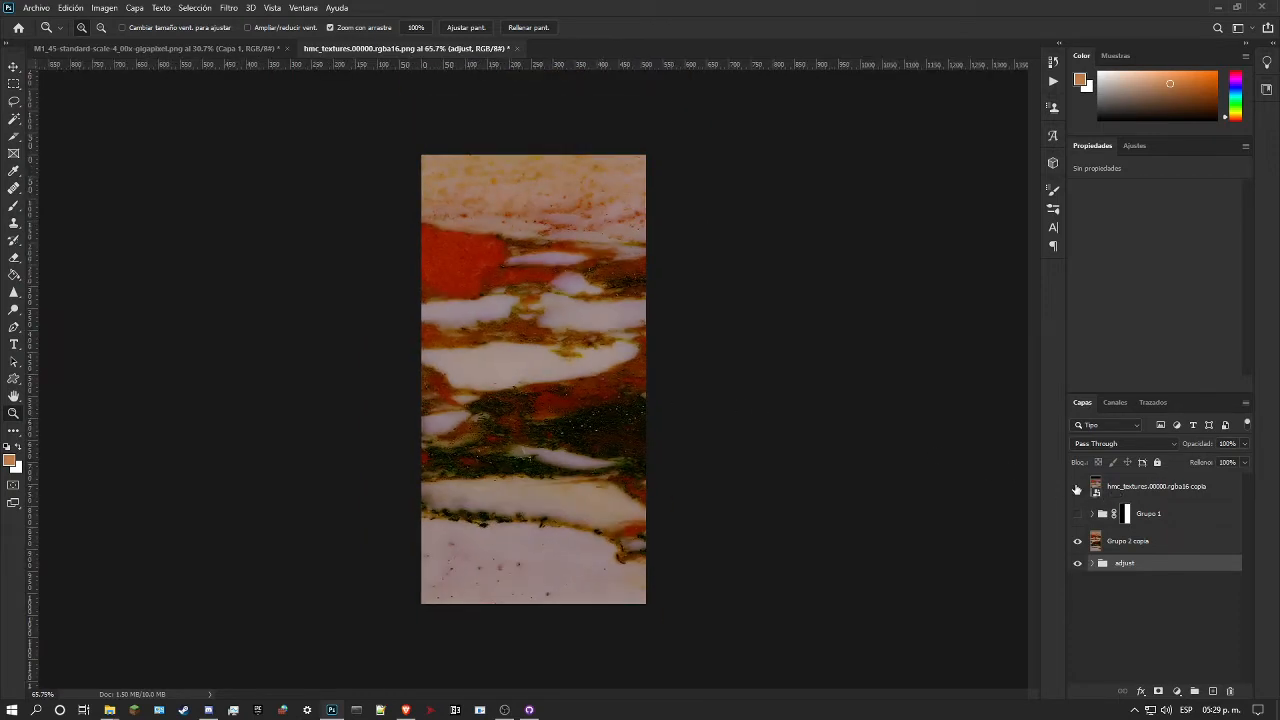
Step: Hide the adjust group and offset Grupo 2 copia horizontally by +256 pixels, 0 vertically, with wrap-around
click(1120, 542)
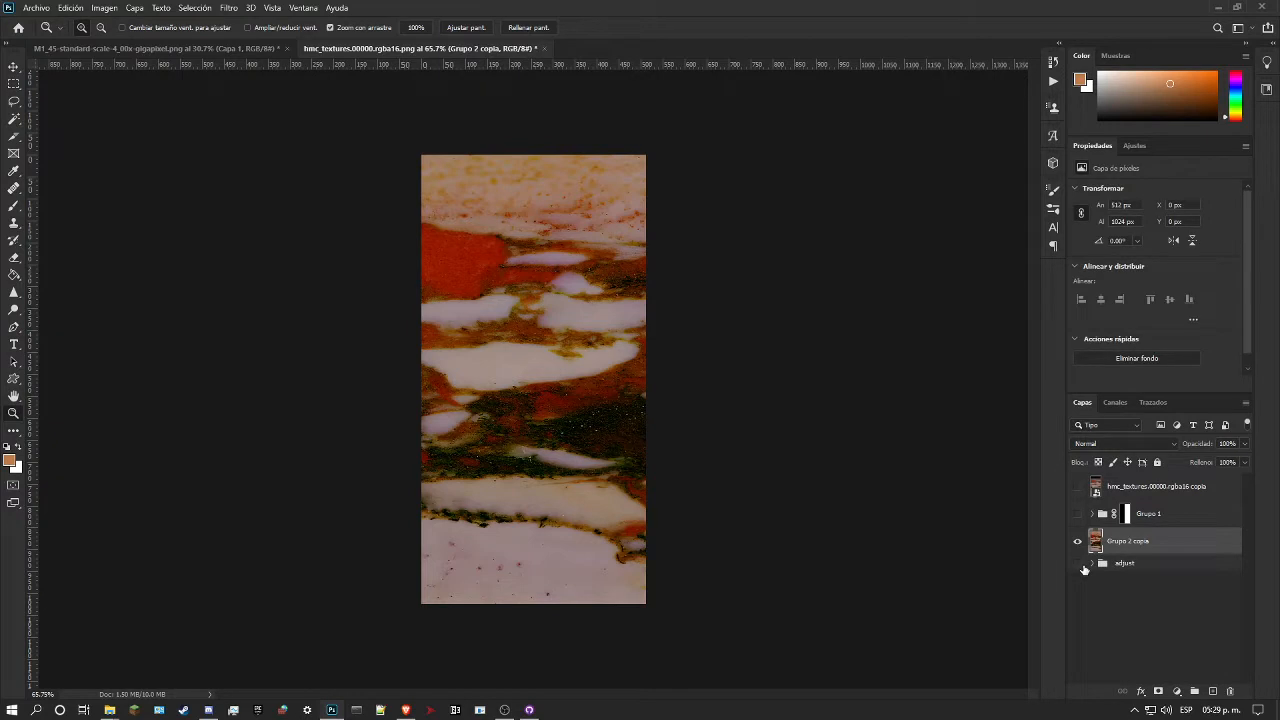
click(229, 7)
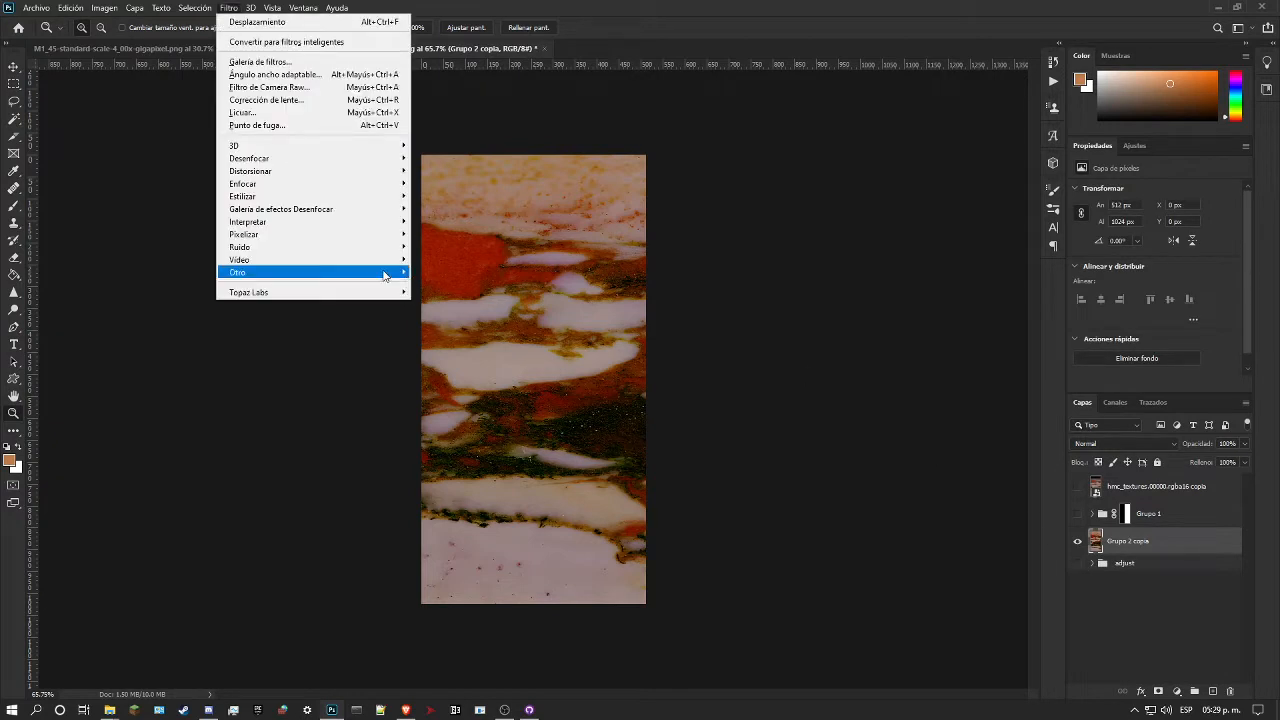
mouse_move(388, 276)
click(460, 286)
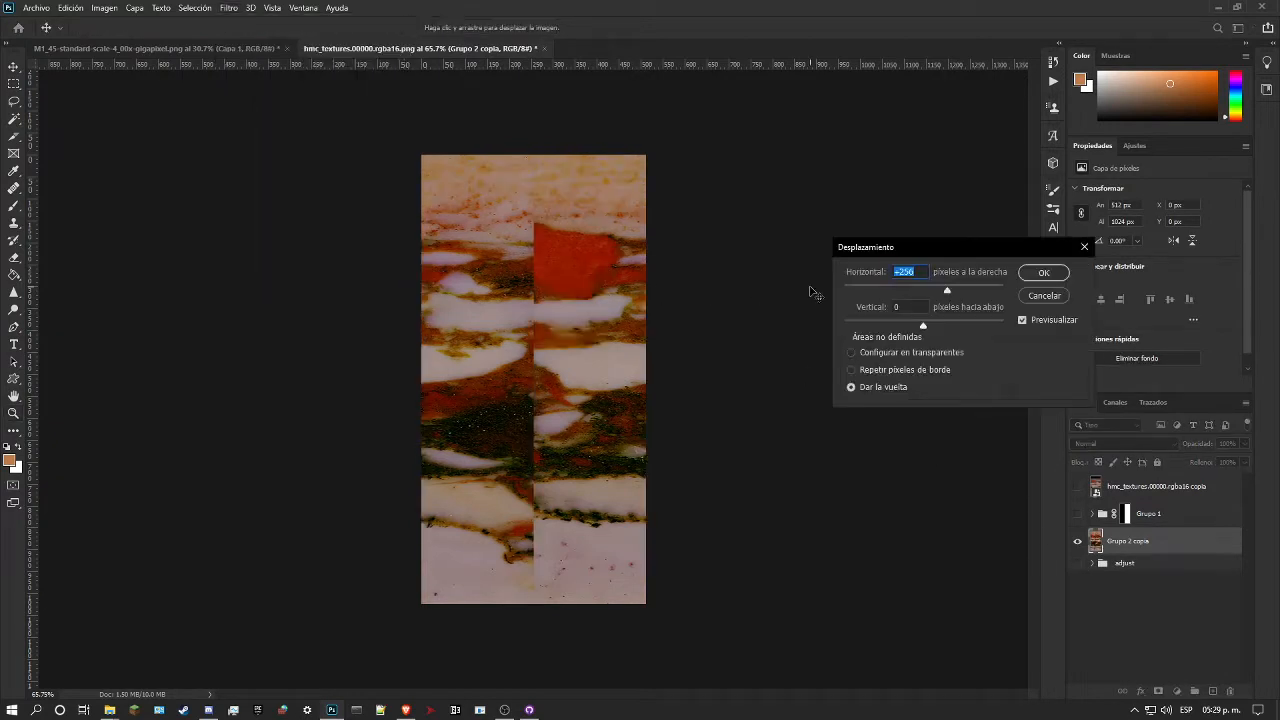
click(1053, 274)
click(577, 262)
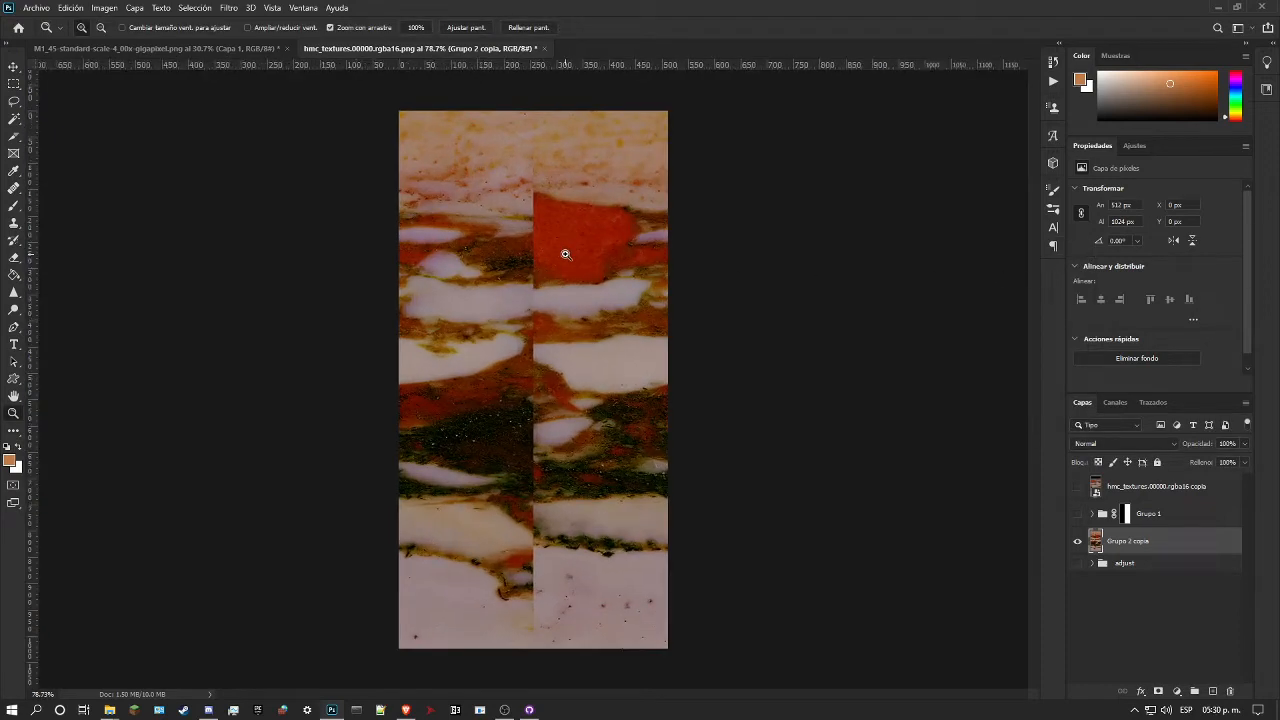
Step: Copy the Grupo 2 adjustment group from the adjust group into the M1_45 marble document, above Capa 1
click(560, 245)
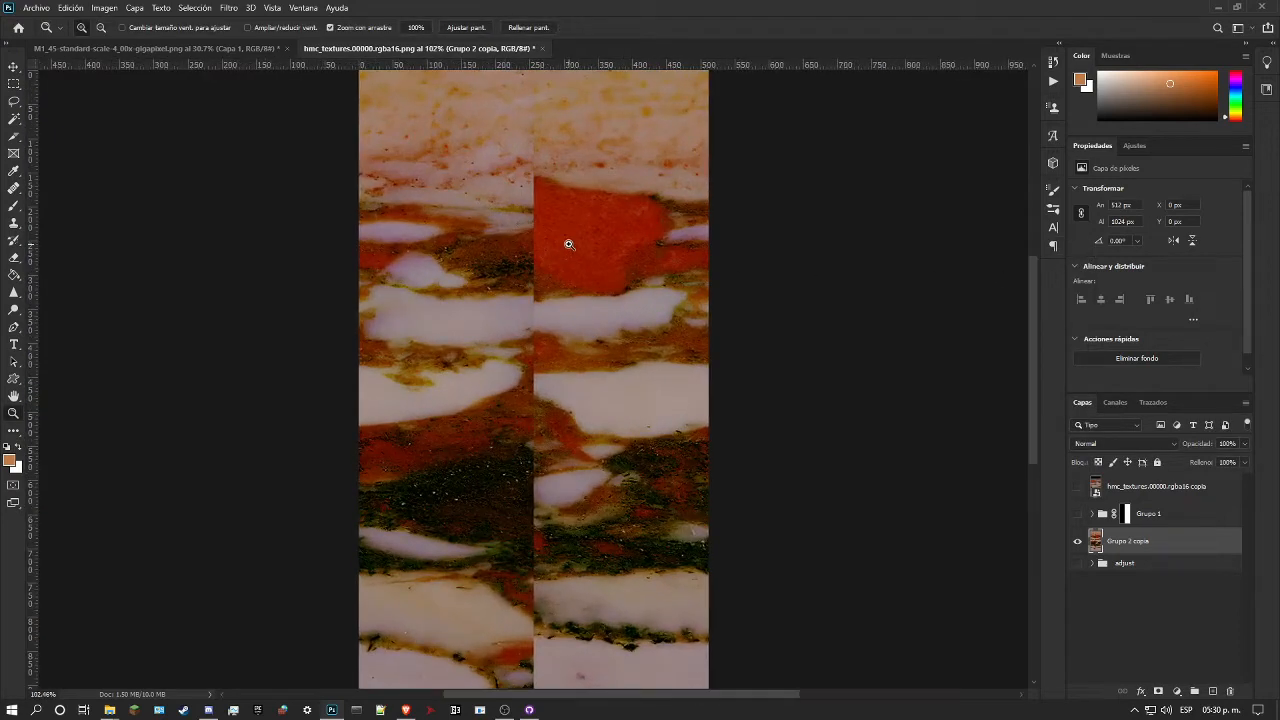
drag(580, 240, 533, 254)
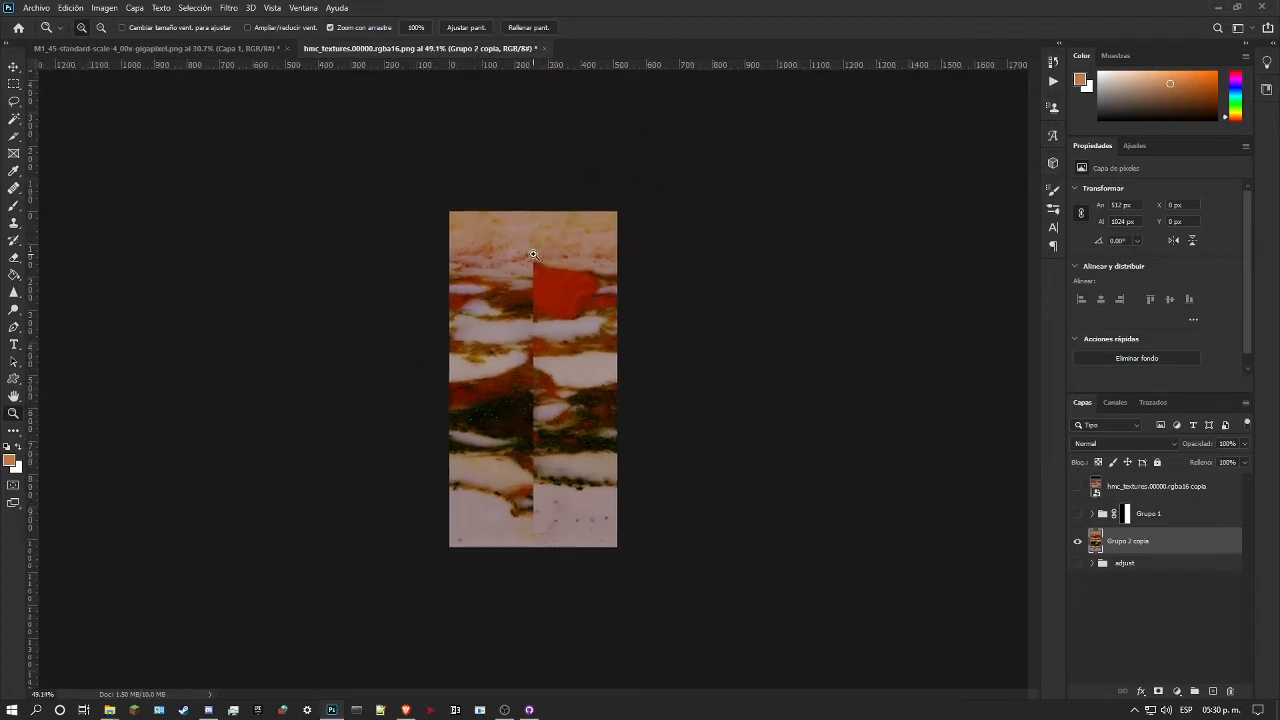
click(156, 49)
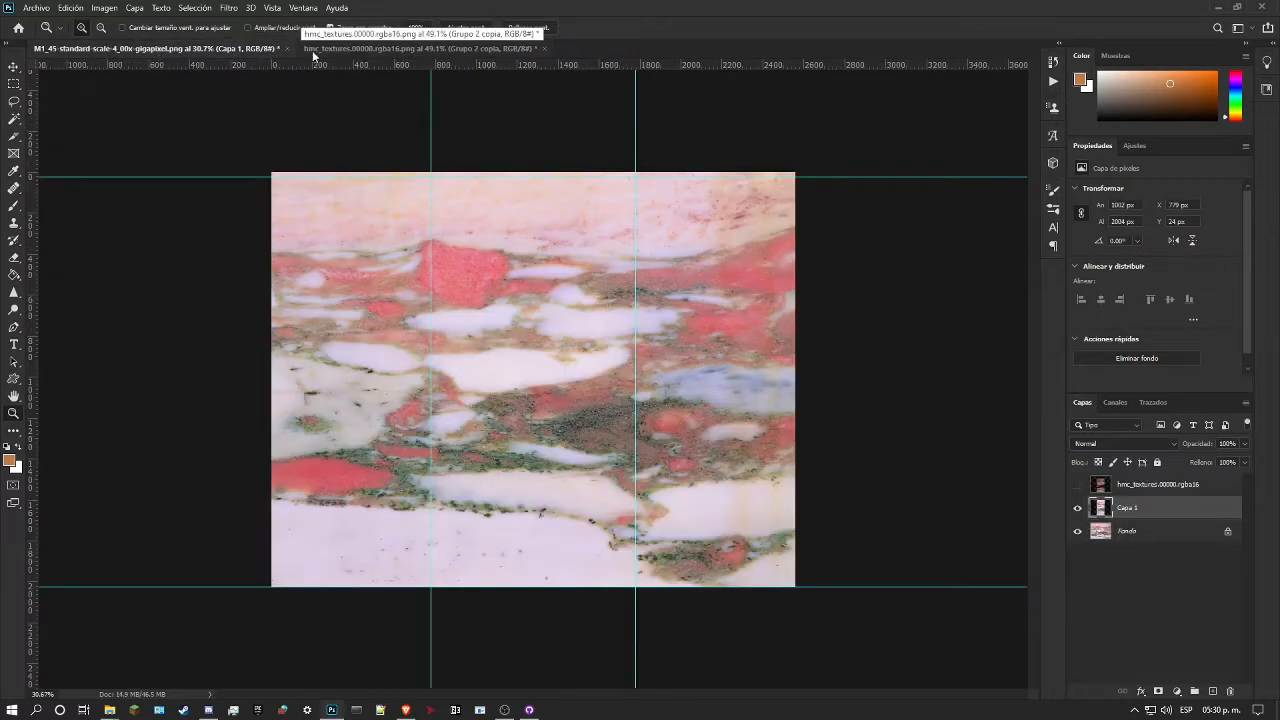
click(358, 49)
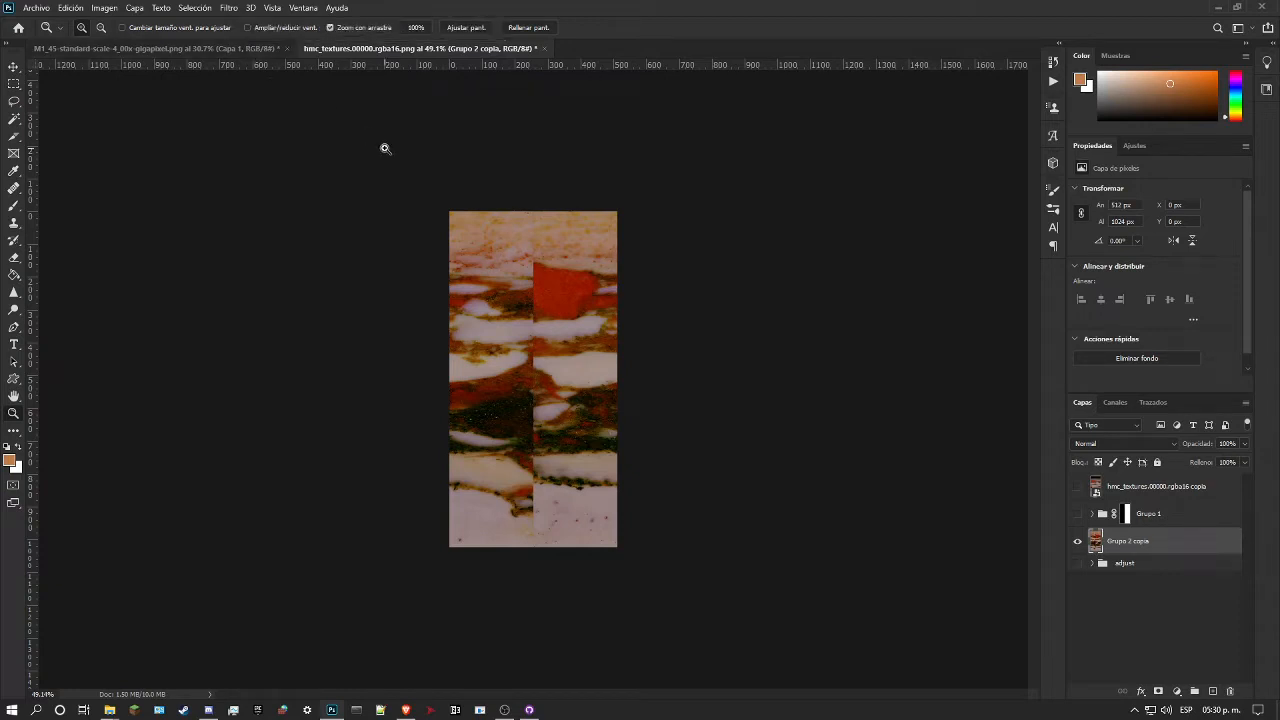
drag(555, 349, 547, 282)
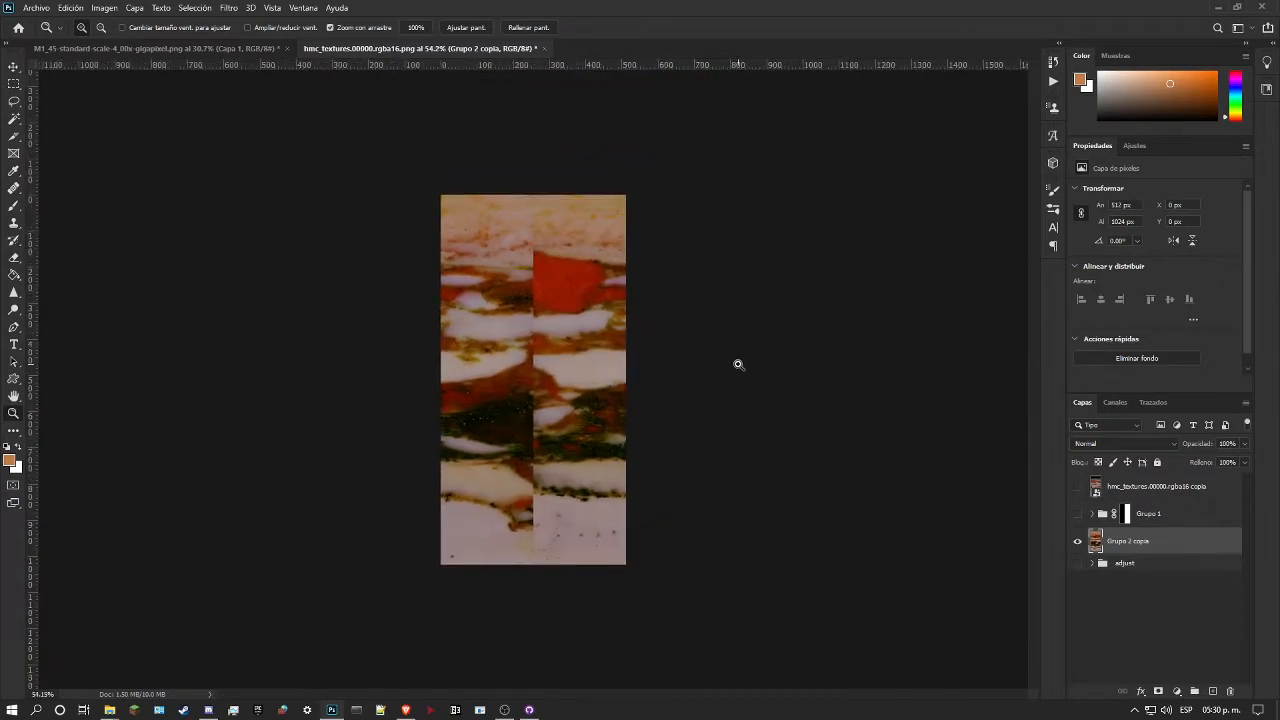
click(1093, 564)
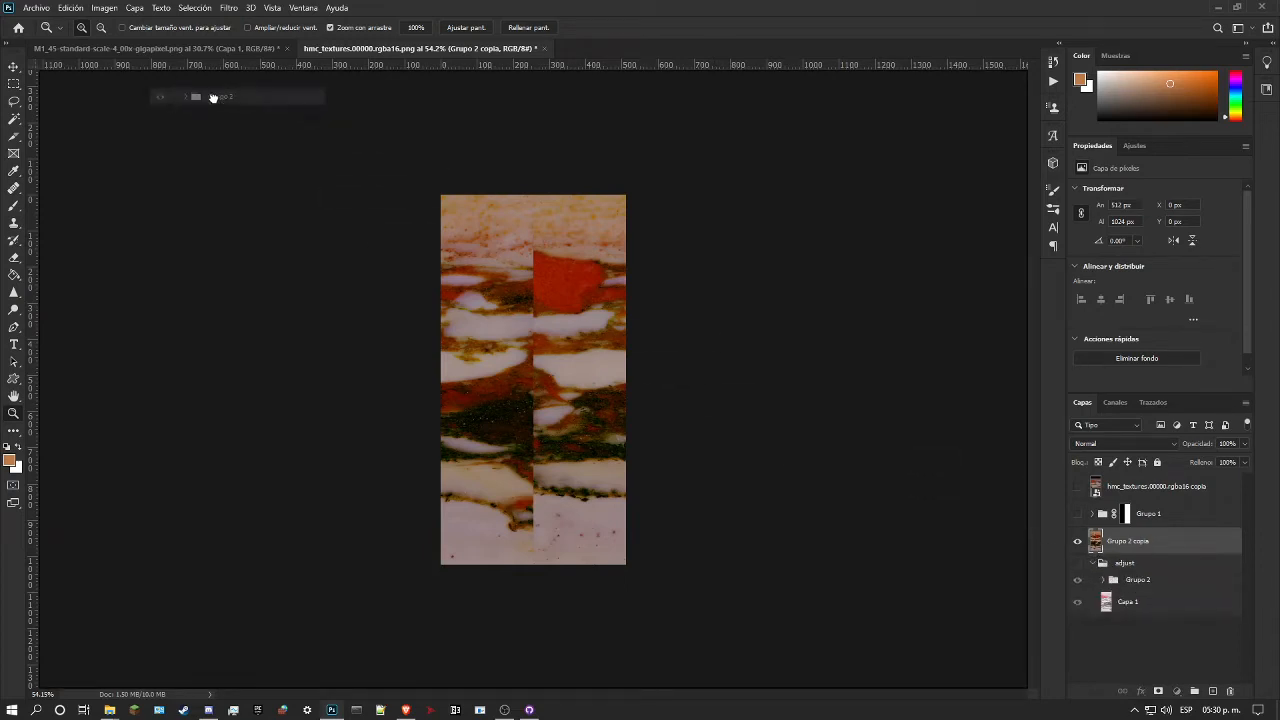
click(178, 48)
drag(180, 48, 720, 395)
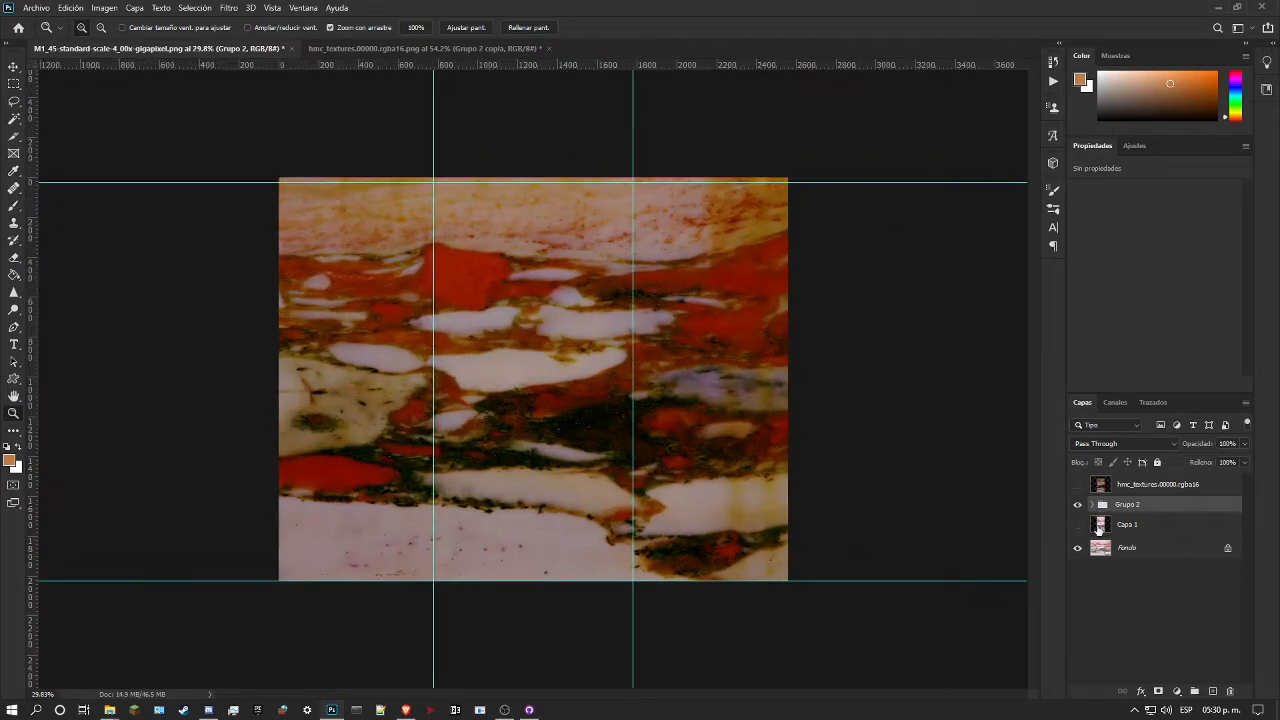
Step: Unlock the M1_45 background, duplicate it directly below Grupo 2, and merge the duplicate with Grupo 2 into one recoloured layer
click(1127, 530)
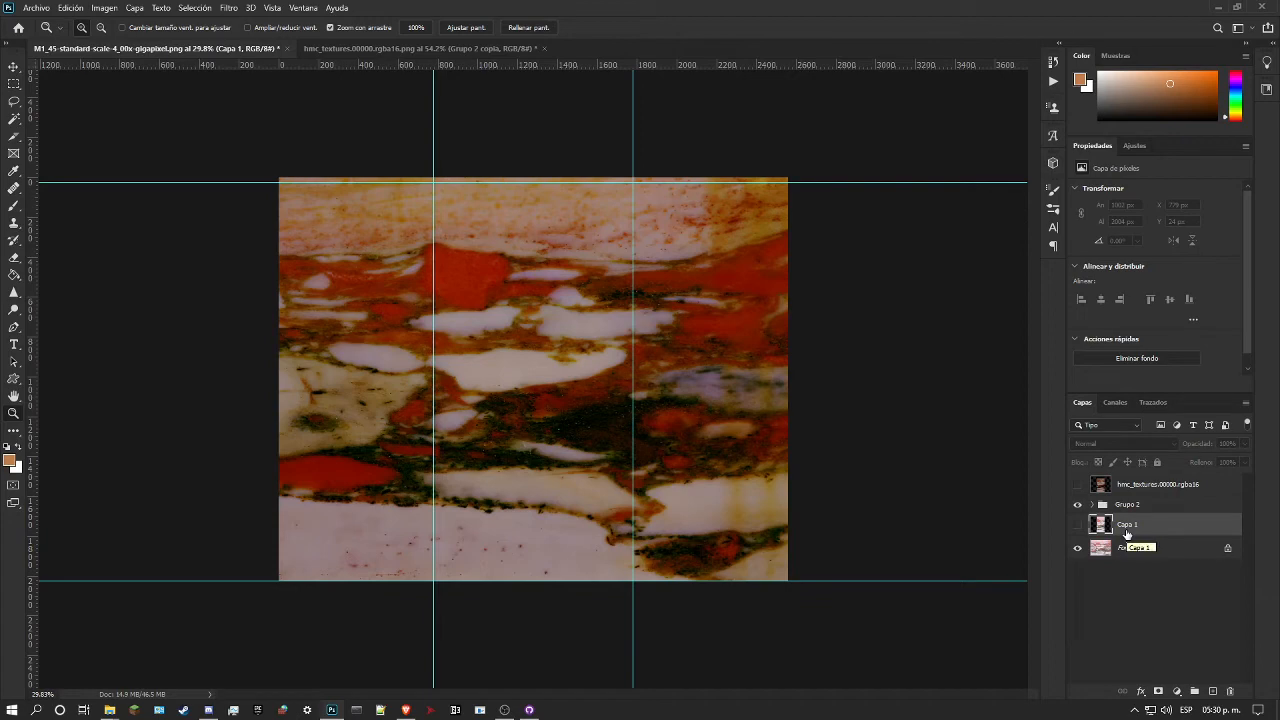
click(1228, 547)
key(ctrl+j)
drag(1199, 555, 1187, 518)
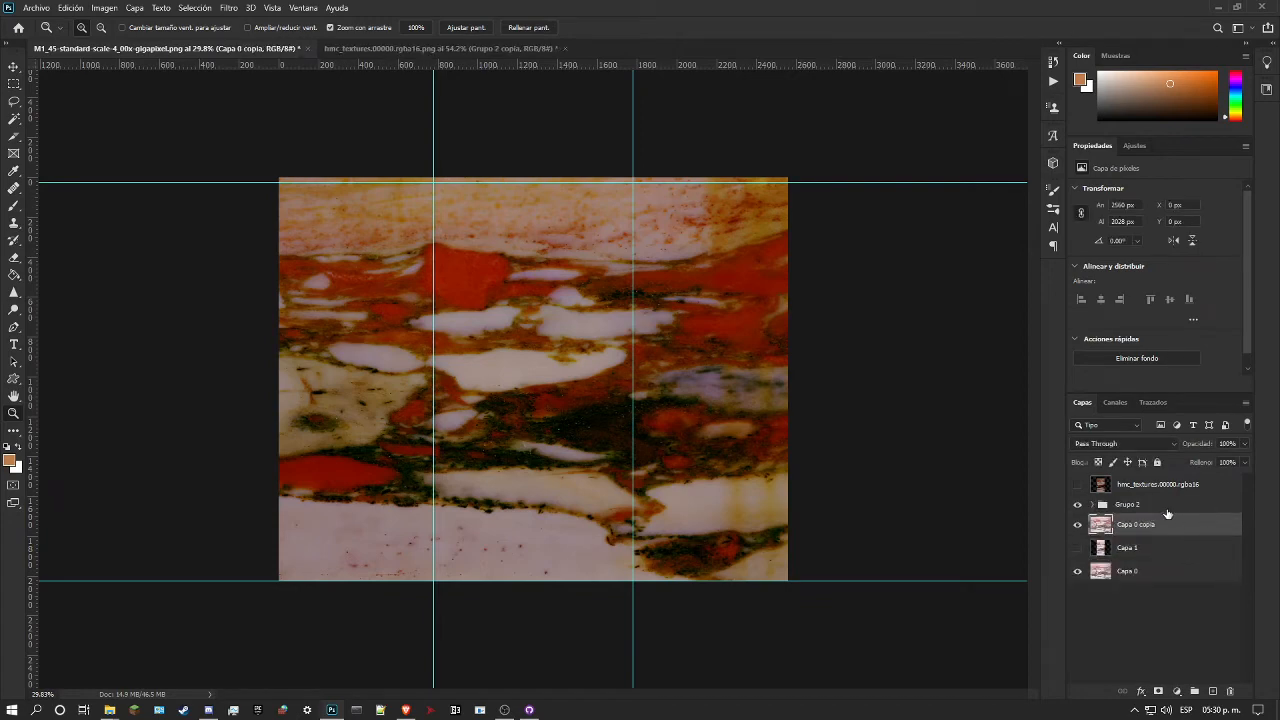
right_click(1187, 518)
click(1060, 596)
scroll(832, 449, down, 2)
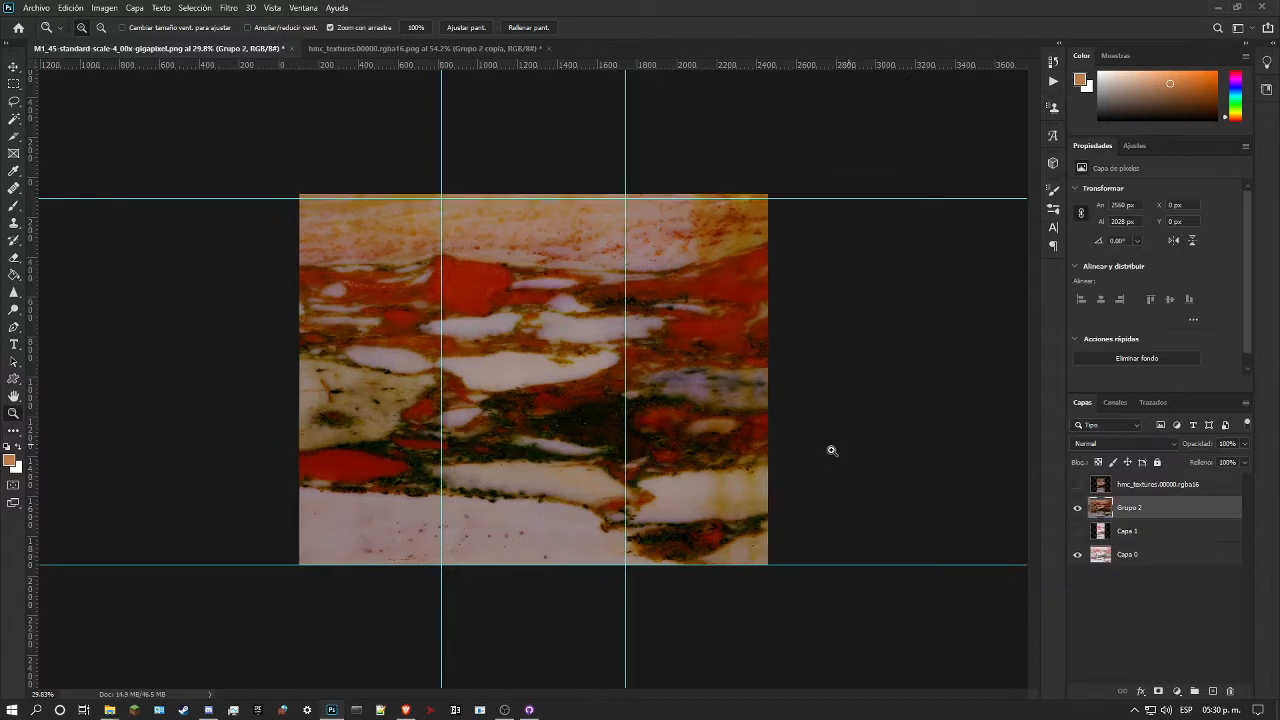
scroll(545, 391, up, 2)
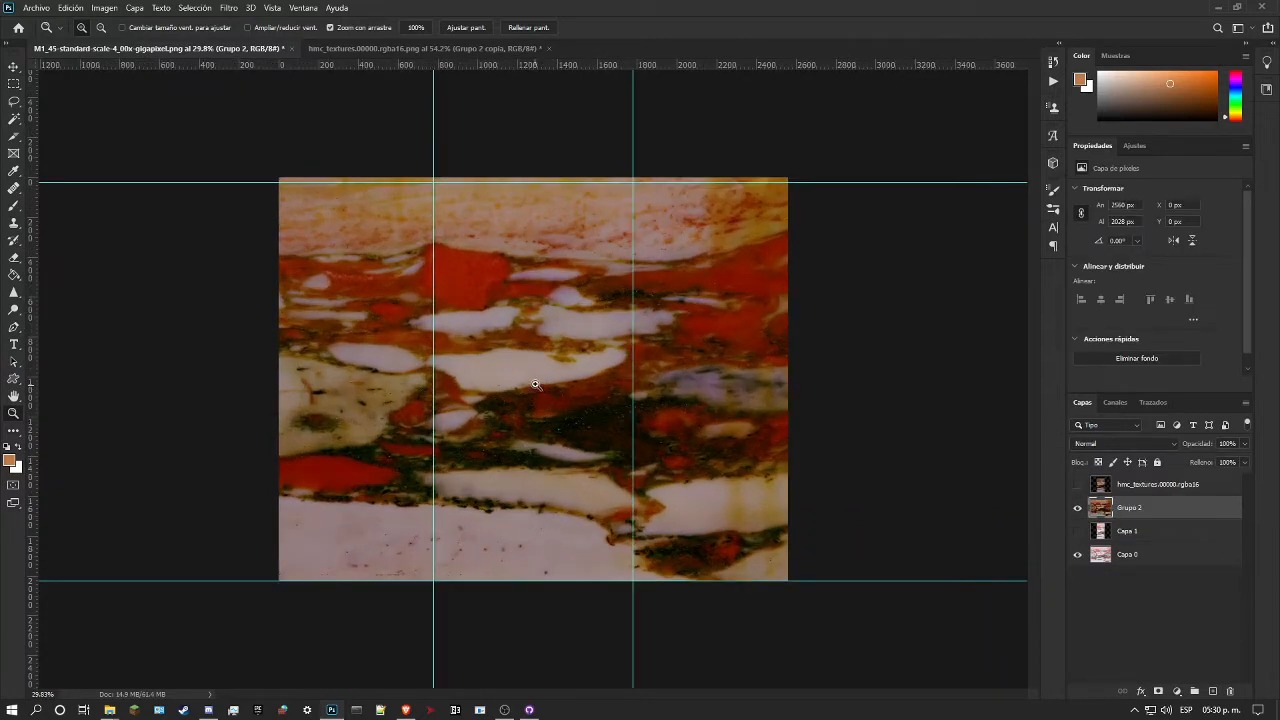
Step: Copy the offset Grupo 2 copia layer from the hmc_textures.00000 document into the M1_45 document above Grupo 2
click(456, 50)
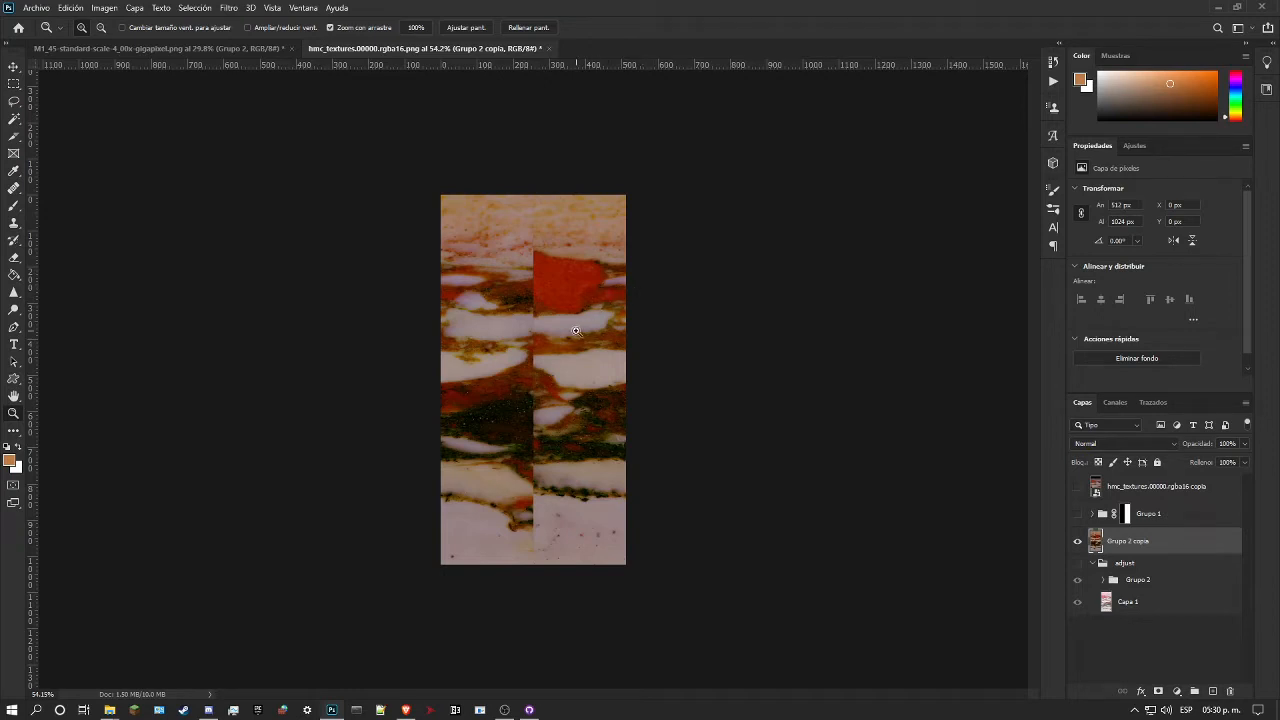
drag(1117, 547, 594, 333)
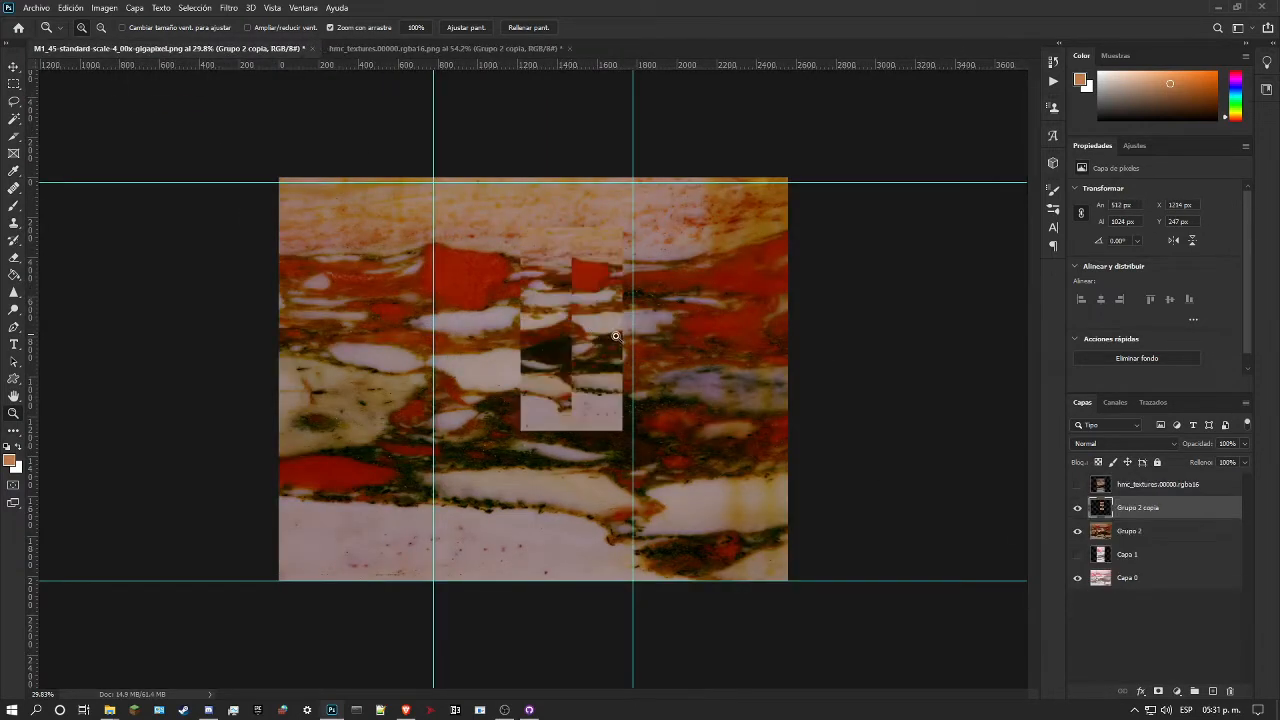
drag(563, 258, 600, 268)
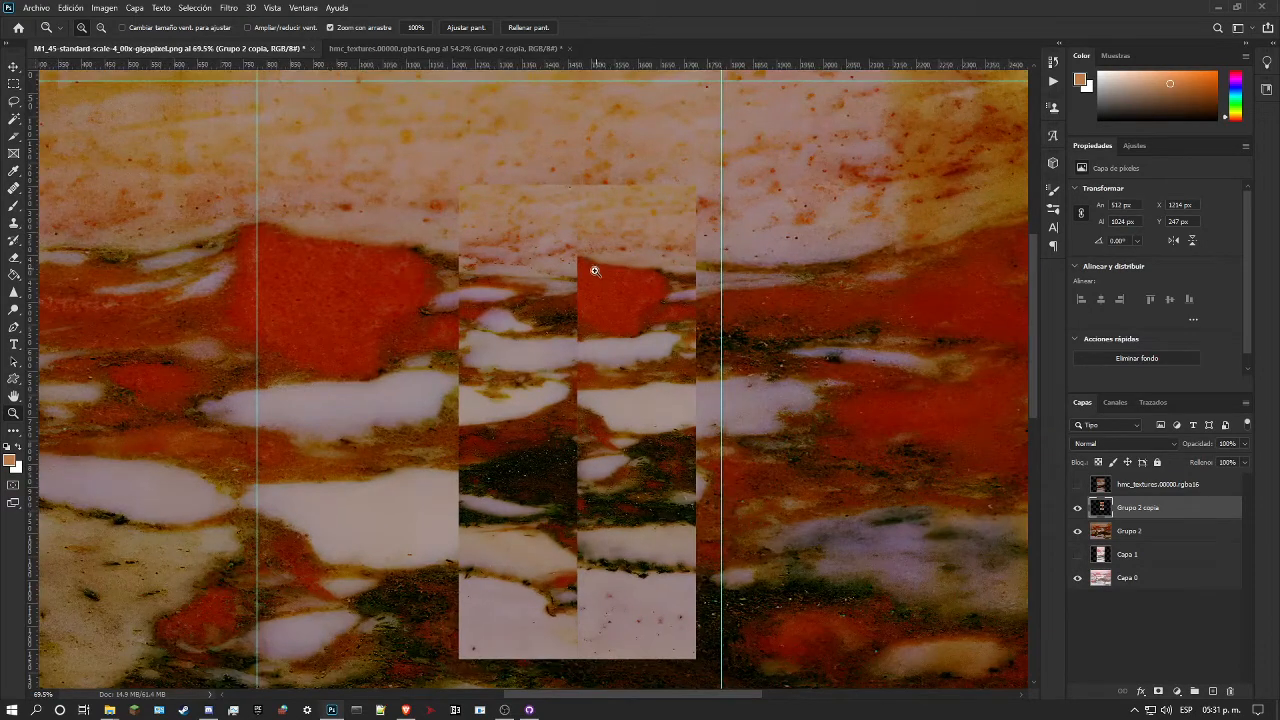
Step: Scale the Grupo 2 marble proportionally to 50.49% and align its height with the Grupo 2 copia strip
click(1174, 535)
drag(697, 430, 687, 432)
key(ctrl+t)
drag(532, 143, 532, 221)
scroll(650, 424, down, 6)
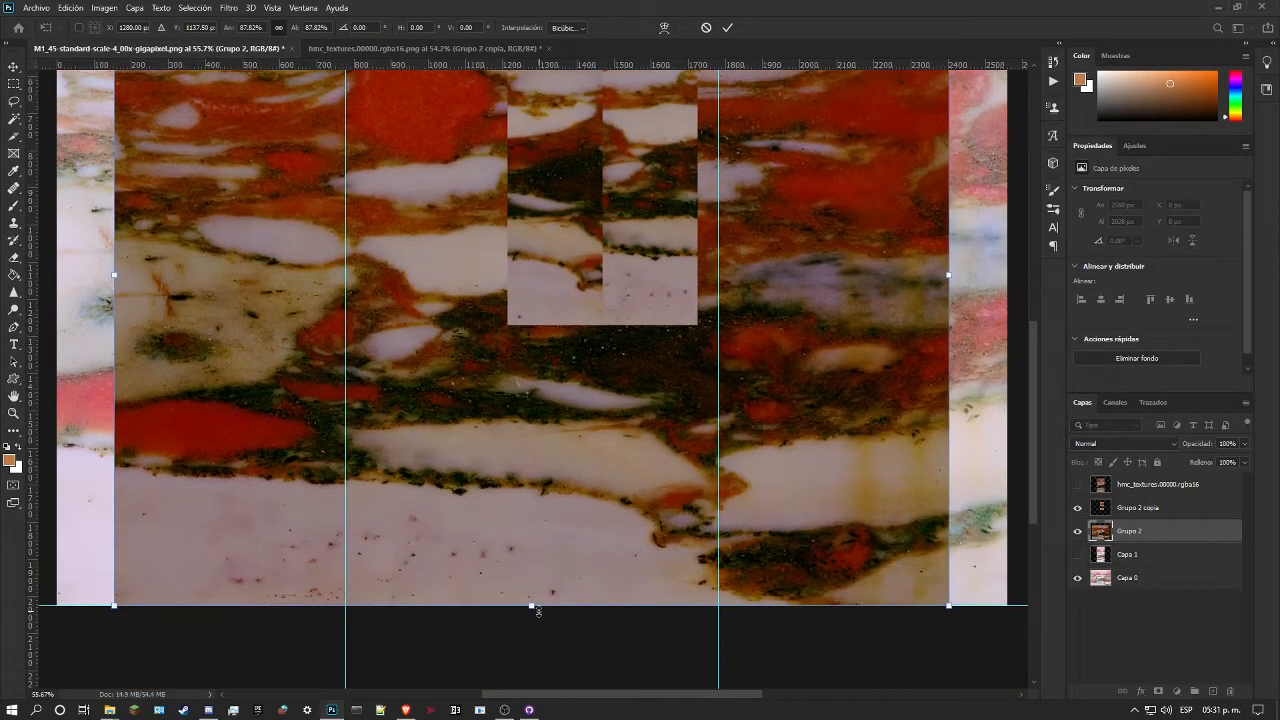
drag(538, 612, 718, 333)
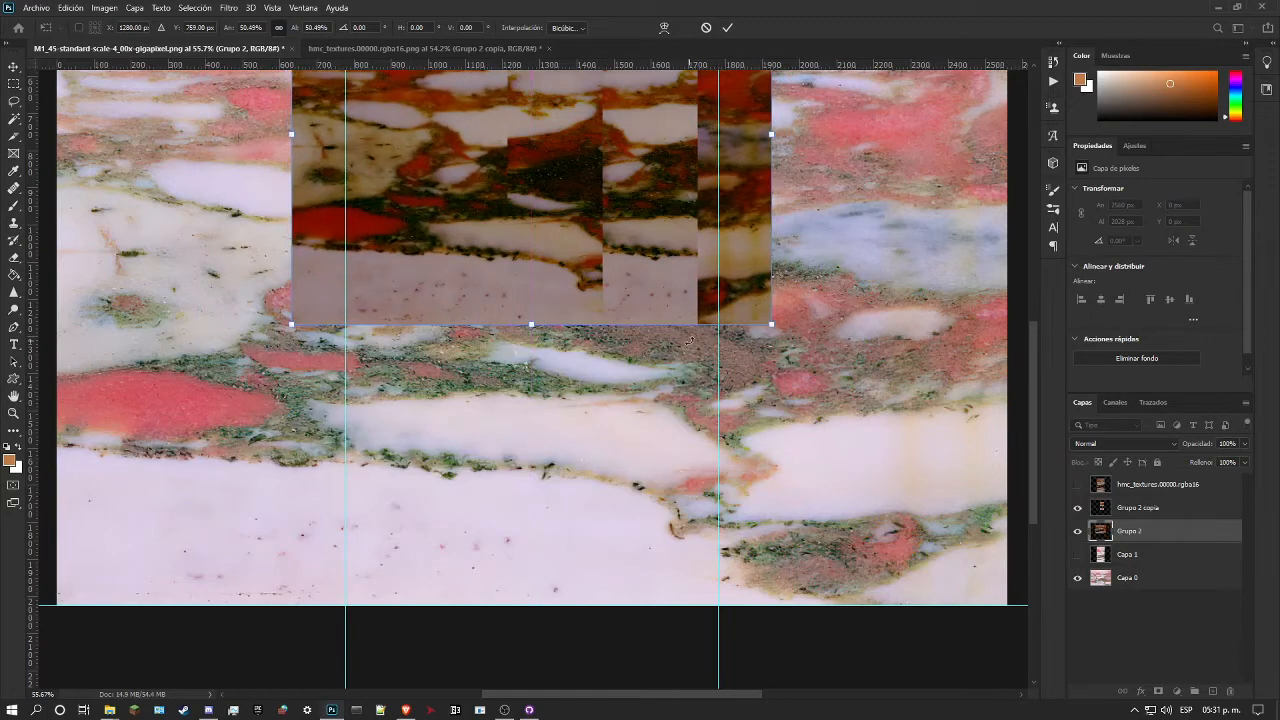
scroll(700, 340, up, 4)
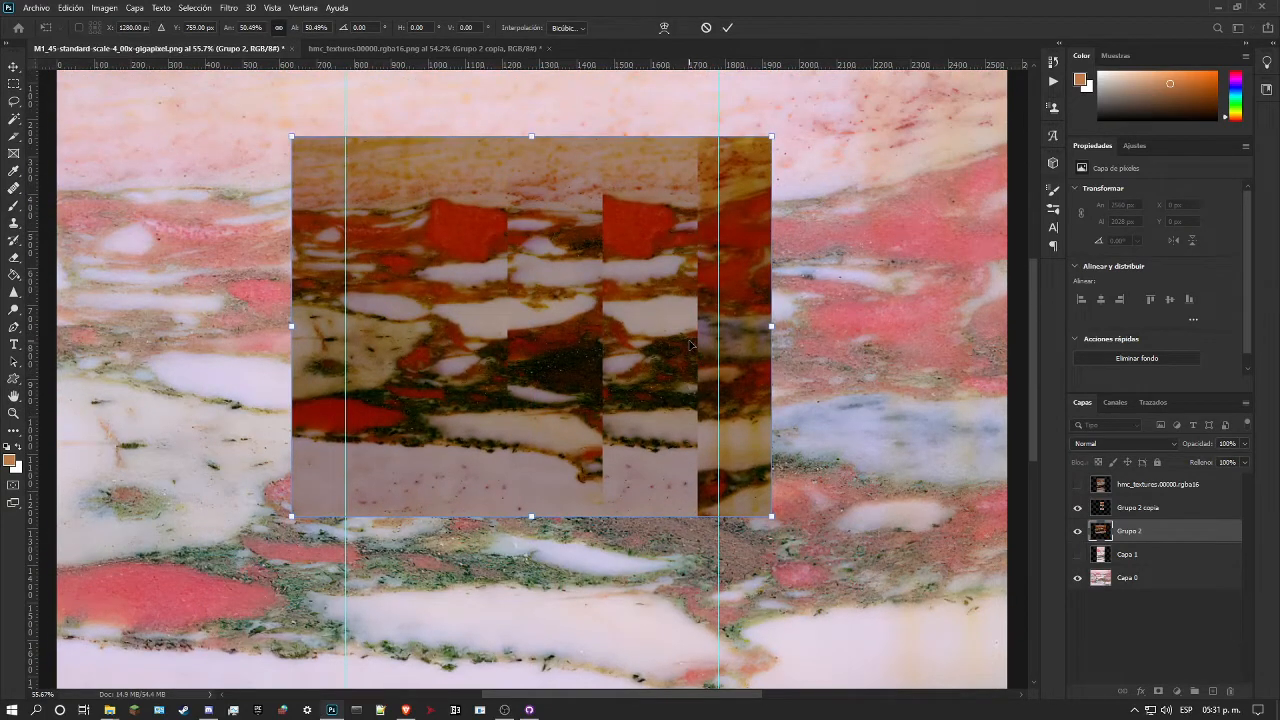
key(Return)
key(z)
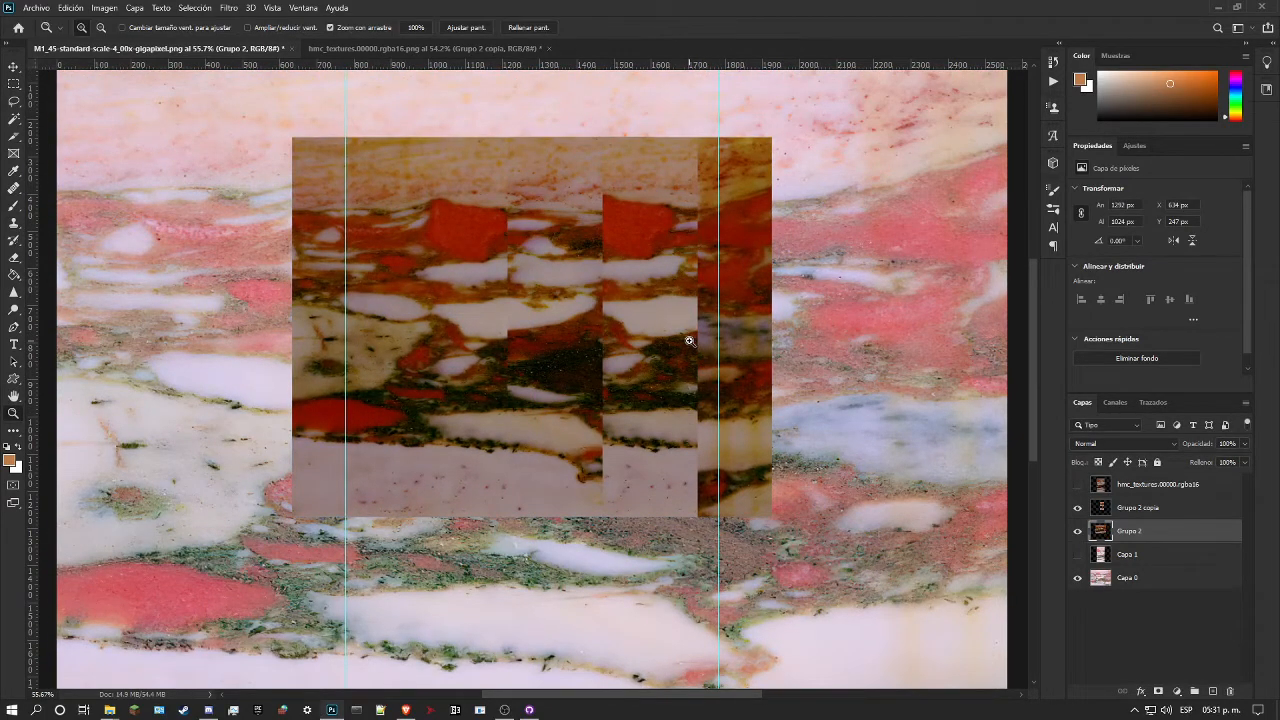
drag(590, 276, 631, 266)
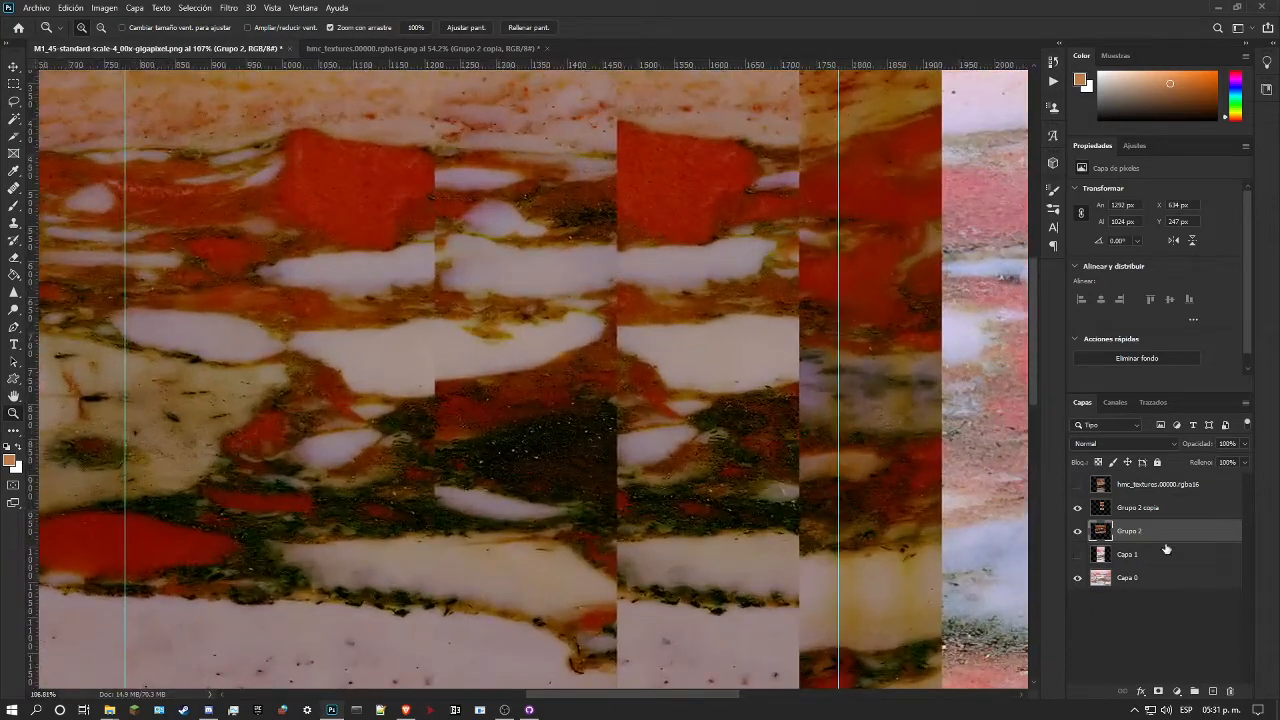
Step: Move Grupo 2 copia over the right end of the scaled marble, at X 1781 px and Y 247 px
click(1146, 508)
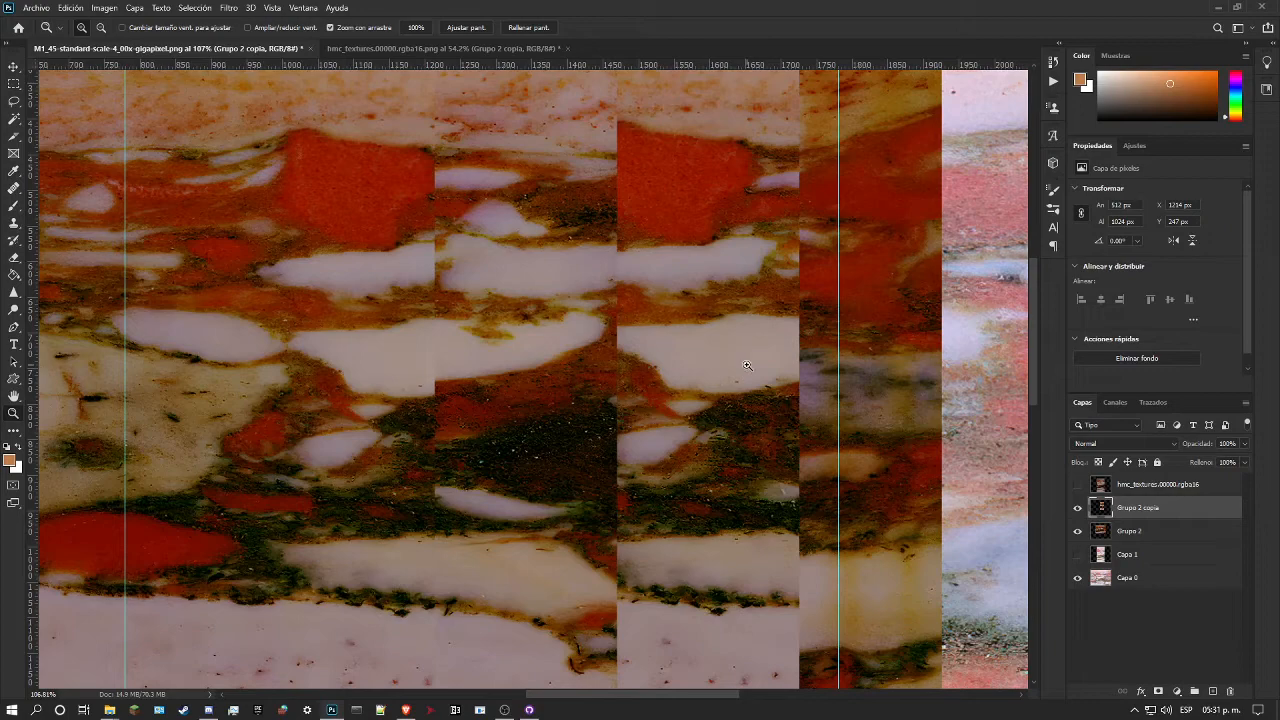
drag(803, 395, 757, 399)
mouse_move(885, 372)
mouse_down()
mouse_move(857, 383)
mouse_move(885, 358)
mouse_up()
key(ctrl+t)
click(575, 28)
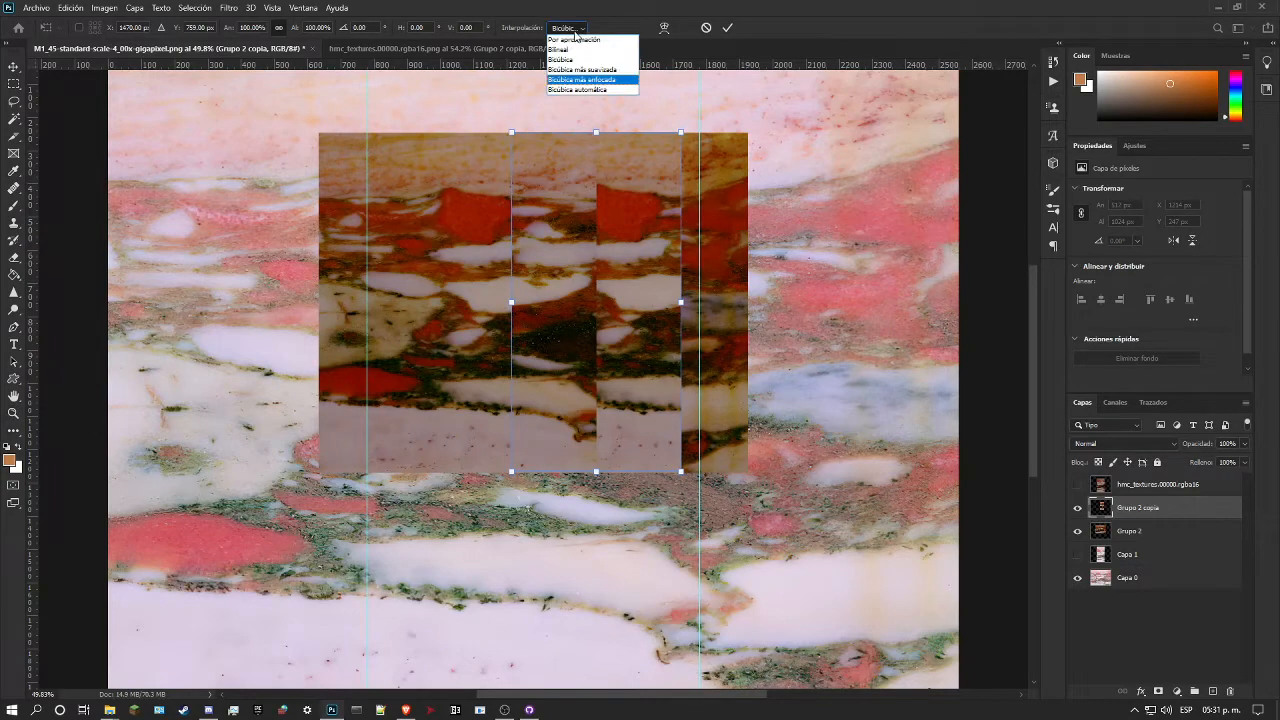
click(592, 47)
drag(621, 255, 872, 311)
key(Return)
scroll(857, 262, up, 2)
scroll(857, 262, up, 1)
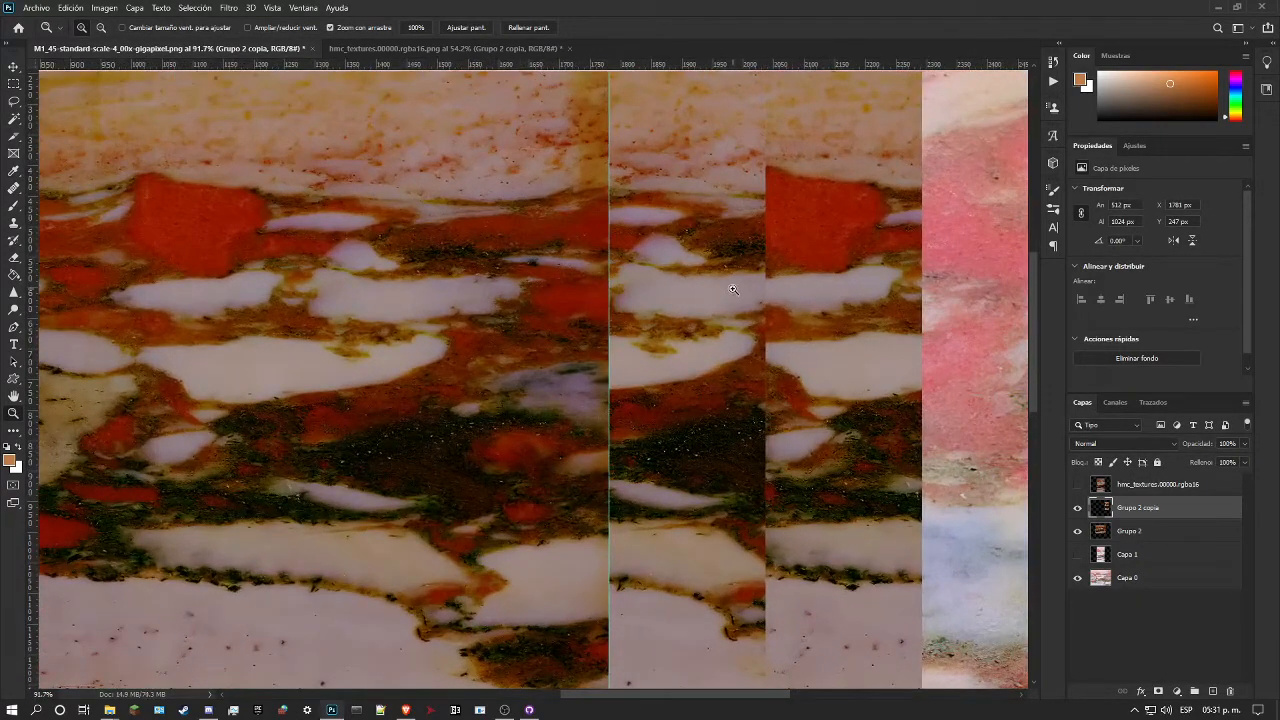
Step: Heal the Grupo 2 copia seam at the red patch and the white band beneath it with a 35 px Healing Brush, sampling the matching marble
drag(733, 290, 712, 291)
click(14, 187)
right_click(14, 187)
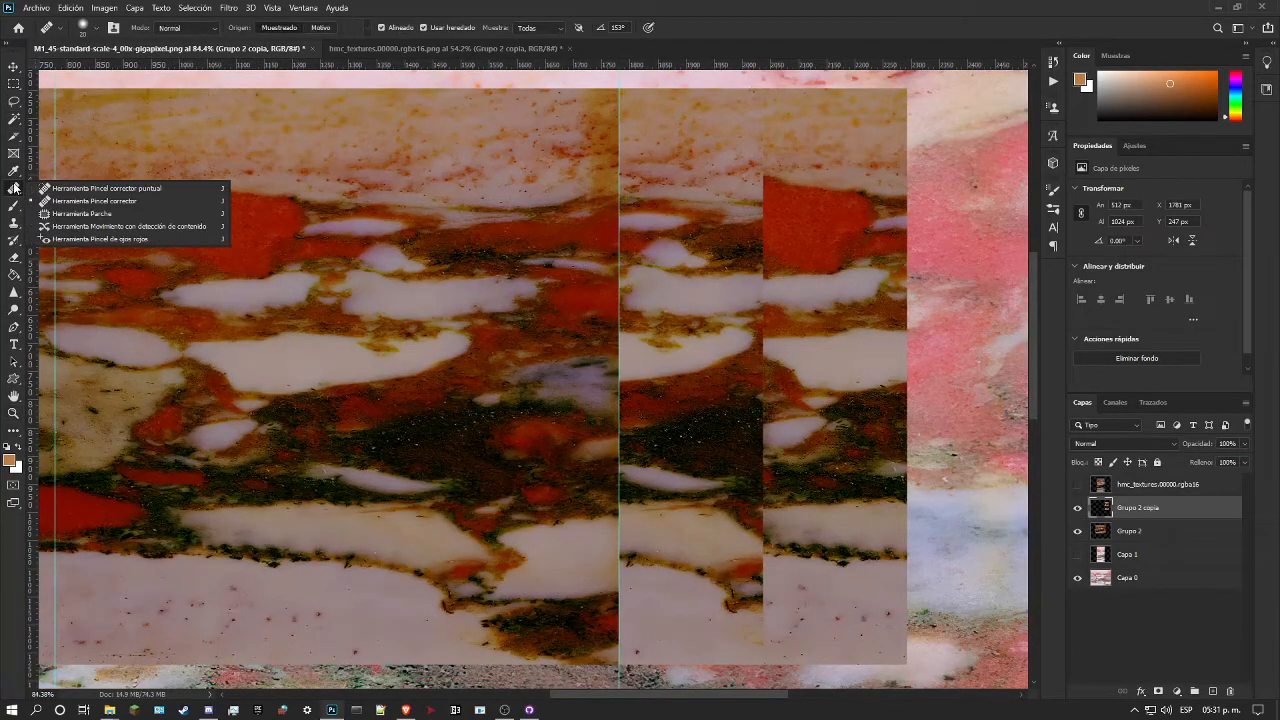
click(106, 188)
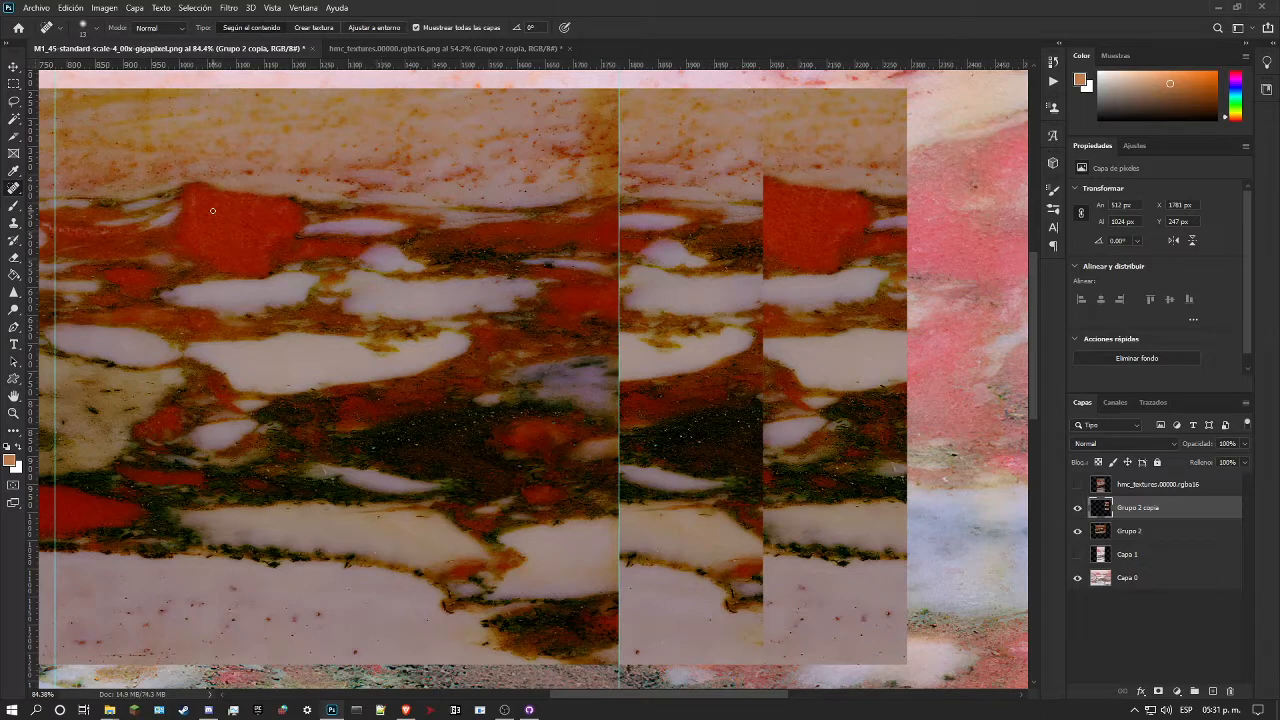
right_click(14, 187)
click(106, 202)
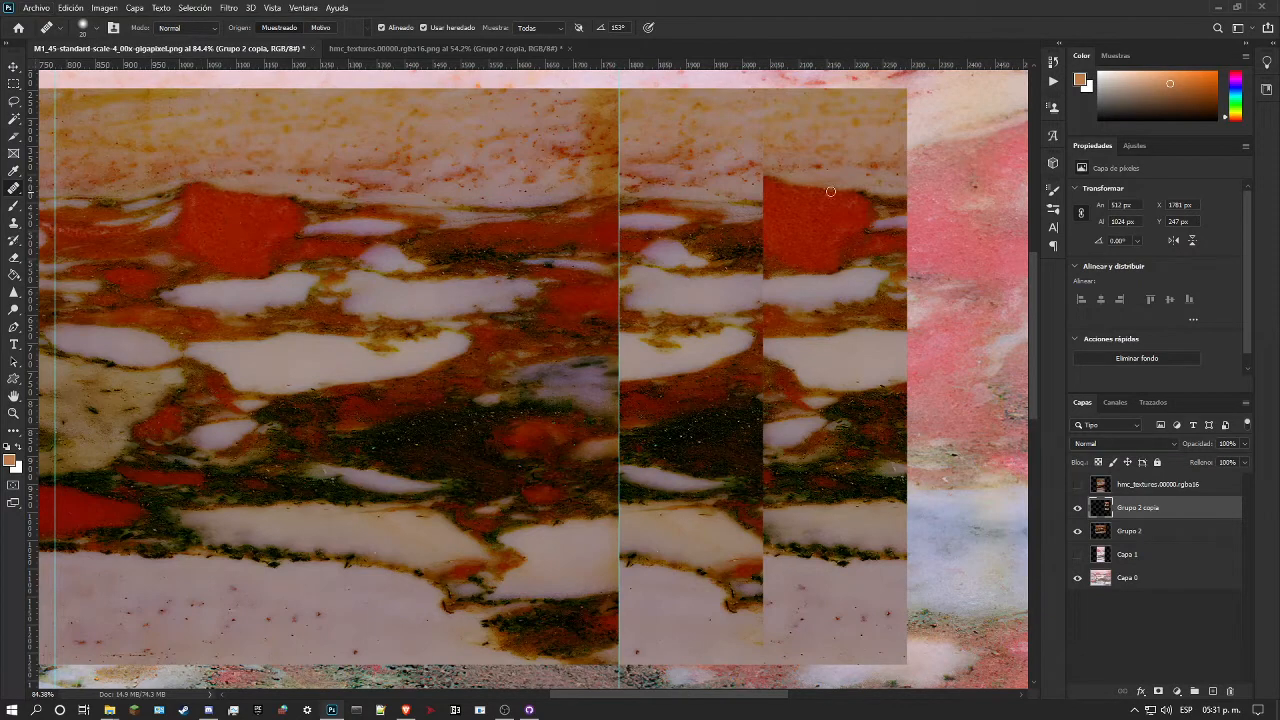
right_click(767, 179)
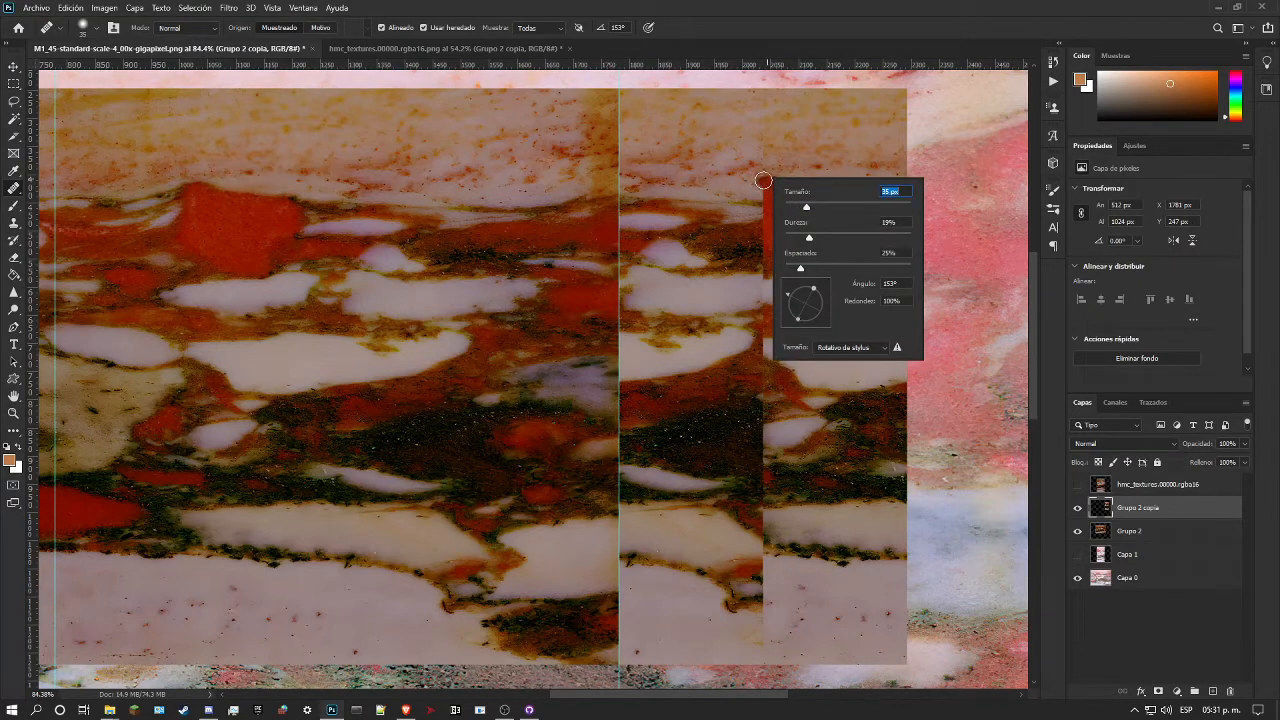
key(Return)
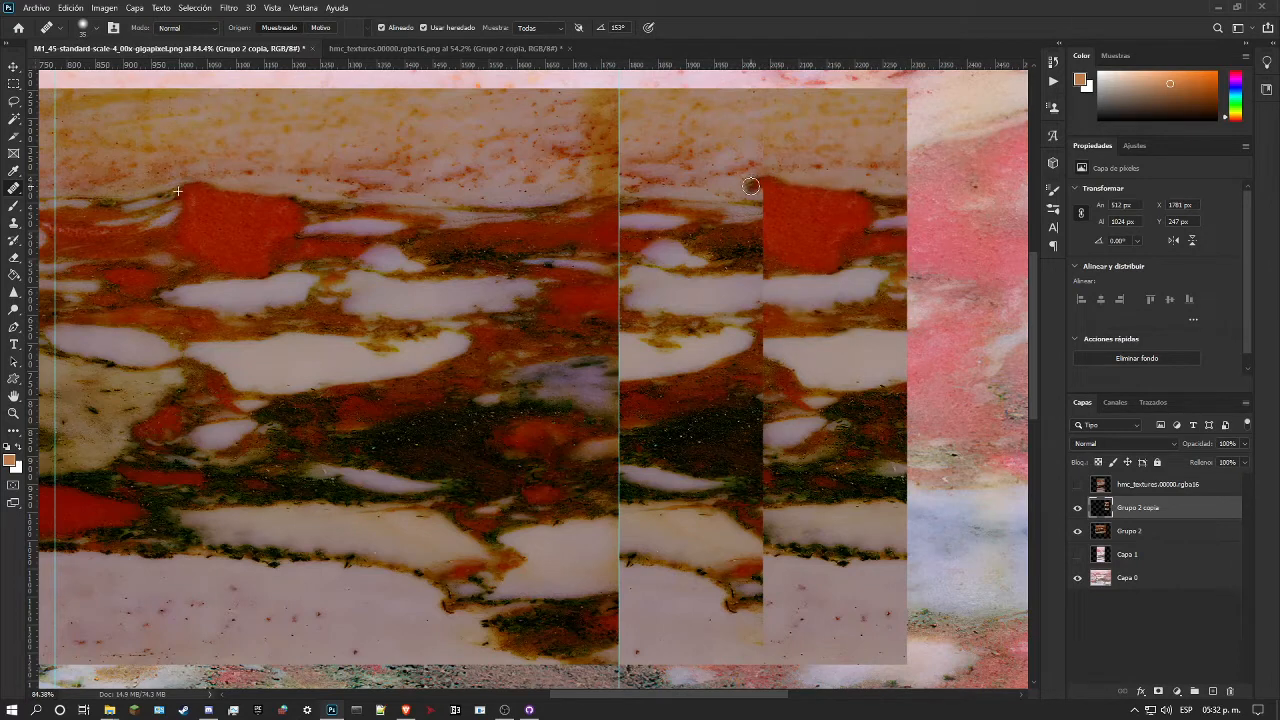
mouse_move(751, 190)
mouse_down()
mouse_move(749, 243)
mouse_move(764, 272)
mouse_move(766, 199)
mouse_up()
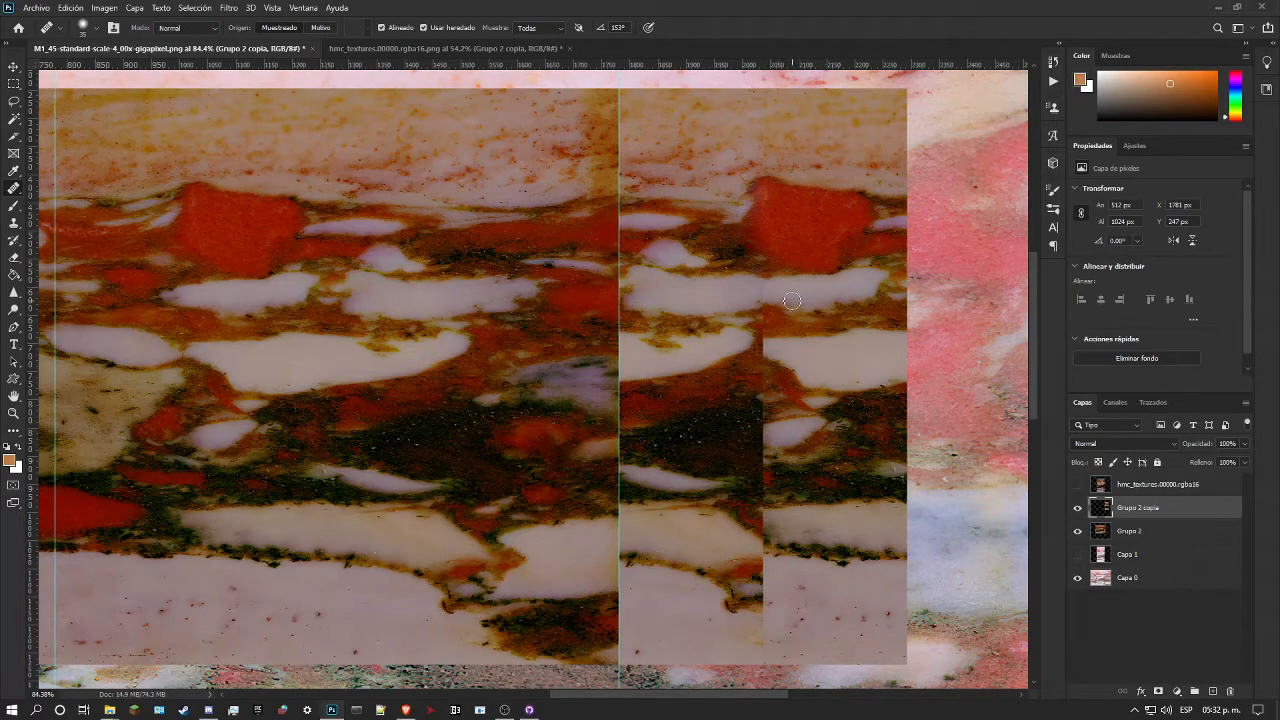
drag(769, 292, 788, 298)
Step: Try to heal the seam at the second white band below the red patch, sampling the matching band in the marble
drag(757, 342, 785, 357)
alt+click(167, 346)
drag(755, 339, 778, 350)
key(ctrl+z)
Step: Switch the Healing Brush to Reemplazar mode with 0% hardness and rebuild the seam at the second white band below the red patch
click(205, 29)
click(200, 52)
right_click(800, 388)
drag(841, 453, 816, 452)
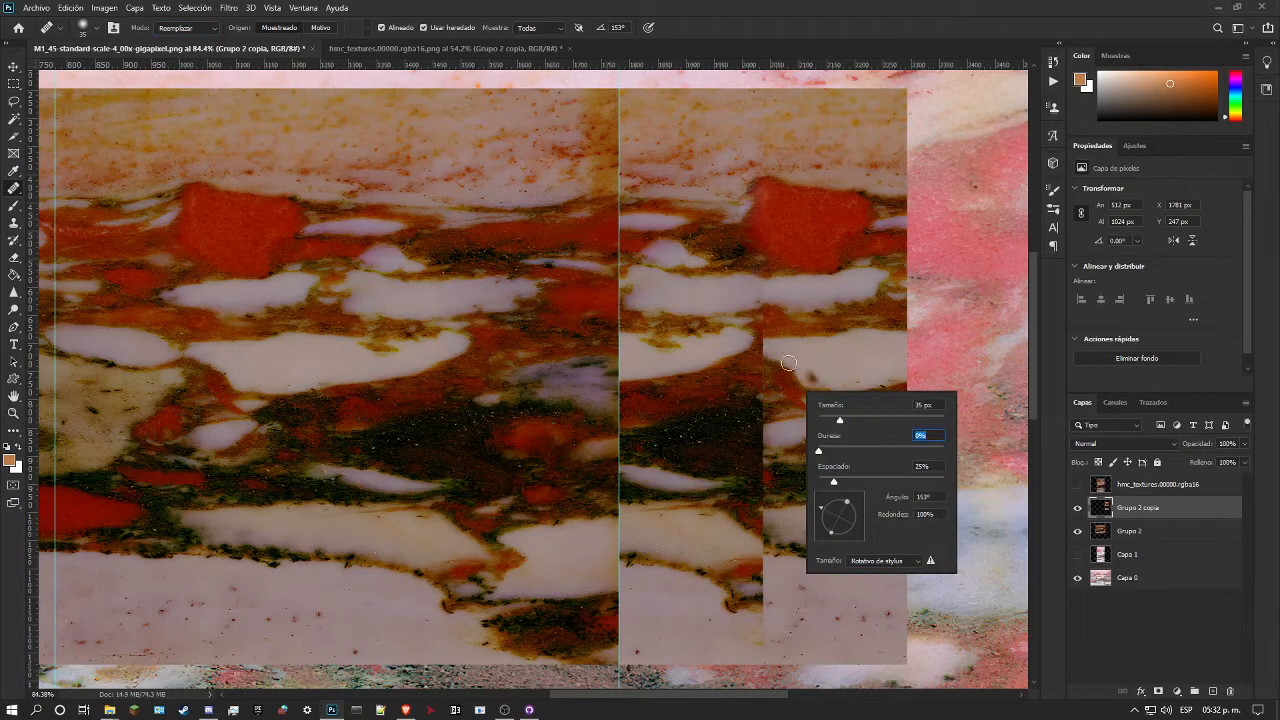
key(Return)
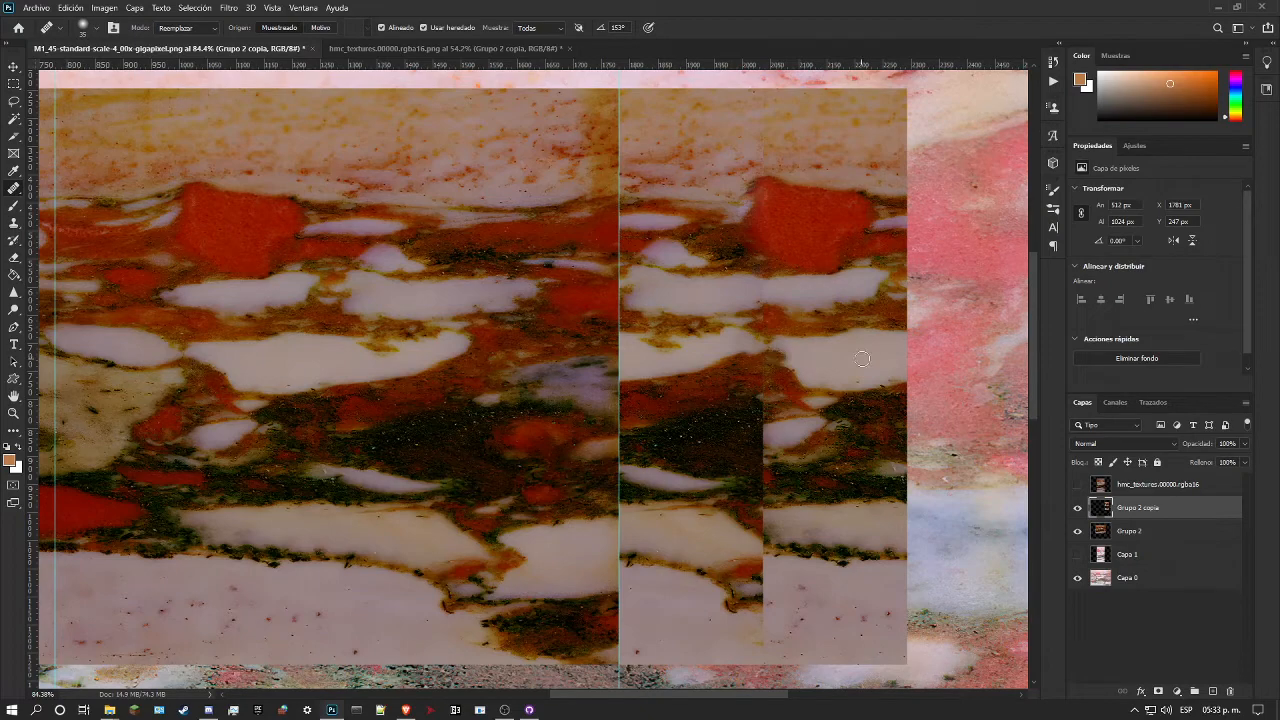
scroll(806, 370, up, 1)
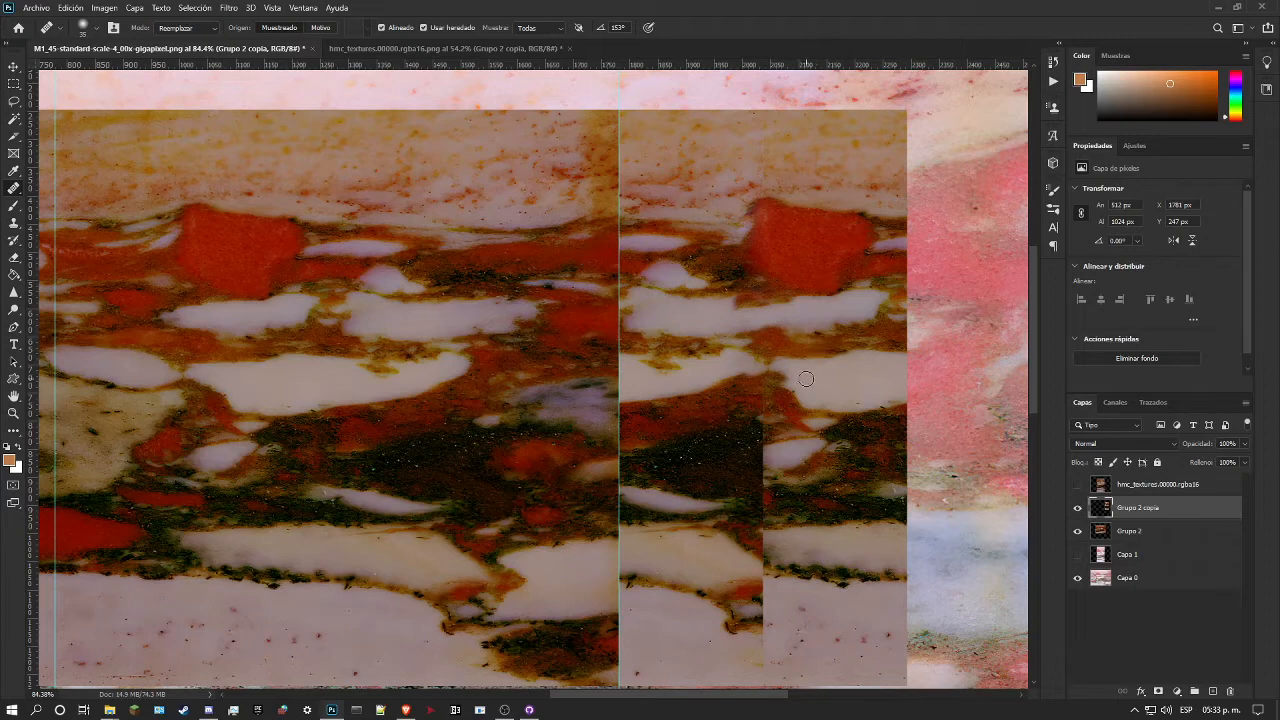
Step: Show the hmc_textures.00000.rgba16 copia layer in the texture document and open its embedded smart object contents
click(454, 49)
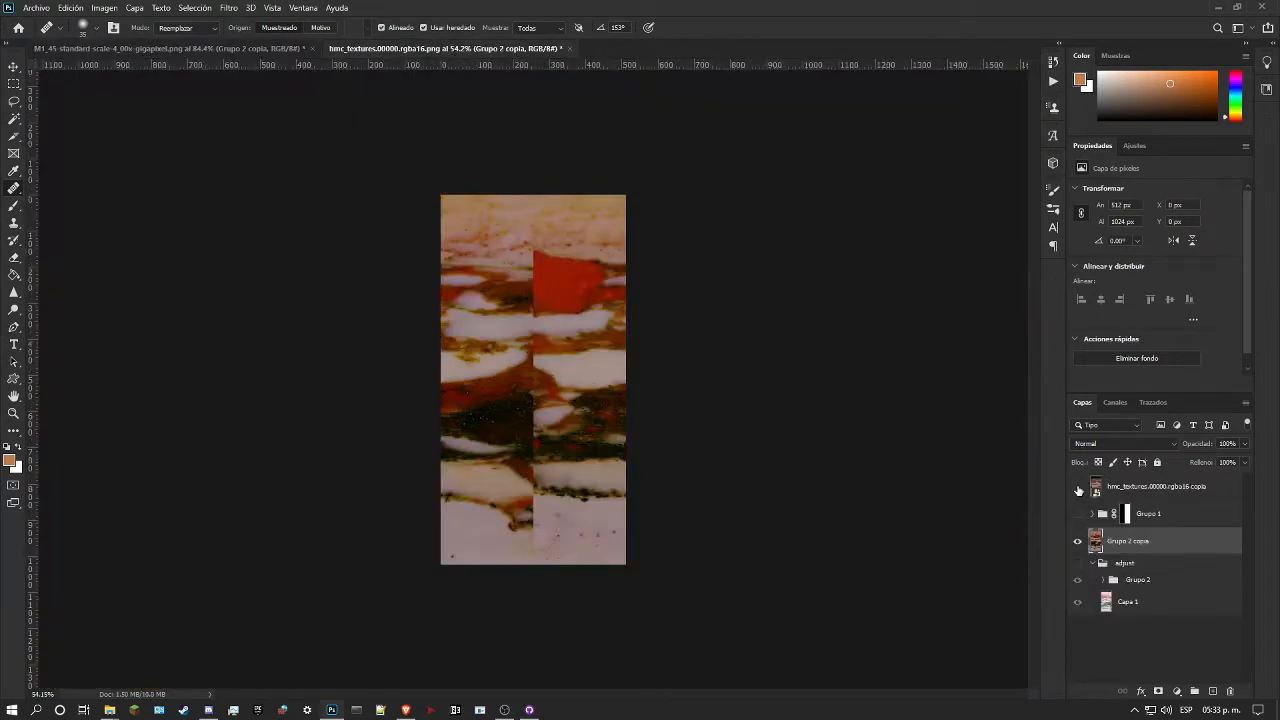
click(1078, 489)
click(1096, 490)
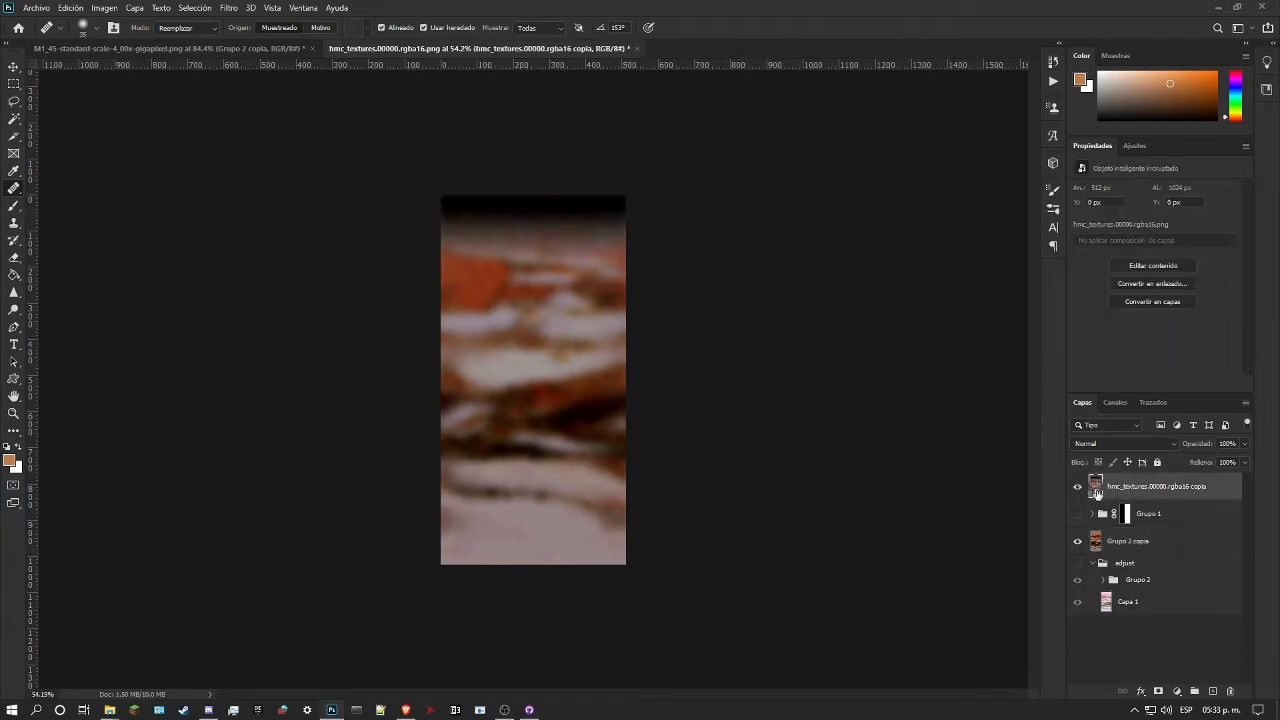
double_click(1096, 490)
click(520, 311)
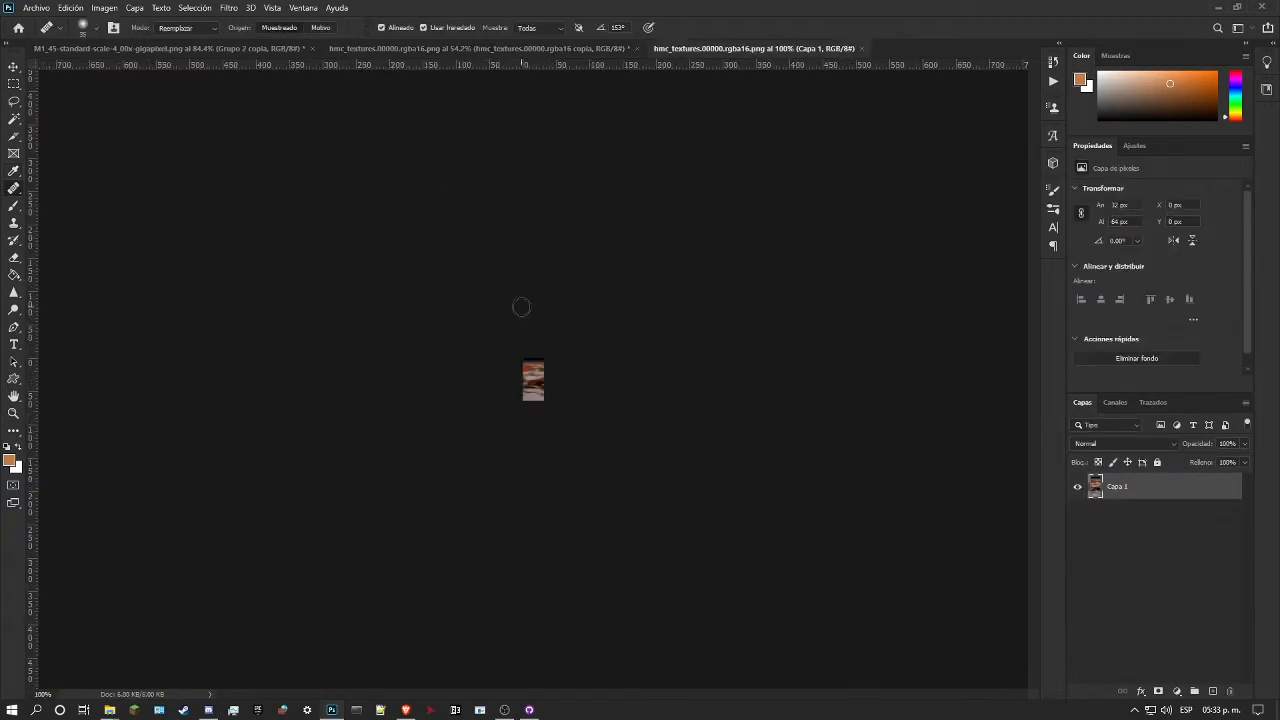
Step: Offset the embedded hmc_textures.00000 texture 16 px horizontally and 0 px vertically with wrapped edges
click(13, 413)
drag(545, 345, 666, 354)
key(ctrl+alt+c)
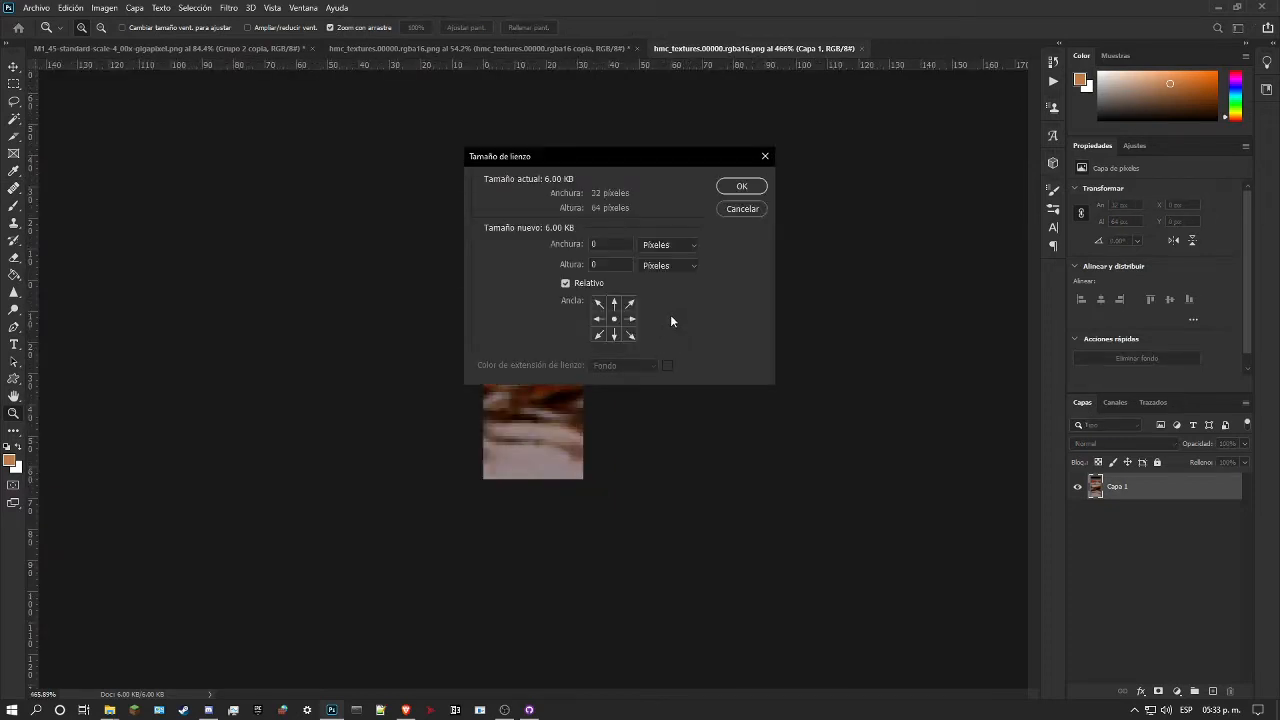
click(742, 208)
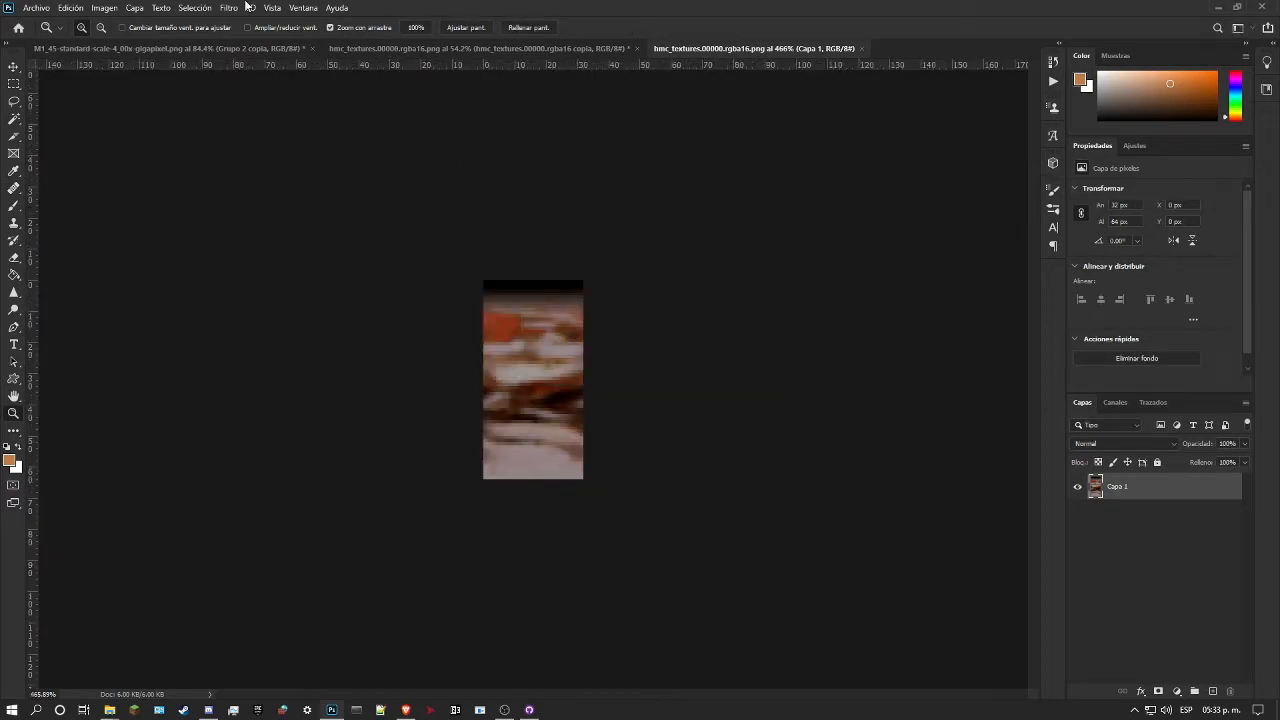
click(229, 8)
mouse_move(400, 272)
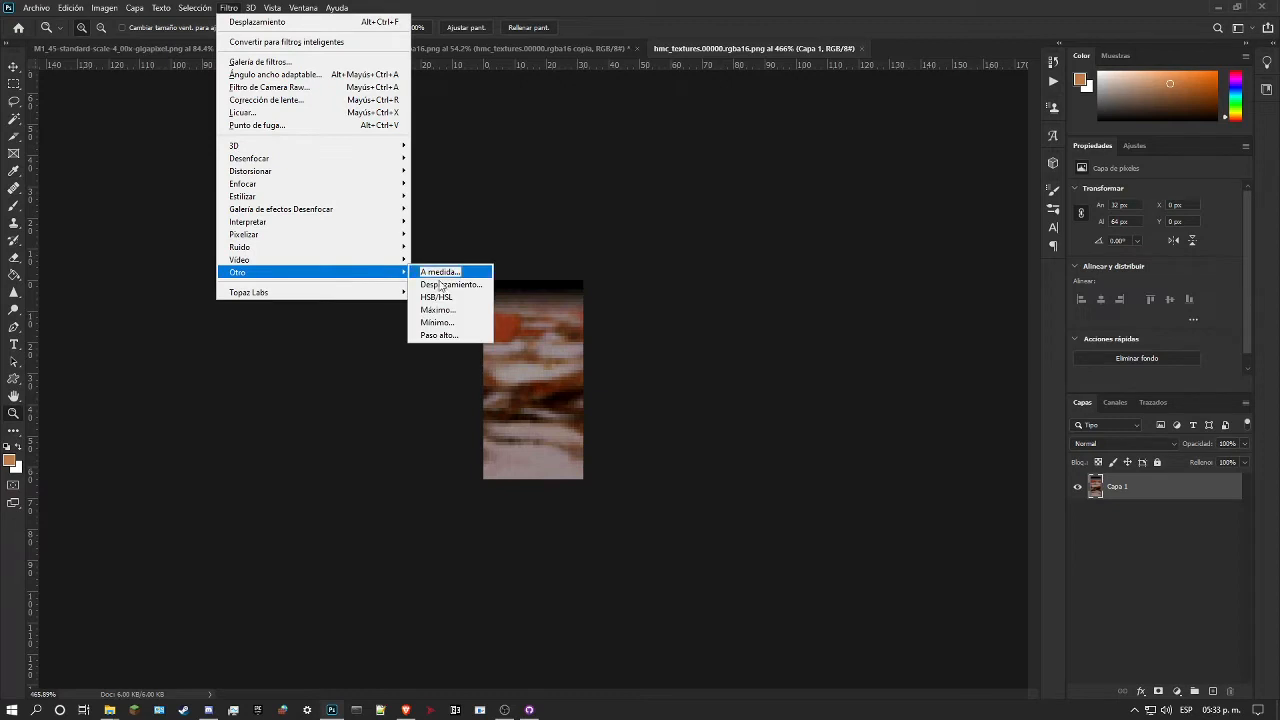
click(474, 289)
text(16)
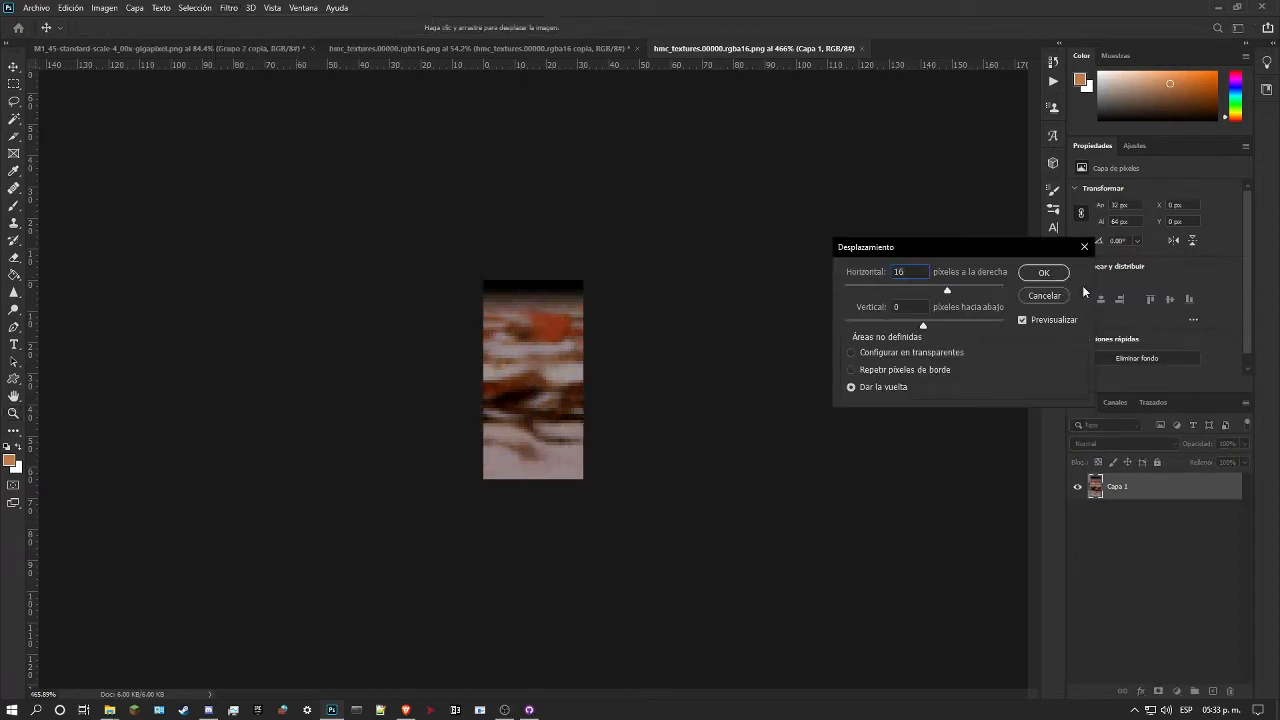
click(1042, 273)
Step: Save and close the offset smart object contents and return to the hmc_textures.00000.rgba16 document
drag(507, 406, 546, 400)
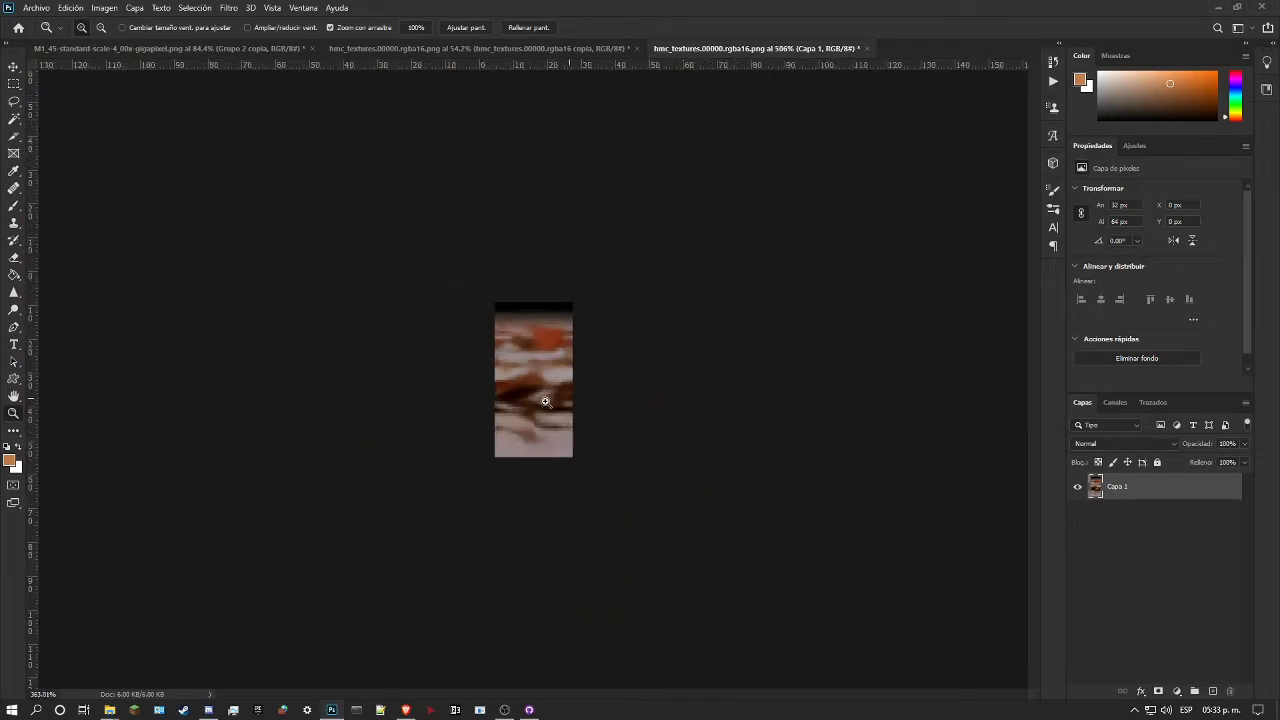
drag(1113, 487, 670, 175)
click(653, 268)
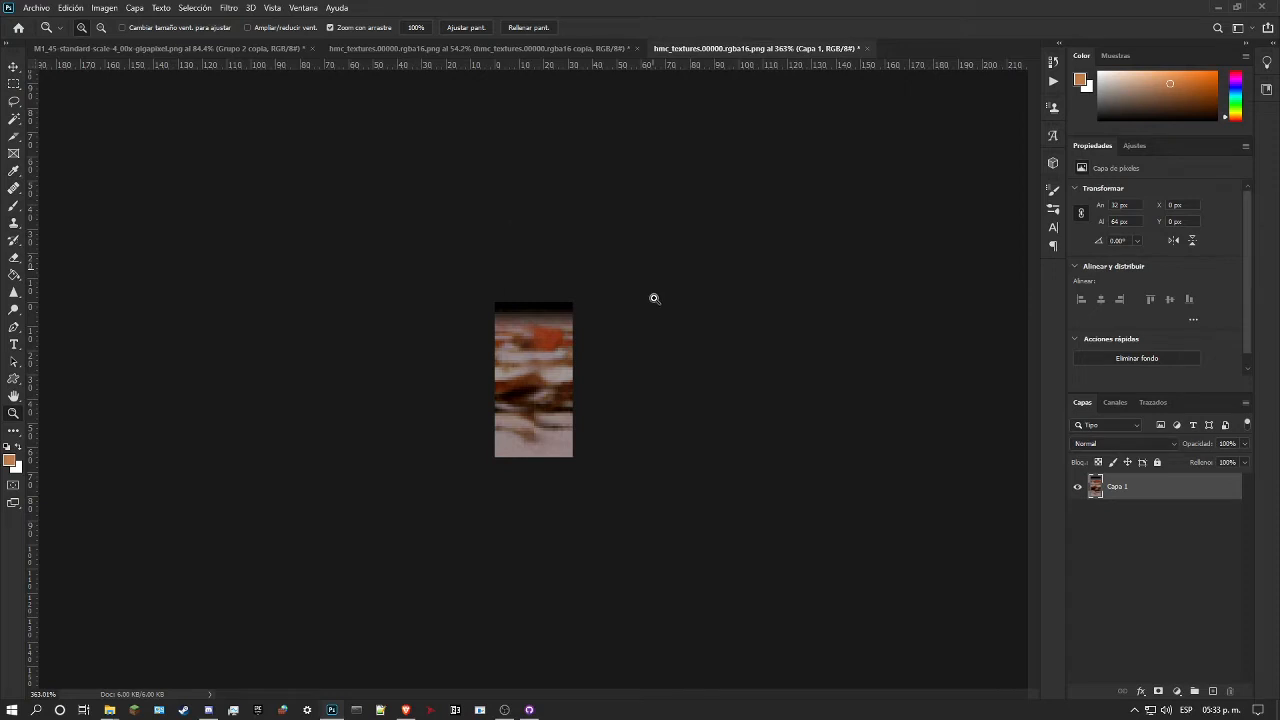
key(ctrl+s)
click(862, 48)
click(504, 48)
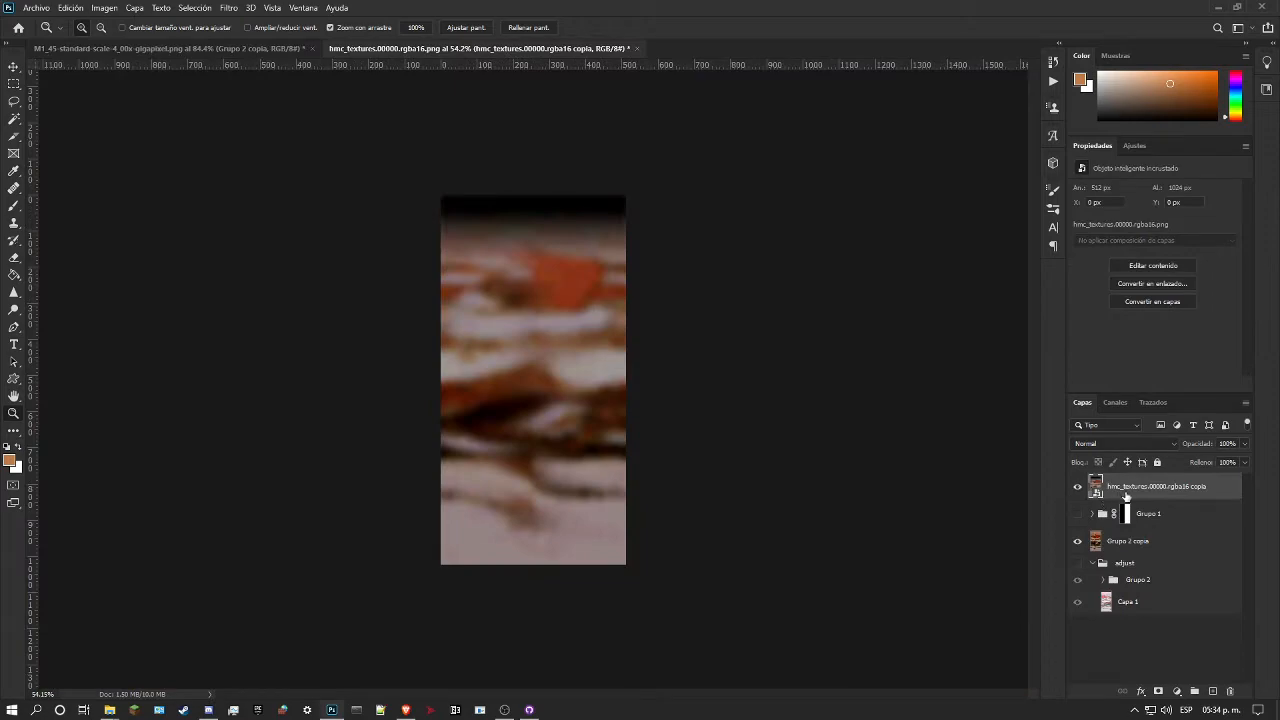
Step: Copy the hmc_textures.00000.rgba16 copia layer into the M1_45 marble document, aligned over Grupo 2 copia at X 1781 px, Y 247 px
drag(1134, 490, 752, 345)
mouse_move(826, 376)
mouse_down()
mouse_move(797, 381)
mouse_move(831, 397)
mouse_up()
drag(824, 351, 990, 466)
key(ctrl+t)
key(Return)
key(ctrl+space)
drag(878, 454, 903, 446)
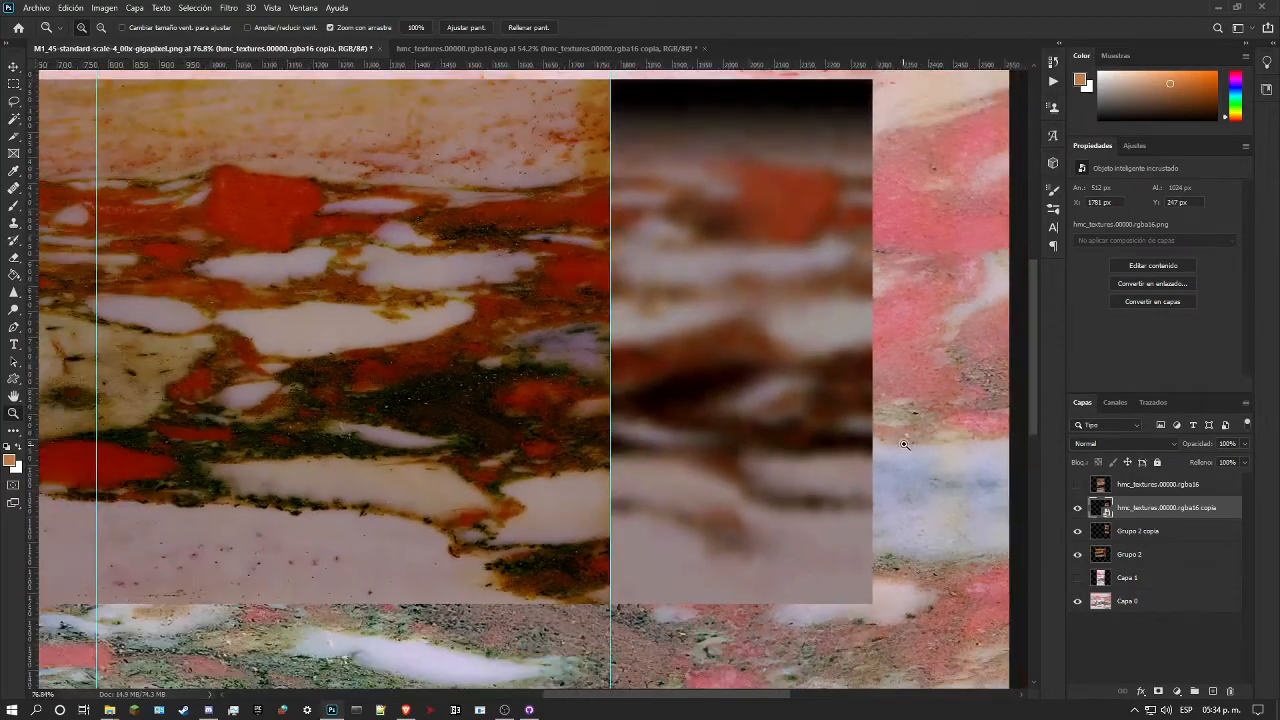
Step: Set the hmc_textures.00000.rgba16 copia reference layer's opacity to 82%
scroll(935, 390, up, 1)
click(1244, 444)
mouse_move(1244, 460)
mouse_down()
mouse_move(1209, 462)
mouse_move(1222, 462)
mouse_up()
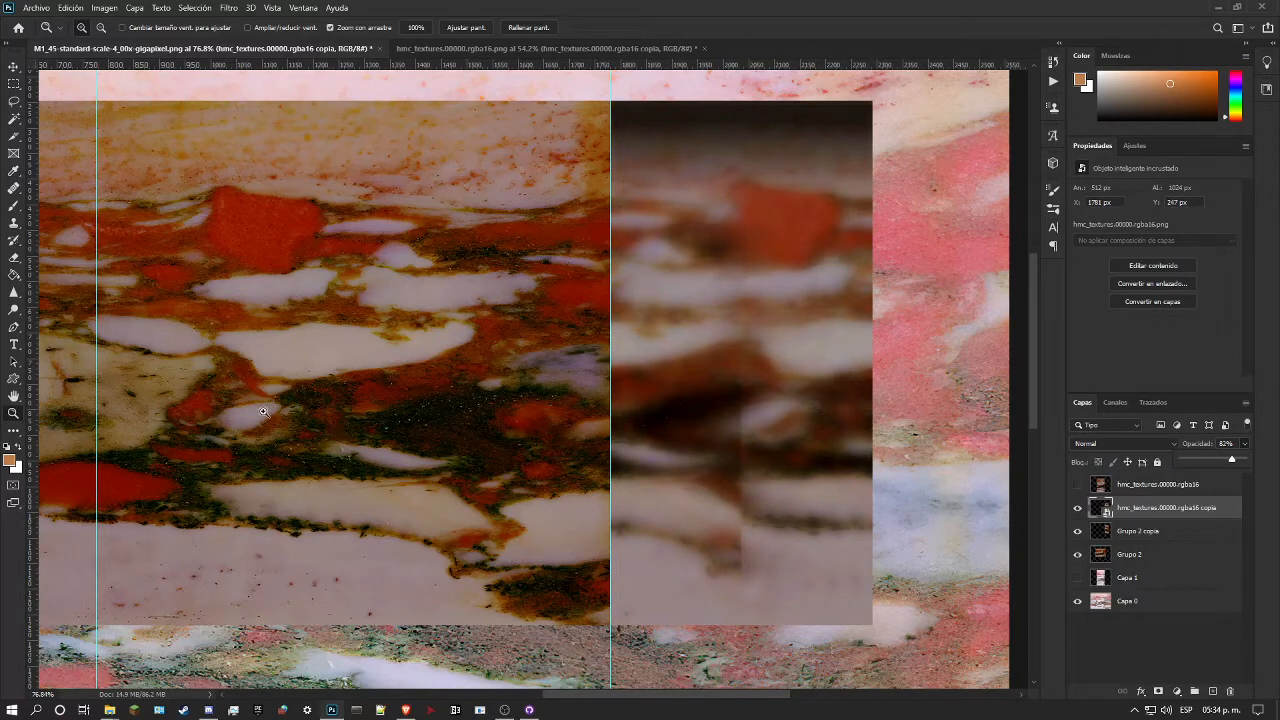
drag(250, 414, 420, 403)
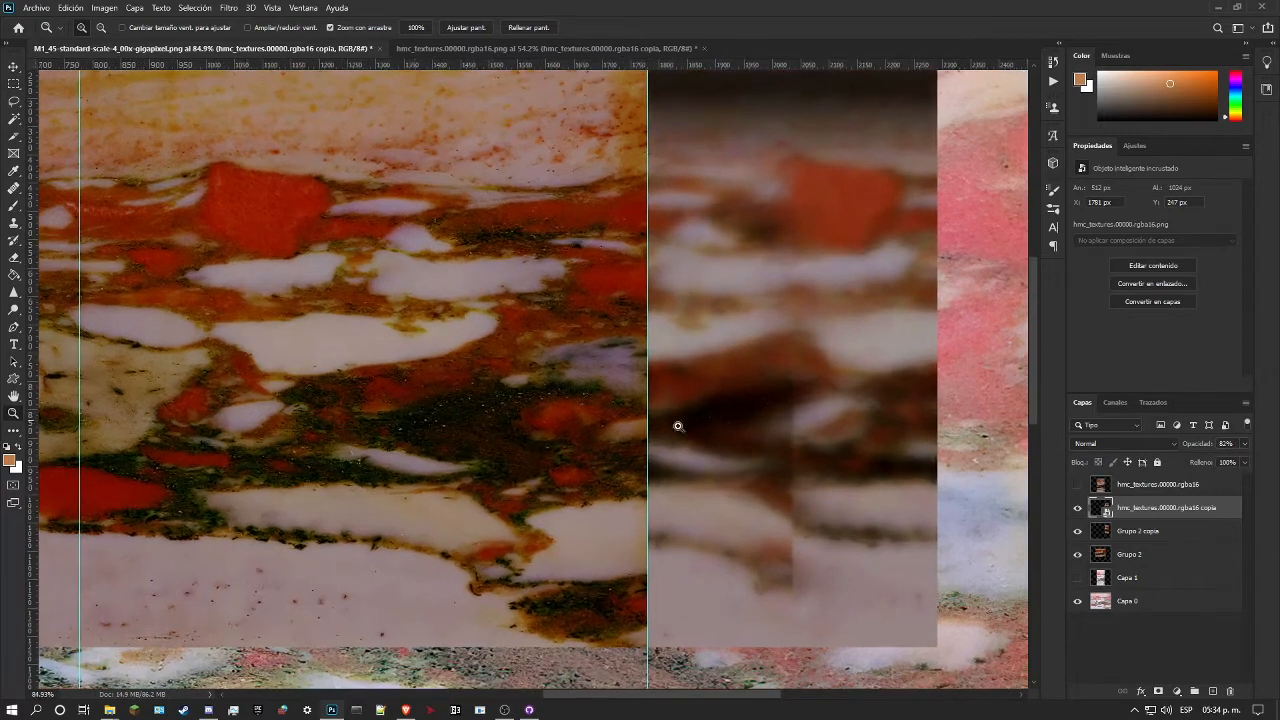
Step: Hide the reference copy and heal the Grupo 2 copia seam just beneath the second white band with the Healing Brush in Normal mode
click(1152, 532)
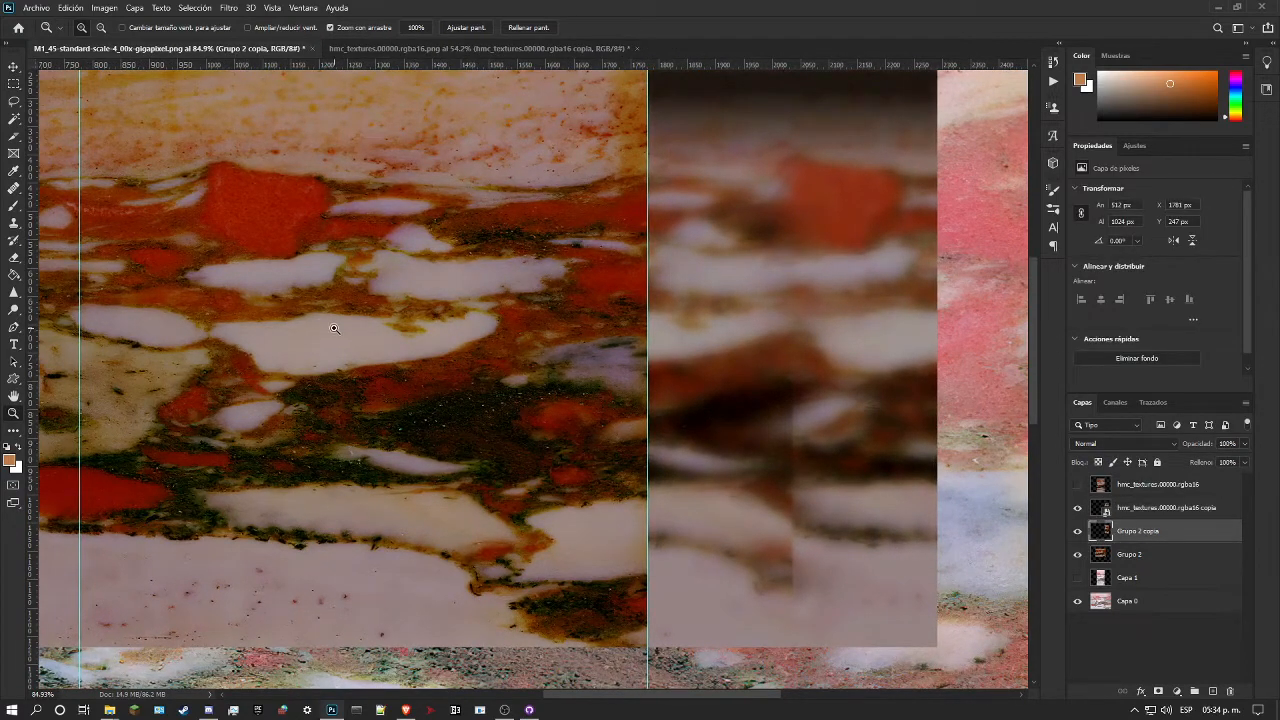
click(14, 187)
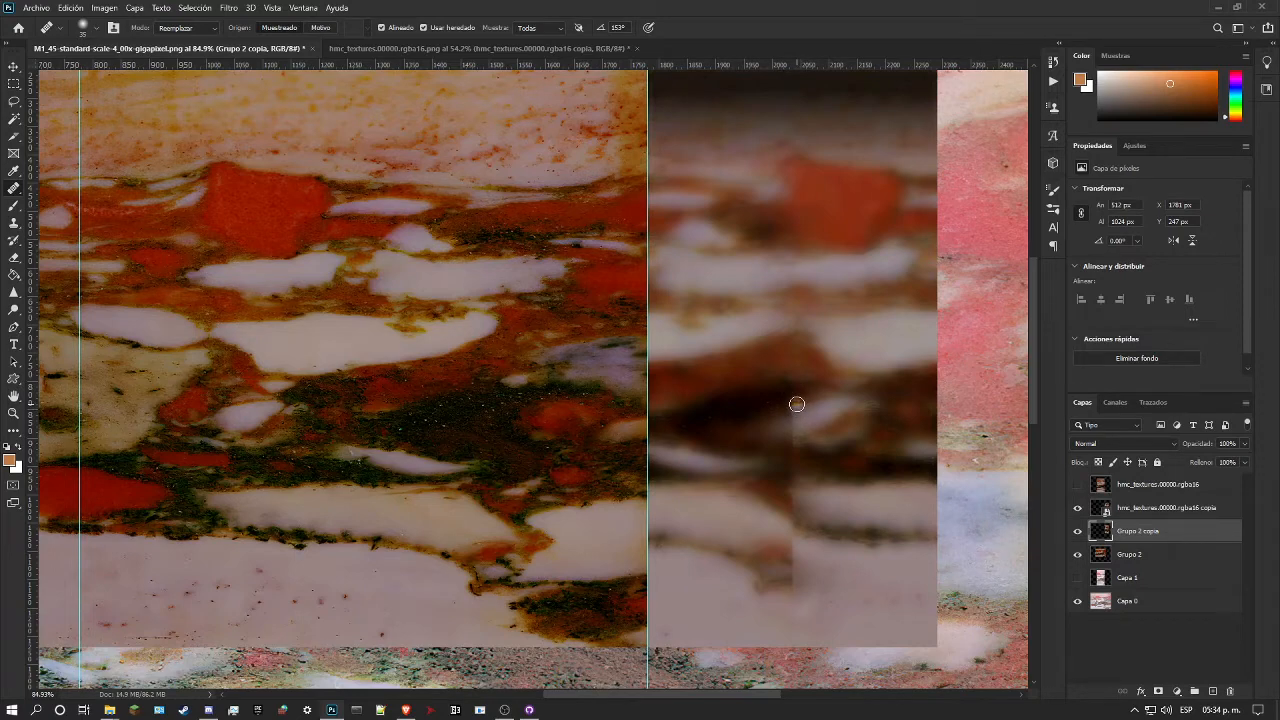
click(1077, 507)
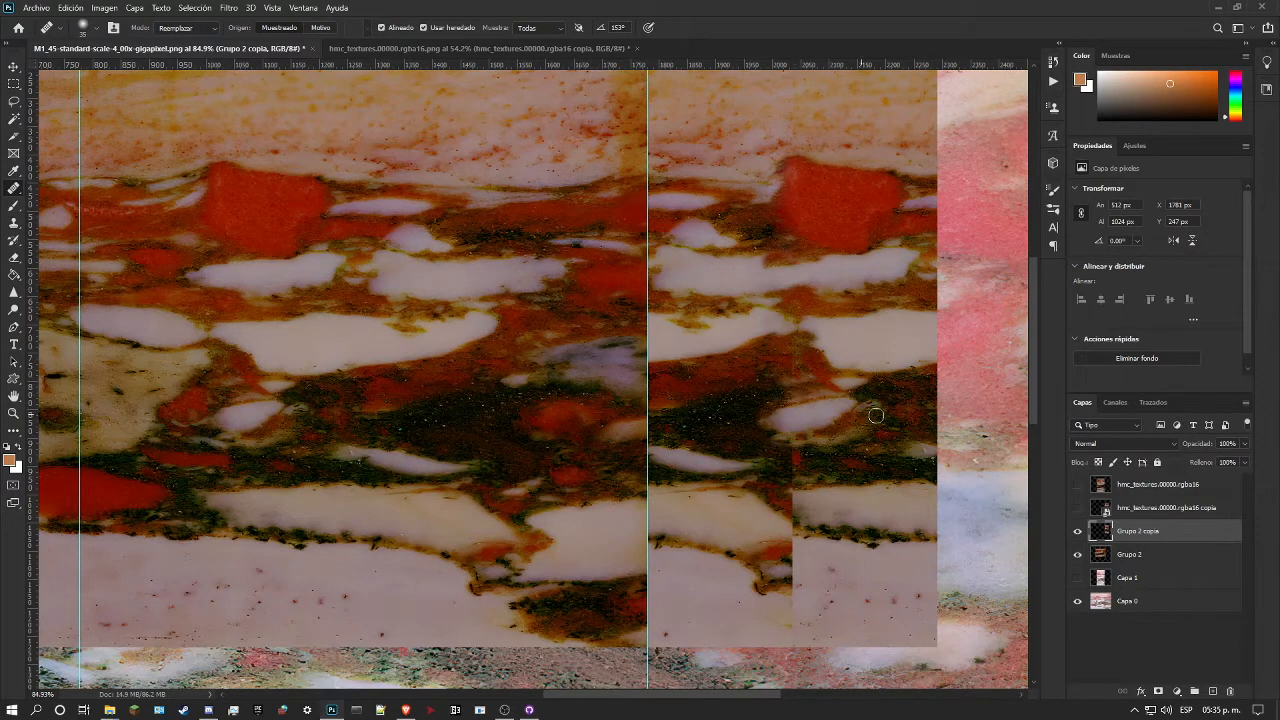
click(185, 27)
click(192, 45)
mouse_move(794, 374)
mouse_down()
mouse_move(797, 351)
mouse_move(797, 372)
mouse_up()
key(ctrl+z)
drag(794, 345, 787, 345)
click(1077, 510)
click(1077, 510)
Step: Try to heal the seam at the lower white band in Normal mode
drag(786, 508, 795, 513)
click(785, 509)
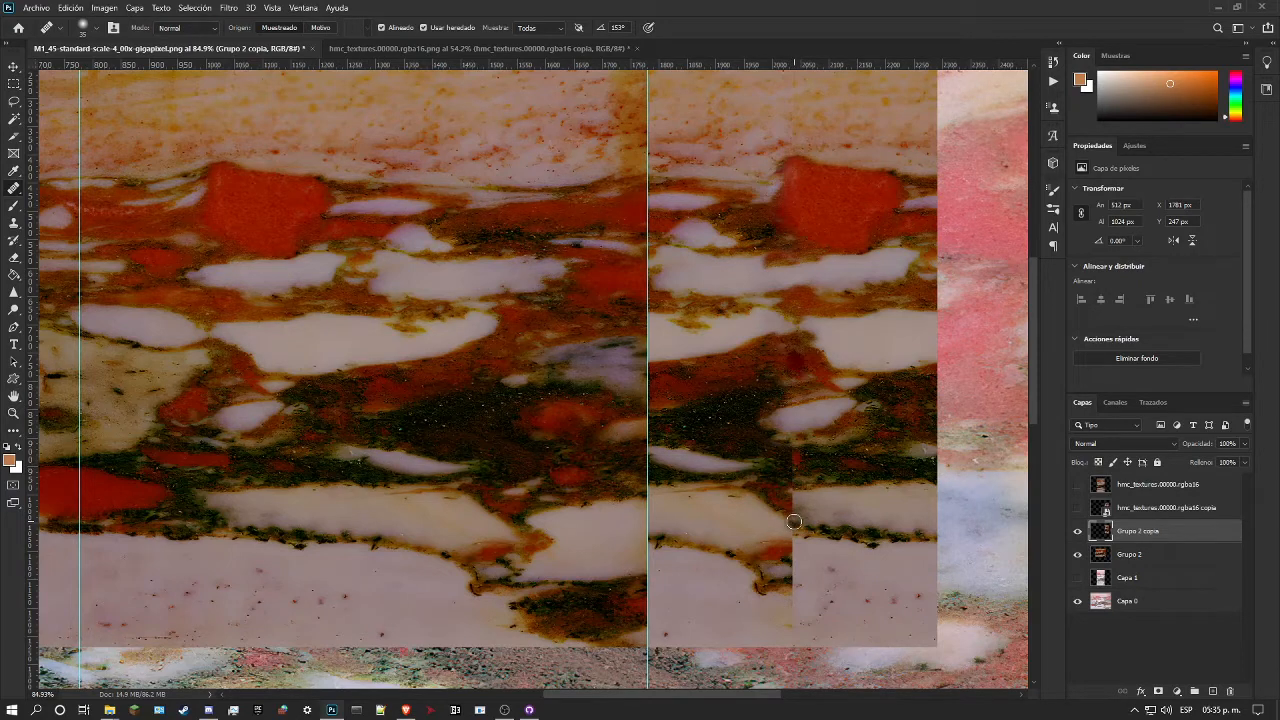
mouse_move(798, 519)
mouse_down()
mouse_move(745, 505)
mouse_move(792, 490)
mouse_move(815, 490)
mouse_move(789, 514)
mouse_move(815, 502)
mouse_up()
key(ctrl+z)
Step: Switch the Healing Brush to Reemplazar mode and rebuild the seam across the lower white band and the pale base beneath it from matching marble
click(207, 27)
click(185, 48)
alt+click(347, 440)
mouse_move(793, 486)
mouse_down()
mouse_move(773, 479)
mouse_move(792, 496)
mouse_move(799, 541)
mouse_move(794, 530)
mouse_up()
alt+click(857, 546)
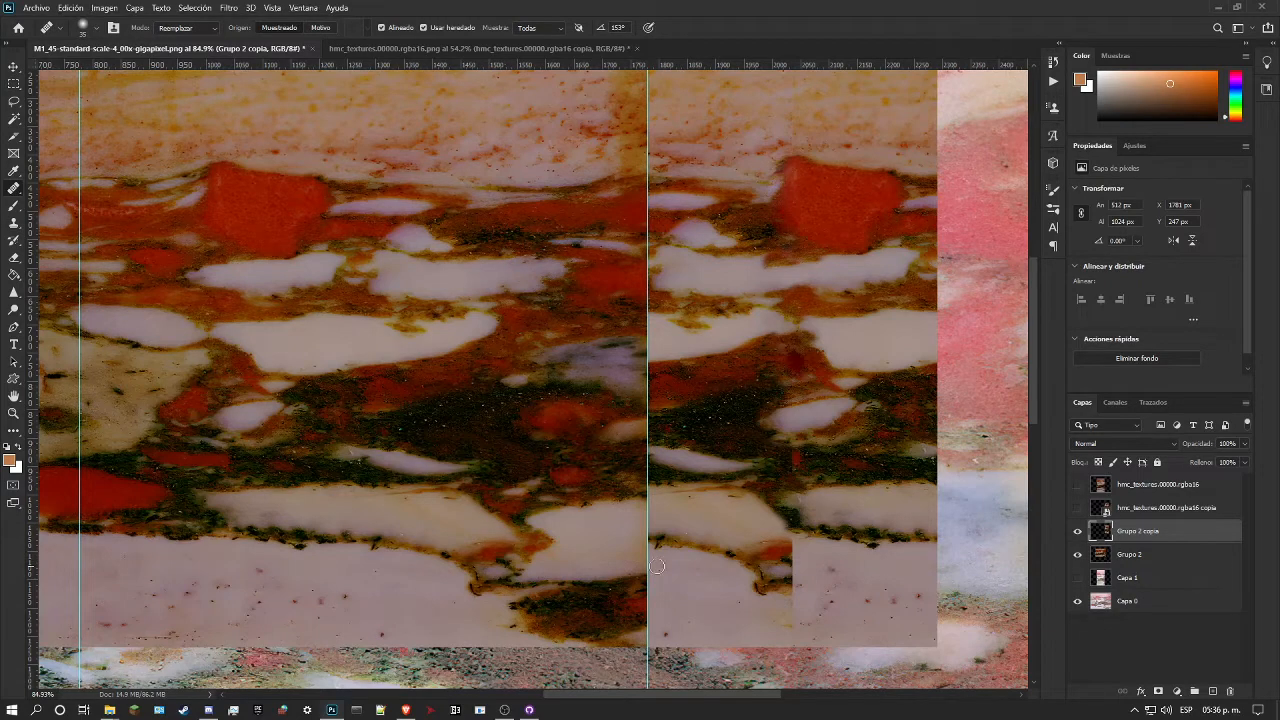
mouse_move(795, 555)
mouse_down()
mouse_move(794, 559)
mouse_move(804, 569)
mouse_move(792, 562)
mouse_move(804, 570)
mouse_move(793, 602)
mouse_move(854, 564)
mouse_move(802, 604)
mouse_up()
alt+click(732, 619)
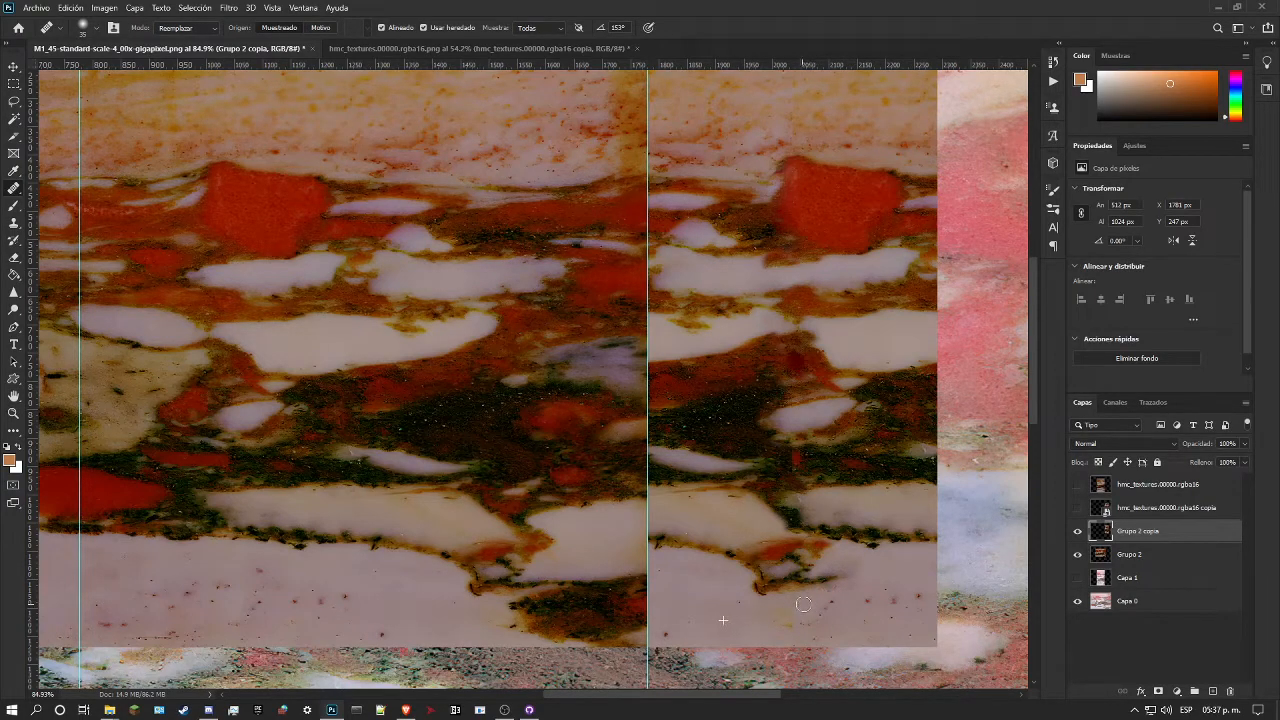
Step: Compare the healed marble with the offset reference copy and rebuild the remaining seam in the dark band above the lower white band
click(1078, 508)
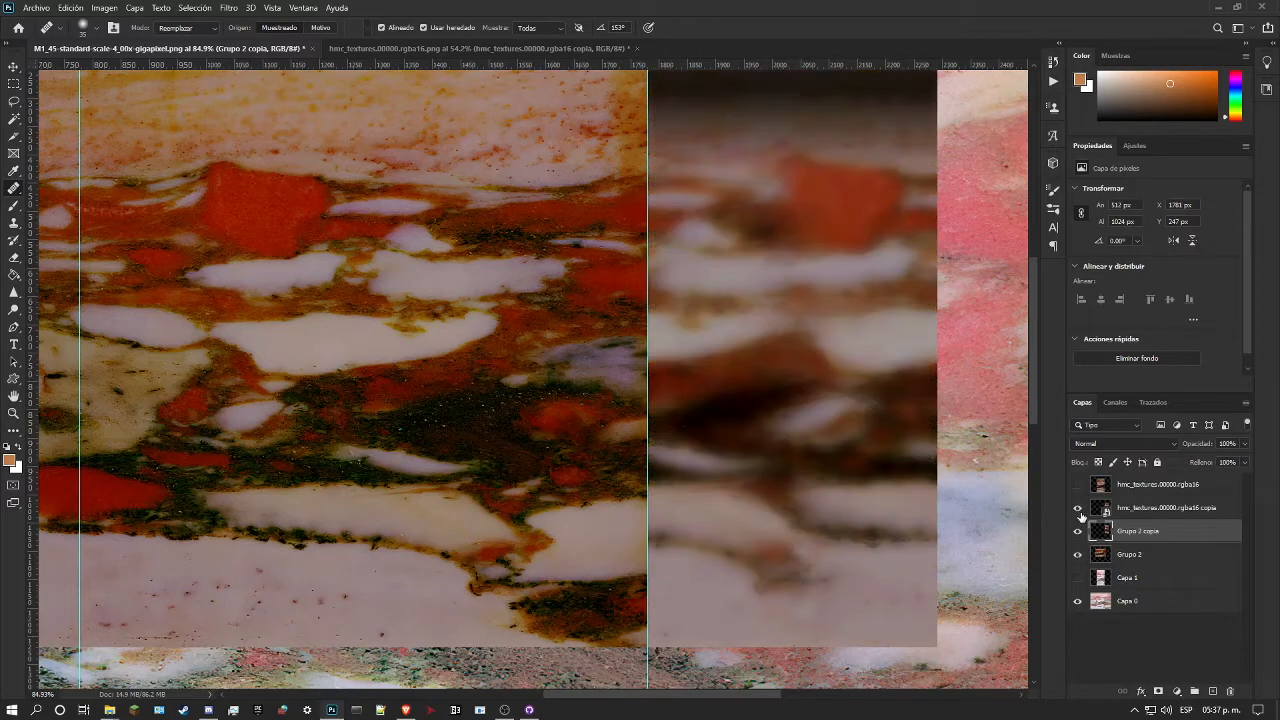
click(1079, 510)
click(1079, 510)
click(1080, 512)
click(1079, 509)
click(1079, 509)
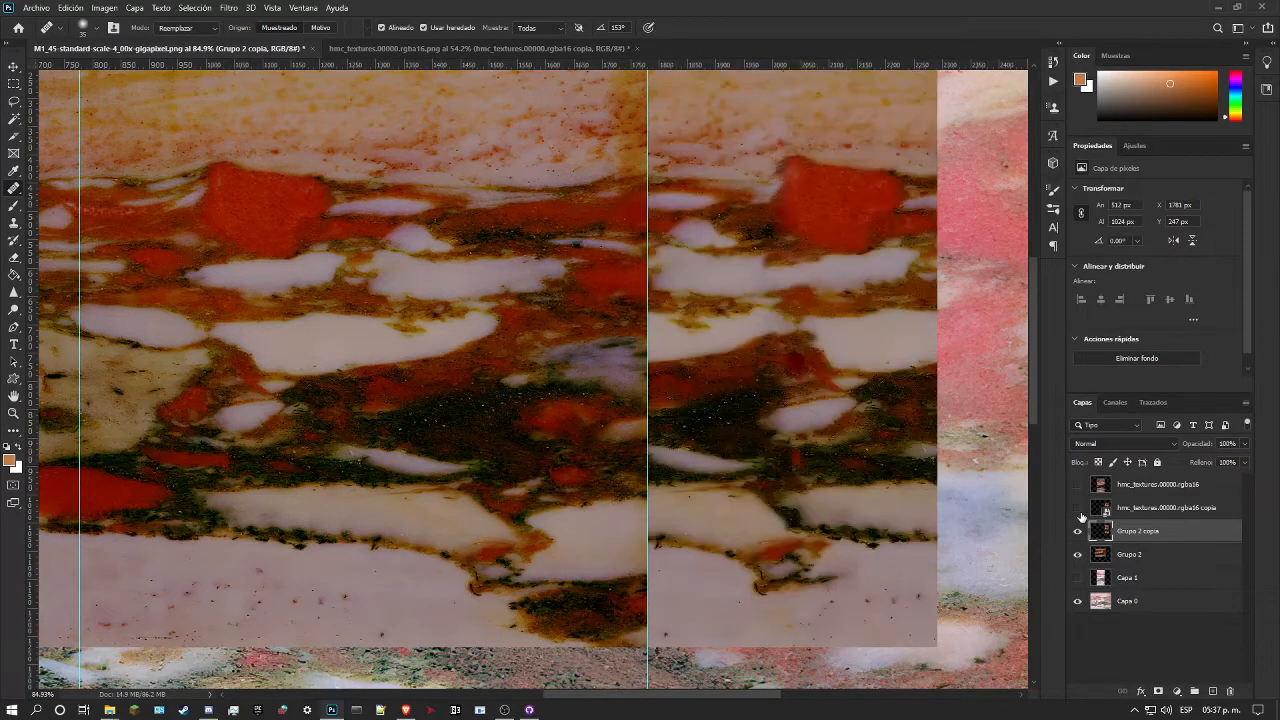
click(1079, 510)
click(1079, 510)
alt+click(305, 437)
mouse_move(792, 457)
mouse_down()
mouse_move(896, 494)
mouse_move(845, 503)
mouse_move(793, 476)
mouse_up()
Step: Load the Grupo 2 copia outline as a selection and heal the seam in the pale upper band with a larger Healing Brush
ctrl+click(1100, 531)
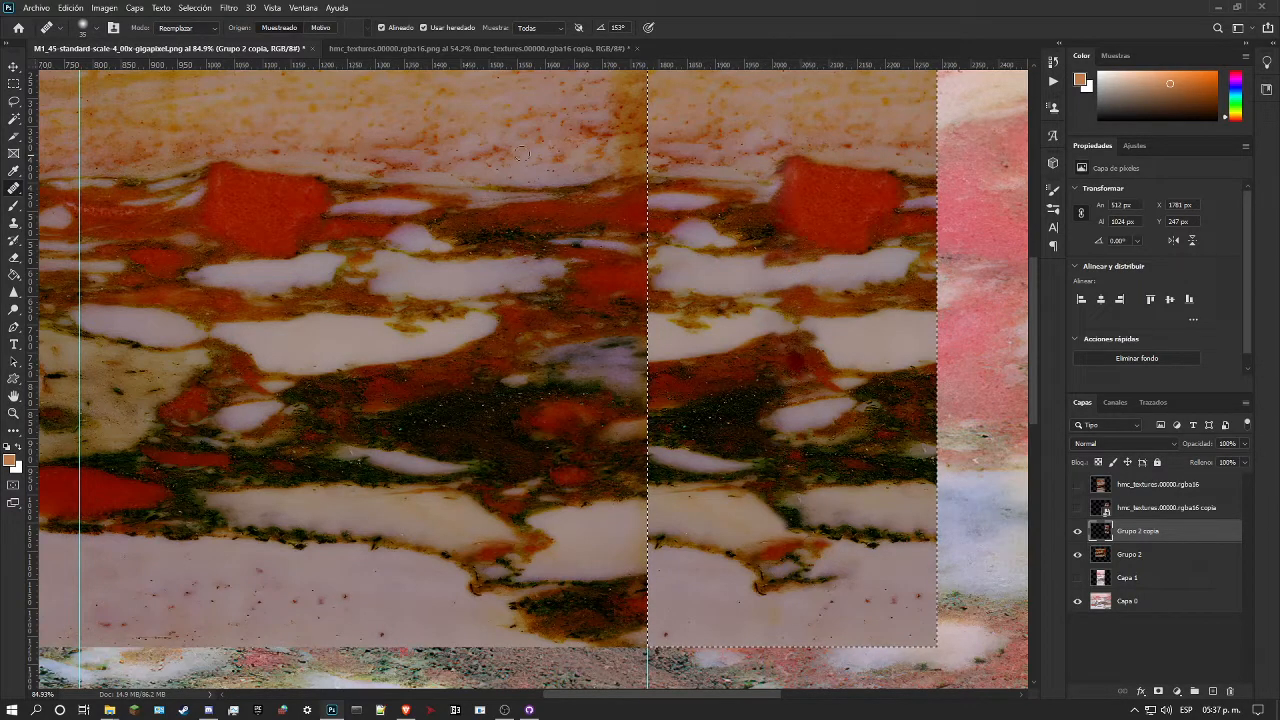
right_click(800, 110)
click(837, 131)
click(780, 94)
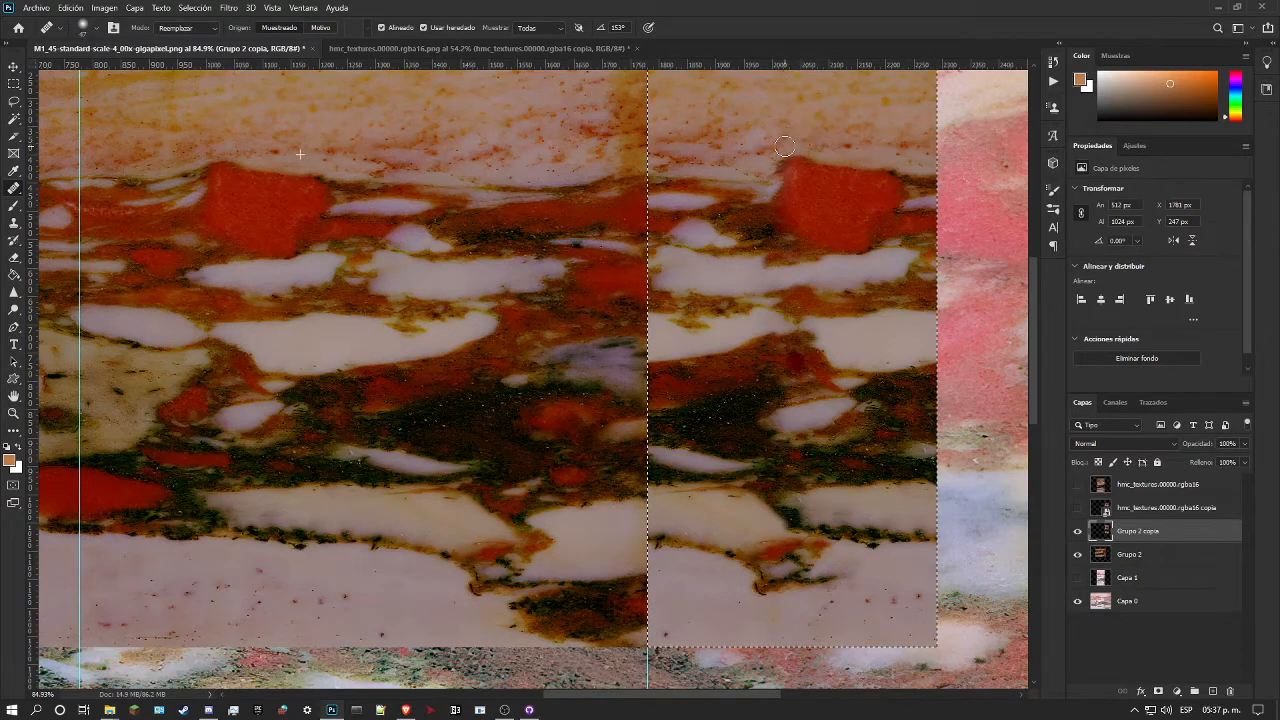
scroll(840, 150, up, 1)
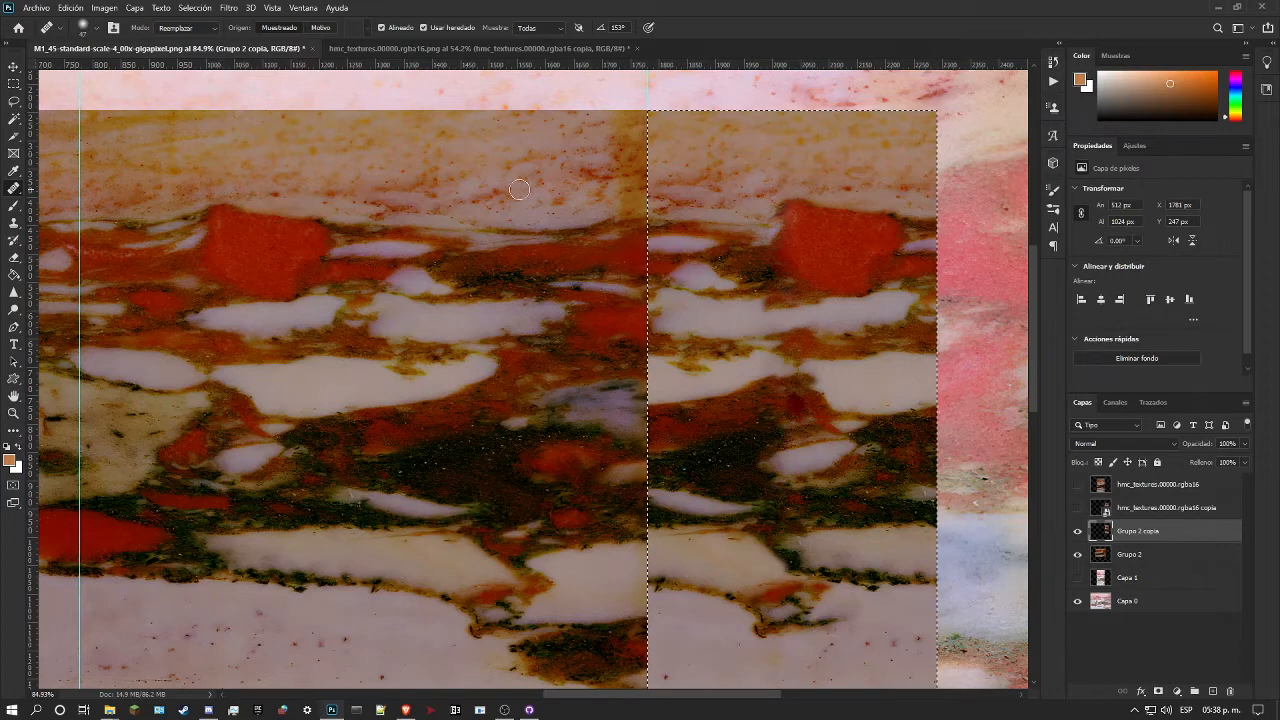
mouse_move(797, 186)
mouse_down()
mouse_move(793, 140)
mouse_move(812, 132)
mouse_move(789, 129)
mouse_move(793, 161)
mouse_up()
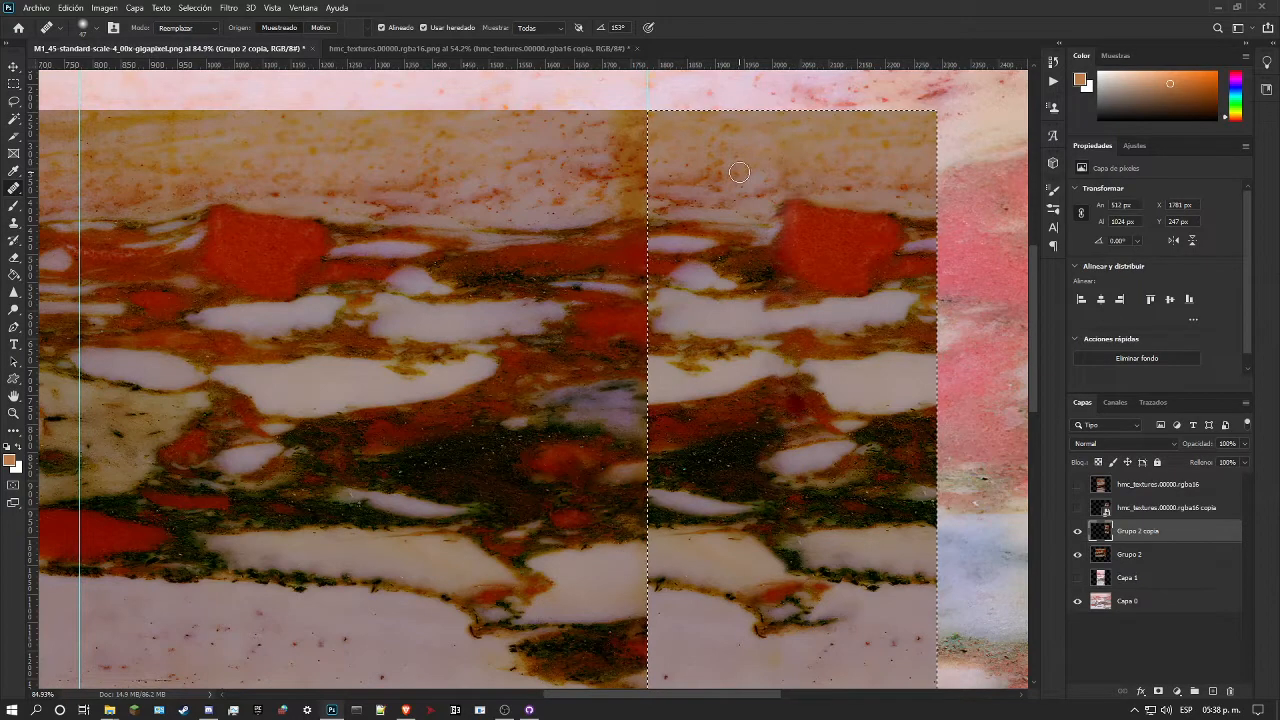
Step: Retouch the dark band just beneath the small white oval in Grupo 2 copia with marble sampled from the original area
scroll(758, 229, down, 2)
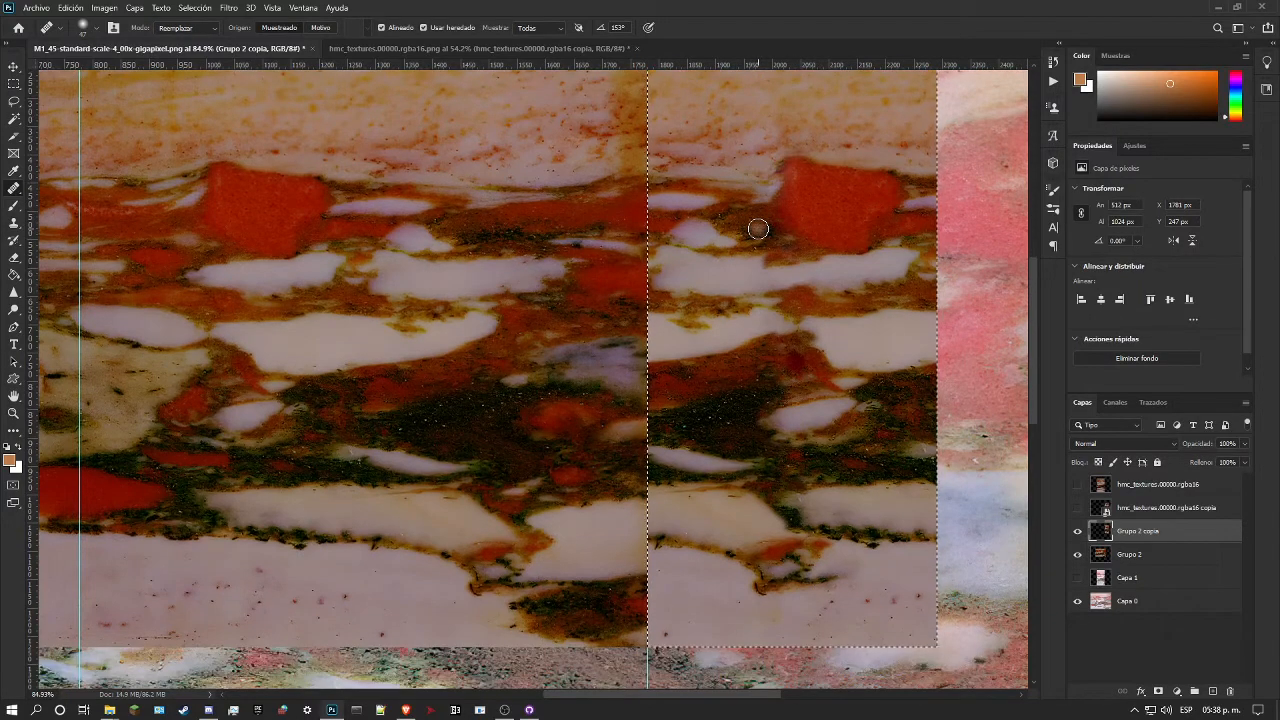
scroll(765, 253, down, 1)
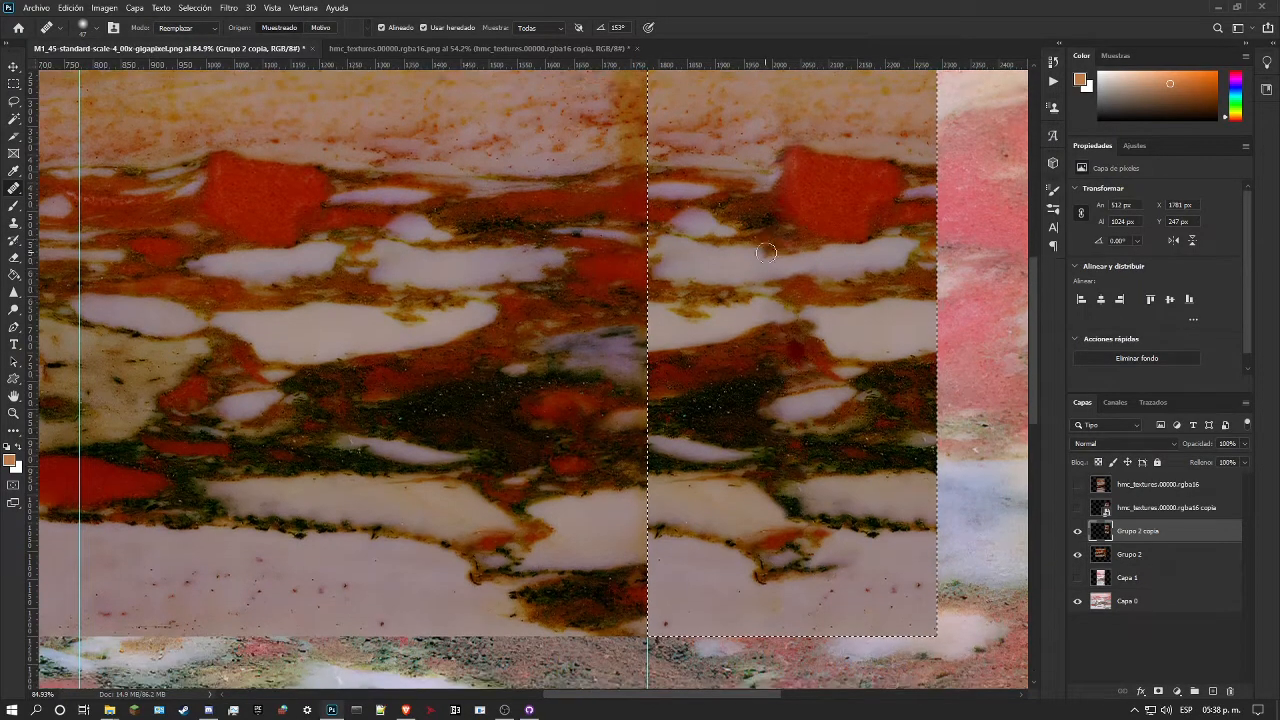
scroll(765, 253, down, 2)
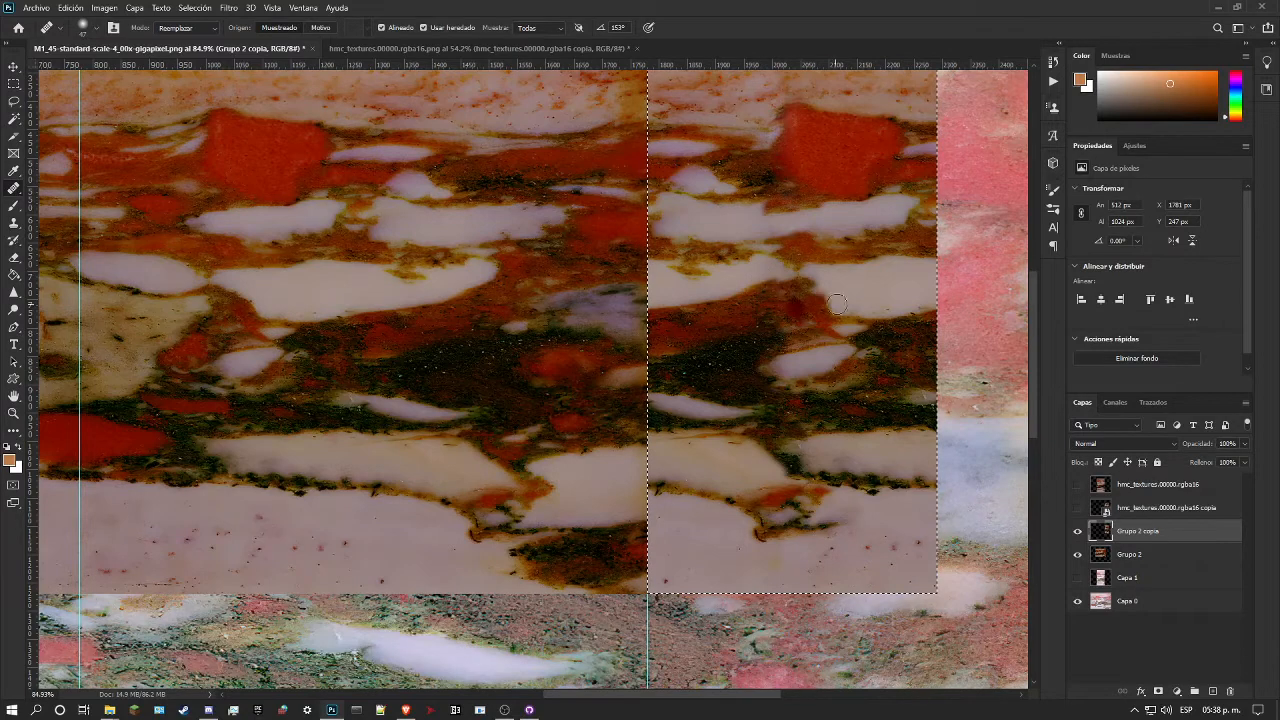
scroll(762, 275, up, 5)
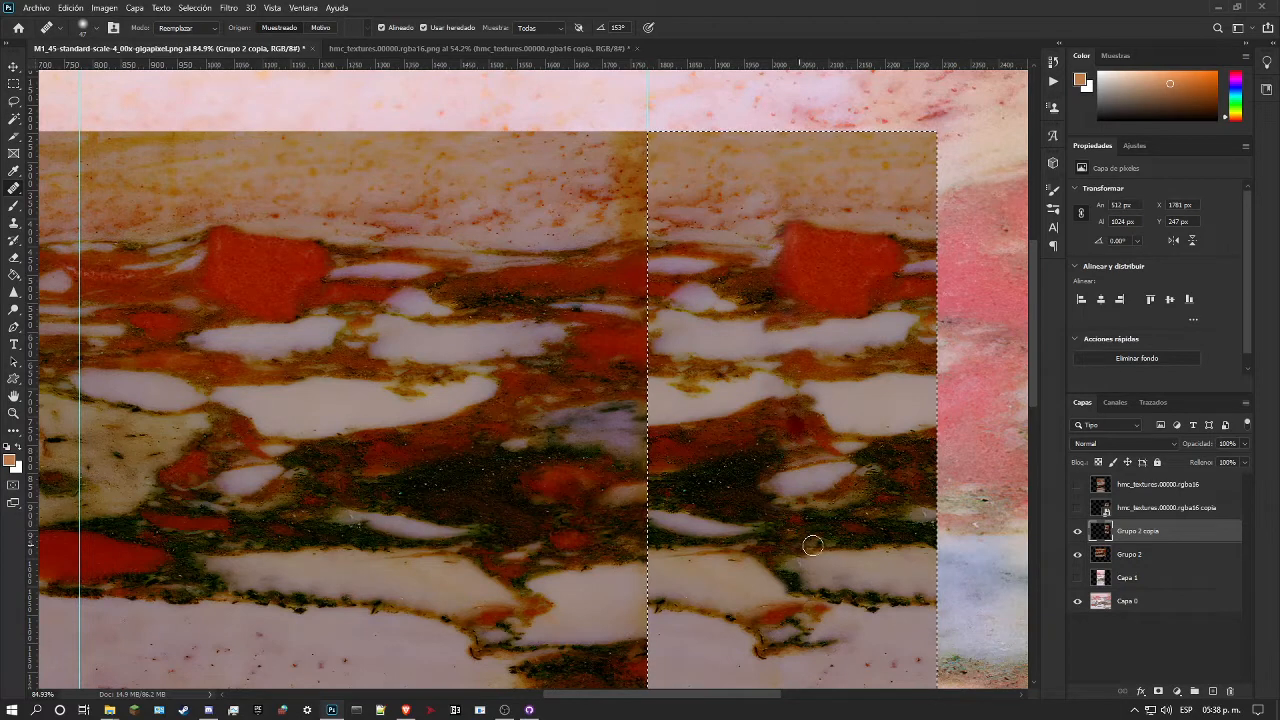
mouse_move(828, 543)
mouse_down()
mouse_move(786, 539)
mouse_move(822, 514)
mouse_up()
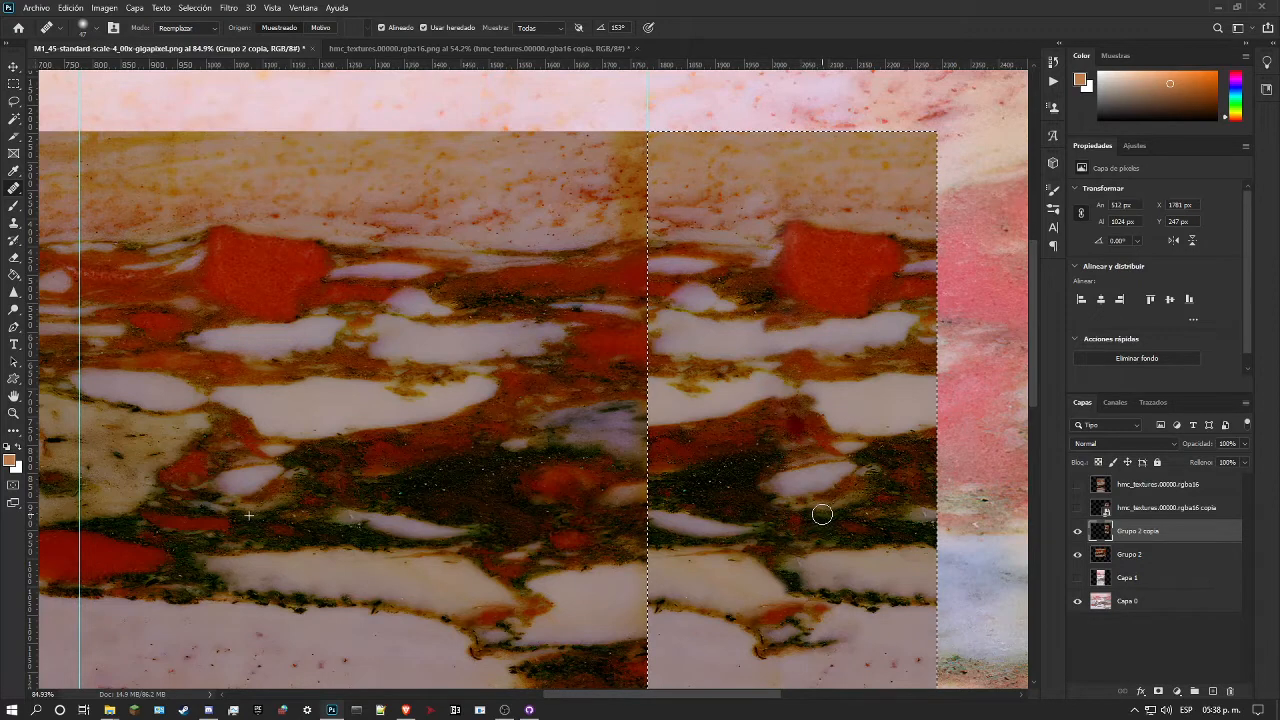
mouse_move(821, 514)
mouse_down()
mouse_move(843, 497)
mouse_move(892, 498)
mouse_up()
scroll(890, 497, up, 2)
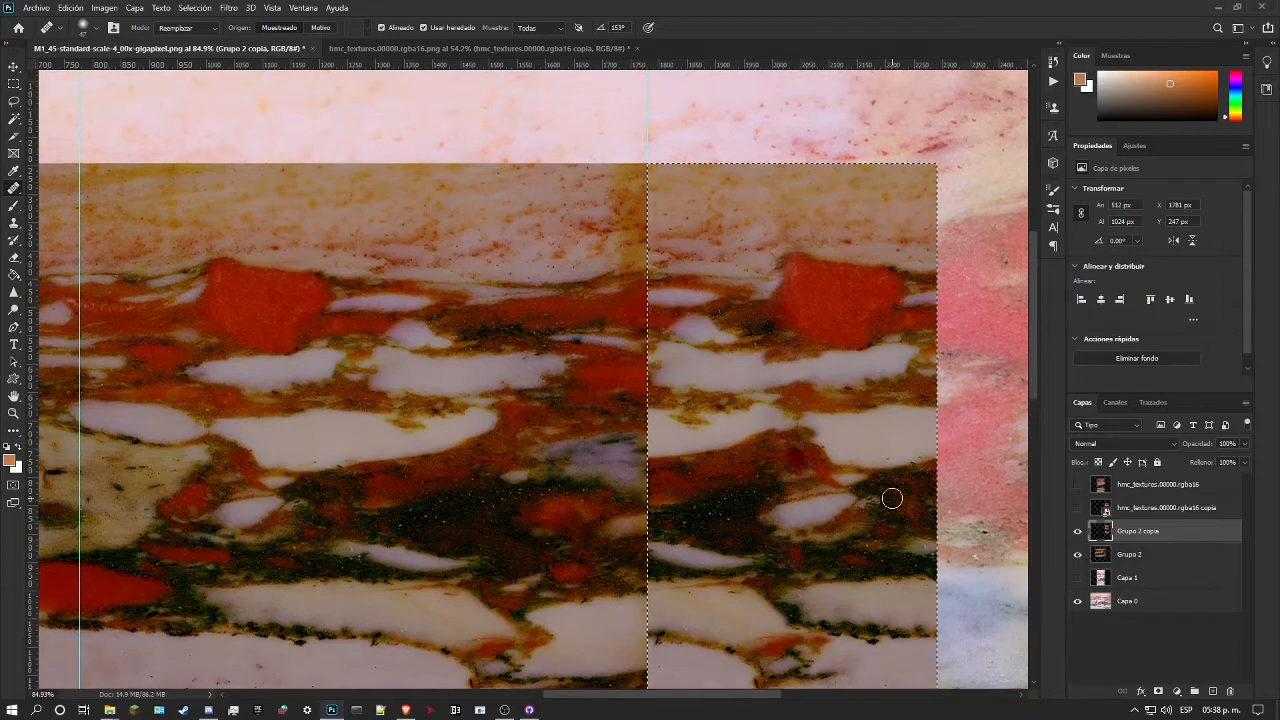
scroll(868, 332, up, 1)
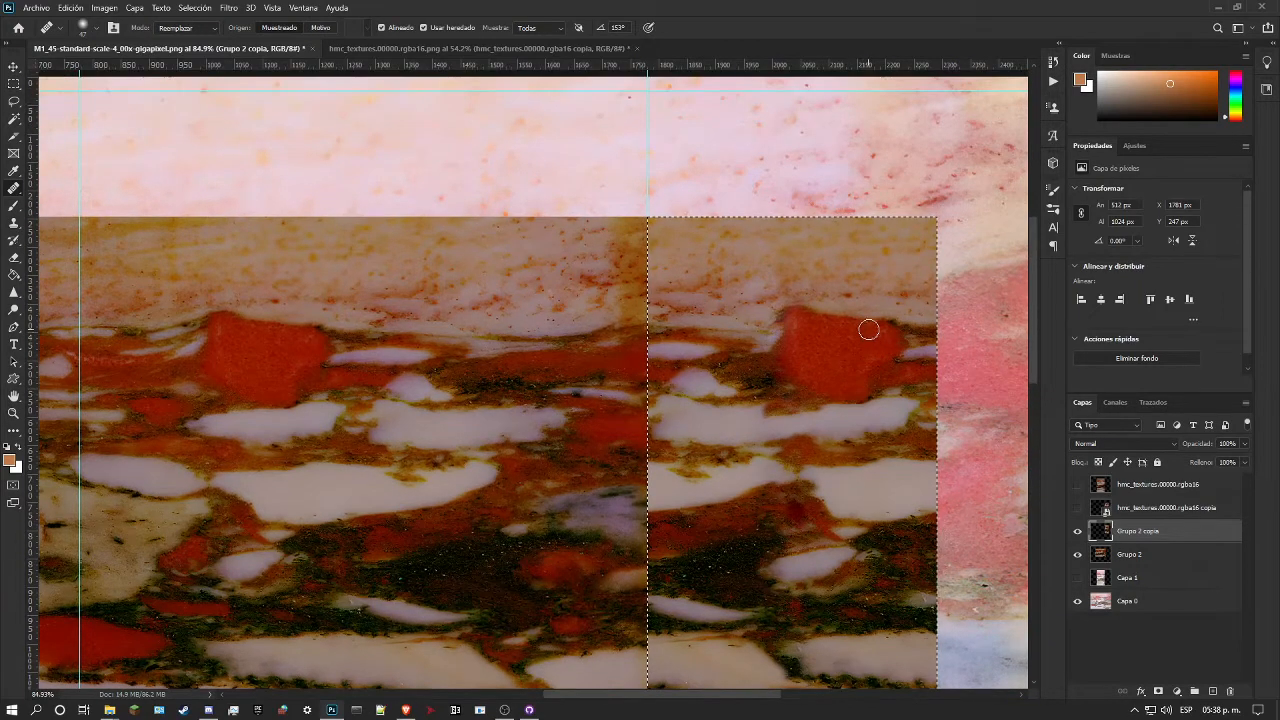
Step: Examine the healed Grupo 2 copia marble as a whole and compare it with the hmc_textures.00000 reference layers
click(13, 413)
drag(518, 373, 427, 371)
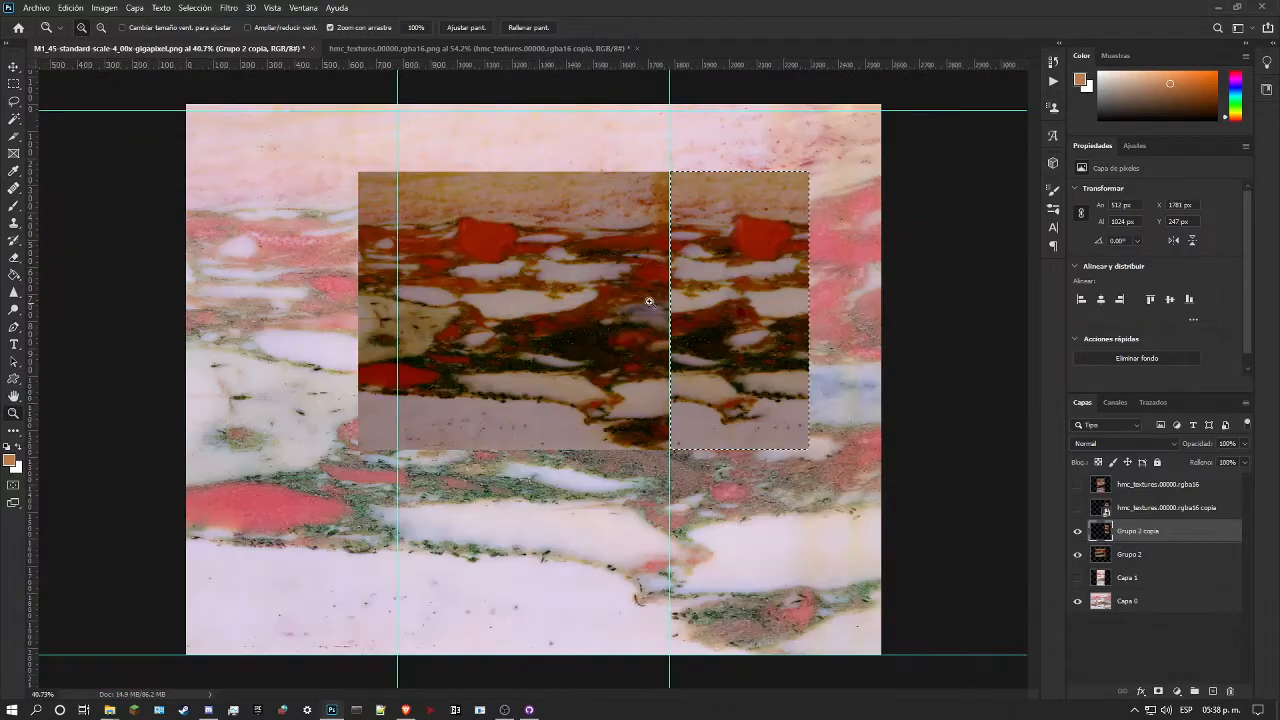
drag(857, 282, 883, 281)
drag(1006, 234, 1027, 237)
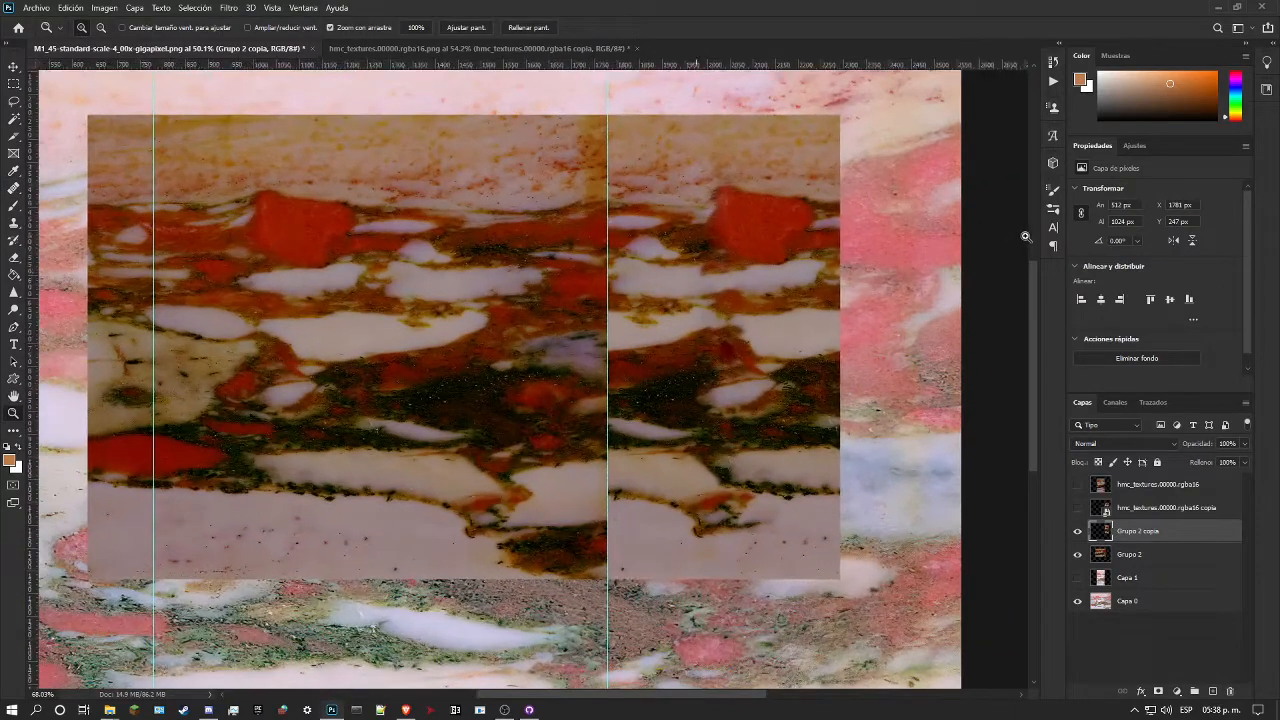
drag(863, 278, 890, 280)
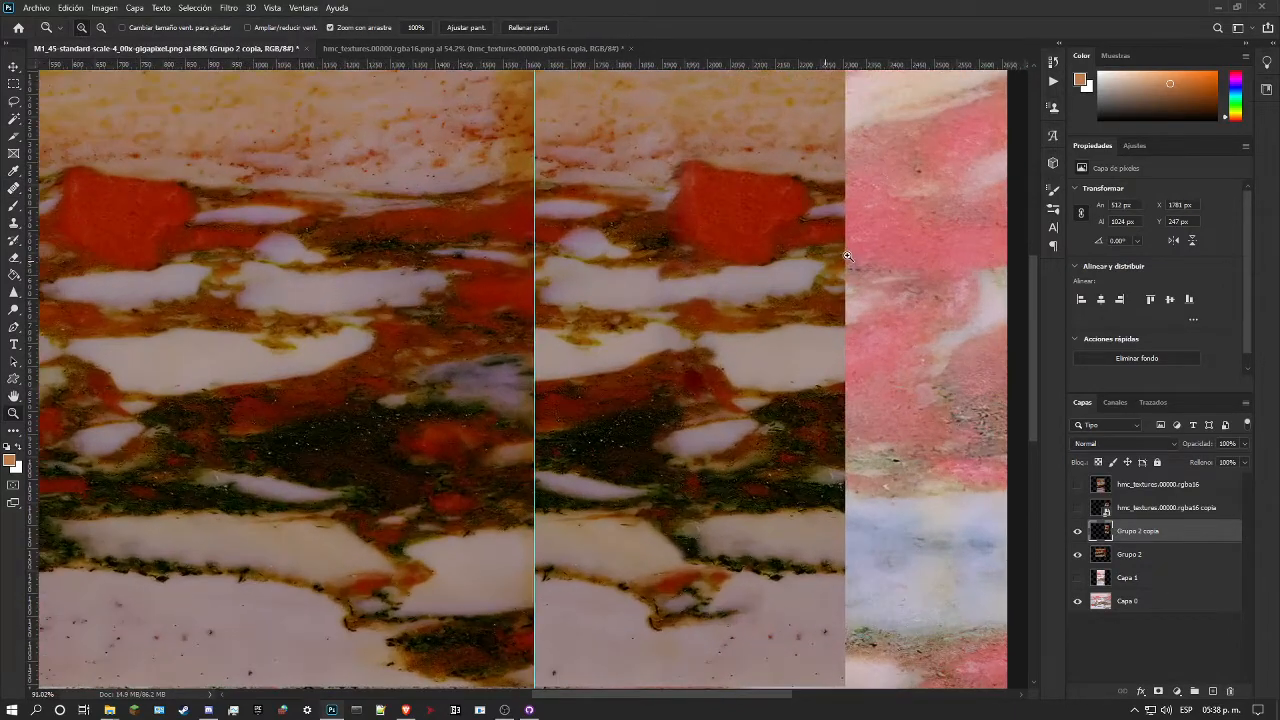
click(1079, 489)
click(1079, 489)
click(1079, 508)
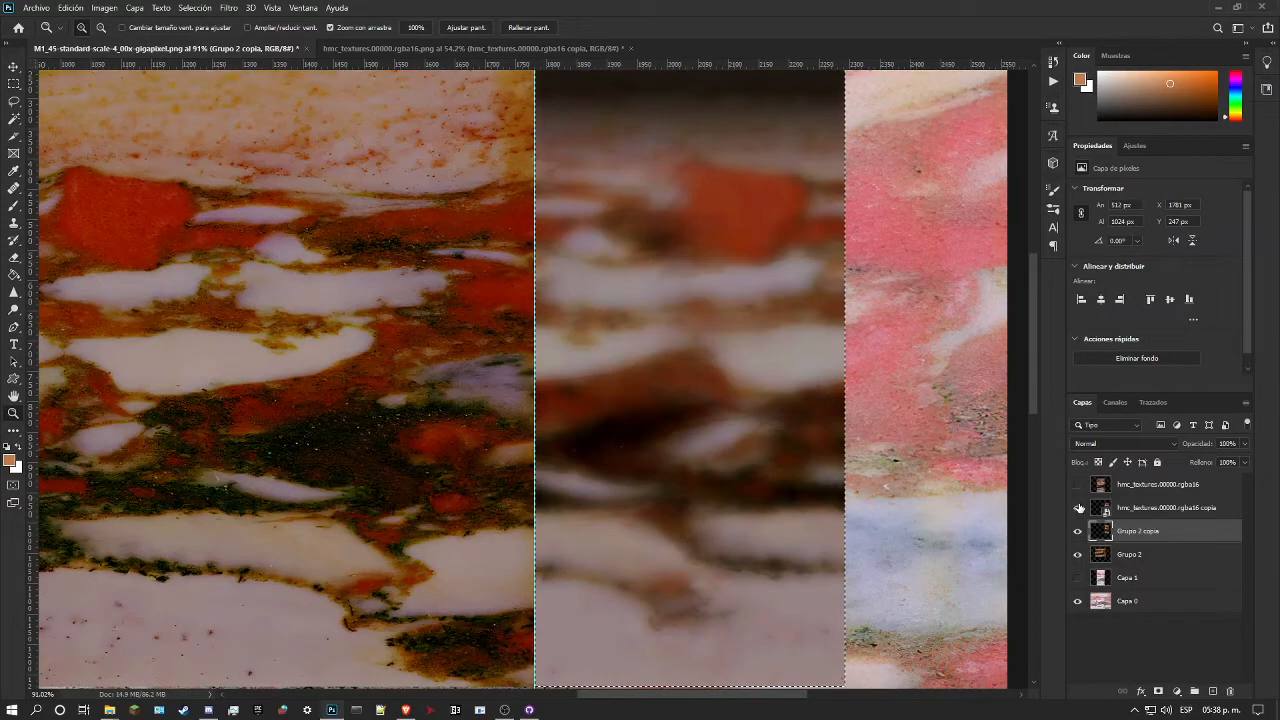
click(1079, 508)
click(1079, 508)
drag(713, 396, 668, 405)
drag(679, 314, 627, 306)
drag(694, 246, 735, 247)
Step: Copy the healed Grupo 2 copia layer into the hmc_textures.00000.rgba16 document and align it to fill the canvas
ctrl+click(1101, 530)
drag(1141, 528, 511, 399)
key(ctrl+t)
drag(543, 303, 563, 287)
key(Return)
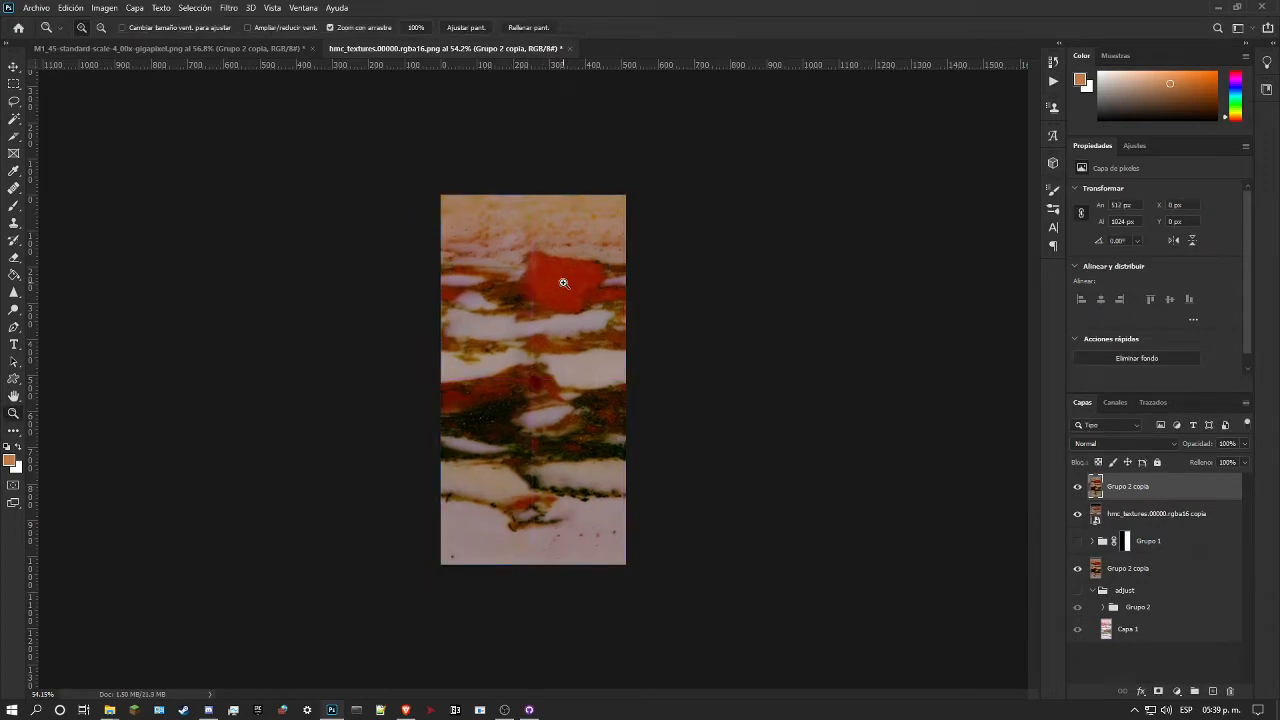
drag(520, 346, 575, 330)
scroll(577, 330, down, 3)
drag(567, 268, 575, 315)
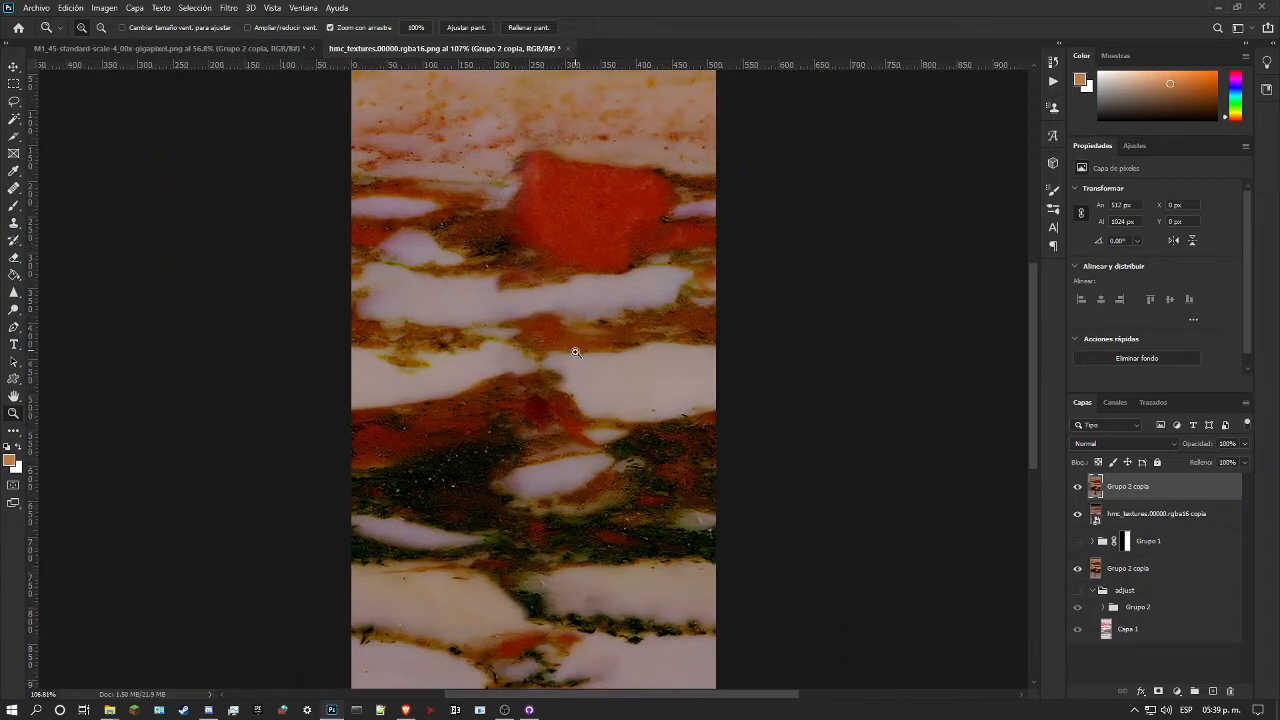
Step: Retouch the dark vein beneath the lower red patch of Grupo 2 copia with the Healing Brush in Normal mode, reducing its size to 21 px
scroll(574, 400, down, 4)
drag(541, 550, 581, 549)
scroll(566, 515, down, 1)
mouse_move(545, 478)
mouse_down()
mouse_move(566, 475)
mouse_move(555, 474)
mouse_up()
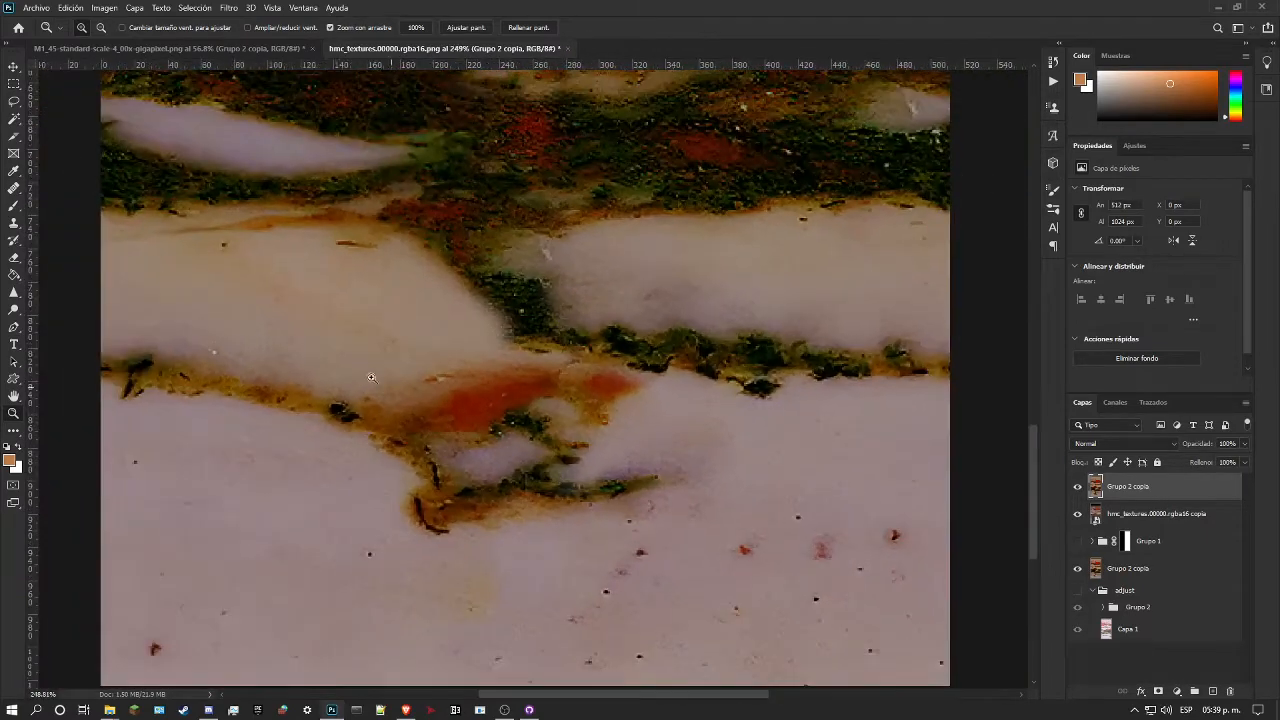
click(12, 188)
click(537, 480)
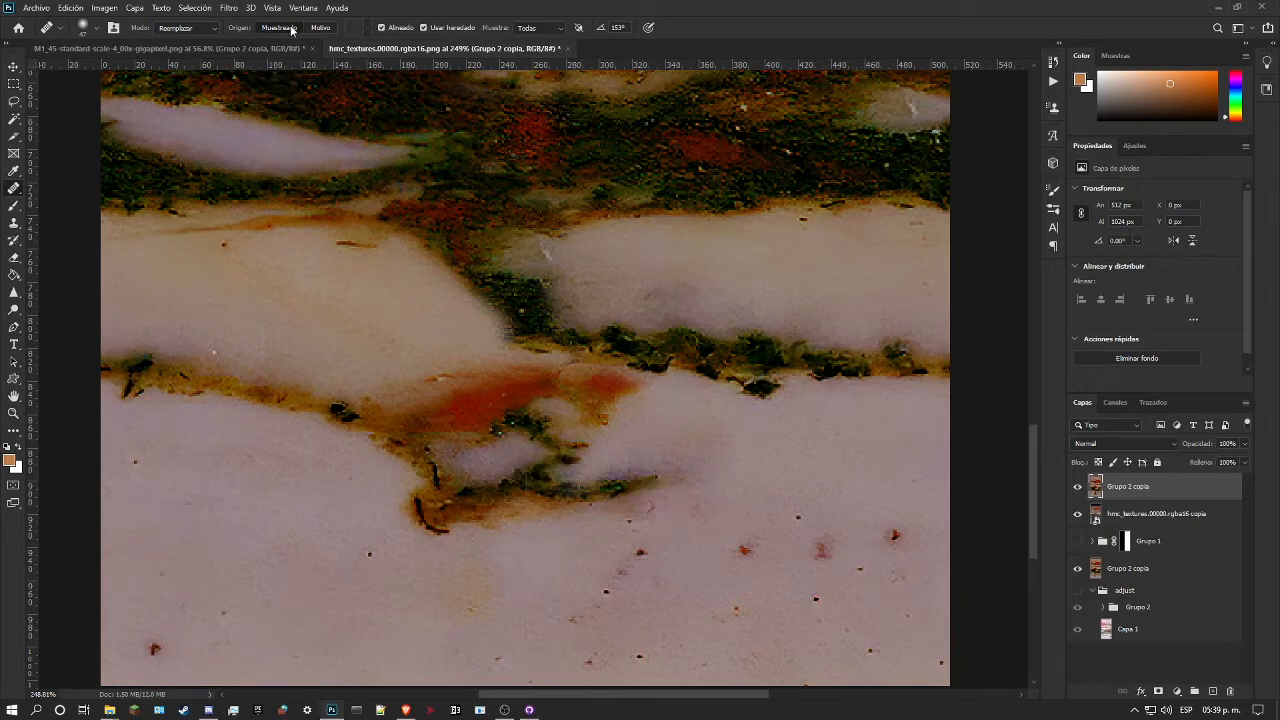
click(195, 28)
click(207, 44)
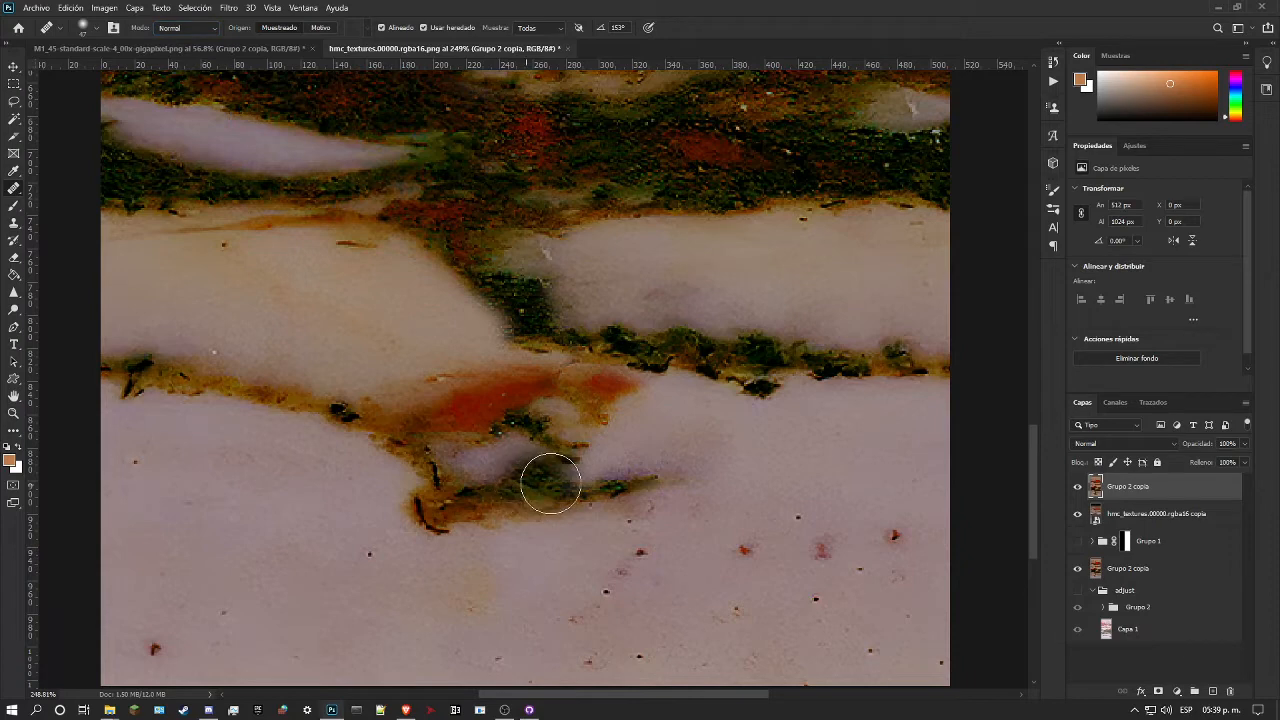
click(593, 498)
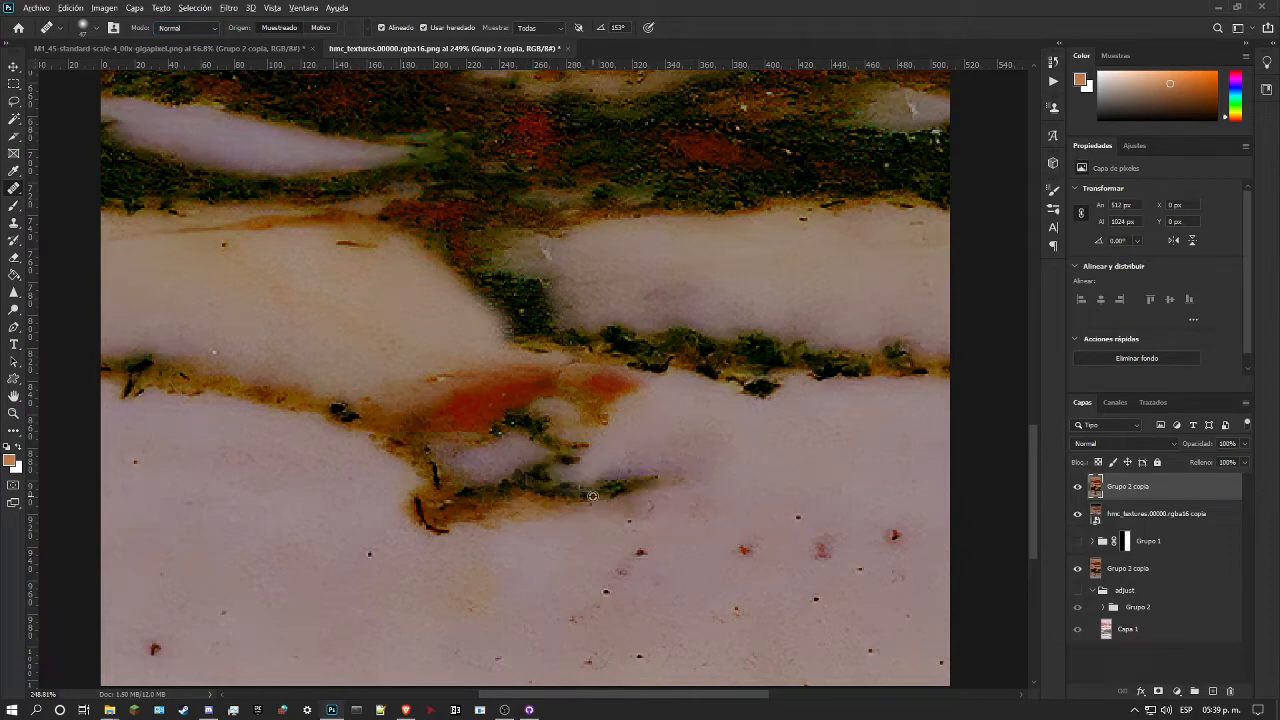
right_click(540, 487)
drag(570, 519, 566, 518)
click(520, 490)
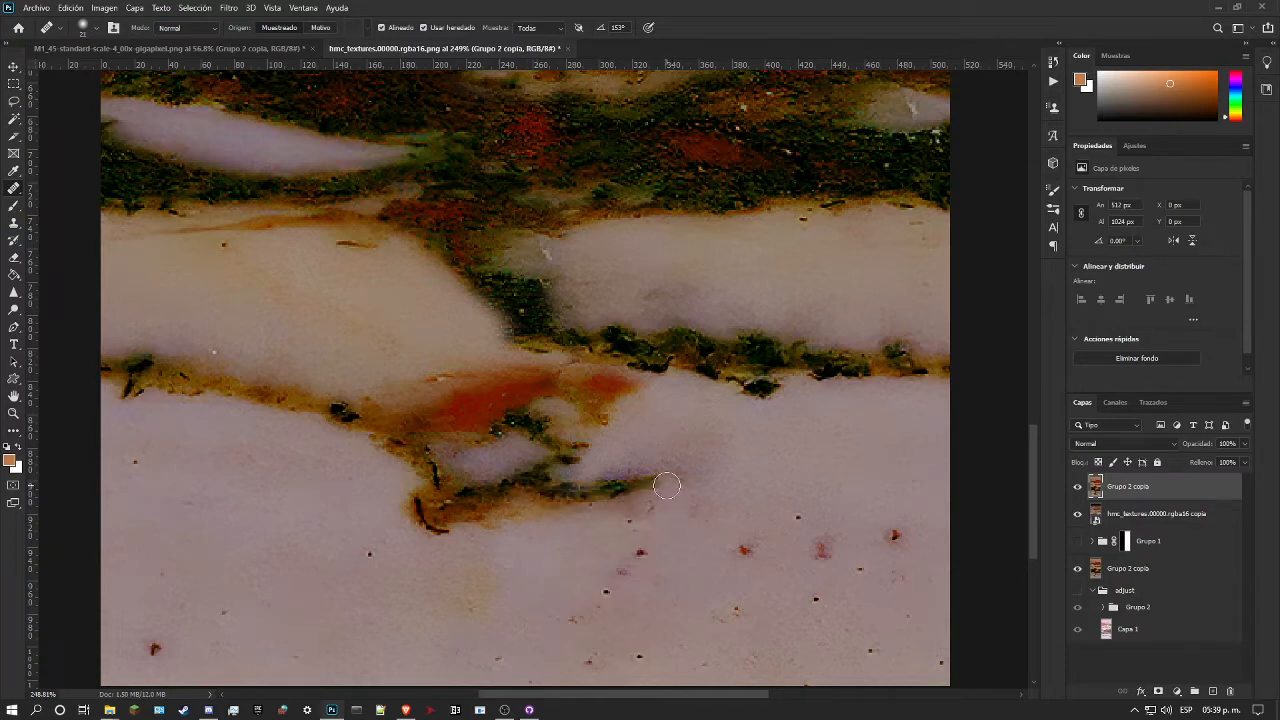
Step: Examine the Grupo 2 copia marble along its centre up to the pale upper band, and as a whole
scroll(597, 464, up, 1)
scroll(597, 464, up, 8)
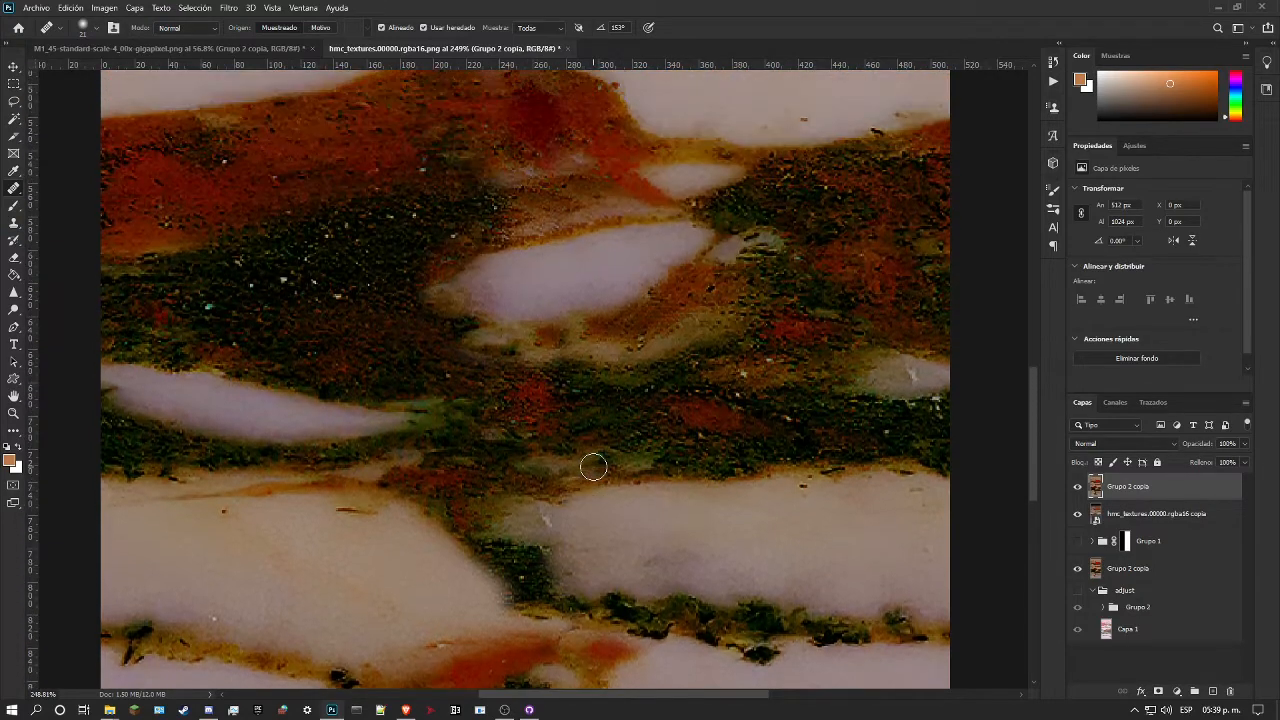
scroll(593, 466, up, 6)
scroll(593, 466, up, 4)
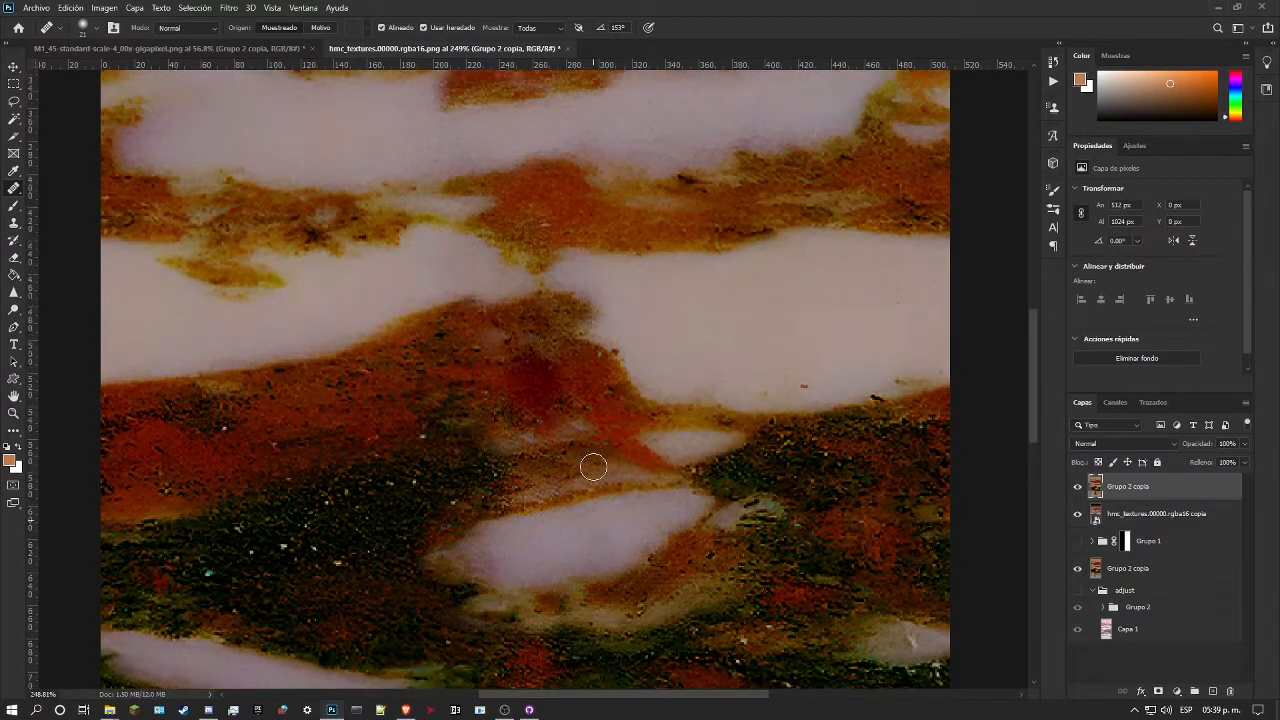
scroll(593, 466, up, 10)
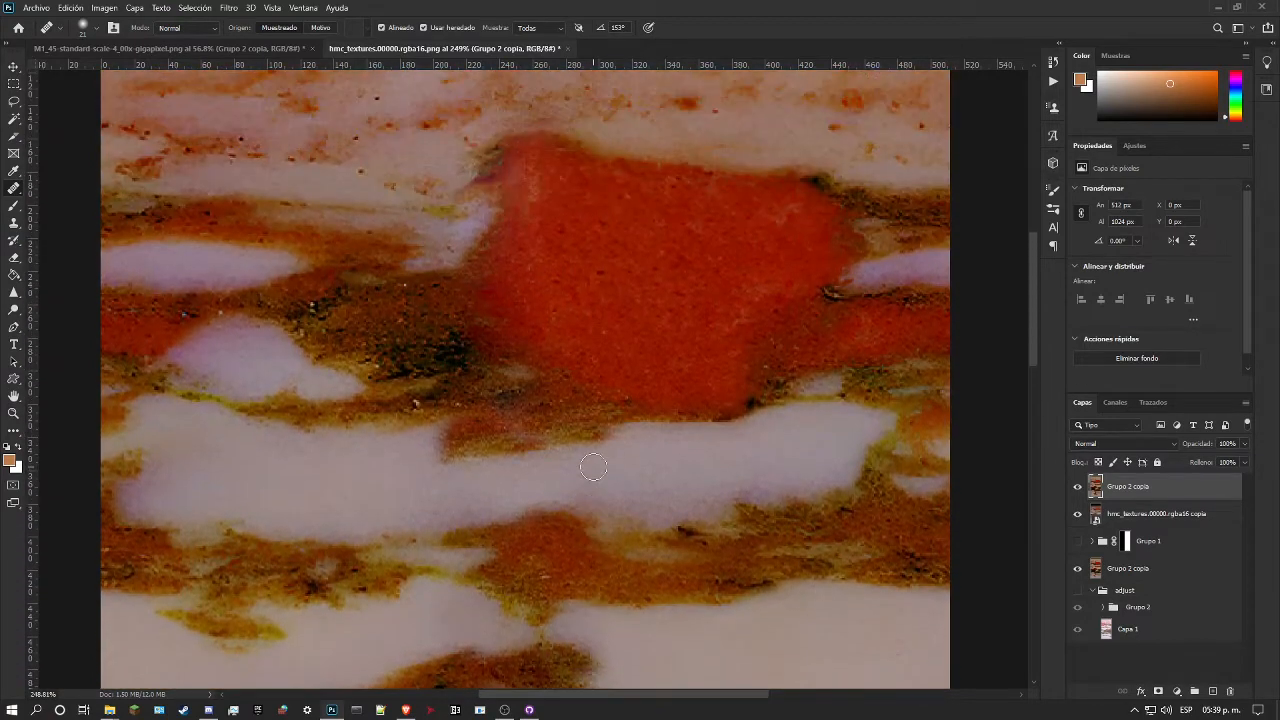
scroll(593, 466, up, 3)
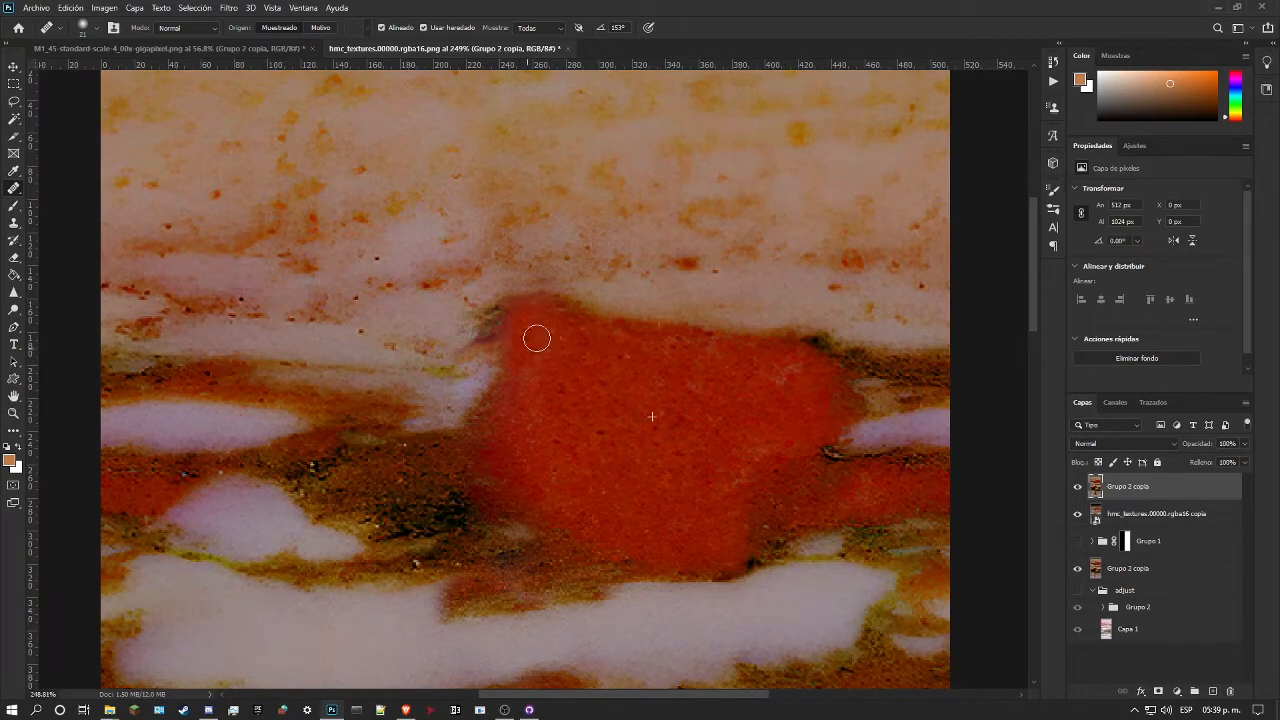
scroll(652, 366, up, 7)
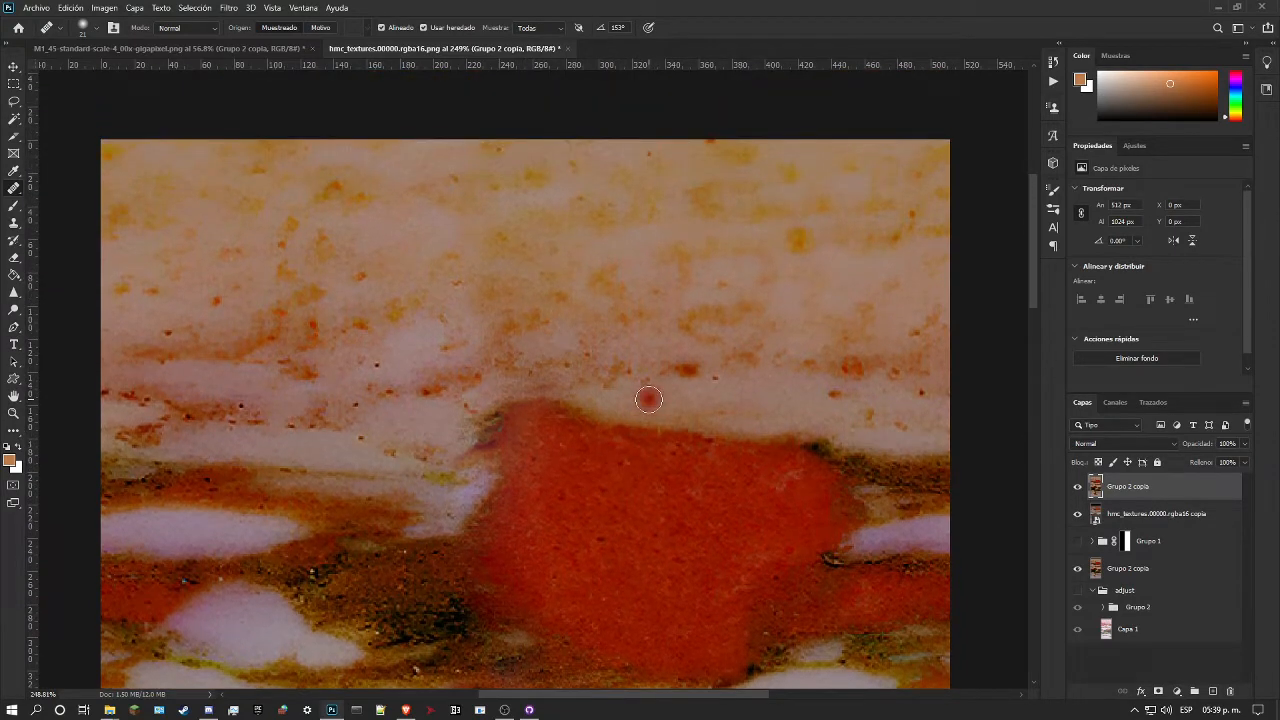
click(18, 412)
drag(430, 403, 461, 384)
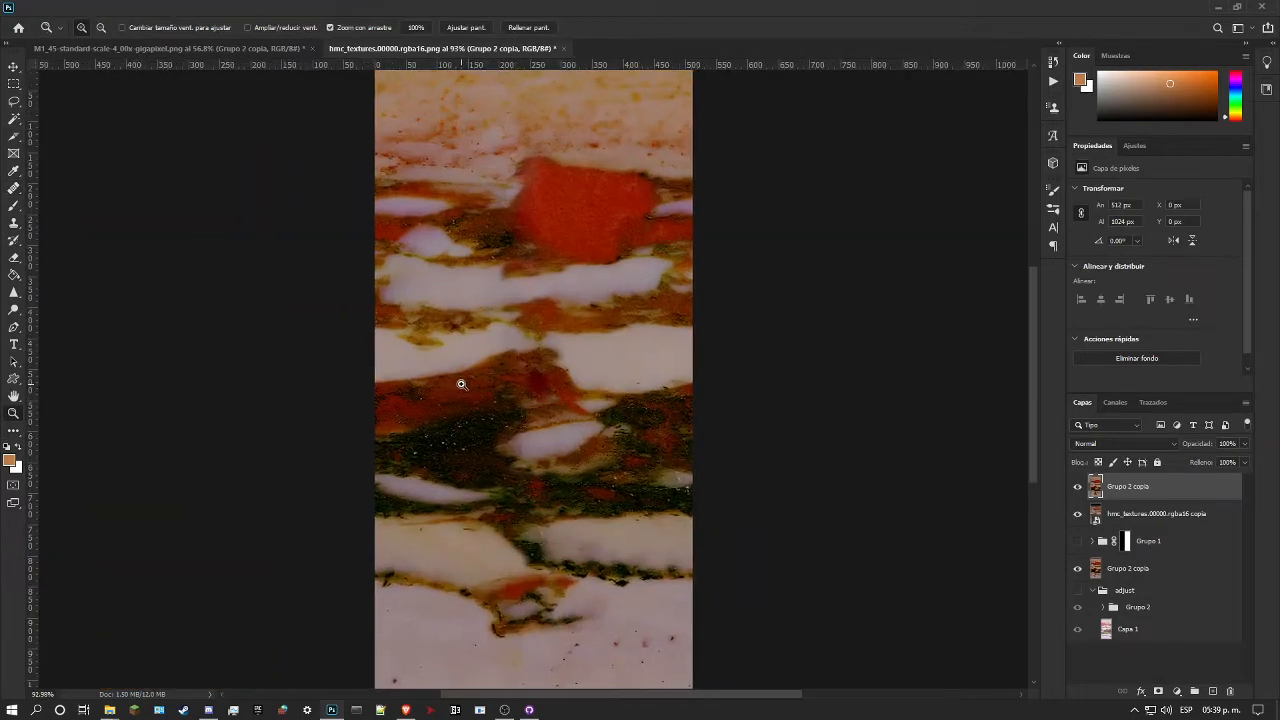
Step: Offset the Grupo 2 copia layer 256 px horizontally and 0 px vertically with wrap-around
key(ctrl+z)
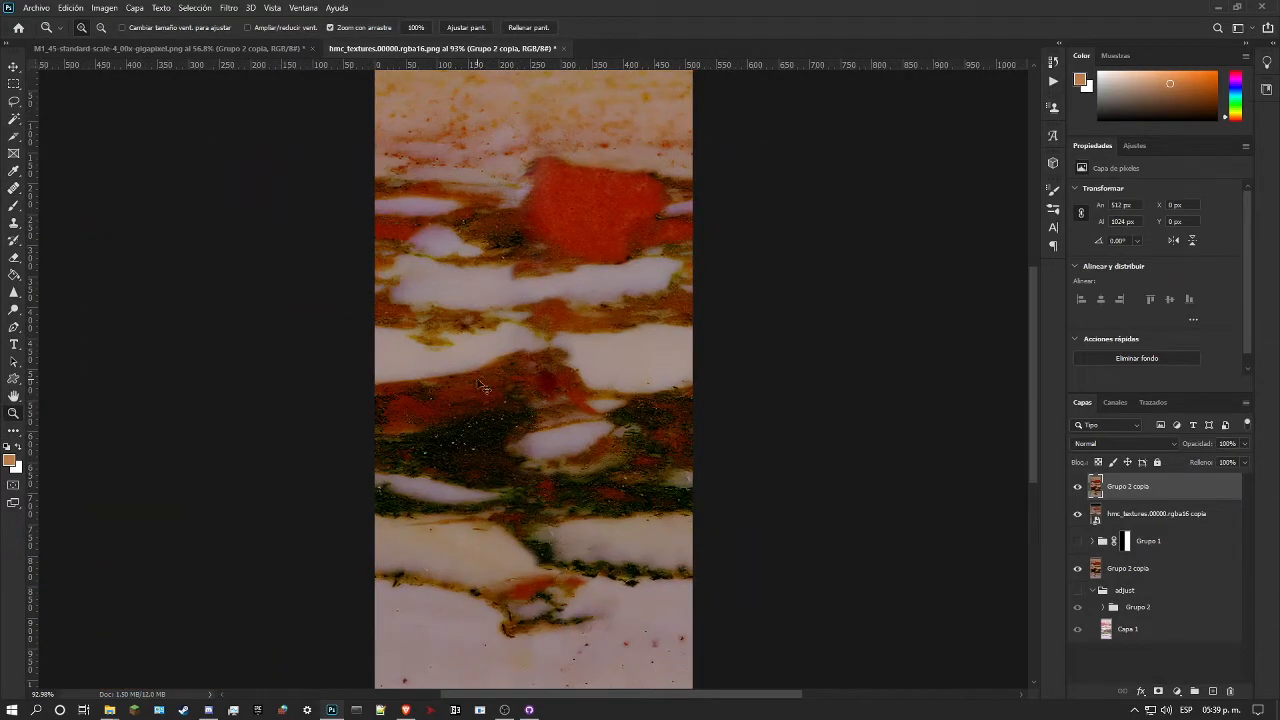
key(ctrl+shift+z)
click(229, 7)
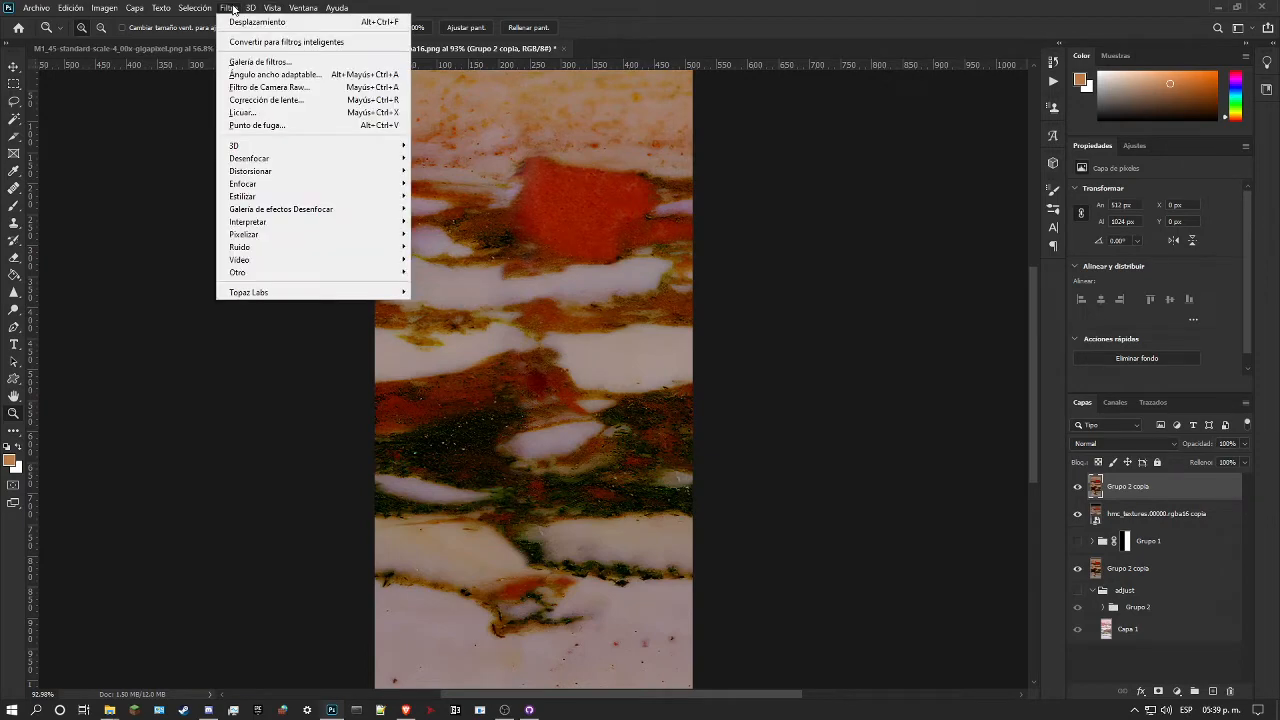
mouse_move(380, 273)
click(445, 286)
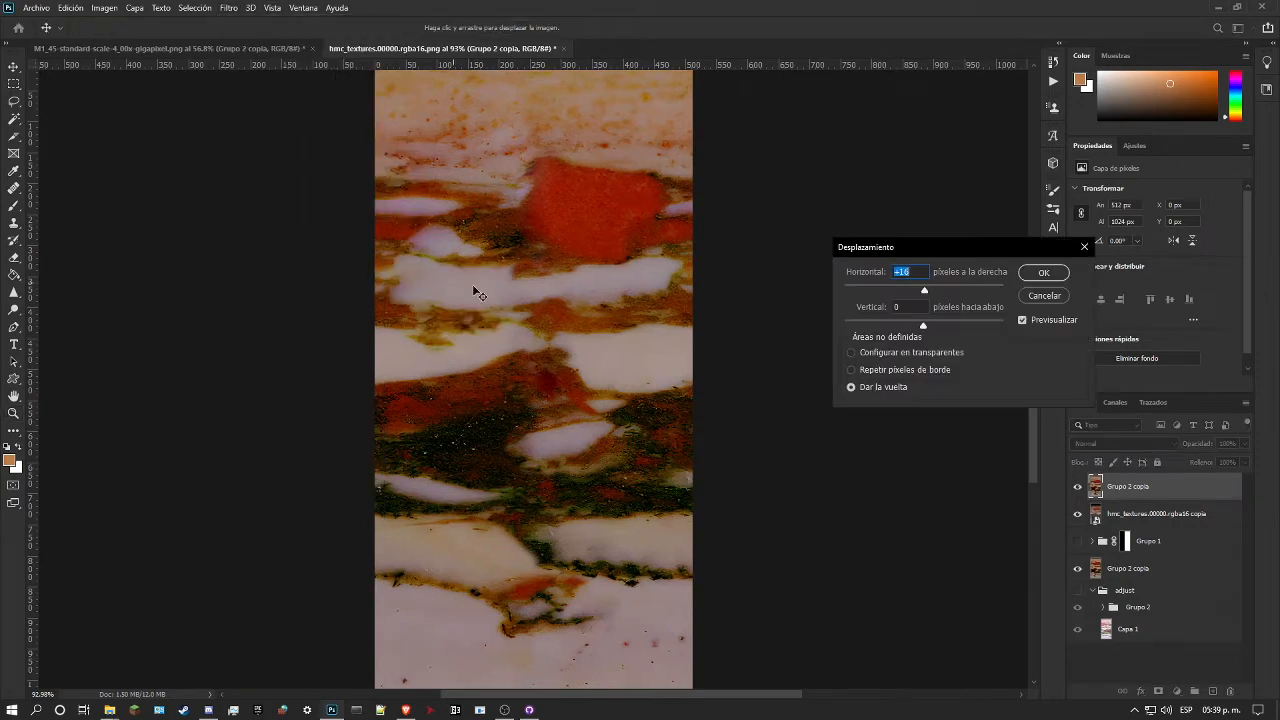
text(256)
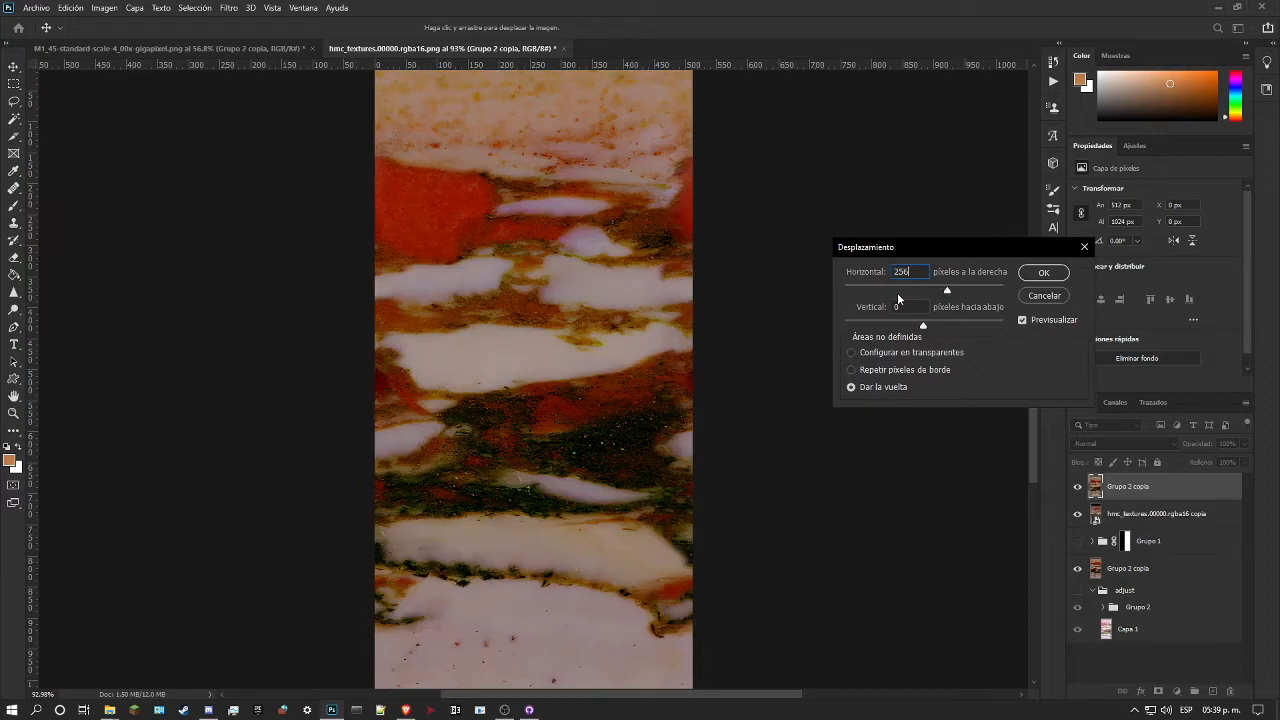
click(1040, 281)
drag(601, 371, 571, 381)
drag(501, 412, 527, 410)
drag(562, 252, 571, 183)
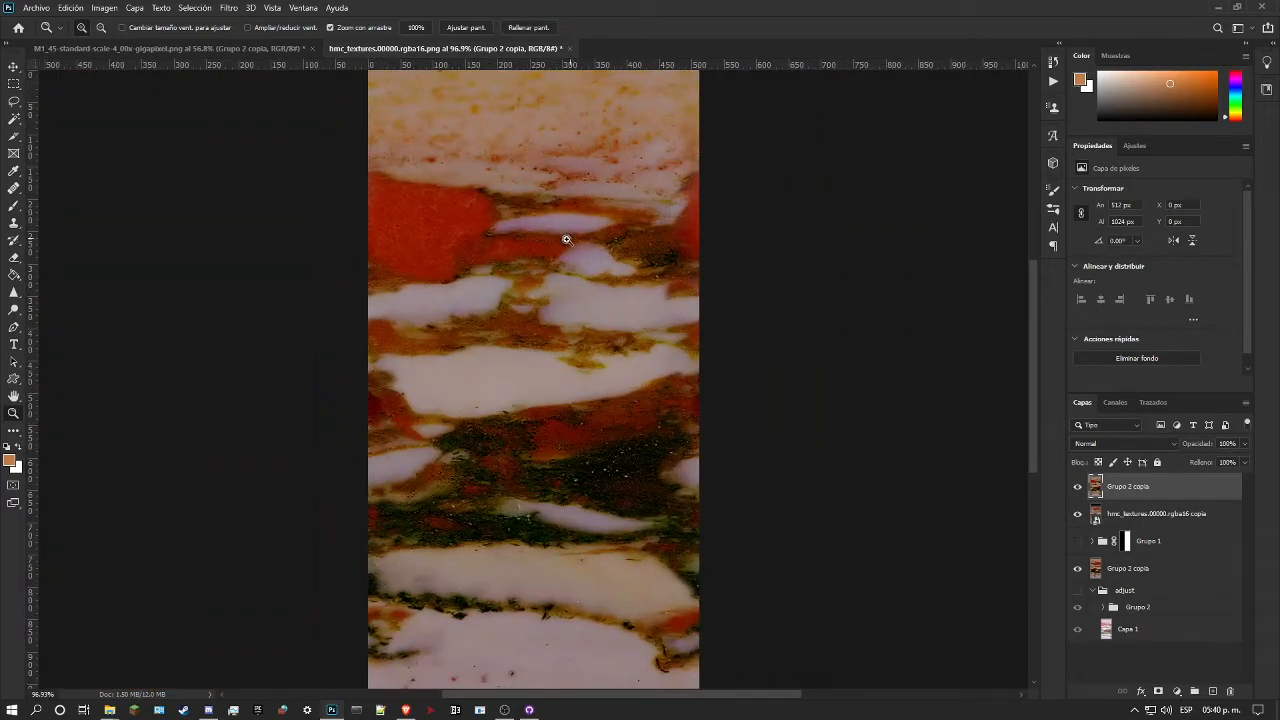
Step: Replace the old Grupo 2 copia beneath Grupo 1 with the new one, hiding the hmc_textures.00000.rgba16 copia layer and showing Grupo 1
click(1078, 514)
drag(1130, 487, 1160, 575)
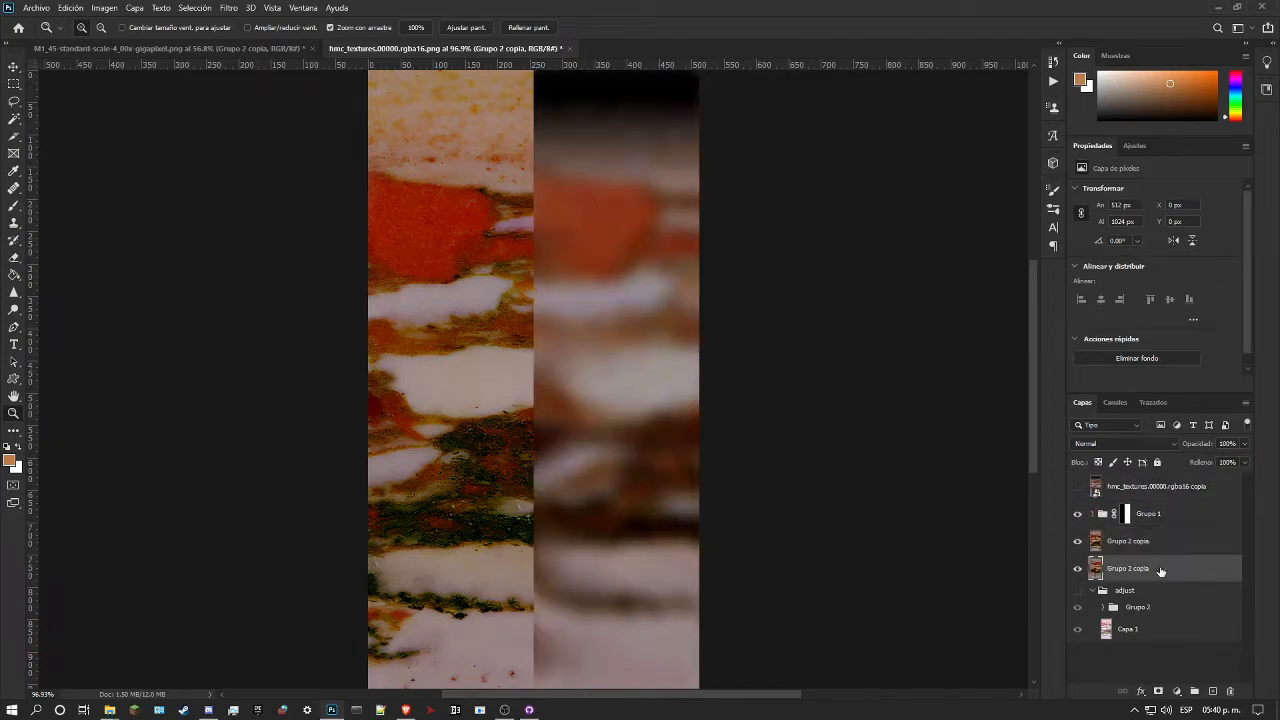
key(Delete)
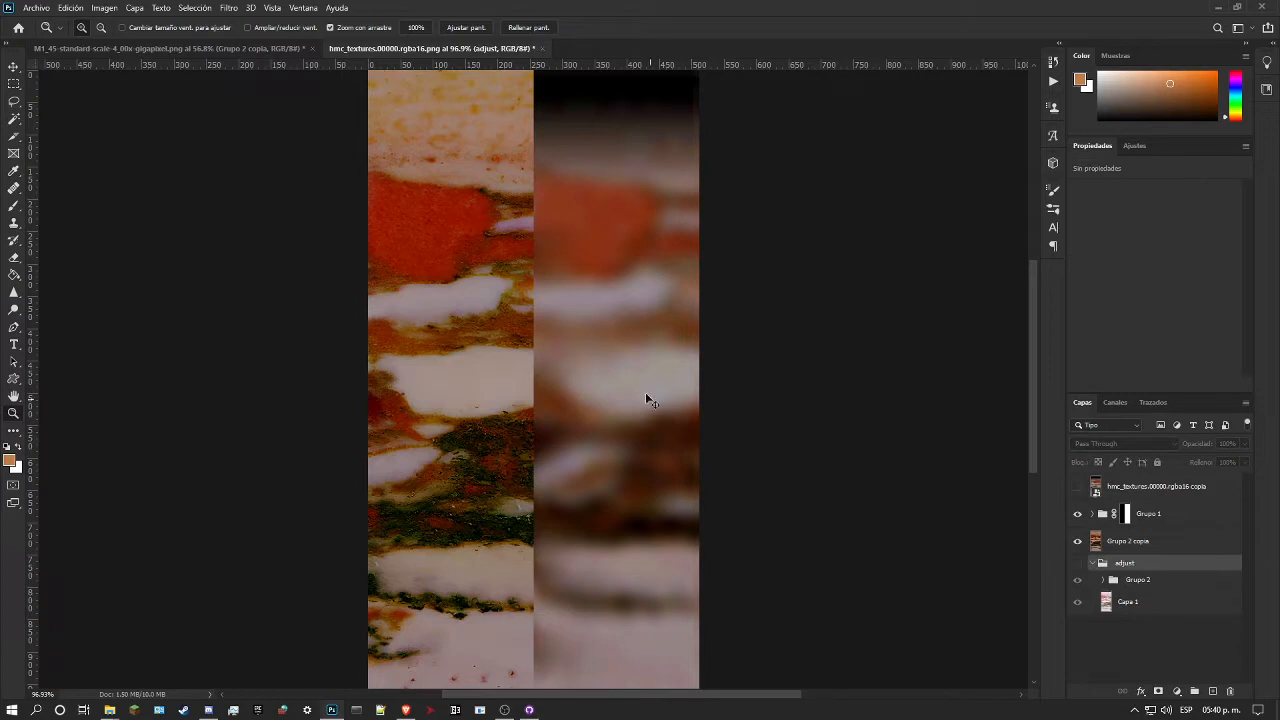
Step: Save the document as hmc_textures.00000.rgba16.psd in the cave folder, replacing the existing file
key(ctrl+shift+s)
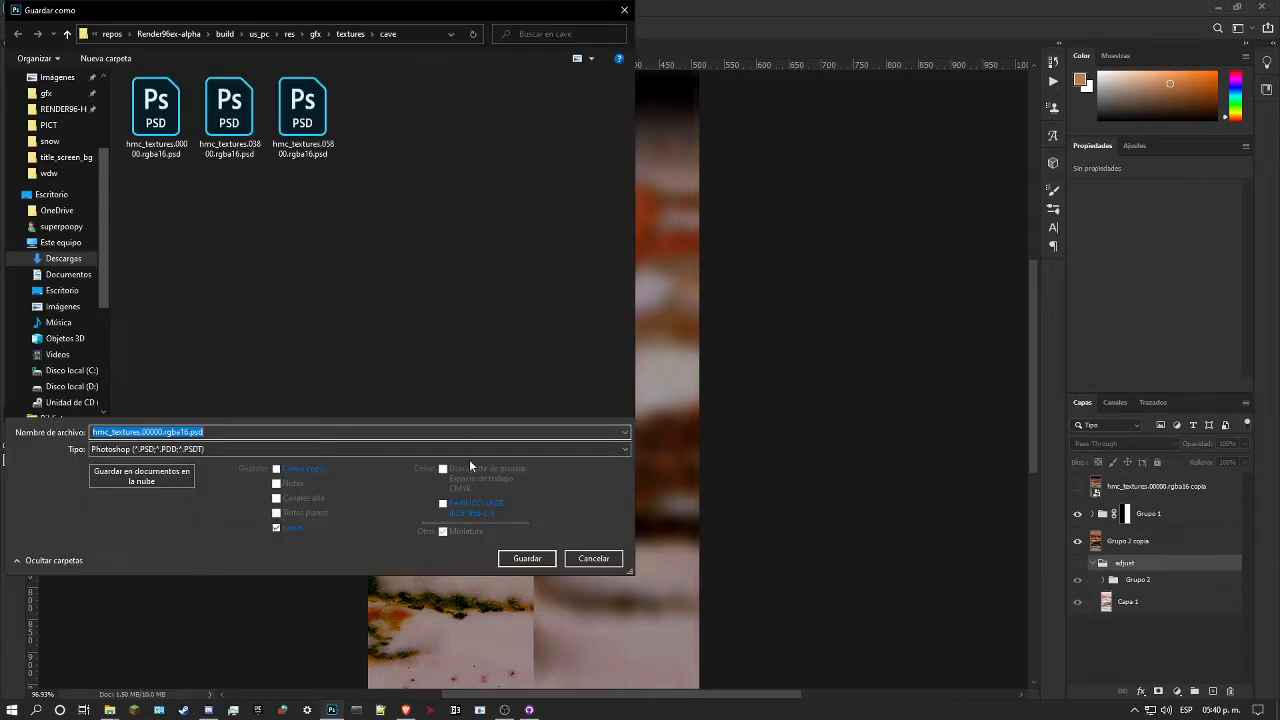
click(527, 562)
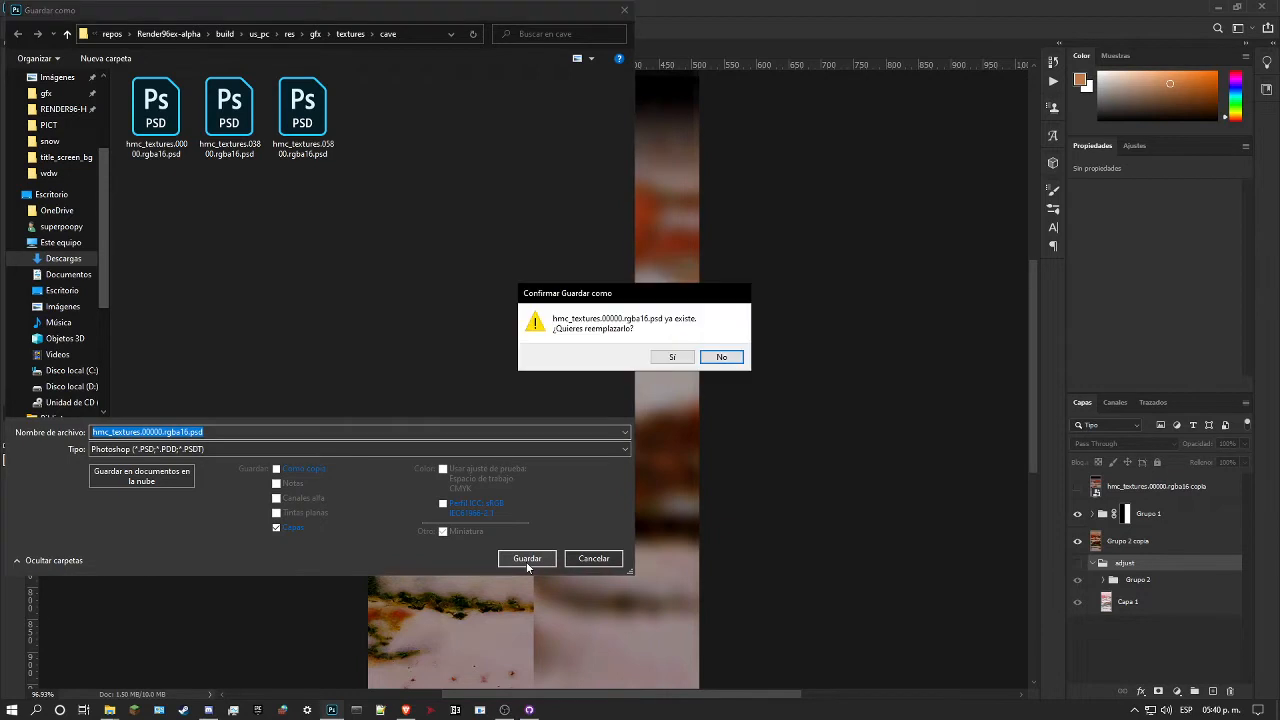
click(668, 356)
drag(567, 321, 541, 327)
drag(565, 277, 540, 283)
drag(532, 220, 575, 242)
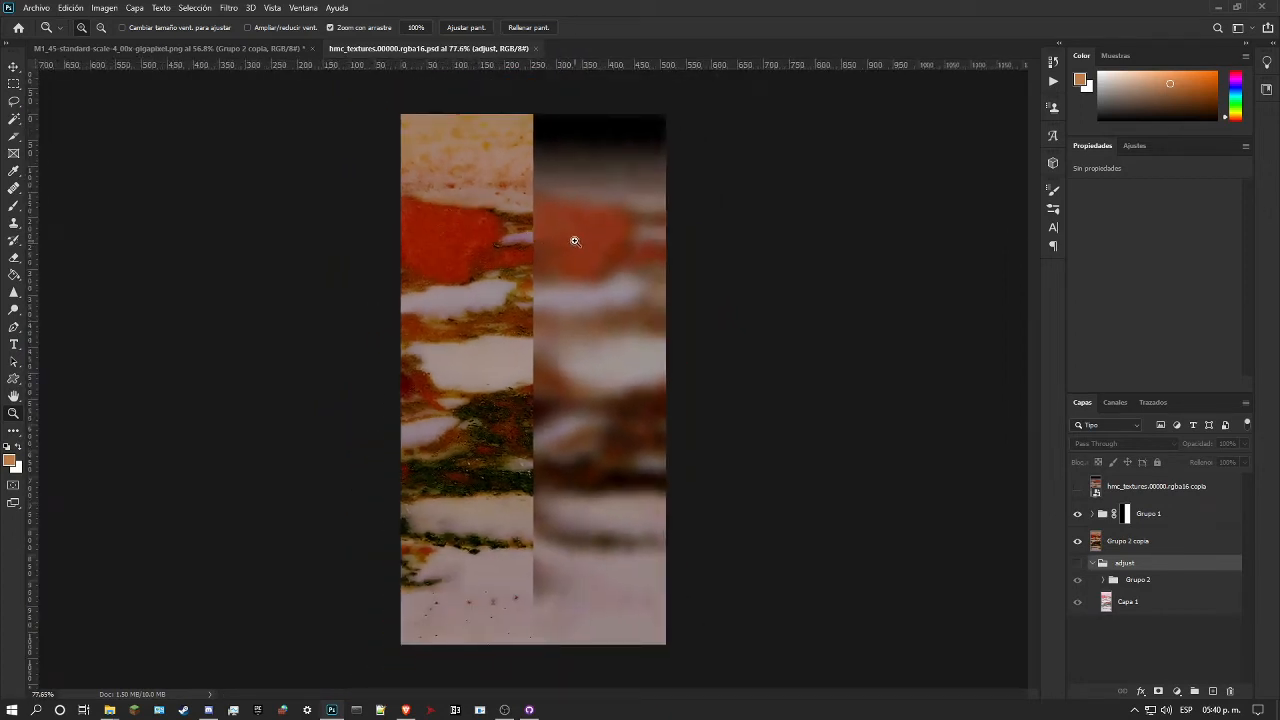
Step: Set the foreground colour to #8b3018, sampled from the red patch in the blurred reference half
key(ctrl+plus)
click(9, 462)
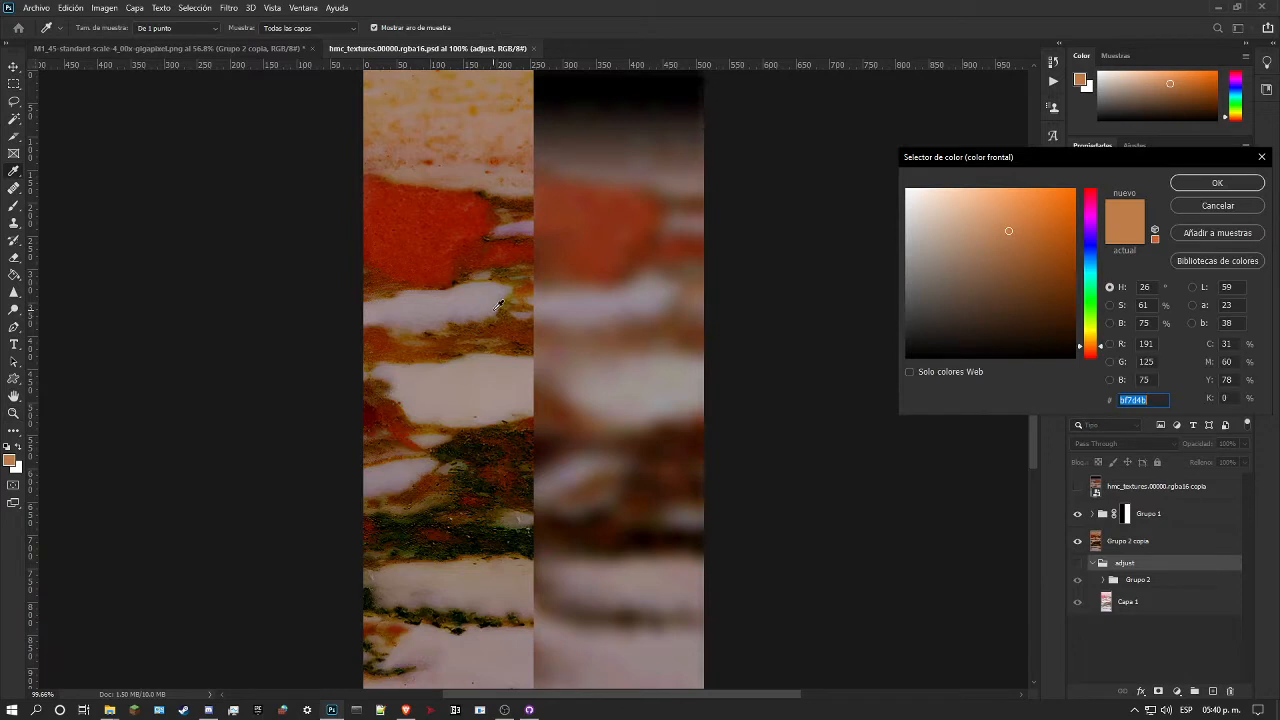
click(636, 212)
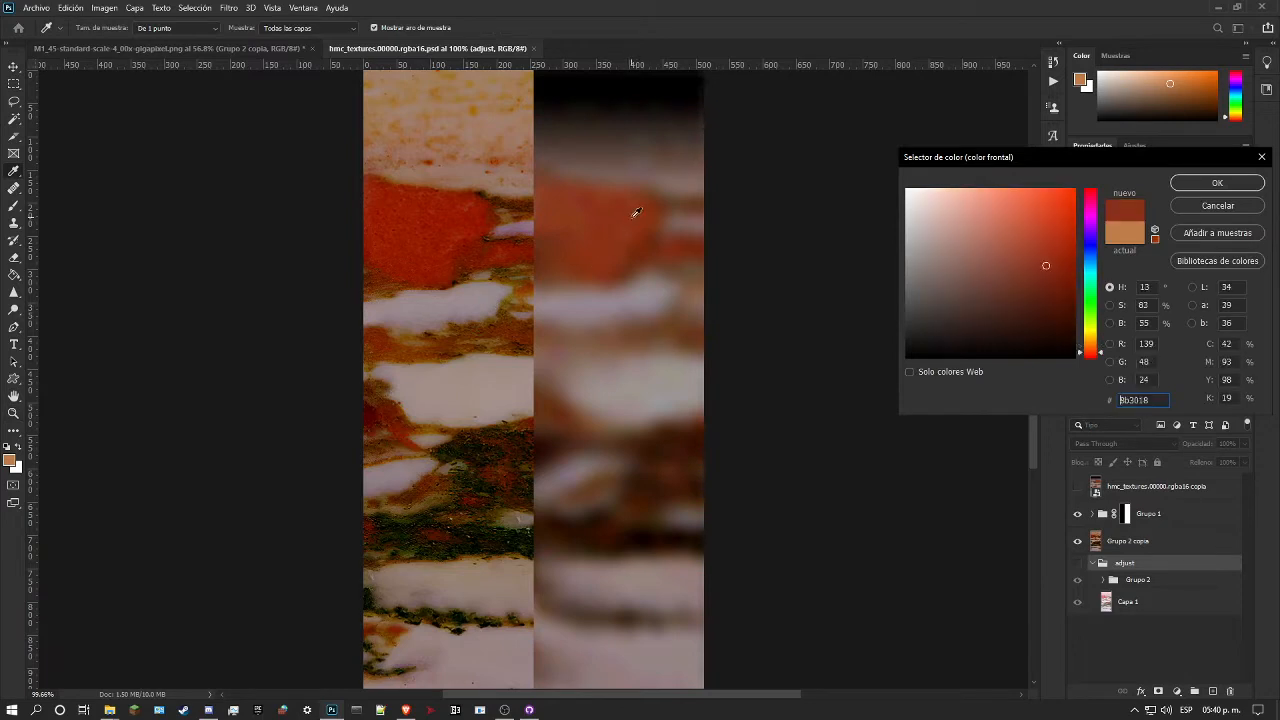
click(1194, 187)
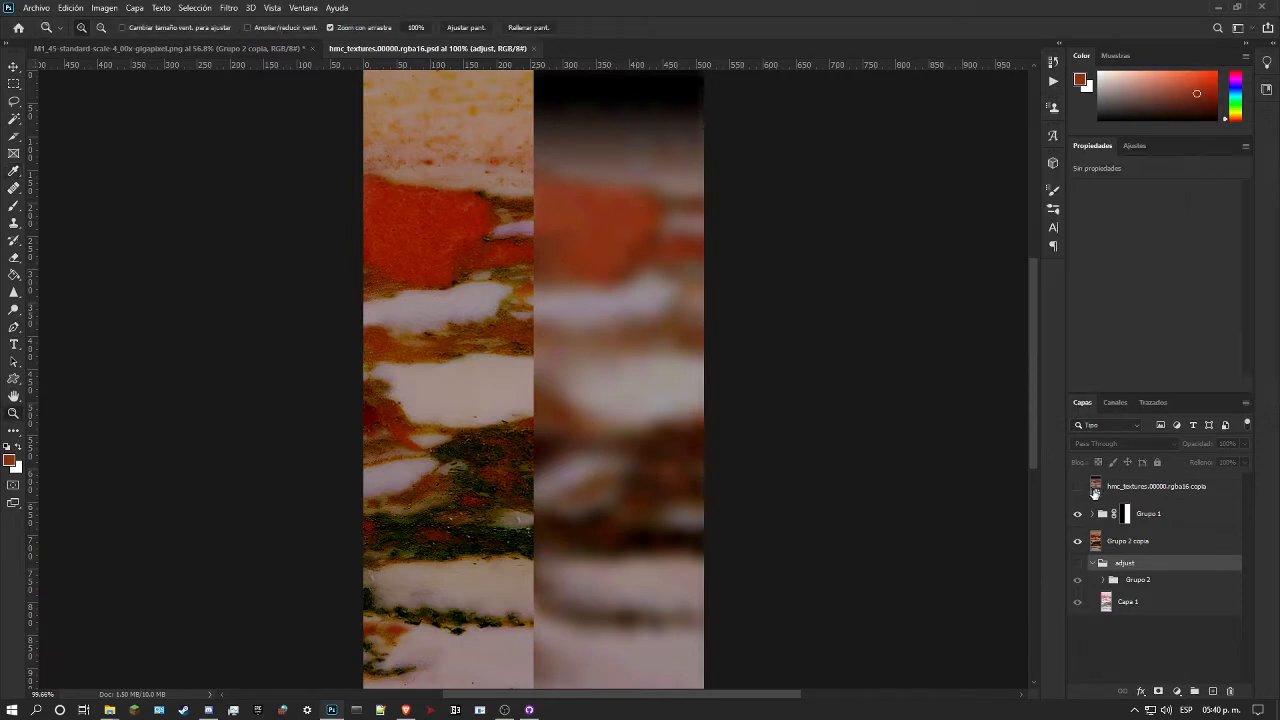
click(1077, 542)
Step: Set the background colour to #820800, sampled from the red patch in the marble half, and swap it with the foreground colour
click(17, 467)
click(444, 218)
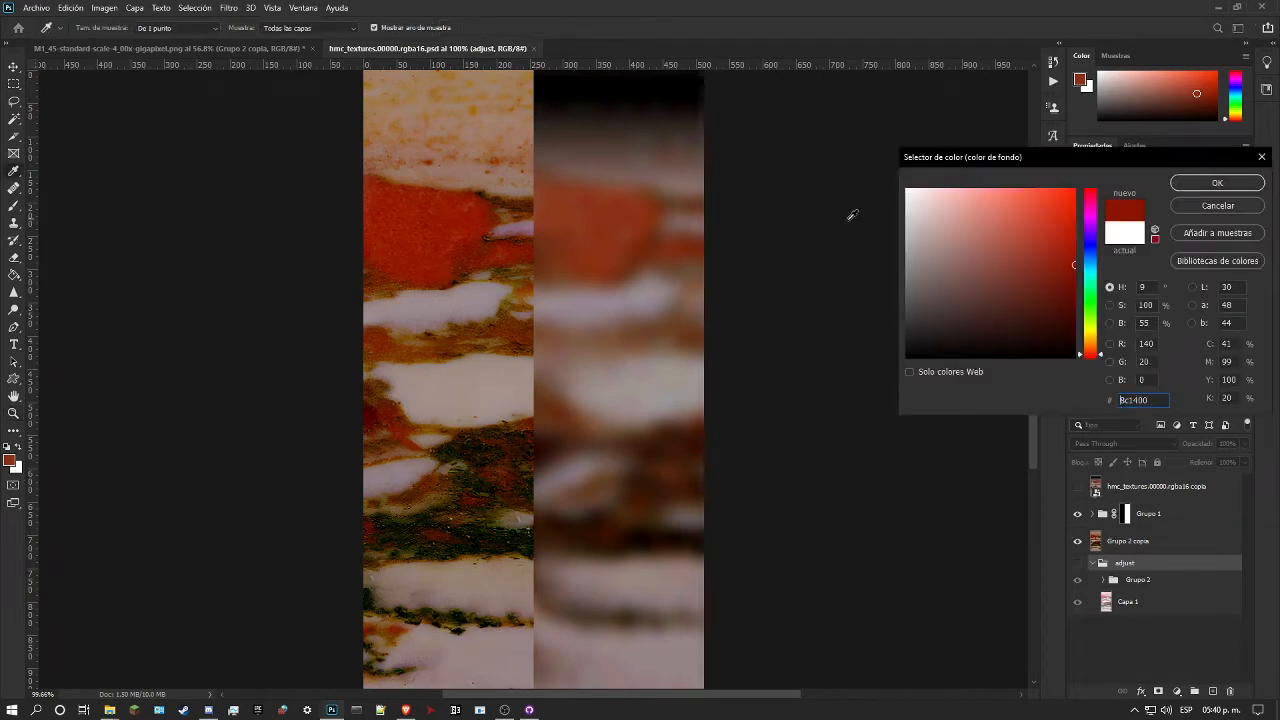
drag(479, 219, 401, 217)
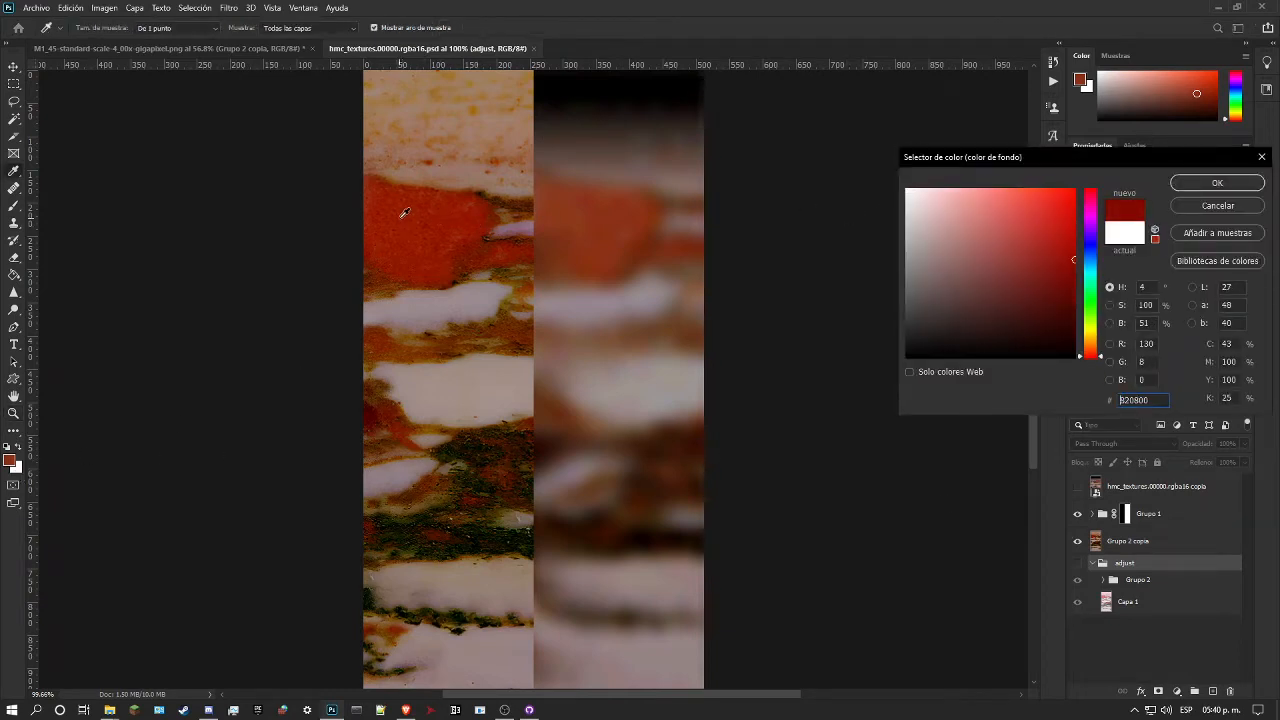
click(1188, 185)
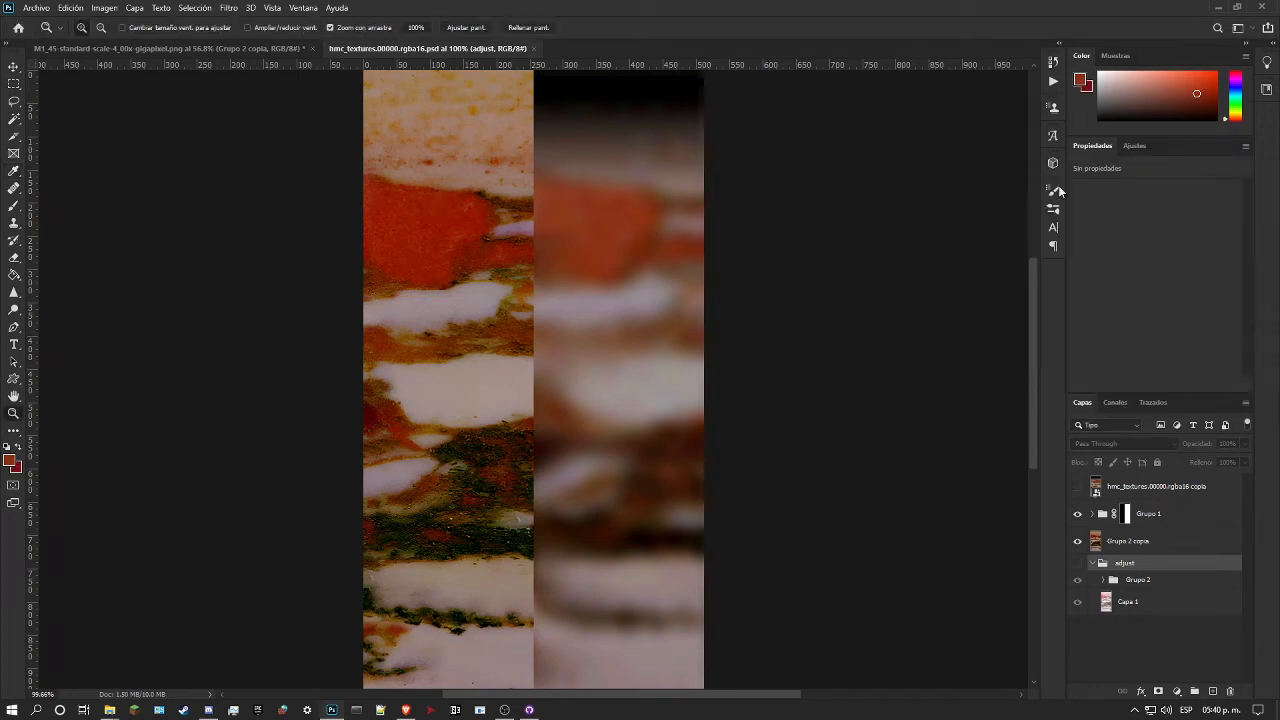
click(18, 450)
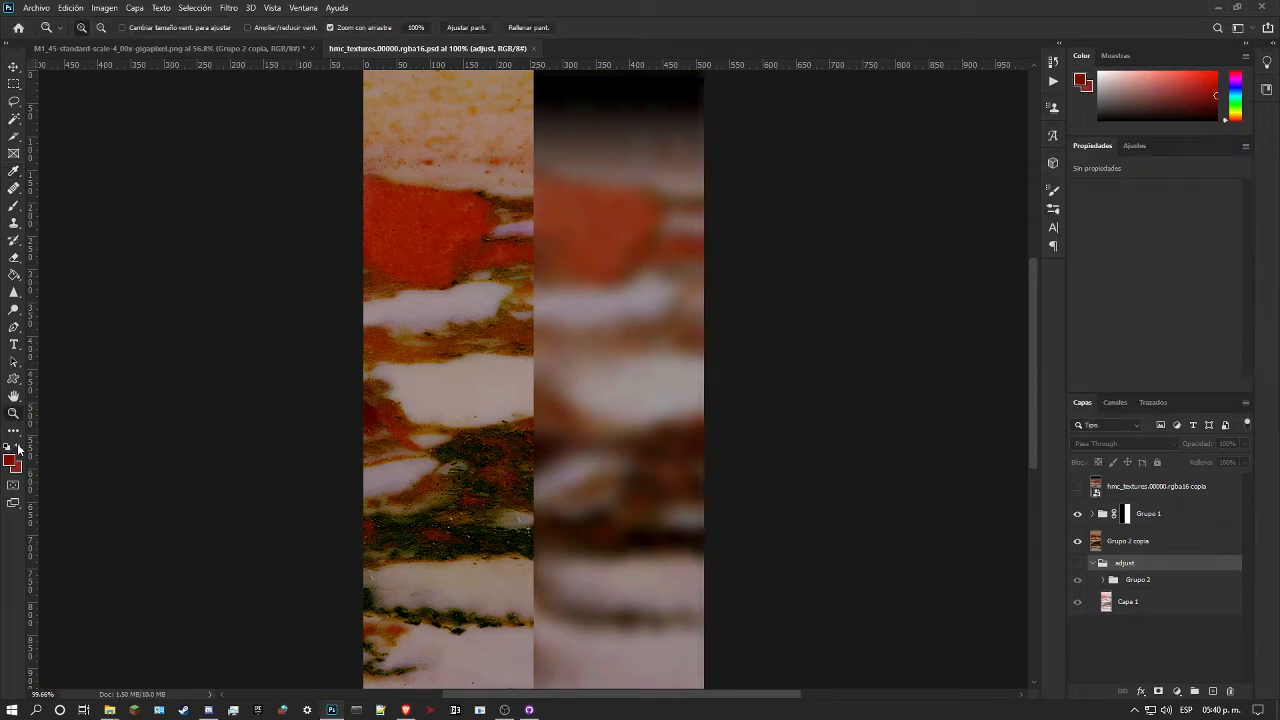
Step: Open the contents of the hmc_textures.00000.rgba16 smart object in Grupo 1, leaving its colour profile unmodified
drag(680, 363, 543, 322)
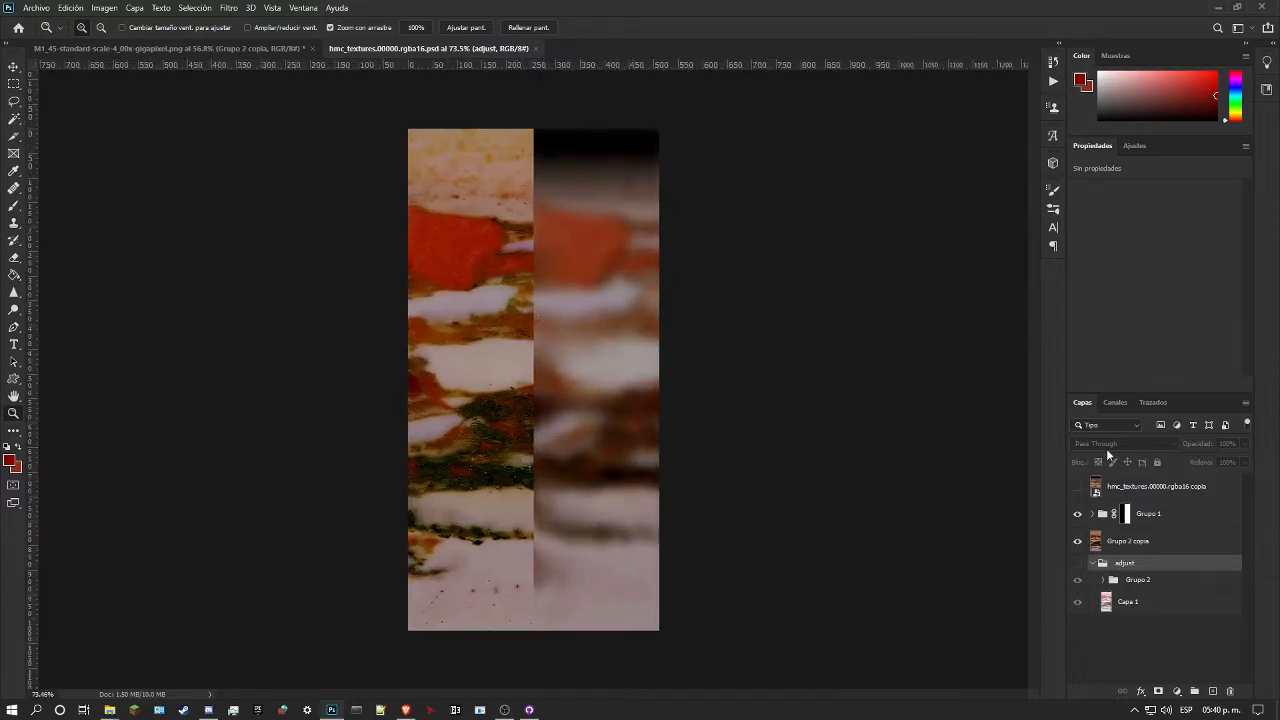
click(1094, 514)
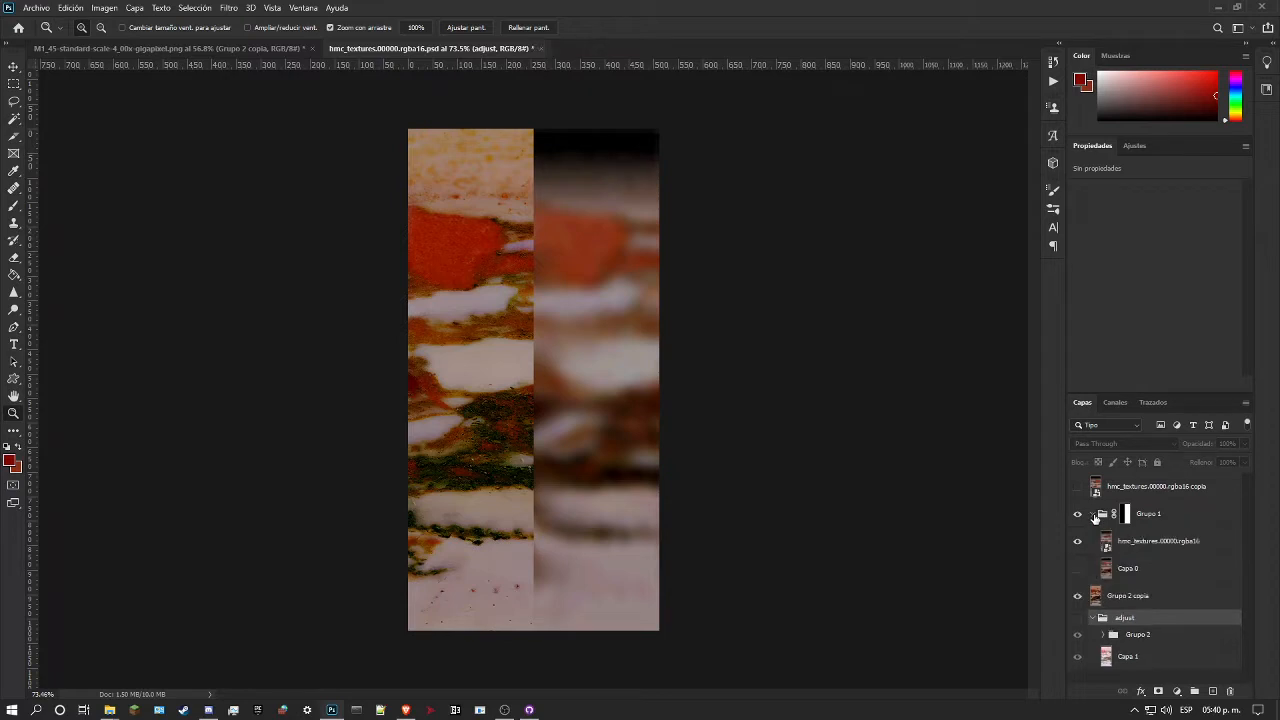
double_click(1106, 545)
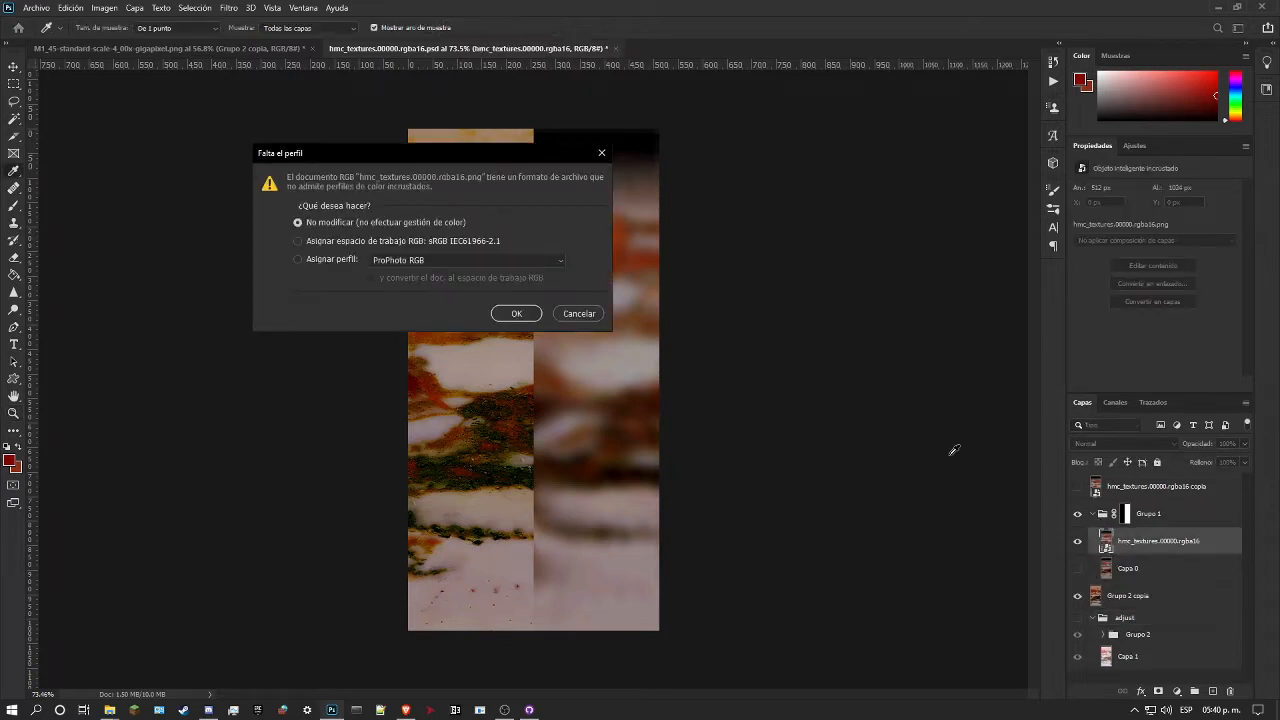
click(514, 312)
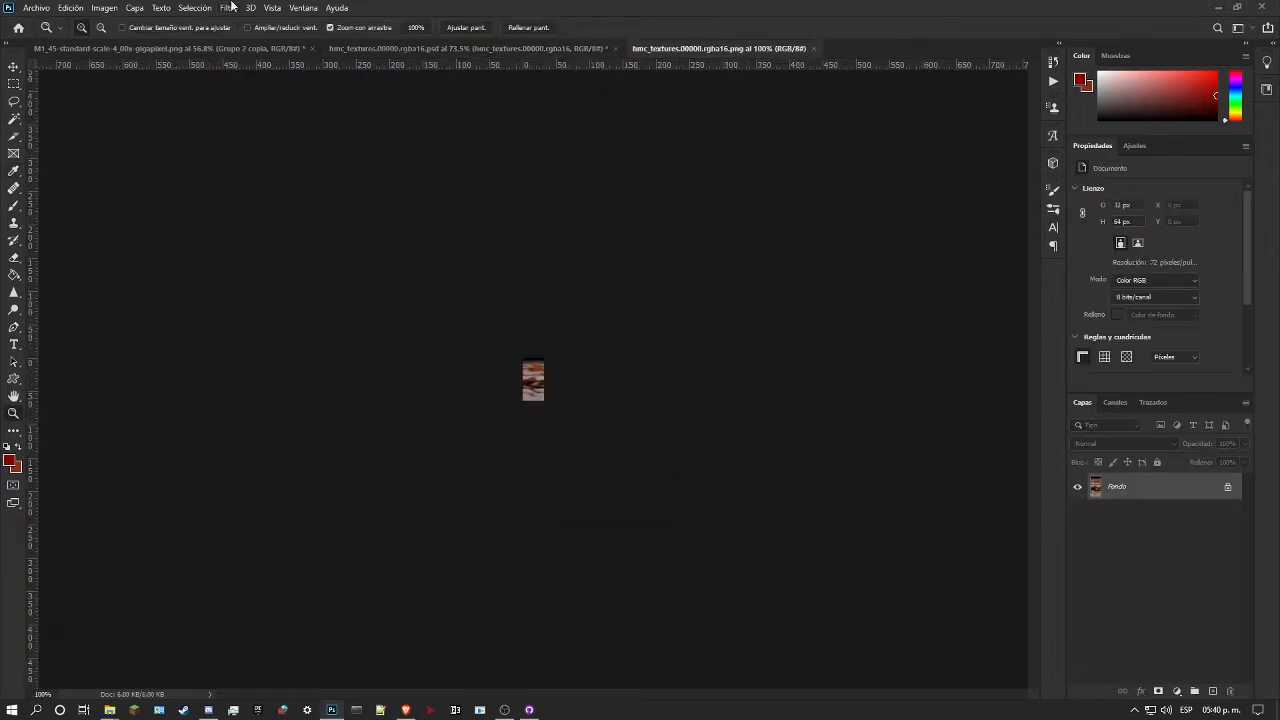
Step: Offset the 32 × 64 px reference image 16 px horizontally with wrap-around and save it
click(228, 8)
mouse_move(351, 272)
click(472, 281)
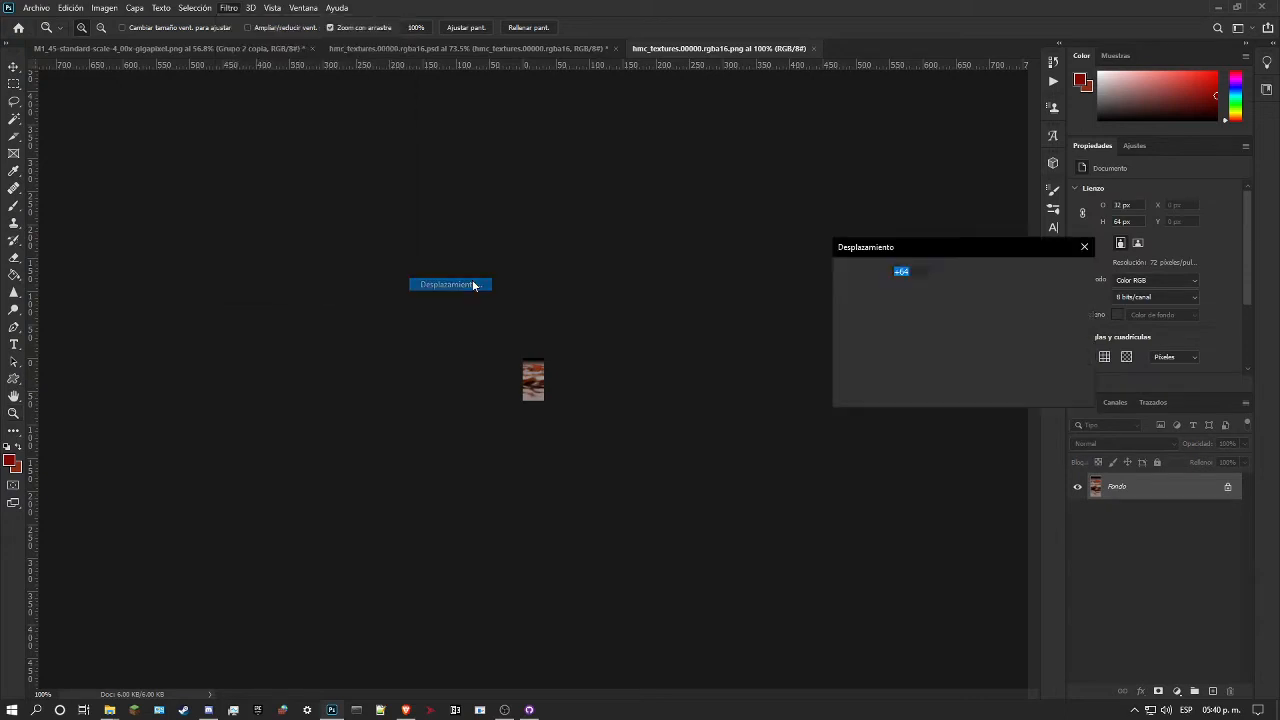
text(16)
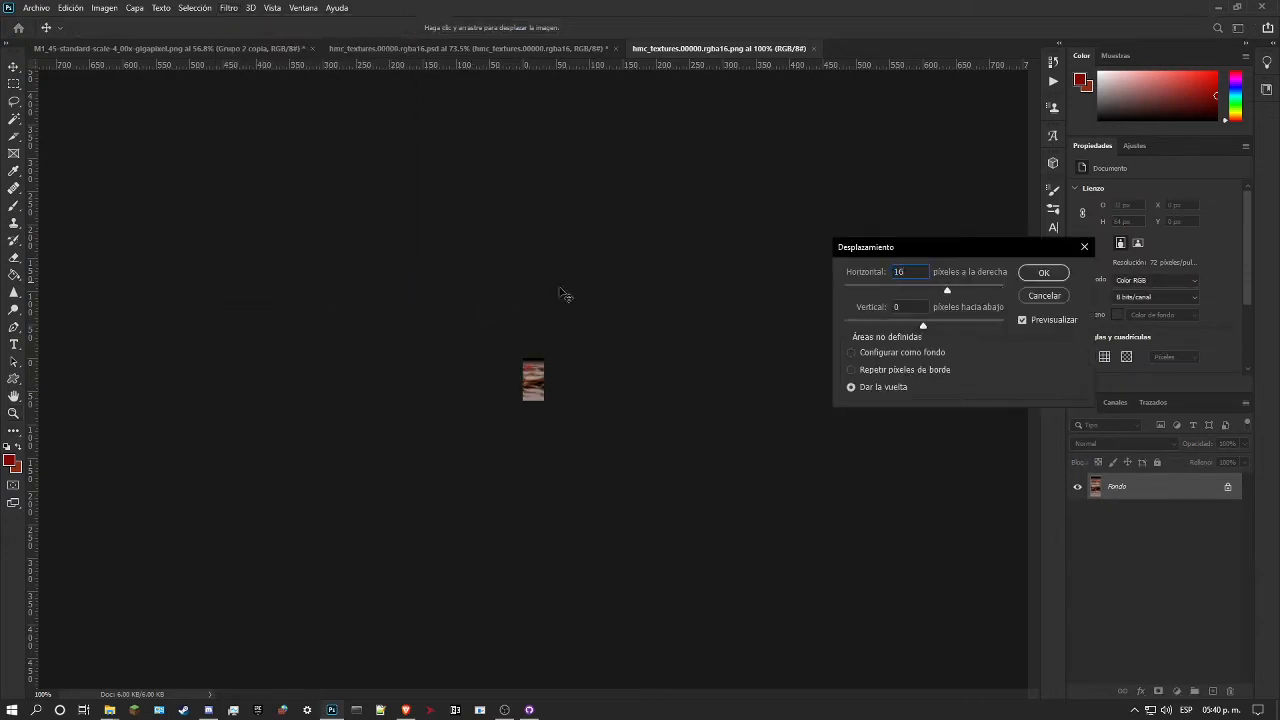
click(1040, 276)
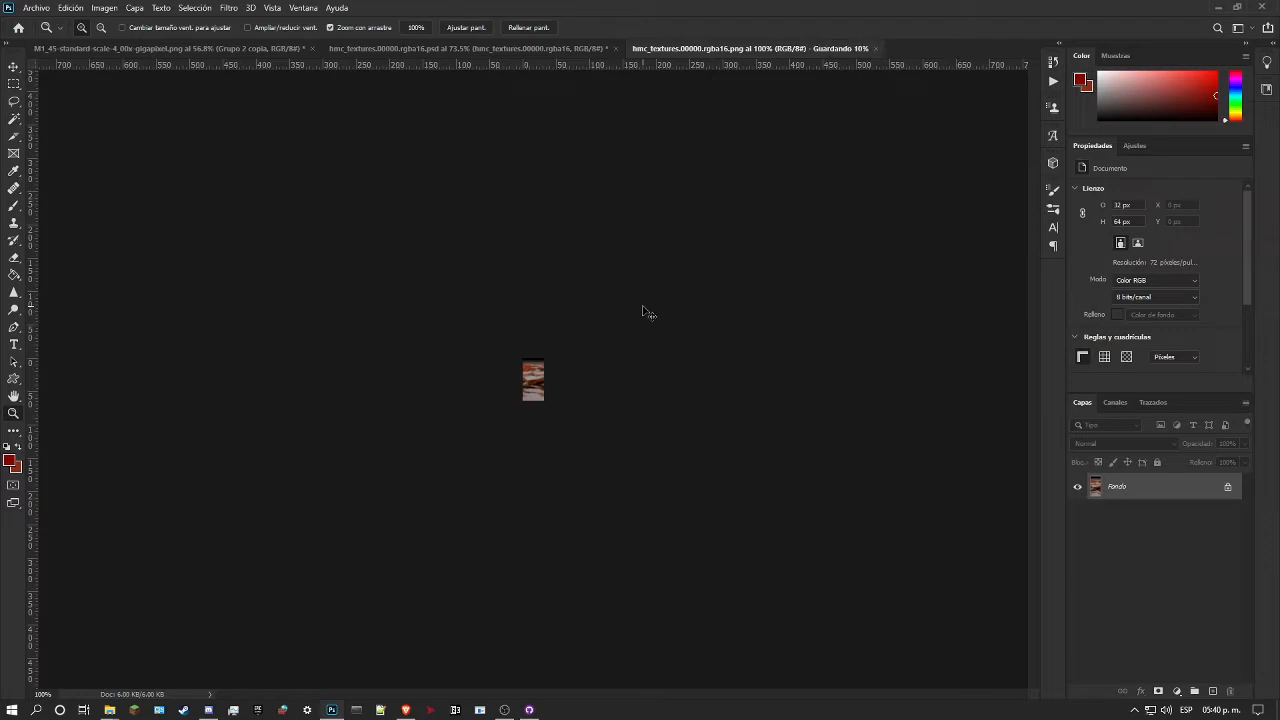
Step: Close the saved reference image and select the Grupo 2 copia layer in hmc_textures.00000.rgba16.psd
key(ctrl+w)
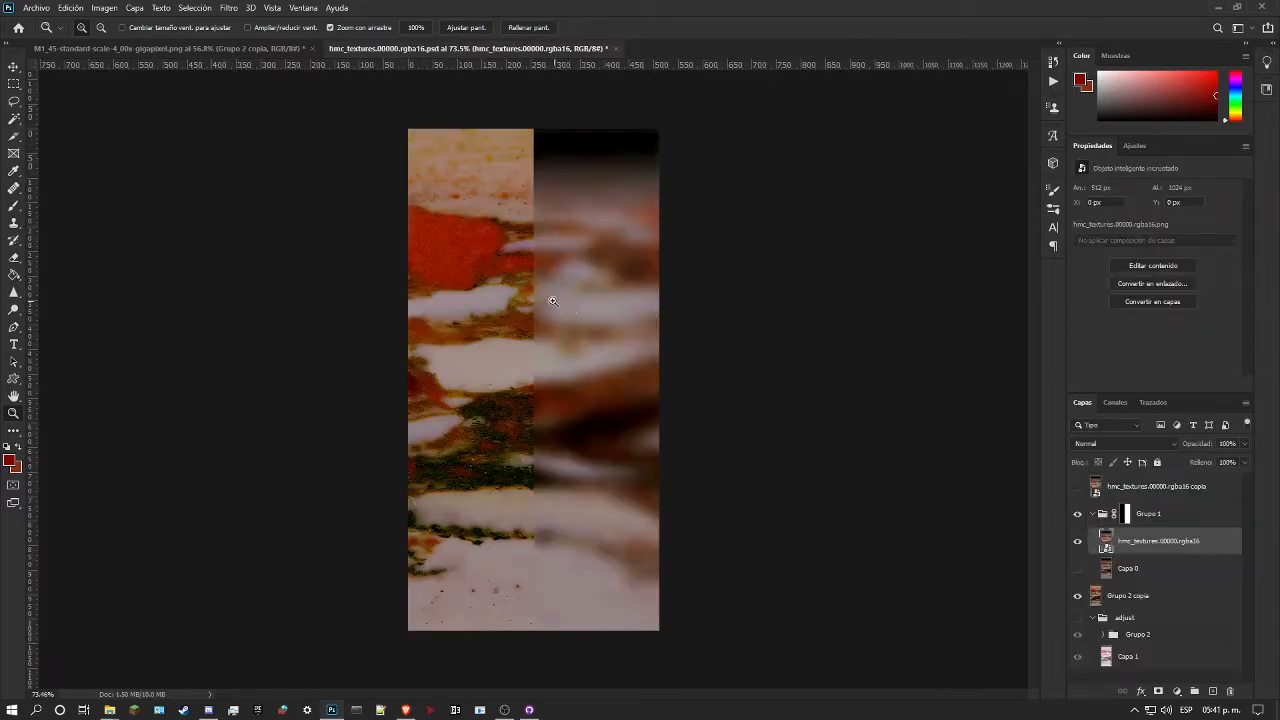
drag(560, 304, 570, 298)
click(1143, 597)
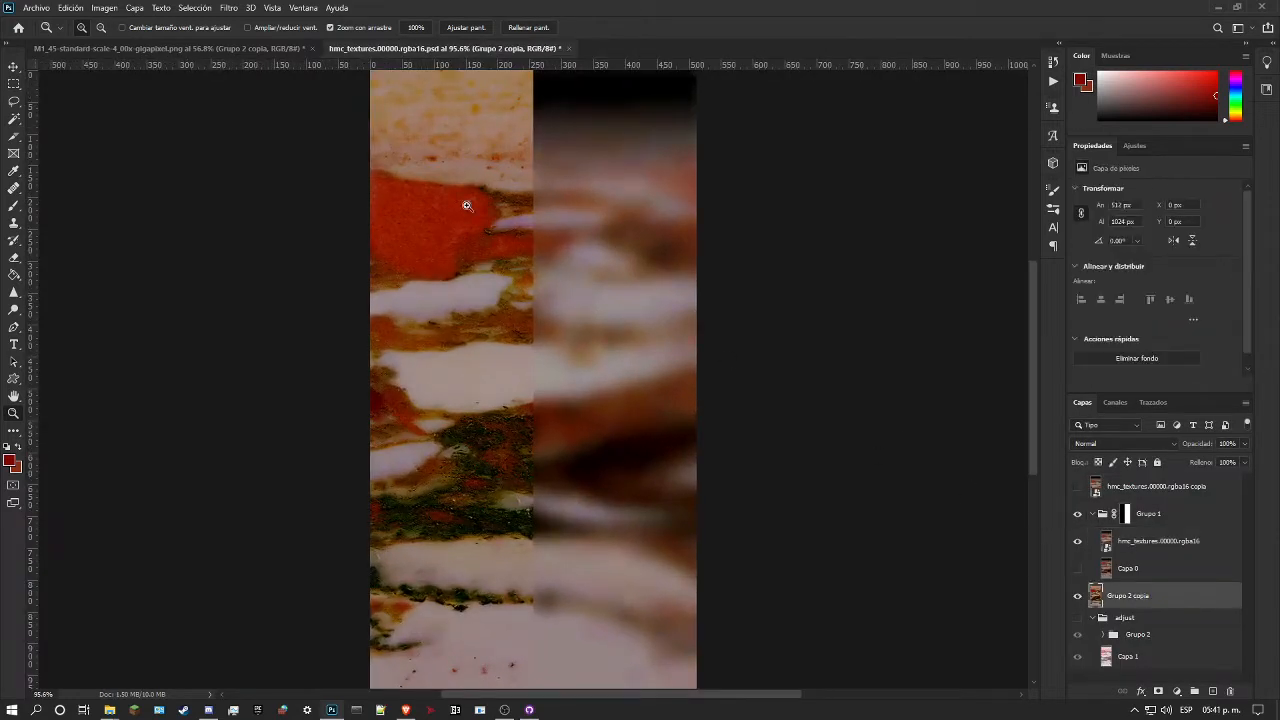
Step: Try Match Color on Grupo 2 copia with the hmc_textures.00000.rgba16 layer of hmc_textures.00000.rgba16.psd as the source
click(104, 8)
mouse_move(140, 45)
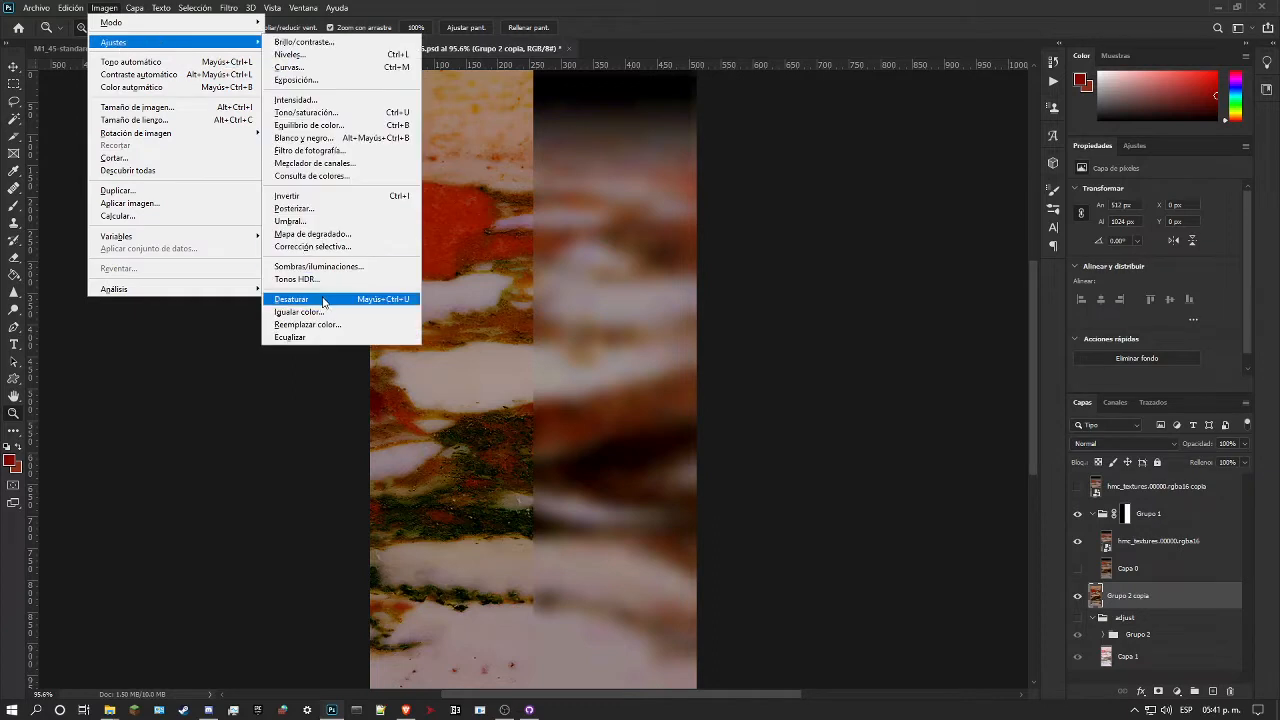
click(331, 312)
click(877, 320)
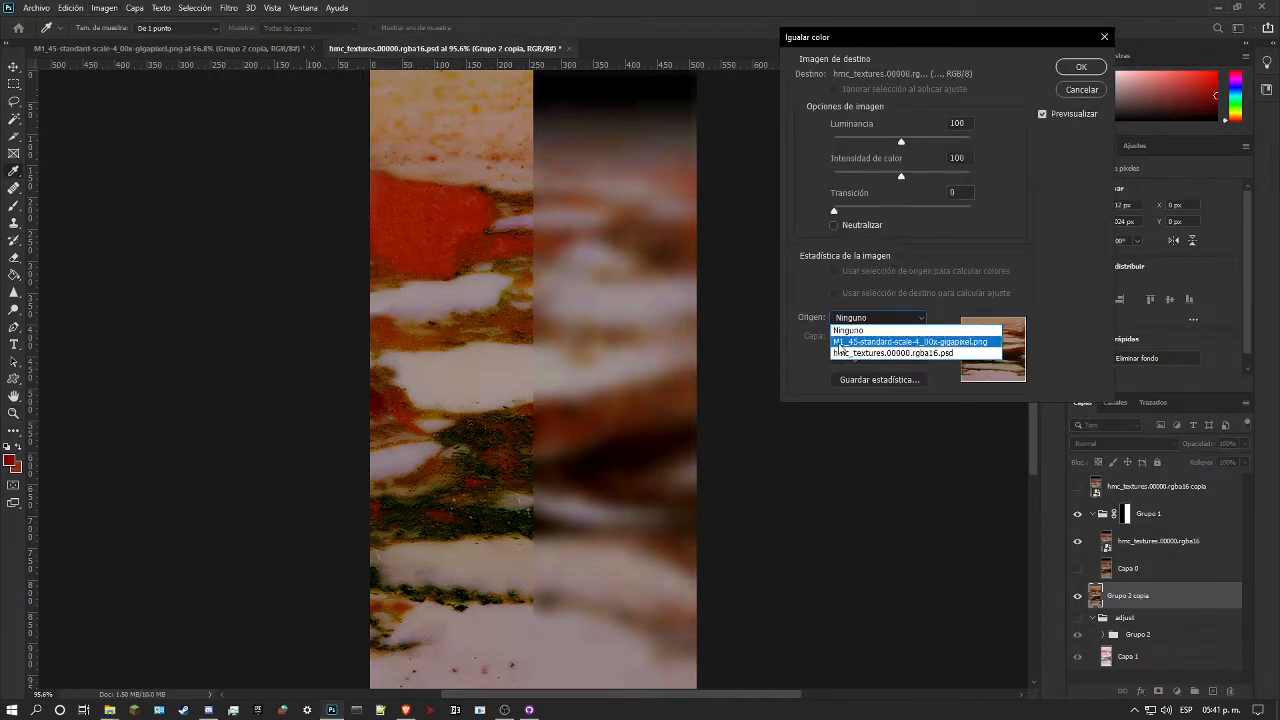
click(857, 337)
click(866, 319)
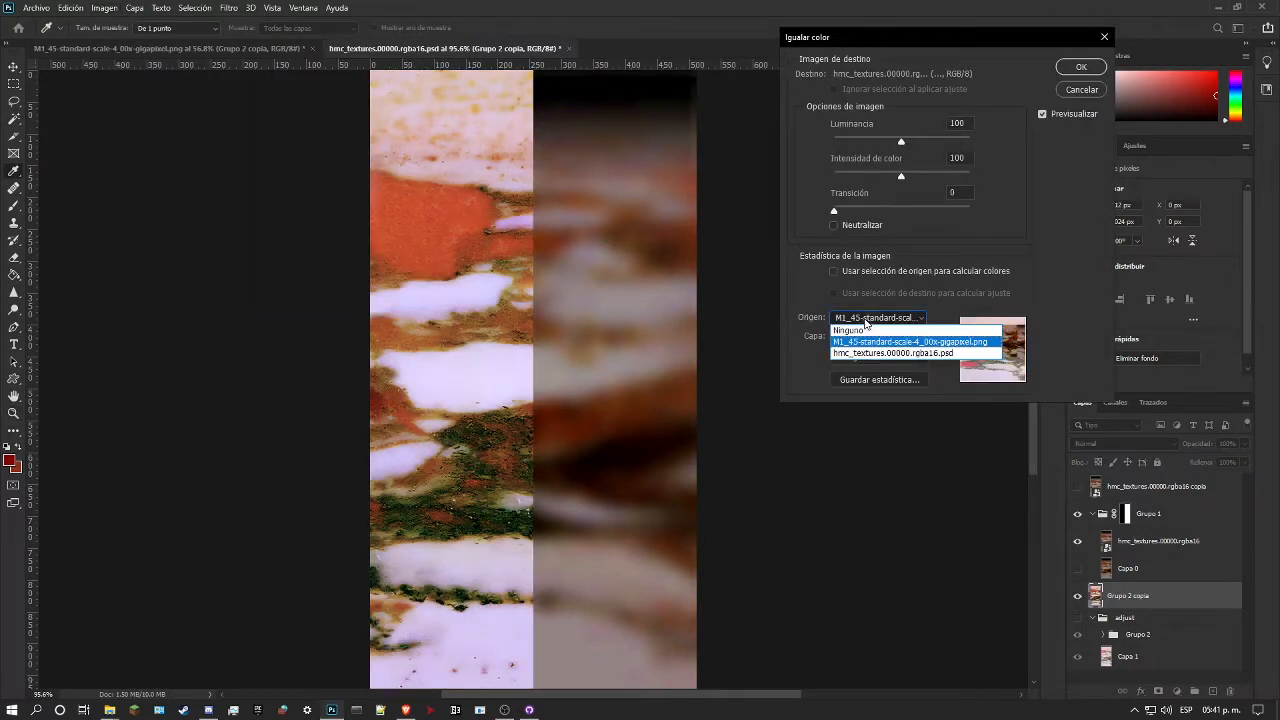
click(869, 349)
click(871, 340)
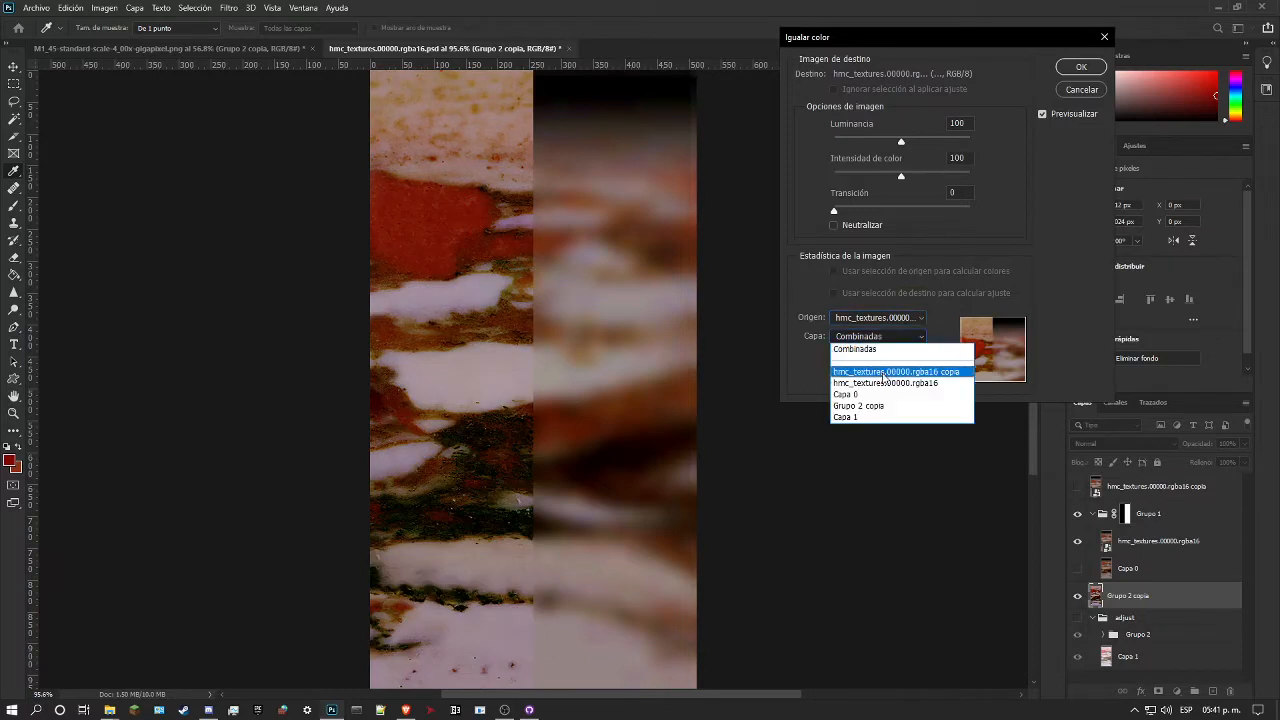
click(883, 384)
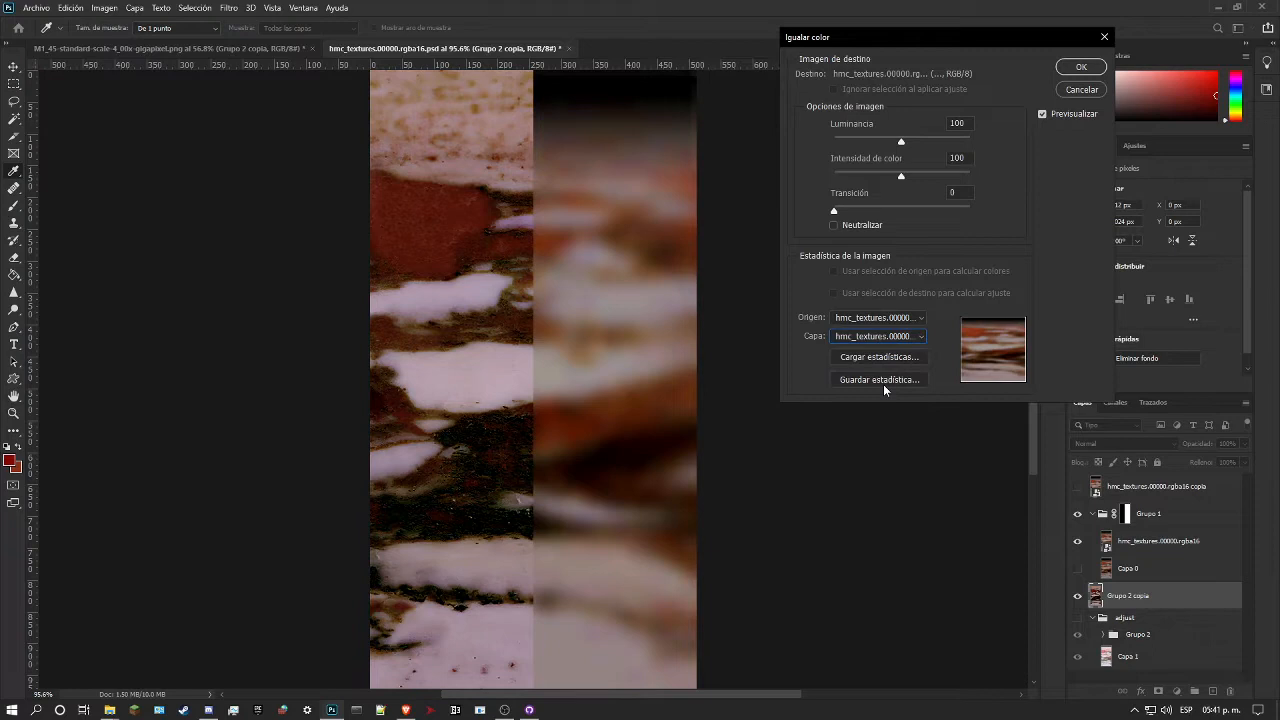
Step: Fade the colour match by about half and apply it to Grupo 2 copia
drag(834, 212, 898, 213)
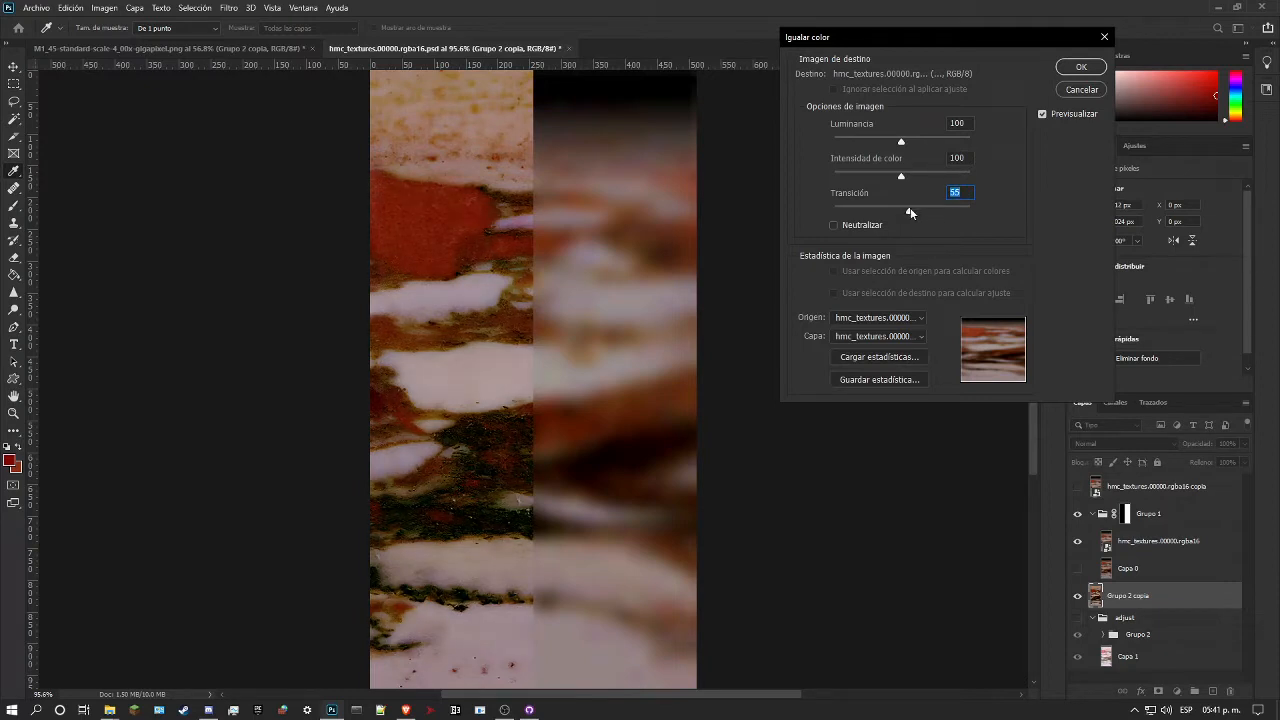
drag(933, 213, 896, 213)
click(1082, 71)
Step: Compare the colour-matched marble with the blurred reference by hiding and showing Grupo 1
key(z)
drag(662, 292, 603, 315)
drag(507, 327, 540, 325)
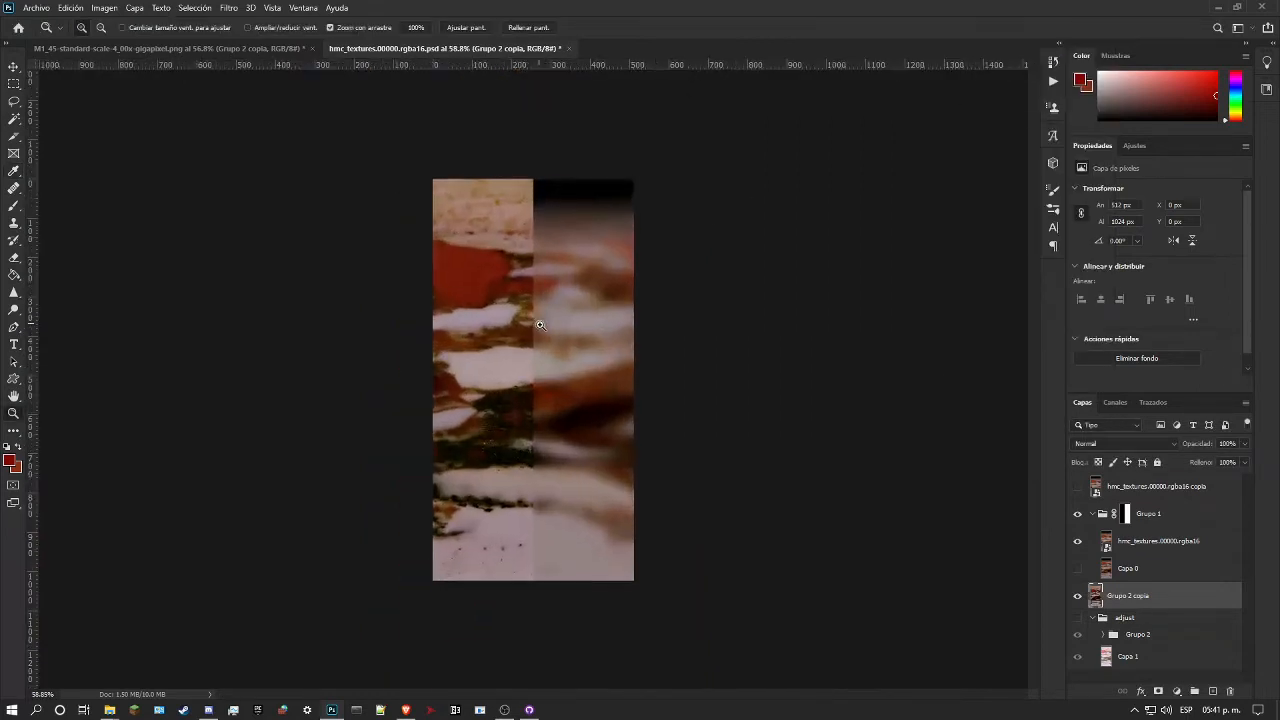
click(1078, 520)
click(1078, 520)
click(1078, 520)
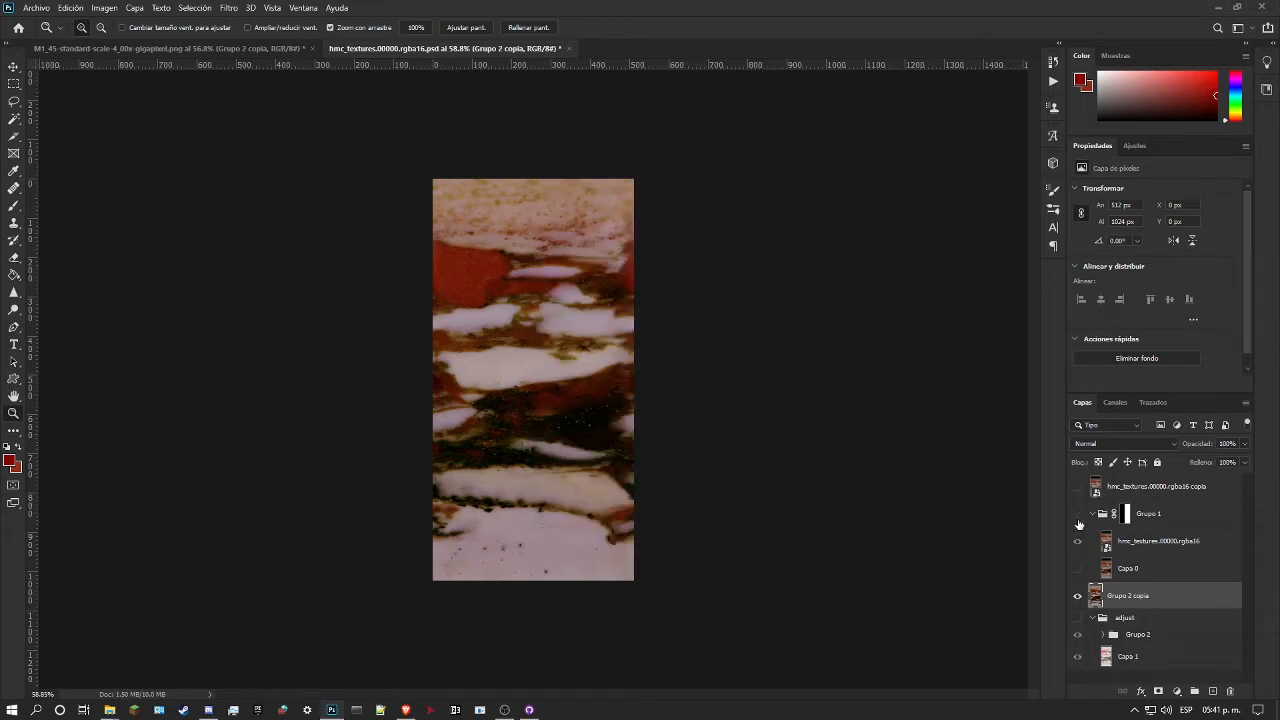
click(1078, 520)
drag(556, 379, 567, 384)
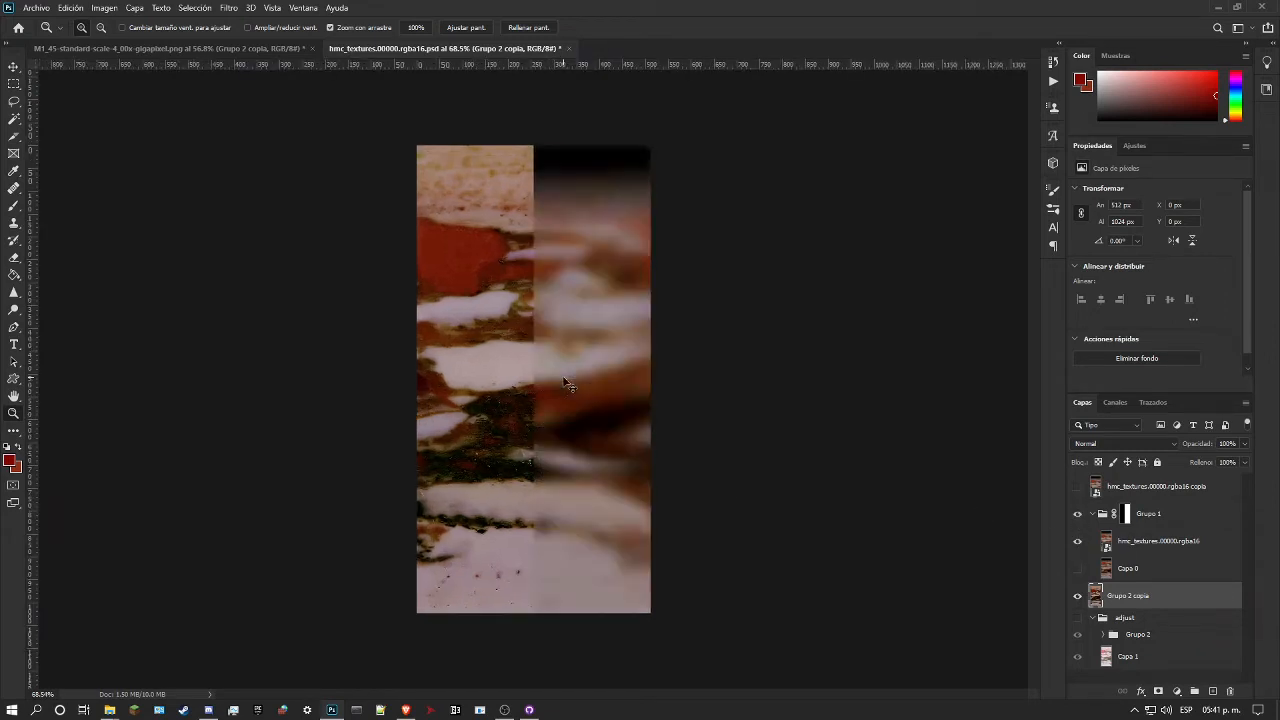
Step: Undo the colour match on Grupo 2 copia after comparing it with the previous colours
key(ctrl+z)
key(ctrl+shift+z)
click(534, 235)
drag(534, 235, 516, 235)
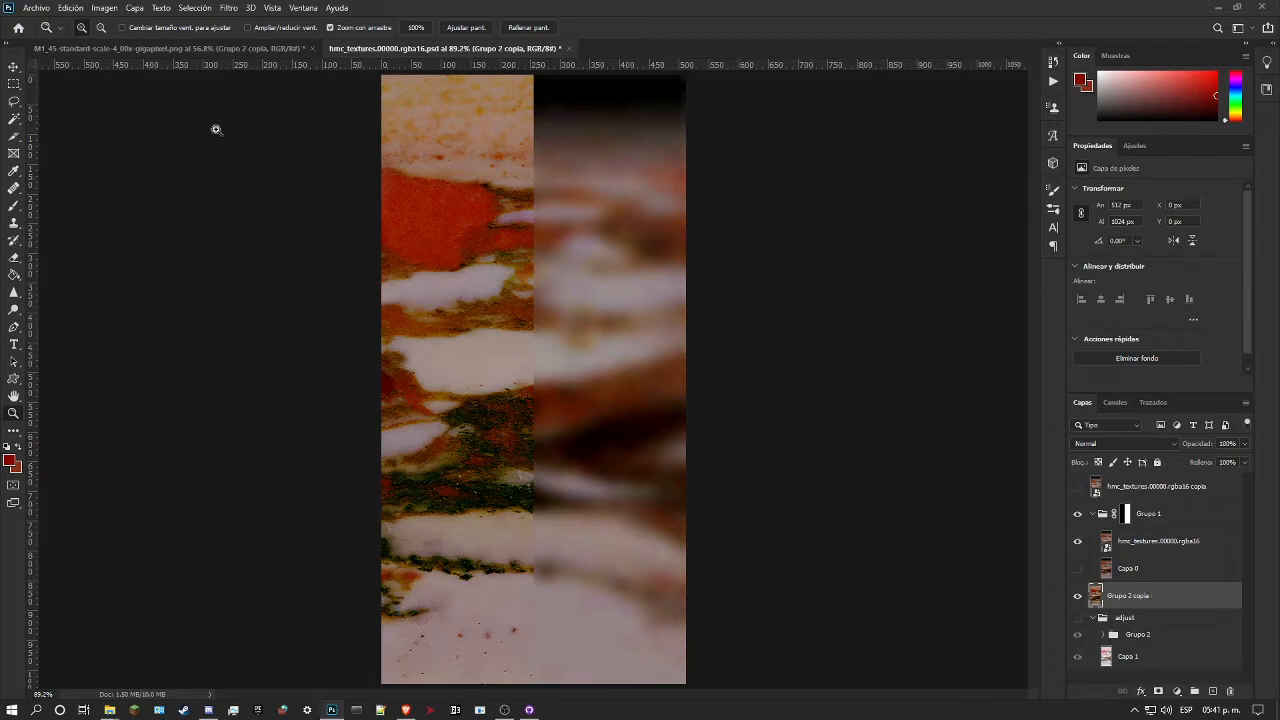
Step: Use Replace Color on Grupo 2 copia to change the red #820800 to the background colour #8b3018
click(71, 7)
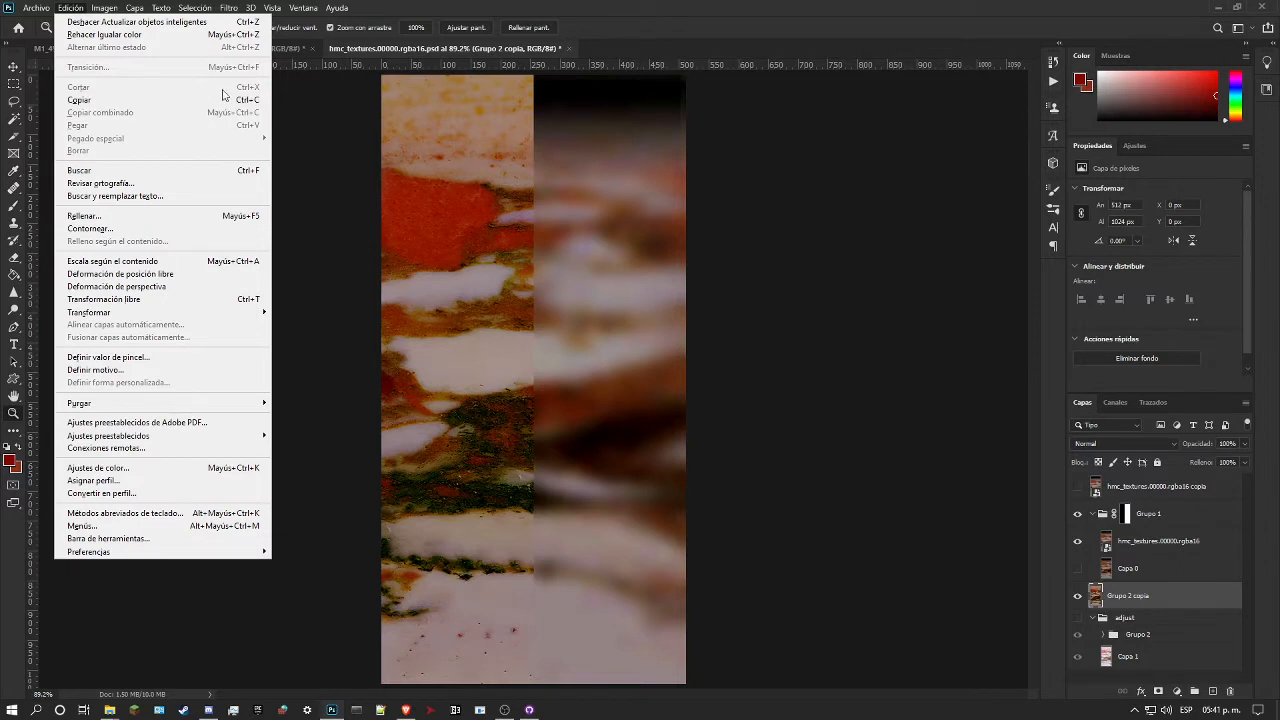
mouse_move(96, 7)
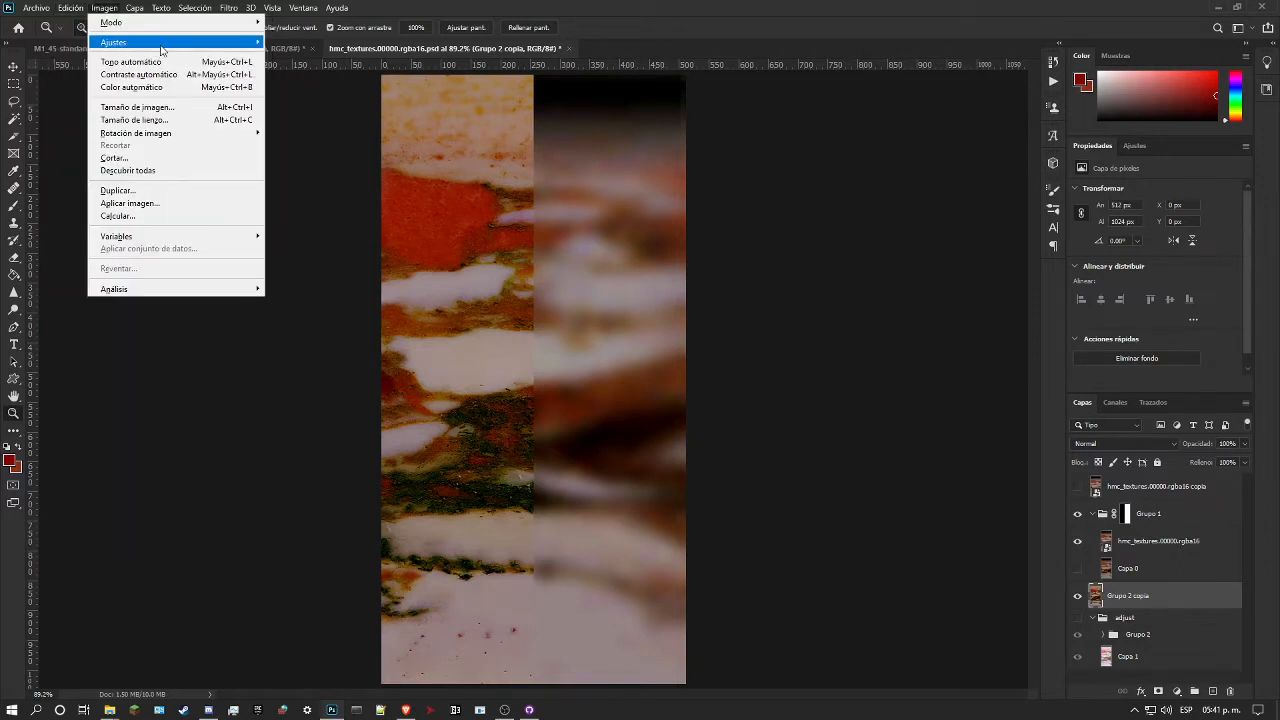
mouse_move(140, 42)
click(343, 323)
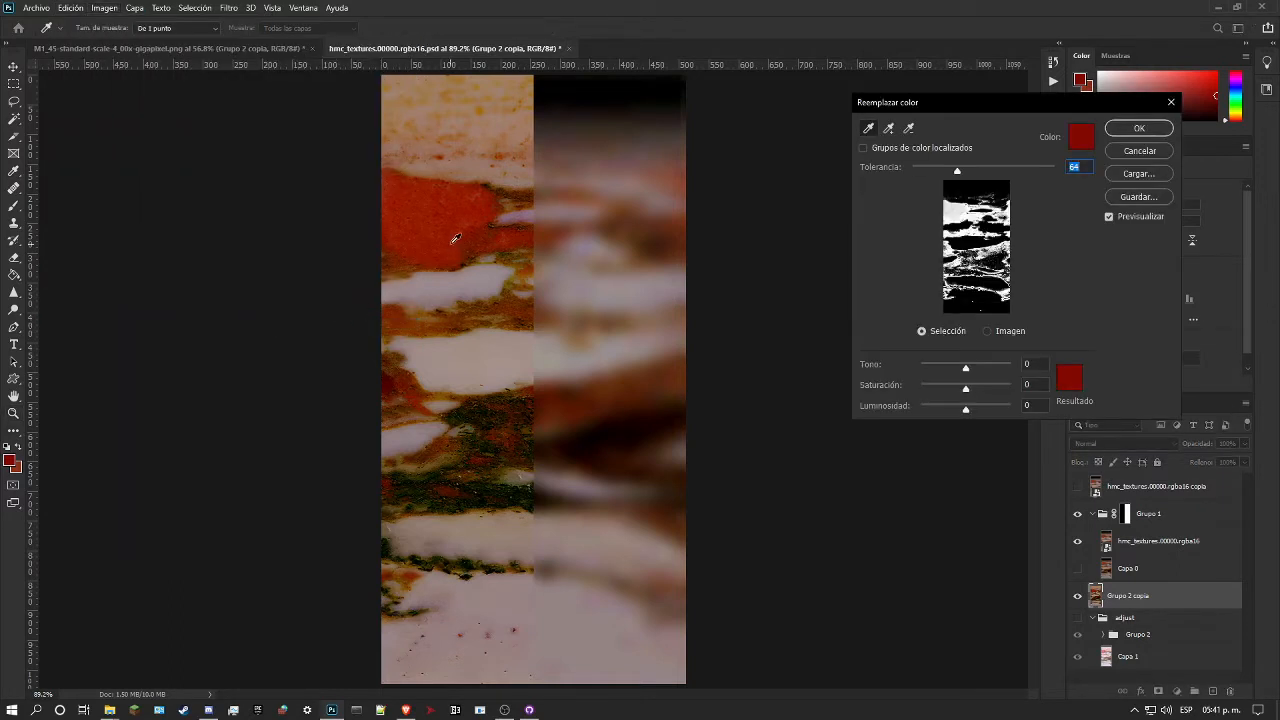
click(1069, 386)
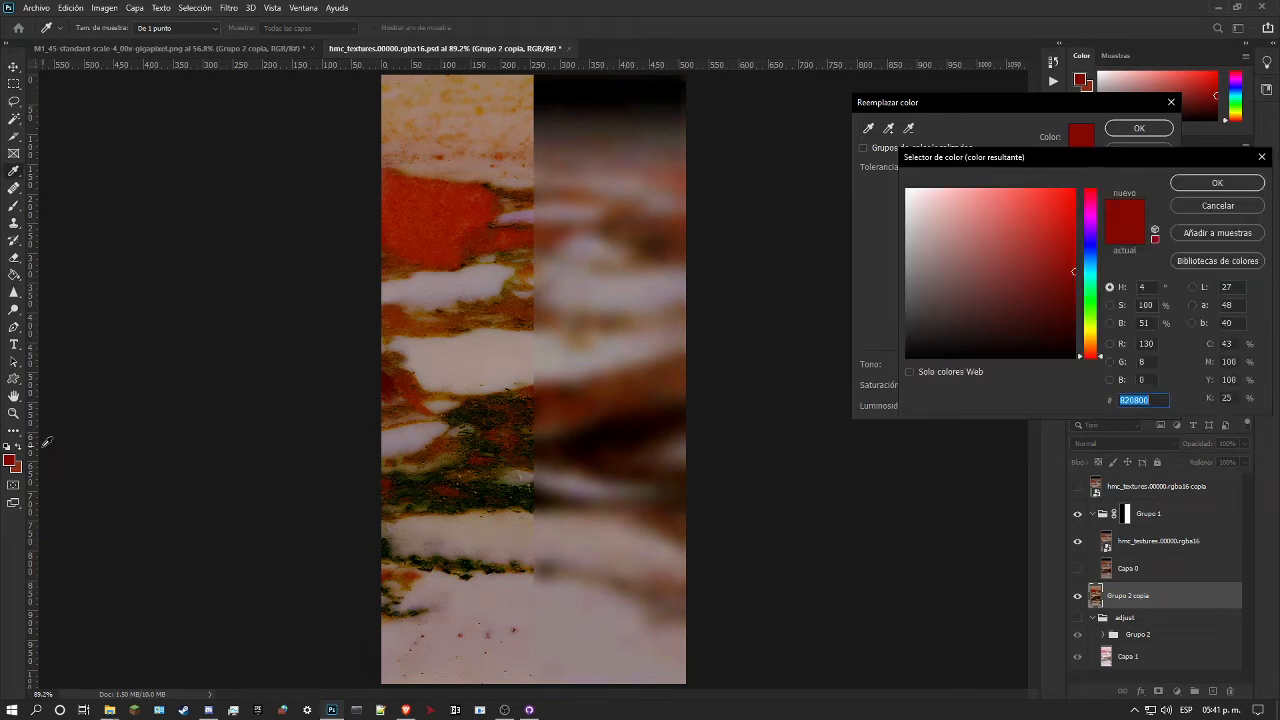
click(23, 463)
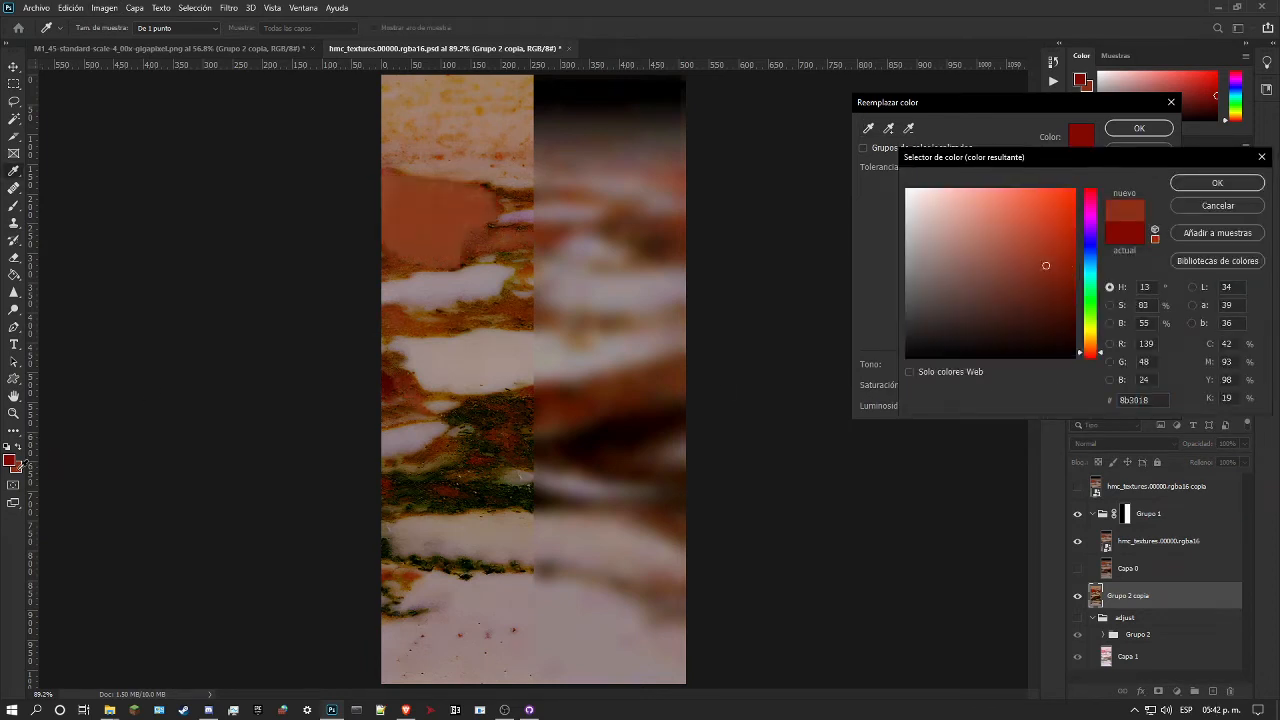
click(1206, 182)
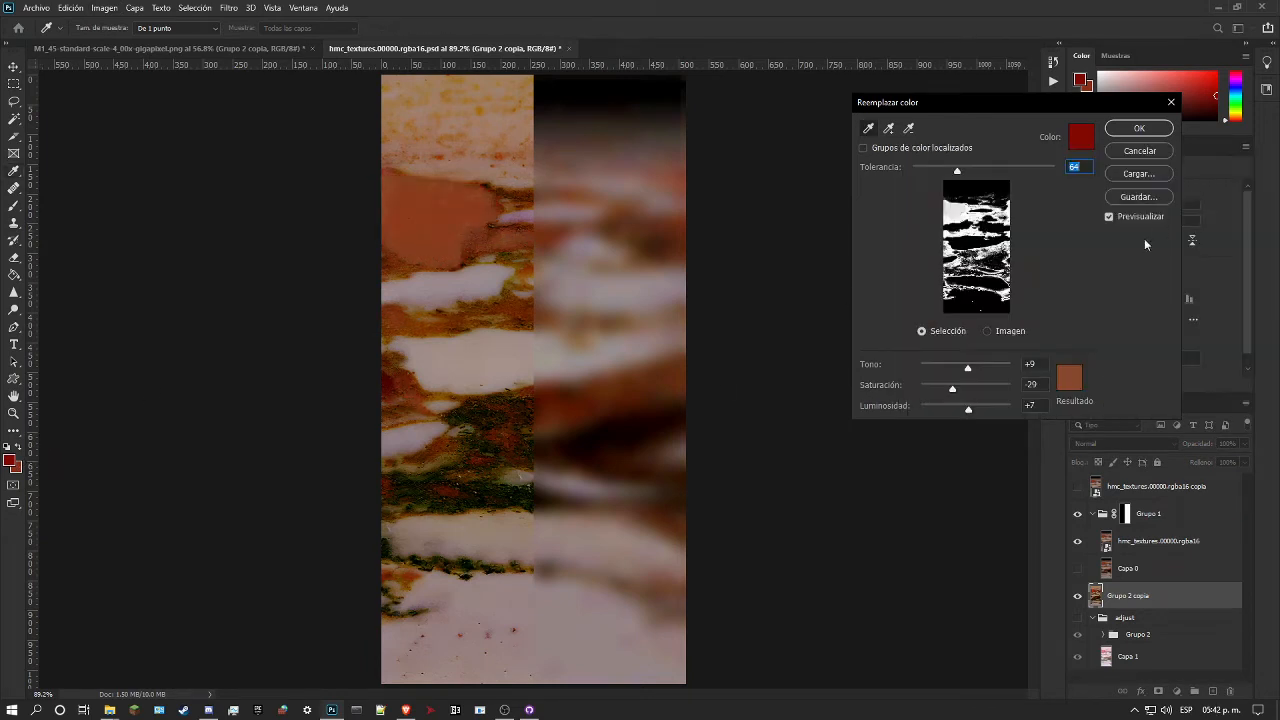
Step: Set the colour replacement tolerance to 71 and keep the preview thumbnail showing the selection
drag(957, 170, 964, 214)
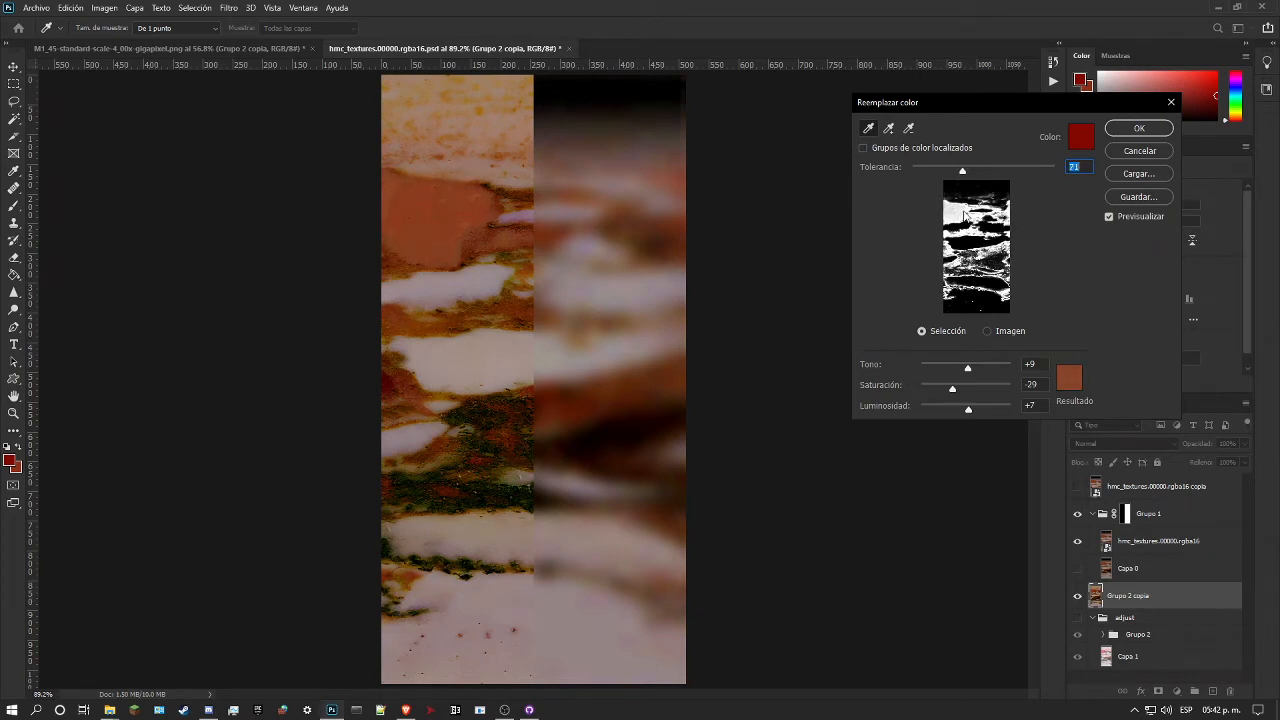
click(1121, 198)
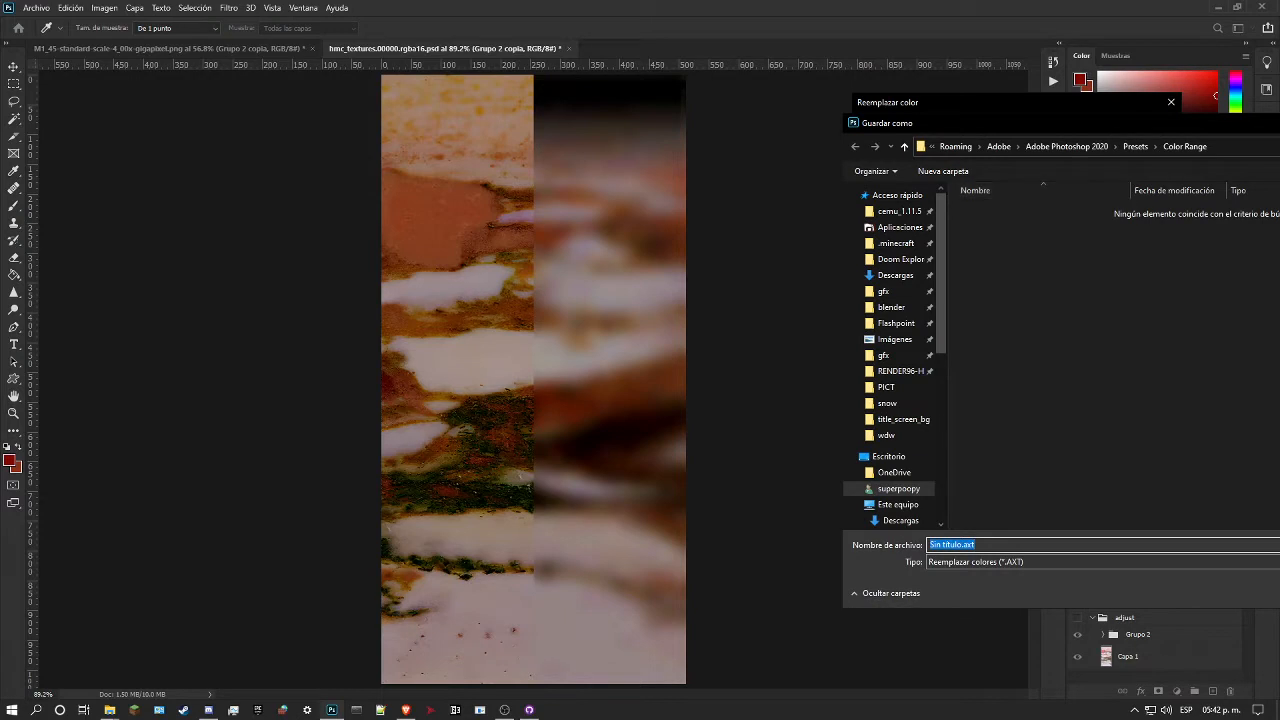
key(Escape)
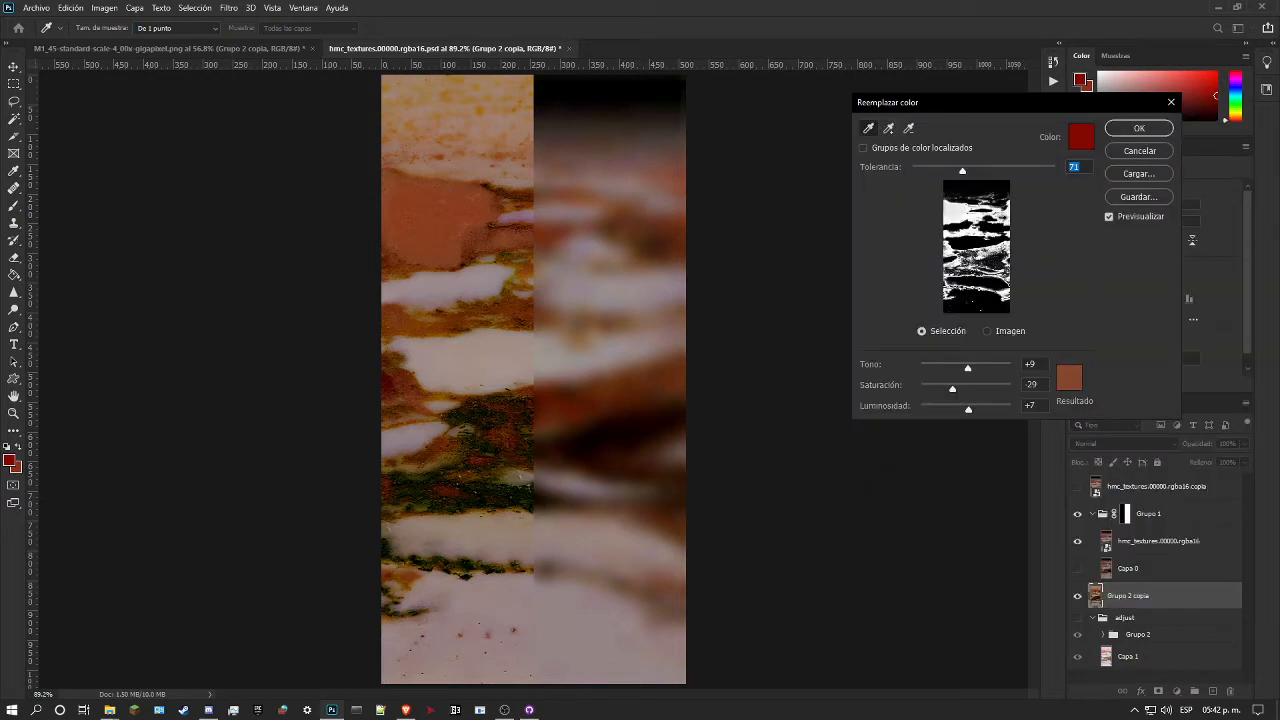
click(986, 331)
click(921, 332)
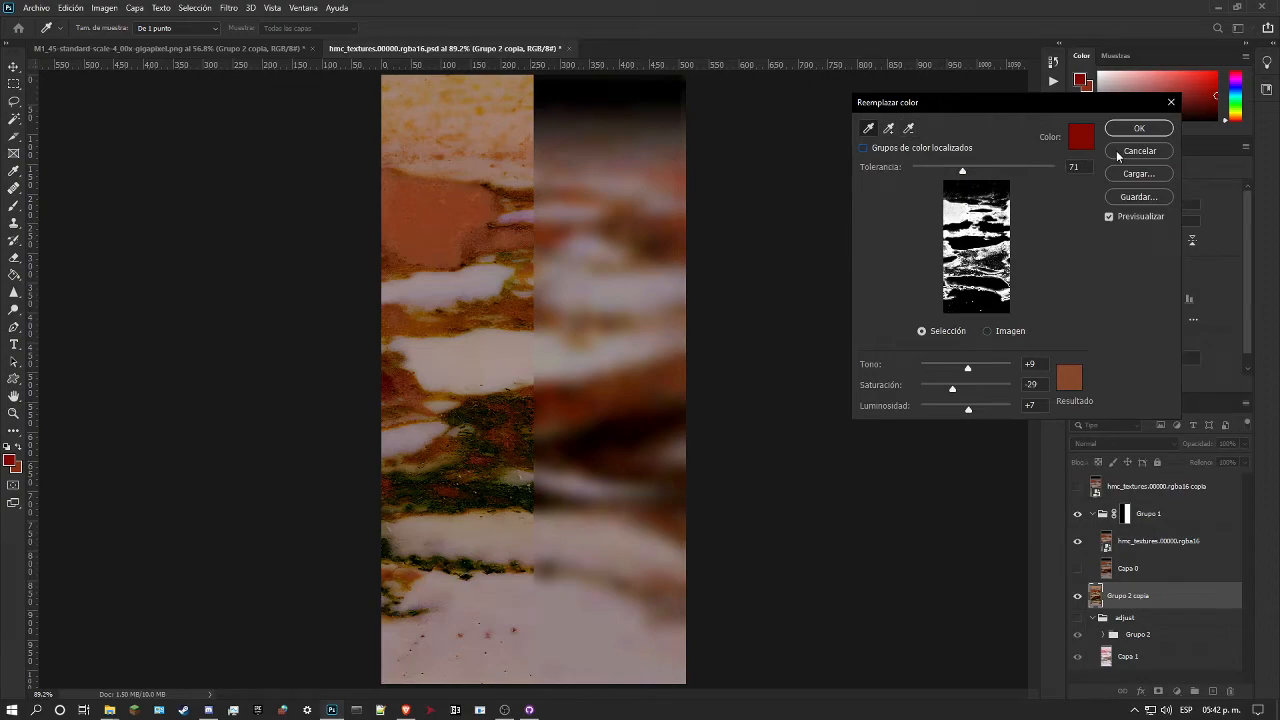
Step: Cancel the open colour replacement on Grupo 2 copia and get a close view of the marble's red patch
click(1119, 155)
drag(433, 208, 530, 207)
mouse_move(233, 224)
mouse_down()
mouse_move(249, 220)
mouse_move(237, 223)
mouse_up()
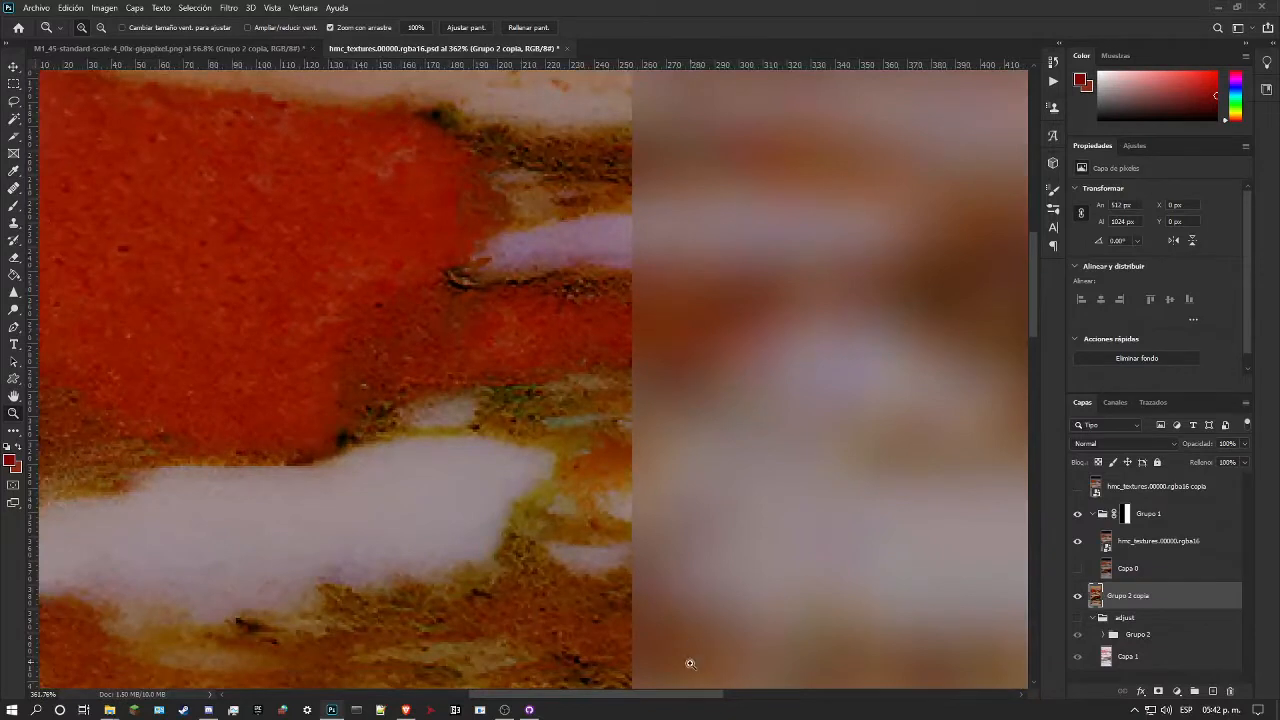
drag(686, 696, 625, 696)
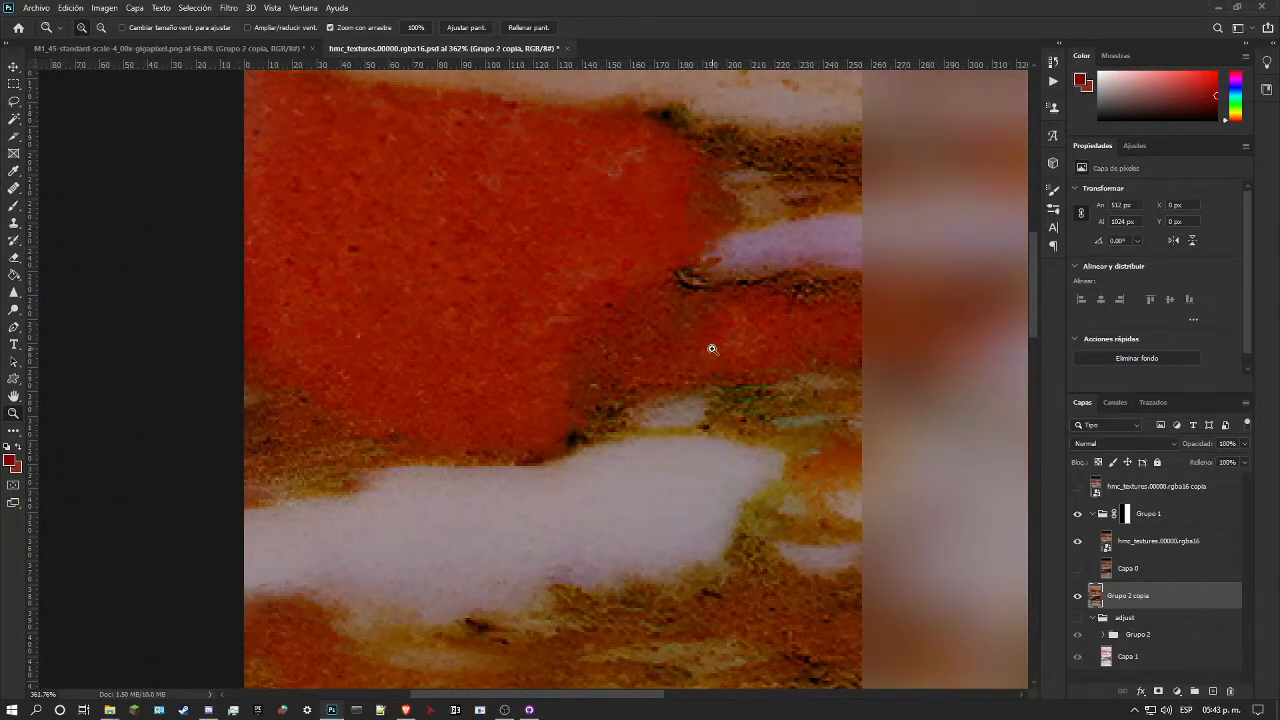
Step: Use Replace Color on Grupo 2 copia with the result colour sampled from the background swatch, #8b3018
click(77, 7)
mouse_move(104, 7)
mouse_move(236, 44)
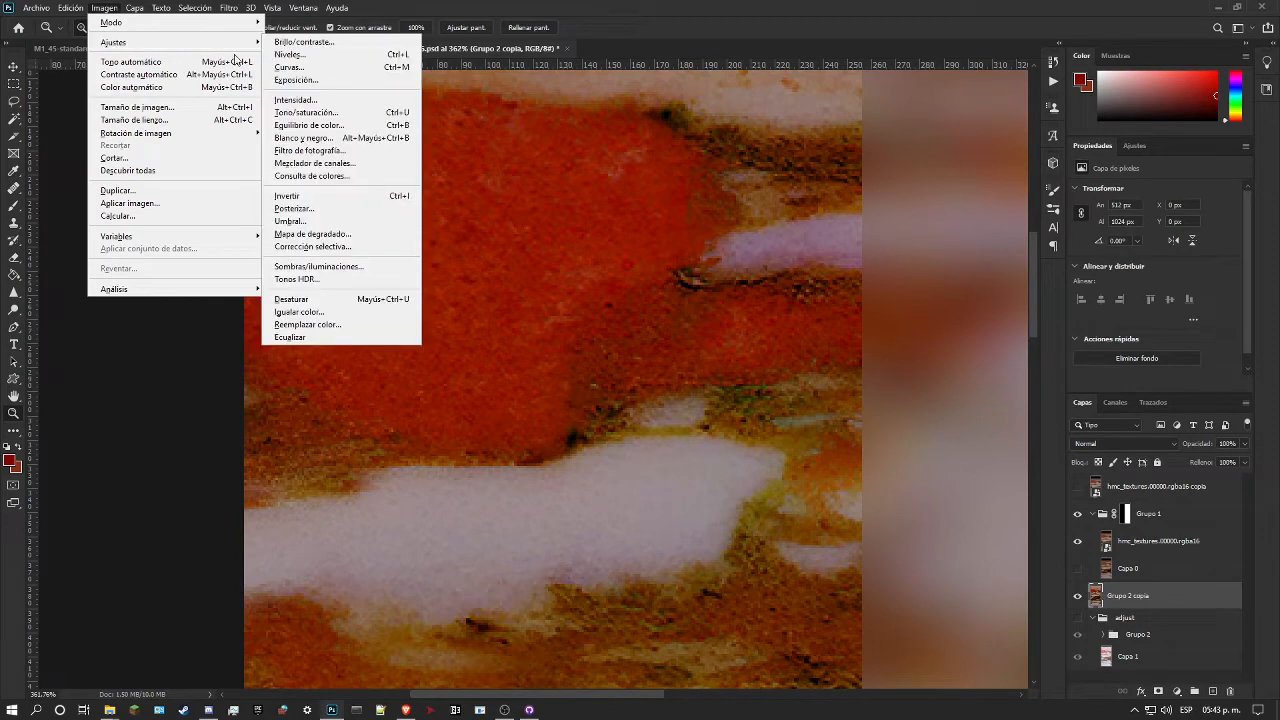
click(379, 325)
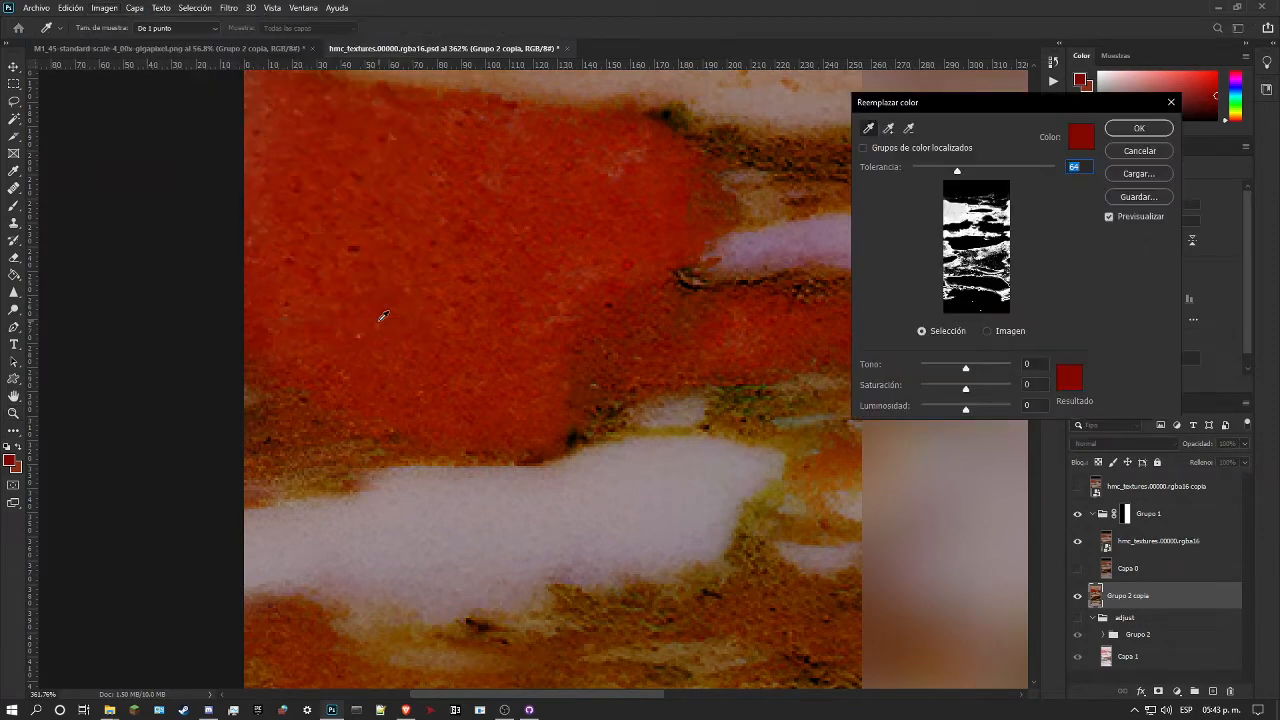
click(1077, 378)
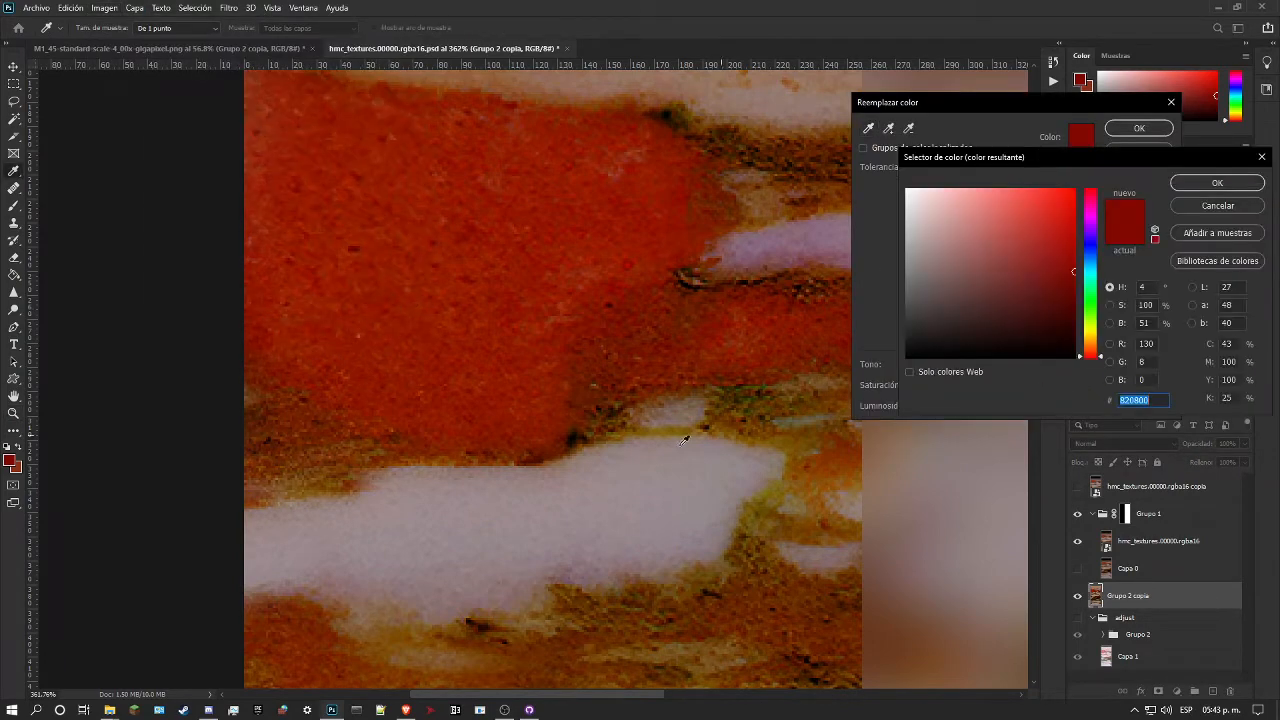
click(17, 469)
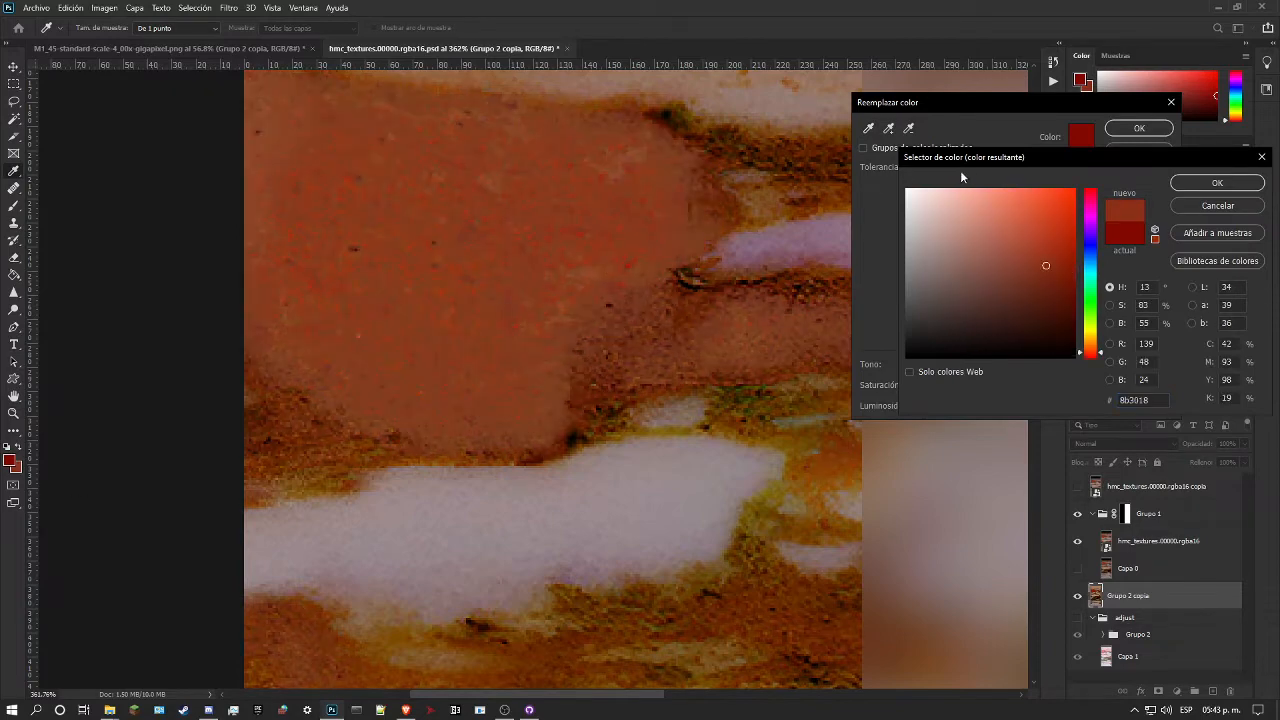
click(1222, 184)
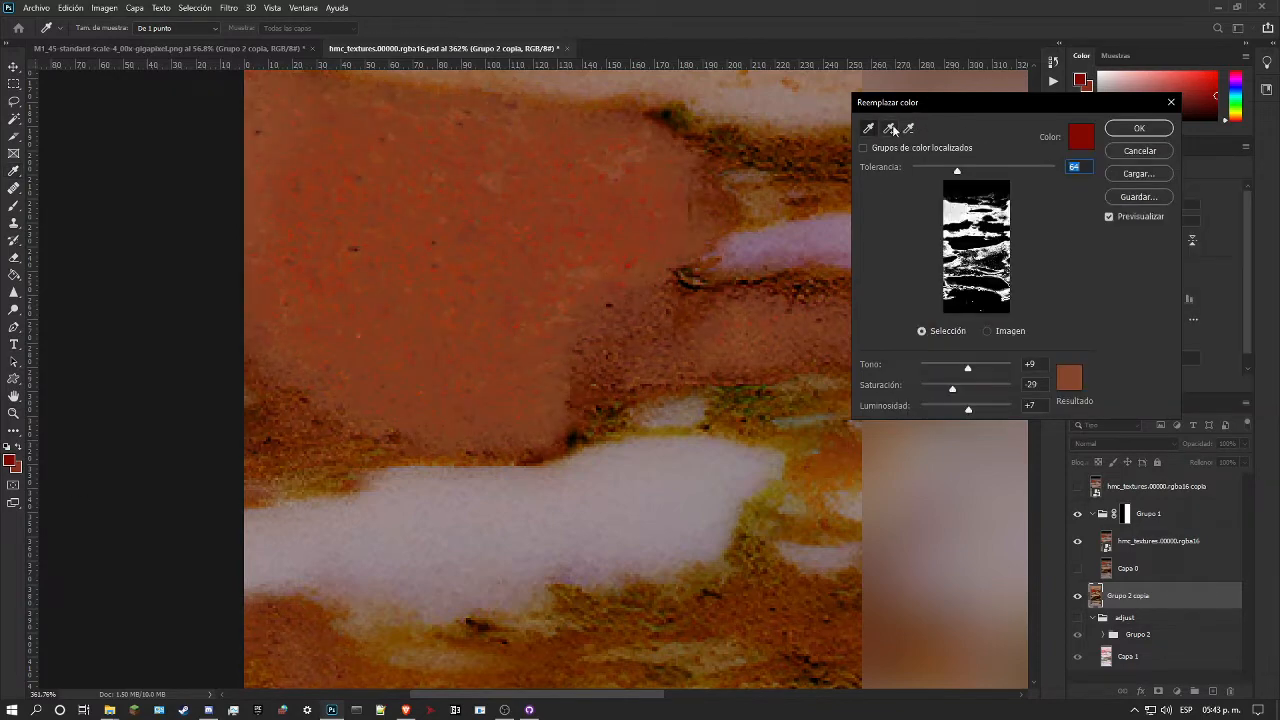
Step: Add the remaining reds of the patch to the replacement selection, set the tolerance to 59 and apply it
click(636, 260)
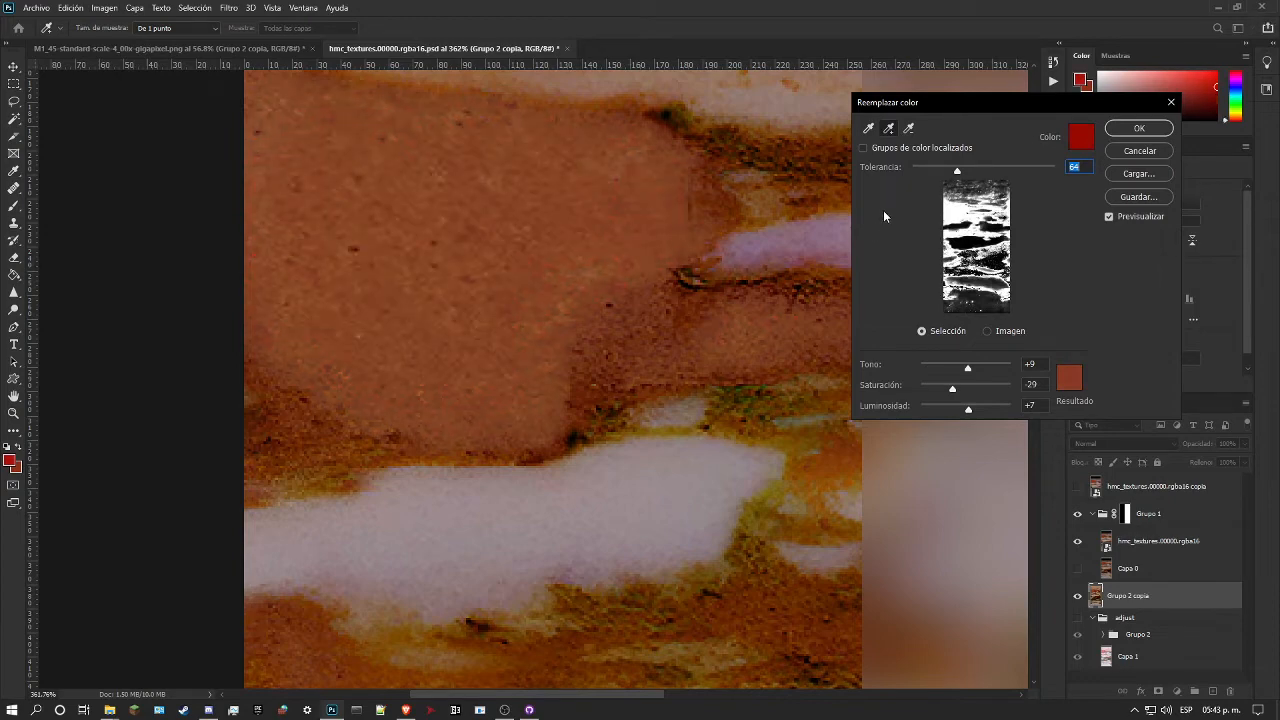
mouse_move(957, 170)
mouse_down()
mouse_move(926, 176)
mouse_move(964, 176)
mouse_move(943, 180)
mouse_move(955, 188)
mouse_up()
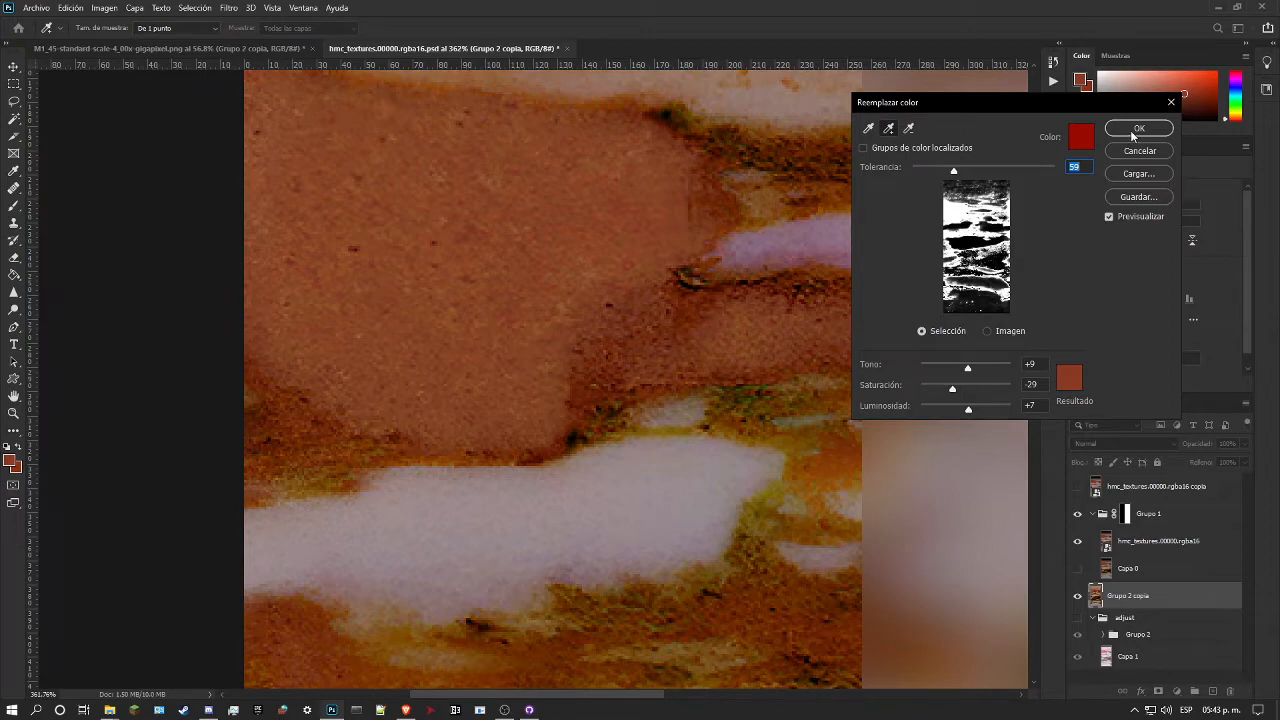
click(1138, 129)
Step: Compare the recoloured marble with the original reference by showing and hiding hmc_textures.00000.rgba16 copia over the full texture
drag(792, 233, 734, 319)
key(ctrl+0)
click(1077, 486)
click(1077, 486)
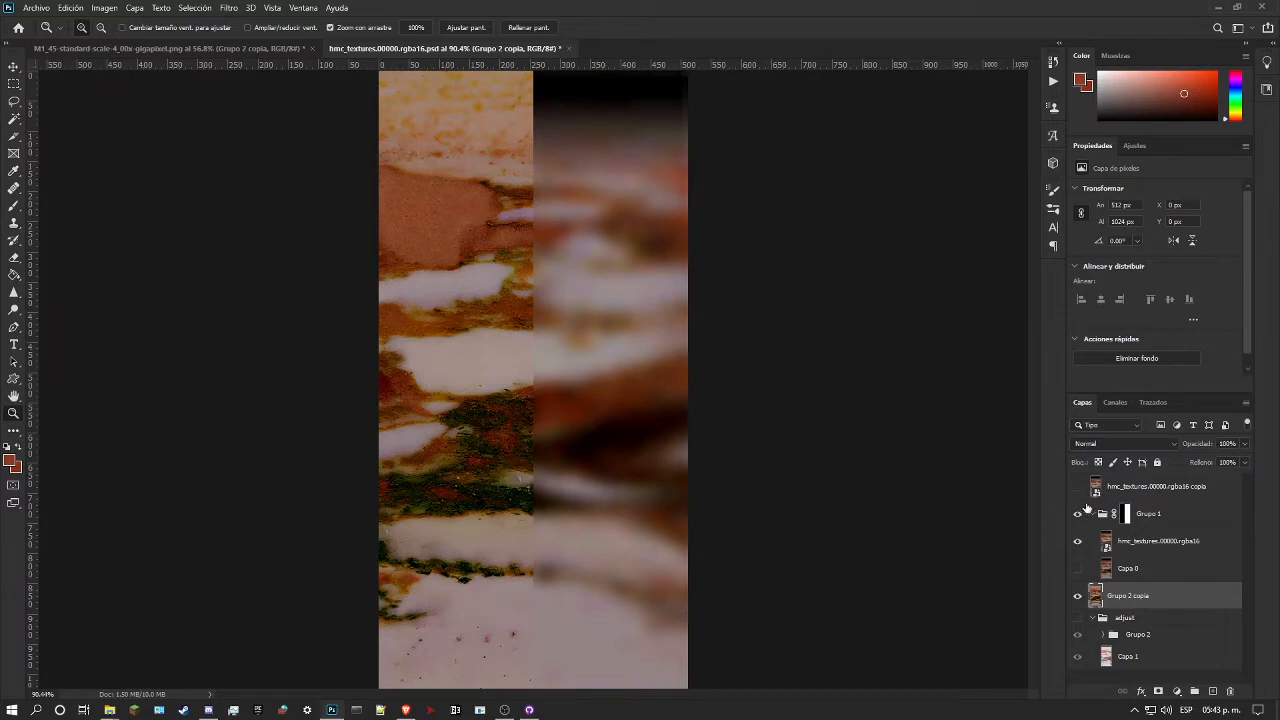
click(1077, 490)
click(1078, 489)
click(1078, 489)
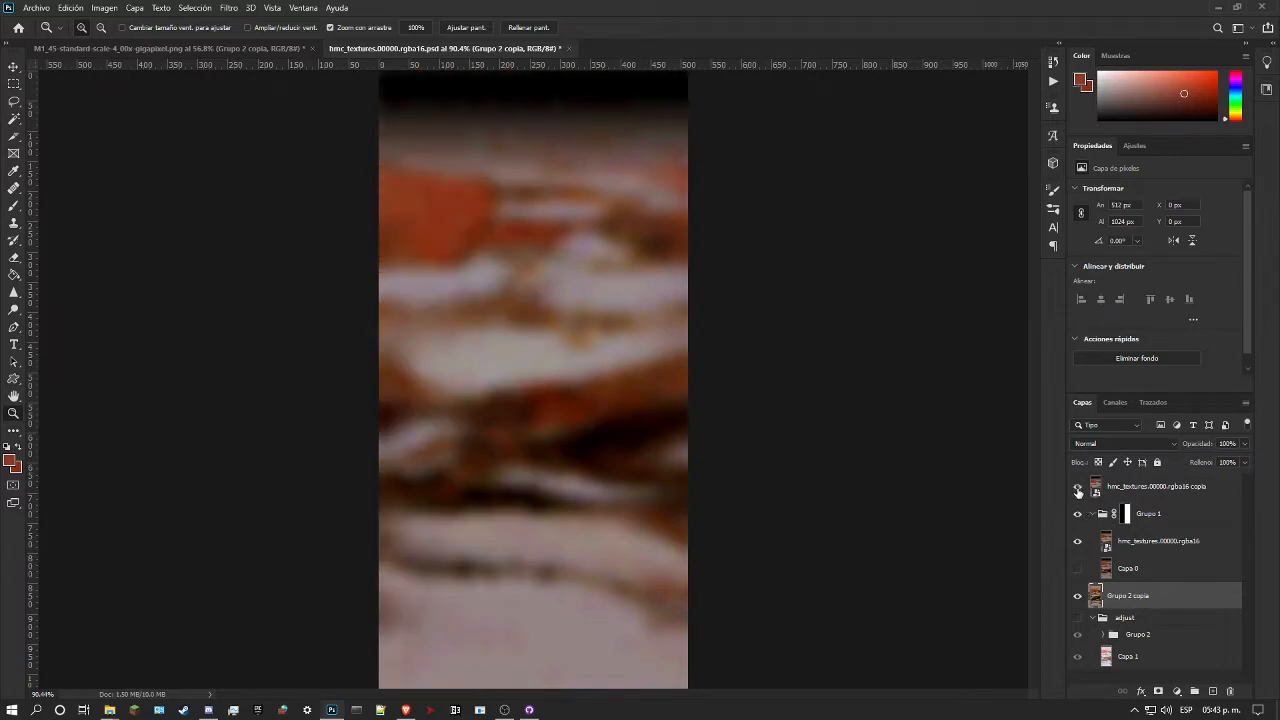
click(1078, 489)
click(1078, 489)
click(1078, 490)
Step: Undo the colour replacement on Grupo 2 copia after switching between the recoloured and previous versions
key(ctrl+z)
key(ctrl+z)
key(ctrl+shift+z)
key(ctrl+z)
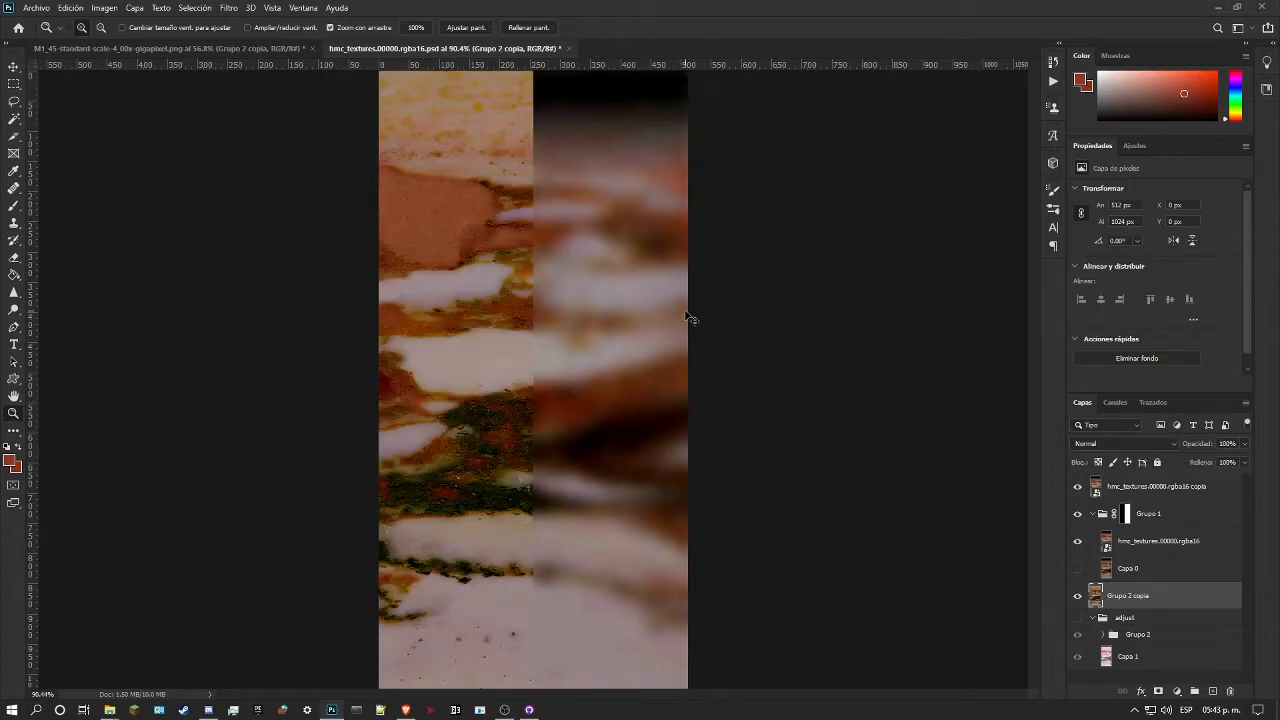
key(ctrl+shift+z)
key(ctrl+z)
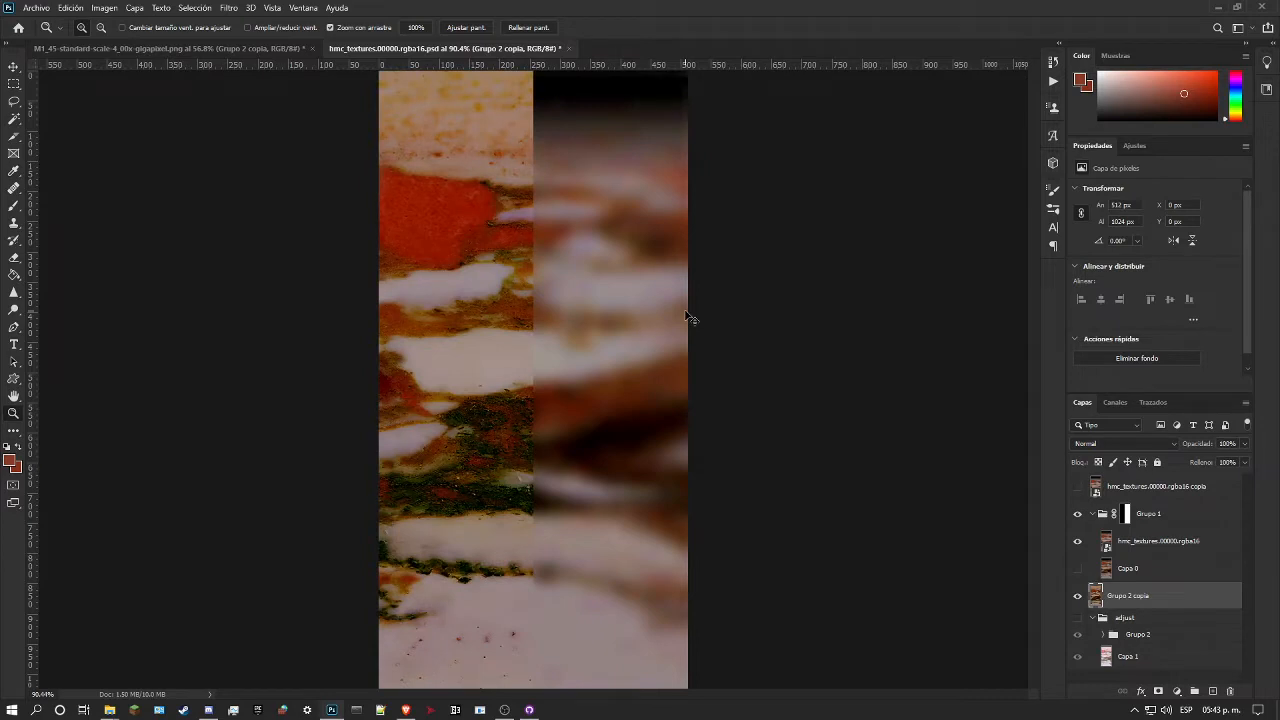
Step: Show hmc_textures.00000.rgba16 copia and sample the foreground colour from the reference's large red patch
scroll(457, 204, up, 2)
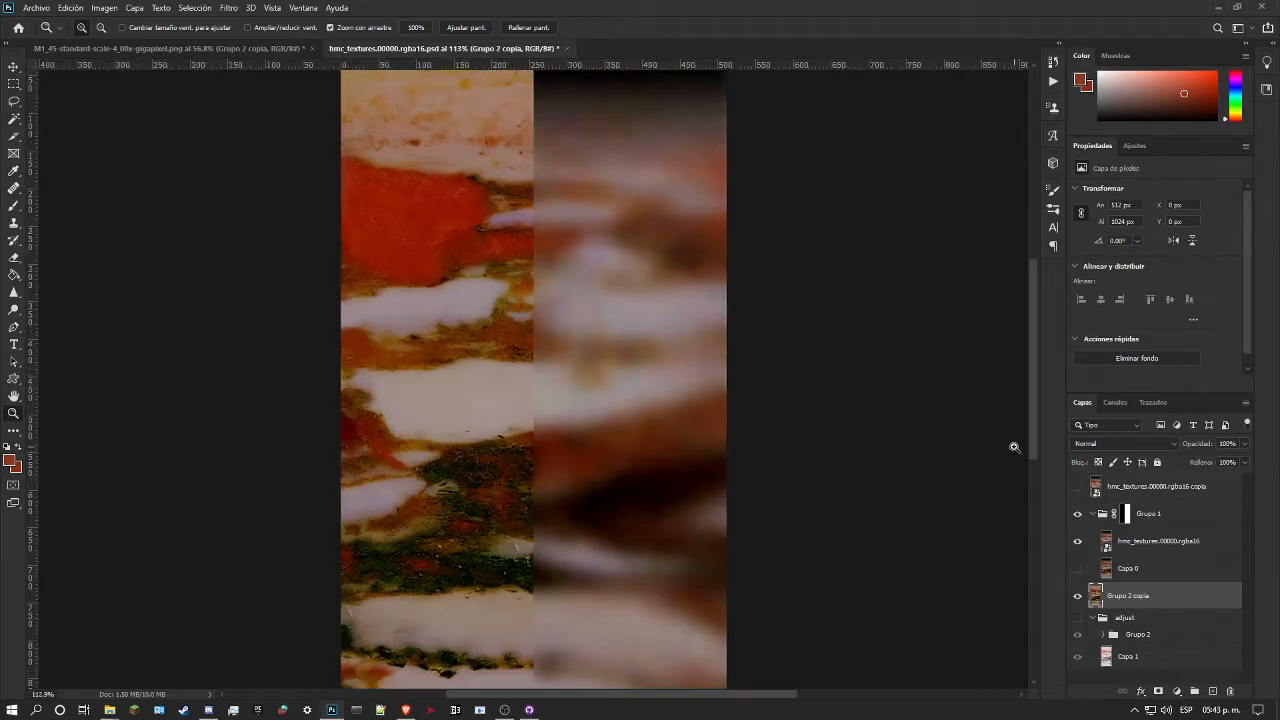
click(1077, 487)
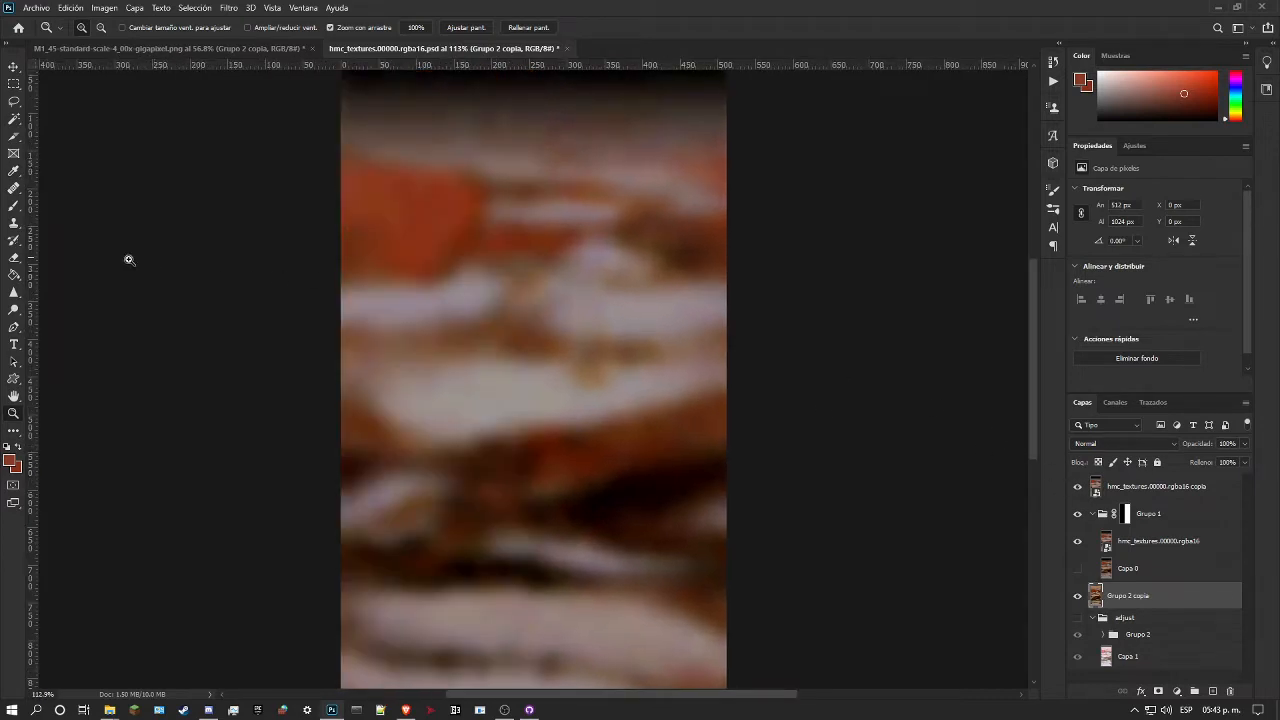
click(11, 460)
click(466, 200)
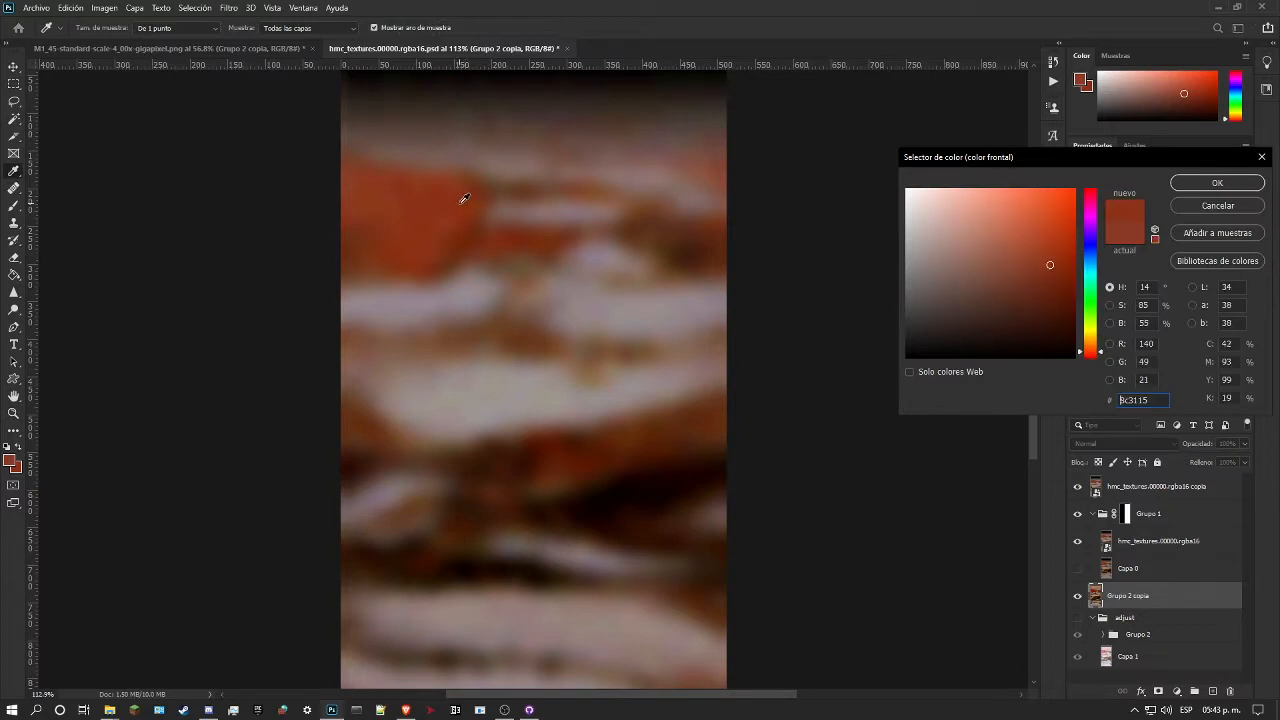
click(460, 198)
click(466, 200)
click(1198, 185)
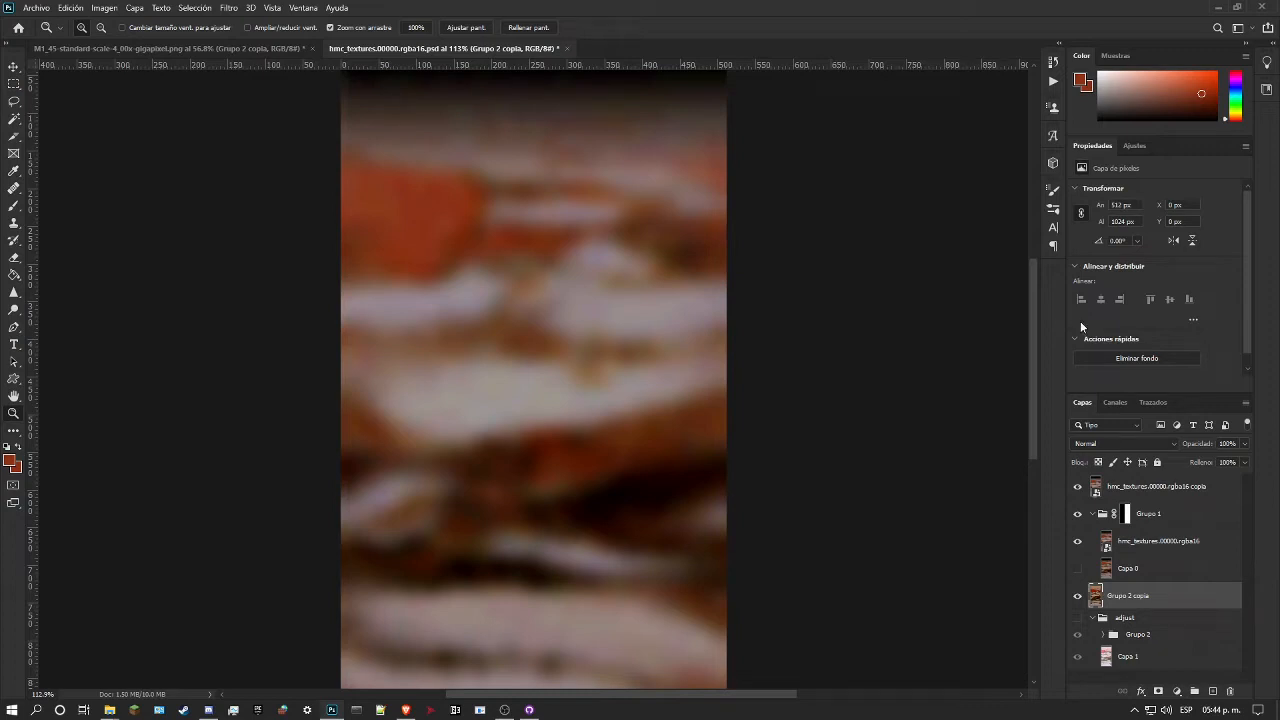
drag(585, 293, 549, 300)
drag(511, 253, 535, 218)
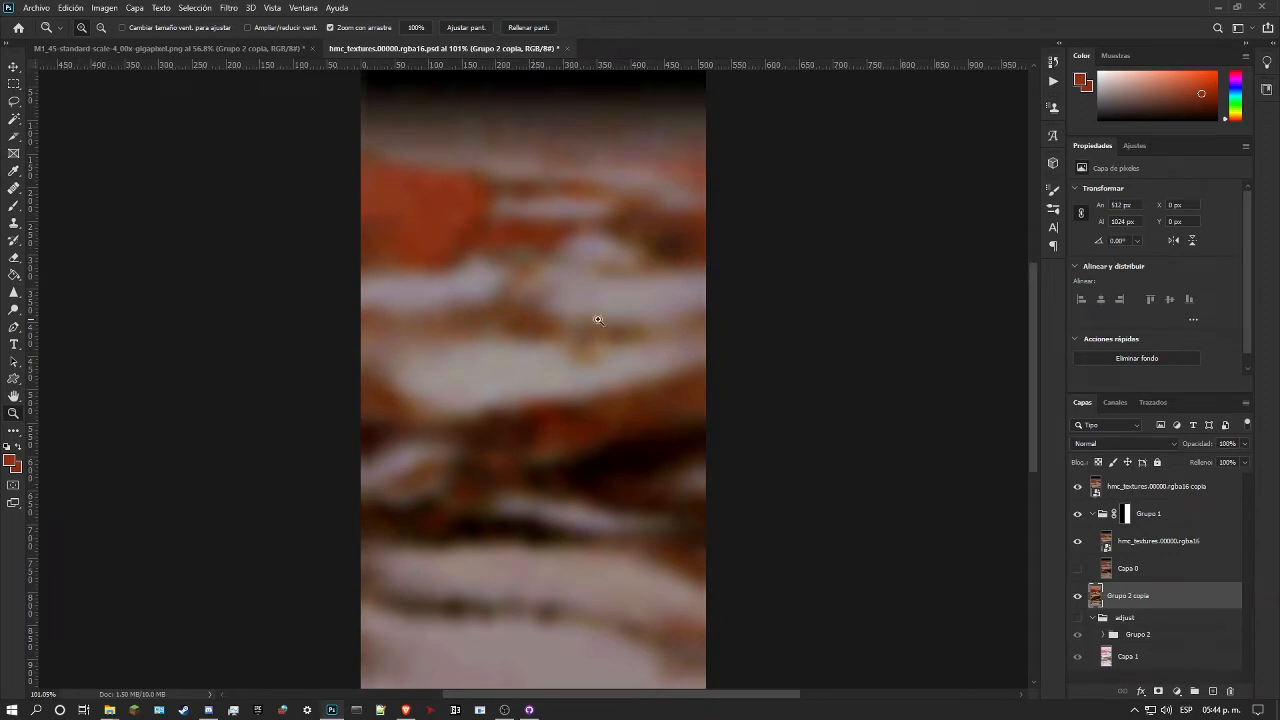
drag(444, 313, 454, 311)
drag(552, 300, 571, 226)
mouse_move(491, 209)
mouse_down()
mouse_move(537, 217)
mouse_move(491, 220)
mouse_up()
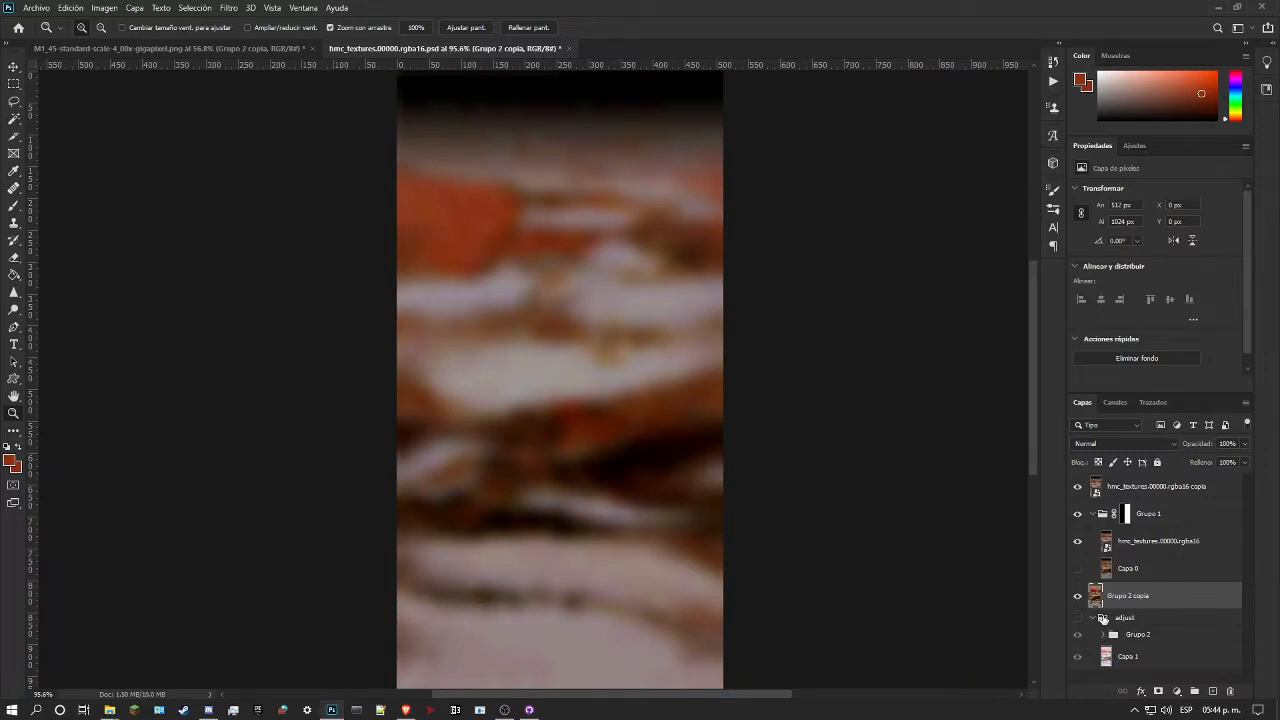
drag(587, 286, 469, 277)
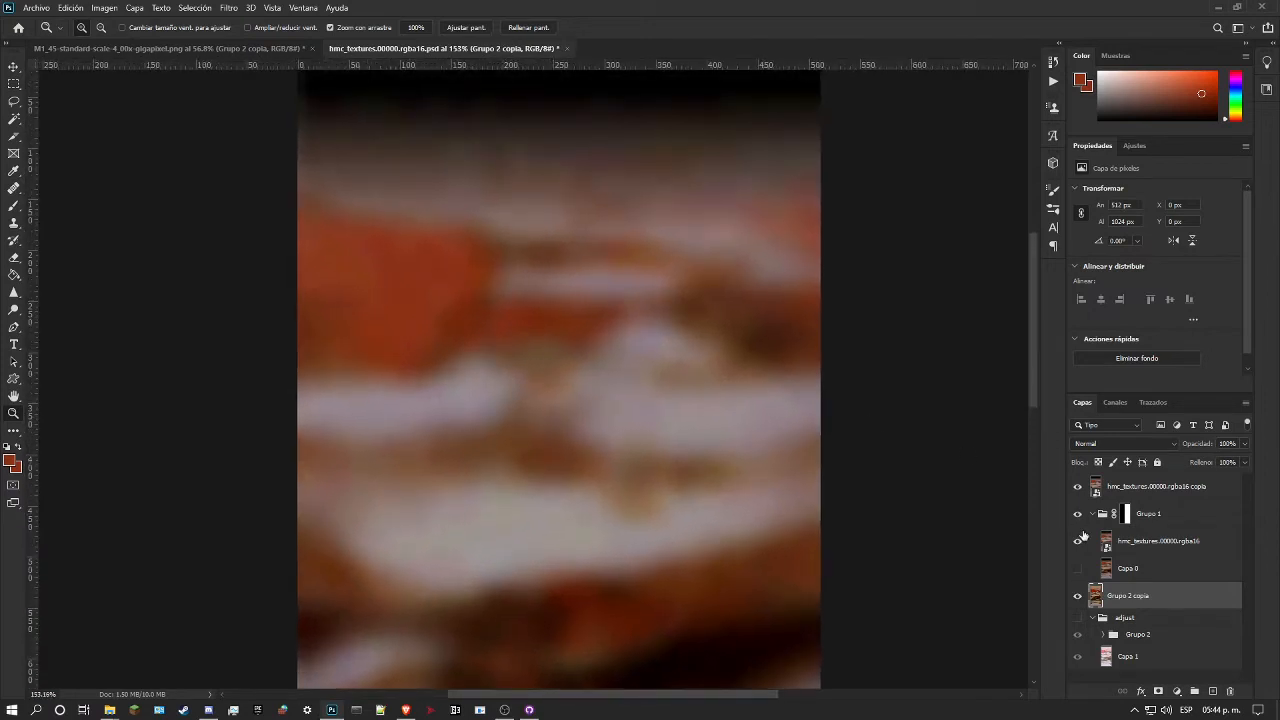
Step: With the reference copy hidden, duplicate Grupo 2 copia and hide the original beneath the duplicate
click(1077, 487)
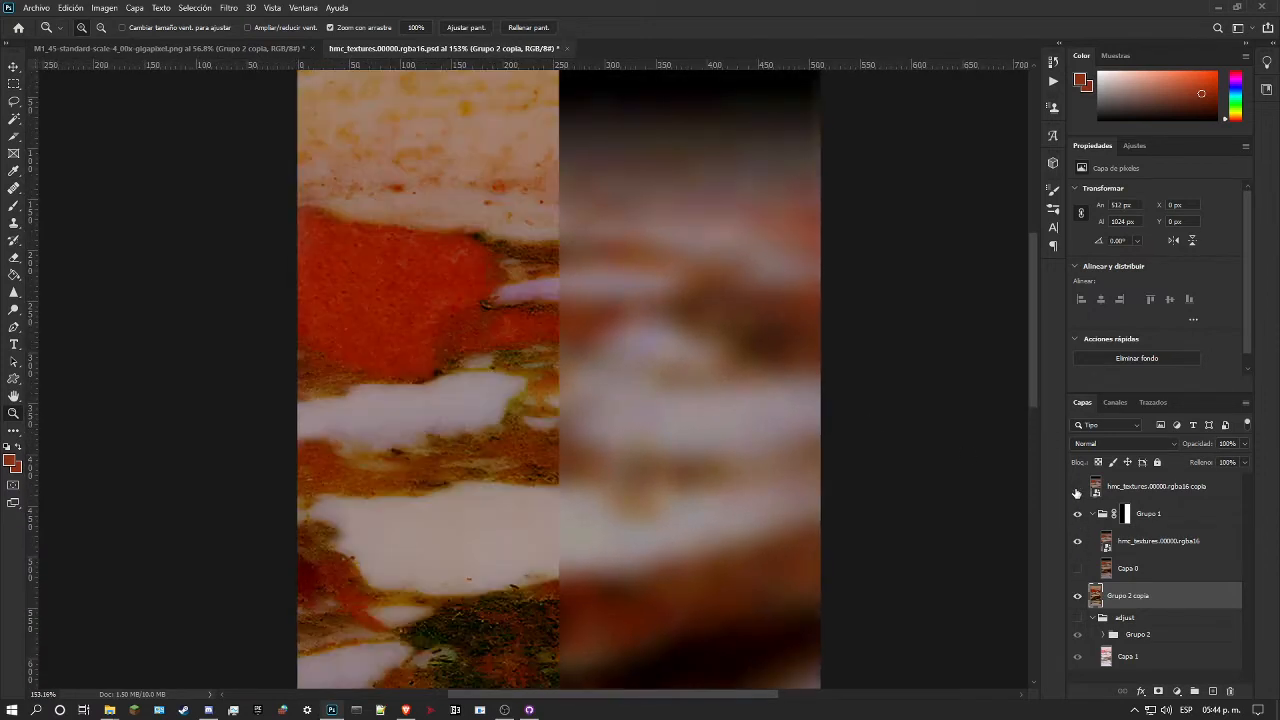
key(ctrl+j)
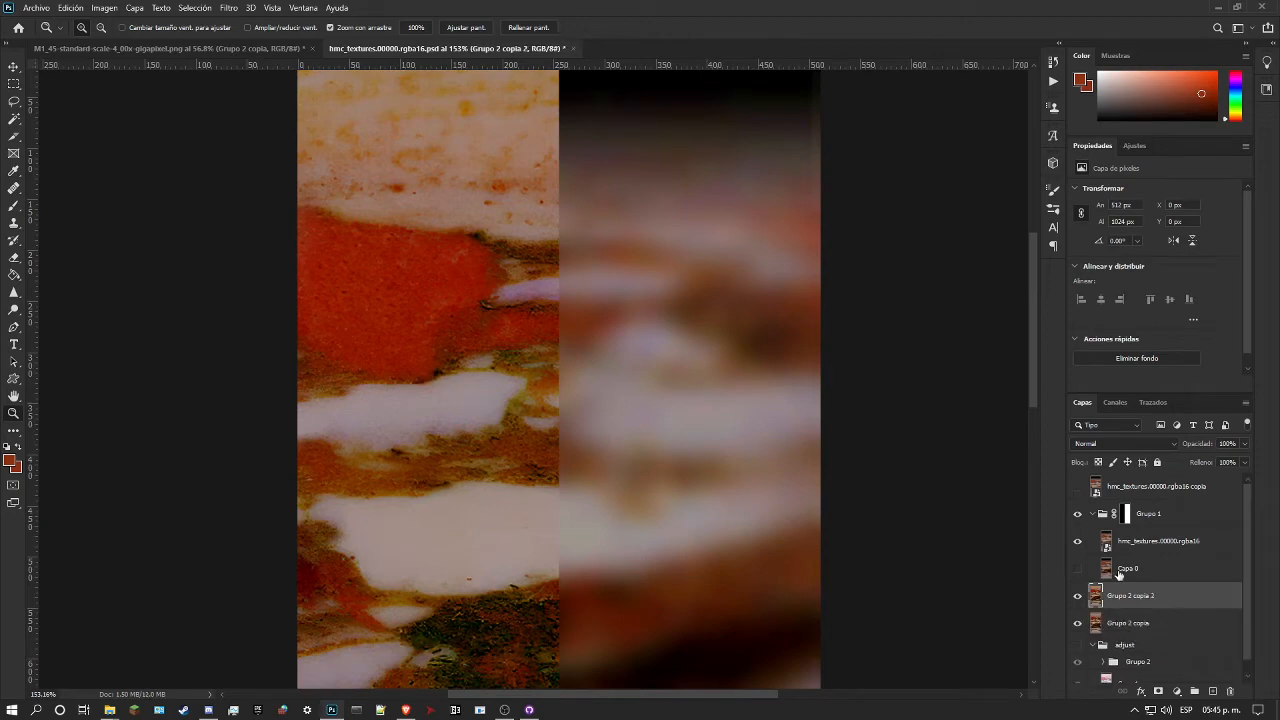
mouse_move(420, 263)
mouse_down()
mouse_move(403, 257)
mouse_move(414, 260)
mouse_up()
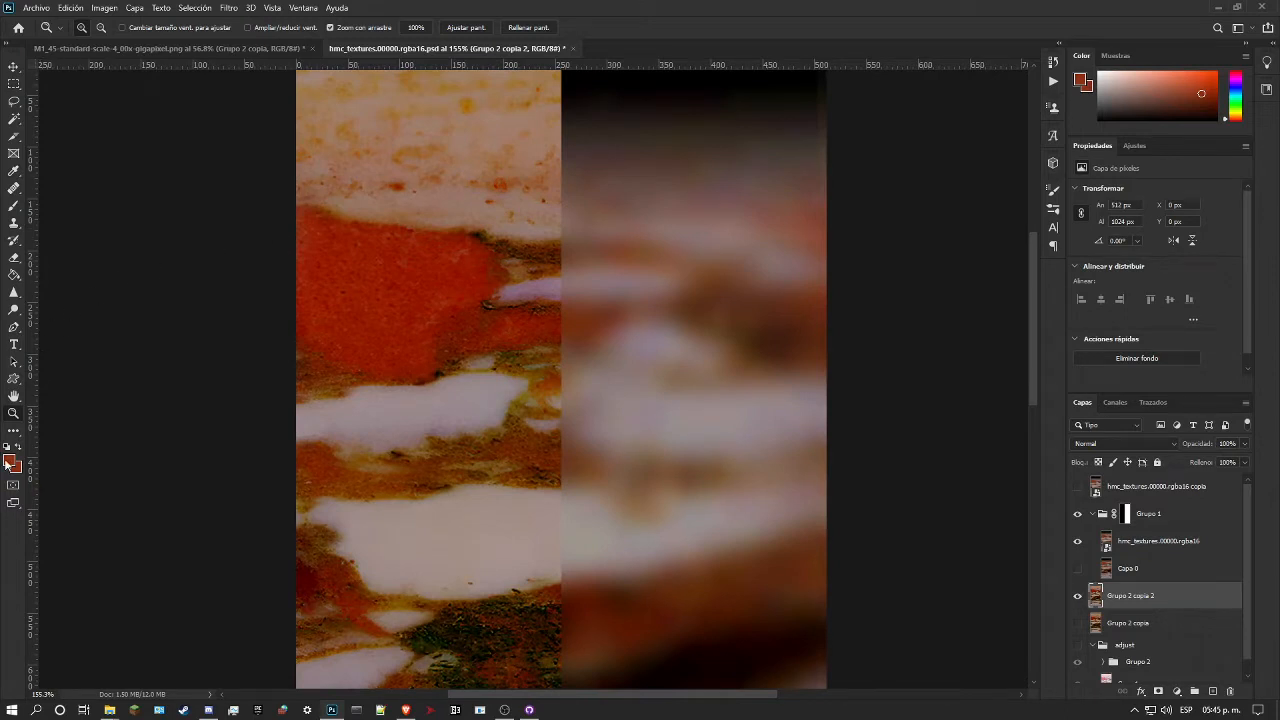
Step: Show the reference copy and set the foreground colour to #8c3114, sampled from its red patch
click(8, 462)
click(1230, 206)
click(1077, 486)
click(10, 462)
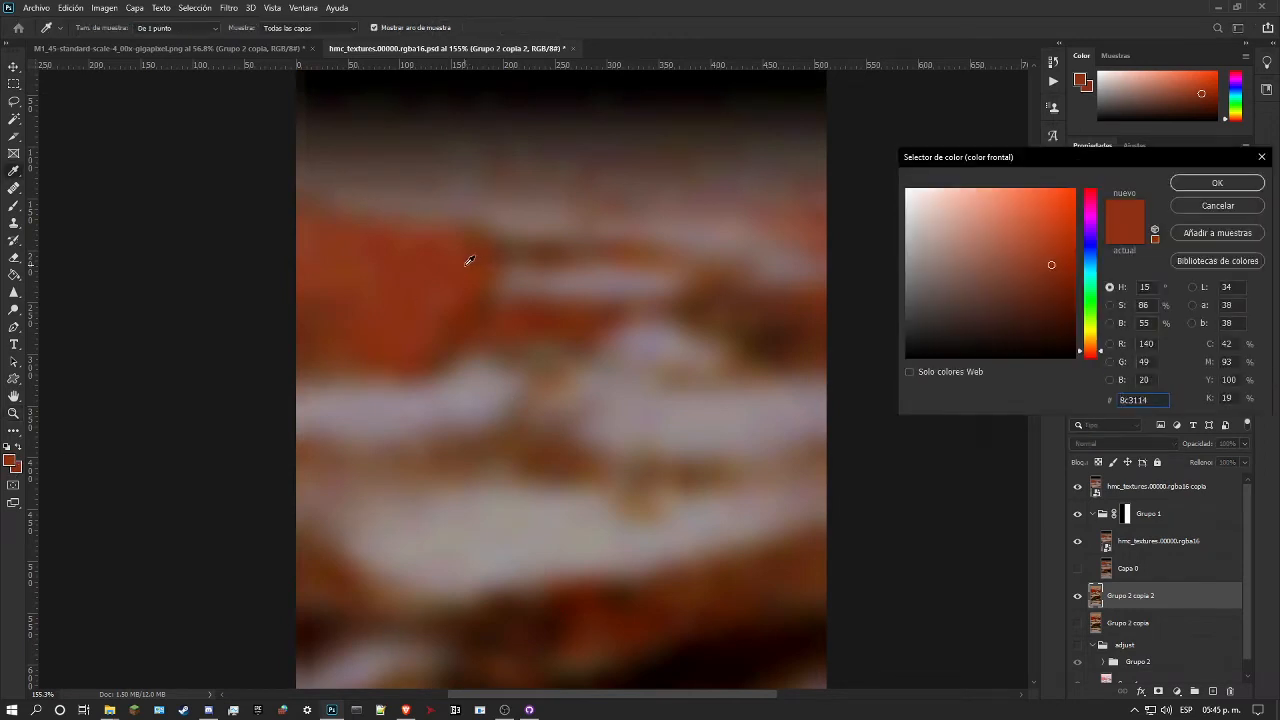
click(1217, 183)
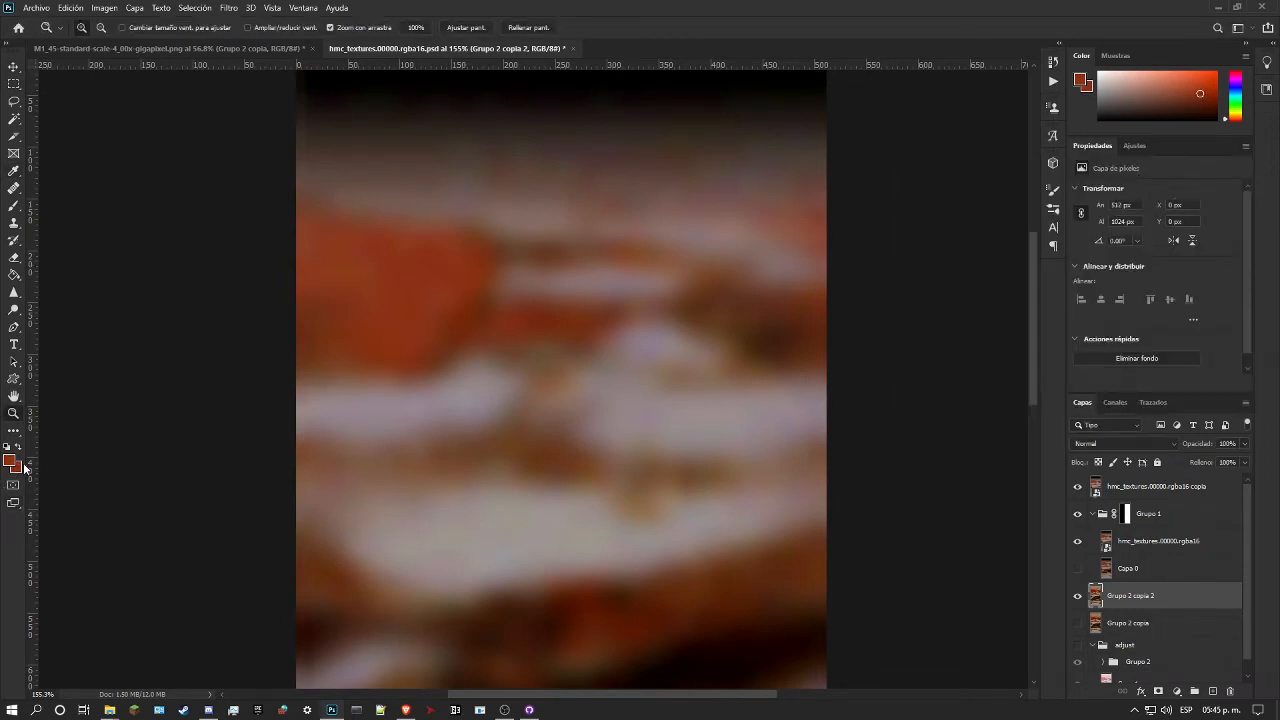
Step: Hide the reference copy, sample the marble's red patch as the background colour and swap it with the foreground colour
click(1077, 486)
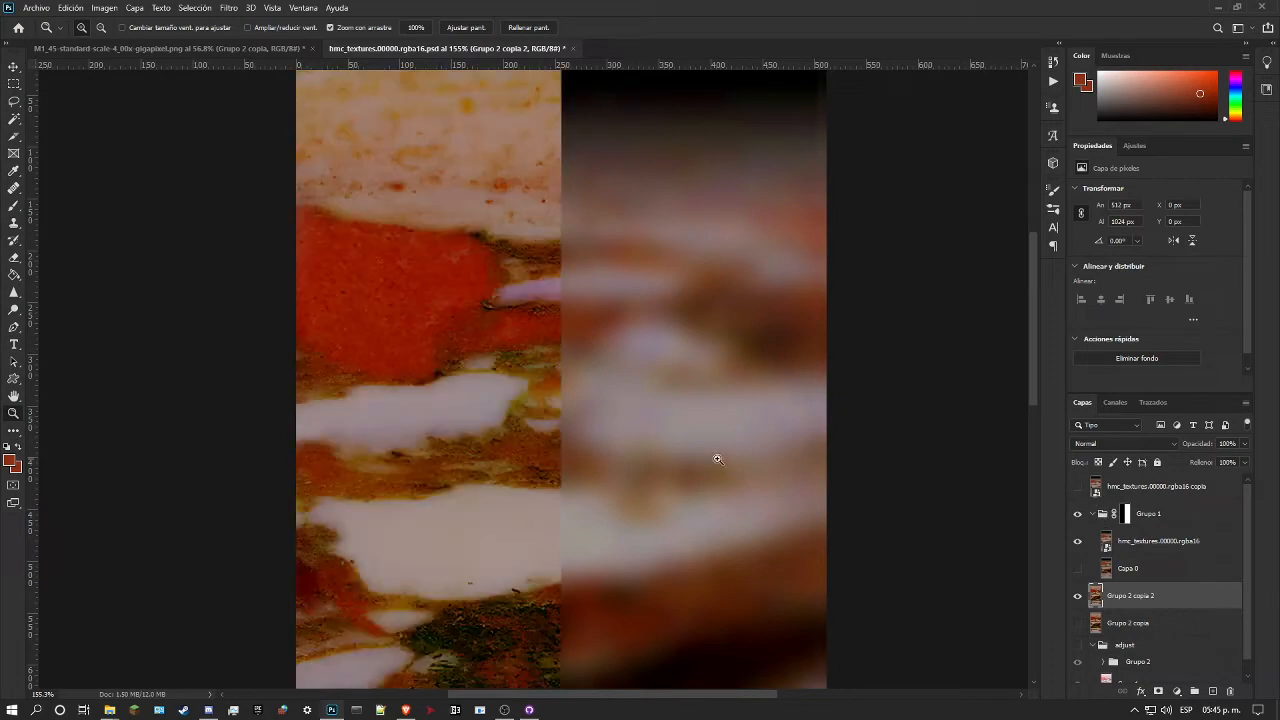
click(16, 467)
text(921600)
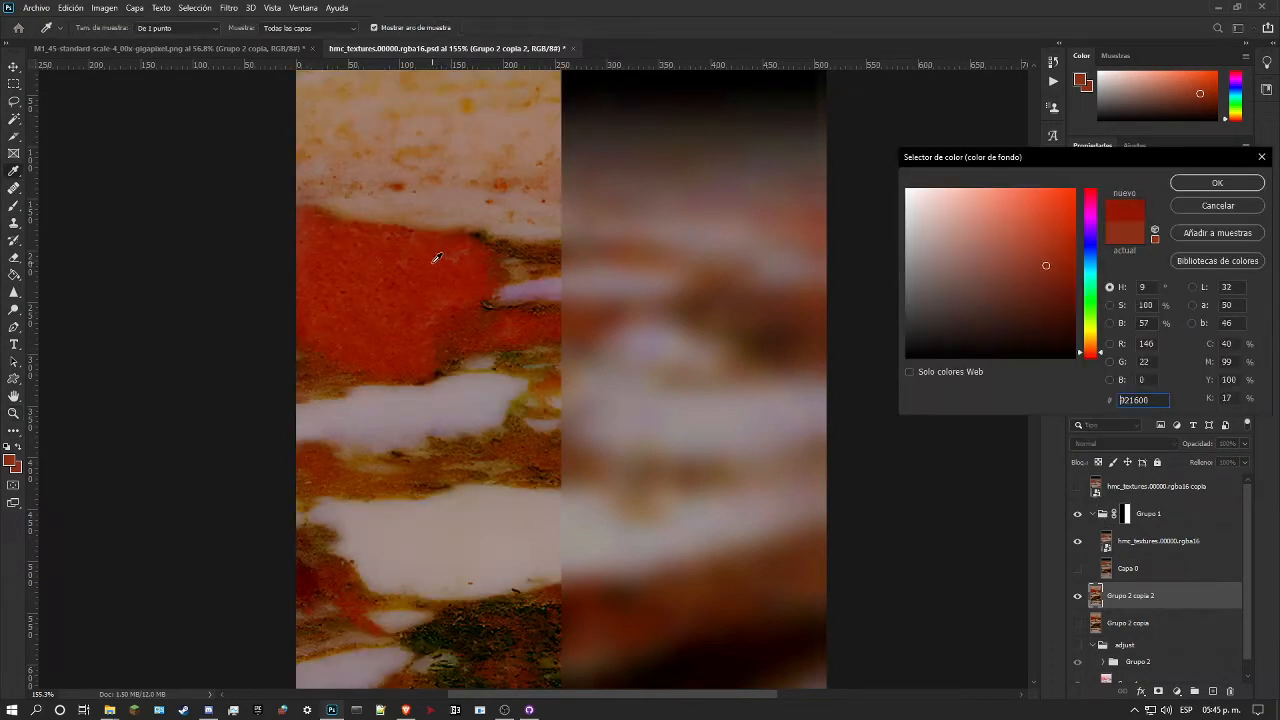
click(451, 262)
click(1217, 183)
key(z)
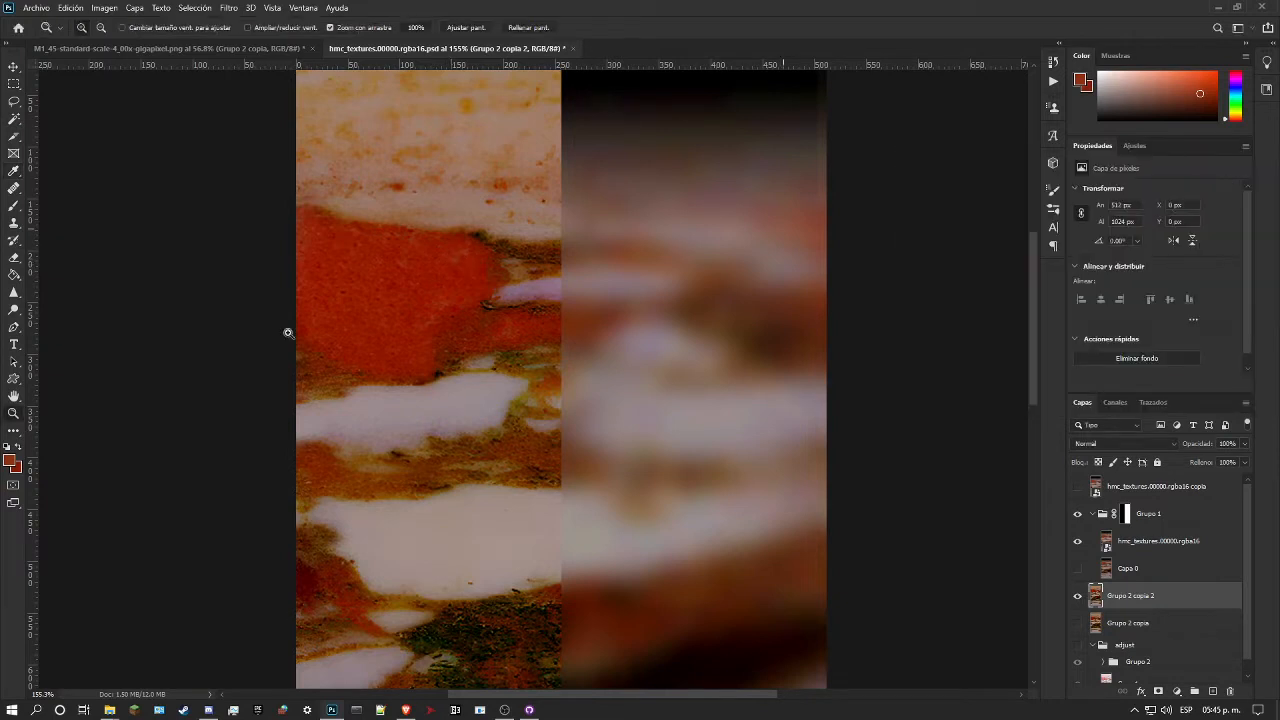
click(18, 449)
Step: Use Replace Color on Grupo 2 copia 2 to change the sampled marble red to the reference red #8c3114
click(97, 11)
mouse_move(224, 44)
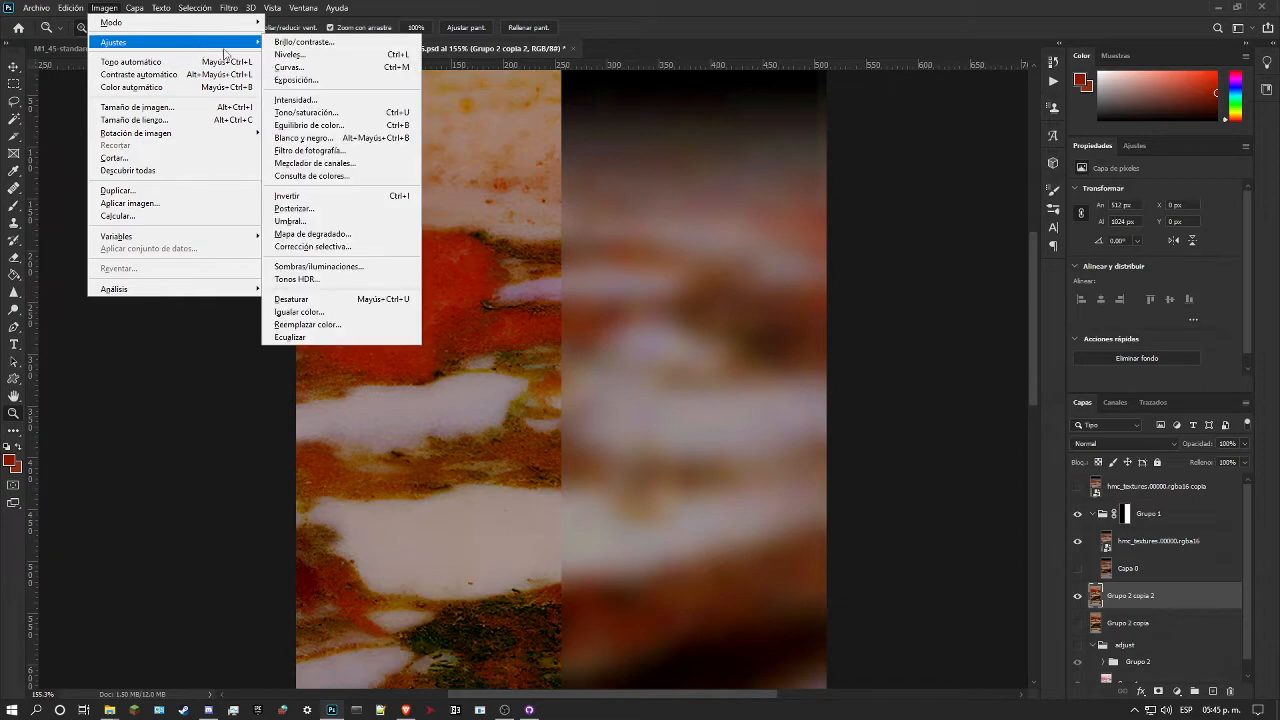
click(336, 325)
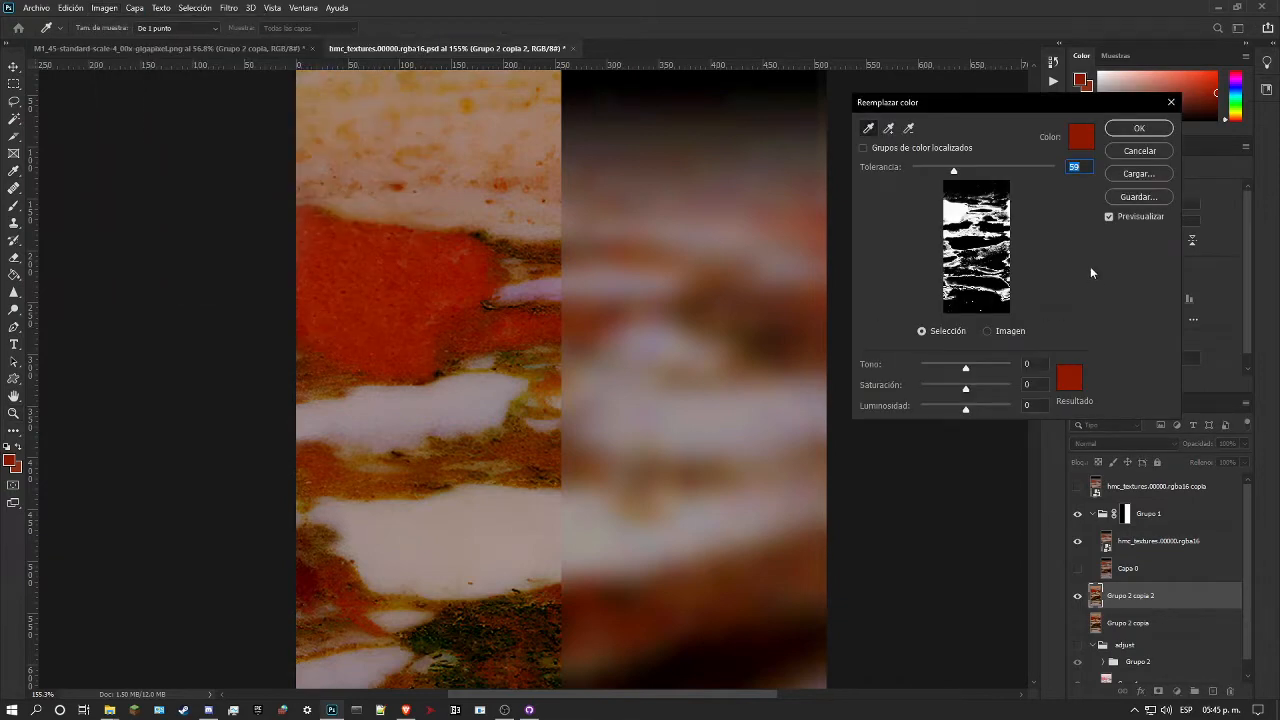
click(1078, 143)
click(1222, 206)
click(1067, 374)
click(1051, 264)
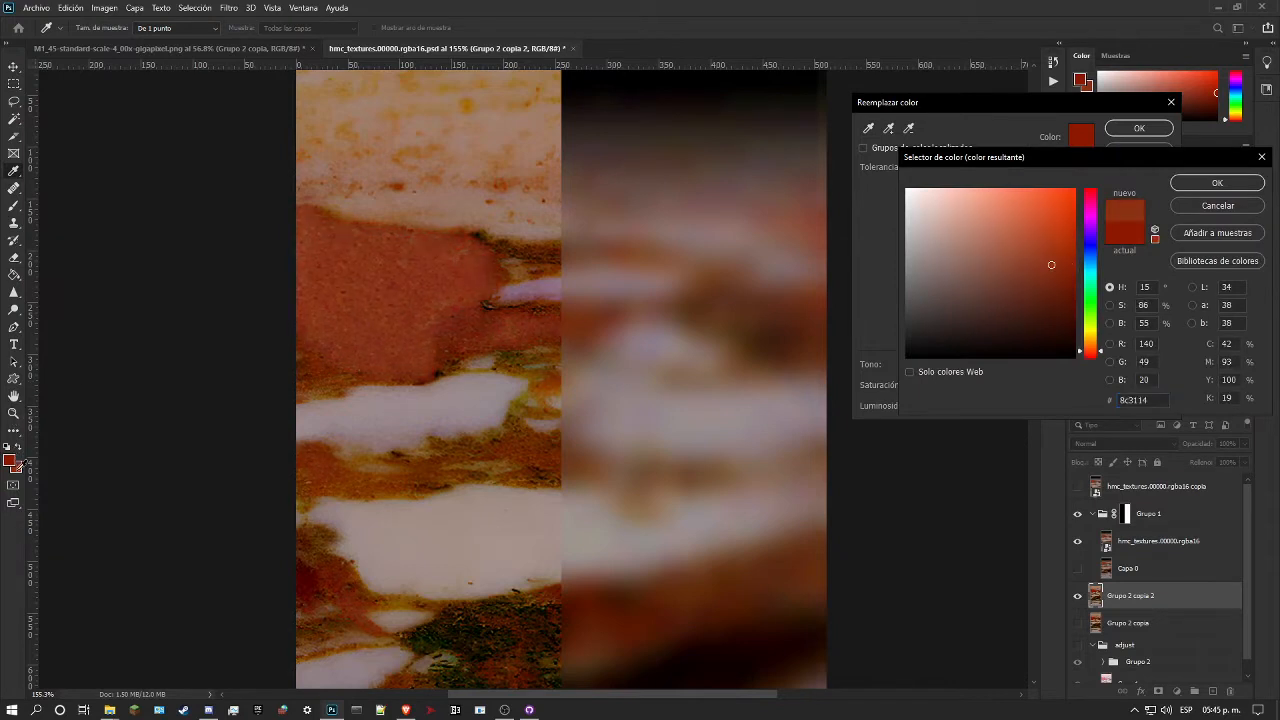
click(1218, 184)
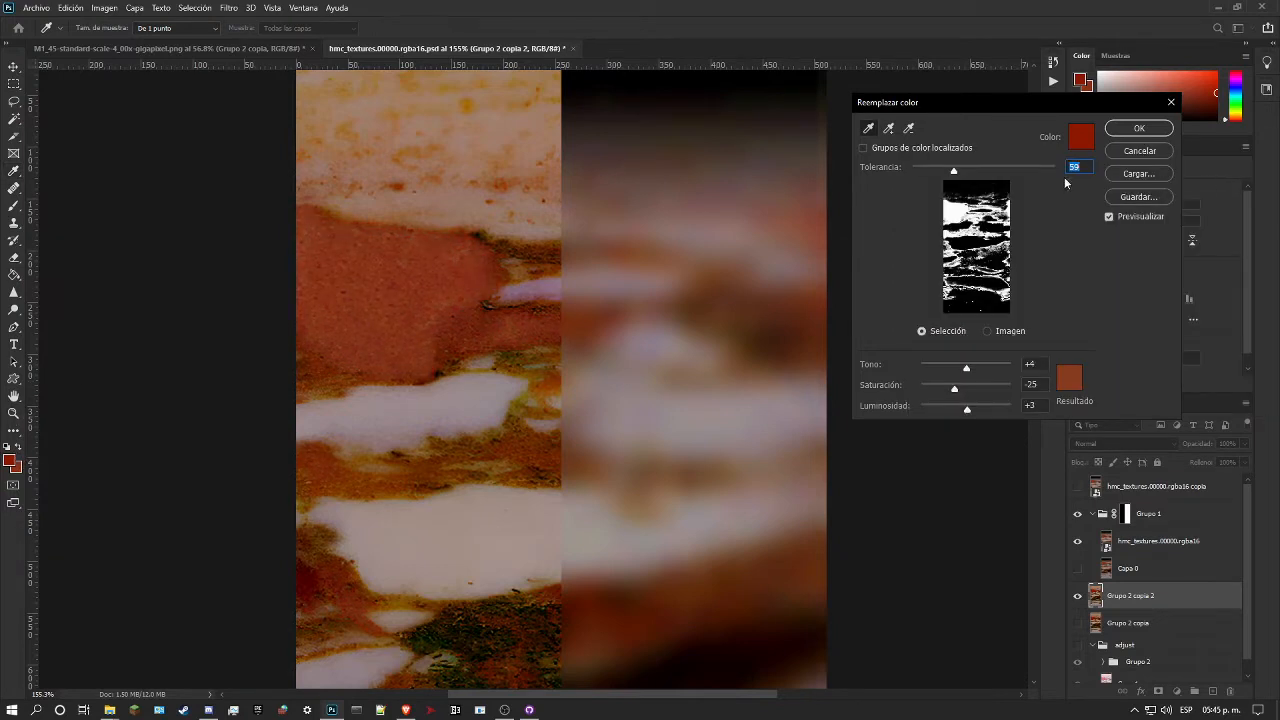
Step: Add more of the patch's reds to the replacement selection, set the tolerance to 79 and apply the replacement
click(889, 130)
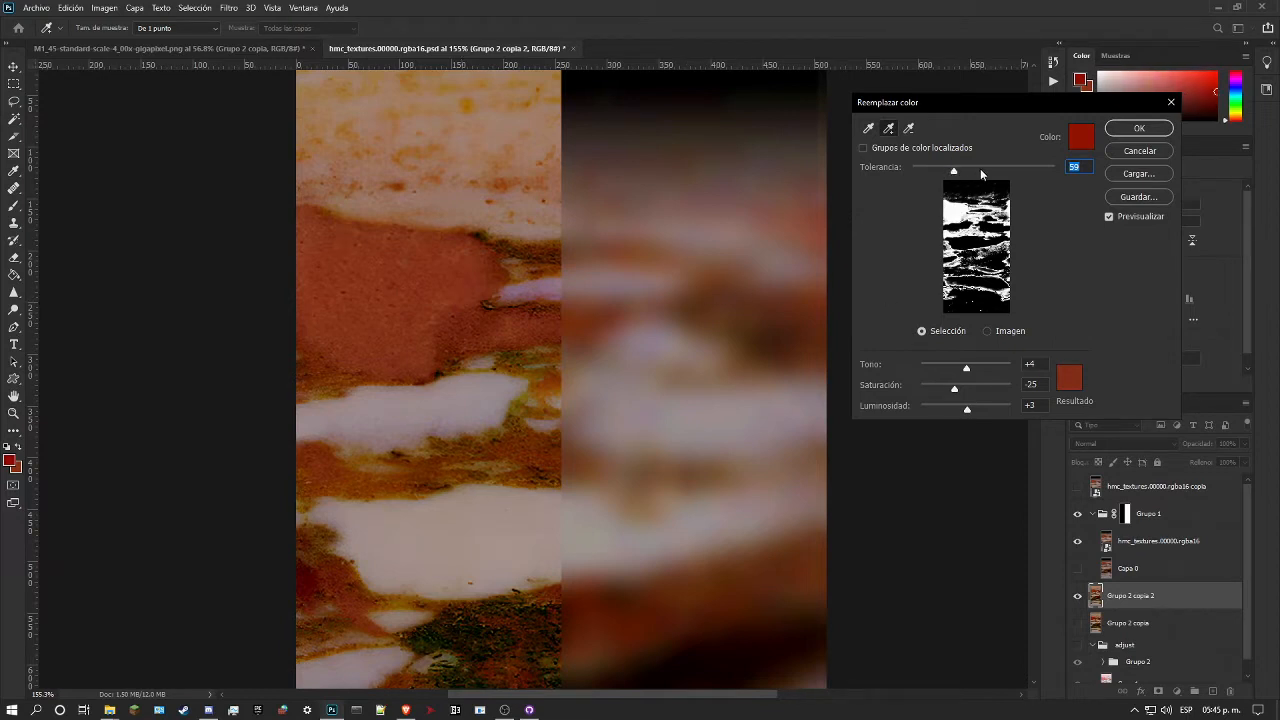
drag(955, 174, 976, 198)
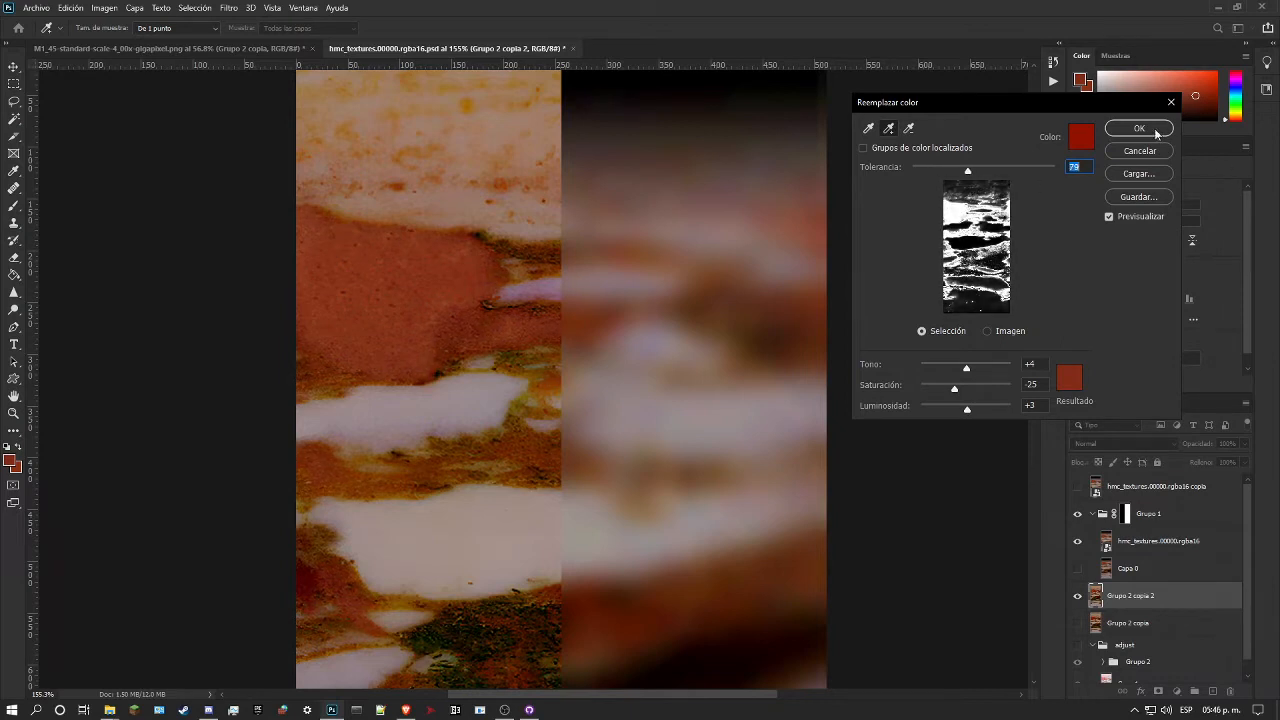
click(1144, 127)
Step: Compare the recoloured Grupo 2 copia 2 with the original by toggling the visibility of hmc_textures.00000.rgba16 copia
click(1077, 486)
click(1077, 486)
click(1077, 486)
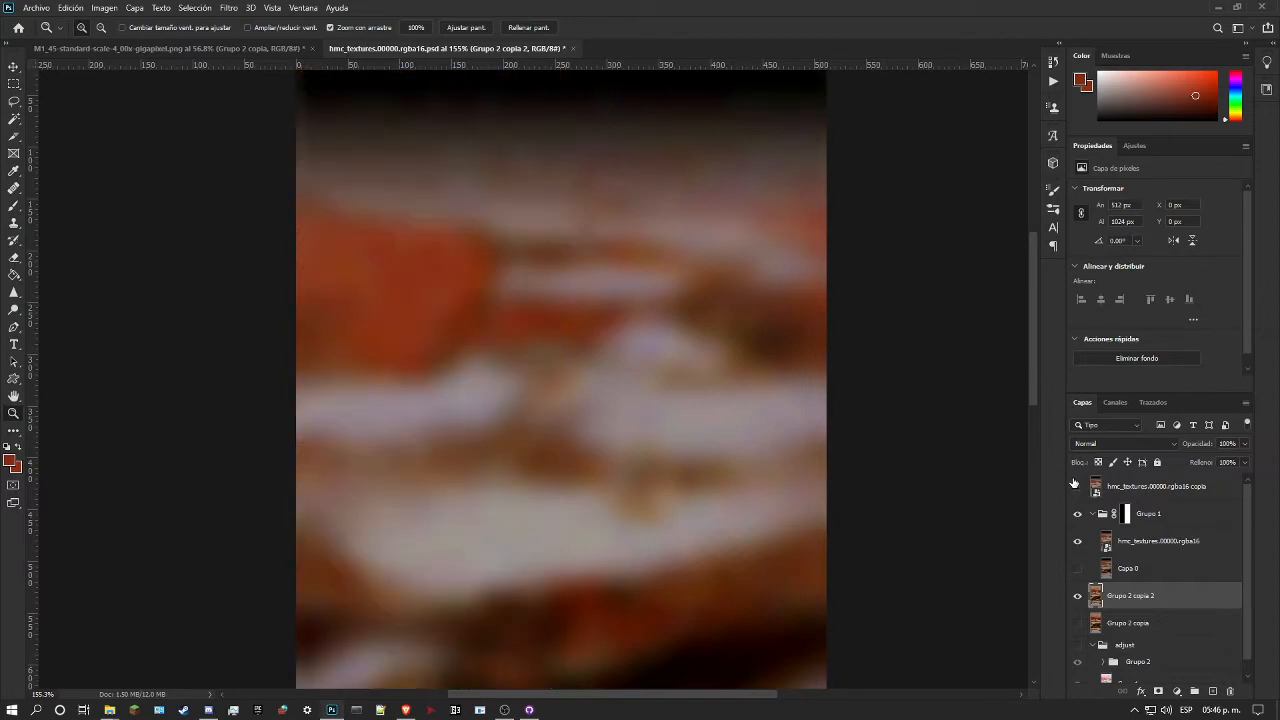
Step: Hide the reference copy and Grupo 2 copia 2, show Grupo 2 copia and make it the active layer
click(1077, 486)
drag(524, 385, 531, 418)
drag(445, 381, 518, 355)
drag(584, 385, 532, 424)
drag(611, 416, 580, 417)
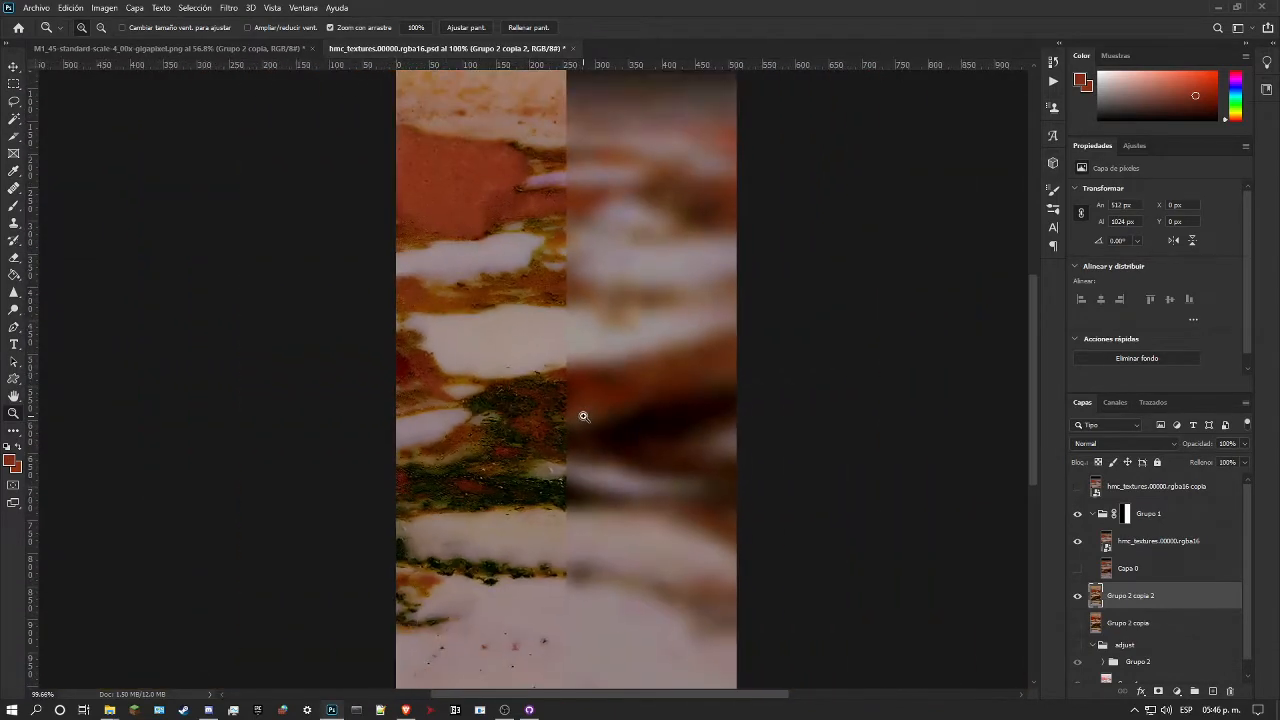
click(1078, 596)
click(1078, 623)
click(1130, 624)
Step: Try a Hue/Saturation adjustment layer with hue -12 above Grupo 2 copia and delete it
click(1135, 146)
click(1098, 194)
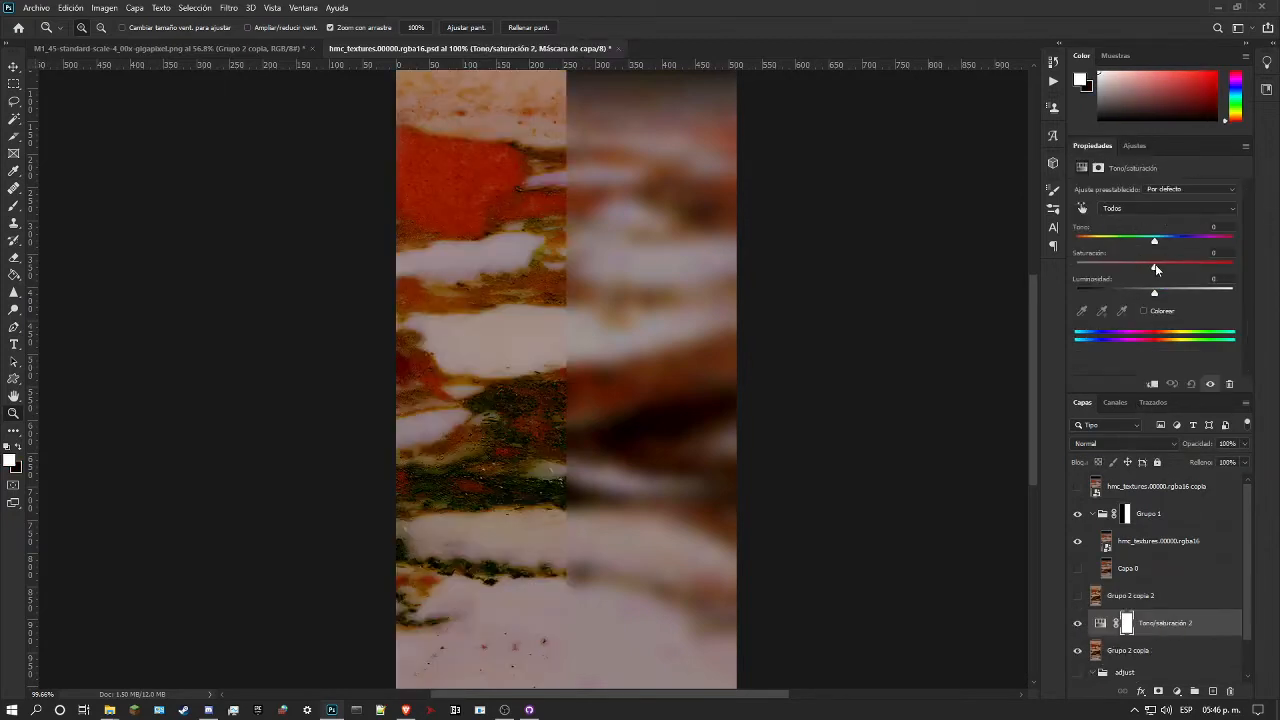
mouse_move(1154, 241)
mouse_down()
mouse_move(1142, 244)
mouse_move(1216, 243)
mouse_move(1153, 248)
mouse_up()
mouse_move(1151, 248)
mouse_down()
mouse_move(1140, 251)
mouse_move(1166, 250)
mouse_move(1128, 259)
mouse_move(1167, 265)
mouse_move(1145, 264)
mouse_up()
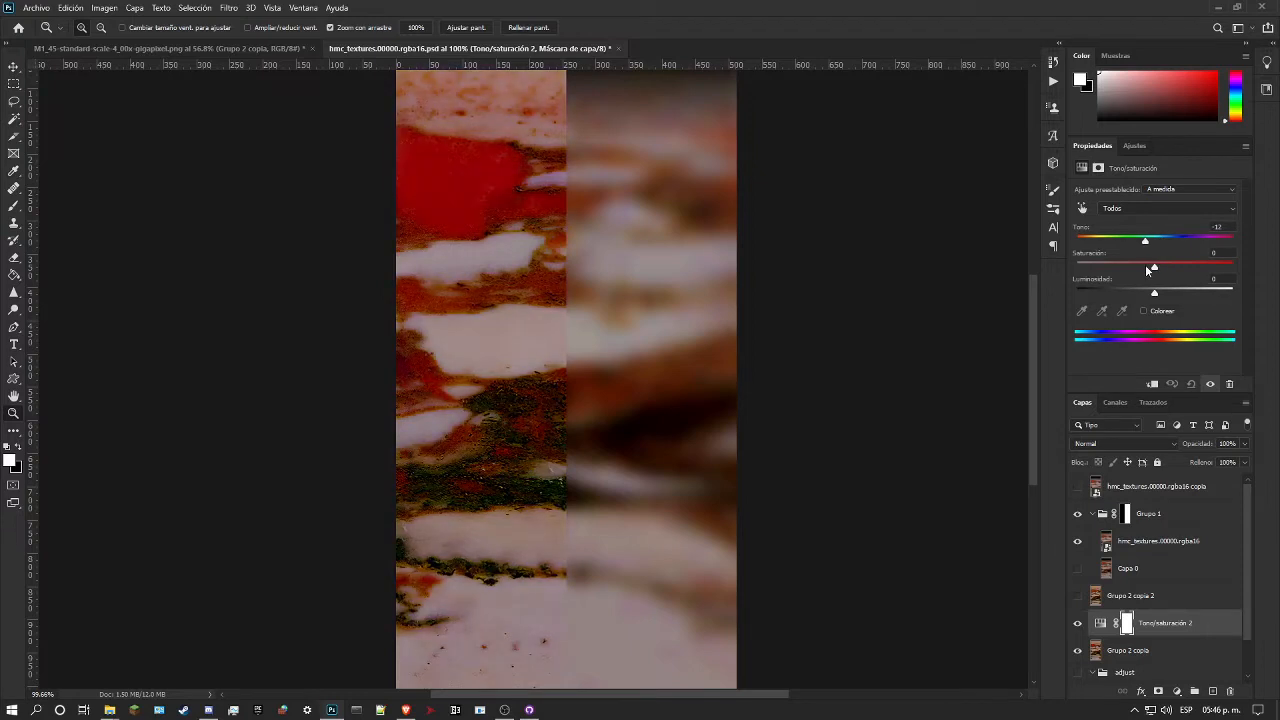
click(1230, 691)
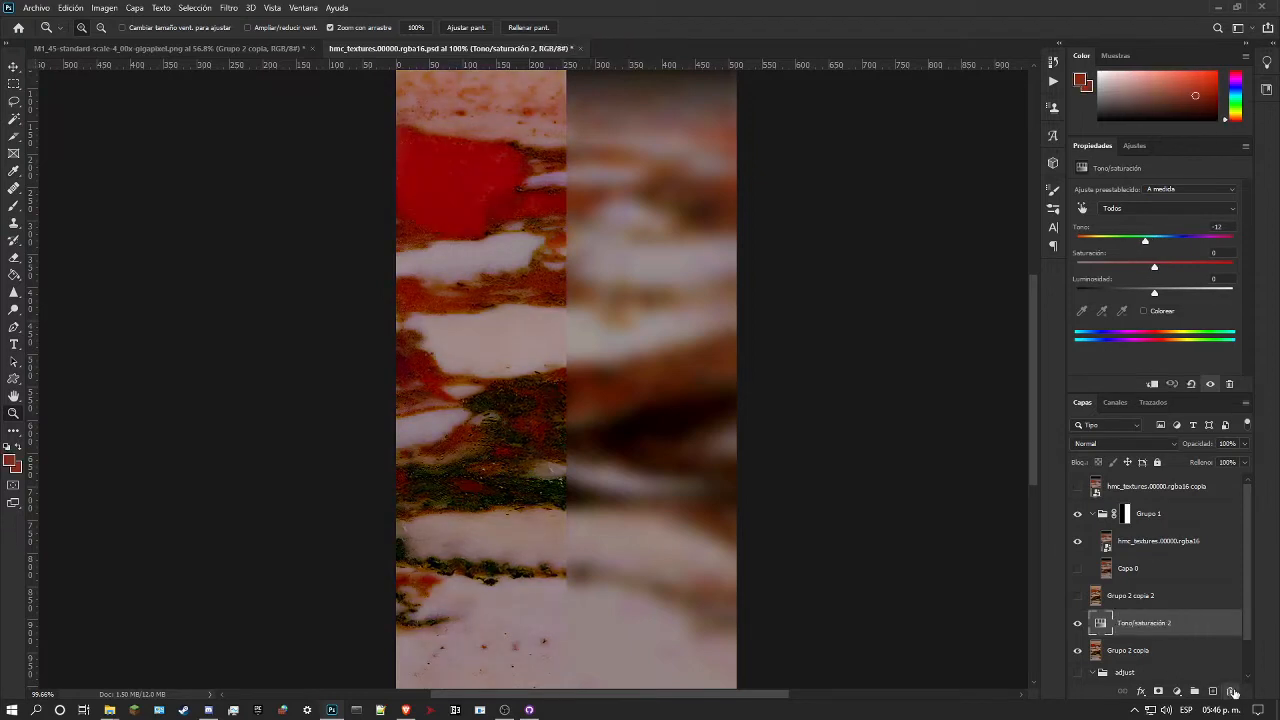
Step: Add a Curves adjustment layer above Grupo 2 copia and switch it to the green channel
click(1134, 146)
click(1135, 169)
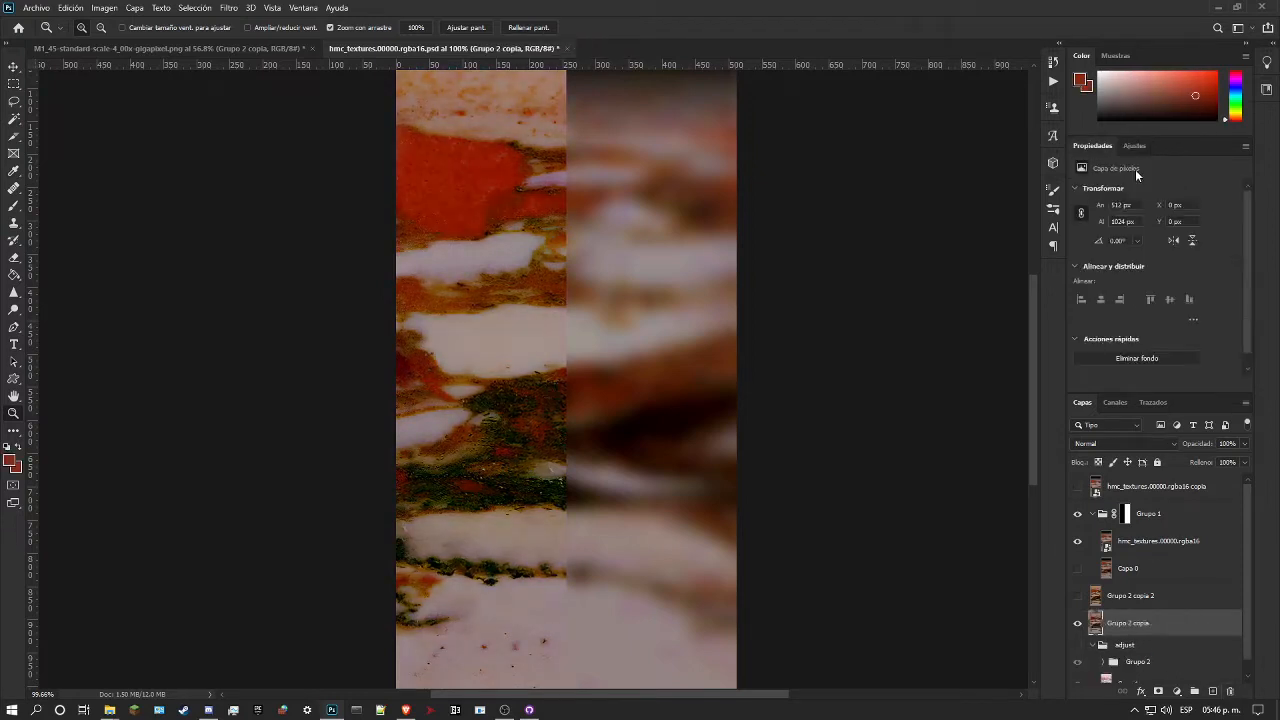
click(1104, 208)
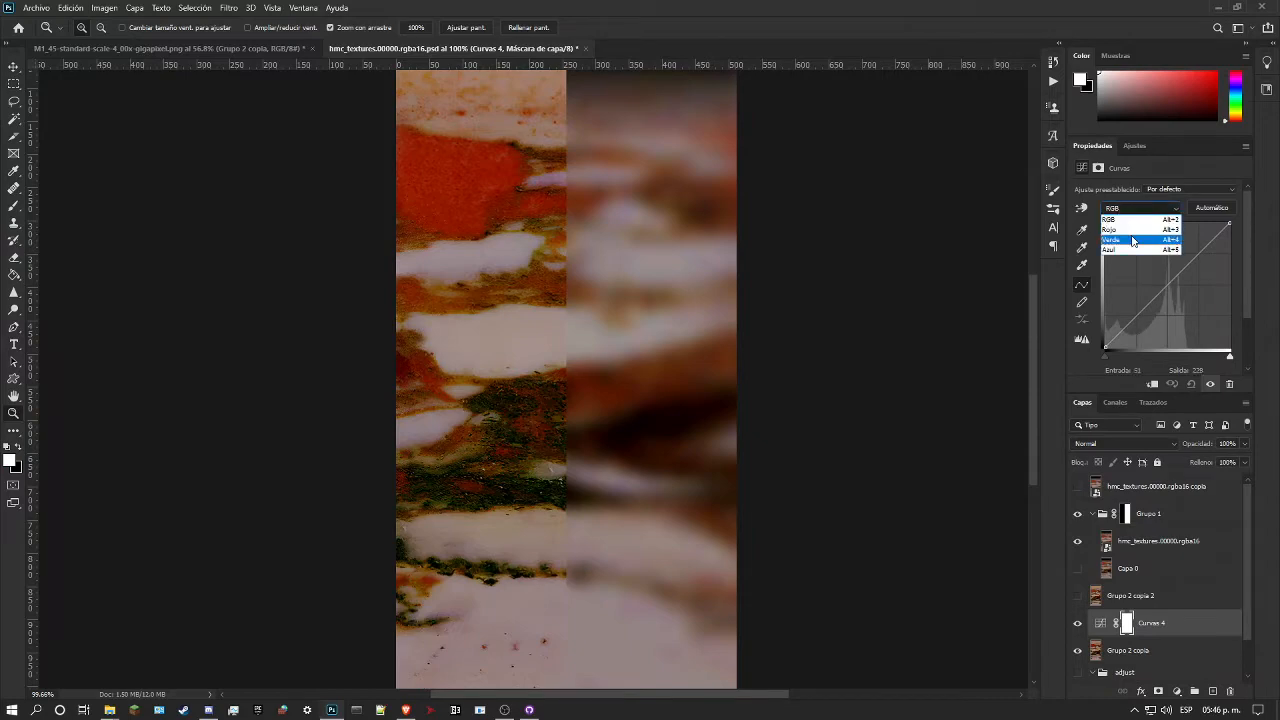
click(1112, 236)
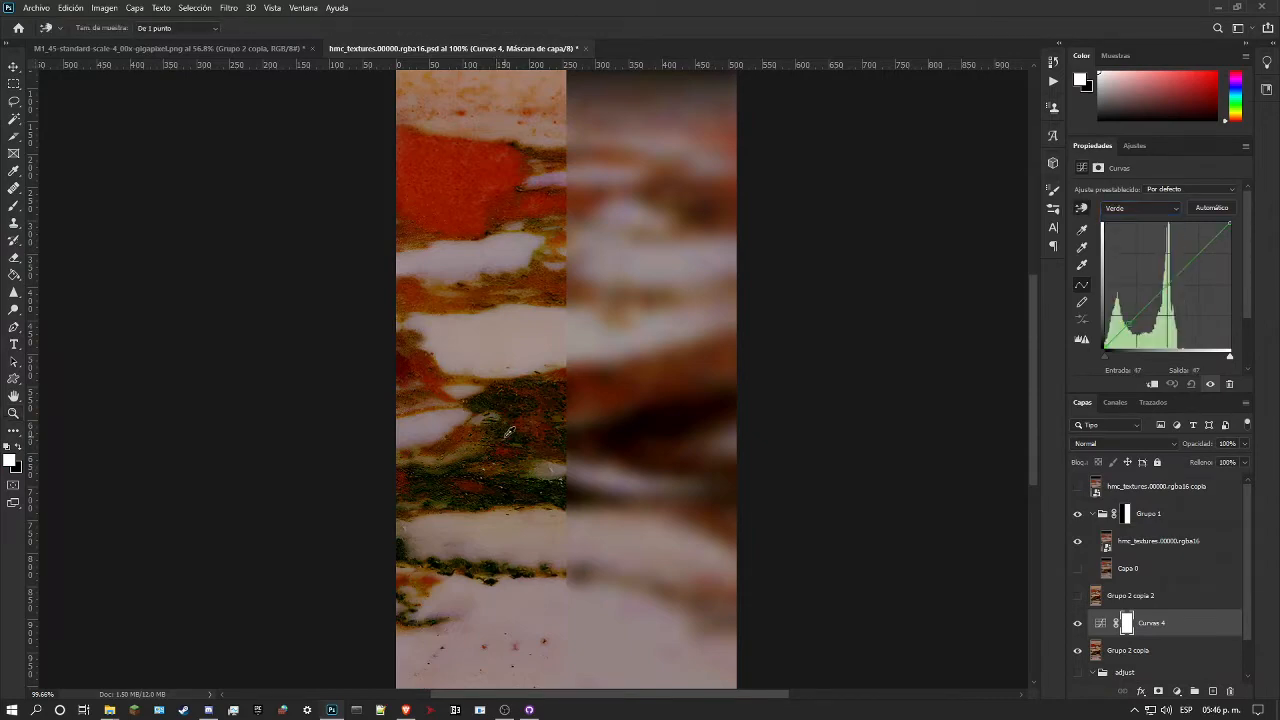
click(14, 413)
drag(511, 511, 549, 413)
drag(586, 366, 493, 414)
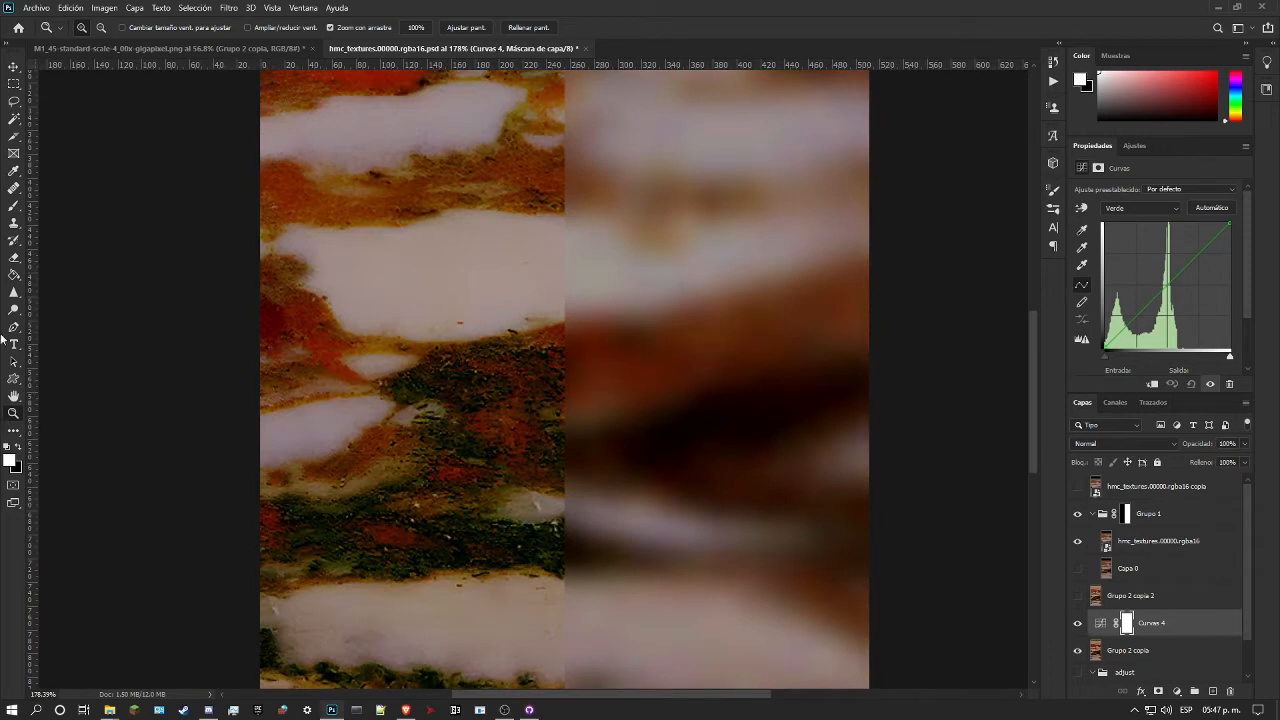
click(12, 208)
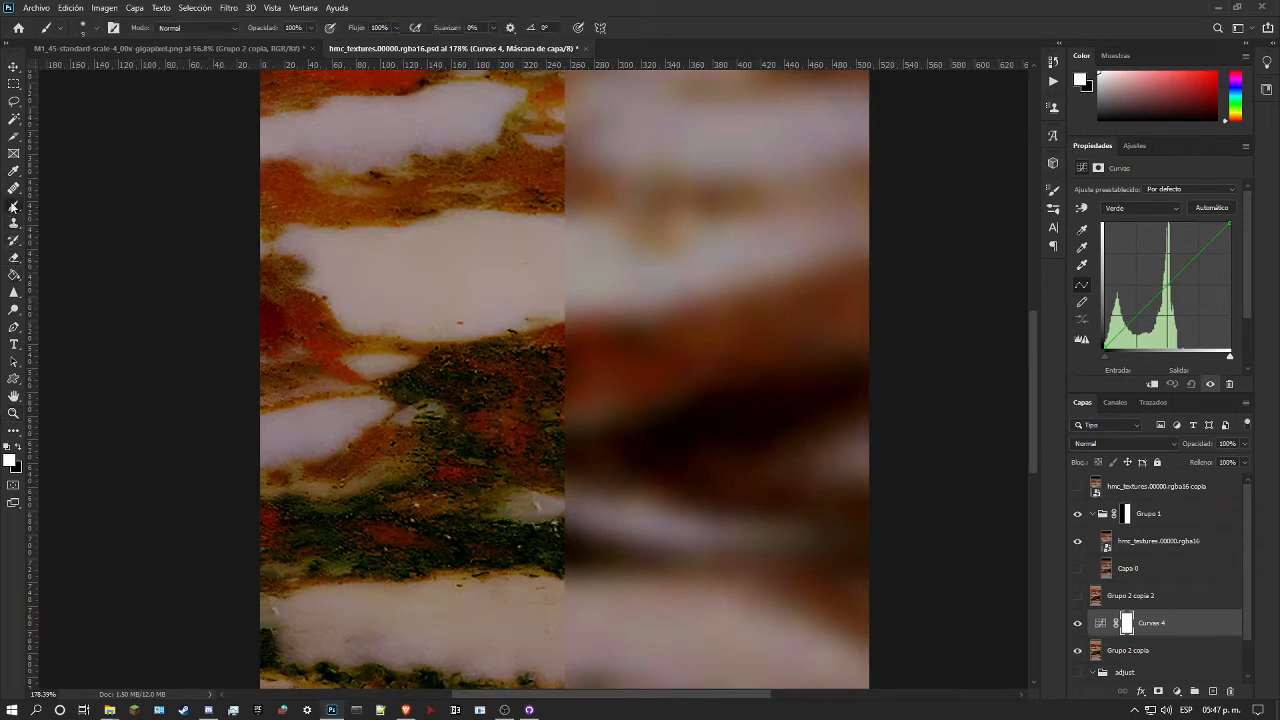
Step: Lower the green curve from the dark marble to output 27 at input 47, and lift it from the pale bands to about 147 at 145
click(1081, 208)
drag(455, 443, 473, 469)
drag(522, 433, 524, 420)
key(ctrl+z)
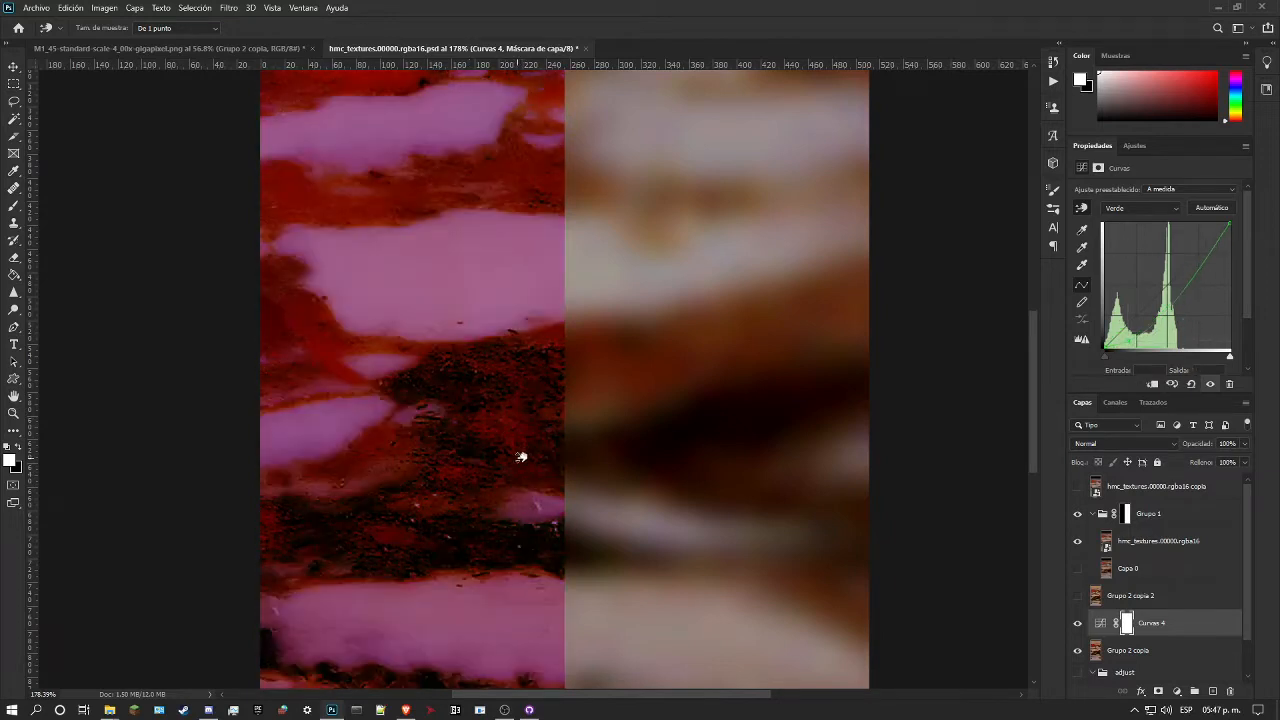
drag(466, 257, 486, 227)
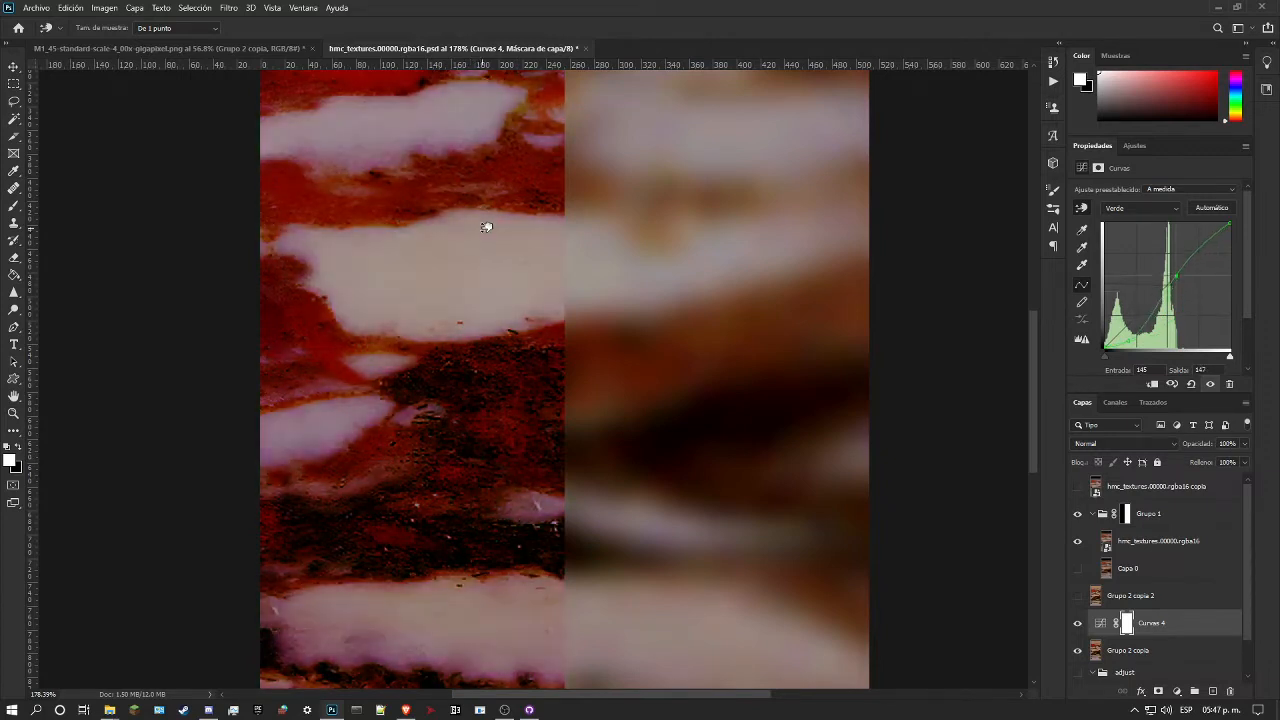
mouse_move(557, 333)
mouse_down()
mouse_move(557, 348)
mouse_move(553, 323)
mouse_up()
key(ctrl+z)
Step: Compare the Curves result with Grupo 2 copia 2 by toggling that layer's visibility, and inspect the marble close up and whole
click(13, 413)
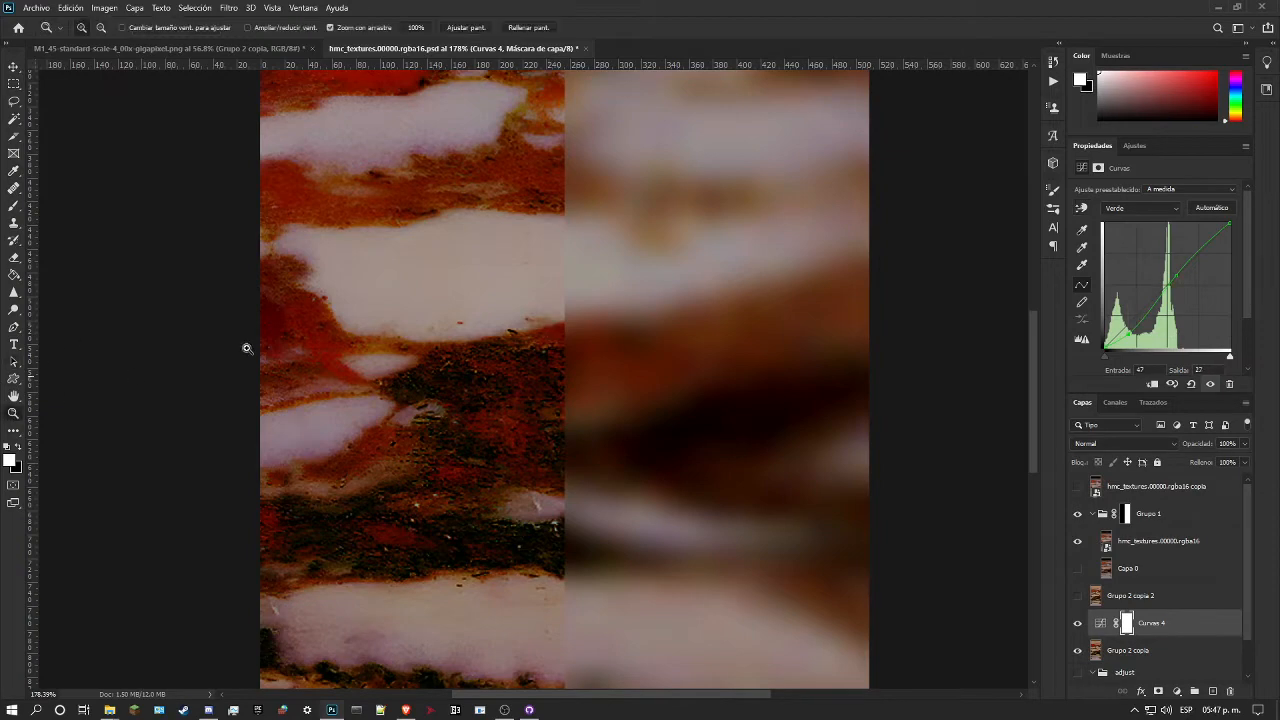
drag(400, 330, 298, 322)
mouse_move(430, 458)
mouse_down()
mouse_move(460, 449)
mouse_move(431, 435)
mouse_up()
drag(437, 530, 457, 409)
drag(466, 344, 490, 350)
click(1077, 595)
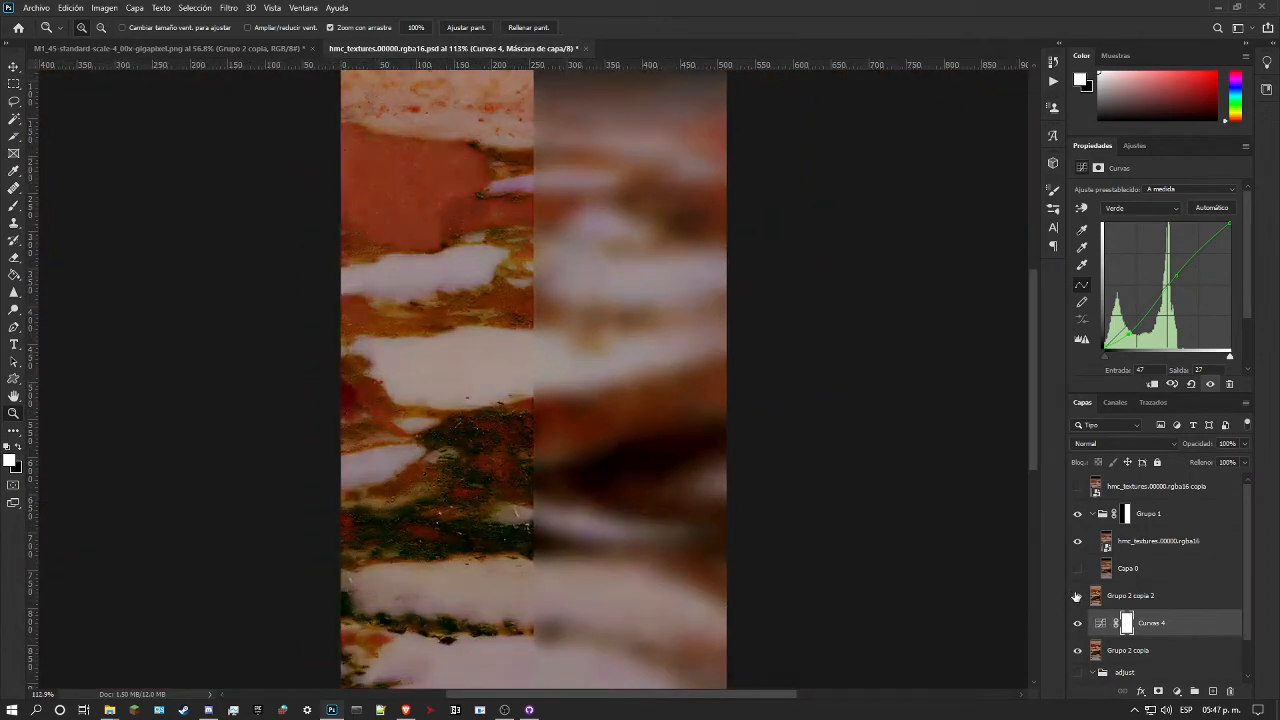
click(1077, 596)
click(1077, 596)
click(1077, 596)
click(1077, 596)
click(1077, 596)
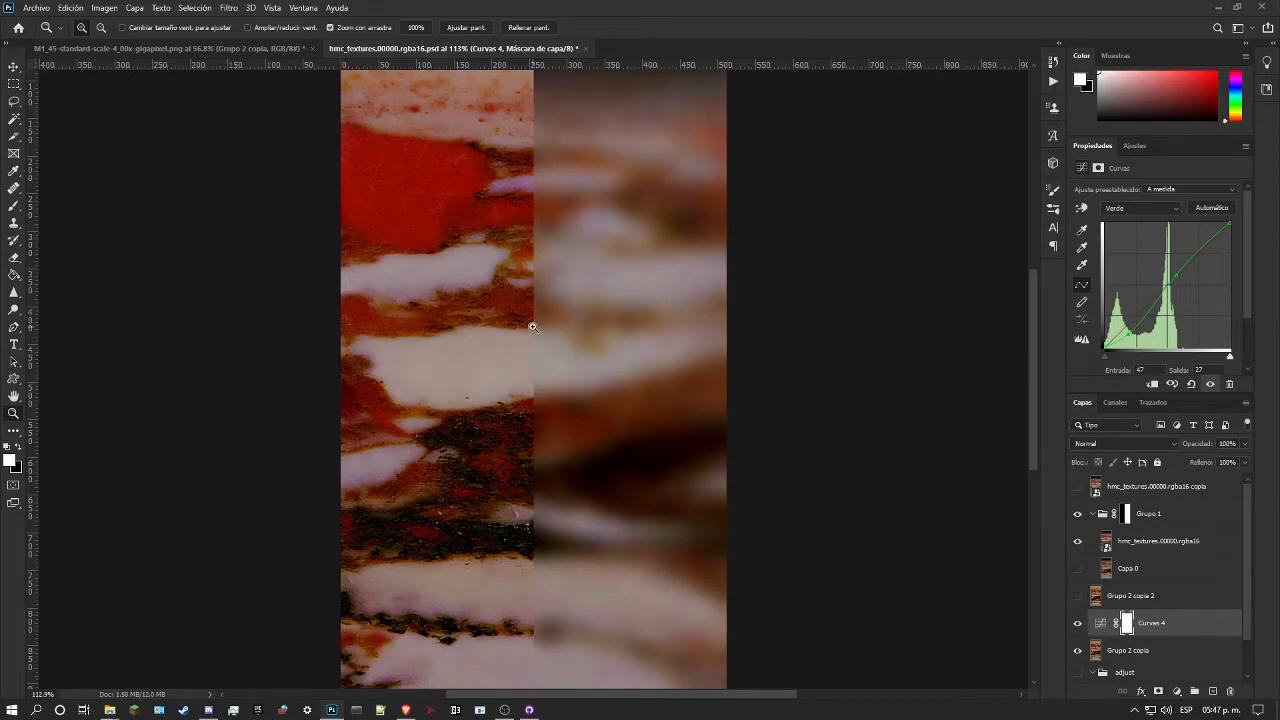
drag(496, 330, 449, 331)
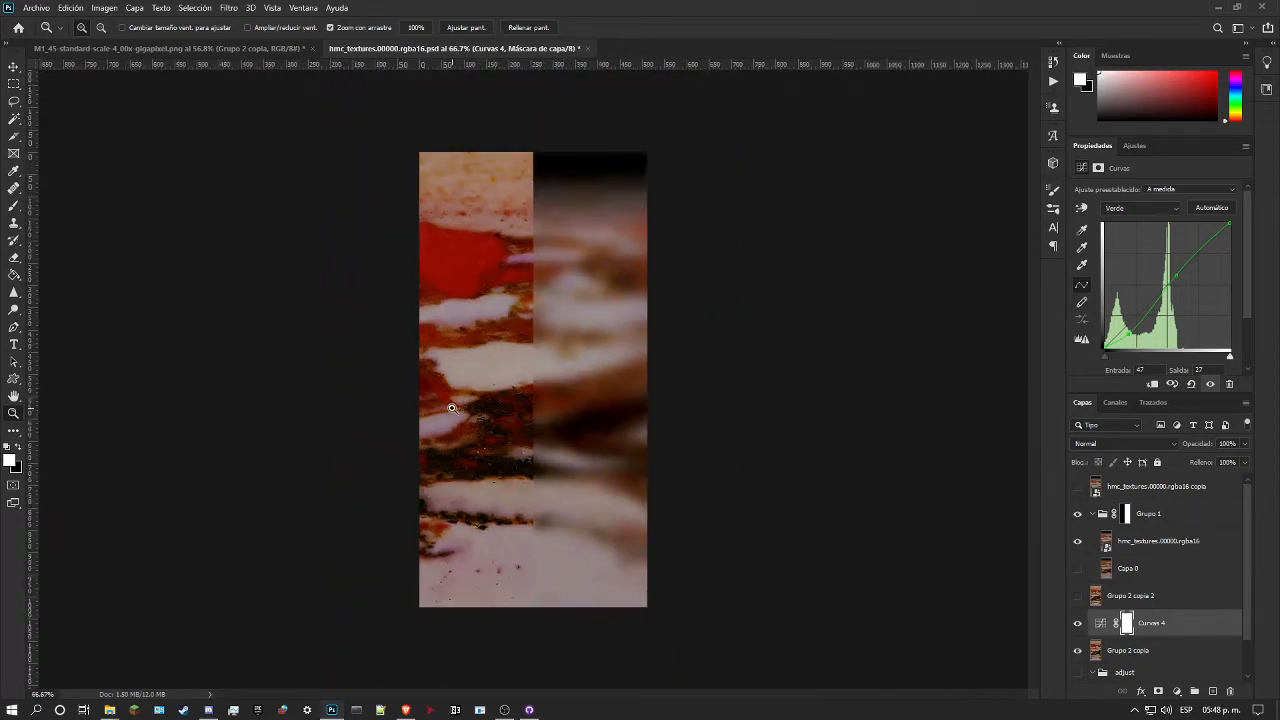
drag(453, 405, 477, 408)
drag(461, 351, 484, 354)
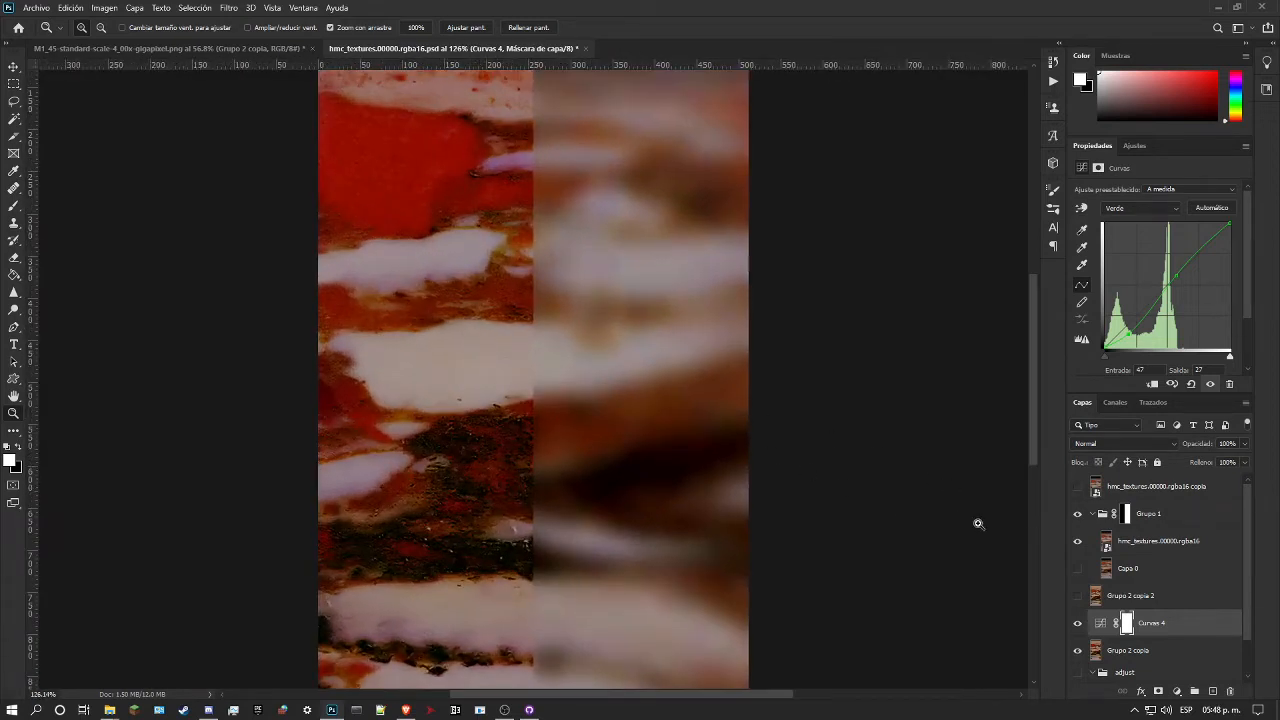
Step: Merge the green-channel Curves adjustment with Grupo 2 copia into one pixel layer
right_click(1172, 647)
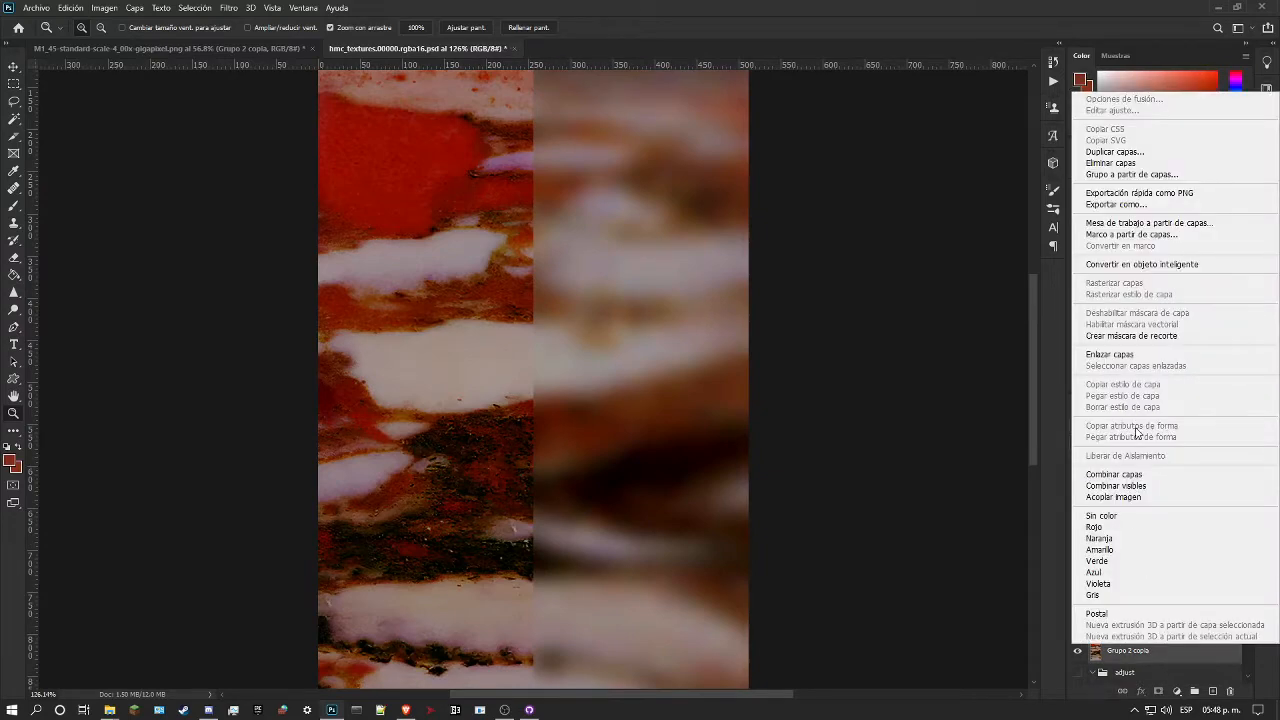
click(1137, 476)
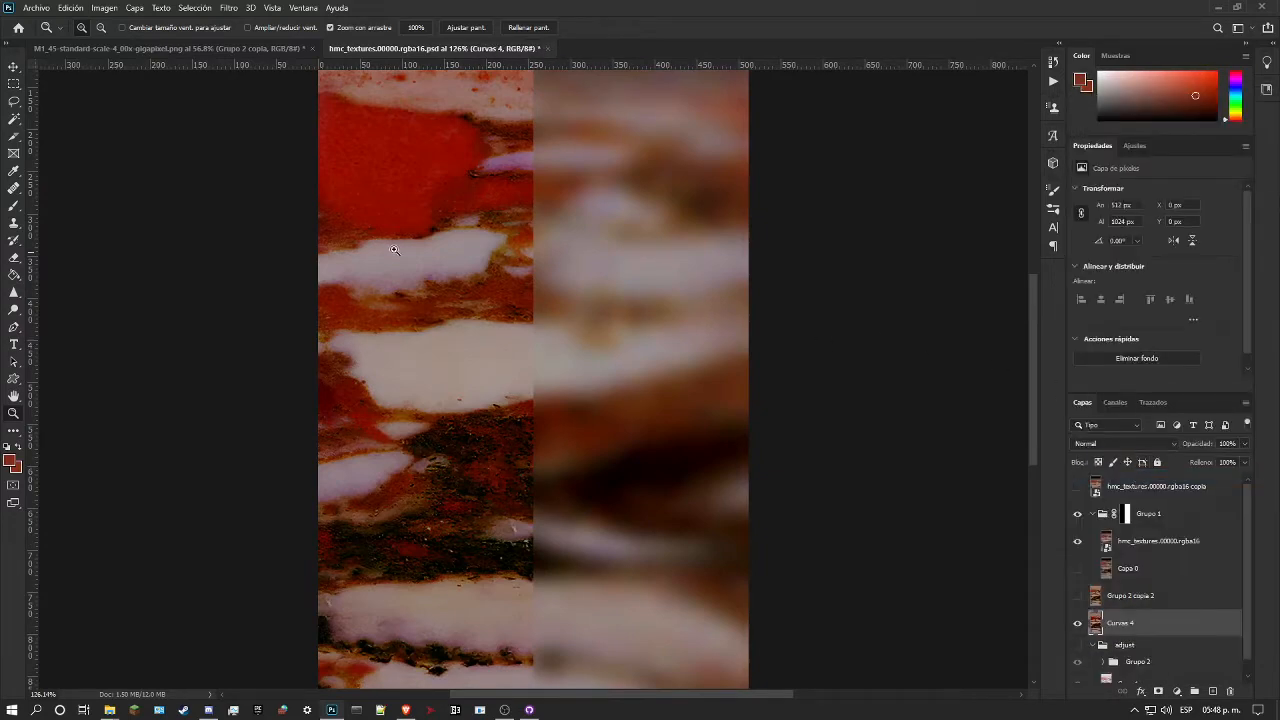
drag(389, 250, 407, 250)
scroll(438, 230, up, 3)
drag(488, 218, 518, 247)
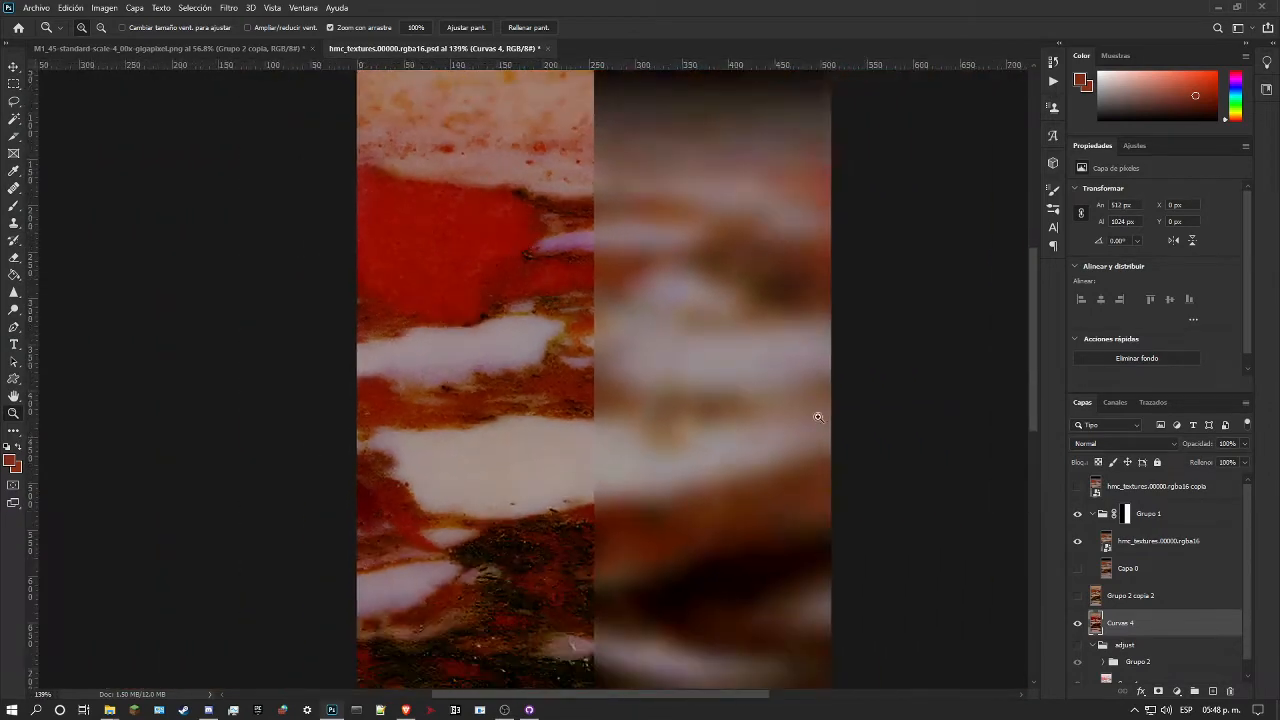
Step: Check the marble against the reference copy, and sample the marble's red patch as the foreground colour #a10e00
click(1082, 490)
click(1082, 490)
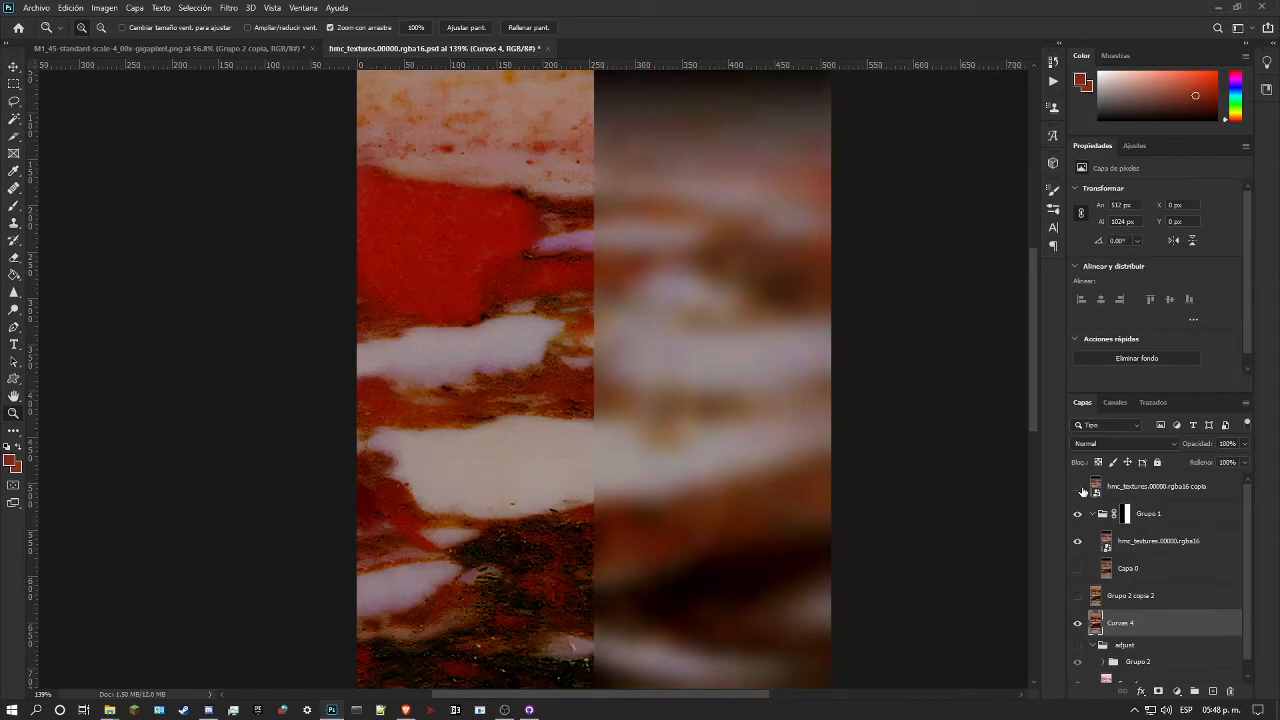
click(9, 461)
click(503, 225)
click(501, 227)
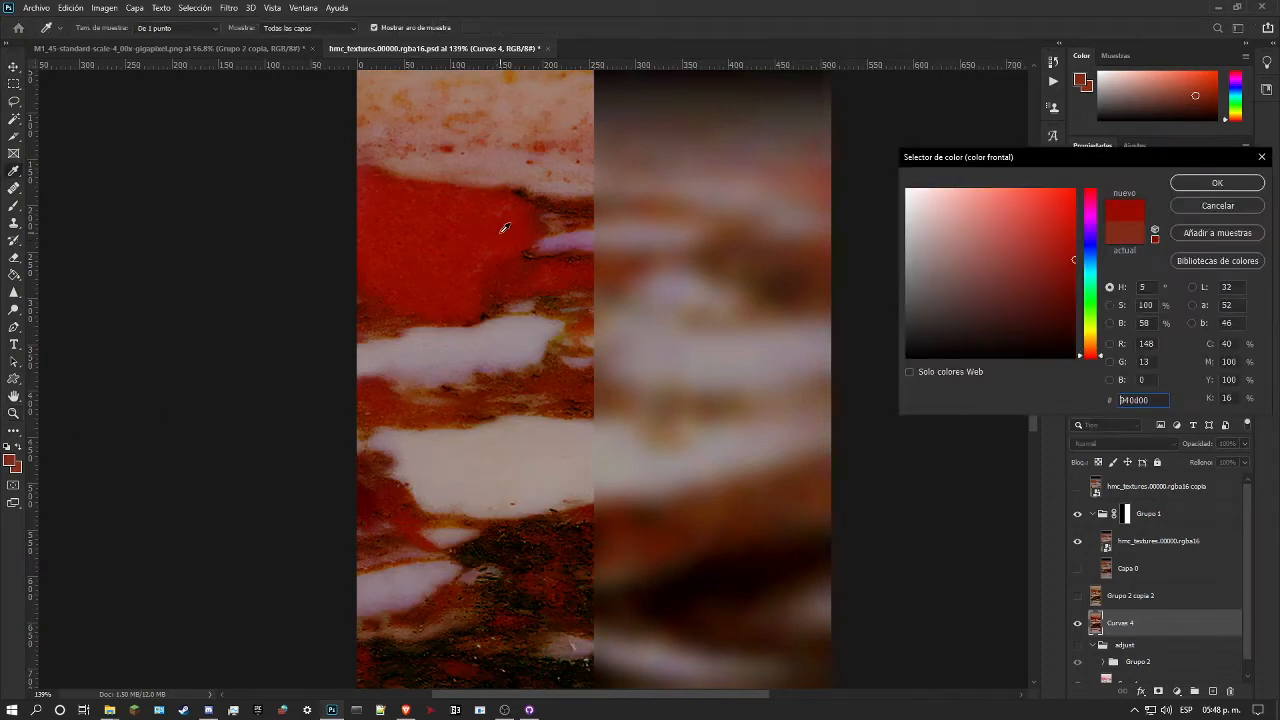
click(1217, 183)
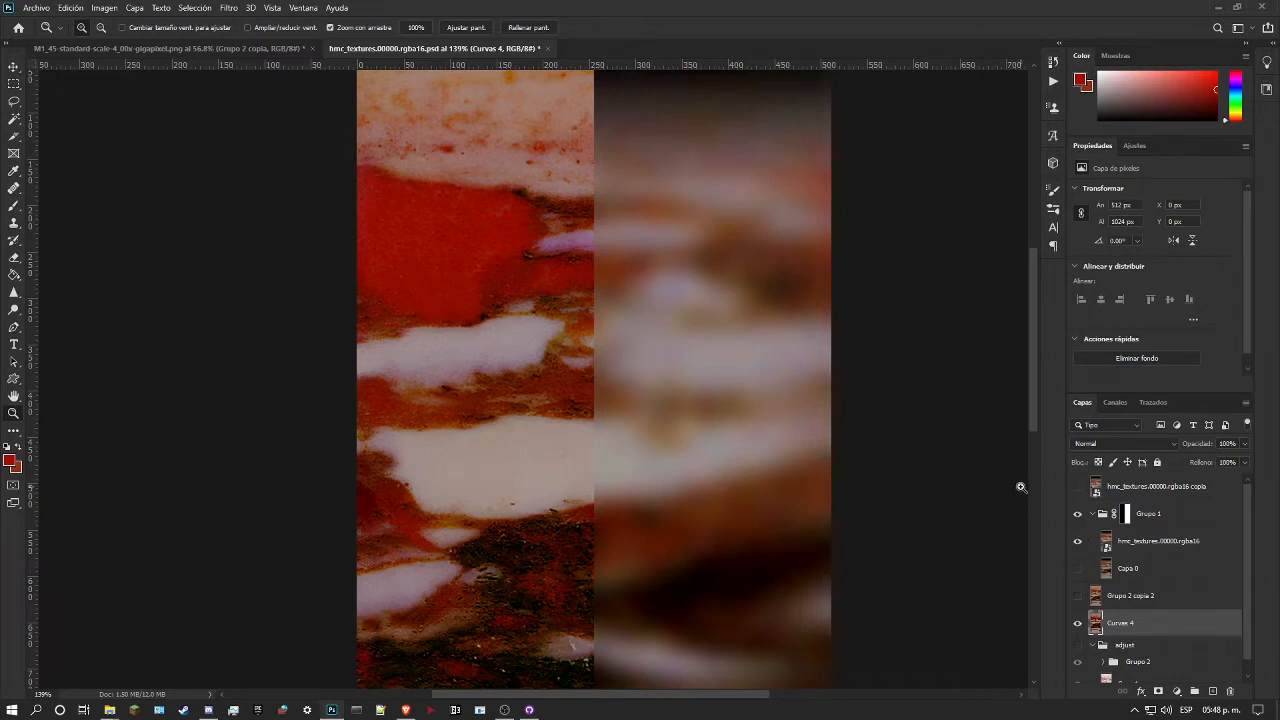
Step: Show the reference copy, set the background colour to #8b3119 and hide the reference copy again
click(1077, 489)
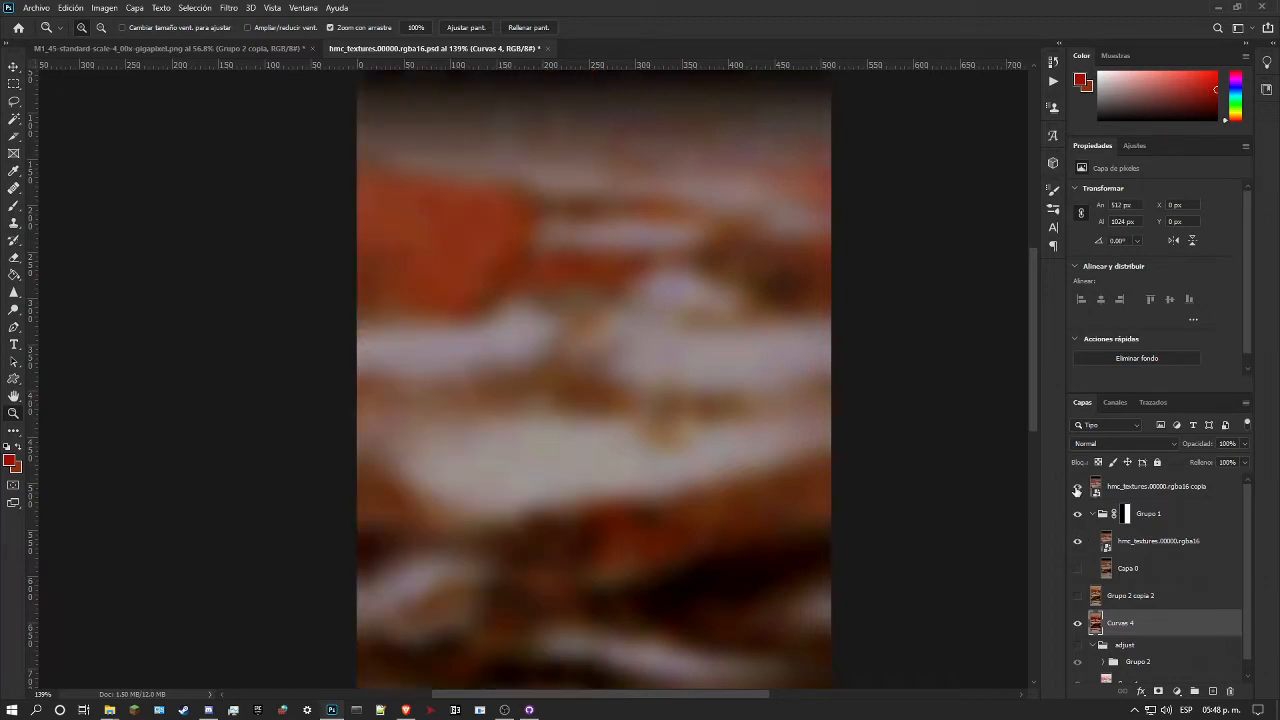
click(16, 469)
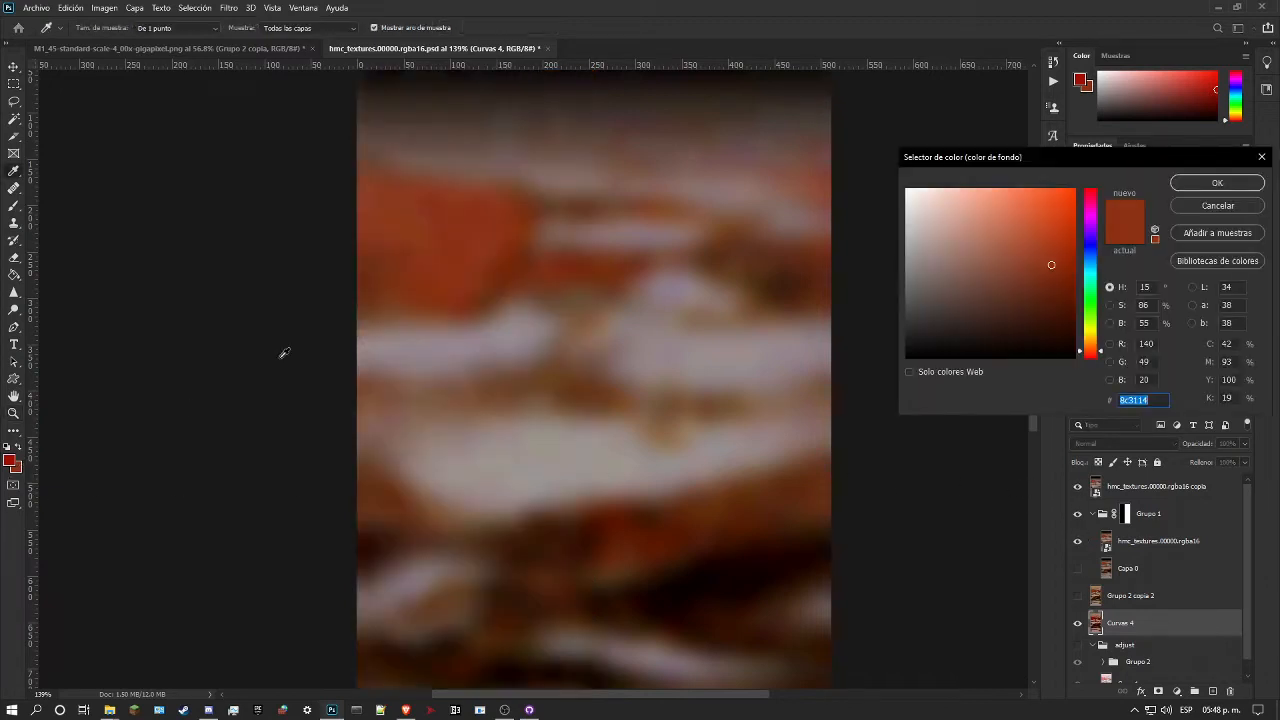
key(z)
click(1217, 183)
click(1078, 487)
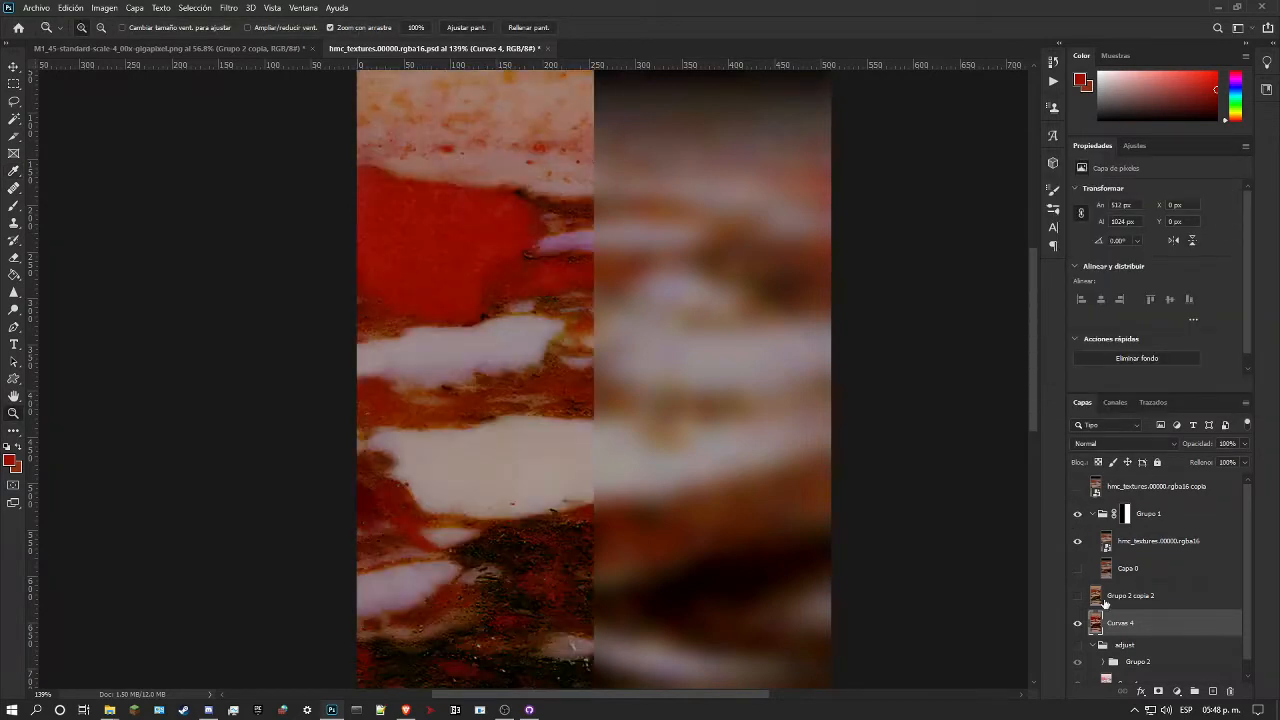
Step: Delete Grupo 2 copia 2, and use Replace Color on the merged Curvas 4 layer with #8b3119 as the resulting colour
drag(1103, 601, 1229, 691)
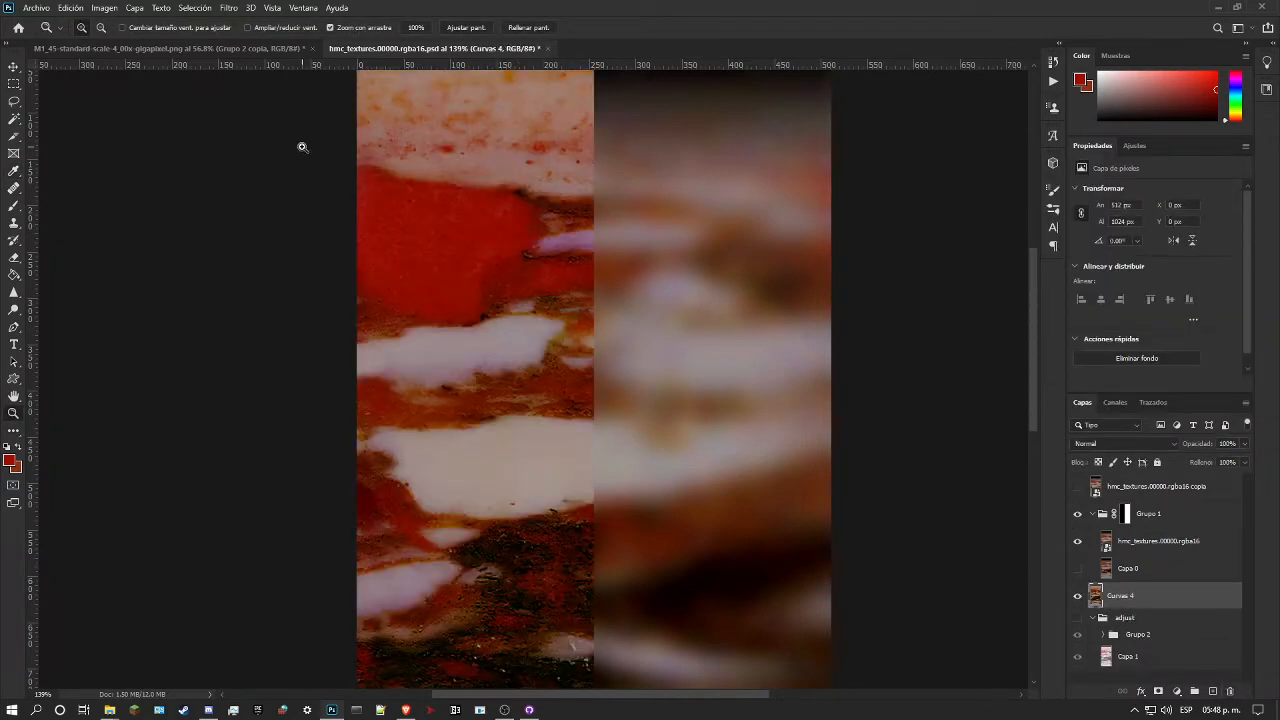
click(69, 7)
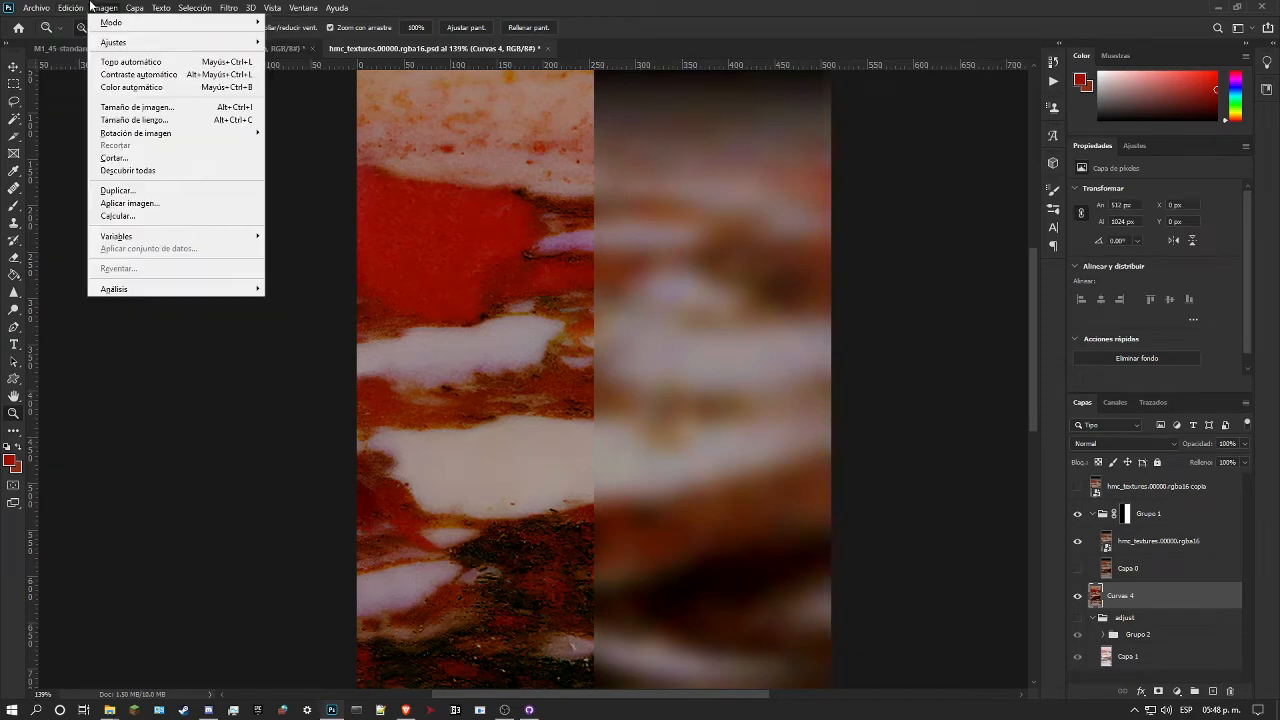
mouse_move(165, 45)
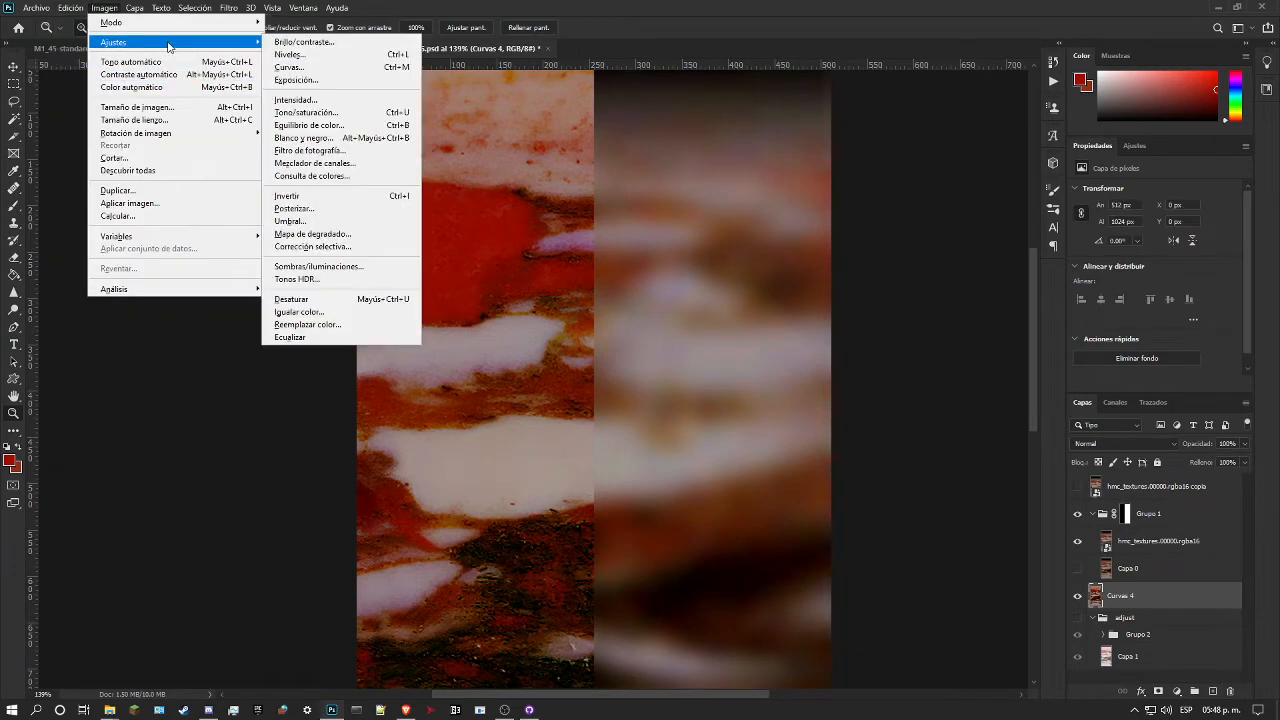
click(320, 324)
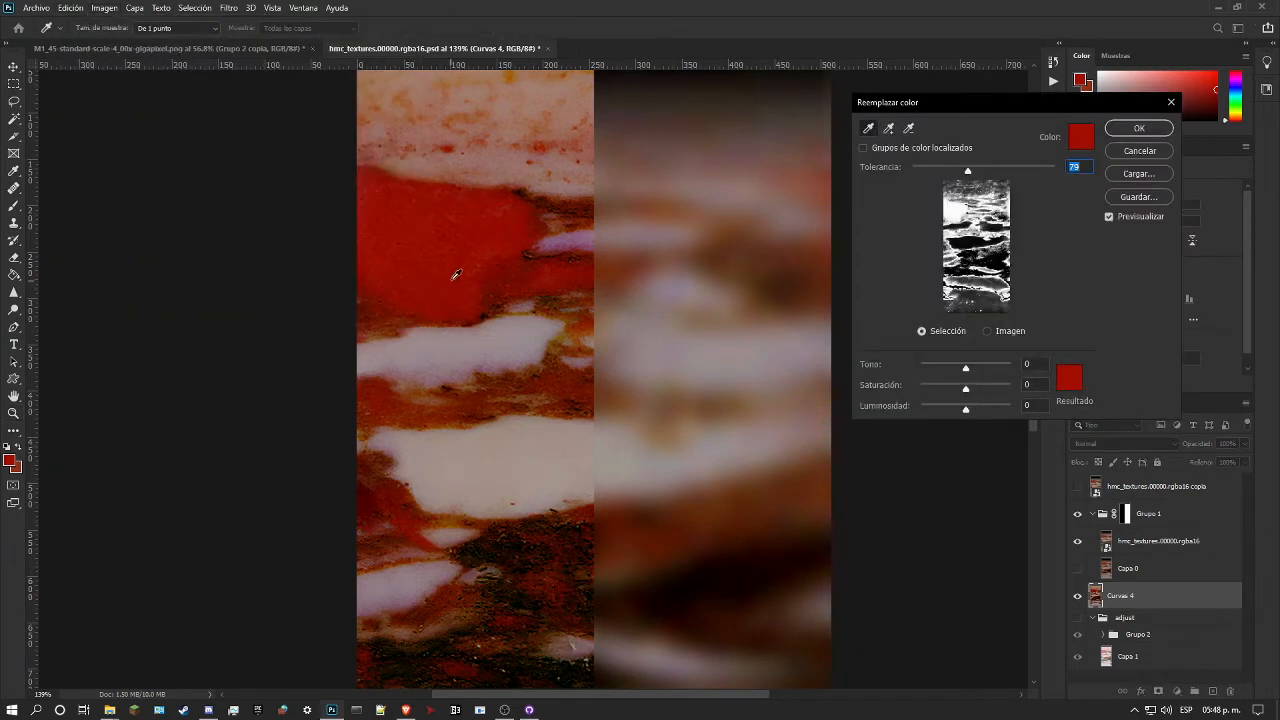
click(1071, 379)
click(1044, 265)
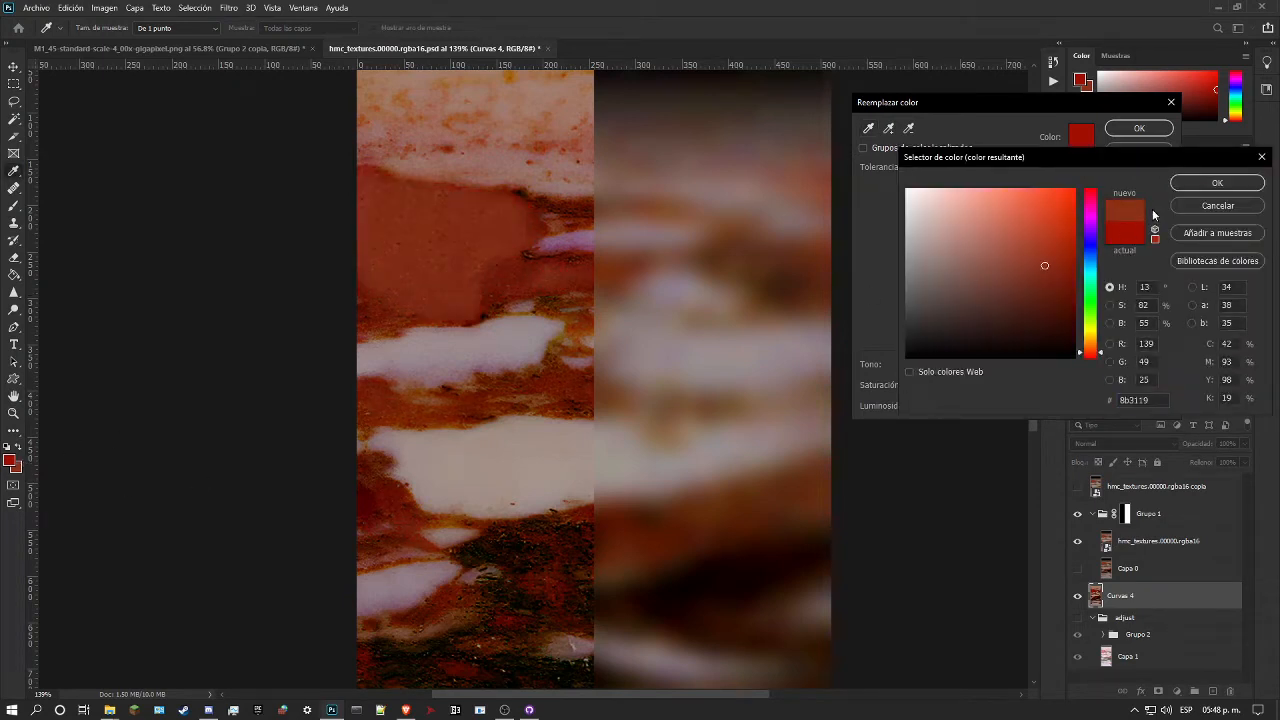
click(1217, 183)
Step: Try to add the darker red beside the patch to the Replace Color selection, adjusting the tolerance
mouse_move(958, 170)
mouse_down()
mouse_move(978, 187)
mouse_move(937, 183)
mouse_move(960, 189)
mouse_up()
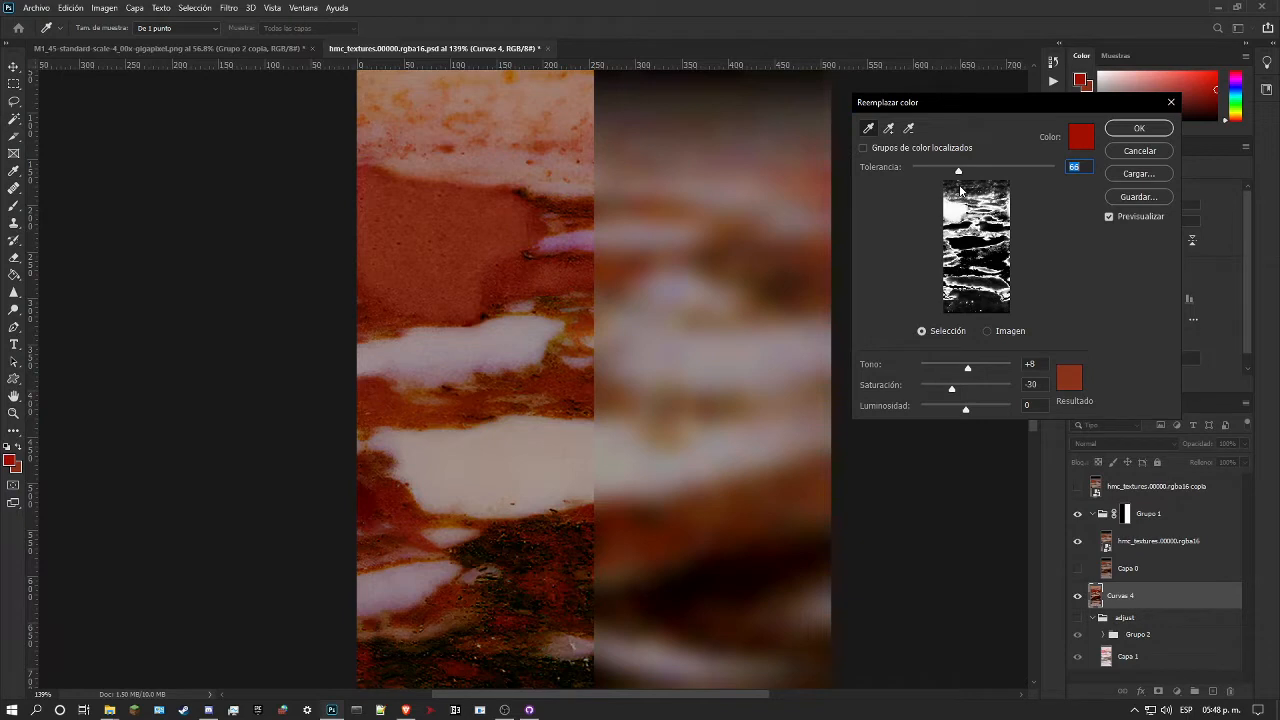
click(888, 128)
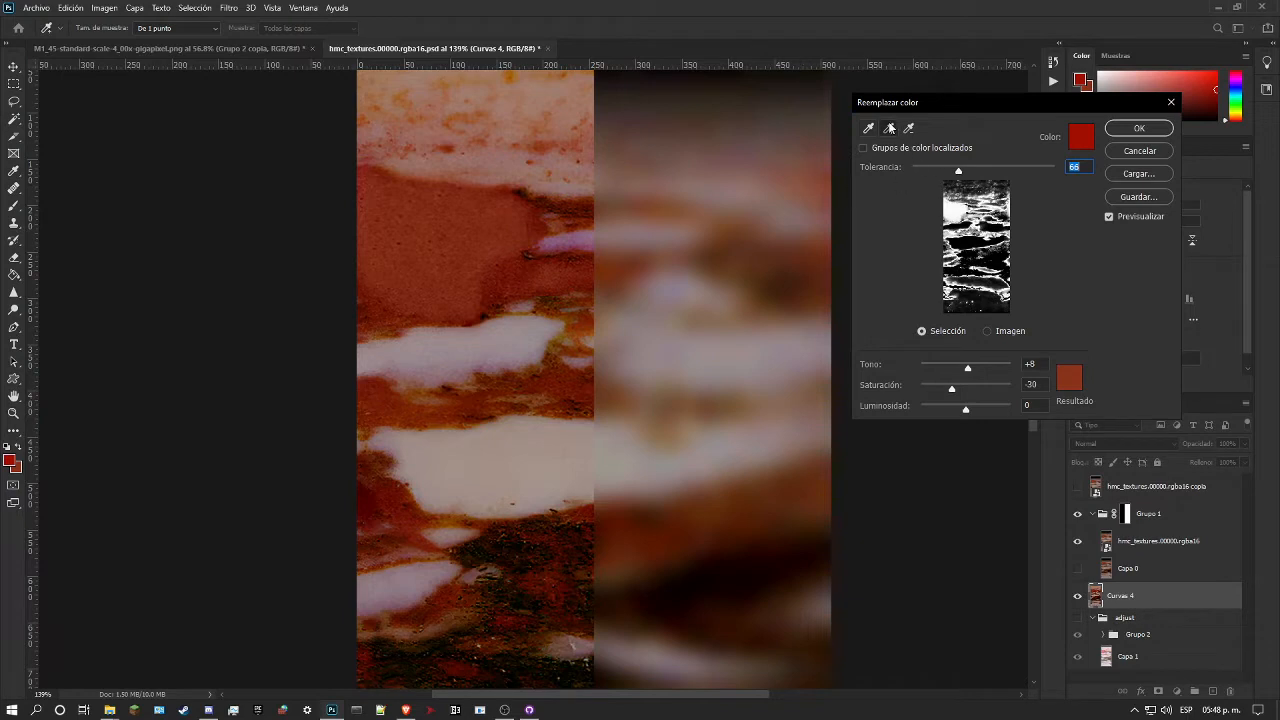
click(490, 294)
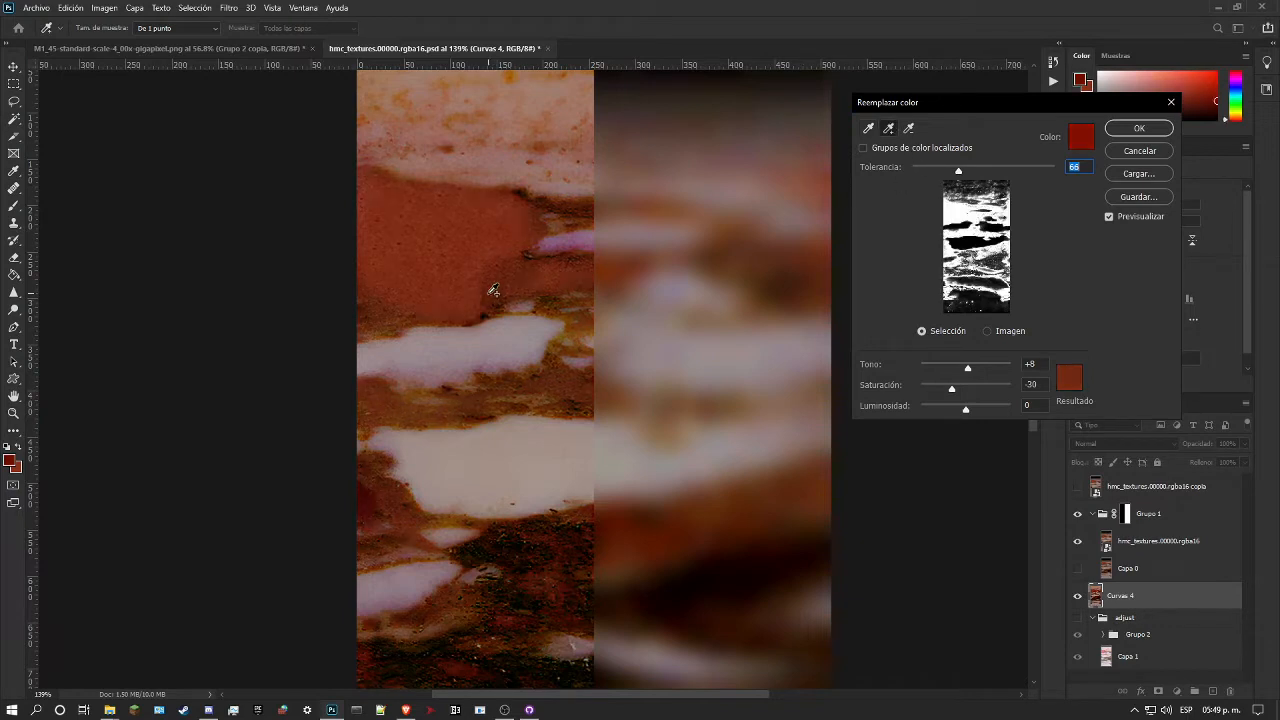
click(494, 291)
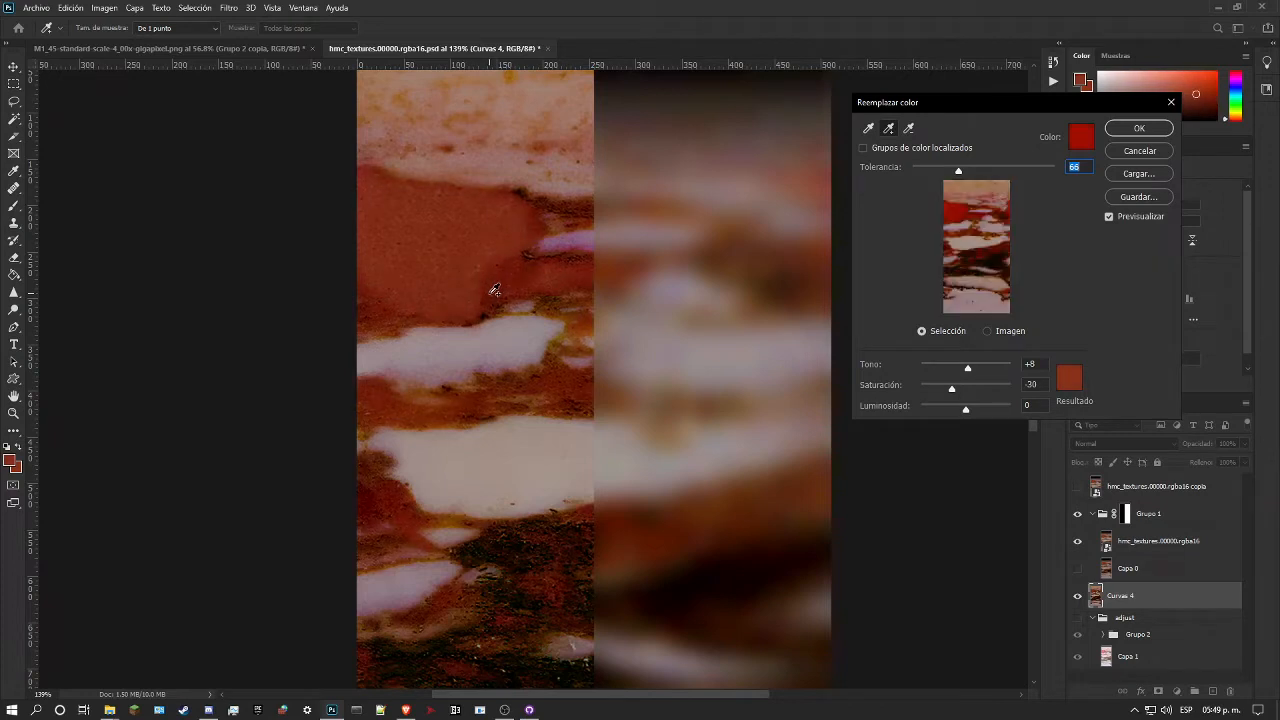
click(490, 294)
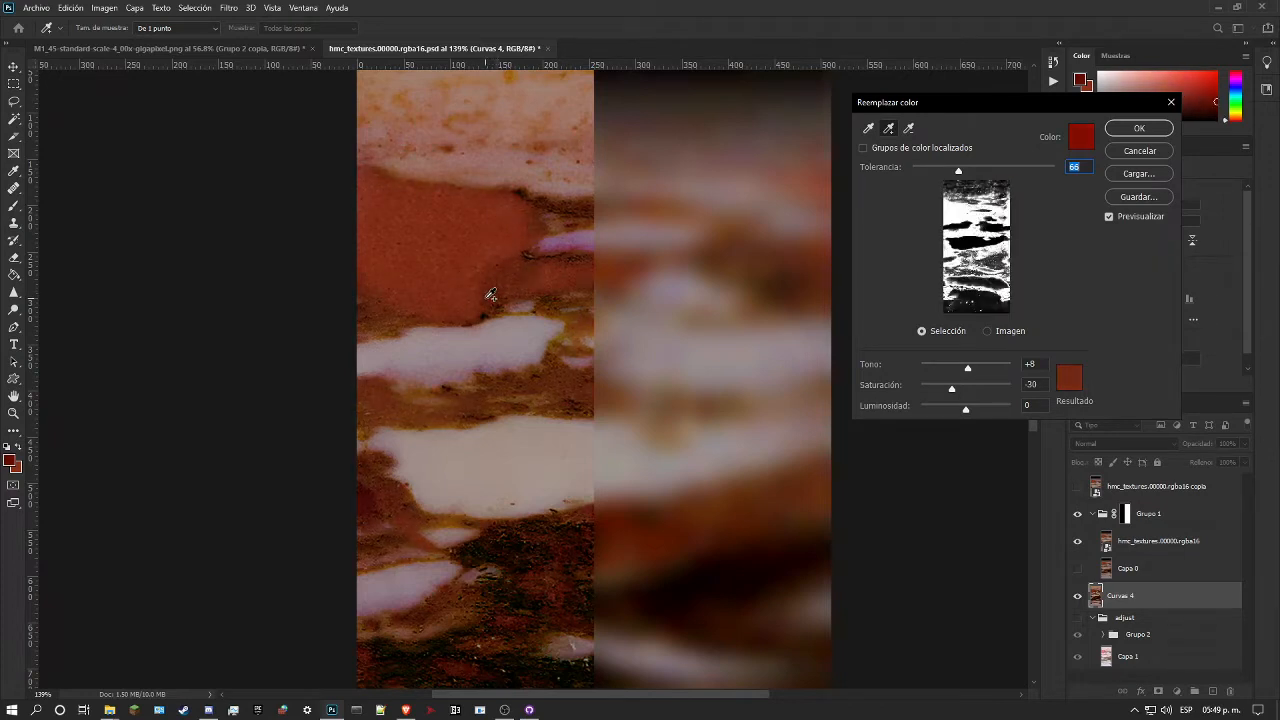
mouse_move(954, 170)
mouse_down()
mouse_move(920, 170)
mouse_move(958, 170)
mouse_up()
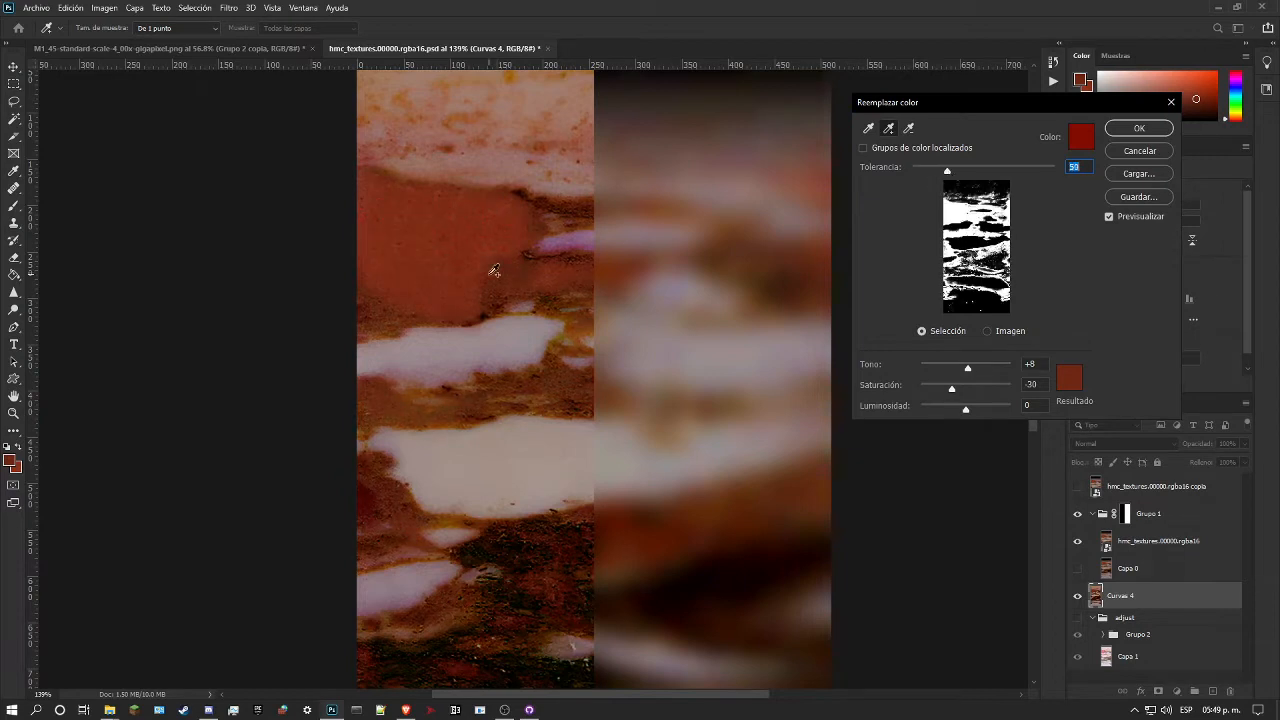
key(ctrl)
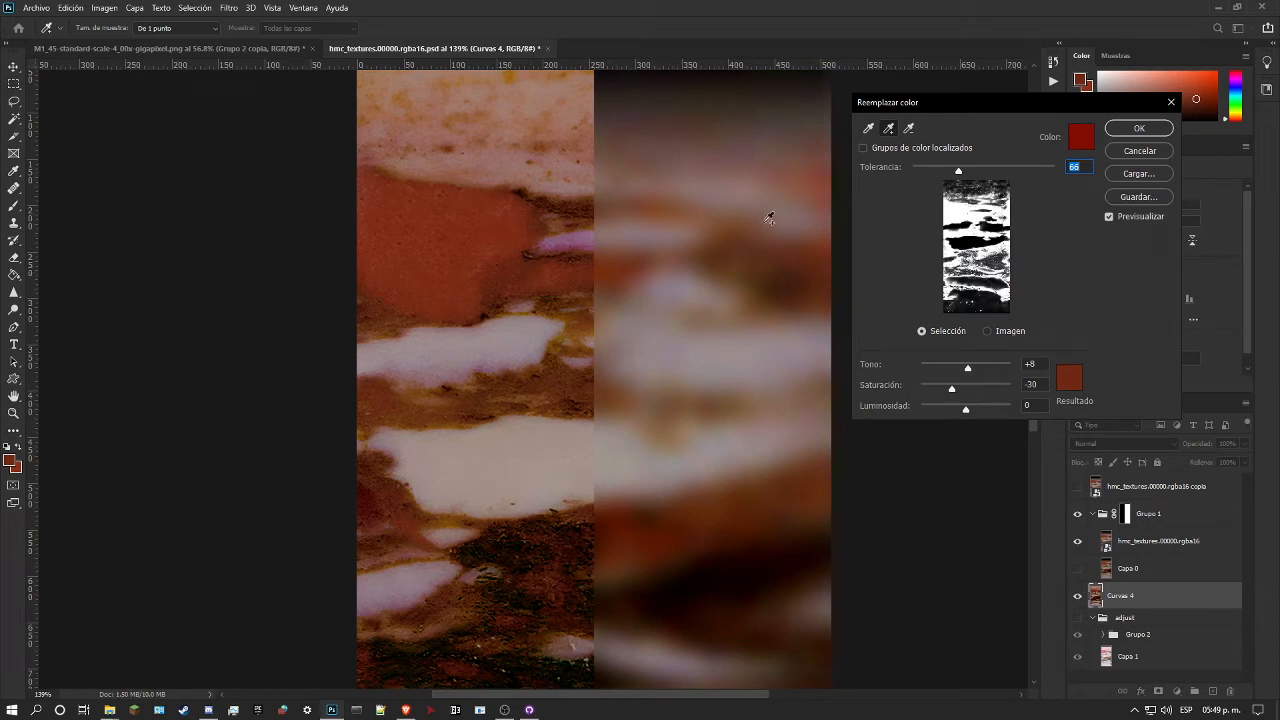
Step: Resample the marble's red patch as the colour to replace, set the tolerance to 80 and apply Replace Color
click(908, 130)
click(869, 128)
click(452, 245)
click(888, 128)
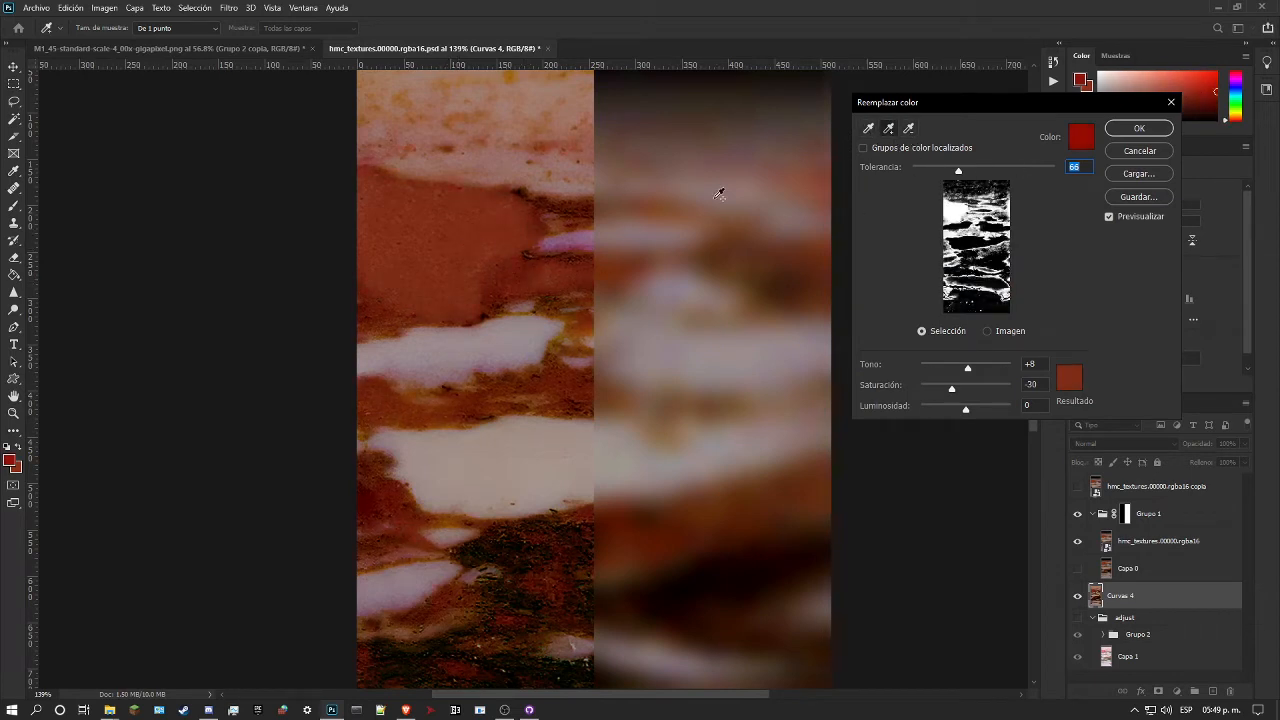
click(504, 276)
key(ctrl+z)
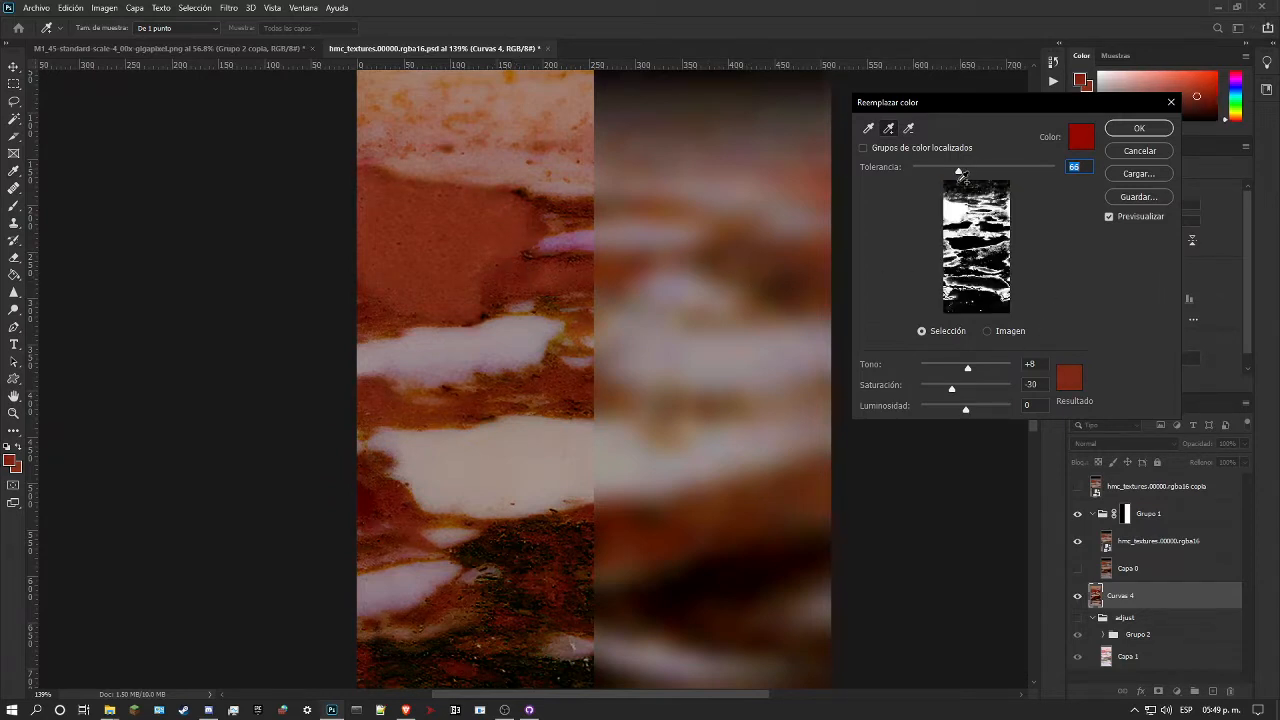
mouse_move(958, 175)
mouse_down()
mouse_move(934, 175)
mouse_move(969, 177)
mouse_up()
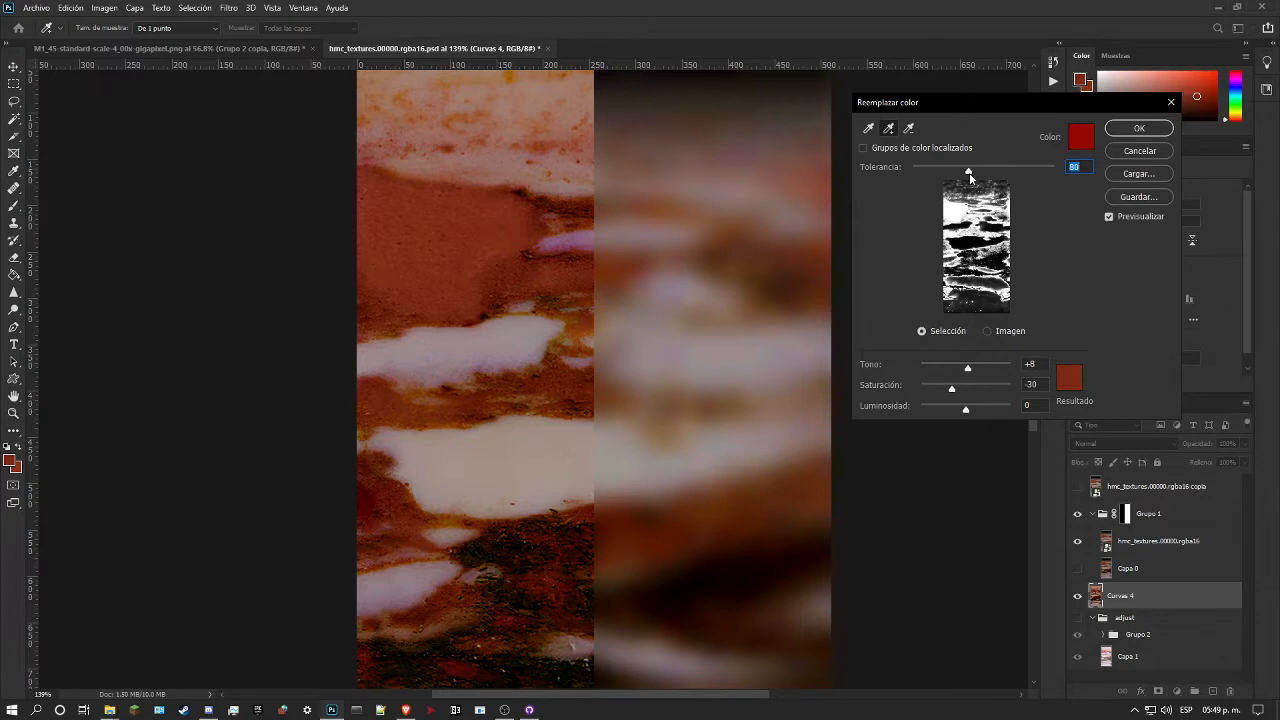
click(1157, 128)
Step: Try to sample the small pink streak beside the red patch as the foreground colour
key(z)
drag(669, 271, 608, 263)
click(585, 288)
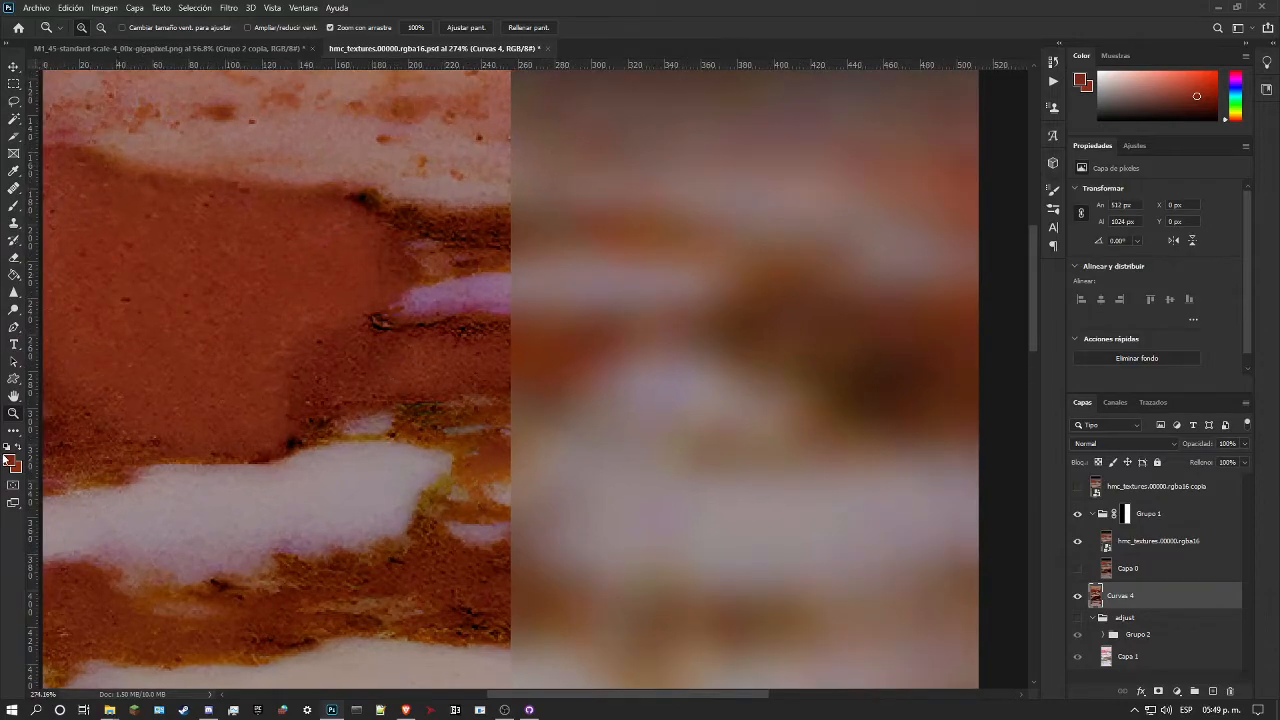
drag(456, 272, 490, 271)
click(491, 270)
drag(523, 222, 502, 241)
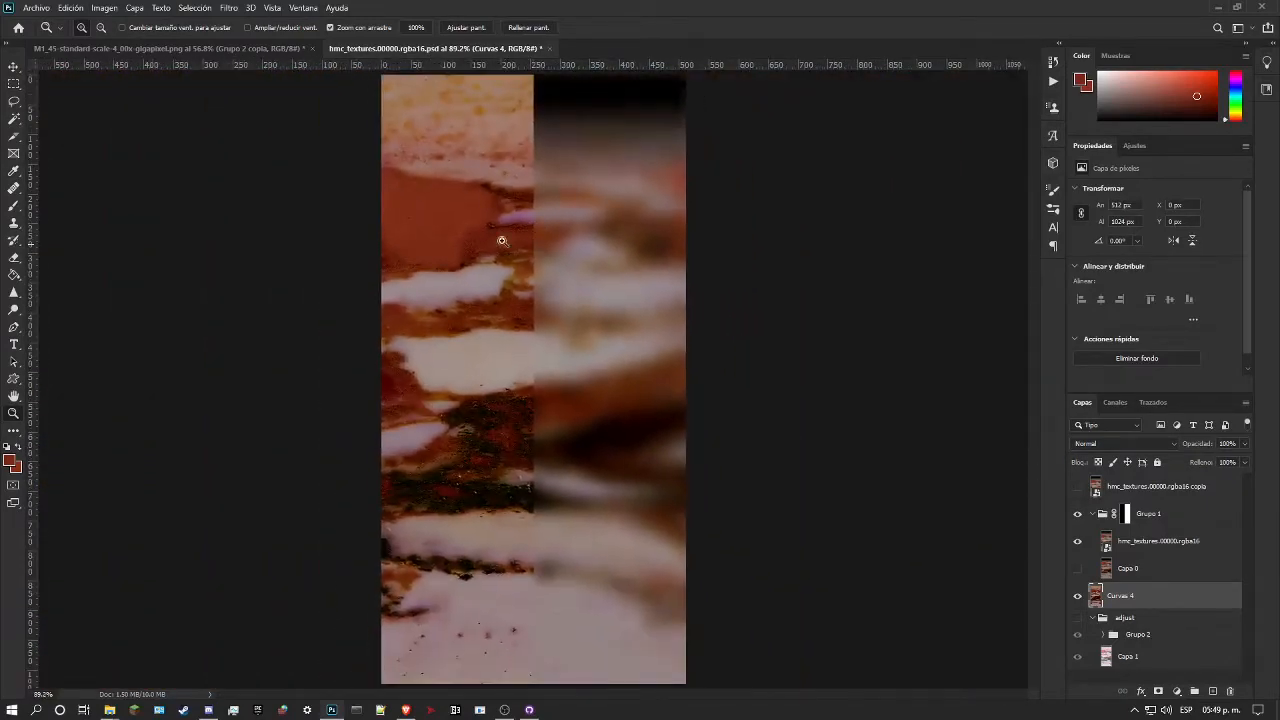
click(9, 462)
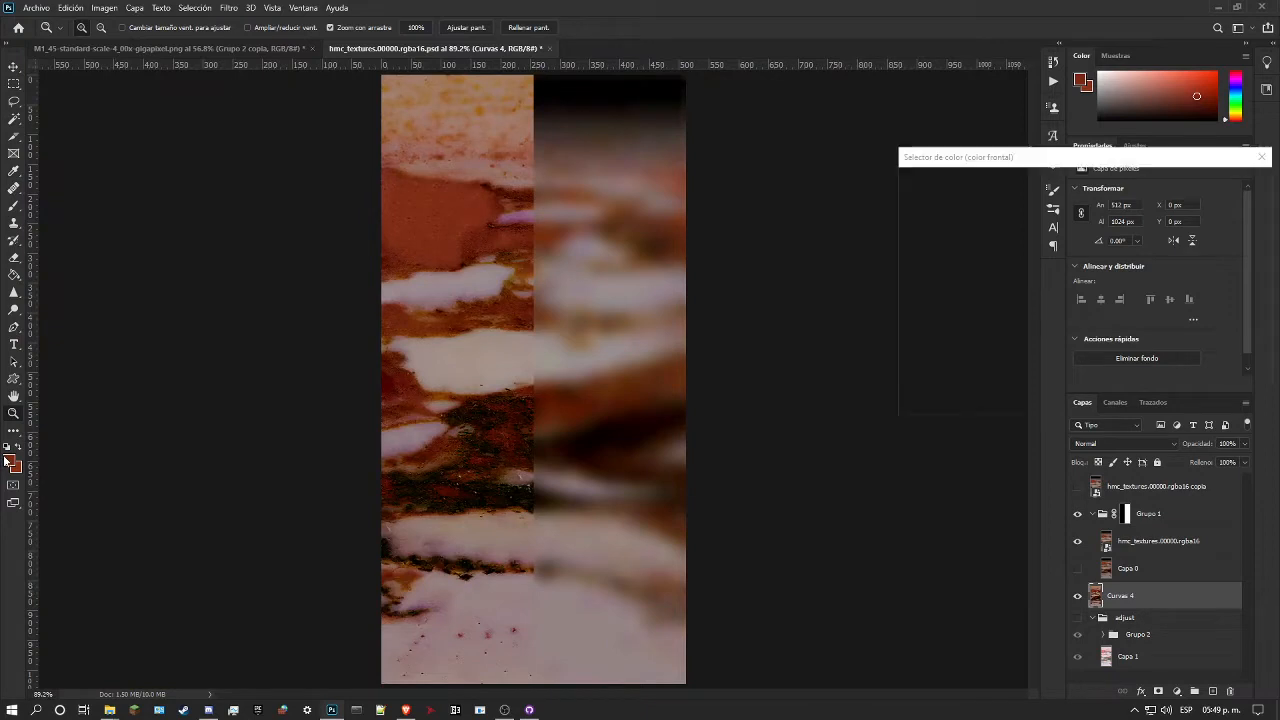
click(519, 211)
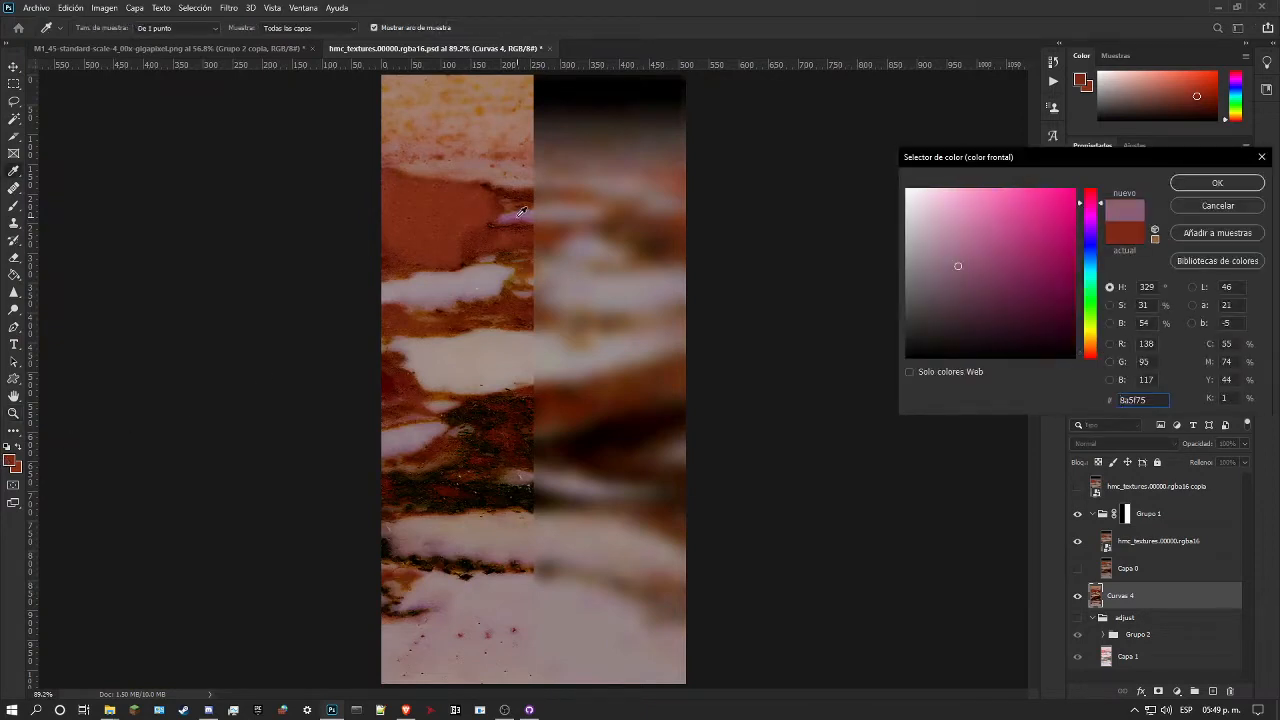
click(519, 214)
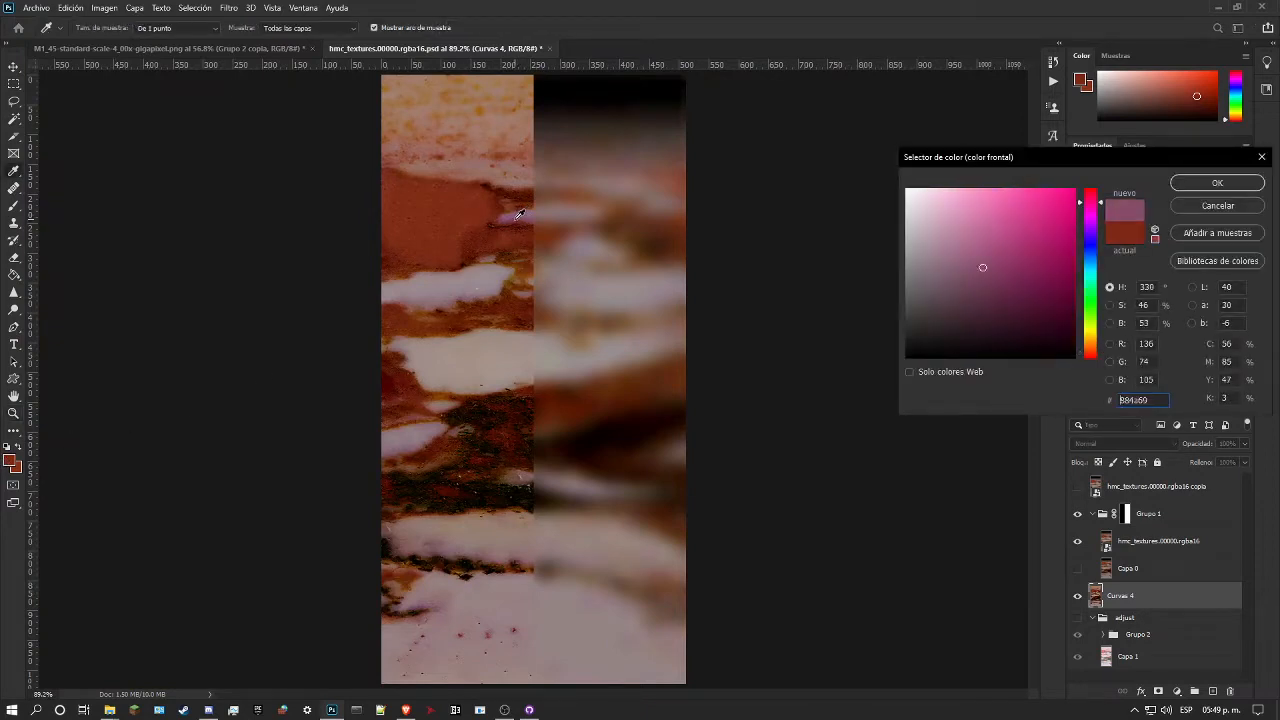
drag(519, 214, 519, 212)
click(519, 212)
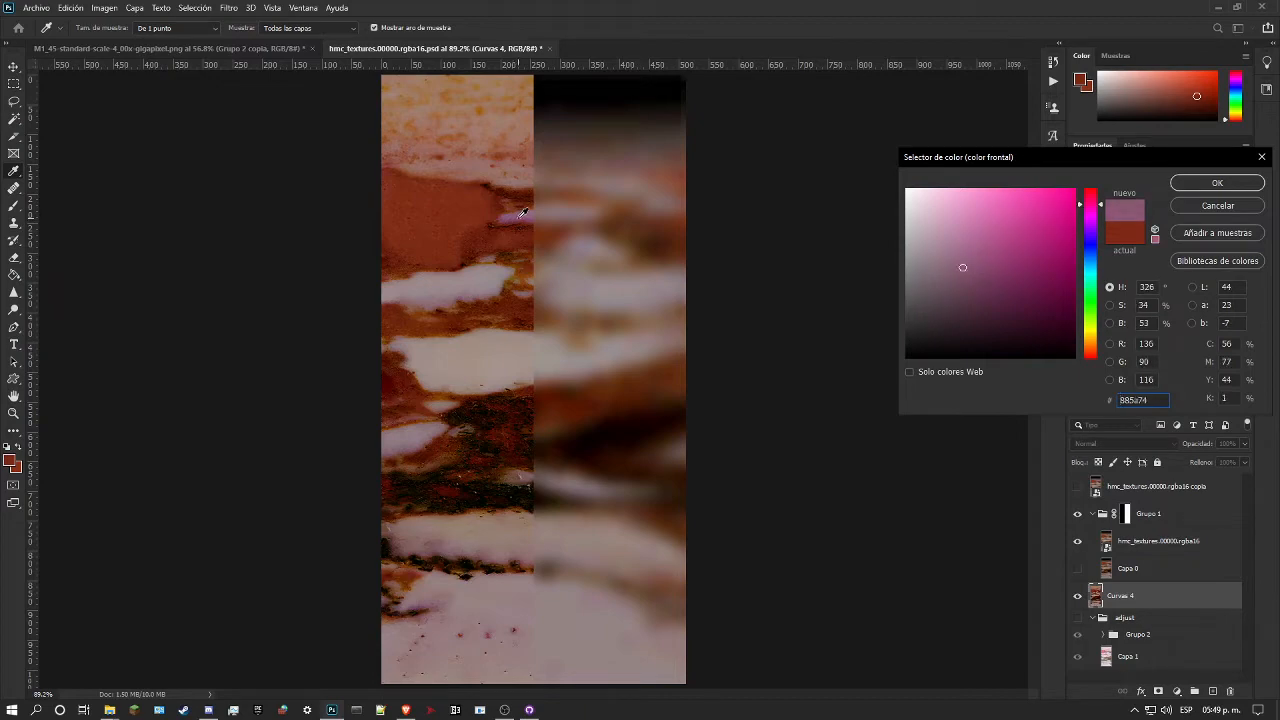
click(1224, 211)
Step: Sample the small pink streak beside the red patch as the foreground colour #803a65
key(z)
drag(511, 208, 606, 208)
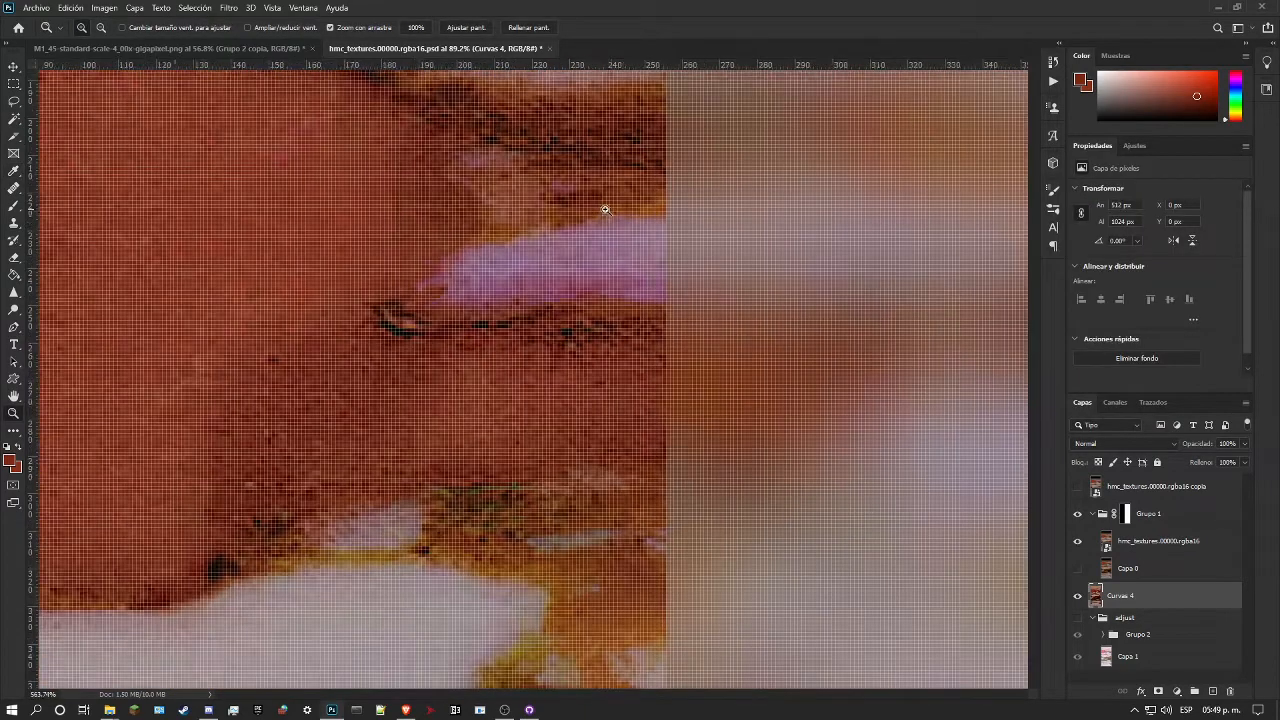
click(9, 459)
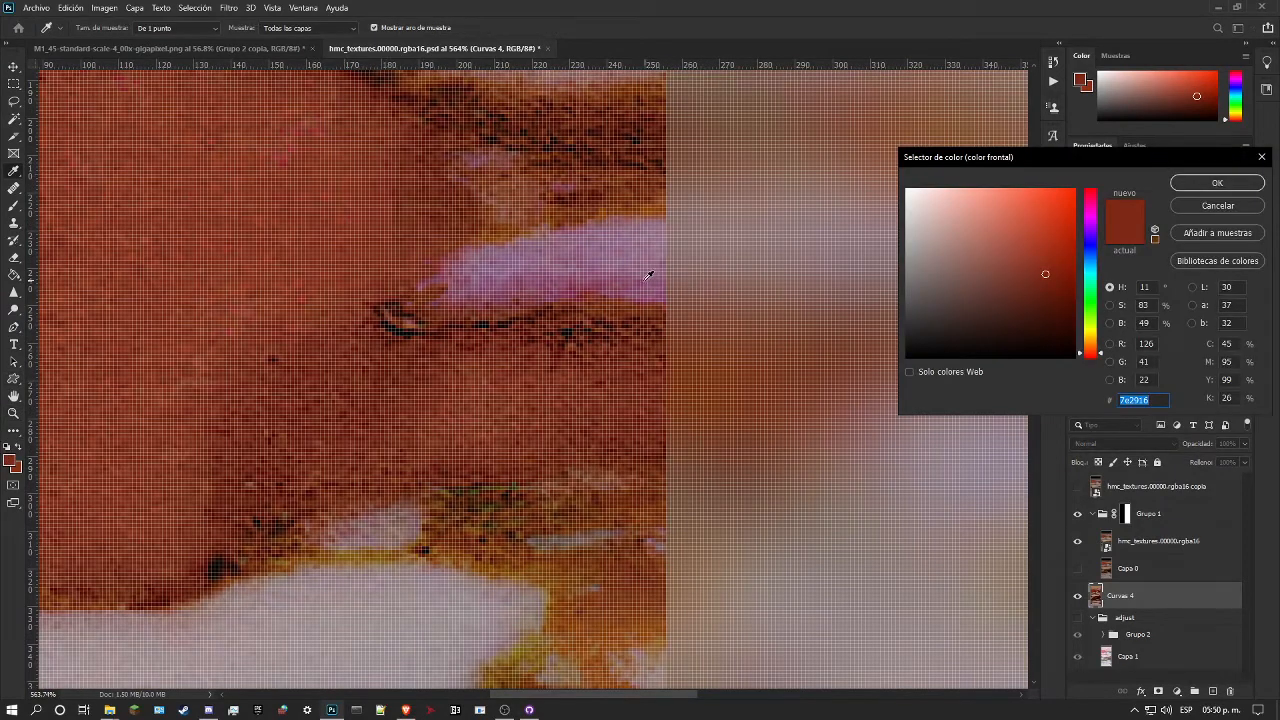
click(647, 276)
click(648, 292)
click(645, 265)
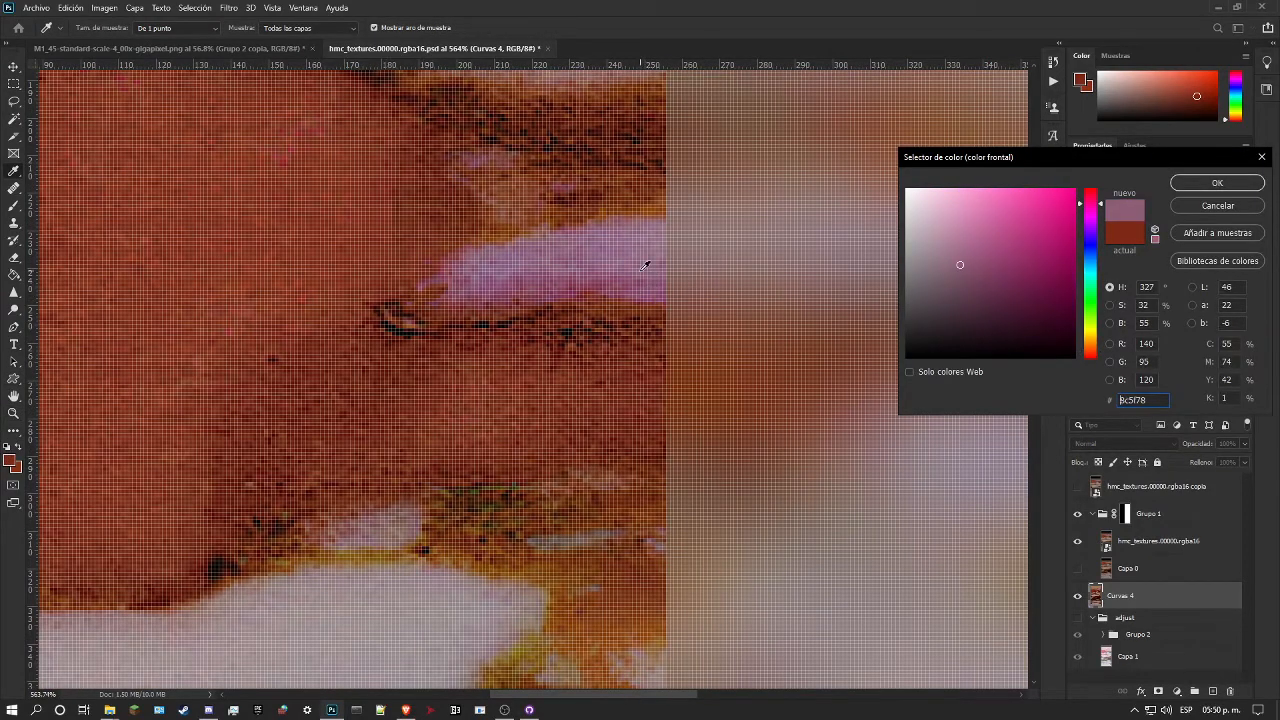
click(645, 278)
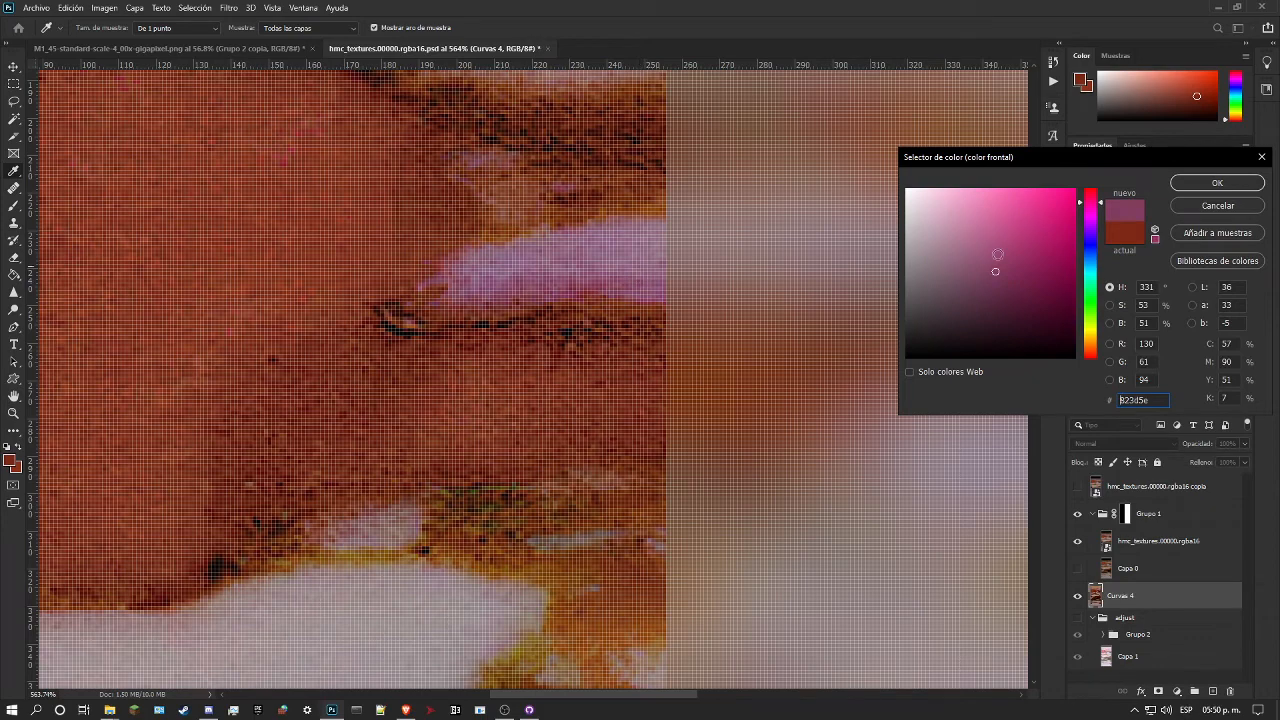
click(654, 273)
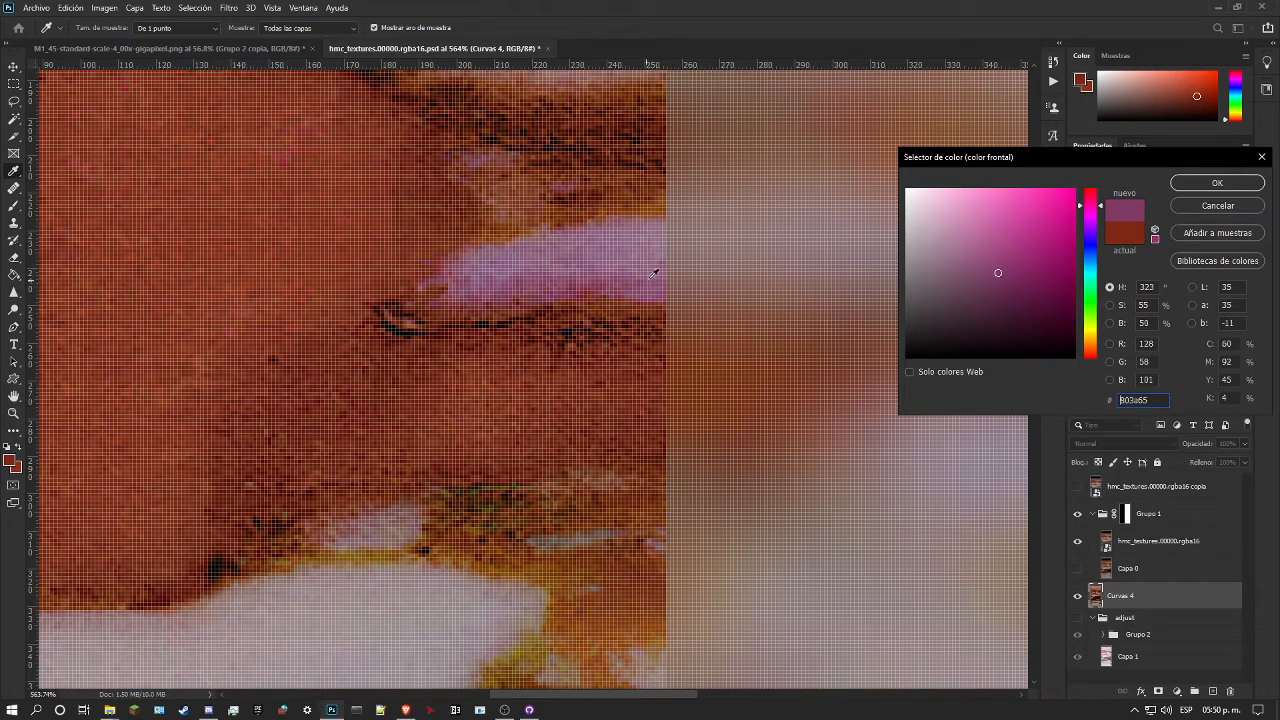
click(1184, 182)
Step: Sample the pale stone in the lower part of the marble as the background colour #958180
key(z)
scroll(475, 294, down, 10)
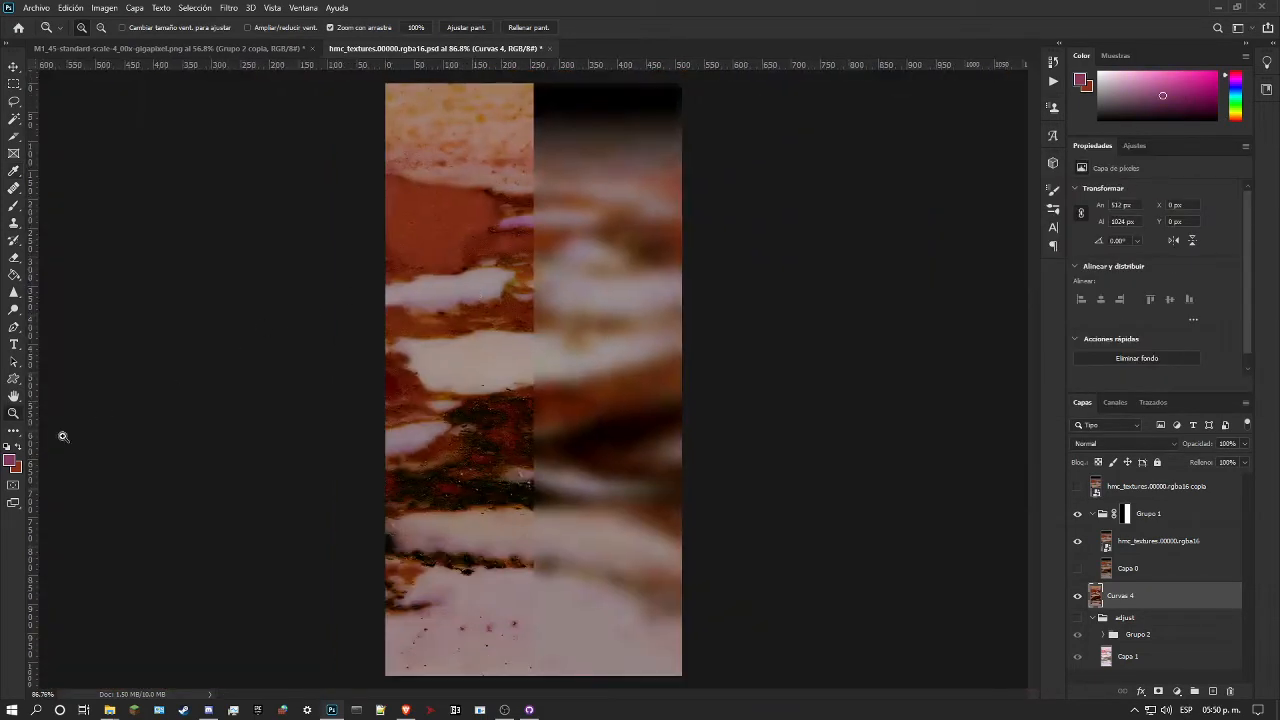
click(16, 469)
click(500, 590)
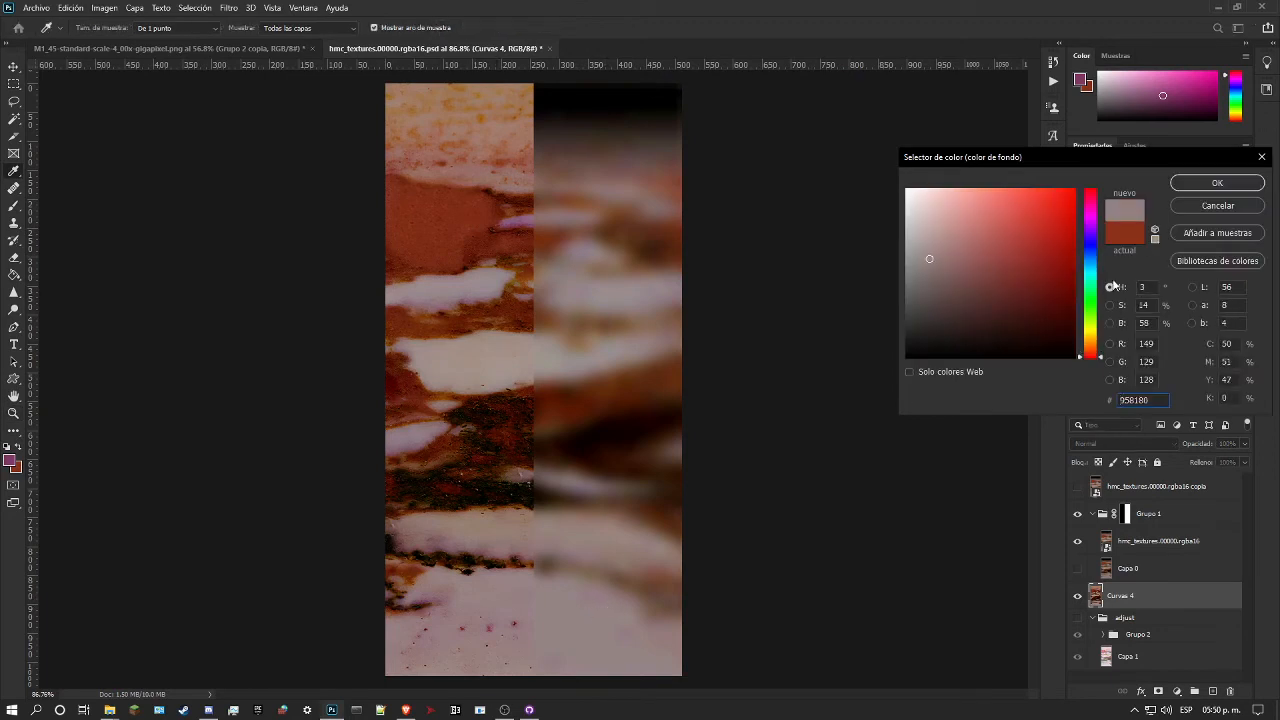
click(1203, 186)
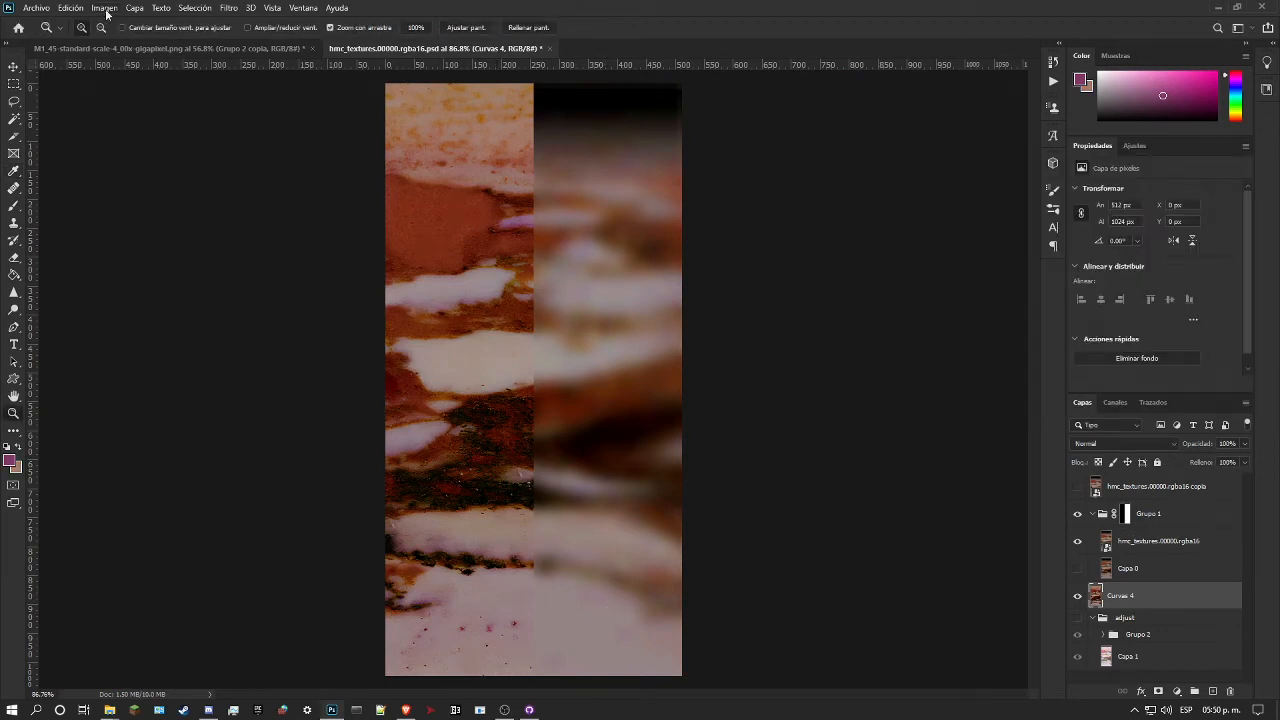
Step: Start Replace Color on the Curvas 4 layer for the pink streak, with the pale stone's #958186 as the resulting colour
click(67, 7)
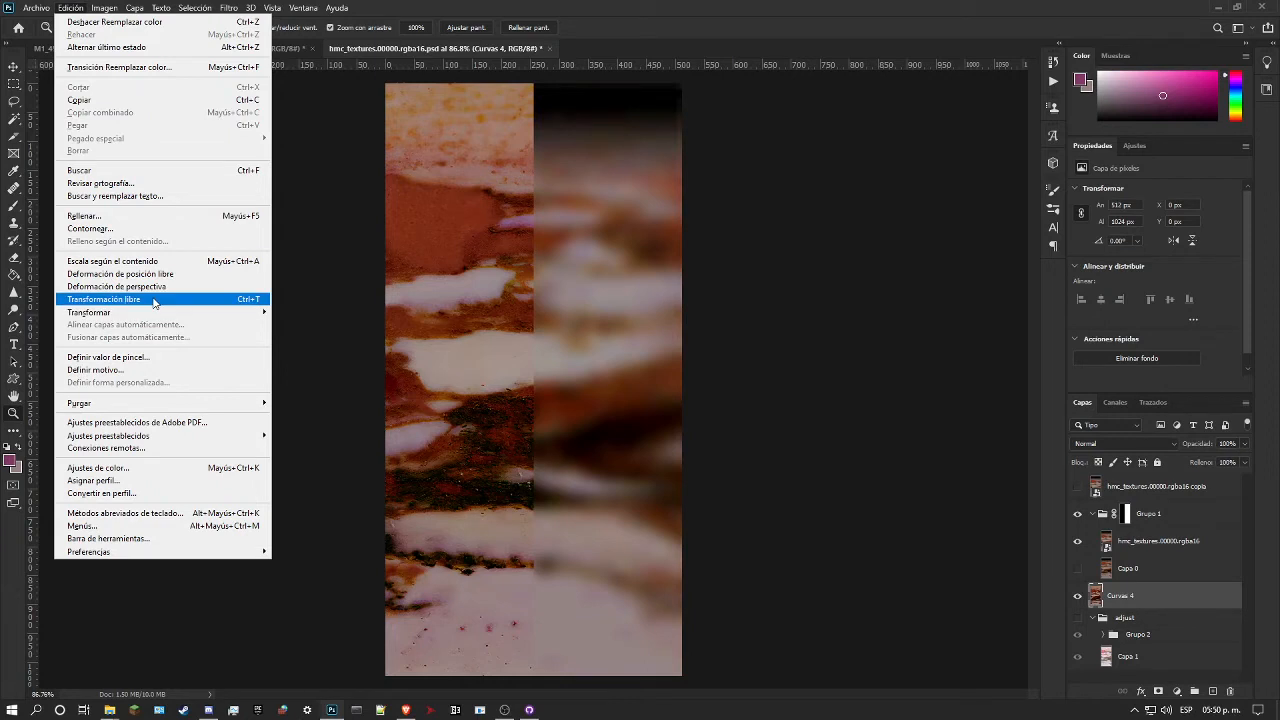
mouse_move(190, 313)
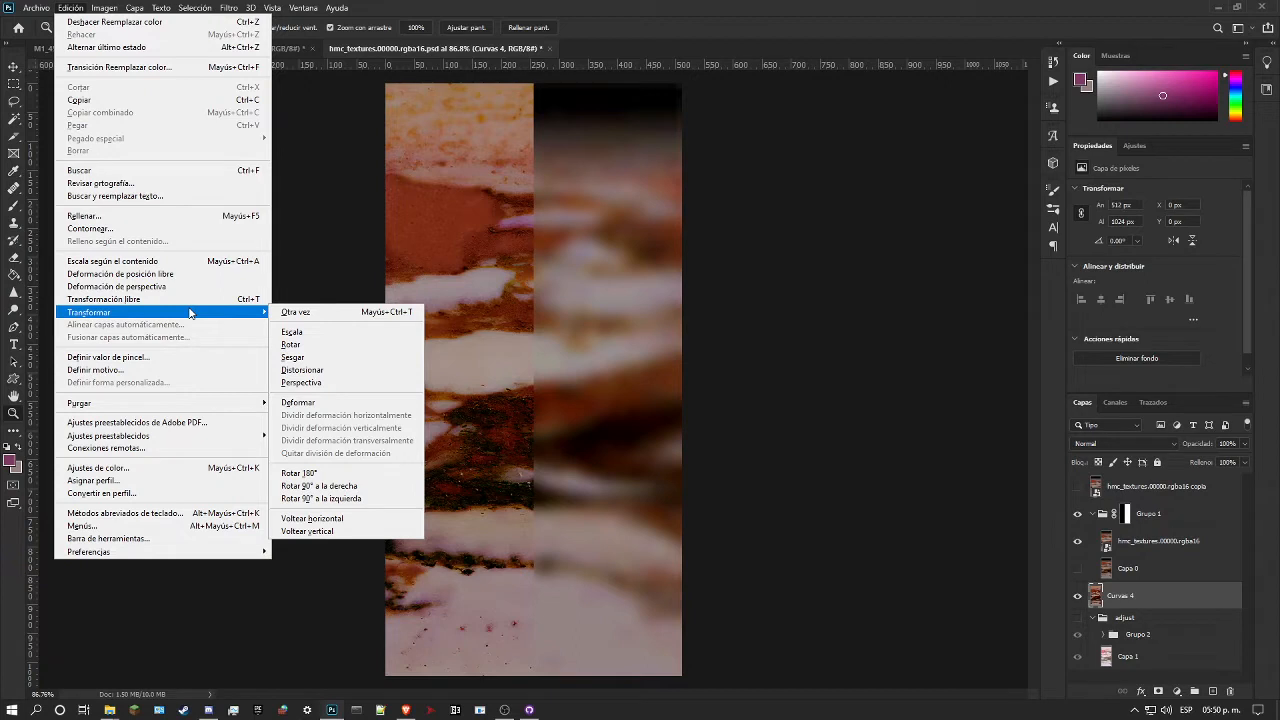
mouse_move(104, 8)
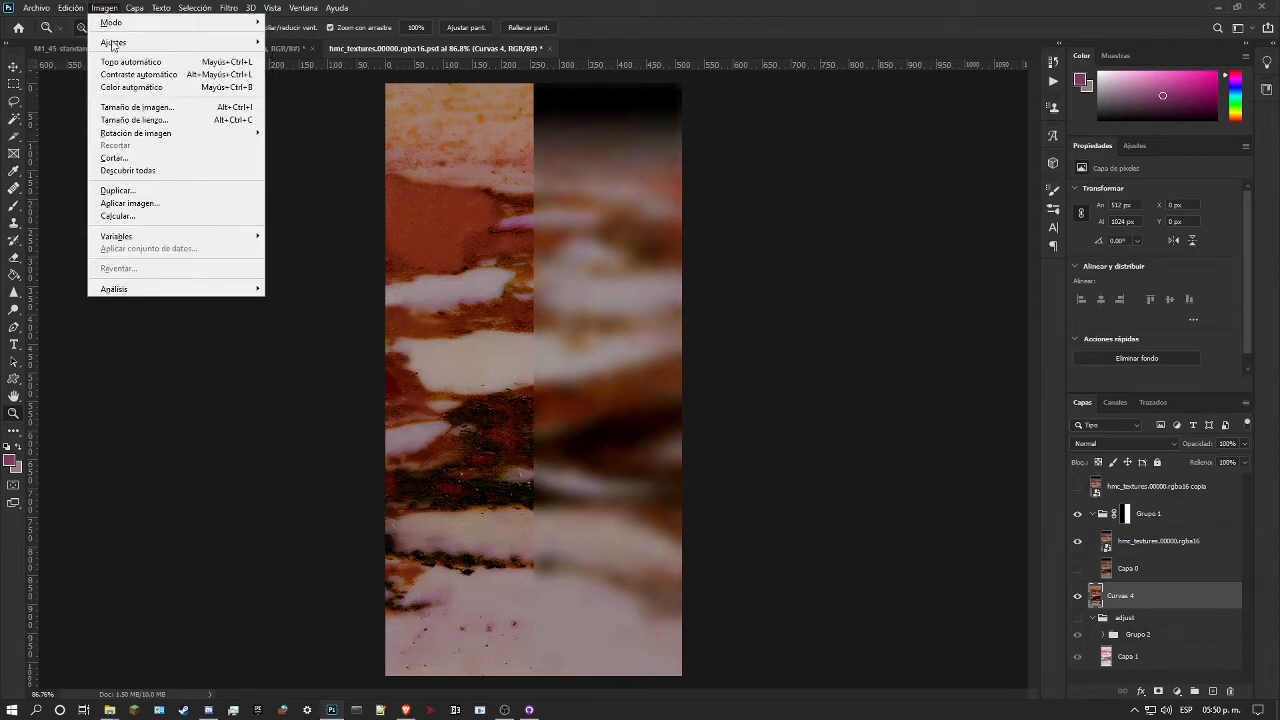
mouse_move(200, 42)
click(300, 324)
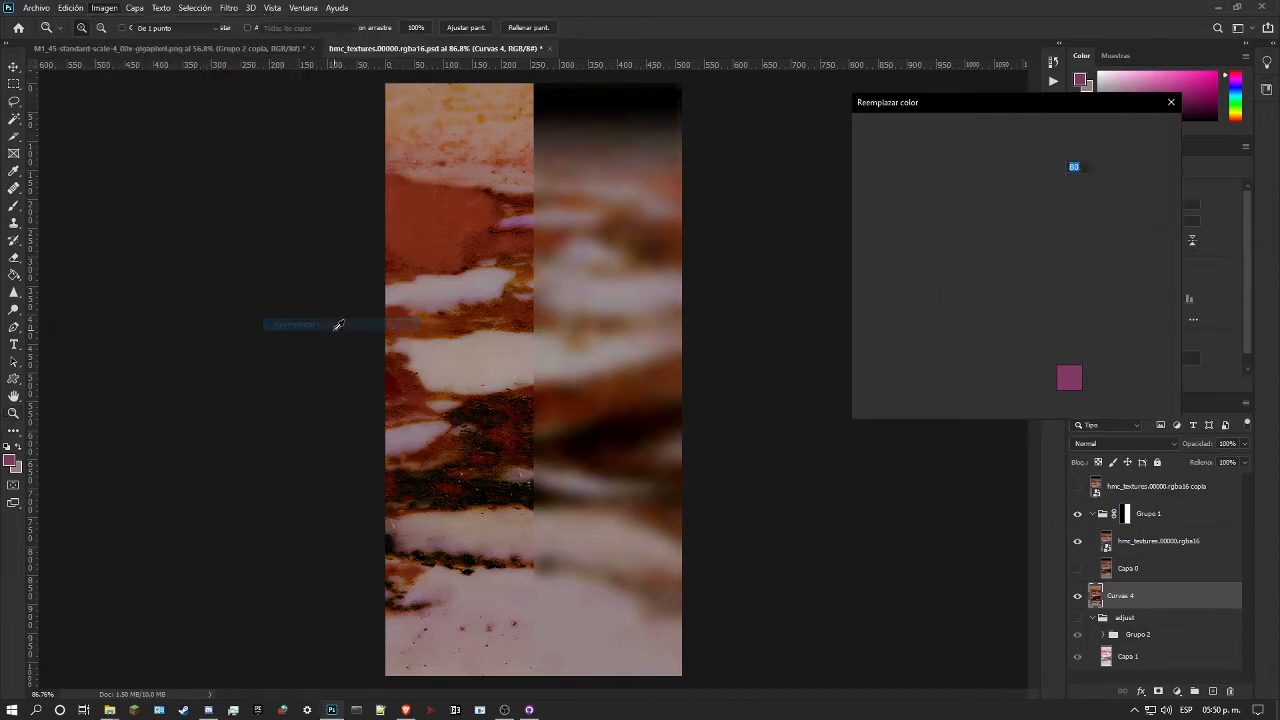
click(1072, 385)
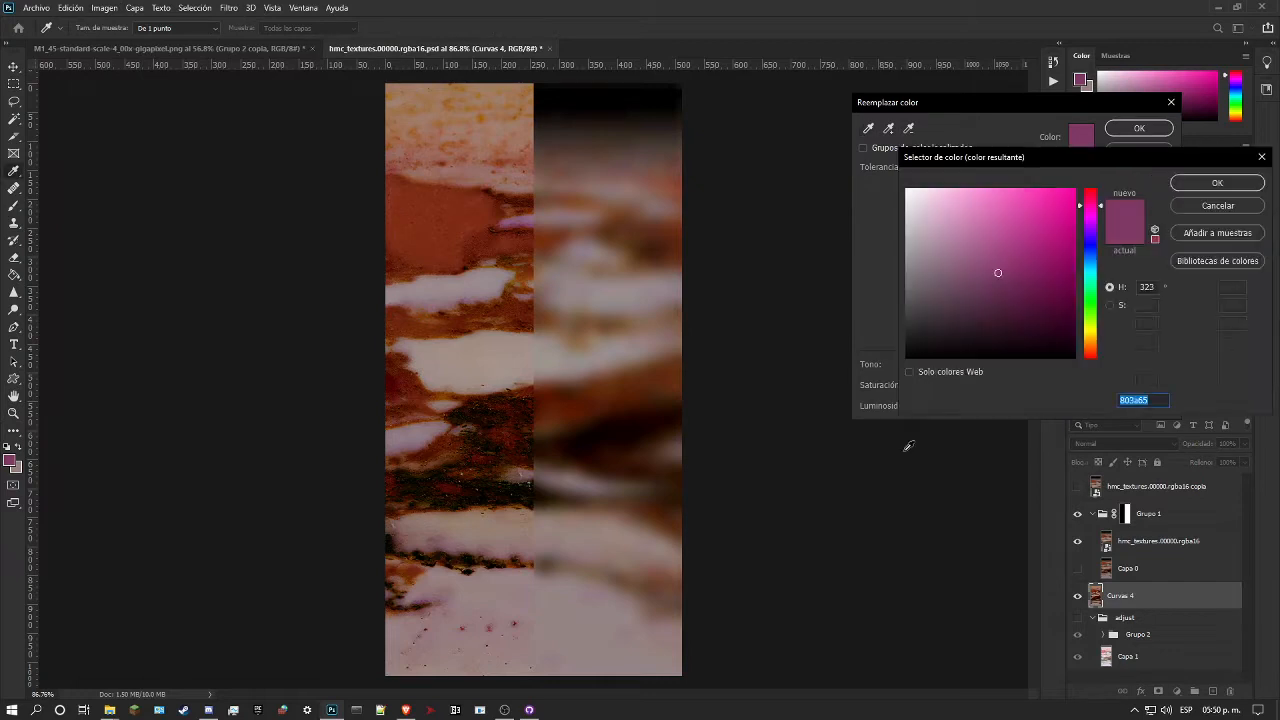
click(514, 601)
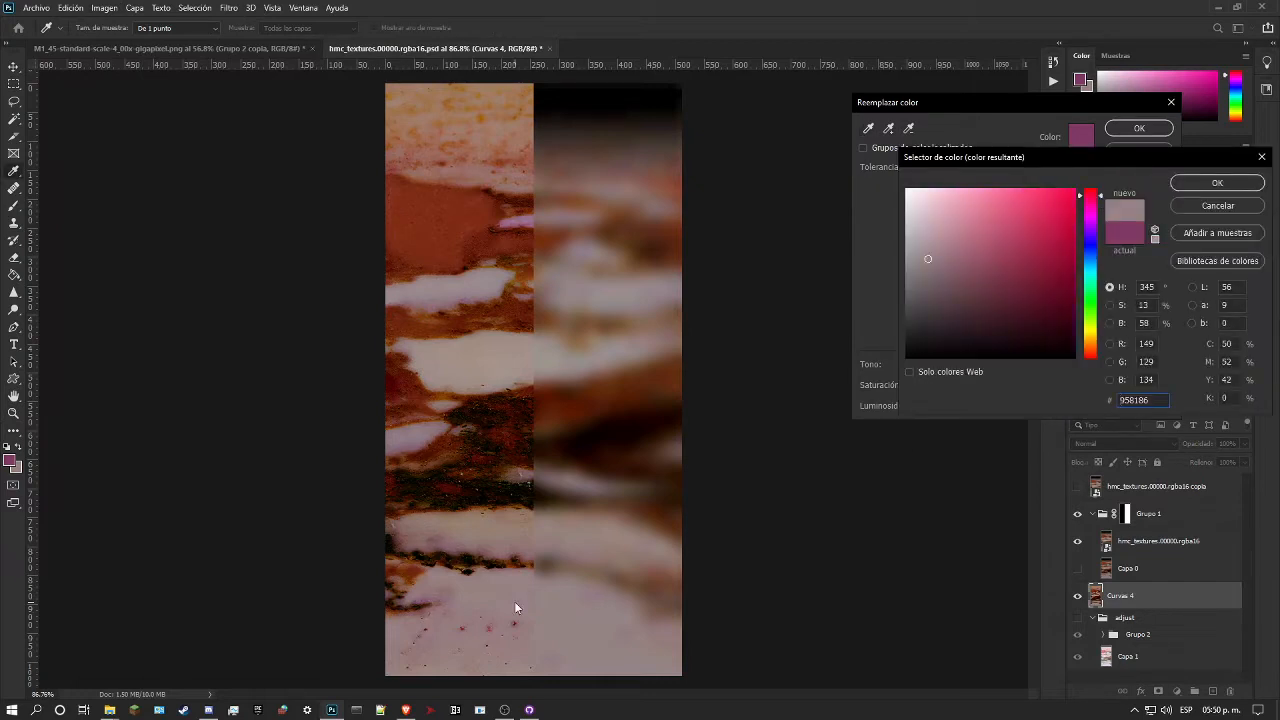
click(1220, 185)
Step: Set the Replace Color tolerance to 83 and lightness to +5, lower the saturation further and apply it
mouse_move(967, 171)
mouse_down()
mouse_move(946, 173)
mouse_move(971, 173)
mouse_up()
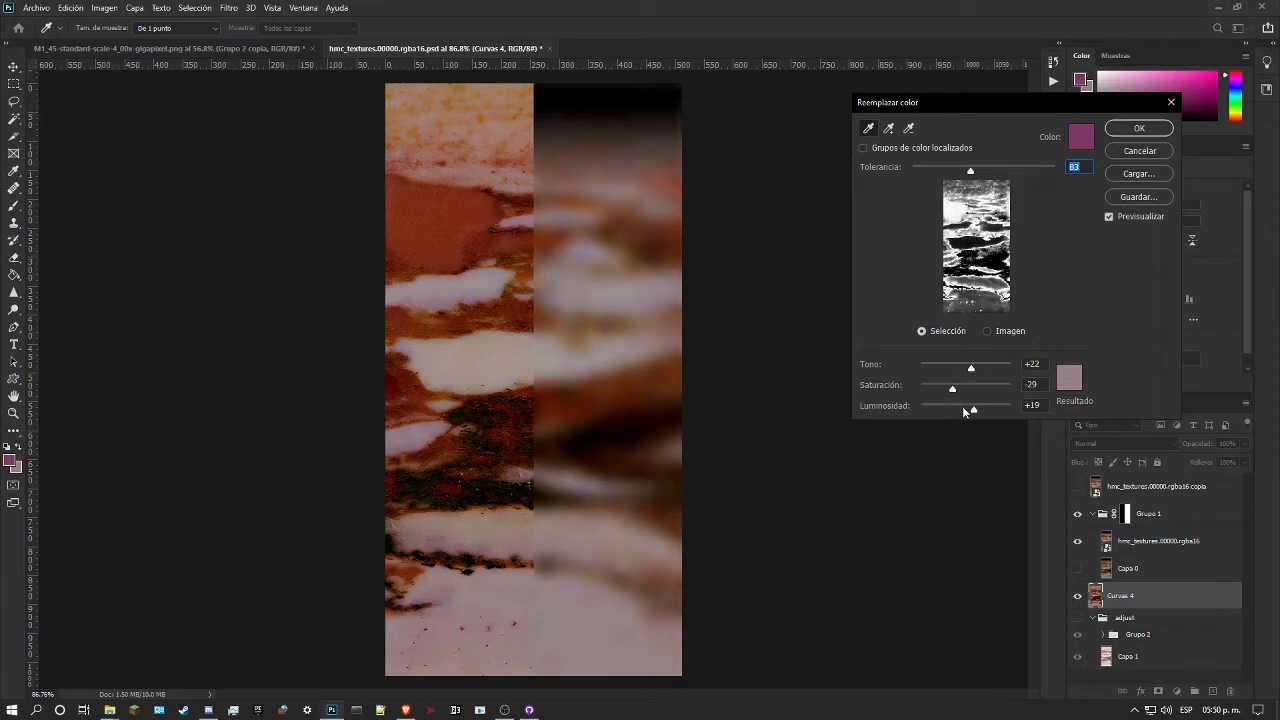
drag(970, 410, 968, 406)
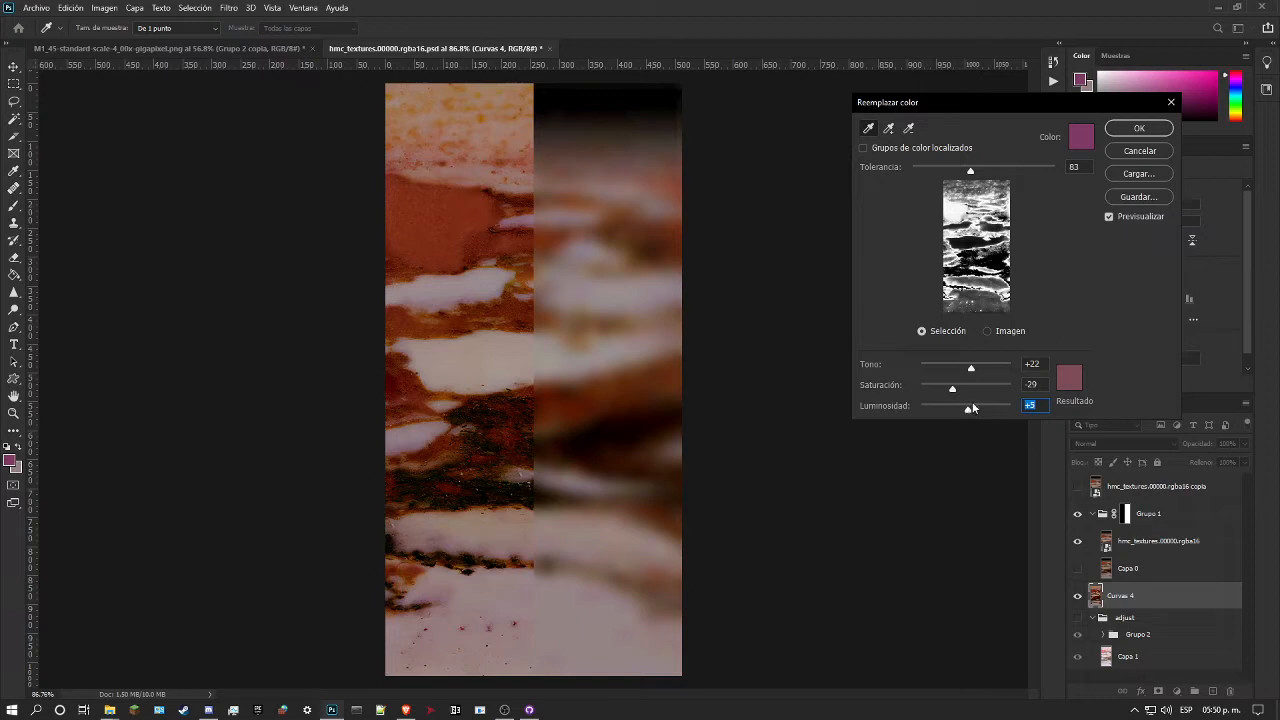
drag(955, 390, 939, 391)
click(1135, 127)
Step: Compare the recoloured marble with the original by repeatedly showing and hiding the hmc_textures.00000.rgba16 copia layer
key(z)
drag(543, 240, 654, 302)
click(1077, 487)
click(1077, 487)
click(1078, 487)
click(1078, 487)
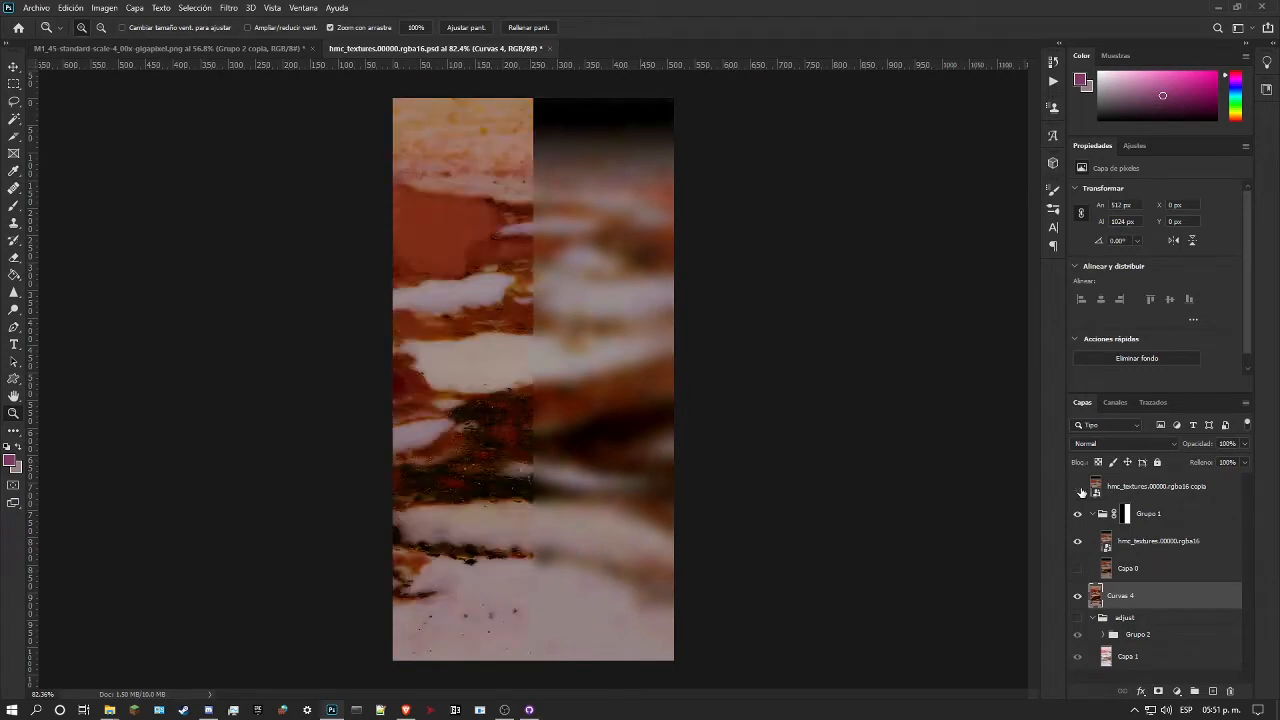
click(1078, 488)
click(1078, 488)
Step: Add a new layer above Curvas 4 and sample the reference's red-brown beside the large red patch, #822f0e, as the foreground colour
click(1078, 488)
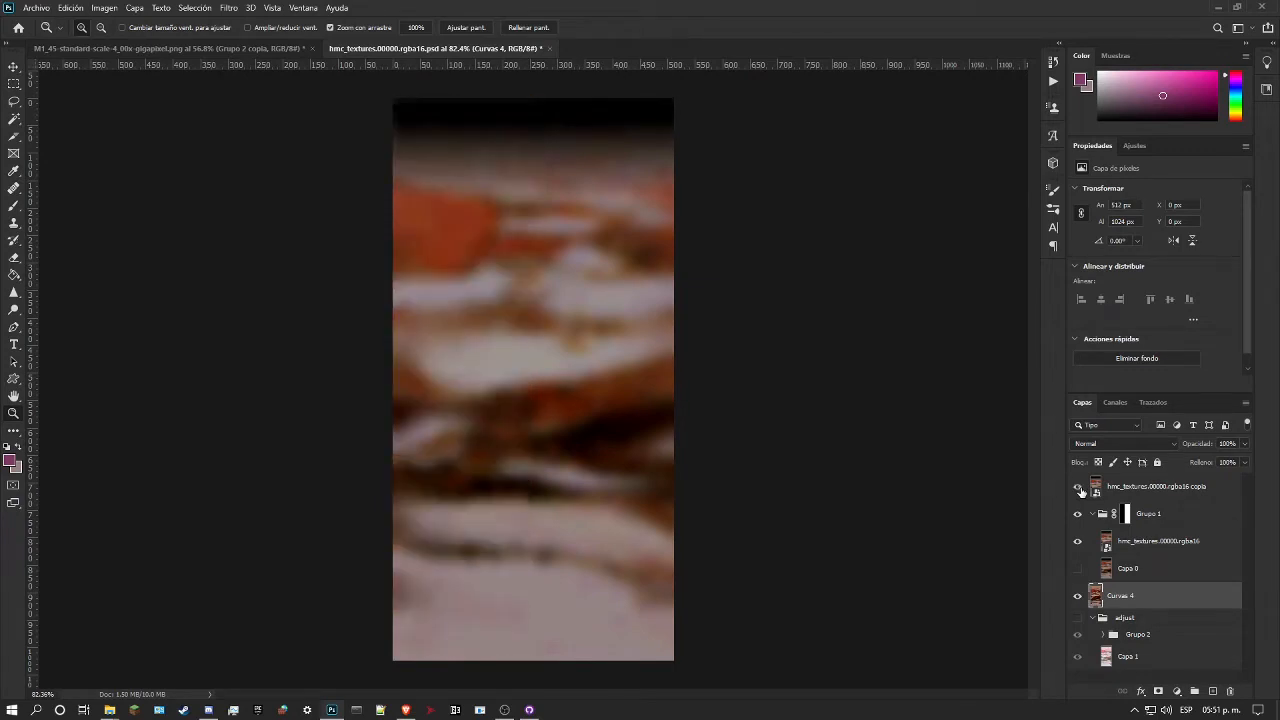
click(1211, 691)
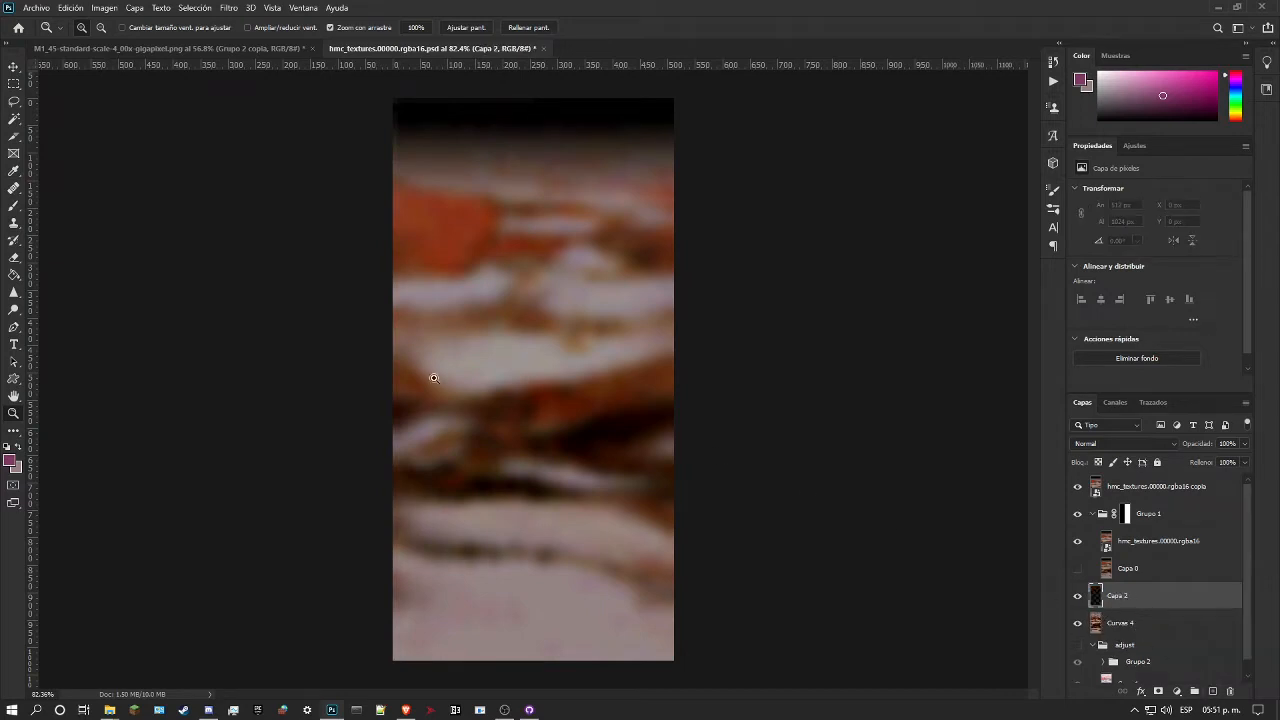
click(8, 463)
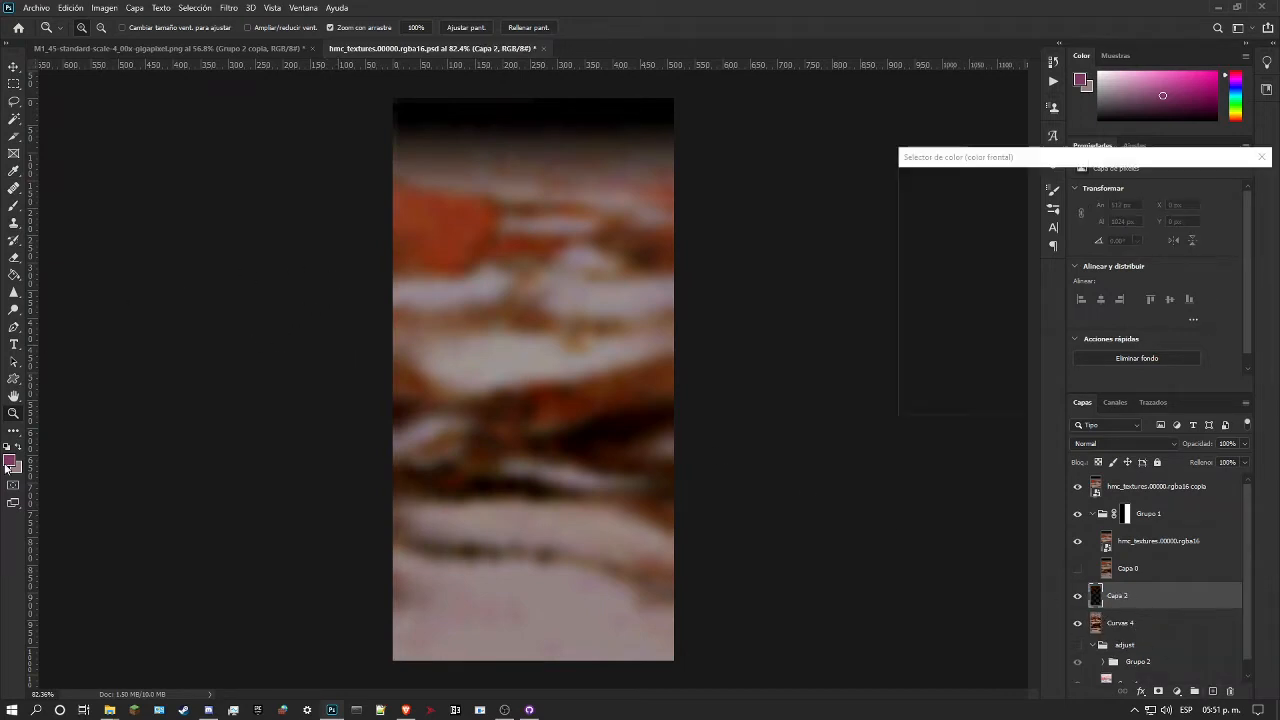
click(493, 211)
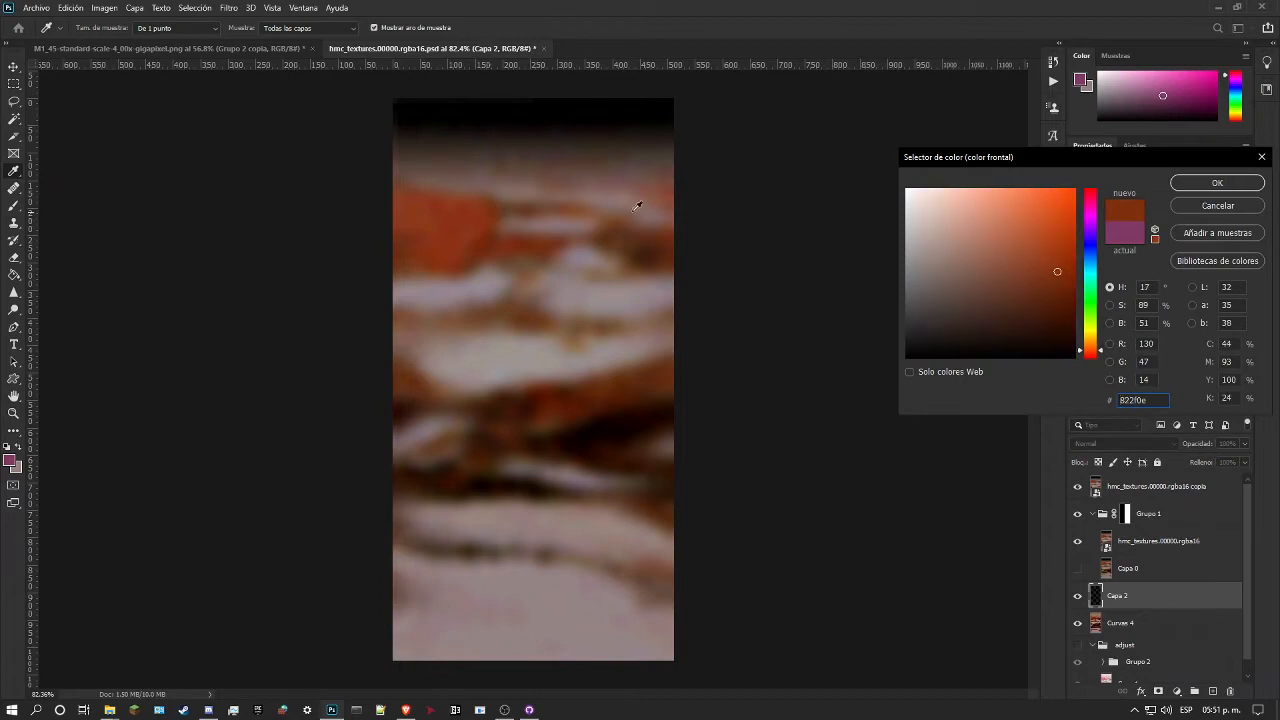
click(1216, 184)
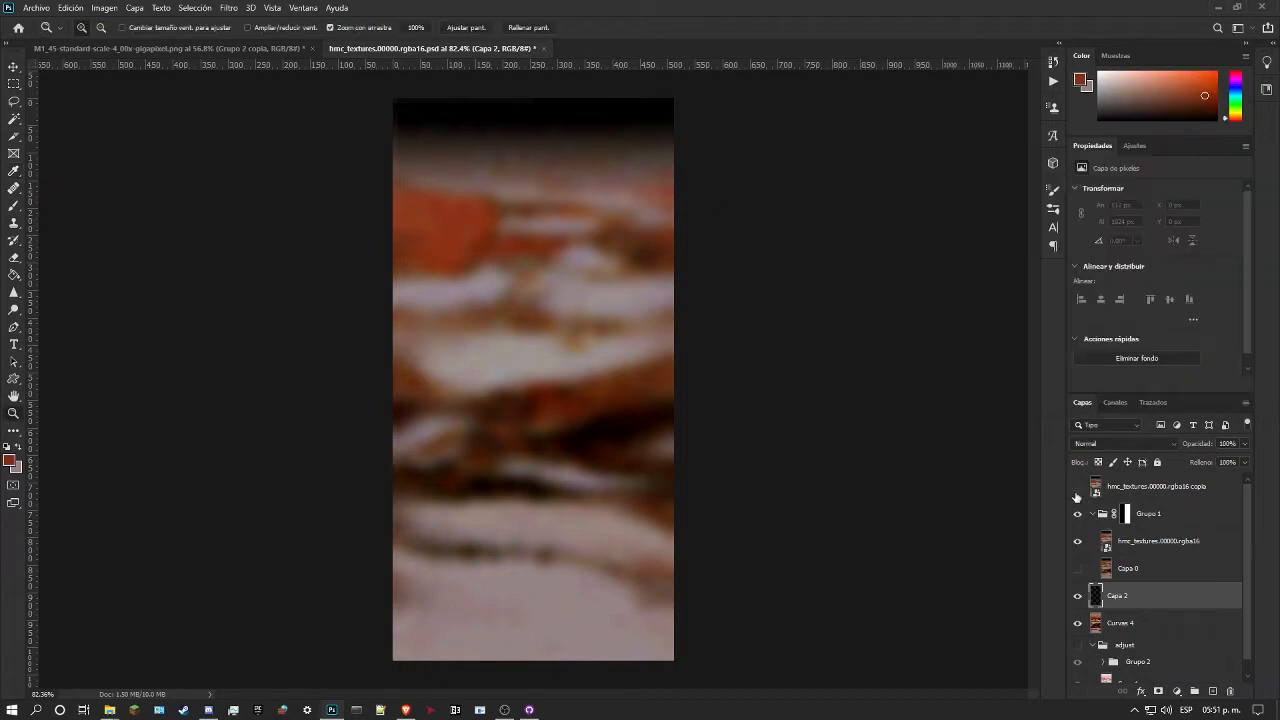
click(1077, 492)
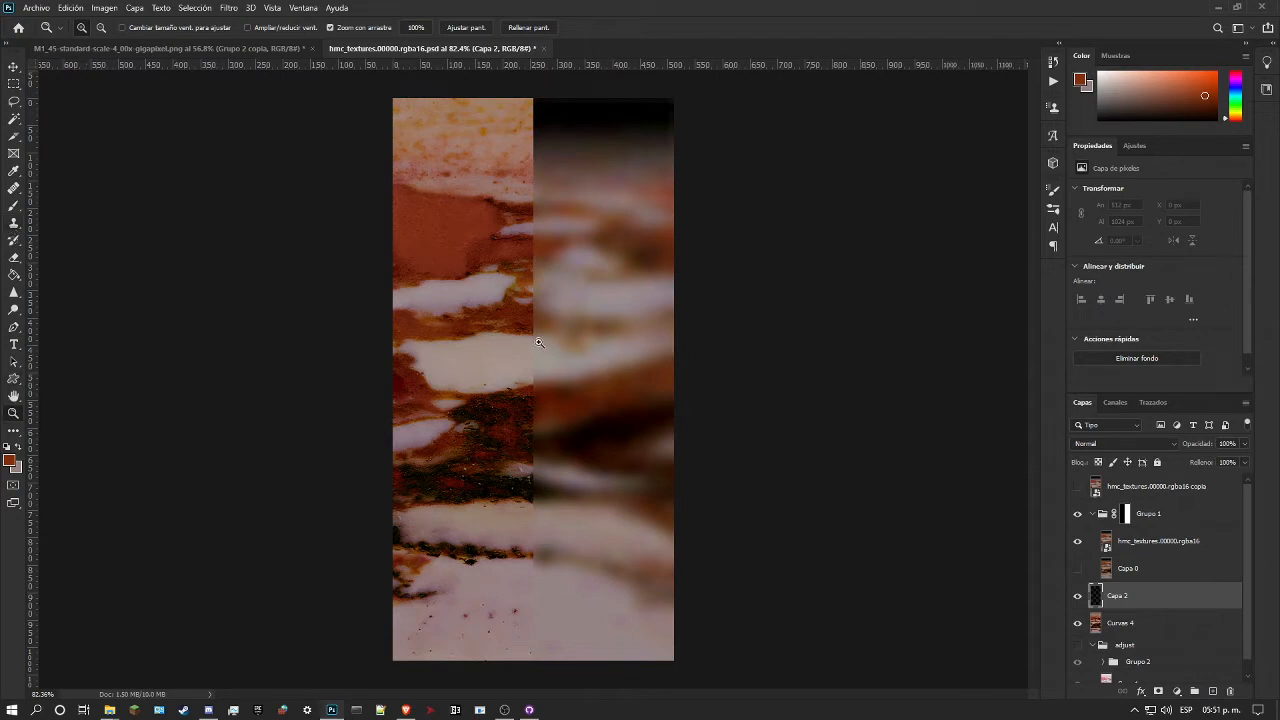
Step: Try Match Color on Curvas 4, testing both open images and the hmc_textures.00000.rgba16 copia layer as the source
click(1110, 624)
click(71, 7)
mouse_move(104, 7)
mouse_move(158, 48)
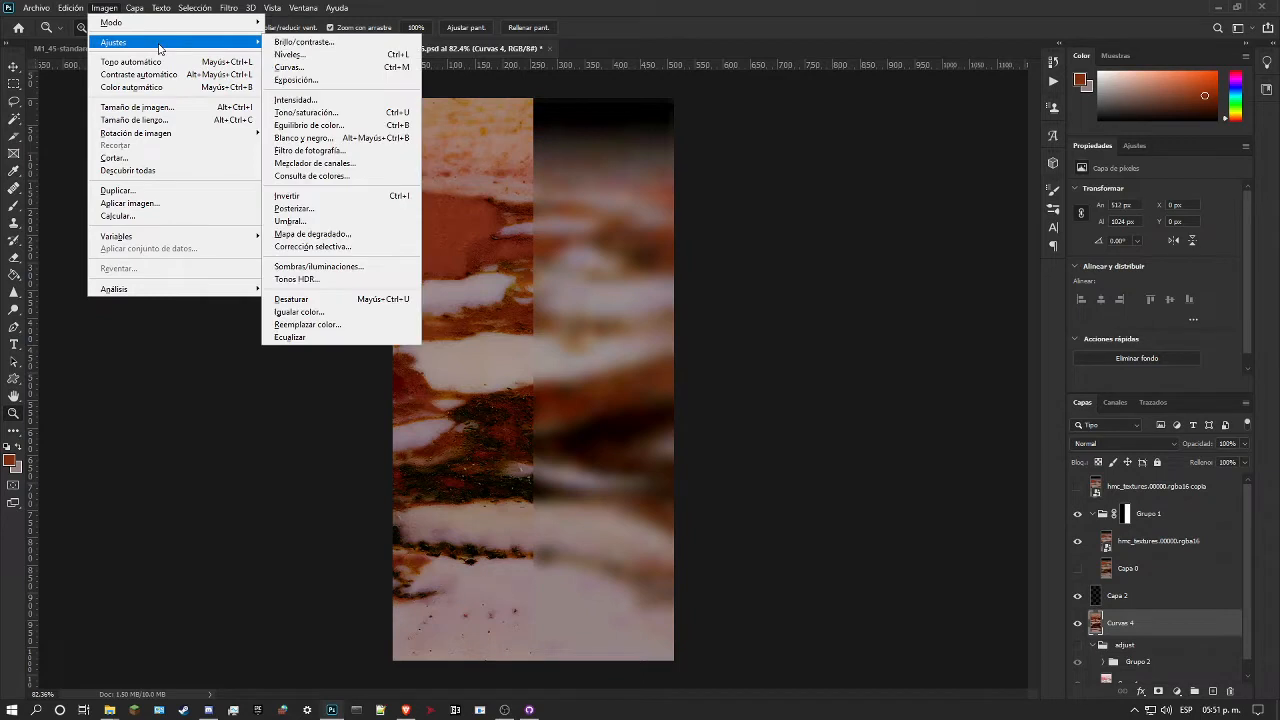
click(337, 314)
click(866, 318)
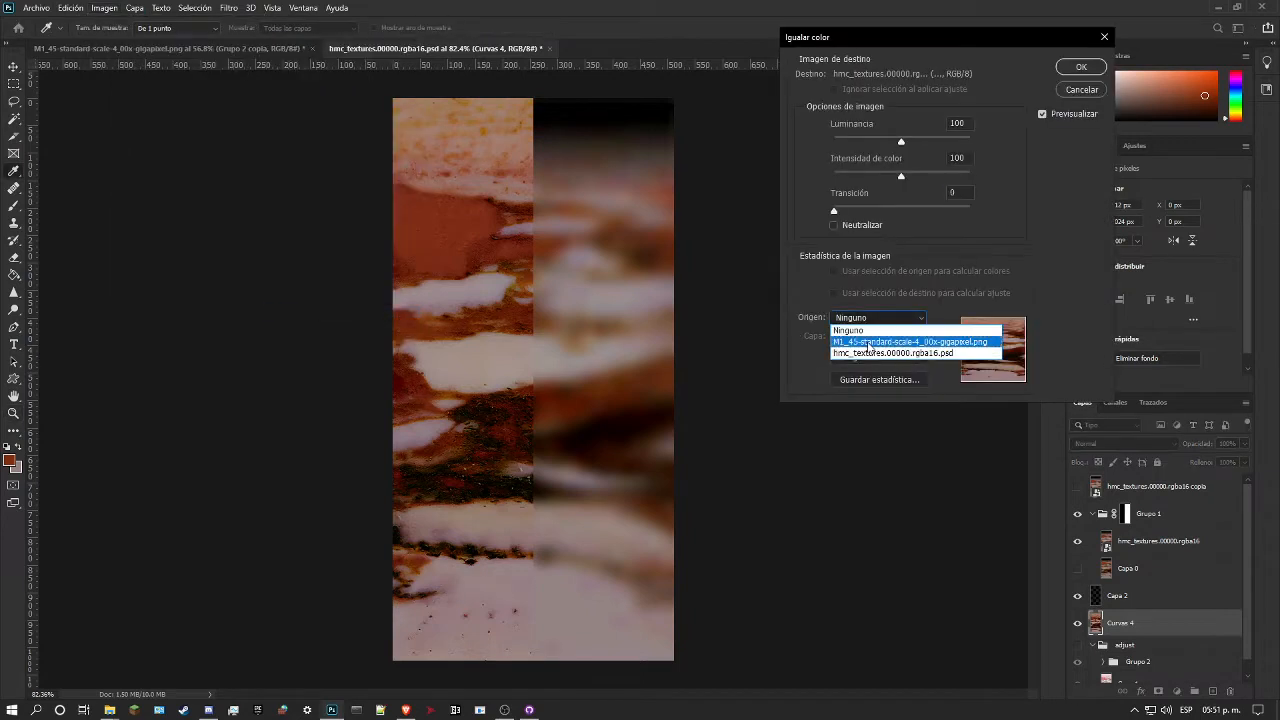
click(867, 341)
click(870, 318)
click(874, 353)
click(877, 318)
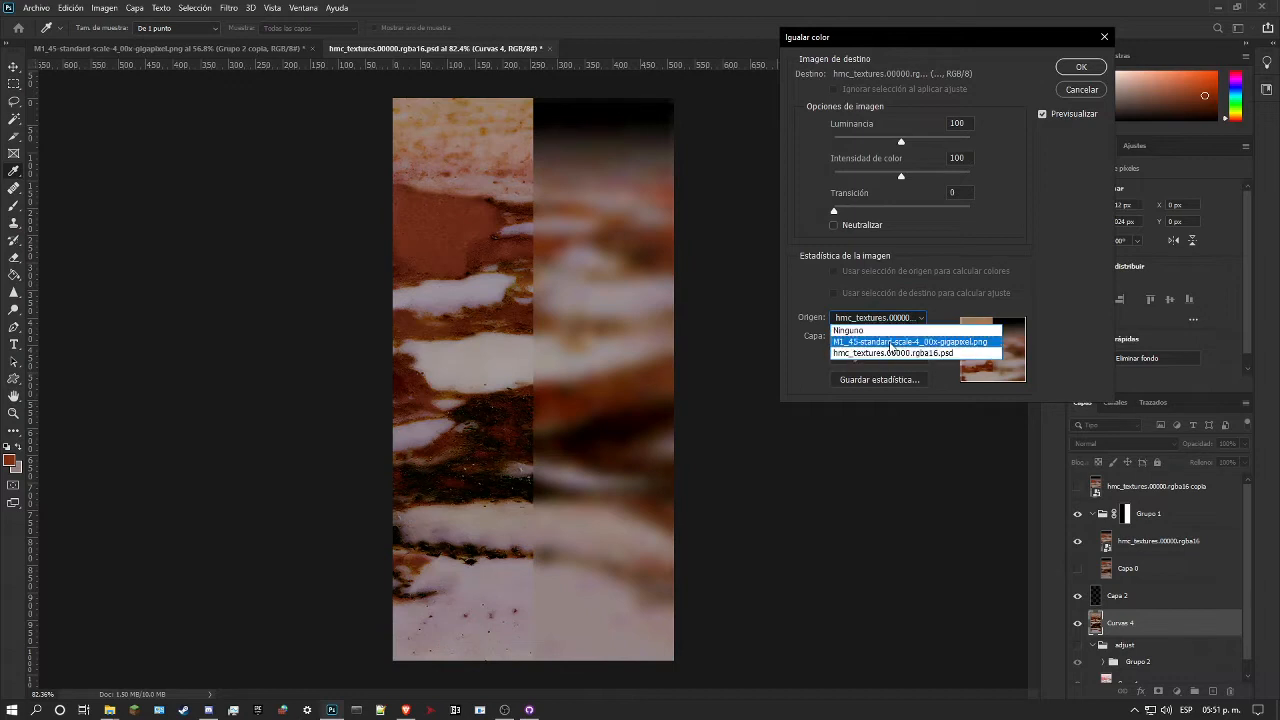
click(883, 350)
click(879, 340)
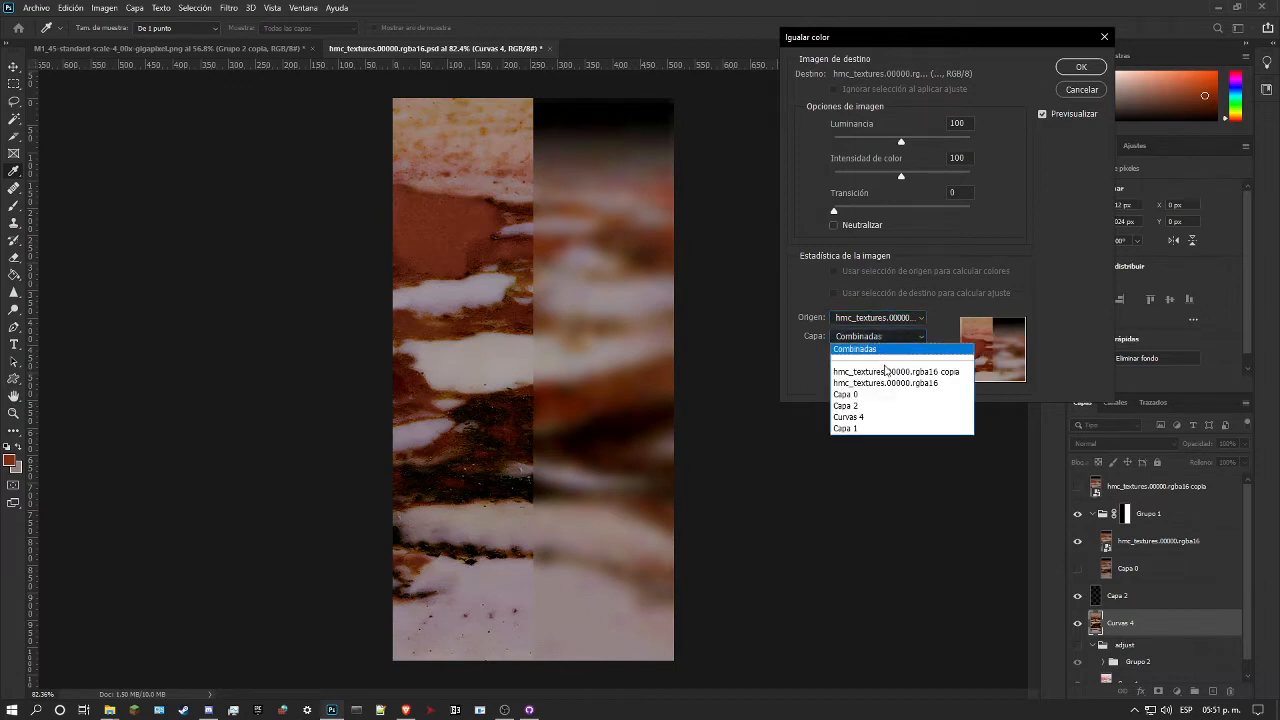
click(886, 372)
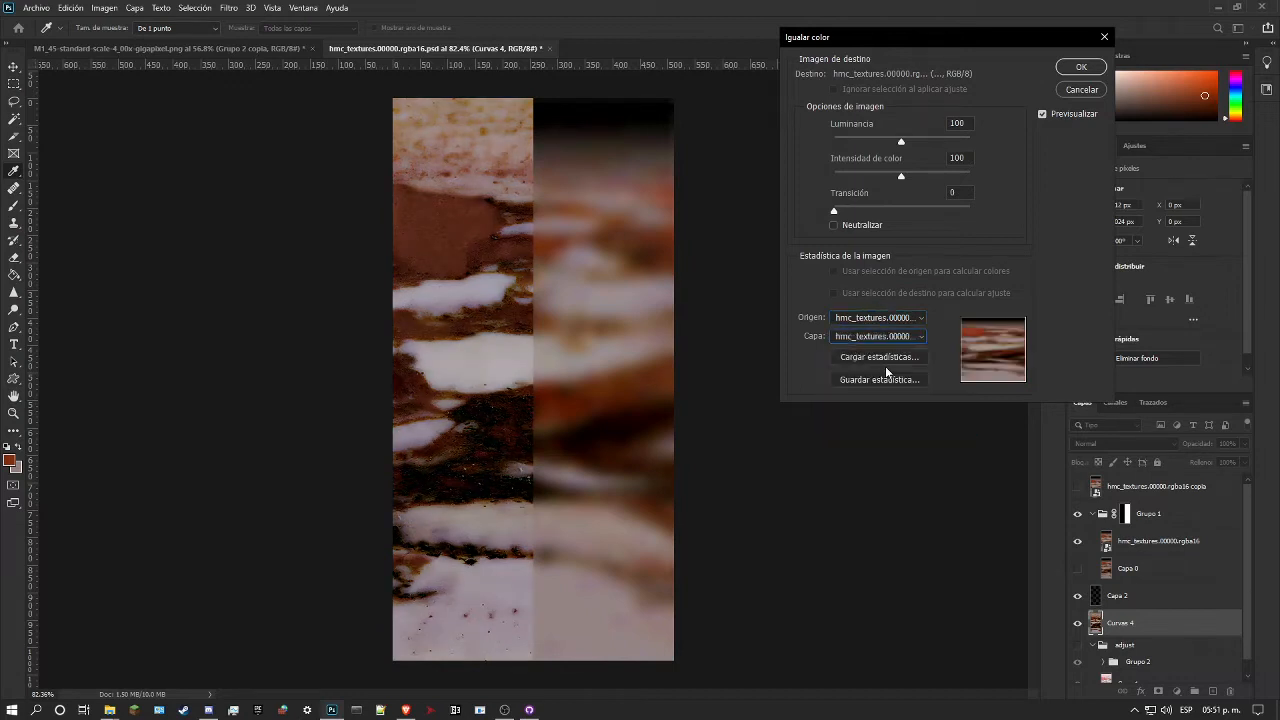
click(1078, 90)
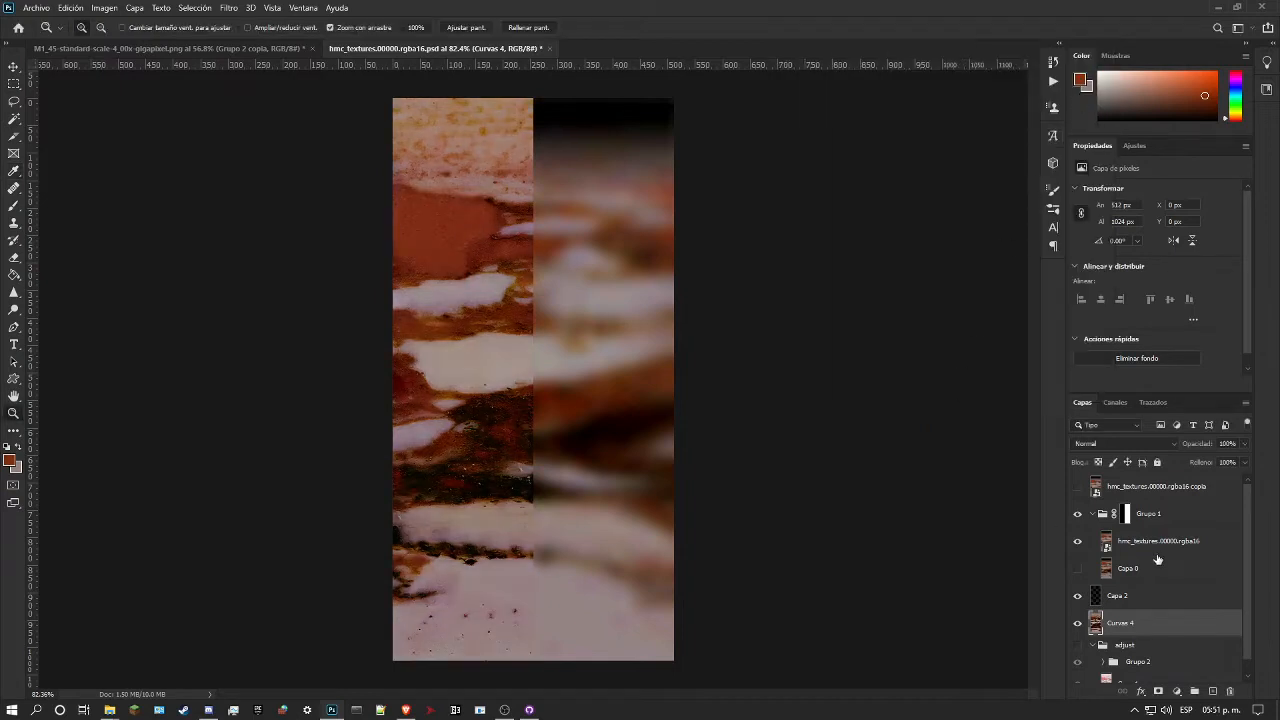
Step: Paint the sampled red-brown on Capa 2 over the inner edge of the marble's large red patch with the Drawing Brush preset
click(1125, 597)
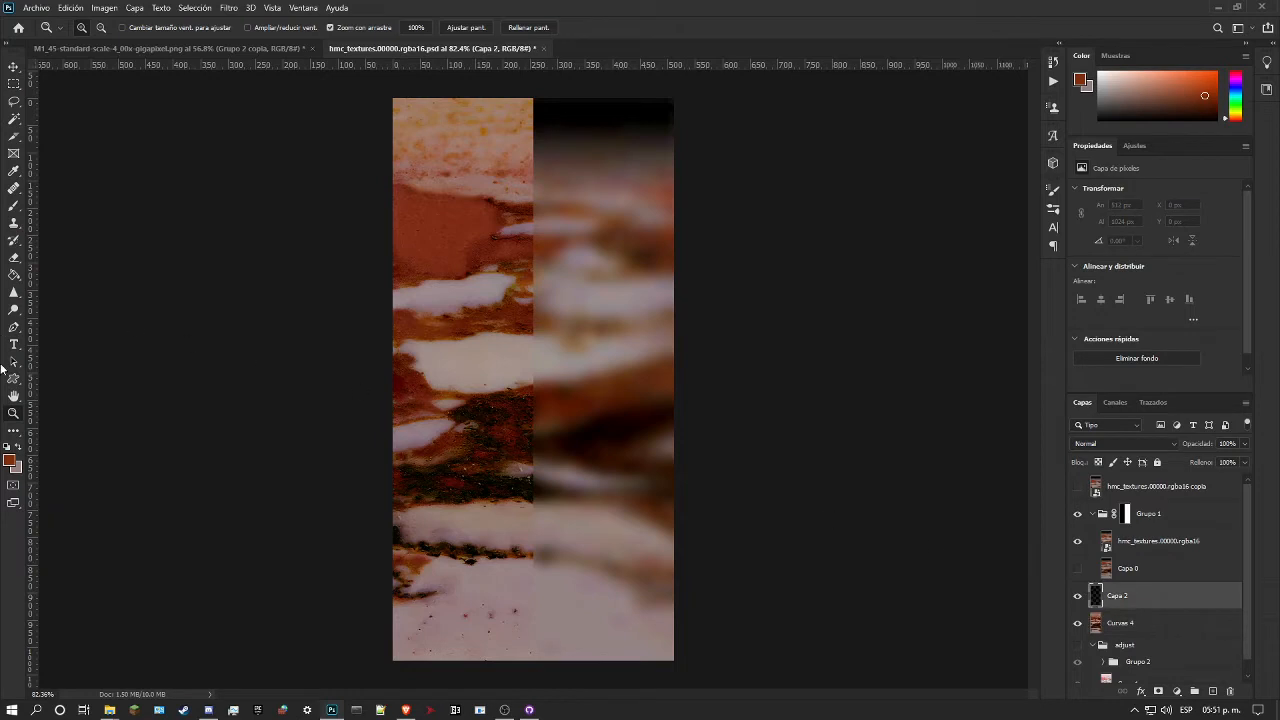
click(14, 206)
right_click(486, 267)
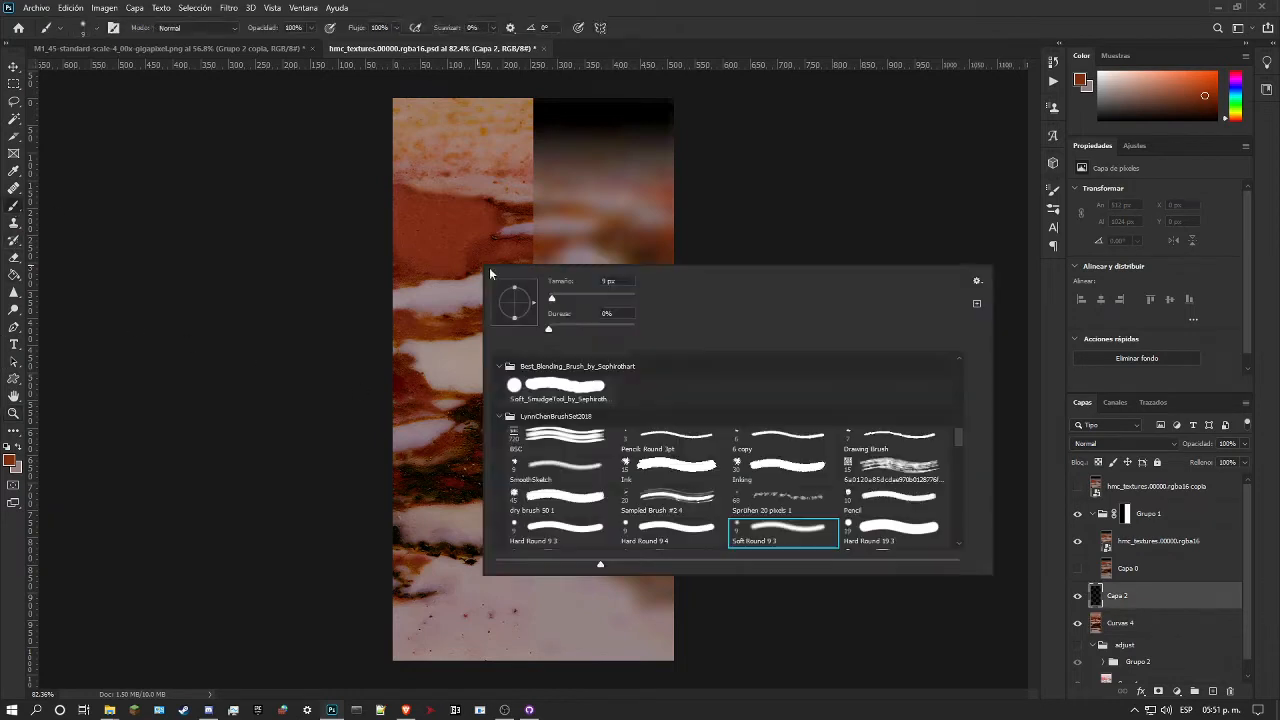
click(915, 440)
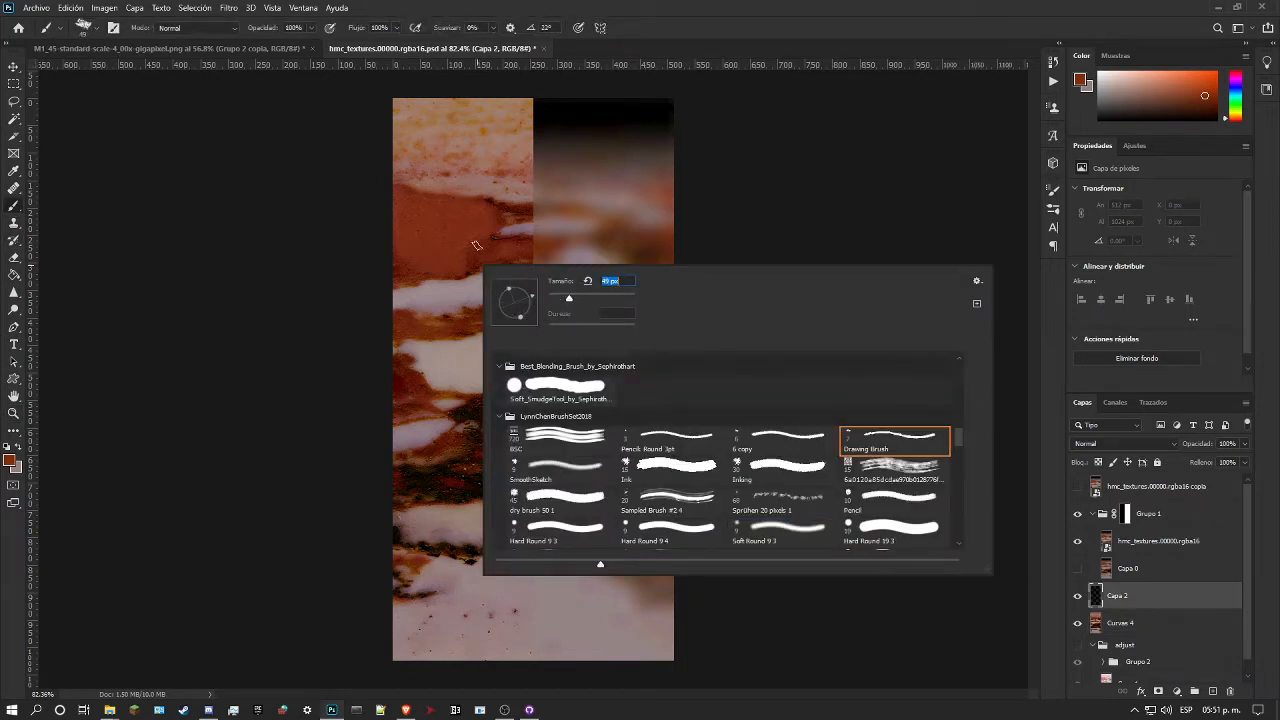
mouse_move(498, 207)
mouse_down()
mouse_move(468, 270)
mouse_move(515, 239)
mouse_up()
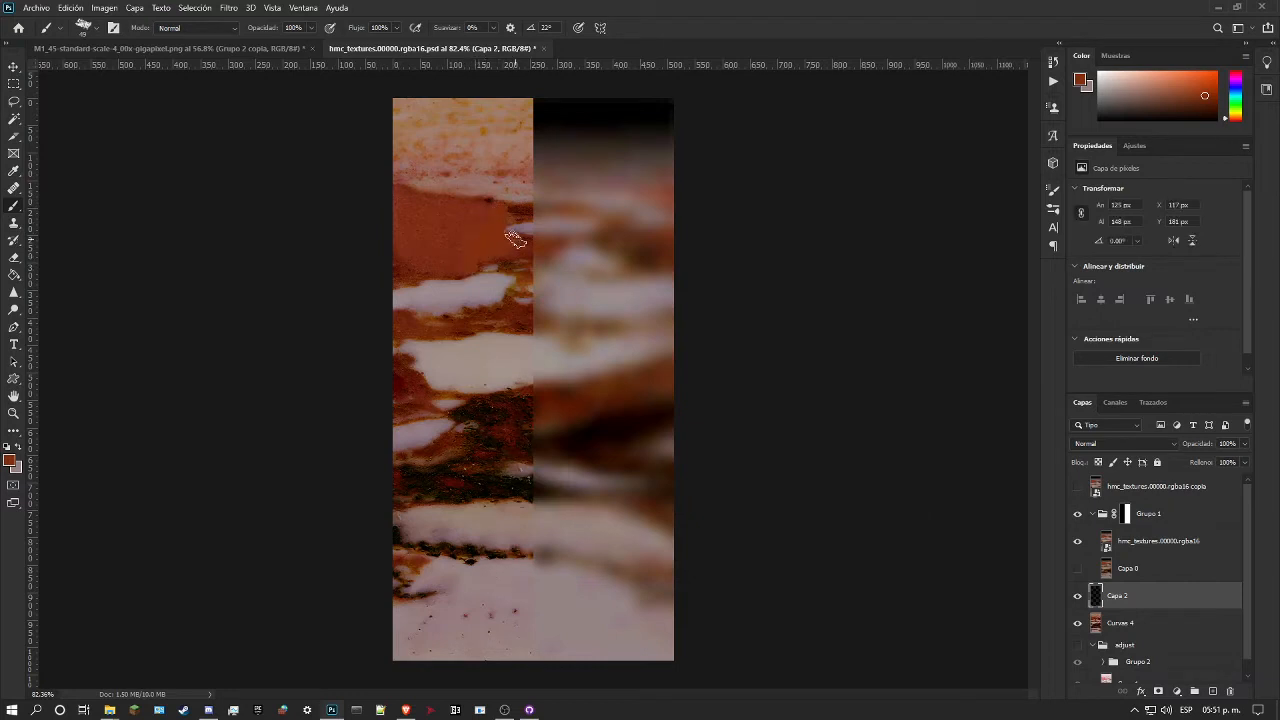
Step: Smudge the red-brown paint on Capa 2 into the marble around the inner edge of the red patch
click(13, 292)
click(66, 317)
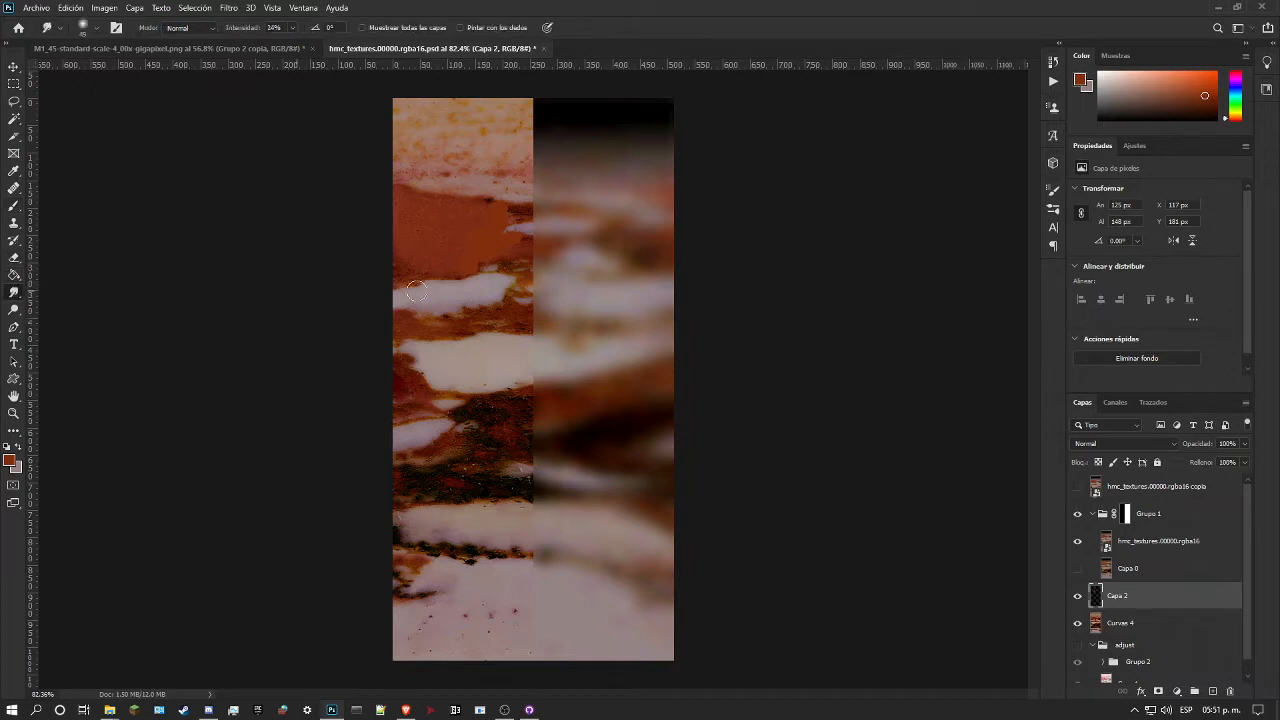
mouse_move(529, 269)
mouse_down()
mouse_move(504, 200)
mouse_move(506, 211)
mouse_move(491, 198)
mouse_move(504, 214)
mouse_move(485, 212)
mouse_move(454, 271)
mouse_move(502, 262)
mouse_up()
mouse_move(520, 245)
mouse_down()
mouse_move(508, 222)
mouse_move(518, 210)
mouse_up()
Step: Set Capa 2's blending mode to Saturation (Saturación) and erase excess paint beside the red patch
click(1122, 443)
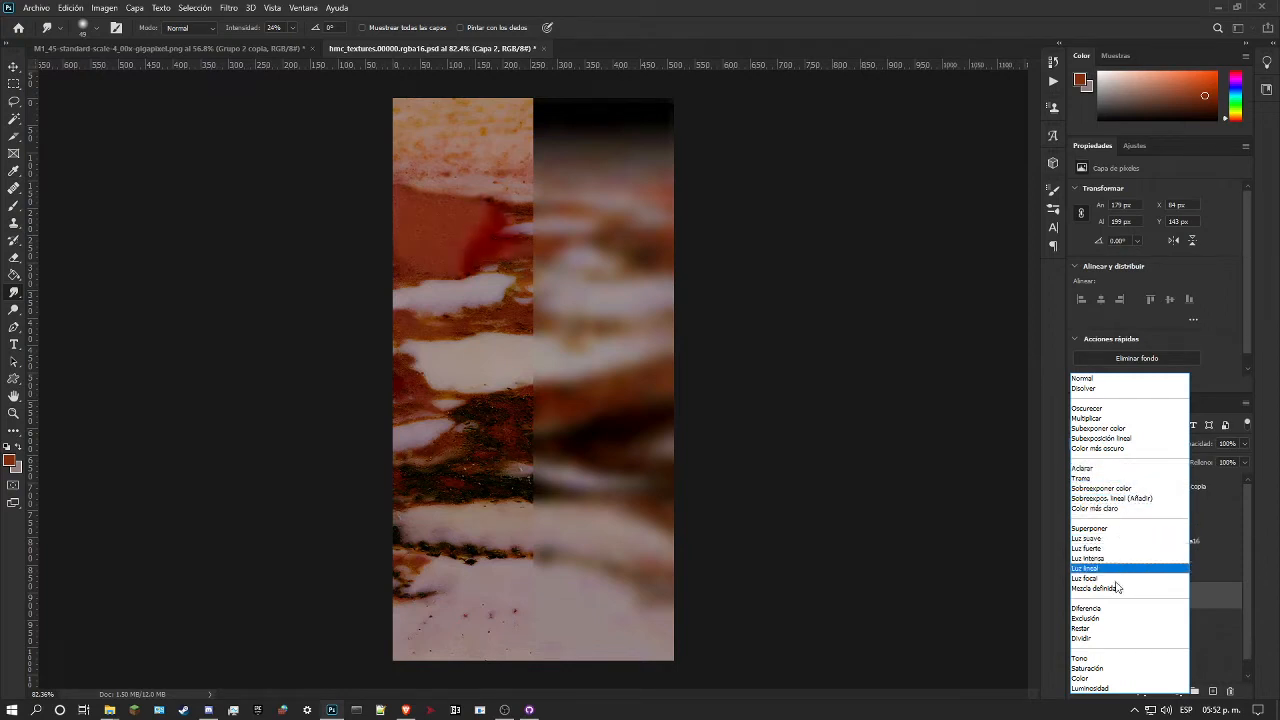
click(1090, 668)
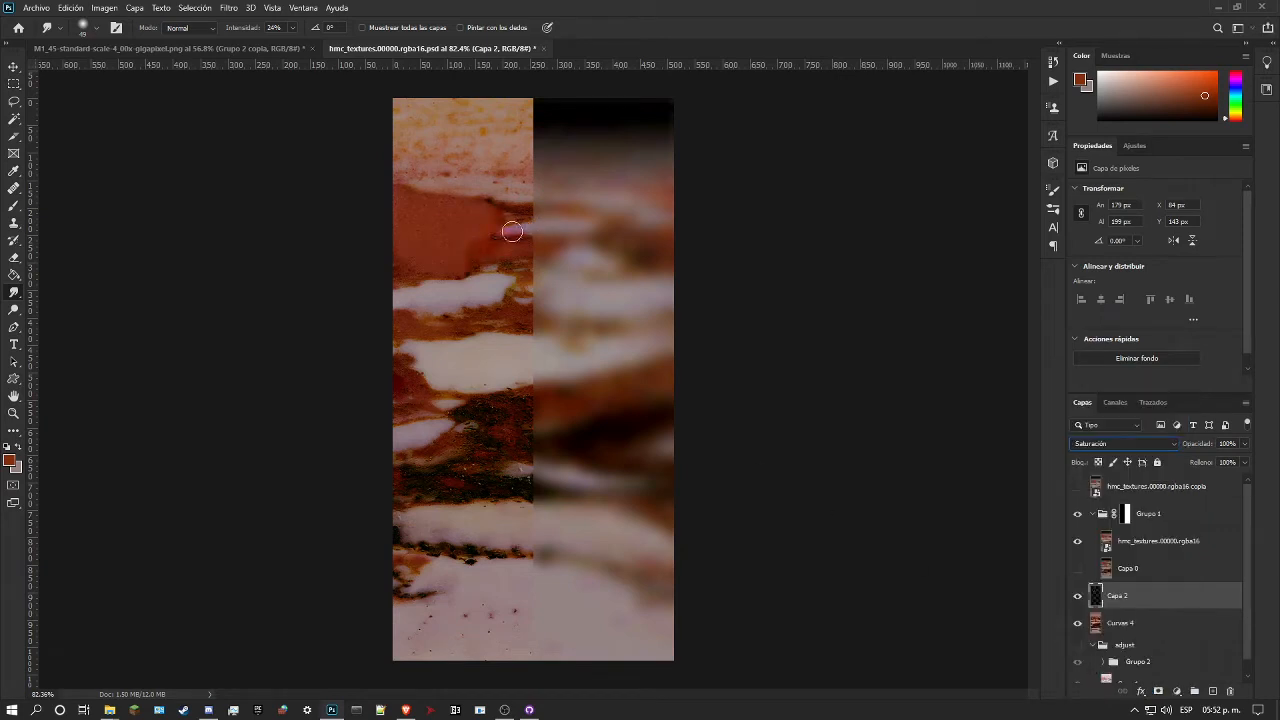
click(13, 414)
drag(485, 240, 586, 237)
click(13, 260)
mouse_move(400, 251)
mouse_down()
mouse_move(466, 251)
mouse_move(449, 249)
mouse_move(494, 220)
mouse_move(486, 184)
mouse_move(354, 141)
mouse_up()
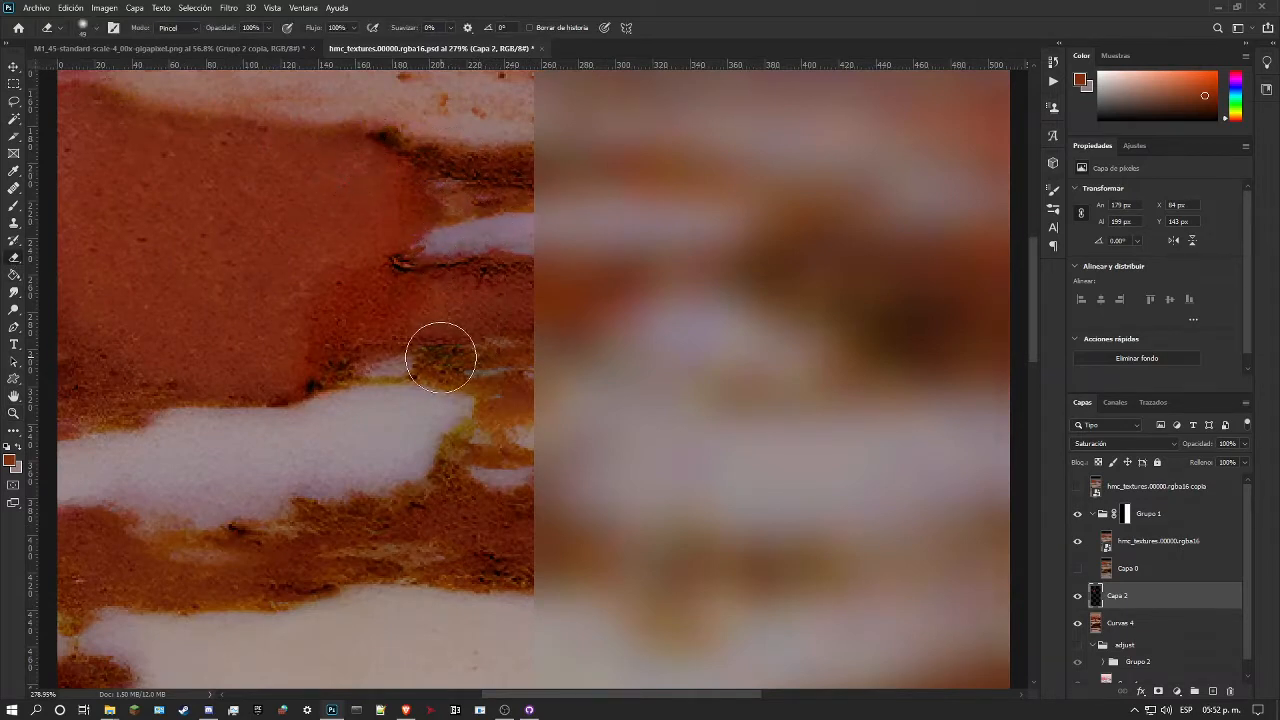
Step: Compare the marble with and without Capa 2, up close and at full size
click(1078, 596)
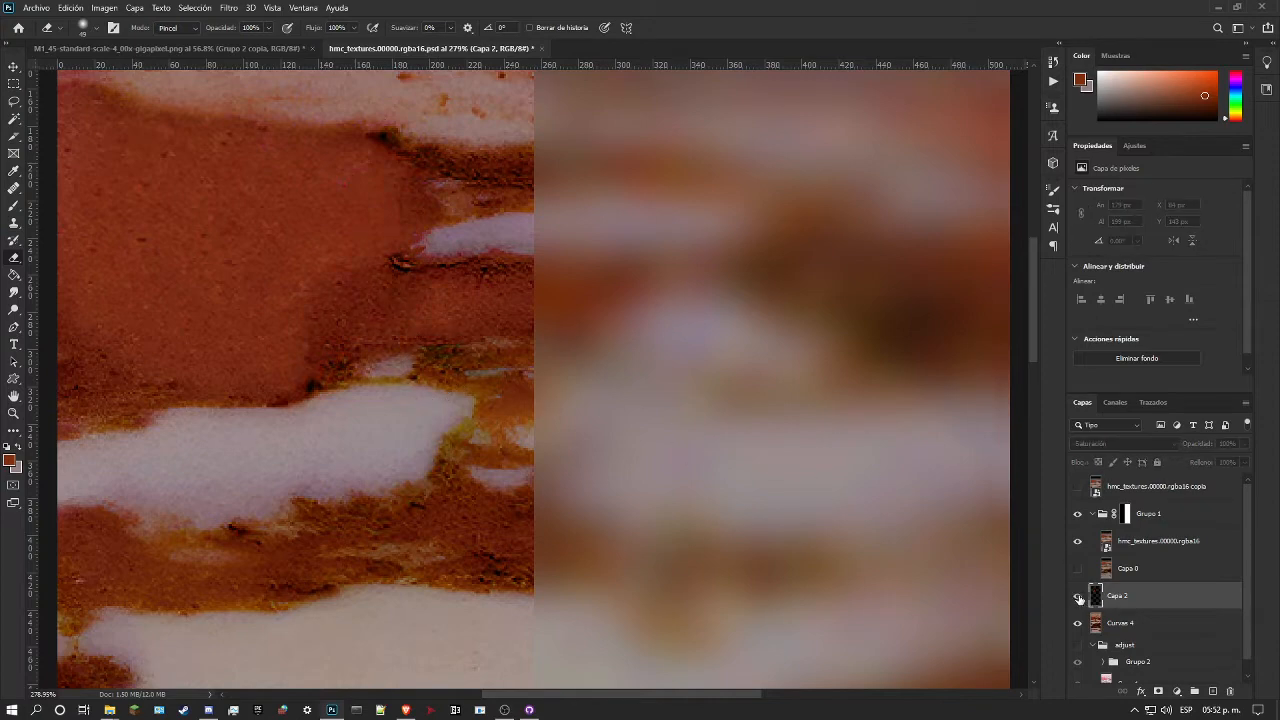
click(13, 413)
drag(345, 391, 274, 396)
drag(457, 257, 554, 294)
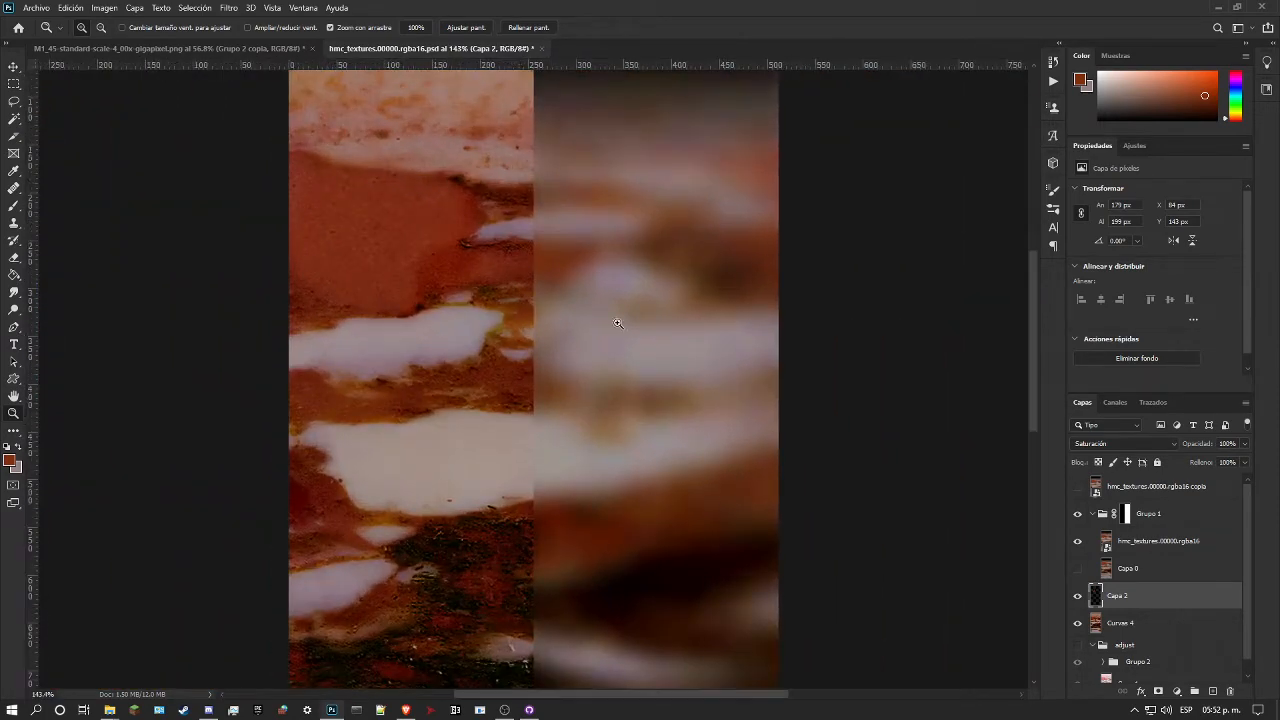
drag(465, 326, 430, 332)
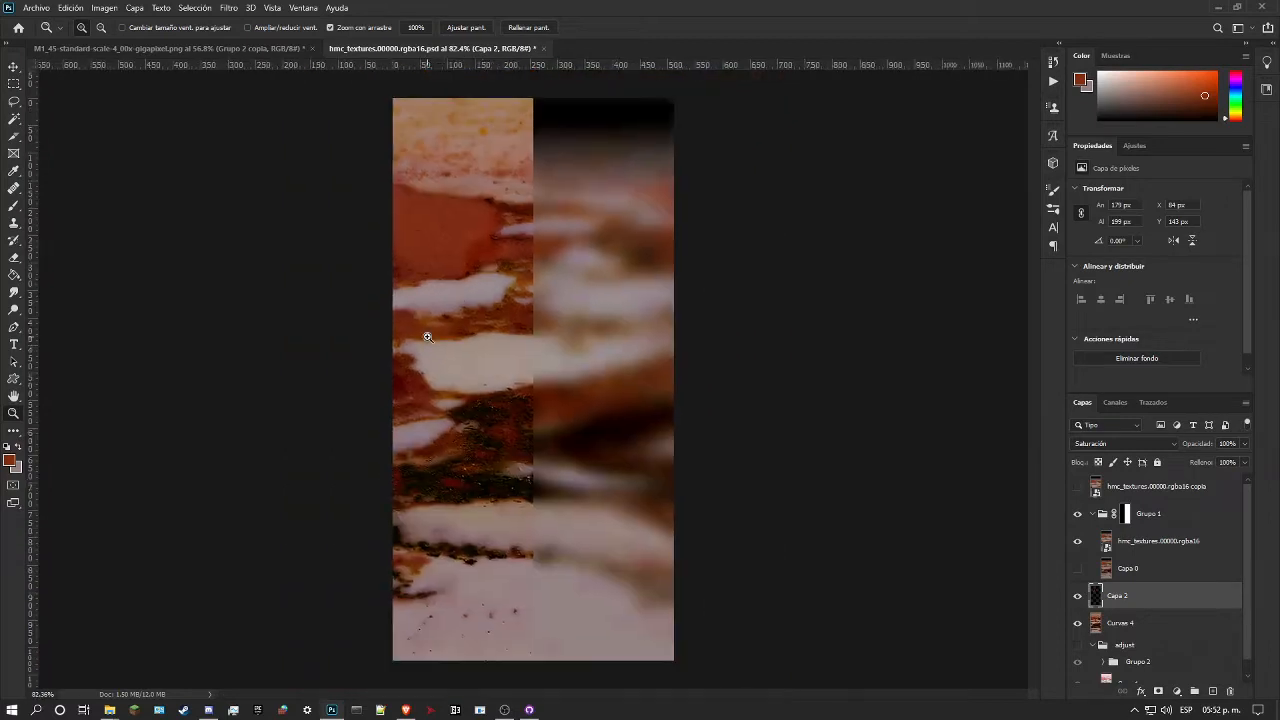
Step: Hide Grupo 1 to show the whole recoloured marble, check it at several scales and save the document
click(1078, 513)
click(1079, 513)
drag(585, 169, 572, 286)
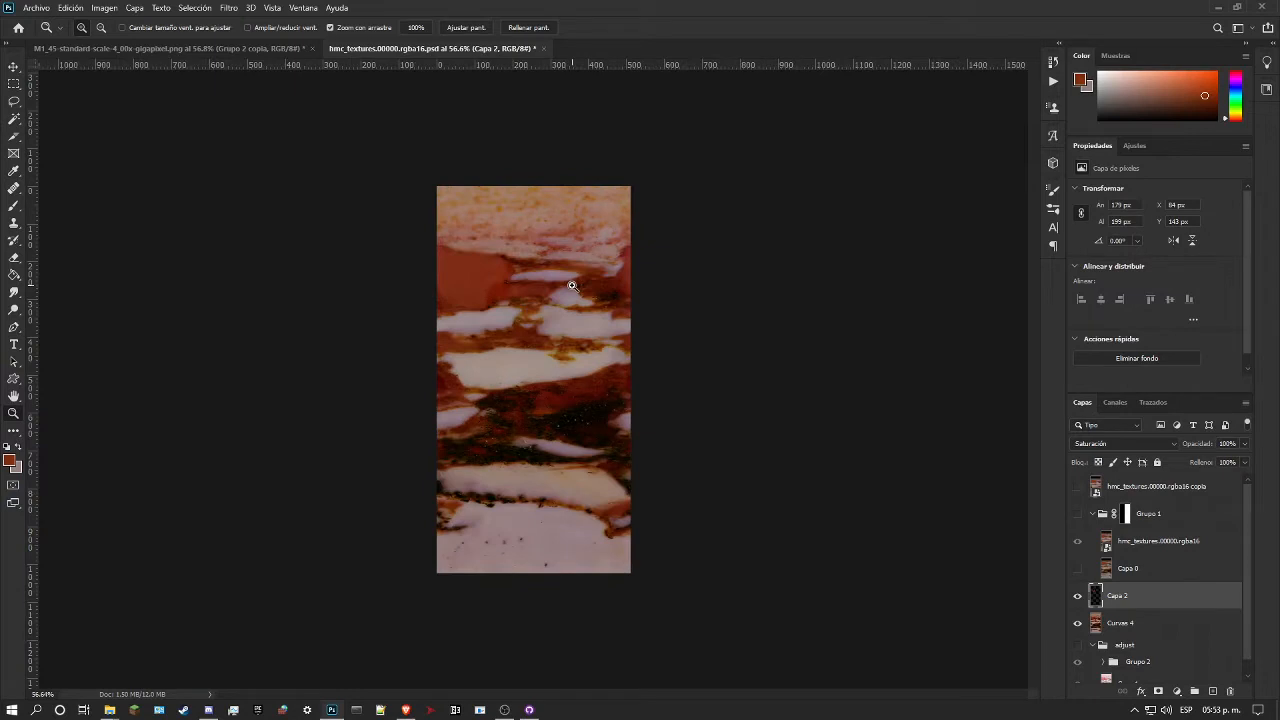
drag(550, 320, 574, 321)
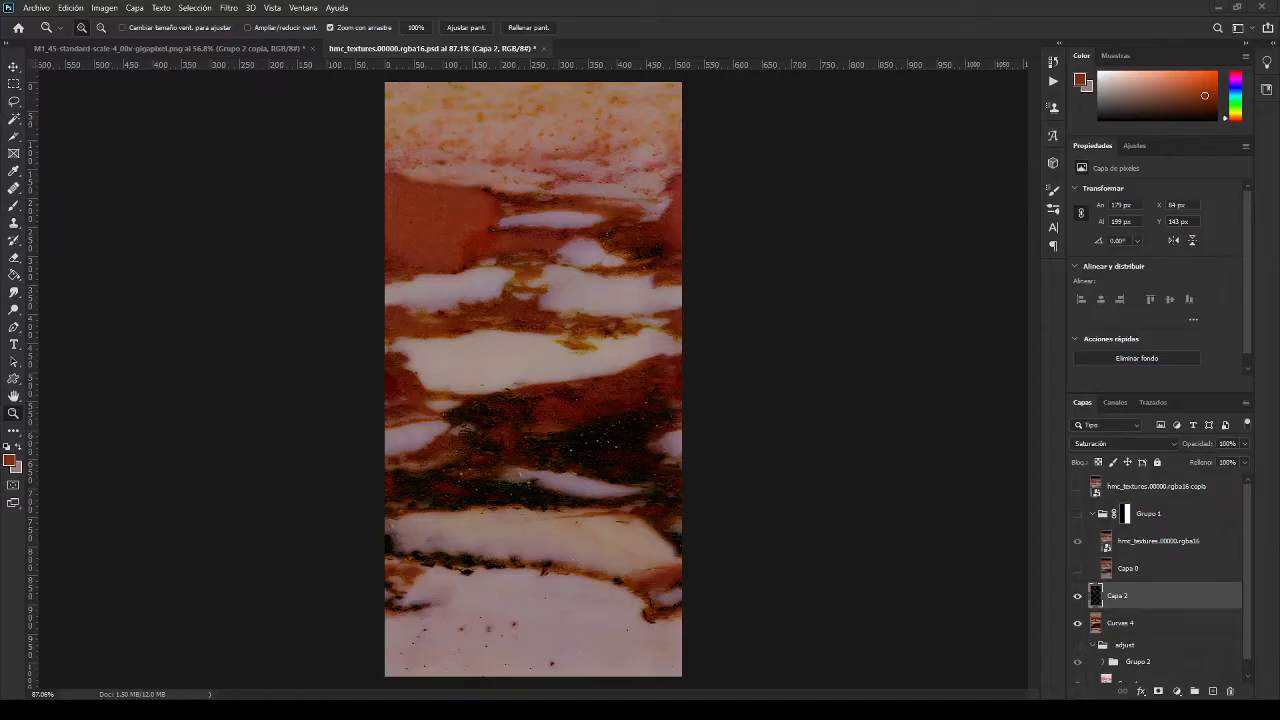
drag(577, 284, 544, 250)
drag(434, 223, 505, 261)
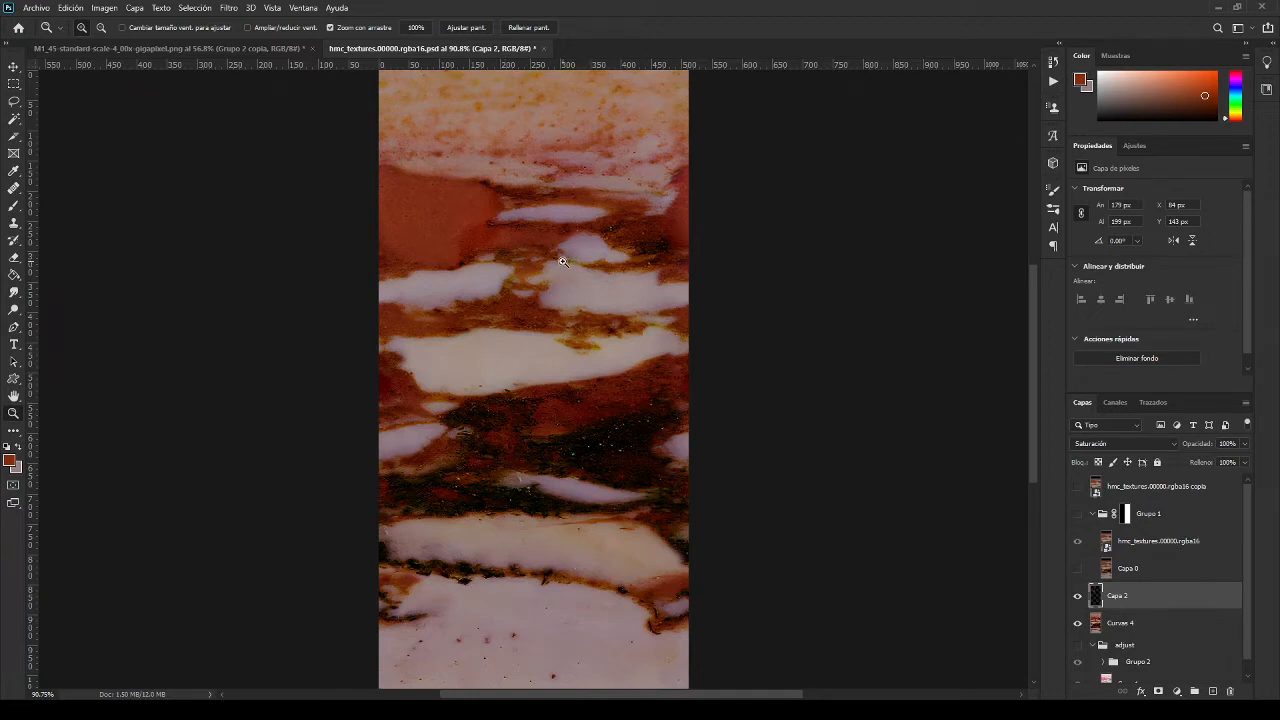
drag(537, 238, 516, 234)
drag(517, 152, 563, 200)
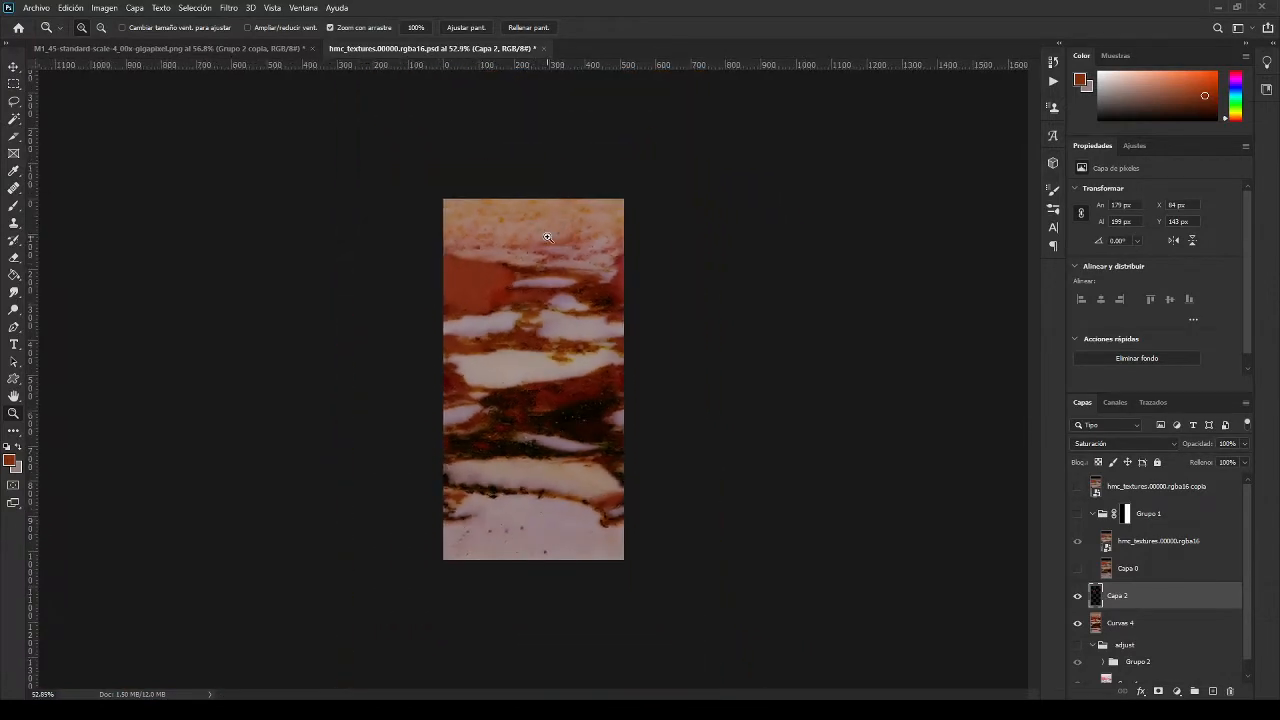
mouse_move(567, 269)
mouse_down()
mouse_move(535, 292)
mouse_move(575, 293)
mouse_up()
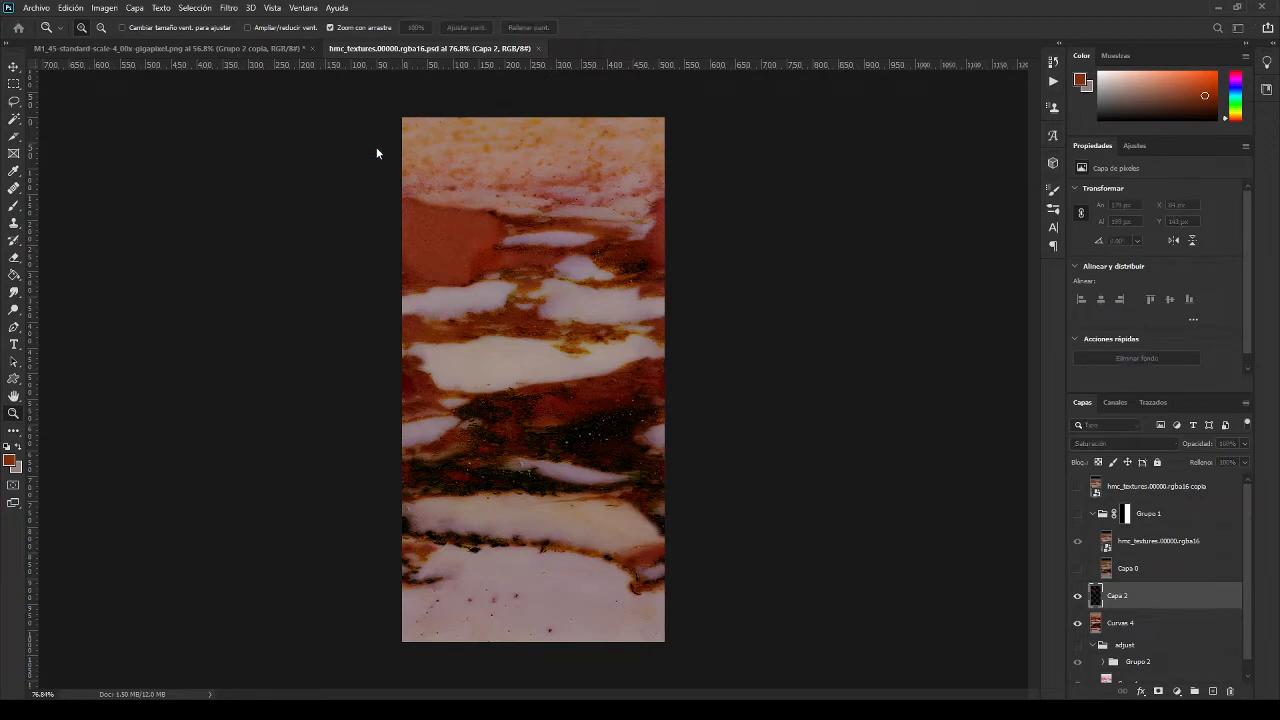
Step: Examine the marble's cream and dark speckled bands up close and the texture as a whole
drag(505, 228, 570, 221)
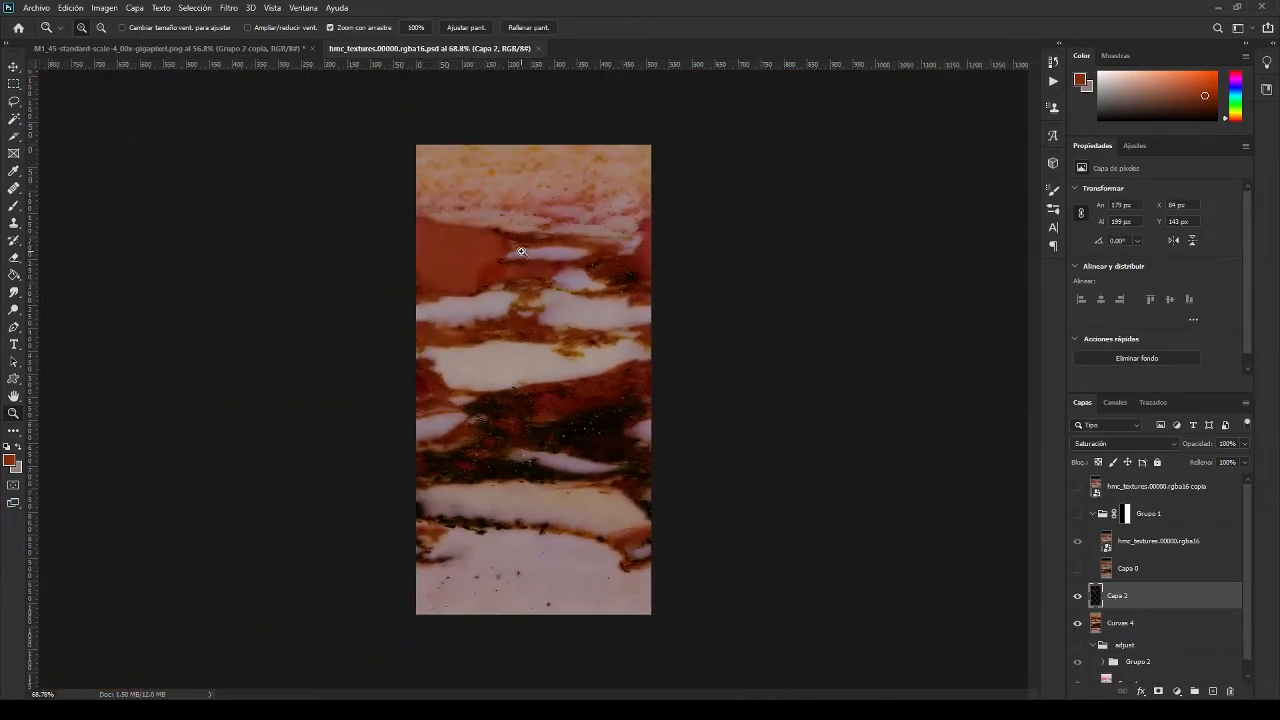
drag(557, 320, 593, 309)
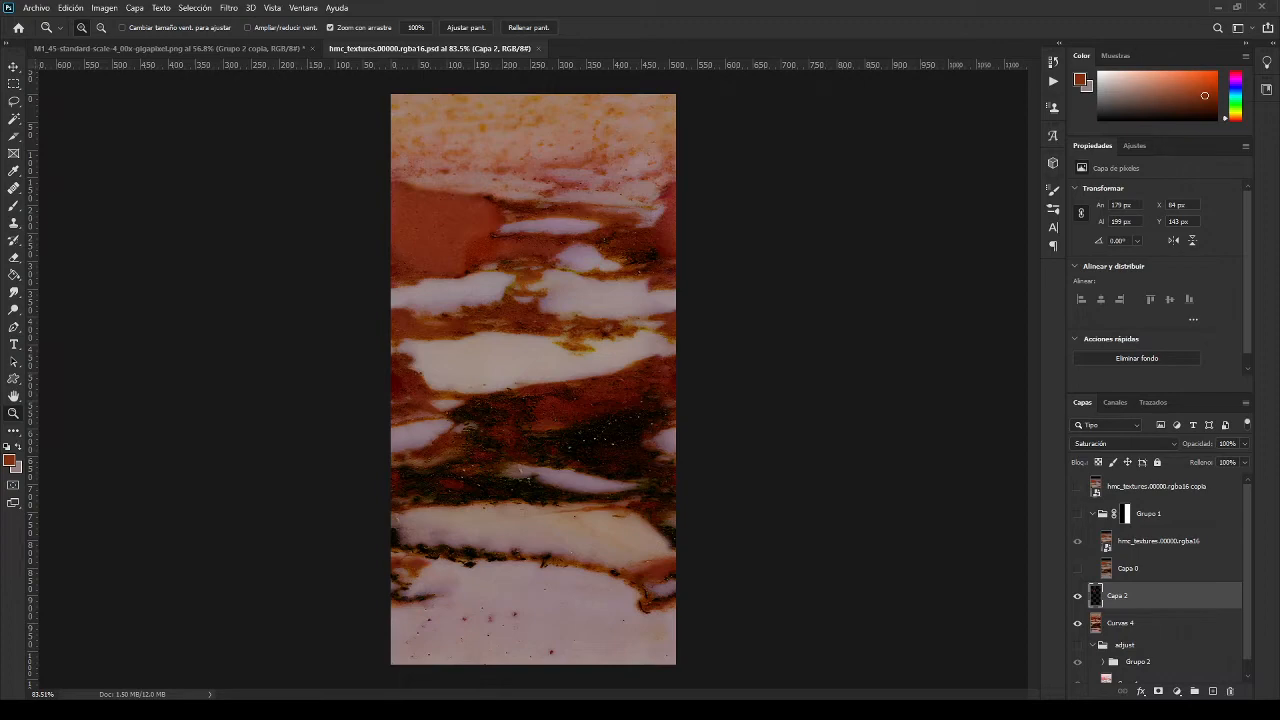
drag(470, 458, 543, 371)
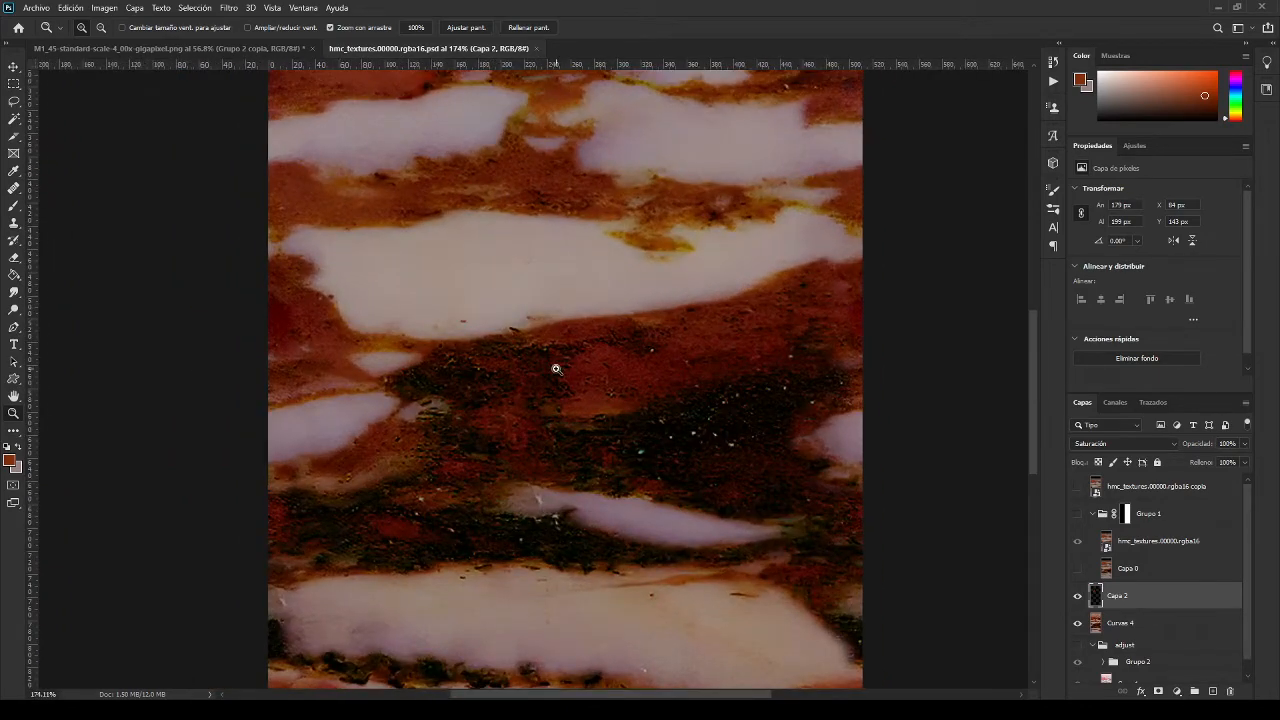
drag(574, 191, 601, 395)
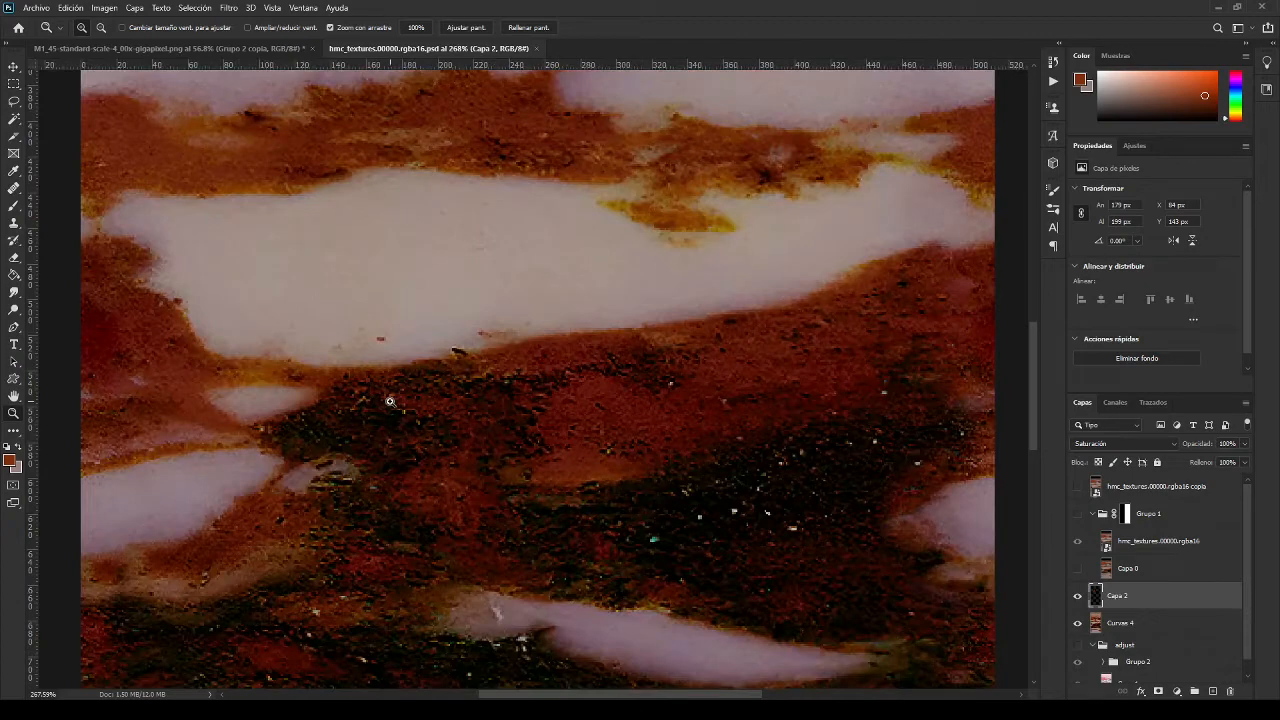
drag(442, 432, 520, 426)
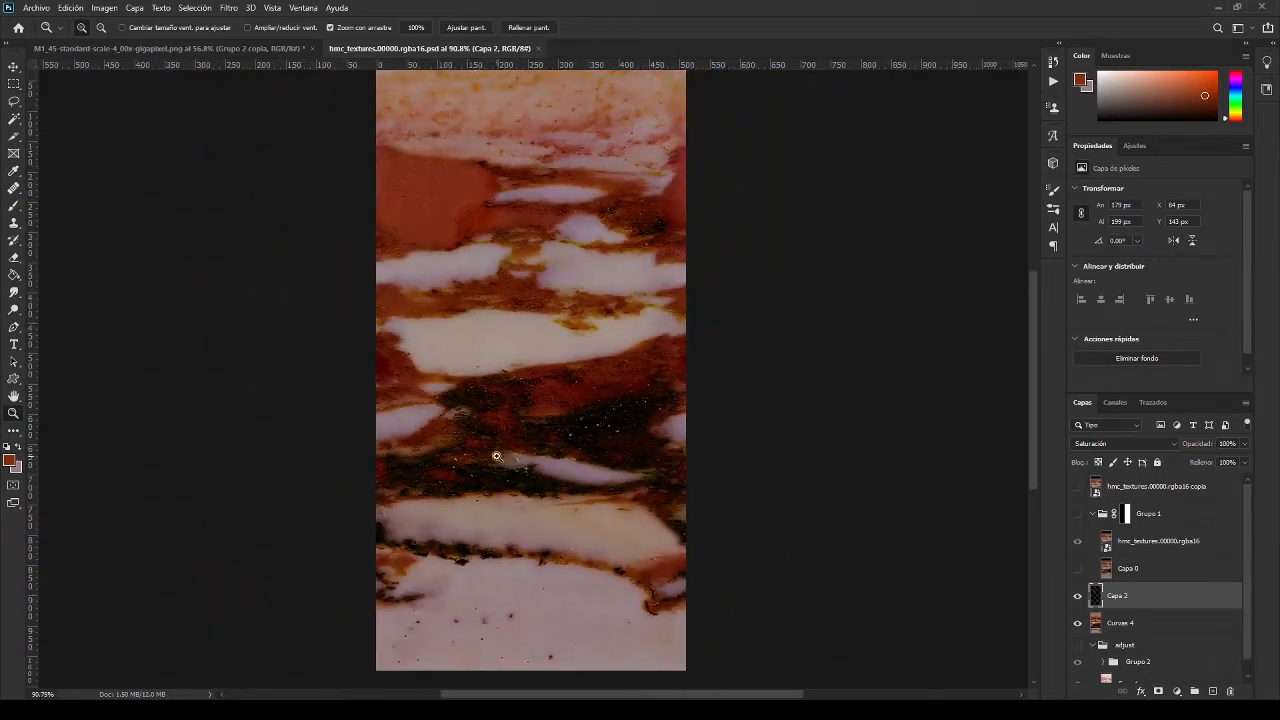
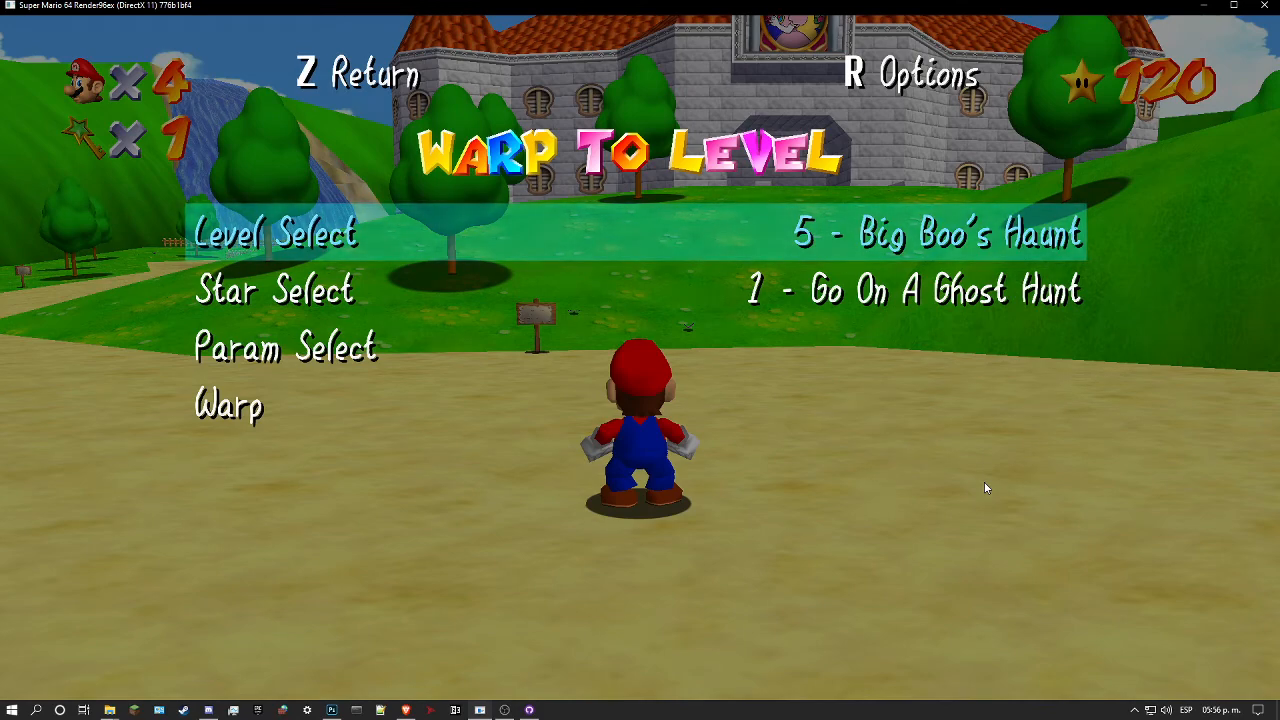
Step: Warp to Hazy Maze Cave to test the marble texture in the game
key(Left)
key(Down)
key(Down)
key(Down)
key(Return)
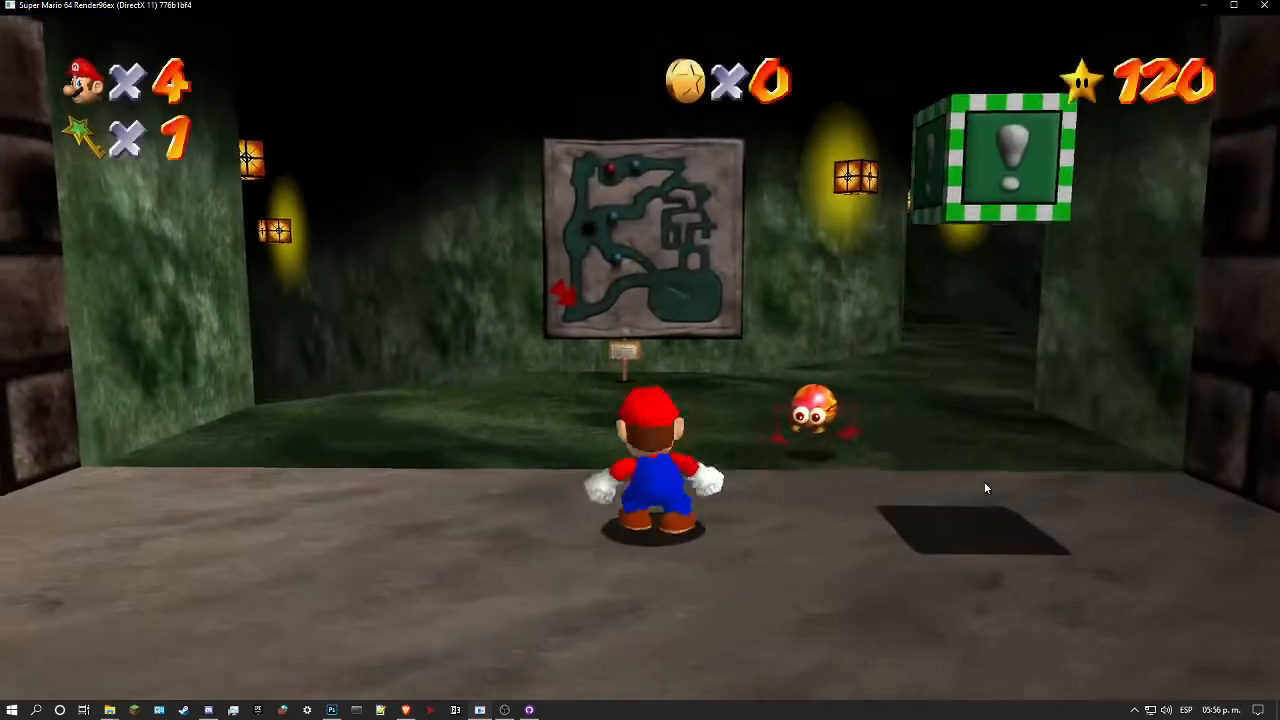
Step: Run Mario past the entrance map and through the green cave passage onto the narrow ledge beside the pit
key(w)
key(l)
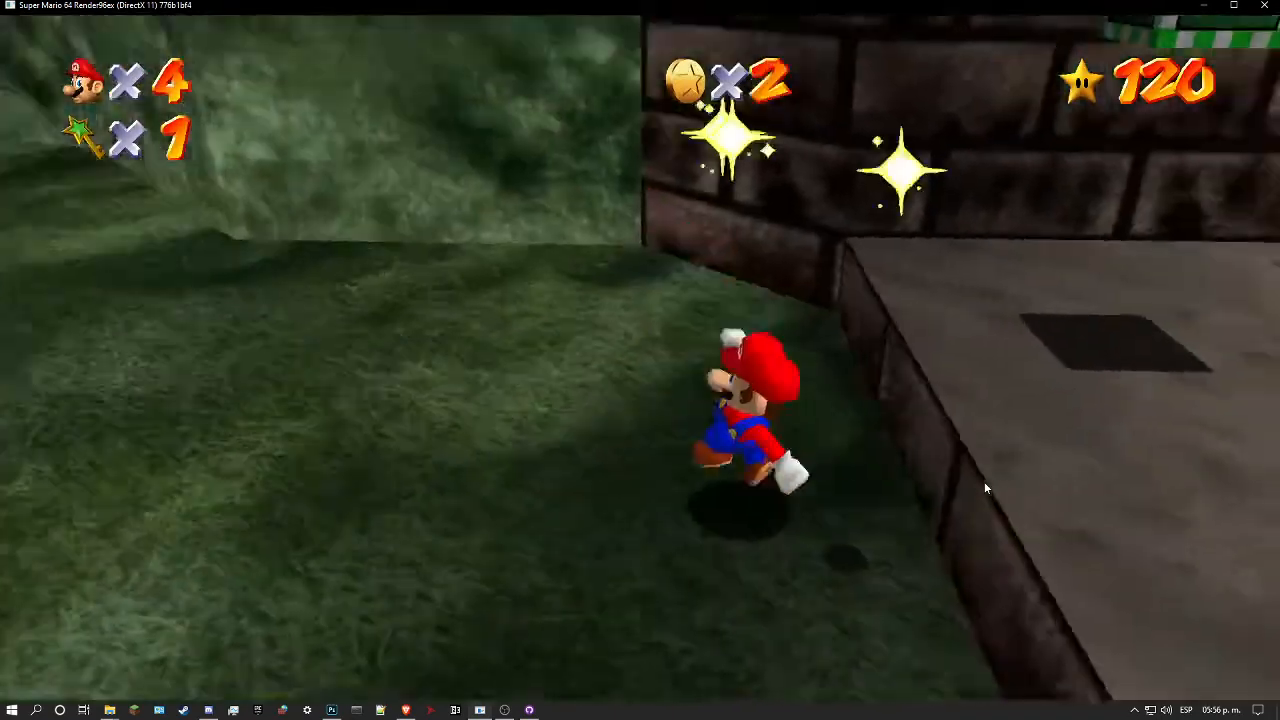
key(w)
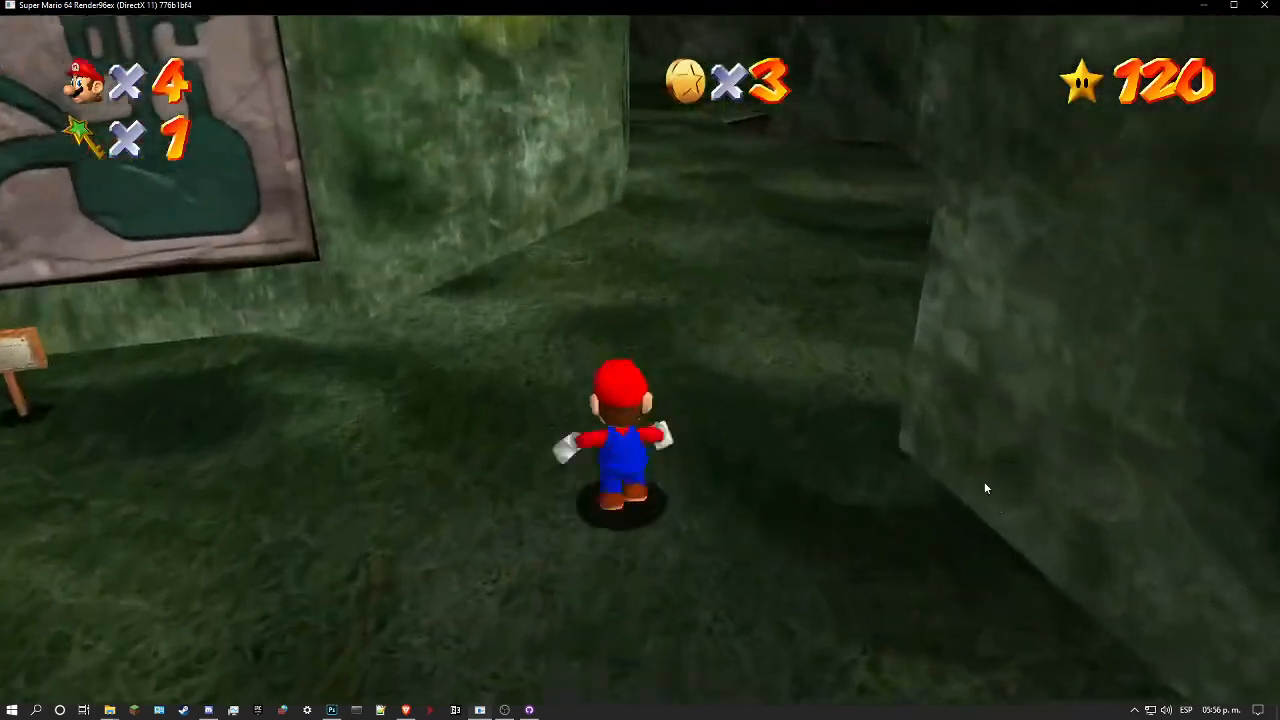
key(l)
key(l)
key(w)
key(l)
Step: Pause the game, check its level in the system volume mixer, and resume play
key(space)
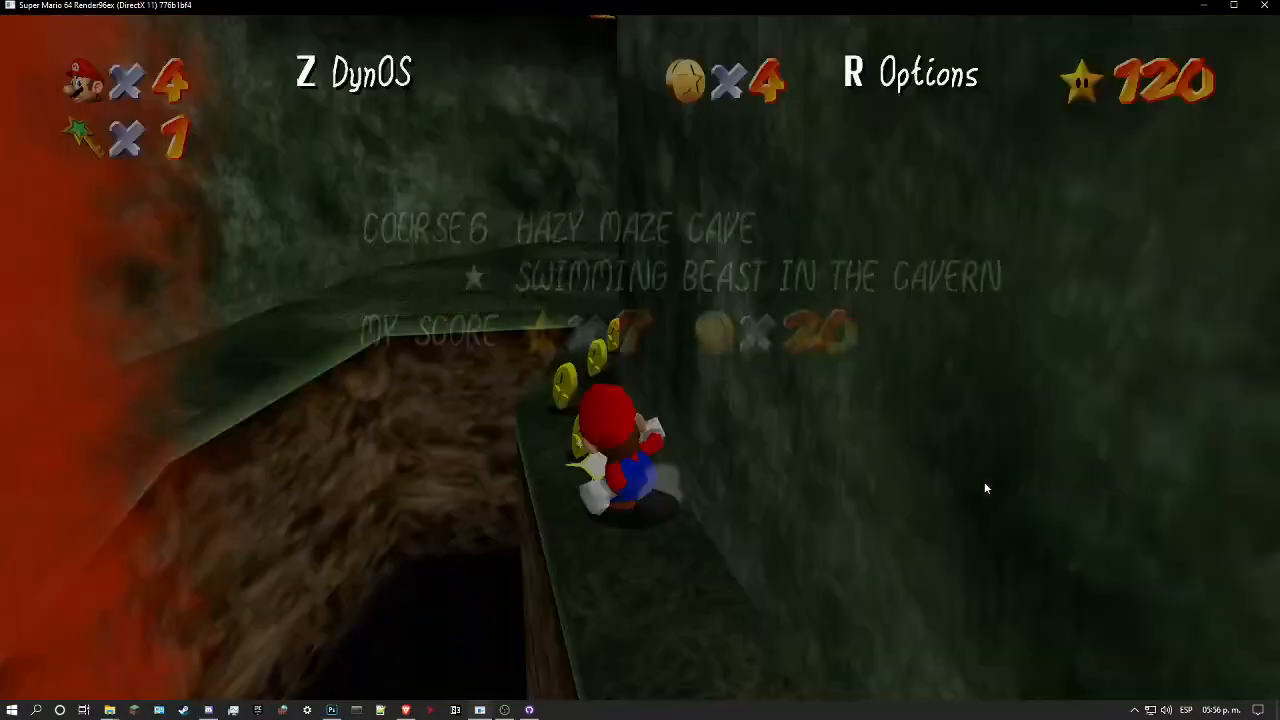
right_click(1166, 710)
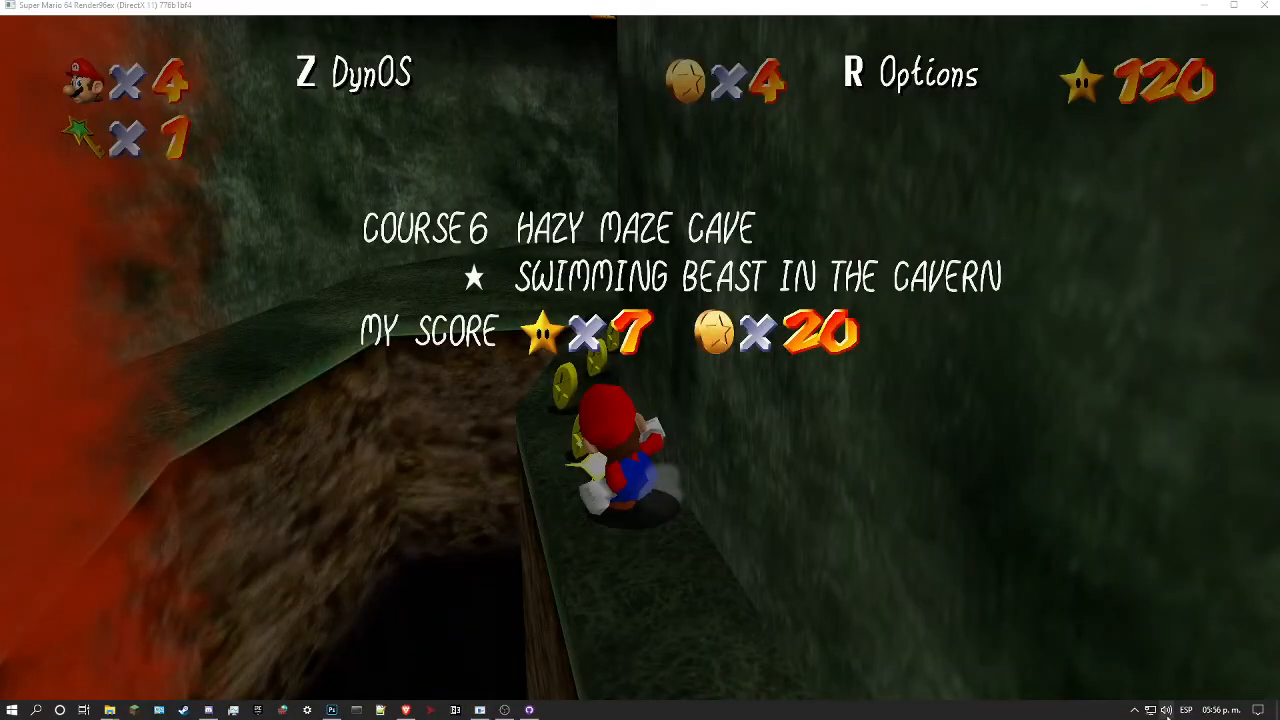
click(1183, 636)
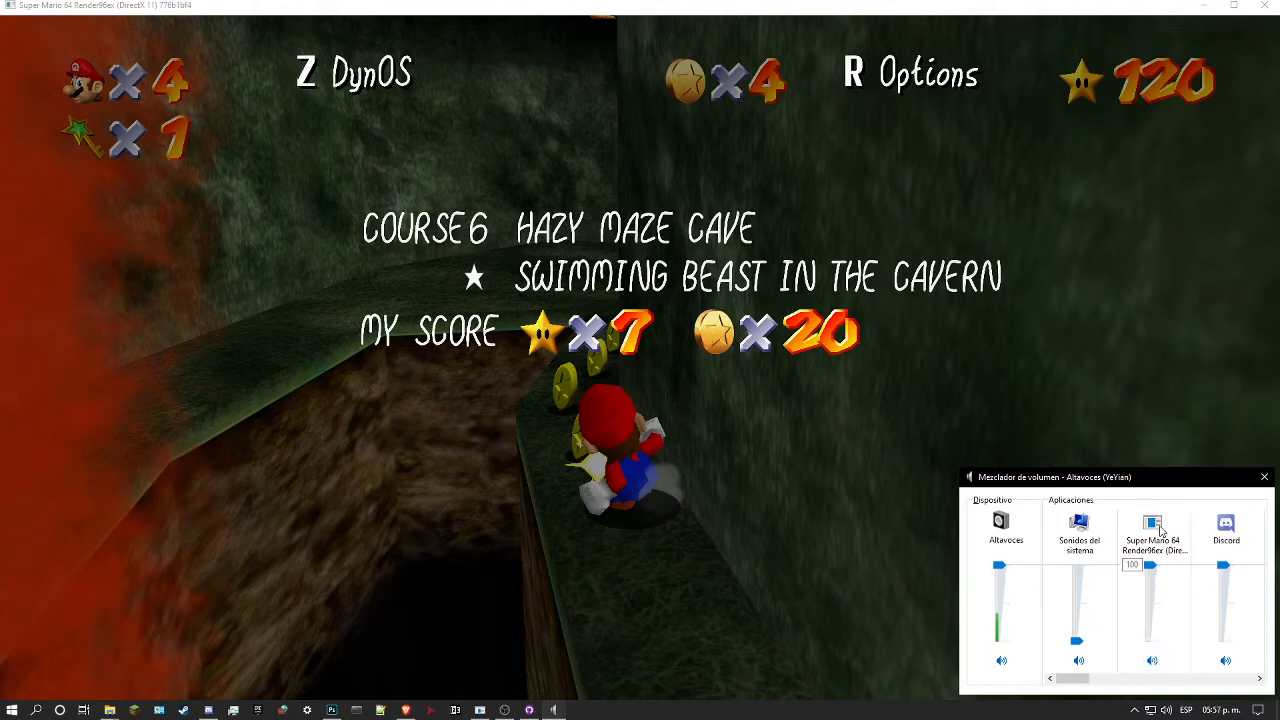
click(928, 402)
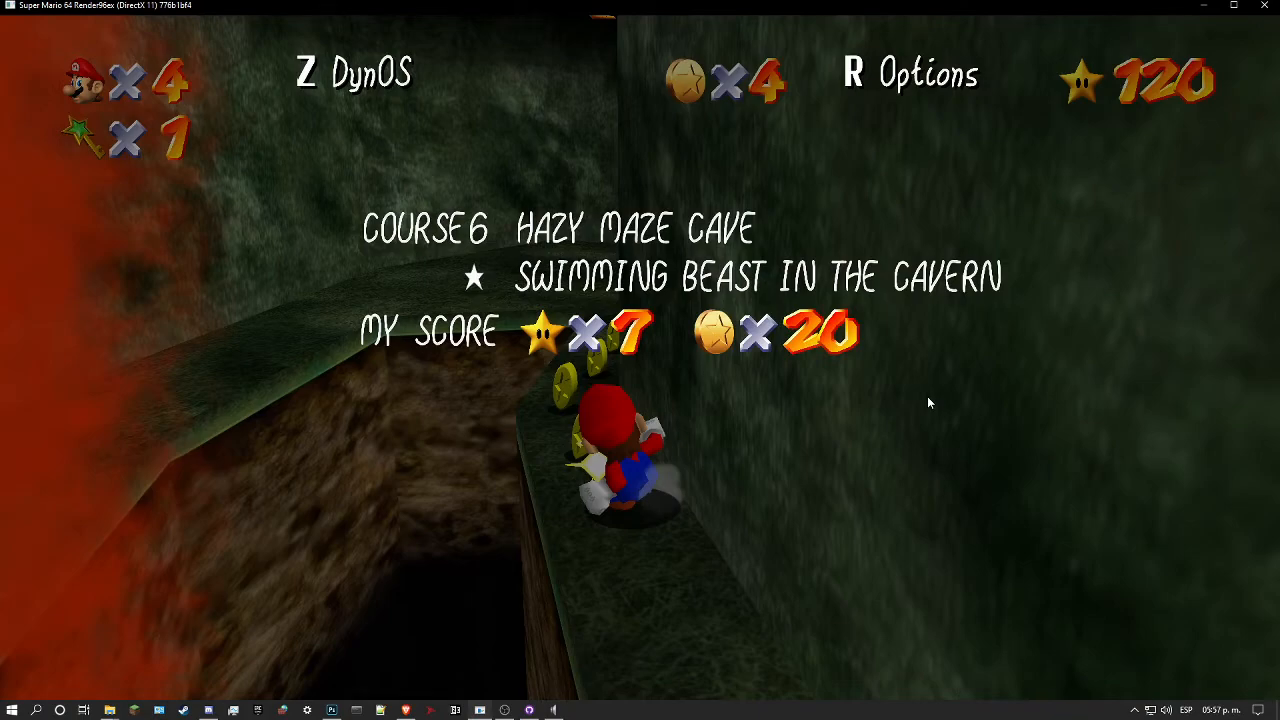
key(space)
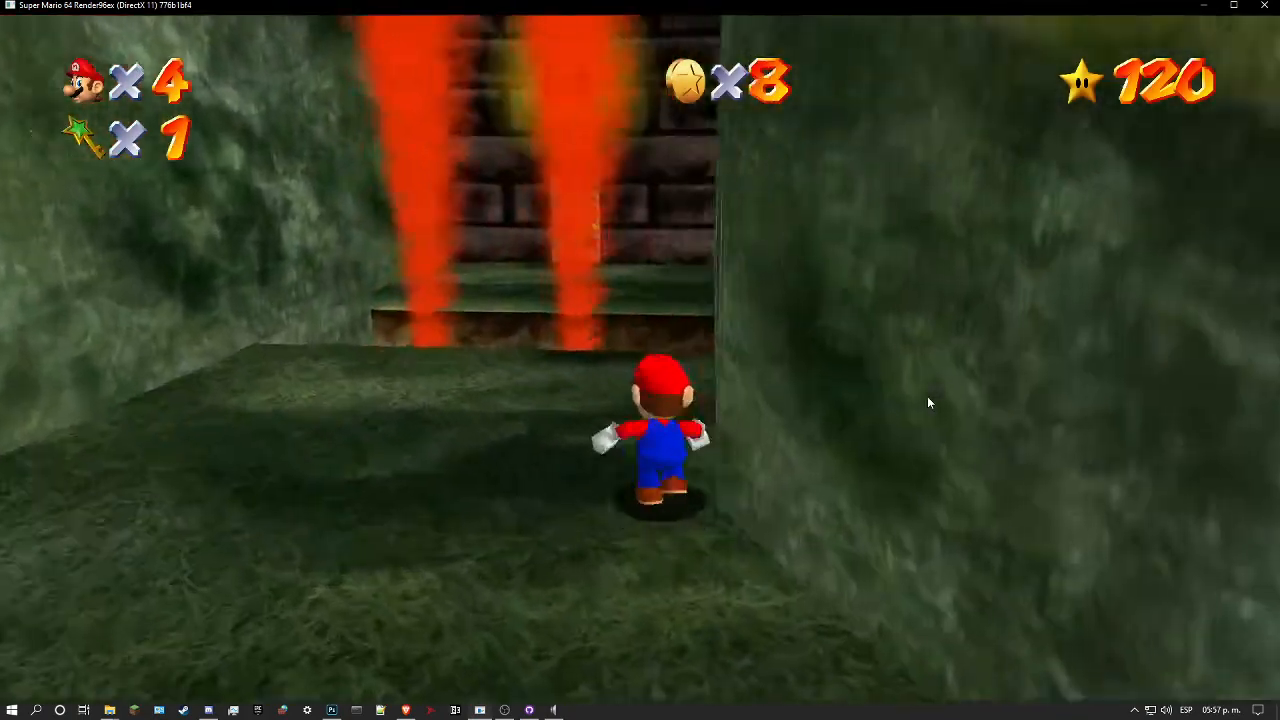
Step: Take Mario past the flames and through the star-marked door into the large marble cavern
key(l)
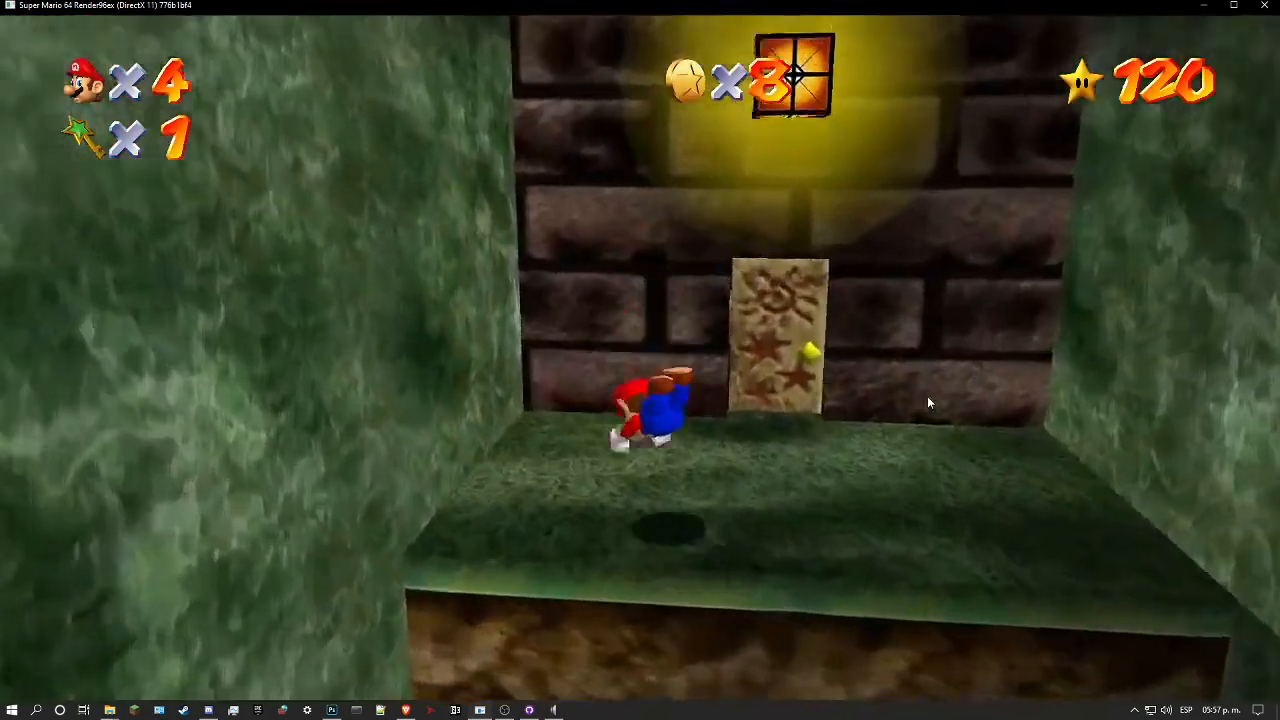
key(d)
key(w)
key(w)
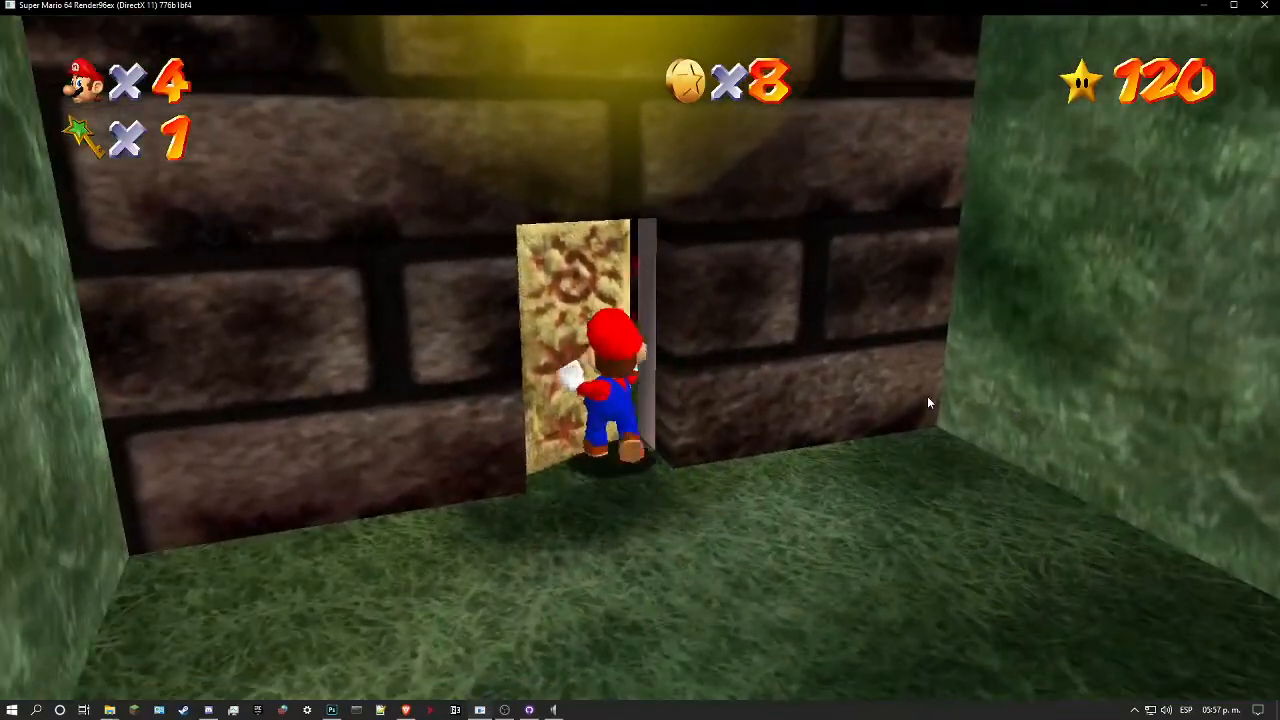
key(a)
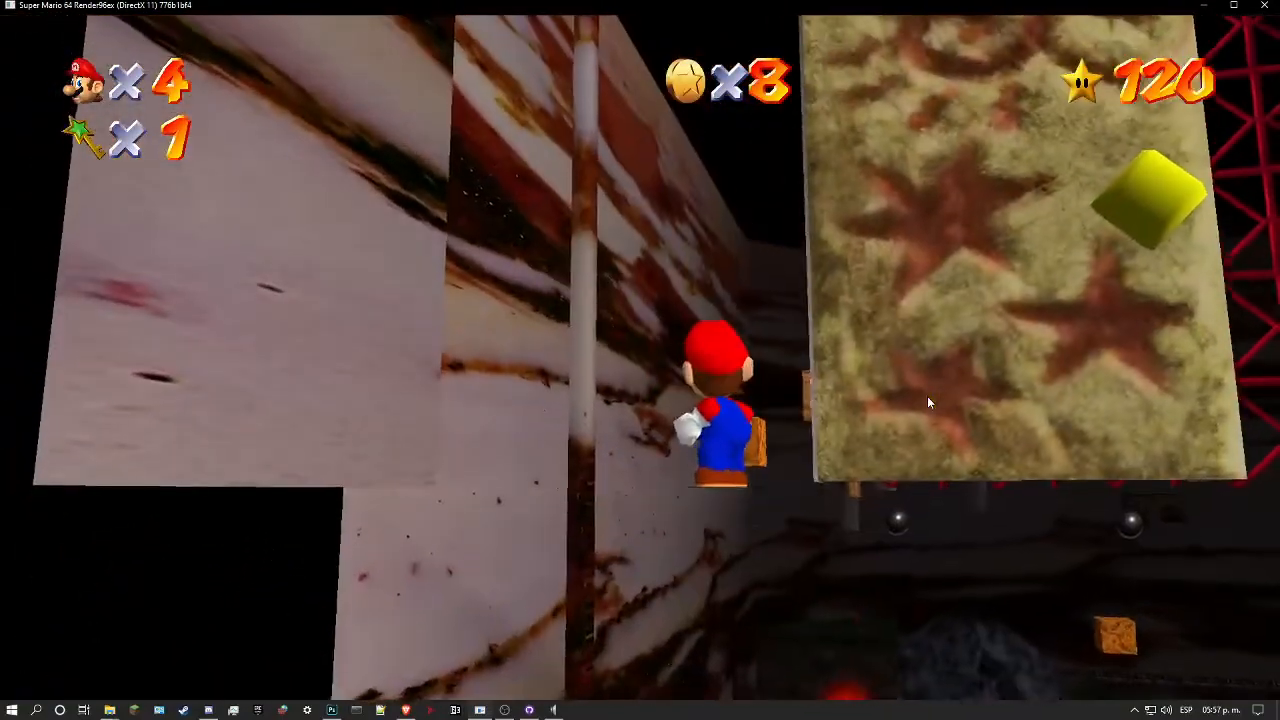
key(Left)
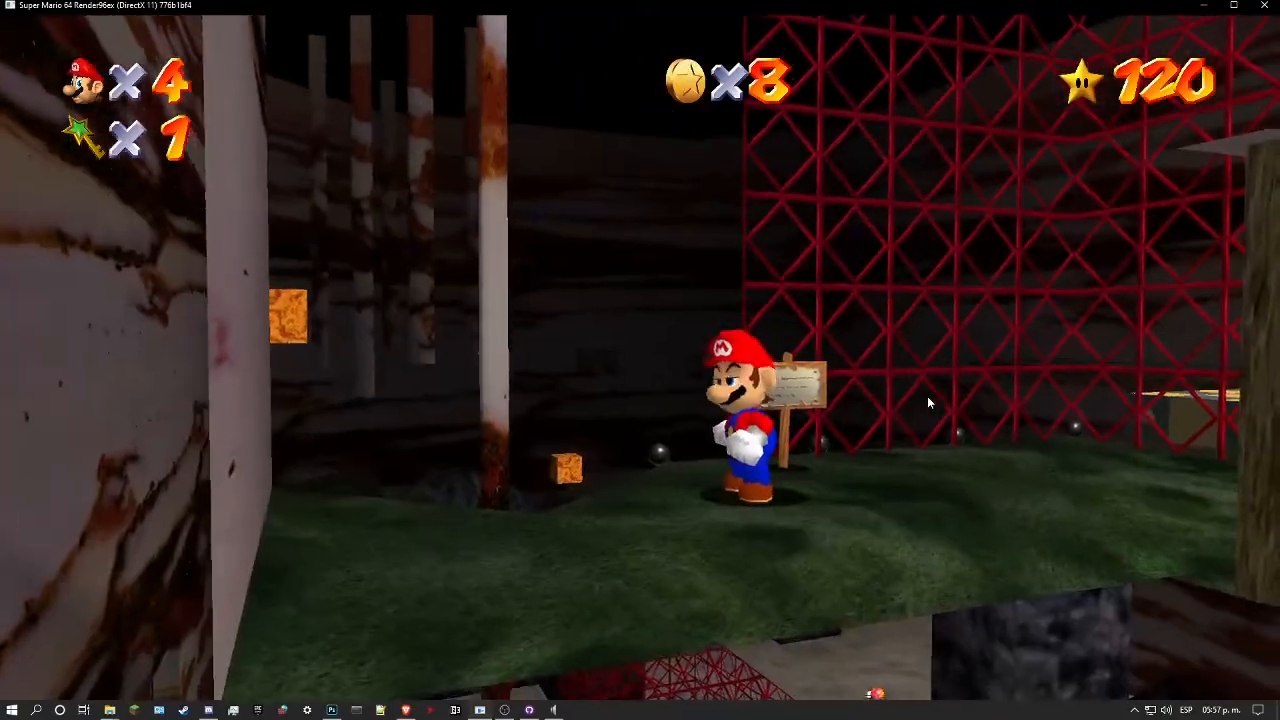
Step: Bring Mario down to the cavern floor and examine the red and cream marble walls along the way
key(w)
key(l)
key(l)
key(l)
key(l)
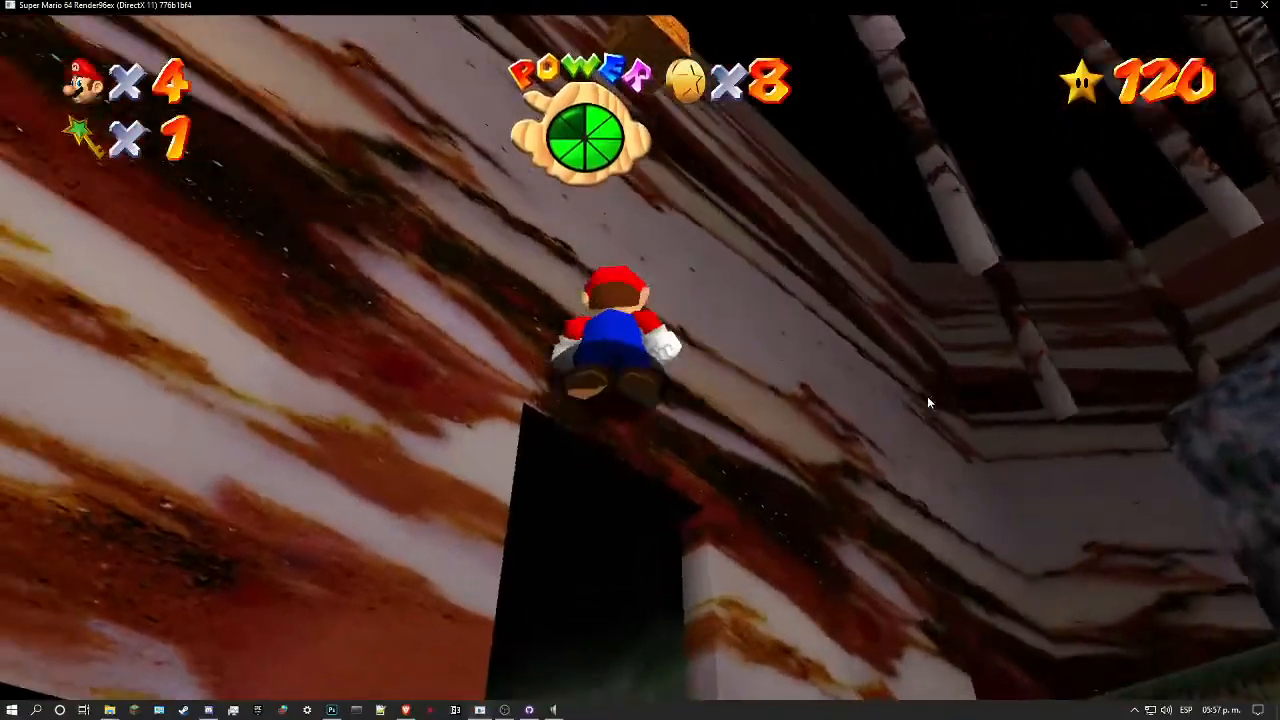
key(l)
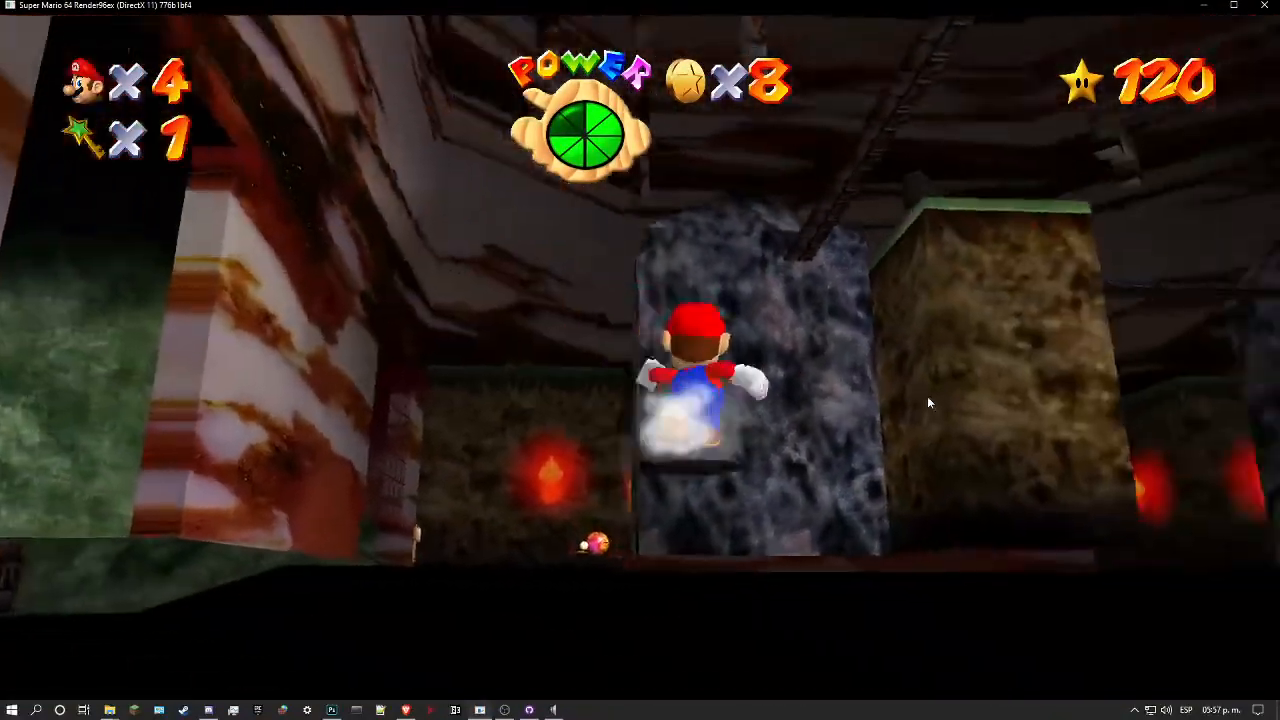
key(l)
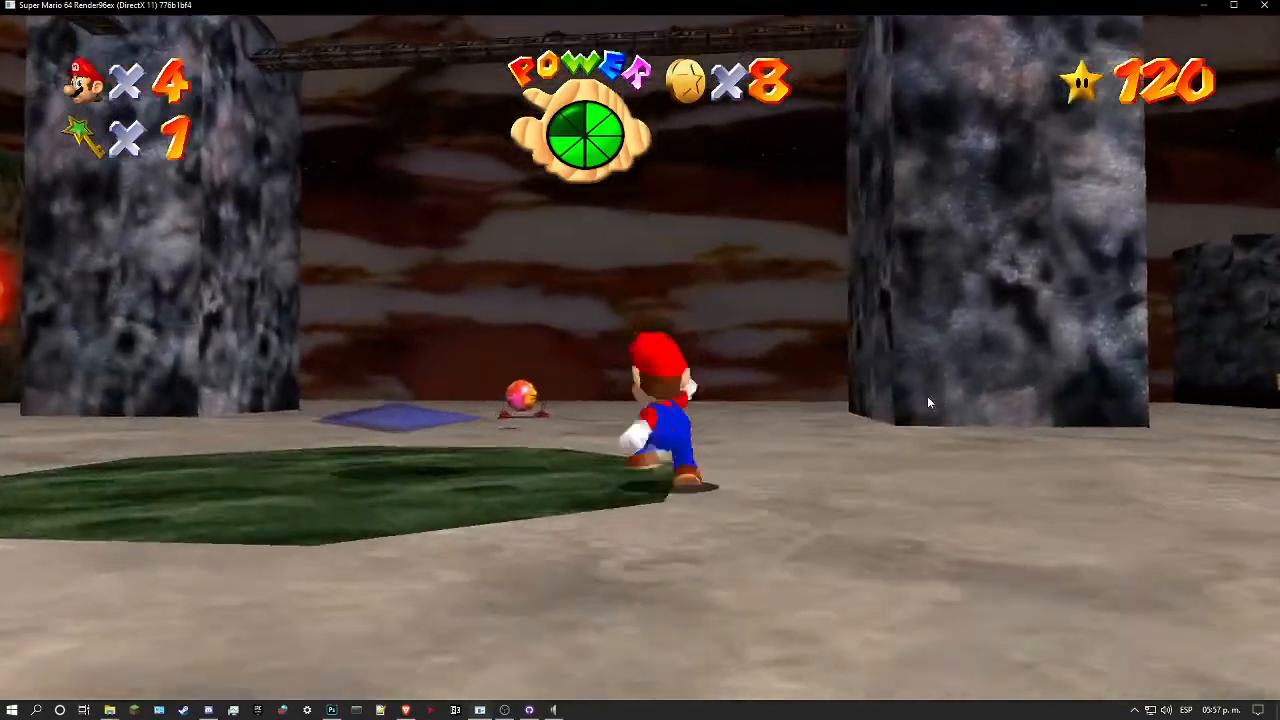
key(l)
key(l)
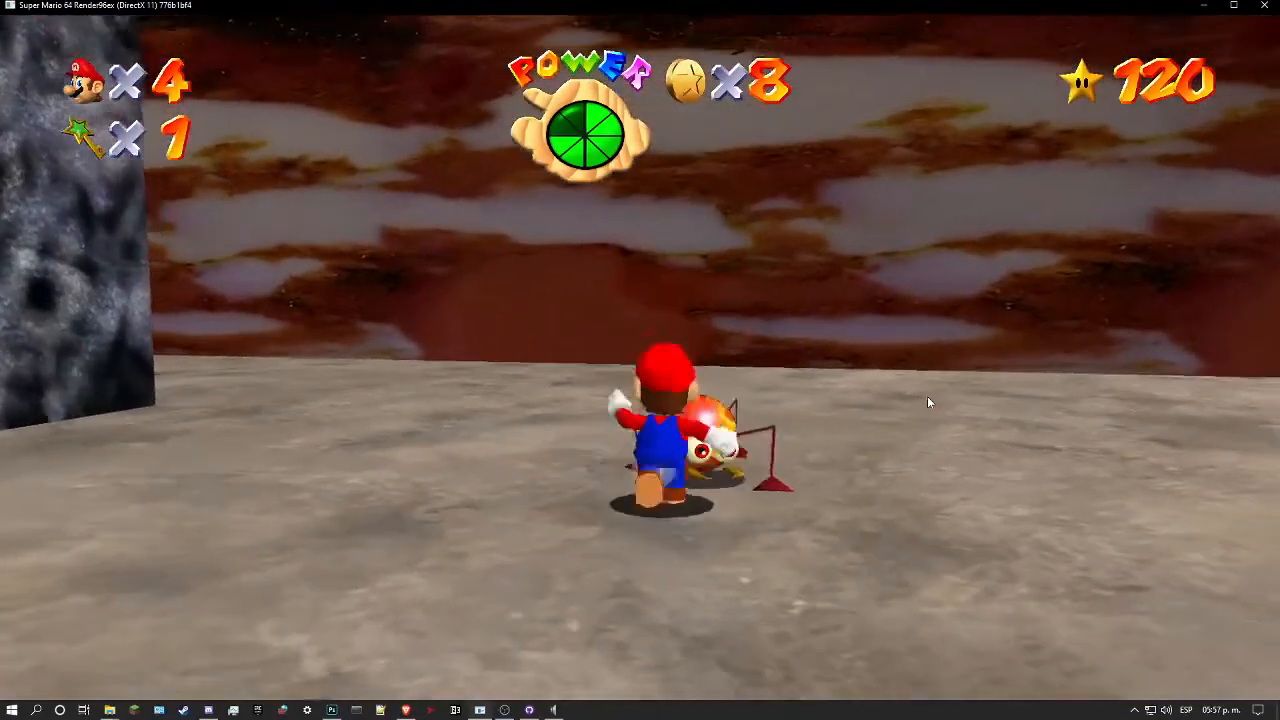
Step: Defeat the spider-like enemy, collect its coins and examine the surrounding marble walls from the cavern floor upwards
key(w)
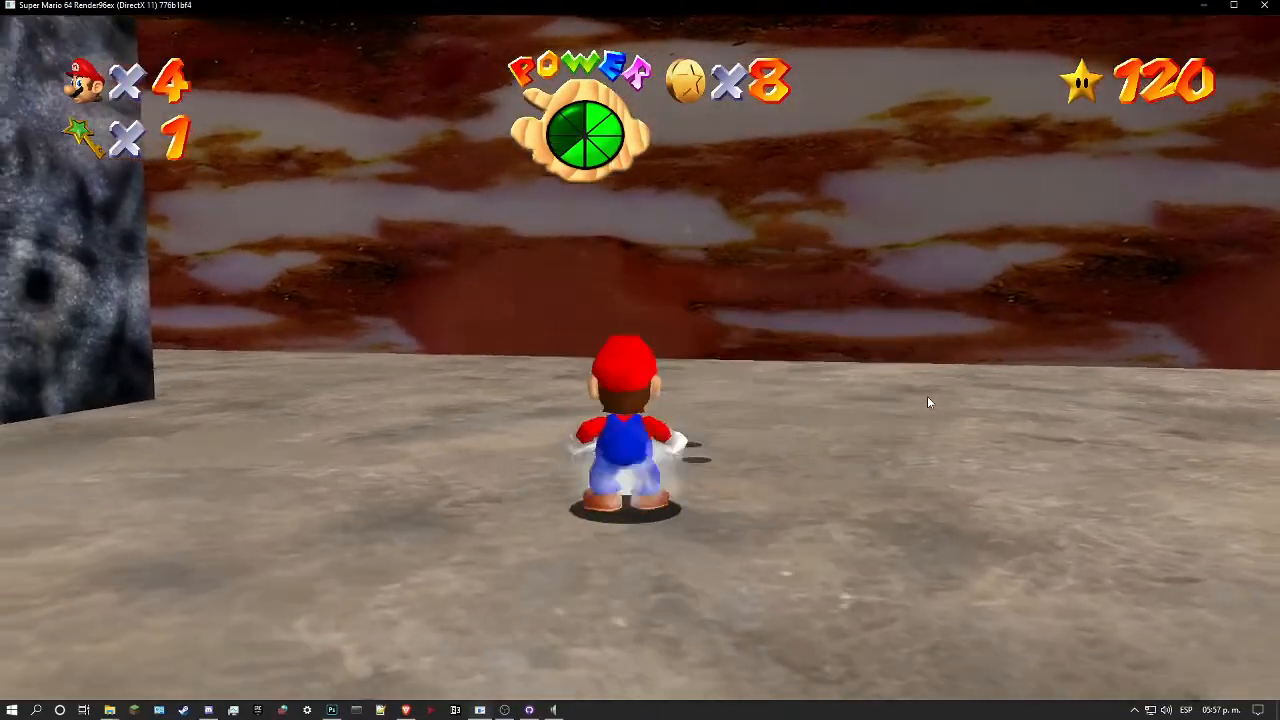
key(w)
key(a)
key(w)
key(a)
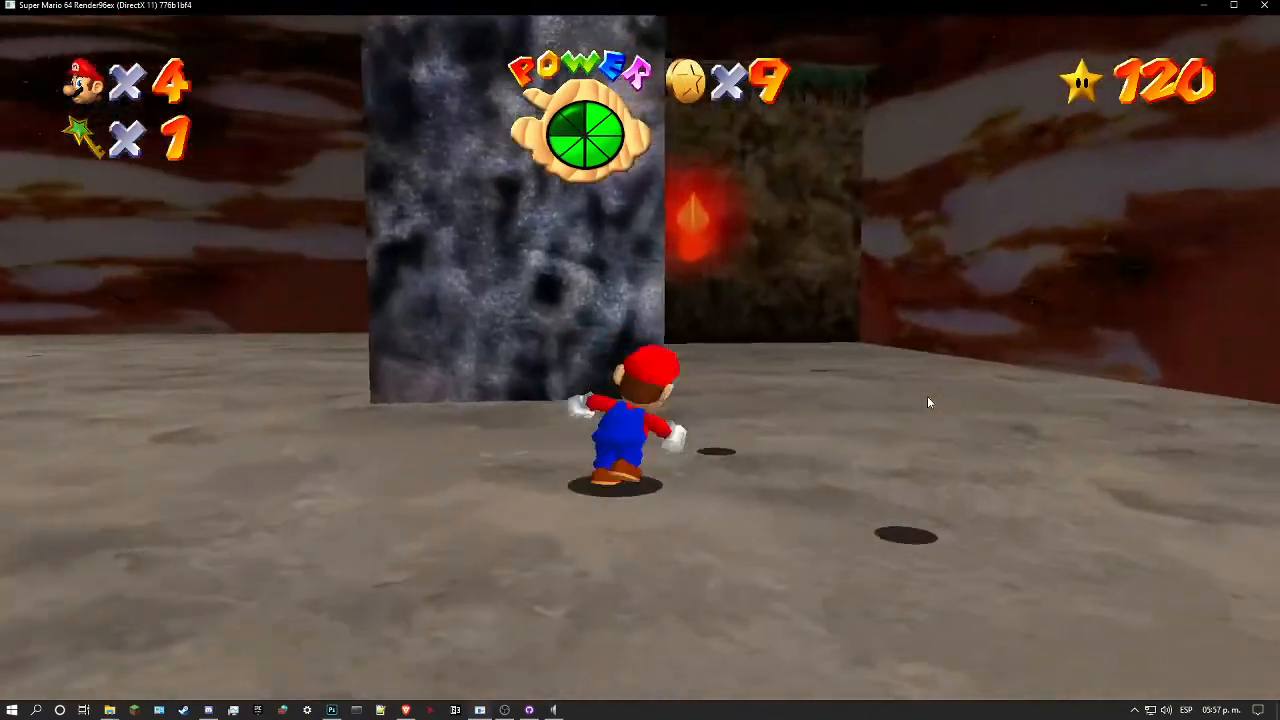
key(w)
key(w)
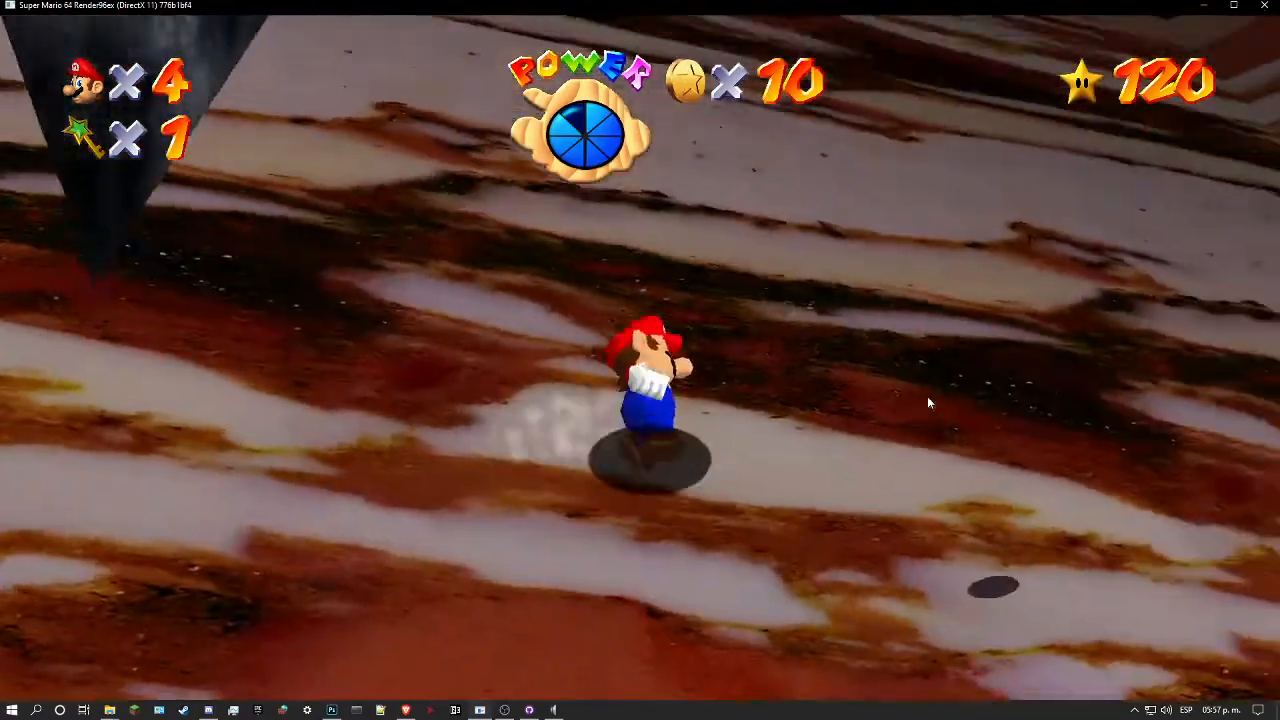
key(w)
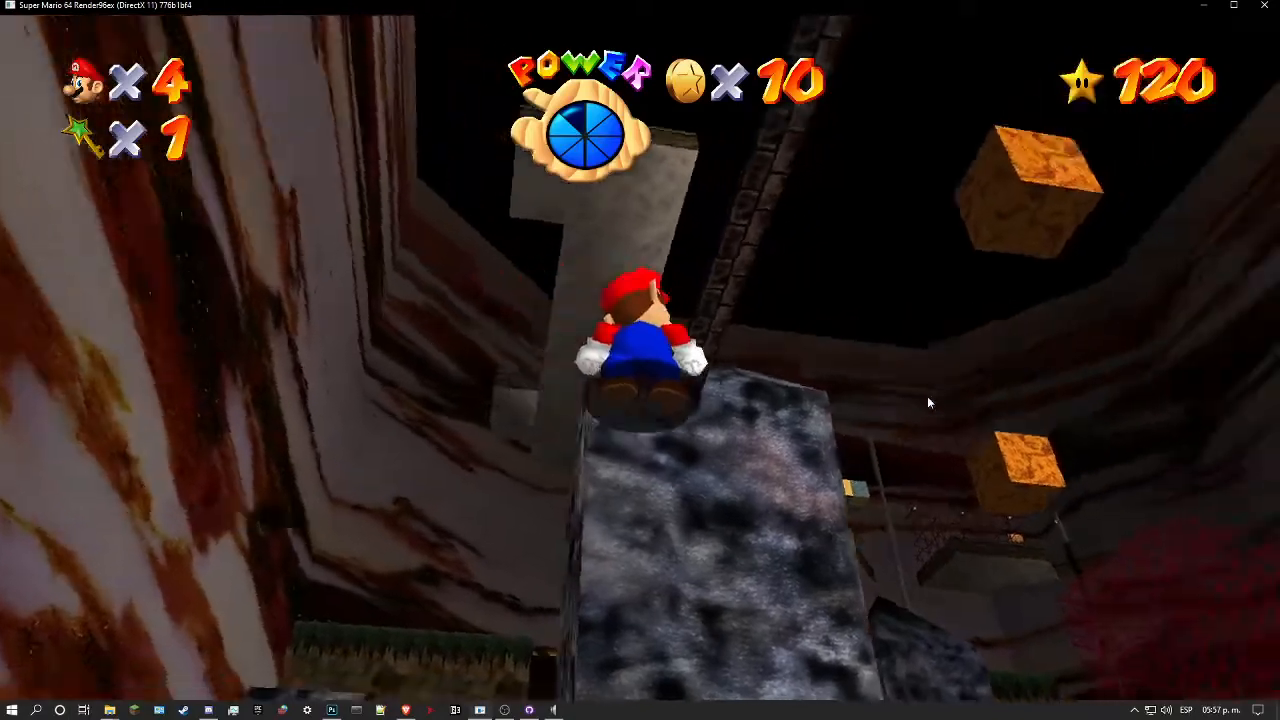
key(w)
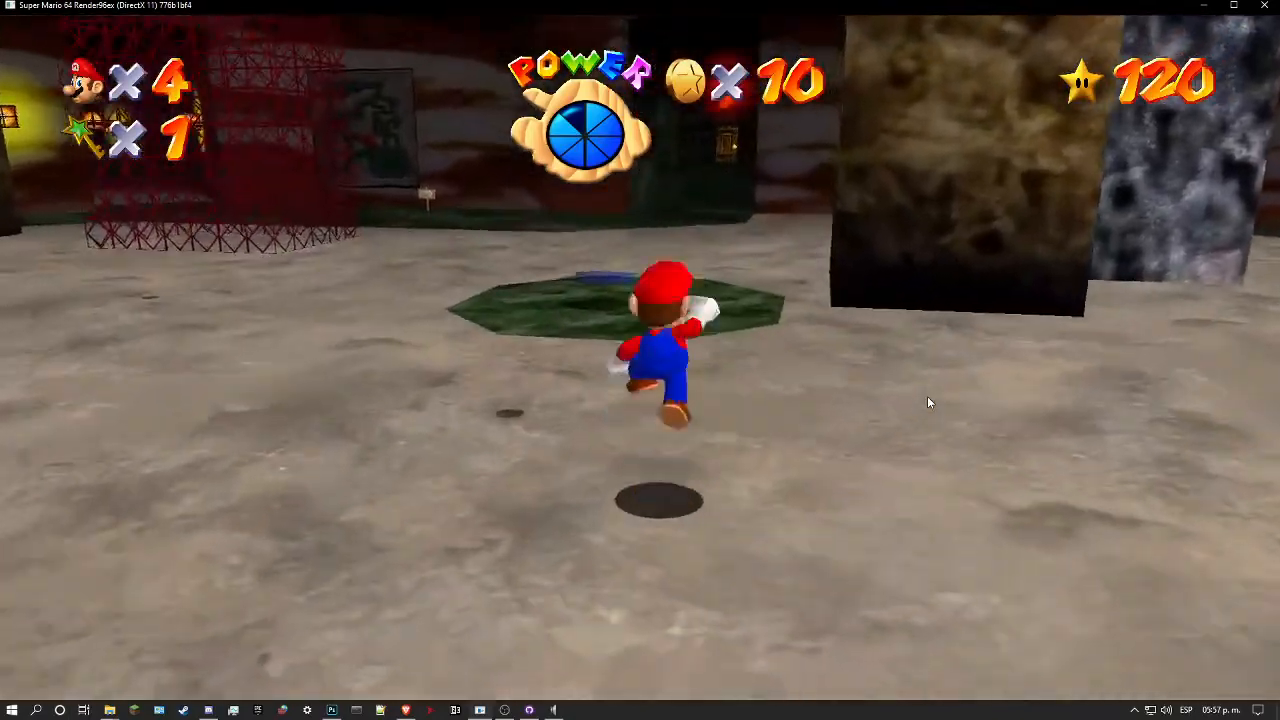
Step: Examine the marble wall around the cave map and the torch-lit doorway from near and below
key(l)
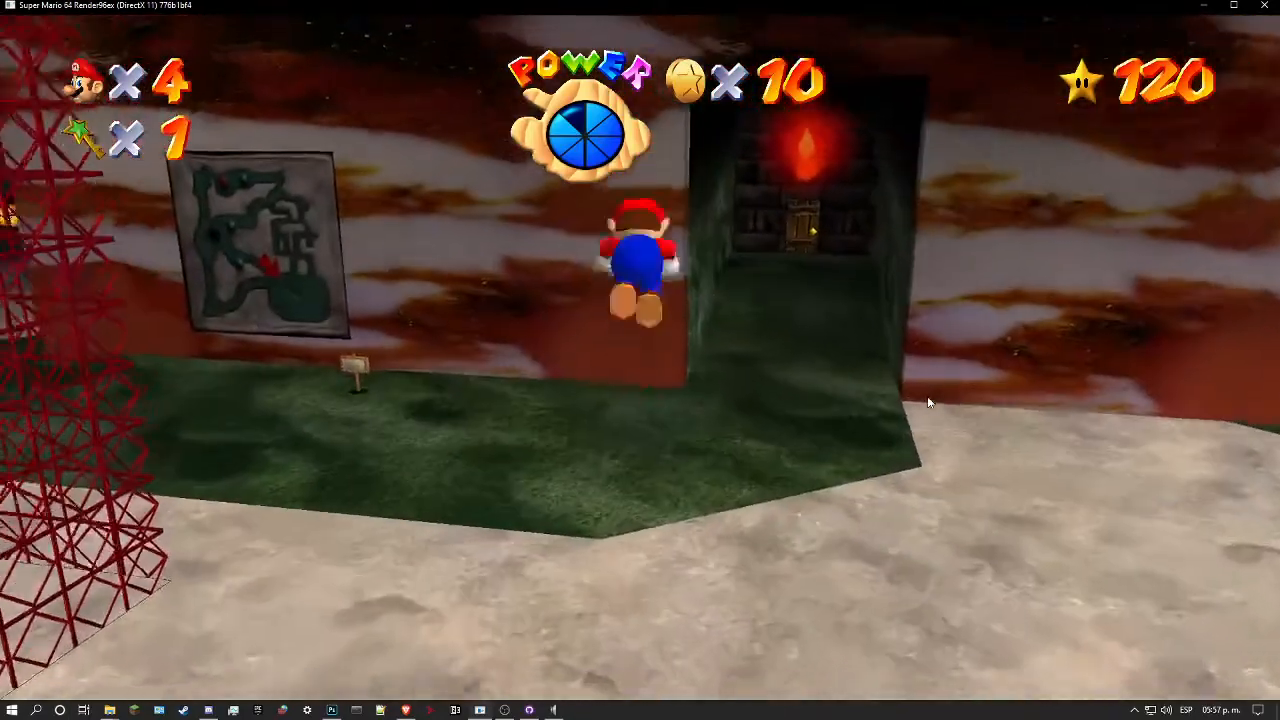
key(Up)
key(w)
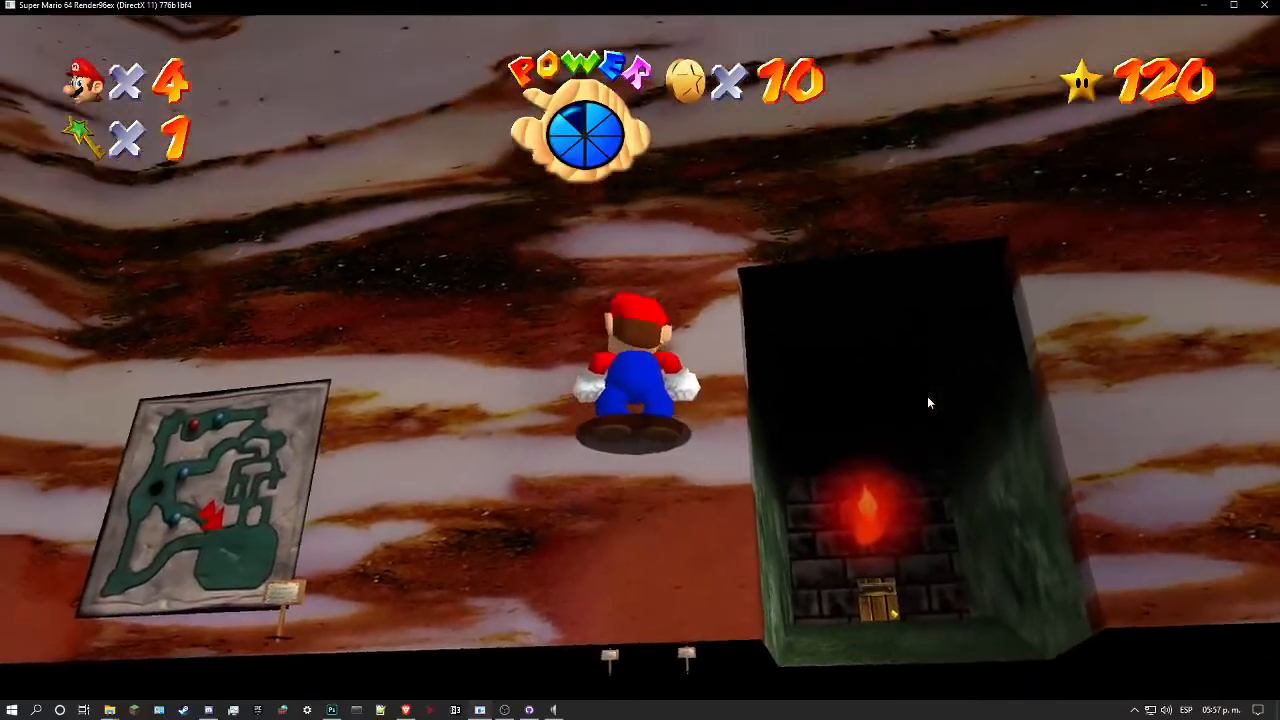
key(w)
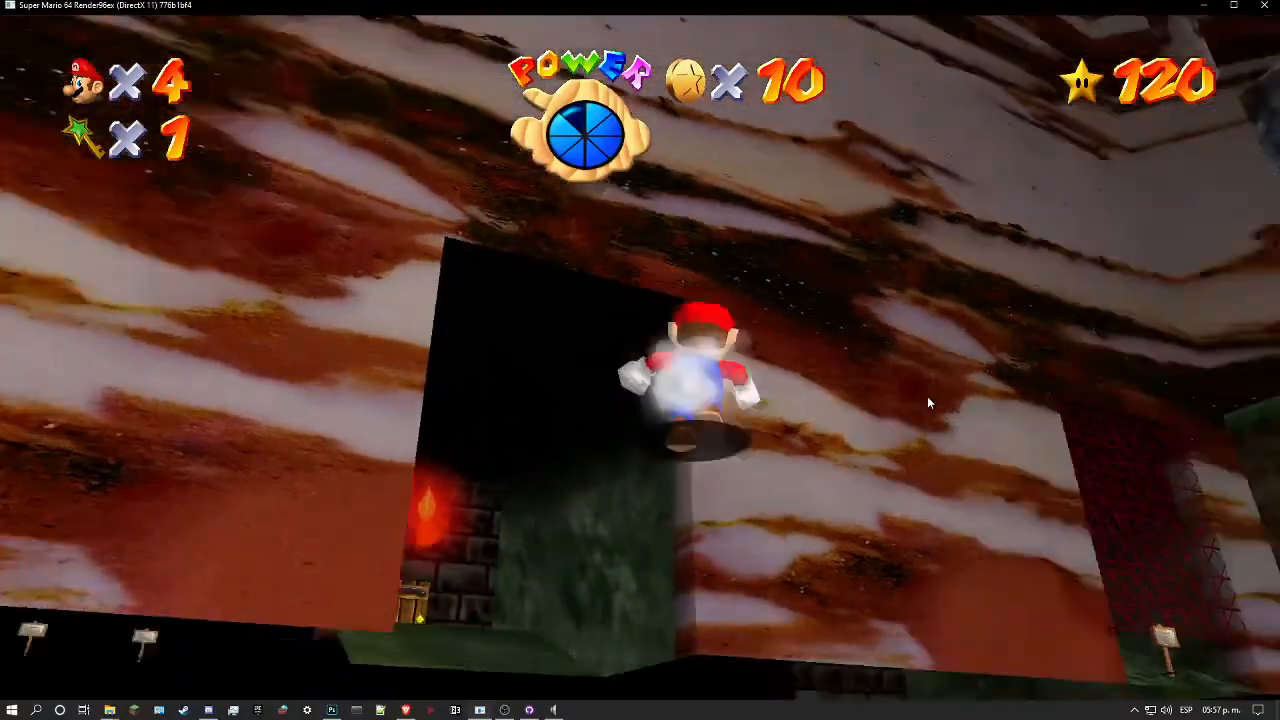
key(d)
key(w)
key(a)
key(w)
key(l)
key(w)
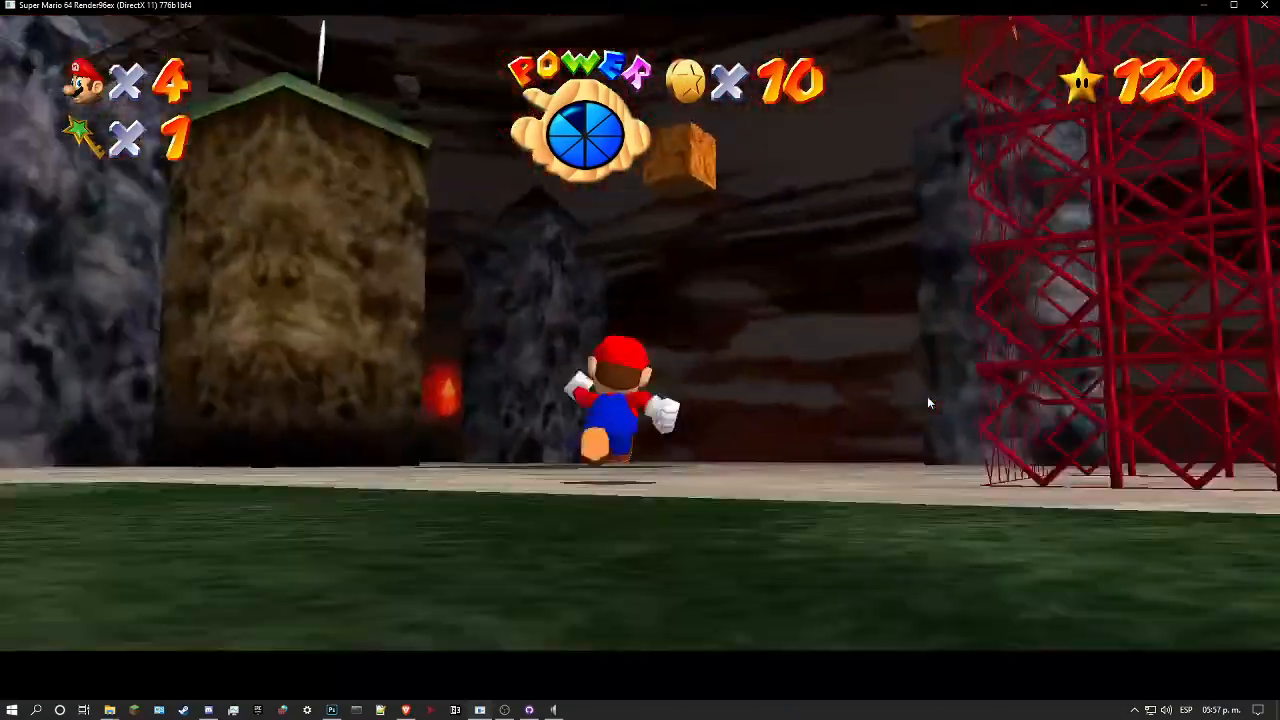
Step: Inspect the lower marble walls between the rock pillars and pause the game facing them
key(d)
key(a)
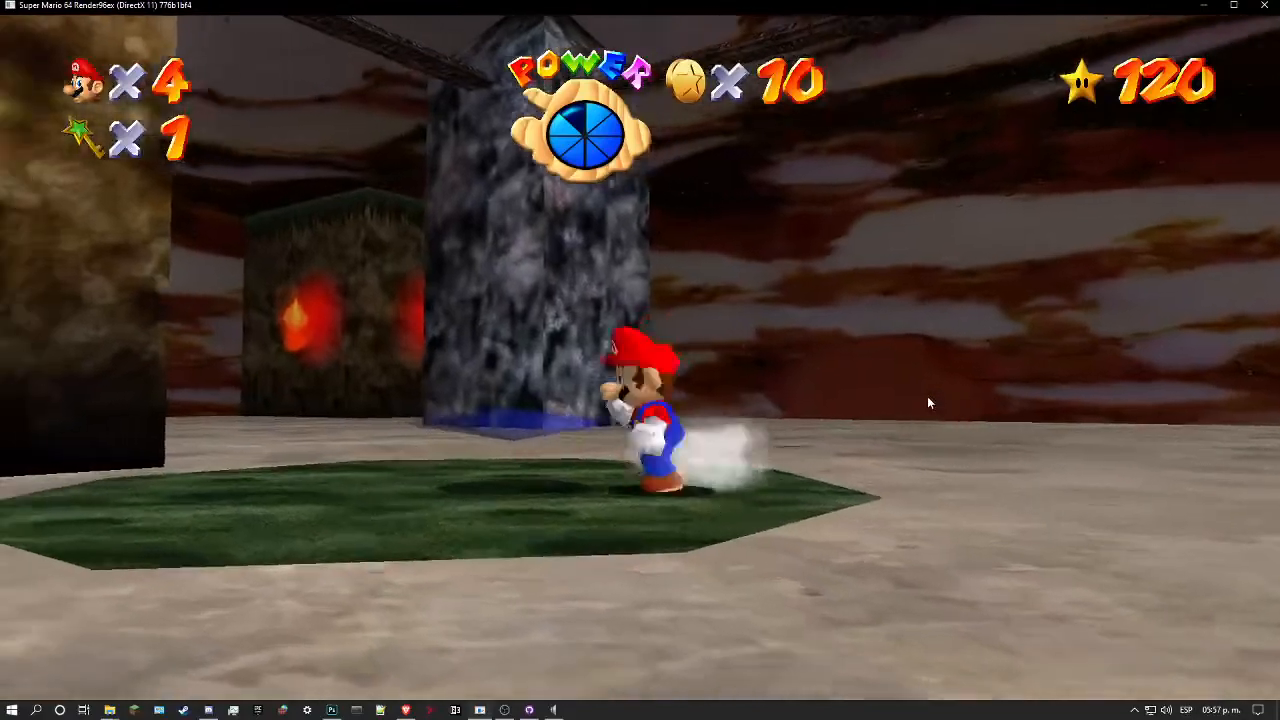
key(w)
key(d)
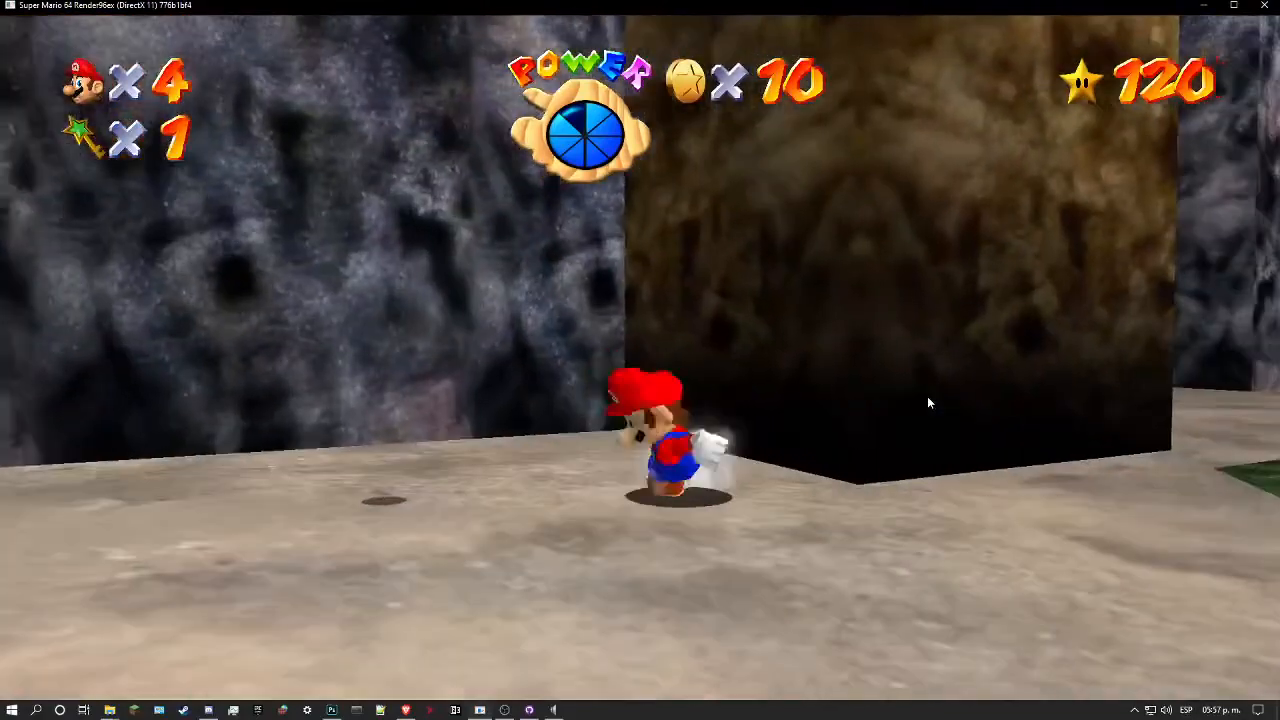
key(w)
key(space)
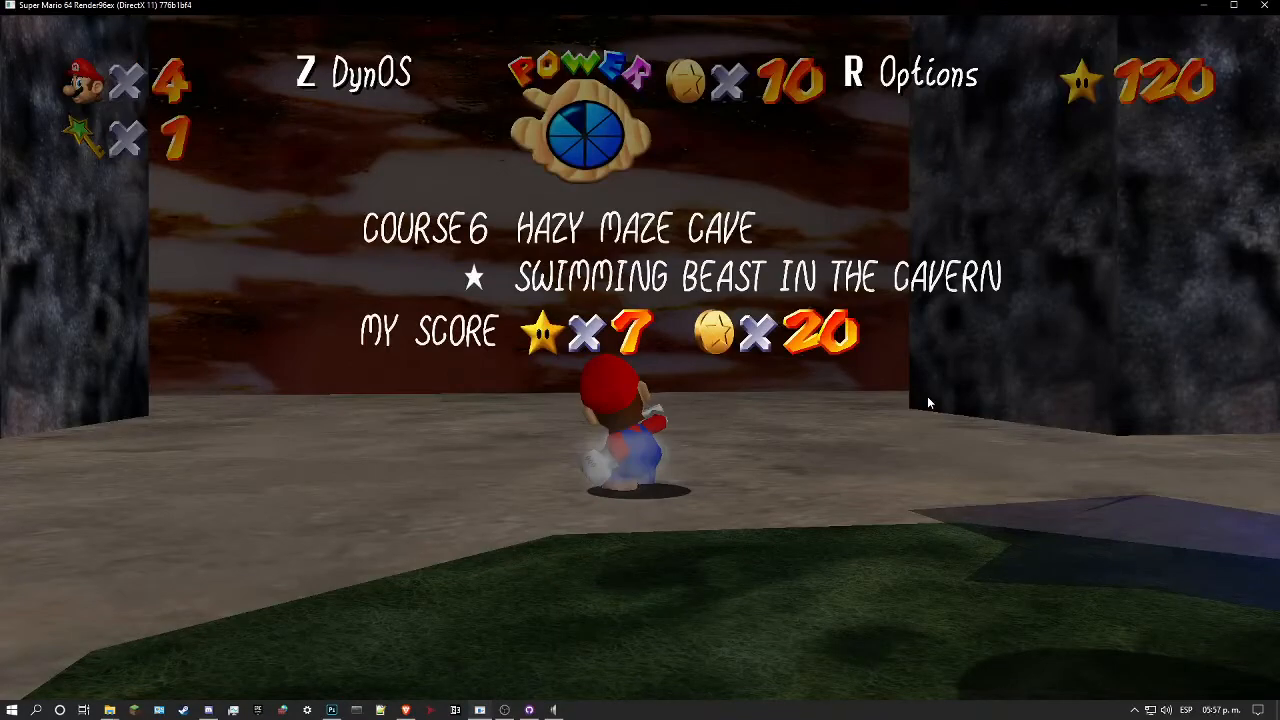
Step: Switch to Photoshop and show the hmc_textures.00000.rgba16 copia reference layer over the marble
click(331, 710)
drag(615, 459, 619, 414)
click(1078, 487)
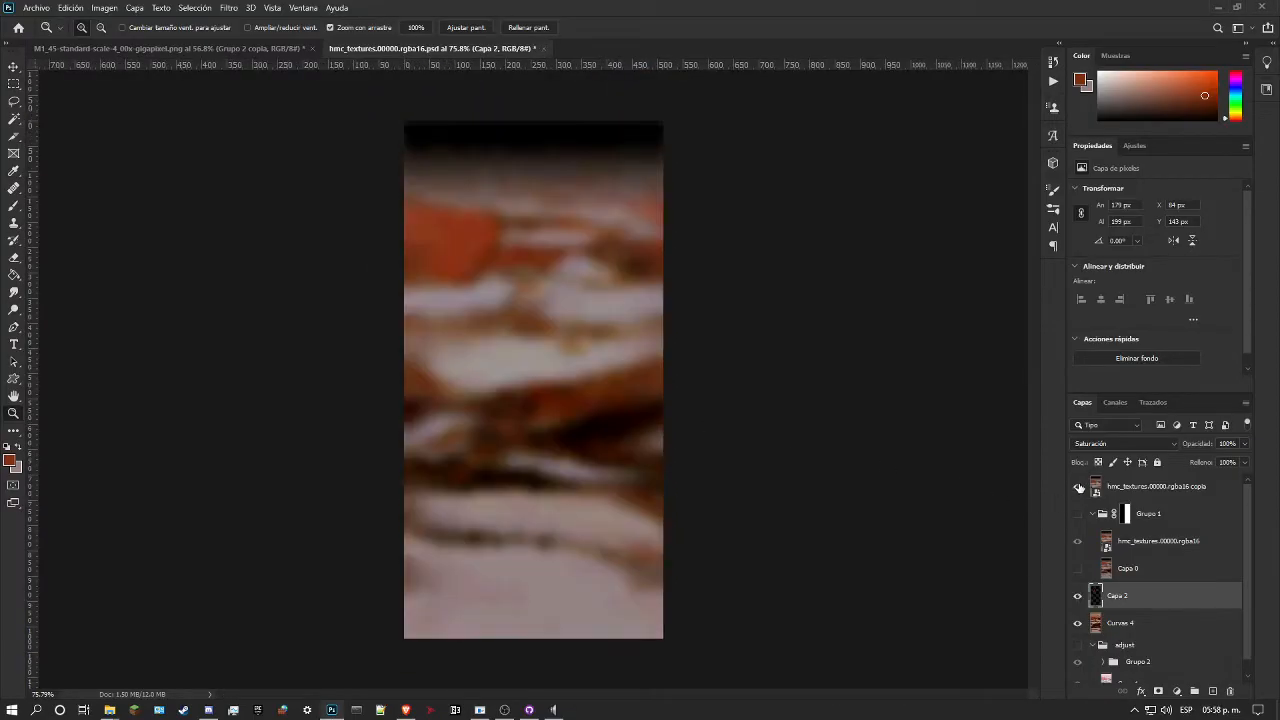
drag(571, 215, 480, 159)
Step: Select the dark top band of the texture, 512 by 186 px, and add a new layer above Capa 2
click(14, 84)
drag(389, 86, 389, 86)
drag(672, 200, 841, 201)
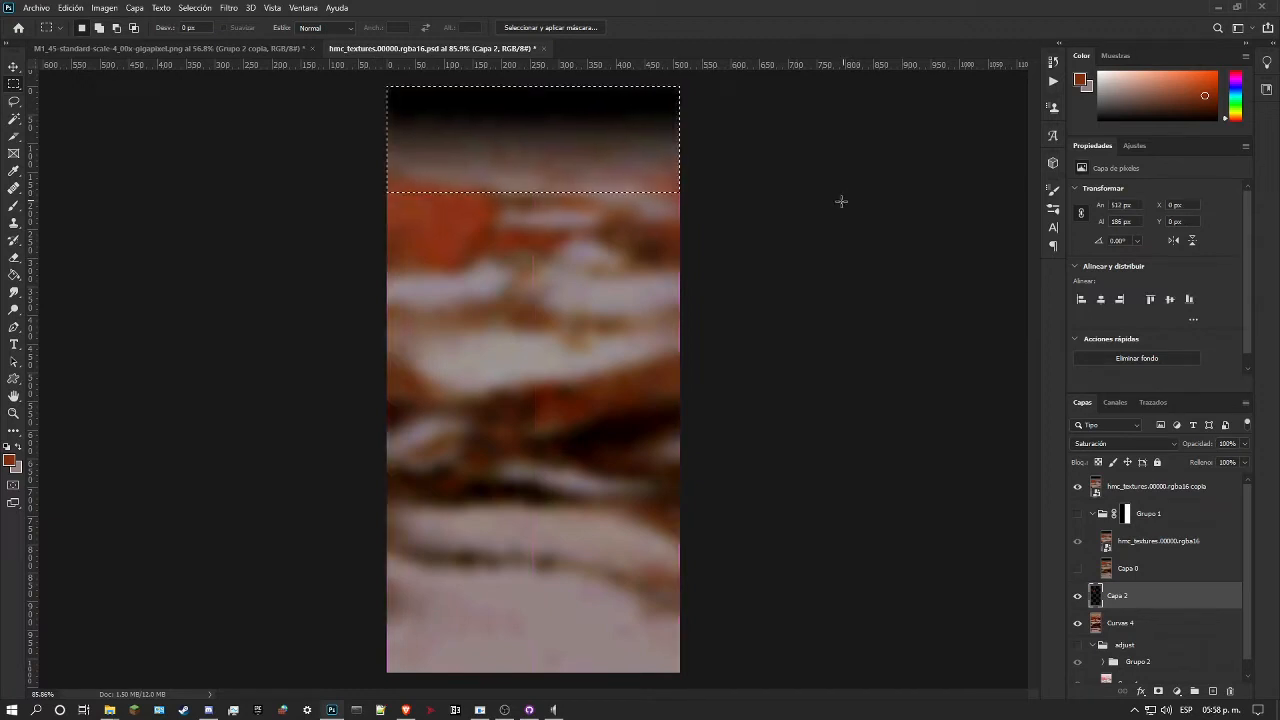
click(1212, 691)
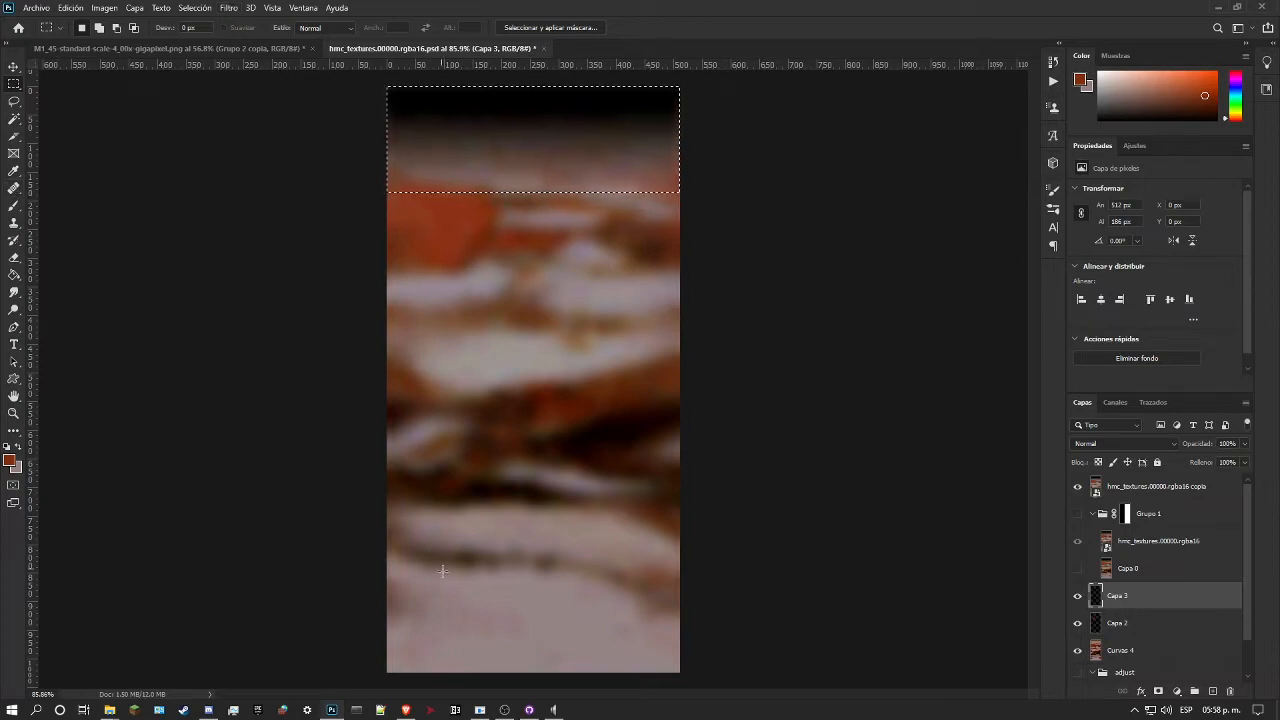
Step: Add a gradient fill layer with the Negro, blanco preset over the selected top band and hide the rgba16 copia reference layer
click(147, 7)
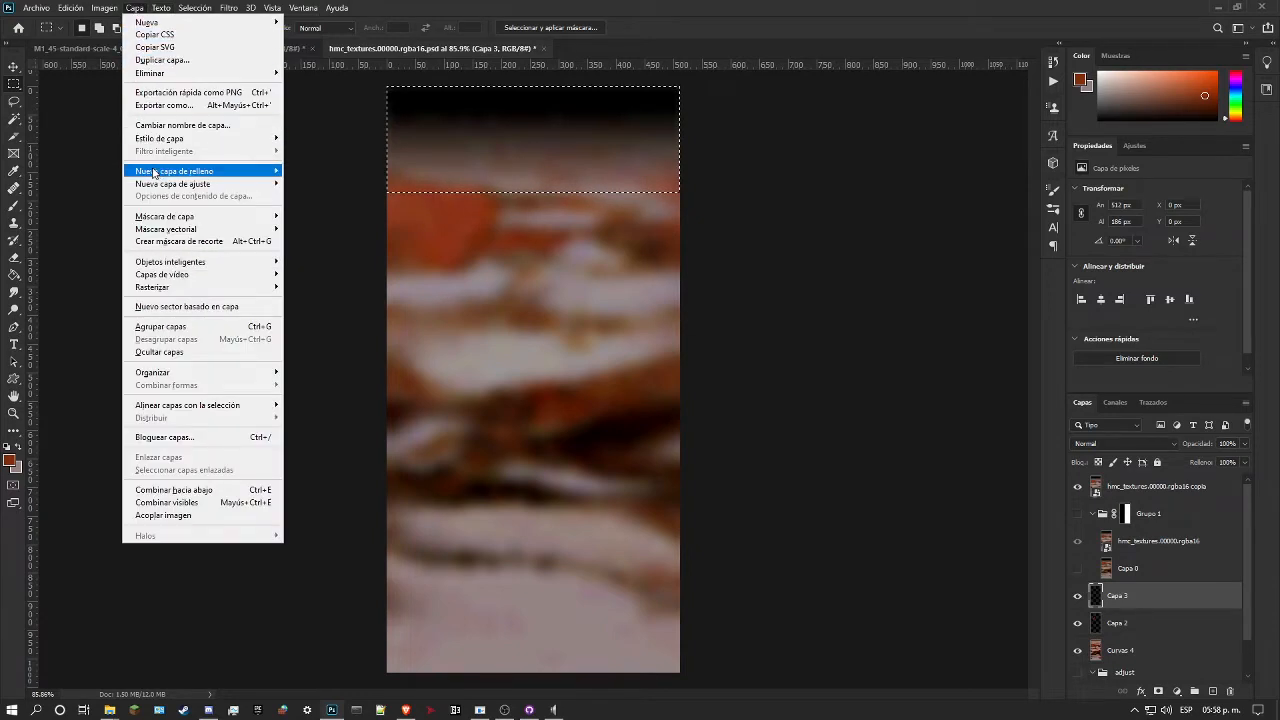
mouse_move(230, 172)
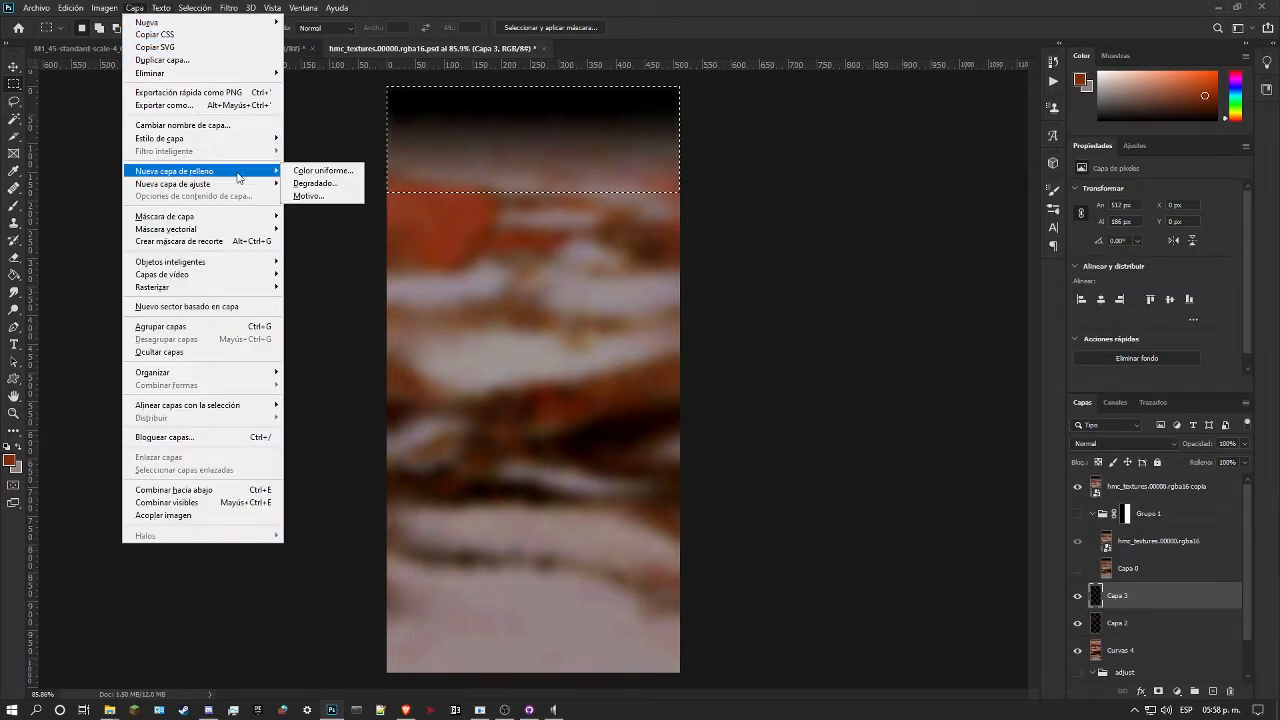
click(311, 184)
click(762, 220)
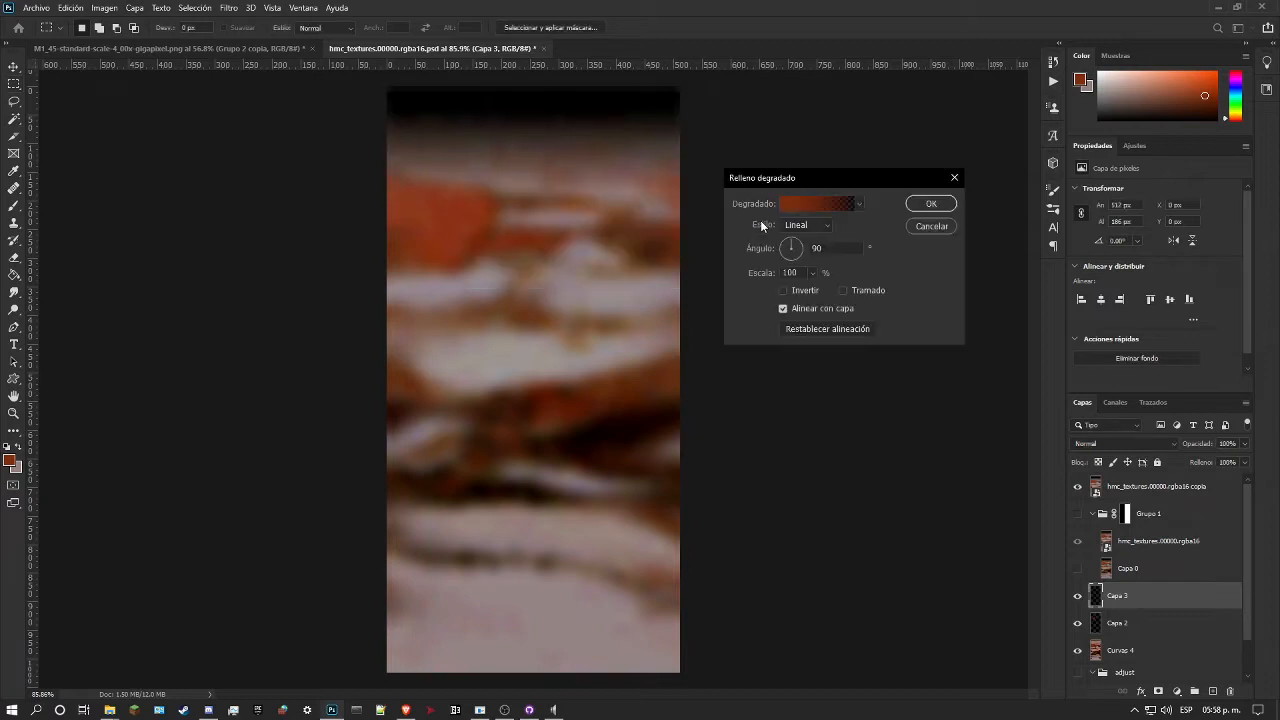
click(806, 206)
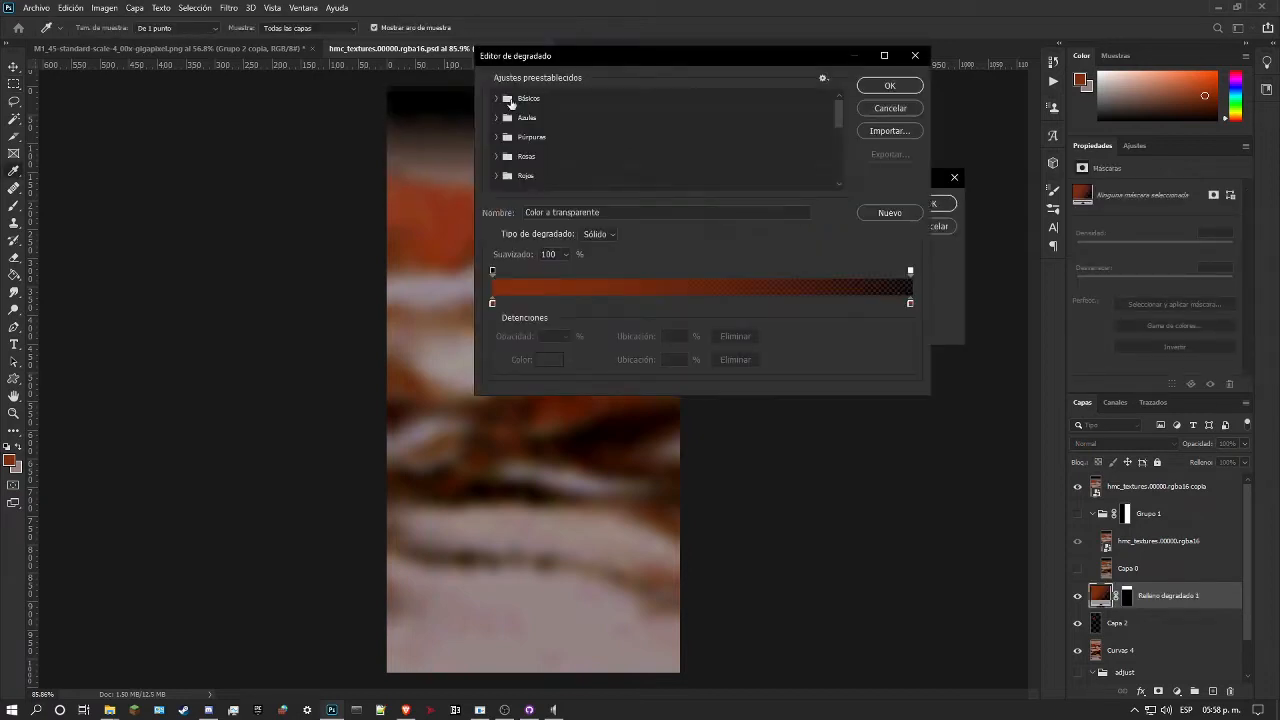
click(495, 99)
click(575, 119)
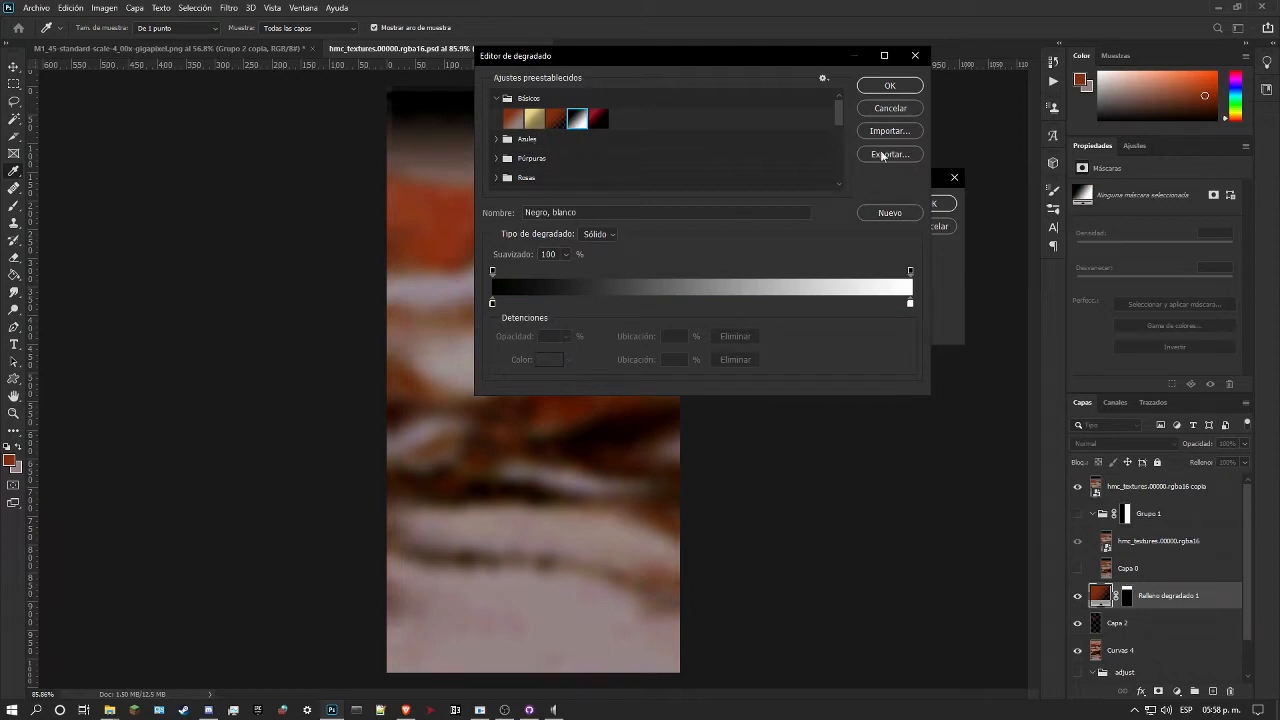
click(889, 86)
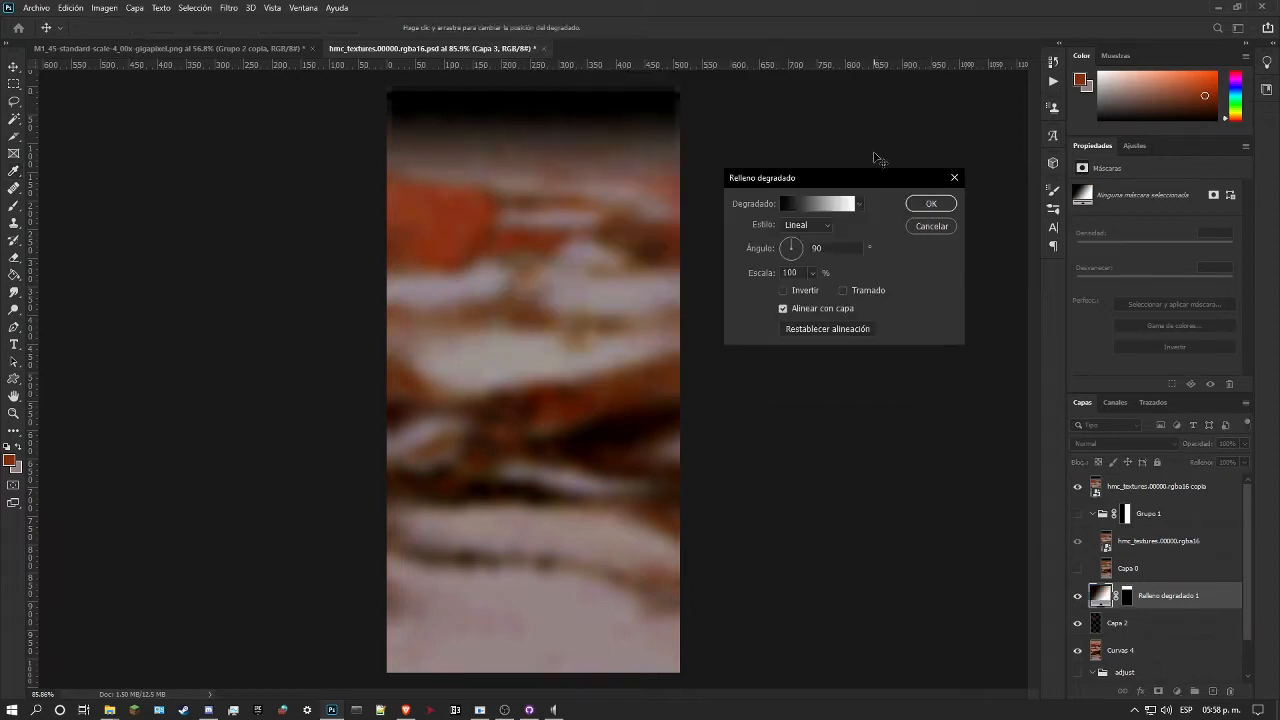
click(931, 205)
click(1078, 487)
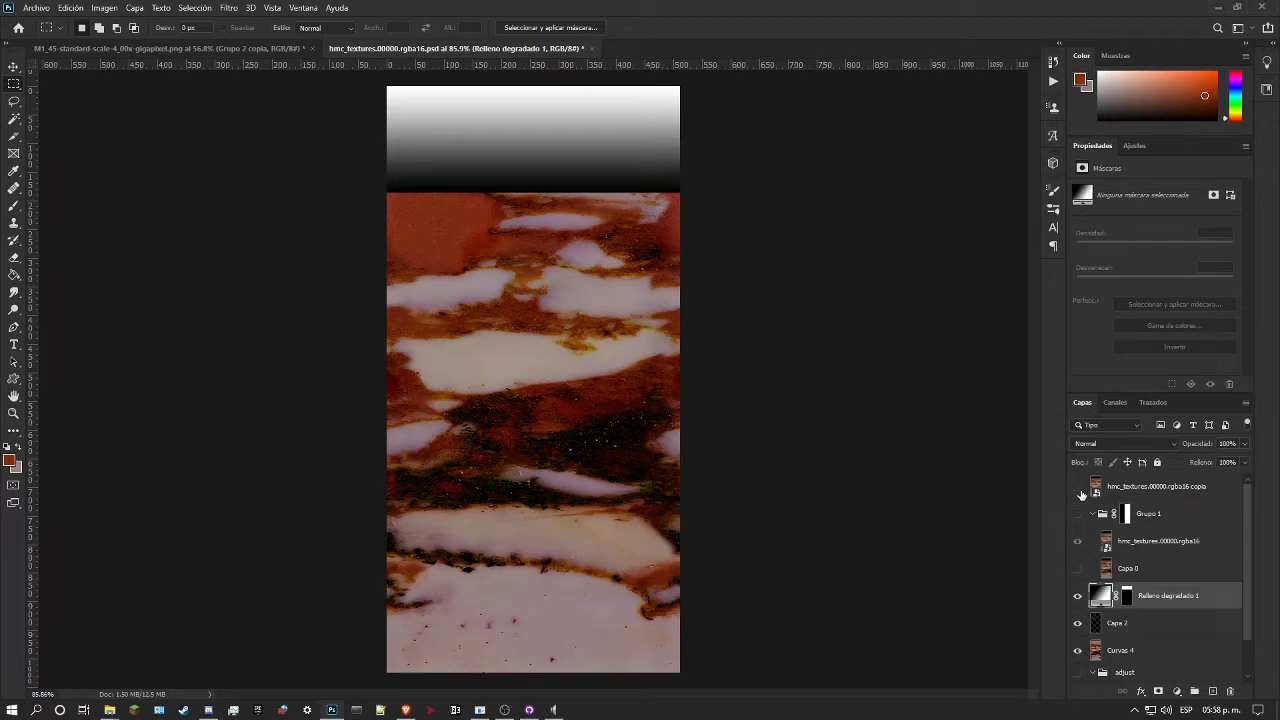
Step: Invert the gradient fill and set the layer's blend mode to Multiplicar
double_click(1110, 594)
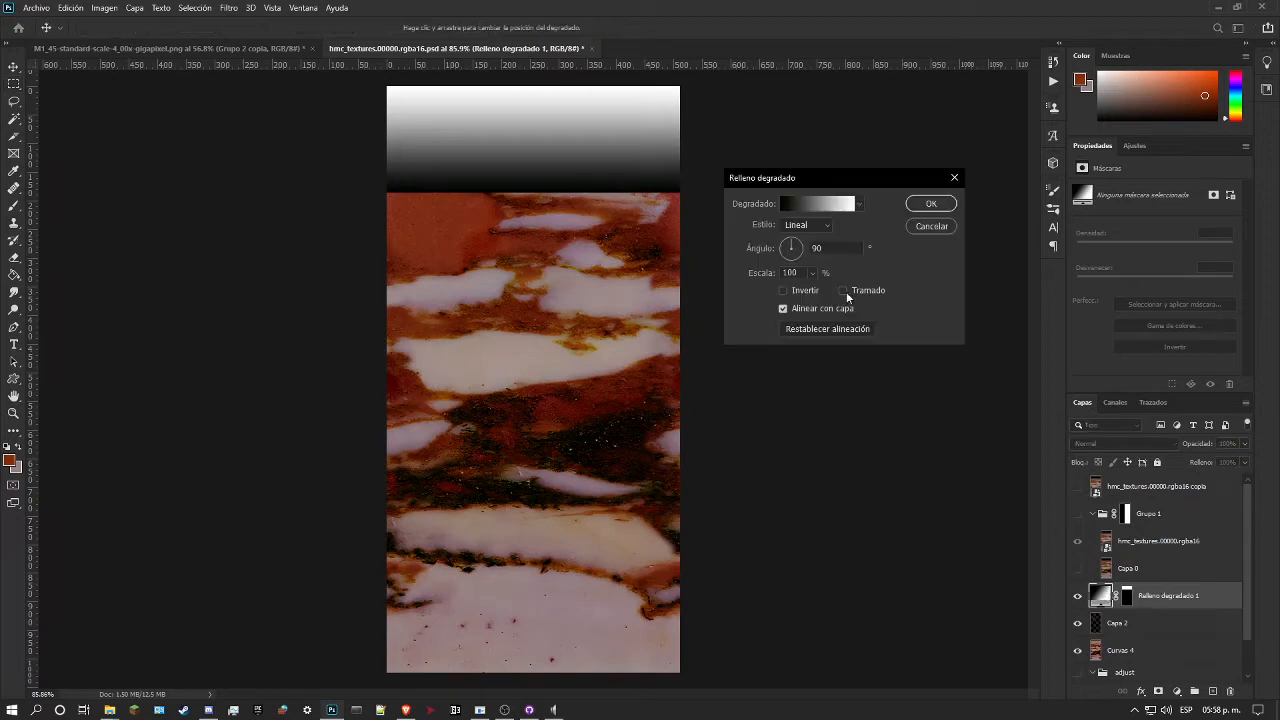
click(784, 291)
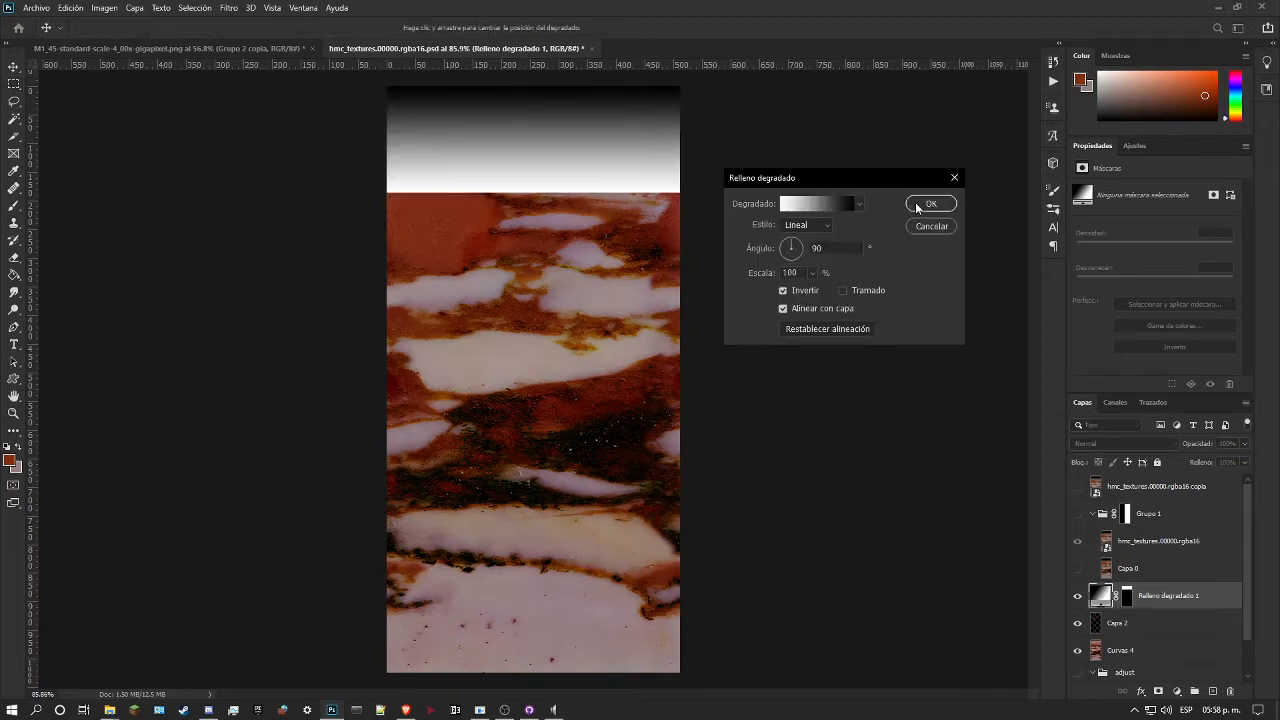
click(929, 204)
click(1130, 445)
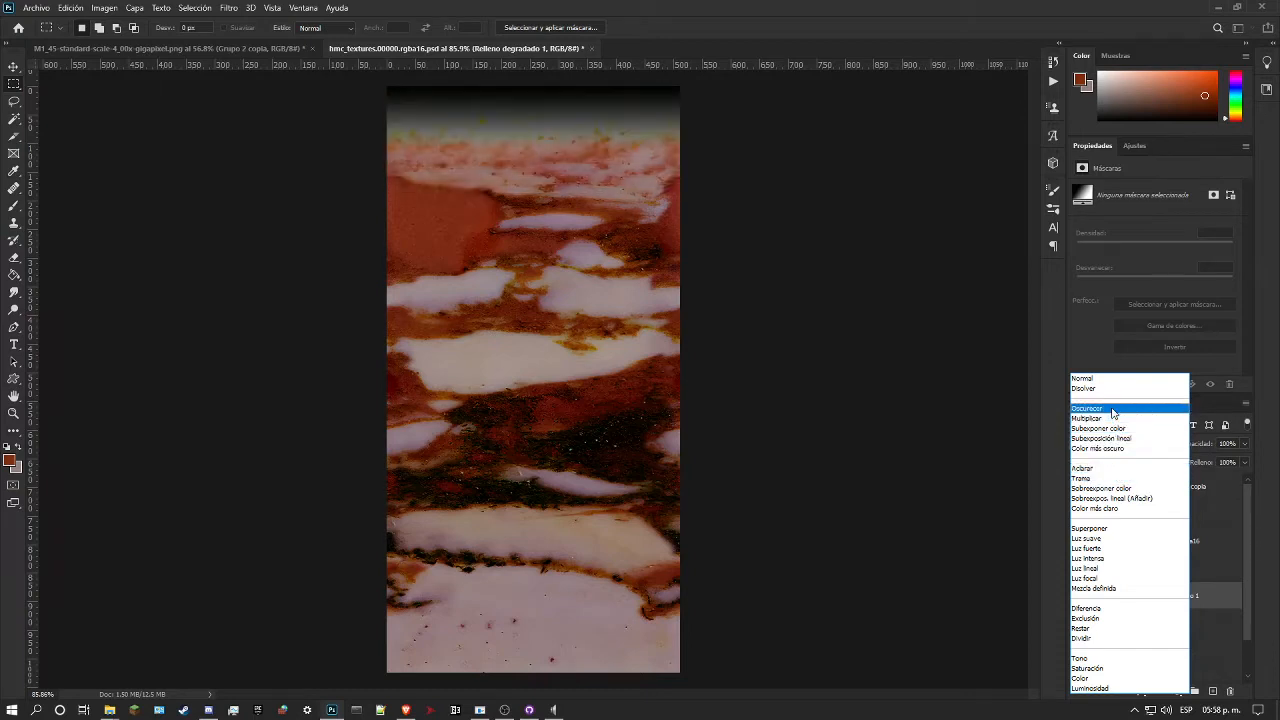
click(1108, 407)
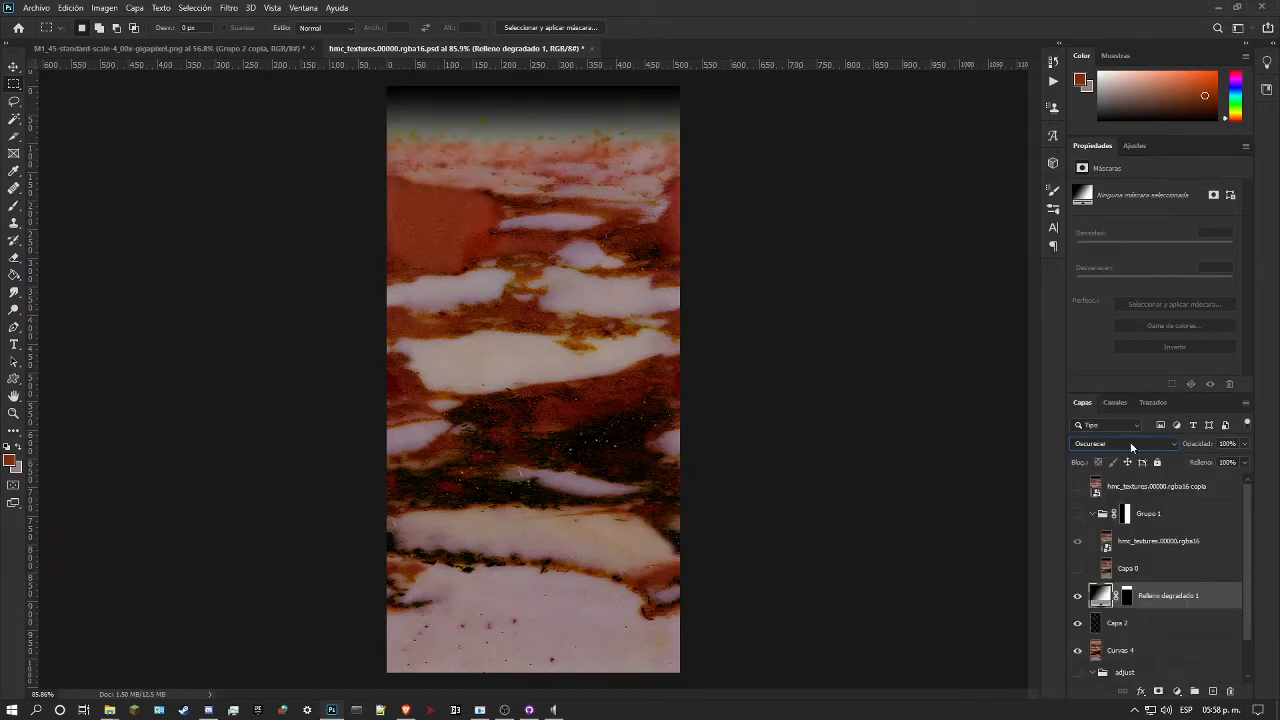
click(1135, 449)
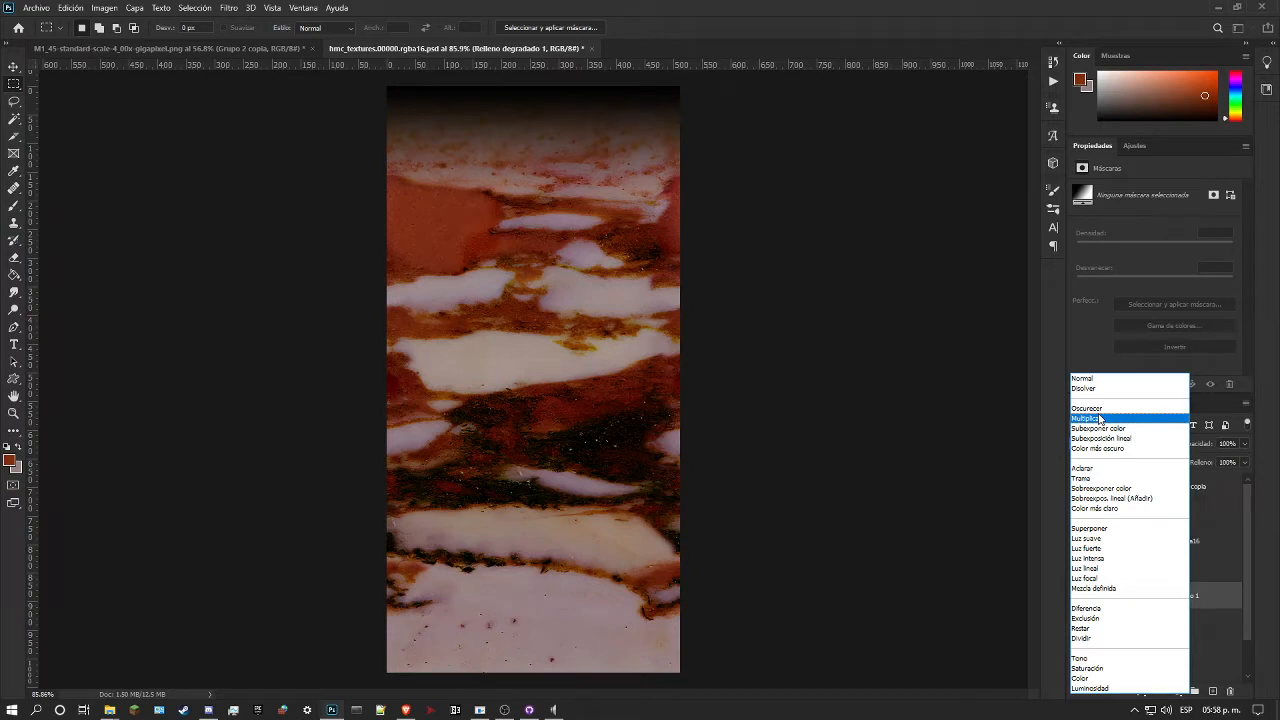
click(1099, 418)
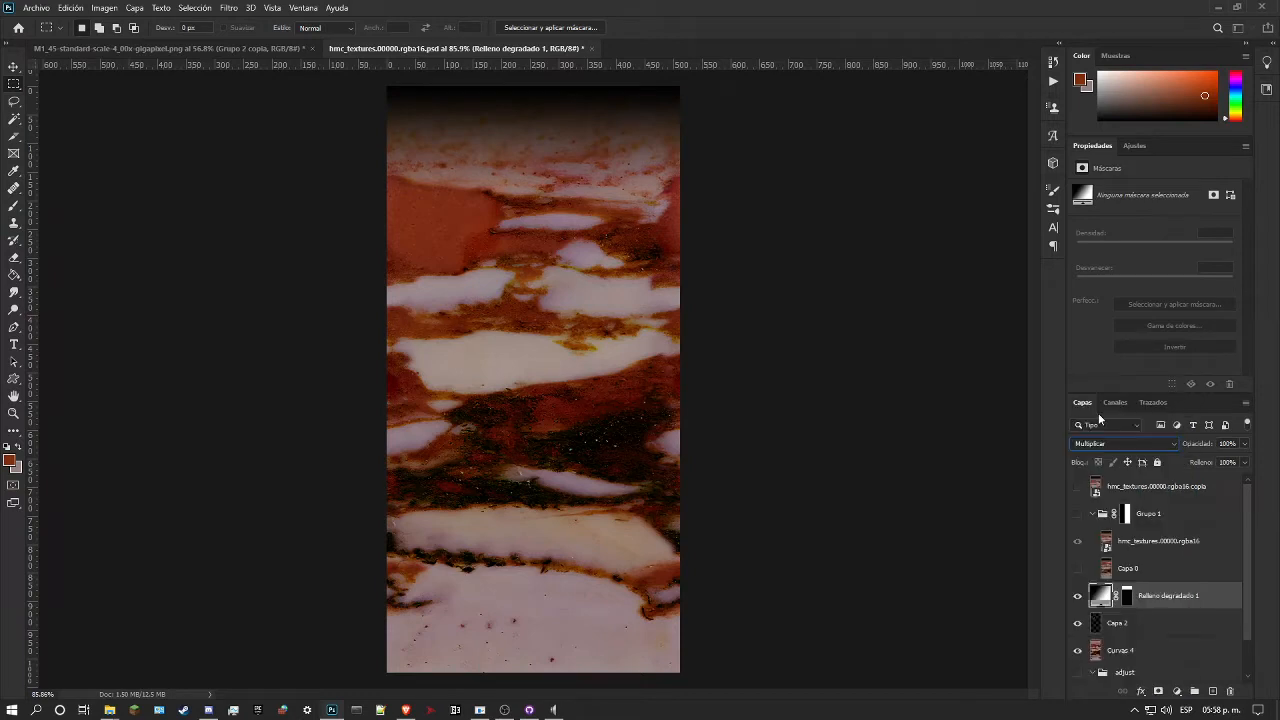
Step: Keep the gradient fill's scale at 100% and move its black colour stop inward to about 19%
double_click(1104, 596)
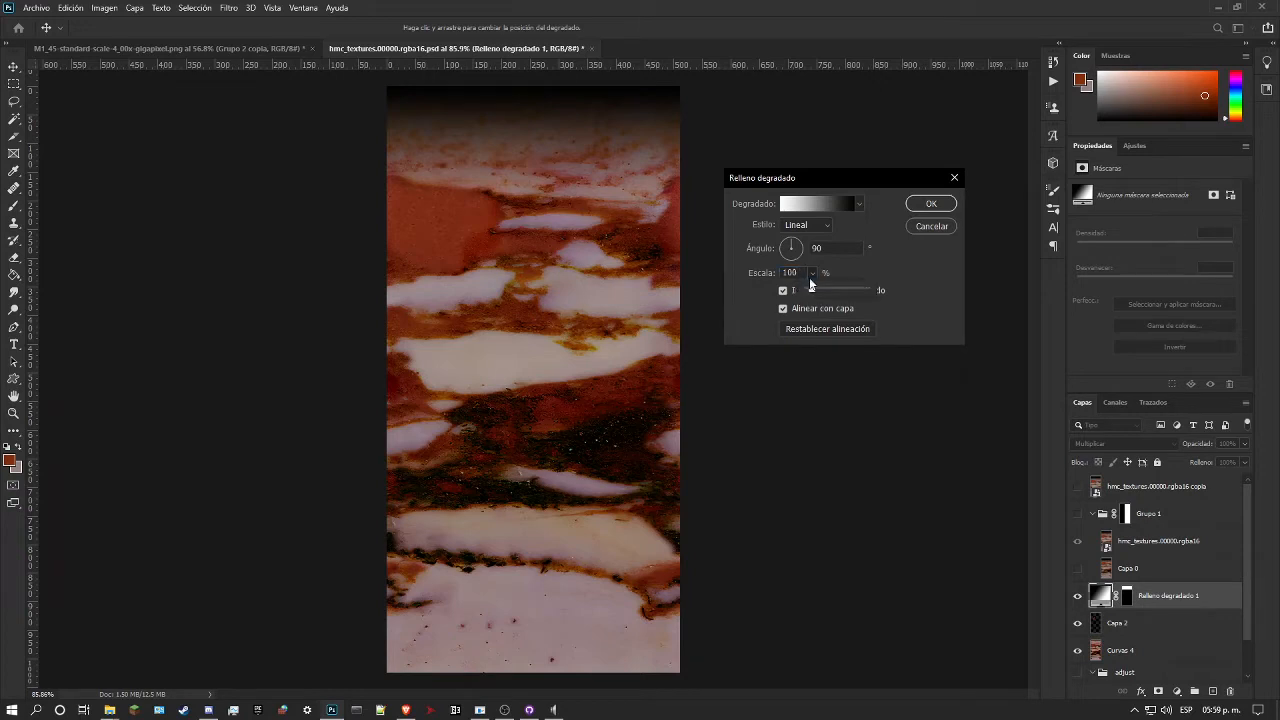
drag(818, 292, 815, 298)
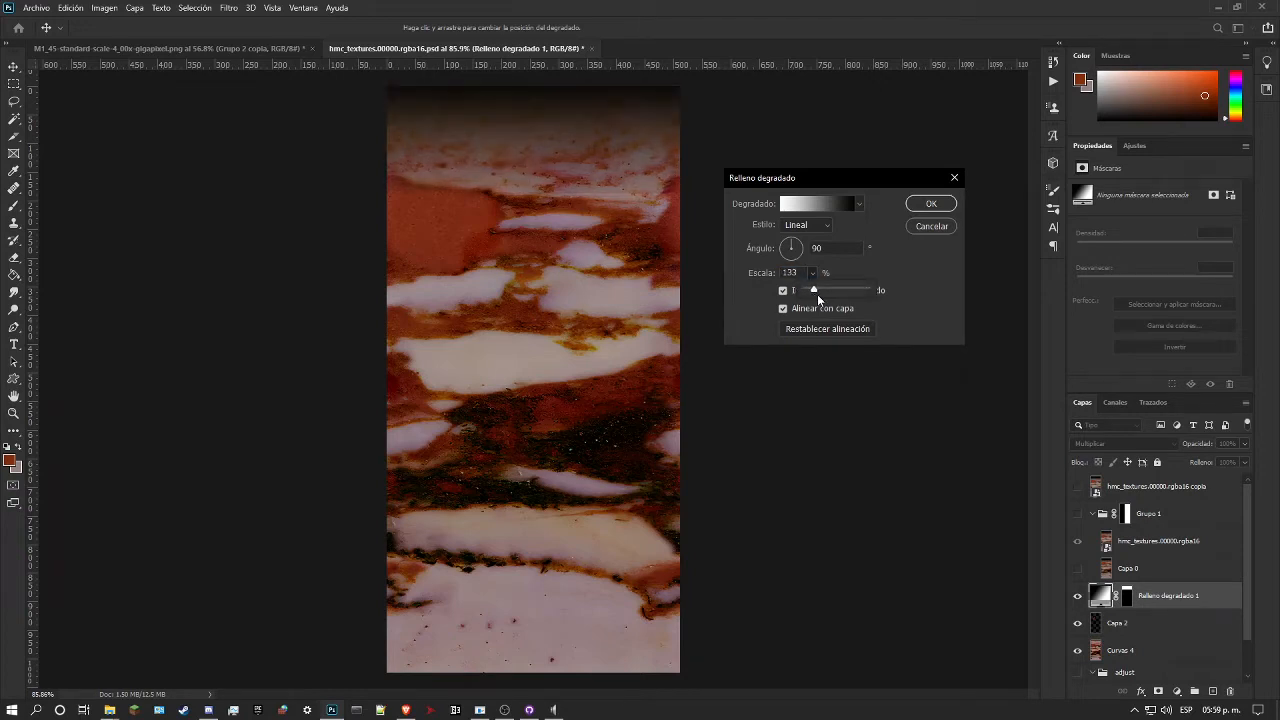
key(Return)
text(100)
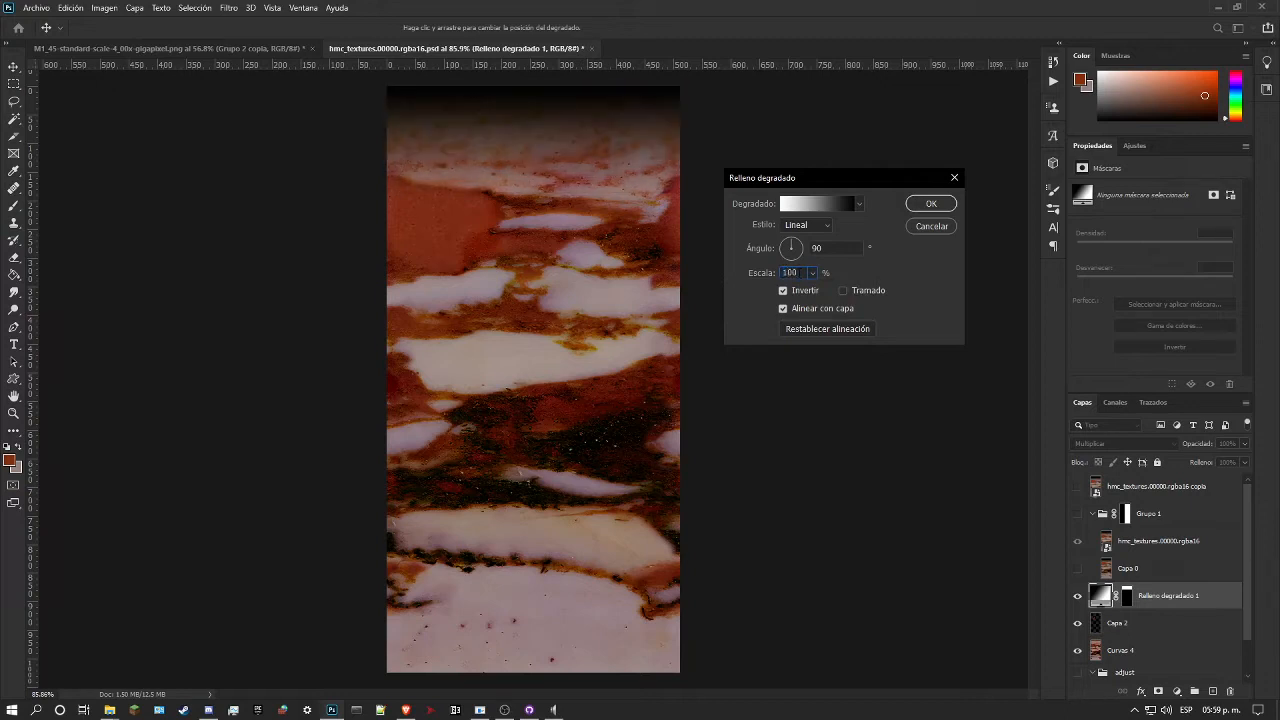
click(813, 203)
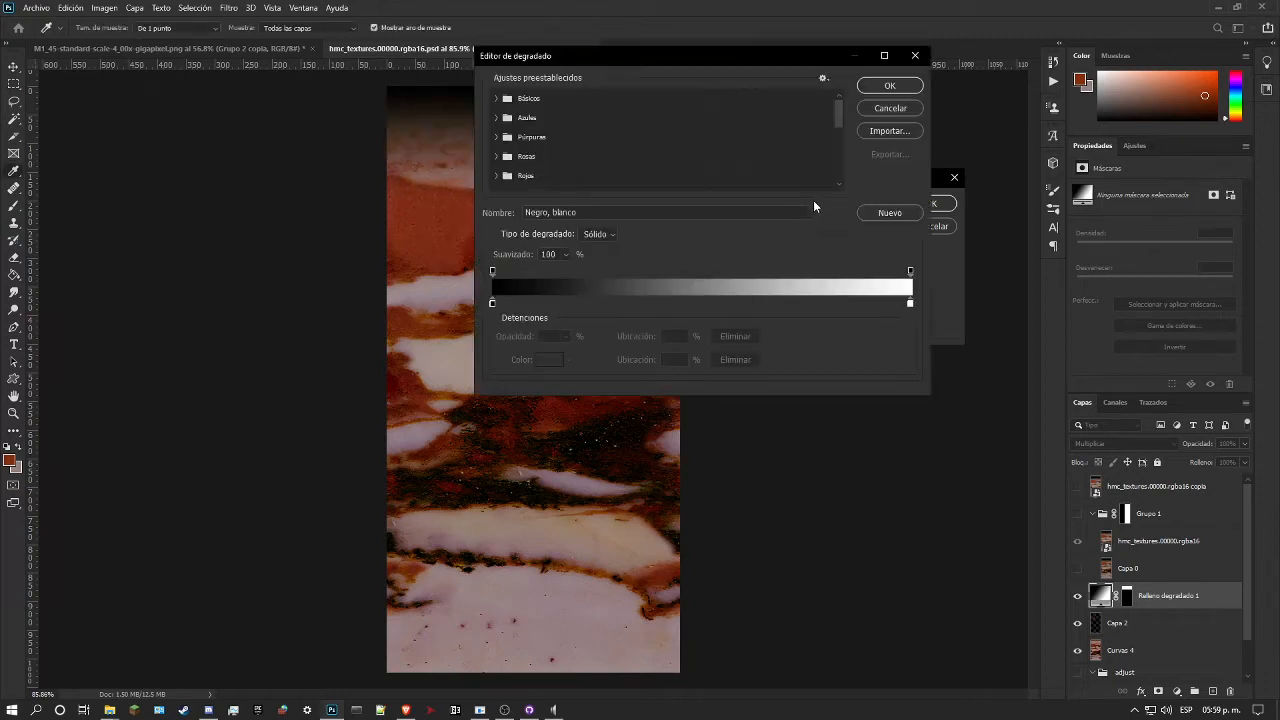
drag(494, 302, 572, 306)
drag(573, 55, 909, 101)
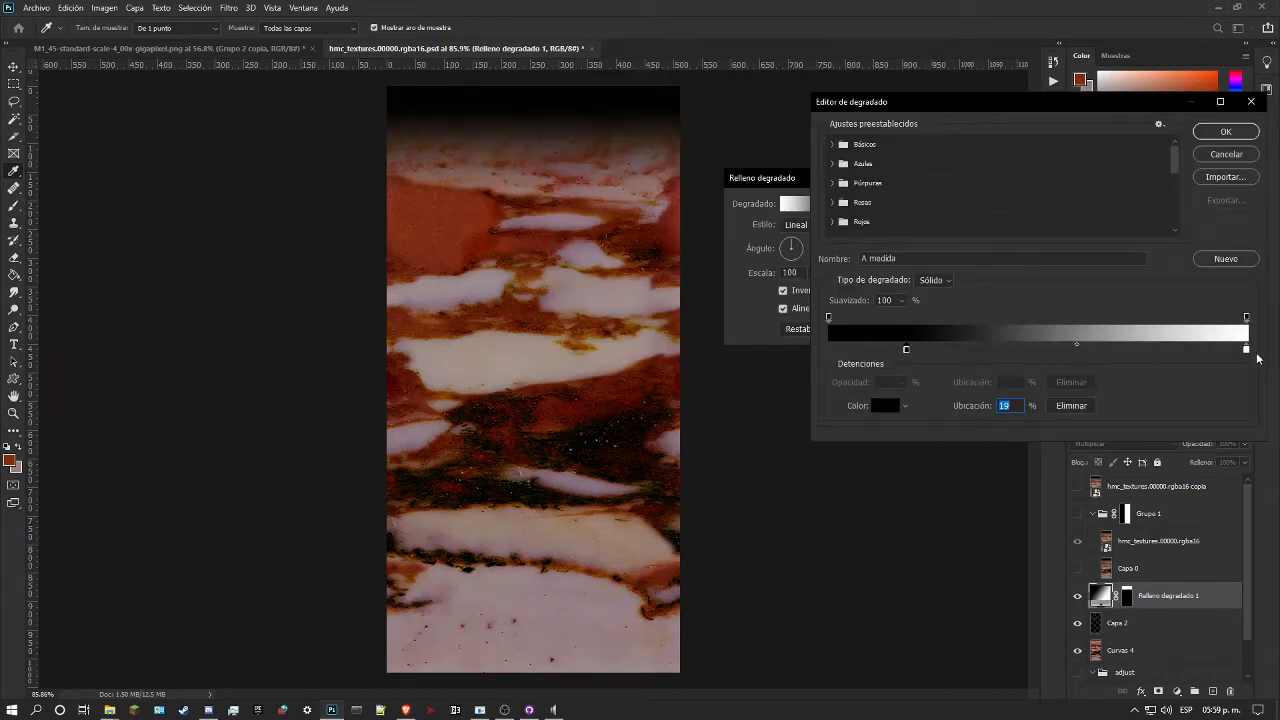
mouse_move(827, 315)
mouse_down()
mouse_move(1083, 321)
mouse_move(828, 316)
mouse_up()
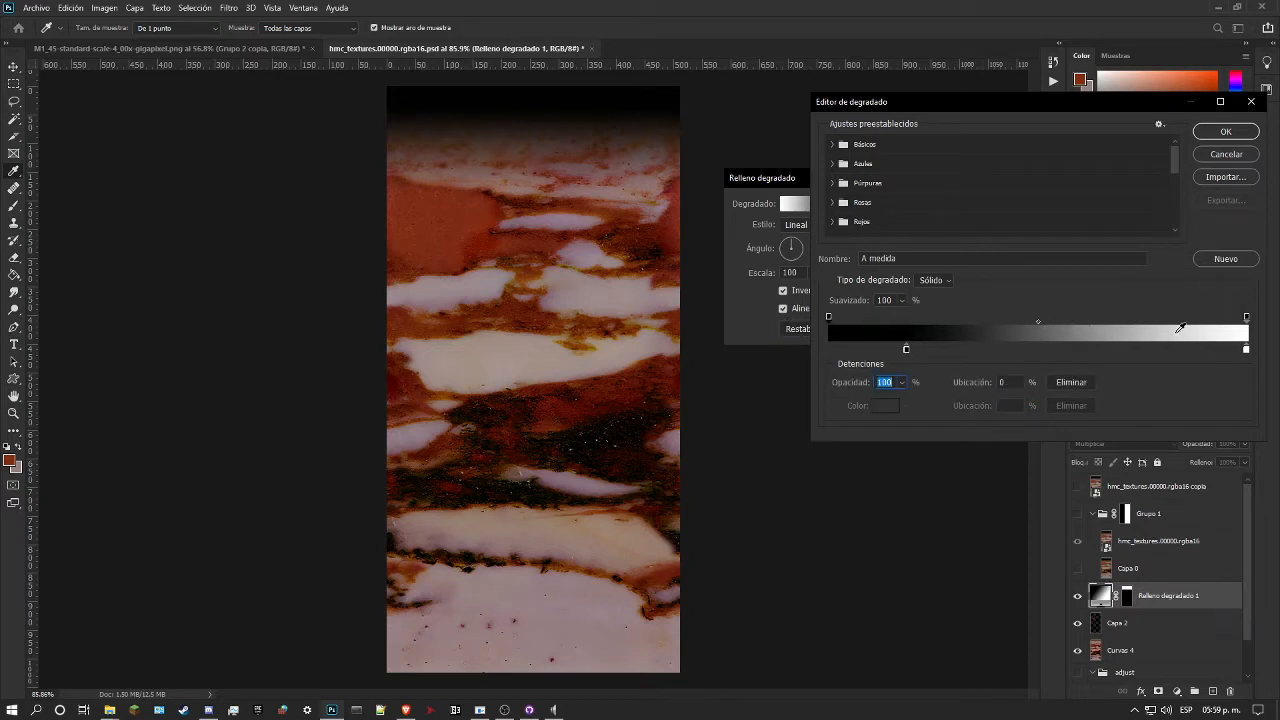
mouse_move(1246, 353)
mouse_down()
mouse_move(1140, 349)
mouse_move(1256, 350)
mouse_up()
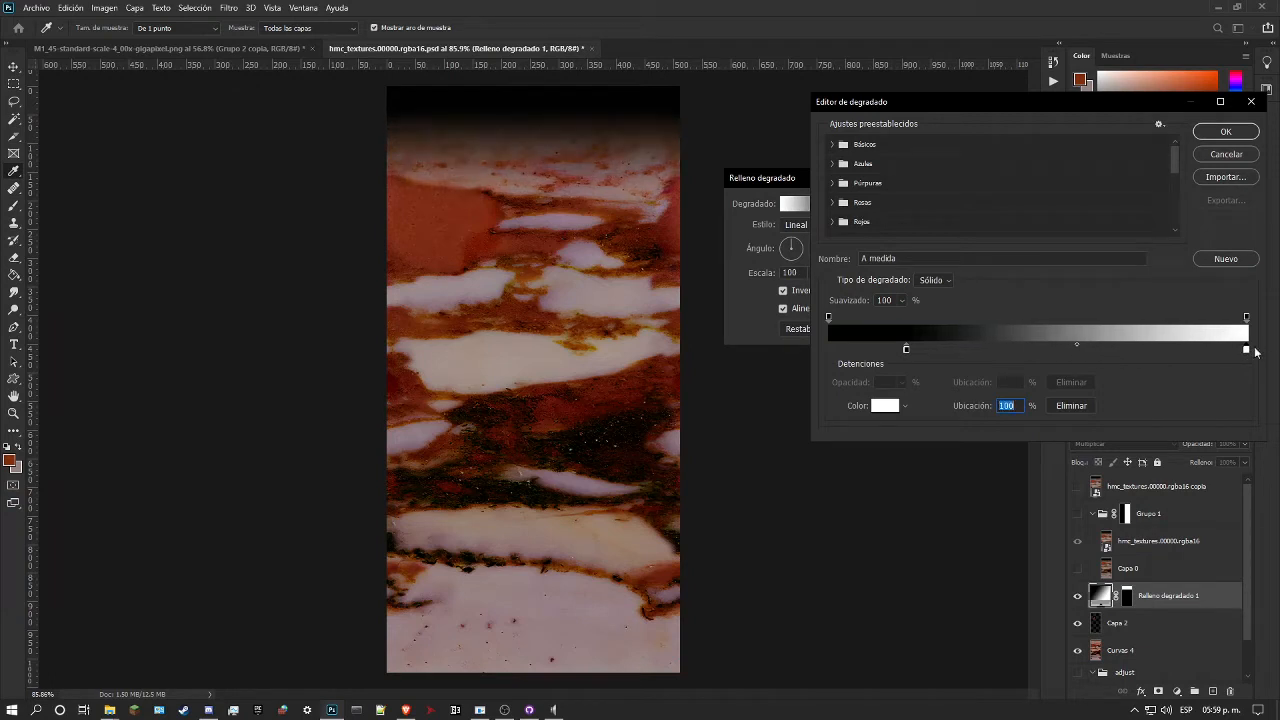
mouse_move(906, 352)
mouse_down()
mouse_move(929, 357)
mouse_move(912, 359)
mouse_up()
click(1226, 132)
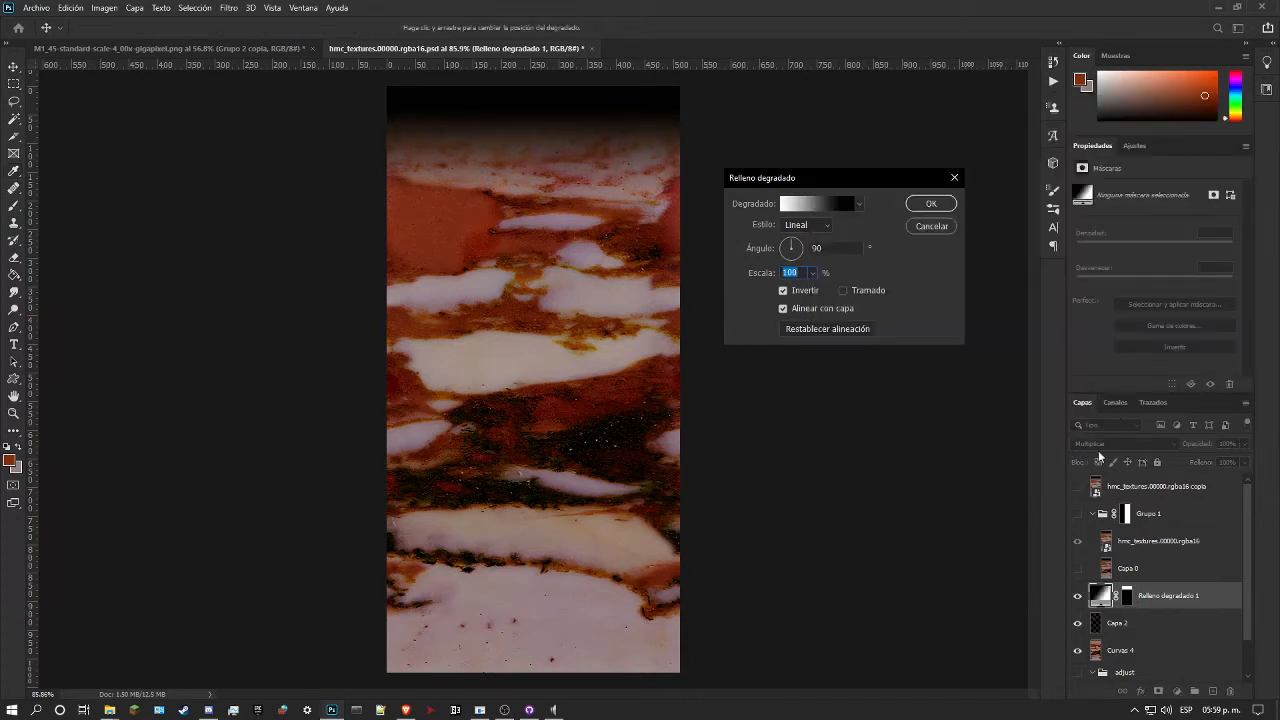
click(934, 206)
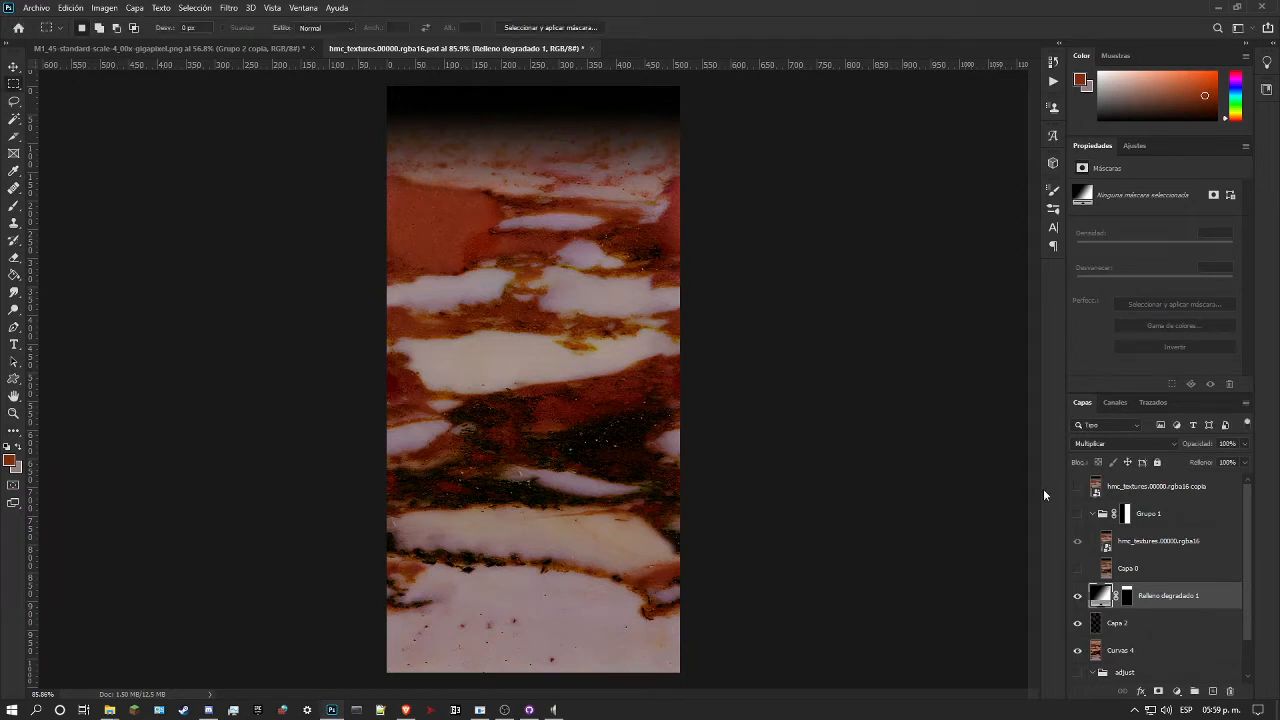
Step: Compare the darkened marble with the hmc_textures.00000.rgba16 copia reference layer, leaving the reference hidden
click(1077, 490)
click(1077, 490)
click(1077, 490)
click(1077, 490)
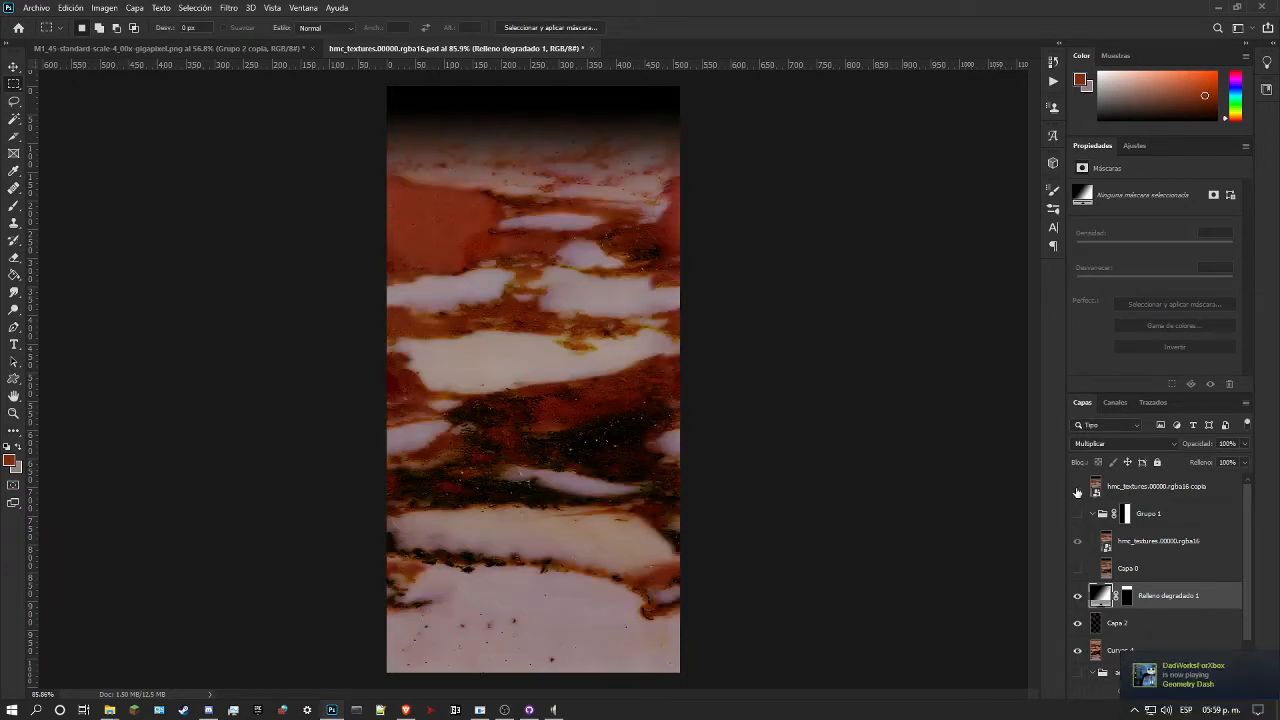
click(1077, 490)
click(1077, 490)
click(14, 412)
drag(490, 414, 453, 415)
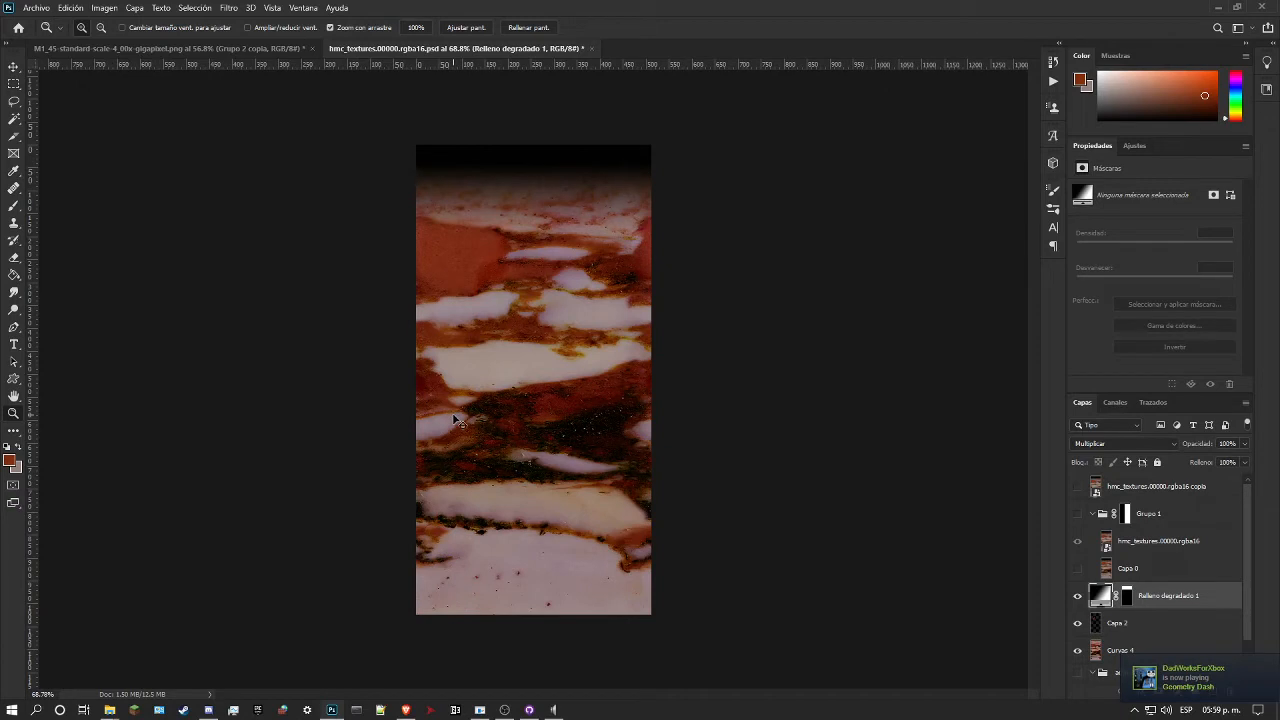
Step: Save the texture as a PNG over hmc_textures.00000.rgba16.png in the cave folder, using the large file size option
key(ctrl+shift+s)
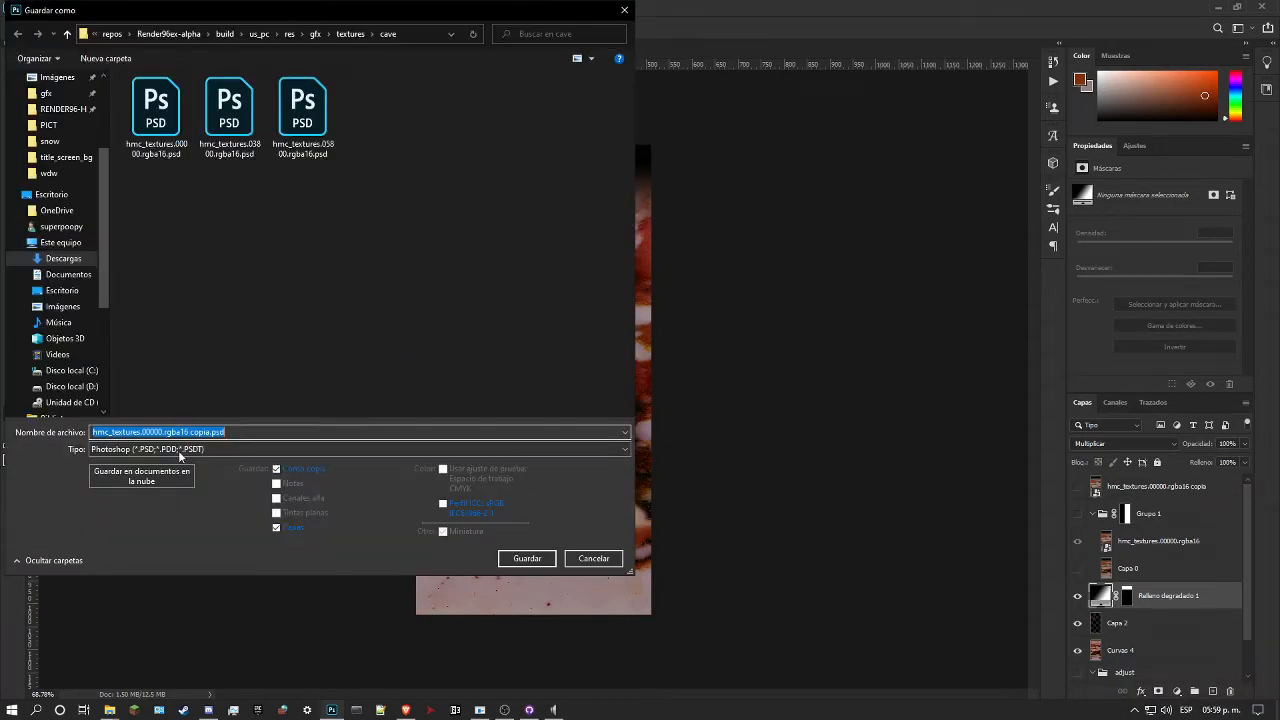
click(150, 449)
click(145, 620)
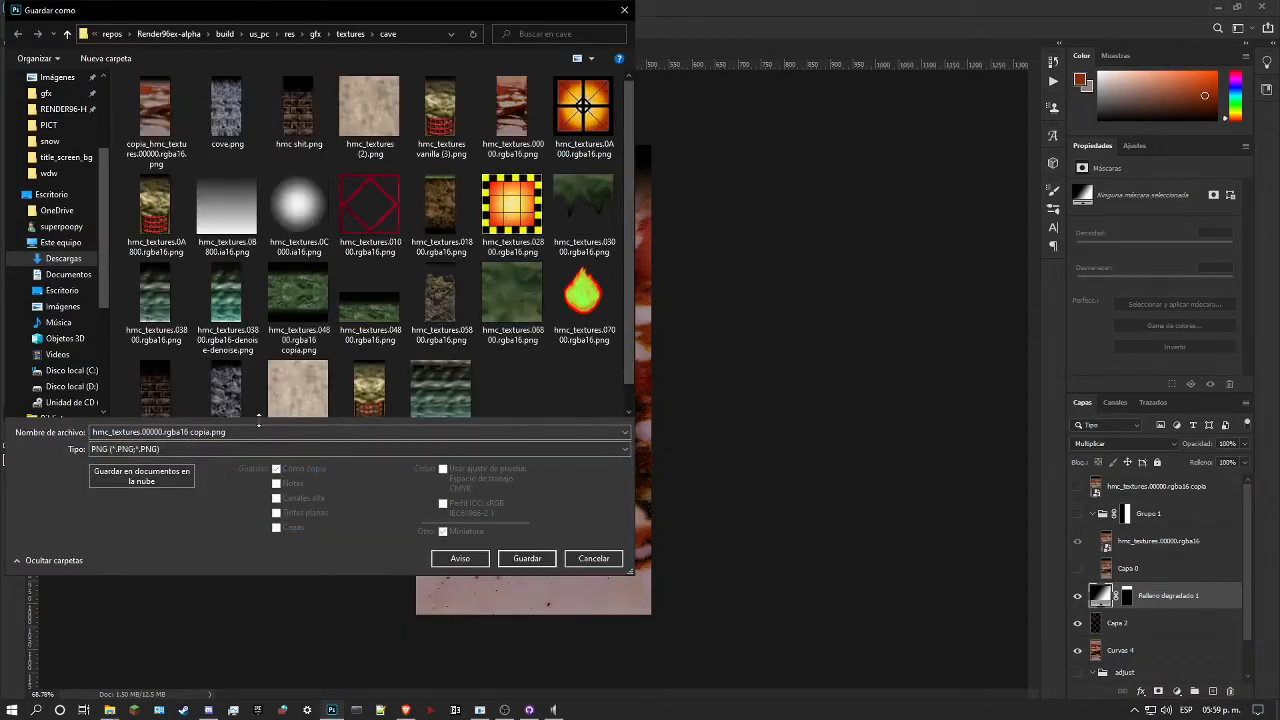
click(527, 558)
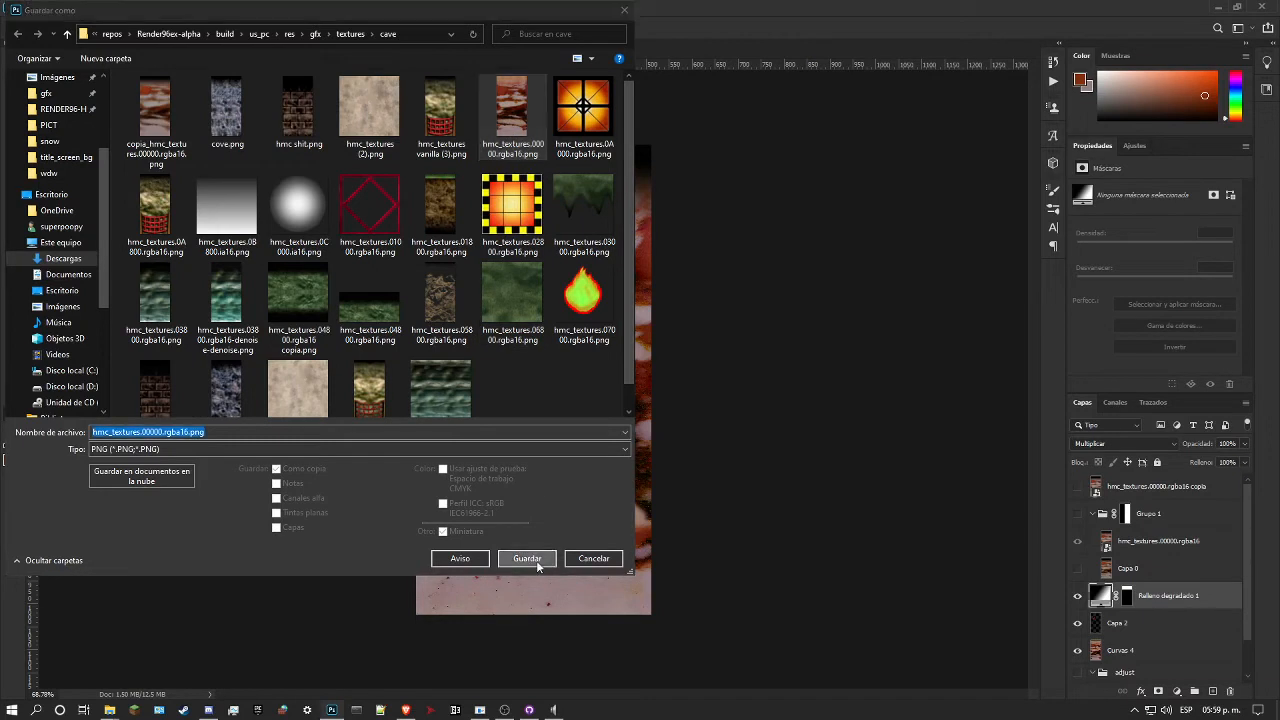
click(672, 360)
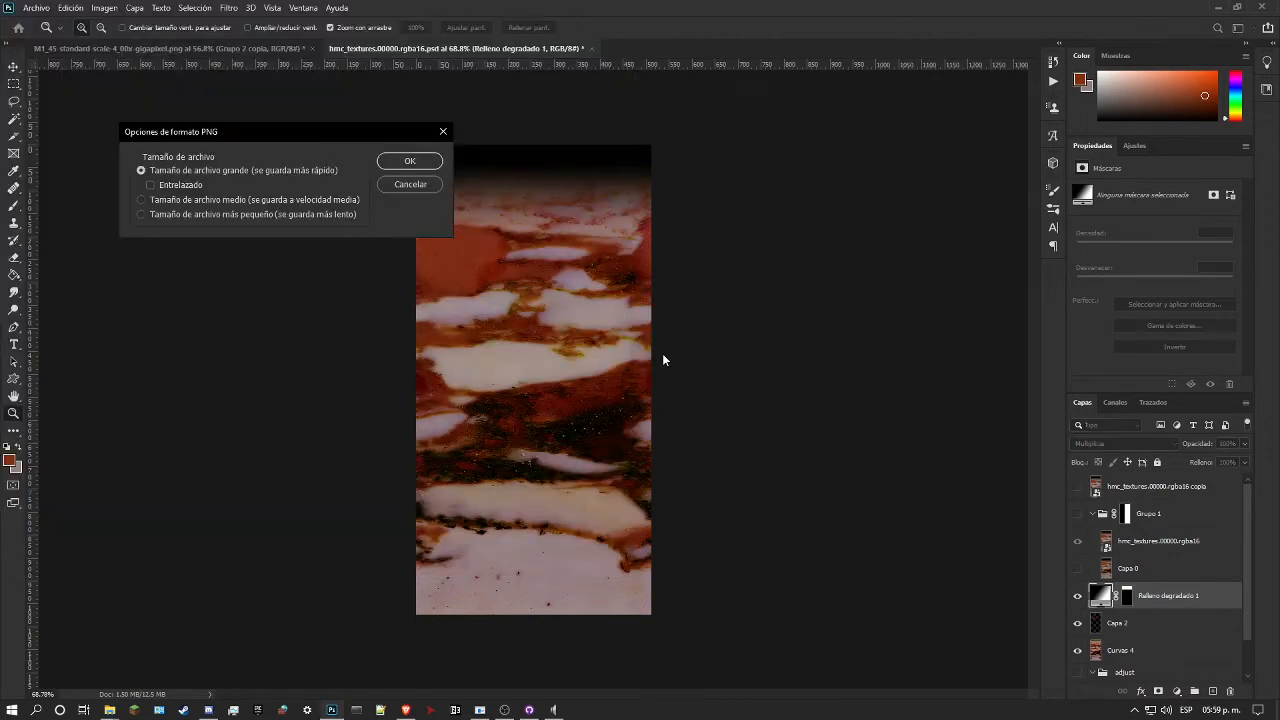
click(409, 162)
Step: Close hmc_textures.00000.rgba16.psd and the M1_45-standard-scale-4_00x-gigapixel image without saving their changes
drag(486, 224, 493, 254)
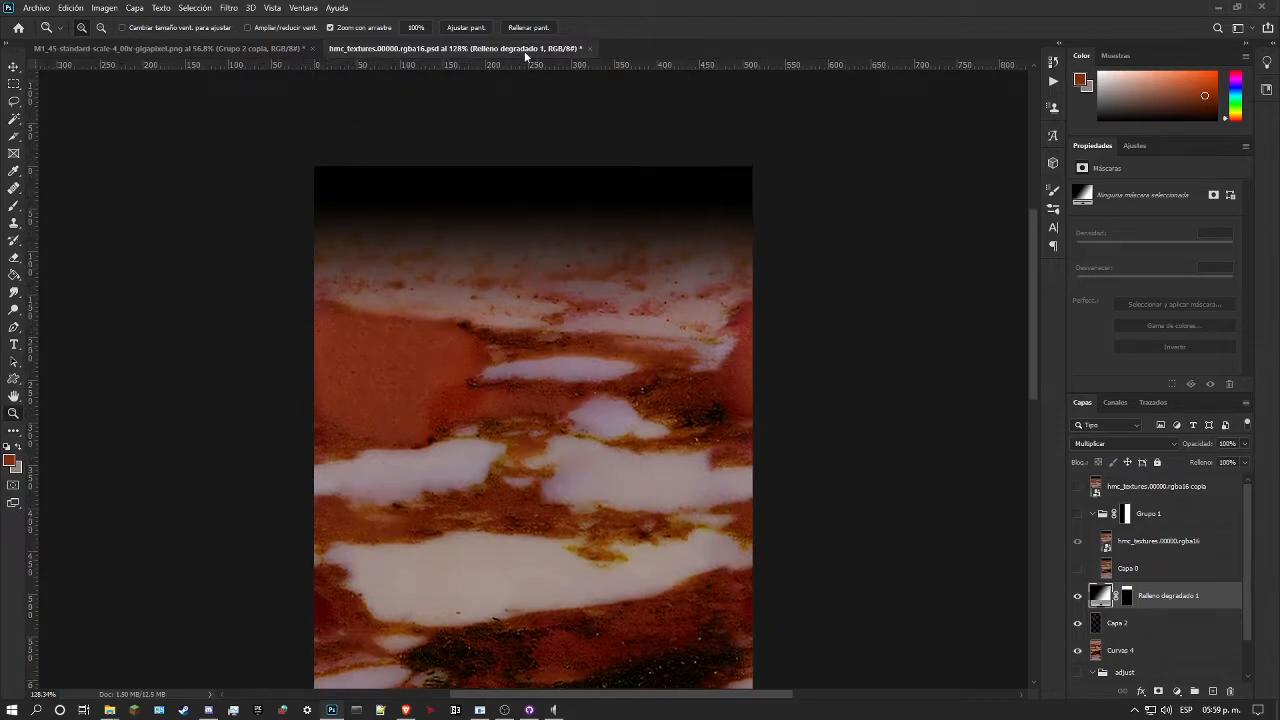
click(588, 48)
click(659, 262)
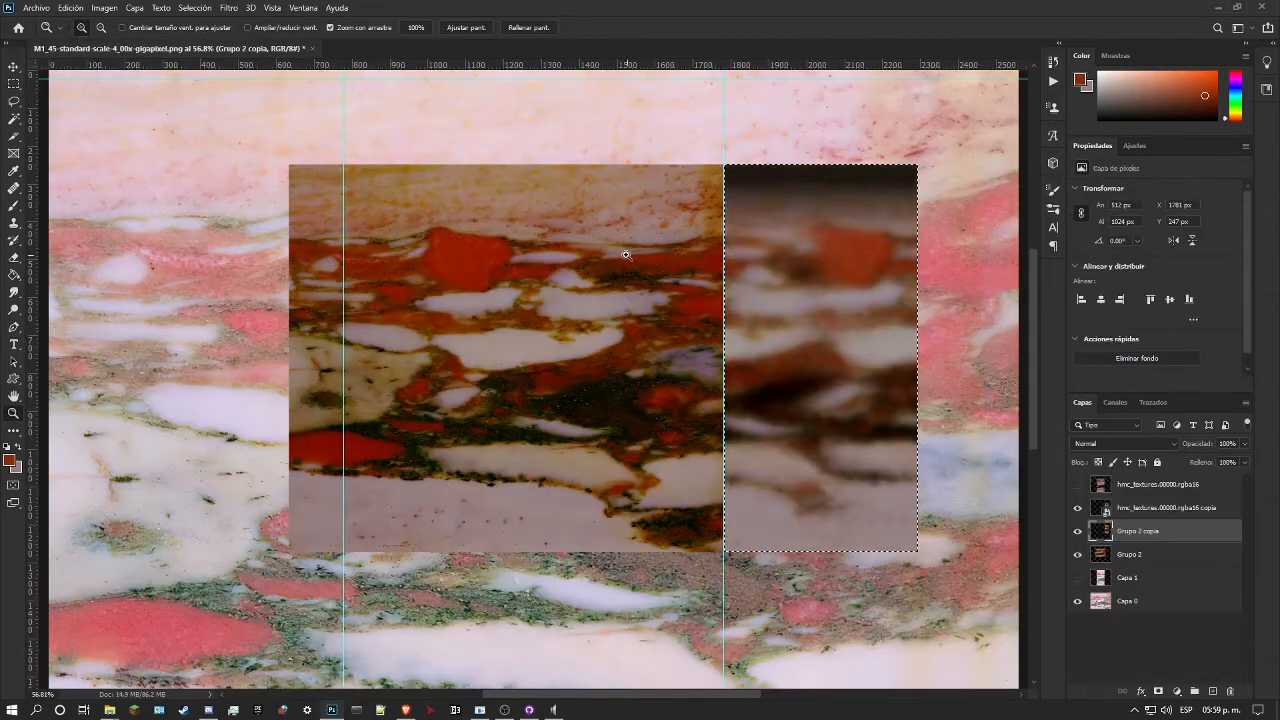
click(312, 48)
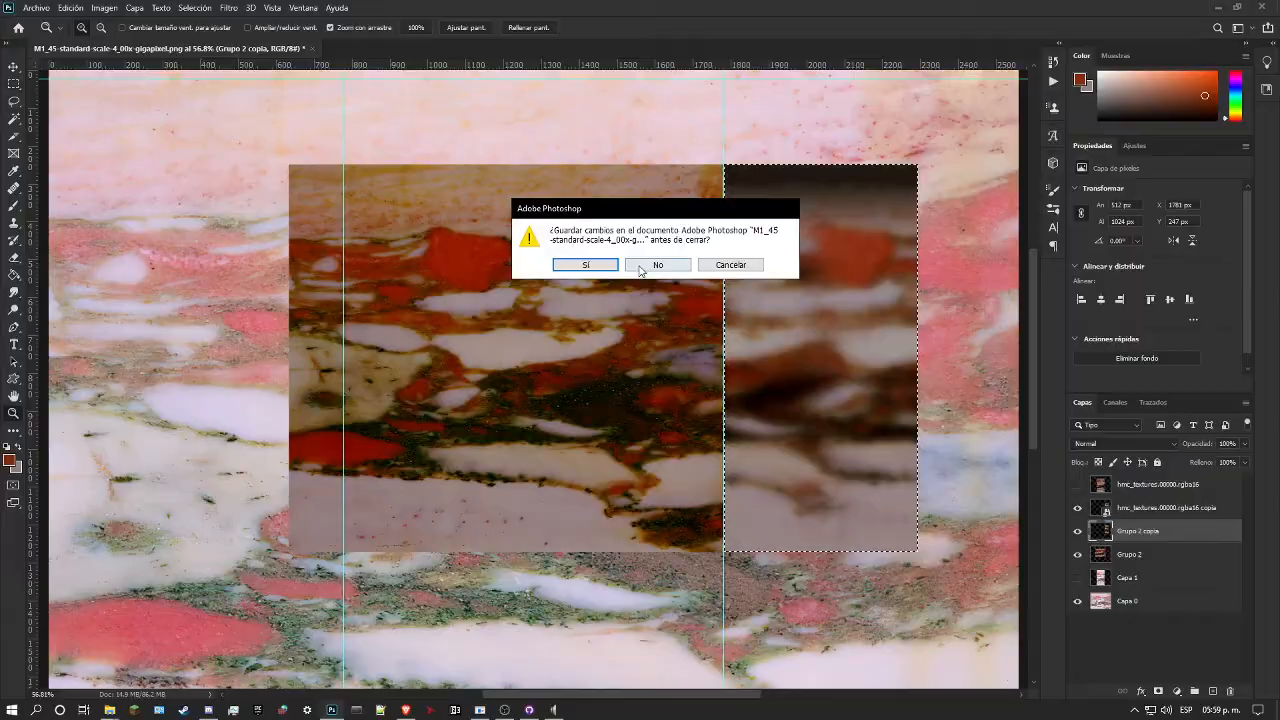
click(642, 264)
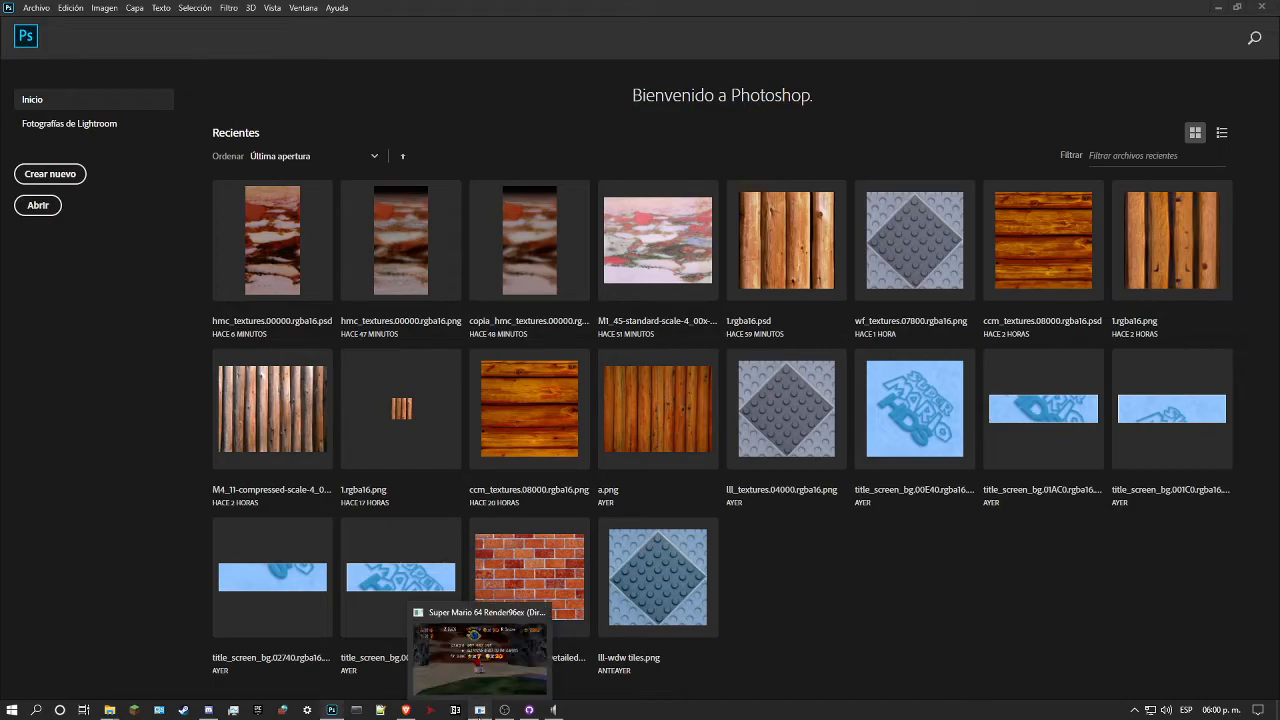
Step: Switch to Super Mario 64 Render96ex, resume the game to inspect the marble walls of Hazy Maze Cave, and pause it
click(480, 710)
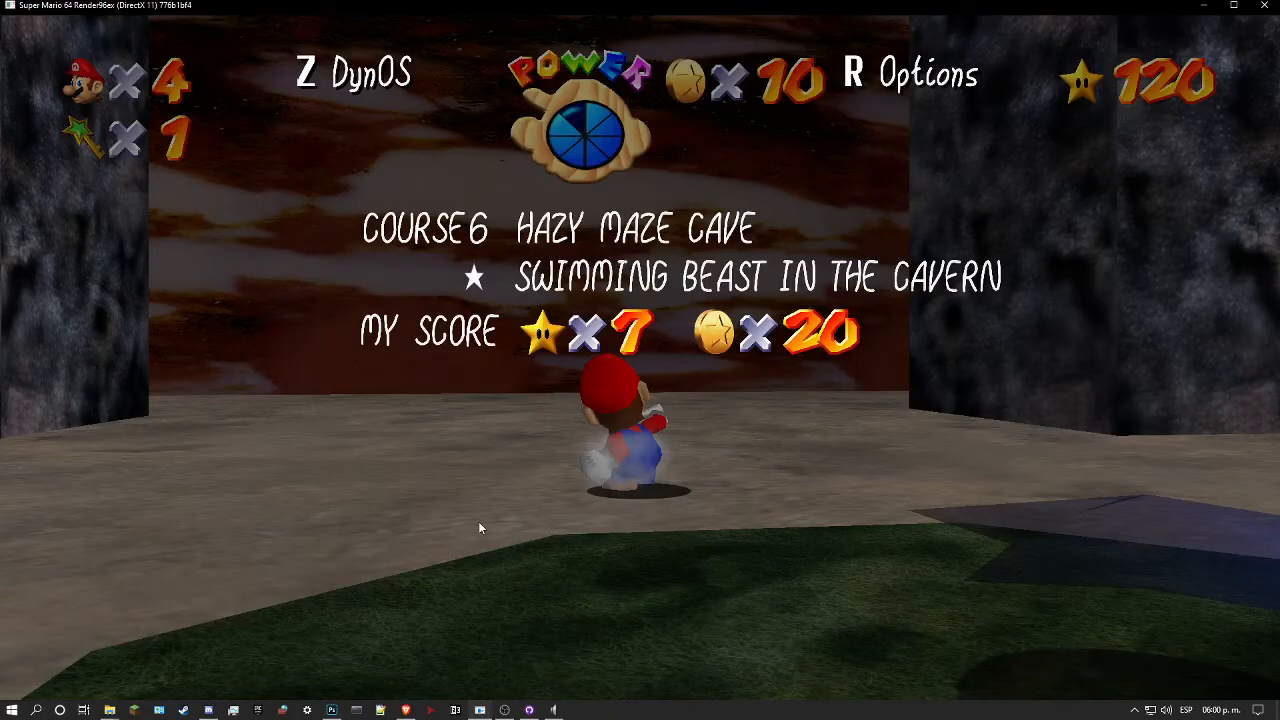
key(space)
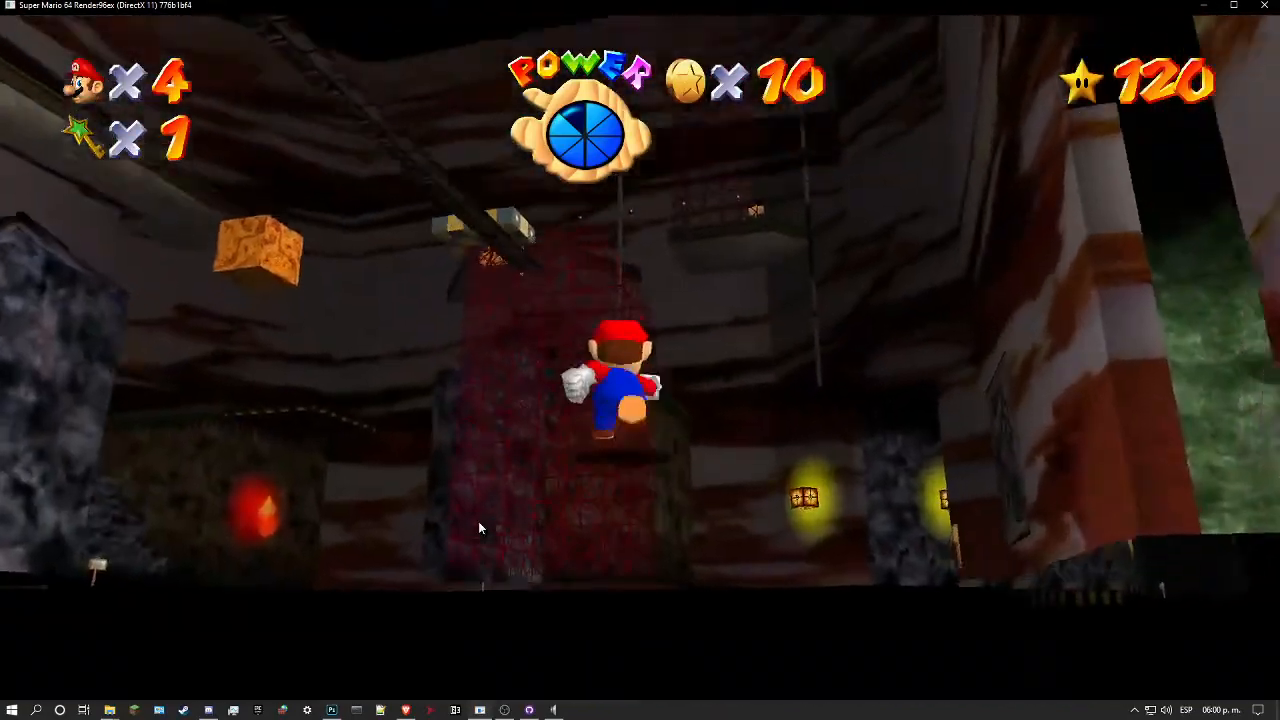
key(space)
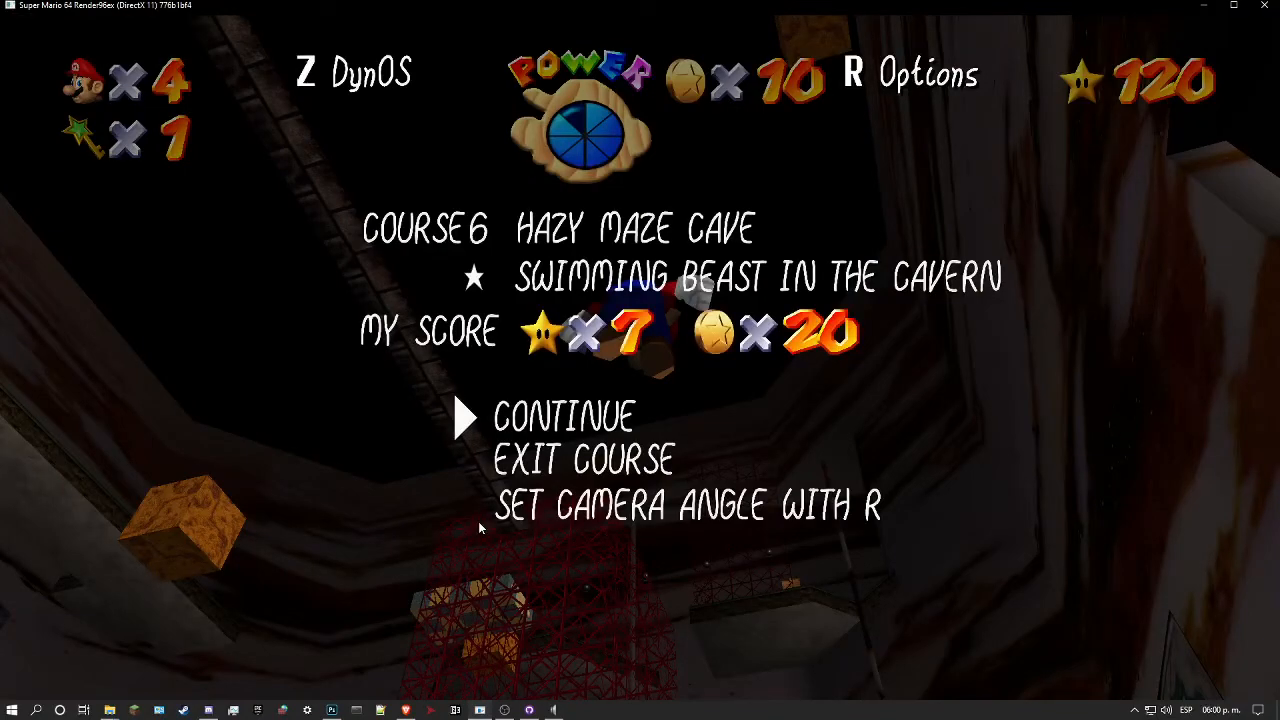
Step: Restart Super Mario 64 Render96ex and load the saved game on the castle grounds
click(1263, 6)
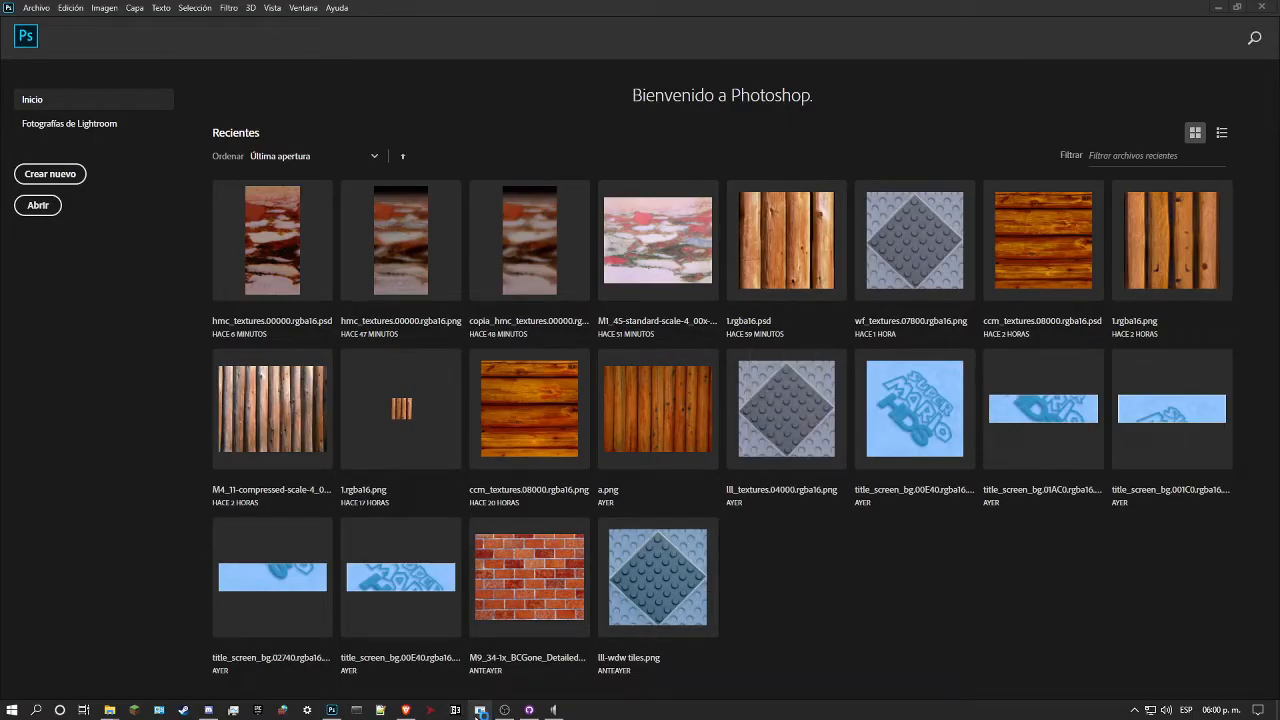
click(479, 711)
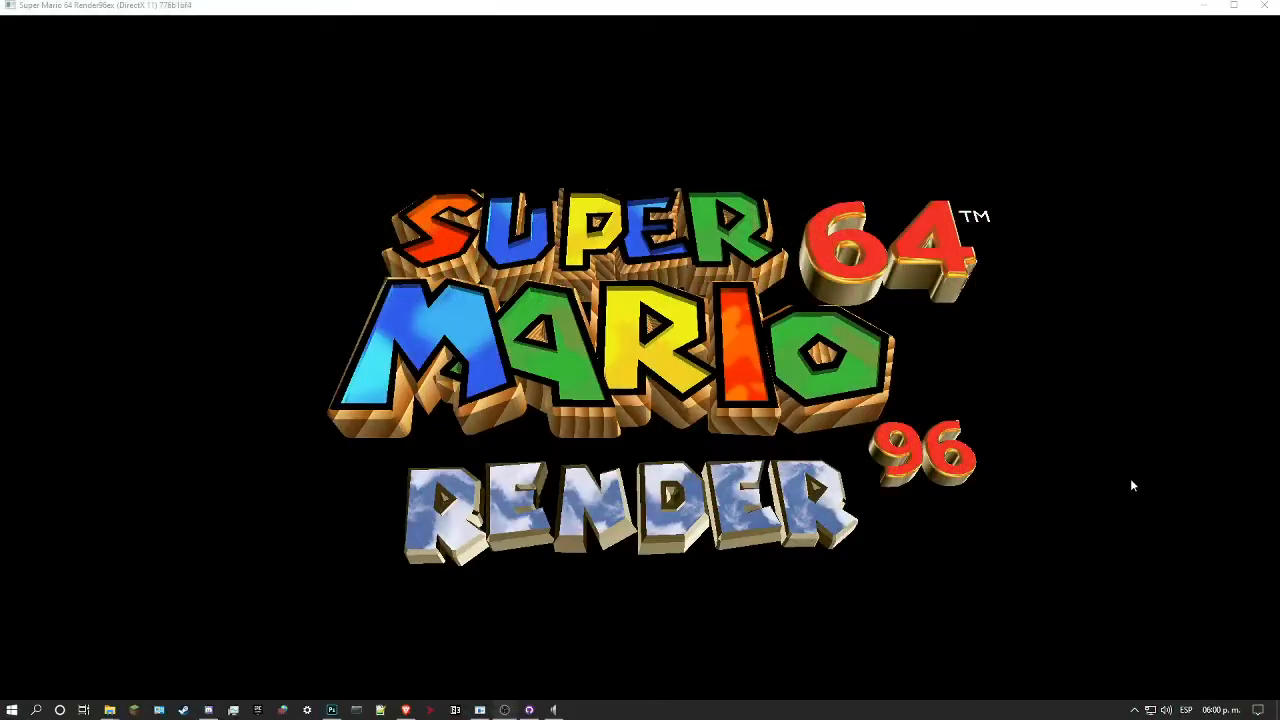
key(space)
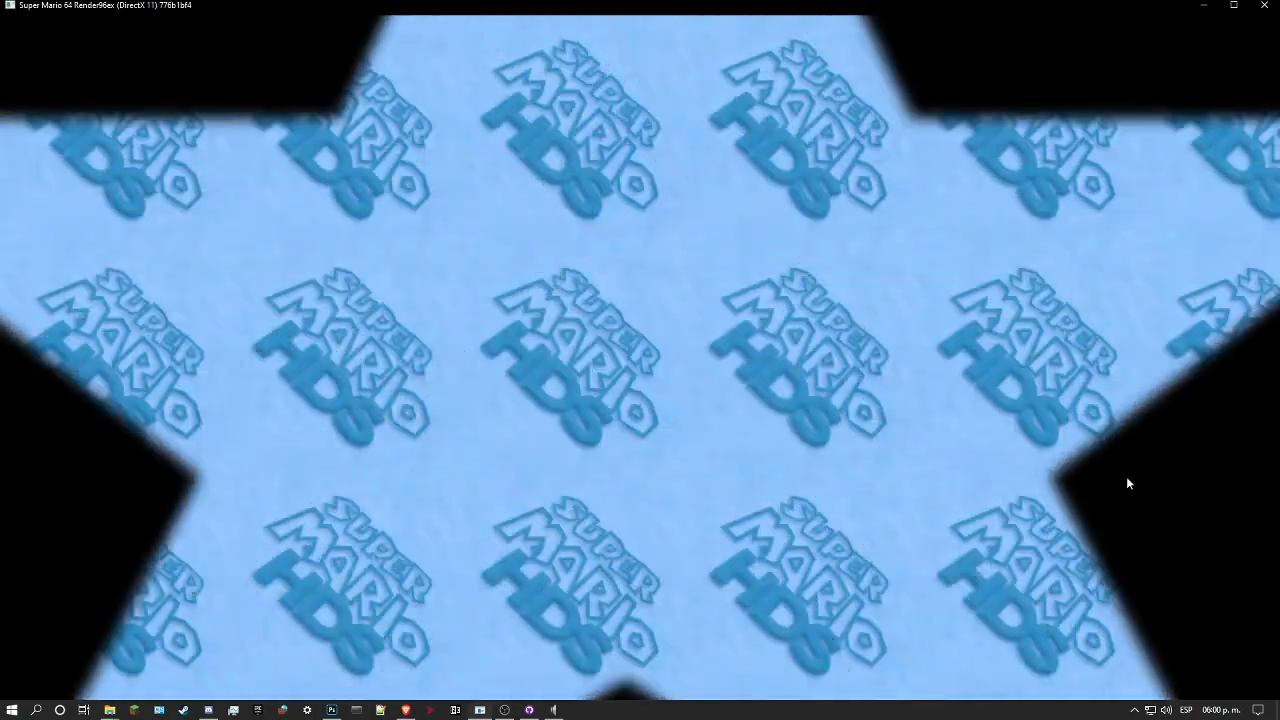
key(space)
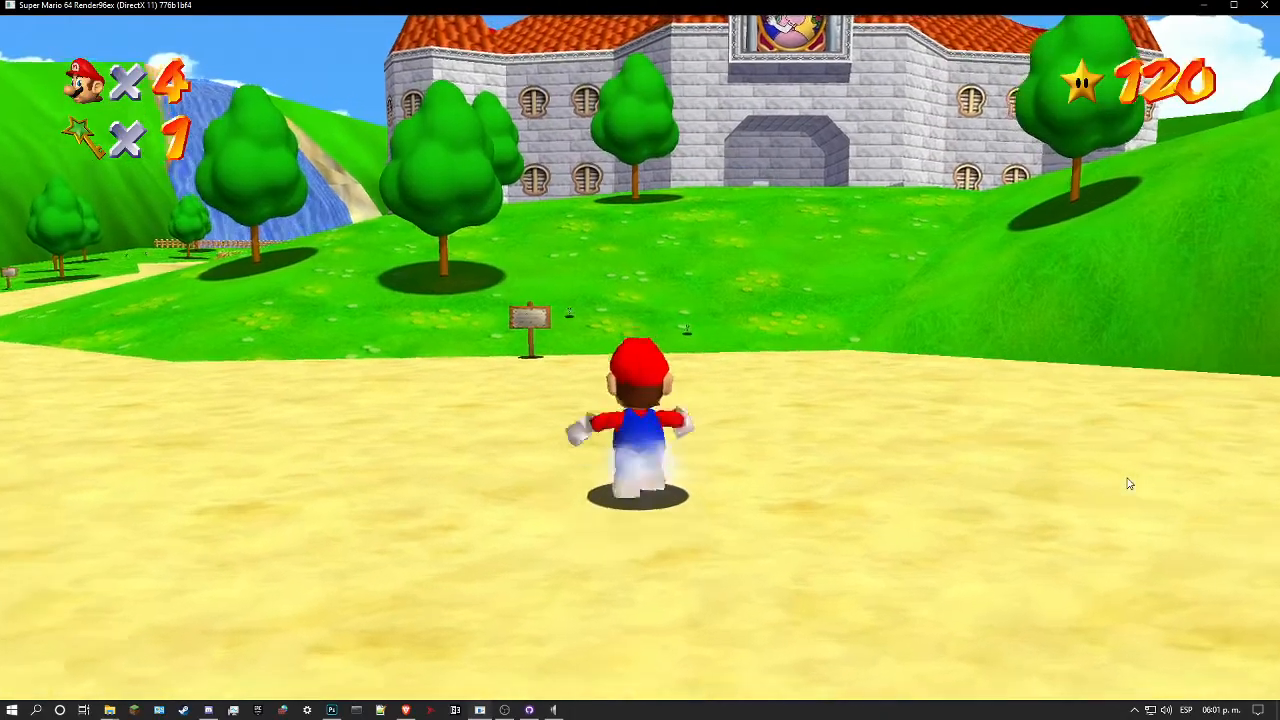
Step: Warp to level 6 - Hazy Maze Cave with star 1 - Swimming Beast In The Cavern
key(space)
key(k)
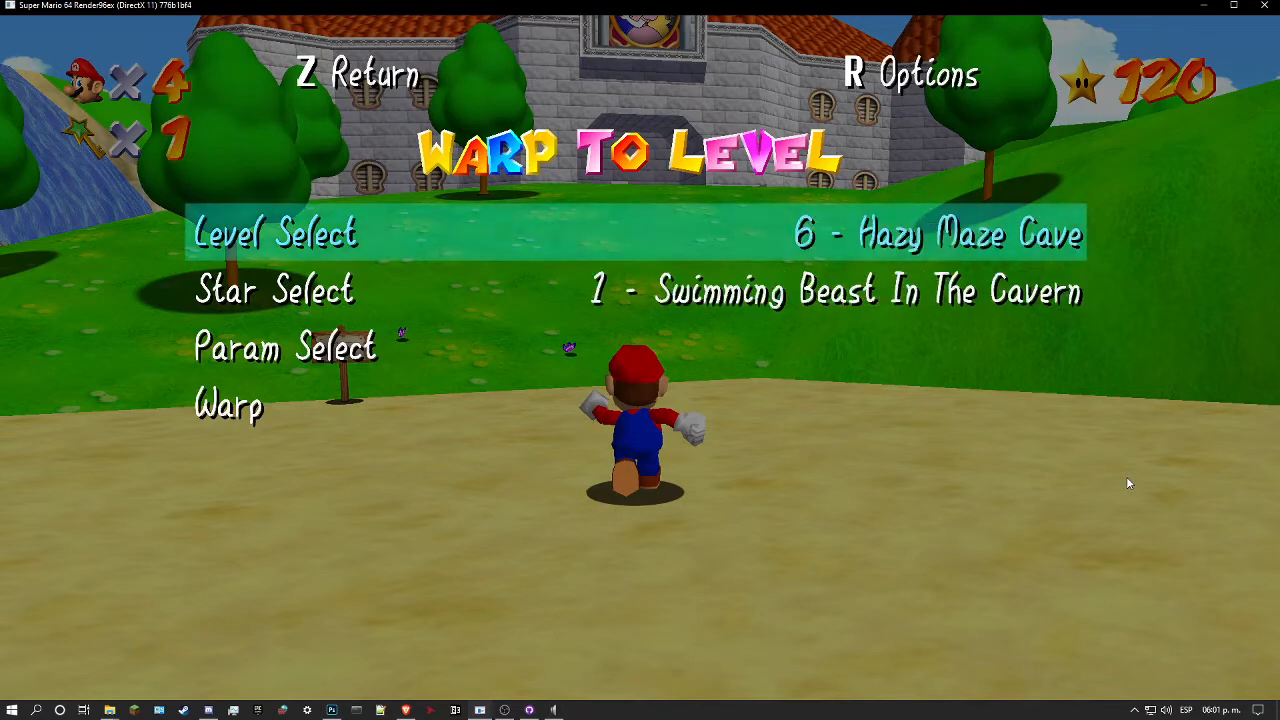
key(s)
key(l)
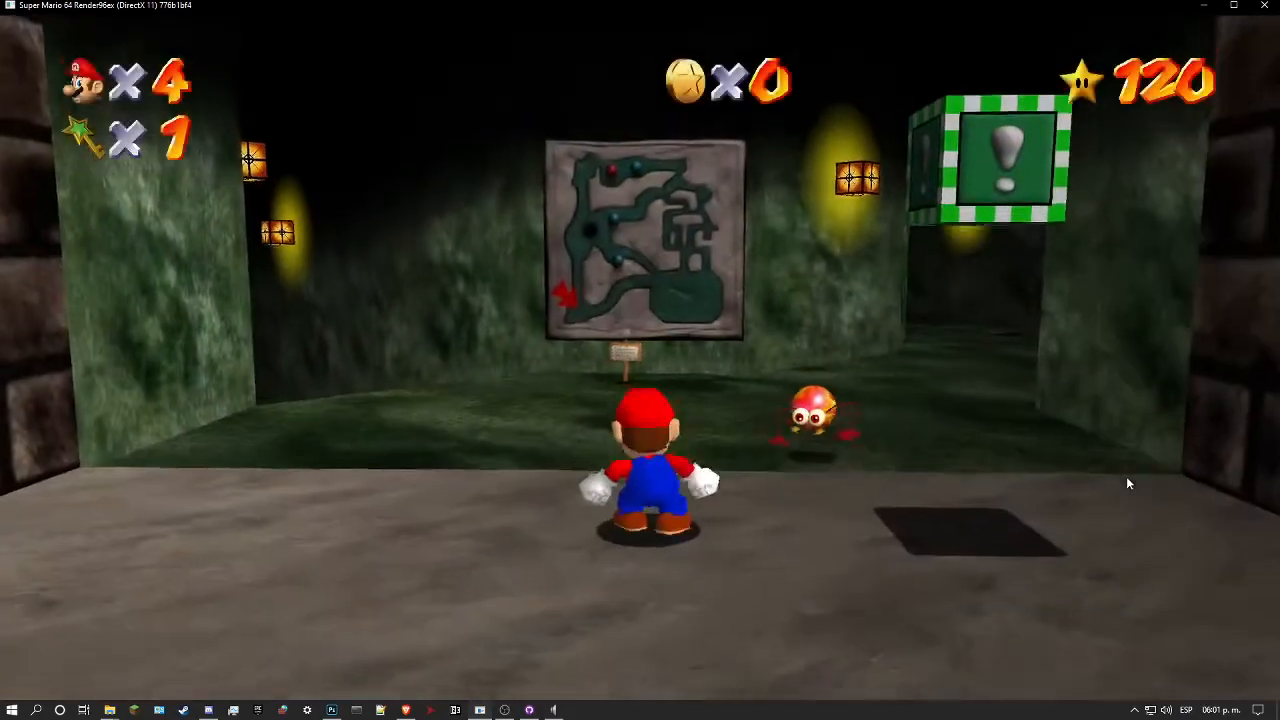
Step: Run Mario through the green rock corridors and past the flames to the entrance of the marble cavern
key(w)
key(l)
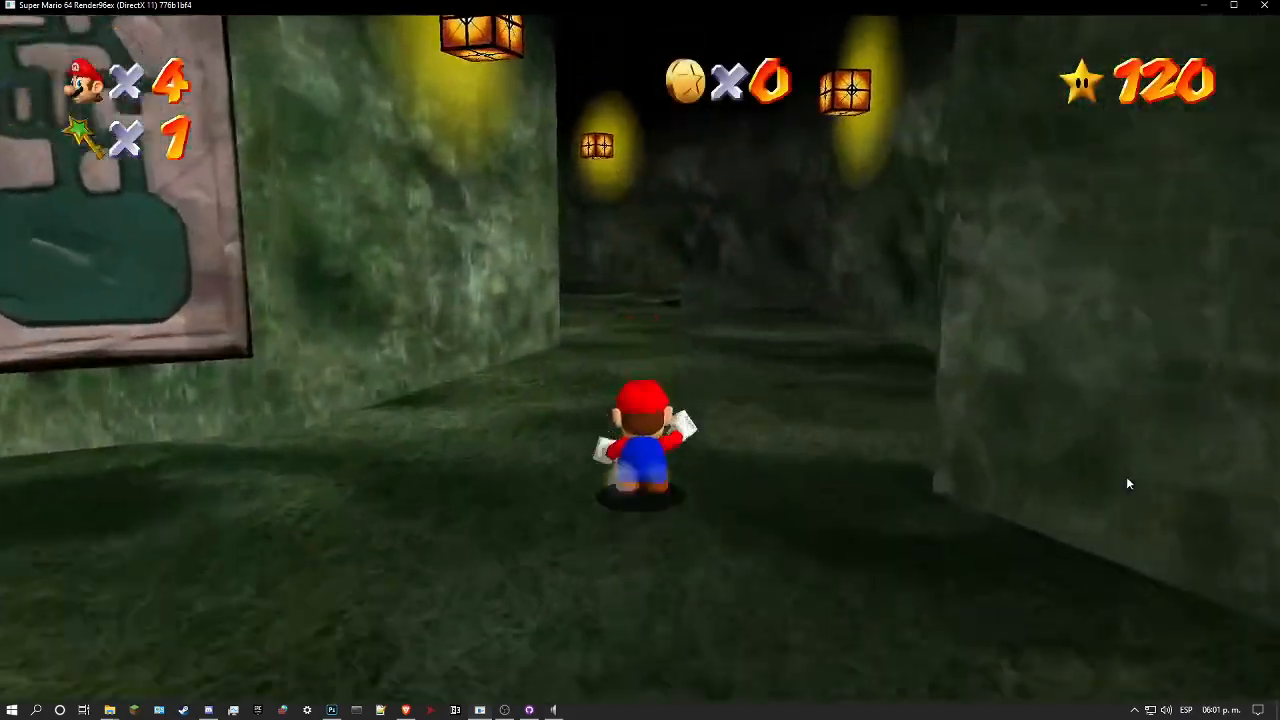
key(l)
key(l)
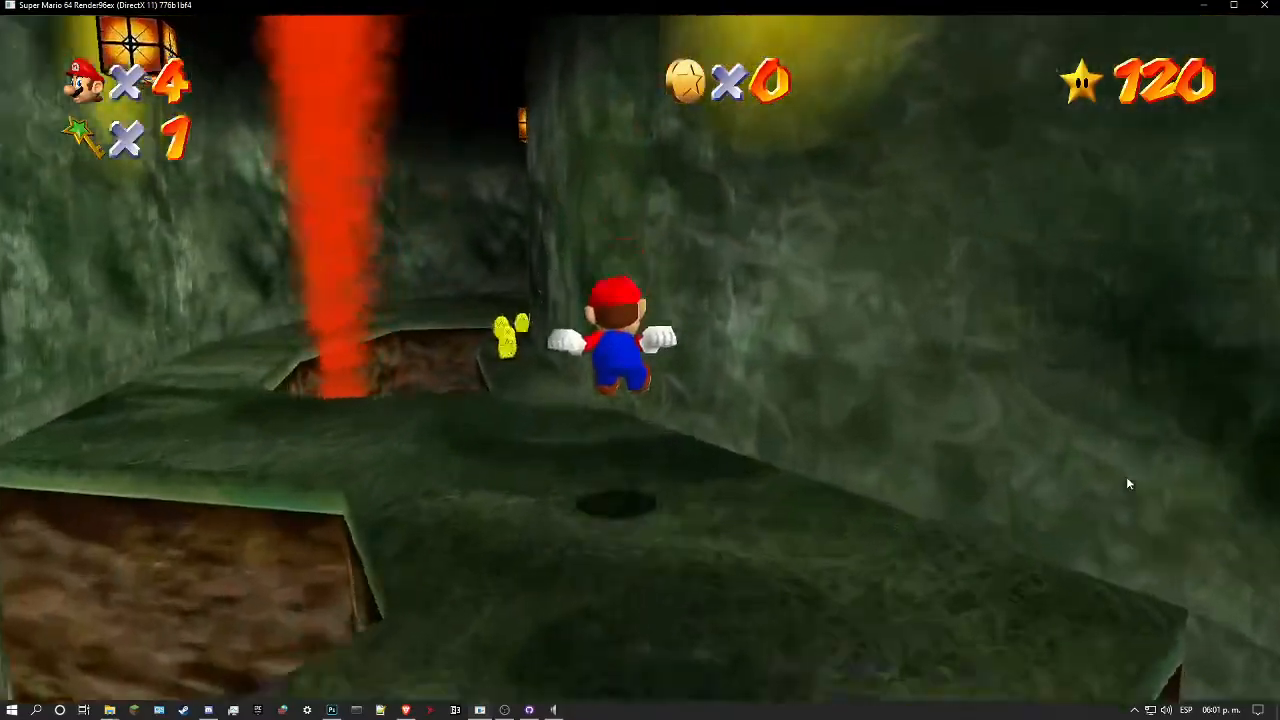
key(a)
key(w)
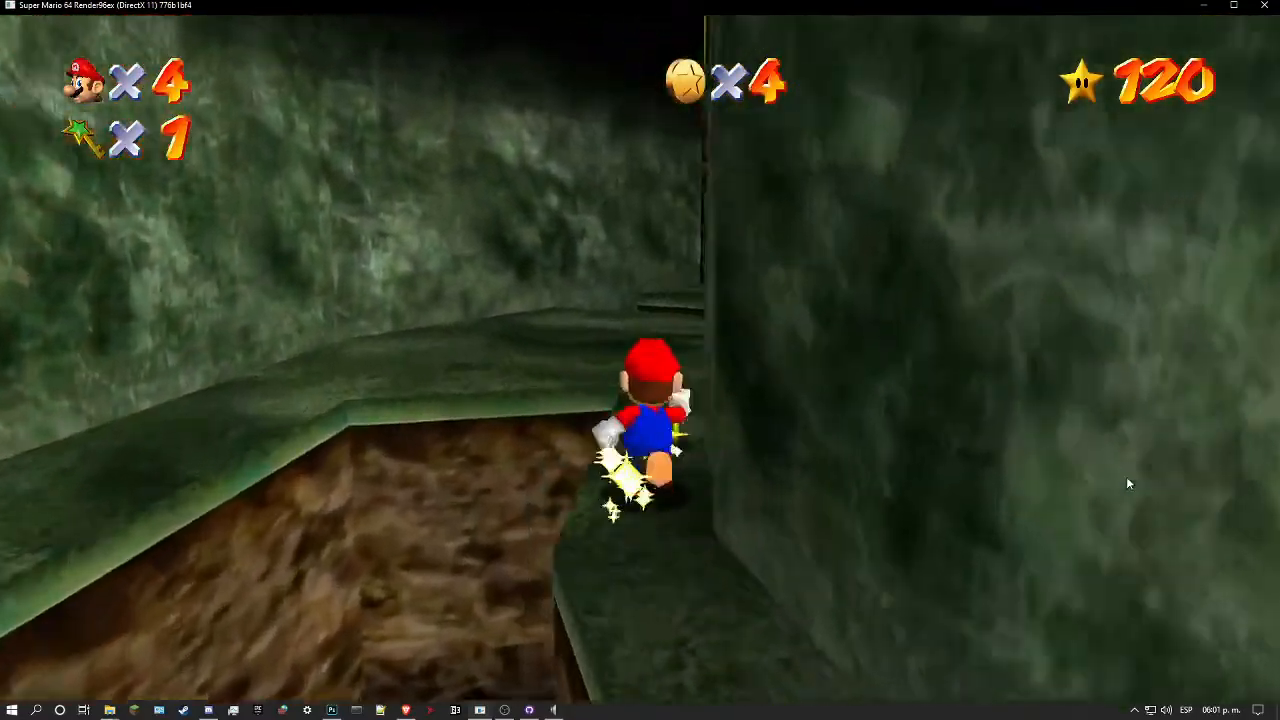
key(w)
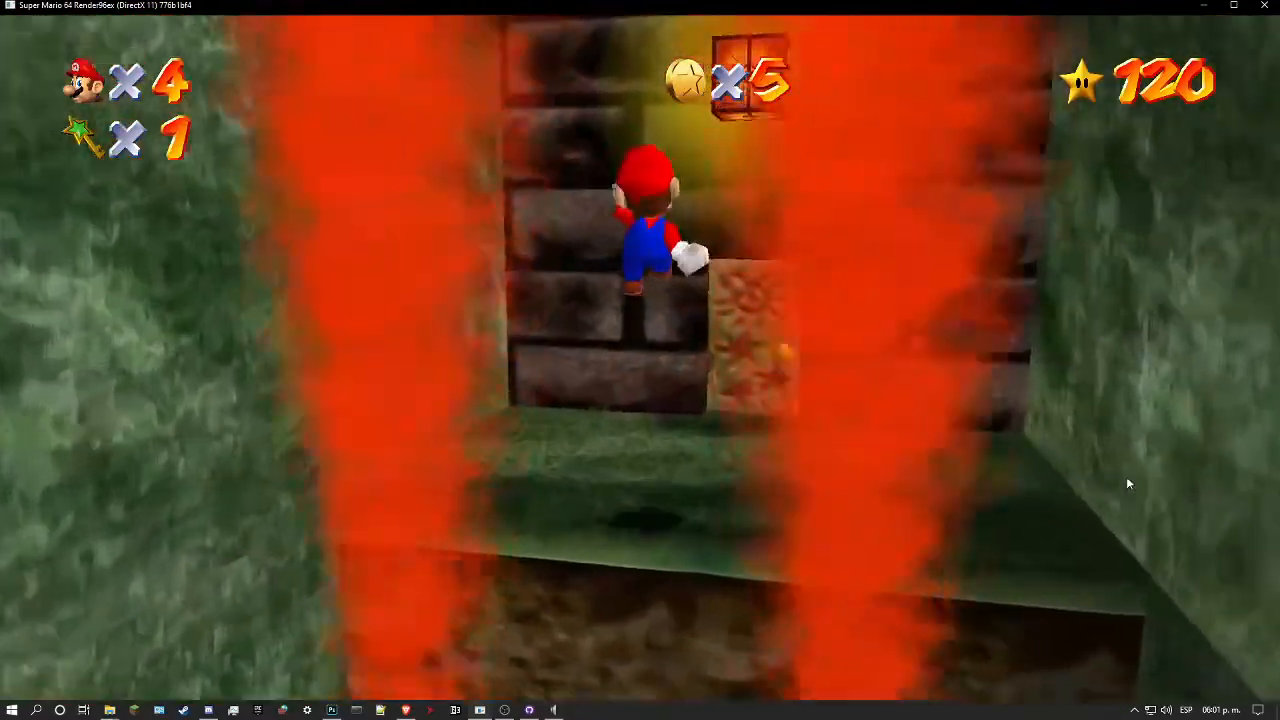
key(d)
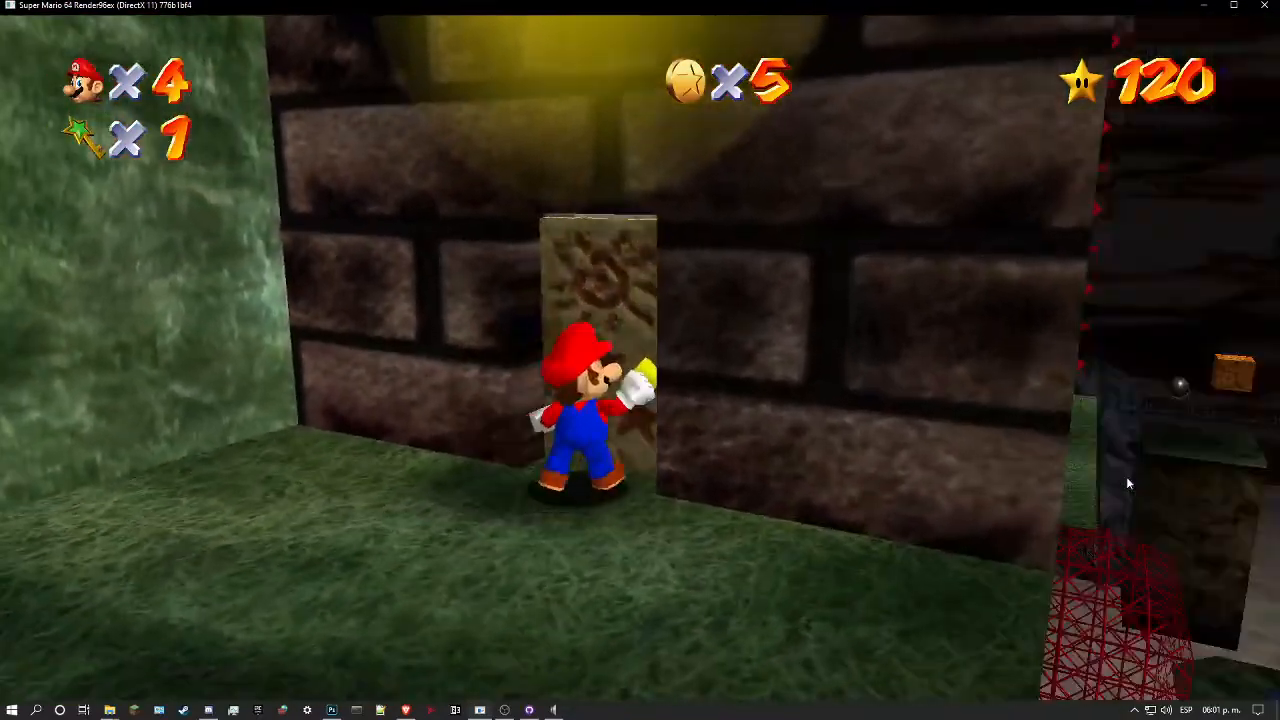
Step: Enter the marble cavern and examine the wall texture around the red mesh, the doorway and the wall map
key(w)
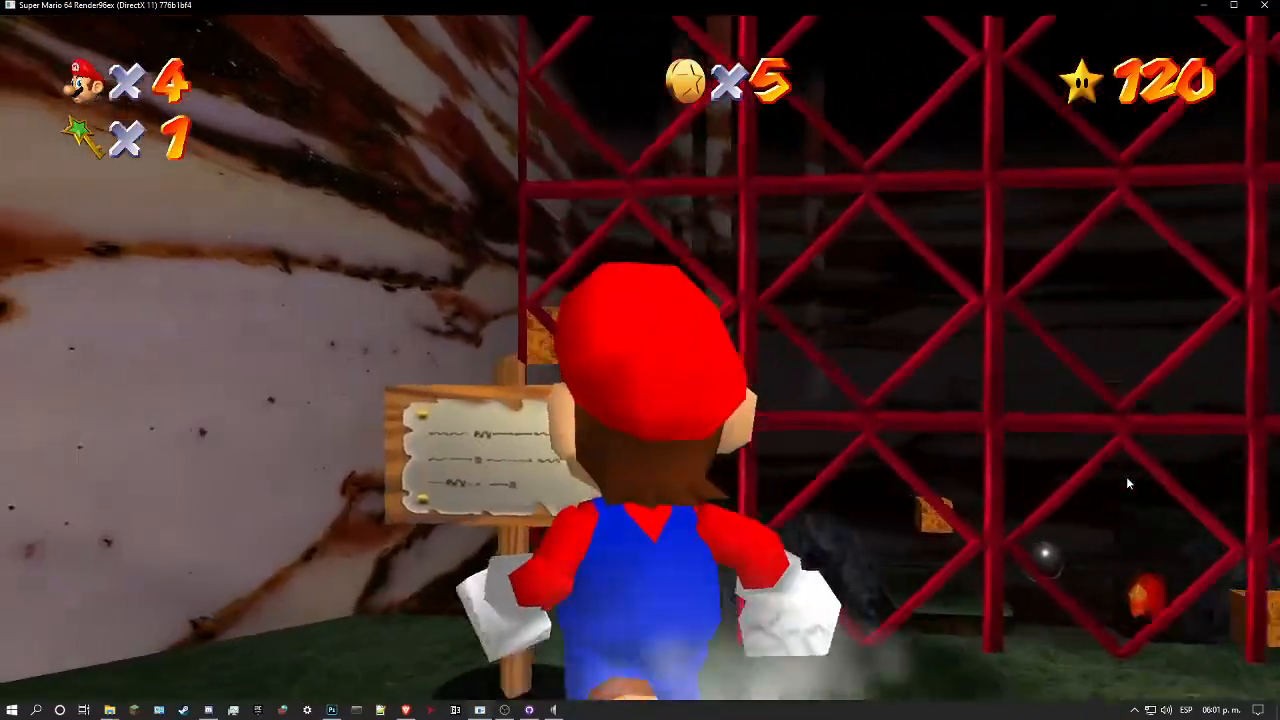
key(s)
key(w)
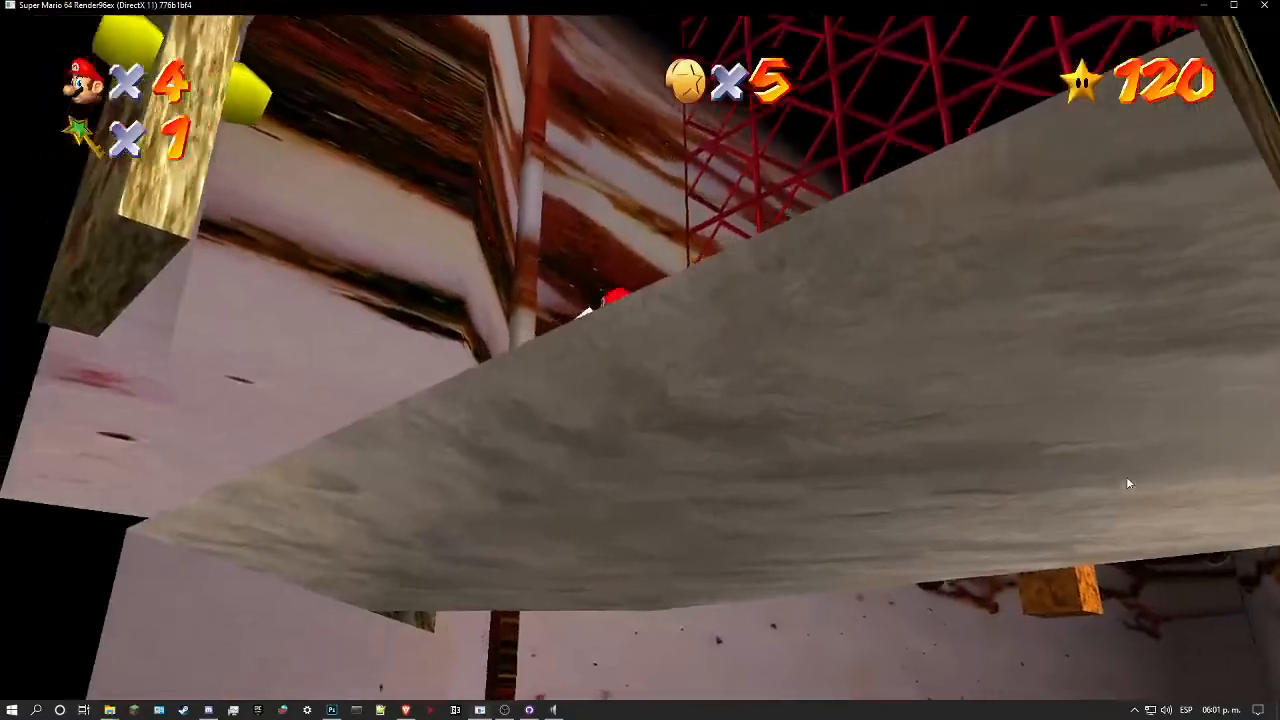
key(w)
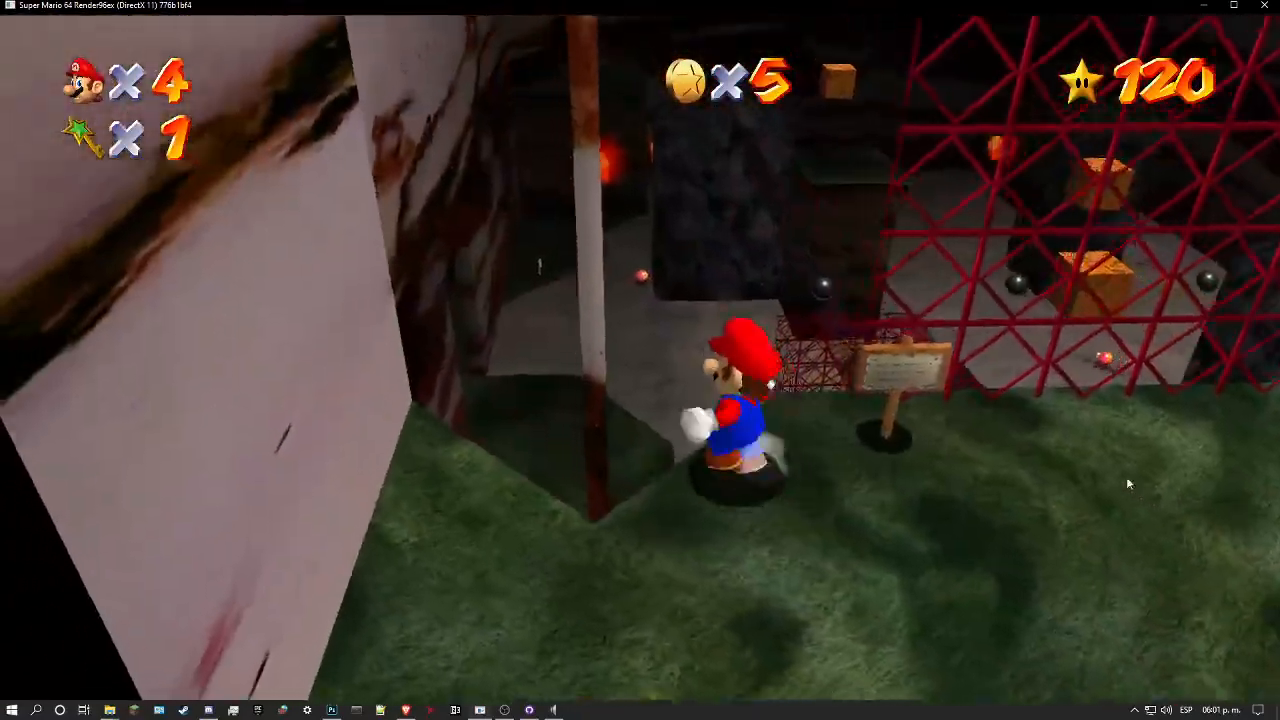
key(w)
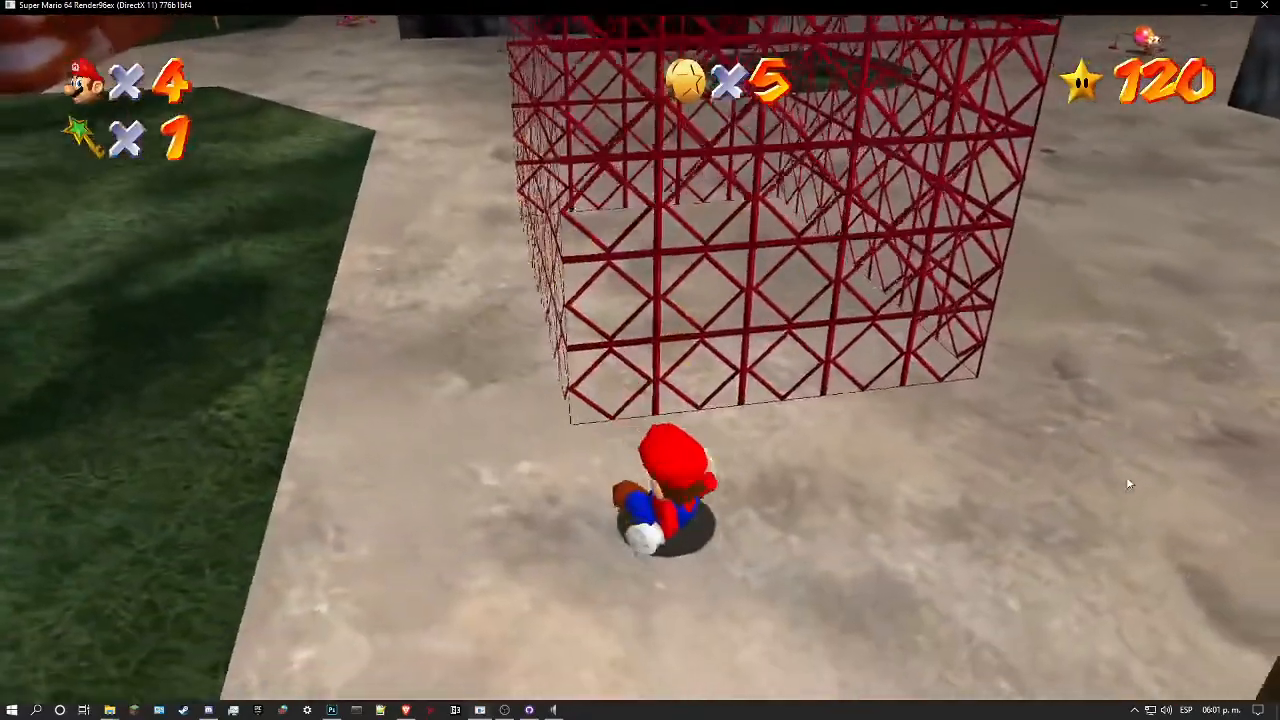
key(w)
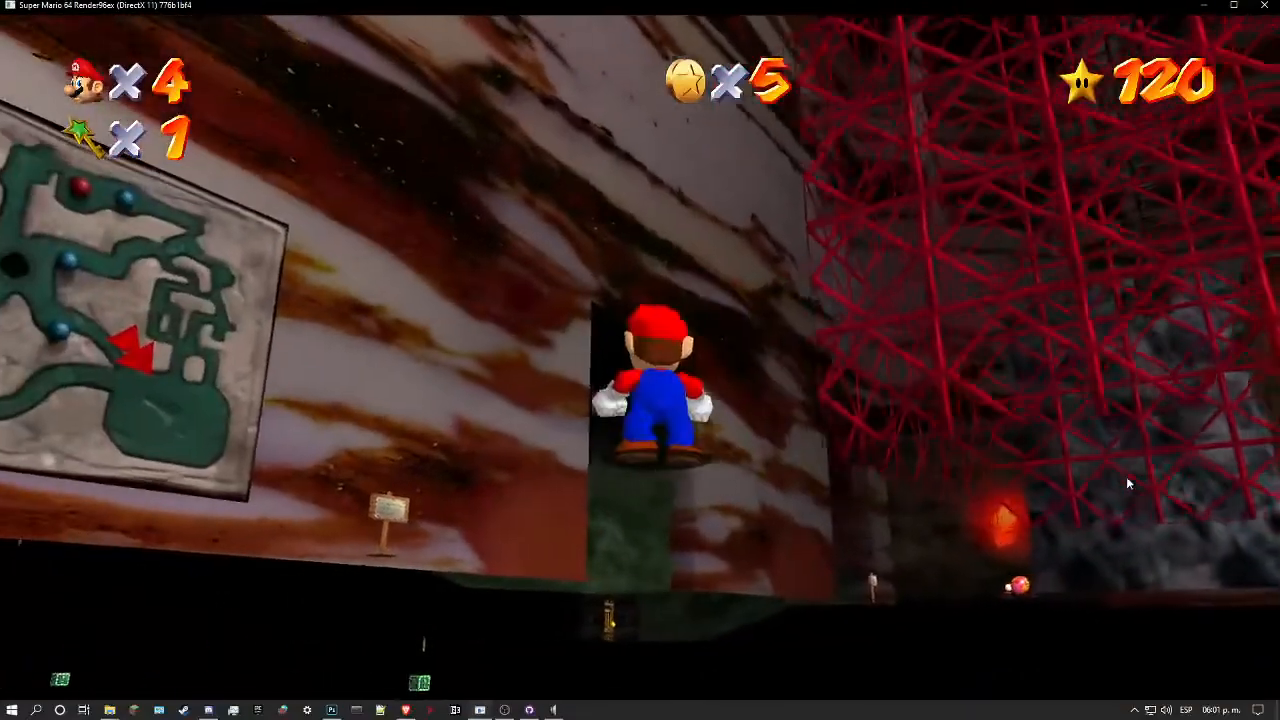
key(w)
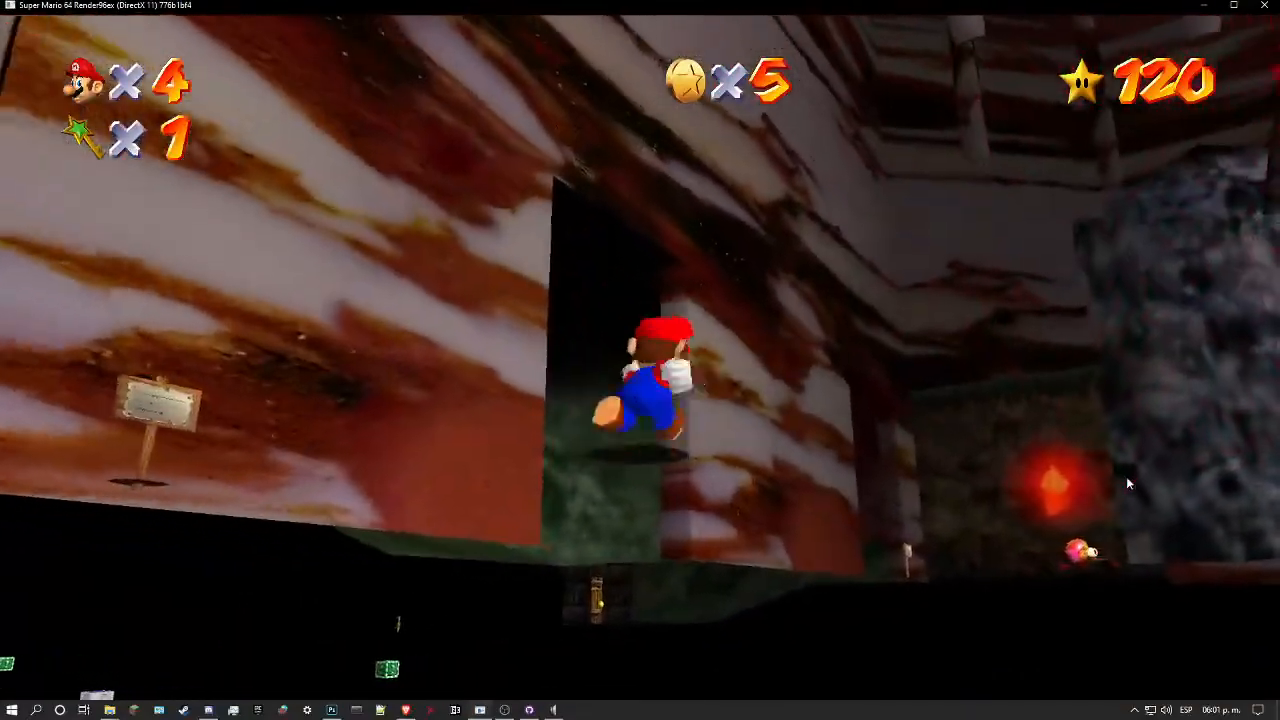
key(w)
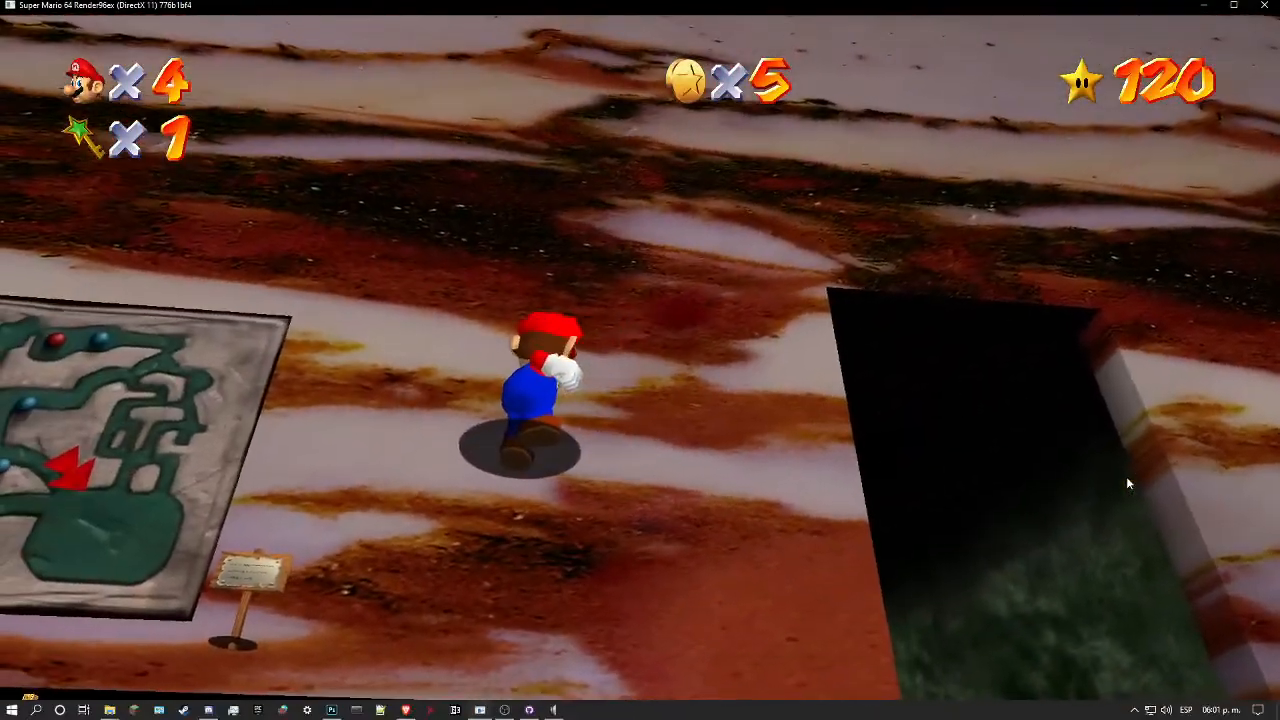
Step: Look around the cavern from the ground to examine the marble's dark gradient on the upper walls and corners
key(Left)
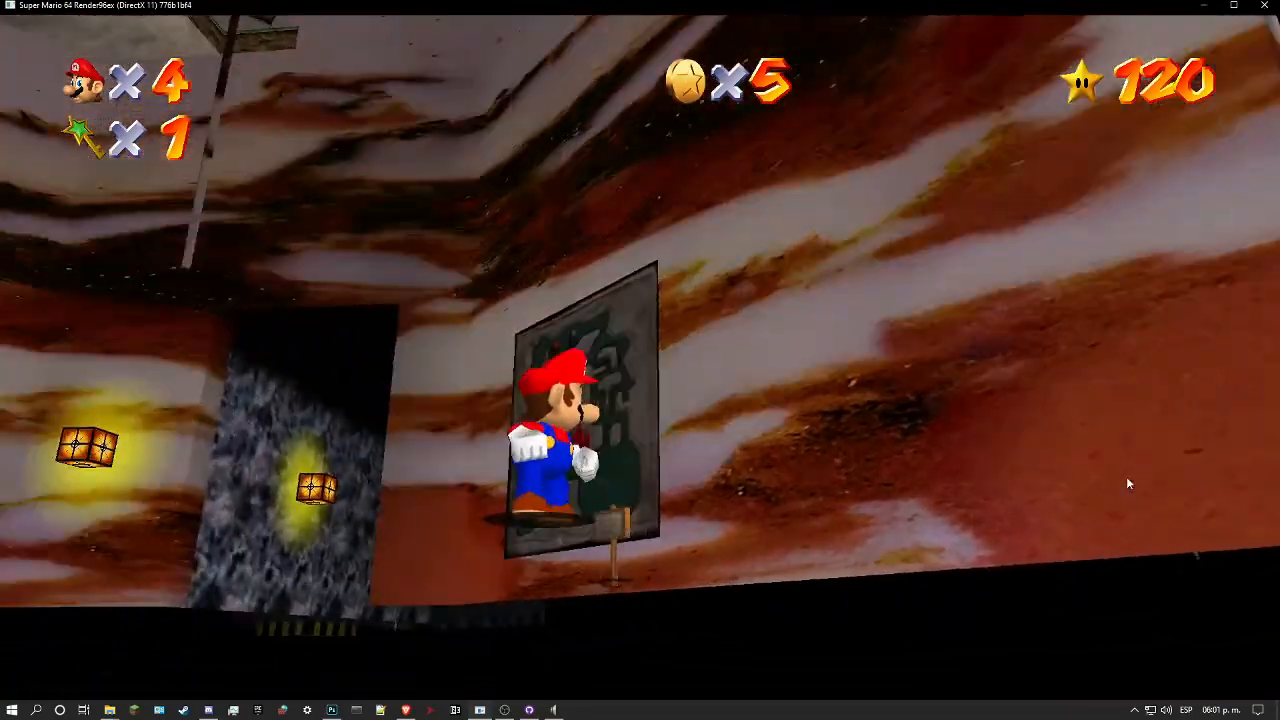
key(Left)
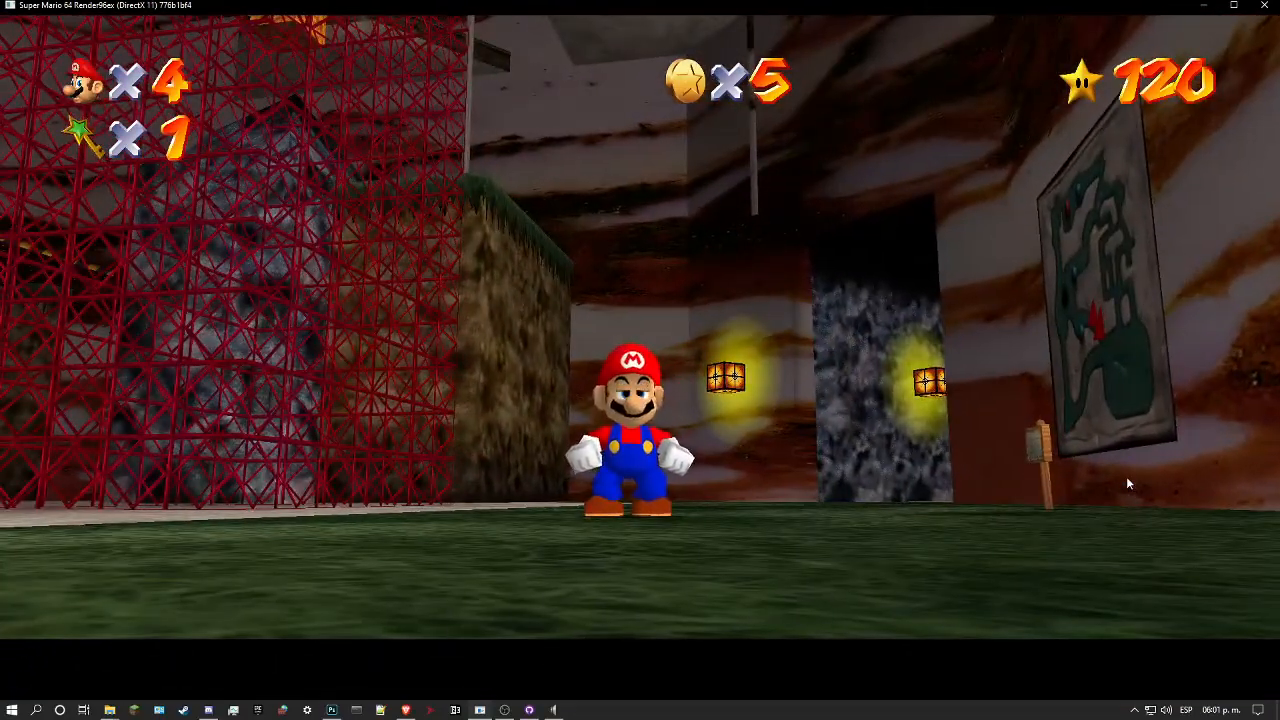
key(s)
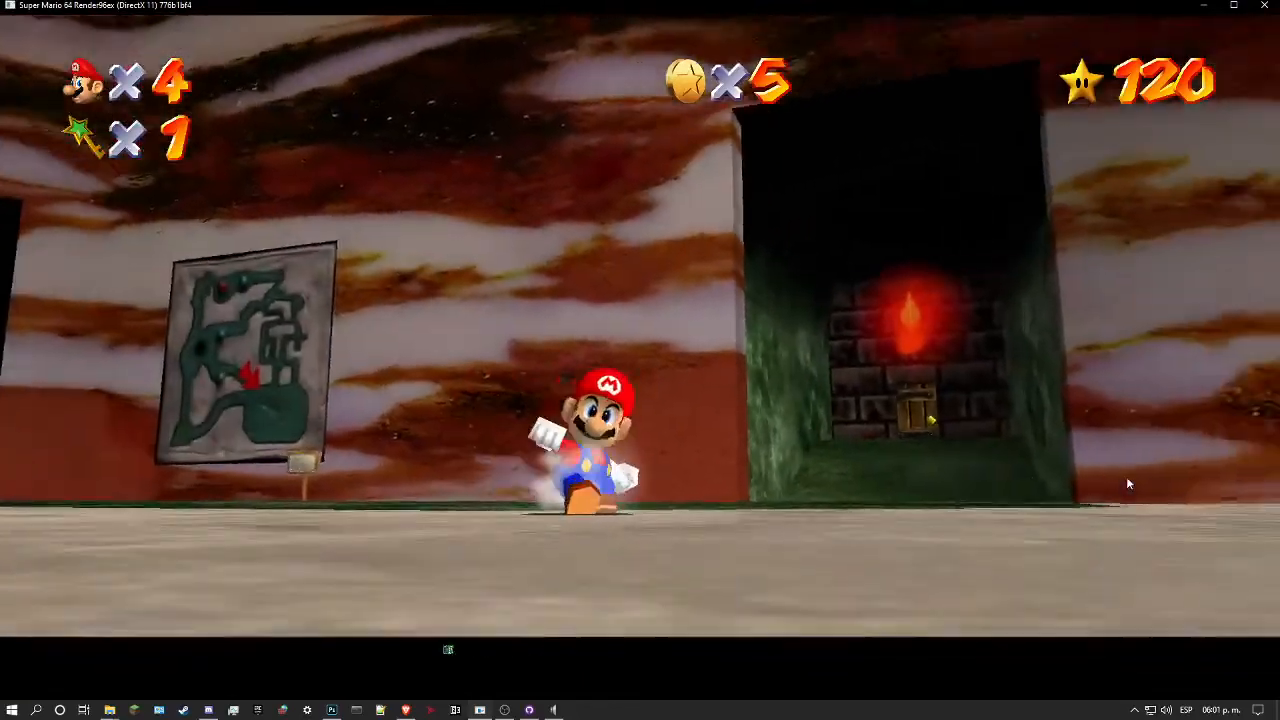
key(Up)
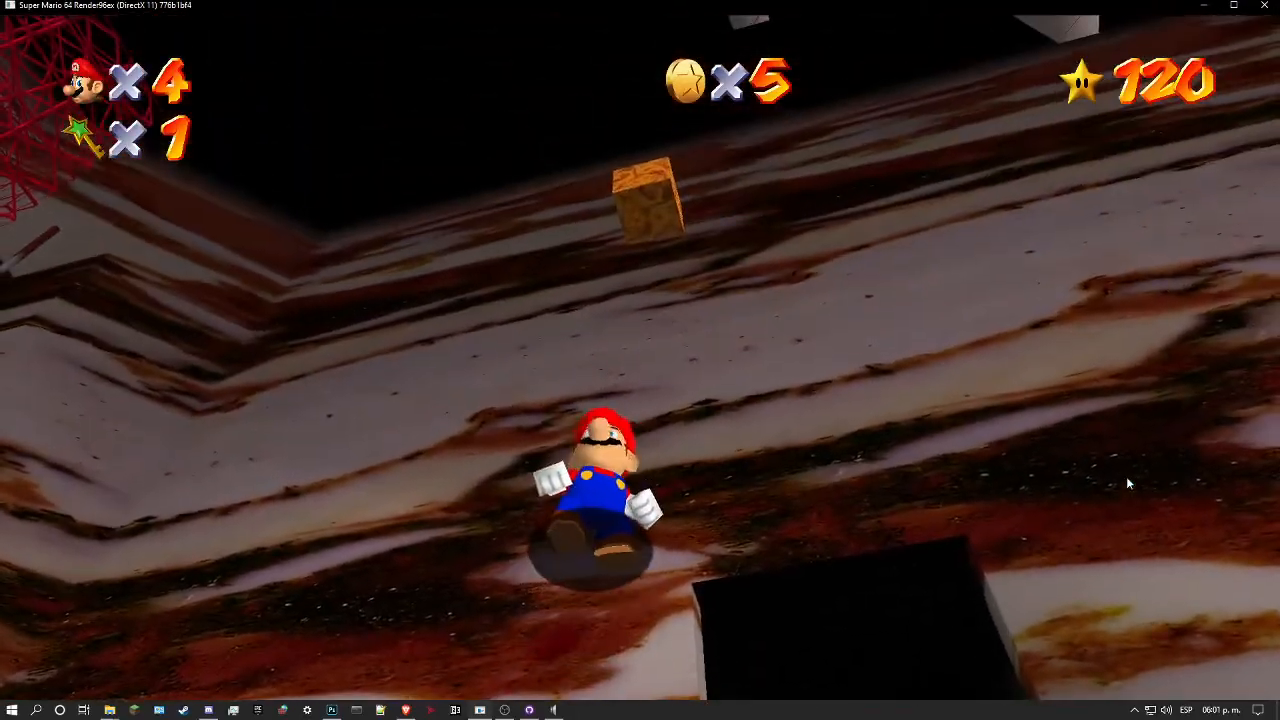
key(w)
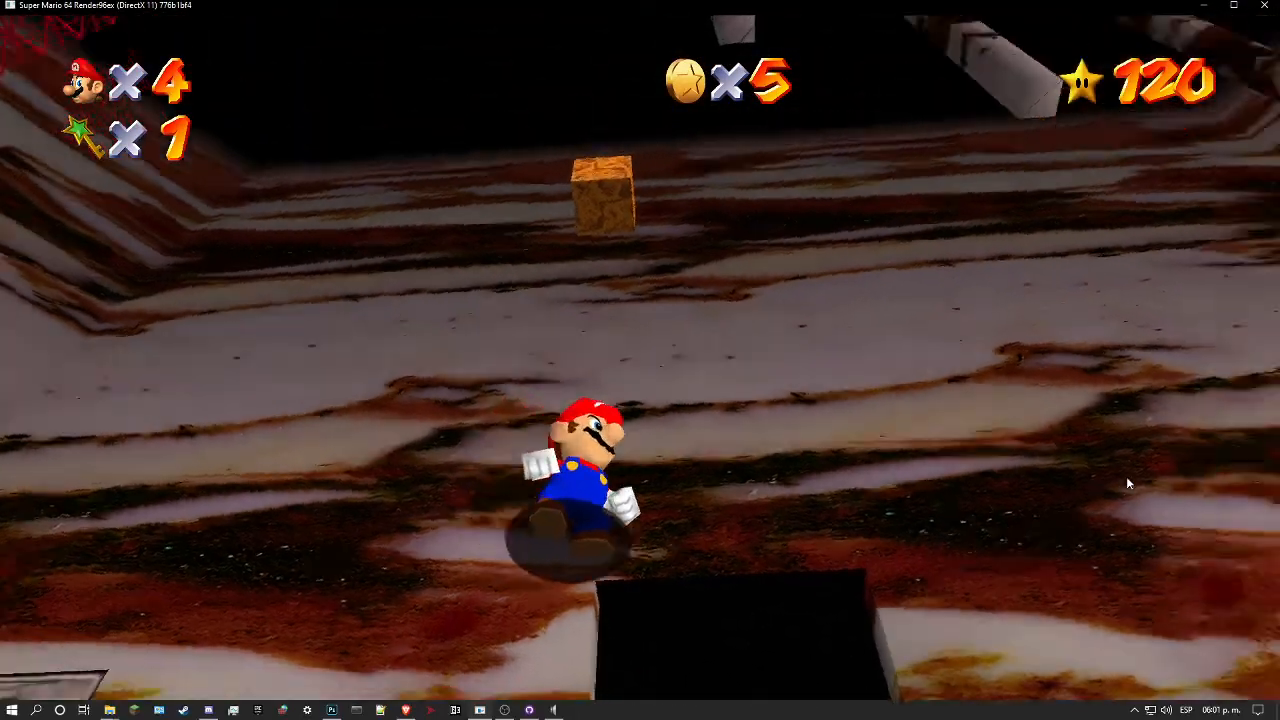
key(Down)
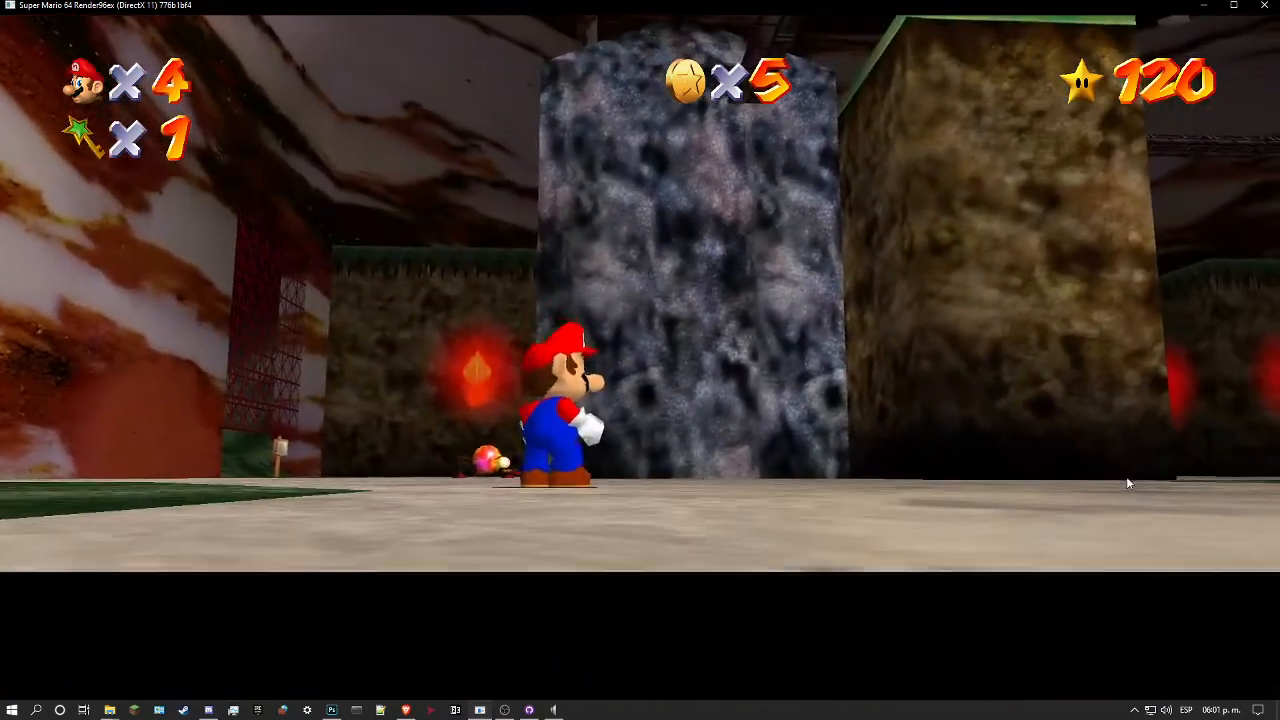
key(Up)
key(Left)
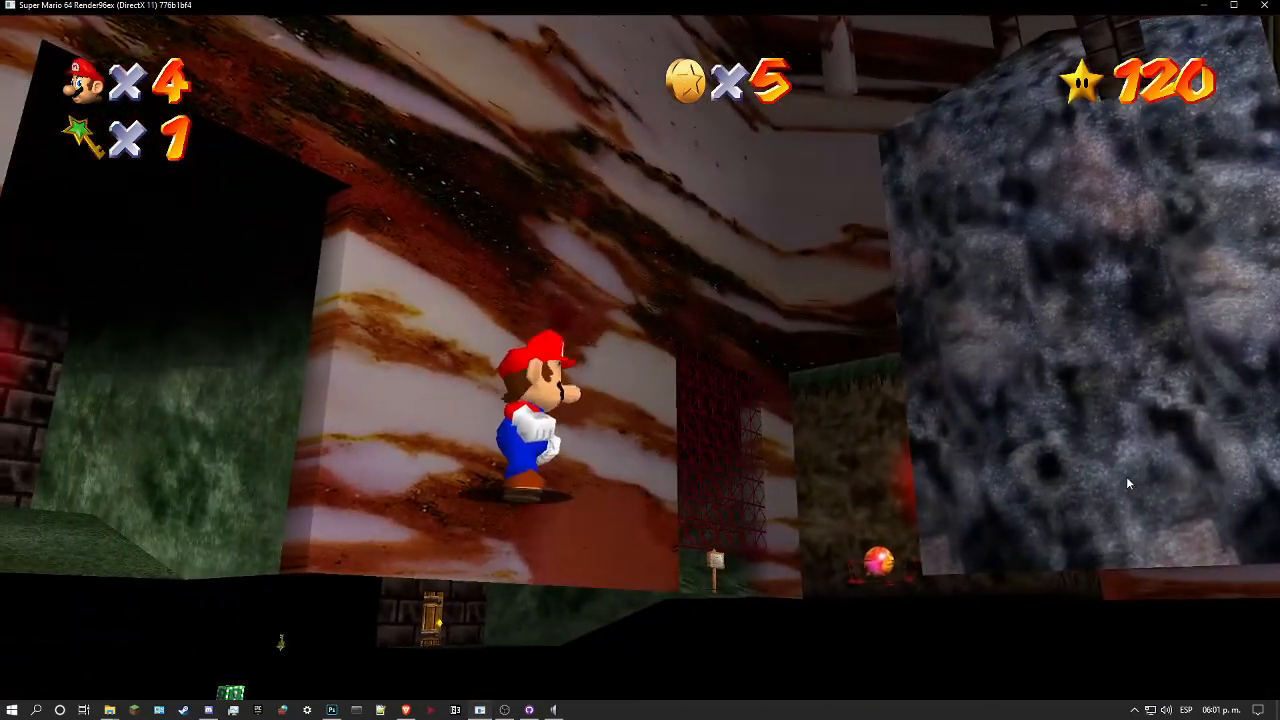
key(w)
key(Up)
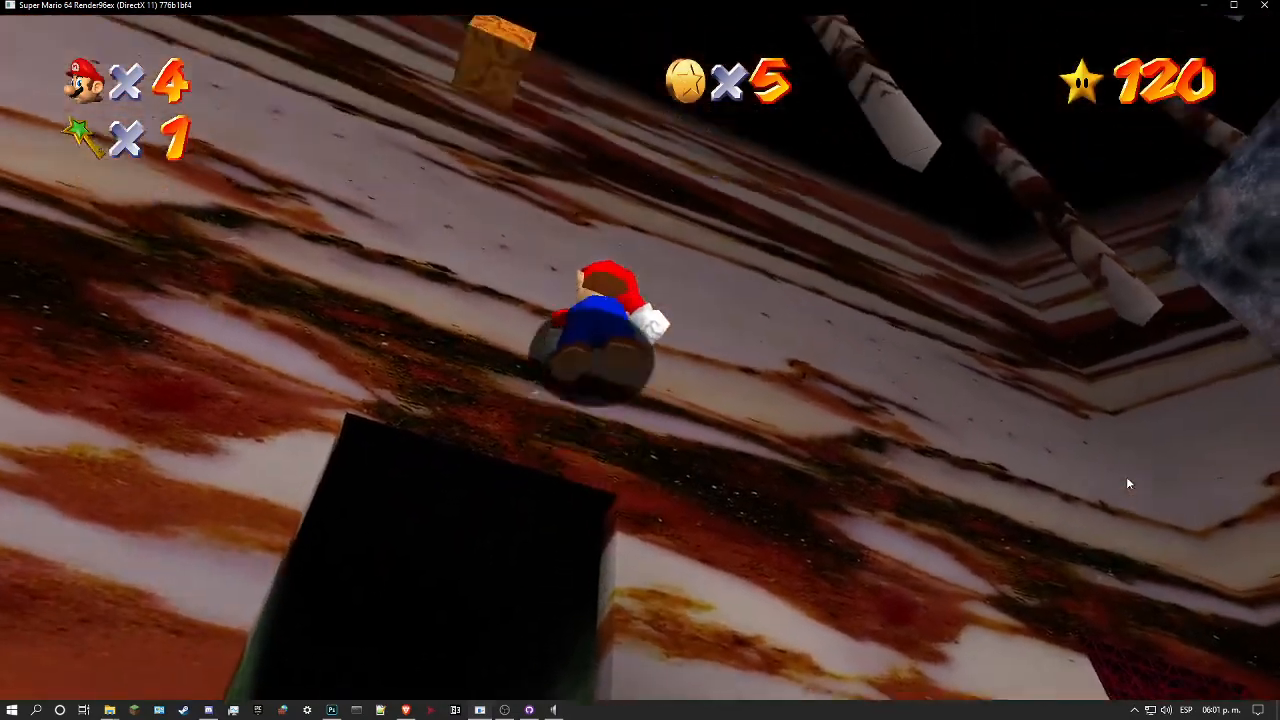
Step: Run past the grey rock pillar to check the marble wall near the torch-lit block, and pause the game
key(Down)
key(w)
key(Down)
key(l)
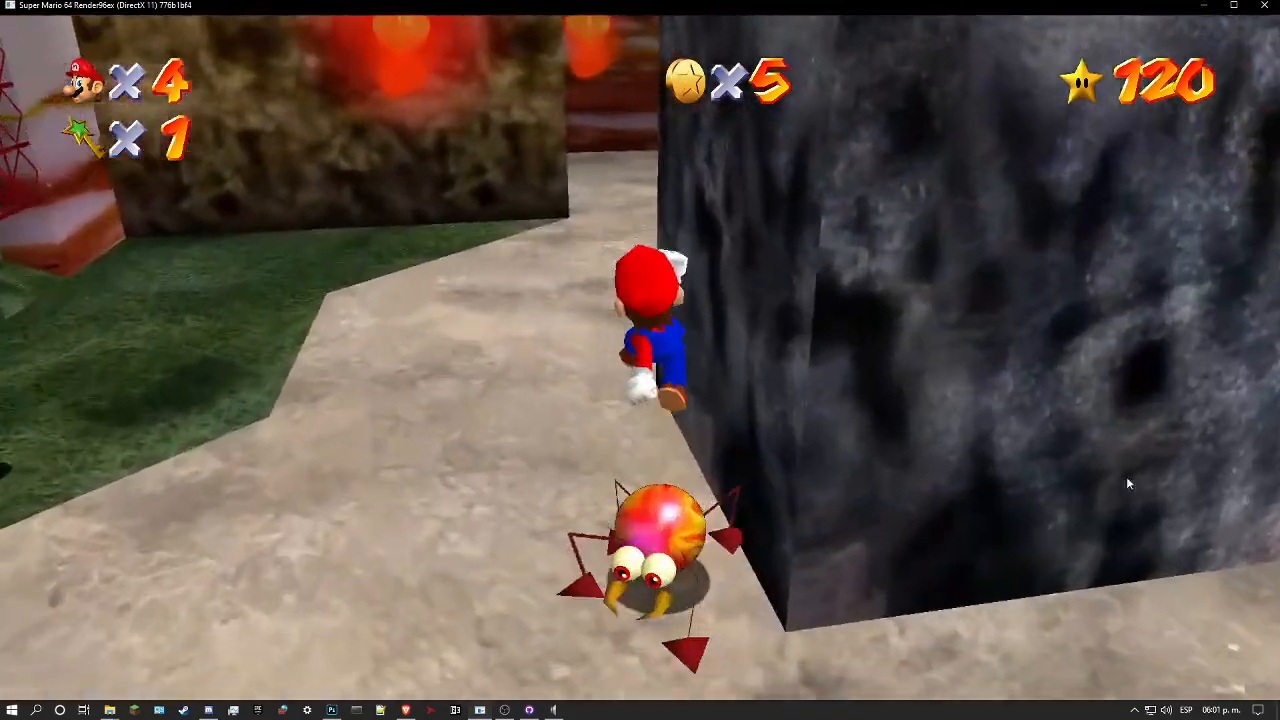
key(Up)
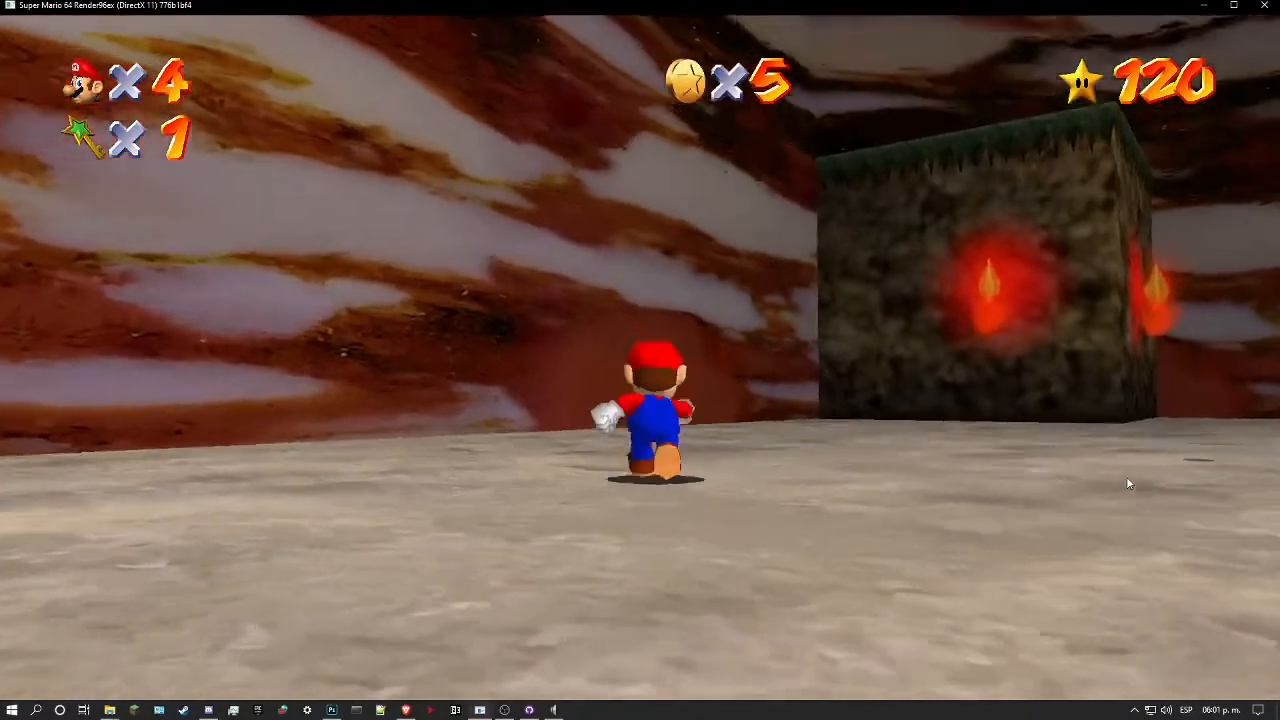
key(space)
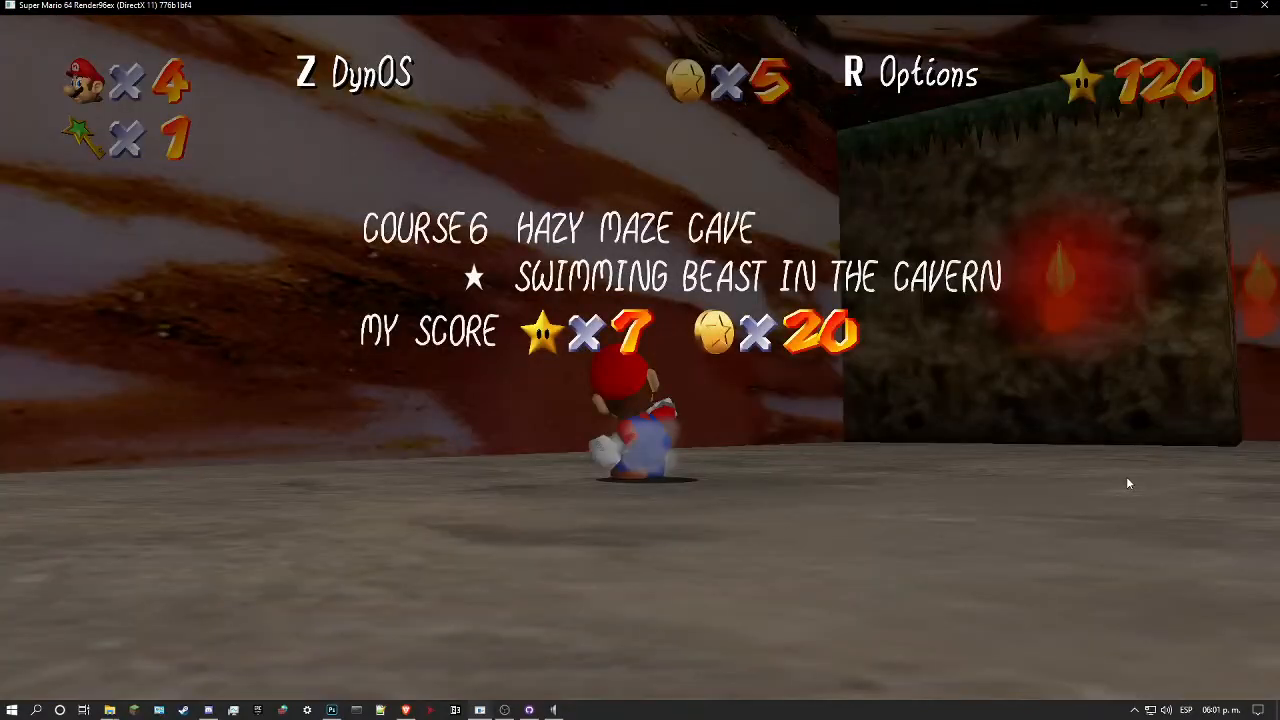
Step: Close the game and reopen the recent file hmc_textures.00000.rgba16.png in Photoshop
click(1267, 6)
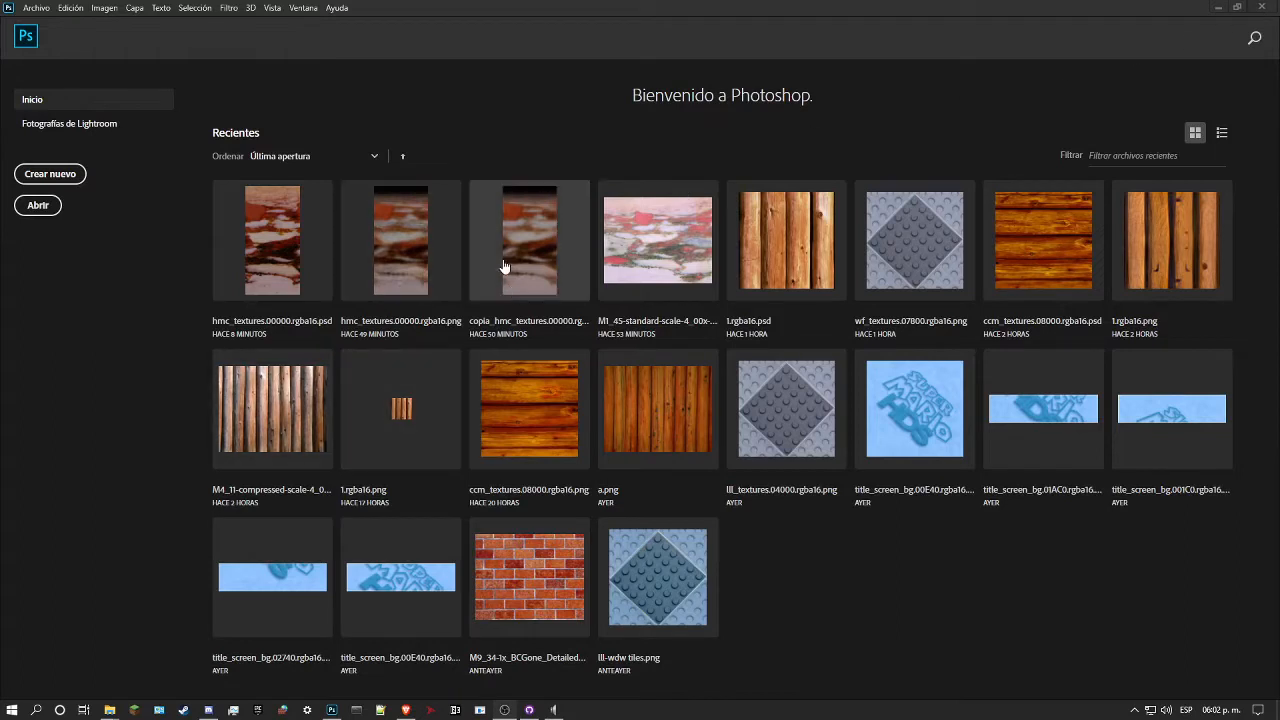
click(387, 268)
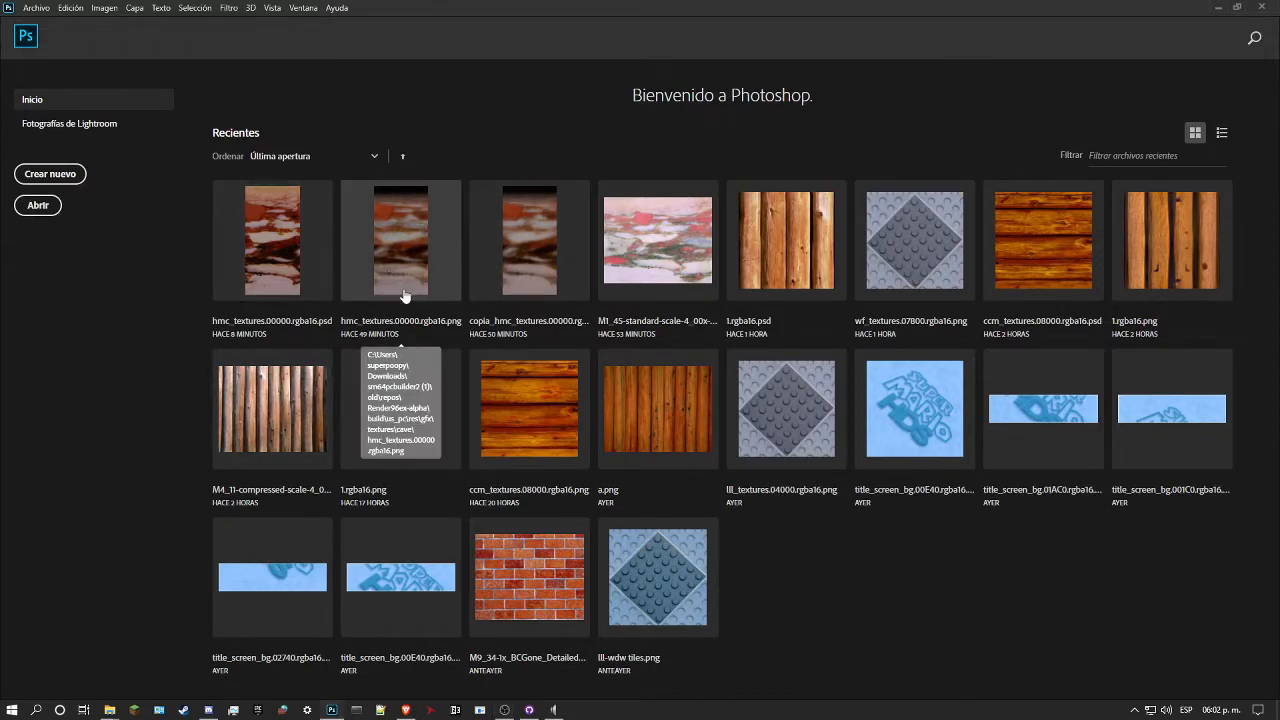
click(525, 317)
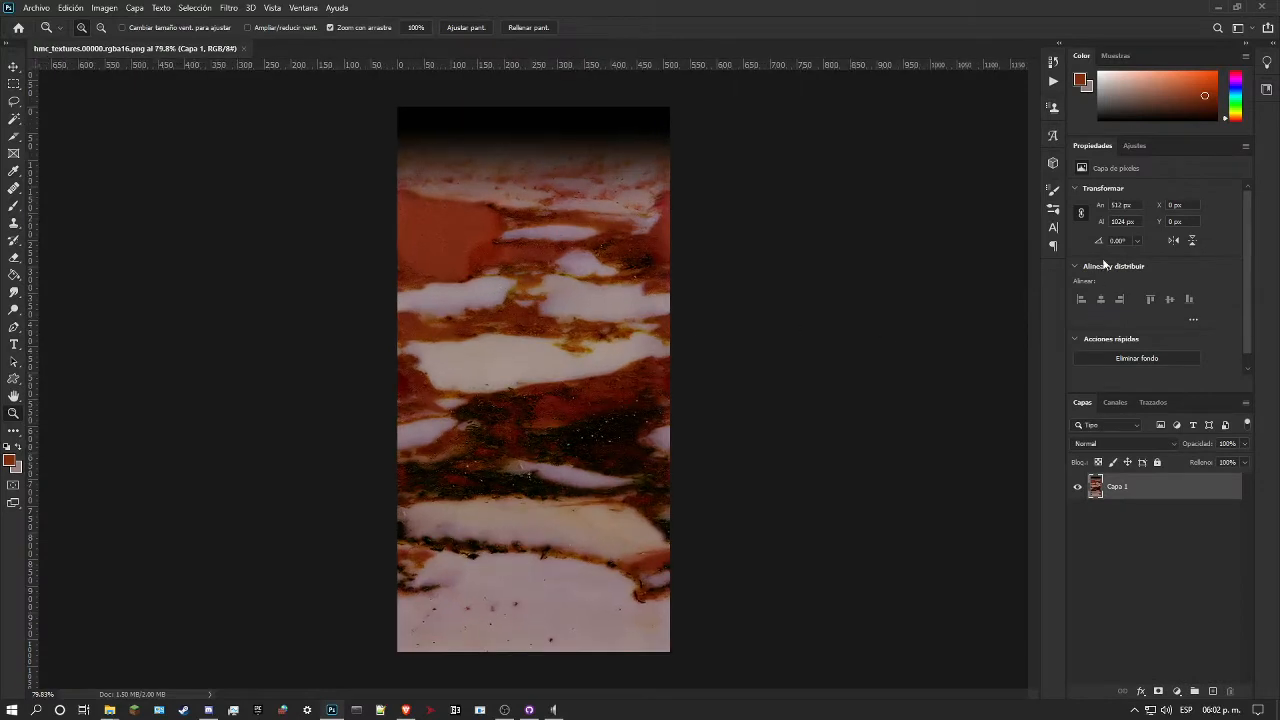
Step: Add a Brightness/Contrast adjustment layer over the marble with contrast -50 and brightness -35
click(1135, 150)
click(1105, 178)
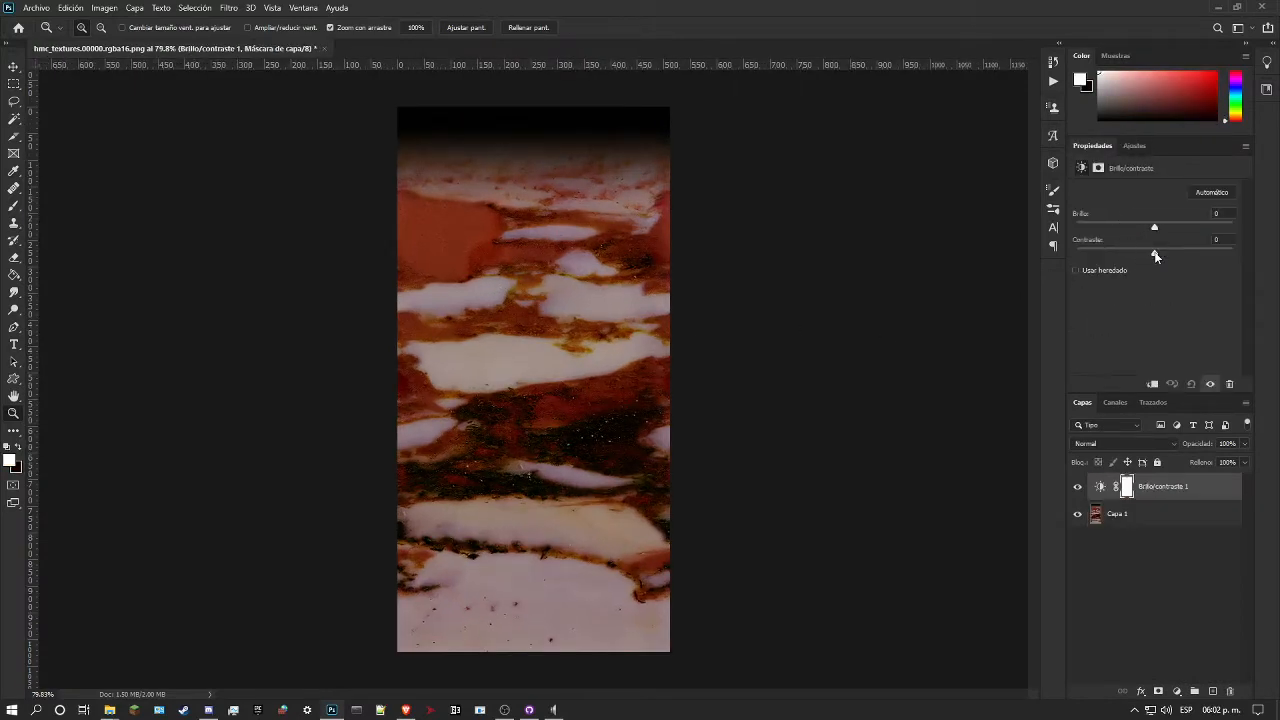
drag(1161, 256, 1086, 251)
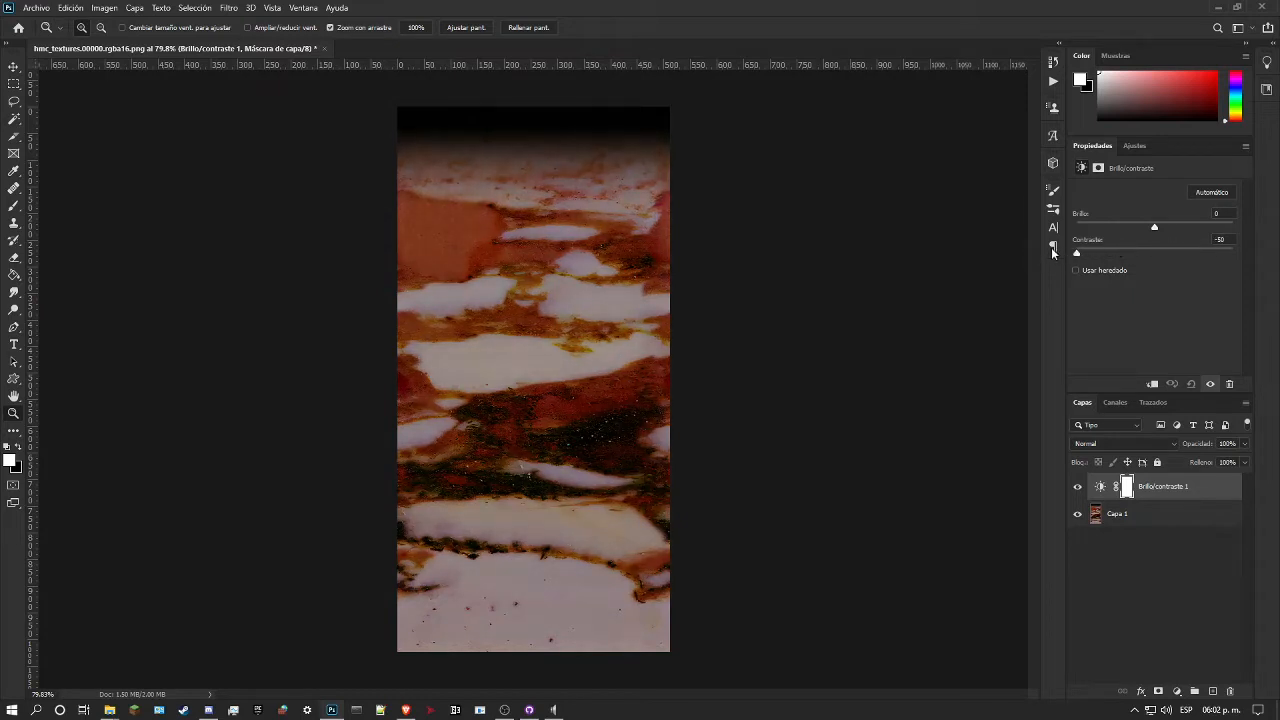
mouse_move(1130, 253)
mouse_down()
mouse_move(1227, 258)
mouse_move(1101, 258)
mouse_move(1114, 228)
mouse_move(1219, 228)
mouse_move(1137, 230)
mouse_up()
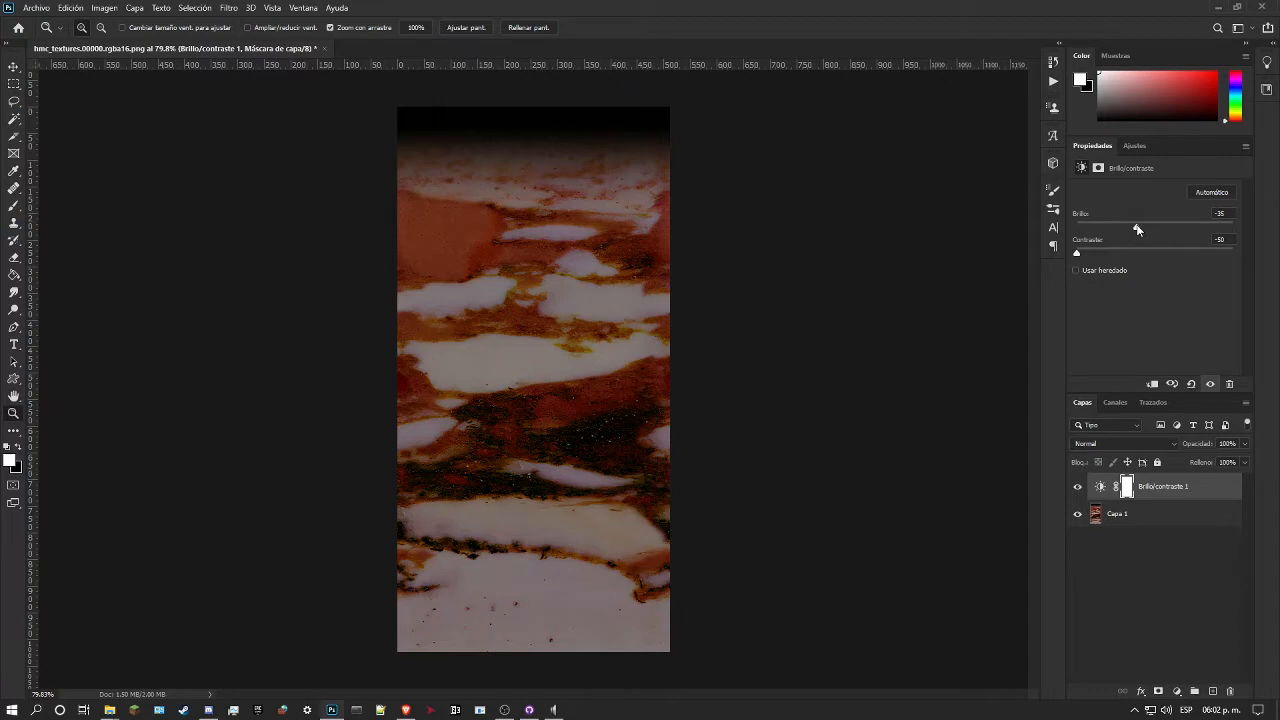
Step: Compare the whole marble and its veins with the Brillo/contraste 1 adjustment hidden and shown
drag(1081, 256, 1100, 256)
drag(540, 263, 603, 391)
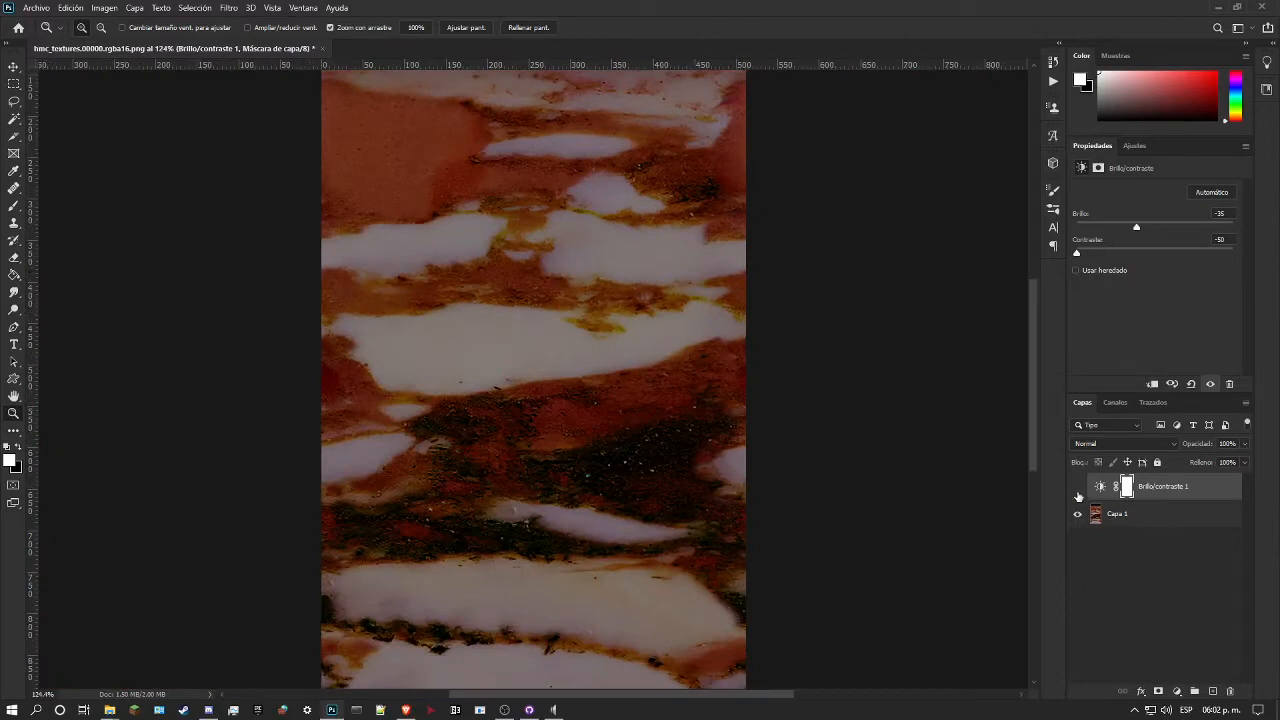
click(1077, 490)
drag(743, 391, 694, 460)
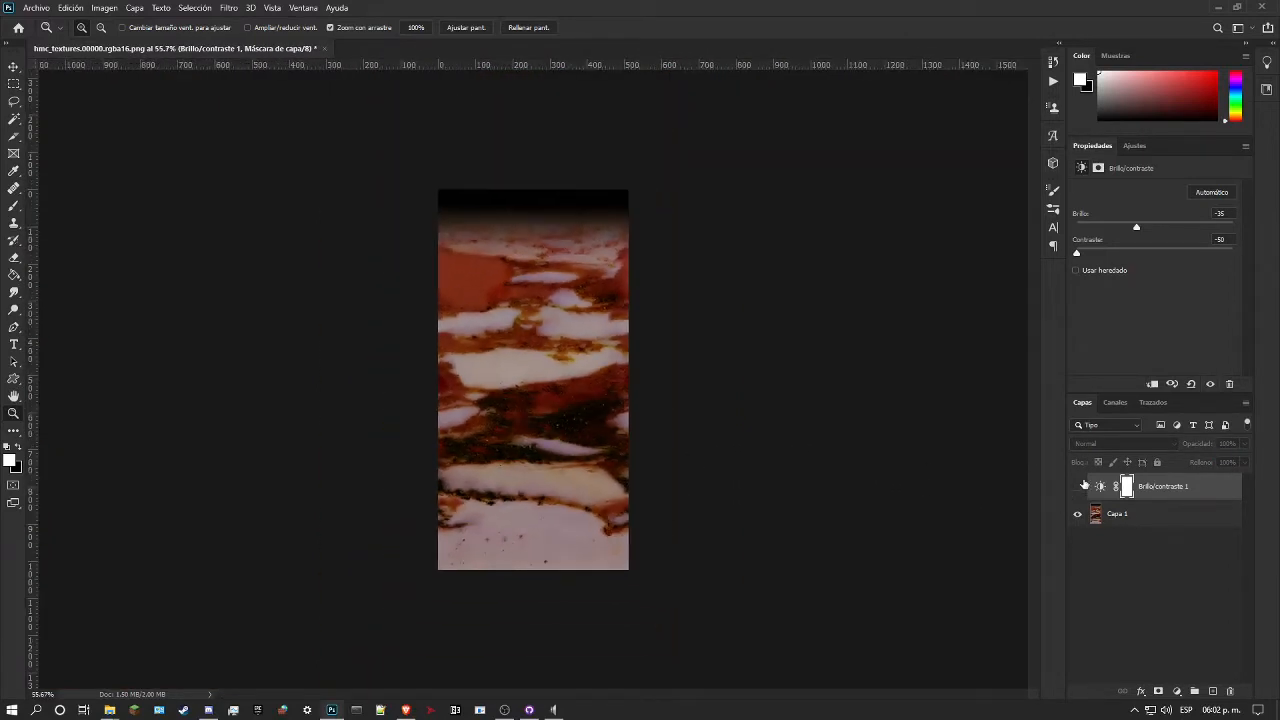
click(1078, 487)
click(1078, 487)
click(1078, 487)
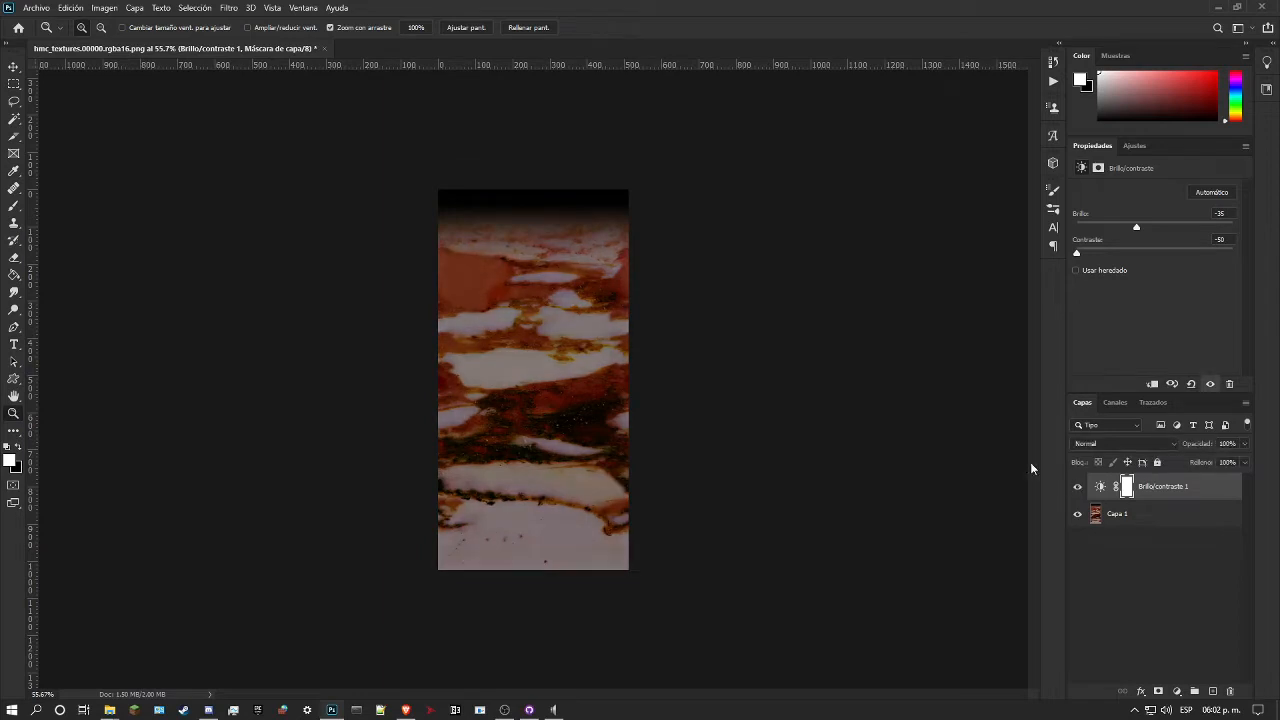
drag(534, 345, 542, 364)
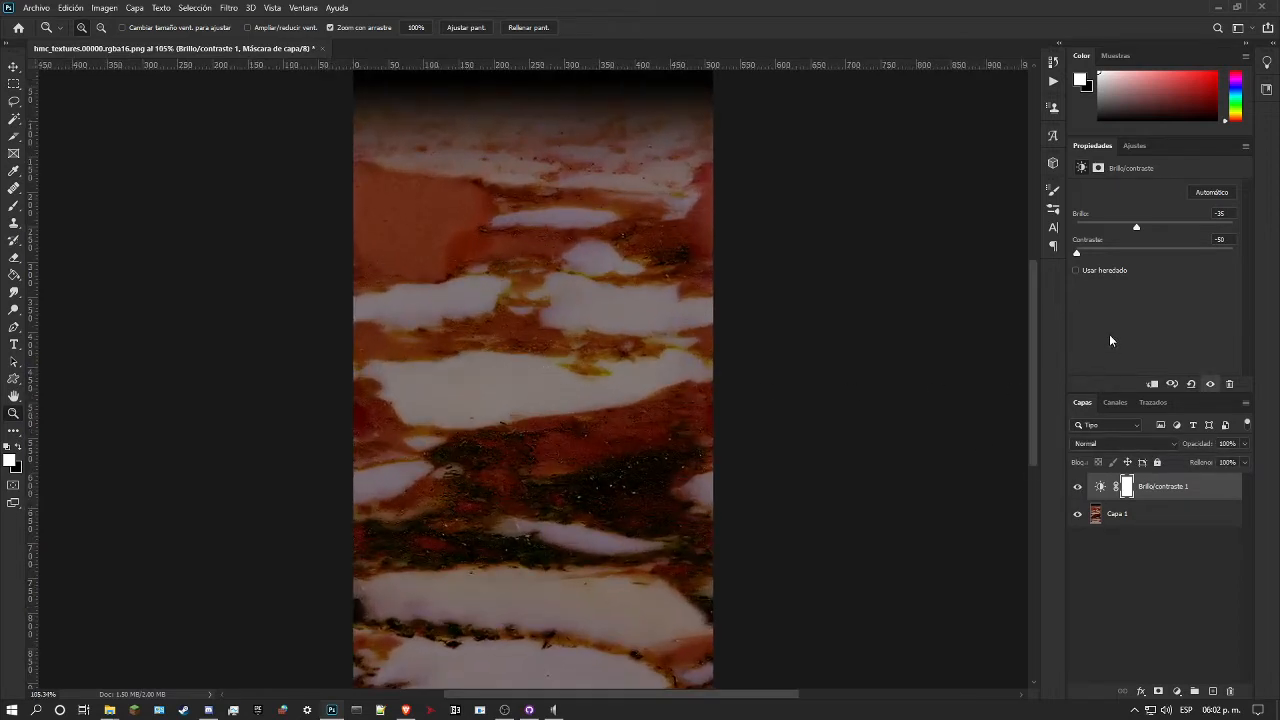
Step: Add a Curves adjustment layer and lift the dark tones by adjusting directly on the marble's dark central vein
click(1133, 146)
click(1135, 177)
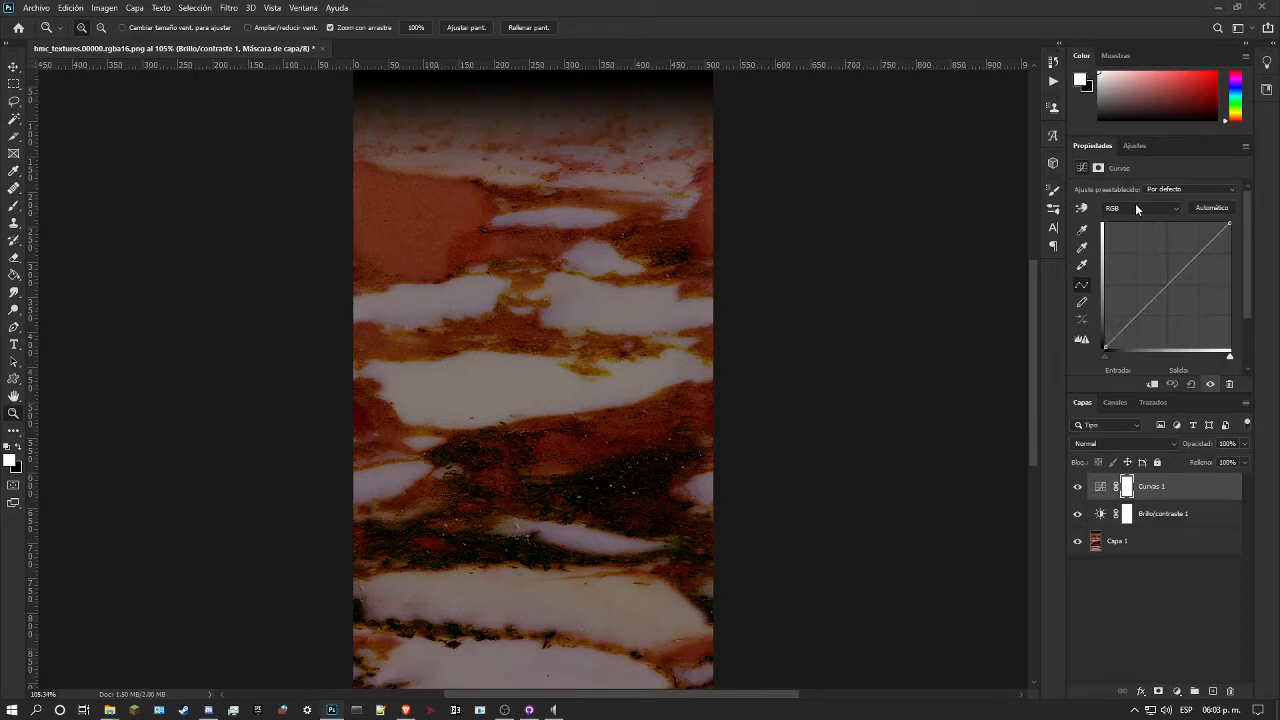
click(1080, 212)
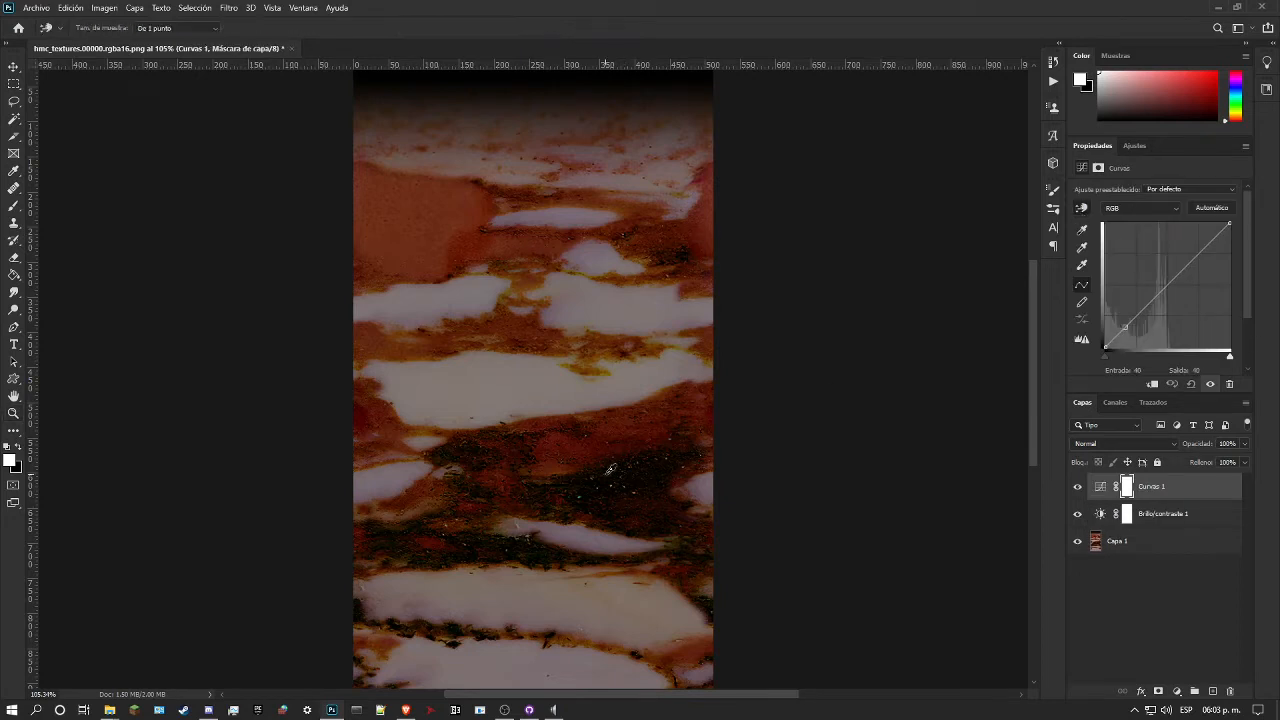
drag(631, 474, 611, 431)
click(607, 429)
drag(617, 434, 621, 429)
click(562, 430)
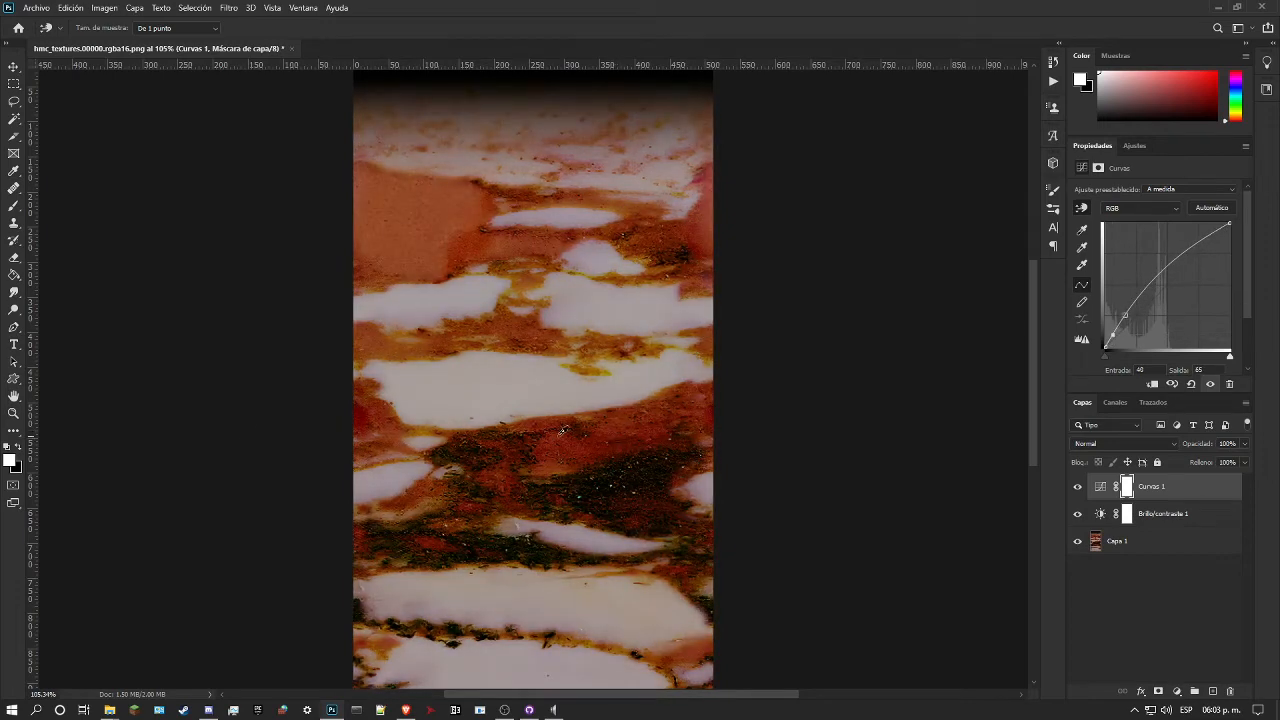
Step: Refine the RGB curve on the image at the lower red vein, and set the orange patch's point to input 63, output 82
click(14, 414)
drag(572, 422, 559, 446)
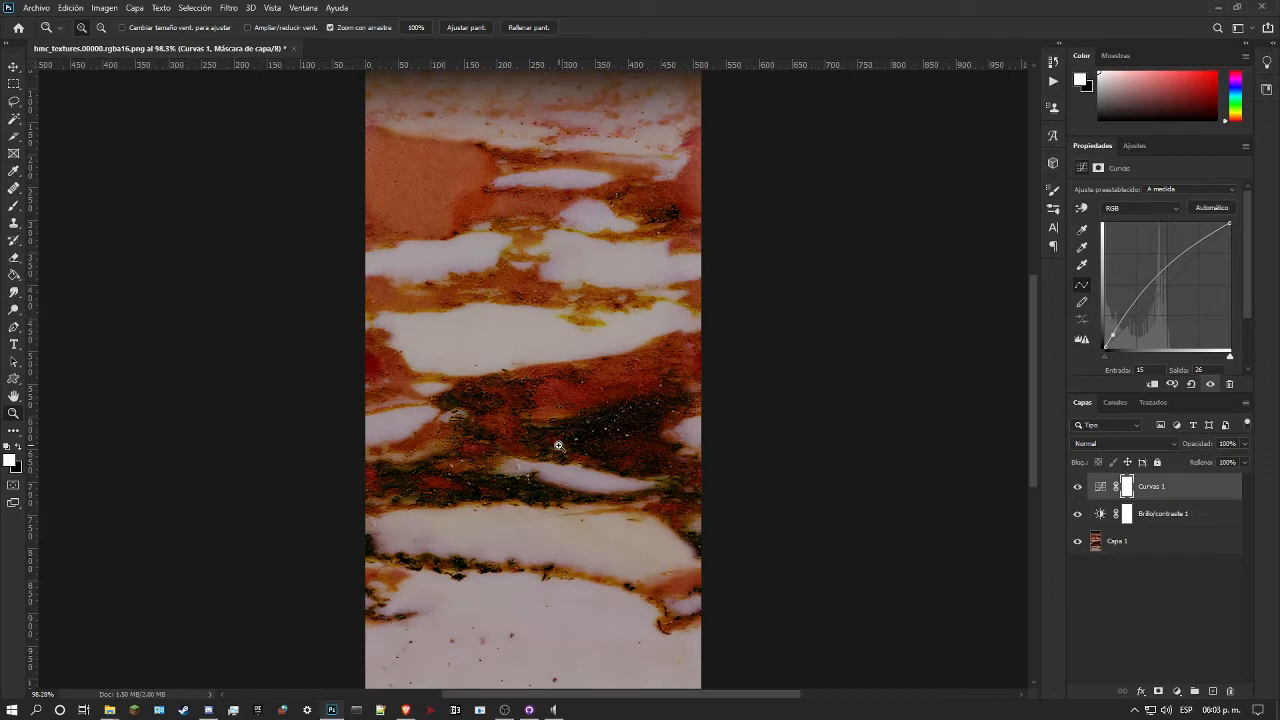
click(14, 295)
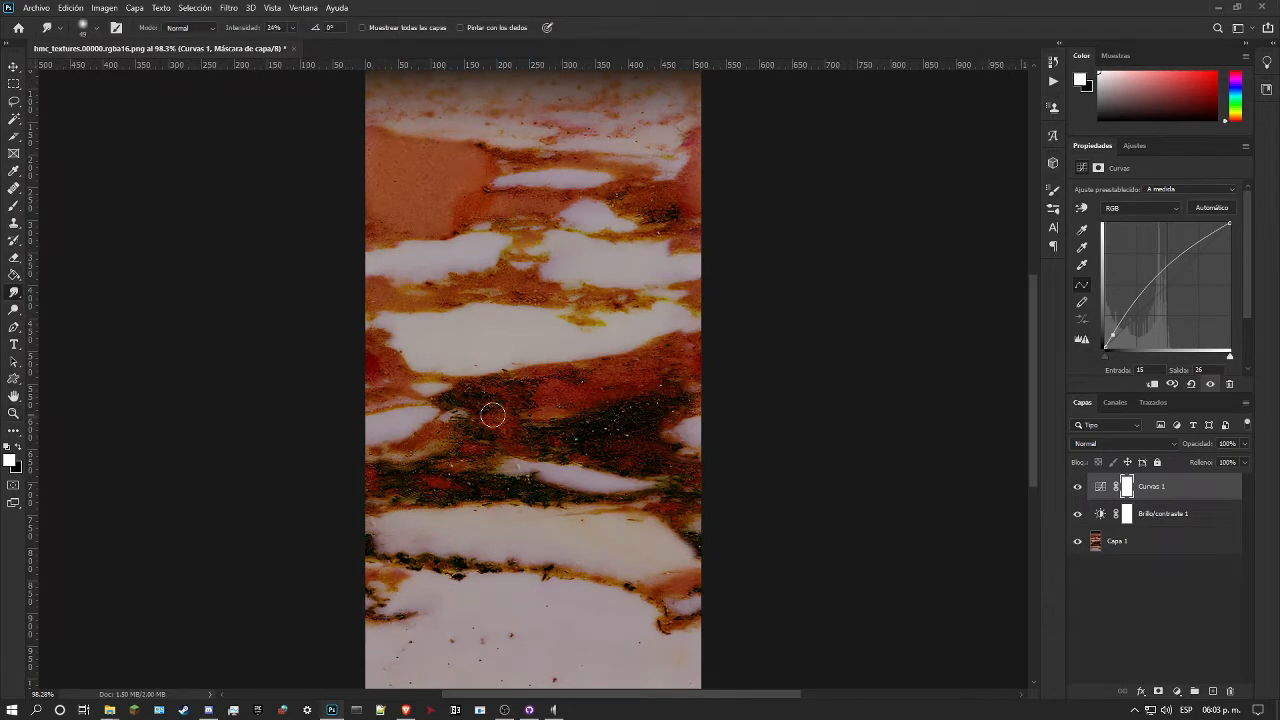
click(1081, 207)
drag(636, 384, 651, 393)
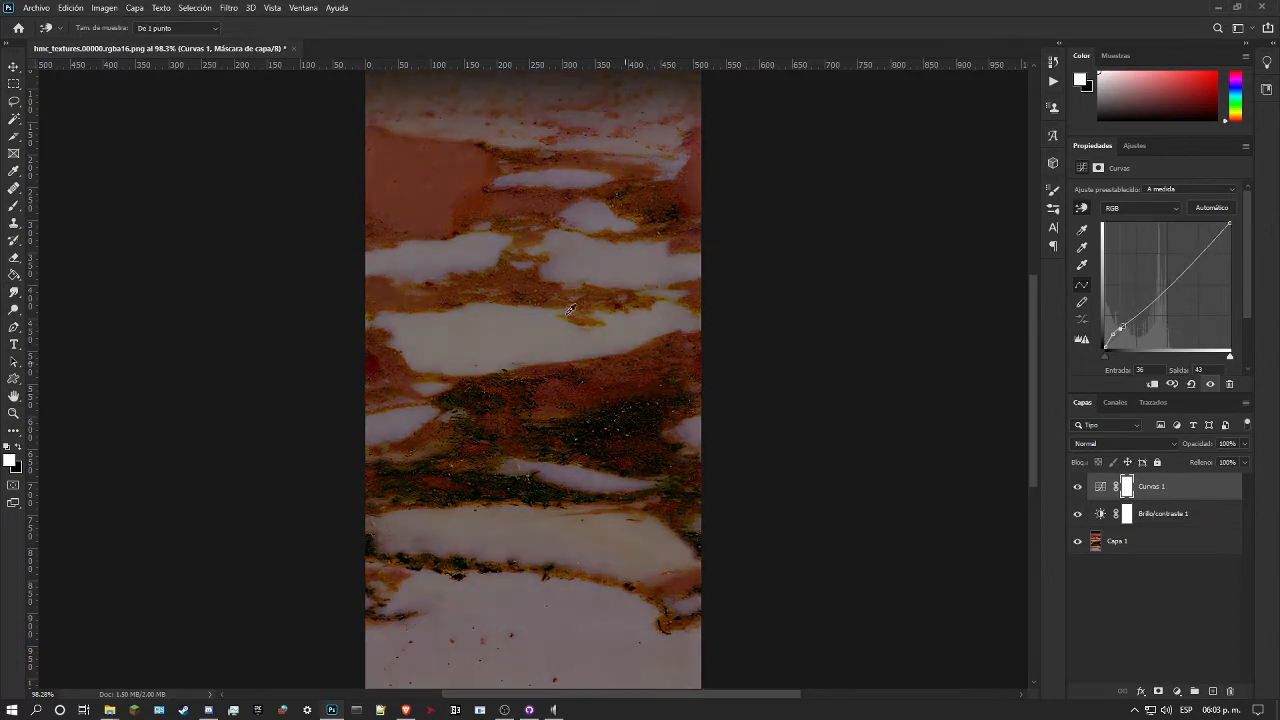
drag(423, 177, 484, 175)
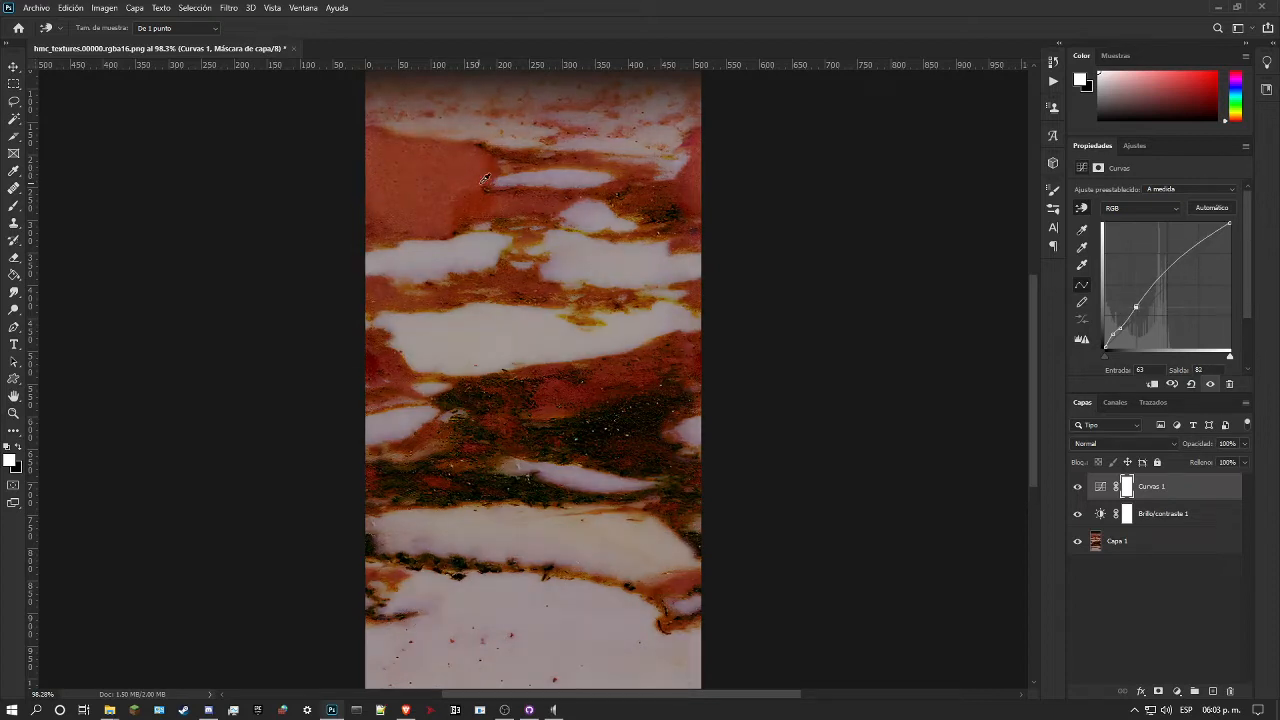
Step: Adjust the Rojo channel curve on the marble's orange patch and white vein, and compare with Brillo/contraste 1 hidden
click(1142, 209)
click(1138, 227)
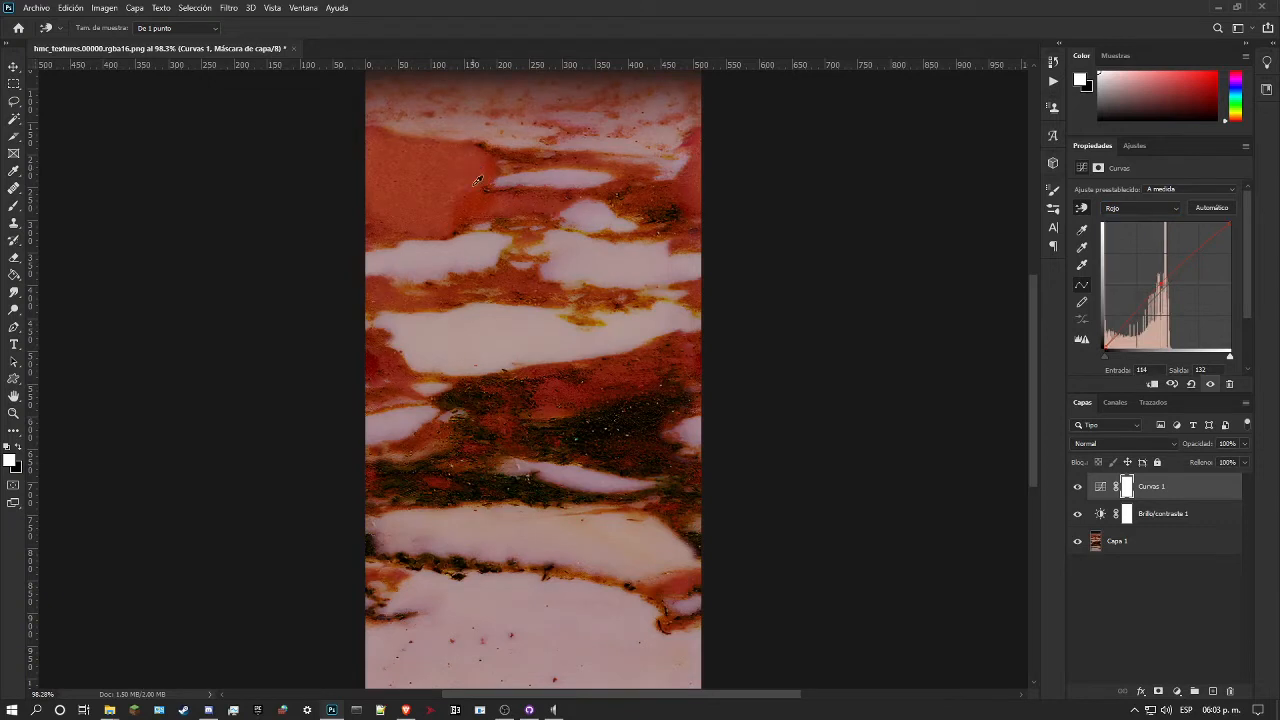
mouse_move(474, 257)
mouse_down()
mouse_move(471, 240)
mouse_move(466, 249)
mouse_up()
click(1076, 514)
click(1076, 515)
Step: Adjust the Verde channel curve on the marble's upper orange patch and the white vein below it
click(1128, 210)
click(1137, 242)
mouse_move(453, 184)
mouse_down()
mouse_move(461, 161)
mouse_move(469, 186)
mouse_move(457, 182)
mouse_up()
drag(471, 252, 469, 260)
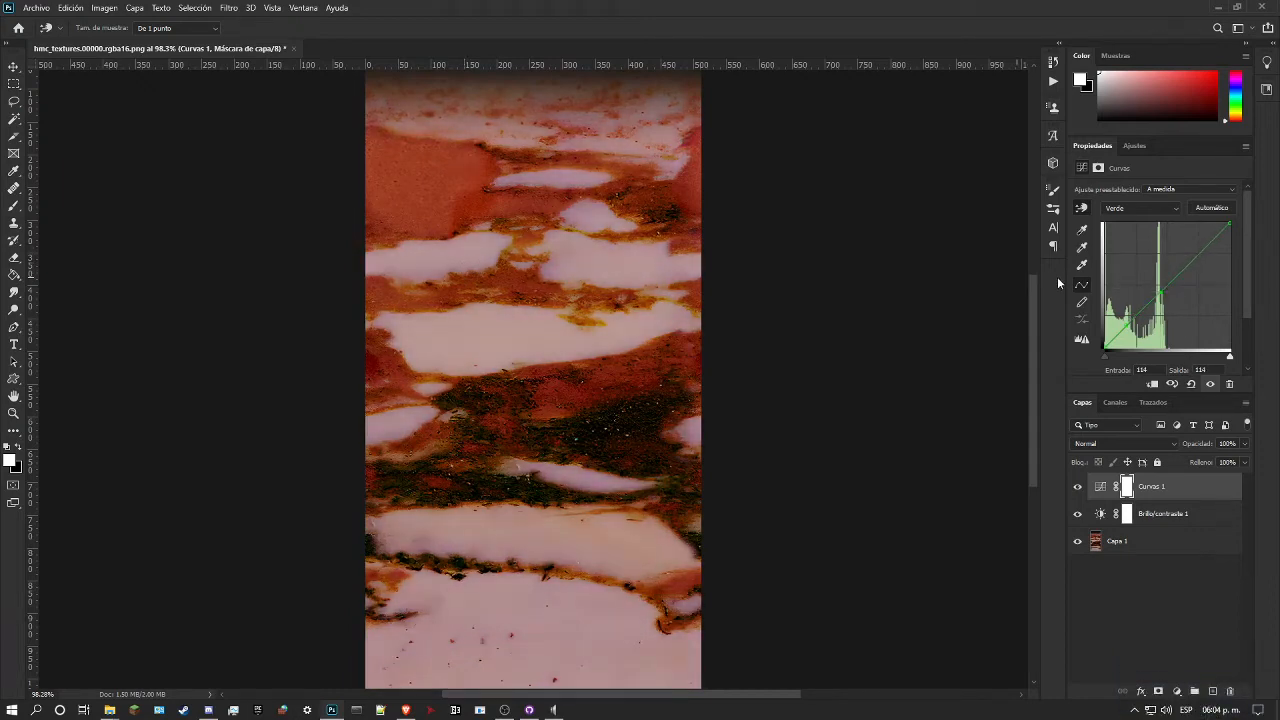
Step: Adjust the Azul channel curve on the marble's large white vein and upper orange patch
click(1170, 208)
click(1149, 252)
mouse_move(494, 341)
mouse_down()
mouse_move(498, 366)
mouse_move(500, 306)
mouse_move(506, 354)
mouse_move(502, 343)
mouse_up()
mouse_move(463, 191)
mouse_down()
mouse_move(467, 175)
mouse_move(460, 206)
mouse_up()
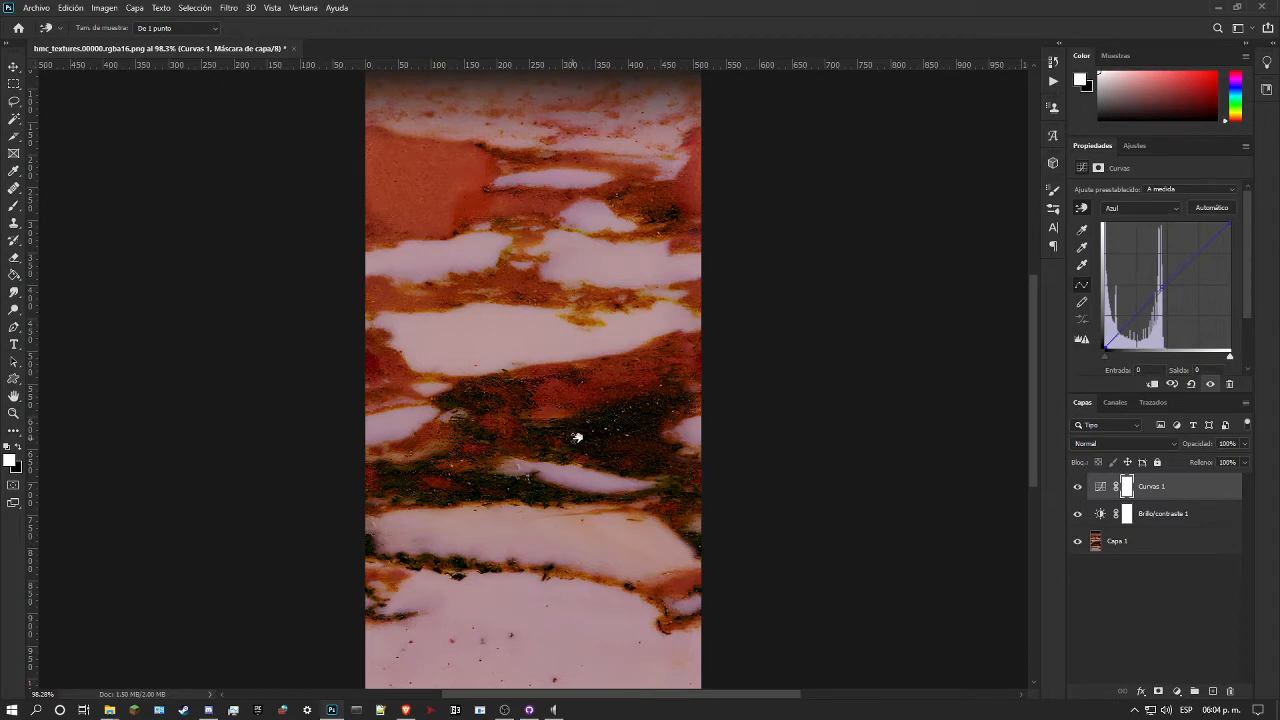
Step: Return to the composite RGB curve and set the dark vein's point at input 15 to output 28
click(1164, 208)
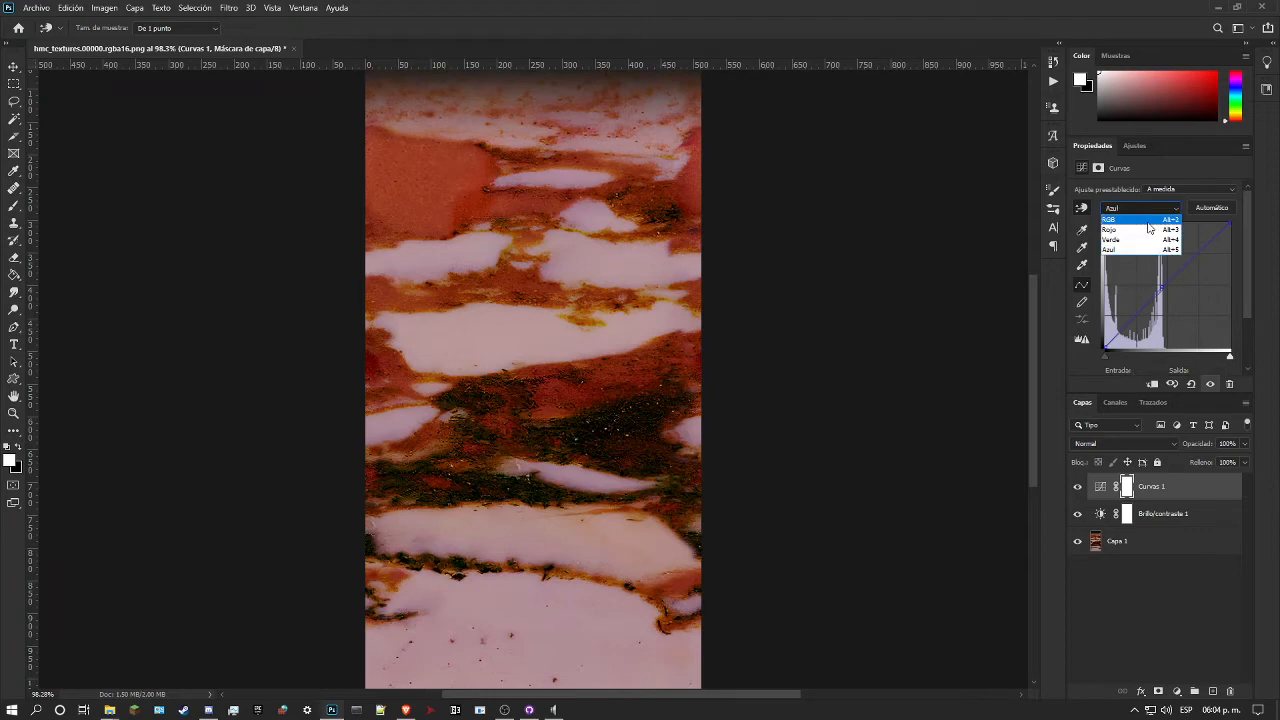
click(1148, 221)
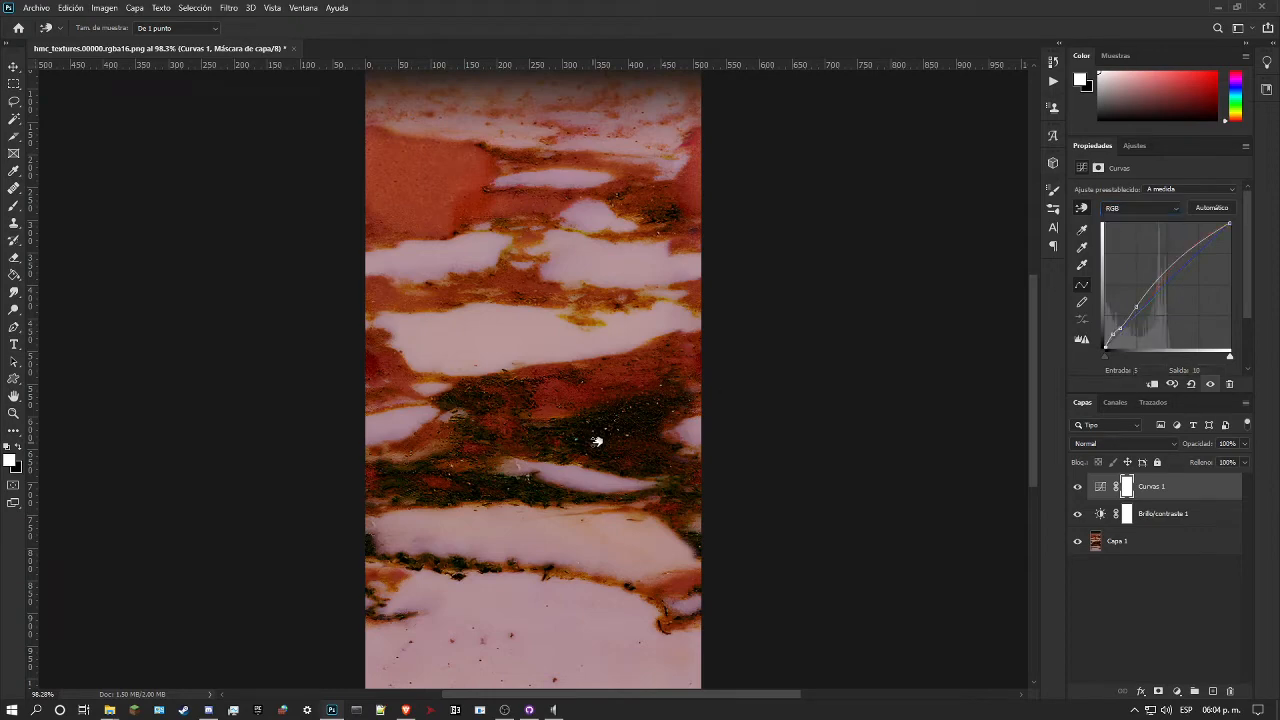
mouse_move(594, 443)
mouse_down()
mouse_move(603, 411)
mouse_move(597, 436)
mouse_up()
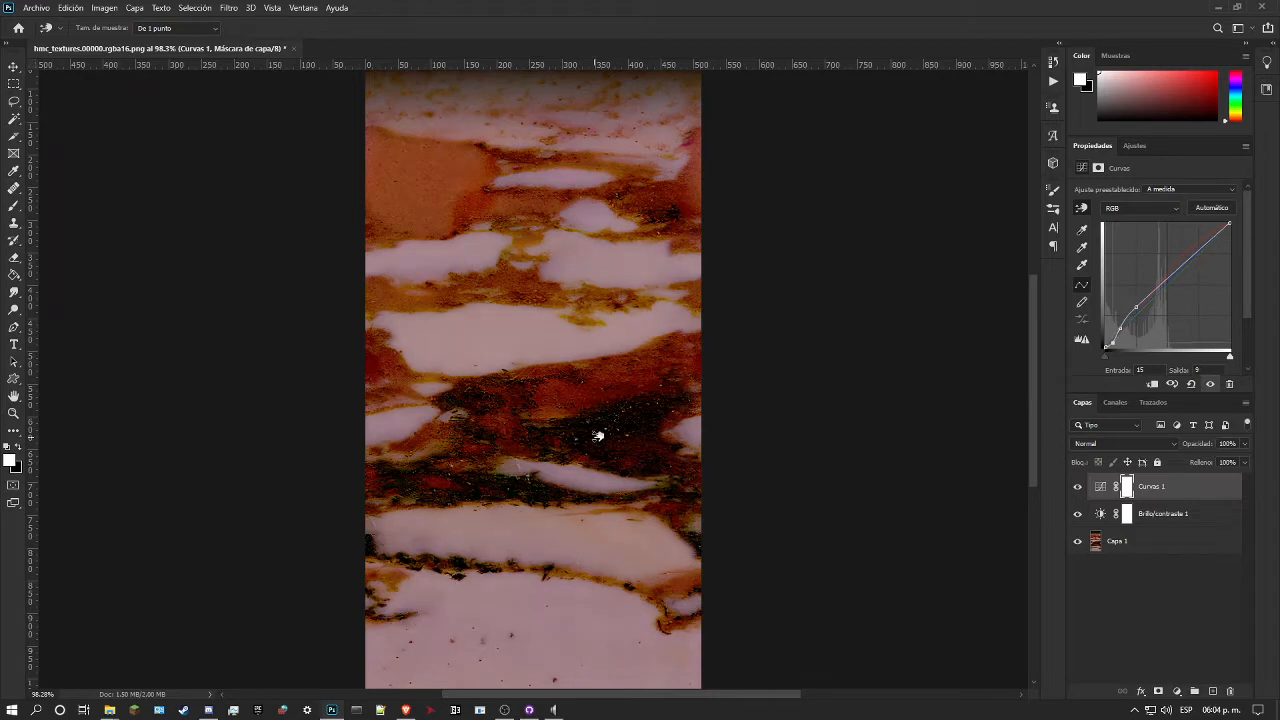
drag(597, 436, 596, 424)
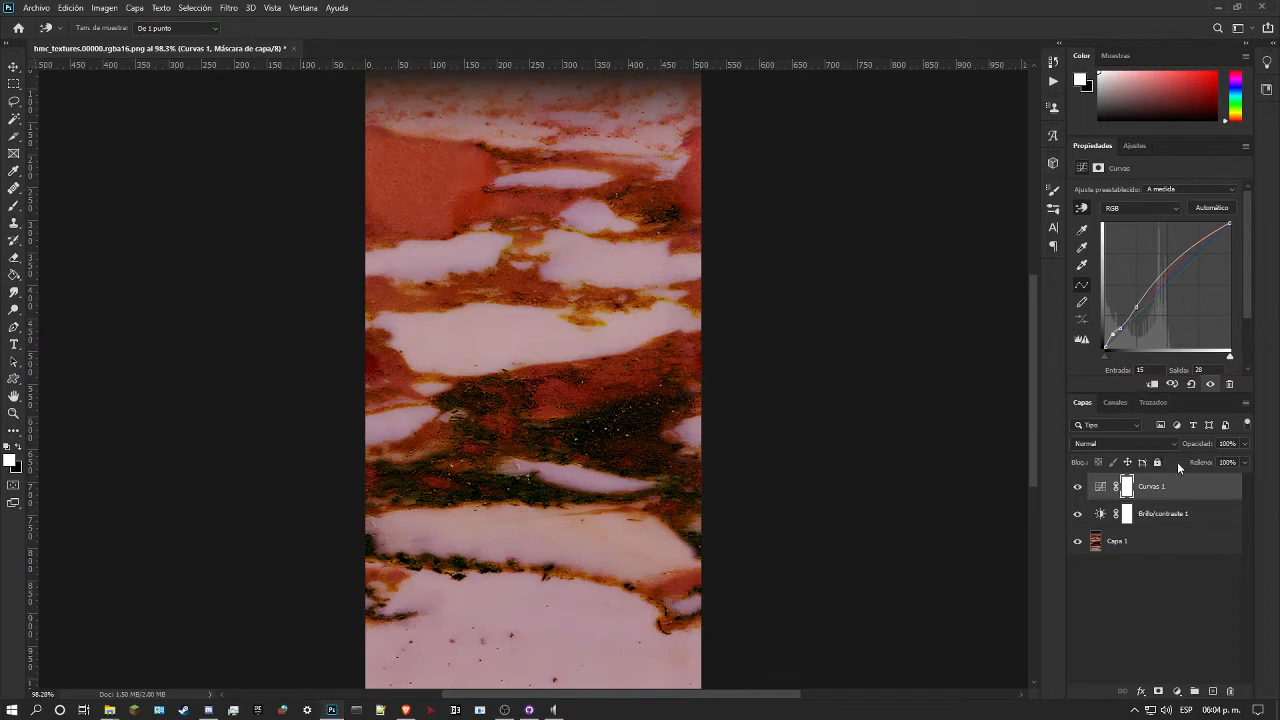
Step: Add a second Brightness/Contrast adjustment layer above the curves with contrast -11
click(1134, 147)
click(1104, 176)
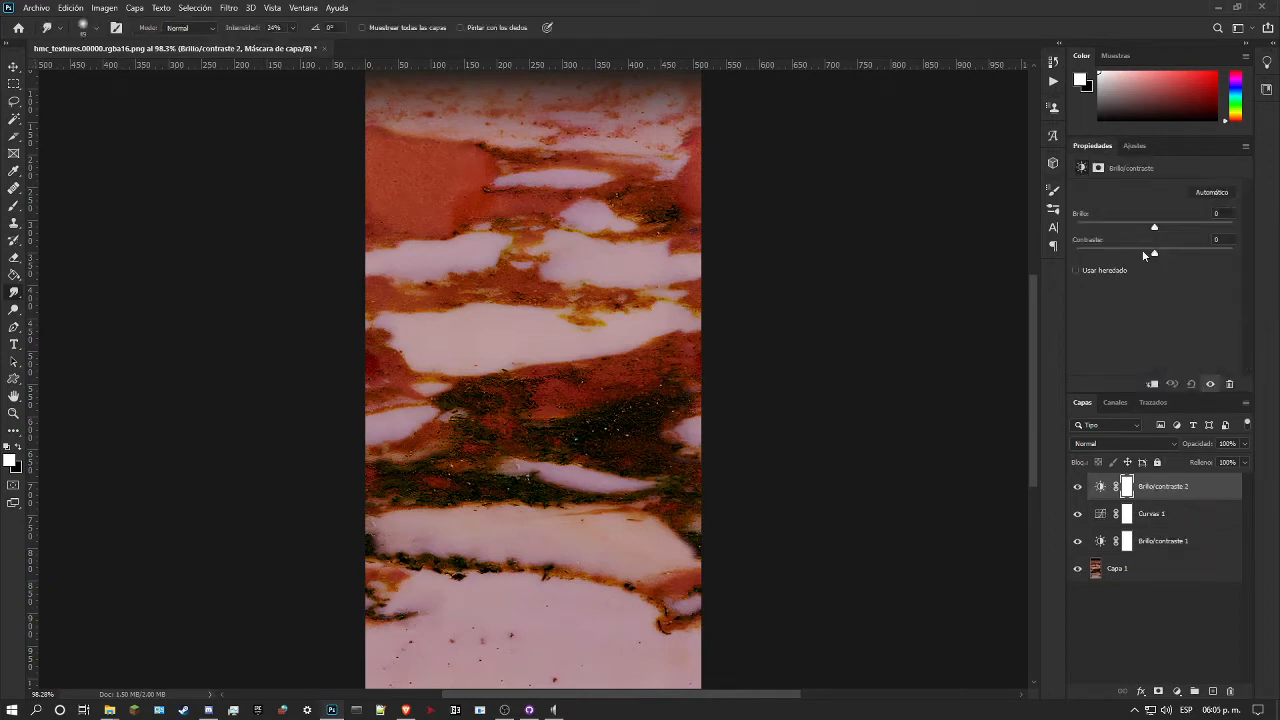
drag(1107, 254, 1060, 263)
drag(1078, 253, 1123, 260)
drag(1104, 250, 1138, 249)
Step: Group the three adjustment layers above the marble and compare the texture with the group hidden and shown
shift+click(1200, 546)
click(1194, 691)
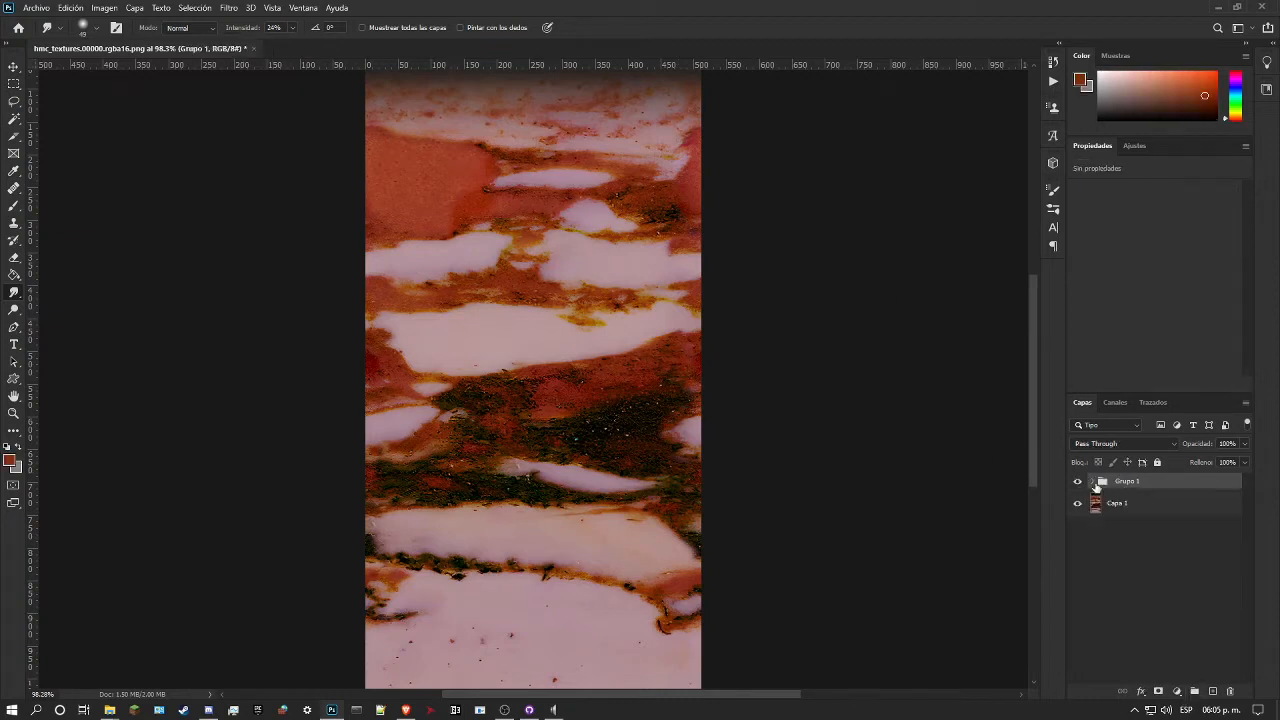
click(1077, 482)
click(1077, 482)
click(1077, 482)
click(1077, 482)
Step: Set the brightness of Brillo/contraste 2 to about -48 and compare the marble with the group hidden and shown
click(1092, 482)
click(1137, 503)
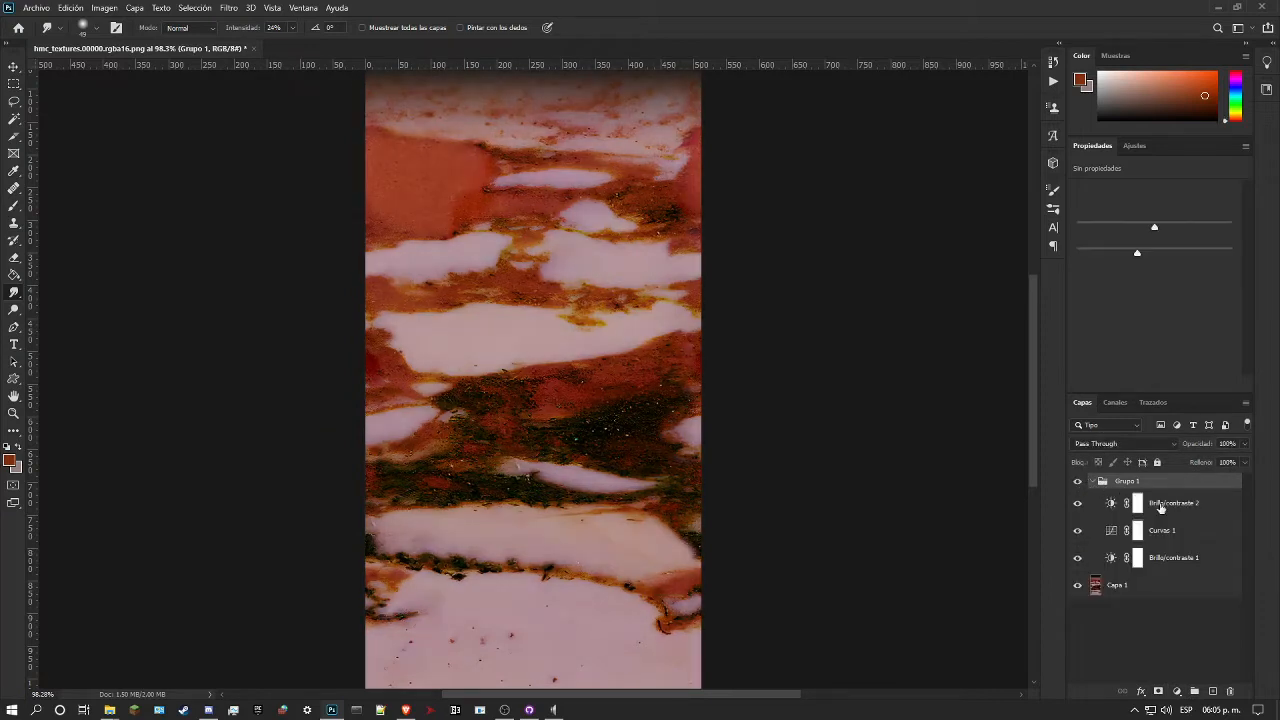
drag(1154, 223, 1130, 224)
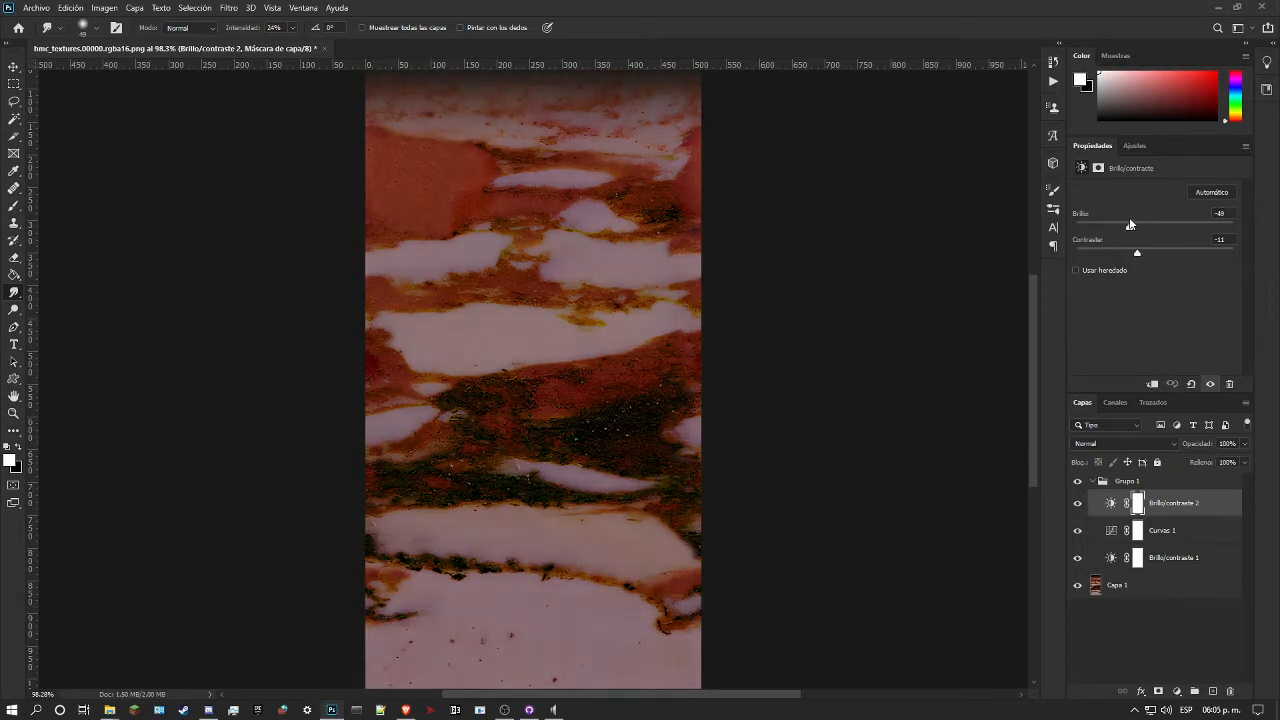
click(1078, 481)
click(1078, 481)
click(1078, 482)
click(1078, 482)
Step: Set the adjustment group's blend mode to Luz suave
click(1128, 481)
click(1124, 443)
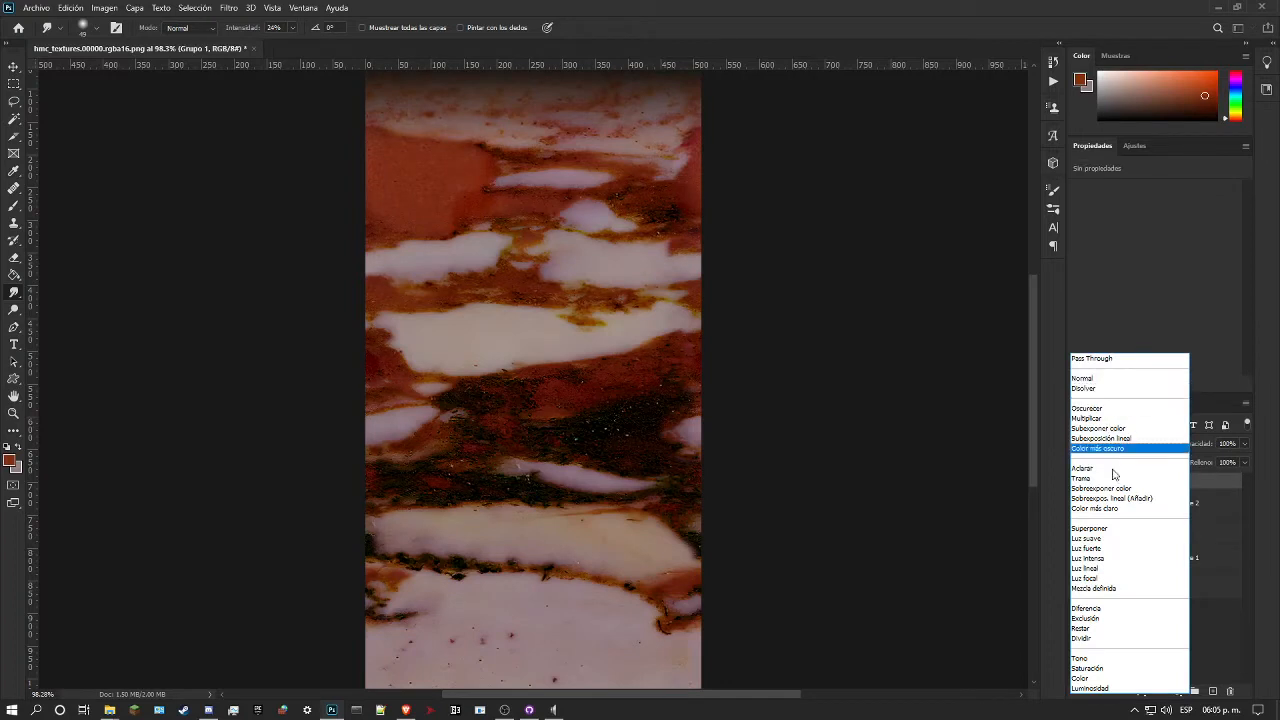
click(1098, 539)
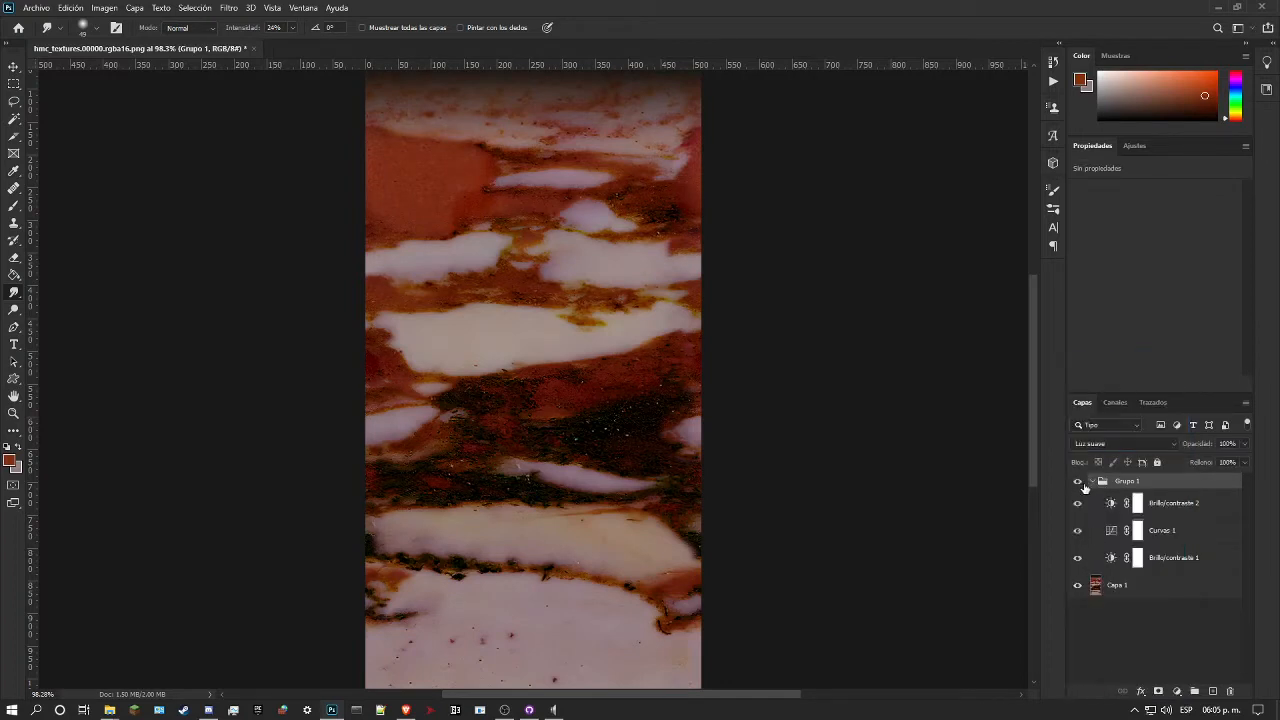
Step: Examine the settings of the group's three adjustment layers and the blend modes available for them
click(1172, 564)
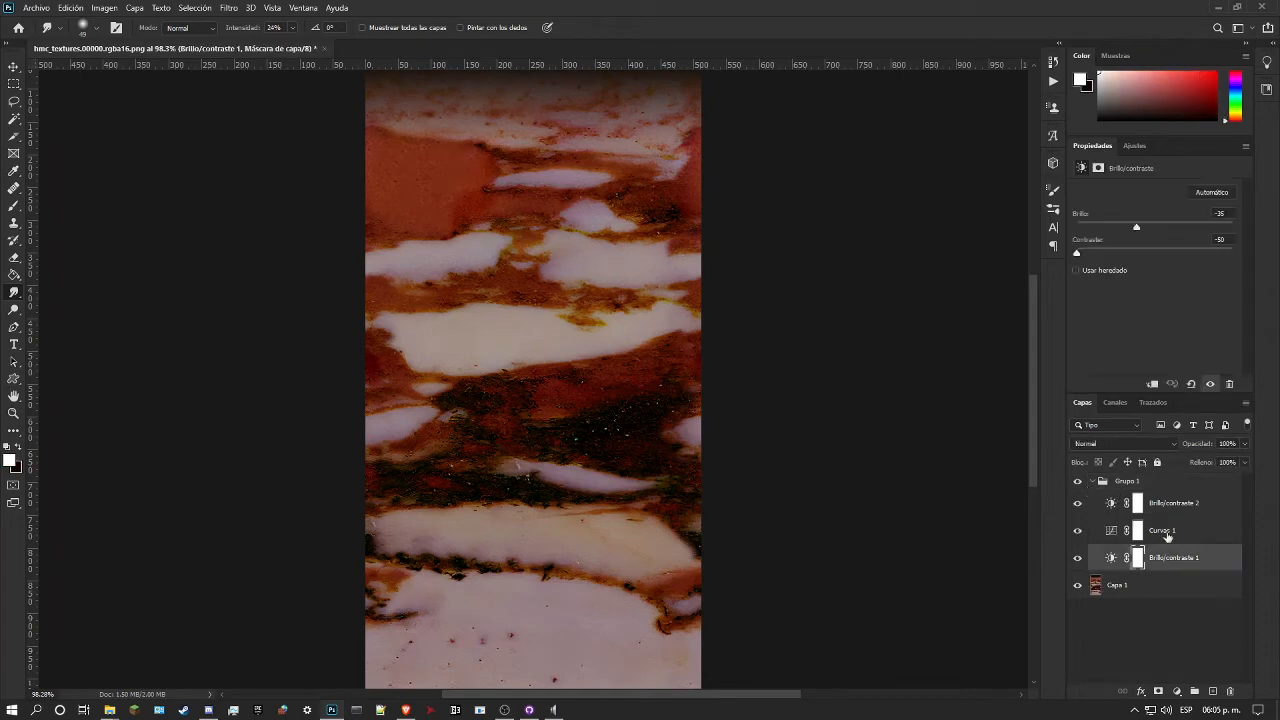
shift+click(1177, 512)
double_click(1177, 506)
key(Return)
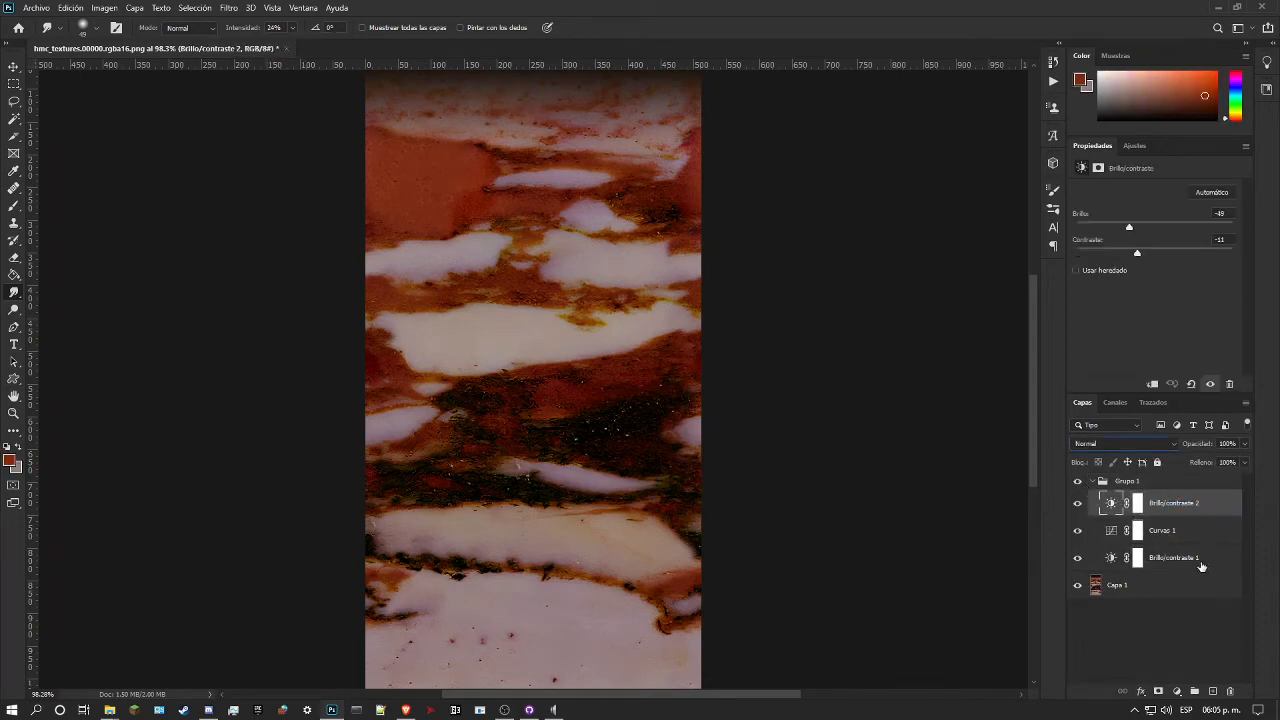
shift+click(1212, 564)
drag(1214, 566, 1204, 488)
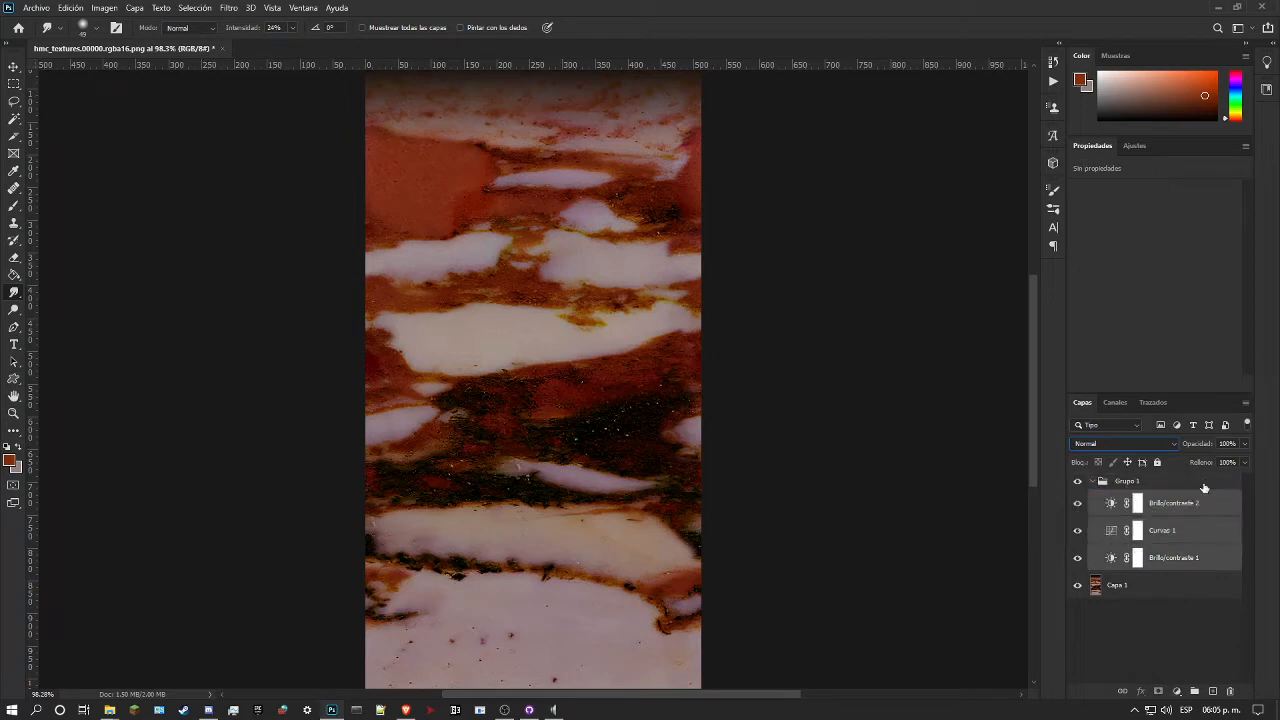
click(1128, 444)
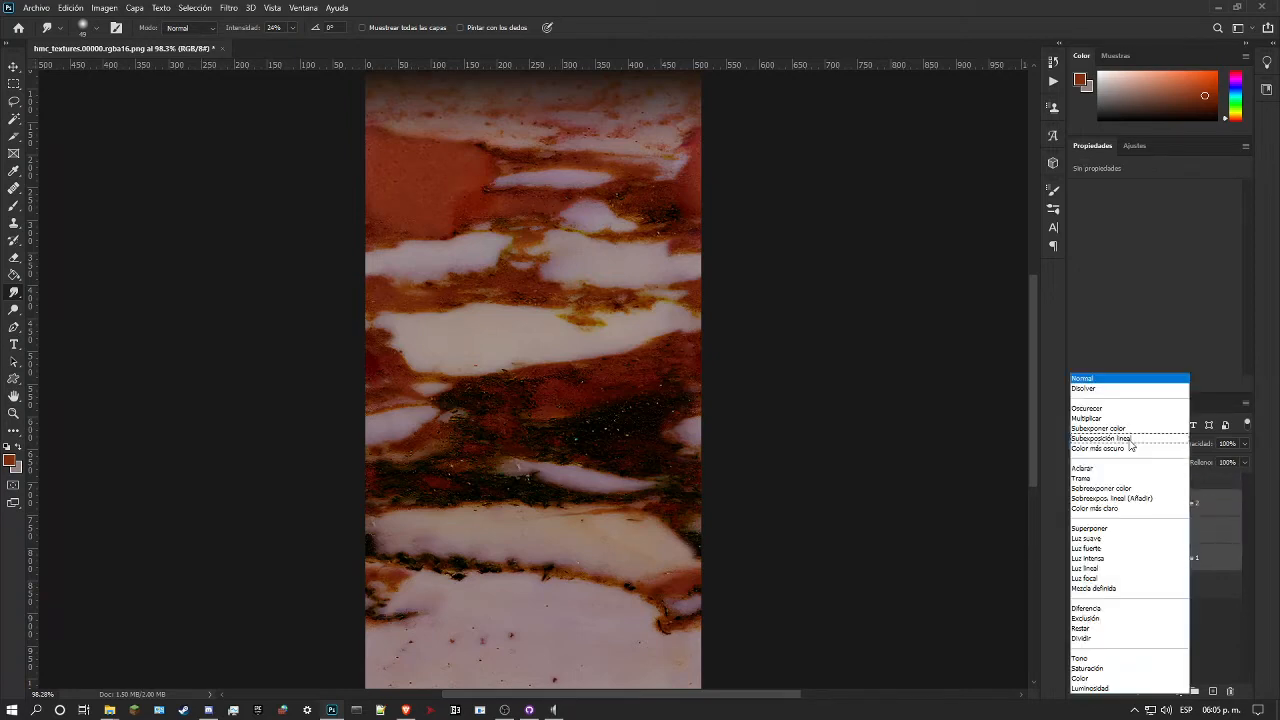
click(1226, 485)
click(1224, 484)
Step: Compare the marble with the Luz suave group hidden and shown, and set the group's blend mode to Normal
click(1077, 482)
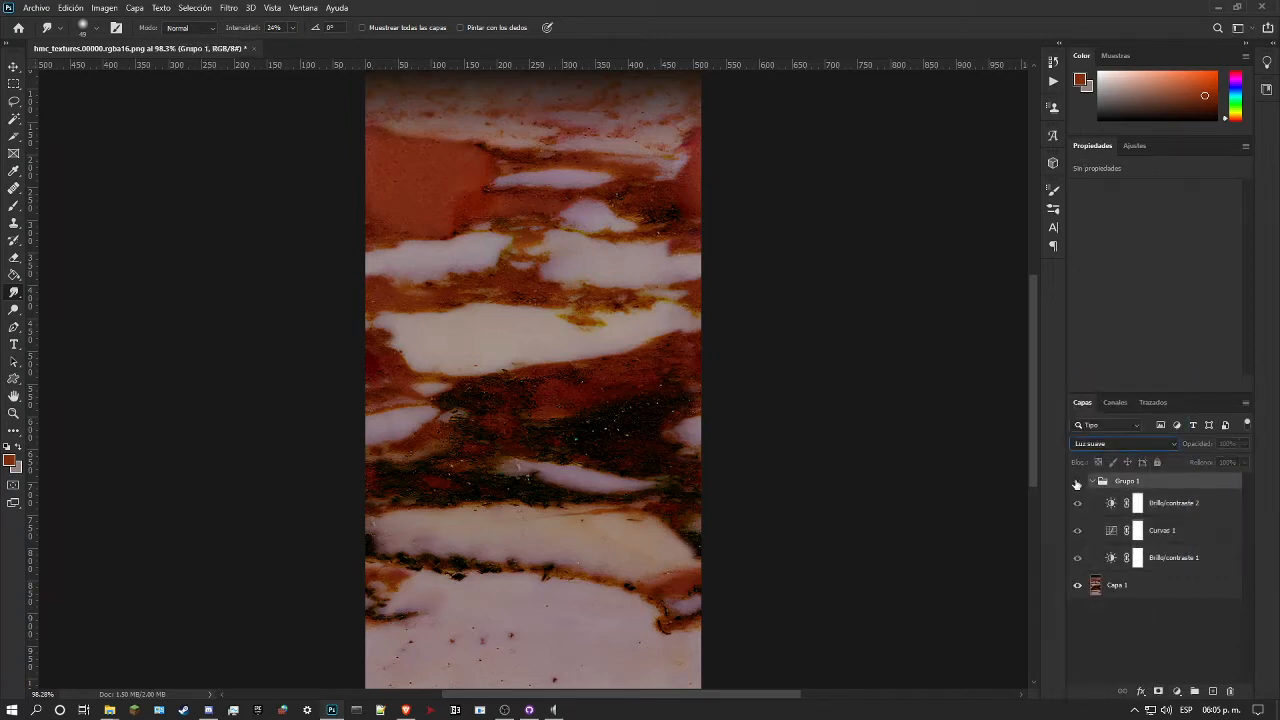
click(1077, 483)
click(1122, 444)
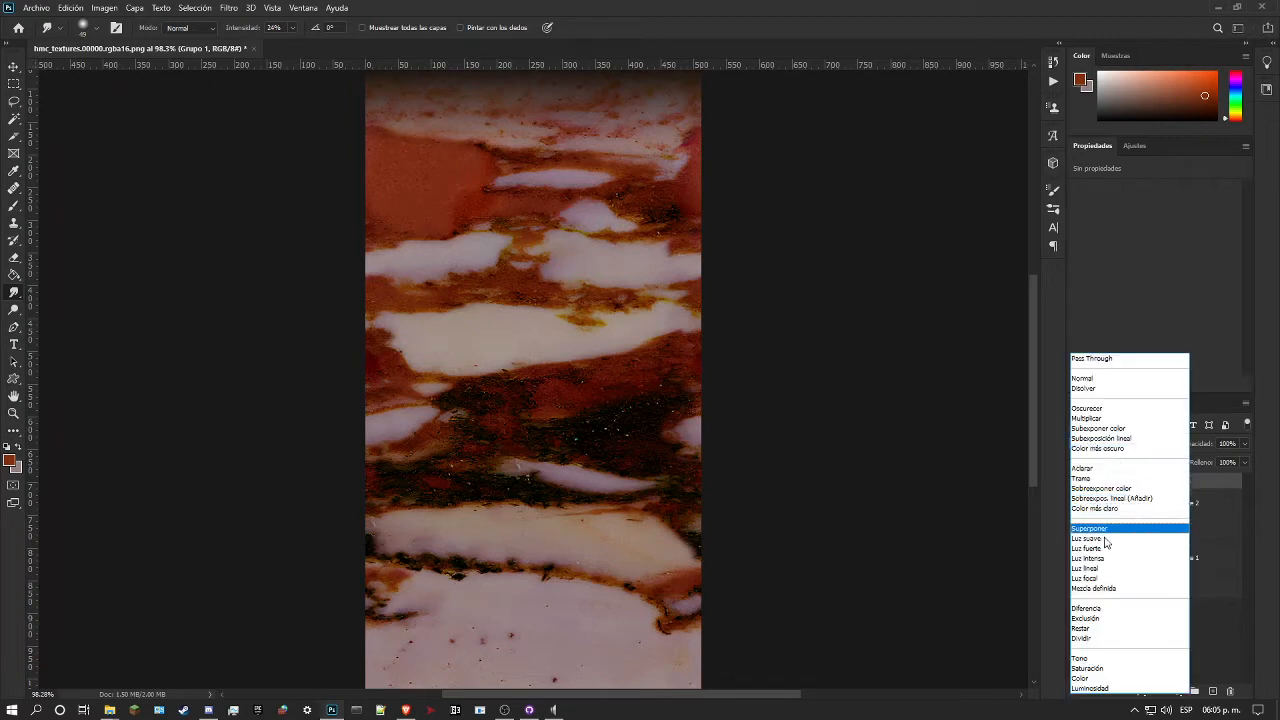
click(1108, 379)
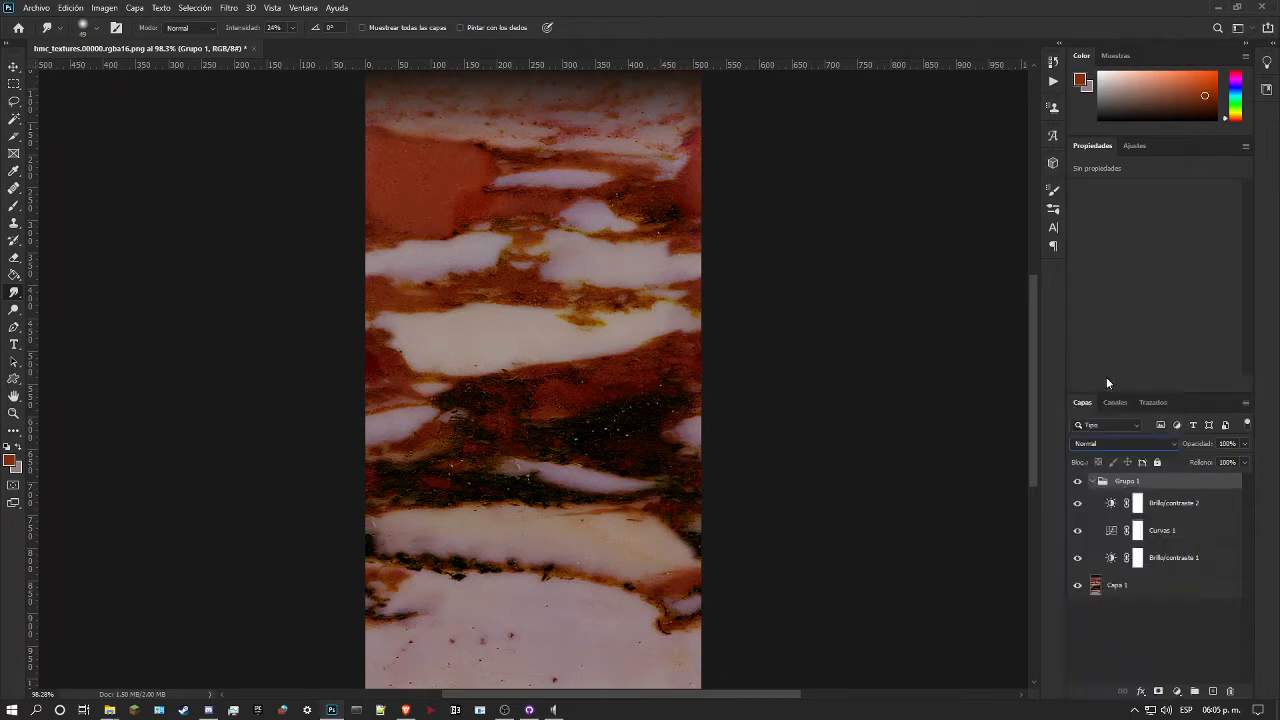
Step: Try successive blend modes on the adjustment group up to Luz fuerte
key(Down)
key(Down)
key(Down)
key(Down)
key(Down)
key(Down)
key(Down)
key(Down)
key(Down)
key(Down)
key(Down)
key(Down)
key(Down)
key(Down)
click(601, 376)
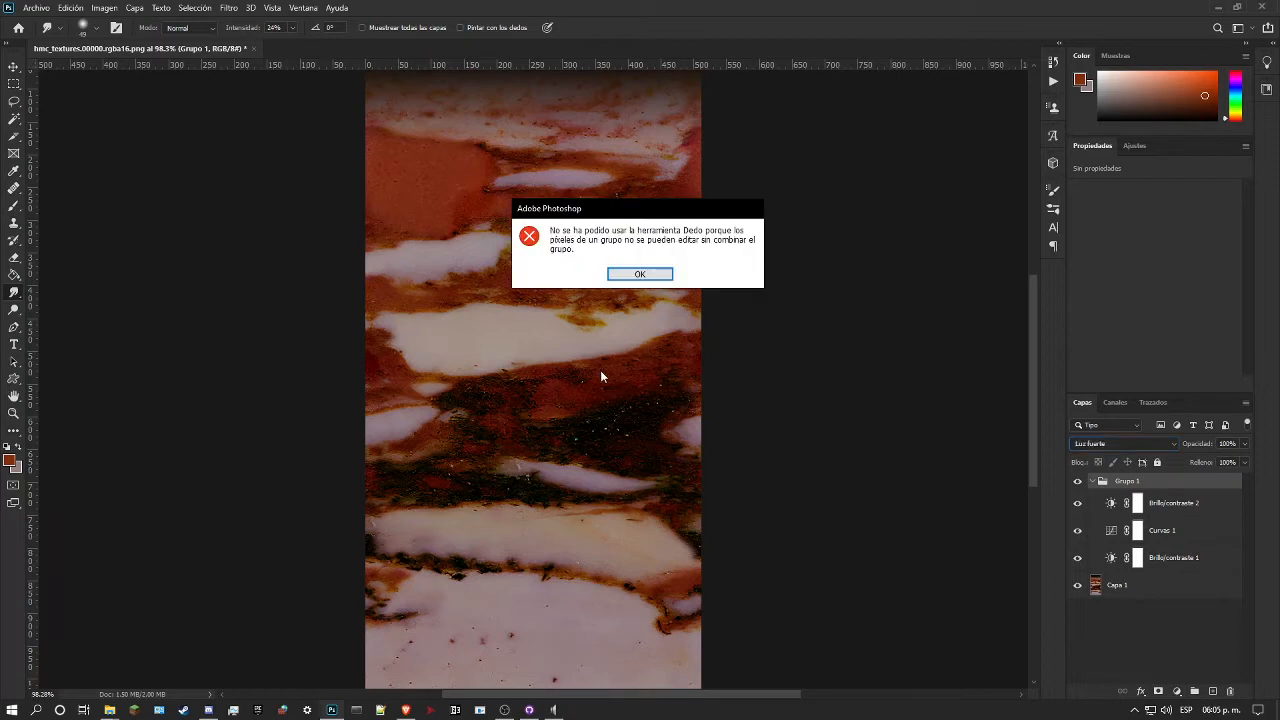
click(653, 279)
Step: Compare the whole marble with the adjustment group hidden, and return the group's blend mode to Normal
click(14, 413)
drag(504, 393, 467, 419)
drag(506, 363, 482, 375)
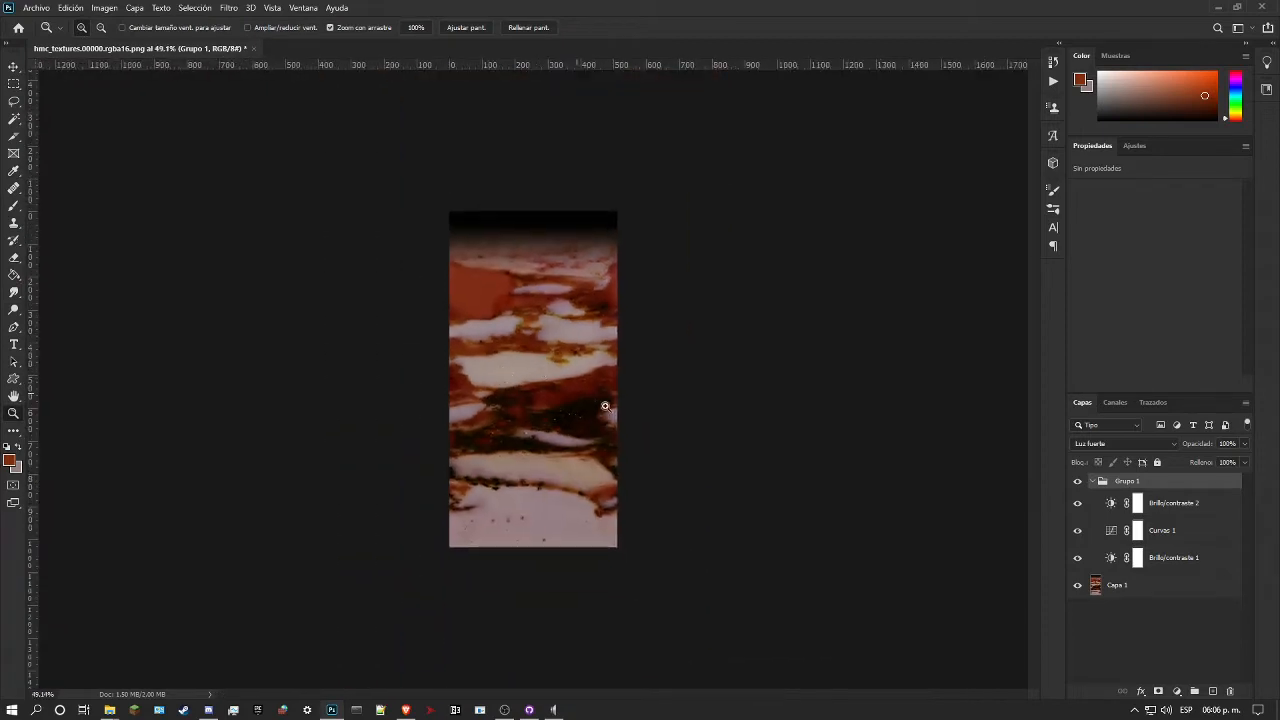
drag(532, 344, 562, 339)
click(1077, 484)
click(1095, 443)
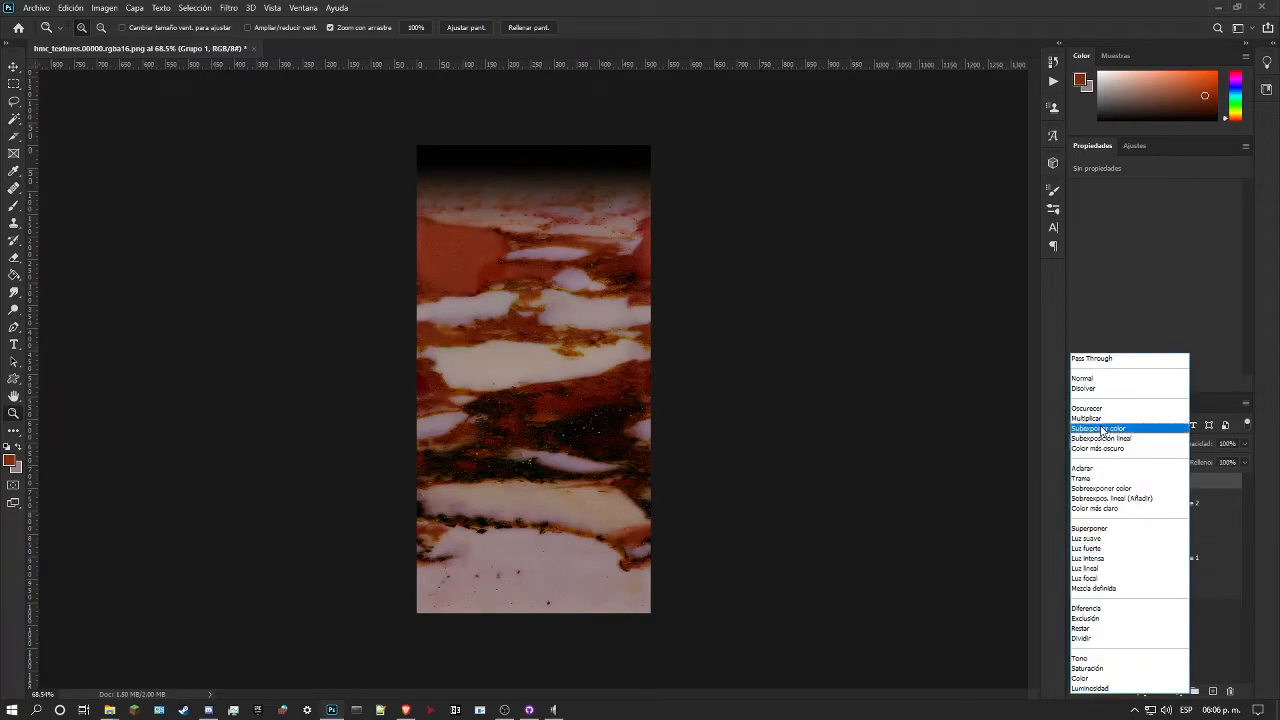
click(1099, 377)
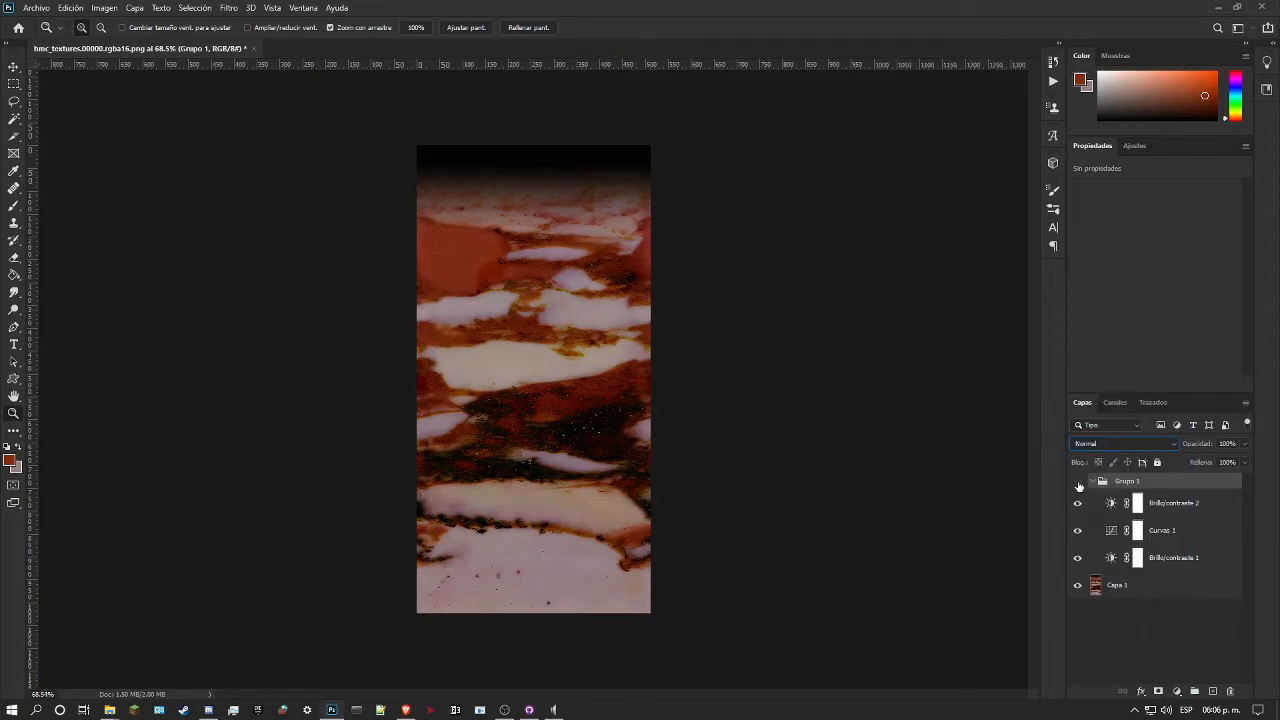
Step: Set the adjustment group's blend mode to Pass Through and compare the marble with the group hidden and shown
click(1100, 443)
click(1106, 359)
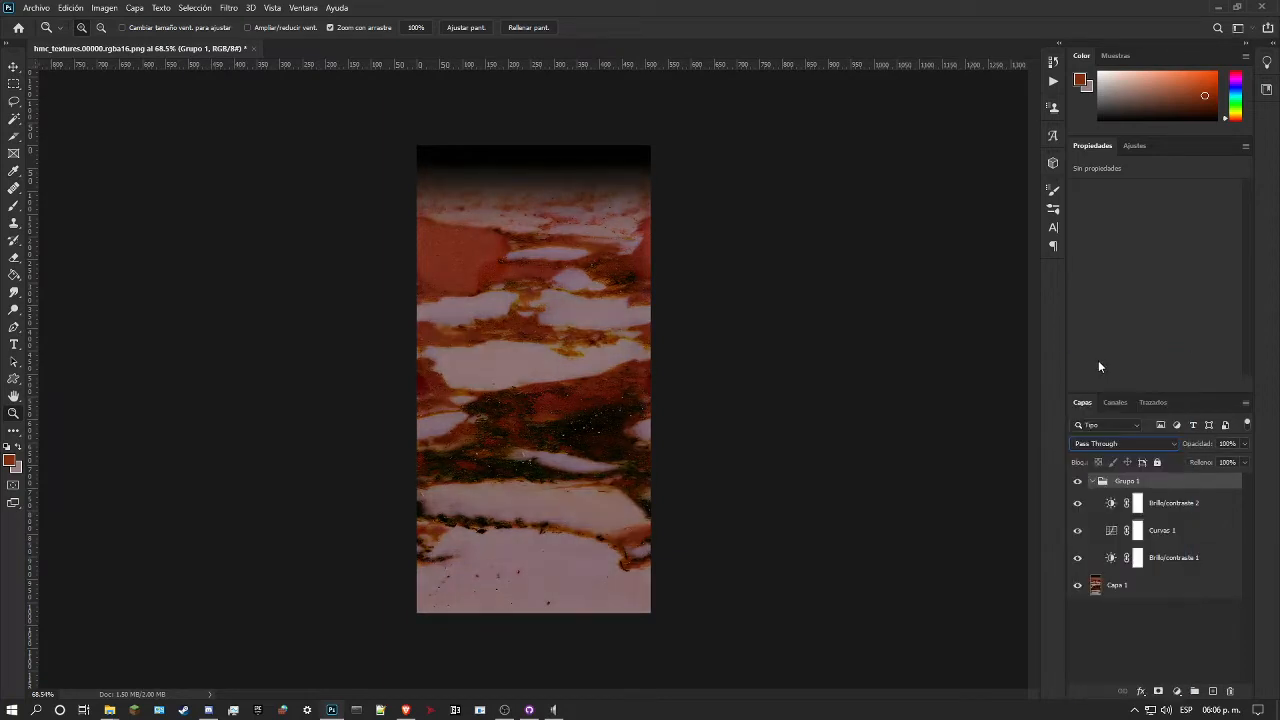
click(1077, 483)
click(1077, 483)
click(1077, 483)
click(1077, 483)
click(1077, 483)
click(1077, 483)
click(1077, 483)
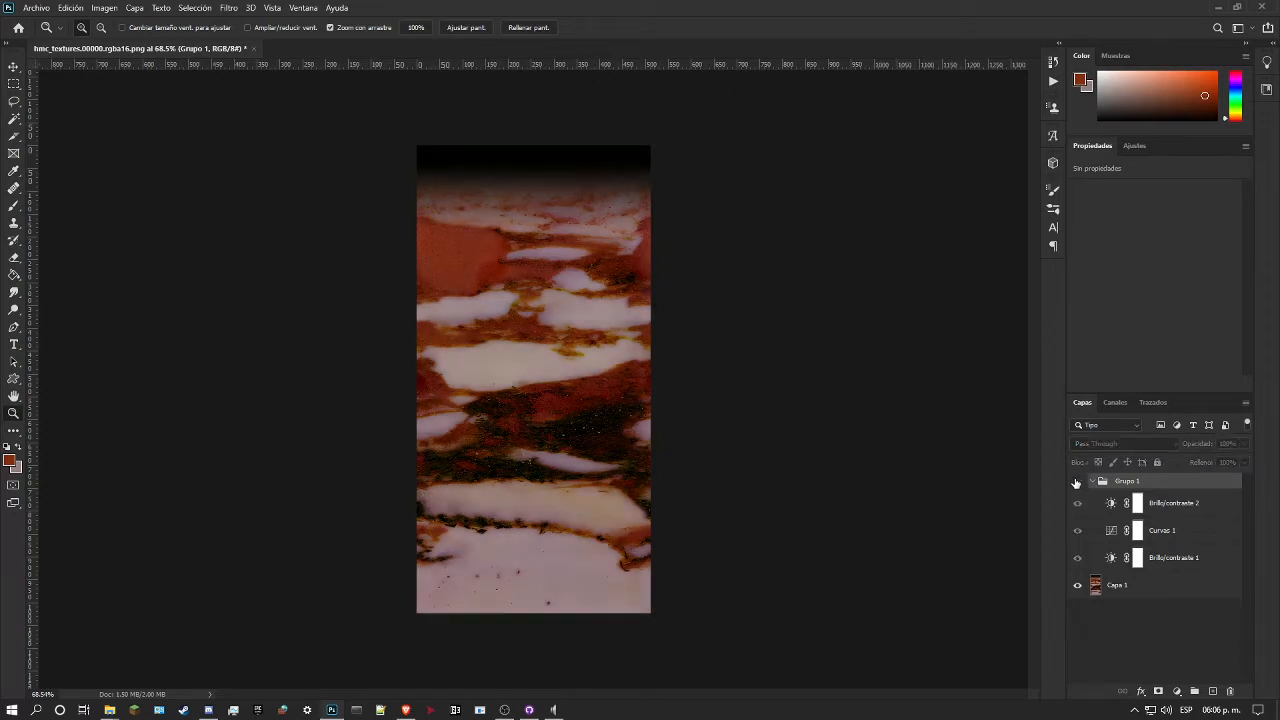
Step: Examine the marble up close with each of the group's three adjustment layers, and the whole group, hidden and shown in turn
drag(586, 406, 623, 400)
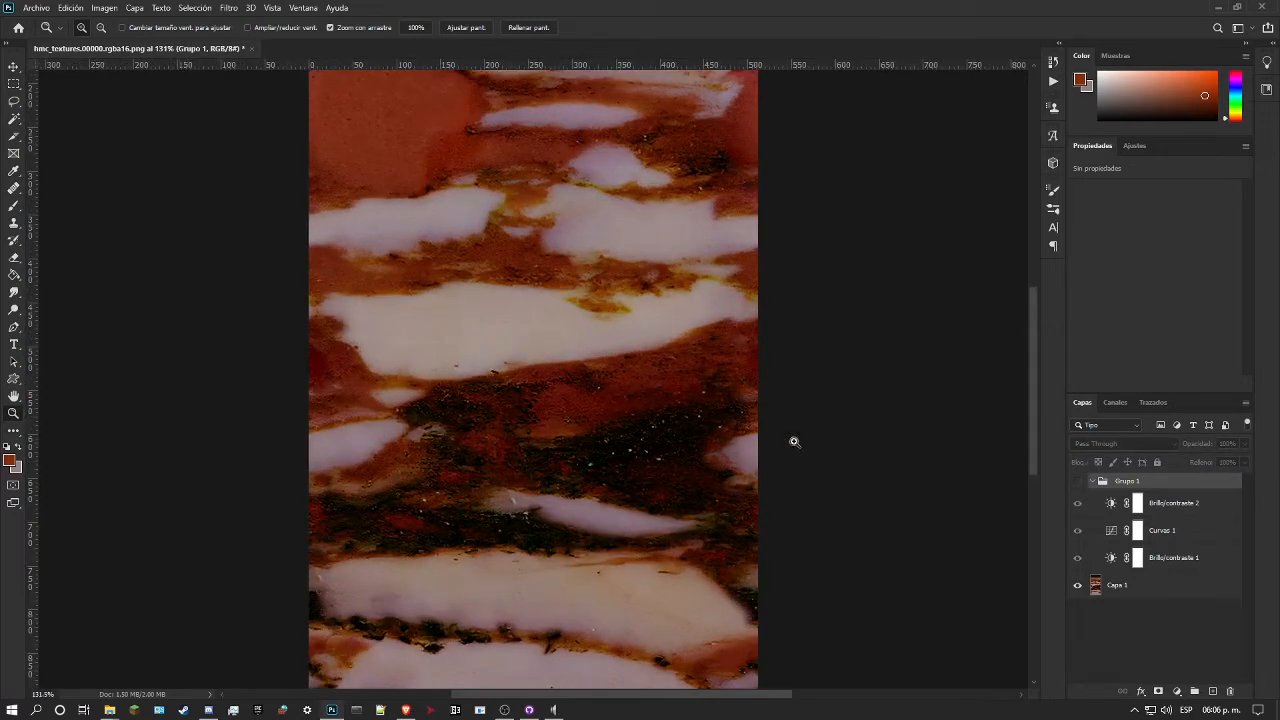
click(1076, 505)
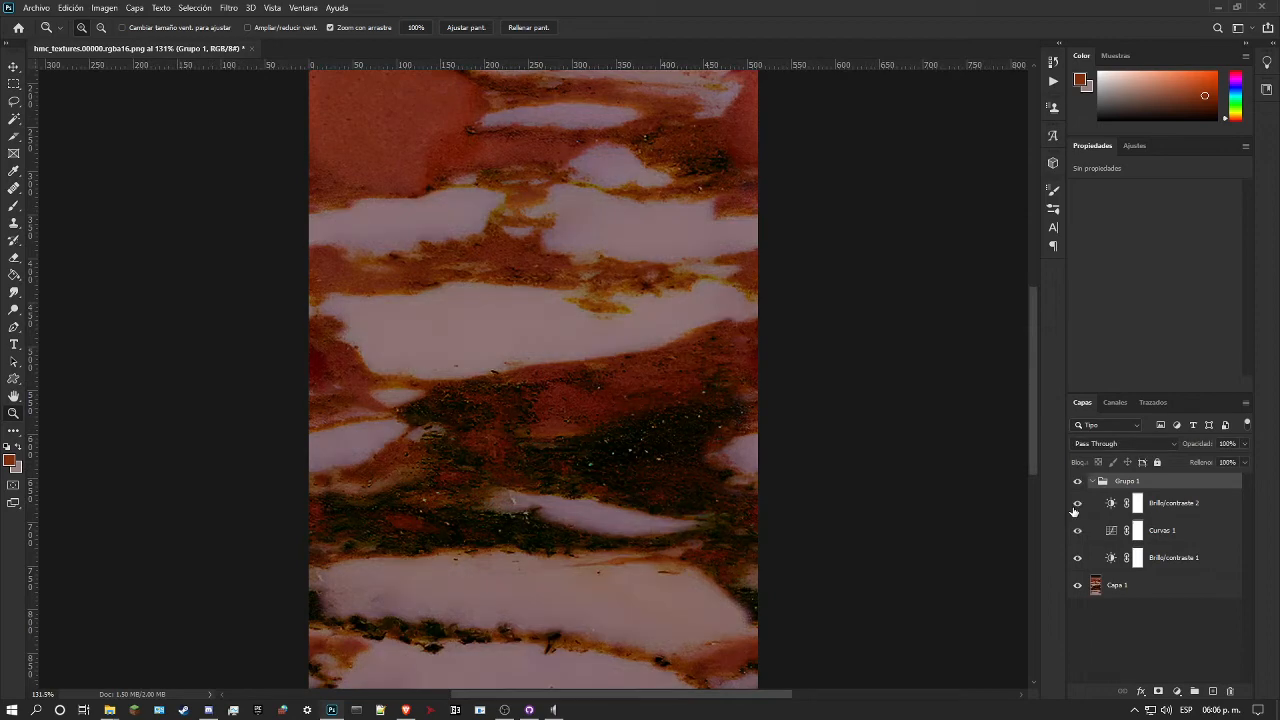
click(1075, 505)
click(1075, 505)
click(1078, 505)
click(1078, 505)
click(1078, 530)
click(1078, 530)
click(1078, 557)
click(1078, 557)
drag(688, 411, 550, 371)
click(1078, 482)
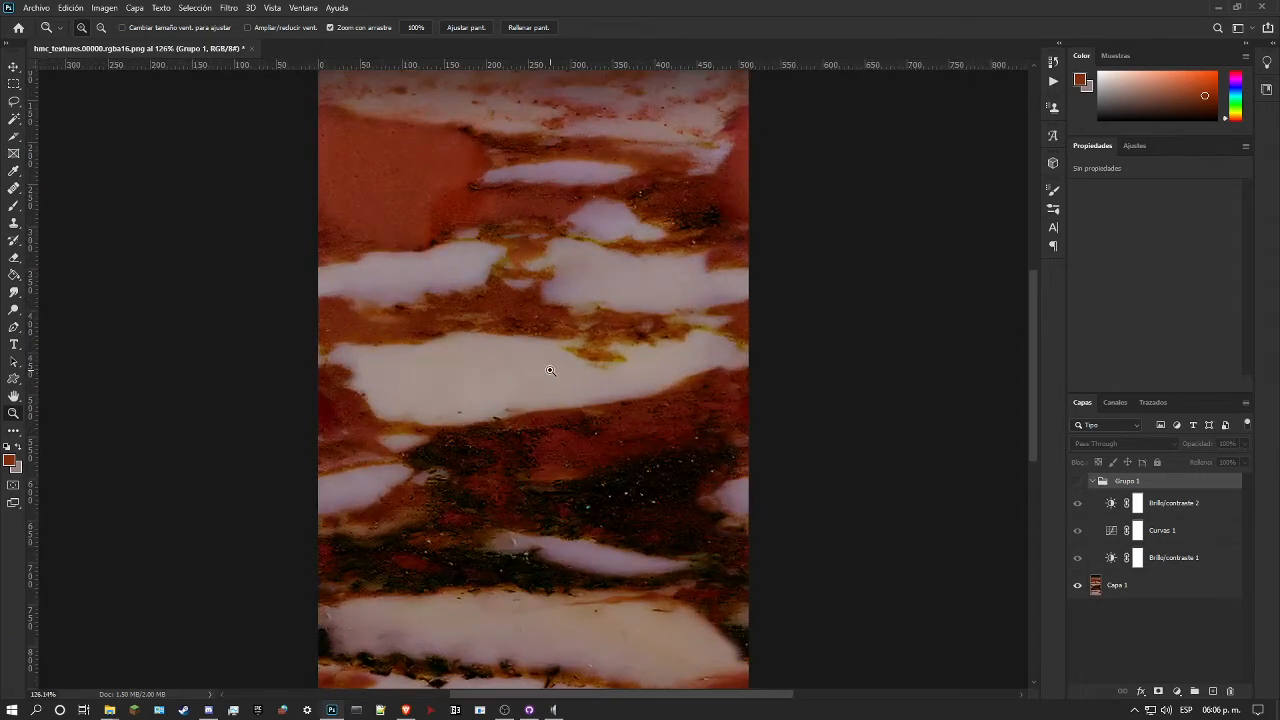
drag(516, 434, 565, 449)
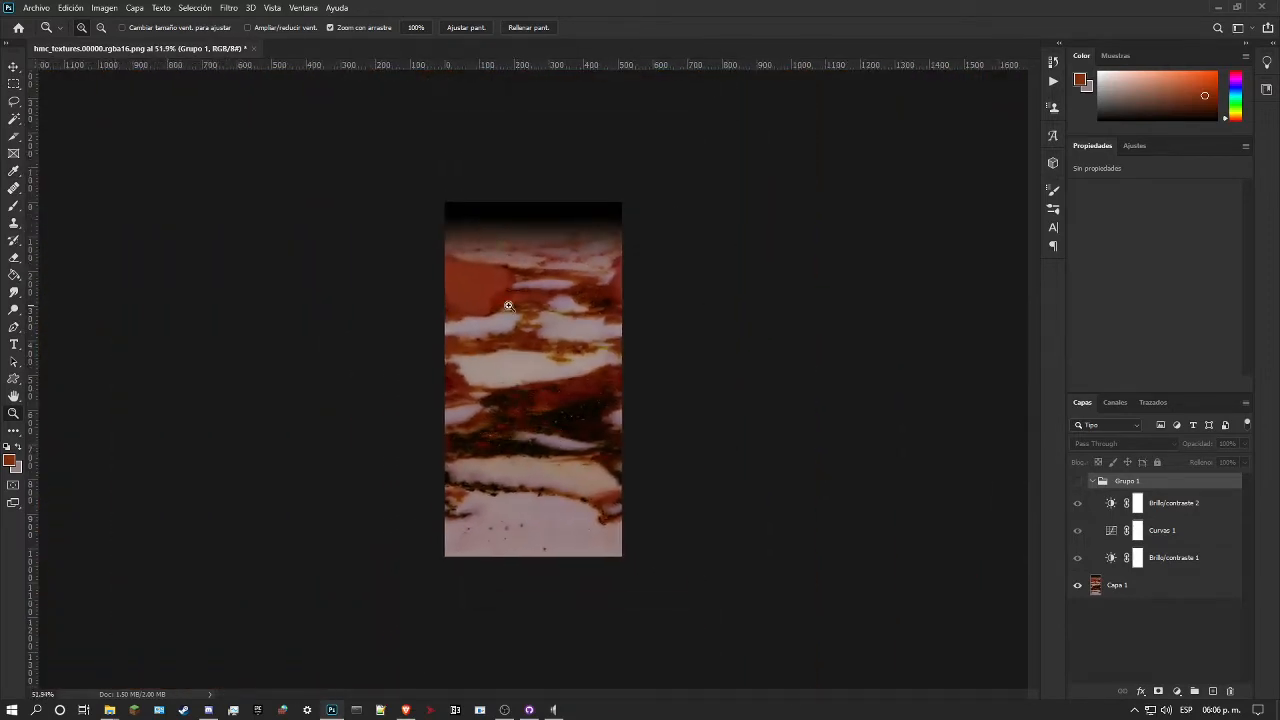
Step: Close the marble texture without saving and reopen hmc_textures.00000.rgba16.png from the recent files without colour management
click(255, 49)
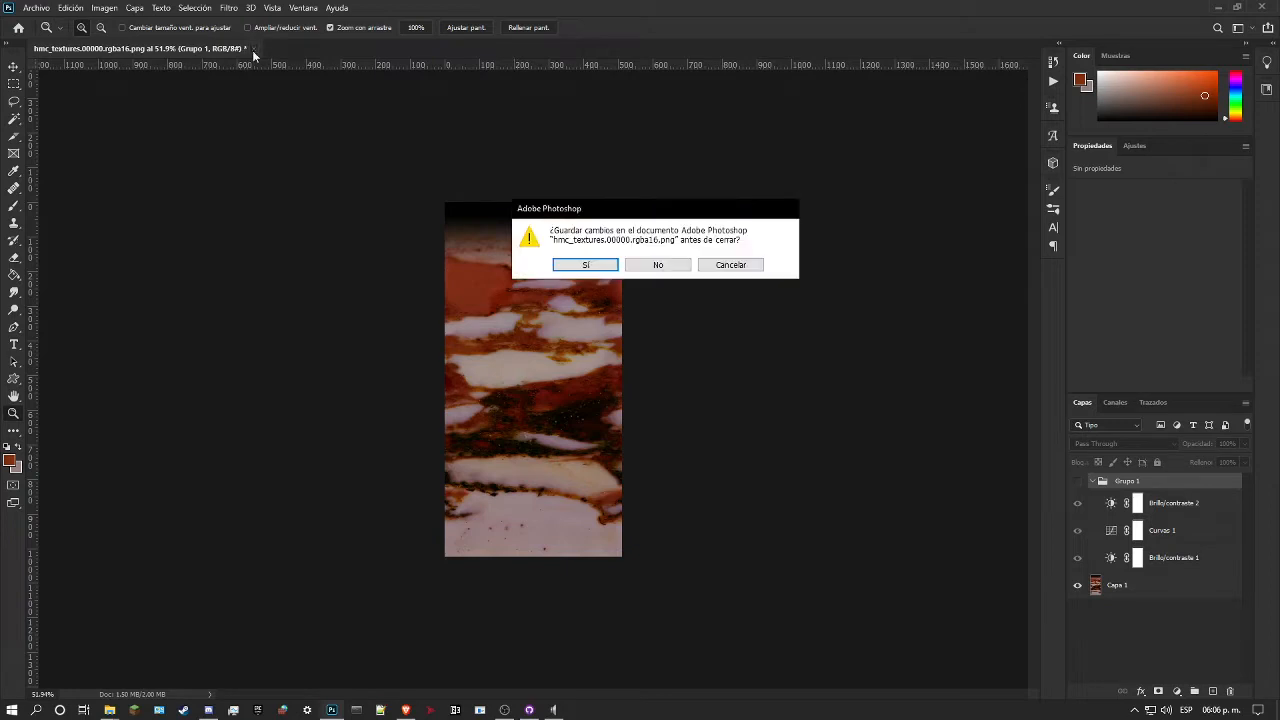
click(656, 264)
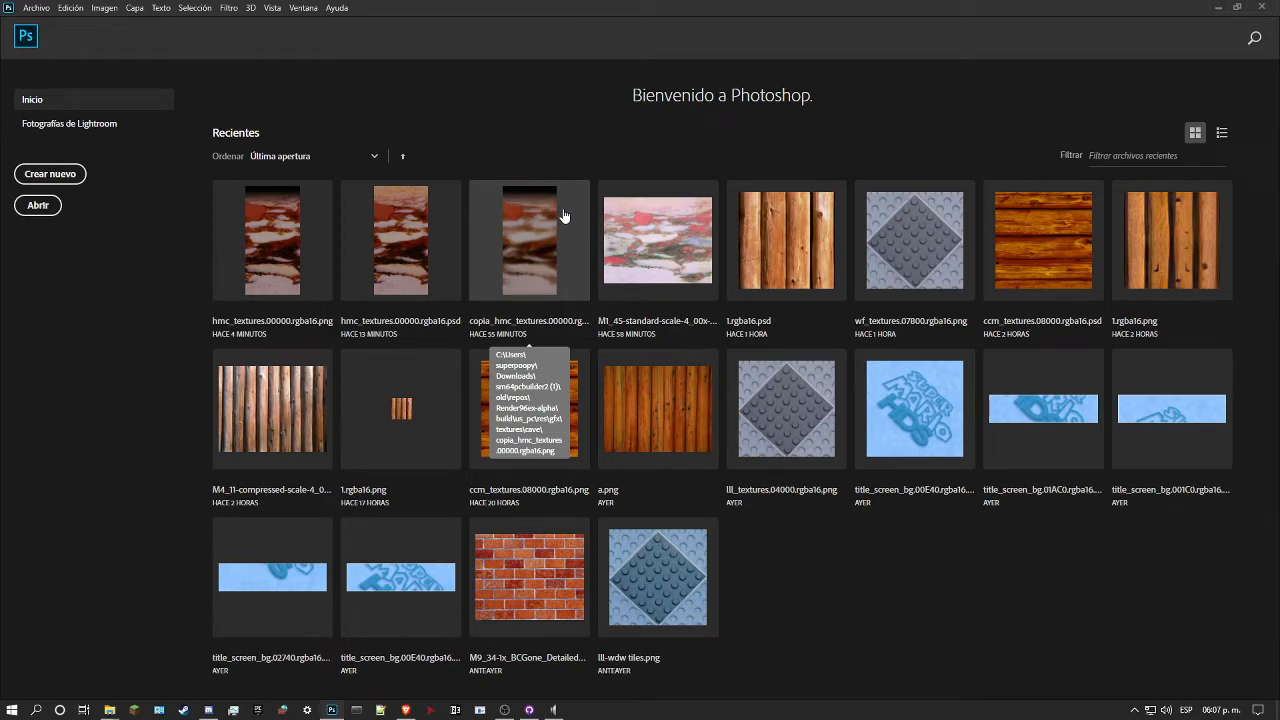
click(266, 238)
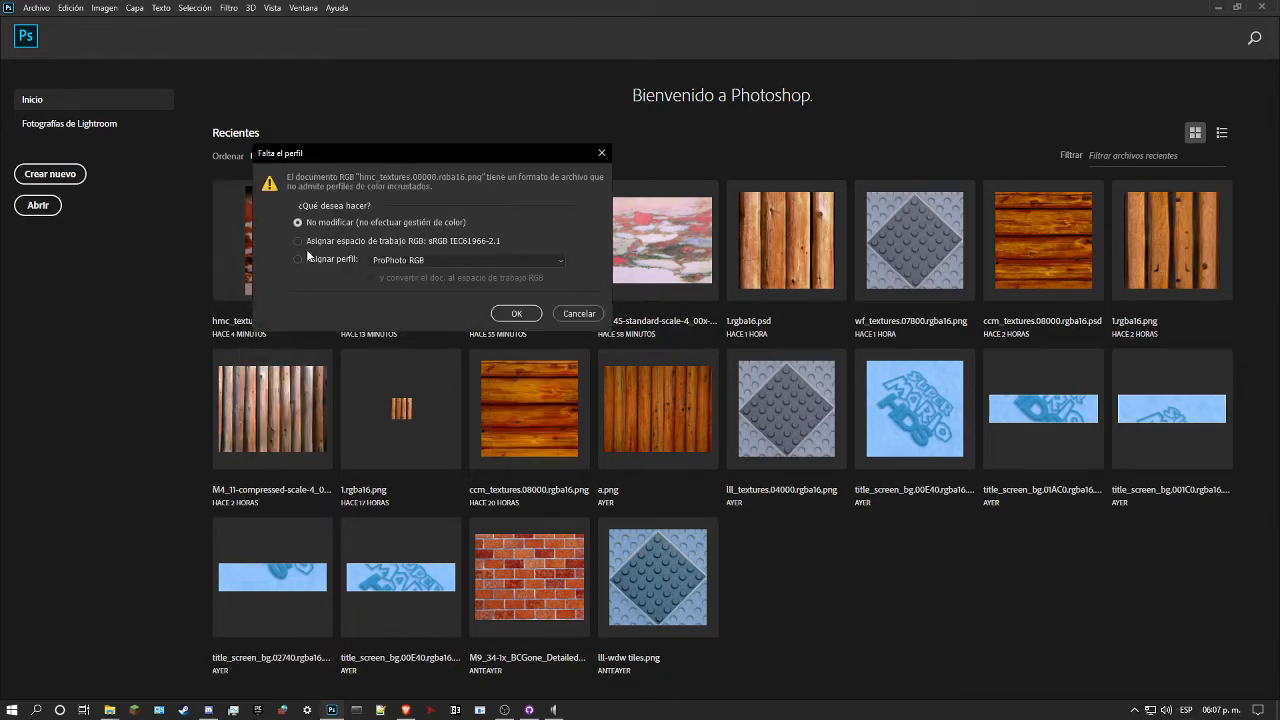
click(516, 313)
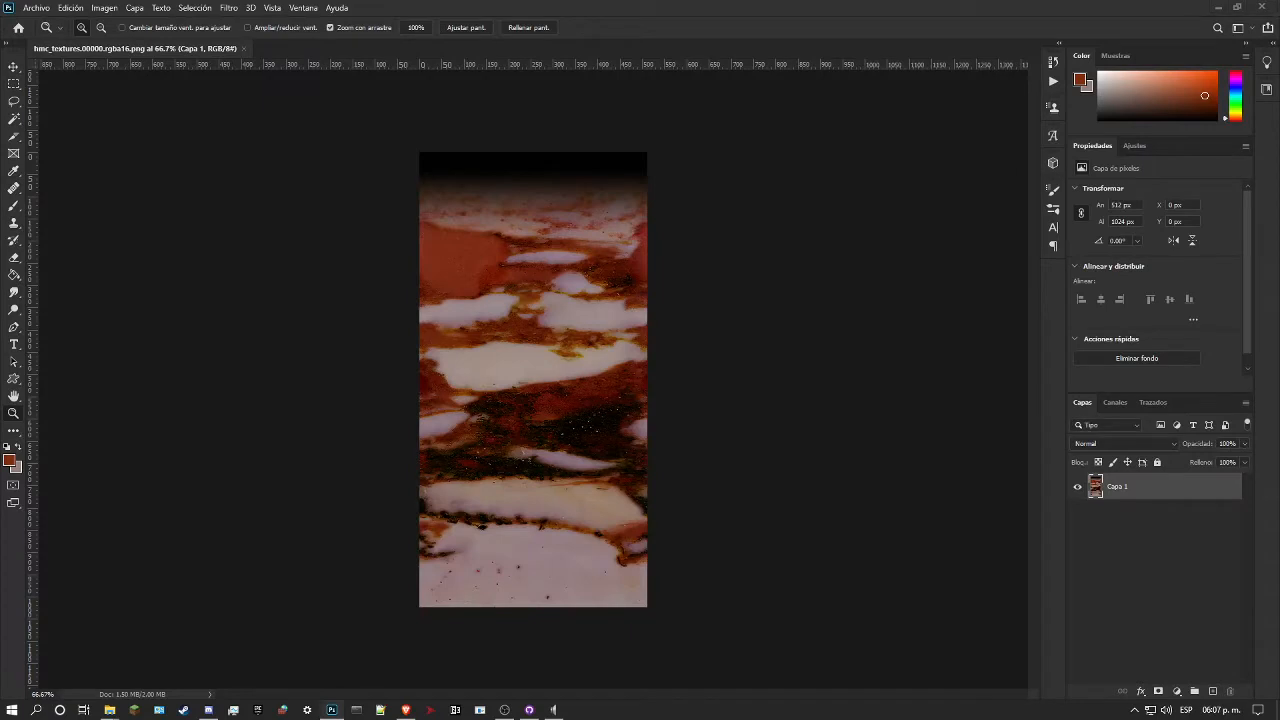
Step: Add a new layer and brush a bright orange (f64600) patch over the plain red area near the marble's upper-left edge
drag(466, 245, 513, 265)
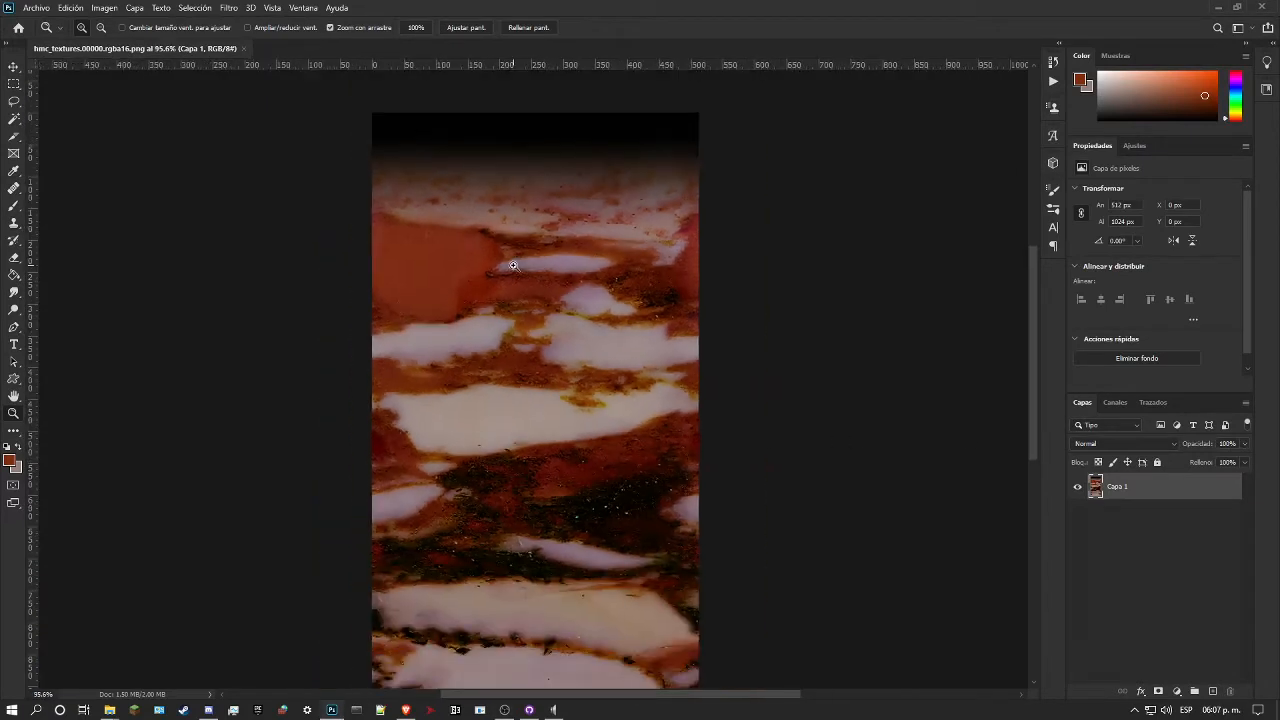
click(1213, 691)
click(9, 459)
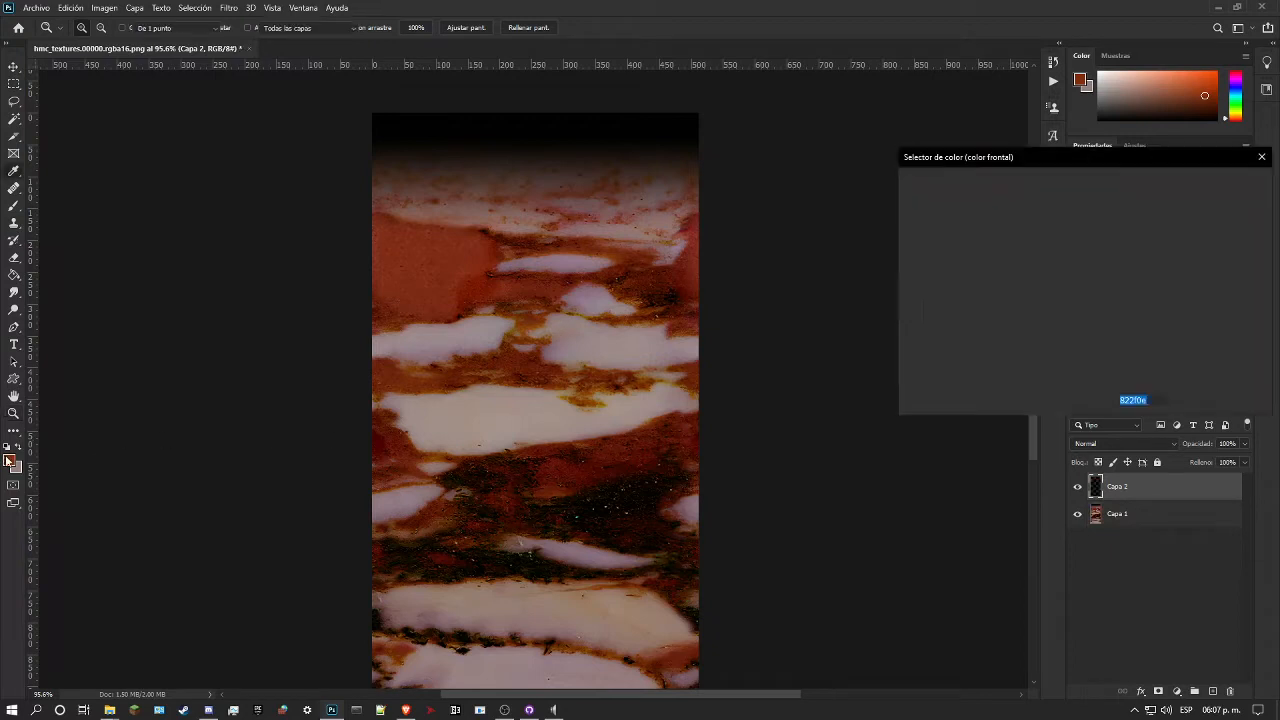
drag(1048, 237, 1076, 194)
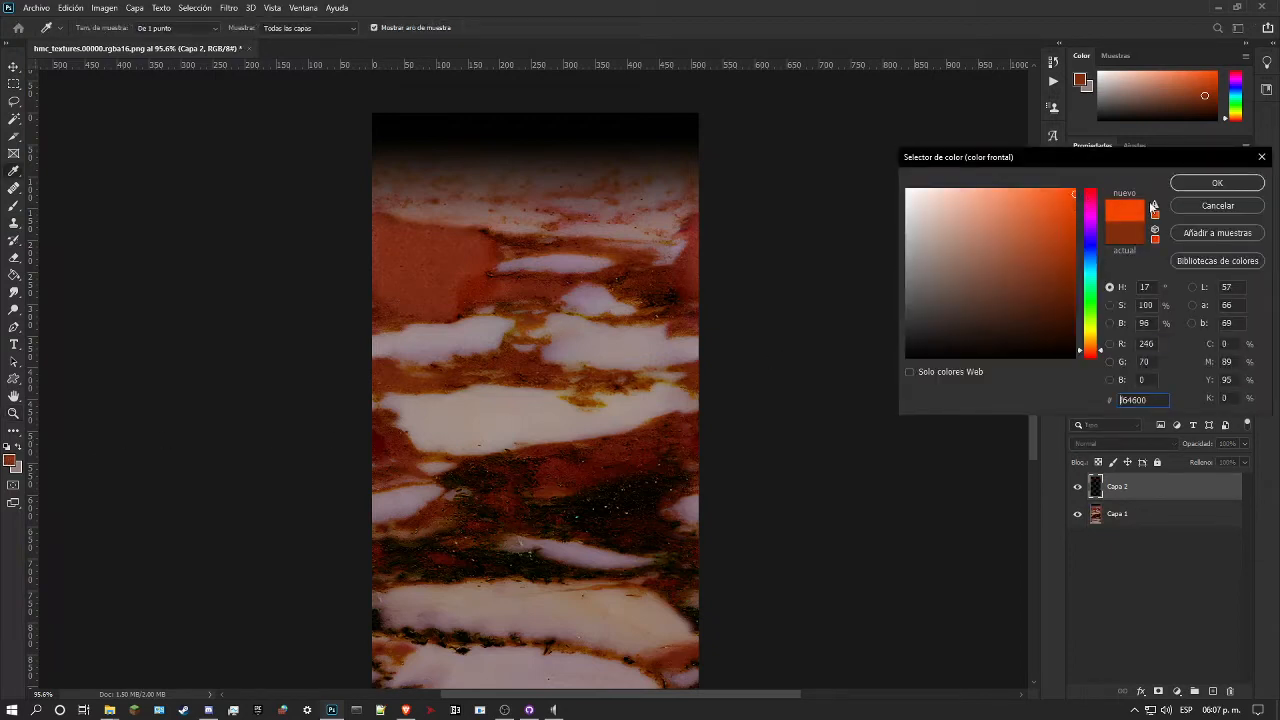
click(1217, 183)
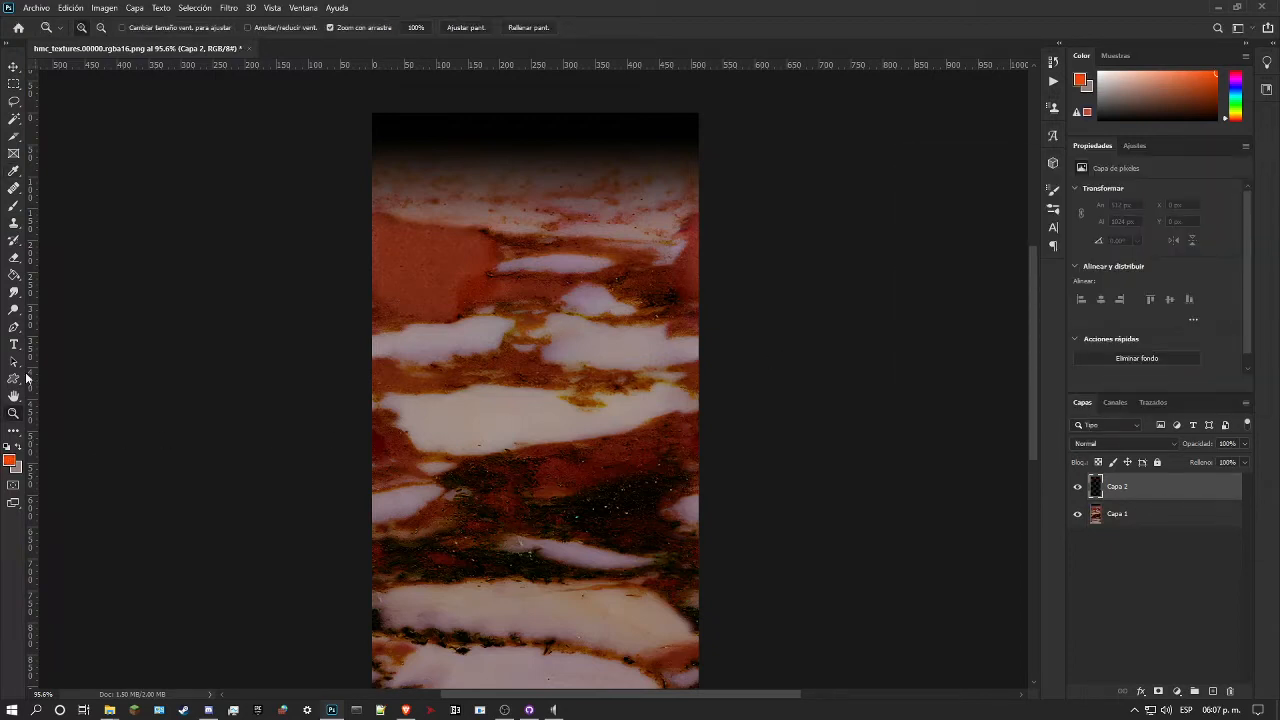
click(15, 206)
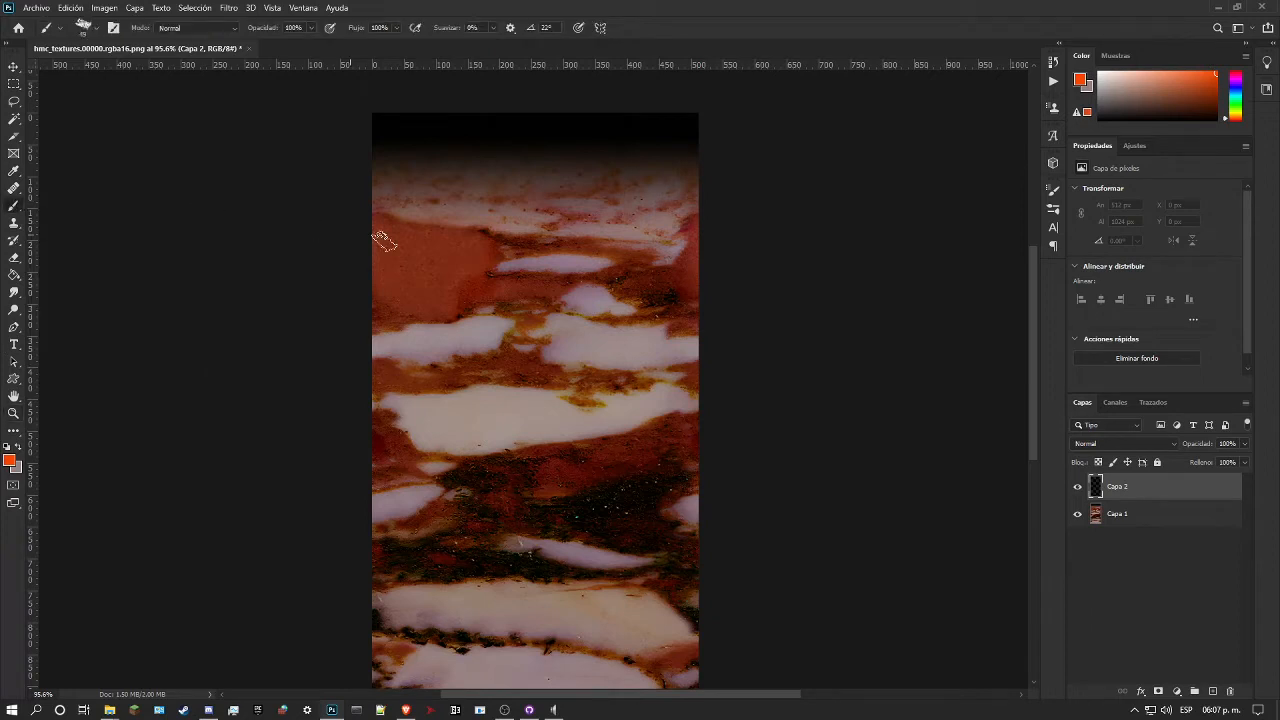
mouse_move(474, 239)
mouse_down()
mouse_move(451, 296)
mouse_move(434, 303)
mouse_move(457, 291)
mouse_move(469, 238)
mouse_move(439, 298)
mouse_move(447, 250)
mouse_up()
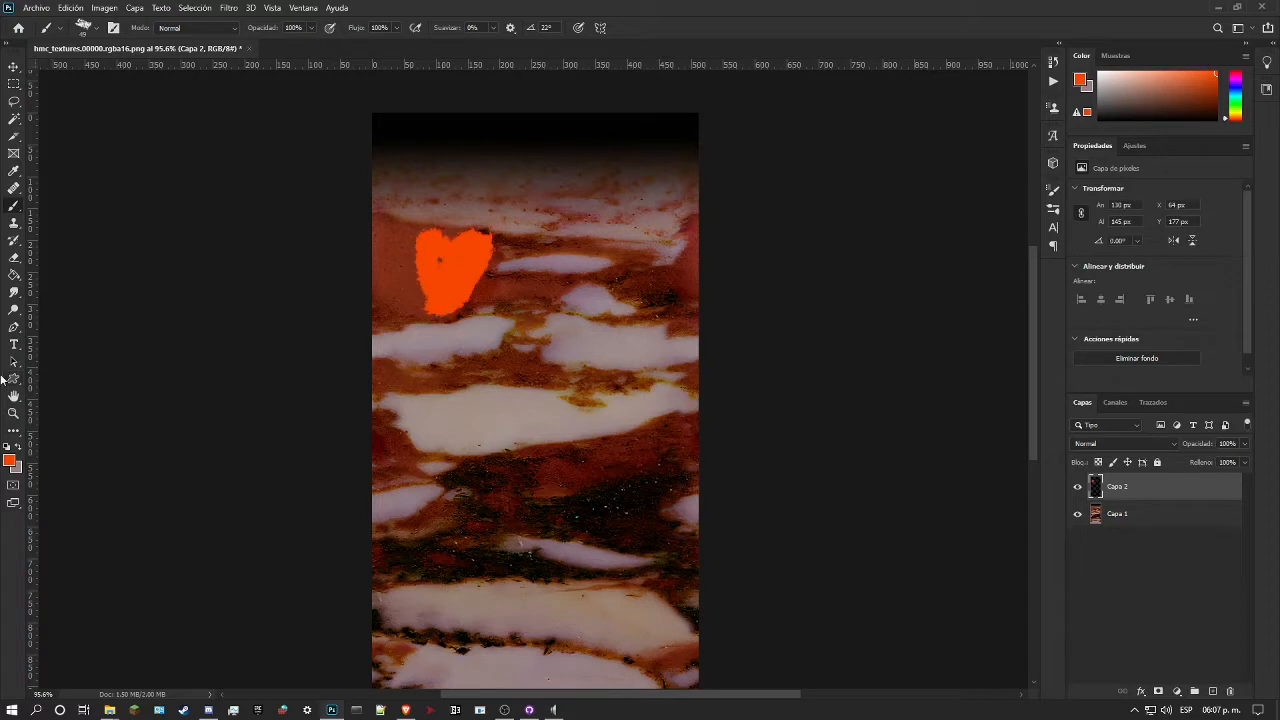
Step: Smudge the orange patch outward with an enlarged Smudge tool so it fades softly across the plain red area
click(14, 292)
right_click(429, 232)
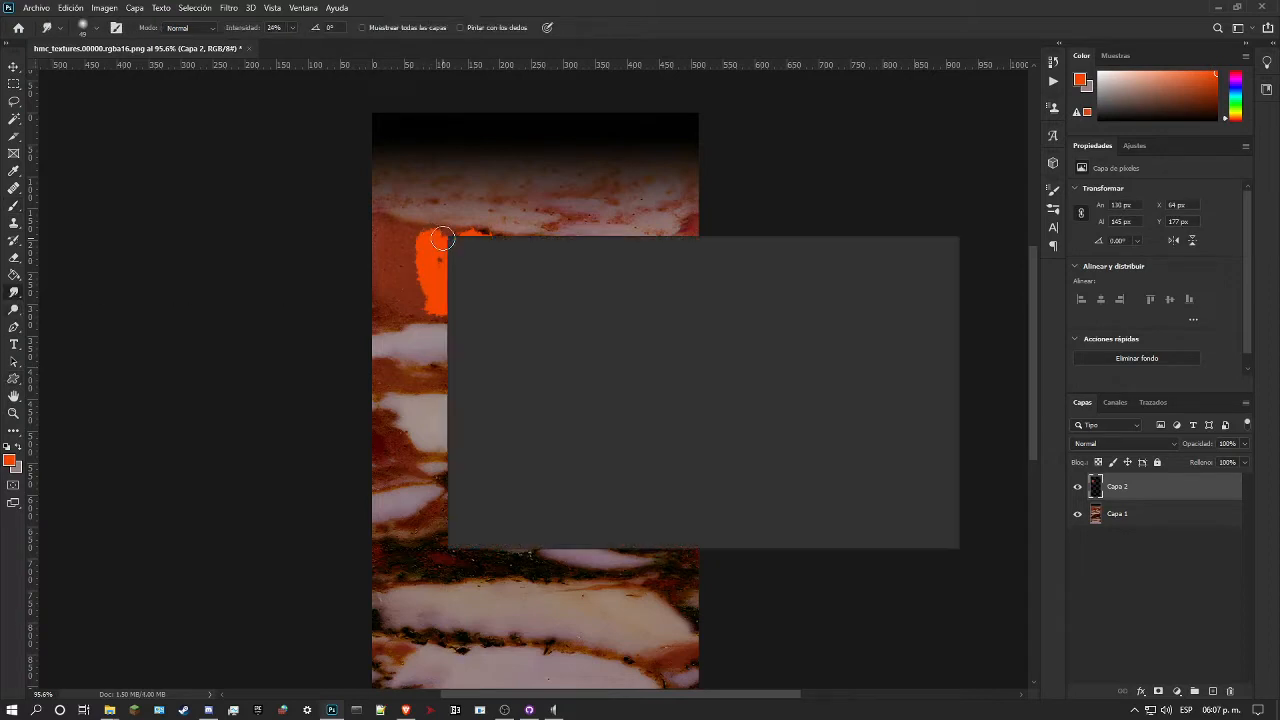
click(541, 269)
drag(425, 245, 430, 290)
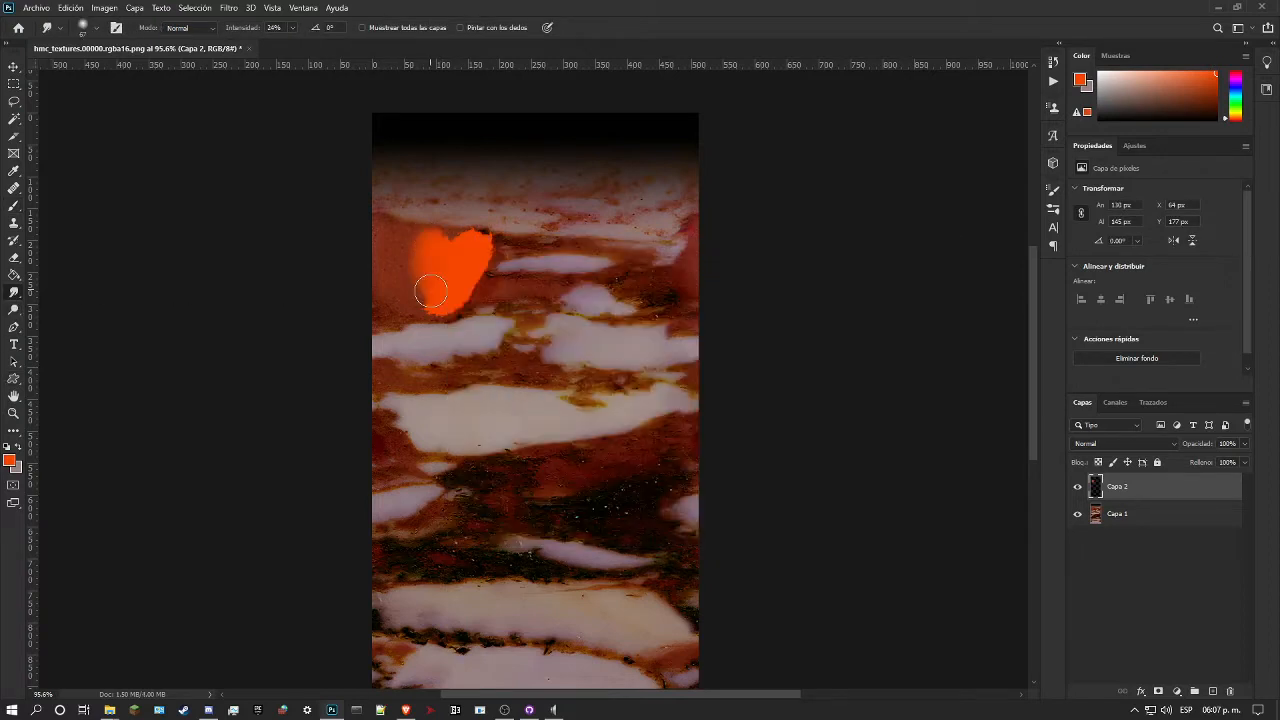
mouse_move(447, 243)
mouse_down()
mouse_move(489, 243)
mouse_move(460, 294)
mouse_move(475, 300)
mouse_move(432, 316)
mouse_move(414, 295)
mouse_move(438, 291)
mouse_move(413, 271)
mouse_move(429, 263)
mouse_move(391, 254)
mouse_move(422, 244)
mouse_move(402, 233)
mouse_move(427, 240)
mouse_move(373, 230)
mouse_move(412, 258)
mouse_move(345, 276)
mouse_move(409, 292)
mouse_move(346, 303)
mouse_move(419, 304)
mouse_move(343, 317)
mouse_move(447, 301)
mouse_move(348, 299)
mouse_move(423, 267)
mouse_move(360, 255)
mouse_move(444, 239)
mouse_move(387, 230)
mouse_move(486, 293)
mouse_move(563, 306)
mouse_move(463, 288)
mouse_move(594, 282)
mouse_move(471, 287)
mouse_move(479, 256)
mouse_move(532, 249)
mouse_move(479, 245)
mouse_move(550, 230)
mouse_move(480, 267)
mouse_move(540, 285)
mouse_move(450, 287)
mouse_up()
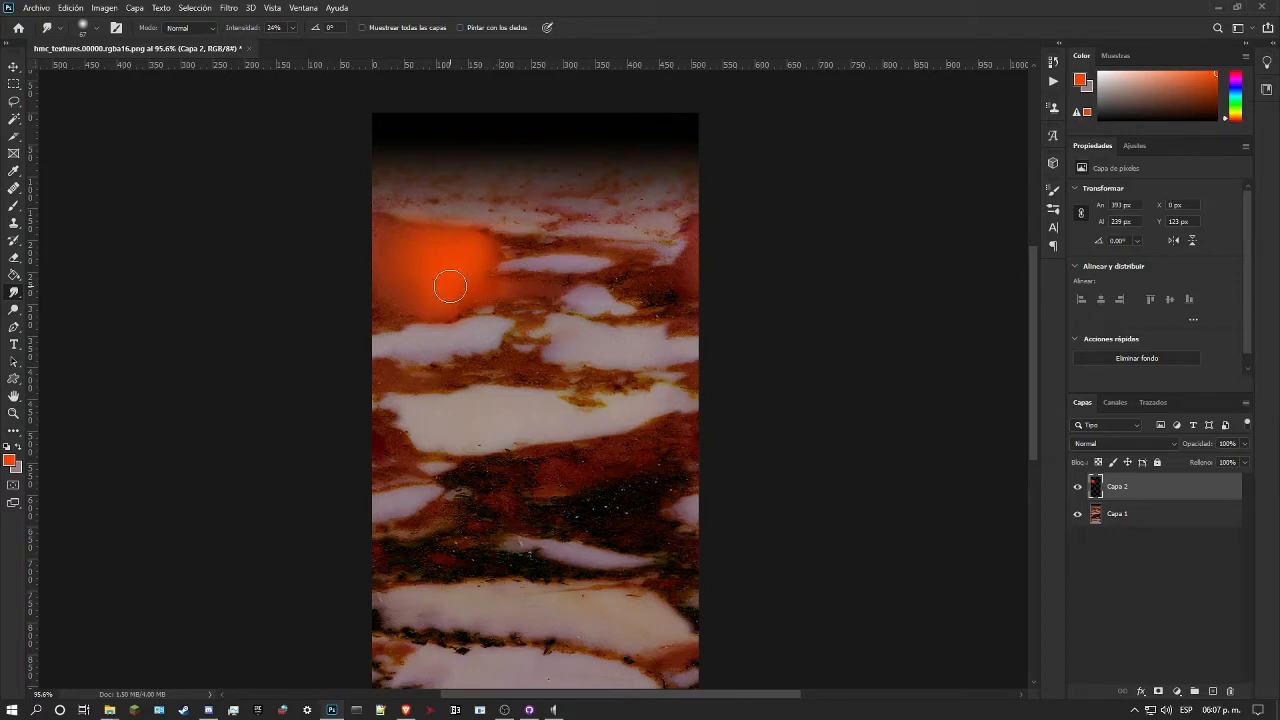
Step: Set the orange layer's blend mode to Trama and its opacity to 45%
click(1106, 445)
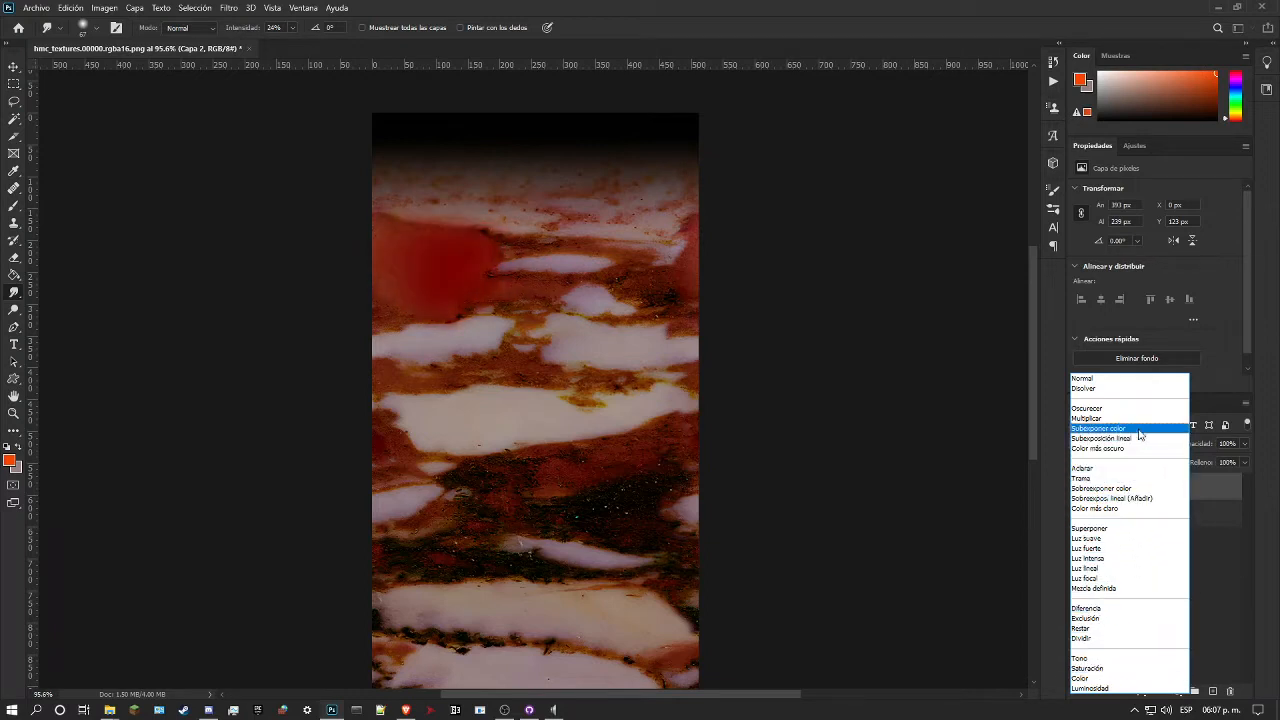
click(1085, 479)
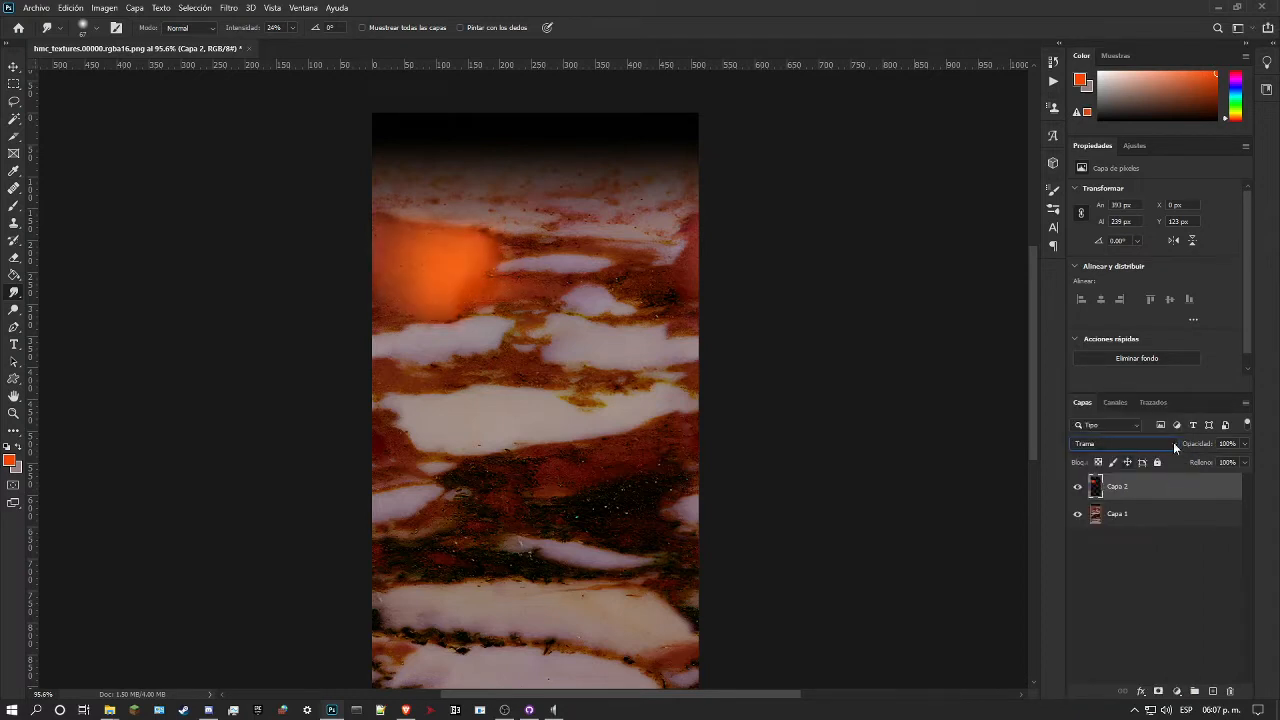
click(1244, 445)
click(1218, 462)
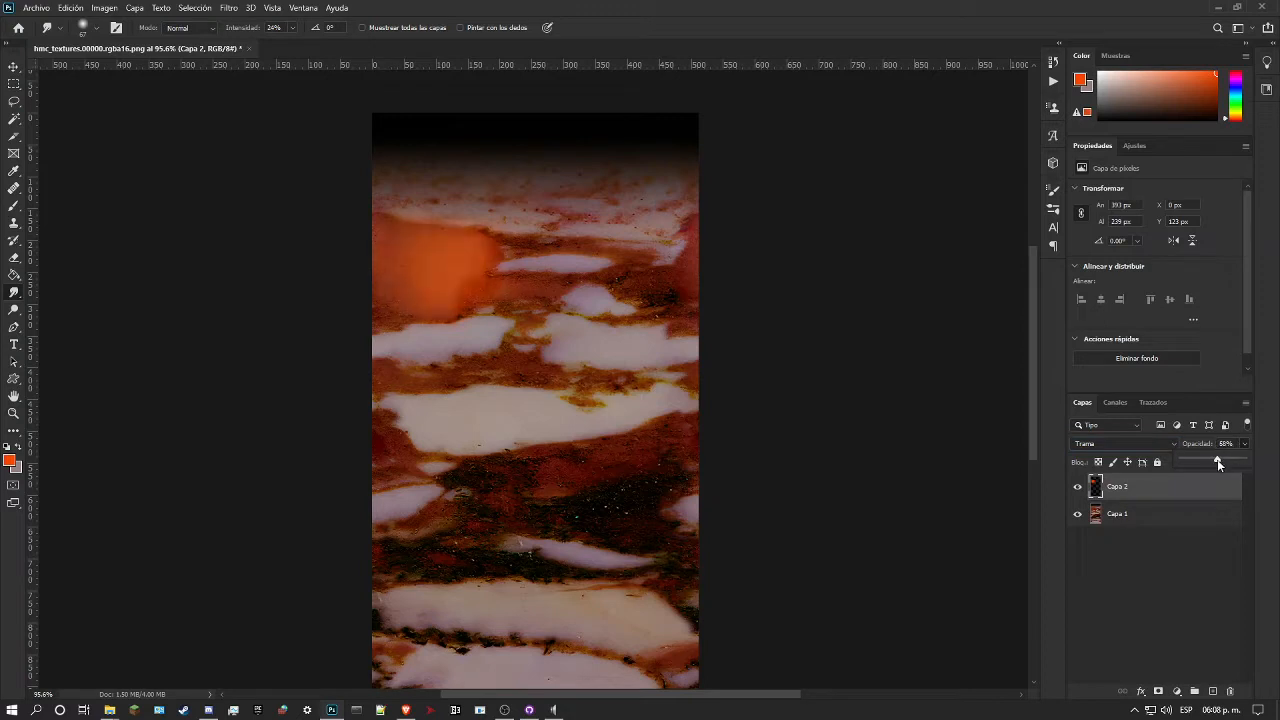
drag(1215, 462, 1208, 461)
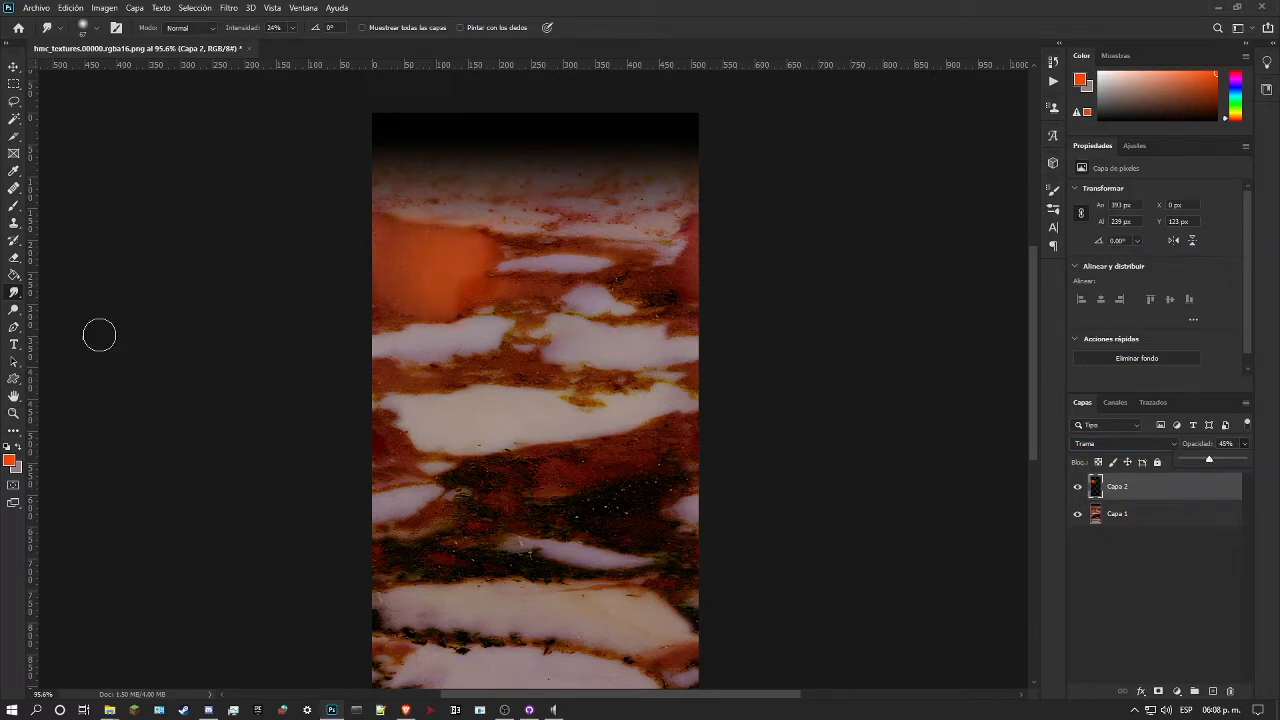
Step: Compare the whole marble with the orange layer hidden and shown
click(13, 414)
drag(630, 364, 562, 380)
drag(465, 333, 491, 329)
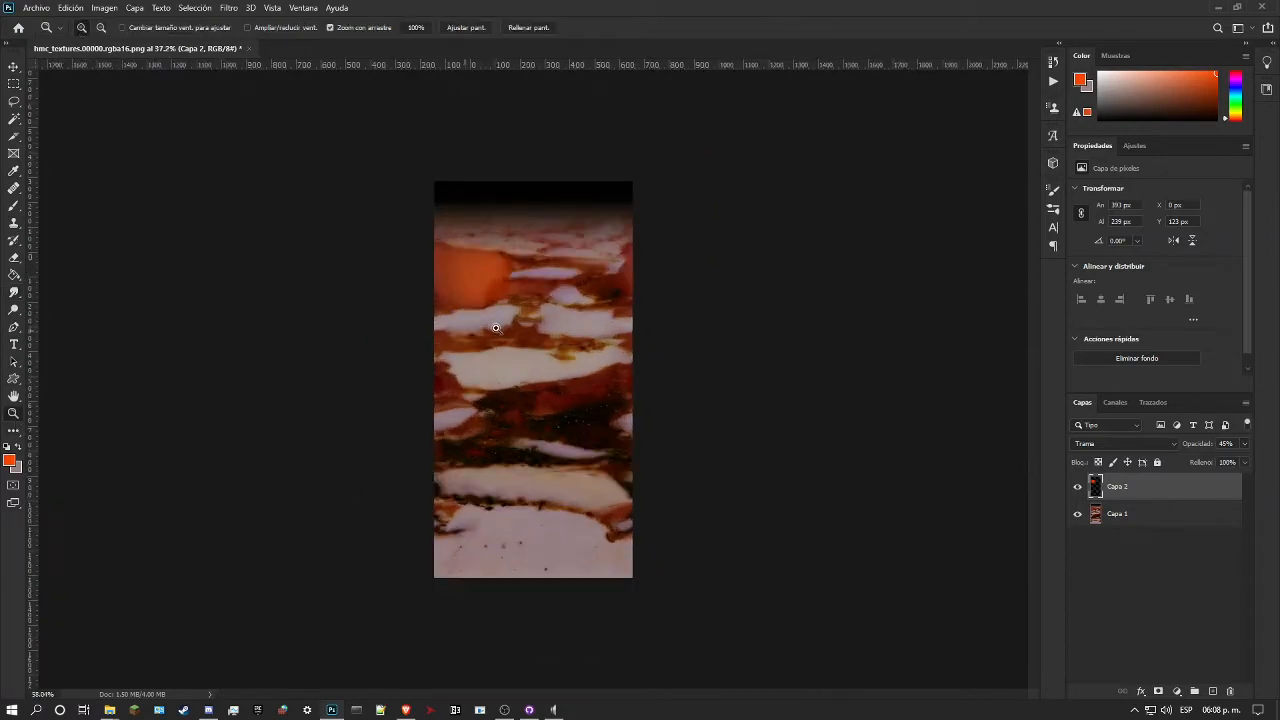
click(1078, 488)
click(1077, 487)
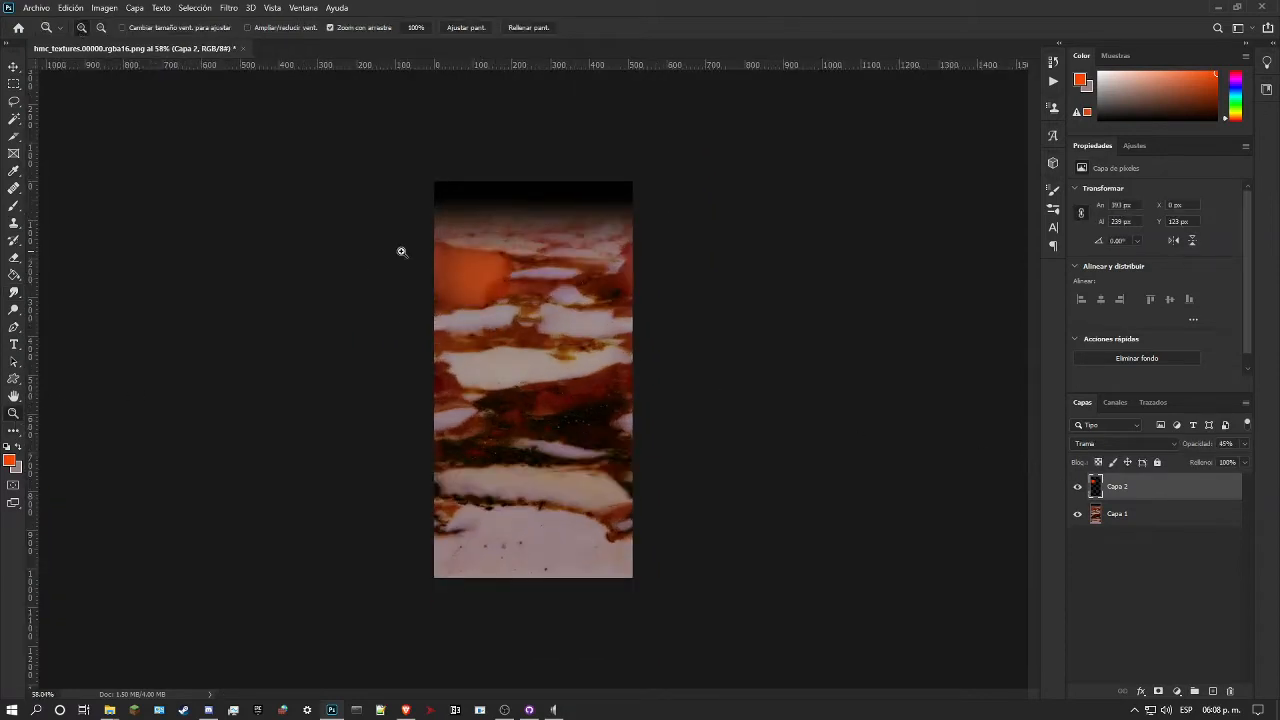
Step: Erase the stray orange around the patch's edges with the eraser enlarged to 138 px
drag(391, 254, 449, 251)
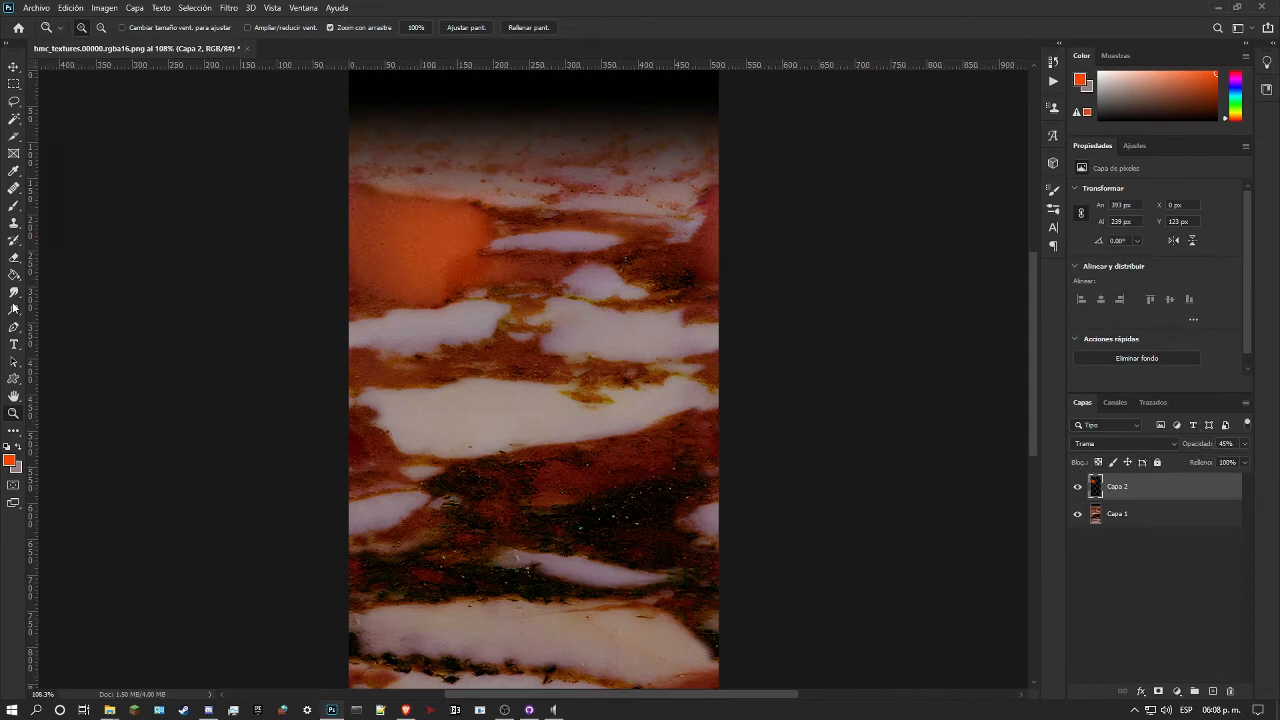
click(10, 264)
right_click(522, 294)
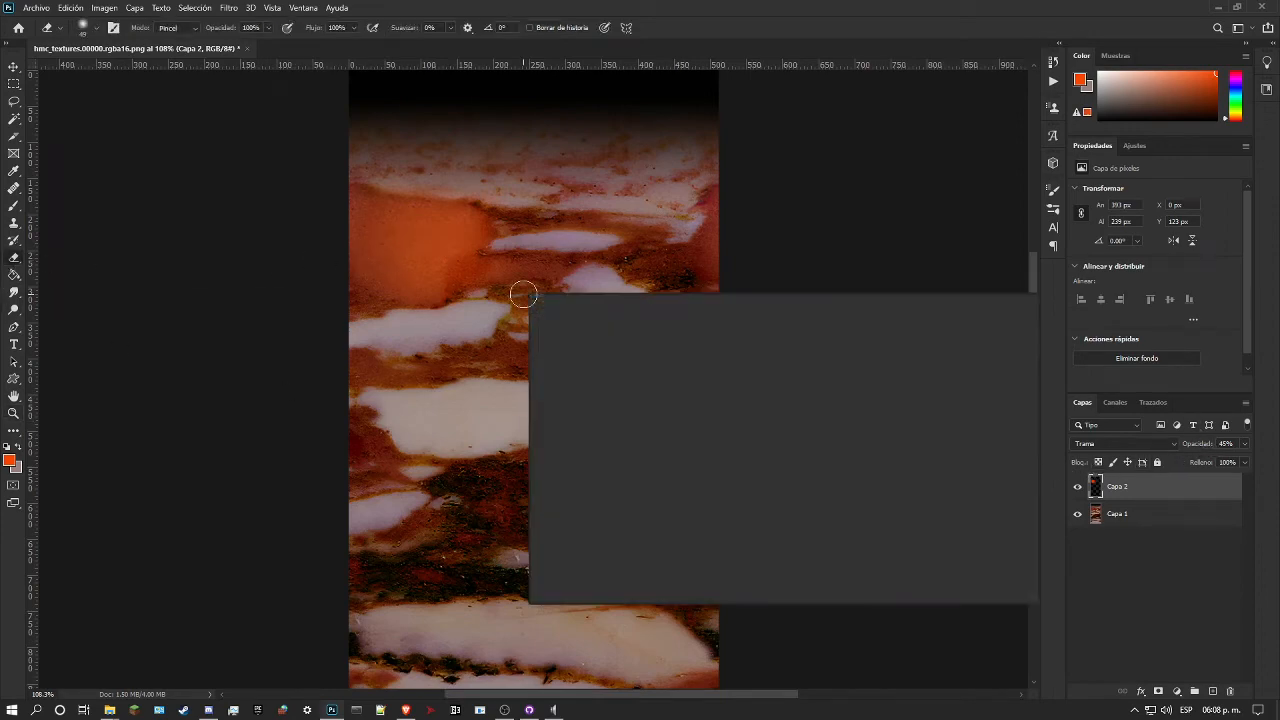
key(Return)
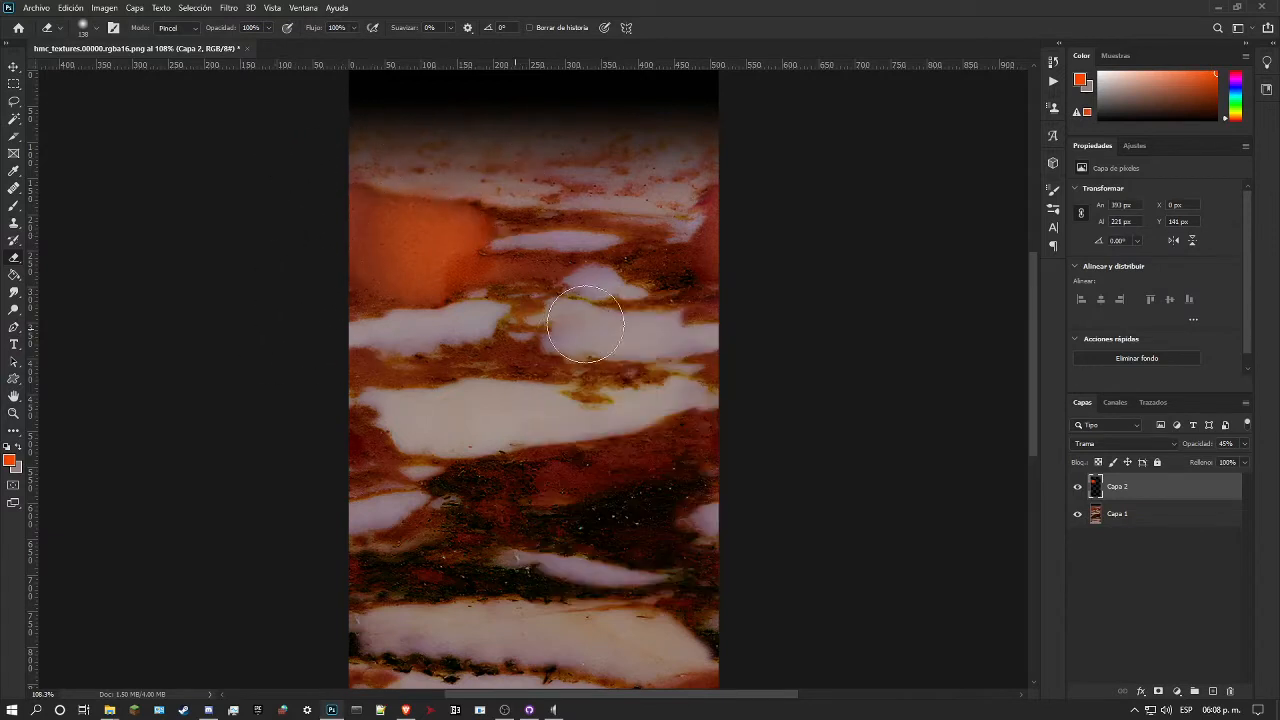
Step: Smudge the orange patch's edges again with a 99 px Smudge tool to blend them into the red area
click(15, 292)
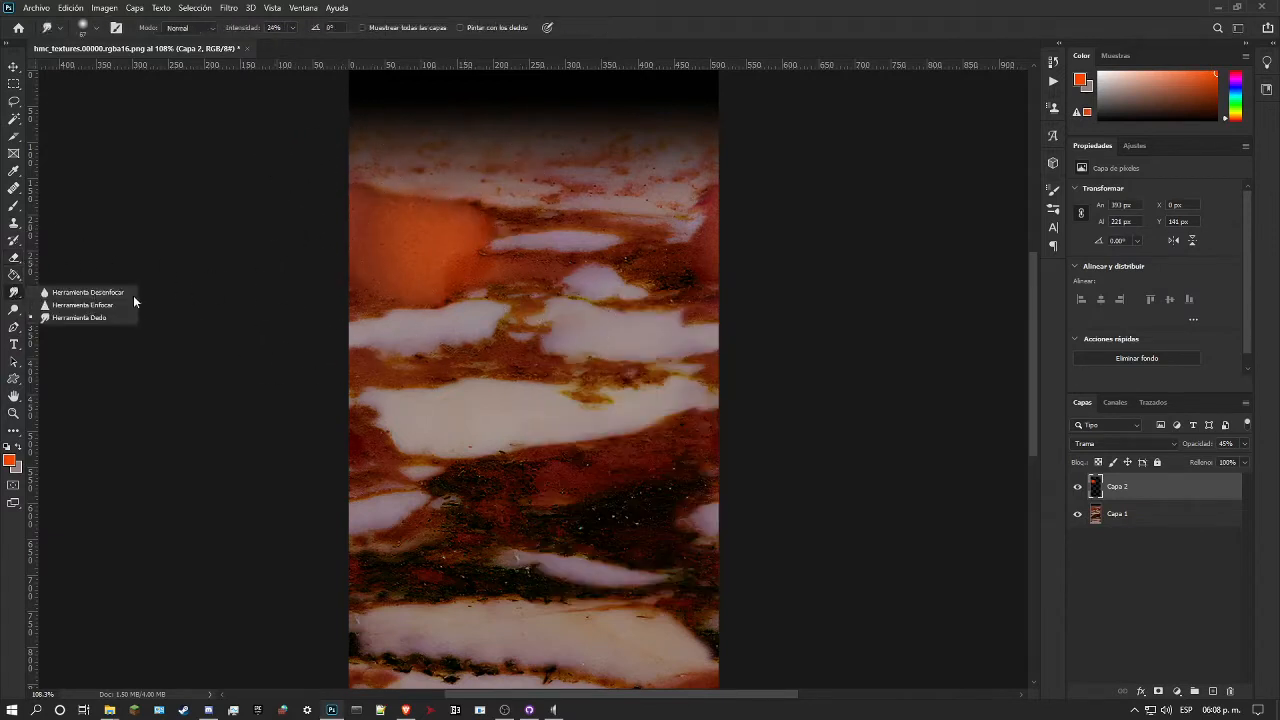
right_click(540, 313)
click(590, 312)
mouse_move(467, 256)
mouse_down()
mouse_move(399, 289)
mouse_move(430, 270)
mouse_move(388, 253)
mouse_move(393, 205)
mouse_move(427, 205)
mouse_move(448, 231)
mouse_up()
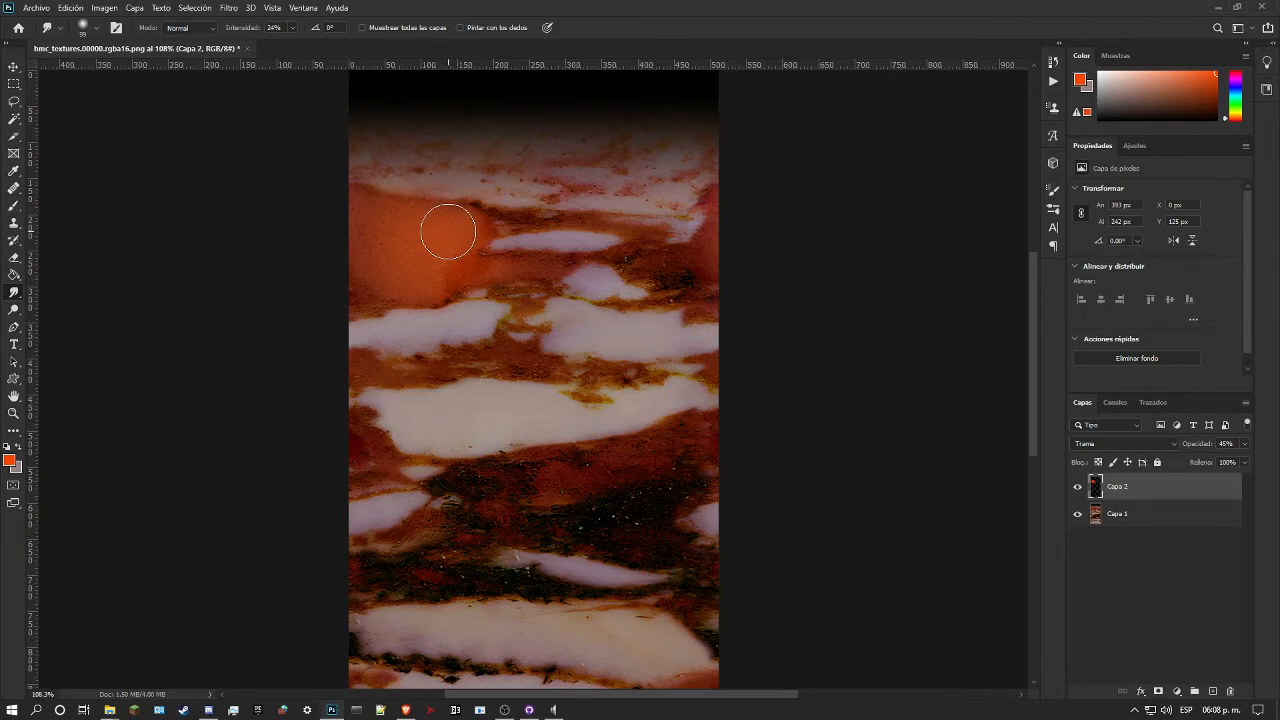
Step: Inspect the orange patch's blending up close and across the whole marble, with its layer hidden and shown
click(1078, 487)
click(1078, 487)
click(1078, 487)
click(1078, 487)
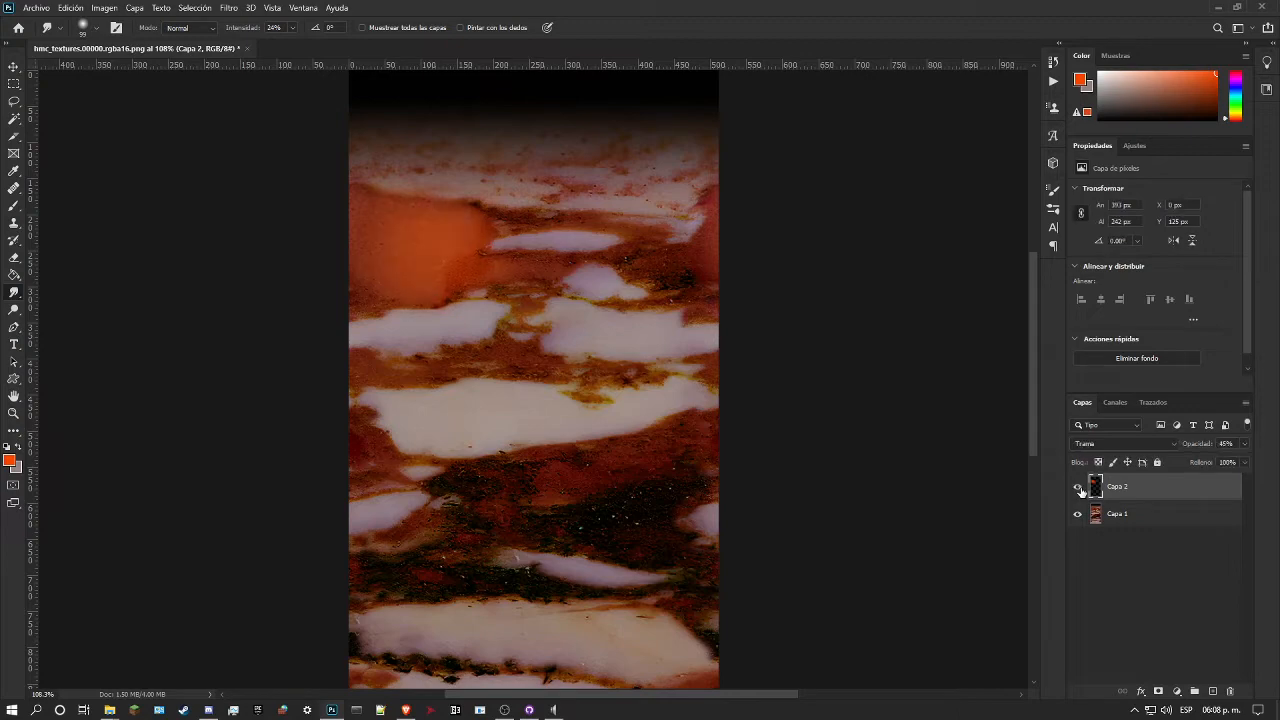
click(13, 413)
drag(380, 428, 258, 422)
drag(558, 386, 527, 392)
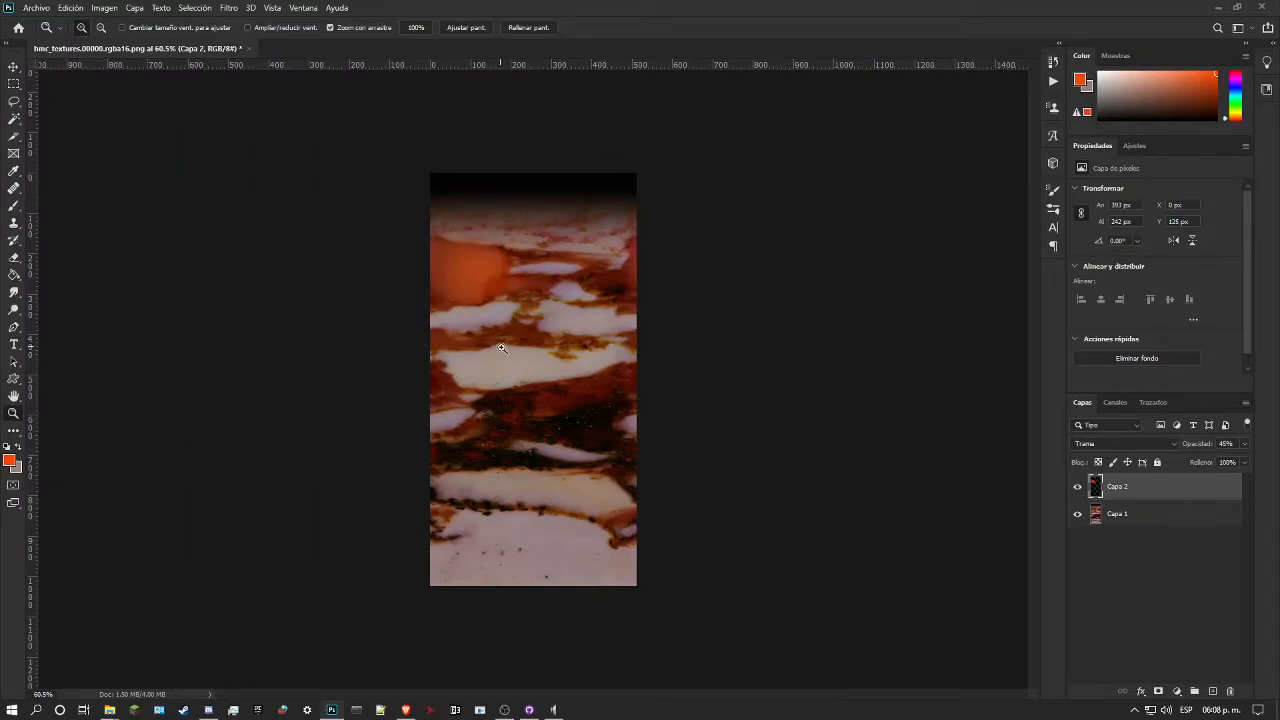
mouse_move(557, 362)
mouse_down()
mouse_move(621, 358)
mouse_move(556, 368)
mouse_move(535, 346)
mouse_move(560, 349)
mouse_move(551, 343)
mouse_move(530, 360)
mouse_move(558, 358)
mouse_move(520, 358)
mouse_move(594, 356)
mouse_move(566, 343)
mouse_up()
drag(546, 267, 572, 209)
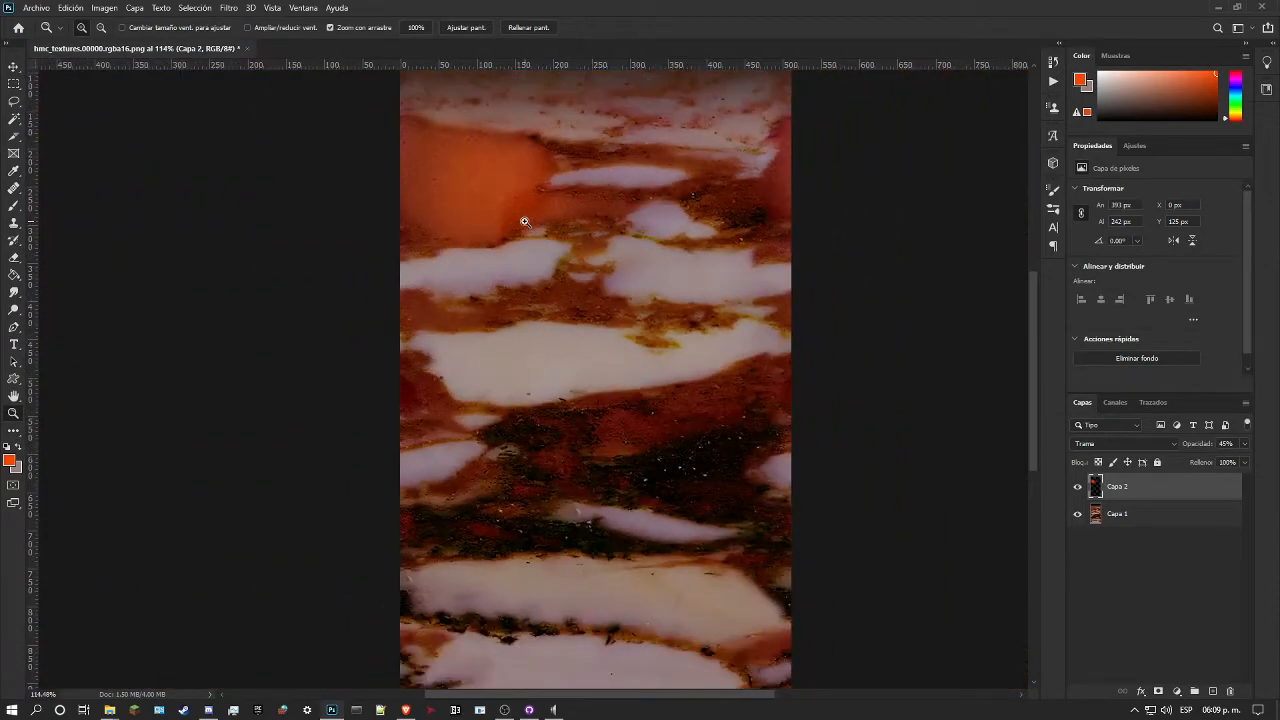
drag(597, 417, 830, 372)
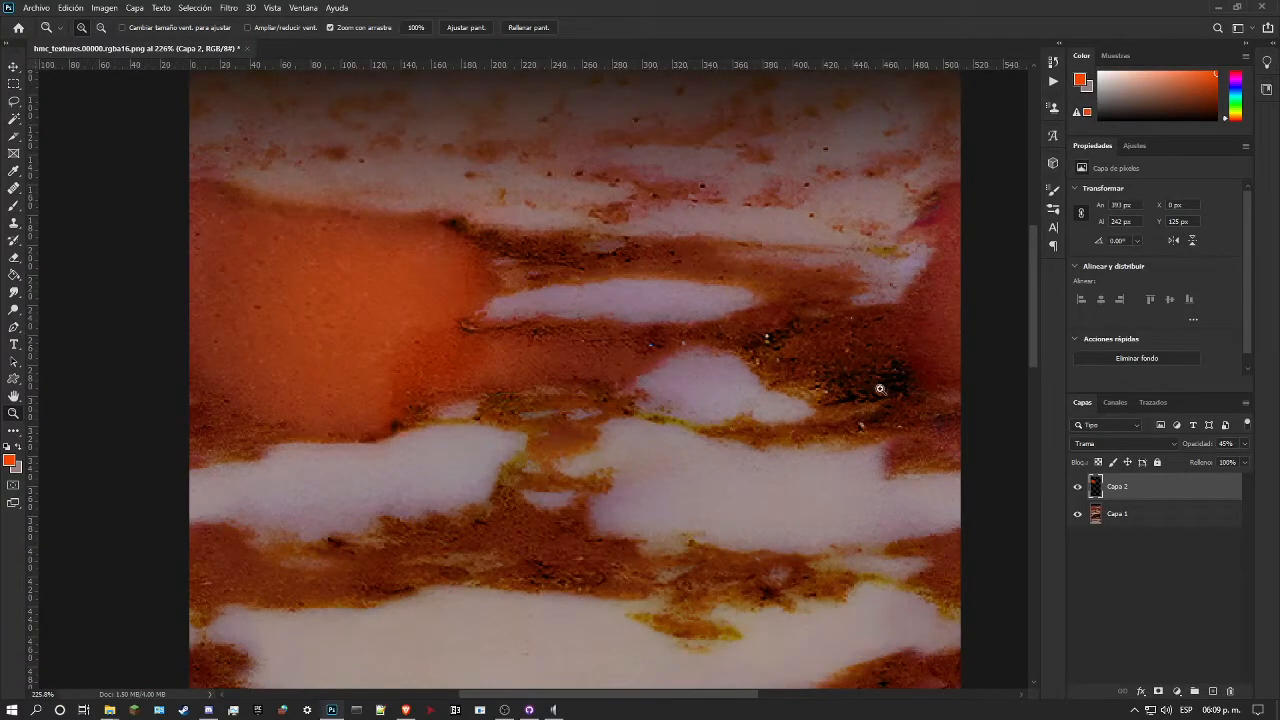
click(1078, 487)
click(1078, 487)
drag(737, 351, 607, 368)
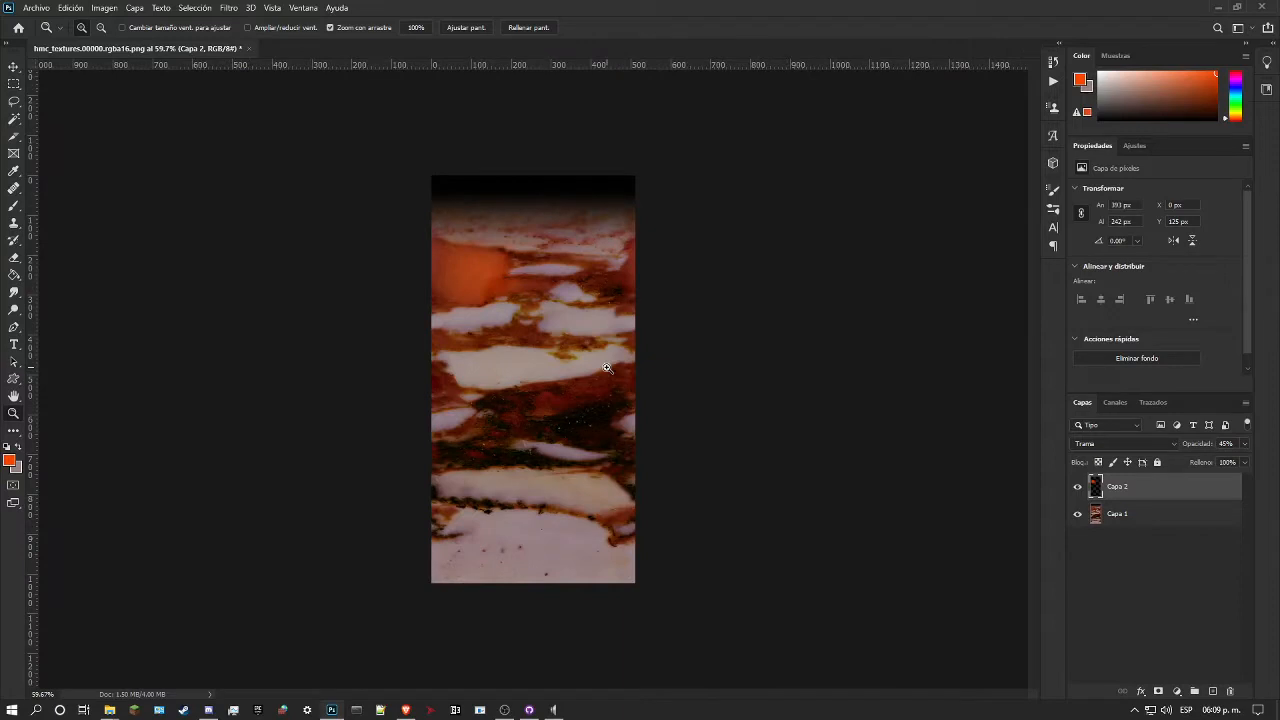
Step: Reduce the orange layer's opacity to 26% and compare the marble with the layer hidden and shown
click(1245, 445)
drag(1203, 458, 1199, 460)
click(1078, 487)
click(1078, 487)
click(1078, 487)
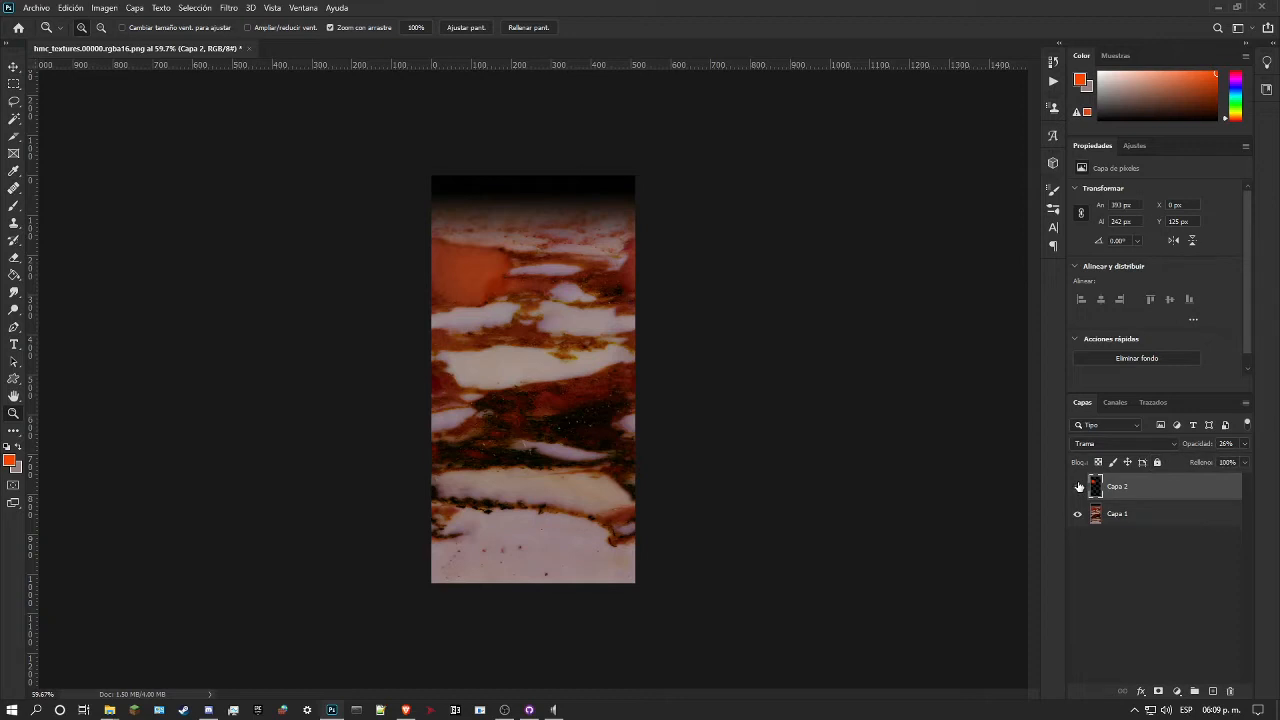
Step: Merge the orange layer with the marble into one layer, save the texture and check the blended result
drag(539, 270, 539, 270)
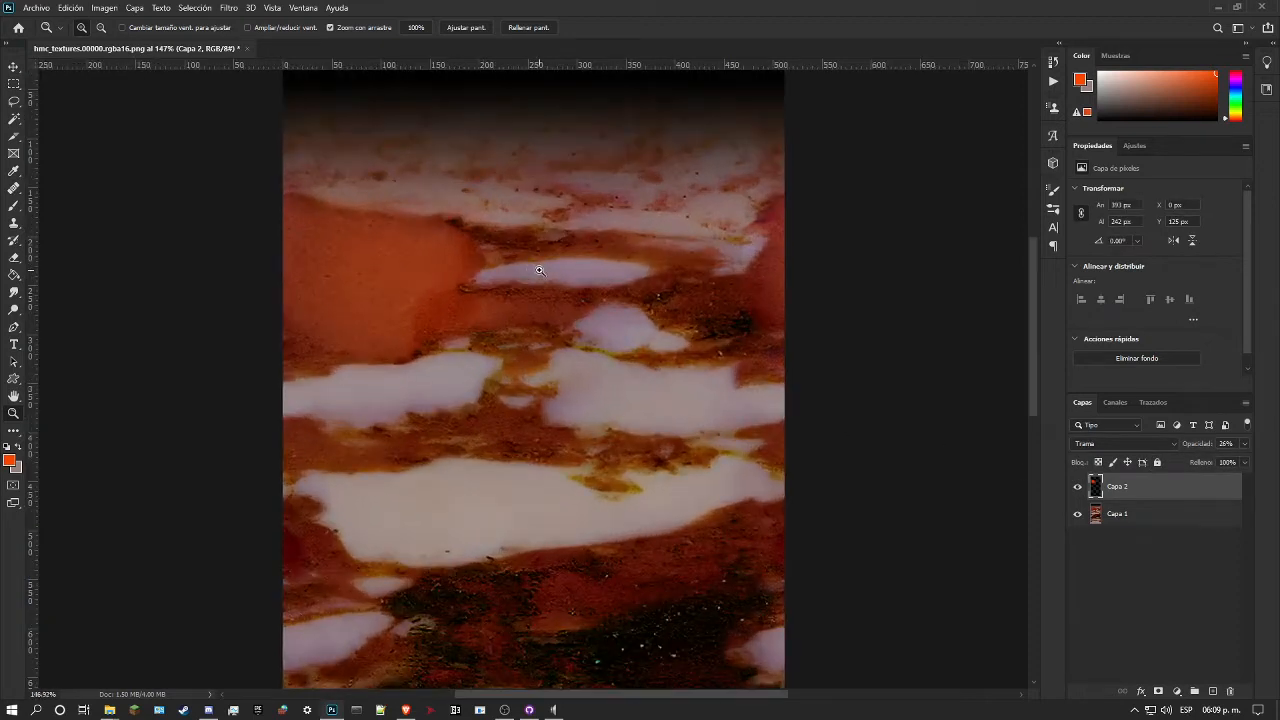
drag(448, 276, 450, 272)
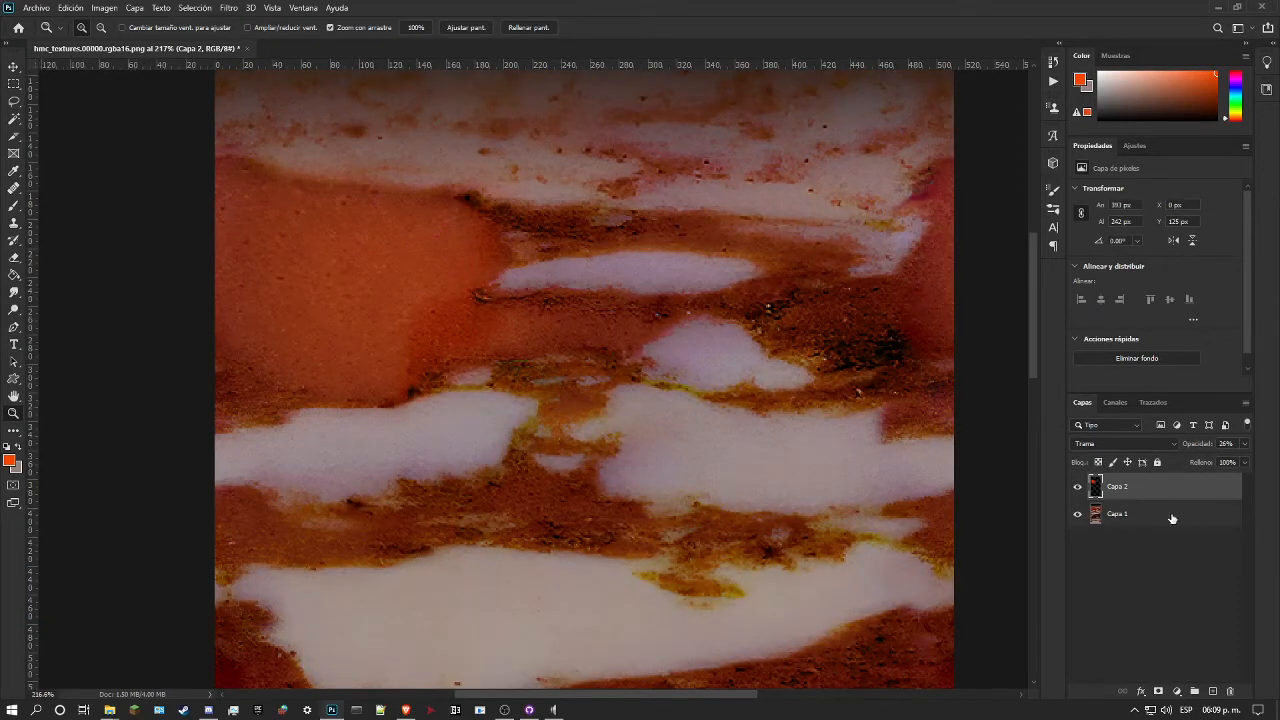
right_click(1160, 487)
click(1057, 542)
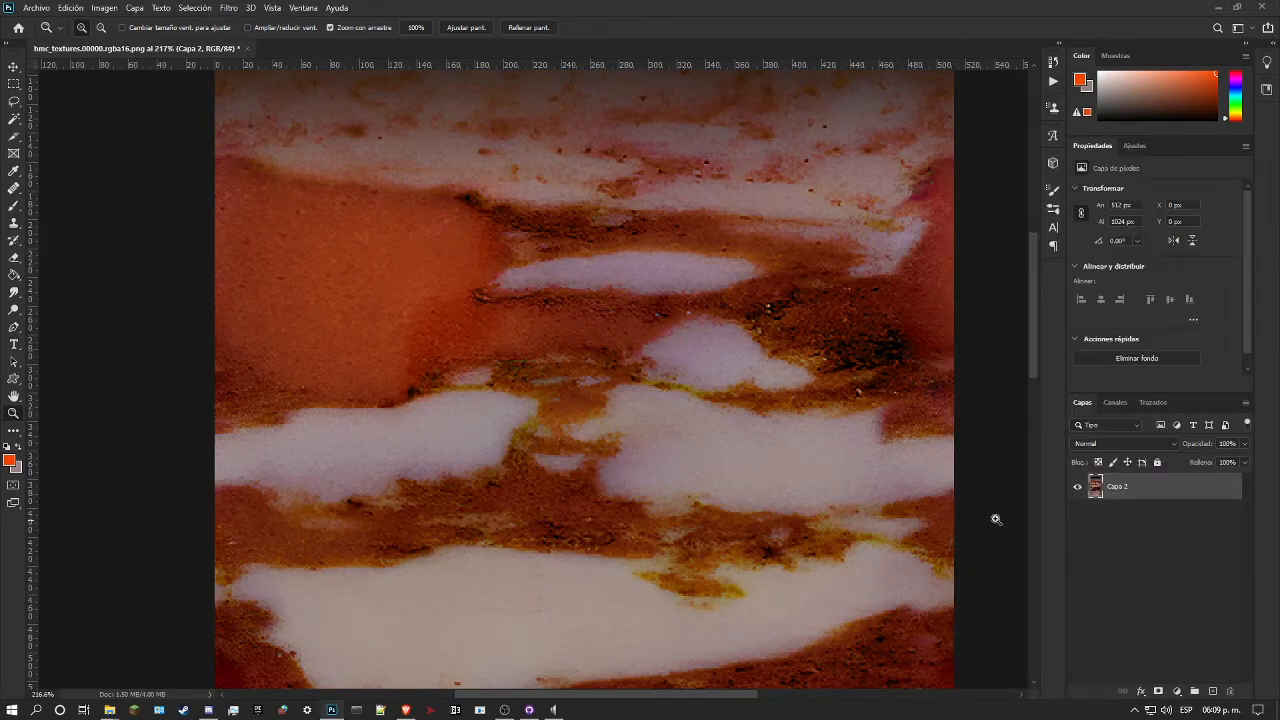
drag(595, 339, 613, 368)
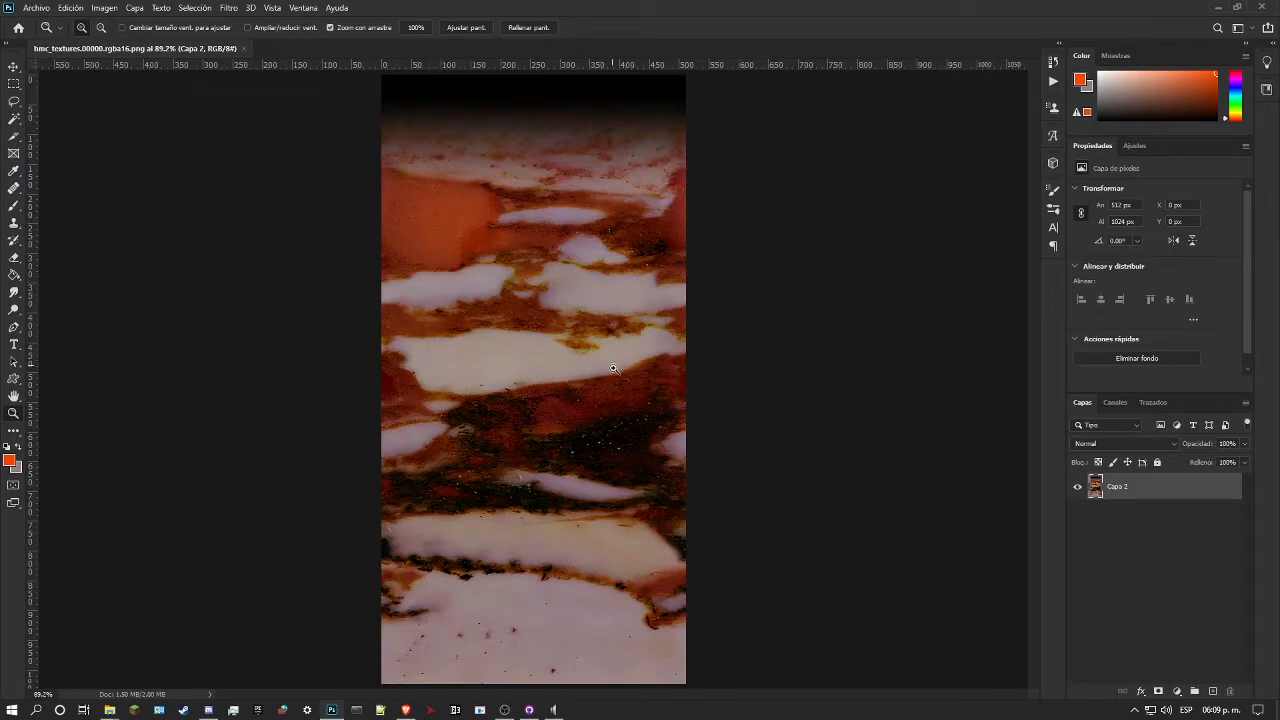
drag(474, 415, 549, 332)
drag(557, 283, 609, 287)
mouse_move(557, 356)
mouse_down()
mouse_move(591, 352)
mouse_move(541, 354)
mouse_up()
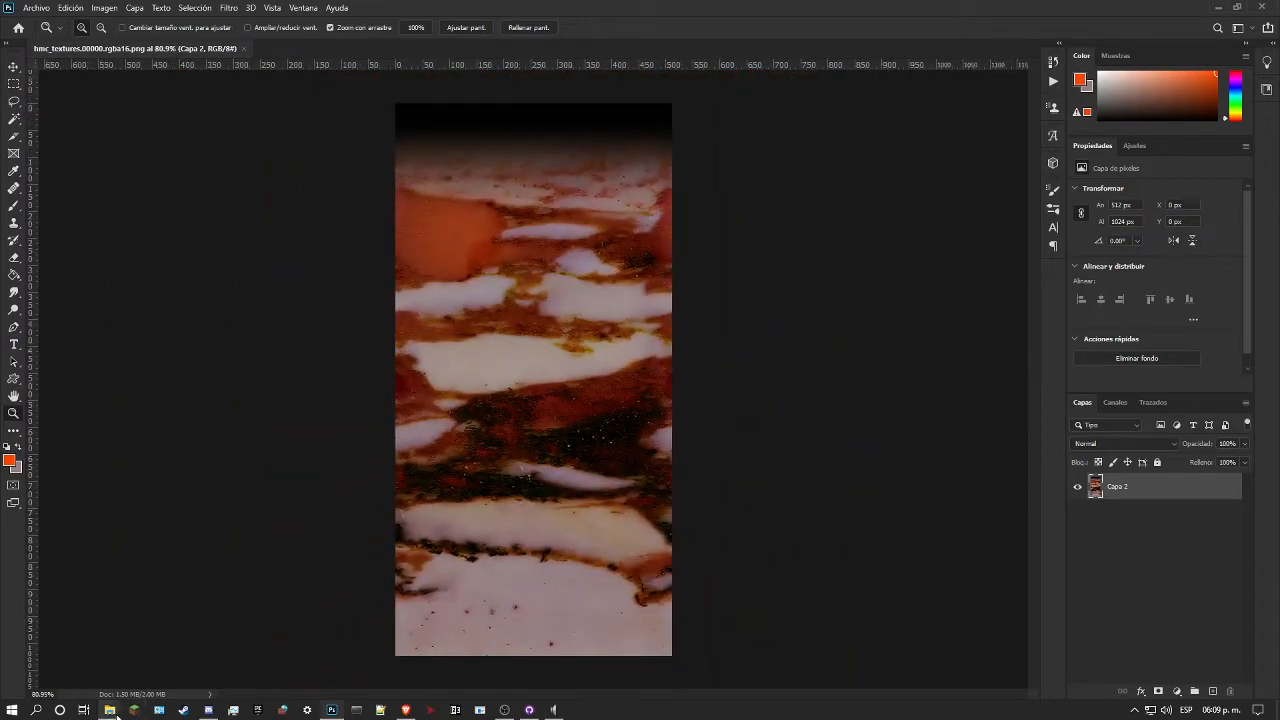
Step: Place copia_hmc_textures.00000.rgba16.png from the cave folder as a full-size layer over the marble
mouse_move(117, 712)
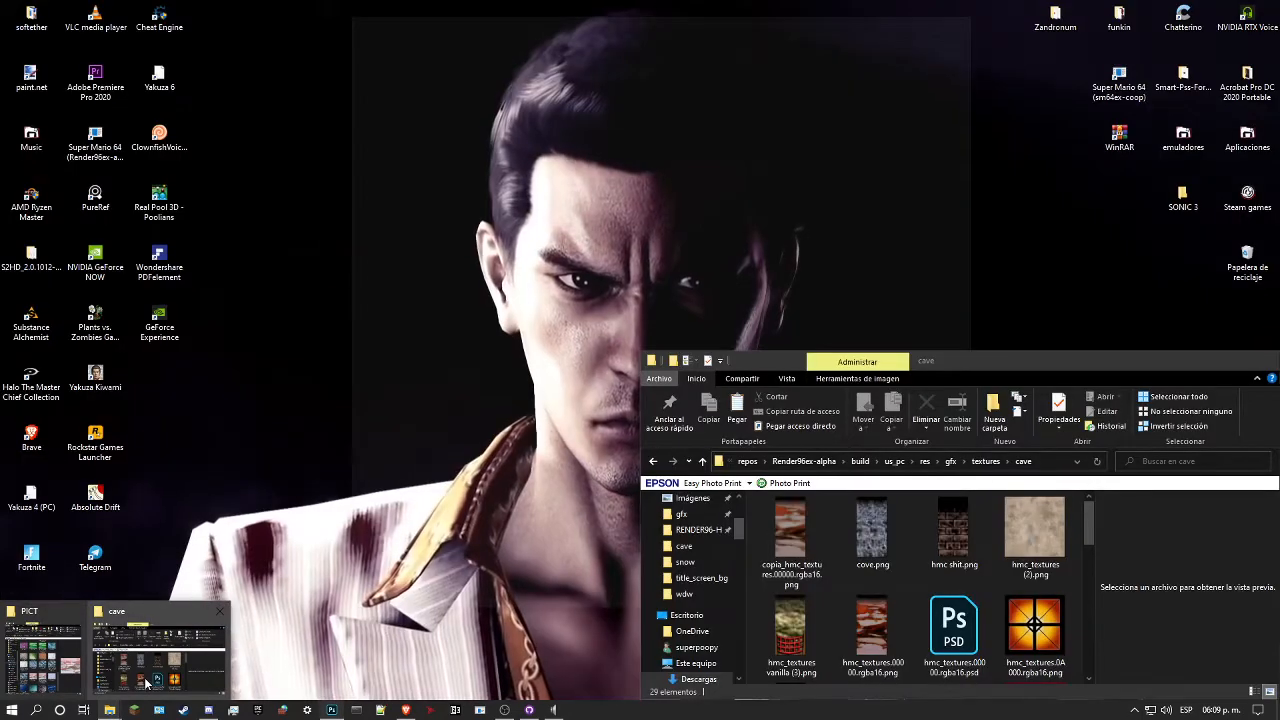
click(145, 683)
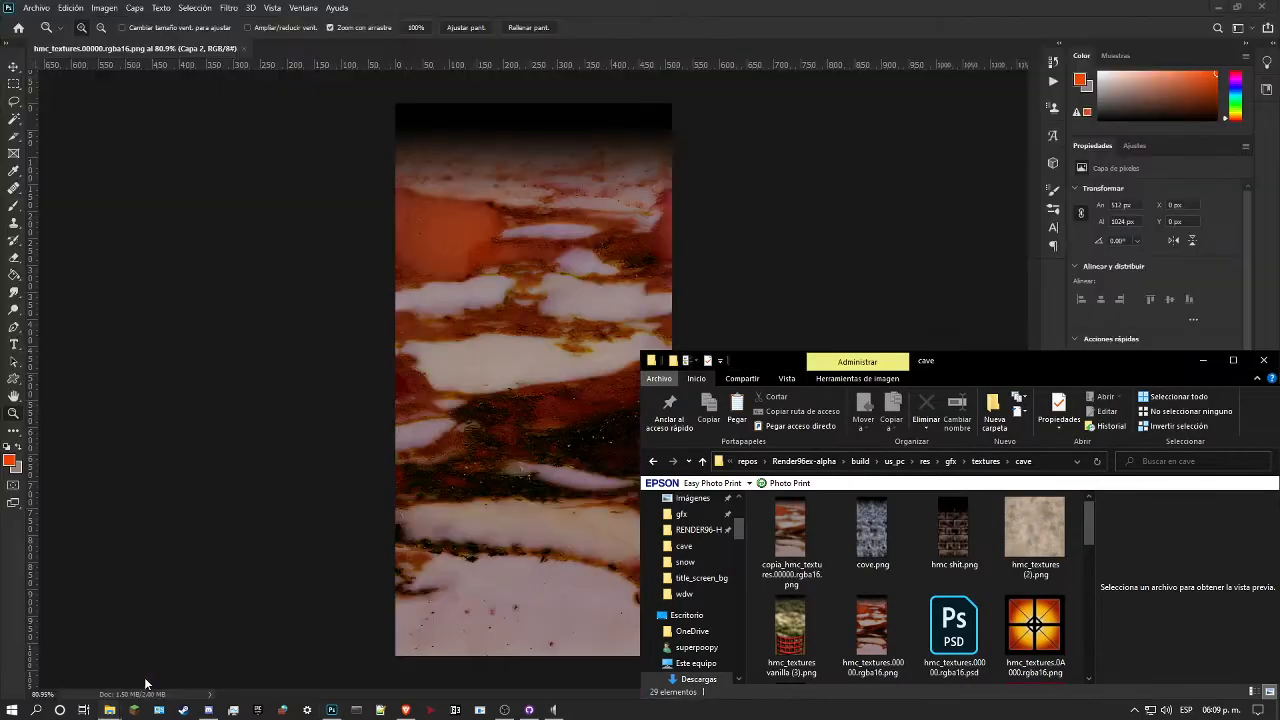
click(865, 630)
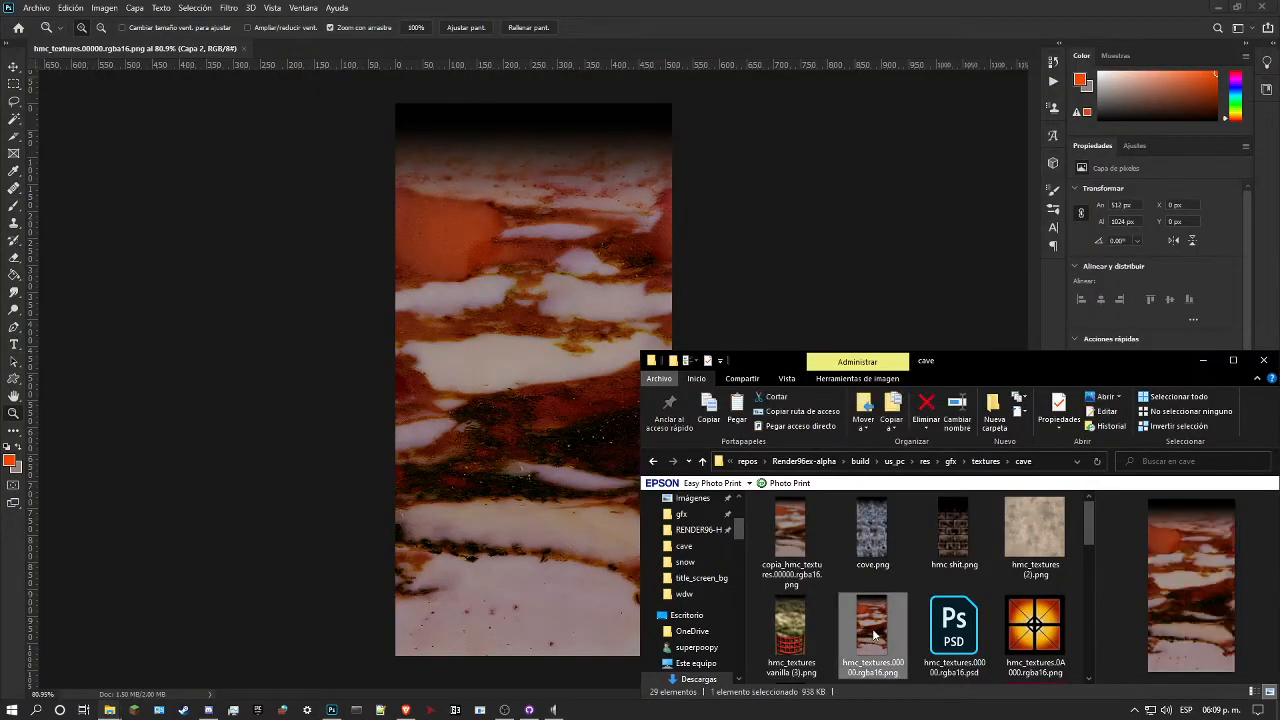
click(790, 543)
drag(791, 543, 525, 467)
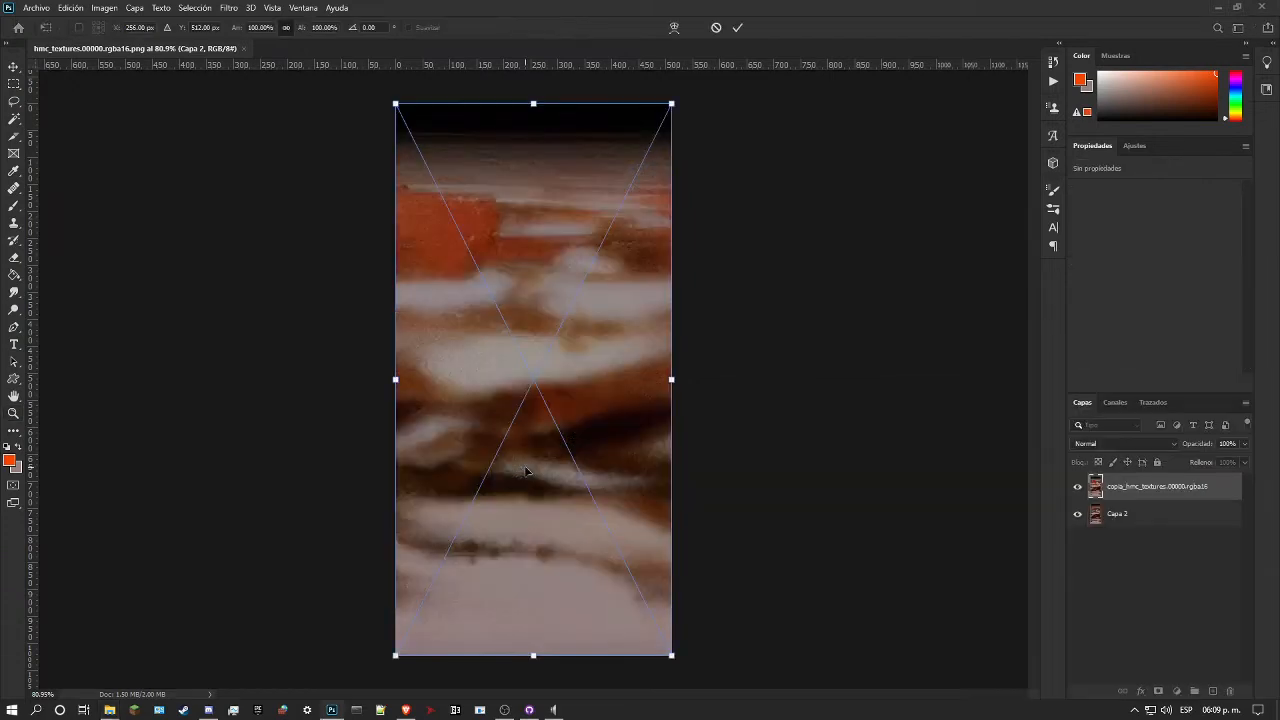
Step: Set the placed copy's blend mode to Color and compare the marble with that layer hidden and shown
click(1110, 443)
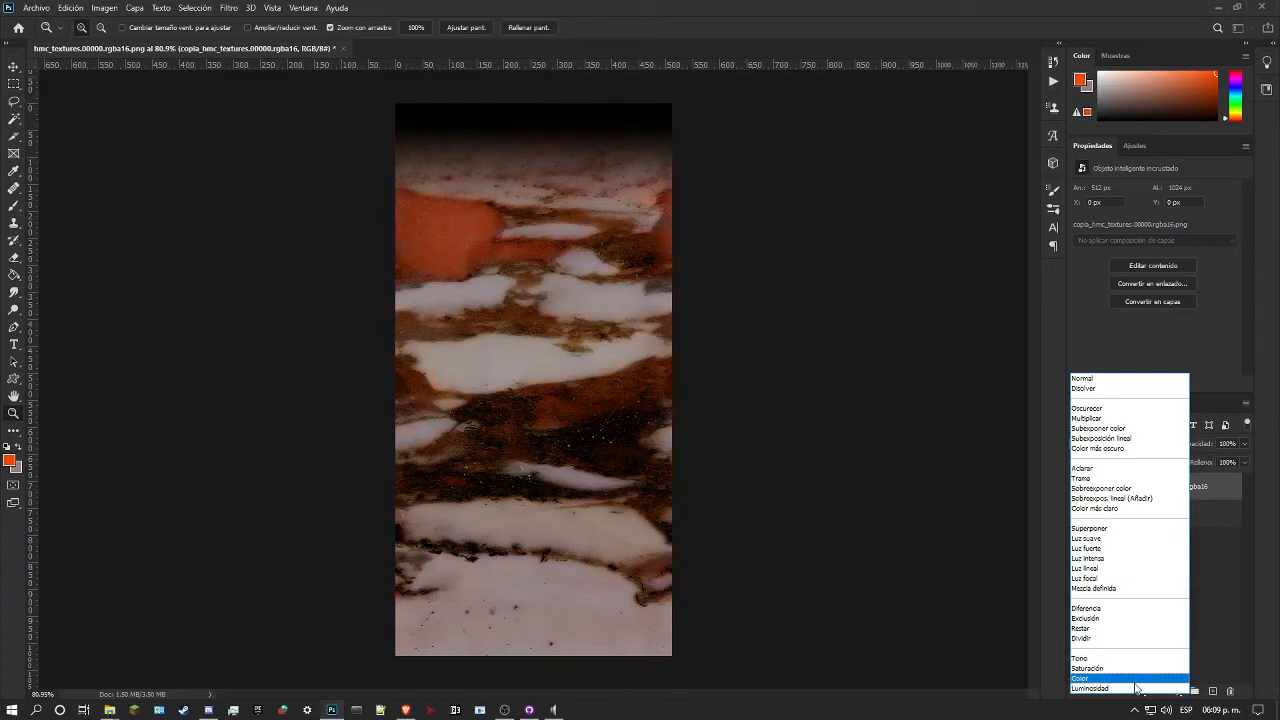
click(1133, 681)
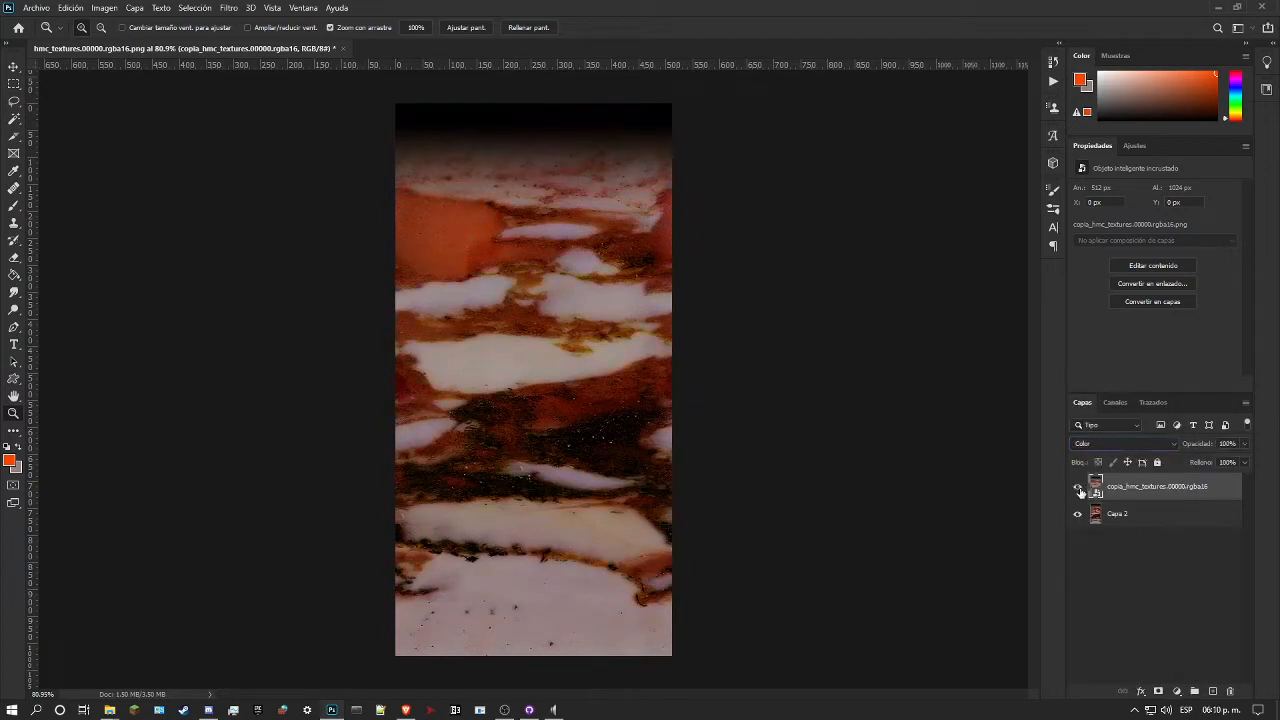
click(1078, 488)
click(1078, 488)
drag(649, 315, 625, 330)
Step: Reduce the placed copy layer's opacity to 49% and check its tint with the layer hidden and shown
click(1244, 446)
drag(1243, 453, 1208, 460)
click(1078, 487)
click(1080, 487)
drag(567, 323, 816, 364)
click(1245, 445)
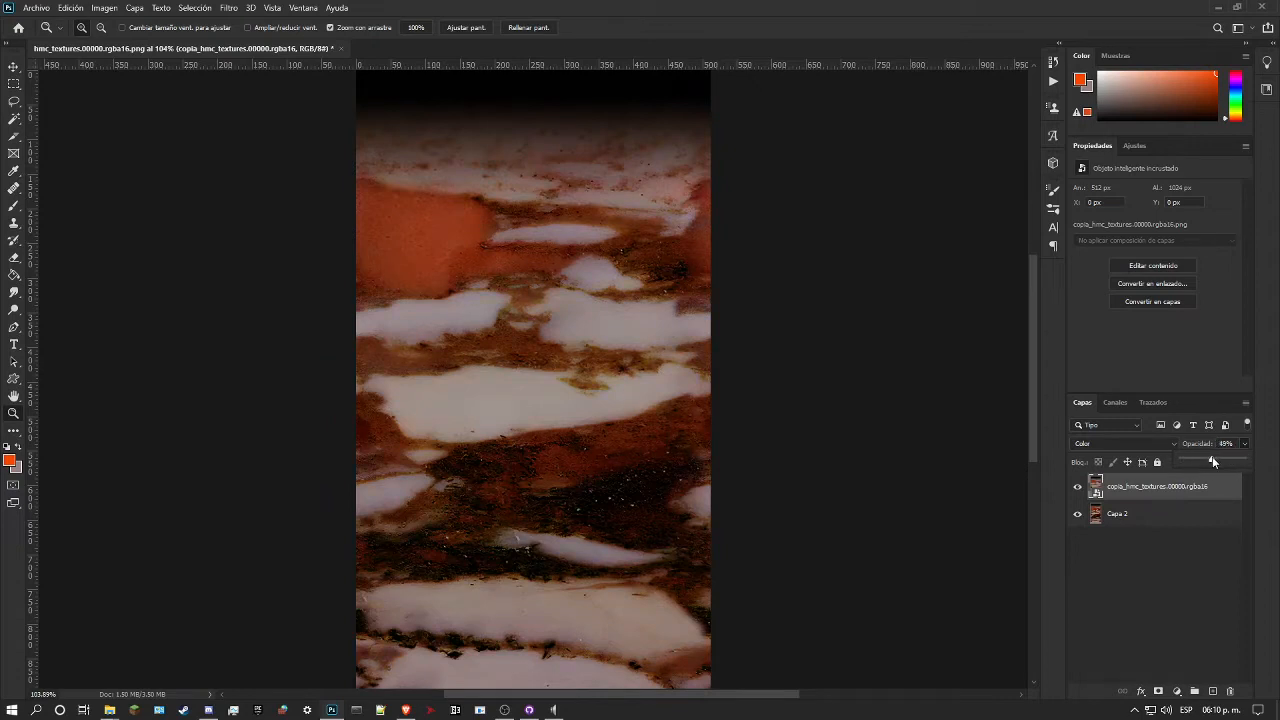
drag(655, 515, 613, 536)
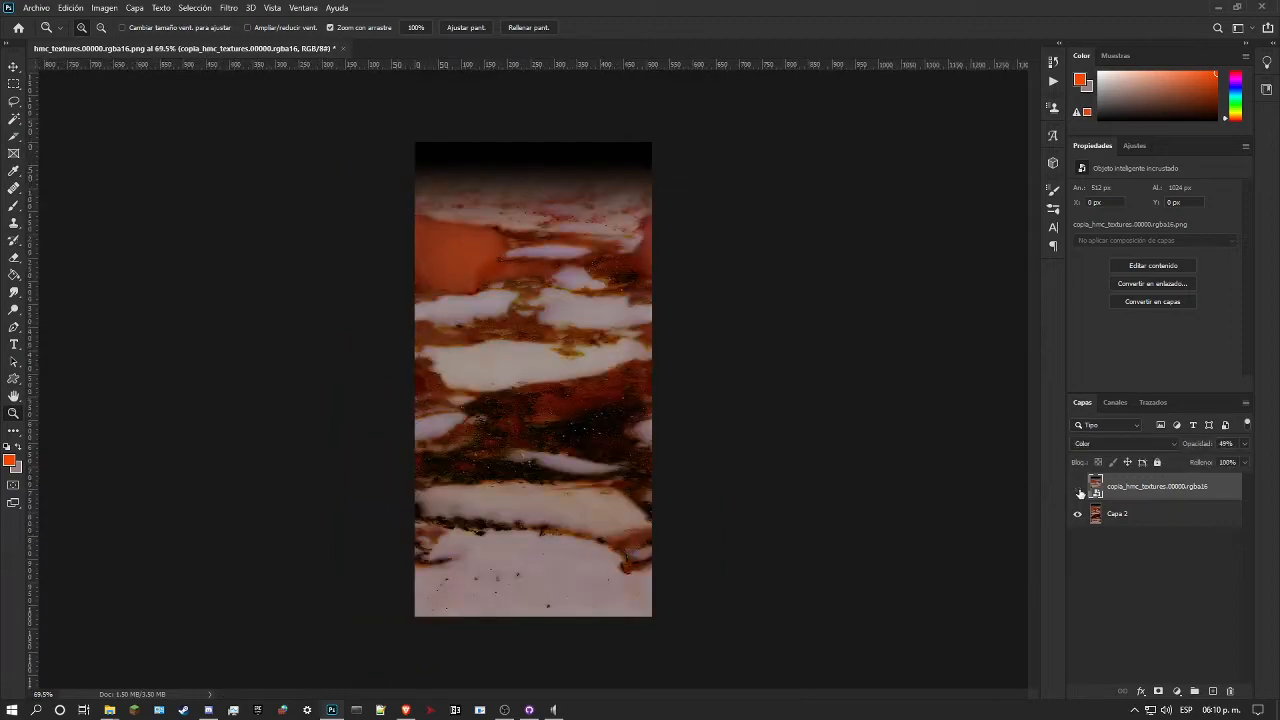
Step: Examine the orange patch and the whole marble with the Color layer hidden and shown
drag(506, 211, 557, 216)
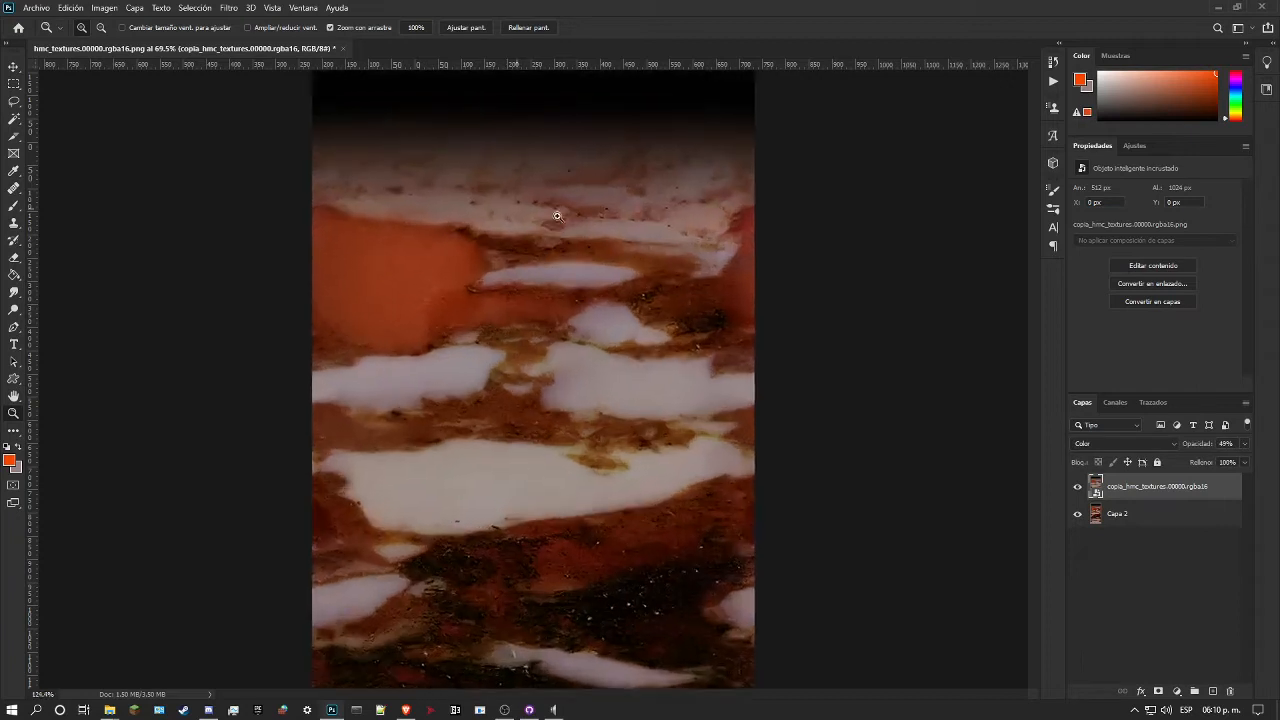
drag(420, 262, 472, 276)
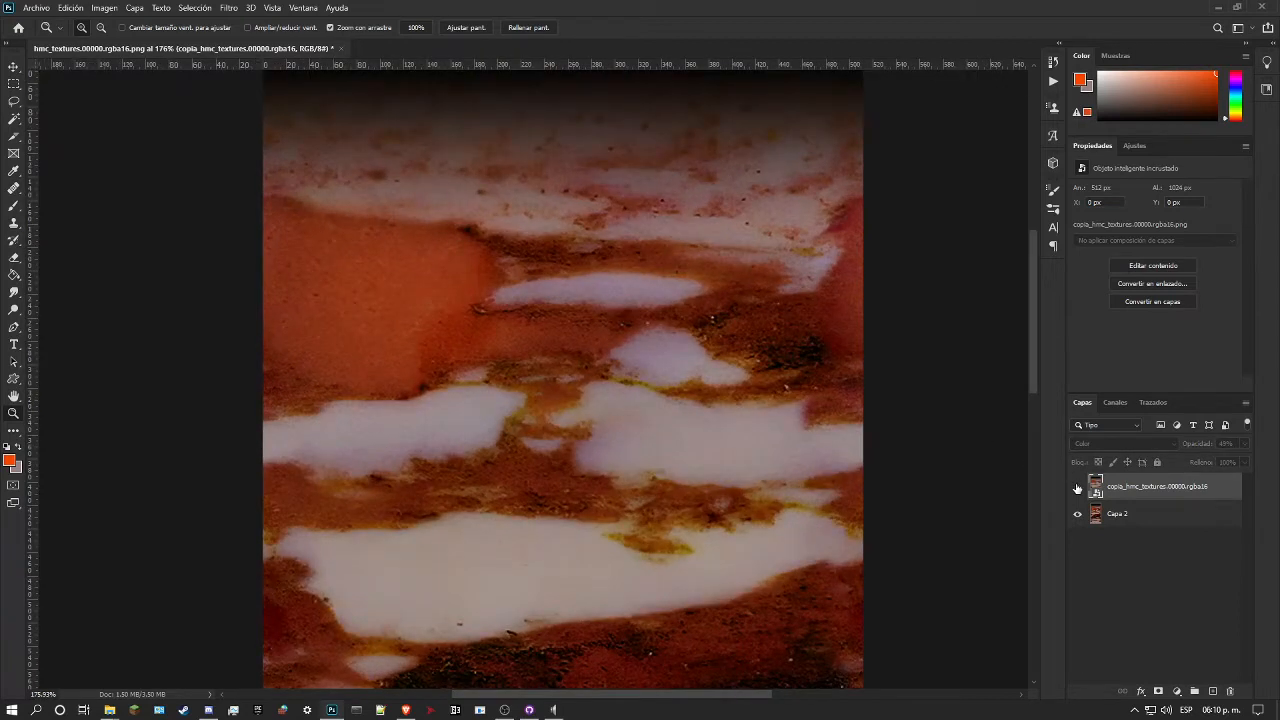
drag(861, 443, 803, 451)
drag(539, 402, 565, 402)
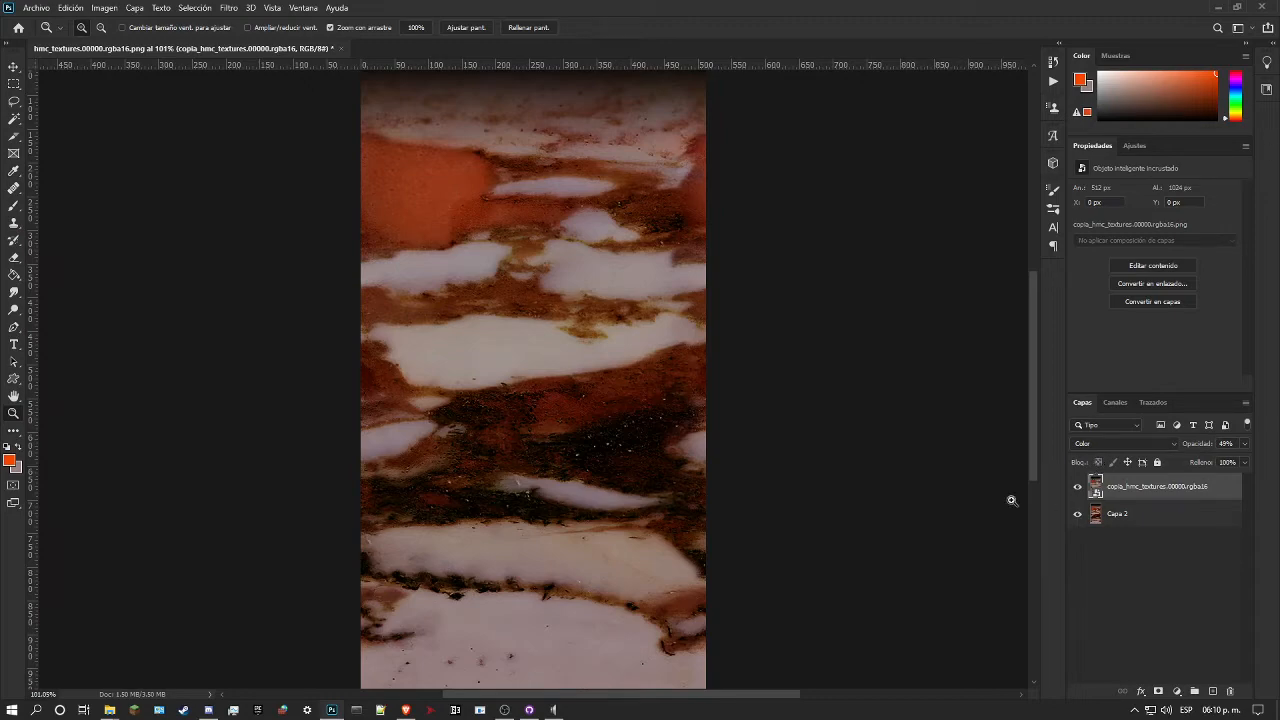
click(672, 374)
drag(658, 364, 606, 330)
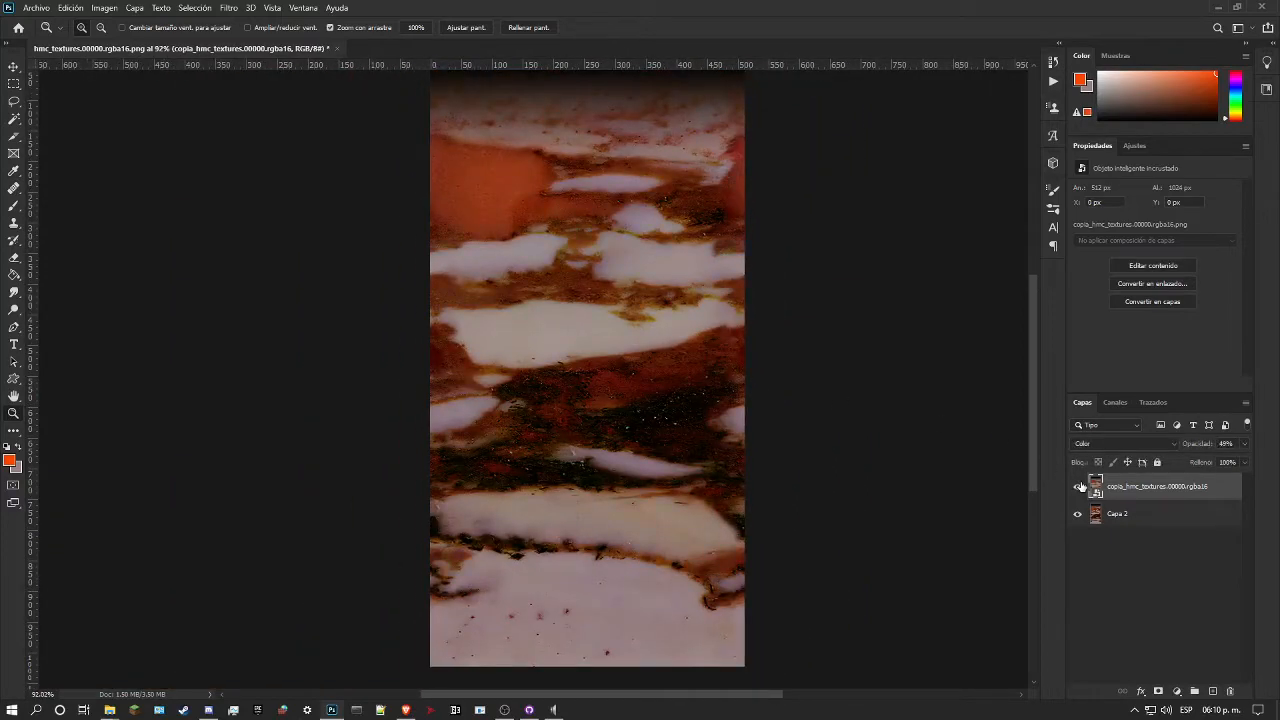
drag(706, 378, 660, 378)
click(1077, 487)
click(1077, 487)
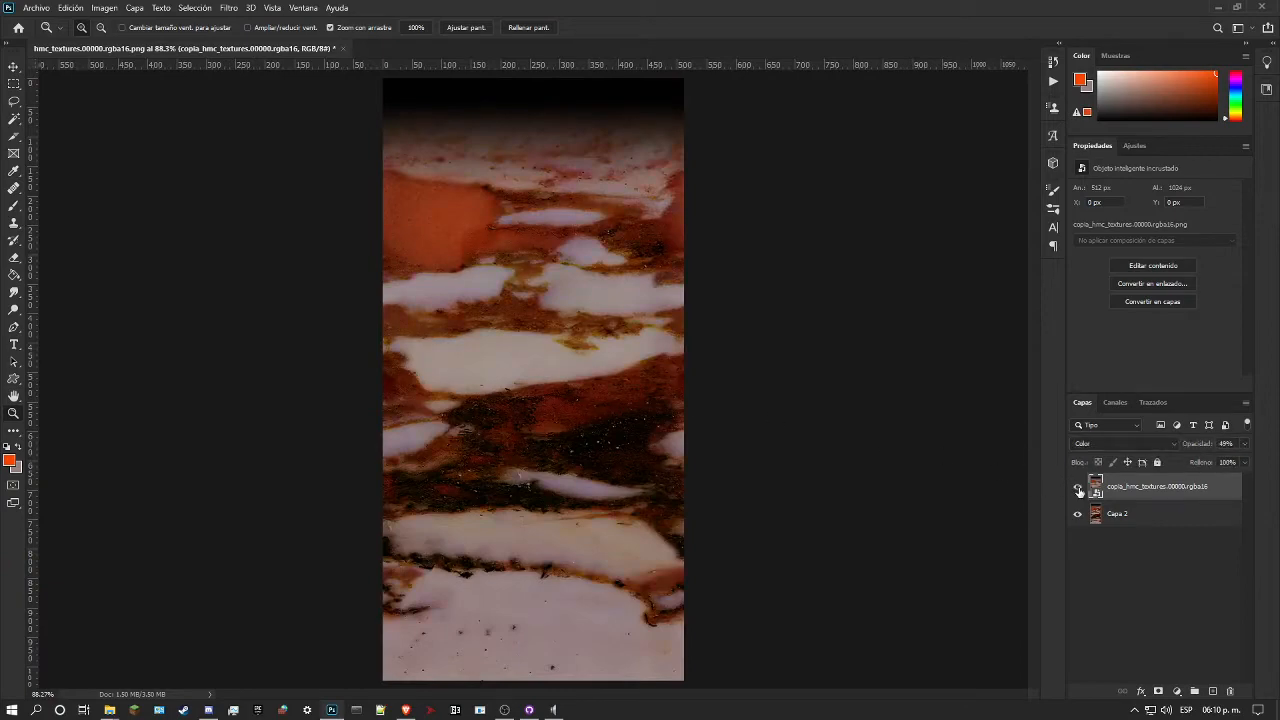
mouse_move(472, 205)
mouse_down()
mouse_move(557, 251)
mouse_move(520, 258)
mouse_up()
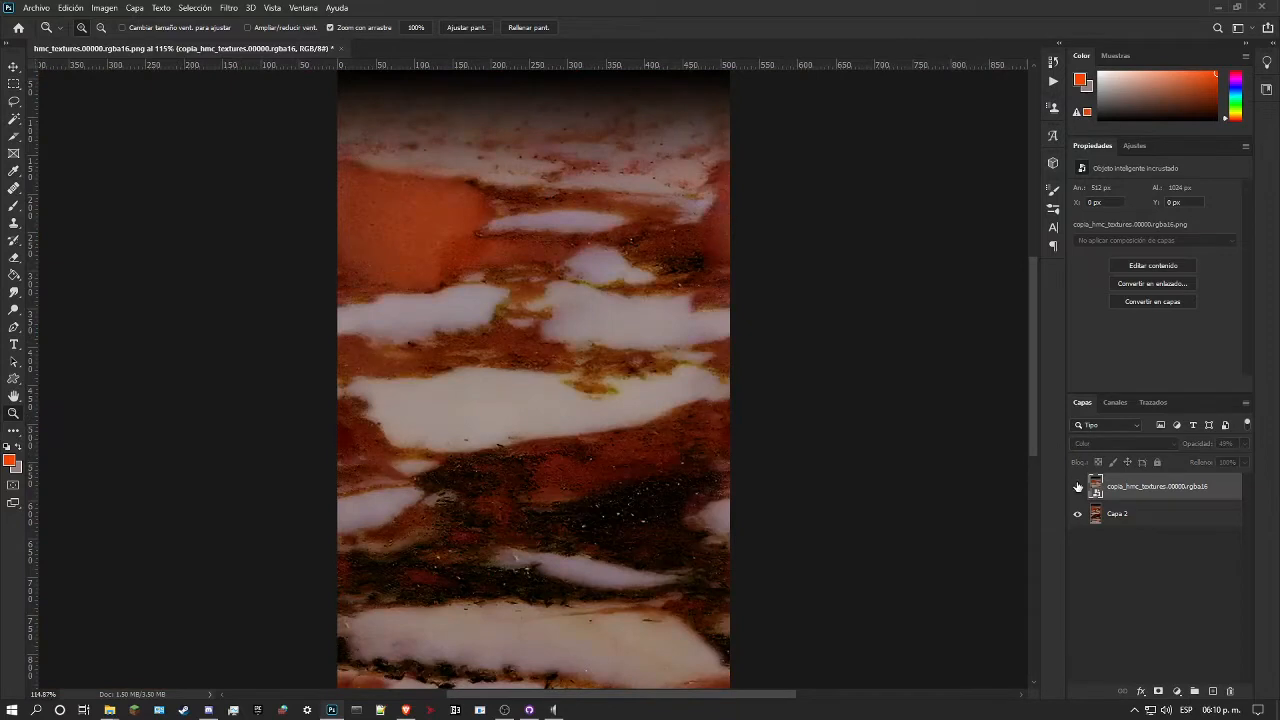
drag(666, 465, 619, 473)
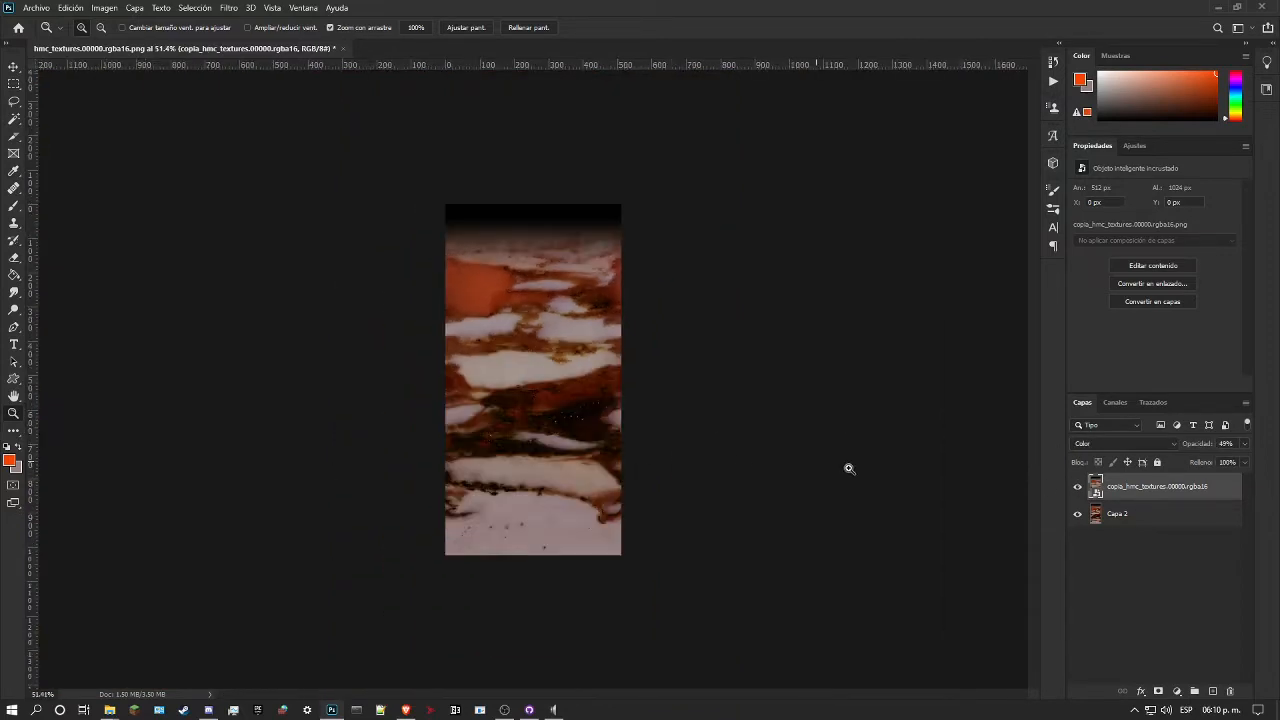
Step: Try reapplying the last used filter to the placed copy's embedded image
double_click(1097, 494)
click(529, 313)
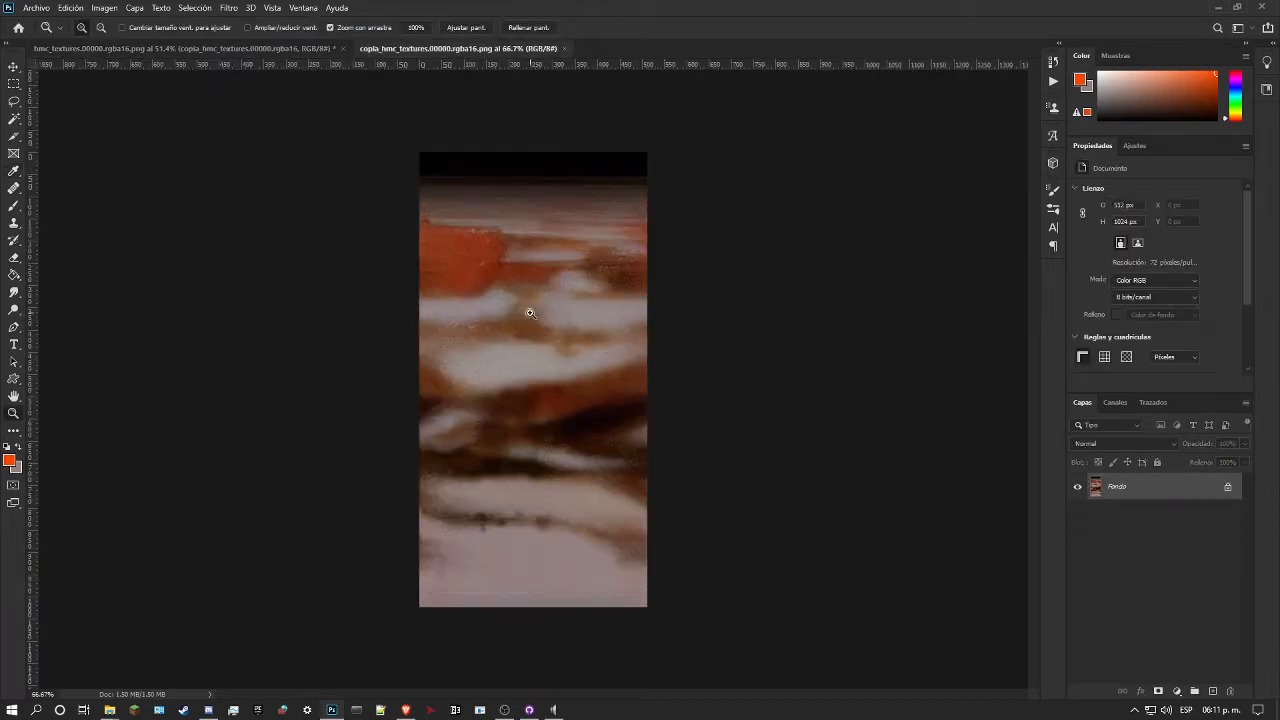
key(ctrl+alt+f)
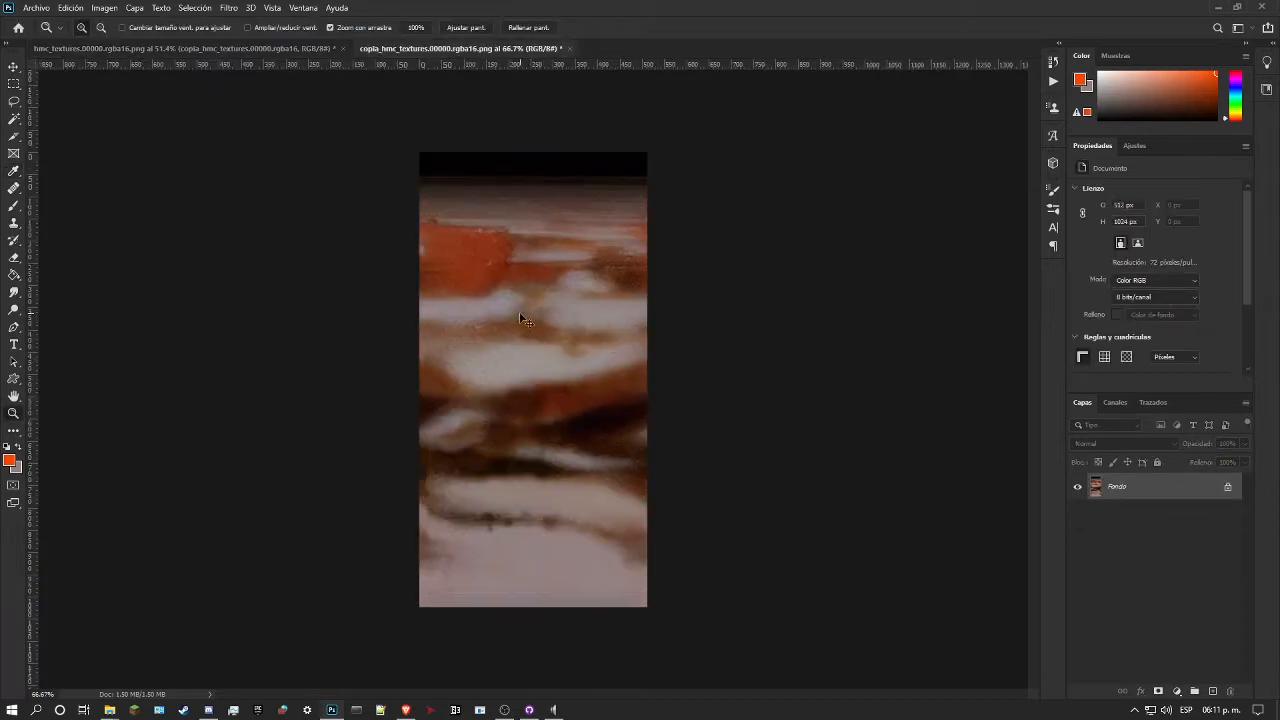
drag(440, 513, 474, 514)
mouse_move(386, 514)
mouse_down()
mouse_move(440, 514)
mouse_move(406, 505)
mouse_up()
drag(376, 432, 364, 404)
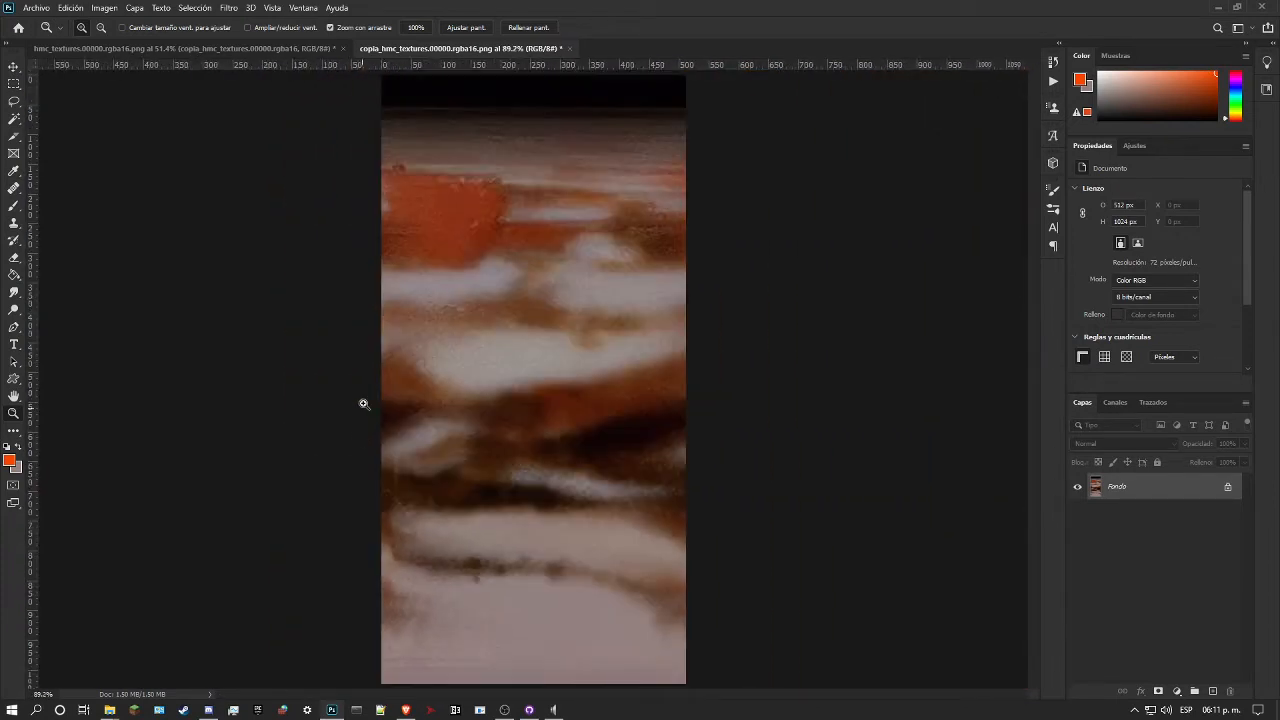
key(ctrl+z)
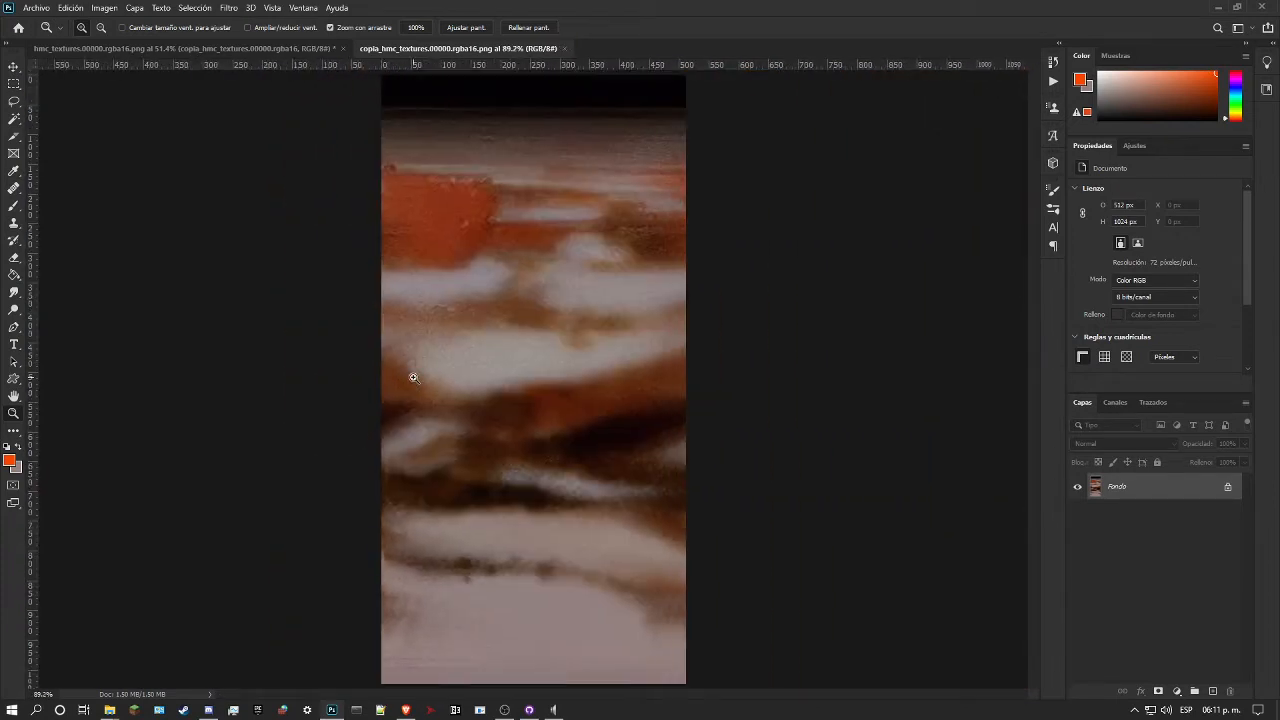
click(564, 48)
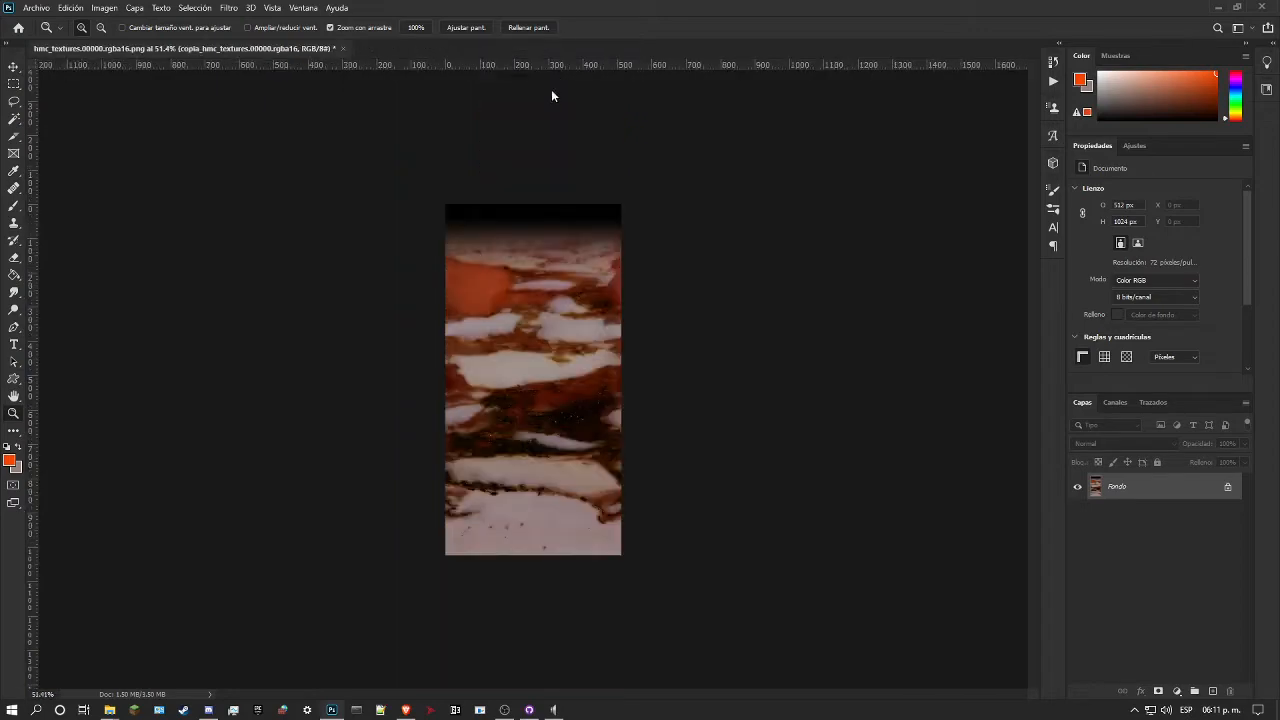
Step: Compare the marble's tones again with the Color layer toggled, including a close look at the dark central band
drag(570, 248, 604, 248)
scroll(600, 236, up, 1)
mouse_move(570, 189)
mouse_down()
mouse_move(631, 191)
mouse_move(570, 191)
mouse_up()
click(1077, 490)
click(1078, 491)
click(1078, 494)
click(1078, 494)
drag(662, 418, 628, 420)
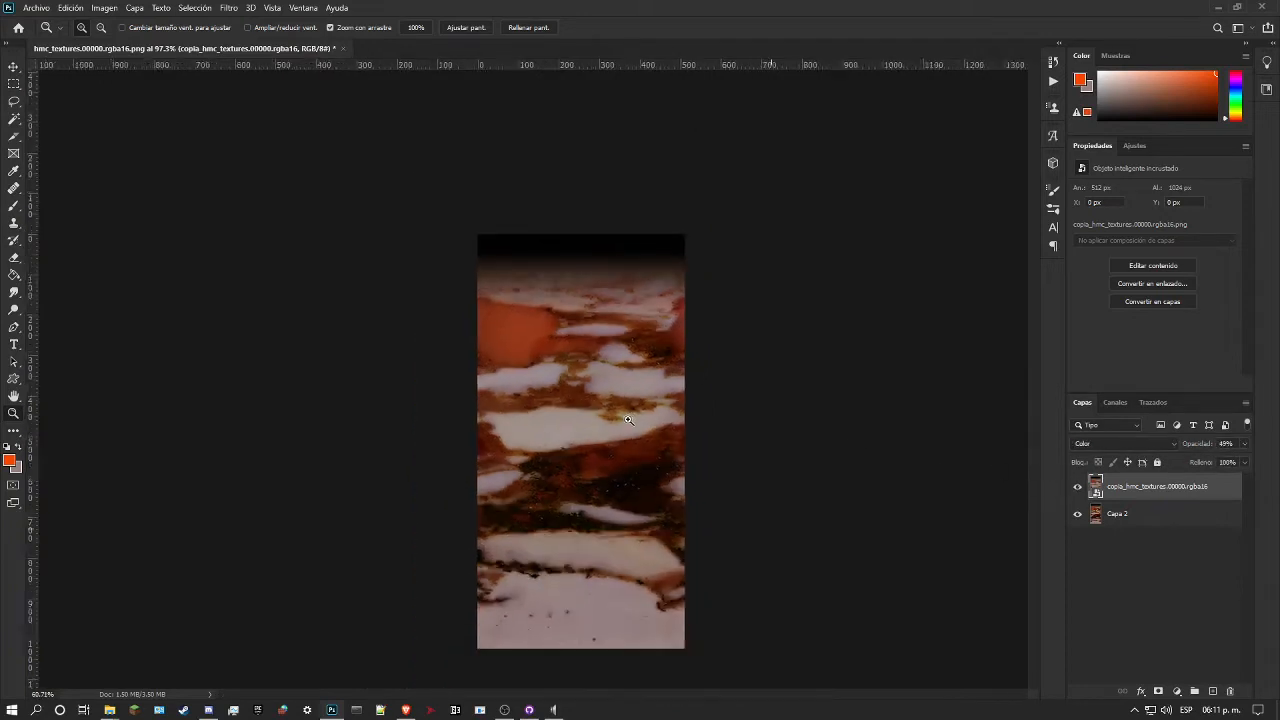
drag(540, 403, 556, 404)
click(1077, 494)
click(1076, 492)
click(1076, 492)
drag(594, 421, 591, 374)
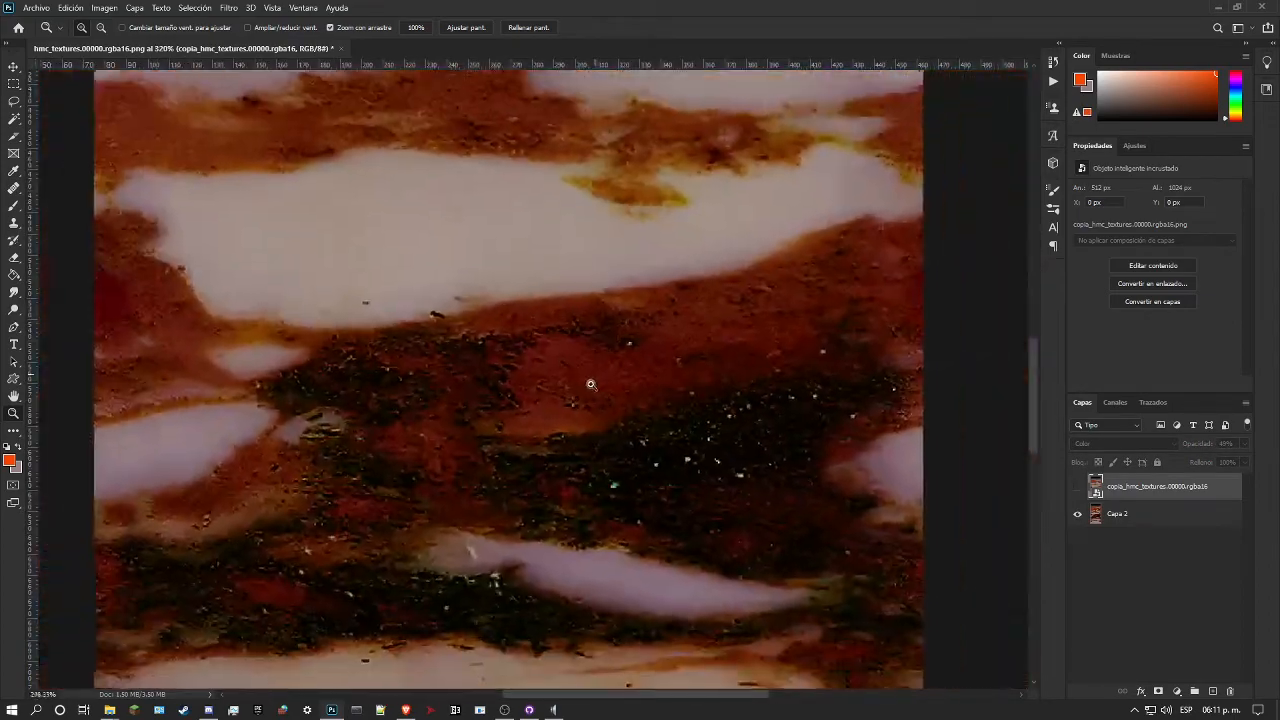
click(1078, 486)
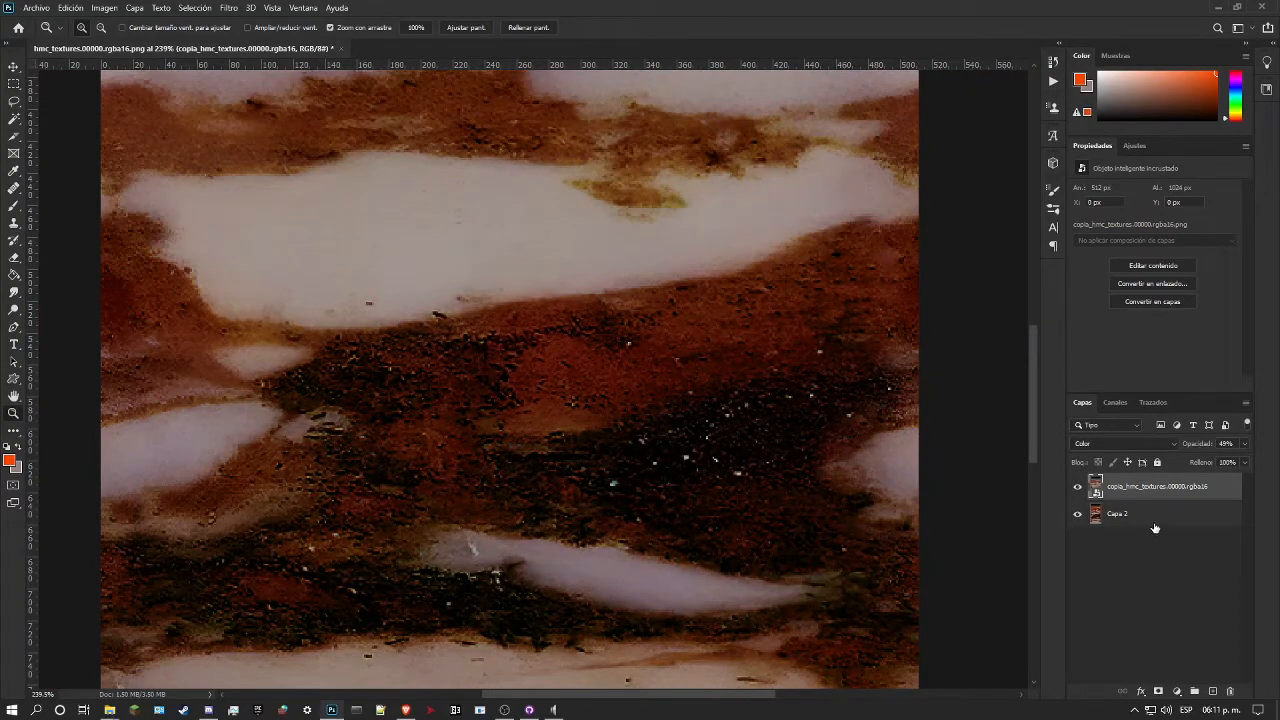
Step: Merge the Color layer with the marble into one layer, then save and close hmc_textures.00000.rgba16.png
right_click(1162, 494)
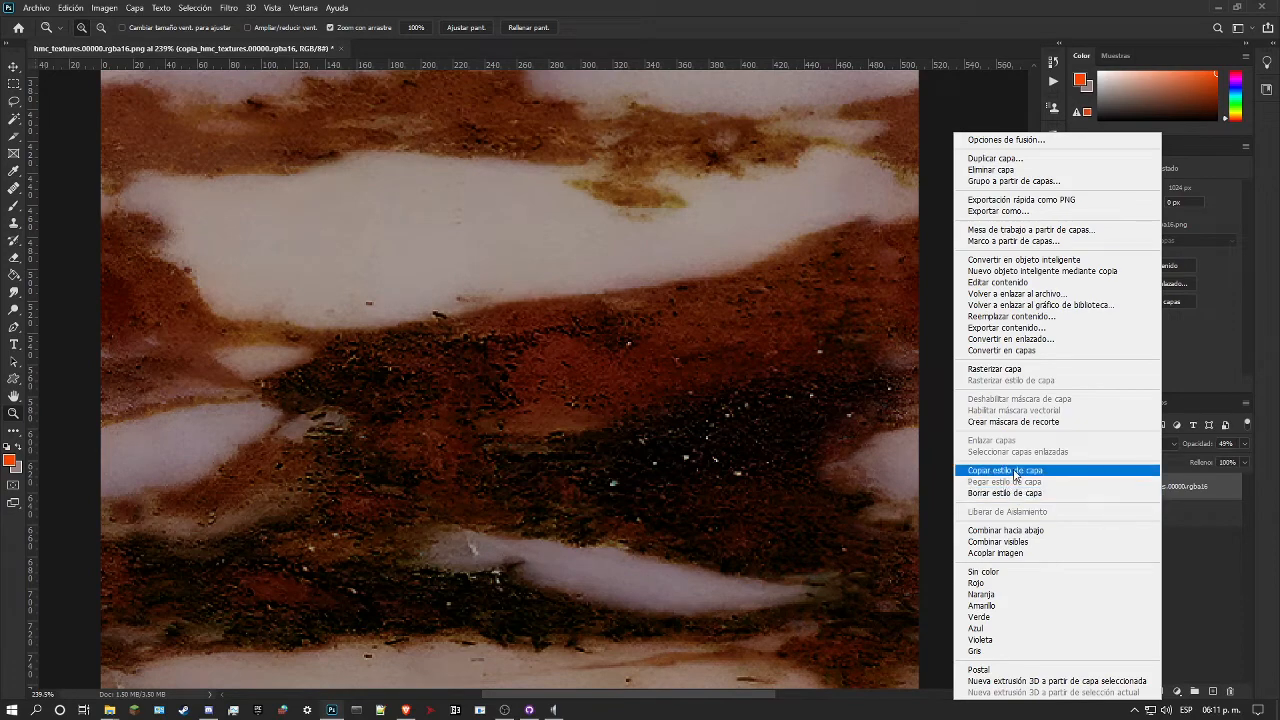
click(1030, 552)
drag(671, 430, 626, 429)
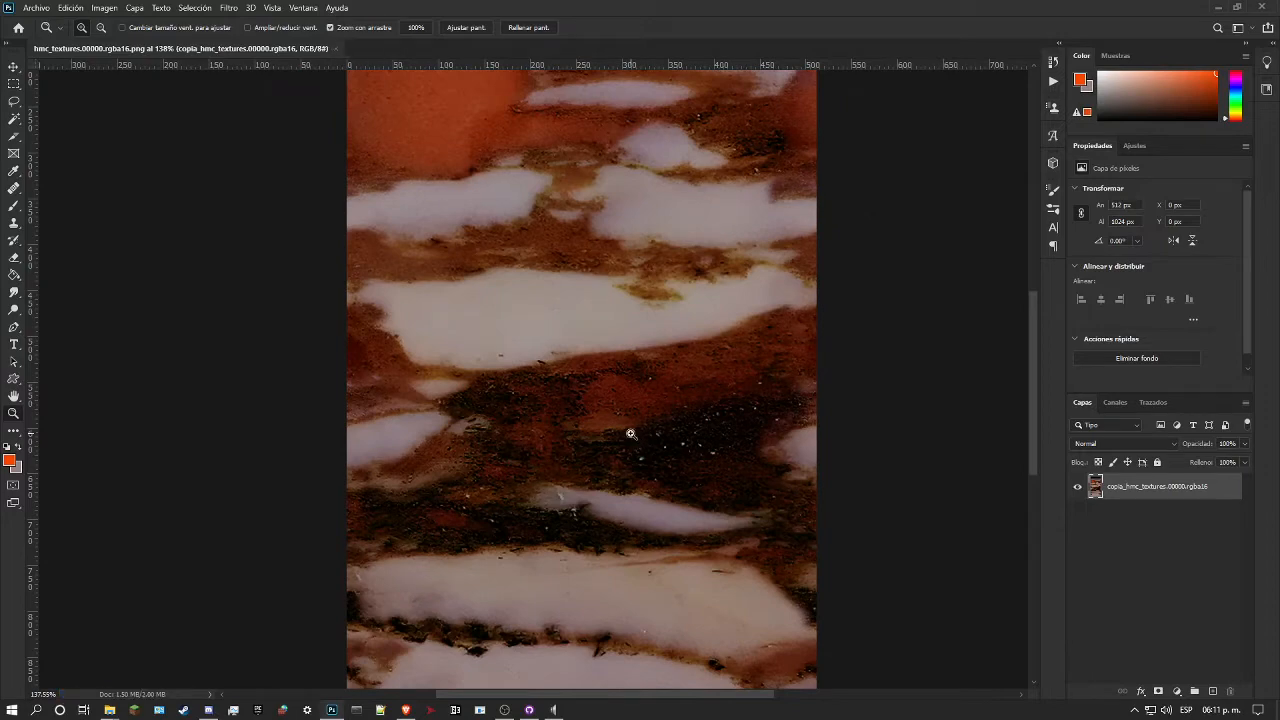
drag(628, 433, 528, 372)
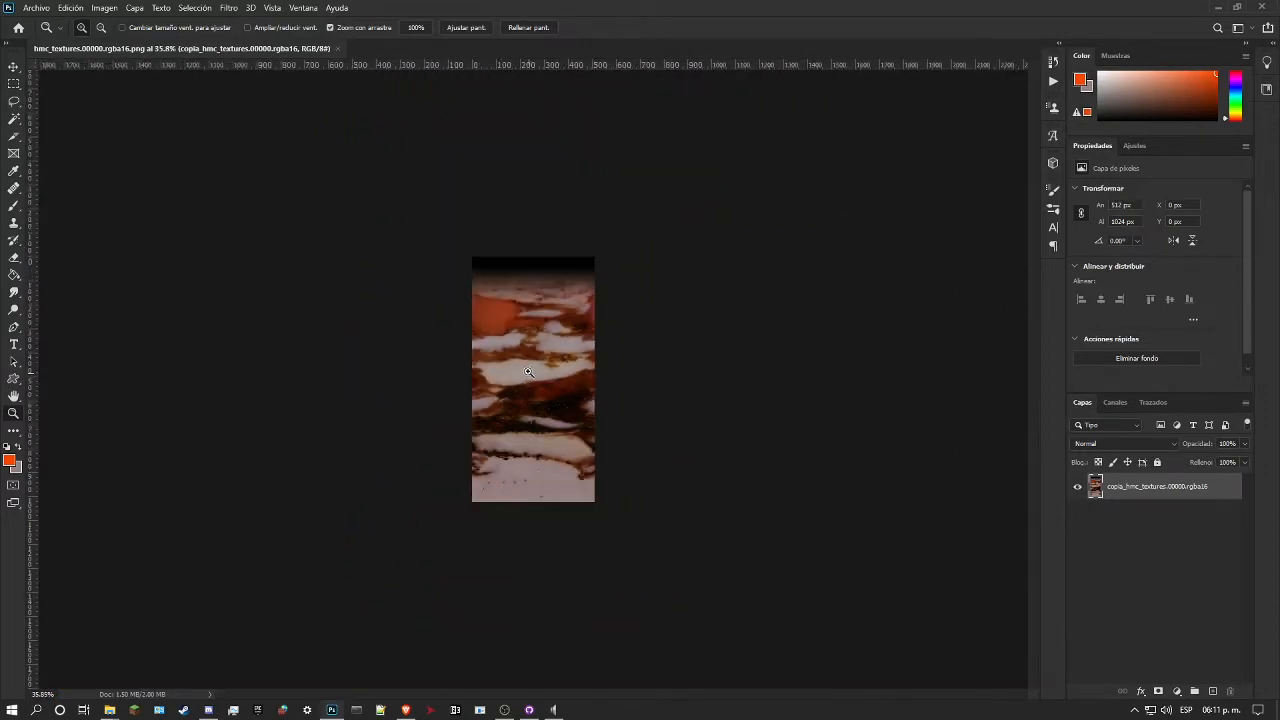
click(338, 48)
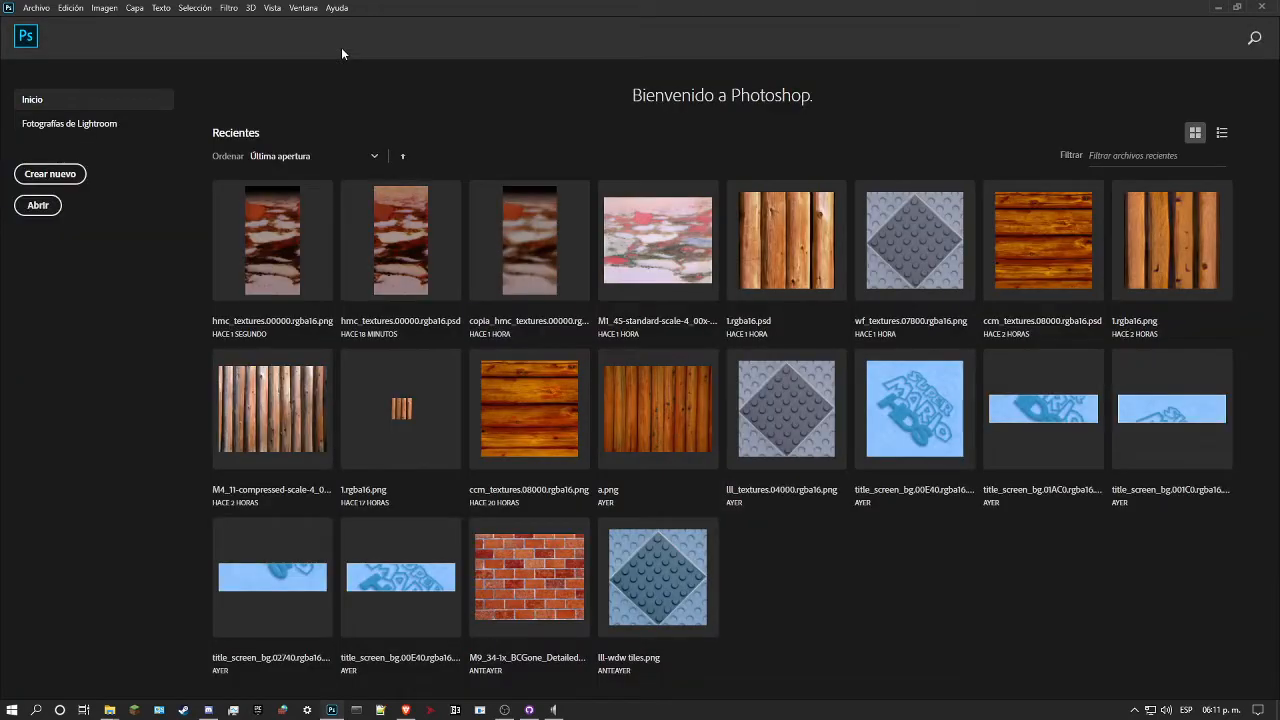
Step: Launch Super Mario 64 Render96ex, load a save file and warp to level 6, Hazy Maze Cave
click(480, 710)
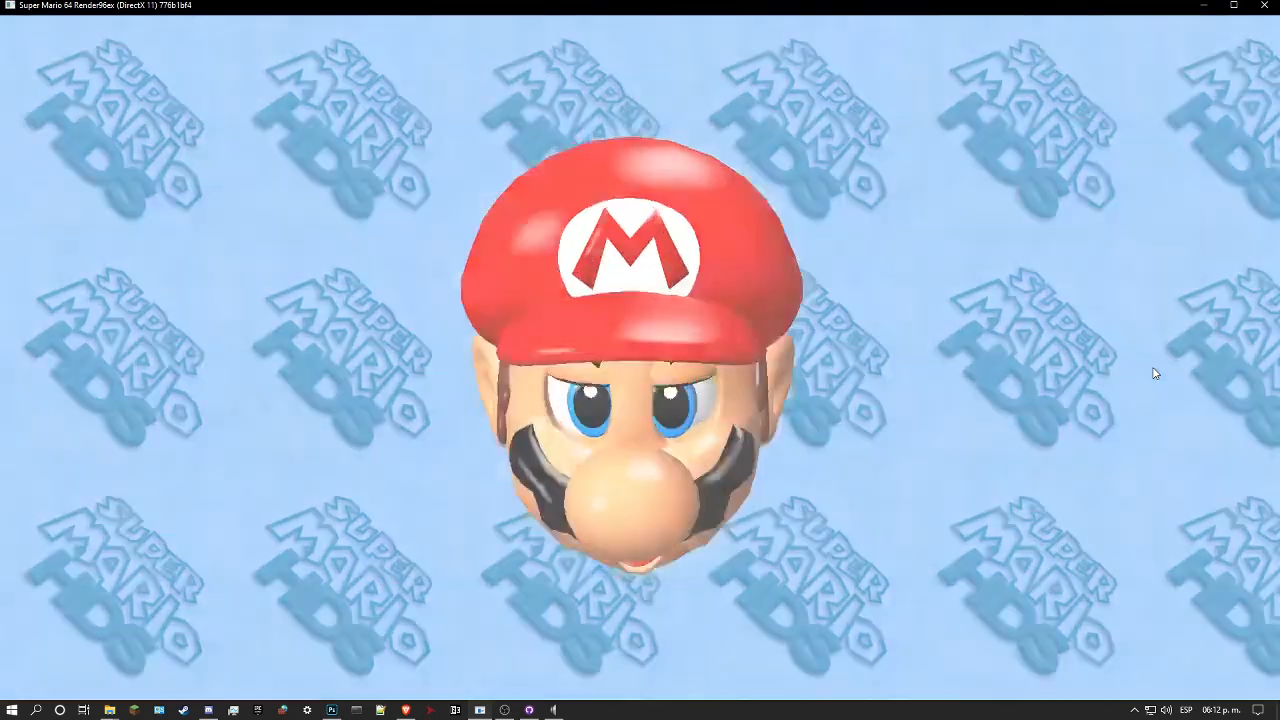
key(space)
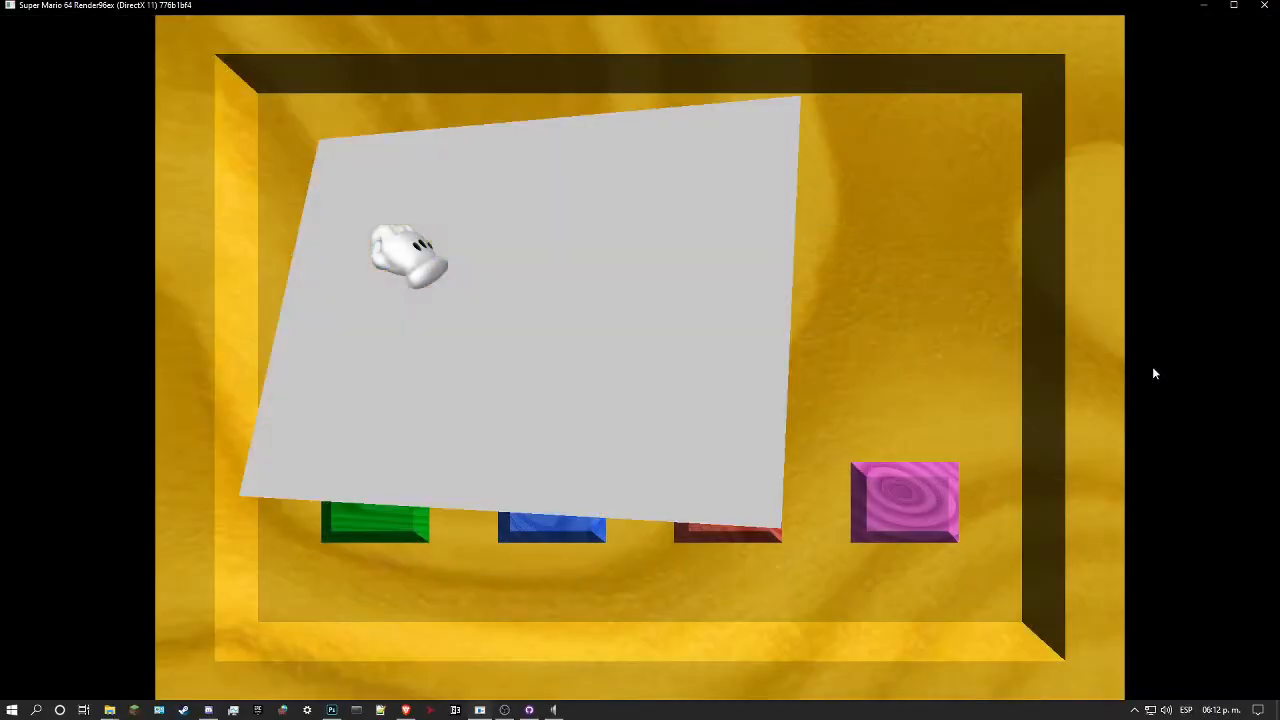
key(z)
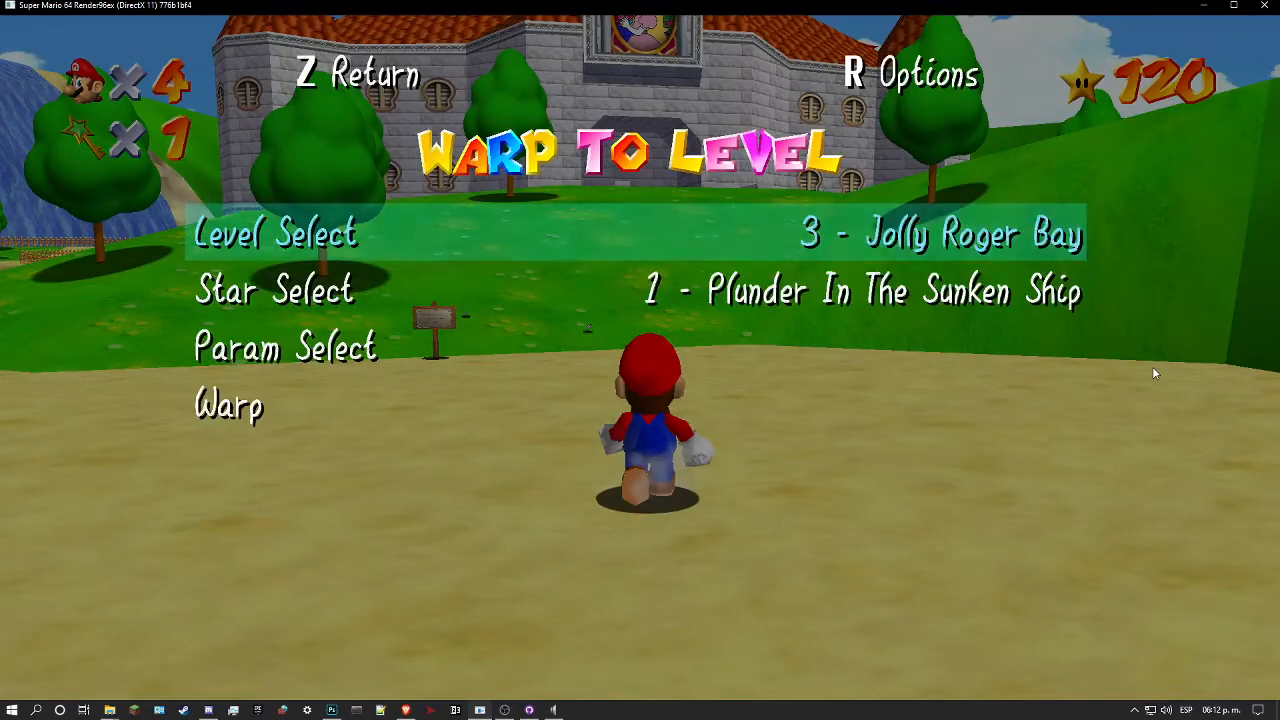
key(Down)
key(Down)
key(Down)
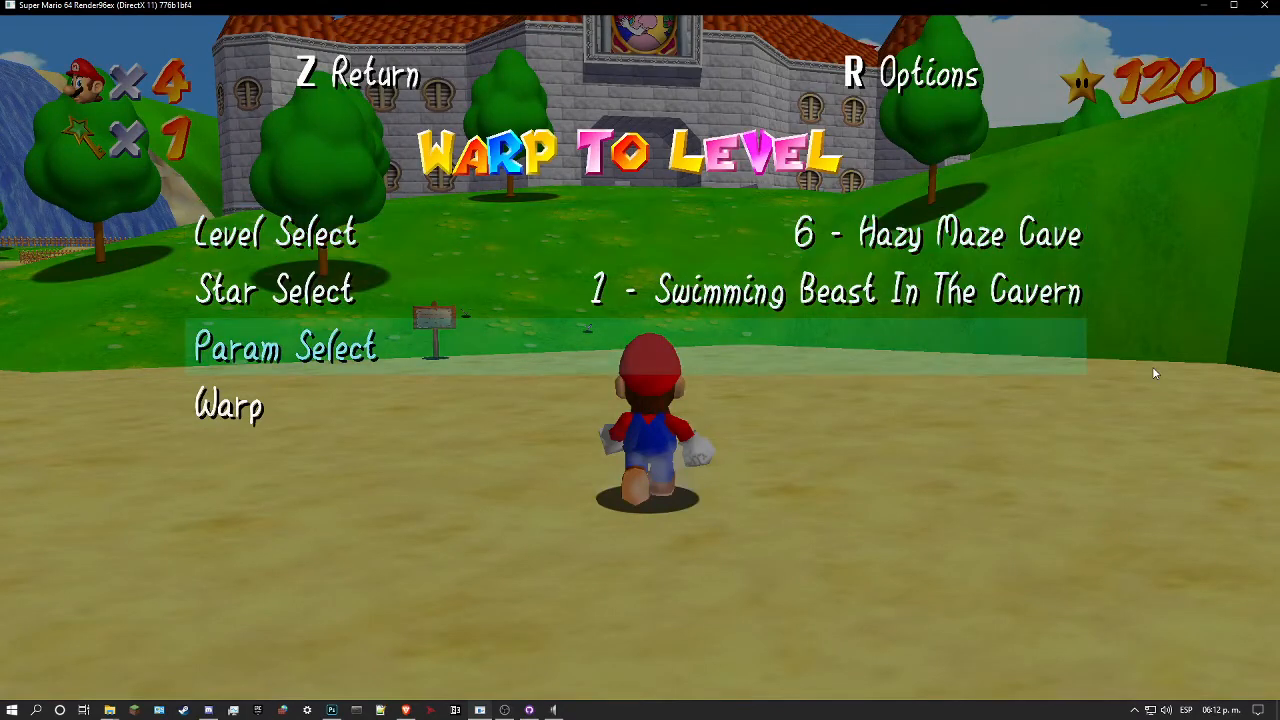
key(Return)
Step: Lead Mario through the green entrance passages and the carved stone door into the marble-walled cavern
key(w)
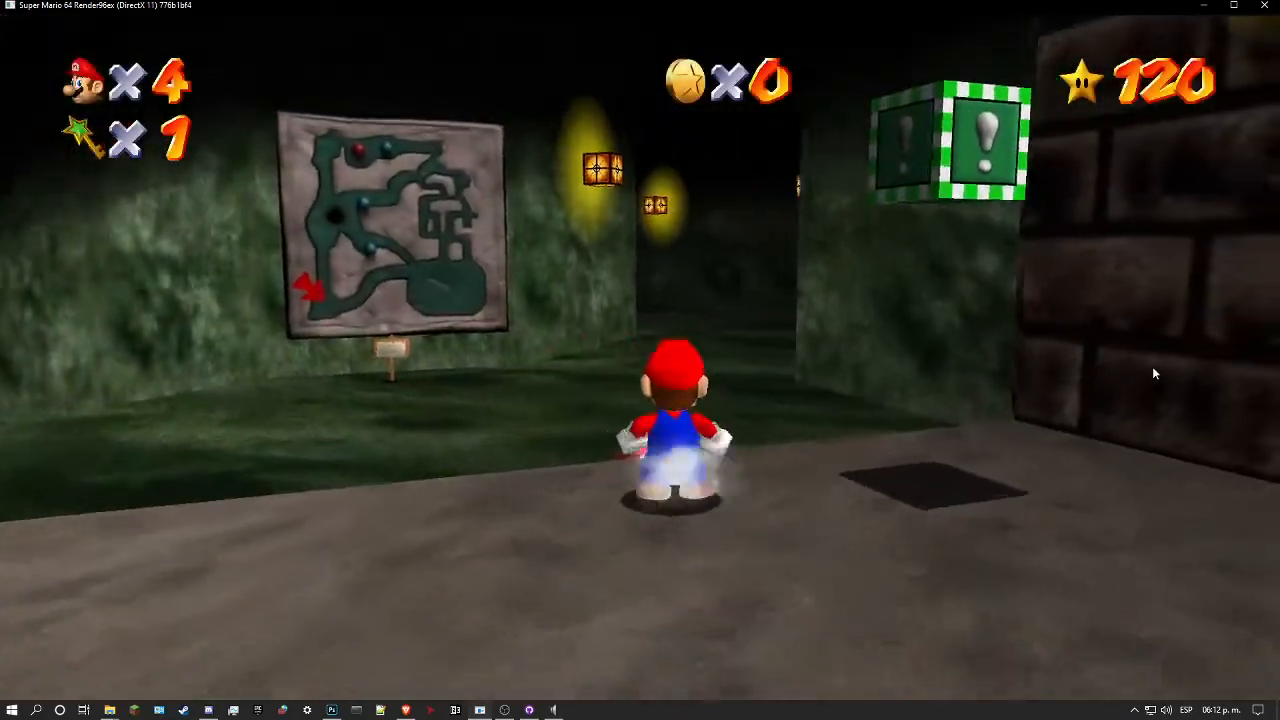
key(w)
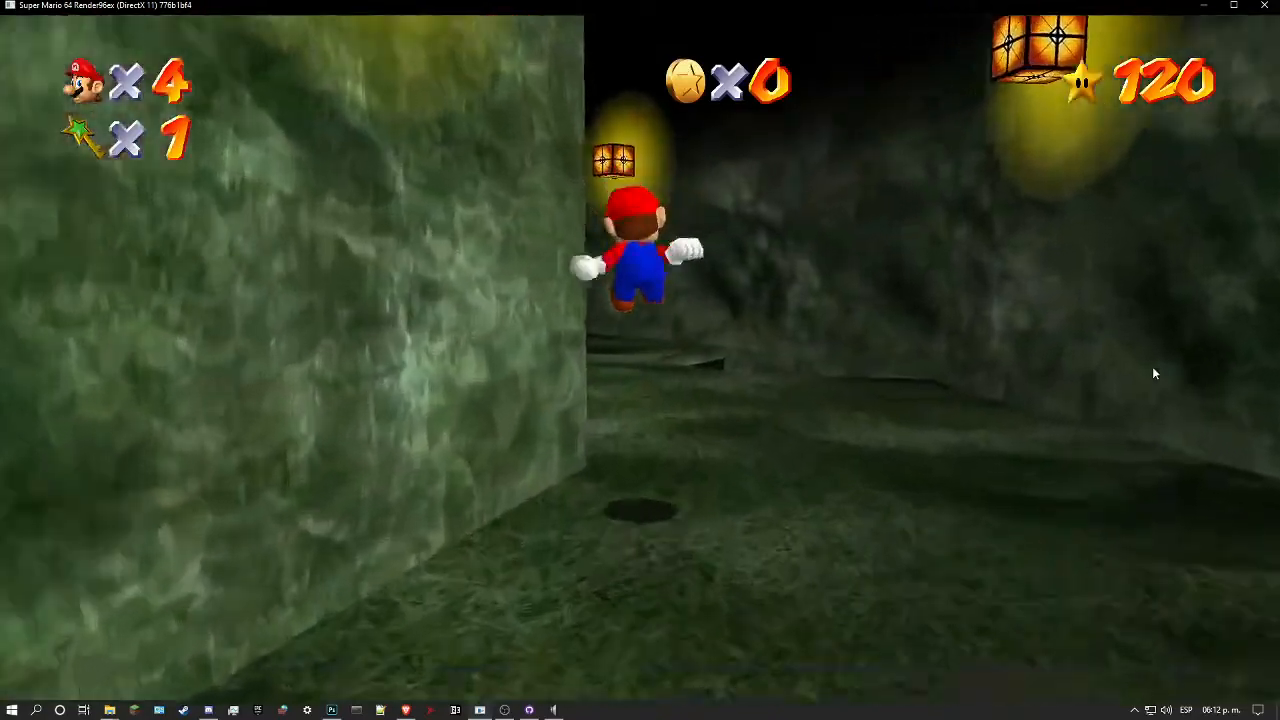
key(w)
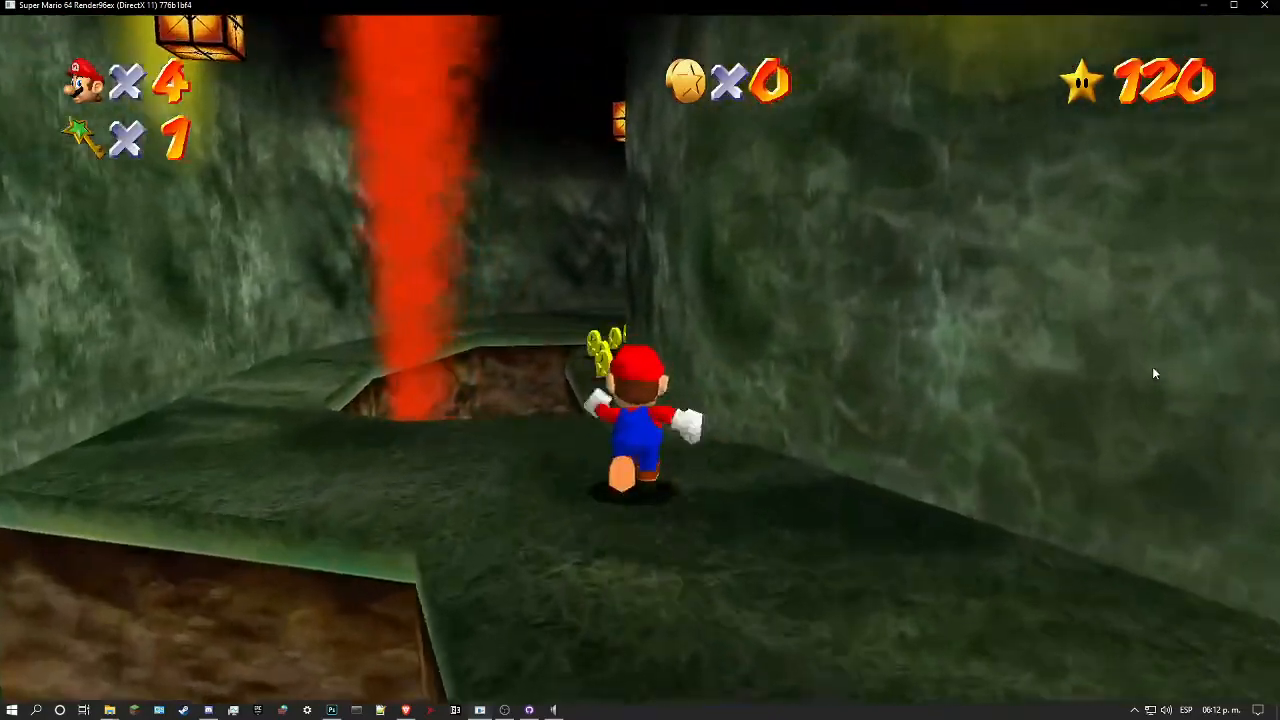
key(w)
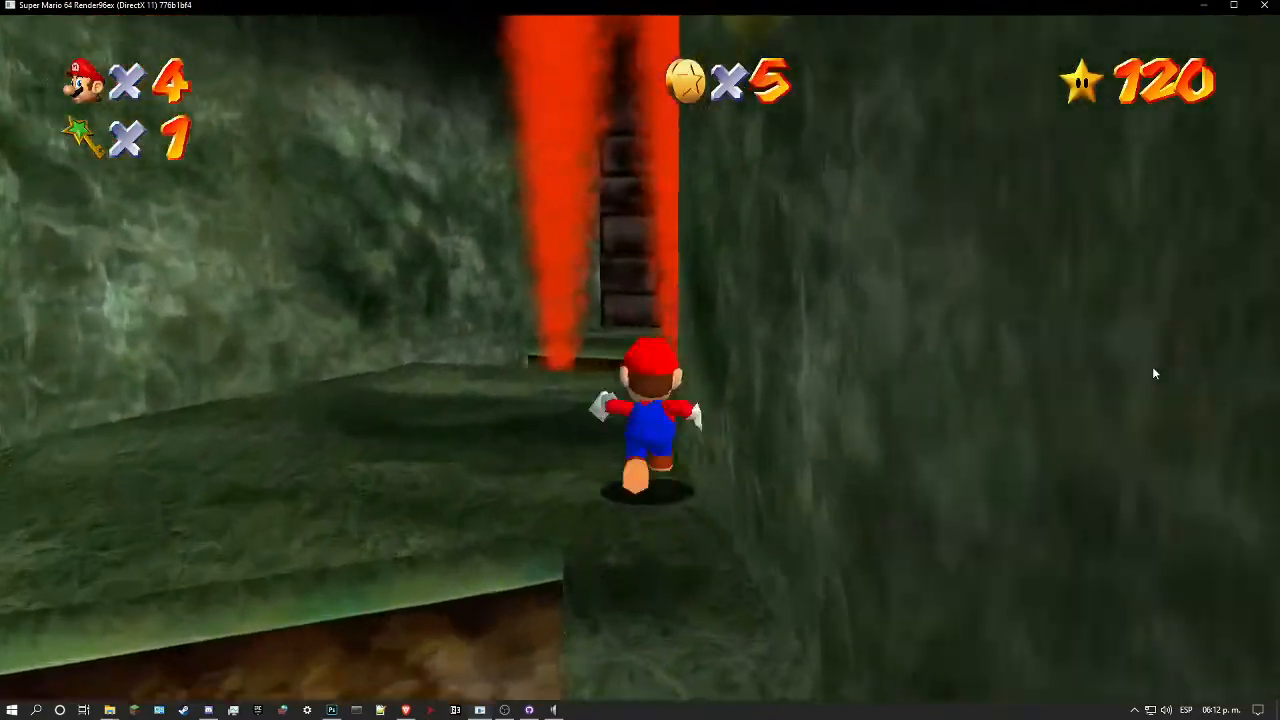
key(w)
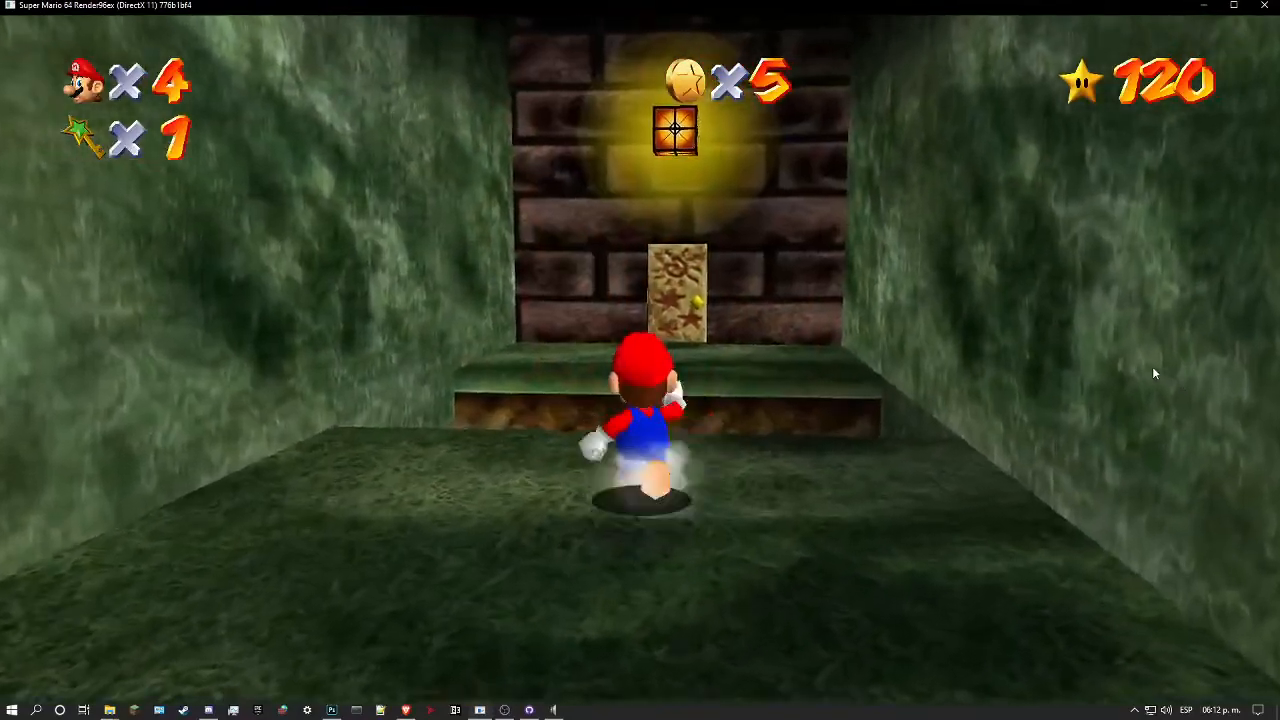
key(w)
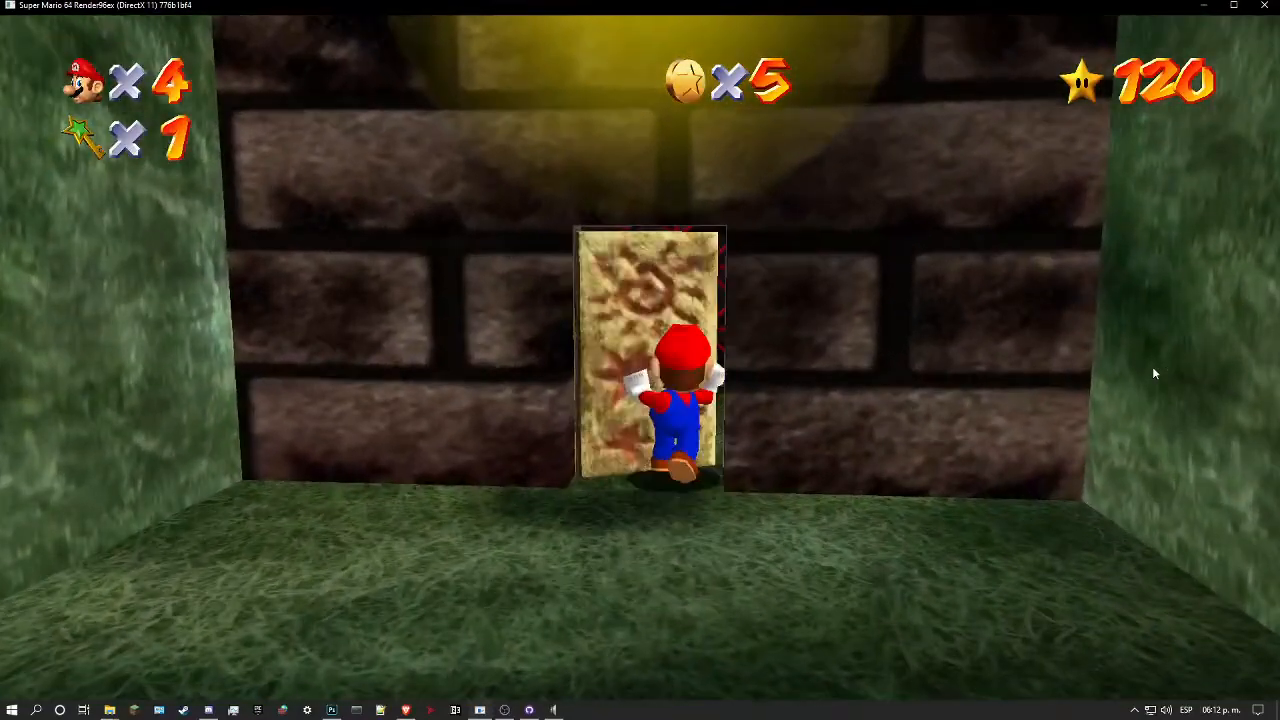
key(w)
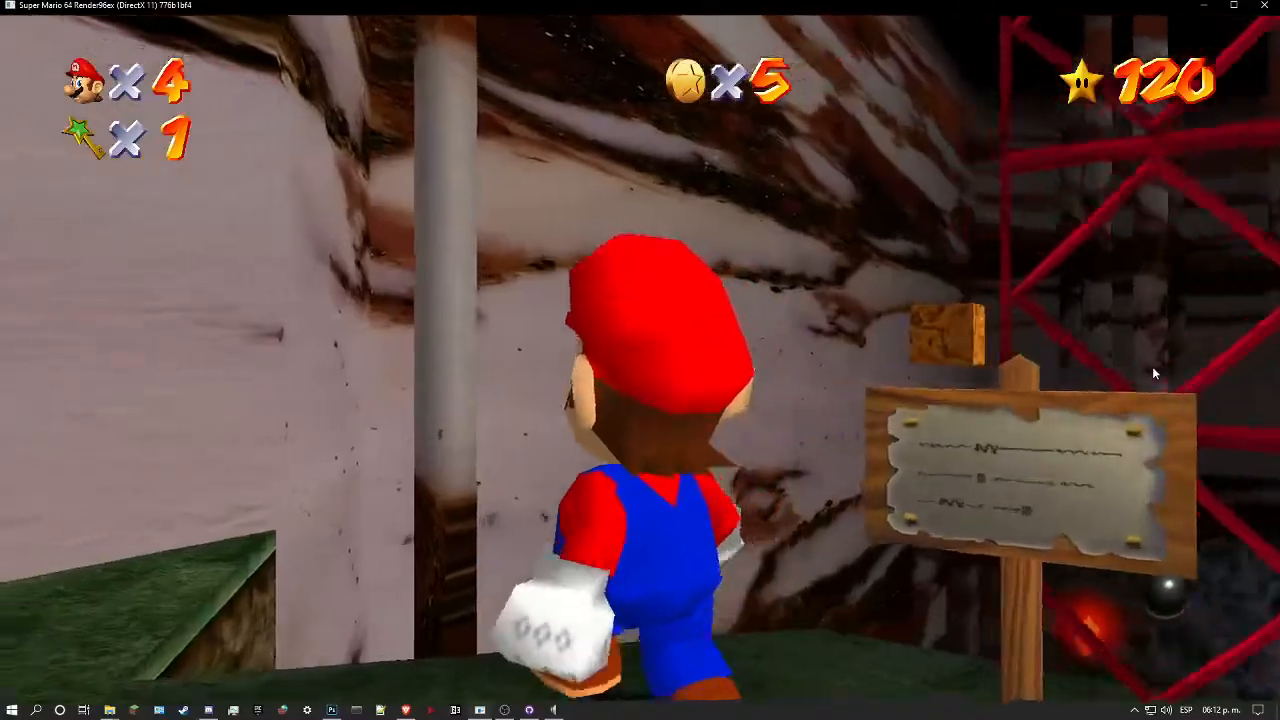
Step: Examine the new marble texture on the cavern walls around the red lattice shaft and the wall map
key(w)
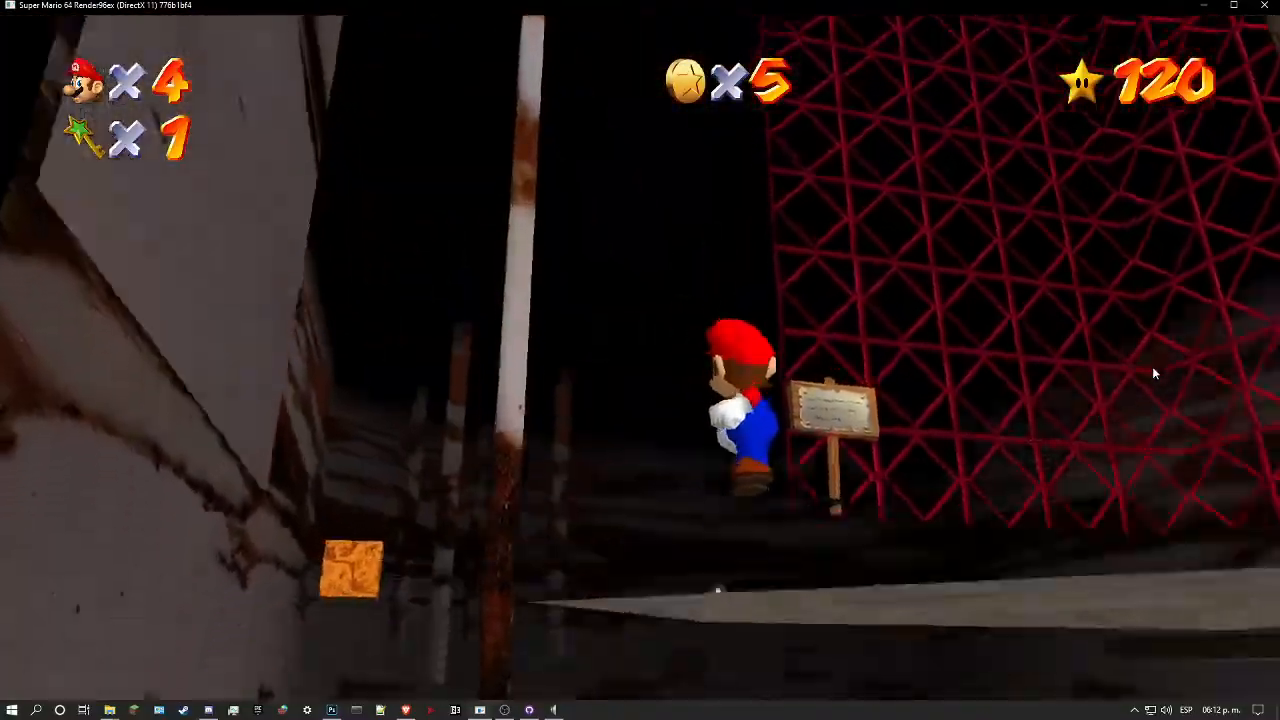
key(l)
key(w)
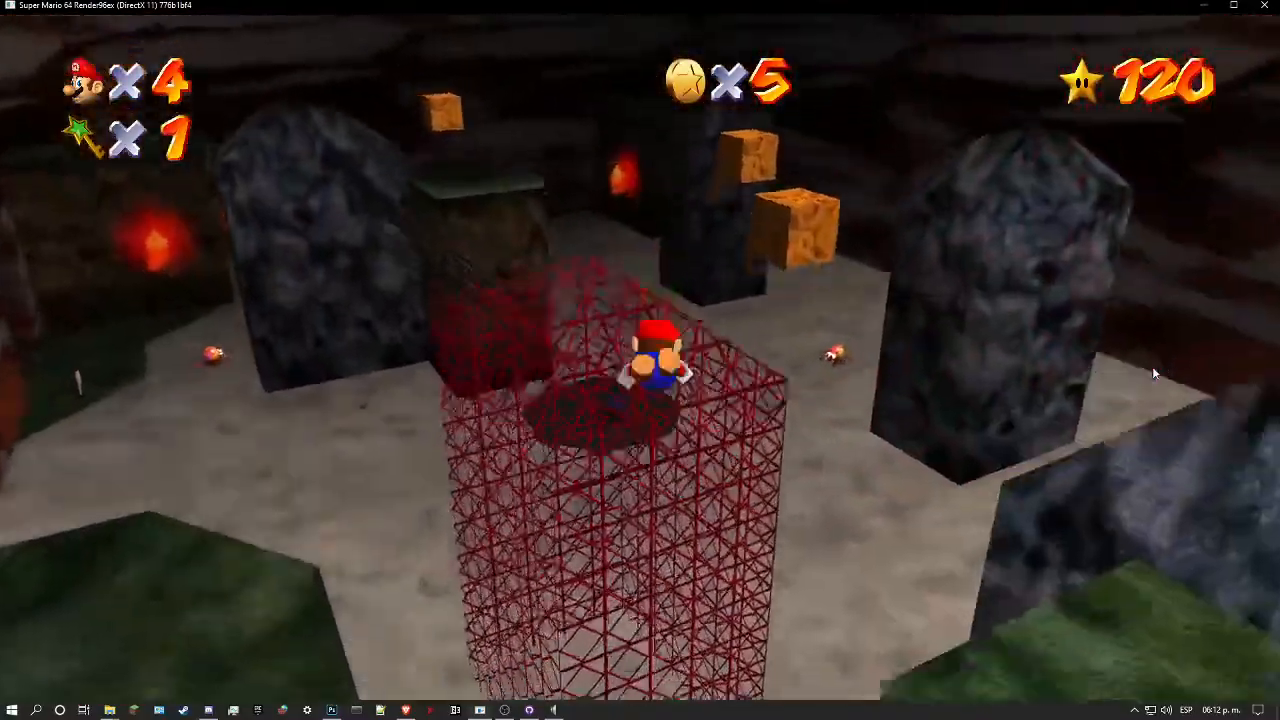
key(w)
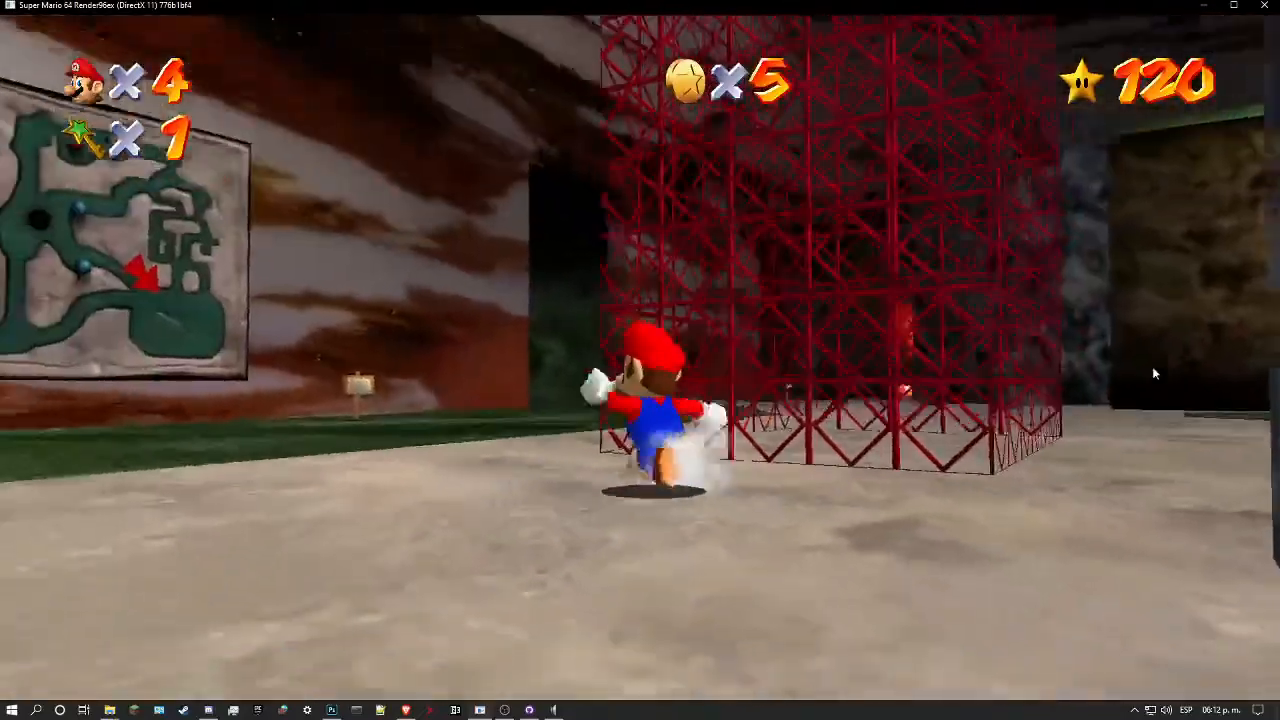
key(w)
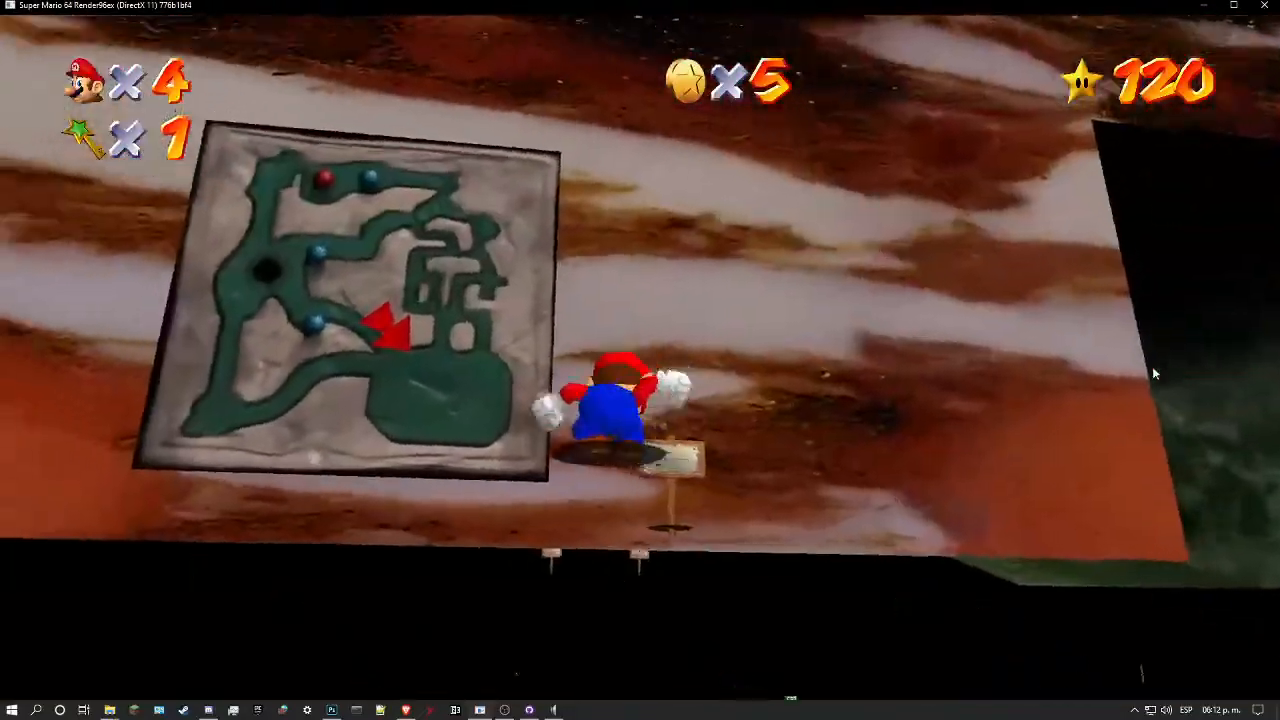
key(w)
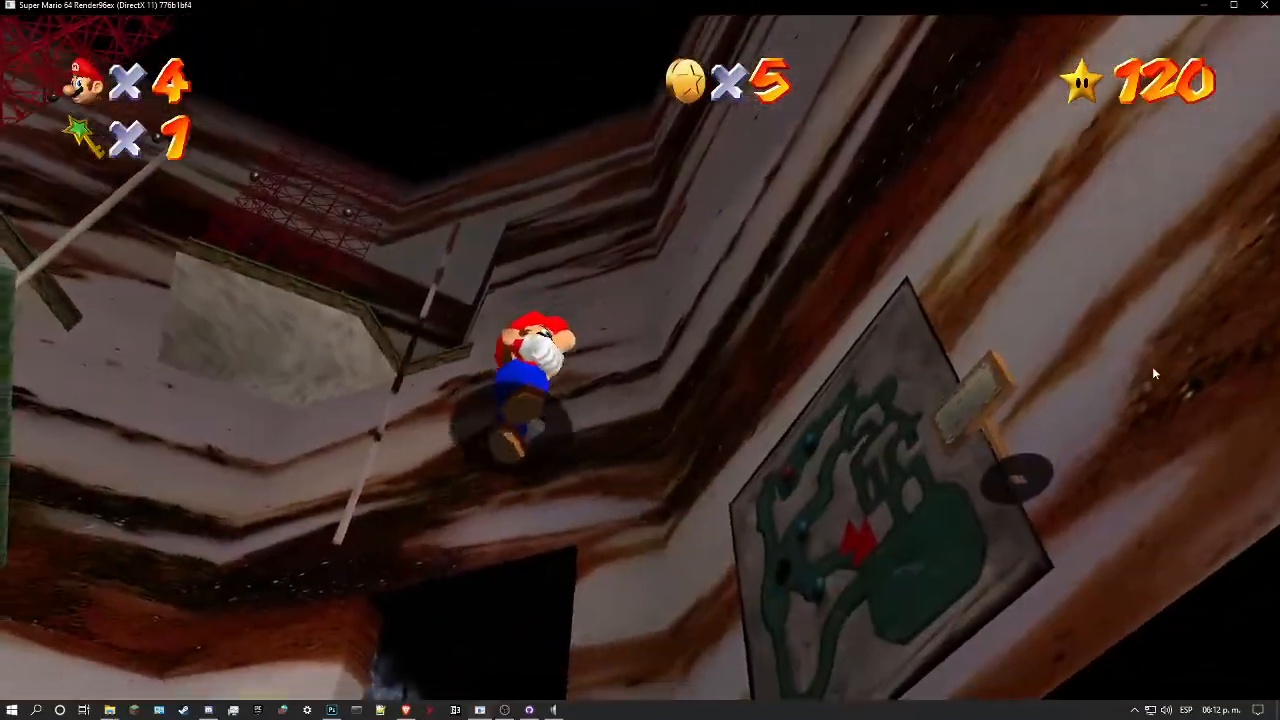
key(w)
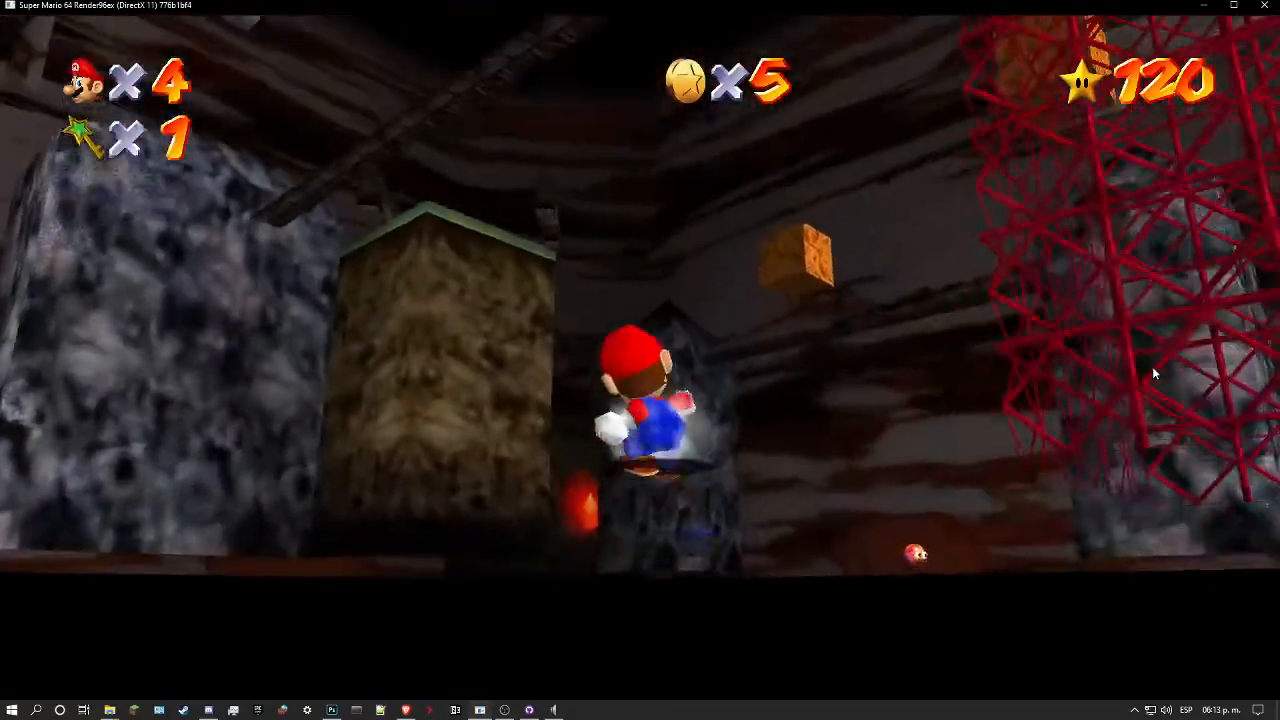
Step: Examine the marble walls behind the rock pillars and in the lantern-lit corner from several camera angles
key(w)
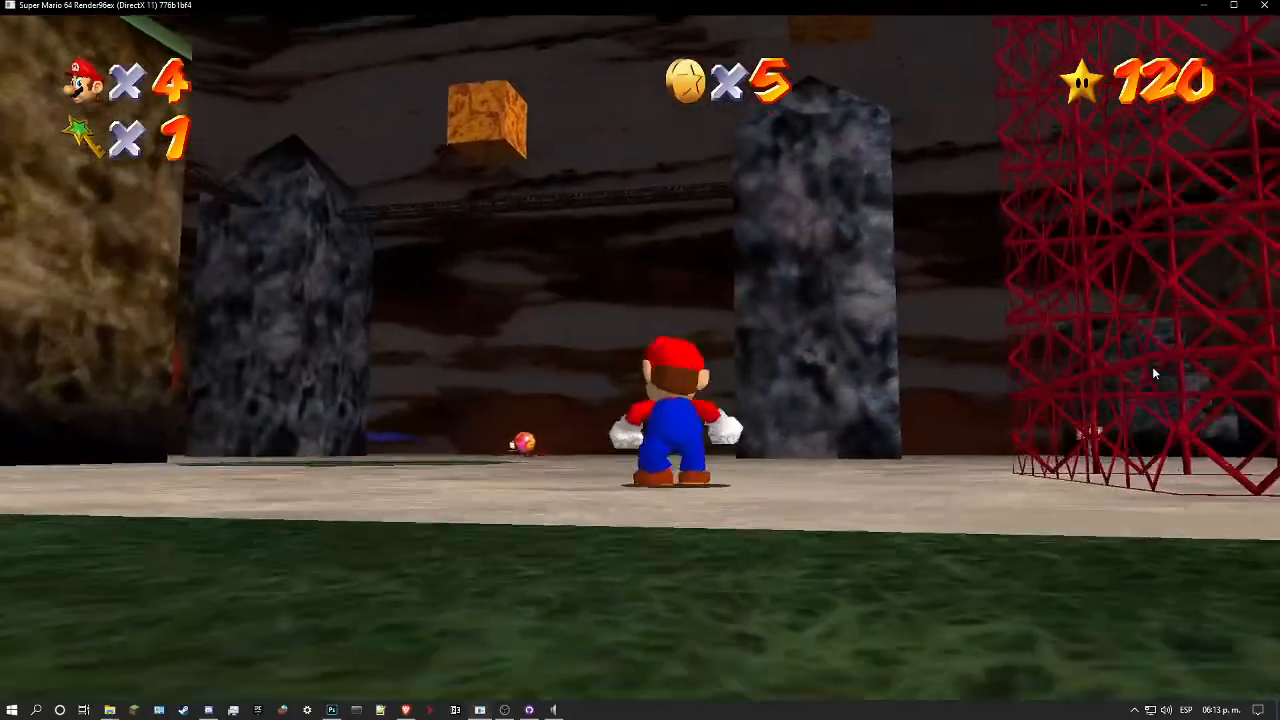
key(w)
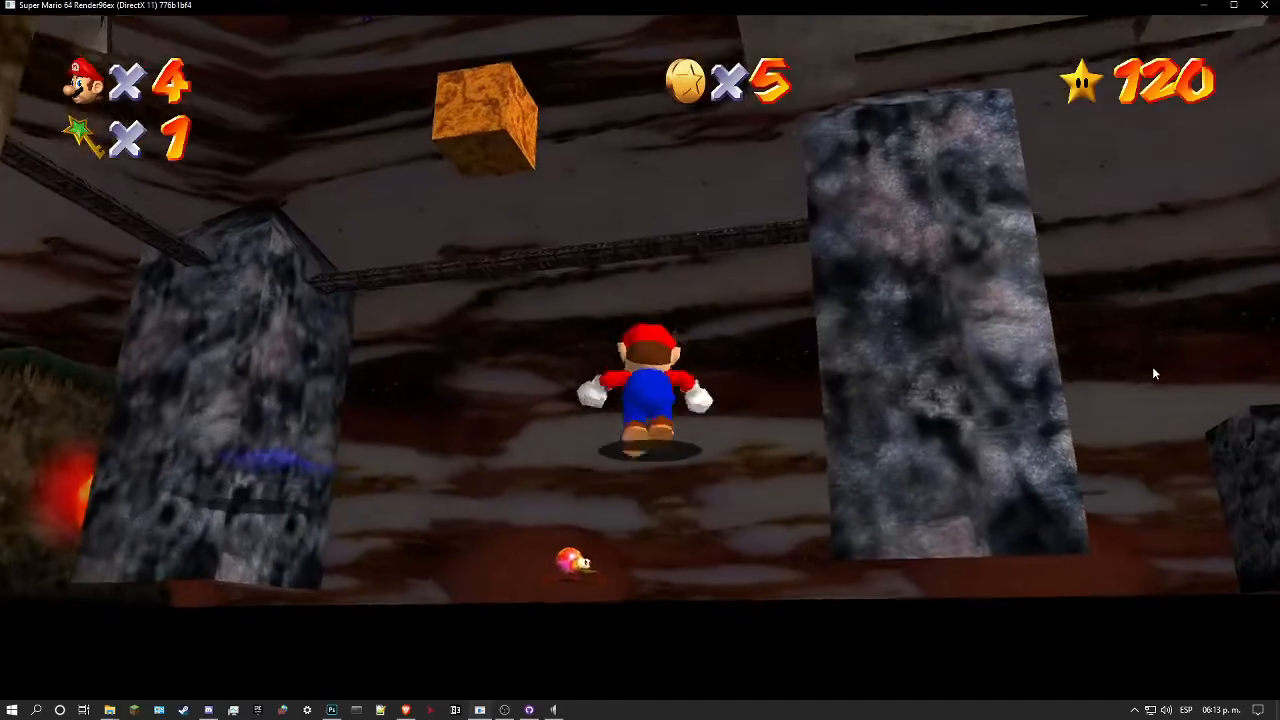
key(w)
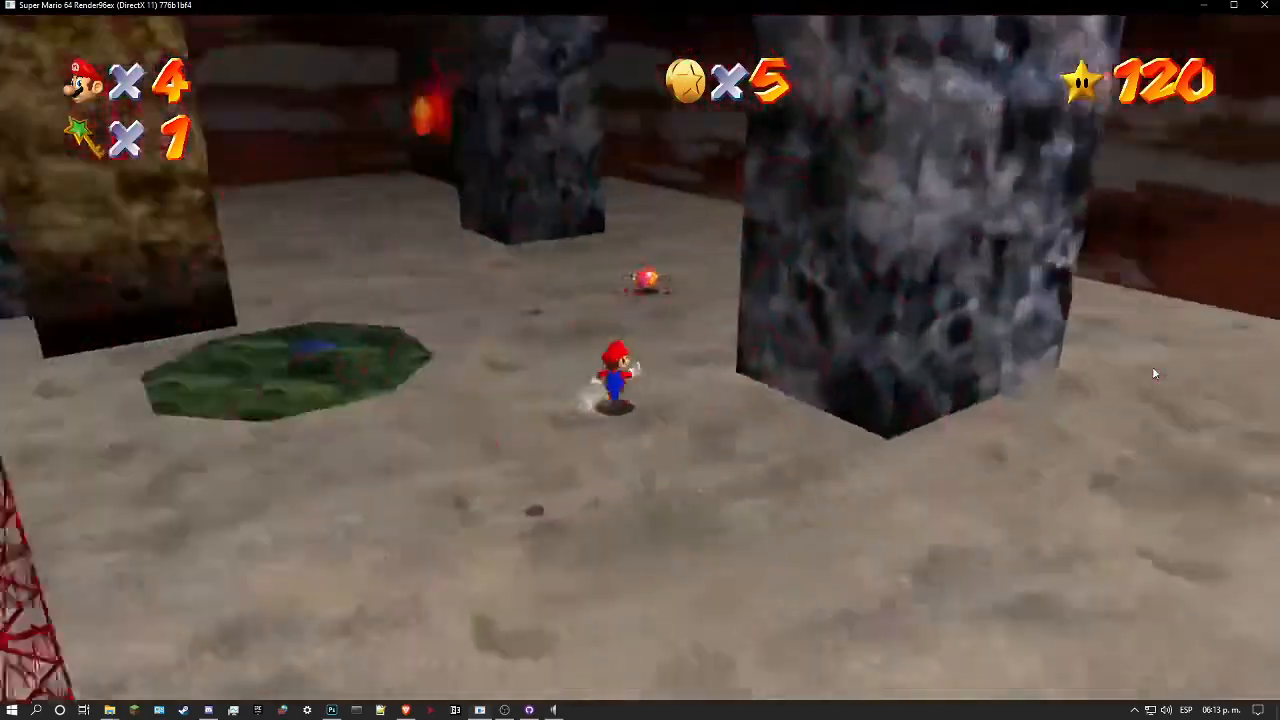
key(Up)
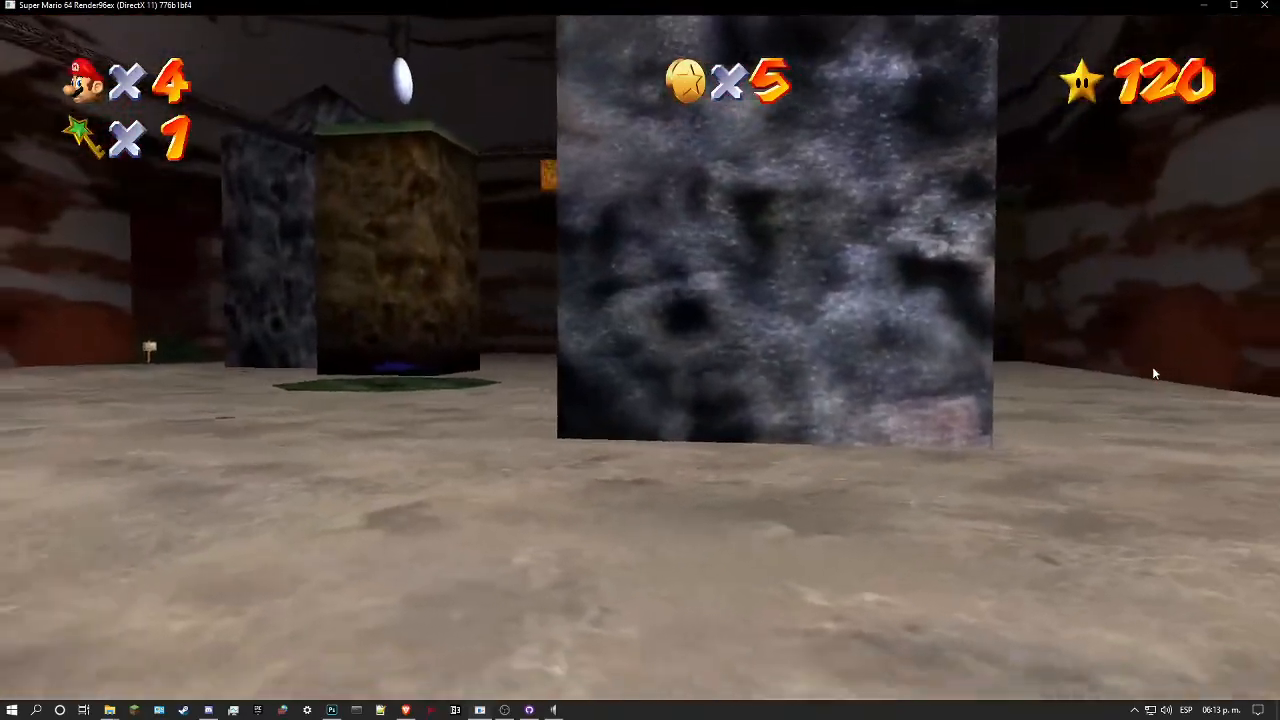
key(Down)
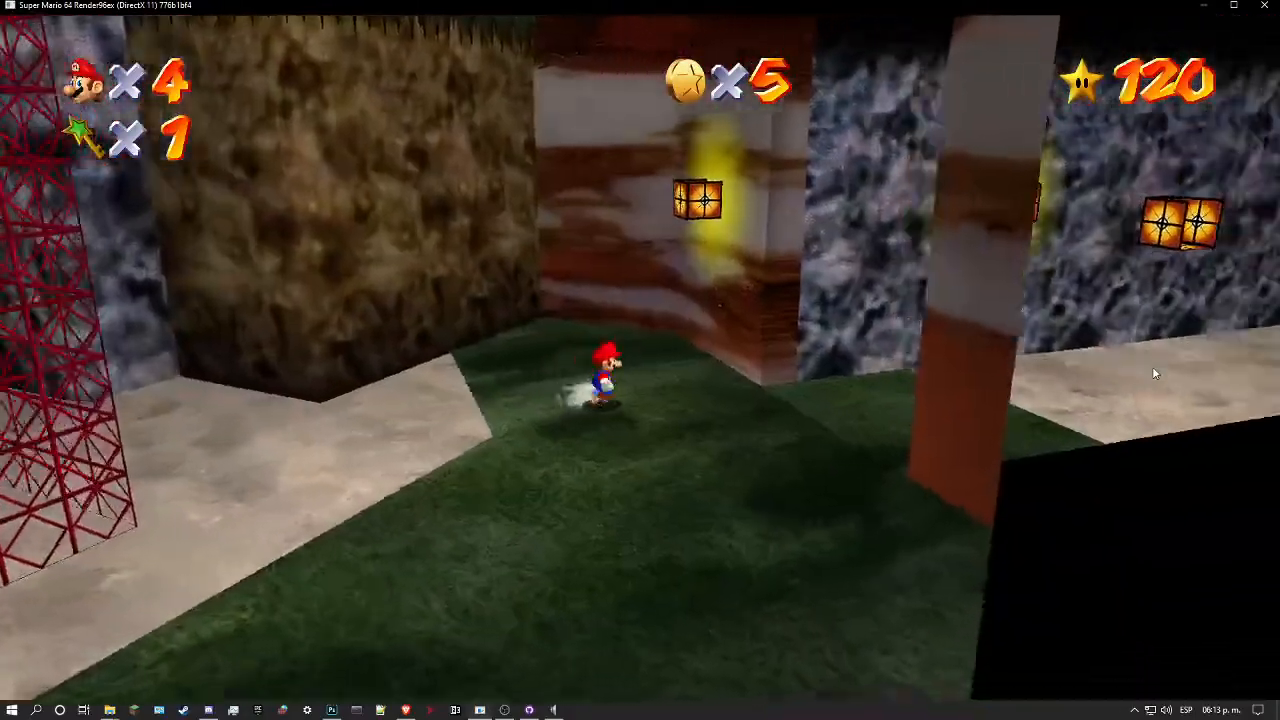
key(space)
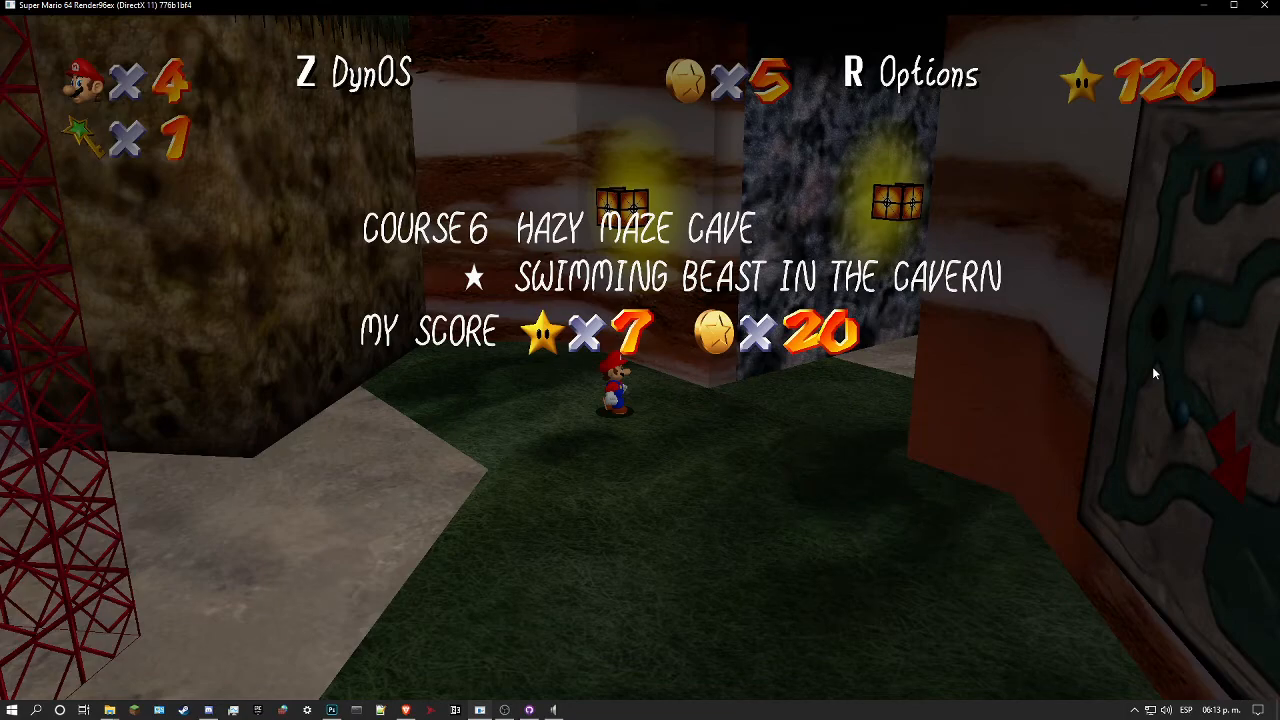
key(space)
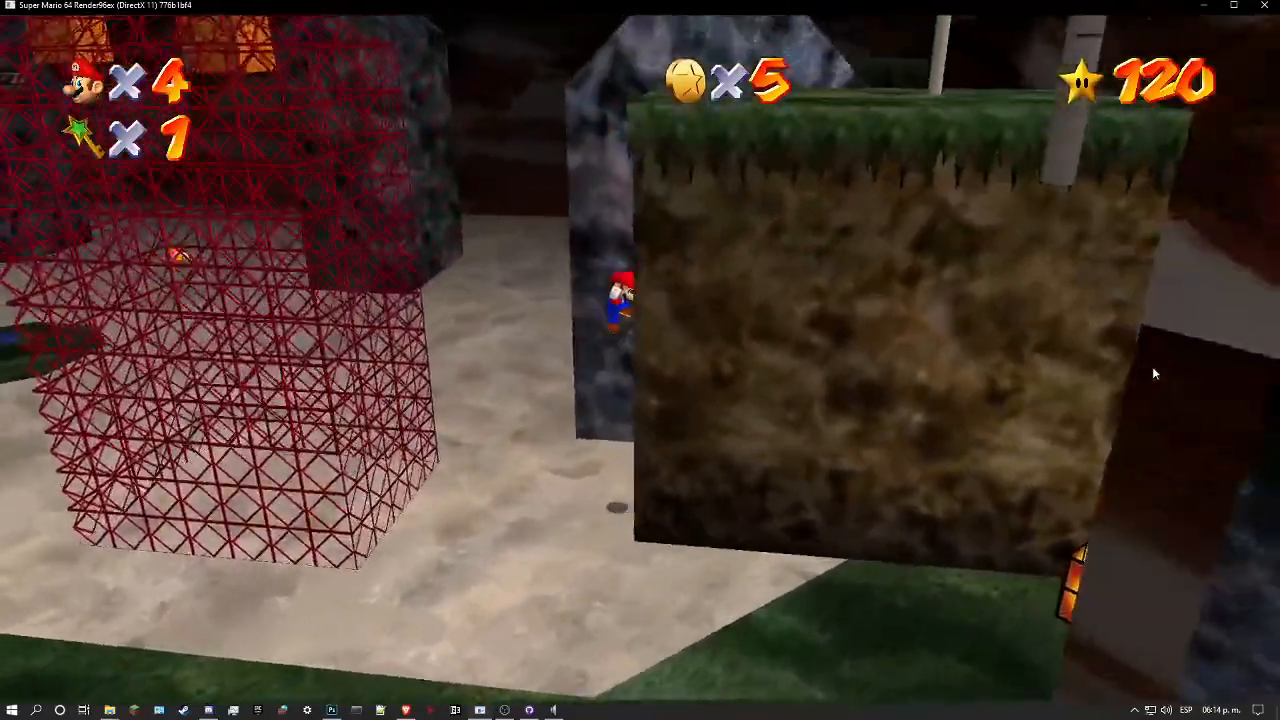
Step: Pause and close the game, then switch to GitHub Desktop with the RENDER96-HD-TEXTURE-PACK repository
key(space)
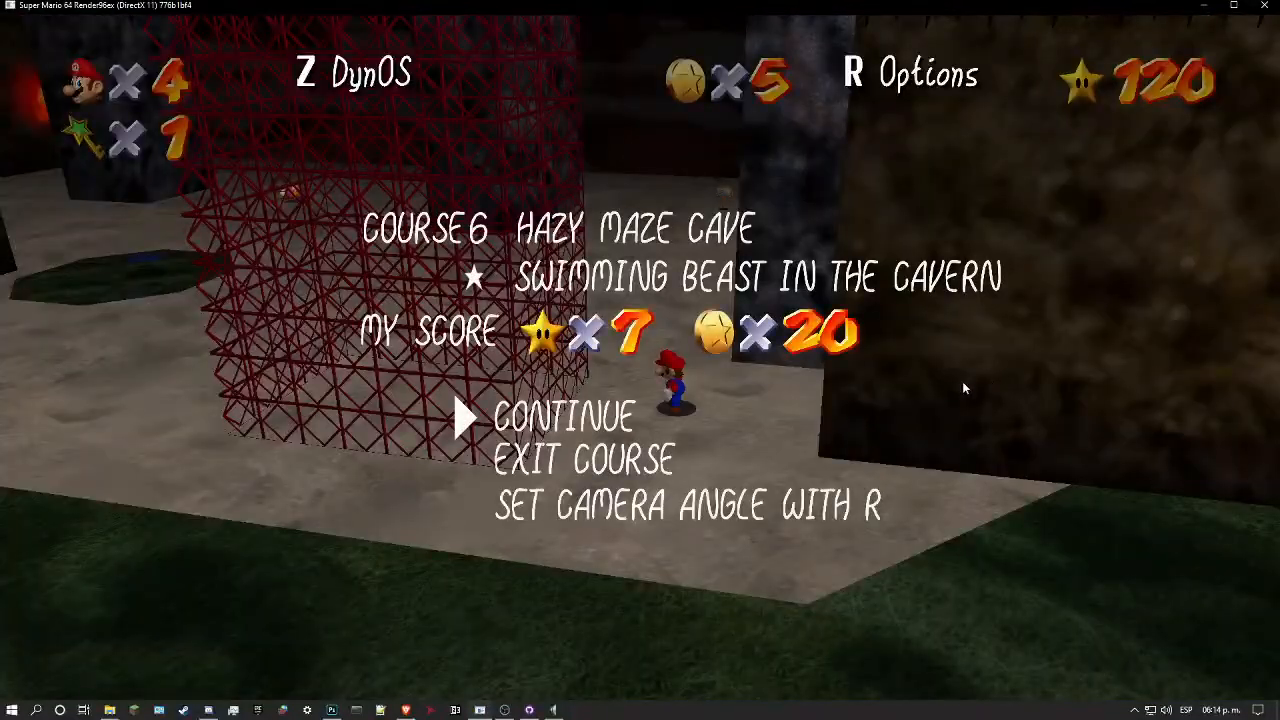
click(1264, 5)
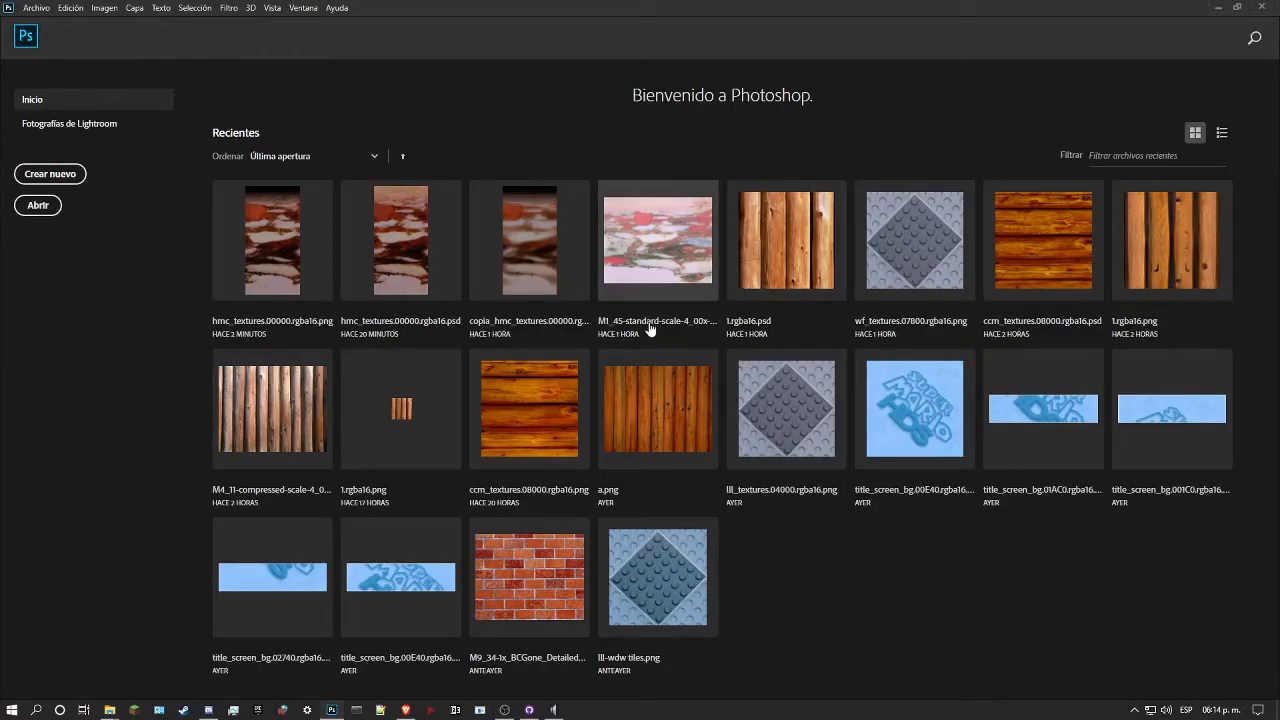
click(530, 710)
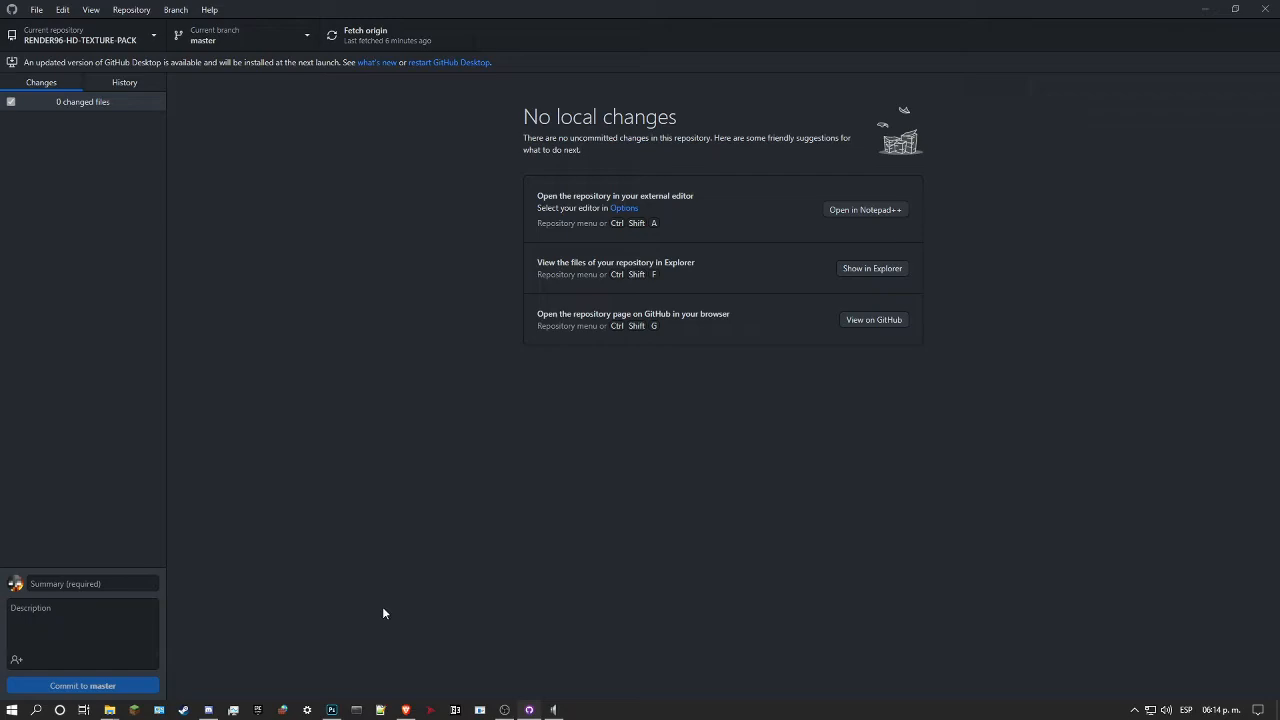
Step: Bring up the build's cave folder and browse the PICT folder window to the RENDER96-HD-TEXTURE-PACK repository's gfx/textures/cave folder
mouse_move(110, 706)
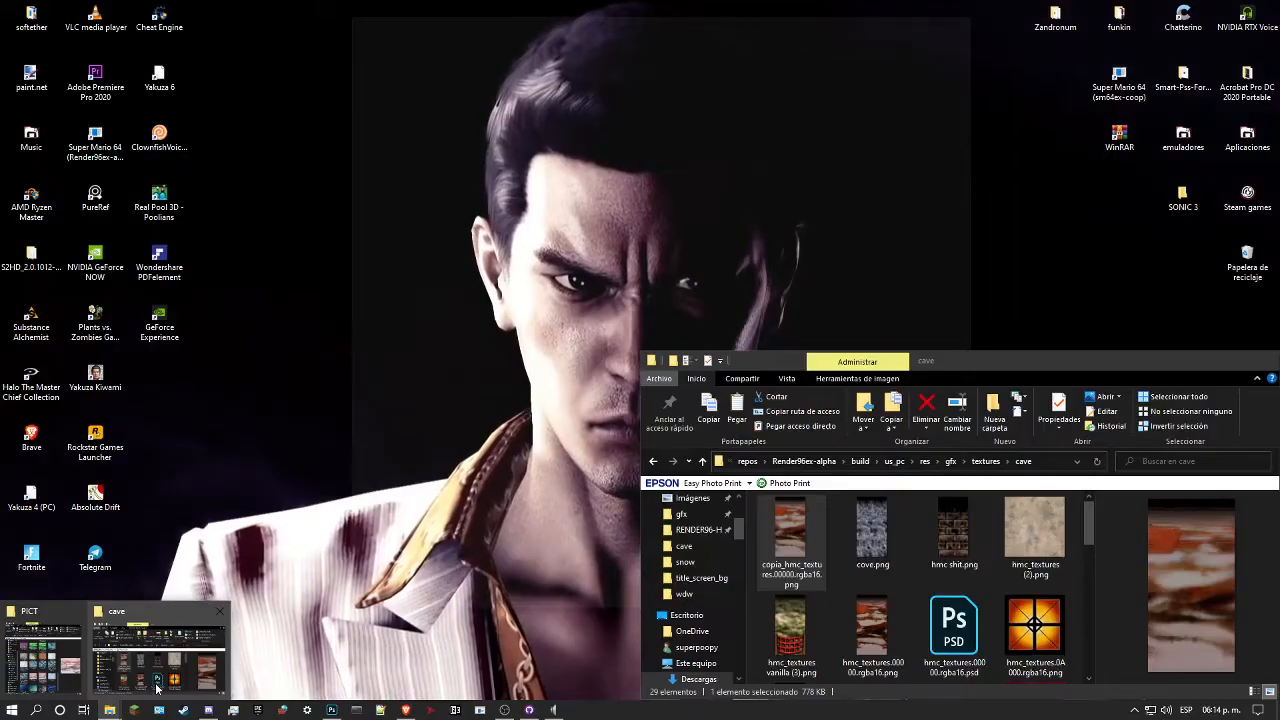
click(157, 688)
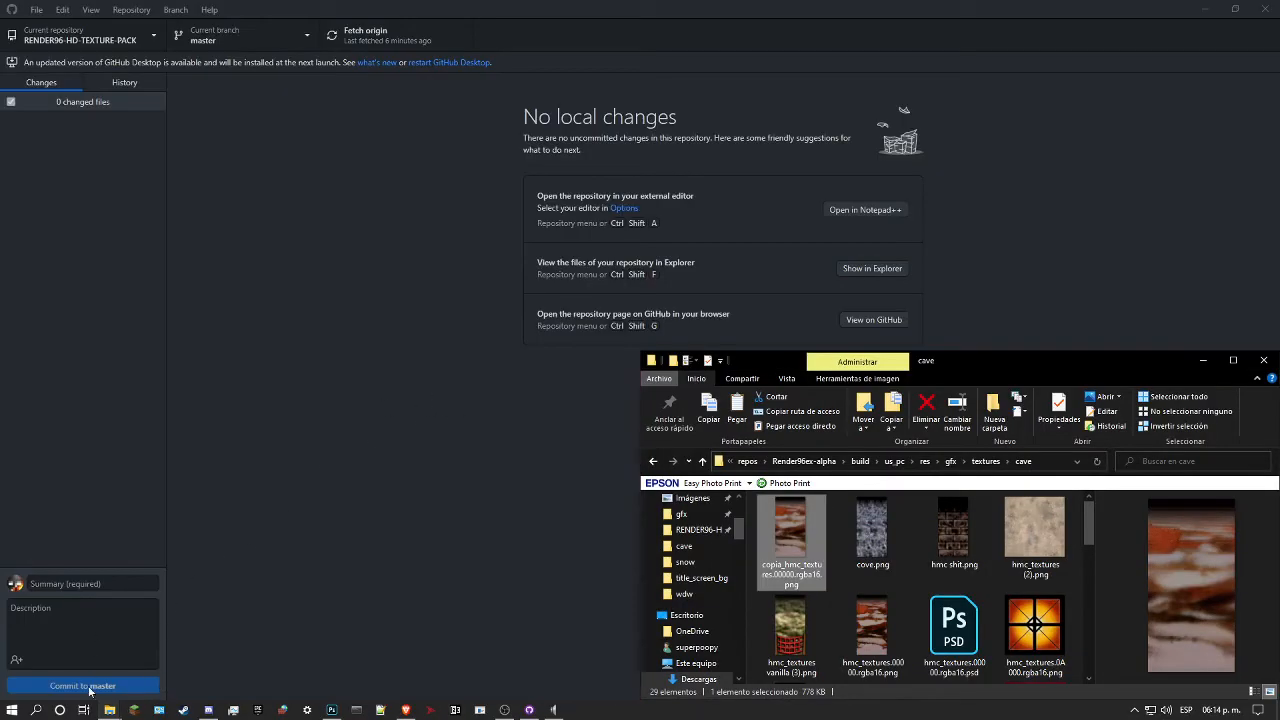
mouse_move(110, 708)
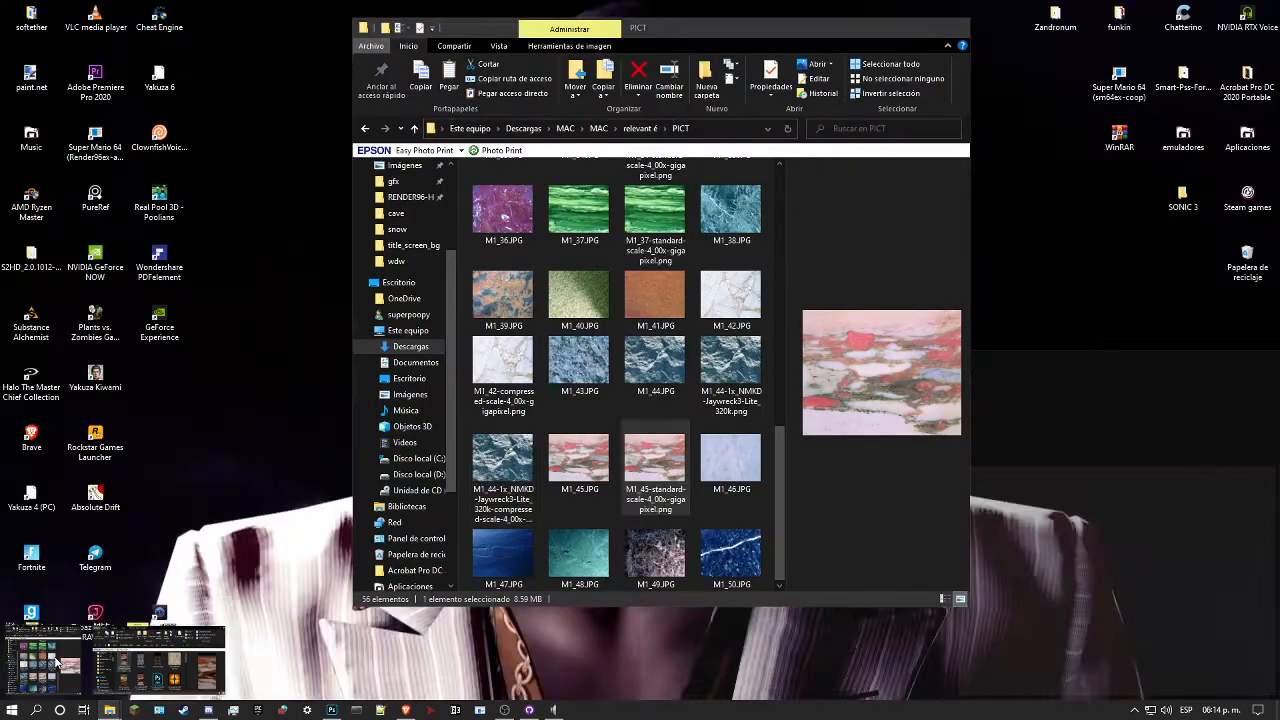
click(45, 655)
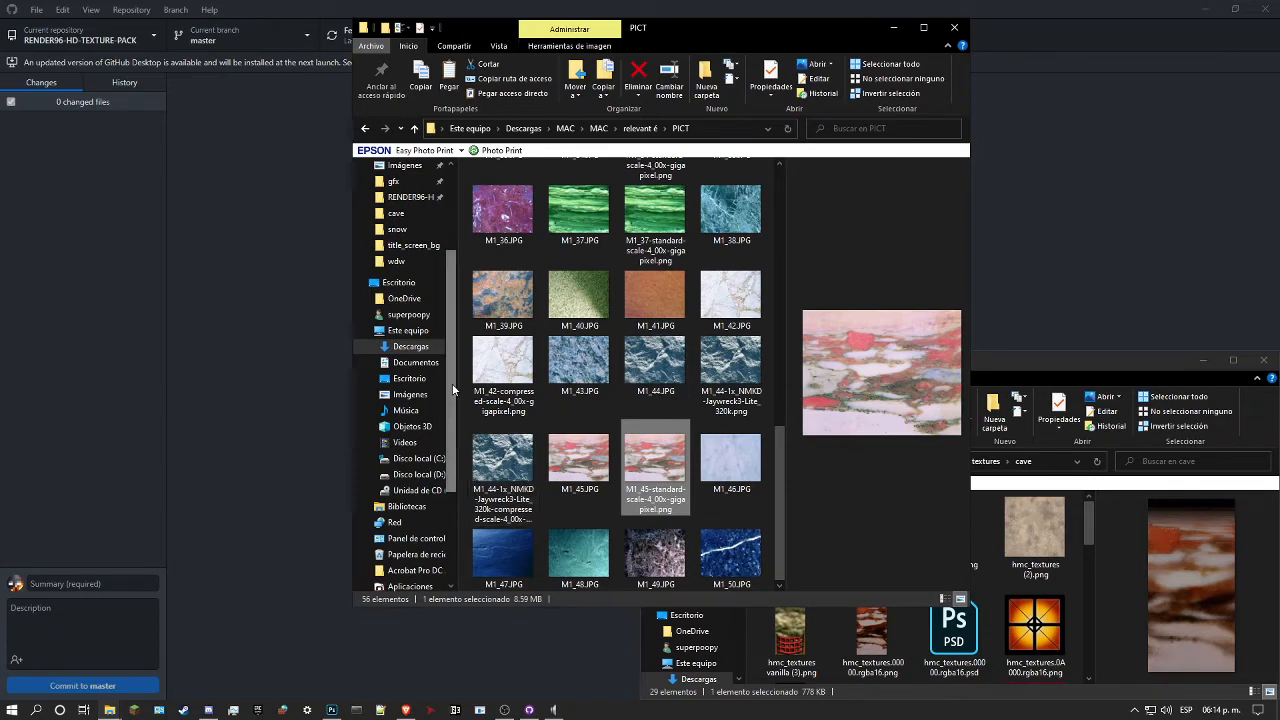
scroll(453, 388, up, 3)
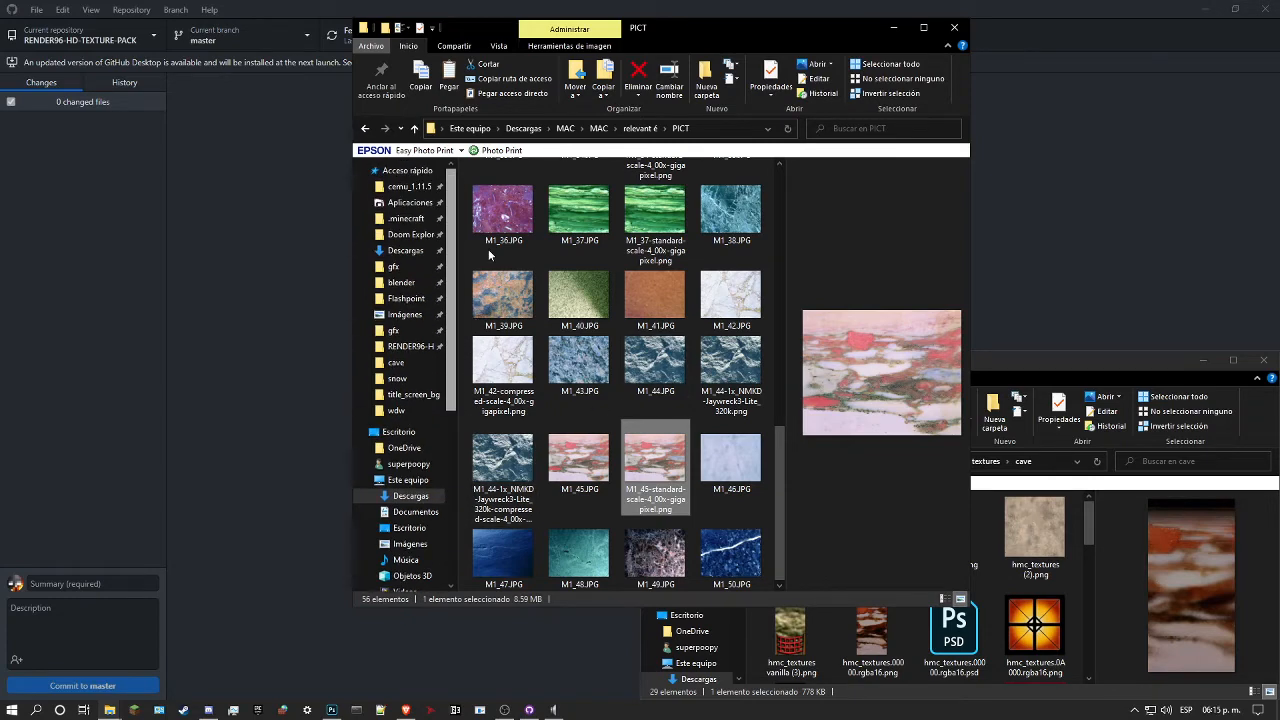
click(408, 346)
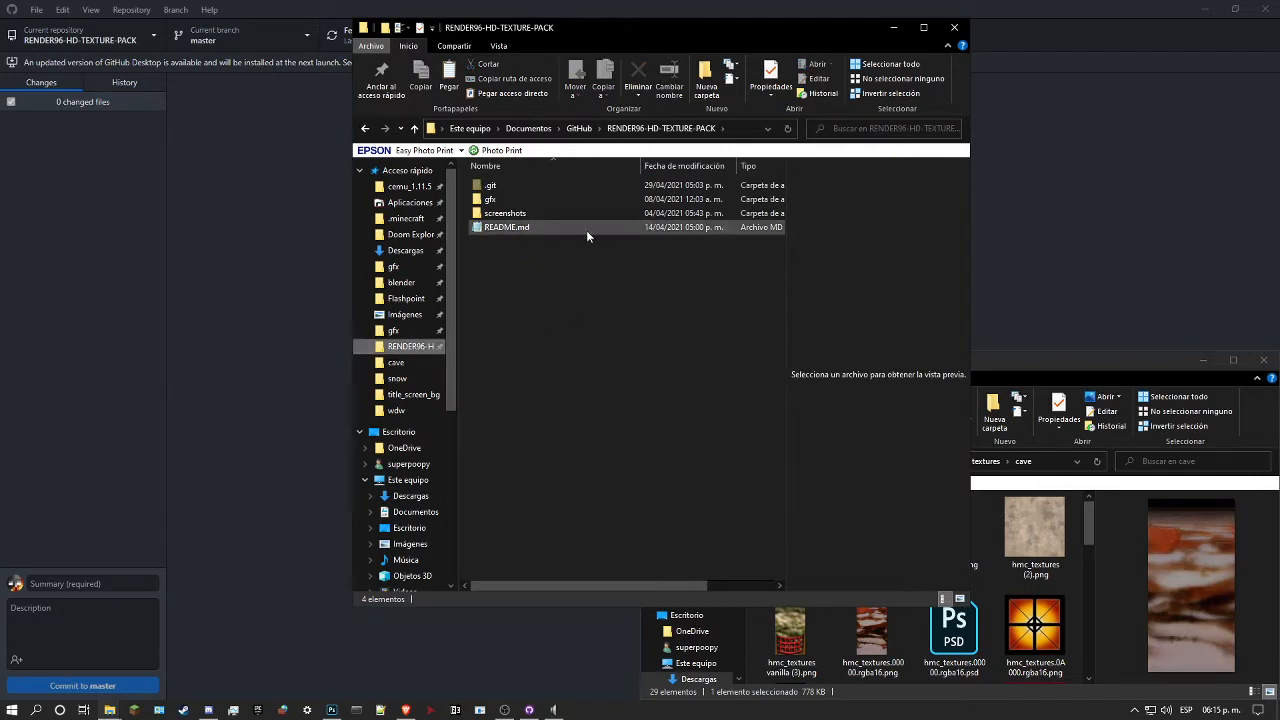
double_click(534, 201)
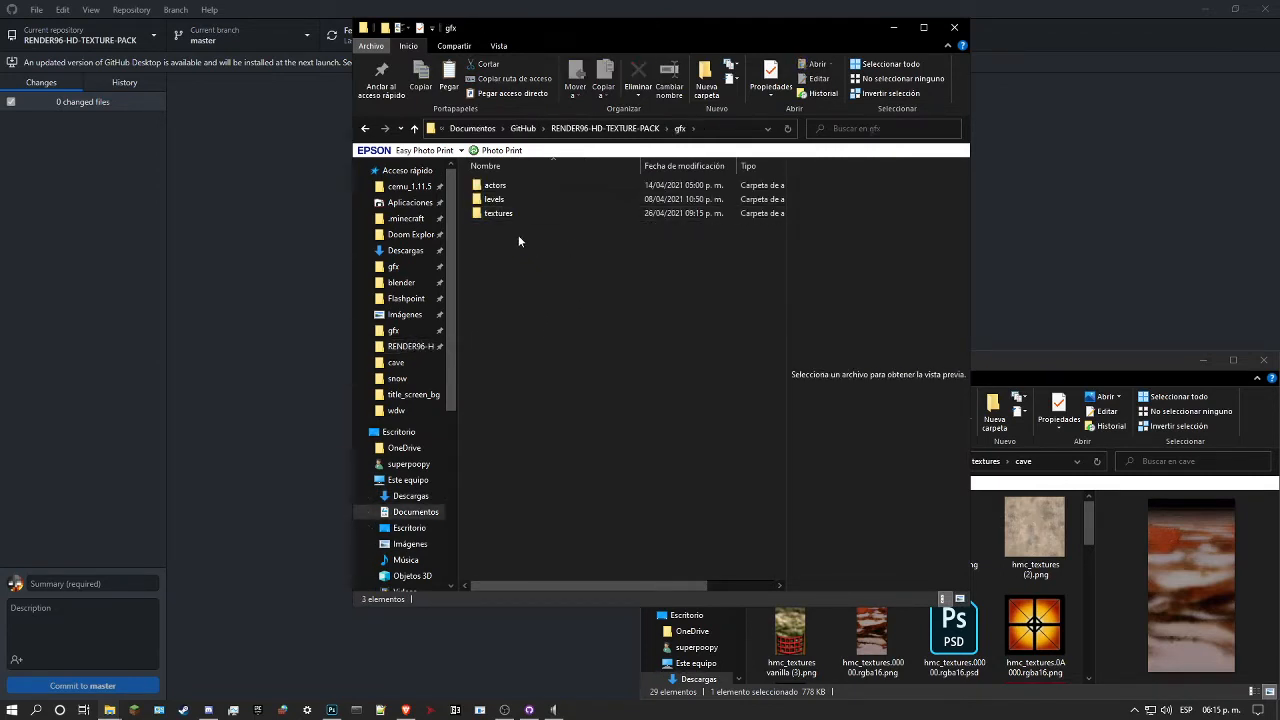
double_click(507, 213)
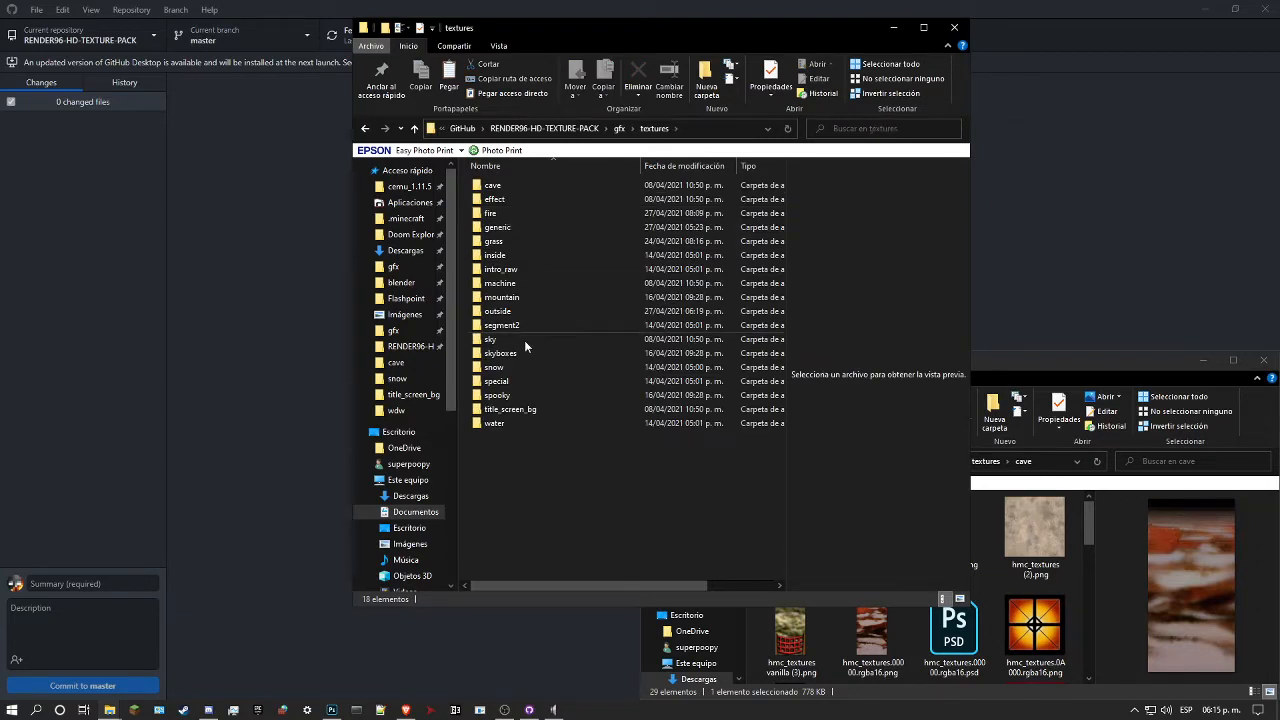
click(503, 187)
double_click(503, 190)
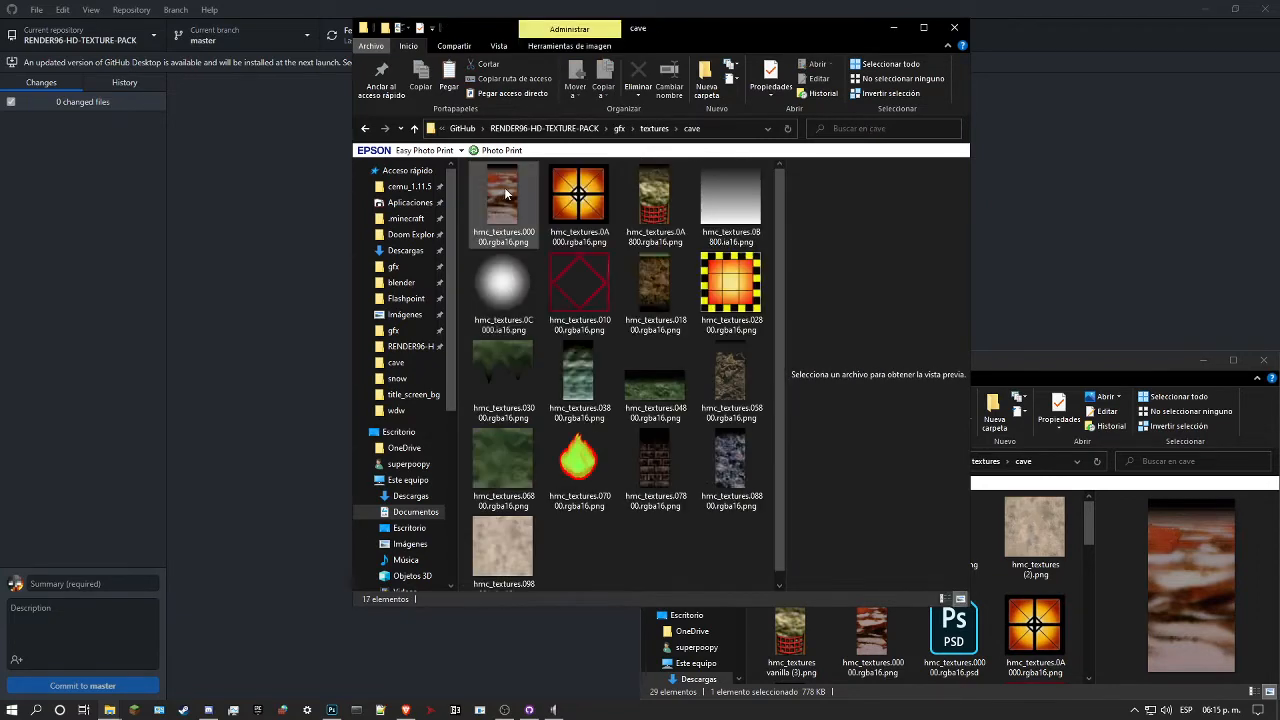
Step: Copy hmc_textures.00000.rgba16.png from the build's cave folder into the repository's cave folder, replacing the existing file
click(1016, 575)
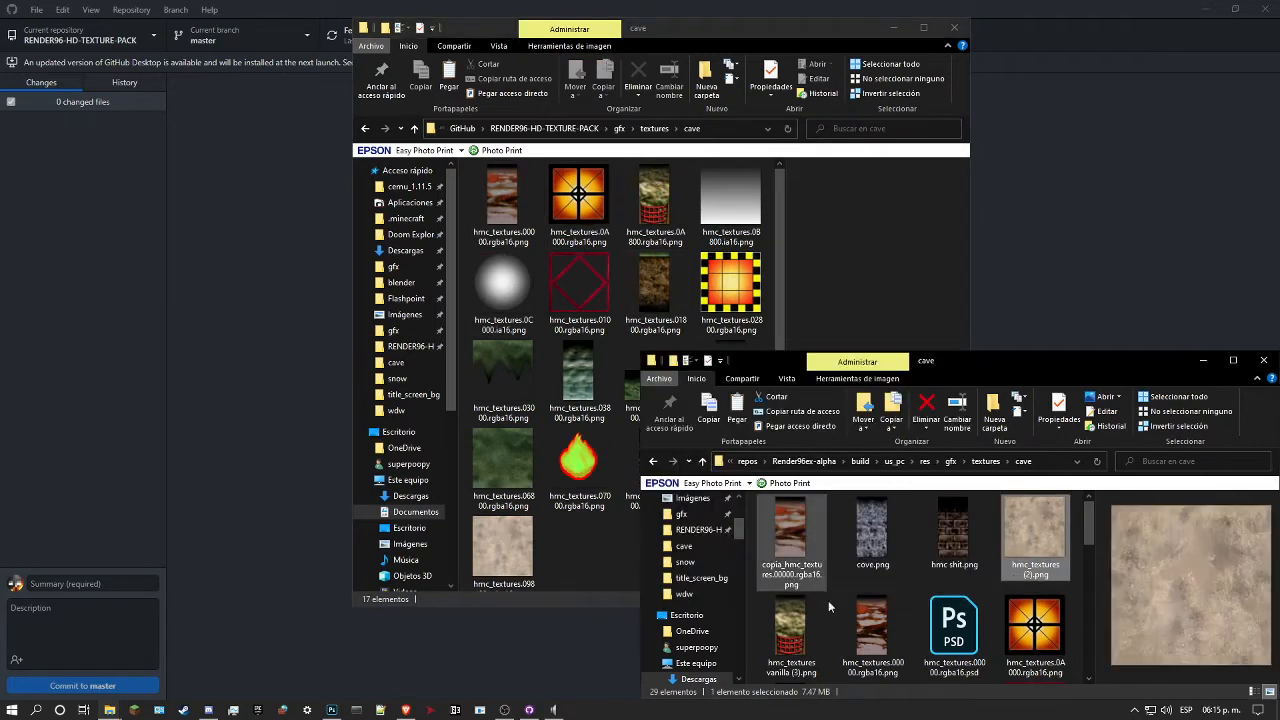
click(860, 647)
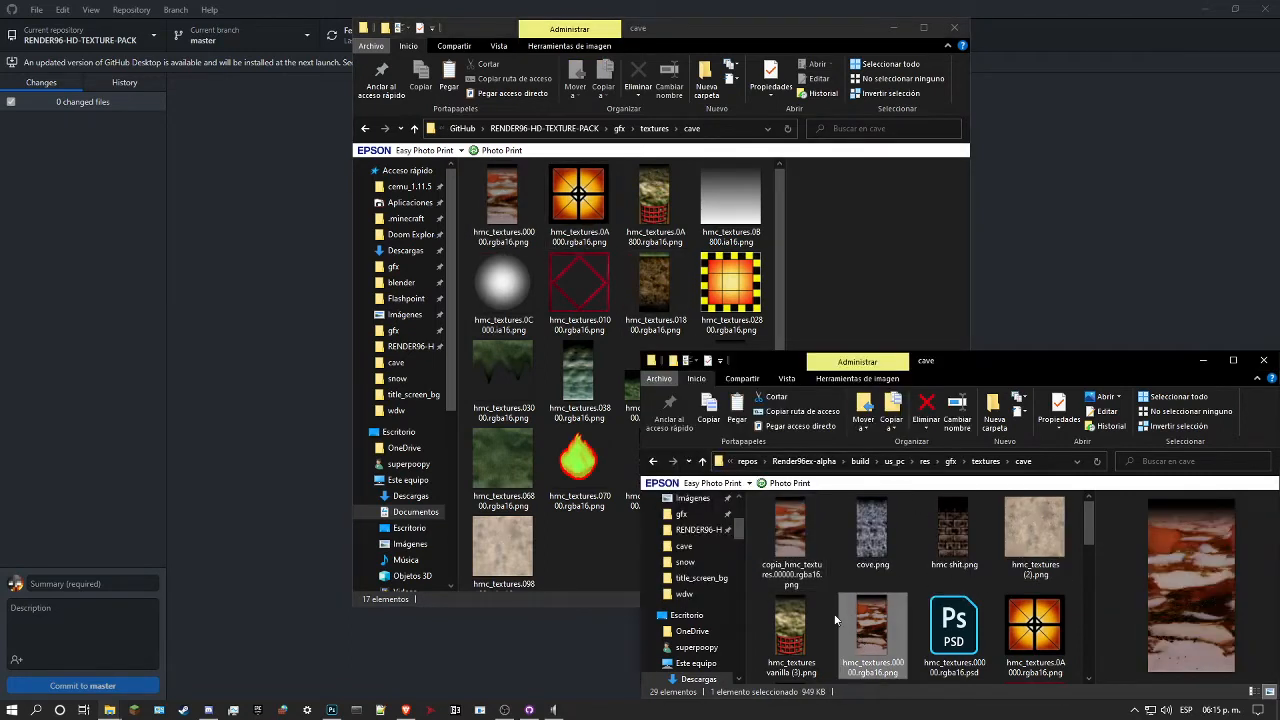
click(650, 210)
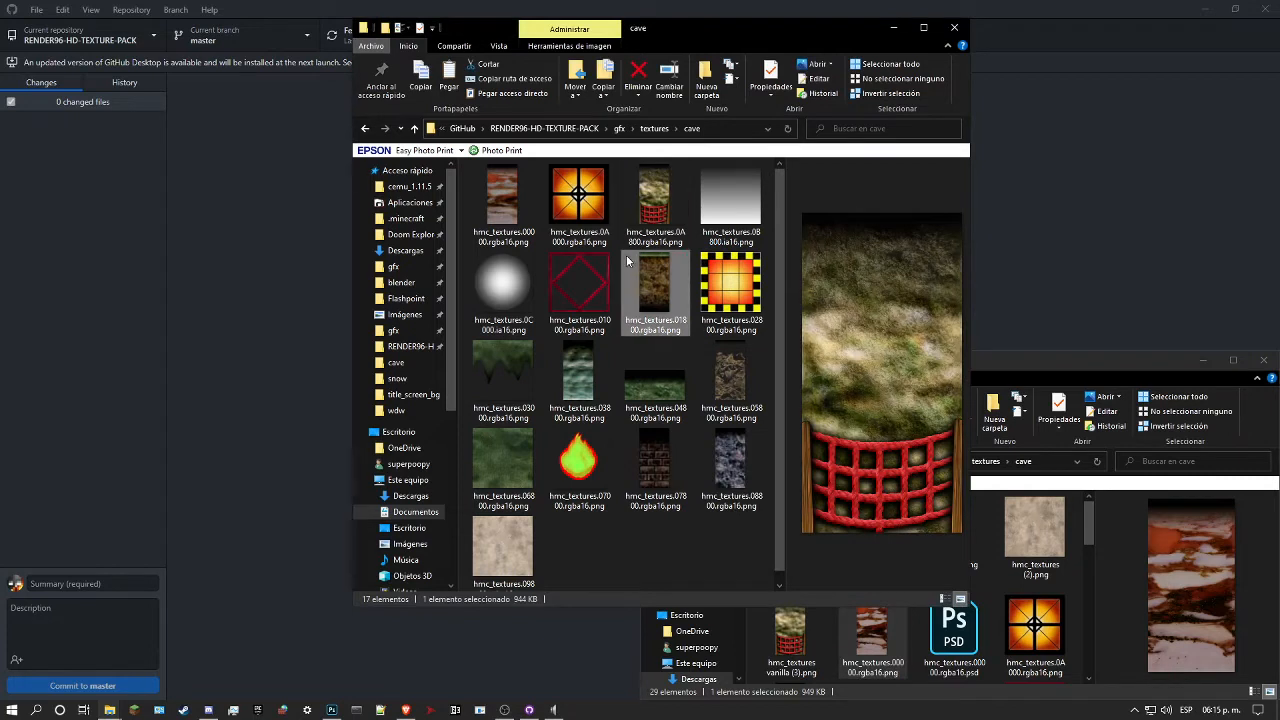
click(619, 258)
key(ctrl+v)
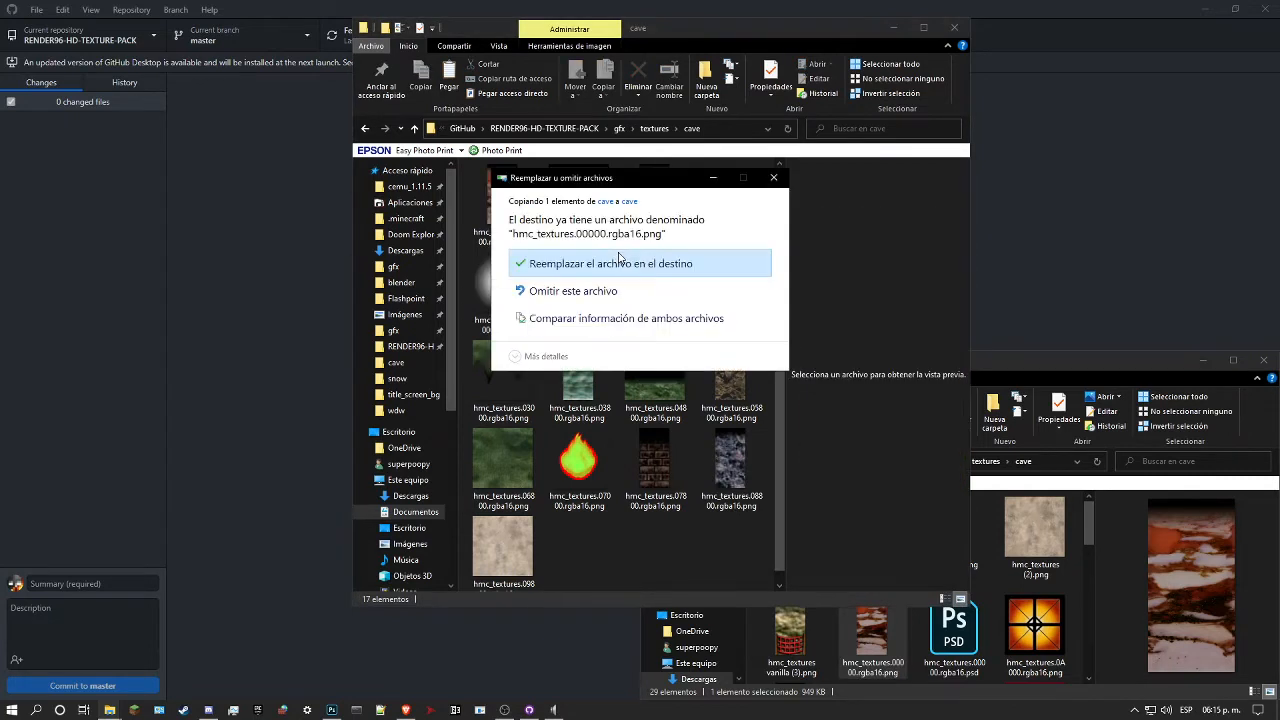
click(627, 264)
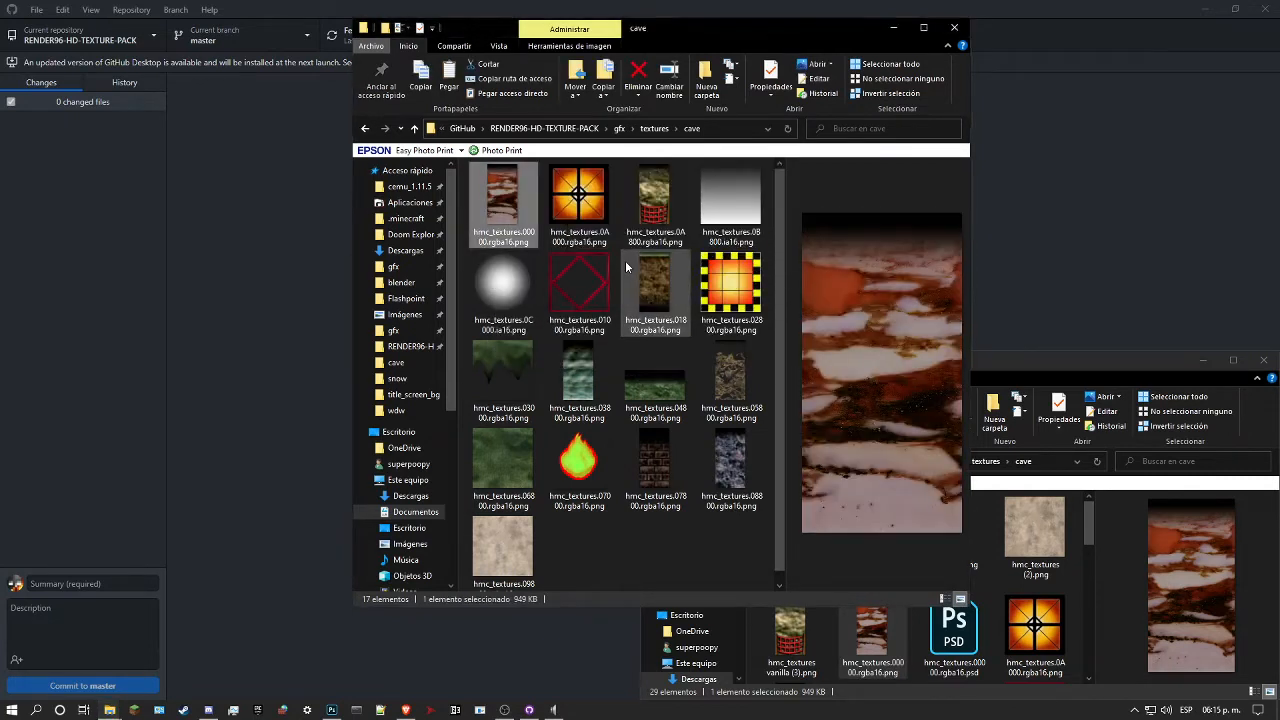
Step: Tile the repository's cave window above the build's cave window, close Photoshop, and place GitHub Desktop beside them
drag(719, 39, 1278, 2)
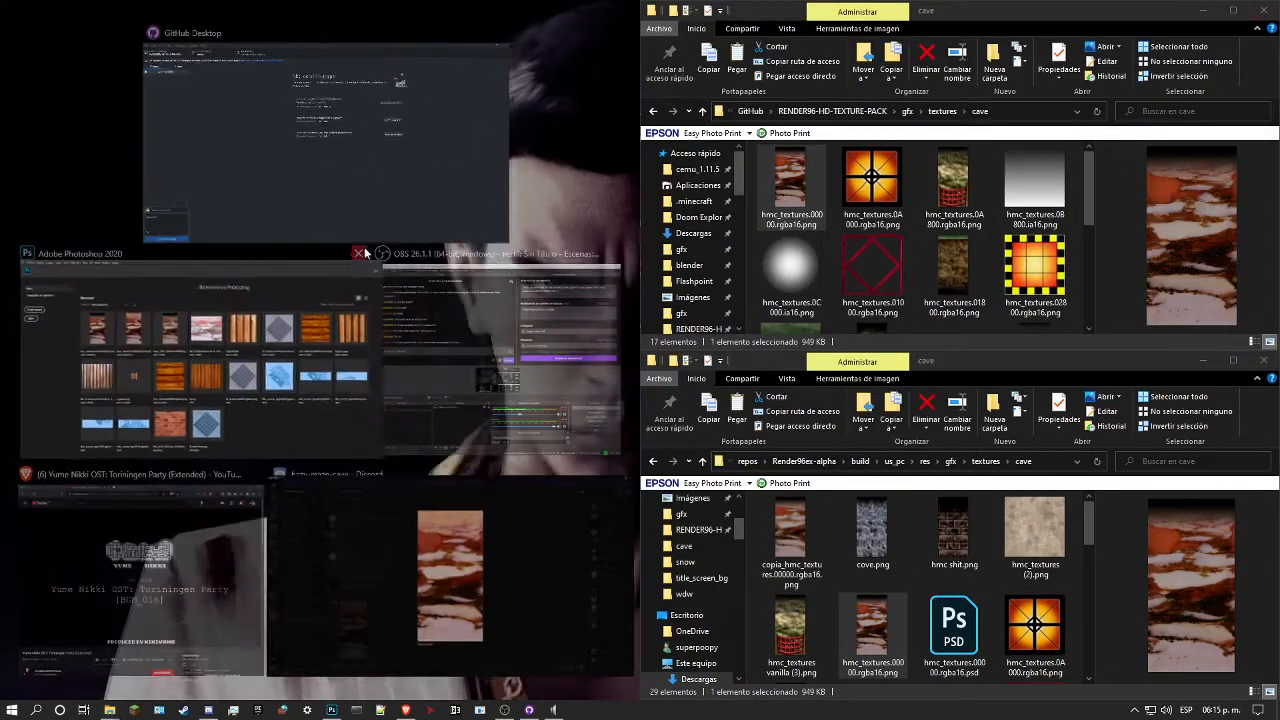
click(357, 251)
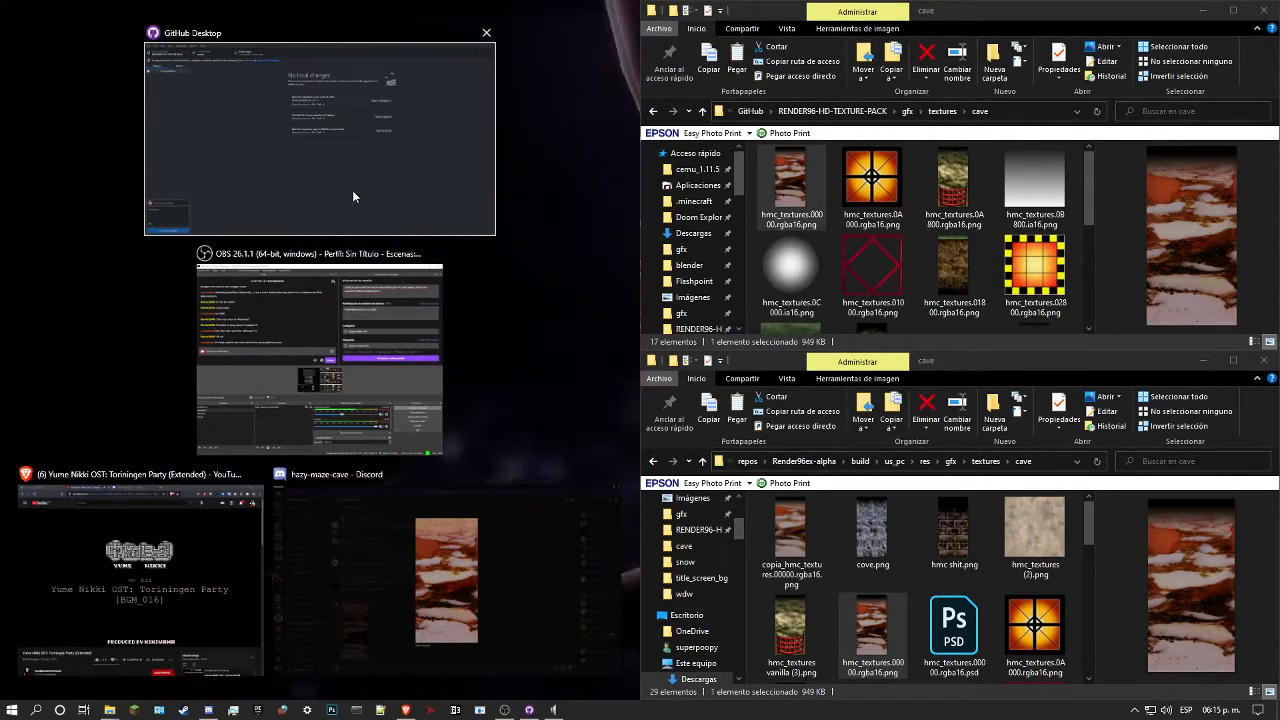
click(352, 196)
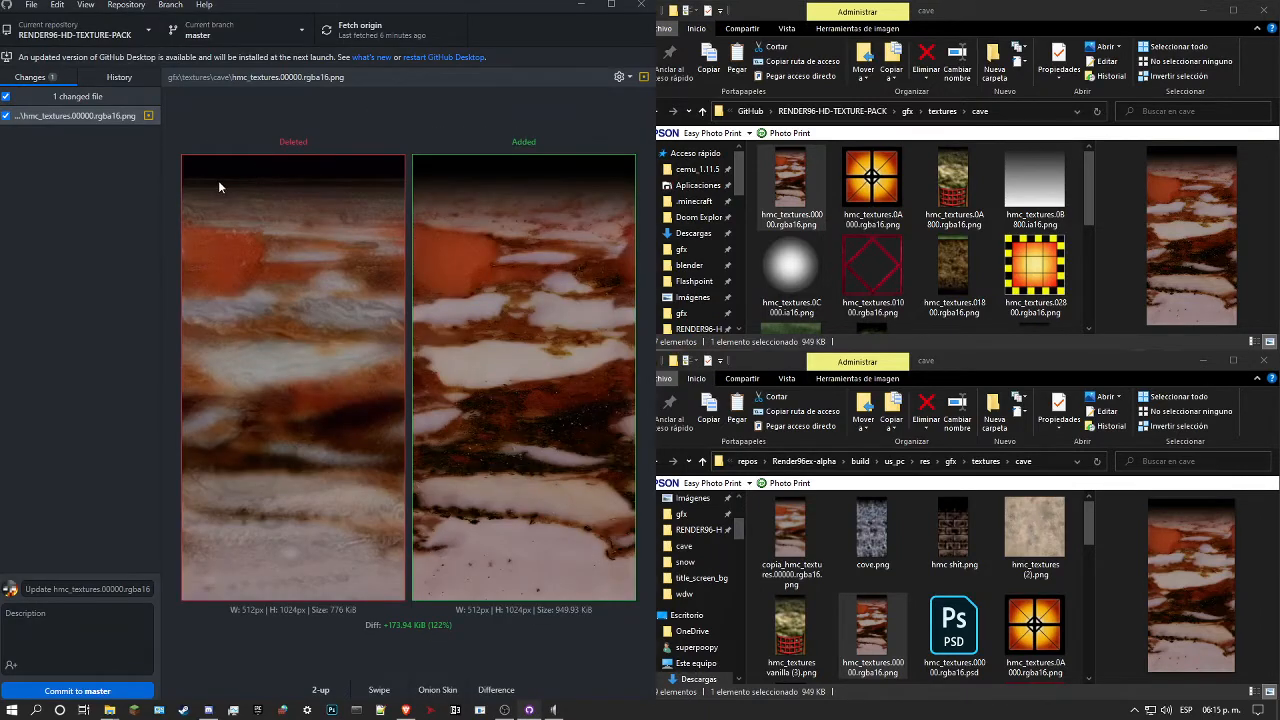
Step: Commit the changed texture to master with the summary "hmc cave walls featuring texture source" and push it to origin
click(84, 587)
text(hmc cave walls )
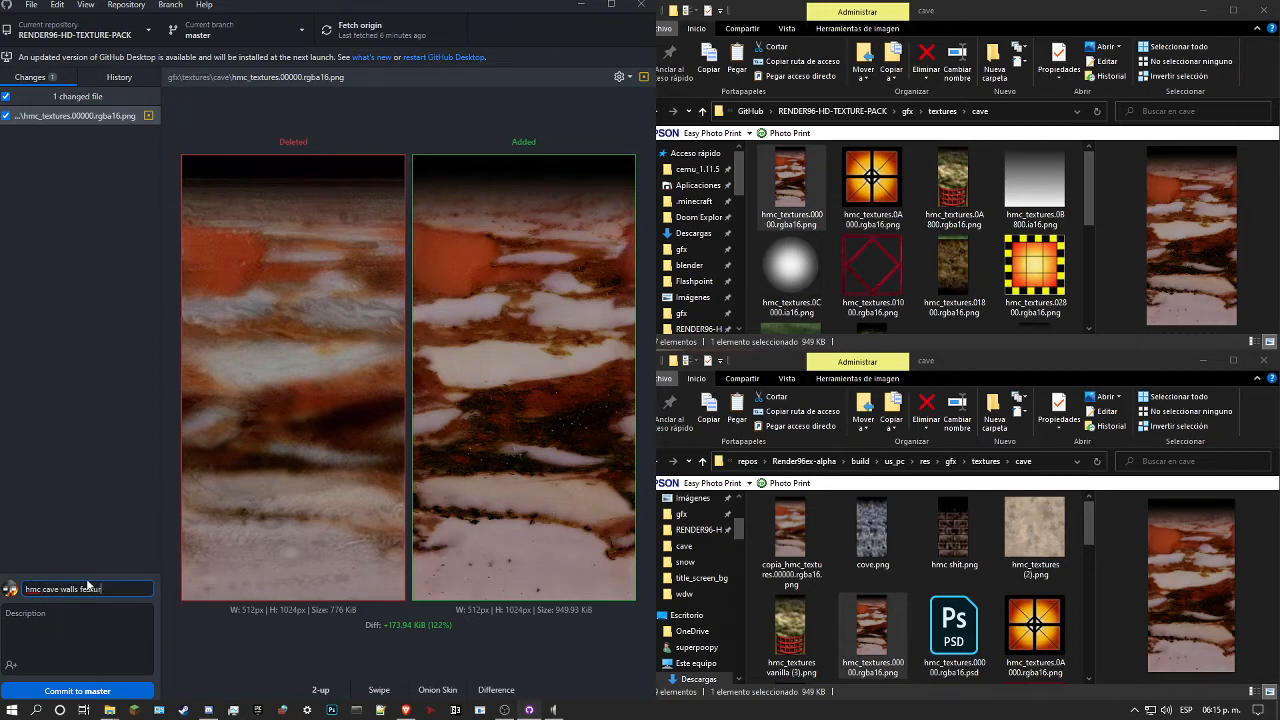
text(featuring texture source)
click(102, 690)
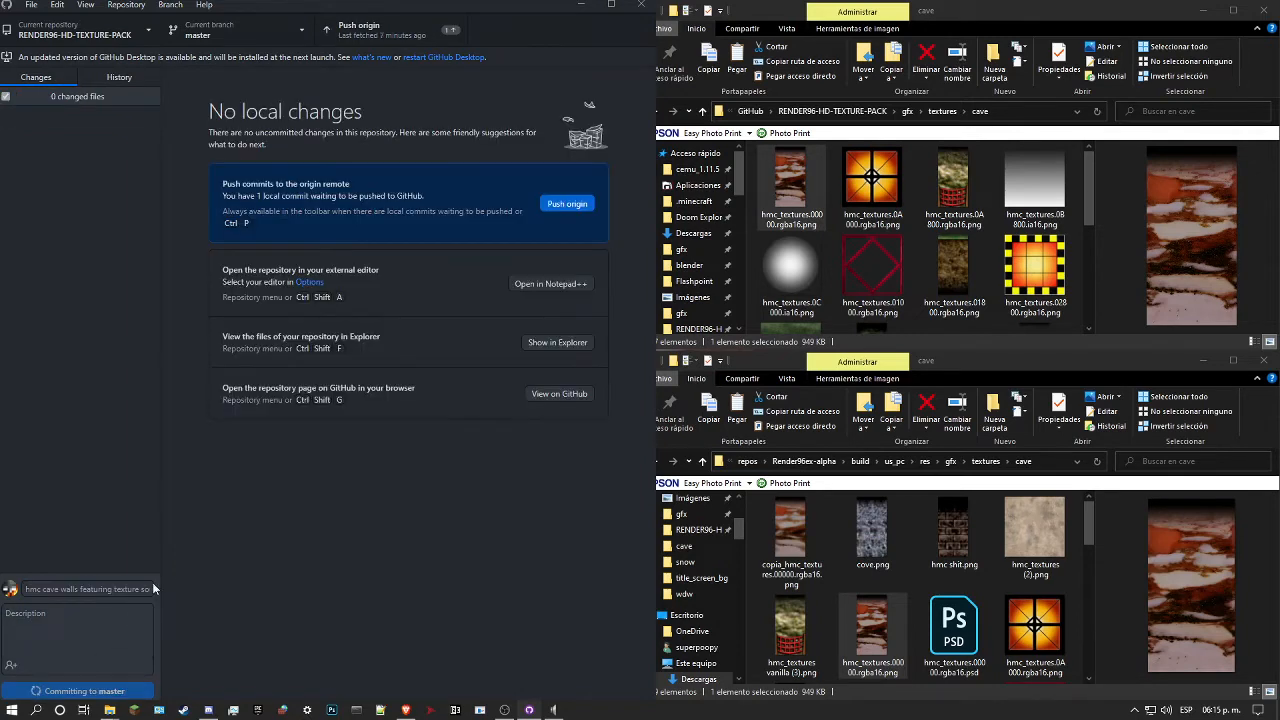
click(407, 28)
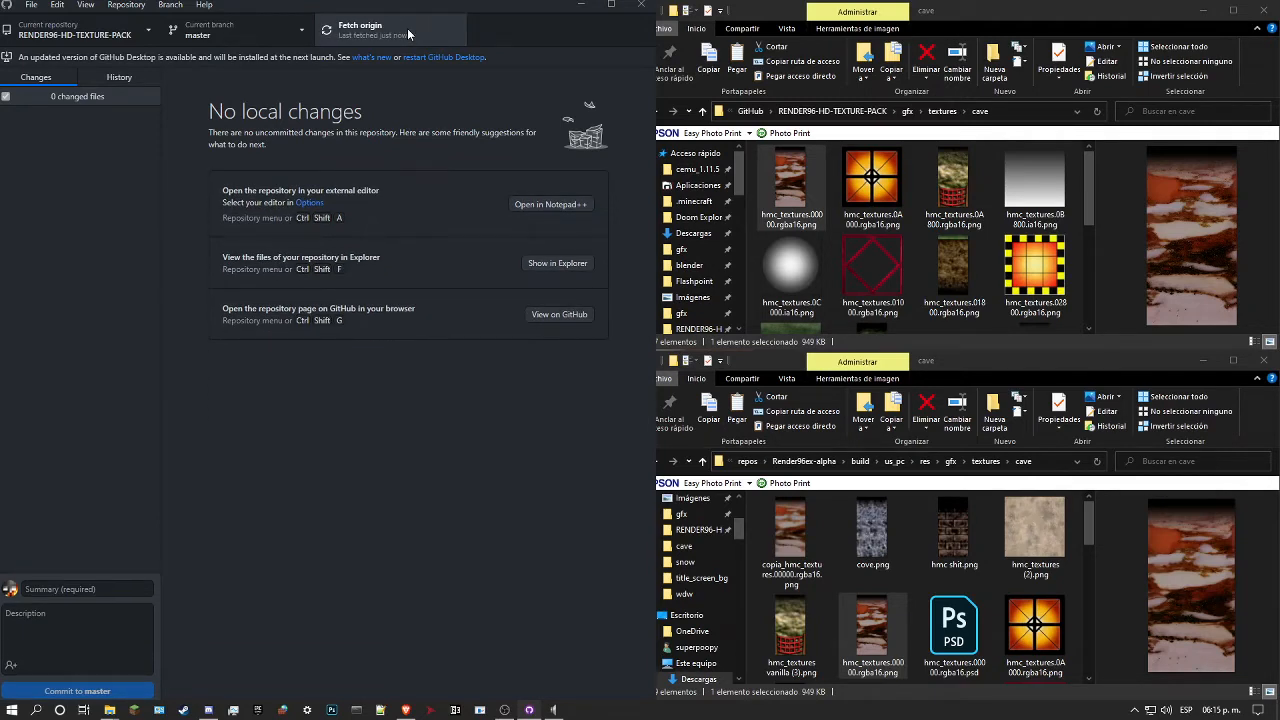
Step: Review the newest commit's before-and-after texture comparison in the repository history
click(116, 81)
click(72, 136)
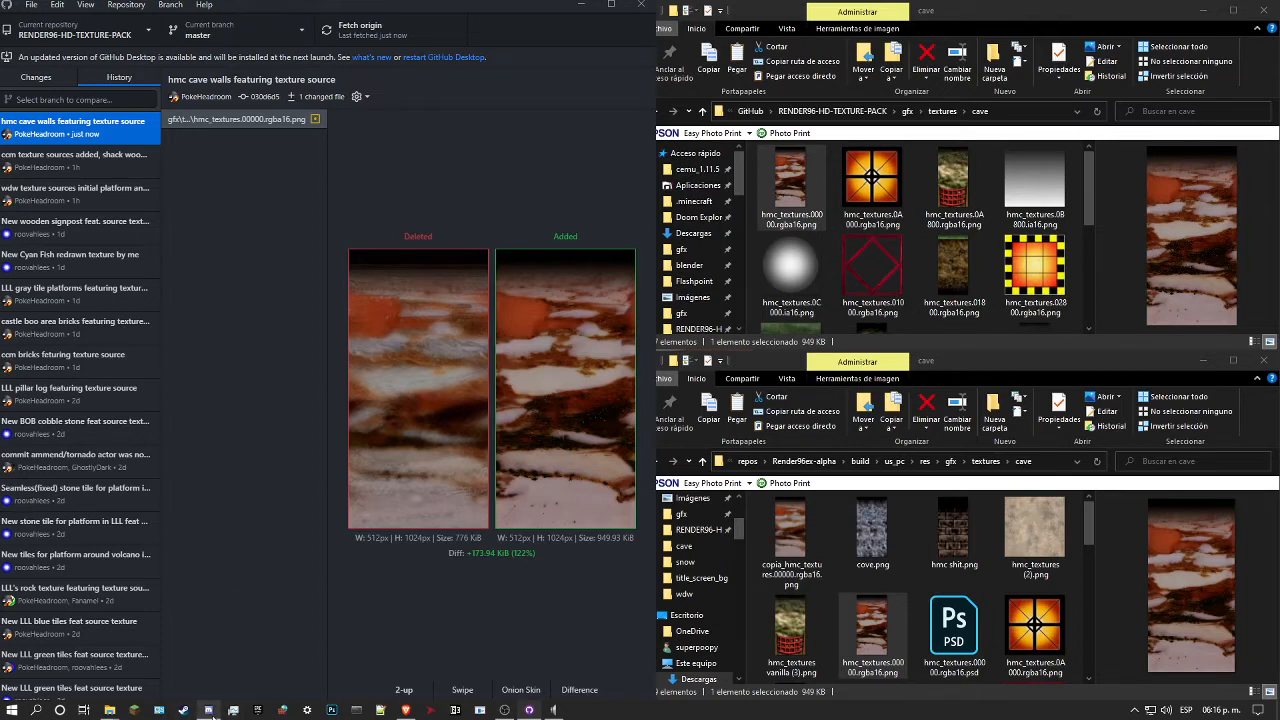
mouse_move(213, 717)
Step: Maximize the repository's cave folder window, open gfx/textures/segment2, and look through its font, HUD and character head textures
click(1233, 10)
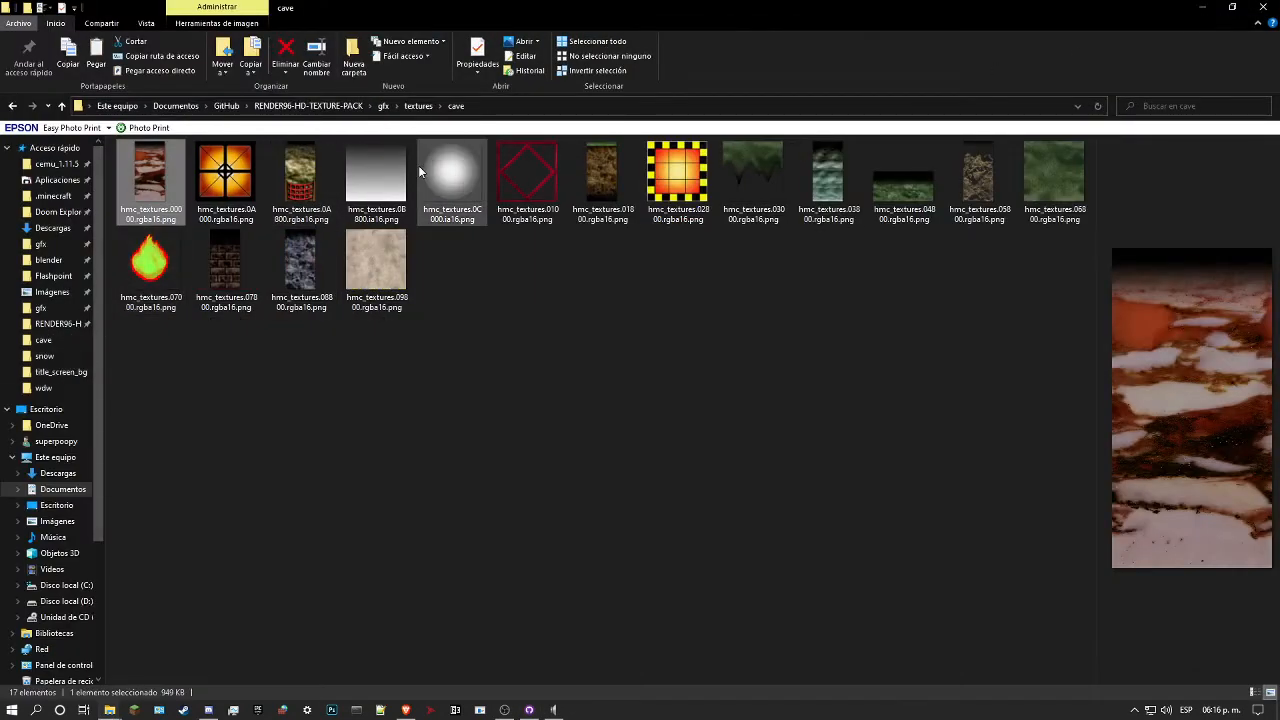
click(383, 105)
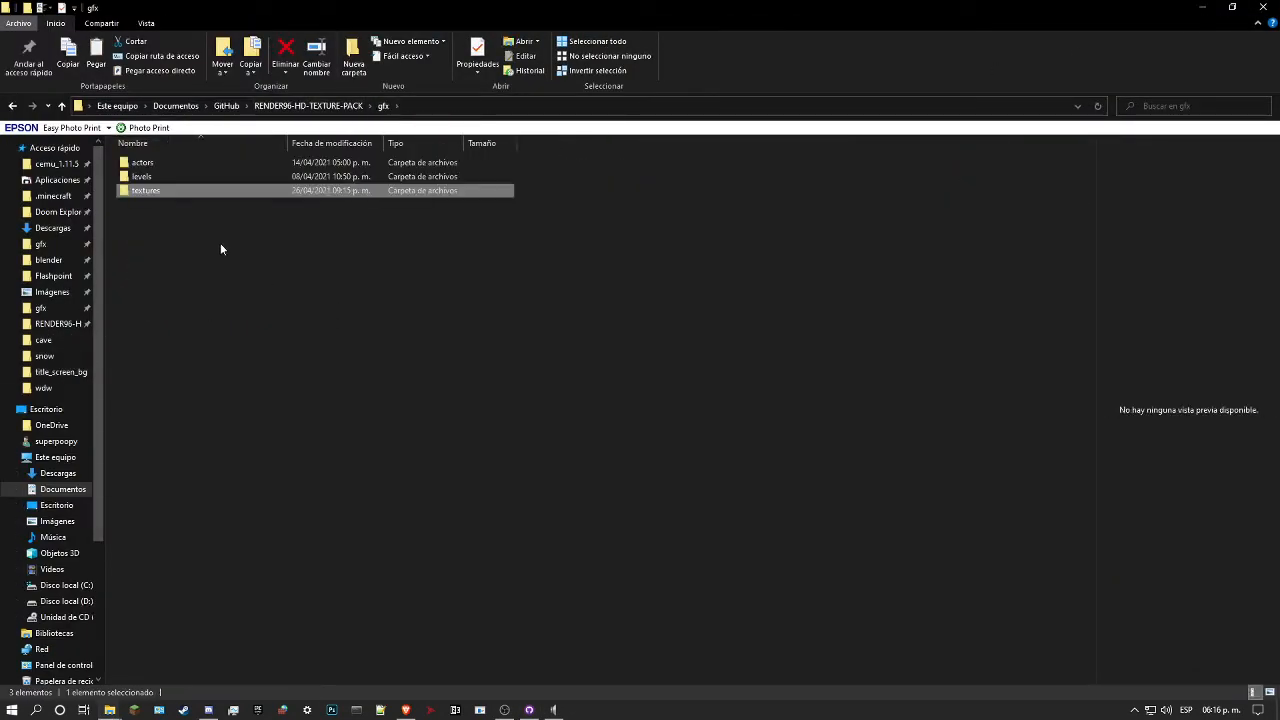
double_click(182, 191)
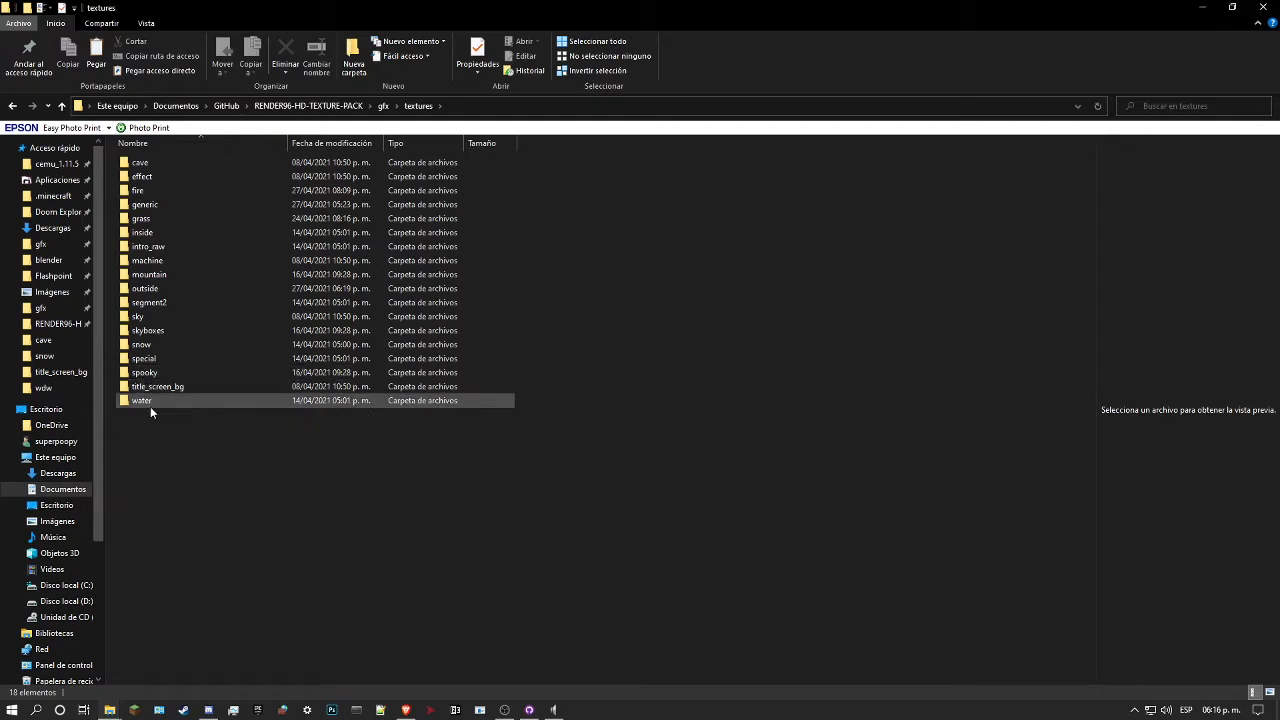
click(169, 303)
double_click(169, 303)
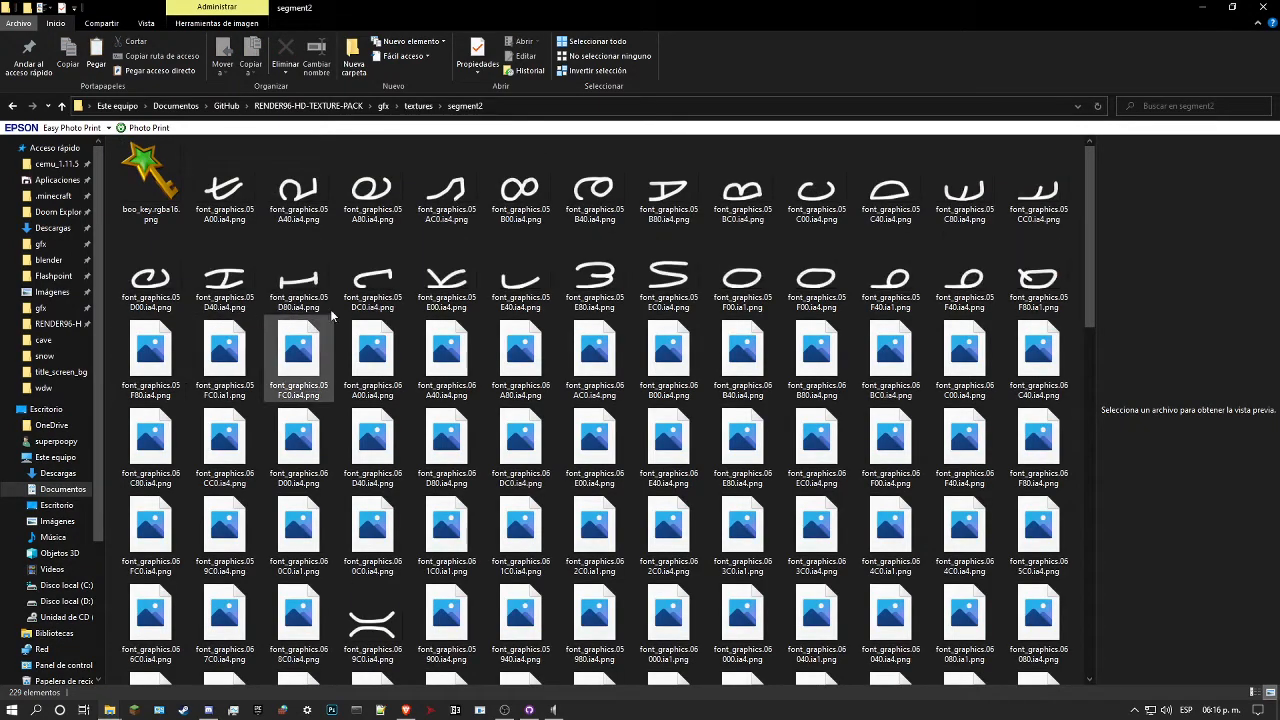
scroll(410, 313, down, 10)
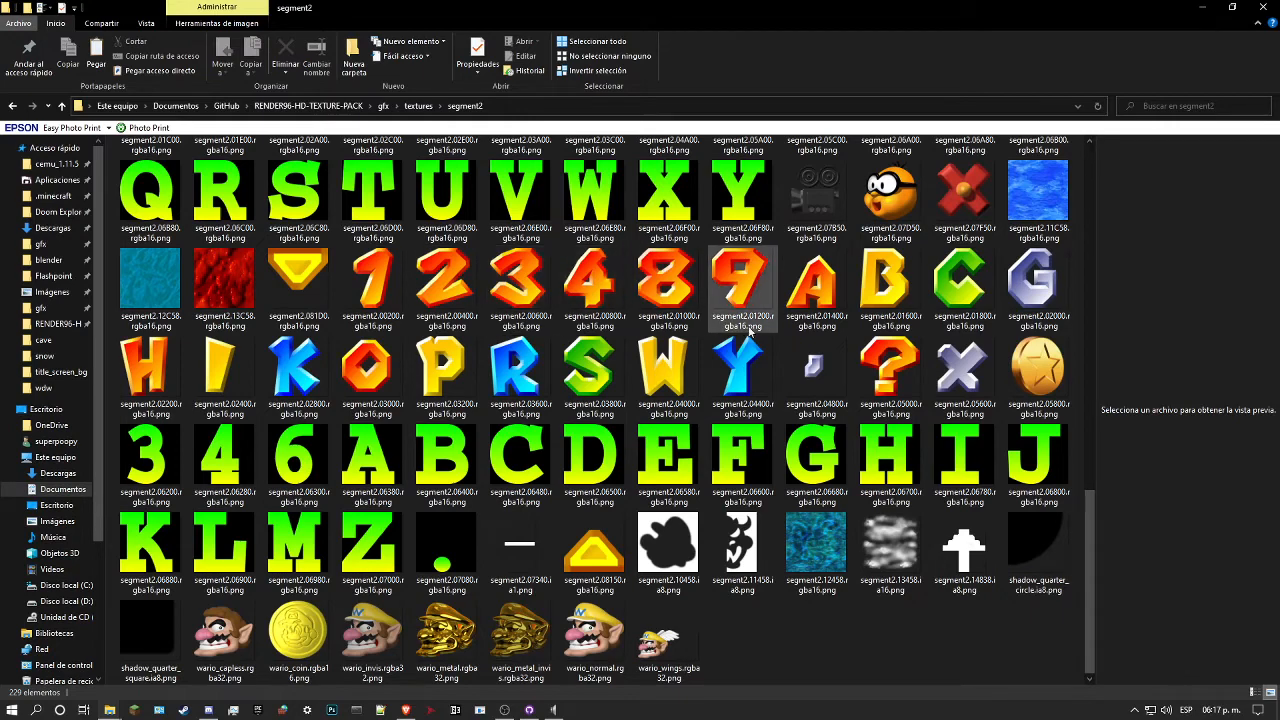
scroll(620, 462, up, 10)
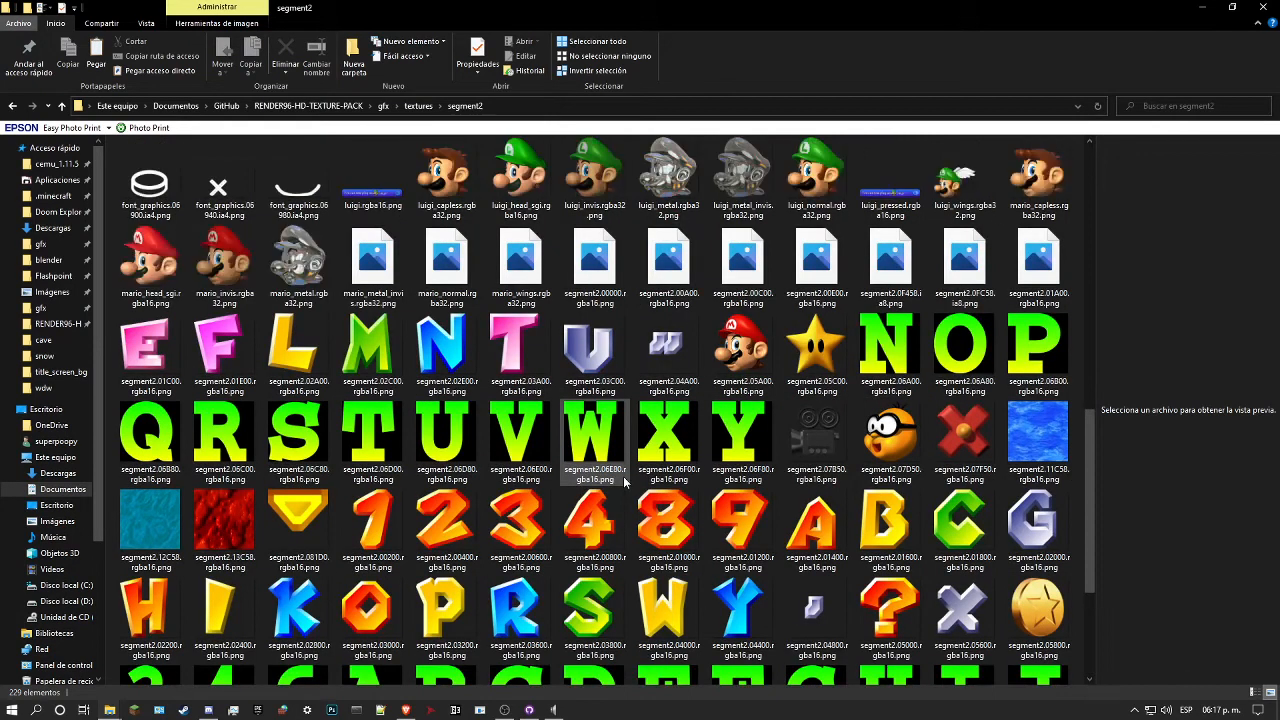
scroll(638, 462, up, 3)
scroll(630, 458, down, 8)
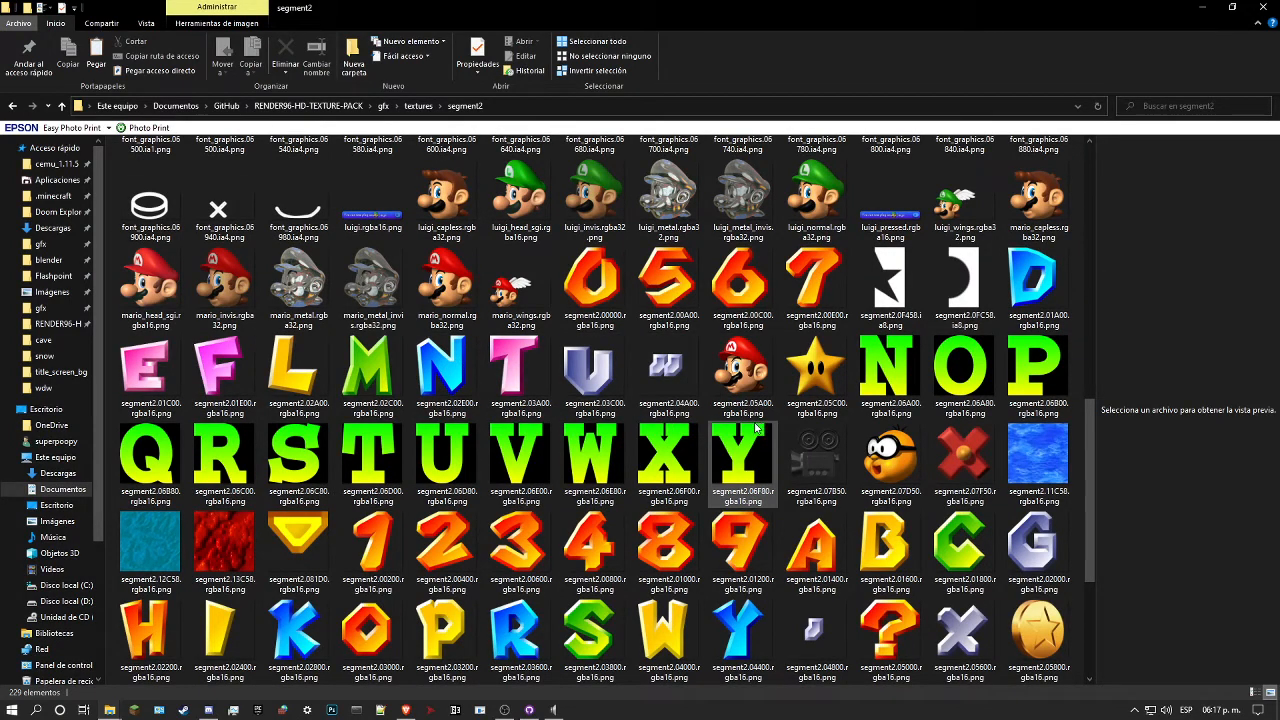
Step: Go back to the textures folder and switch to the Brave browser
key(BackSpace)
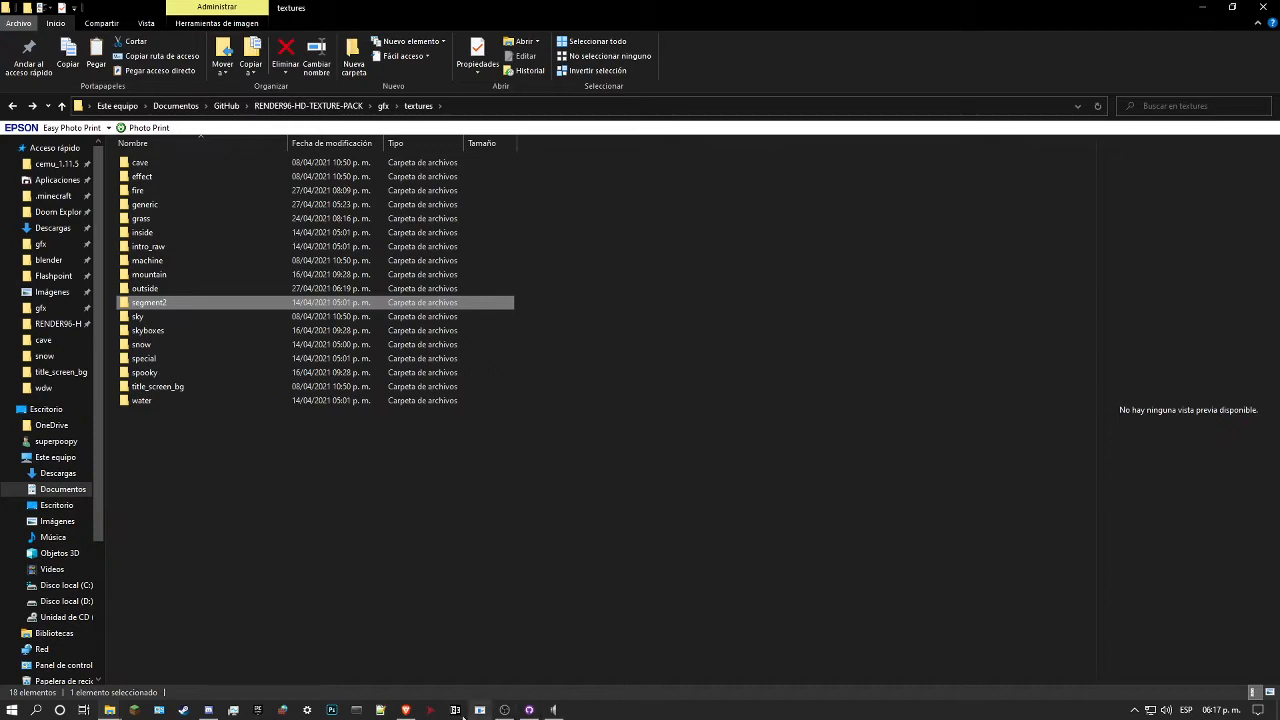
click(403, 710)
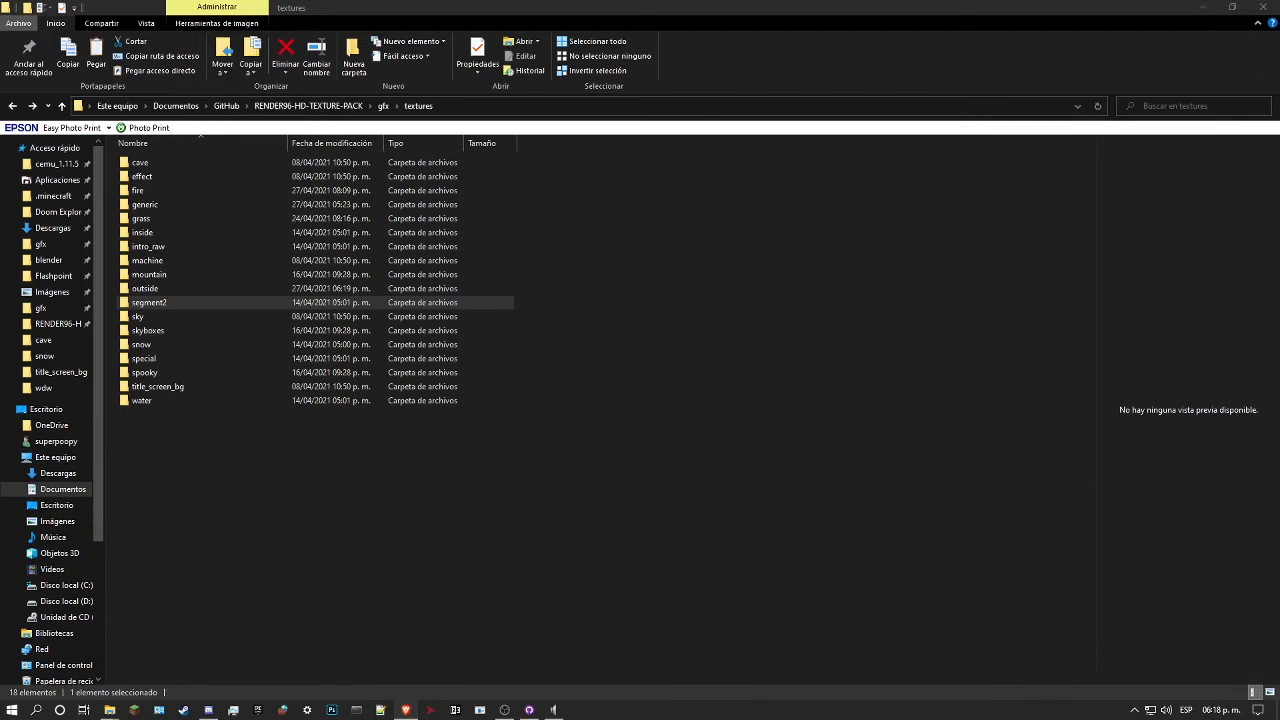
Step: Dock the textures folder window in a screen corner beside GitHub Desktop and show the repository's uncommitted changes
click(1232, 7)
drag(766, 33, 1277, 2)
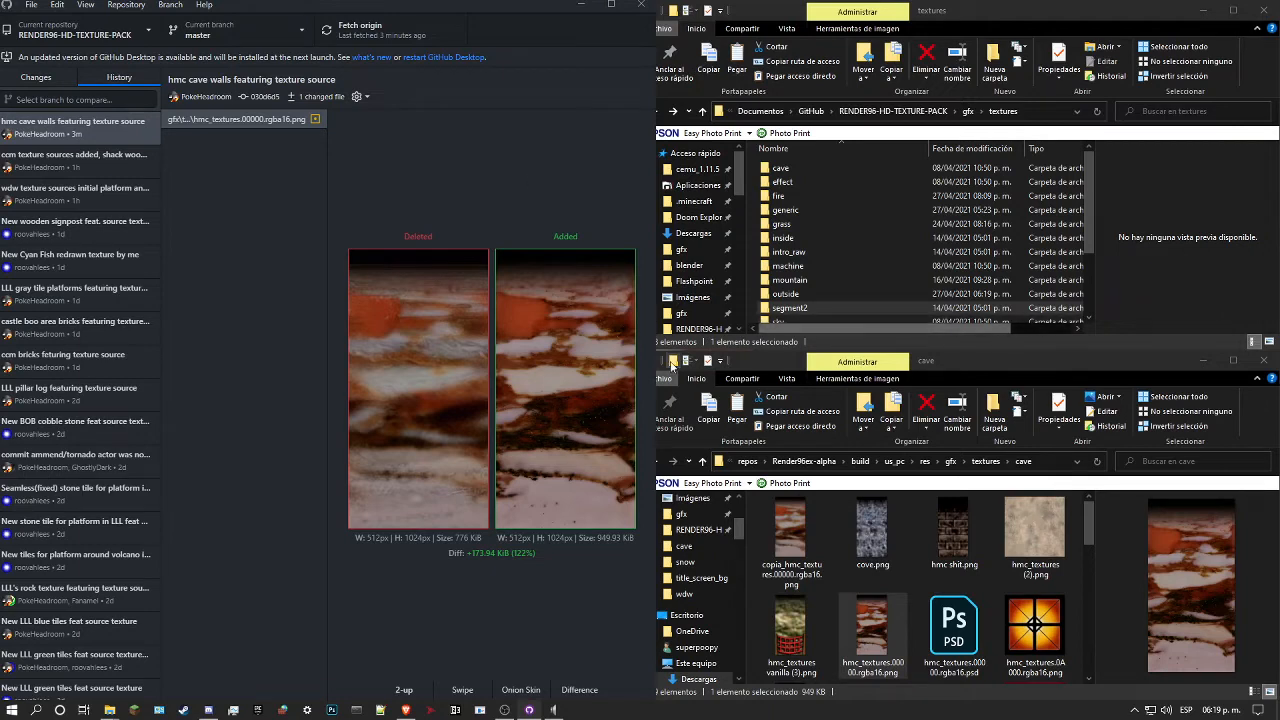
click(41, 79)
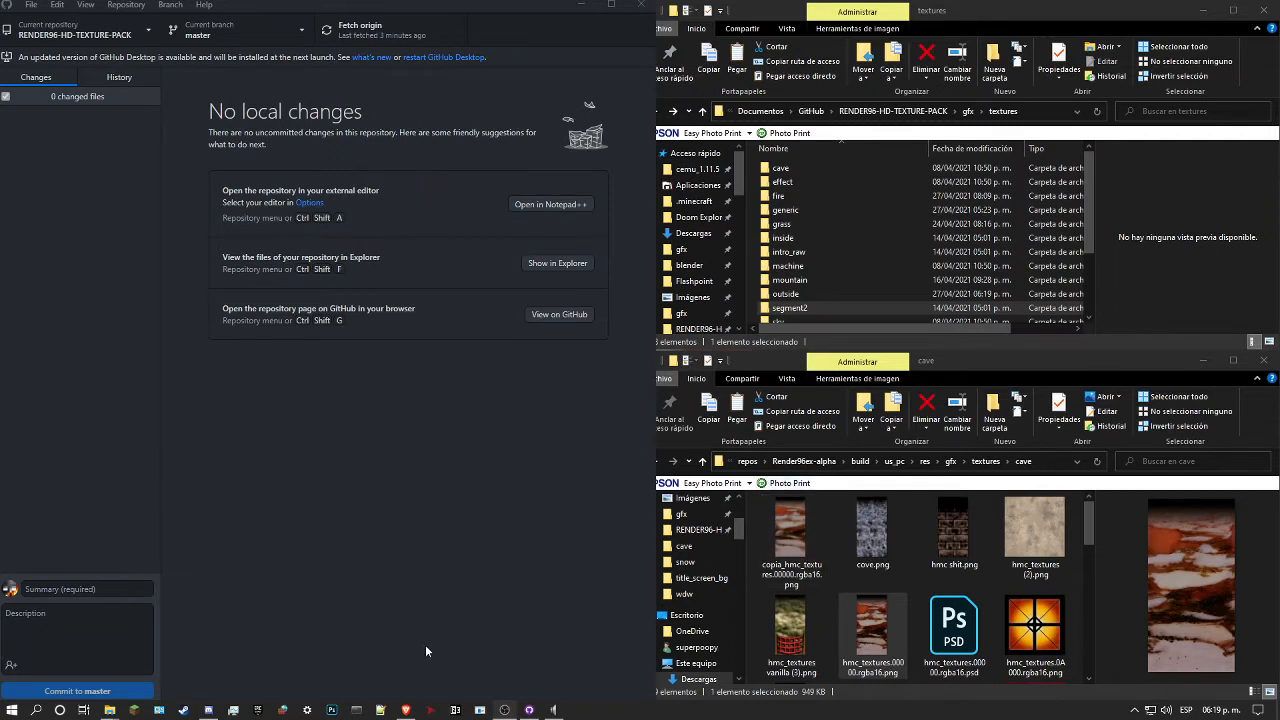
Step: Launch Photoshop and browse to the MAC\MAC folder inside Descargas in the maximized File Explorer window
click(332, 710)
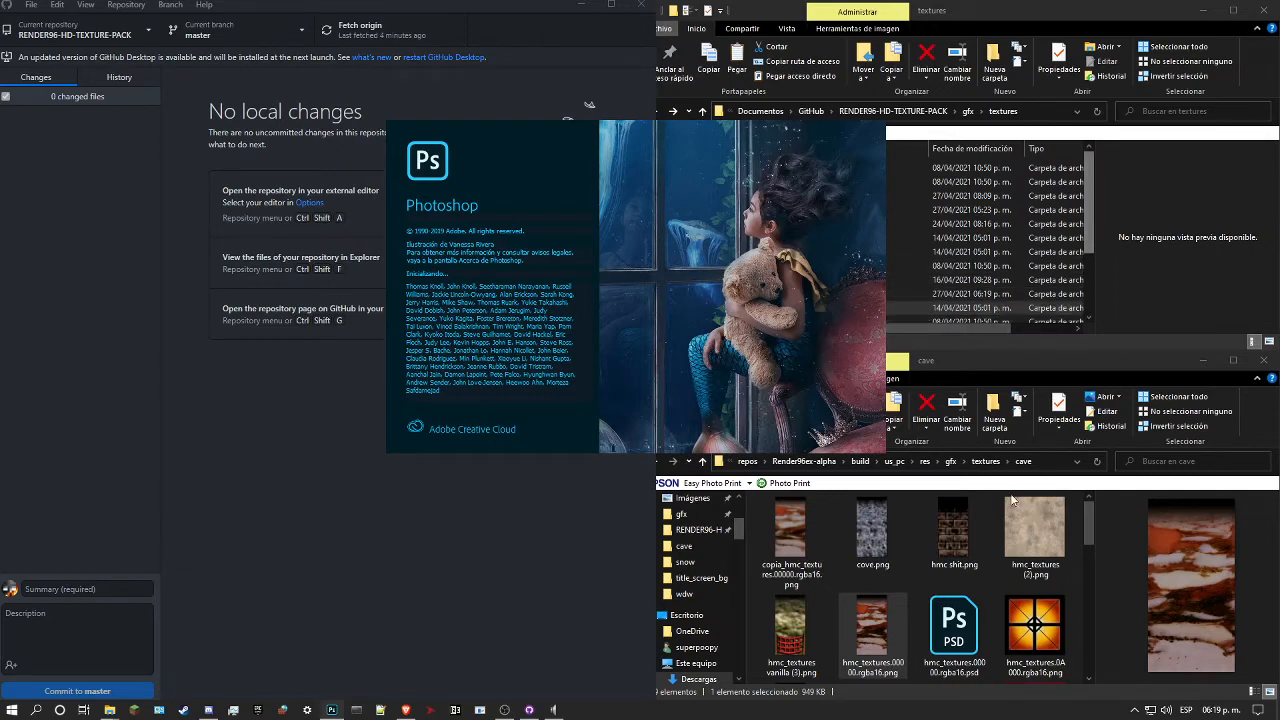
scroll(1020, 500, down, 5)
scroll(1021, 508, up, 5)
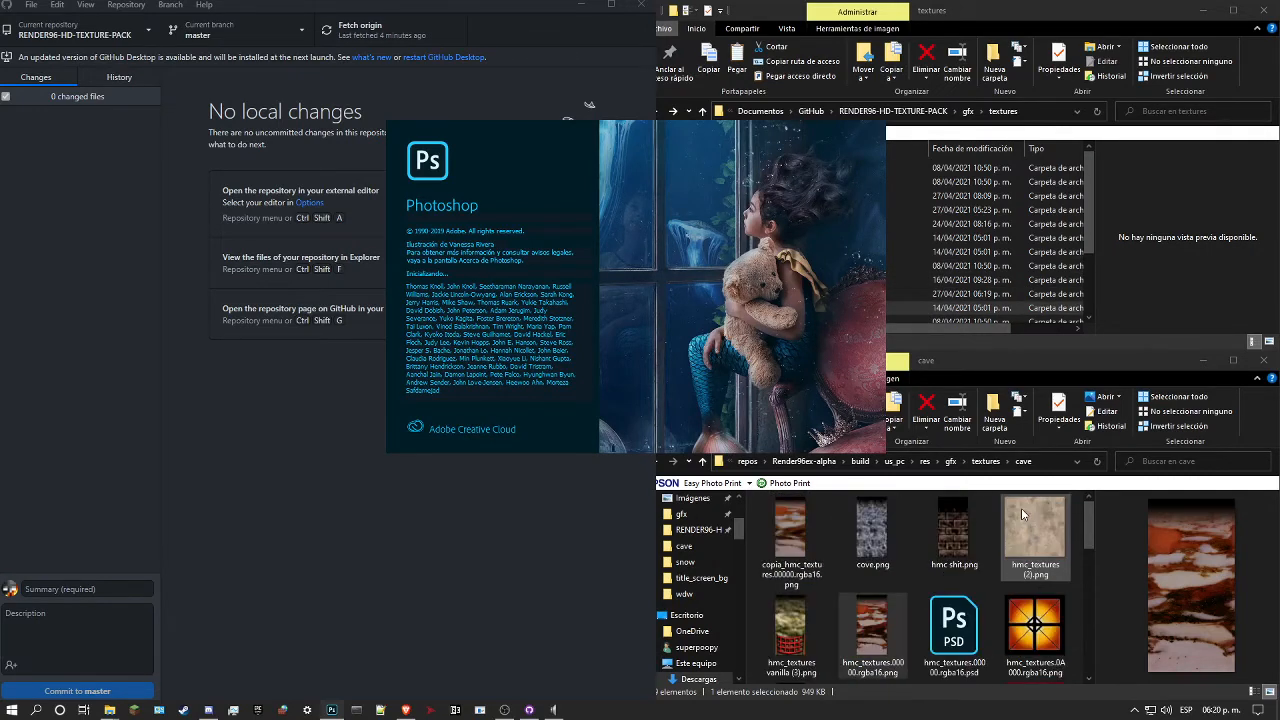
click(1233, 10)
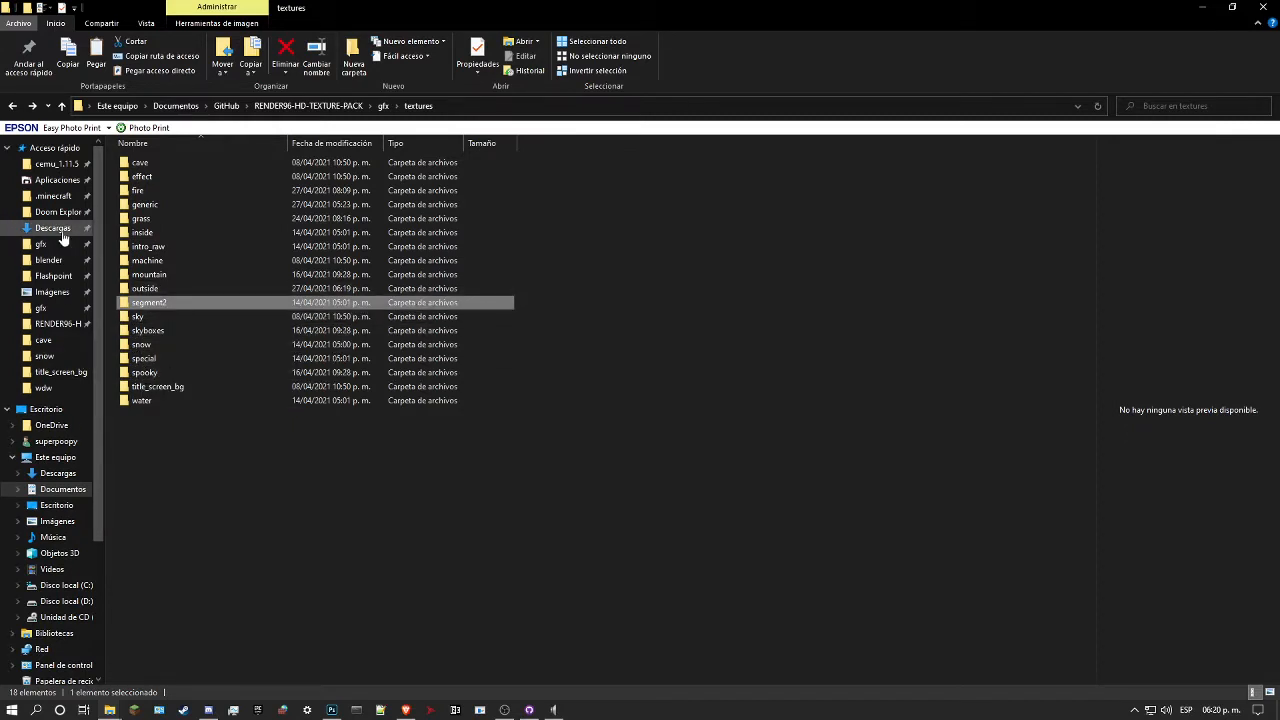
drag(918, 14, 1279, 122)
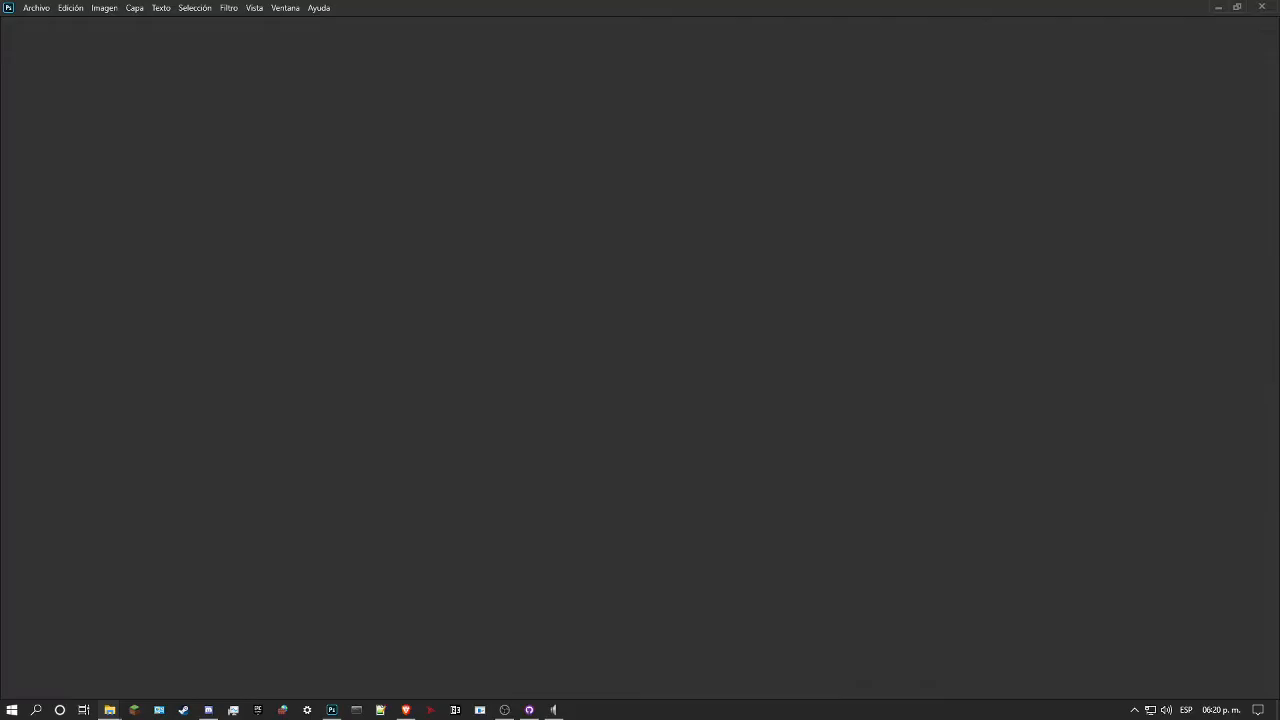
drag(1279, 8, 681, 6)
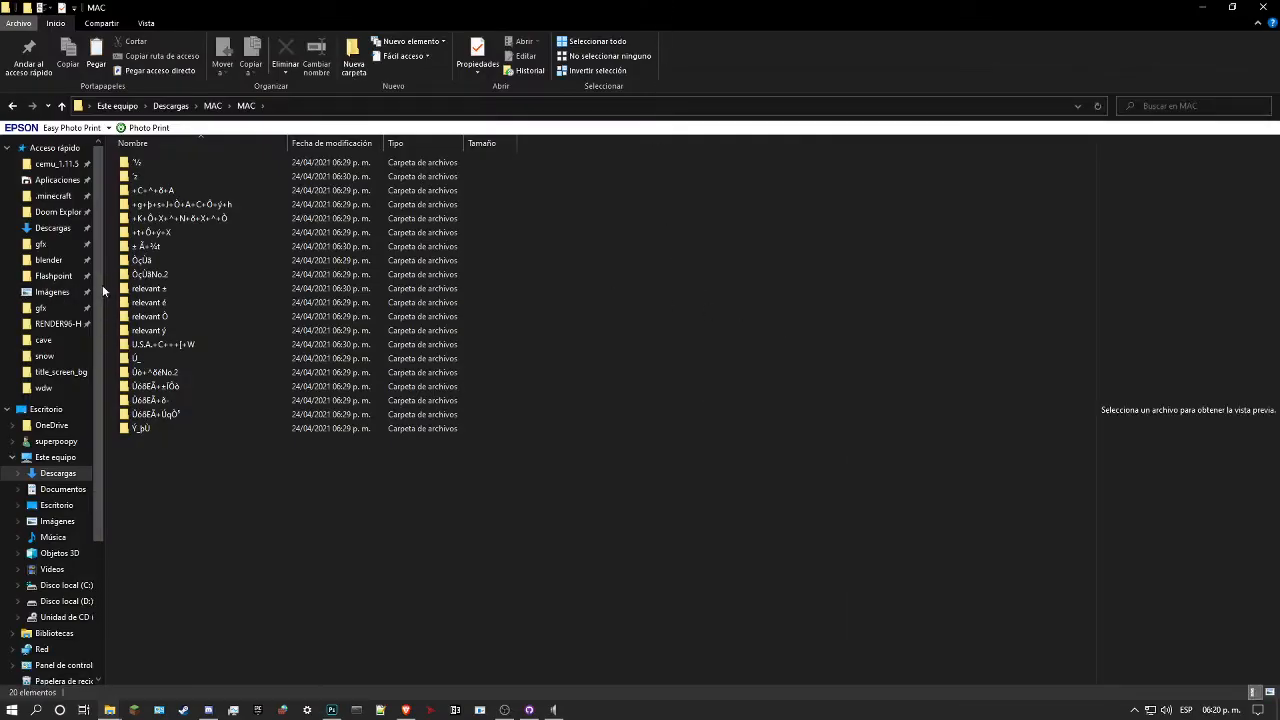
Step: Open the PICT folder inside "relevant ±" and preview the wood texture M4_25.JPG
double_click(183, 287)
click(177, 160)
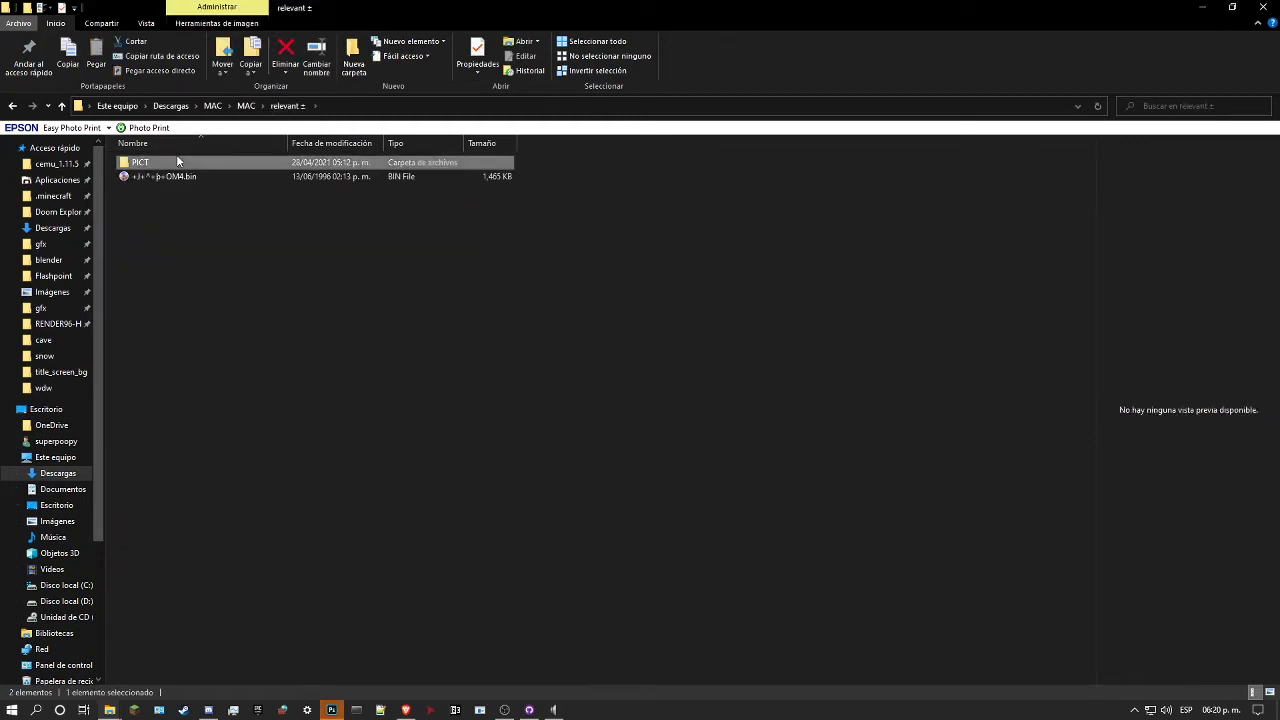
double_click(177, 161)
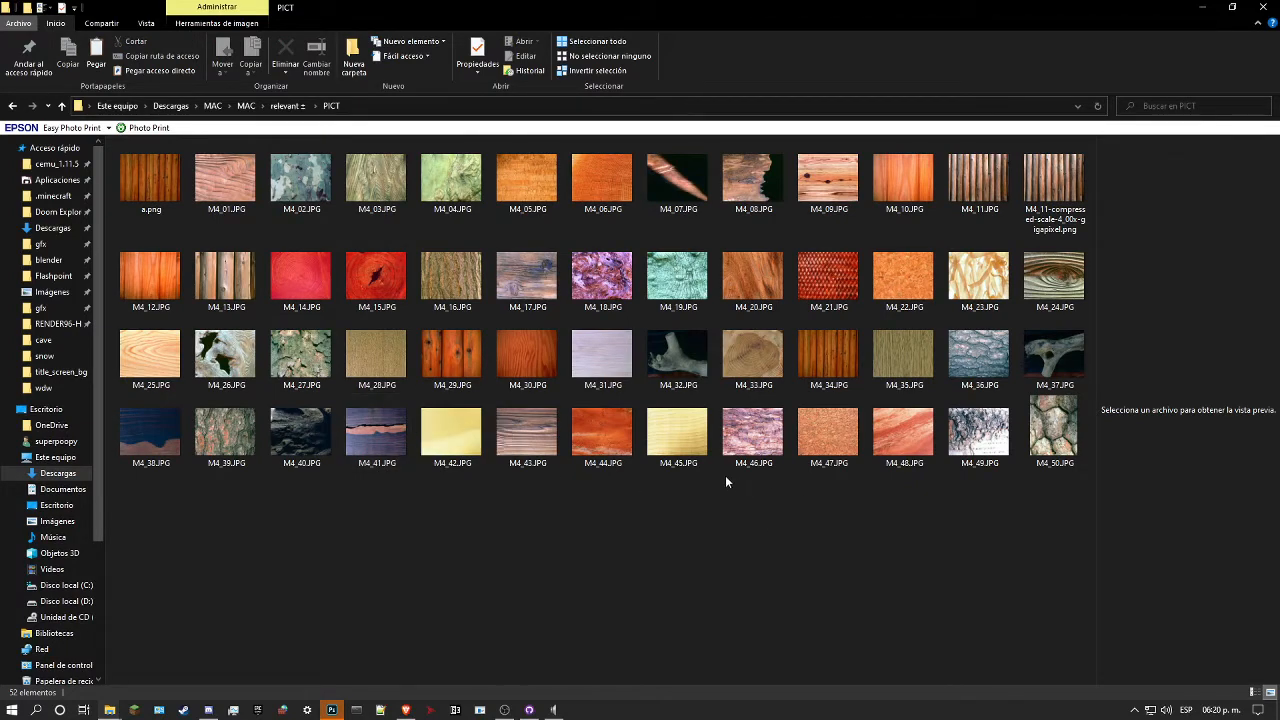
click(166, 362)
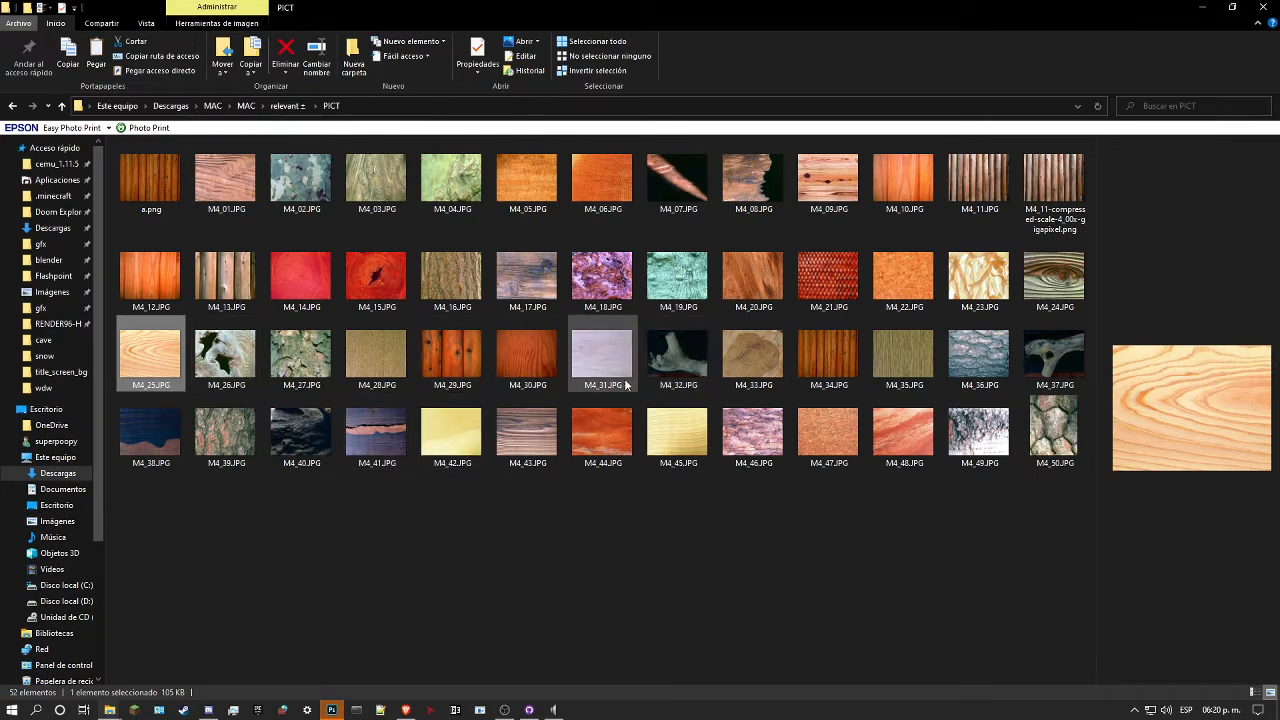
Step: Return to the MAC folder and open the PICT folder inside "relevant é"
key(BackSpace)
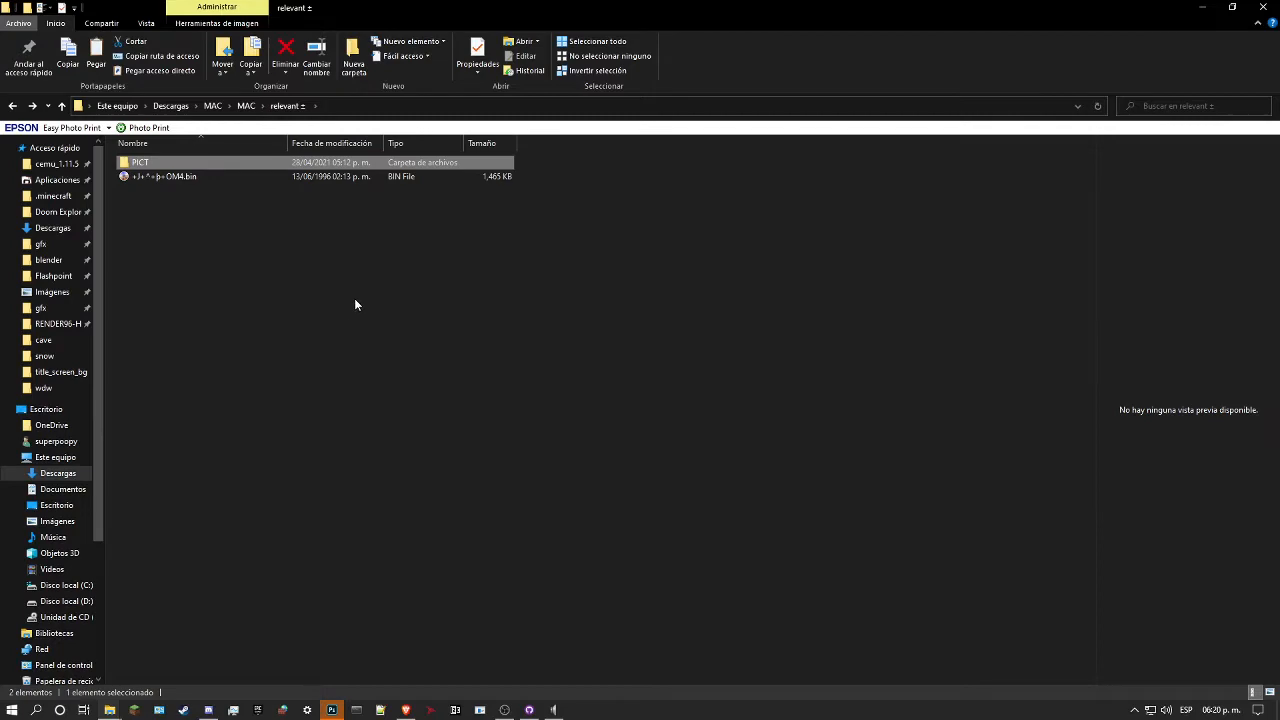
key(BackSpace)
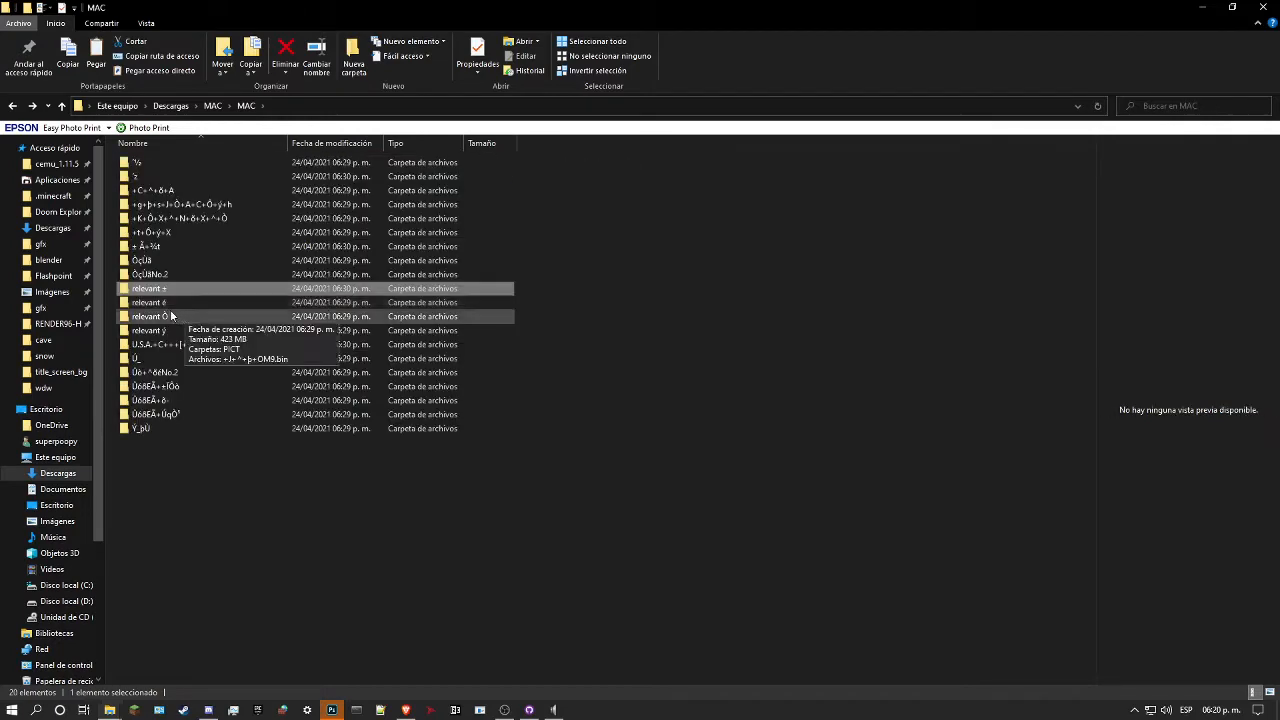
double_click(164, 304)
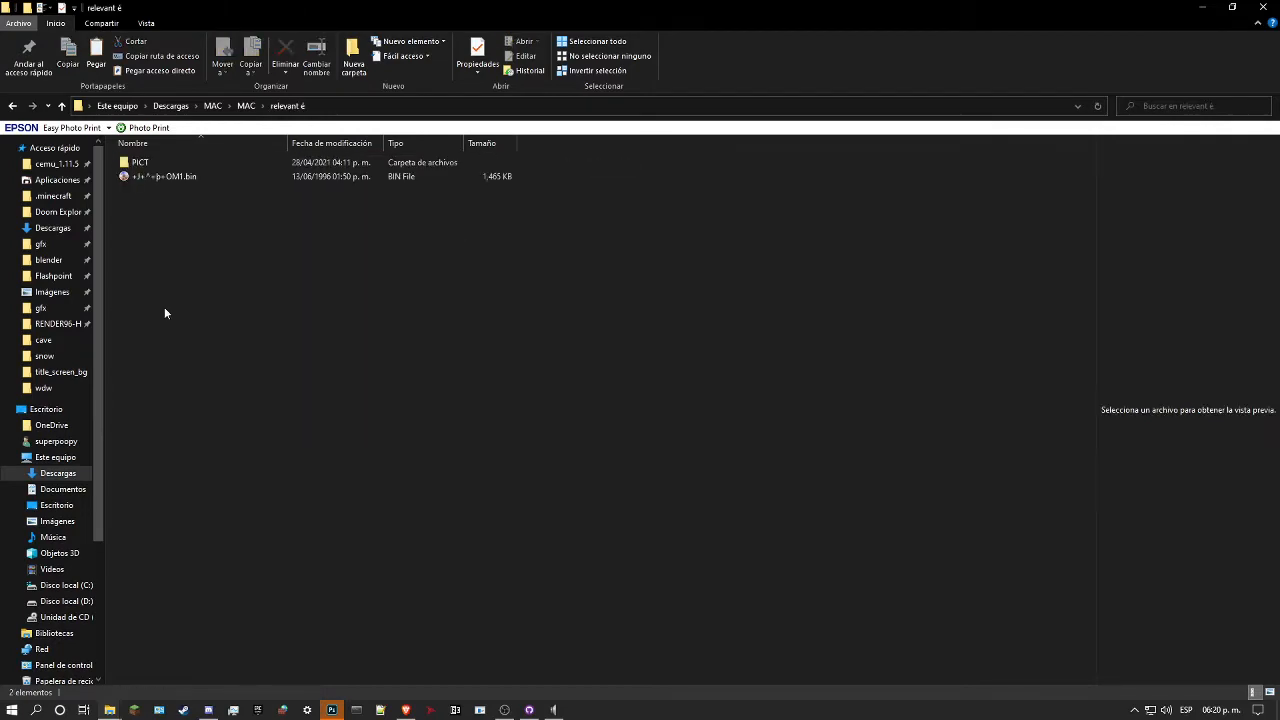
double_click(157, 164)
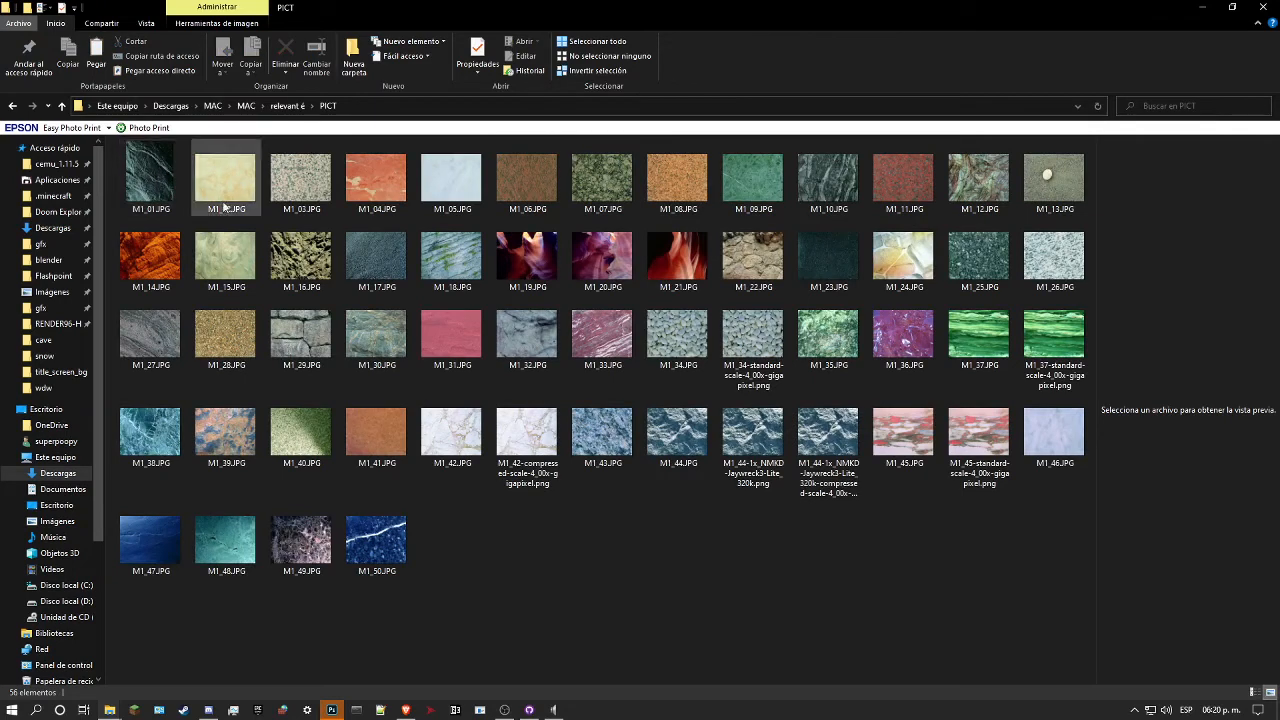
Step: Preview the upscaled gigapixel versions of M1_34, M1_37 and M1_44, and select the orange rock texture M1_14.JPG
click(772, 341)
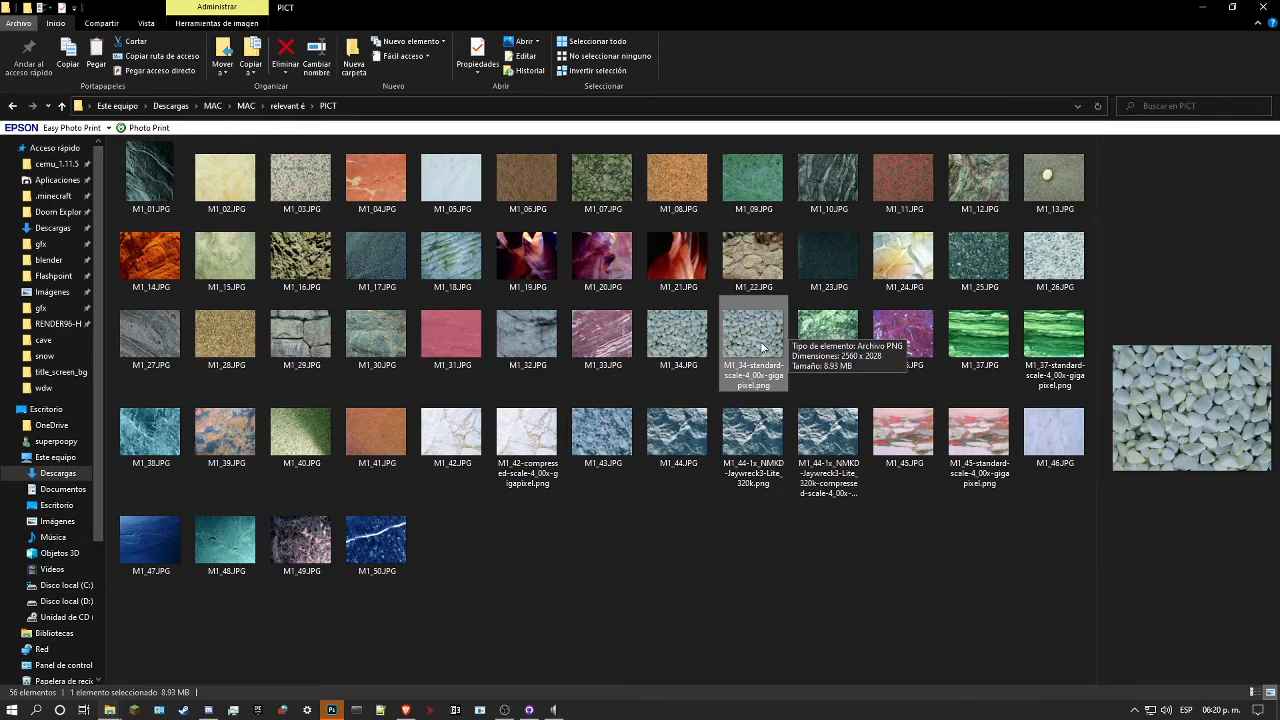
click(1062, 350)
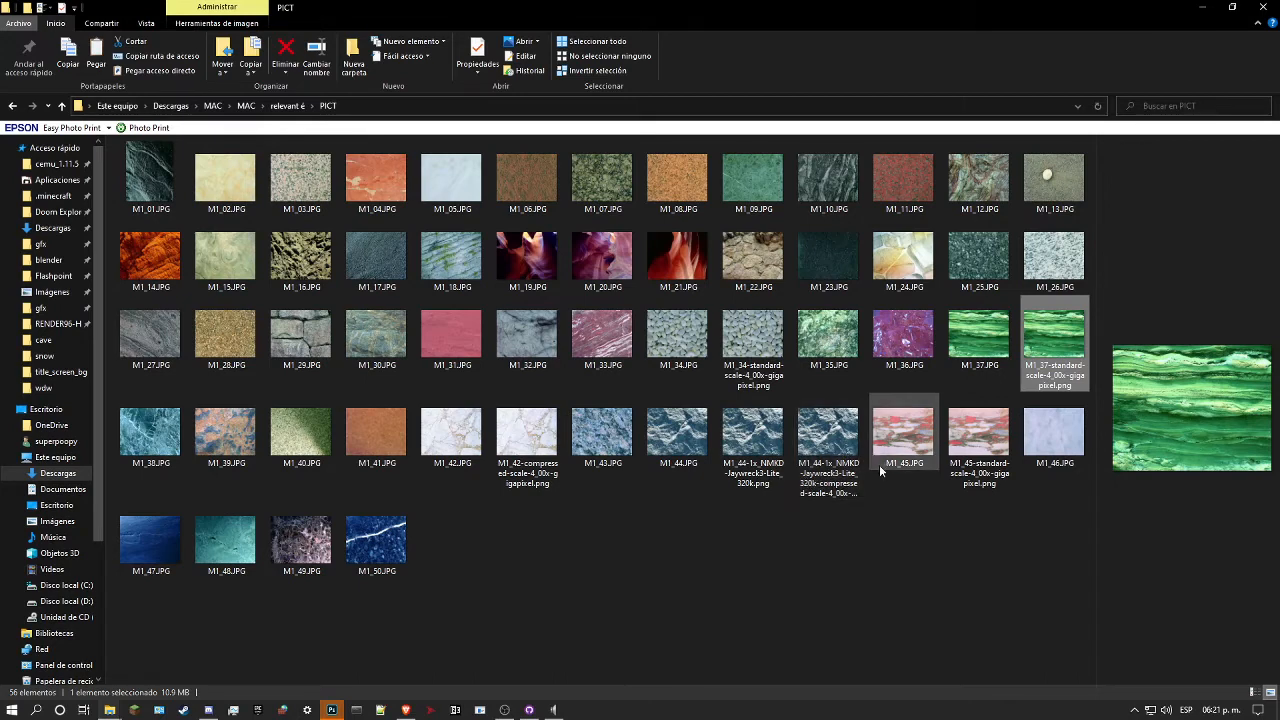
click(832, 448)
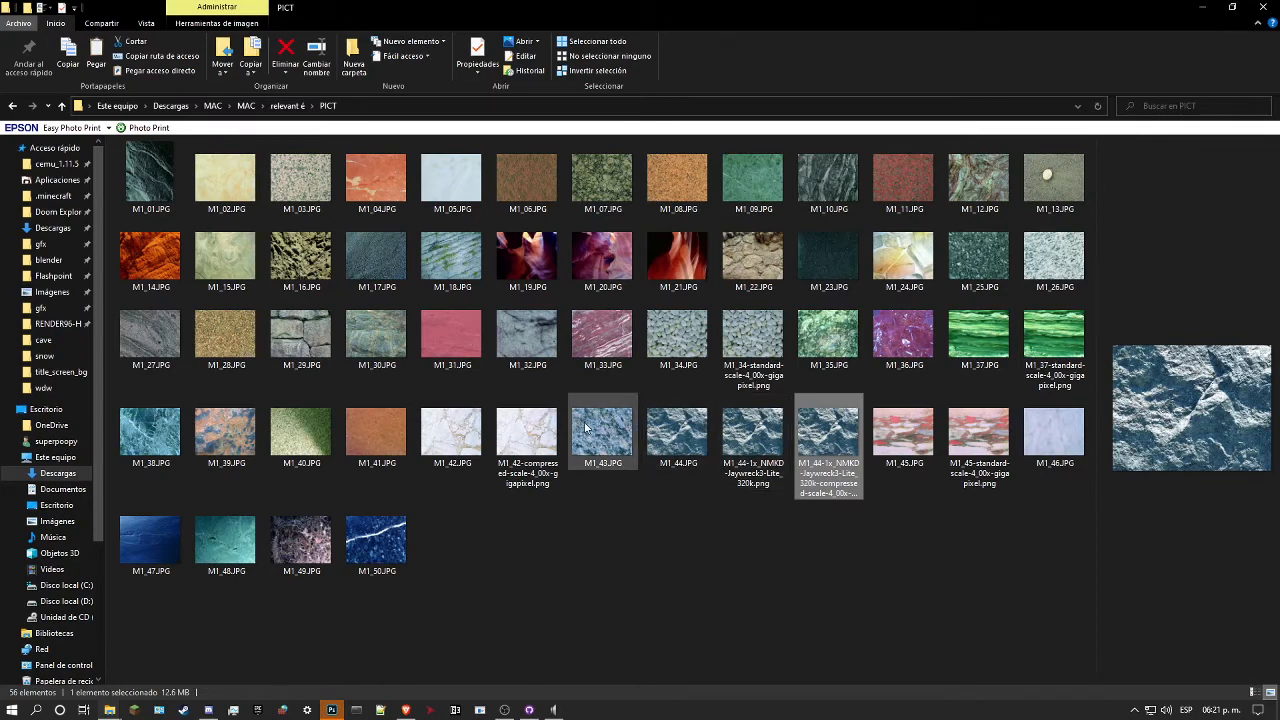
mouse_move(811, 429)
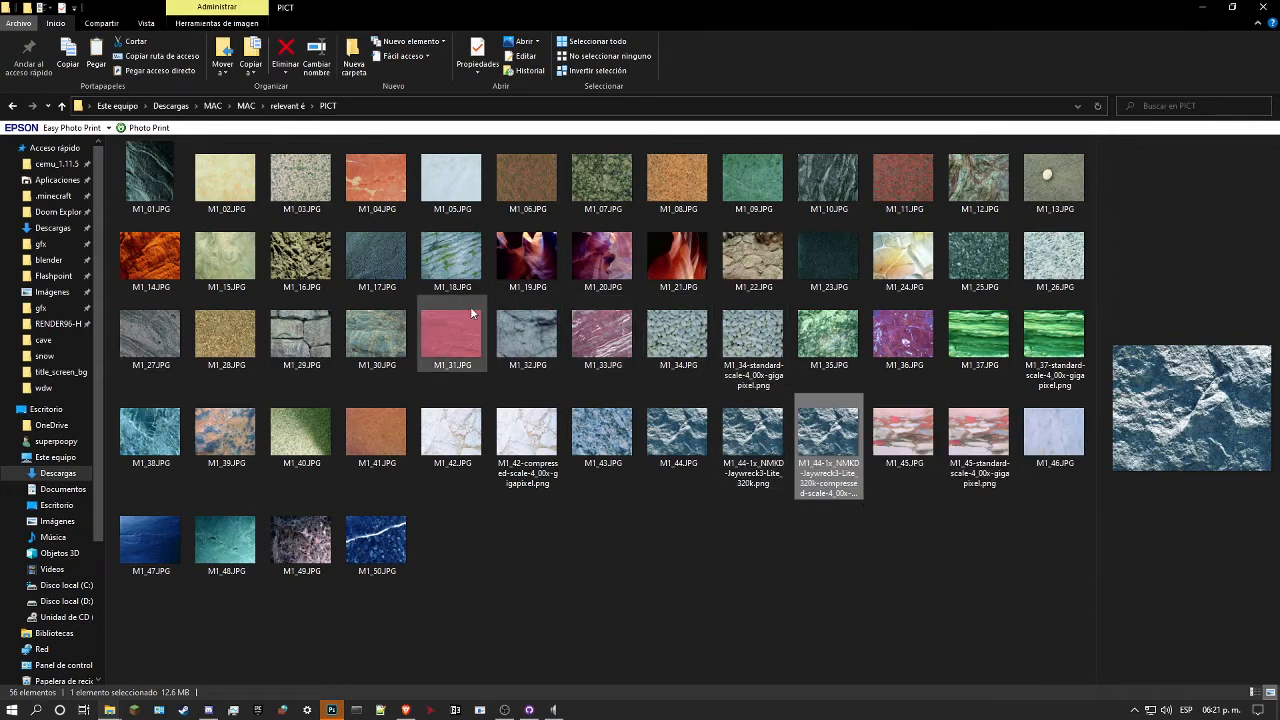
click(157, 268)
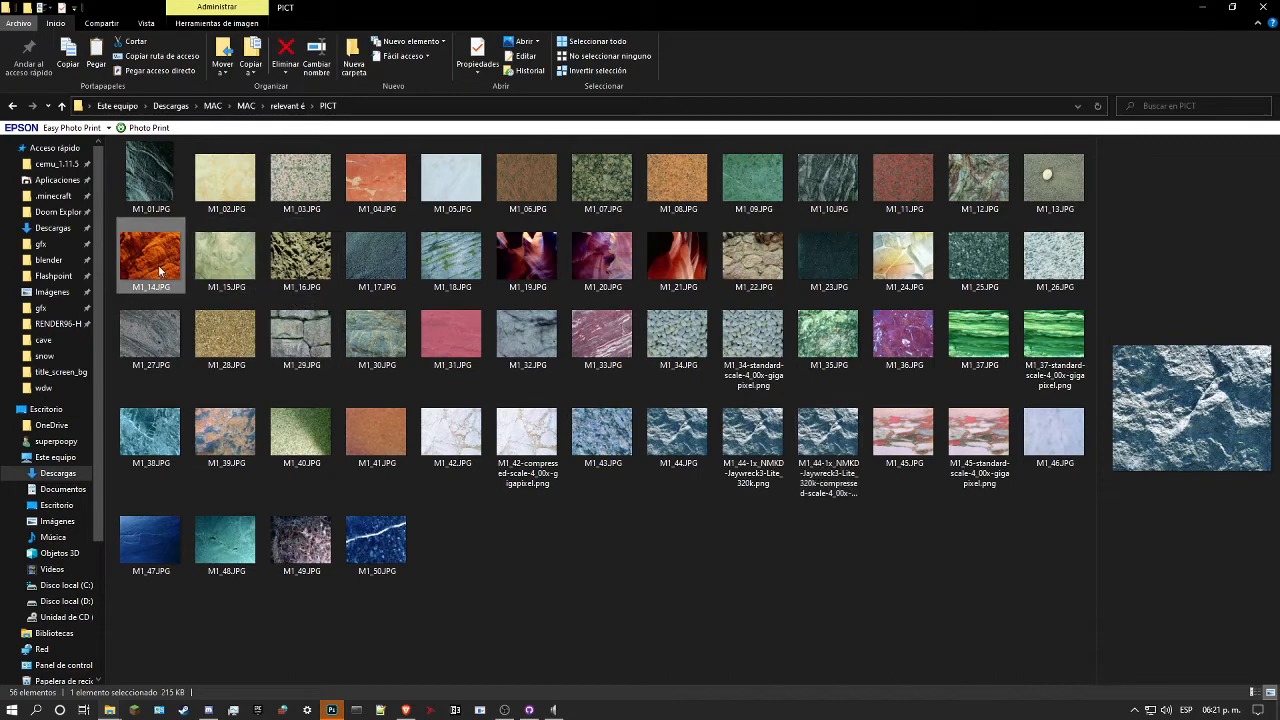
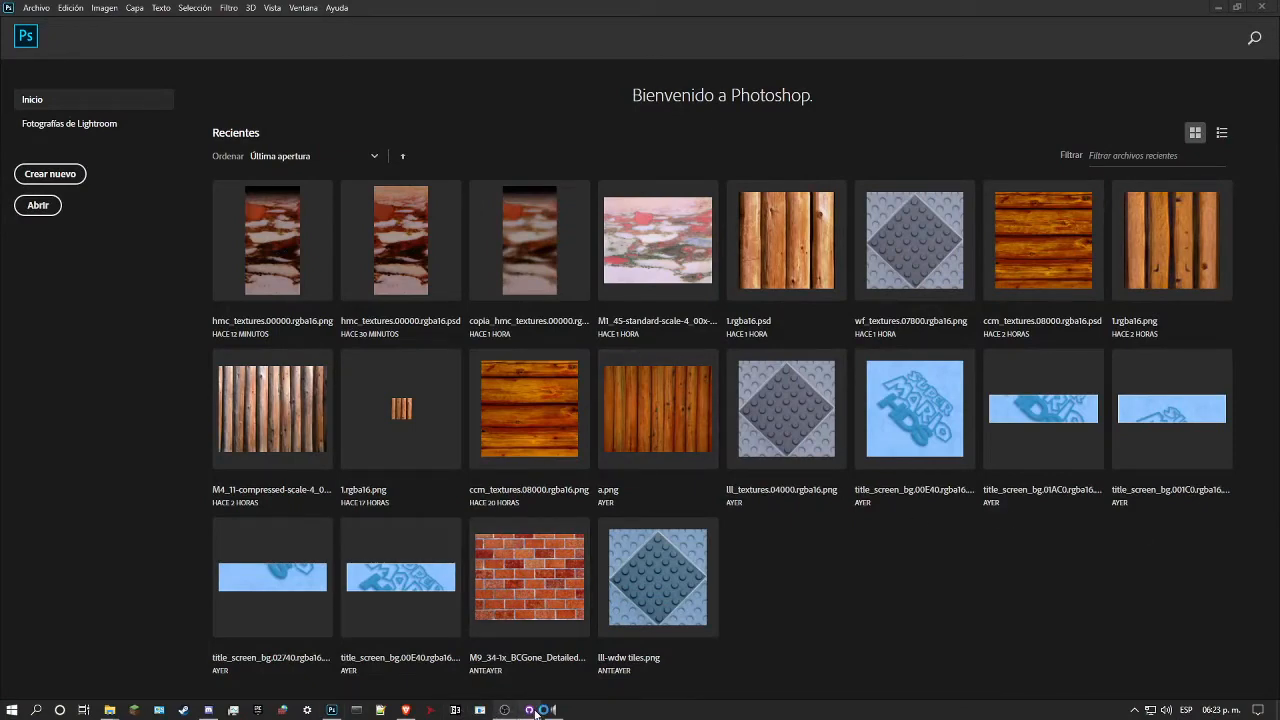
Step: Switch to Cupscale and load the orange rock texture M1_14.JPG from the PICT folder into its image preview
mouse_move(531, 710)
click(560, 614)
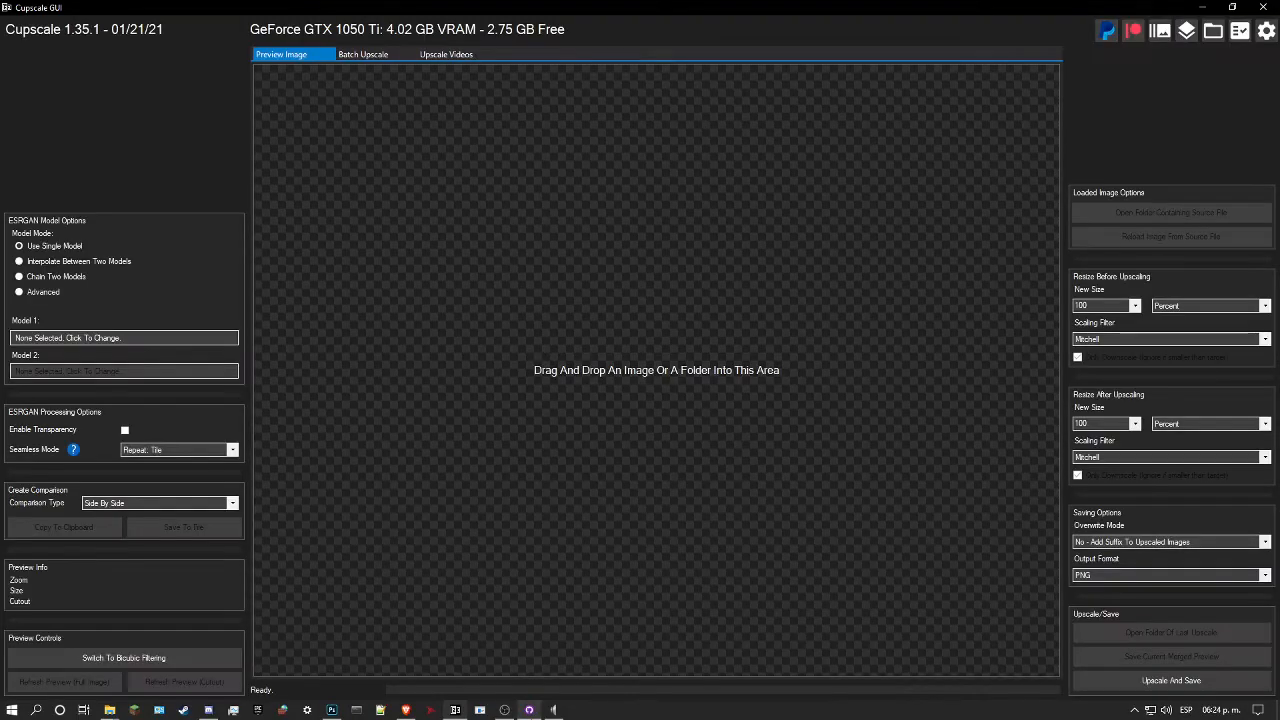
click(558, 614)
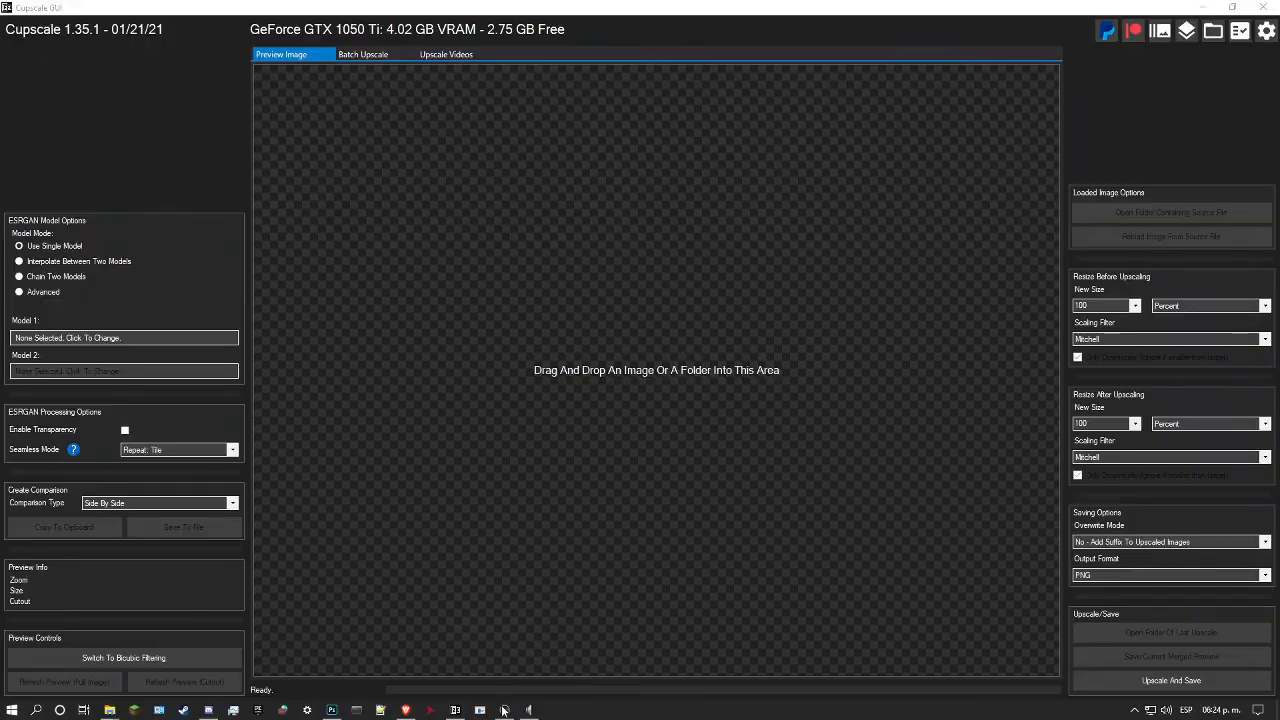
mouse_move(112, 710)
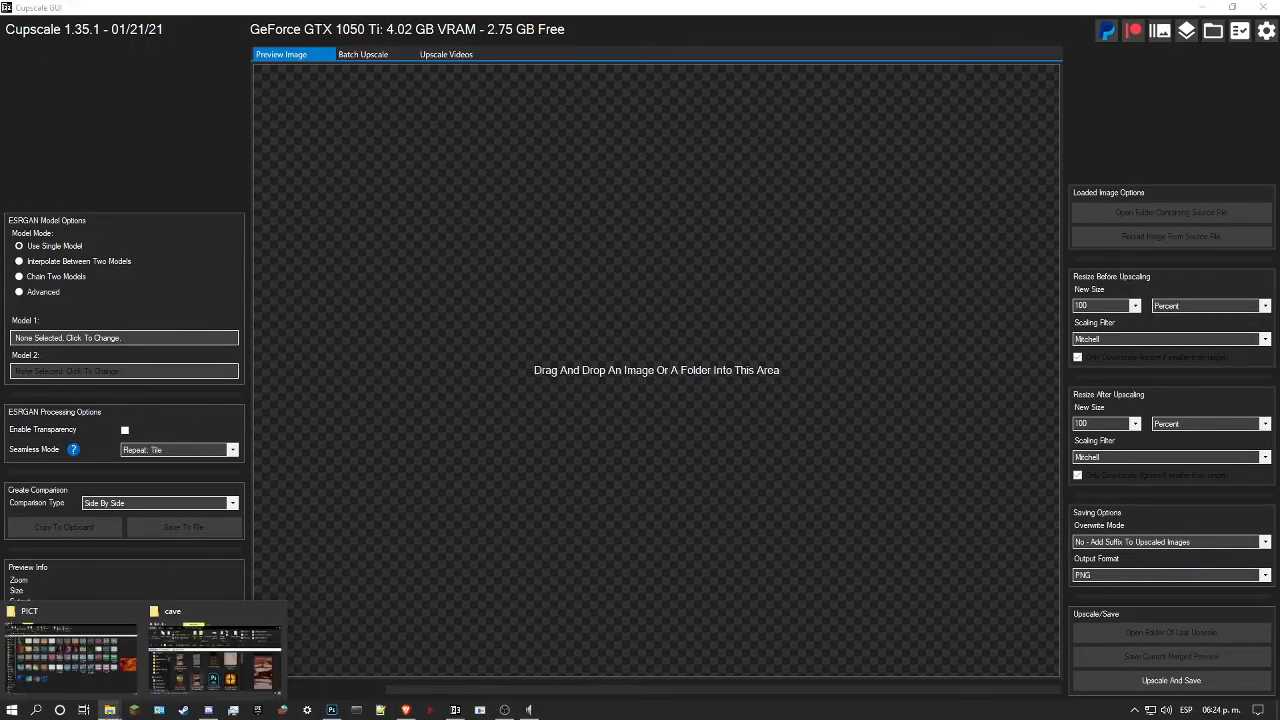
click(70, 655)
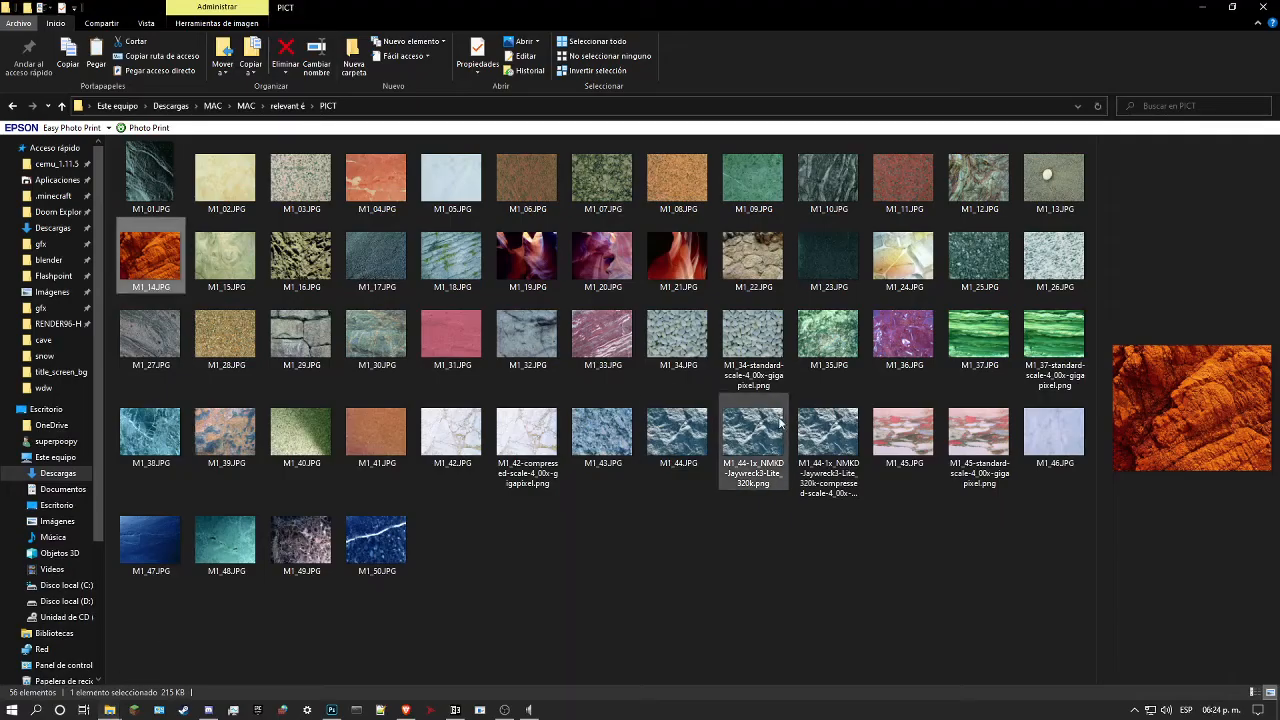
click(1232, 7)
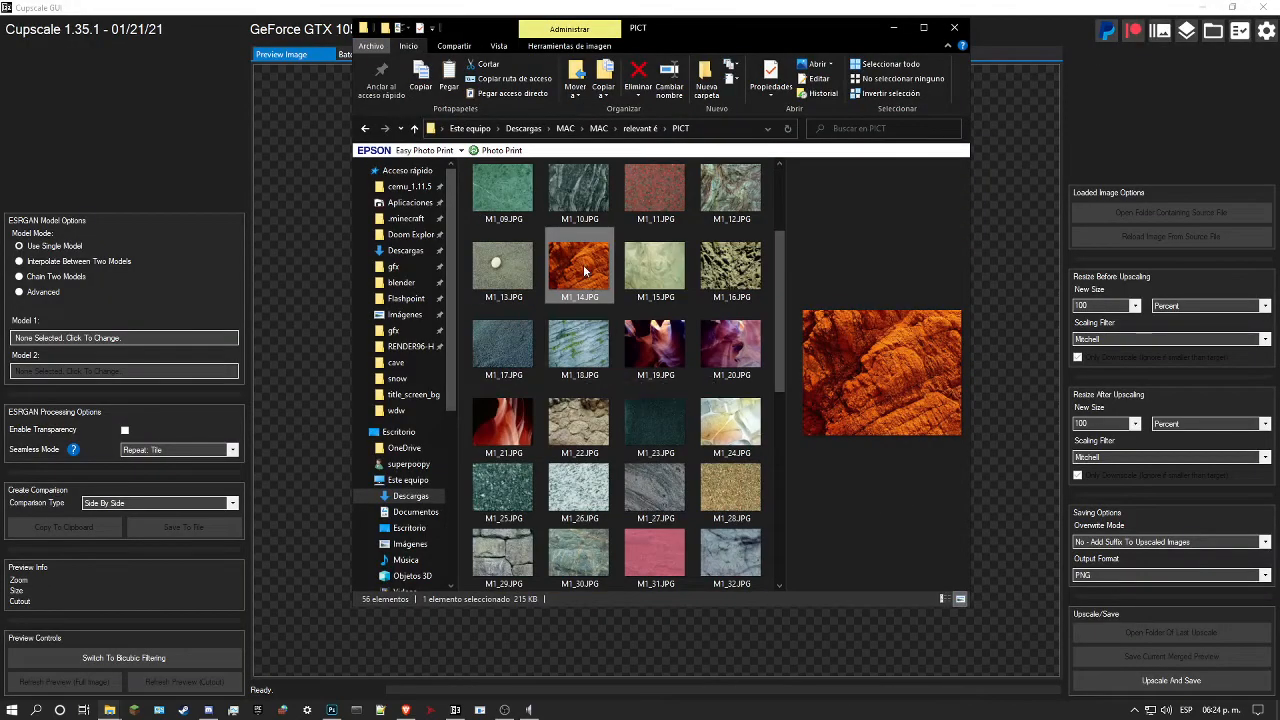
drag(580, 265, 303, 396)
Step: Set Model 1 to 1x_NMKD-Jaywreck3-Lite_320k and refresh the preview for a cutout of the rock texture
scroll(739, 366, down, 3)
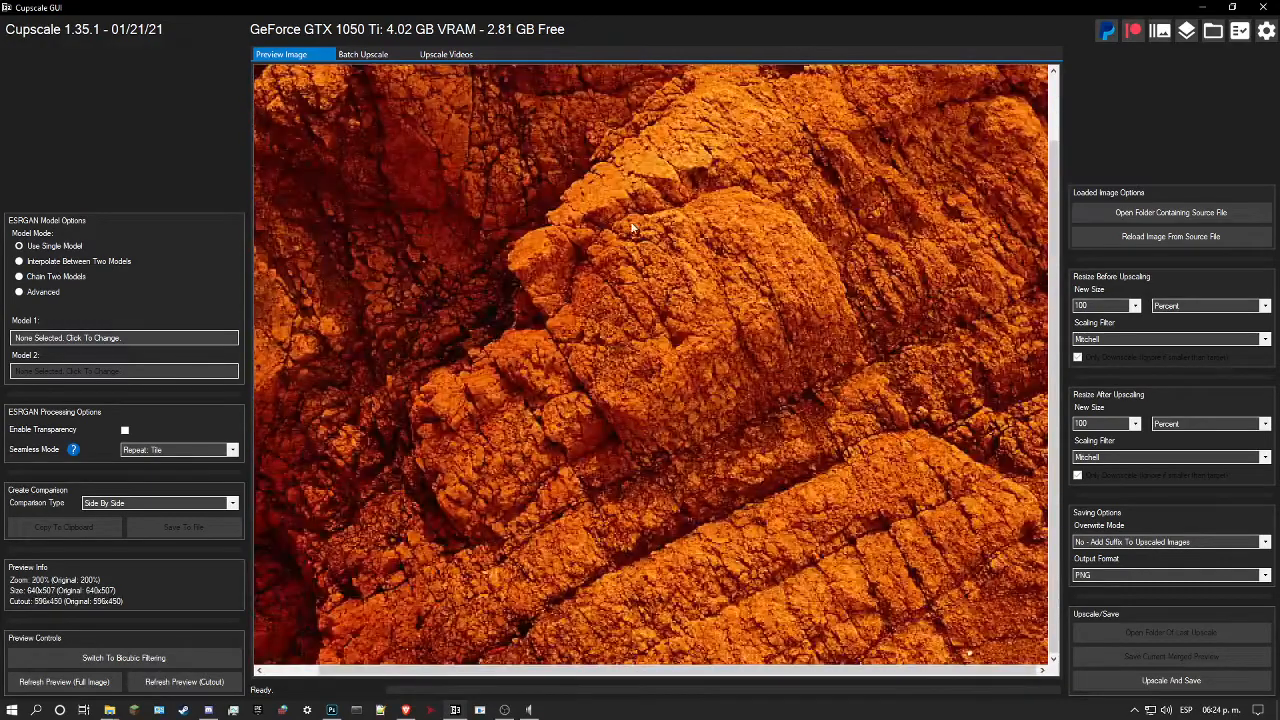
scroll(803, 462, up, 3)
scroll(803, 462, down, 4)
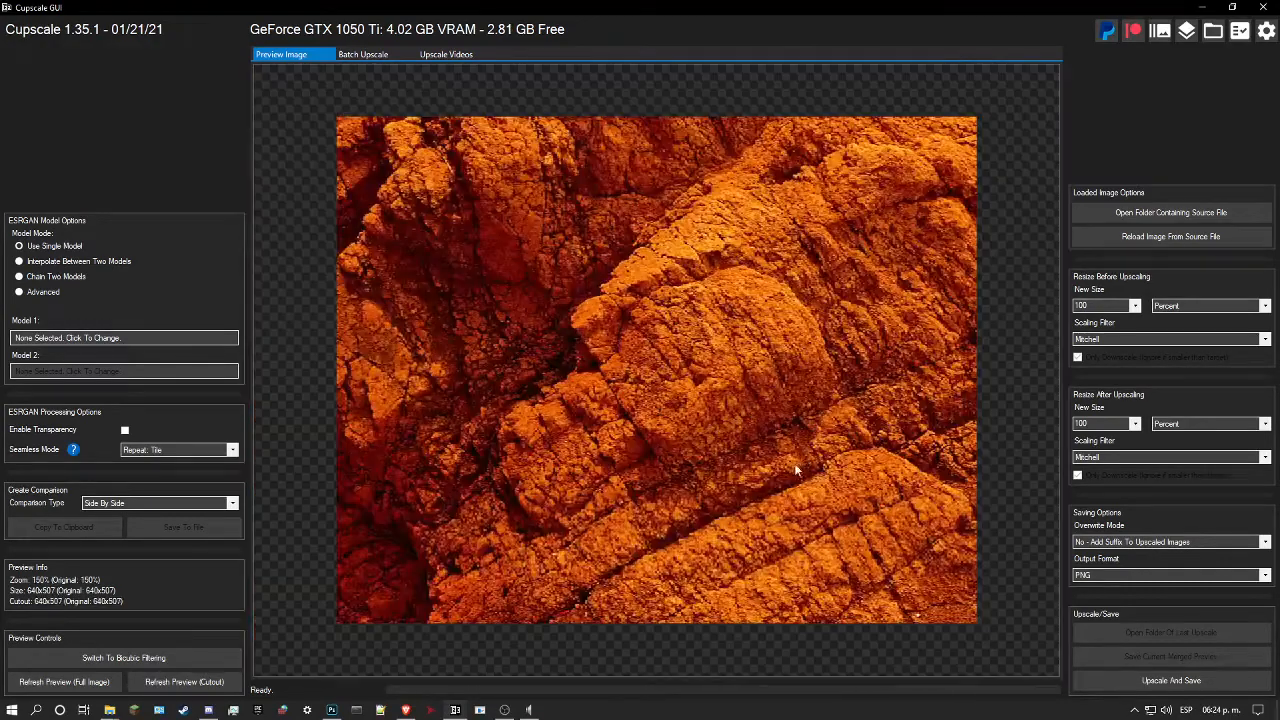
scroll(718, 437, up, 4)
scroll(804, 446, up, 2)
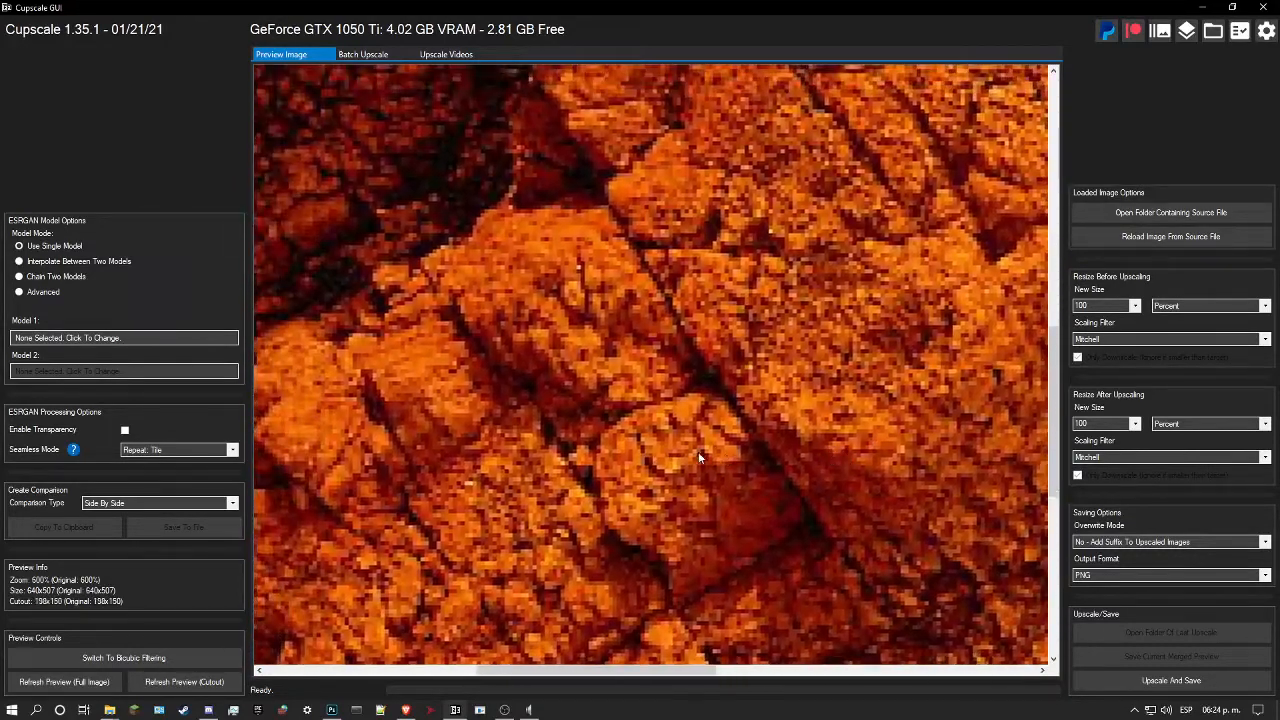
click(124, 338)
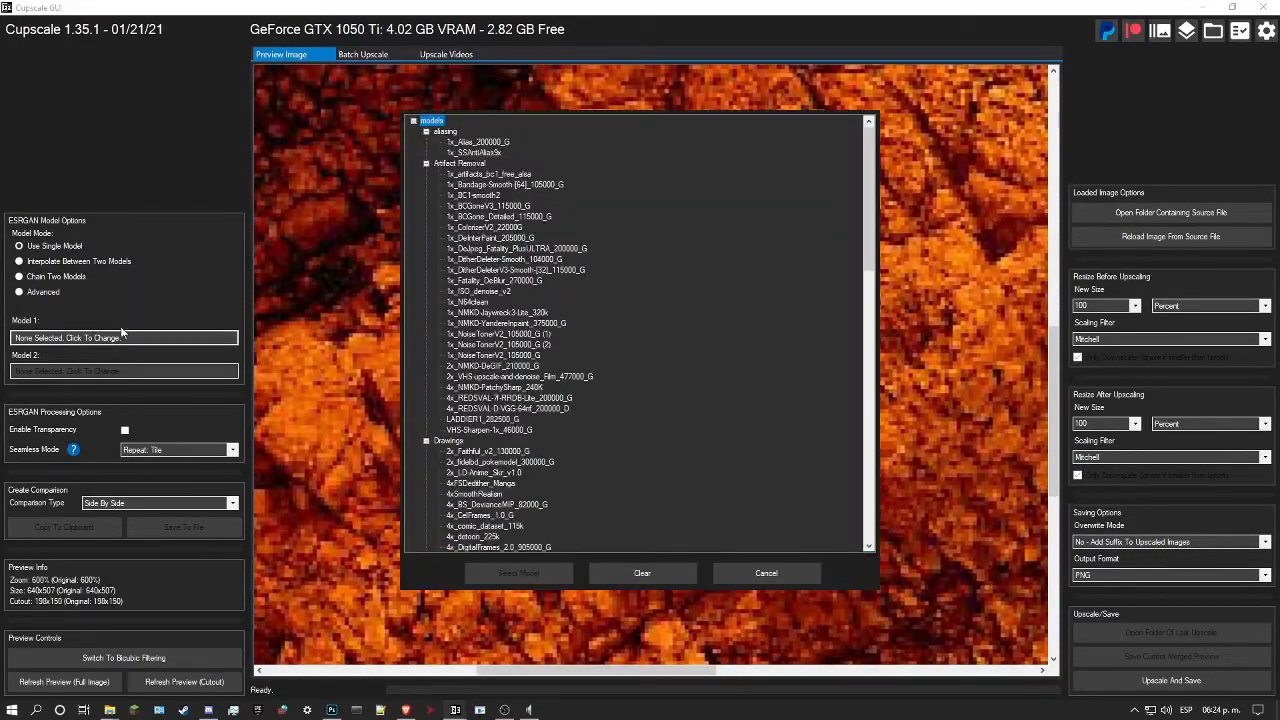
click(492, 313)
click(540, 572)
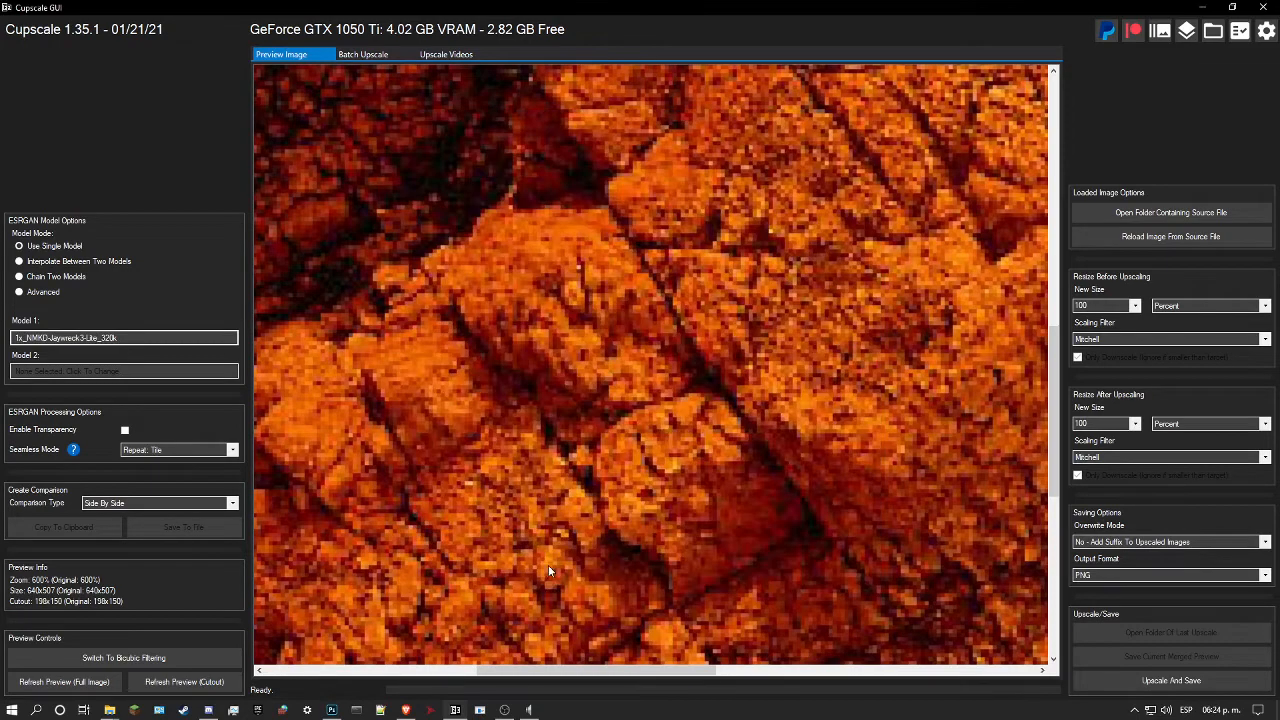
click(194, 688)
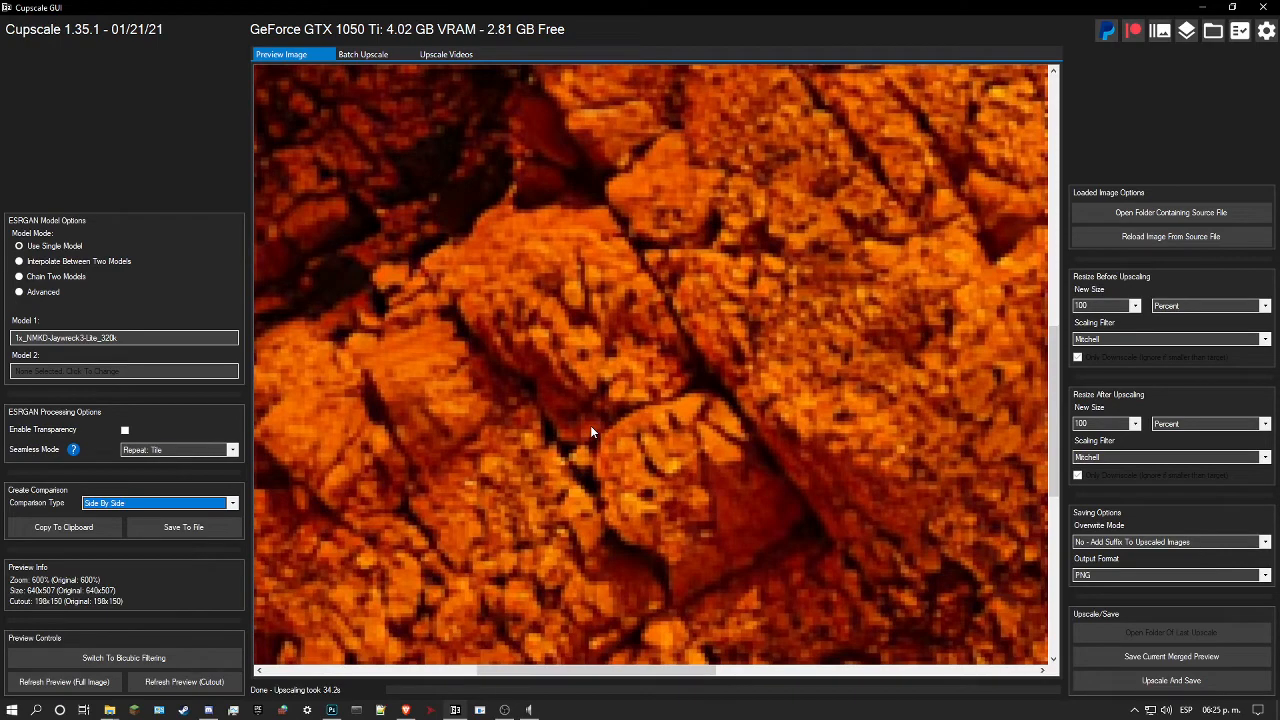
Step: Examine the Jaywreck3-Lite cutout preview against the original rock texture at several magnifications
drag(590, 432, 590, 426)
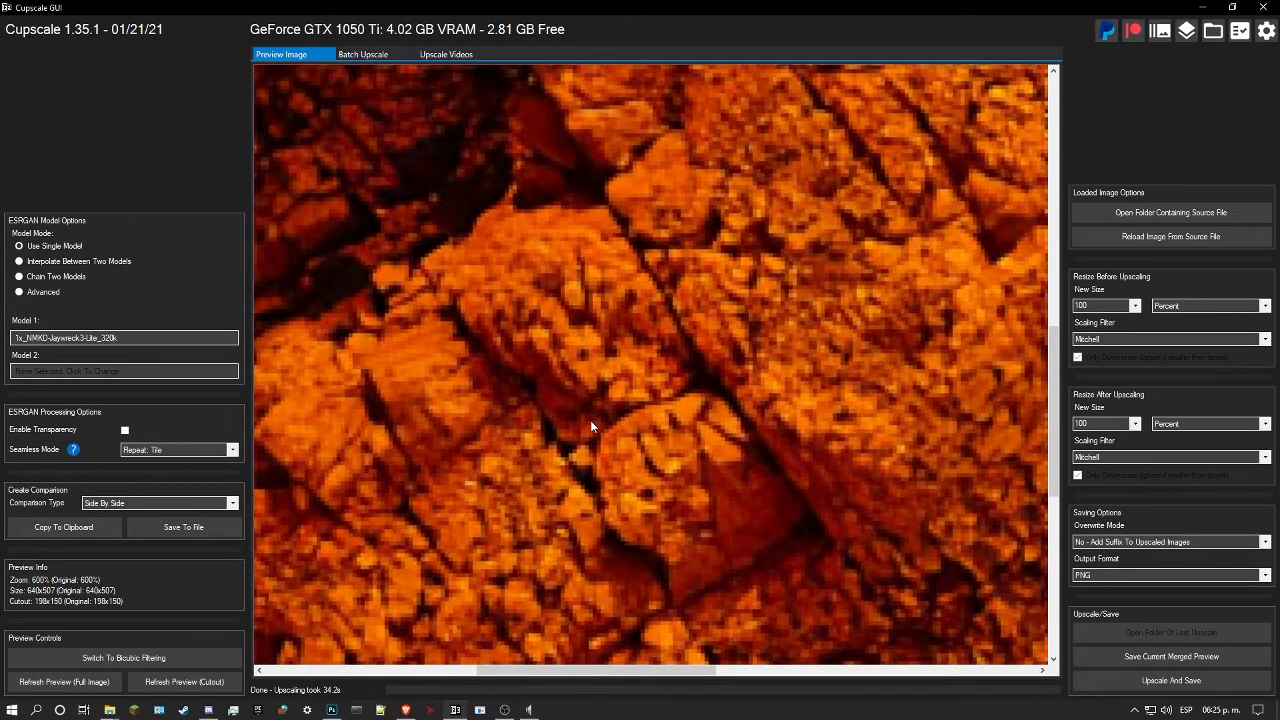
scroll(590, 420, down, 2)
drag(752, 340, 627, 398)
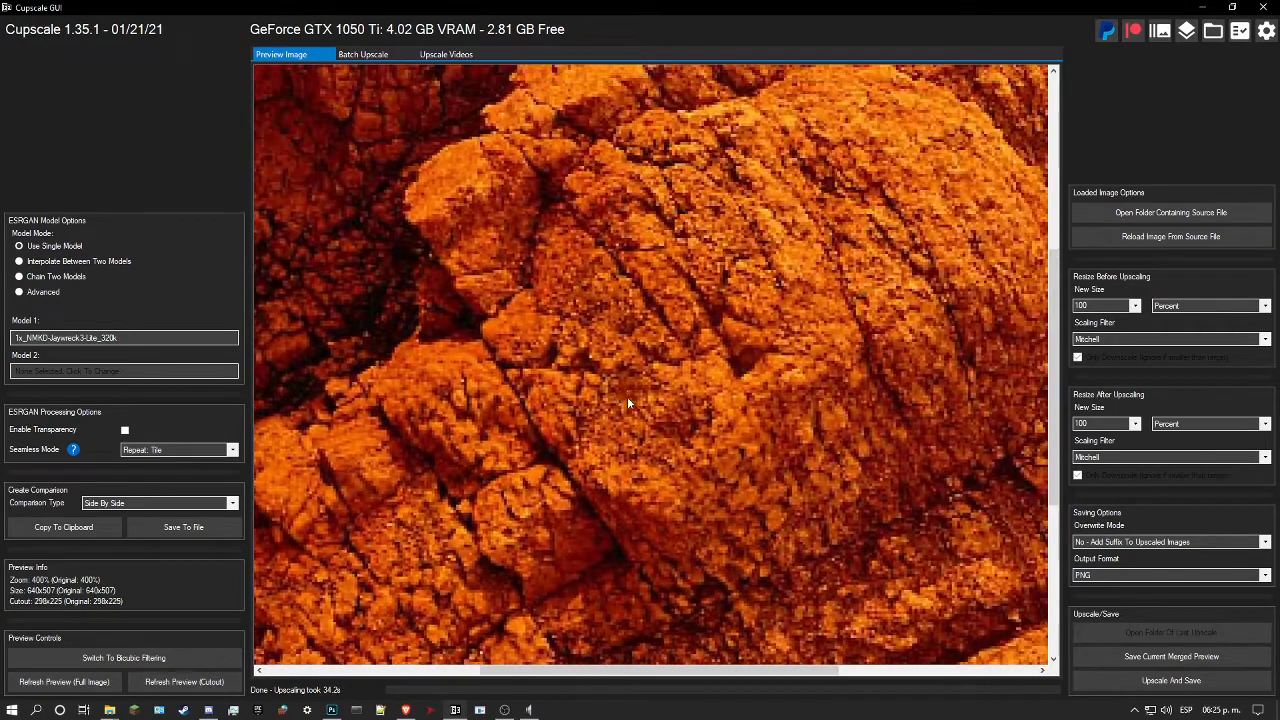
scroll(627, 398, up, 3)
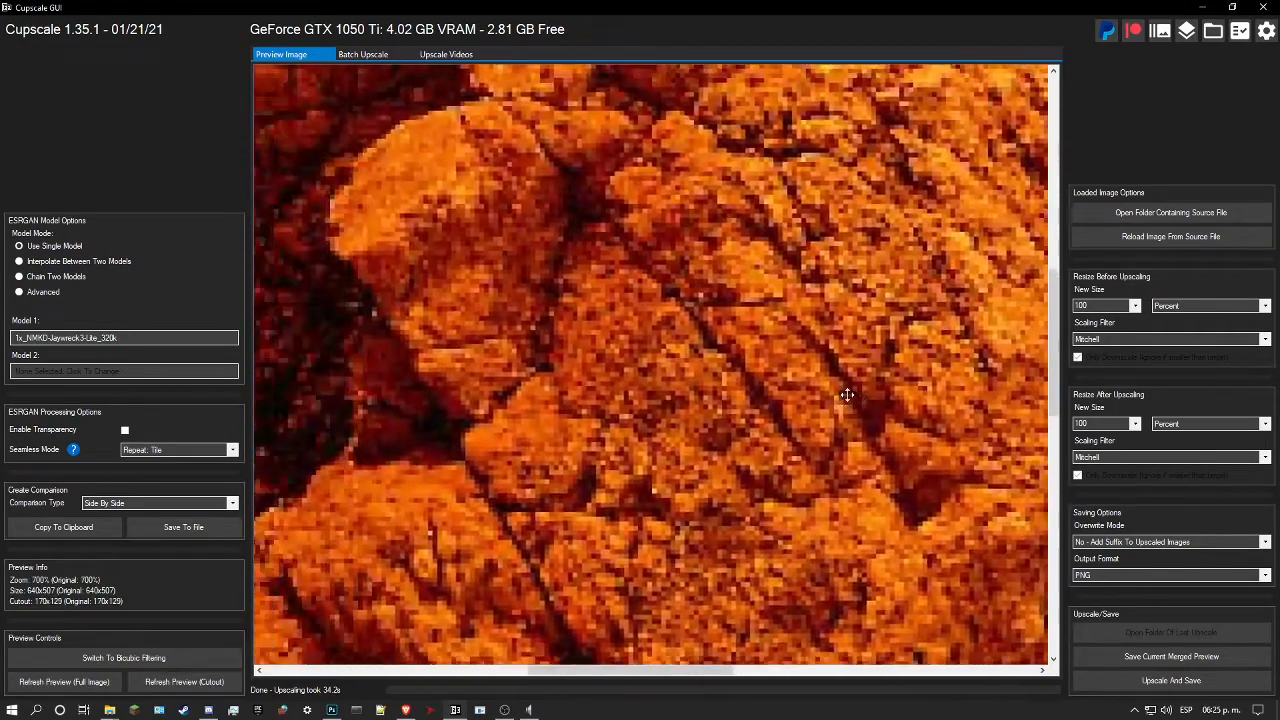
drag(847, 395, 889, 387)
drag(623, 406, 900, 217)
drag(846, 364, 641, 133)
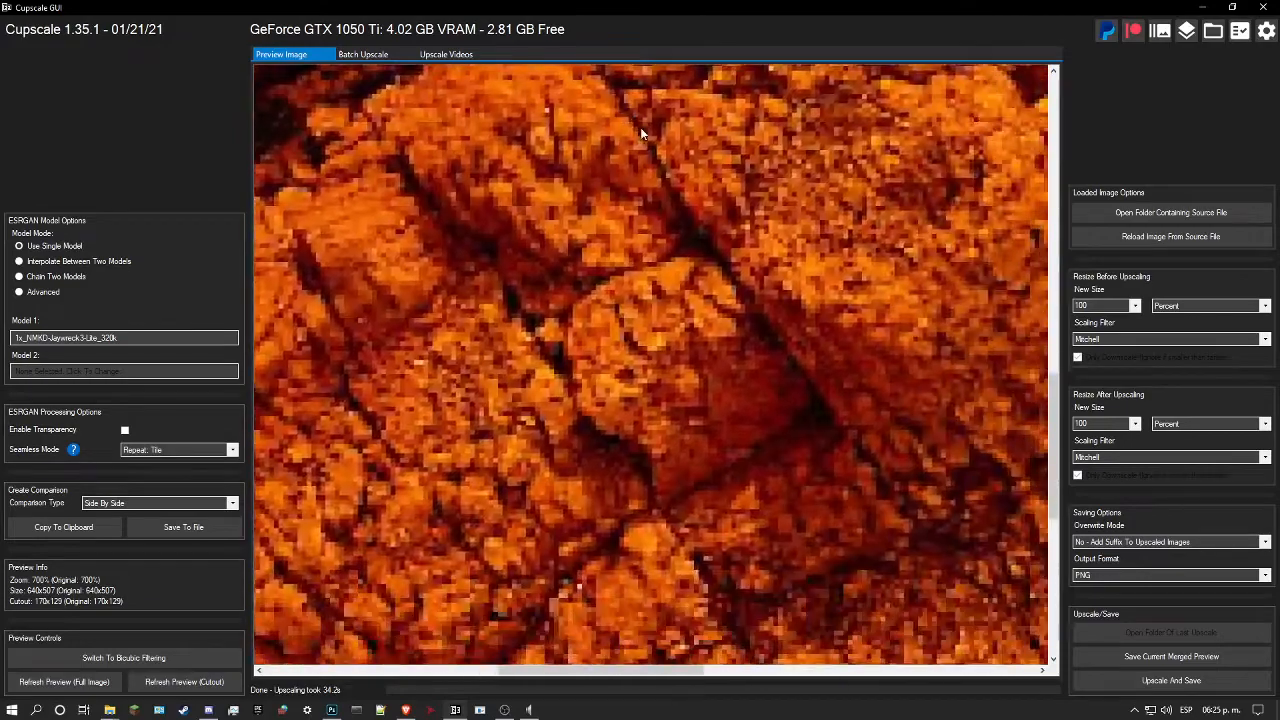
drag(638, 256, 769, 197)
drag(732, 344, 750, 414)
scroll(667, 350, down, 2)
drag(664, 329, 694, 440)
drag(641, 376, 615, 350)
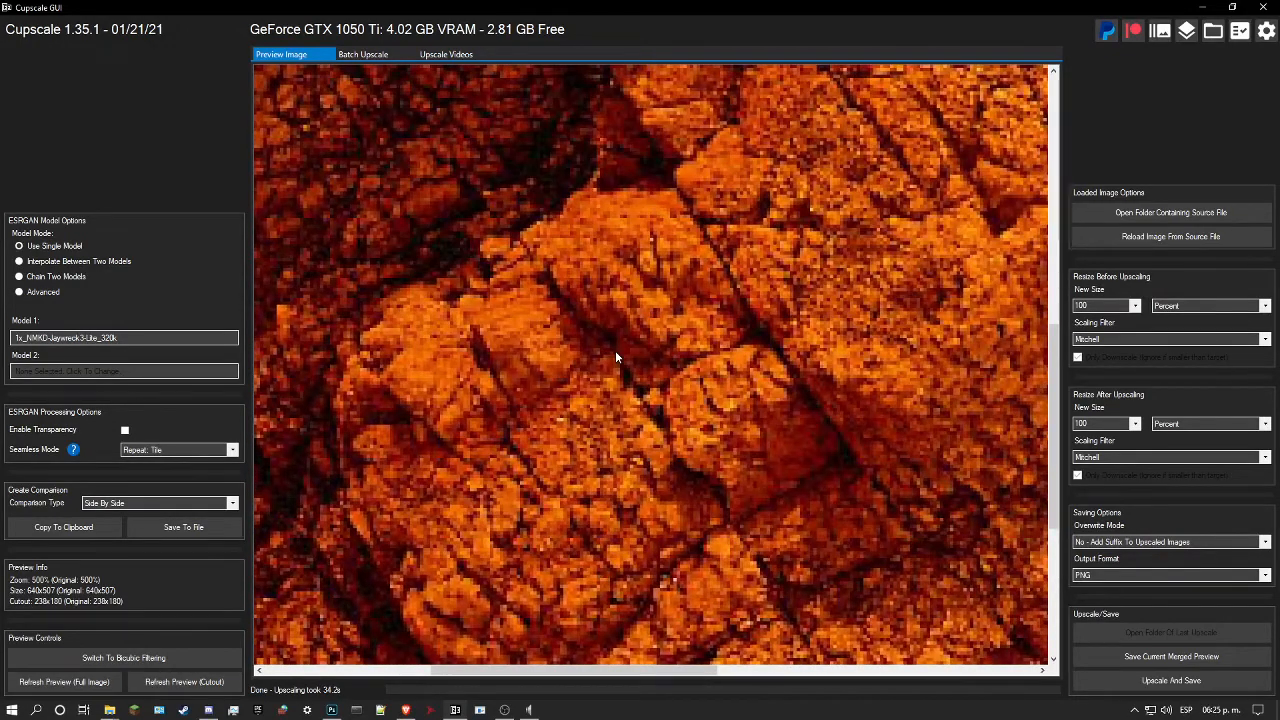
drag(704, 279, 608, 305)
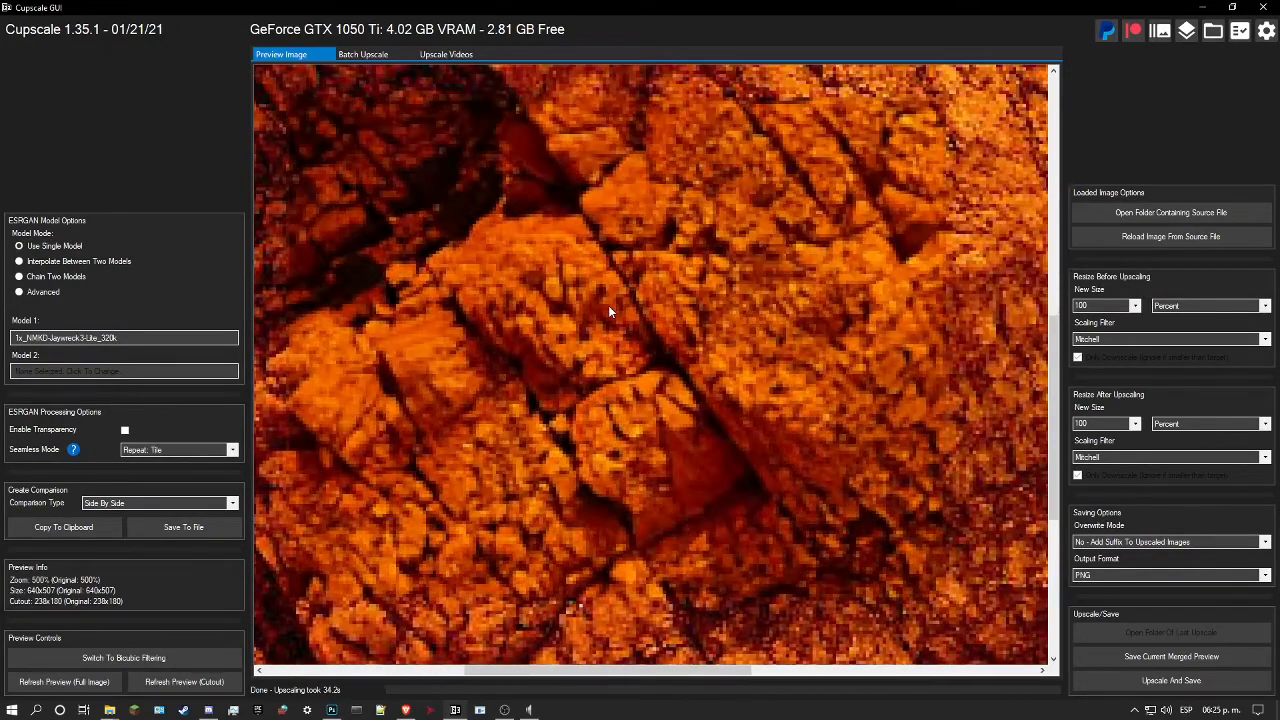
drag(512, 419, 572, 401)
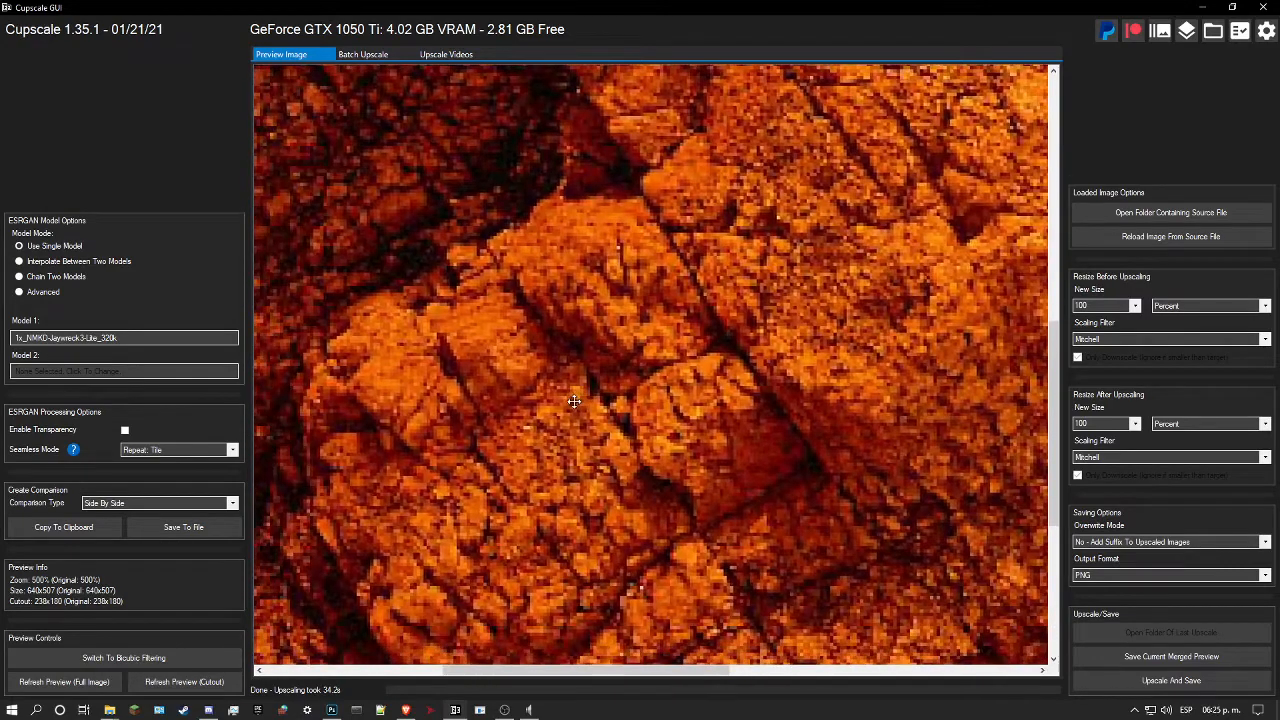
Step: Chain two models with 4x_NMKD-Superscale-SP_178000_G as Model 2 and refresh the cutout preview
click(33, 281)
scroll(493, 373, down, 2)
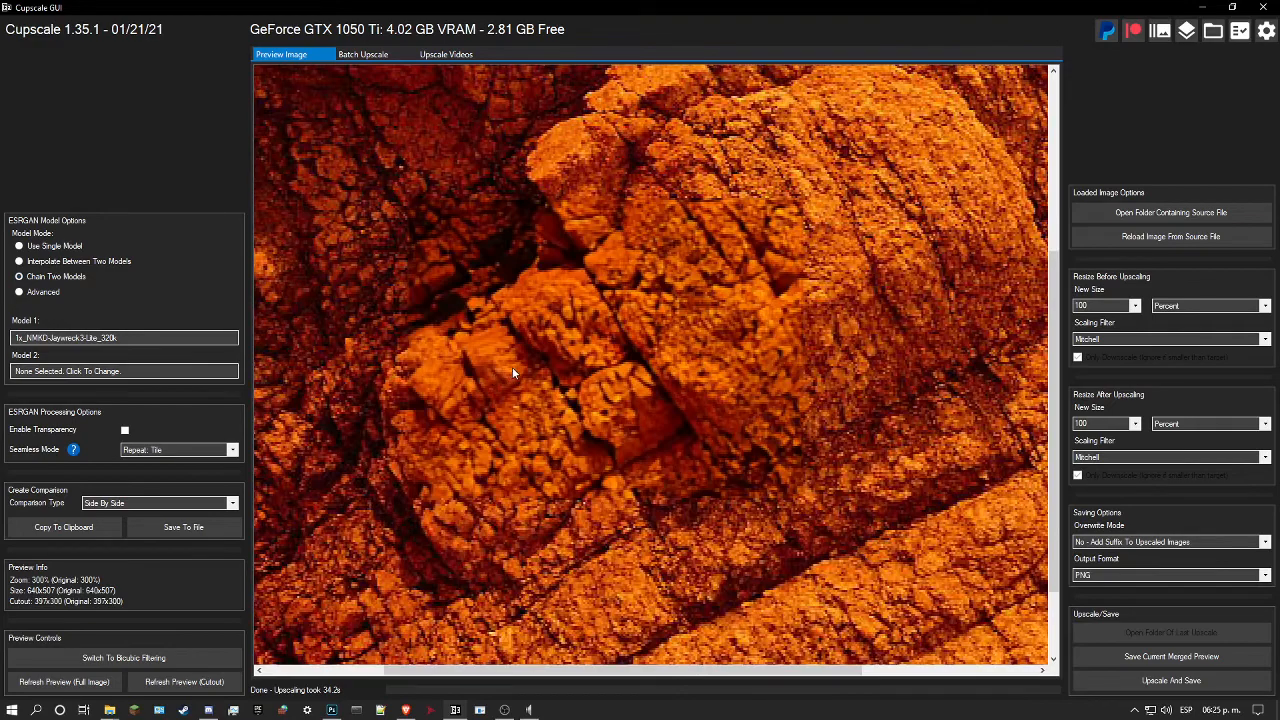
scroll(513, 372, up, 5)
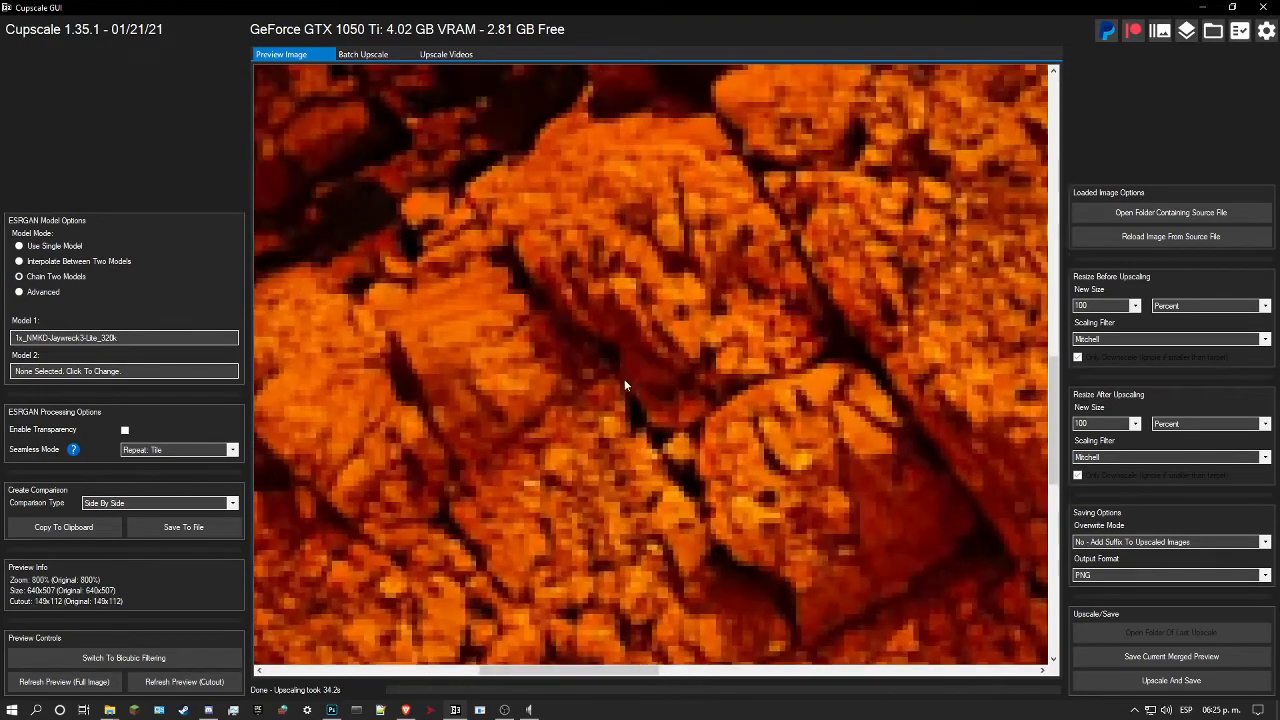
drag(624, 384, 605, 342)
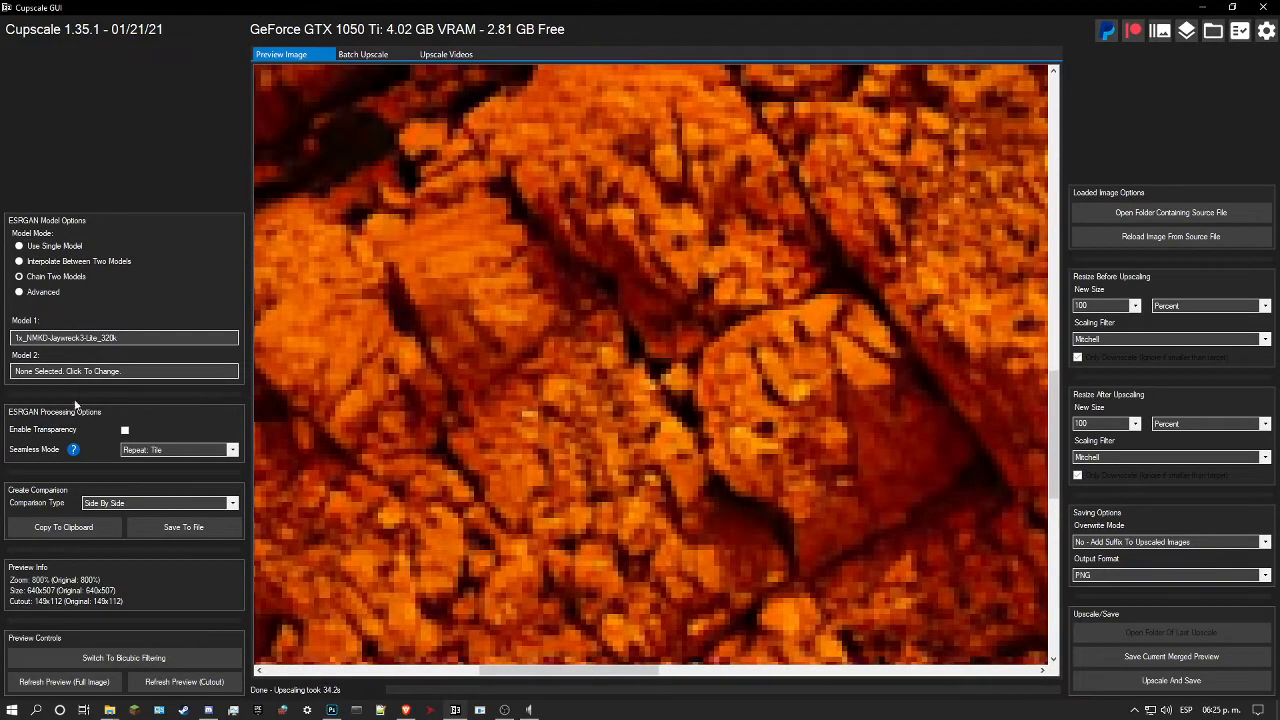
click(110, 371)
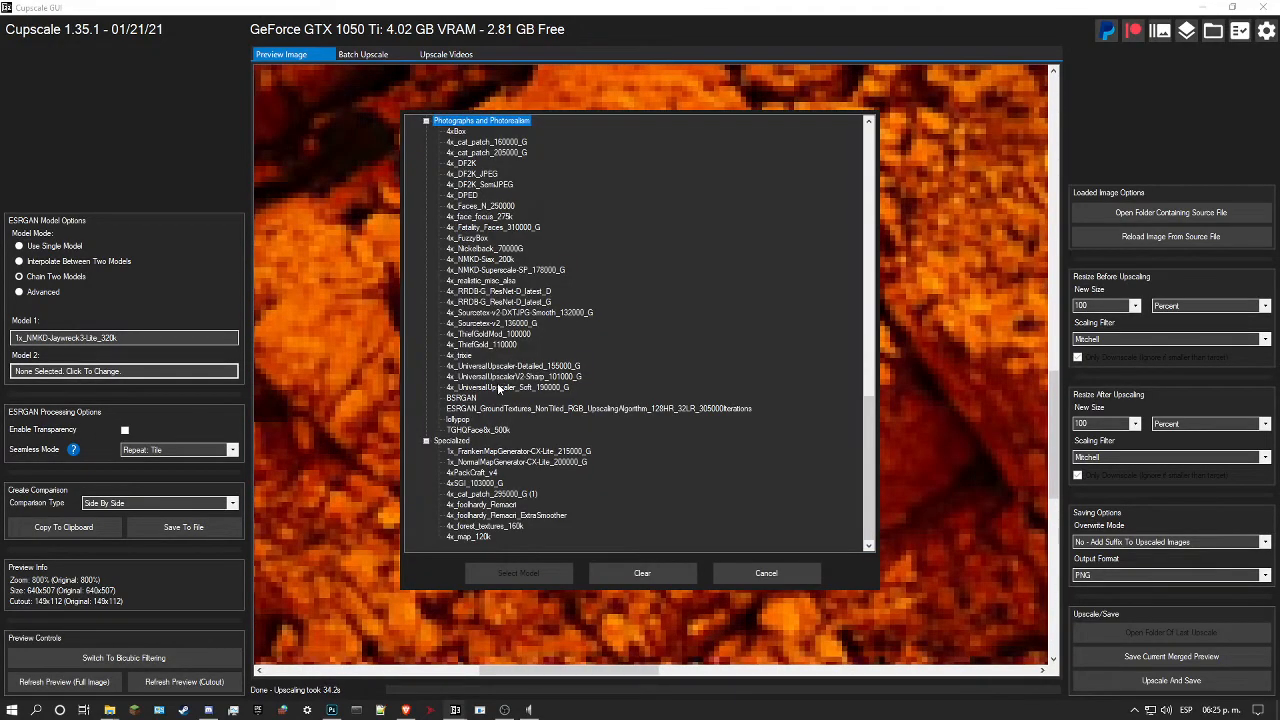
click(505, 270)
click(514, 573)
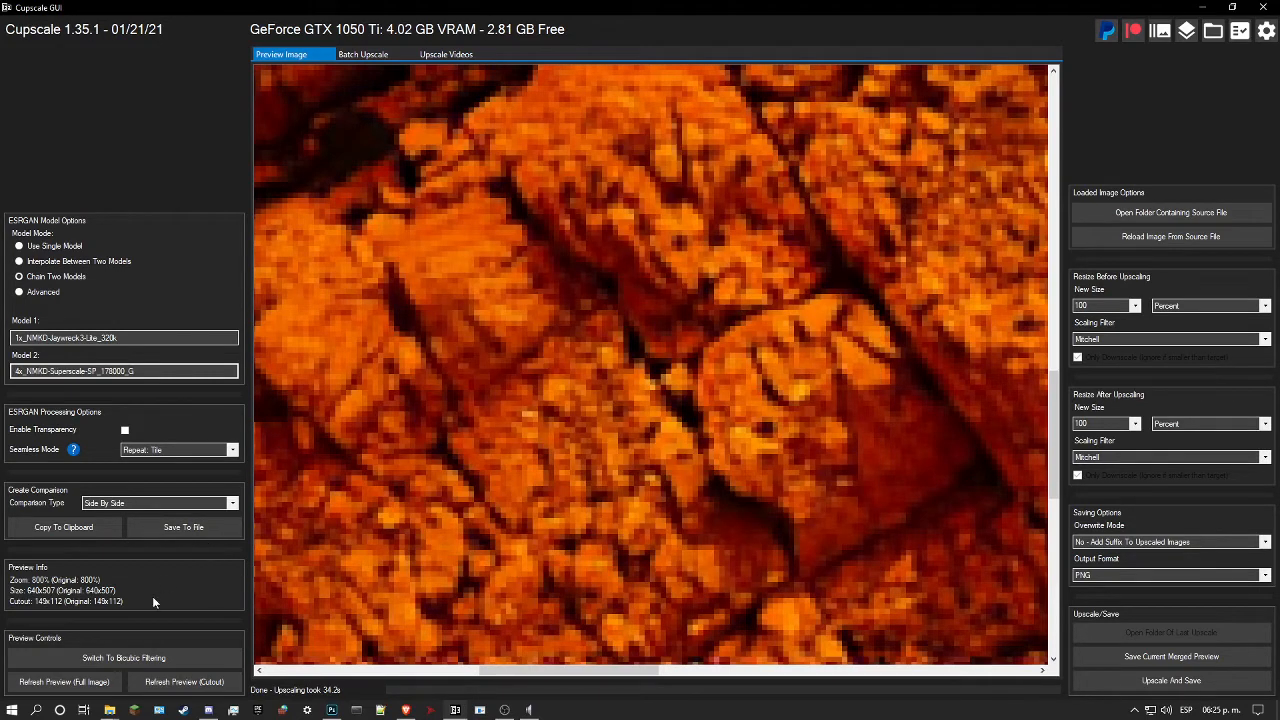
click(186, 682)
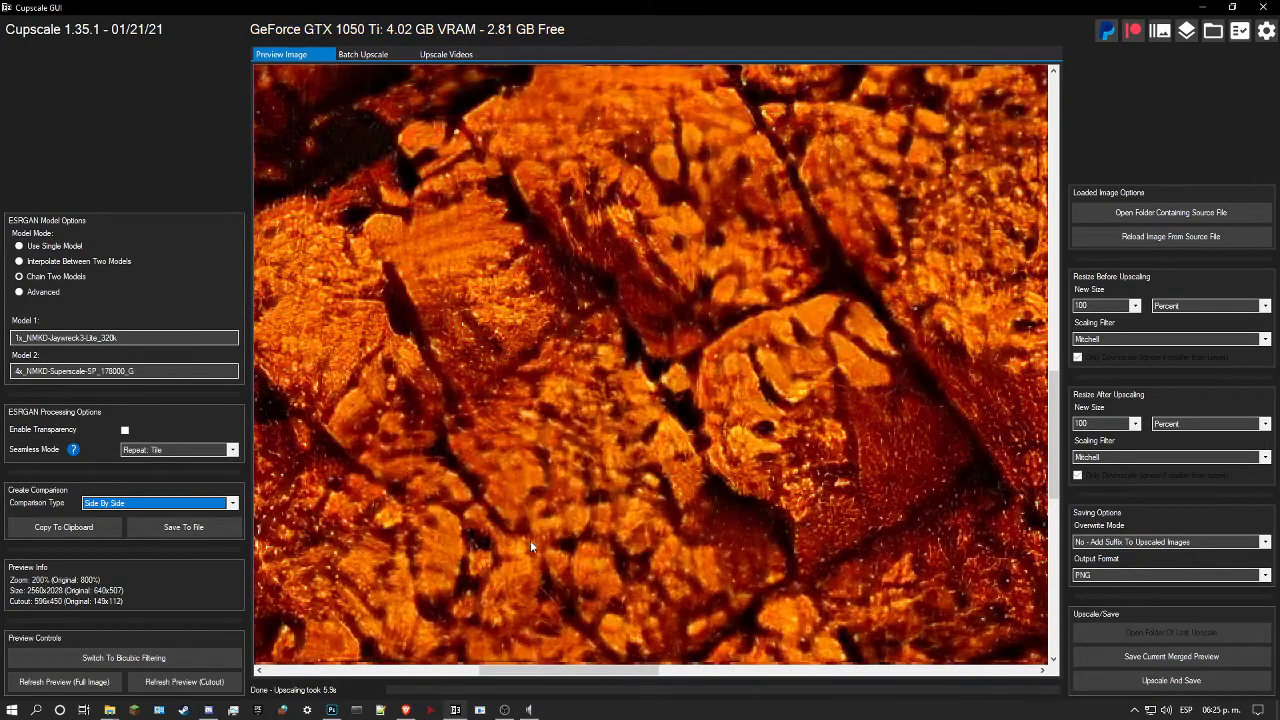
Step: Inspect the Superscale result, change Model 2 to 4x_NMKD-Siax_200k and refresh the cutout preview
click(543, 518)
drag(543, 517, 543, 517)
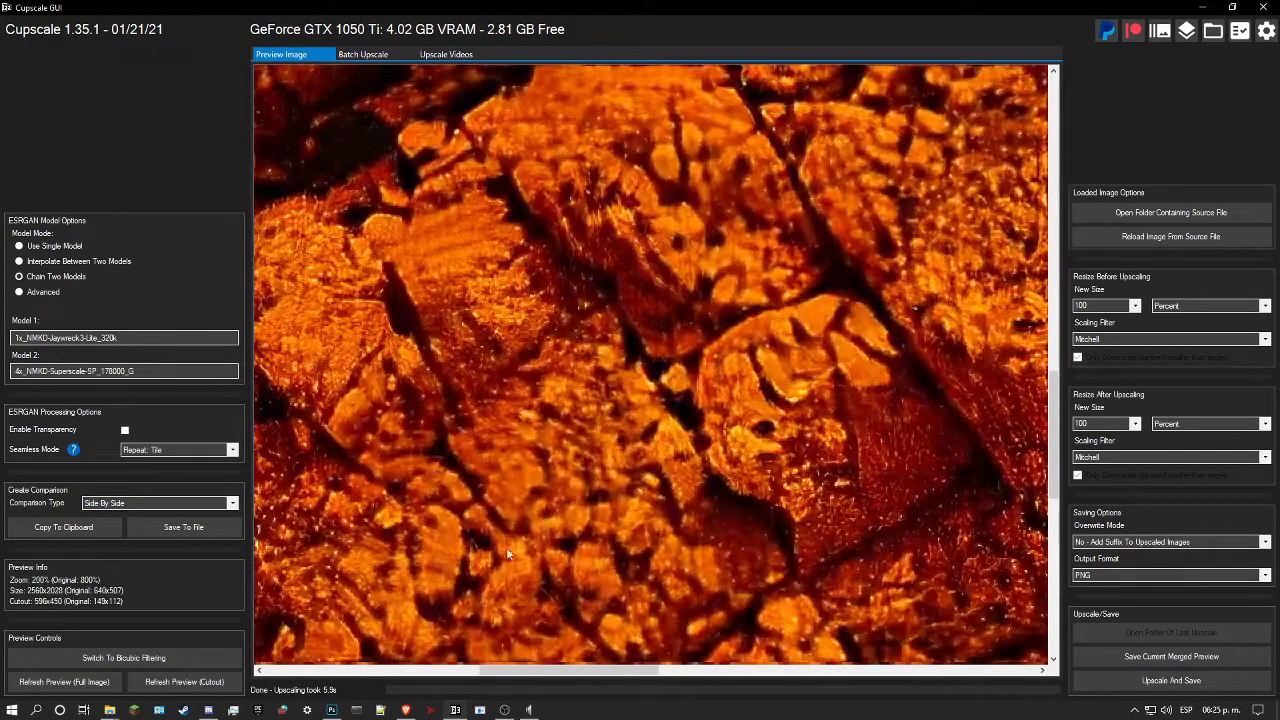
scroll(513, 564, down, 1)
click(513, 564)
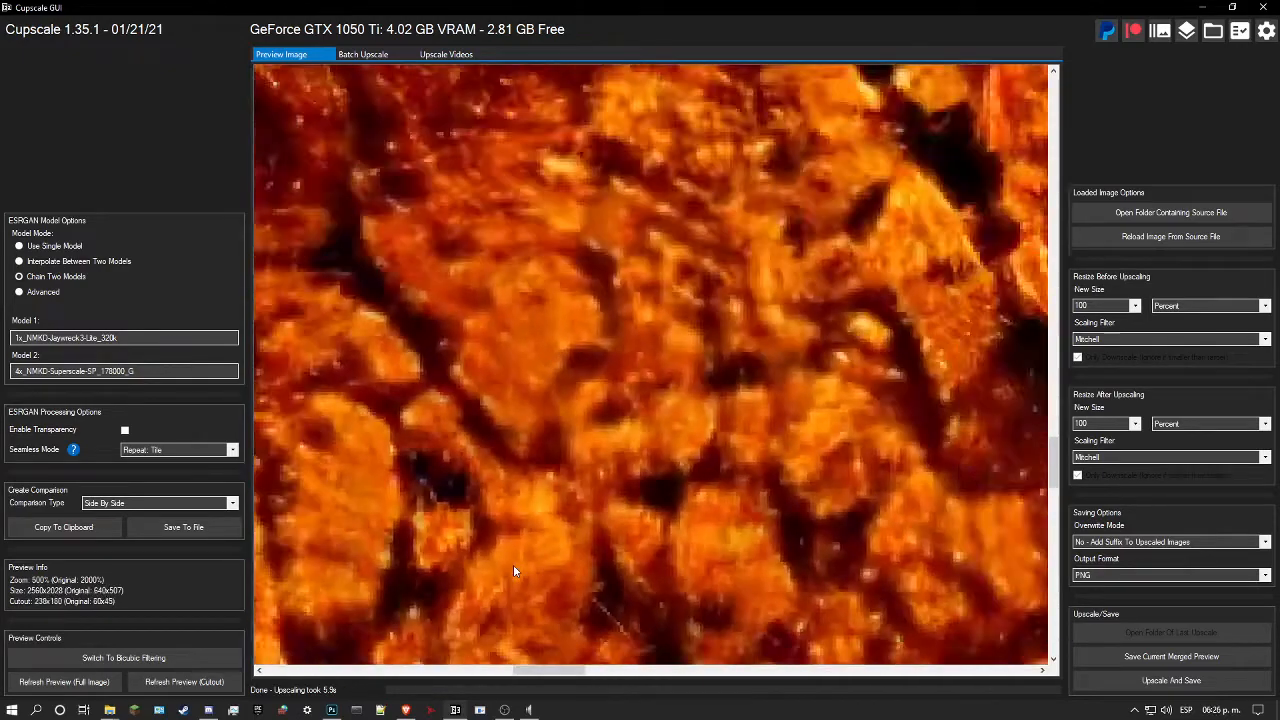
scroll(529, 514, up, 5)
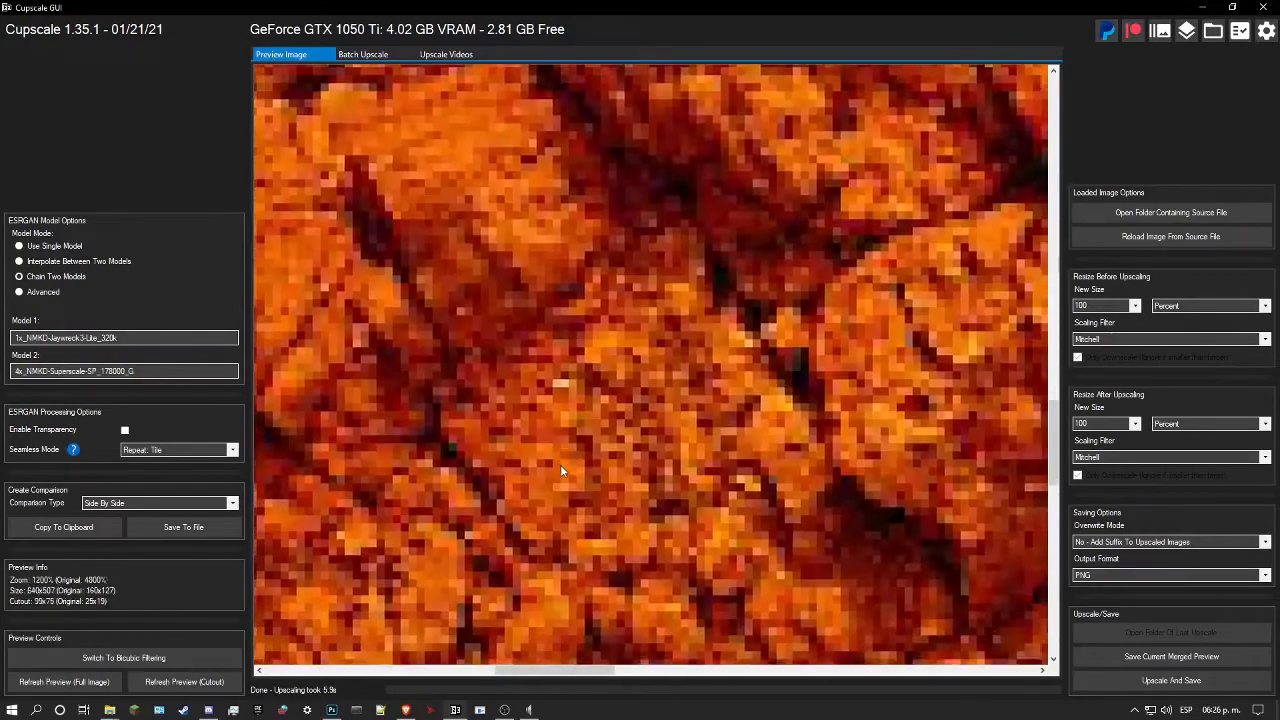
click(560, 471)
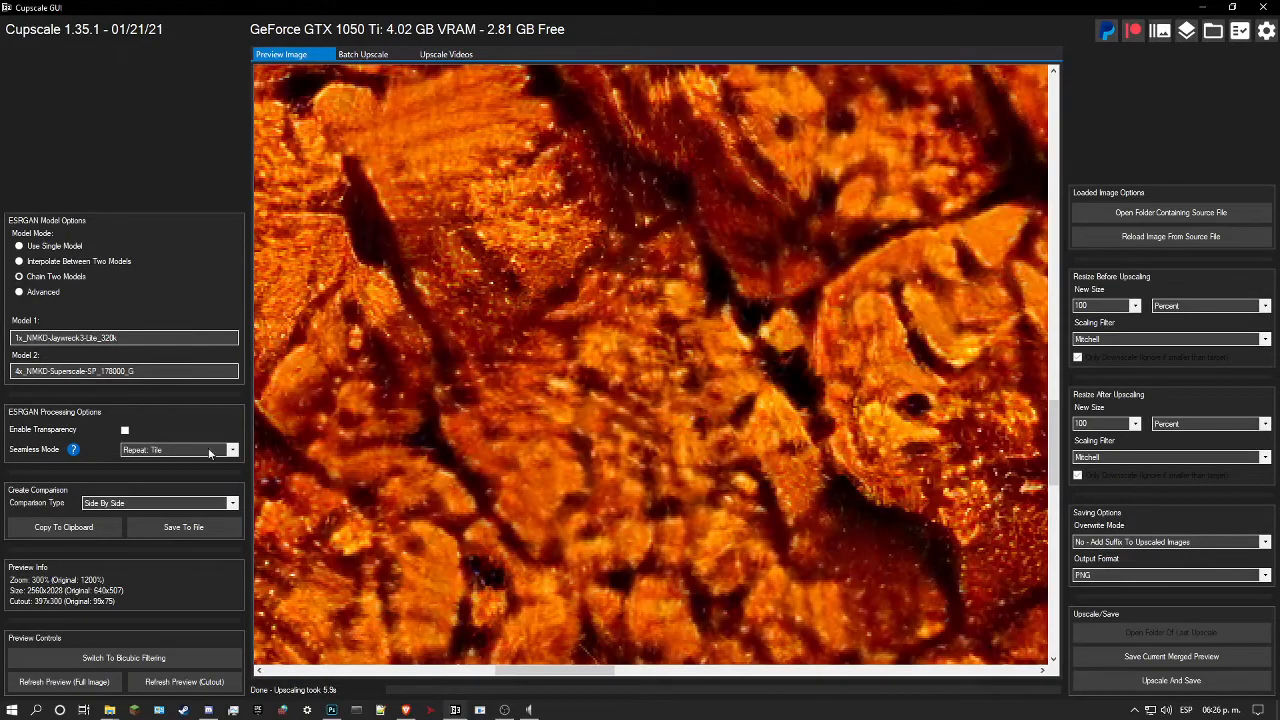
click(119, 372)
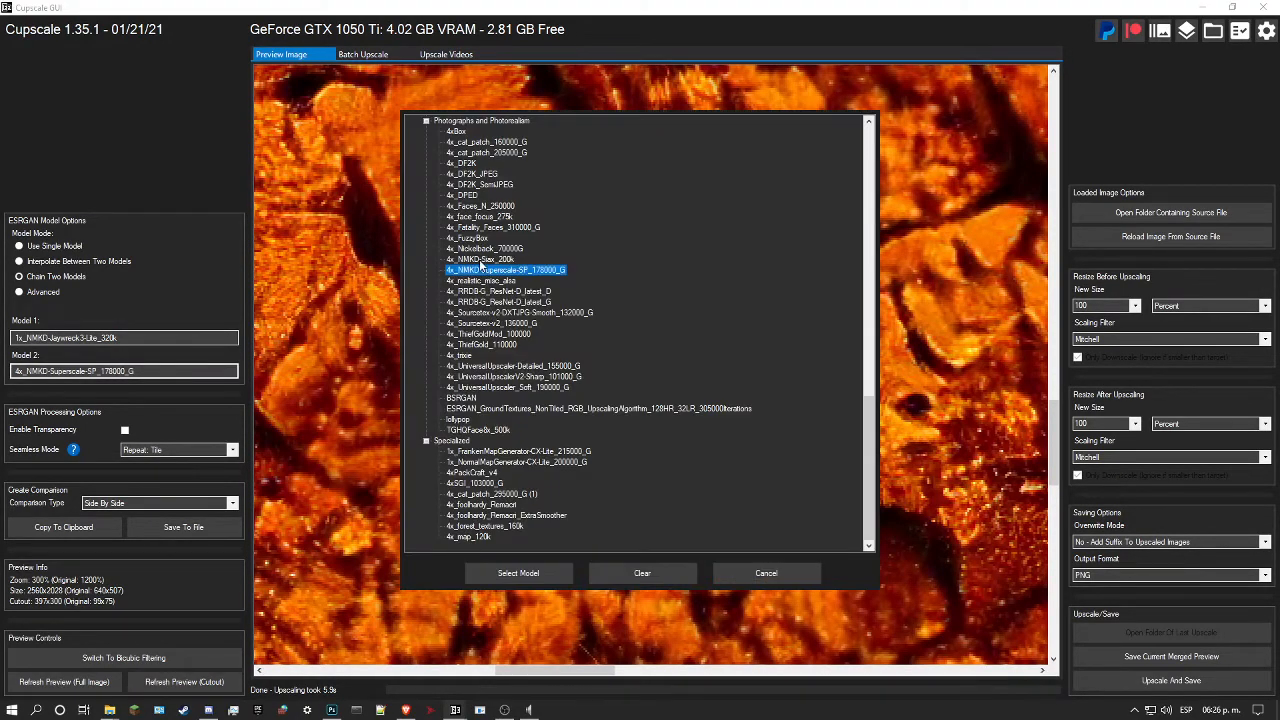
click(482, 260)
click(518, 573)
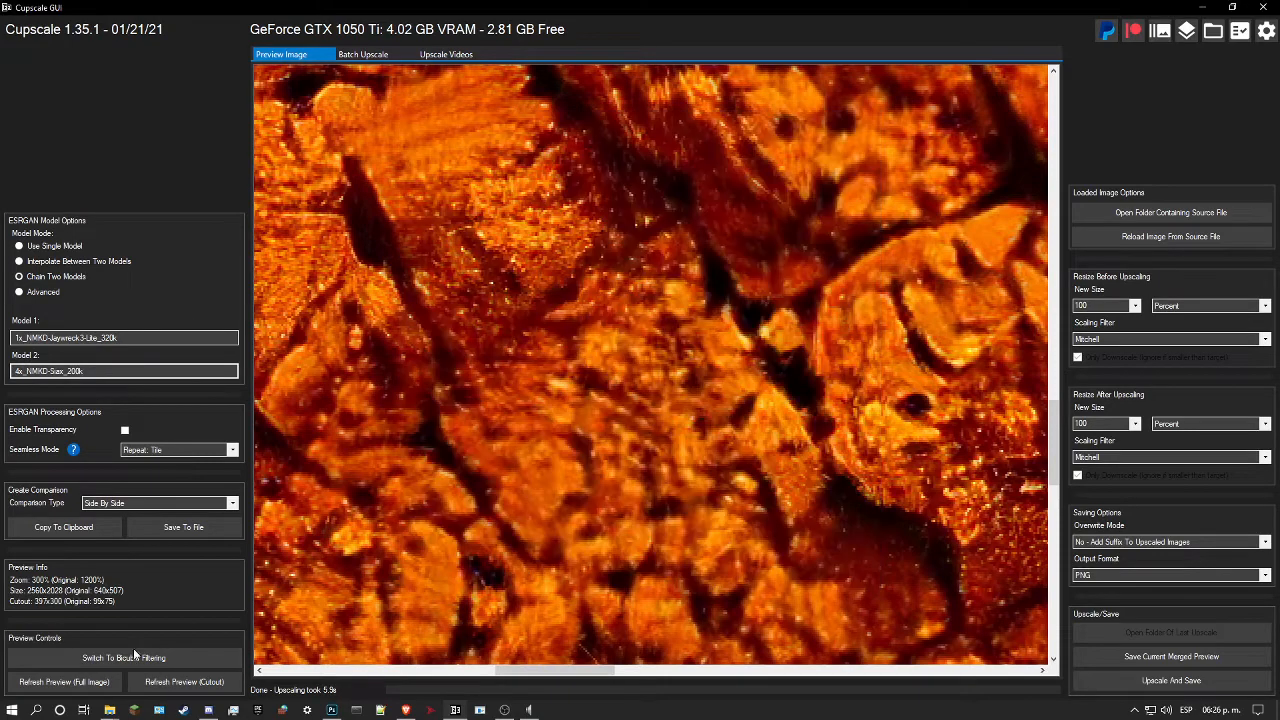
click(175, 681)
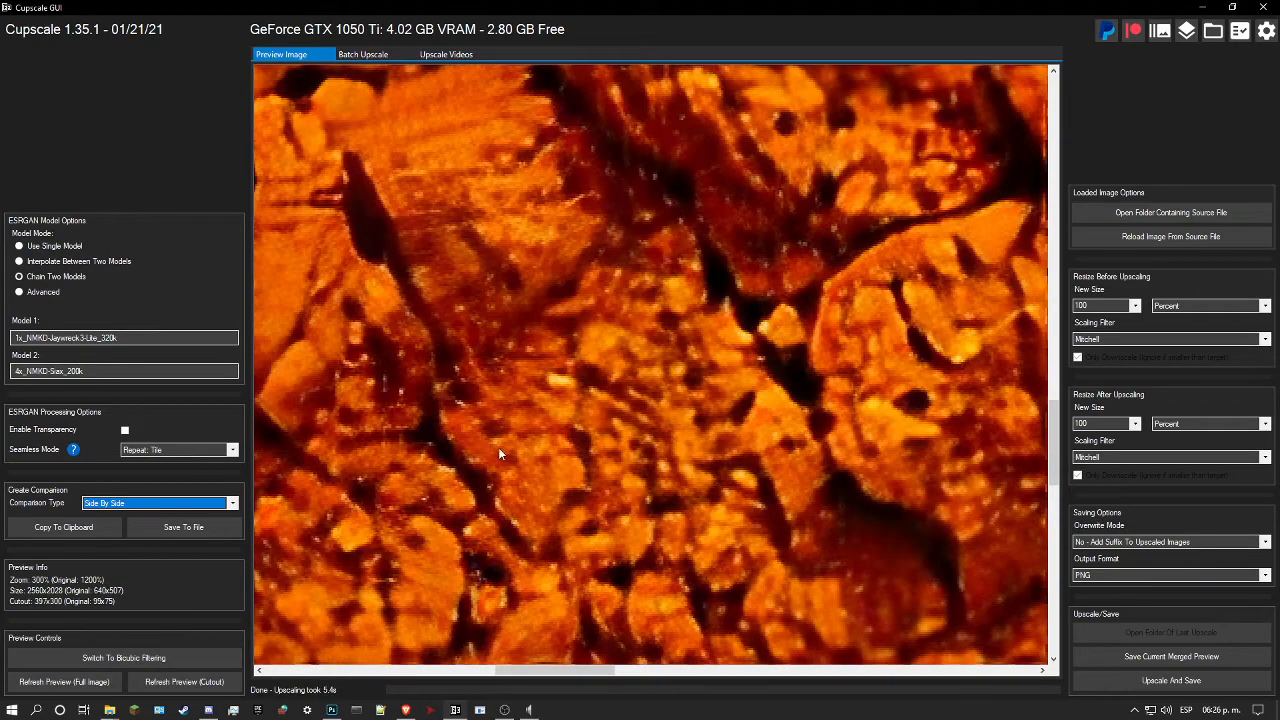
Step: Examine the rock detail in the Siax cutout preview and compare it with the surrounding original pixels
scroll(516, 445, up, 3)
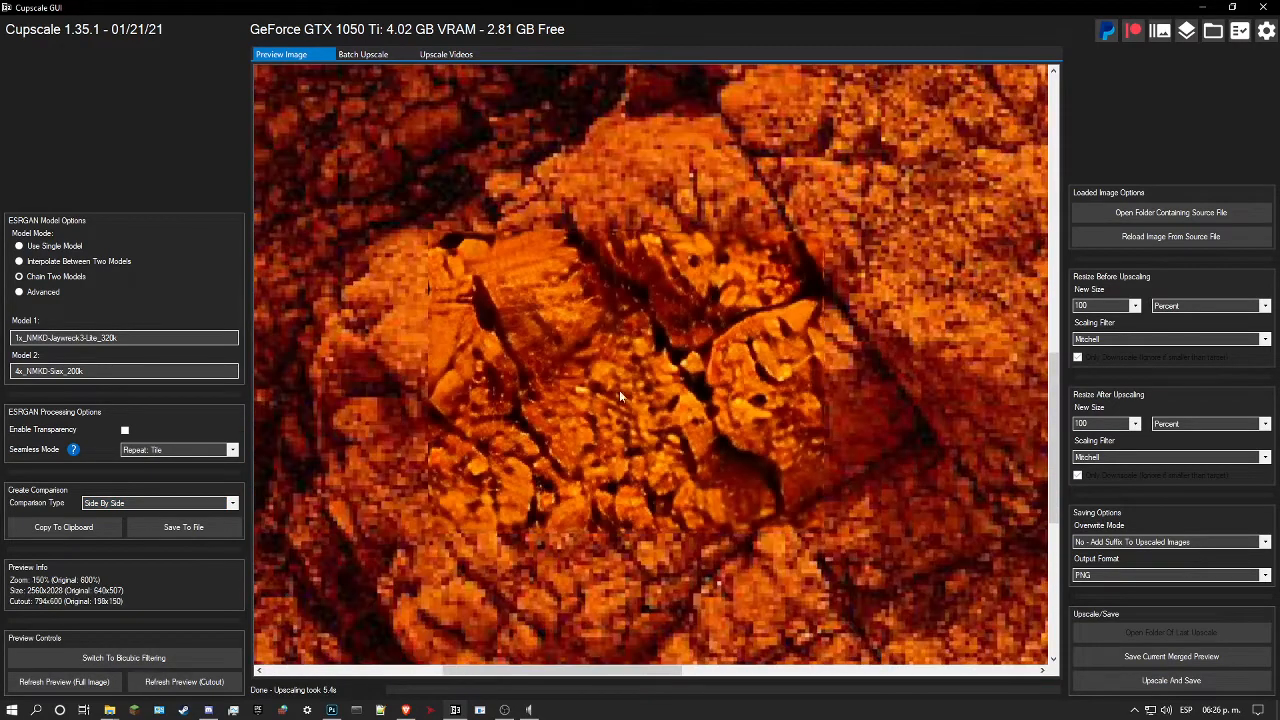
drag(634, 387, 686, 386)
scroll(639, 387, down, 1)
scroll(686, 386, up, 2)
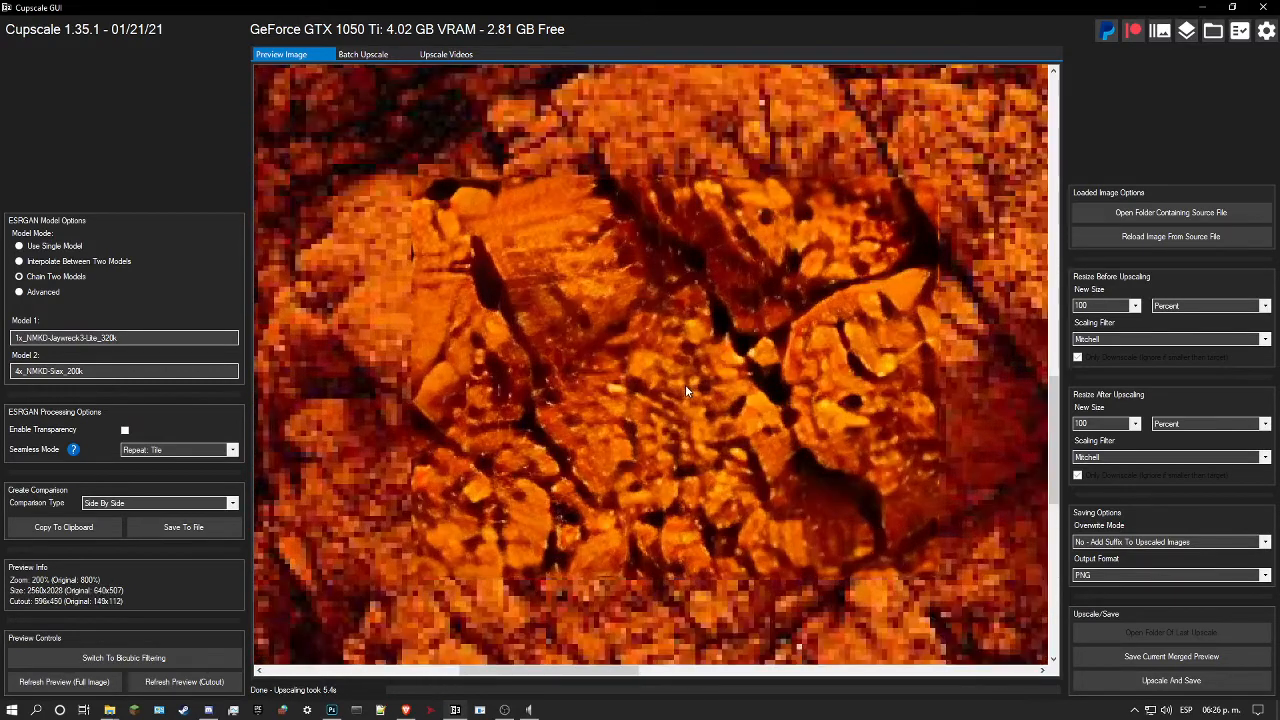
click(661, 398)
scroll(661, 398, up, 1)
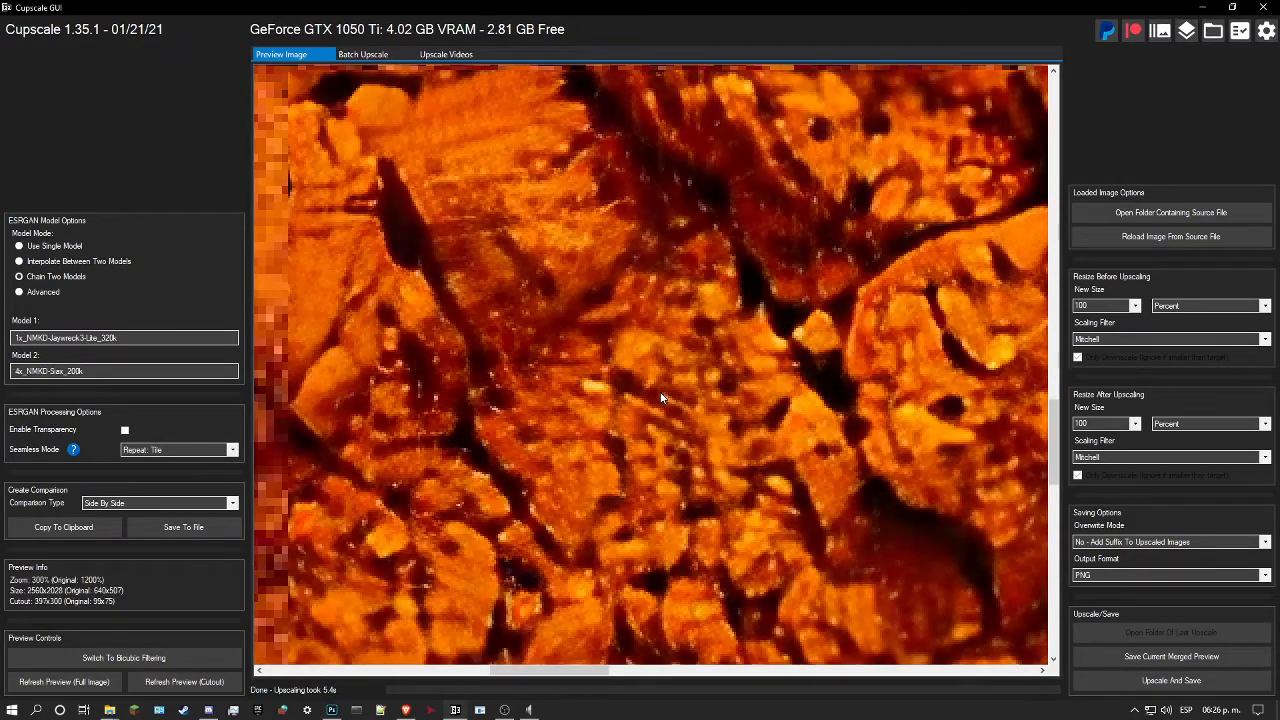
drag(661, 398, 618, 396)
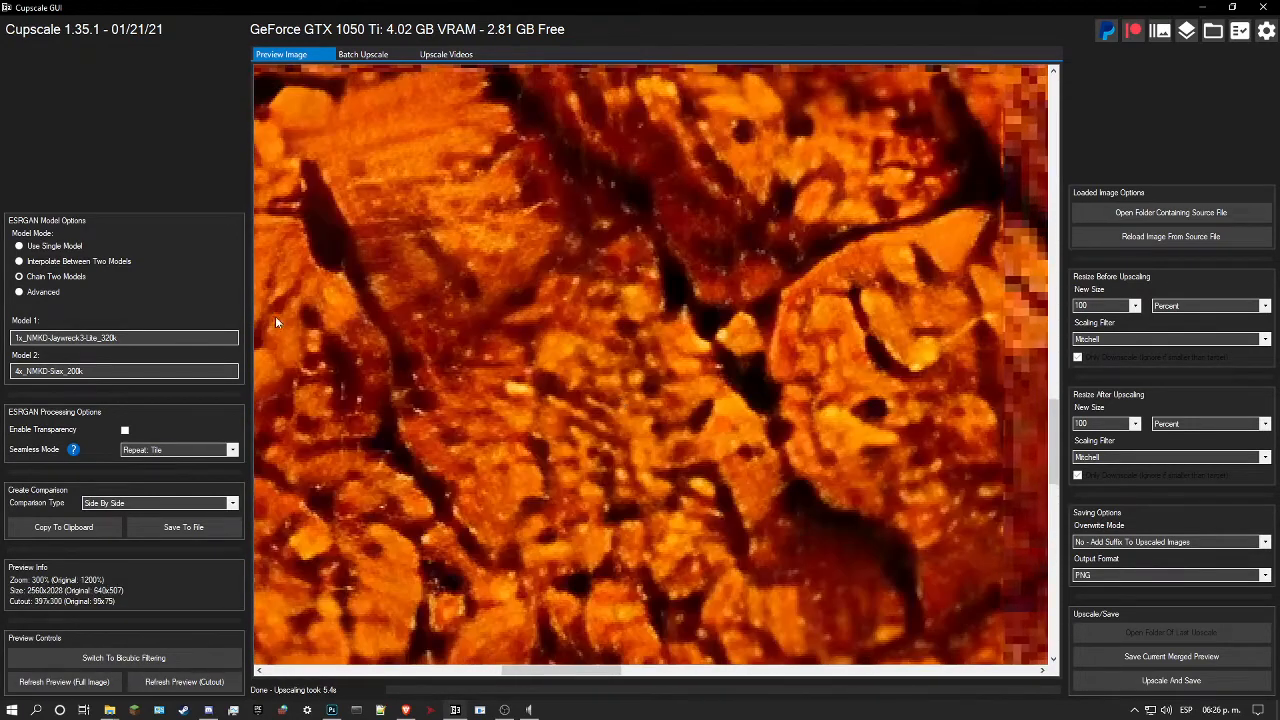
drag(429, 341, 506, 335)
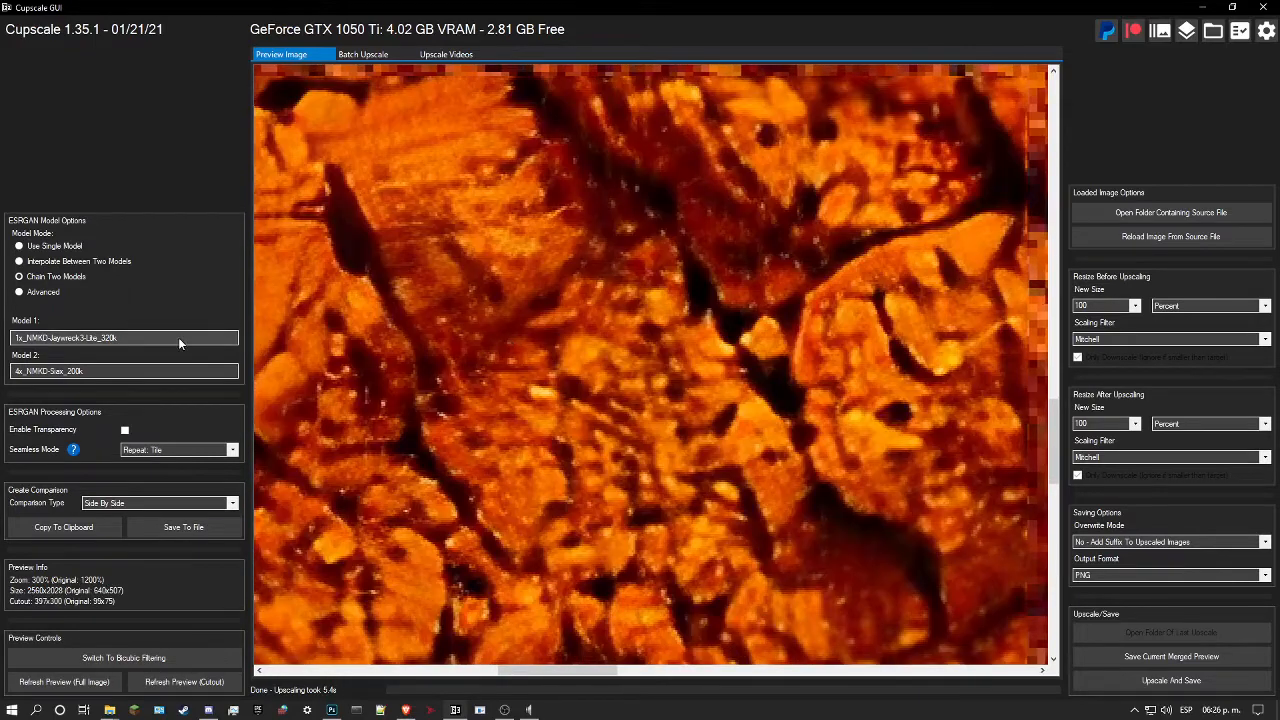
Step: Switch to a single model using 1x_DeJpeg_Fatality_PlusULTRA_200000_G as Model 1 and refresh the cutout preview
click(36, 246)
click(145, 338)
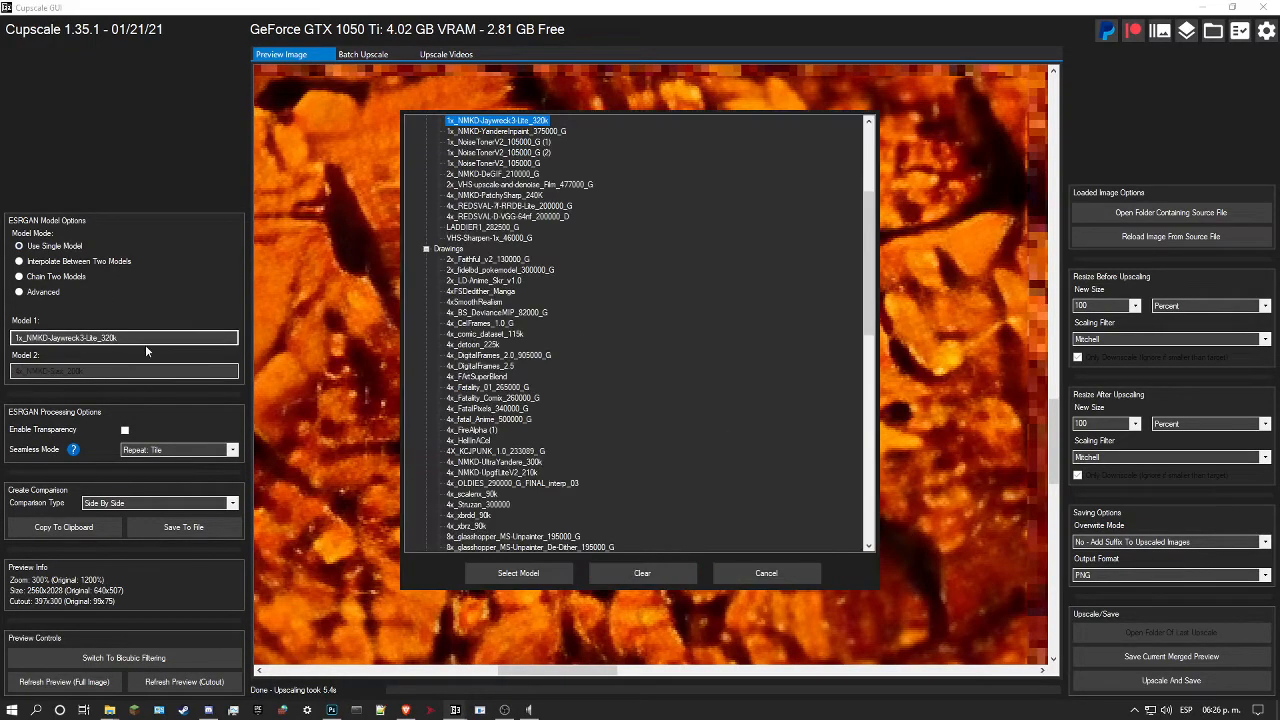
scroll(574, 396, up, 2)
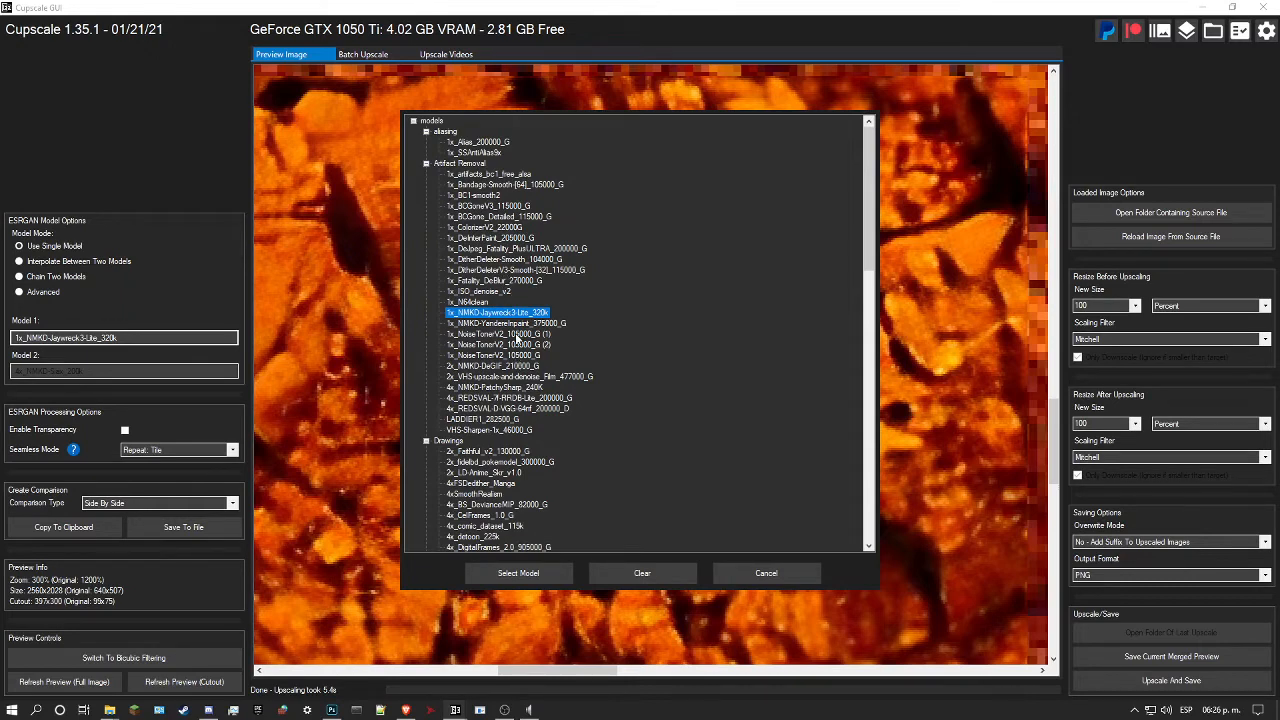
click(505, 250)
click(478, 575)
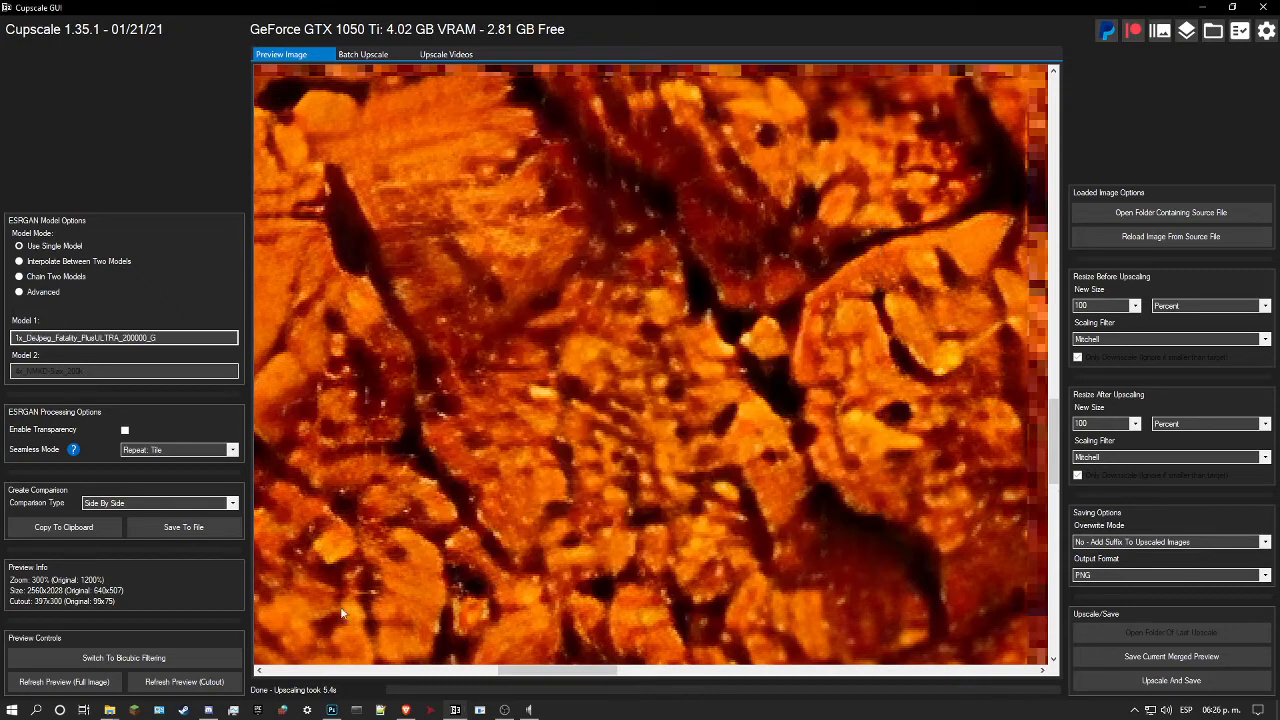
click(189, 682)
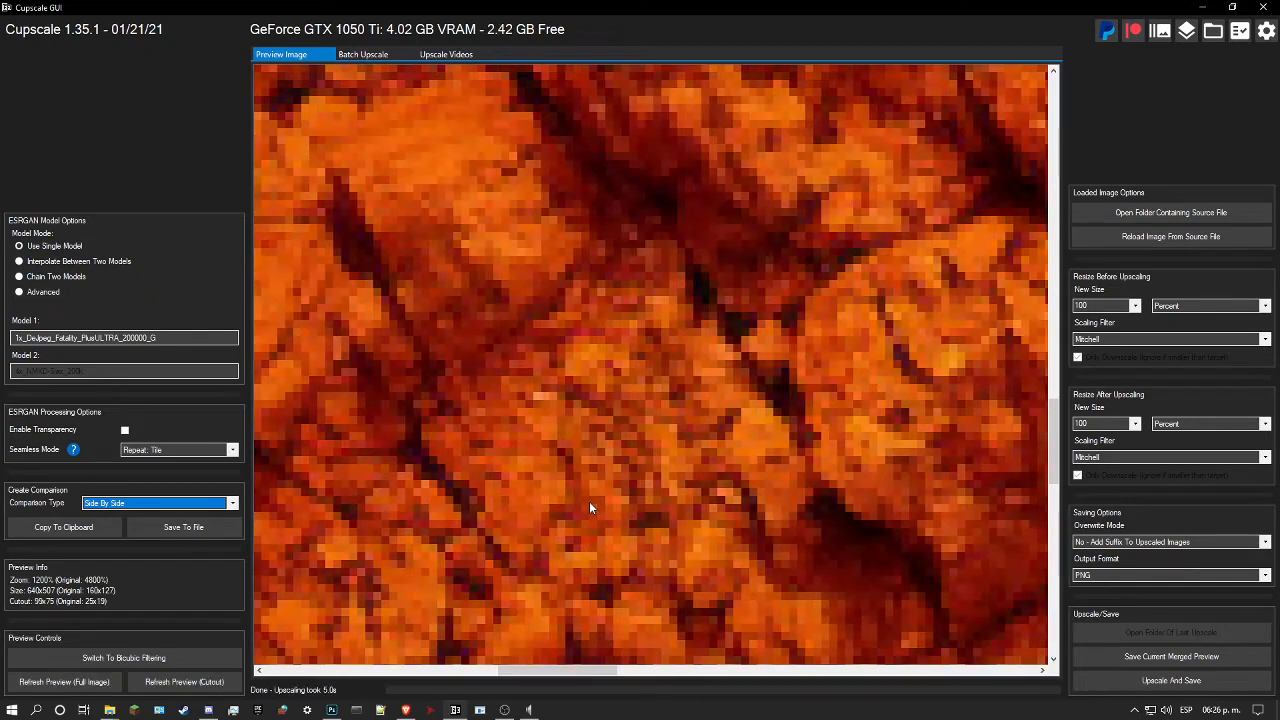
Step: Examine the DeJpeg Fatality cutout preview of the rock against the original pixels at several magnifications
click(718, 443)
scroll(718, 443, down, 2)
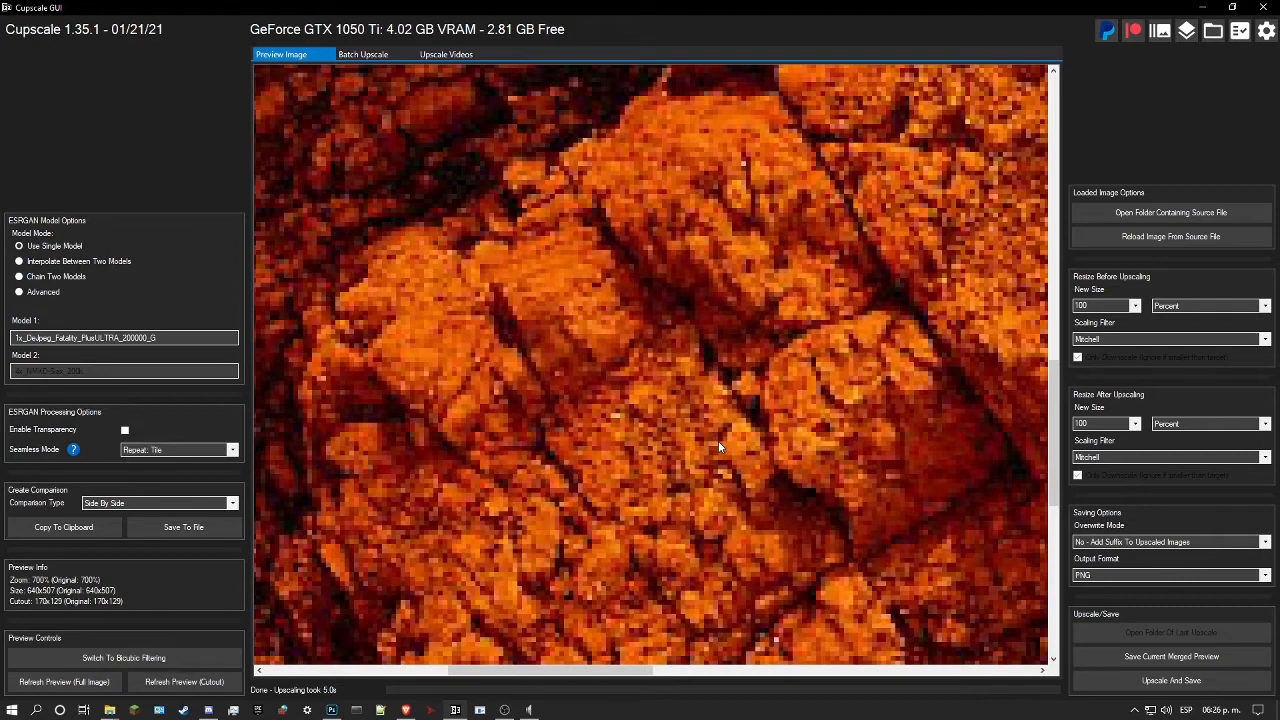
drag(719, 440, 748, 366)
scroll(741, 364, up, 2)
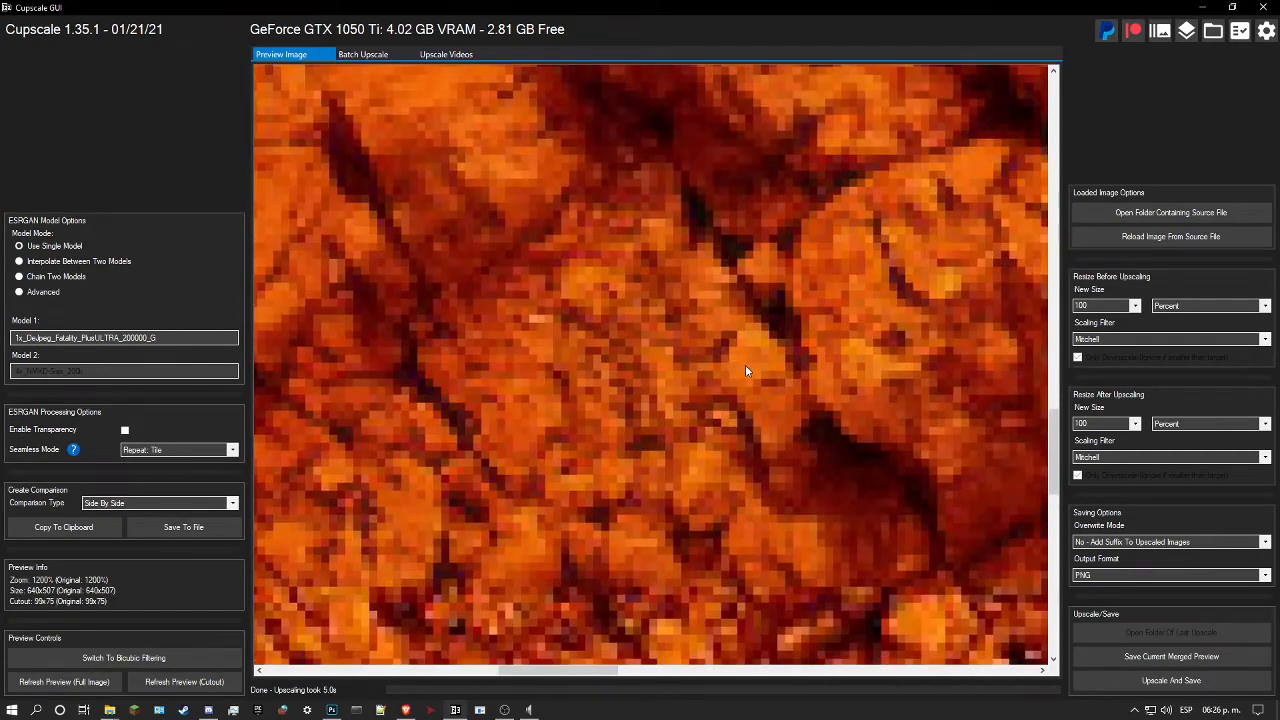
scroll(744, 365, up, 2)
click(741, 408)
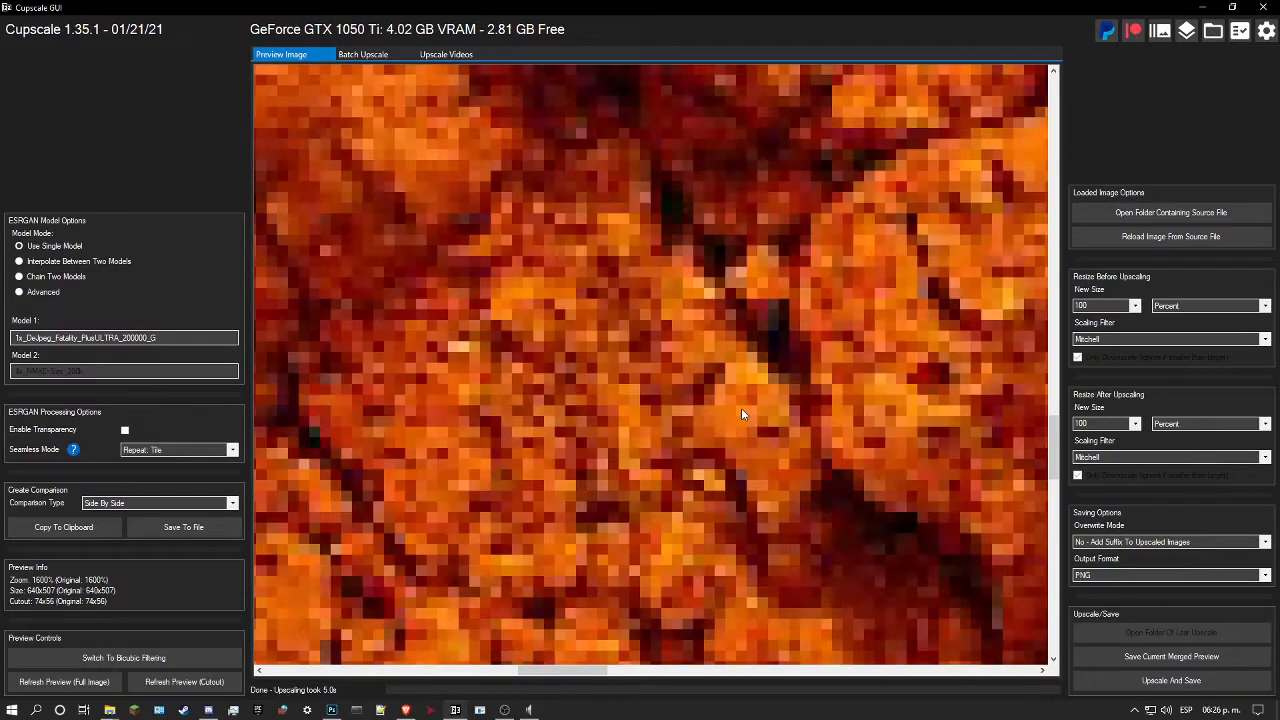
scroll(497, 432, down, 1)
drag(678, 384, 751, 441)
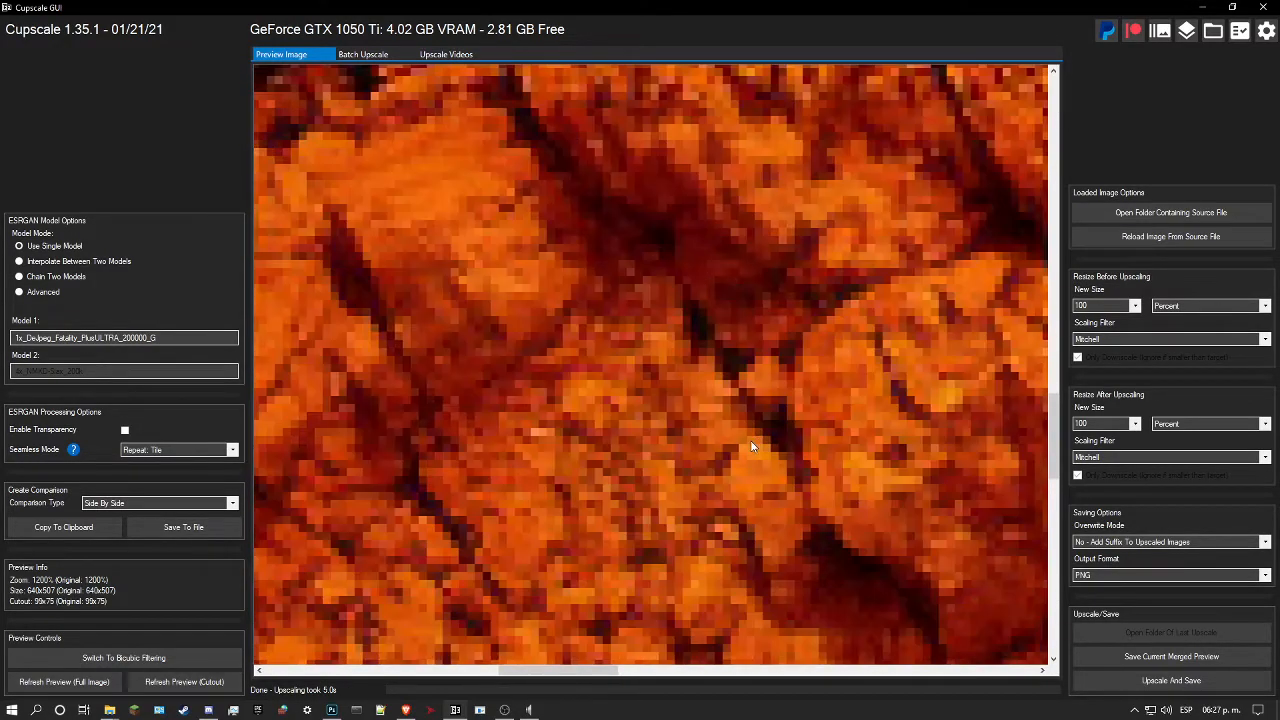
drag(667, 403, 638, 412)
drag(351, 363, 447, 325)
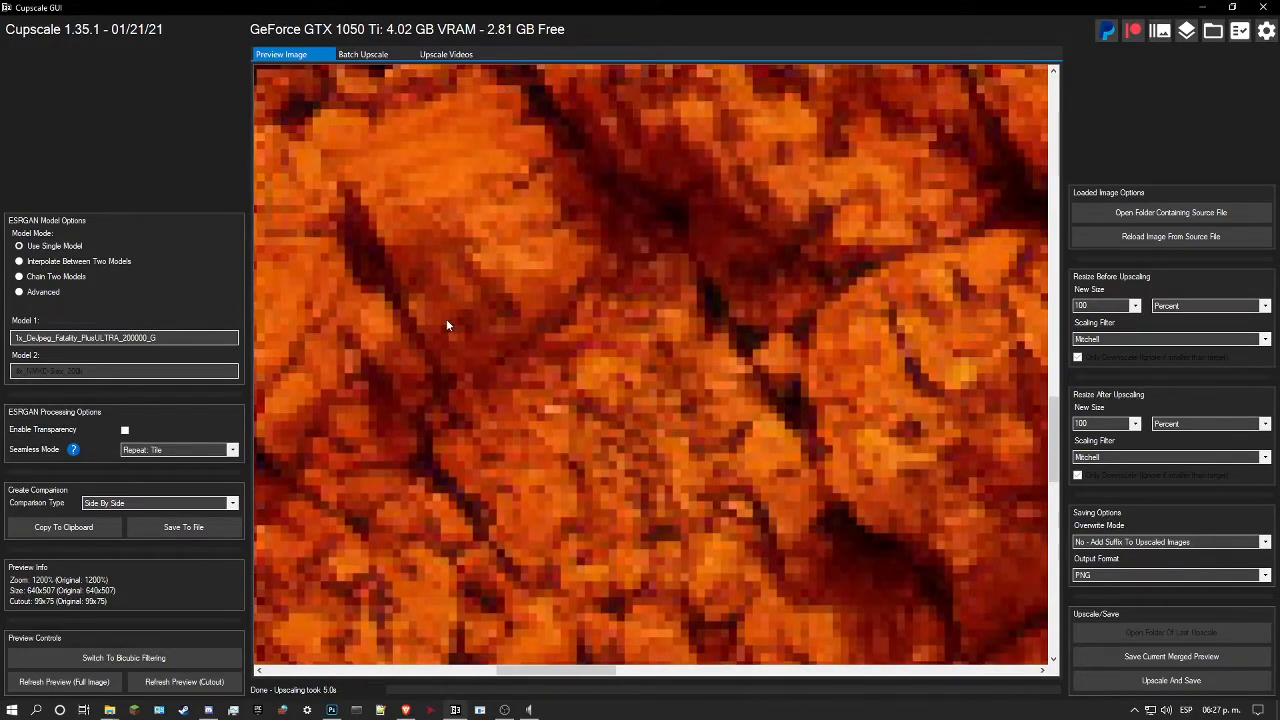
click(208, 337)
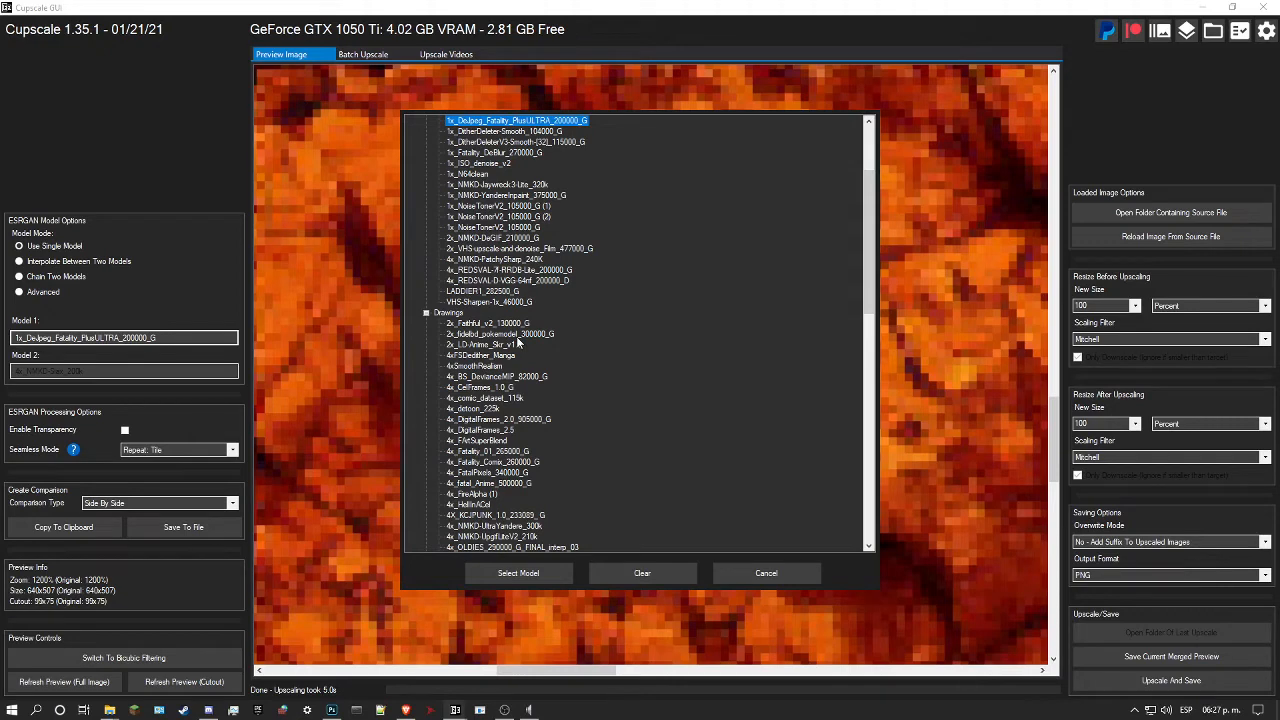
scroll(517, 342, up, 4)
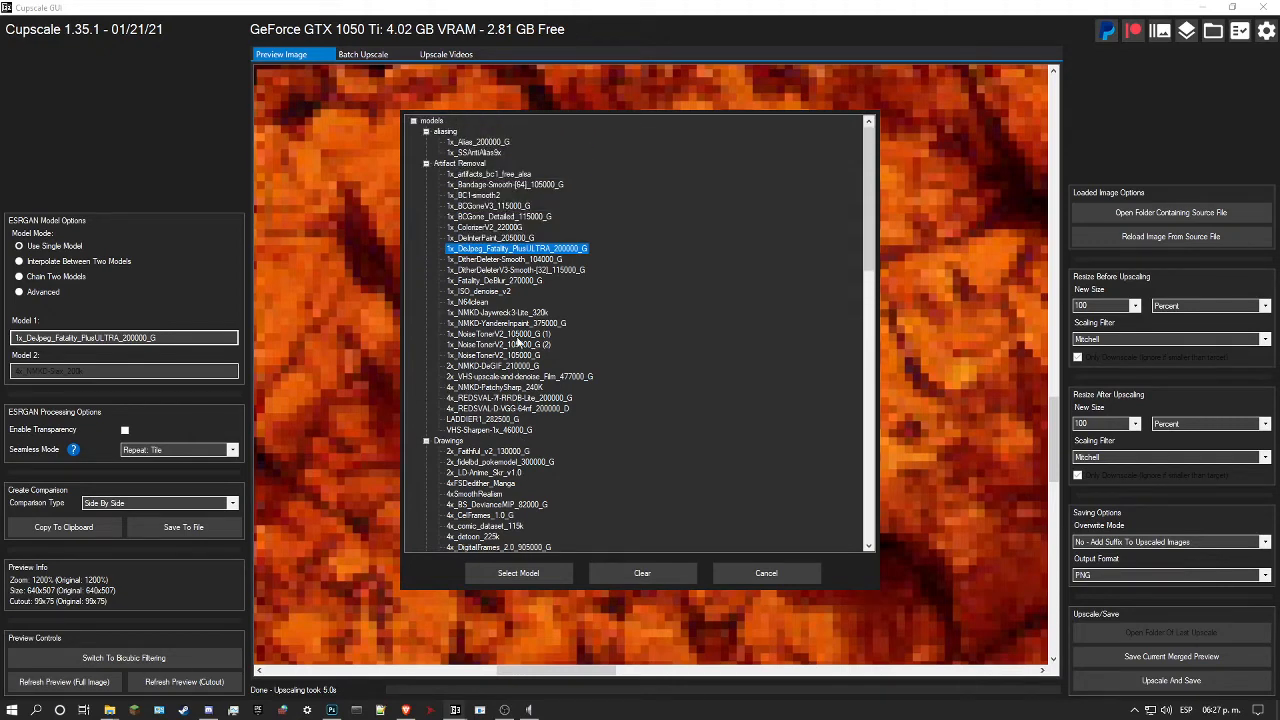
click(782, 578)
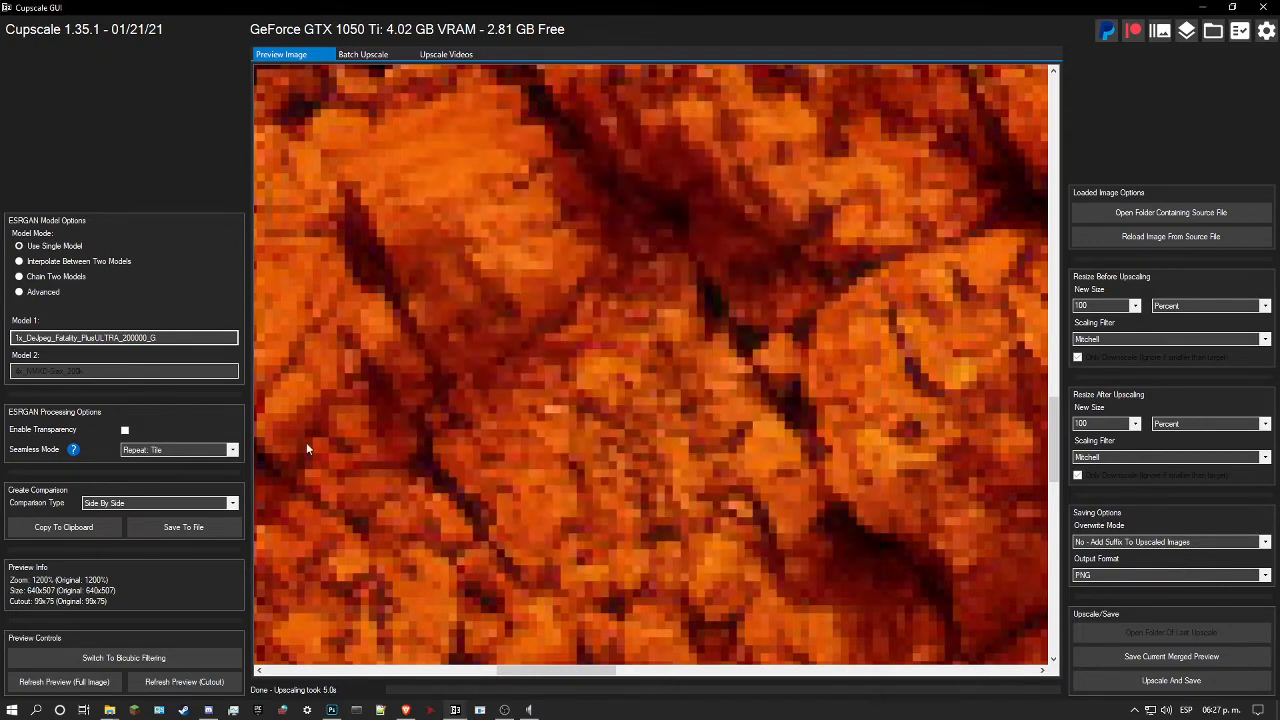
Step: Chain two models with 4x_Sourcetex-v2_136000_G as Model 2 and refresh the cutout preview
click(99, 272)
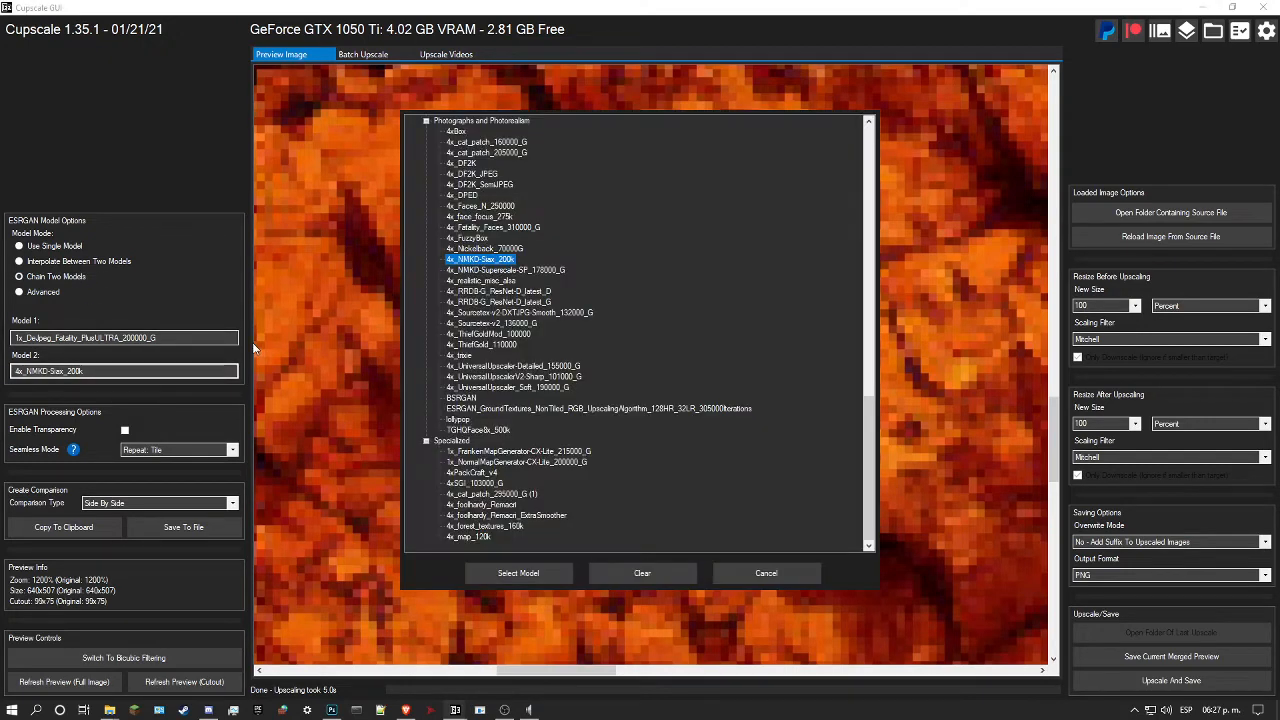
scroll(513, 369, up, 1)
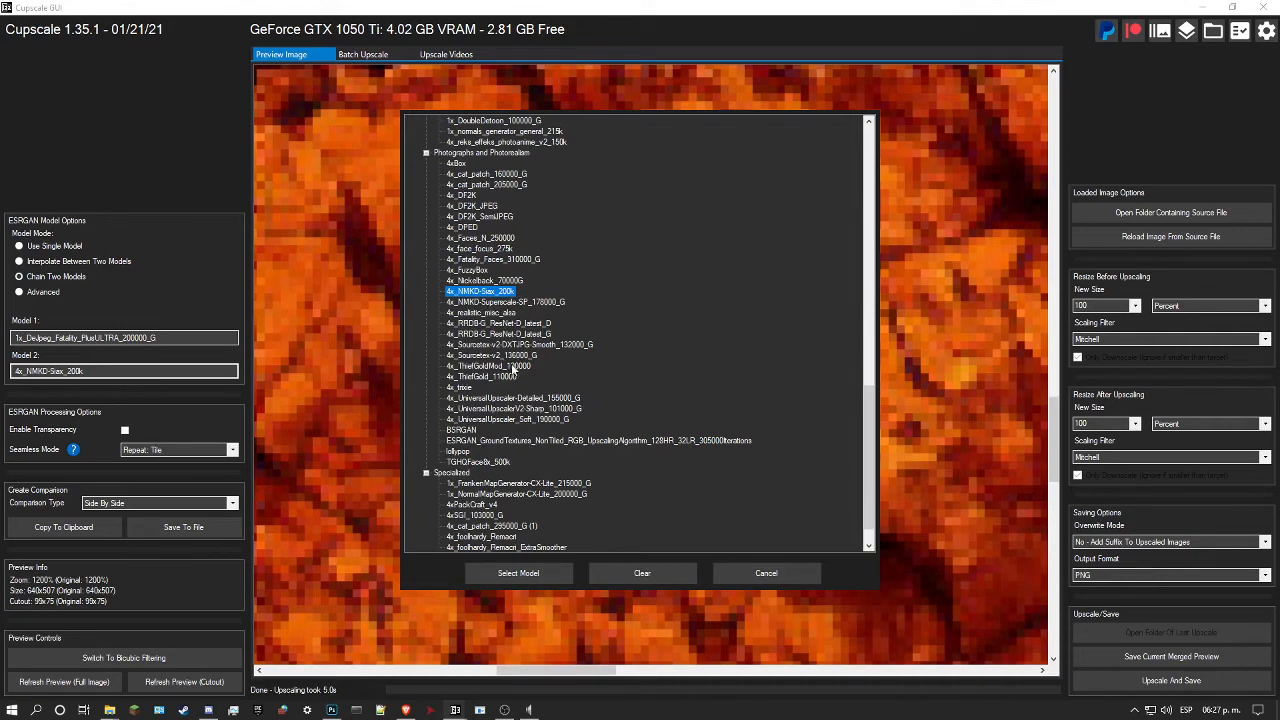
click(492, 357)
click(509, 572)
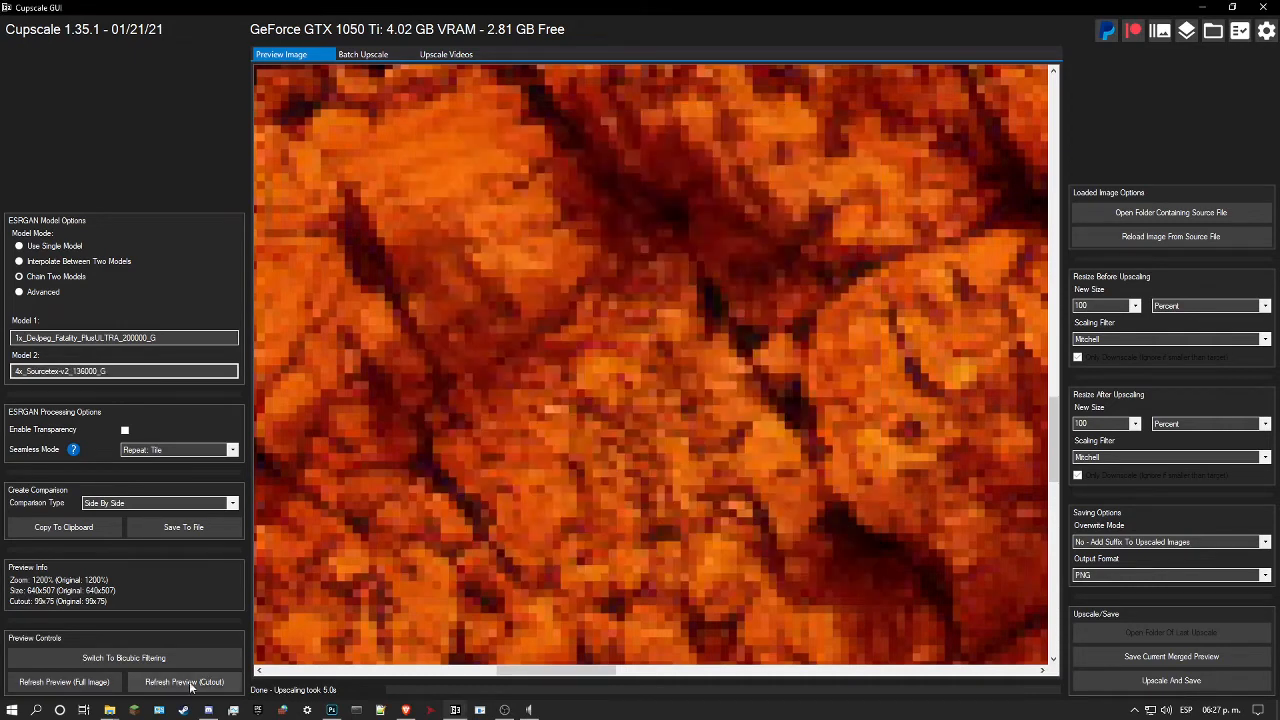
click(190, 684)
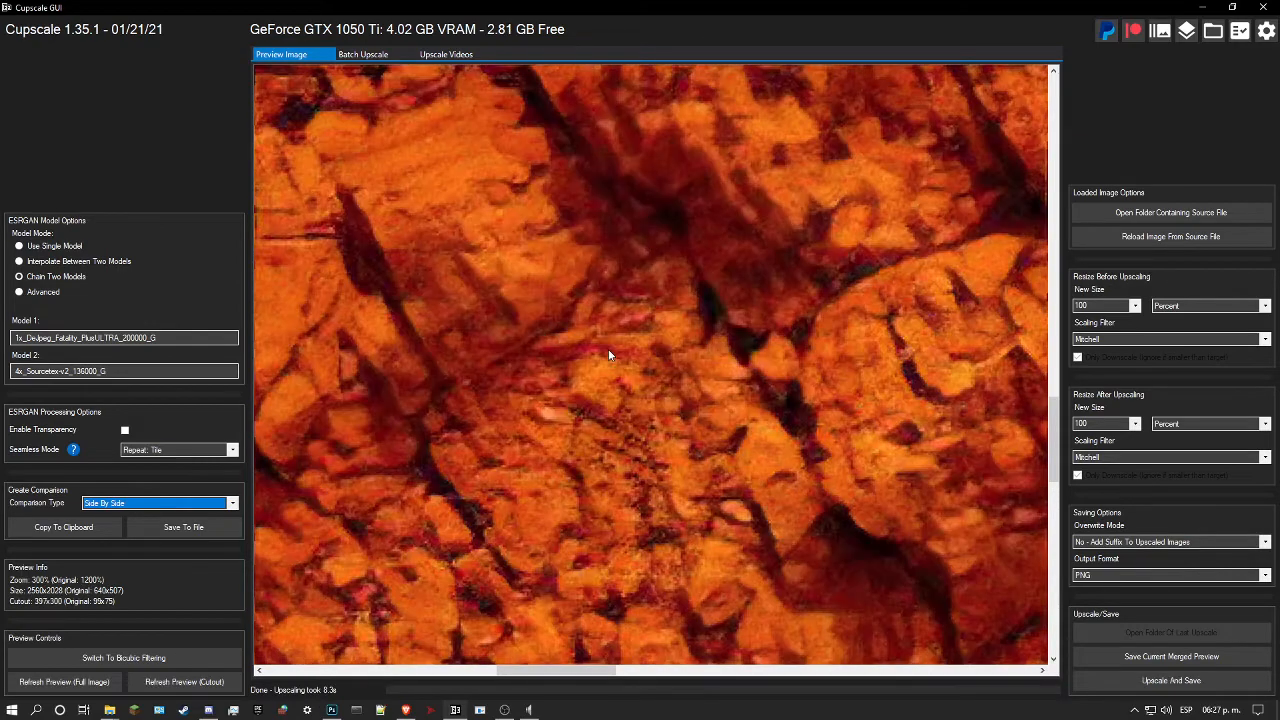
Step: Examine the Sourcetex cutout preview at several magnifications, comparing its rock cracks and grain with the original pixels
scroll(608, 352, down, 2)
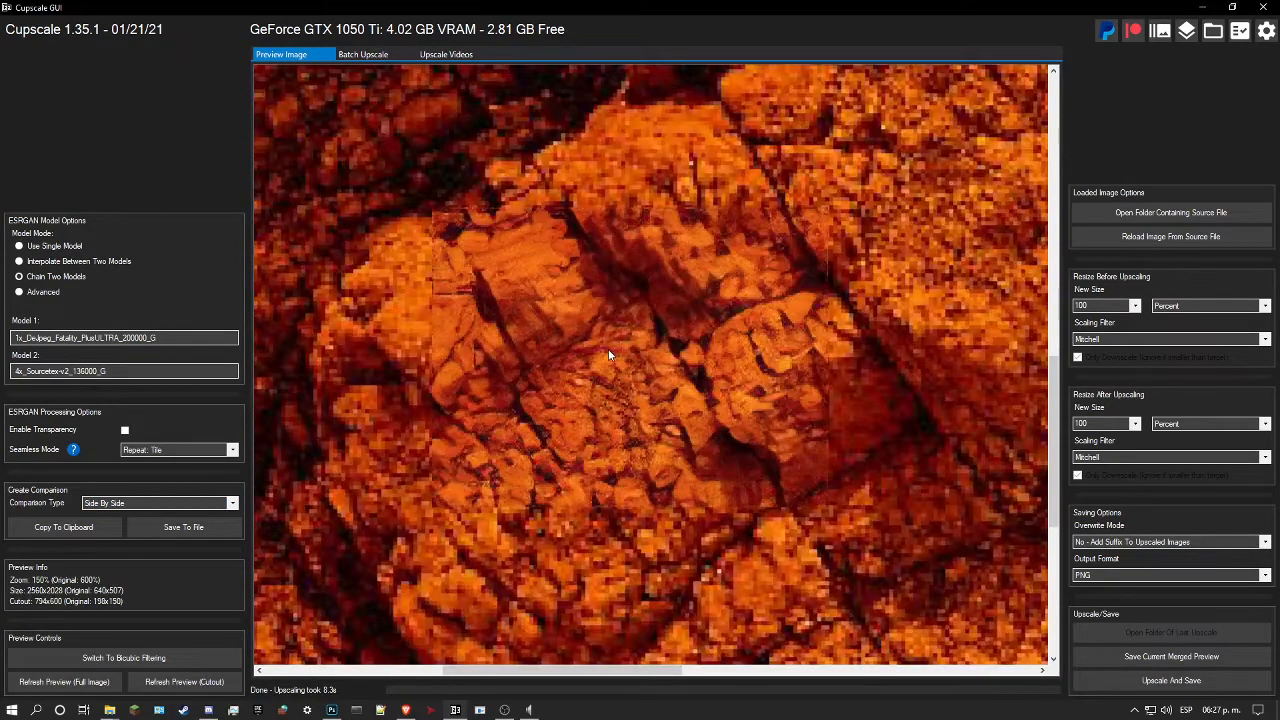
scroll(524, 306, up, 2)
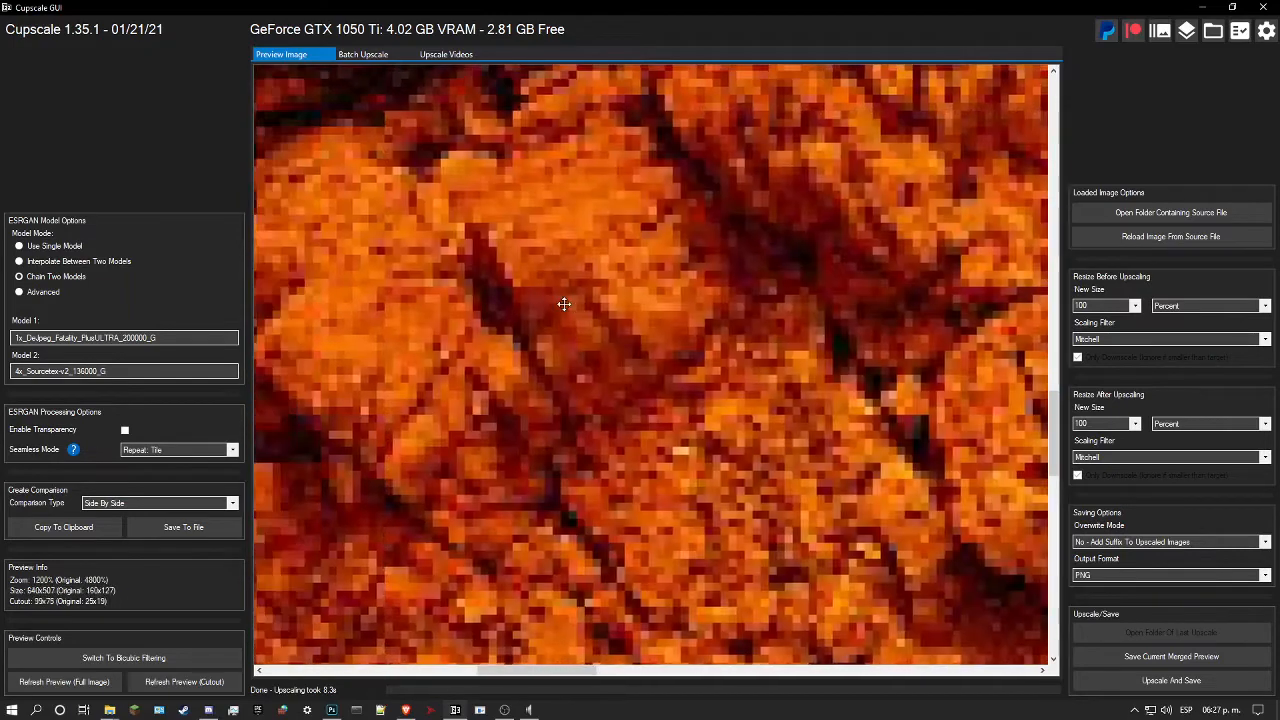
drag(632, 319, 516, 218)
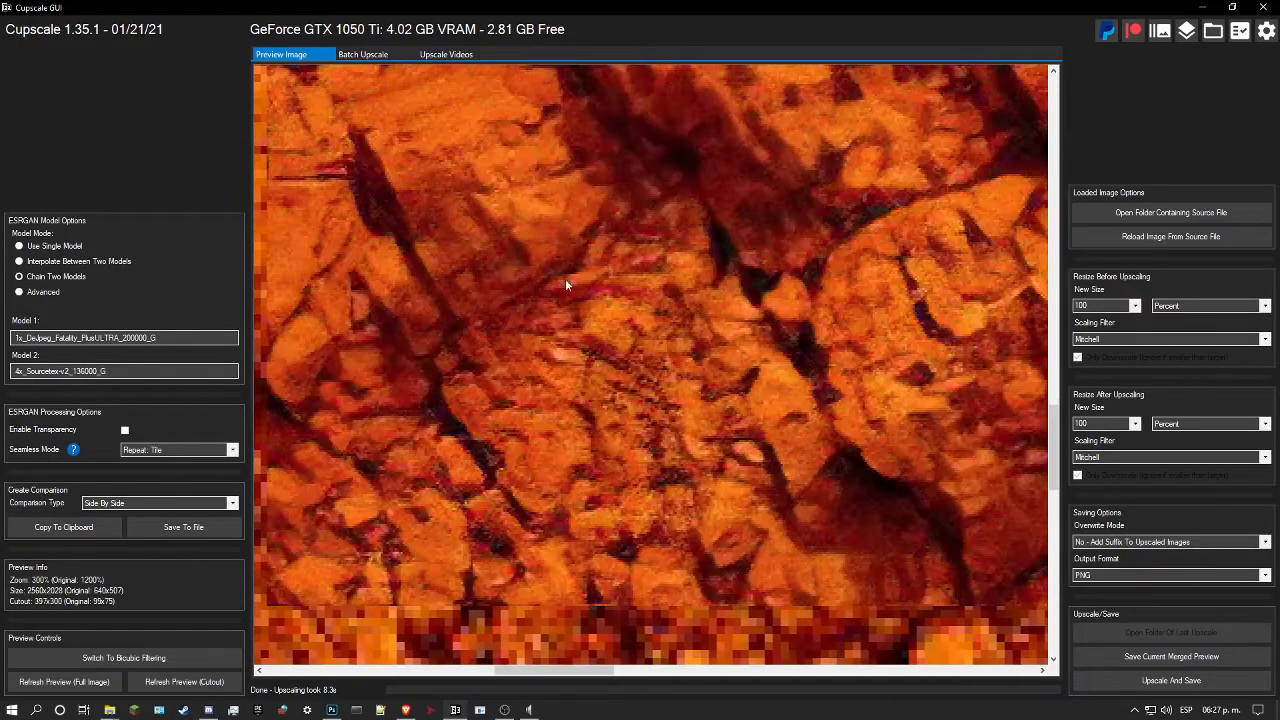
scroll(605, 314, down, 2)
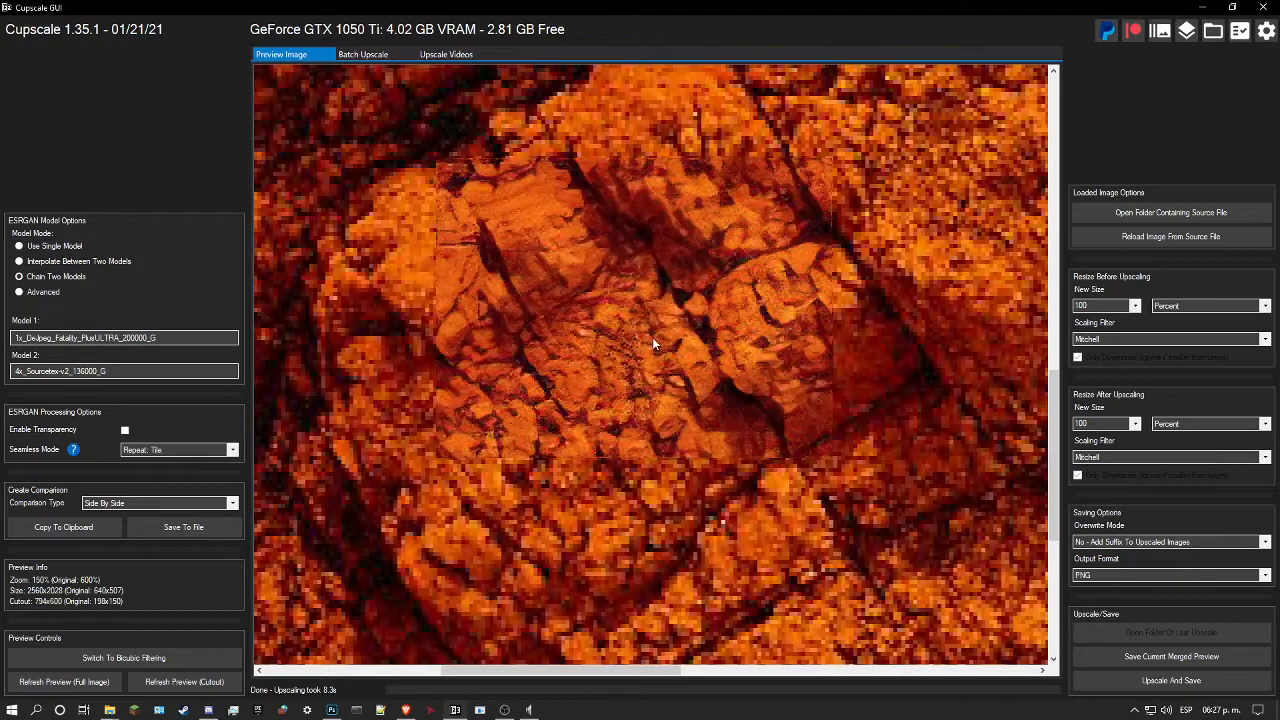
scroll(660, 370, up, 2)
scroll(674, 402, down, 1)
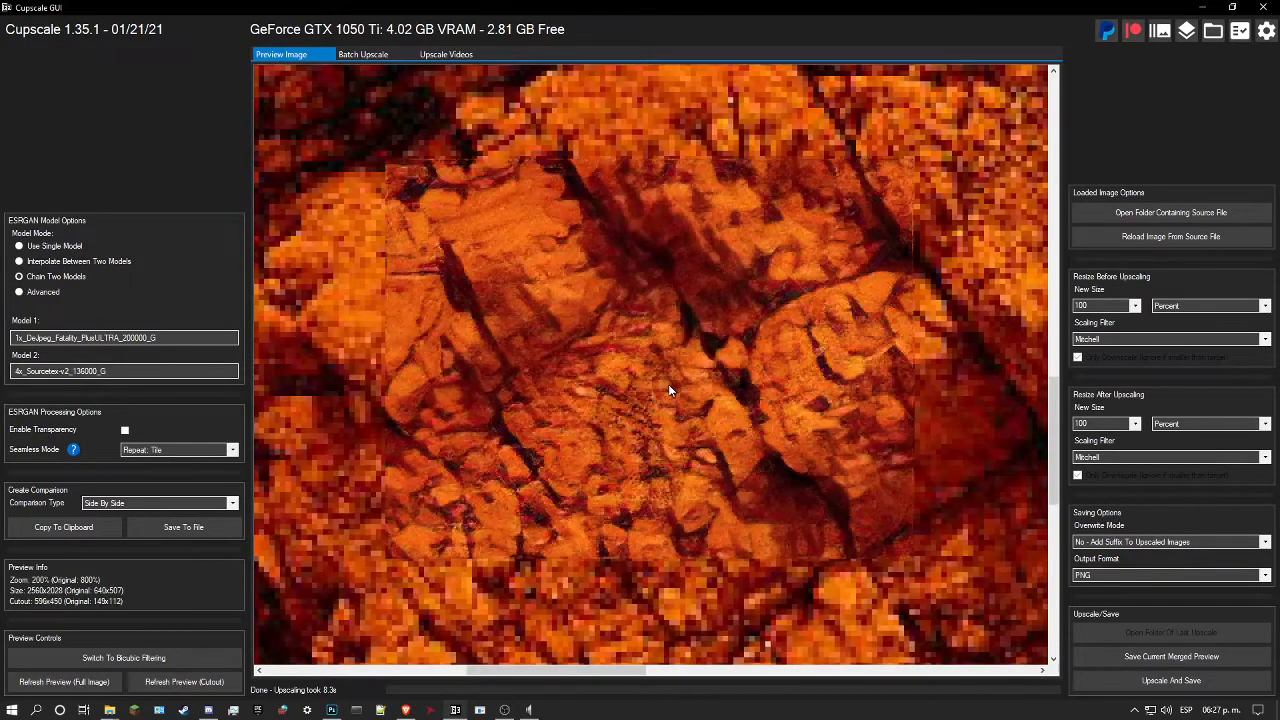
click(669, 385)
scroll(668, 385, up, 5)
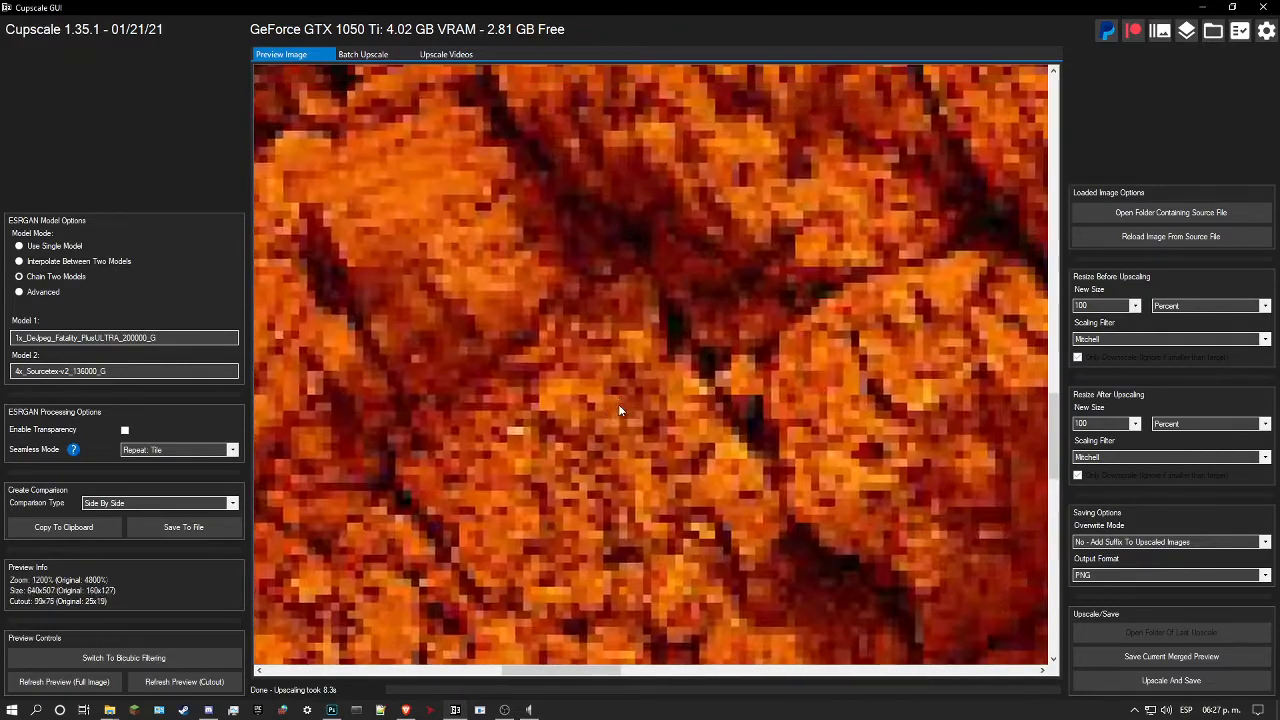
scroll(619, 405, down, 4)
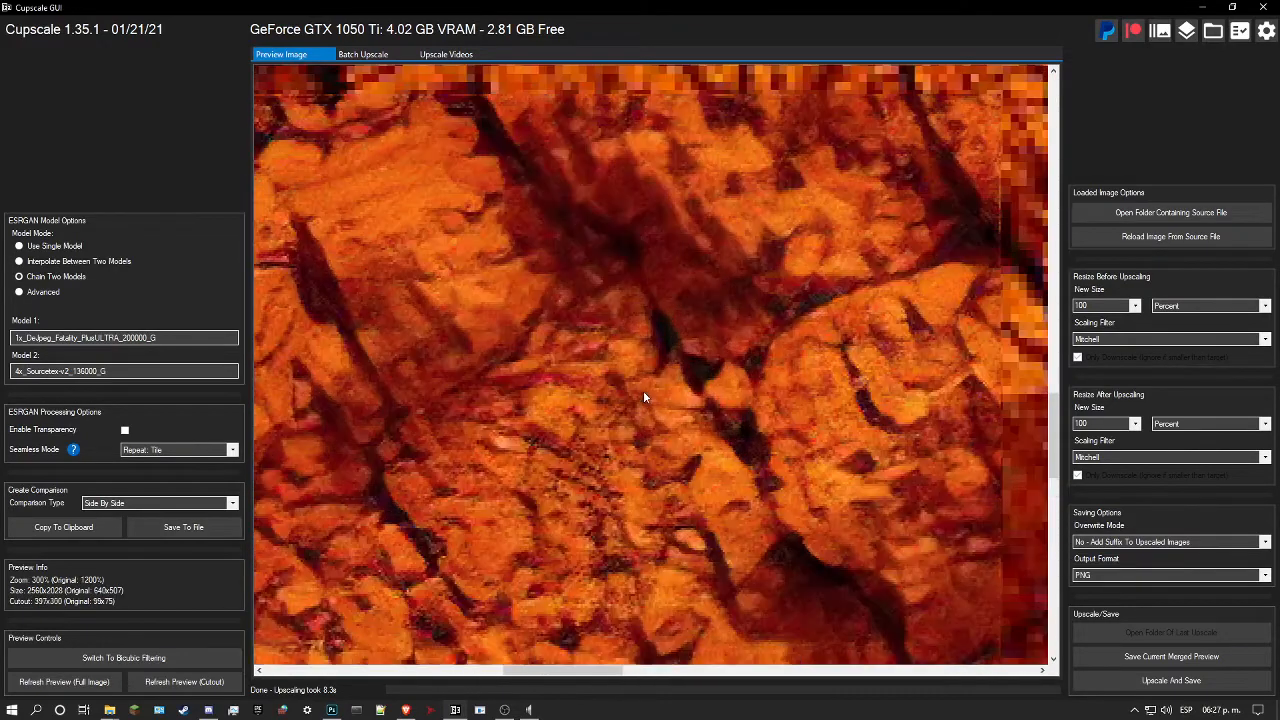
scroll(643, 390, down, 2)
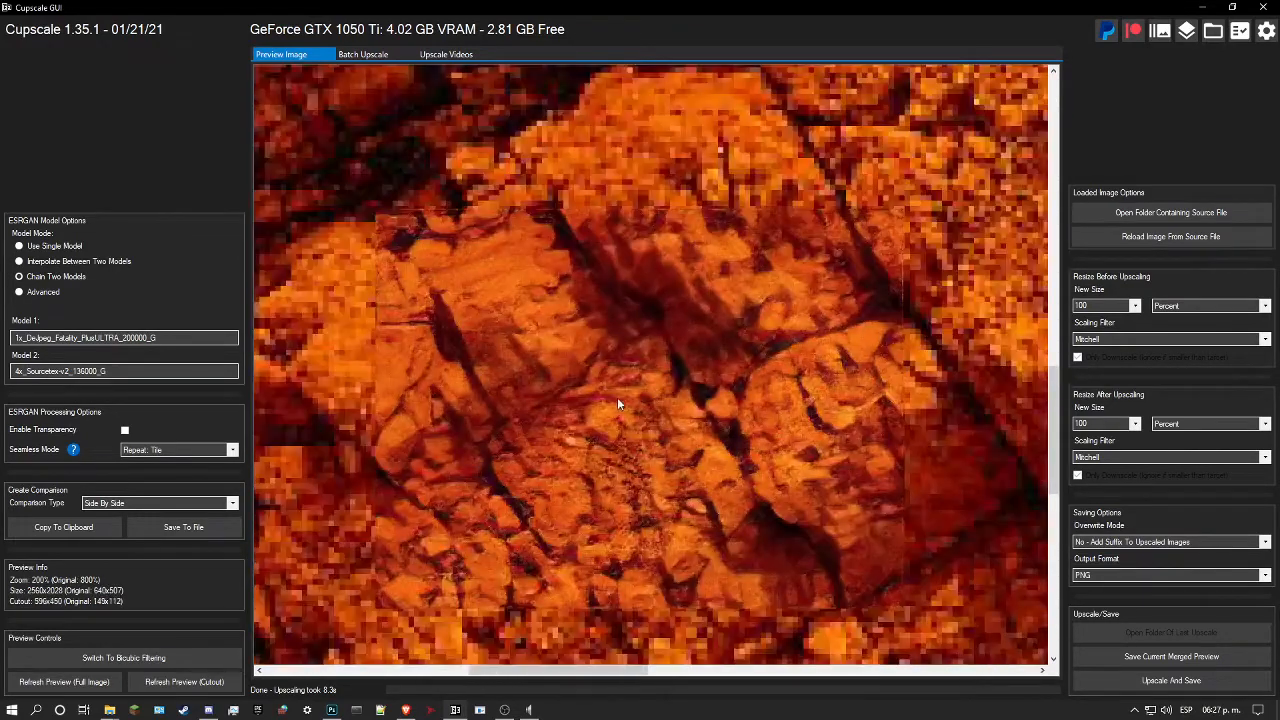
drag(616, 384, 640, 381)
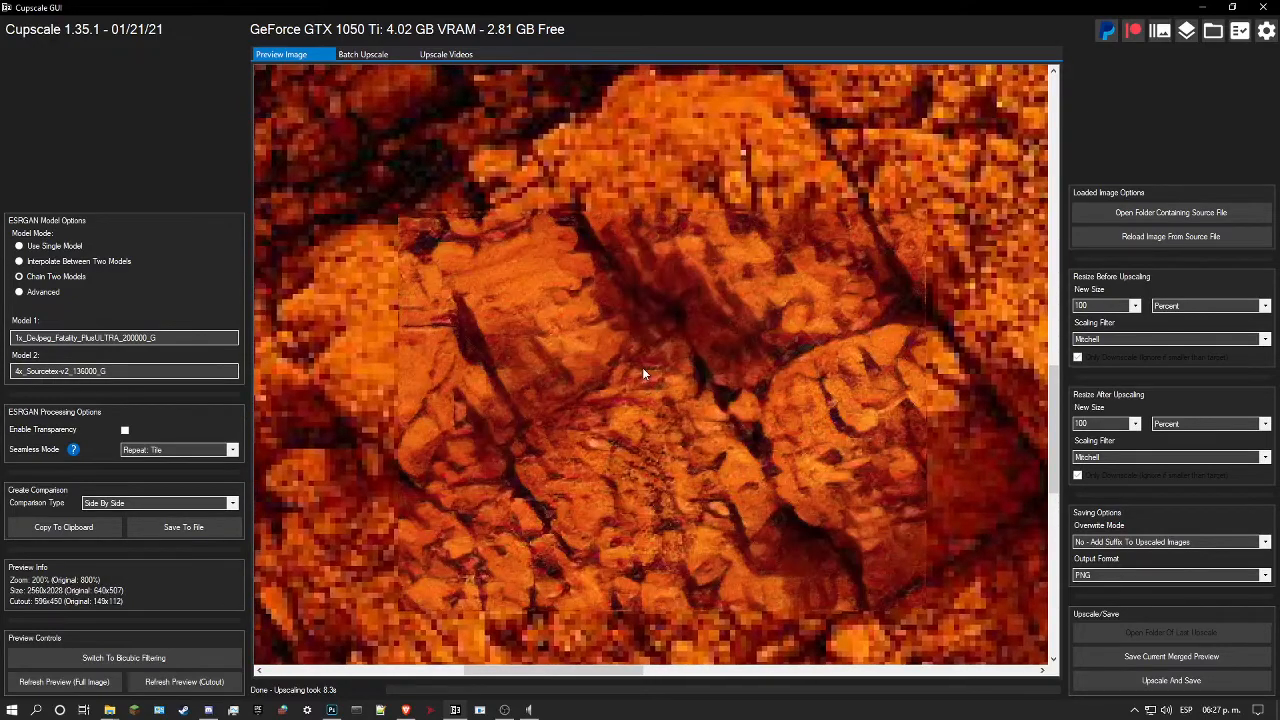
scroll(643, 374, up, 4)
drag(646, 329, 671, 301)
scroll(671, 301, down, 3)
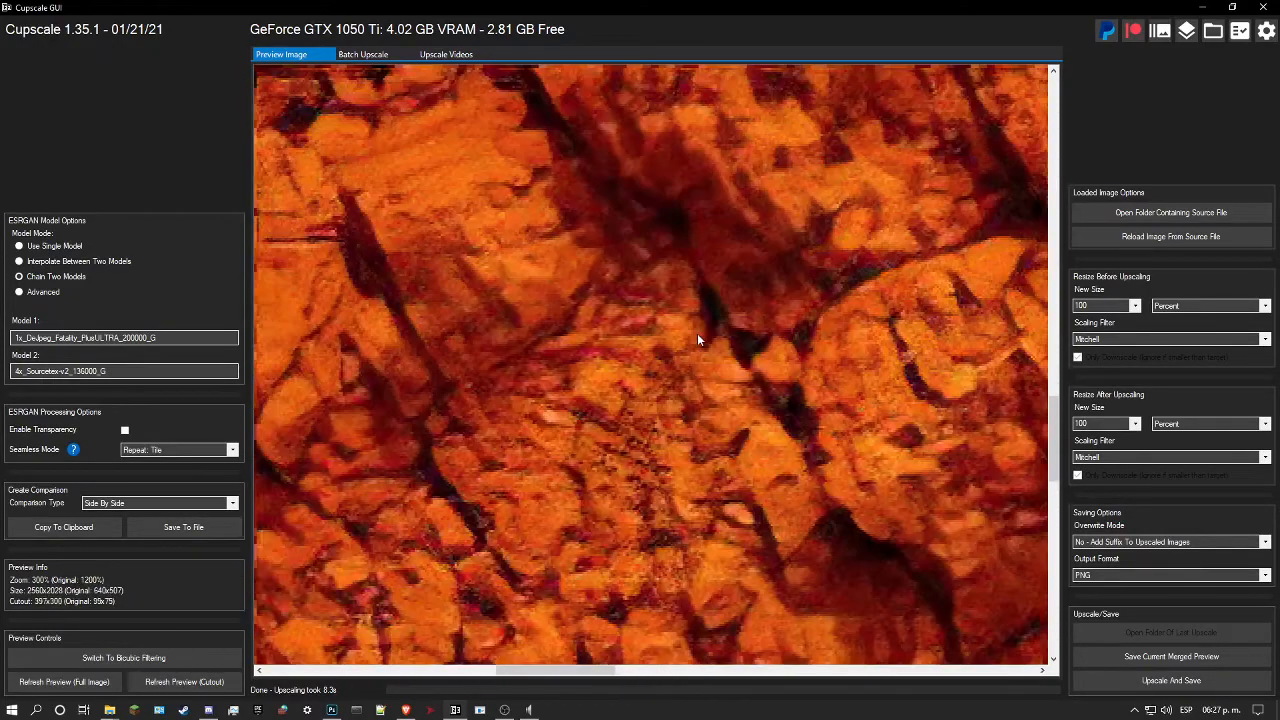
Step: Change Model 2 to 4xBox and refresh the cutout preview
click(164, 370)
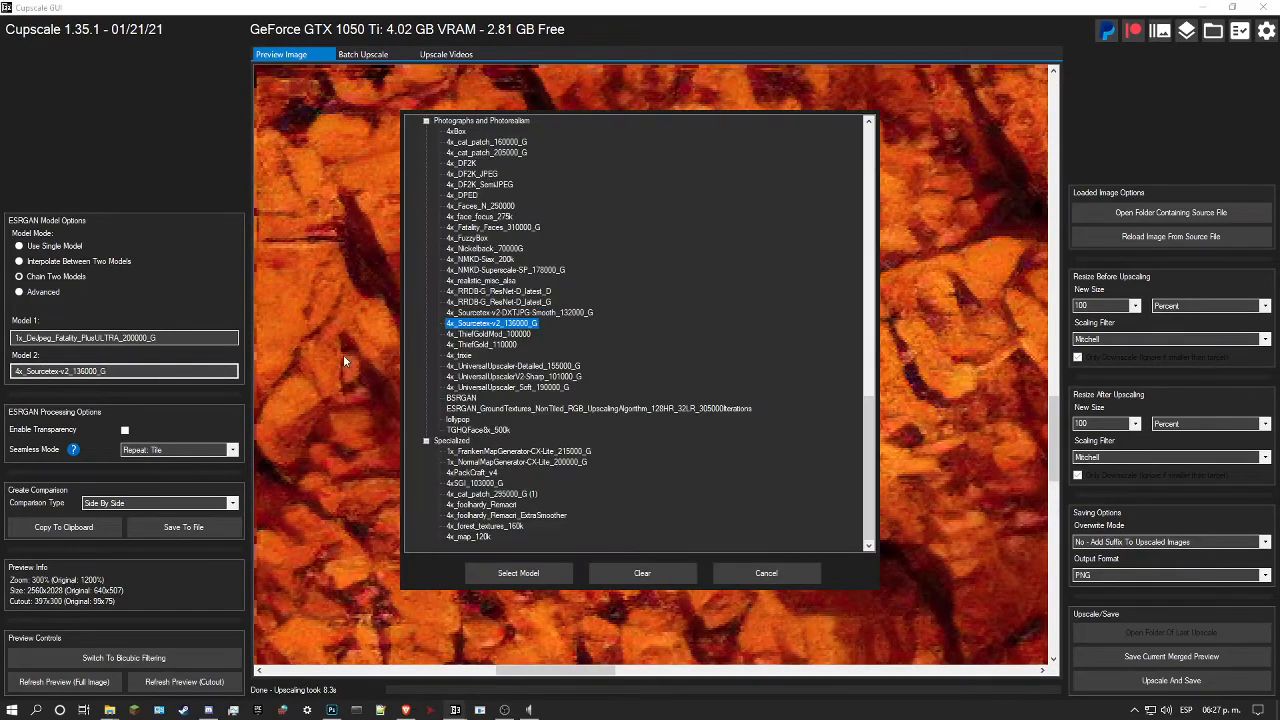
scroll(495, 340, up, 3)
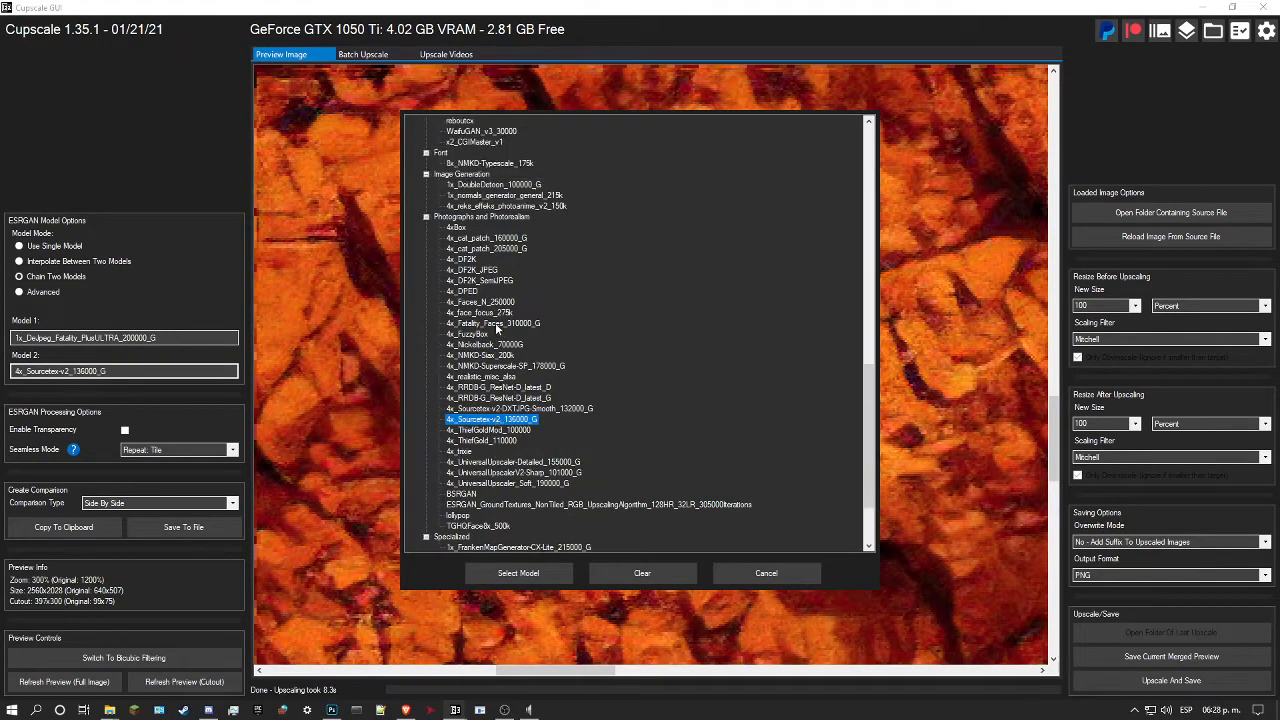
click(458, 228)
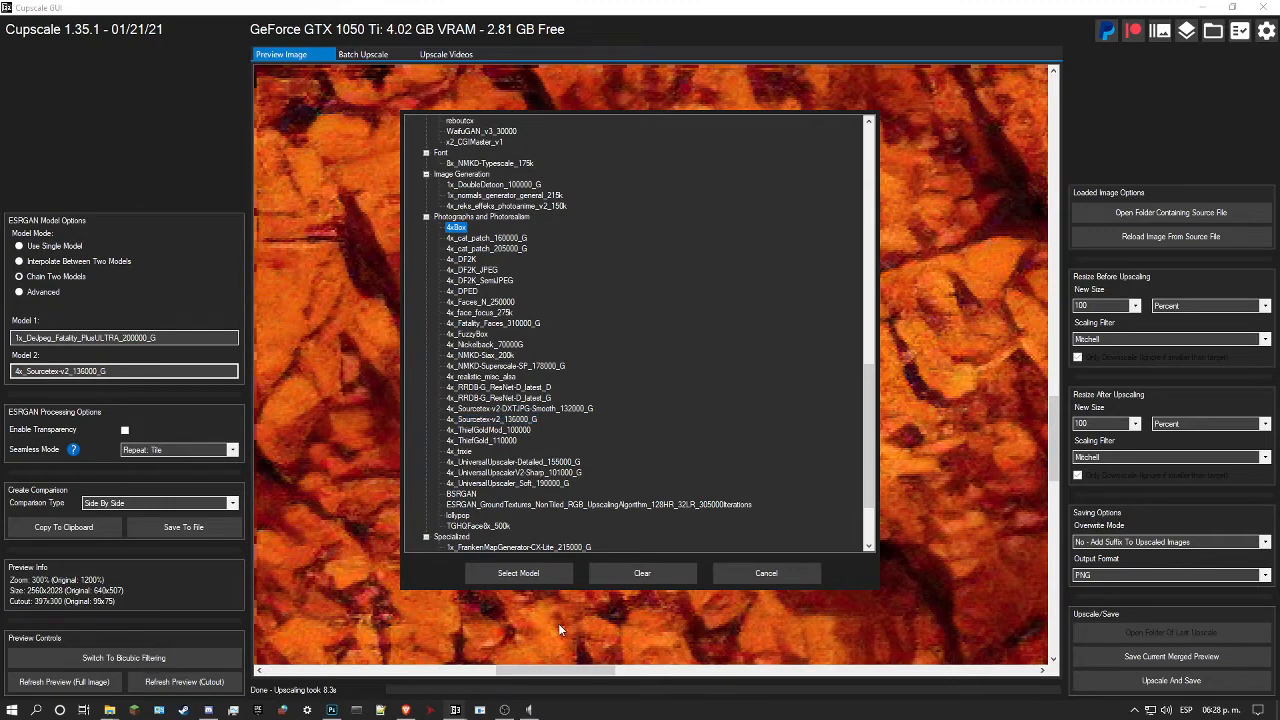
click(516, 573)
click(180, 681)
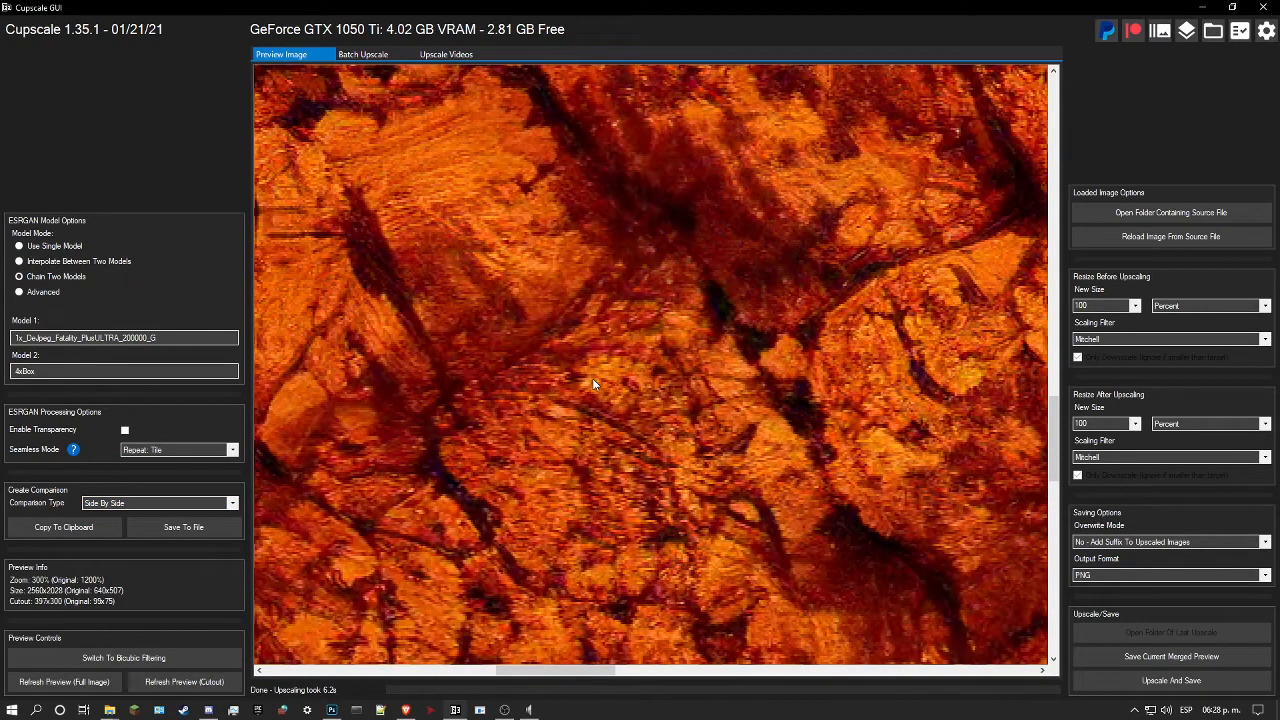
Step: Compare the 4xBox cutout preview with the original rock pixels by toggling between the two repeatedly
scroll(592, 378, up, 5)
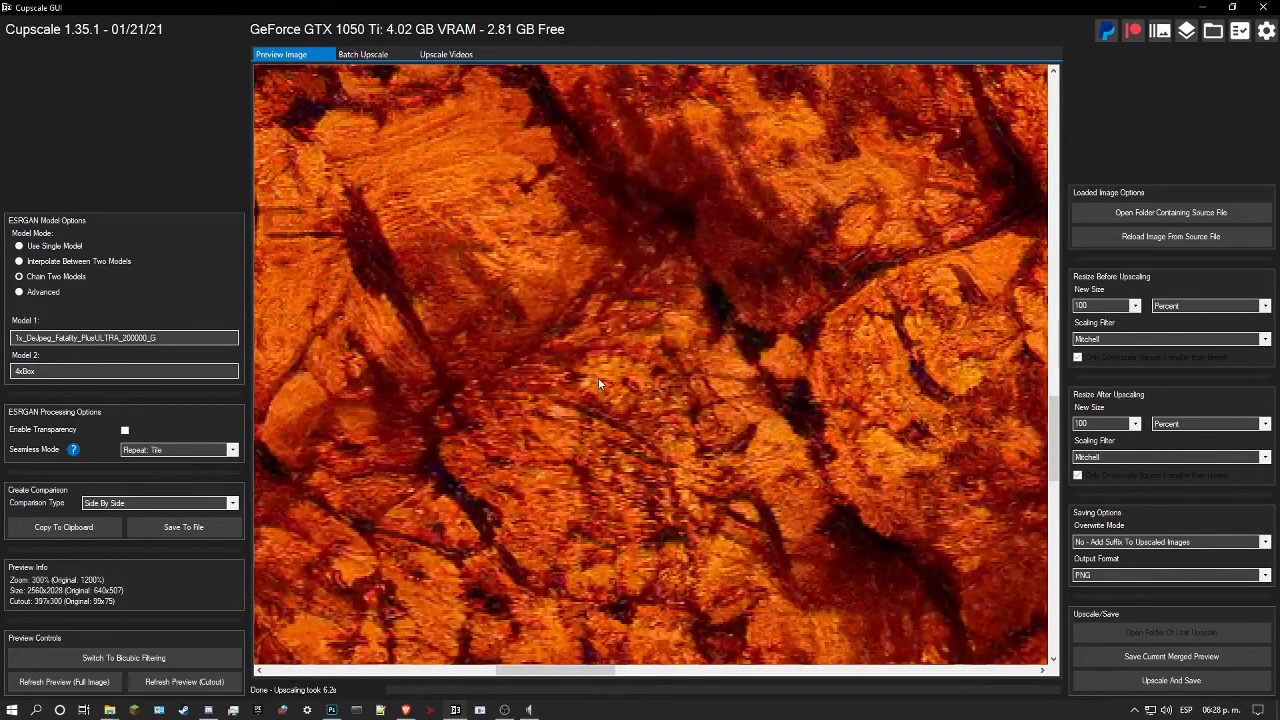
click(598, 378)
click(598, 382)
click(598, 382)
click(599, 383)
click(599, 383)
click(599, 383)
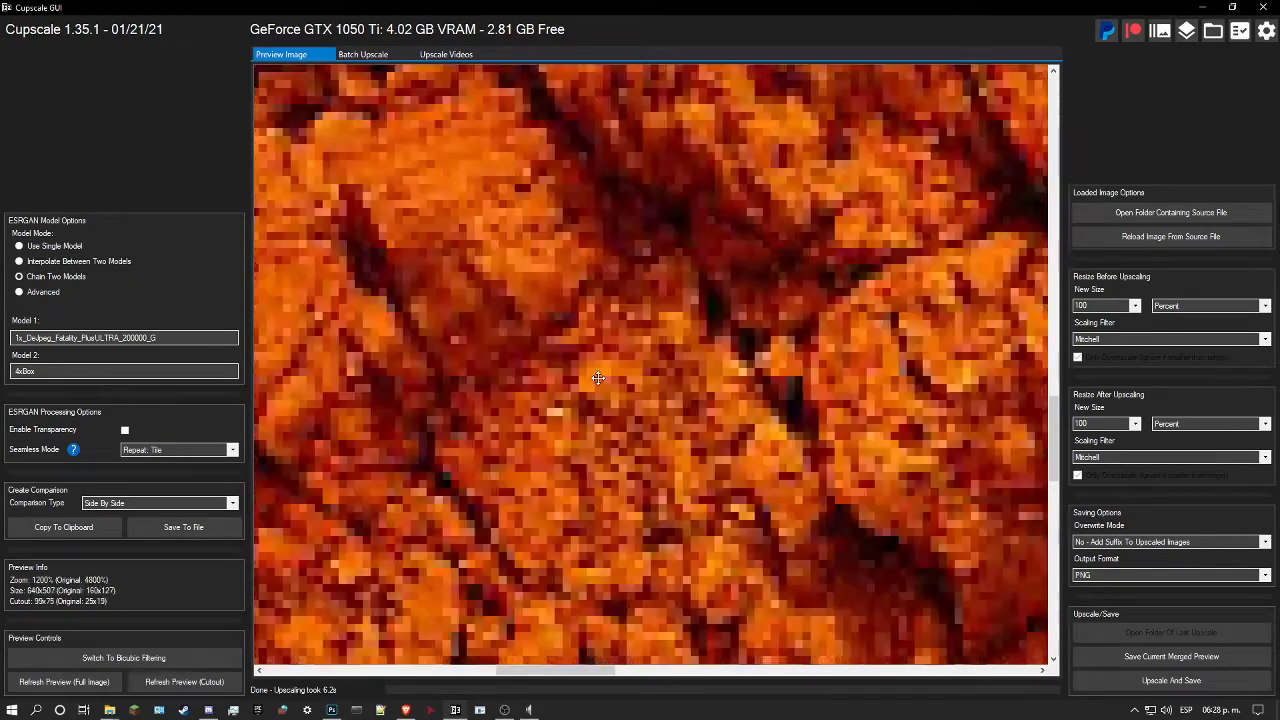
Step: Change Model 2 to 4x_UniversalUpscaler-Detailed_155000_G and refresh the cutout preview
click(128, 371)
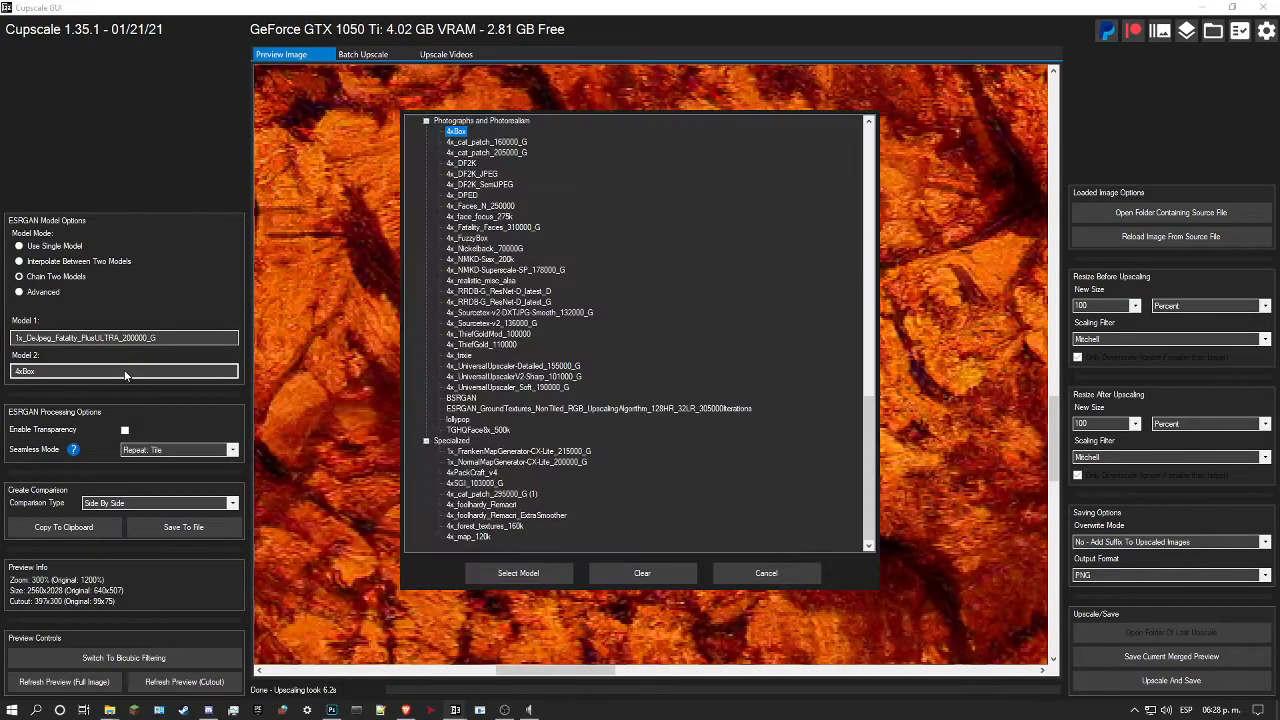
click(514, 368)
click(518, 573)
click(184, 686)
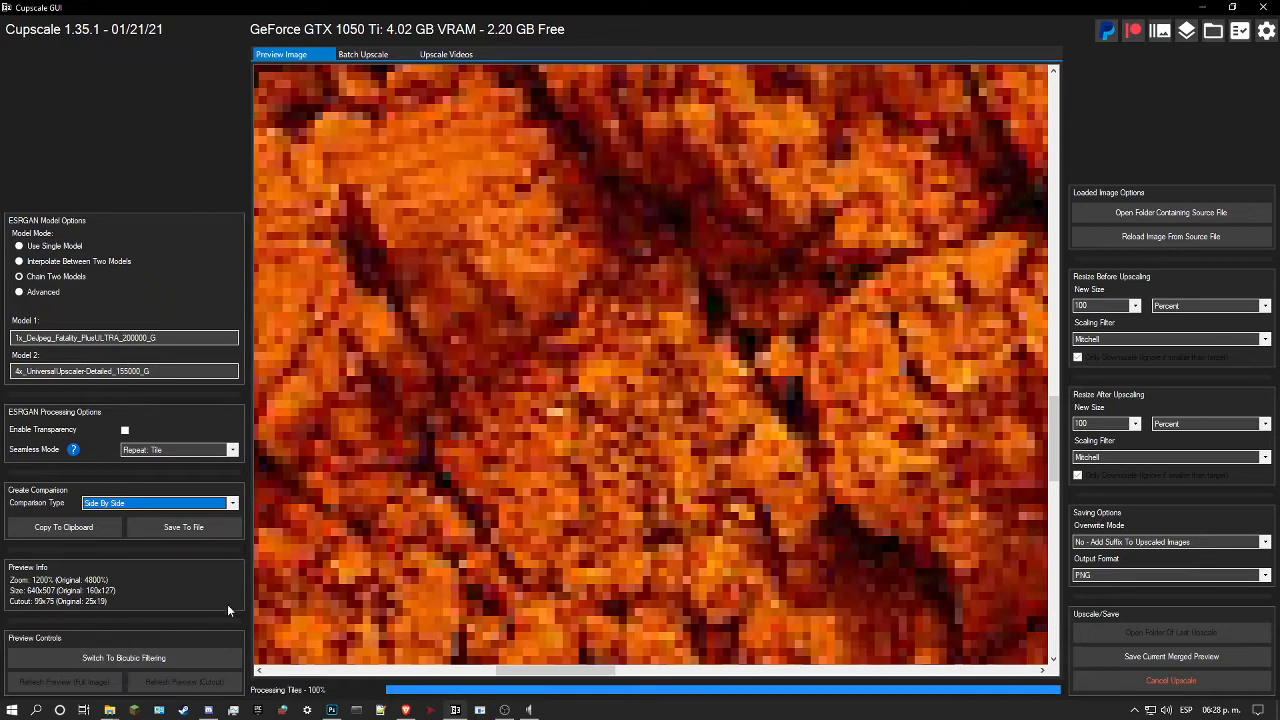
Step: Examine the 4x_UniversalUpscaler-Detailed cutout preview at different magnifications around the cracks in the rock
scroll(503, 408, down, 3)
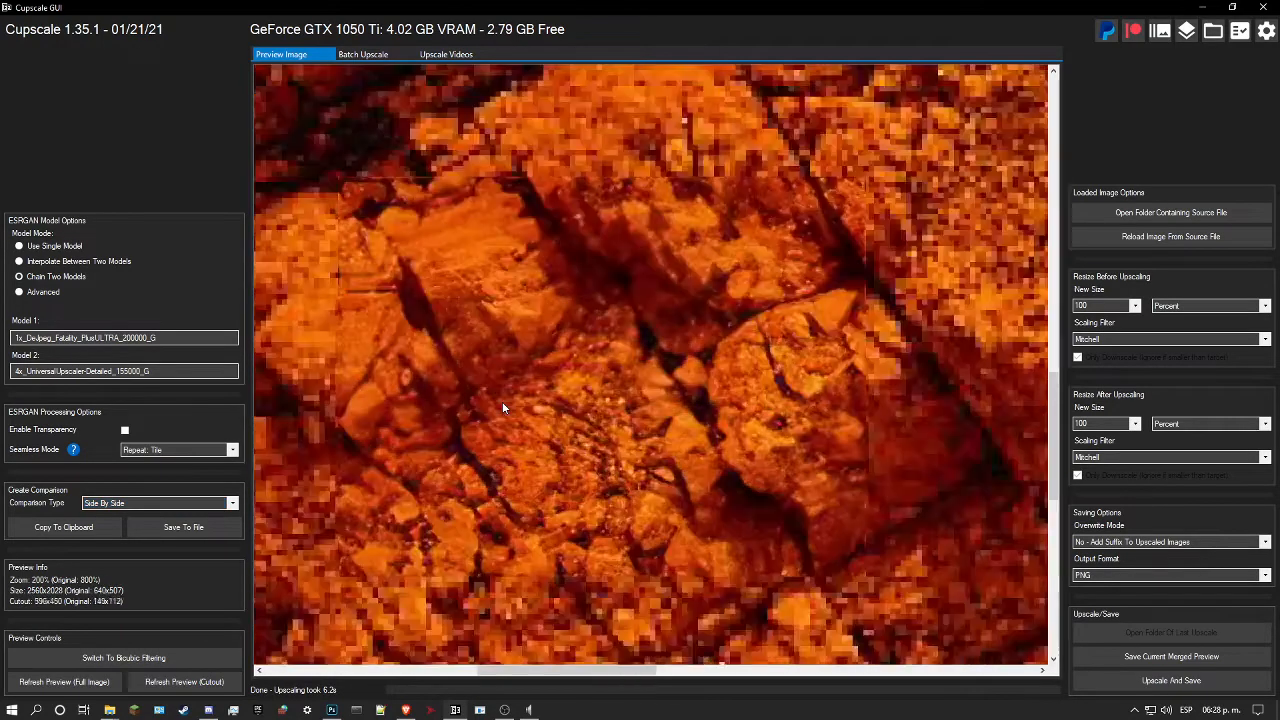
scroll(536, 395, up, 3)
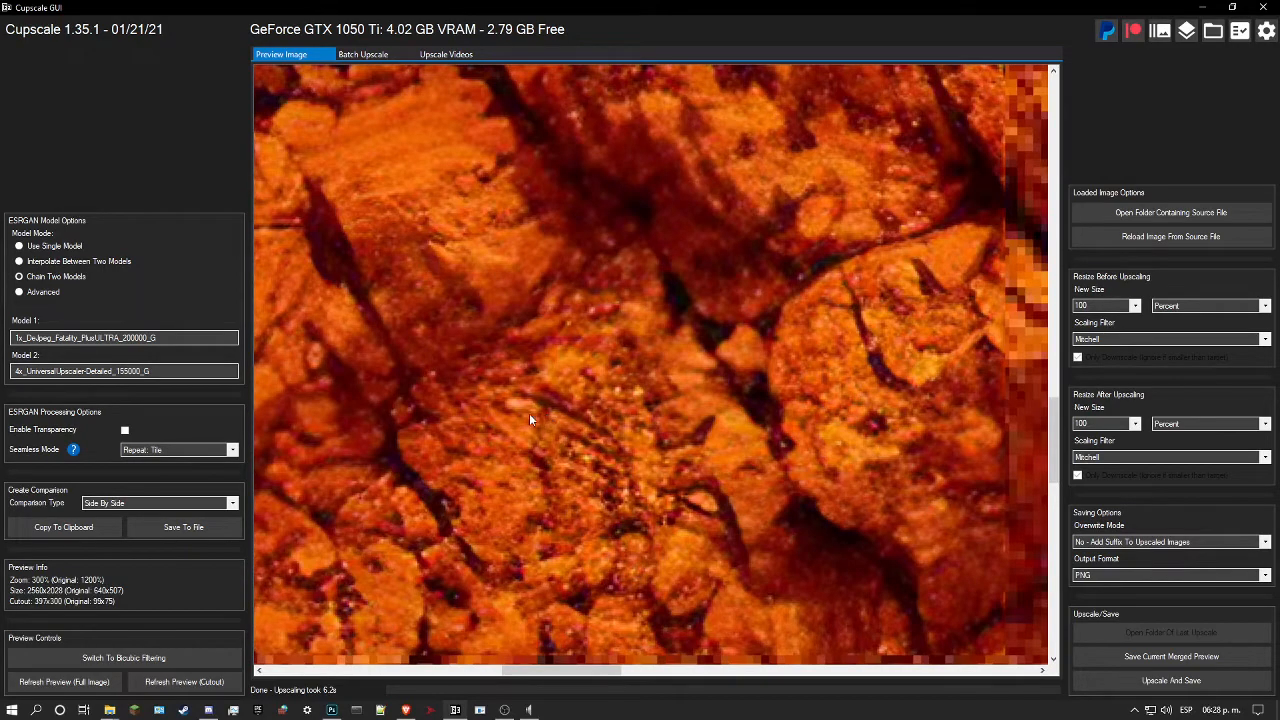
scroll(540, 415, up, 4)
drag(576, 405, 585, 430)
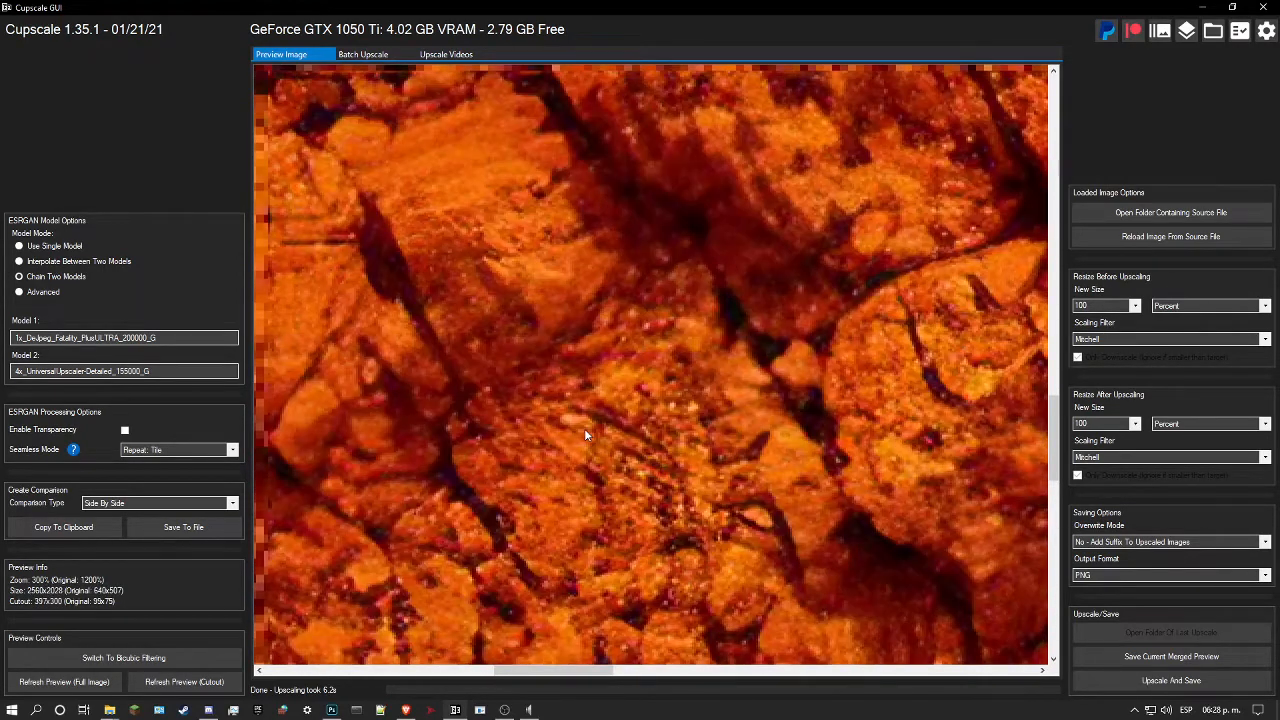
click(43, 291)
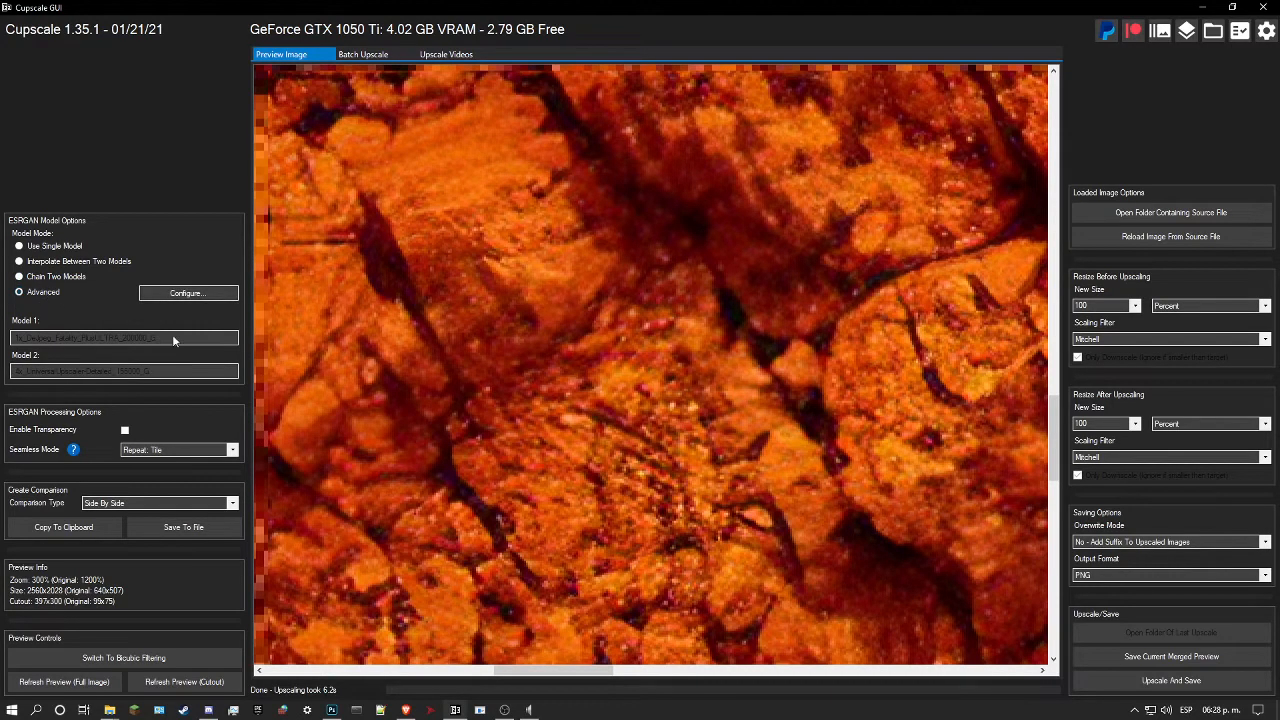
click(188, 293)
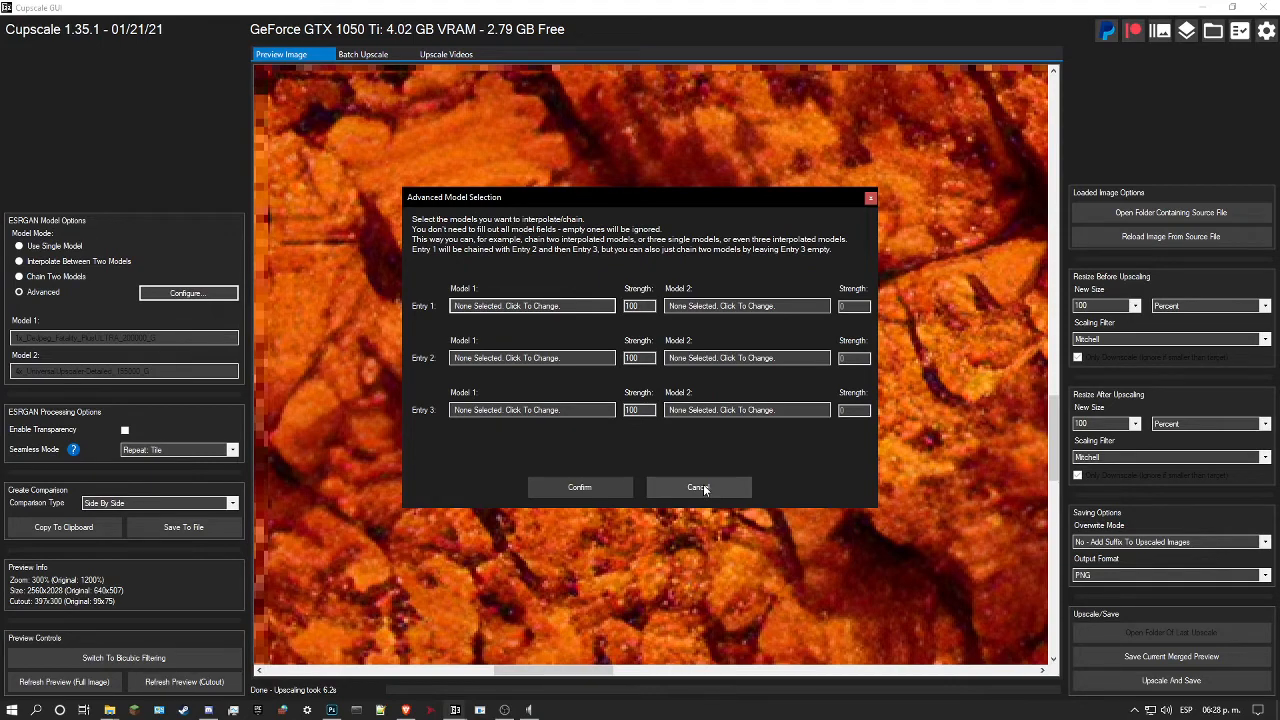
click(586, 306)
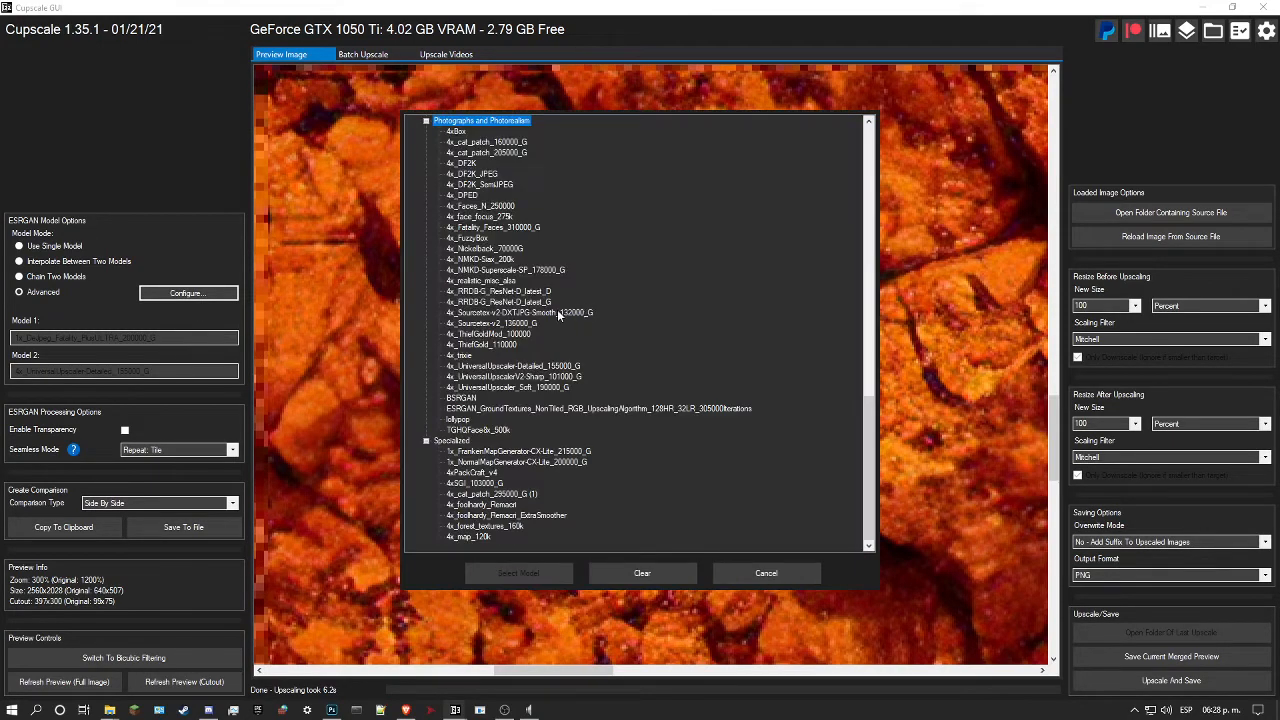
scroll(557, 309, up, 15)
scroll(548, 302, up, 6)
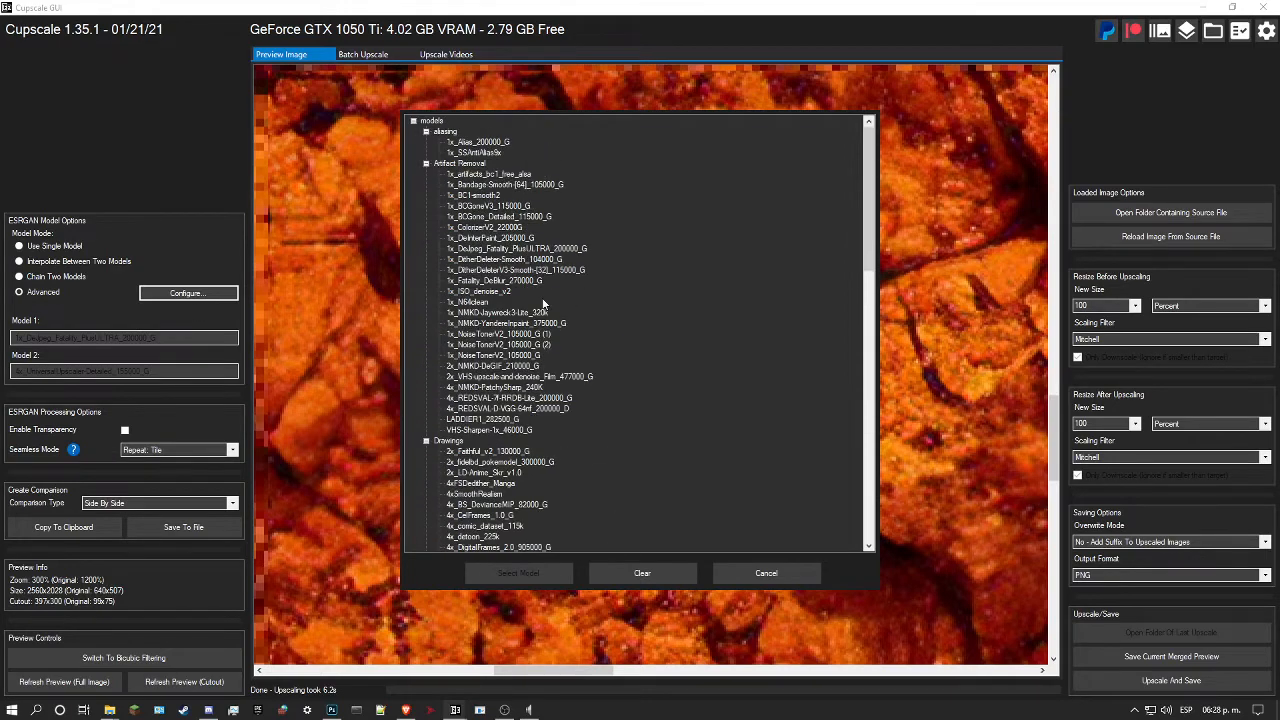
click(514, 249)
click(541, 573)
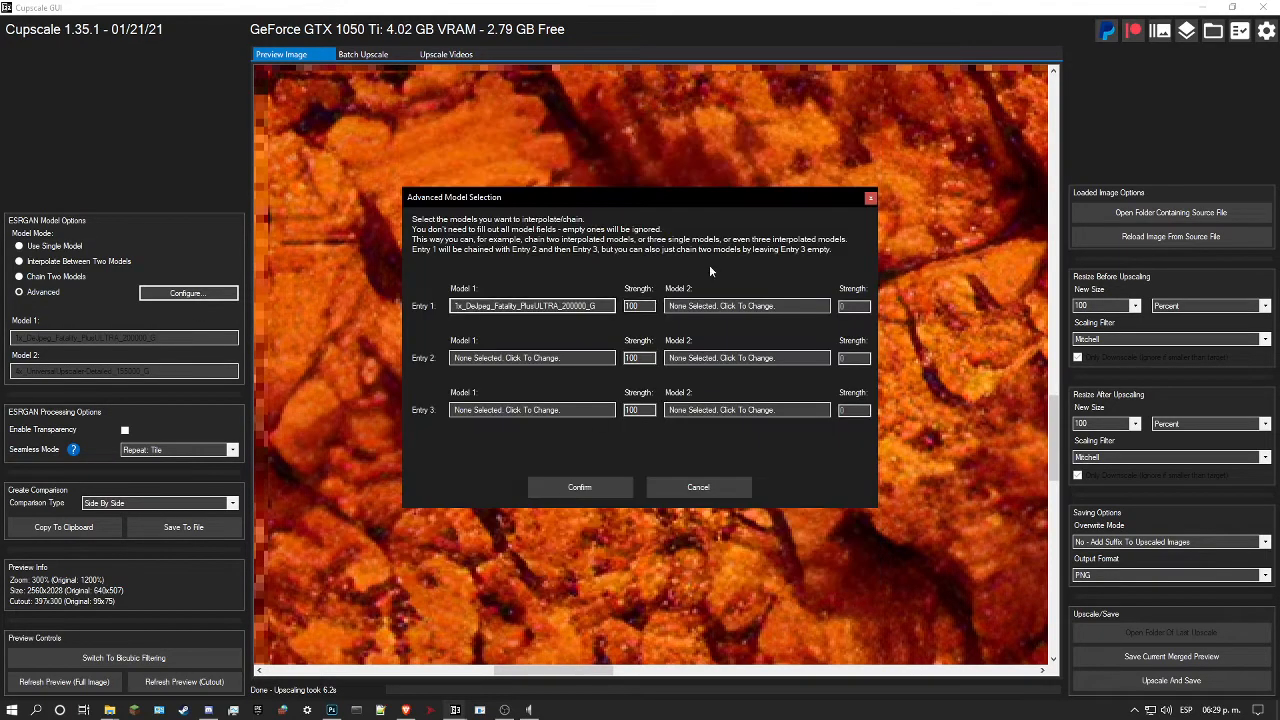
click(791, 301)
scroll(521, 272, up, 10)
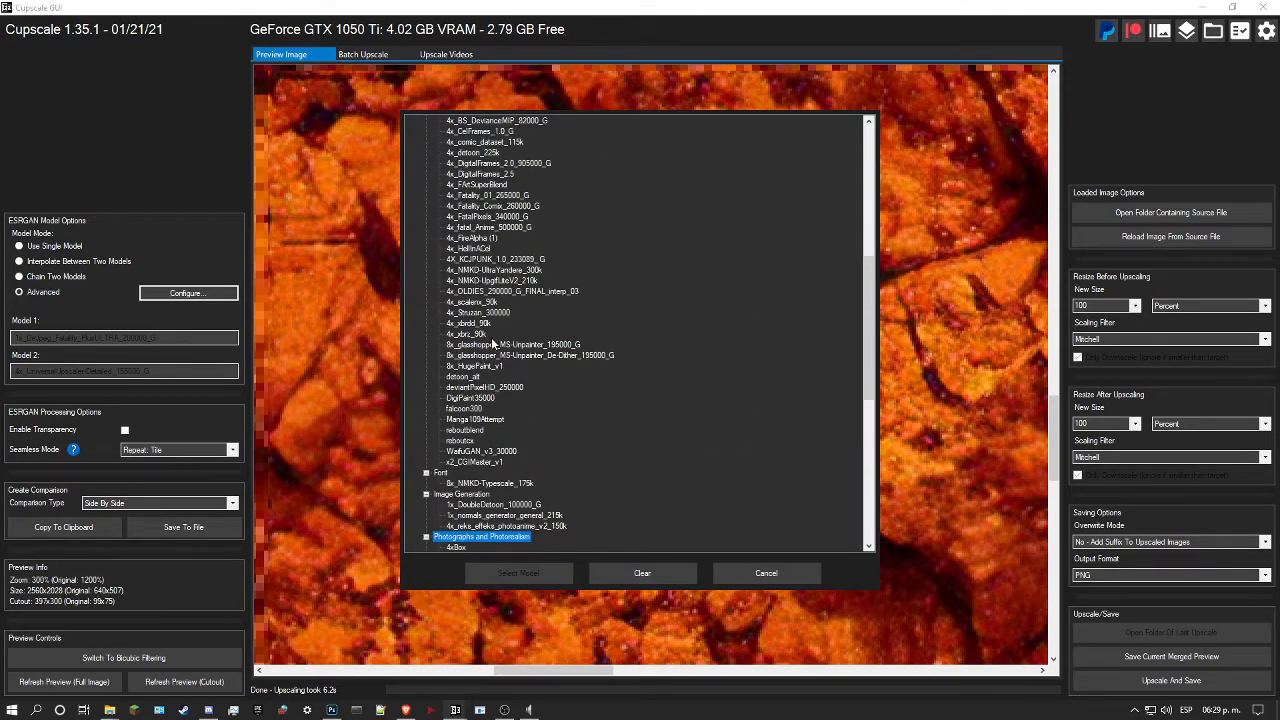
scroll(492, 343, up, 12)
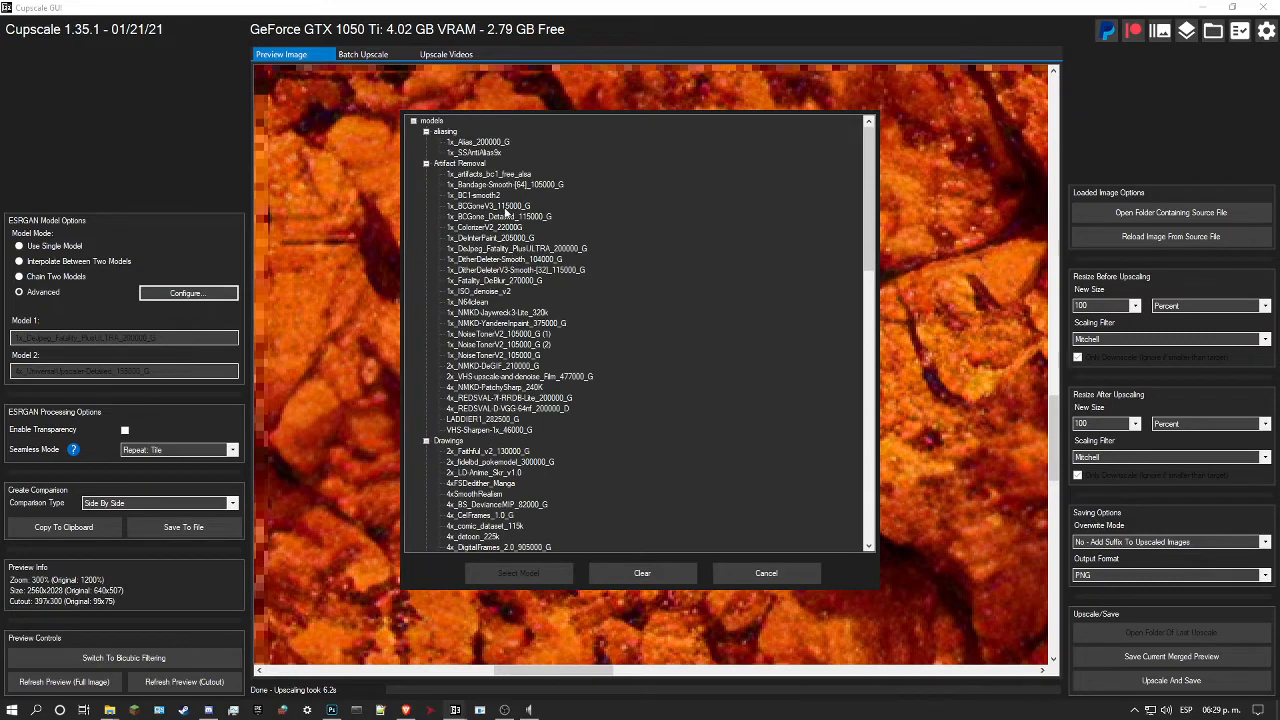
click(505, 216)
click(512, 577)
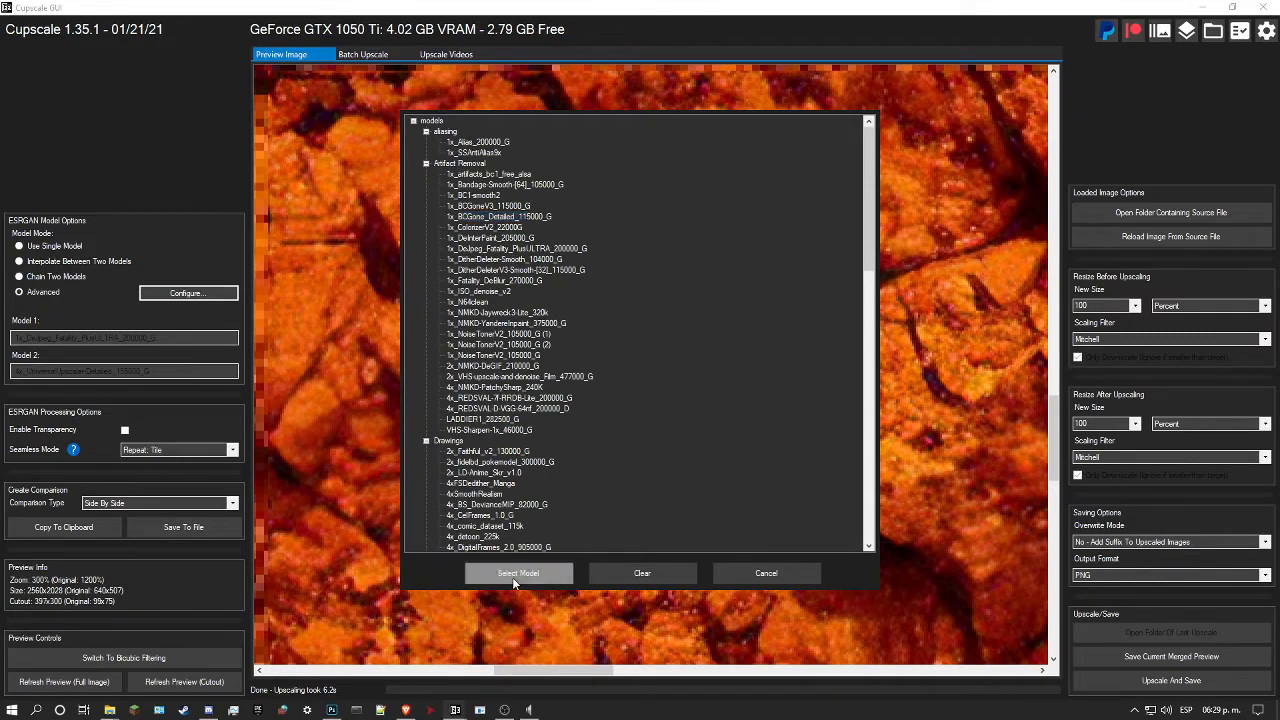
drag(846, 306, 769, 315)
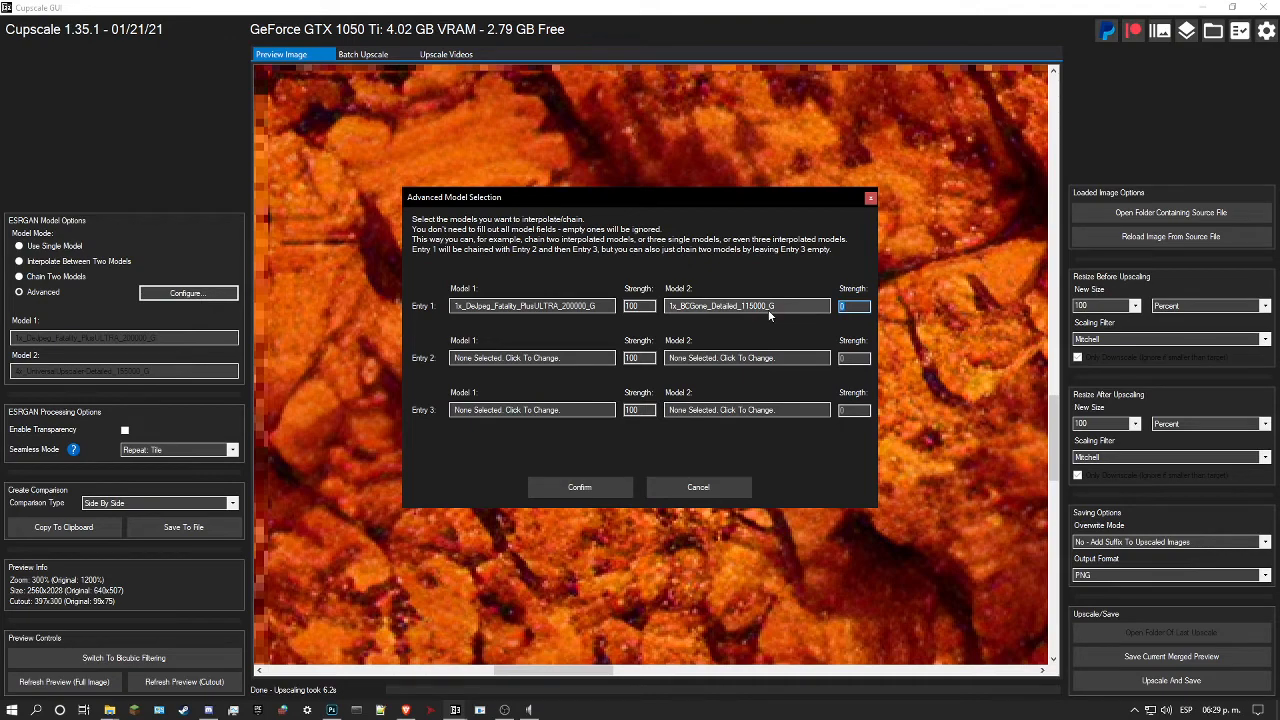
click(688, 485)
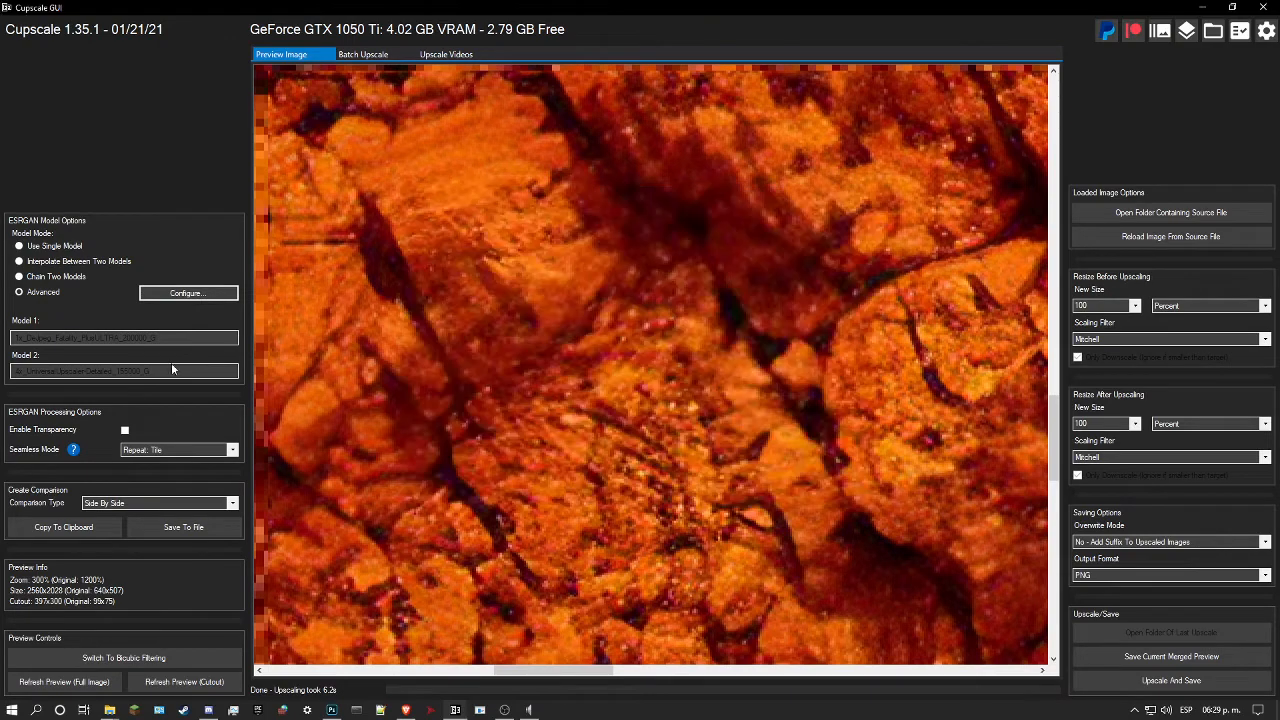
click(55, 273)
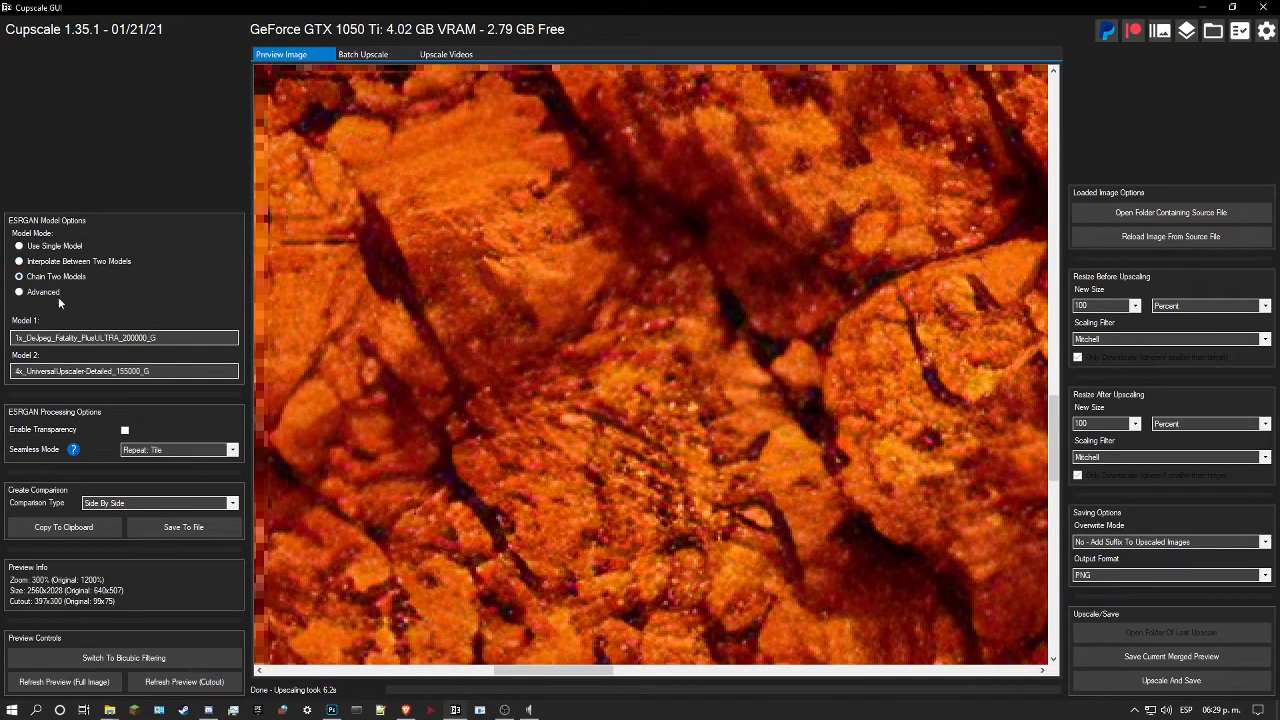
Step: Change Model 2 to 1x_BCGone_Detailed_115000_G, refresh the cutout preview and compare it with the original rock pixels
click(120, 371)
scroll(598, 362, up, 12)
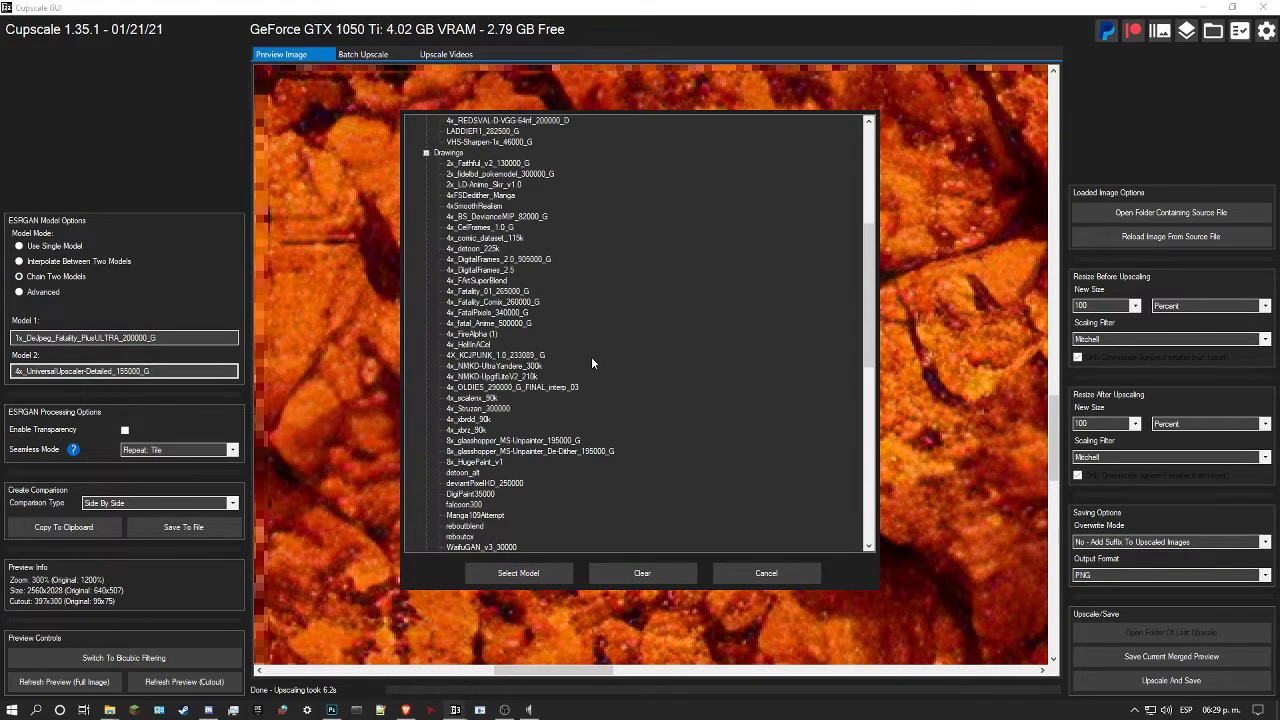
scroll(580, 356, up, 9)
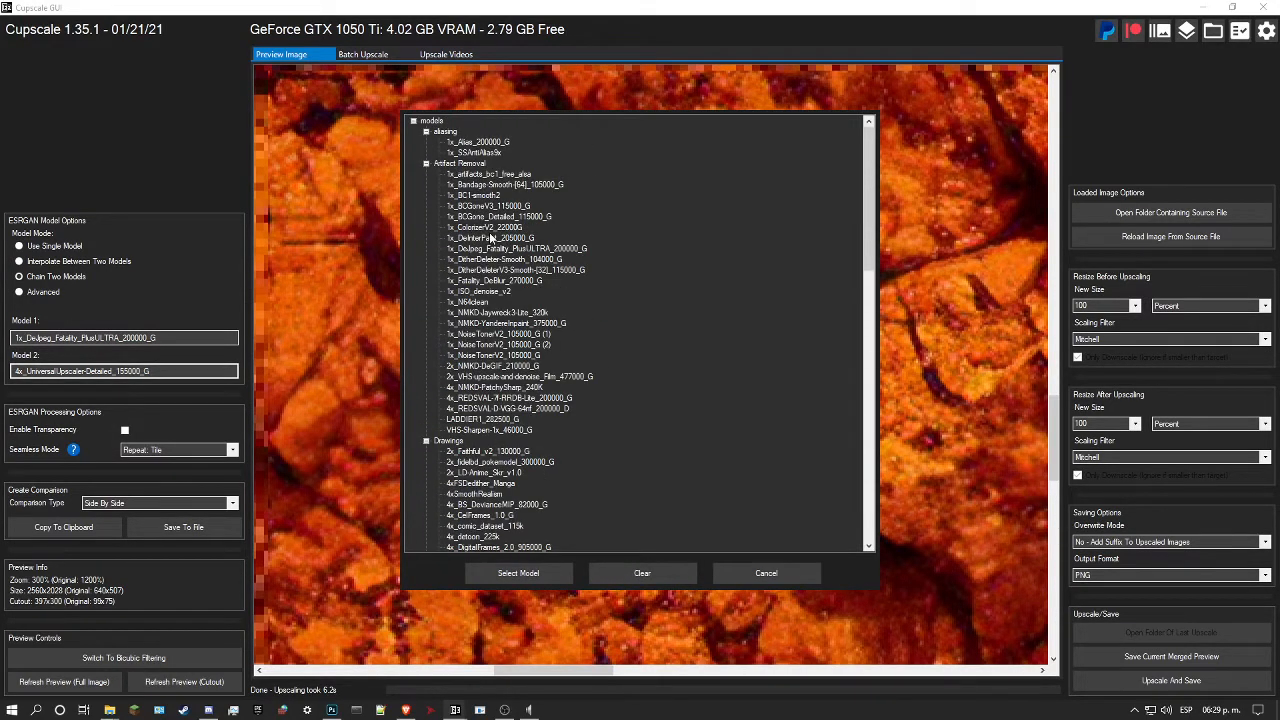
click(490, 218)
click(518, 573)
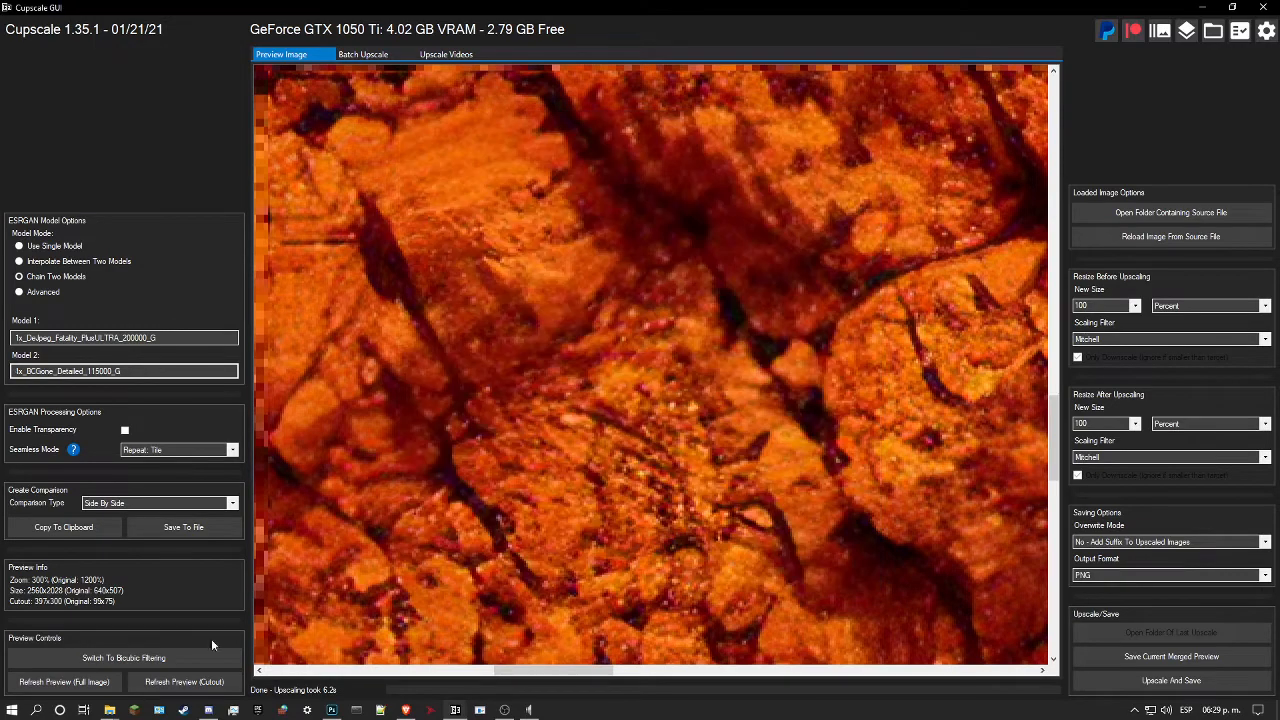
click(184, 681)
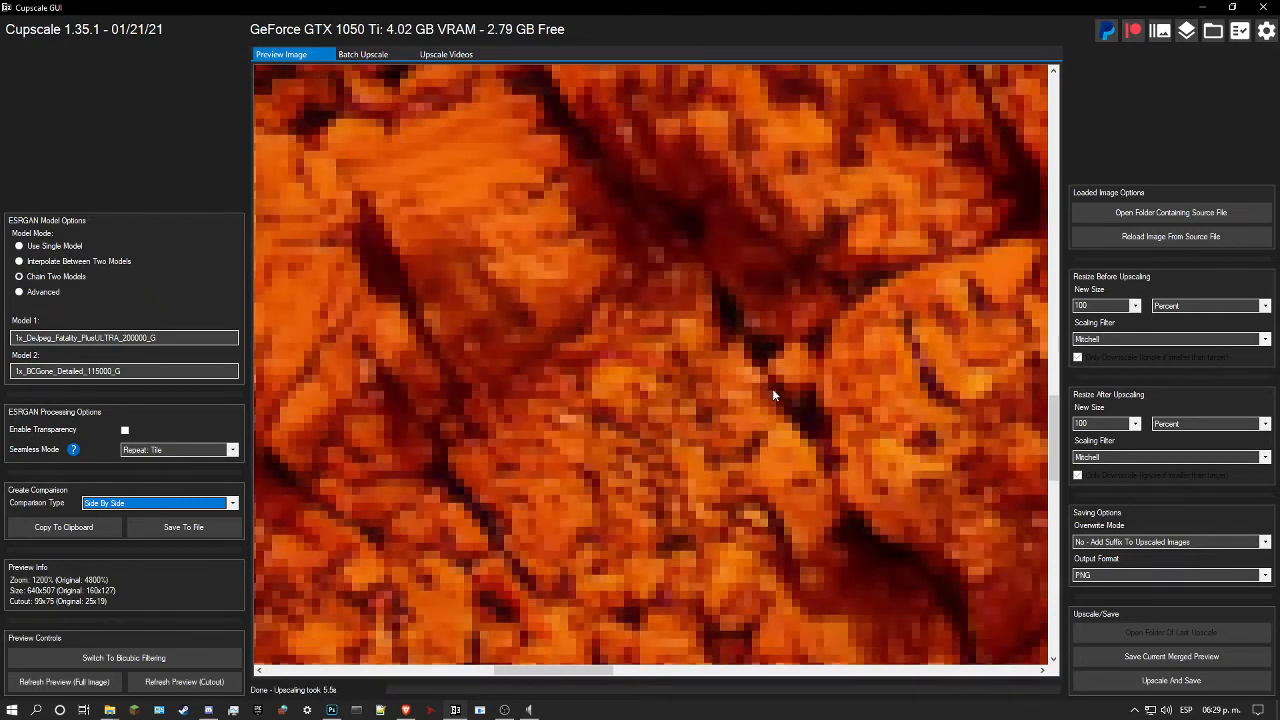
click(772, 389)
click(772, 389)
click(772, 389)
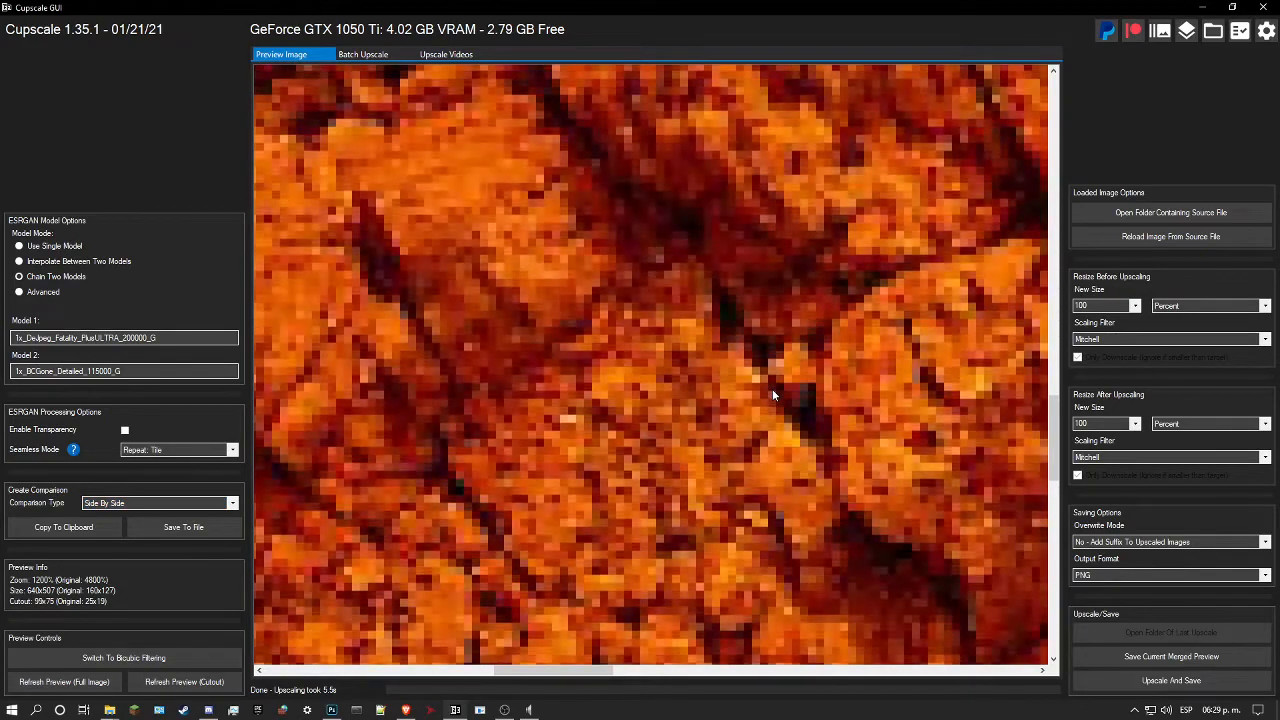
click(772, 389)
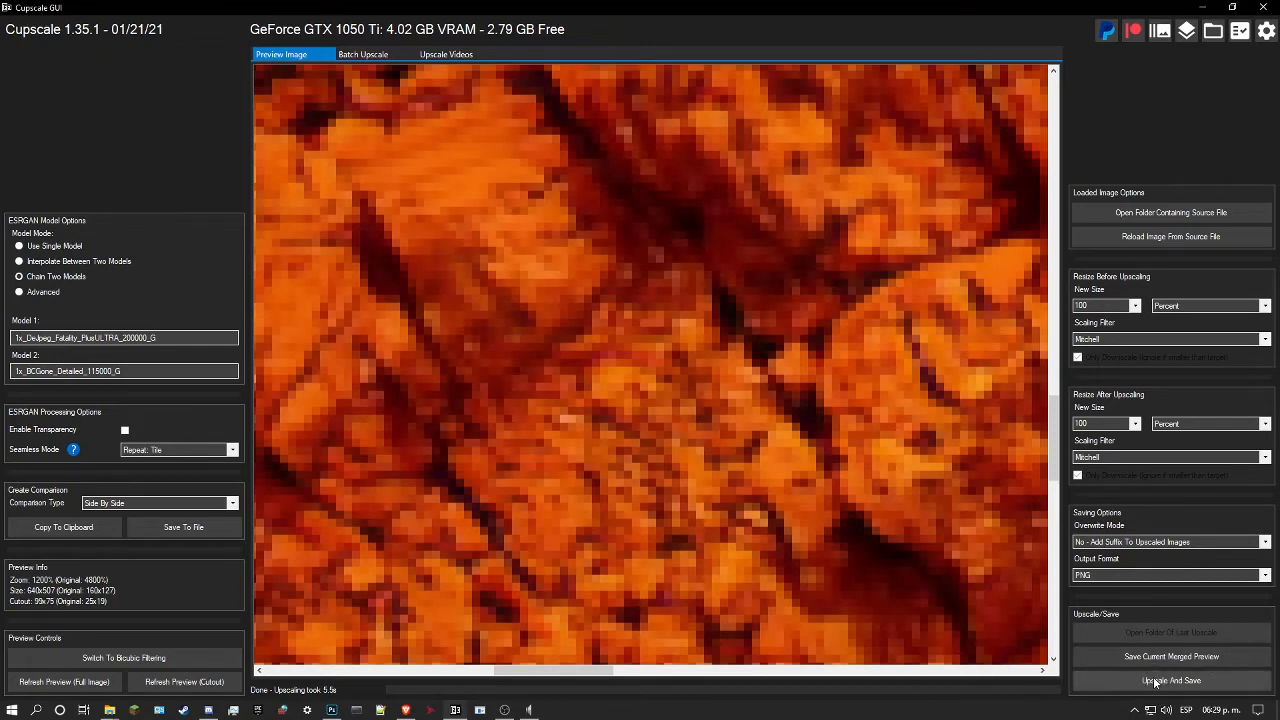
Step: Upscale and save the rock texture as a PNG with the chained DeJpeg and BCGone models, and inspect the processed image
click(1155, 681)
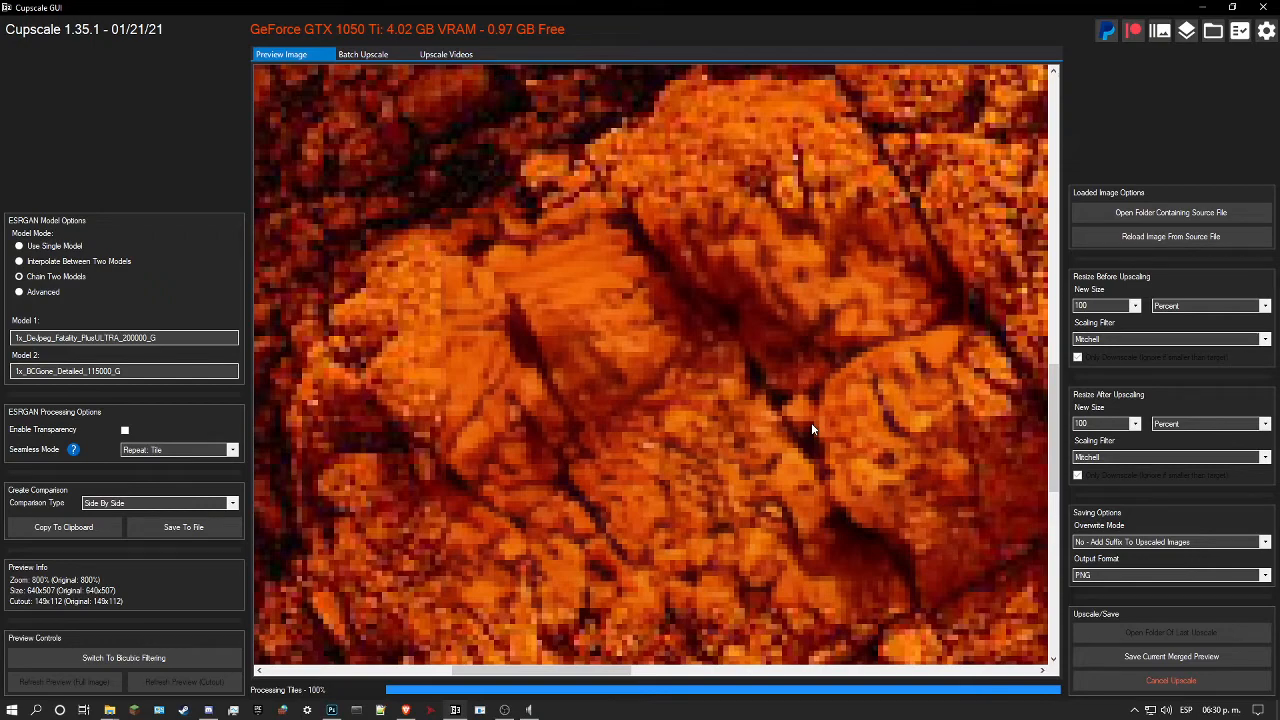
scroll(735, 448, up, 3)
scroll(749, 457, down, 2)
scroll(802, 436, up, 1)
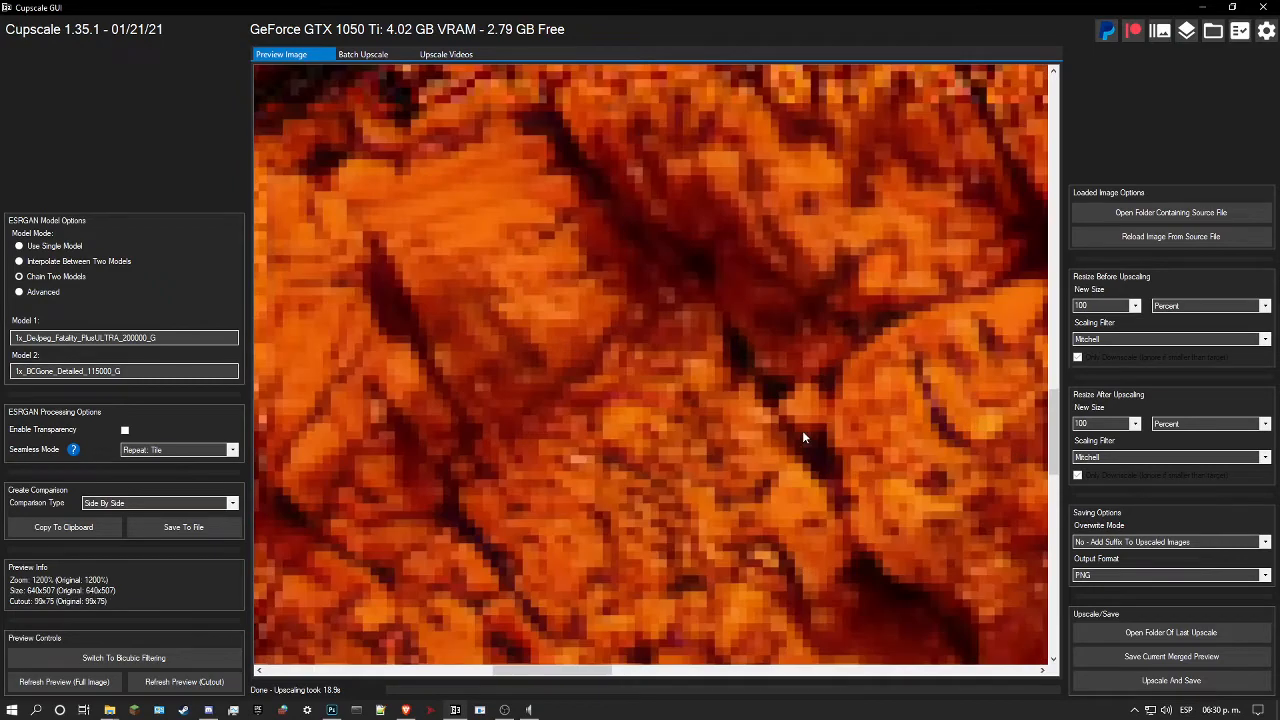
right_click(788, 432)
right_click(788, 432)
Step: Switch to the PICT folder in File Explorer and load the saved M1_14 DeJpeg and BCGone image into Cupscale
mouse_move(109, 710)
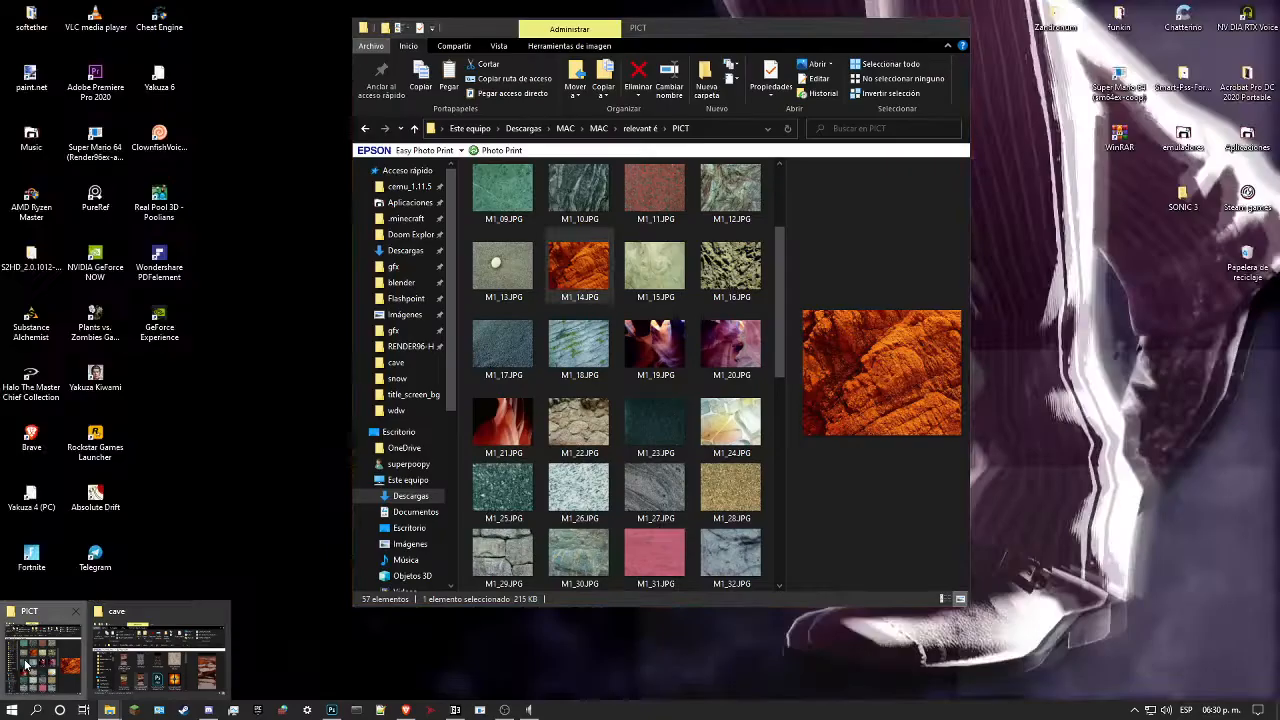
click(27, 665)
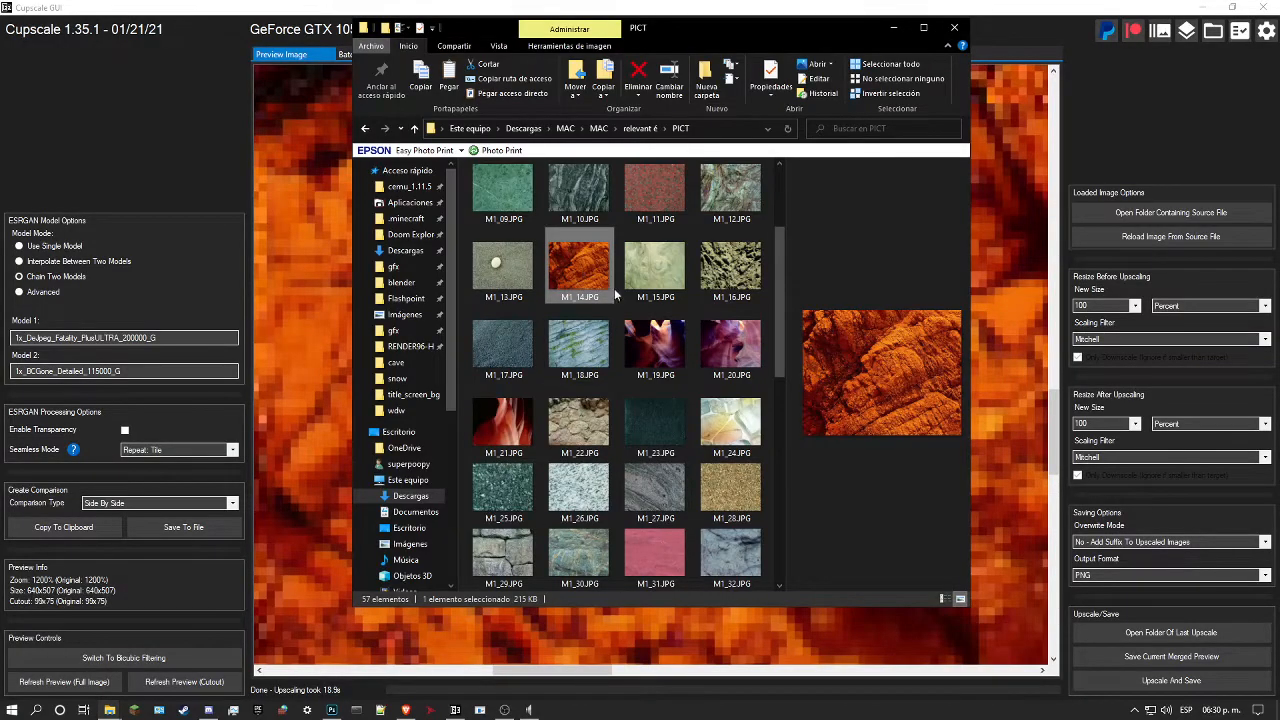
scroll(628, 336, down, 5)
click(498, 555)
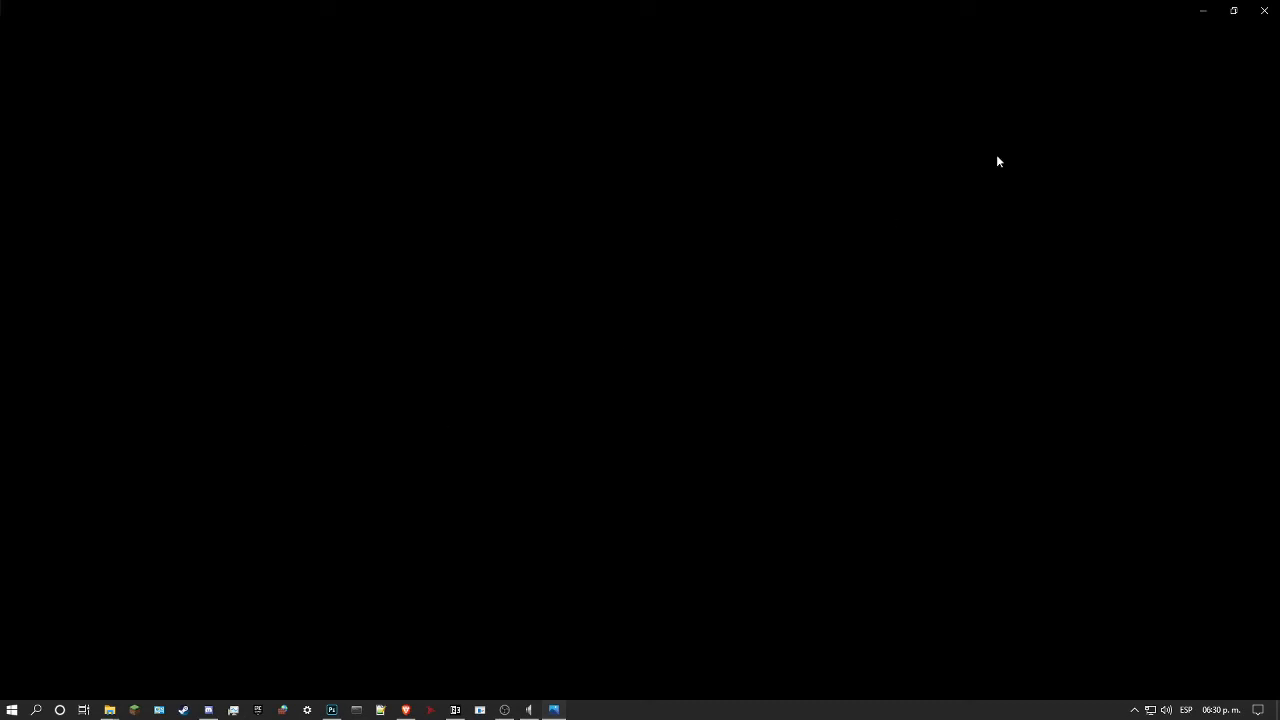
click(1264, 10)
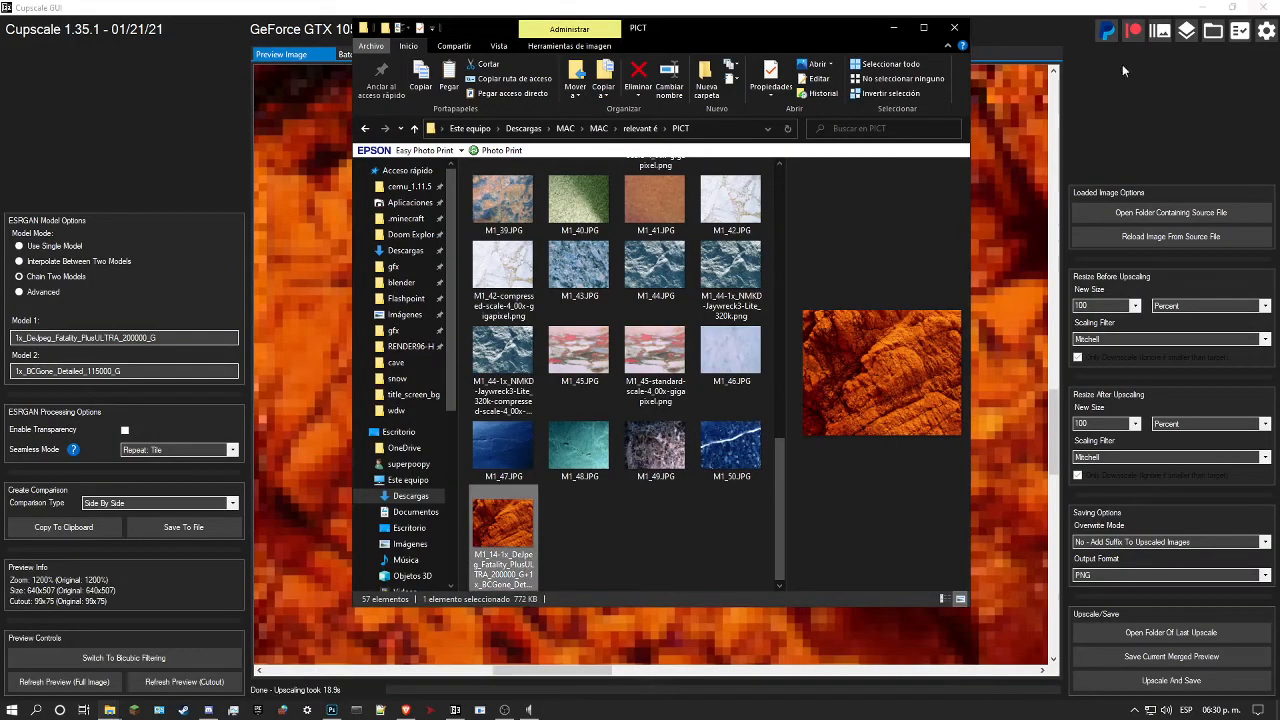
drag(517, 535, 282, 391)
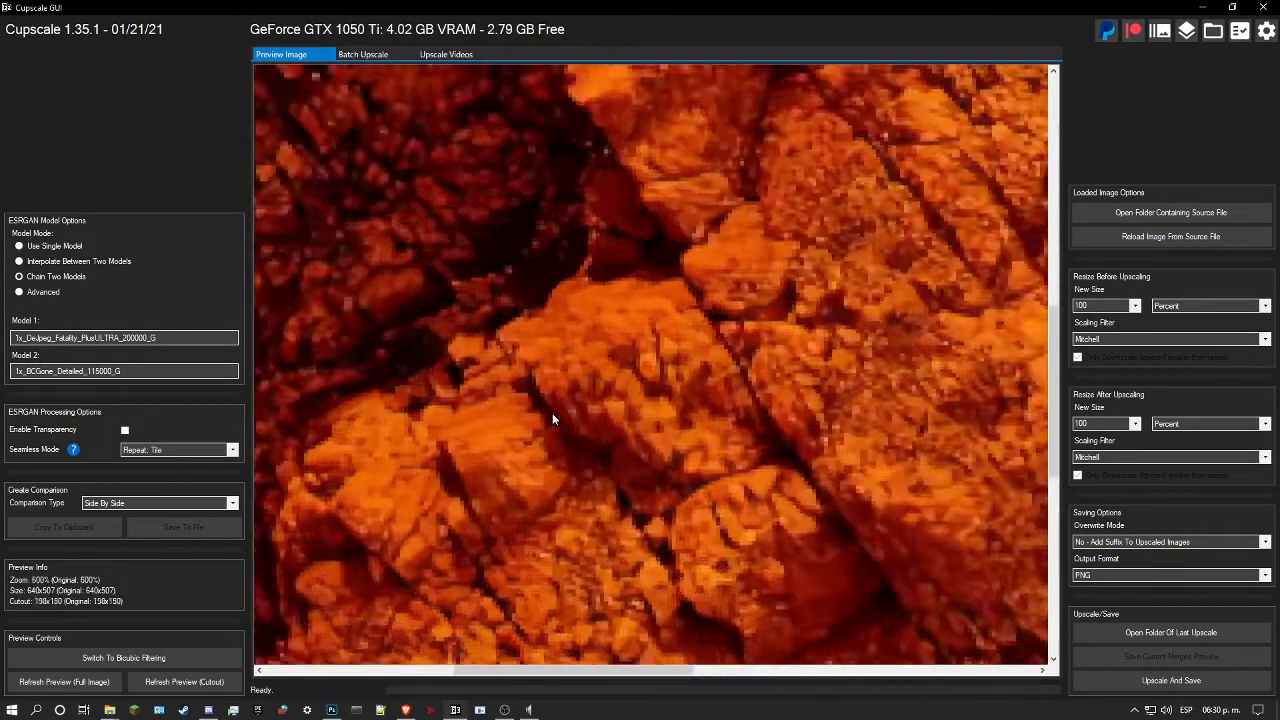
Step: Set single-model mode with 4x_UniversalUpscaler-Detailed_155000_G and refresh the cutout preview on the cracked rock blocks of the cleaned texture
scroll(552, 413, down, 4)
scroll(807, 300, up, 2)
drag(807, 300, 896, 229)
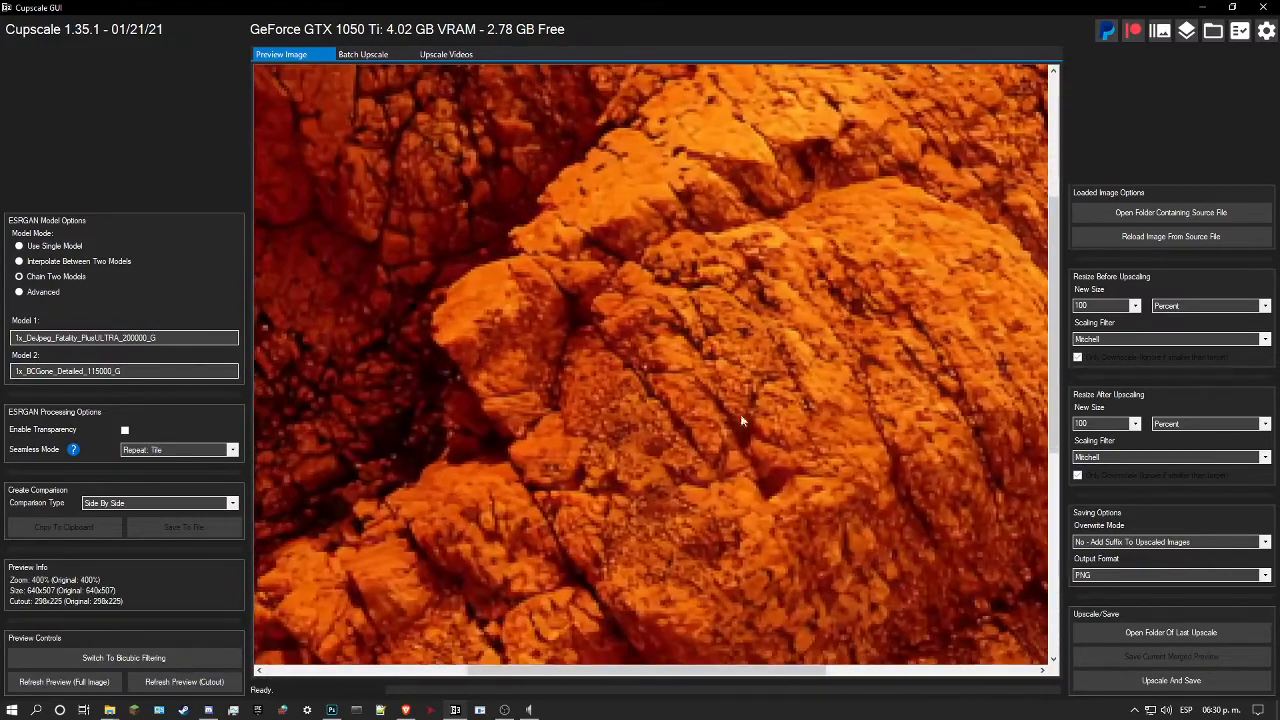
drag(703, 432, 887, 228)
scroll(617, 452, up, 2)
scroll(617, 452, up, 2)
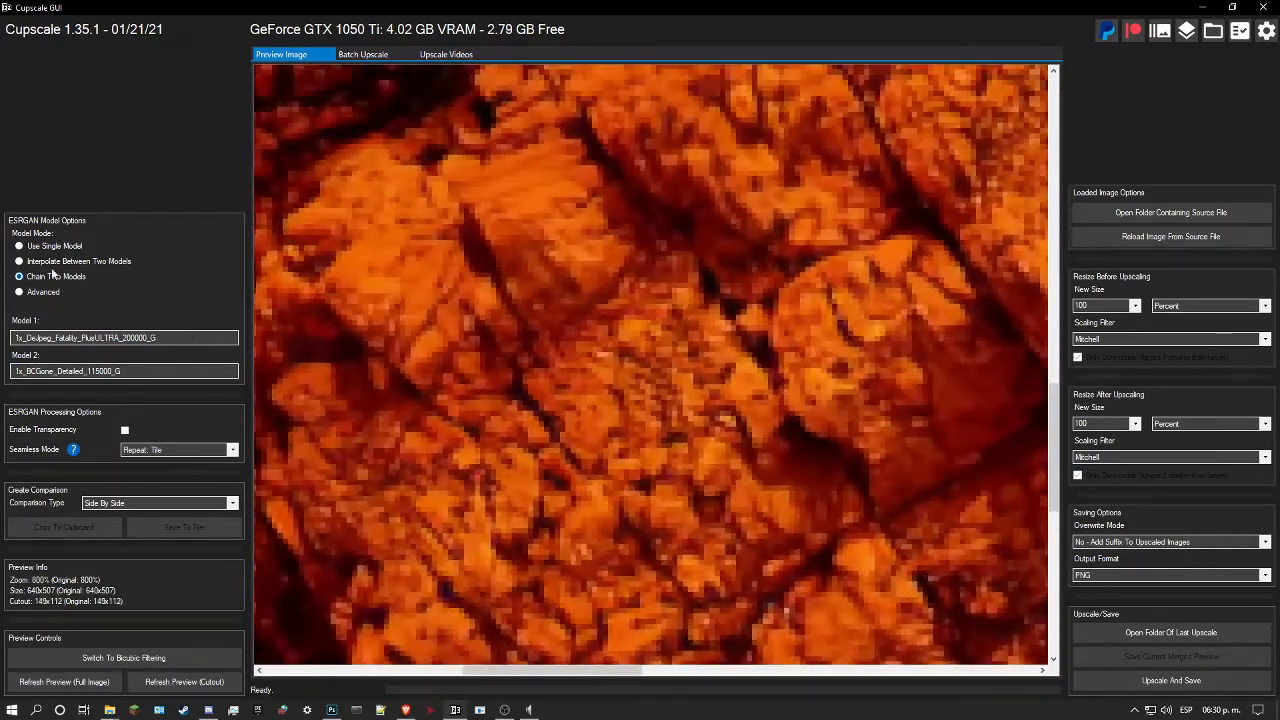
click(30, 246)
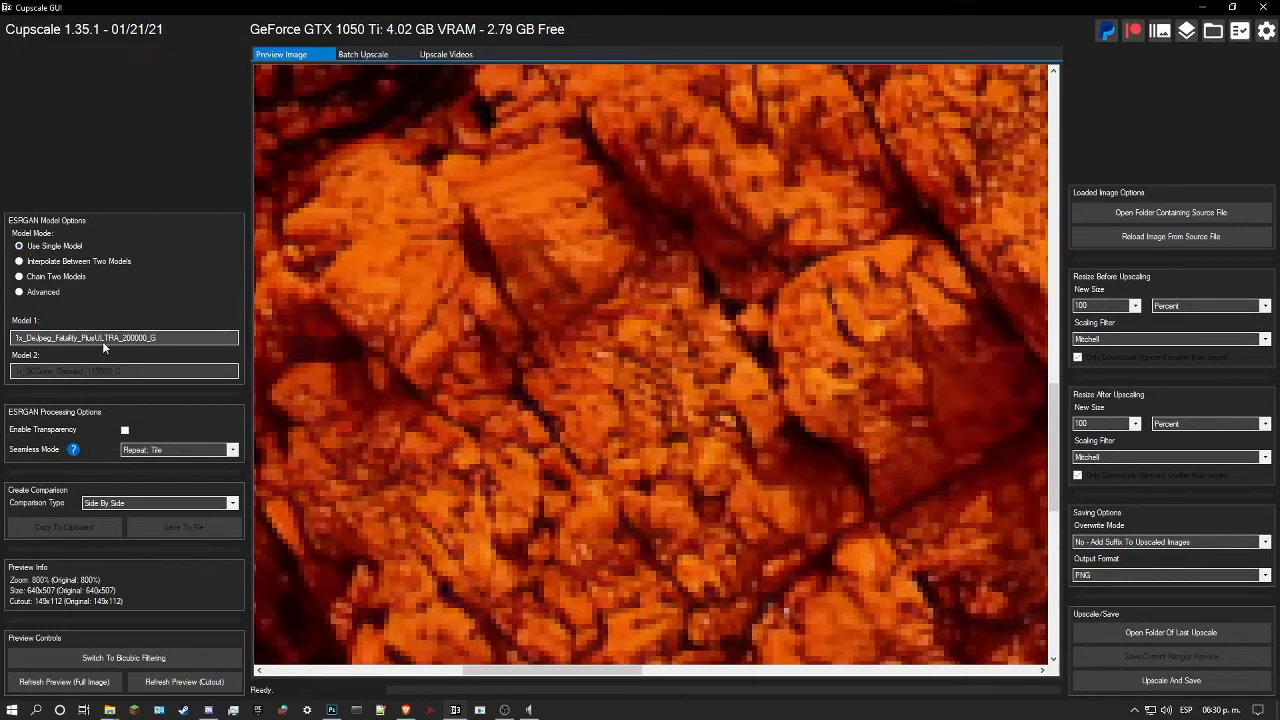
click(125, 337)
scroll(527, 515, down, 3)
scroll(527, 515, down, 12)
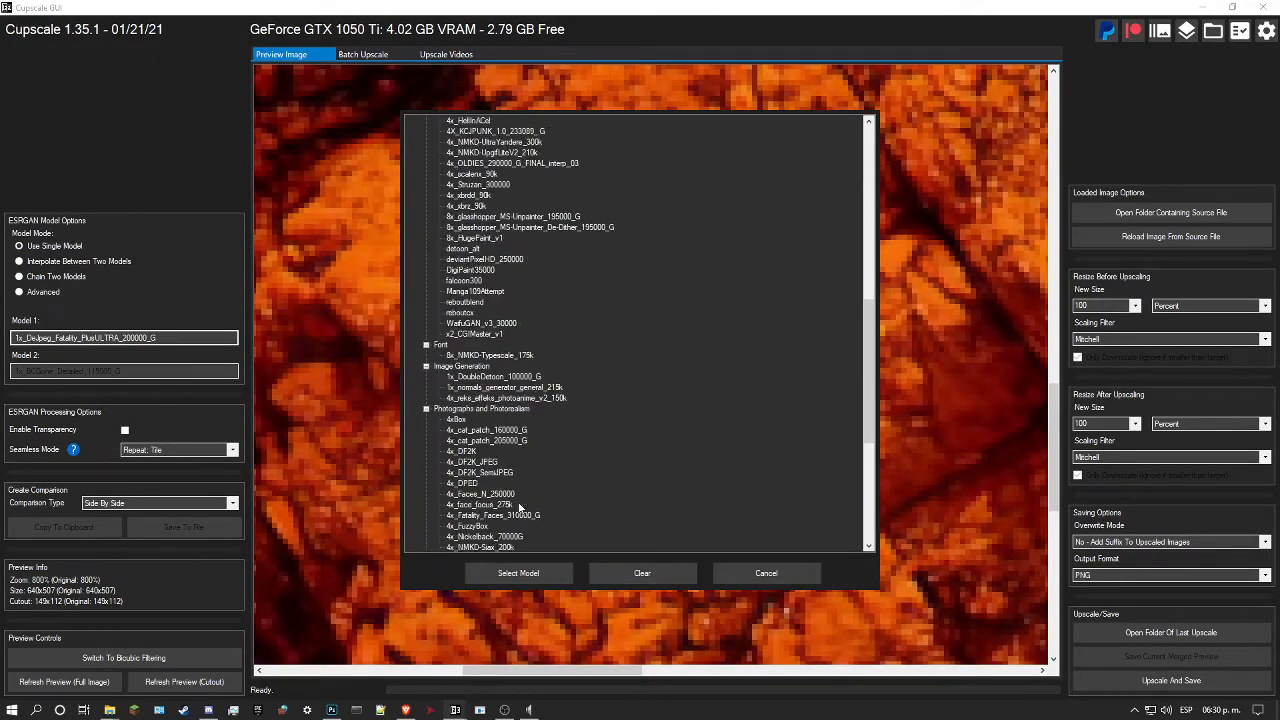
scroll(488, 516, down, 1)
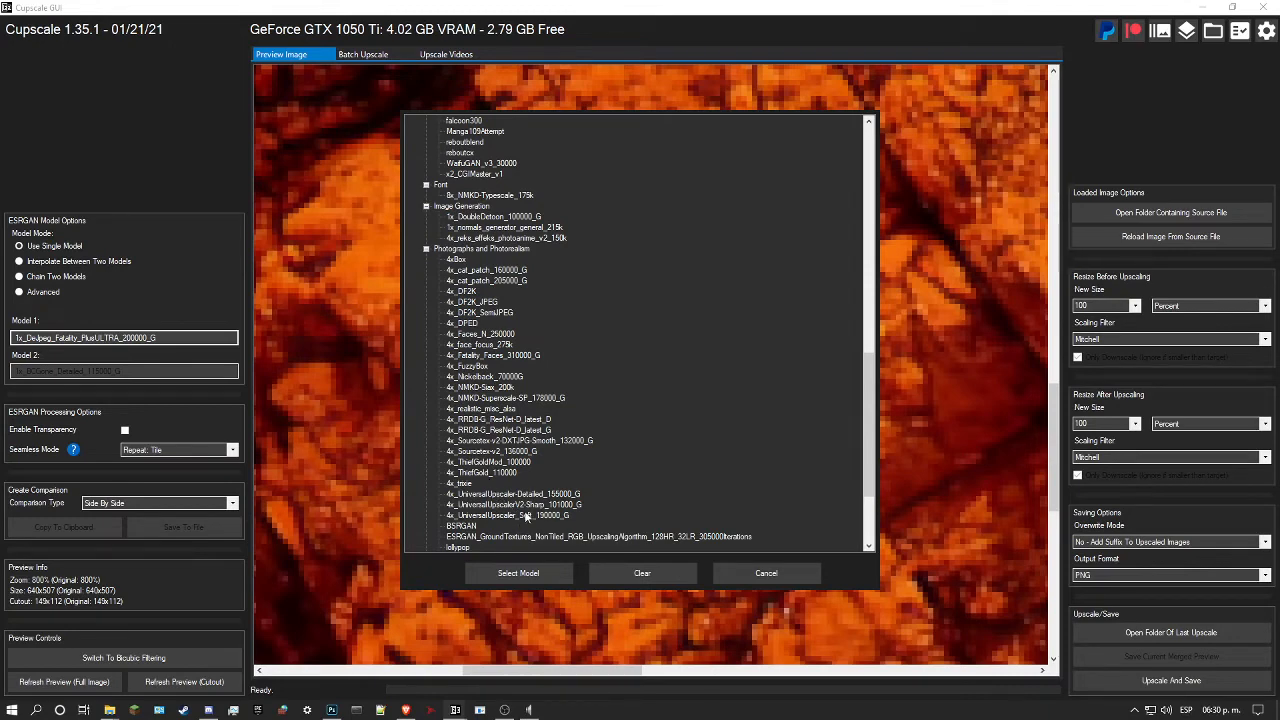
click(510, 494)
click(495, 573)
click(190, 681)
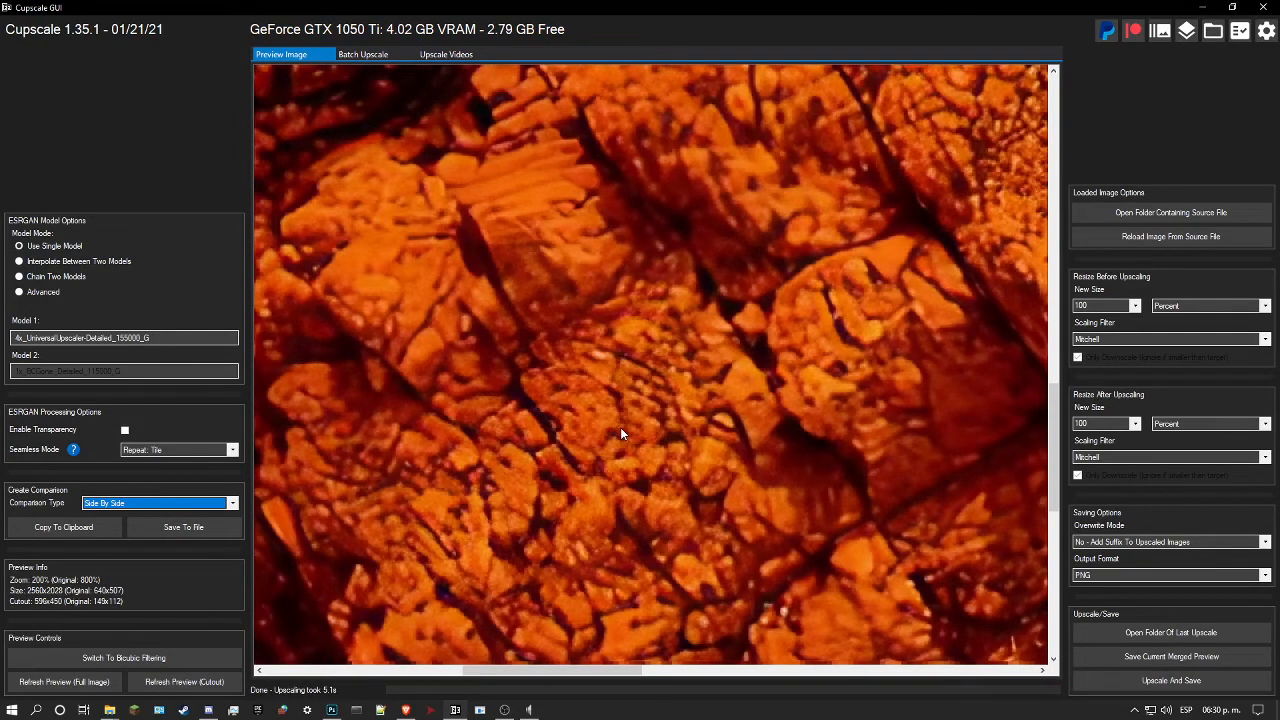
Step: Examine the upscaled cutout of the cleaned rock at several magnifications, checking its cracks and grain against the unscaled pixels
scroll(620, 427, up, 4)
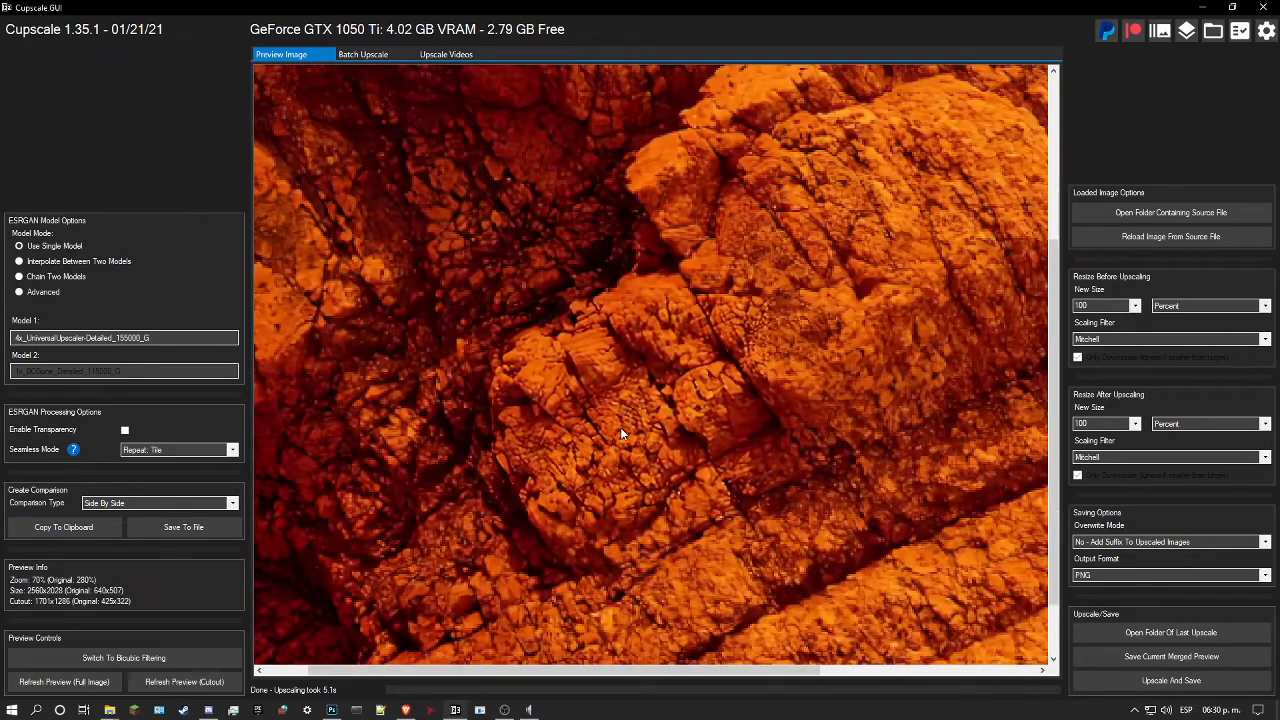
scroll(620, 427, up, 2)
scroll(594, 407, up, 2)
drag(553, 399, 602, 439)
scroll(602, 439, down, 2)
drag(714, 362, 718, 420)
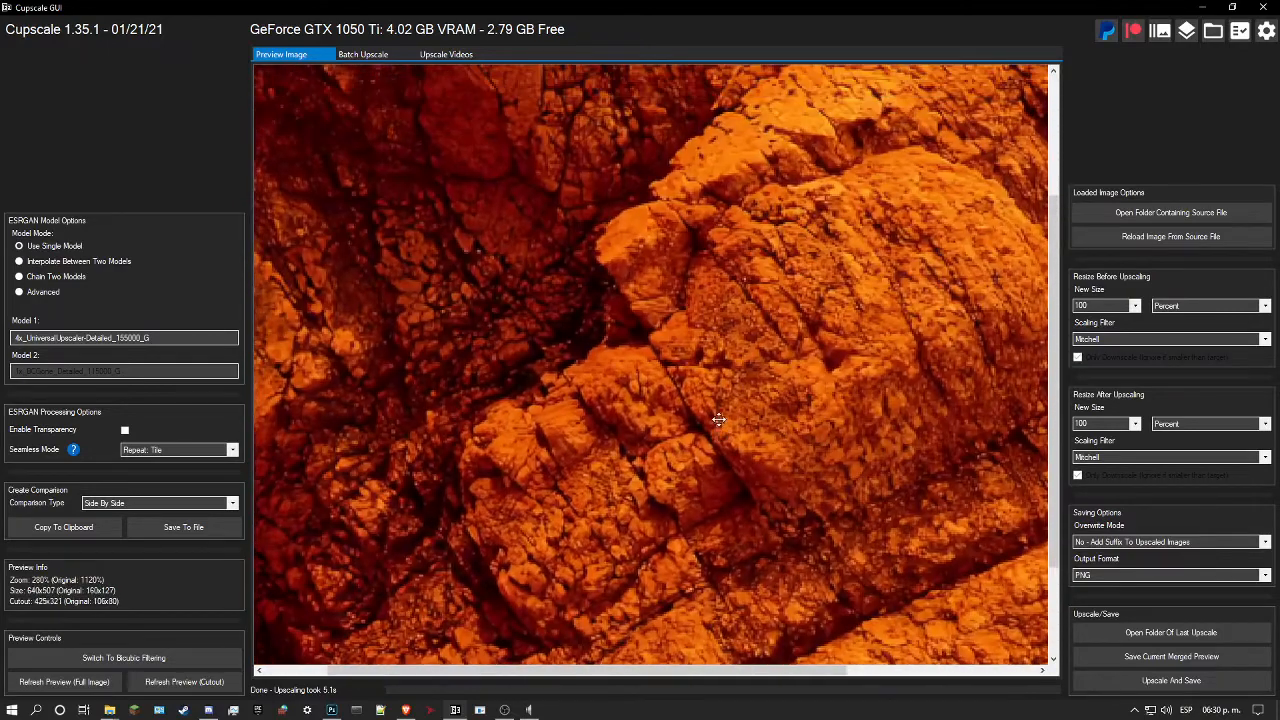
scroll(718, 420, up, 2)
scroll(718, 420, up, 2)
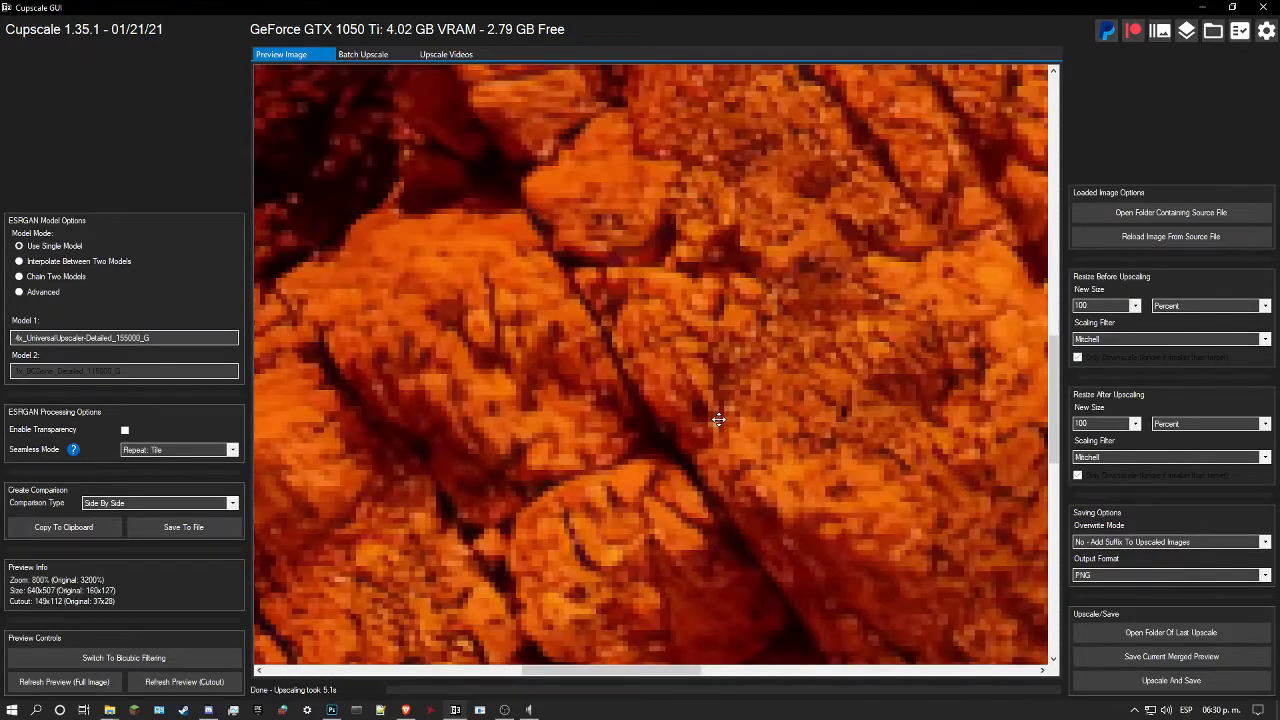
Step: Set the single upscaling model to 4x_Sourcetex-v2_136000_G and refresh the cutout preview on the cracked rock blocks
click(718, 420)
drag(670, 435, 668, 311)
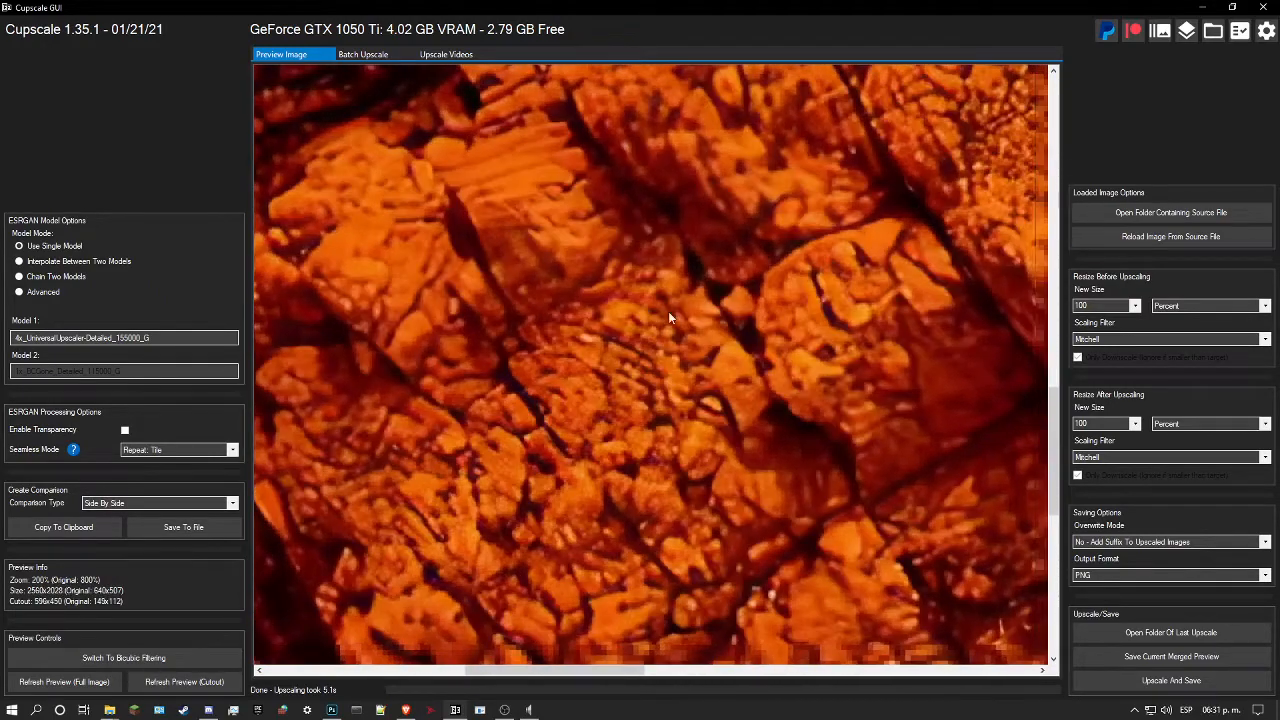
click(66, 339)
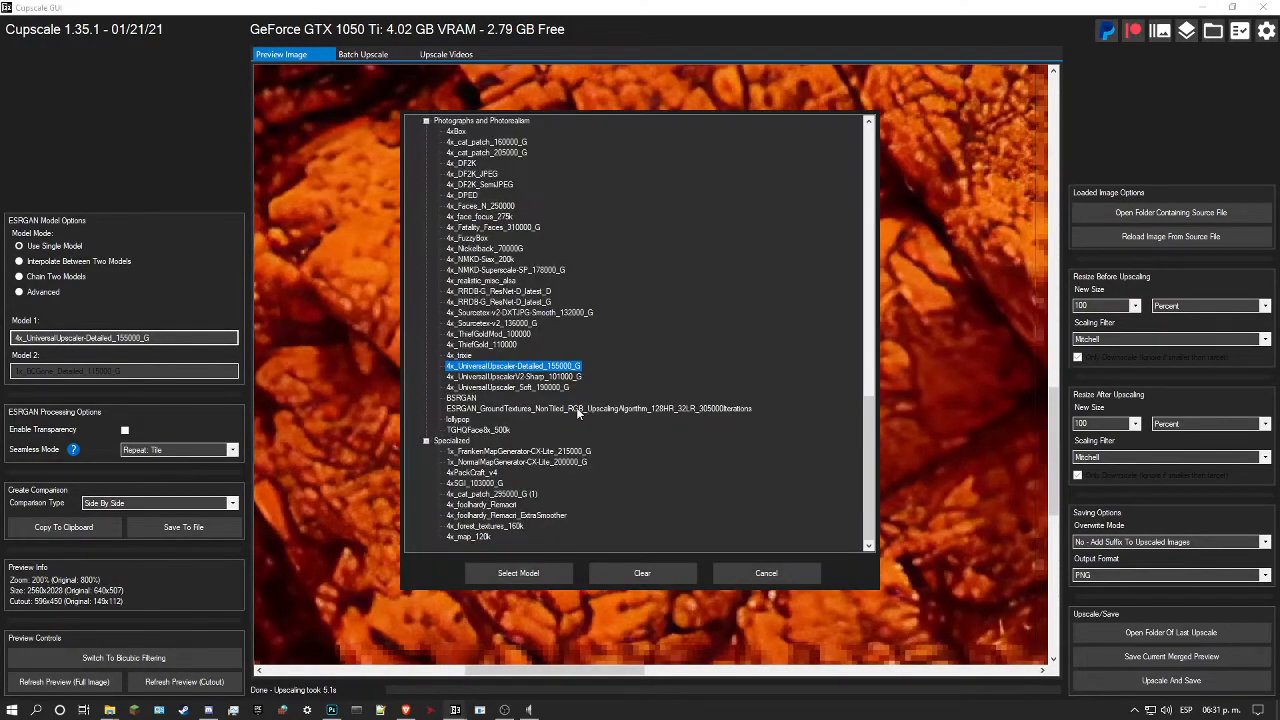
click(490, 323)
click(518, 573)
click(212, 682)
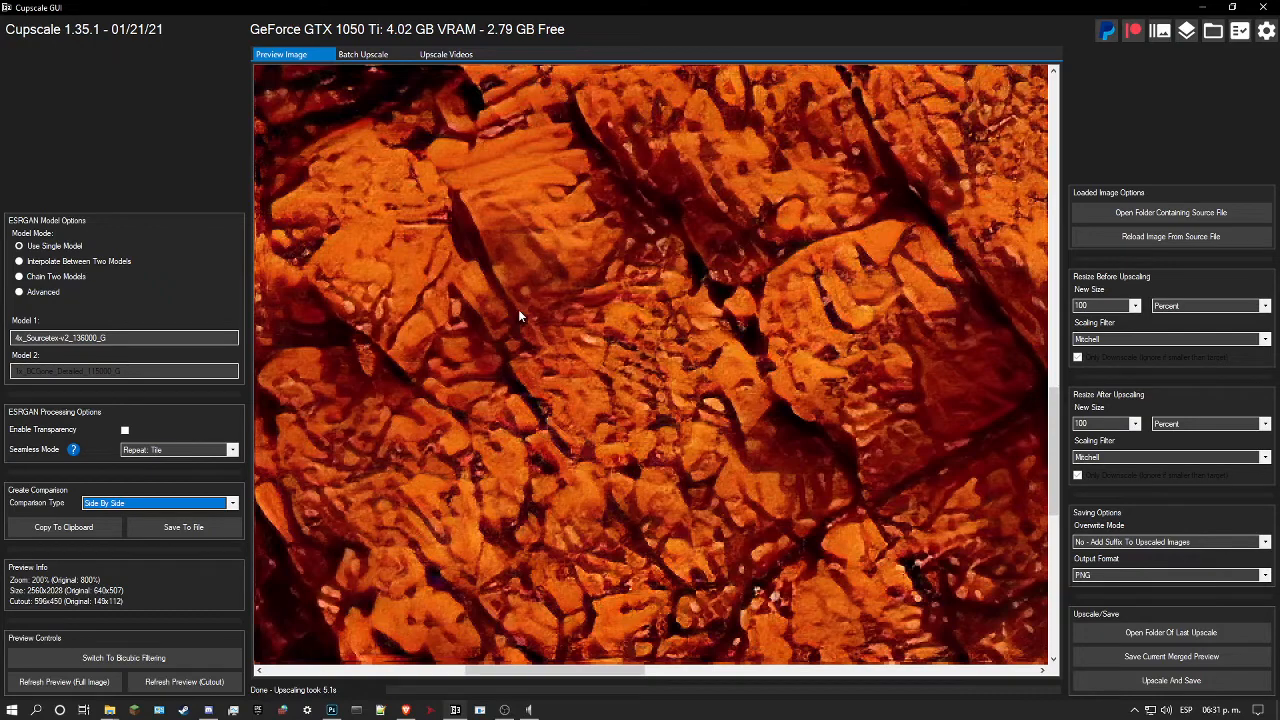
Step: Examine the Sourcetex-v2 cutout at several magnifications, checking the cracks and grain against the surrounding unscaled rock
right_click(614, 305)
scroll(614, 305, down, 2)
right_click(614, 305)
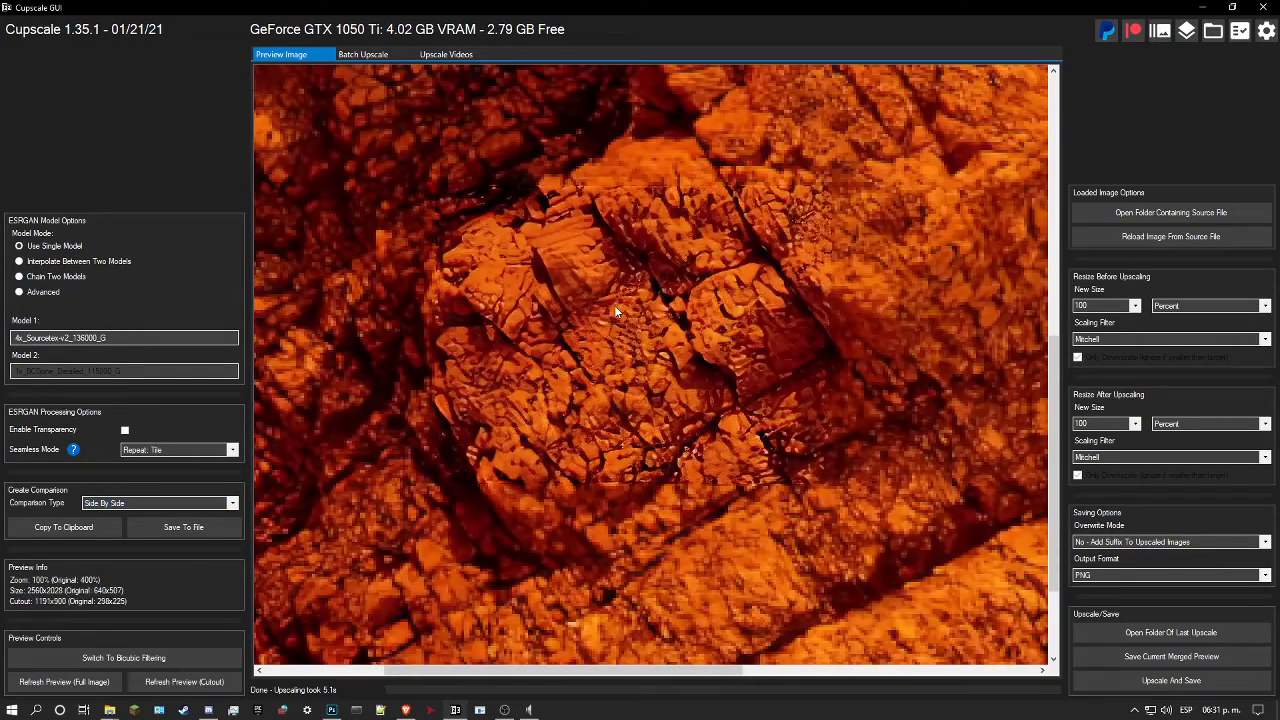
scroll(534, 356, up, 5)
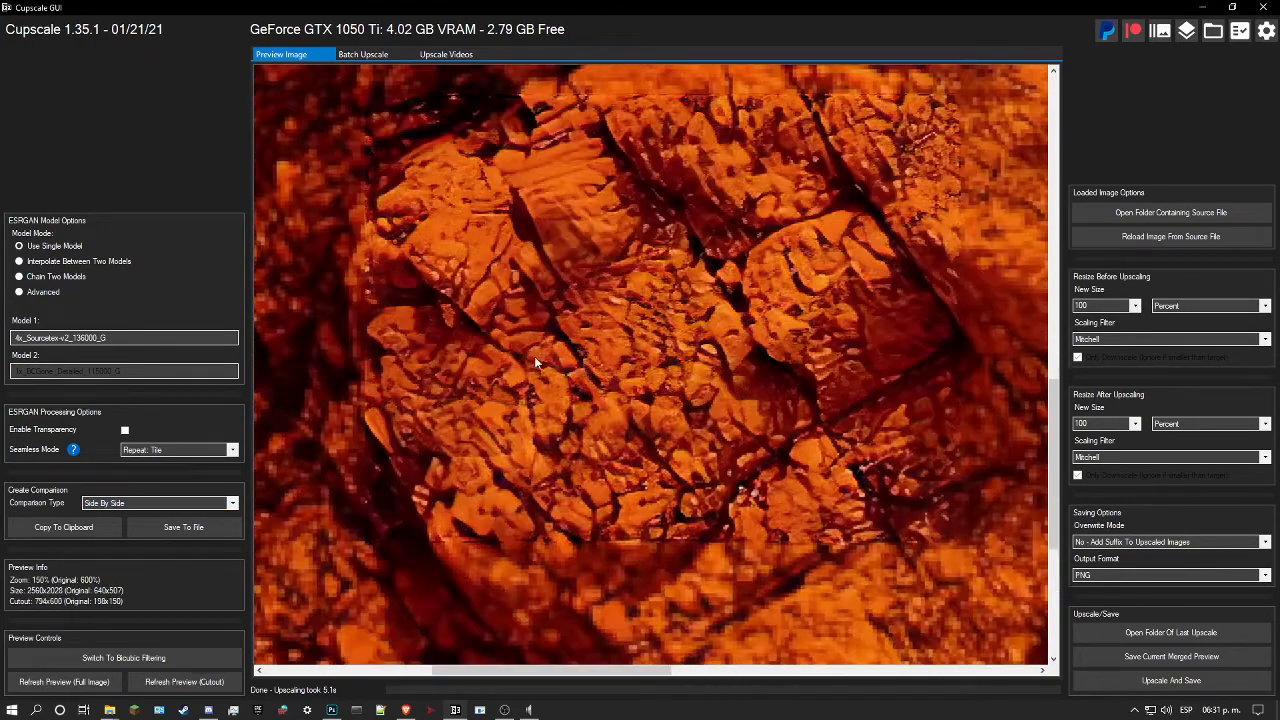
scroll(522, 402, down, 4)
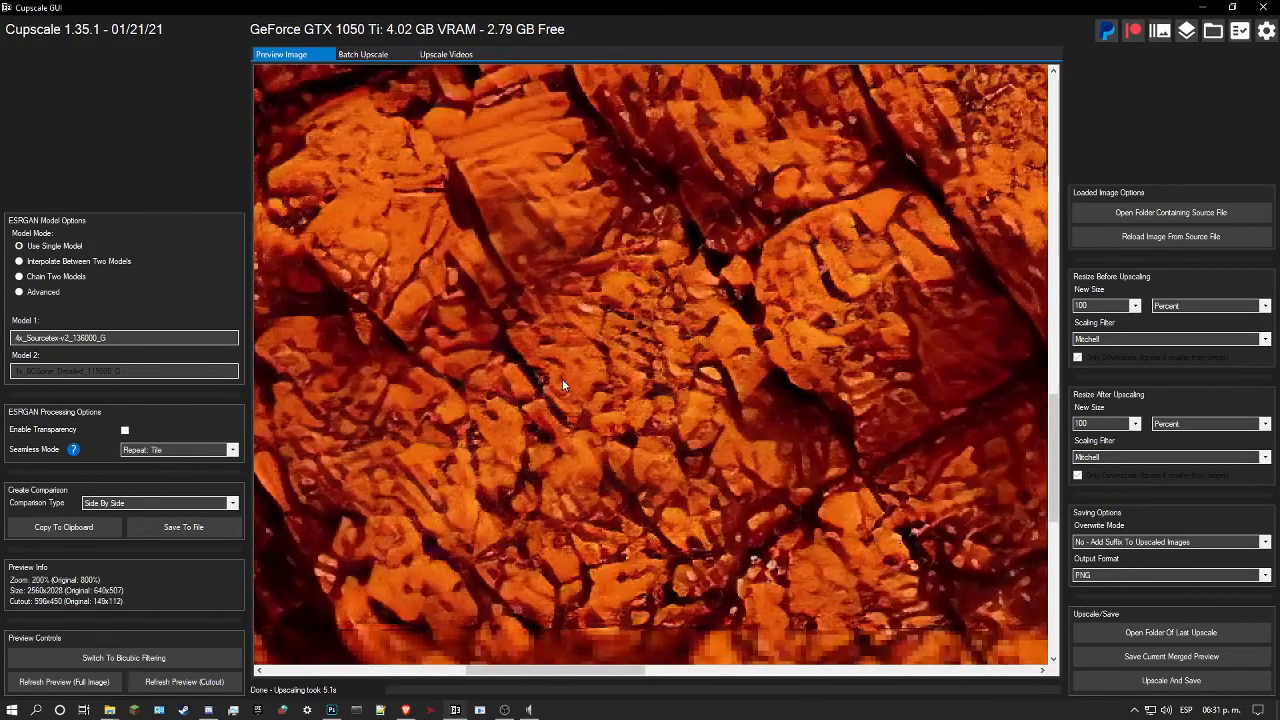
right_click(562, 380)
drag(600, 384, 596, 424)
Step: Try the 4x_NMKD-Siax_200k model on the same rock cutout and compare its preview with the unscaled pixels
click(130, 338)
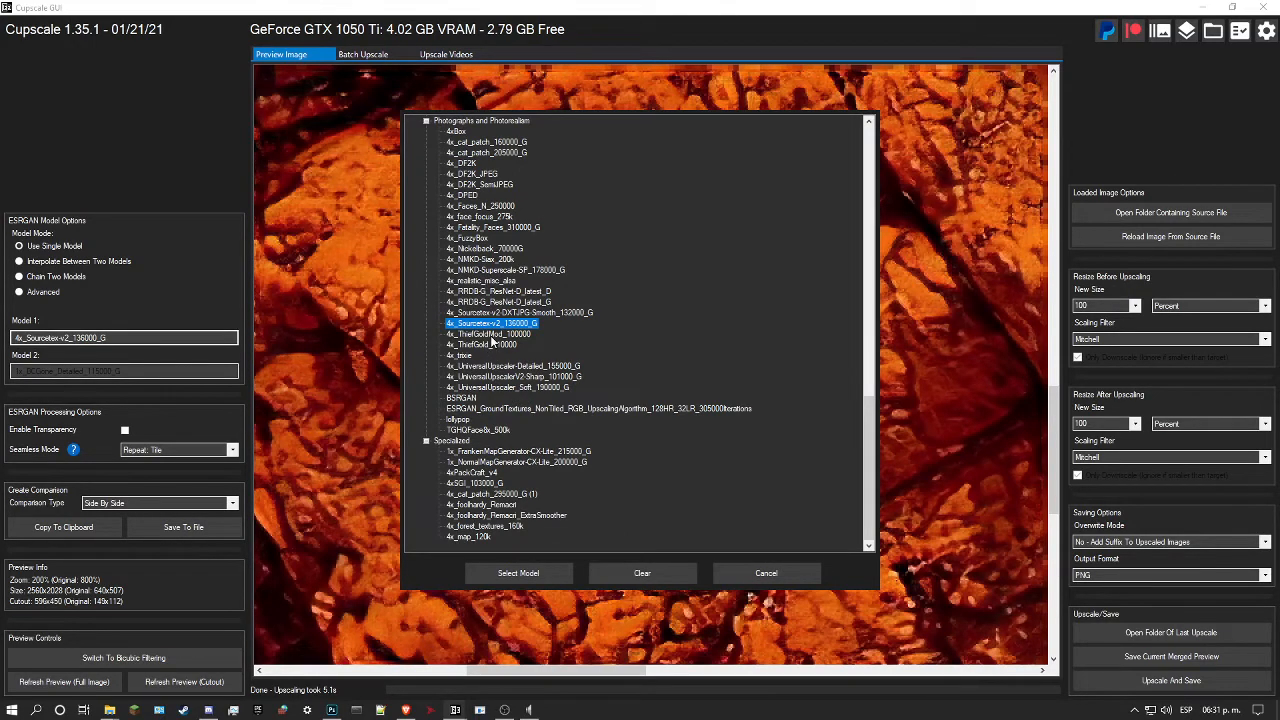
click(484, 262)
click(525, 576)
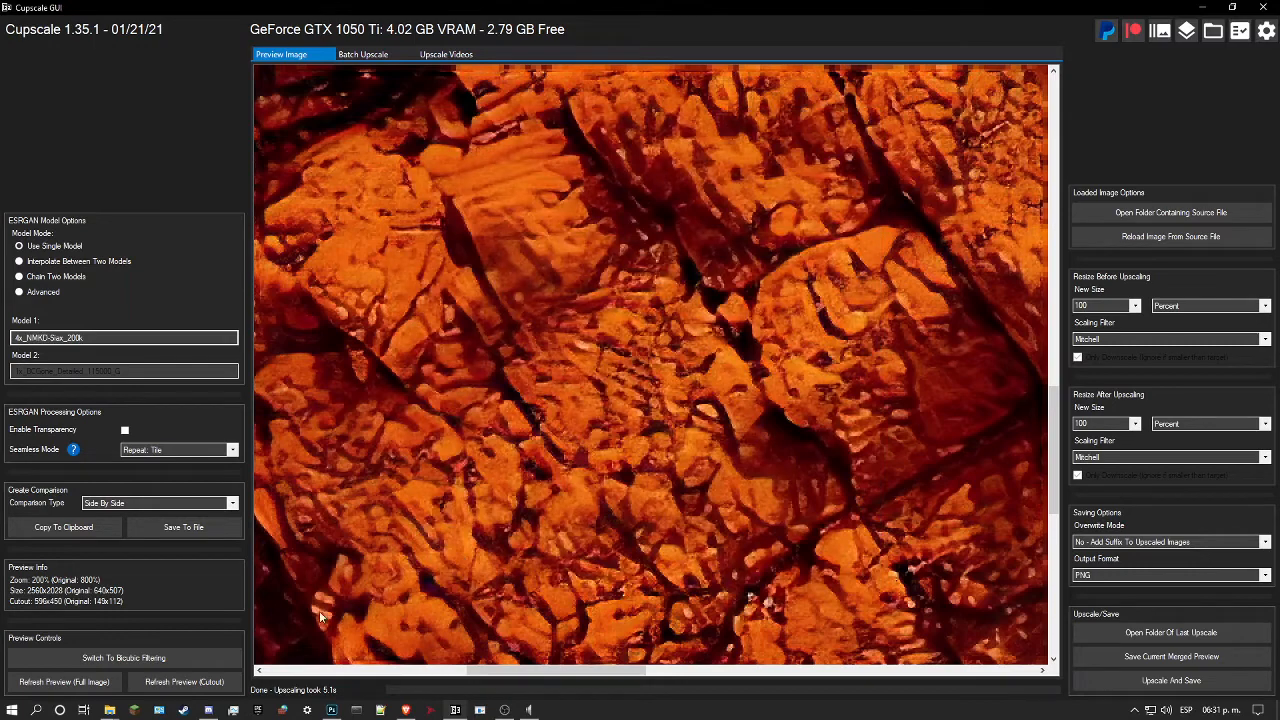
click(184, 682)
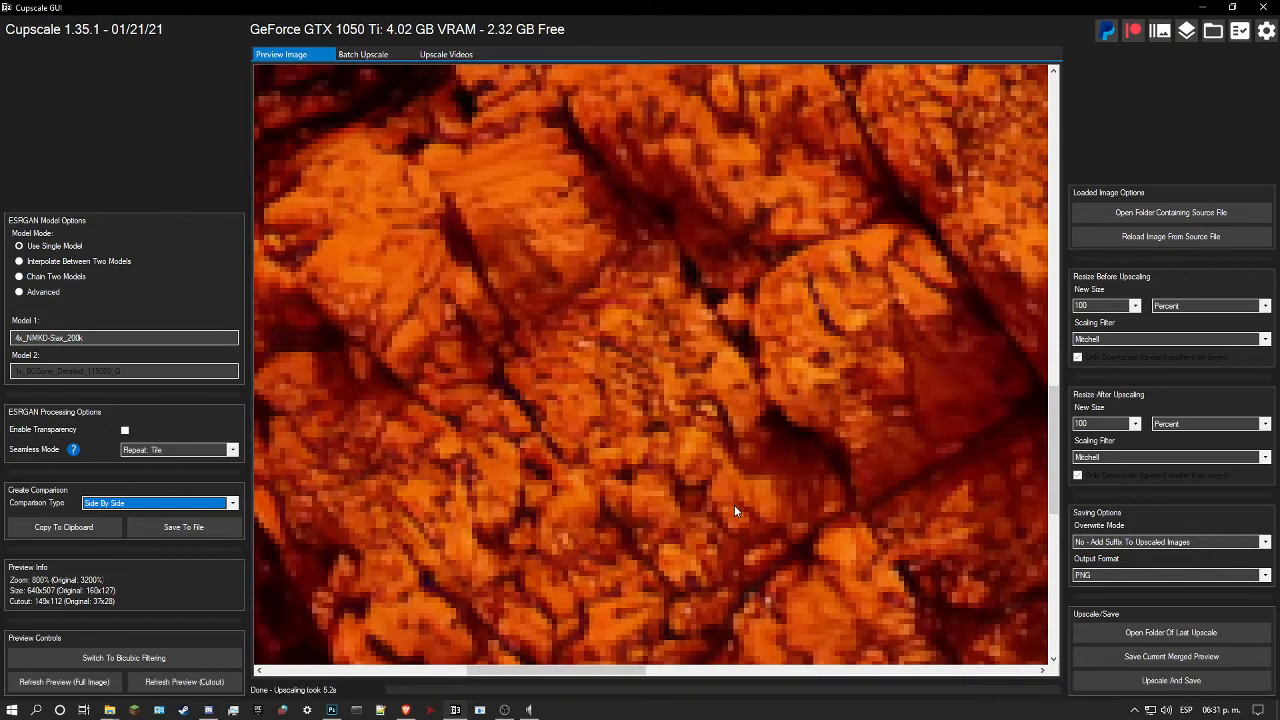
click(734, 505)
click(734, 510)
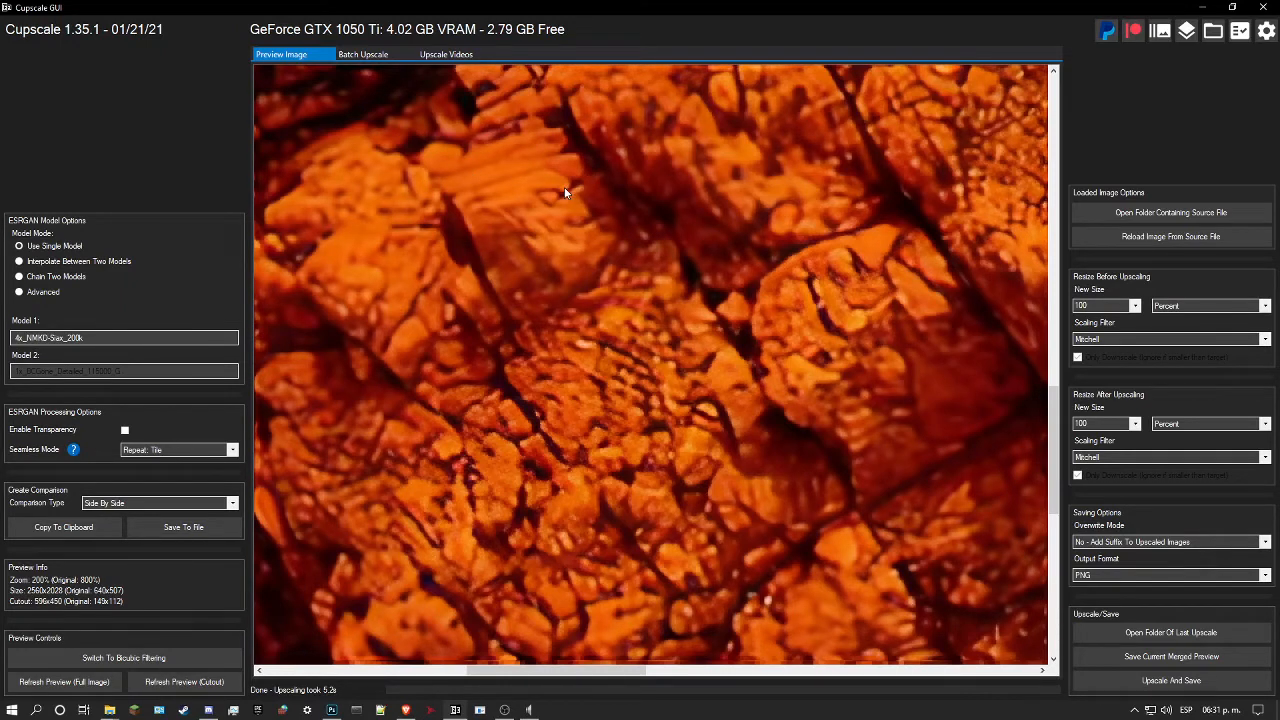
Step: Try the 4xBox model on the rock cutout and inspect the refreshed preview at several magnifications
click(190, 338)
scroll(495, 300, up, 2)
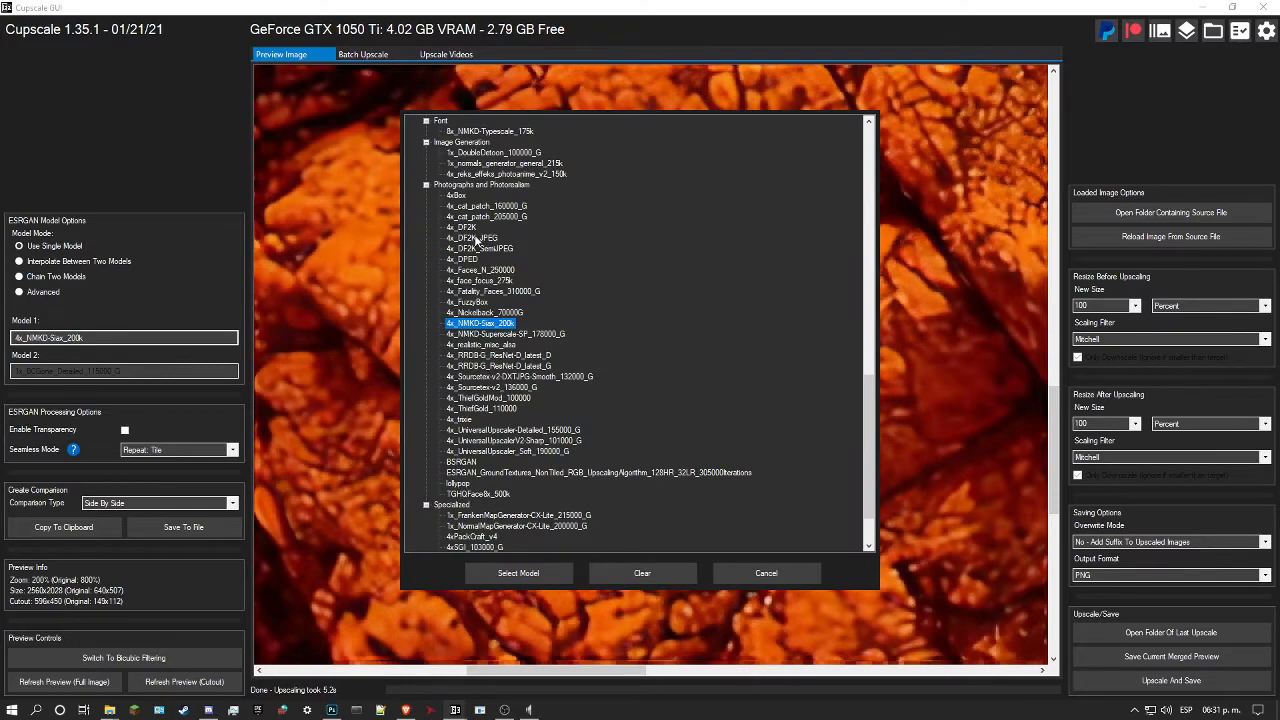
click(458, 196)
click(520, 574)
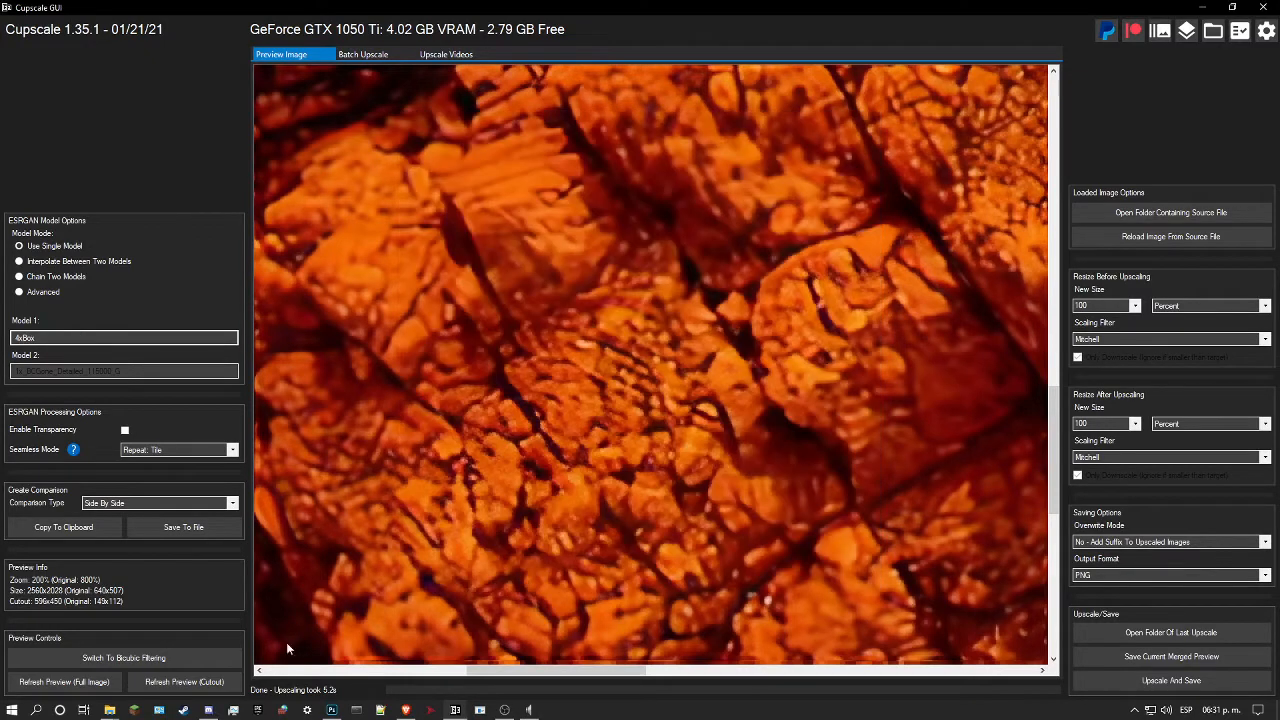
click(180, 684)
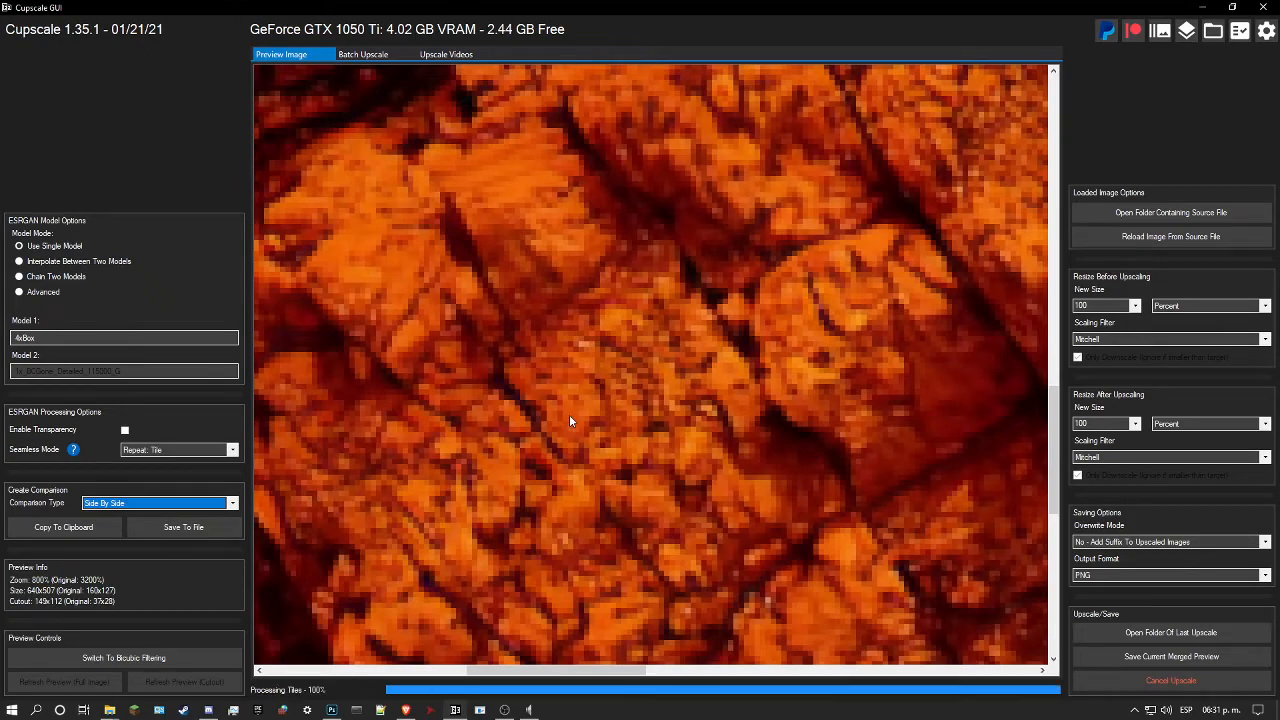
scroll(584, 397, down, 4)
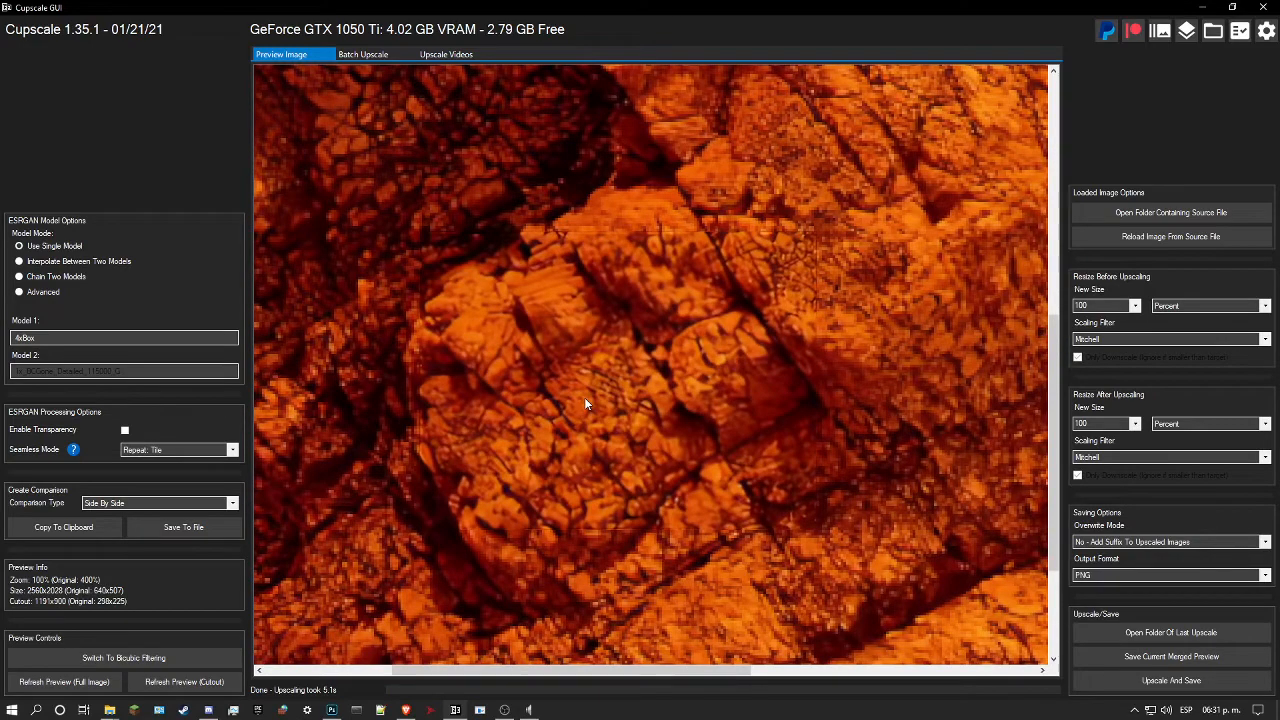
scroll(584, 397, up, 1)
scroll(572, 370, up, 1)
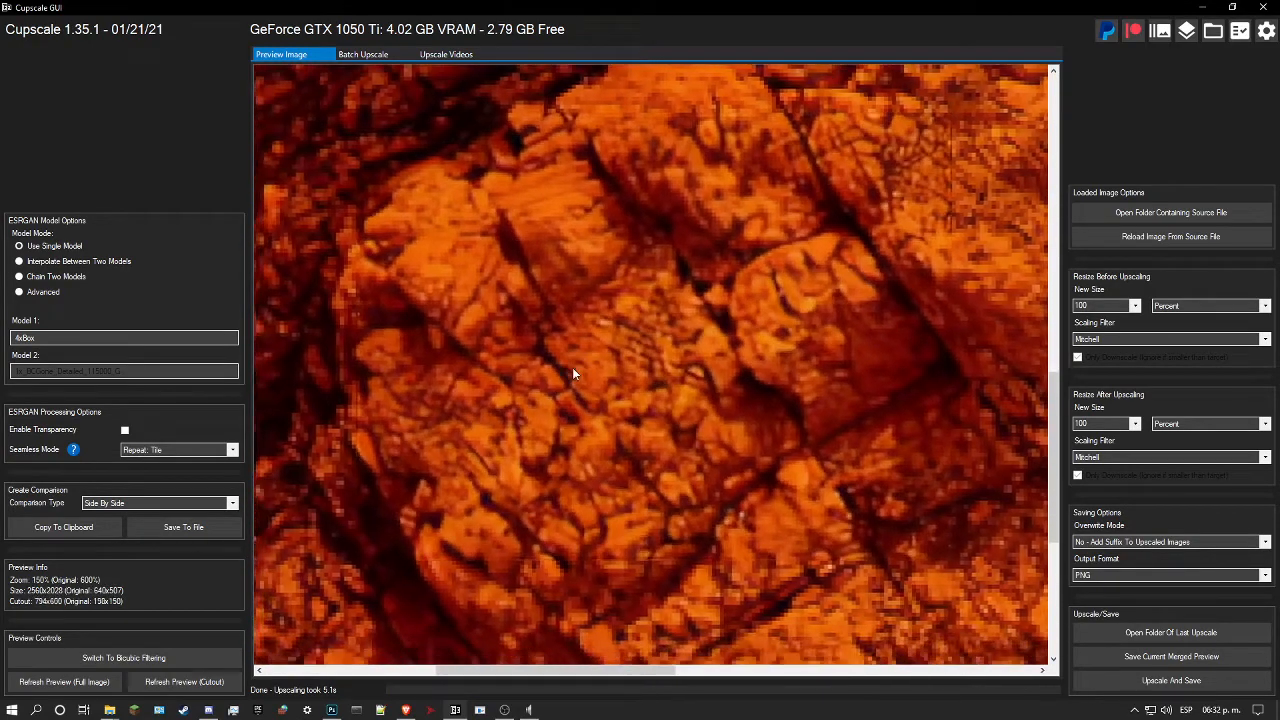
drag(612, 377, 616, 422)
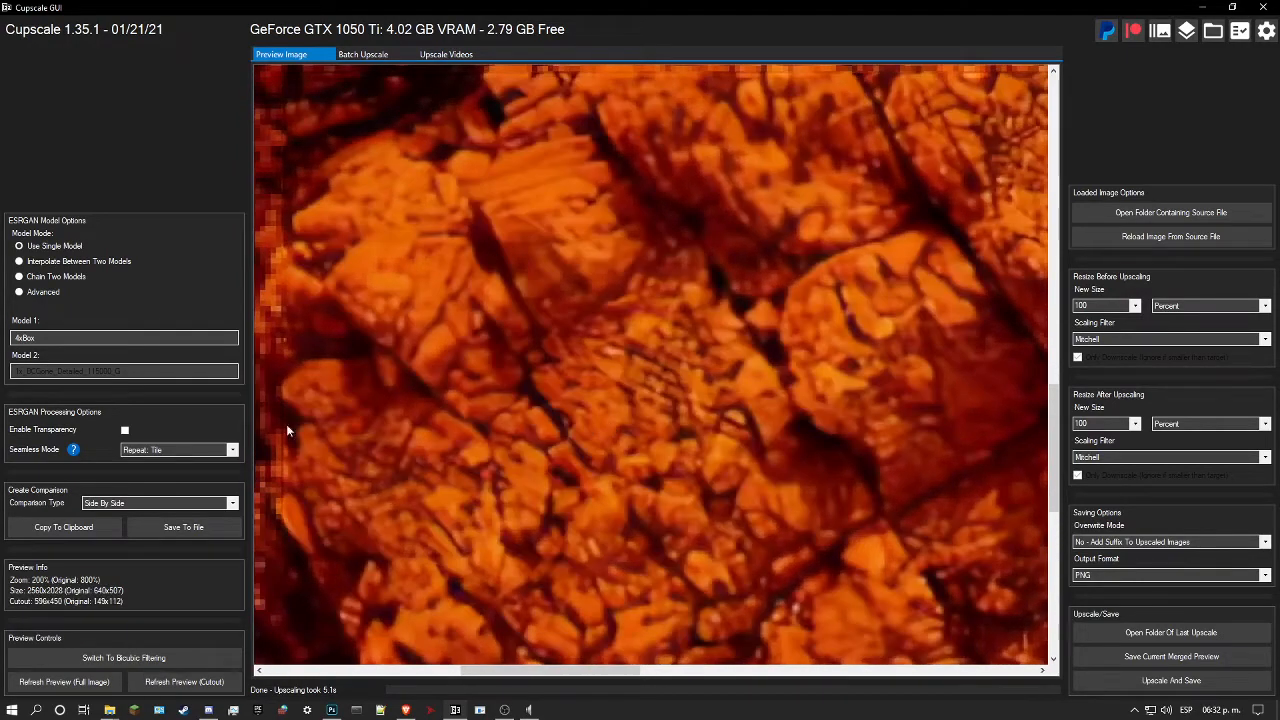
Step: Switch the model to 4x_ThiefGold_110000 and refresh the cutout preview to judge its rock detail
click(158, 340)
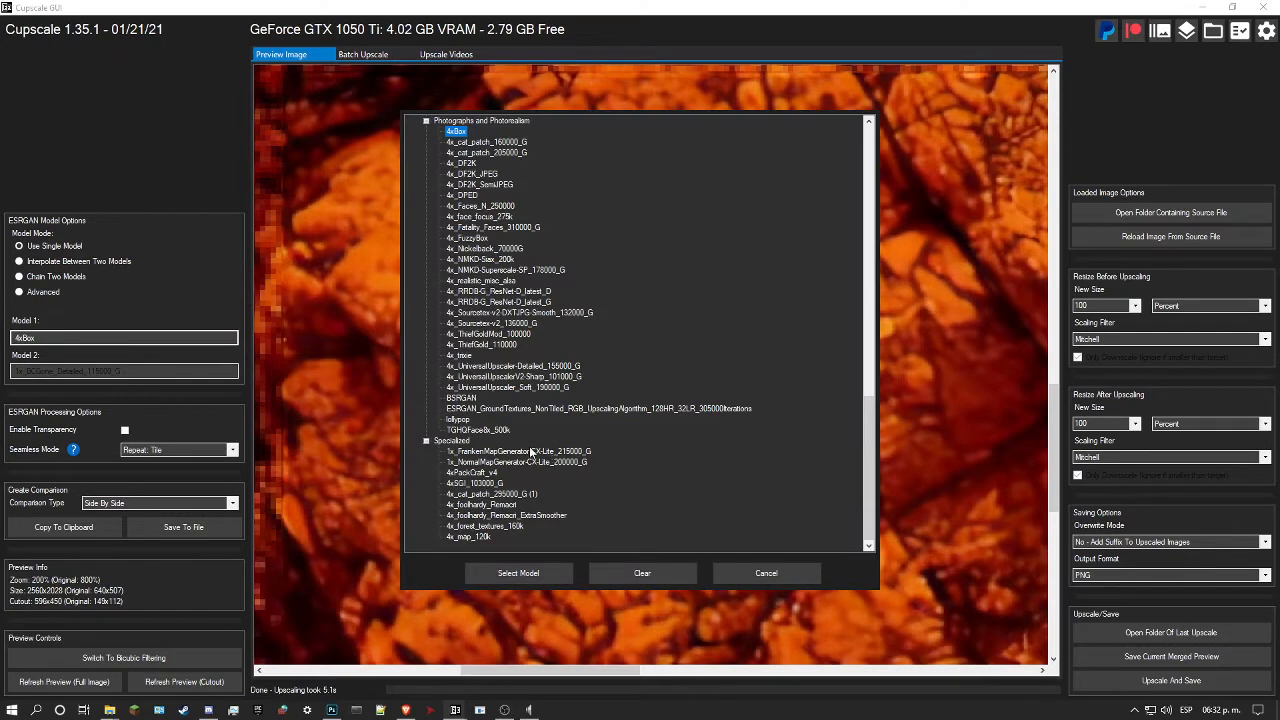
click(494, 346)
click(518, 573)
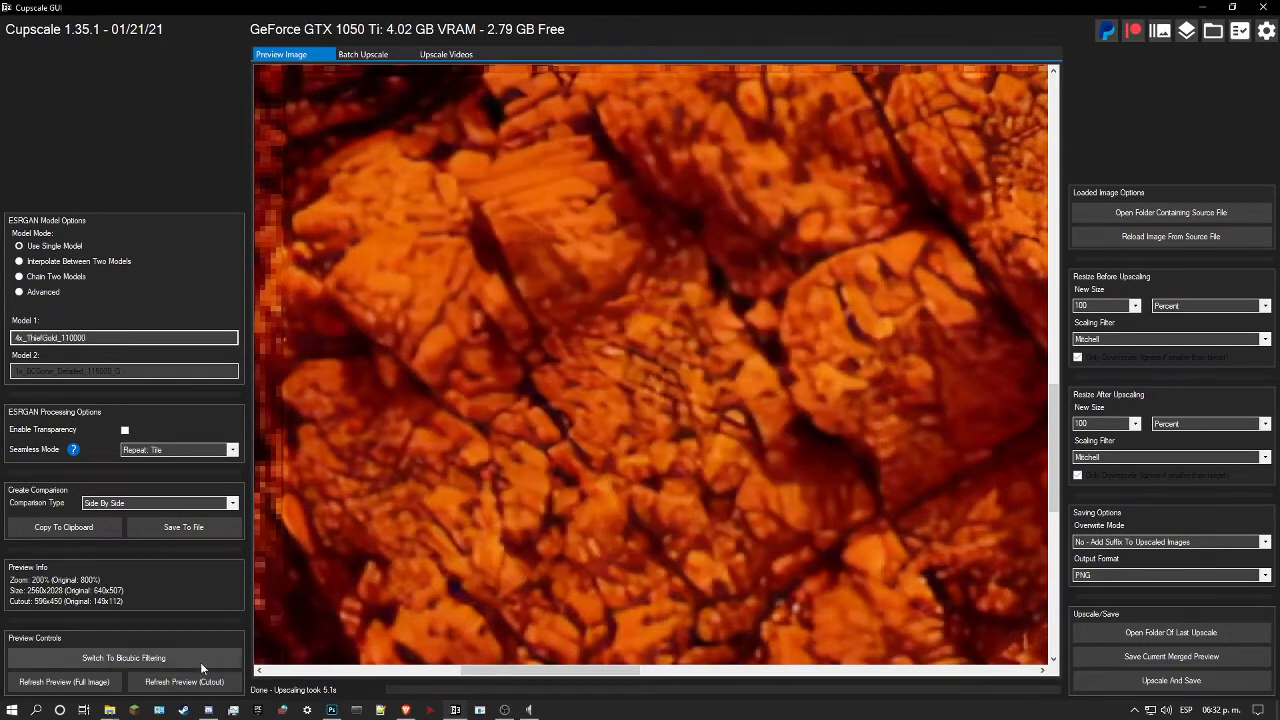
click(184, 682)
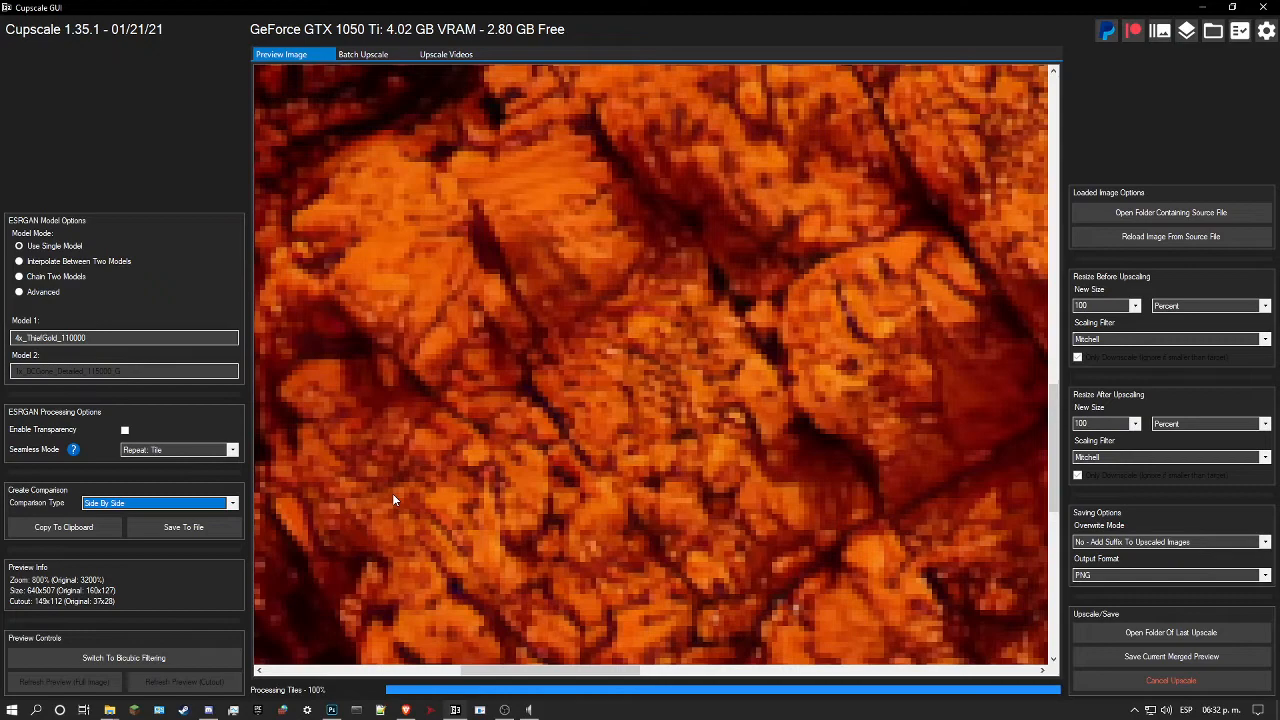
click(552, 425)
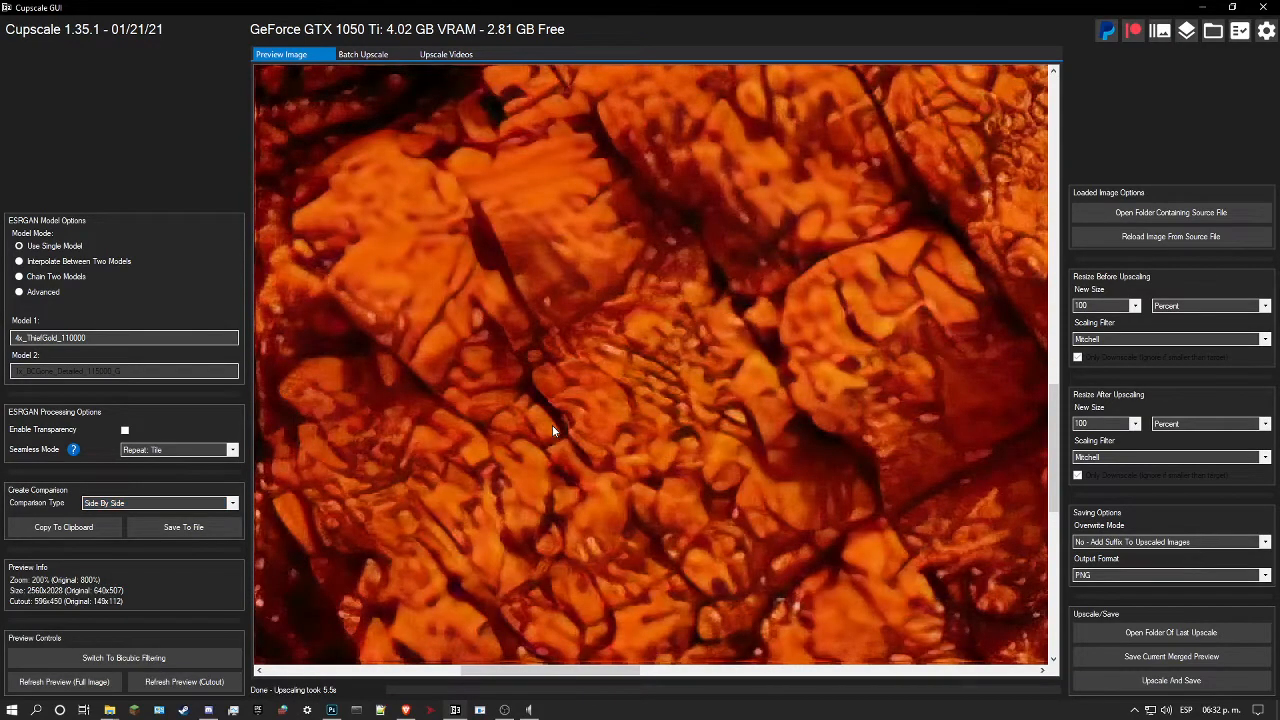
Step: Switch the model to 4x_UniversalUpscalerV2-Sharp_101000_G and refresh the cutout preview of the rock blocks
click(117, 338)
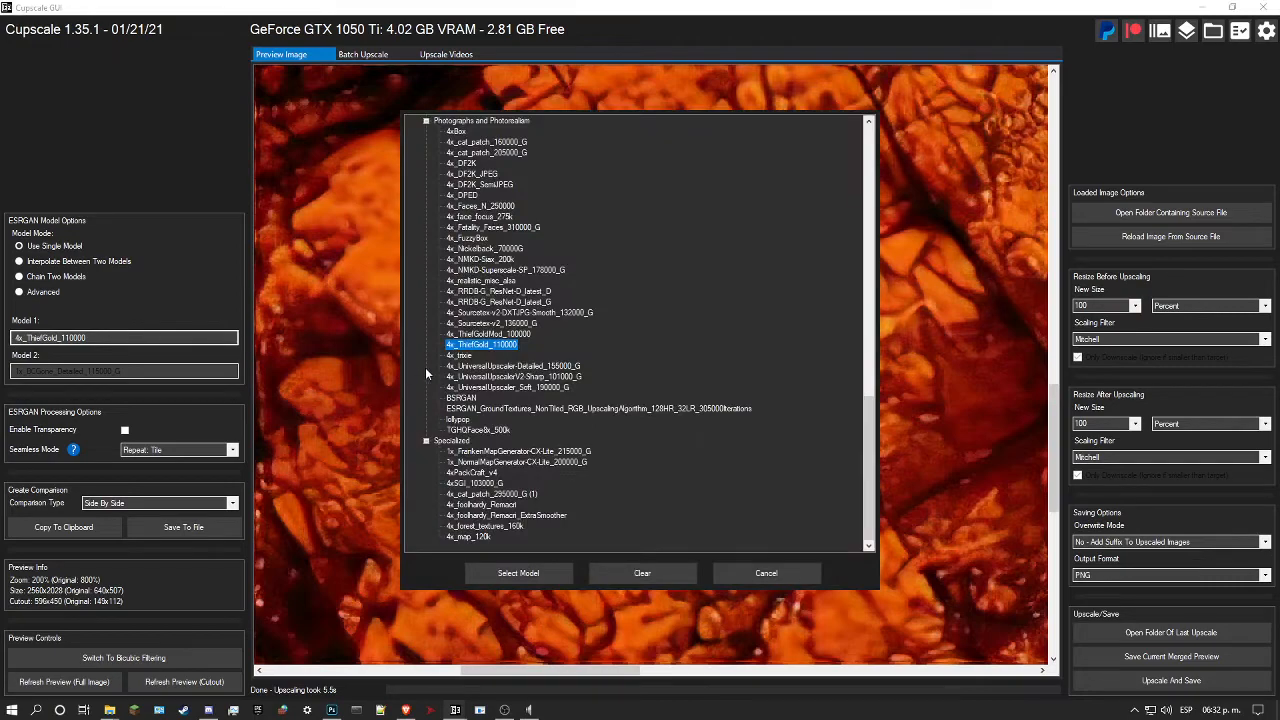
click(505, 377)
click(505, 575)
click(200, 682)
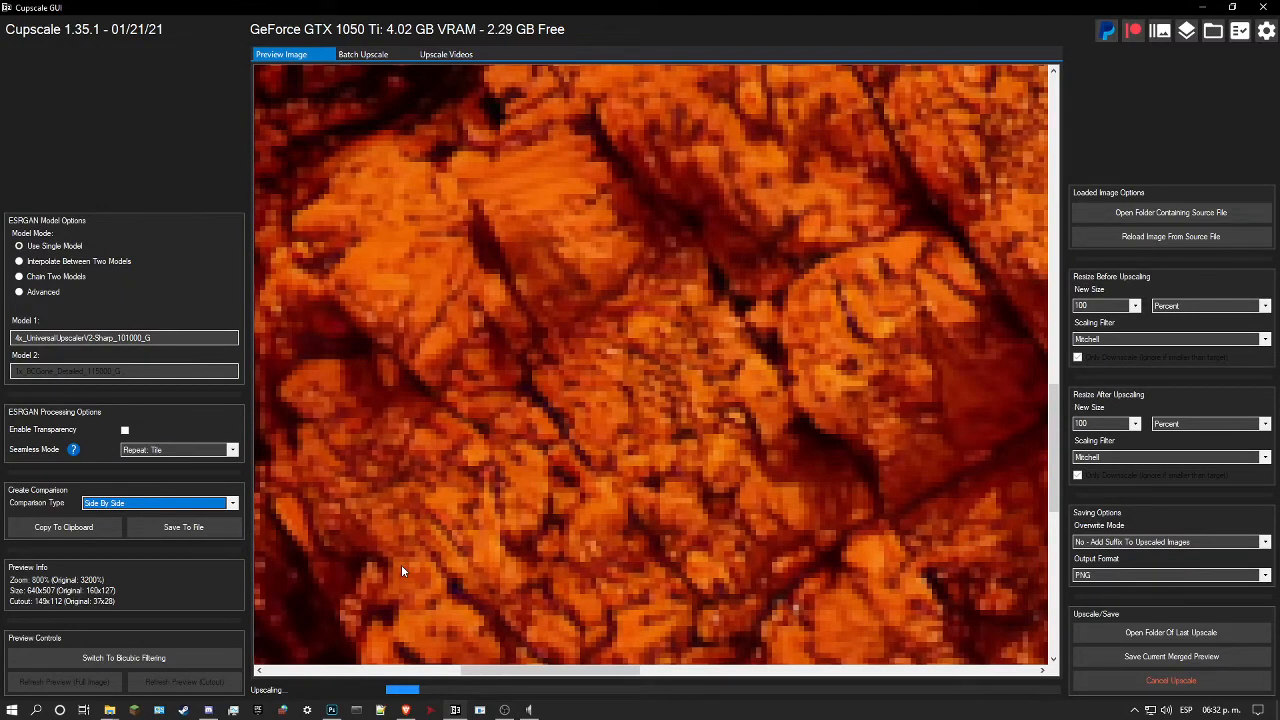
click(596, 482)
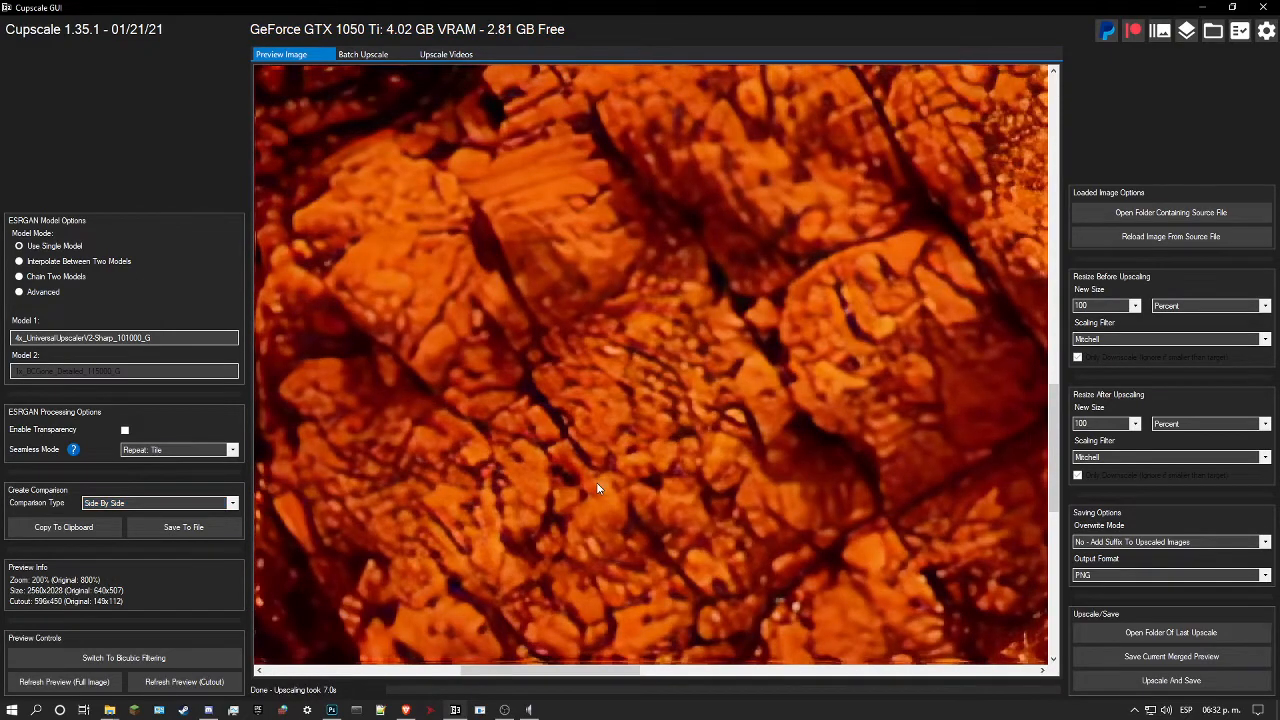
Step: Set model 1 back to 4x_UniversalUpscaler-Detailed_155000_G from the photorealism models
click(150, 338)
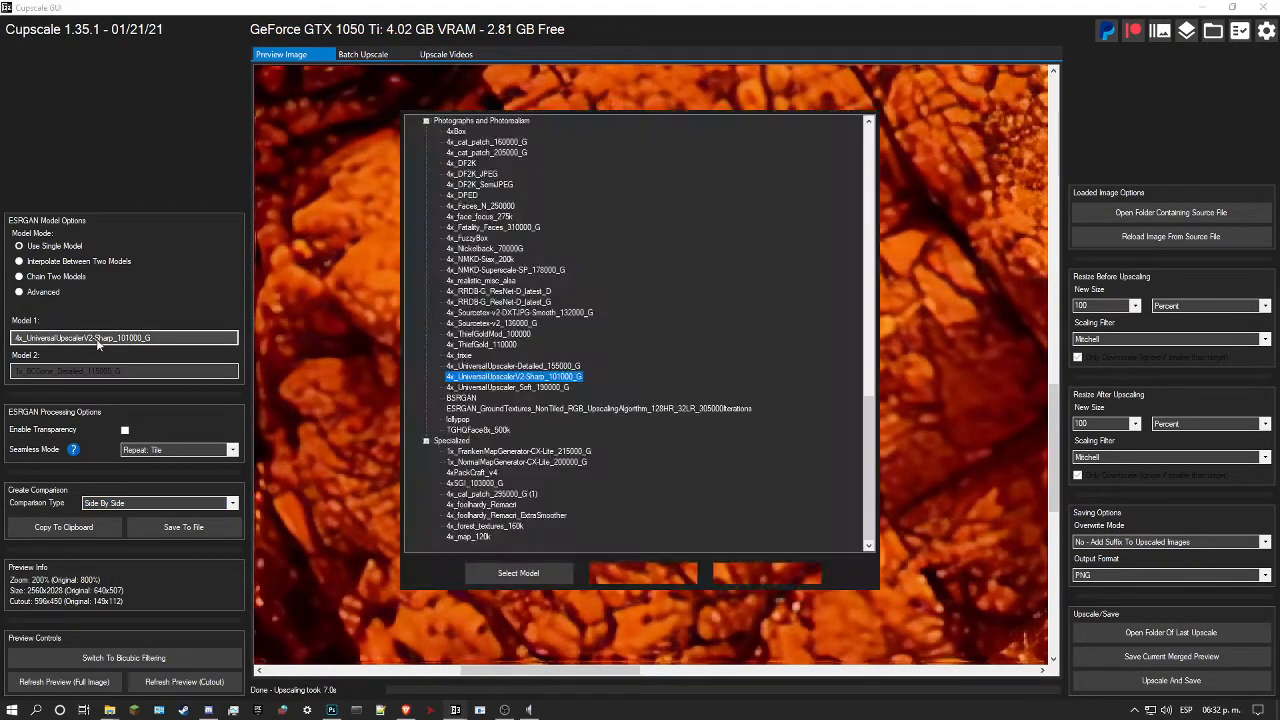
scroll(531, 416, up, 2)
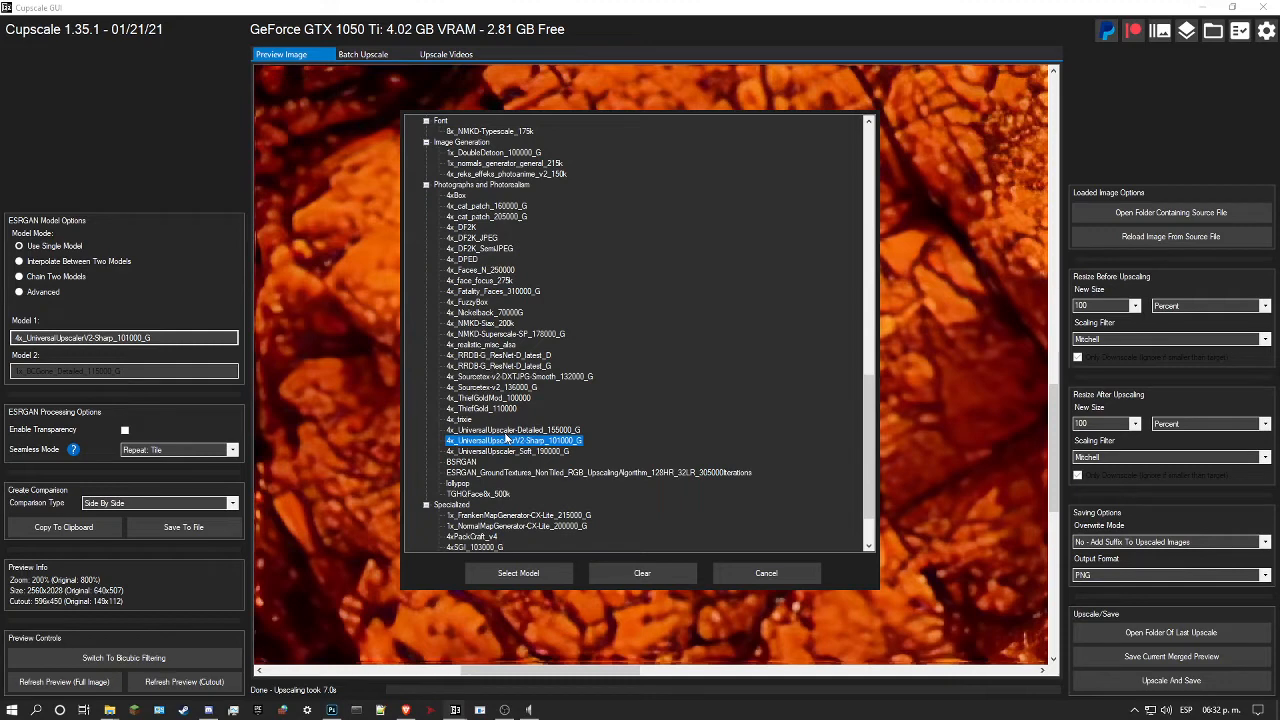
scroll(507, 437, up, 2)
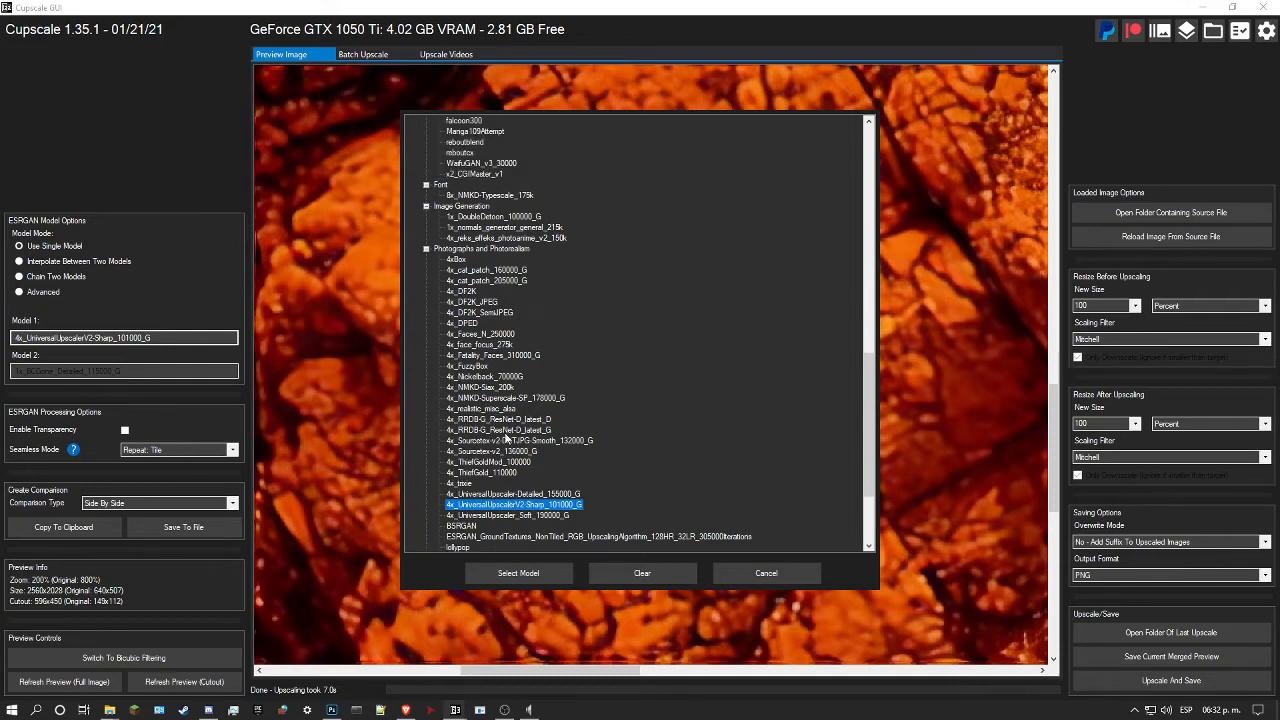
scroll(507, 437, up, 1)
scroll(507, 437, down, 2)
click(505, 462)
click(512, 573)
Step: Change the model mode to interpolate between two models and set model 2 to 4x_Sourcetex-v2_136000_G
click(32, 262)
click(94, 371)
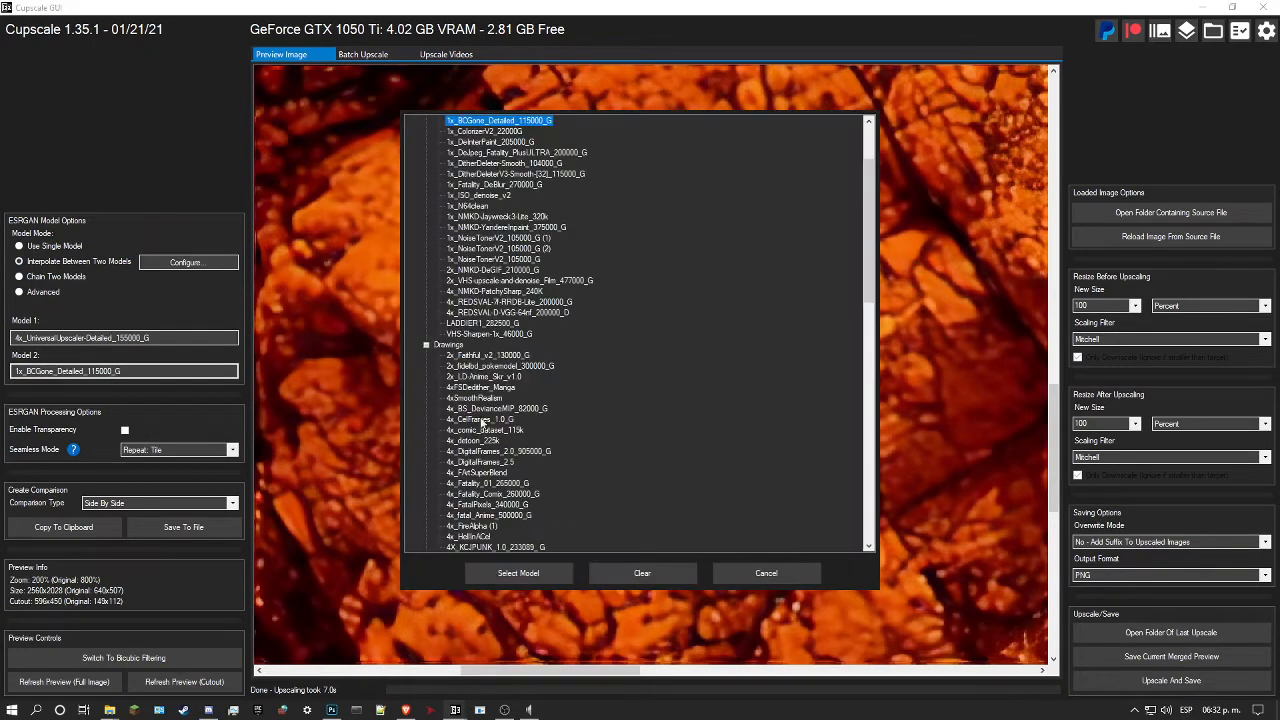
scroll(526, 410, up, 3)
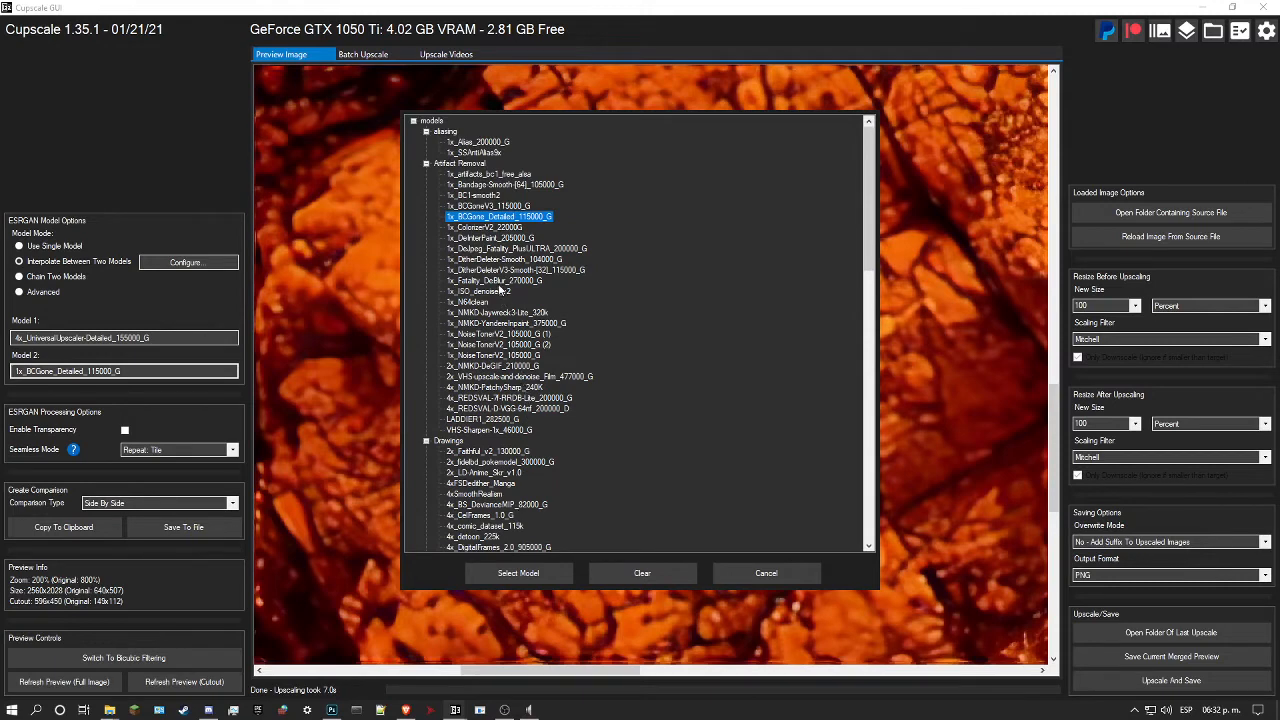
scroll(509, 312, down, 11)
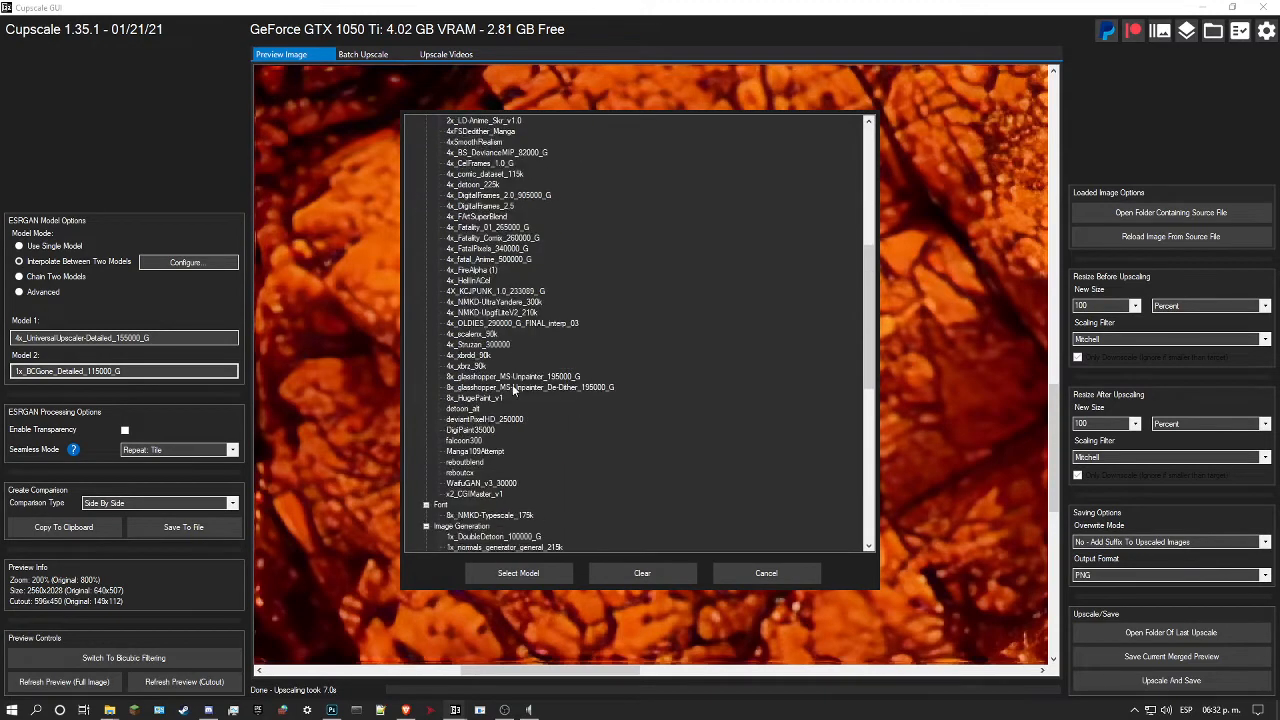
scroll(513, 390, down, 9)
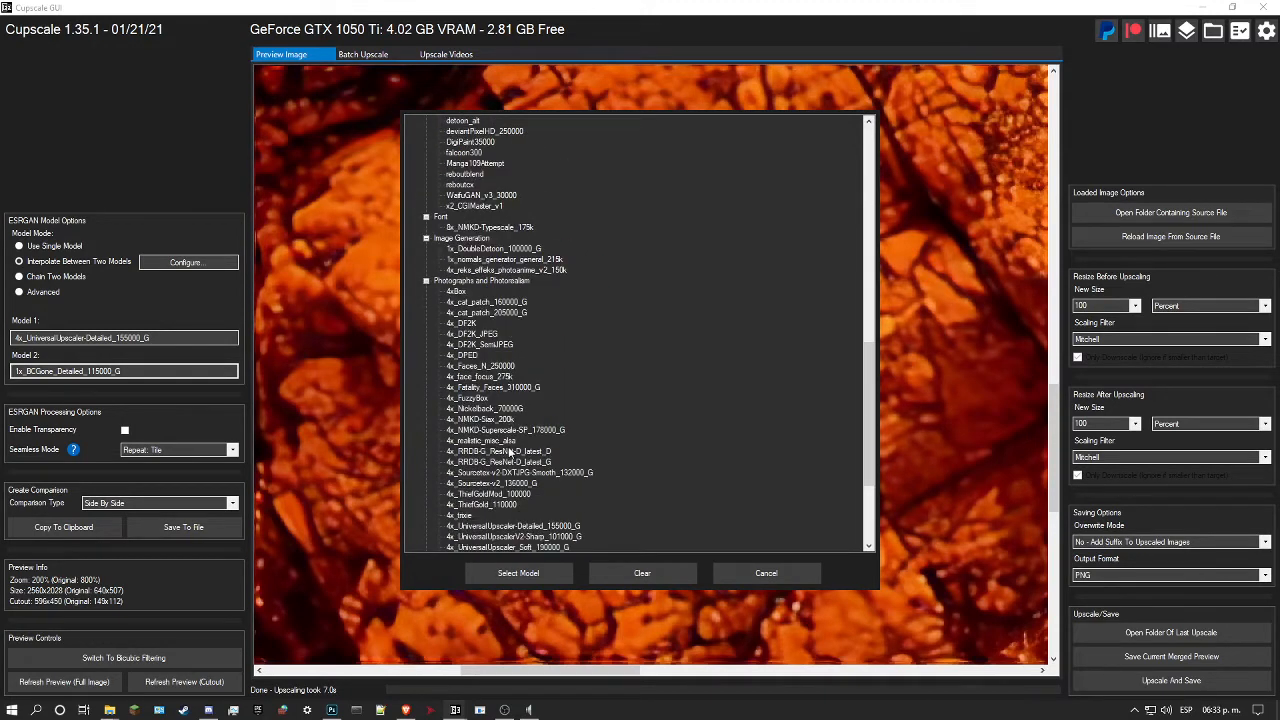
click(488, 484)
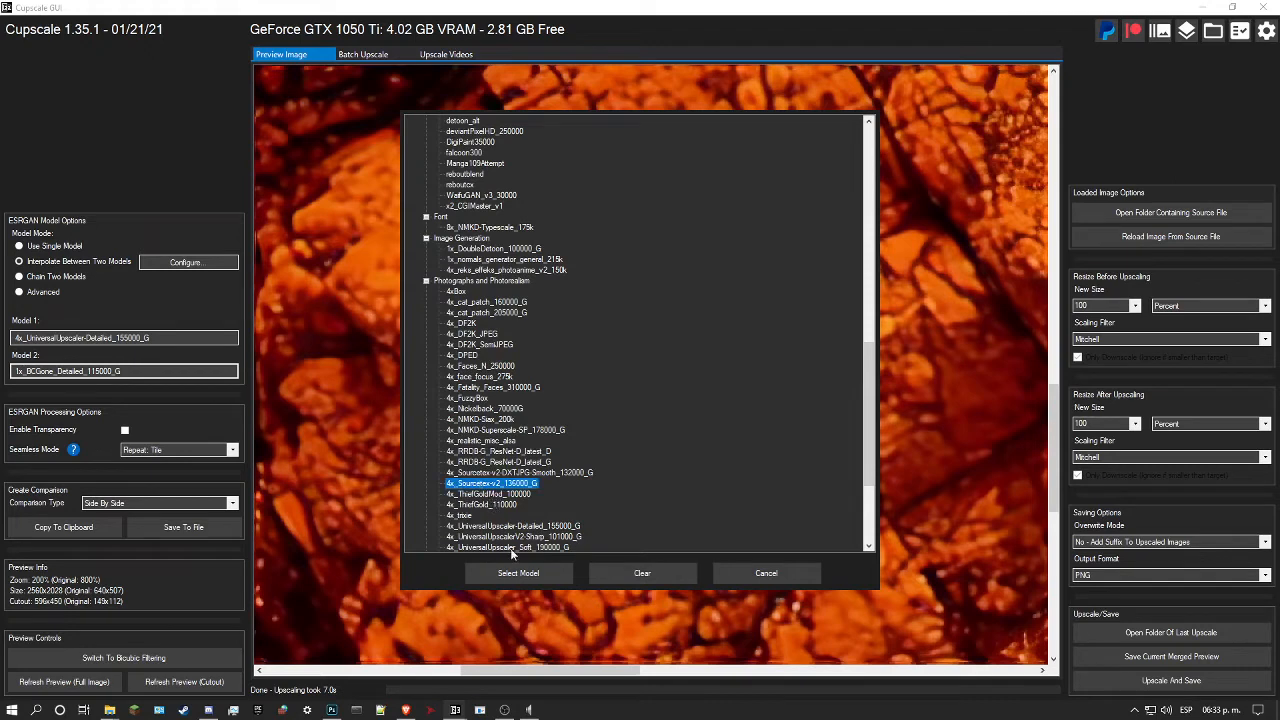
click(519, 573)
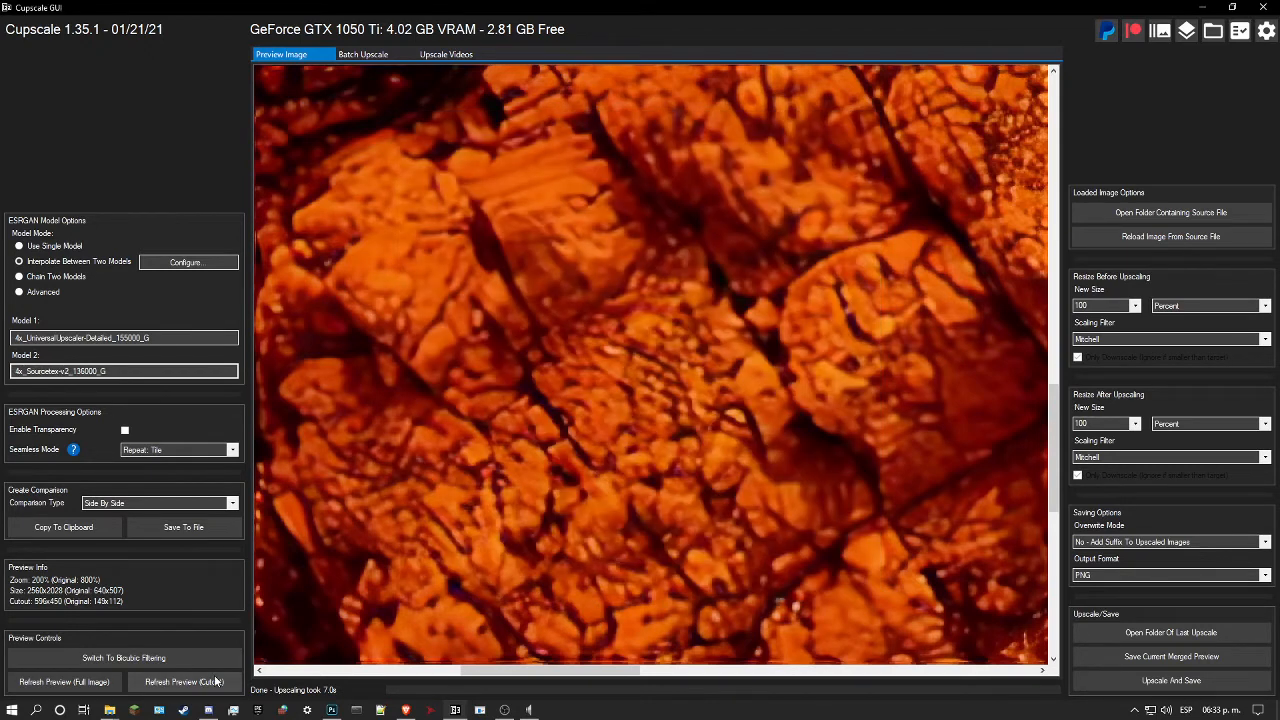
Step: Save the interpolation factor at 50% for each model, refresh the cutout preview and inspect the blended rock detail
click(196, 265)
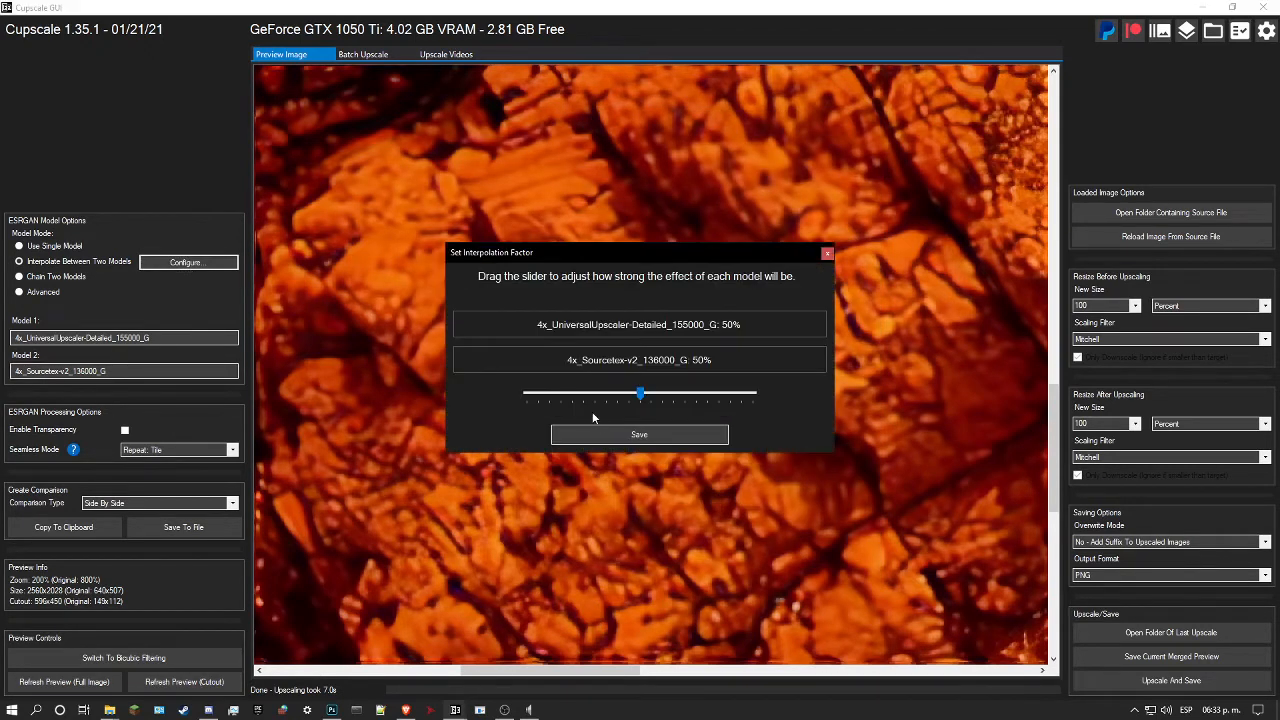
click(616, 434)
click(212, 681)
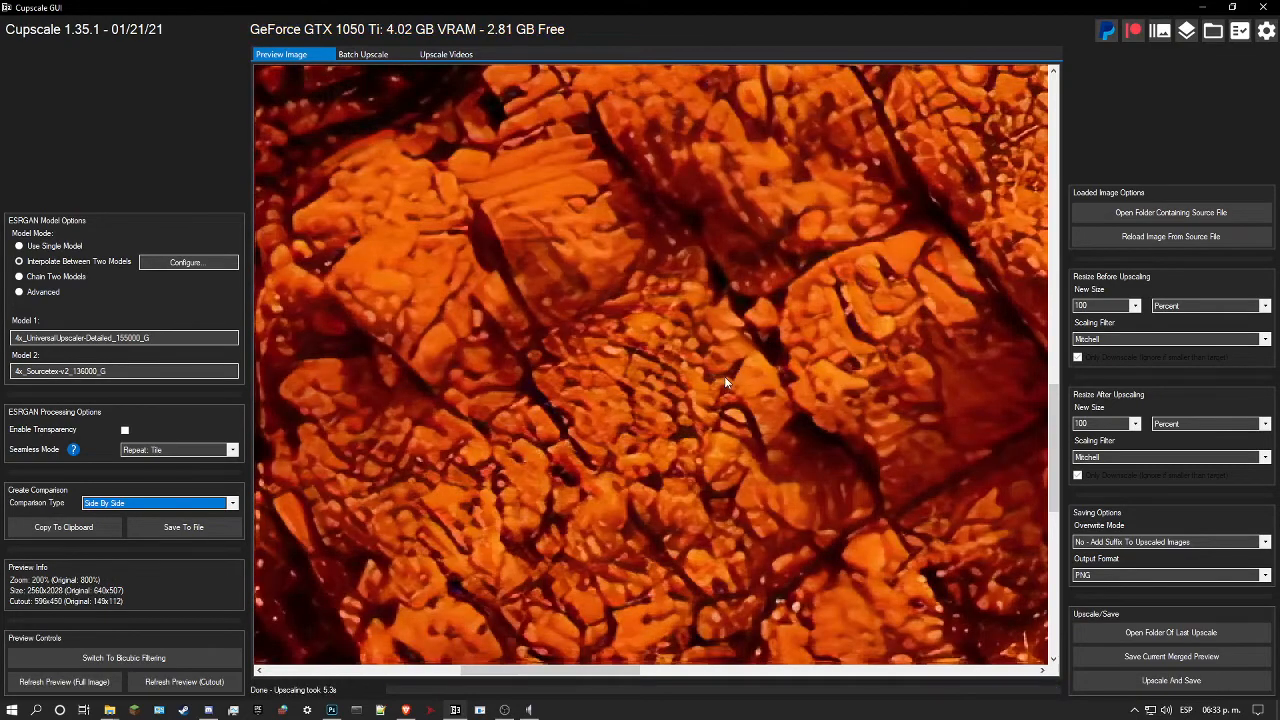
right_click(724, 376)
drag(737, 351, 644, 436)
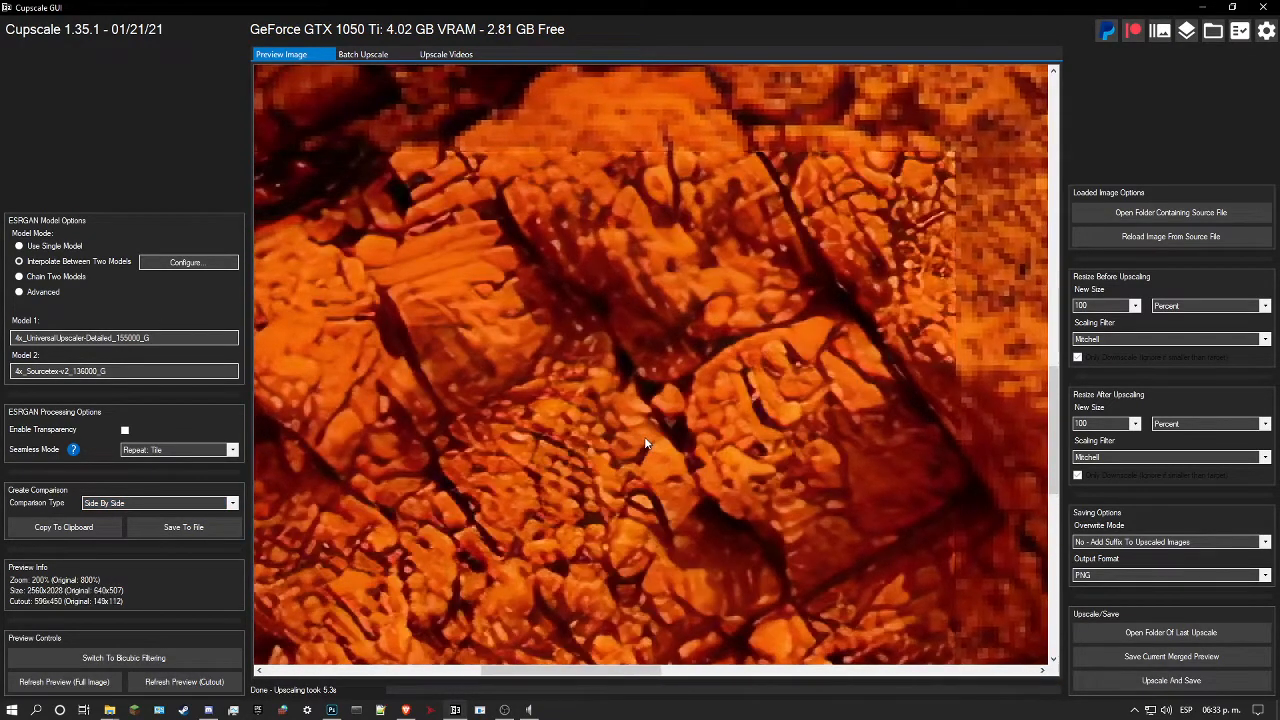
Step: Examine the rock block detail in the cutout blended from UniversalUpscaler-Detailed and Sourcetex-v2
scroll(647, 436, up, 2)
scroll(605, 470, down, 2)
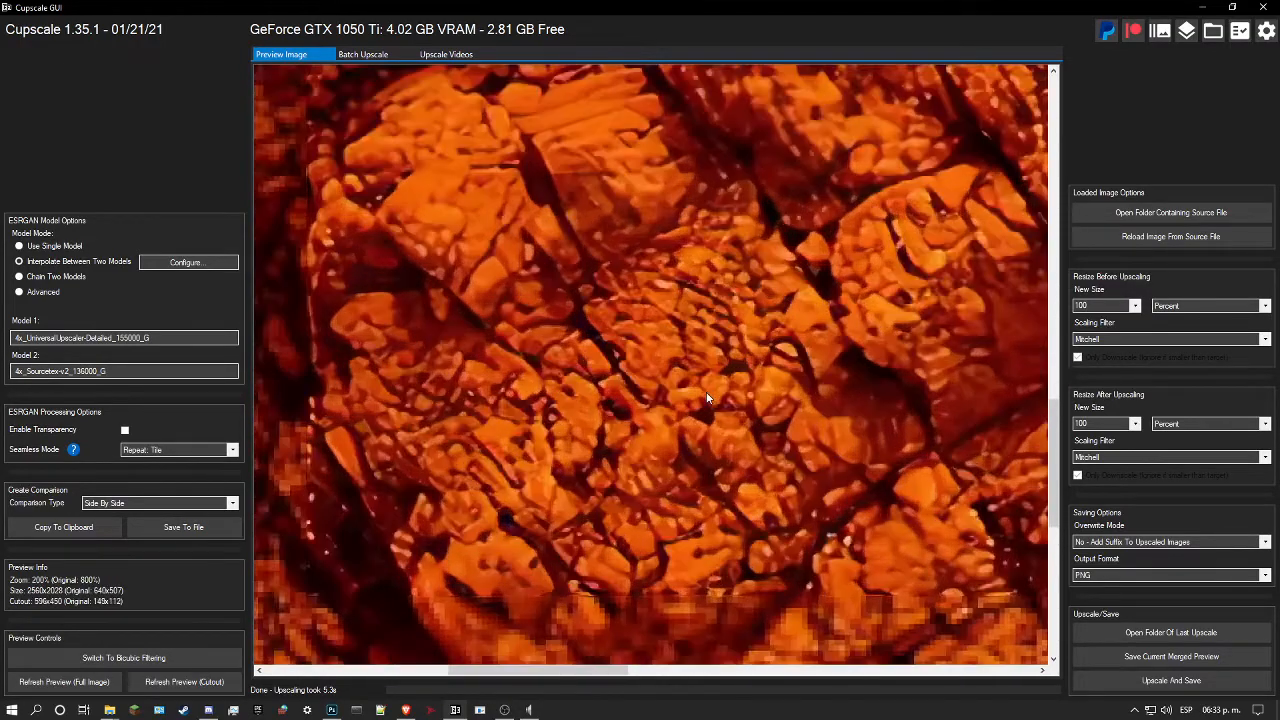
scroll(707, 398, up, 2)
drag(672, 442, 660, 415)
scroll(660, 414, down, 2)
scroll(655, 425, up, 2)
drag(663, 440, 678, 441)
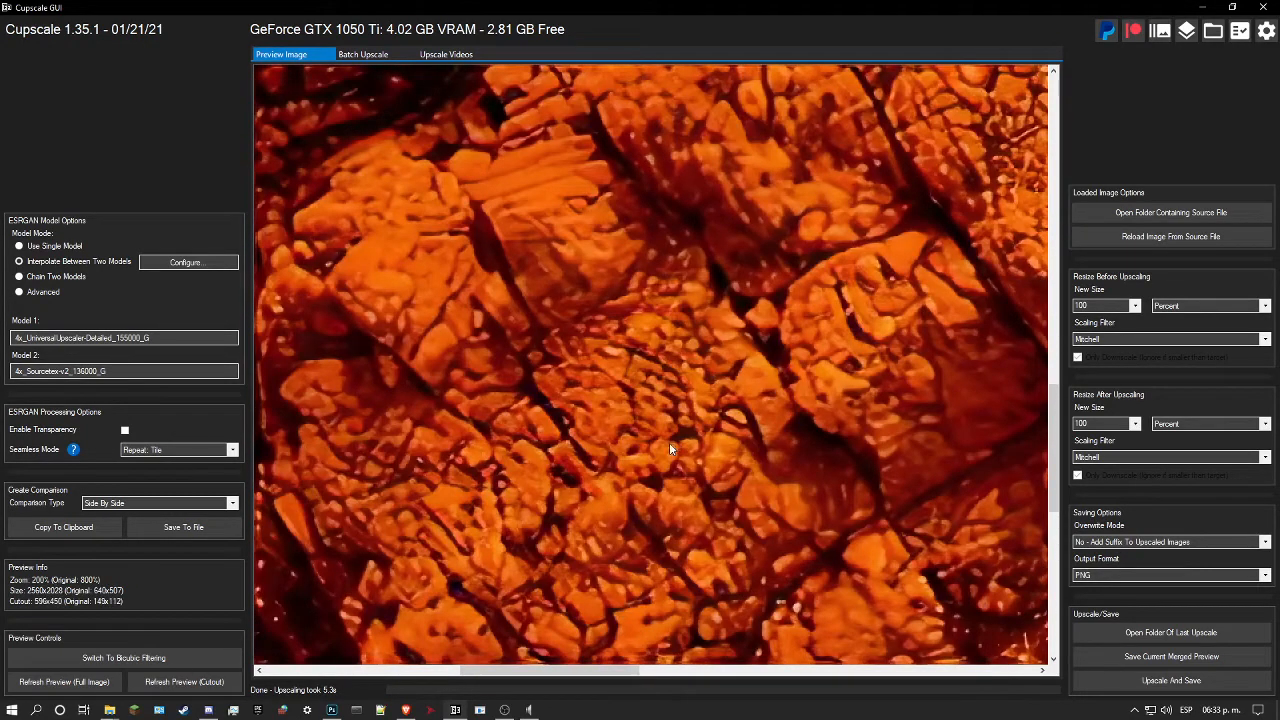
Step: Set model 2 of the interpolation to 4x_UniversalUpscalerV2-Sharp_101000_G and refresh the cutout preview
click(126, 372)
scroll(518, 384, down, 1)
scroll(518, 382, up, 2)
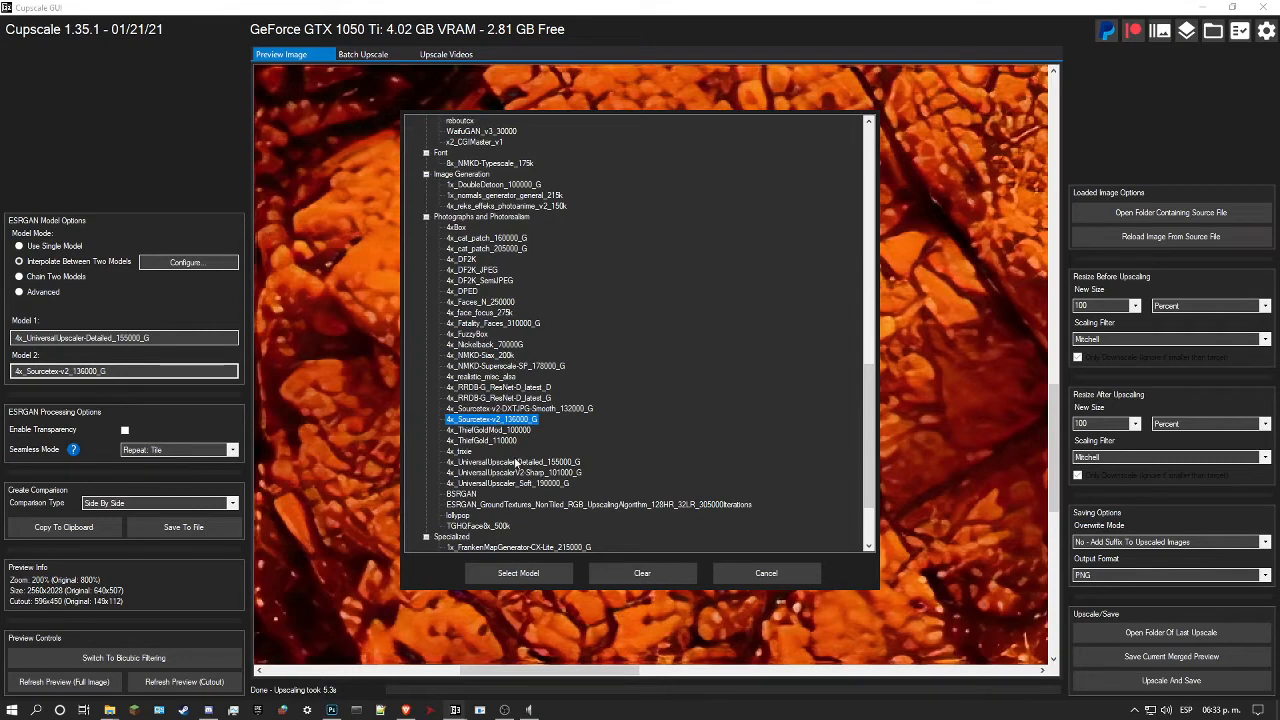
click(524, 474)
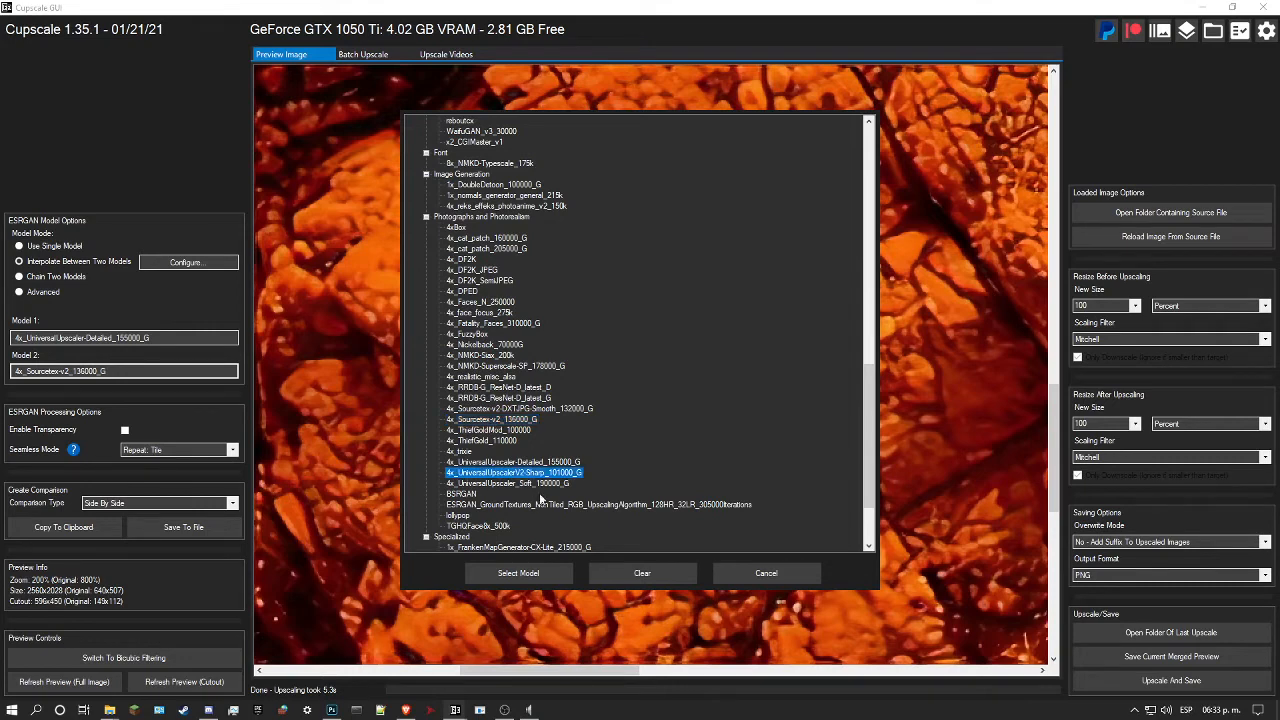
click(519, 574)
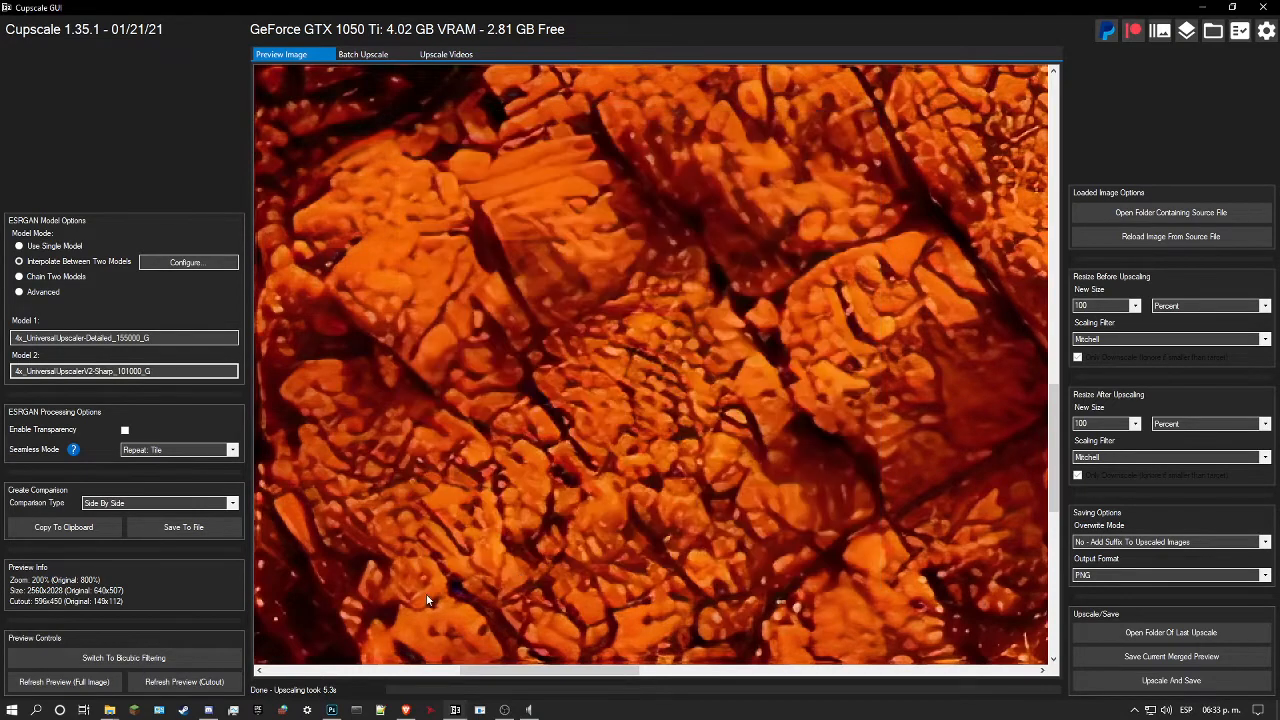
click(200, 682)
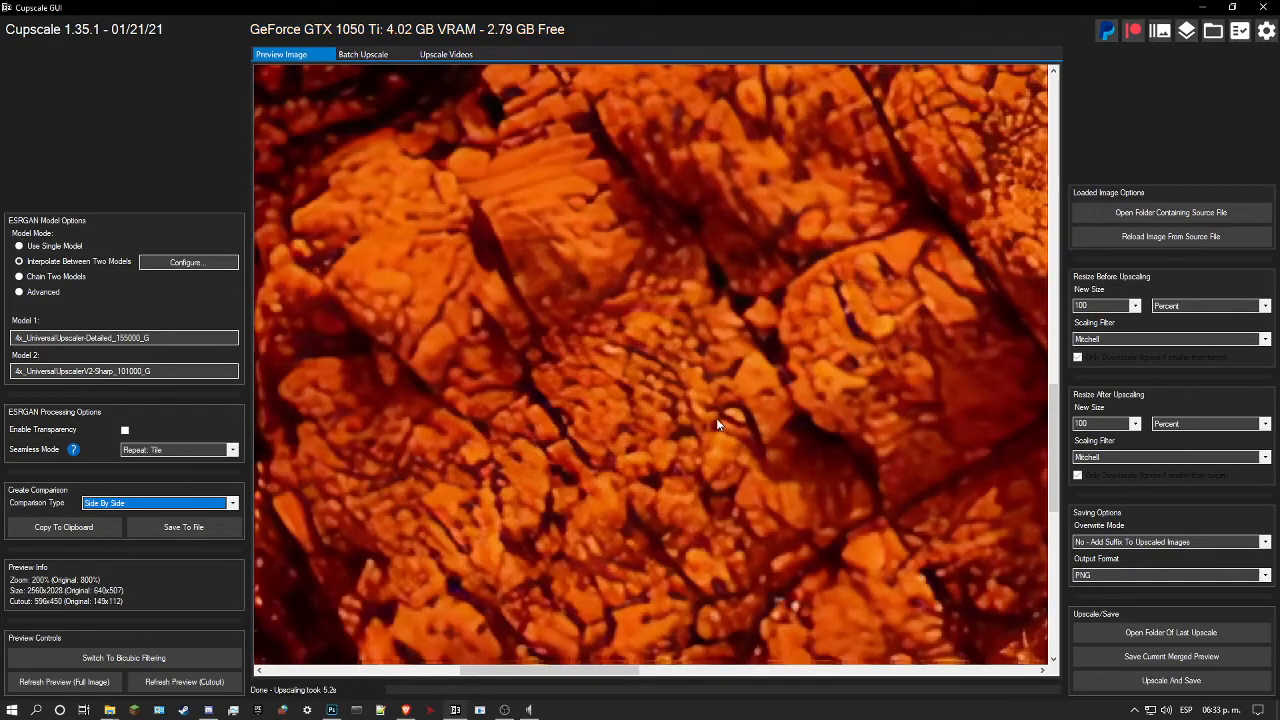
Step: Compare the Detailed and V2-Sharp blend with the original image across the cracked rock blocks and cutout edges
scroll(716, 418, up, 4)
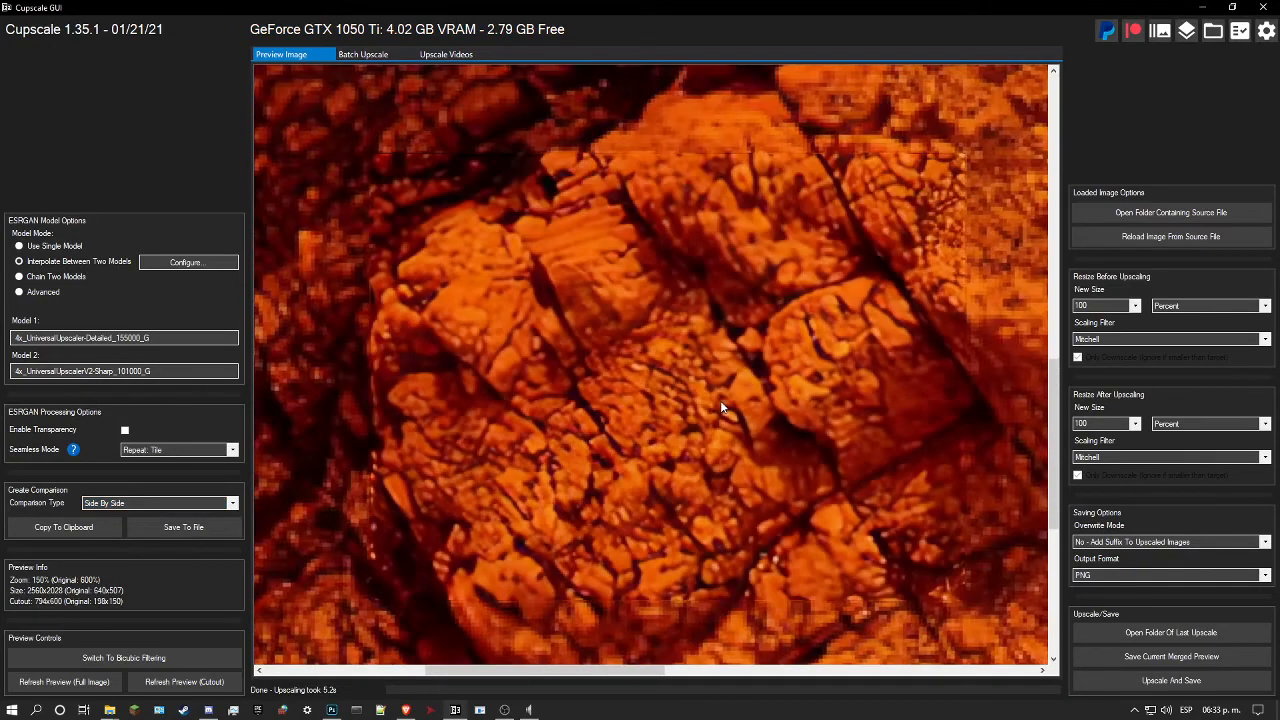
click(721, 402)
click(721, 403)
click(721, 403)
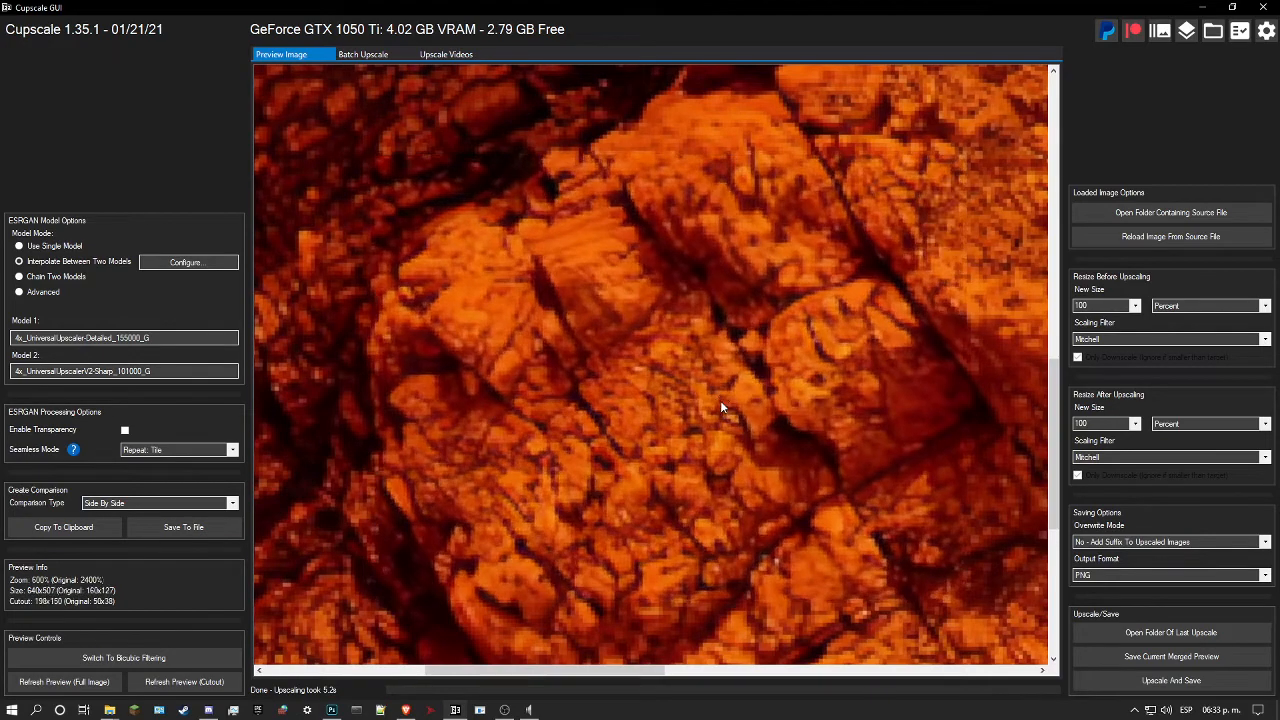
click(721, 403)
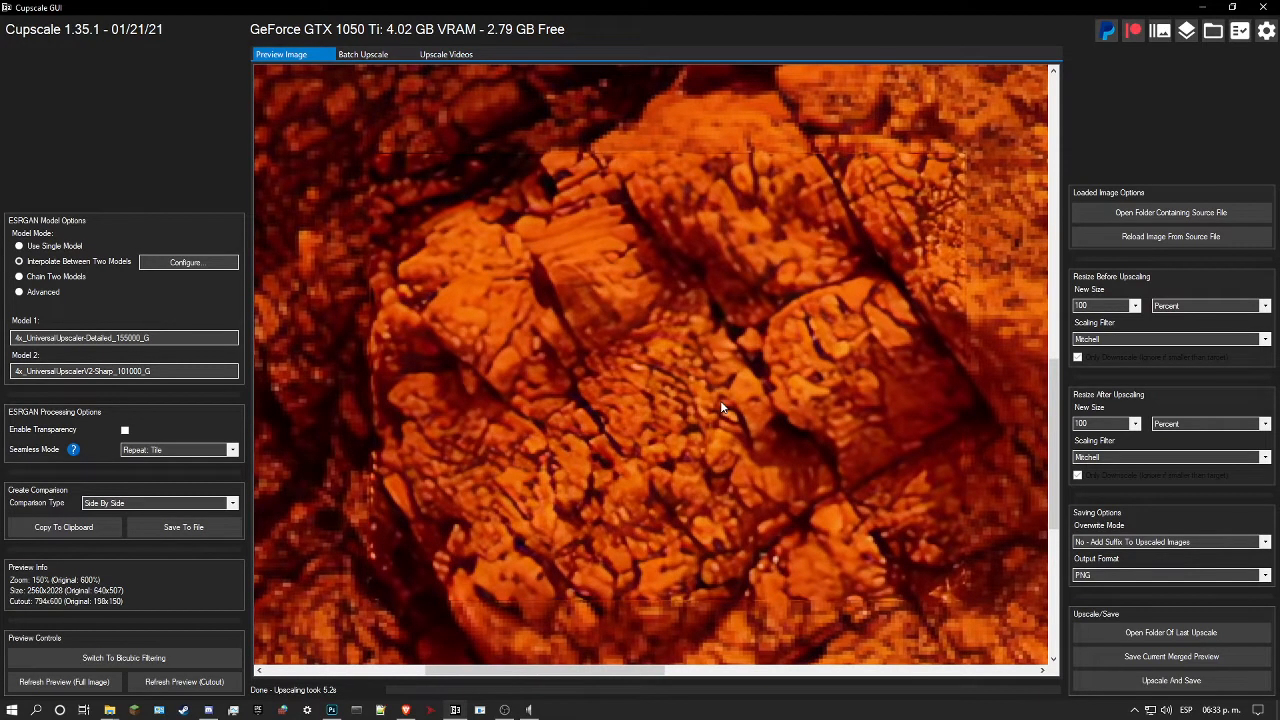
scroll(710, 422, up, 1)
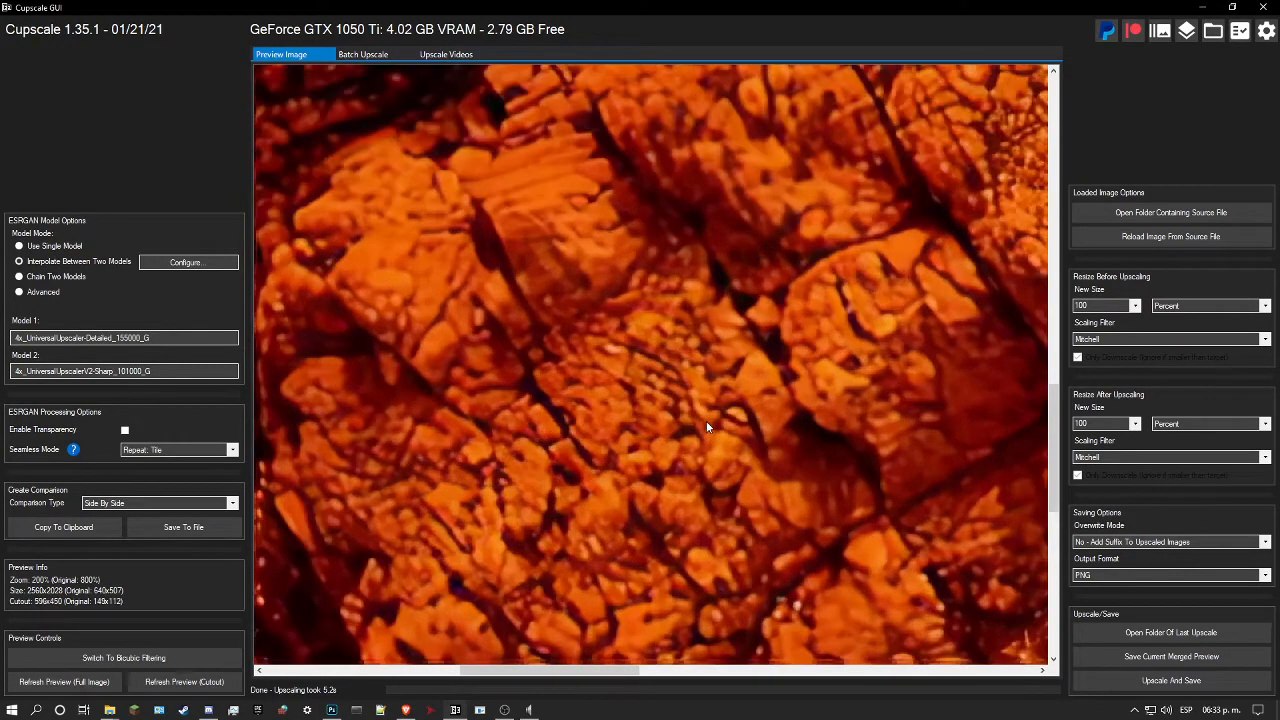
scroll(714, 455, down, 2)
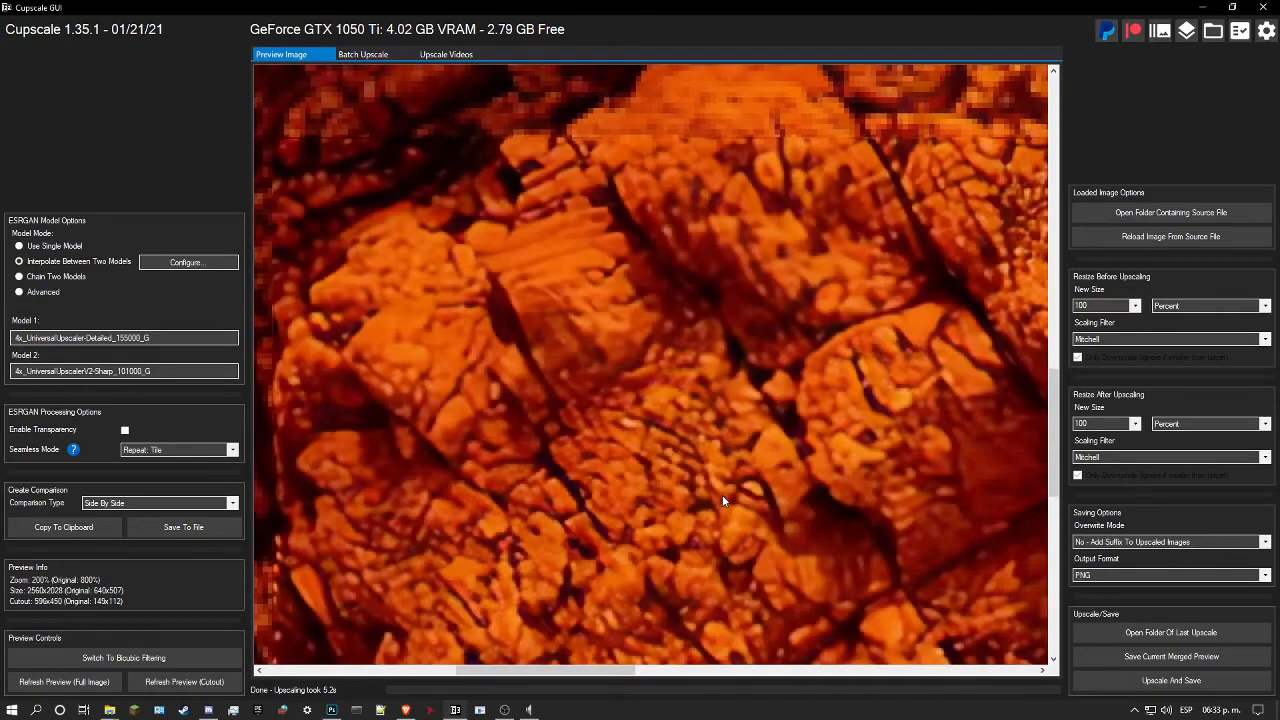
scroll(557, 409, down, 2)
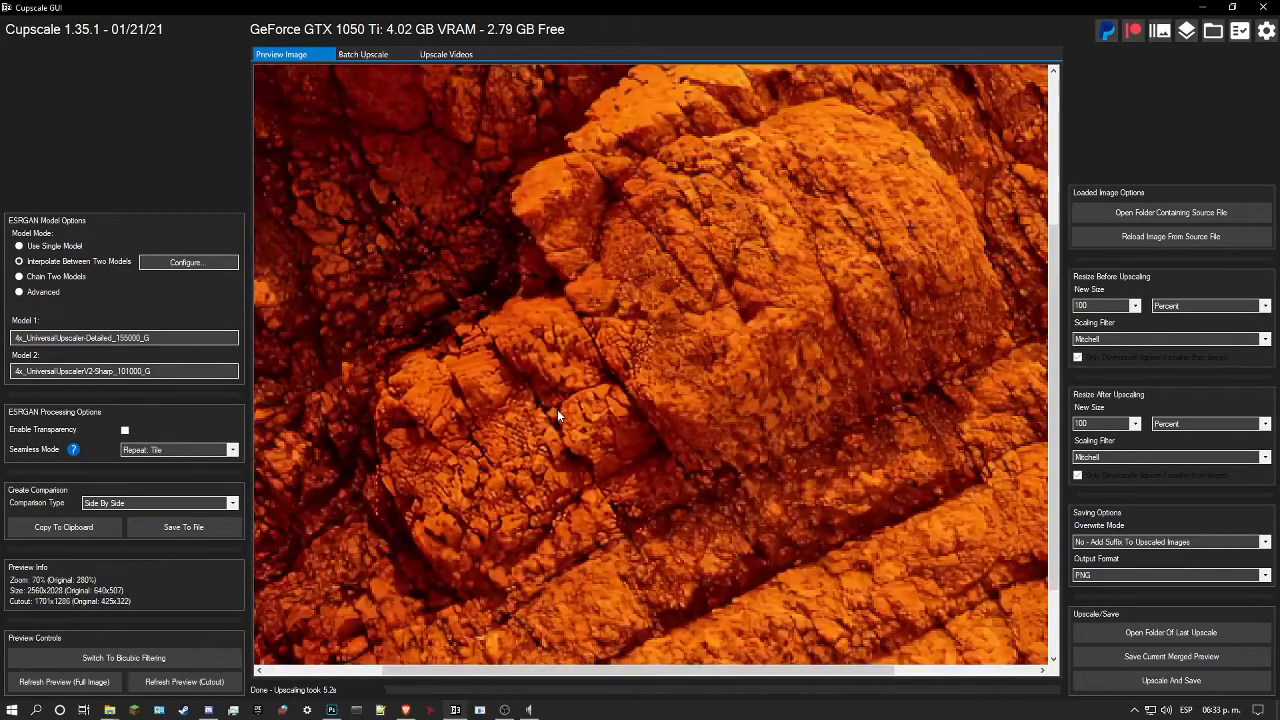
scroll(656, 387, up, 4)
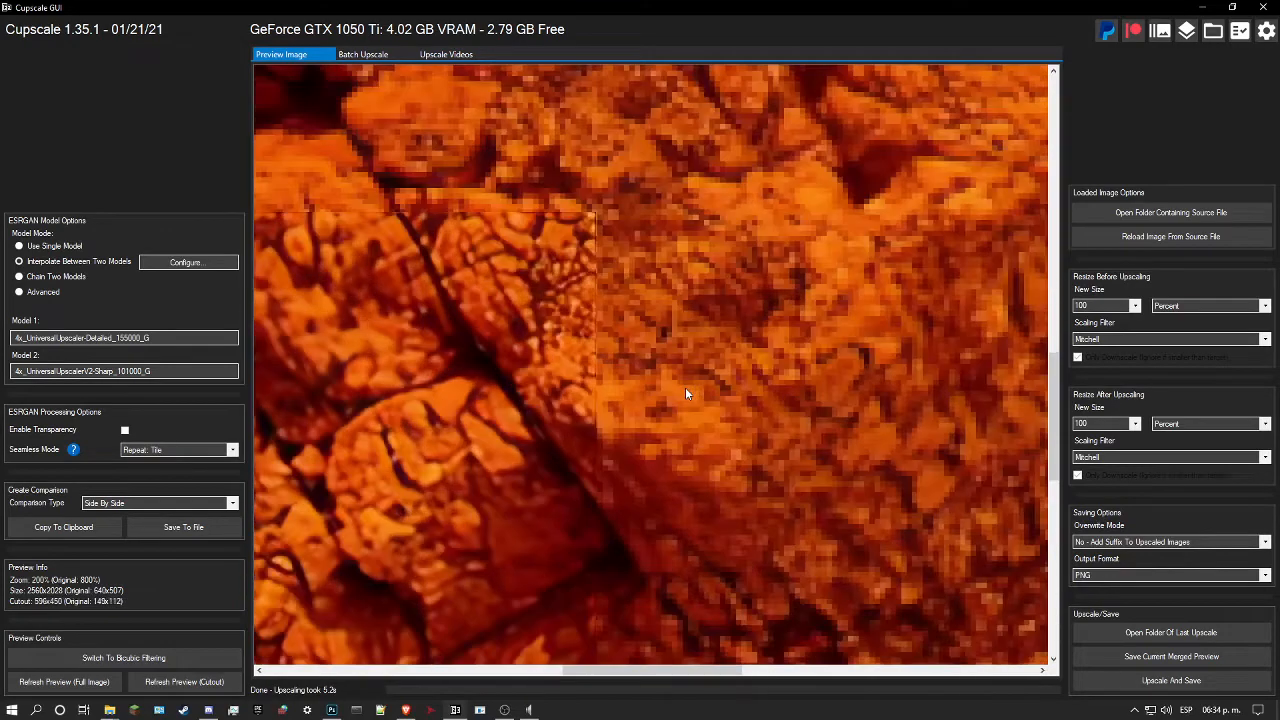
scroll(636, 389, down, 2)
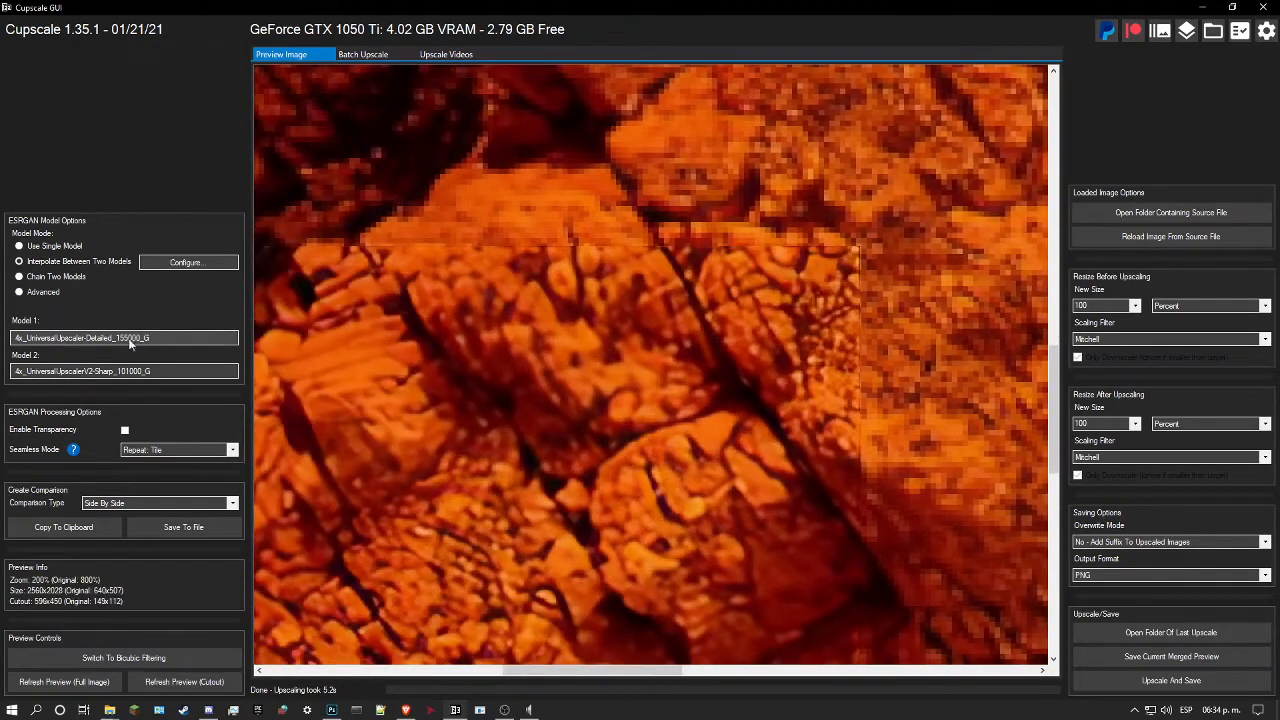
Step: Change model 2 to 4x_NMKD-Superscale-SP_178000_G and refresh the cutout preview of the rock blocks
click(152, 370)
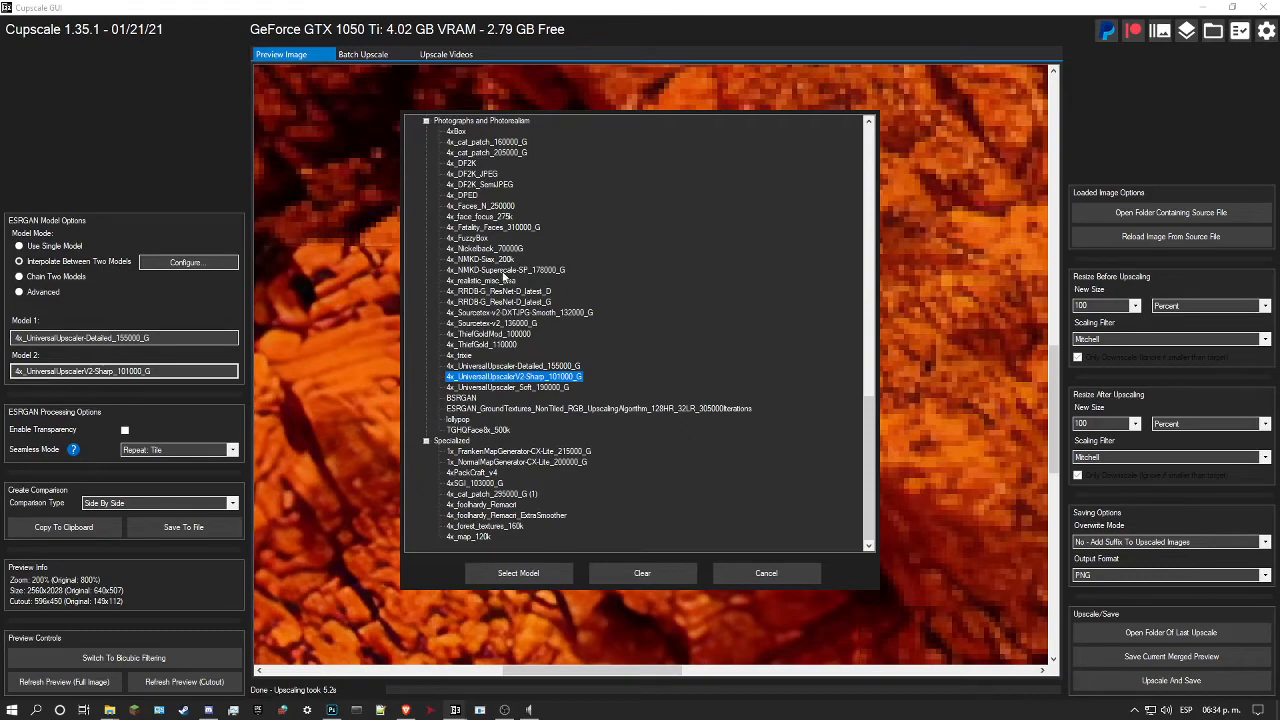
click(503, 271)
click(480, 572)
drag(539, 451, 719, 368)
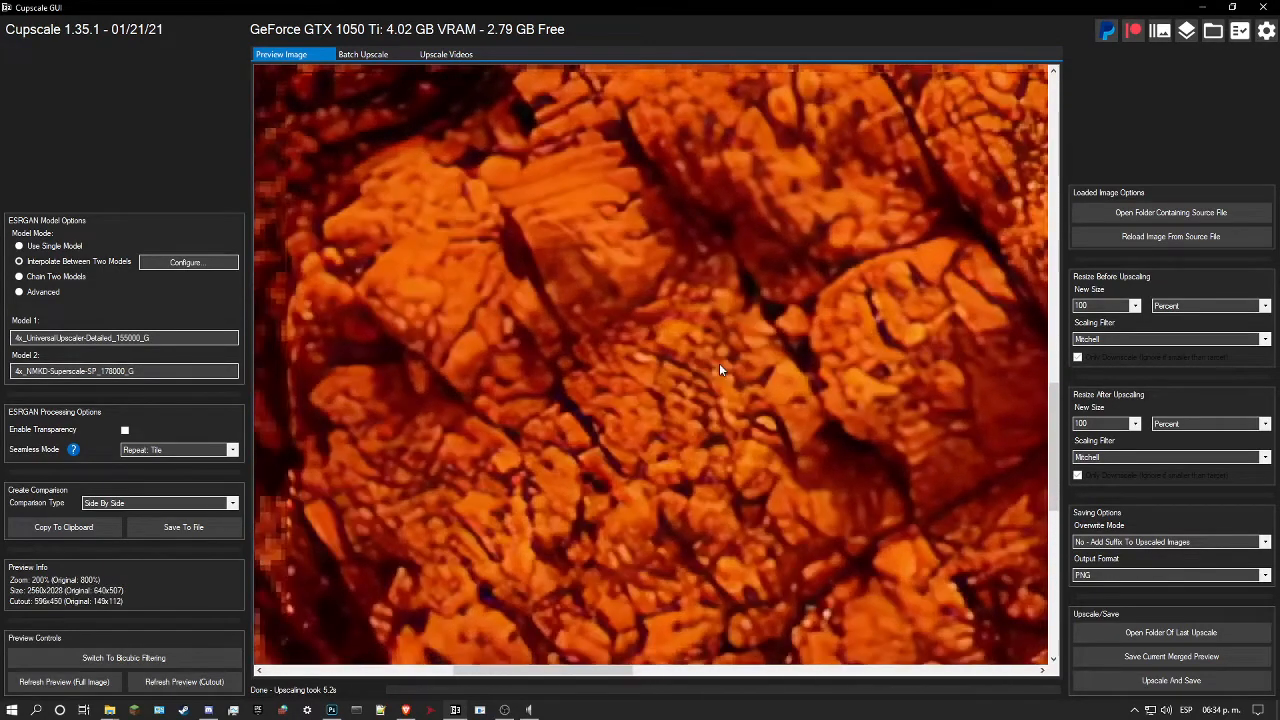
scroll(720, 363, up, 1)
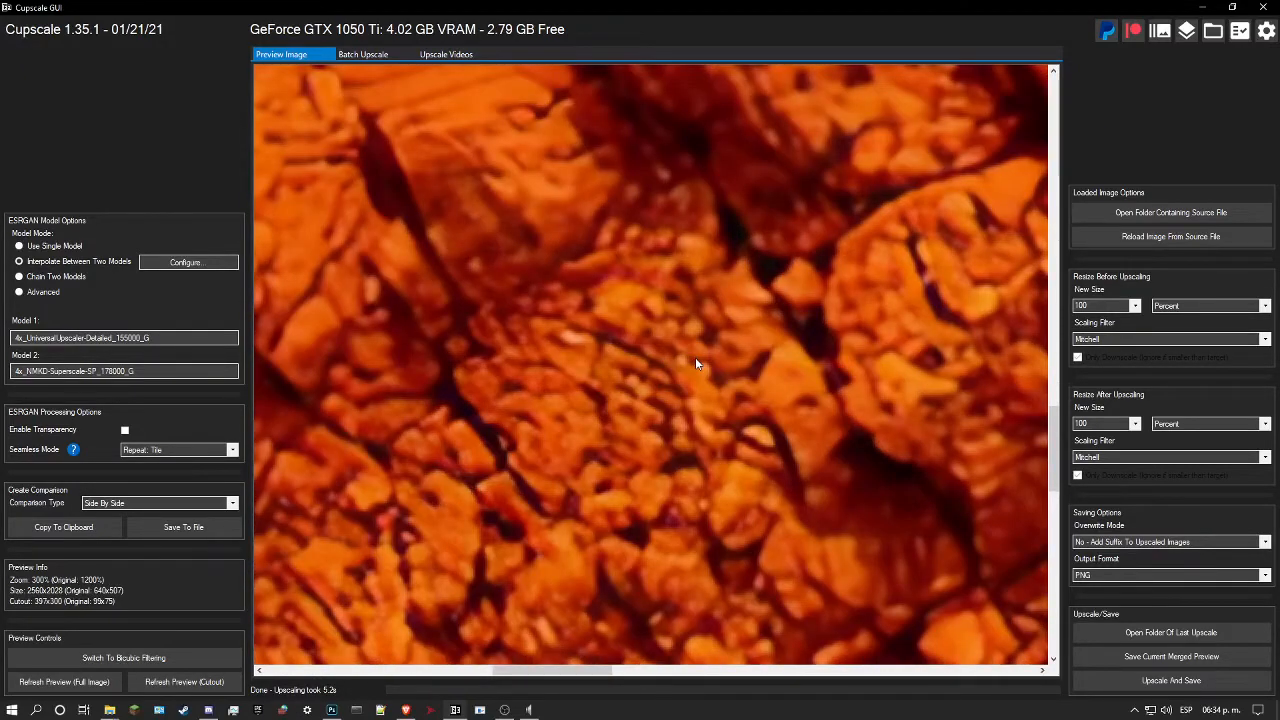
scroll(697, 364, down, 1)
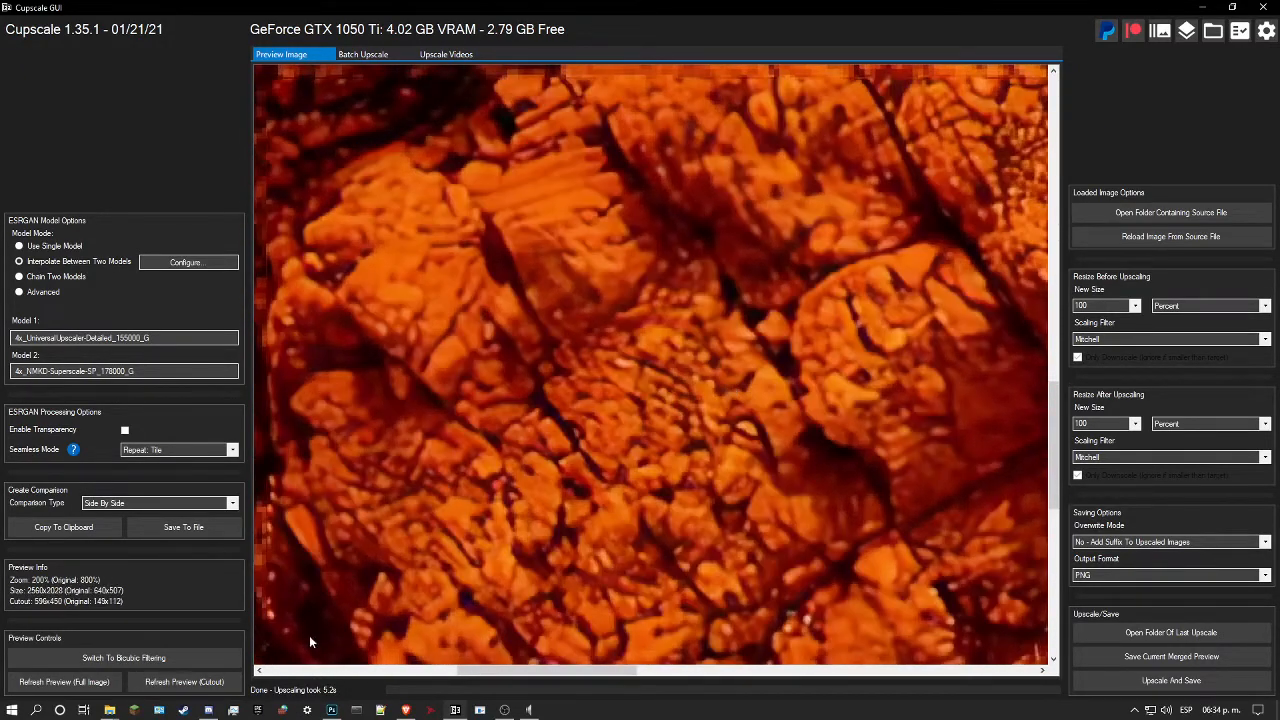
click(184, 681)
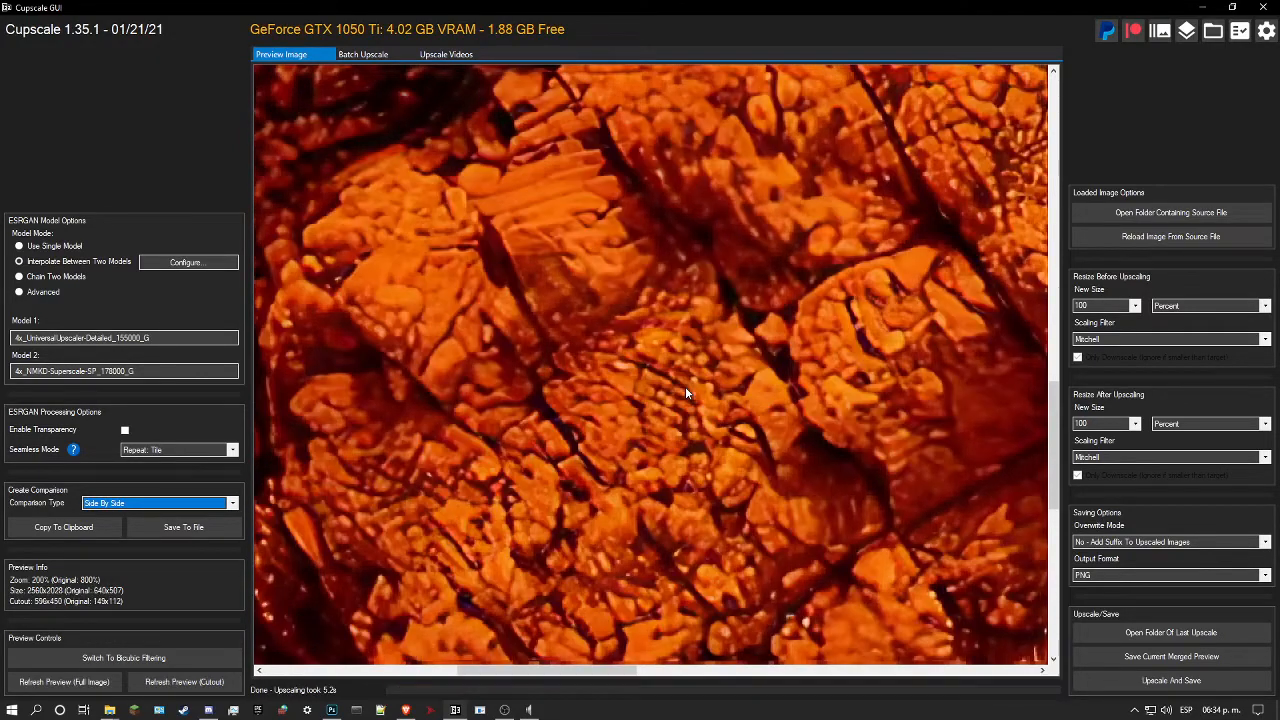
Step: Compare the Detailed and NMKD-Superscale blend with the original rock texture, checking the cracks and block surfaces
click(685, 390)
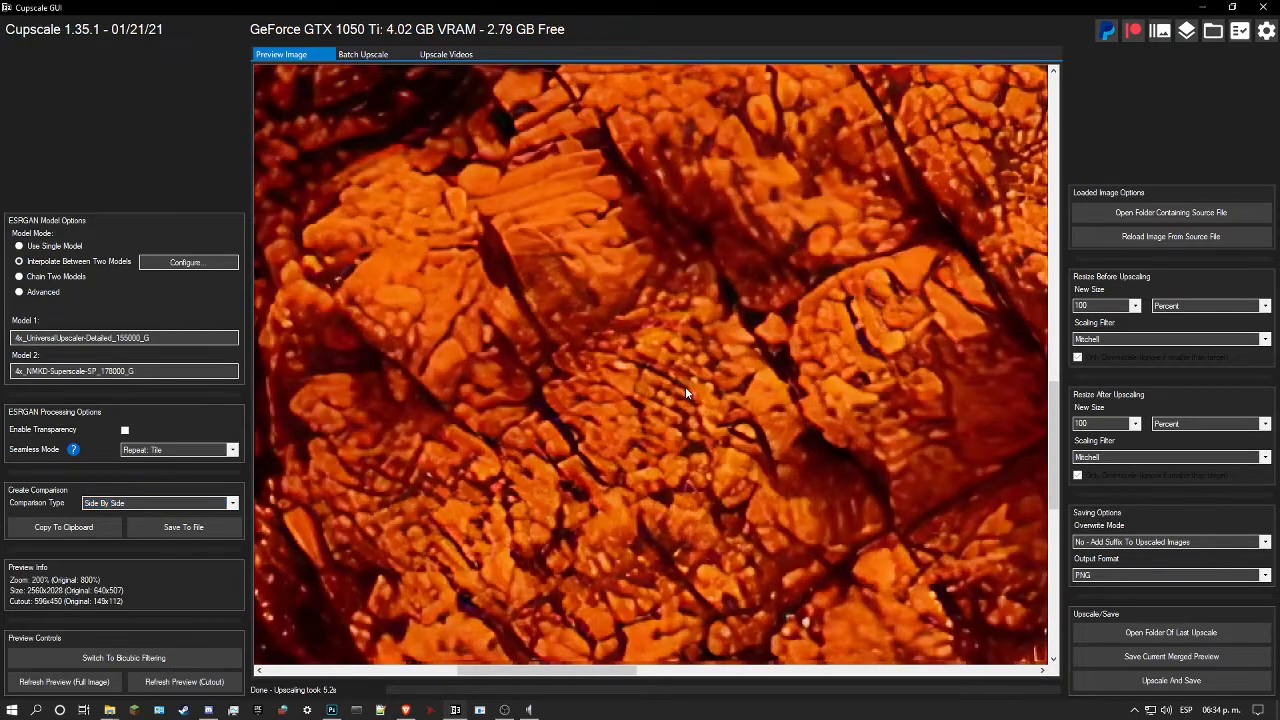
scroll(685, 392, down, 1)
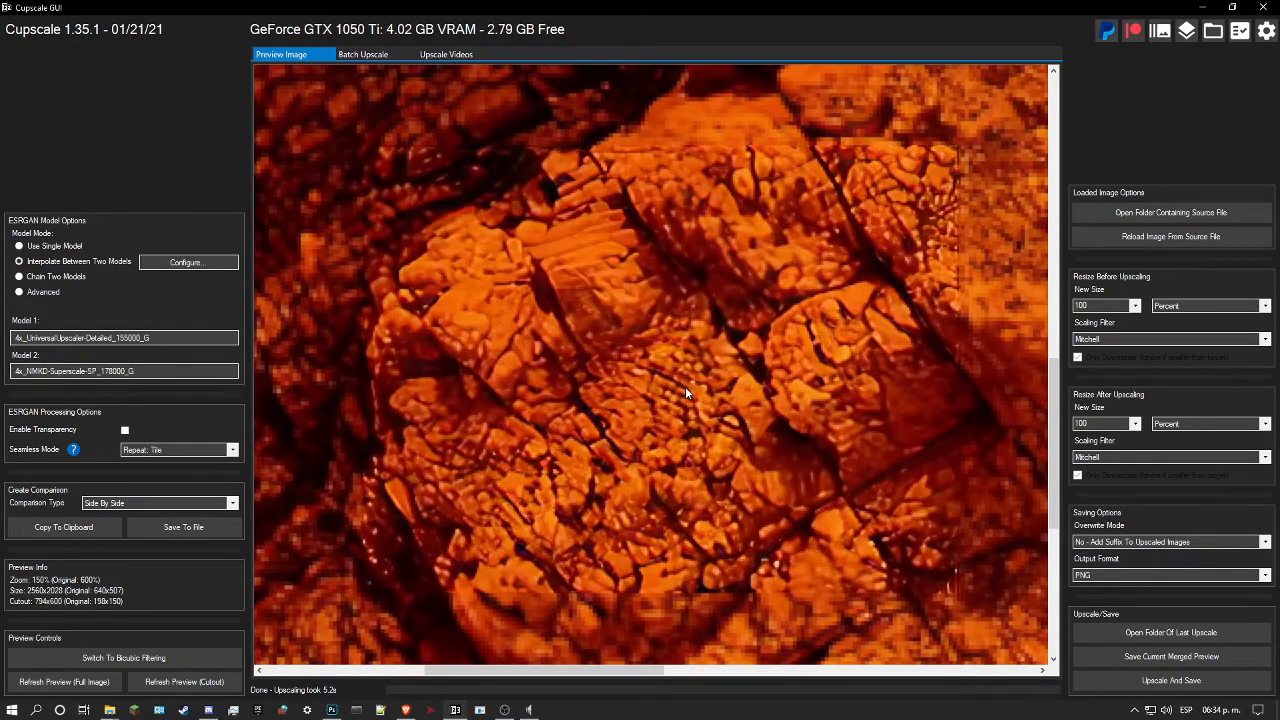
drag(685, 386, 713, 433)
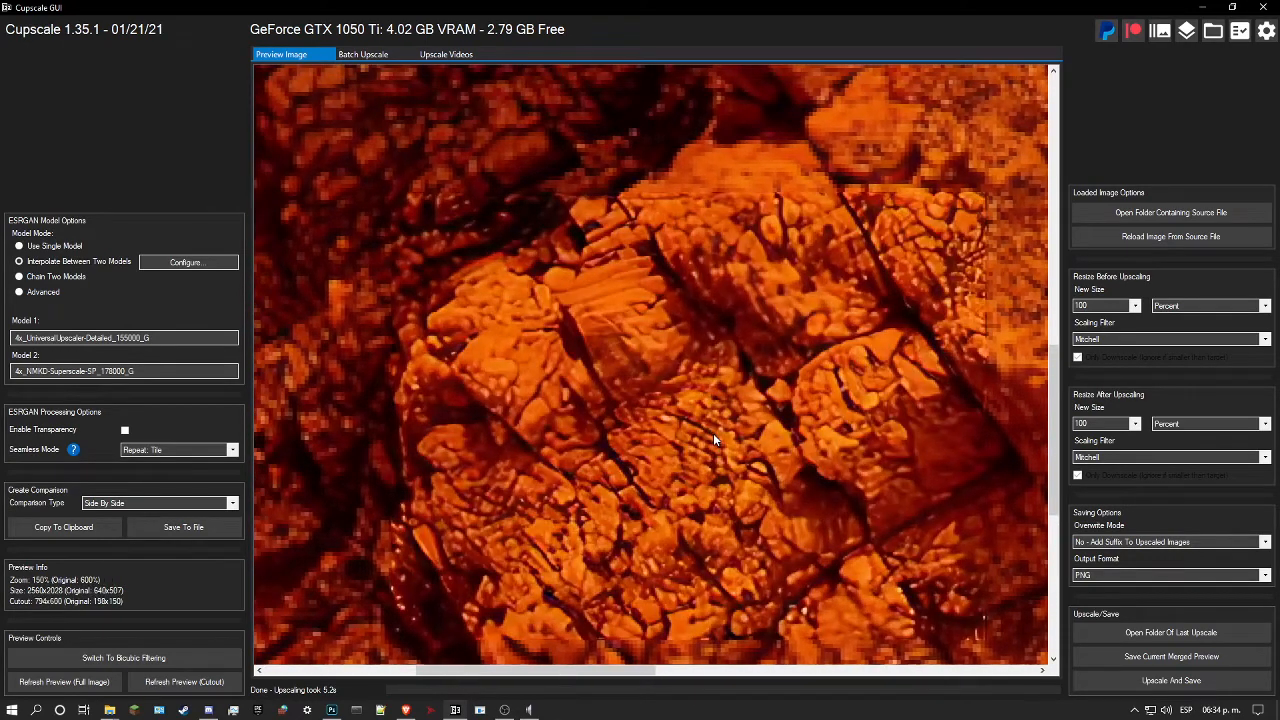
drag(686, 378, 559, 414)
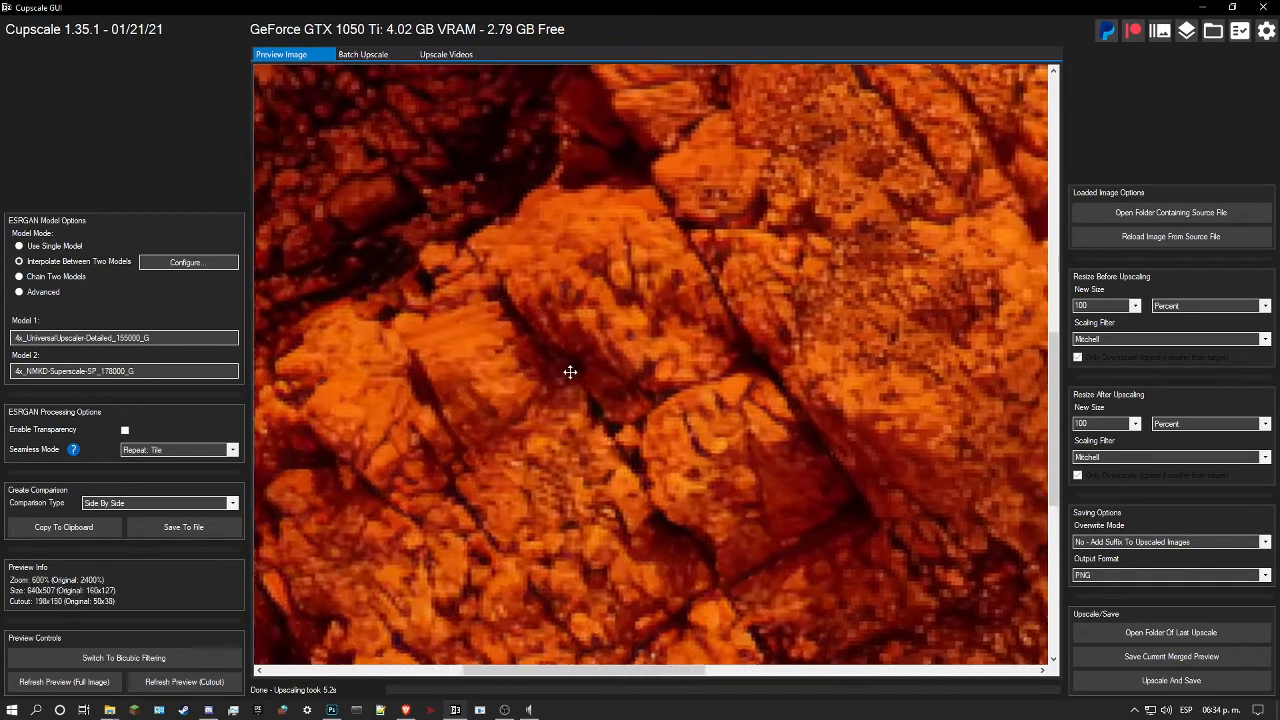
drag(561, 367, 598, 245)
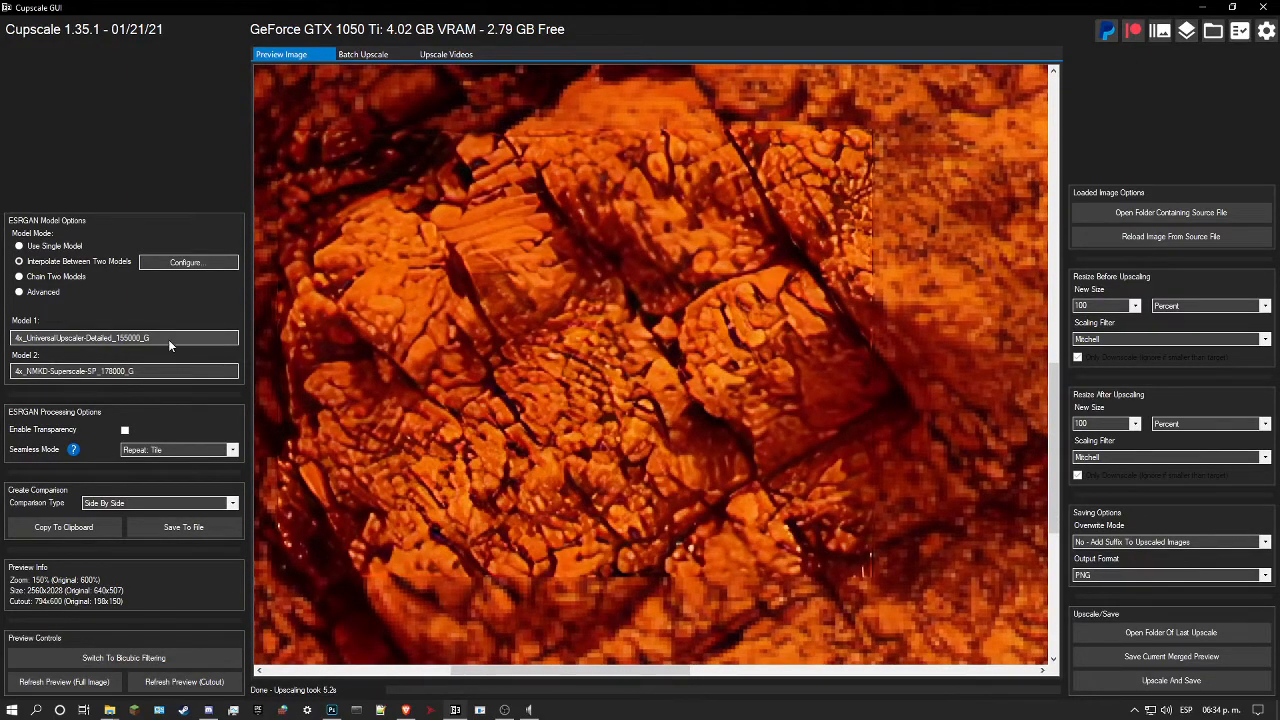
scroll(573, 386, up, 4)
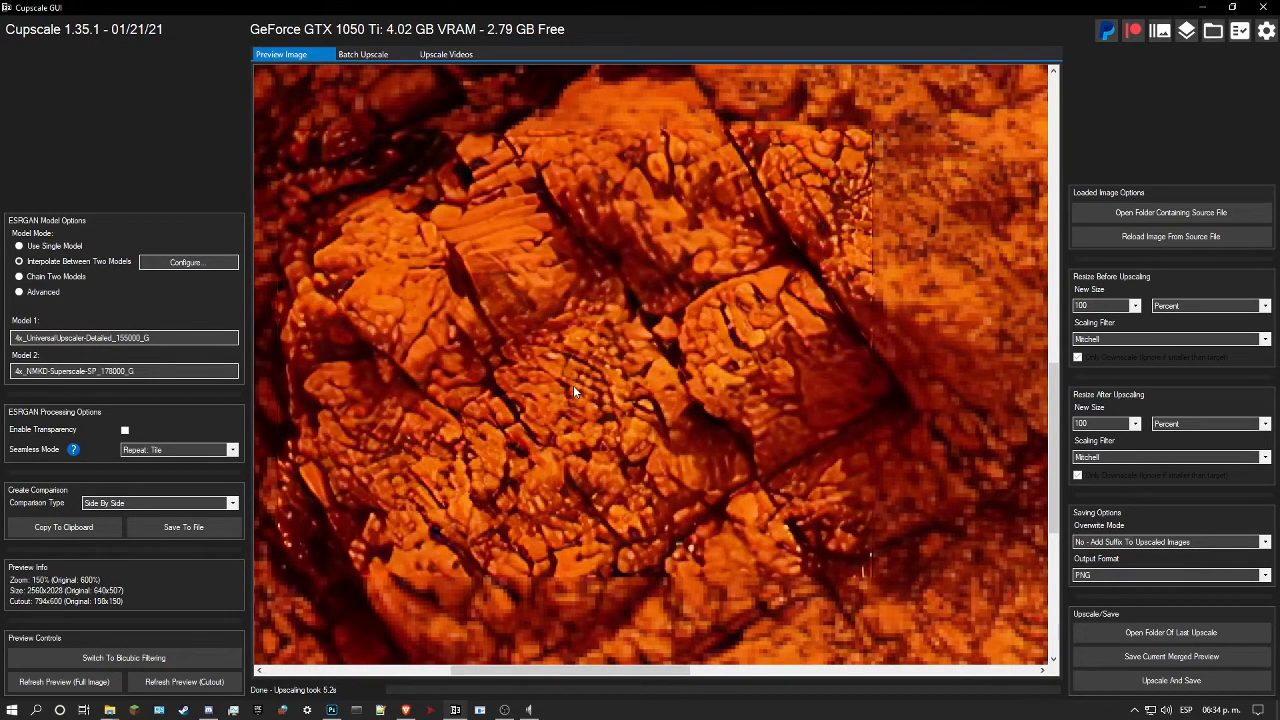
click(573, 385)
click(573, 385)
drag(573, 385, 608, 386)
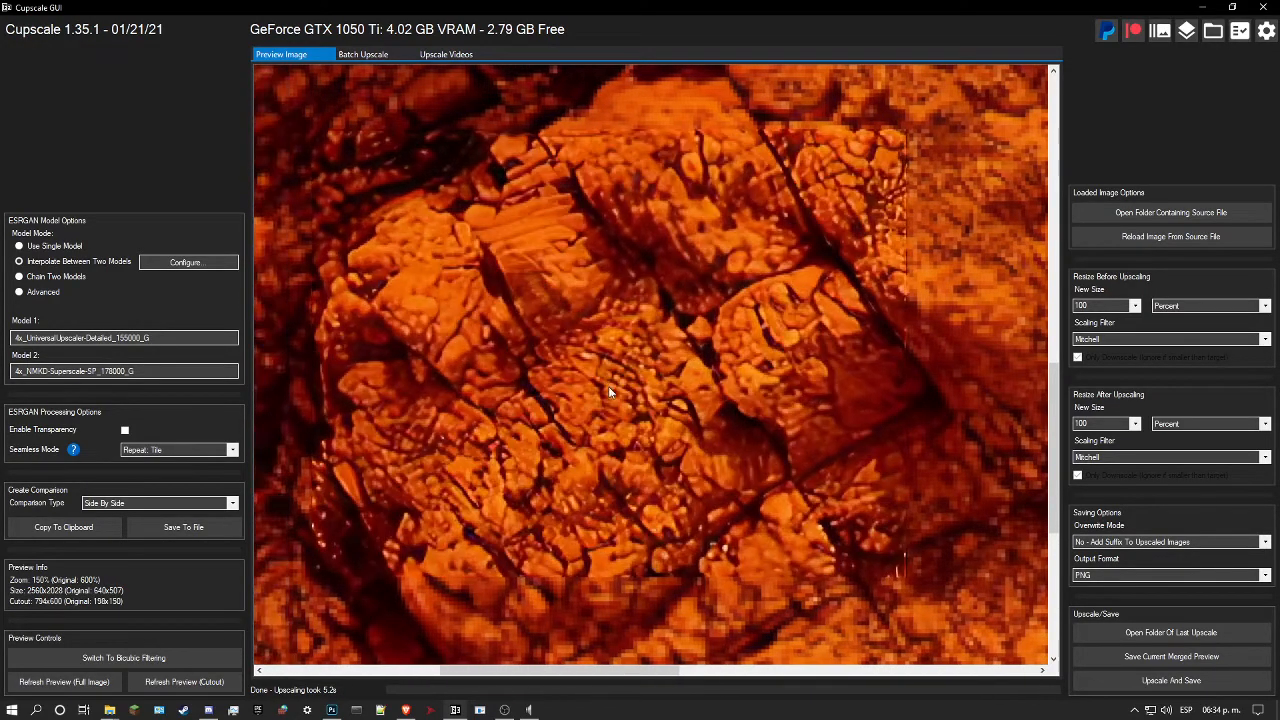
Step: Set model 2 to 4x_NMKD-Siax_200k from the photorealism models and refresh the cutout preview
click(162, 370)
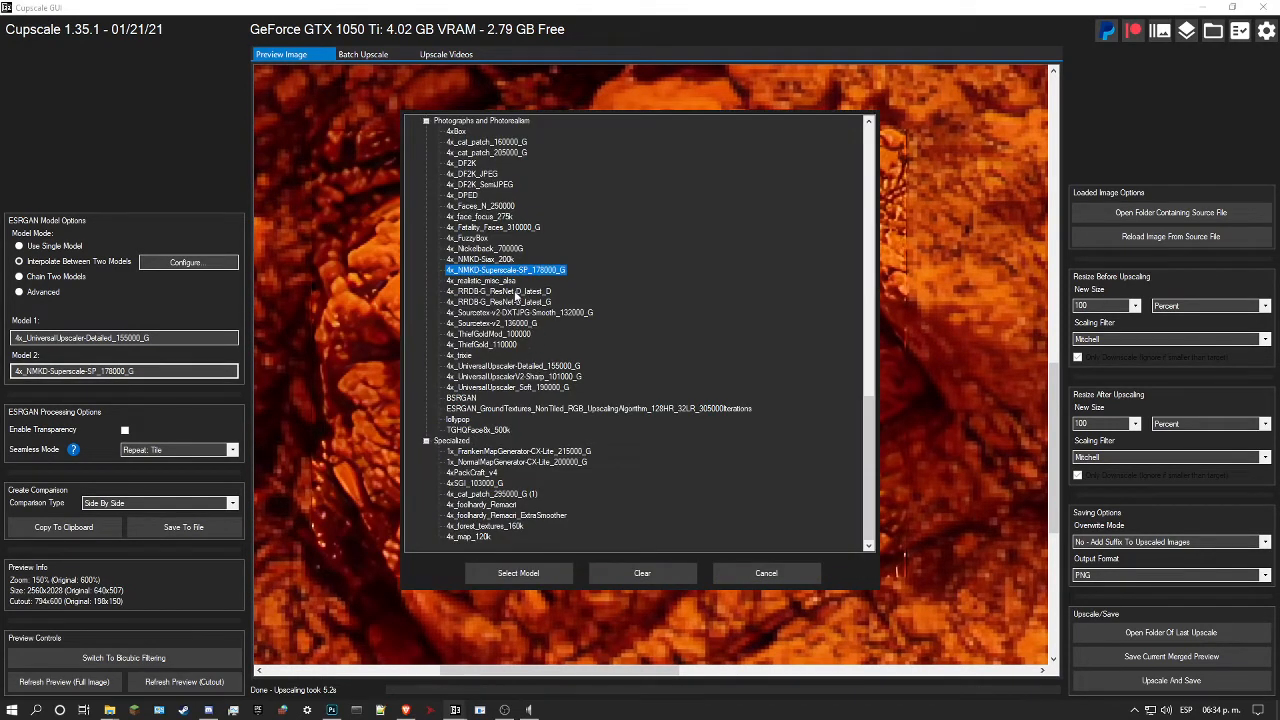
scroll(511, 323, up, 1)
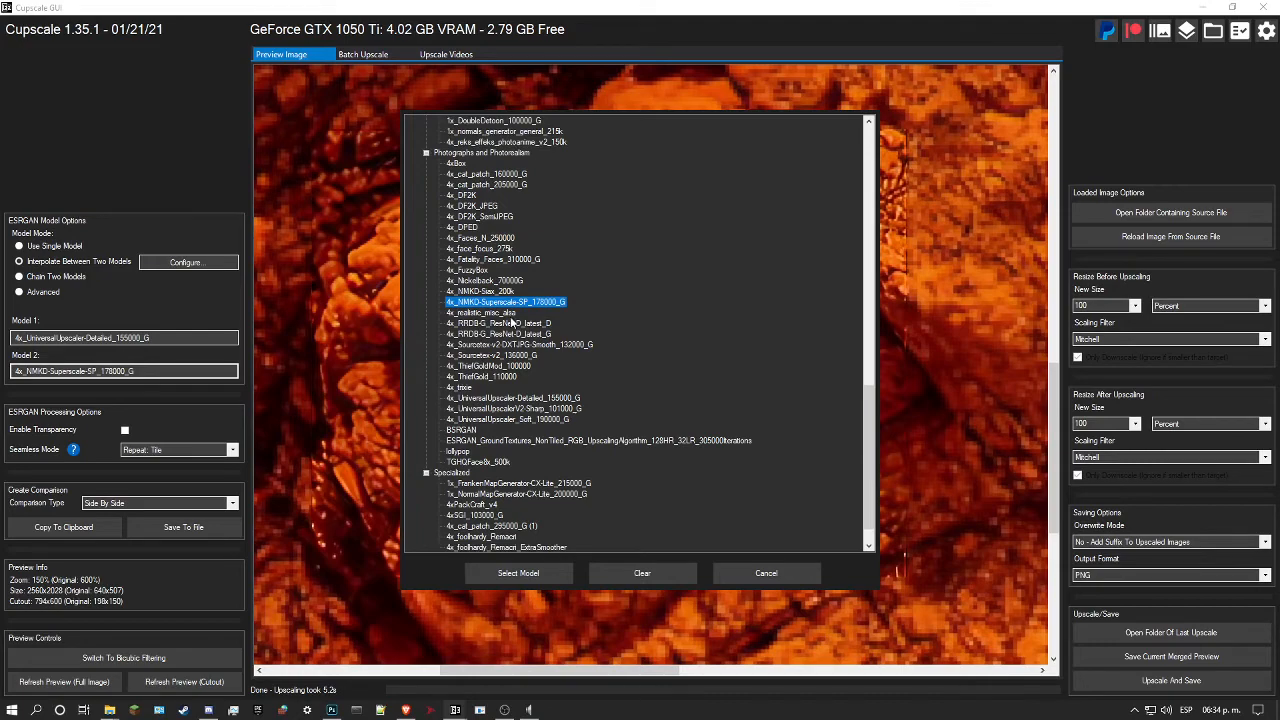
click(489, 291)
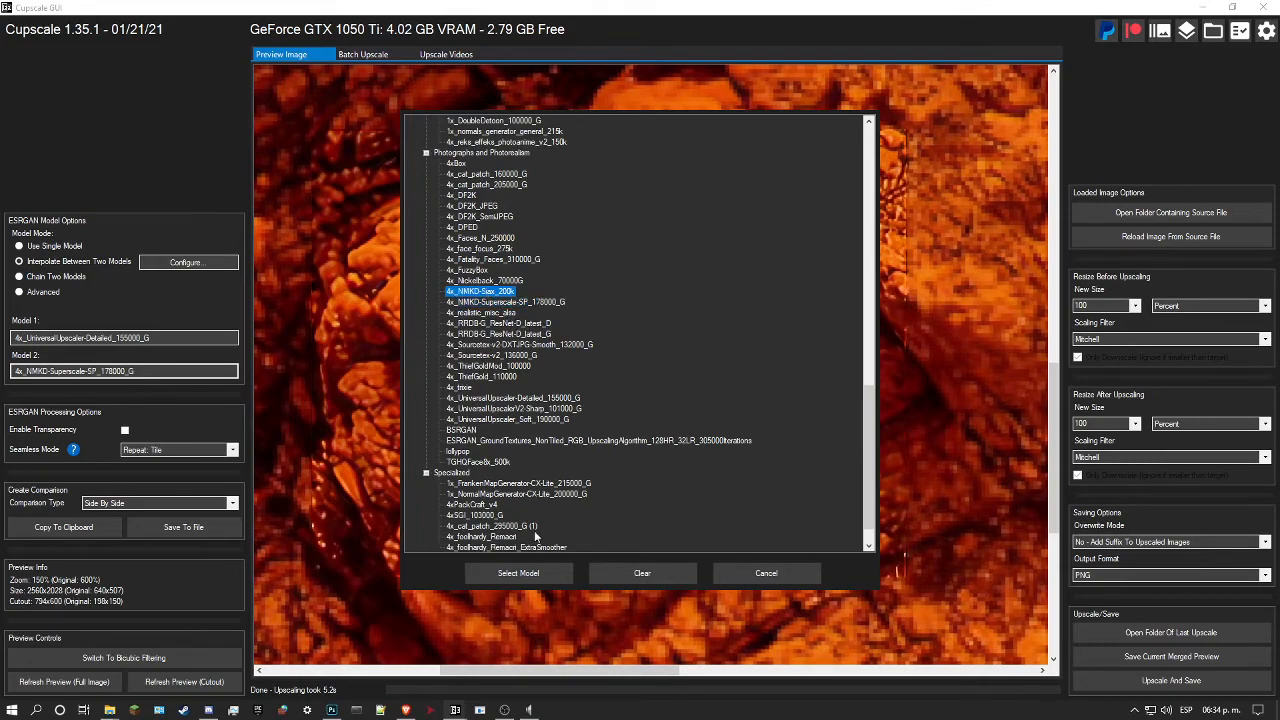
click(518, 573)
scroll(575, 380, down, 1)
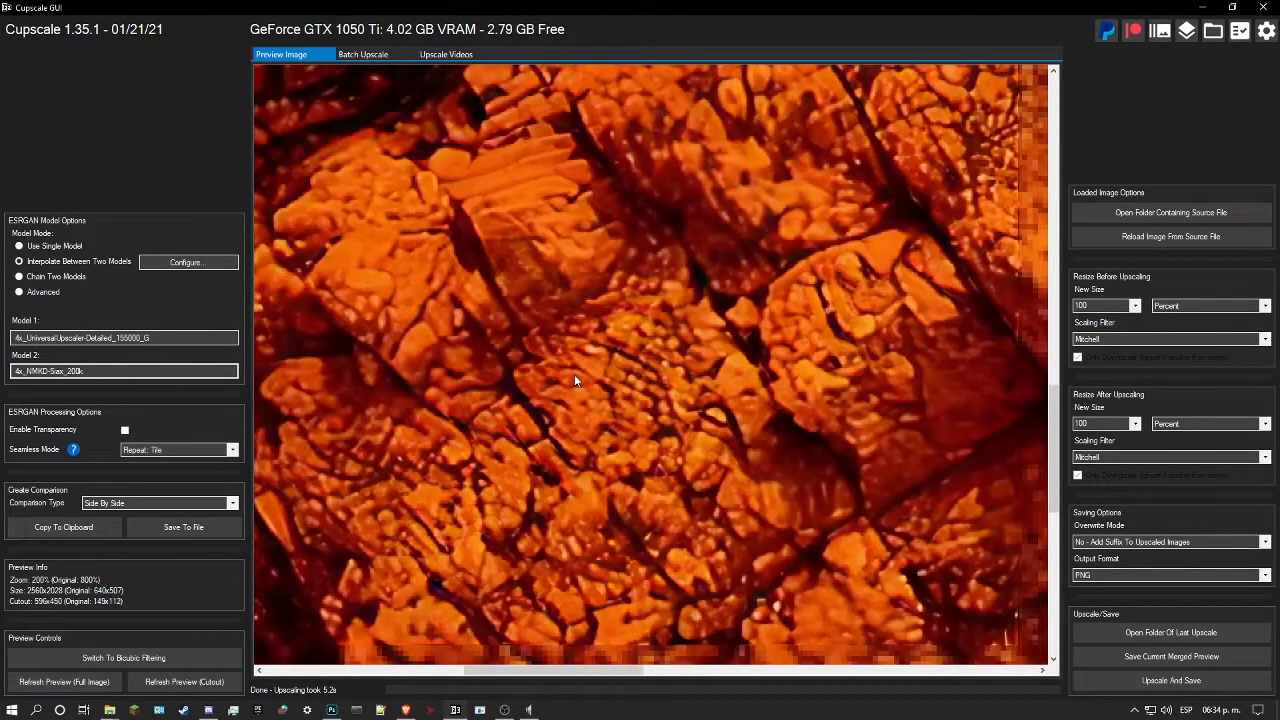
click(184, 682)
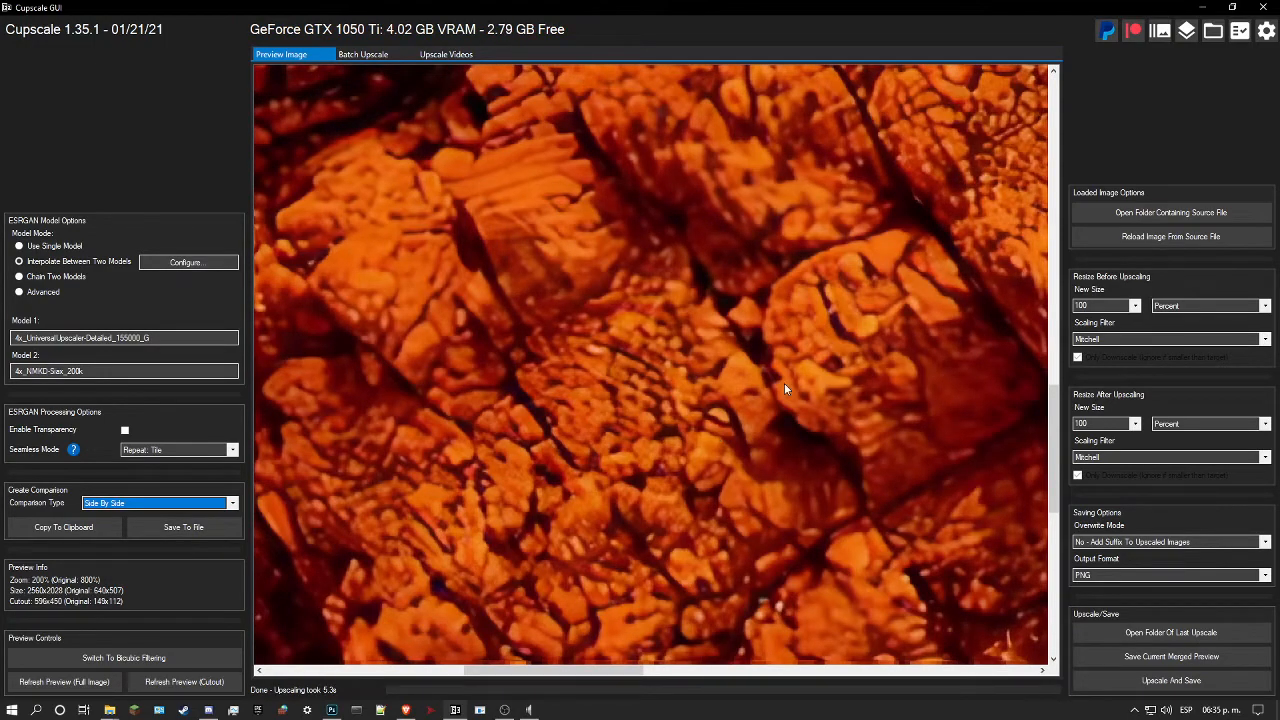
Step: Compare the Detailed and NMKD-Siax blend with the original rock, and upscale and save the whole texture
click(784, 388)
scroll(784, 388, down, 5)
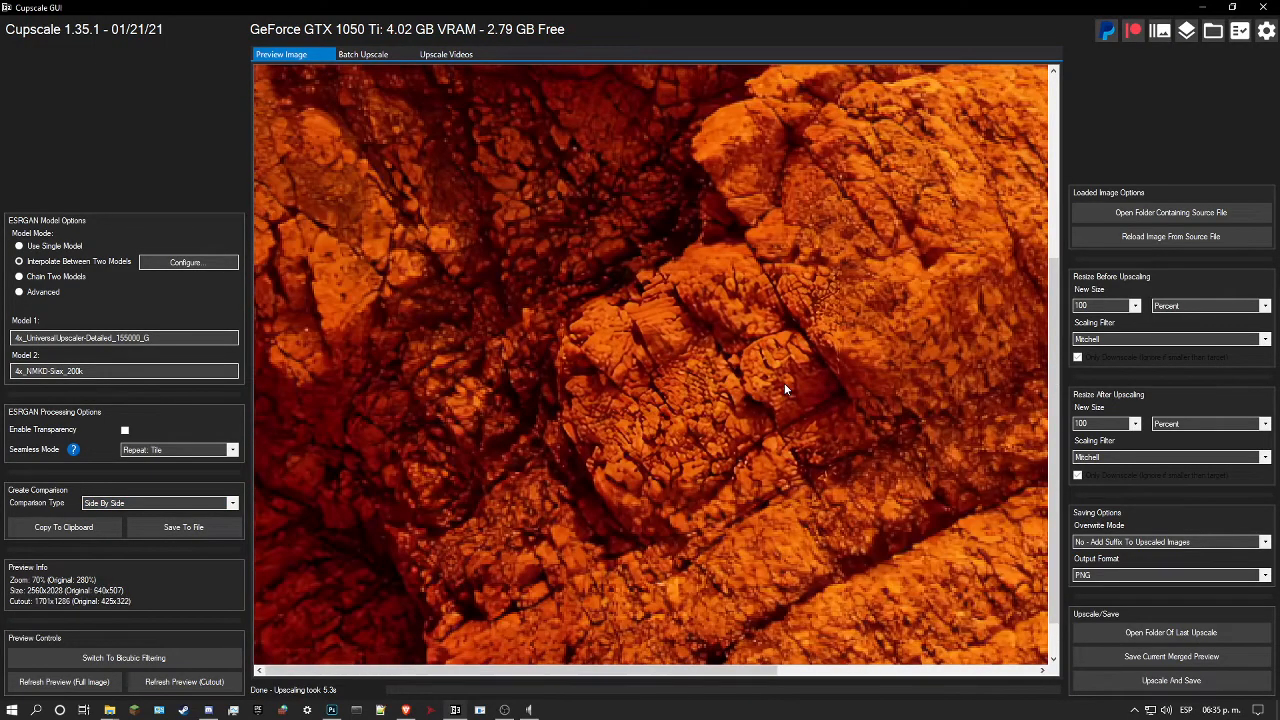
scroll(784, 388, up, 2)
drag(784, 388, 770, 387)
drag(682, 389, 690, 396)
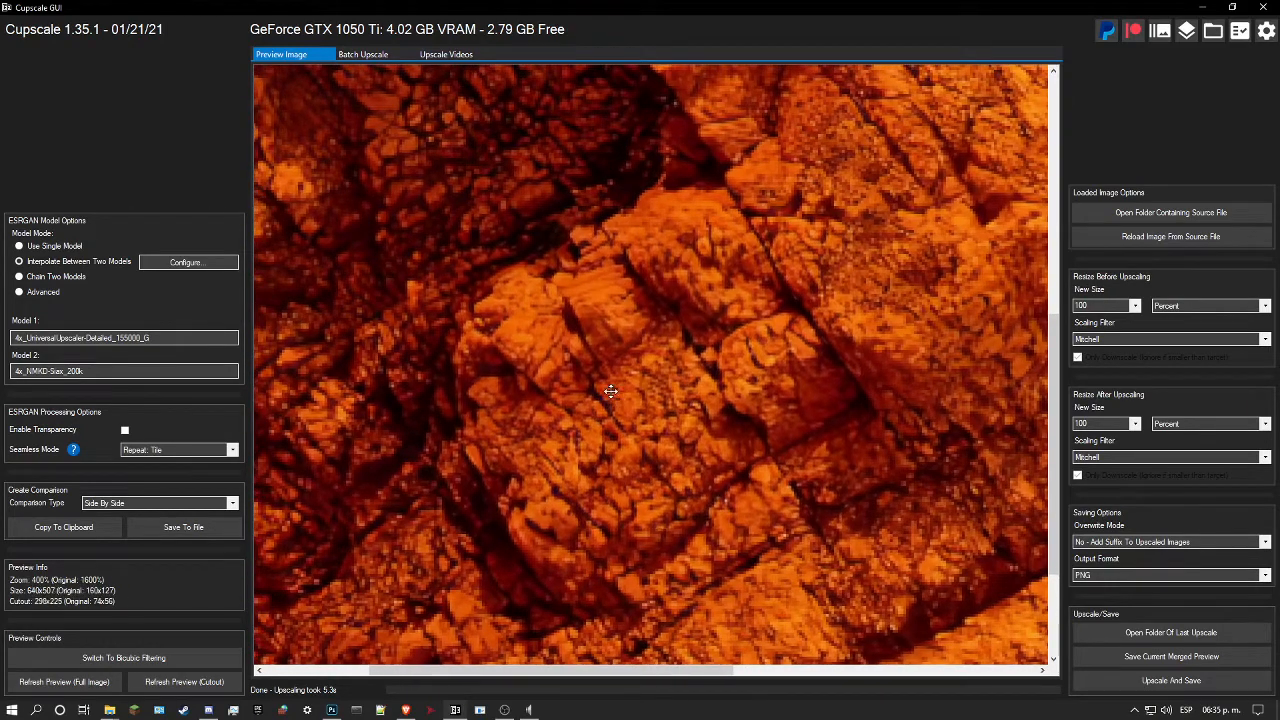
drag(610, 390, 615, 411)
drag(570, 355, 551, 423)
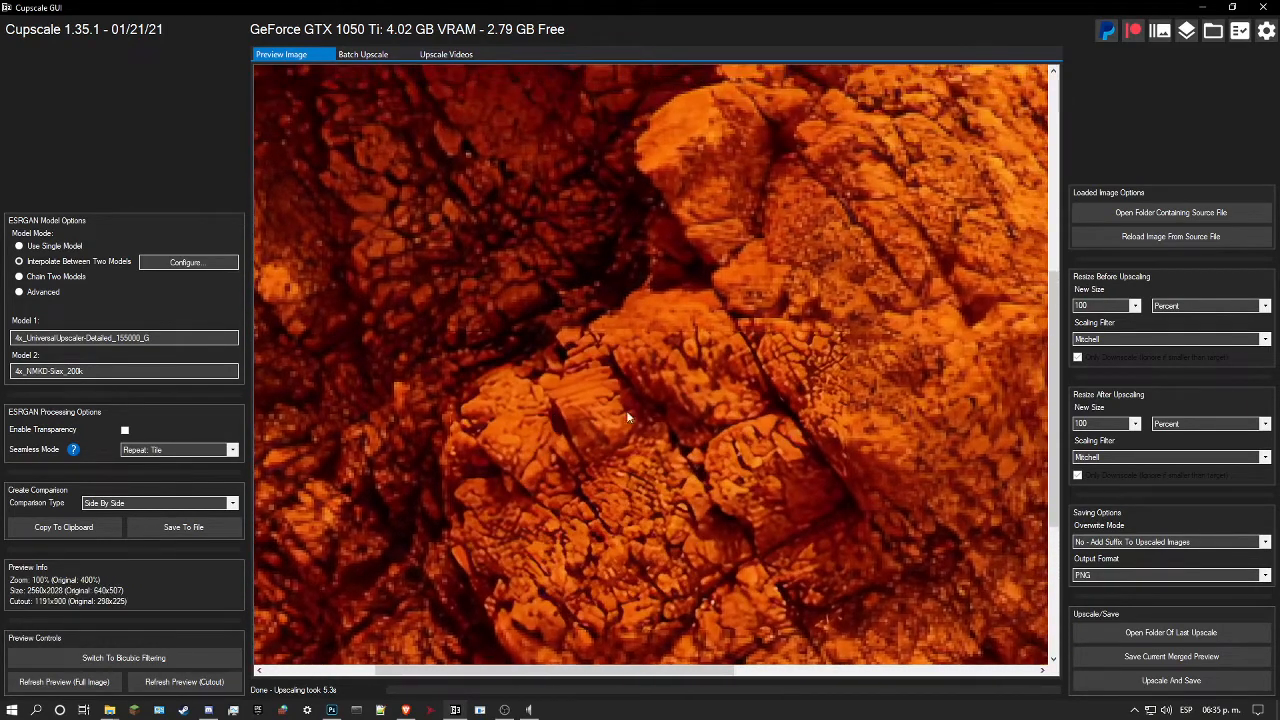
click(1152, 682)
Step: Compare the upscaled rock blocks with the original up close and close the upscaling program
click(709, 409)
scroll(713, 409, up, 3)
click(731, 405)
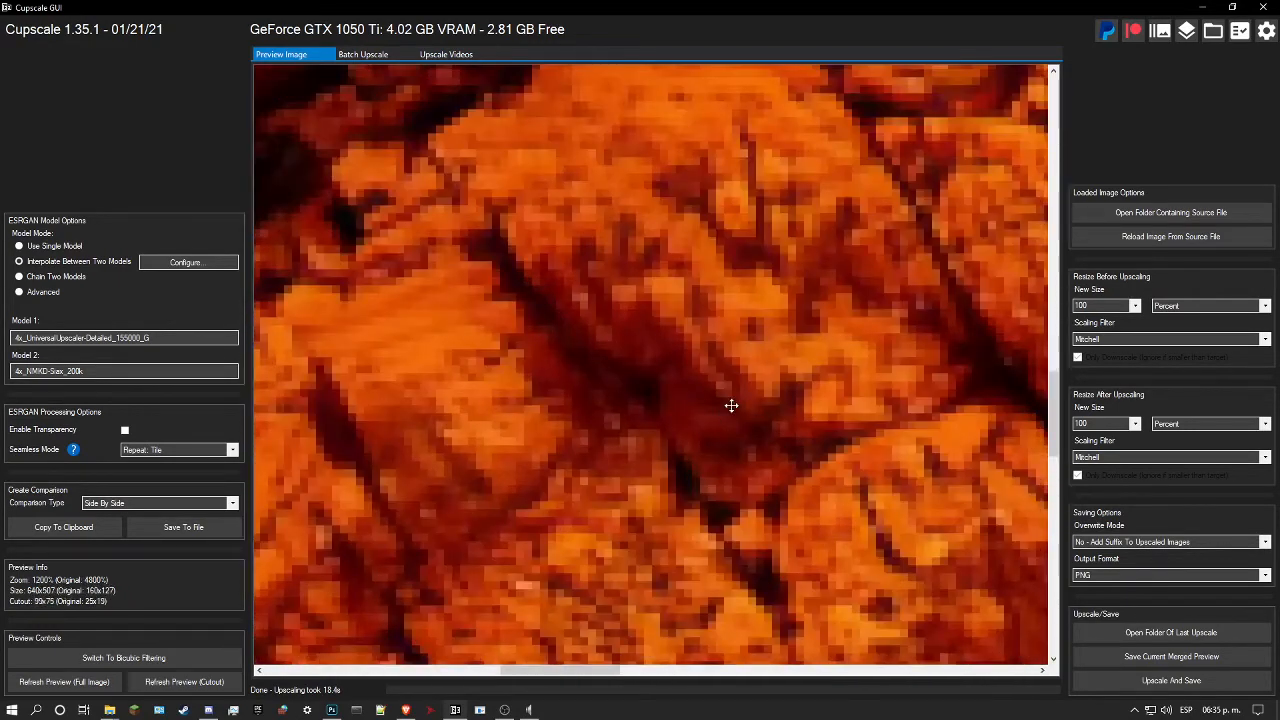
scroll(731, 405, down, 4)
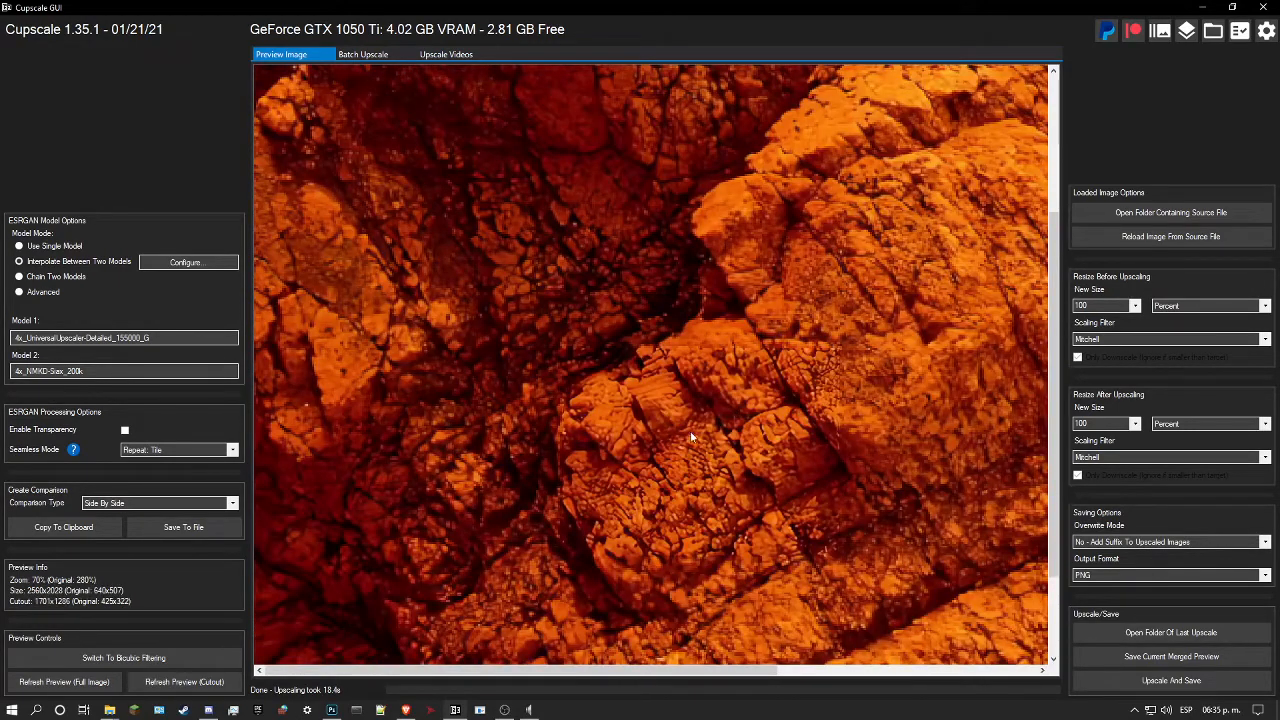
click(1257, 6)
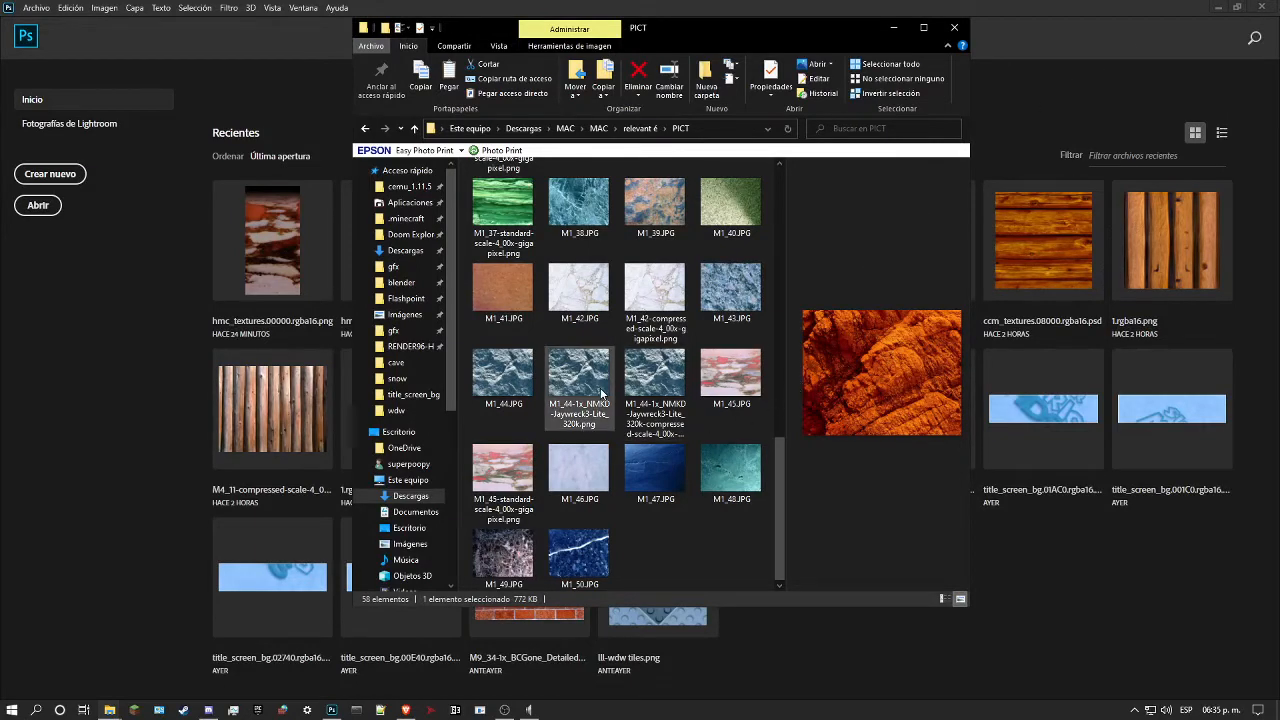
Step: Refresh the PICT folder, select the newly upscaled M1_14 image and snap the folder window into a corner of the screen
scroll(700, 380, up, 8)
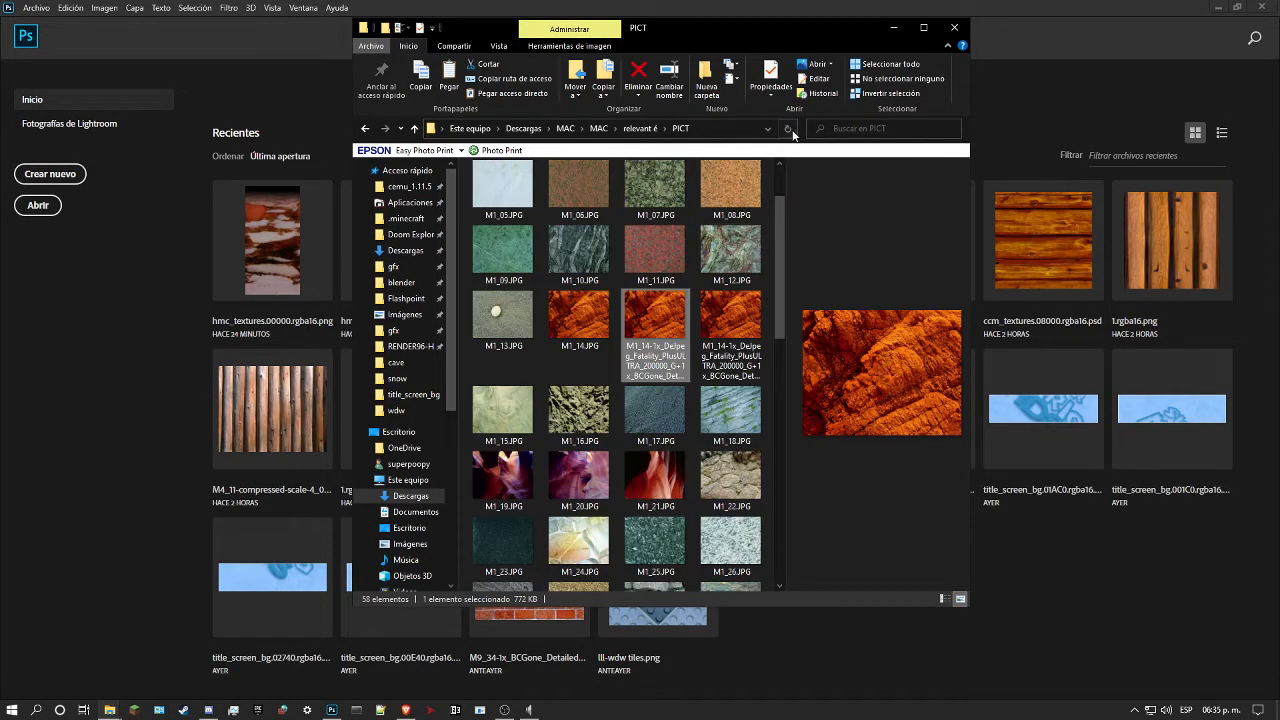
click(793, 134)
click(720, 465)
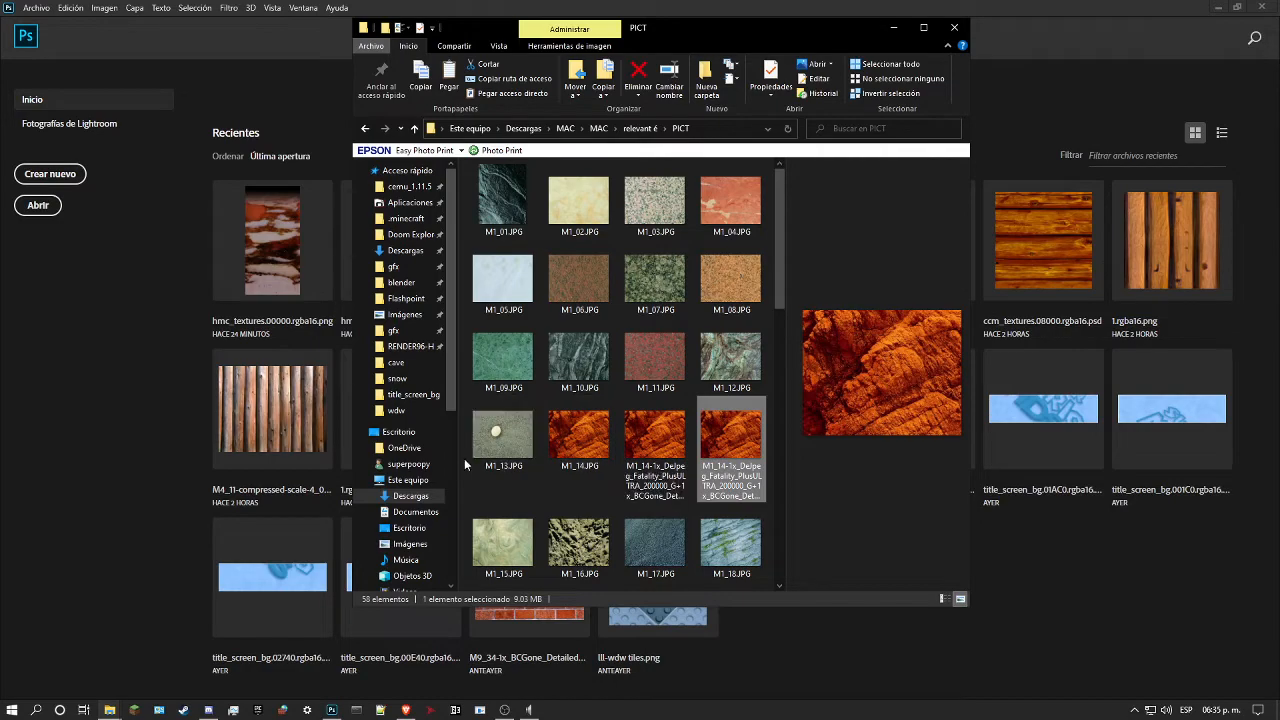
drag(762, 35, 1278, 2)
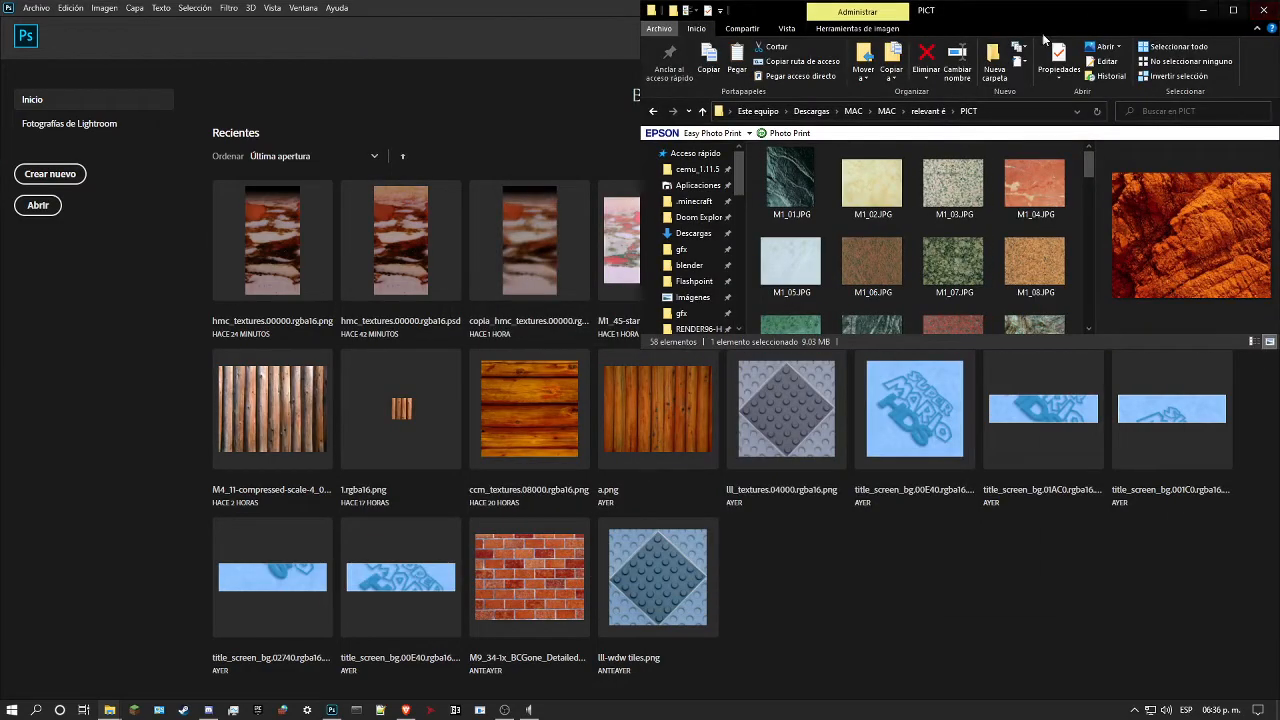
Step: Bring up the cave texture folder window and browse from there to the gfx\levels\bowser_1 folder
mouse_move(110, 711)
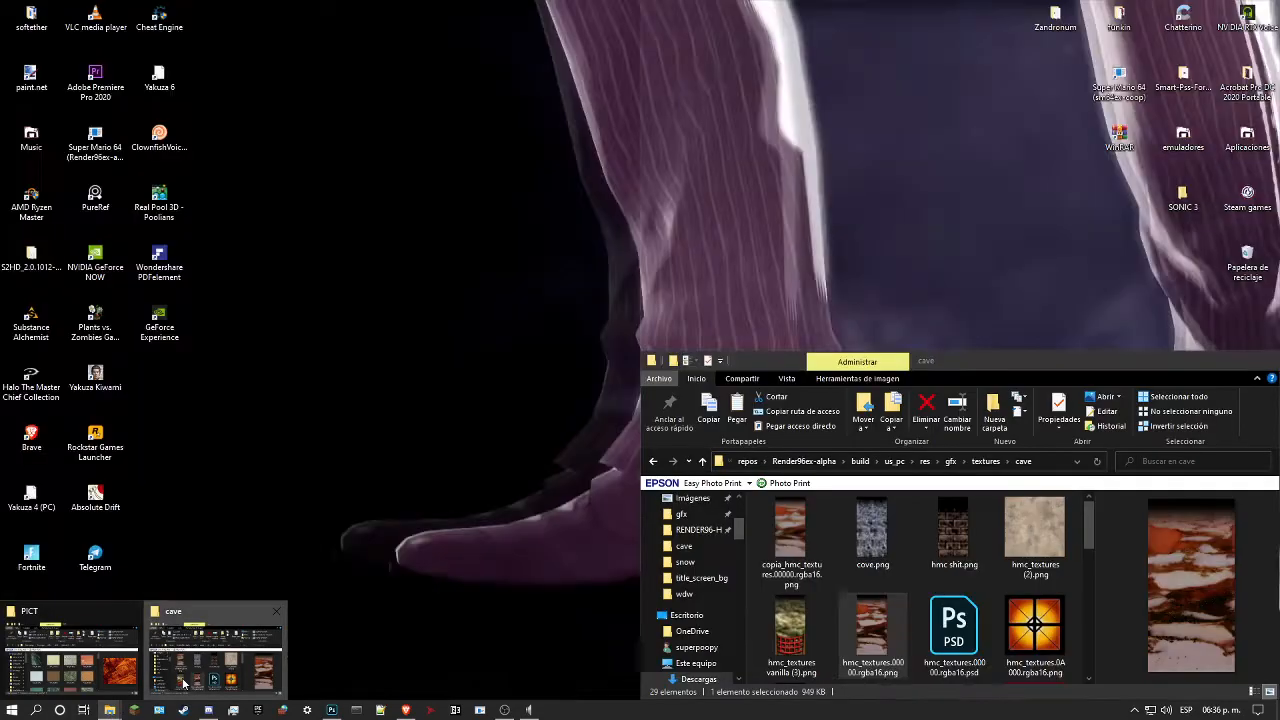
click(217, 652)
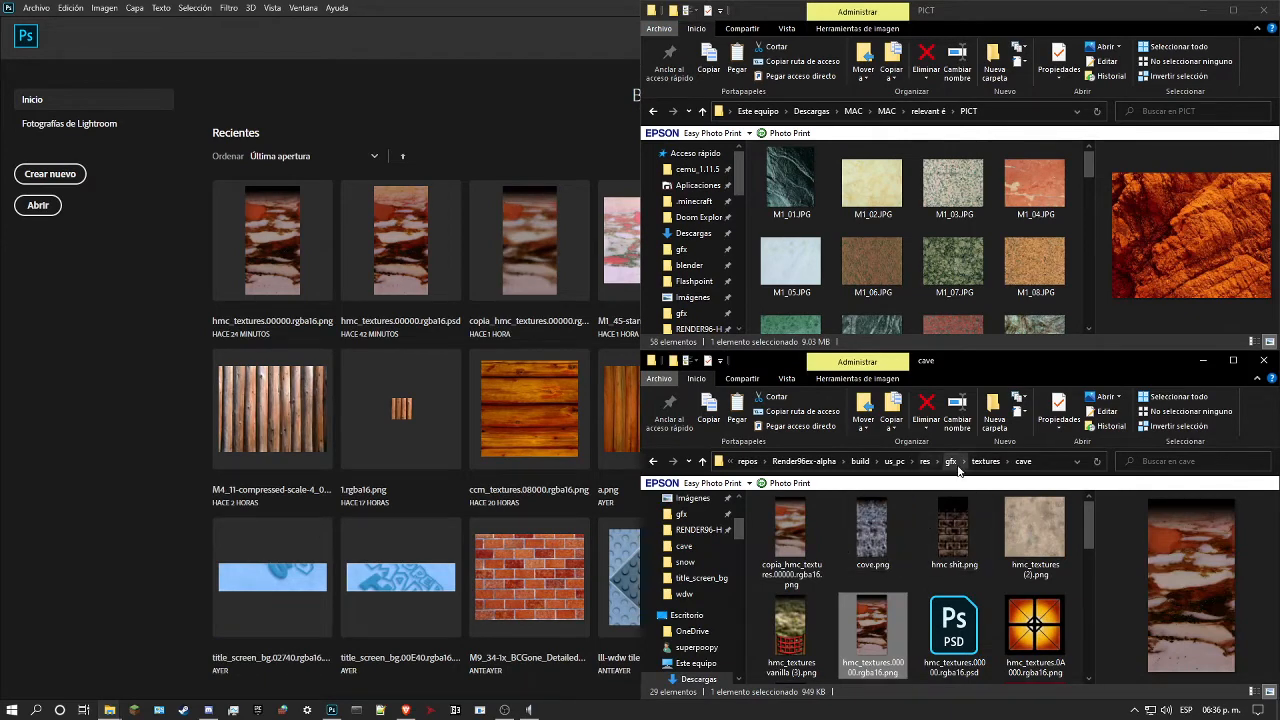
click(987, 461)
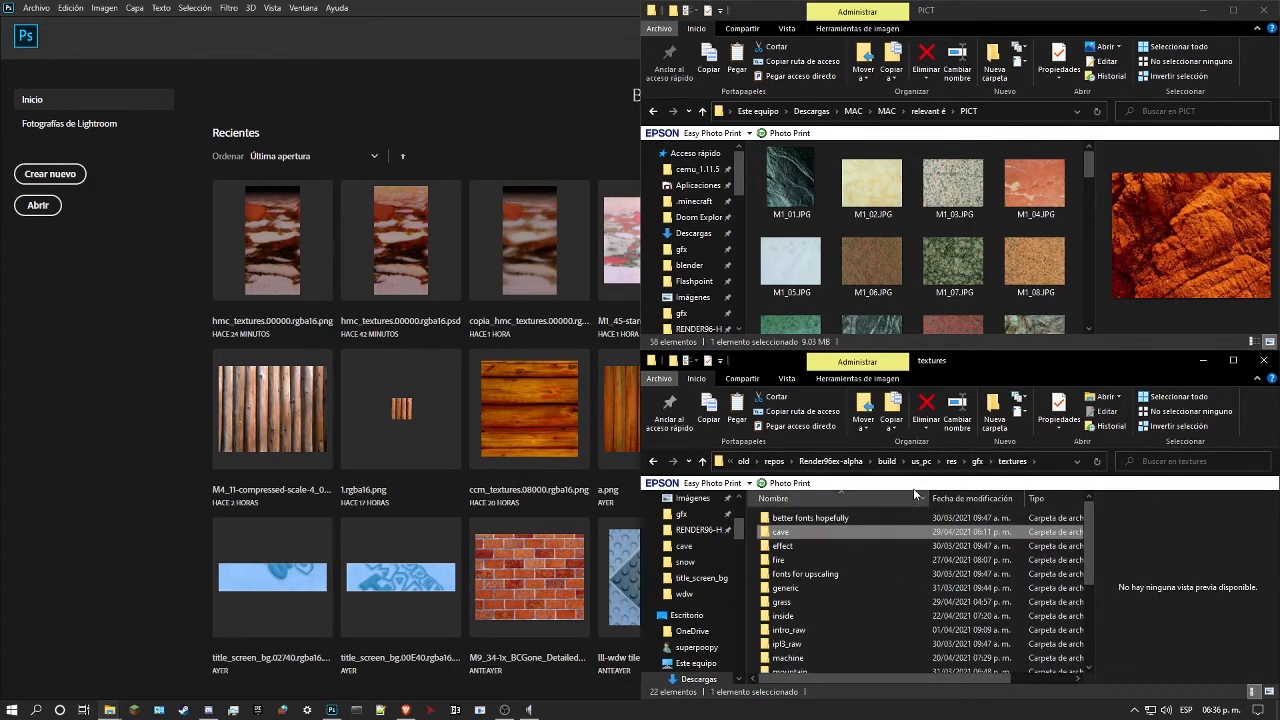
click(958, 461)
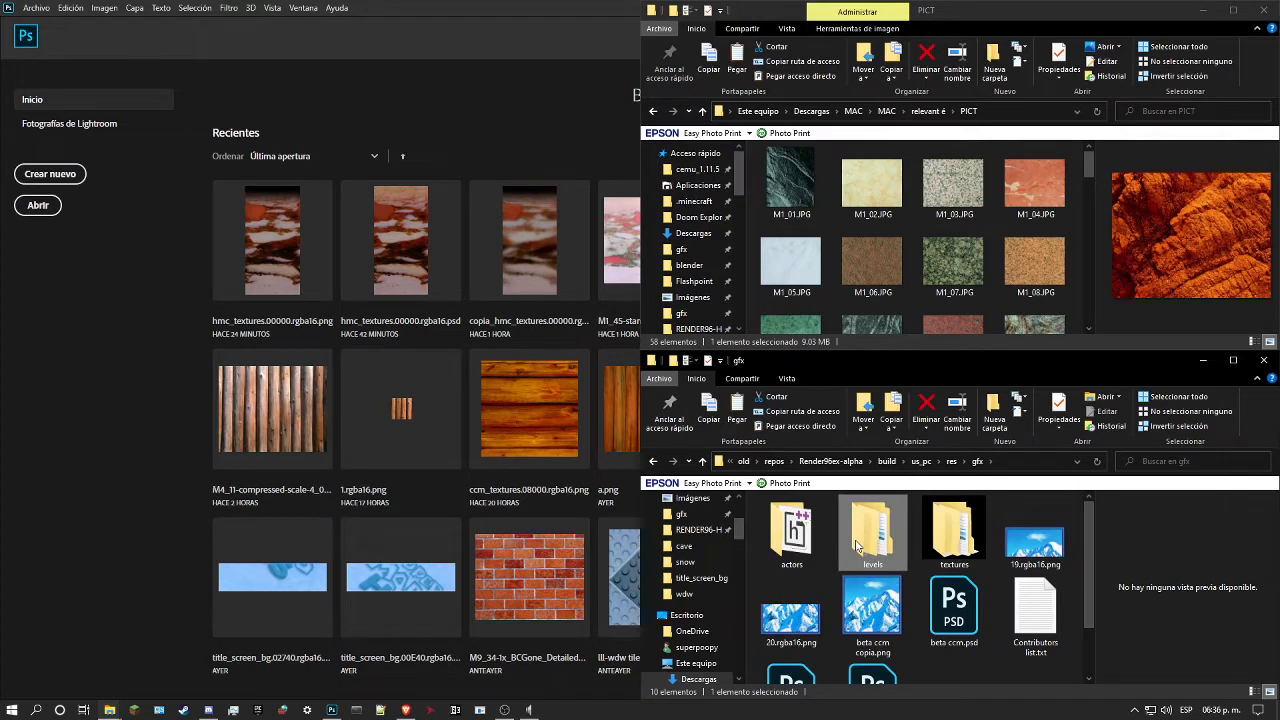
double_click(855, 539)
double_click(826, 588)
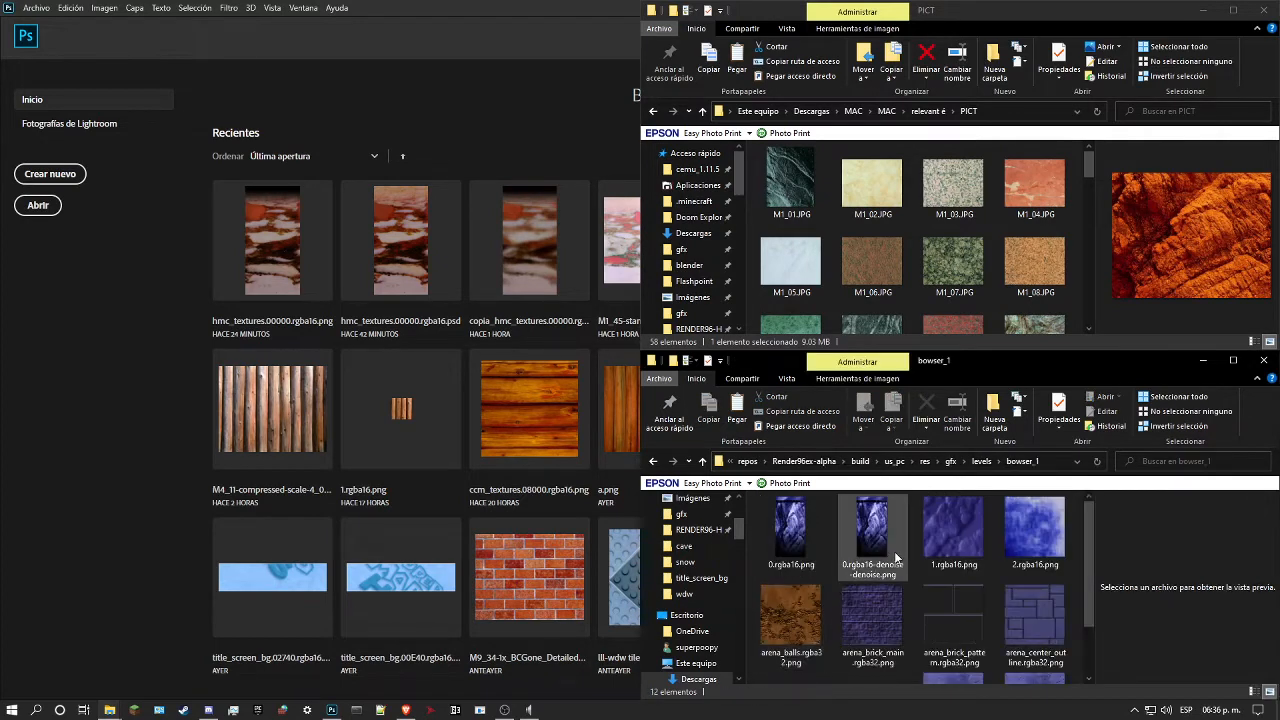
Step: Preview the denoised copy of the blue rock texture and open the original 0.rgba16.png in Photoshop
click(869, 549)
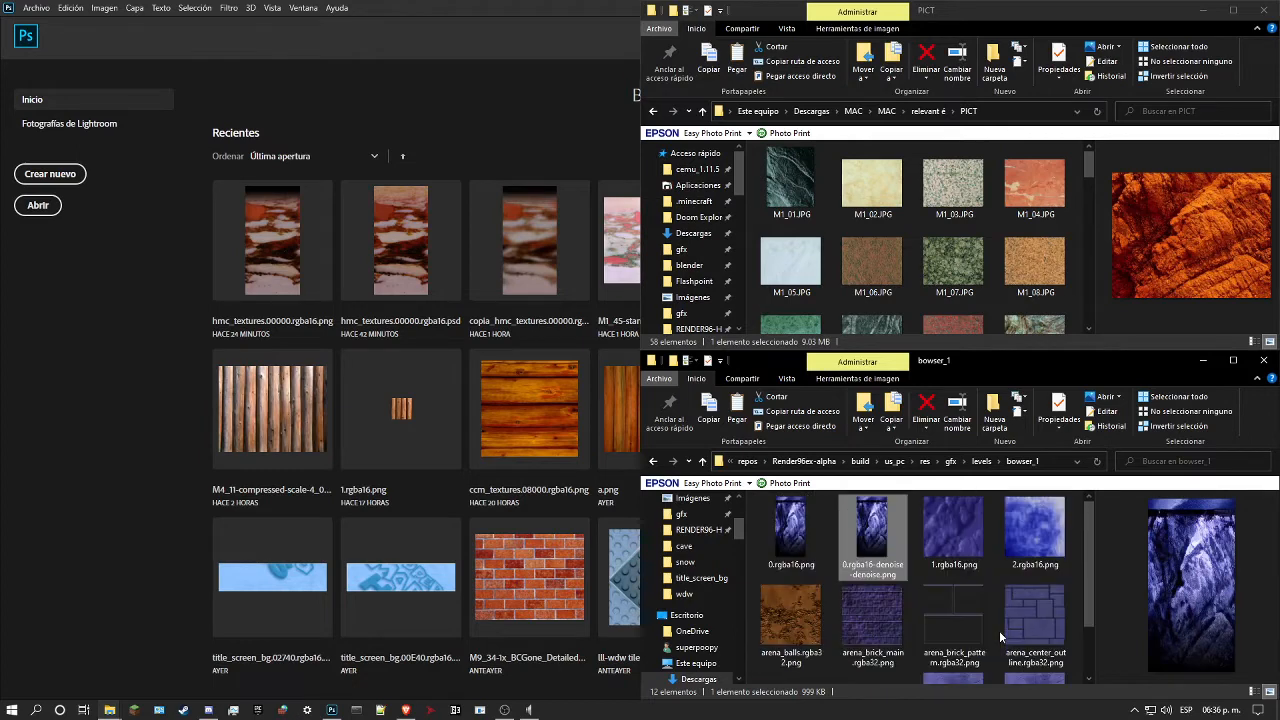
click(795, 535)
drag(806, 546, 96, 344)
click(516, 316)
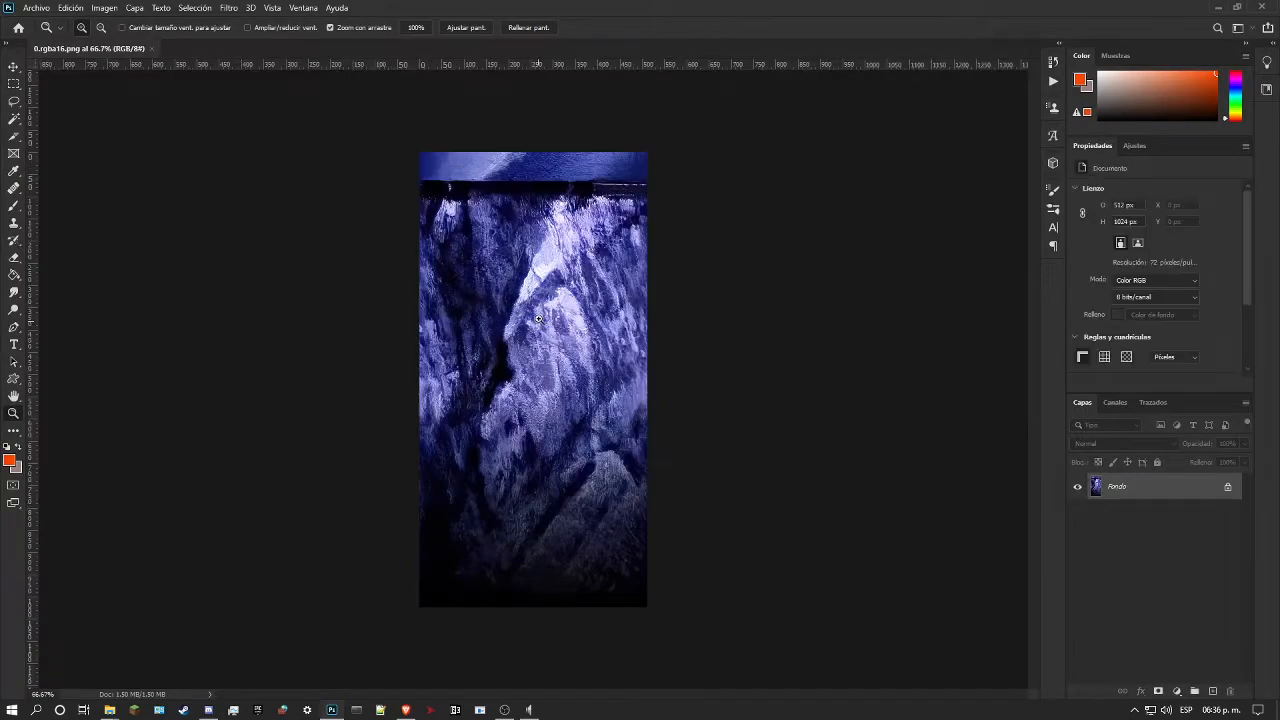
mouse_move(538, 319)
mouse_down()
mouse_move(606, 320)
mouse_move(549, 321)
mouse_up()
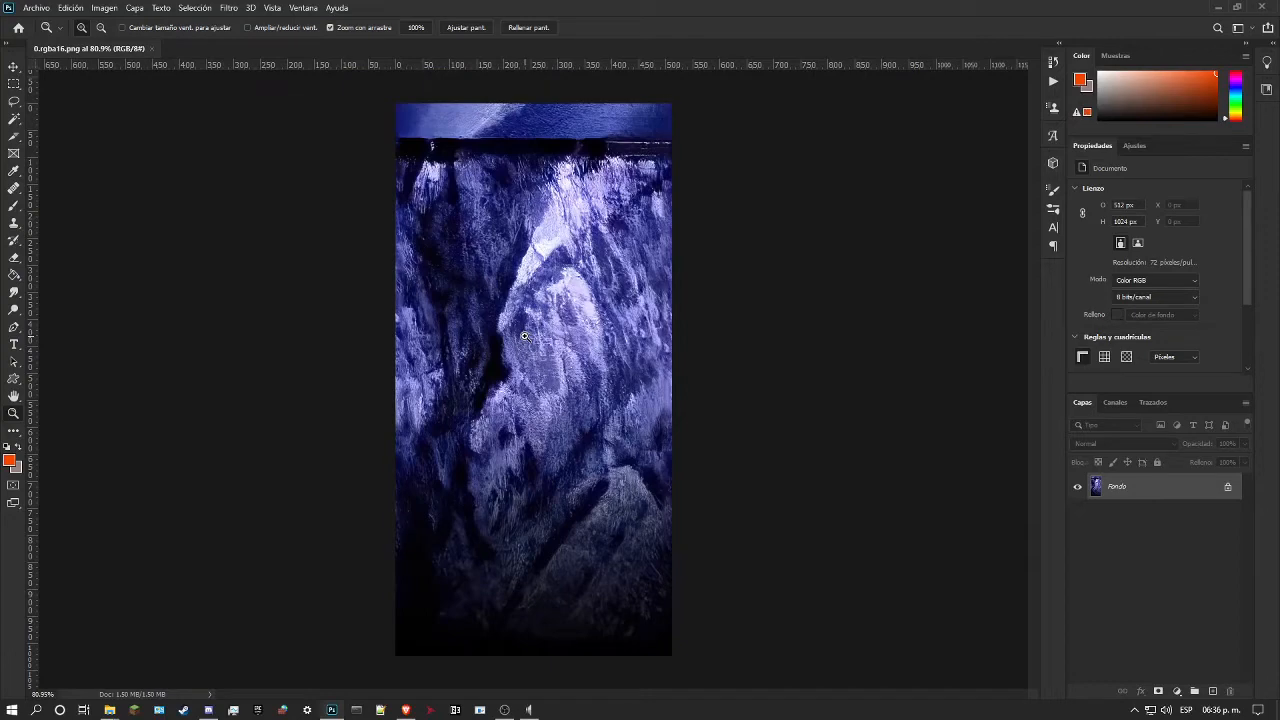
Step: Examine the blue rock wall texture up close, including the cliff shapes and the dark band beneath its upper strip
drag(528, 340, 466, 337)
drag(531, 229, 470, 356)
drag(510, 238, 544, 248)
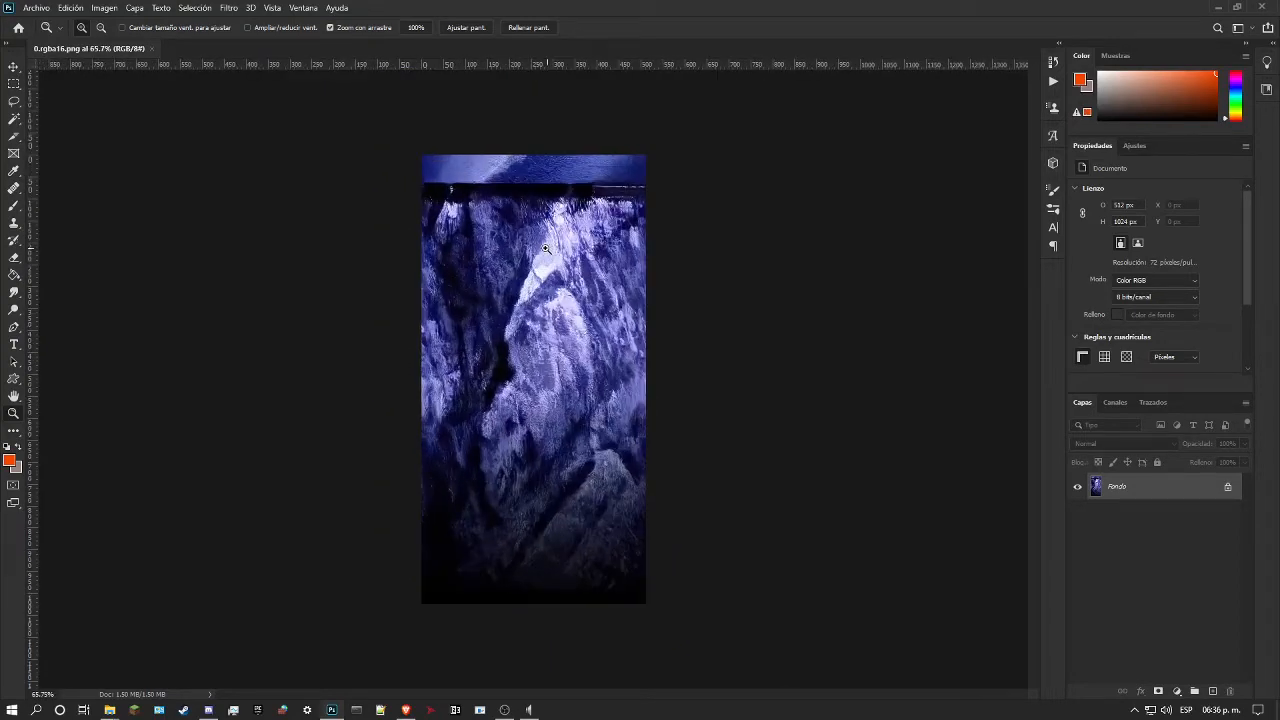
drag(525, 193, 597, 261)
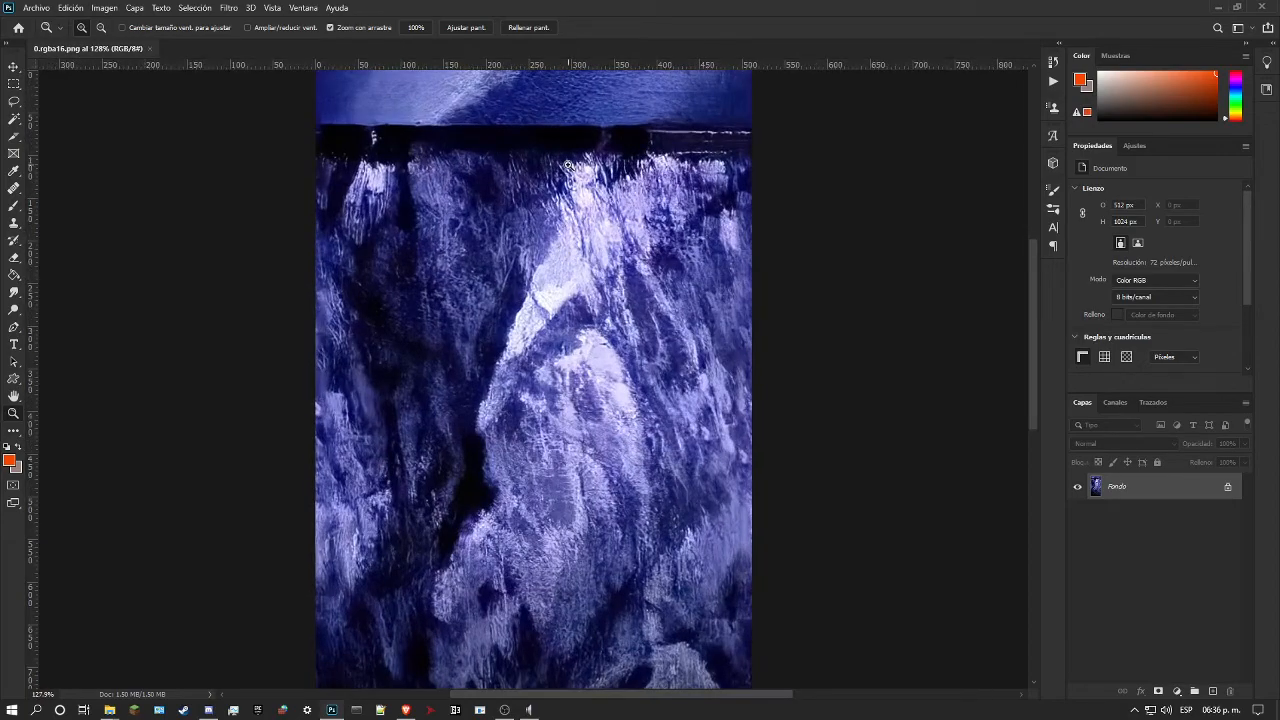
drag(569, 166, 509, 180)
drag(533, 323, 540, 240)
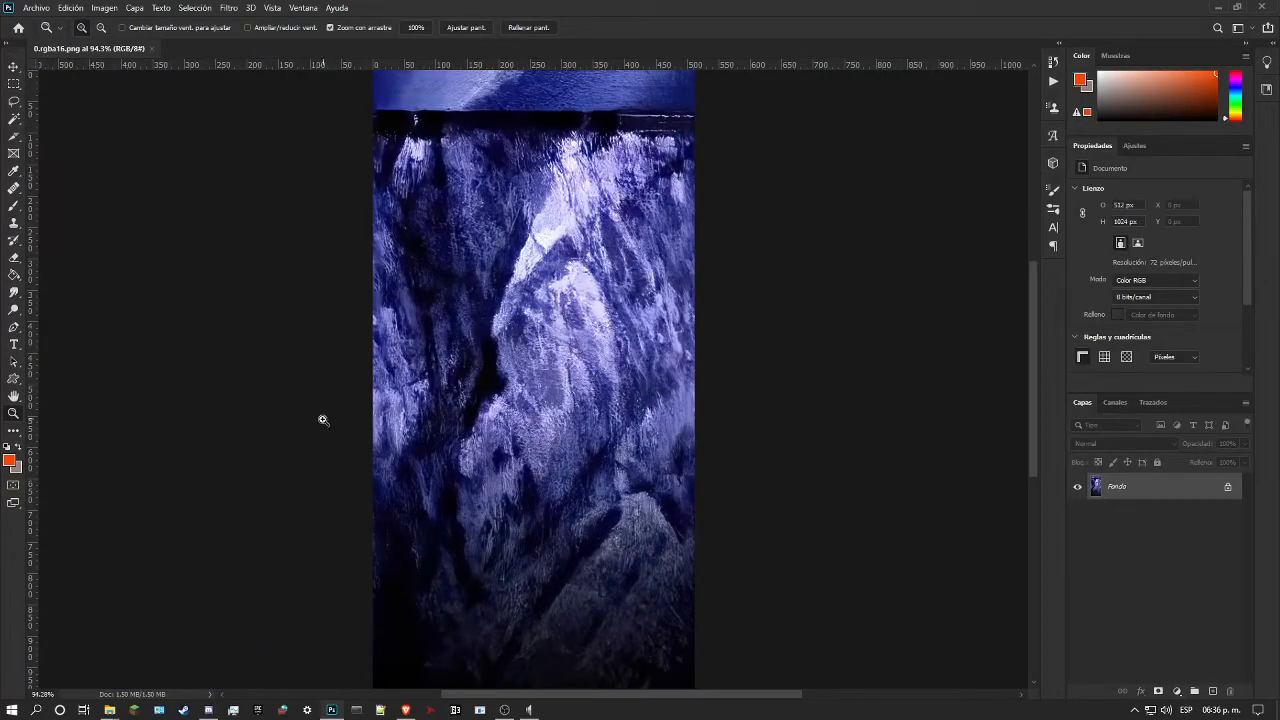
drag(376, 562, 314, 592)
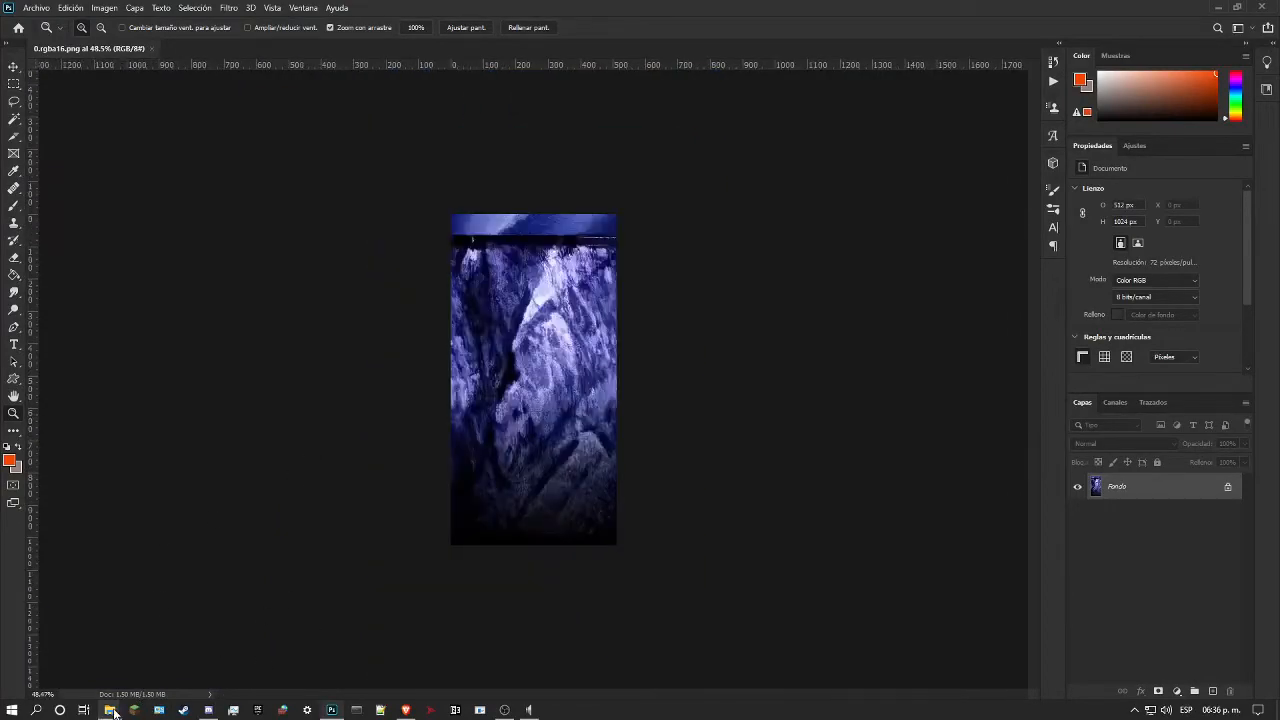
Step: Place the upscaled M1_14 image over the blue texture and stretch it from the canvas bottom up to the dark band, about 512 × 956 px
mouse_move(112, 710)
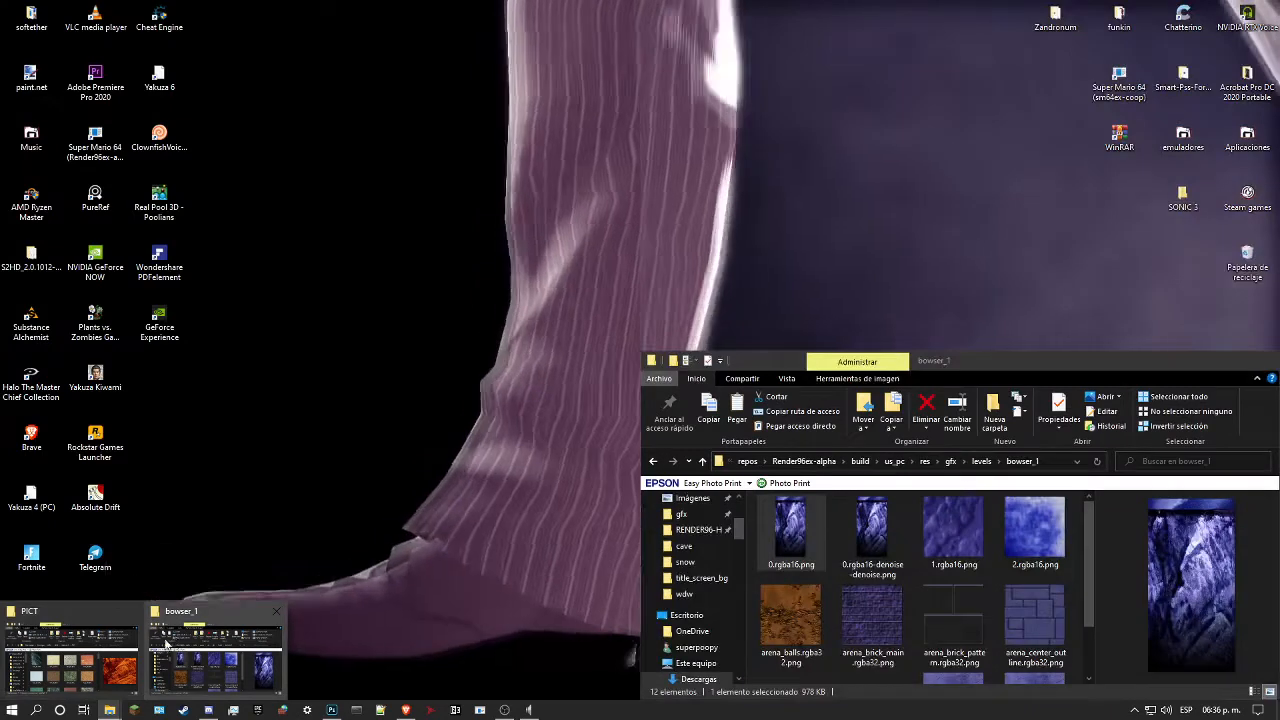
click(76, 663)
scroll(950, 250, down, 3)
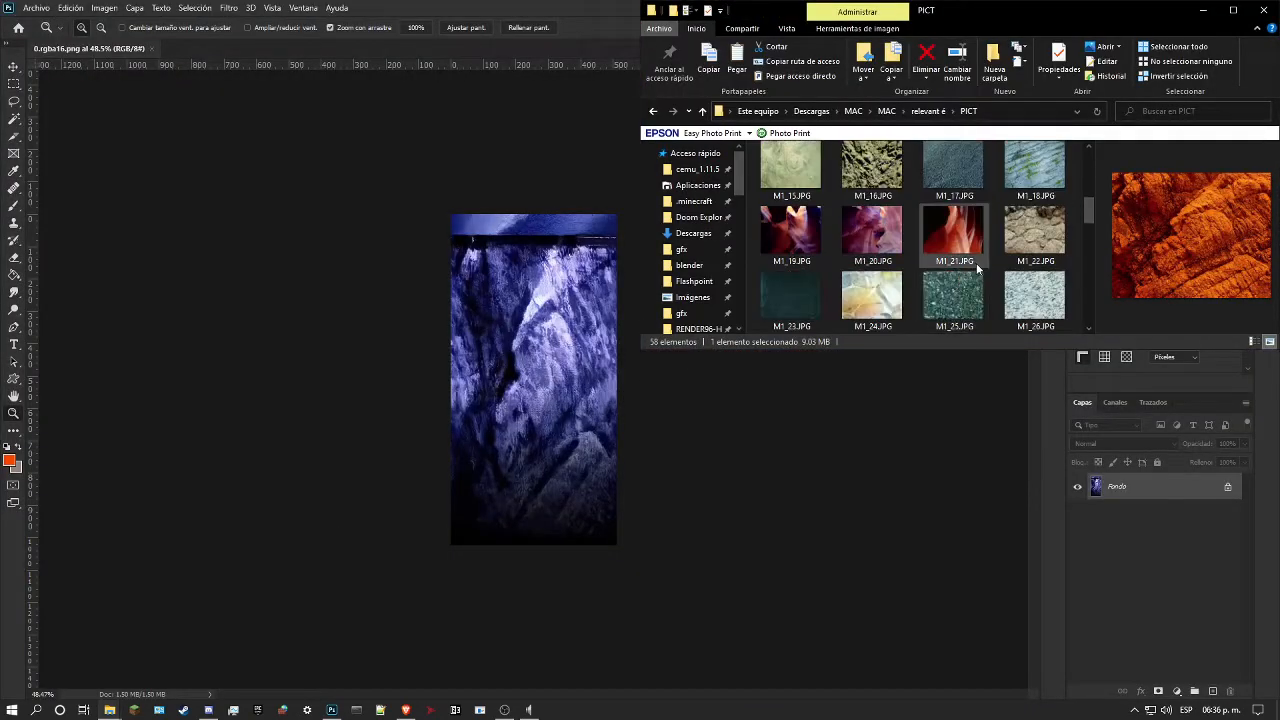
drag(1035, 245, 516, 385)
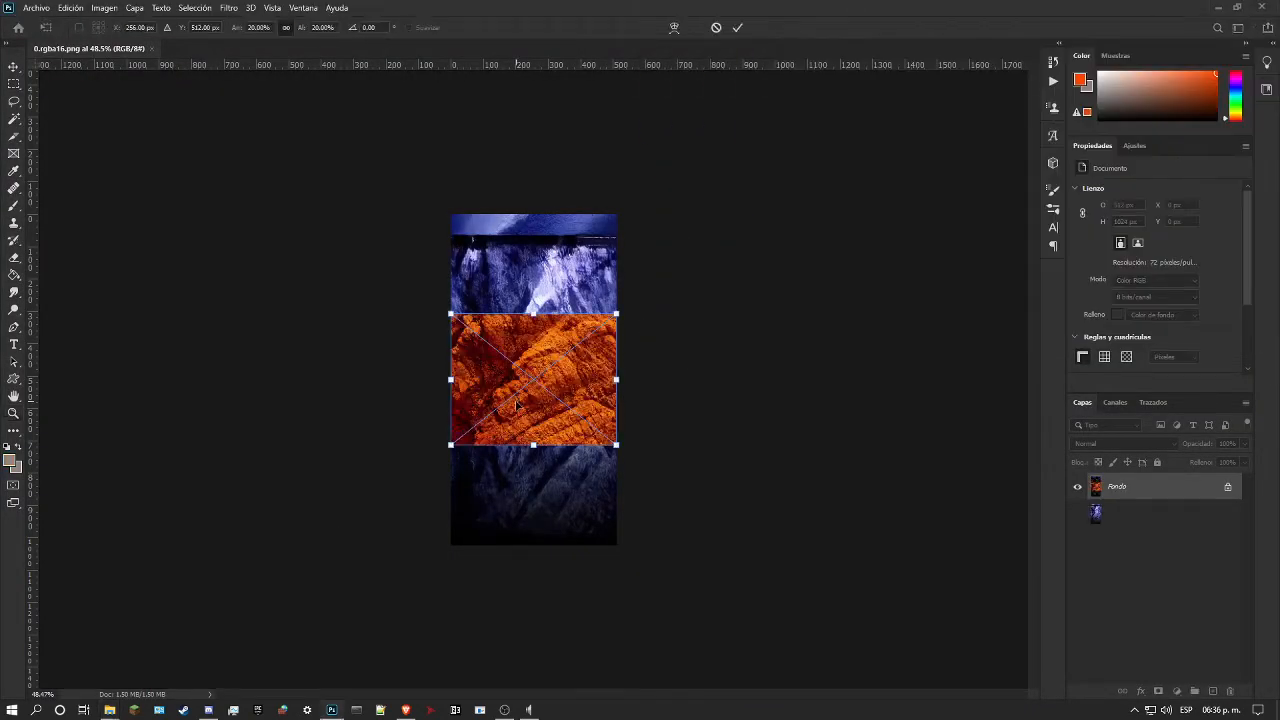
drag(535, 445, 535, 544)
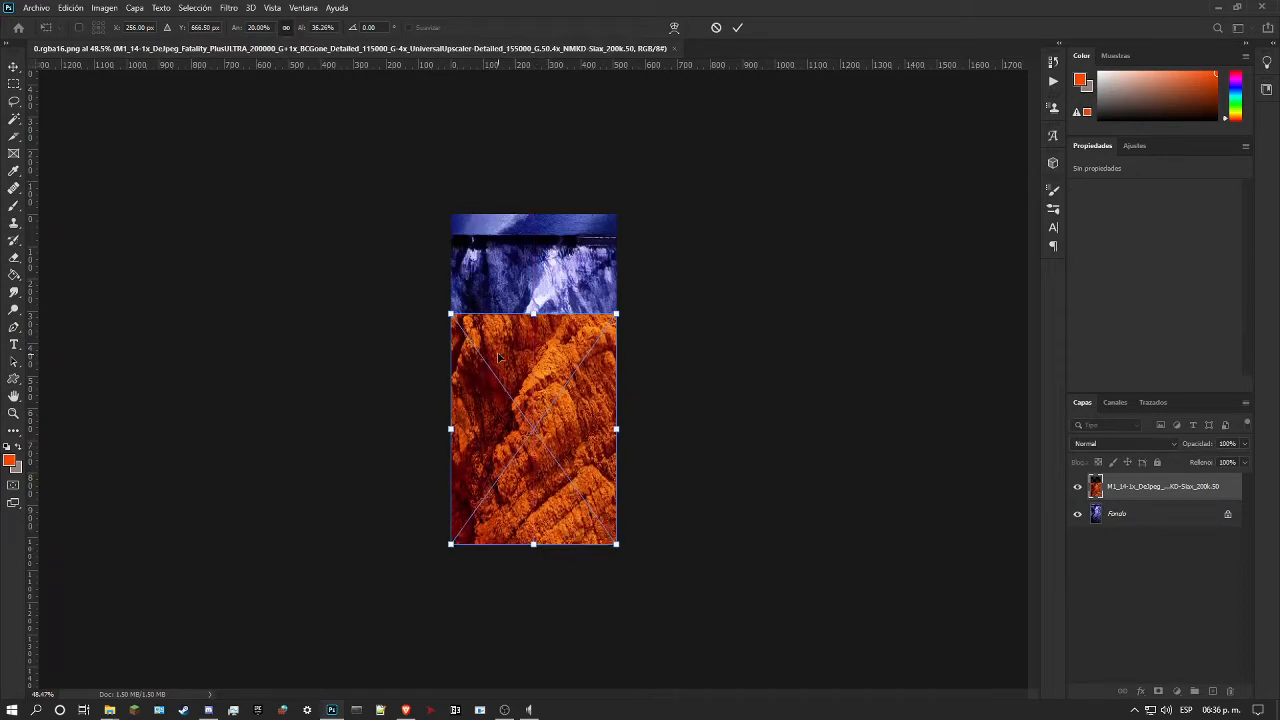
drag(533, 314, 589, 236)
key(z)
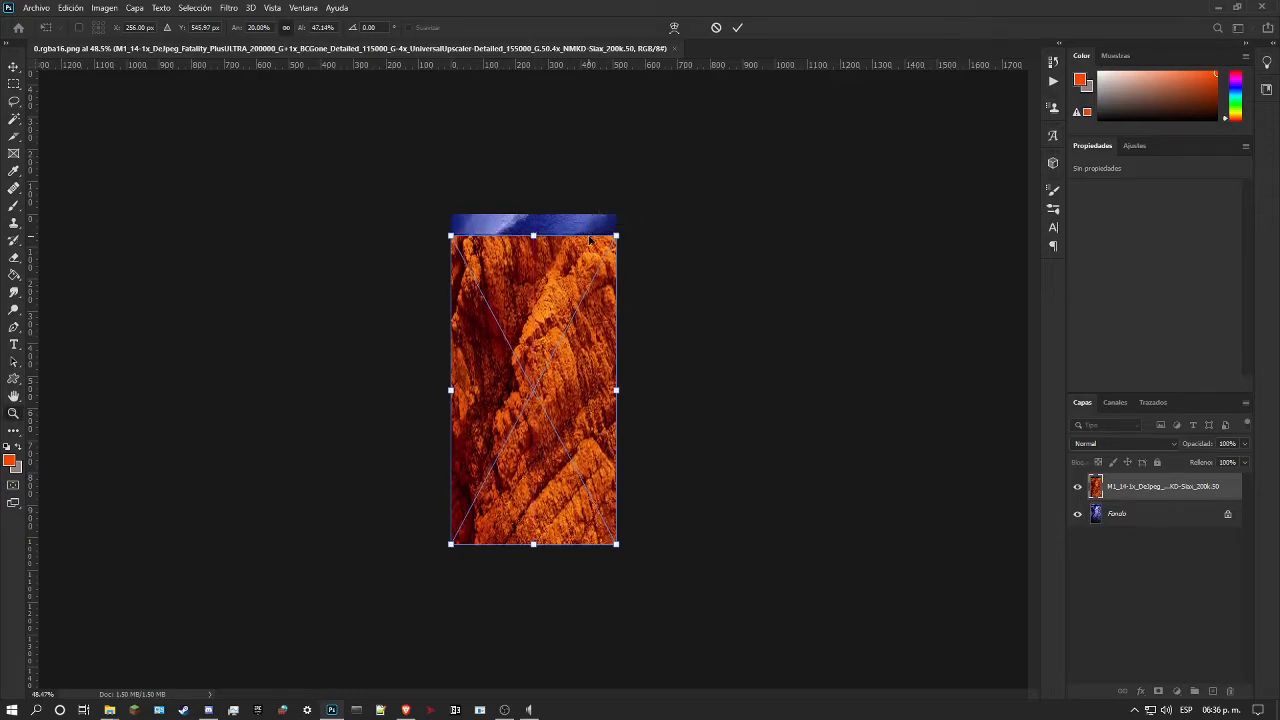
drag(532, 382, 435, 435)
drag(674, 404, 656, 403)
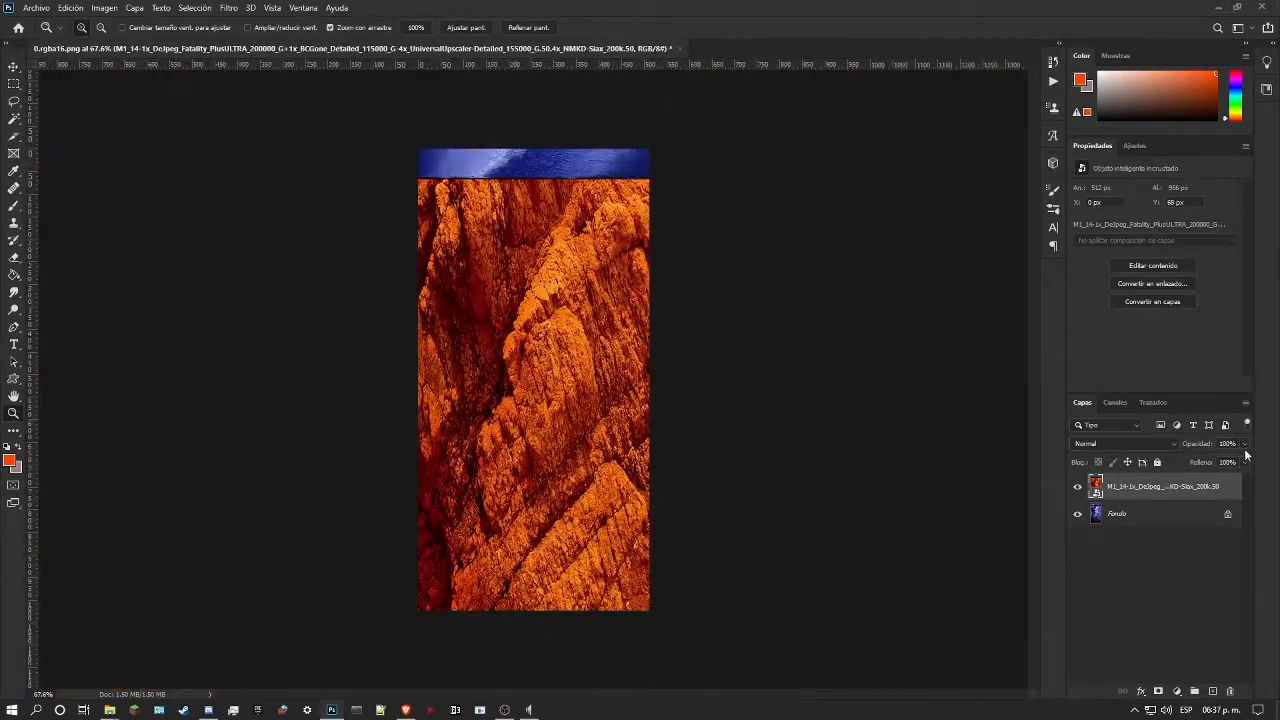
Step: Lower the rock layer's opacity to 42% and stretch the layer to cover the full 512 × 1024 px canvas
click(1244, 444)
drag(1246, 461, 1209, 461)
click(1157, 494)
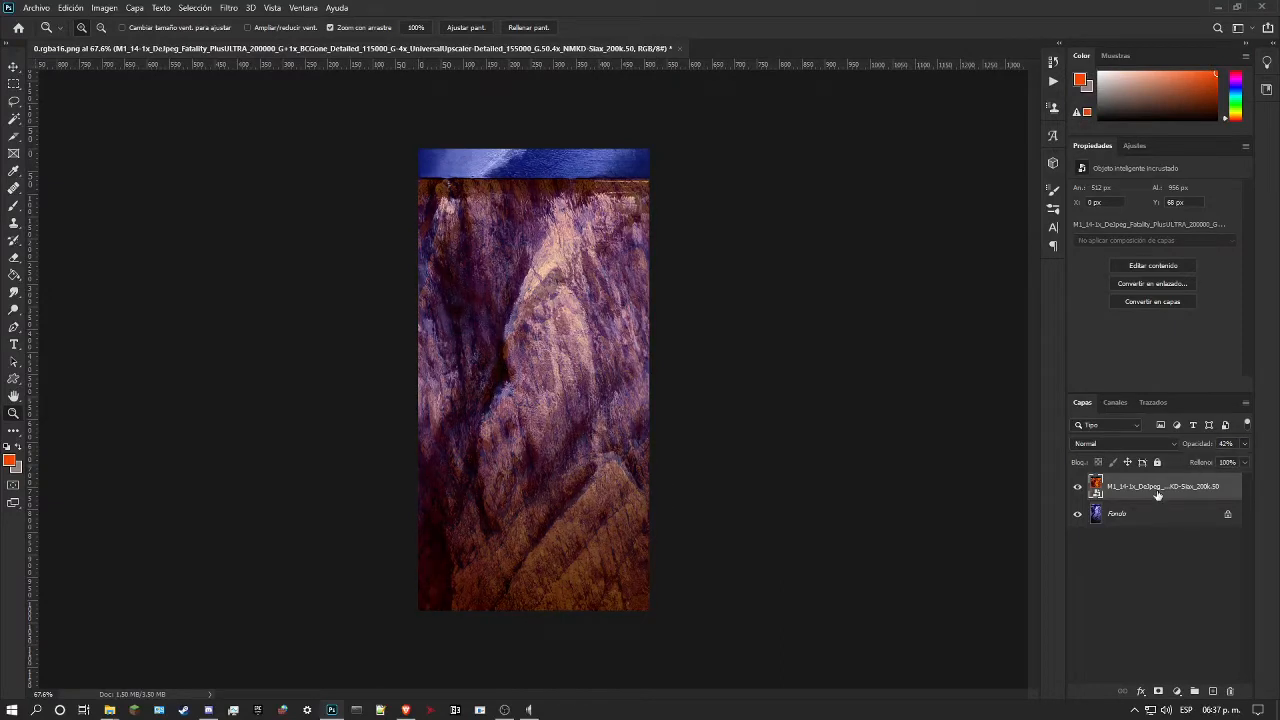
key(ctrl+t)
drag(534, 179, 613, 150)
drag(418, 380, 401, 383)
drag(402, 387, 418, 385)
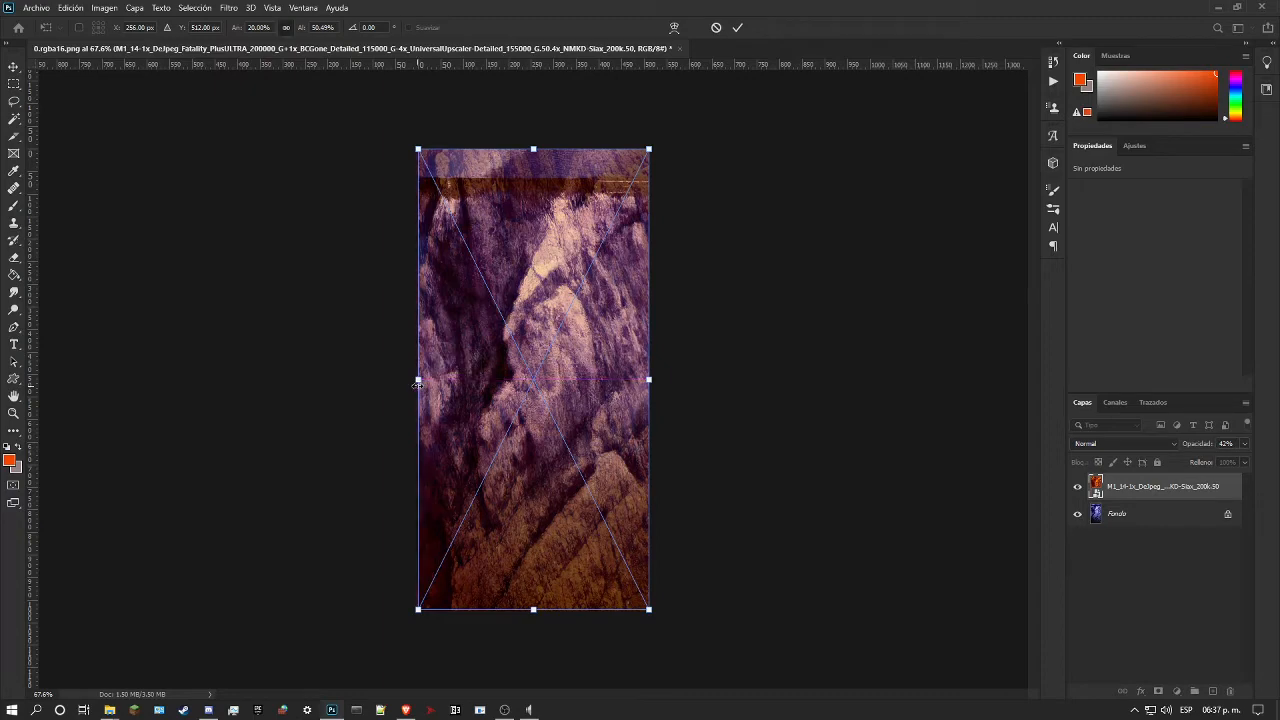
key(Return)
key(z)
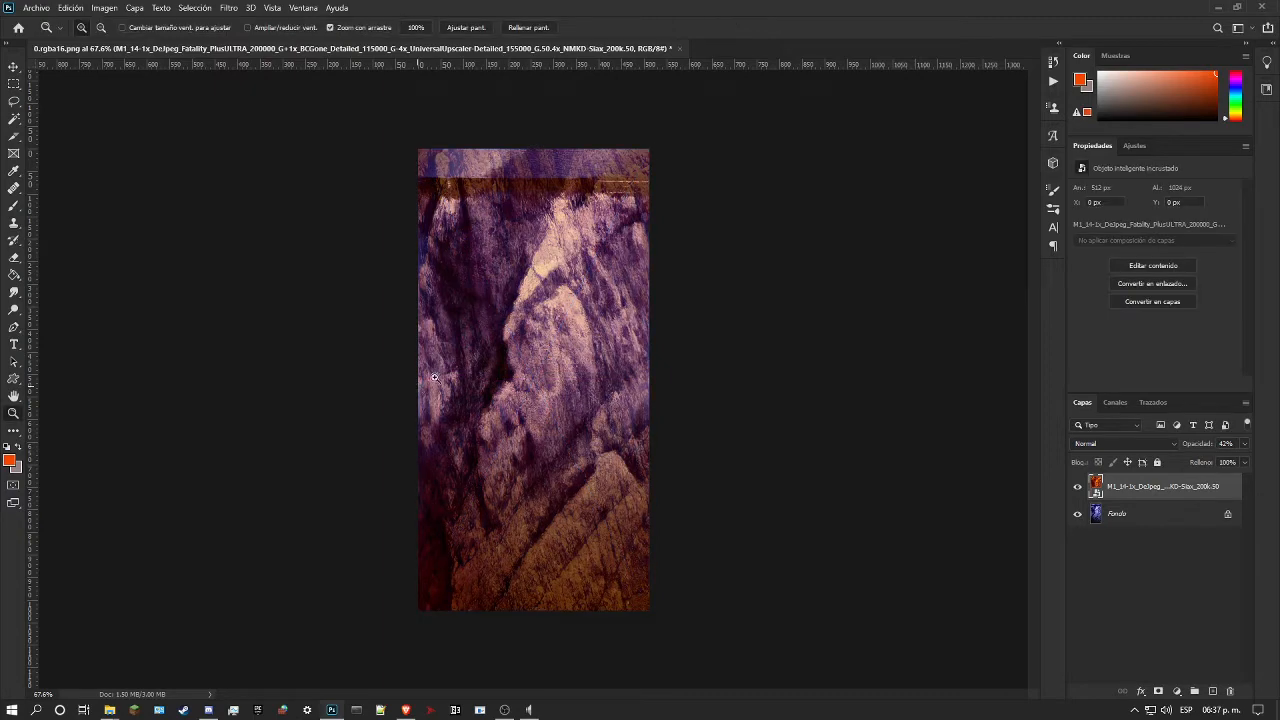
Step: Toggle the rock layer's visibility to compare its cracks and ridges with the blue texture beneath
drag(506, 203, 574, 423)
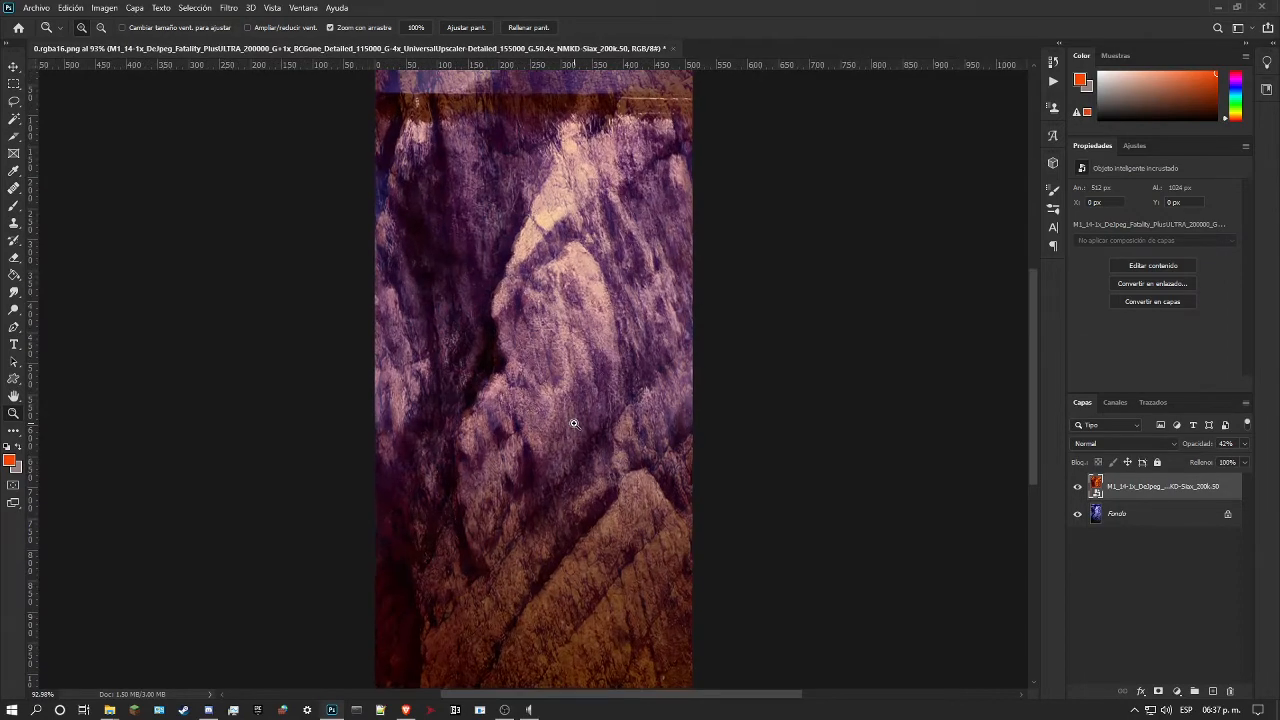
click(1075, 487)
click(1076, 487)
click(1076, 487)
click(1076, 487)
scroll(767, 406, down, 1)
Step: Set the rock layer's opacity to 100% and check the stretched rock over the whole canvas
click(1245, 444)
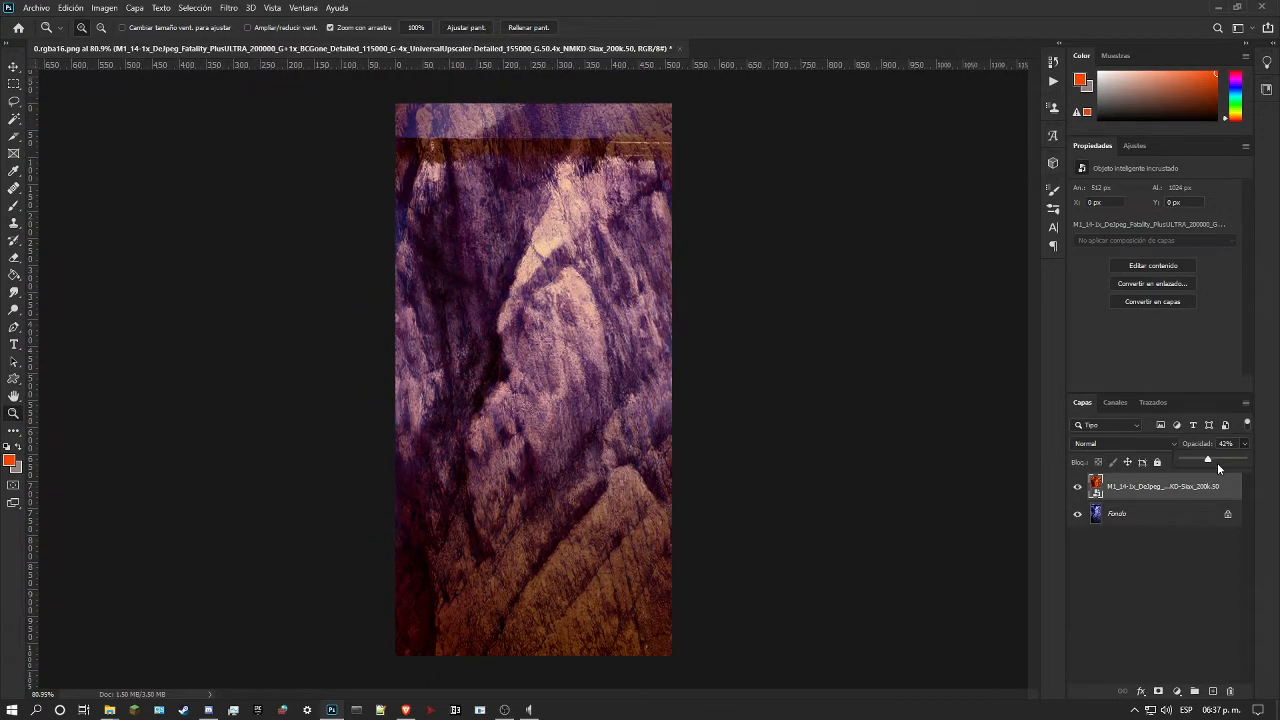
drag(1215, 463, 1247, 460)
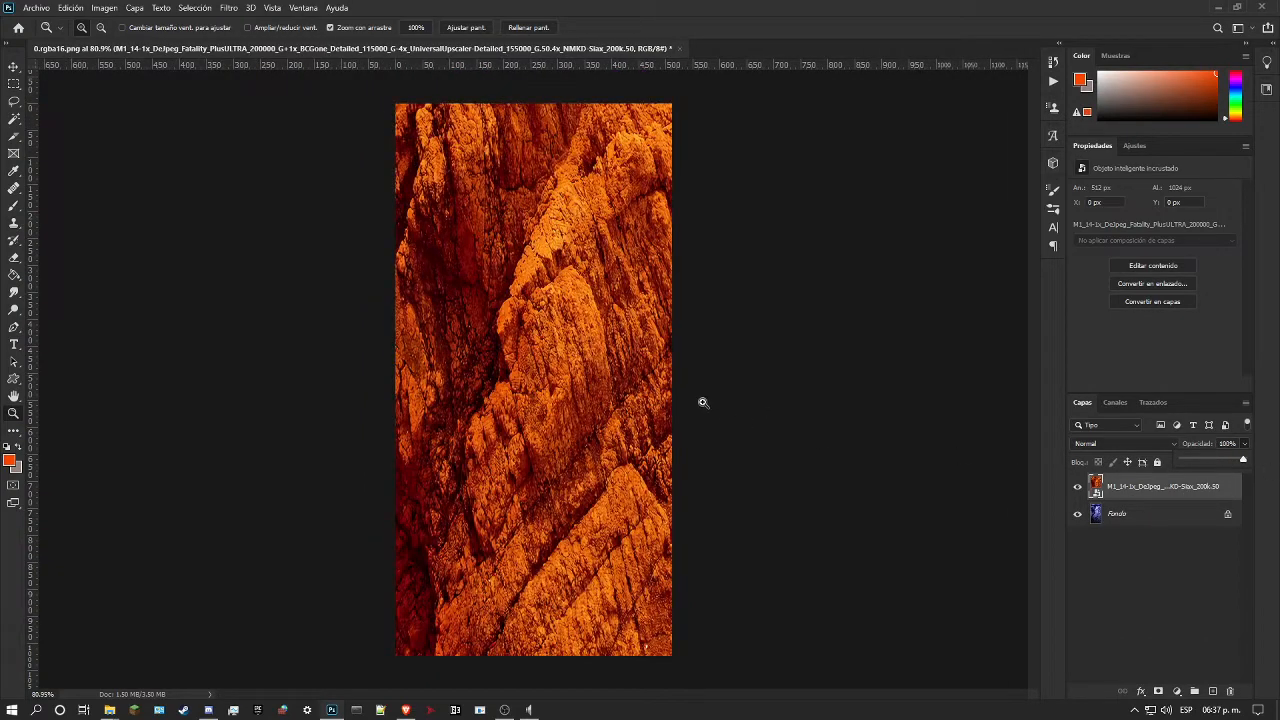
scroll(666, 375, down, 3)
drag(475, 342, 550, 377)
scroll(542, 346, up, 5)
scroll(595, 319, up, 5)
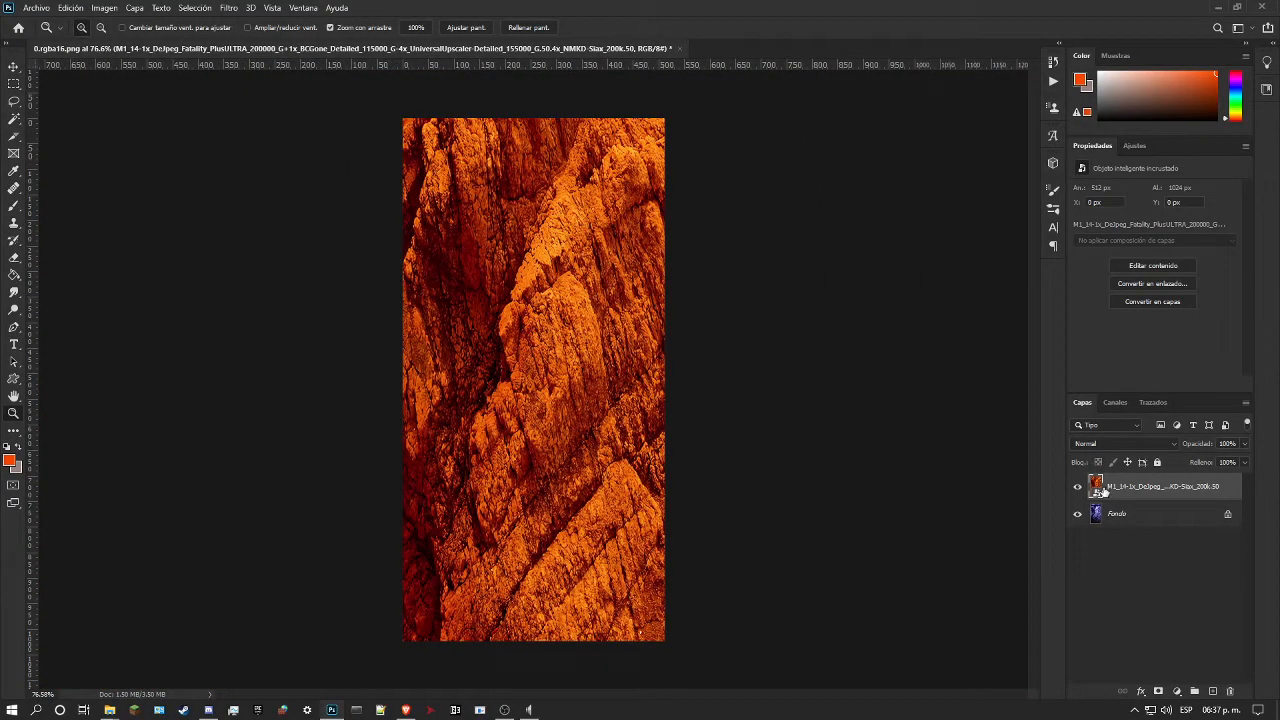
drag(648, 390, 598, 390)
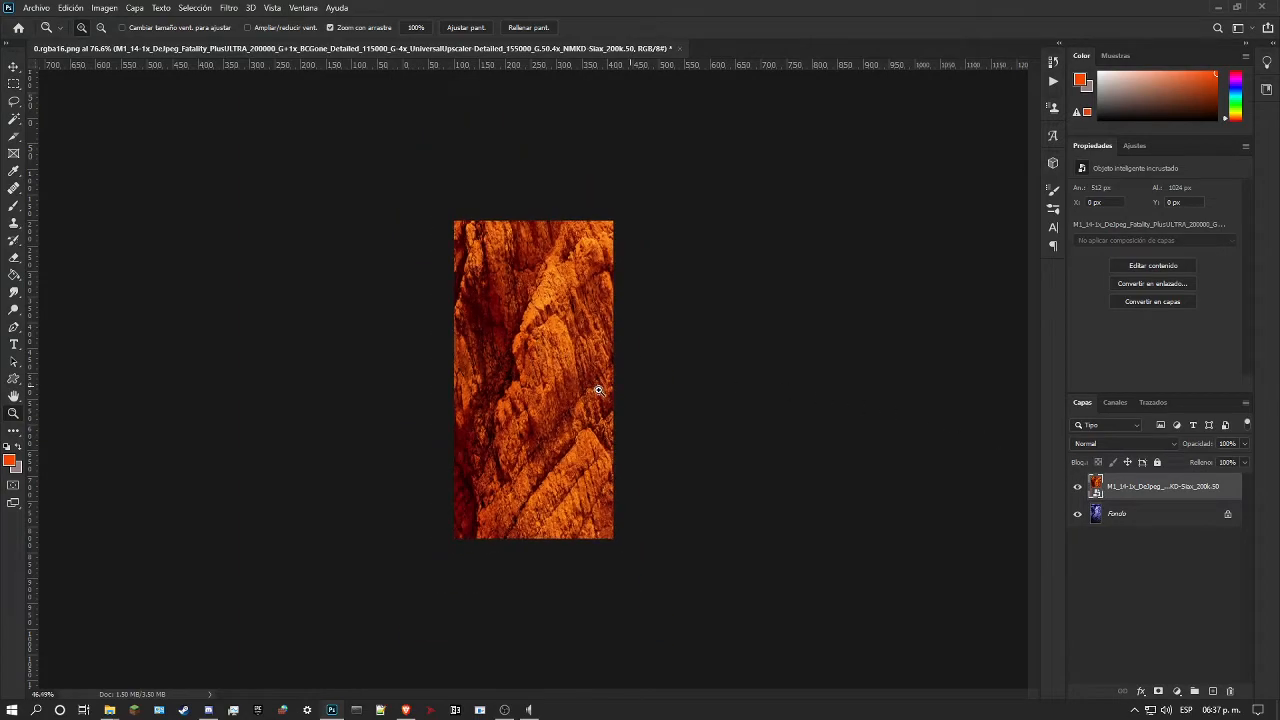
drag(466, 371, 573, 357)
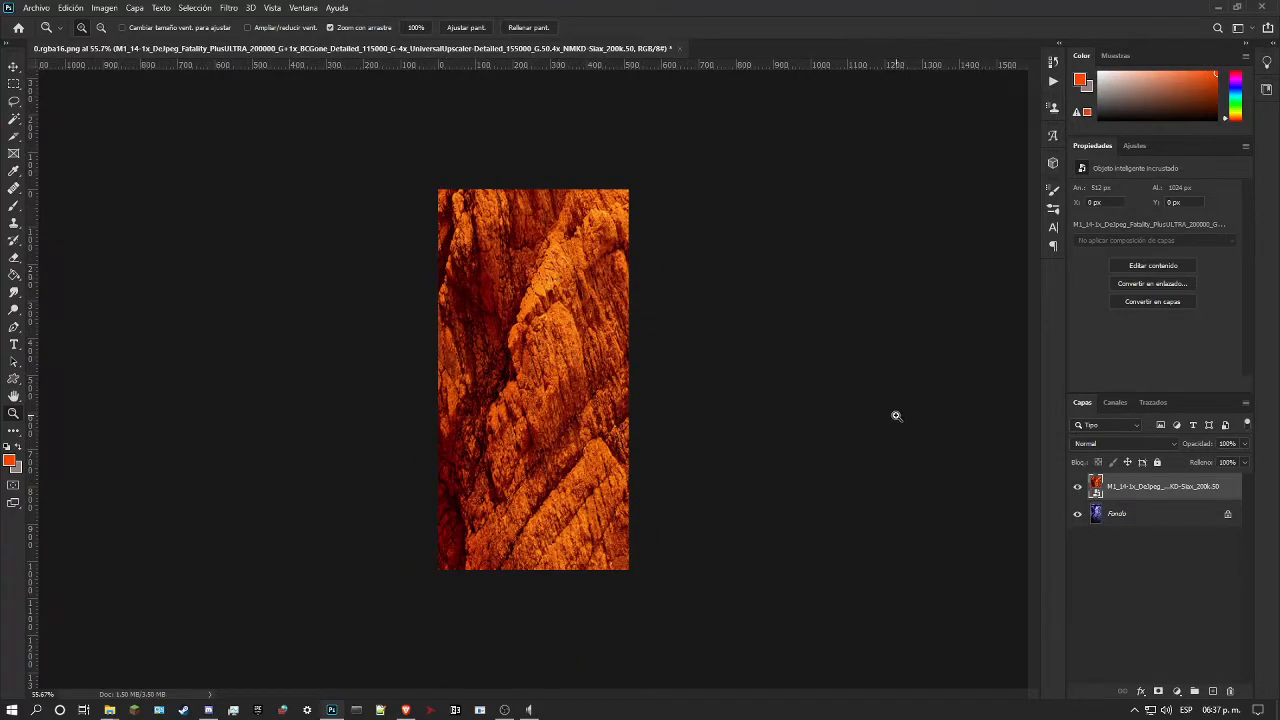
Step: Open the rock smart object's contents as a separate document and view the whole unstretched texture
key(i)
double_click(1096, 486)
click(526, 314)
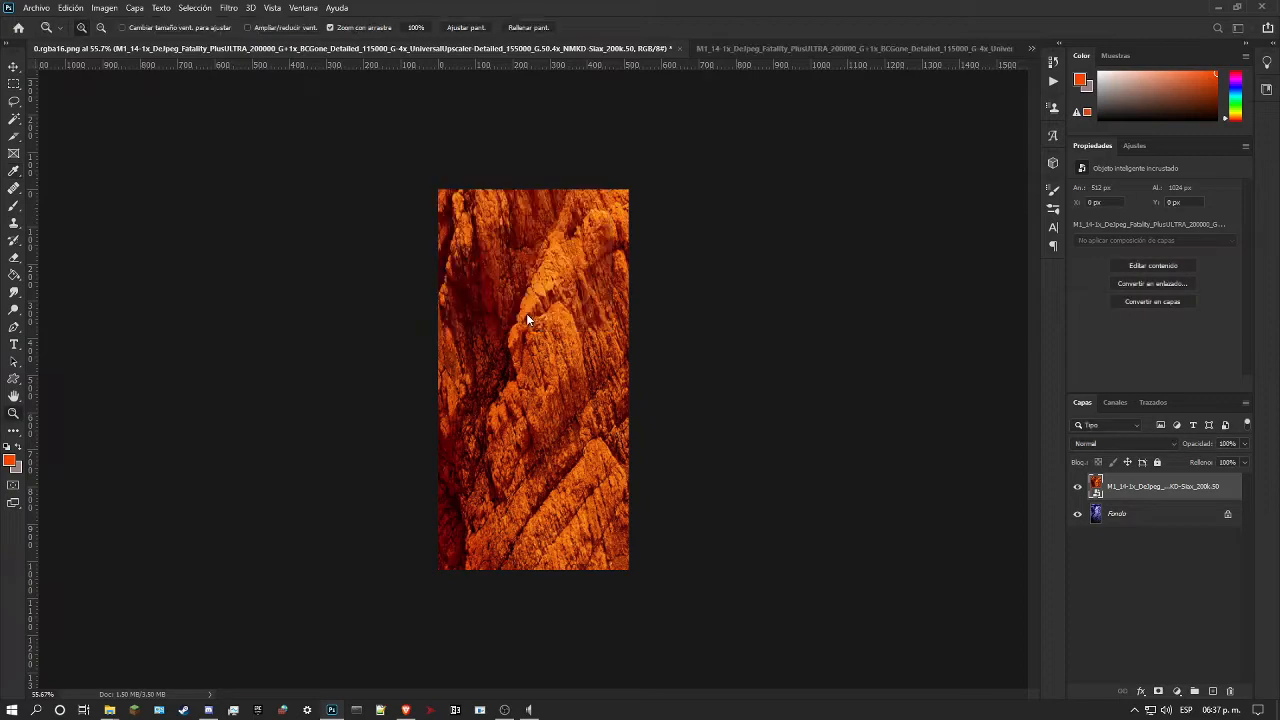
drag(573, 327, 575, 336)
scroll(568, 336, up, 1)
scroll(608, 342, down, 3)
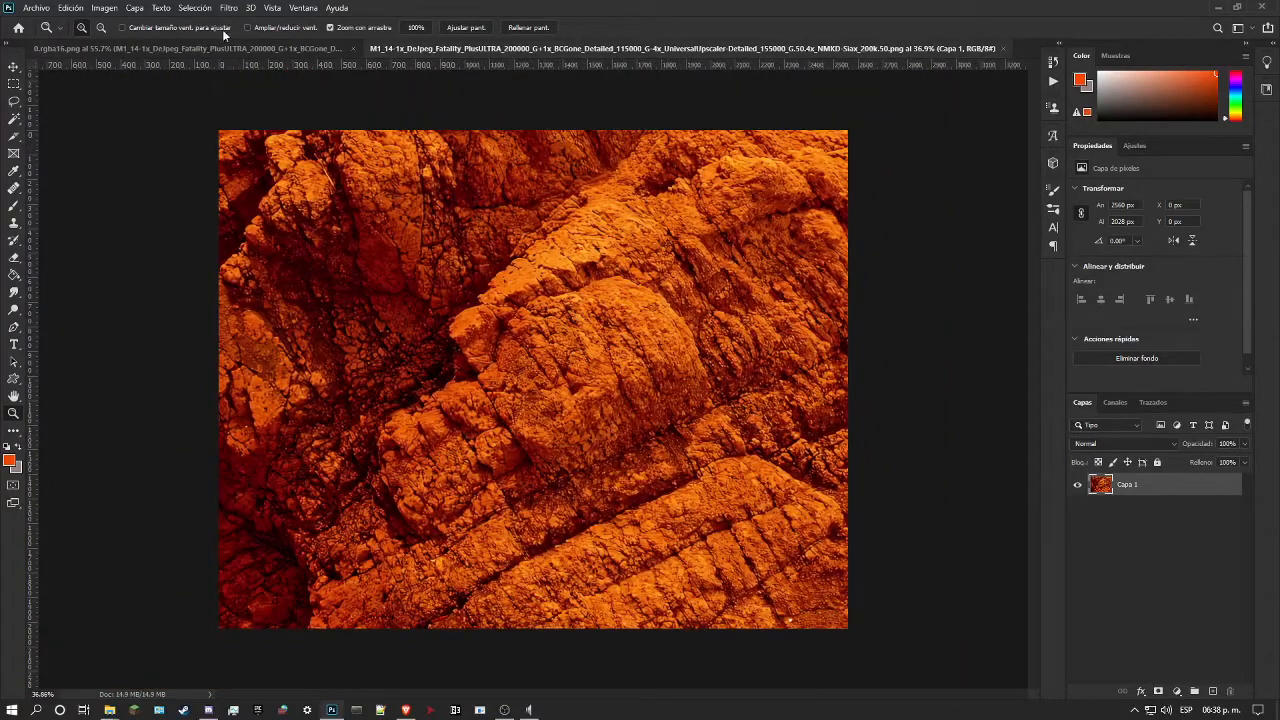
Step: Try to offset the rock texture 1255 px horizontally with wrap-around, check the central seam, and undo the offset
click(229, 8)
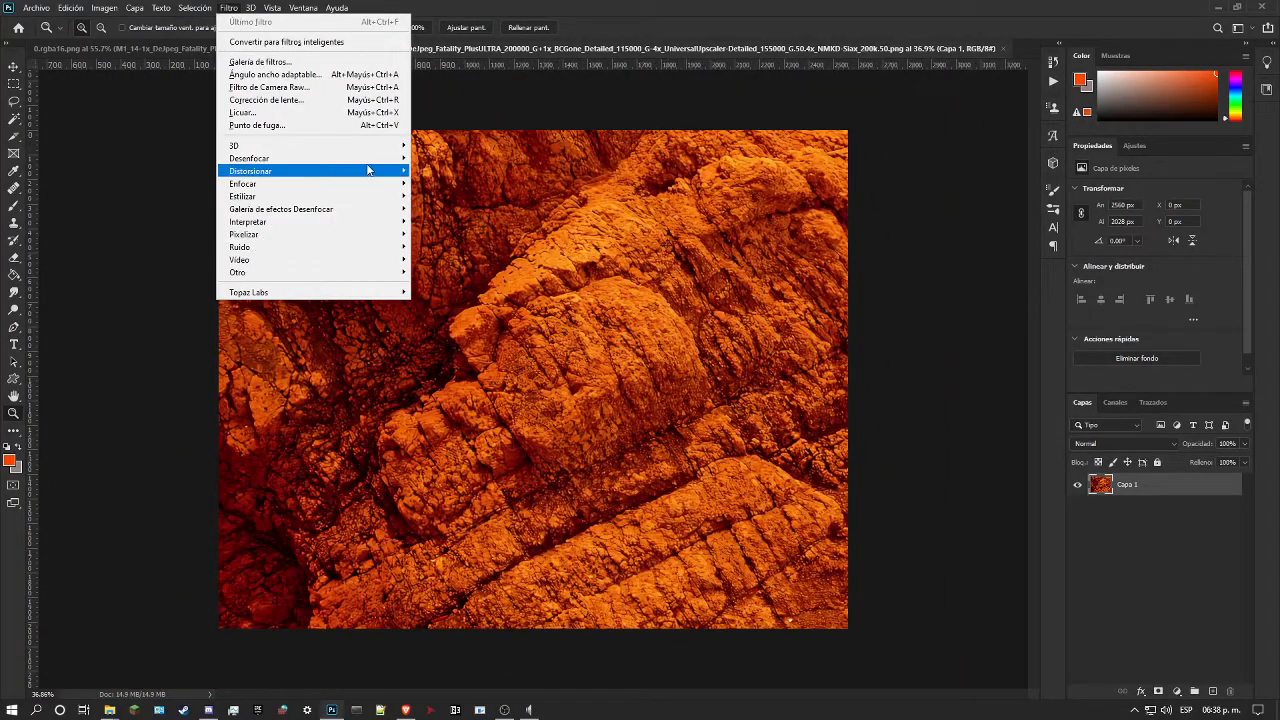
mouse_move(375, 165)
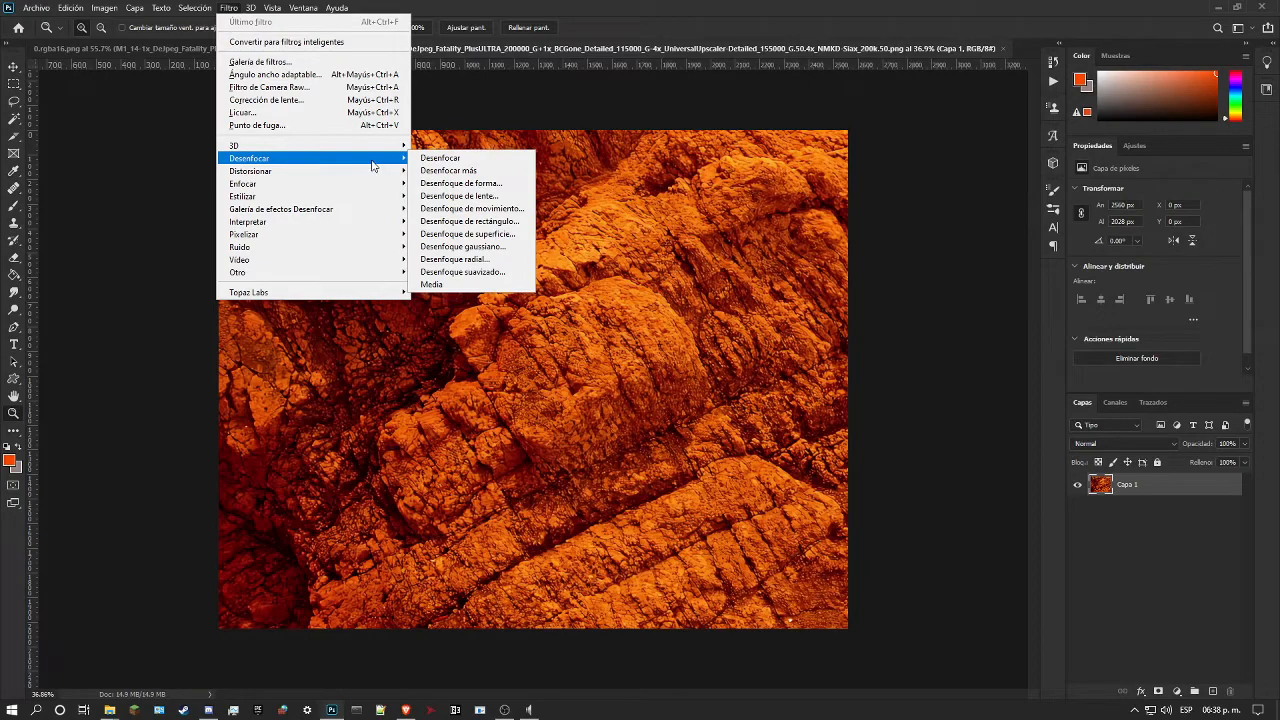
click(192, 8)
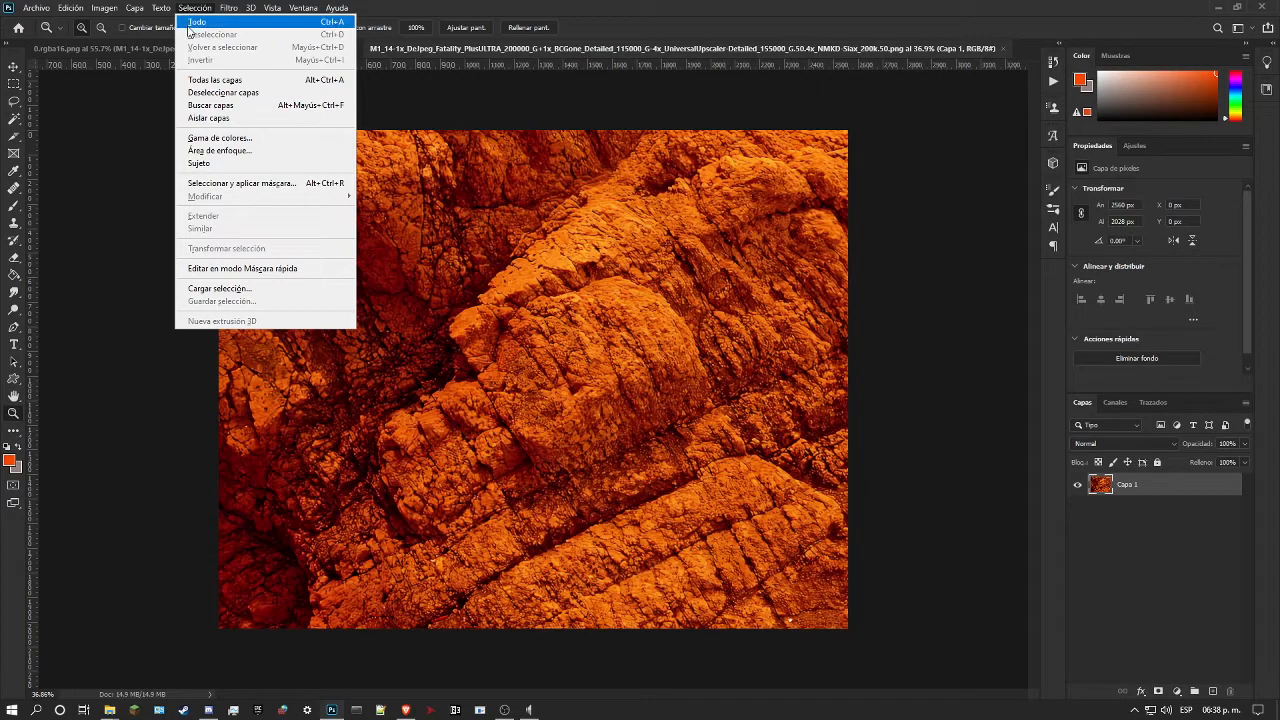
mouse_move(228, 8)
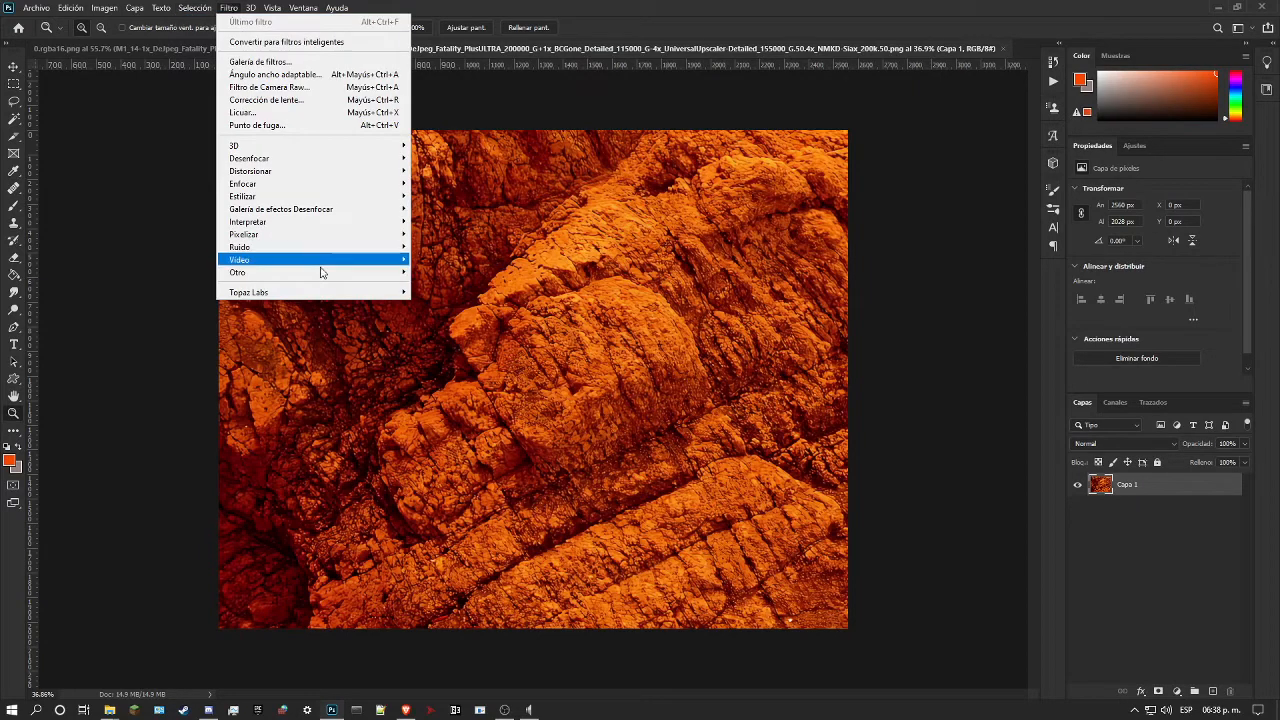
mouse_move(390, 272)
click(457, 286)
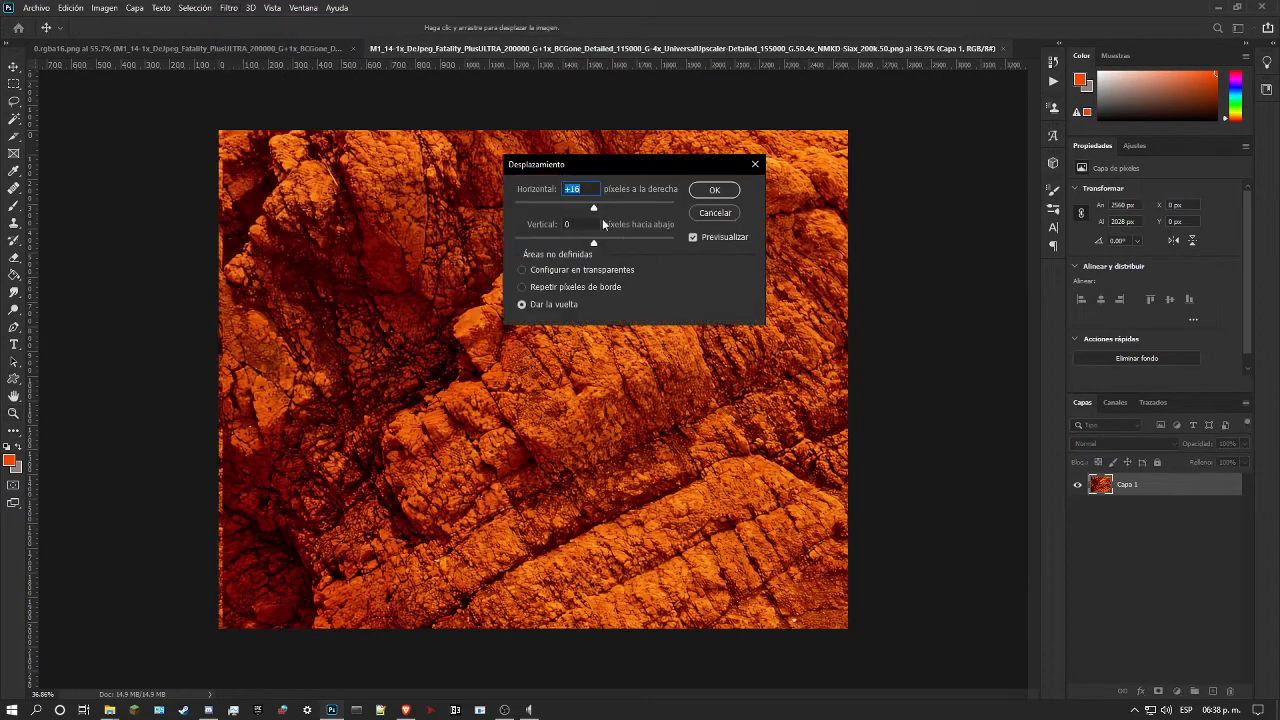
drag(603, 207, 617, 208)
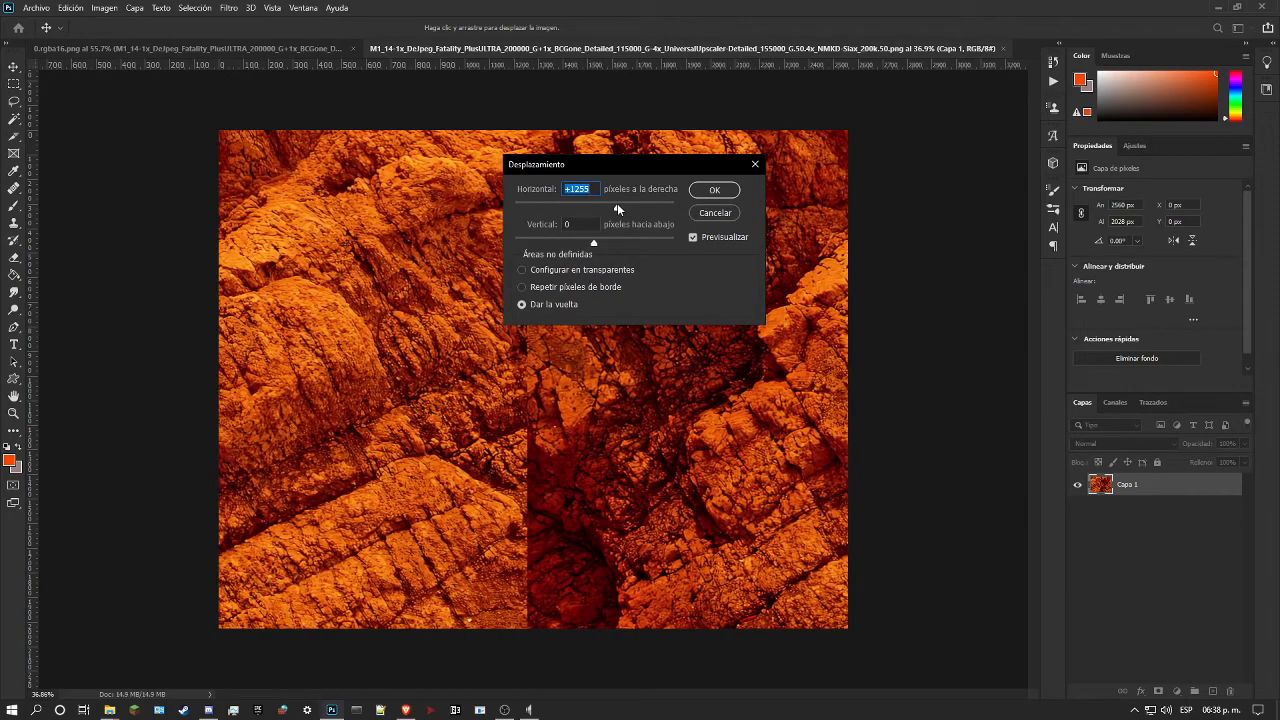
click(708, 188)
scroll(530, 230, up, 4)
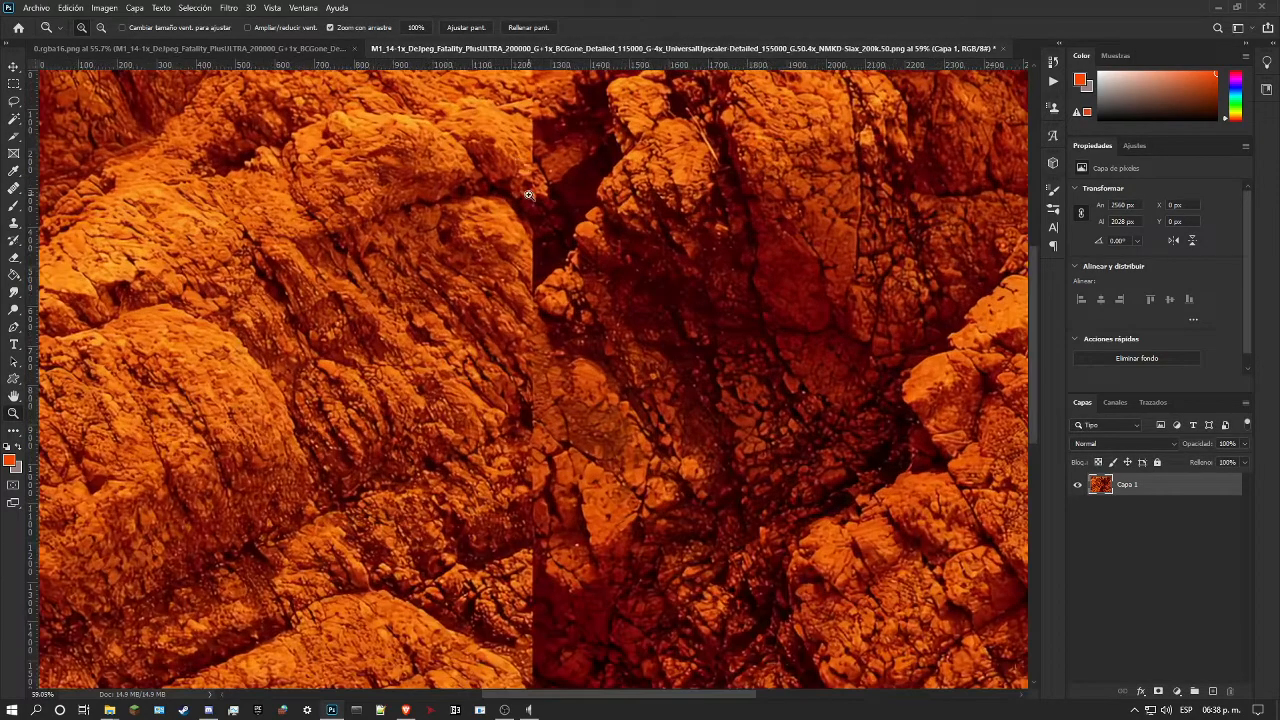
scroll(536, 236, up, 2)
scroll(540, 235, up, 5)
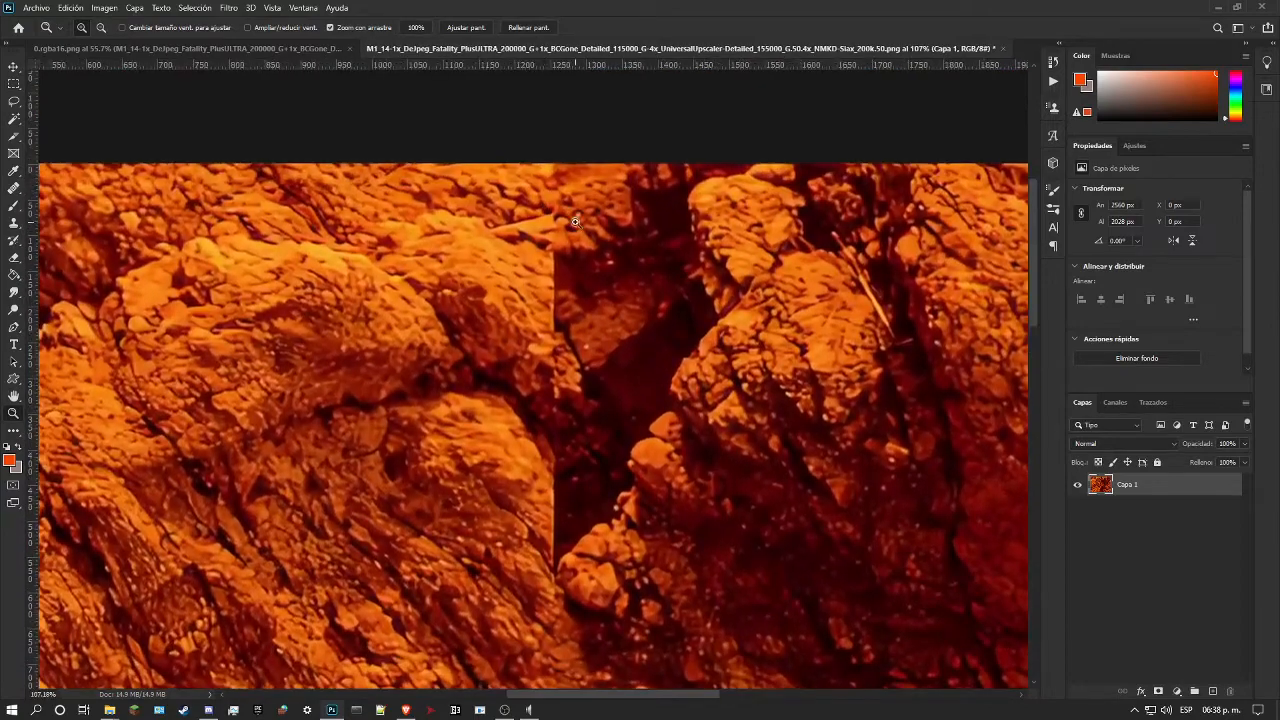
scroll(575, 222, down, 7)
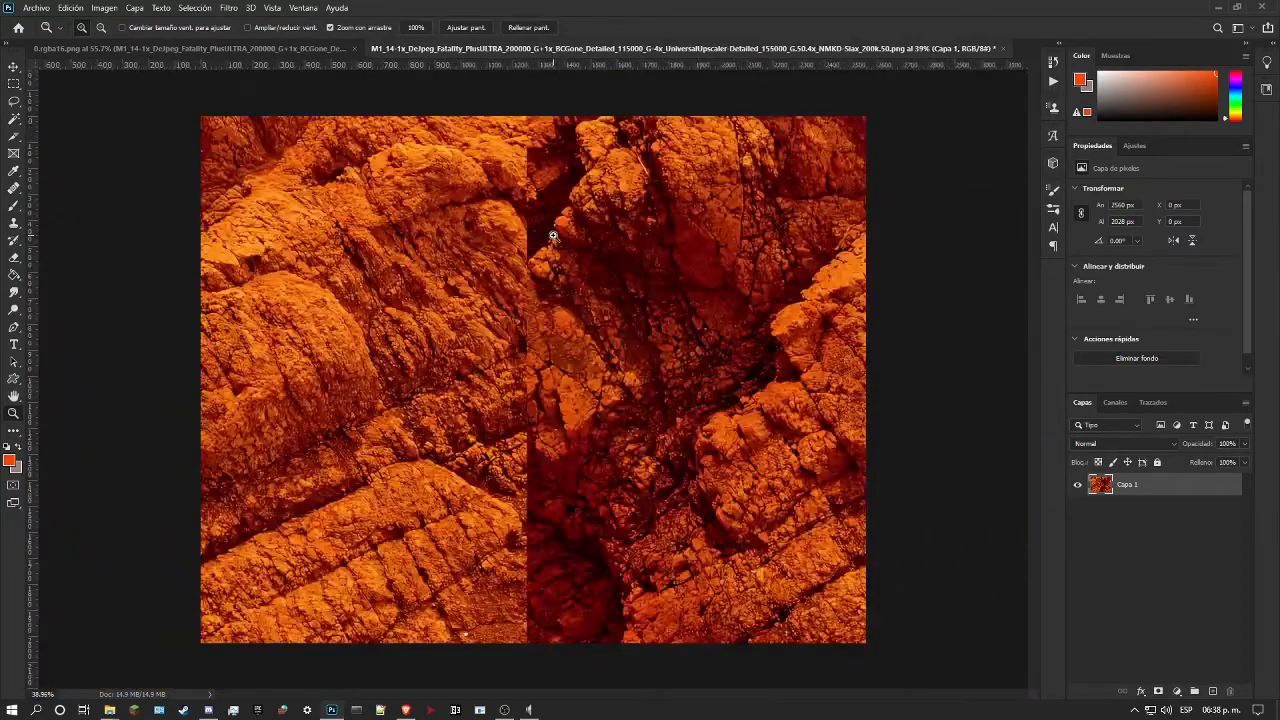
key(ctrl+z)
Step: Check the rock document's width and height in the Canvas Size settings without changing them
key(ctrl+alt+c)
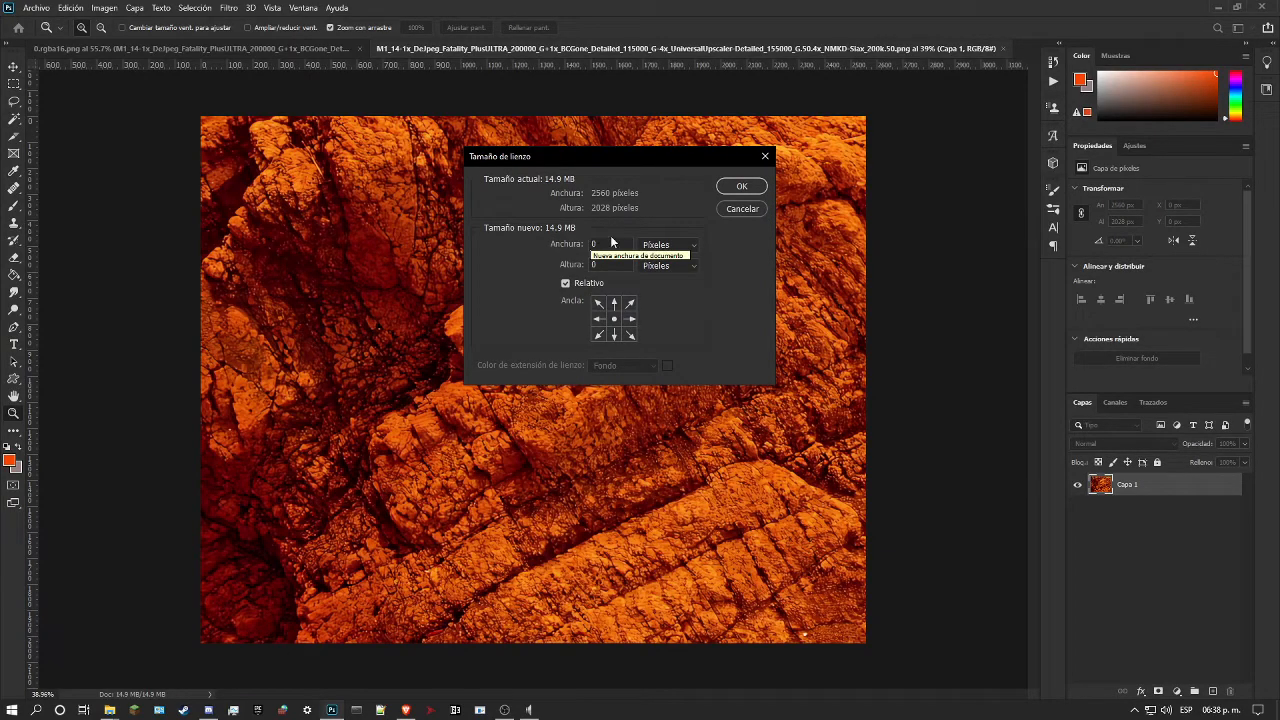
click(750, 211)
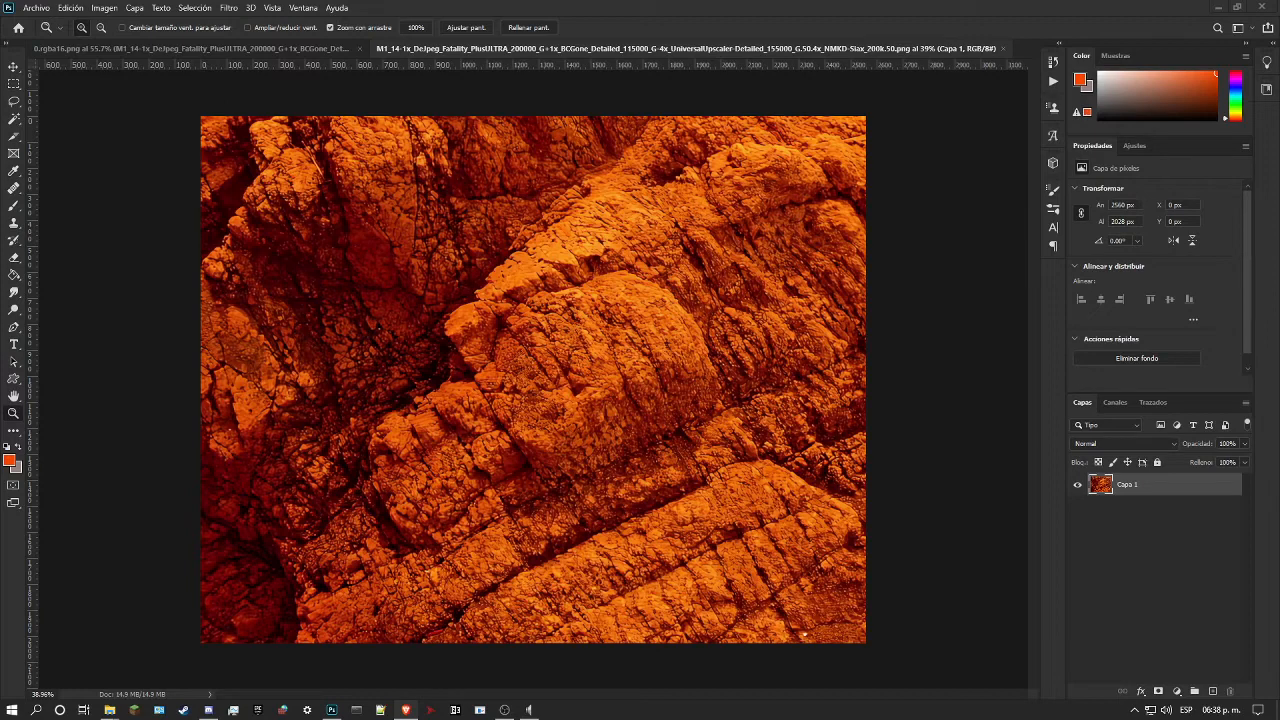
click(953, 146)
Step: Offset the rock texture 1280 px horizontally with wrap-around to put its side-edge seam in the middle
scroll(737, 193, up, 2)
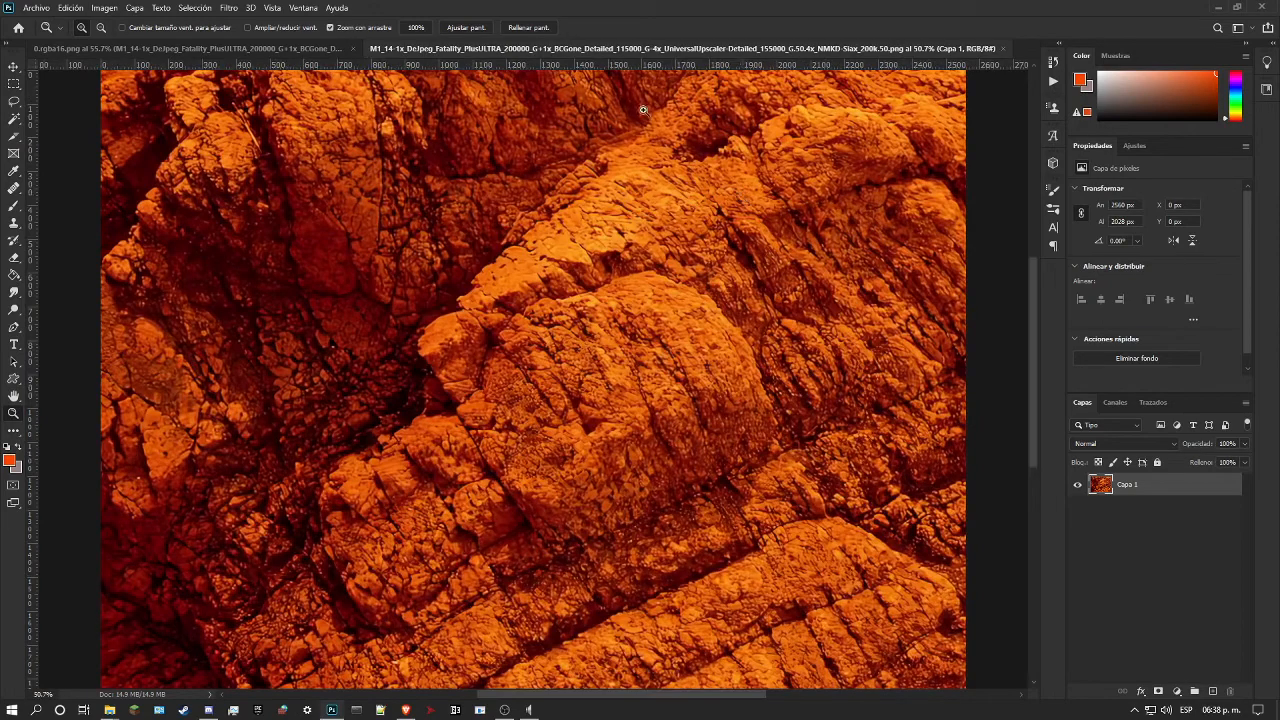
click(229, 8)
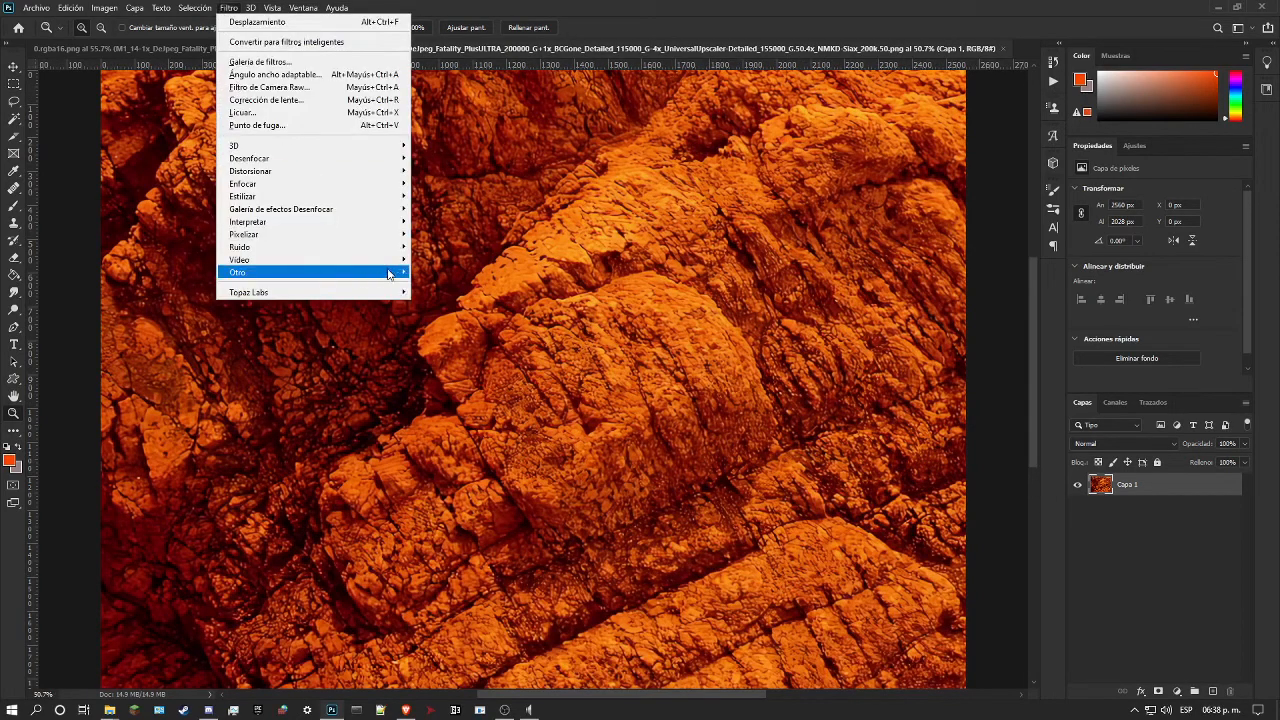
mouse_move(389, 273)
click(484, 288)
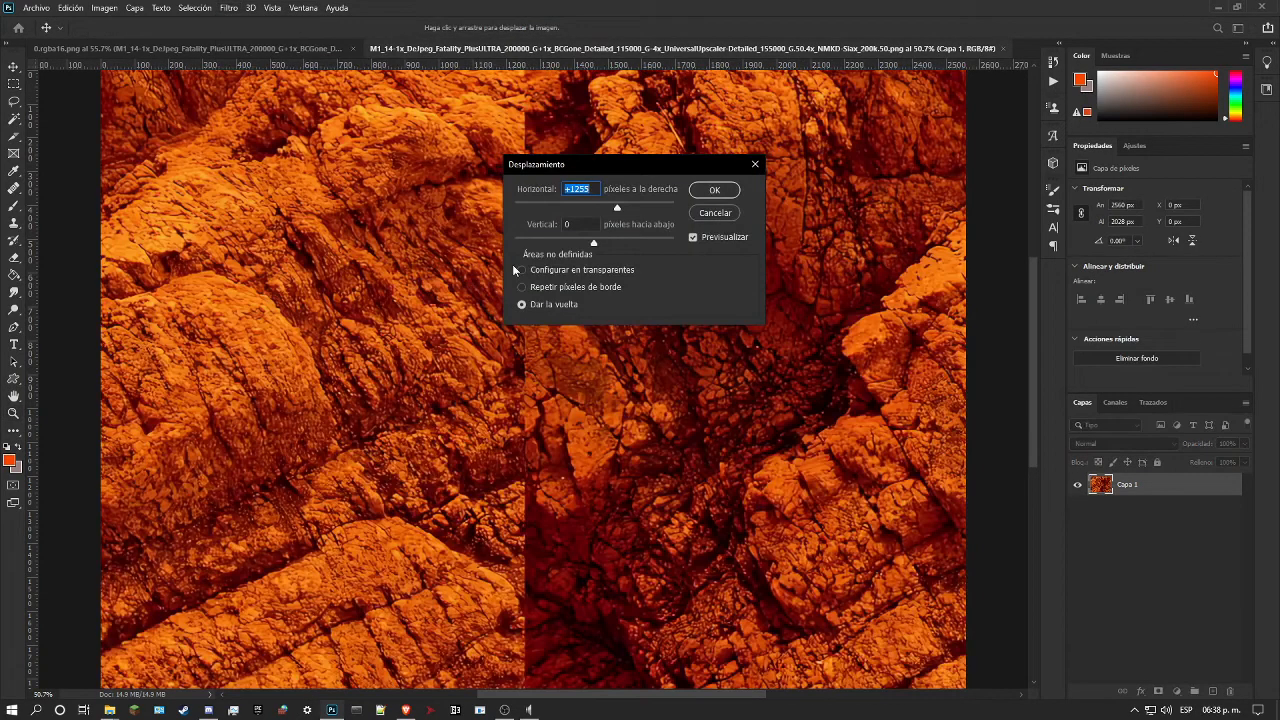
text(1280)
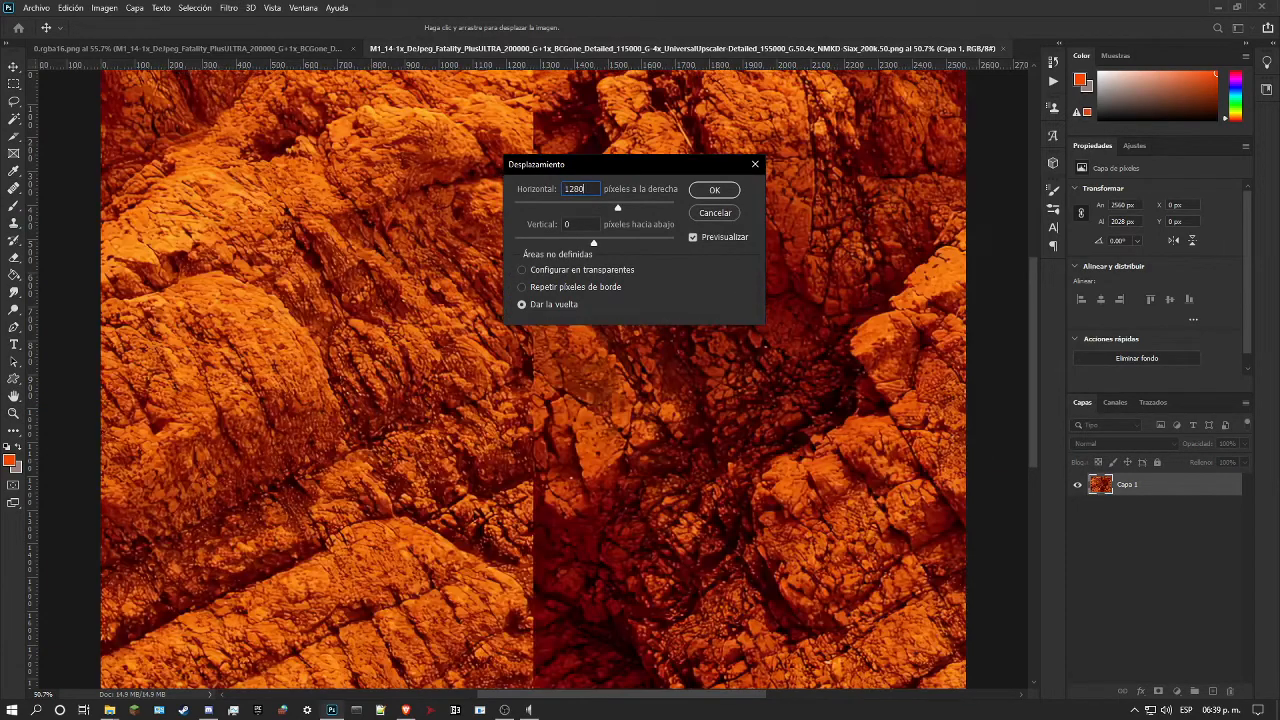
key(Return)
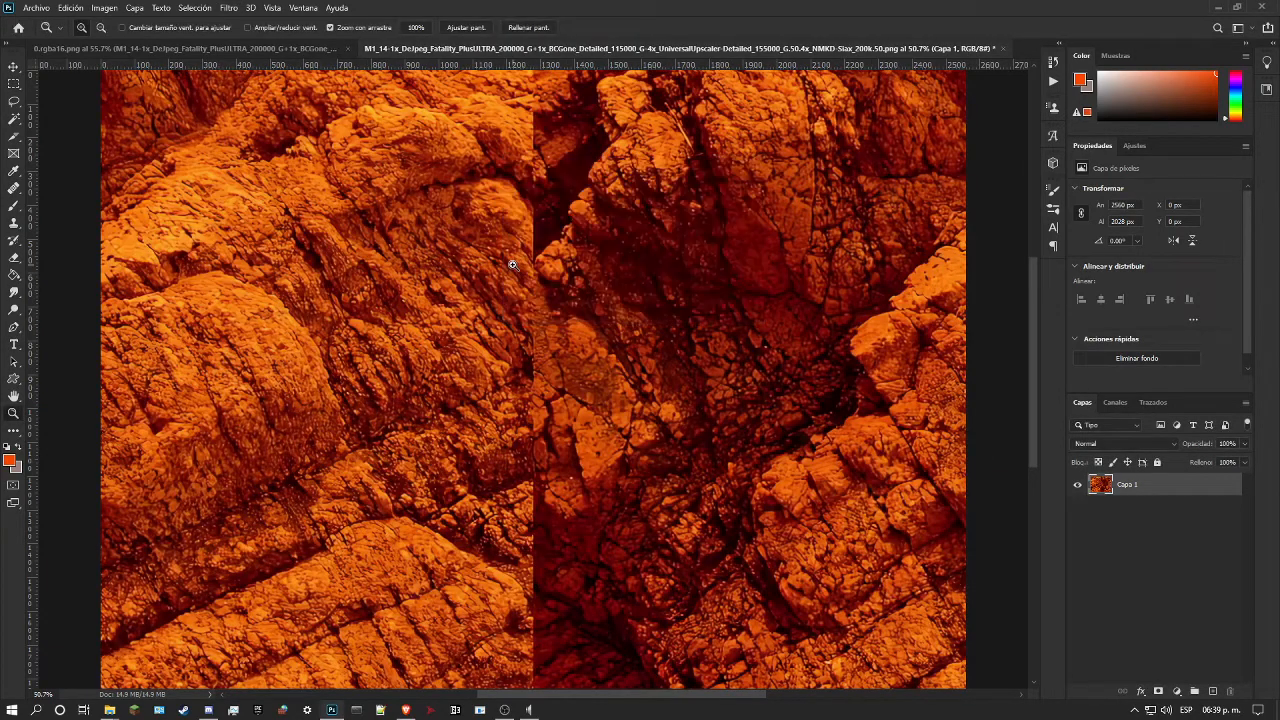
Step: Examine the vertical seam down the middle of the offset rock texture
scroll(556, 265, down, 4)
scroll(508, 237, up, 1)
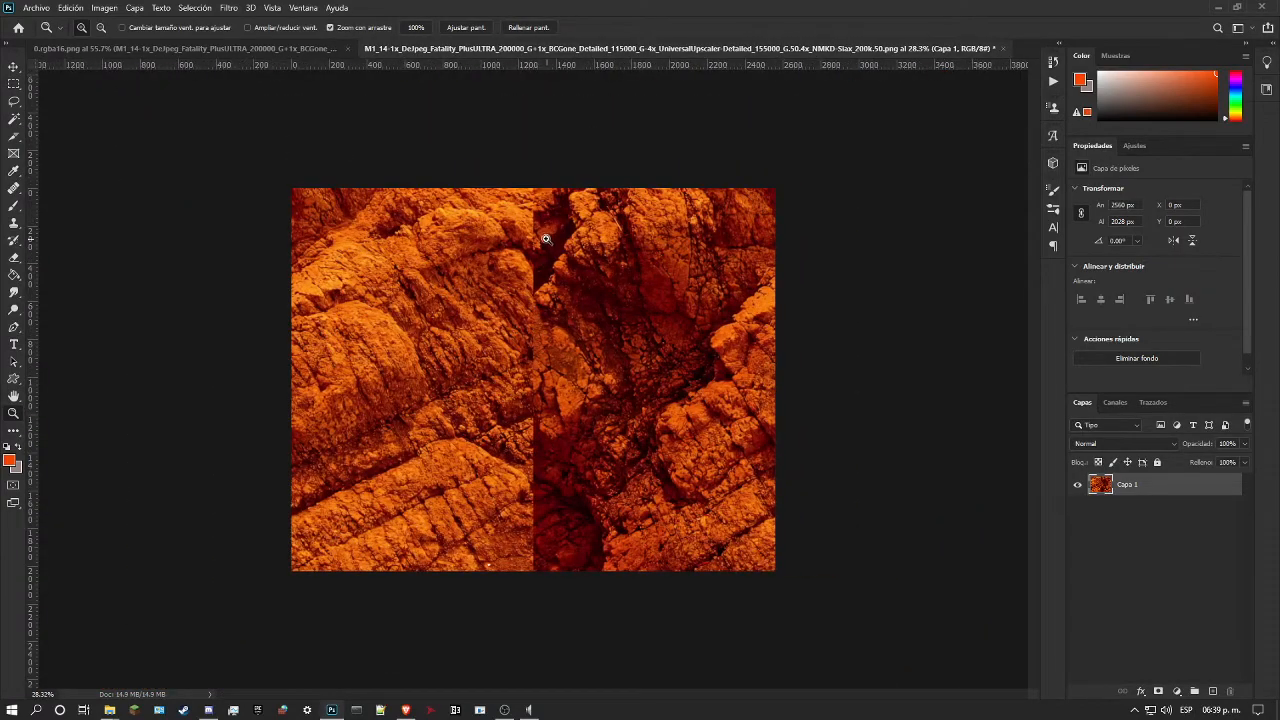
scroll(546, 238, up, 3)
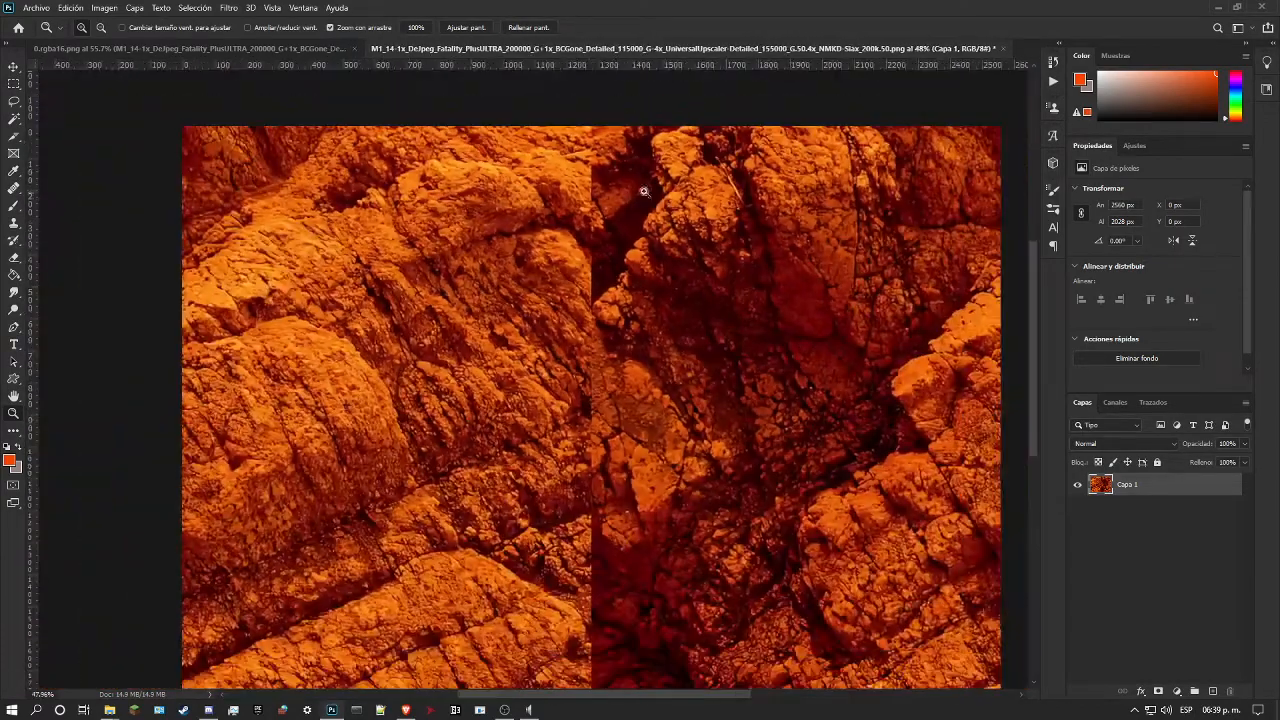
scroll(644, 191, down, 3)
scroll(586, 263, up, 3)
scroll(600, 271, down, 1)
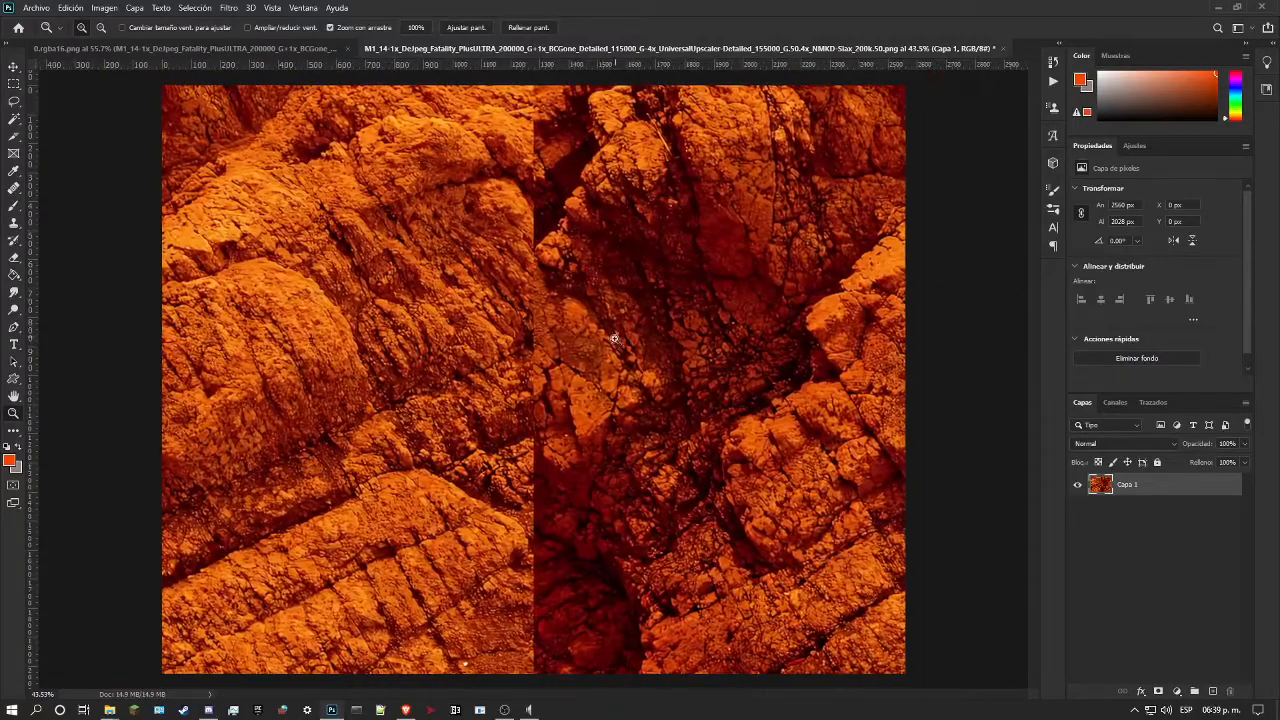
scroll(440, 386, down, 1)
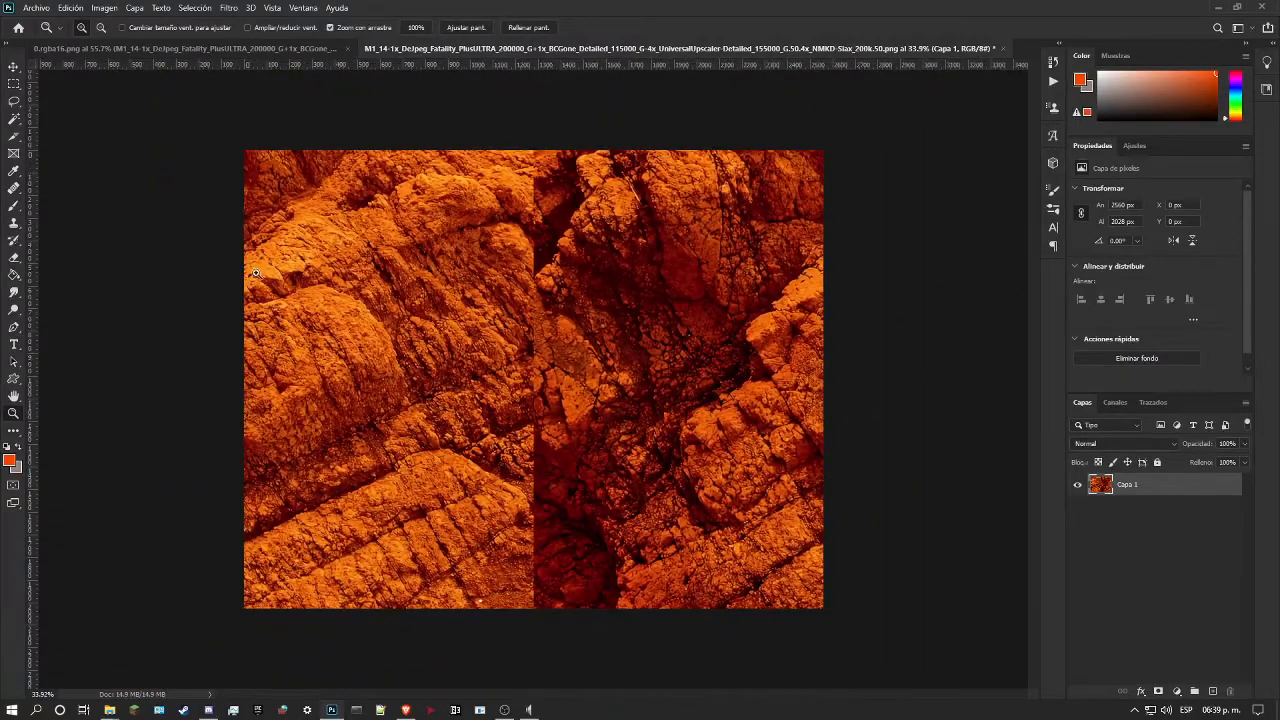
Step: Lasso the upper part of the seam, about 177 × 525 px, and content-aware fill it with scaling enabled, output to the current layer
click(17, 101)
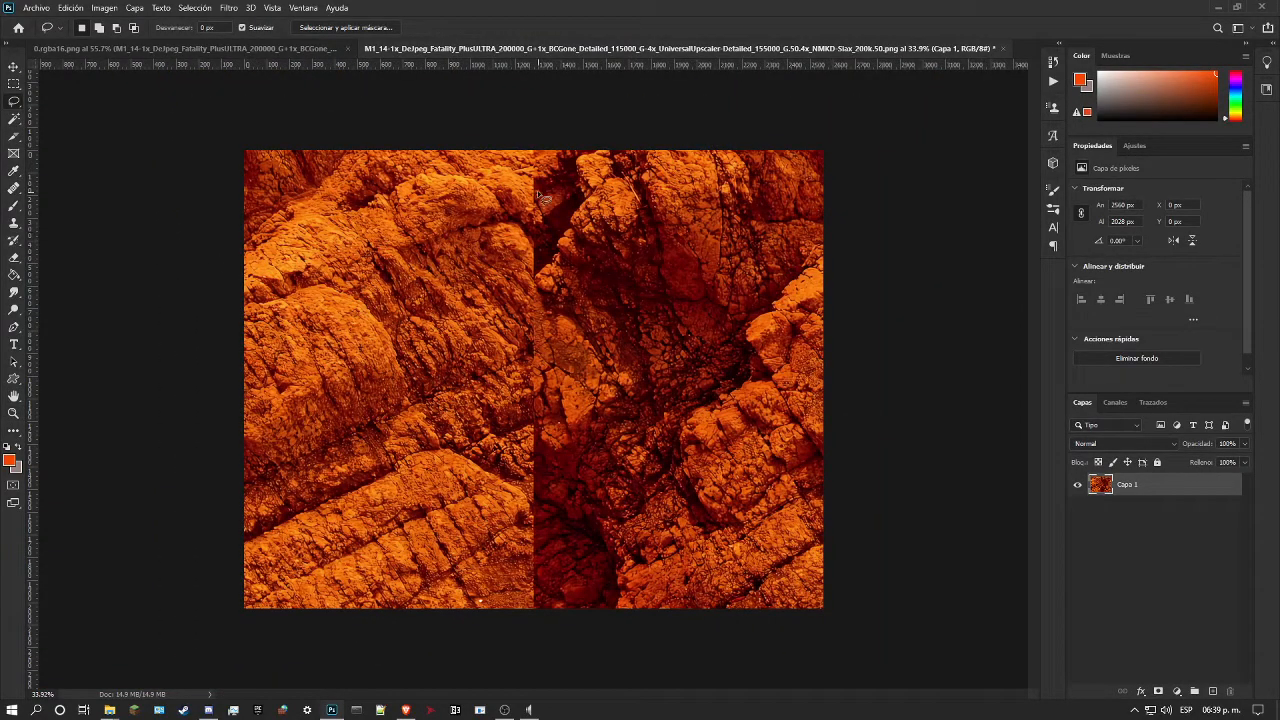
mouse_move(534, 178)
mouse_down()
mouse_move(550, 250)
mouse_move(543, 285)
mouse_move(524, 297)
mouse_move(524, 250)
mouse_move(512, 244)
mouse_move(534, 179)
mouse_up()
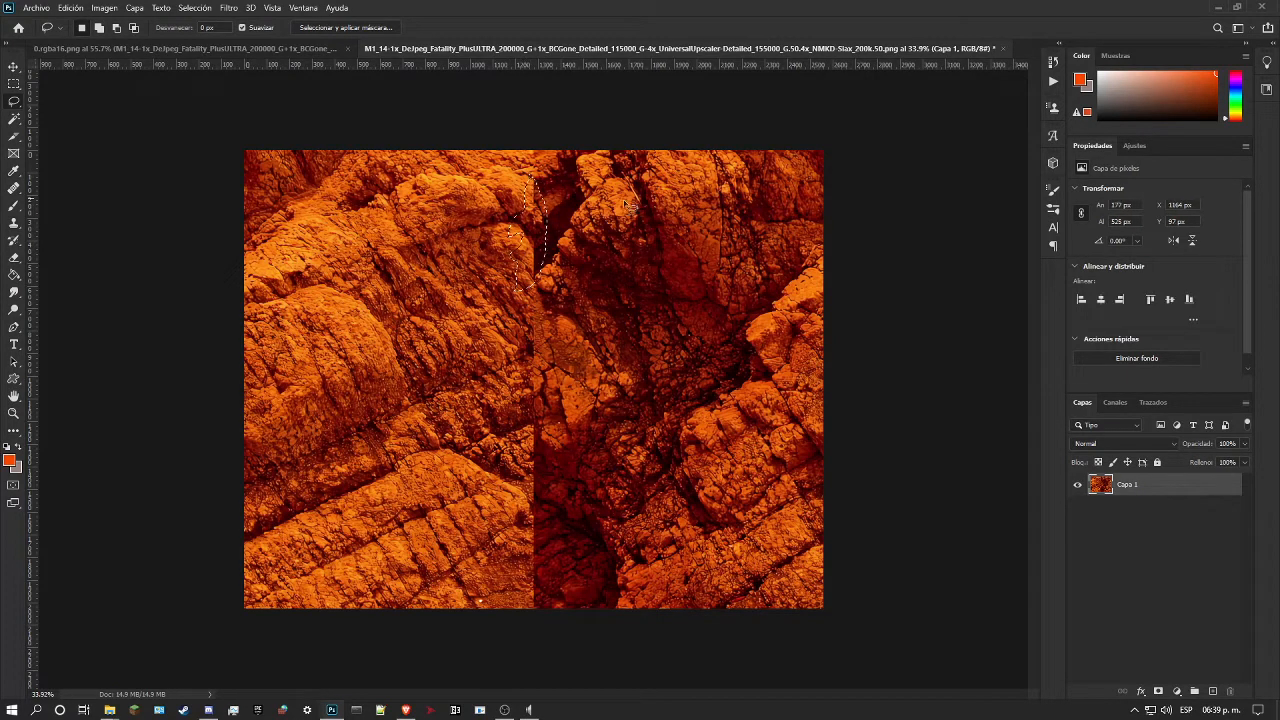
click(70, 8)
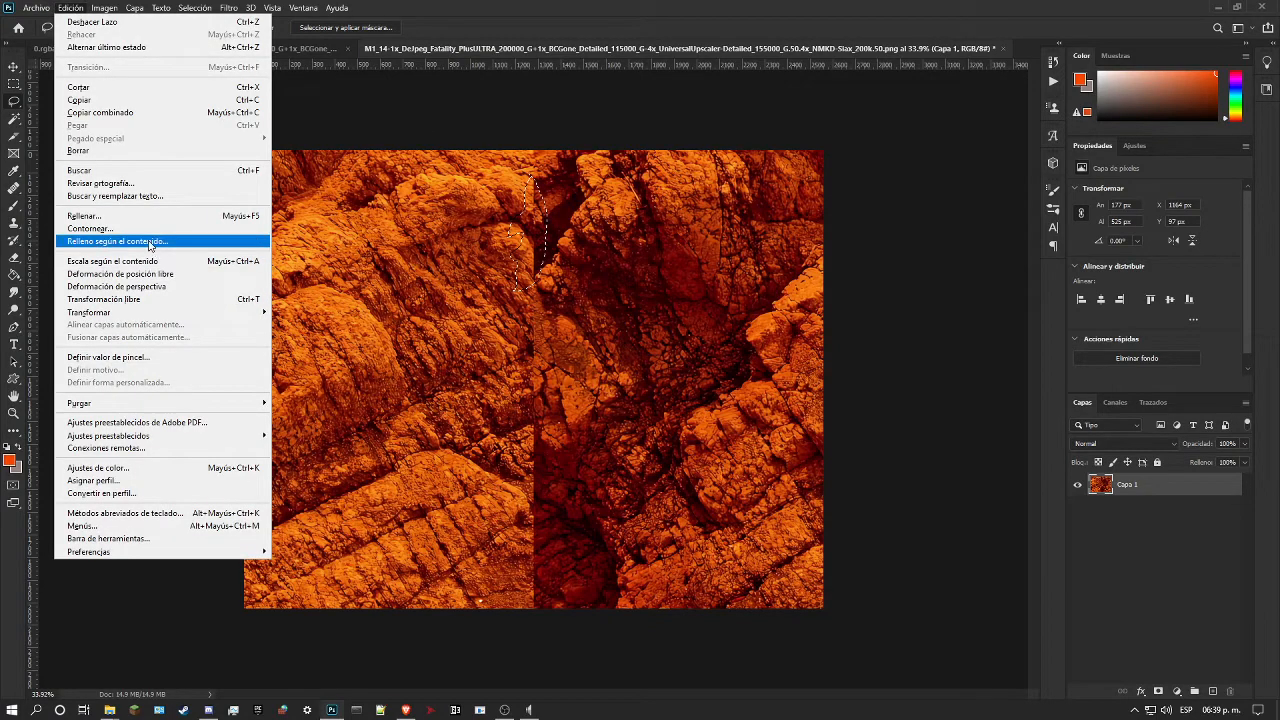
click(150, 242)
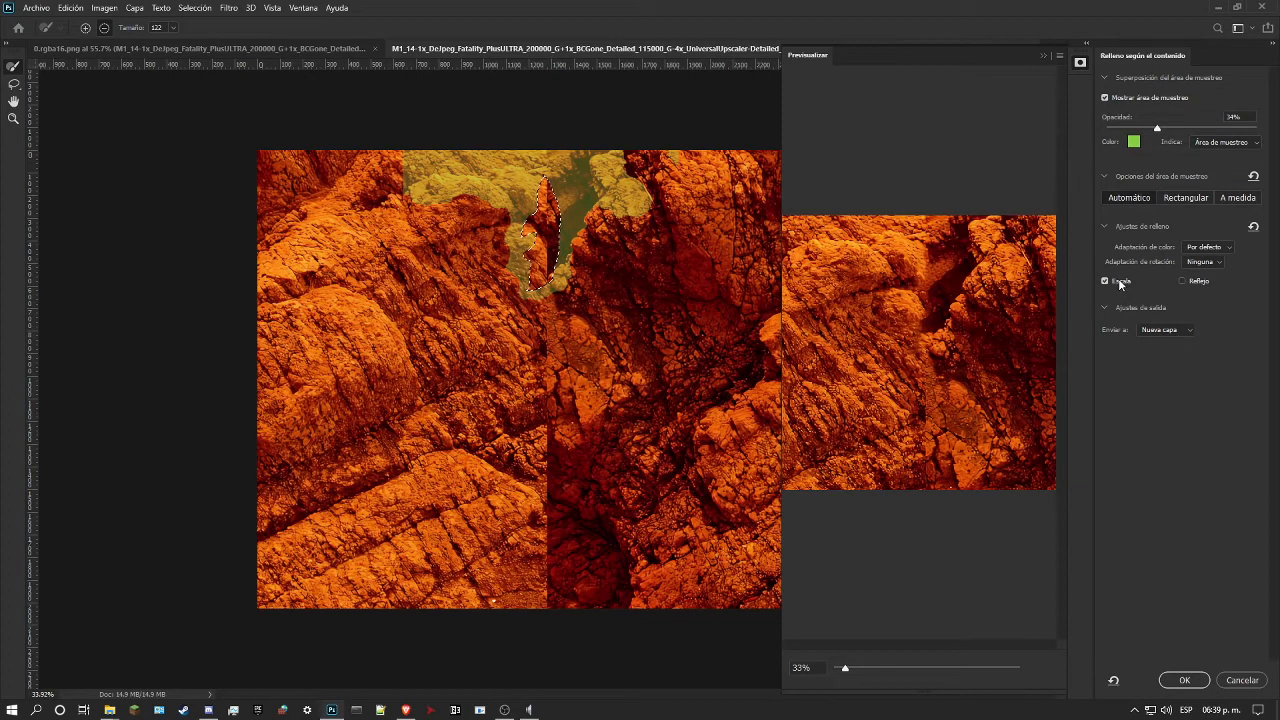
click(1163, 329)
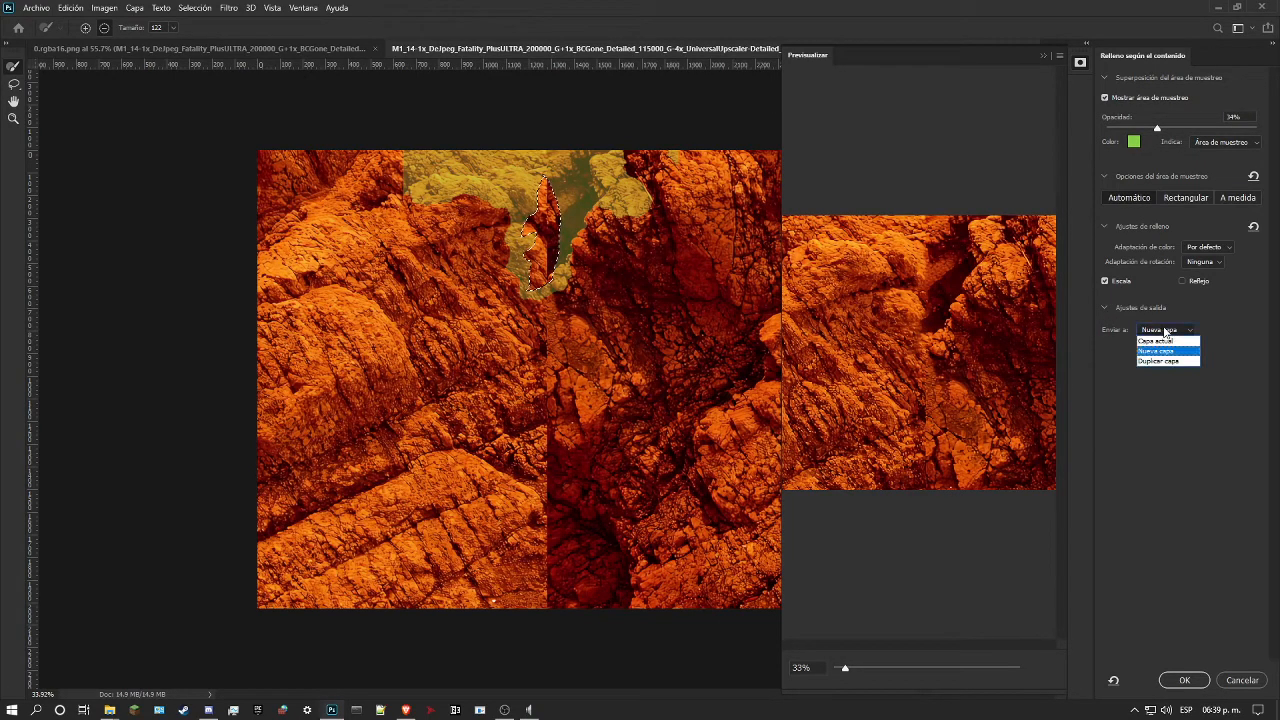
click(1183, 679)
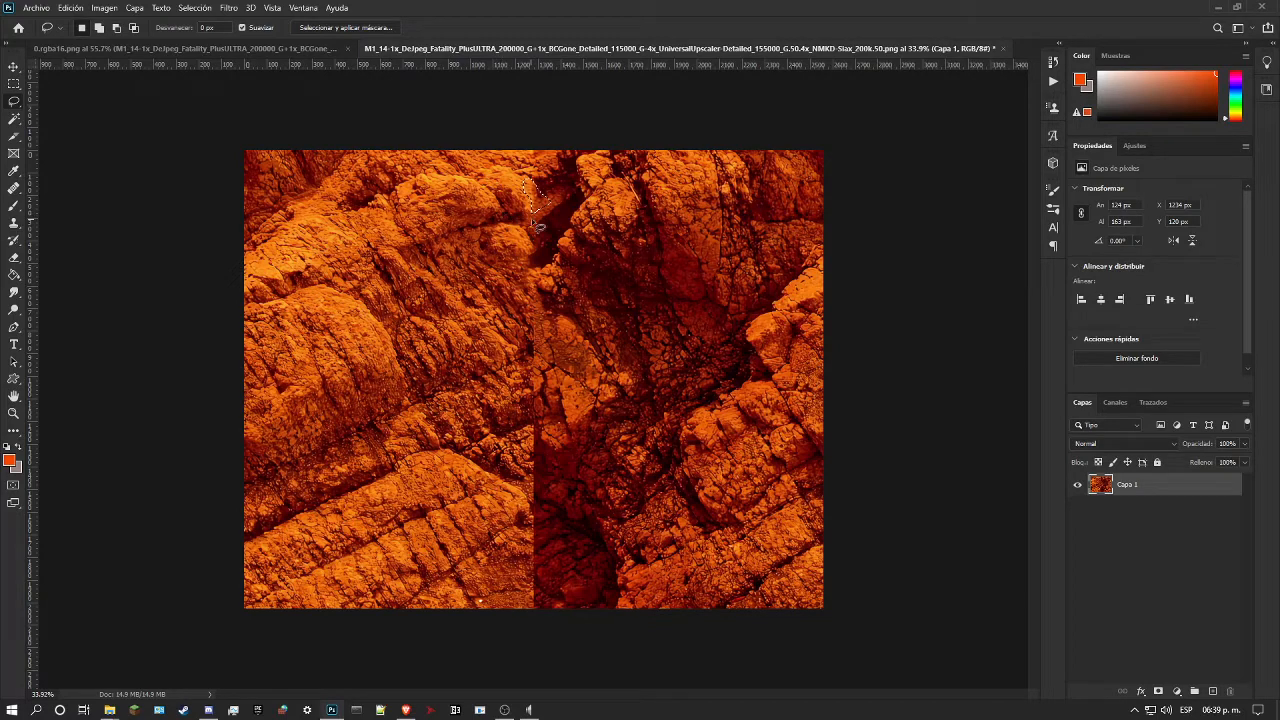
Step: Content-aware fill a lassoed seam patch of about 124 × 163 px near the texture's top, with scaling enabled
click(74, 8)
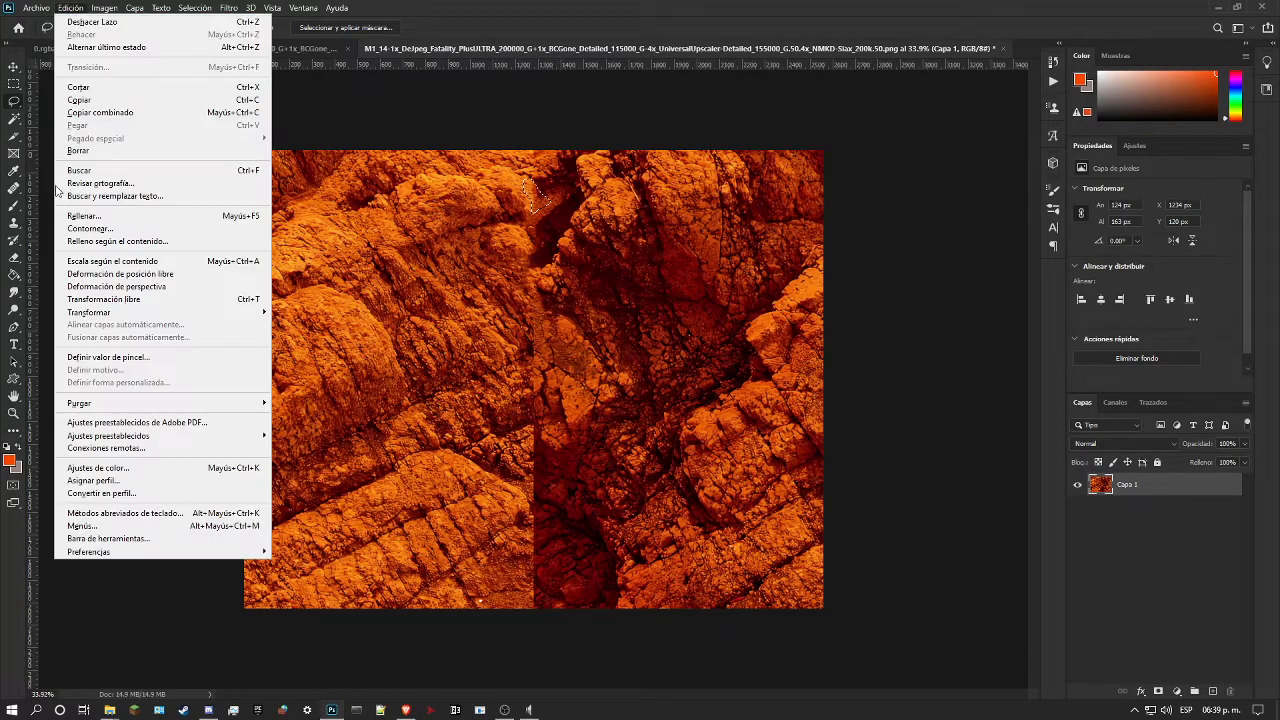
click(128, 243)
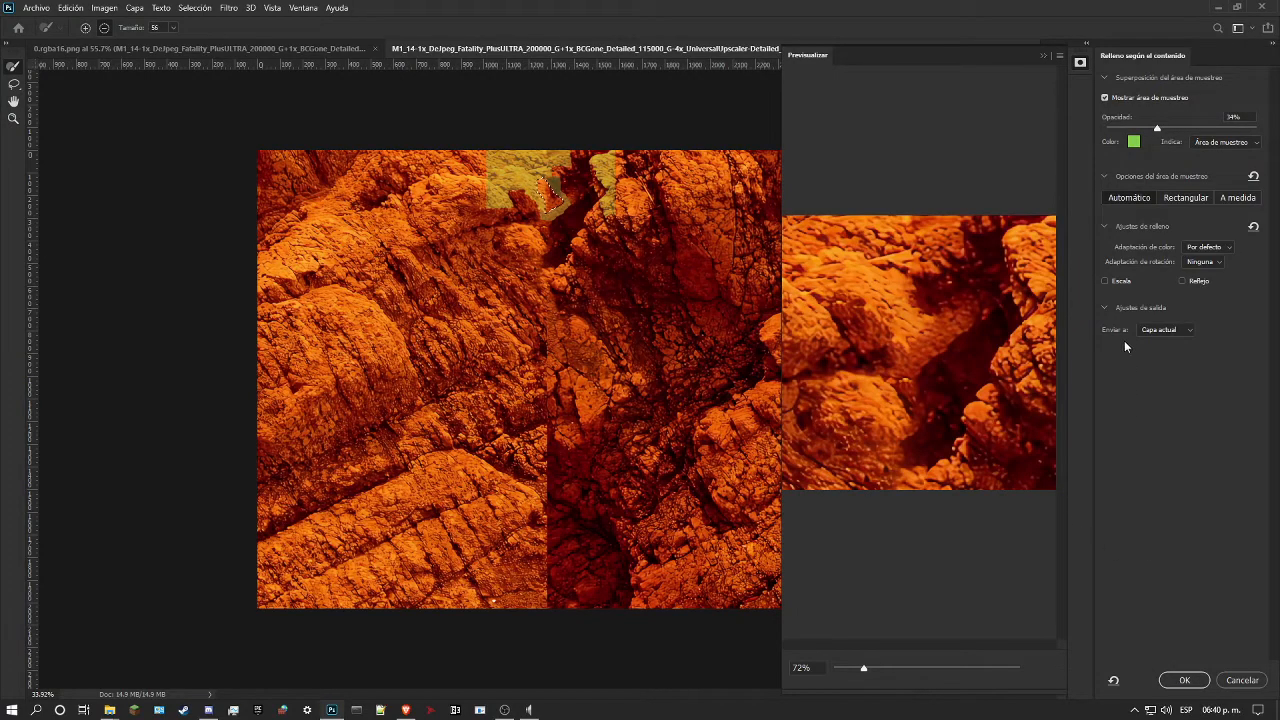
click(1106, 281)
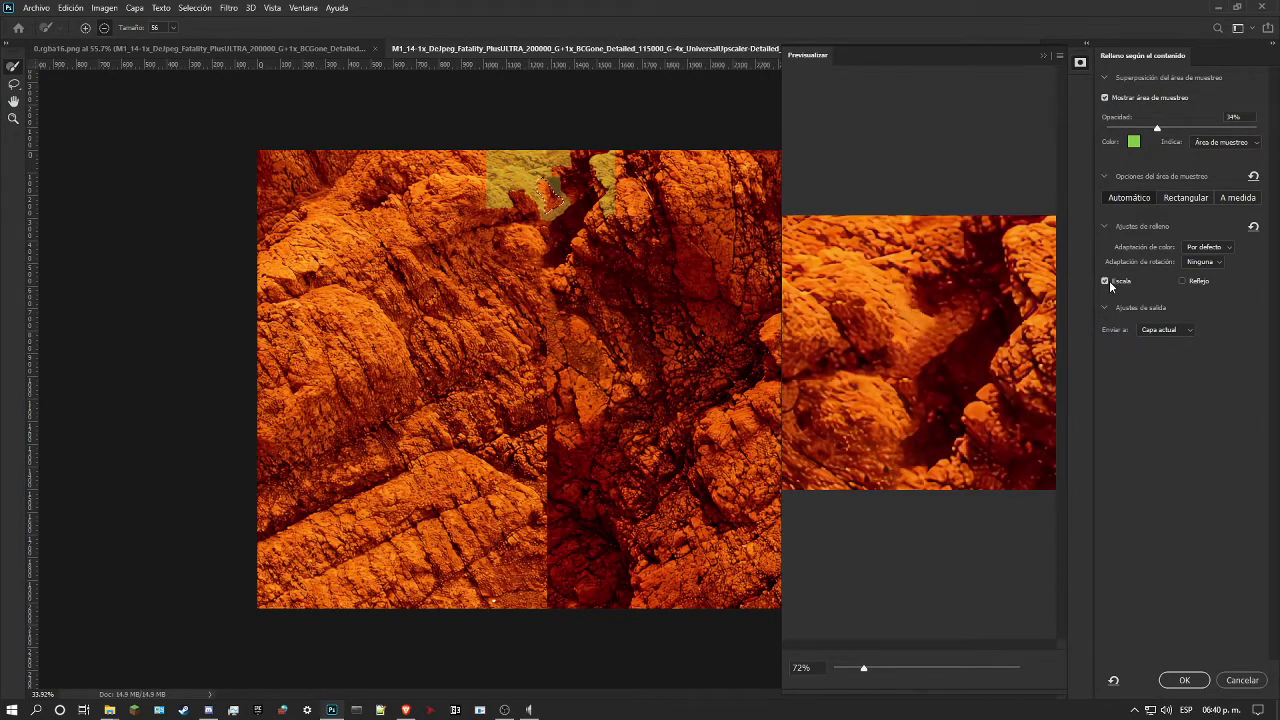
click(1185, 680)
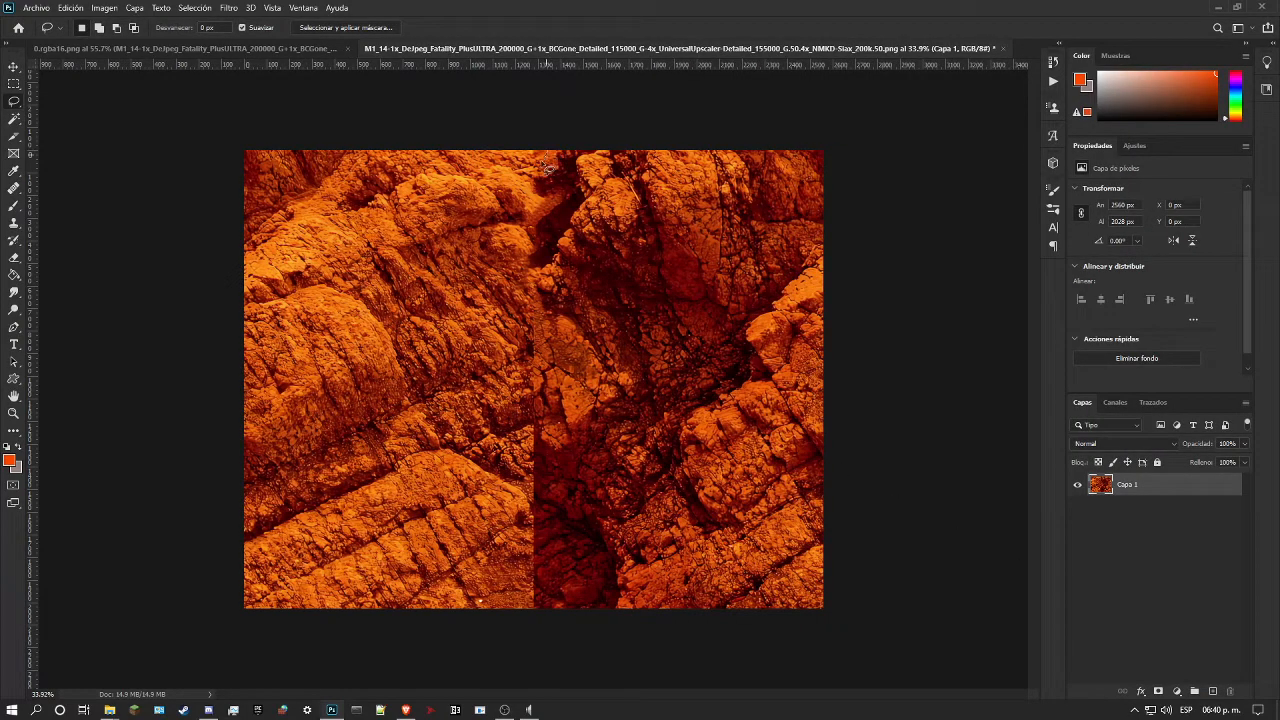
Step: Lasso the short piece of seam along the texture's top edge and content-aware fill it on the current layer
mouse_move(524, 152)
mouse_down()
mouse_move(552, 160)
mouse_move(516, 150)
mouse_up()
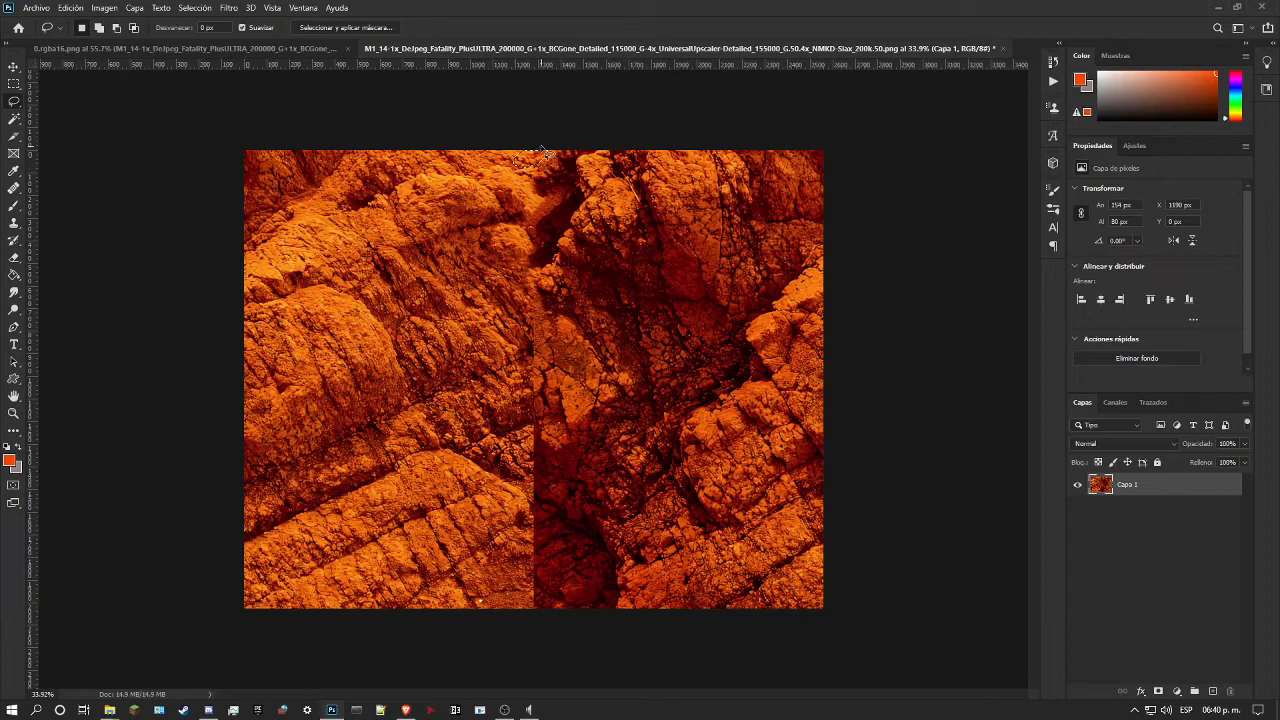
click(85, 7)
click(157, 245)
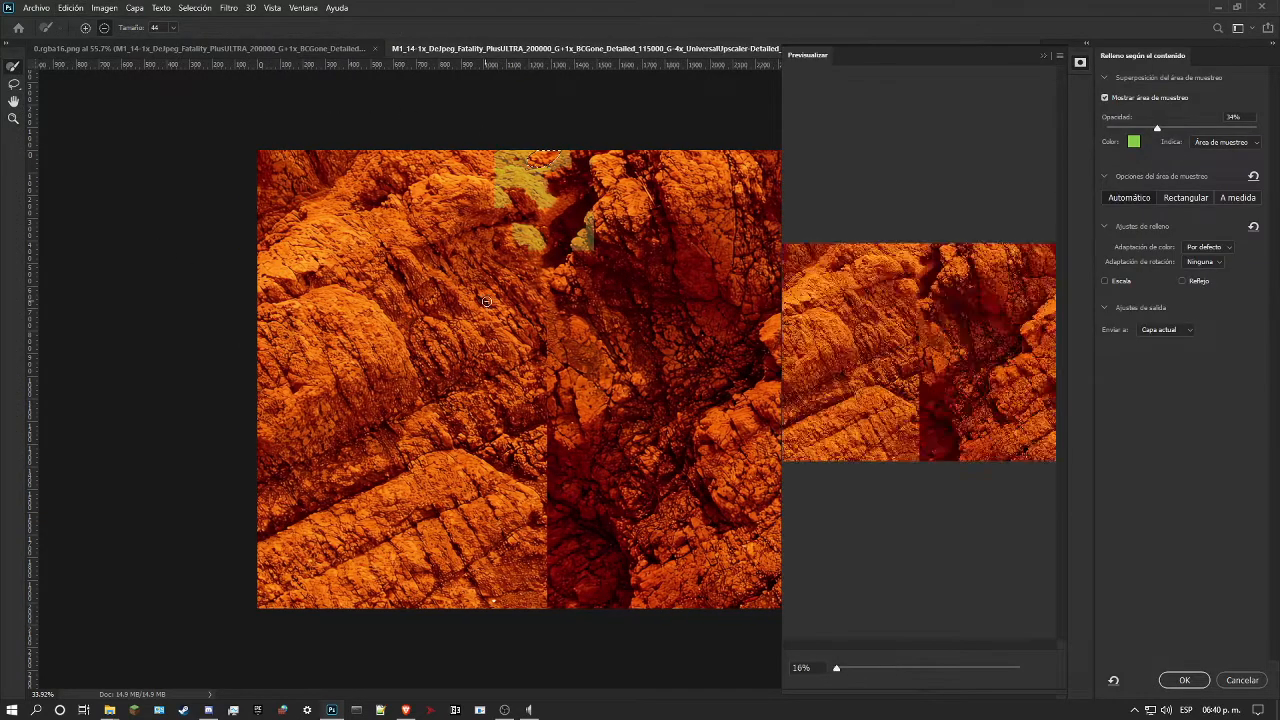
click(1105, 281)
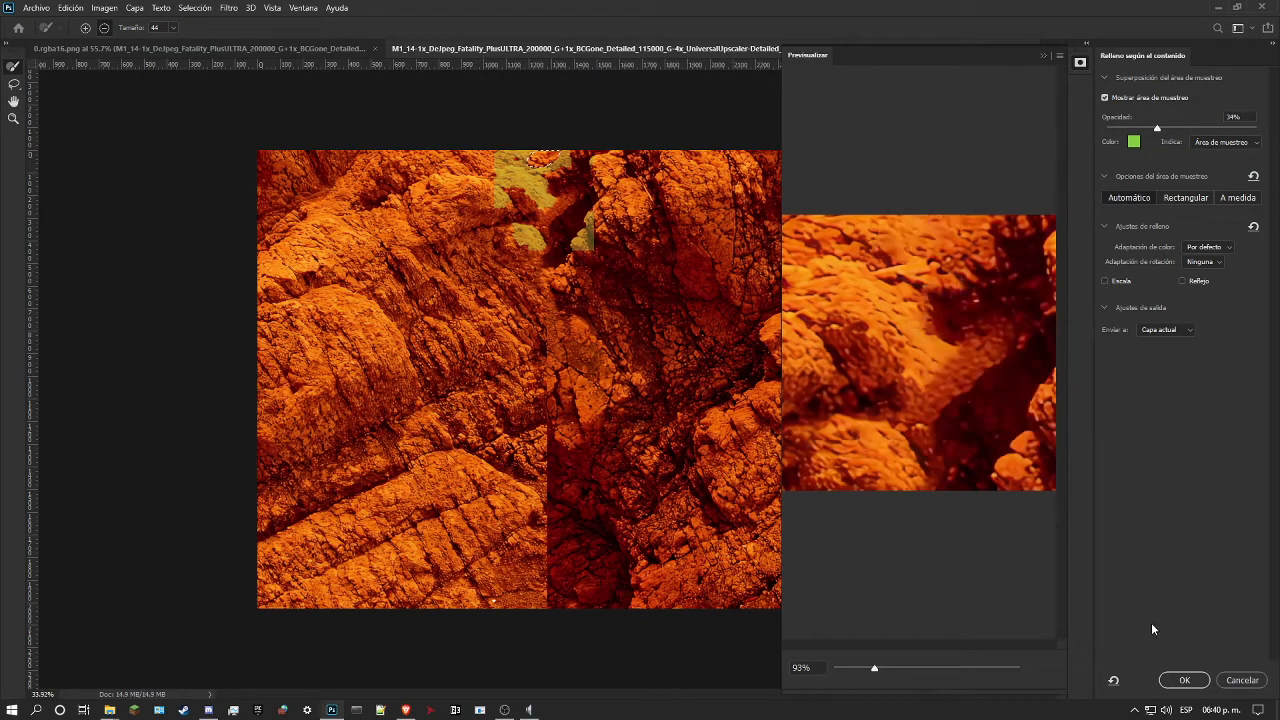
click(1183, 680)
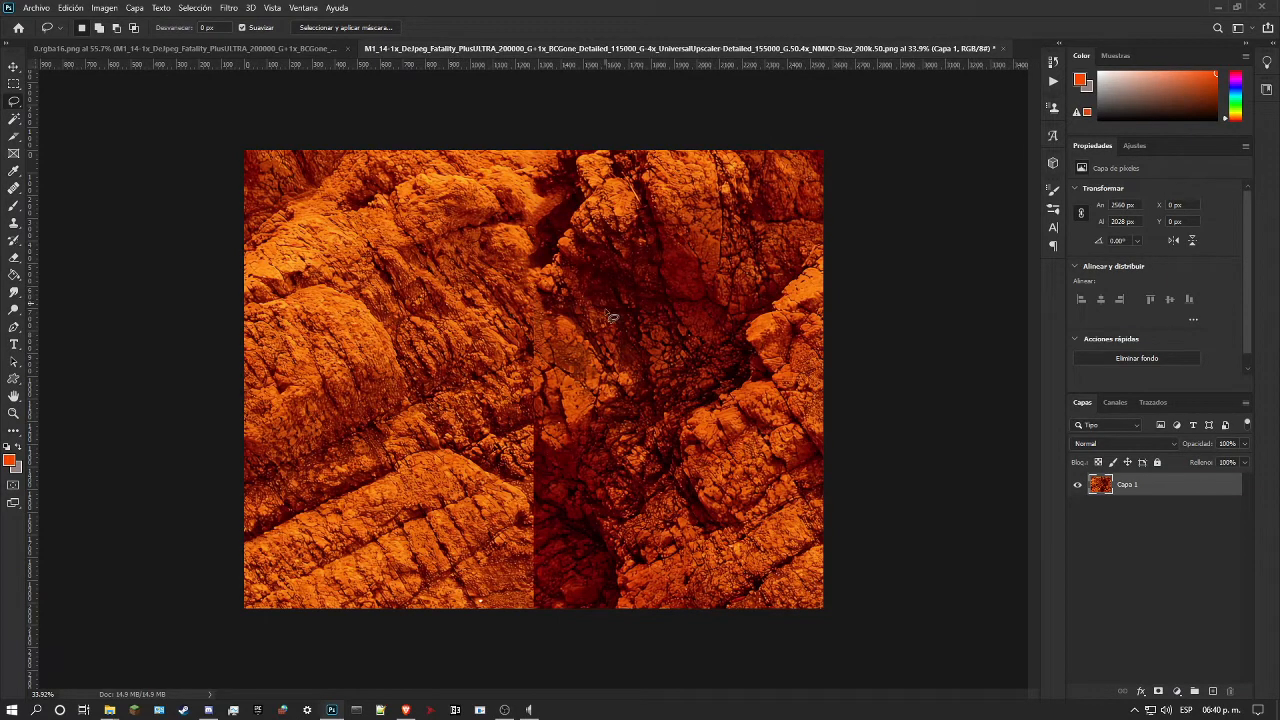
Step: Lasso a seam patch of about 322 × 425 px below the previous fill and content-aware fill it without scaling, on the current layer
mouse_move(533, 273)
mouse_down()
mouse_move(487, 357)
mouse_move(498, 368)
mouse_move(555, 338)
mouse_move(538, 276)
mouse_up()
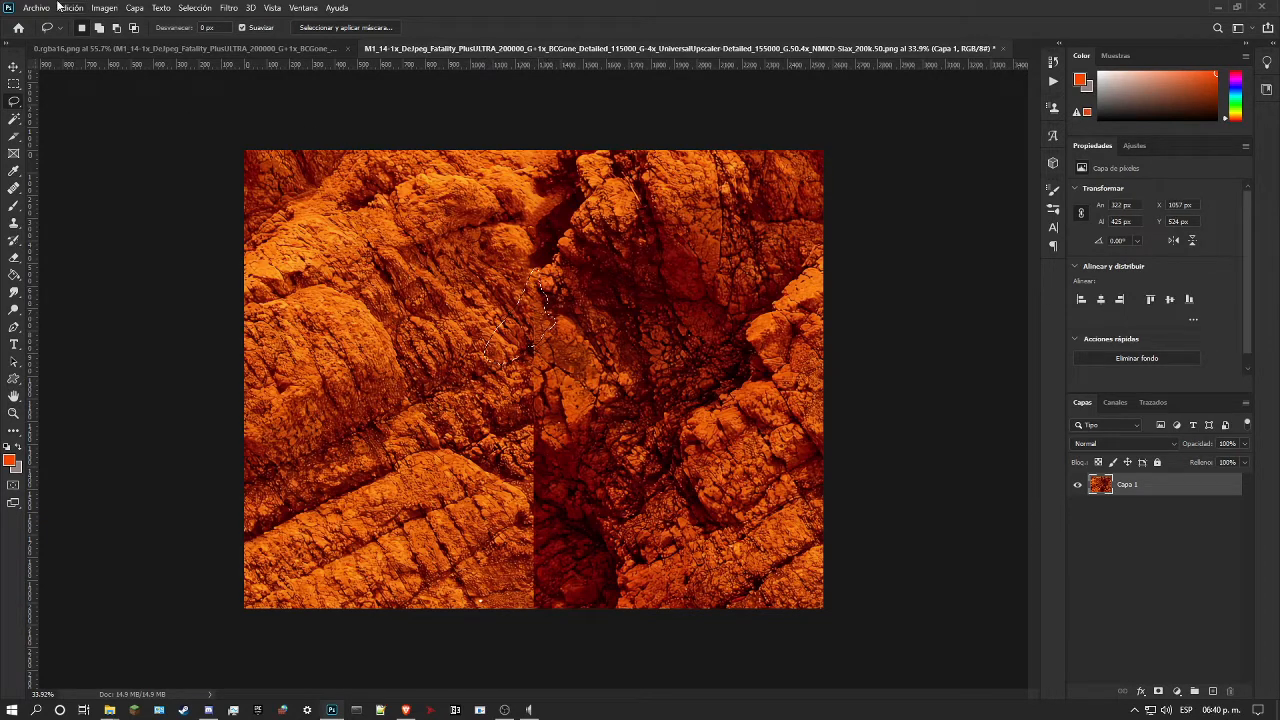
click(60, 7)
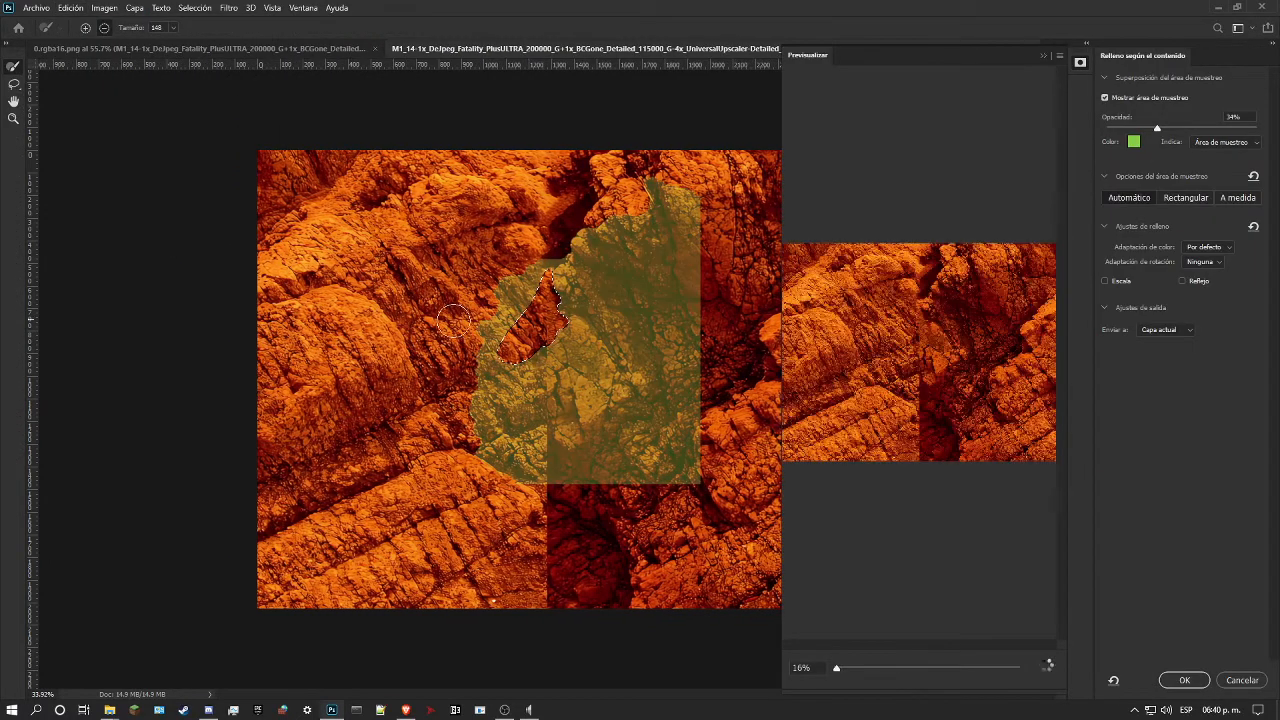
click(1107, 281)
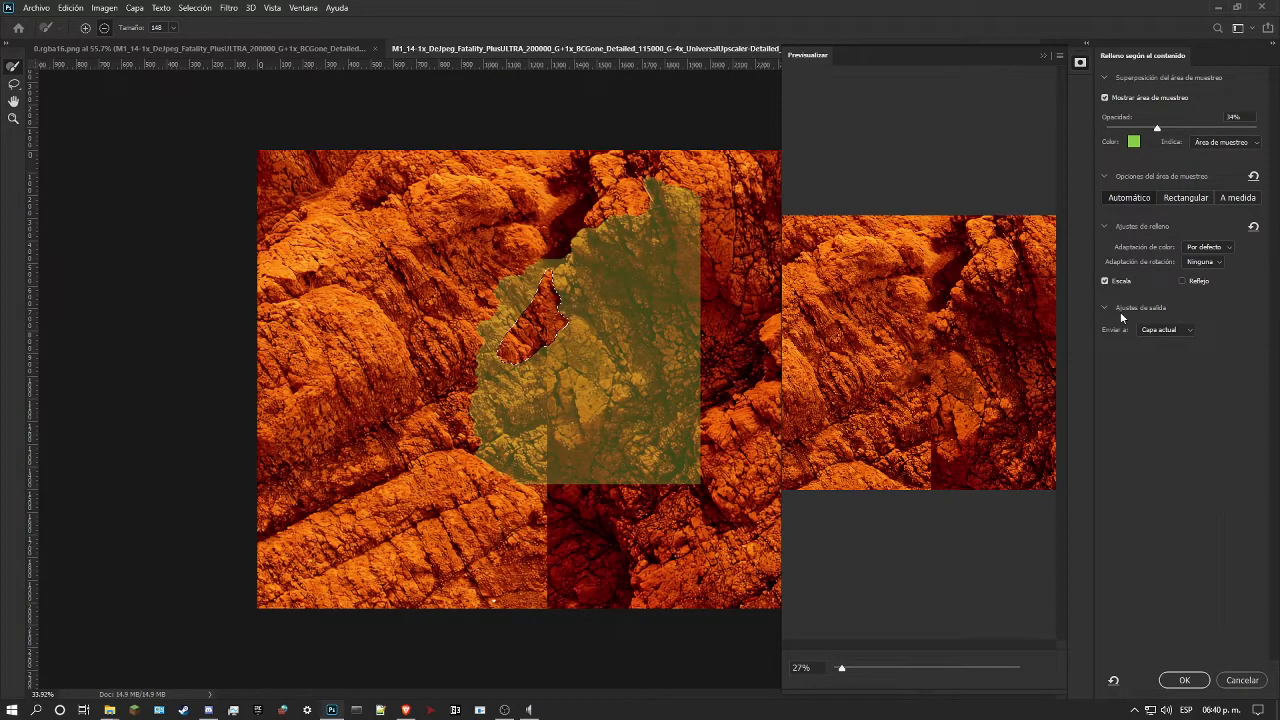
click(1105, 281)
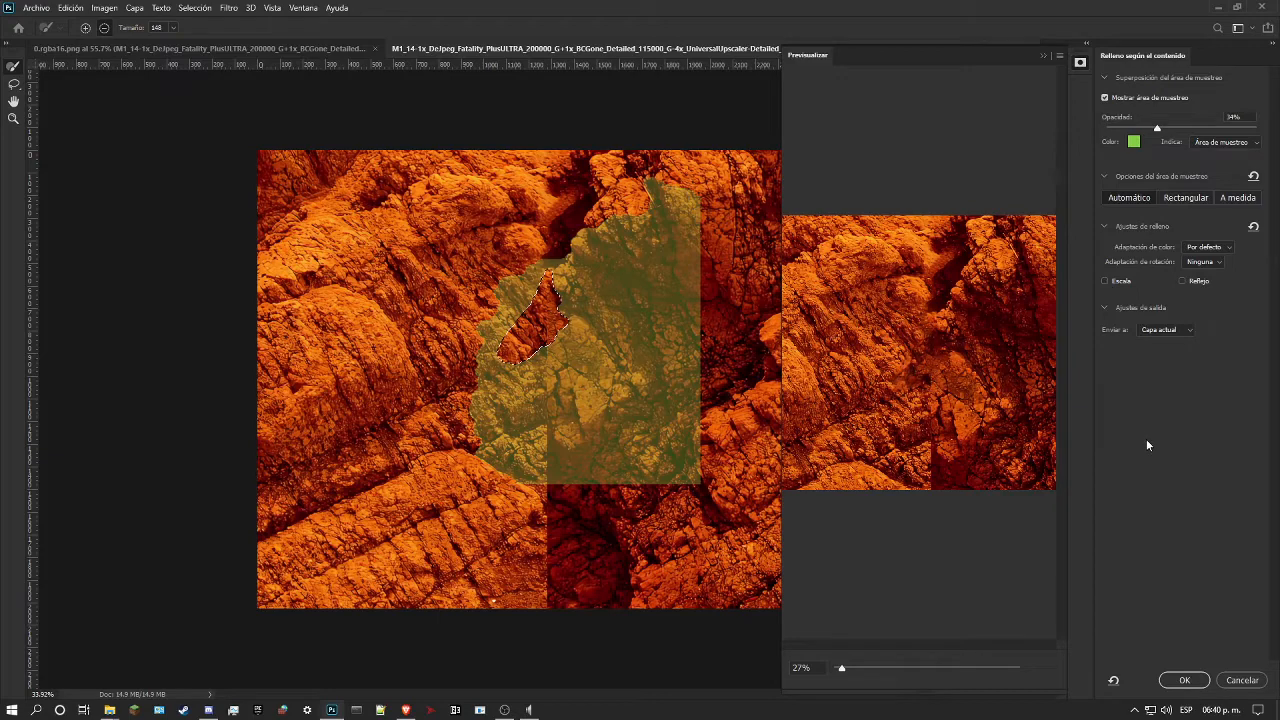
click(1184, 680)
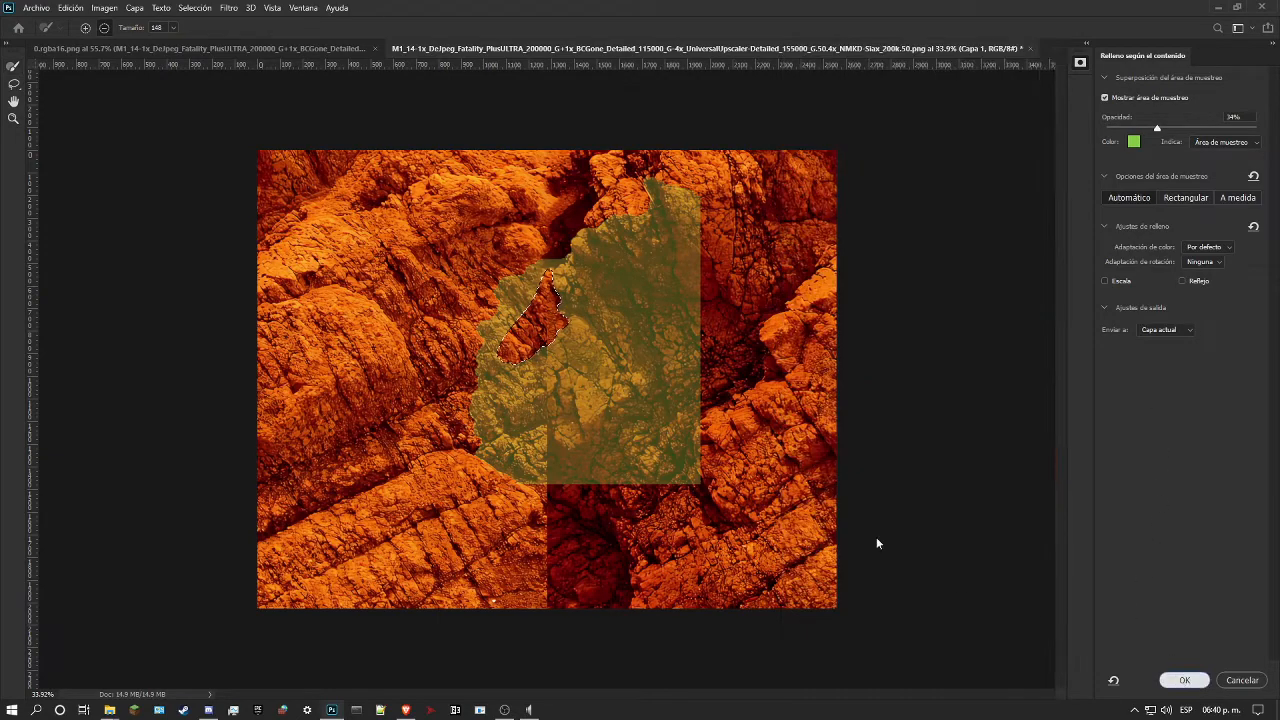
key(ctrl+d)
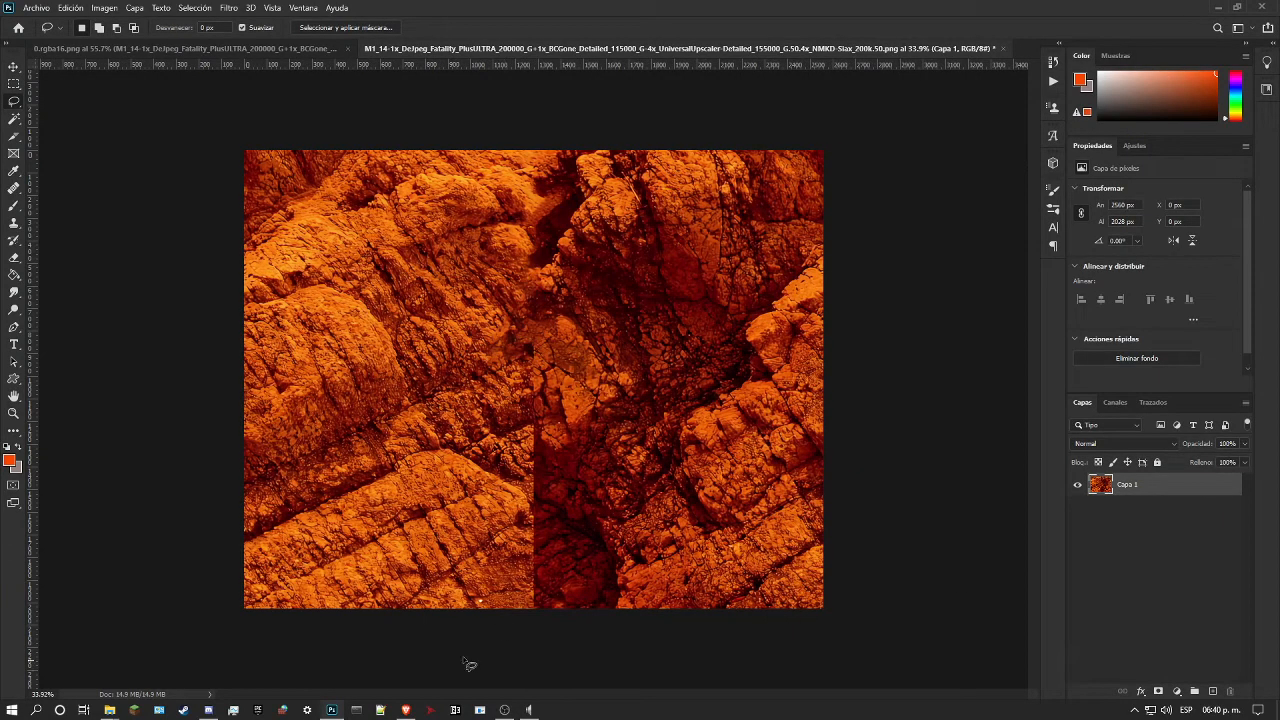
Step: Blend the filled patch's visible left edge beside the seam with a 68 px Healing Brush at 52% hardness
click(13, 413)
drag(542, 330, 594, 330)
drag(451, 270, 470, 270)
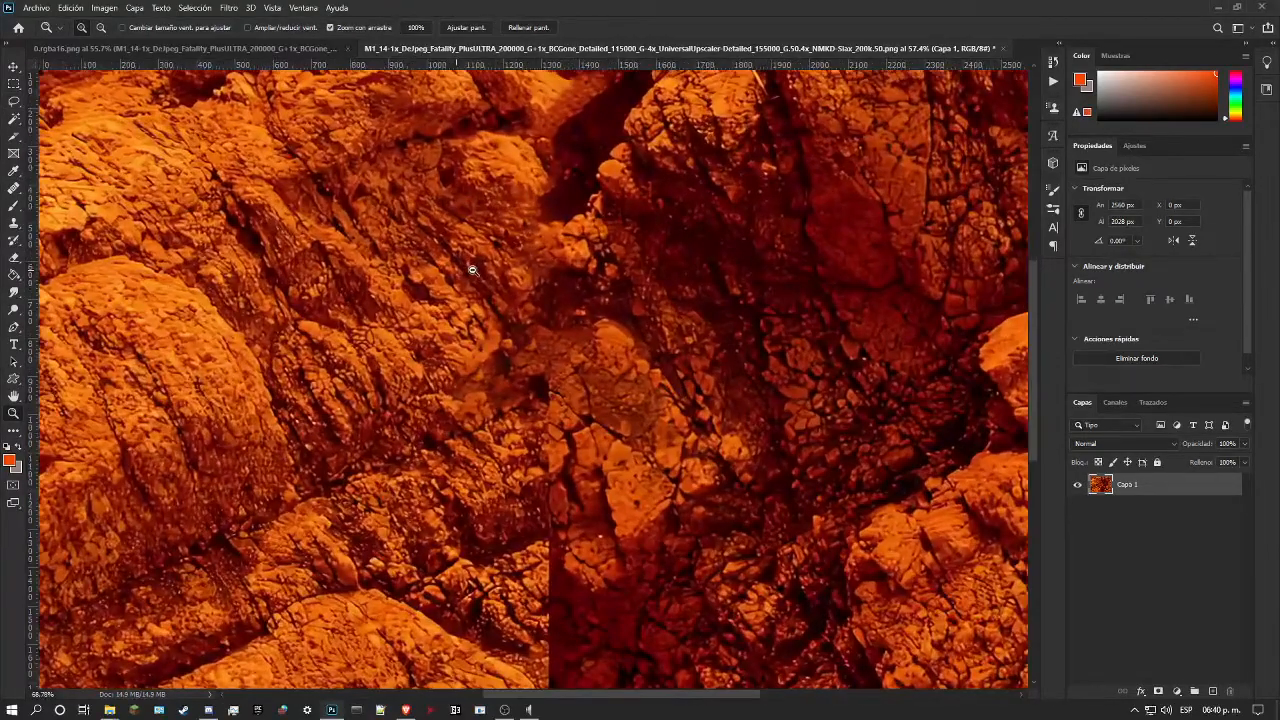
key(j)
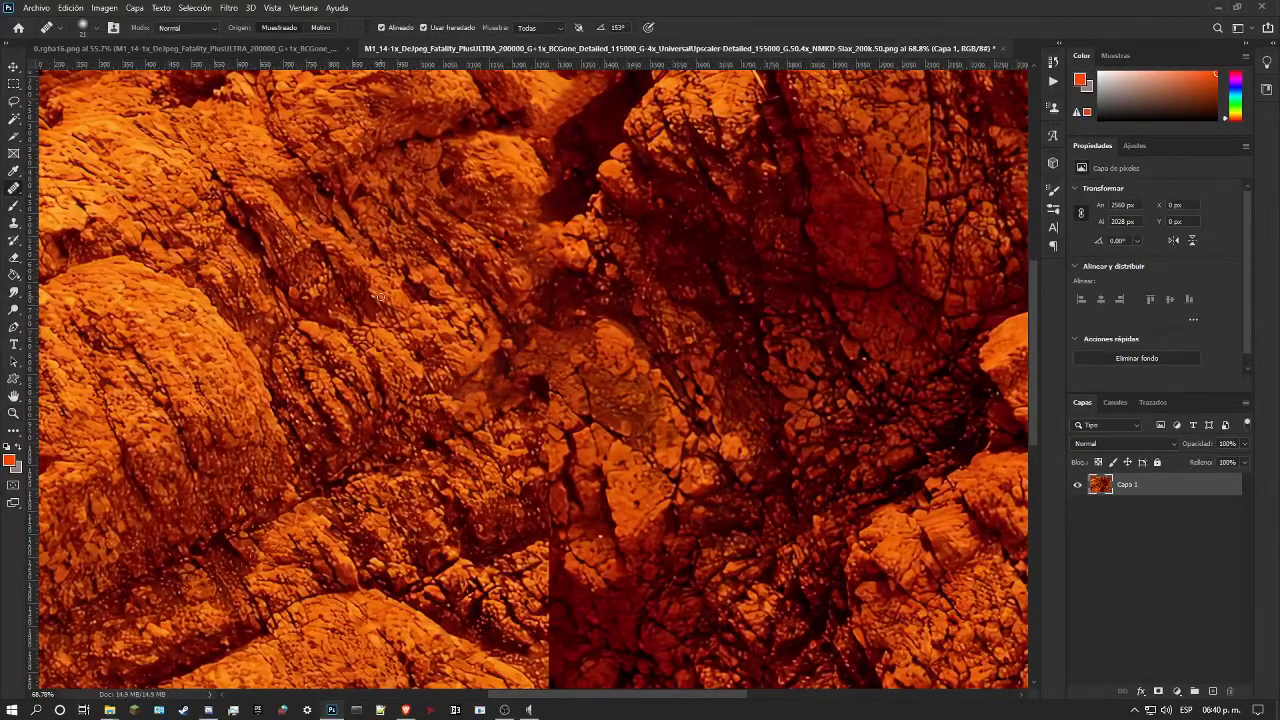
right_click(450, 323)
alt+click(393, 216)
drag(531, 228, 458, 380)
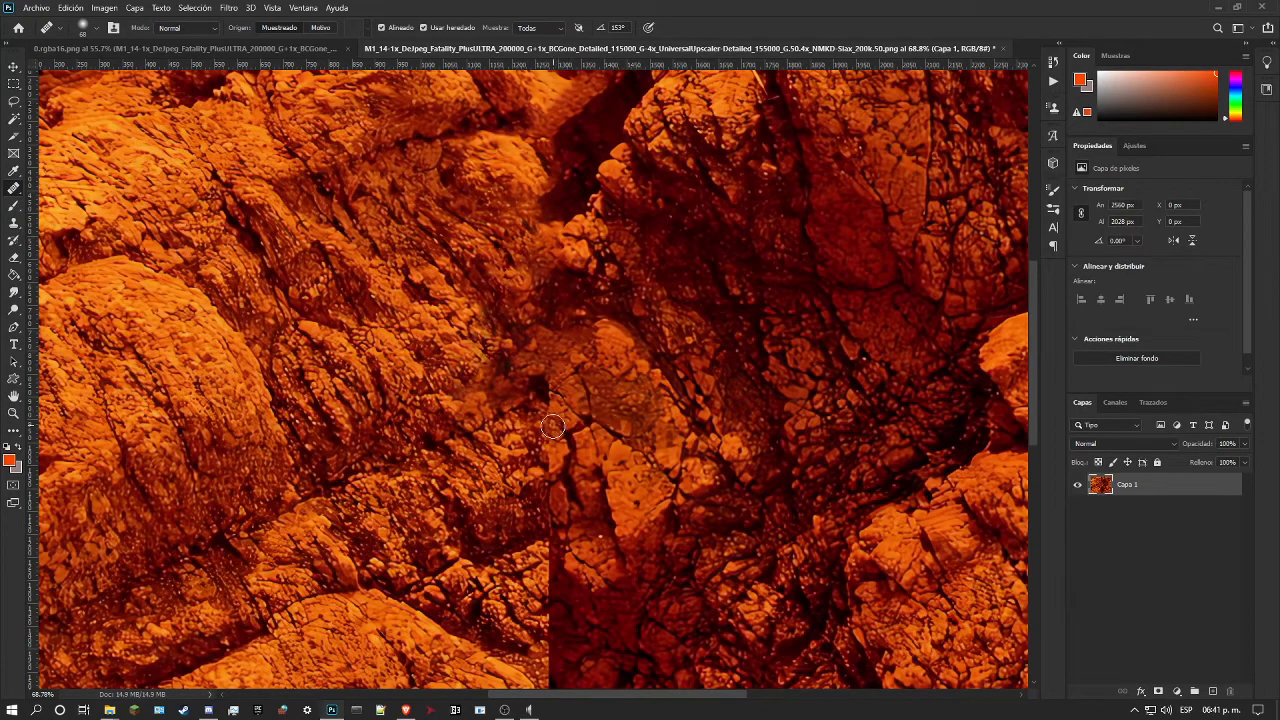
right_click(472, 366)
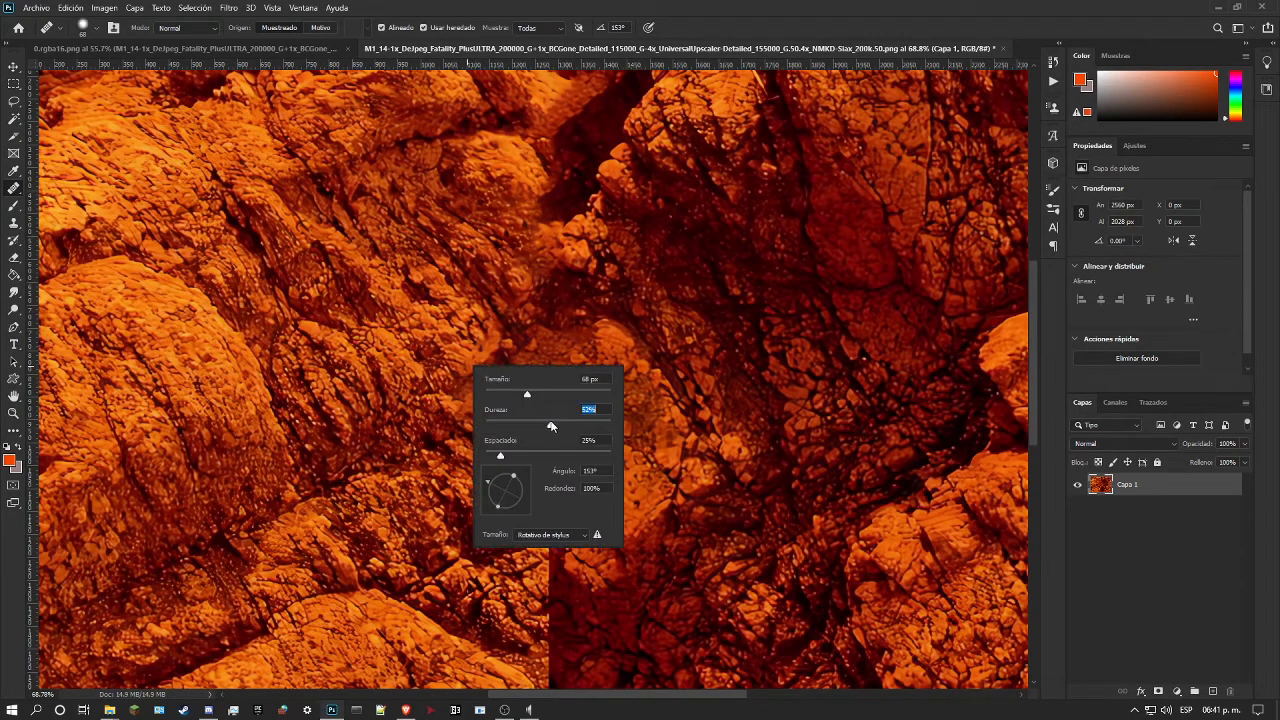
drag(450, 397, 540, 240)
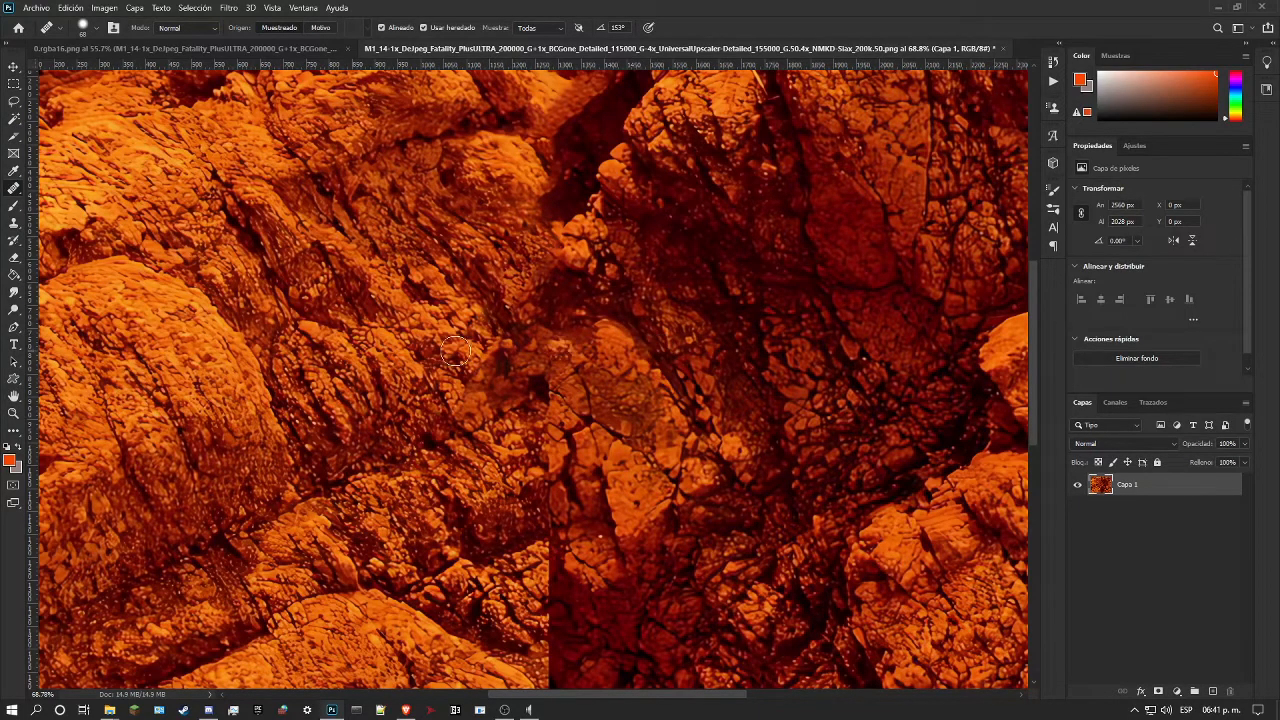
Step: Examine the healed patch beside the vertical seam and choose a retouching tool for its remaining visible edge
click(14, 413)
mouse_move(405, 385)
mouse_down()
mouse_move(369, 408)
mouse_move(428, 380)
mouse_up()
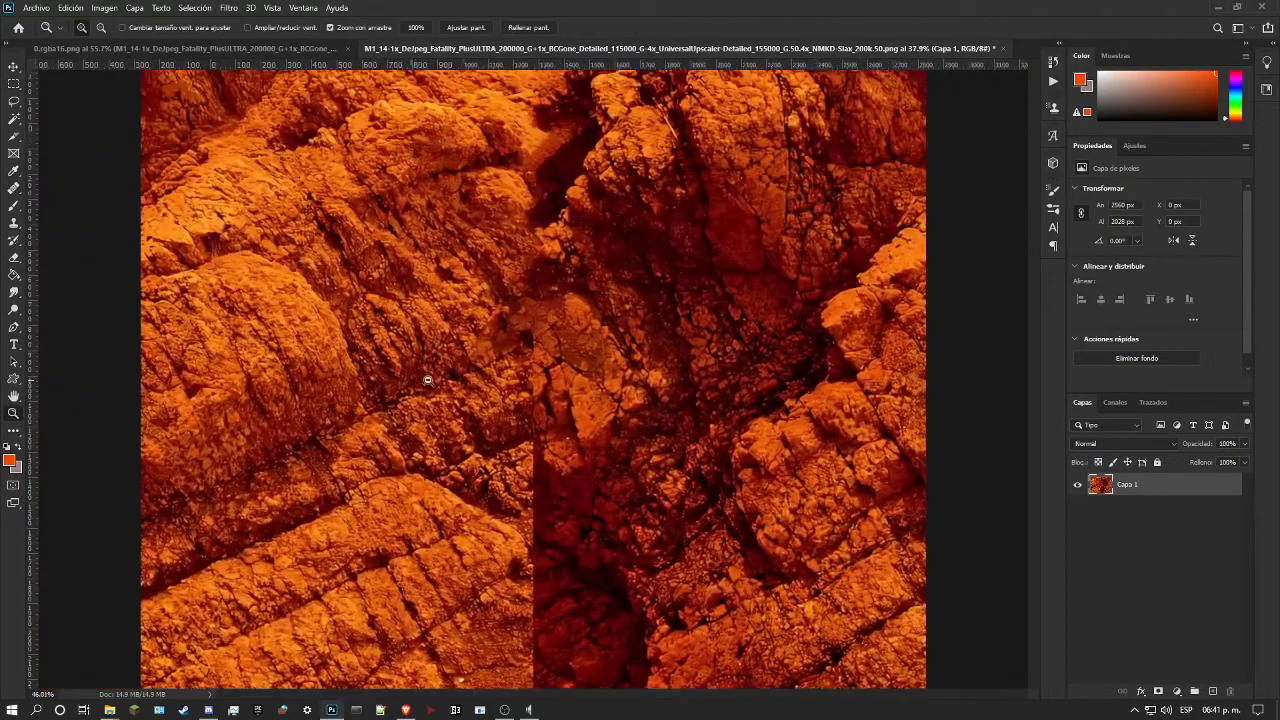
click(462, 347)
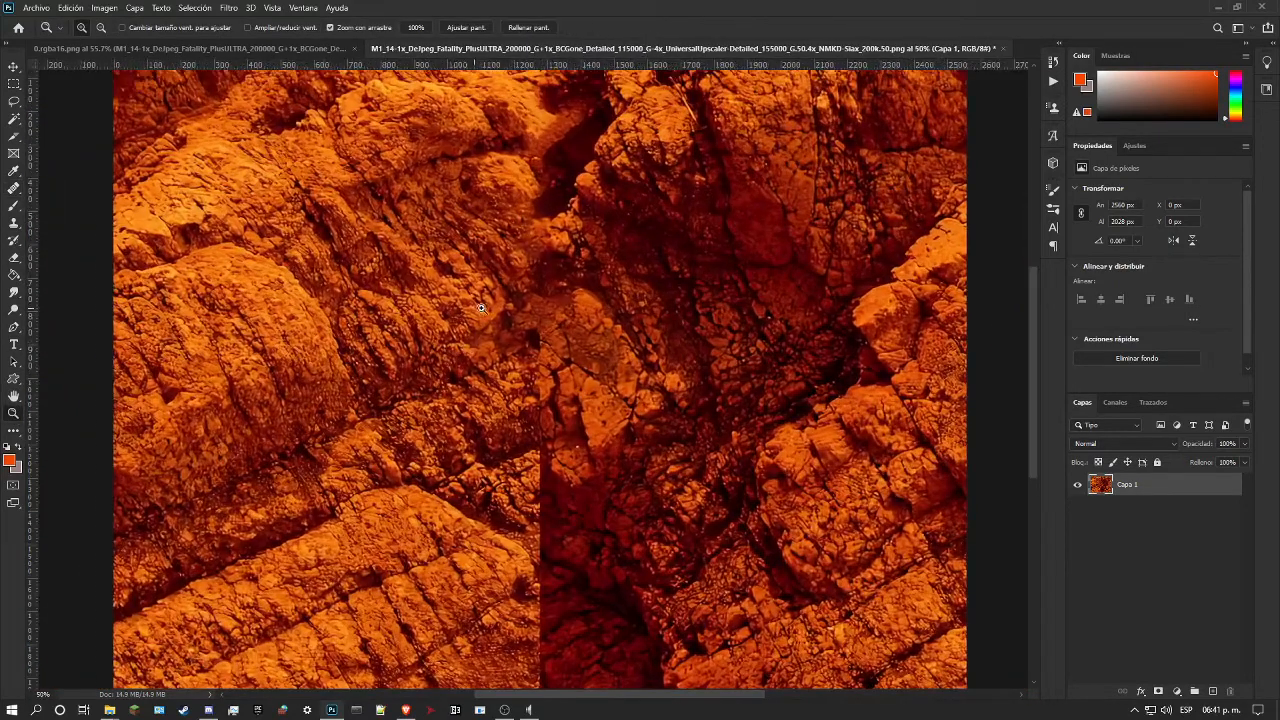
drag(481, 308, 488, 307)
click(15, 224)
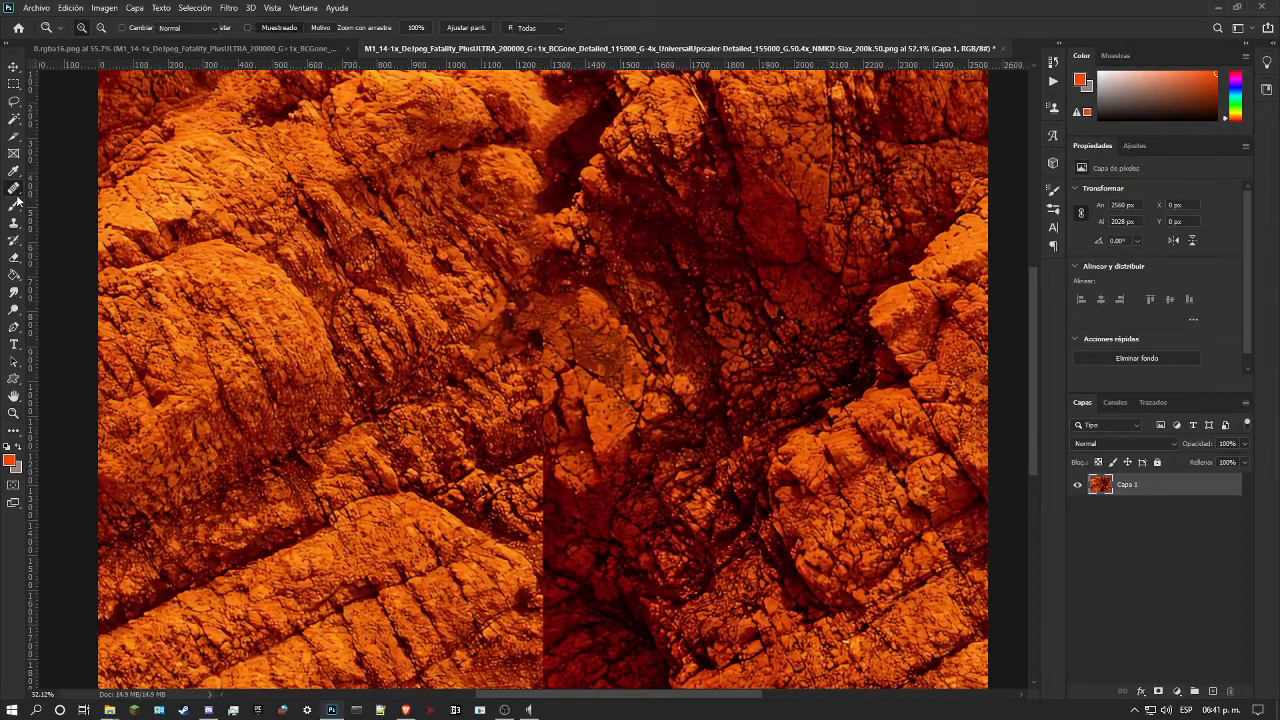
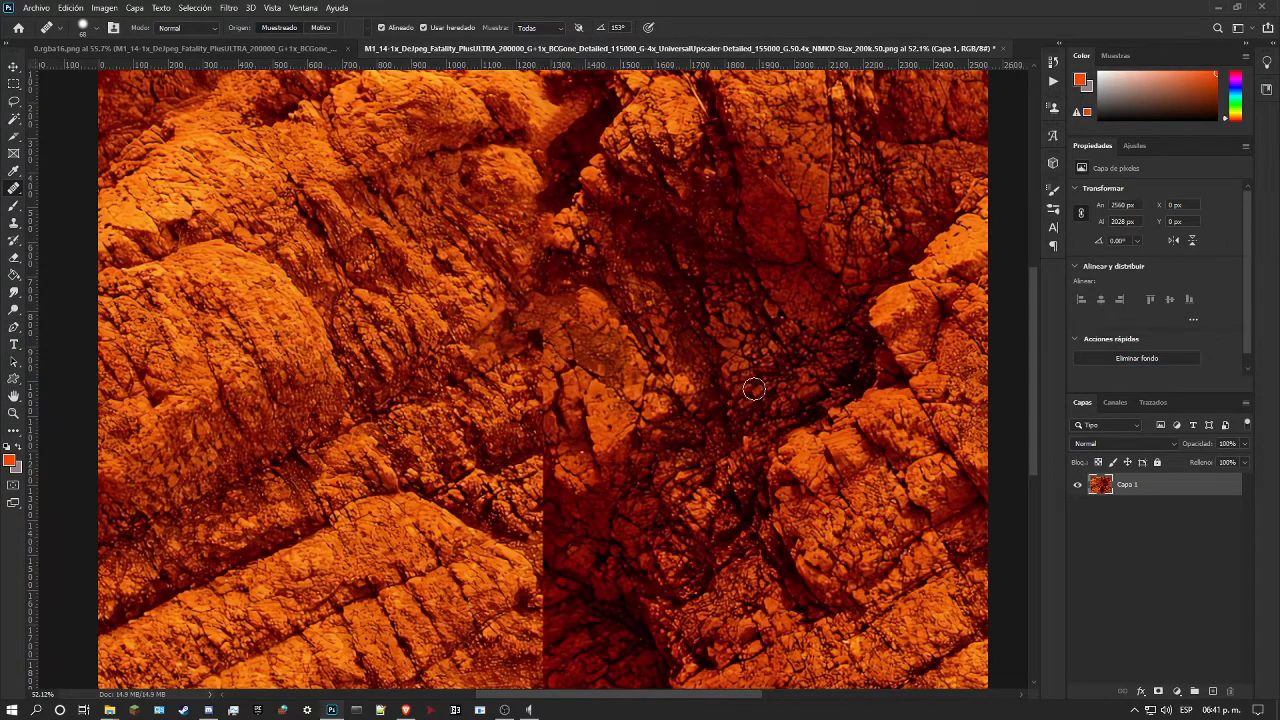
Step: Lasso a seam patch of about 211 × 430 px over the previous fill and content-aware fill it with Scale enabled on the current layer
click(14, 101)
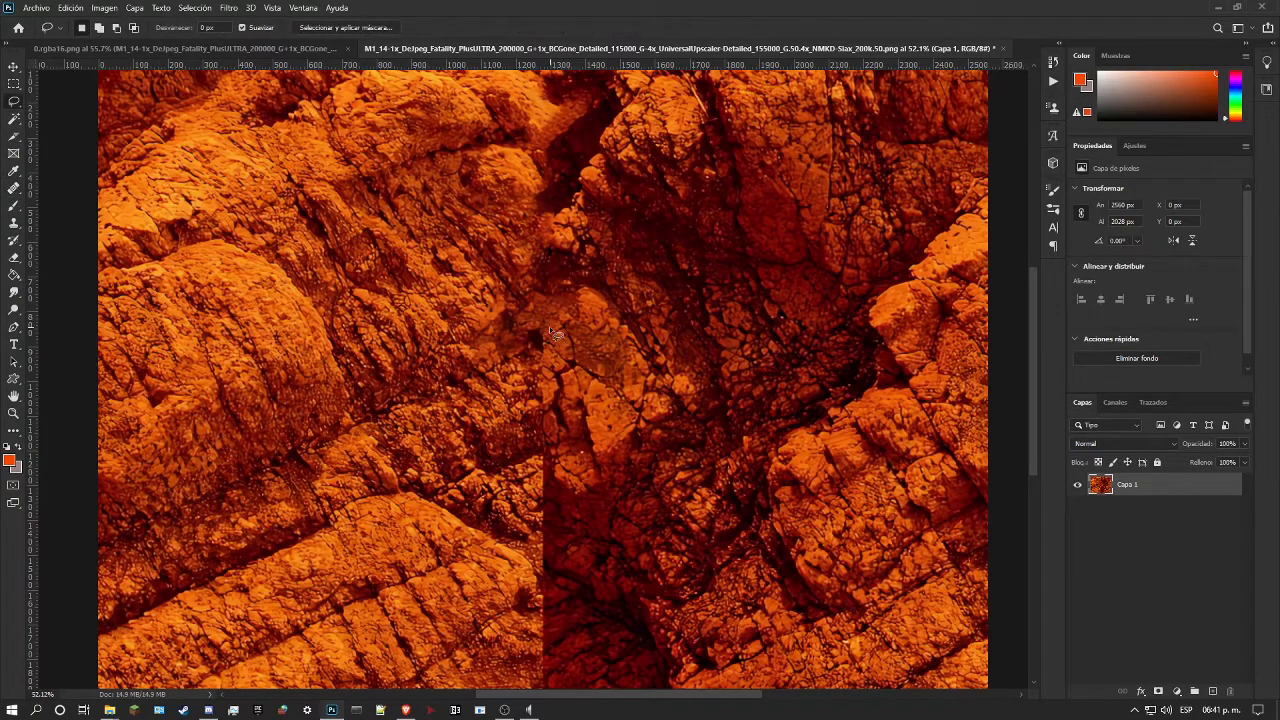
mouse_move(533, 349)
mouse_down()
mouse_move(597, 311)
mouse_move(589, 366)
mouse_up()
mouse_move(566, 416)
mouse_down()
mouse_move(572, 446)
mouse_move(540, 460)
mouse_move(533, 345)
mouse_up()
click(70, 8)
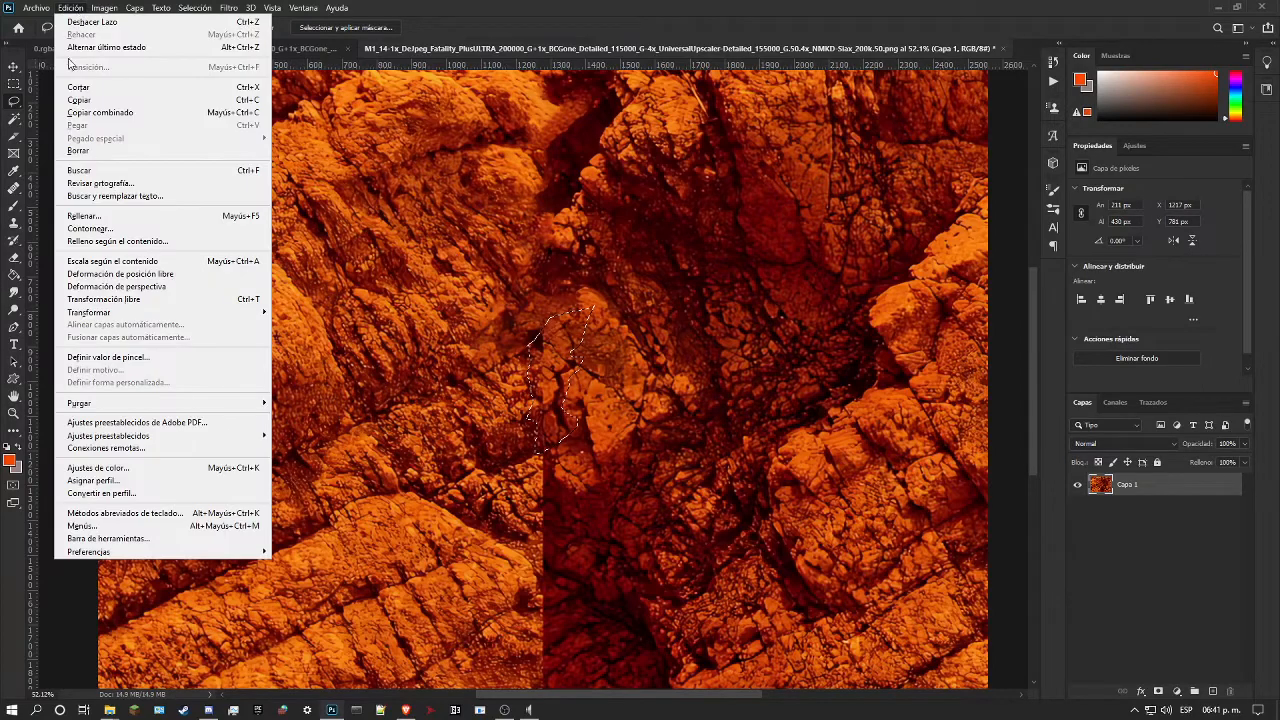
click(130, 242)
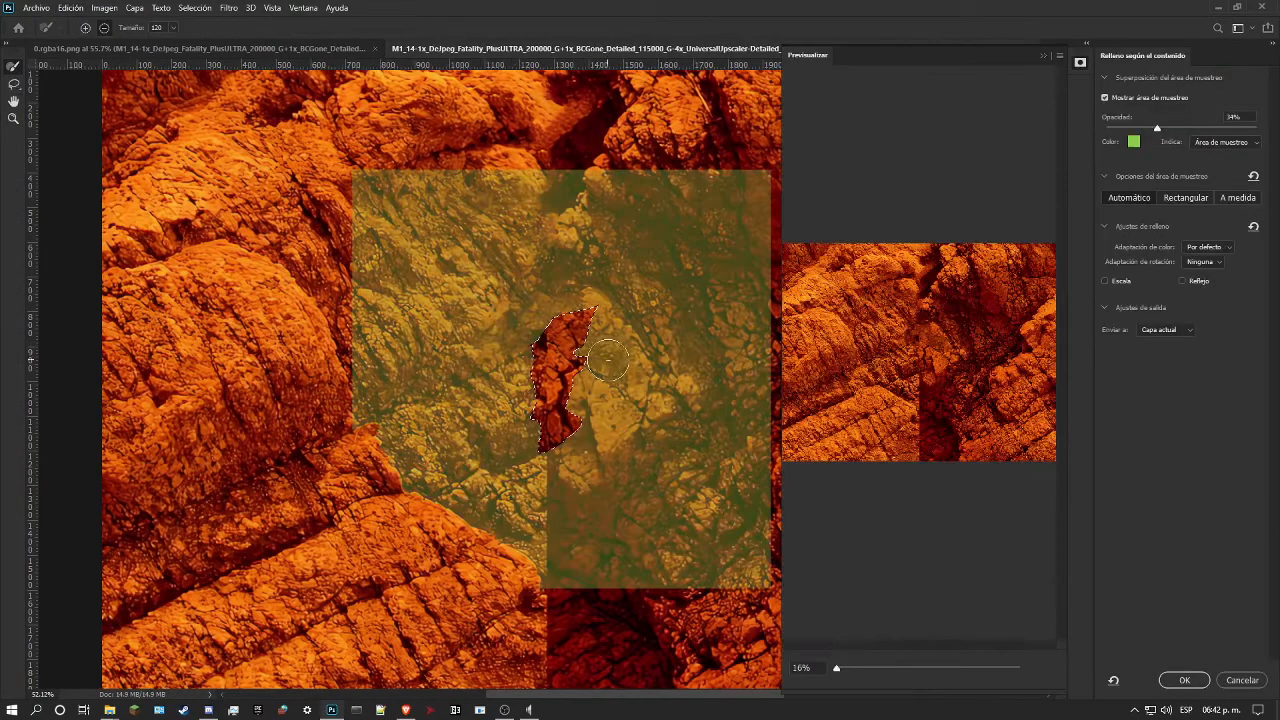
click(1105, 281)
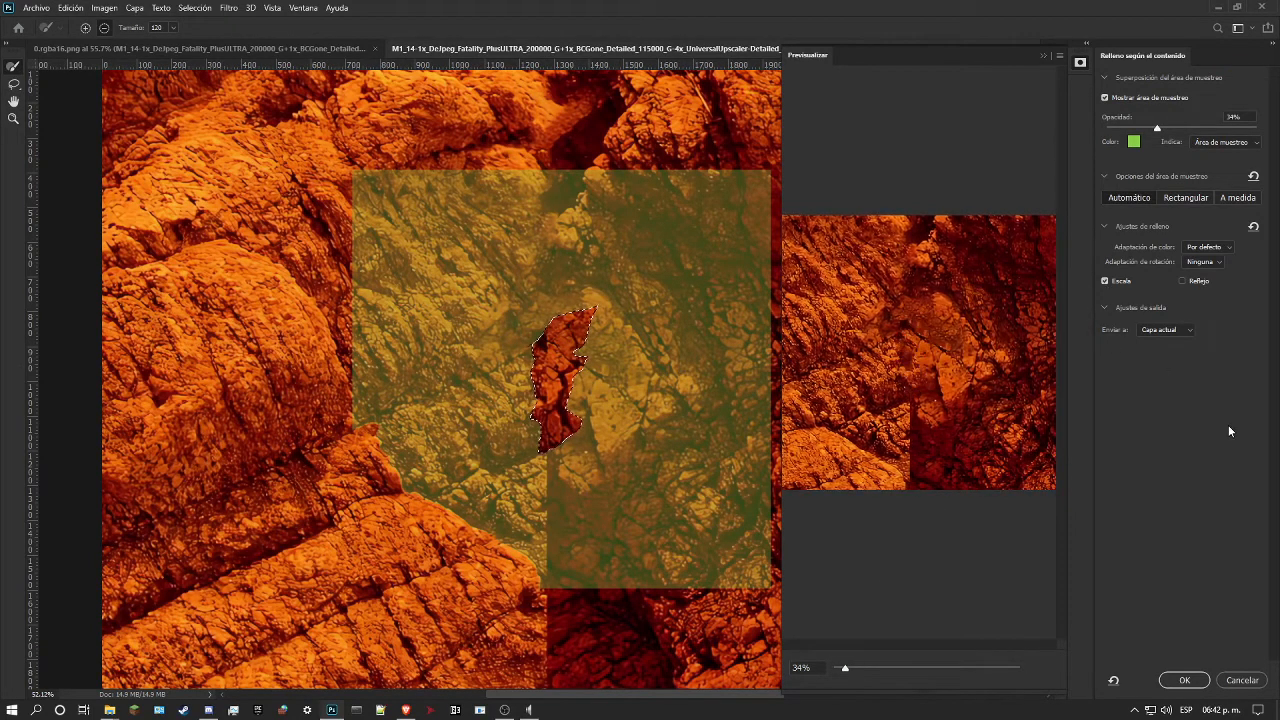
click(1184, 680)
key(ctrl+d)
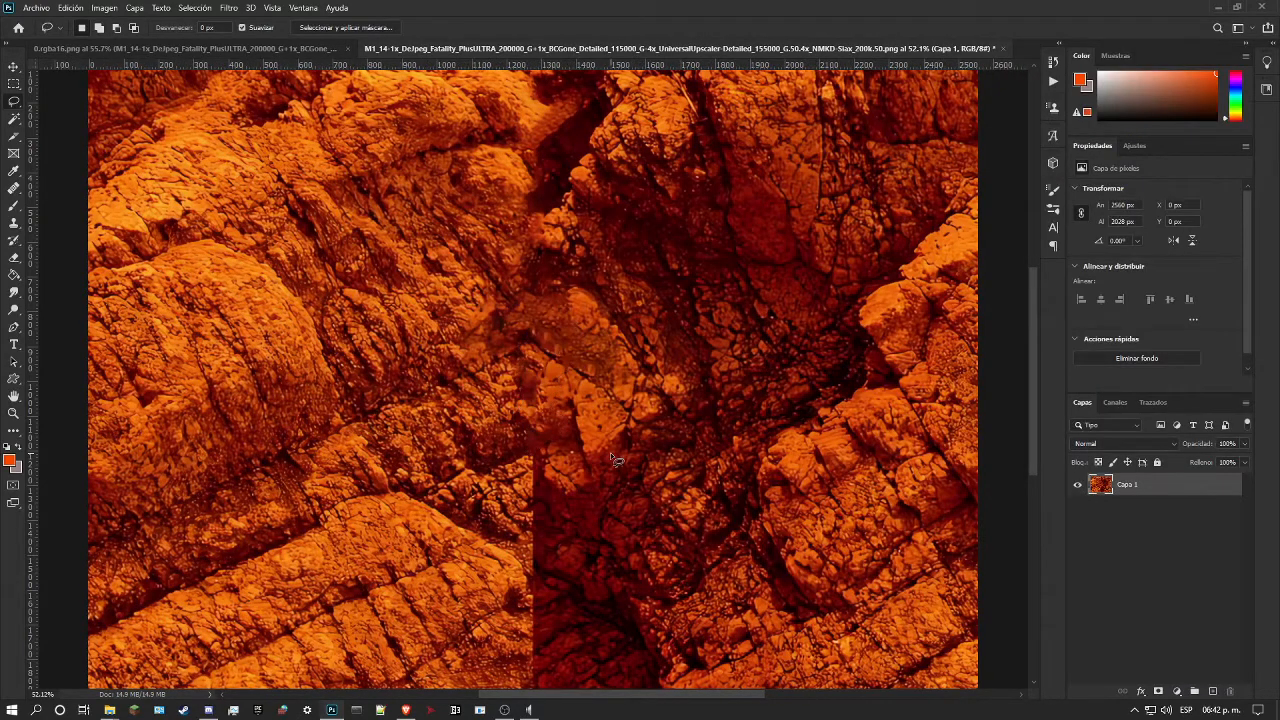
Step: Lasso a seam patch of about 242 × 384 px below the previous fill and set up a content-aware fill with Scale and Mirror enabled
scroll(584, 500, down, 3)
scroll(584, 532, down, 2)
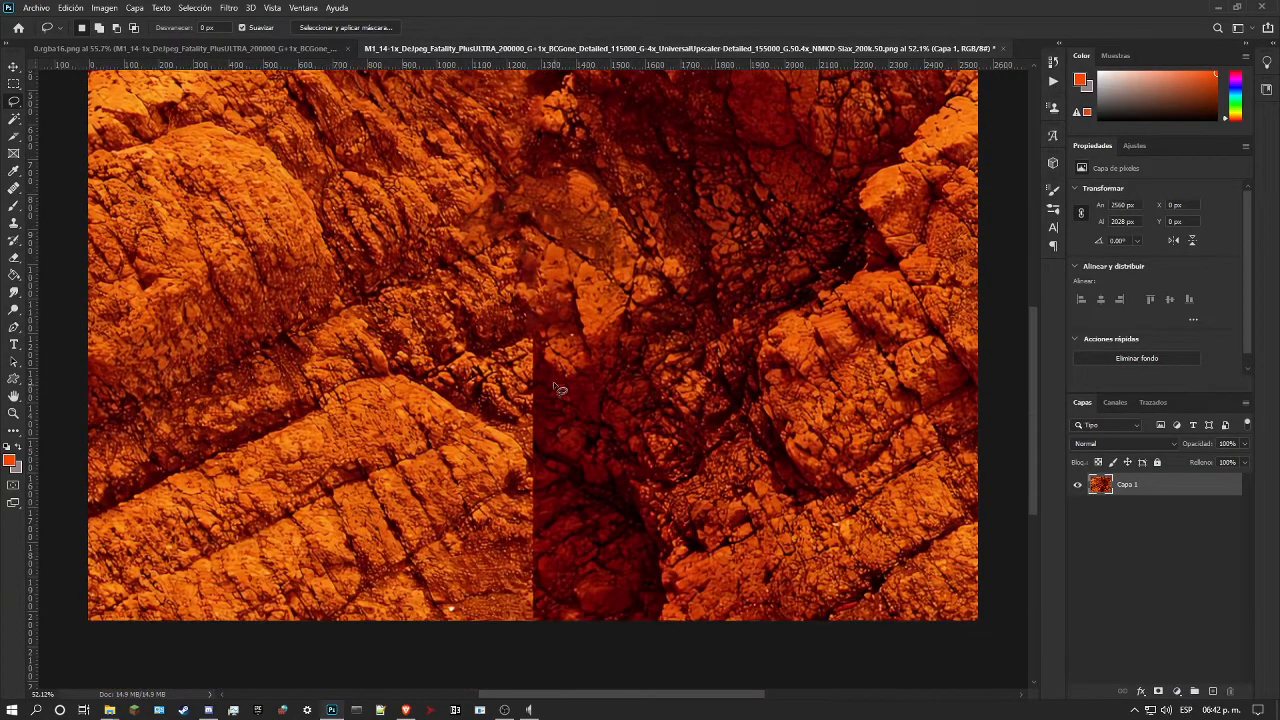
mouse_move(556, 356)
mouse_down()
mouse_move(609, 385)
mouse_move(608, 440)
mouse_move(558, 469)
mouse_move(533, 433)
mouse_up()
drag(538, 343, 534, 338)
click(66, 8)
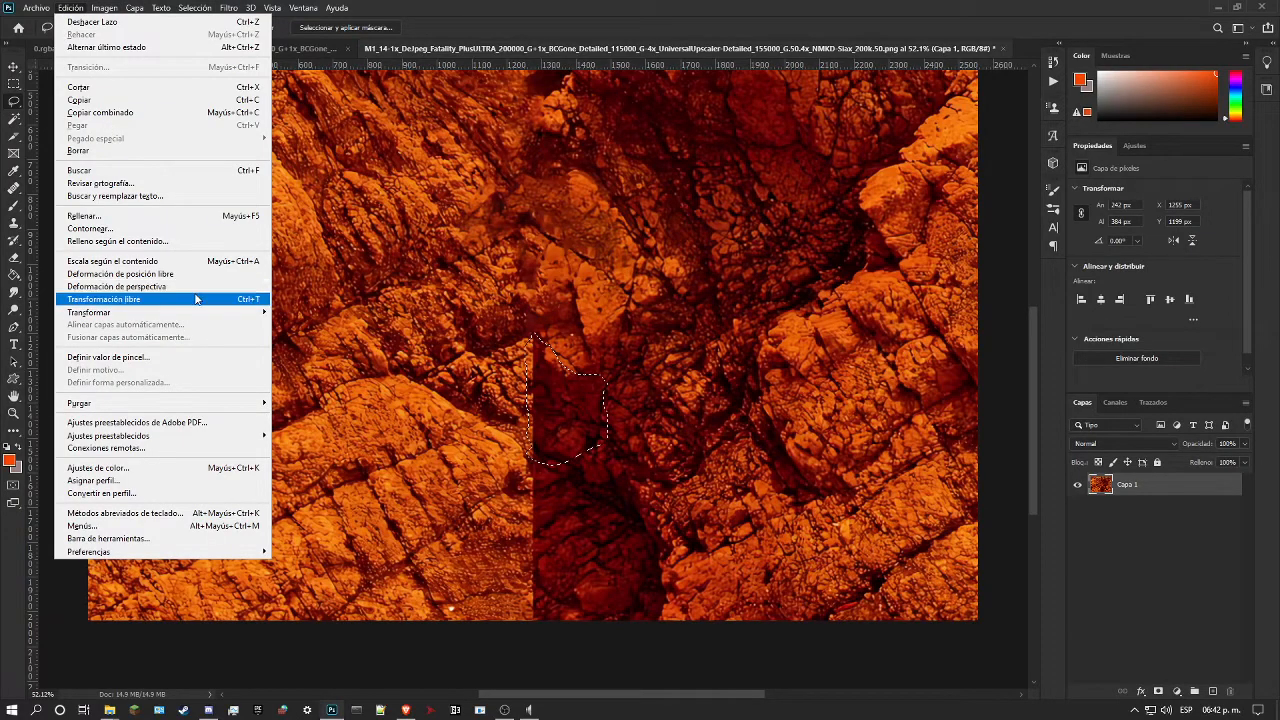
click(140, 241)
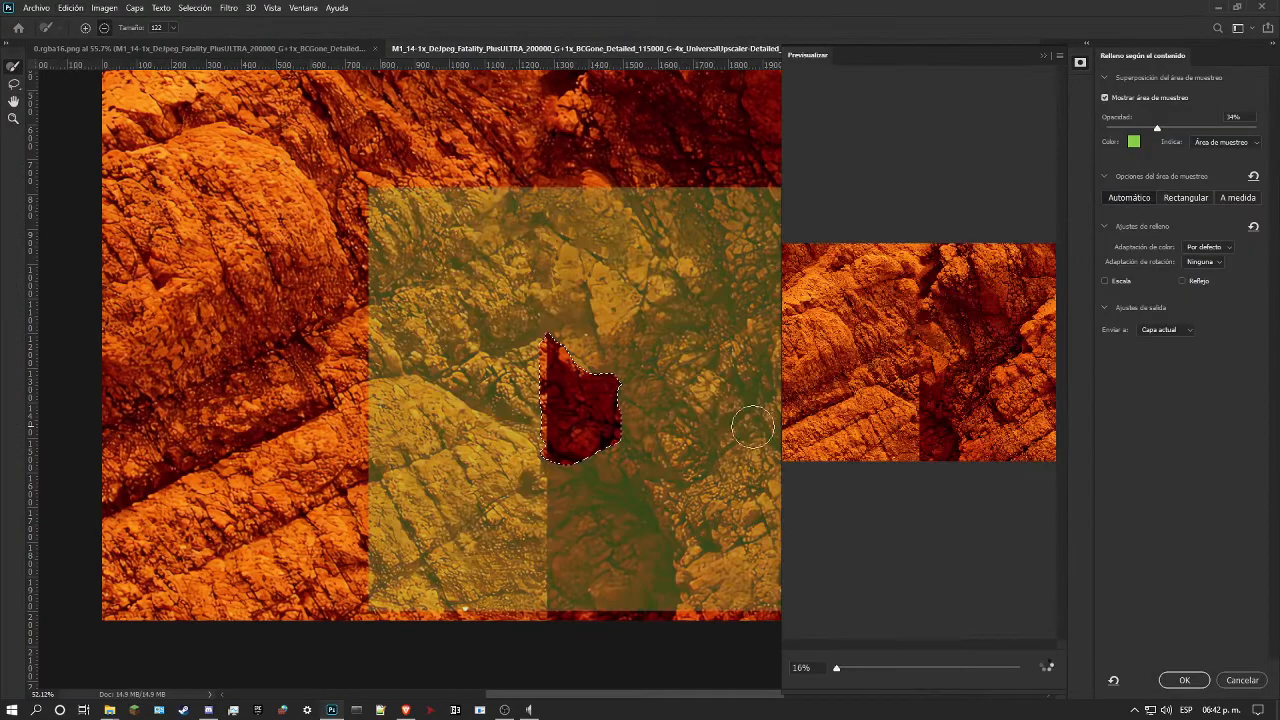
click(1106, 281)
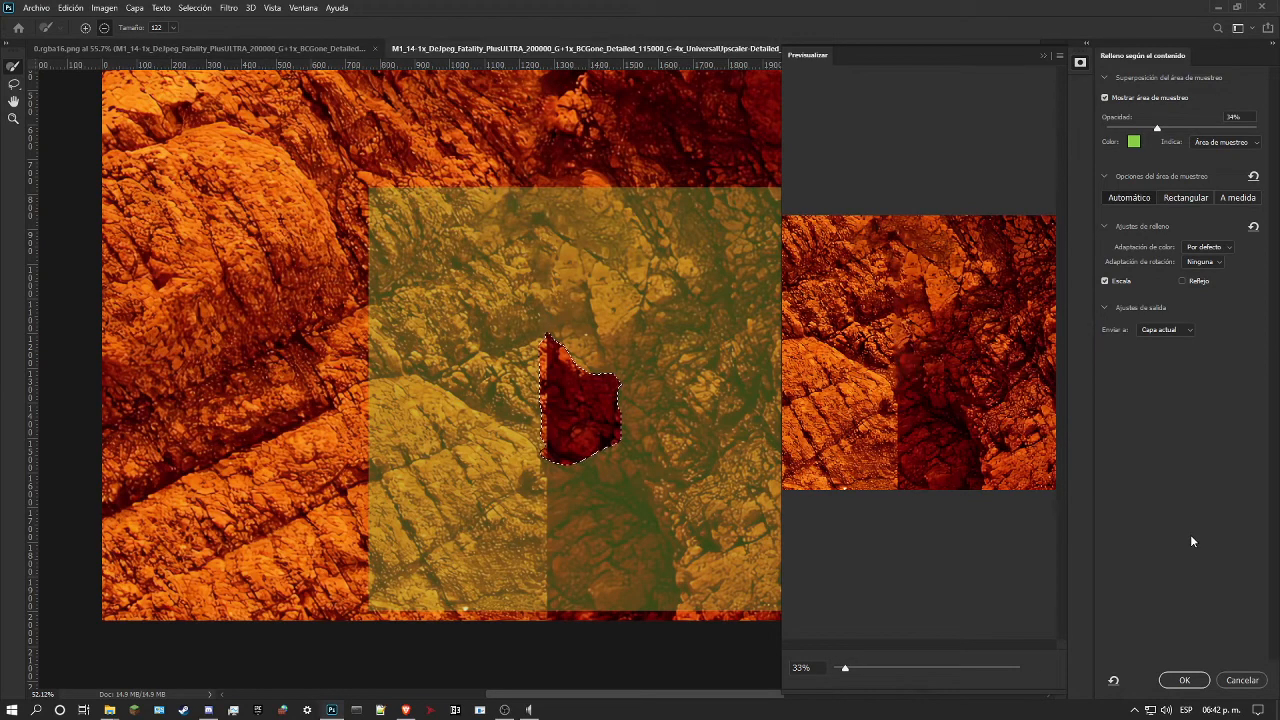
click(1183, 280)
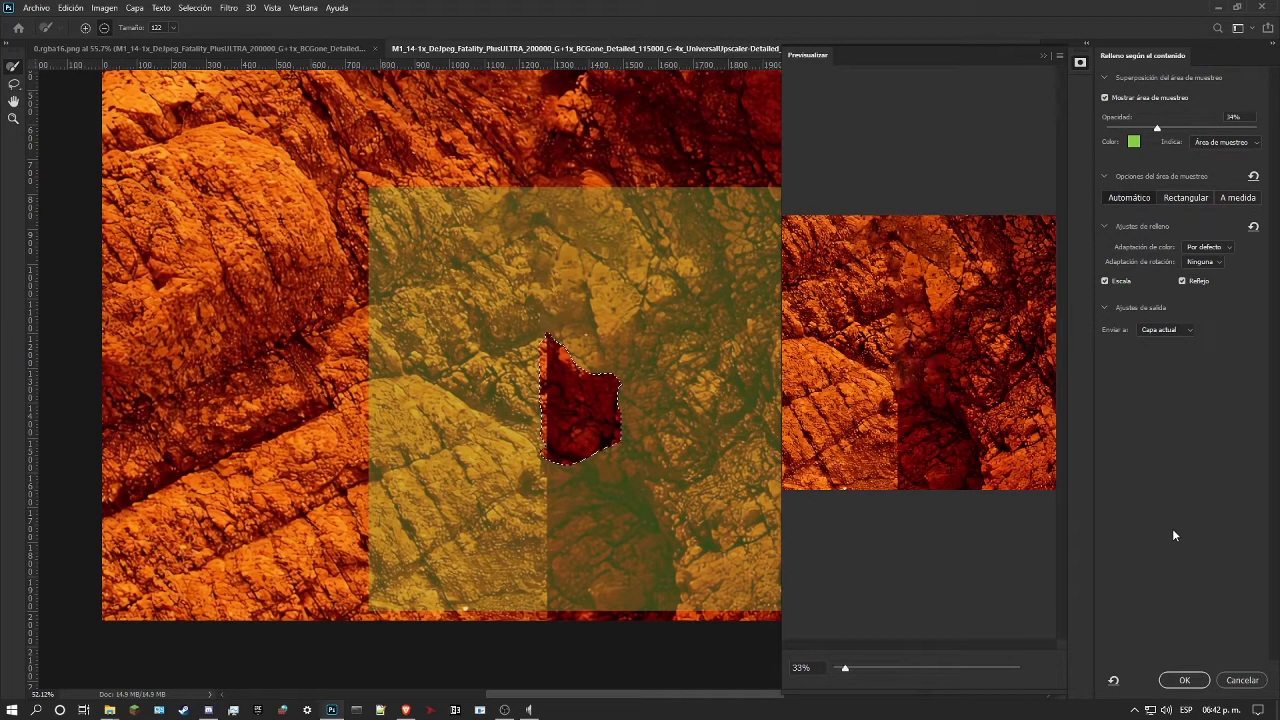
Step: Try High color adaptation and Low rotation adaptation, and apply the fill with Default color and no rotation adaptation on the current layer
click(1210, 248)
click(1226, 279)
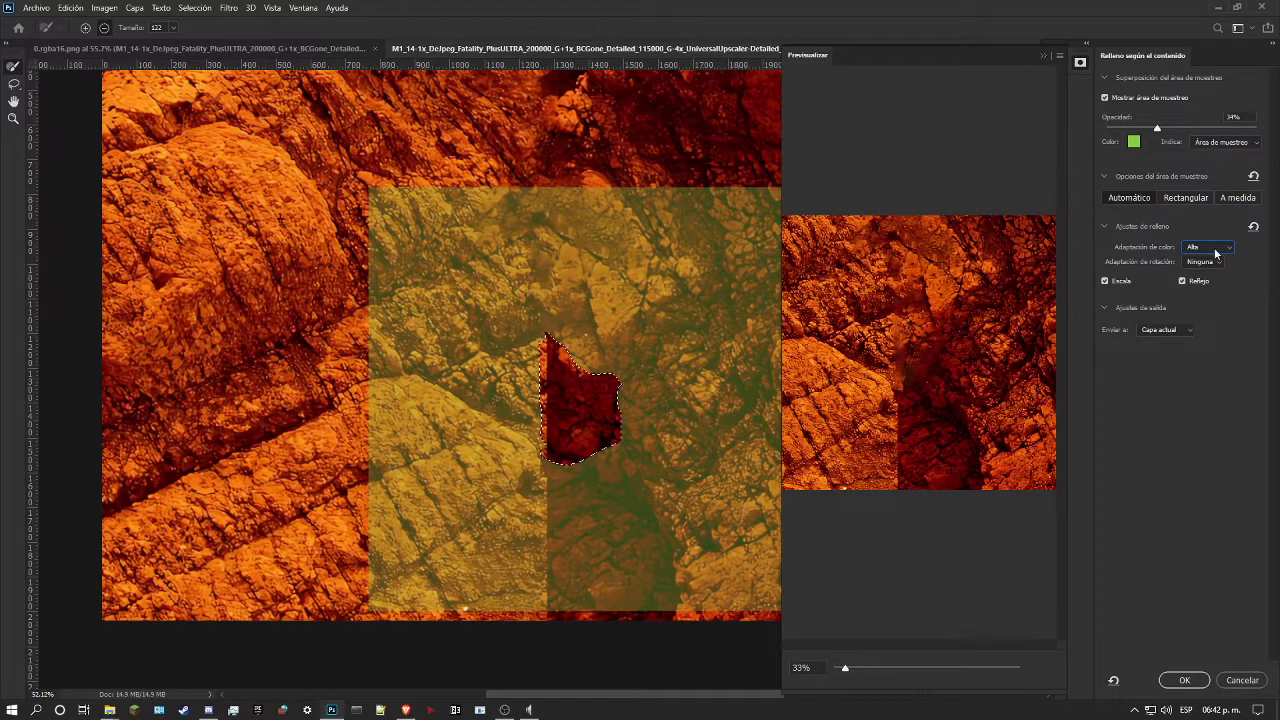
click(1210, 248)
click(1212, 266)
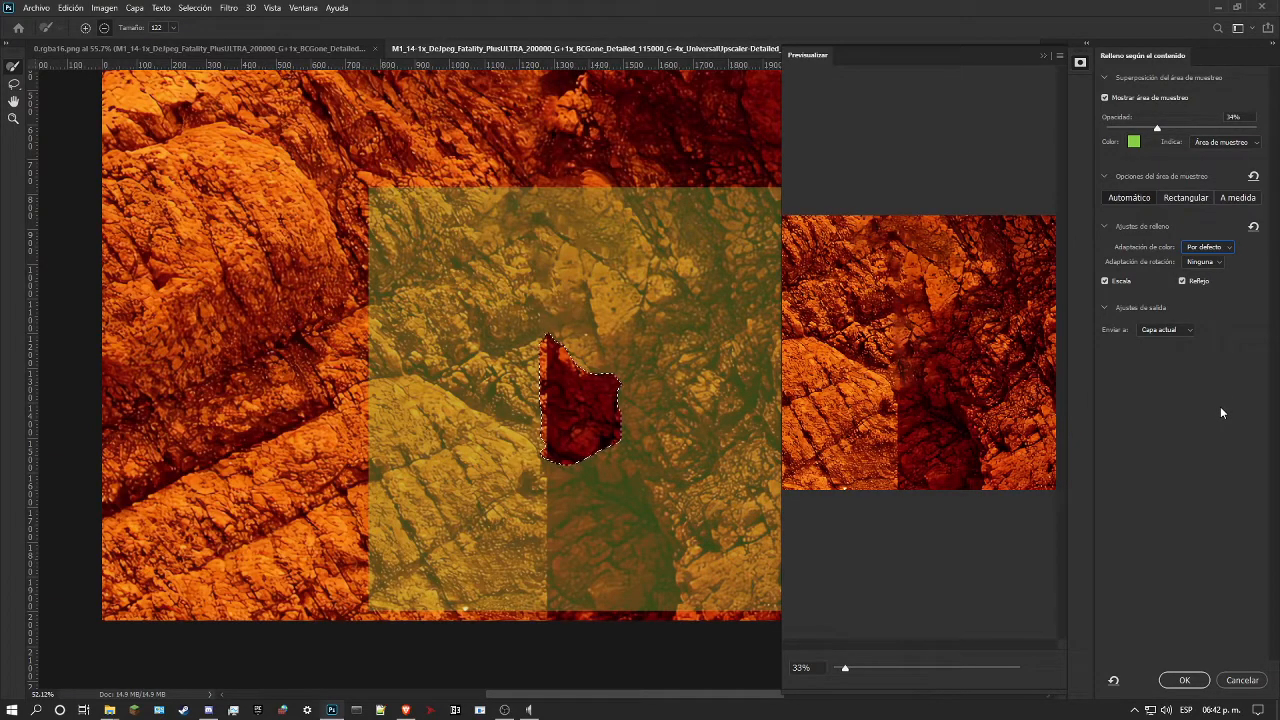
click(1221, 248)
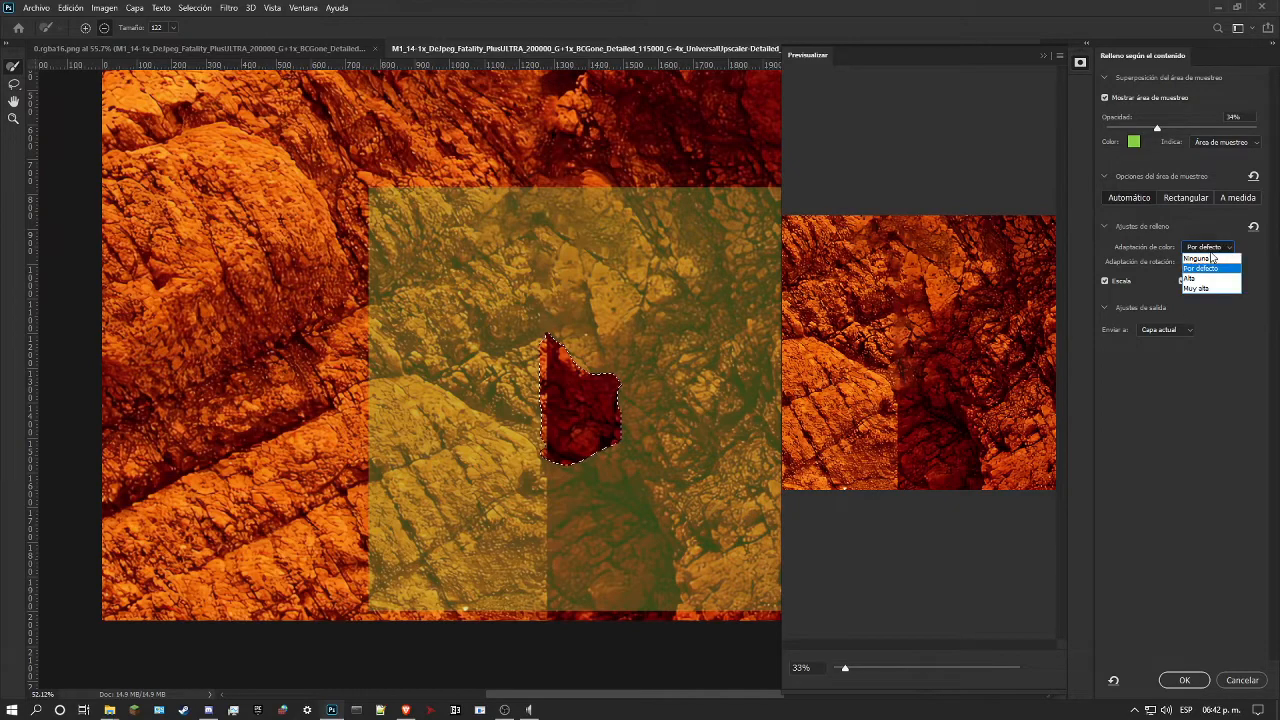
click(1205, 268)
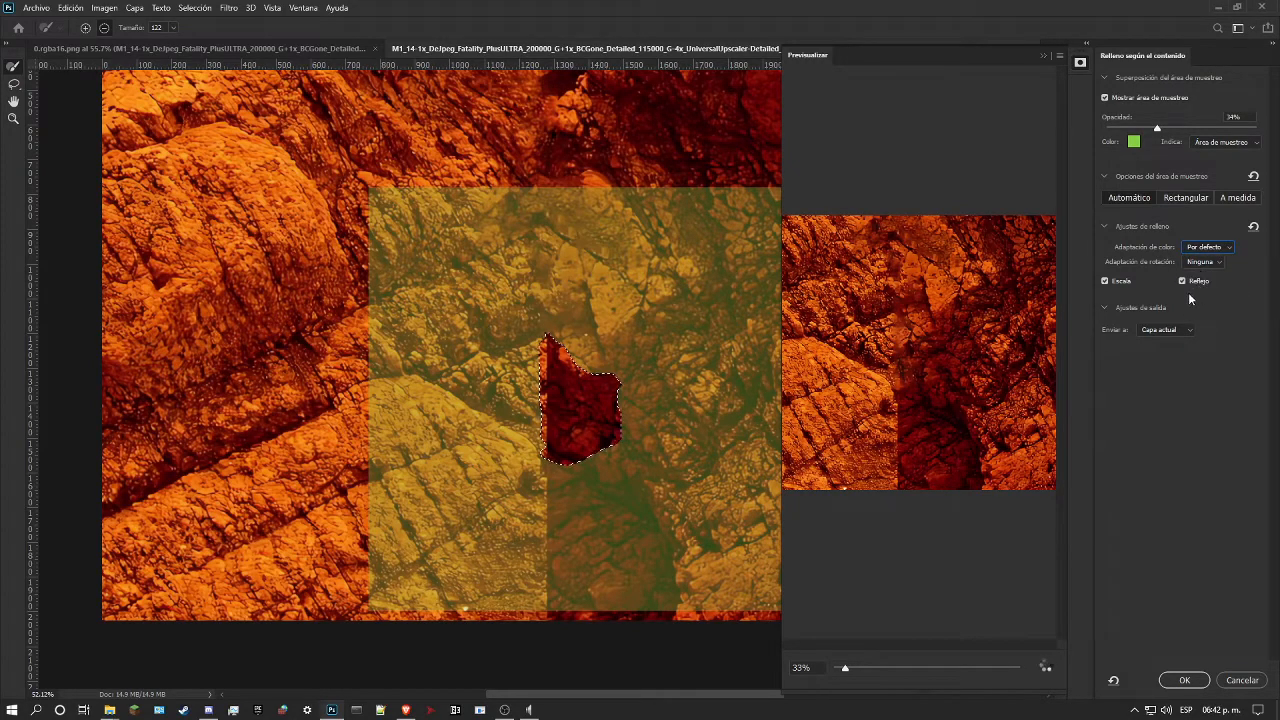
click(1201, 263)
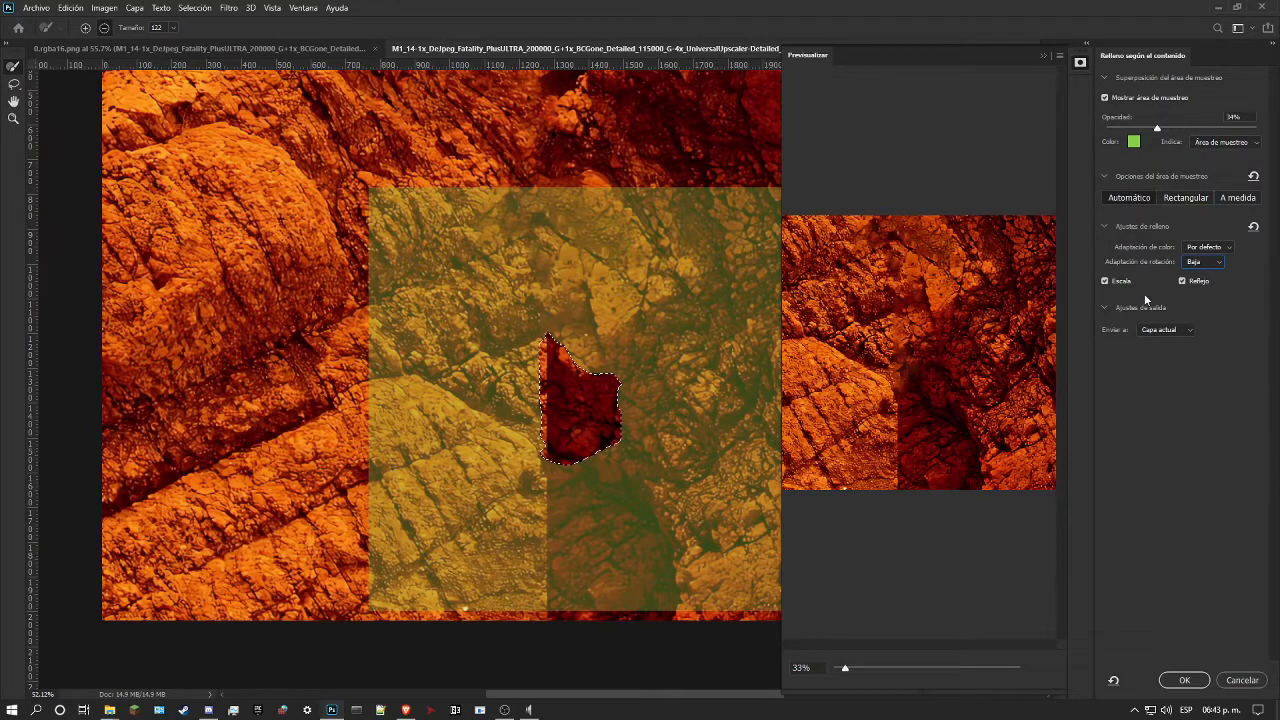
click(1206, 266)
click(1208, 278)
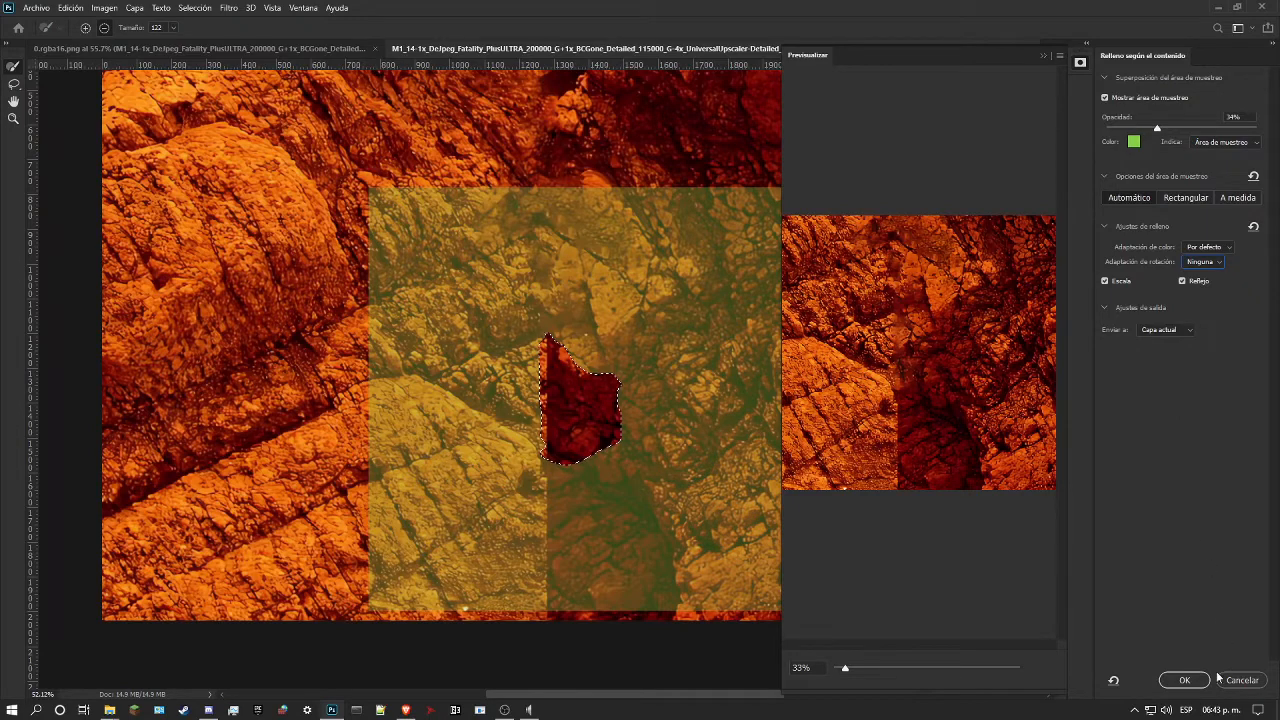
click(1184, 680)
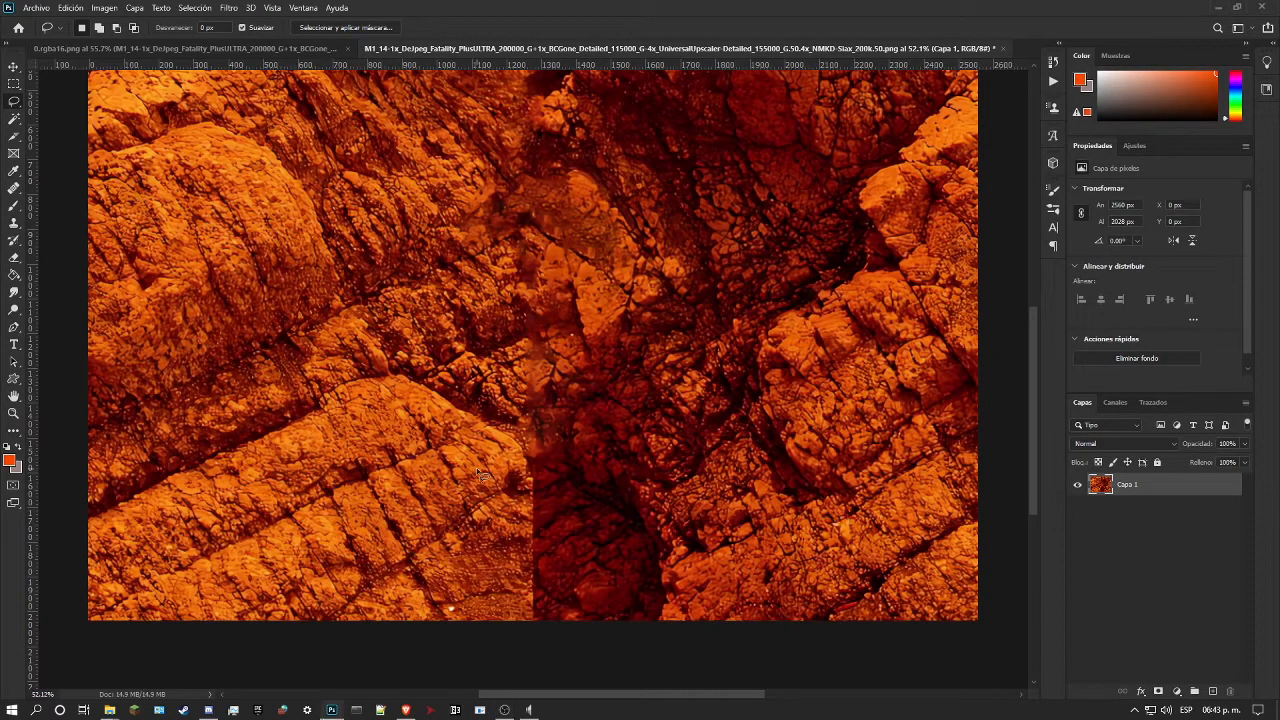
Step: Try to blend the new patch's left edge beside the seam with the 68 px Healing Brush in Normal mode
click(8, 418)
drag(380, 452, 530, 415)
mouse_move(756, 314)
mouse_down()
mouse_move(782, 317)
mouse_move(740, 322)
mouse_up()
scroll(760, 308, down, 1)
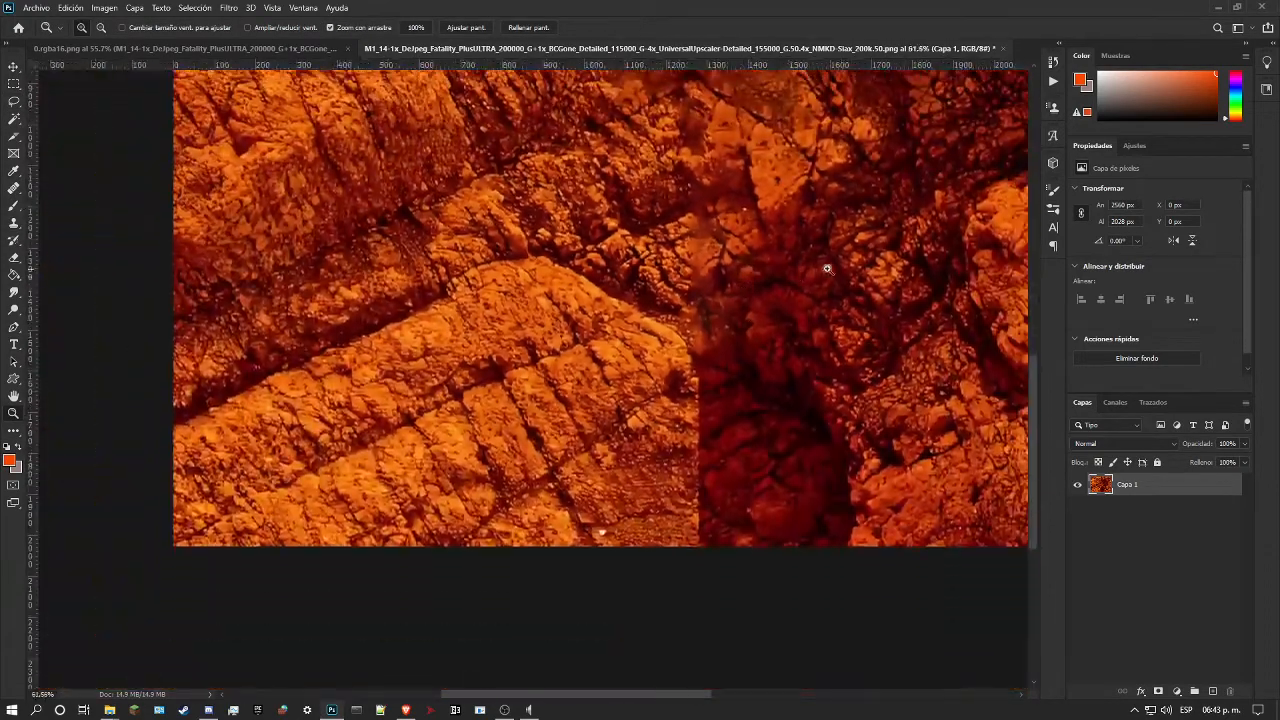
drag(842, 244, 857, 241)
click(13, 188)
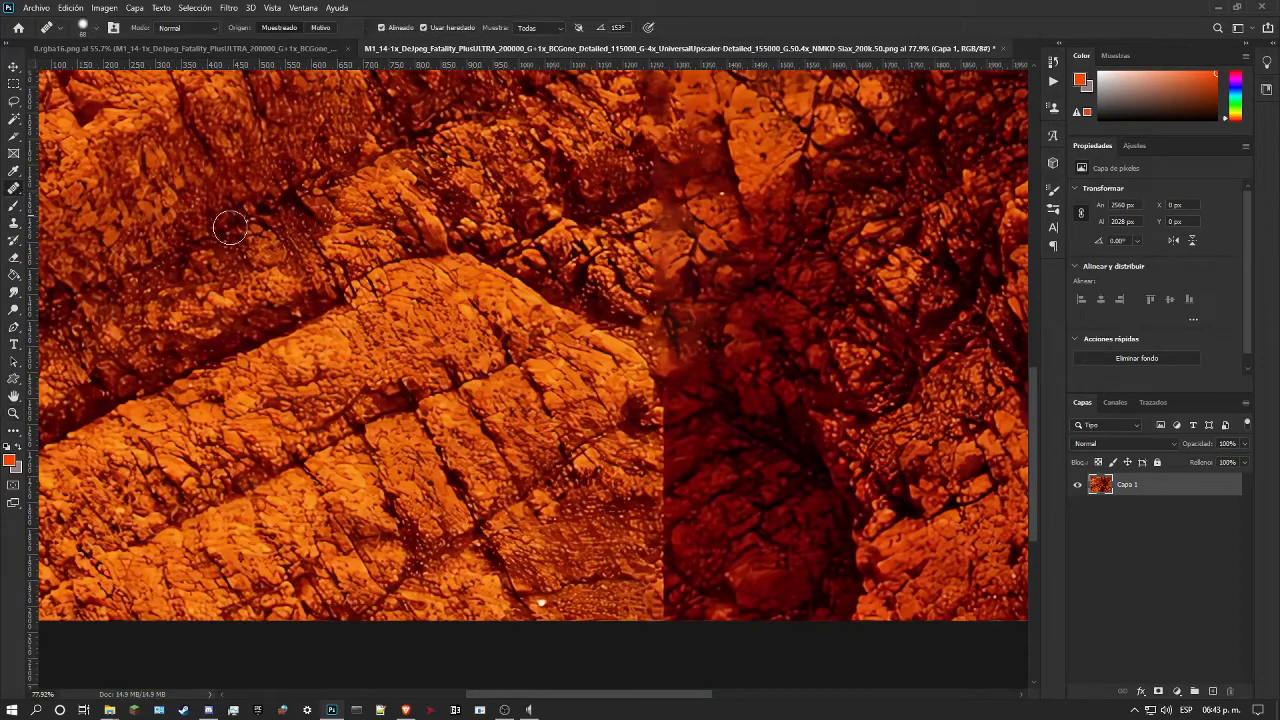
alt+click(599, 268)
drag(657, 243, 673, 282)
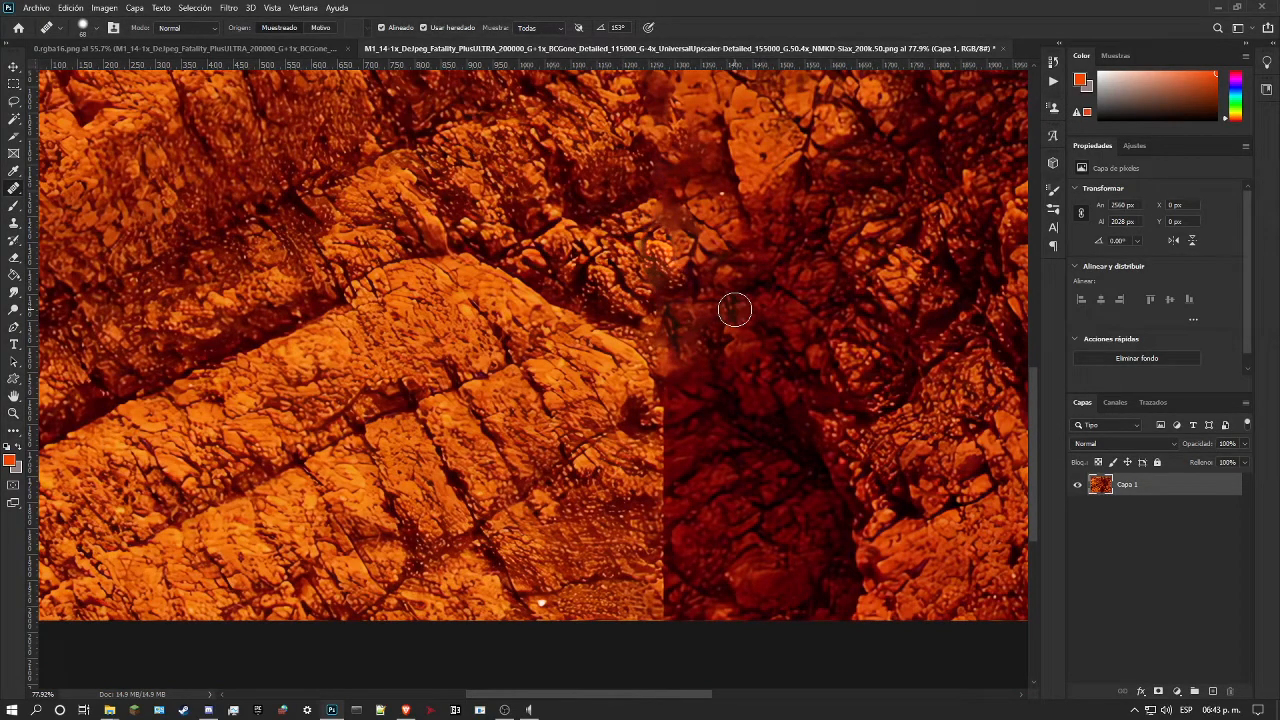
Step: Set the Healing Brush to Replace mode and 99 px, and paint over the new patch's left edge beside the seam
click(190, 30)
click(193, 49)
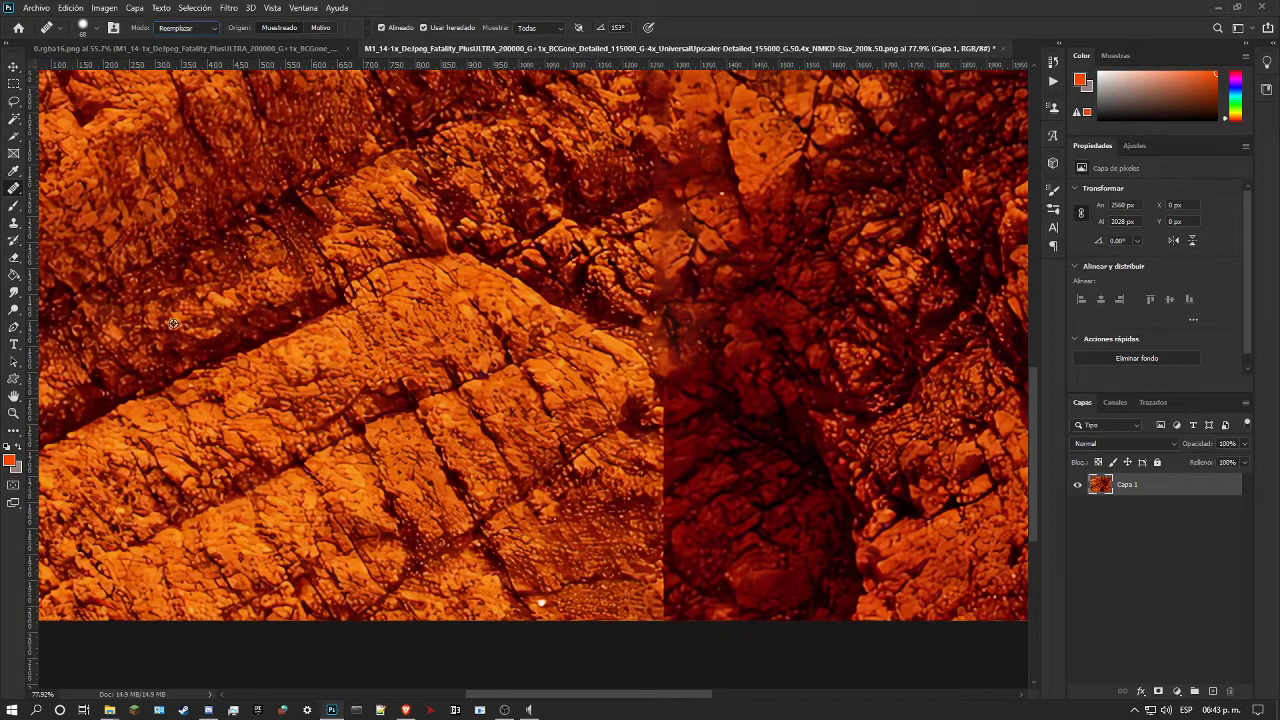
right_click(412, 292)
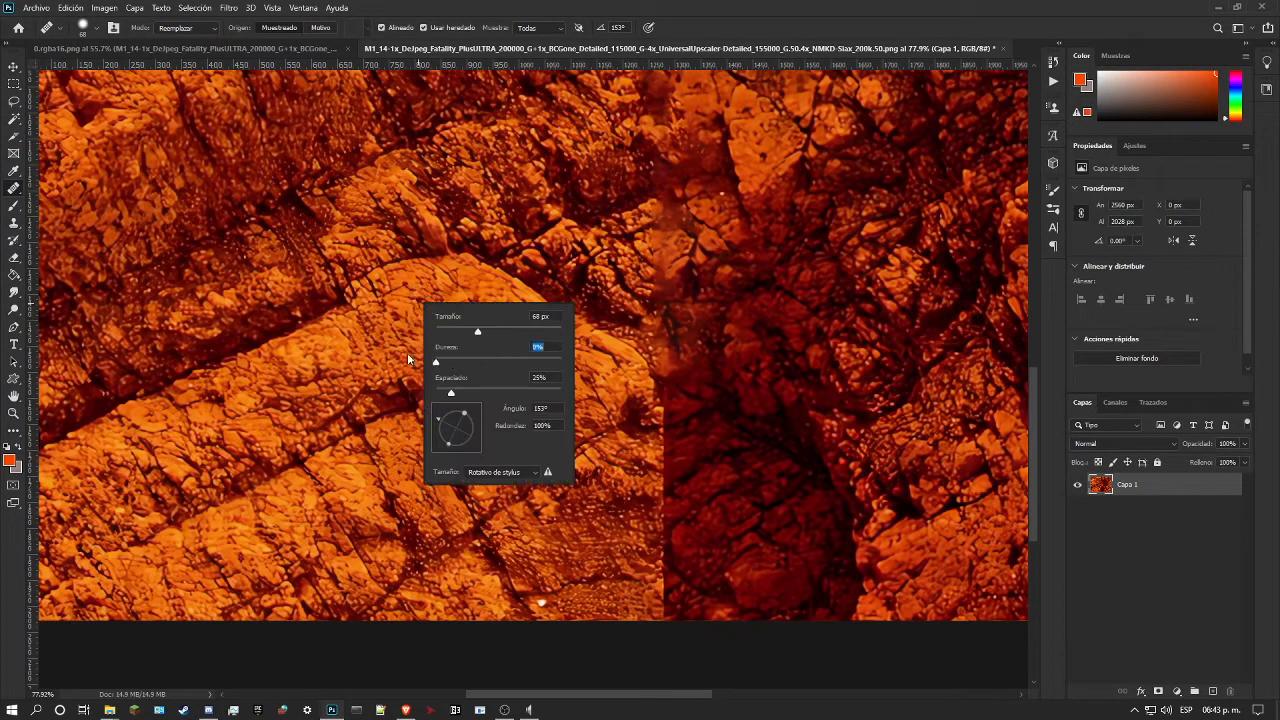
click(497, 331)
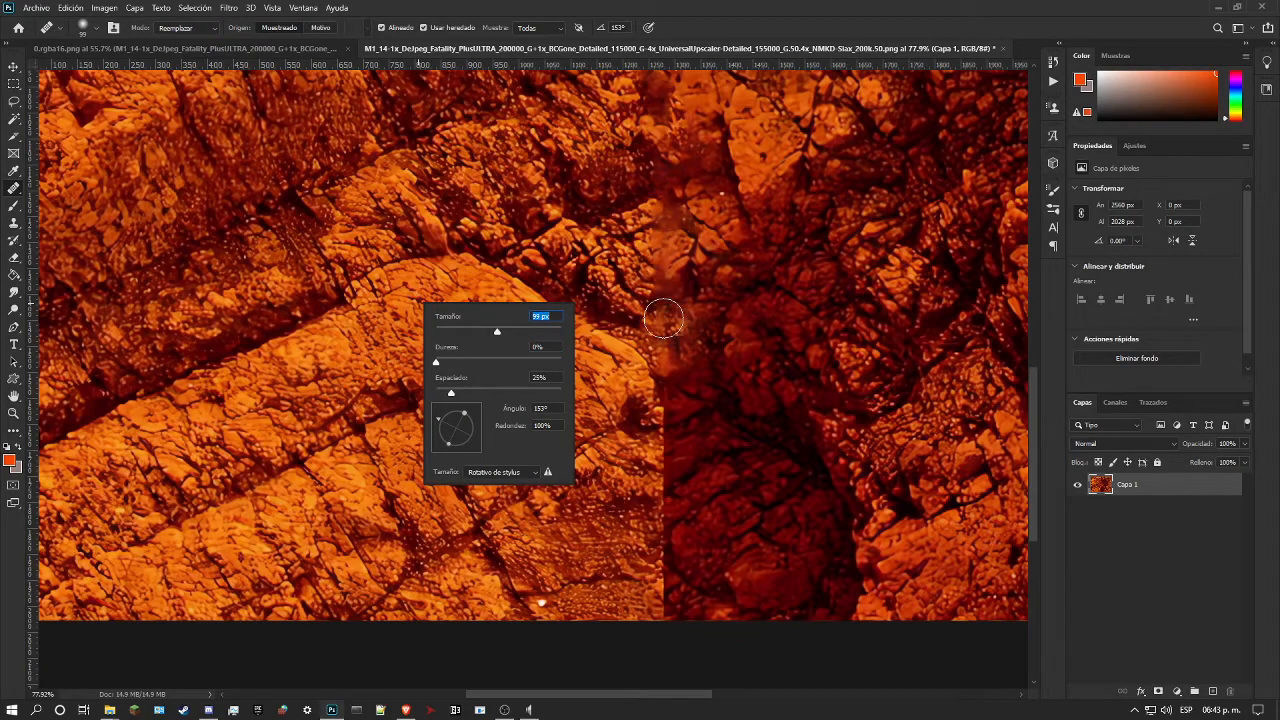
mouse_move(656, 235)
mouse_down()
mouse_move(670, 256)
mouse_move(653, 287)
mouse_up()
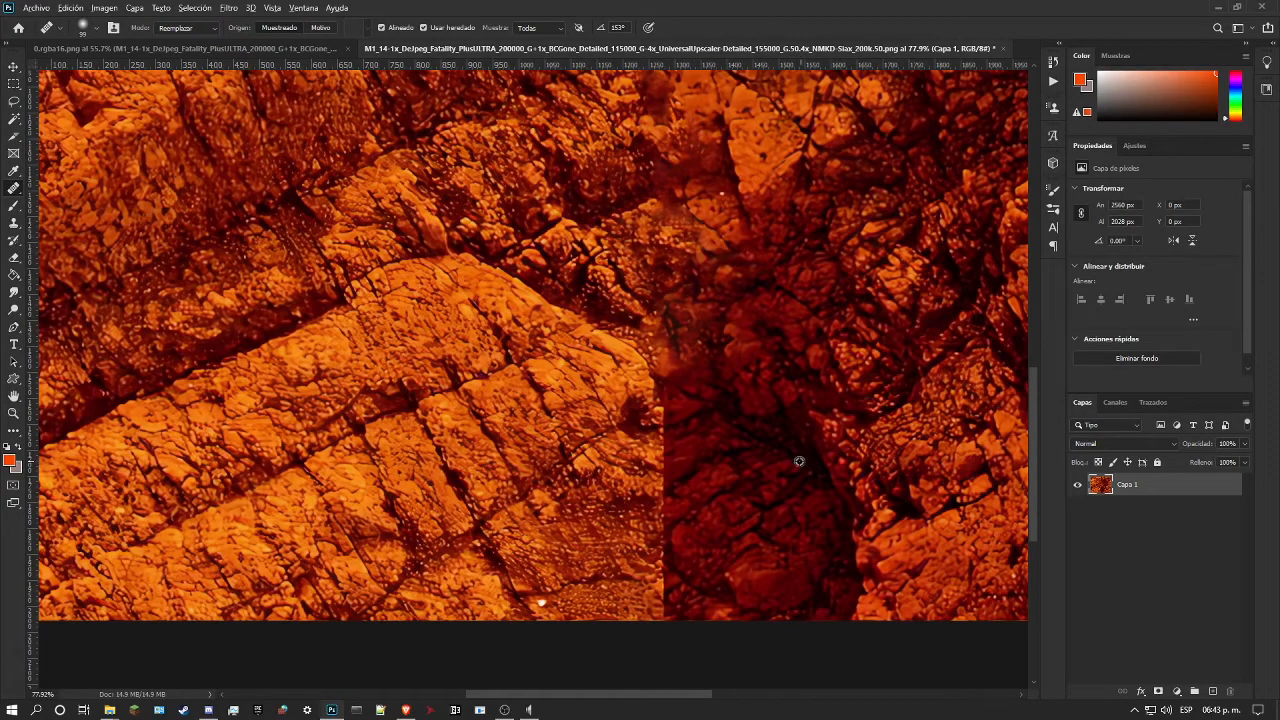
Step: Cover the lower end of the new patch along the seam with sampled rock texture using the 99 px Healing Brush in Replace mode
click(660, 308)
alt+click(372, 314)
drag(663, 332, 671, 338)
mouse_move(678, 362)
mouse_down()
mouse_move(682, 382)
mouse_move(668, 368)
mouse_up()
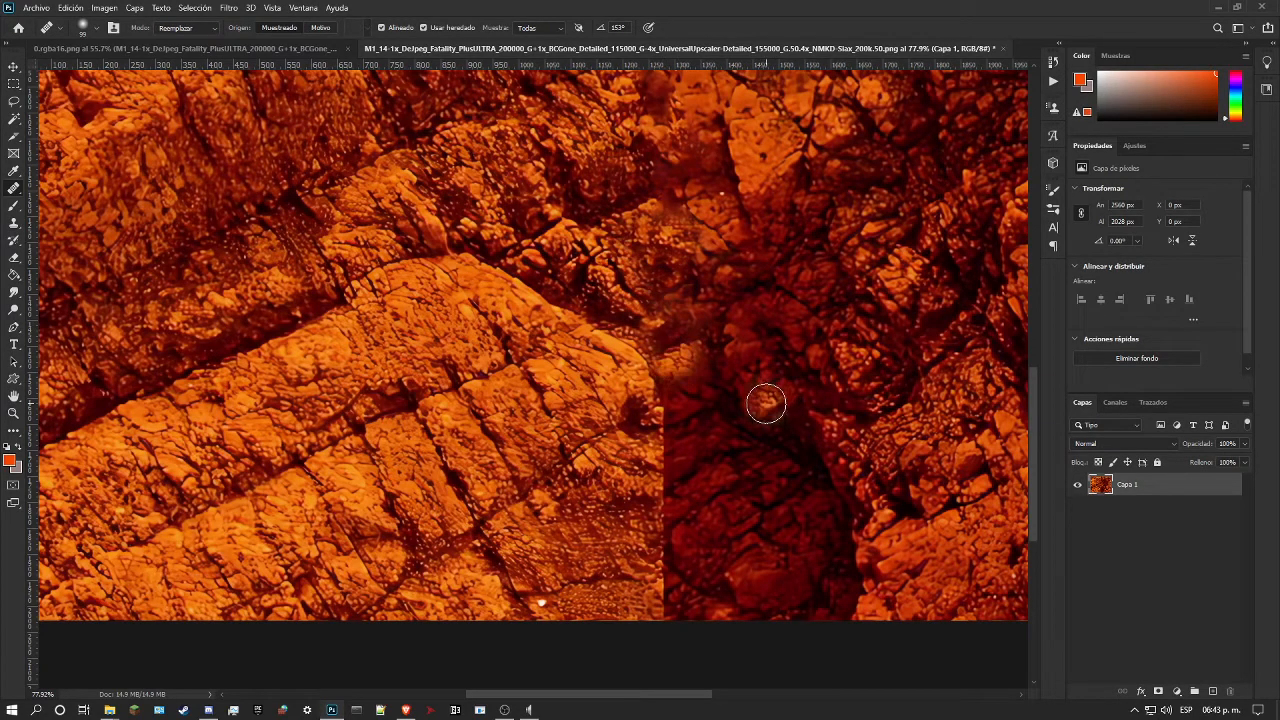
alt+click(763, 411)
drag(712, 405, 701, 424)
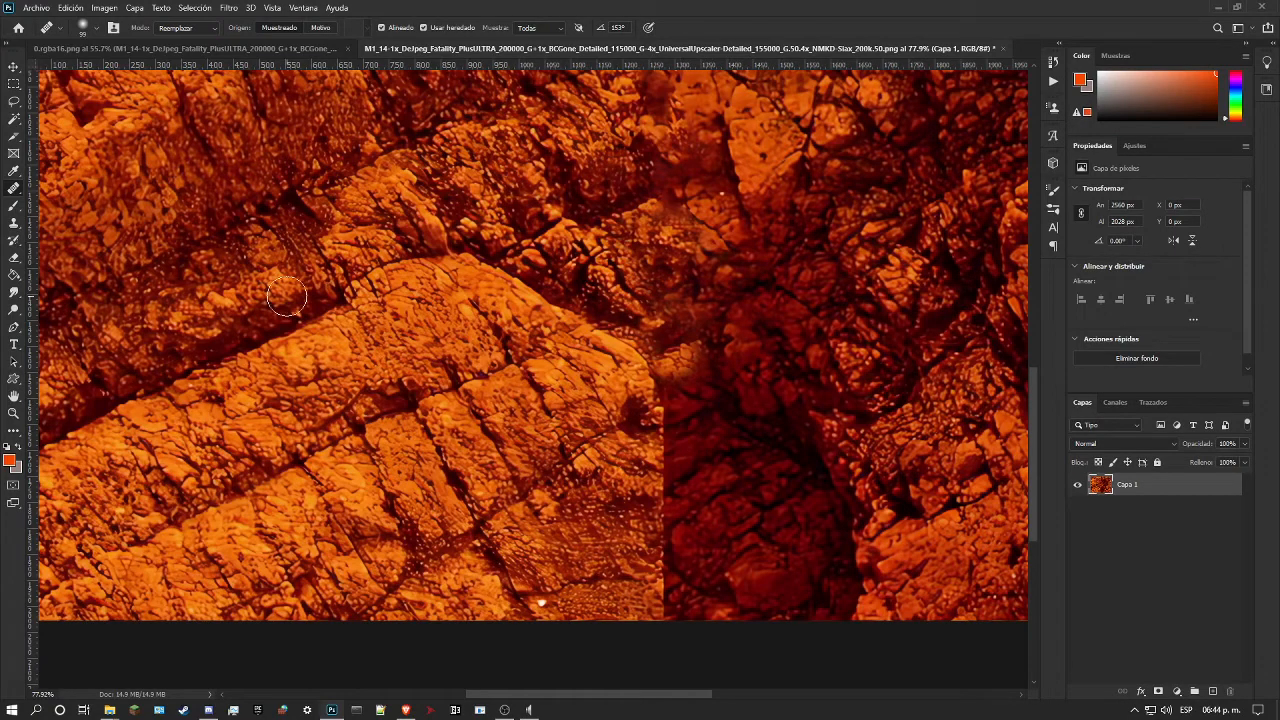
Step: Lasso the dark area beside the remaining seam, about 407 × 554 px, and content-aware fill it with Scale enabled on the current layer
click(14, 102)
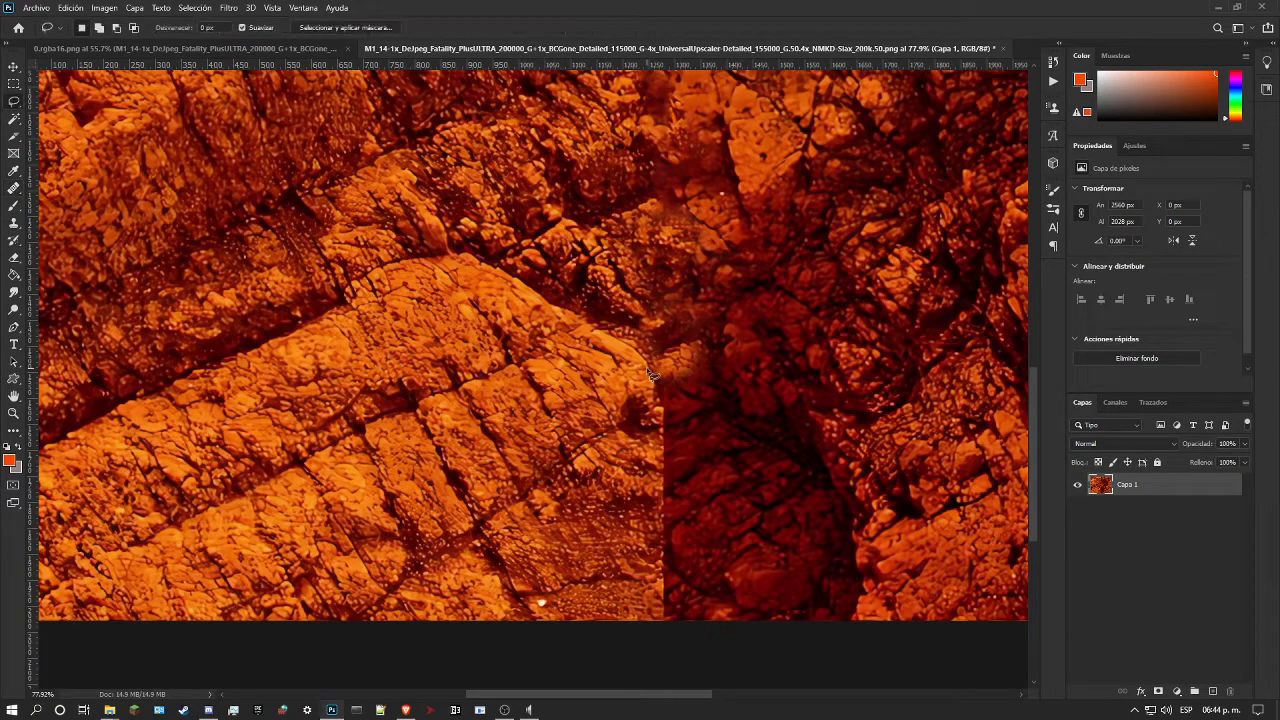
drag(673, 356, 714, 341)
mouse_move(845, 535)
mouse_down()
mouse_move(825, 594)
mouse_move(800, 608)
mouse_move(692, 620)
mouse_up()
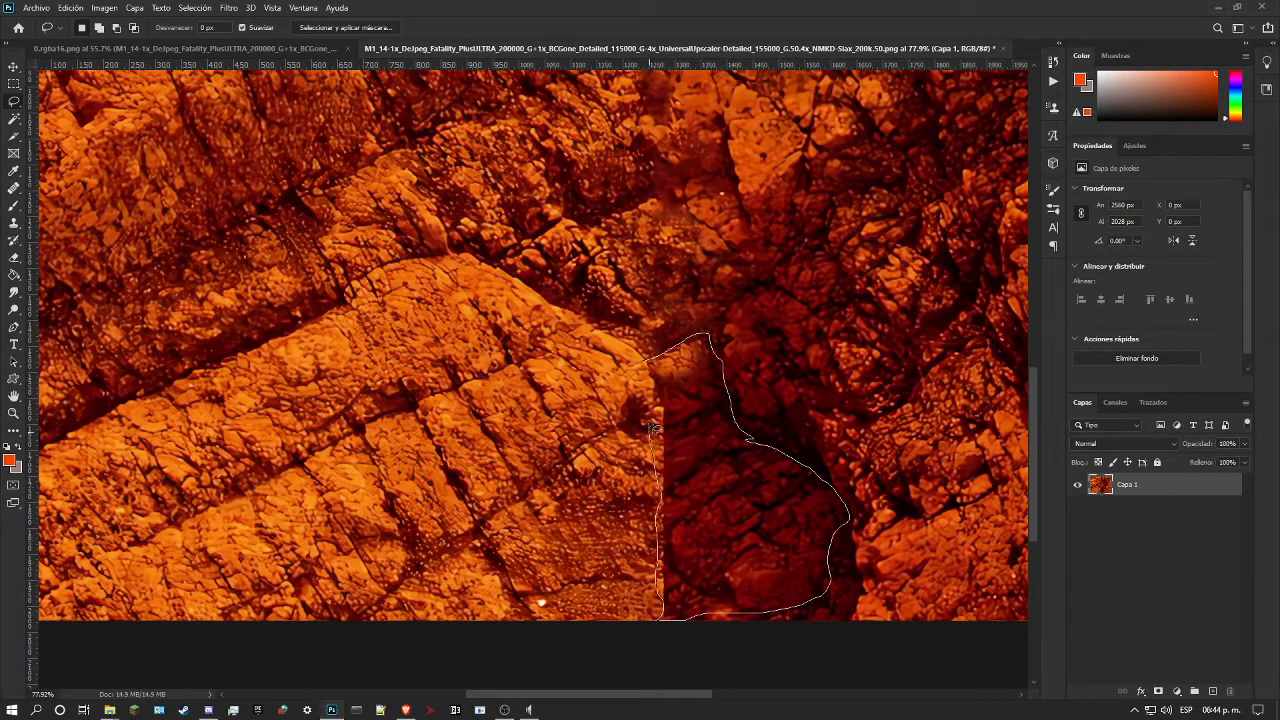
drag(643, 373, 645, 362)
click(71, 7)
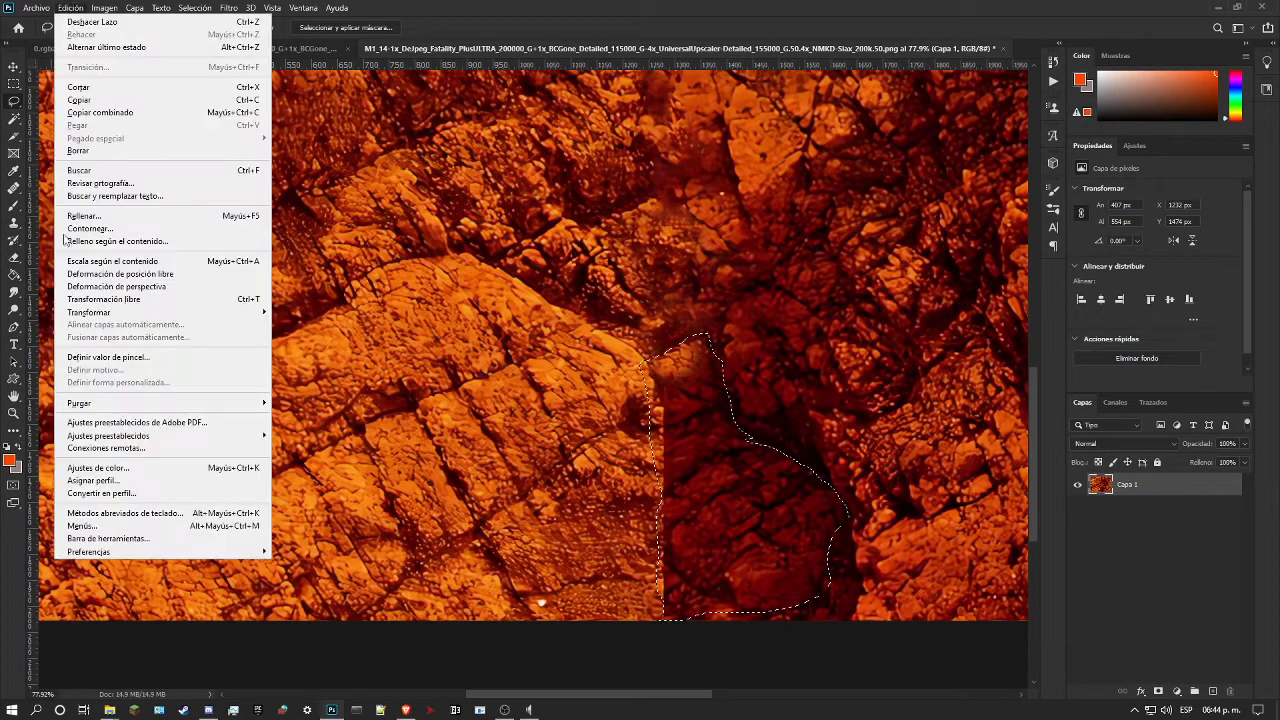
click(152, 242)
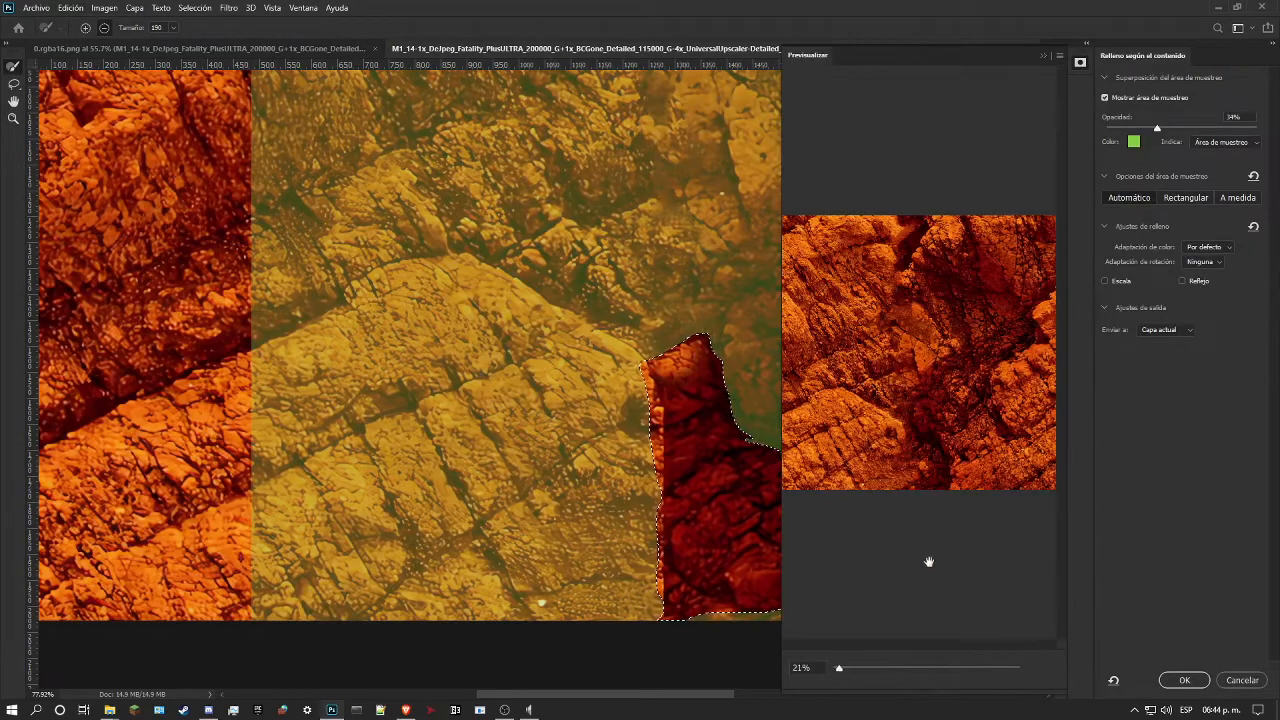
drag(918, 666, 867, 659)
drag(1060, 430, 1082, 563)
click(1105, 281)
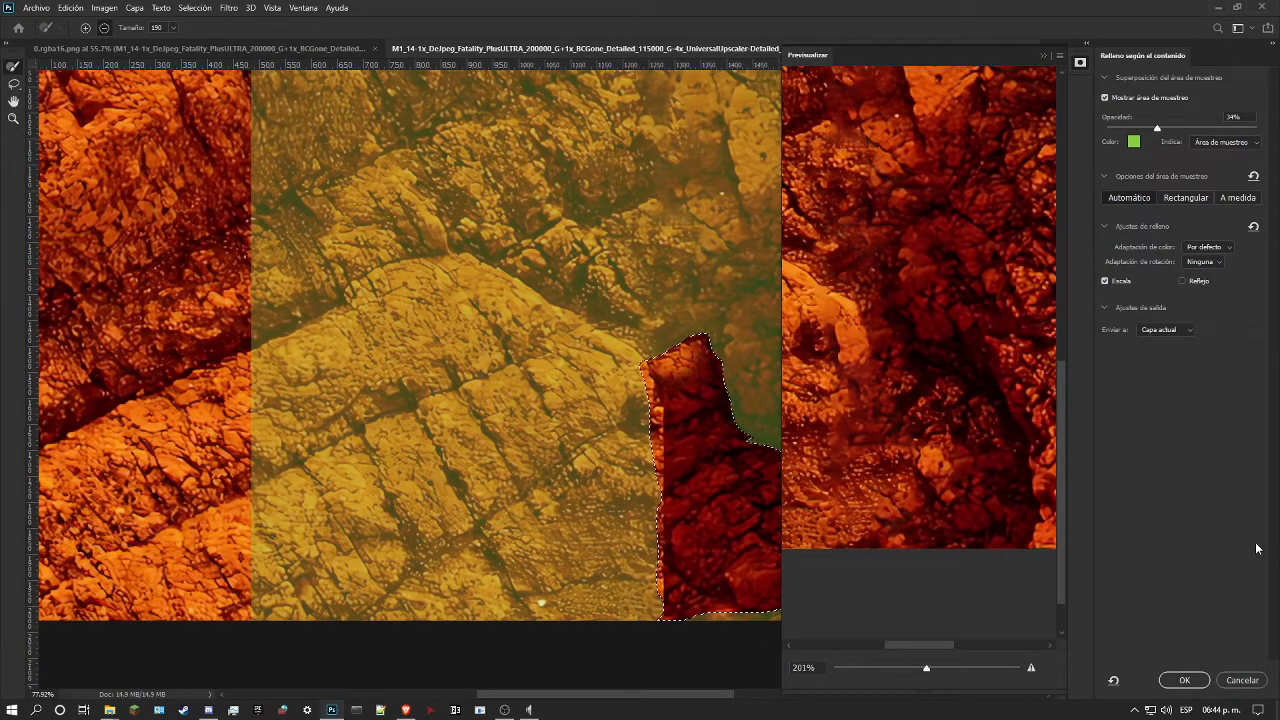
click(1184, 680)
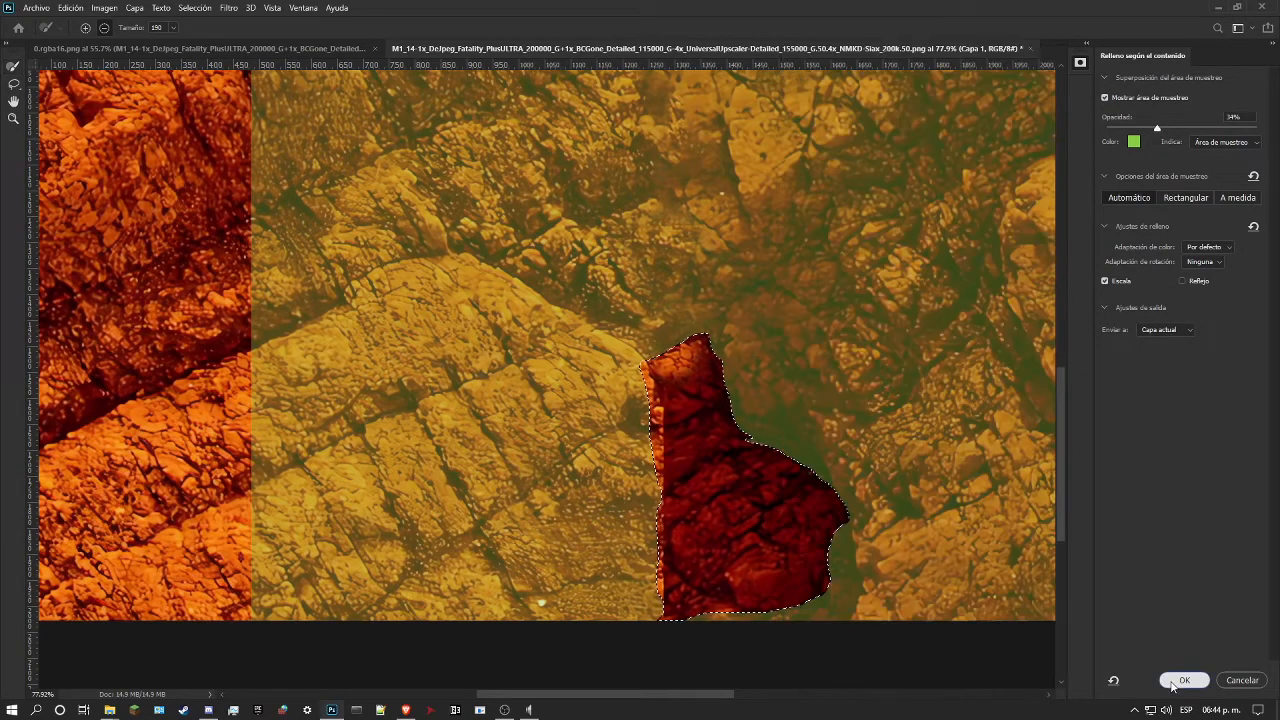
key(ctrl+d)
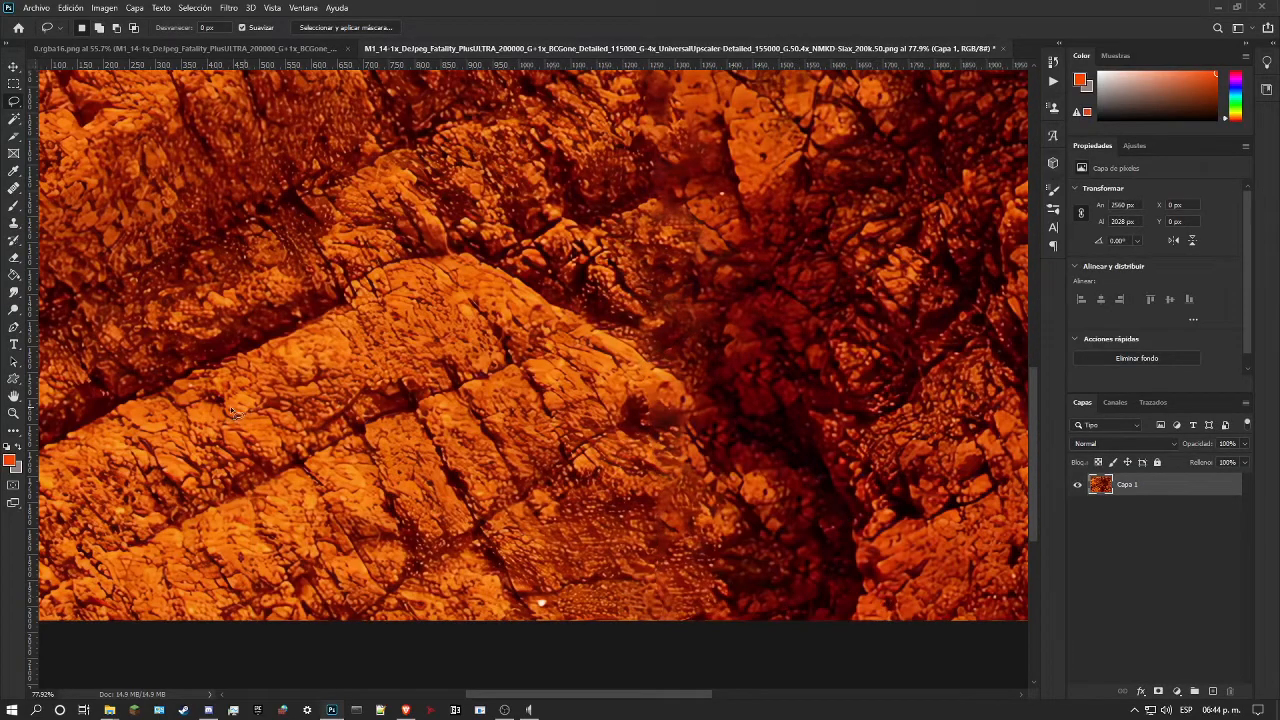
Step: Examine the filled seam from the texture's bottom to its top edge, and check the whole image for remaining visible joins
click(11, 415)
drag(520, 410, 477, 417)
drag(591, 426, 517, 405)
drag(519, 346, 564, 311)
drag(500, 194, 581, 218)
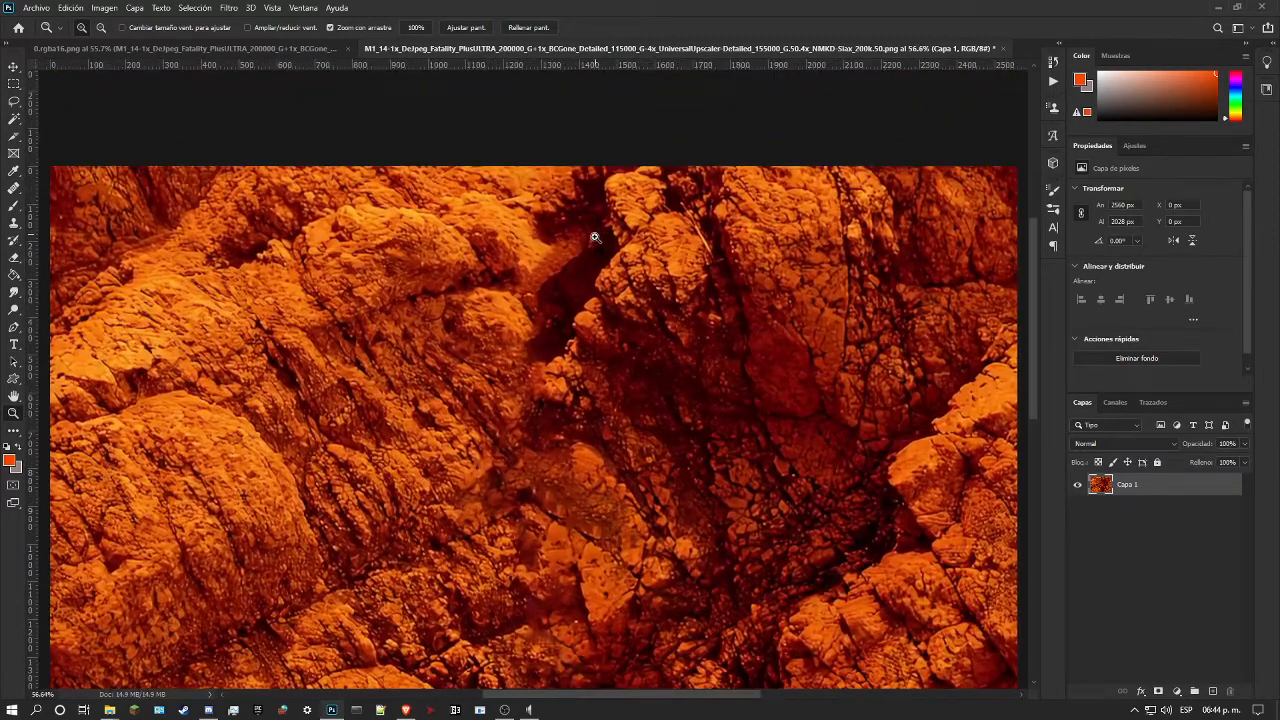
drag(563, 261, 509, 294)
drag(539, 254, 258, 211)
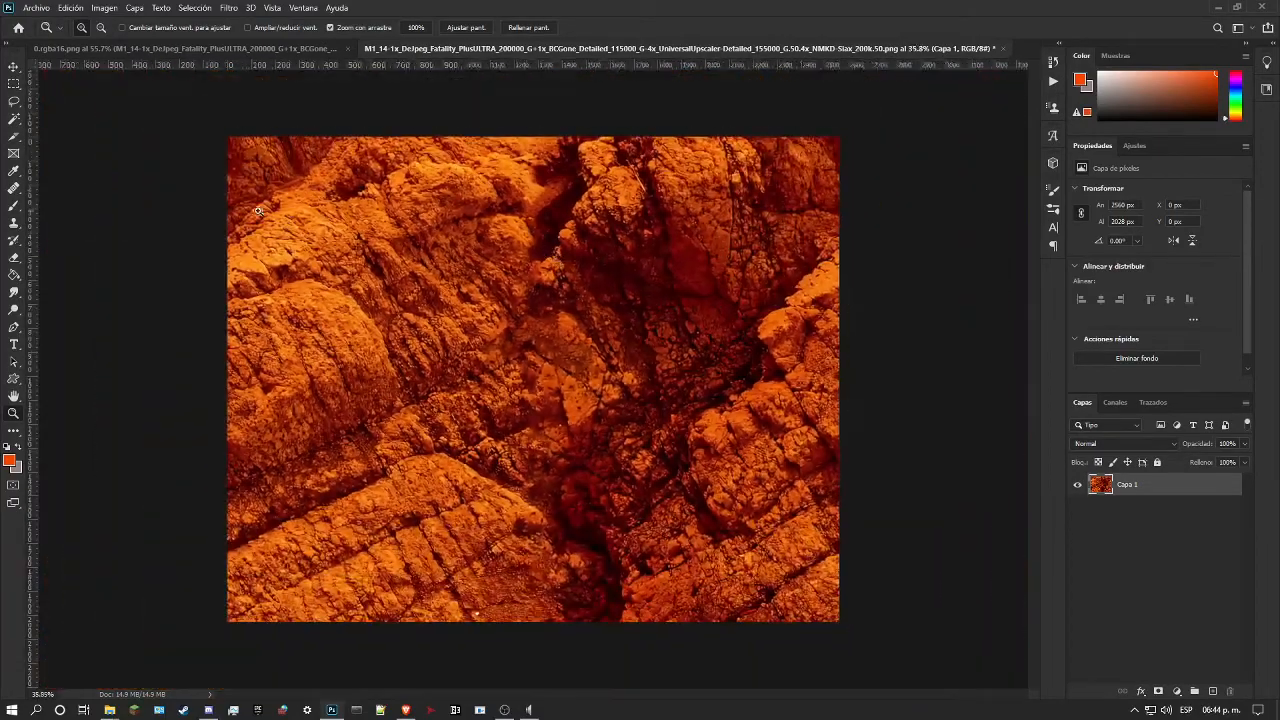
Step: Paint sampled rock texture over the bulge and dark crevice near the upper middle using the 99 px Healing Brush in Replace mode
click(14, 170)
click(14, 187)
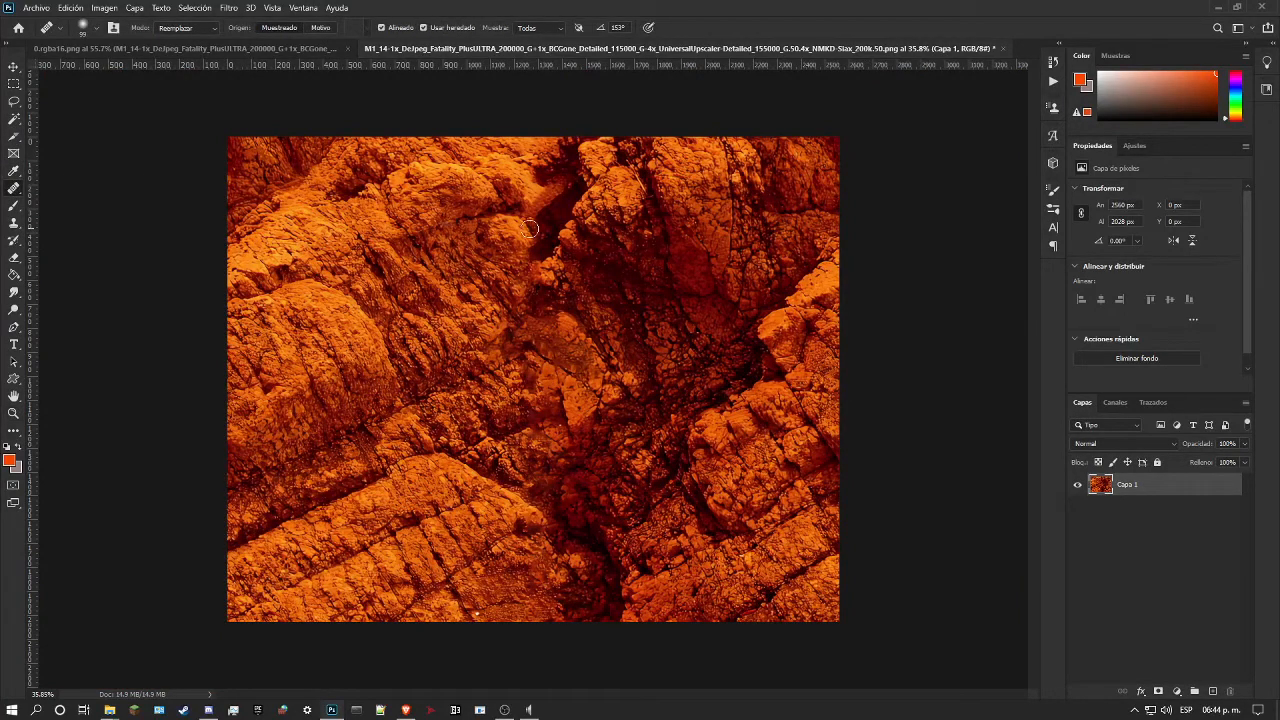
mouse_move(537, 210)
mouse_down()
mouse_move(535, 244)
mouse_move(518, 231)
mouse_up()
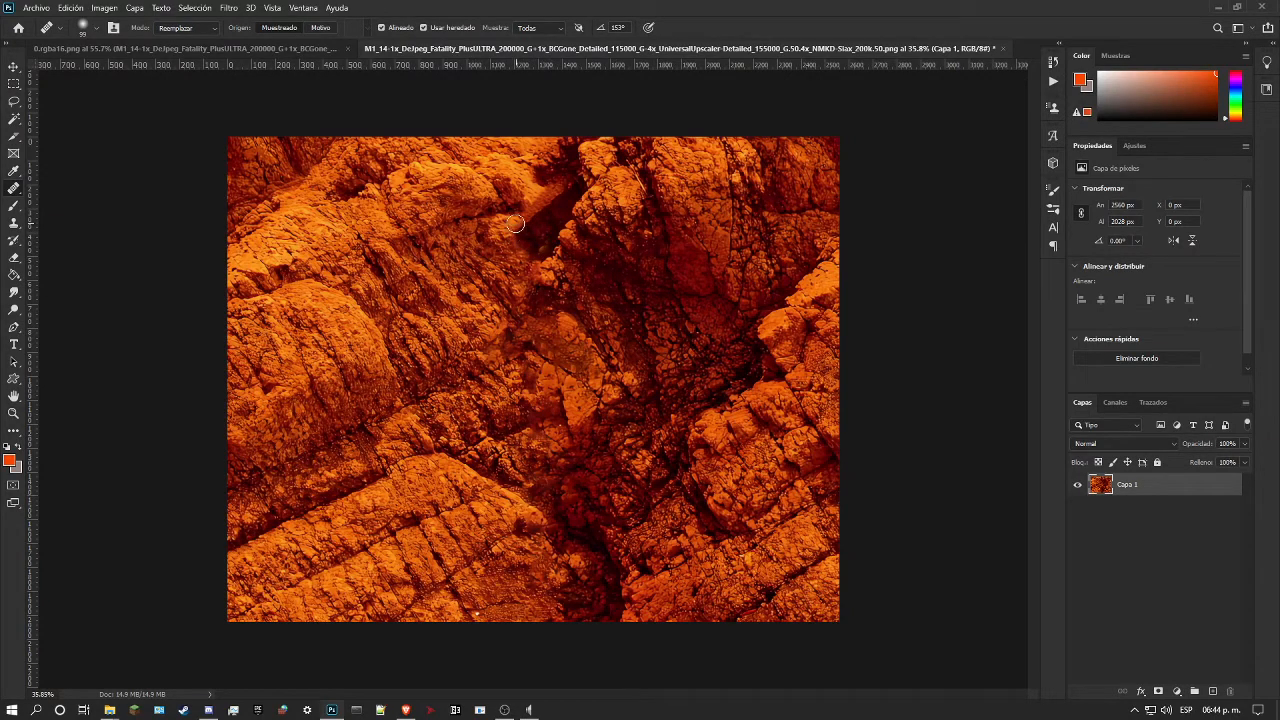
mouse_move(515, 223)
mouse_down()
mouse_move(525, 250)
mouse_move(518, 233)
mouse_up()
alt+click(412, 348)
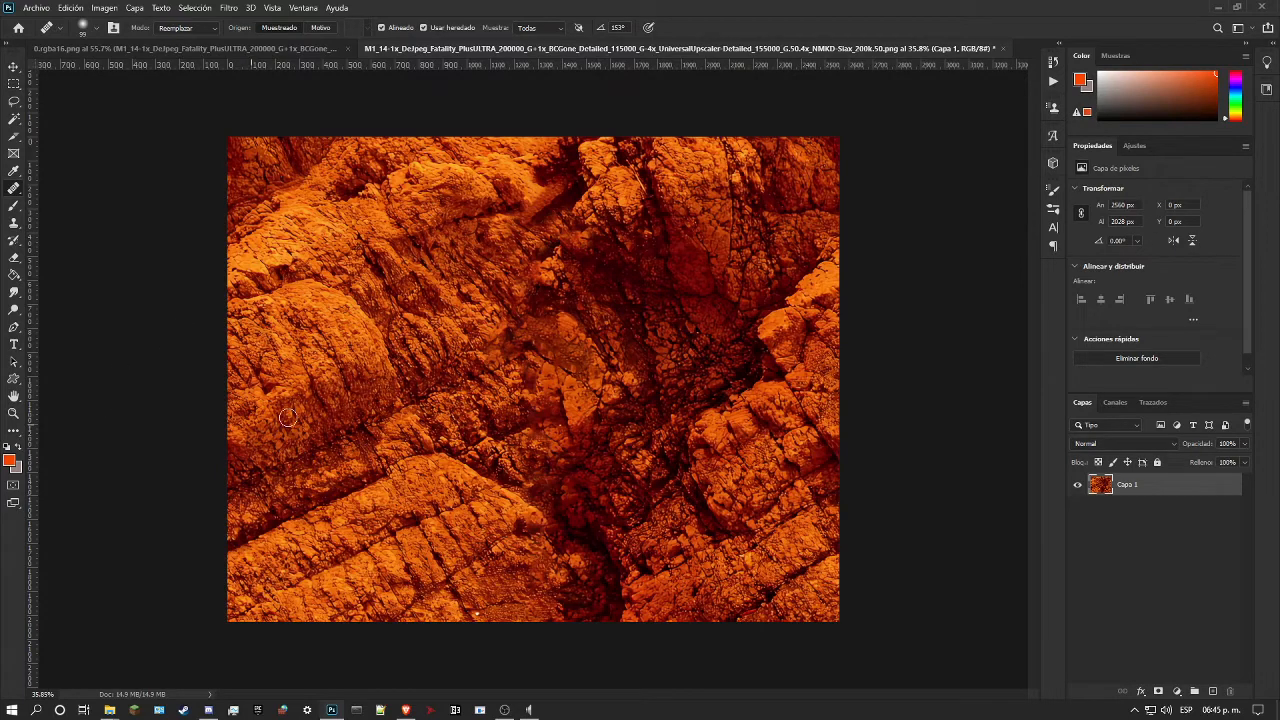
Step: Reapply the last Offset filter to the repaired rock image, check it at reduced size, and save it
key(ctrl+alt+f)
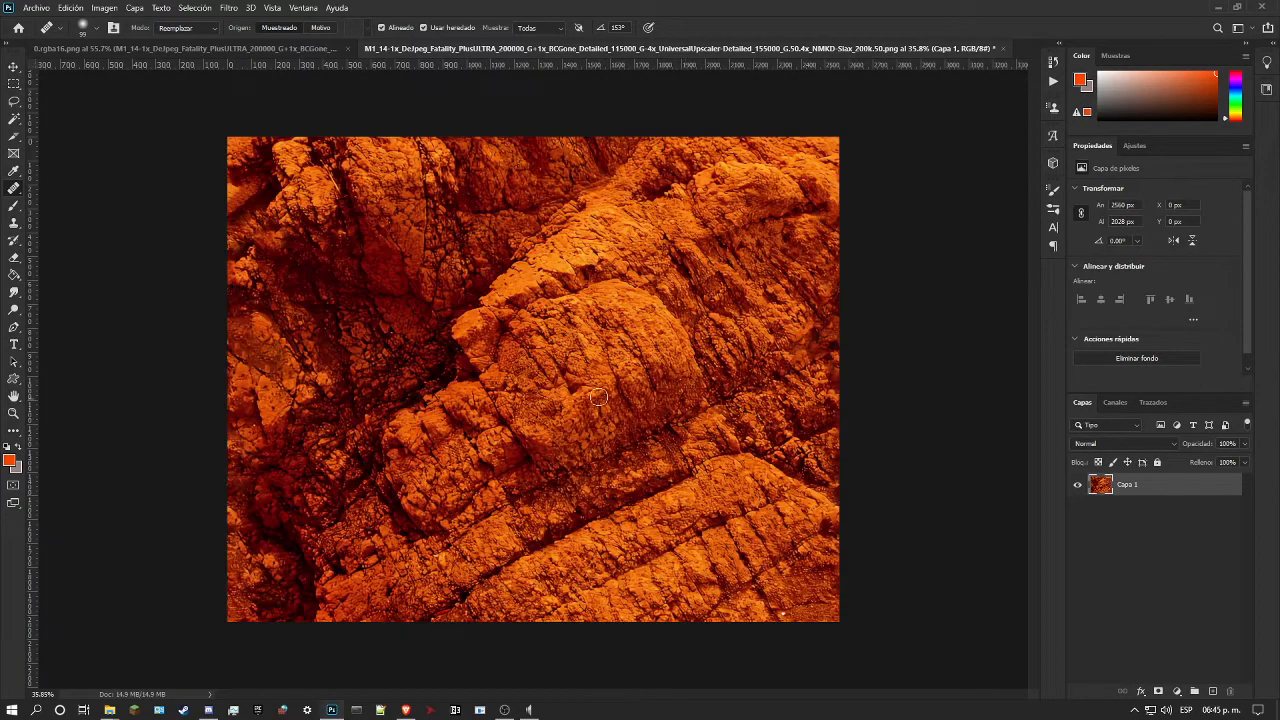
click(13, 412)
key(ctrl+minus)
key(ctrl+minus)
key(ctrl+minus)
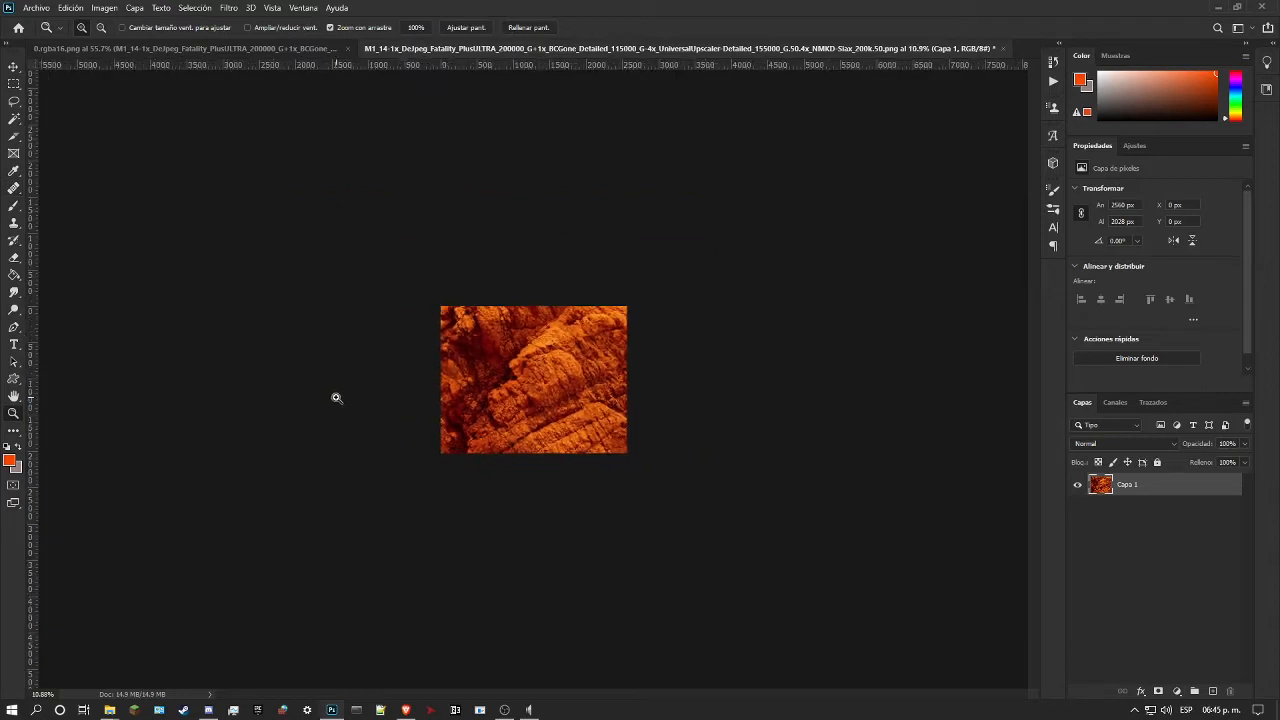
key(ctrl+plus)
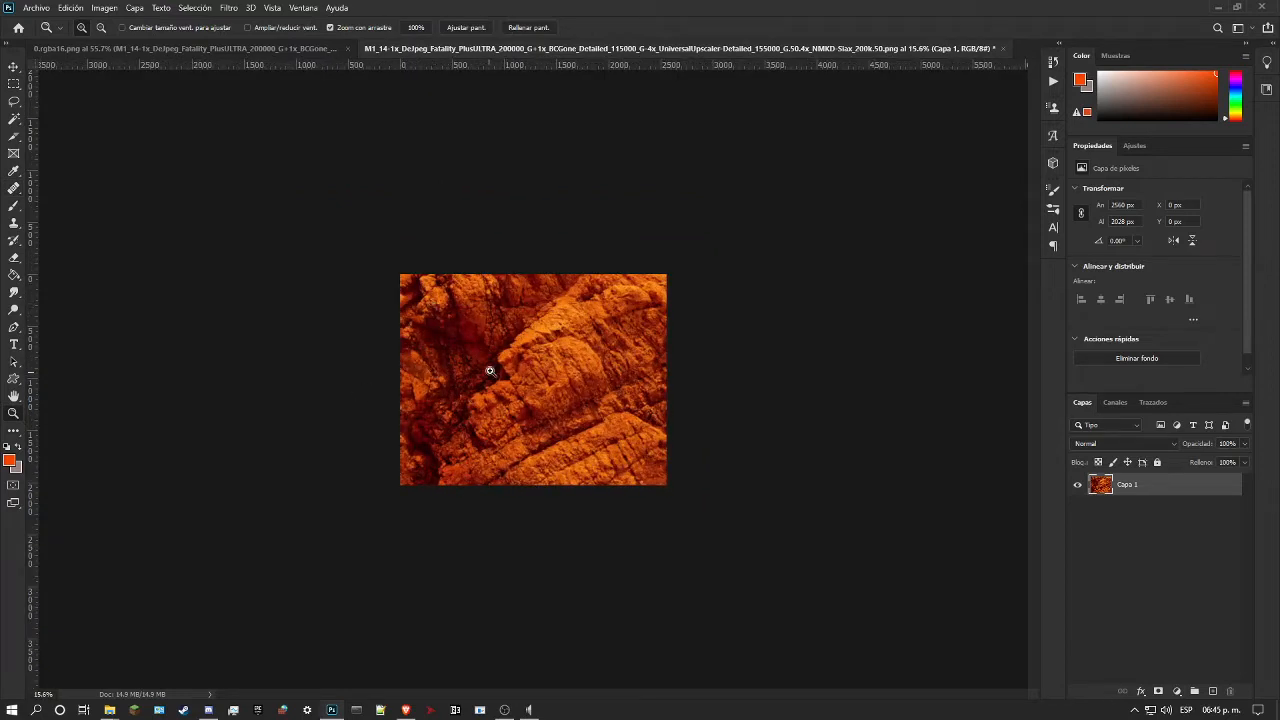
drag(483, 376, 528, 372)
key(ctrl+s)
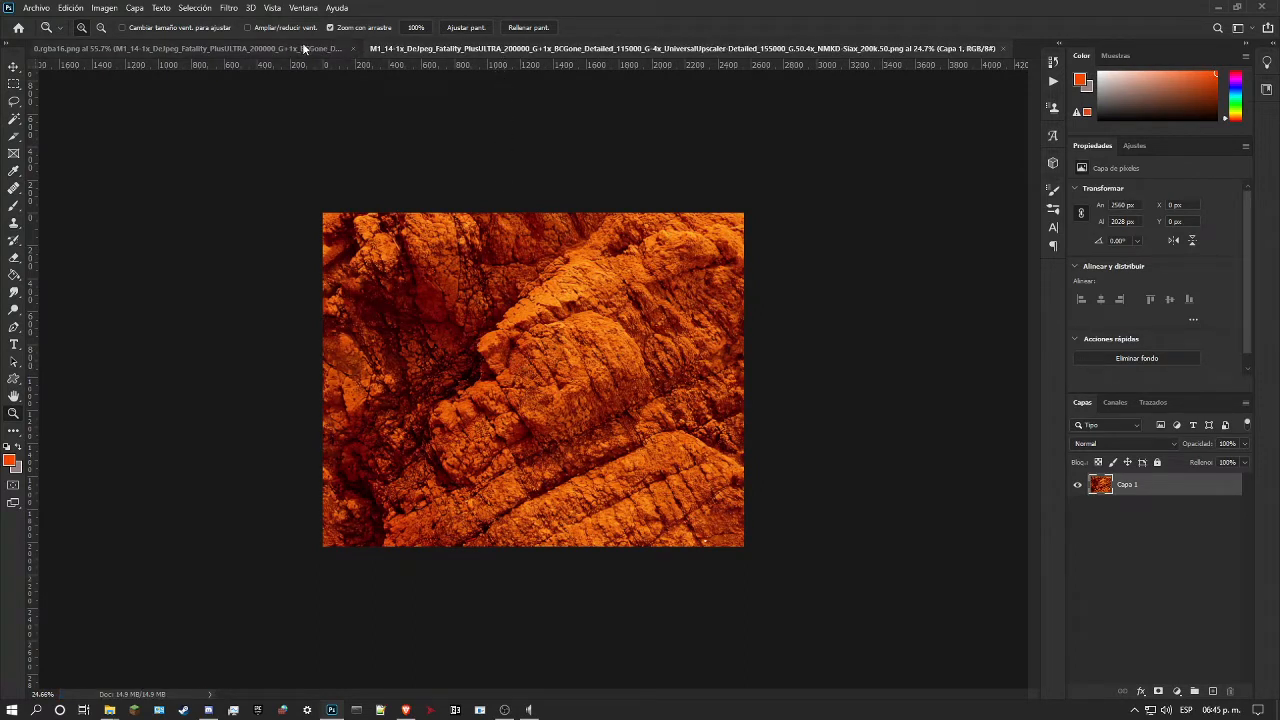
Step: Examine the updated rock layer in 0.rgba16.png and compare it with the blue texture beneath by toggling the rock layer's visibility
click(278, 50)
drag(465, 281, 485, 277)
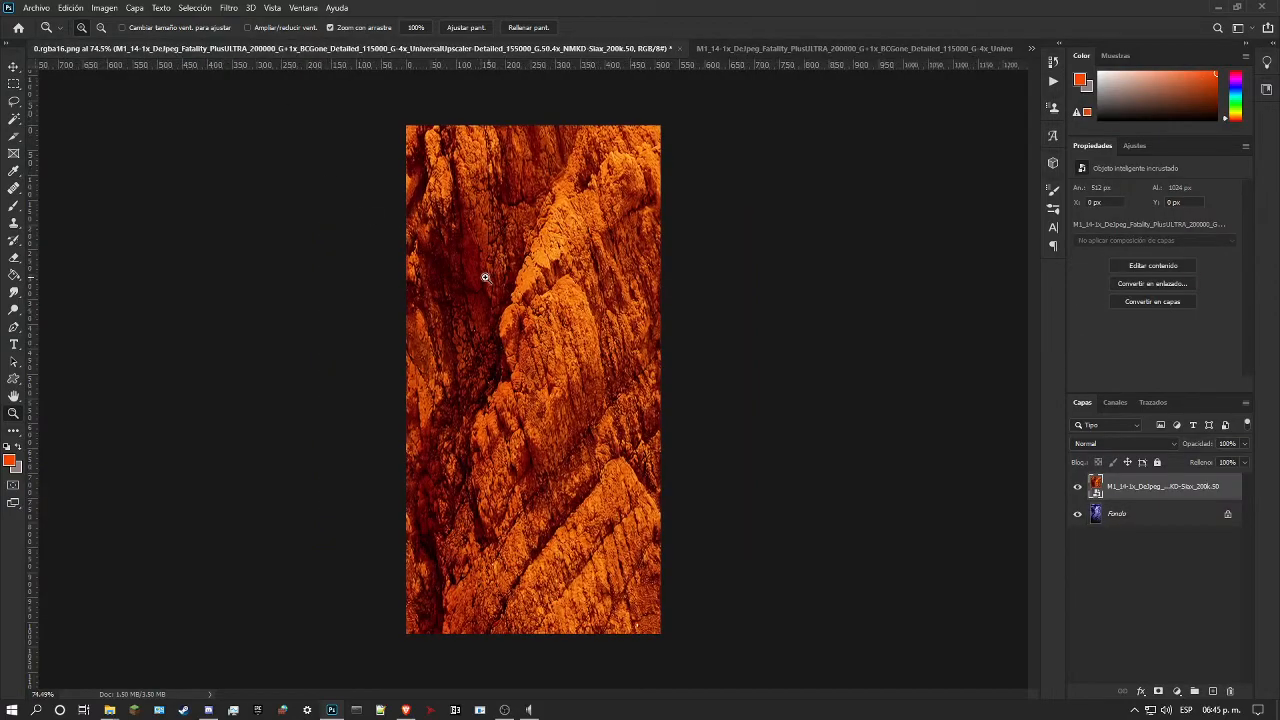
scroll(454, 349, up, 3)
scroll(490, 335, up, 6)
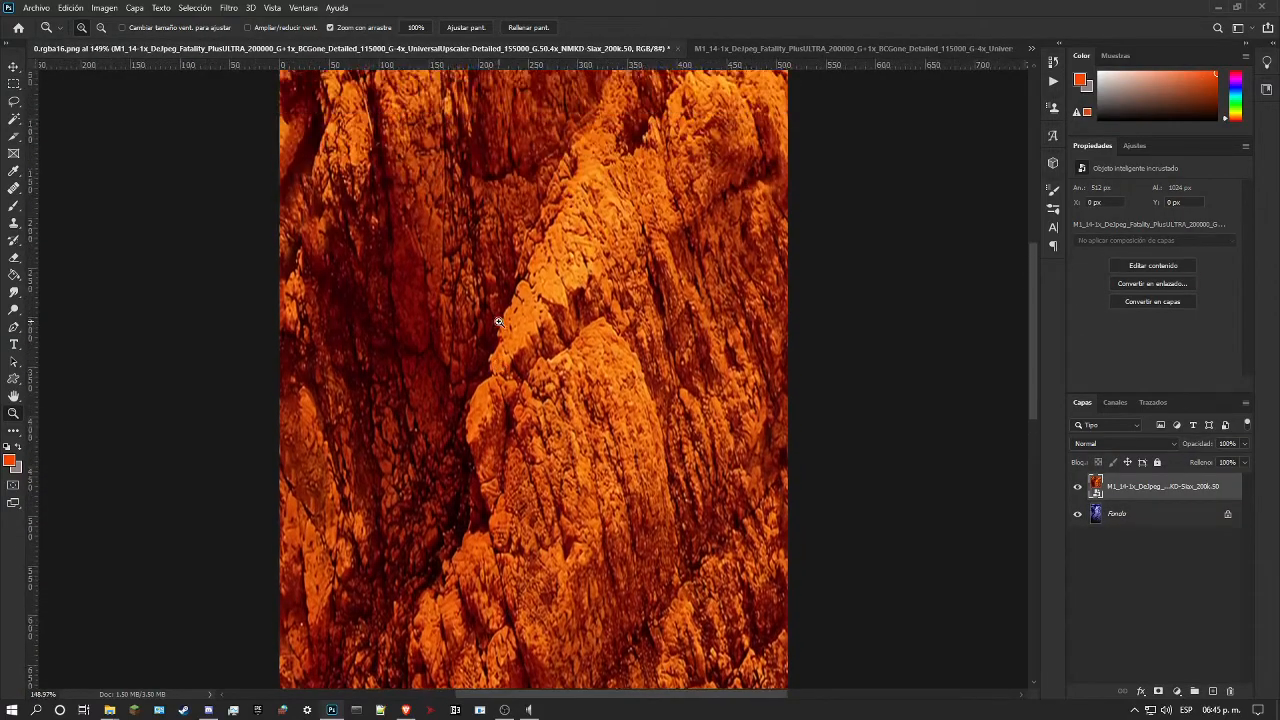
scroll(500, 286, up, 2)
mouse_move(666, 147)
mouse_down()
mouse_move(737, 149)
mouse_move(646, 134)
mouse_up()
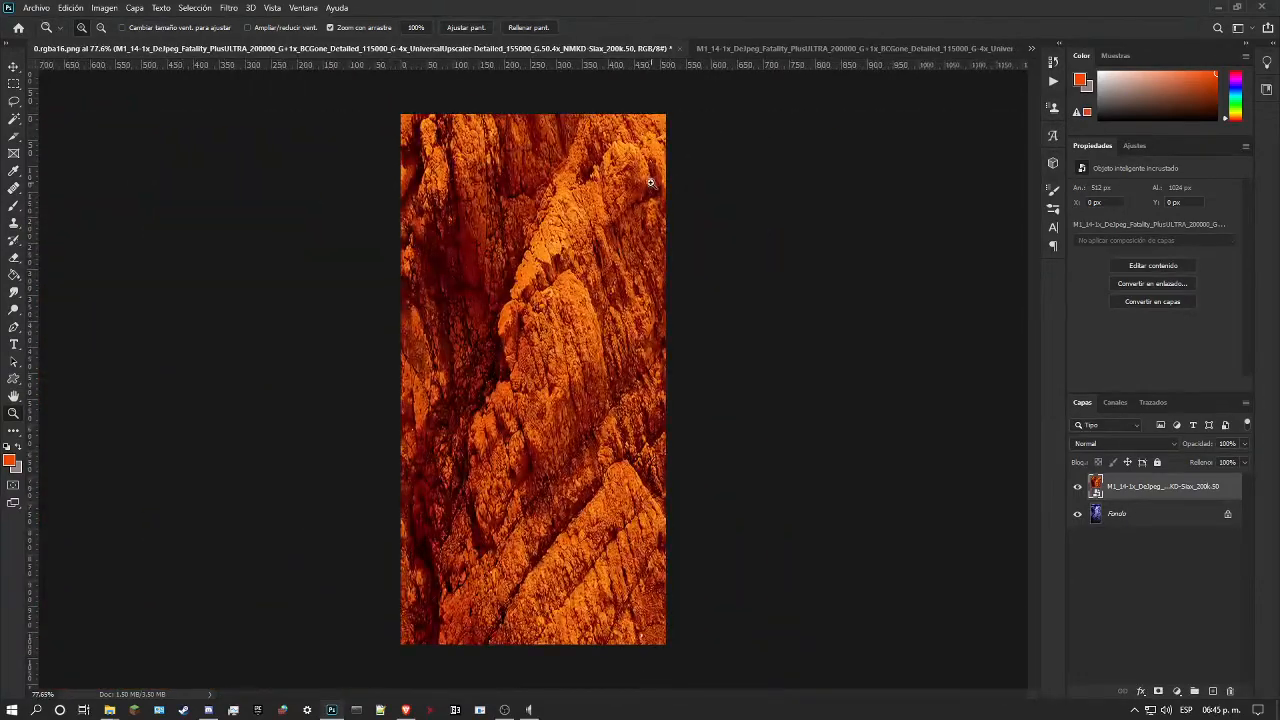
click(1078, 487)
click(1078, 487)
click(1078, 487)
click(1078, 487)
Step: Try the Luminosity blend mode on the rock layer, and set it back to Normal
click(1124, 443)
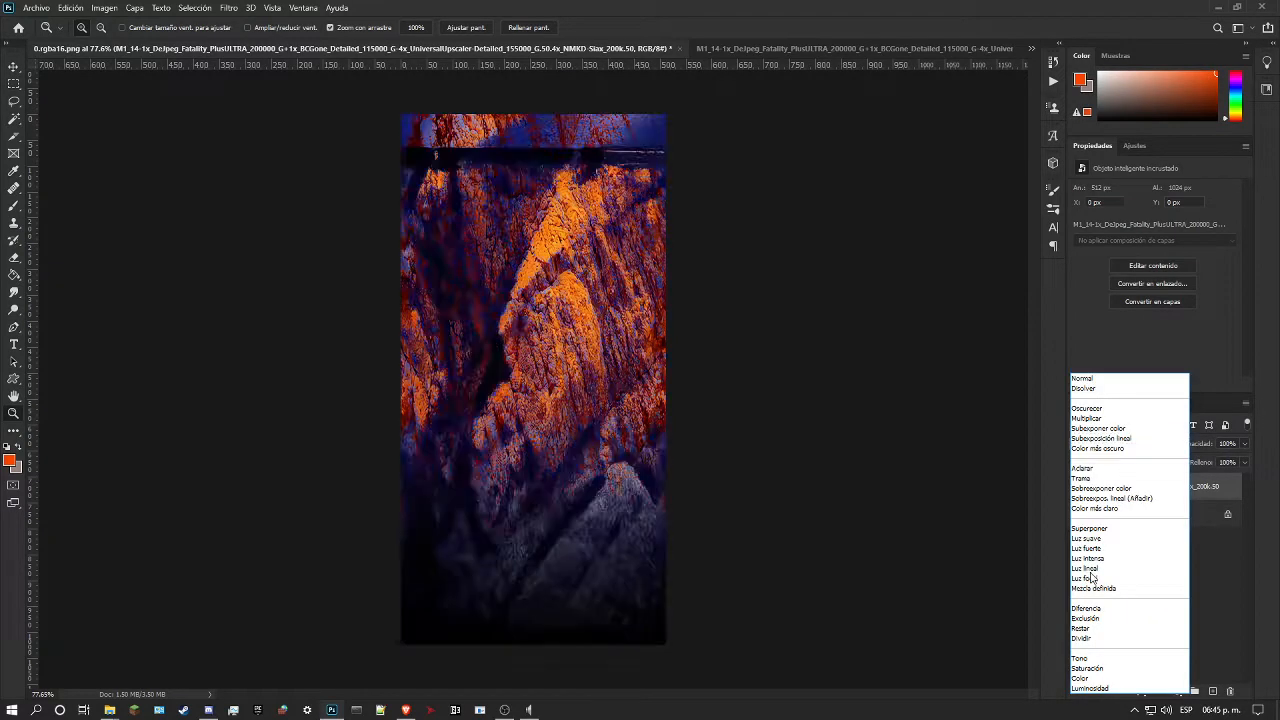
click(1090, 689)
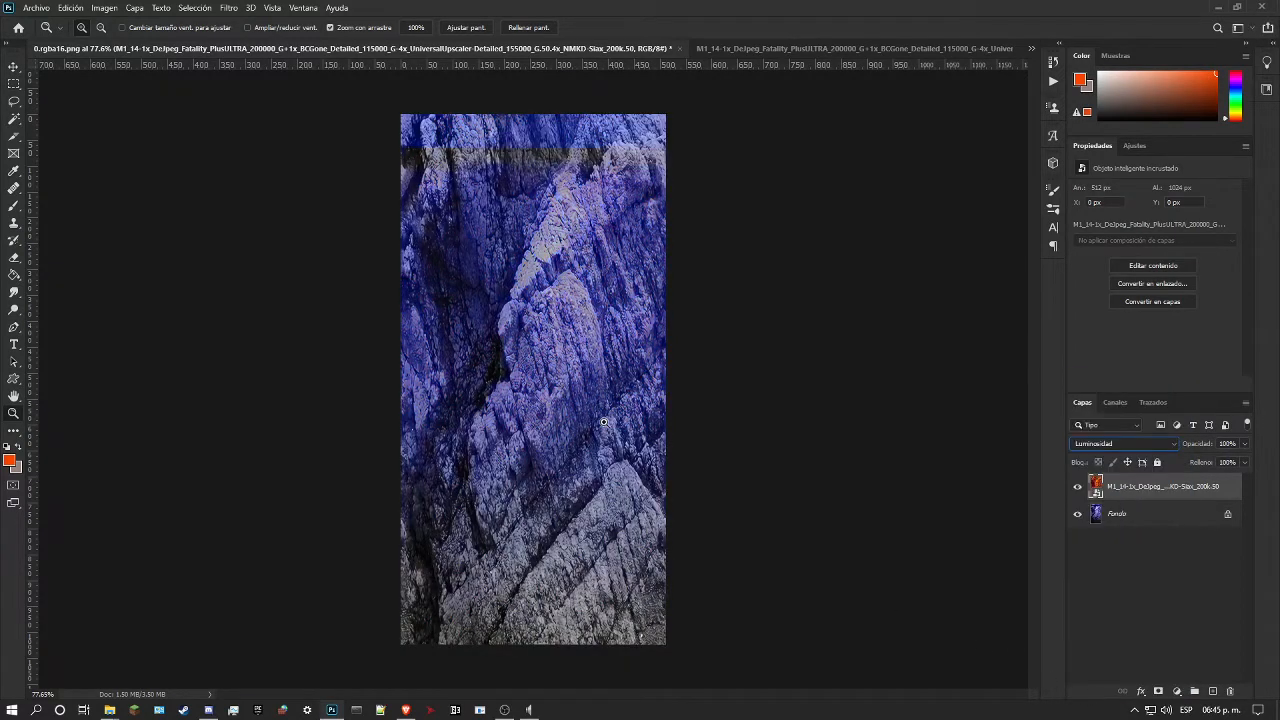
click(1130, 444)
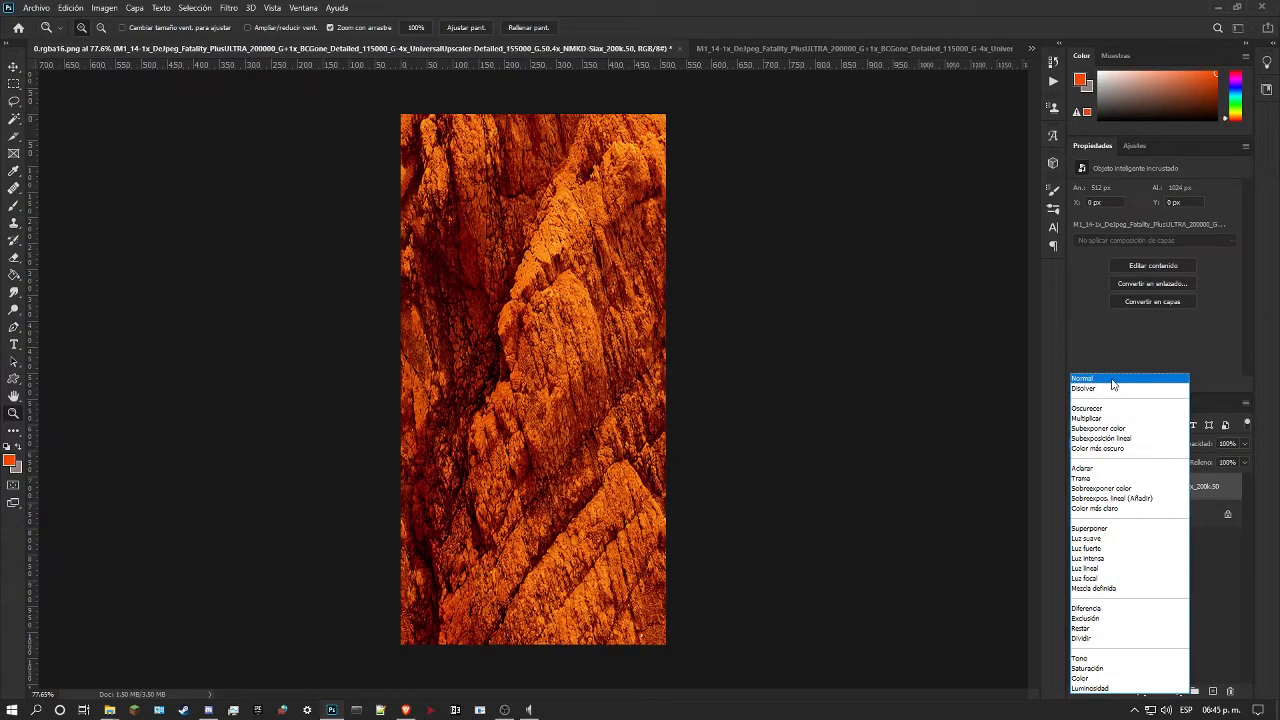
click(1108, 386)
Step: Unlock the background as a regular layer and reselect the M1_14 rock layer above it
click(1228, 513)
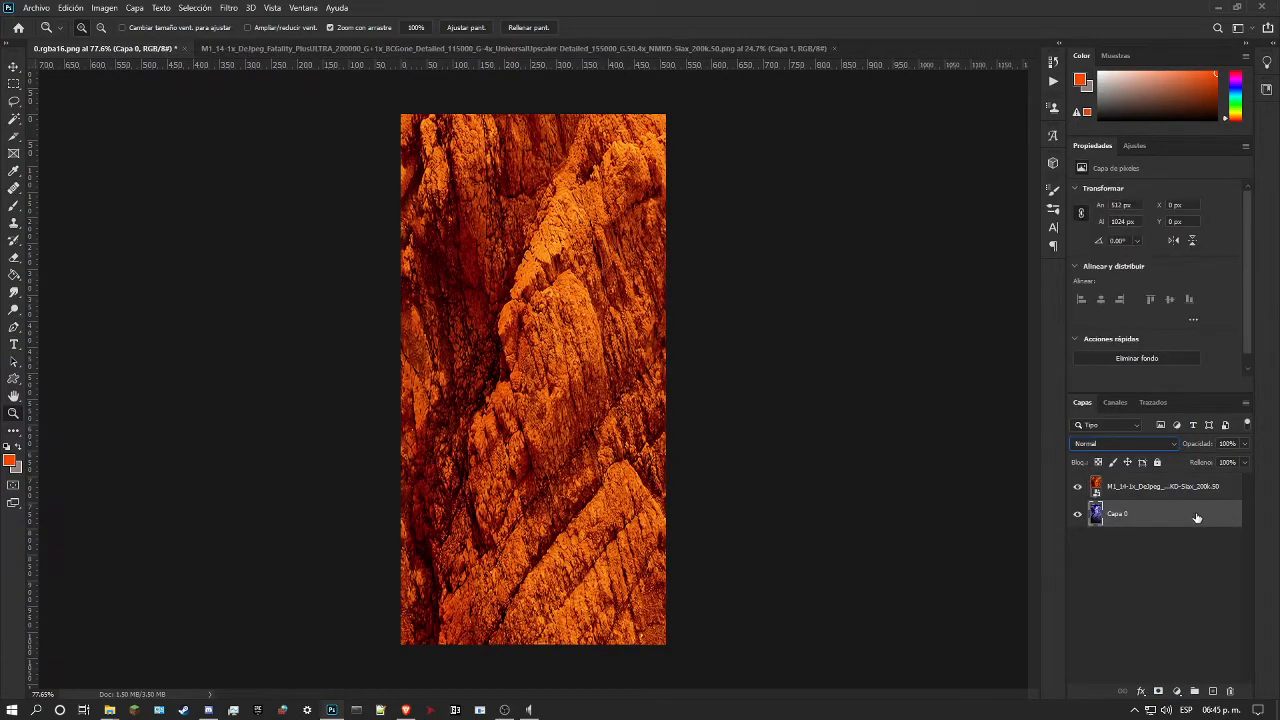
click(1162, 488)
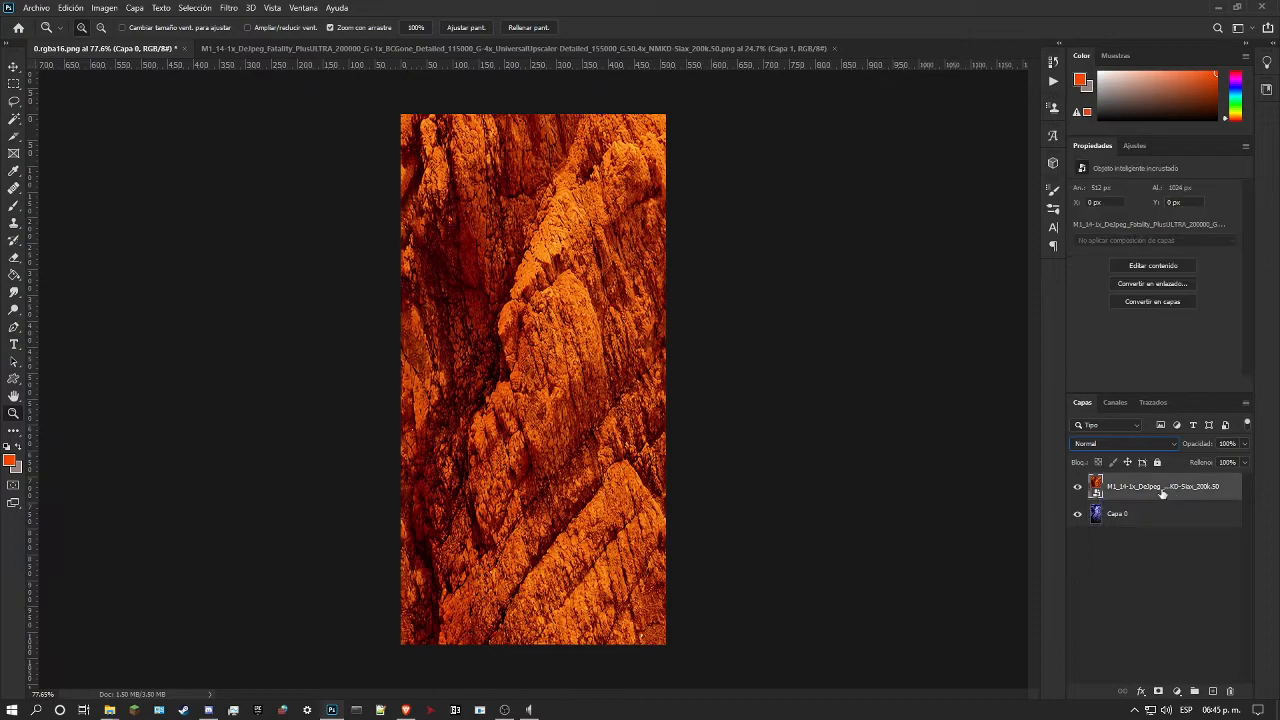
Step: In File Explorer, go to the levels/bowser_1 folder of awesome-legacy's gfx folder inside sm64pcbuilder2 (1)
mouse_move(108, 714)
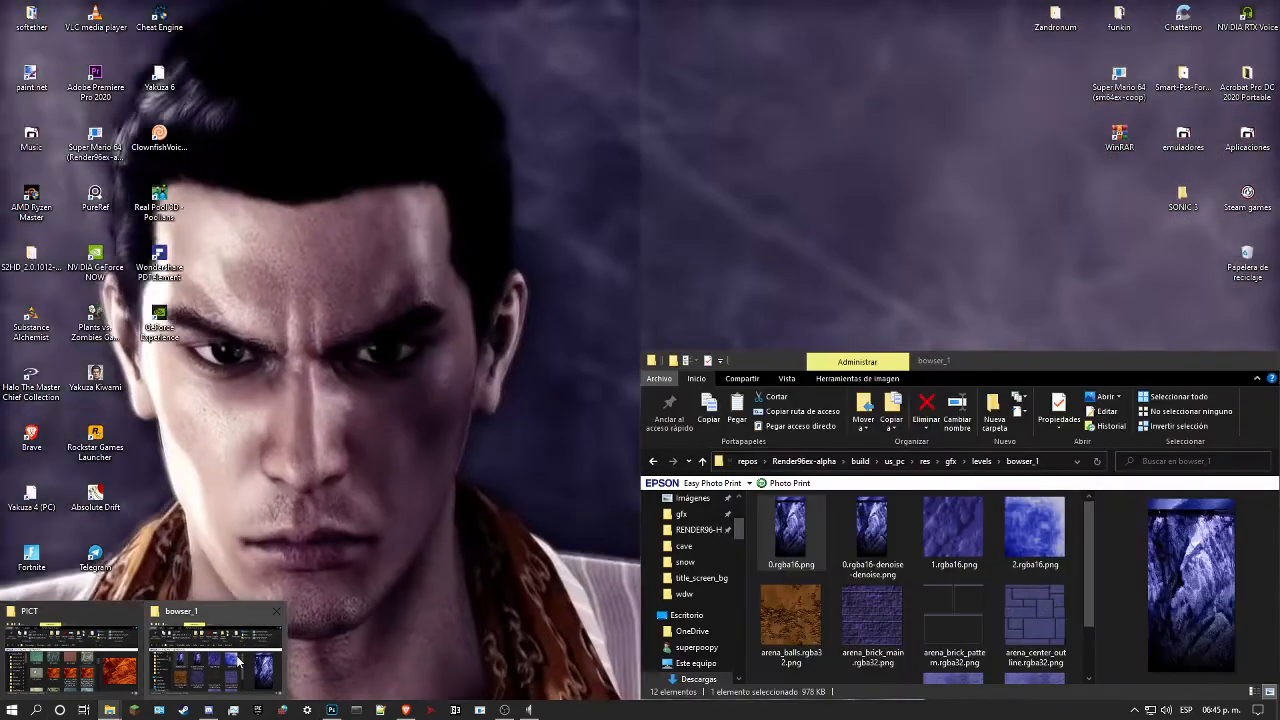
click(215, 658)
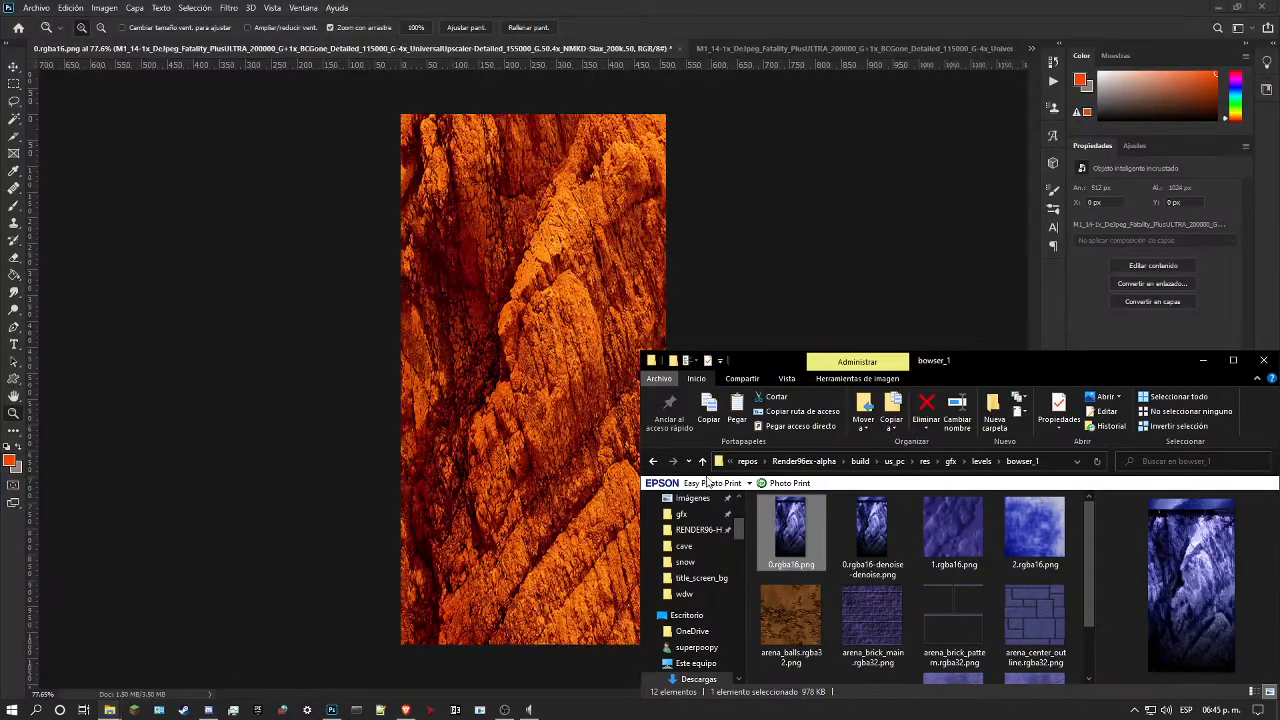
click(820, 462)
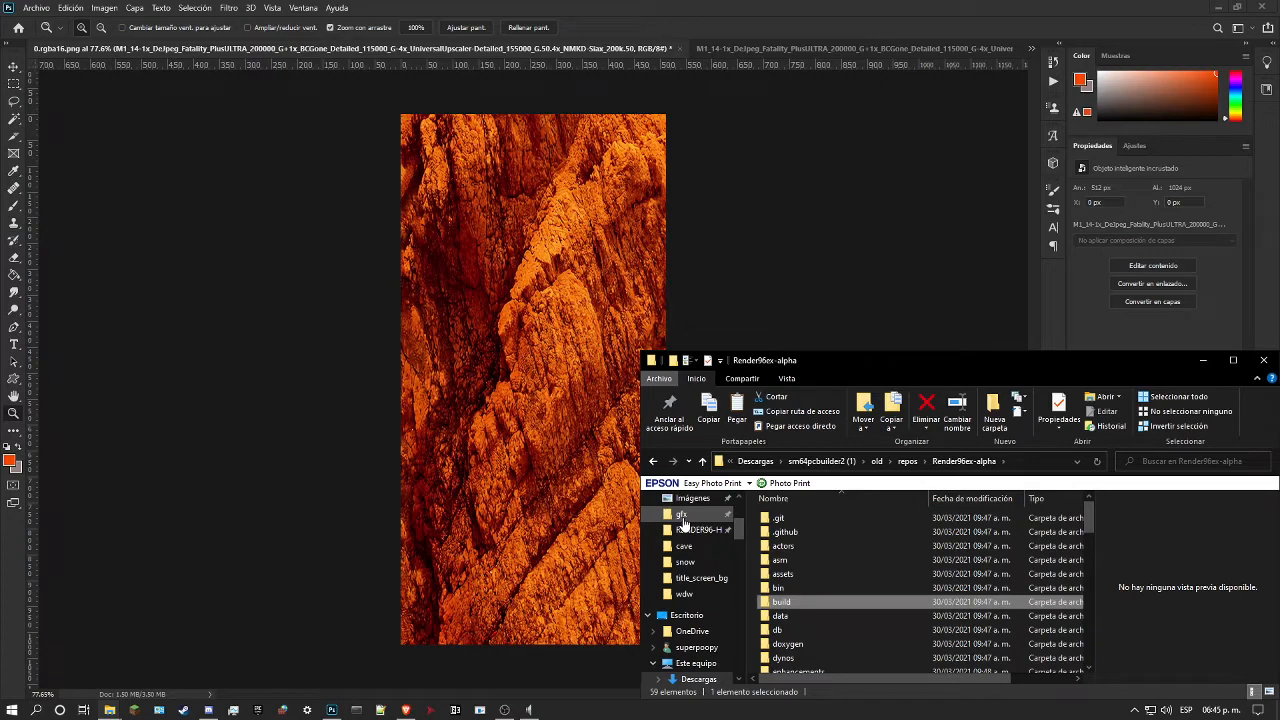
click(822, 461)
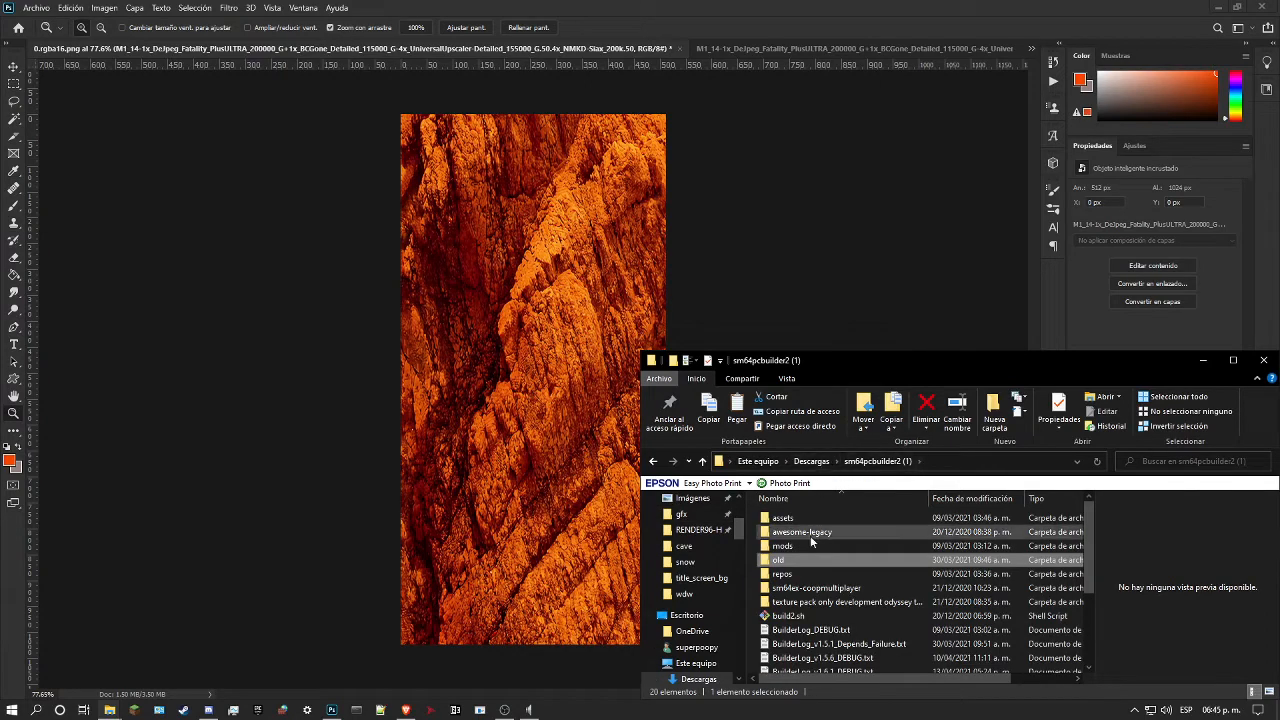
double_click(810, 535)
double_click(805, 518)
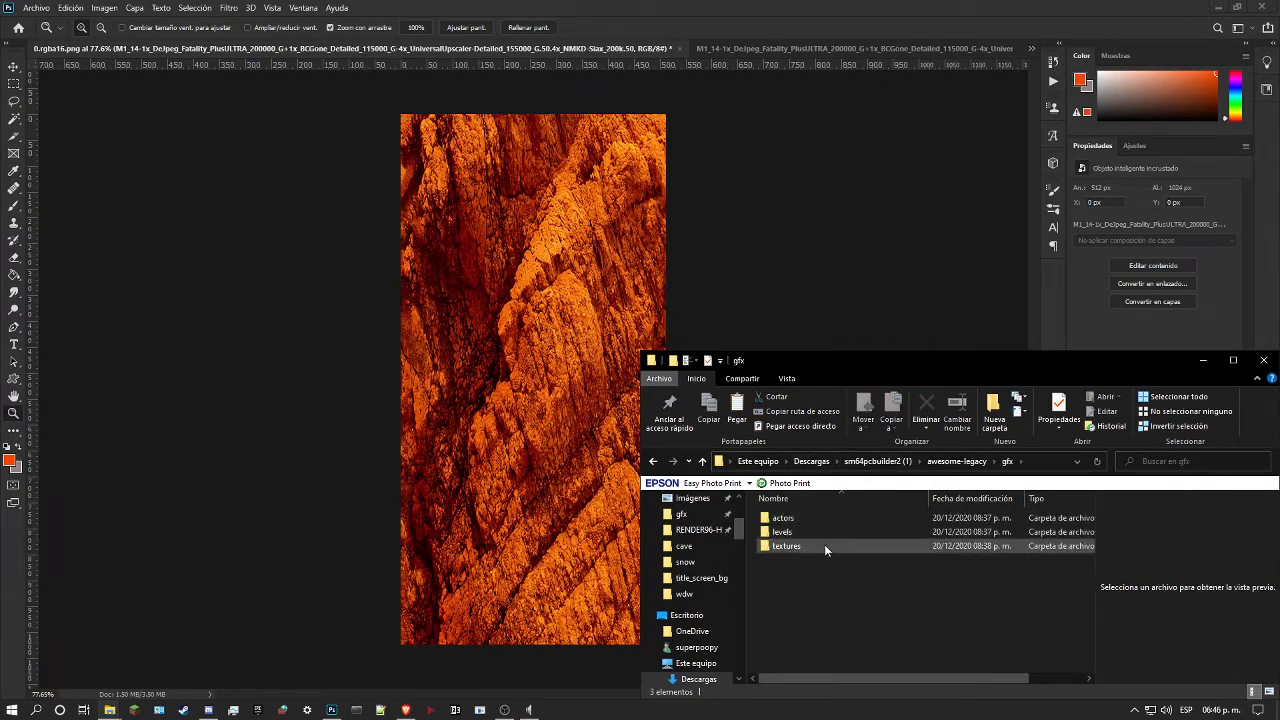
double_click(786, 546)
scroll(824, 543, down, 2)
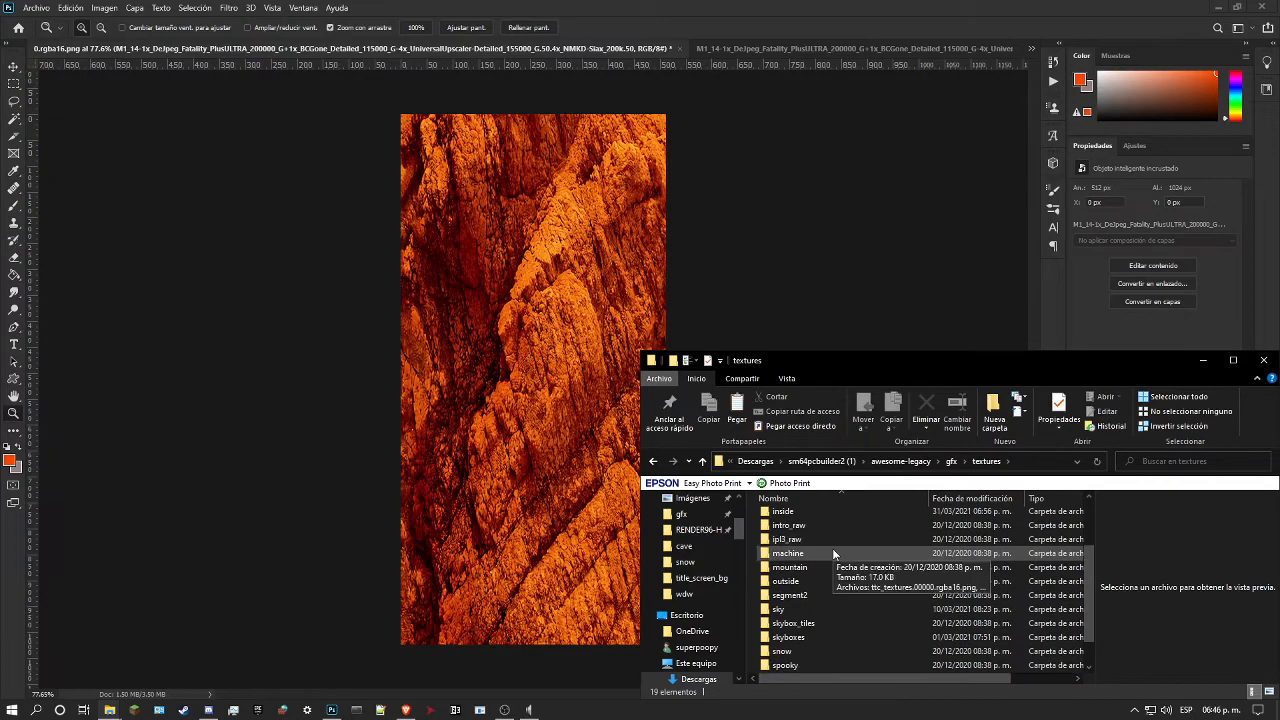
key(alt+Left)
double_click(796, 532)
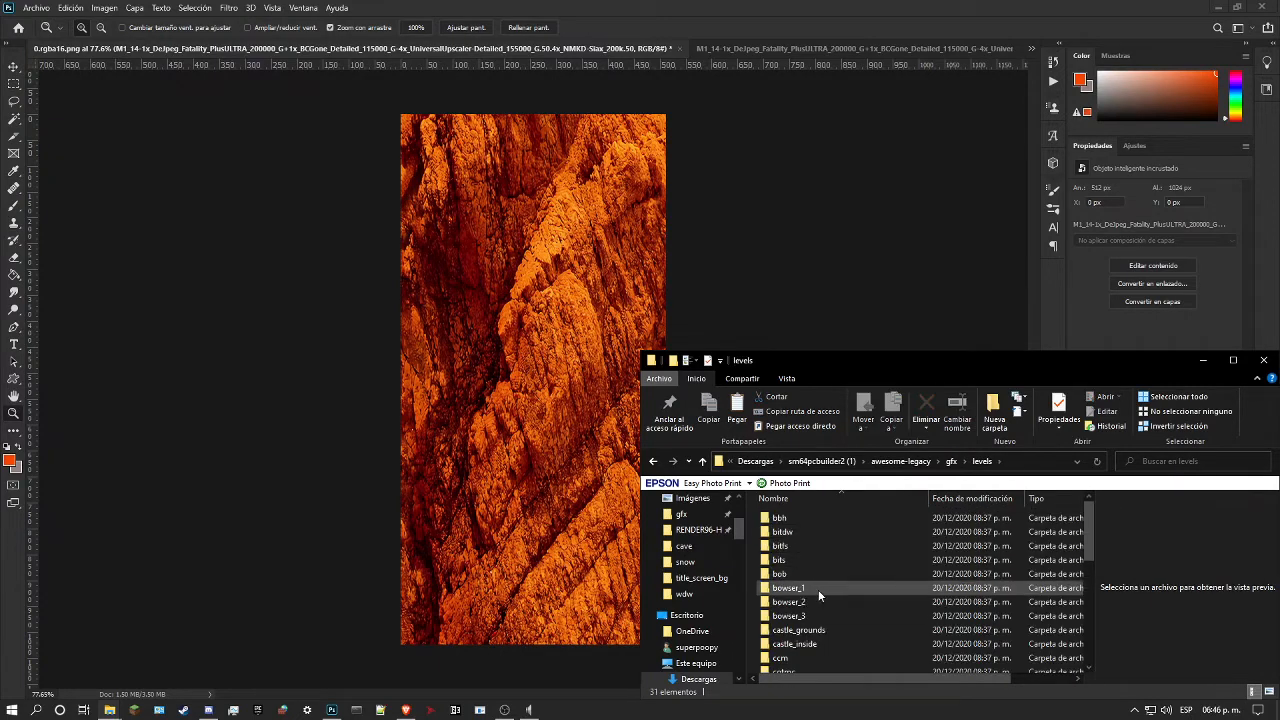
double_click(818, 589)
Step: Place the low-resolution 0.rgba16.png above the rock layer, scaled to 1600% so it covers the whole canvas
drag(805, 536, 511, 450)
drag(784, 530, 486, 453)
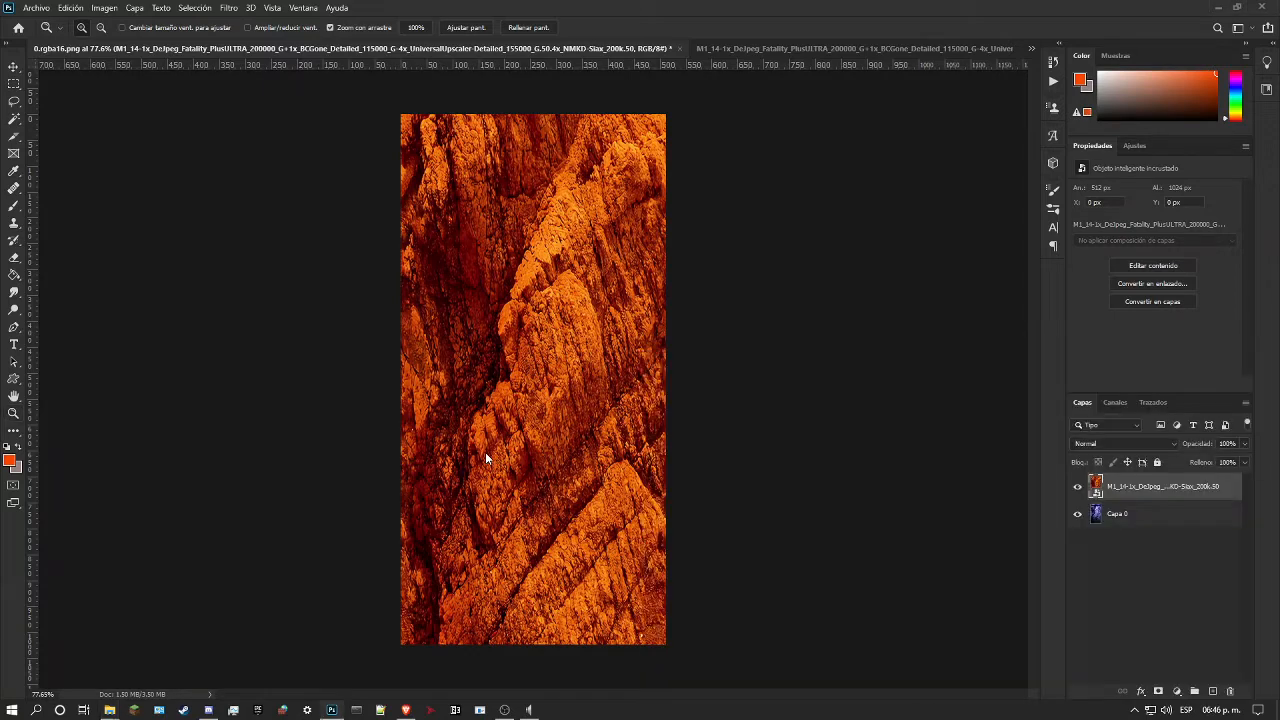
drag(533, 398, 533, 644)
drag(532, 365, 586, 119)
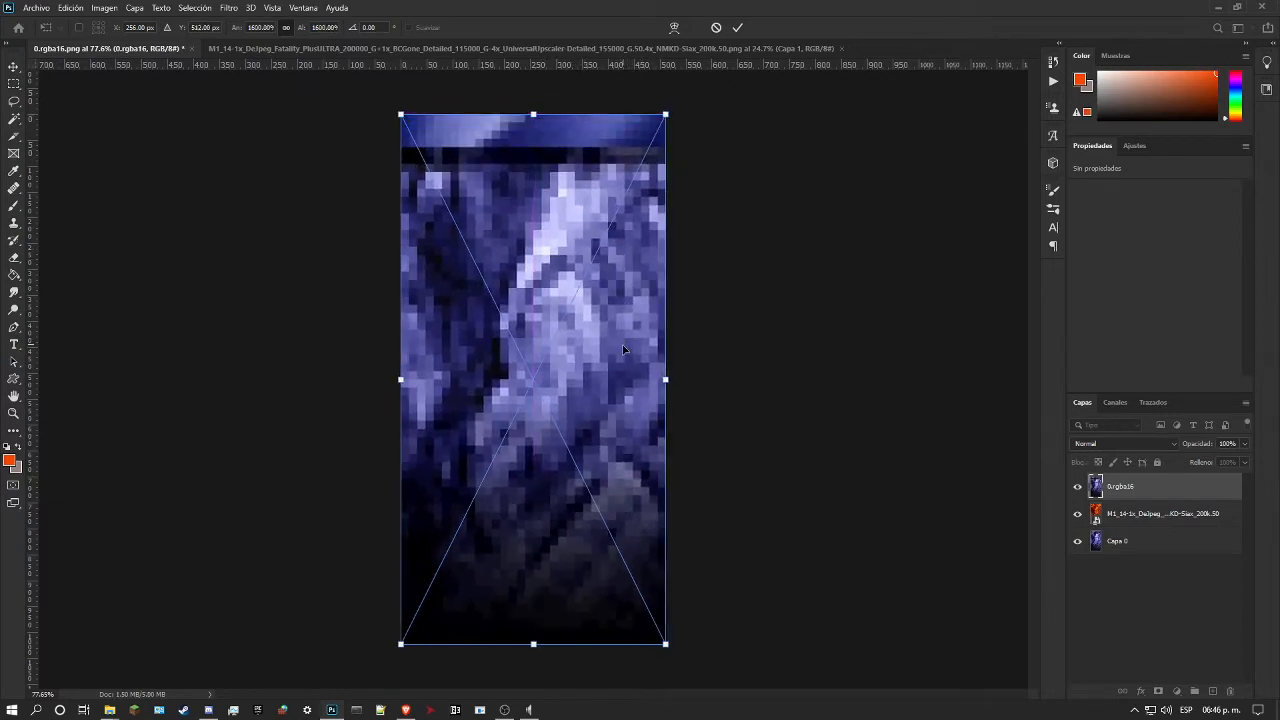
key(Return)
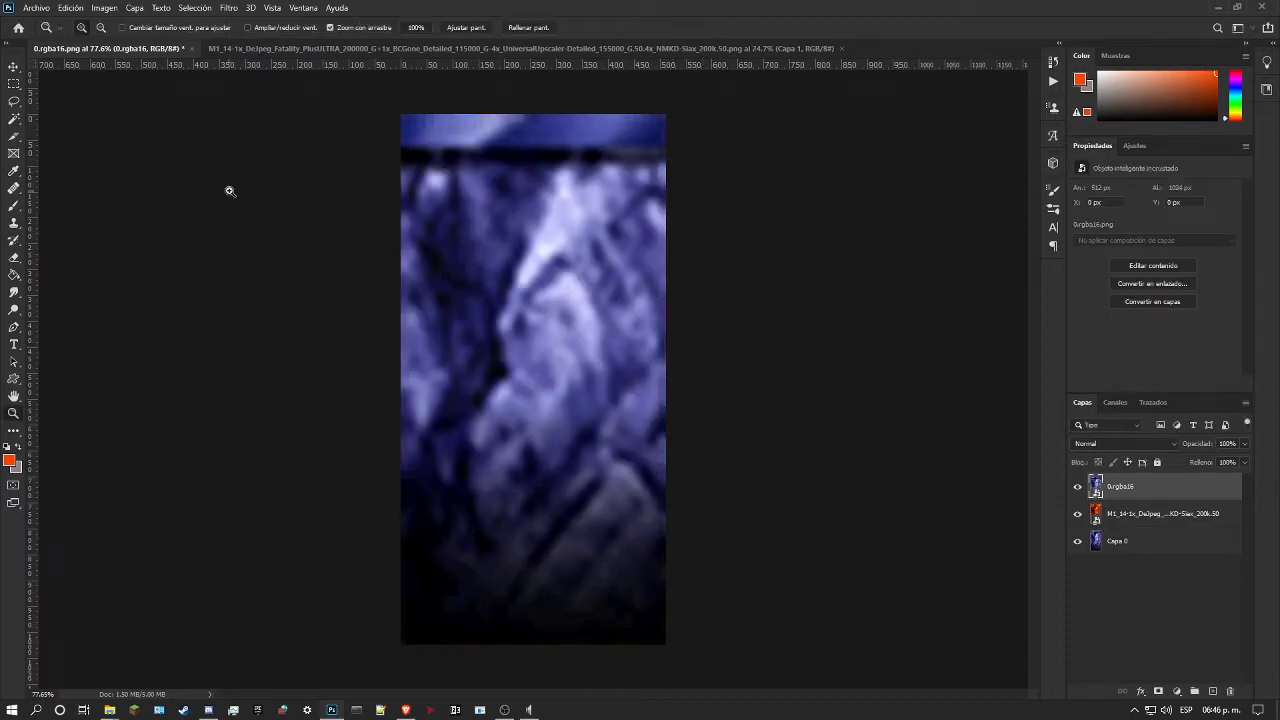
Step: Mask the placed 0.rgba16 layer with the canvas's upper-left quarter and invert the mask so the rock shows there
click(13, 84)
drag(401, 114, 533, 378)
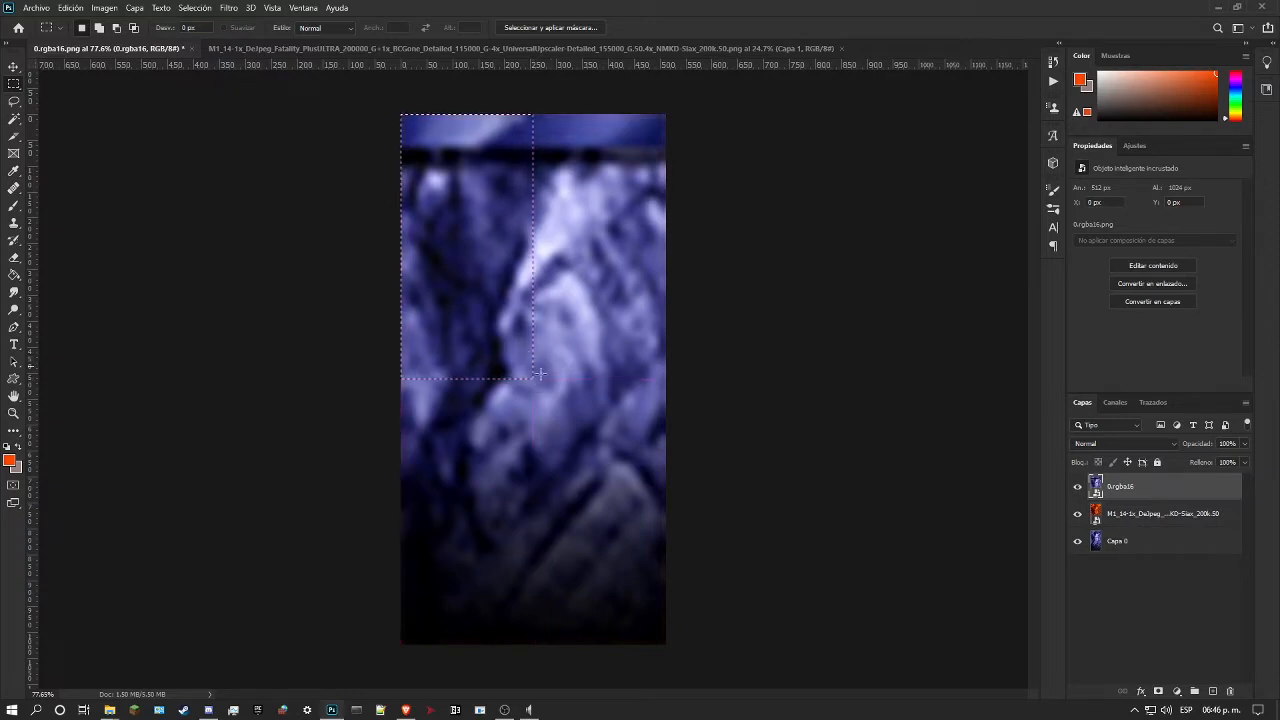
click(1158, 691)
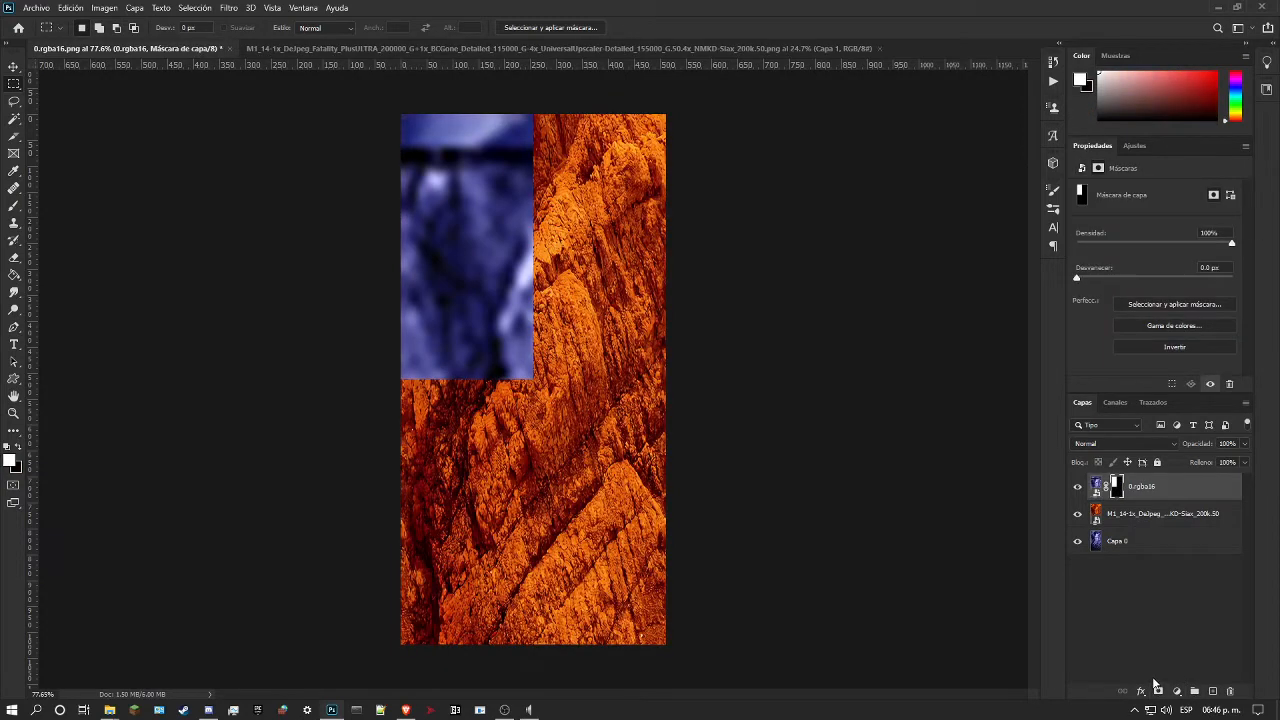
click(1174, 348)
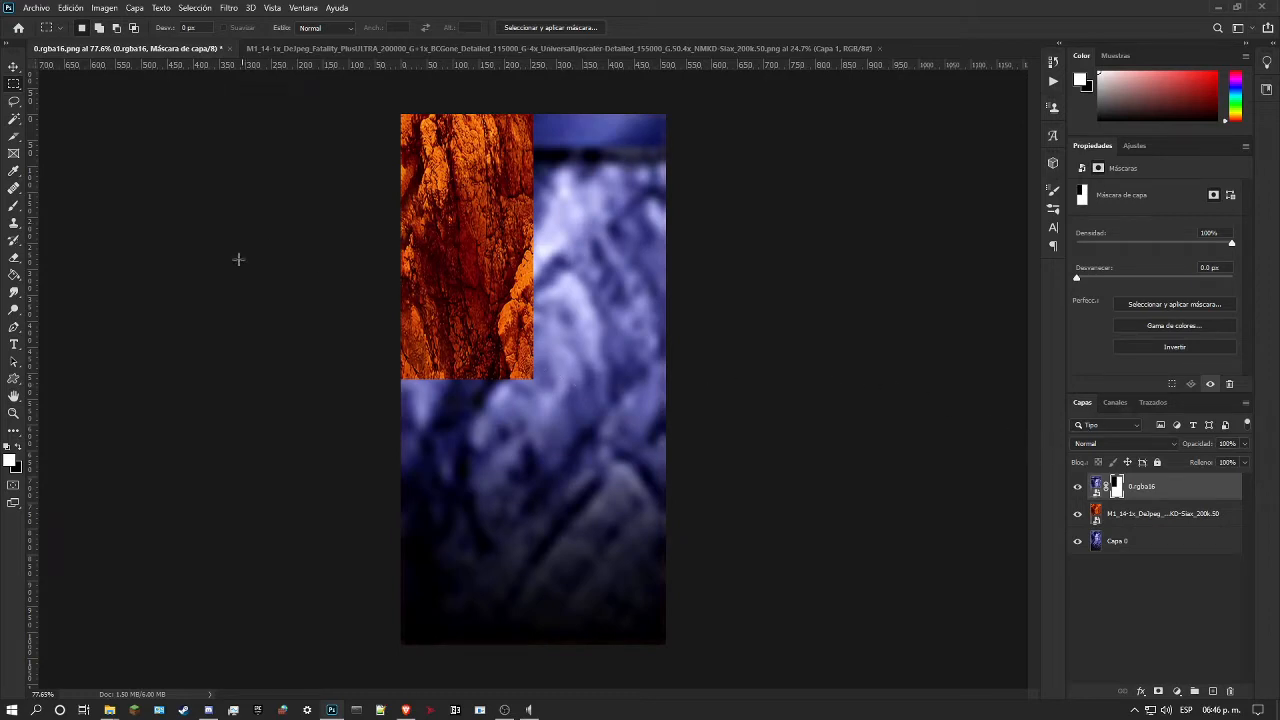
Step: Fill the lower-right quarter of the 0.rgba16 layer's mask with black to reveal the rock, and deselect
drag(709, 664, 535, 378)
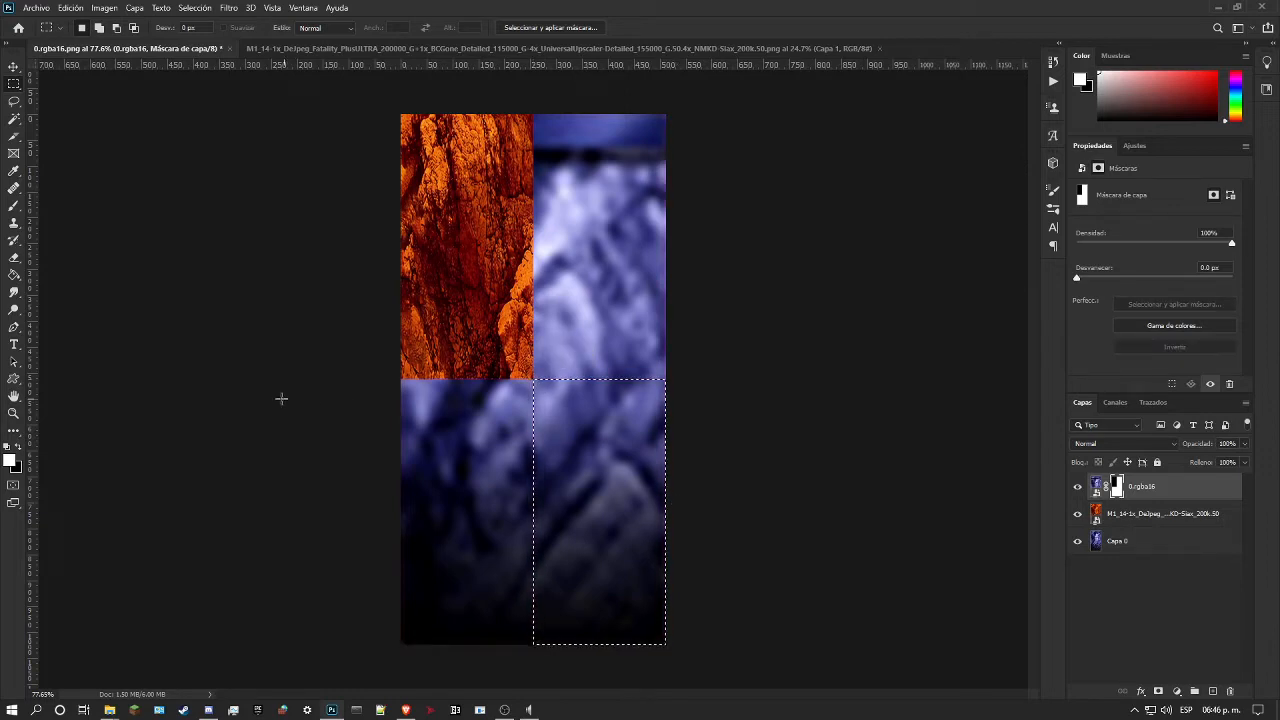
click(16, 453)
click(14, 274)
click(602, 457)
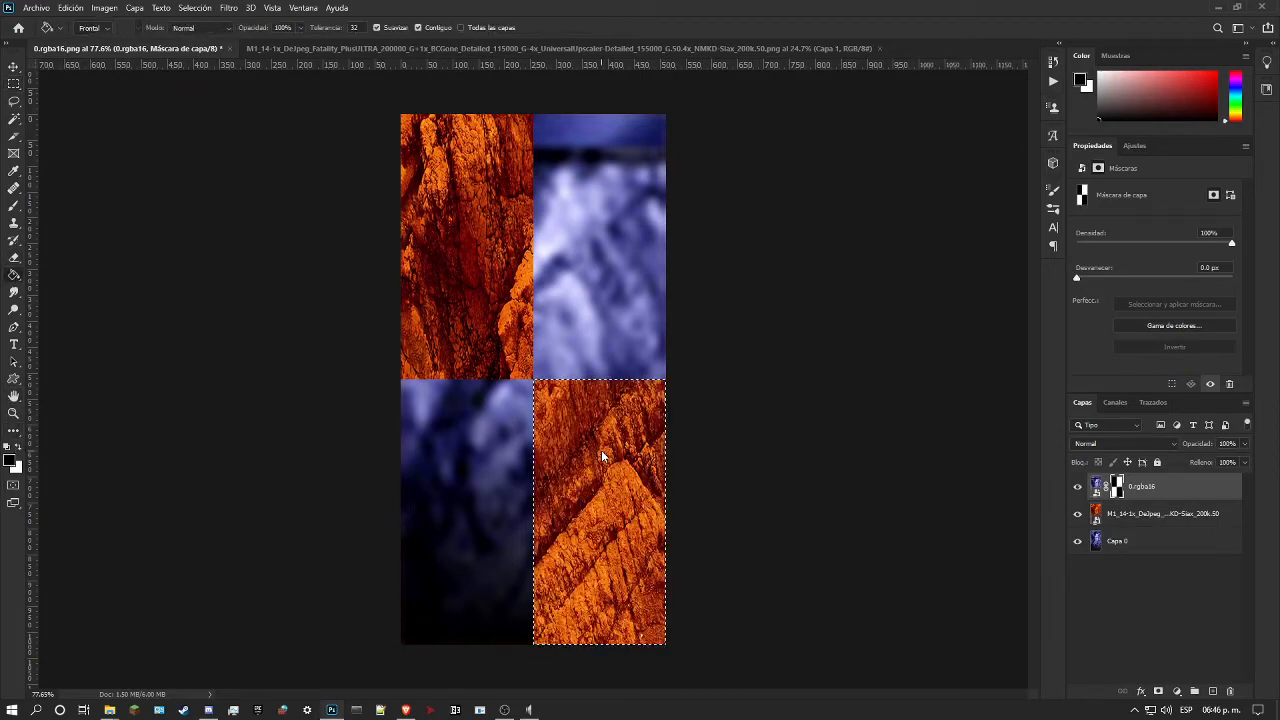
click(14, 84)
click(392, 249)
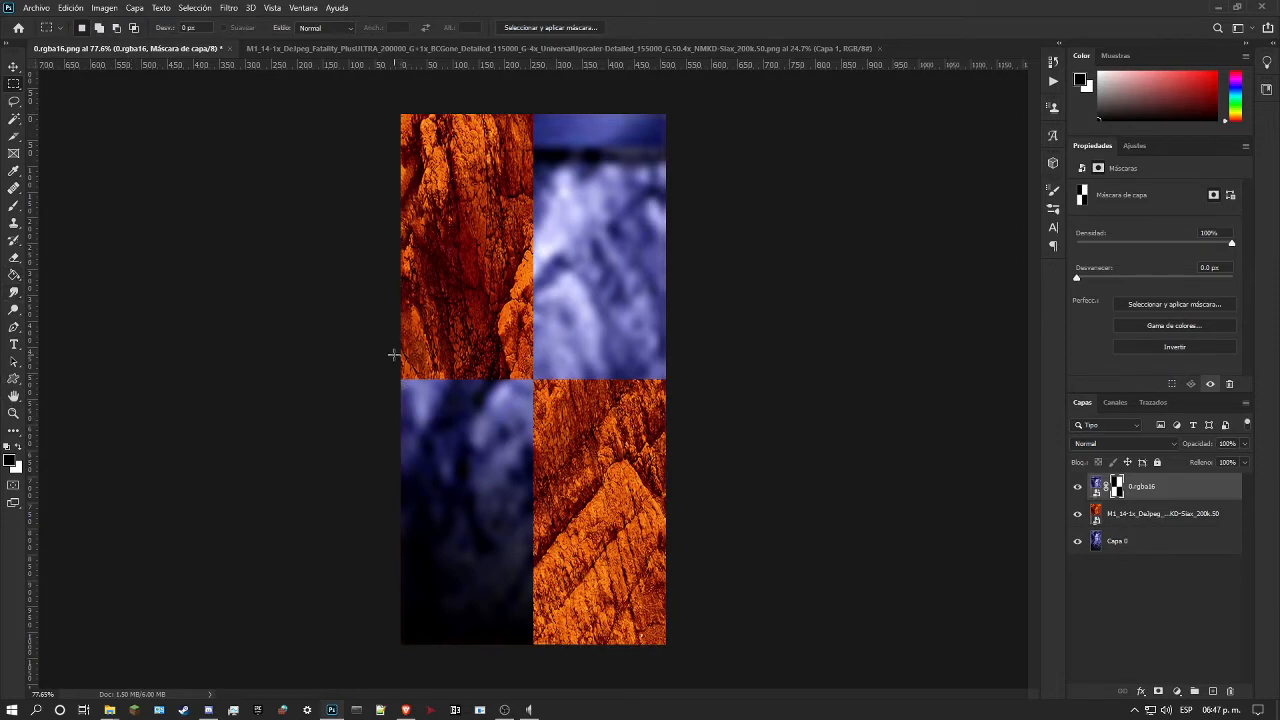
Step: Add a Curves adjustment layer directly above the M1_14 rock layer
click(14, 413)
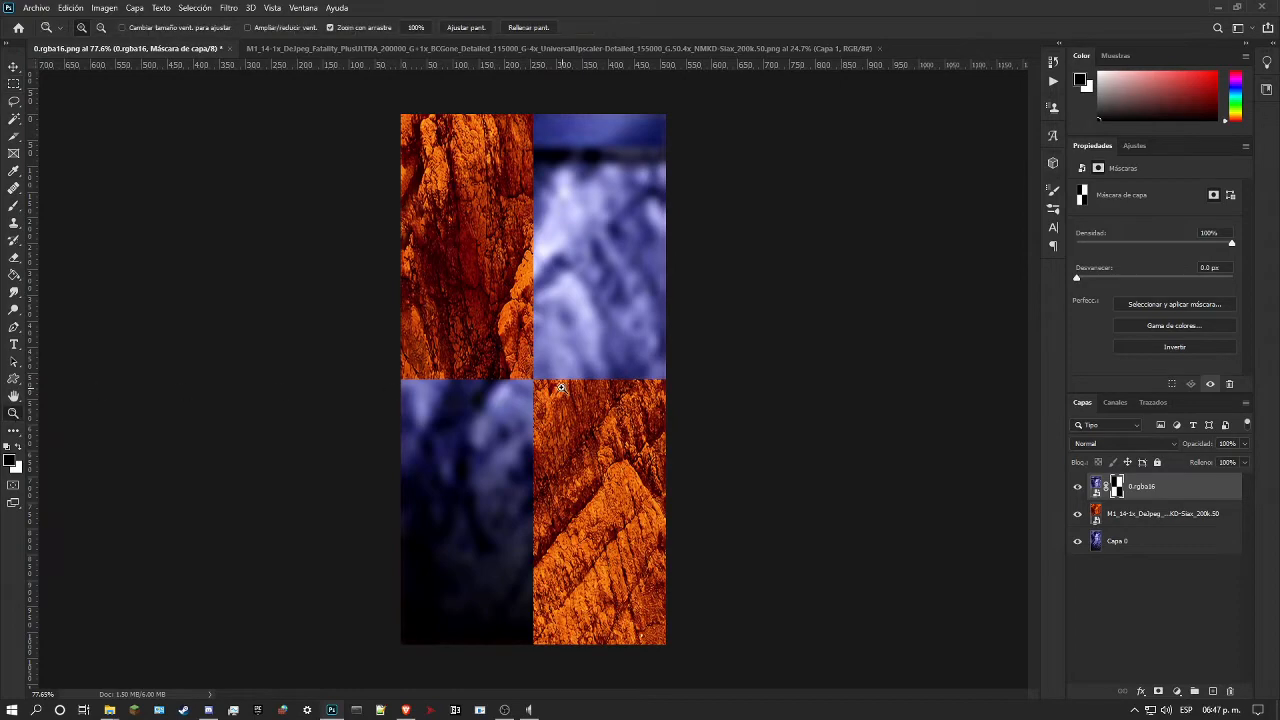
alt+click(536, 386)
drag(612, 328, 646, 329)
drag(550, 381, 601, 393)
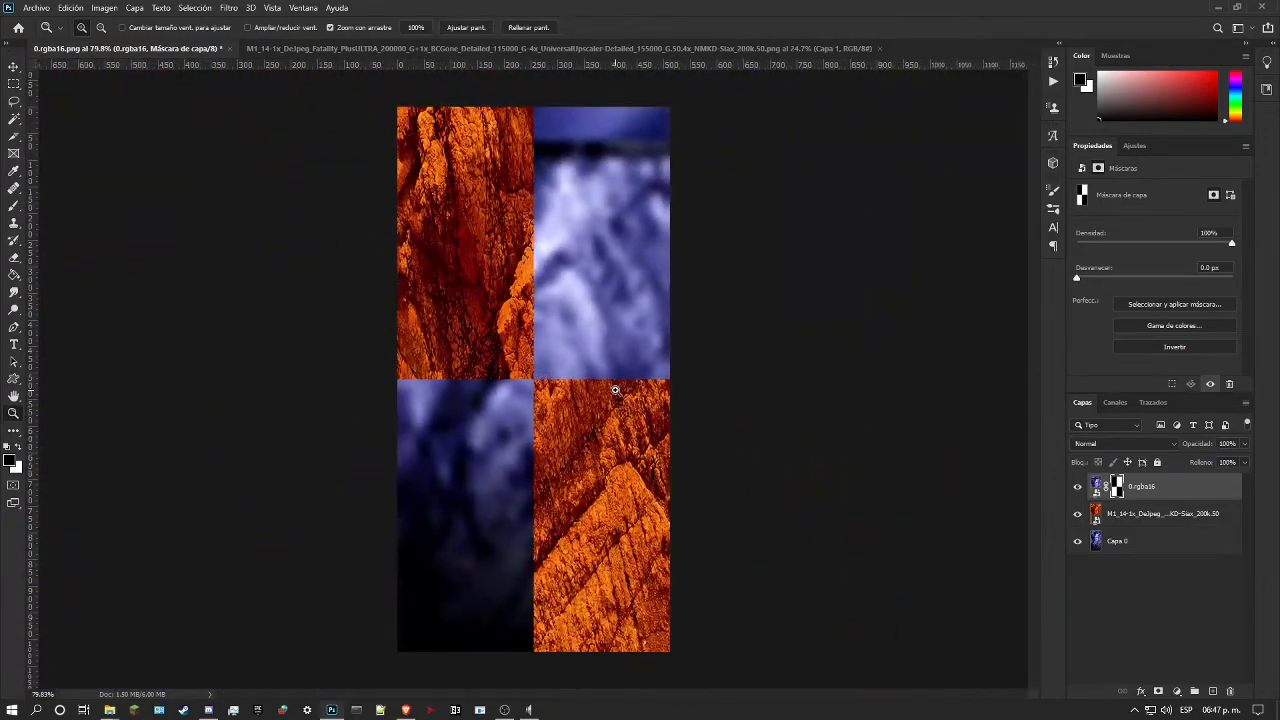
drag(581, 381, 594, 377)
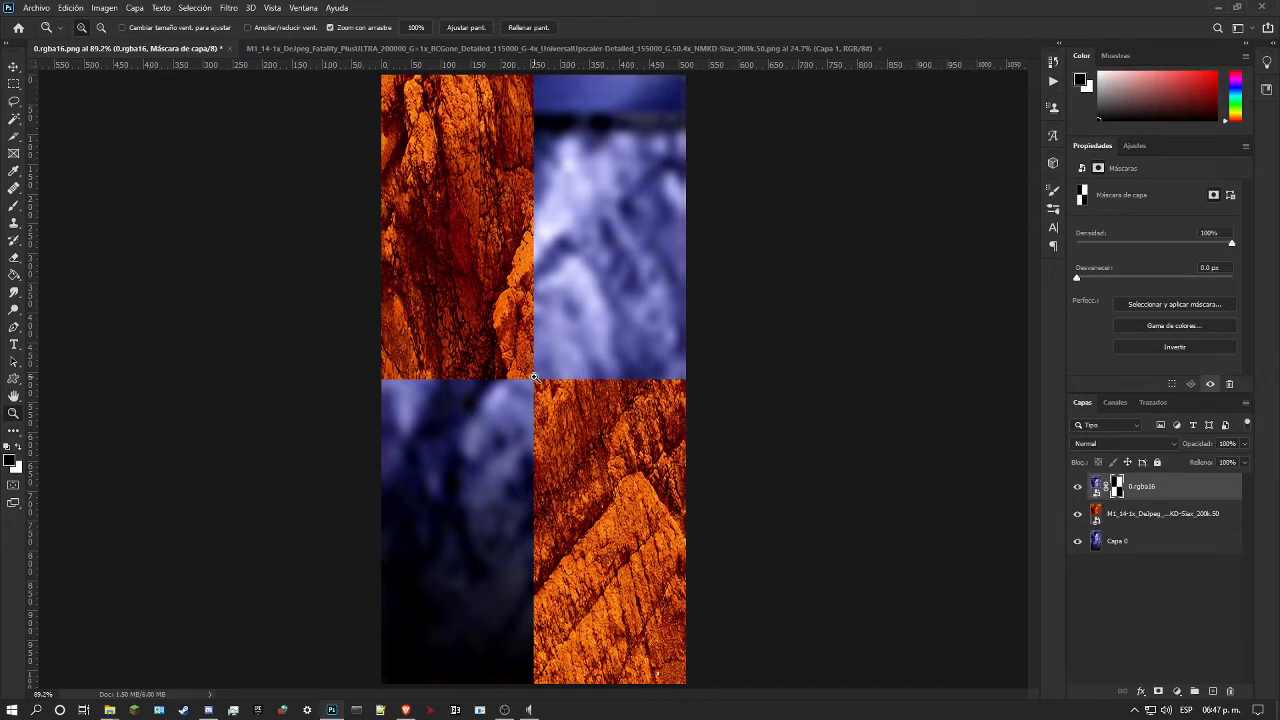
click(1158, 511)
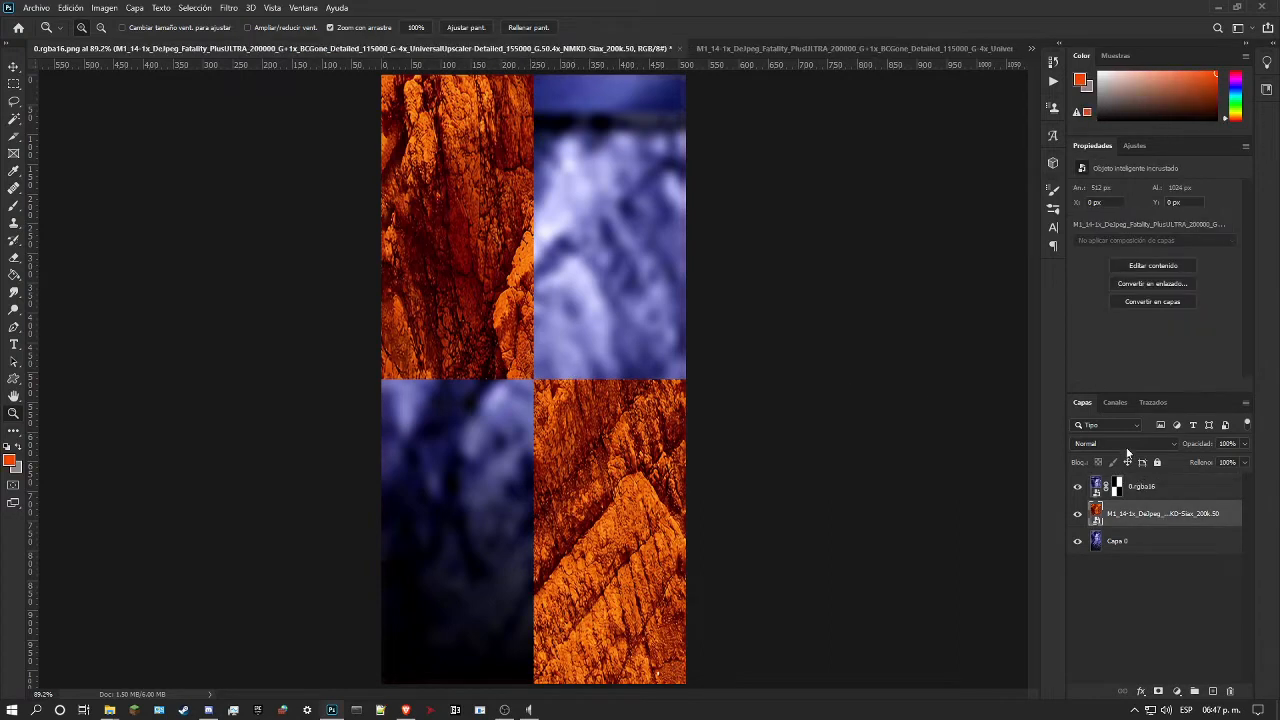
scroll(1140, 150, down, 1)
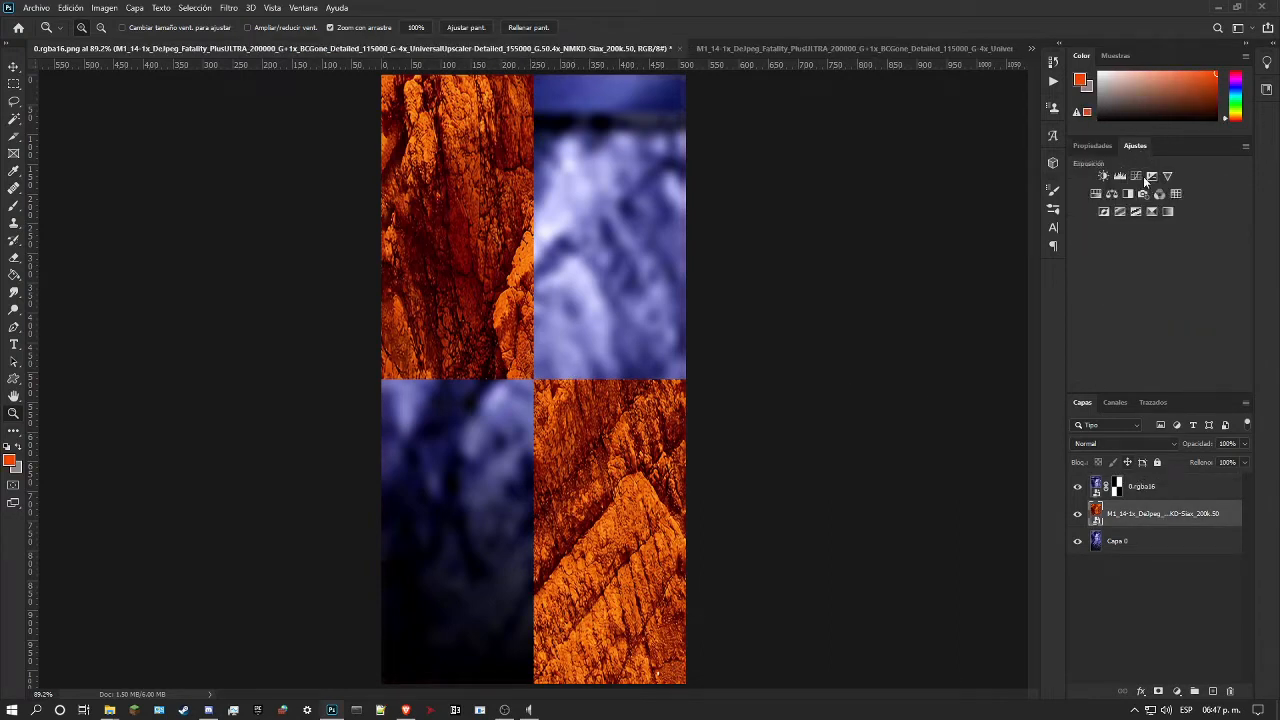
scroll(1139, 175, up, 1)
click(1140, 179)
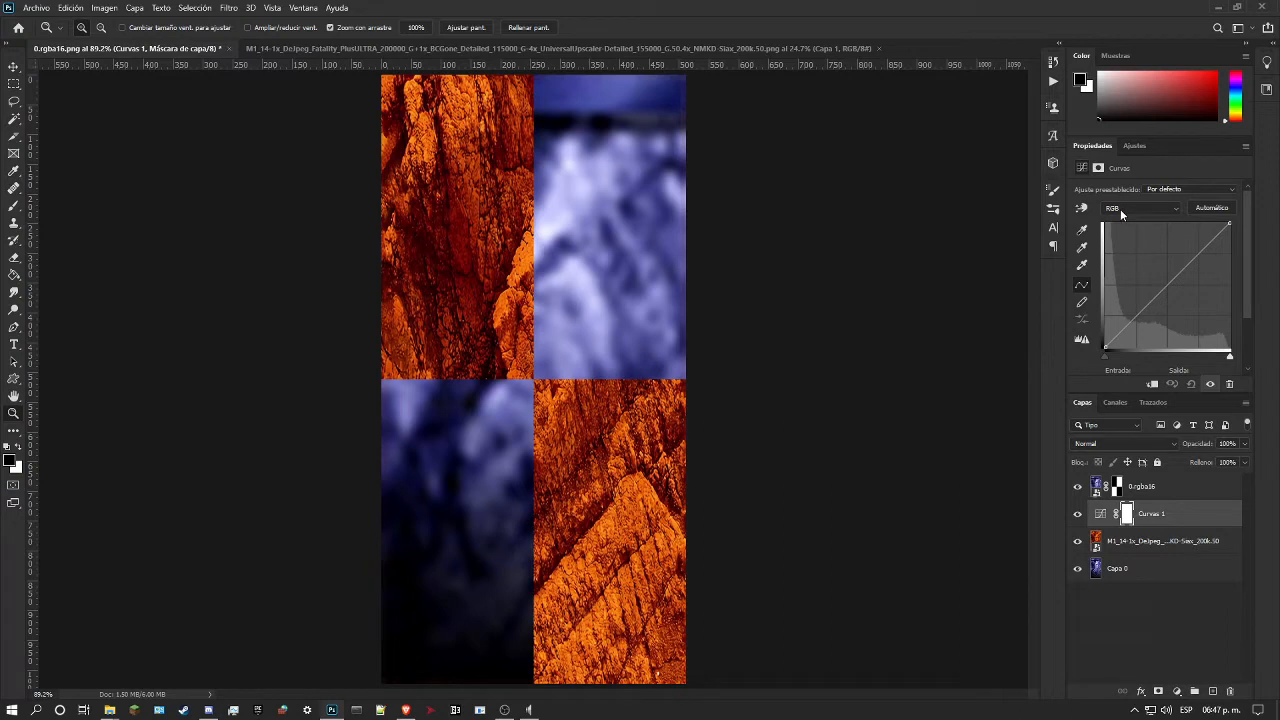
Step: Try adjusting the Curves layer's blue, red and green channels by sampling the bright rock in the canvas's lower-right quarter
click(1081, 208)
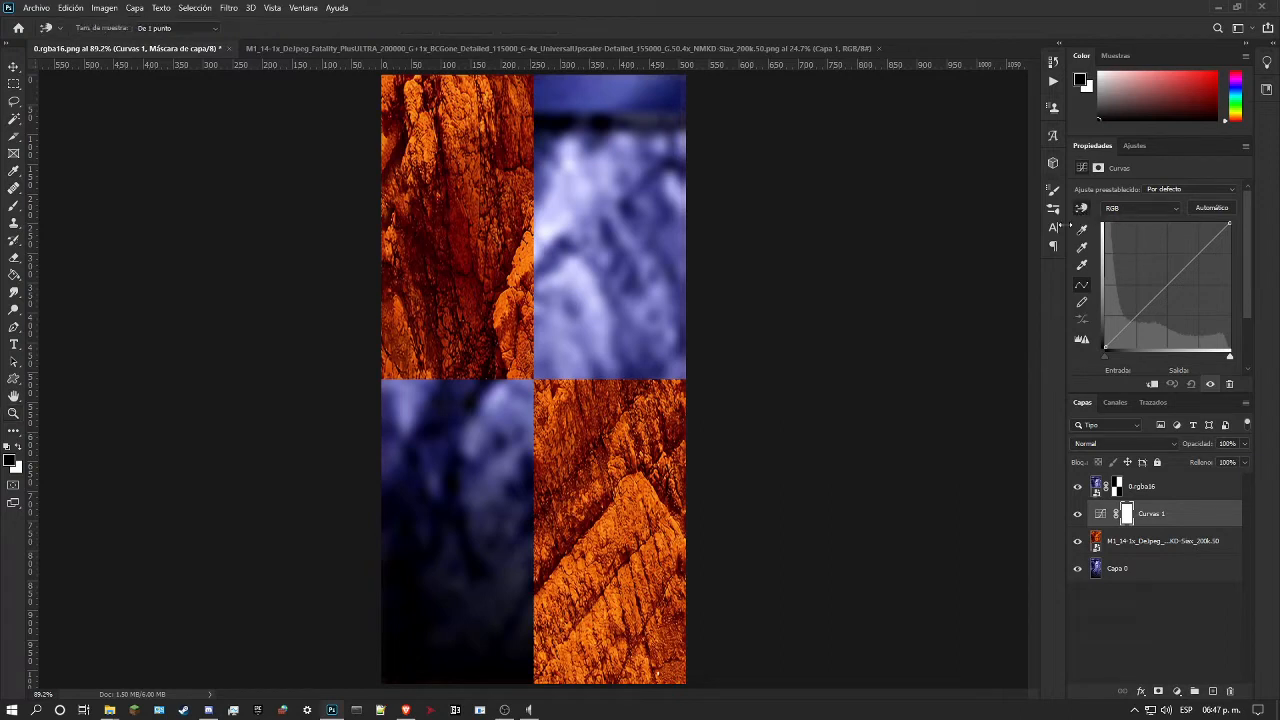
click(1154, 210)
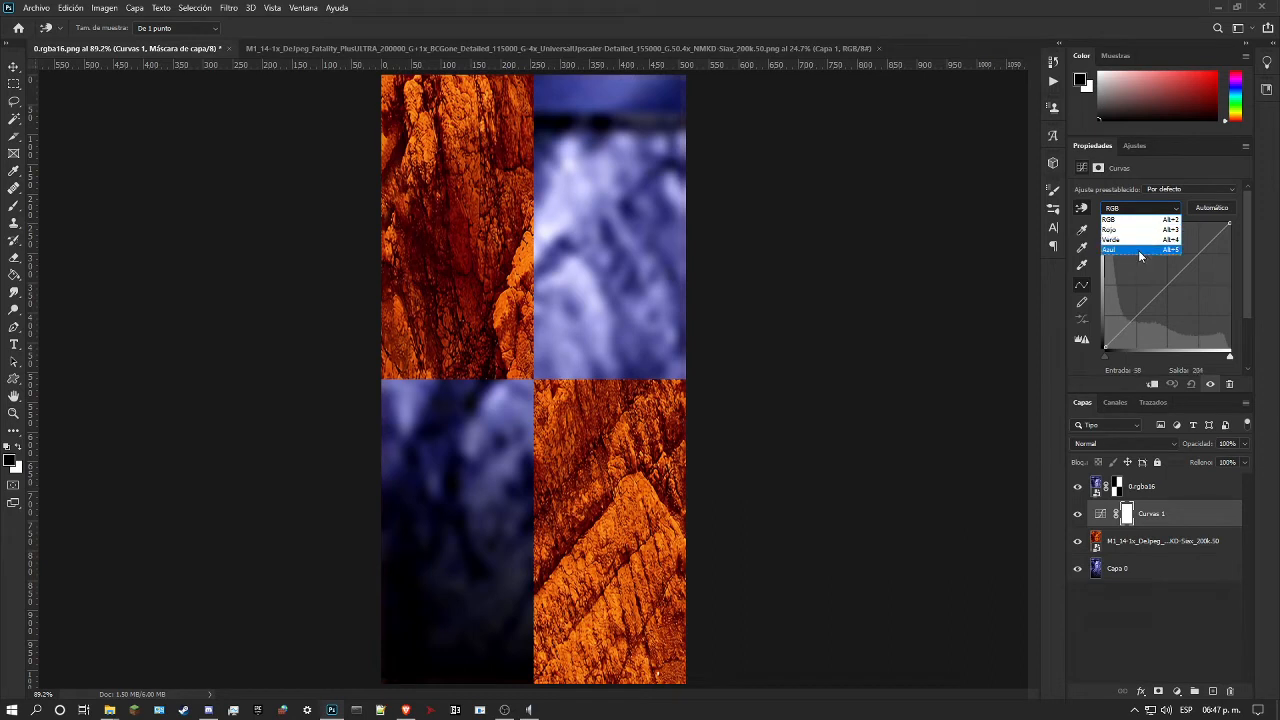
click(1138, 250)
mouse_move(646, 494)
mouse_down()
mouse_move(654, 452)
mouse_move(662, 548)
mouse_move(660, 488)
mouse_move(665, 511)
mouse_up()
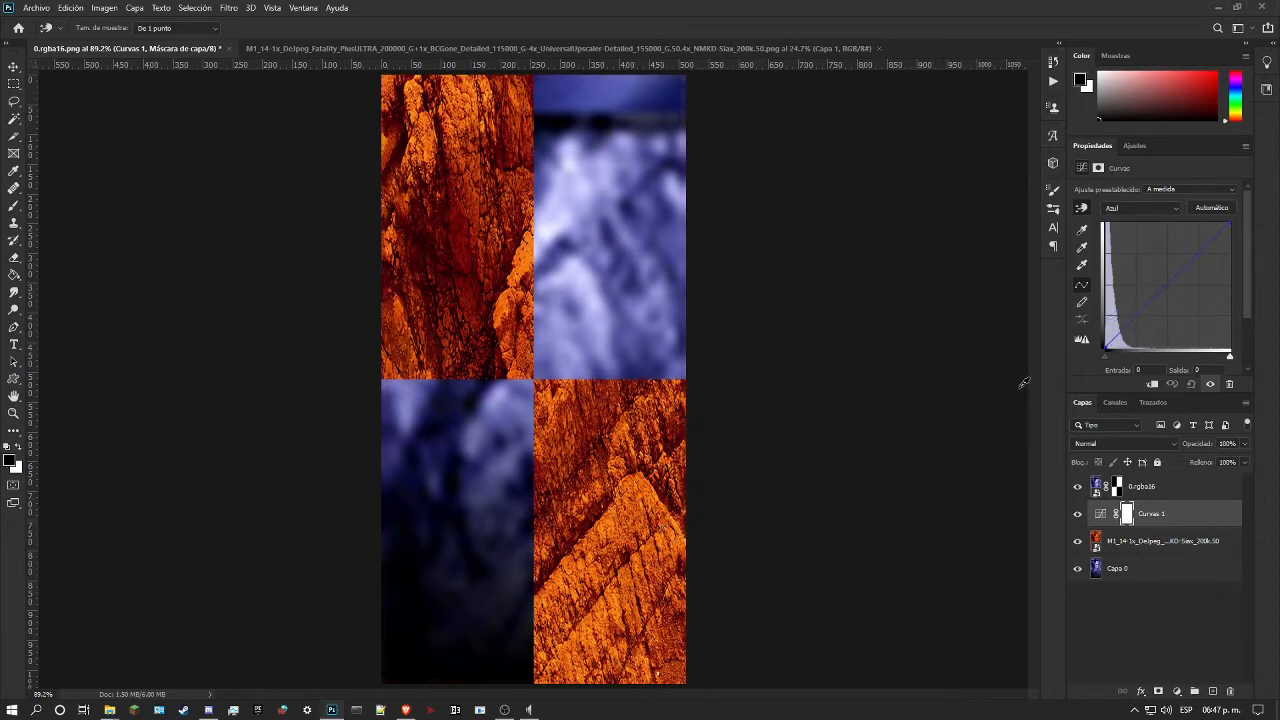
click(1122, 212)
click(1120, 229)
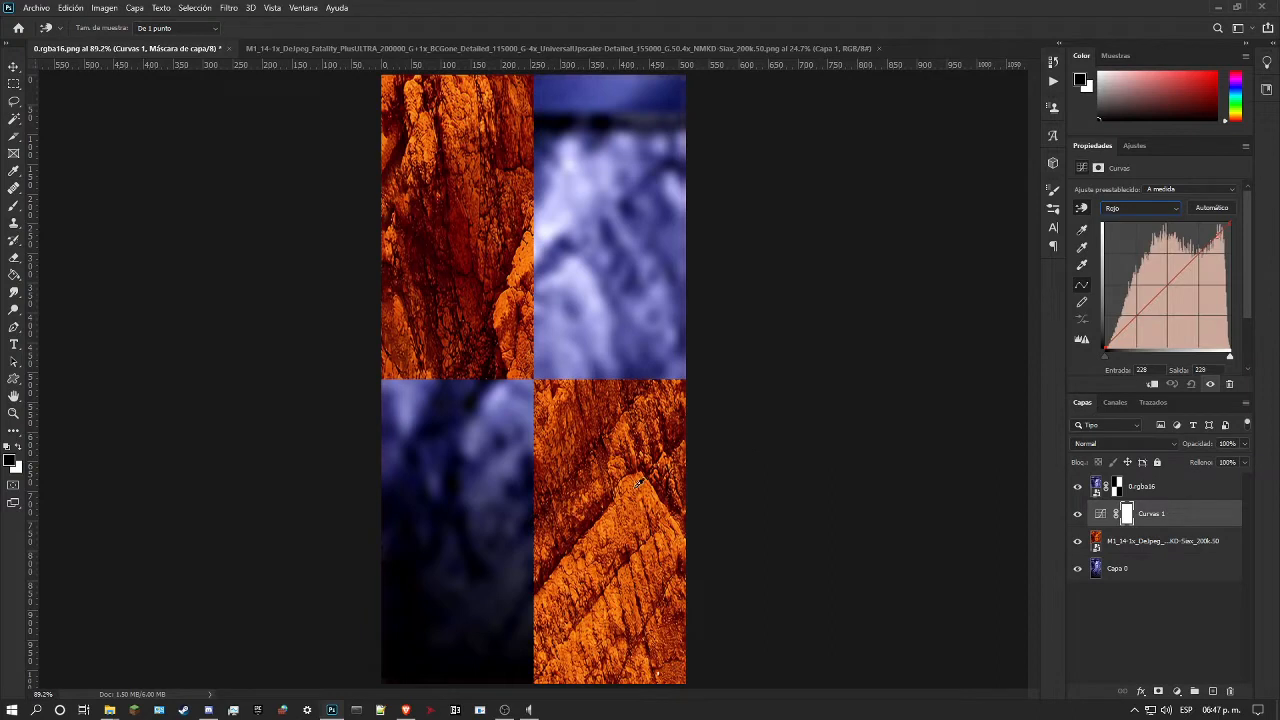
drag(656, 527, 640, 491)
click(1146, 207)
click(1137, 244)
drag(640, 534, 650, 496)
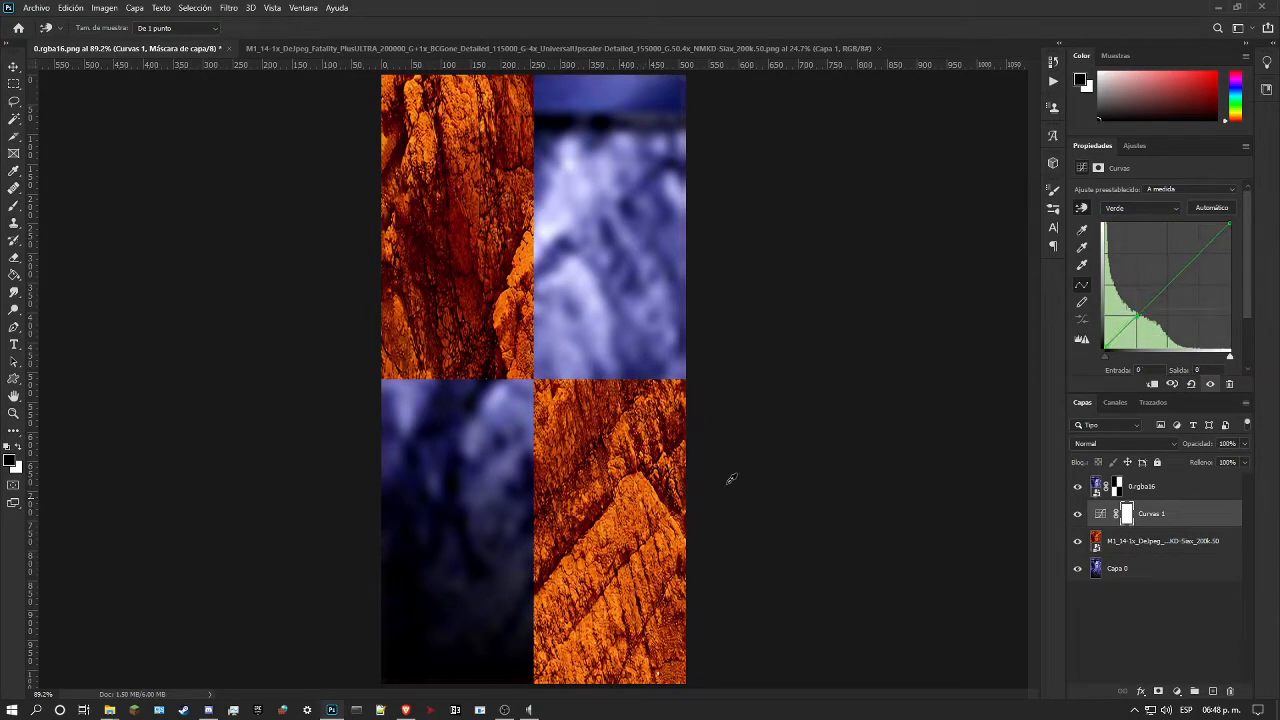
Step: Raise the brighter tones of the composite RGB curve and lower the shadows, using input 36 and output 30 for the dark point
click(1134, 208)
click(1125, 220)
drag(527, 260, 530, 231)
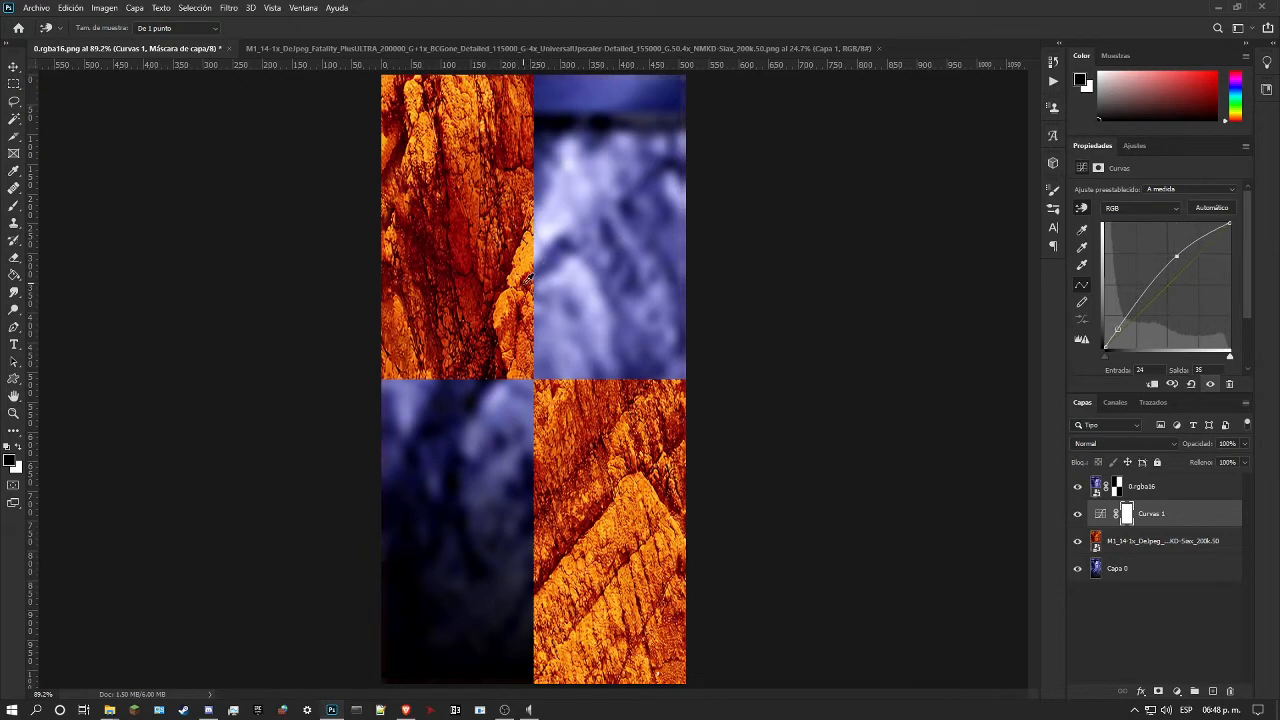
mouse_move(527, 279)
mouse_down()
mouse_move(537, 298)
mouse_move(528, 291)
mouse_up()
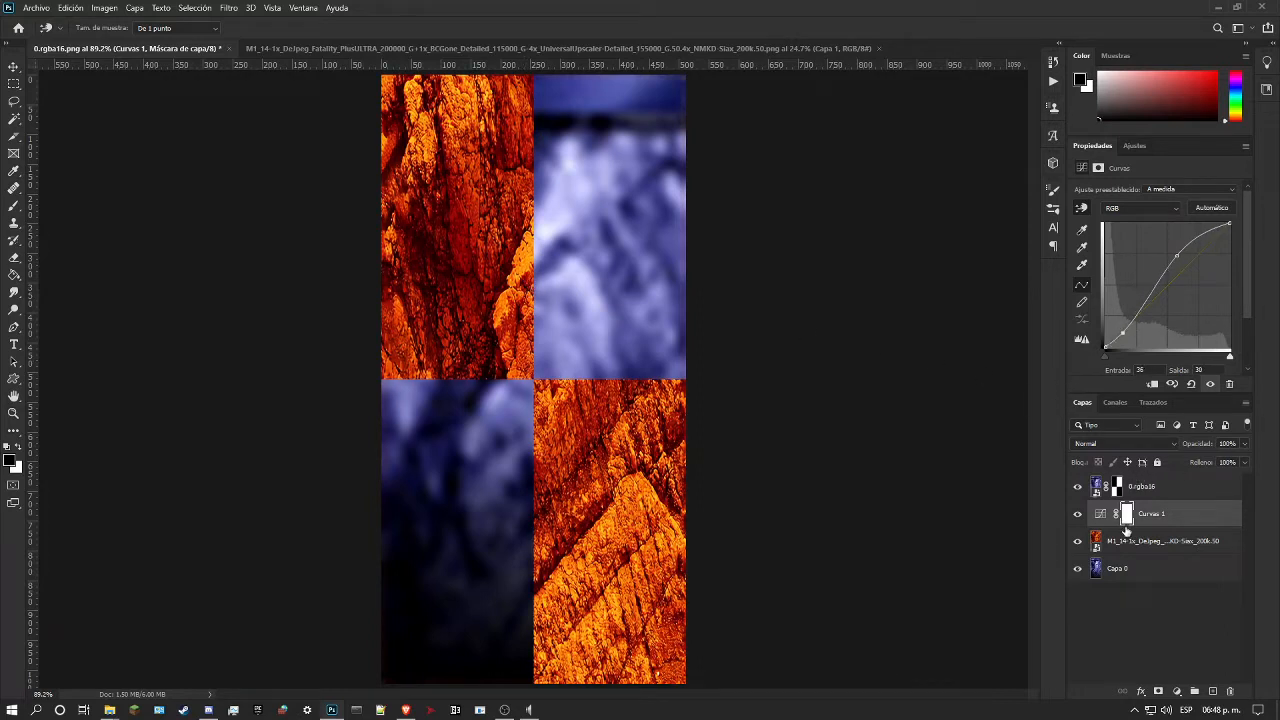
Step: Add a Hue/Saturation adjustment layer above the Curves layer and shift its hue to -117
click(1134, 145)
click(1111, 193)
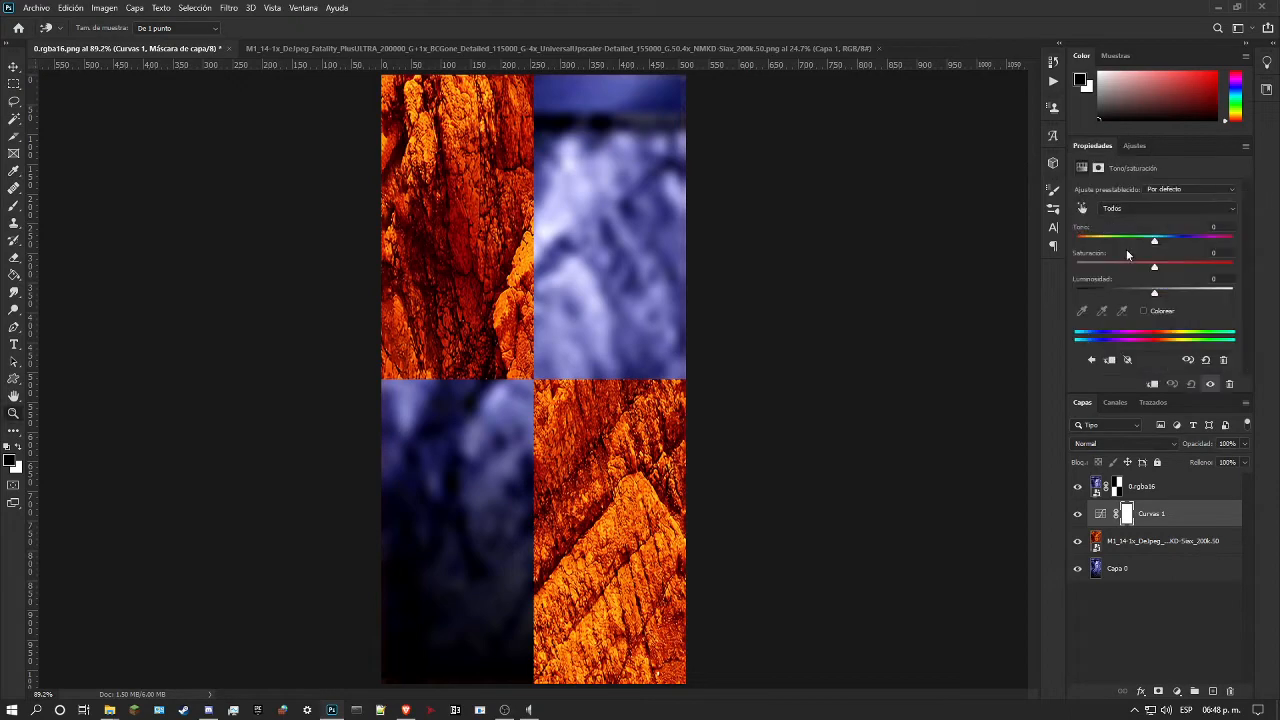
drag(1150, 242, 1102, 245)
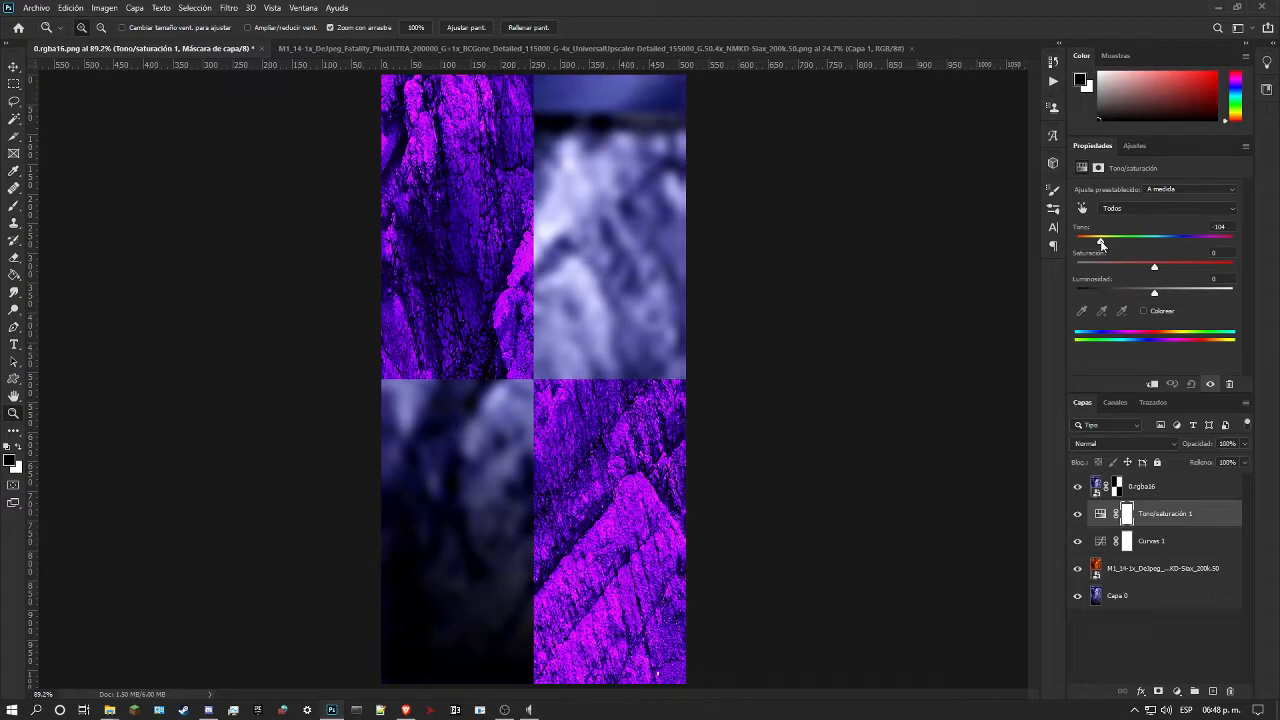
drag(1101, 243, 1097, 255)
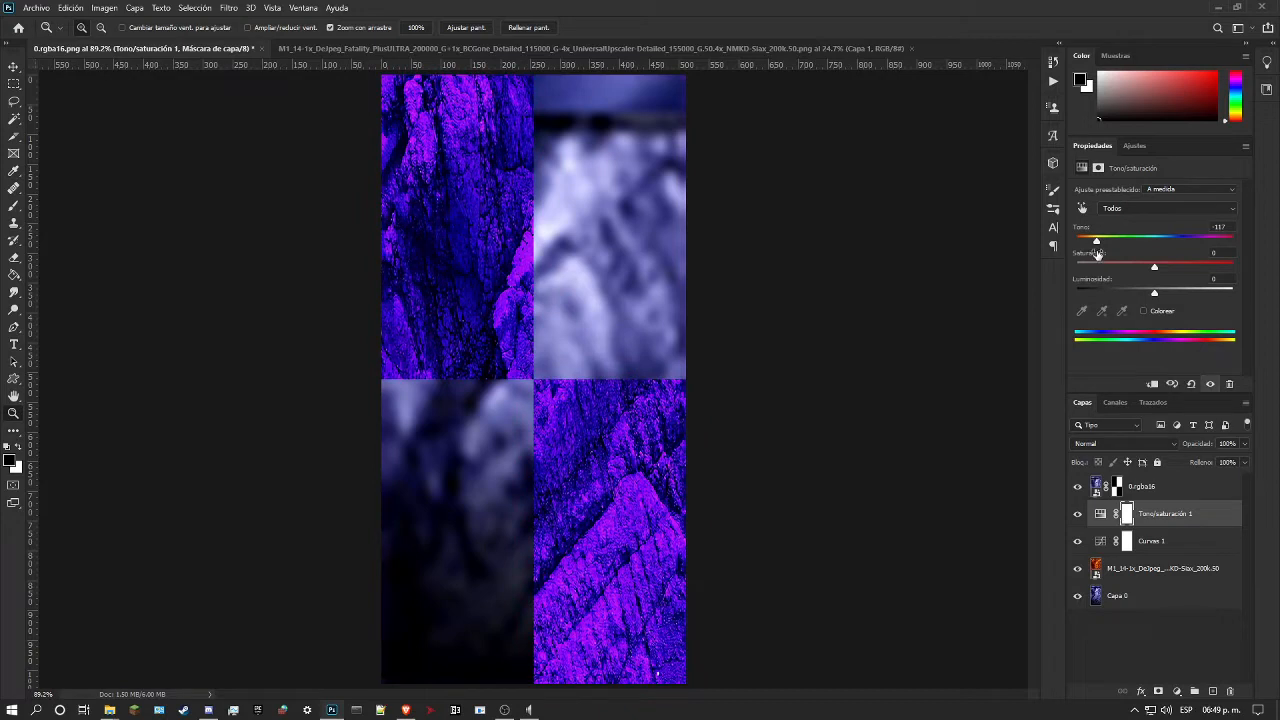
Step: Try colorizing the rock blue-violet with the Hue/Saturation layer, turn Colorize back off and set the hue to -96
click(1144, 312)
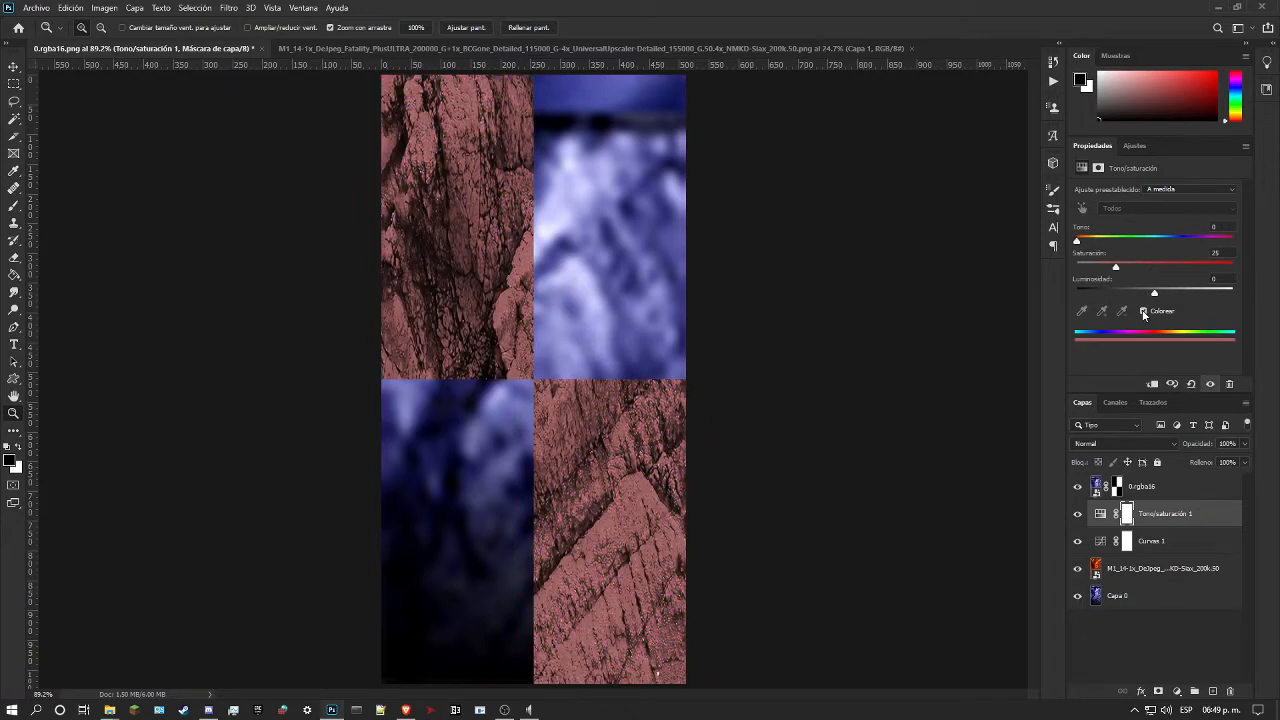
drag(1077, 241, 1184, 244)
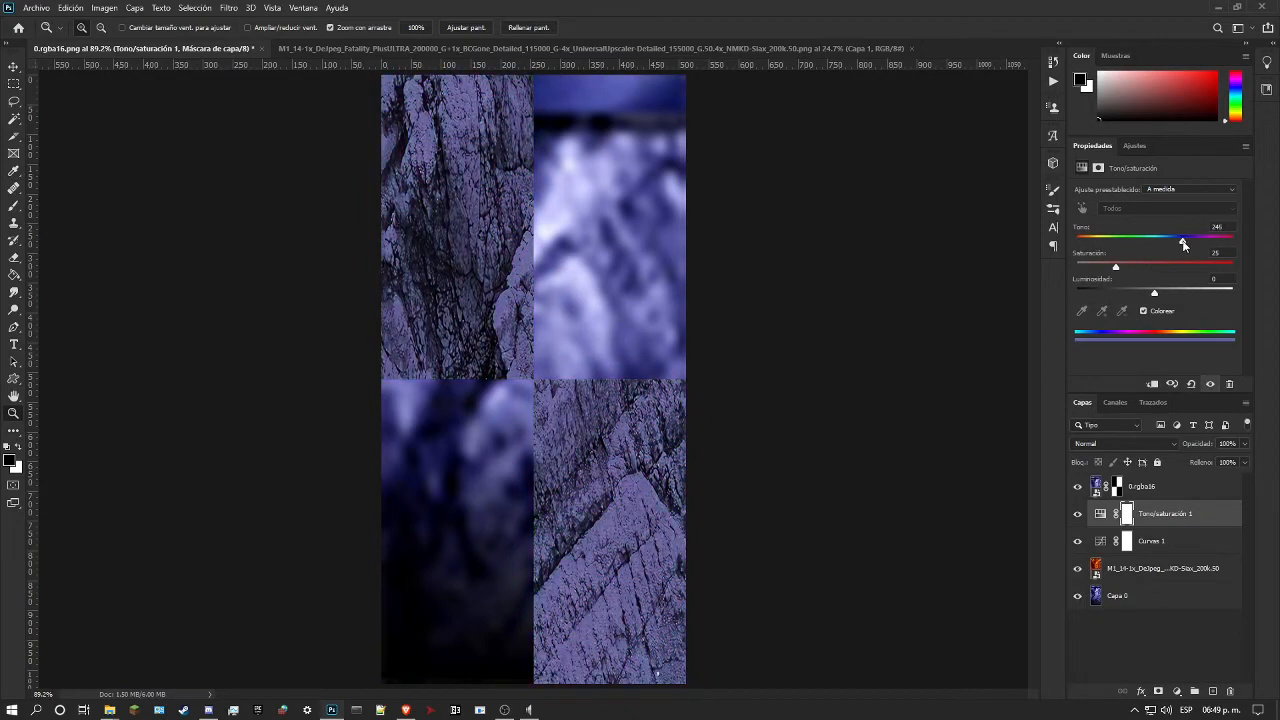
click(1146, 313)
drag(1168, 240, 1105, 238)
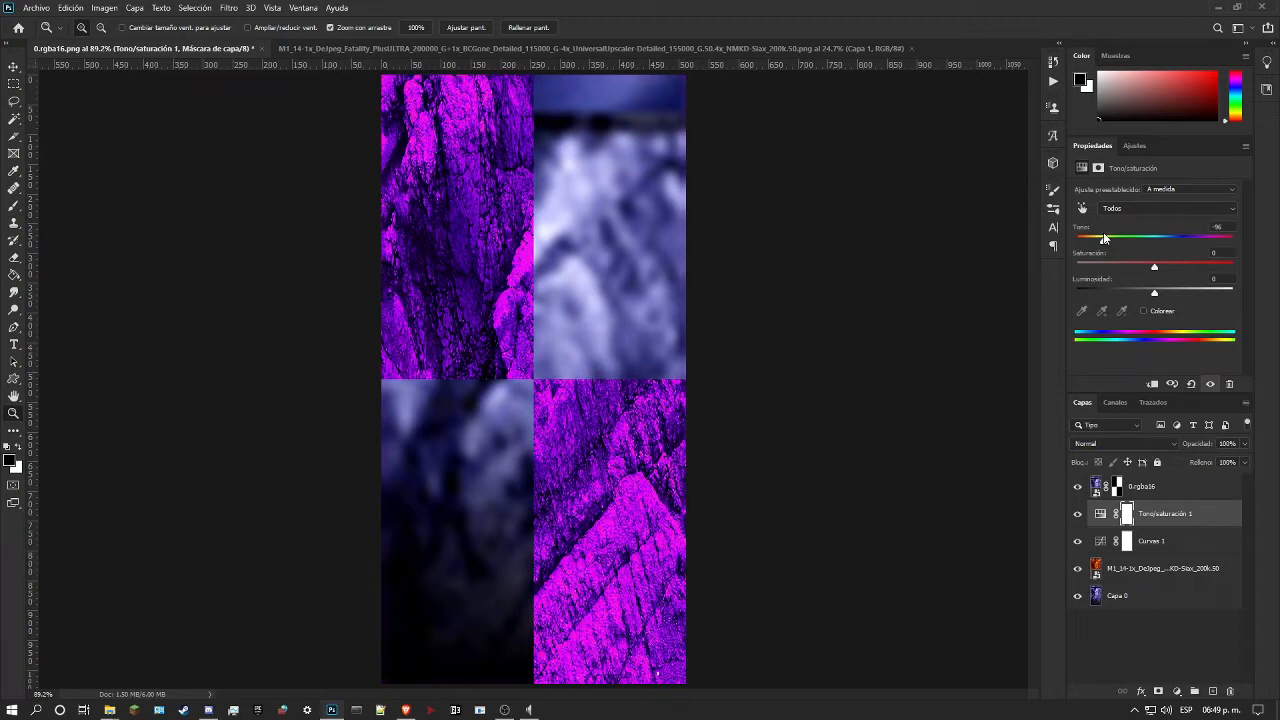
Step: Try a second Hue/Saturation layer colorized with hue 222 and saturation 53, and delete that layer
click(1129, 146)
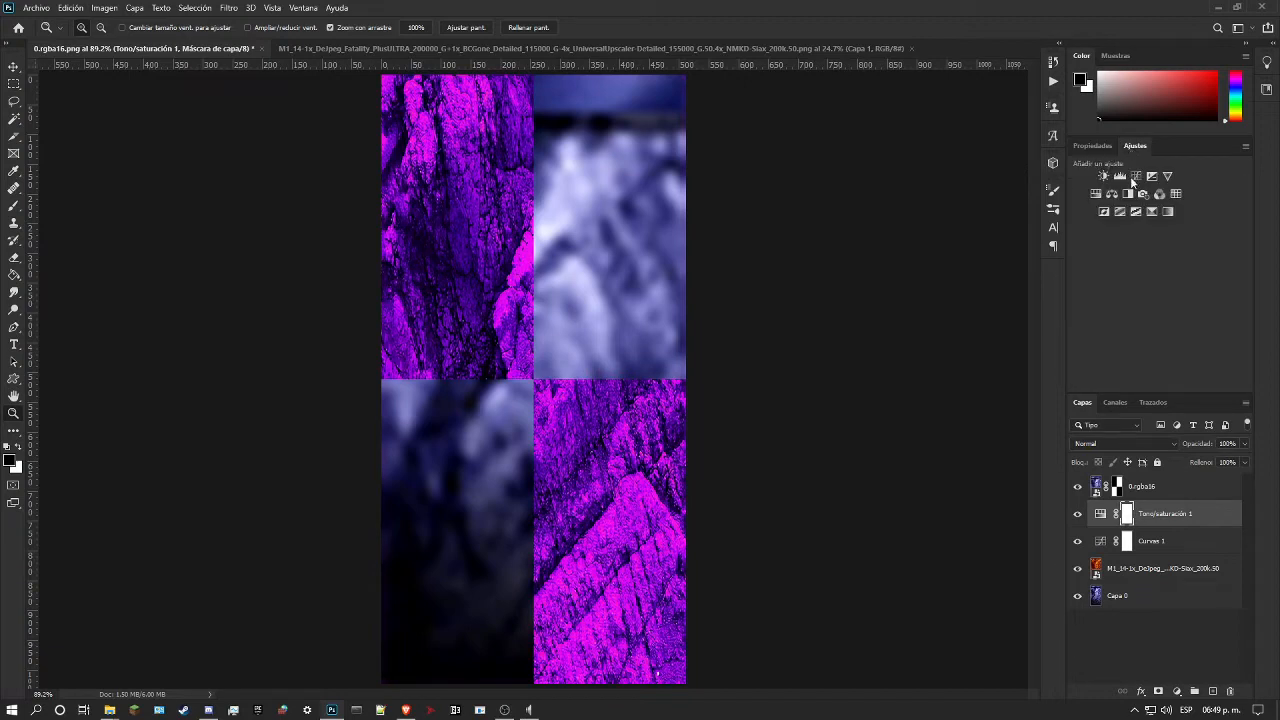
click(1097, 194)
drag(1150, 241, 1155, 241)
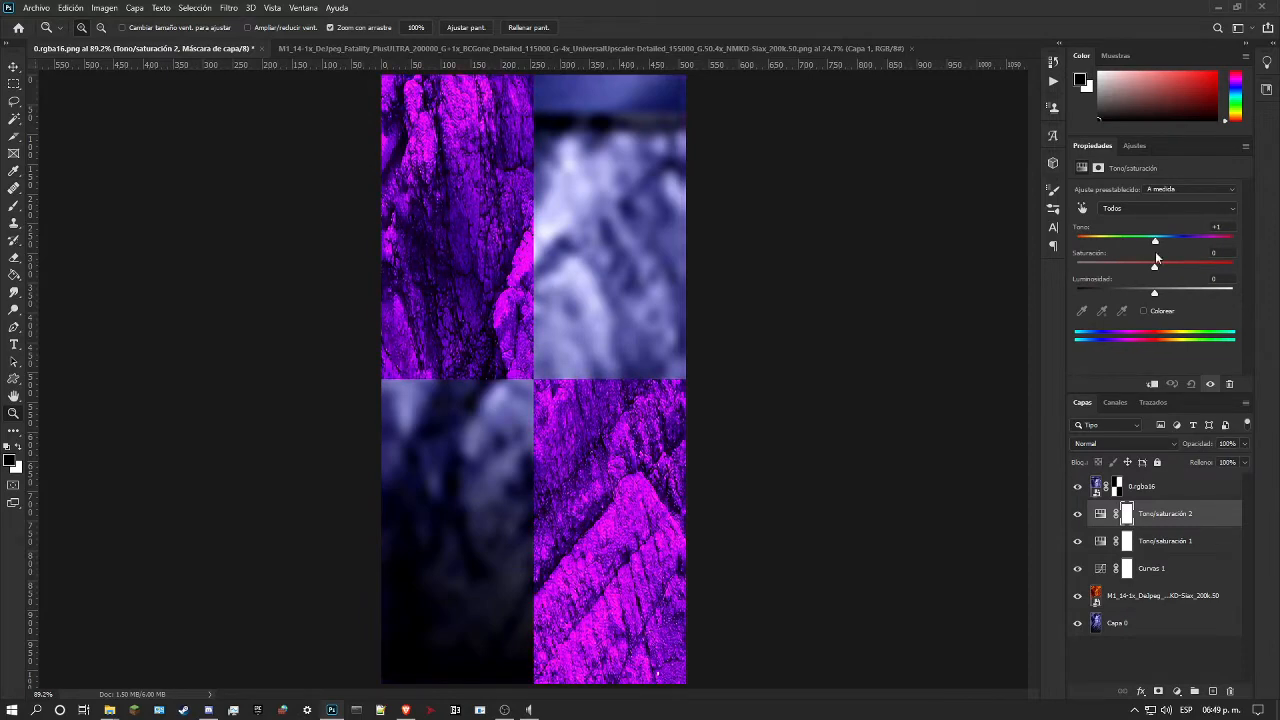
click(1143, 311)
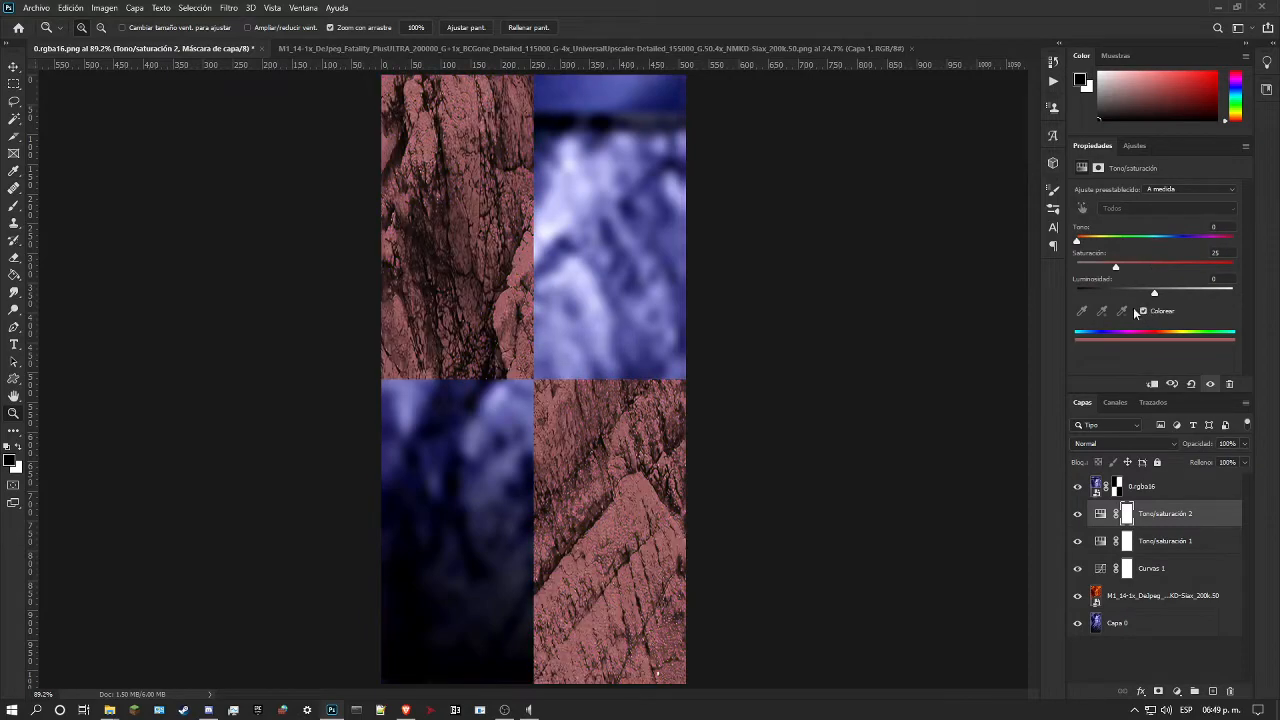
drag(1120, 242, 1158, 270)
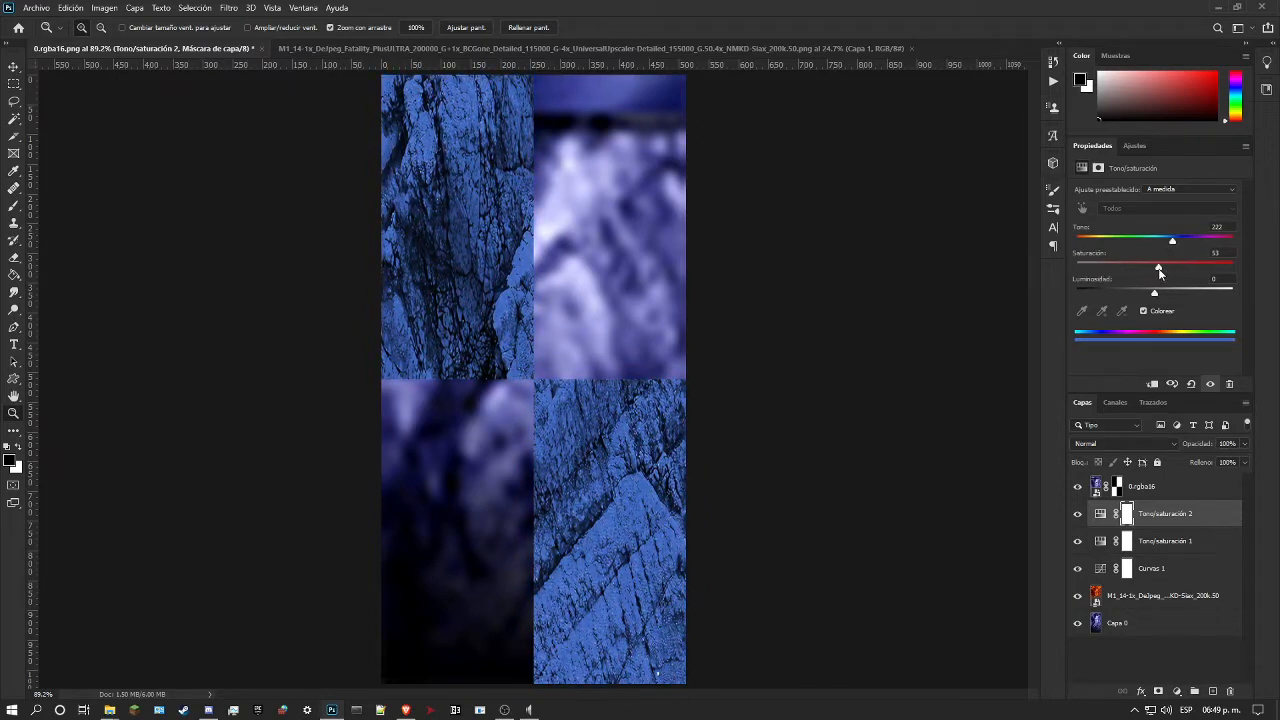
drag(1162, 512, 1229, 691)
Step: Add a Color Balance adjustment layer above Tono/saturación 1 with midtones of +16 red, +50 green and +60 blue
click(1133, 146)
click(1112, 190)
drag(1104, 261, 1165, 260)
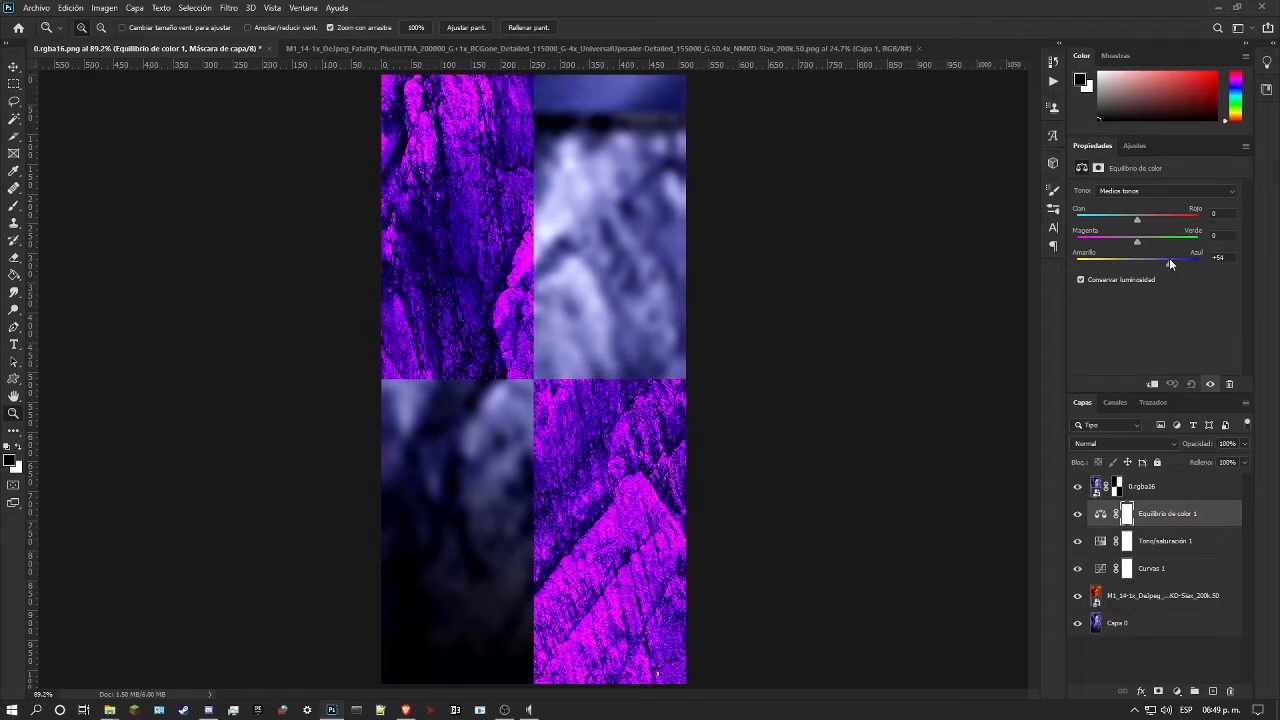
mouse_move(1137, 241)
mouse_down()
mouse_move(1086, 243)
mouse_move(1190, 245)
mouse_move(1117, 240)
mouse_move(1166, 252)
mouse_move(1083, 219)
mouse_move(1180, 229)
mouse_move(1096, 225)
mouse_move(1147, 236)
mouse_up()
Step: Delete the Curves and Color Balance adjustment layers, keeping only the Hue/Saturation layer above the rock
click(1170, 572)
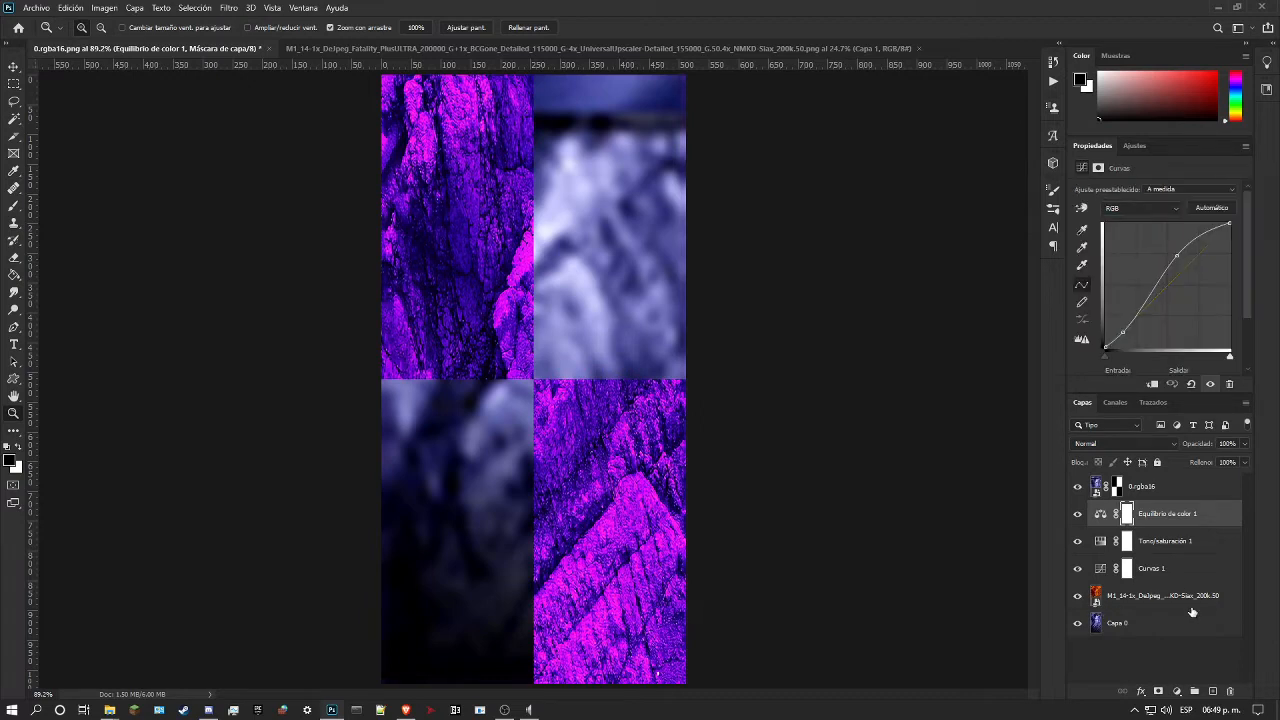
click(1229, 691)
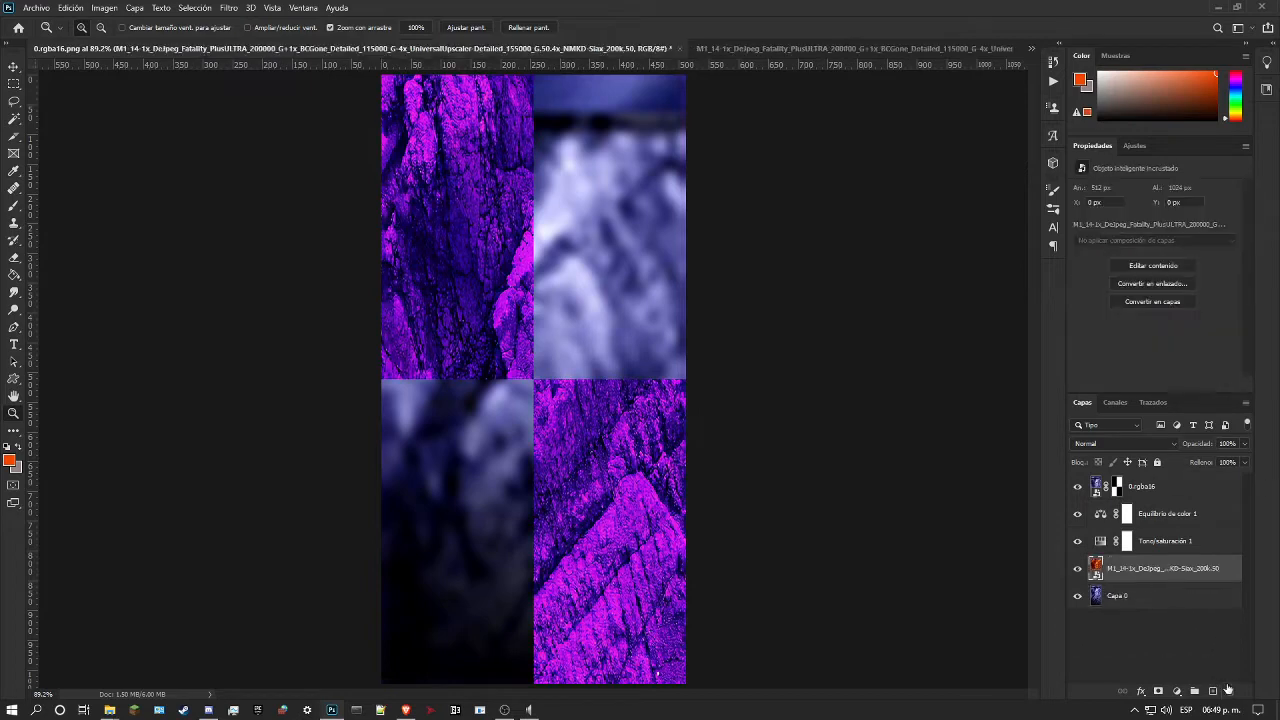
click(1148, 527)
click(1166, 543)
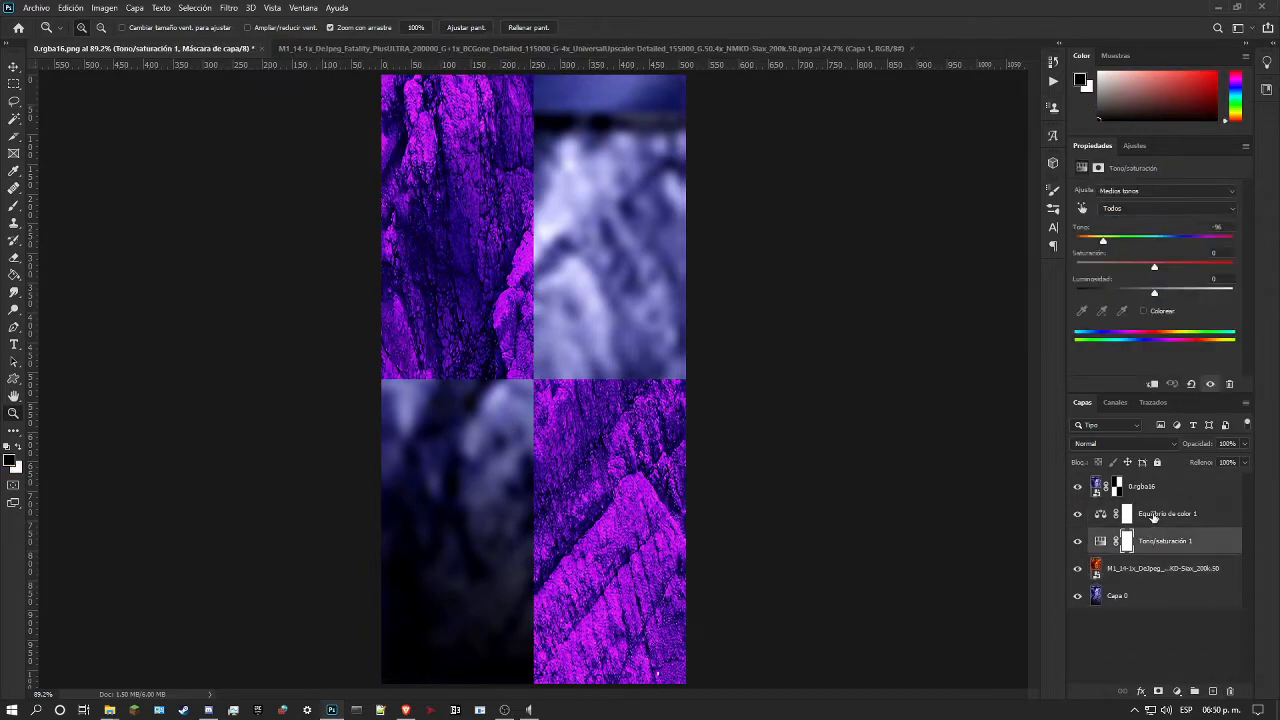
click(1154, 517)
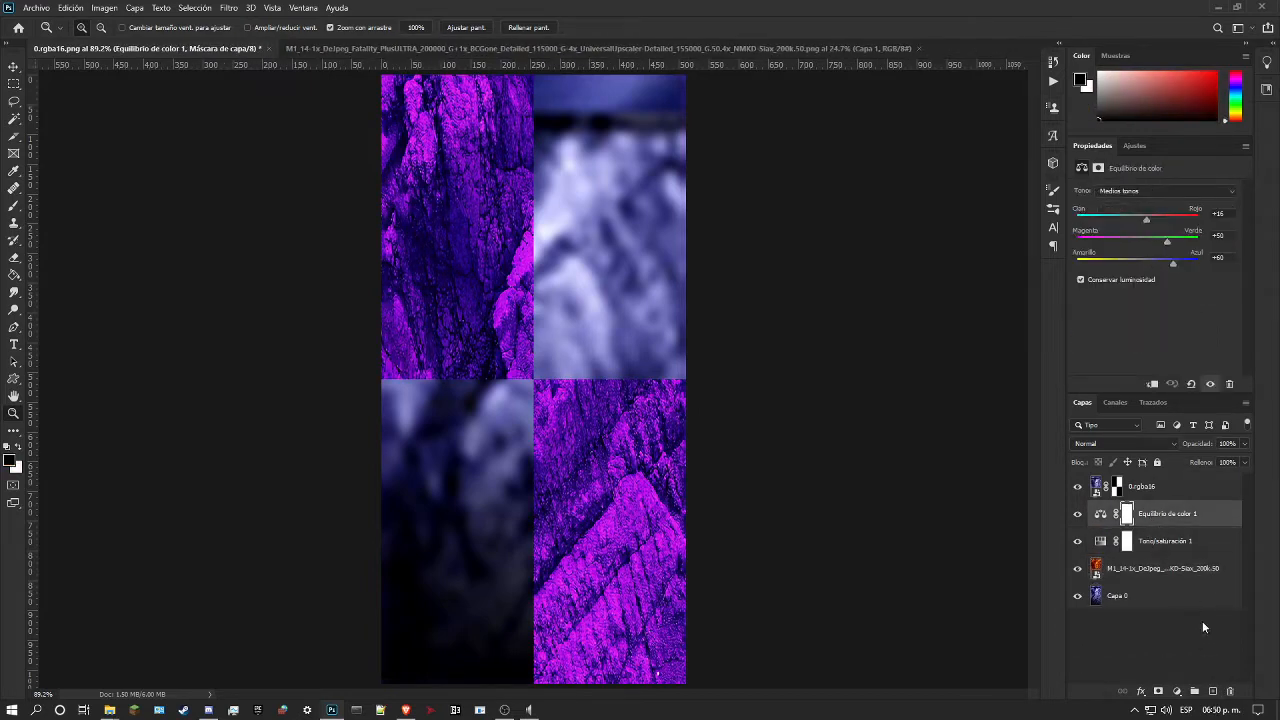
click(1230, 691)
Step: Set the hue of the Tono/saturación 1 adjustment layer to -180
drag(1104, 245, 1060, 251)
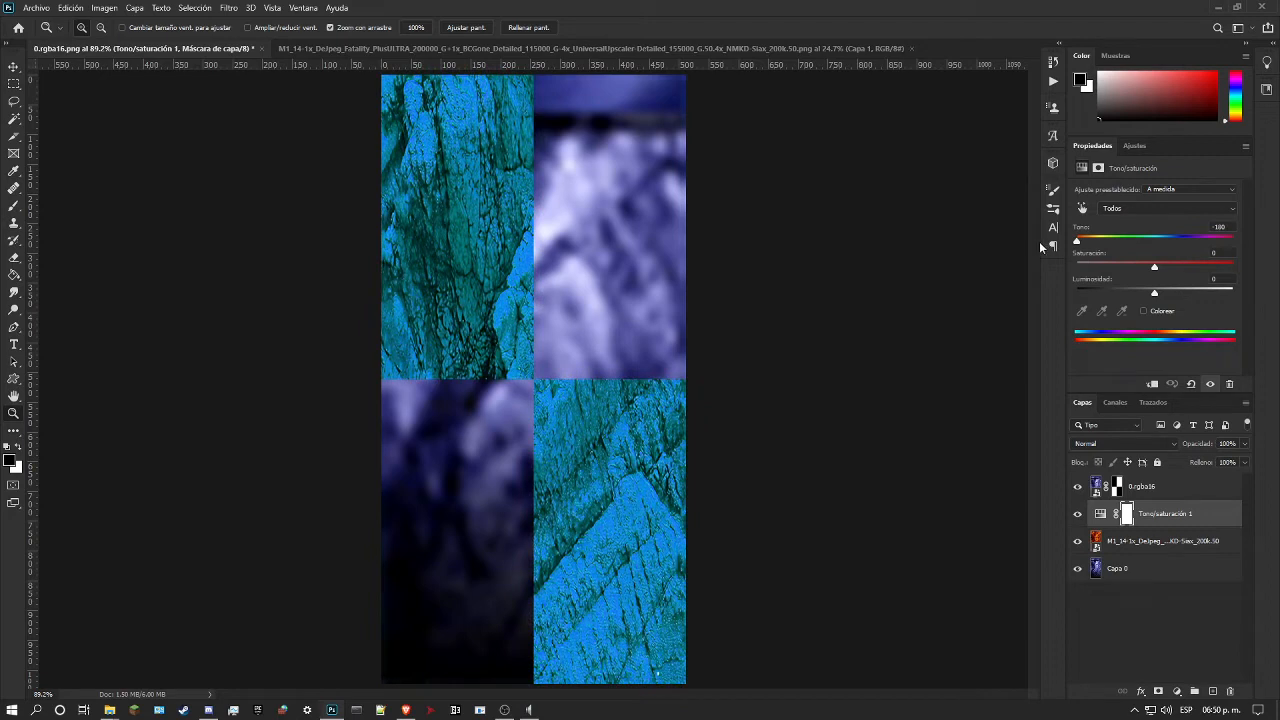
drag(1076, 241, 1048, 248)
Step: Duplicate the masked 0.rgba16 layer and delete the layer mask from the copy
click(1101, 484)
key(ctrl+j)
right_click(1116, 487)
click(1133, 512)
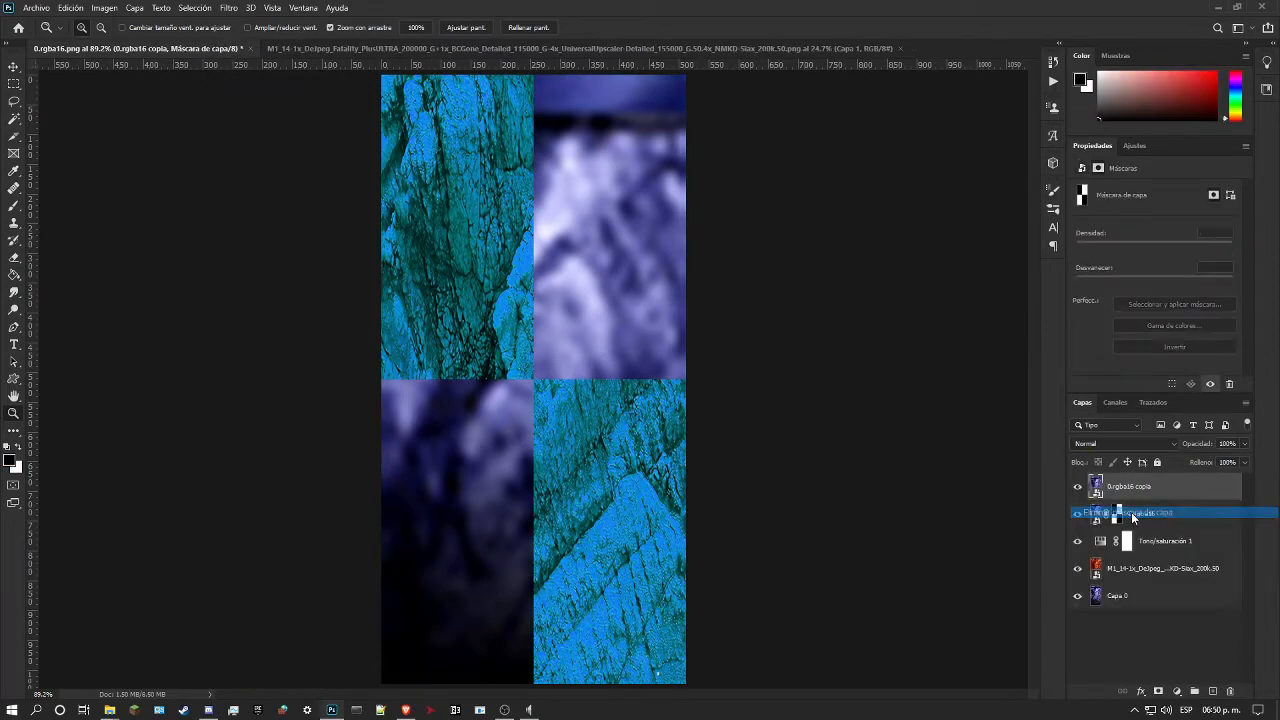
Step: Rasterize the 0.rgba16 copia layer and apply the Average (Media) blur filter to it
click(226, 8)
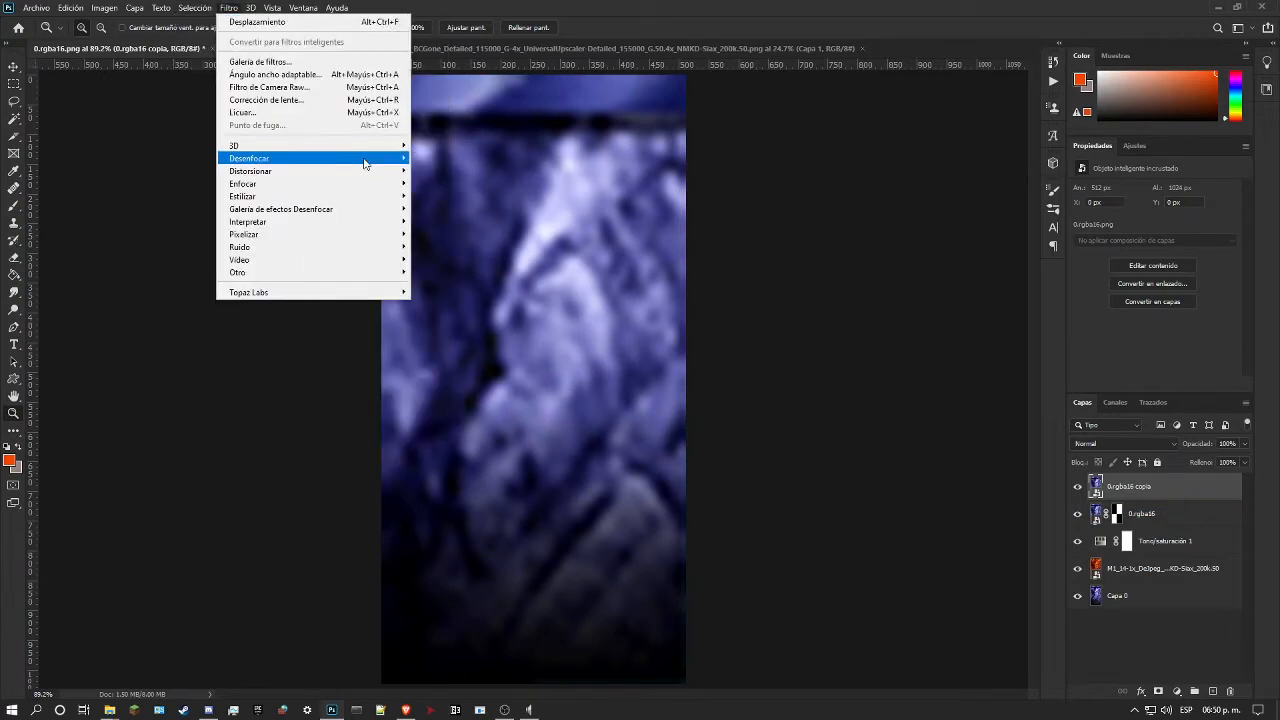
mouse_move(388, 169)
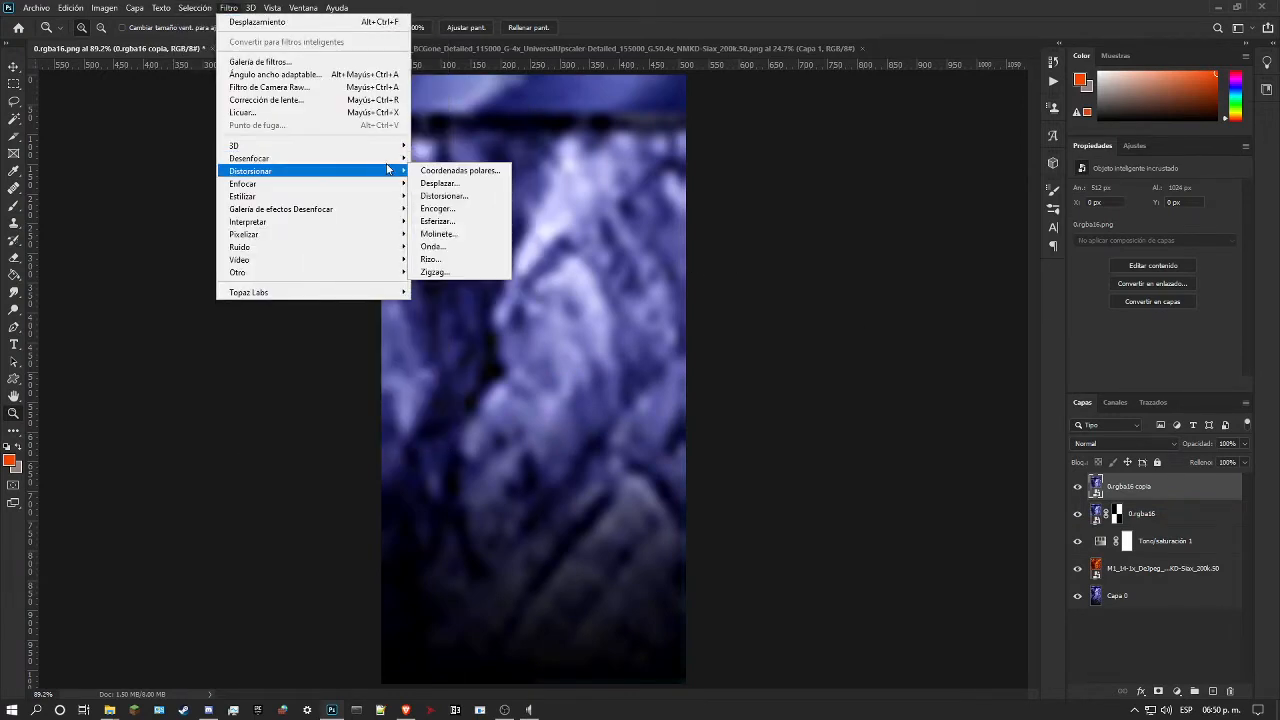
right_click(1171, 481)
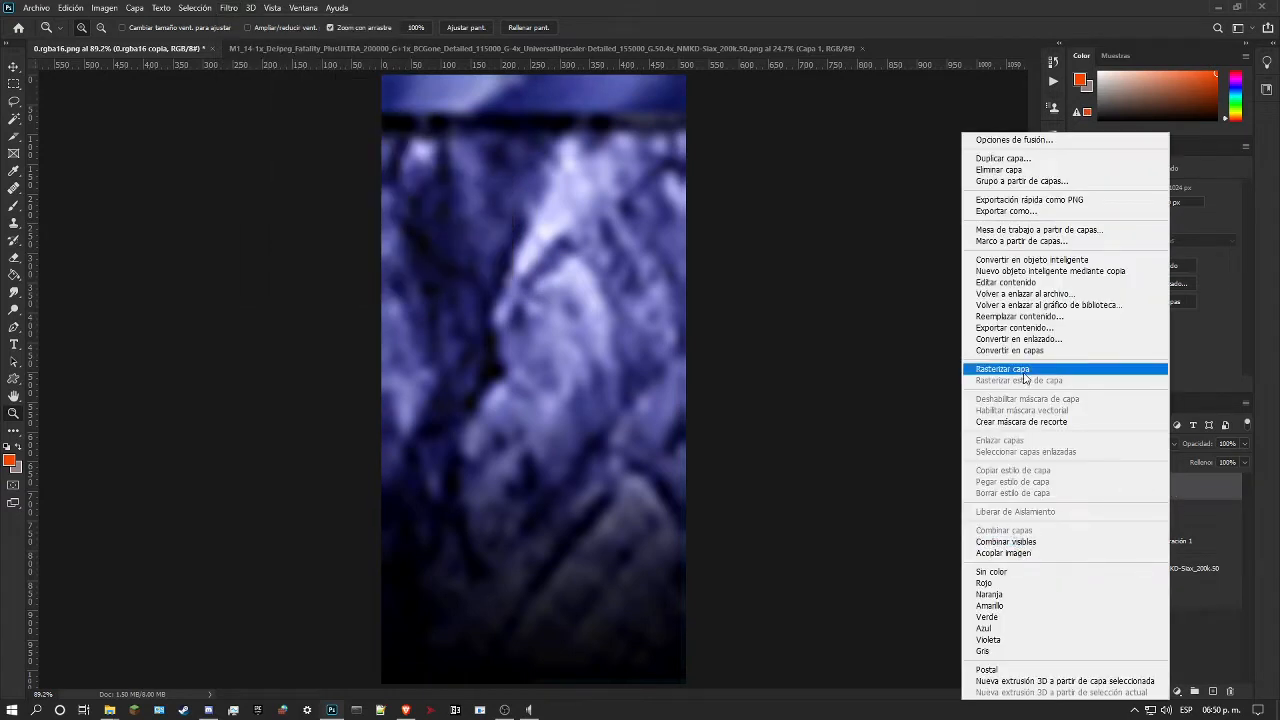
click(1003, 368)
click(226, 8)
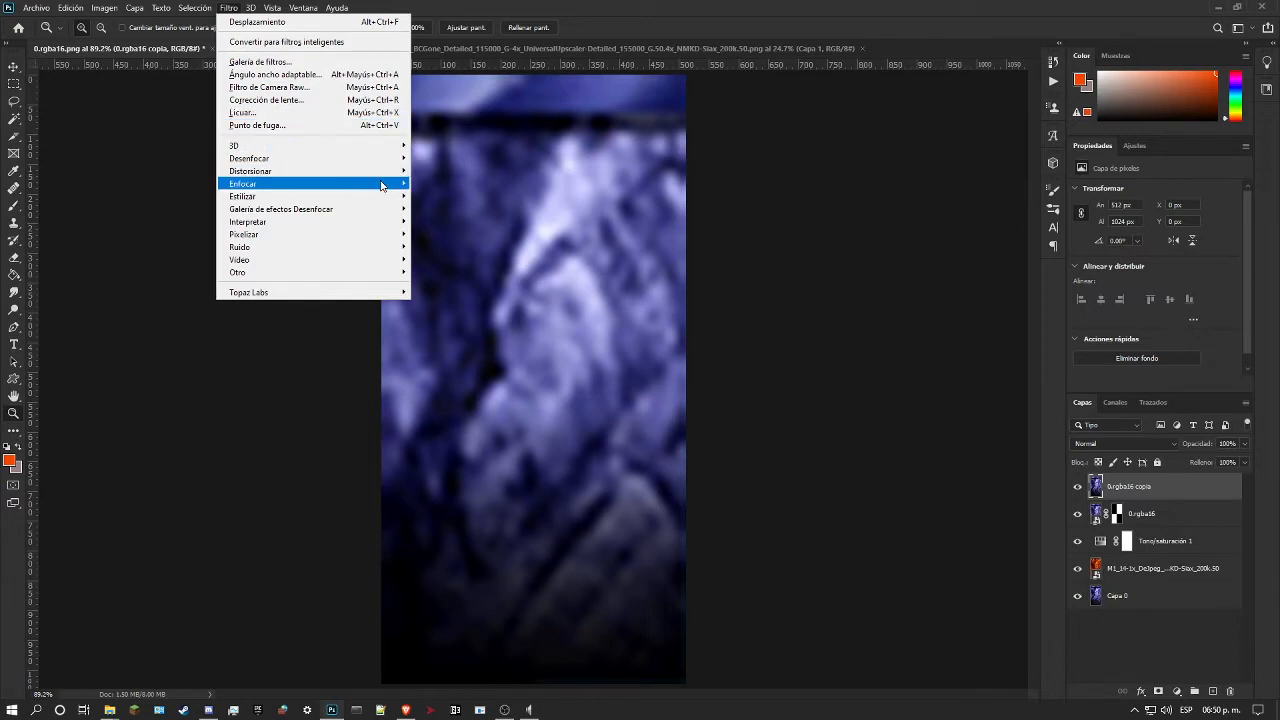
mouse_move(388, 160)
click(498, 284)
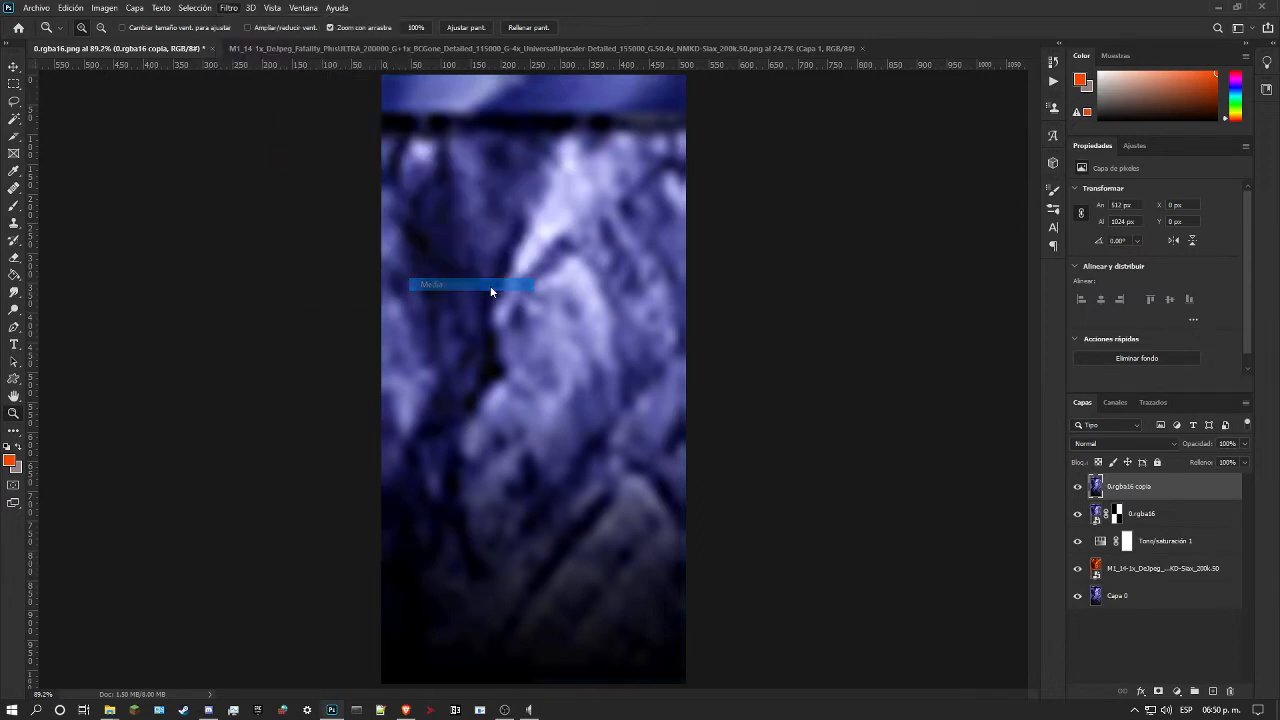
Step: Hide the masked 0.rgba16 and Tono/saturación 1 layers and move 0.rgba16 copia directly above the M1_14 rock layer
scroll(822, 371, down, 2)
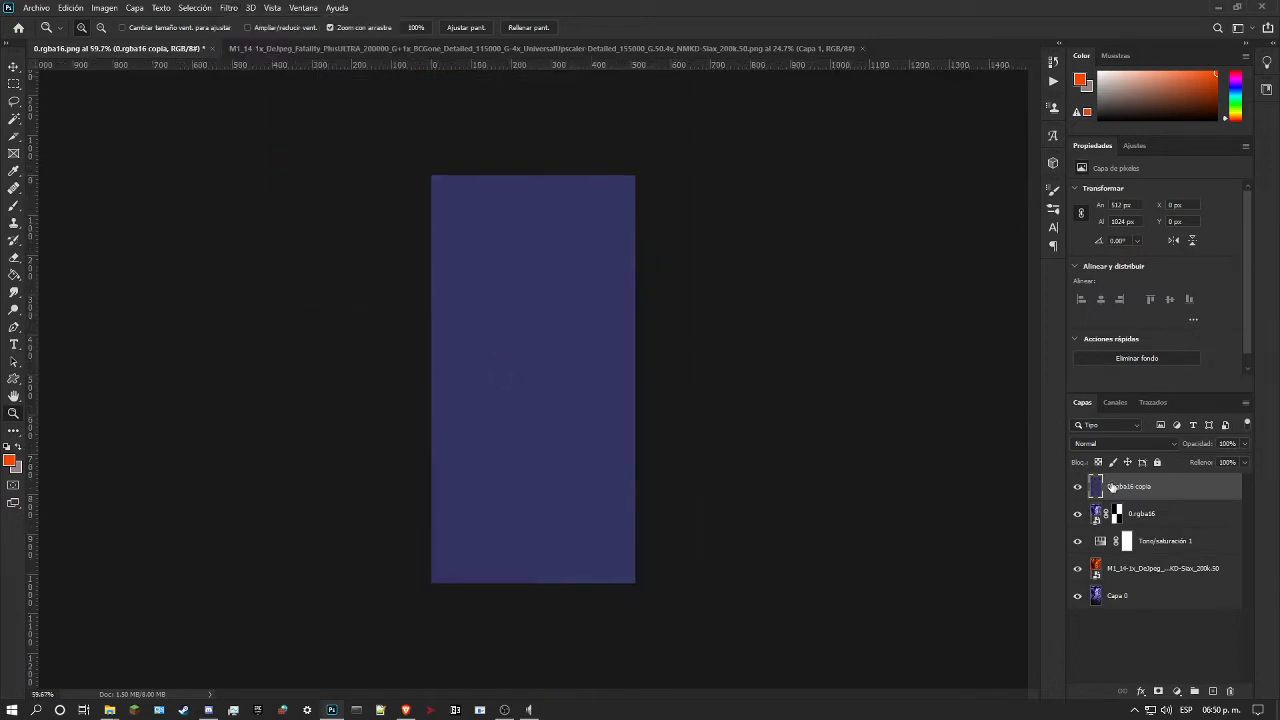
click(1077, 513)
drag(1115, 495, 1131, 554)
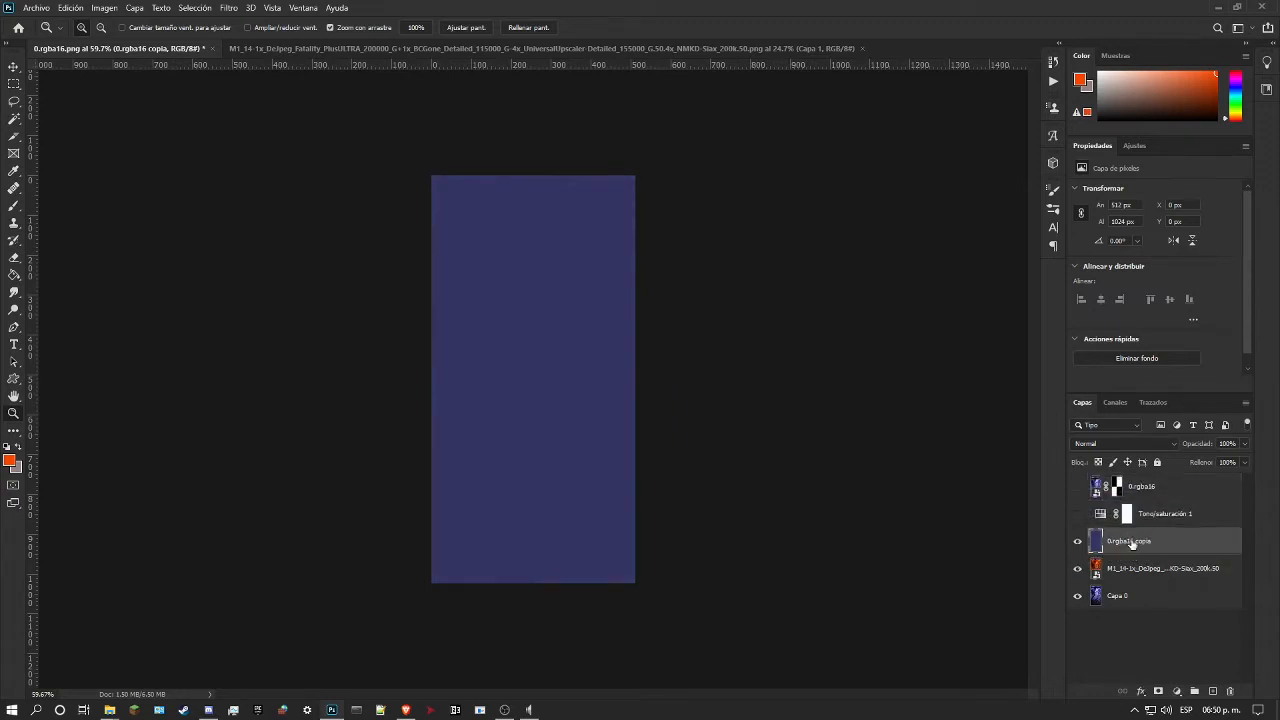
Step: Try the Tono and Color blend modes on the 0.rgba16 copia layer over the rock
click(1122, 444)
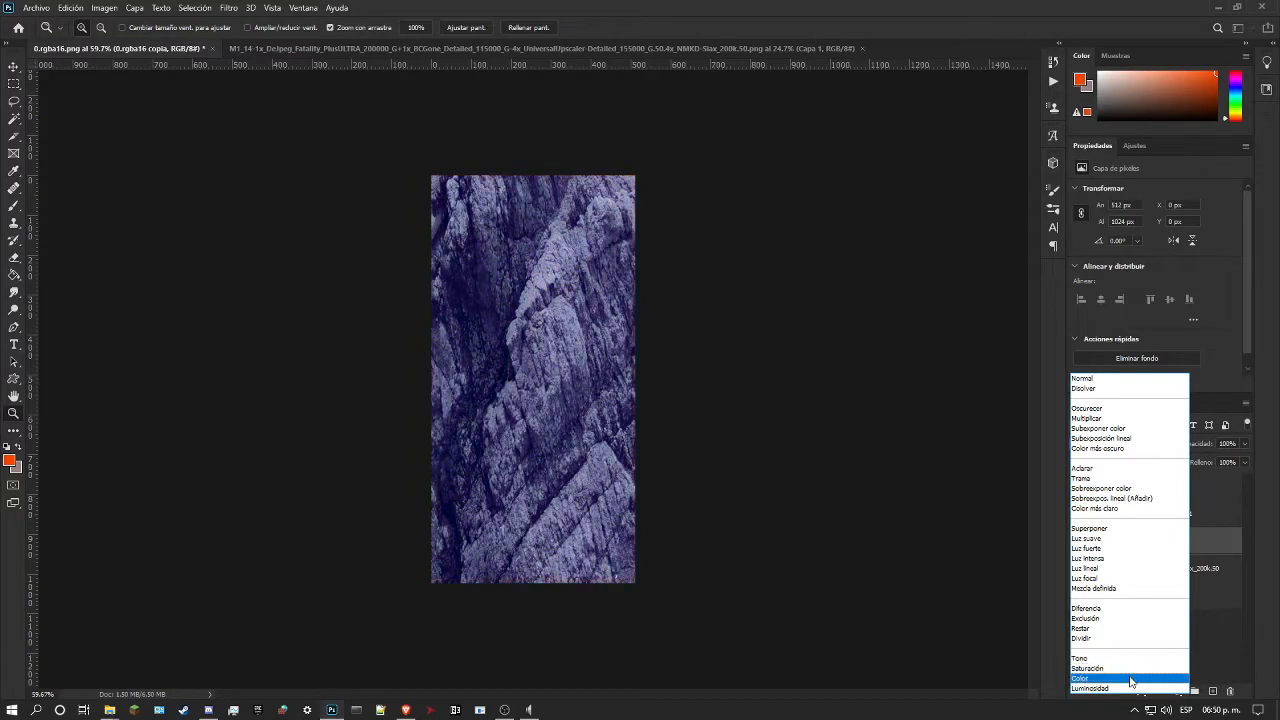
click(1124, 660)
drag(588, 333, 513, 296)
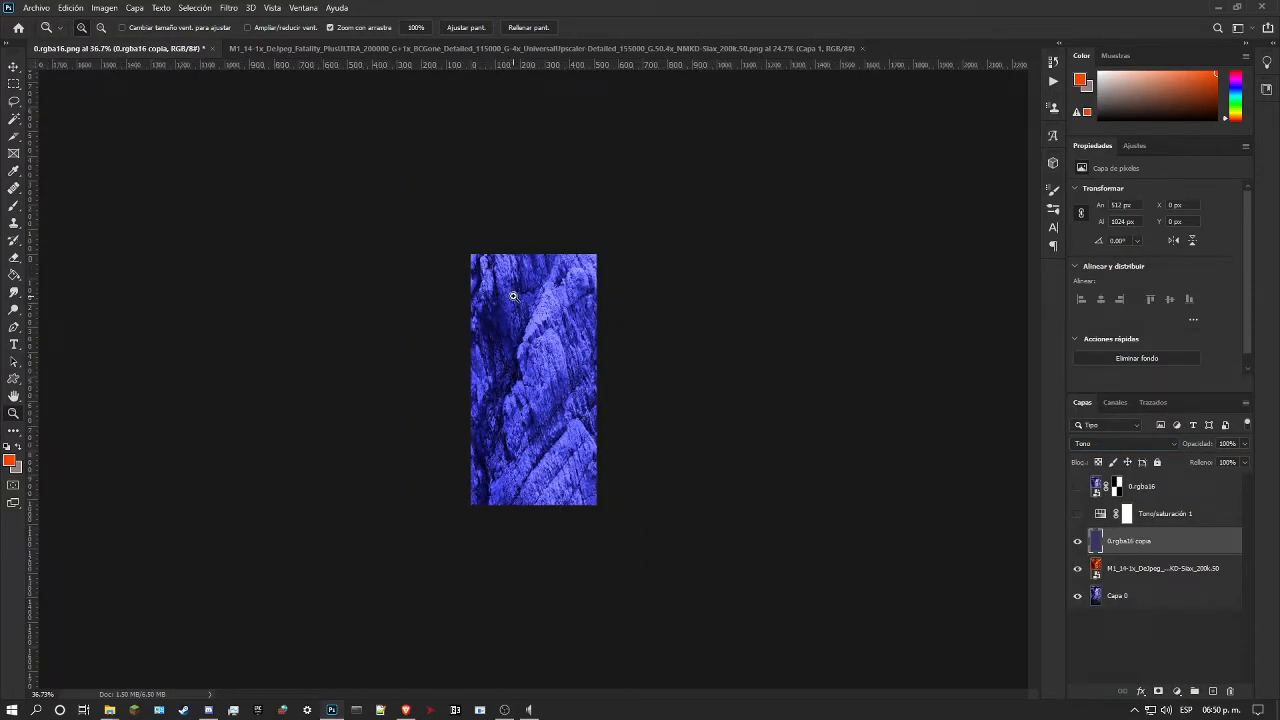
key(ctrl+0)
click(1092, 446)
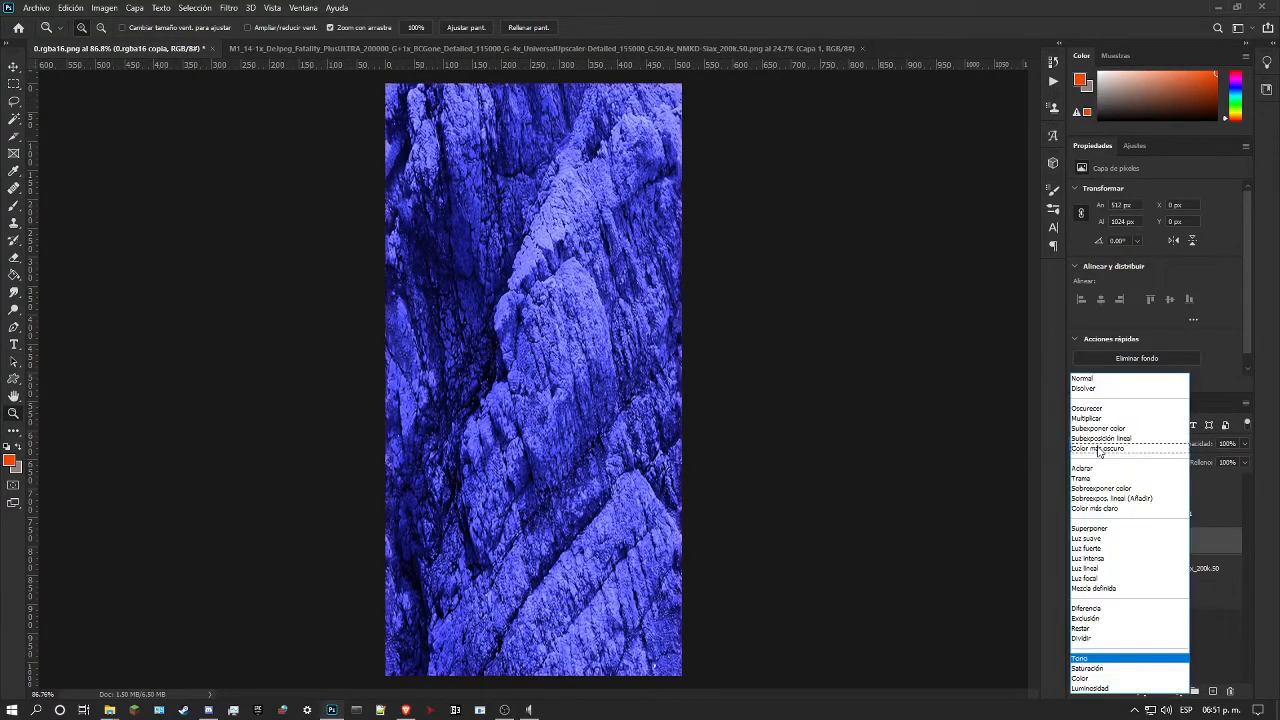
click(1093, 679)
click(1078, 514)
click(1078, 514)
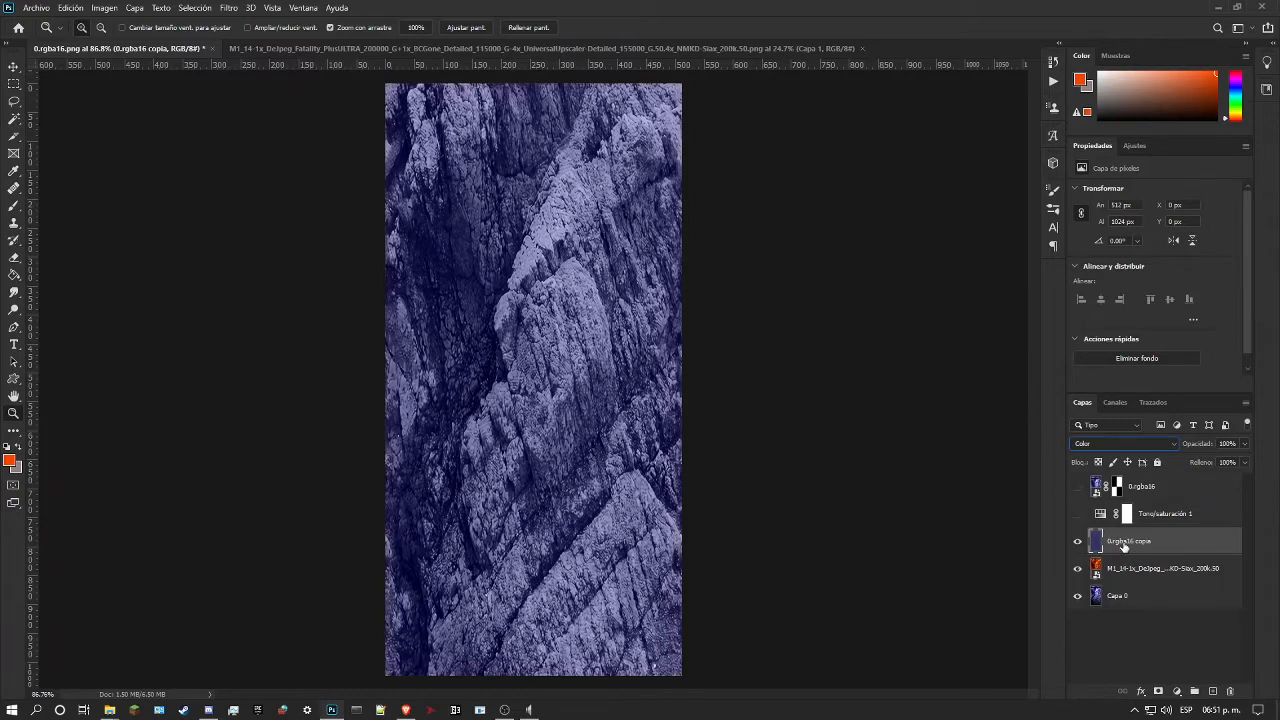
Step: Set the blend mode of the 0.rgba16 copia layer to Tono
click(1122, 445)
click(1109, 654)
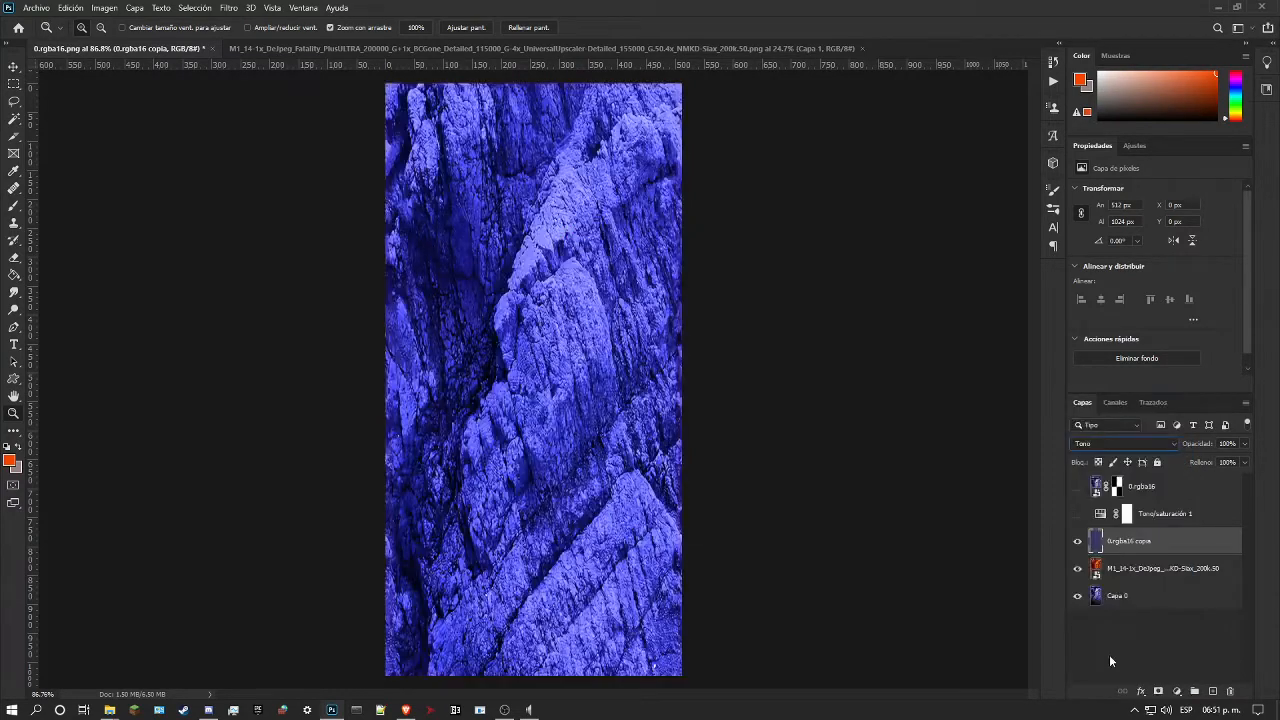
drag(637, 362, 605, 363)
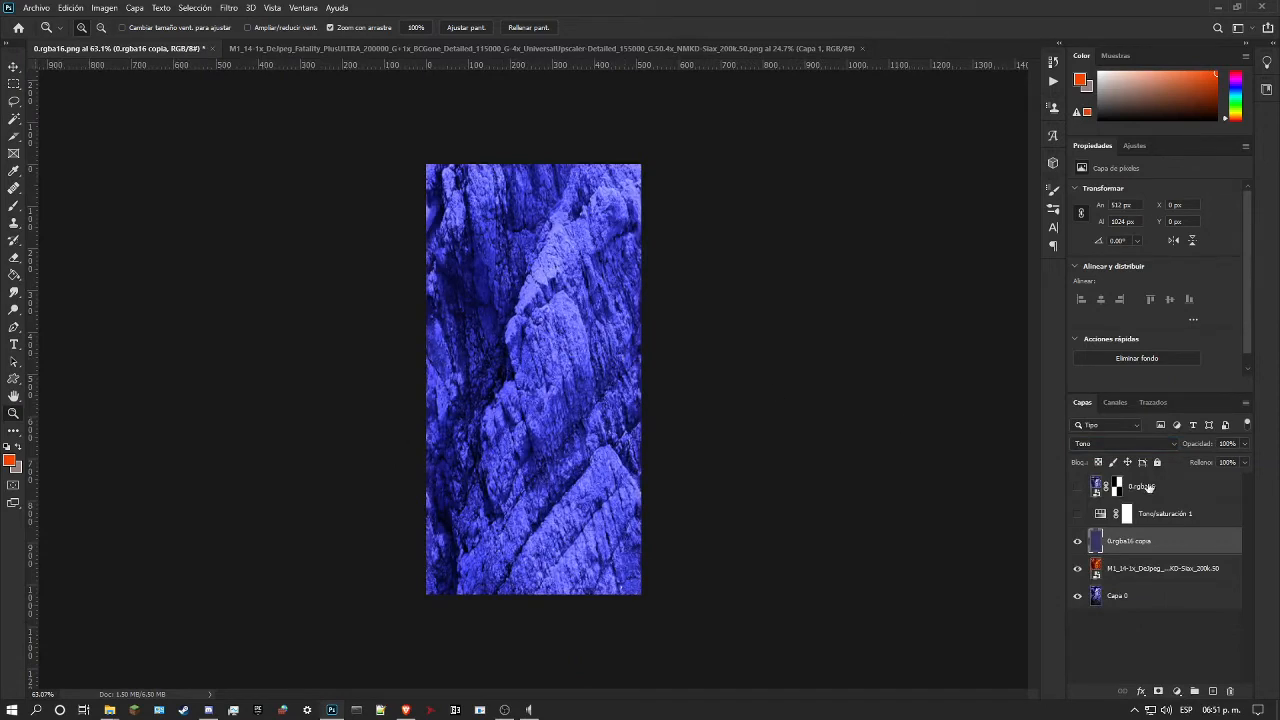
Step: Show the masked 0.rgba16 layer and delete the Tono/saturación 1 adjustment layer
click(1075, 487)
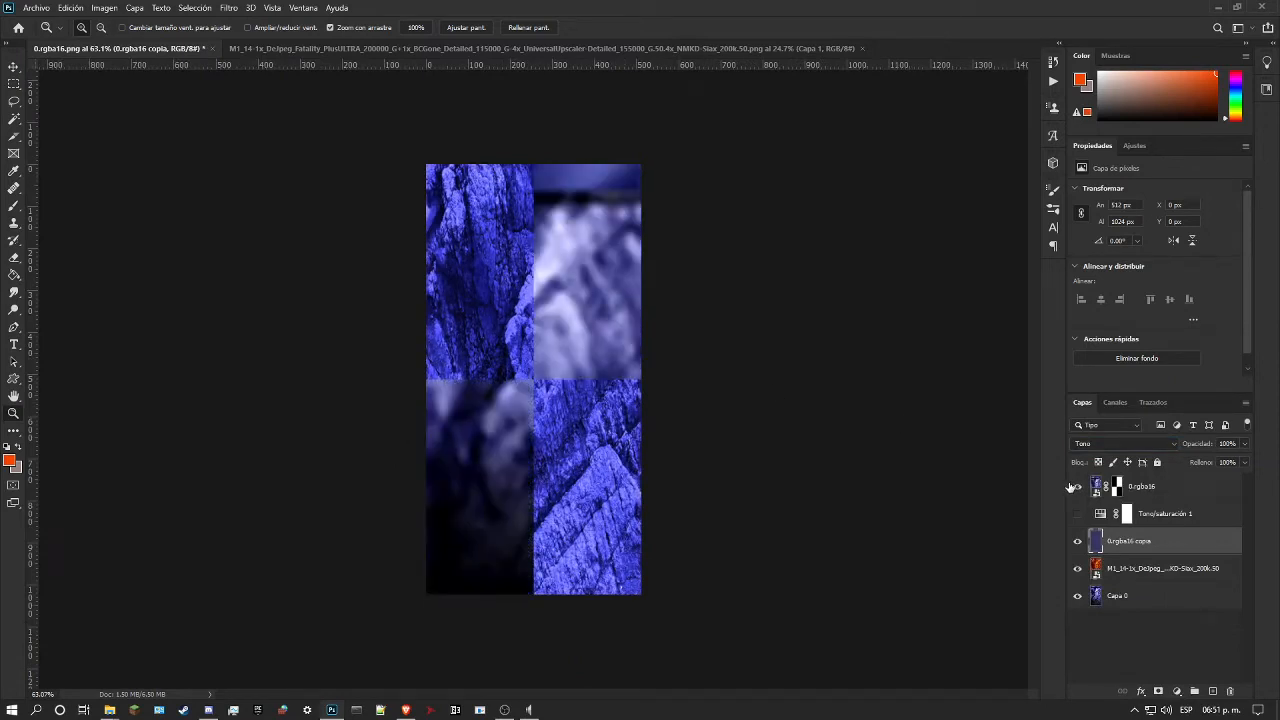
click(1218, 519)
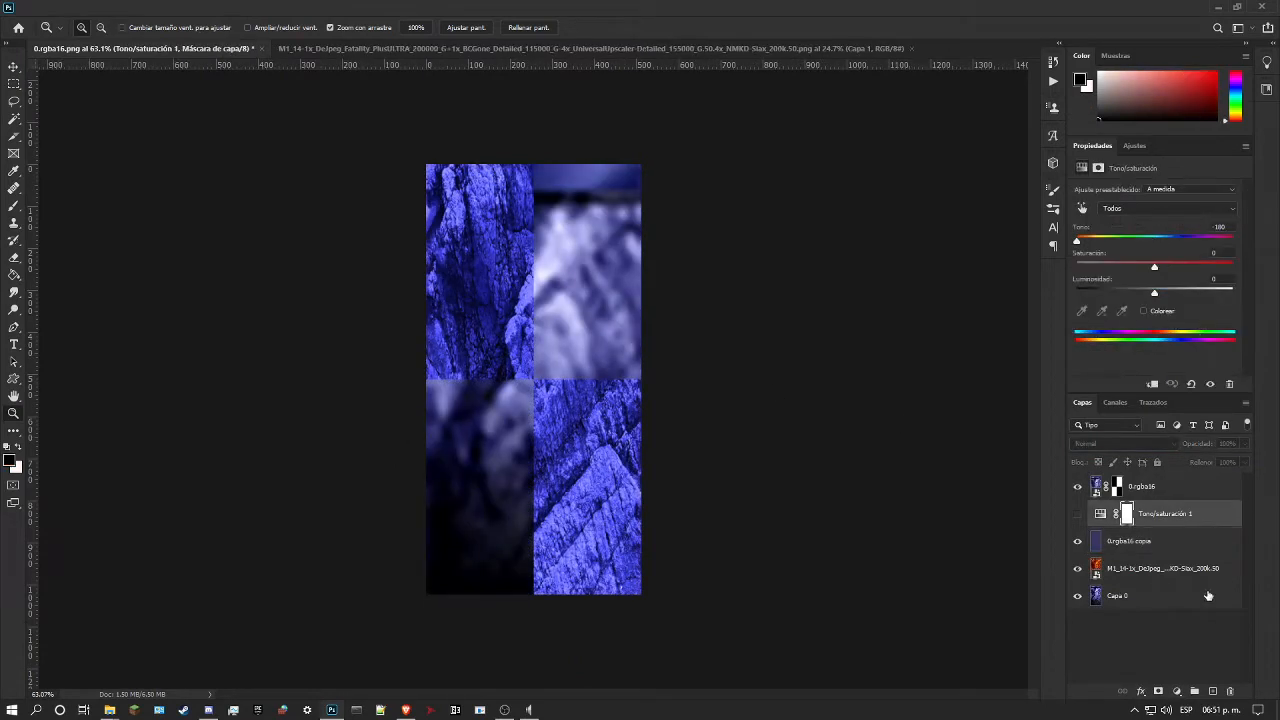
click(1231, 691)
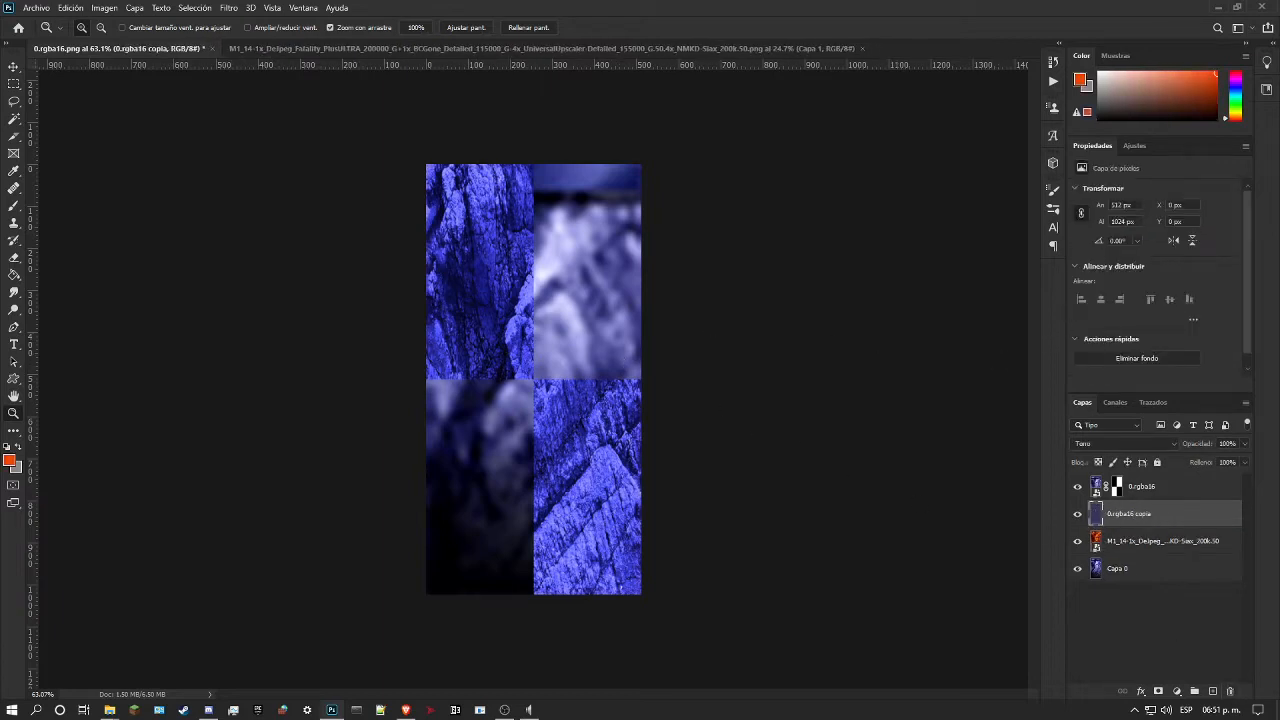
Step: Add a Curves adjustment layer above 0.rgba16 copia, raise the RGB curve from input 134 to output 193, and lower the rock's shadows
click(1133, 146)
click(1135, 180)
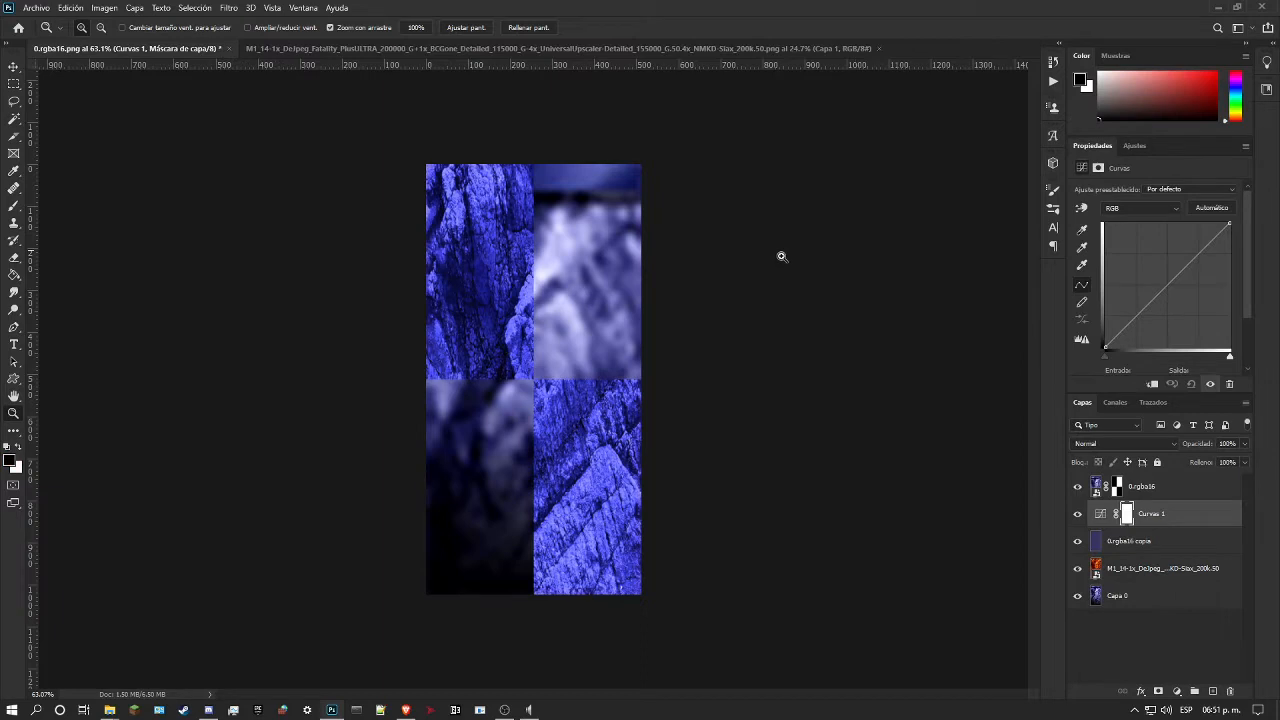
click(1081, 207)
drag(532, 290, 535, 255)
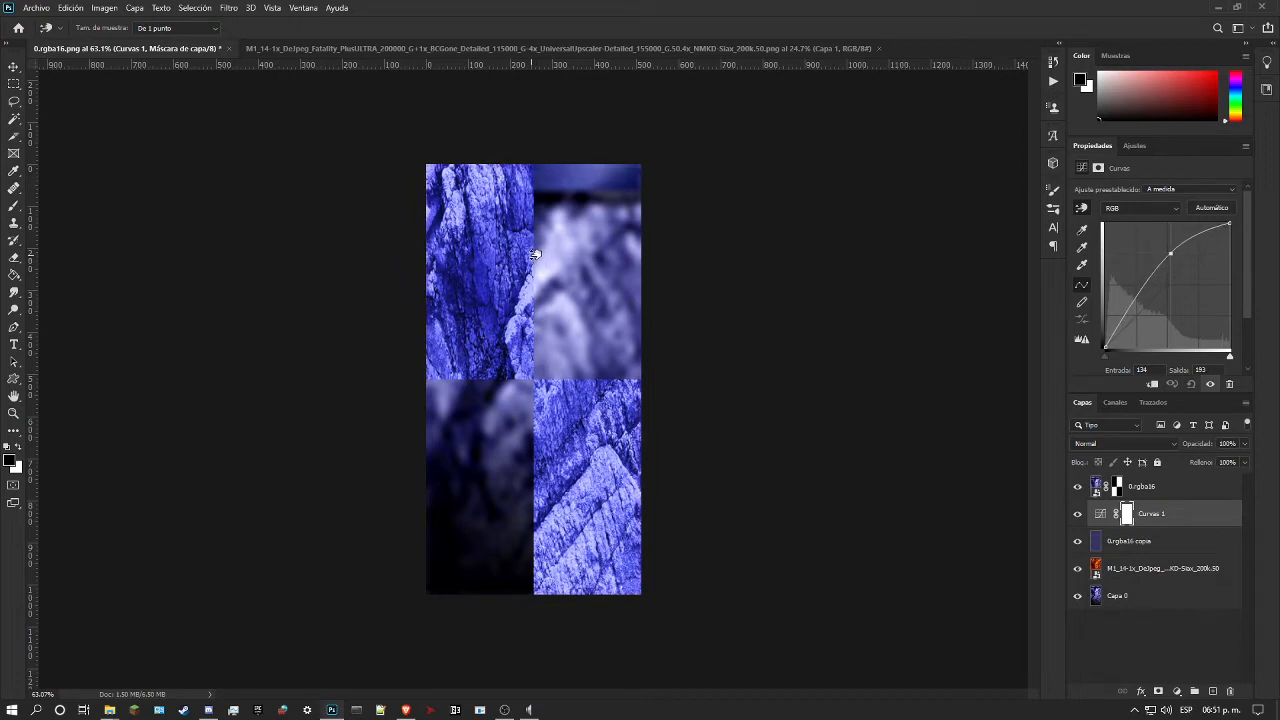
drag(592, 398, 586, 433)
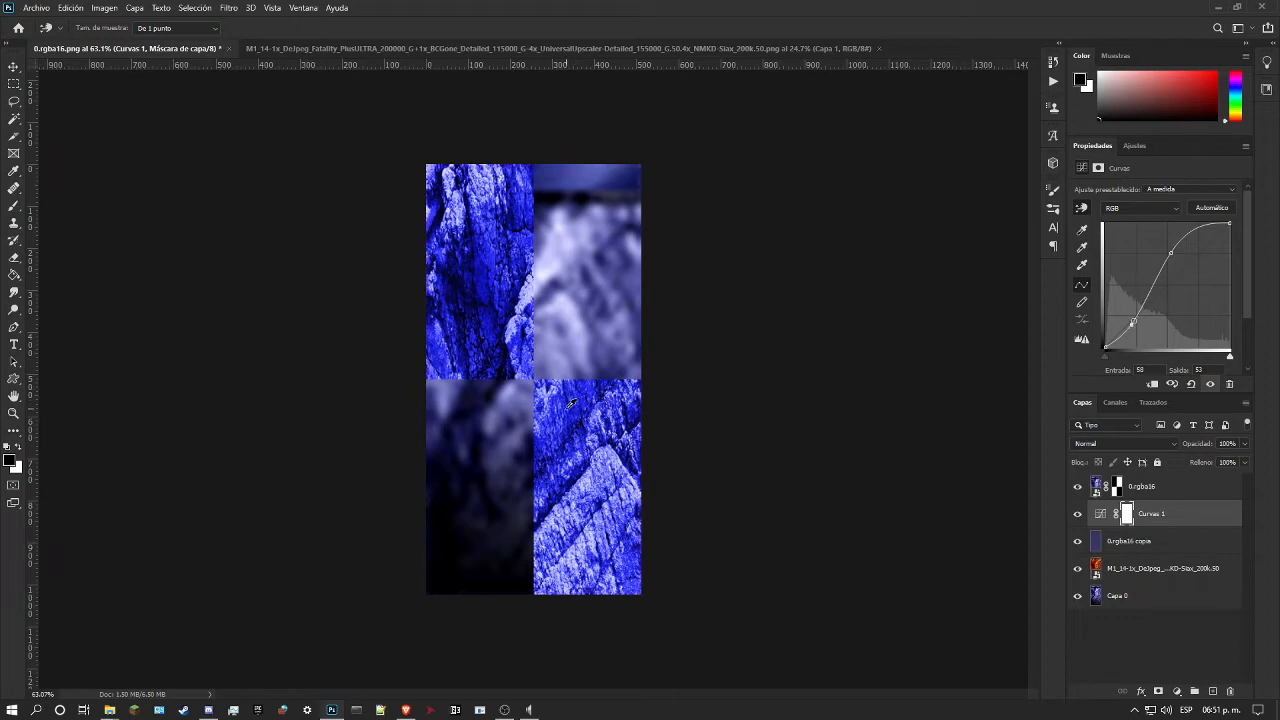
Step: Compare the rock with the masked 0.rgba16 layer hidden and shown, and darken its shadows further on the Curvas 1 RGB curve
click(1078, 487)
click(1079, 487)
click(1079, 487)
click(1079, 487)
mouse_move(516, 309)
mouse_down()
mouse_move(526, 334)
mouse_move(523, 312)
mouse_move(526, 322)
mouse_up()
click(528, 318)
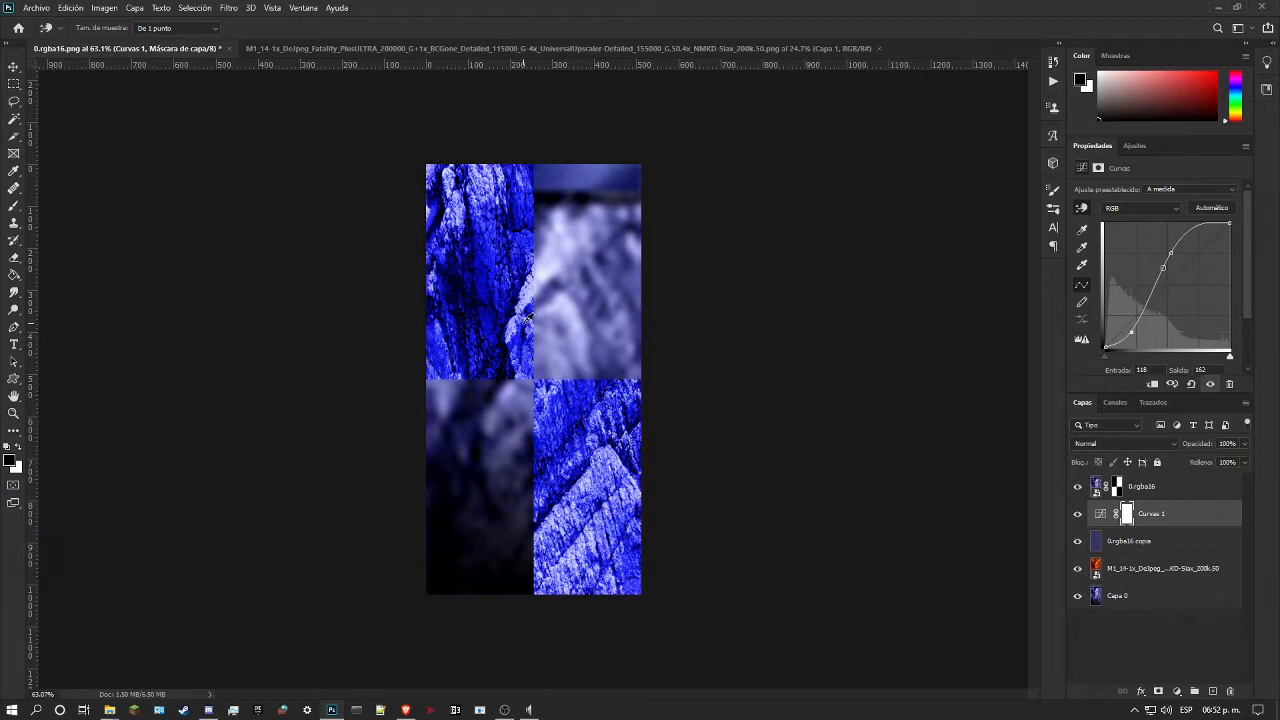
Step: Duplicate the 0.rgba16 copia layer, move the duplicate above Curvas 1, and set its blend mode to Color
click(1128, 543)
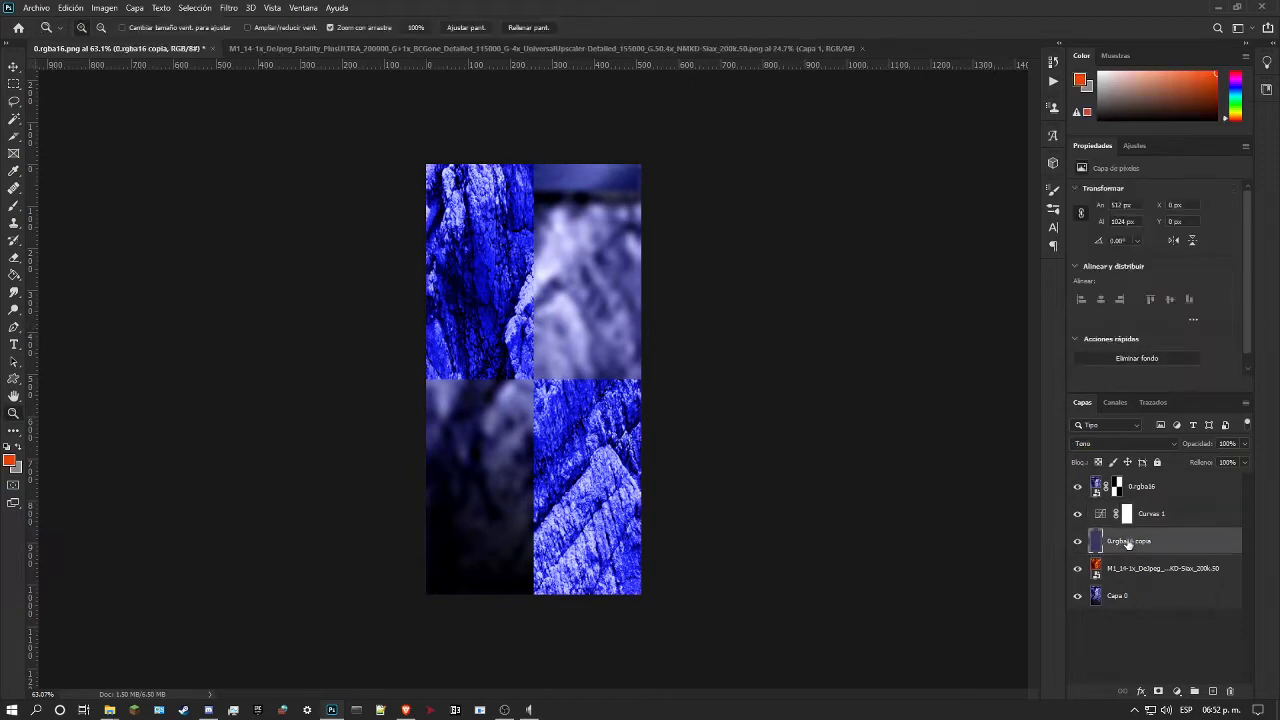
key(ctrl+j)
drag(1128, 541, 1146, 487)
click(1129, 442)
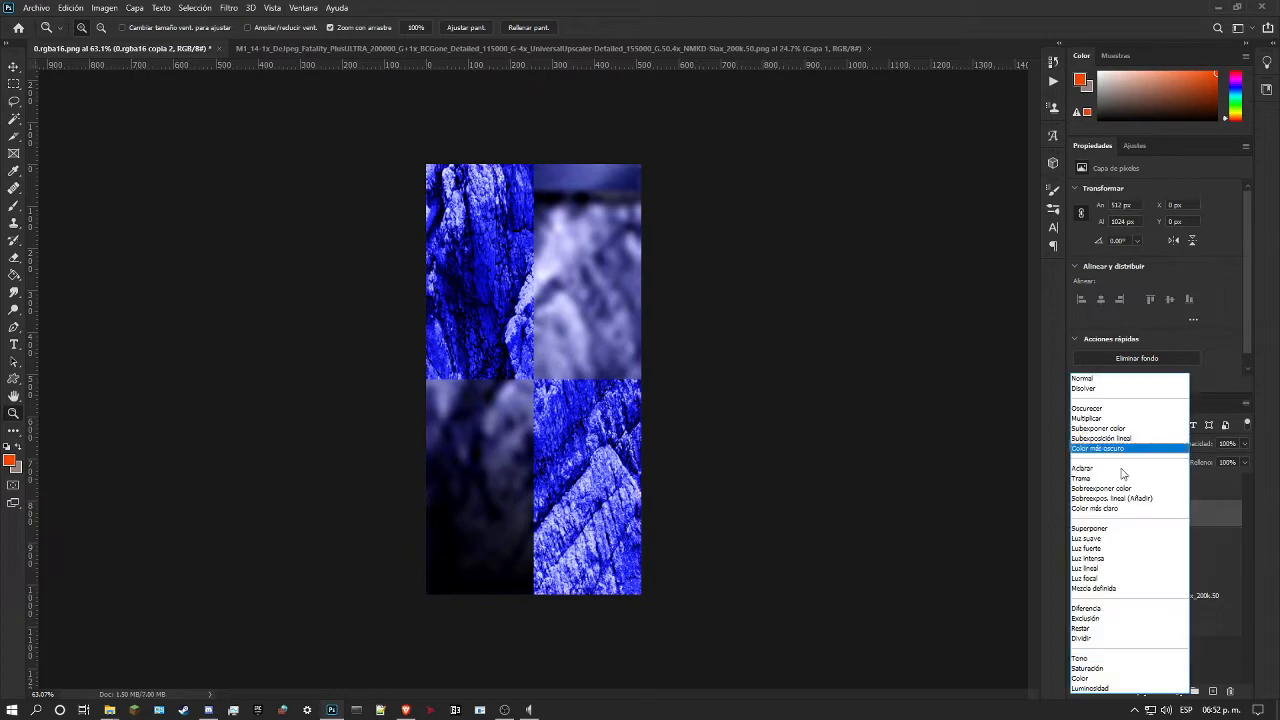
click(1086, 679)
Step: Try raising the rock's midtones with an extra point on the Curvas 1 RGB curve, and undo it
click(1188, 545)
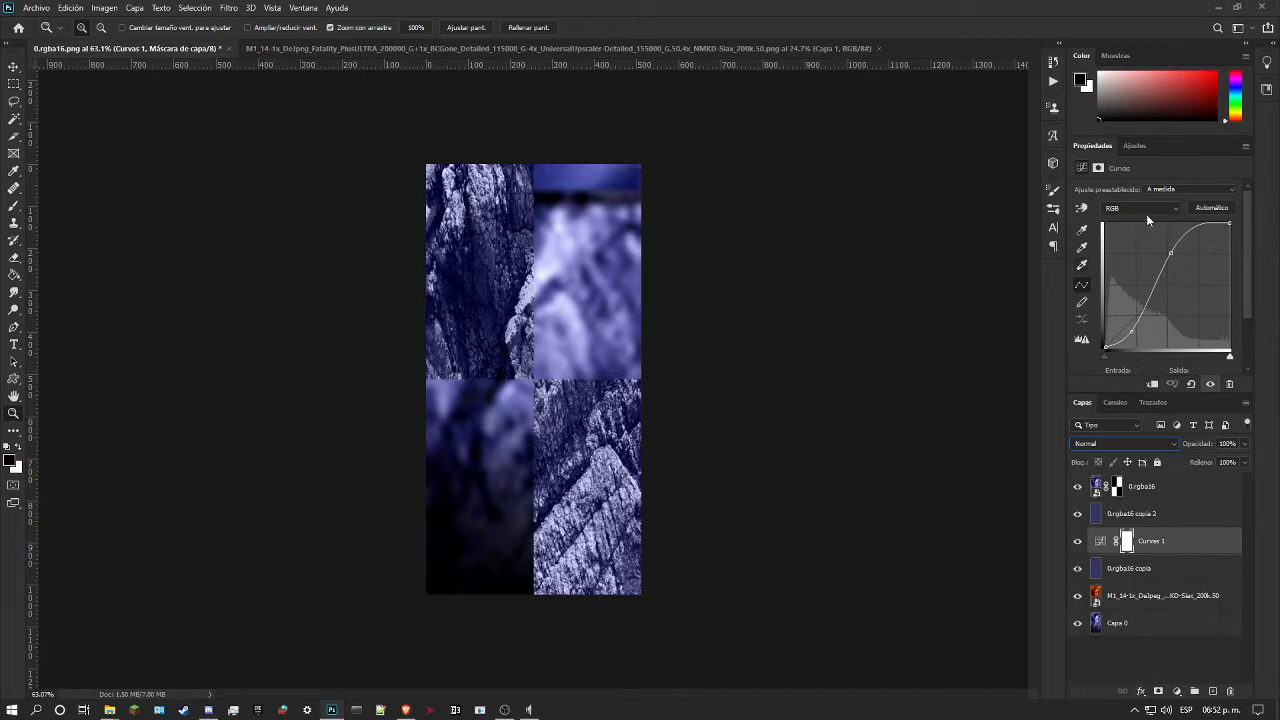
click(1080, 208)
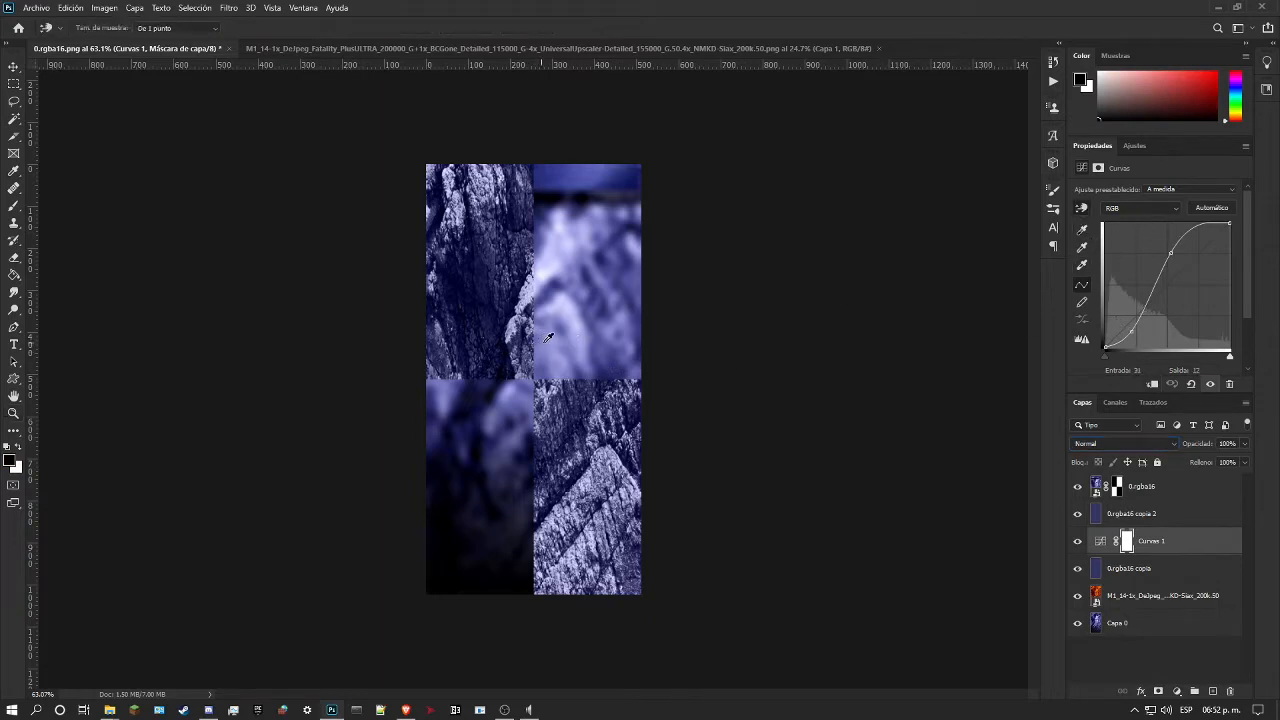
click(620, 418)
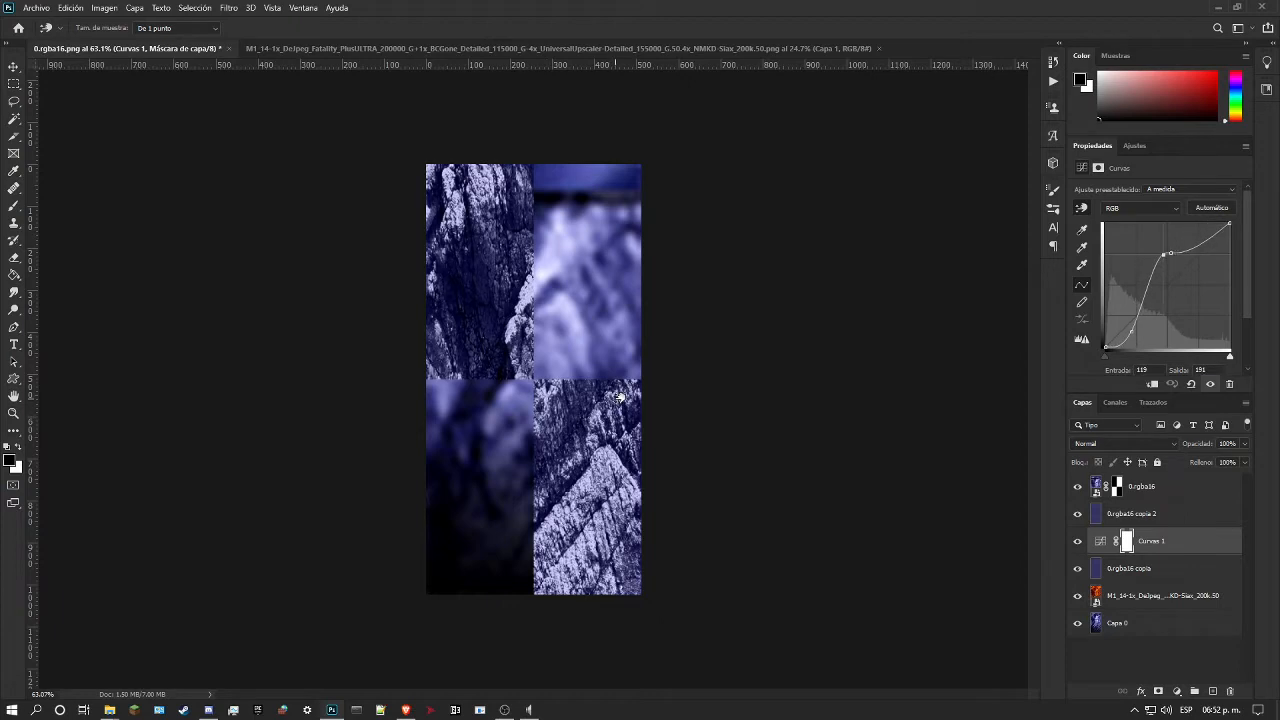
drag(626, 424, 604, 403)
key(ctrl+z)
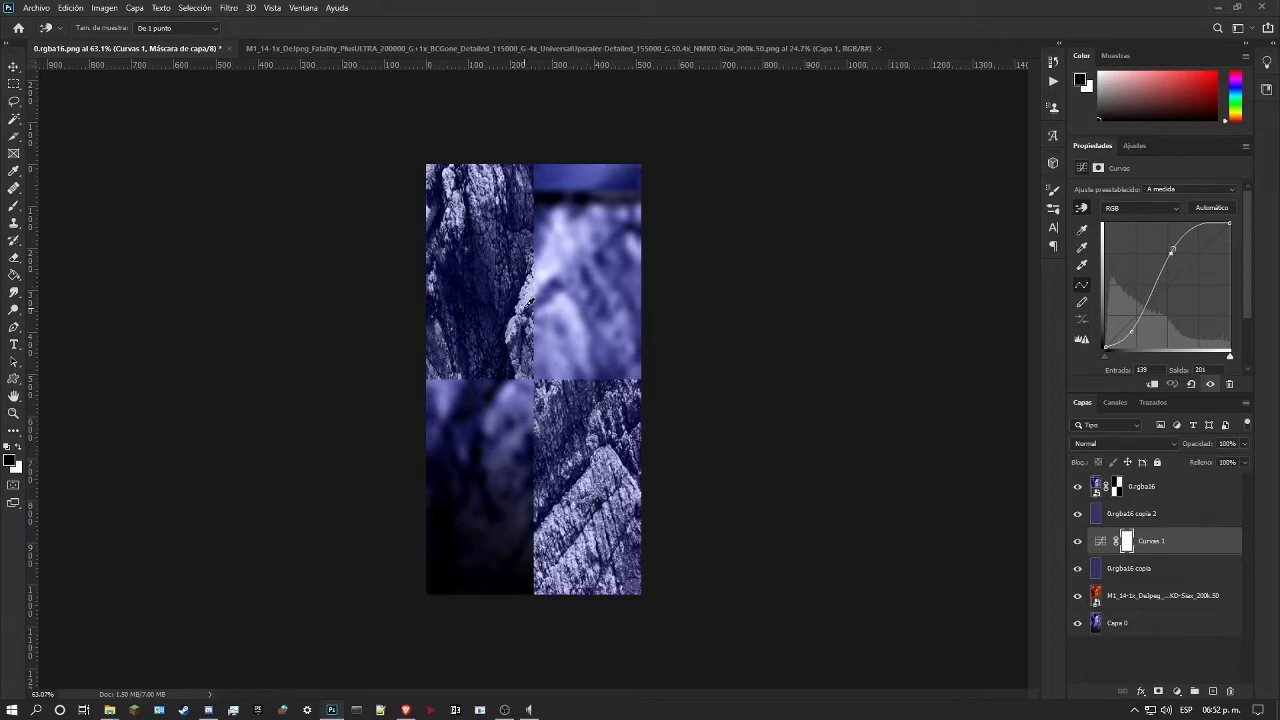
mouse_move(533, 308)
mouse_down()
mouse_move(536, 287)
mouse_move(543, 330)
mouse_move(539, 309)
mouse_up()
Step: Delete the 0.rgba16 copia 2 layer
click(1140, 515)
key(z)
click(1229, 690)
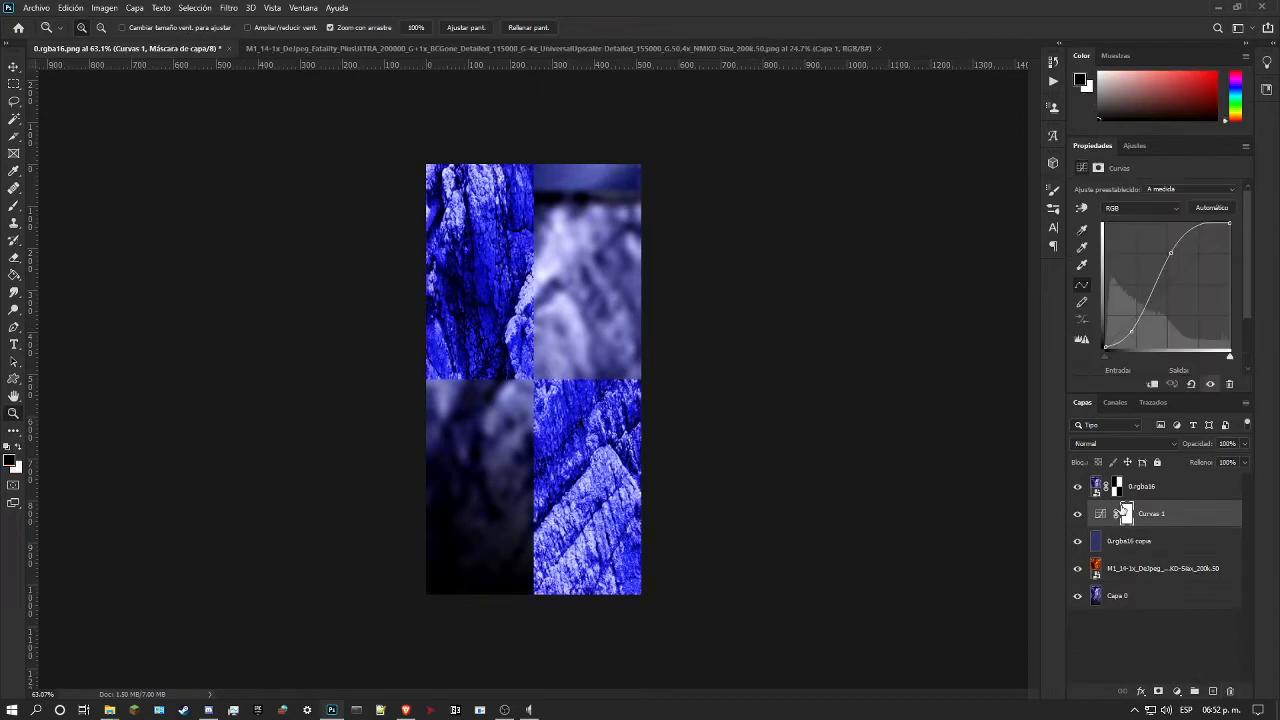
Step: In Curvas 1, lower the Azul channel curve at input 204 to output 175 by sampling the lower rock area
click(1140, 207)
click(1125, 250)
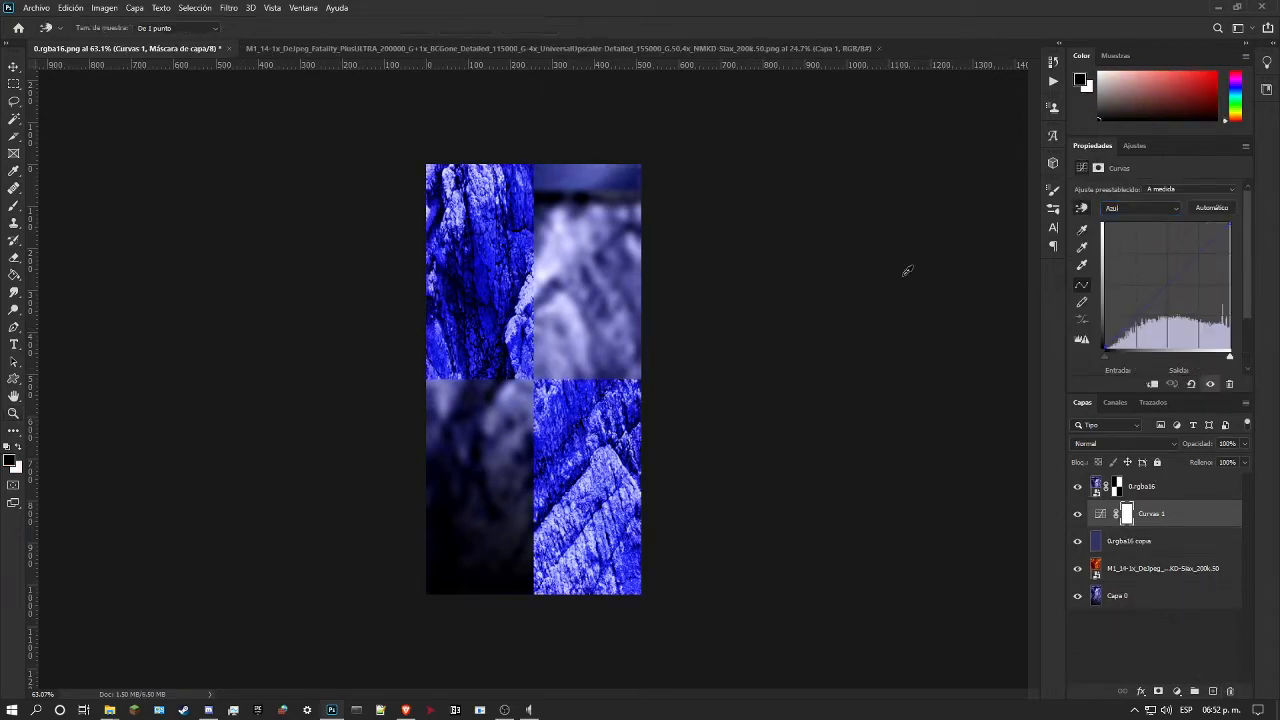
drag(585, 391, 594, 423)
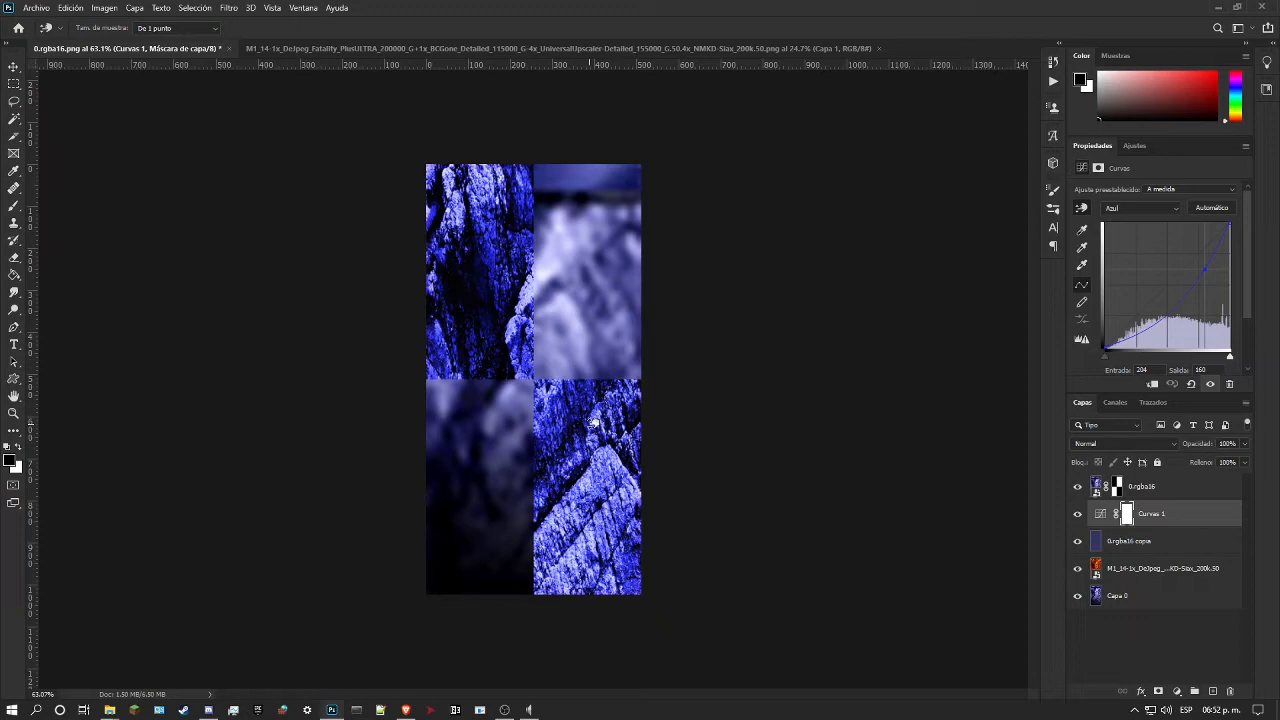
drag(594, 423, 586, 413)
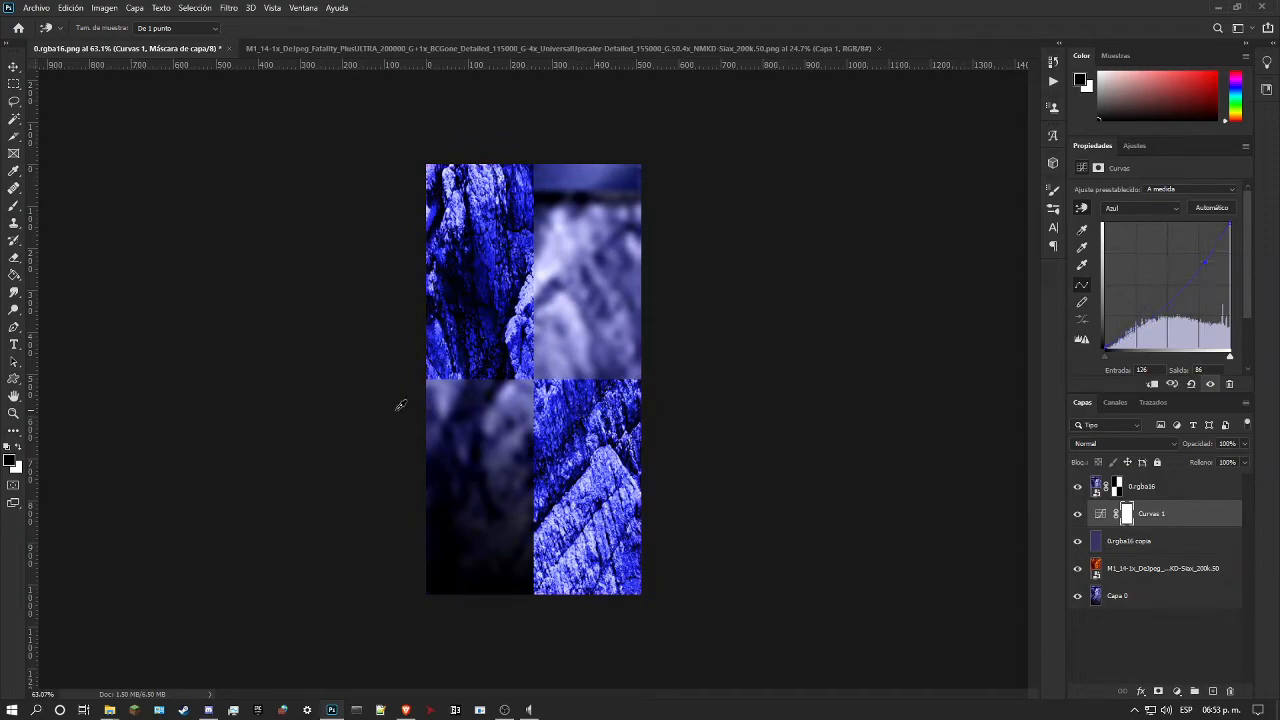
Step: In Curvas 1, raise the Rojo channel curve slightly at input 77 to output 80 by sampling the lower rock area
click(14, 413)
drag(483, 279, 510, 279)
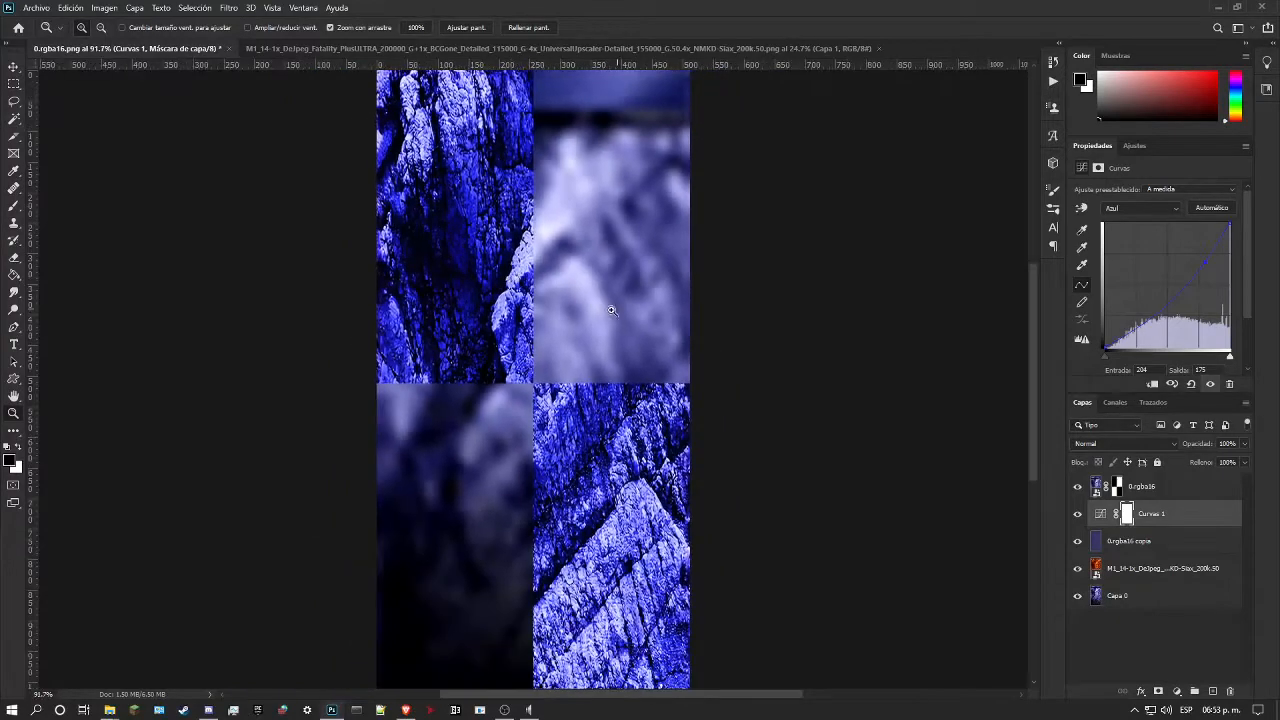
drag(614, 300, 562, 346)
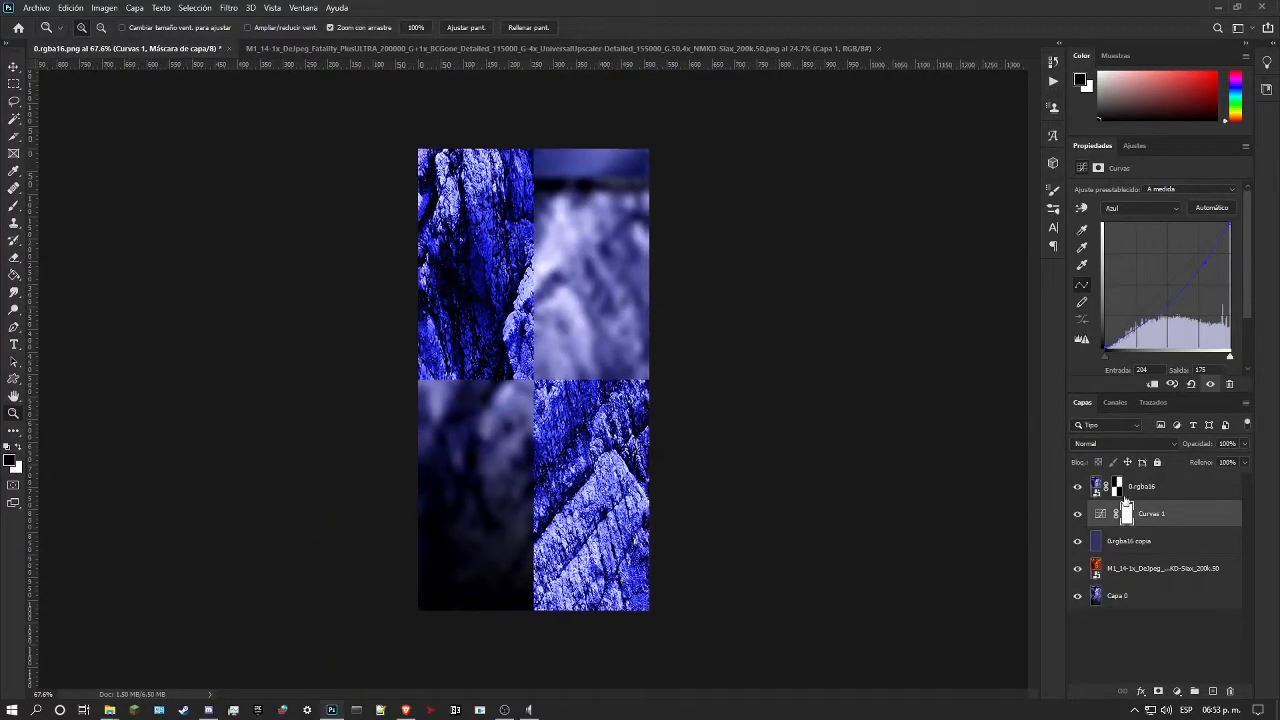
click(1146, 207)
click(1120, 229)
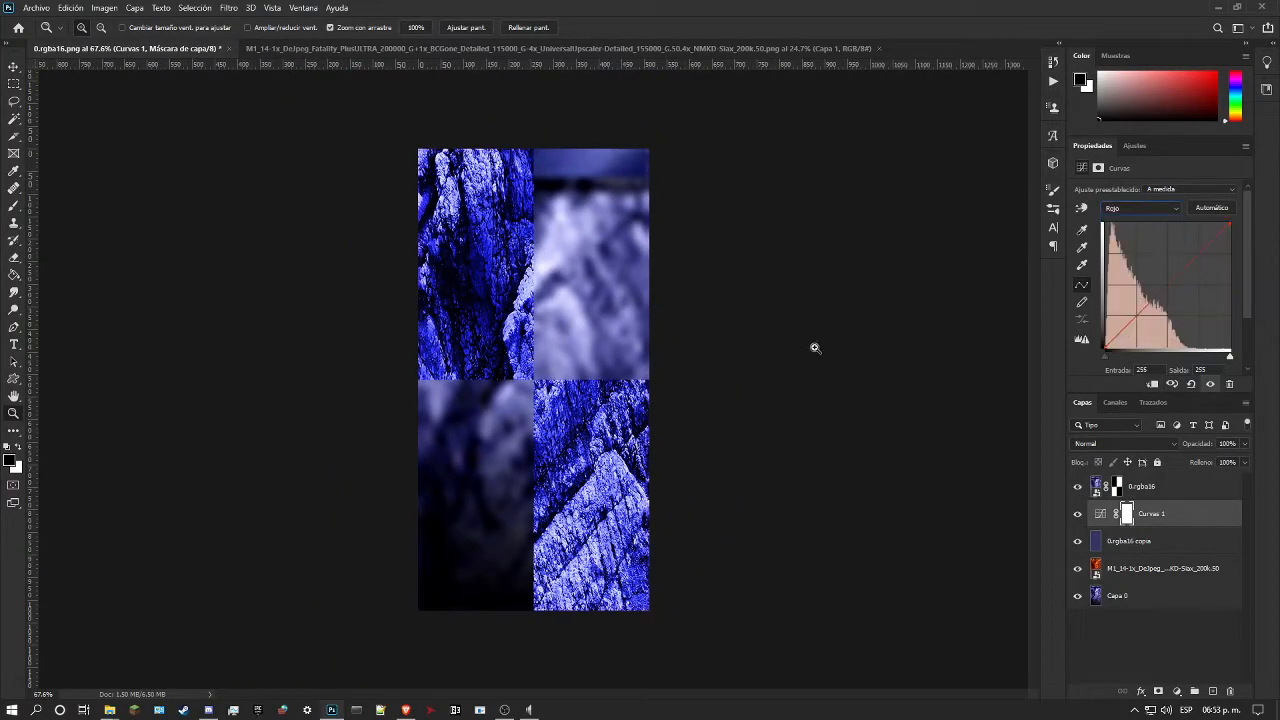
click(1081, 208)
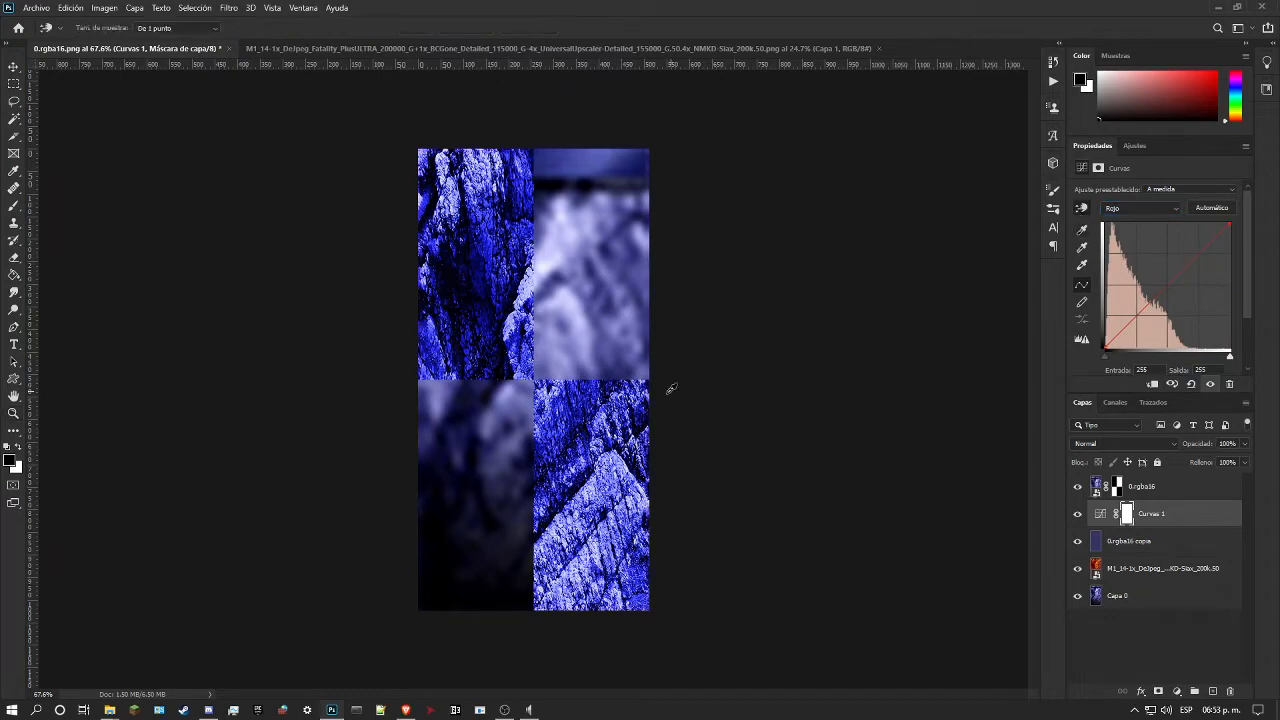
mouse_move(589, 396)
mouse_down()
mouse_move(597, 379)
mouse_move(600, 430)
mouse_move(590, 395)
mouse_up()
Step: In Curvas 1, adjust the Verde channel curve at input 63 to output 64 by sampling the lower rock area
click(1136, 209)
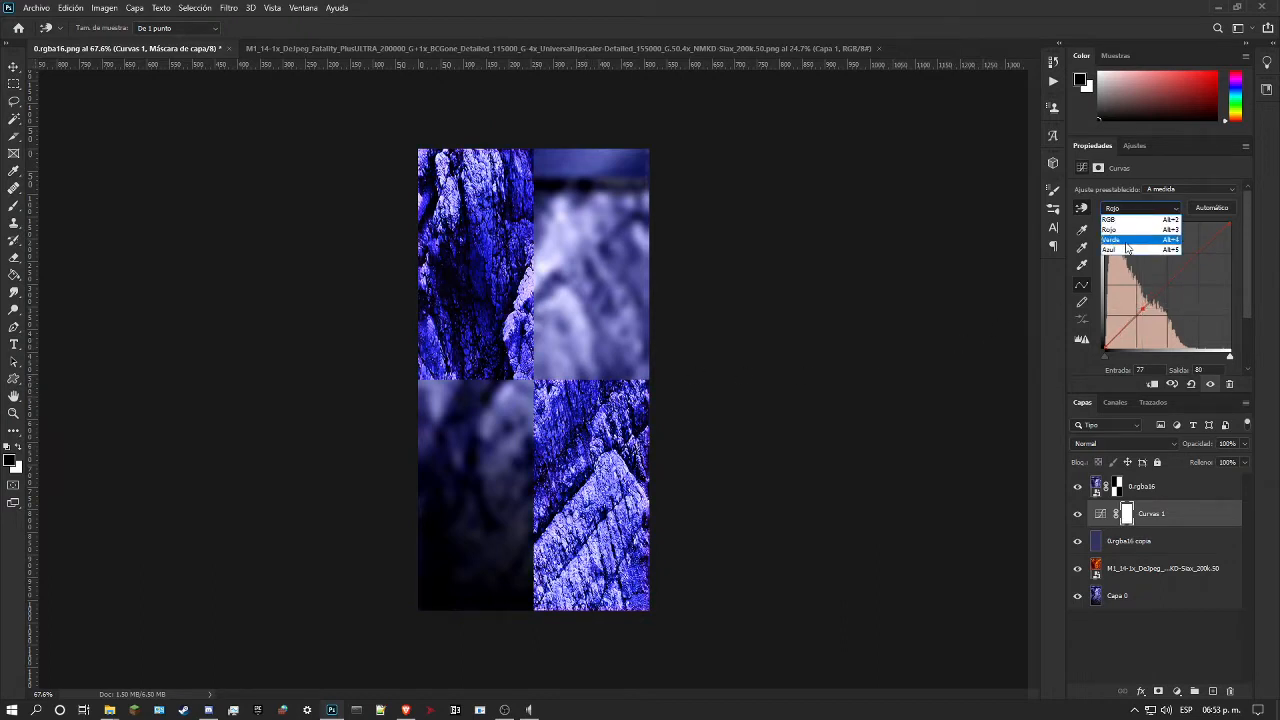
click(1126, 242)
mouse_move(590, 395)
mouse_down()
mouse_move(584, 420)
mouse_move(591, 396)
mouse_up()
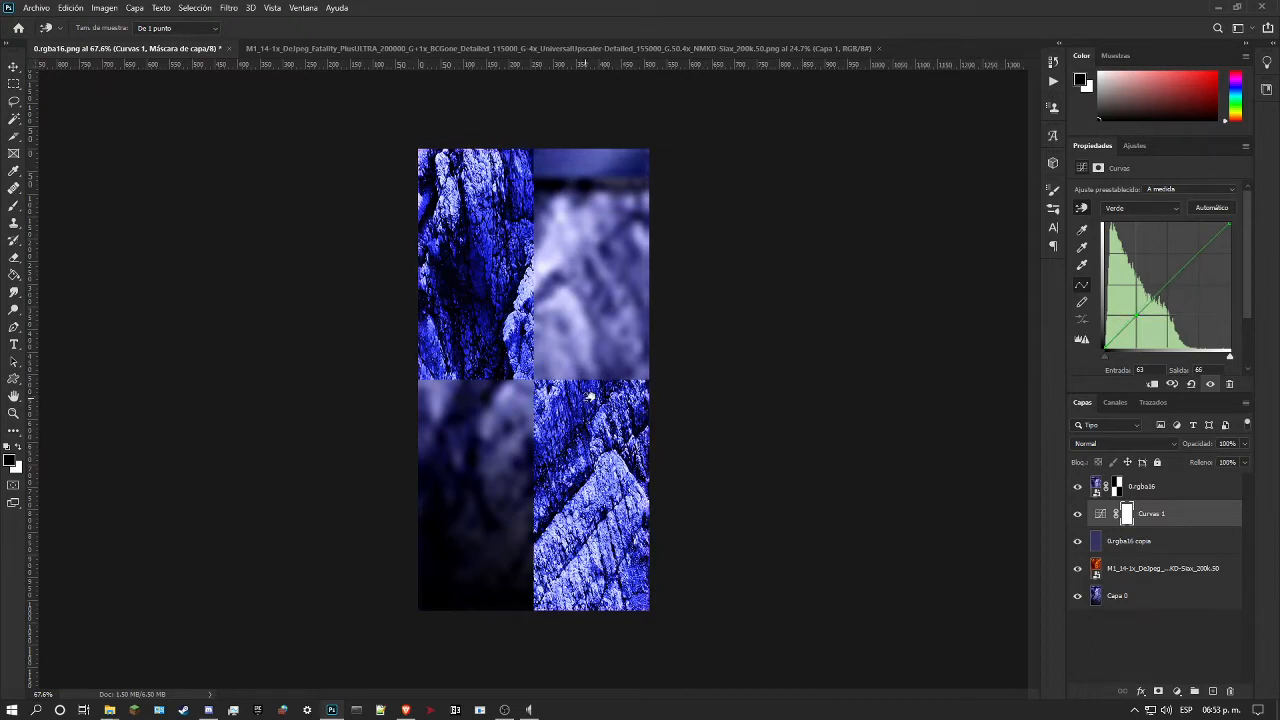
drag(590, 397, 592, 398)
drag(592, 398, 588, 398)
Step: On the Curvas 1 RGB curve, add another highlight point and set the shadow point at input 53 to output 28
click(1143, 208)
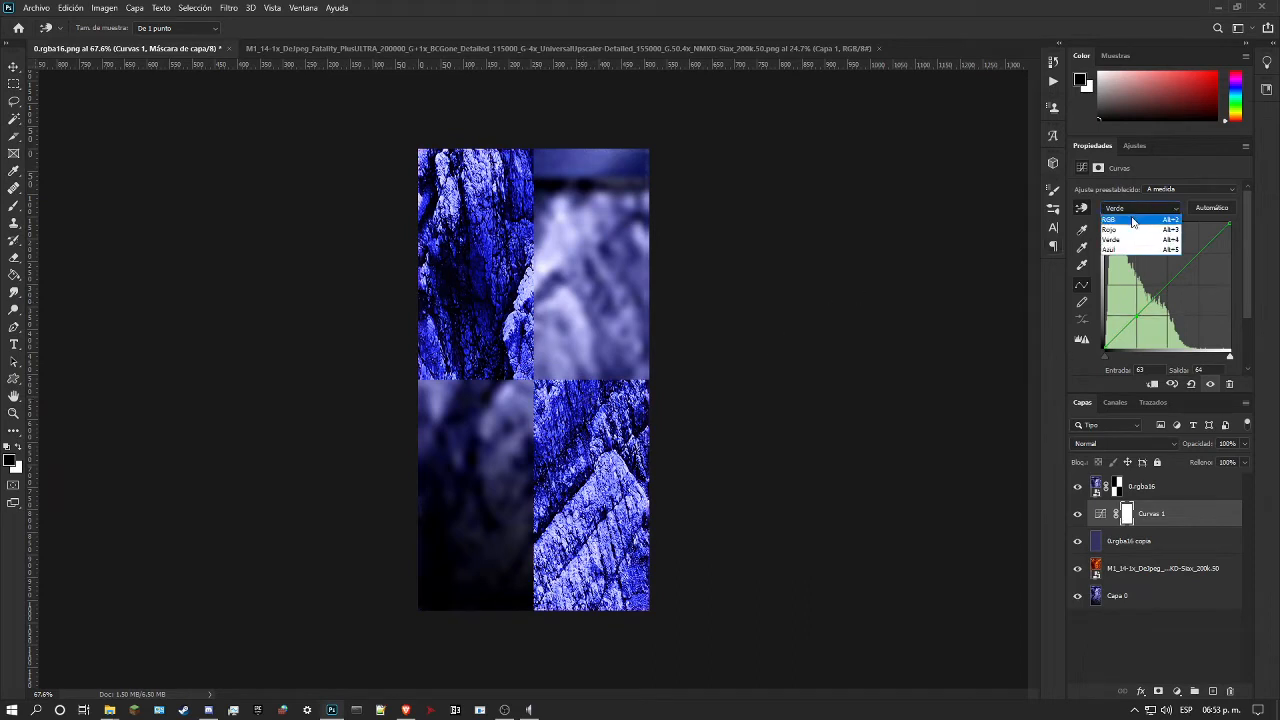
click(1131, 216)
drag(531, 288, 525, 335)
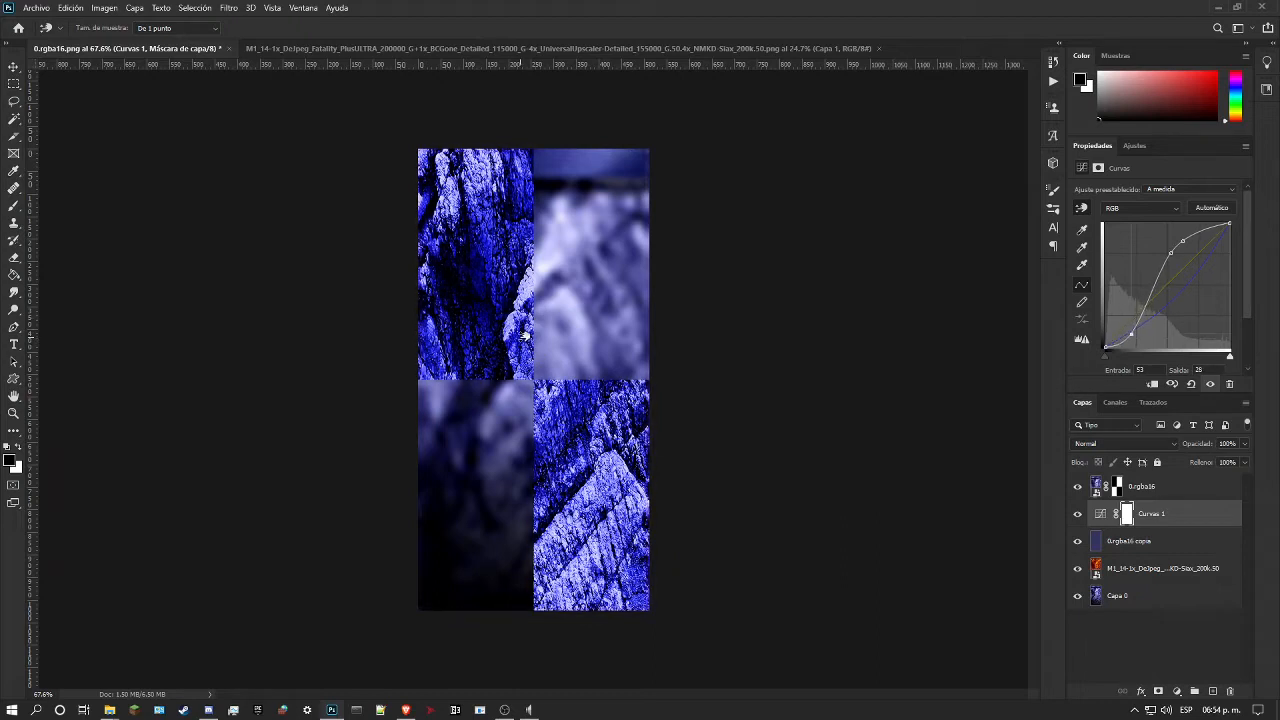
Step: Add a Color Balance adjustment above Curvas 1, with midtones Cian-Rojo 0, Magenta-Verde -14 and Amarillo-Azul -71
click(10, 415)
drag(533, 284, 602, 284)
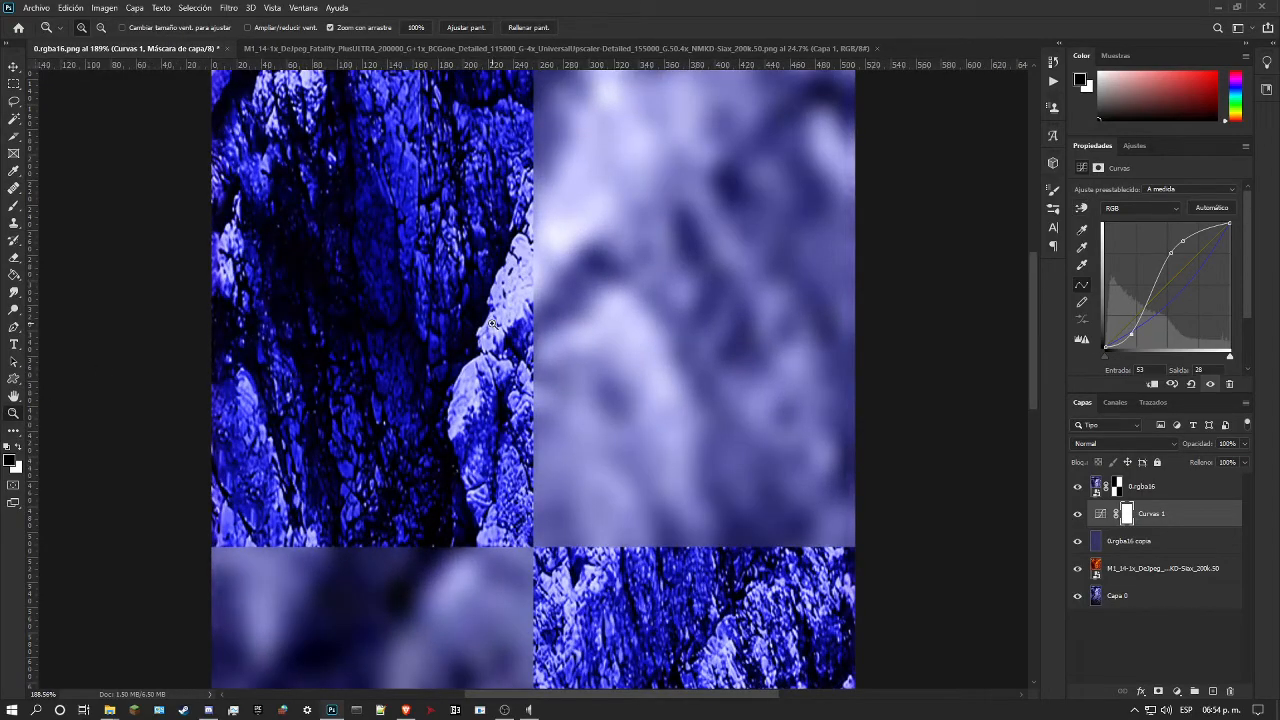
drag(490, 331, 510, 331)
drag(567, 272, 762, 355)
click(1097, 541)
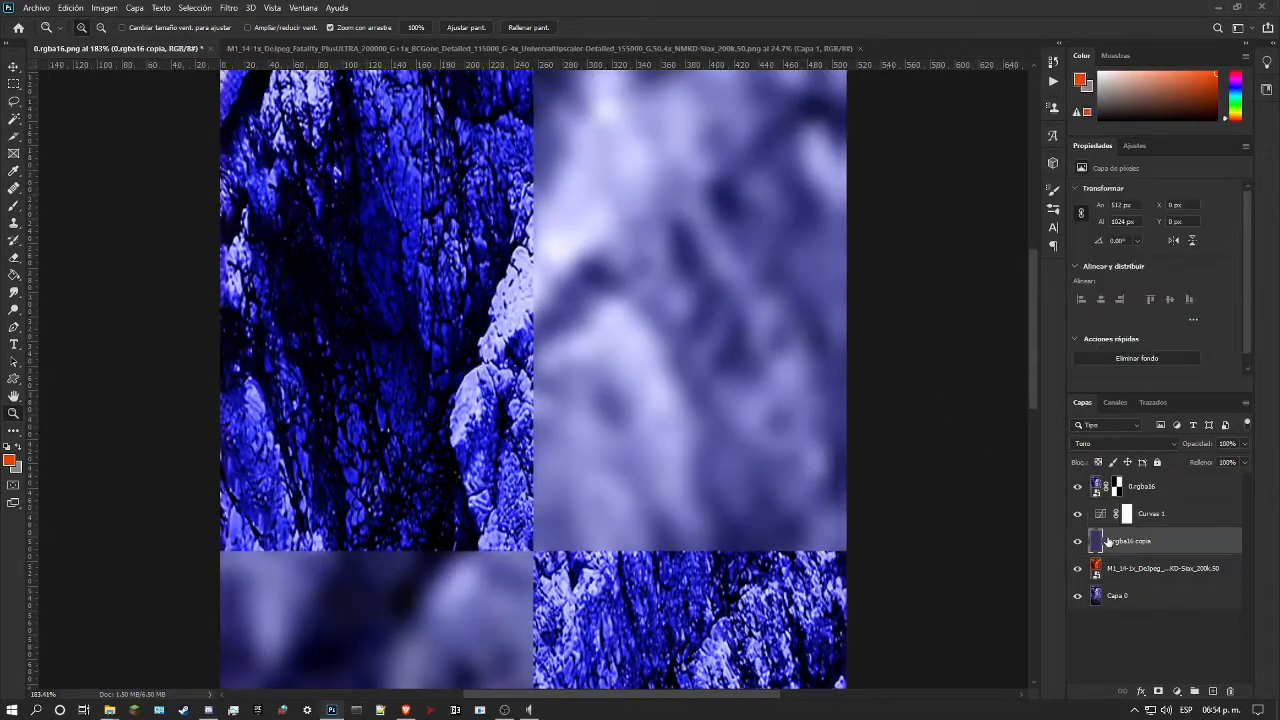
click(1169, 519)
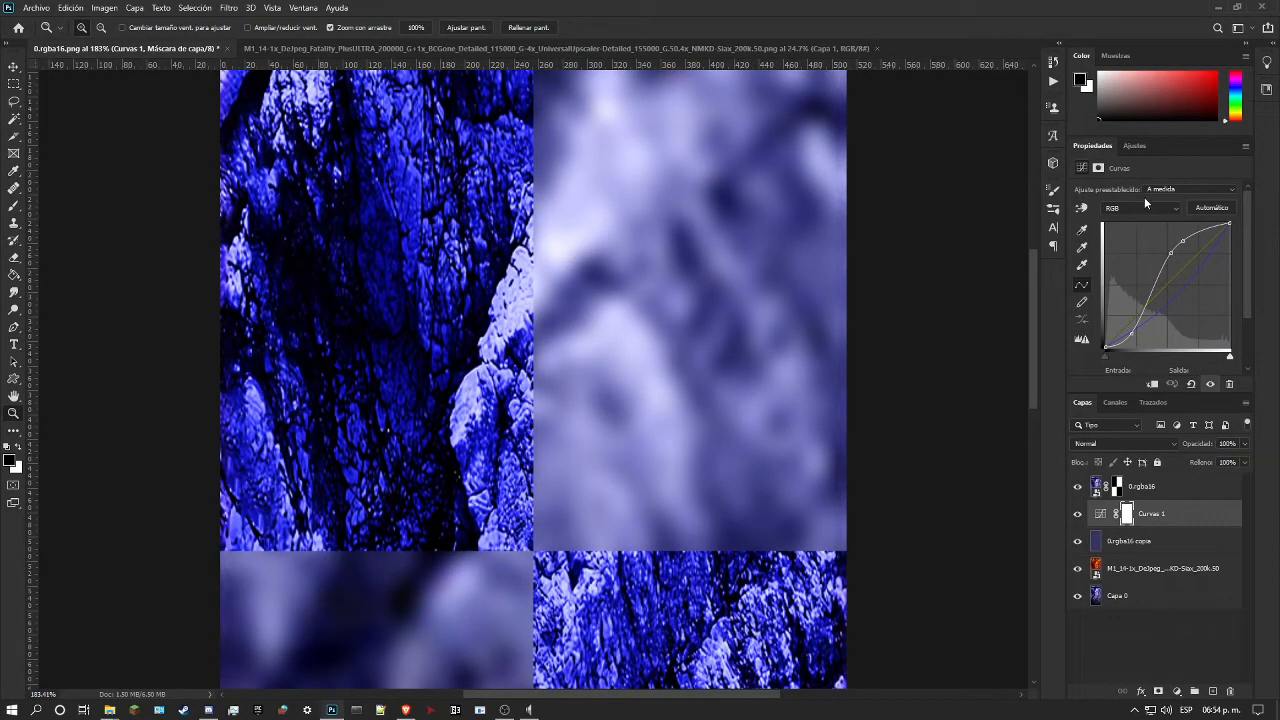
click(1133, 146)
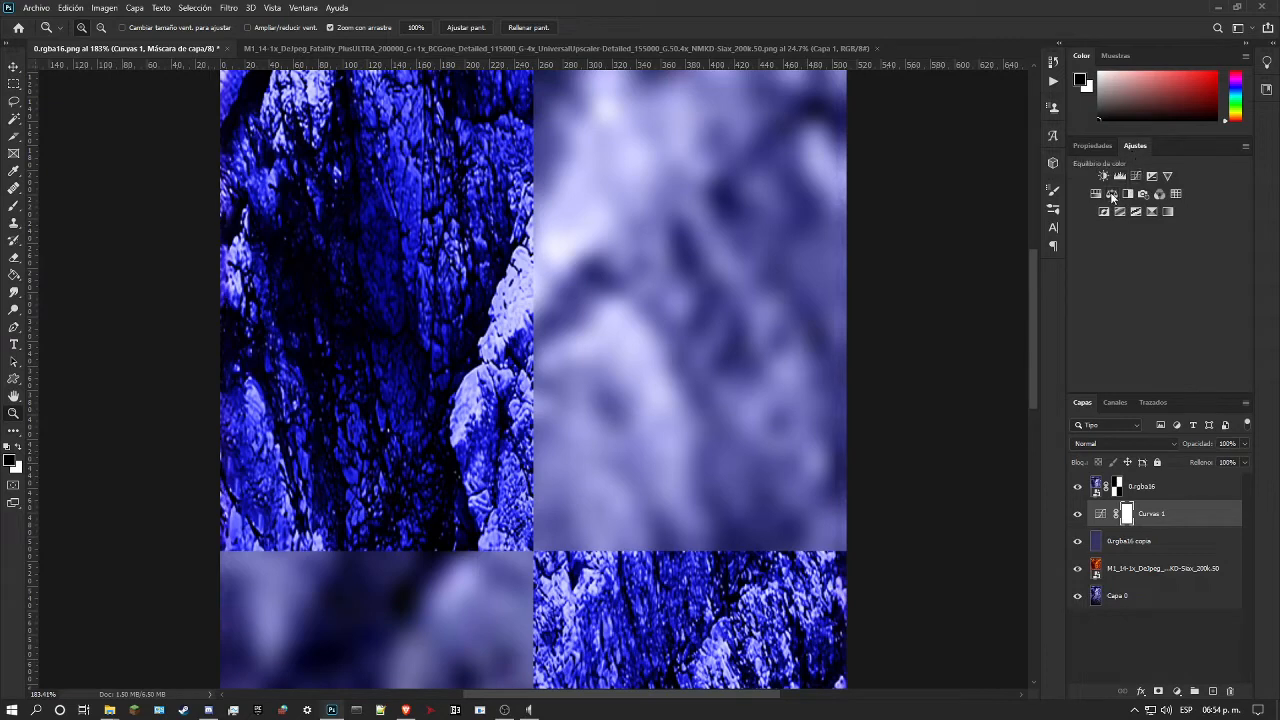
click(1111, 193)
mouse_move(1135, 260)
mouse_down()
mouse_move(1171, 259)
mouse_move(1060, 261)
mouse_move(1174, 241)
mouse_move(1109, 239)
mouse_move(1137, 243)
mouse_up()
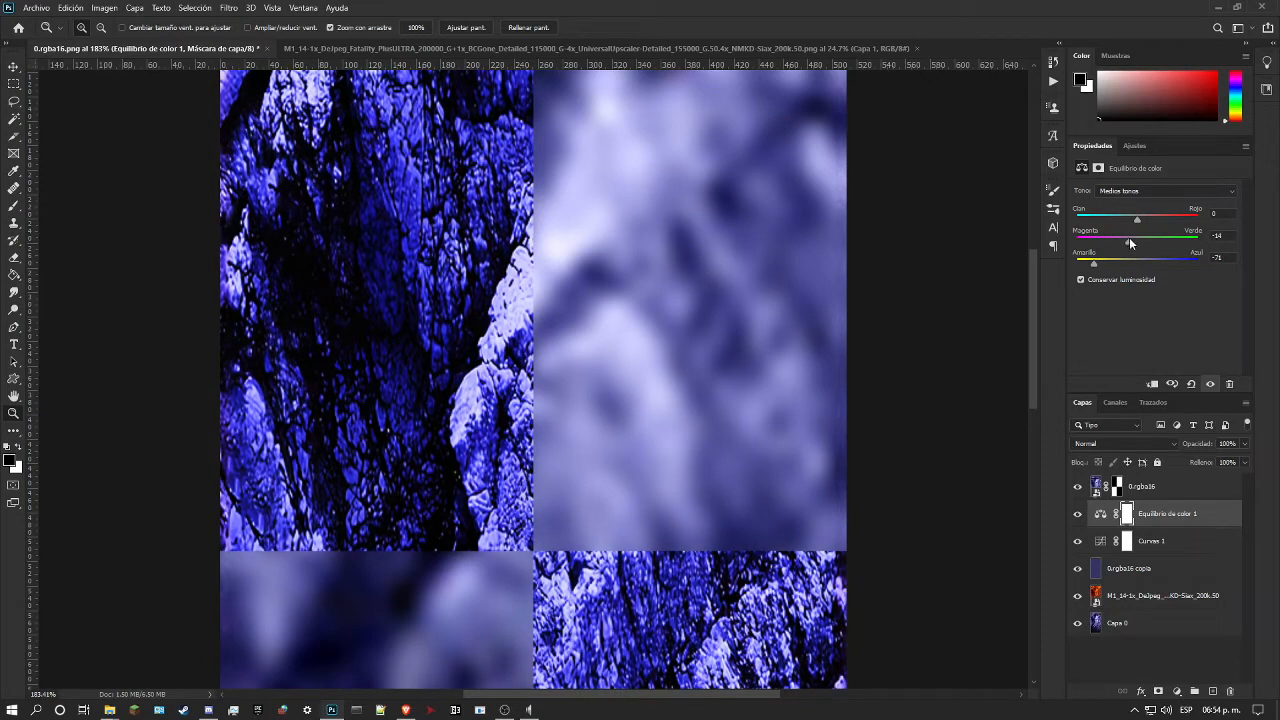
mouse_move(1136, 219)
mouse_down()
mouse_move(1108, 221)
mouse_move(1129, 213)
mouse_up()
text(-0)
Step: Add a Levels adjustment above Equilibrio de color 1 with RGB midtones at 0.79, and compare the rock with the 0.rgba16 layer hidden
click(1131, 148)
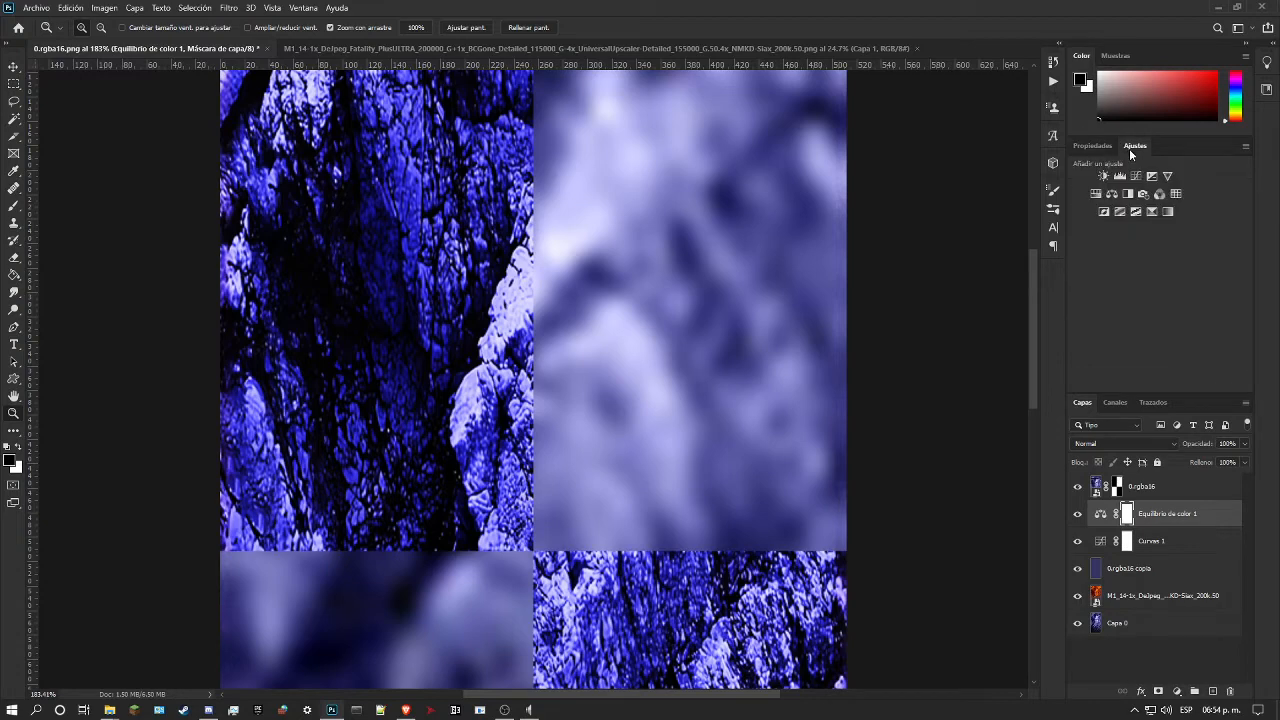
click(1121, 178)
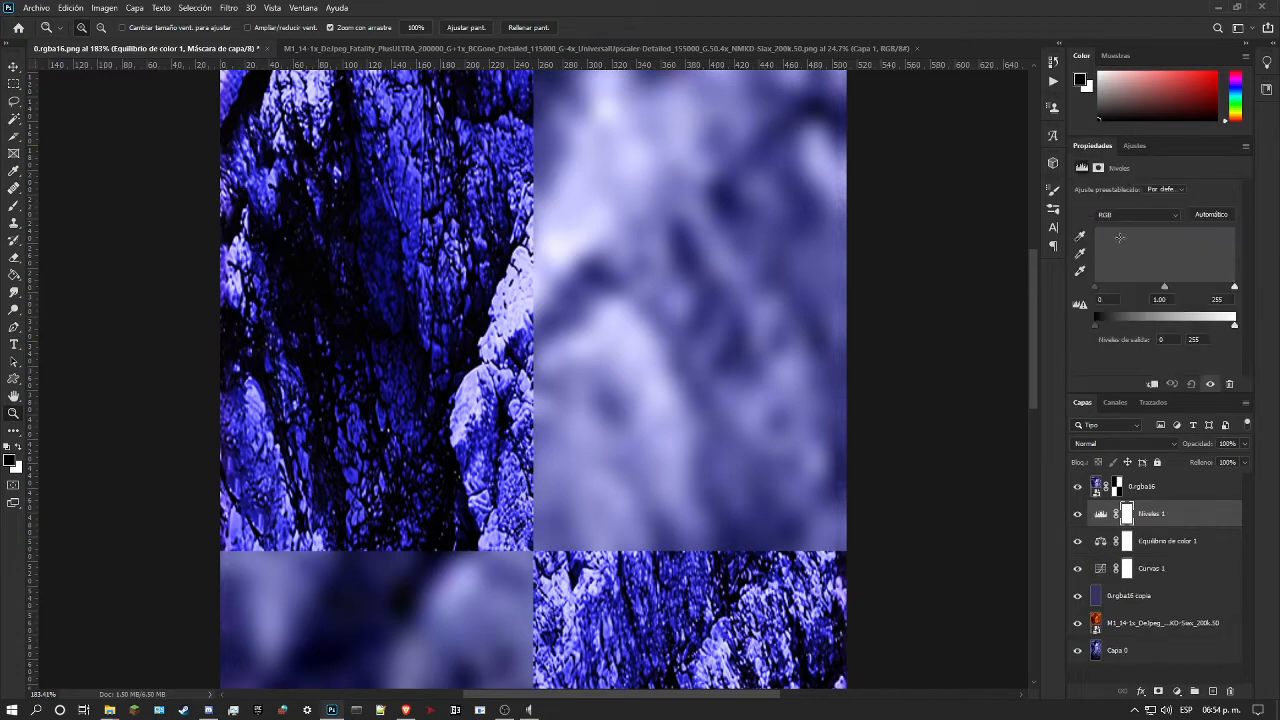
drag(1166, 288, 1173, 287)
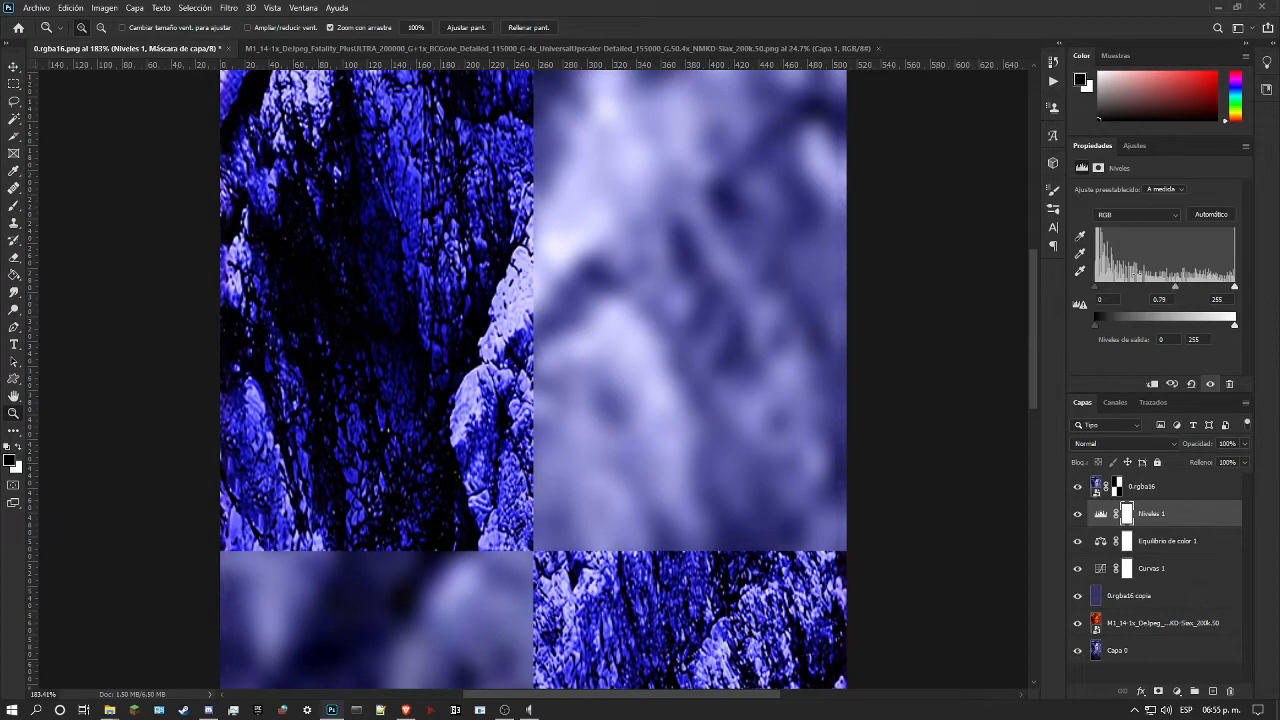
mouse_move(667, 359)
mouse_down()
mouse_move(629, 373)
mouse_move(645, 369)
mouse_up()
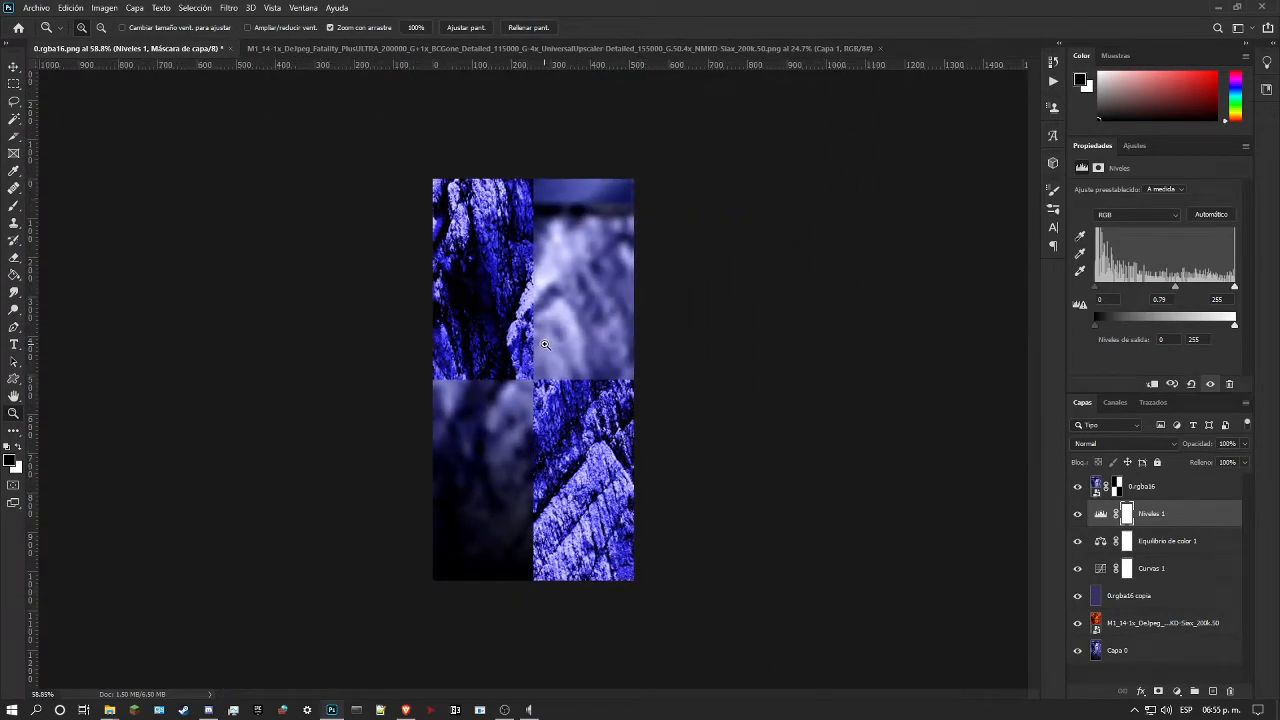
drag(546, 344, 576, 345)
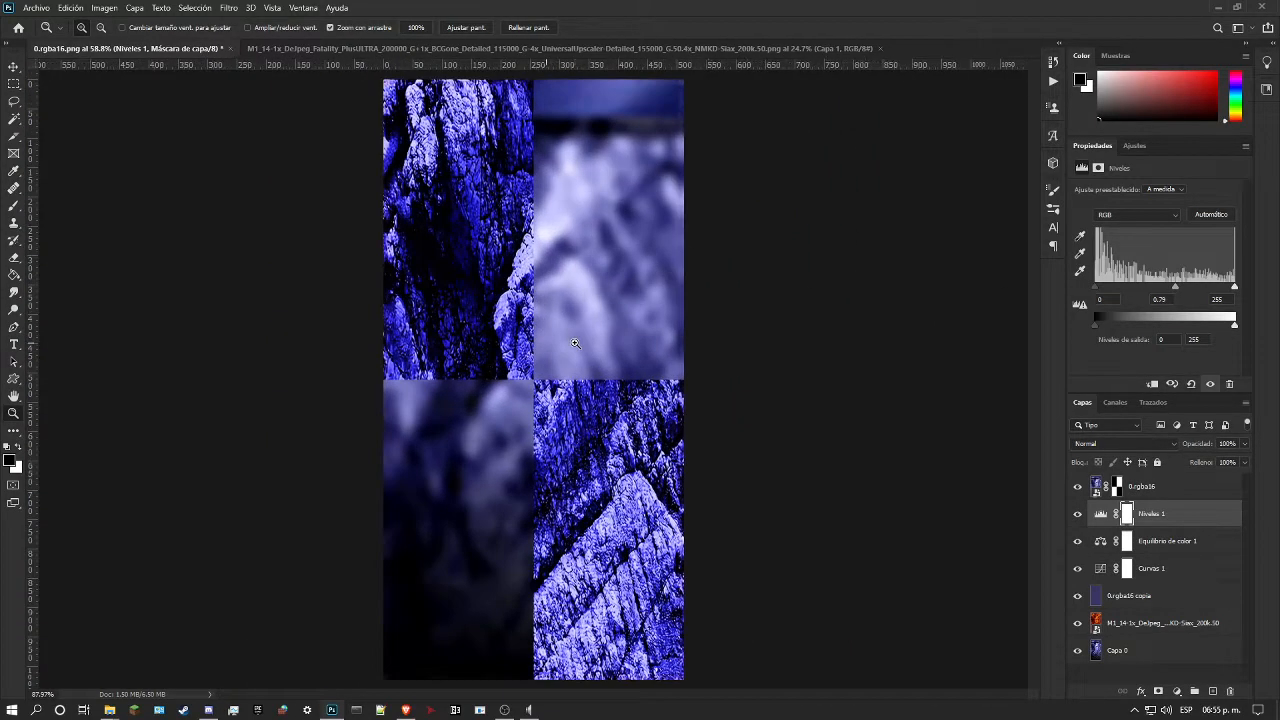
click(1077, 487)
click(1077, 488)
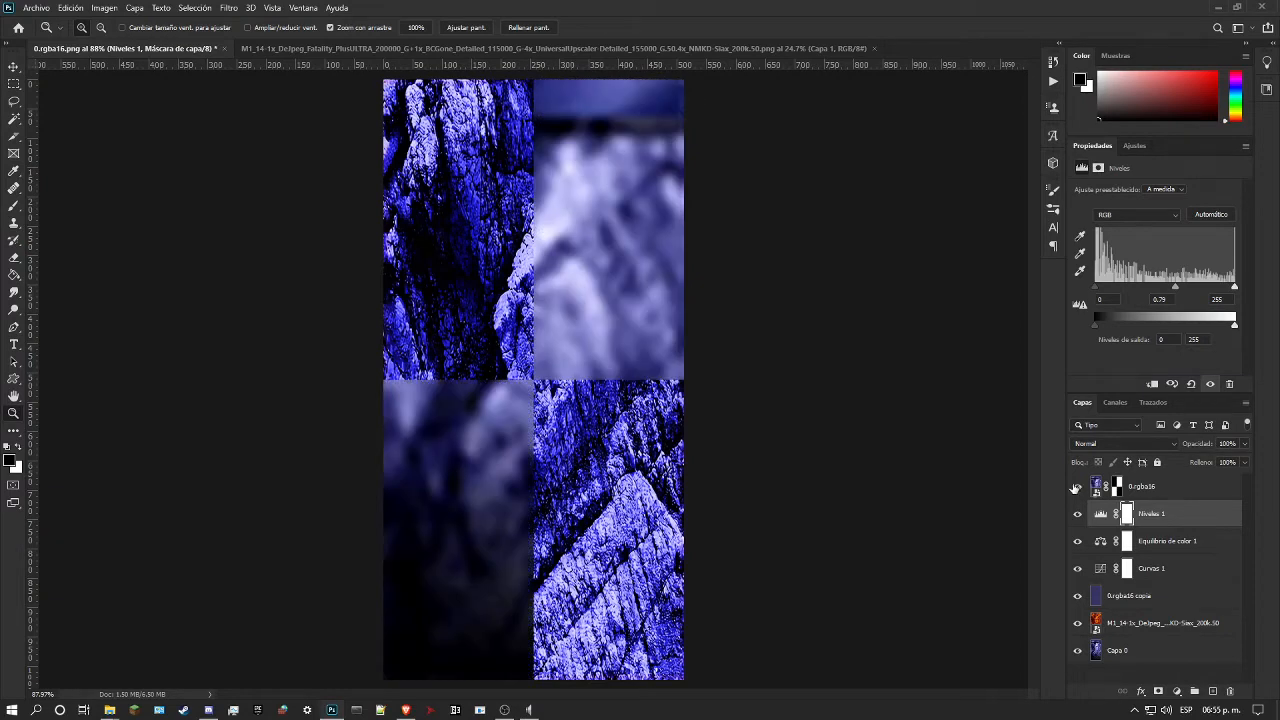
drag(566, 316, 563, 280)
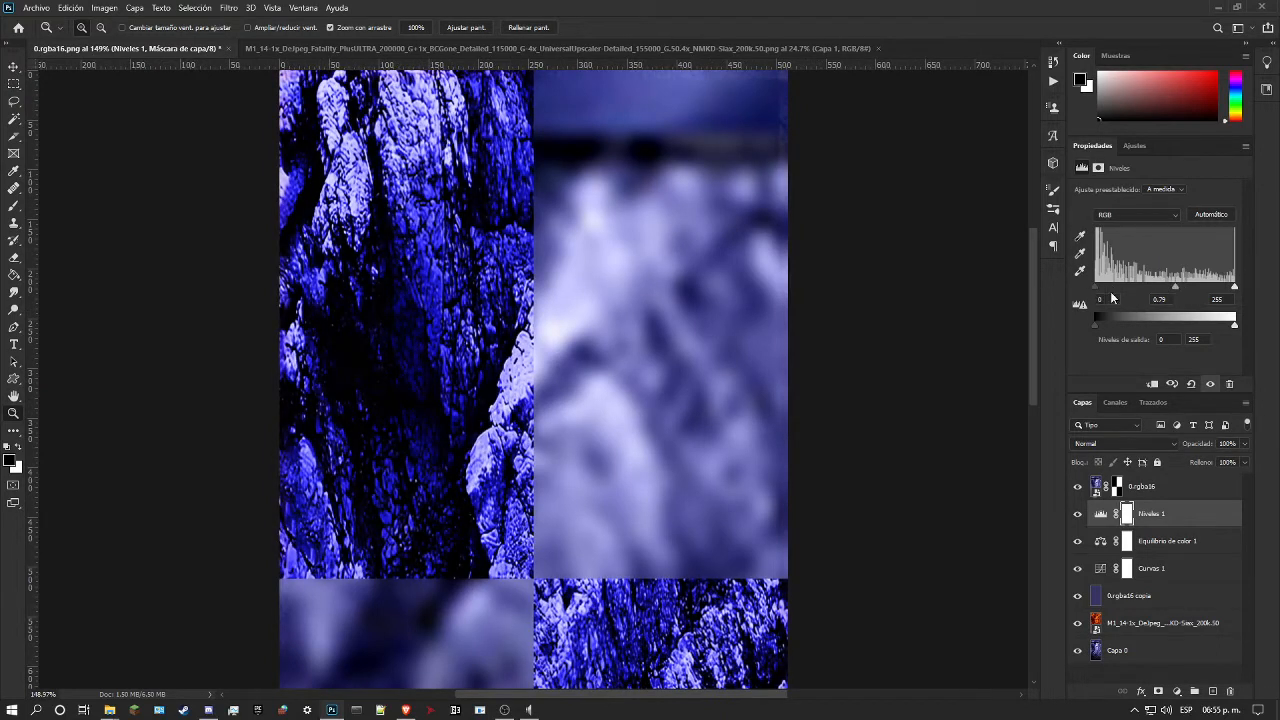
Step: Set the RGB white input level of Niveles 1 to 223 and check the rock against the original texture
mouse_move(1233, 288)
mouse_down()
mouse_move(1199, 289)
mouse_move(1218, 289)
mouse_up()
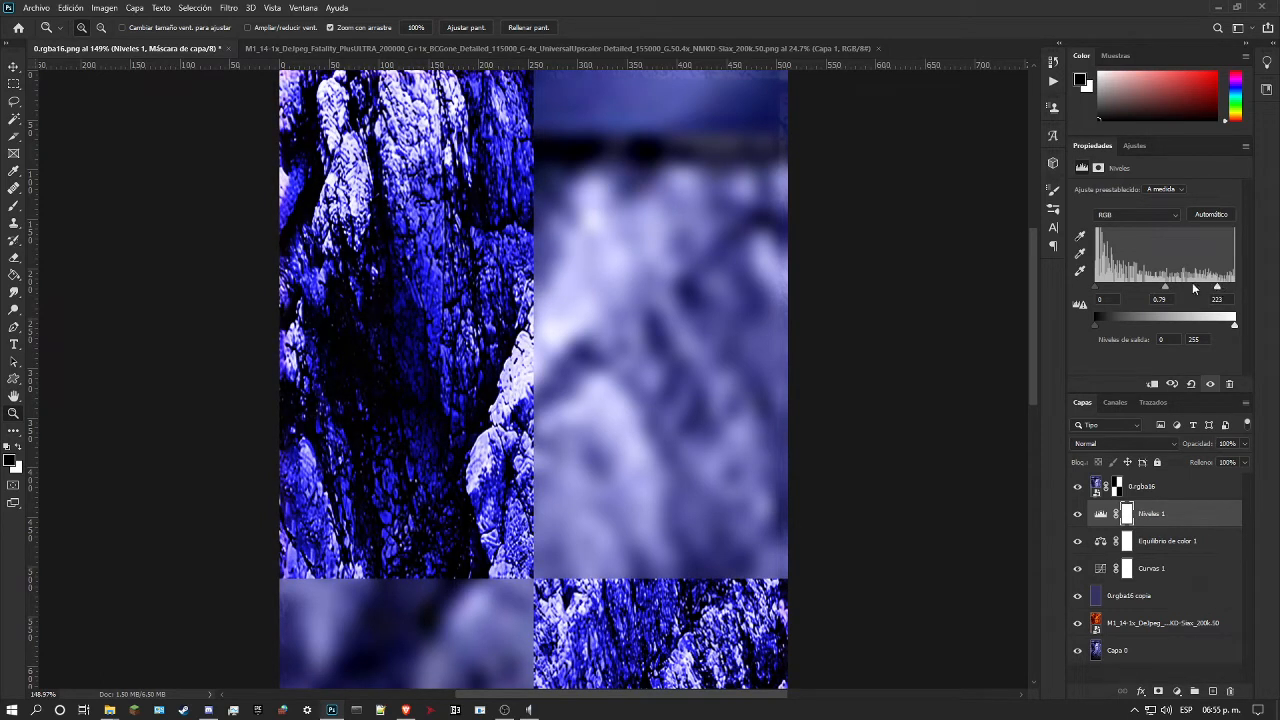
drag(691, 337, 647, 344)
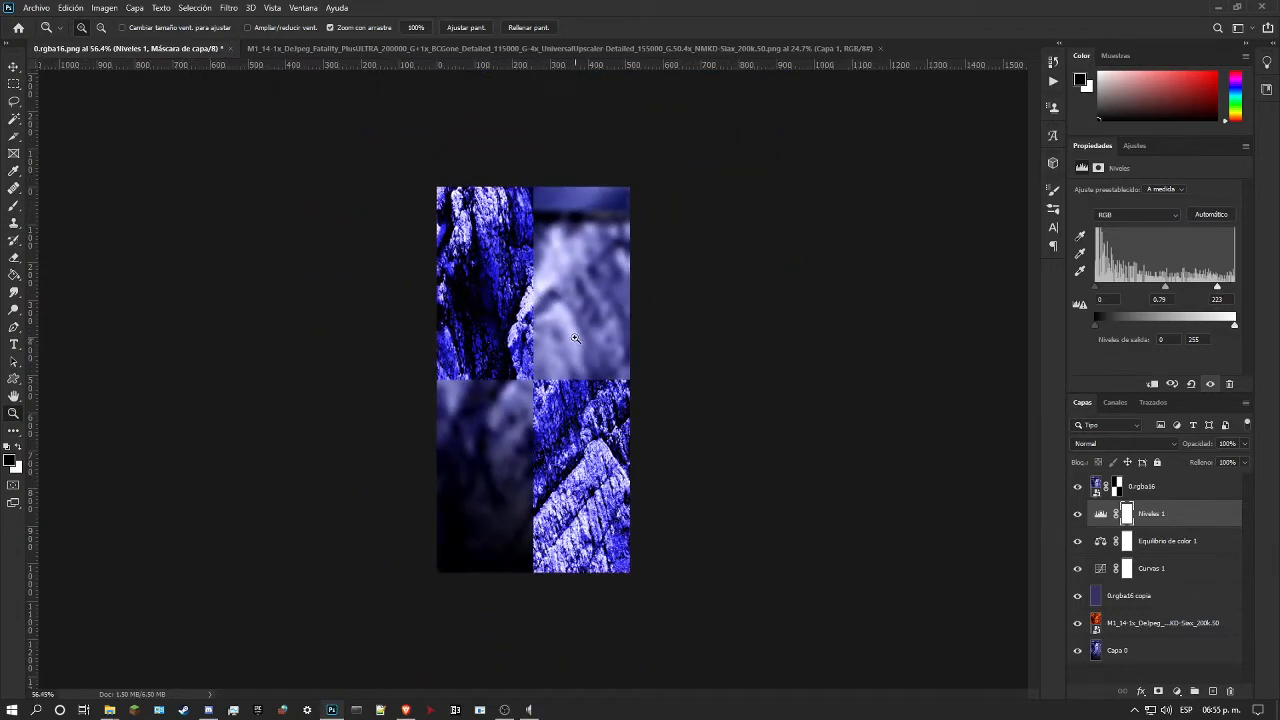
drag(560, 317, 582, 288)
drag(530, 255, 571, 250)
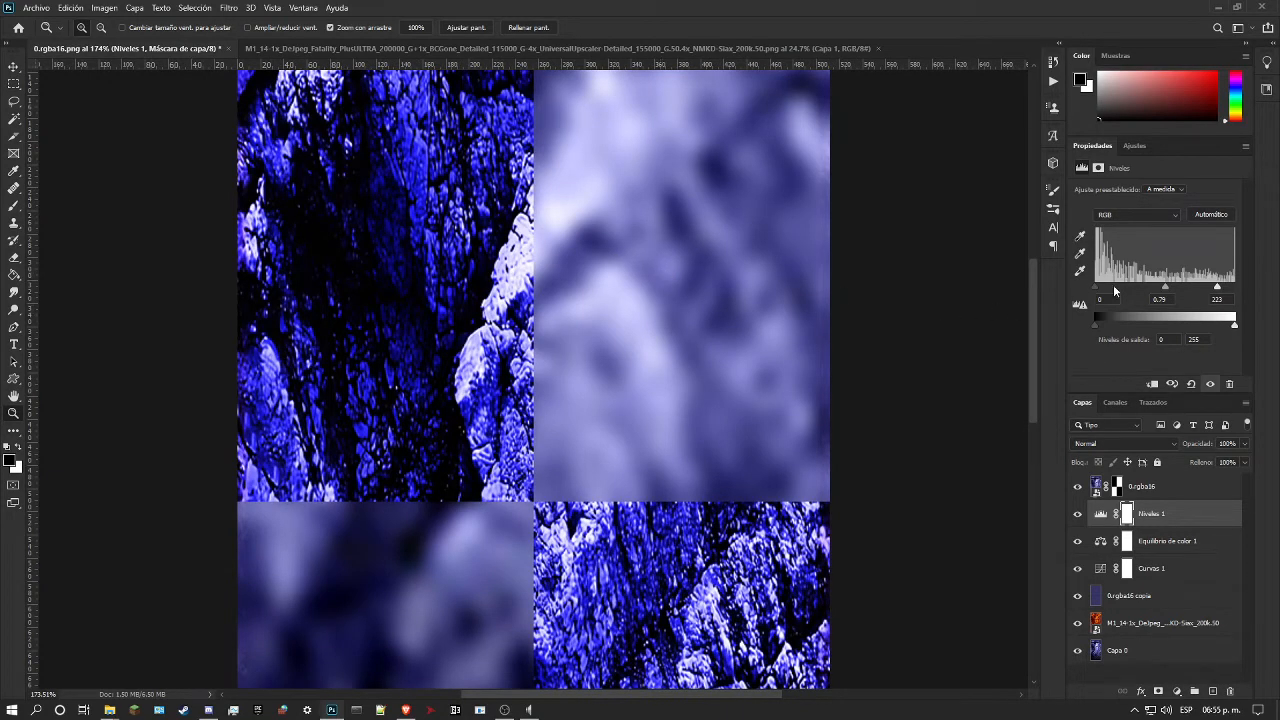
Step: Lower the Rojo channel midtones of Niveles 1 to about 0.60 and try its input and output limits
click(1136, 219)
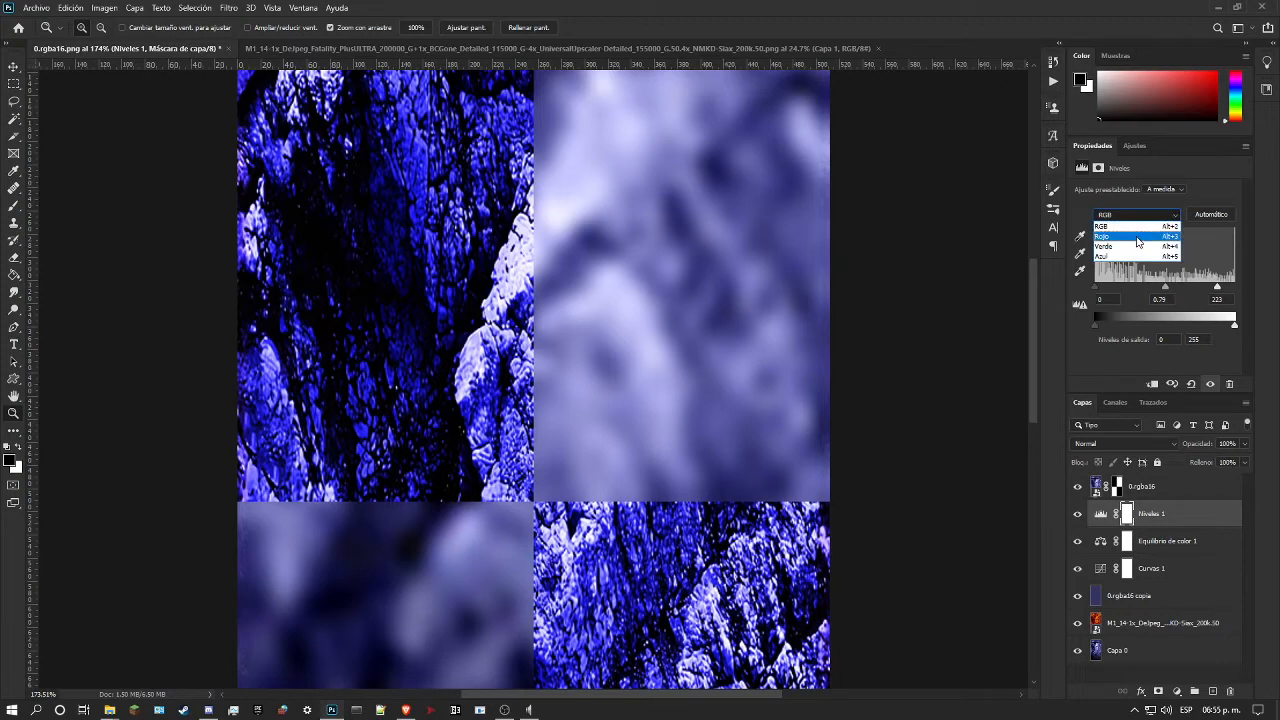
click(1137, 237)
mouse_move(1165, 286)
mouse_down()
mouse_move(1140, 286)
mouse_move(1194, 286)
mouse_move(1177, 285)
mouse_up()
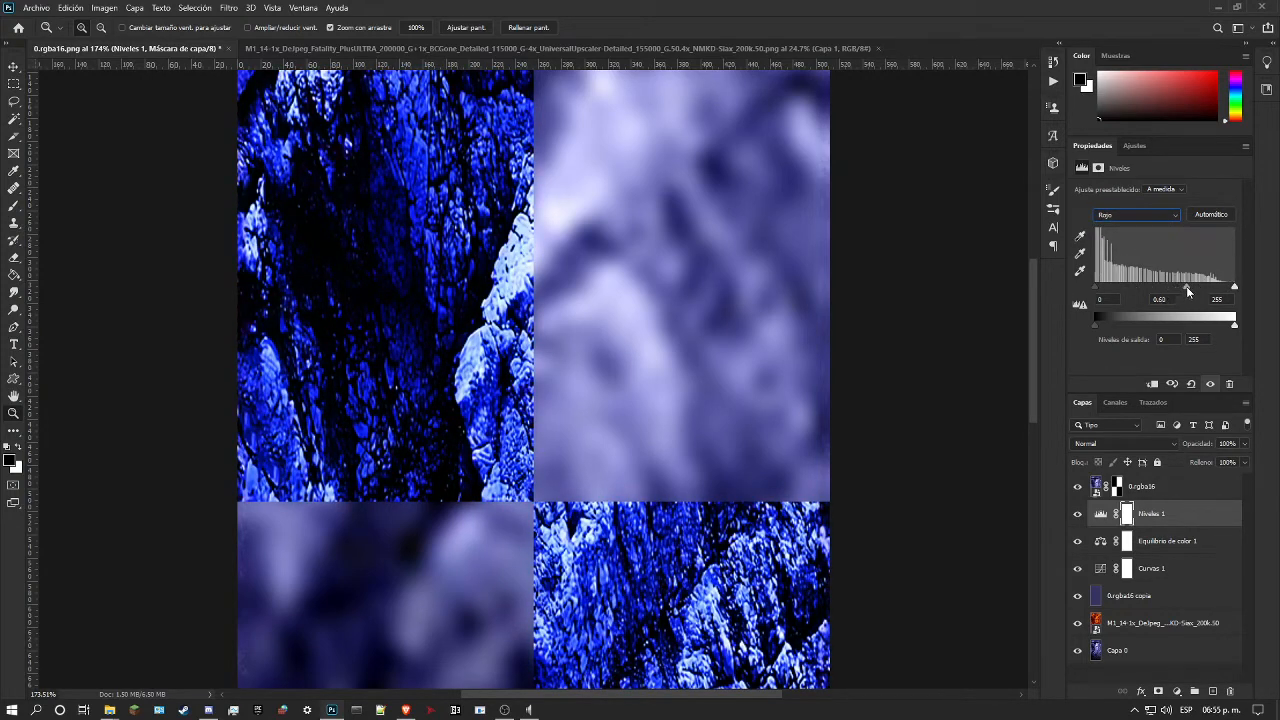
drag(1179, 284, 1183, 284)
mouse_move(1096, 286)
mouse_down()
mouse_move(1110, 286)
mouse_move(1085, 284)
mouse_up()
mouse_move(1236, 289)
mouse_down()
mouse_move(1212, 287)
mouse_move(1236, 288)
mouse_up()
drag(1094, 324, 1116, 326)
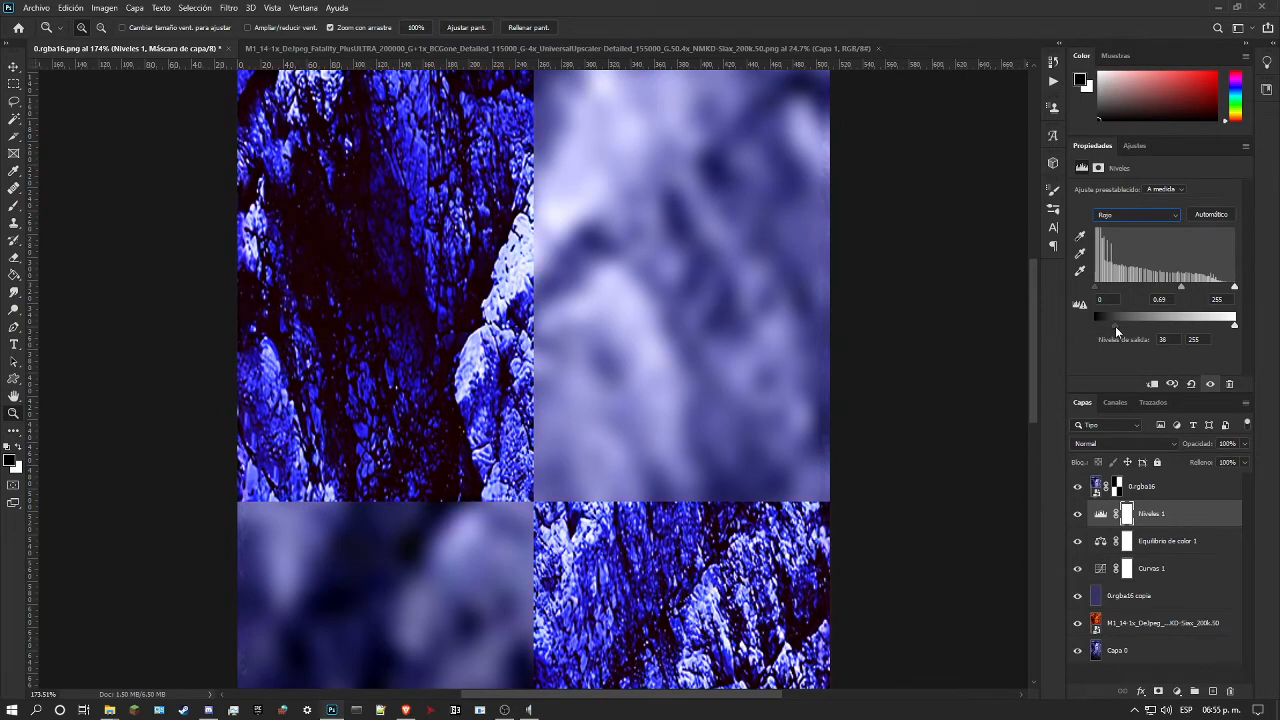
Step: Return Niveles 1 to the RGB channel and try its black input and output levels
click(1145, 215)
click(1130, 223)
mouse_move(1095, 292)
mouse_down()
mouse_move(1108, 291)
mouse_move(1095, 289)
mouse_up()
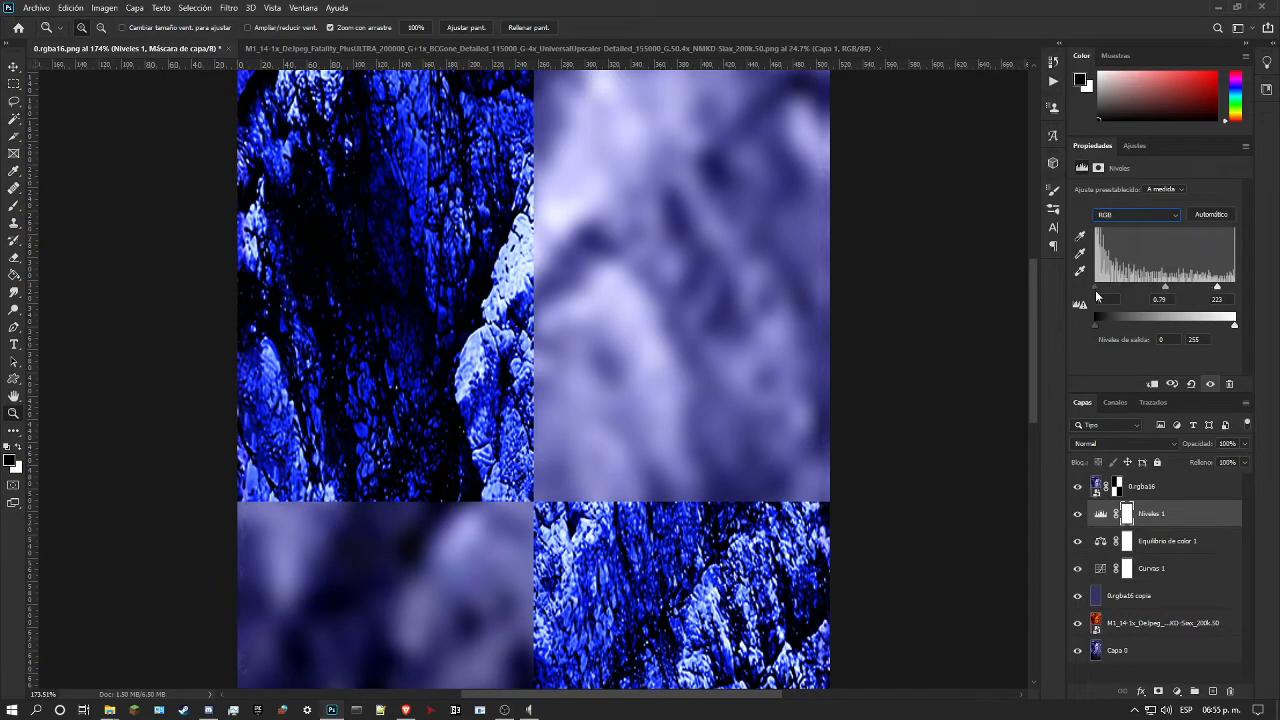
mouse_move(1094, 324)
mouse_down()
mouse_move(1128, 324)
mouse_move(1097, 322)
mouse_up()
Step: Add an Exposure adjustment above Niveles 1 with exposure -0.51, offset 0.0000 and gamma correction 0.80
click(1134, 147)
click(1154, 181)
drag(1154, 223, 1156, 253)
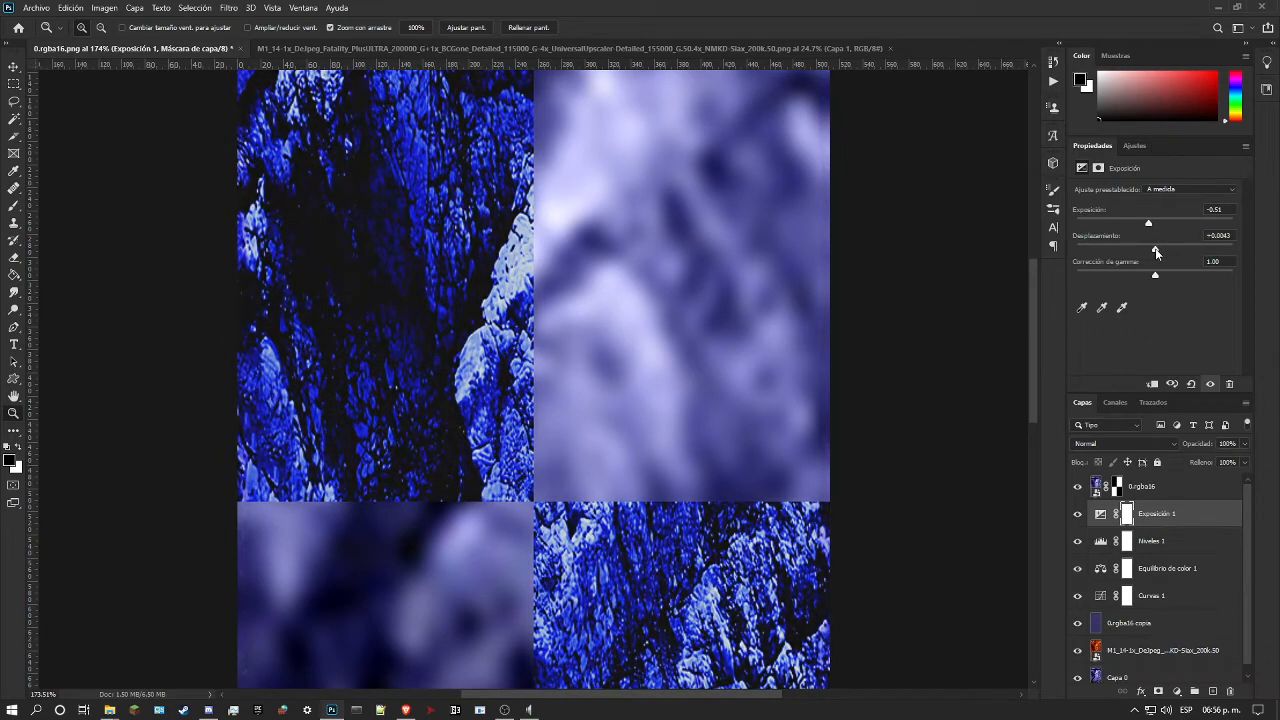
mouse_move(1155, 249)
mouse_down()
mouse_move(1174, 277)
mouse_move(1161, 268)
mouse_up()
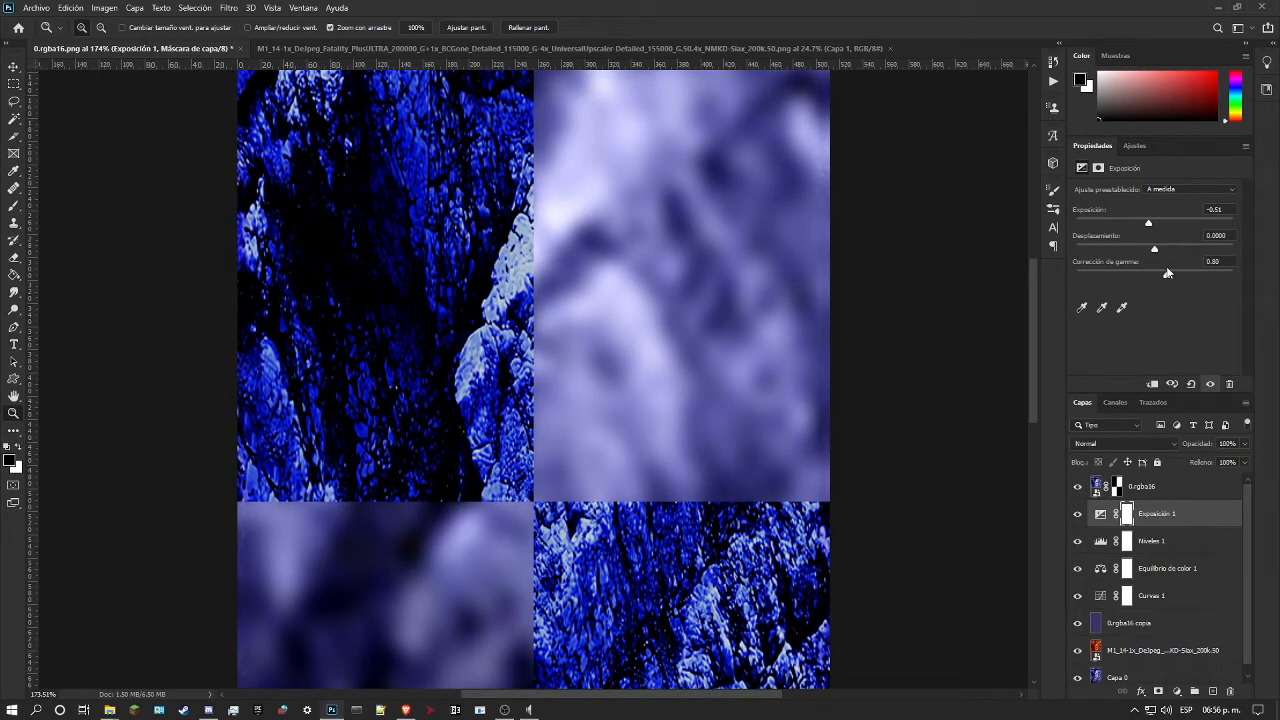
drag(771, 306, 680, 330)
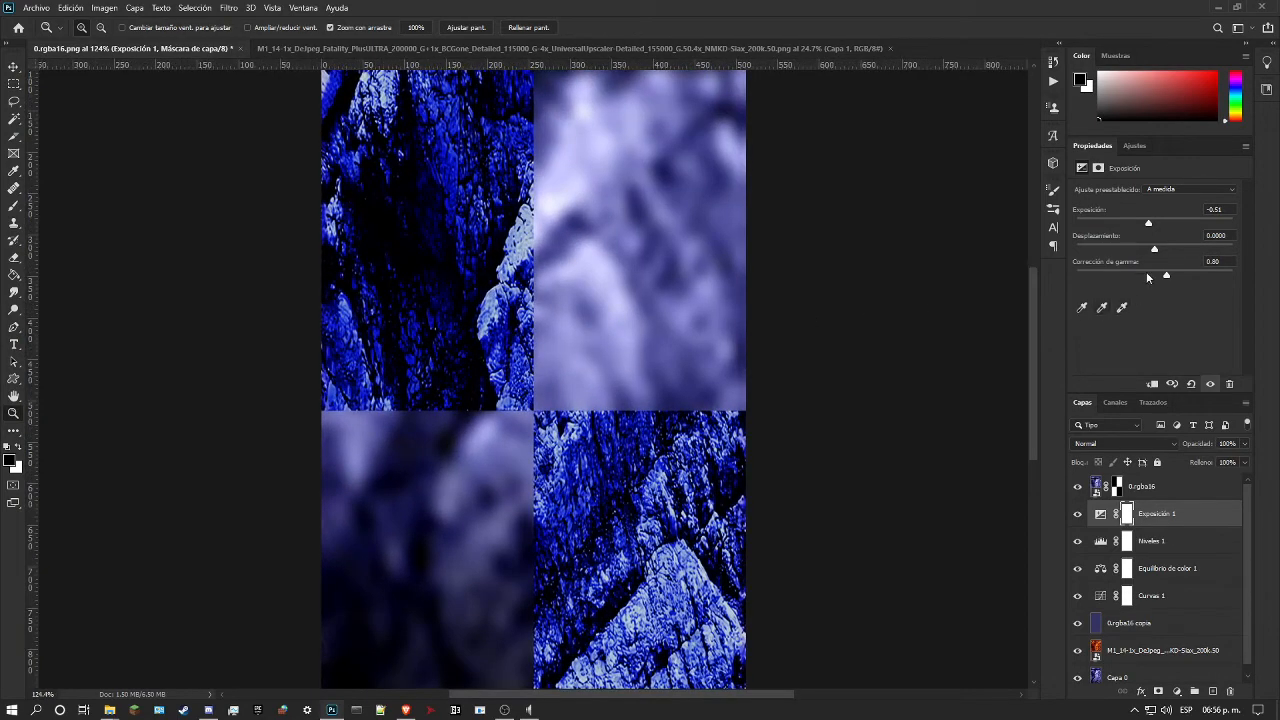
Step: Hide Niveles 1, compare the image with and without Exposición 1, and delete the Niveles 1 layer mask
click(1078, 541)
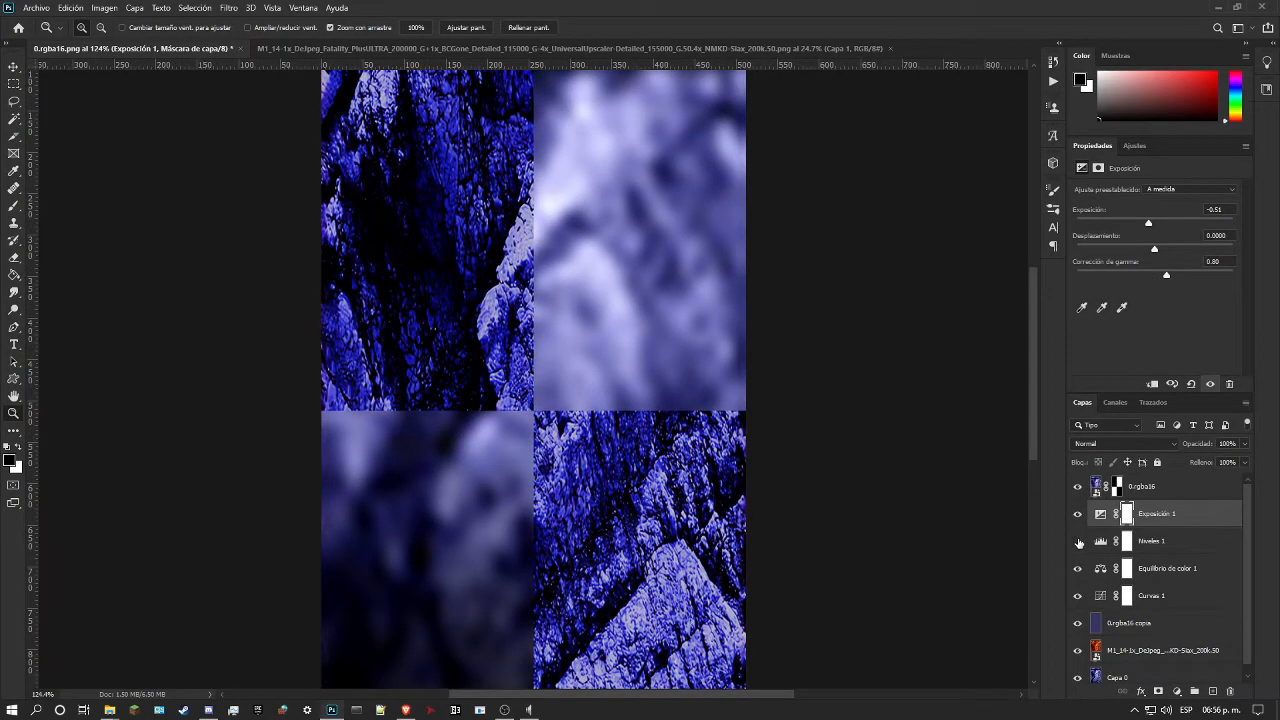
click(1078, 515)
click(1078, 515)
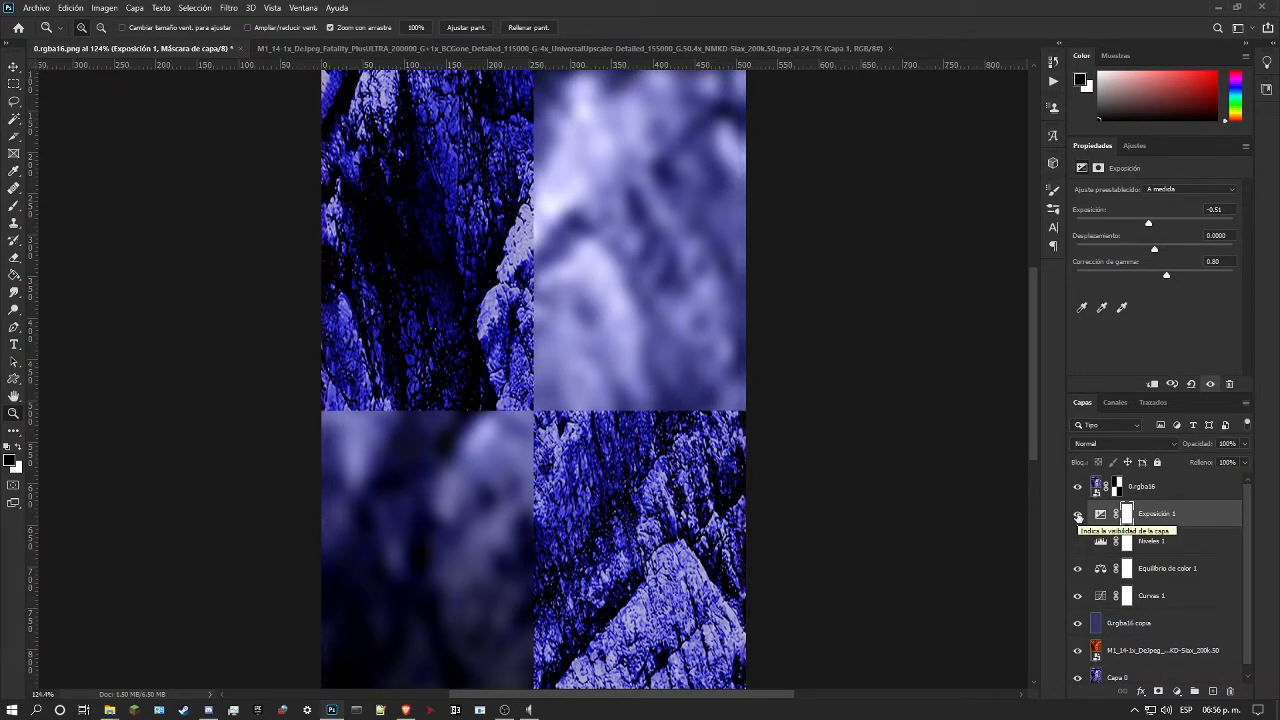
click(1128, 541)
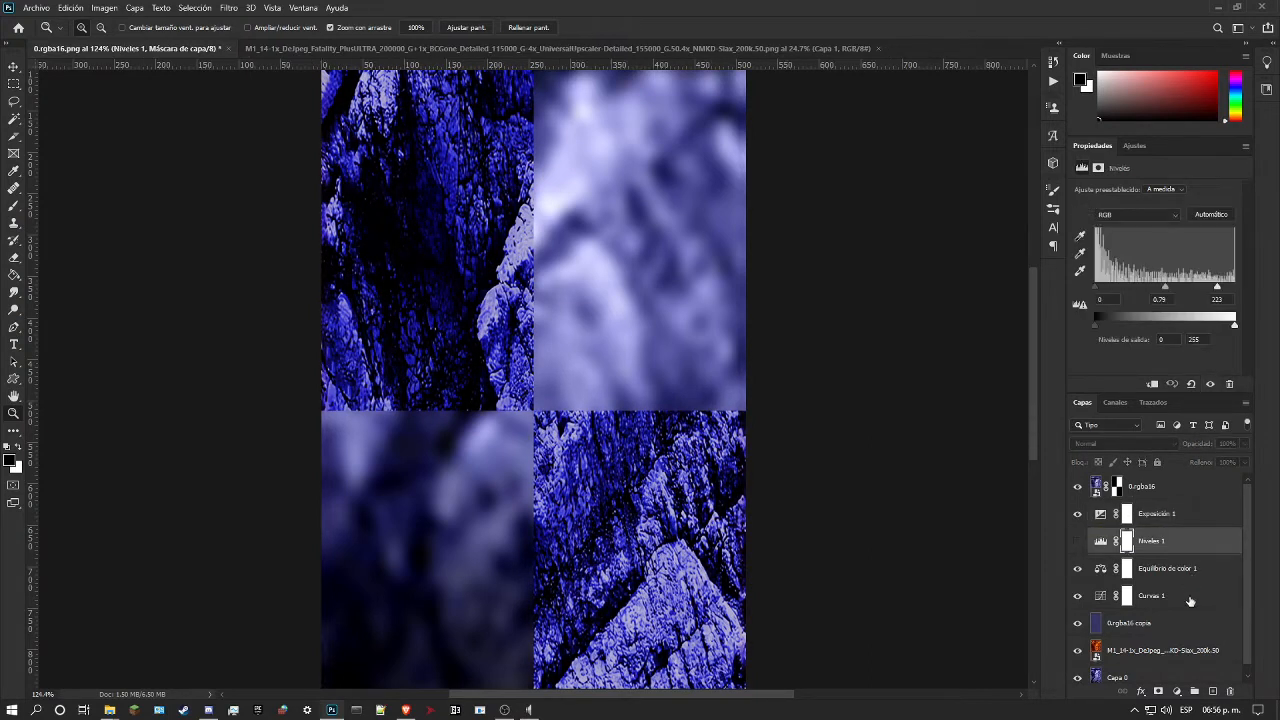
click(1229, 692)
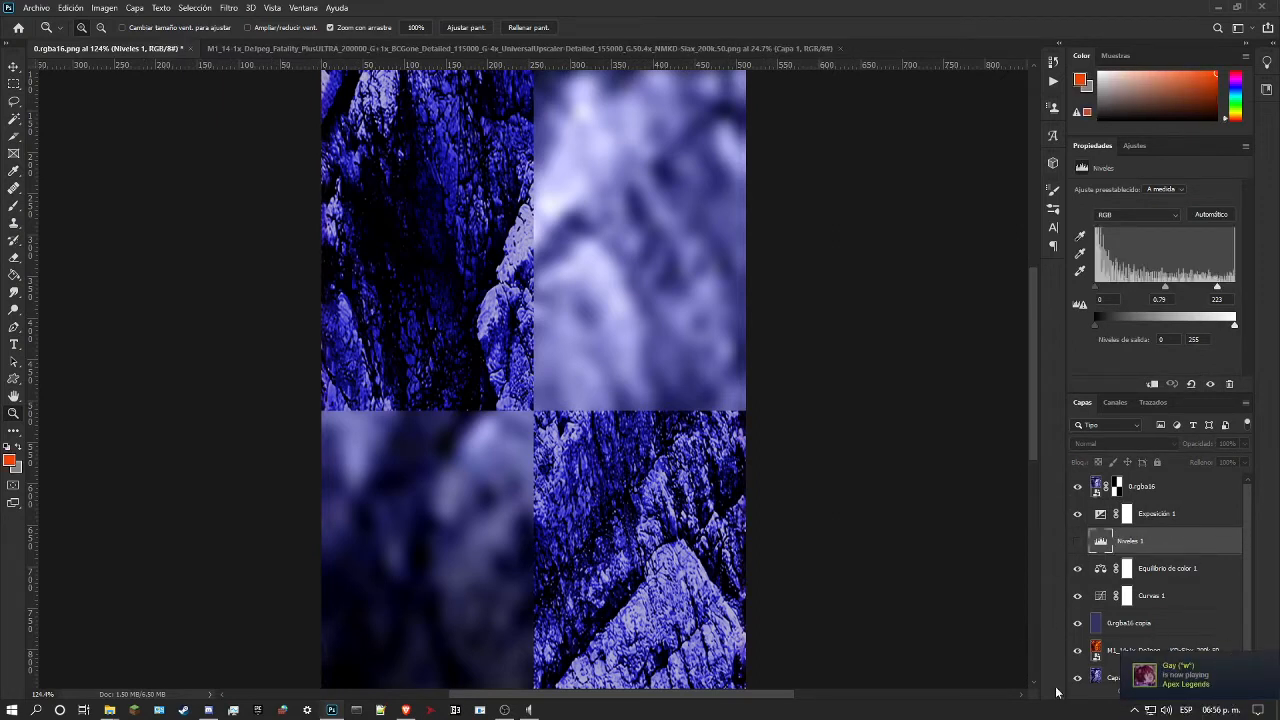
click(1133, 710)
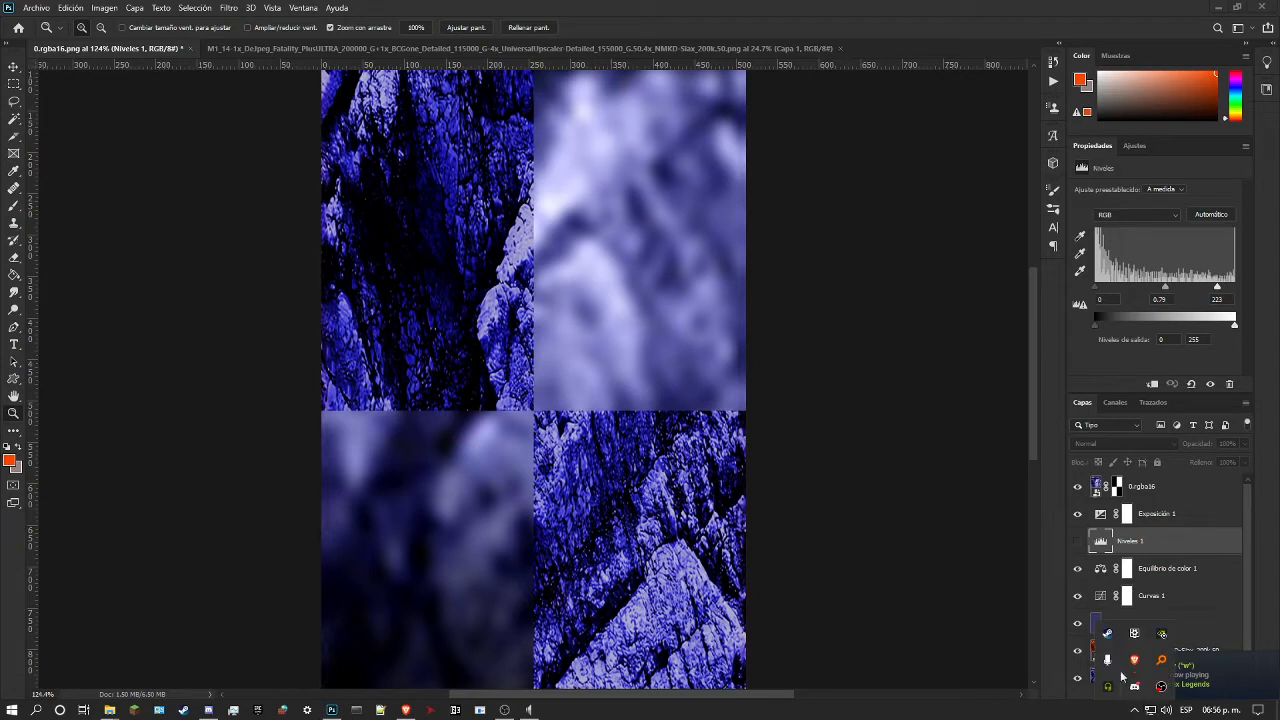
right_click(1108, 634)
click(1121, 626)
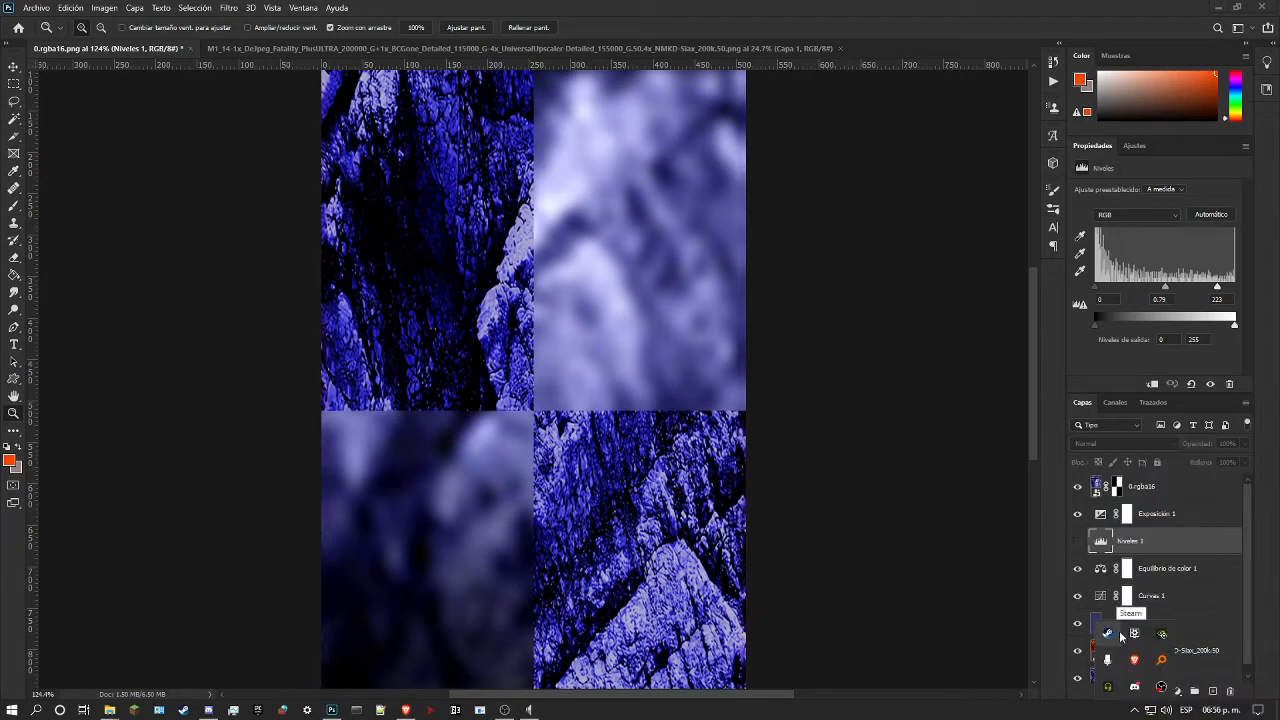
click(1049, 618)
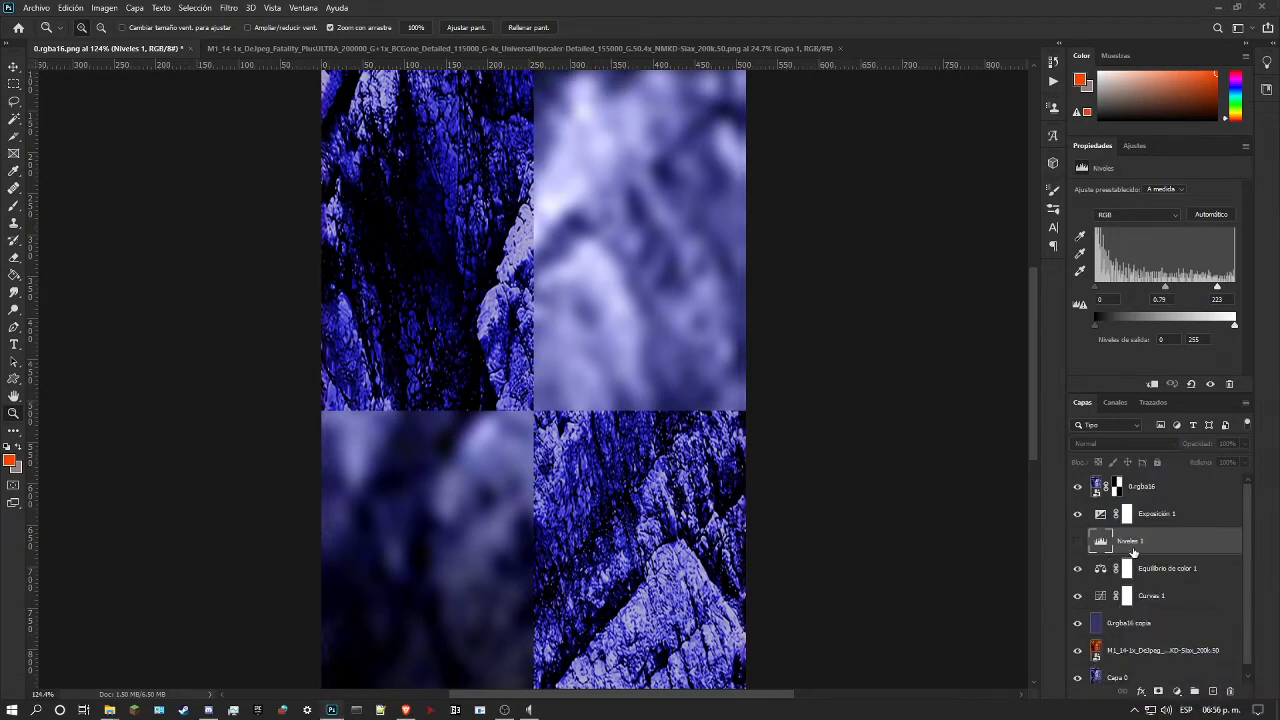
Step: Delete the Niveles 1 adjustment layer
click(1232, 692)
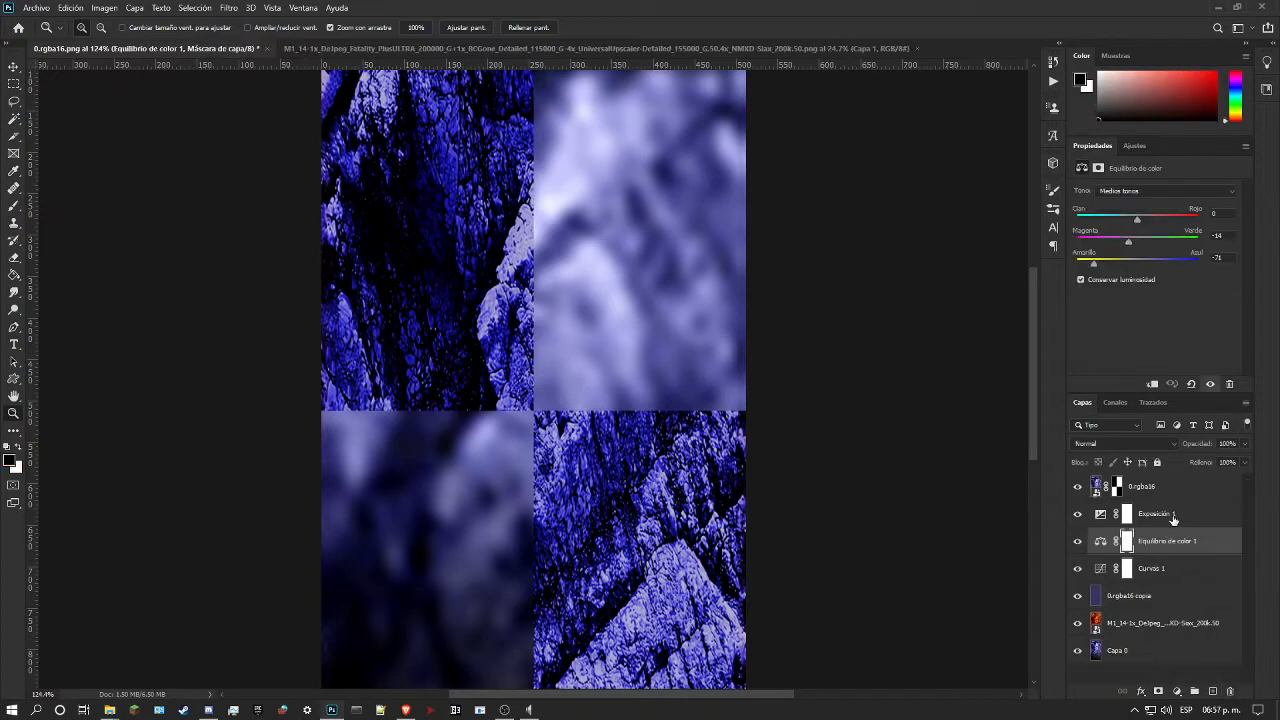
Step: Add a second Curves adjustment above Exposición 1 and raise its RGB curve by sampling the light rock ridge
click(1134, 145)
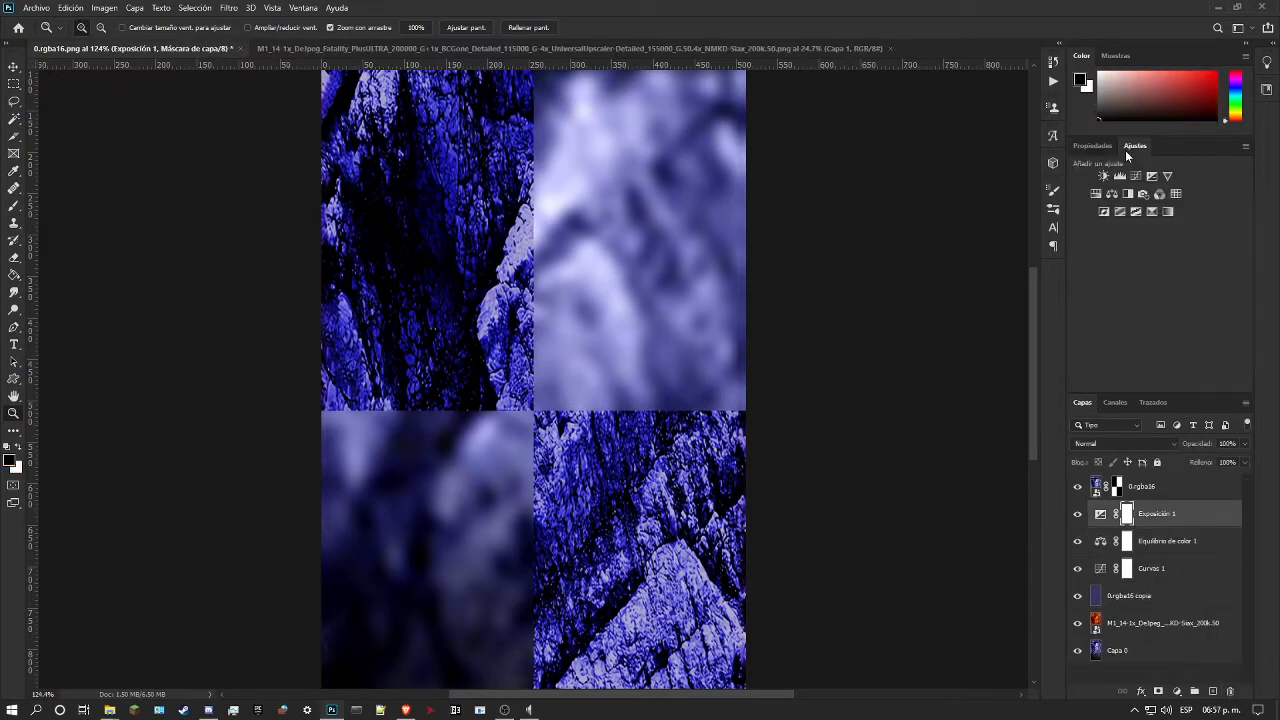
click(1135, 178)
click(1083, 206)
drag(524, 242, 539, 206)
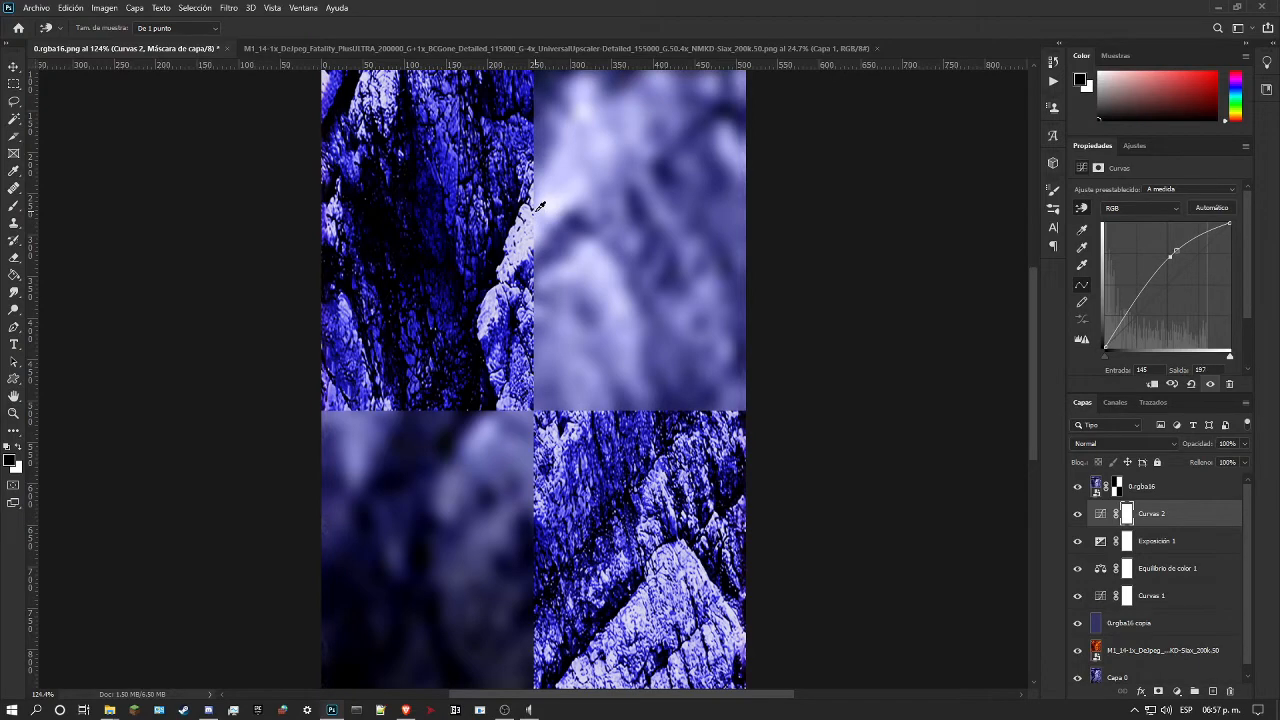
Step: Hide the 0.rgba16 layer and, on the Curvas 2 RGB curve, add a shadow point and a midtone point at input 110 to output 142
click(1078, 488)
click(1078, 488)
click(1078, 488)
click(623, 349)
mouse_move(614, 371)
mouse_down()
mouse_move(620, 418)
mouse_move(622, 361)
mouse_up()
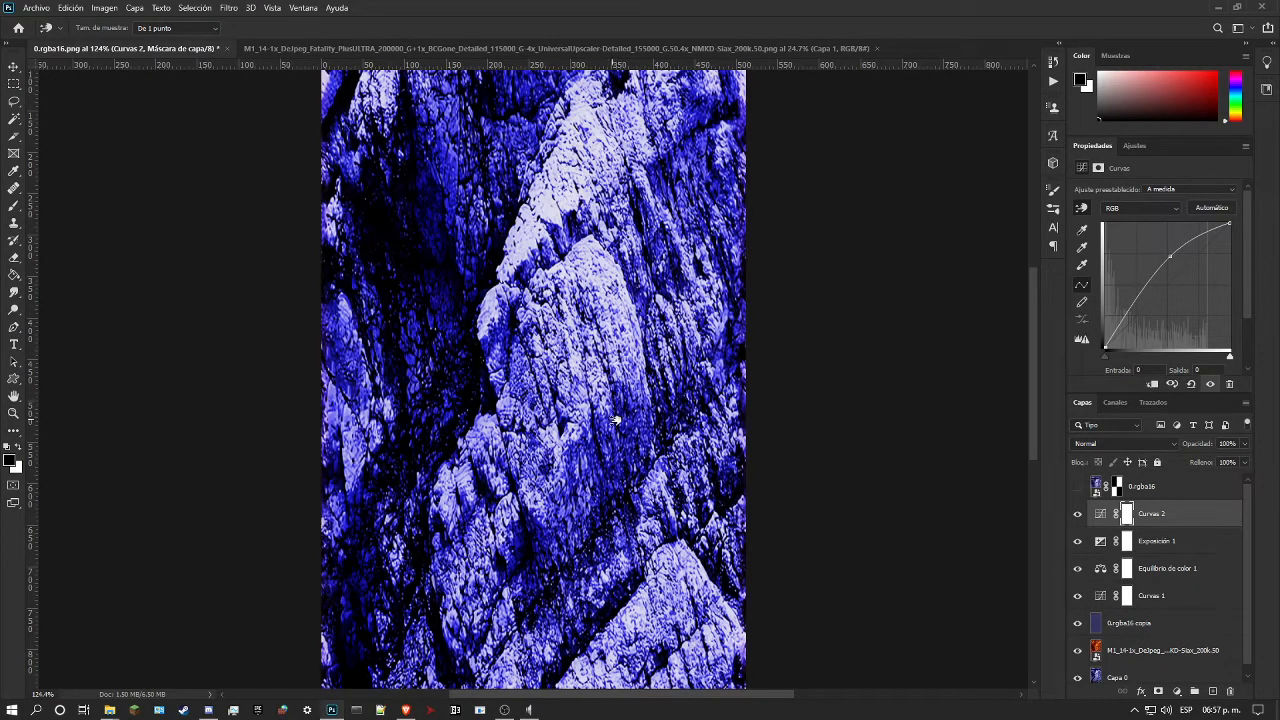
click(619, 349)
mouse_move(616, 351)
mouse_down()
mouse_move(617, 376)
mouse_move(615, 356)
mouse_up()
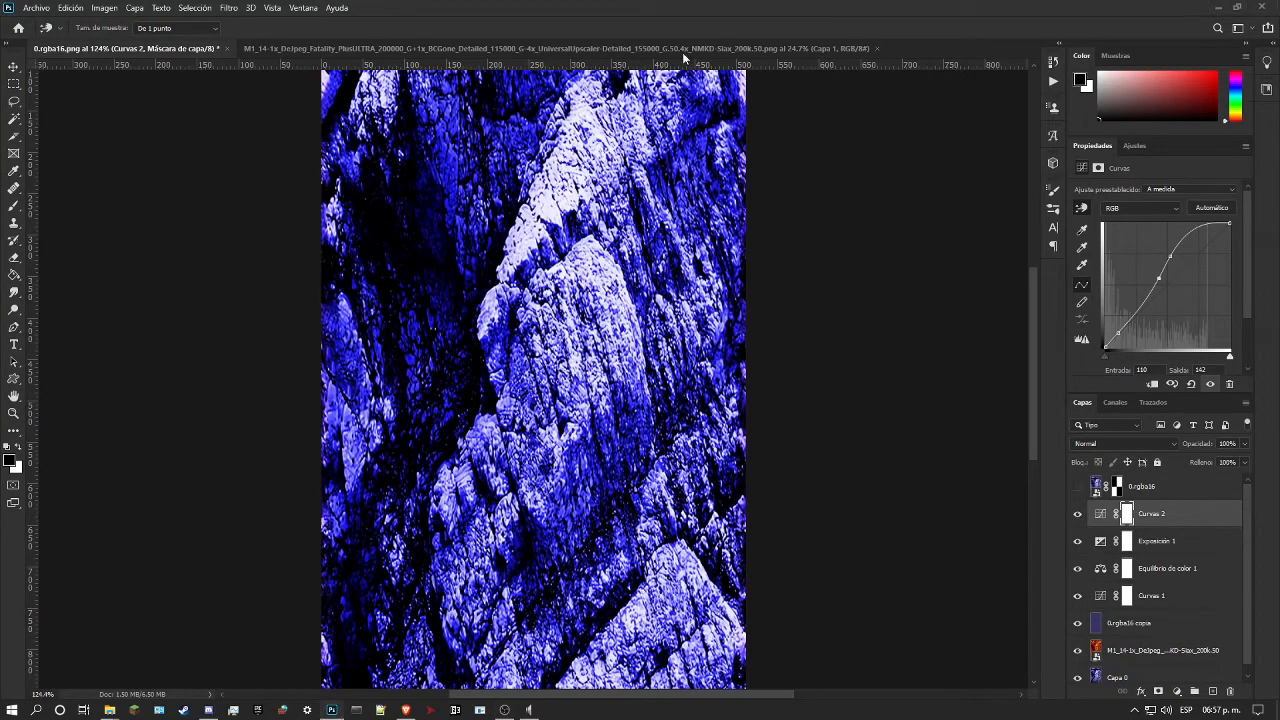
click(11, 414)
drag(502, 368, 438, 372)
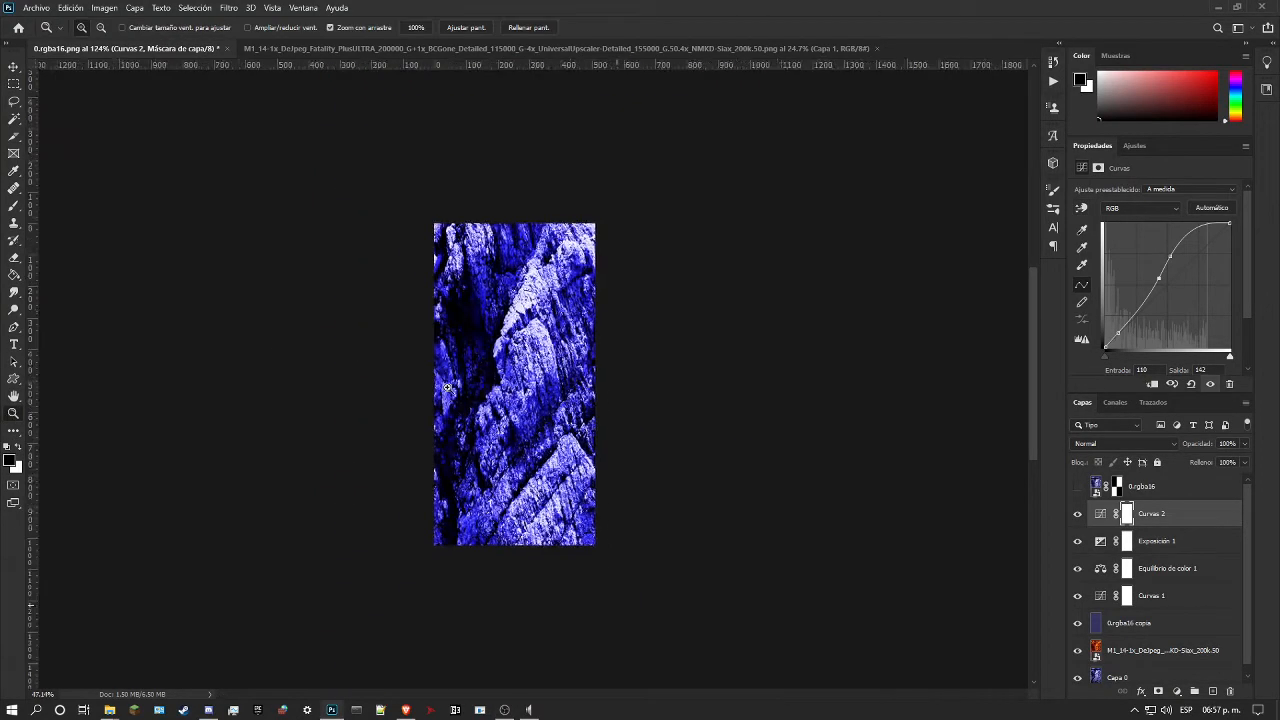
drag(536, 378, 576, 372)
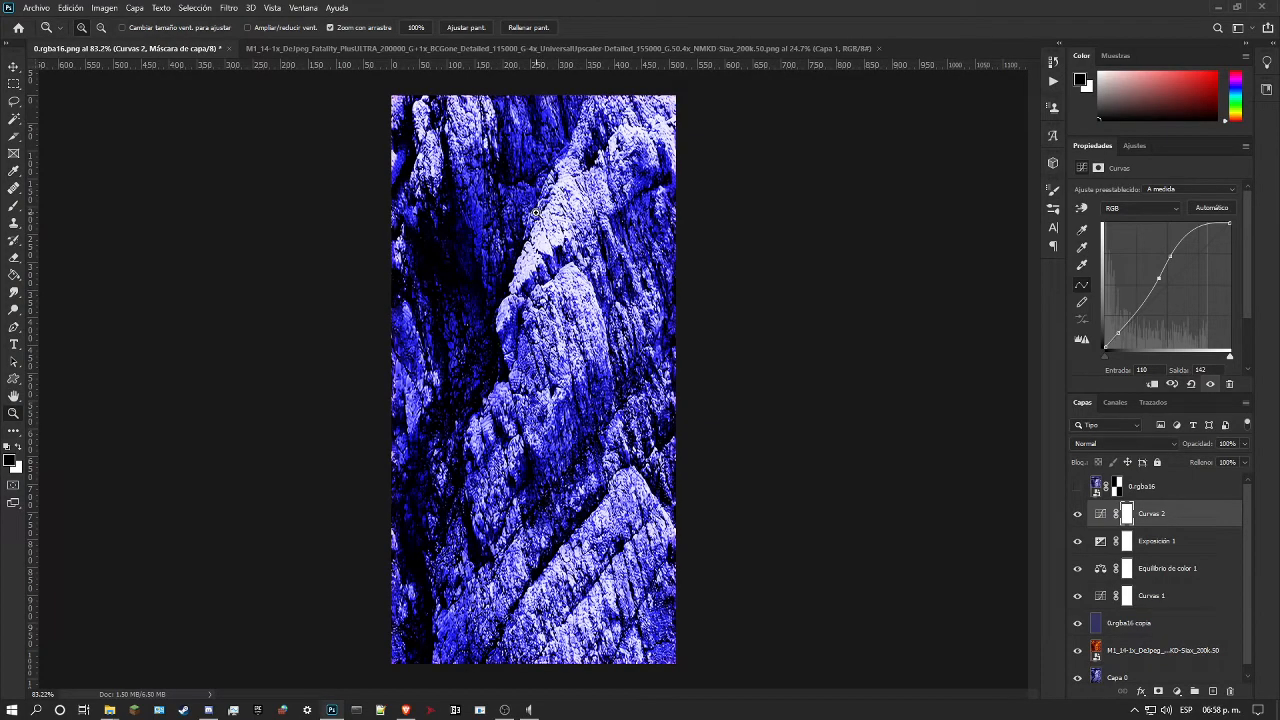
drag(536, 213, 629, 268)
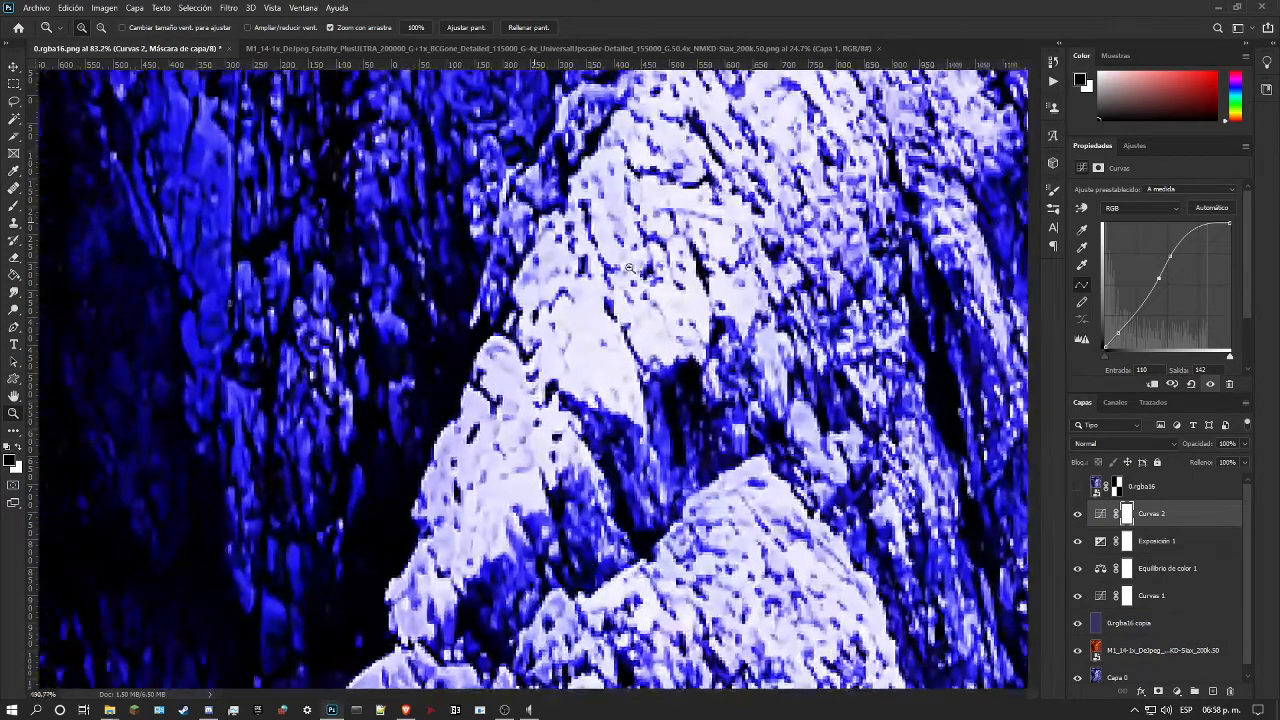
Step: Show the 0.rgba16 layer again and compare its masked quarters with the recolored rock over the whole image
key(ctrl+0)
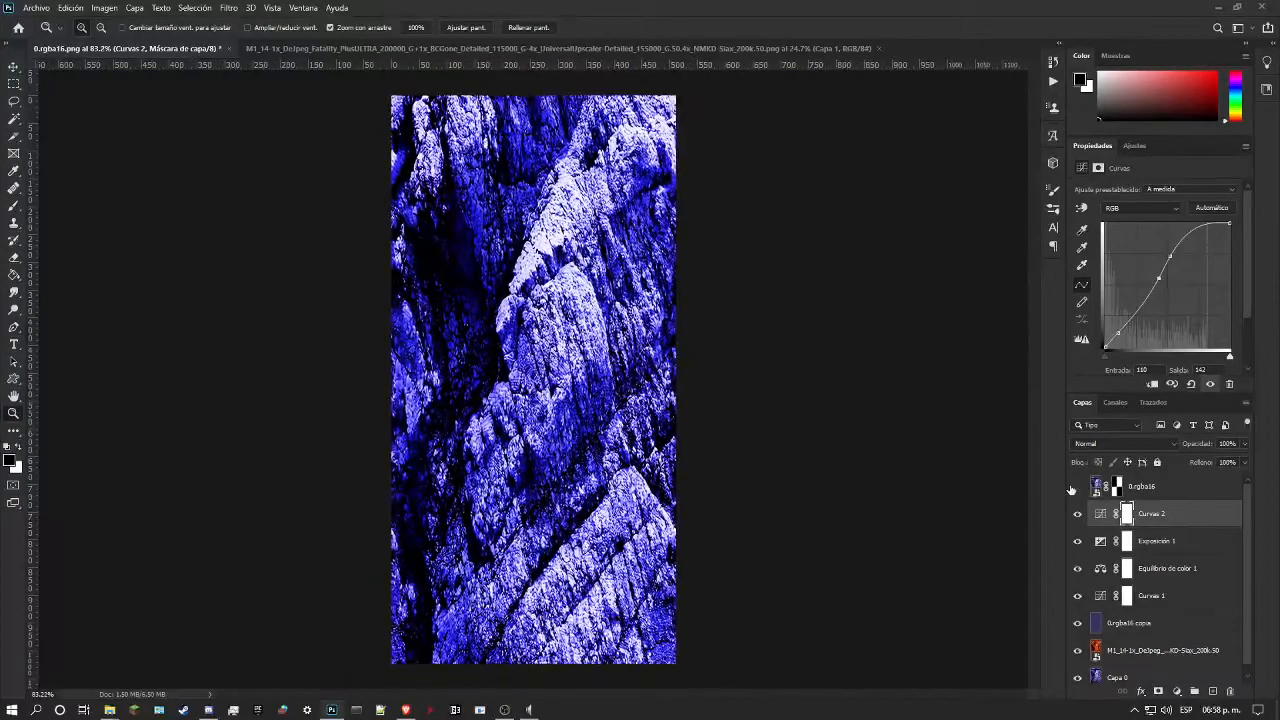
click(1075, 487)
click(1075, 487)
click(1075, 487)
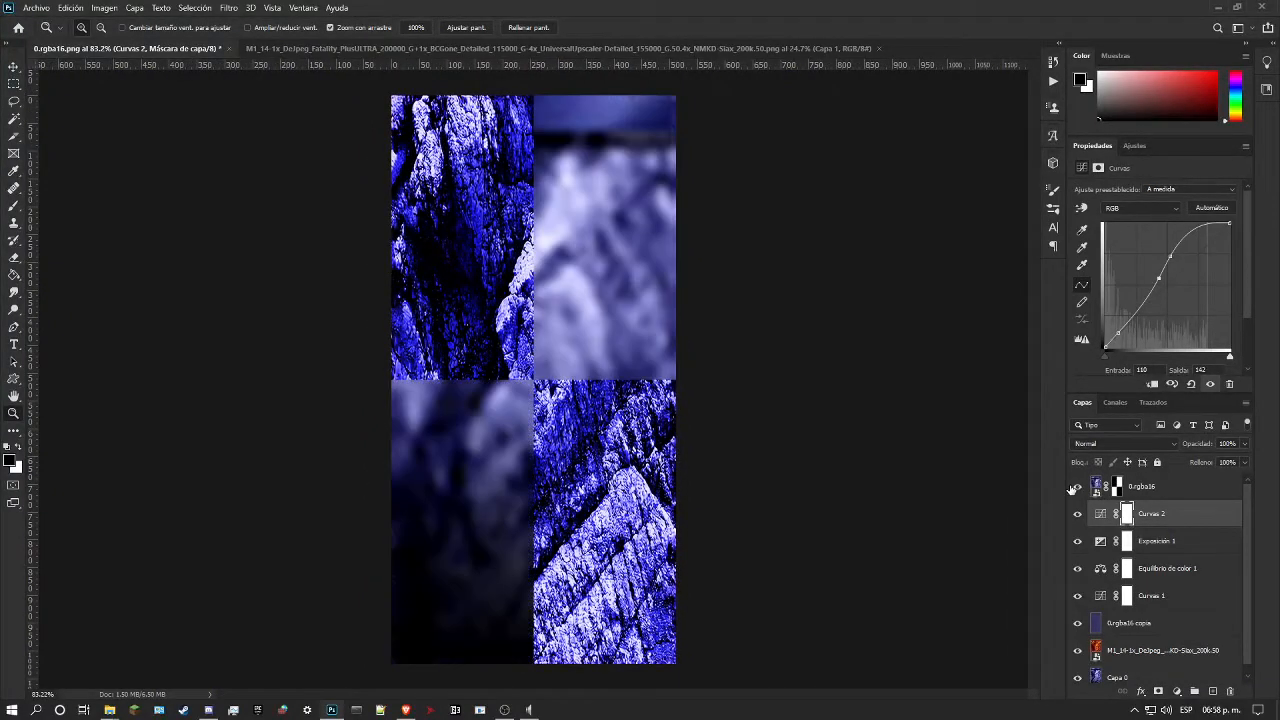
Step: Add a Hue/Saturation adjustment above Curvas 2 with saturation -38 and check the rock's tone against the original quarters
click(1134, 145)
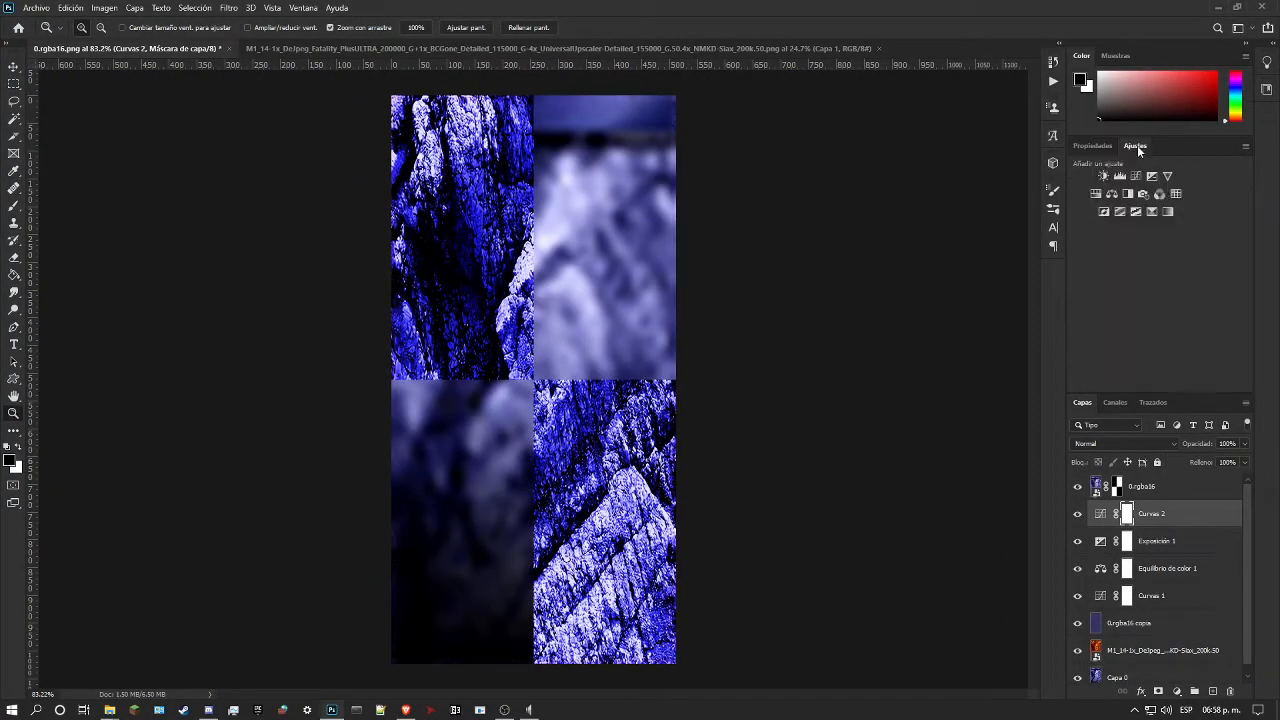
click(1095, 195)
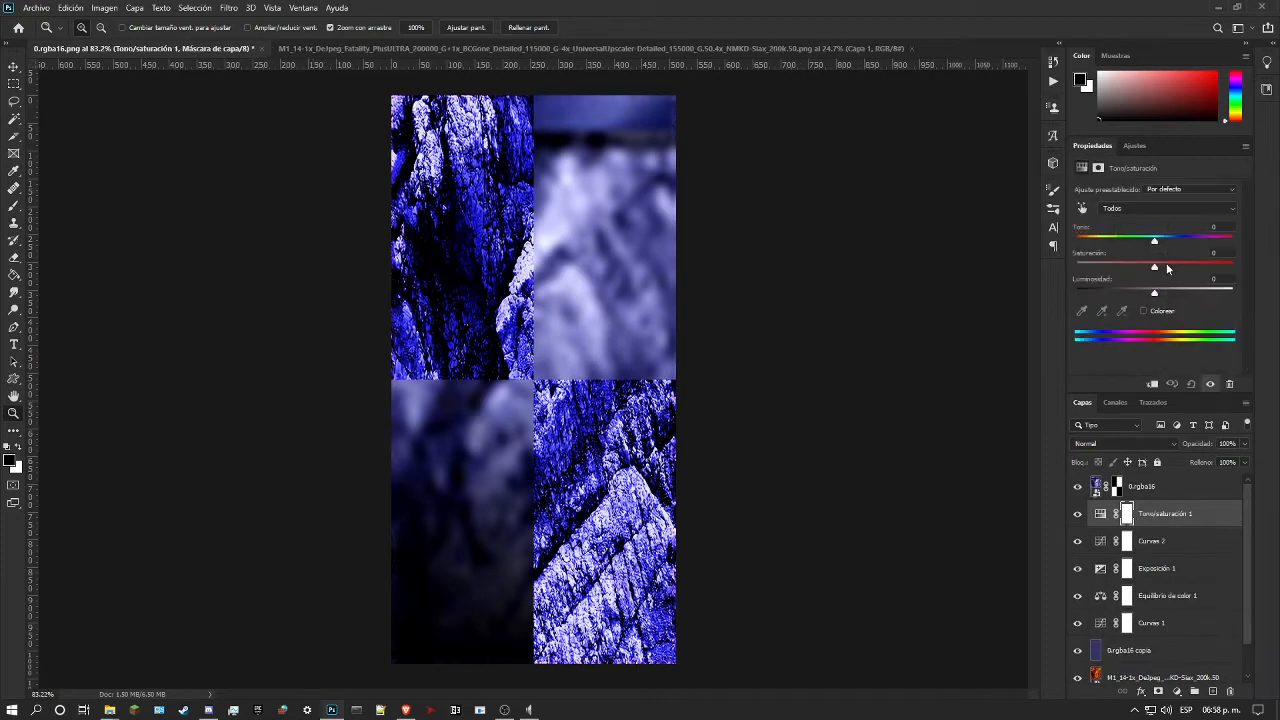
drag(1153, 268, 1125, 257)
drag(505, 342, 552, 342)
mouse_move(522, 442)
mouse_down()
mouse_move(573, 442)
mouse_move(518, 440)
mouse_up()
scroll(529, 420, up, 5)
drag(474, 345, 727, 360)
scroll(727, 360, down, 5)
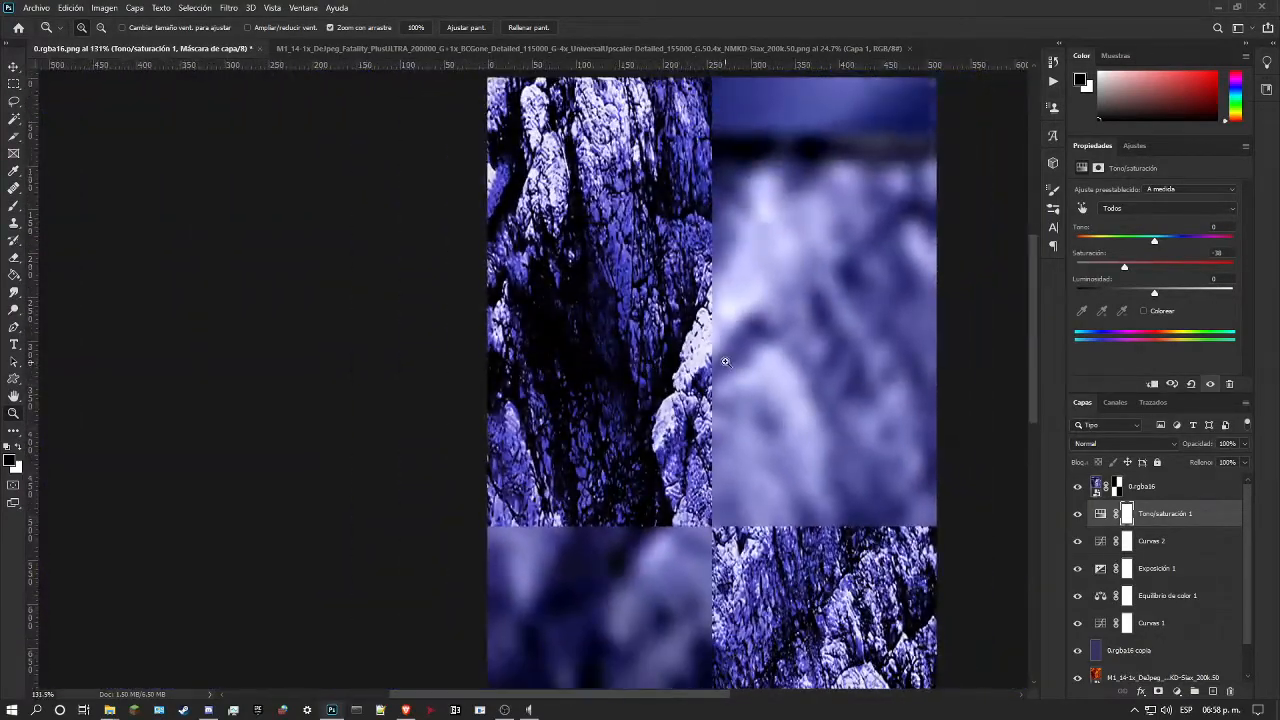
scroll(669, 363, down, 4)
scroll(526, 371, up, 4)
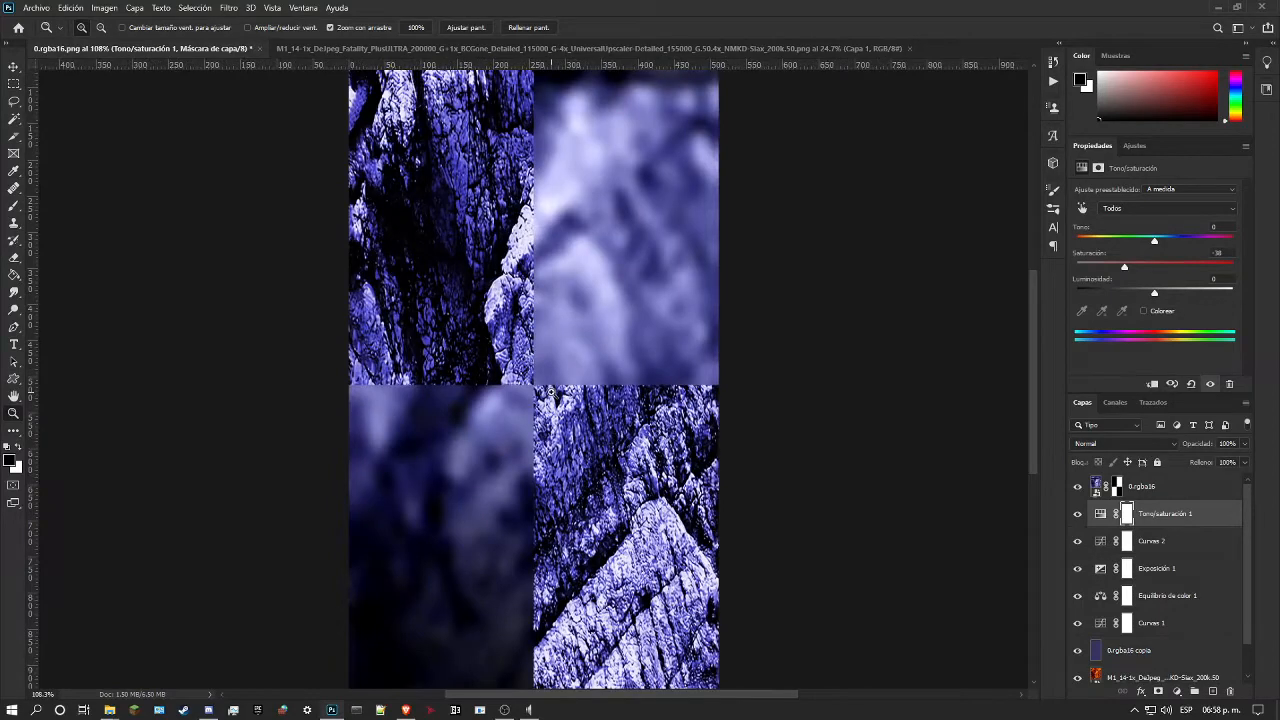
scroll(577, 384, down, 2)
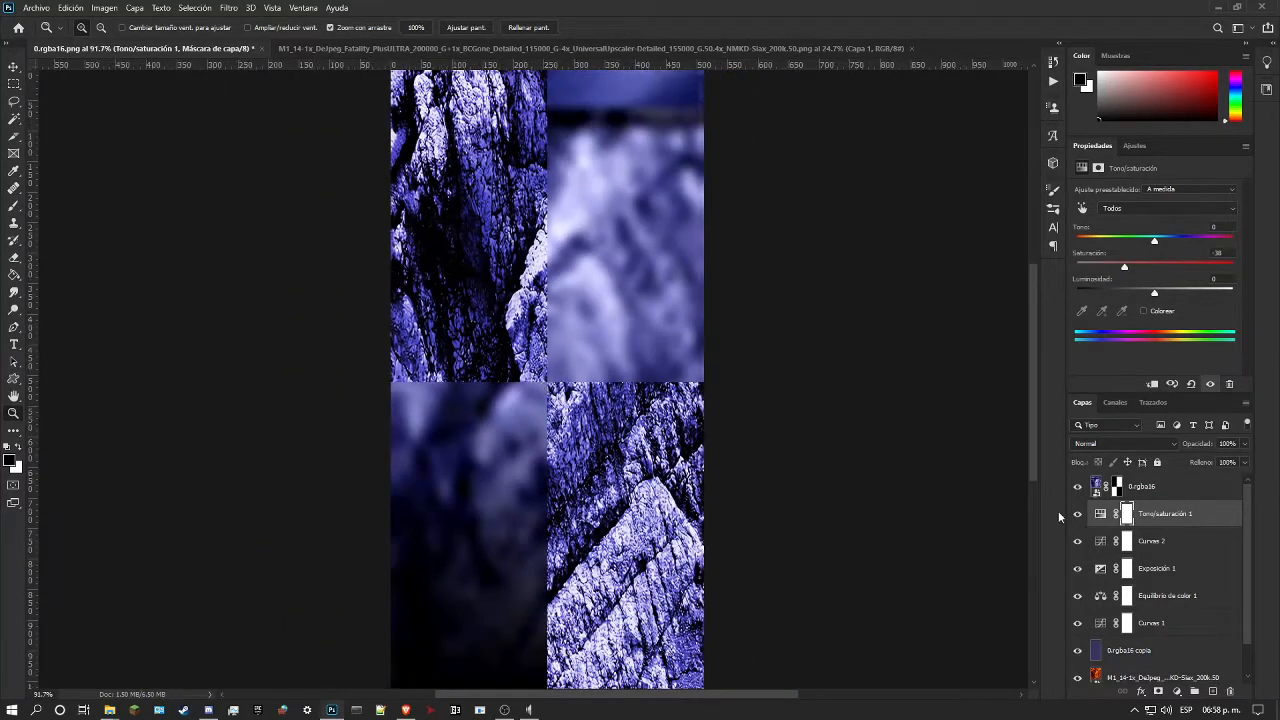
Step: Add a Brightness/Contrast adjustment above Tono/saturación 1 and set its contrast to 85
click(1144, 148)
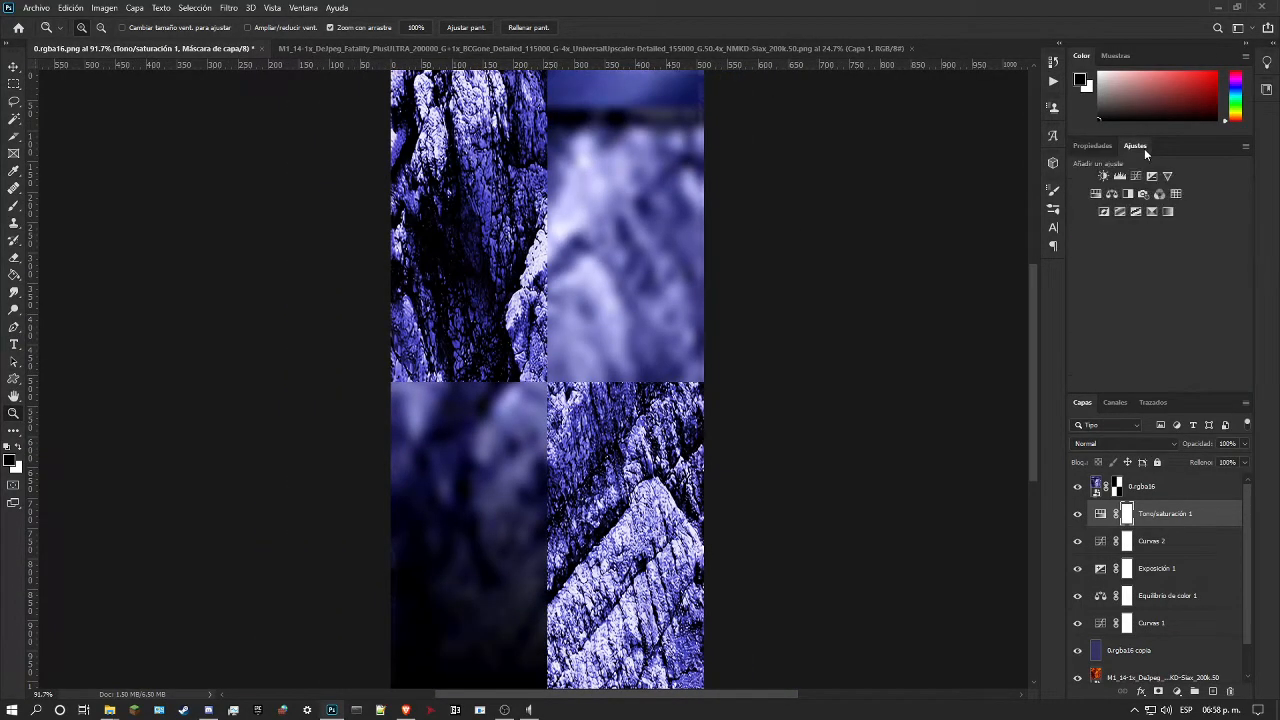
click(1103, 176)
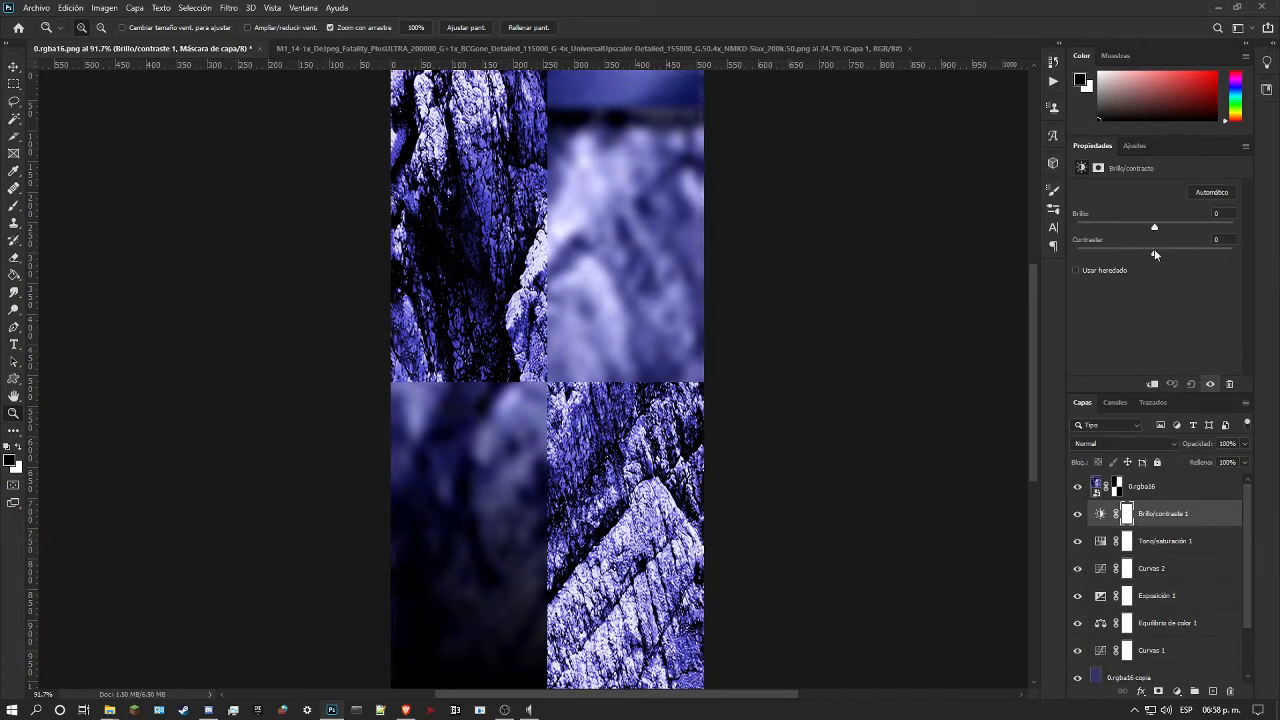
drag(1120, 250, 1221, 240)
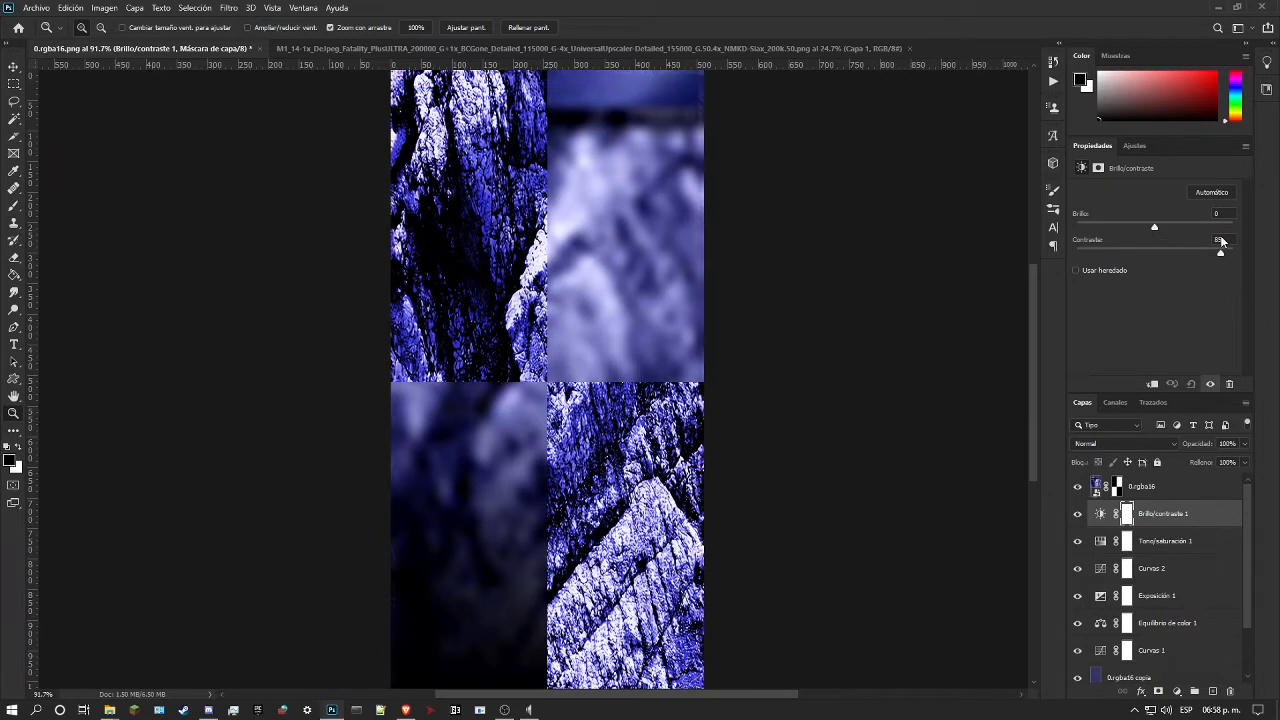
Step: Move the Brillo/contraste 1 layer below Tono/saturación 1 and set its brightness to -31
drag(1190, 517, 1202, 560)
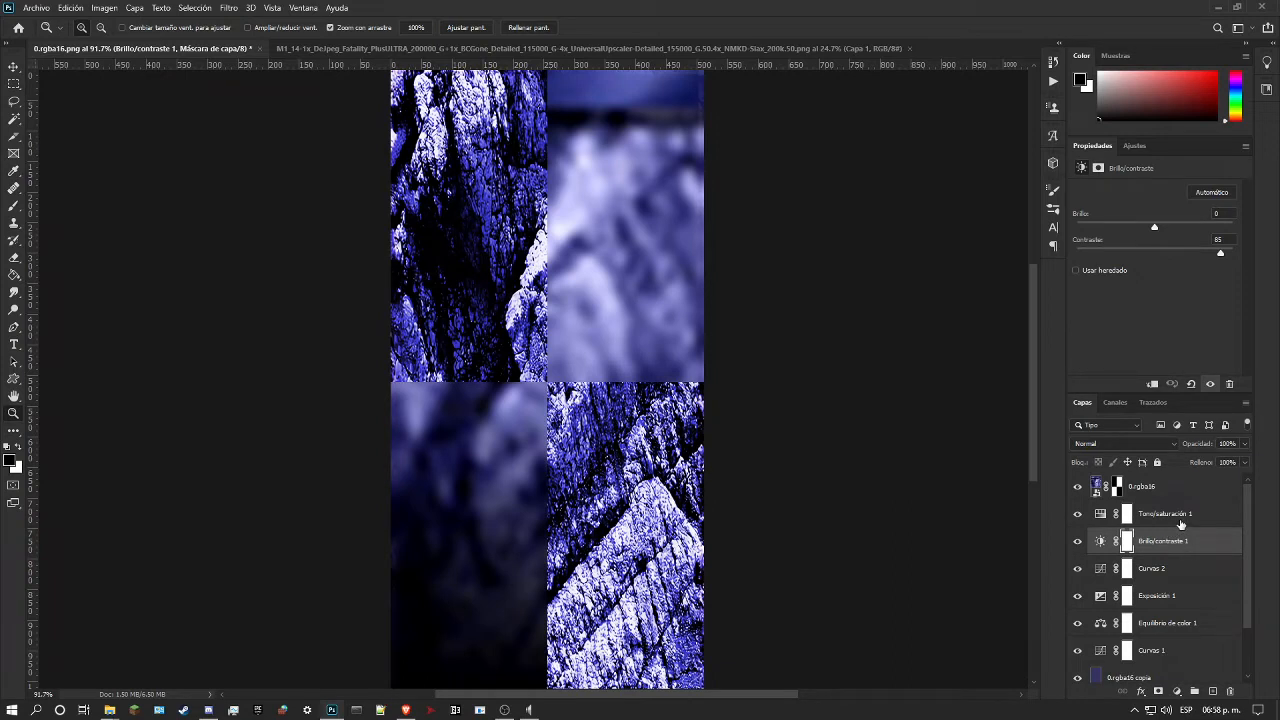
mouse_move(1155, 228)
mouse_down()
mouse_move(1124, 230)
mouse_move(1138, 229)
mouse_up()
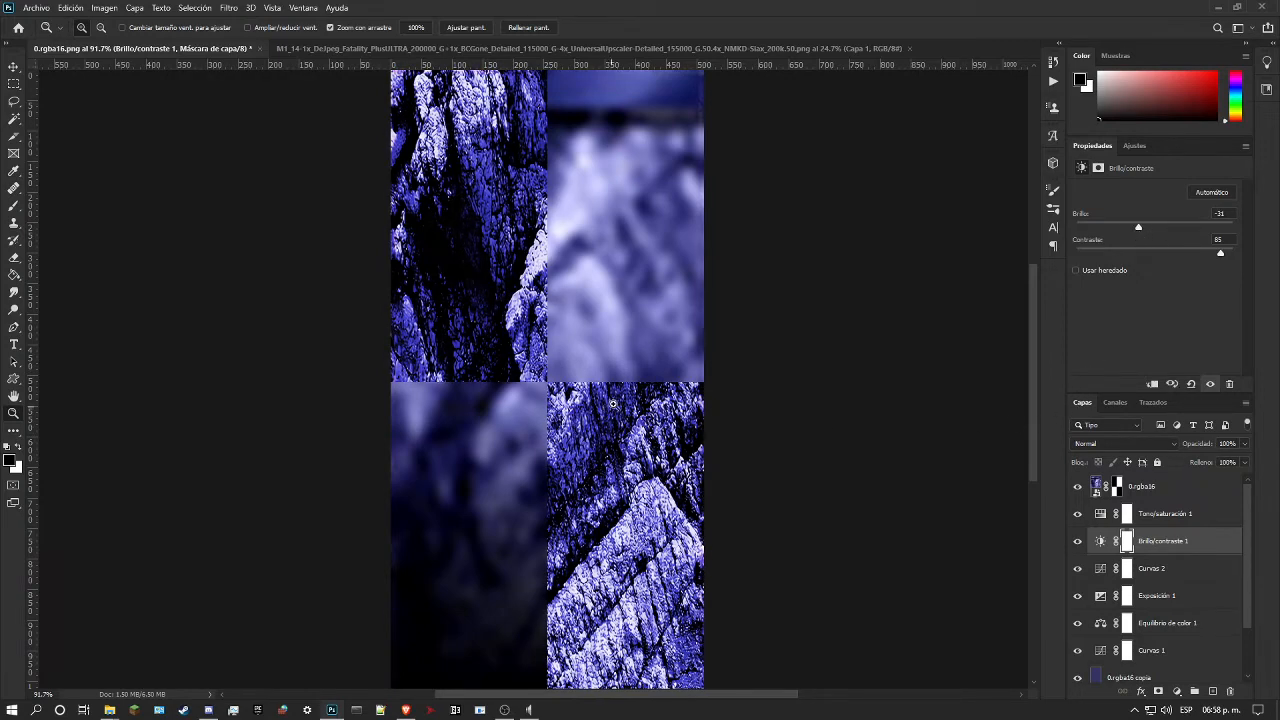
drag(614, 404, 572, 399)
drag(487, 278, 460, 337)
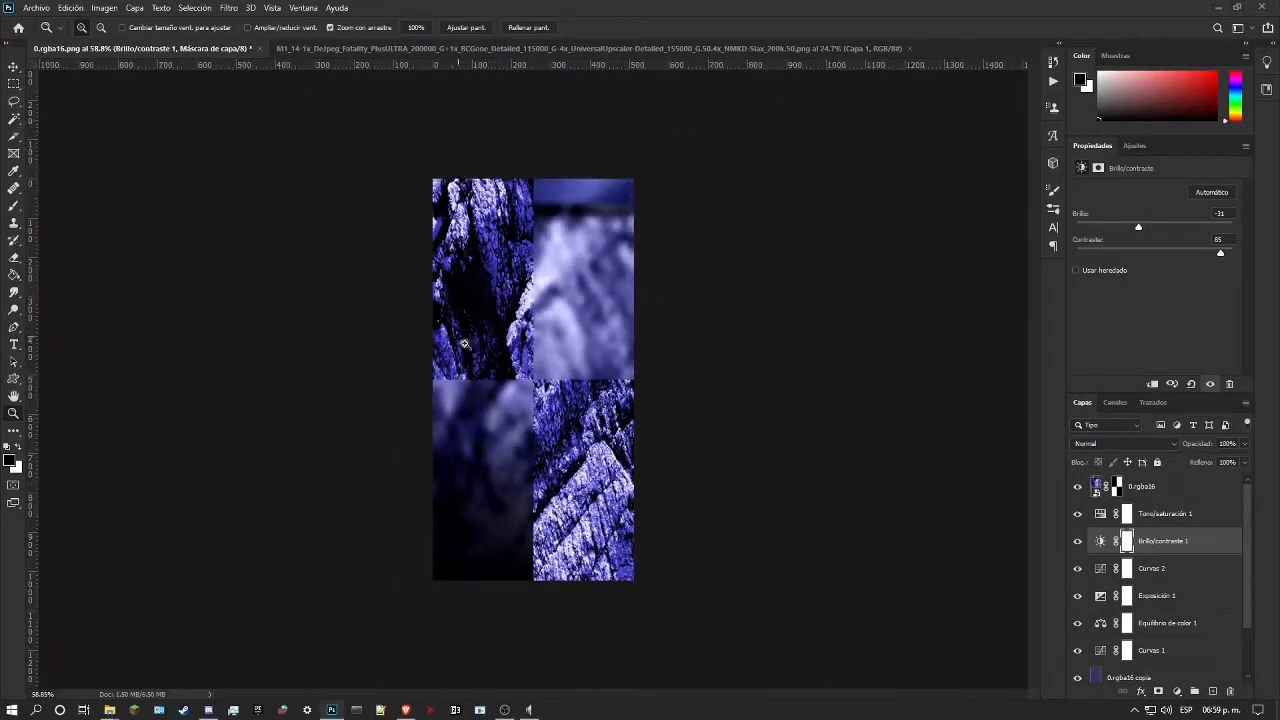
Step: Compare the recolored rock with and without the 0.rgba16 layer on top
click(1077, 488)
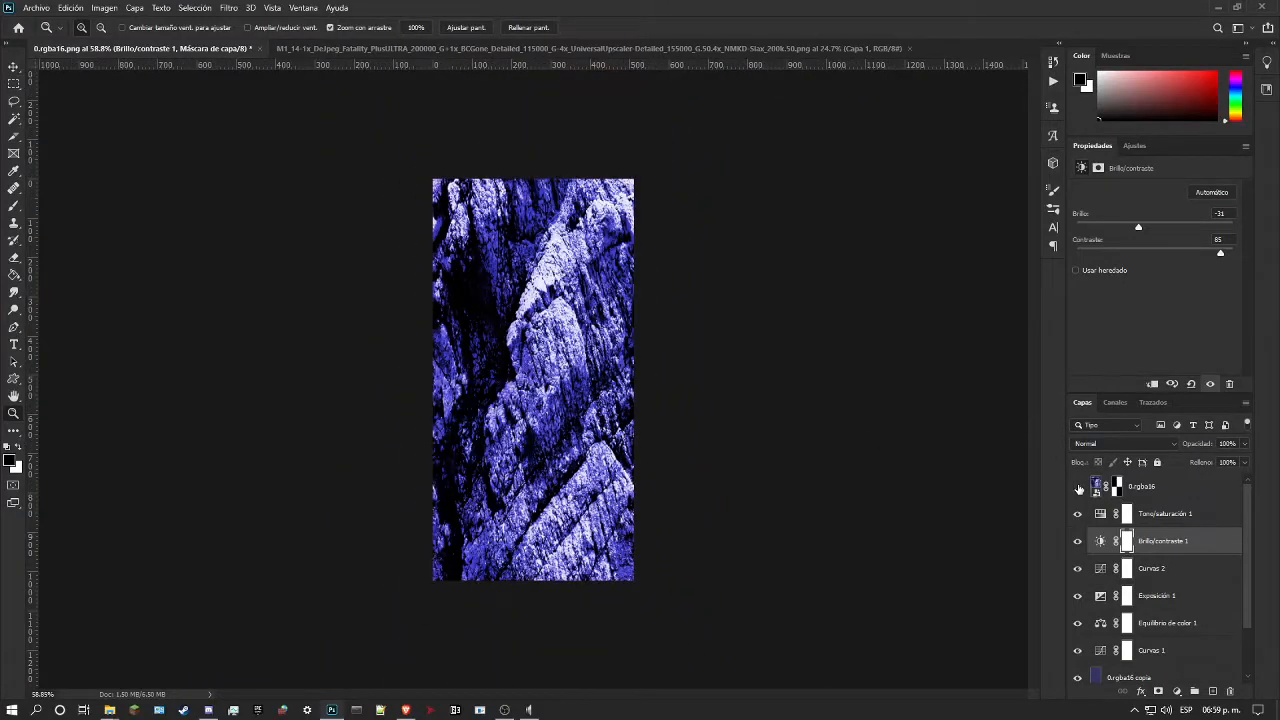
click(1078, 488)
click(1078, 488)
click(1078, 488)
drag(522, 360, 514, 294)
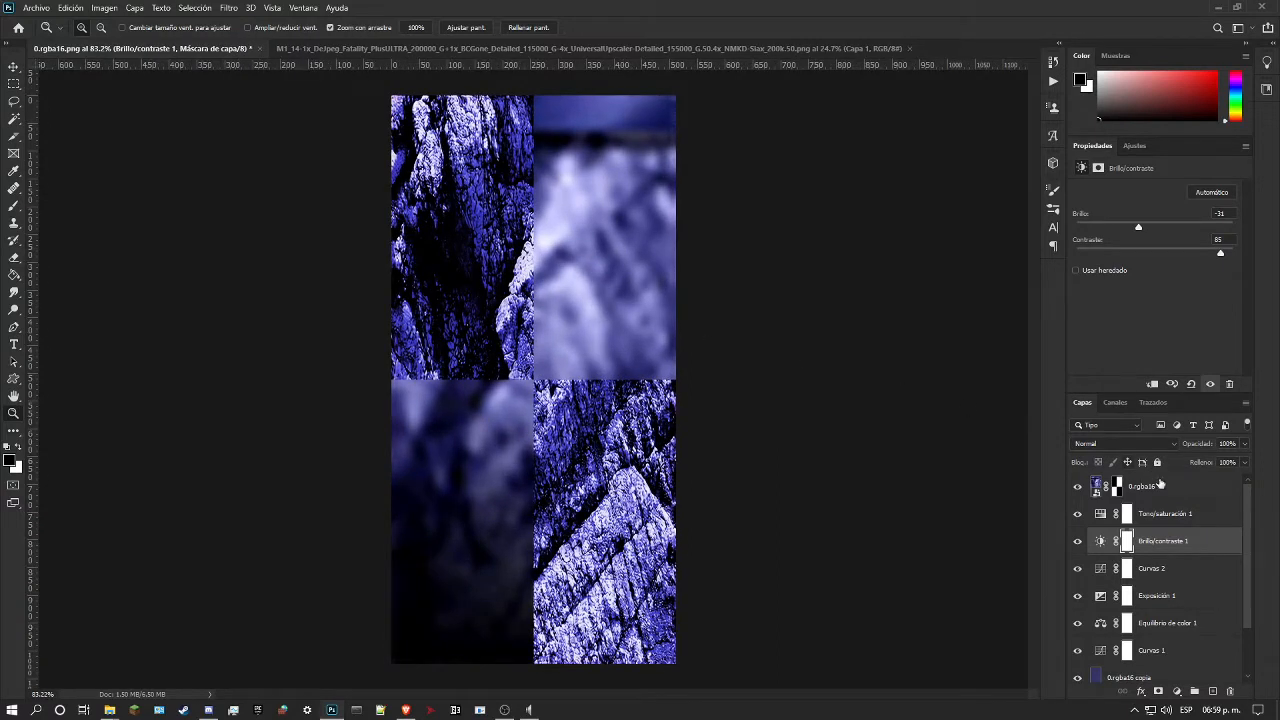
Step: Set the saturation of Tono/saturación 1 to -28
click(1178, 514)
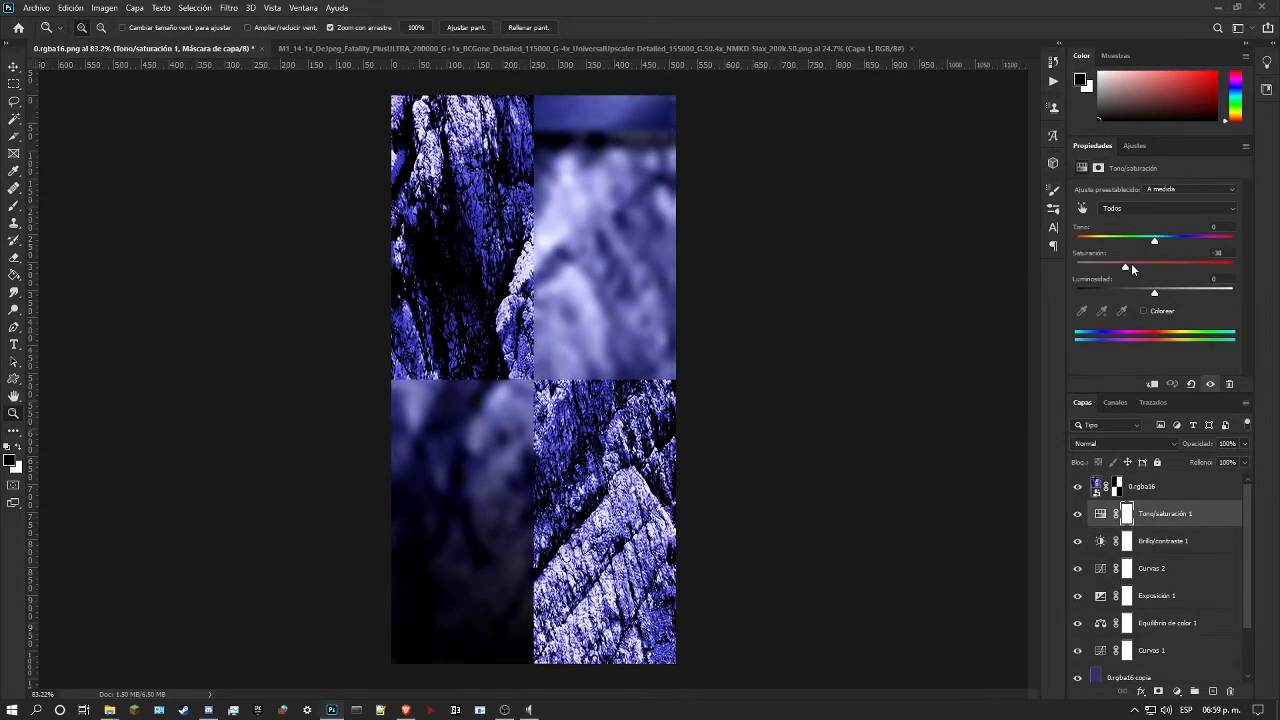
mouse_move(1132, 265)
mouse_down()
mouse_move(1151, 264)
mouse_move(1116, 269)
mouse_move(1132, 274)
mouse_up()
drag(588, 530, 701, 368)
scroll(738, 366, down, 1)
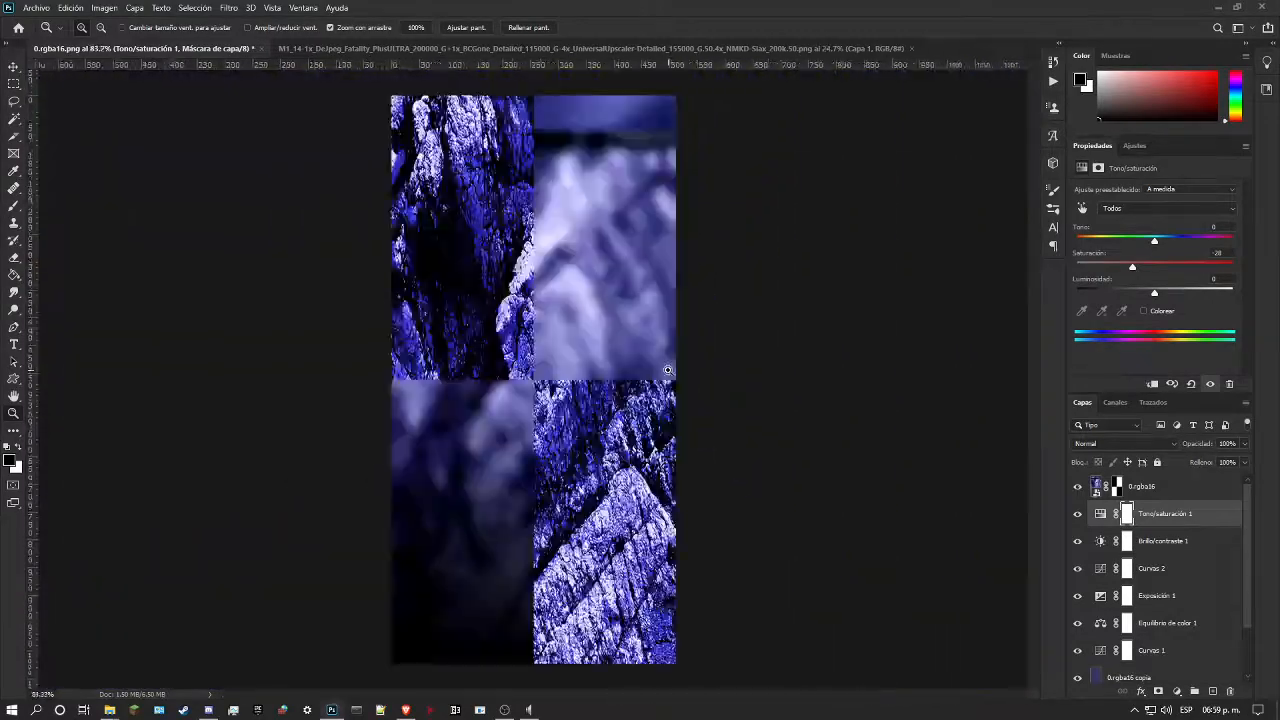
Step: Hide the 0.rgba16 layer and inspect the recolored rock texture on its own at several magnifications
click(1077, 487)
mouse_move(540, 367)
mouse_down()
mouse_move(495, 371)
mouse_move(549, 388)
mouse_up()
drag(556, 337, 586, 356)
scroll(590, 360, up, 5)
drag(598, 277, 556, 281)
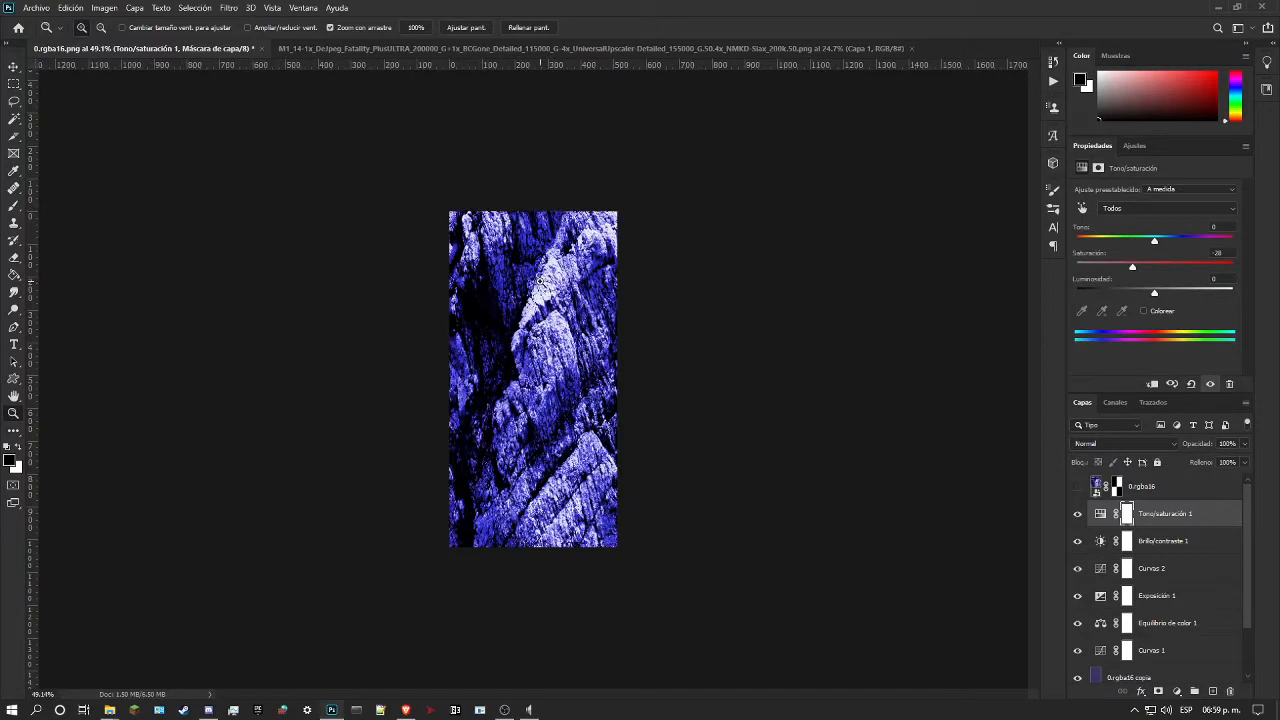
Step: Select all layers from Tono/saturación 1 down to the M1_14 rock image, leaving out Capa 0 and 0.rgba16
scroll(1114, 572, down, 2)
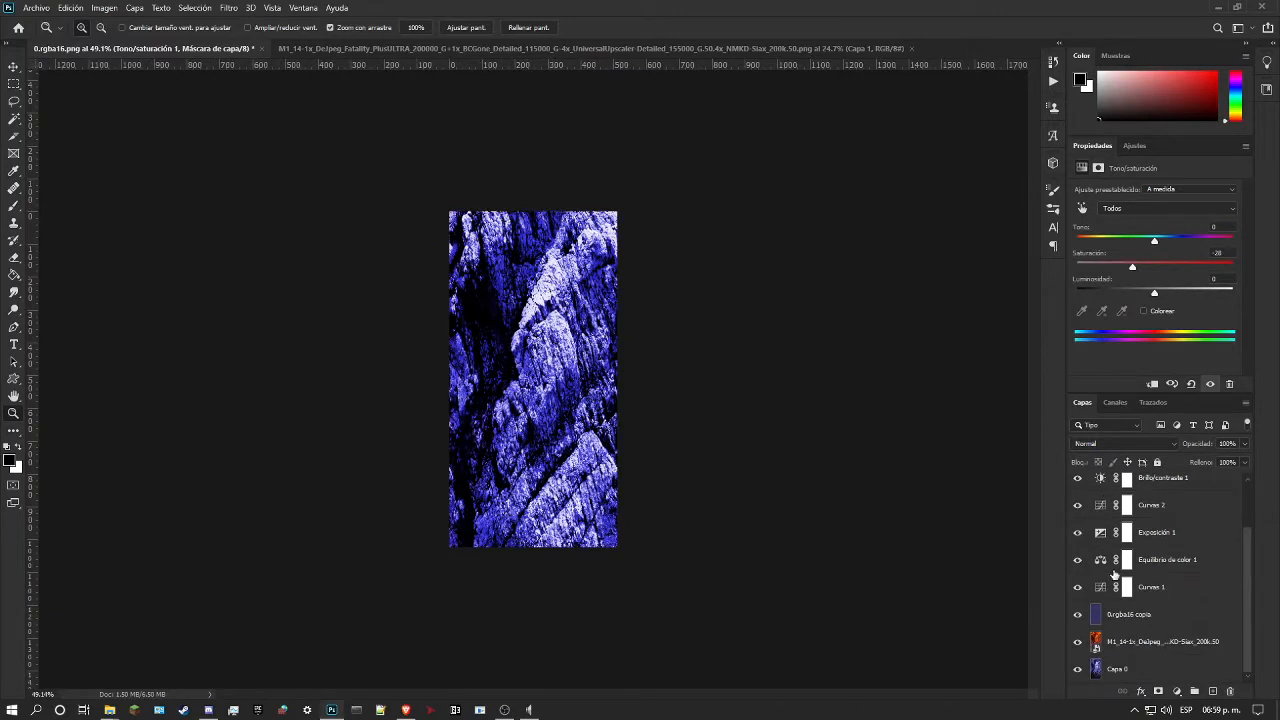
click(1142, 648)
scroll(1146, 640, up, 1)
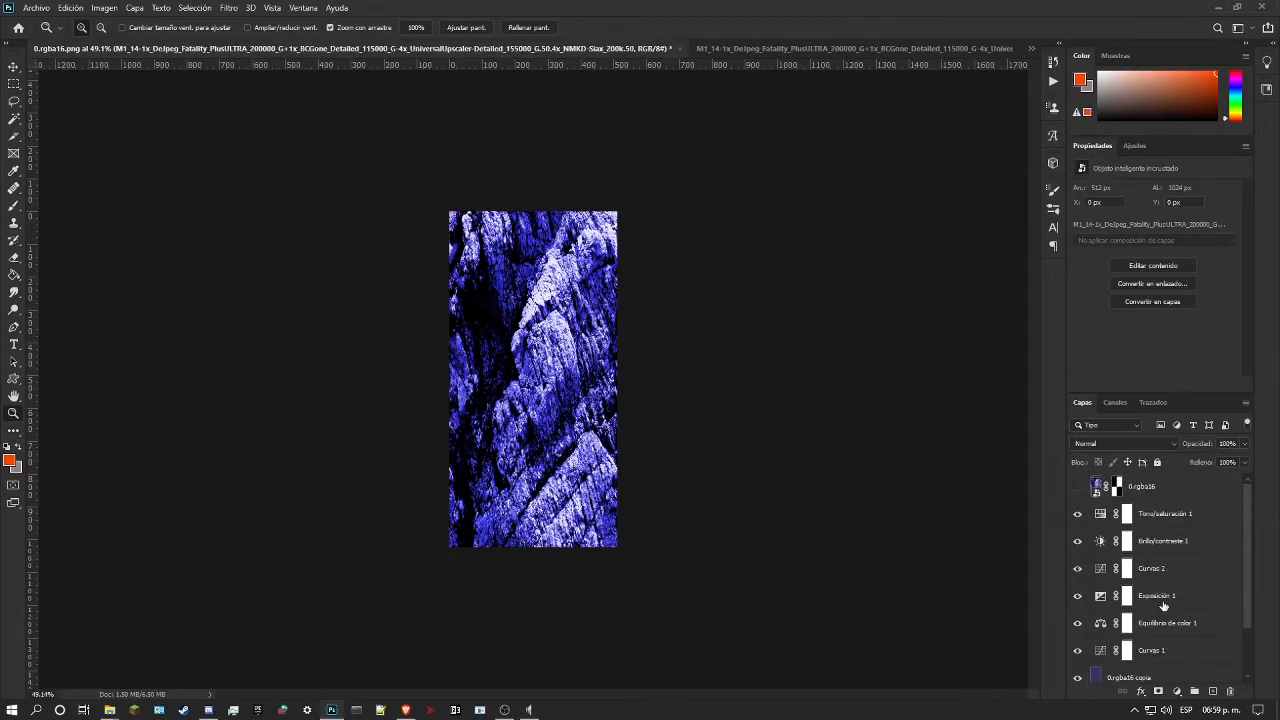
shift+click(1188, 522)
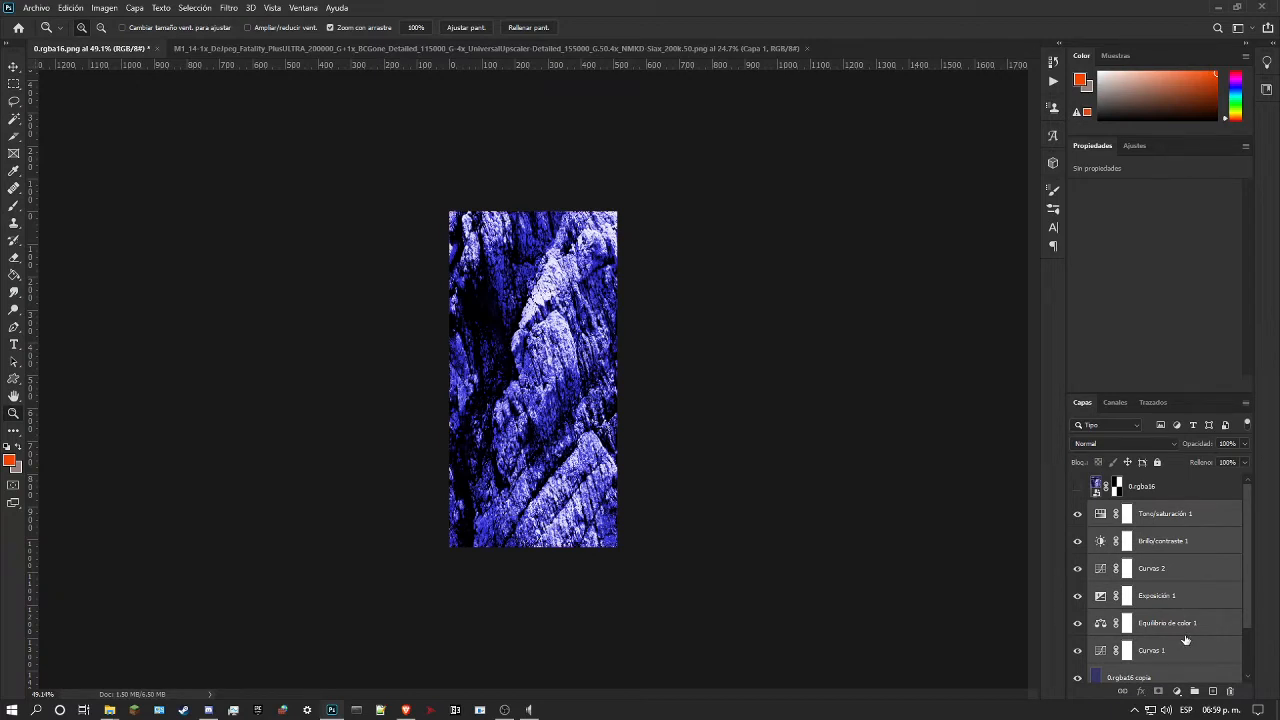
scroll(1160, 637, down, 2)
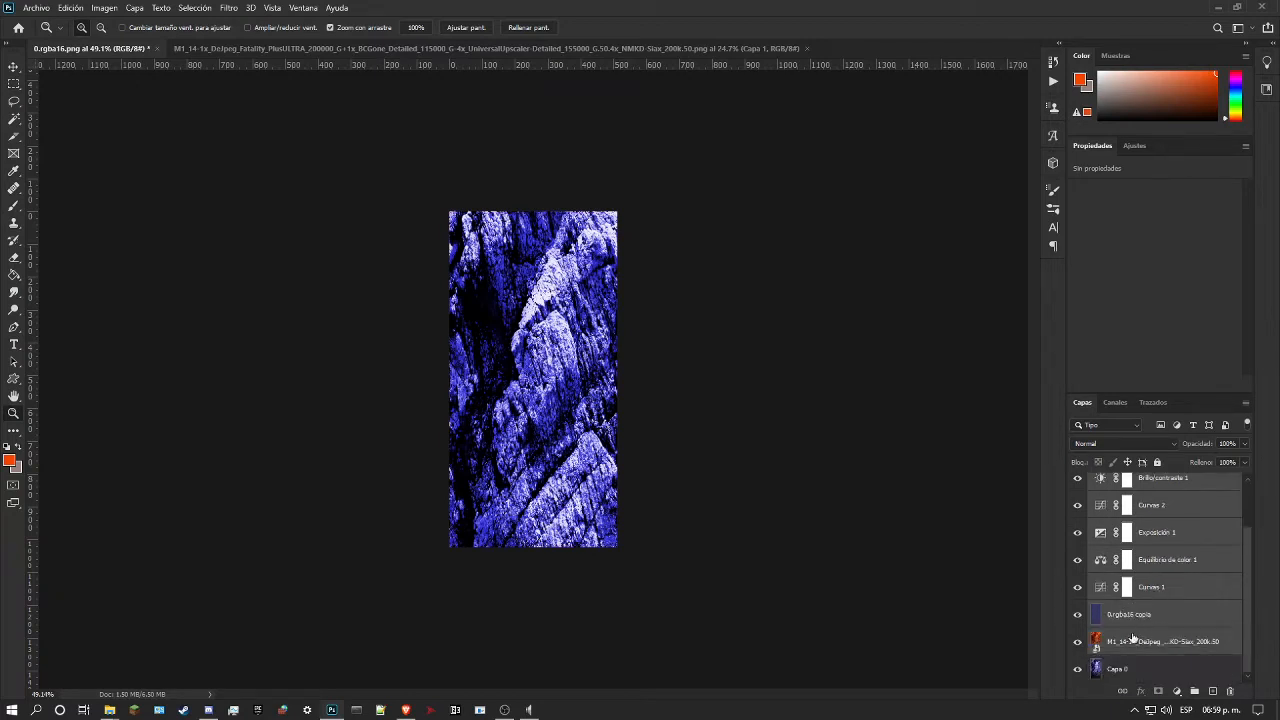
scroll(1133, 638, up, 2)
Step: Show the 0.rgba16 layer and compare its original quarters with the recolored rock at several magnifications
click(1077, 487)
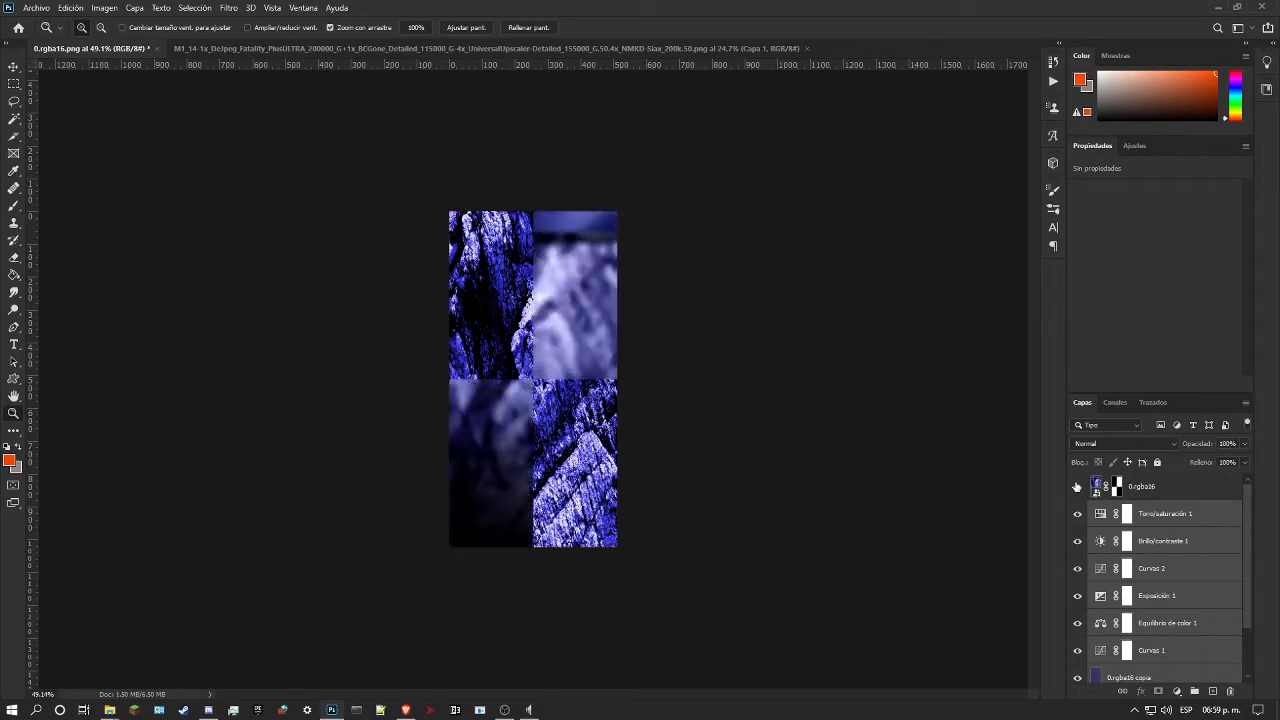
drag(534, 382, 550, 402)
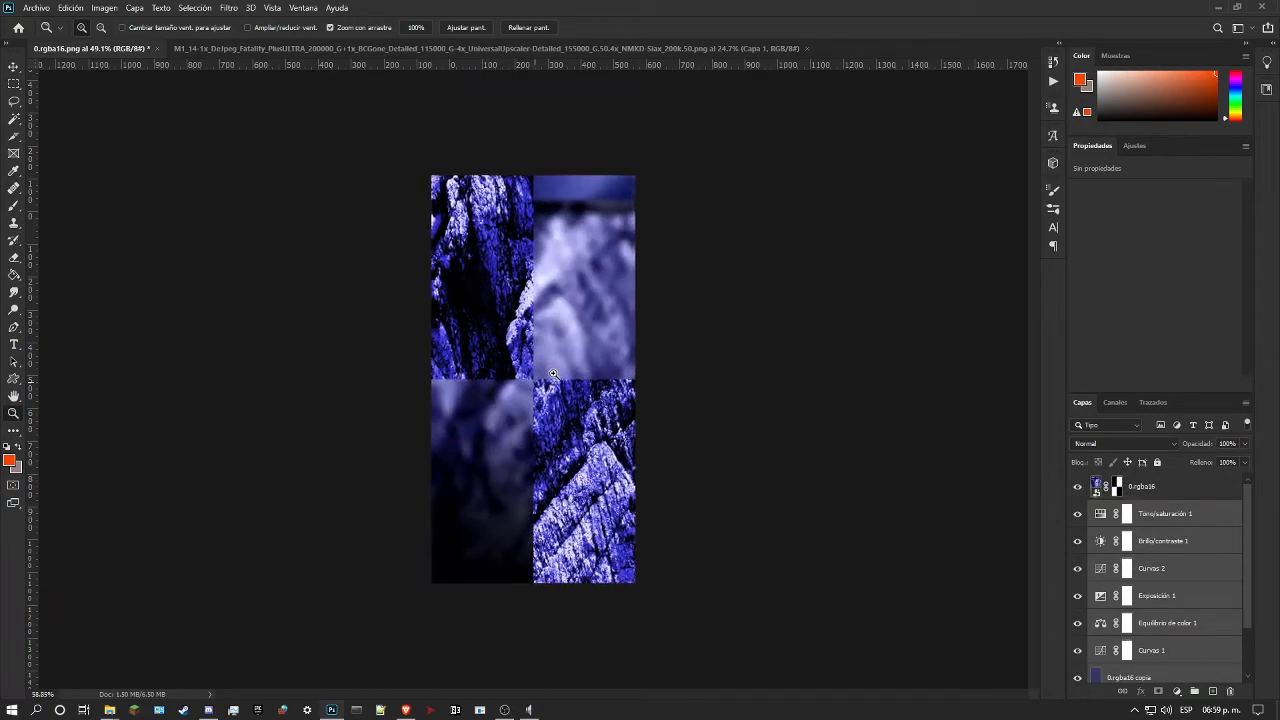
drag(497, 574, 468, 506)
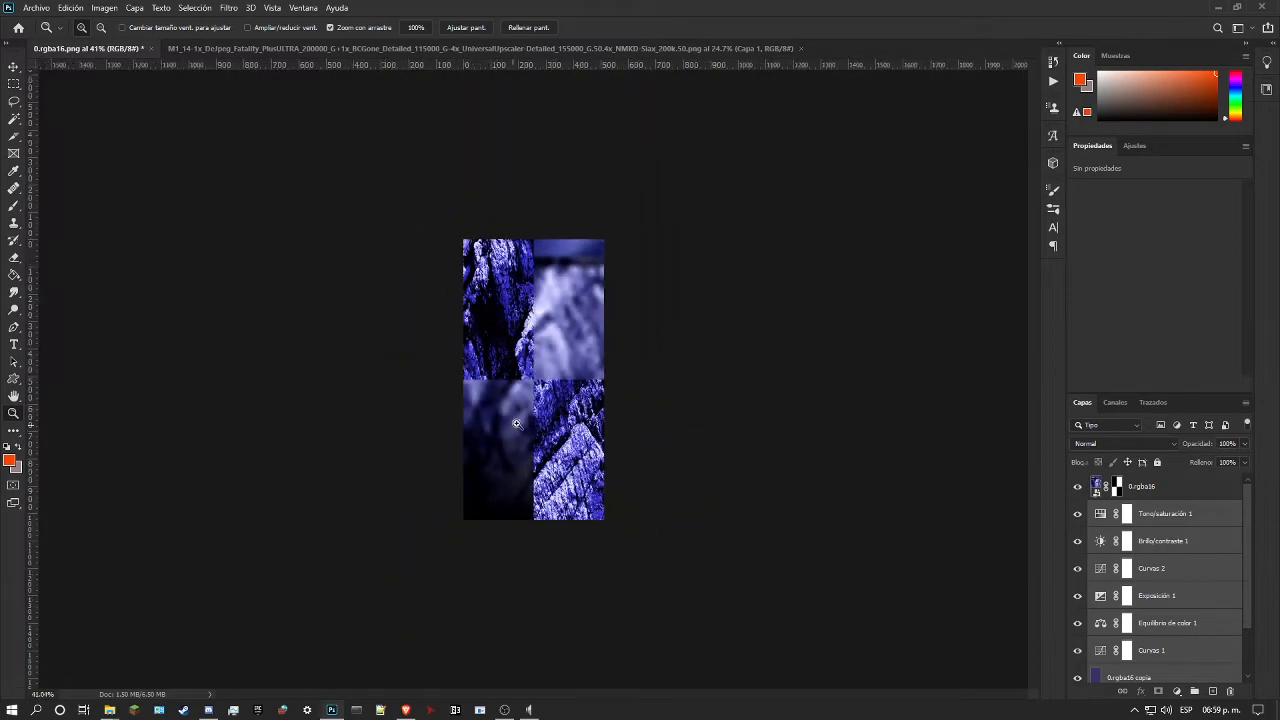
drag(516, 423, 539, 419)
scroll(1192, 600, down, 2)
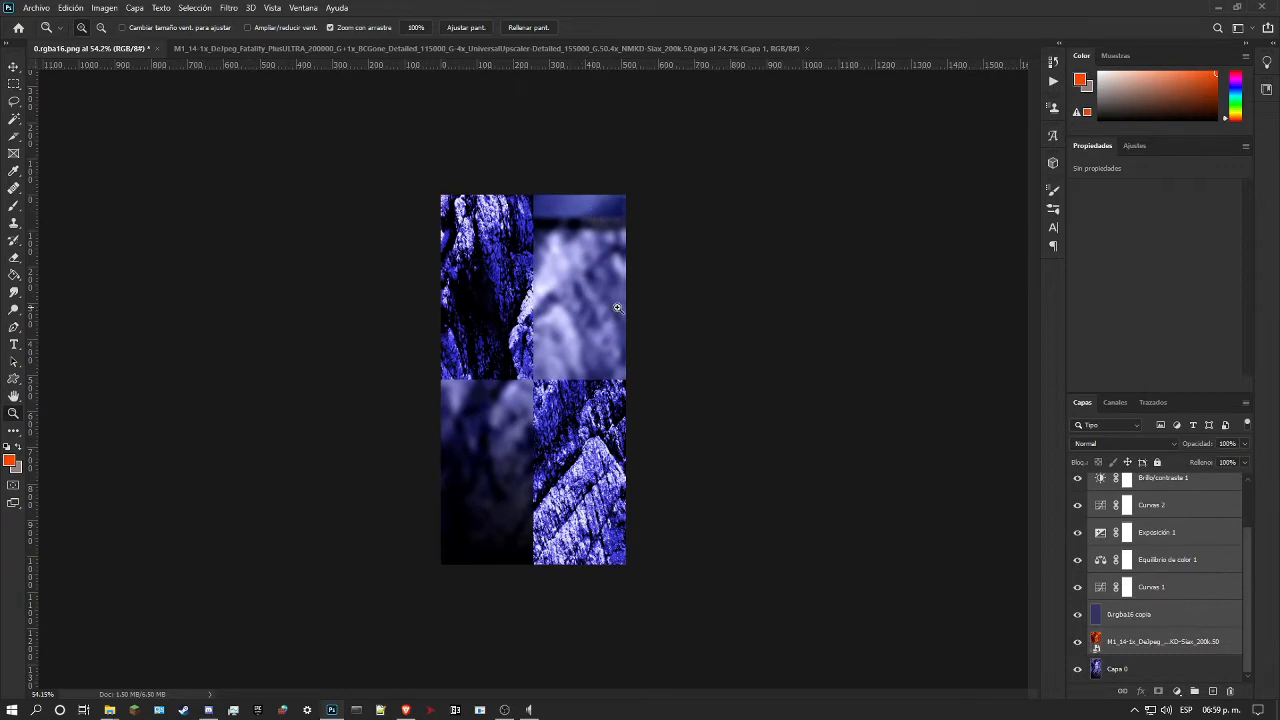
drag(527, 353, 615, 375)
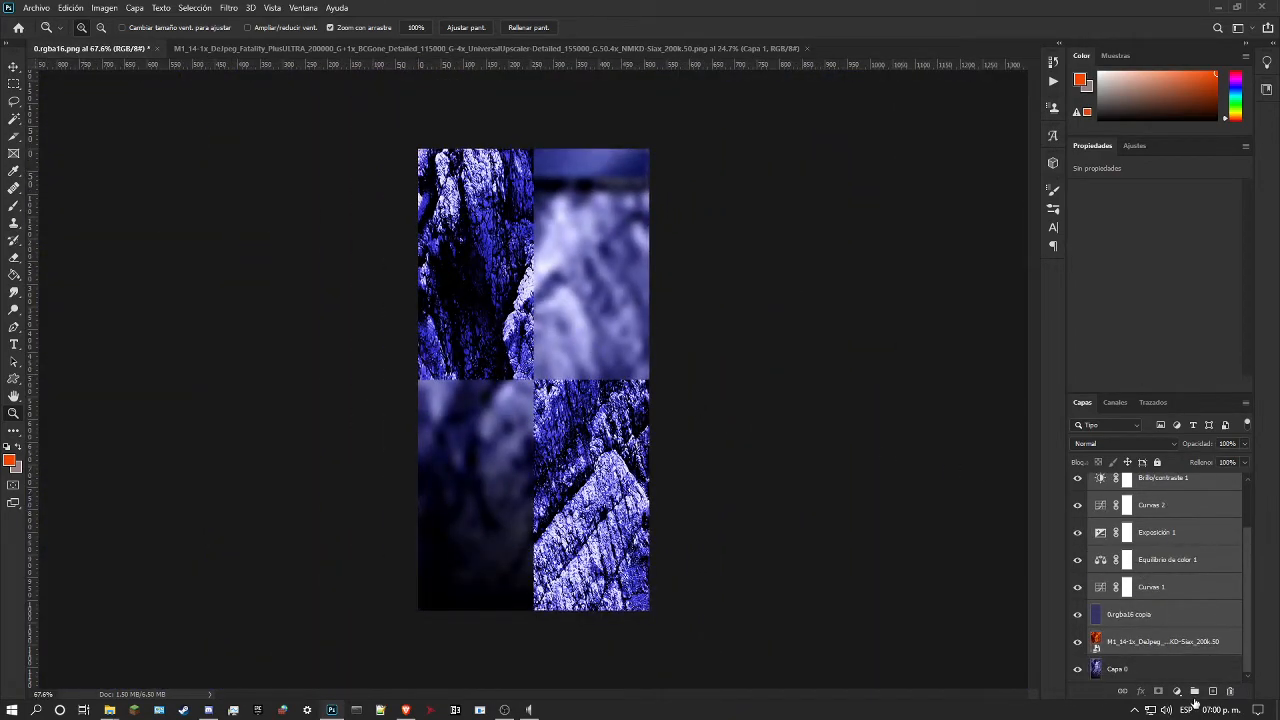
Step: Group the selected layers, merge a duplicate of the group into a single layer above it, and hide the original group
key(ctrl+g)
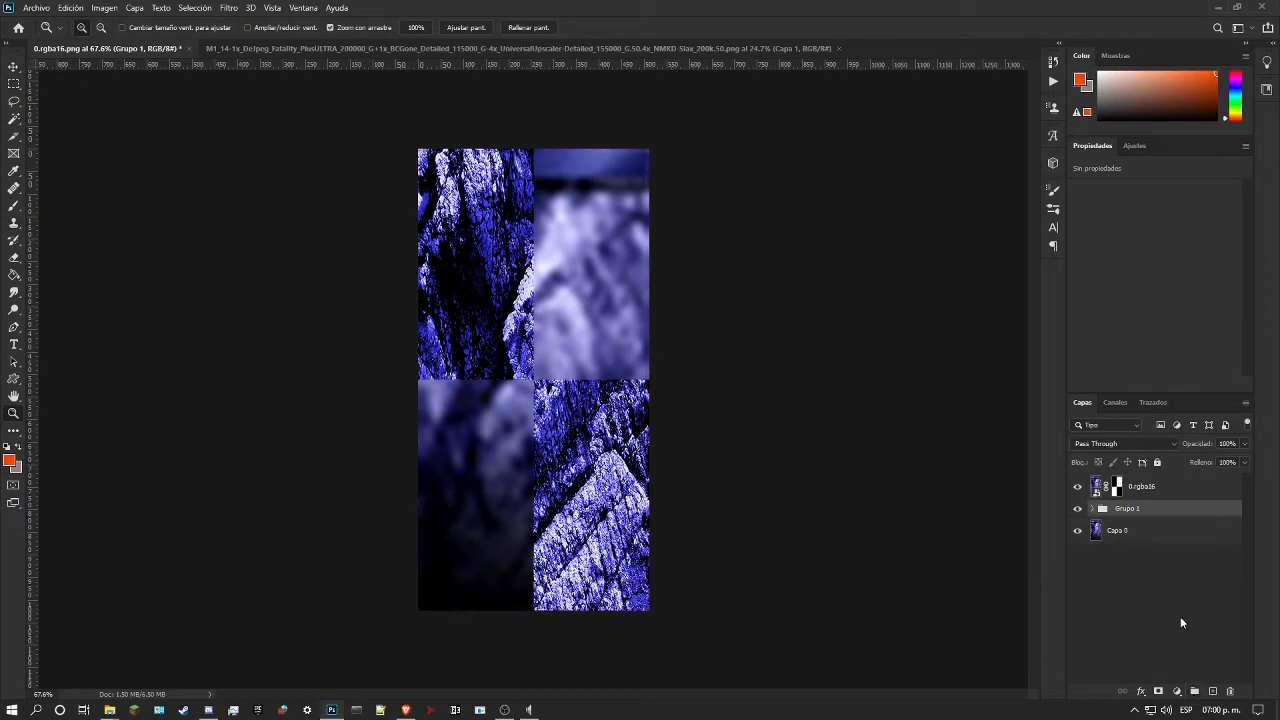
key(ctrl+j)
right_click(1106, 517)
click(1020, 594)
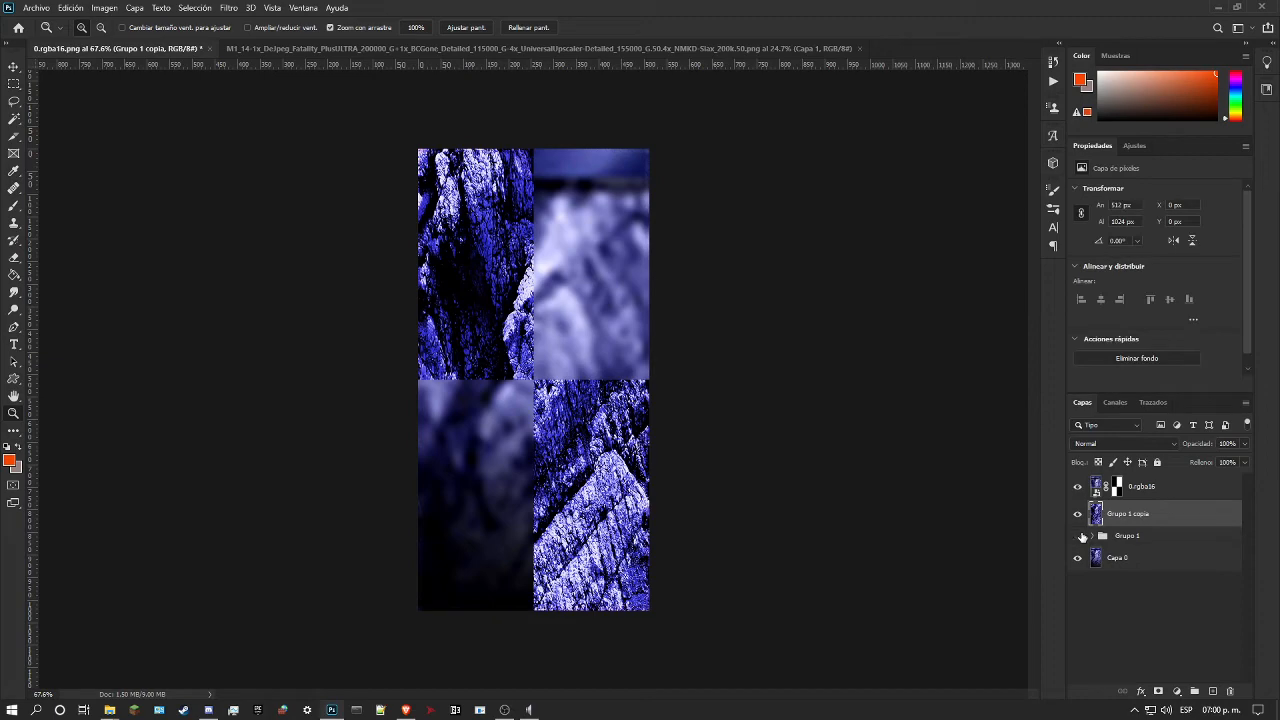
Step: Compare the merged rock layer with and without the 0.rgba16 layer on top
click(1078, 487)
mouse_move(1000, 453)
mouse_down()
mouse_move(985, 453)
mouse_move(1008, 453)
mouse_up()
click(1078, 487)
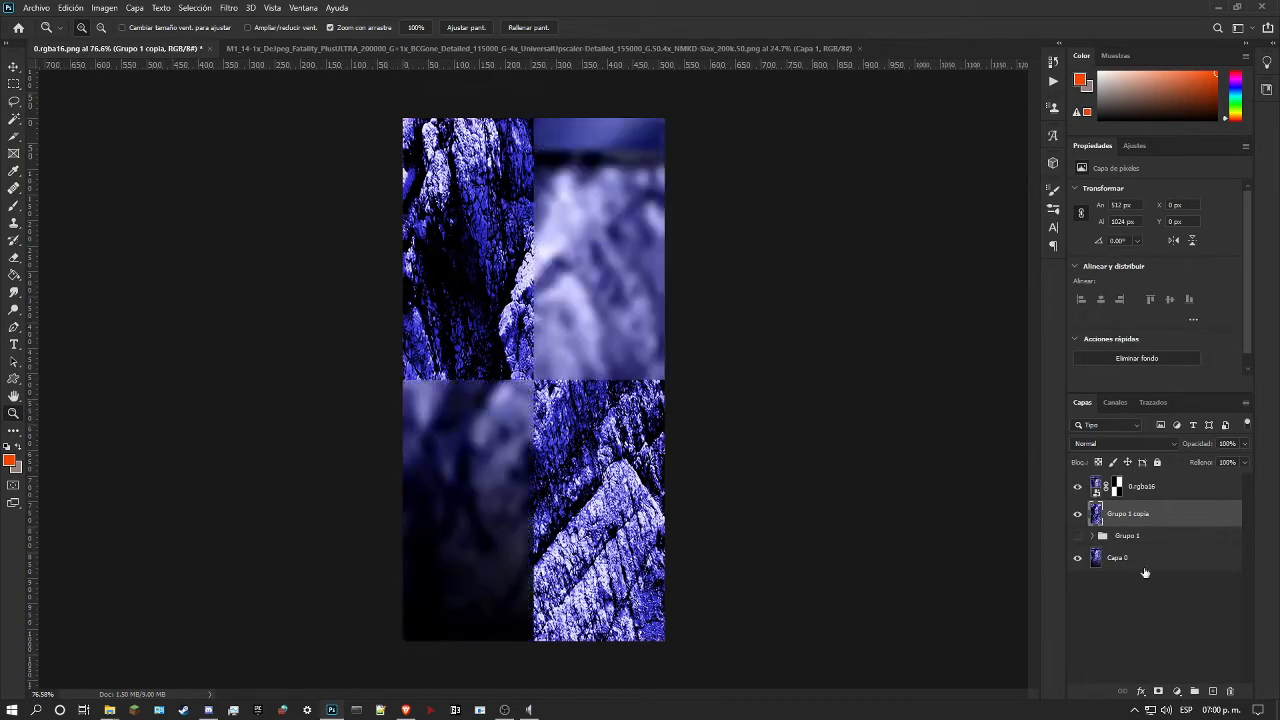
Step: Create an empty layer above Grupo 1 copia and sample foreground color #31358a from the original texture's upper blue strip
click(1214, 690)
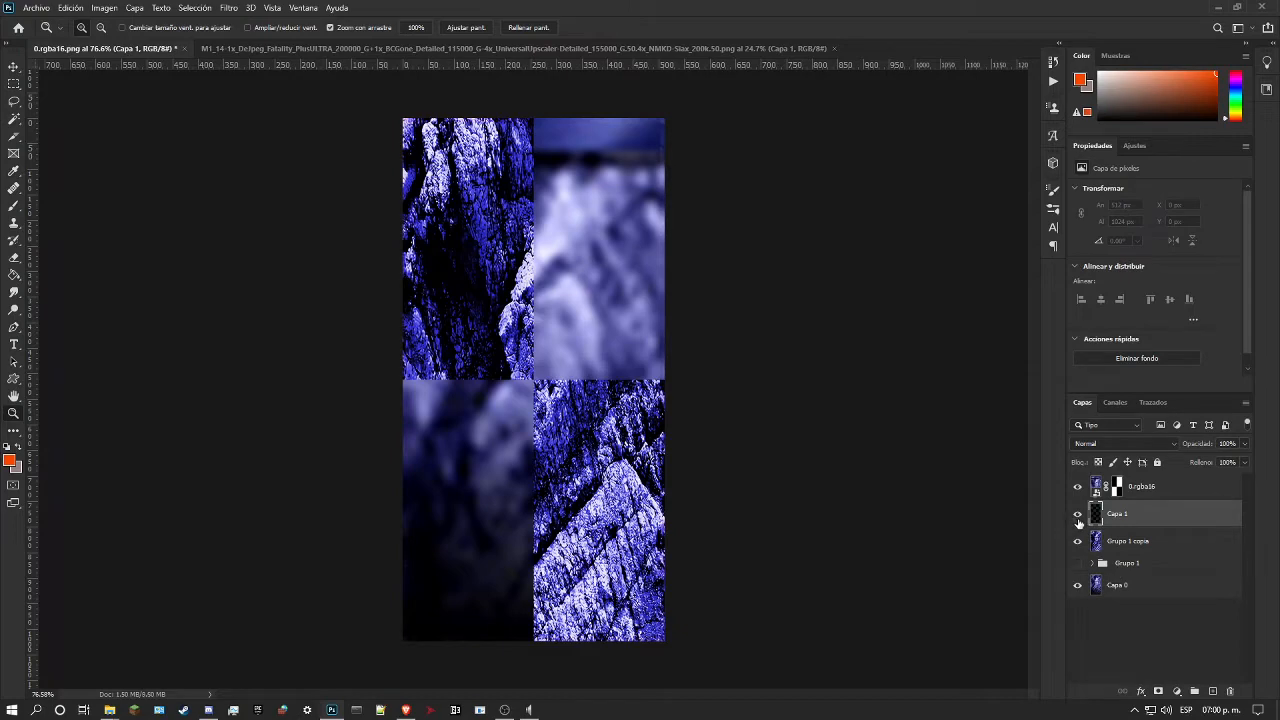
drag(585, 190, 630, 160)
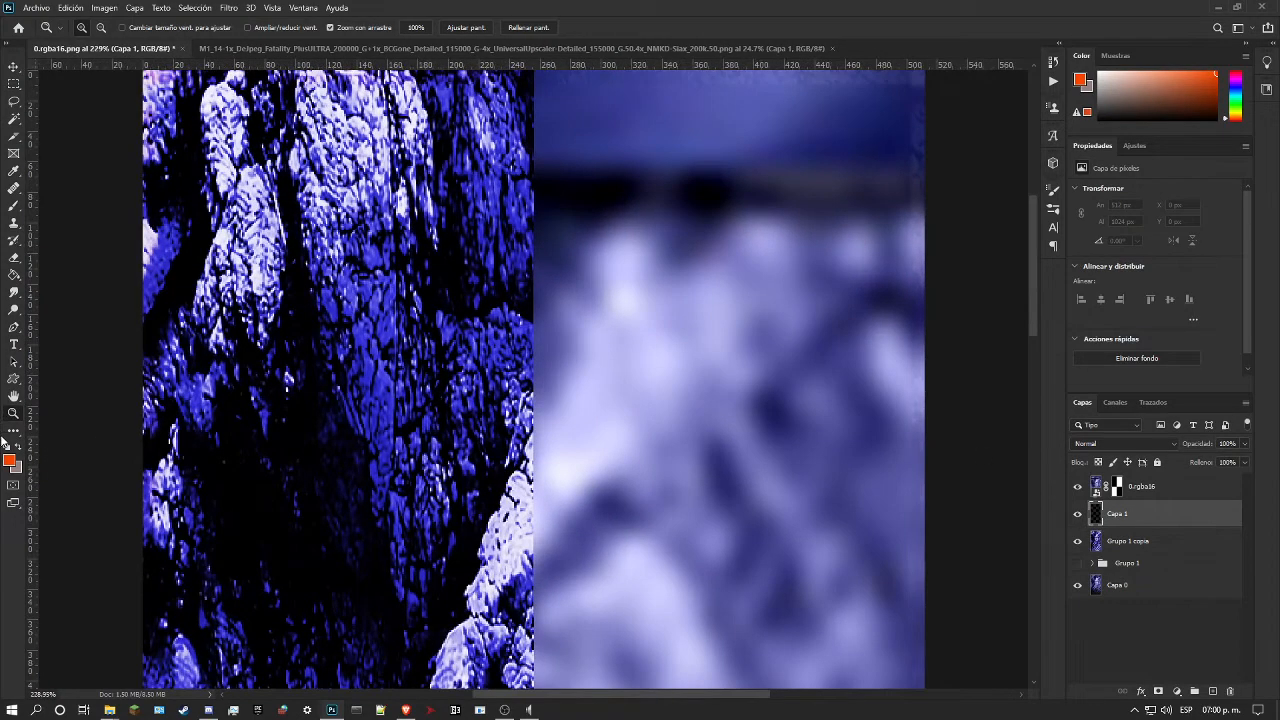
click(12, 461)
click(606, 113)
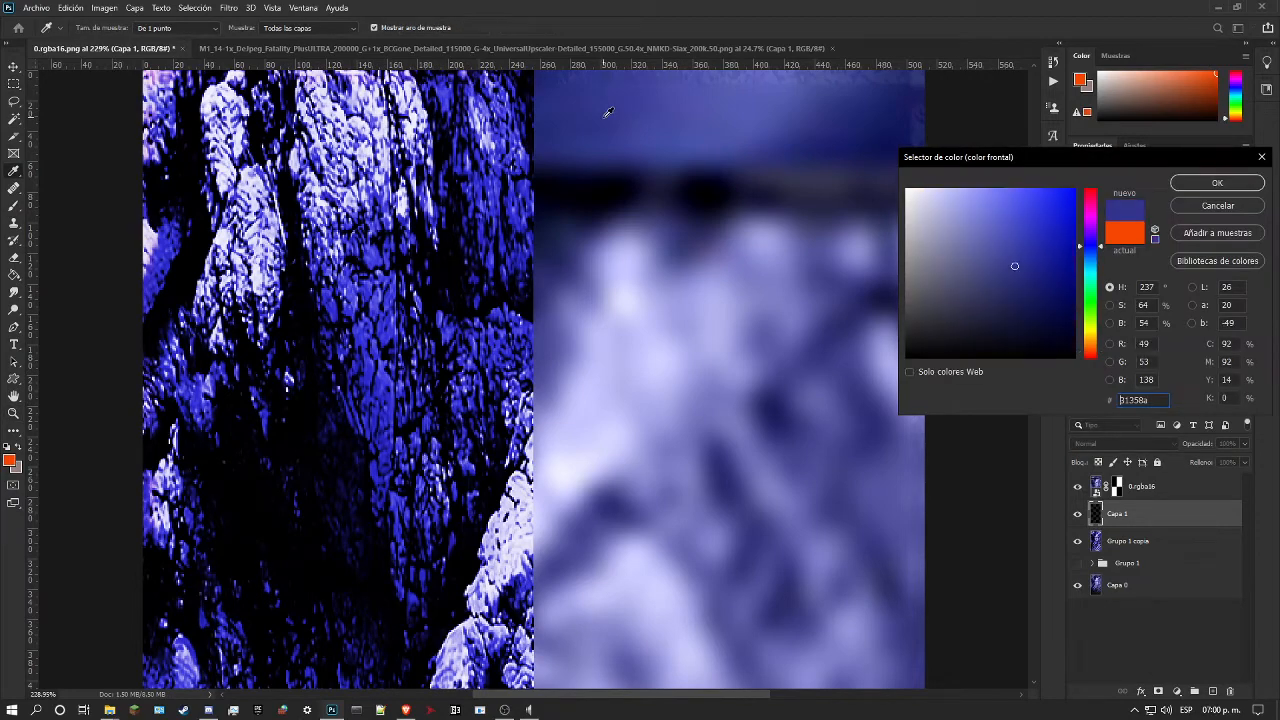
click(1263, 159)
scroll(775, 317, down, 5)
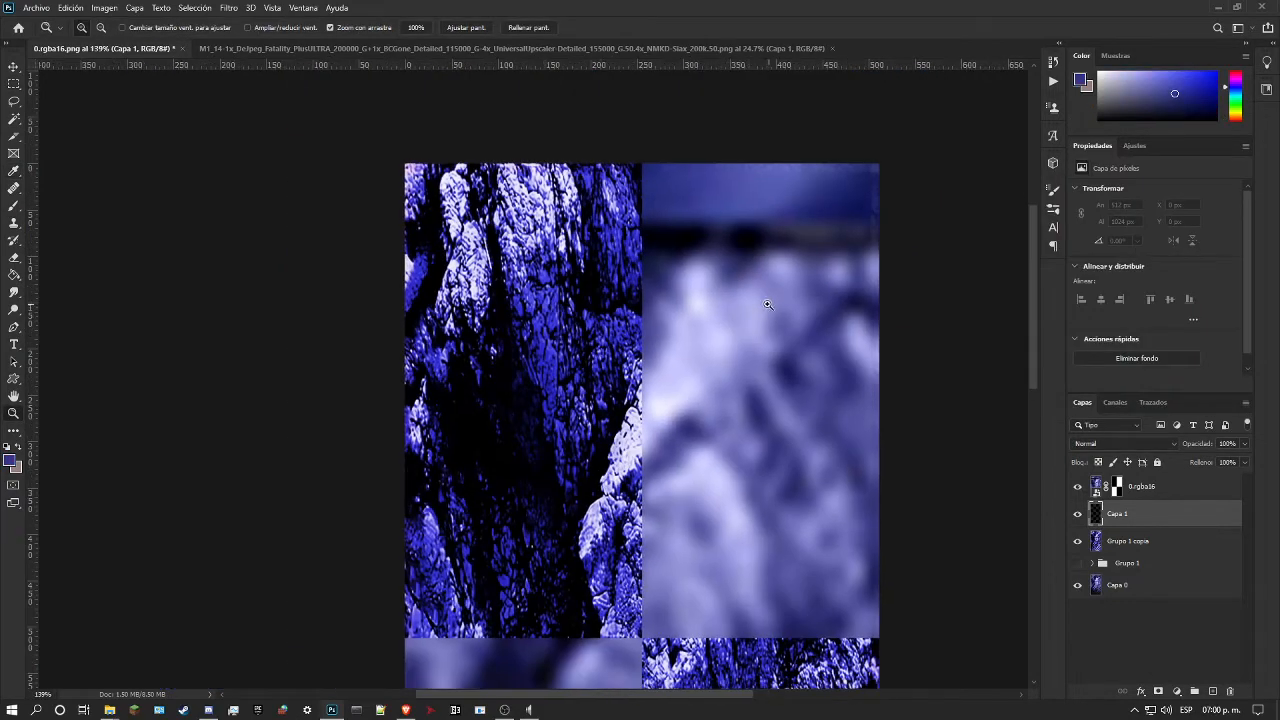
scroll(611, 216, up, 1)
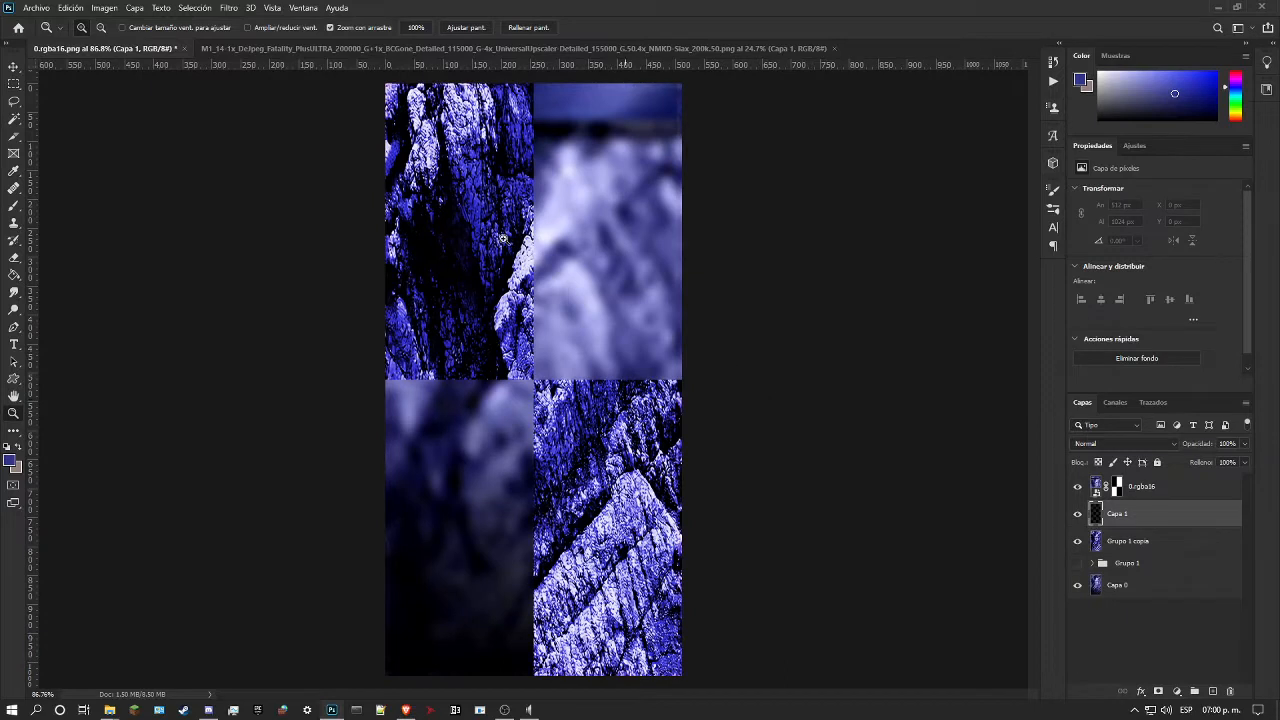
Step: On the new layer, make a rectangular selection about 512 × 62 px across the texture's full width, covering the upper blue strip
click(14, 84)
drag(379, 73, 903, 117)
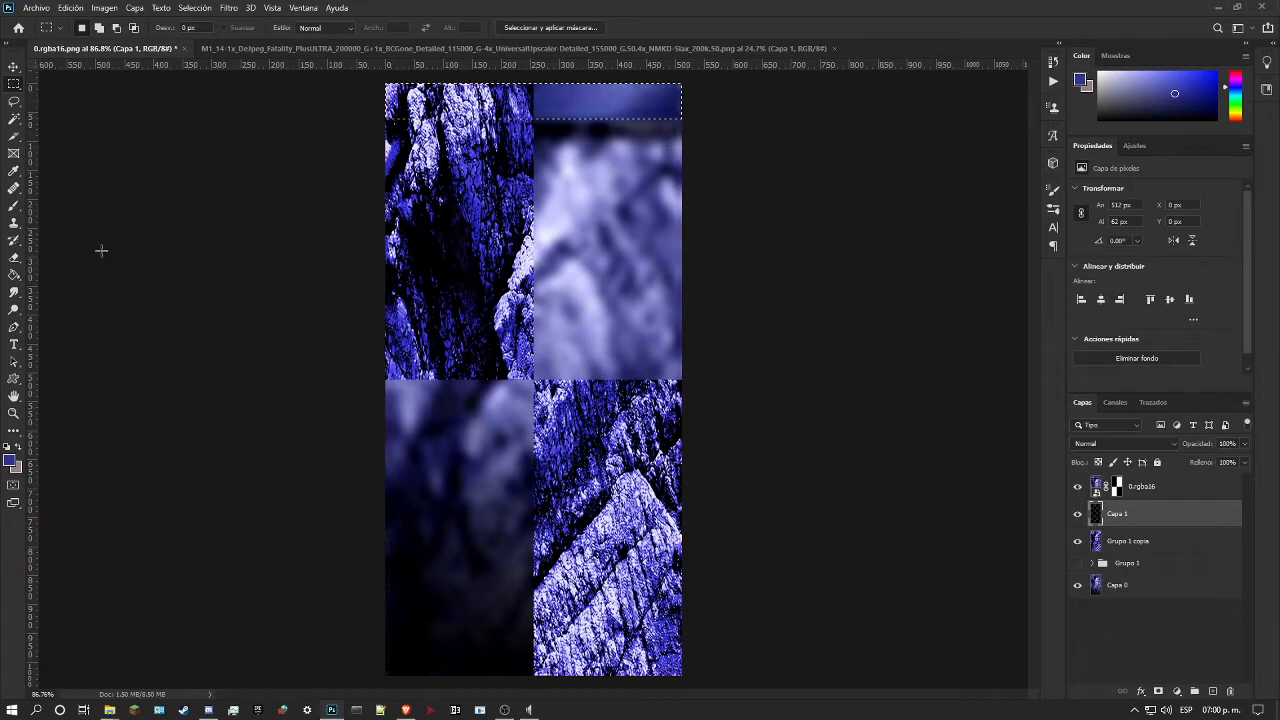
Step: Fill the selected upper strip on Capa 1 with the sampled blue foreground color
click(11, 280)
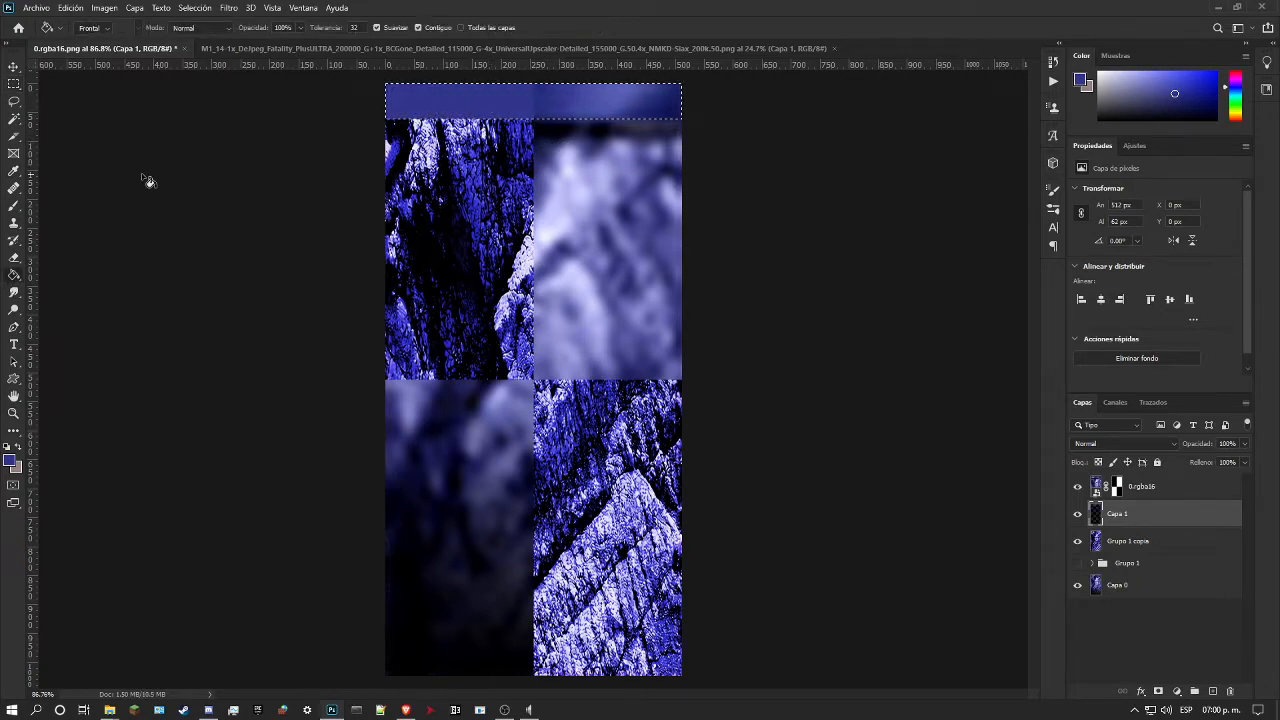
click(14, 413)
drag(355, 191, 546, 136)
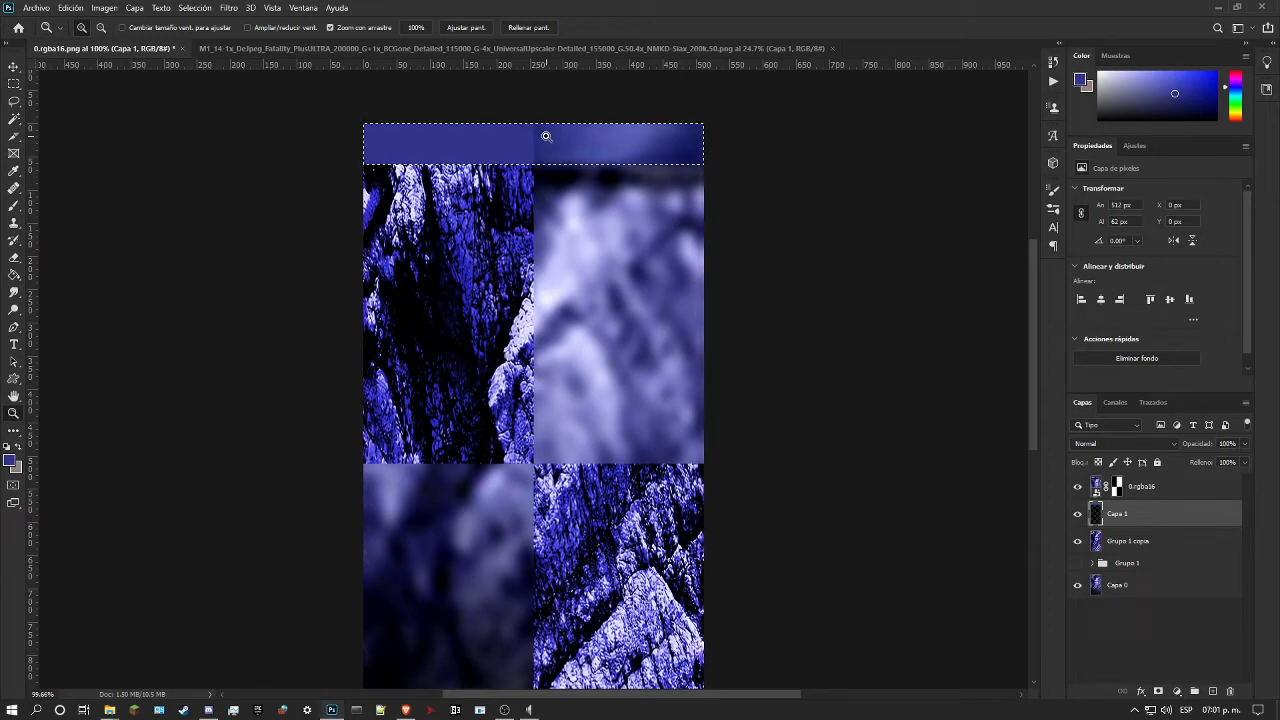
Step: Add a drop shadow to Capa 1 with Normal blending, 100% opacity, 90° angle, 36 px distance and 27 px size
double_click(1187, 513)
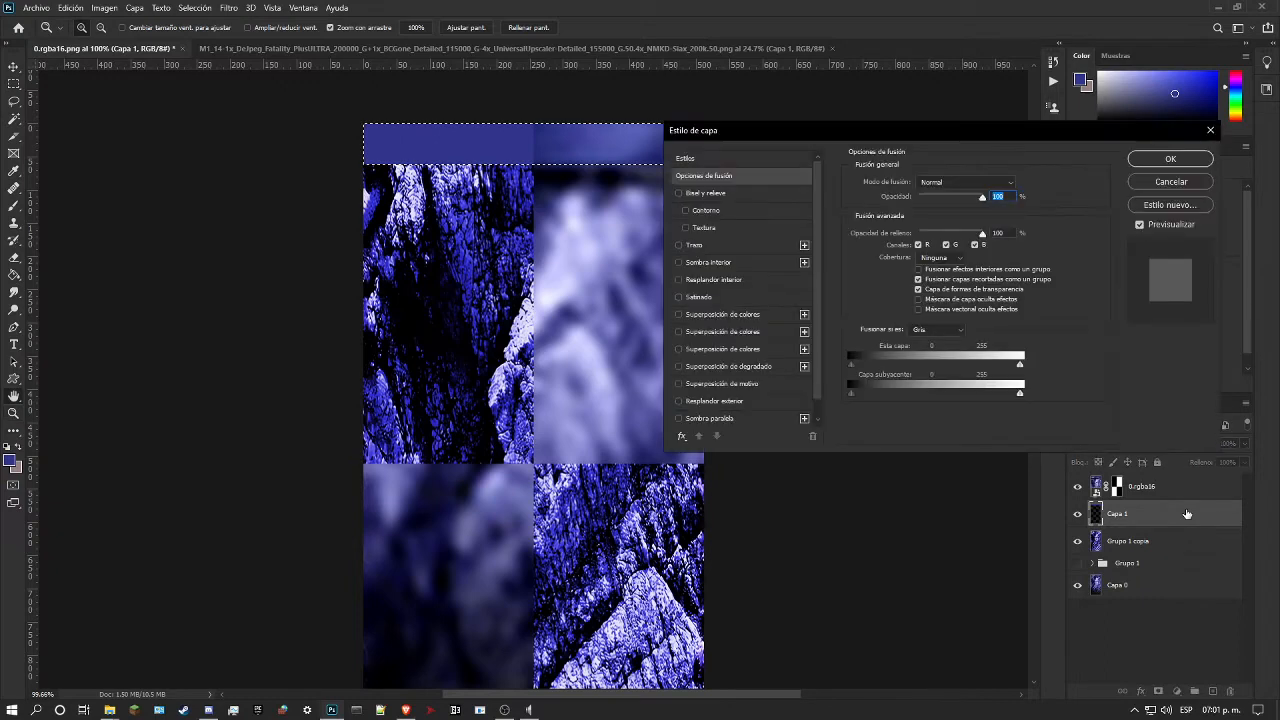
scroll(740, 385, down, 1)
click(737, 400)
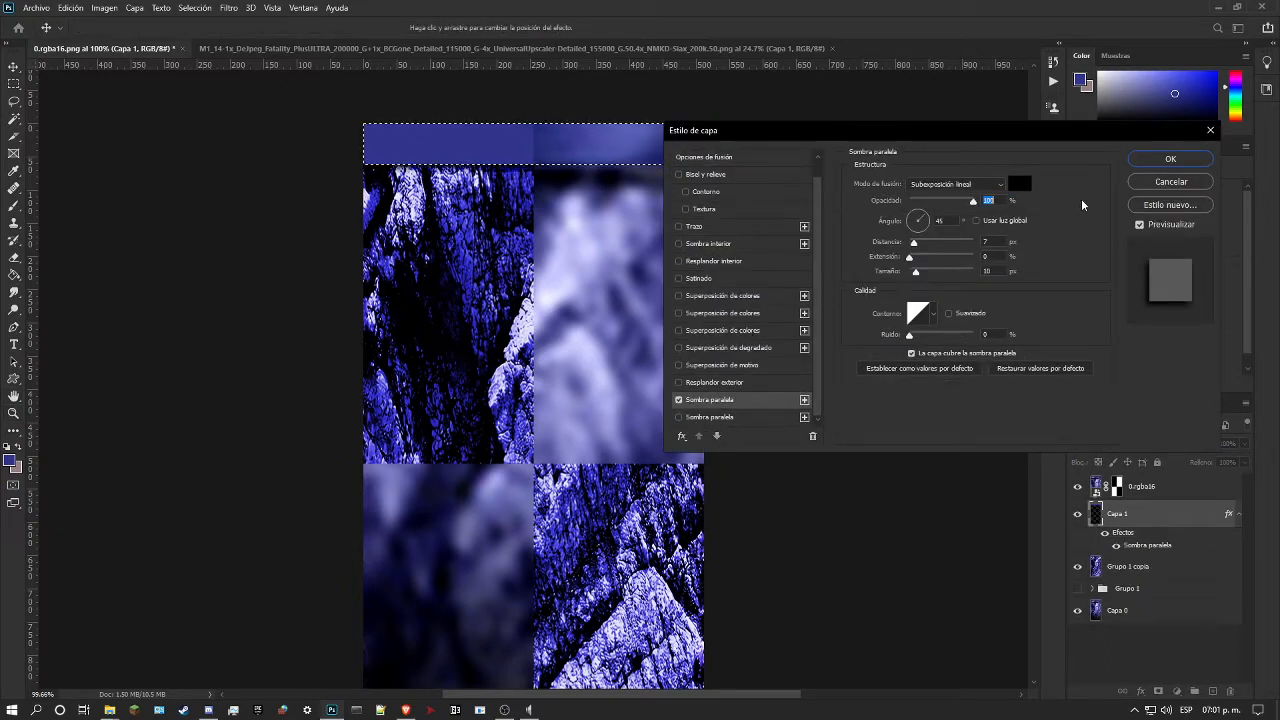
click(954, 185)
click(952, 195)
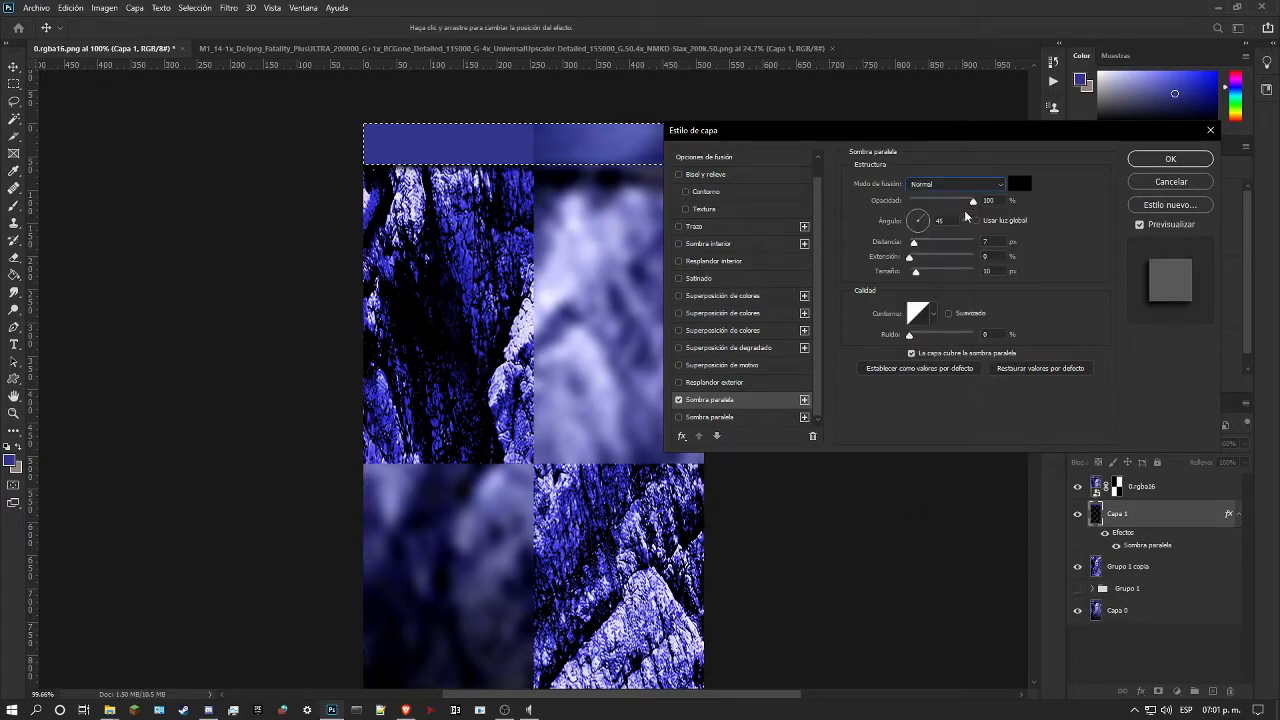
drag(923, 220, 919, 166)
mouse_move(914, 242)
mouse_down()
mouse_move(929, 245)
mouse_move(921, 275)
mouse_move(935, 248)
mouse_up()
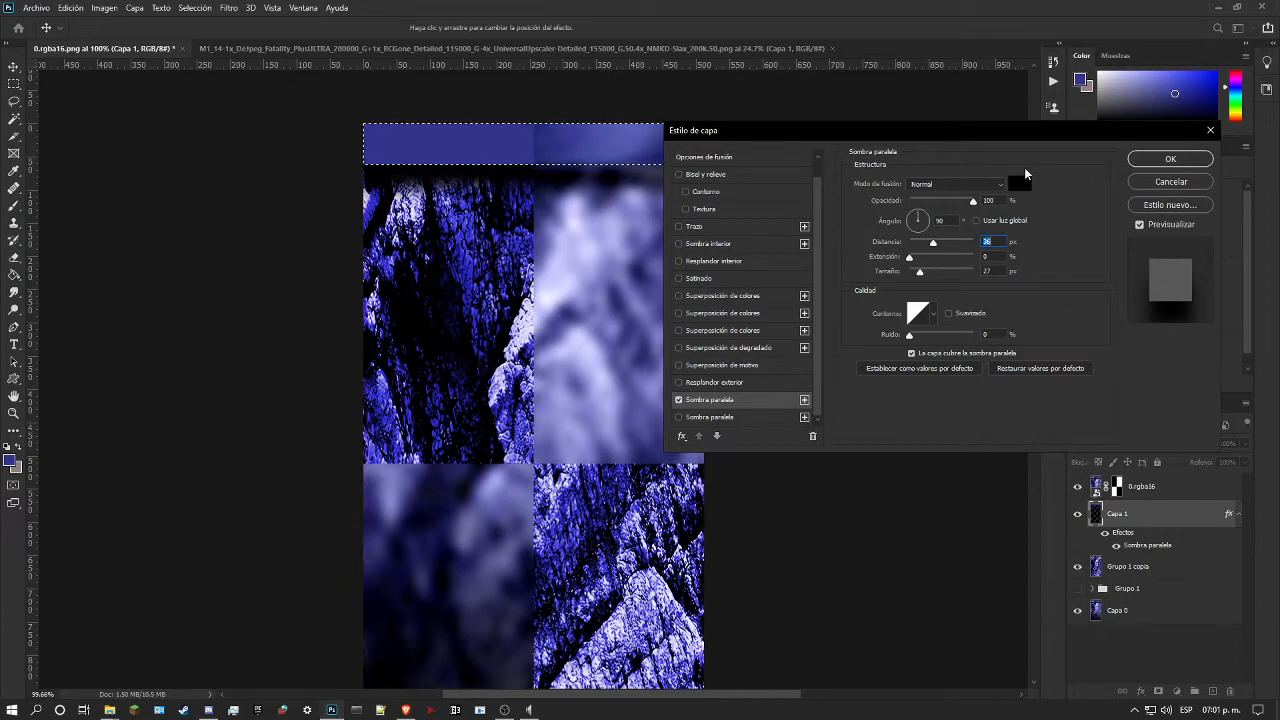
click(1176, 162)
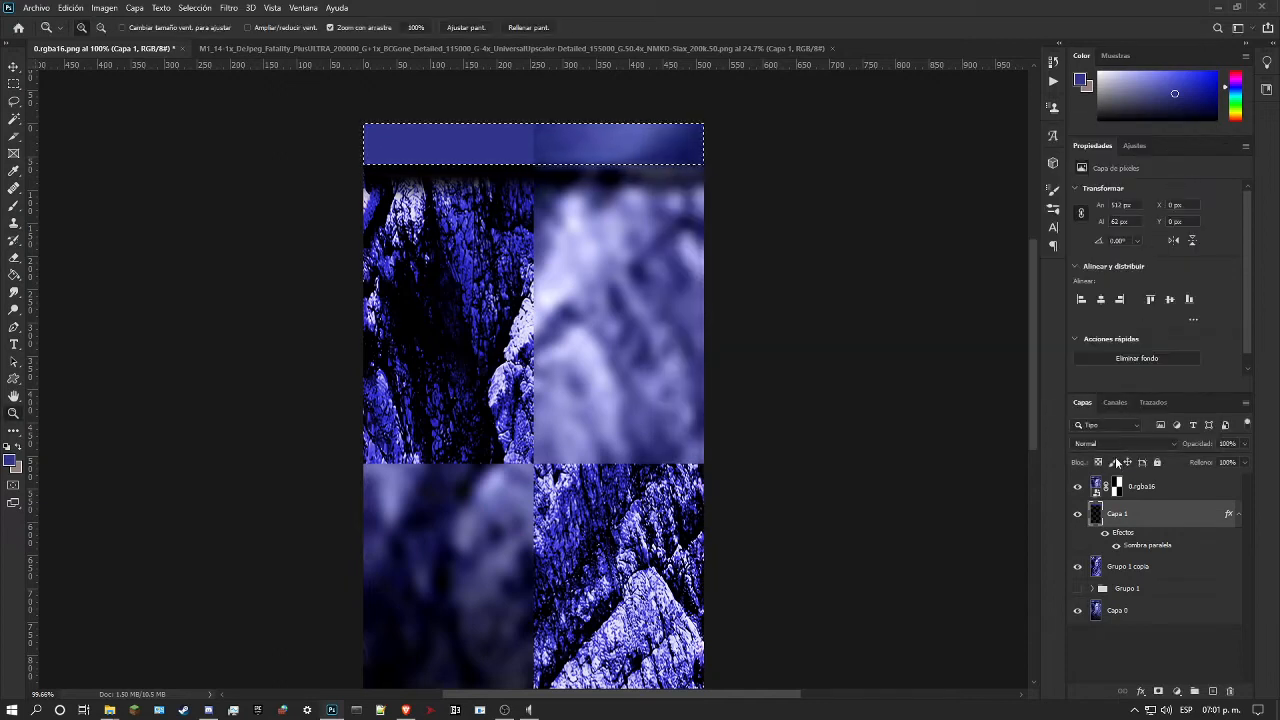
Step: Add a Bevel and Emboss effect to Capa 1 with direction Arriba, highlight opacity 0% and shadow opacity 65%
double_click(1153, 509)
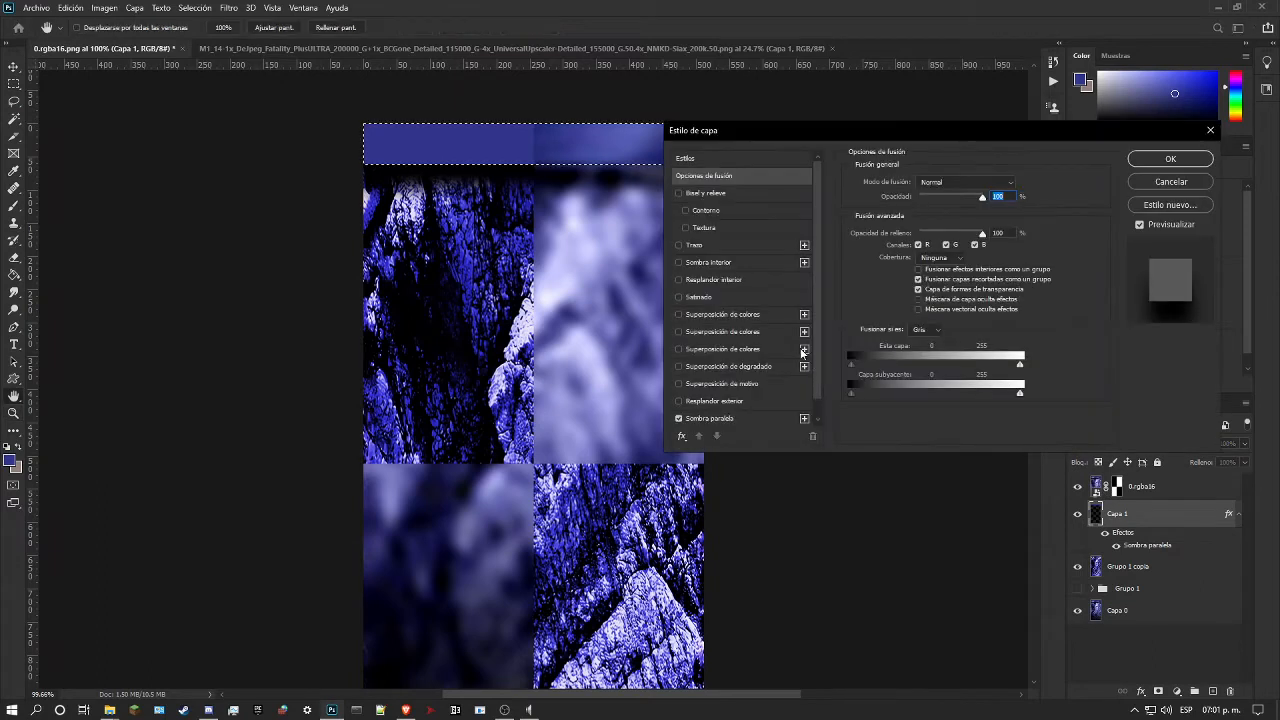
click(691, 192)
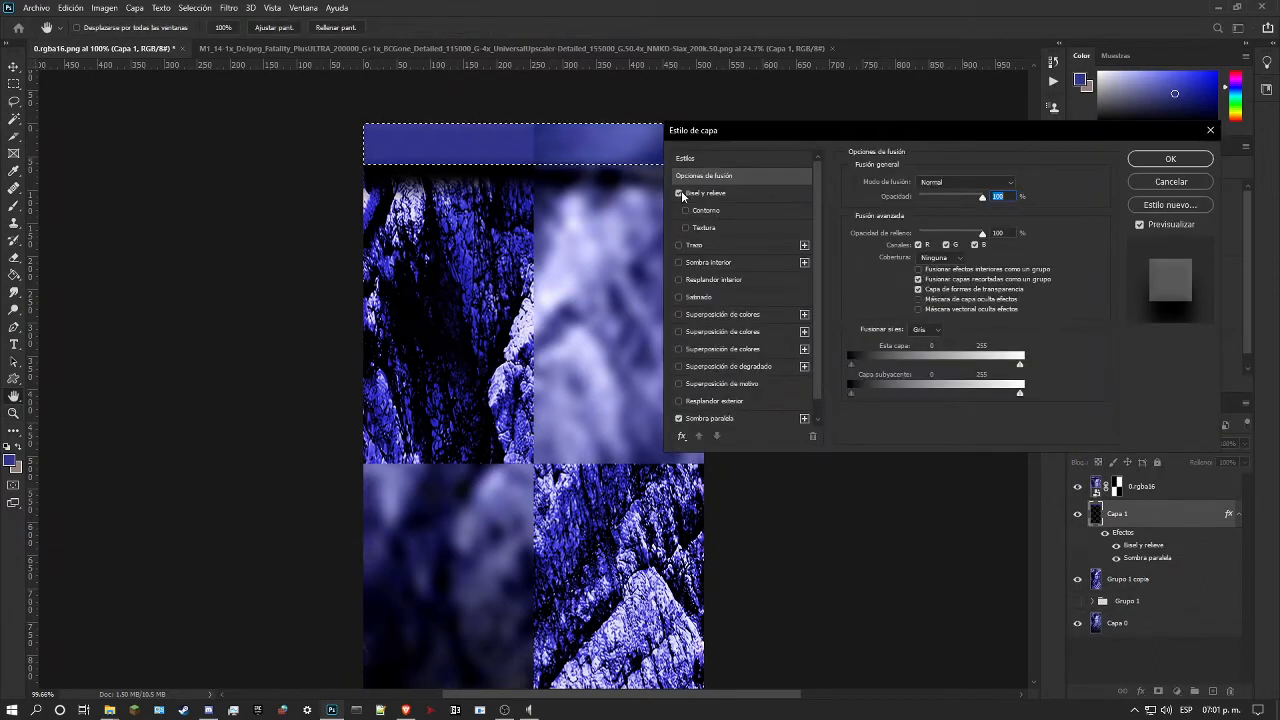
click(733, 188)
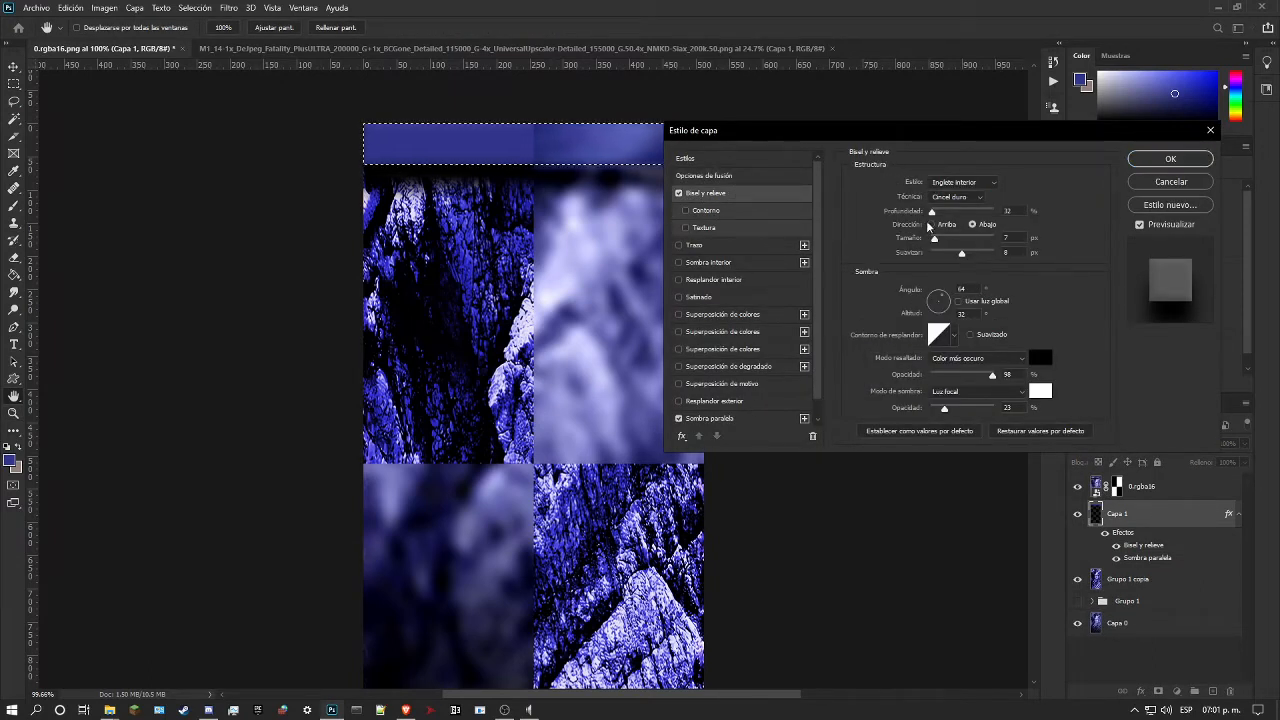
drag(993, 375, 756, 373)
mouse_move(945, 410)
mouse_down()
mouse_move(992, 408)
mouse_move(957, 408)
mouse_up()
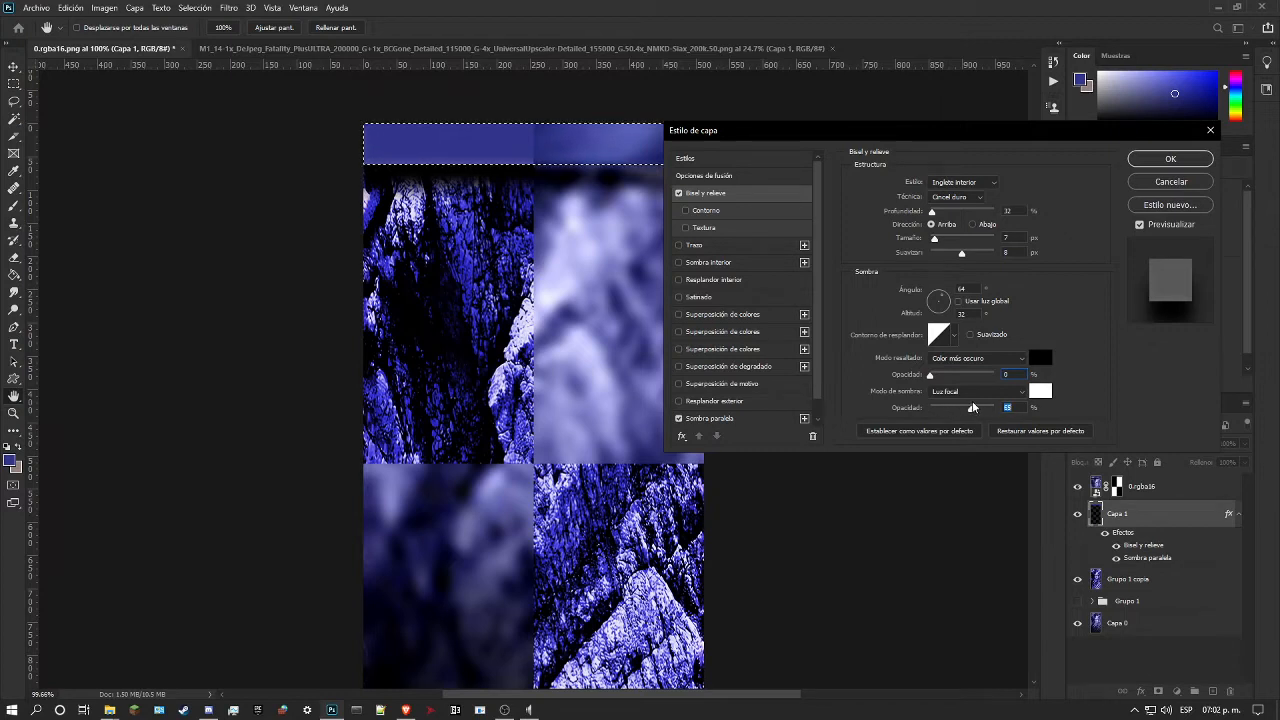
click(1040, 392)
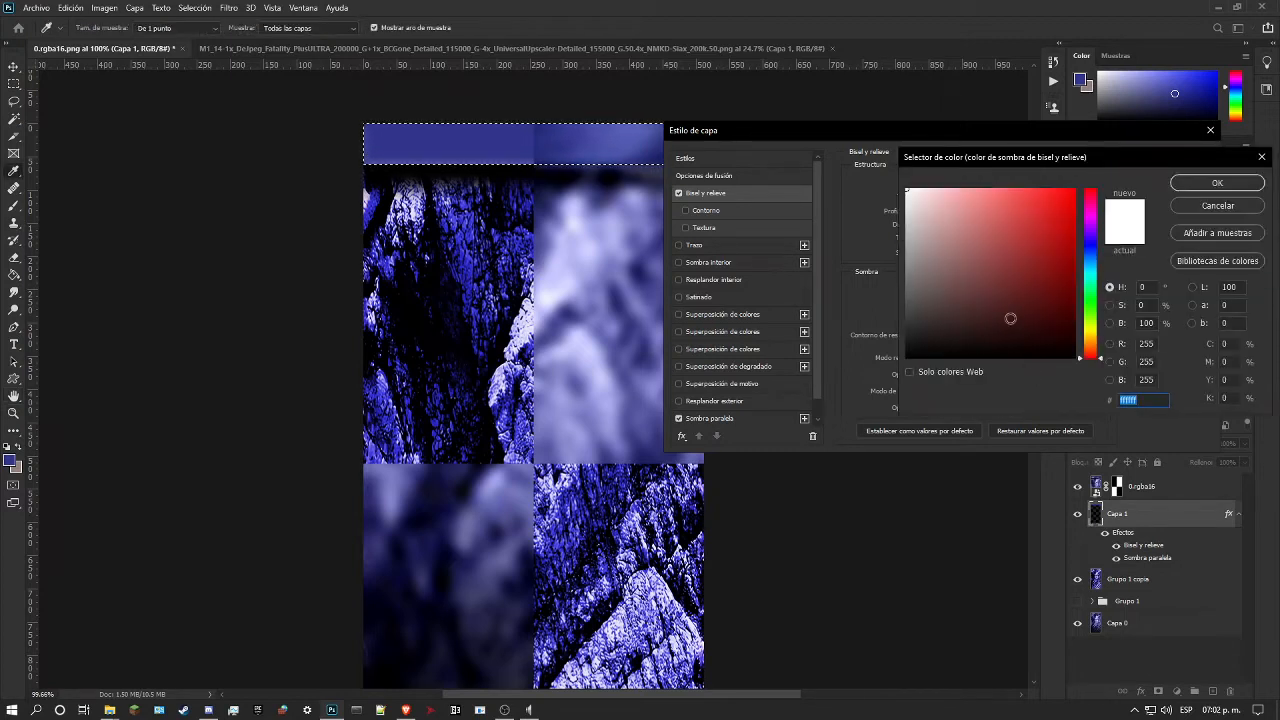
click(1090, 247)
click(1067, 210)
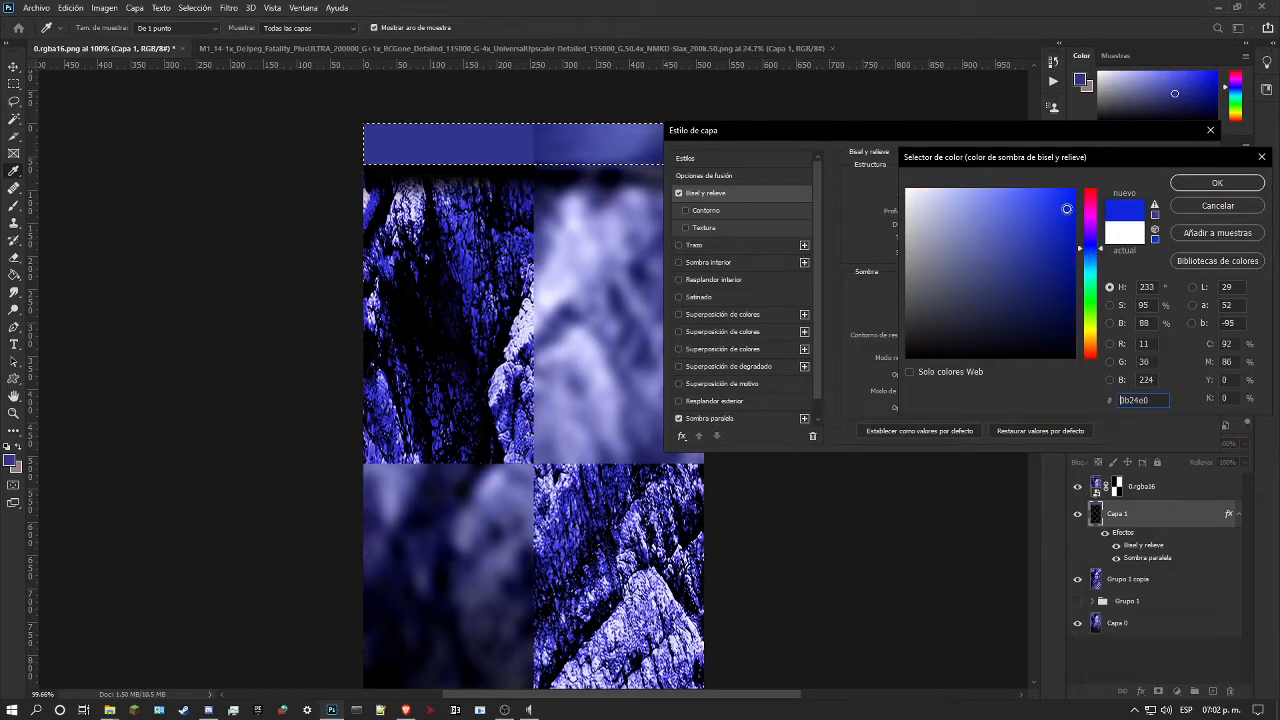
click(1195, 208)
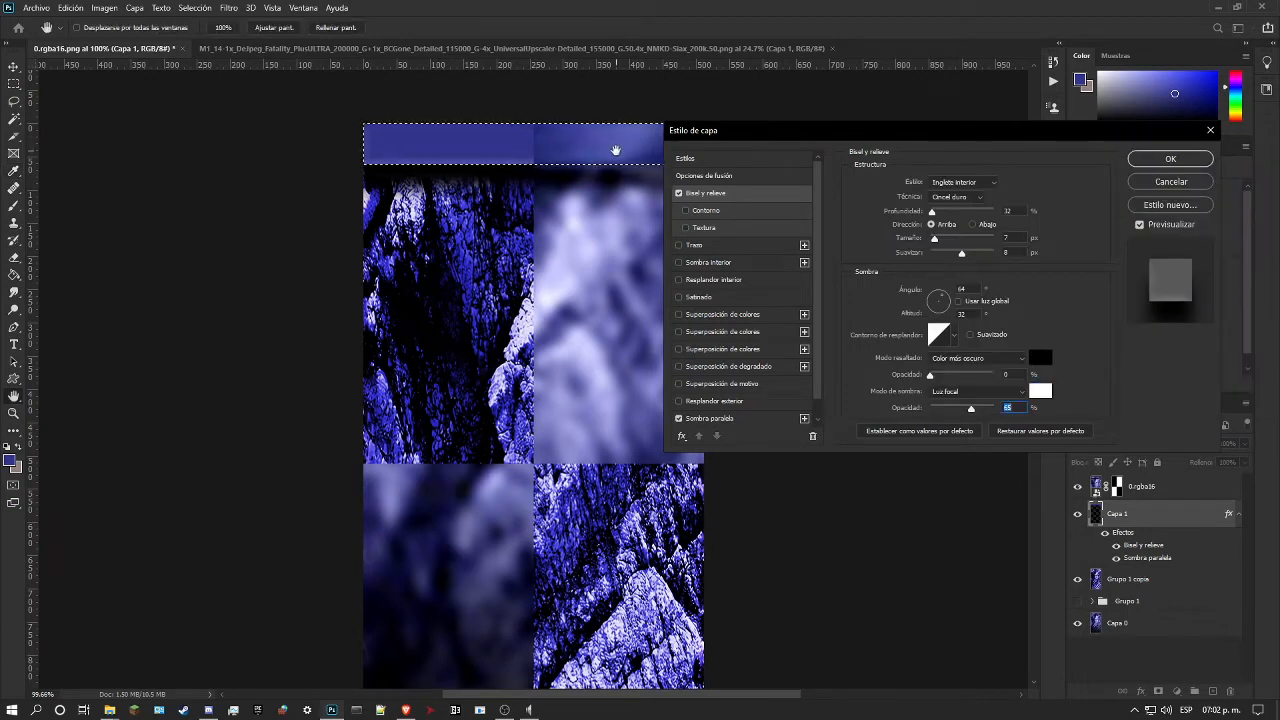
Step: Set the bevel's highlight opacity to 100%, direction to Abajo and softening to 5 px, increase its depth, and apply the style
click(1000, 377)
click(972, 225)
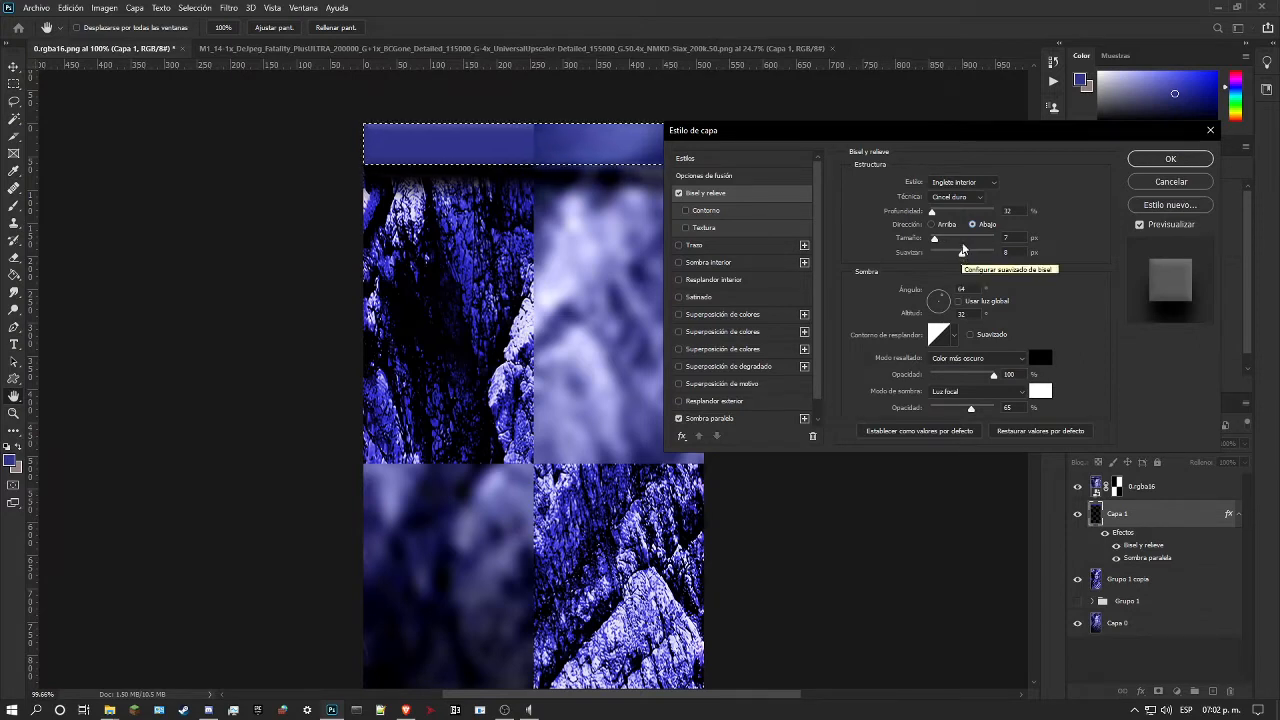
drag(962, 256, 933, 260)
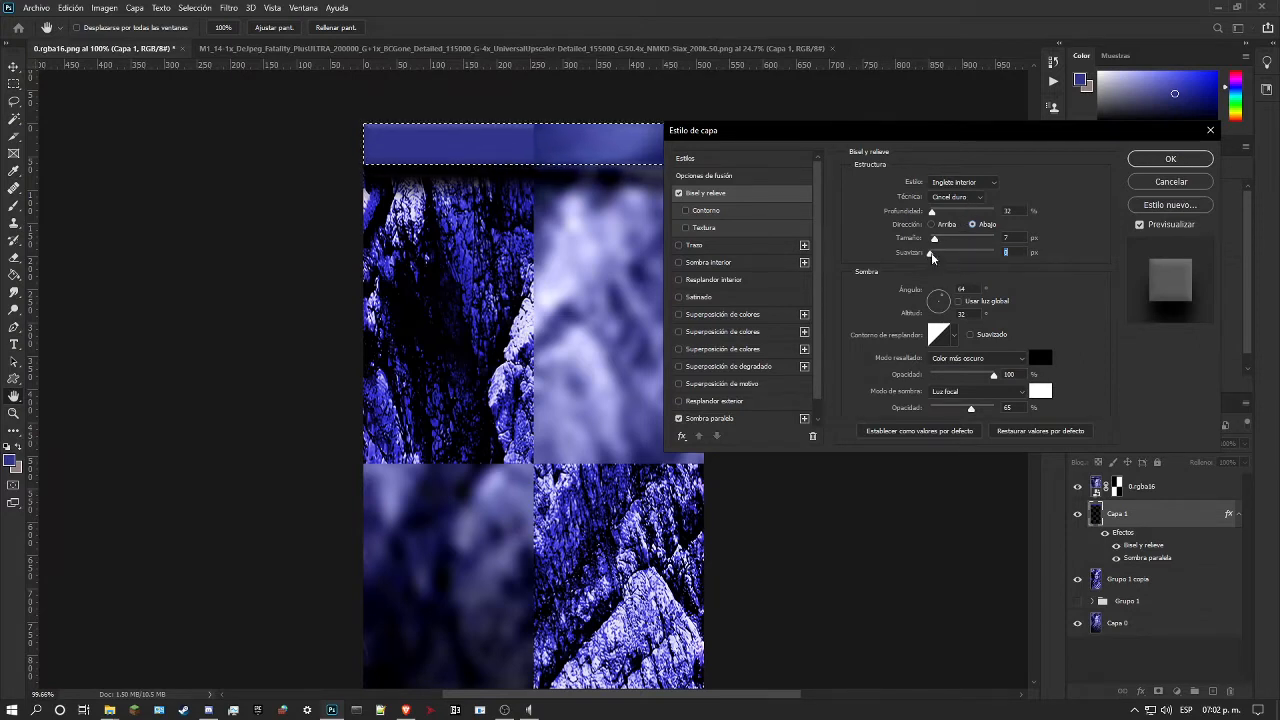
drag(936, 255, 949, 255)
drag(935, 213, 938, 215)
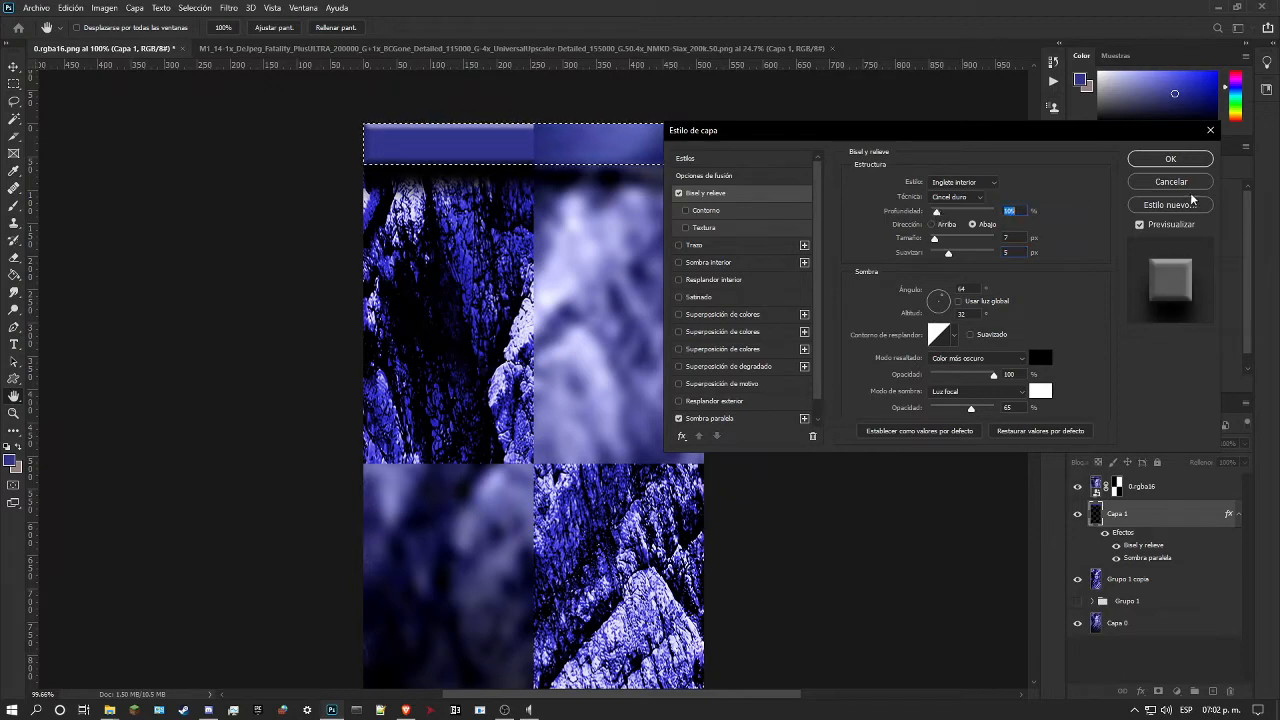
click(1168, 159)
Step: Hide the 0.rgba16 reference layer above the blue strip
key(z)
drag(449, 140, 530, 206)
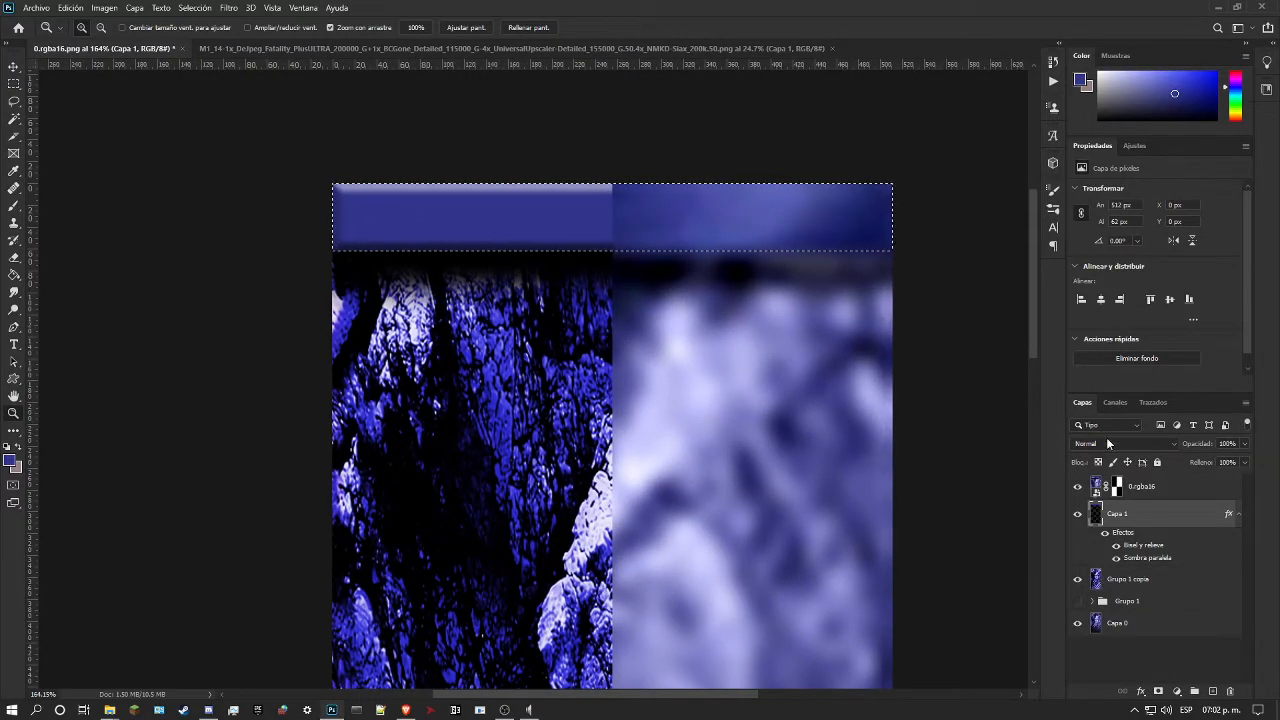
click(1079, 486)
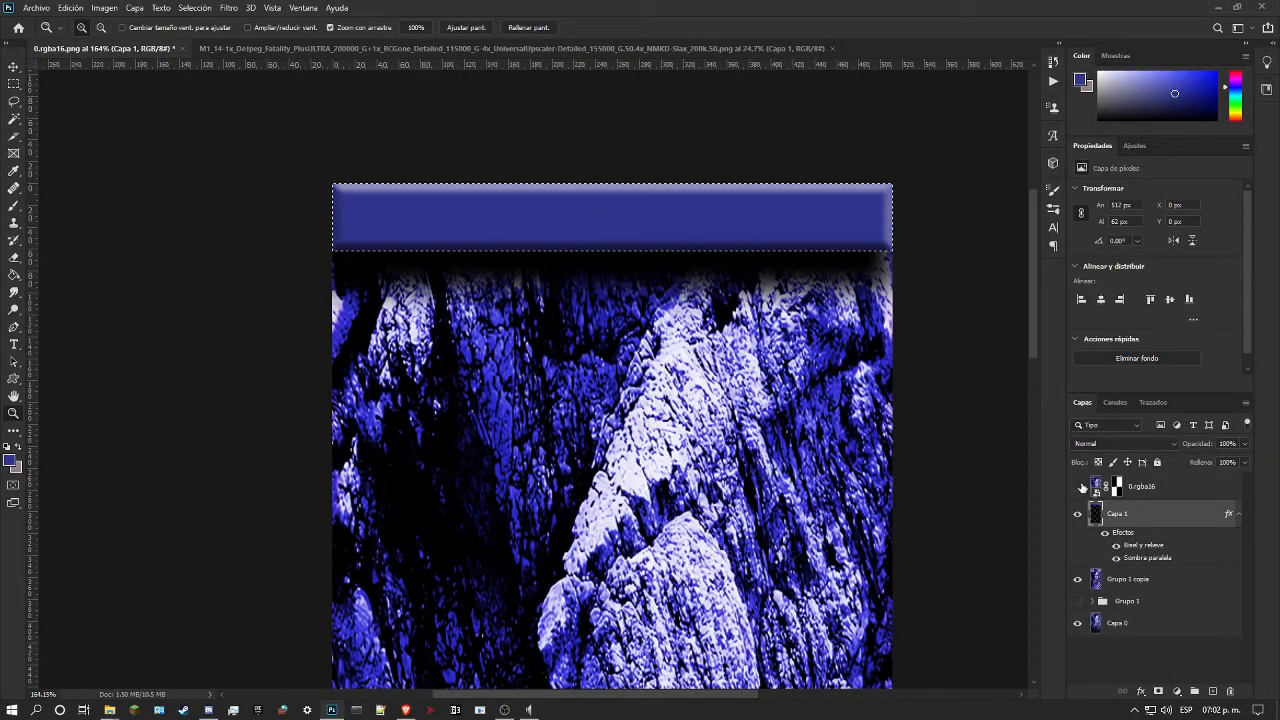
Step: Try different blend modes on Capa 1, settle on Luz focal, and compare the strip with the 0.rgba16 layer
click(1158, 440)
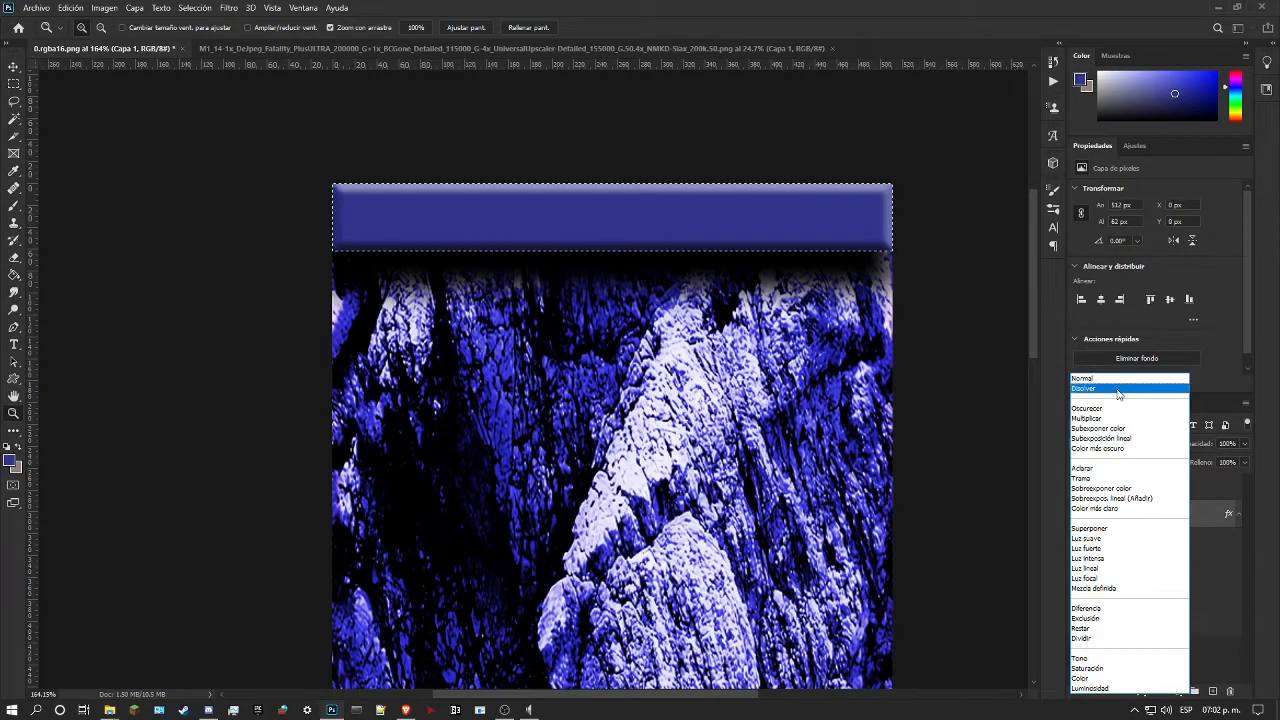
click(1116, 388)
key(Down)
key(Down)
key(Down)
key(Down)
key(Down)
key(Down)
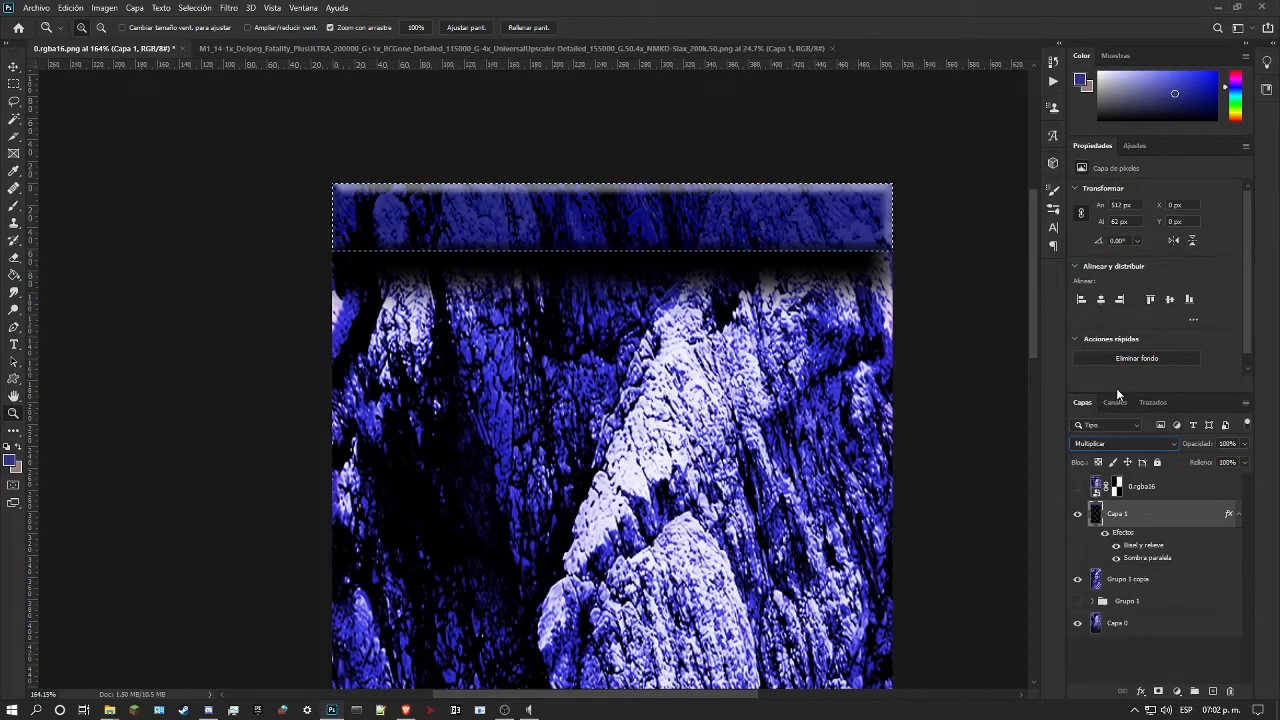
key(Down)
key(Down)
key(Down)
key(Down)
key(Down)
key(Down)
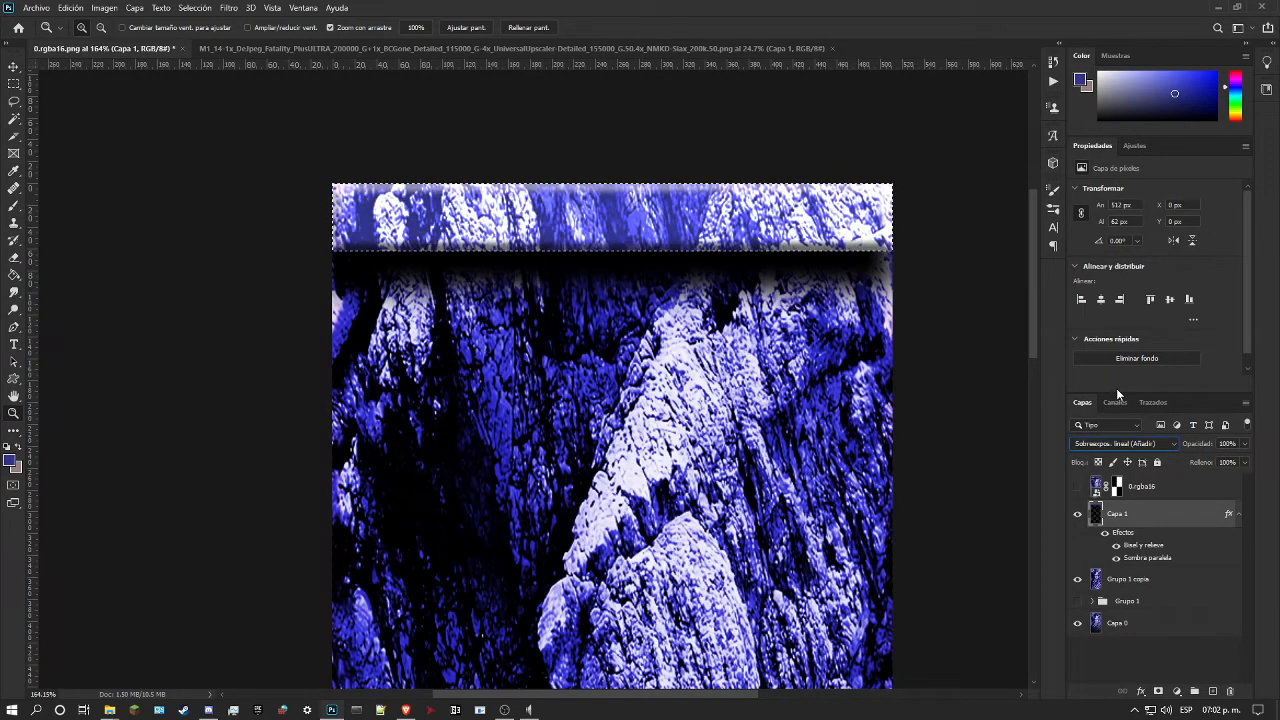
key(Down)
key(Down)
key(Down)
key(Down)
key(Down)
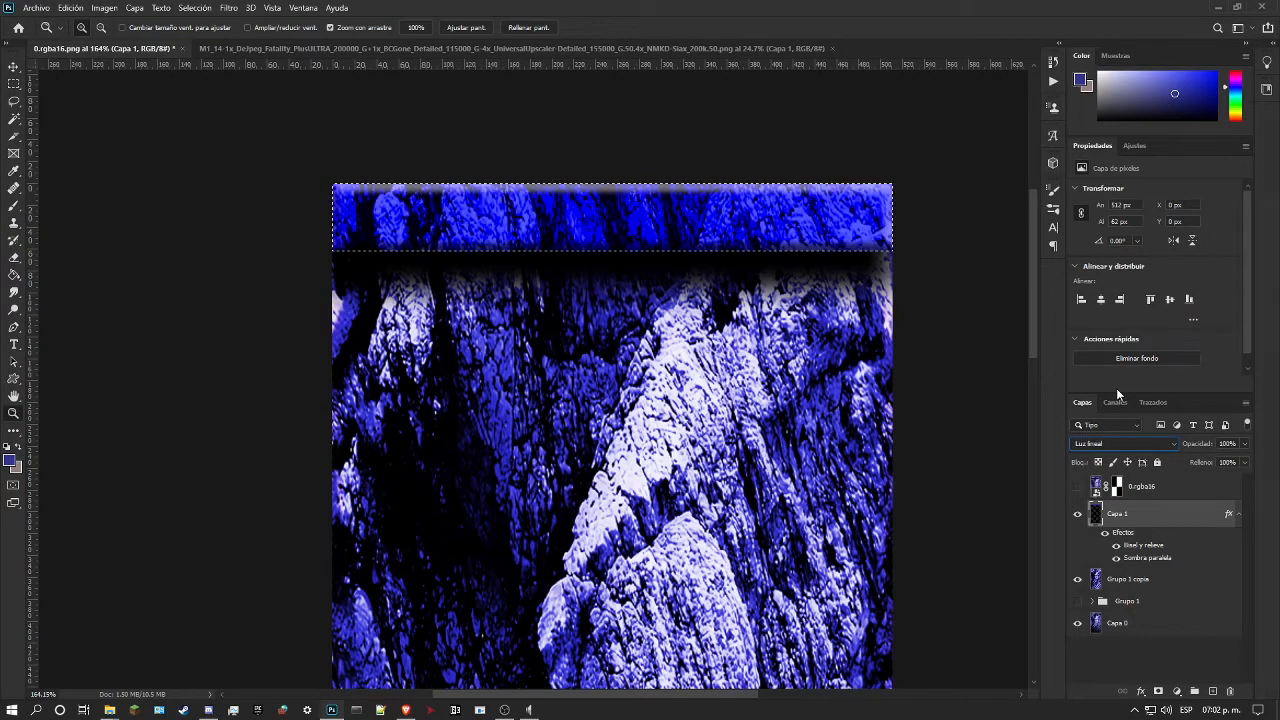
key(Down)
key(Up)
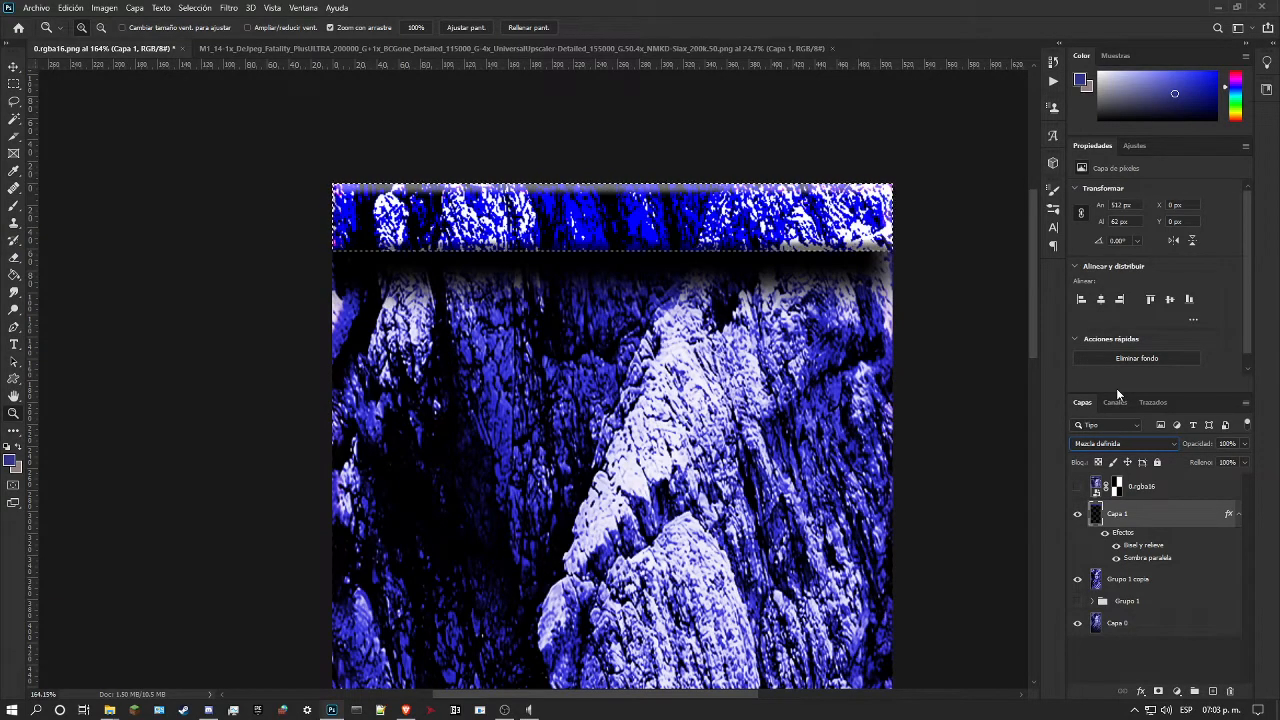
key(Up)
key(Up)
key(Down)
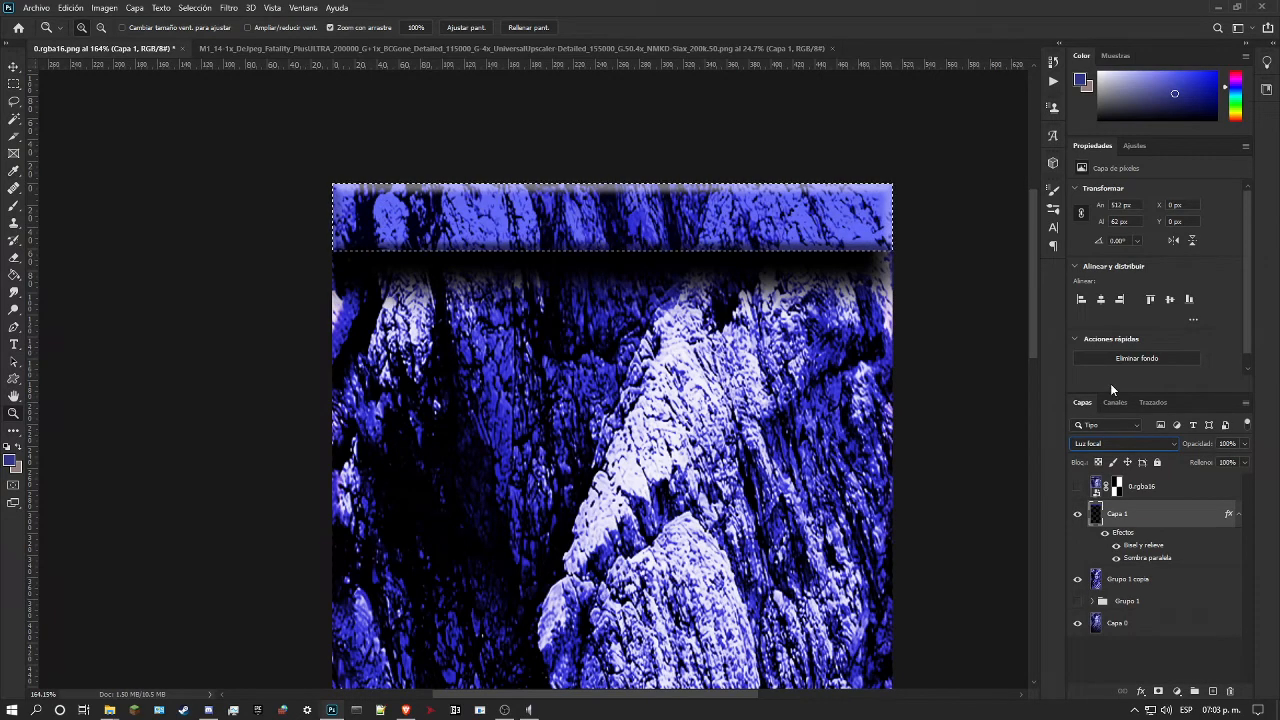
click(1077, 487)
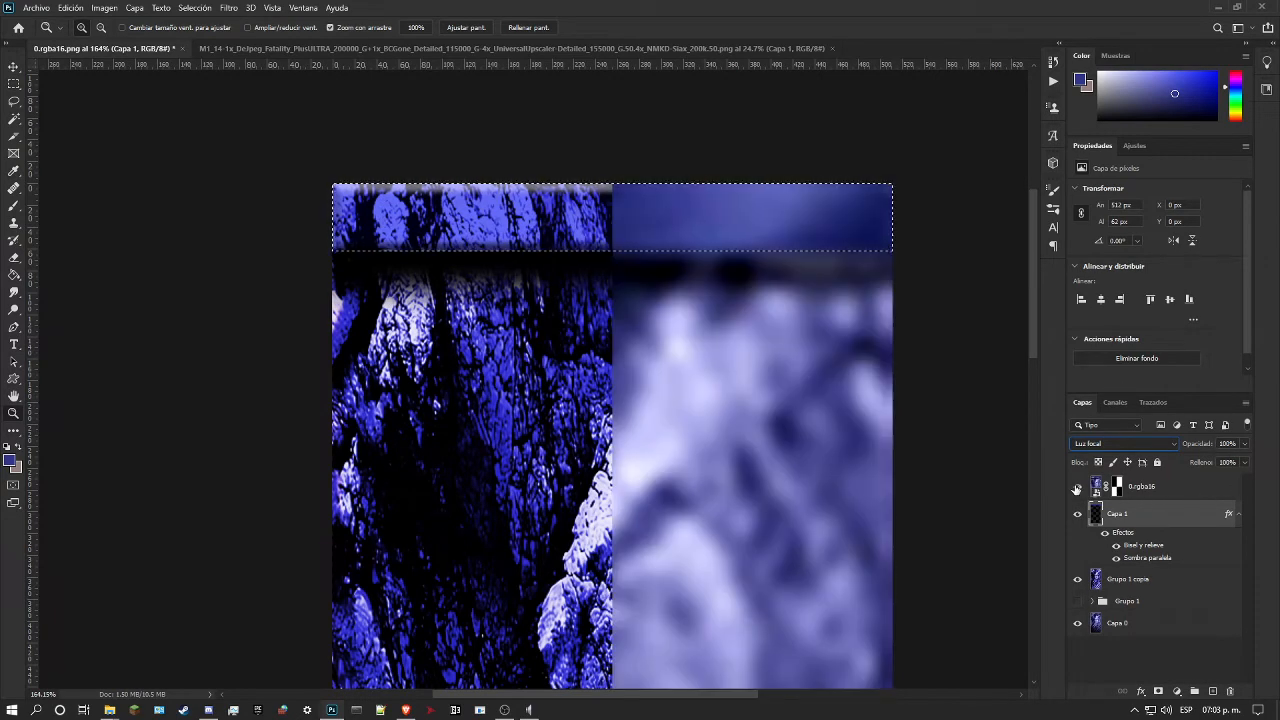
click(1077, 487)
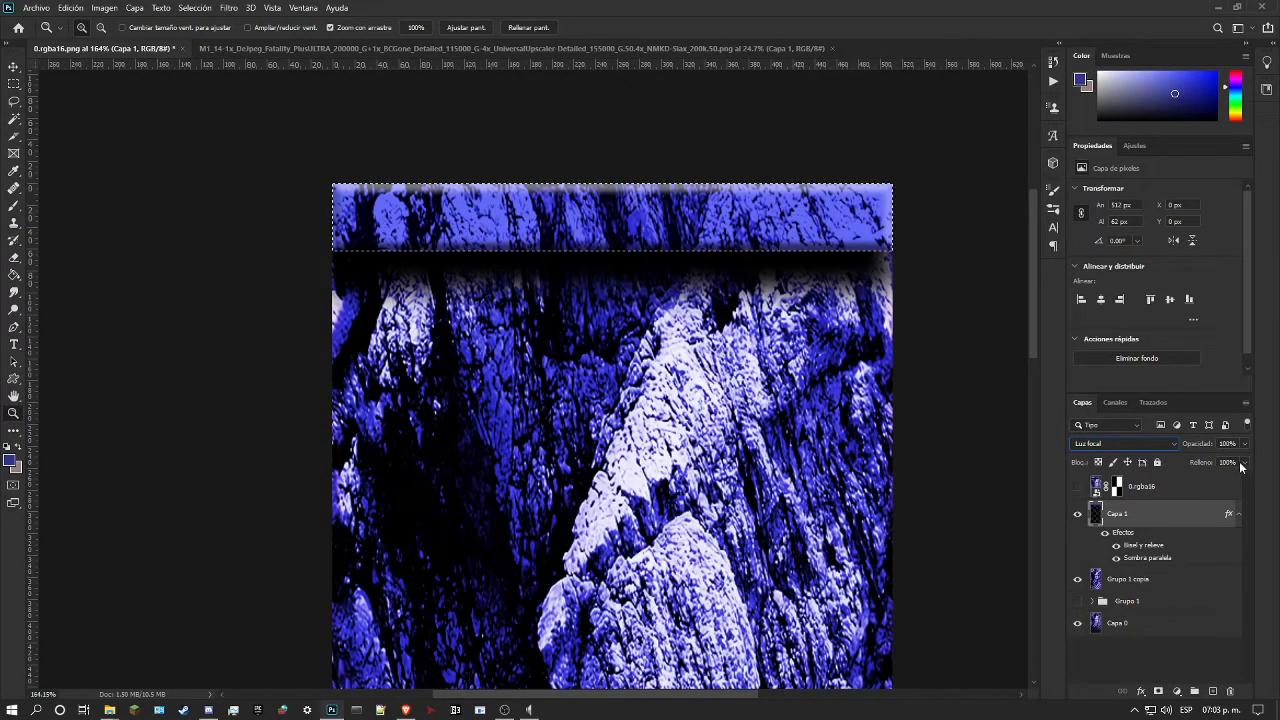
Step: Set Capa 1's blend mode to Normal and lower its fill to 57%
click(1140, 443)
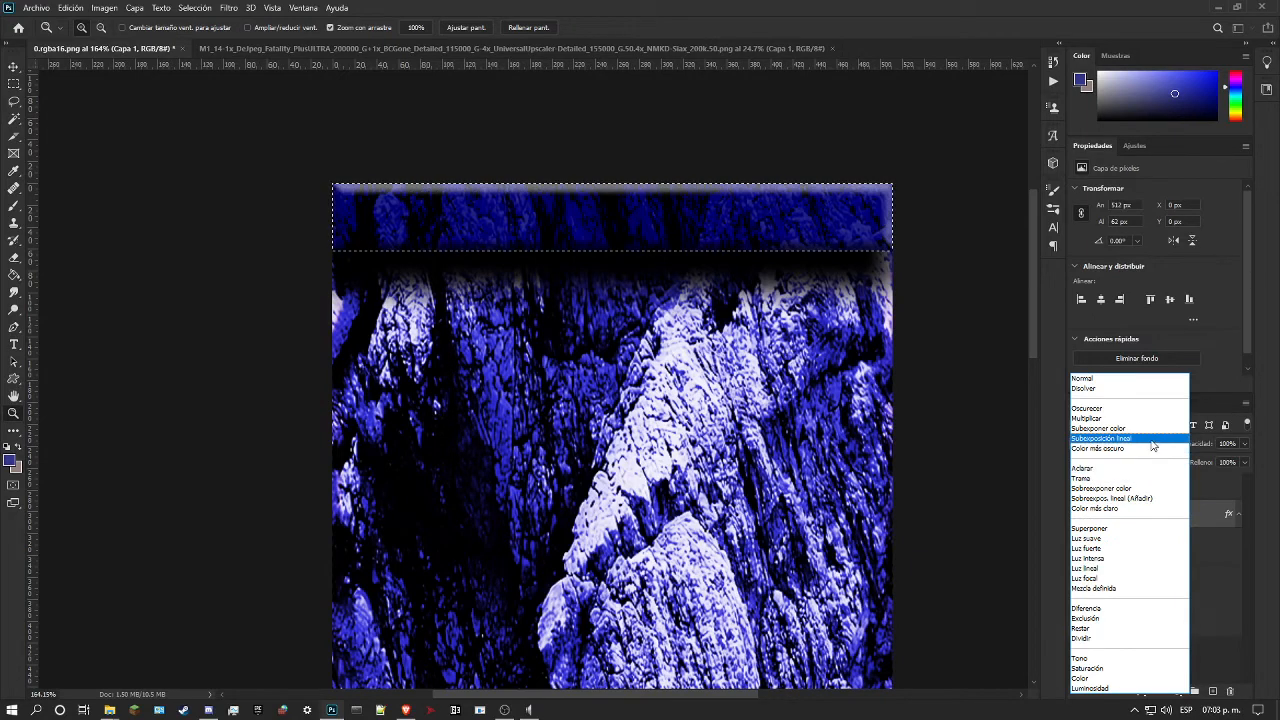
click(1122, 378)
click(1244, 462)
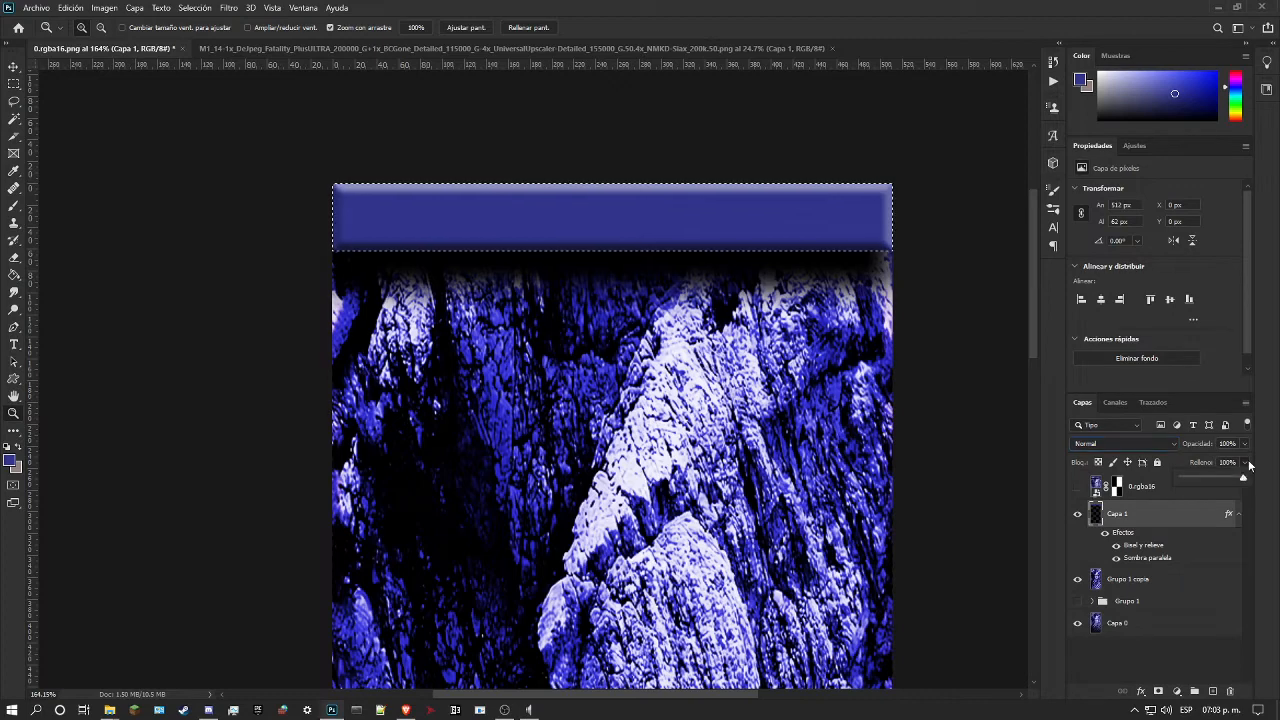
mouse_move(1246, 478)
mouse_down()
mouse_move(1205, 481)
mouse_move(1225, 481)
mouse_up()
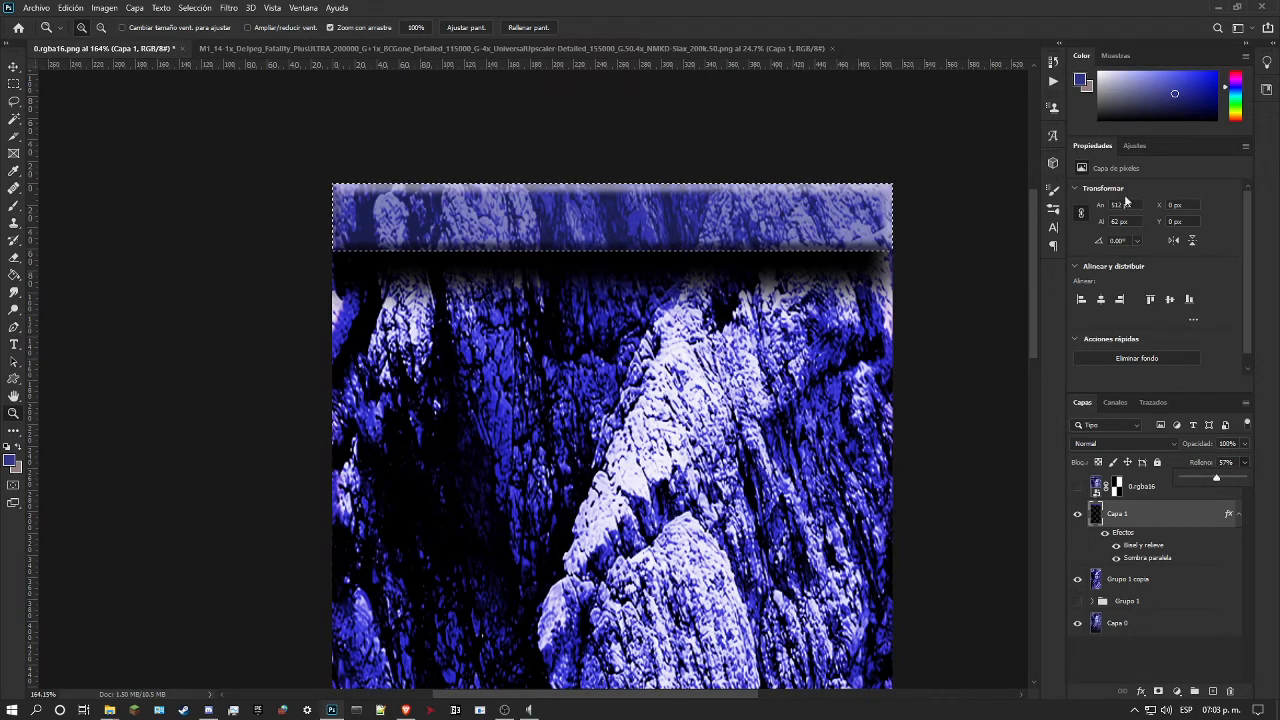
Step: Add a Curves adjustment layer masked to the strip selection above Capa 1, and hide Capa 1
click(1130, 148)
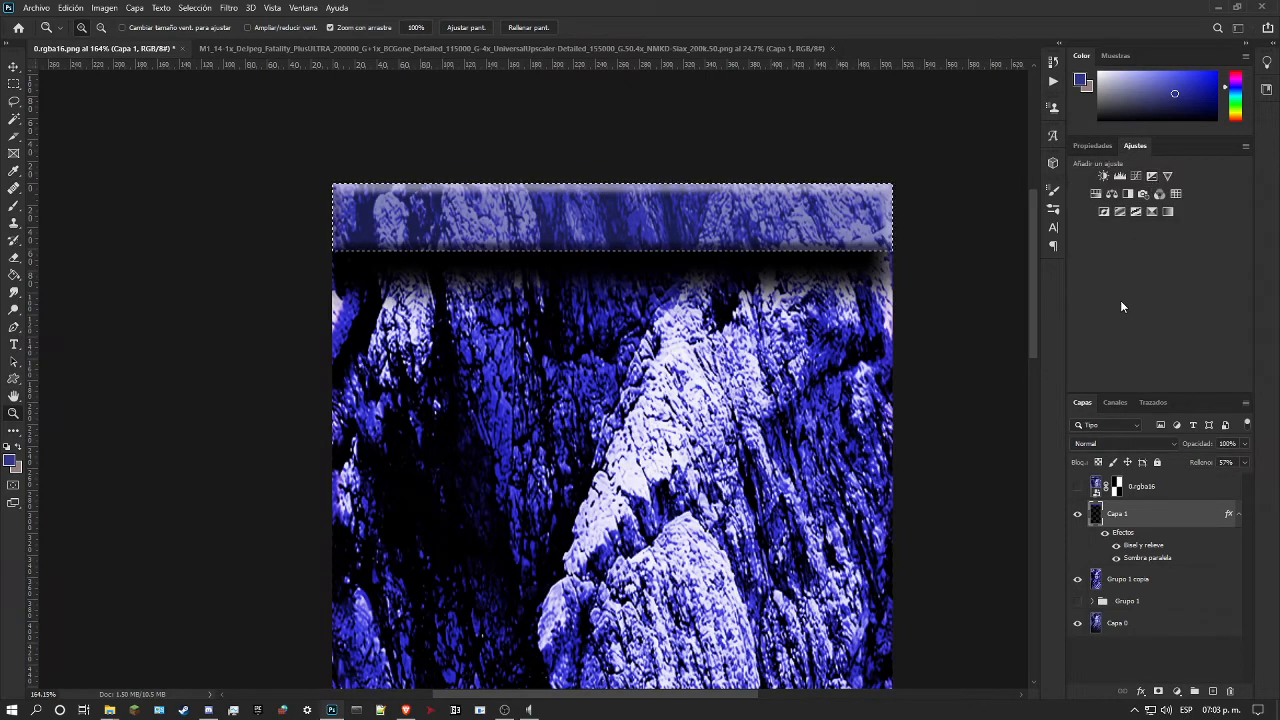
click(1136, 175)
click(1077, 541)
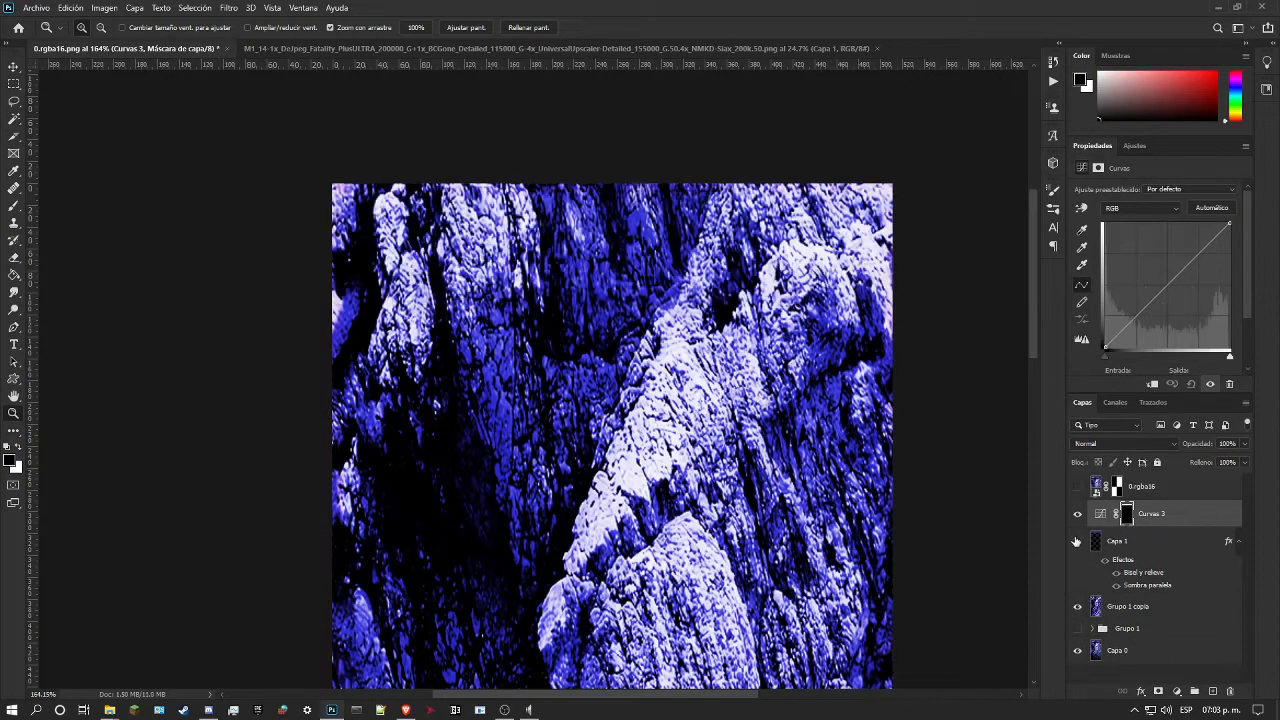
Step: Darken the strip by curving input 185 to output 132, pulling down the highlights, and lowering input 79 to 37
drag(1166, 286, 1195, 284)
click(1083, 208)
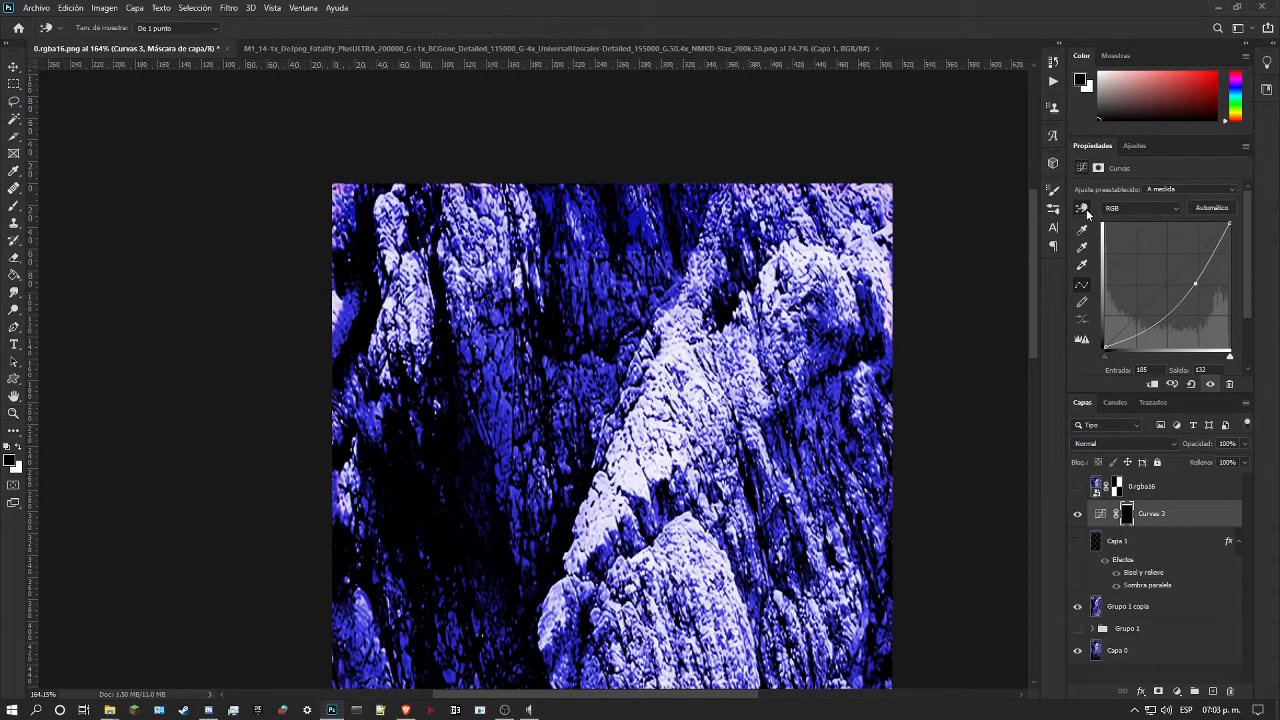
click(790, 189)
drag(790, 189, 802, 216)
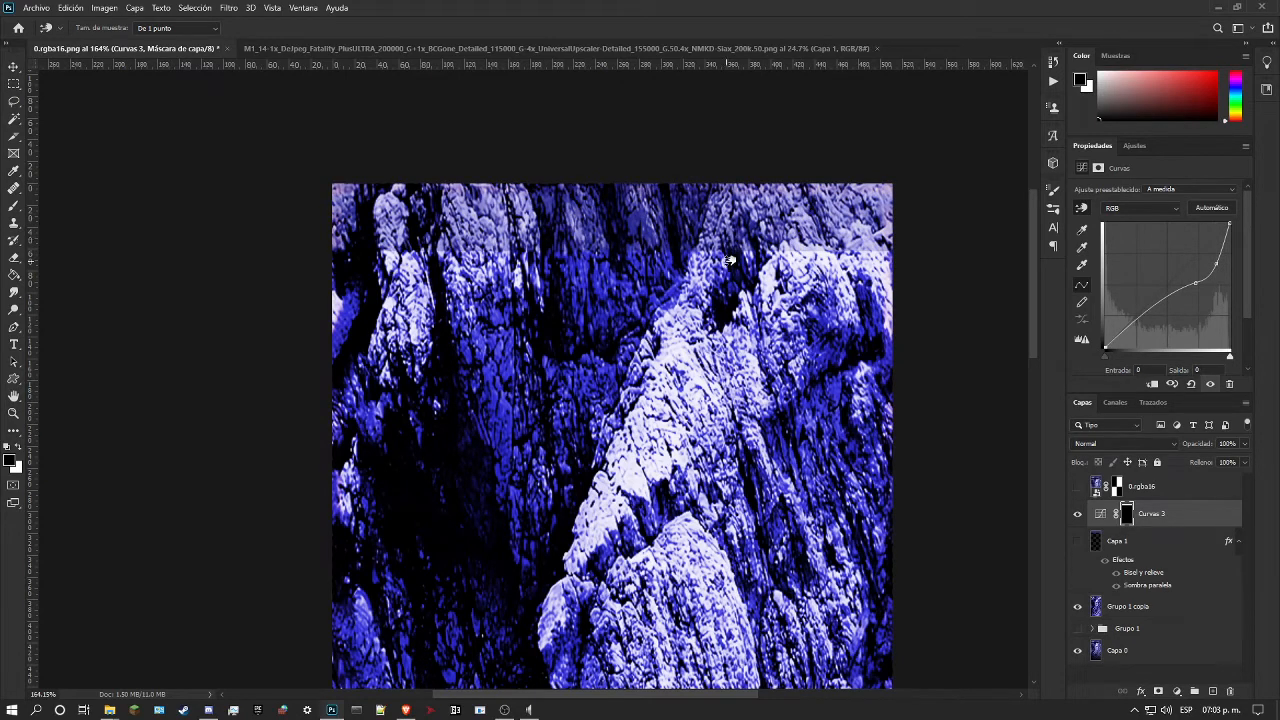
drag(1141, 311, 1145, 329)
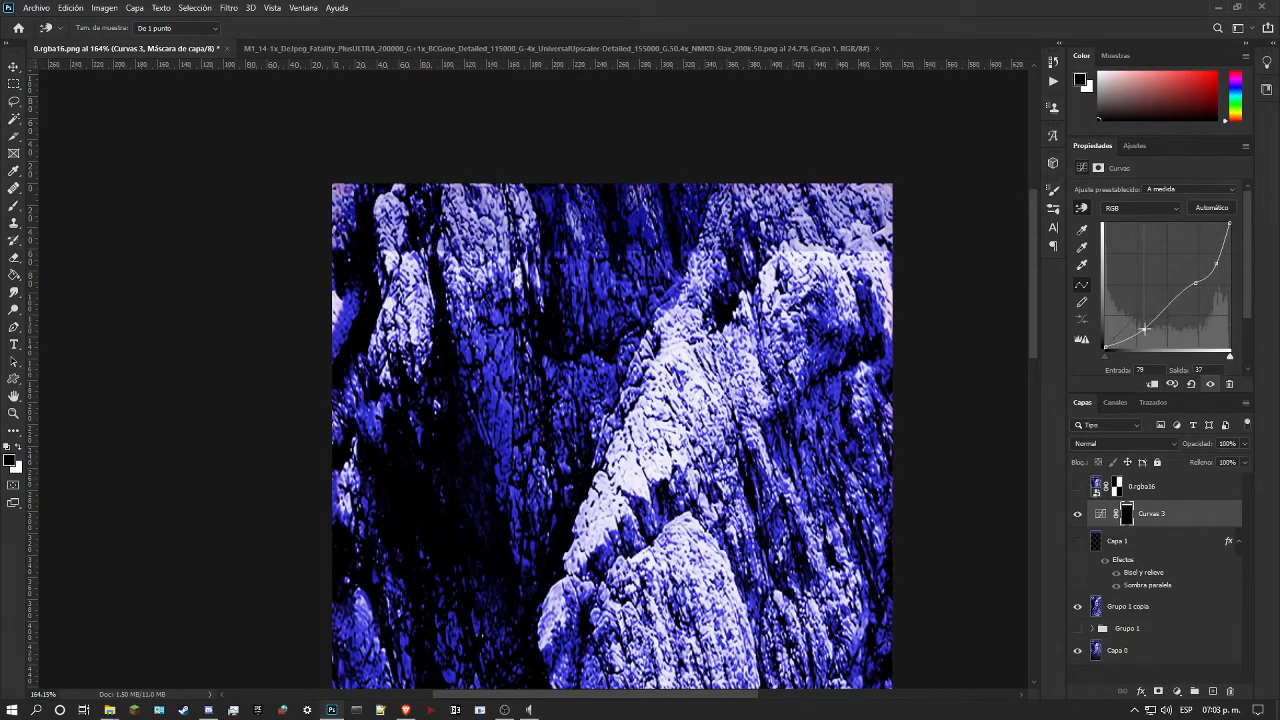
Step: Pull the strip curve at input 228 down to output 152, show Capa 1, and raise Capa 1's fill to 100%
mouse_move(777, 224)
mouse_down()
mouse_move(751, 240)
mouse_move(757, 204)
mouse_move(758, 236)
mouse_move(758, 216)
mouse_up()
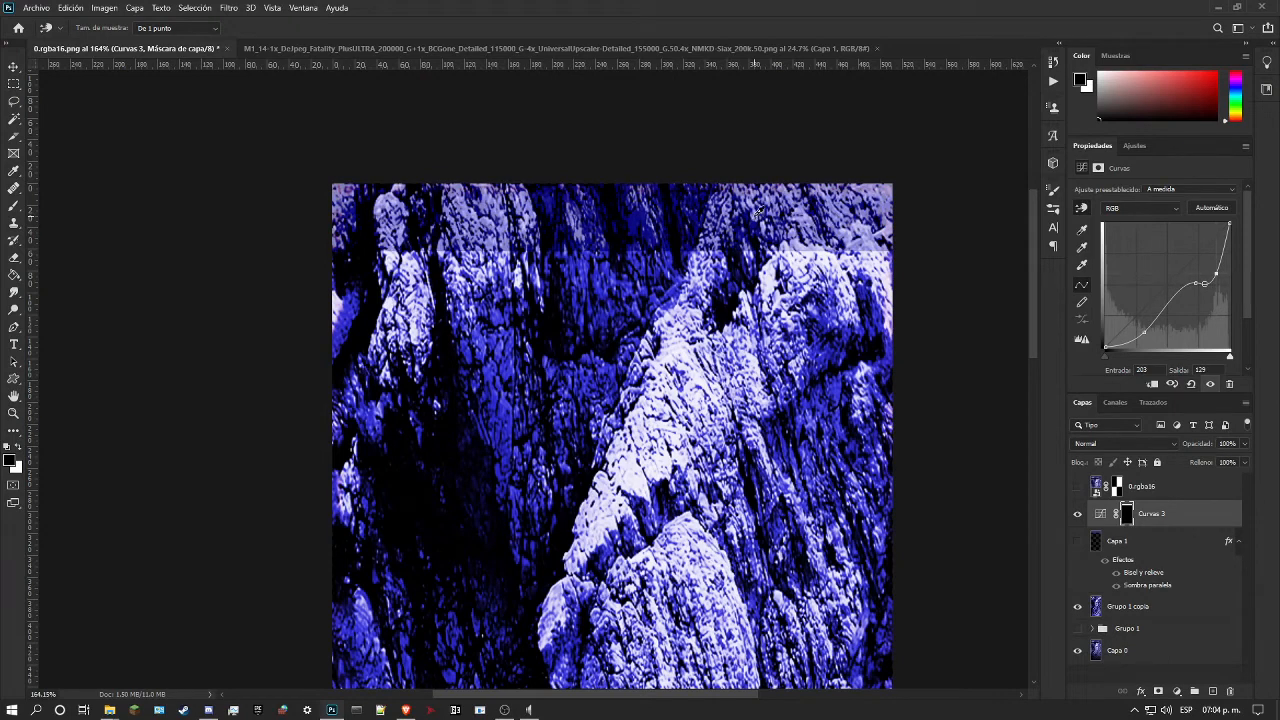
click(1078, 541)
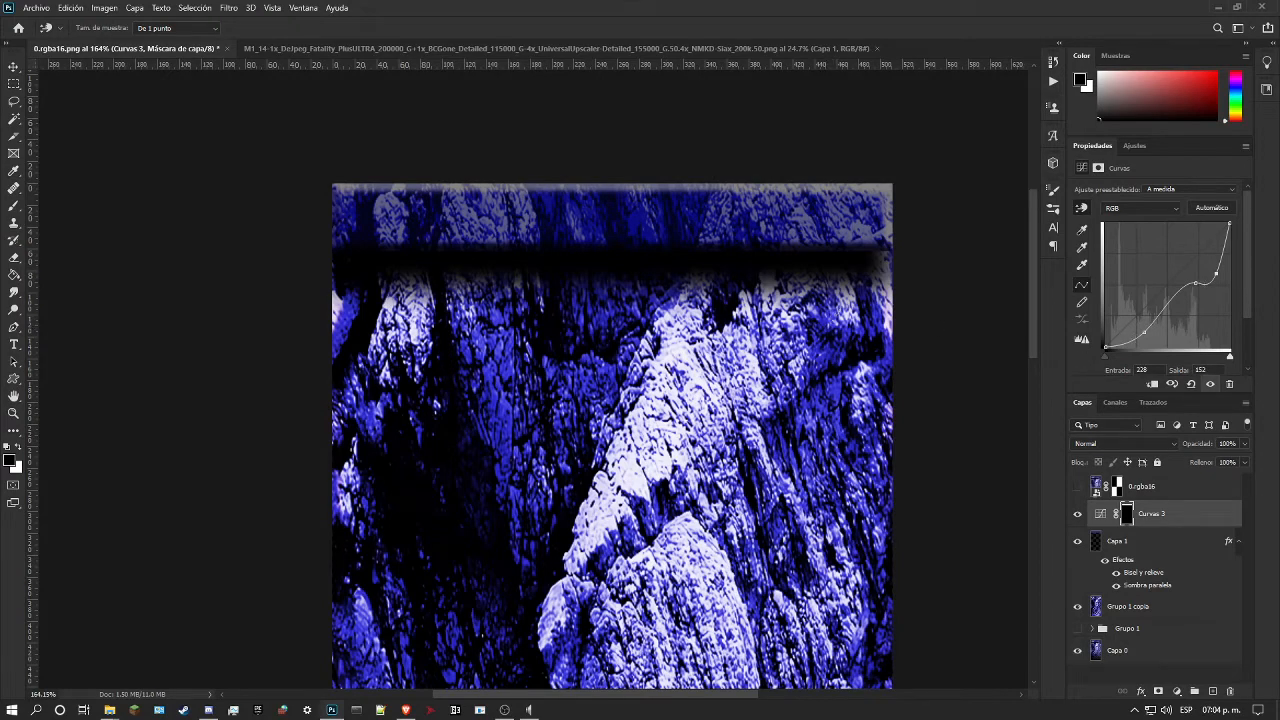
click(1183, 543)
click(1244, 464)
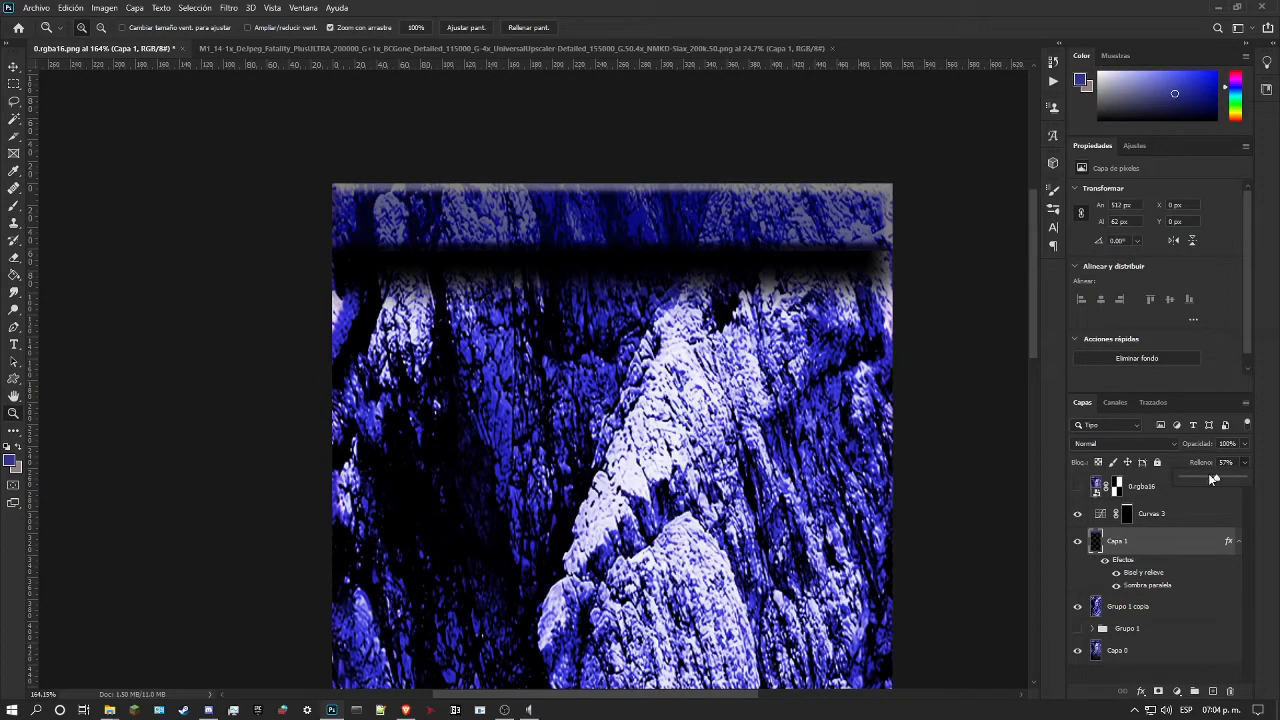
drag(1210, 478, 1257, 480)
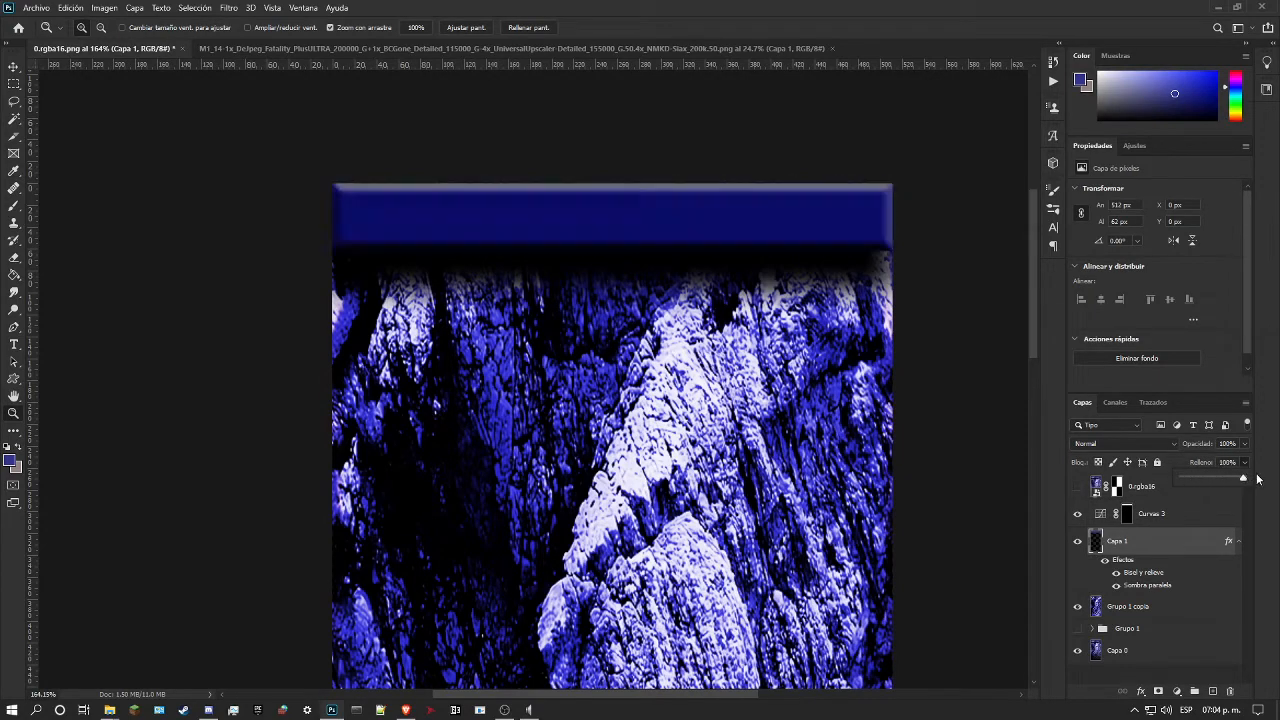
mouse_move(1243, 478)
mouse_down()
mouse_move(1199, 472)
mouse_move(1258, 470)
mouse_up()
Step: Set Capa 1's blend mode to Trama and compare the upper strip with and without the Curvas 3 adjustment
drag(727, 231, 638, 236)
drag(556, 174, 620, 203)
scroll(582, 175, up, 3)
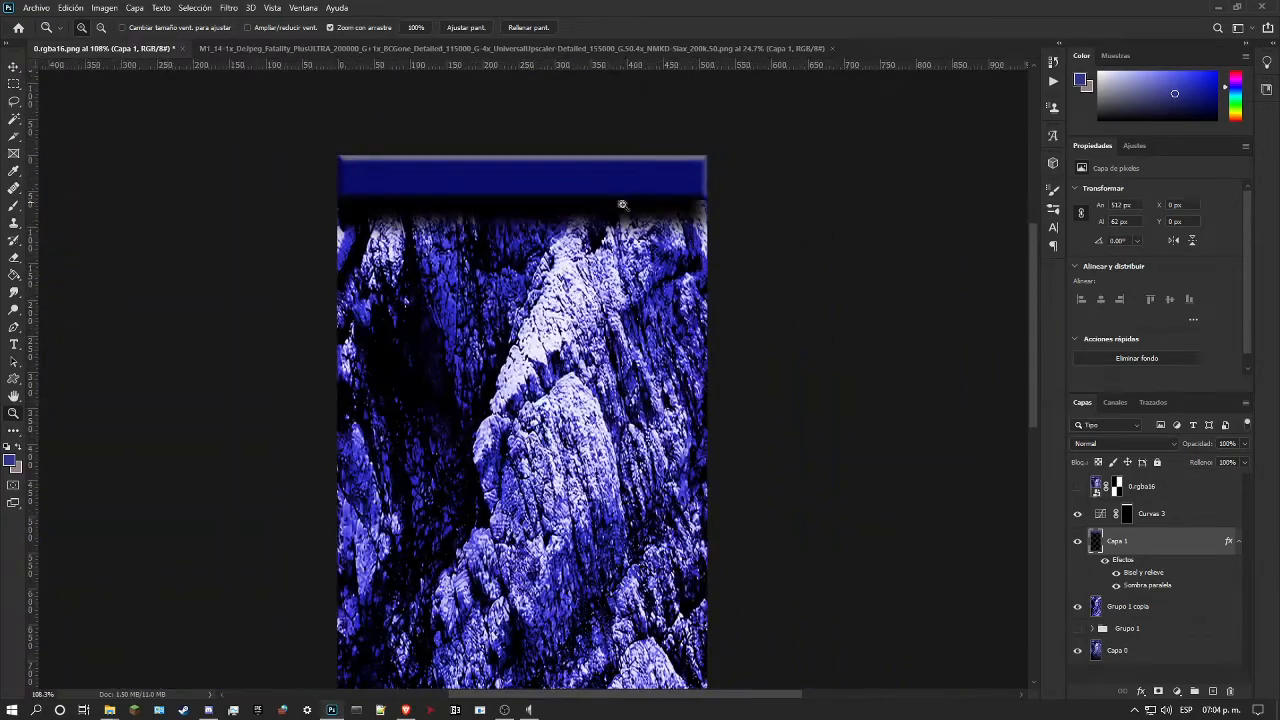
click(1101, 446)
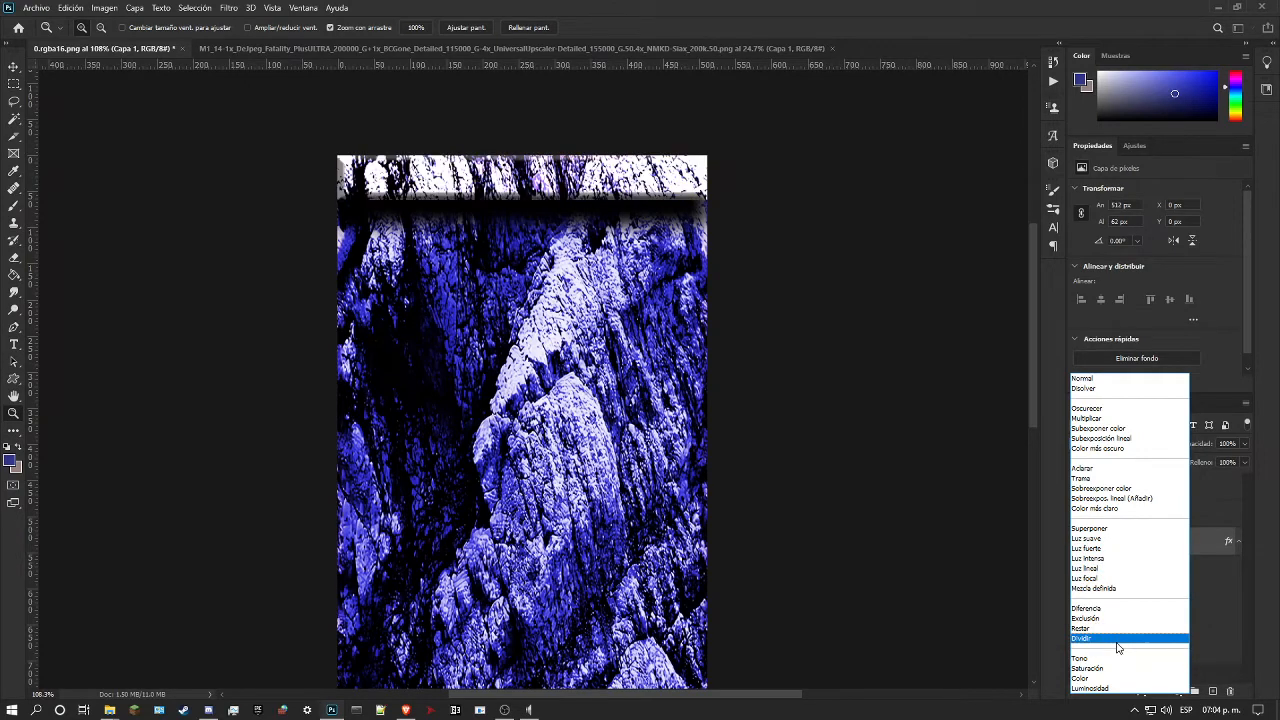
click(1095, 478)
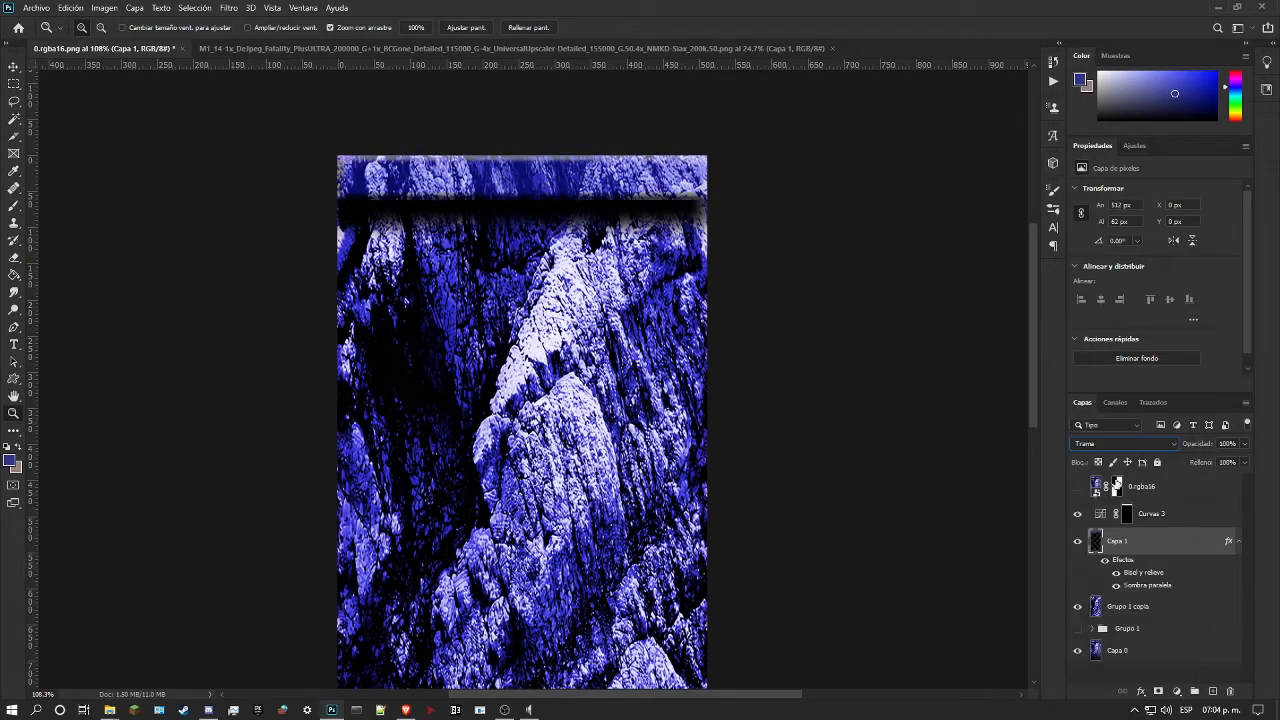
click(1077, 515)
click(1077, 515)
drag(648, 187, 686, 223)
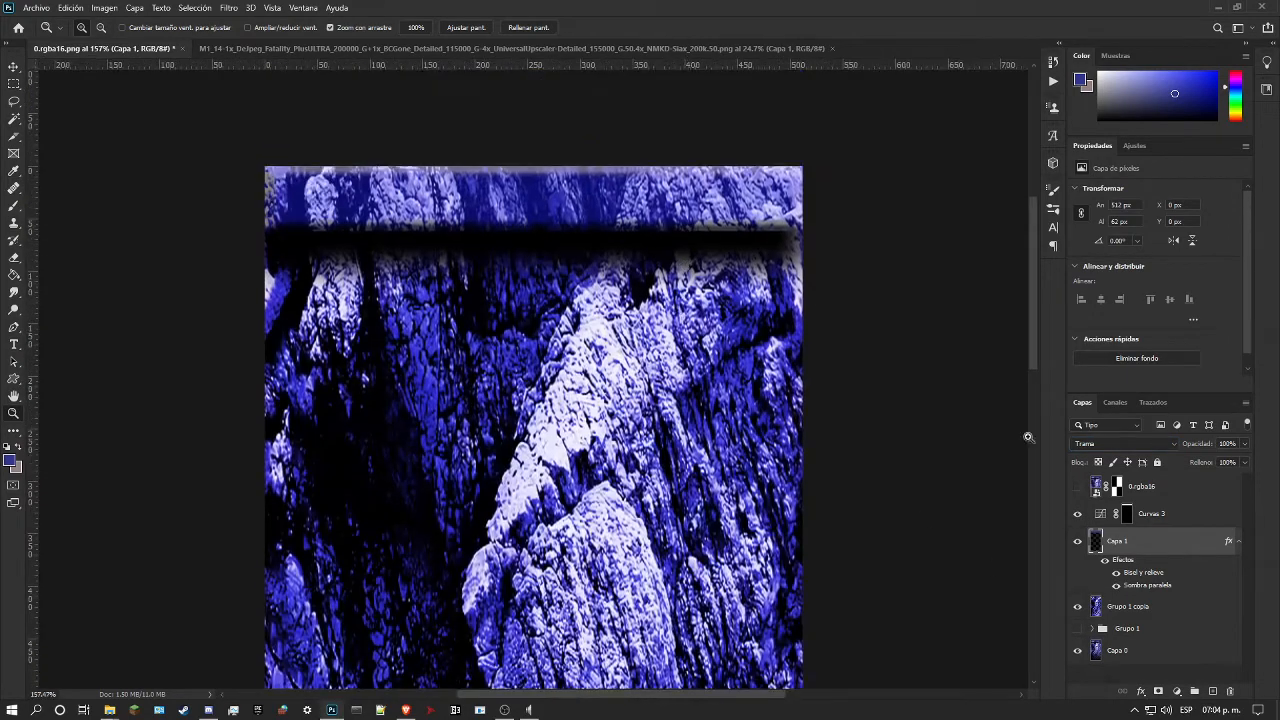
Step: Convert Capa 1's bevel and drop shadow effects into separate layers and select the bevel highlights layer
right_click(1230, 543)
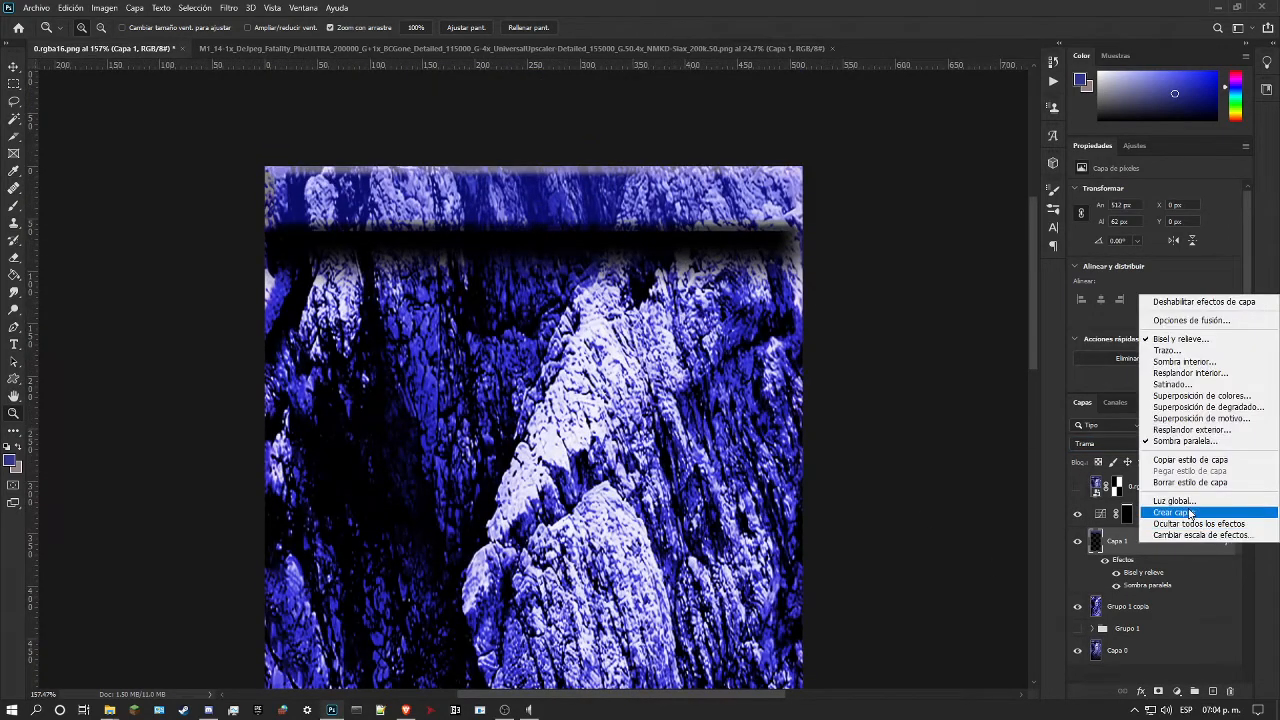
click(1193, 514)
click(586, 264)
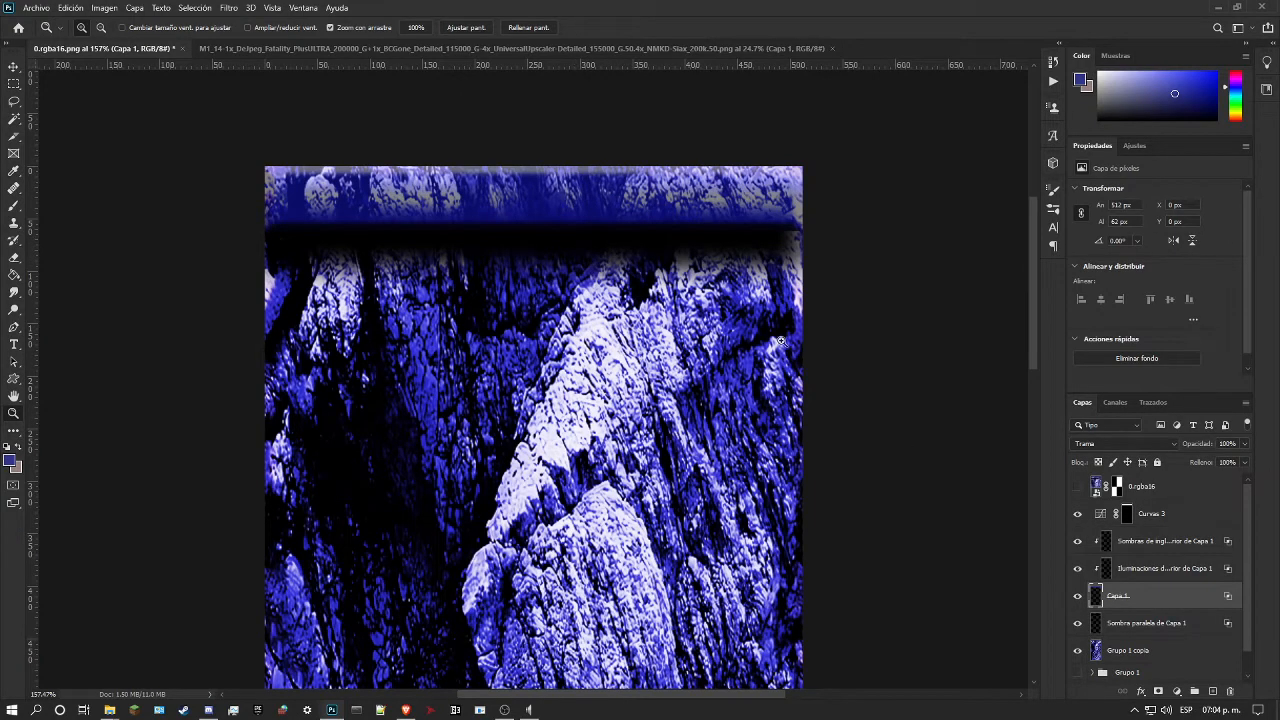
click(1158, 570)
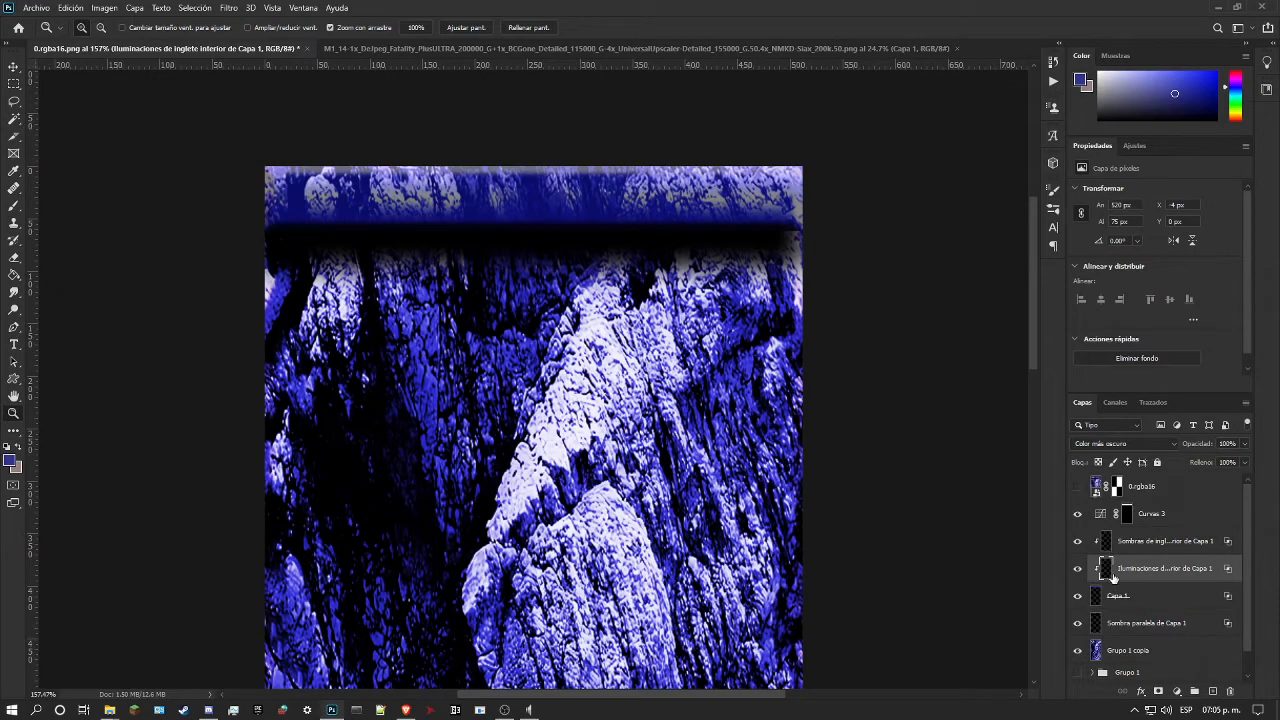
click(1128, 553)
click(1135, 566)
Step: Toggle the visibility of Capa 1 and its separated drop shadow layer to compare what each contributes to the strip
click(1076, 597)
click(1076, 597)
click(1076, 597)
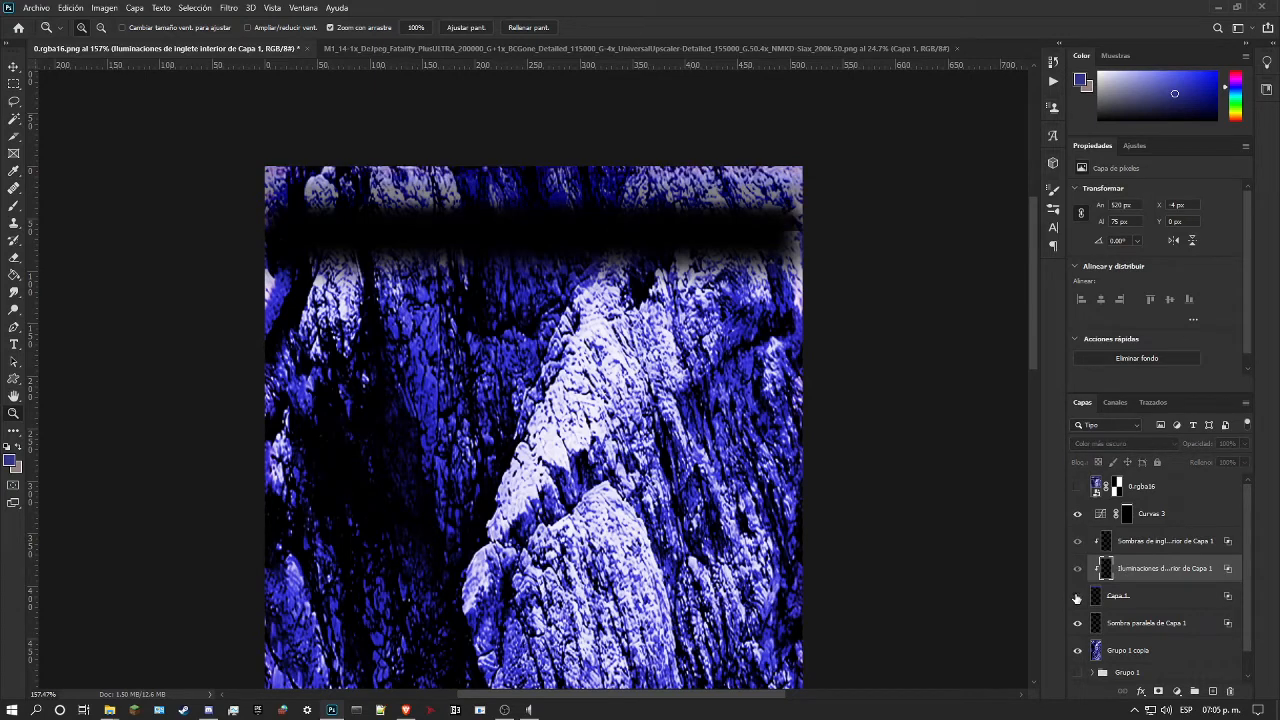
click(1076, 597)
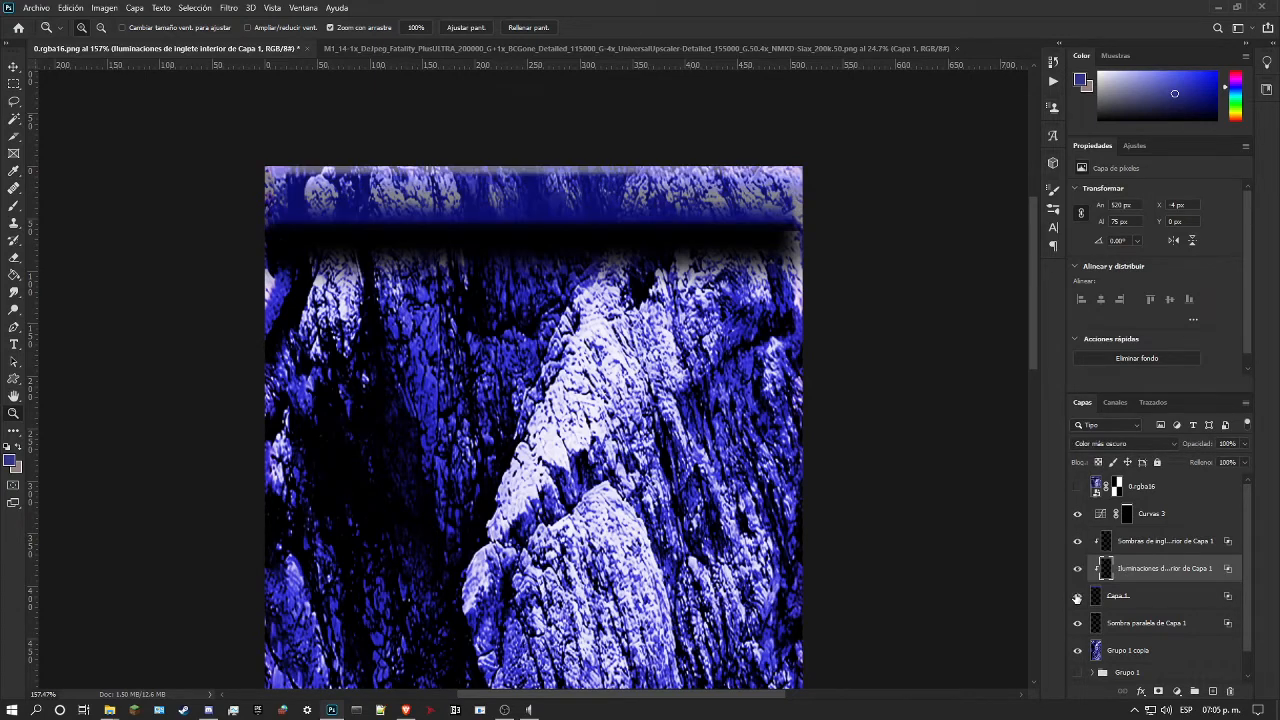
click(1076, 597)
click(1076, 597)
click(1078, 624)
click(1078, 624)
click(1078, 624)
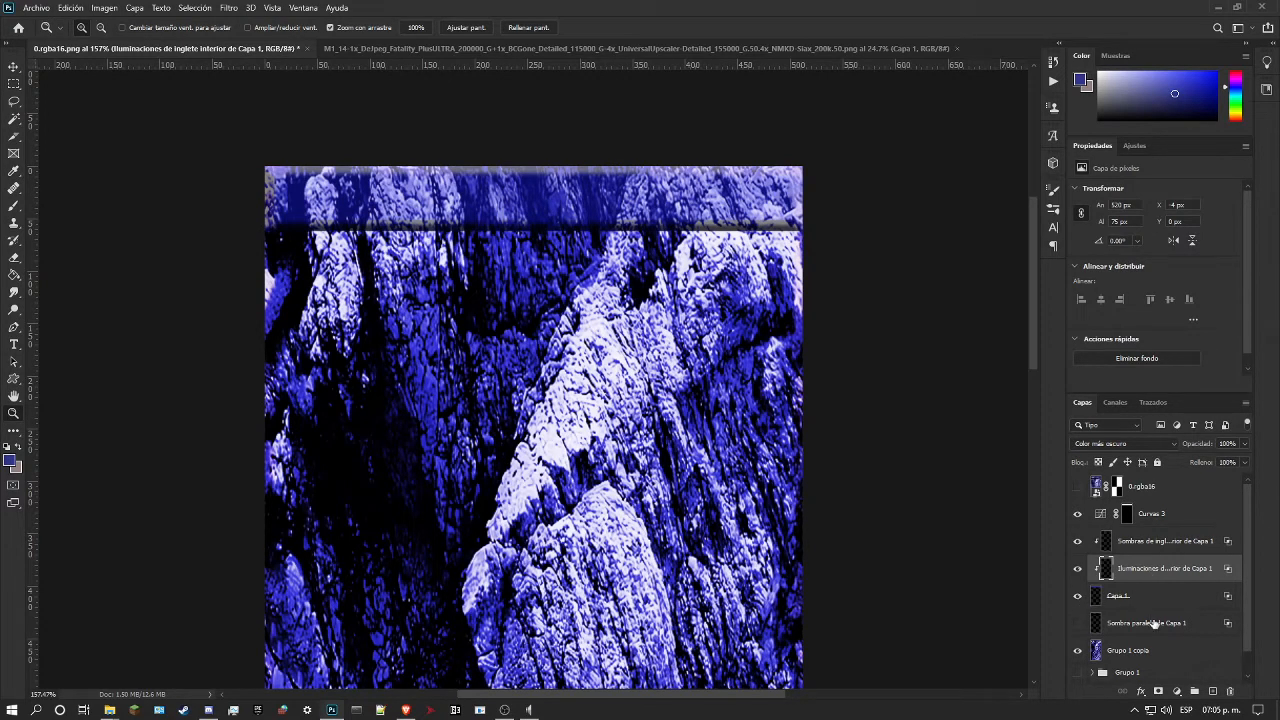
click(1078, 624)
Step: Try moving the drop shadow layer above Capa 1, and undo back to Capa 1 with its effects still attached
drag(1140, 623, 1172, 634)
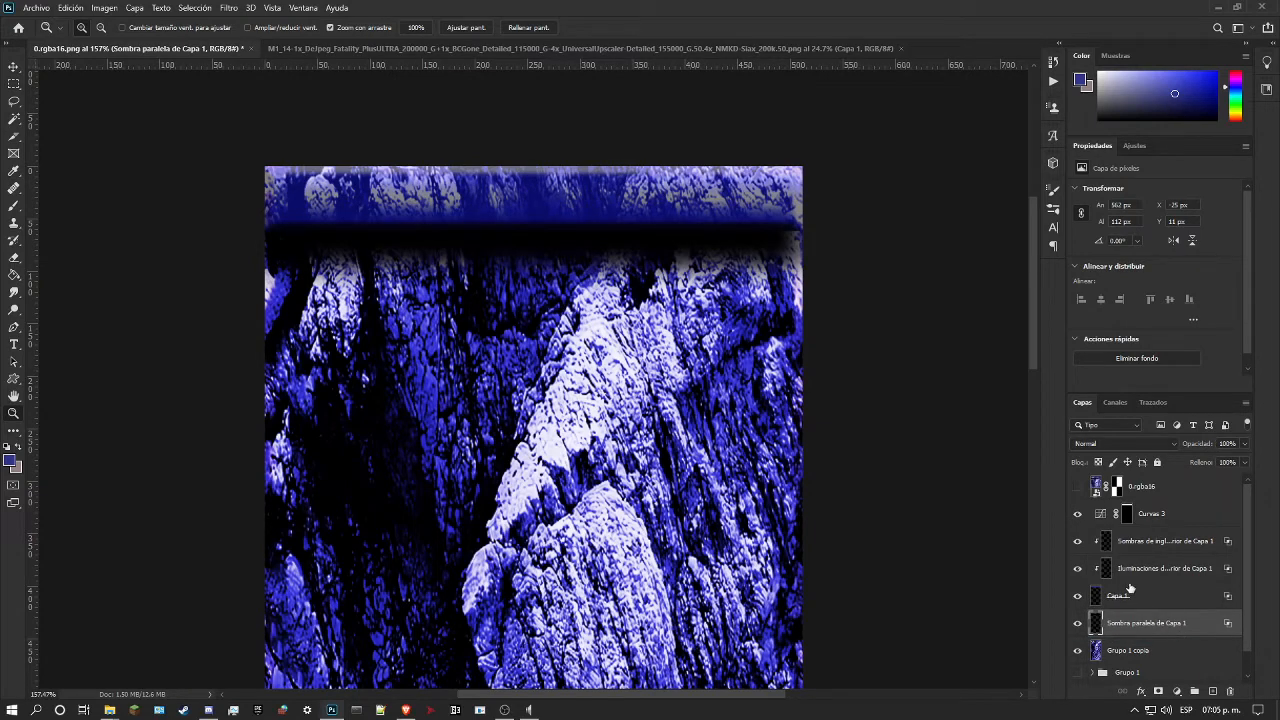
key(ctrl+z)
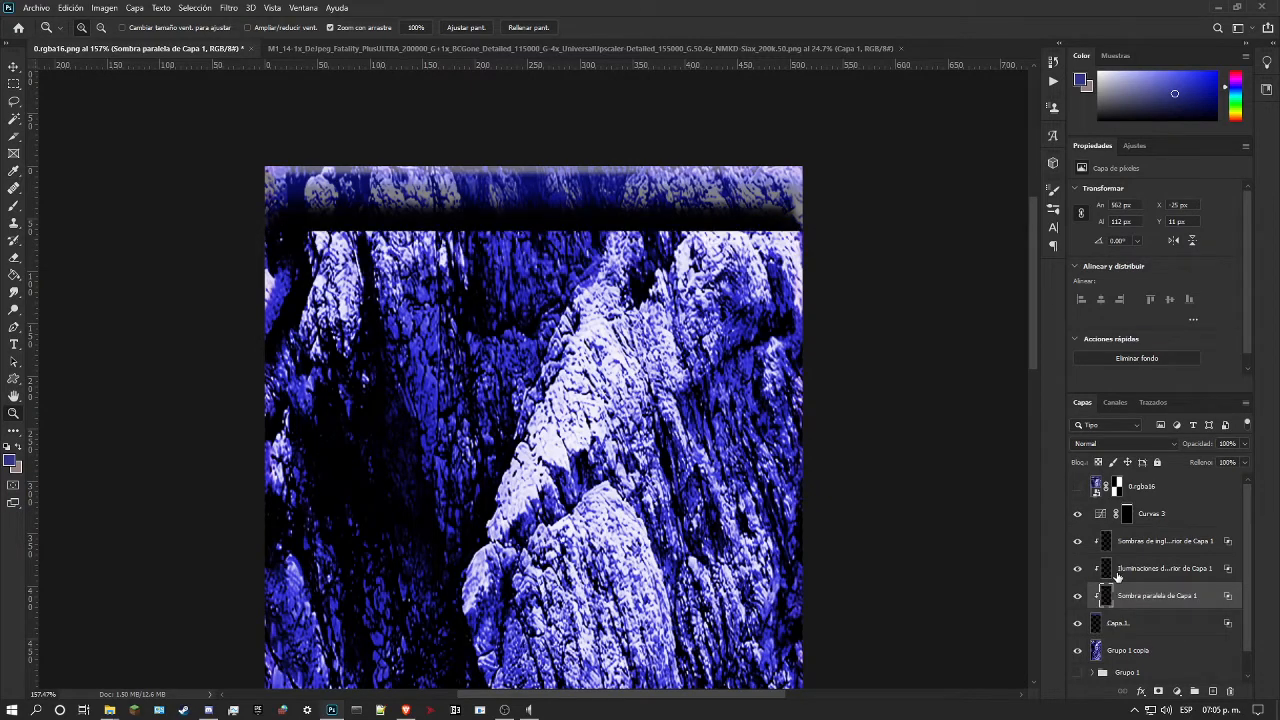
key(ctrl+z)
key(ctrl+z)
key(ctrl+z)
key(ctrl+z)
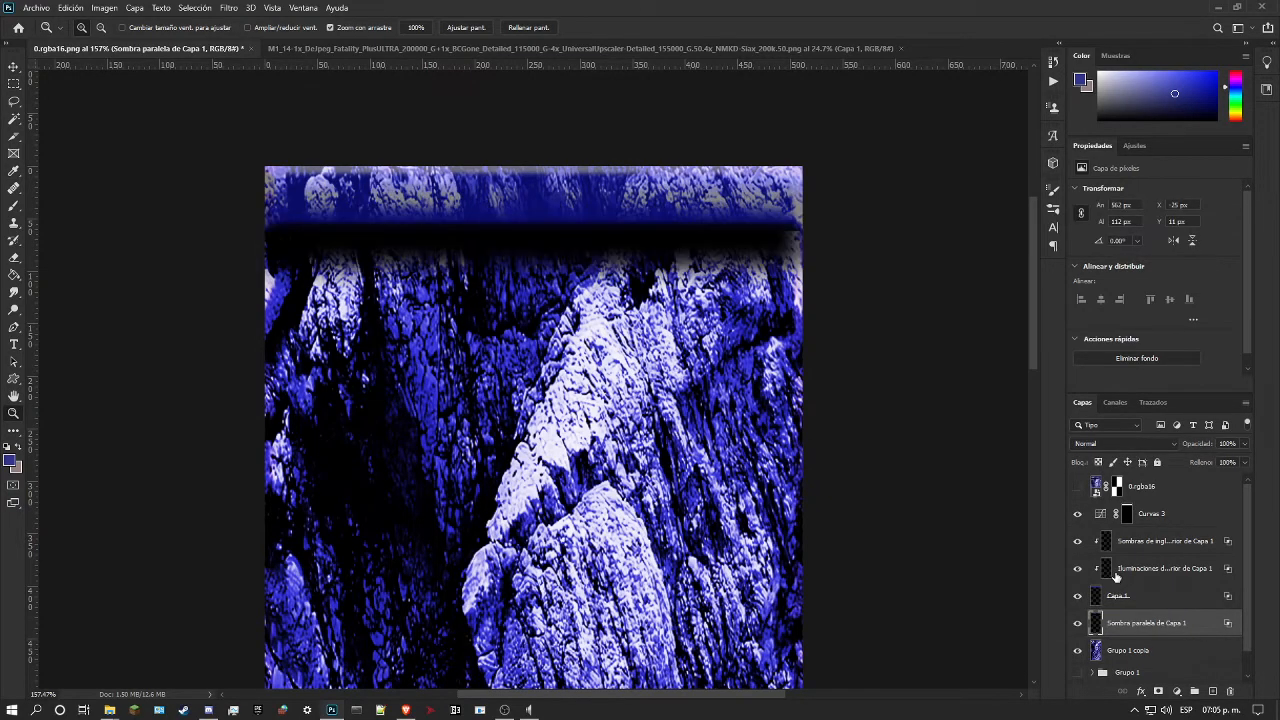
key(ctrl+z)
key(ctrl+z)
key(ctrl+z)
key(ctrl+z)
key(ctrl+z)
key(ctrl+z)
key(ctrl+z)
key(ctrl+z)
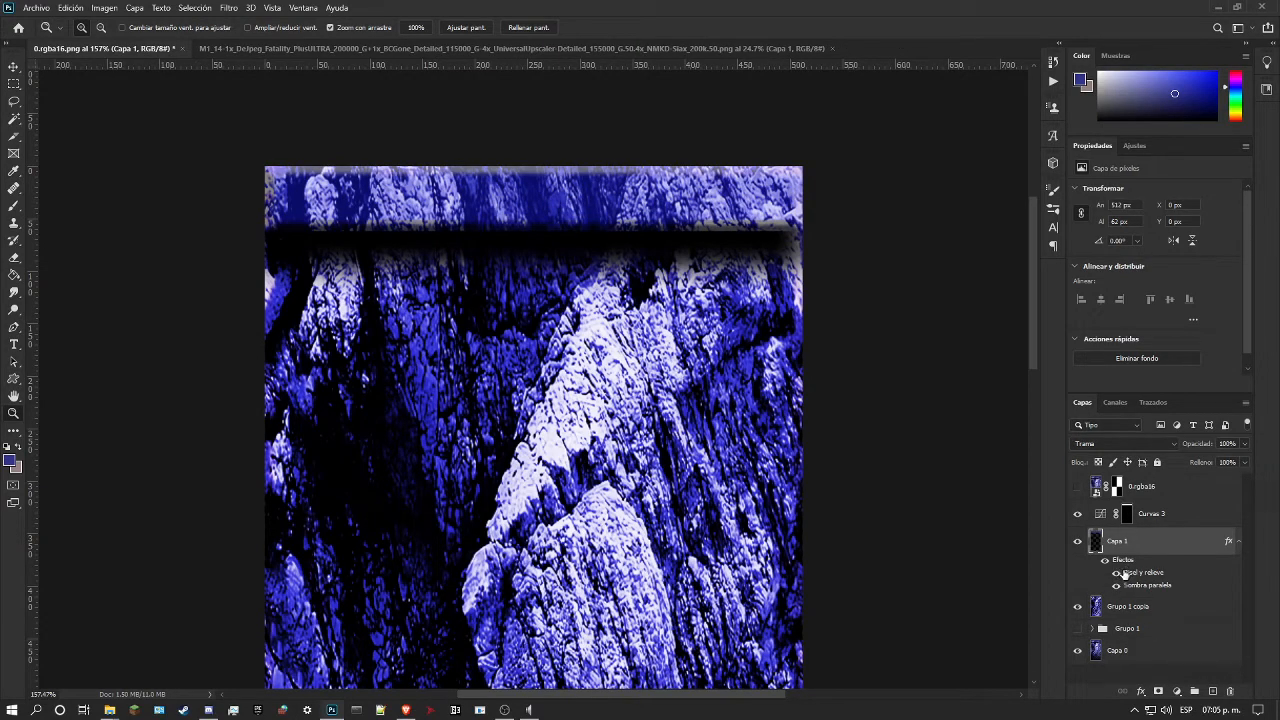
Step: Duplicate Capa 1, clear the copy's layer style, and move Capa 1's Sombra paralela effect onto the copy
key(ctrl+j)
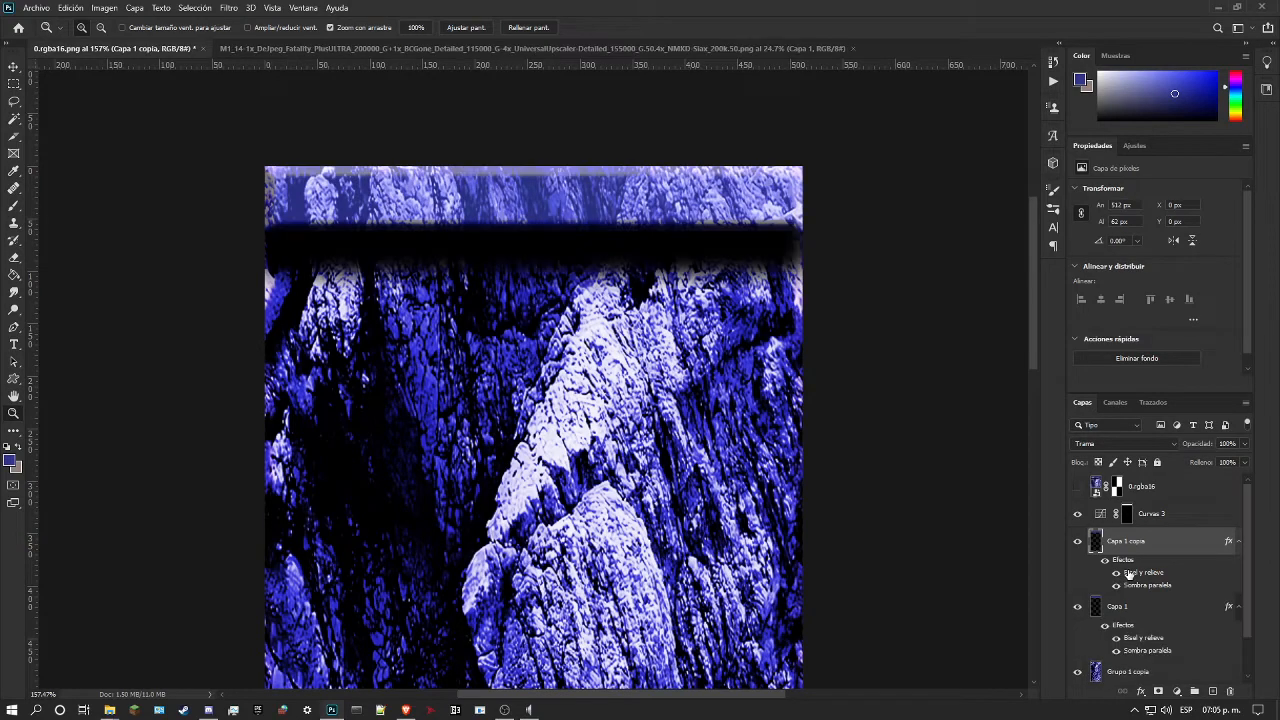
right_click(1130, 573)
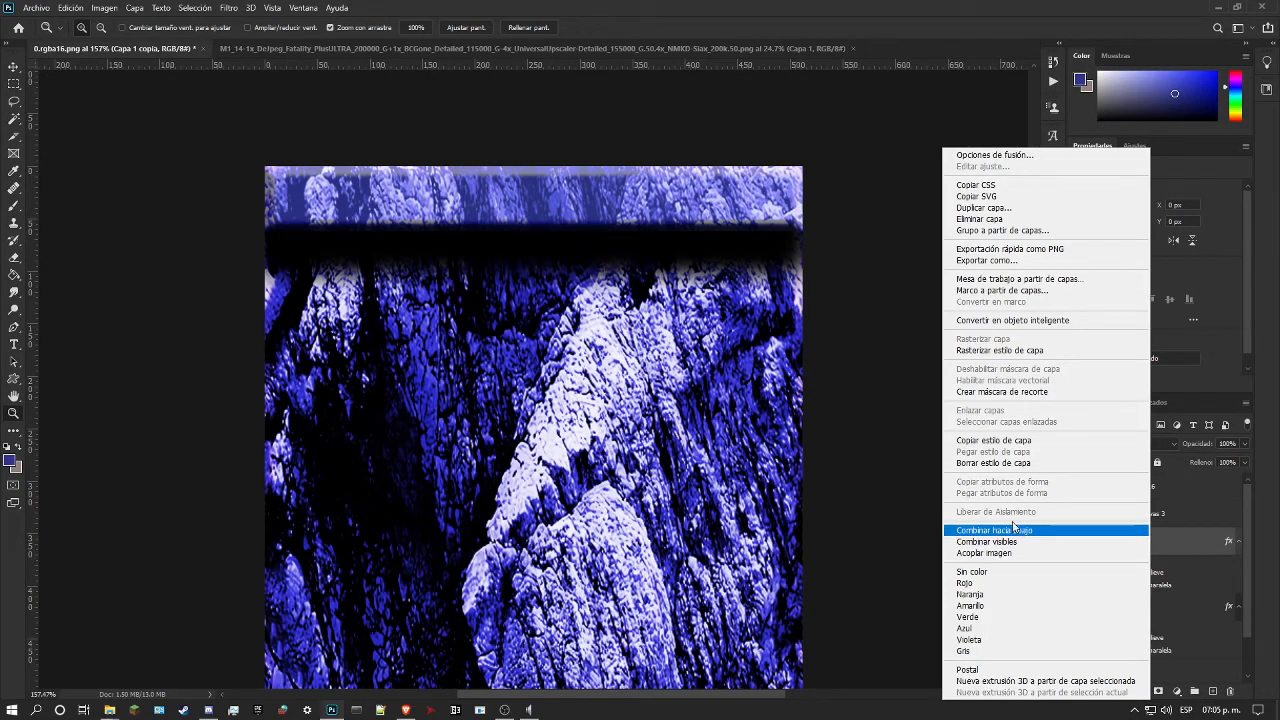
click(1018, 463)
drag(1119, 606, 1149, 548)
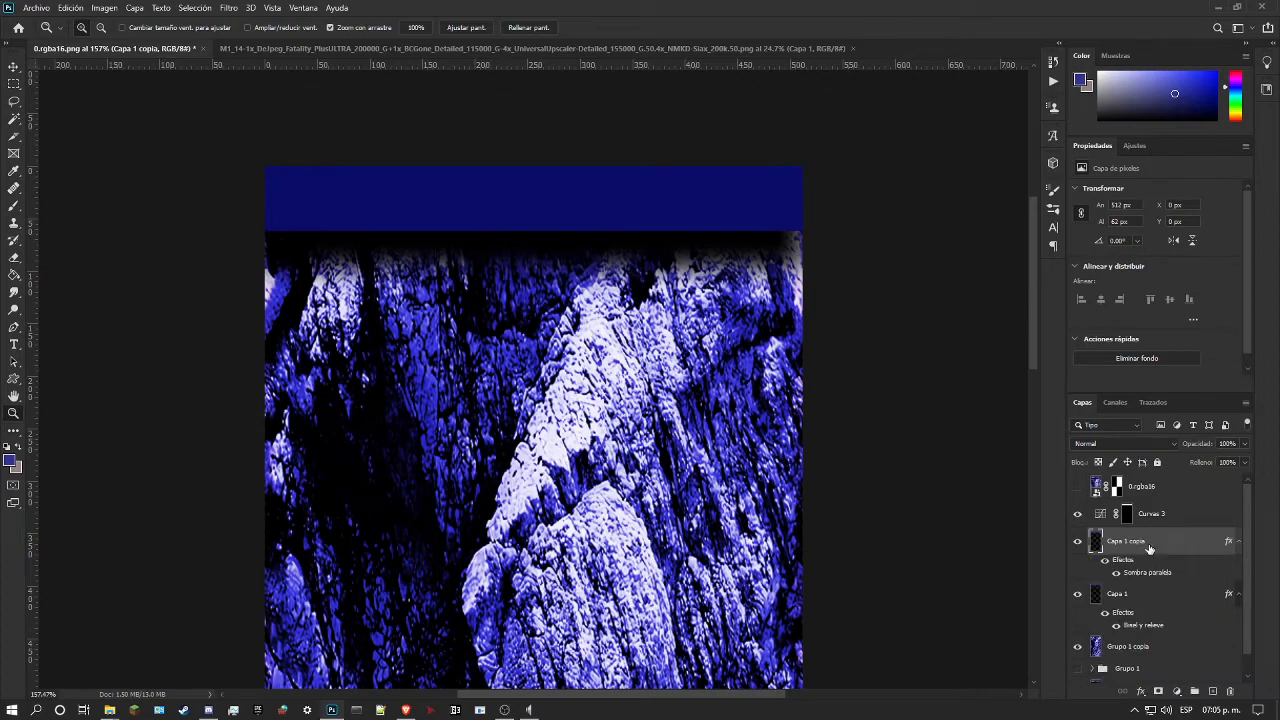
Step: Try Capa 1 copia's fill at 0% and 100%, and delete that copy together with its drop shadow
click(1244, 462)
drag(1225, 480, 1033, 481)
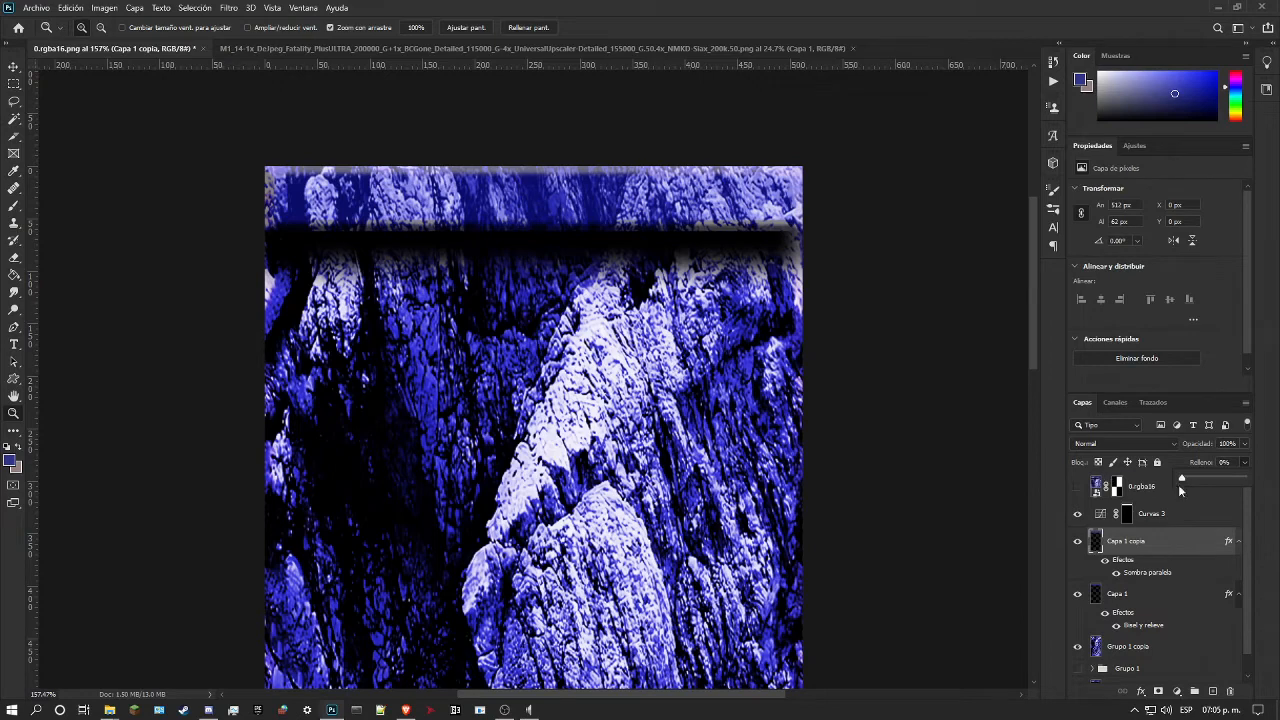
drag(1221, 478, 1277, 479)
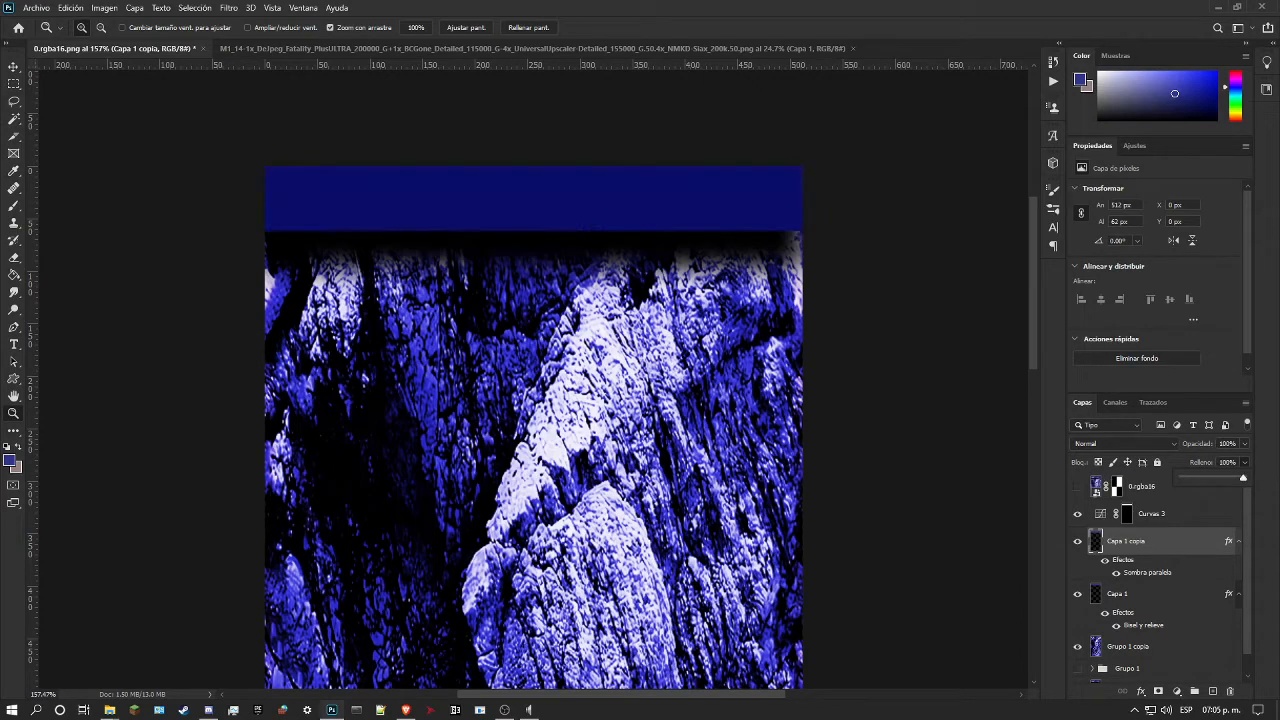
click(1162, 543)
drag(1162, 543, 1229, 695)
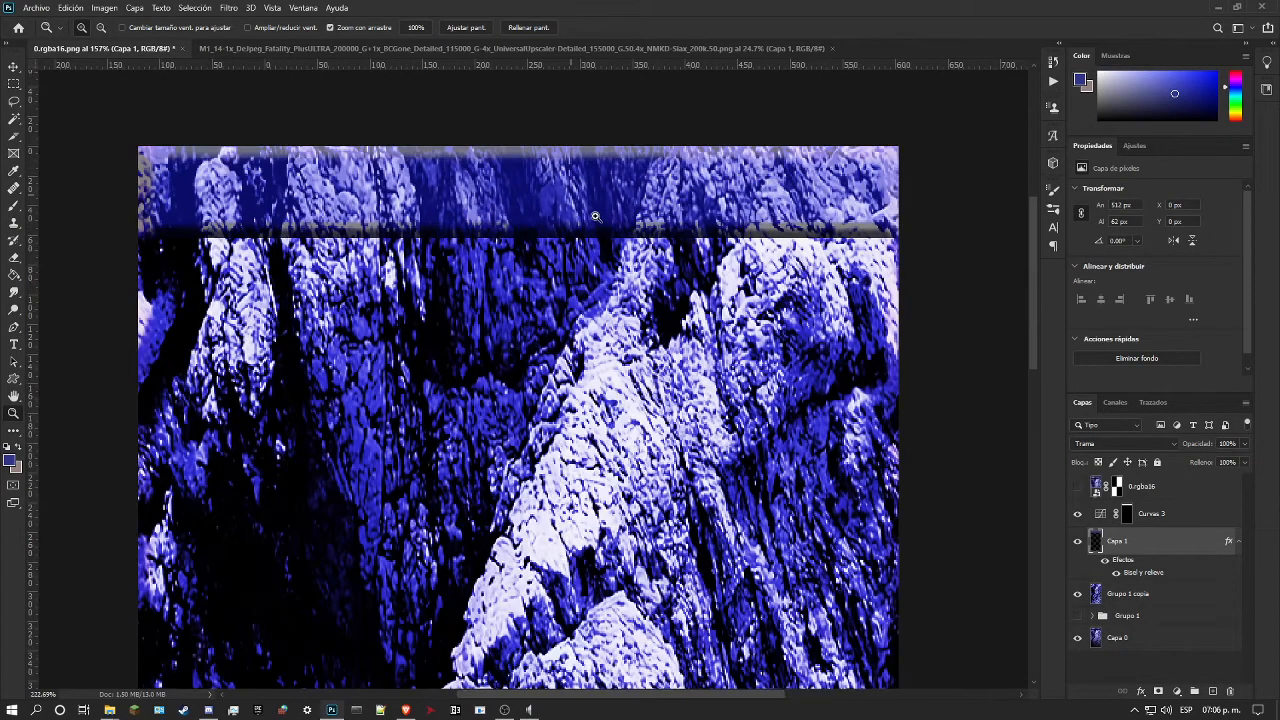
Step: Preview other blend modes on Capa 1, keep Trama, and compare the strip with Curvas 3 on and off
drag(567, 212, 590, 212)
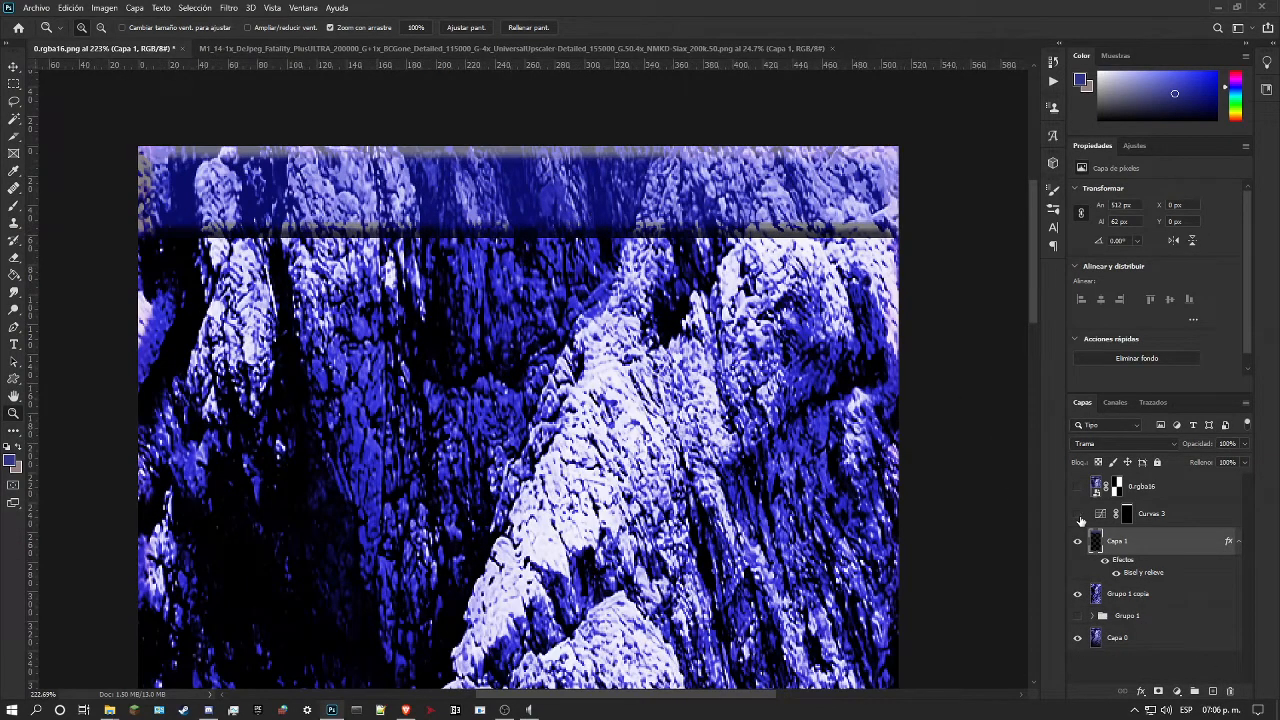
click(1078, 514)
drag(837, 415, 655, 263)
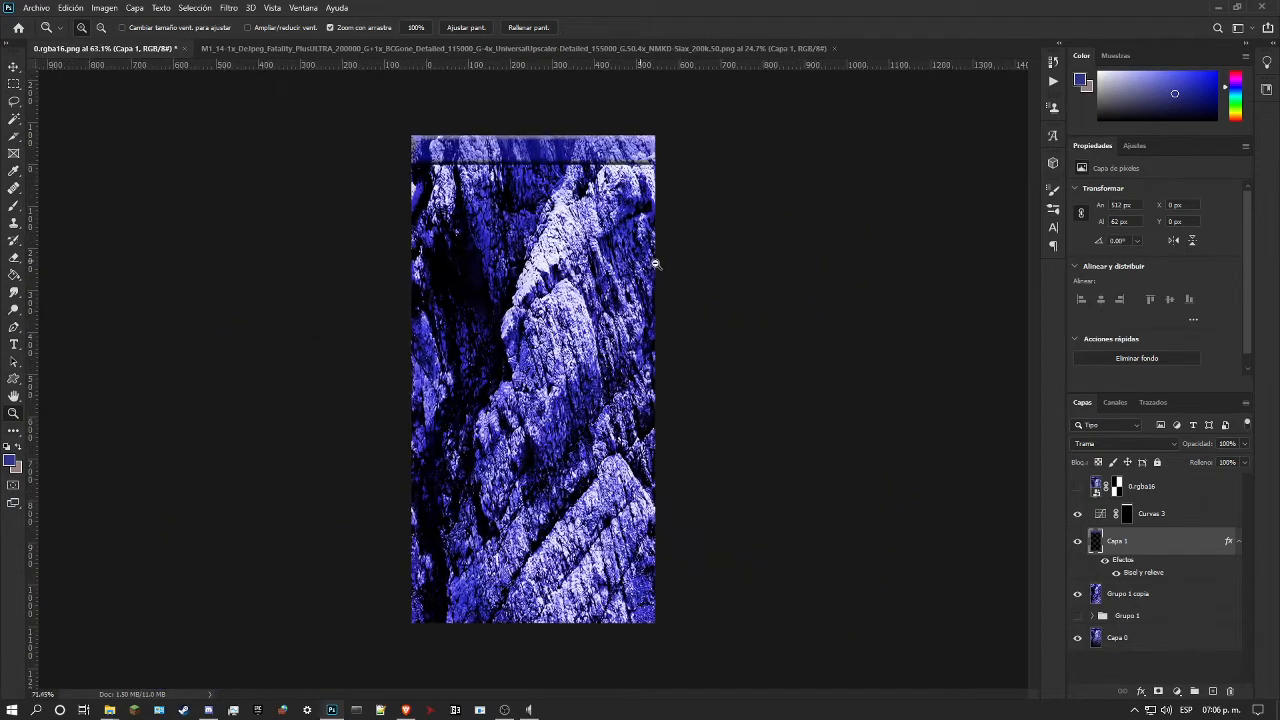
click(1110, 445)
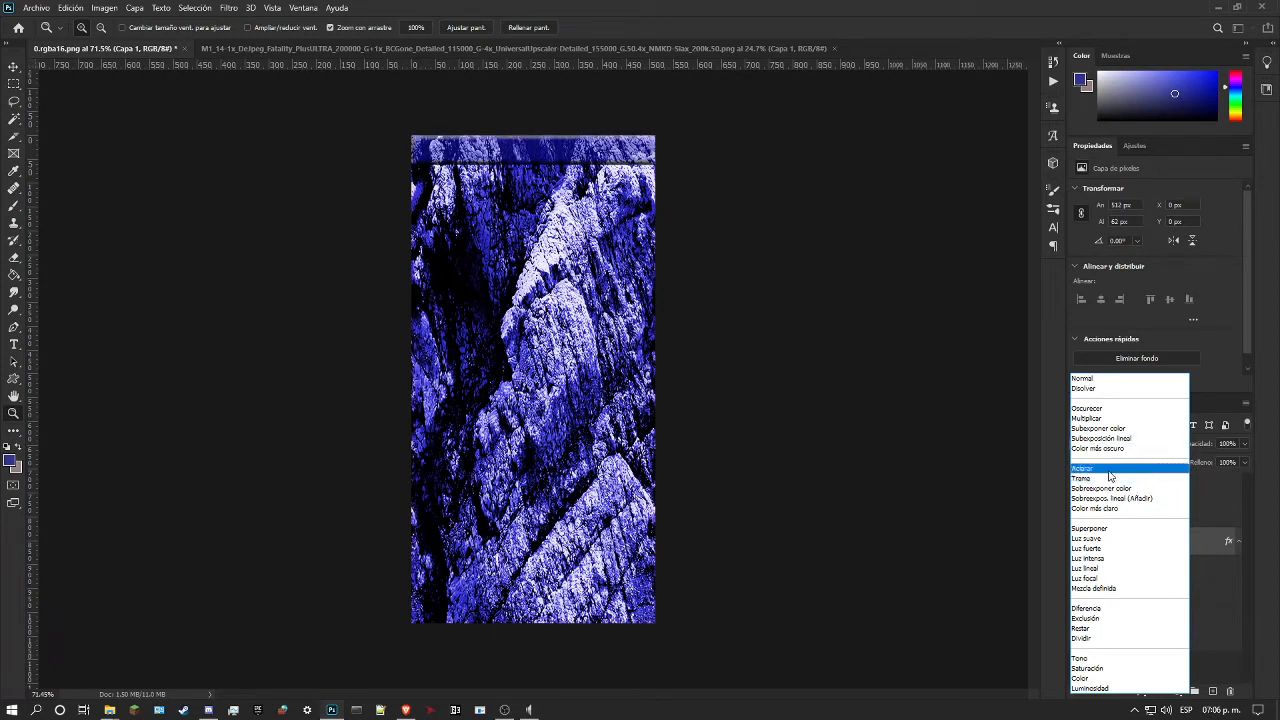
click(1108, 484)
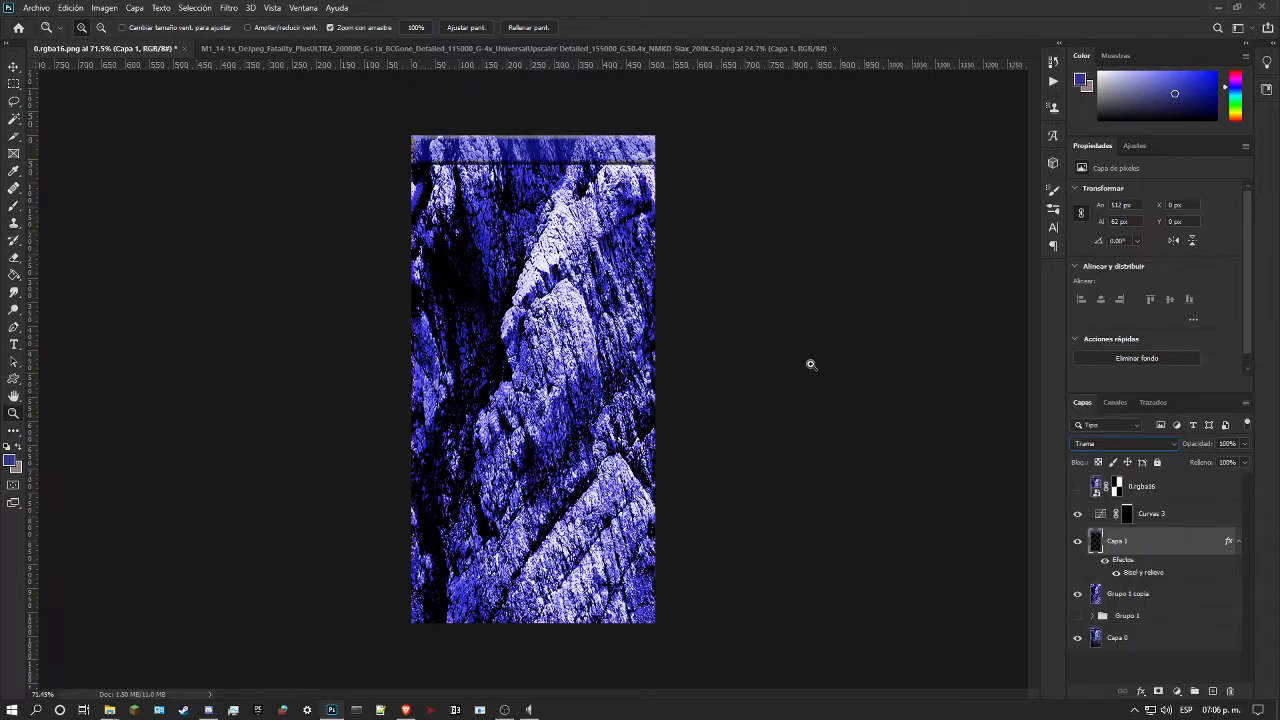
key(ctrl+0)
click(1077, 514)
click(1077, 514)
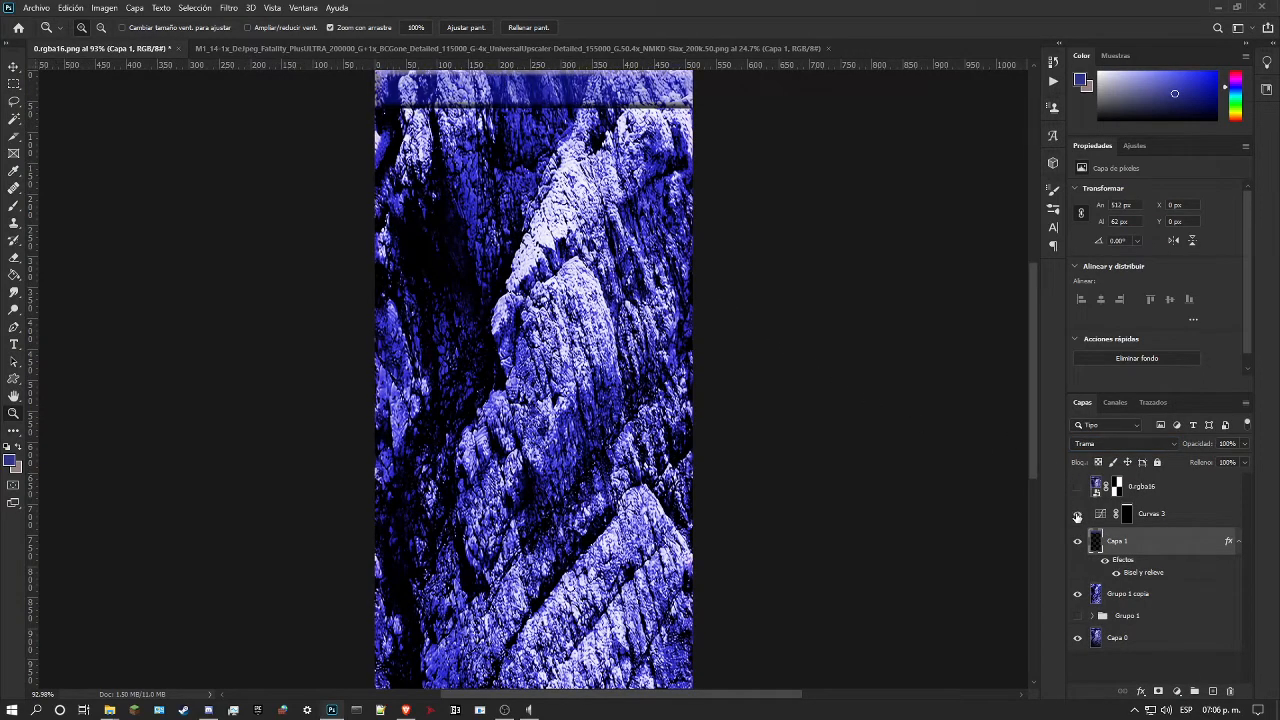
Step: Add a midtone point to the Curvas 3 curve at input 143, output 93, and inspect the strip
click(1186, 514)
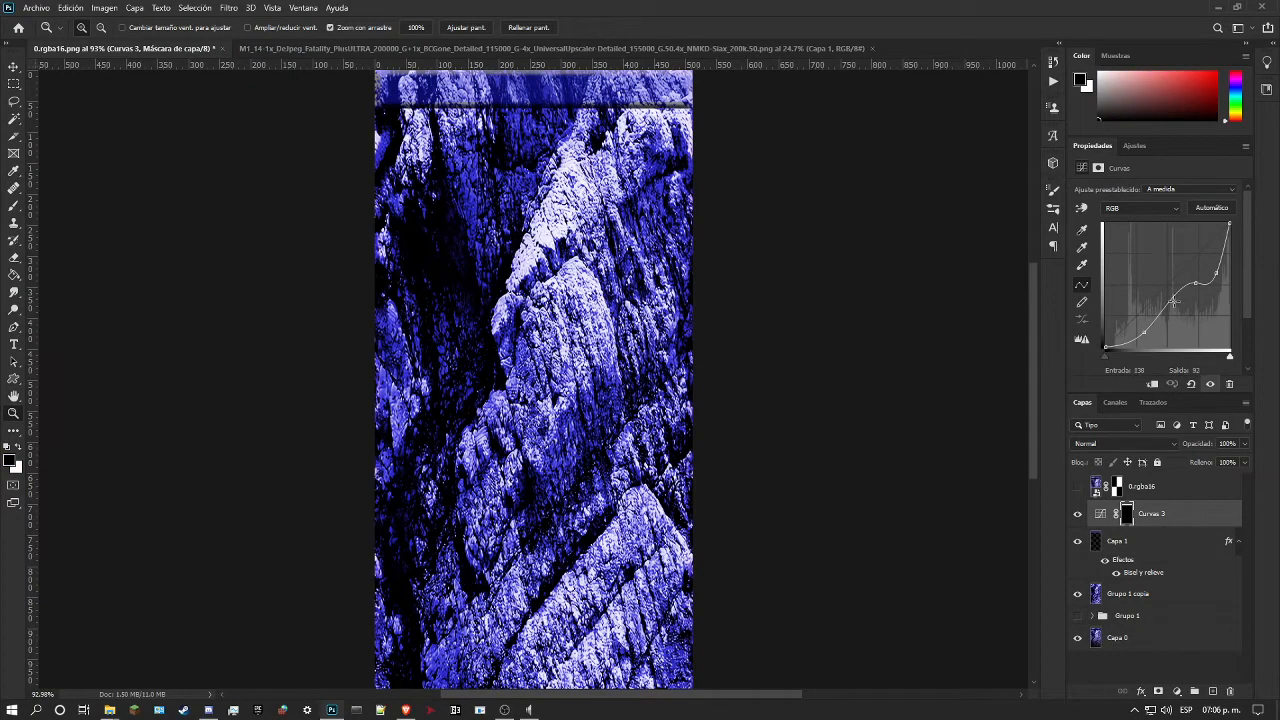
mouse_move(1170, 299)
mouse_down()
mouse_move(1174, 320)
mouse_move(1175, 300)
mouse_up()
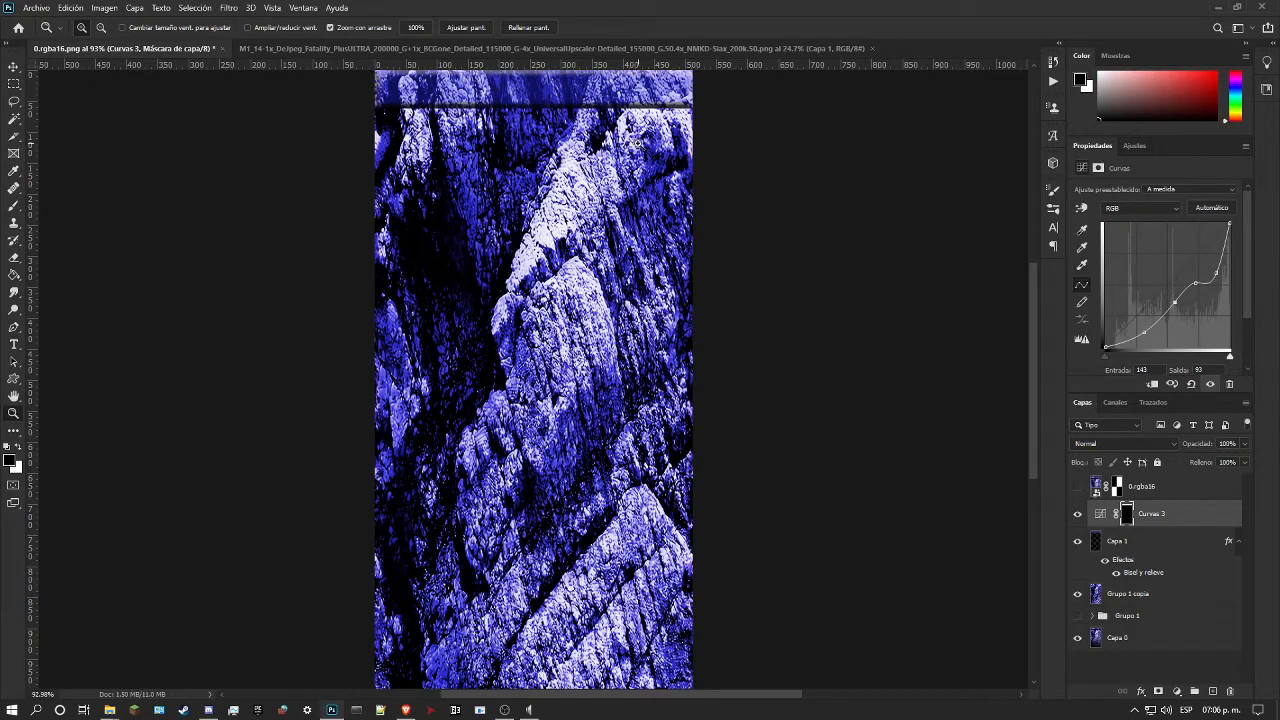
drag(639, 145, 575, 164)
drag(479, 163, 510, 202)
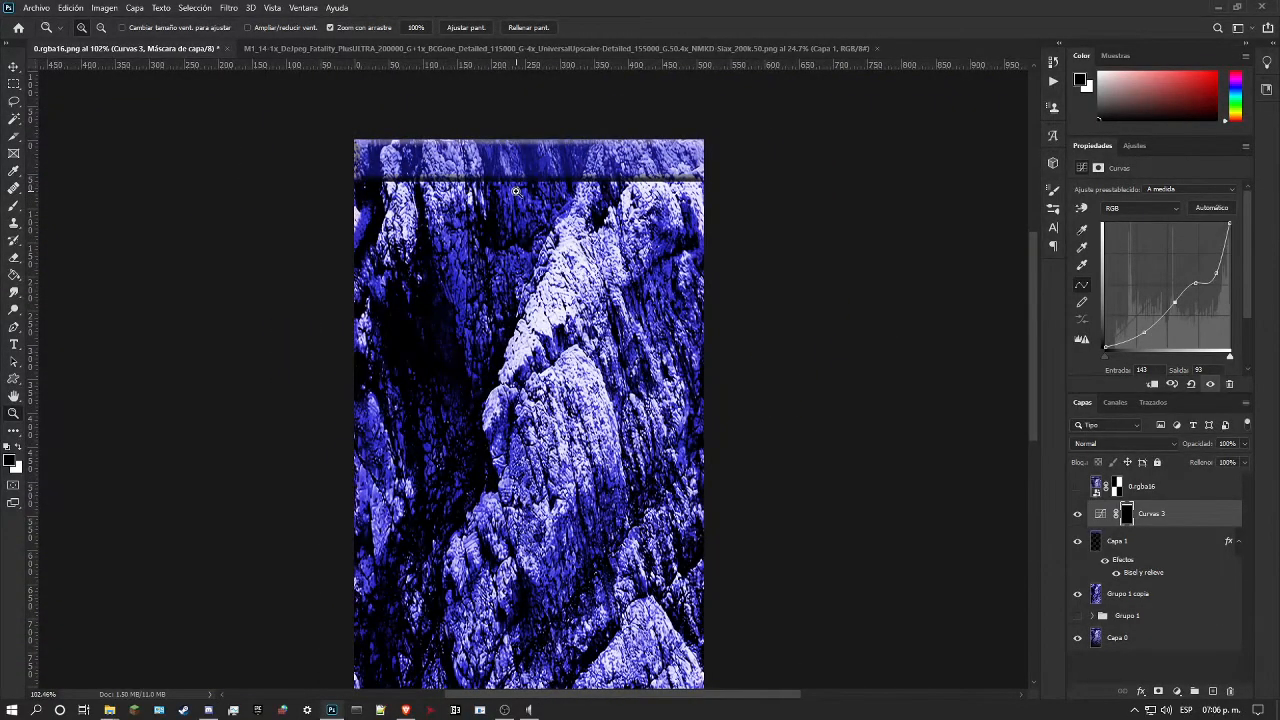
drag(471, 161, 509, 204)
drag(634, 208, 573, 198)
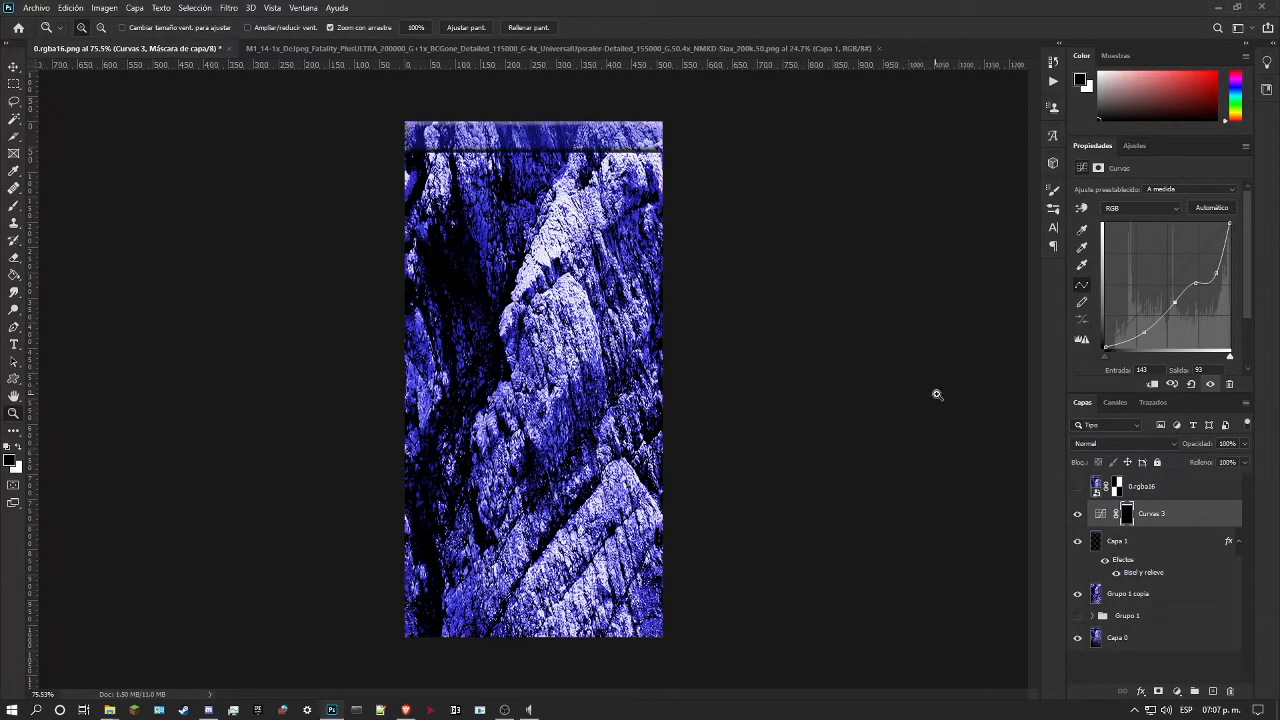
Step: Load the Curvas 3 mask as a selection and show the 0.rgba16 layer to compare the strip's lower edge
ctrl+click(1127, 514)
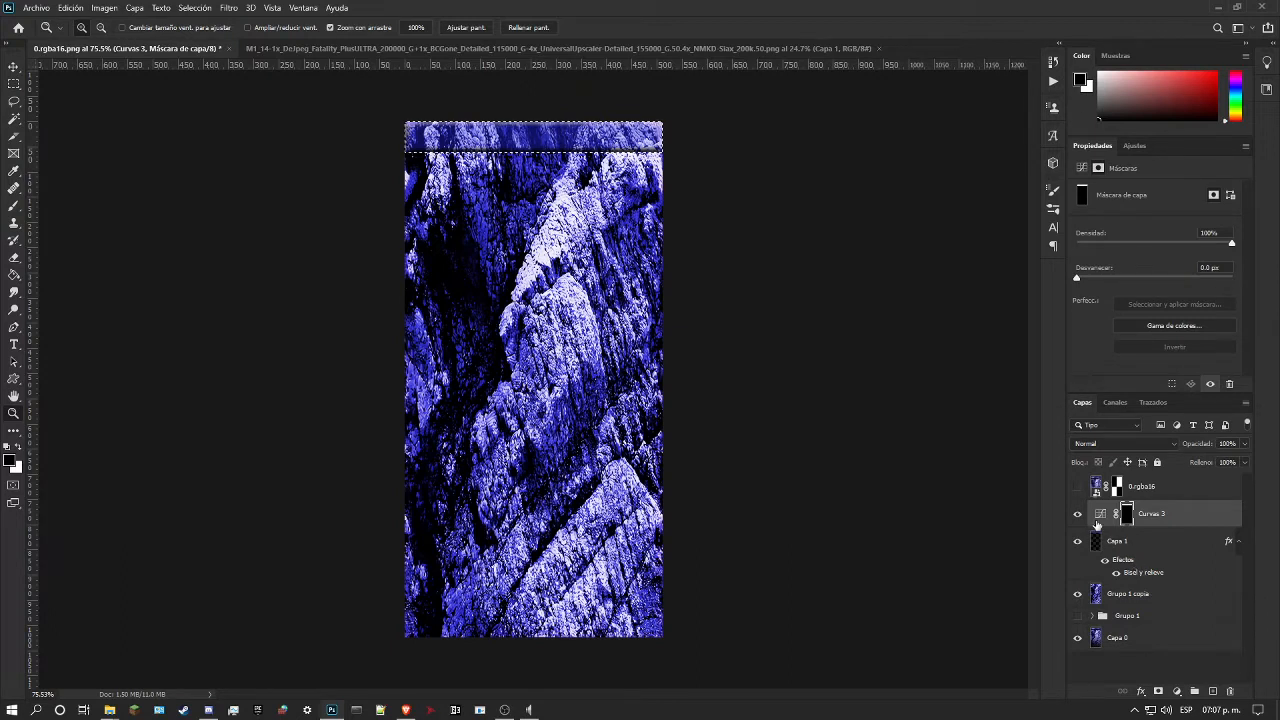
click(1078, 486)
drag(642, 142, 859, 227)
drag(925, 193, 956, 207)
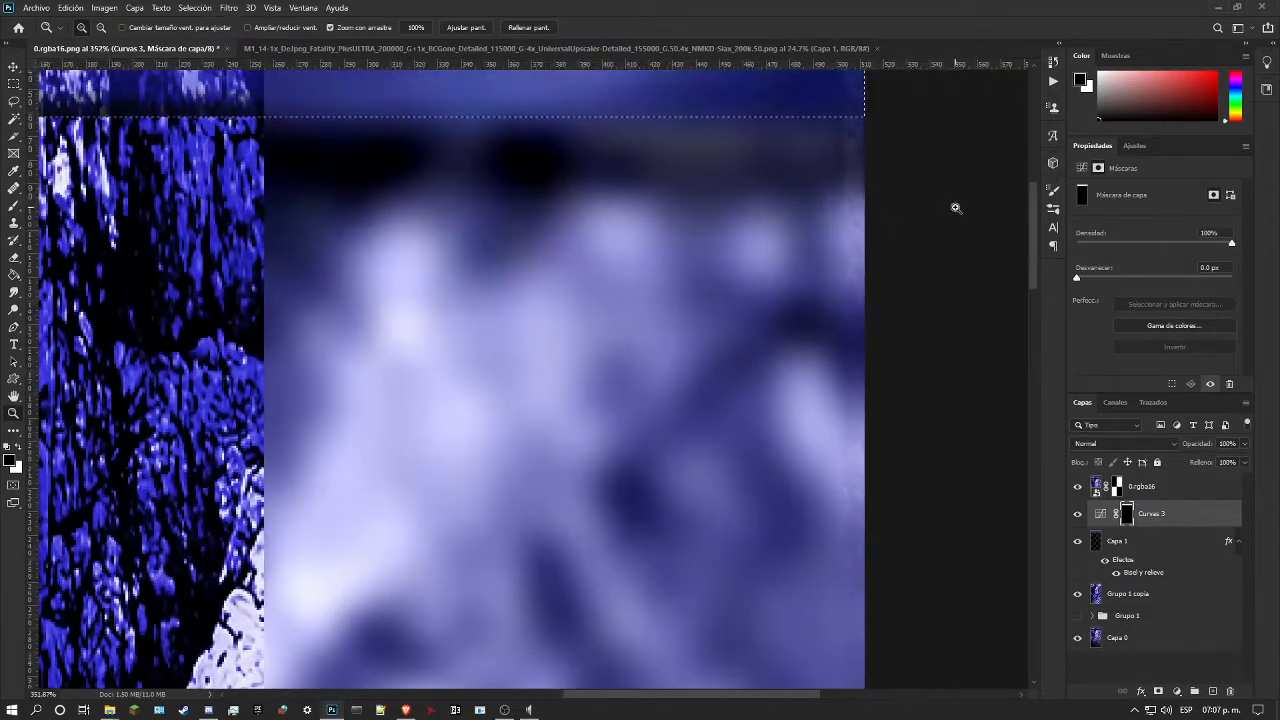
Step: Select a full-width band about 59 px high directly below the blue strip and add a new layer above Curvas 3
scroll(926, 244, up, 3)
drag(745, 66, 862, 172)
key(m)
drag(894, 172, 74, 307)
click(13, 414)
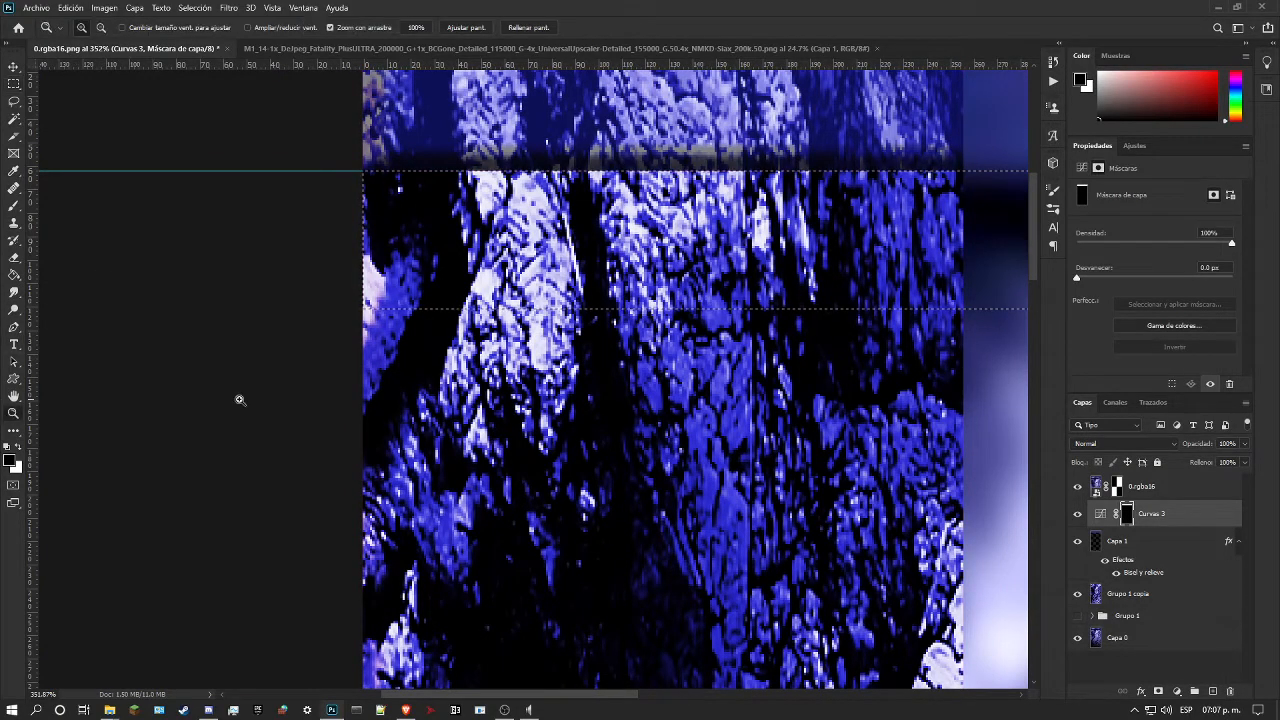
drag(480, 352, 371, 349)
drag(515, 181, 780, 443)
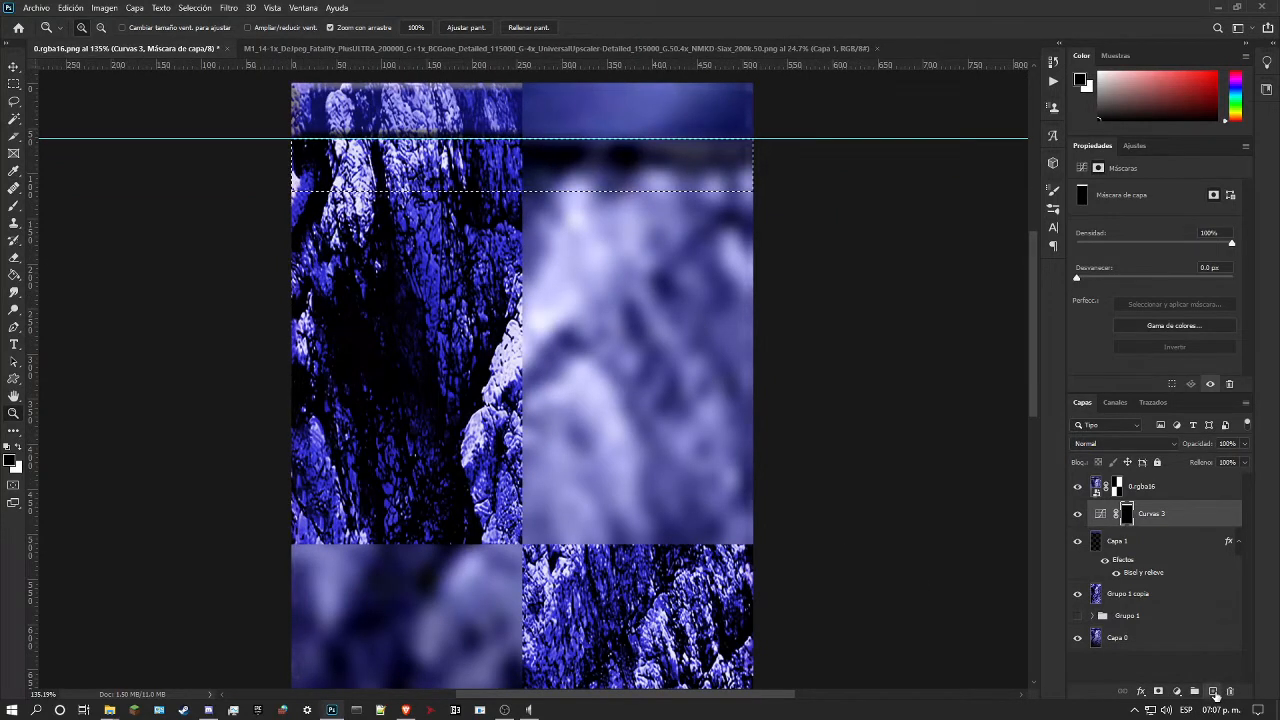
click(1213, 691)
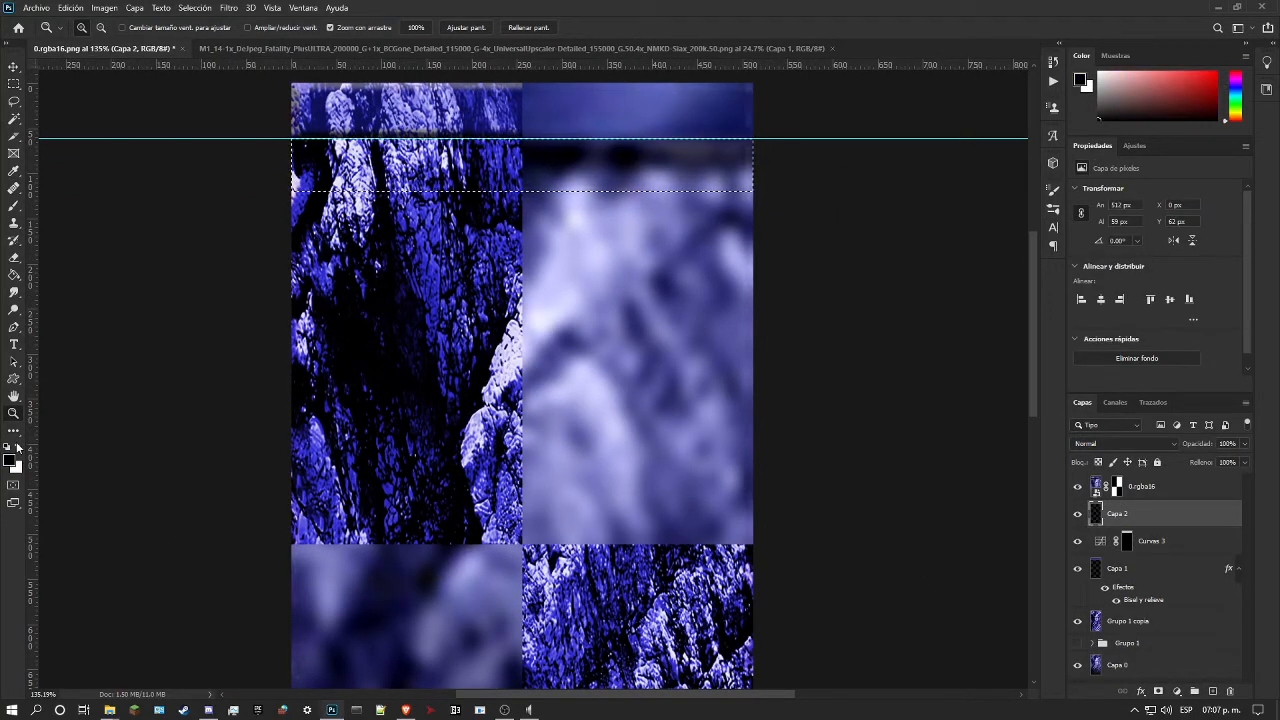
click(102, 8)
mouse_move(134, 8)
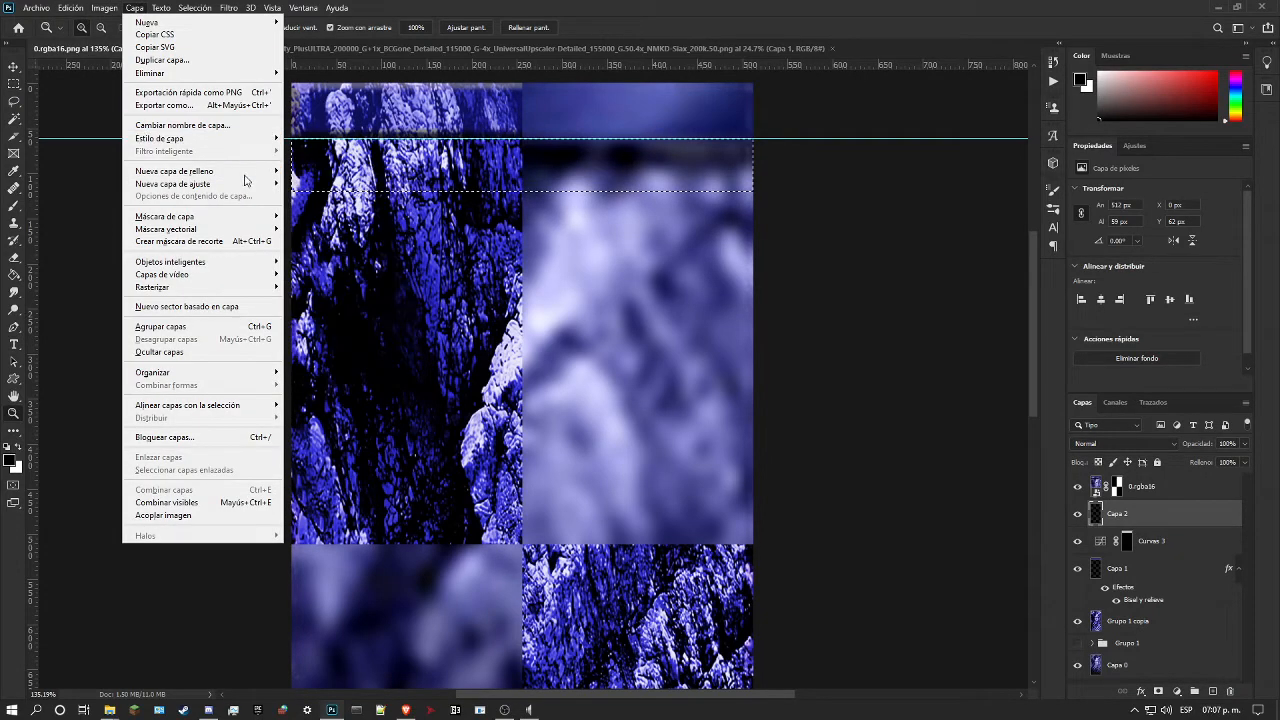
mouse_move(246, 174)
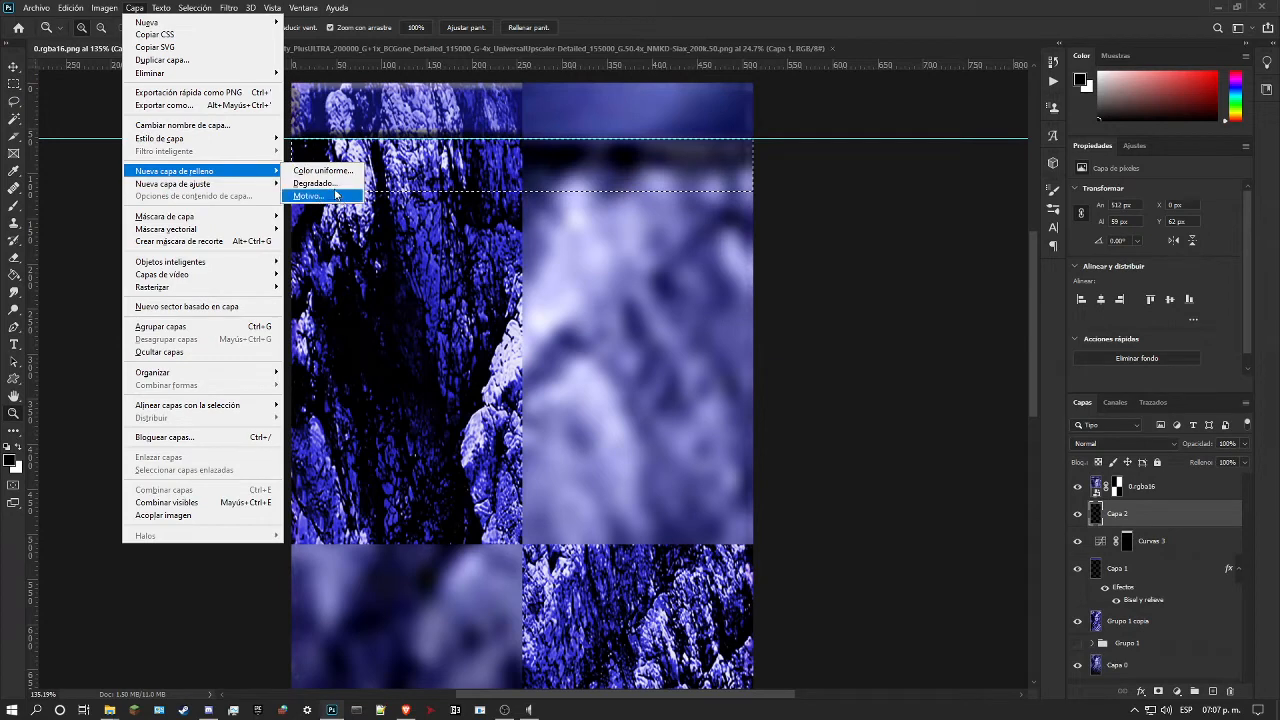
click(341, 173)
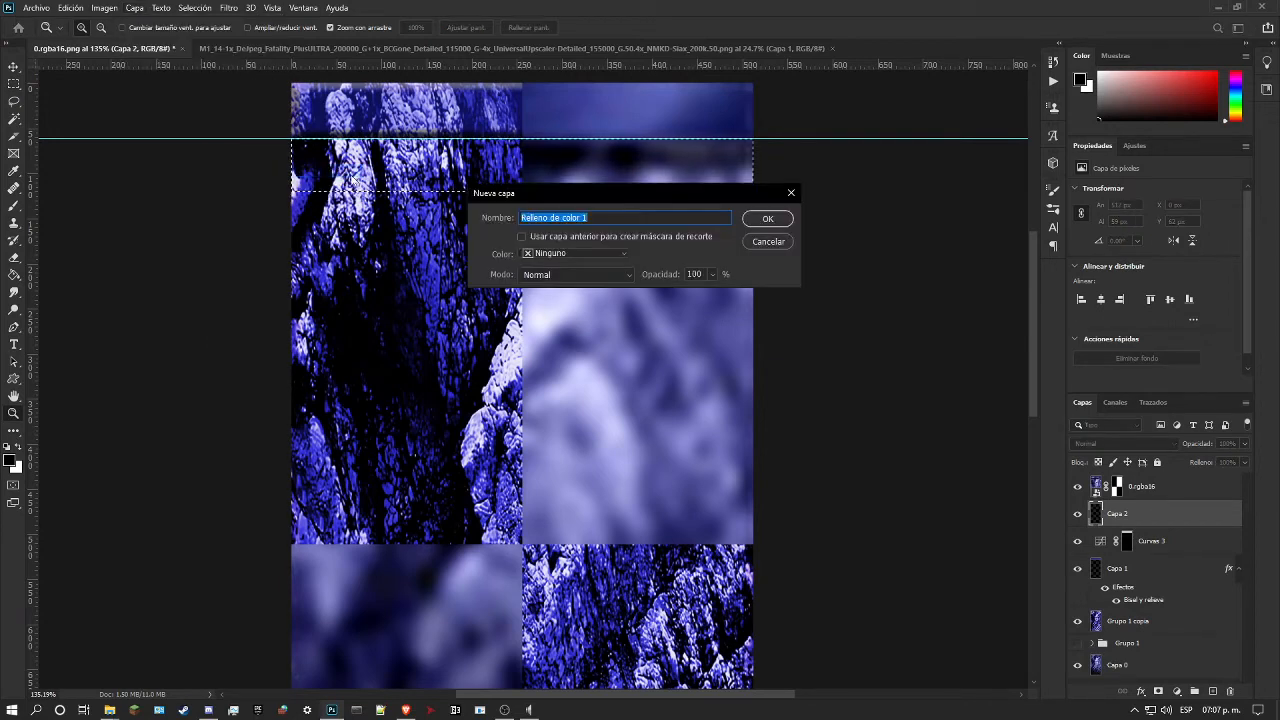
click(765, 217)
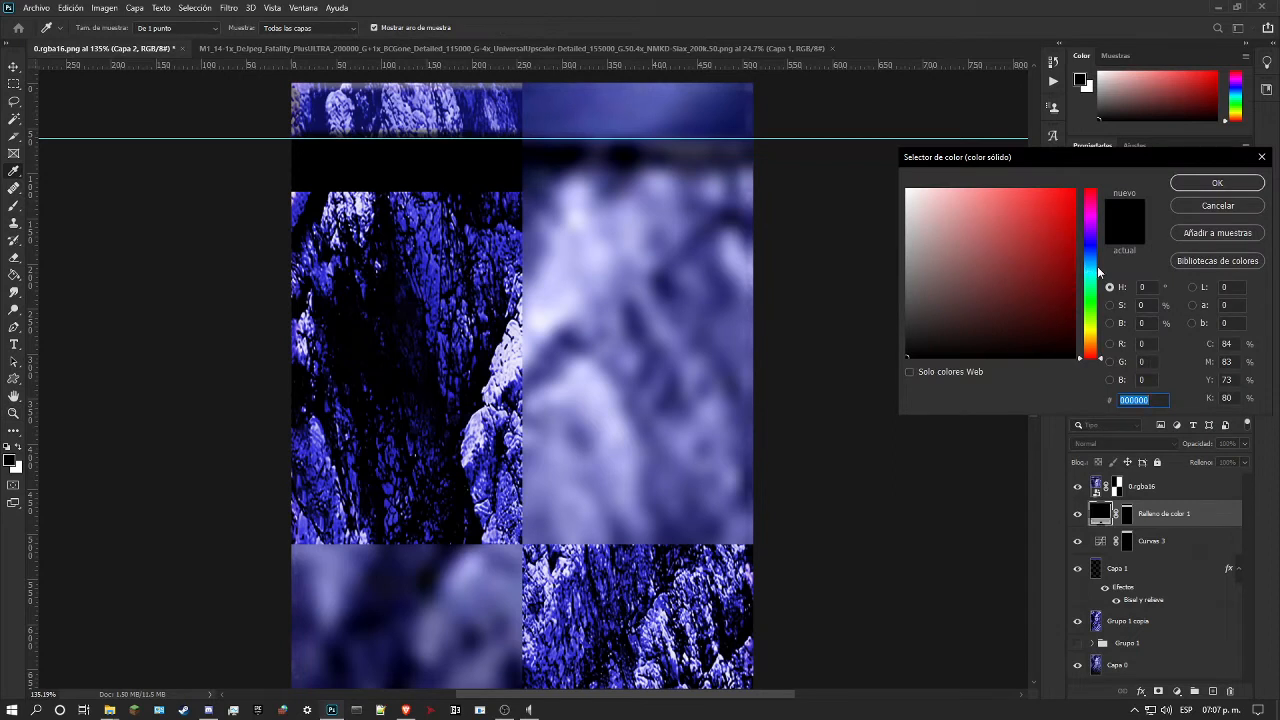
click(1224, 209)
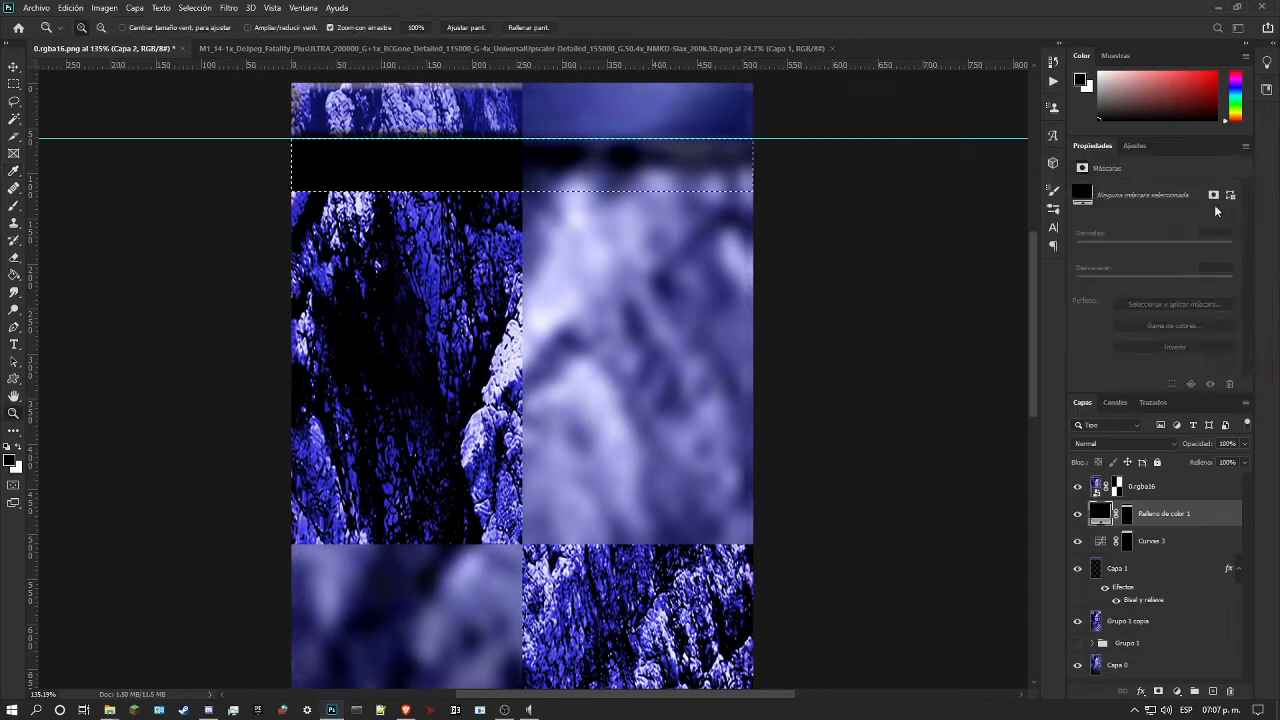
Step: Add a linear black-to-transparent gradient fill layer to the selected band, invert it, and open its gradient for editing
click(135, 8)
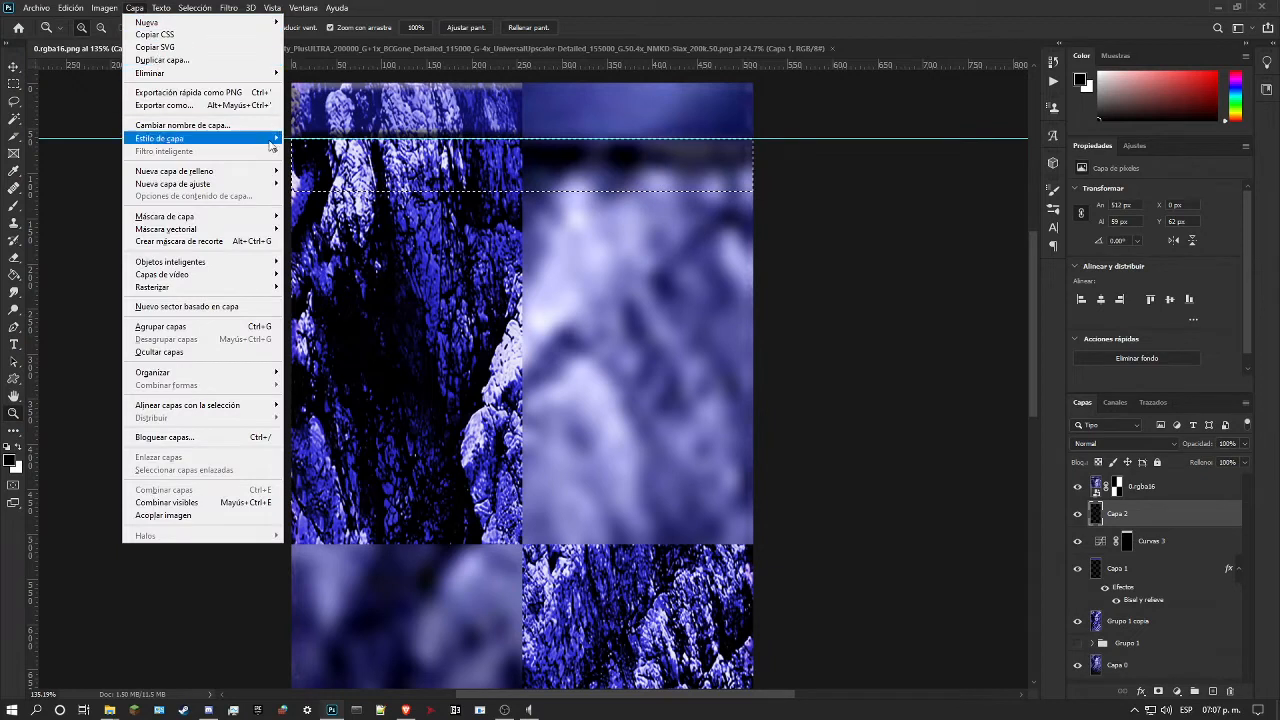
mouse_move(263, 170)
click(315, 183)
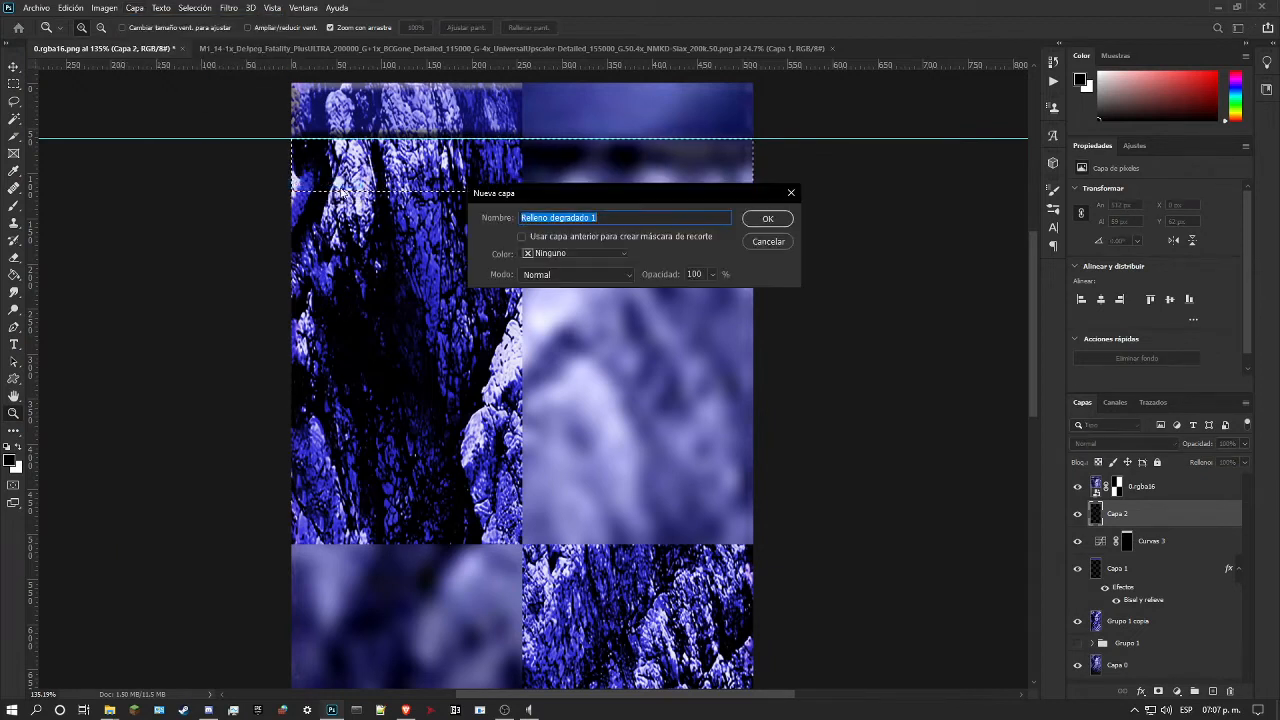
click(767, 222)
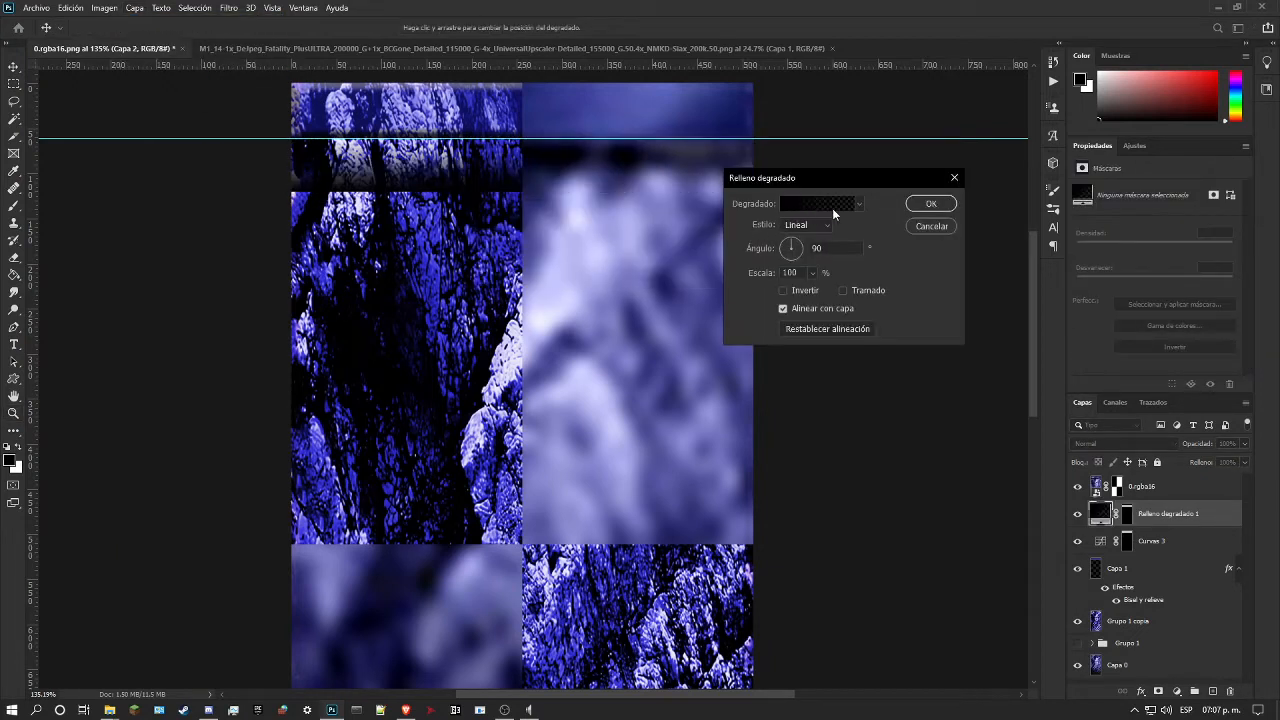
click(784, 290)
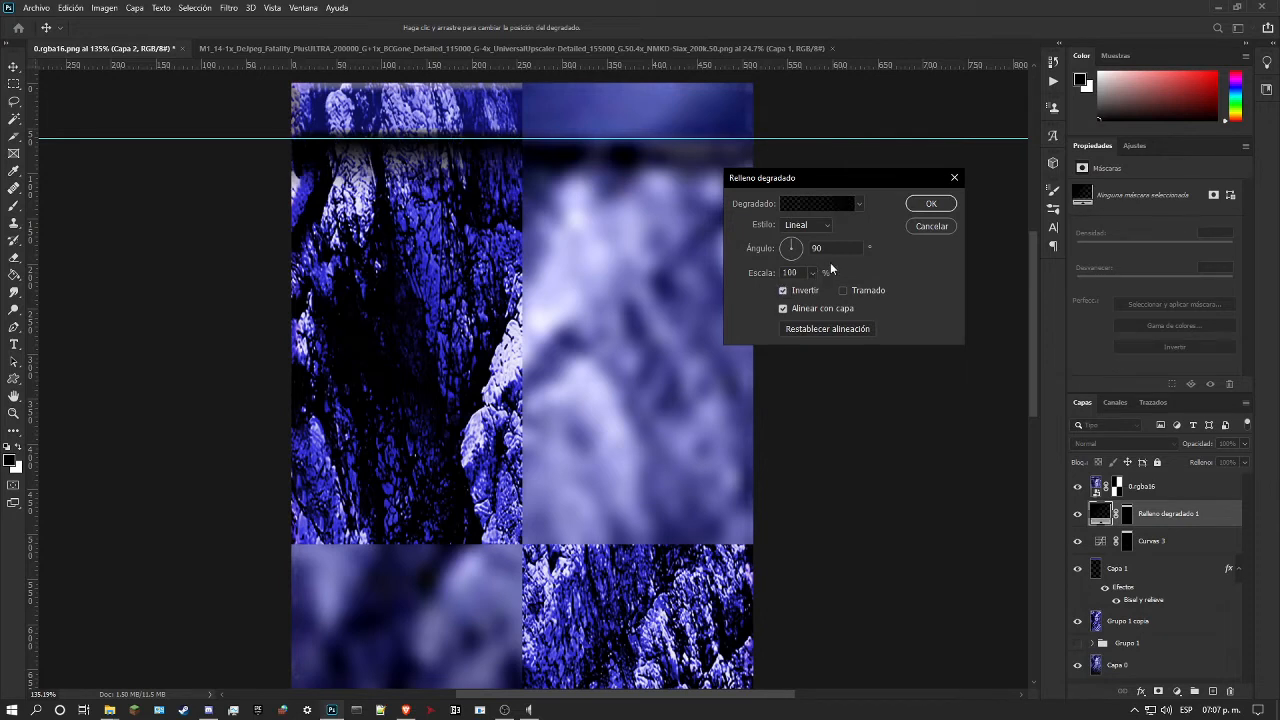
click(808, 205)
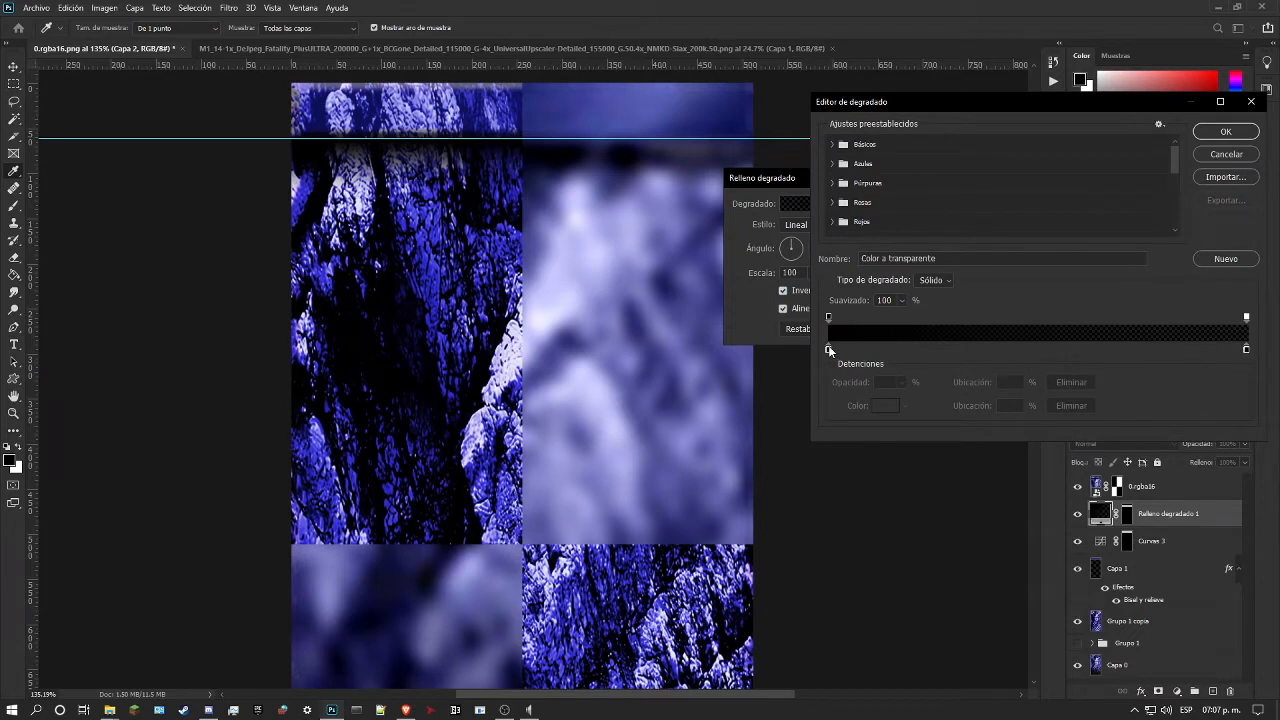
drag(828, 347, 732, 312)
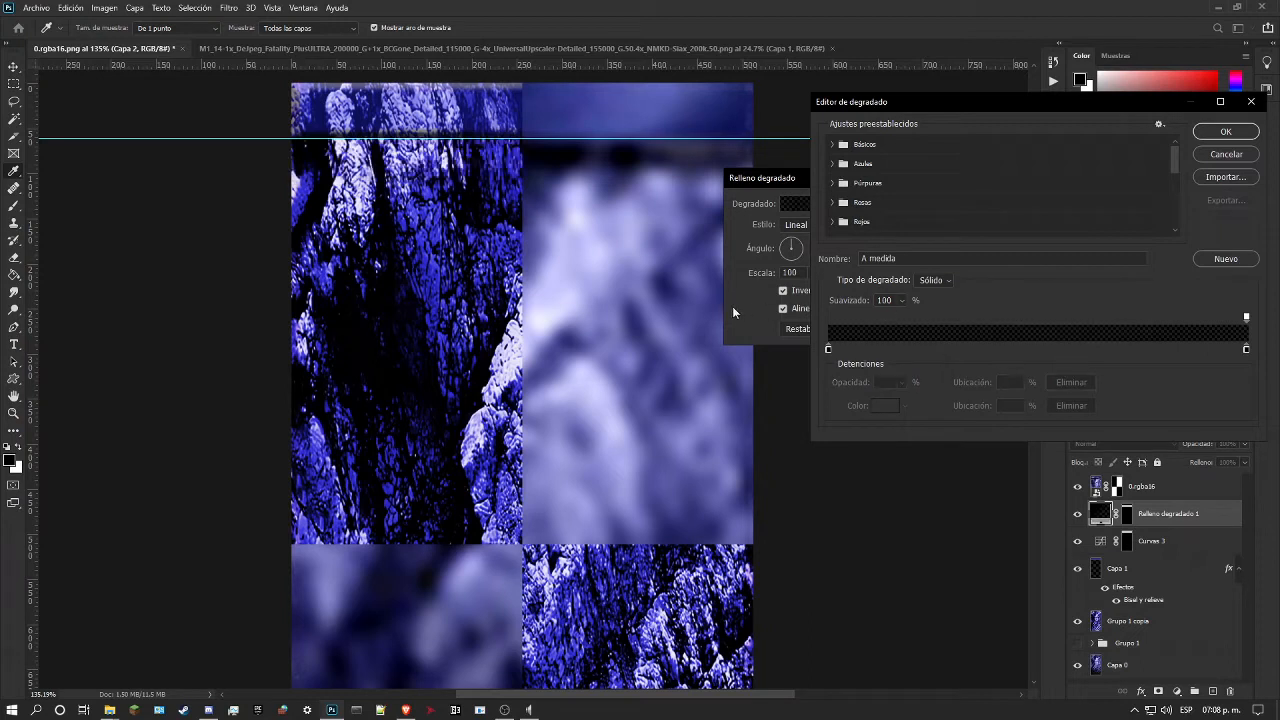
key(ctrl+z)
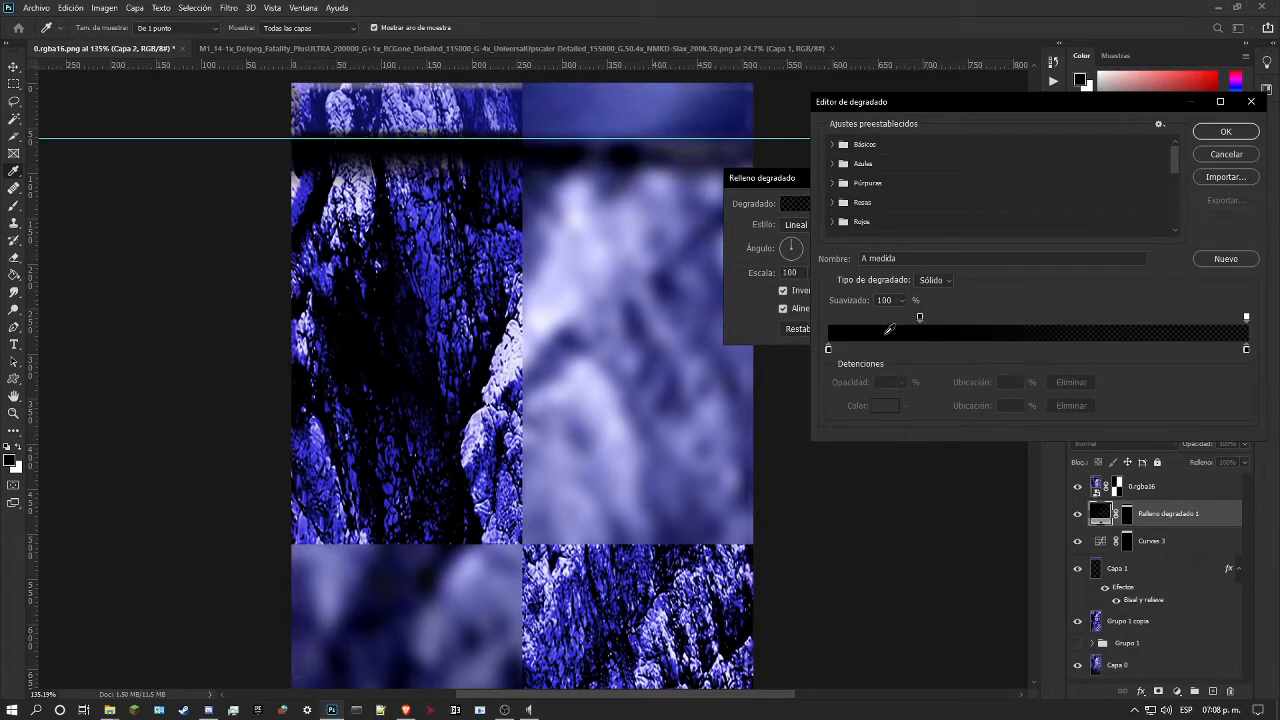
drag(917, 320, 818, 326)
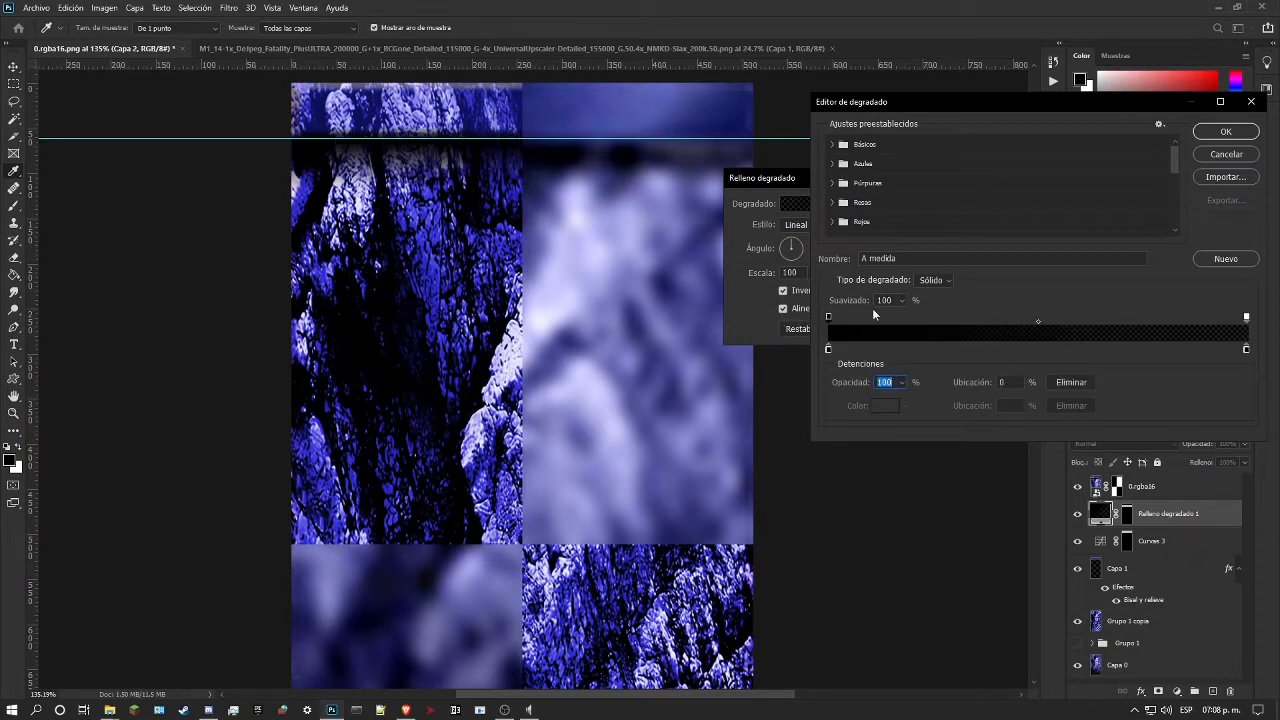
drag(1246, 316, 1100, 302)
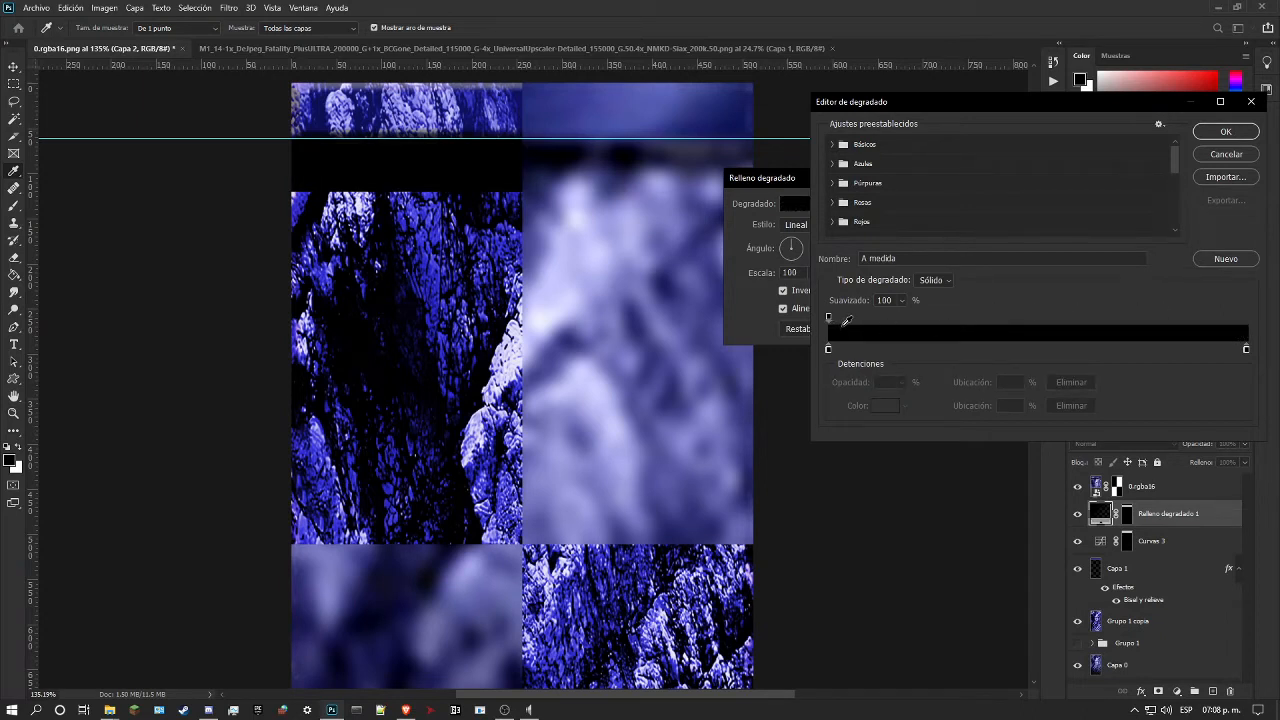
key(ctrl+z)
Step: Move the gradient's transparent stop to 76% and its opaque stop to 9%, and accept the gradient fill
drag(1247, 318, 1147, 316)
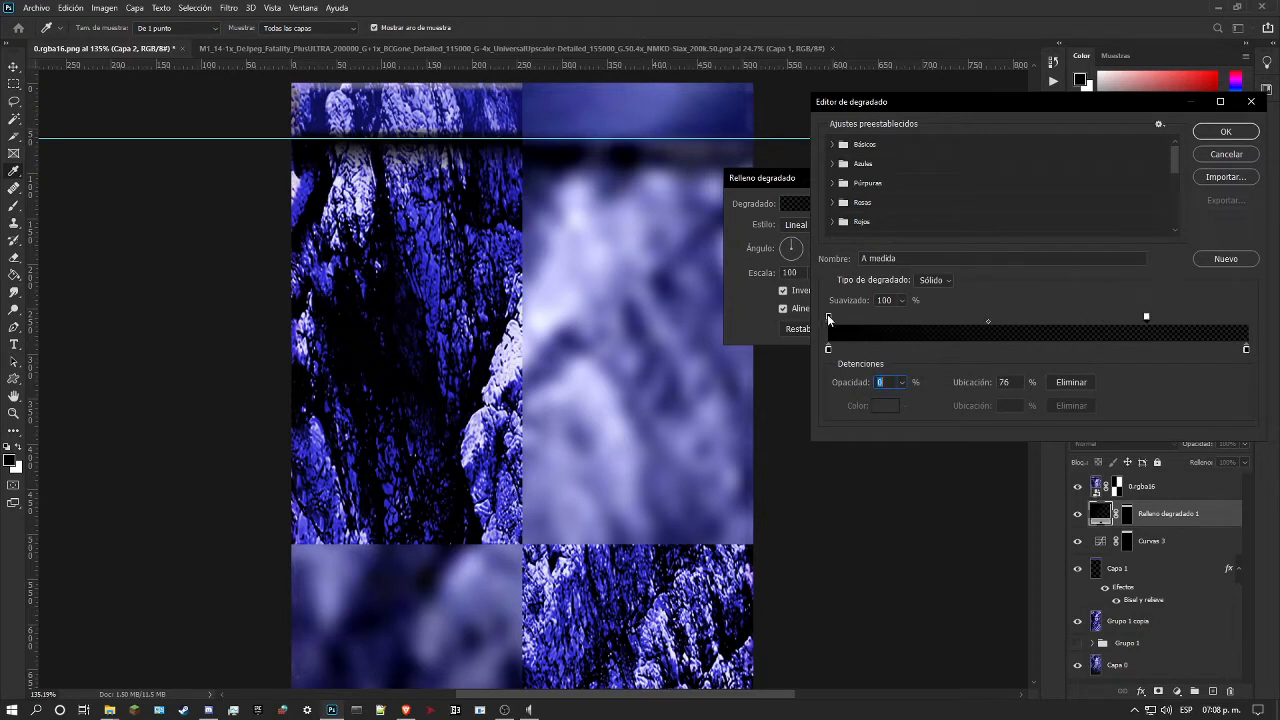
drag(828, 316, 867, 318)
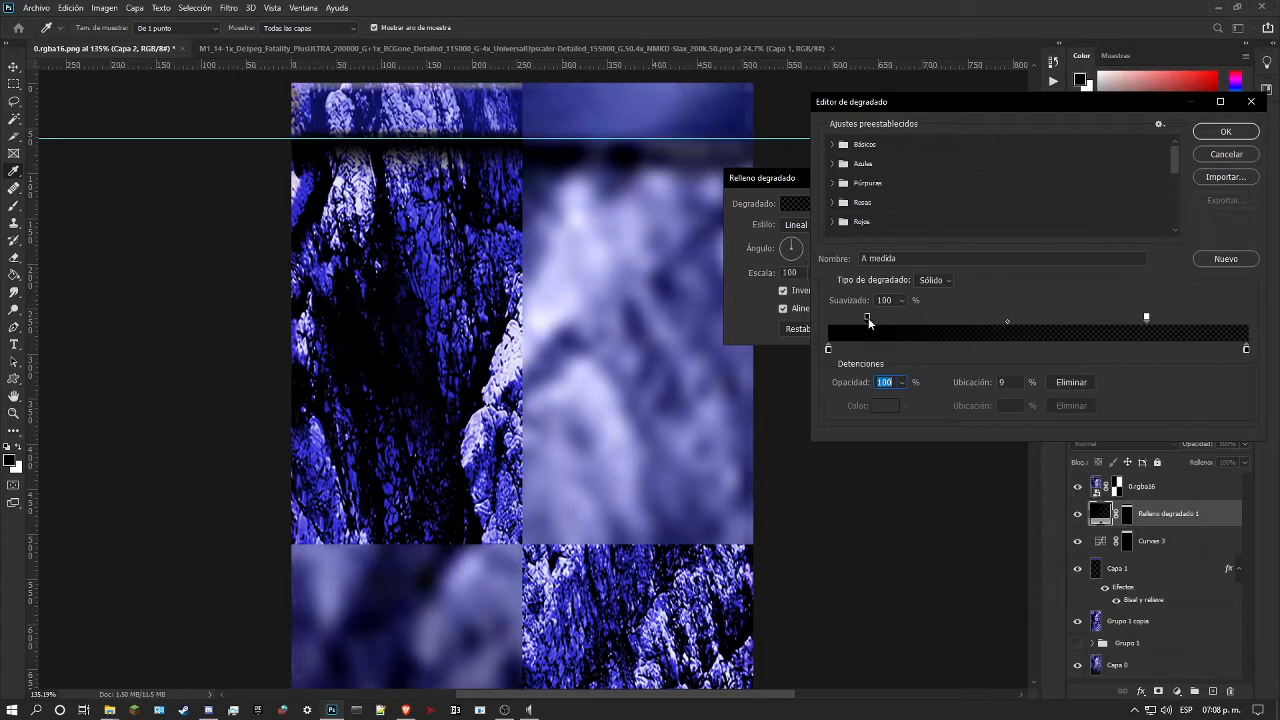
click(1225, 132)
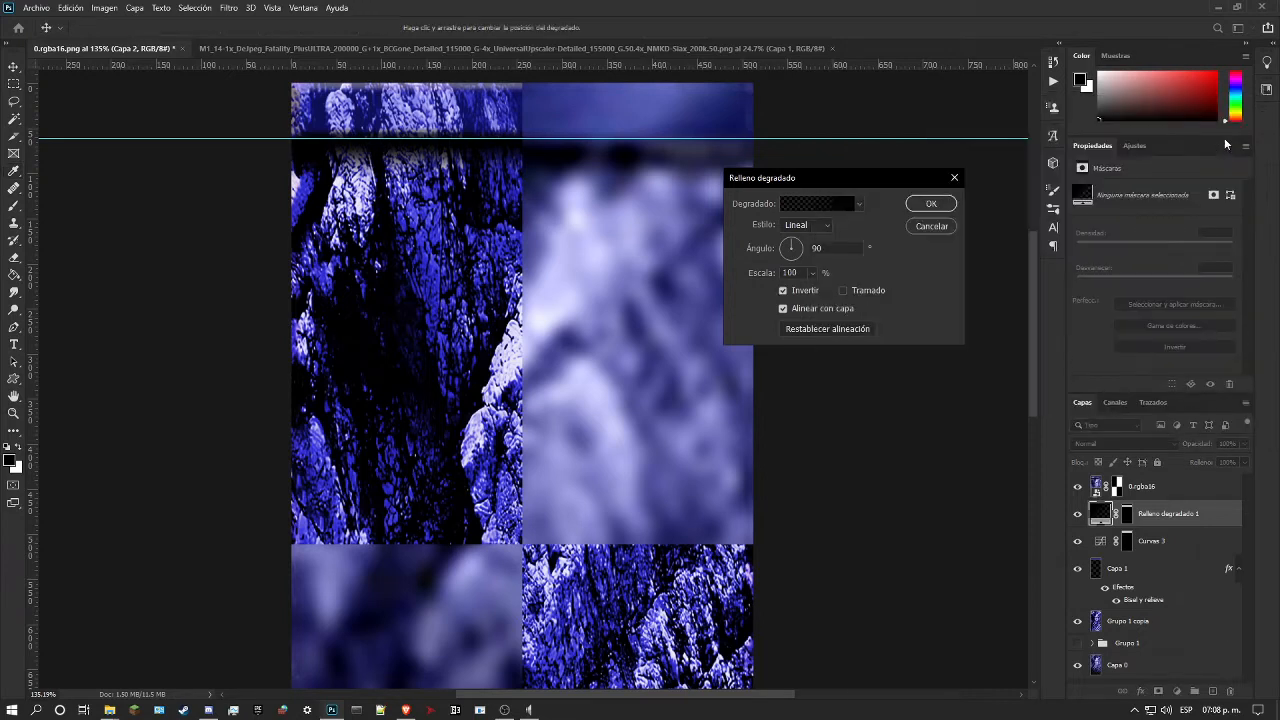
click(930, 204)
Step: Inspect the shaded edge below the strip and set the size of Capa 1's Bisel y relieve effect to 13 px
scroll(589, 172, down, 5)
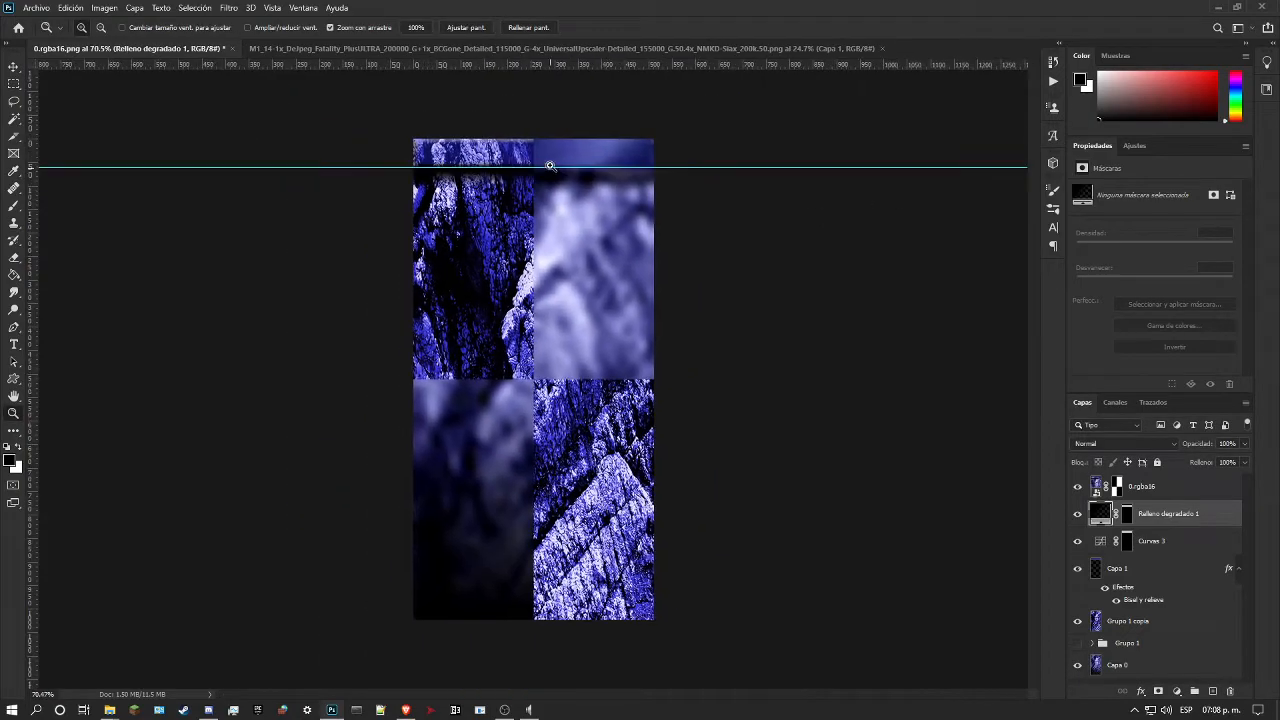
scroll(514, 148, up, 7)
scroll(534, 226, up, 3)
drag(265, 185, 335, 188)
drag(580, 192, 450, 171)
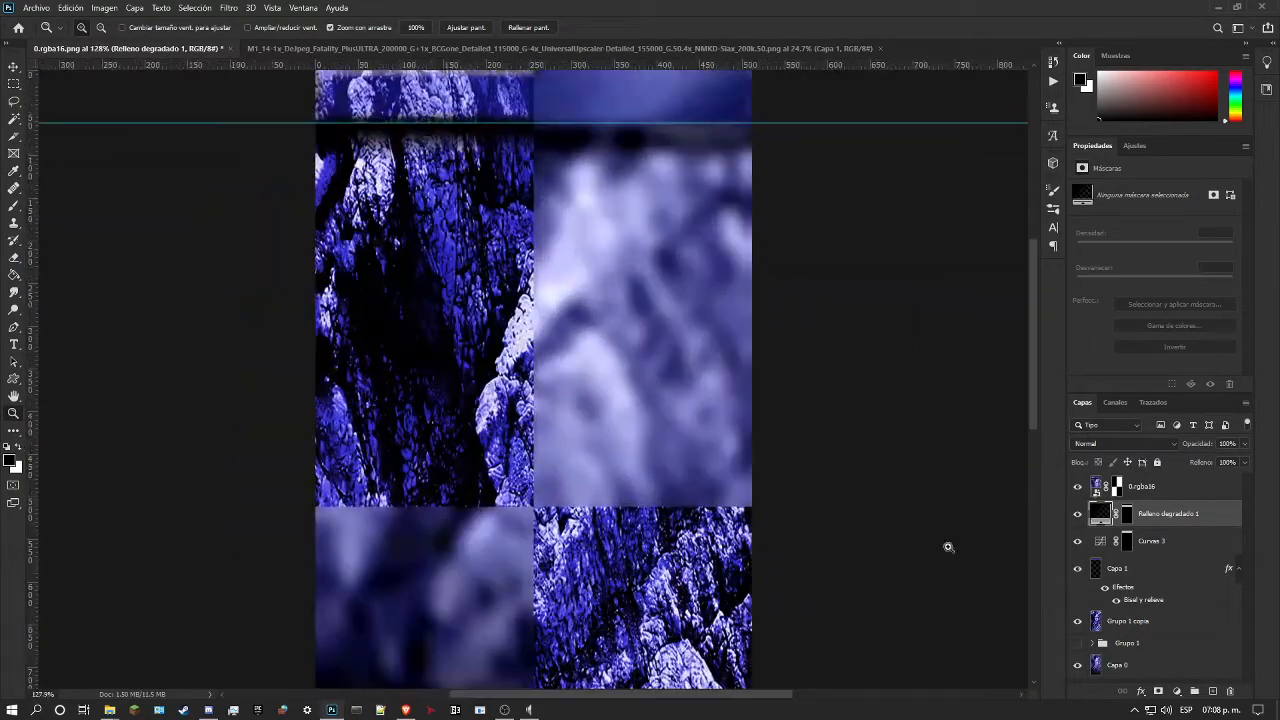
click(1194, 604)
double_click(1194, 604)
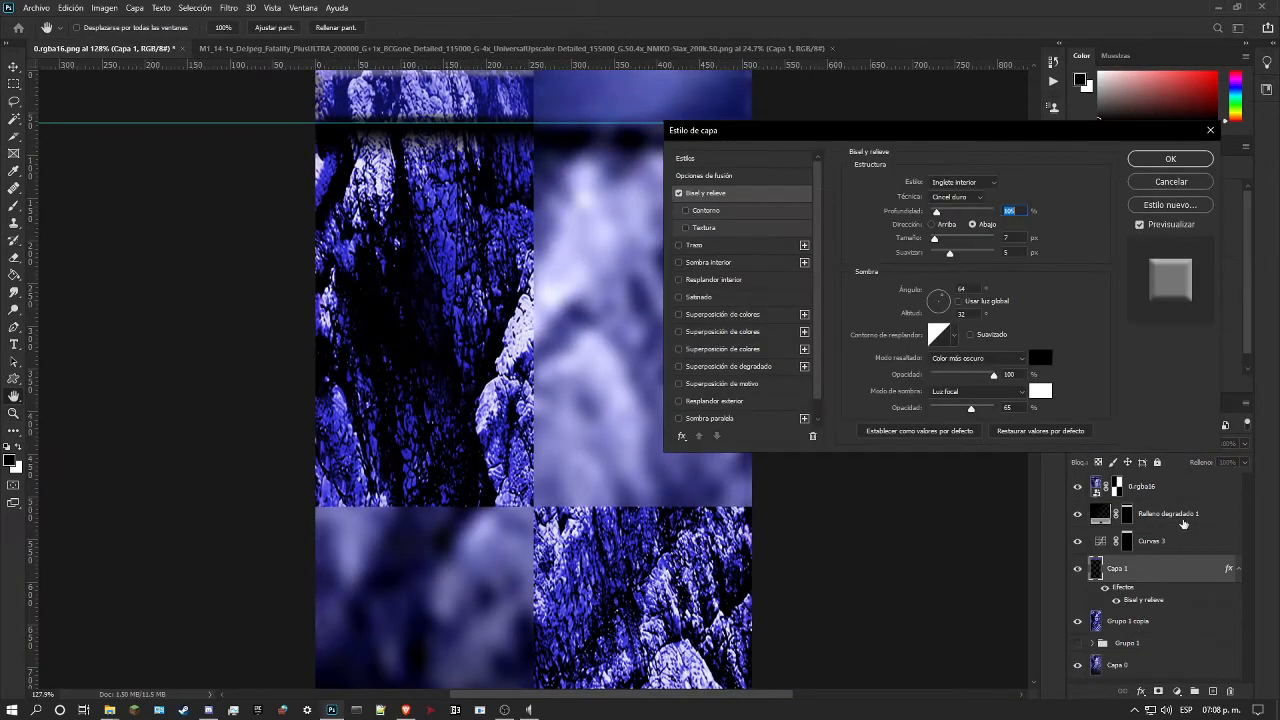
click(745, 205)
drag(934, 240, 939, 247)
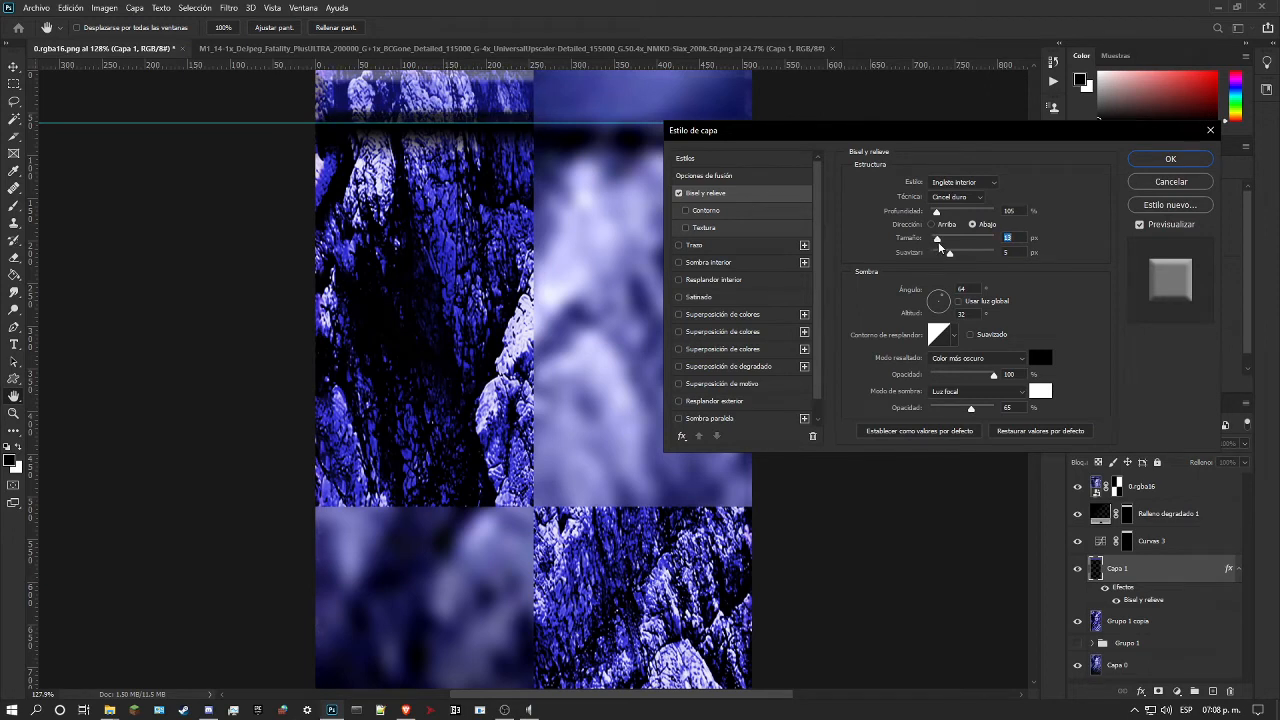
Step: Preview several shadow blend modes for Capa 1's bevel and set the shadow mode to Trama
click(981, 395)
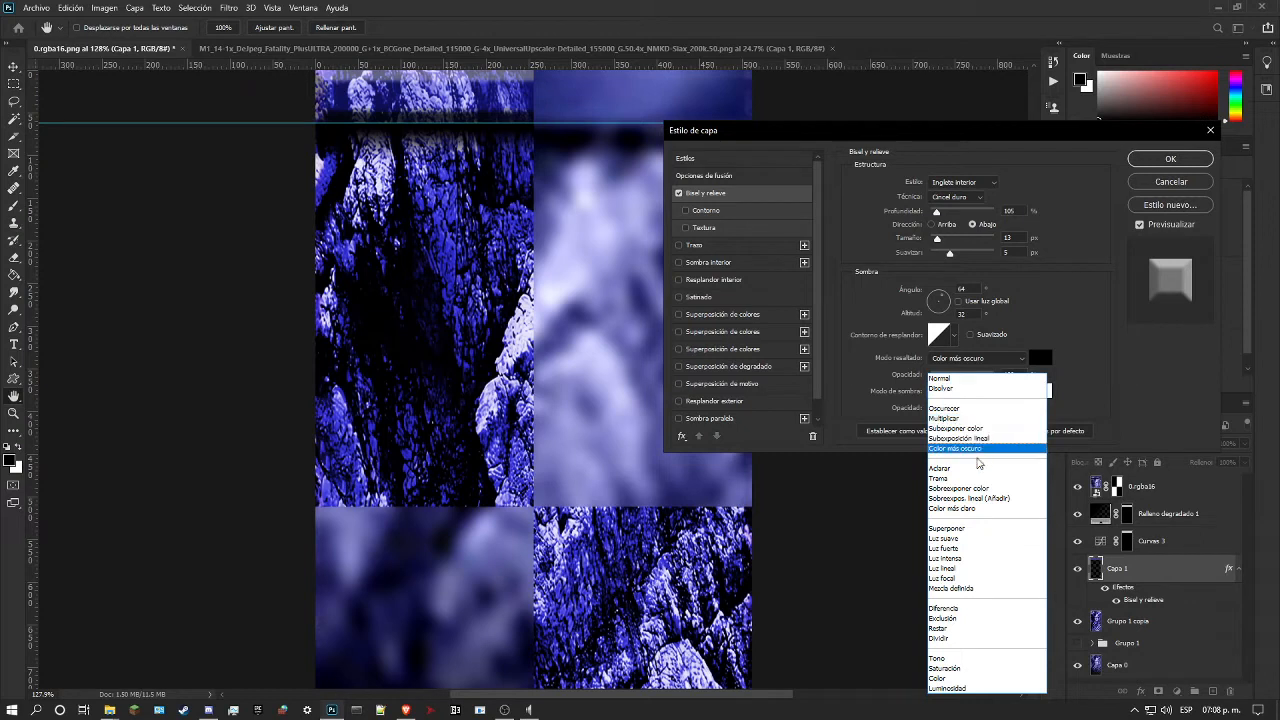
click(955, 381)
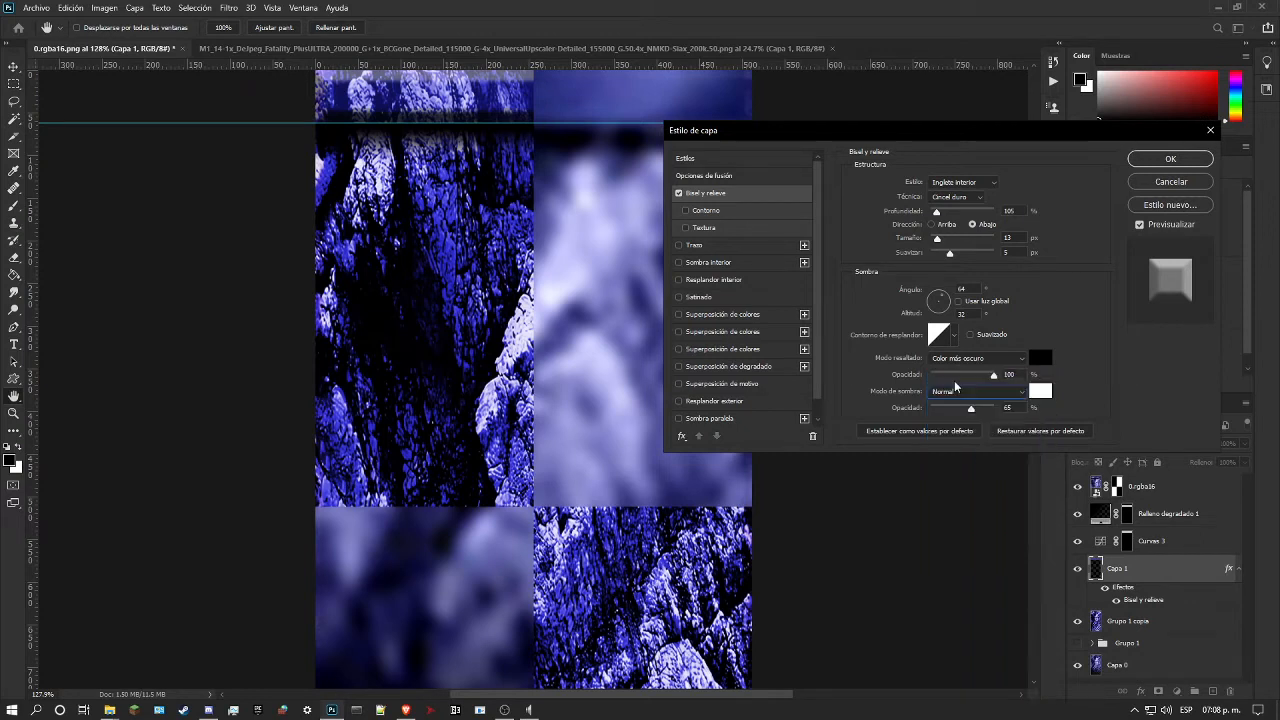
scroll(955, 390, down, 6)
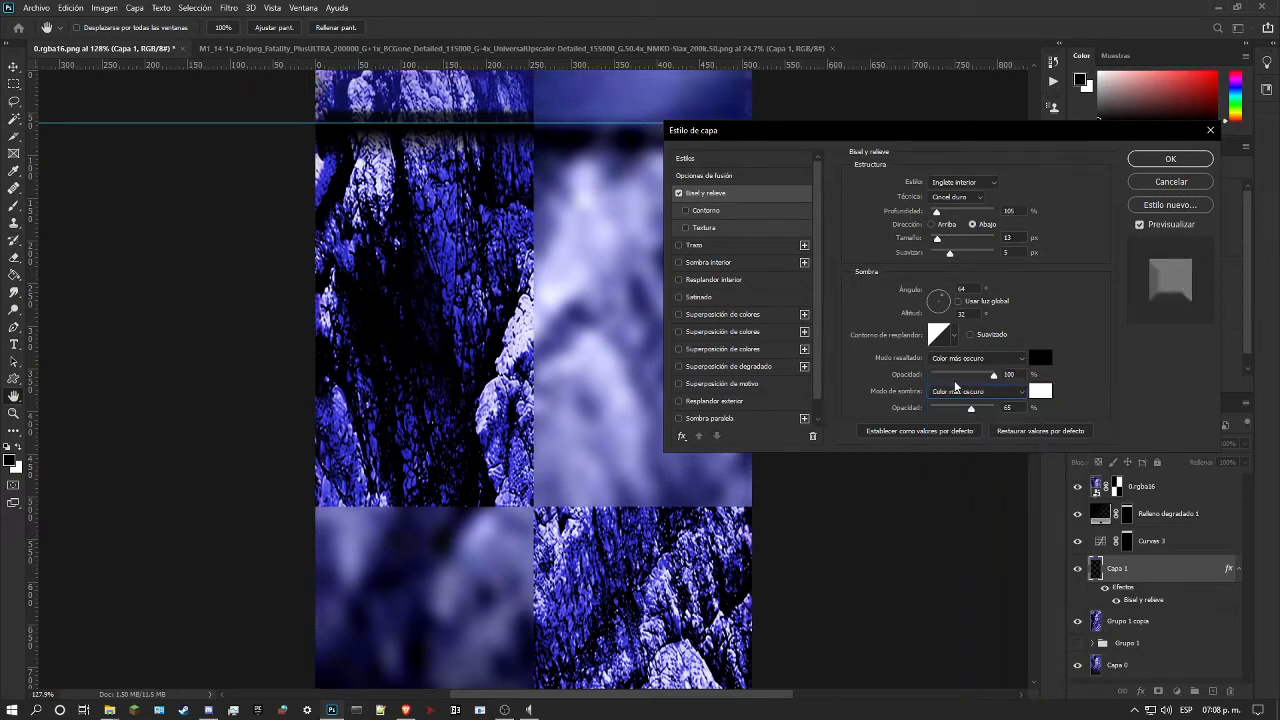
scroll(955, 386, down, 6)
scroll(955, 386, down, 1)
scroll(955, 386, down, 7)
scroll(955, 387, down, 2)
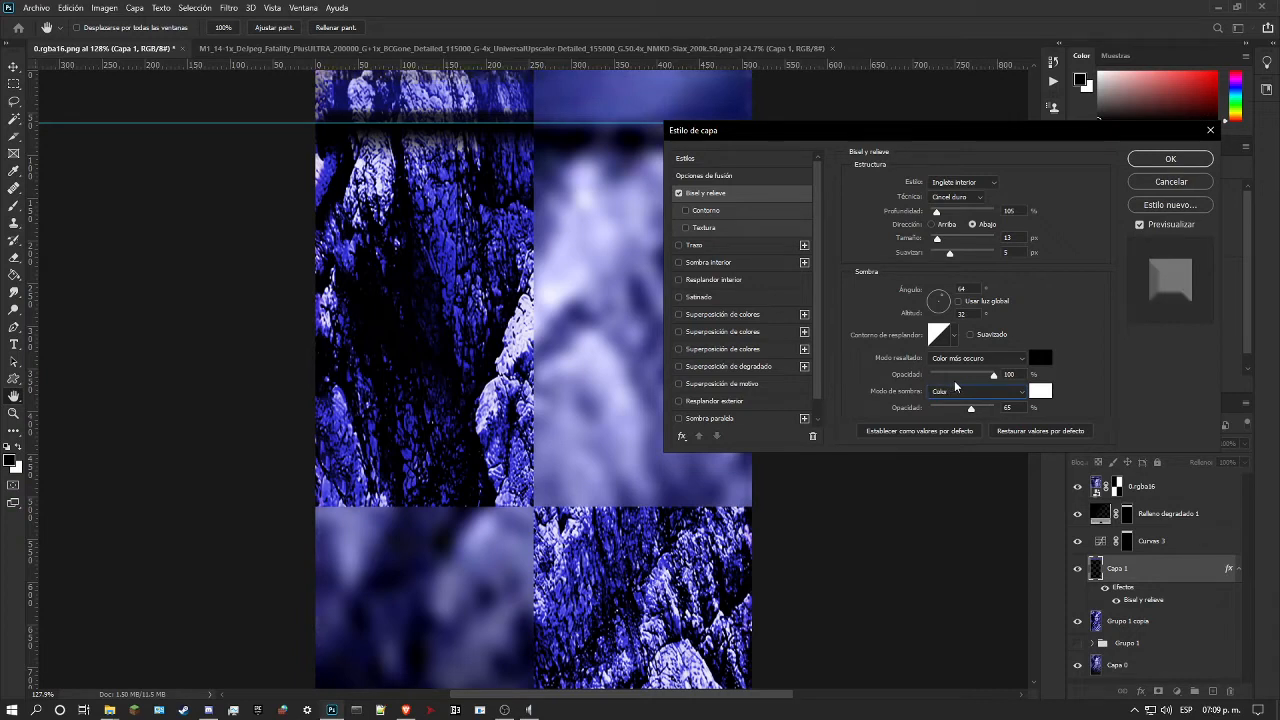
scroll(955, 387, up, 16)
scroll(955, 387, down, 2)
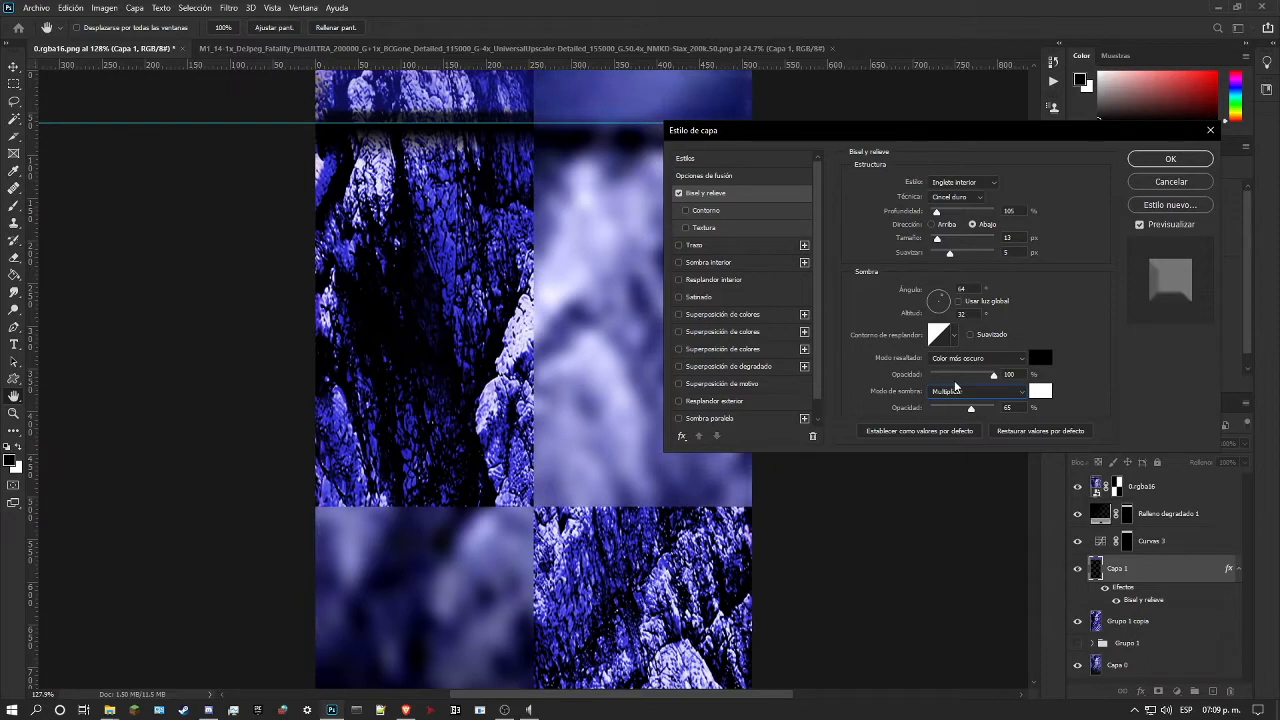
scroll(955, 387, down, 5)
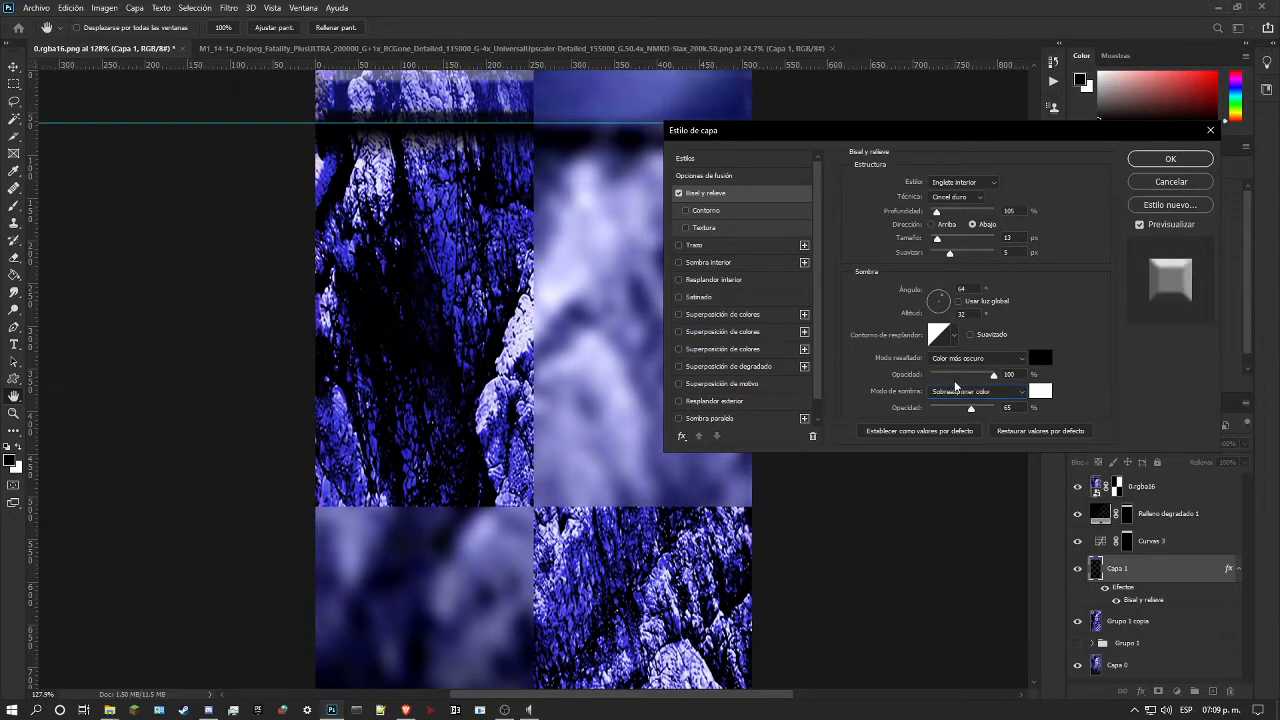
scroll(955, 387, up, 11)
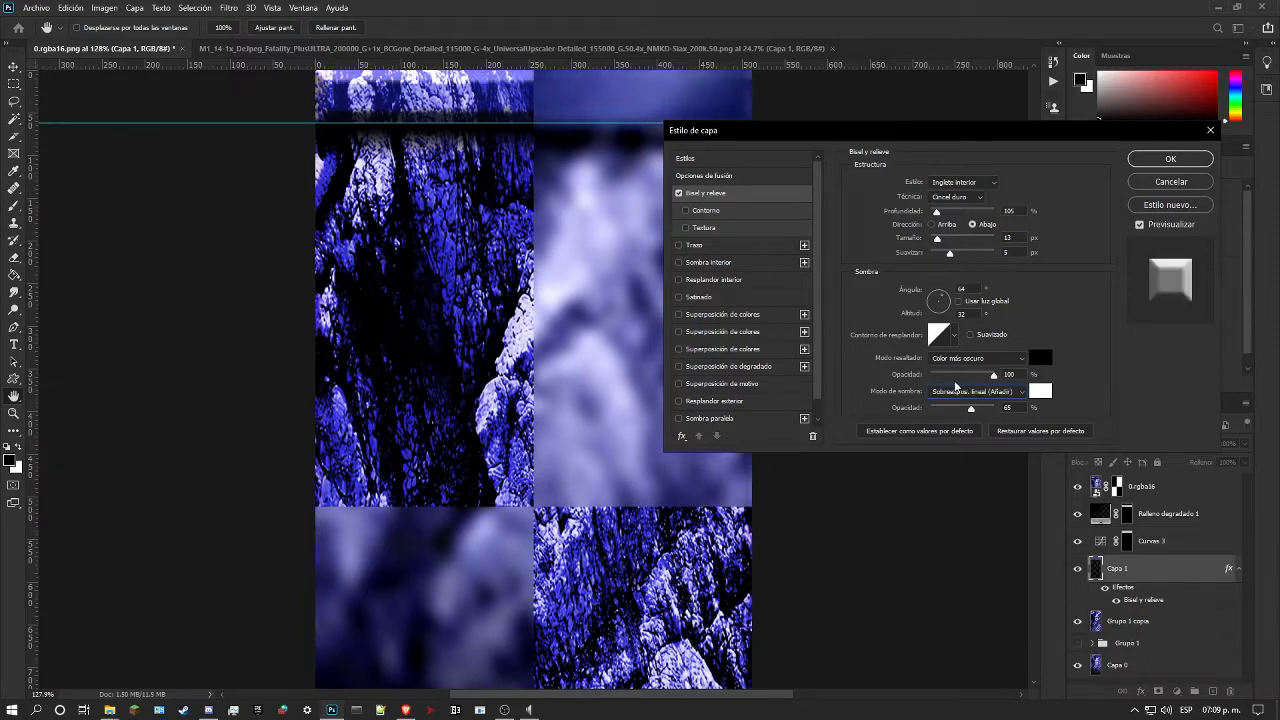
scroll(955, 387, down, 7)
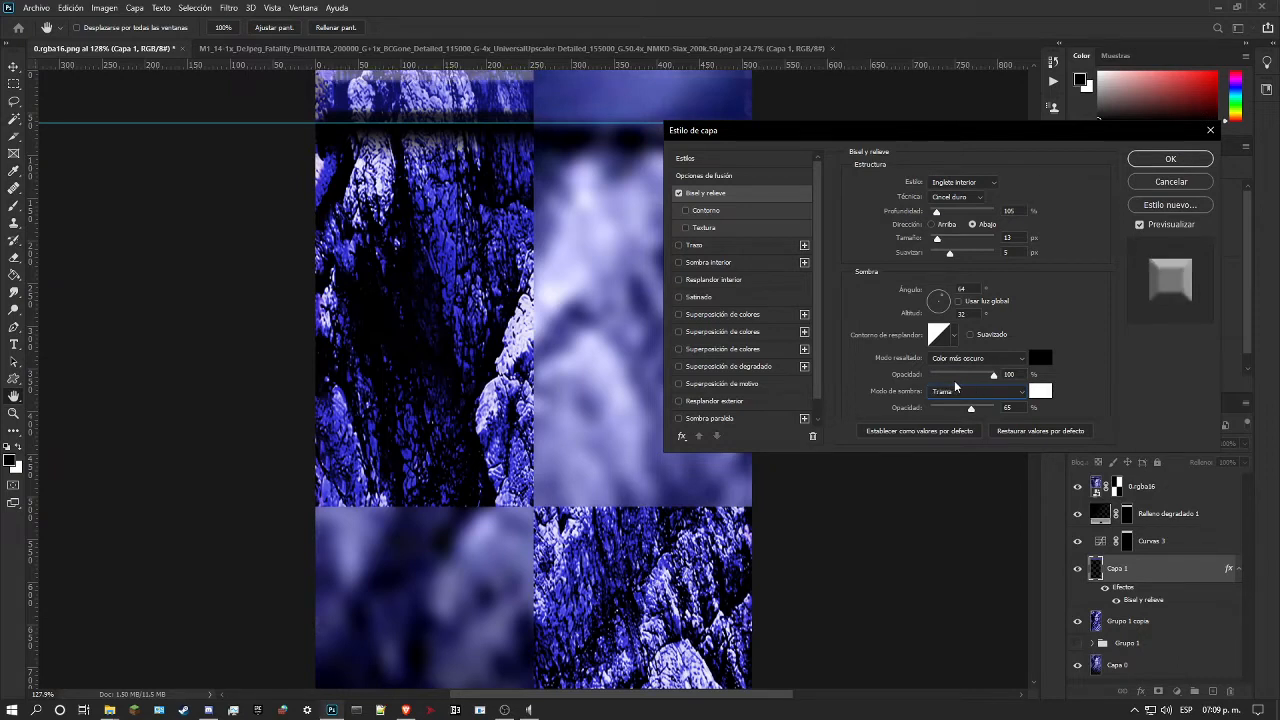
Step: Set the bevel's highlight opacity to 68% and its softening to 7 px, compare both directions, keep Abajo, and fine-tune the depth
mouse_move(978, 373)
mouse_down()
mouse_move(946, 374)
mouse_move(1000, 374)
mouse_move(963, 374)
mouse_move(975, 372)
mouse_up()
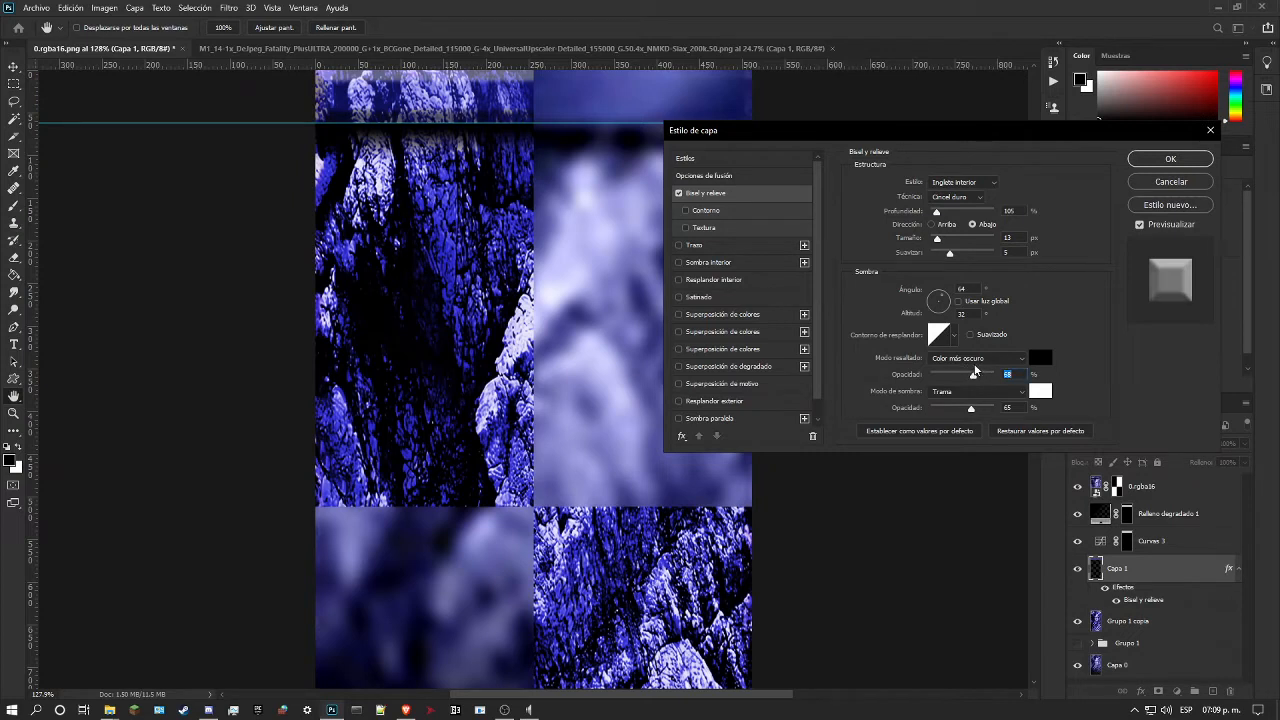
mouse_move(951, 256)
mouse_down()
mouse_move(985, 262)
mouse_move(956, 258)
mouse_up()
click(938, 227)
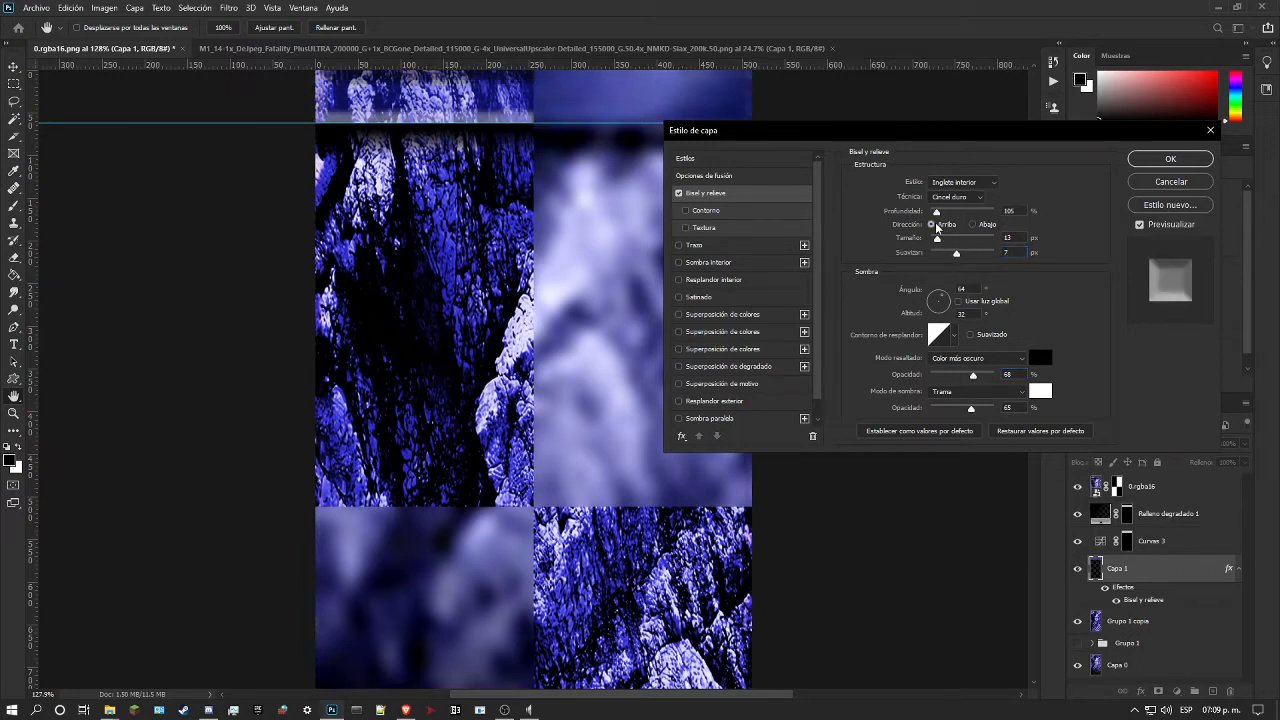
click(977, 227)
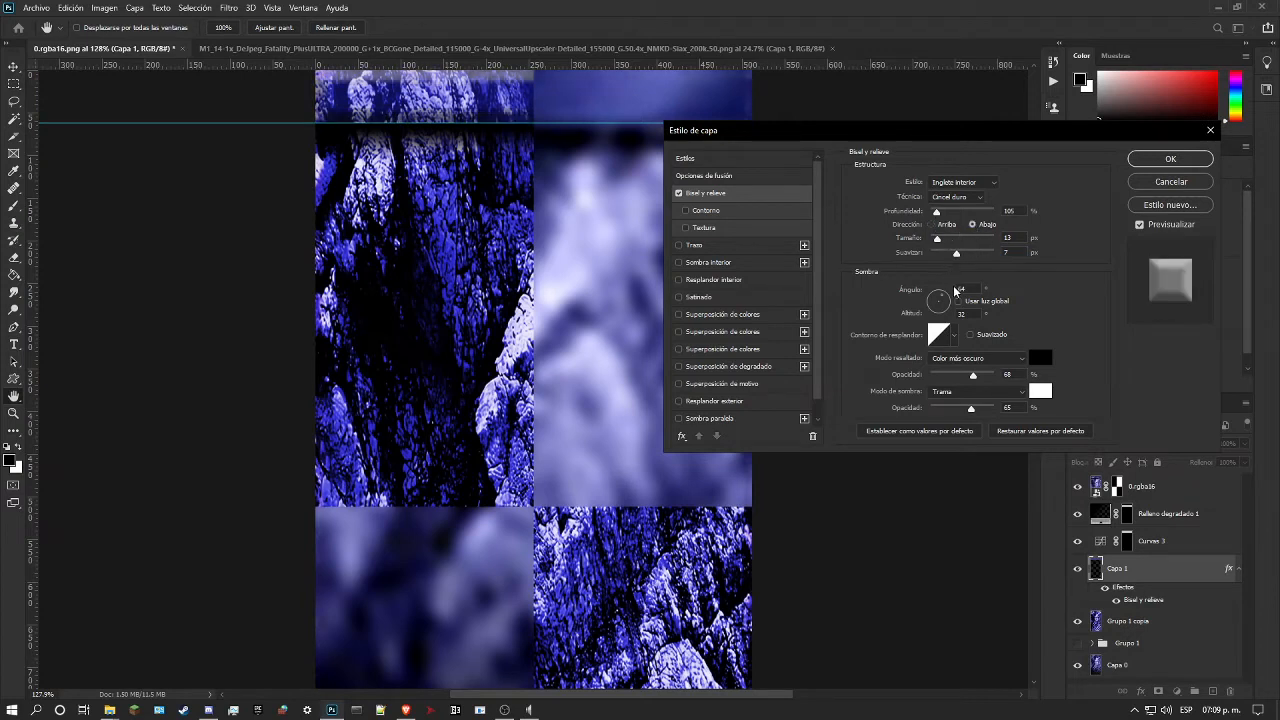
mouse_move(937, 212)
mouse_down()
mouse_move(920, 213)
mouse_move(939, 212)
mouse_up()
click(1170, 158)
Step: Review the upper strip, reopen Capa 1's Bisel y relieve effect, reduce its size below 13 px, and accept the style
key(z)
drag(775, 176, 665, 173)
drag(524, 163, 610, 190)
scroll(569, 197, up, 3)
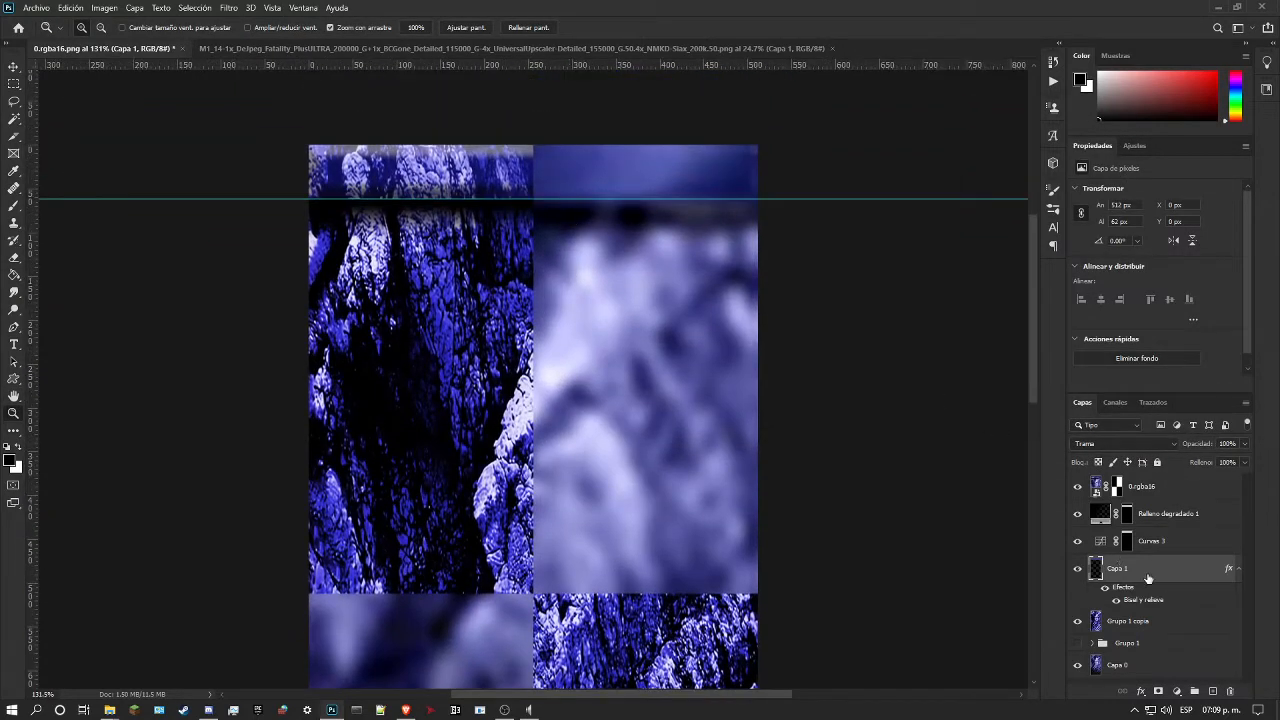
double_click(1151, 569)
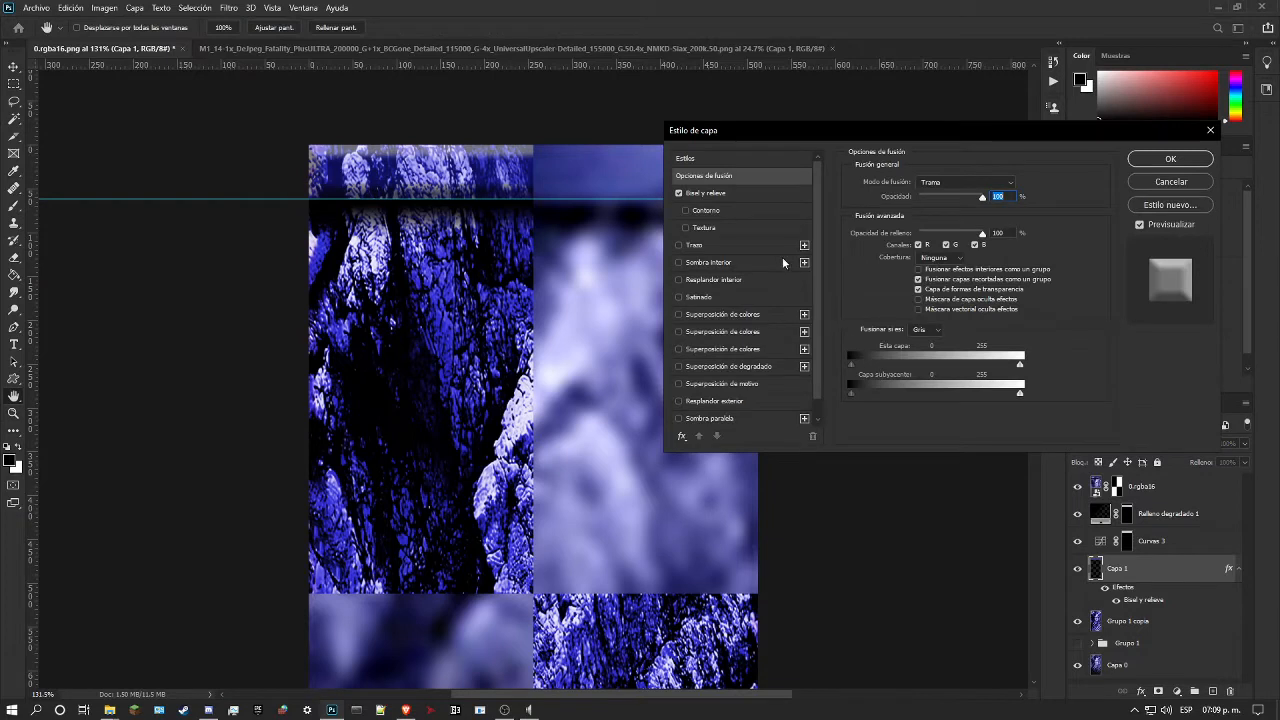
click(722, 193)
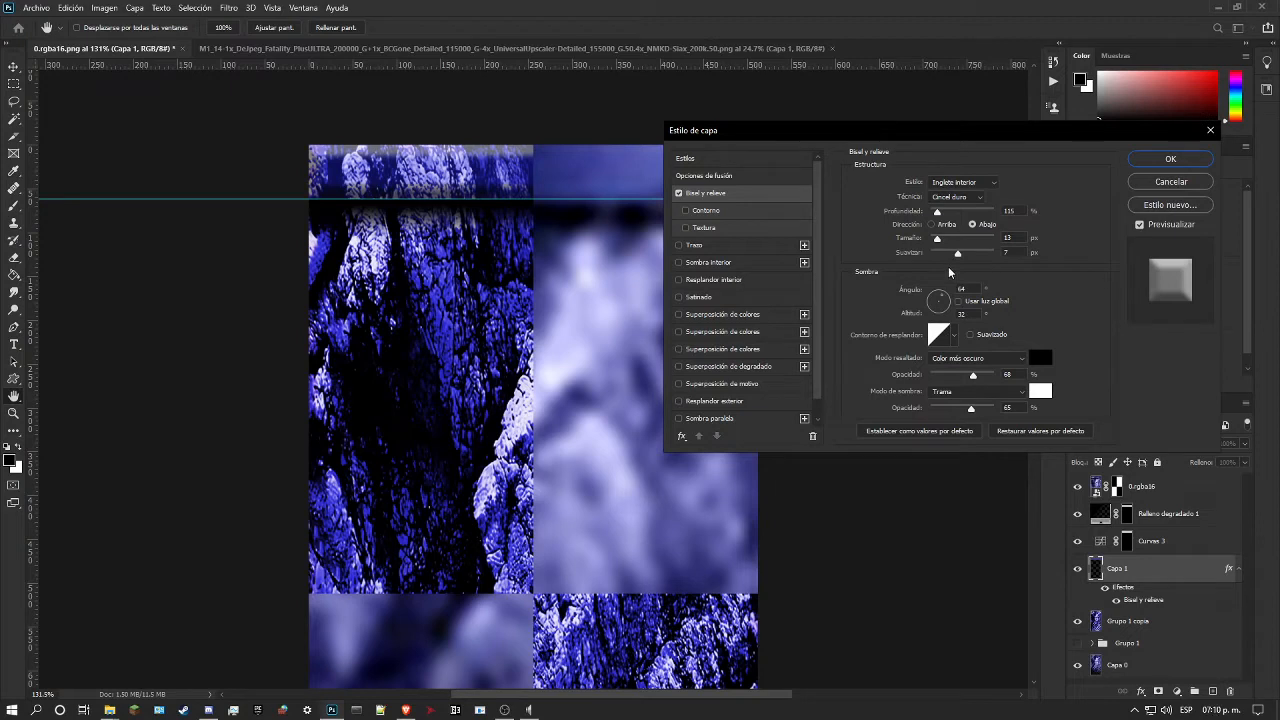
drag(937, 238, 935, 242)
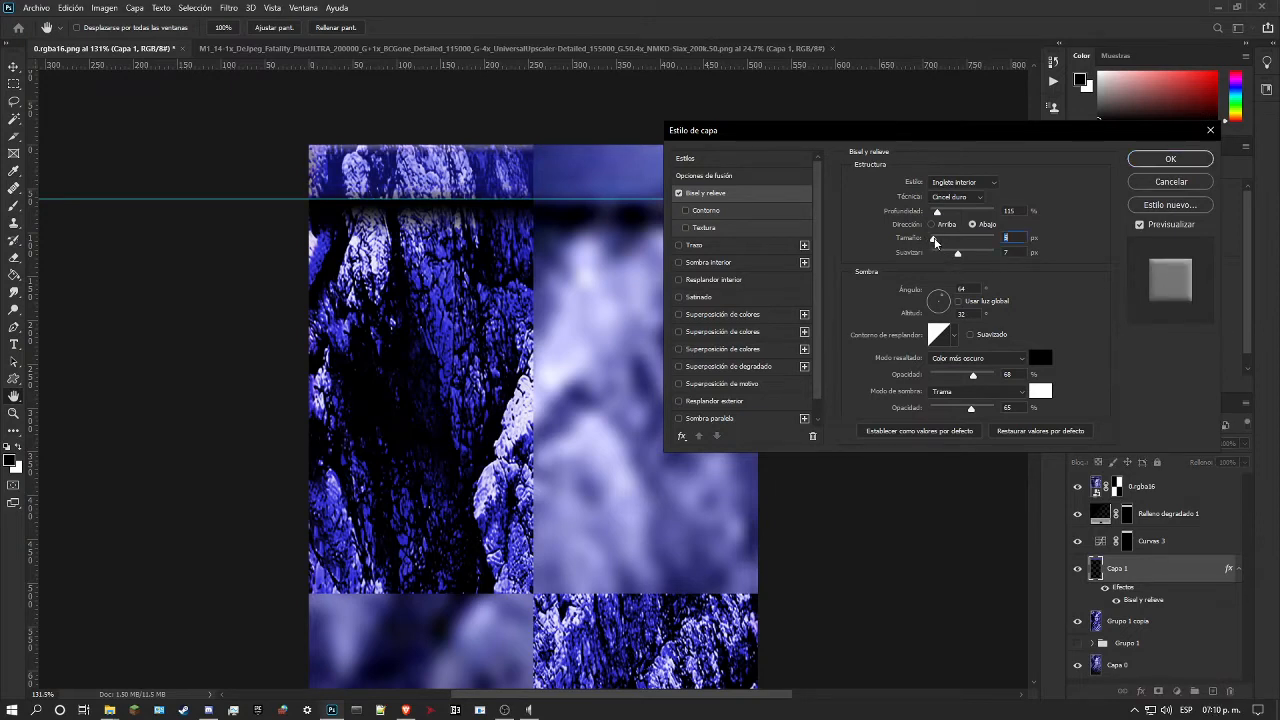
click(1166, 160)
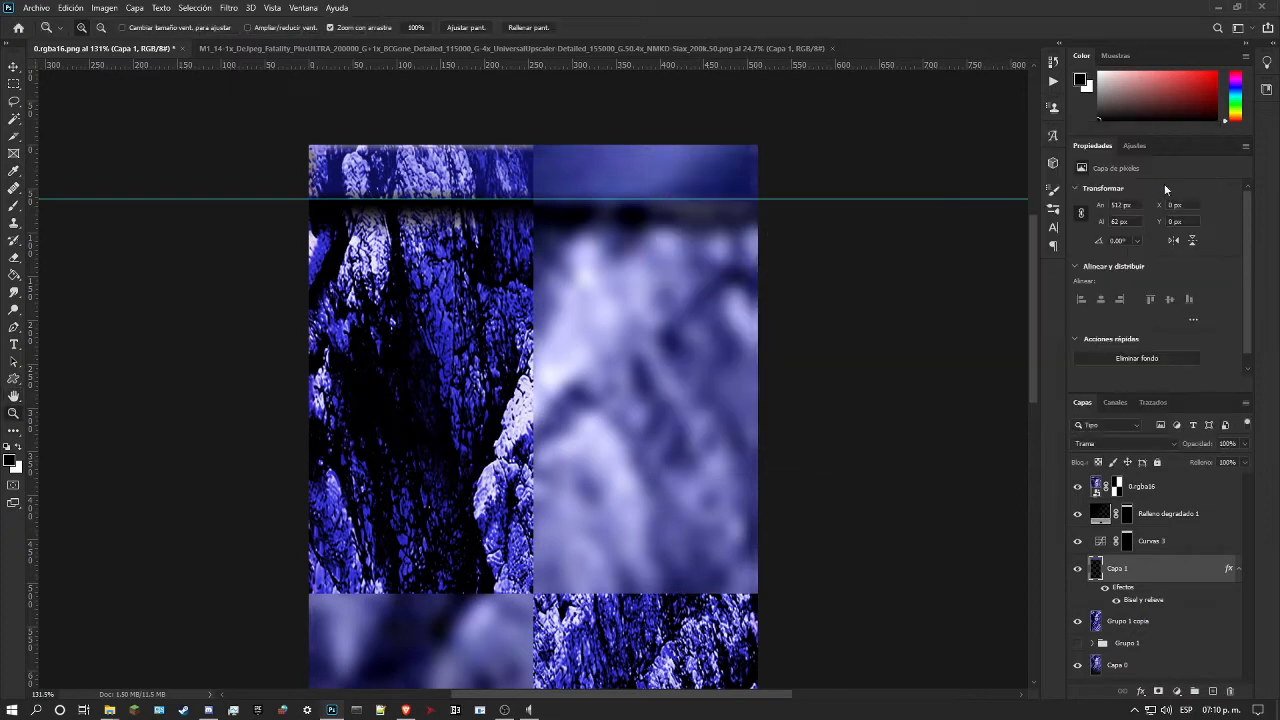
Step: Convert Capa 1's bevel effect into separate highlight and shadow layers and select the highlight layer
right_click(1238, 570)
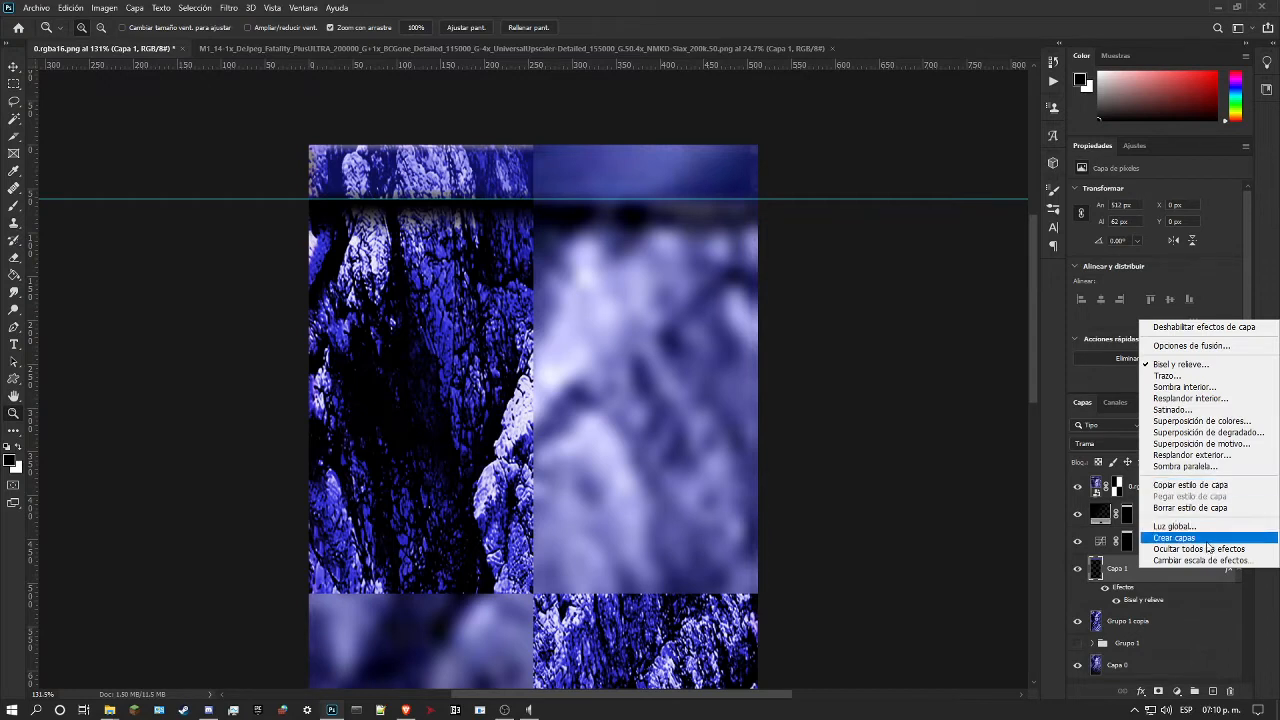
click(1174, 537)
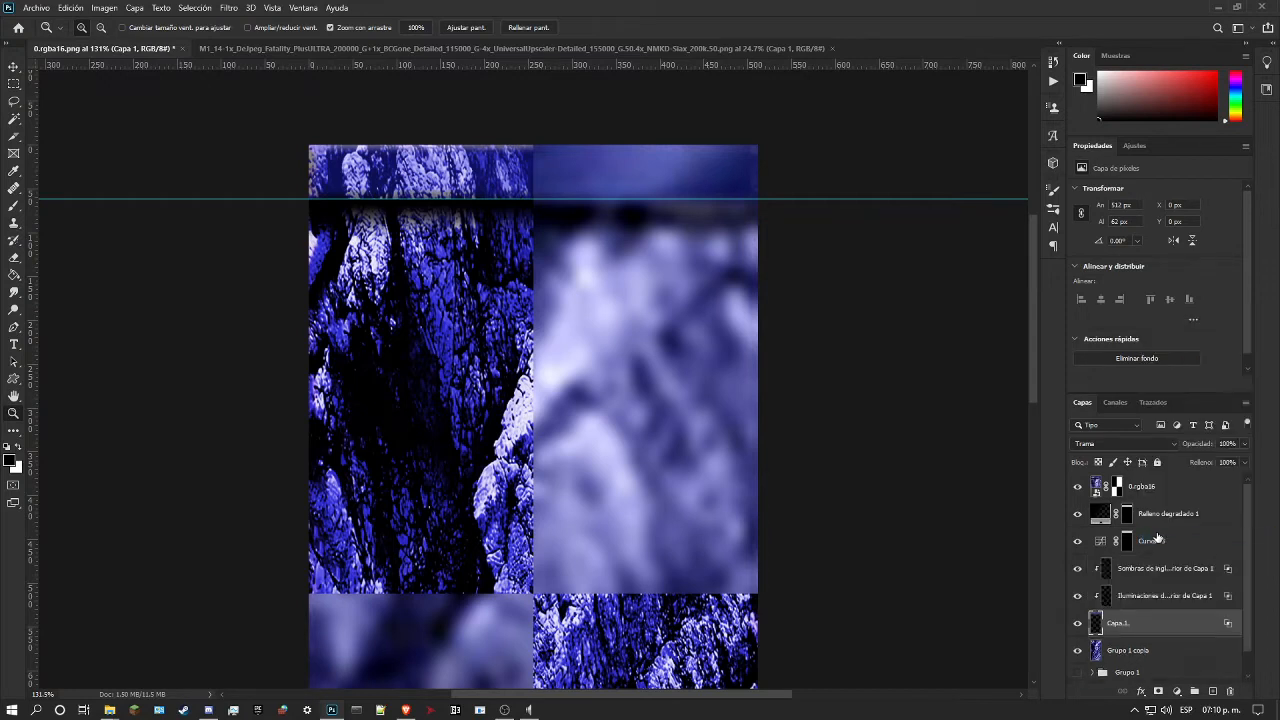
click(1100, 598)
click(1081, 599)
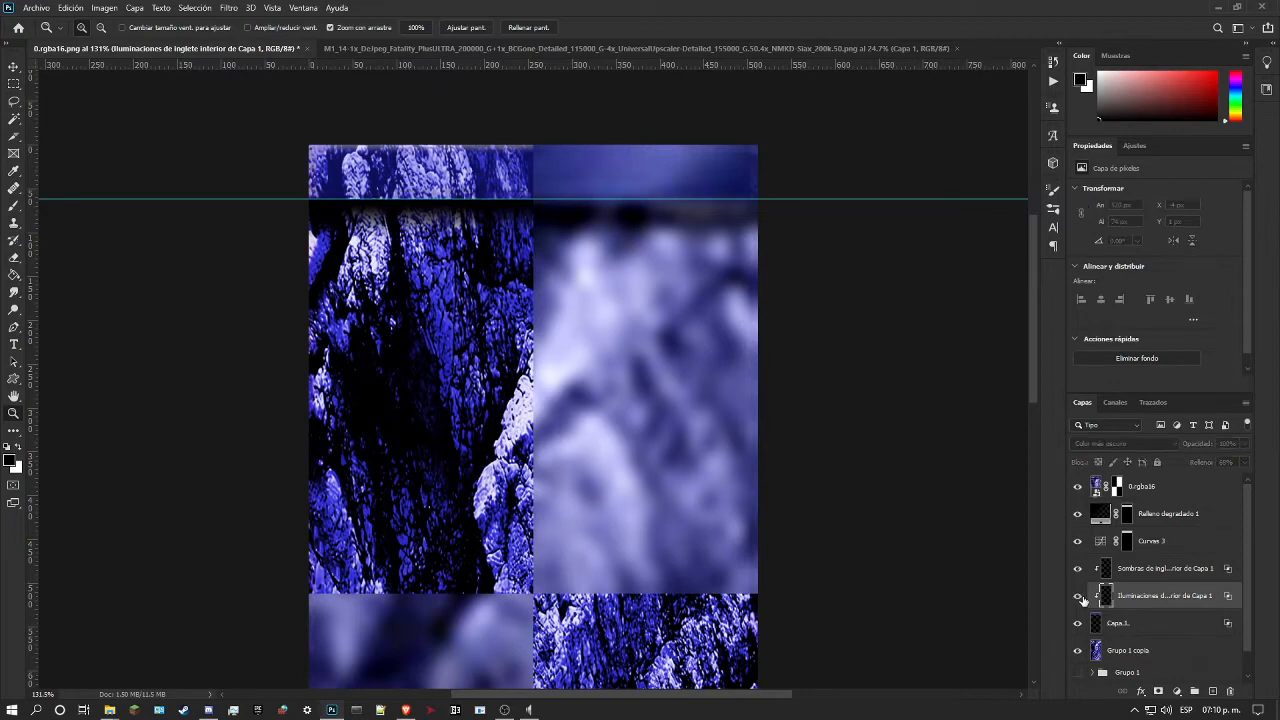
Step: Load the bevel shadow layer's outline as a selection and place a horizontal guide just below it, at about 7 px
drag(316, 155, 590, 345)
ctrl+click(1106, 571)
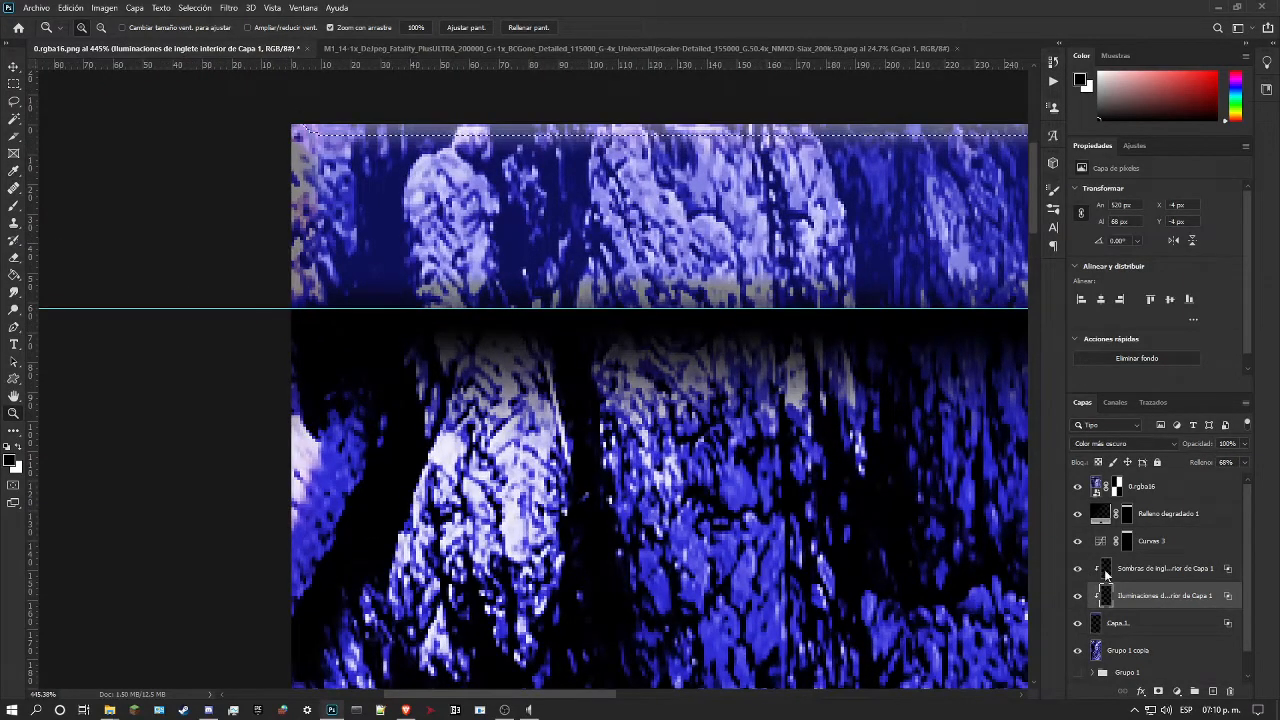
drag(799, 284, 775, 289)
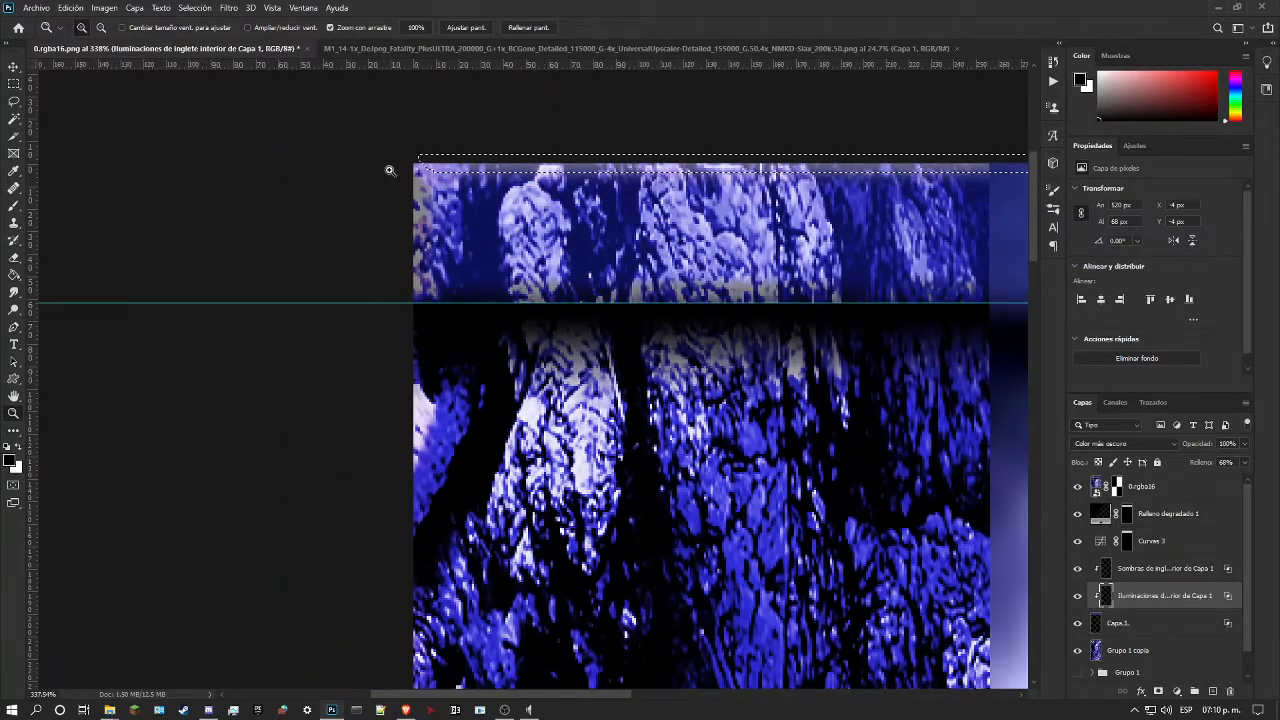
key(m)
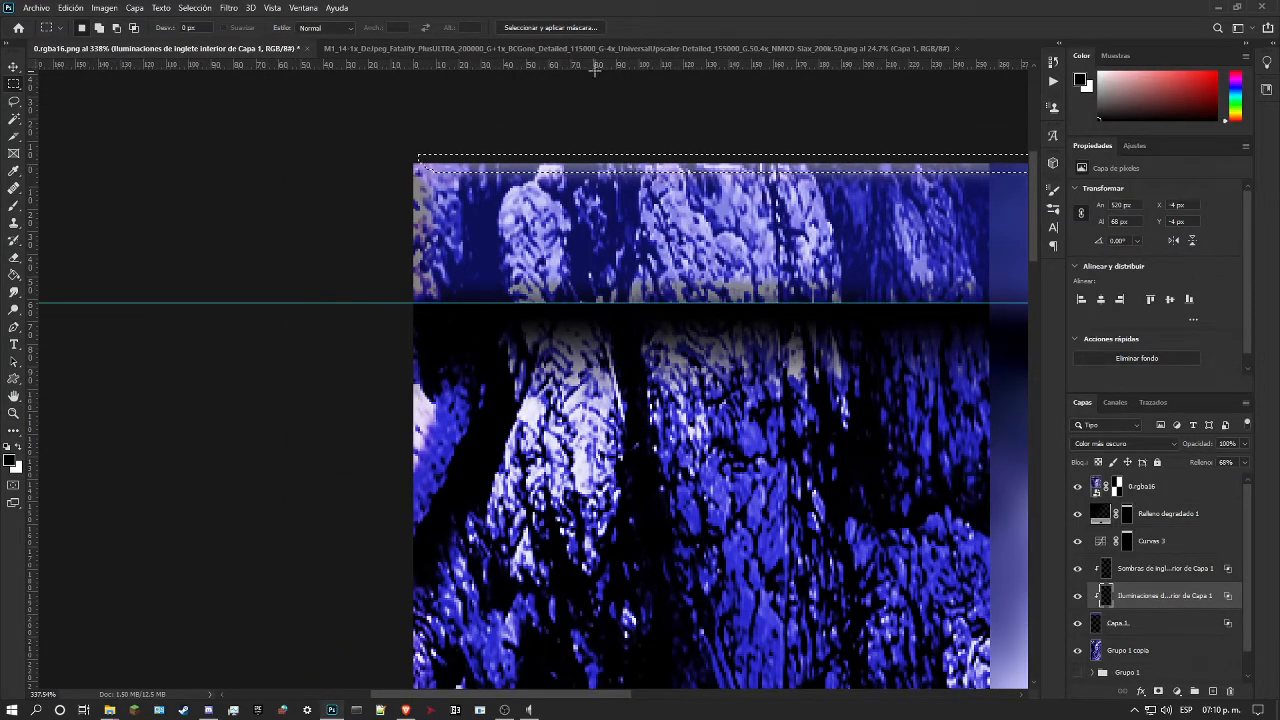
drag(600, 68, 721, 181)
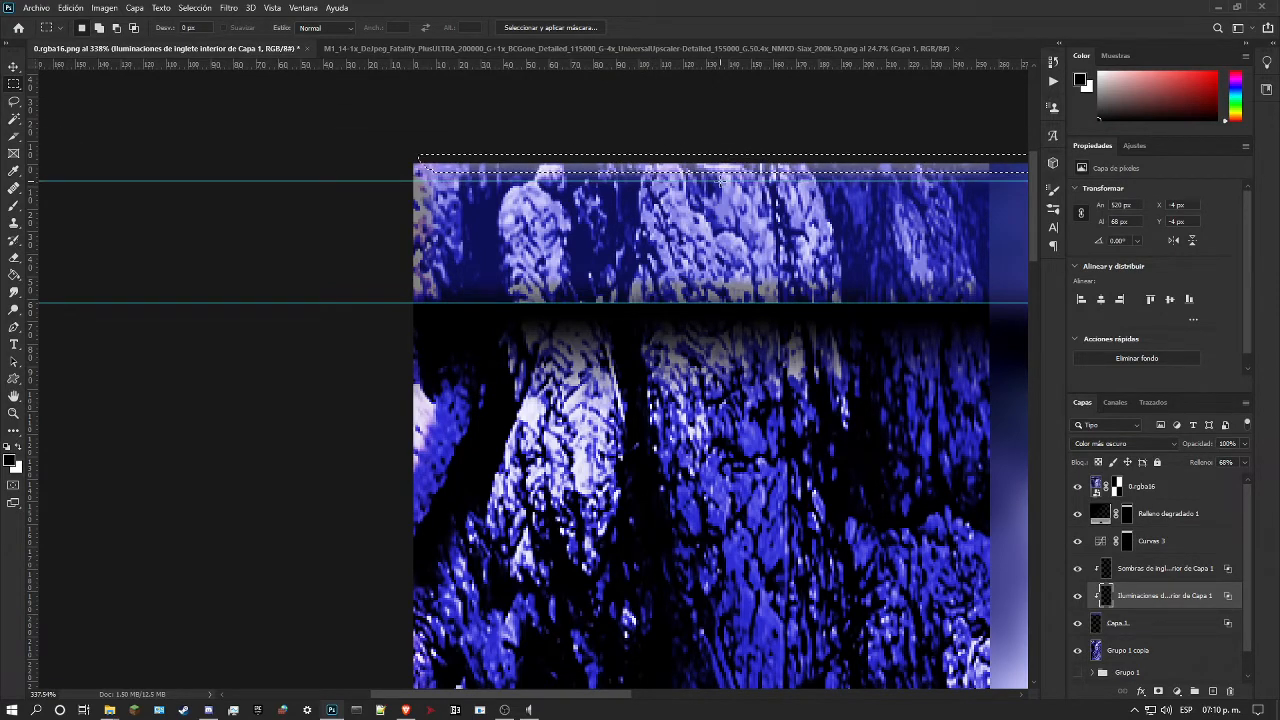
Step: Load the bevel highlight layer's outline as a selection and place a horizontal guide just above it, at about 56 px
ctrl+click(1107, 596)
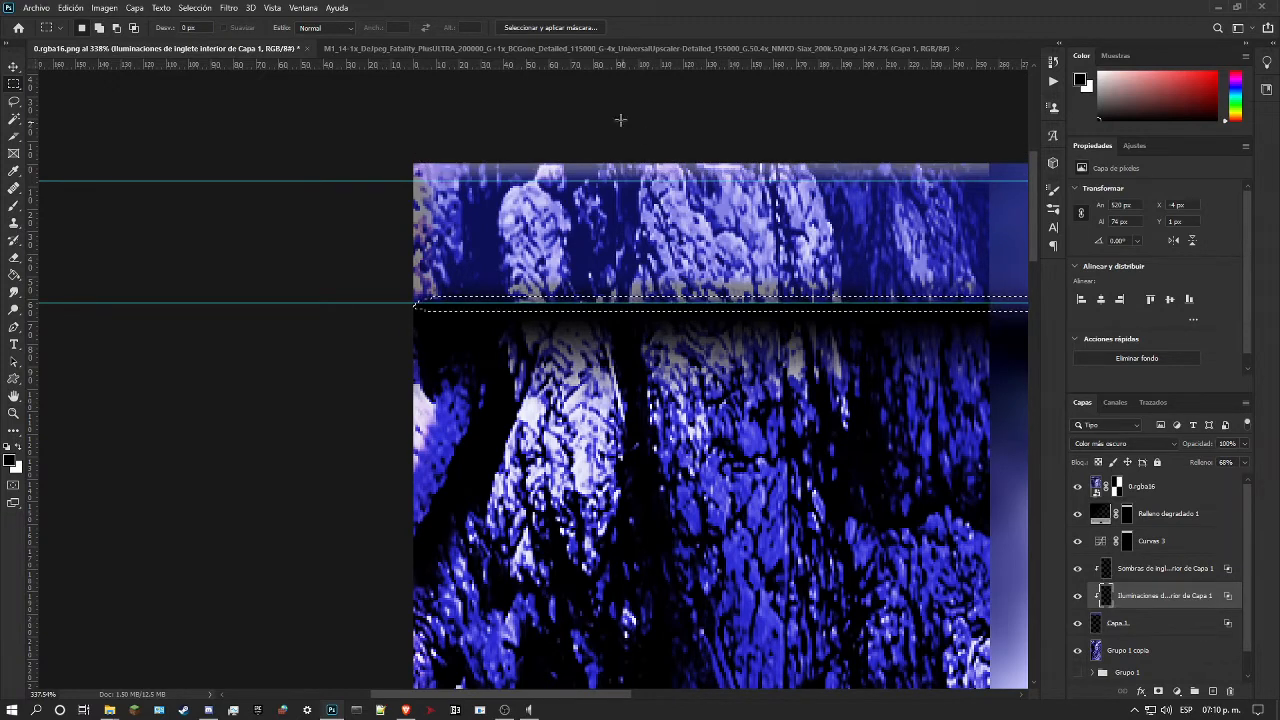
drag(660, 48, 582, 46)
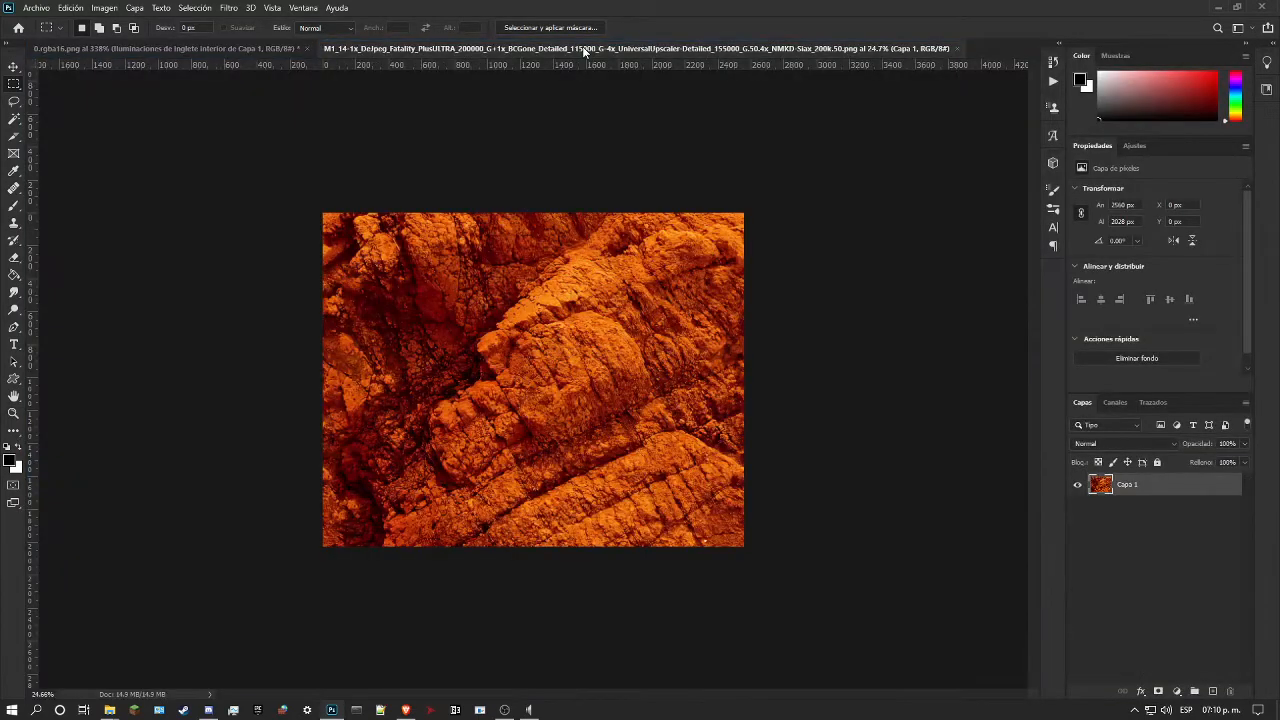
click(205, 47)
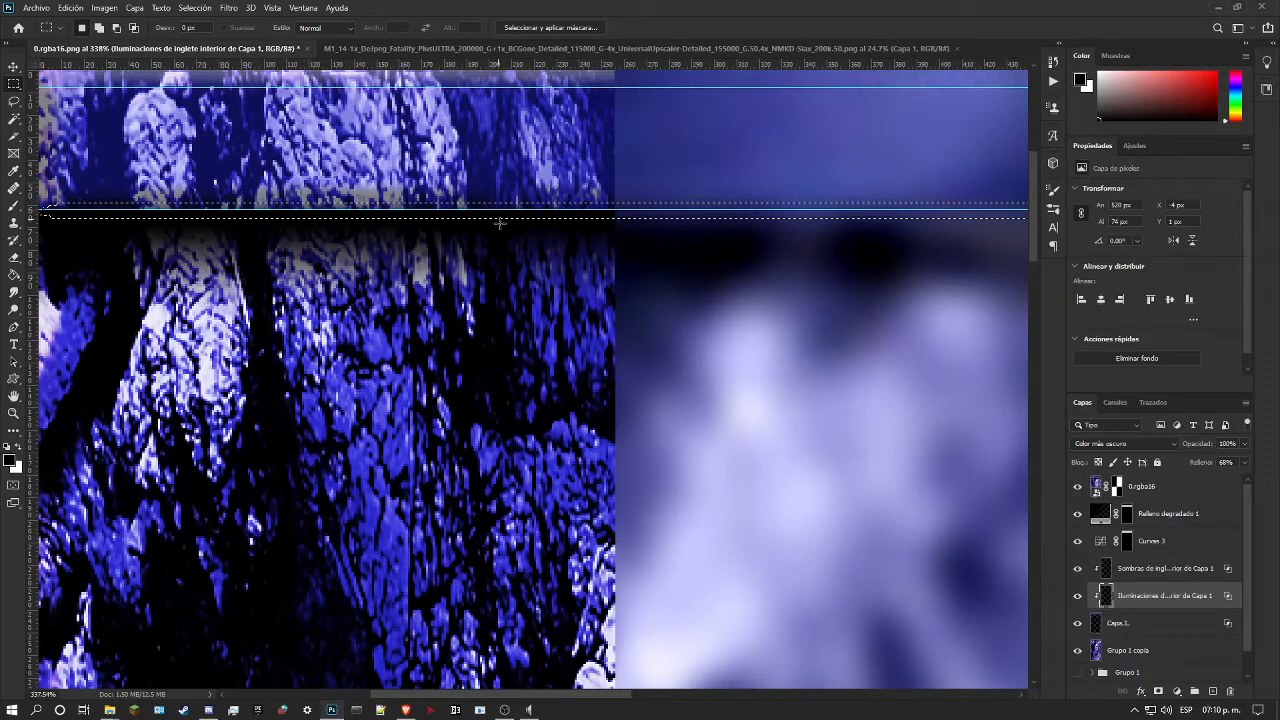
drag(606, 695, 590, 692)
drag(627, 68, 719, 193)
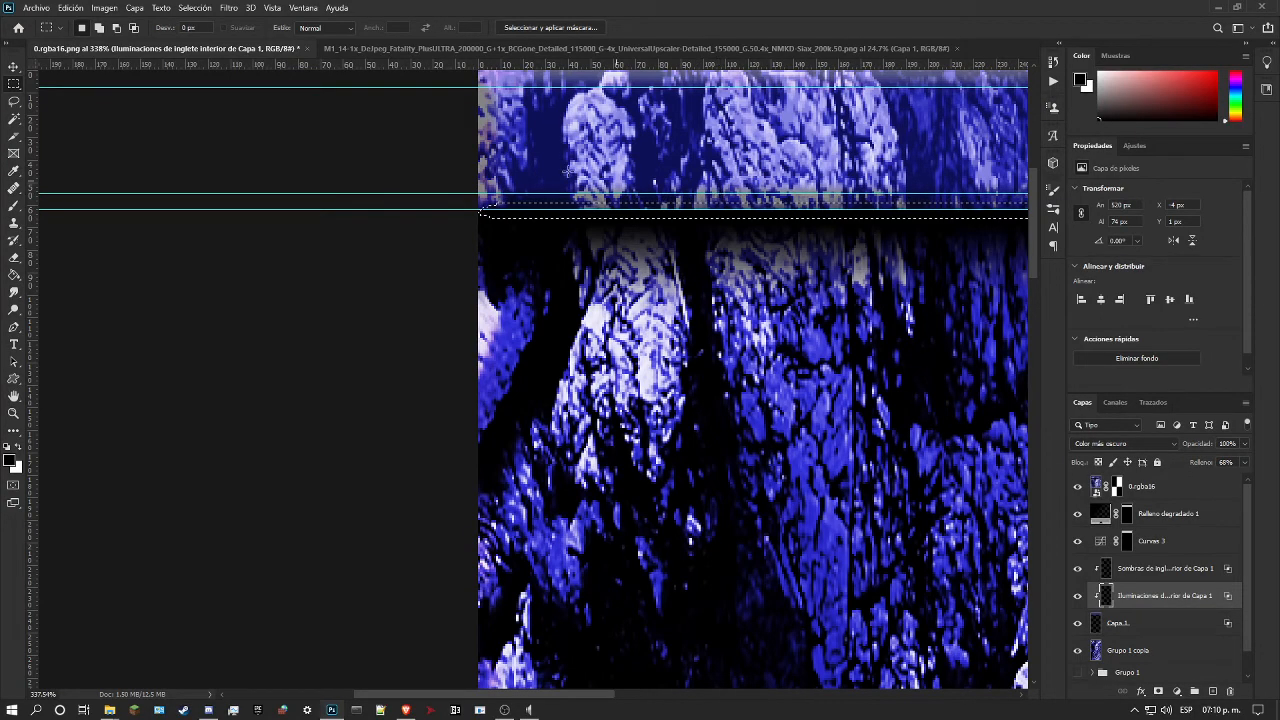
Step: Select the 512 × 49 px band between the two new guides, clear it from the bevel's highlight and shadow layers, and deselect
click(14, 413)
drag(466, 345, 334, 343)
drag(434, 148, 477, 166)
drag(259, 106, 297, 131)
click(14, 84)
drag(304, 100, 1004, 166)
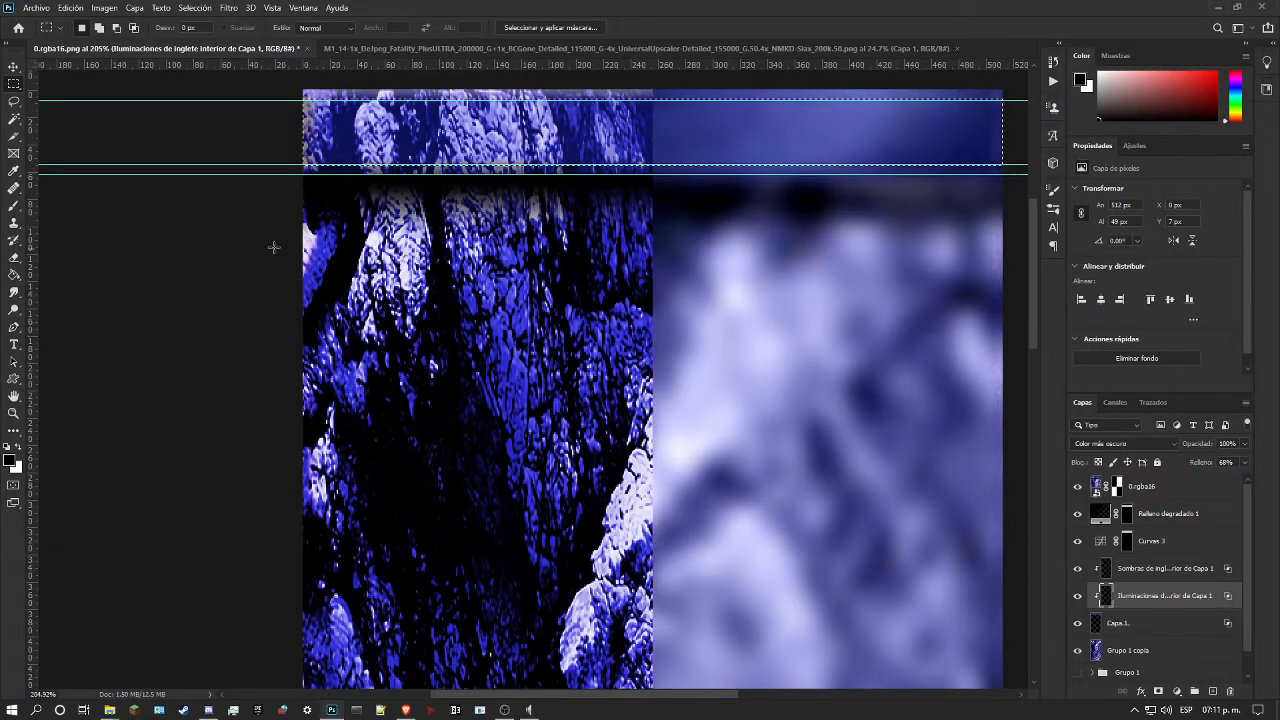
click(1160, 569)
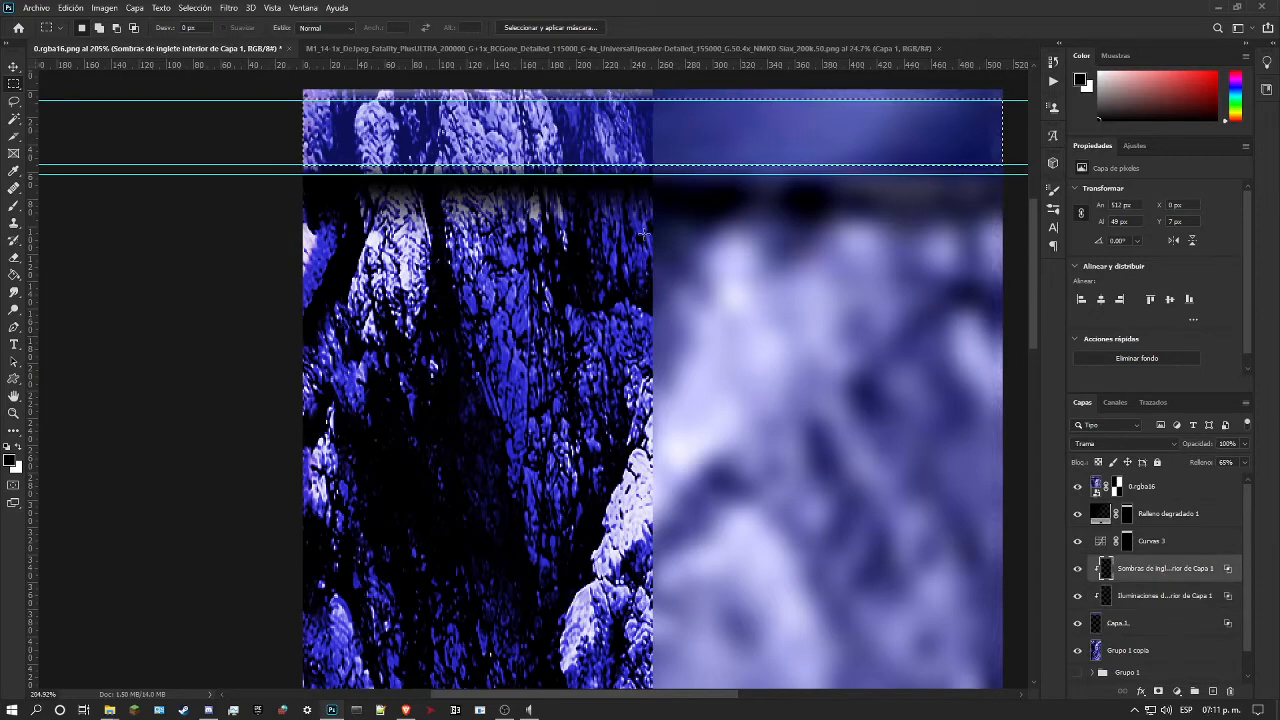
click(383, 253)
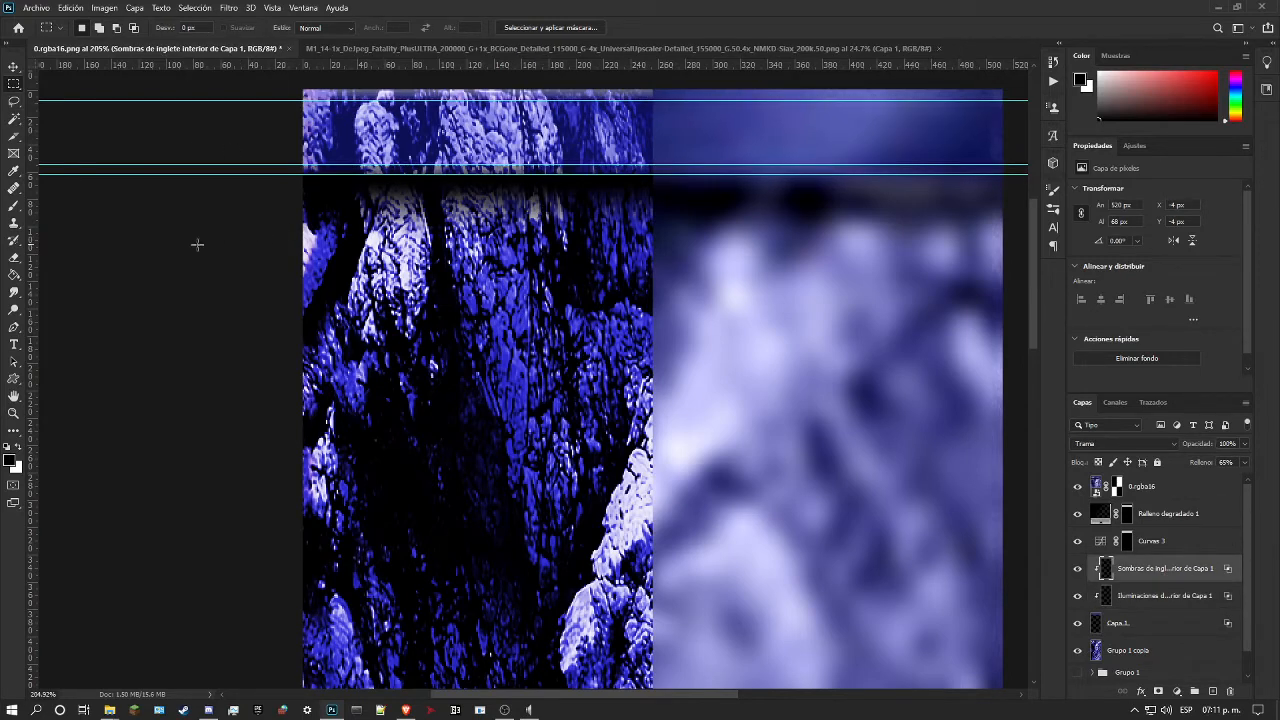
Step: Hide the guides and examine the strip's beveled edges and shadow up close and across the texture
key(ctrl+h)
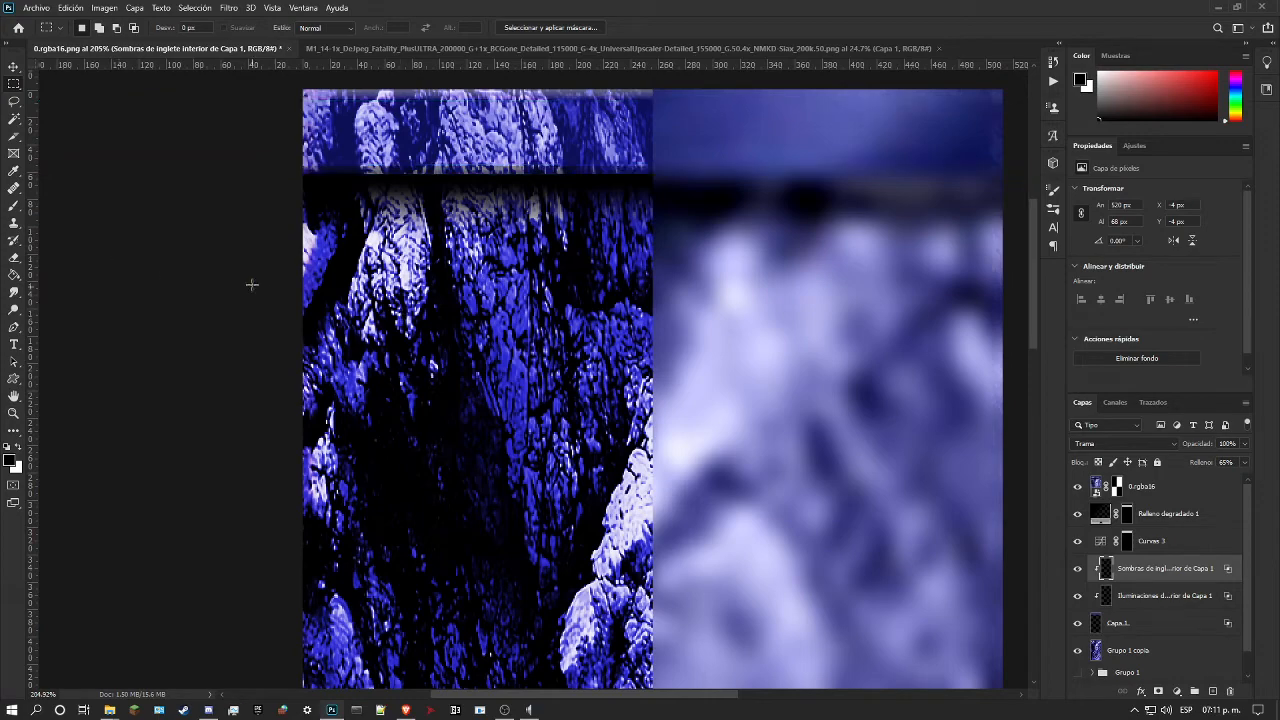
click(12, 413)
drag(308, 159, 443, 206)
scroll(464, 221, up, 2)
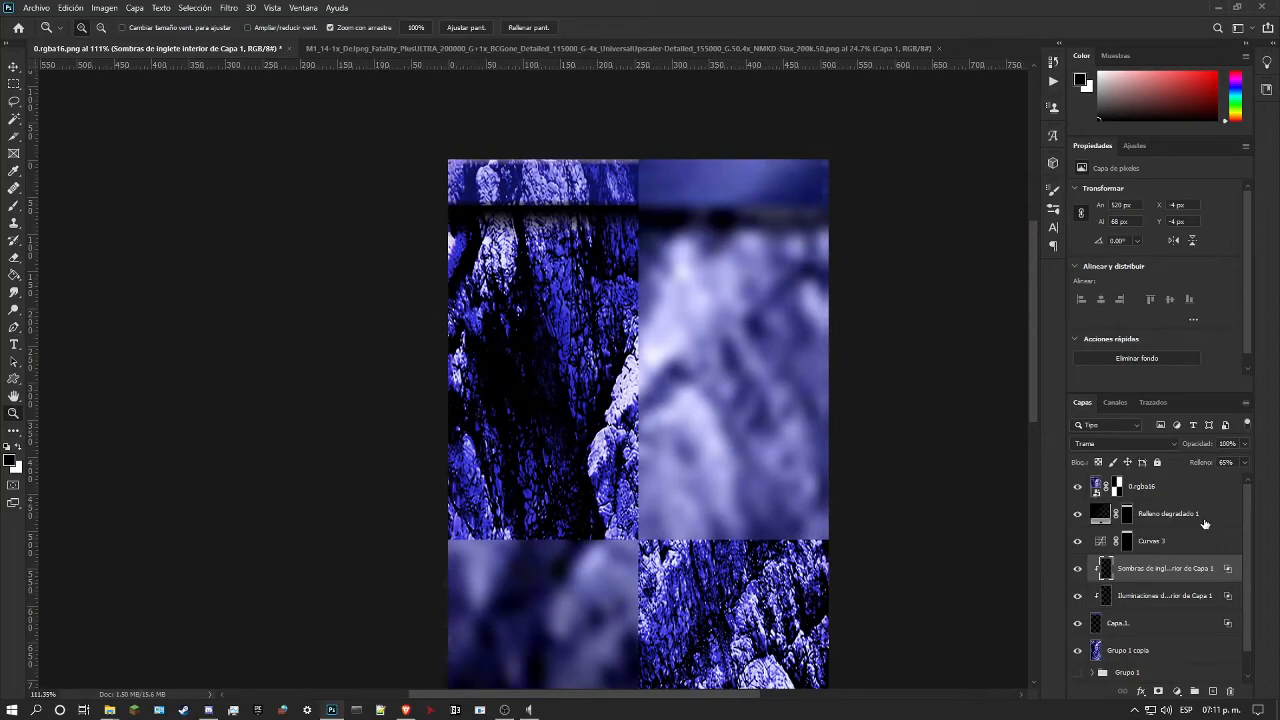
mouse_move(1245, 447)
mouse_down()
mouse_move(1244, 462)
mouse_move(1220, 463)
mouse_move(1243, 461)
mouse_up()
drag(625, 245, 684, 267)
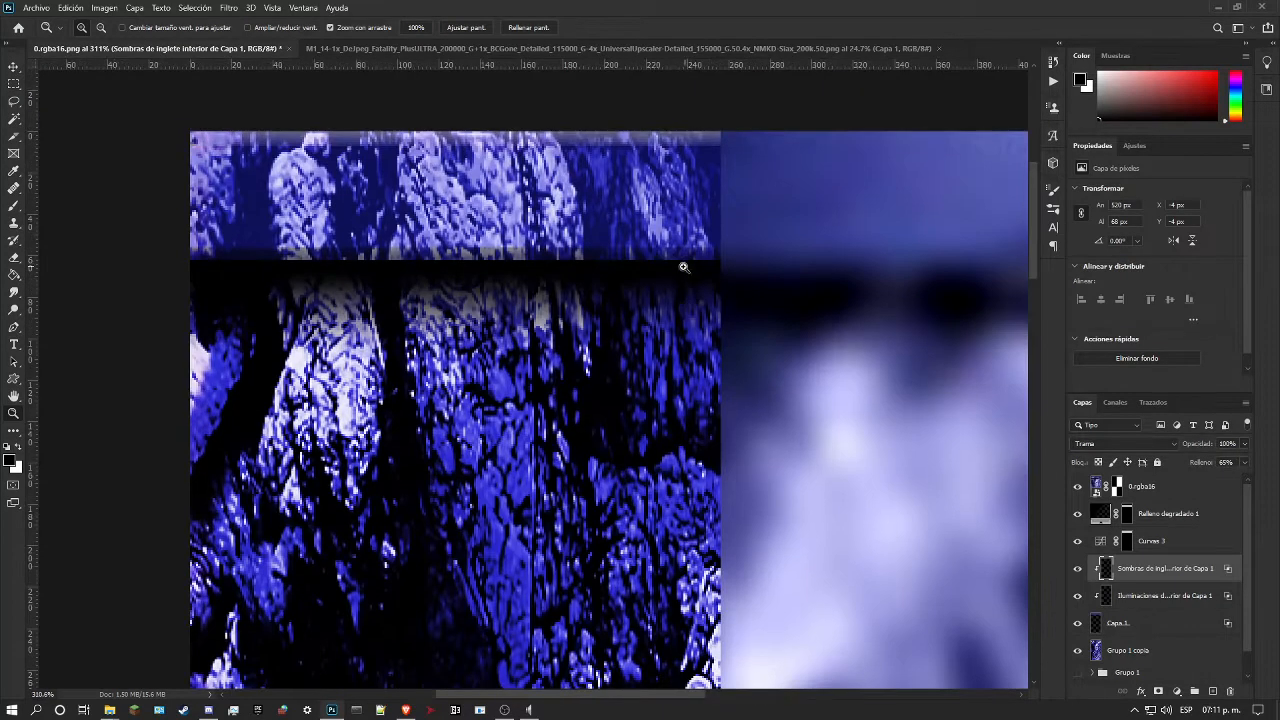
drag(323, 170, 410, 188)
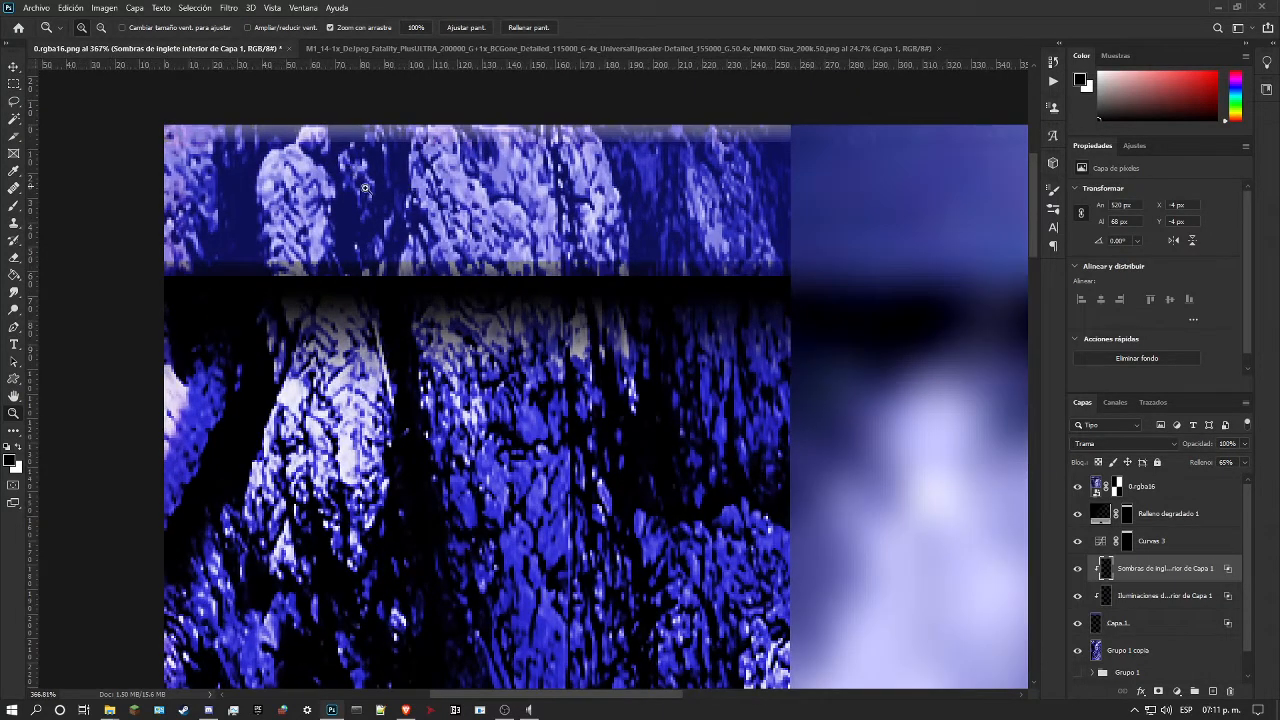
drag(453, 203, 410, 221)
drag(525, 183, 504, 186)
mouse_move(604, 182)
mouse_down()
mouse_move(669, 191)
mouse_move(618, 196)
mouse_up()
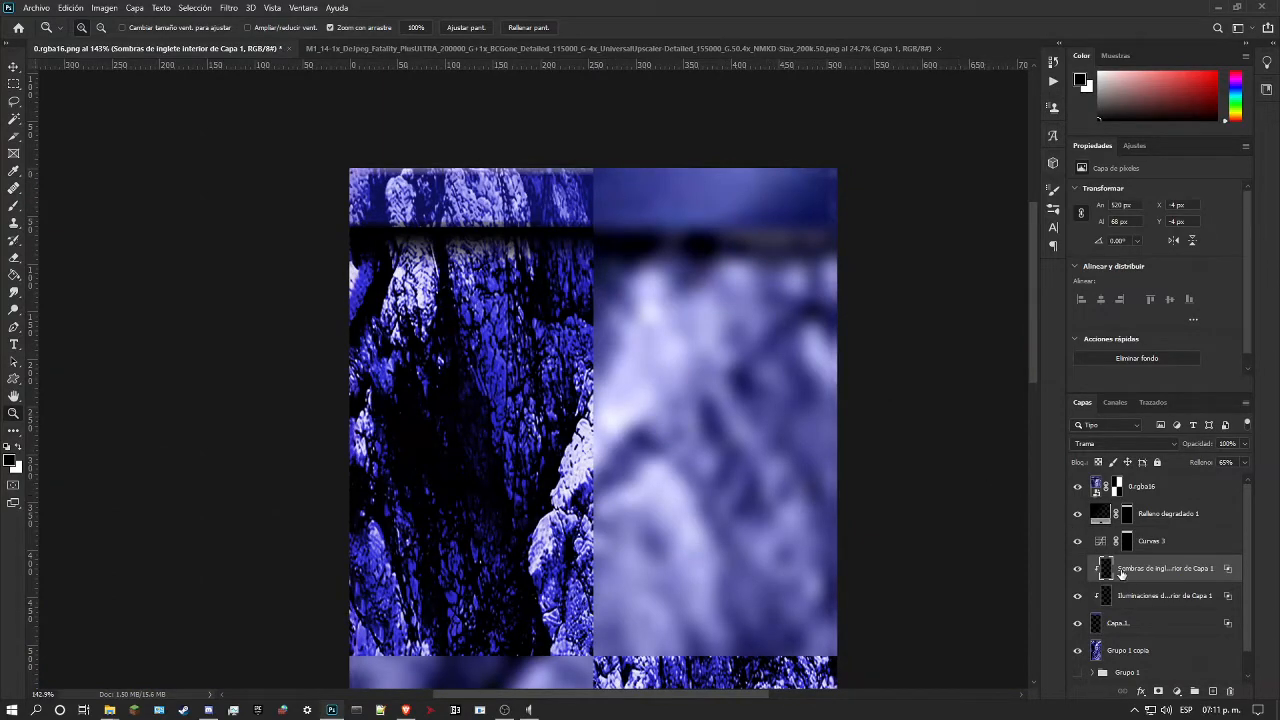
Step: Hide the 0.rgba16 reference layer and add an empty layer directly above Grupo 1 copia
click(1077, 486)
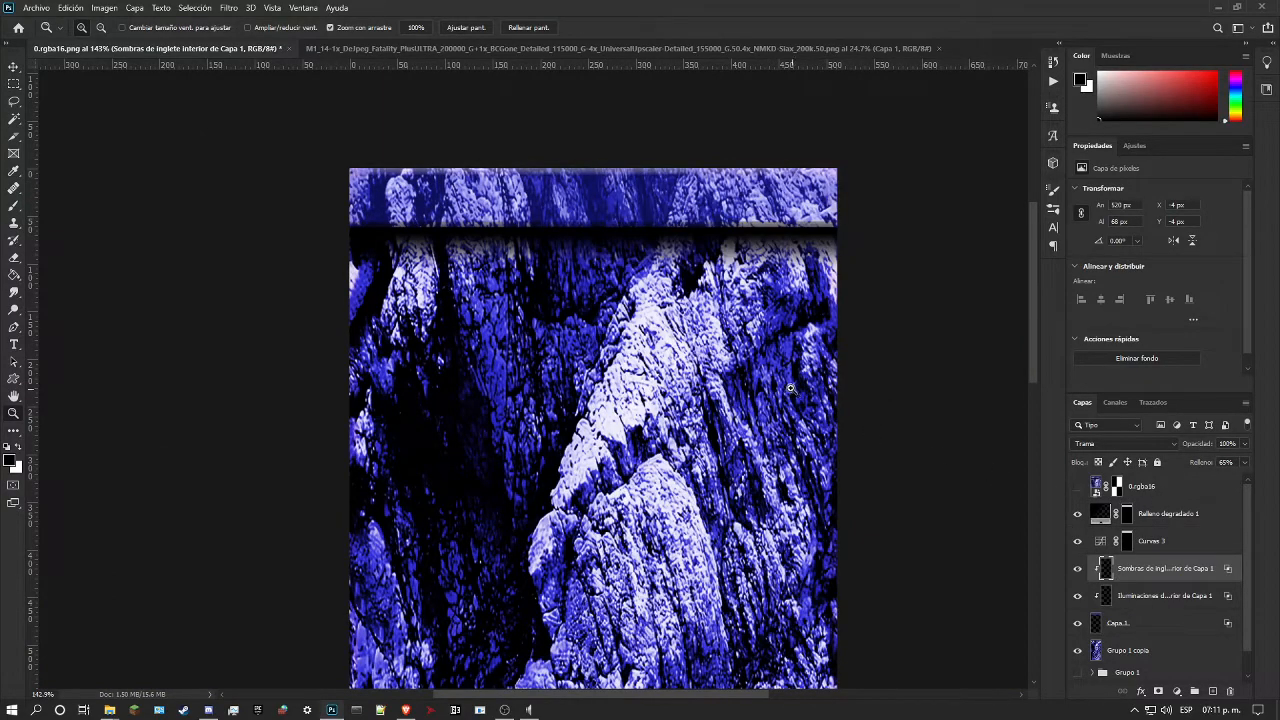
key(ctrl+minus)
key(ctrl+minus)
key(ctrl+0)
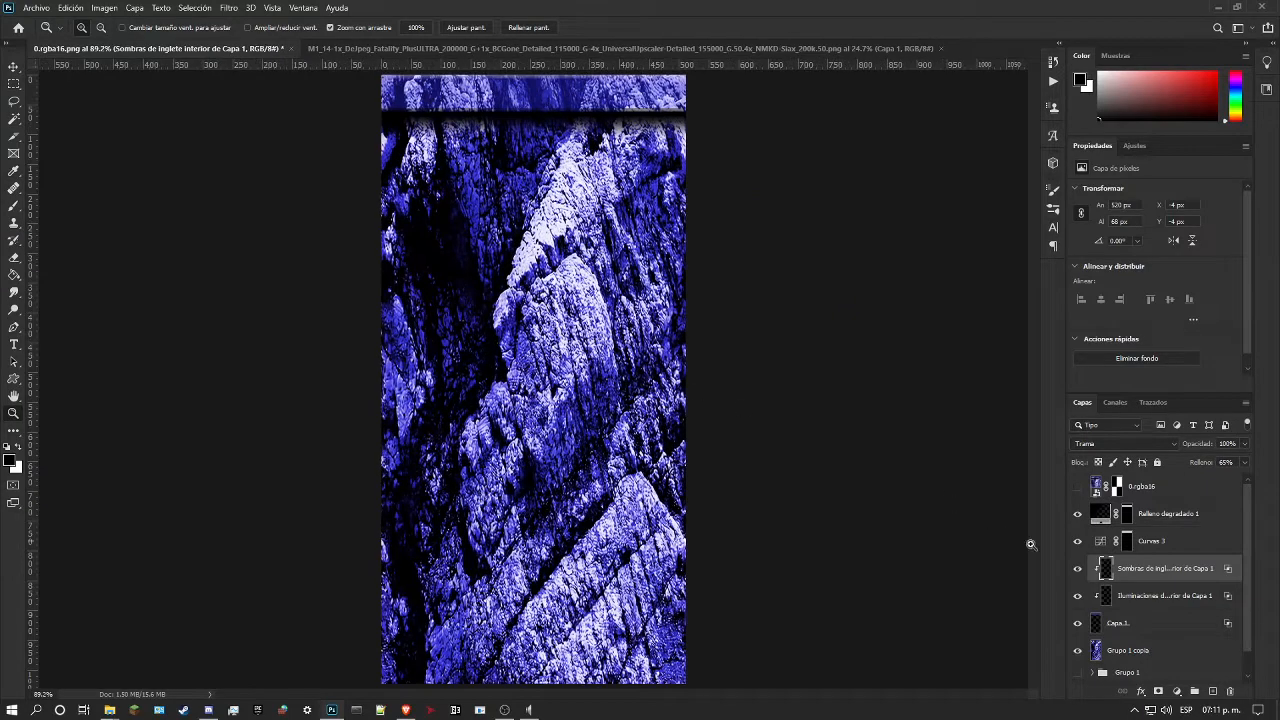
scroll(1132, 580, down, 1)
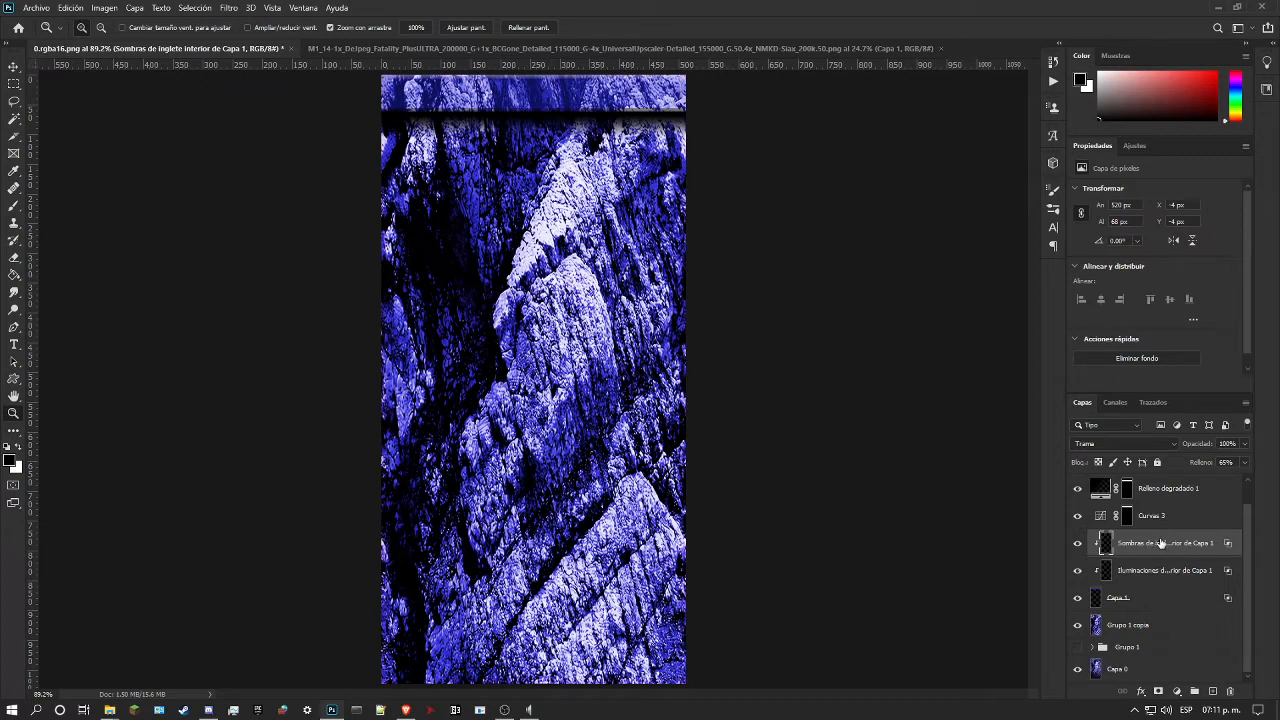
click(1161, 598)
ctrl+click(1212, 691)
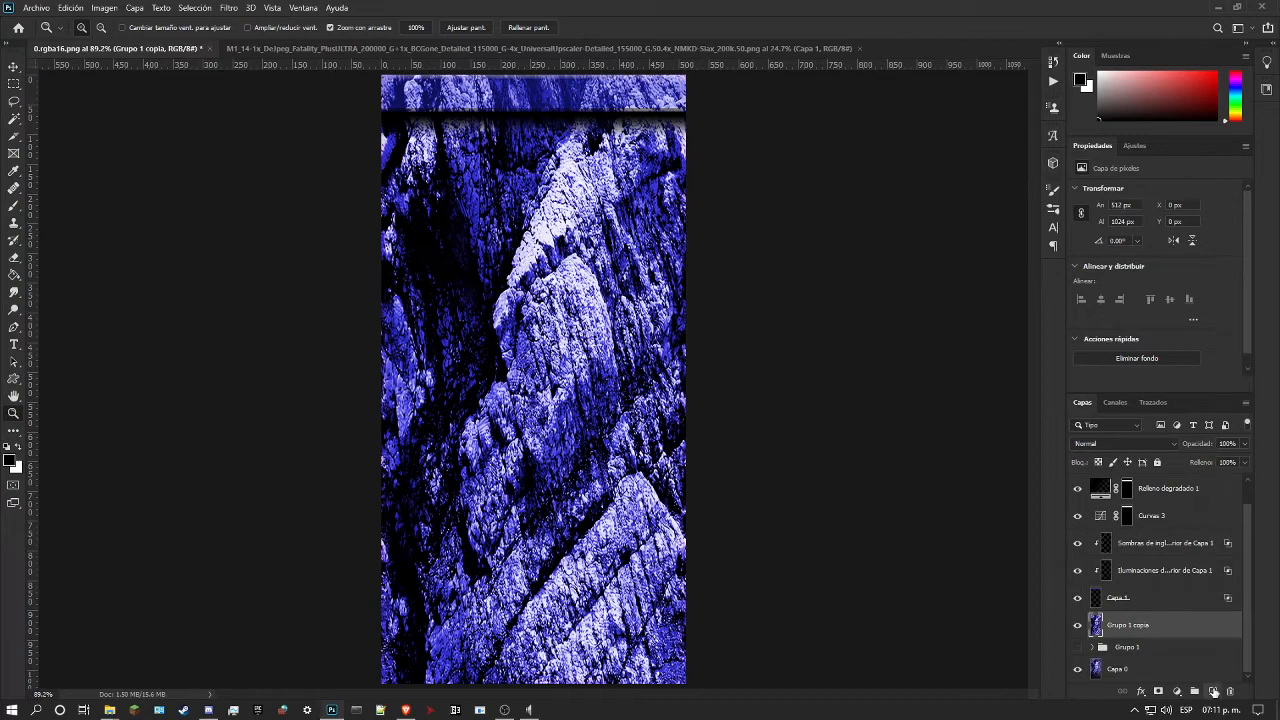
drag(738, 432, 597, 410)
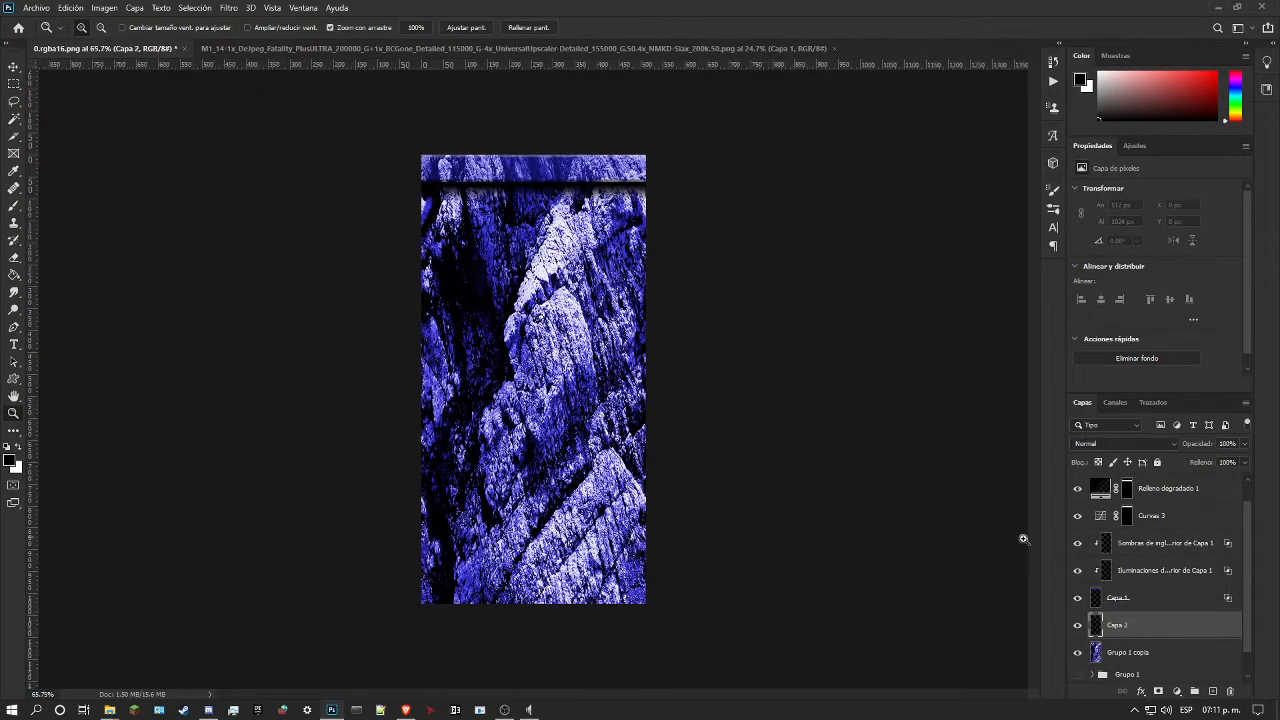
Step: Using the 0.rgba16 reference as a guide, select the full-width lower band of the texture, 512 × 379 px, and hide the reference
scroll(1107, 568, up, 1)
click(1077, 487)
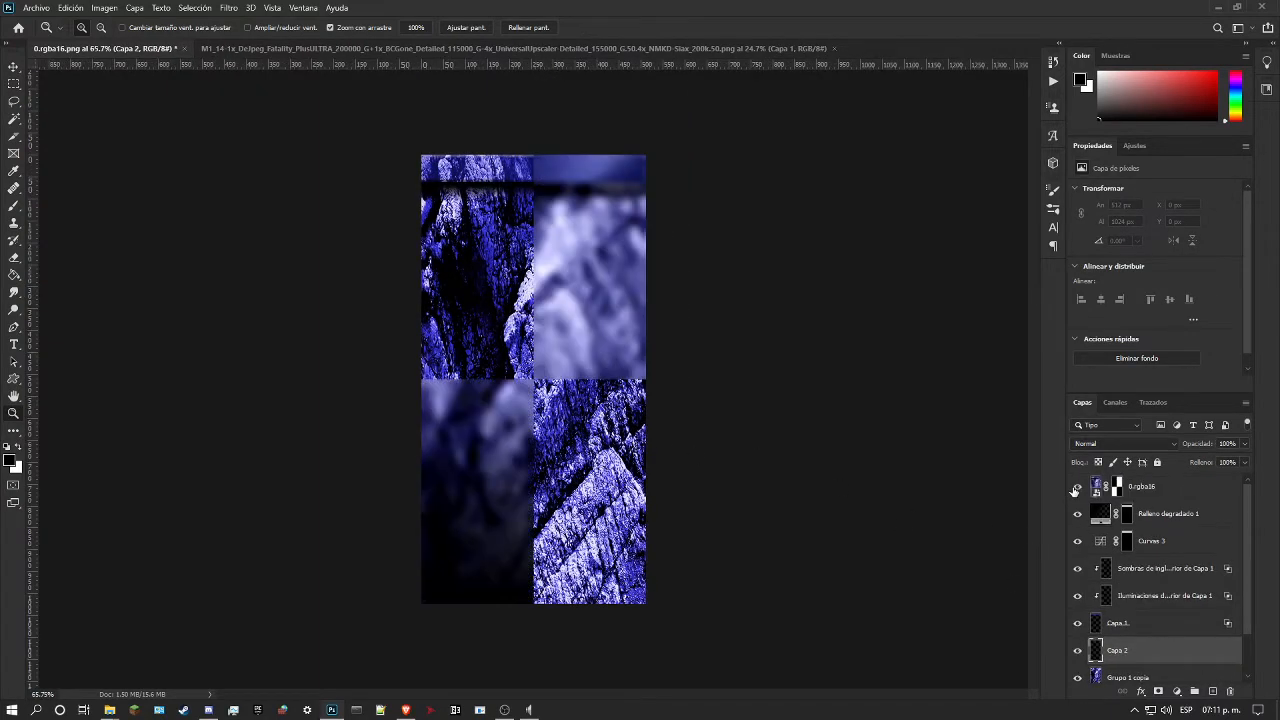
click(14, 85)
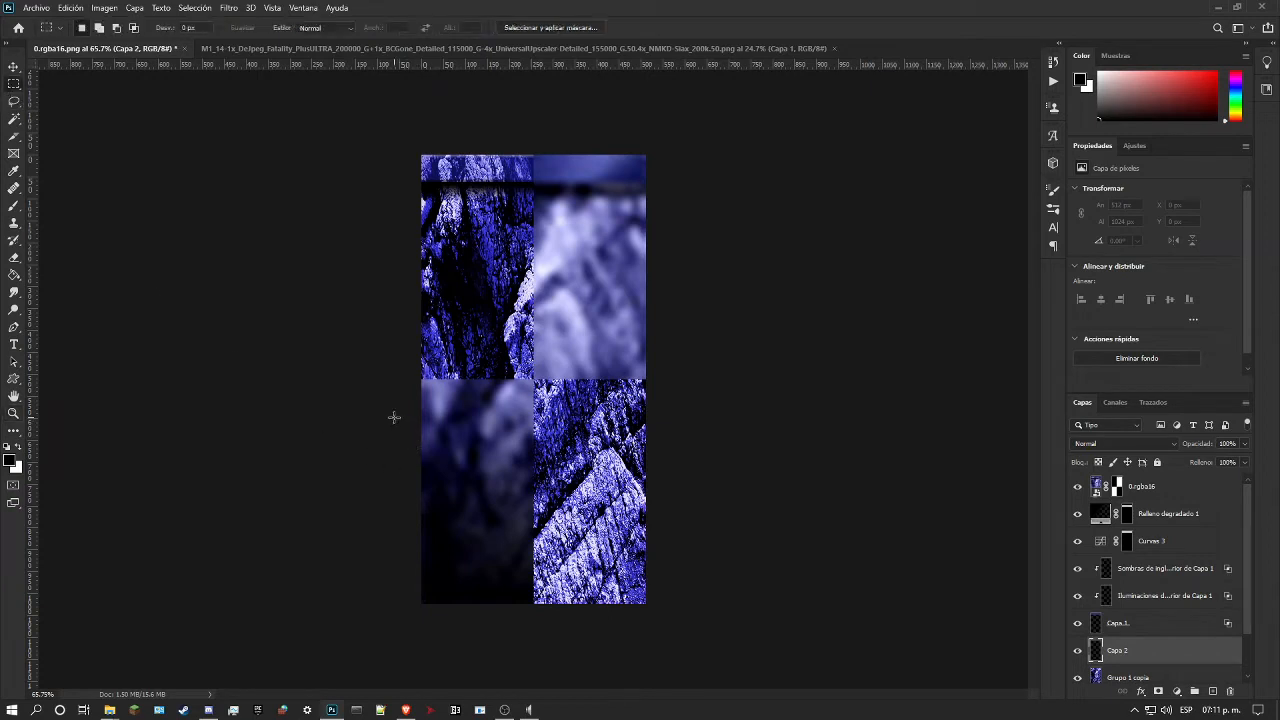
drag(406, 437, 740, 605)
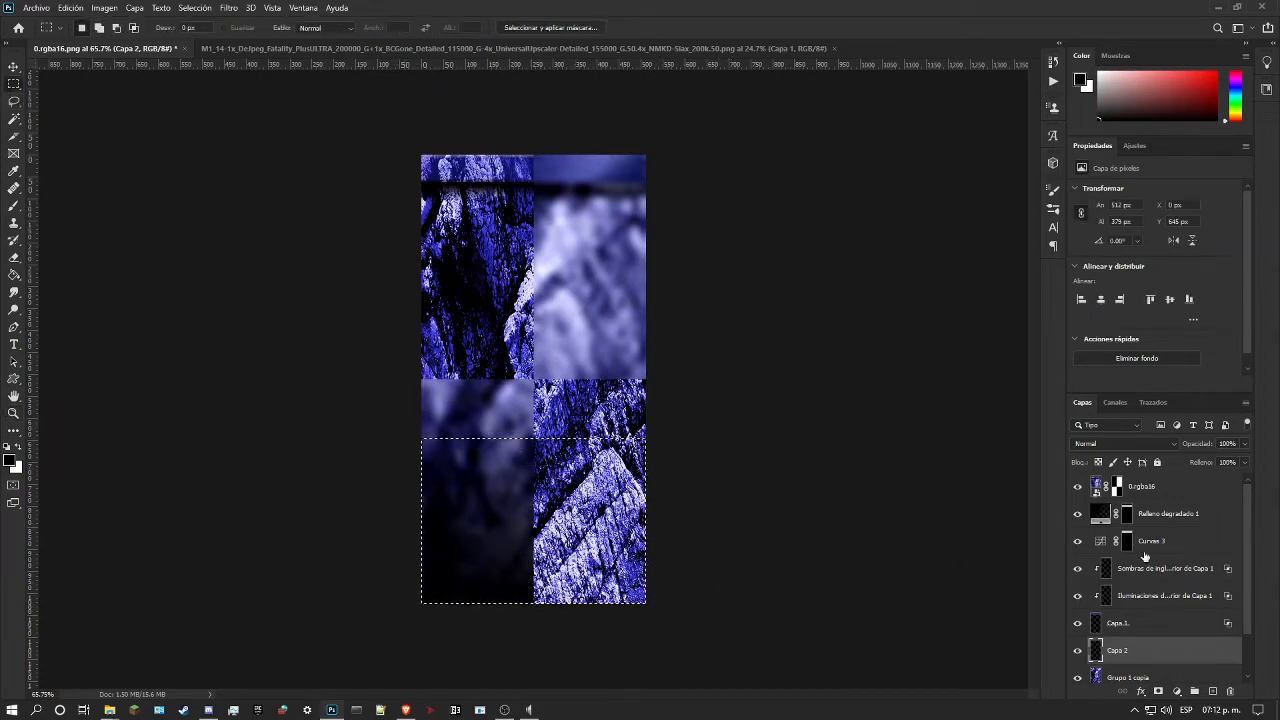
click(1077, 486)
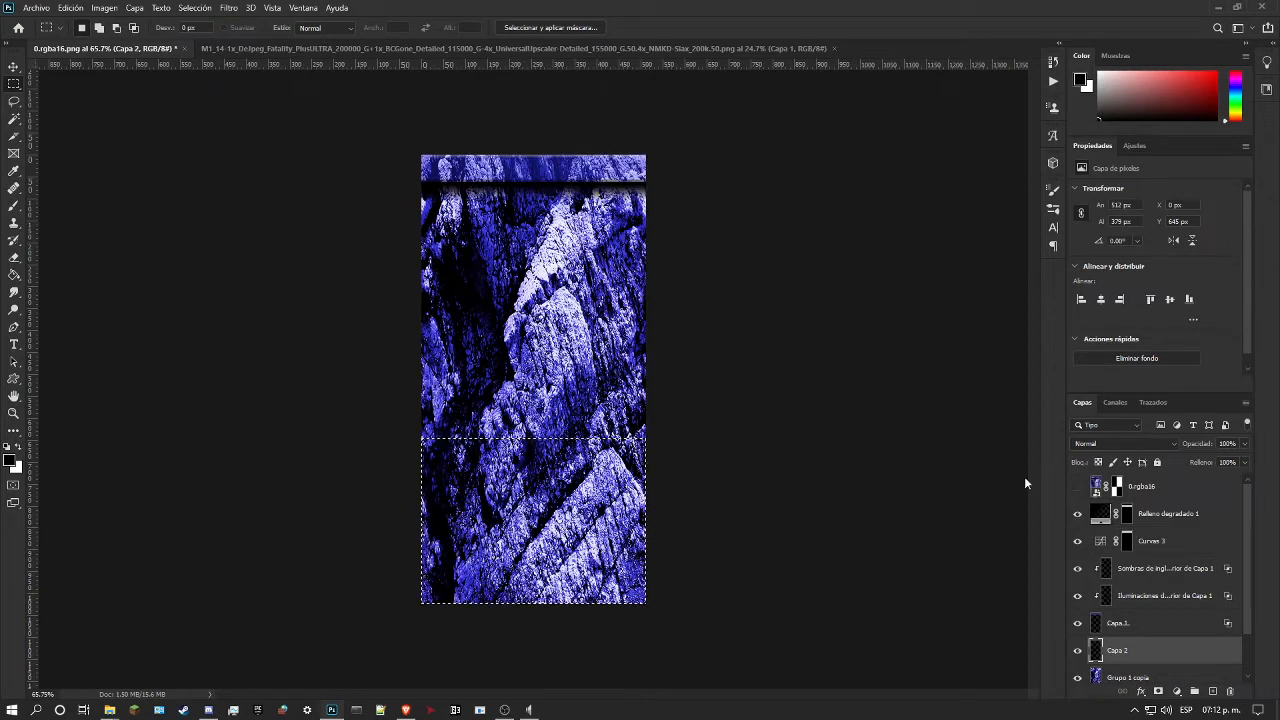
Step: Add a linear black-to-transparent gradient fill layer over the selected lower band, at 90° and 100% scale
click(103, 8)
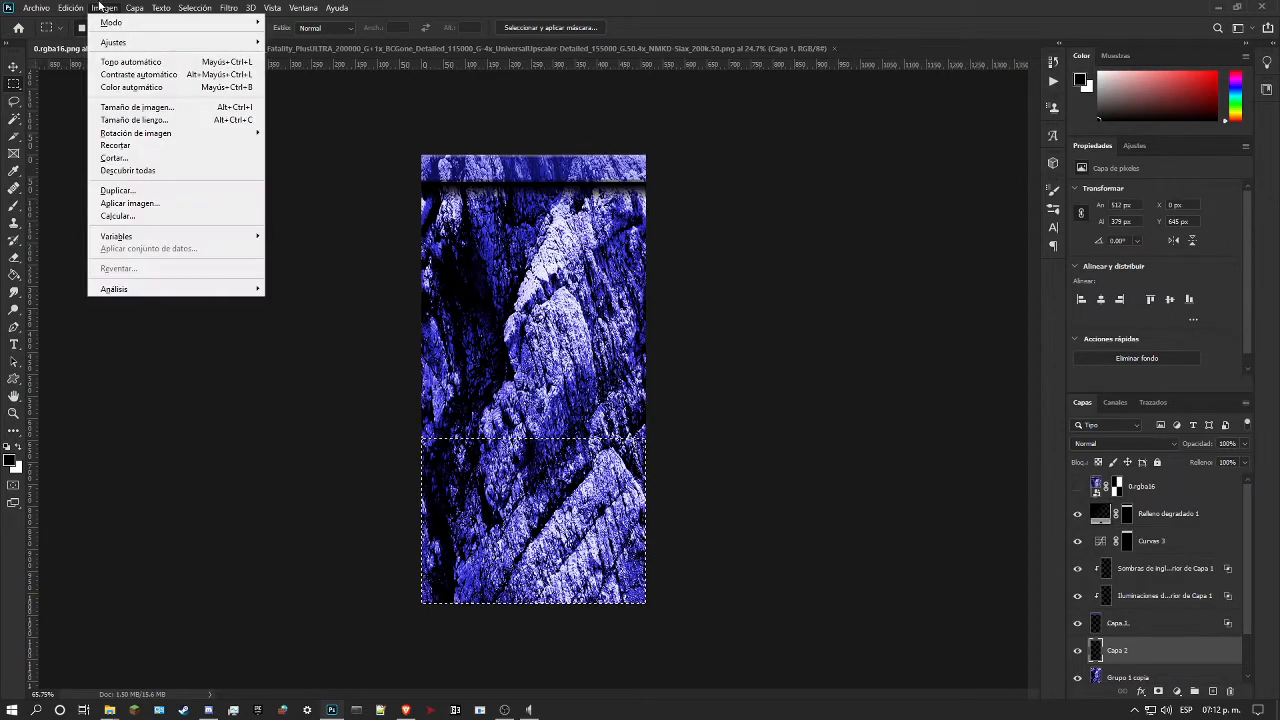
mouse_move(134, 8)
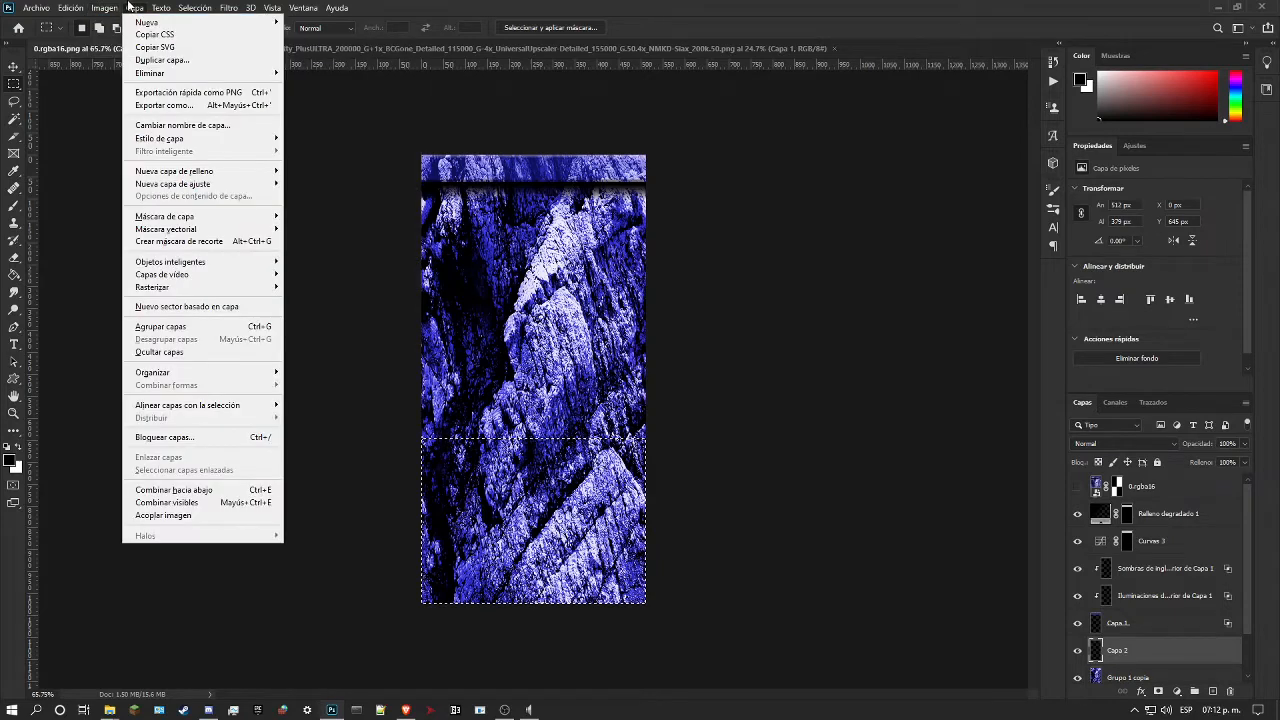
mouse_move(243, 177)
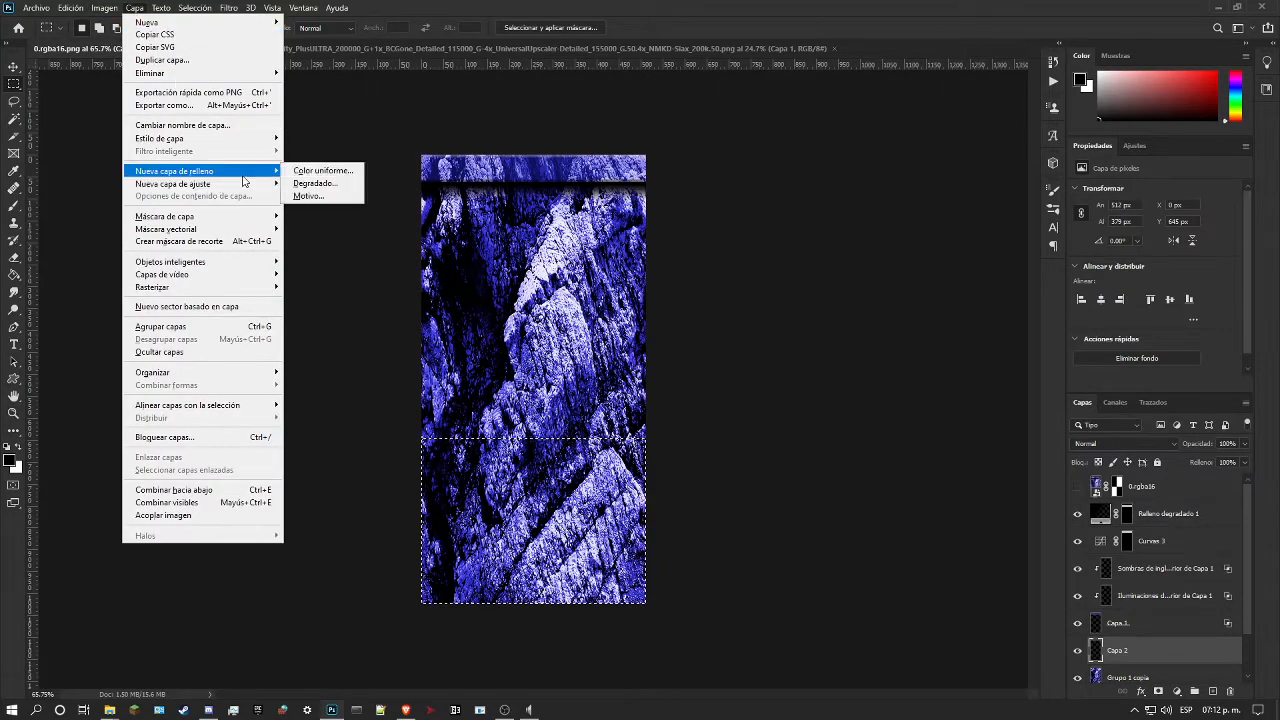
click(330, 184)
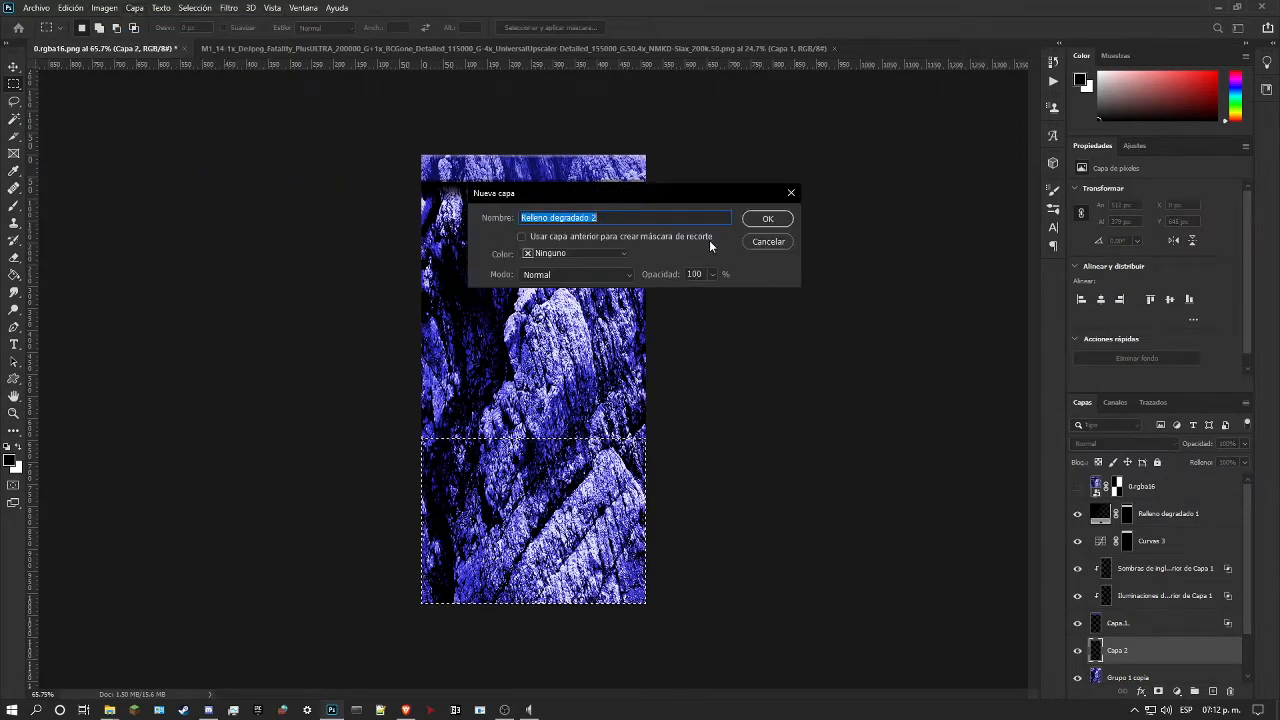
click(768, 220)
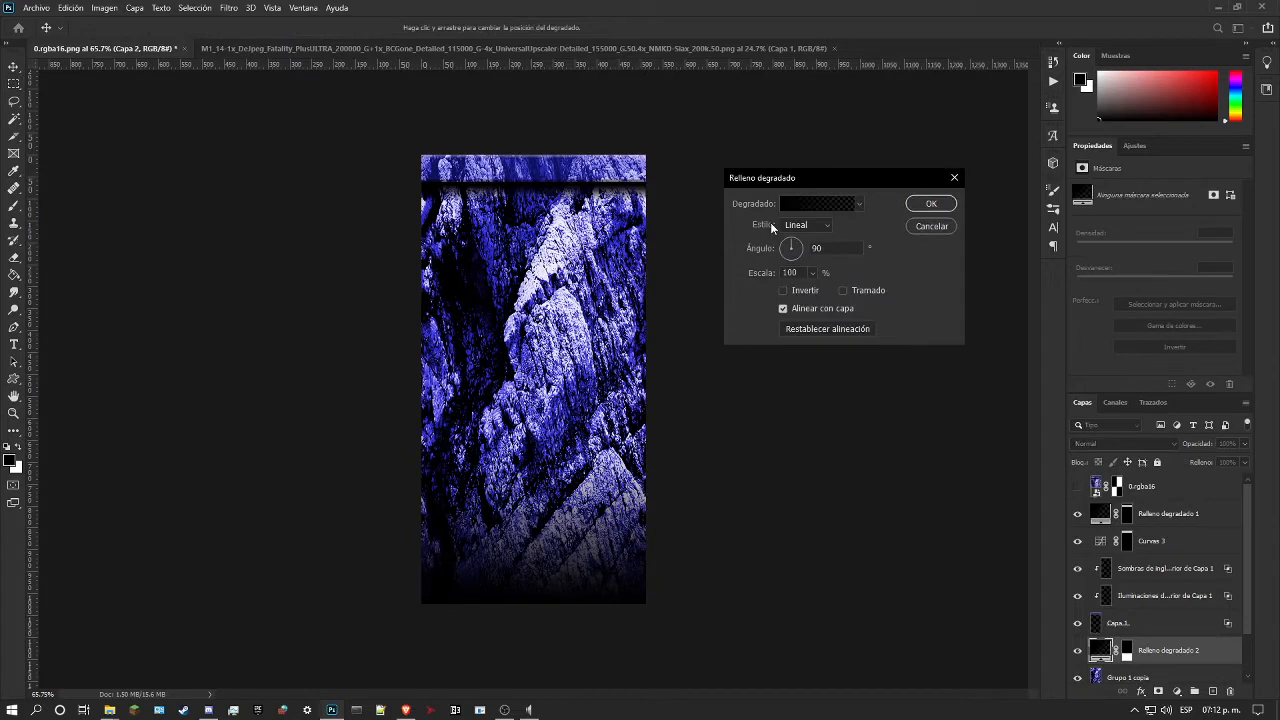
click(812, 273)
drag(800, 287, 825, 292)
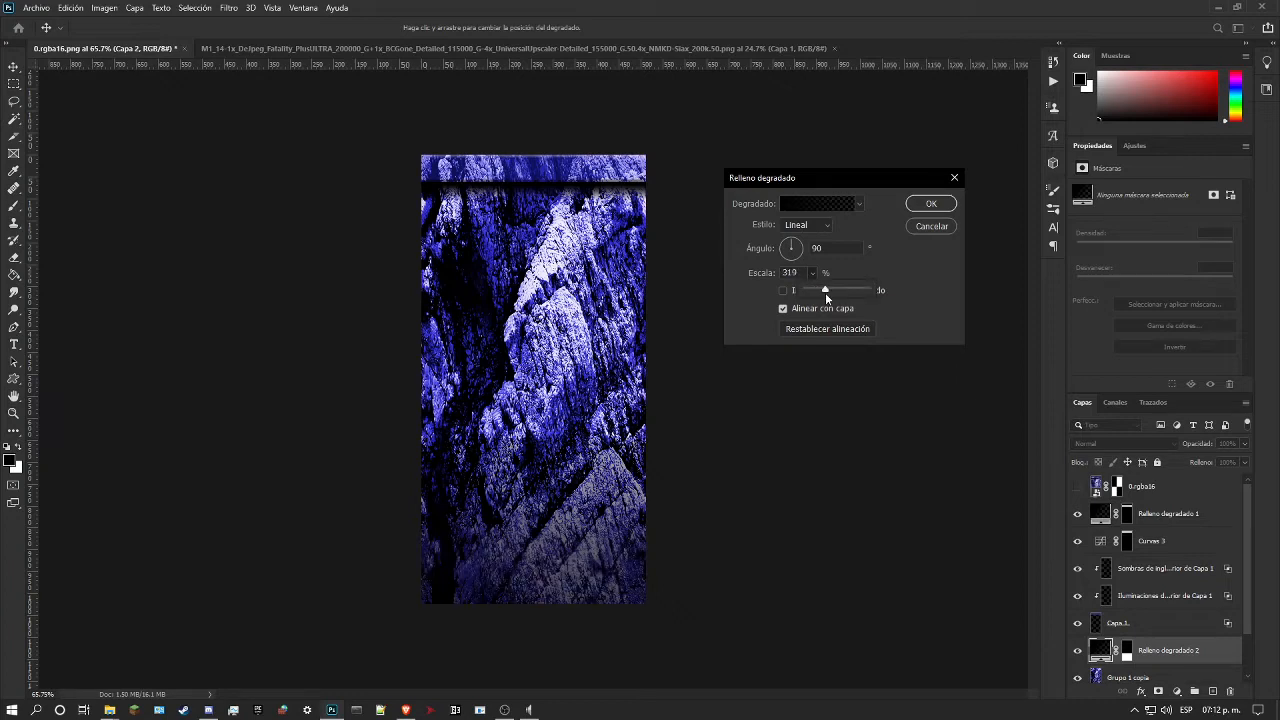
drag(822, 290, 811, 290)
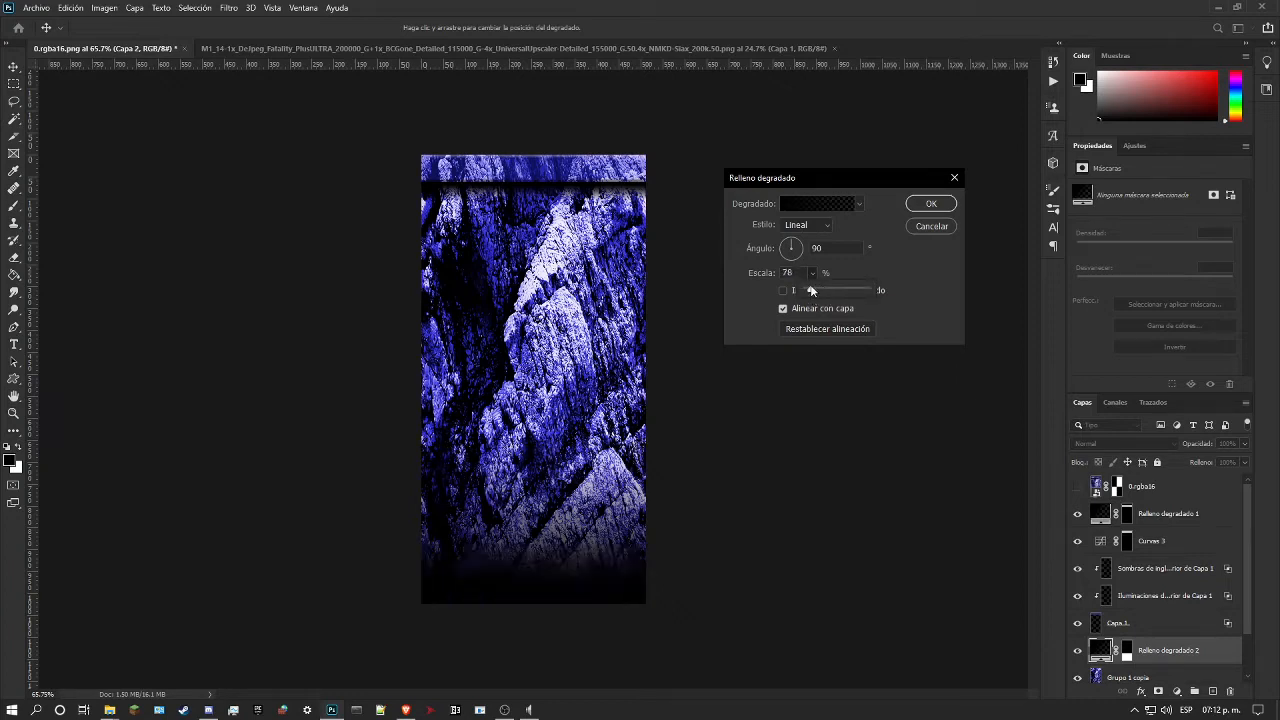
click(800, 272)
text(100)
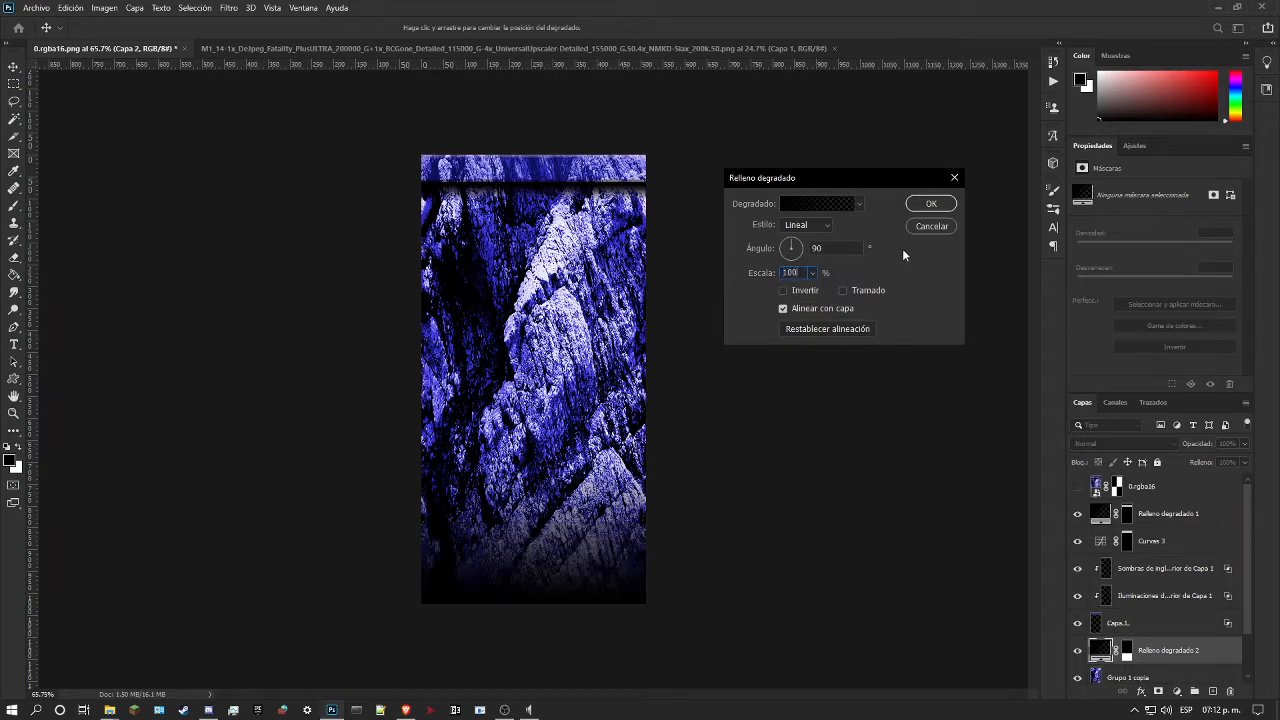
click(929, 204)
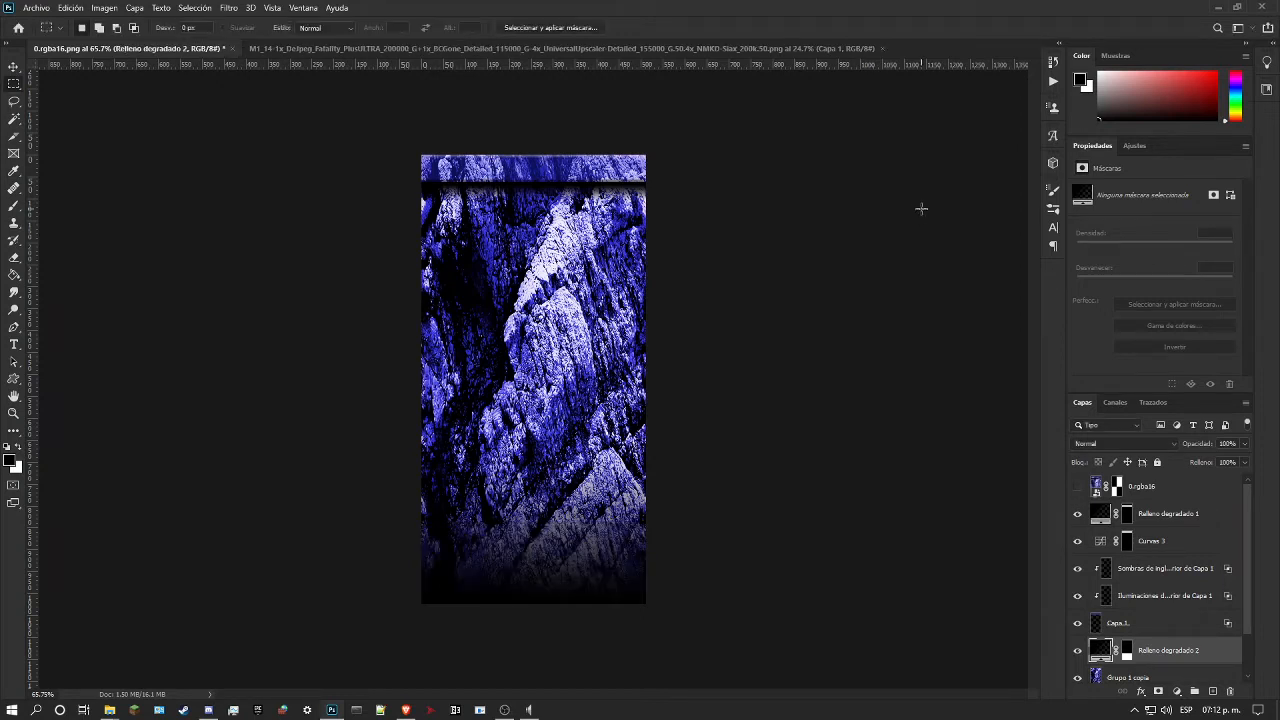
Step: Show the 0.rgba16 reference and move the lower gradient's opaque stop slightly inward so the solid black at the base extends higher
click(1077, 487)
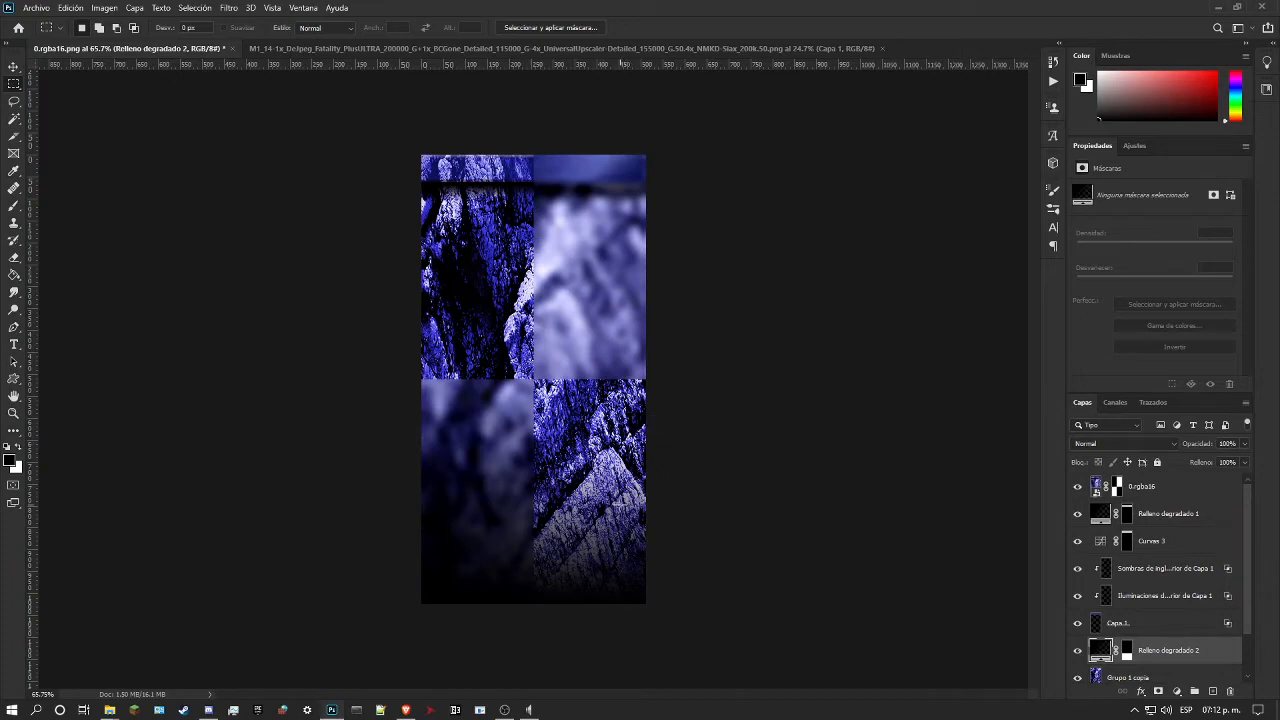
double_click(1097, 651)
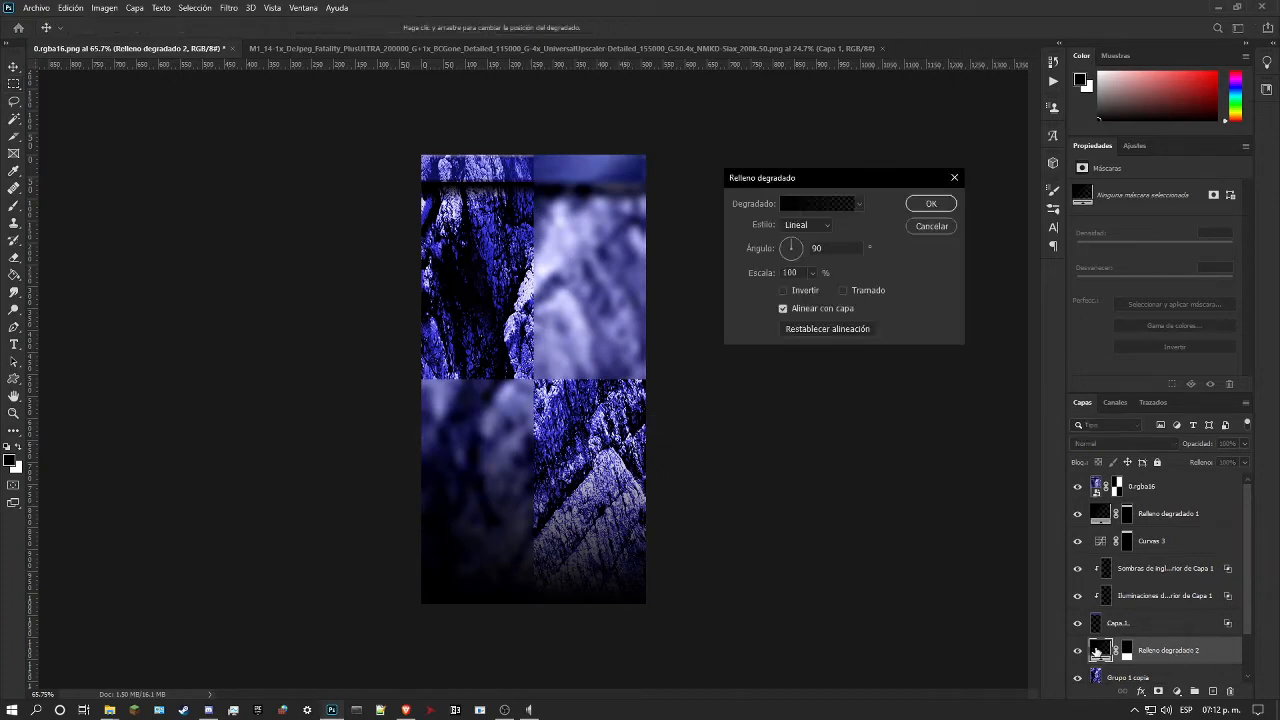
click(806, 205)
drag(1243, 318, 1226, 318)
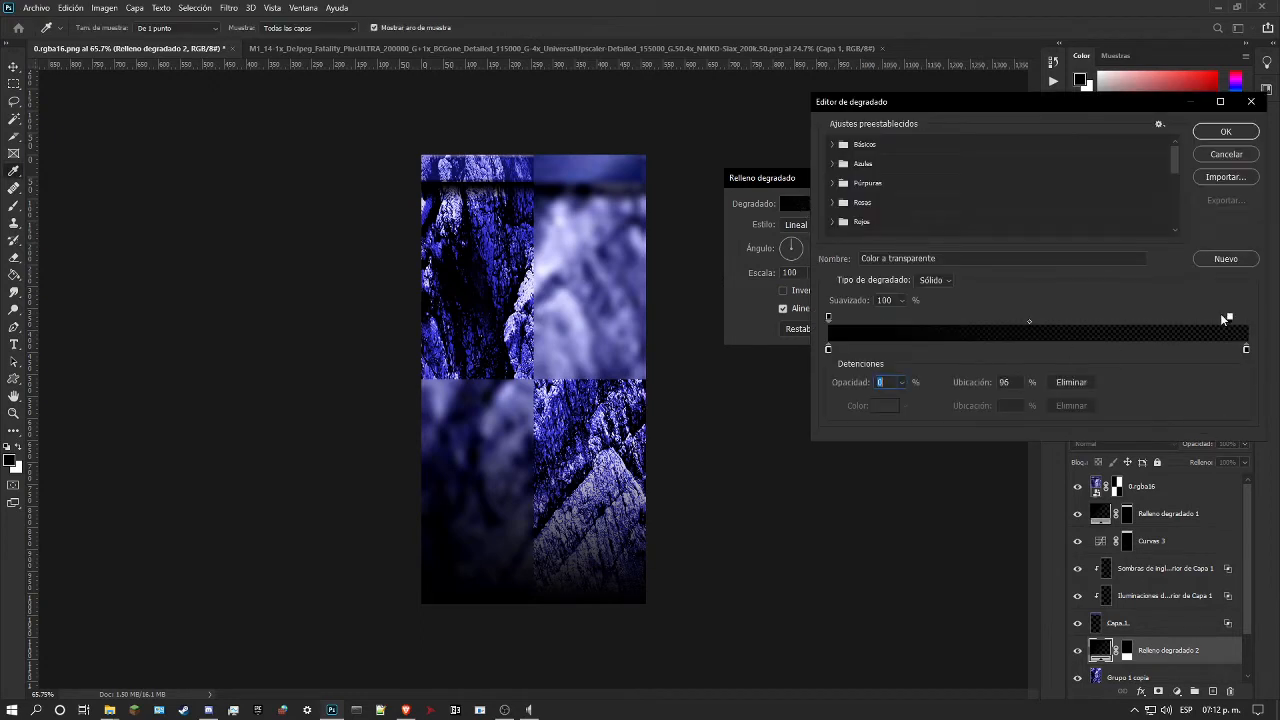
drag(829, 318, 913, 316)
click(1111, 319)
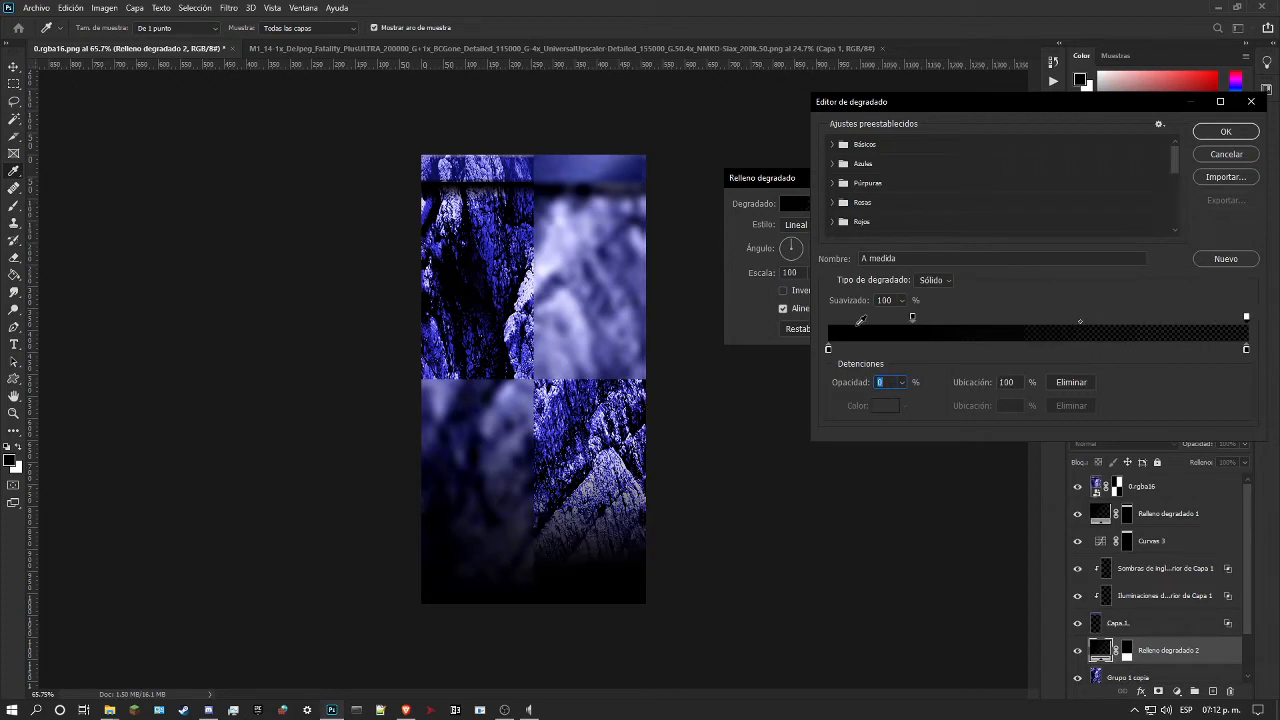
drag(910, 319, 893, 319)
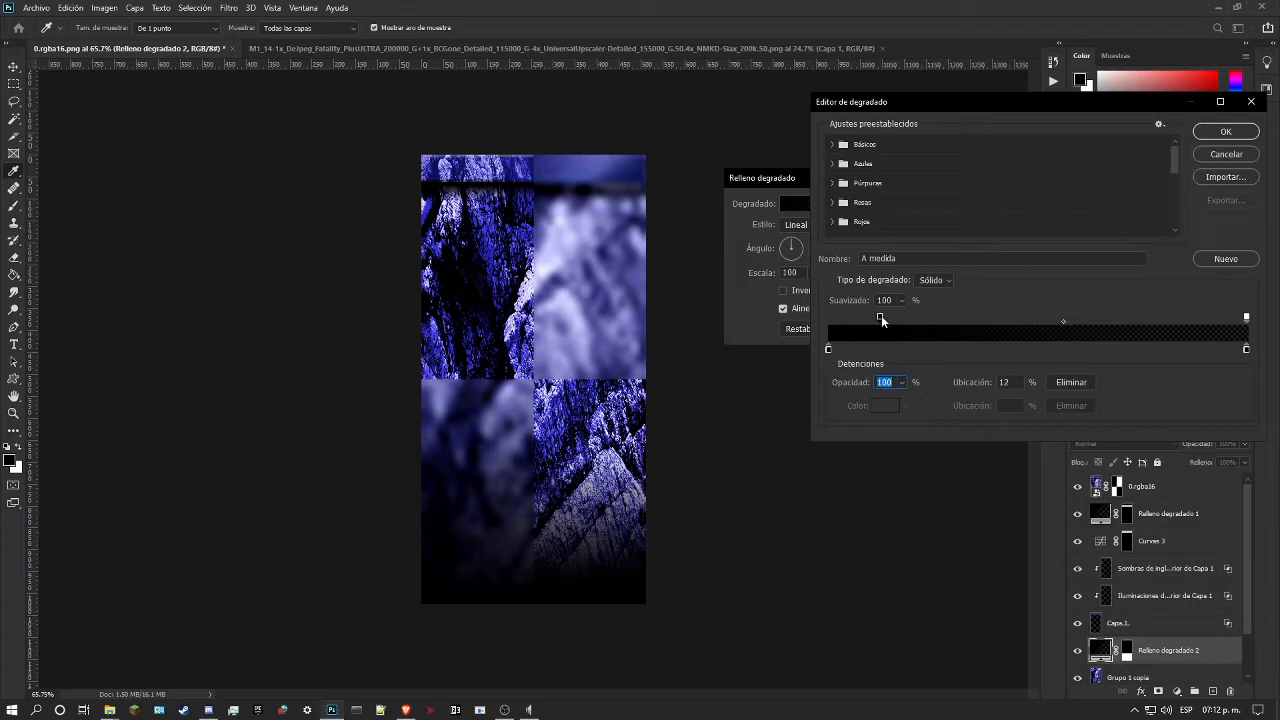
drag(883, 319, 867, 319)
click(1224, 131)
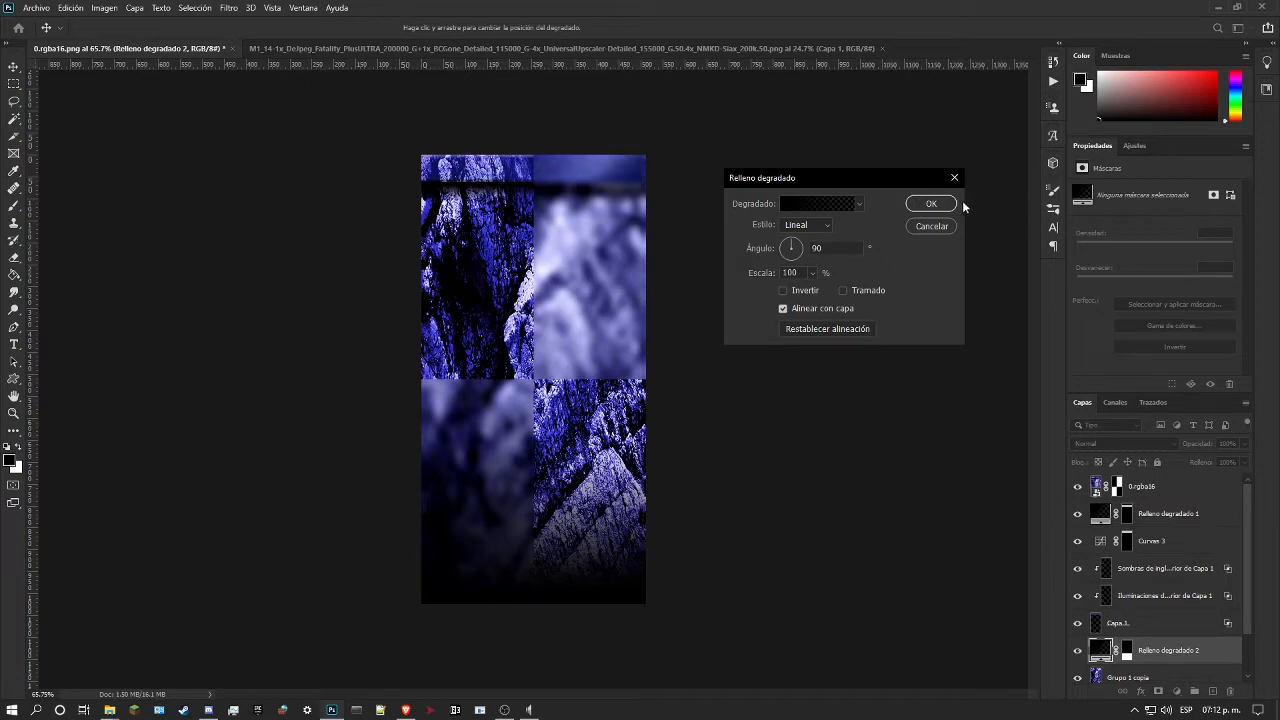
click(930, 203)
Step: Try doubling the lower shading with a duplicate of Relleno degradado 2, and undo the duplication
key(ctrl+j)
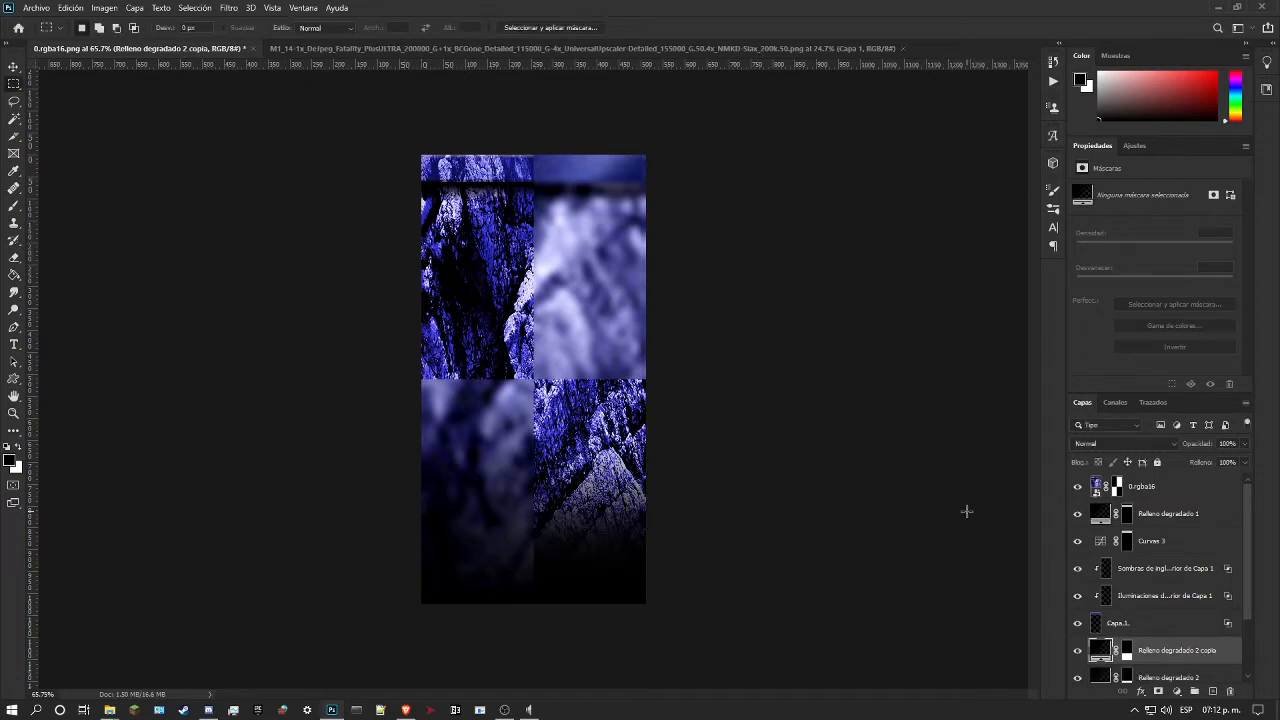
key(ctrl+z)
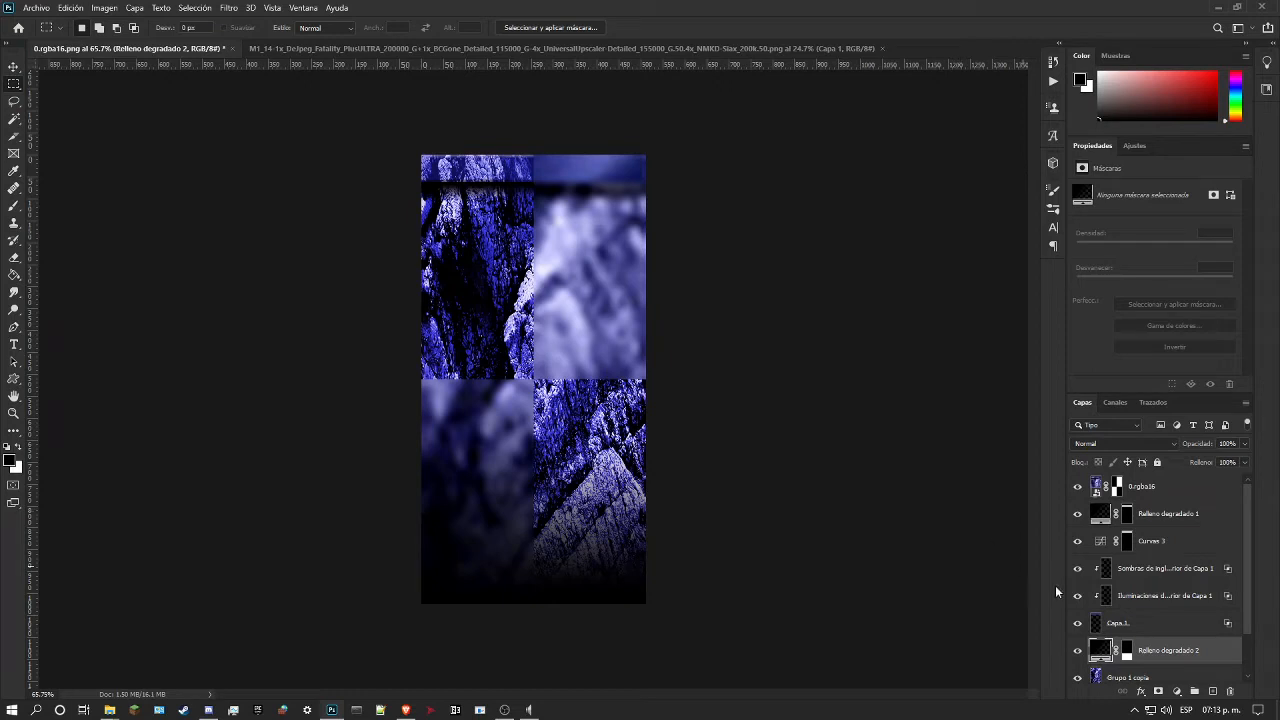
Step: Compare the lower area with and without Relleno degradado 2 against the reference, and select the layer's mask
click(1077, 651)
click(1078, 652)
click(1078, 653)
click(1078, 653)
click(1126, 651)
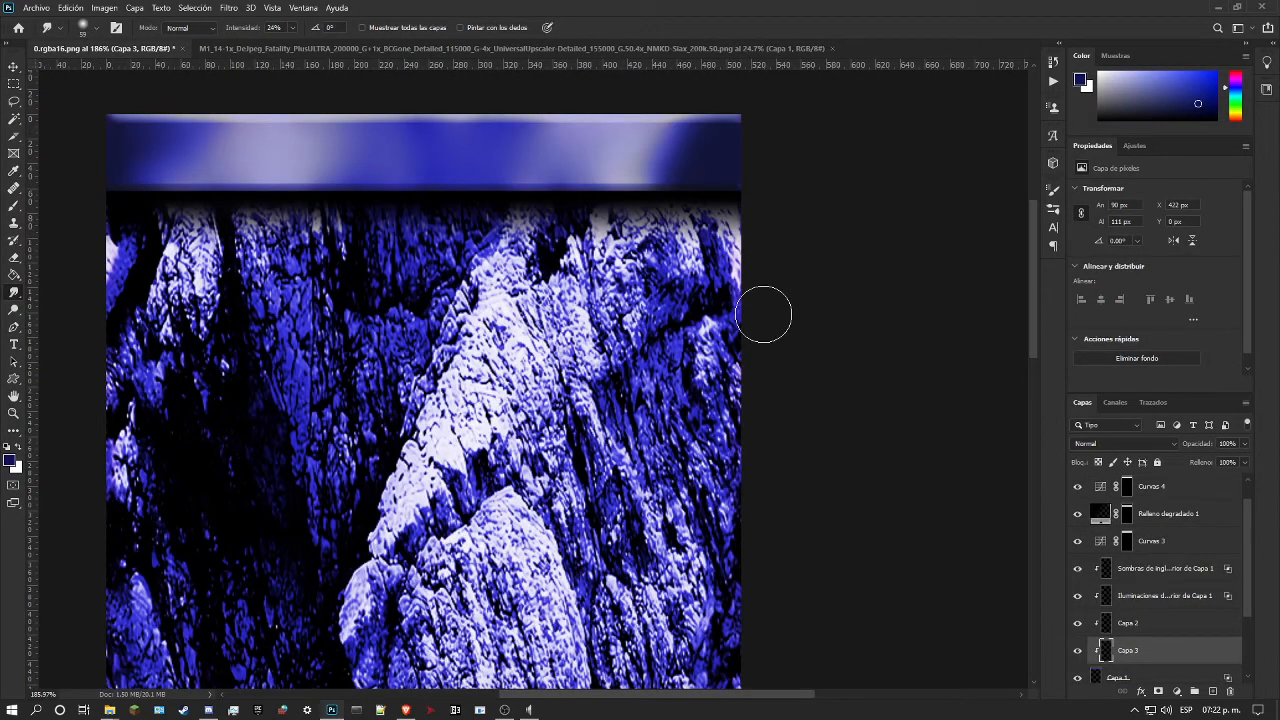
Step: Try reduced opacities of 71% and 47% on Capa 3, the clipped layer darkening the blue strip's end
click(1078, 658)
drag(1244, 444, 1209, 460)
click(18, 412)
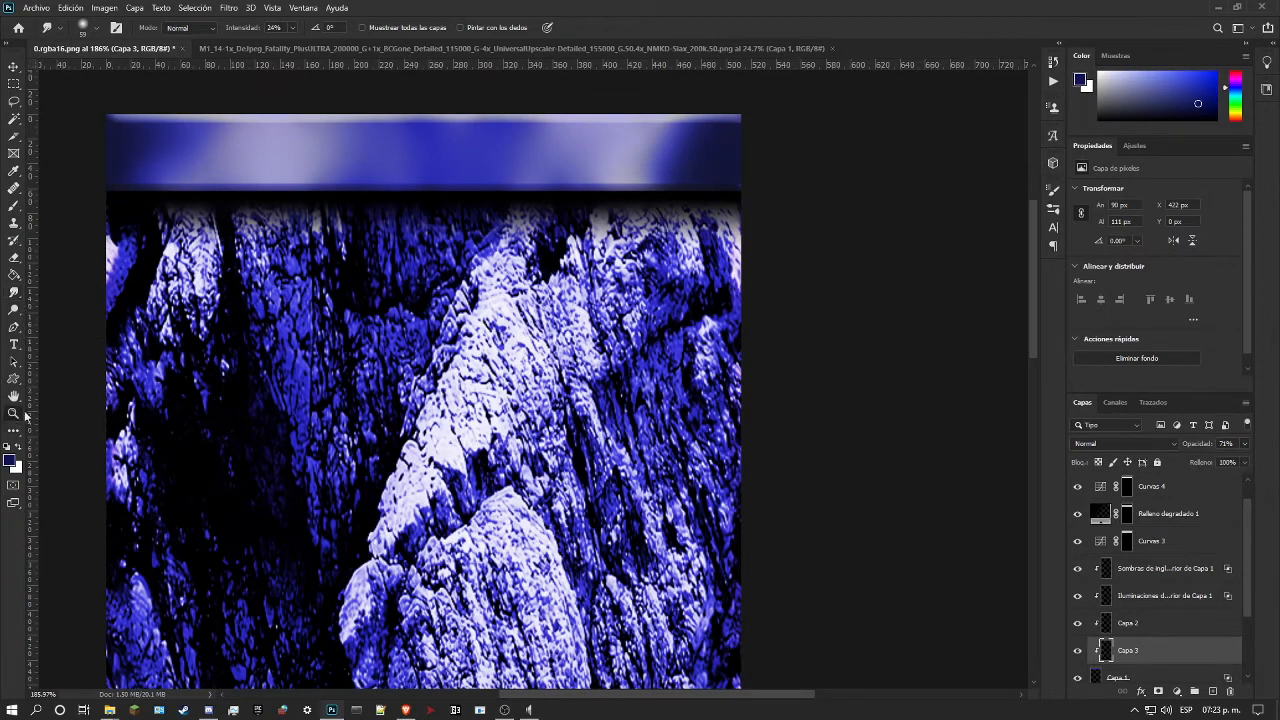
drag(418, 335, 378, 336)
drag(526, 222, 582, 224)
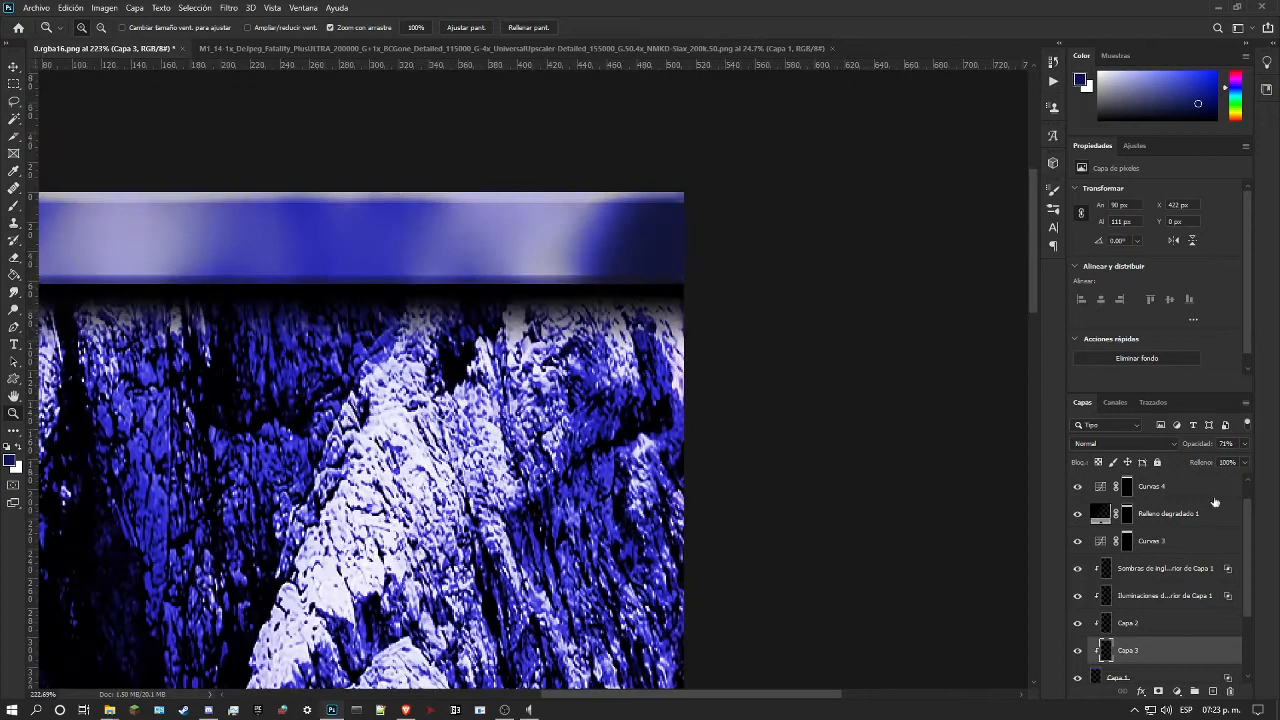
click(1245, 445)
drag(1242, 460, 1141, 464)
Step: Restore Capa 3's opacity to 100%
click(15, 260)
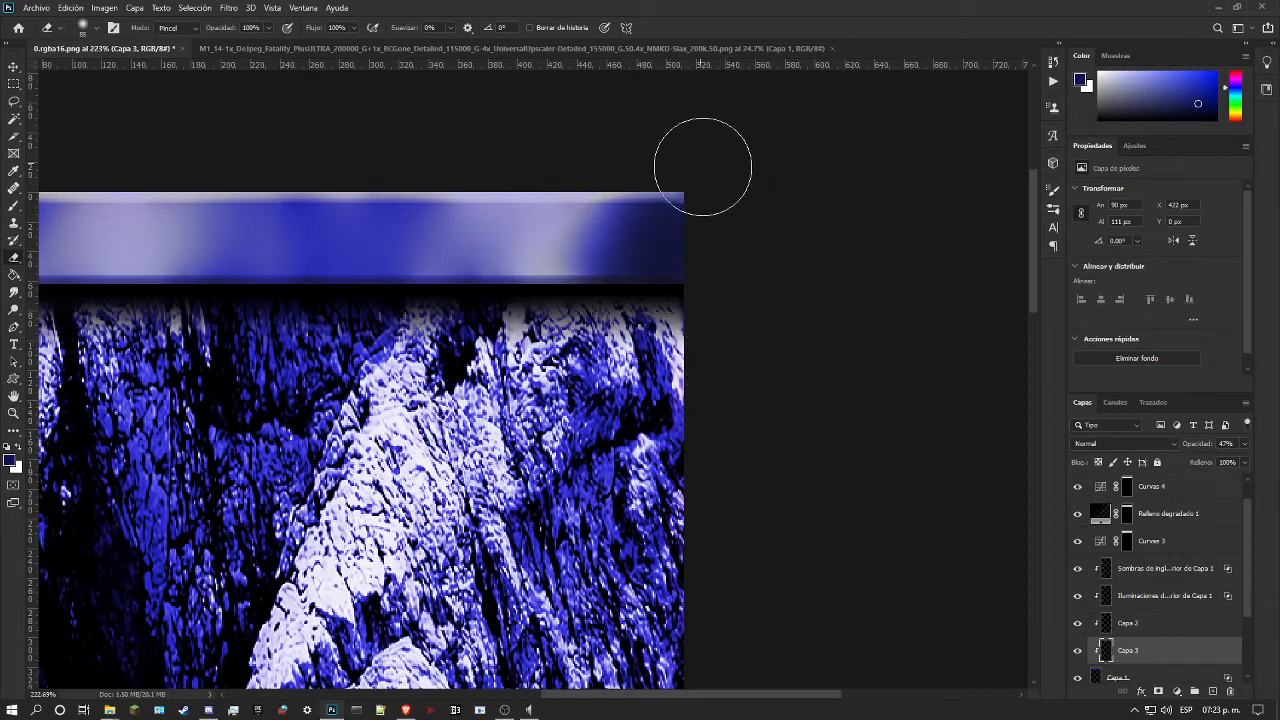
click(1245, 445)
drag(1240, 462, 1250, 462)
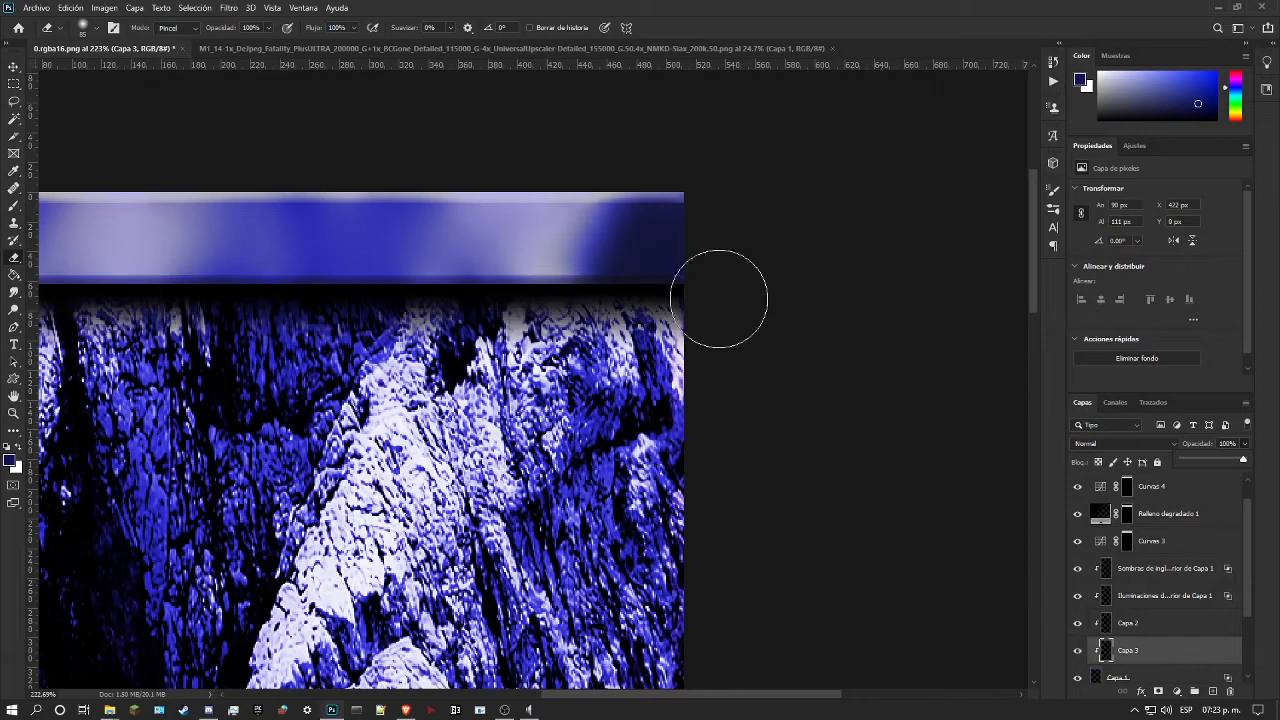
Step: Examine the whole texture and its details up close, checking the blue strip, the rock and the lower shading
click(13, 413)
drag(400, 385, 263, 387)
drag(424, 282, 427, 234)
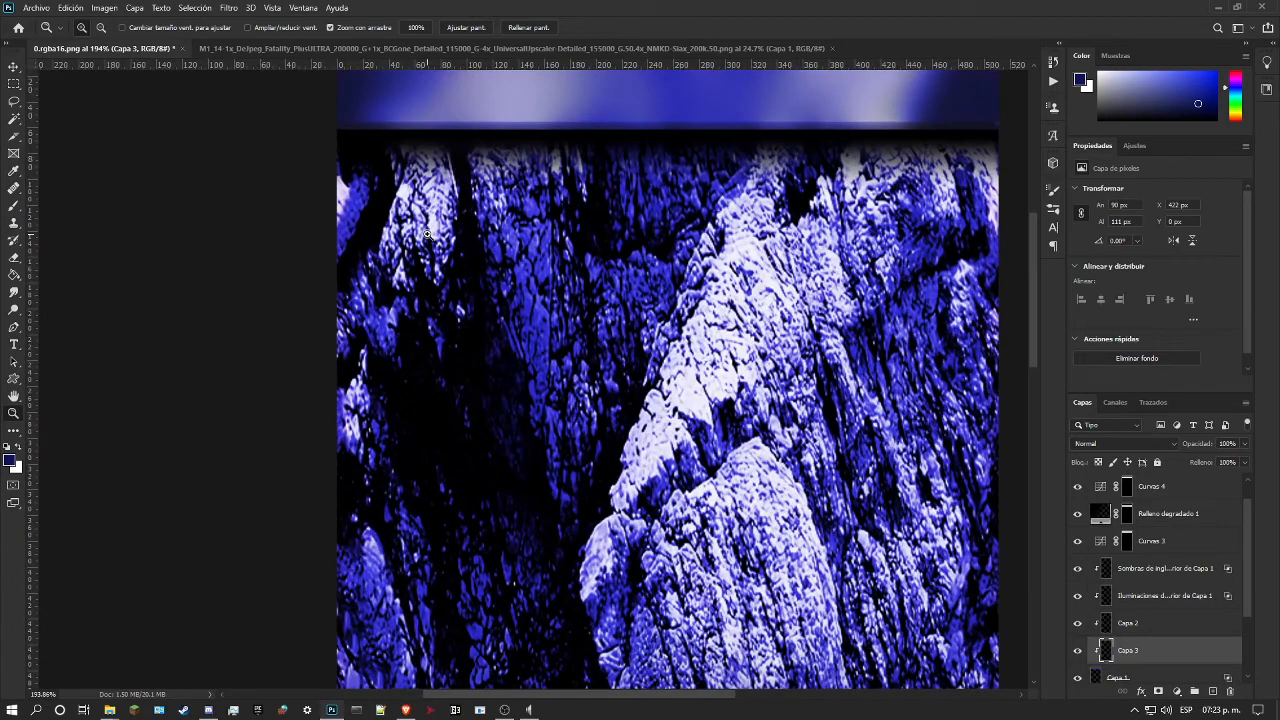
drag(576, 255, 549, 298)
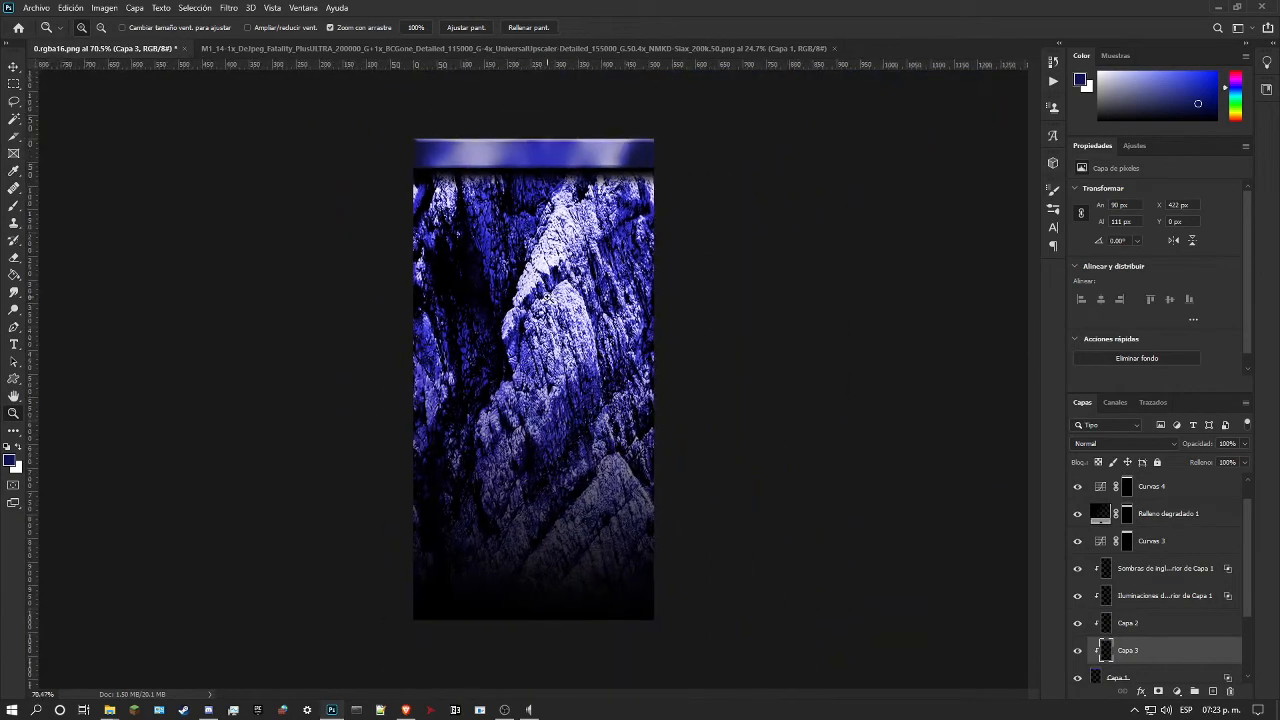
drag(492, 373, 471, 330)
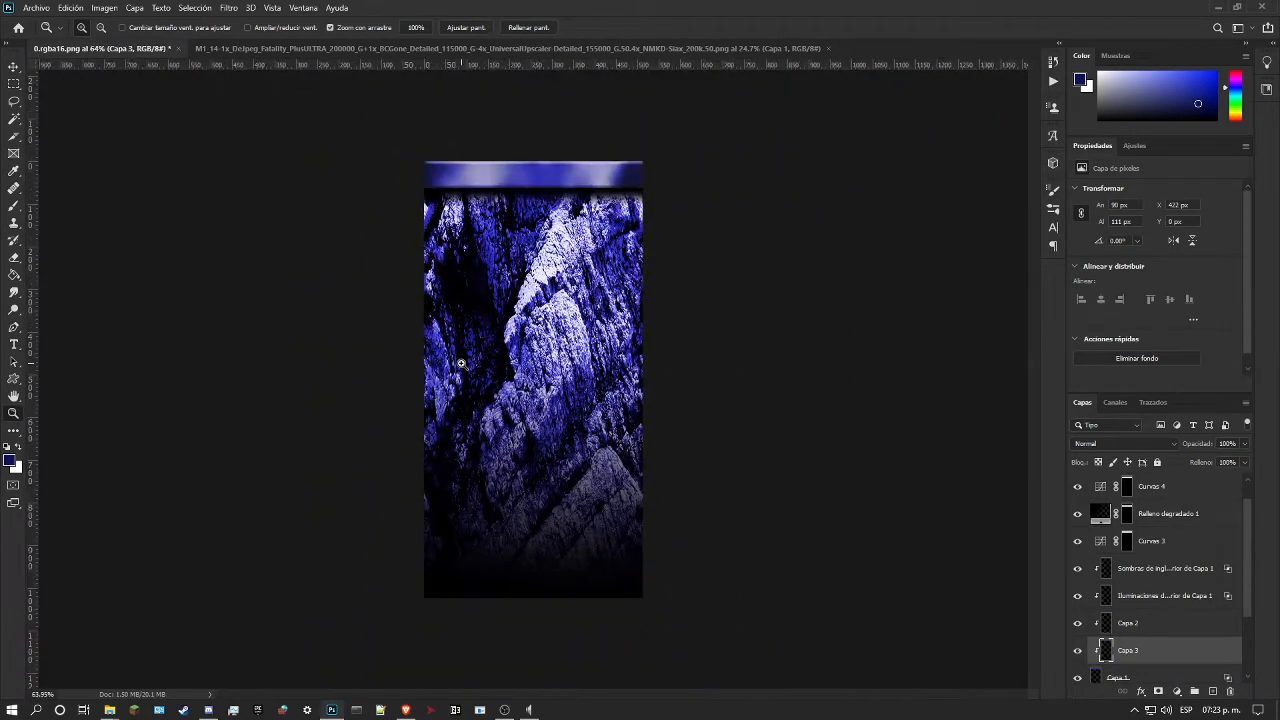
drag(510, 228, 543, 219)
drag(581, 184, 557, 252)
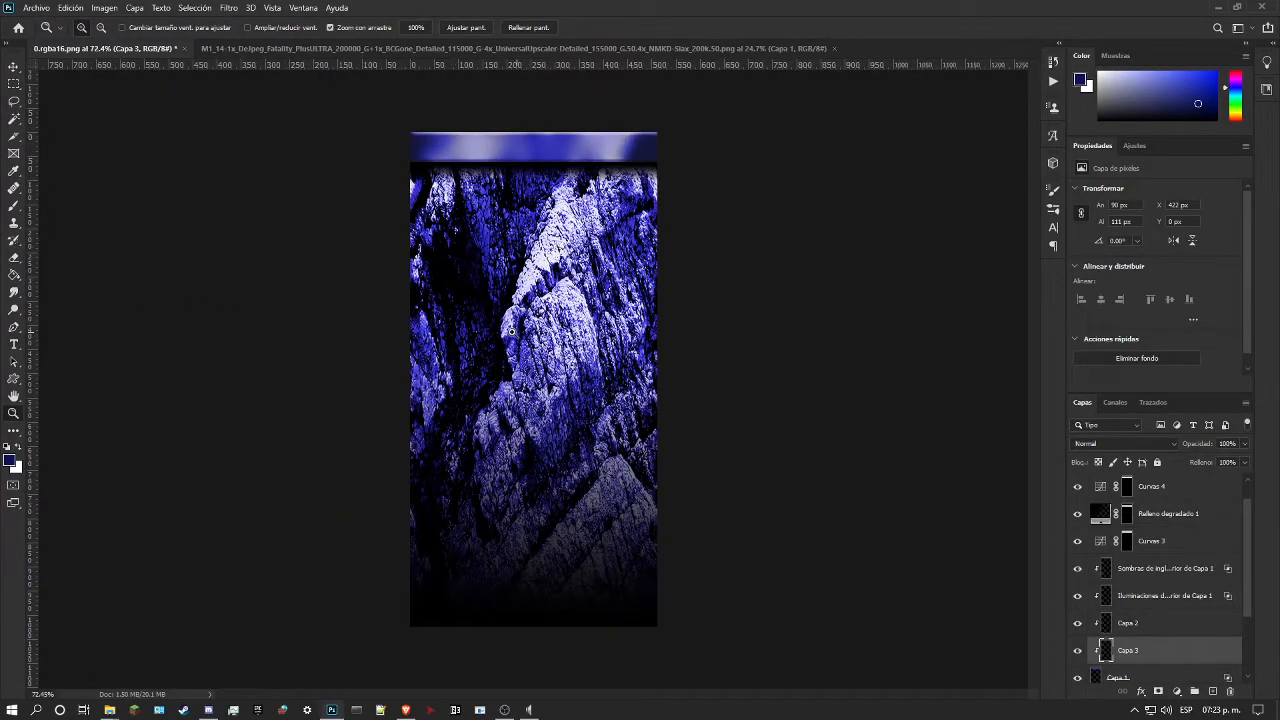
drag(512, 332, 535, 329)
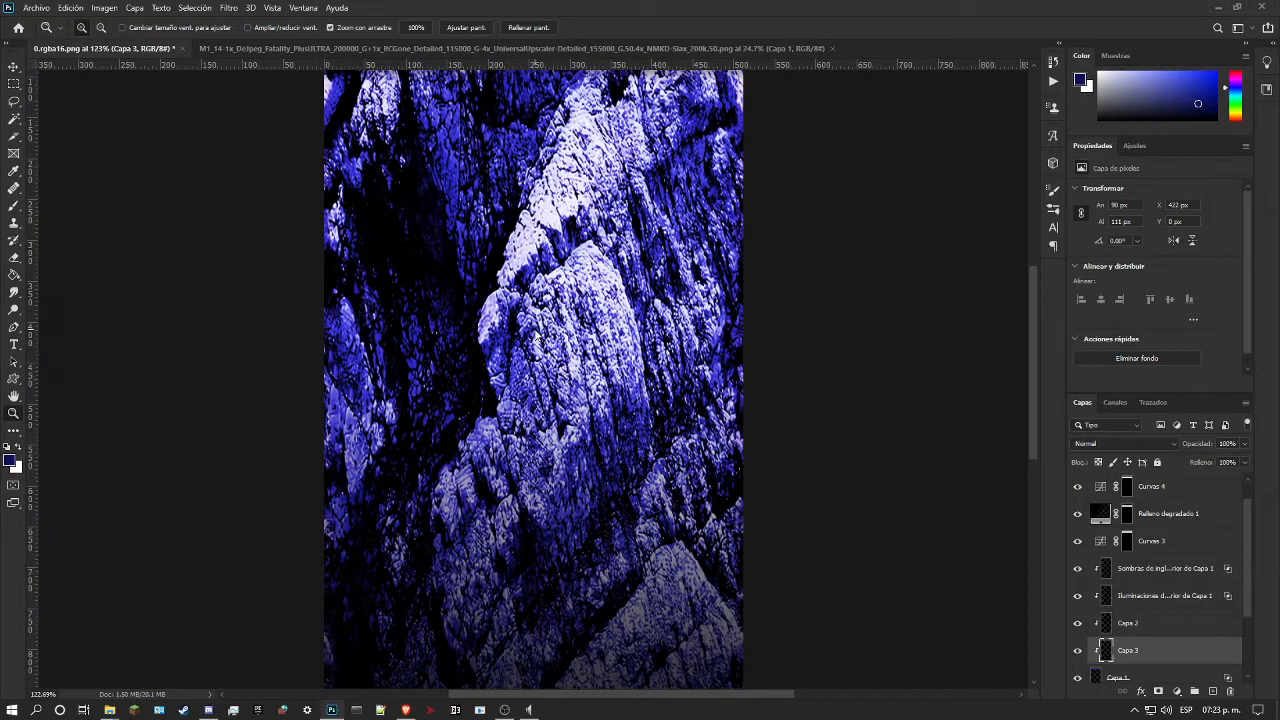
Step: Save the layered document as the Photoshop file 0.rgba16.psd in the bowser_1 folder
key(ctrl+shift+s)
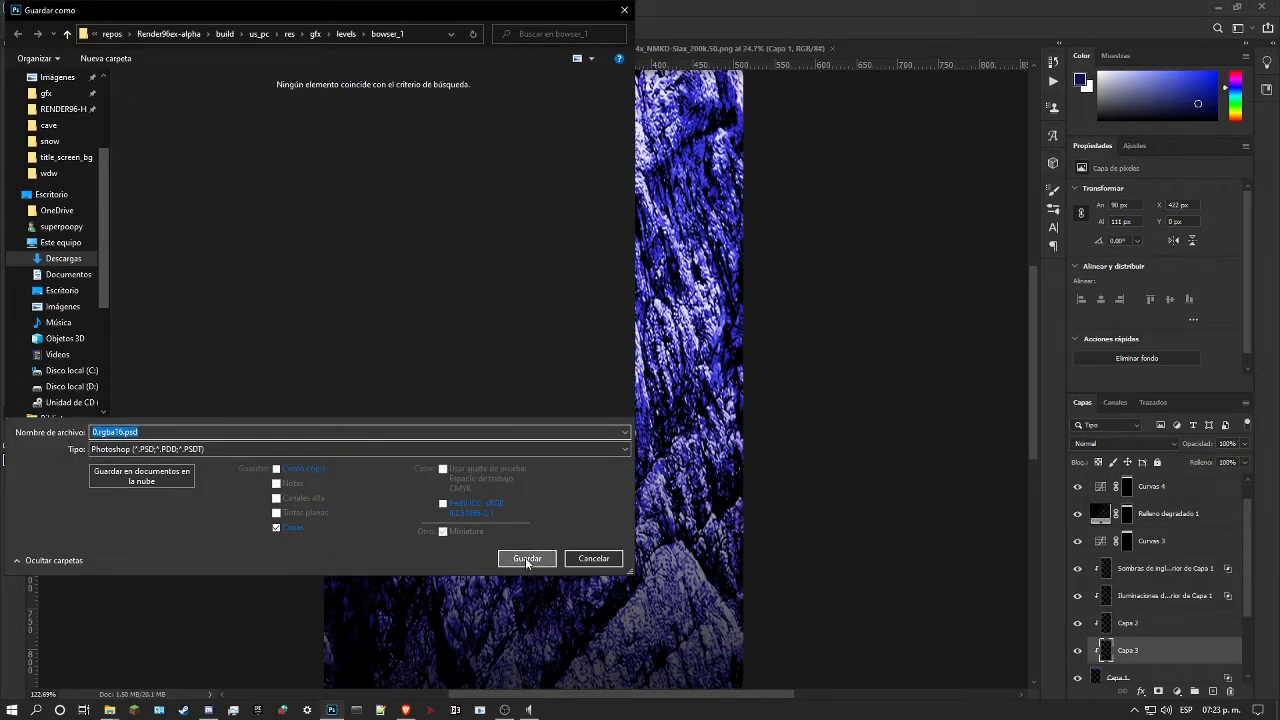
click(525, 557)
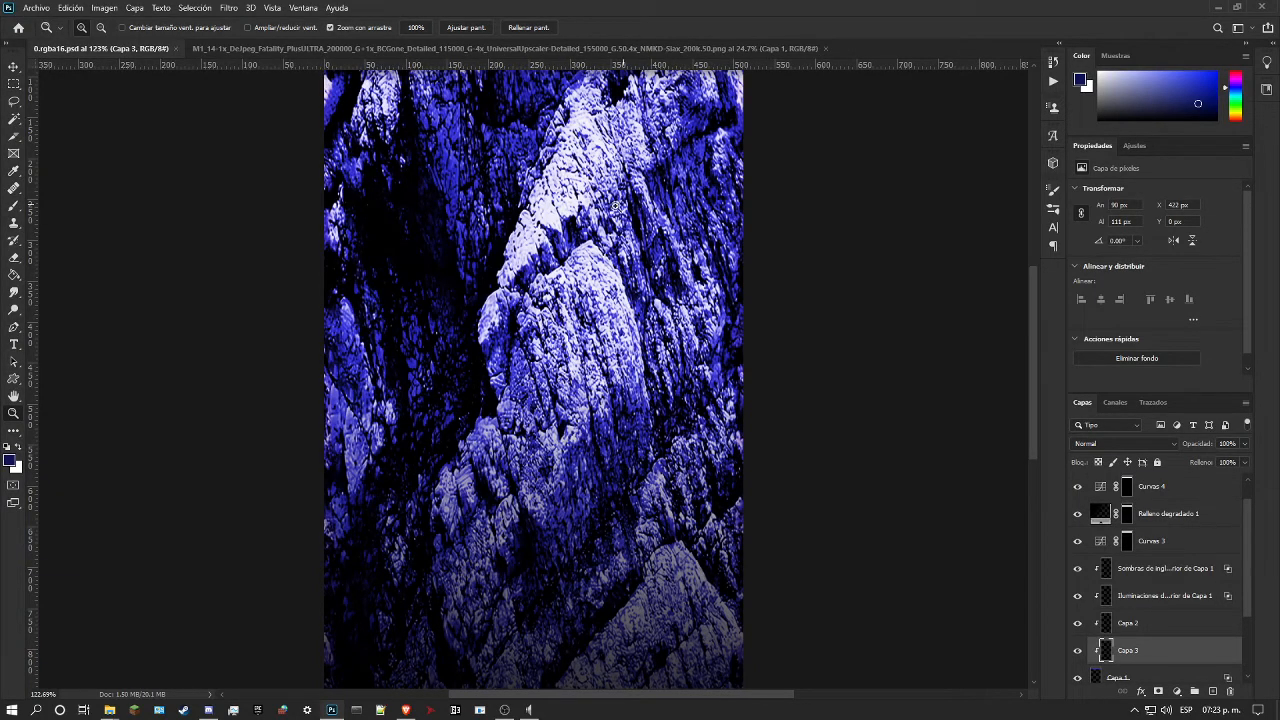
drag(516, 222, 577, 210)
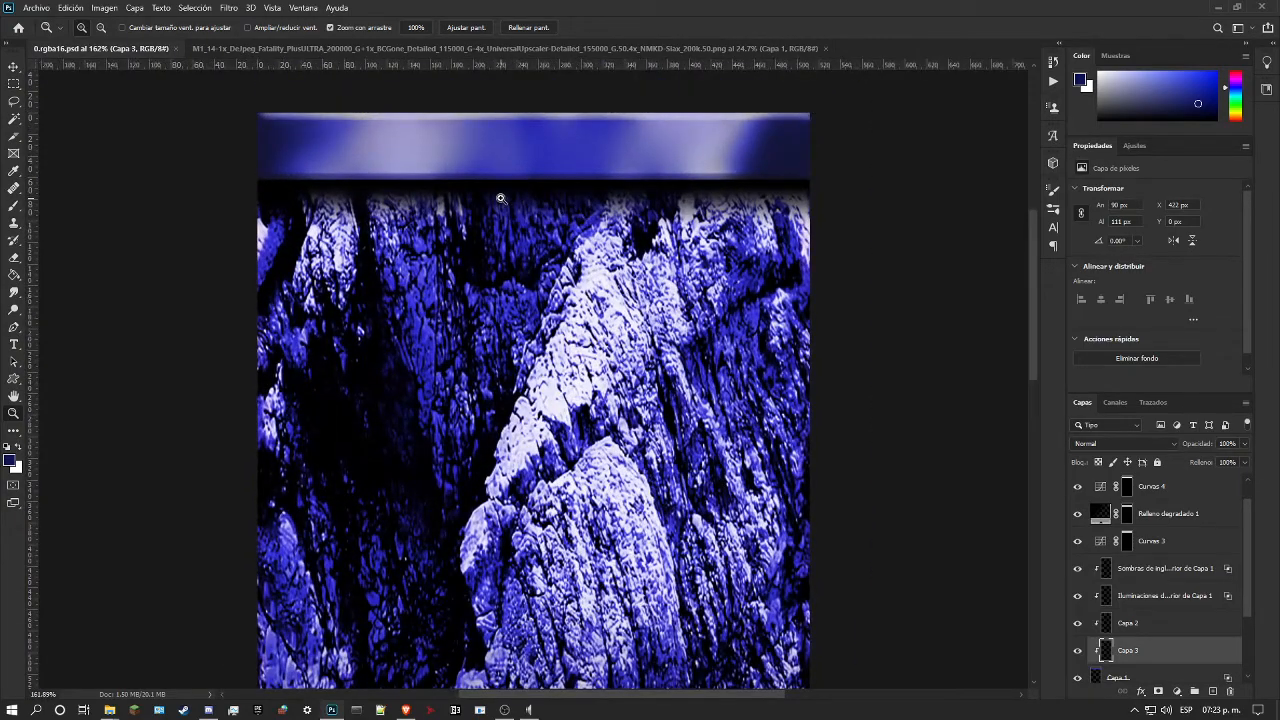
Step: Save a PNG copy as 0.rgba16.png in the bowser_1 folder, overwriting the existing file with the large file size option
key(ctrl+shift+s)
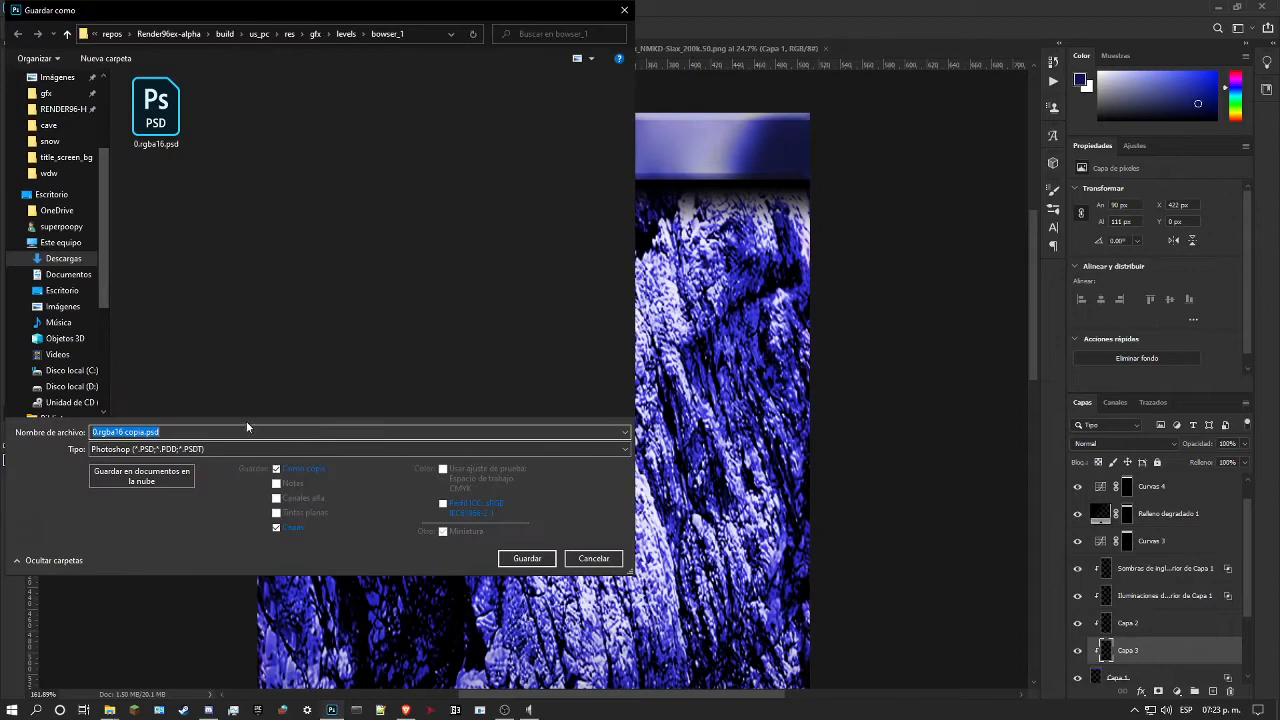
click(228, 448)
click(157, 620)
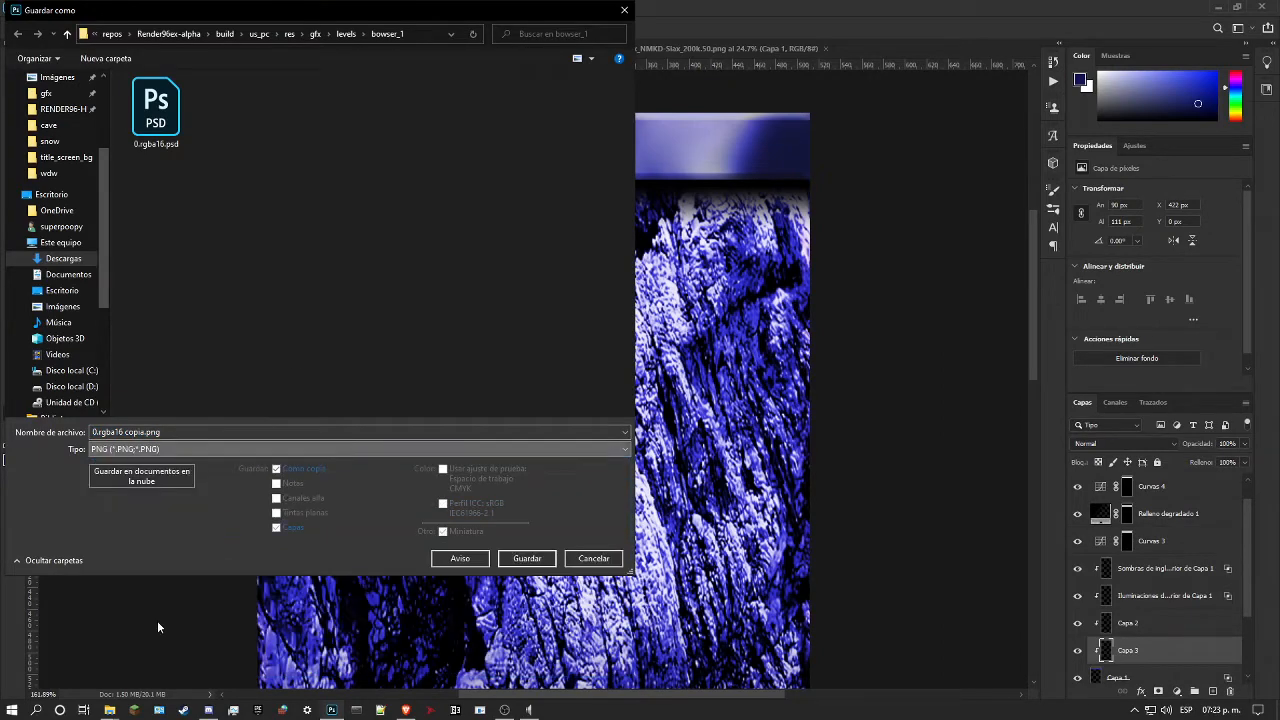
click(155, 108)
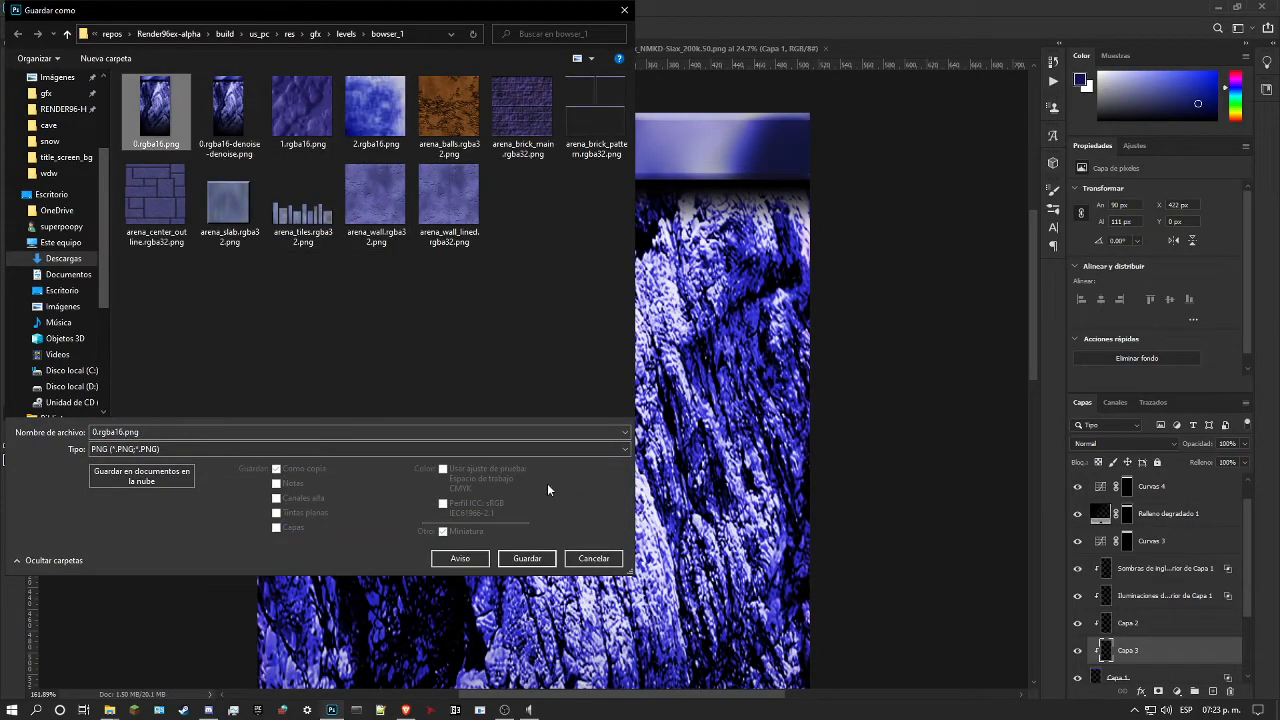
click(527, 558)
click(678, 355)
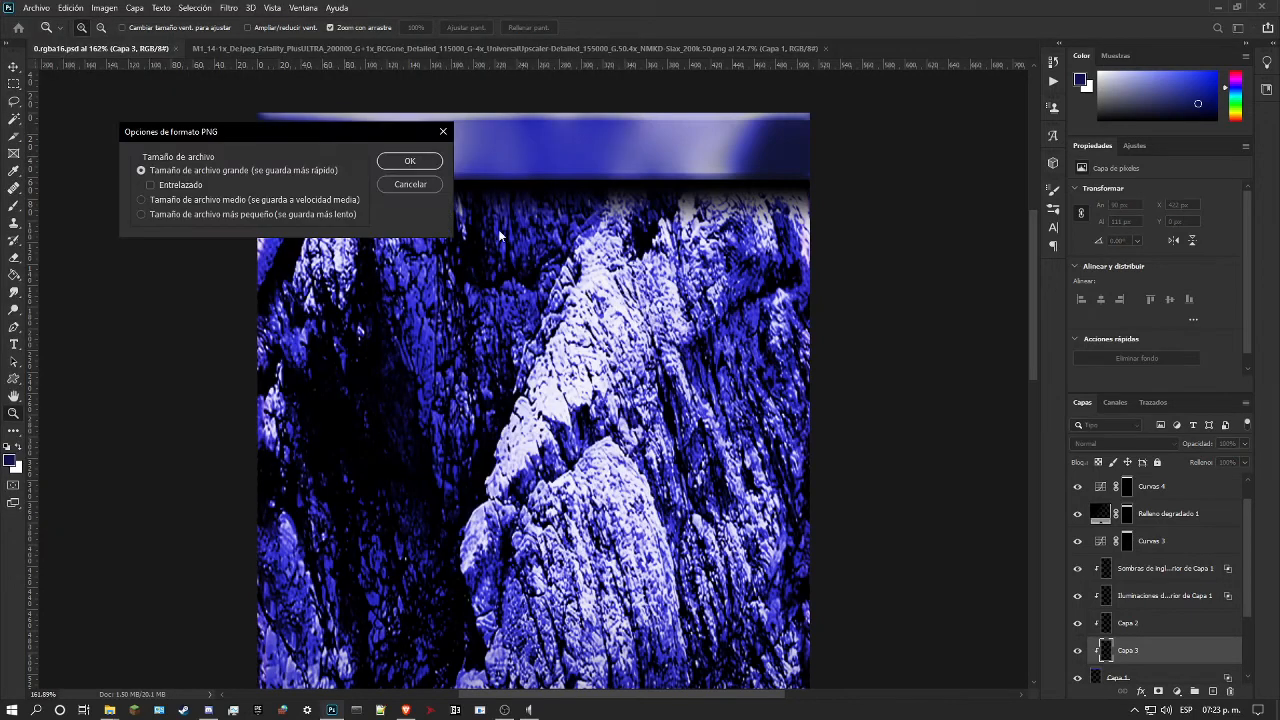
click(410, 163)
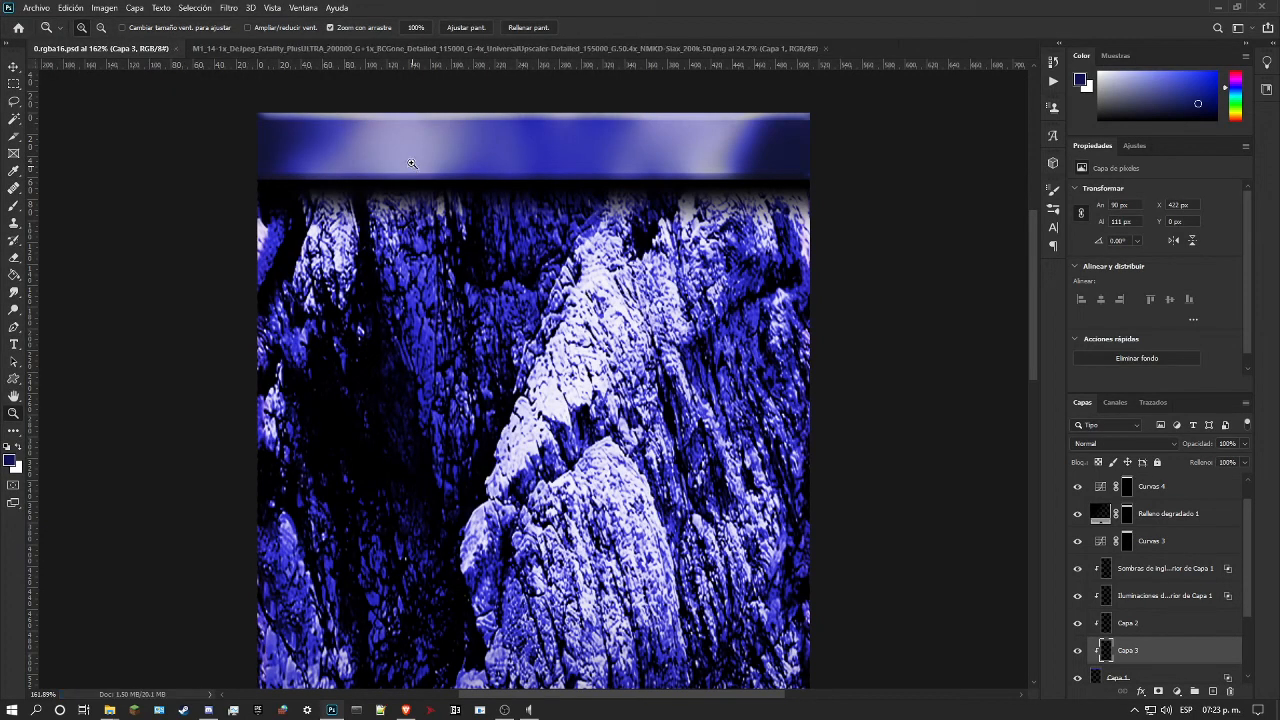
Step: Close the layered texture and the M1_14 rock image, and open the exported 0.rgba16.png from the recent files
click(177, 48)
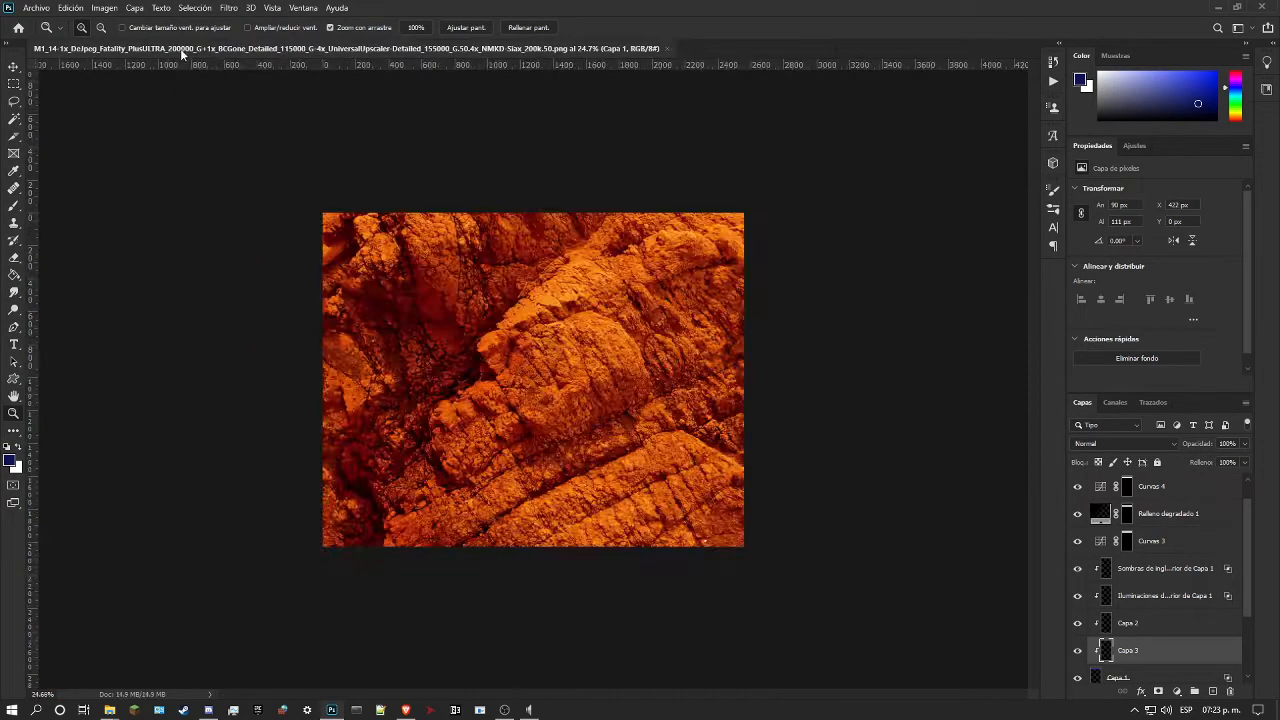
click(668, 47)
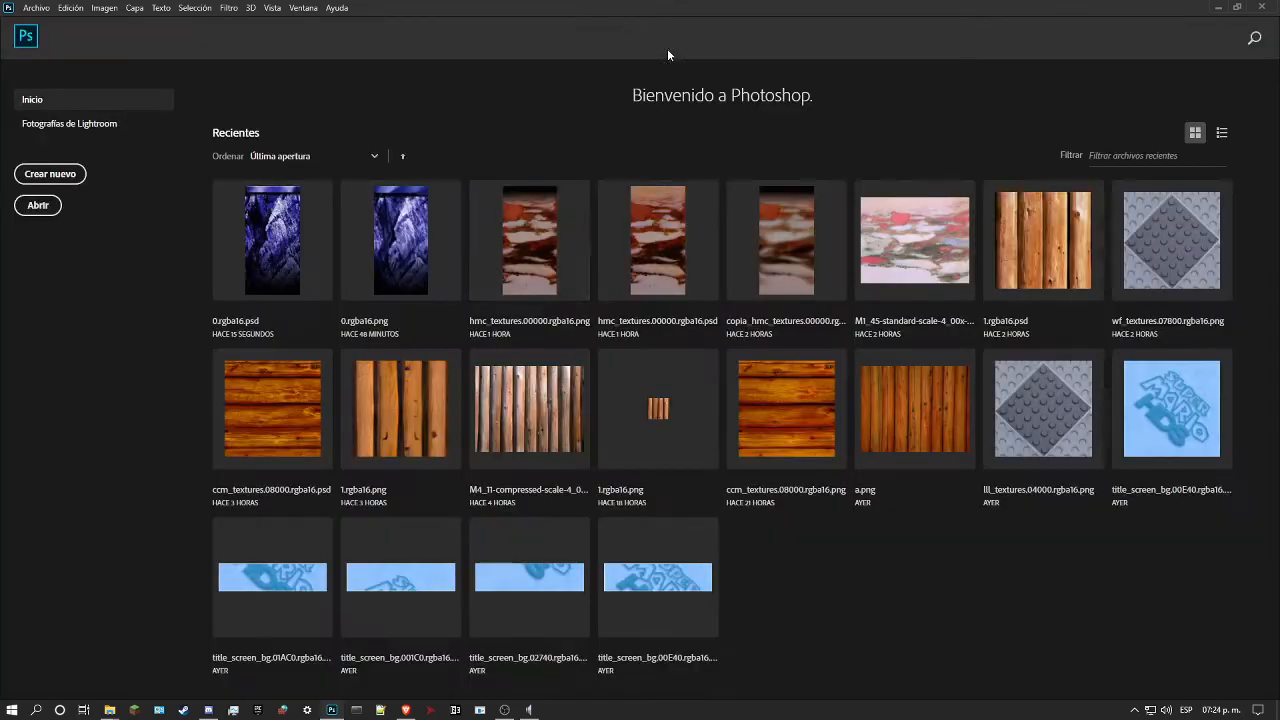
click(409, 274)
click(518, 313)
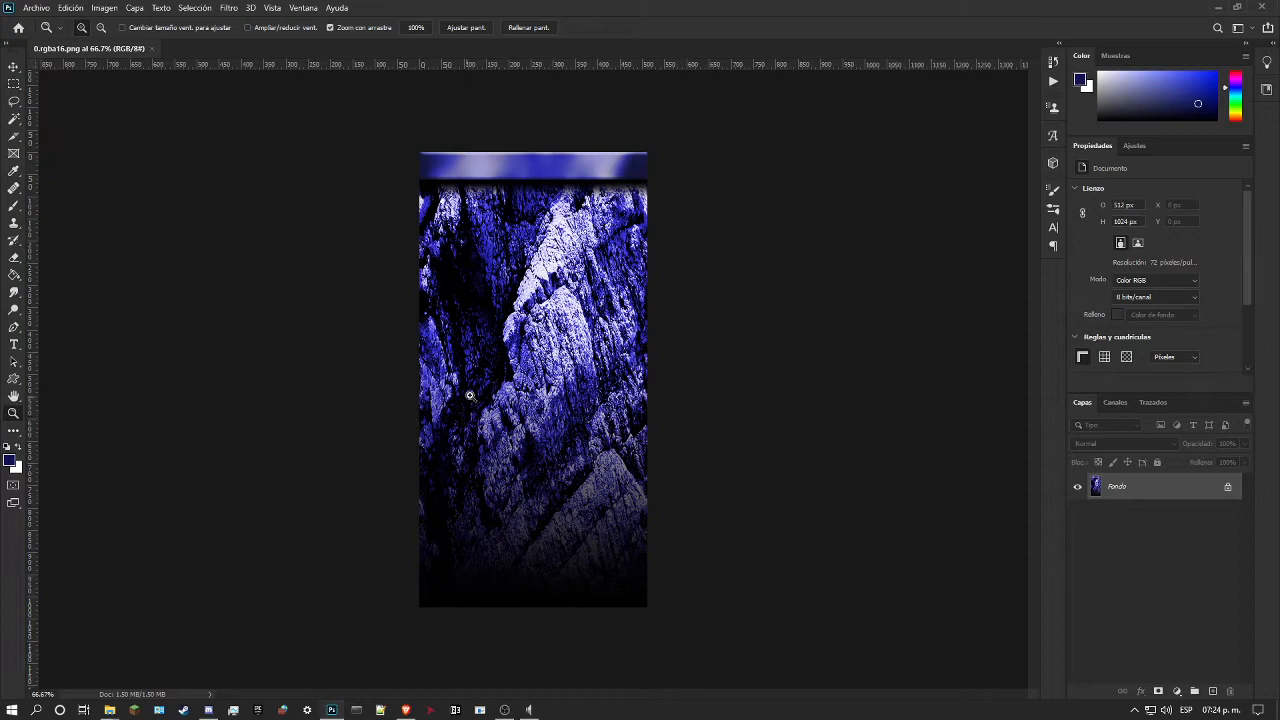
drag(470, 396, 490, 390)
mouse_move(110, 711)
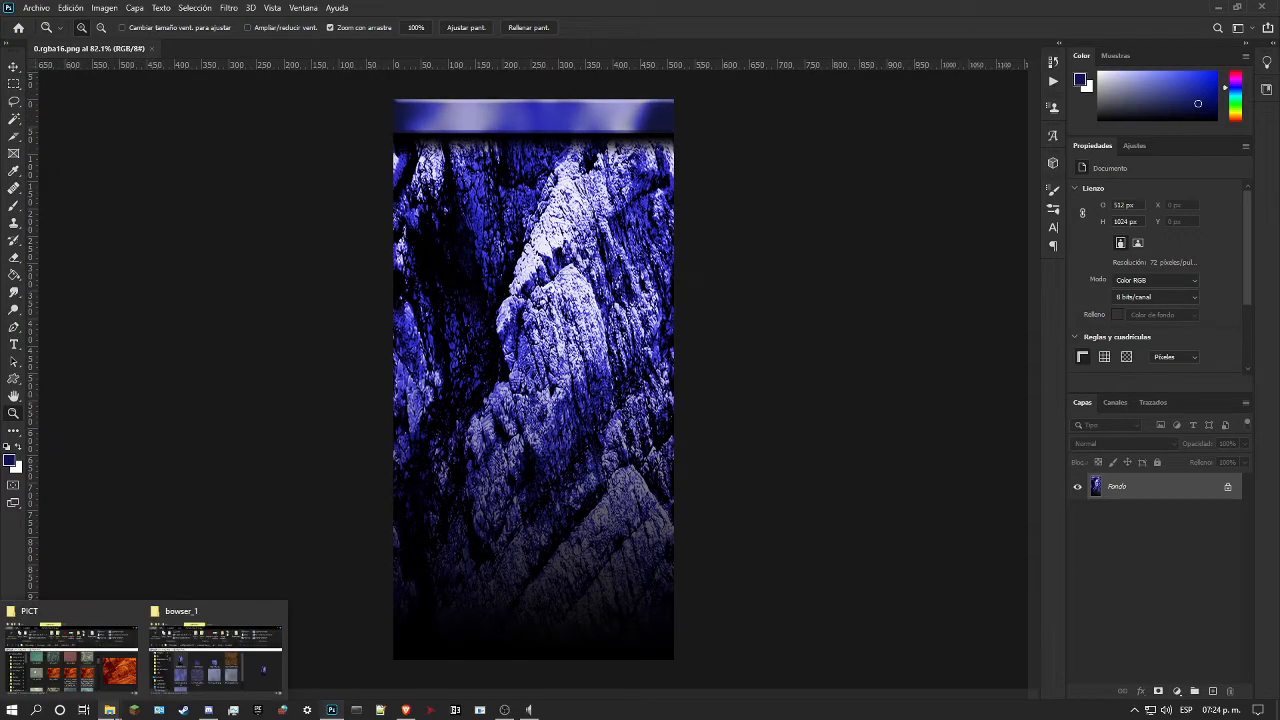
Step: Reopen the layered 0.rgba16.psd from the recent files alongside the PNG
click(37, 8)
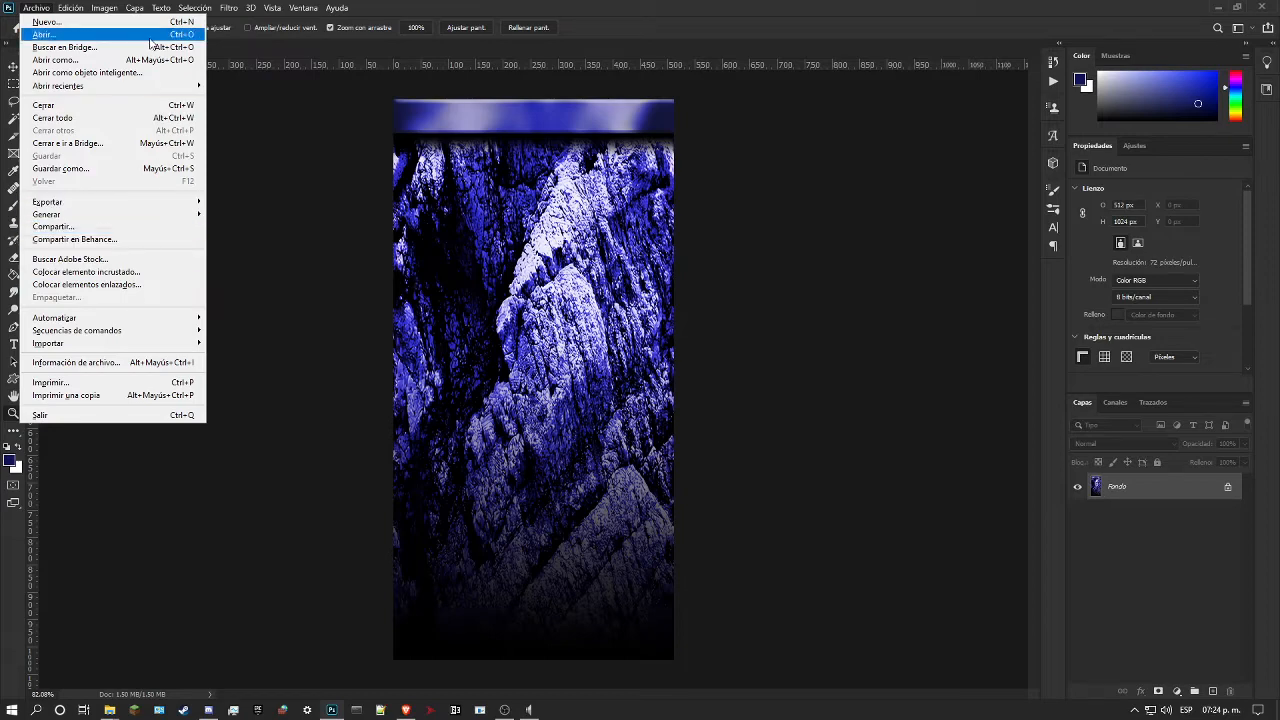
mouse_move(180, 92)
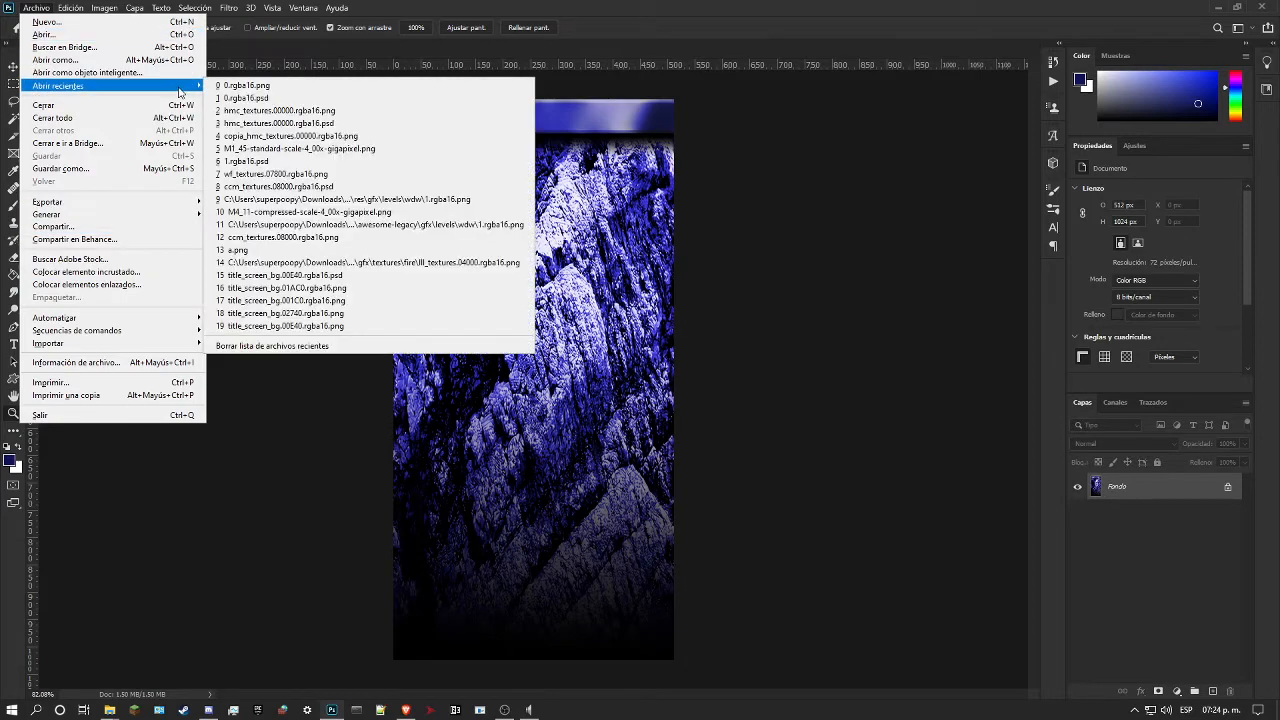
click(278, 93)
click(529, 303)
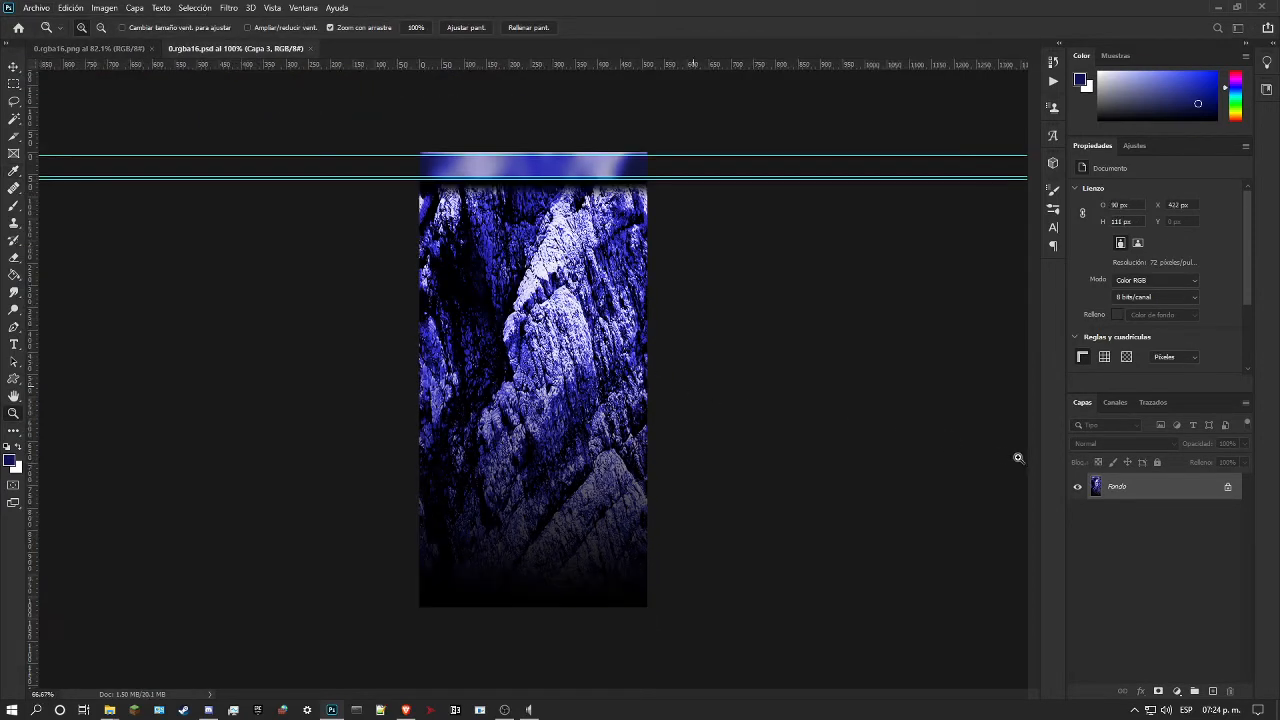
Step: Group all layers above Capa 0 in 0.rgba16.psd and hide the group so only the original texture shows
scroll(1180, 517, down, 4)
scroll(1168, 527, down, 1)
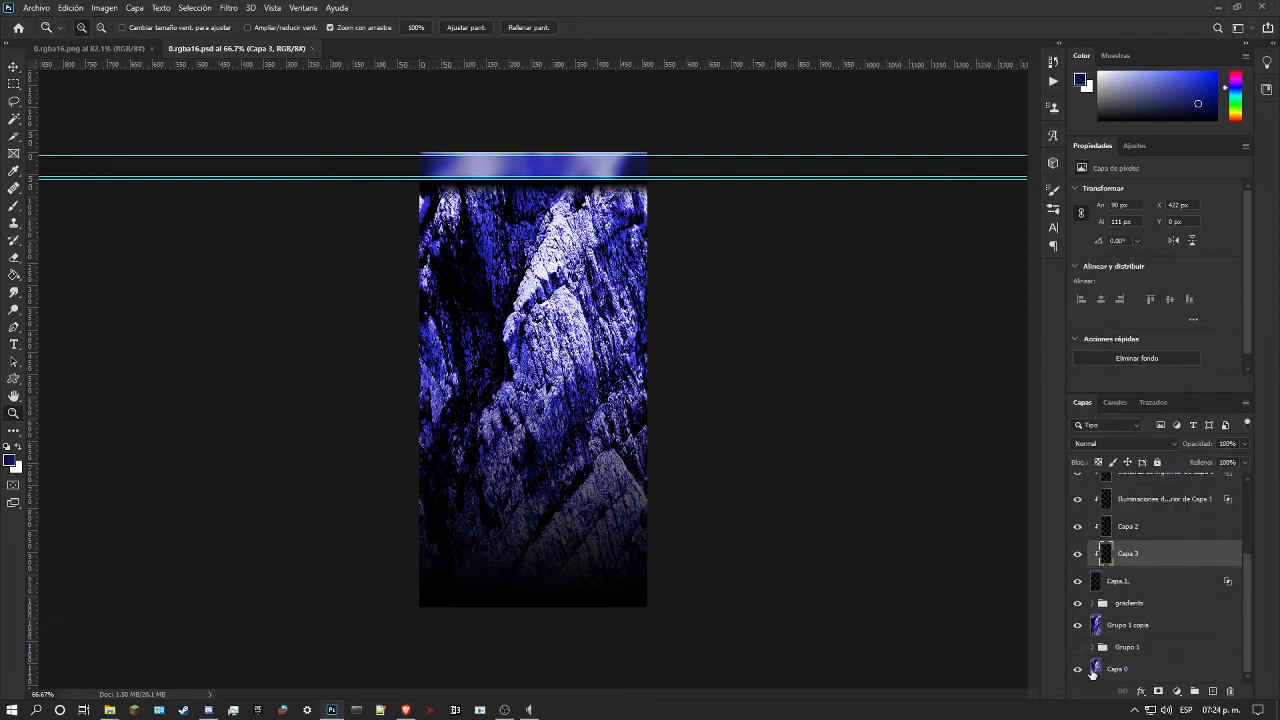
click(1150, 648)
scroll(1170, 617, up, 3)
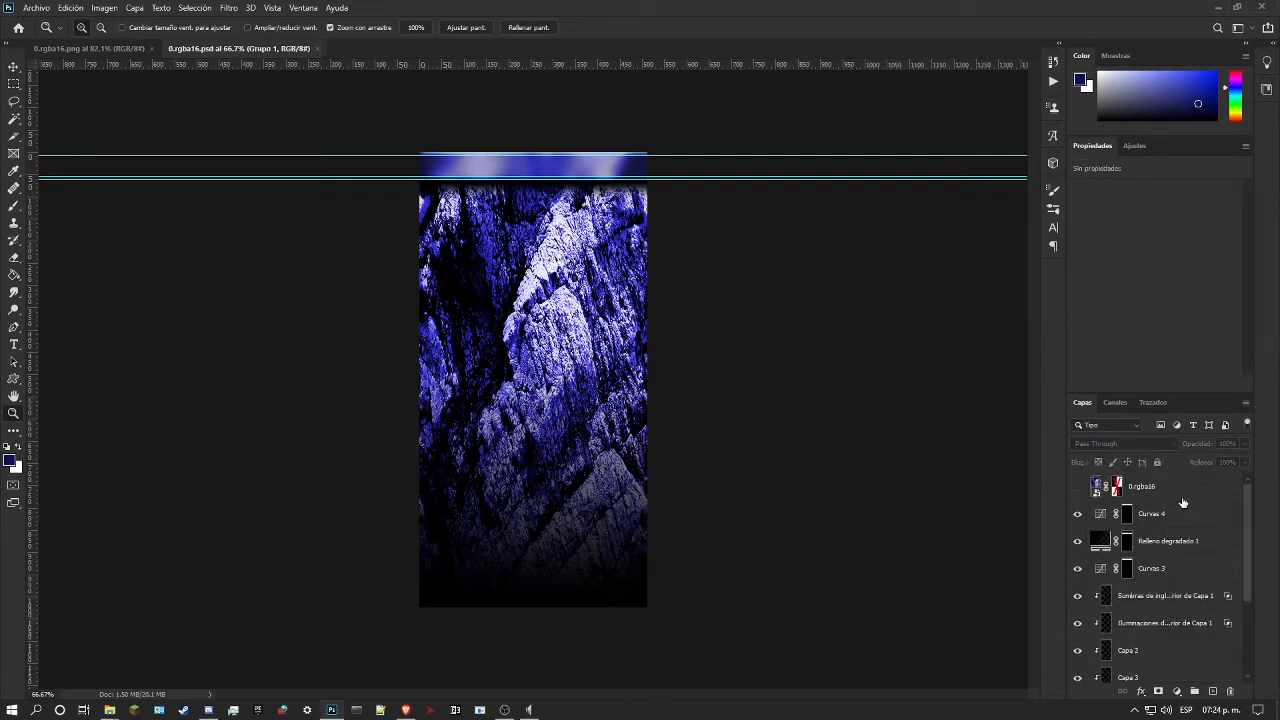
shift+click(1182, 492)
click(1193, 691)
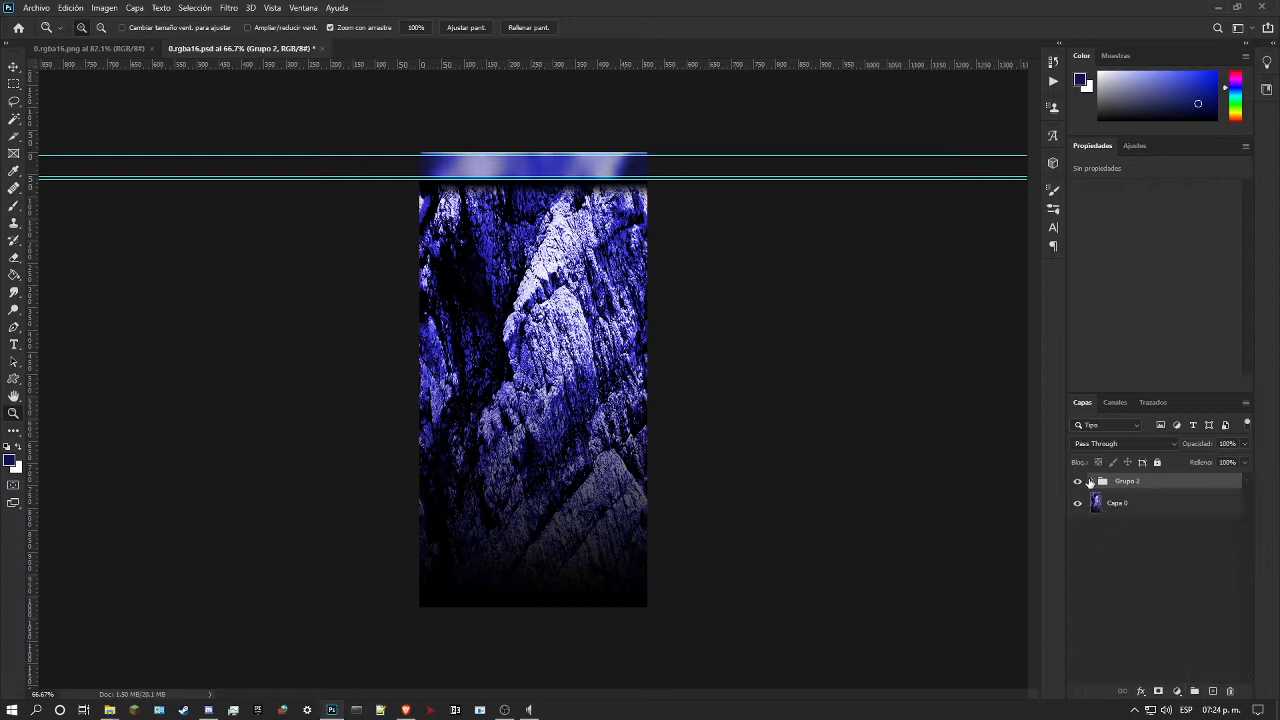
click(1079, 481)
click(1079, 481)
click(1079, 481)
Step: Return to 0.rgba16.png and unlock its background into a regular layer
click(102, 50)
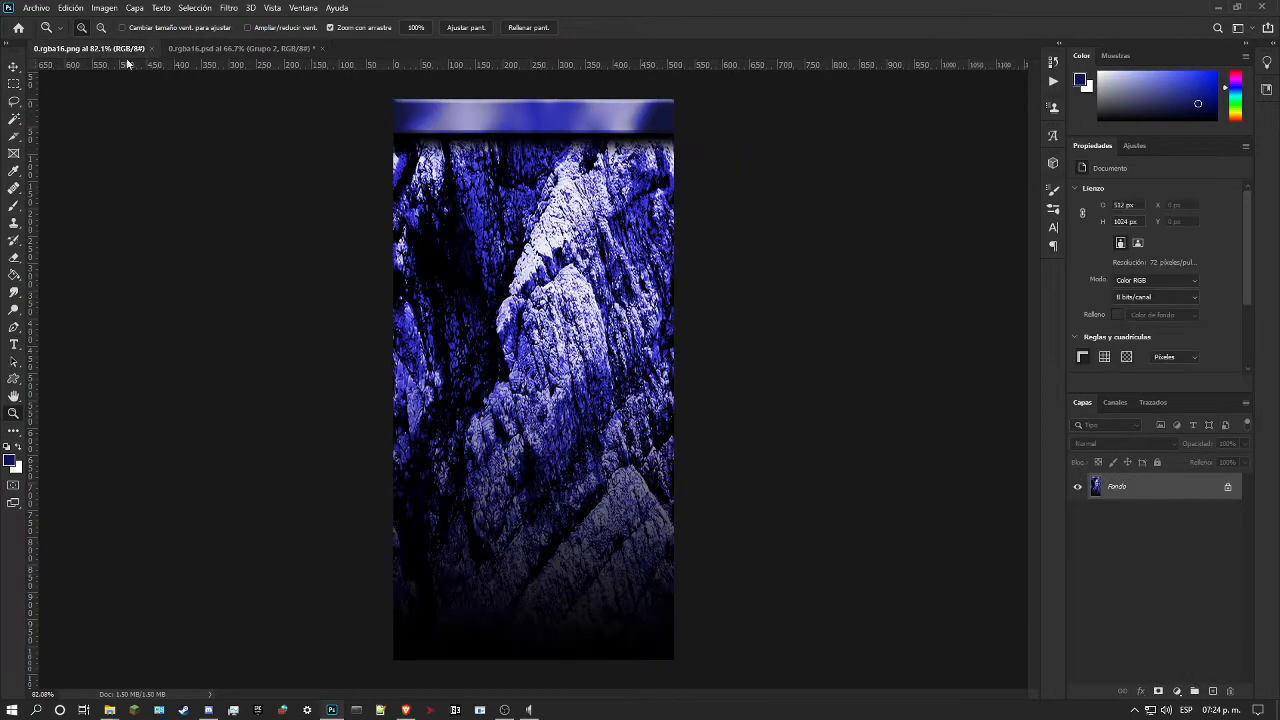
scroll(586, 254, up, 2)
scroll(586, 254, down, 1)
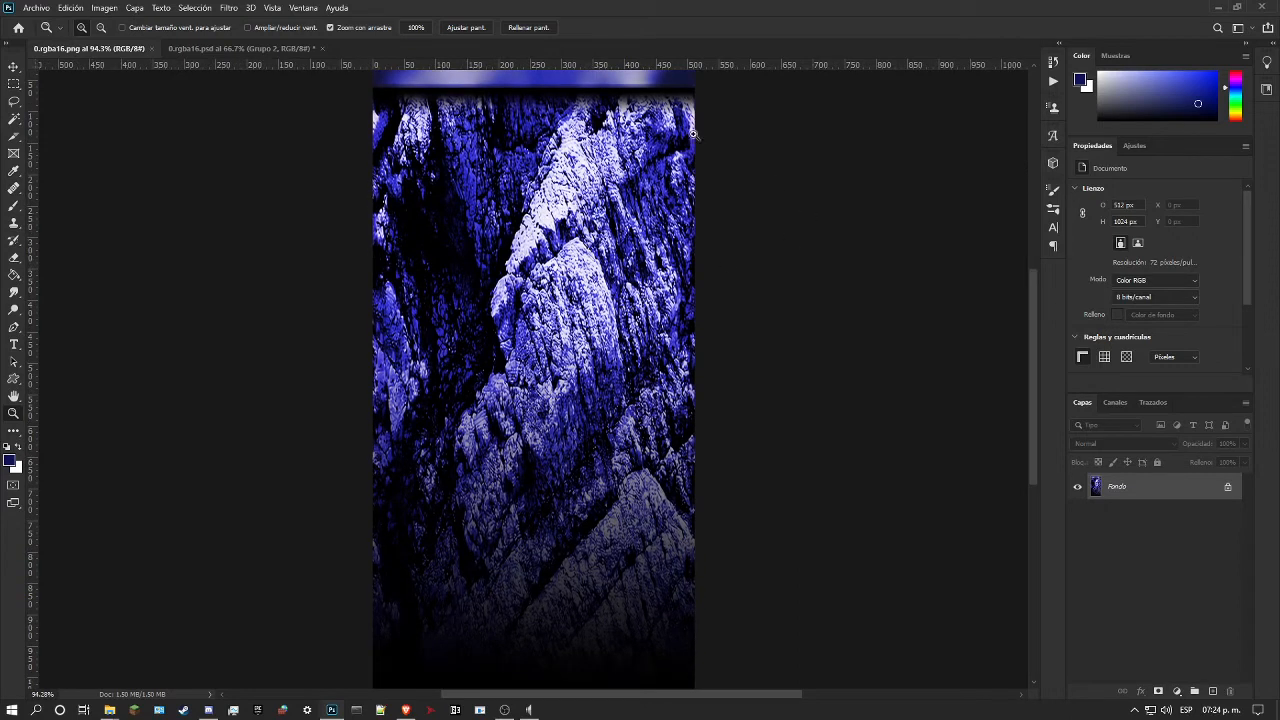
click(1228, 489)
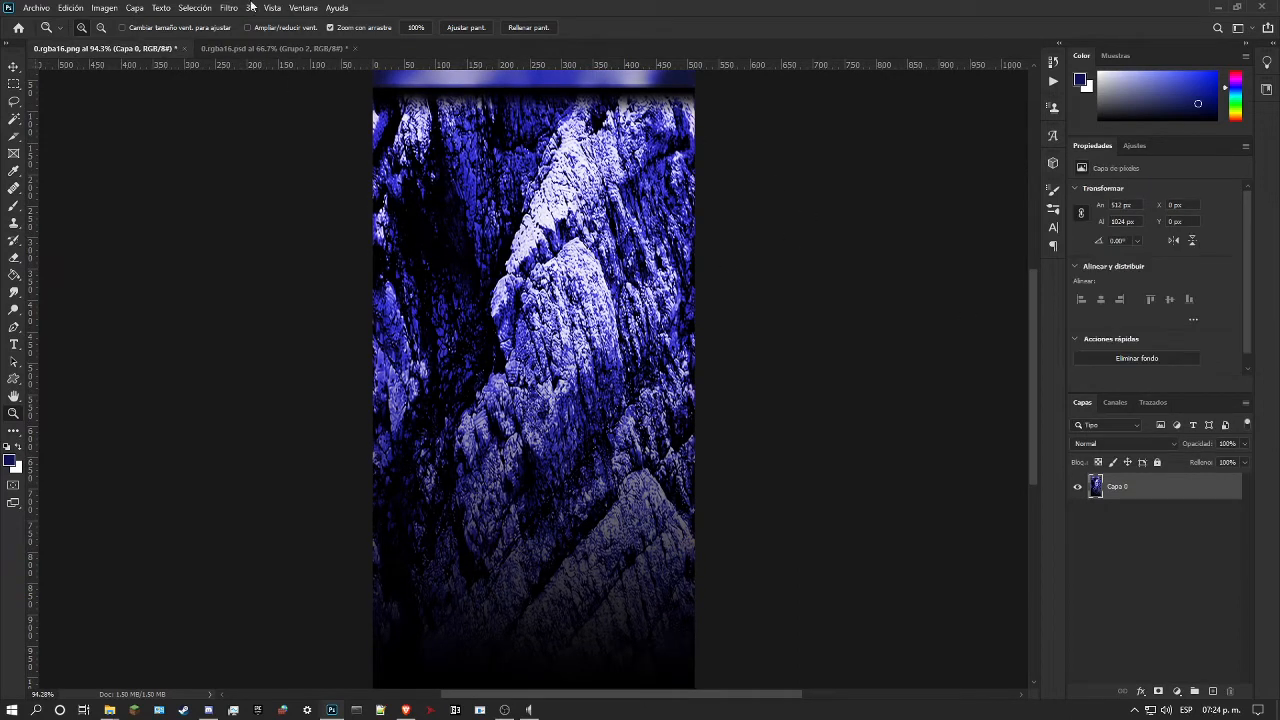
Step: Start Match Color on the PNG layer with 0.rgba16.psd as the source and Capa 0 as the source layer
click(97, 12)
mouse_move(202, 47)
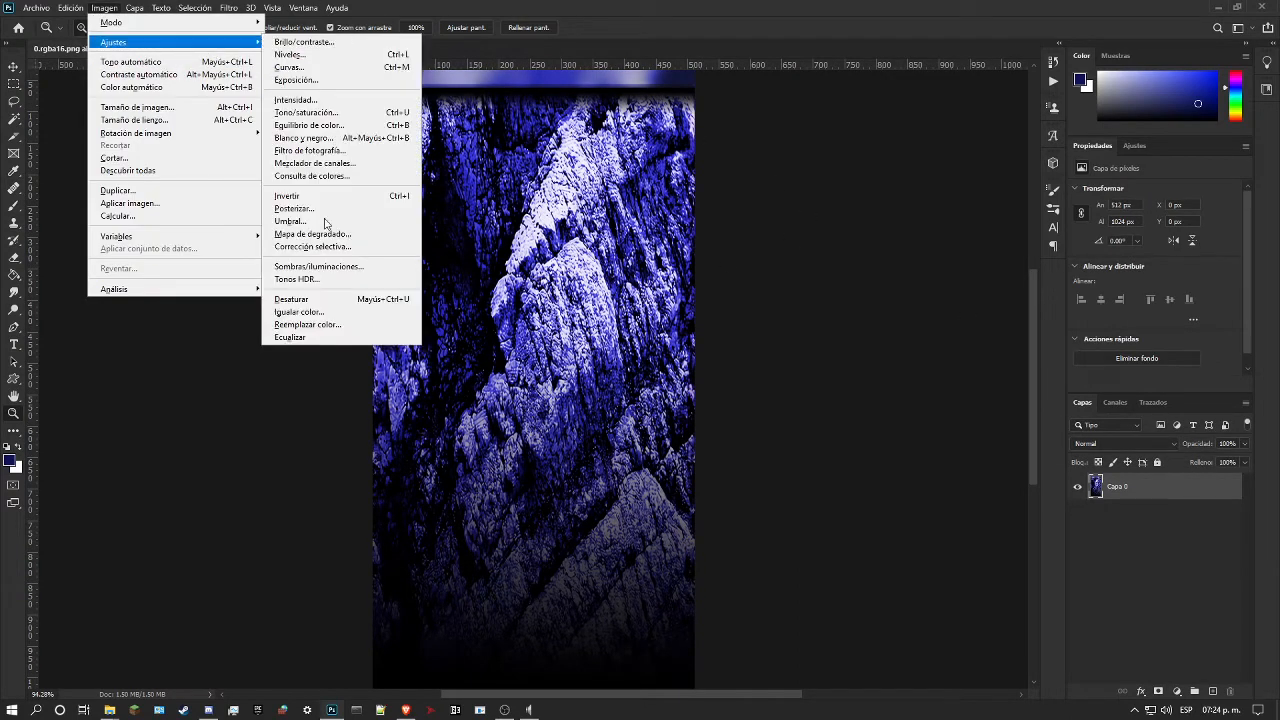
click(345, 311)
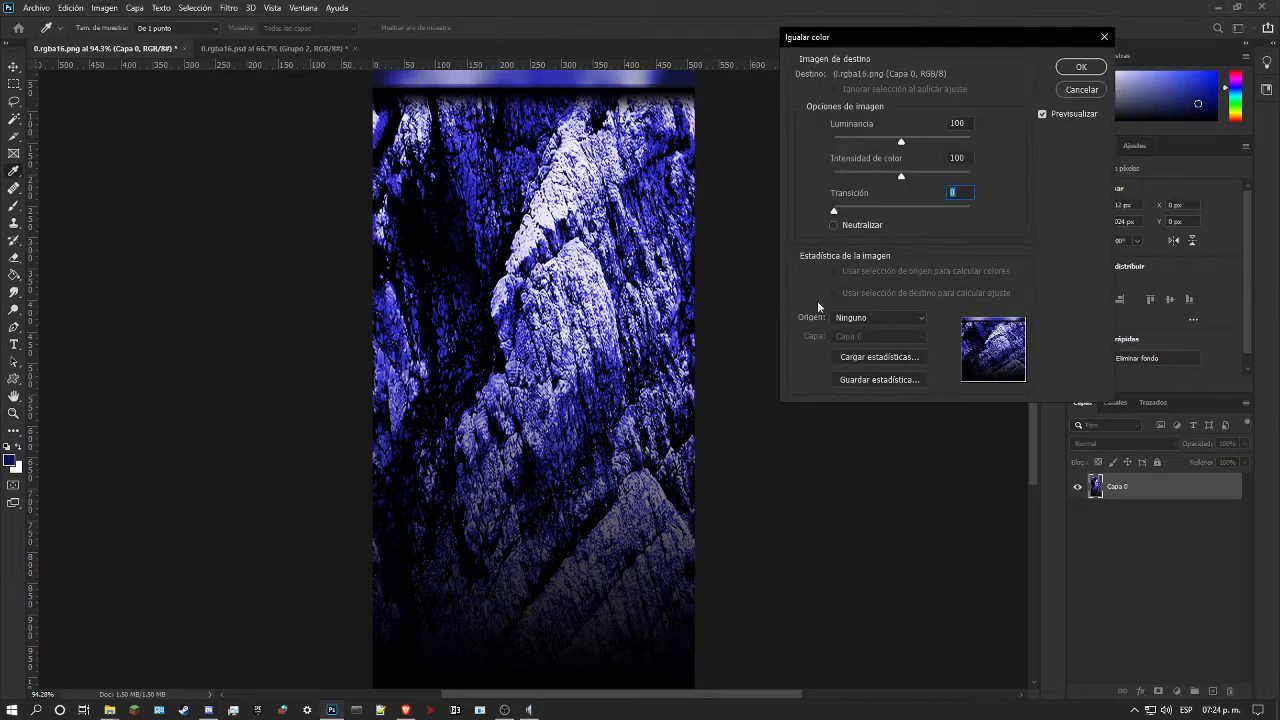
click(873, 330)
click(882, 340)
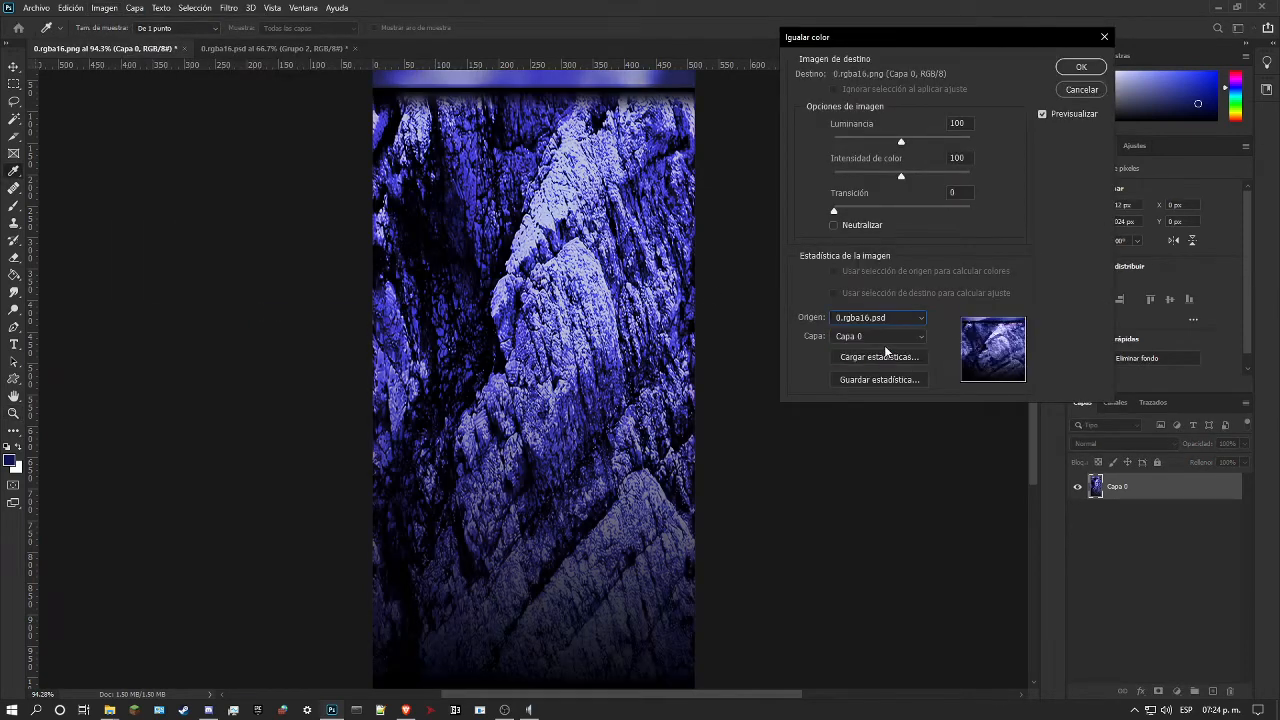
click(873, 342)
click(787, 472)
Step: Try the Neutralize option, leave it off, set the colour match's fade to about 66 and apply it
click(843, 224)
click(848, 224)
scroll(533, 266, up, 2)
click(890, 209)
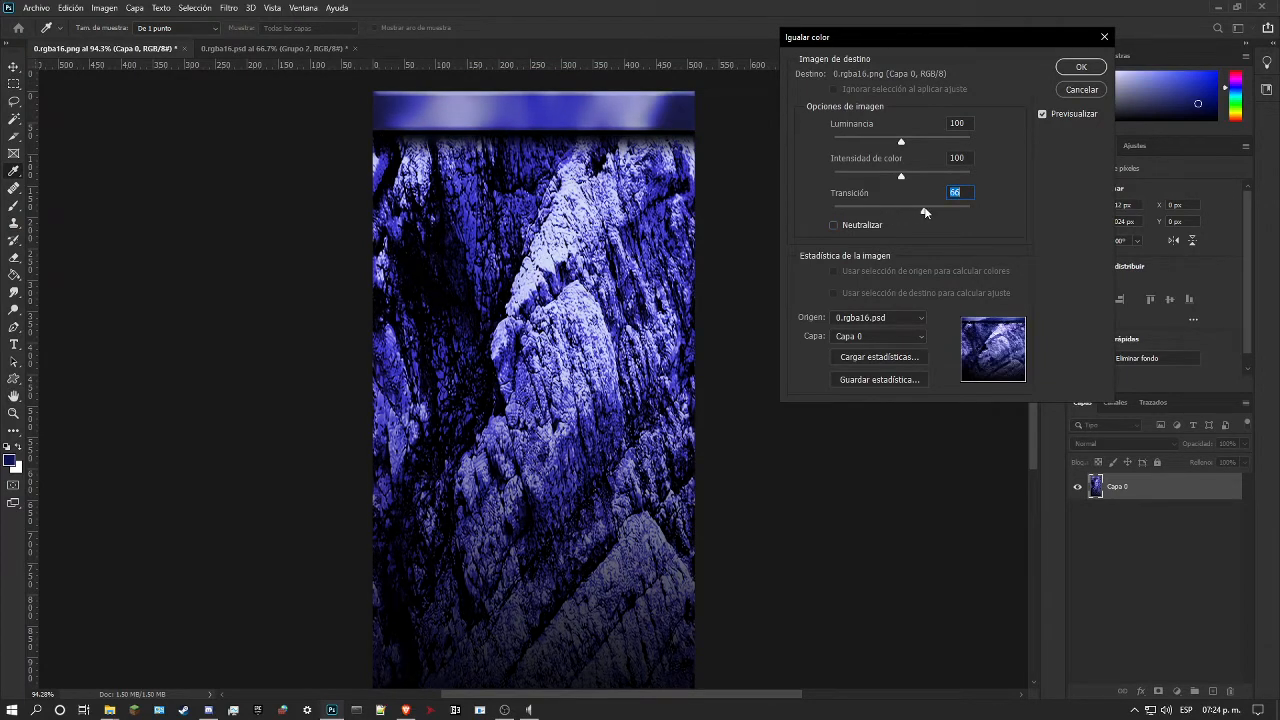
mouse_move(918, 212)
mouse_down()
mouse_move(881, 210)
mouse_move(927, 208)
mouse_up()
drag(912, 208, 927, 213)
click(1075, 66)
Step: Look over the colour-matched texture, save 0.rgba16.png and close both documents
key(z)
drag(697, 330, 632, 352)
drag(548, 375, 601, 376)
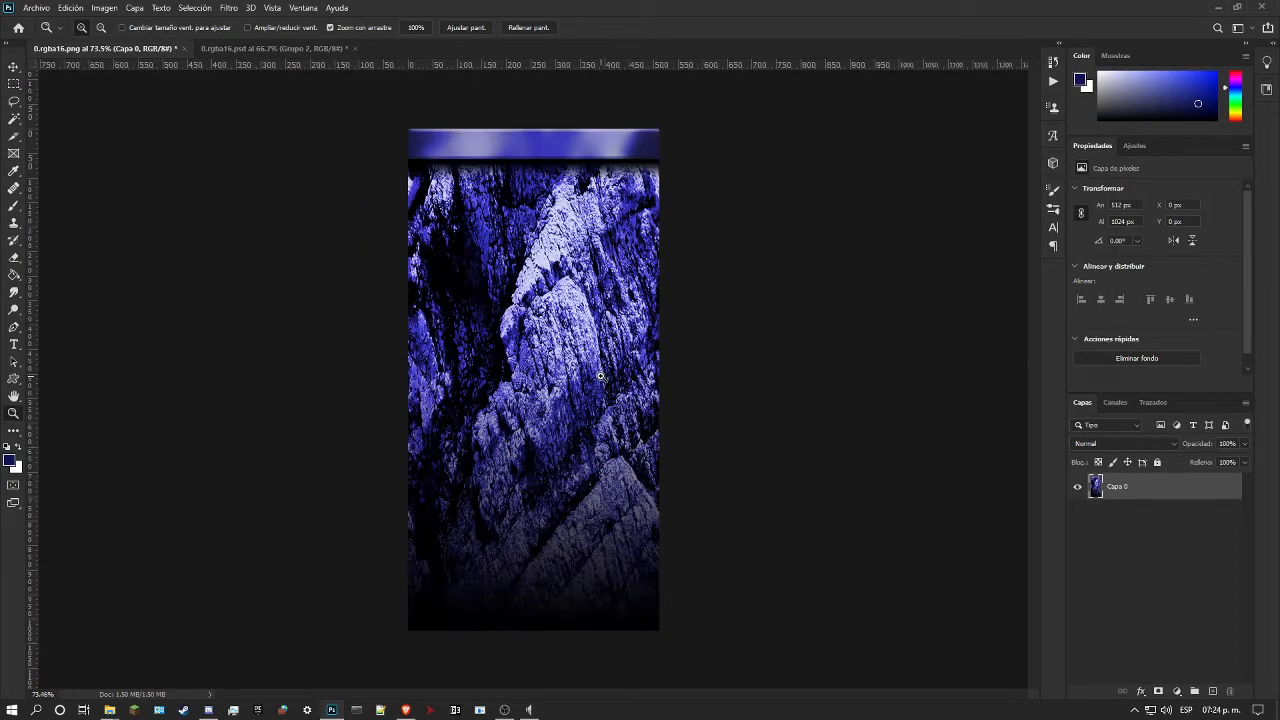
key(ctrl+s)
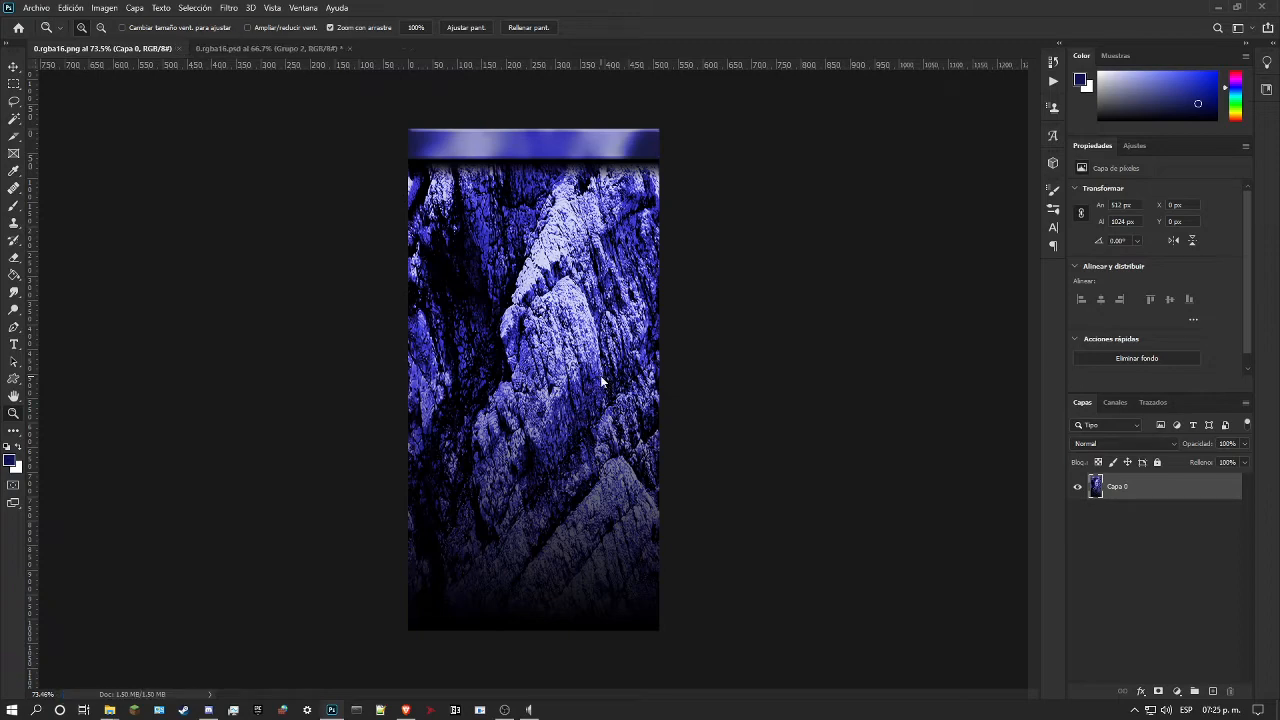
key(ctrl+w)
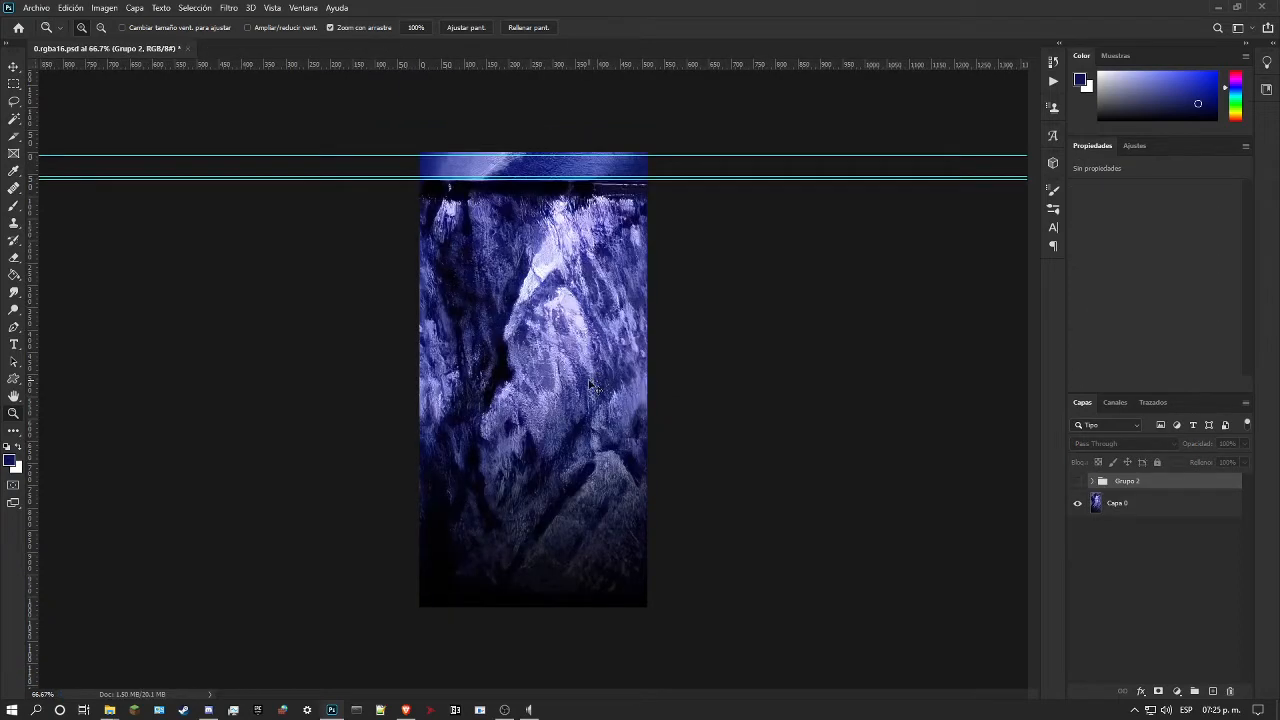
key(ctrl+w)
click(655, 266)
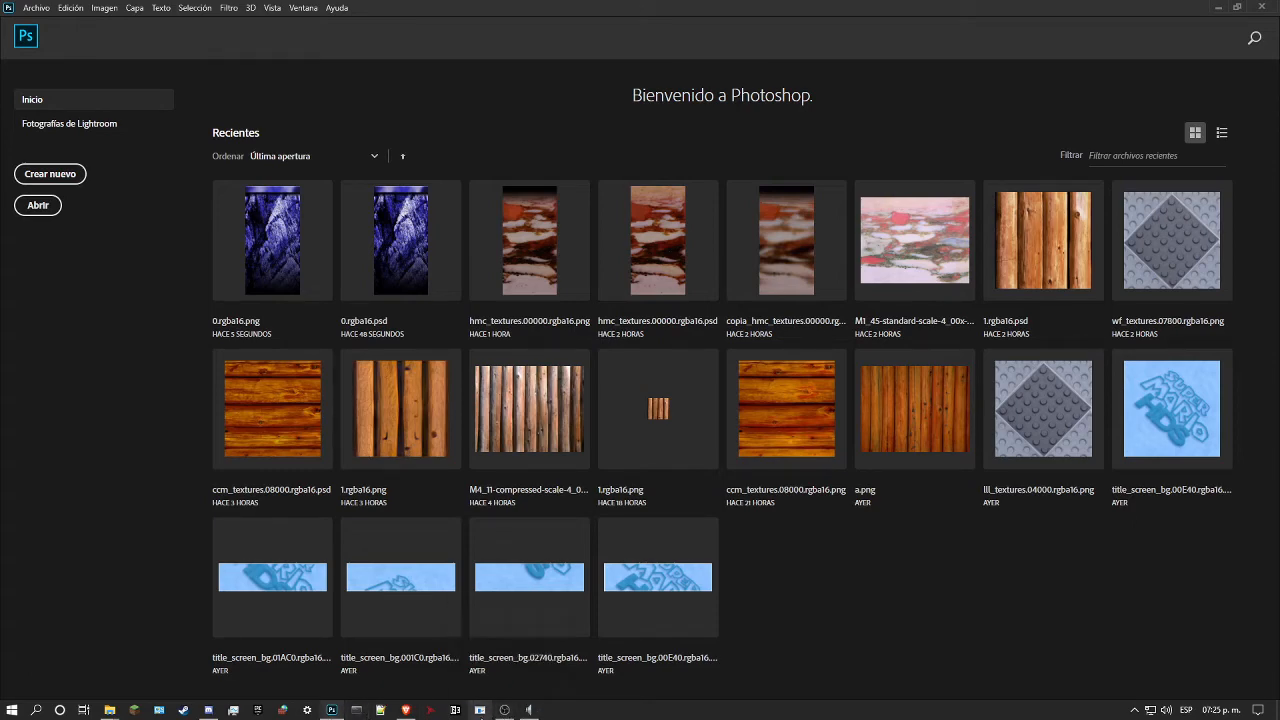
Step: Switch to Super Mario 64 Render96ex and load the MARIO A save file
click(482, 710)
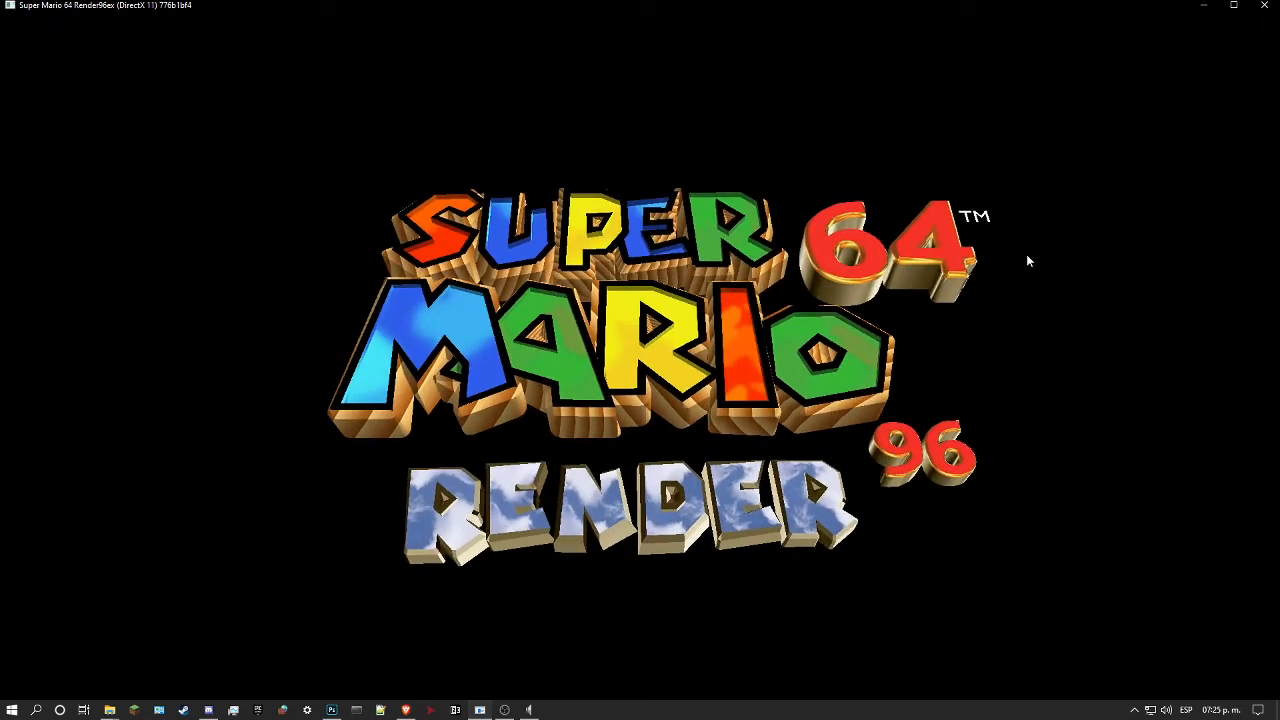
key(space)
key(d)
key(a)
key(a)
key(d)
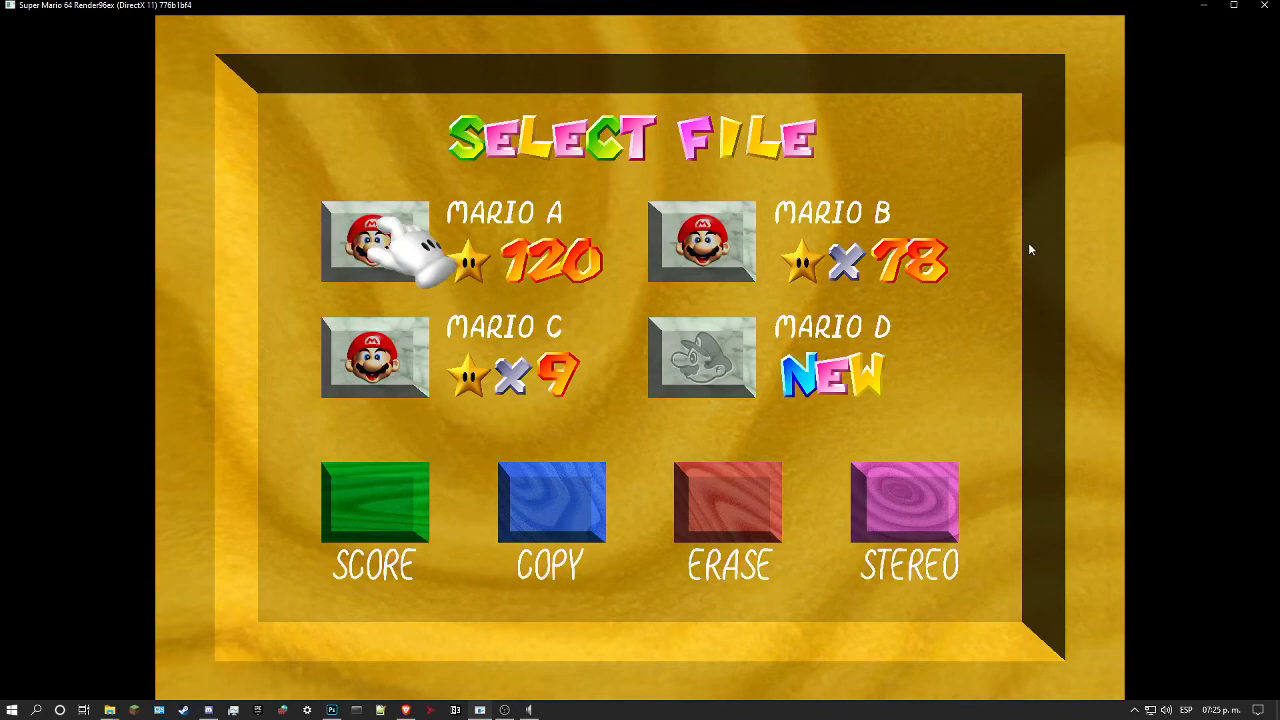
key(space)
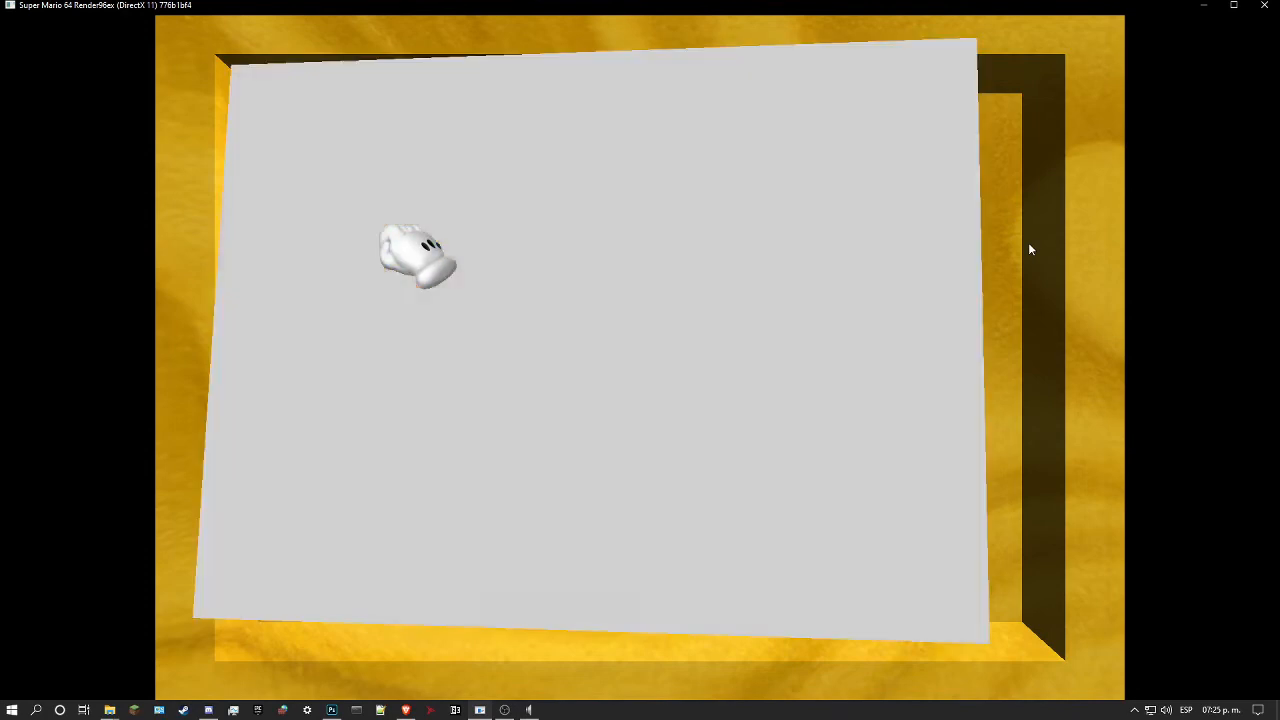
Step: Pause the game in the castle grounds and open Warp to Level in the DynOS menu
key(w)
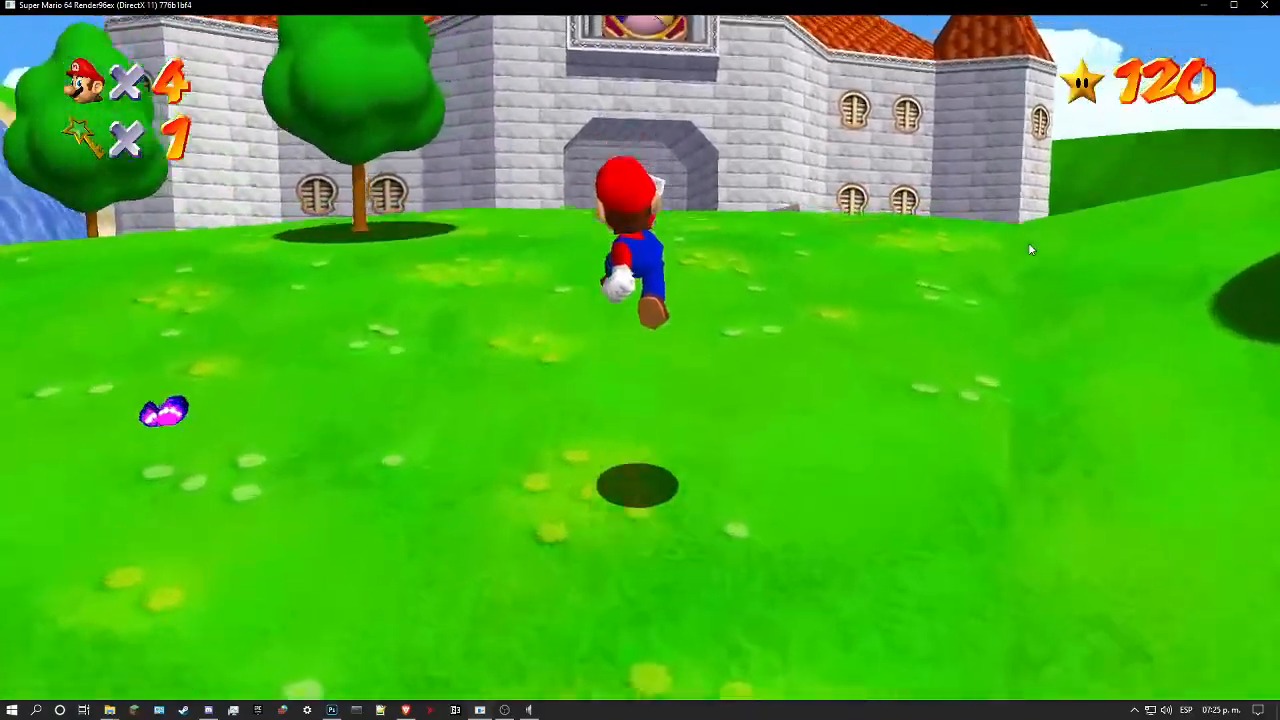
key(space)
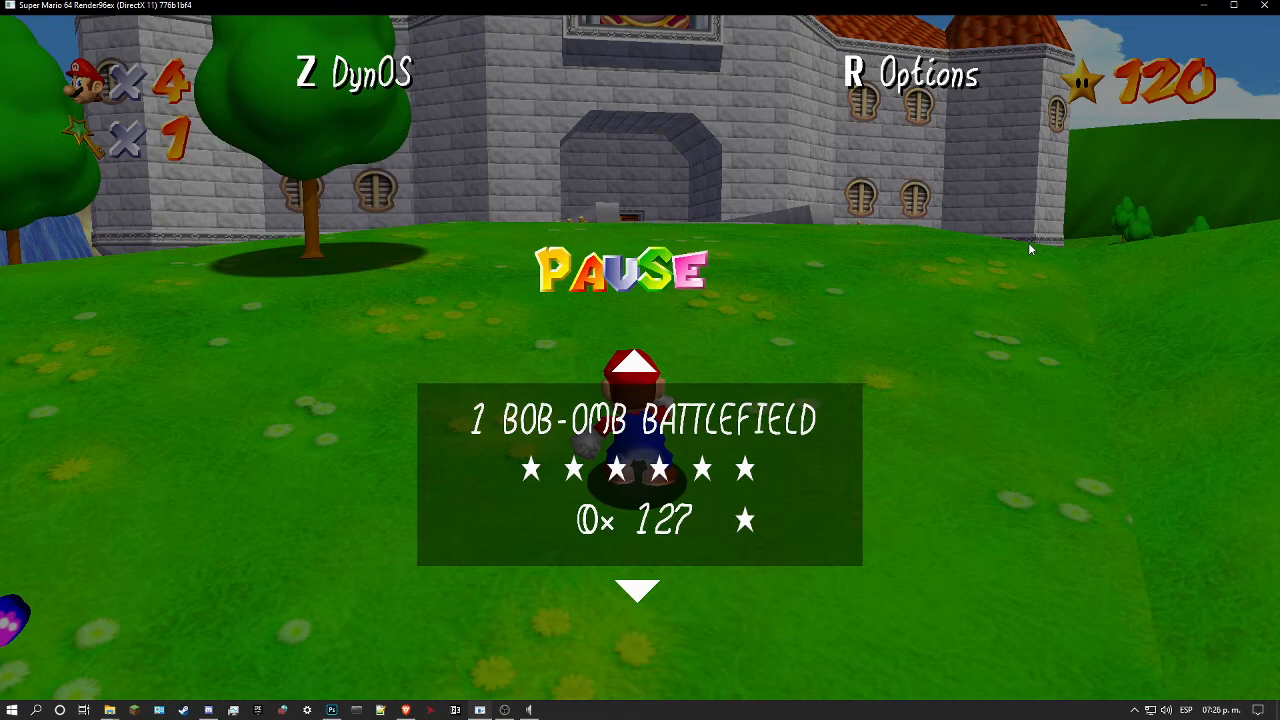
key(k)
key(s)
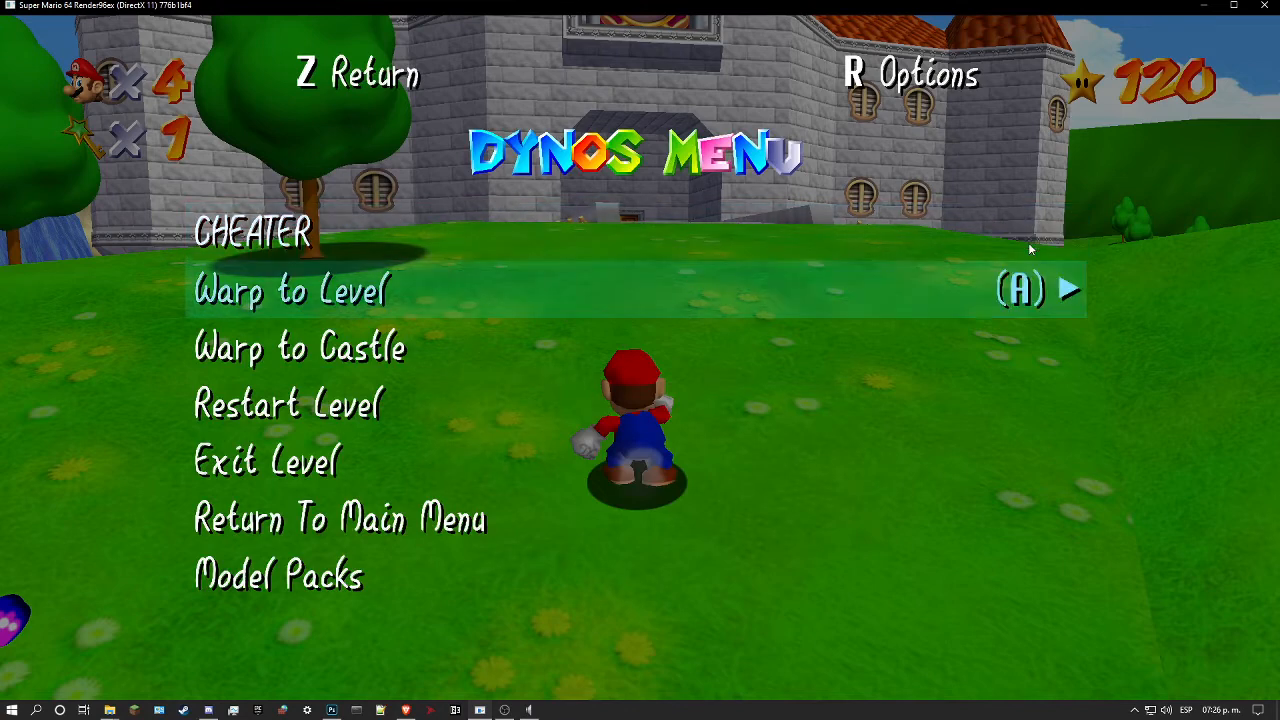
key(l)
key(s)
key(w)
Step: Choose Bowser 1 as the destination level for the warp
key(d)
key(d)
key(d)
key(d)
key(d)
key(d)
key(d)
key(d)
key(d)
key(d)
key(d)
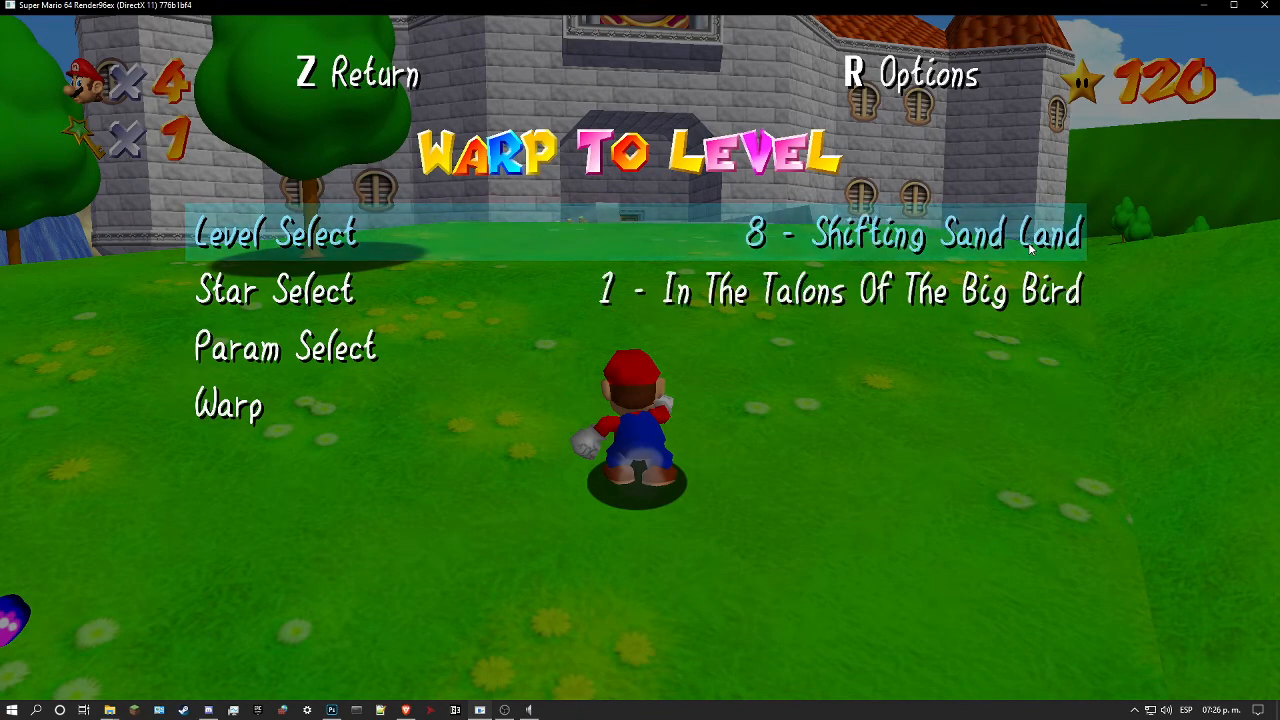
key(d)
key(d)
key(d)
key(d)
key(d)
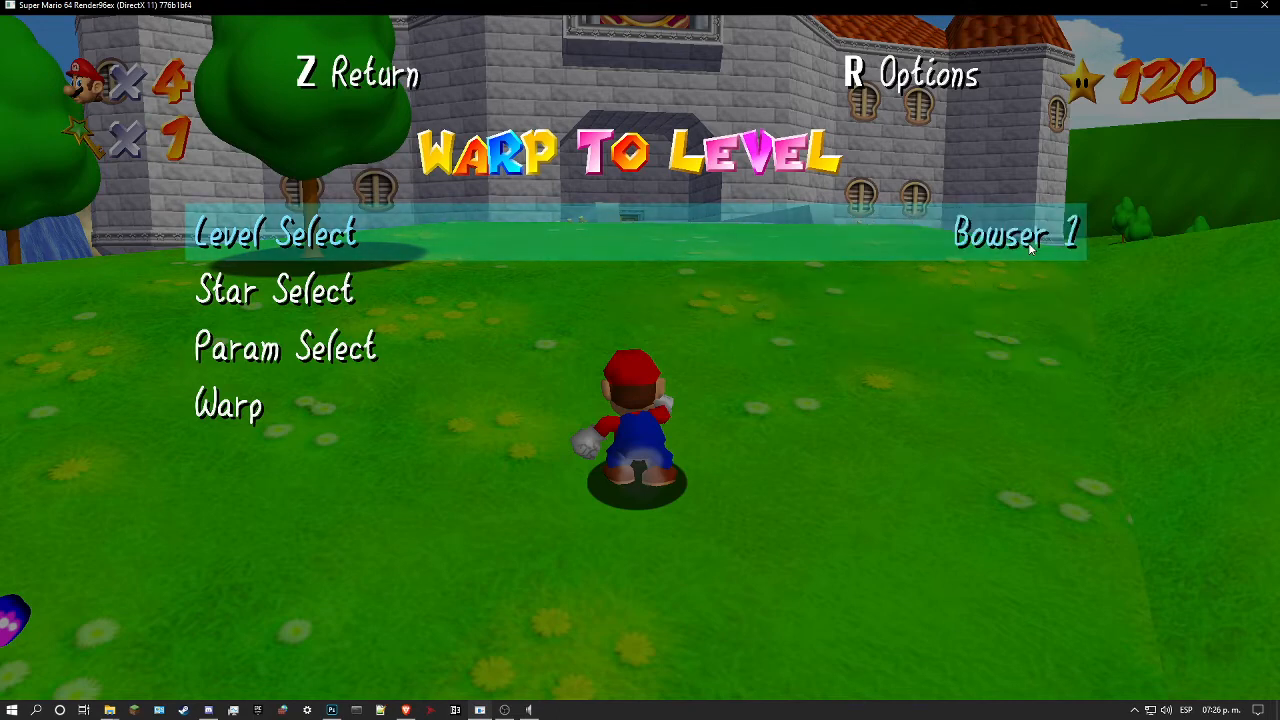
Step: Leave the other warp settings as they are and warp to the chosen level
key(s)
key(s)
key(w)
key(w)
key(a)
key(s)
key(s)
key(s)
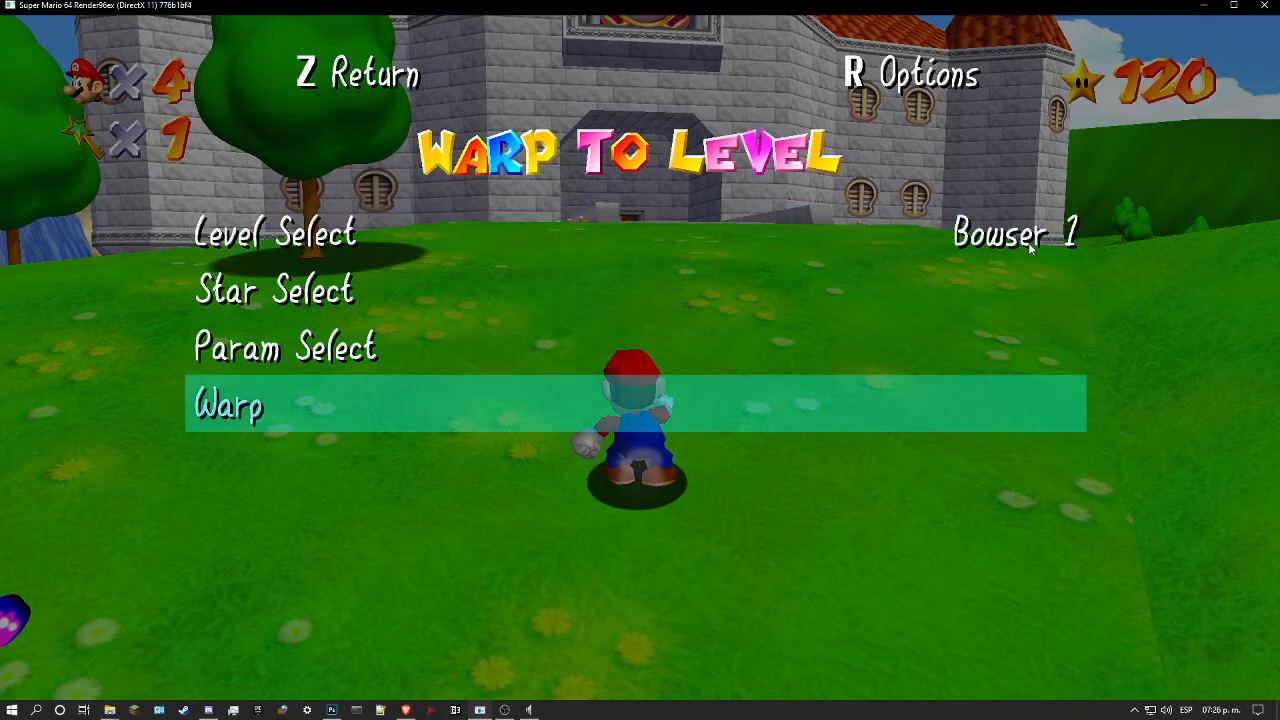
key(l)
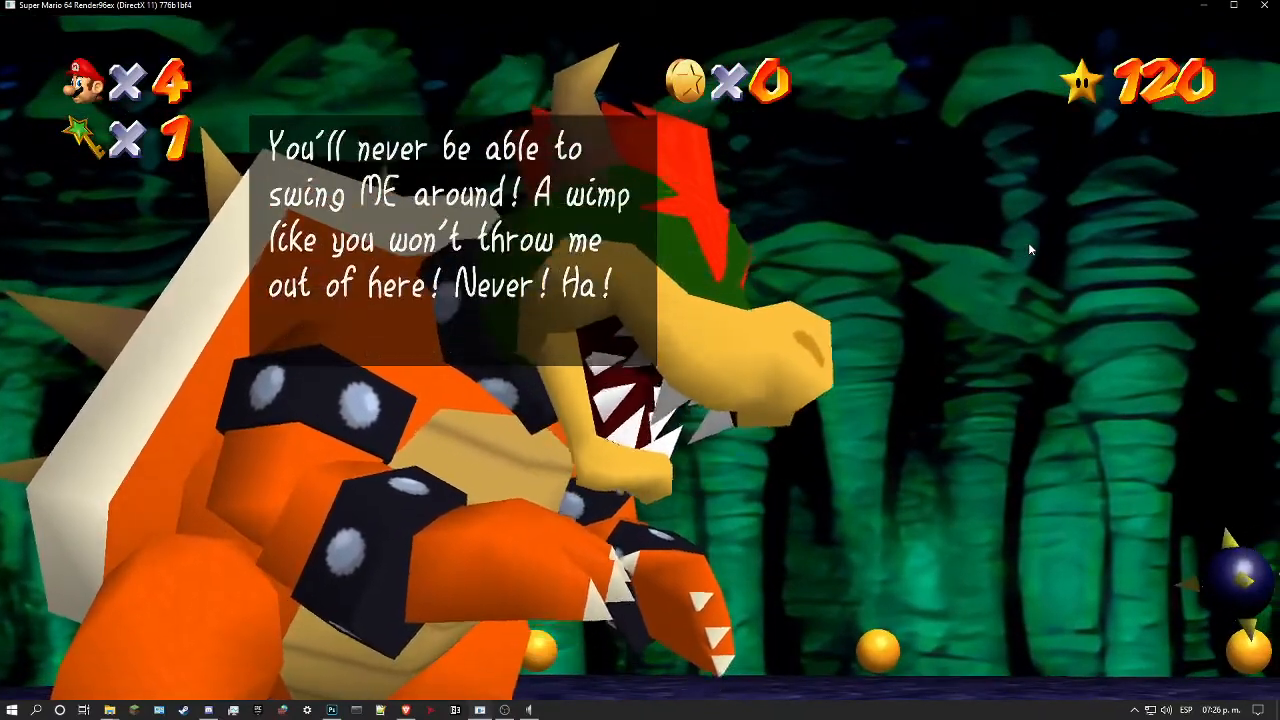
Step: Dismiss Bowser's dialogue and run Mario towards the arena's edge to examine the rock texture on its side
key(l)
key(s)
key(s)
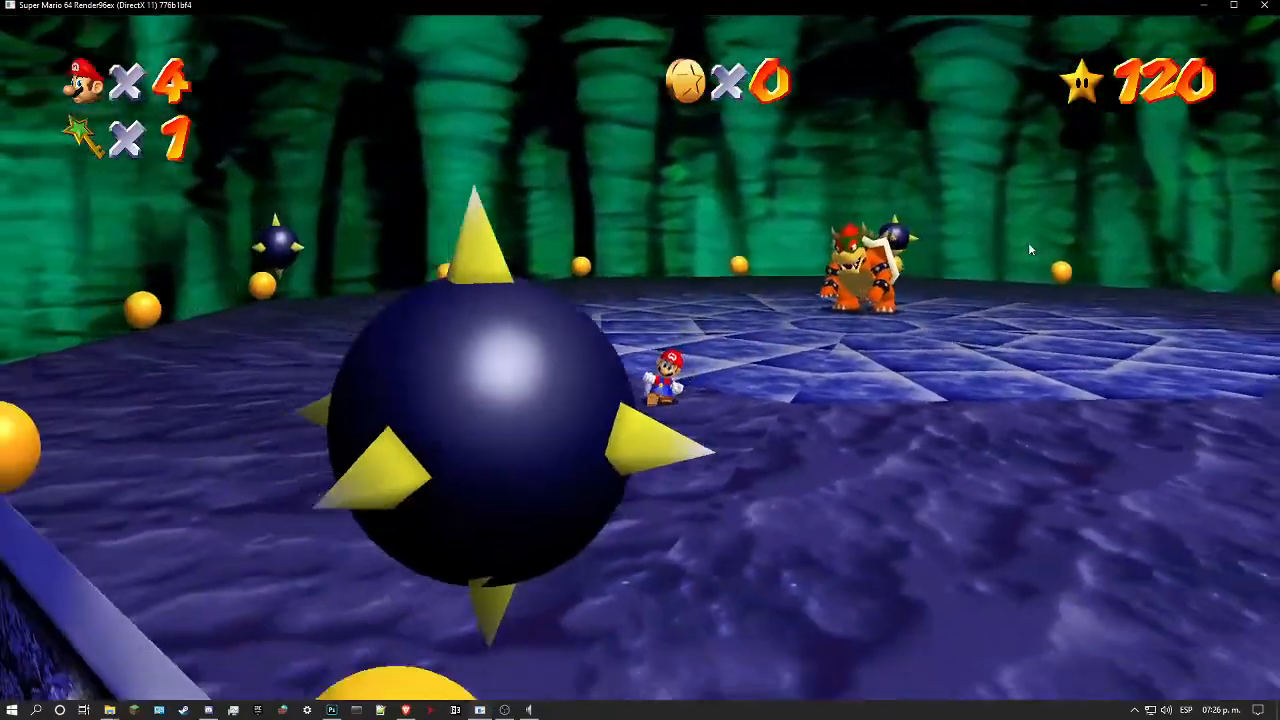
key(s)
key(l)
key(s)
key(d)
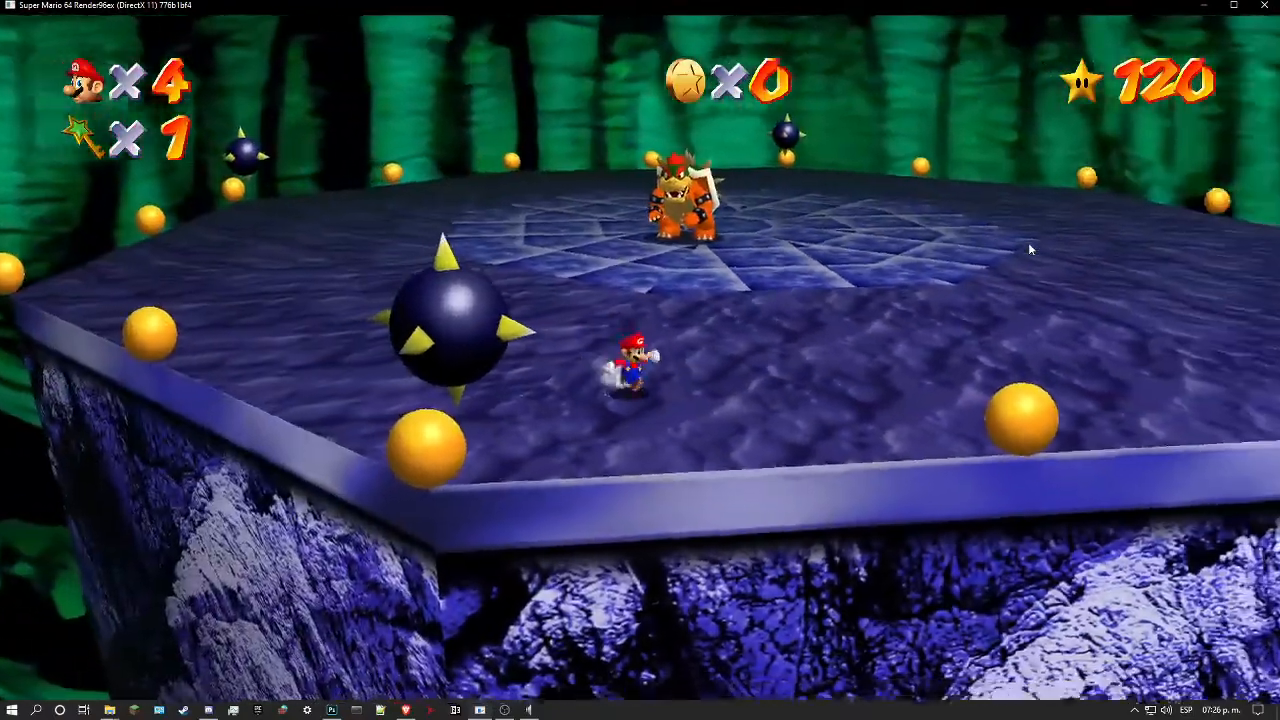
key(d)
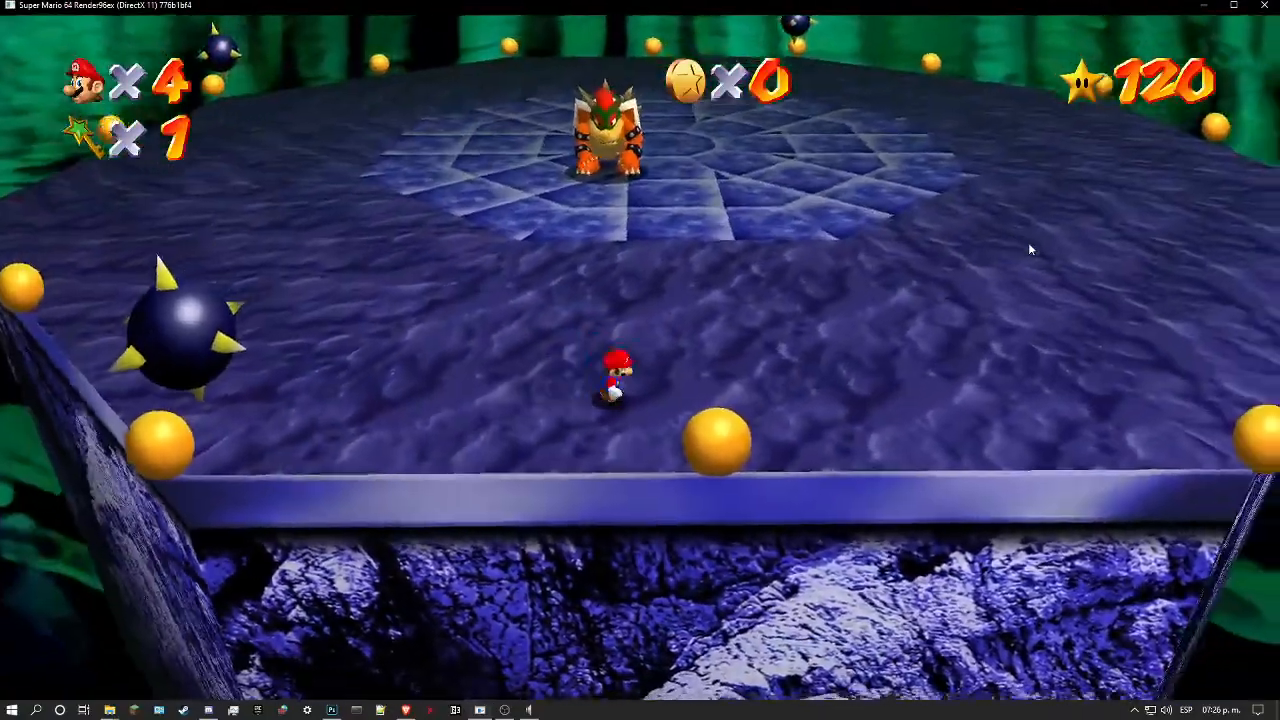
Step: Move Mario along the arena's rim to examine the rock wall from other angles
key(d)
key(l)
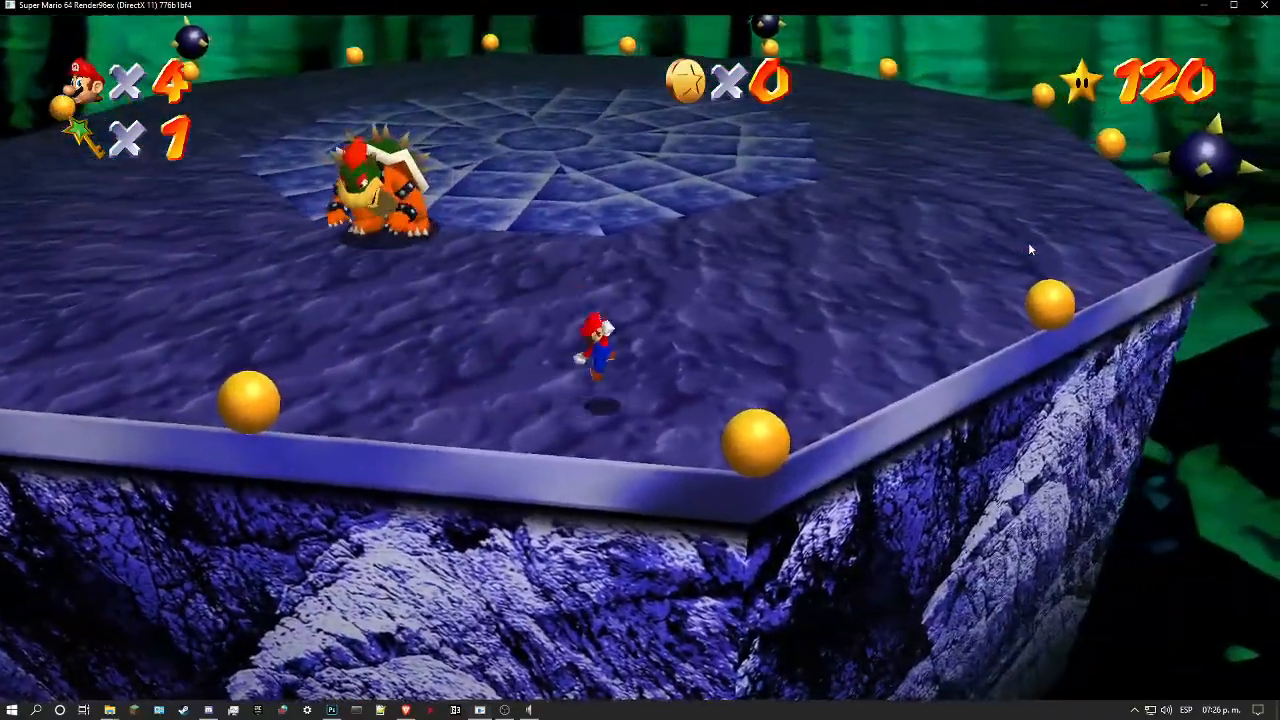
key(d)
key(w)
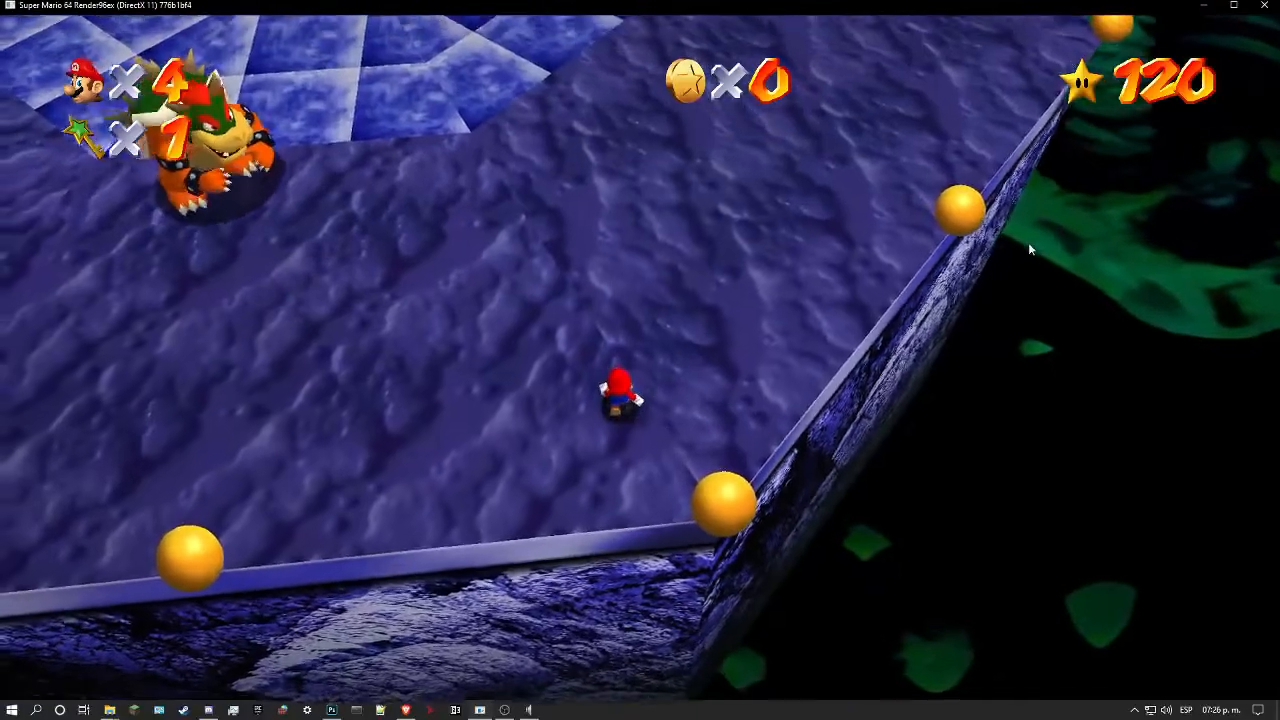
key(d)
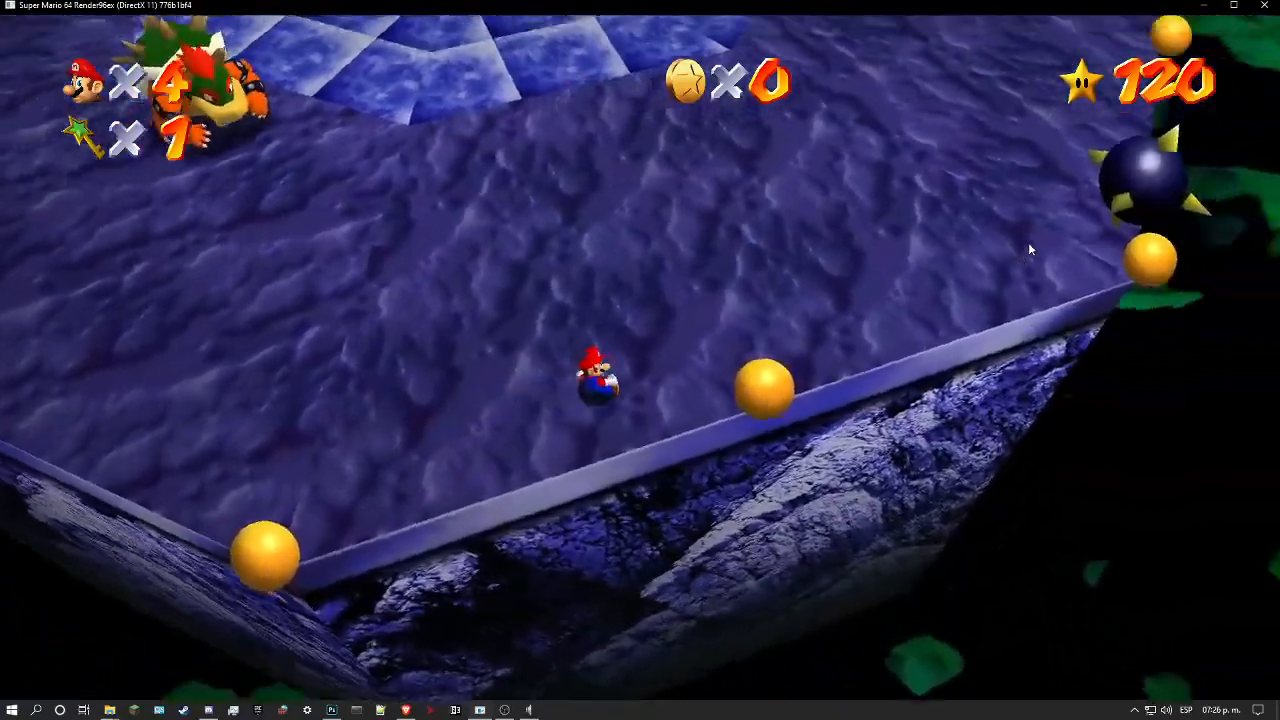
key(d)
key(s)
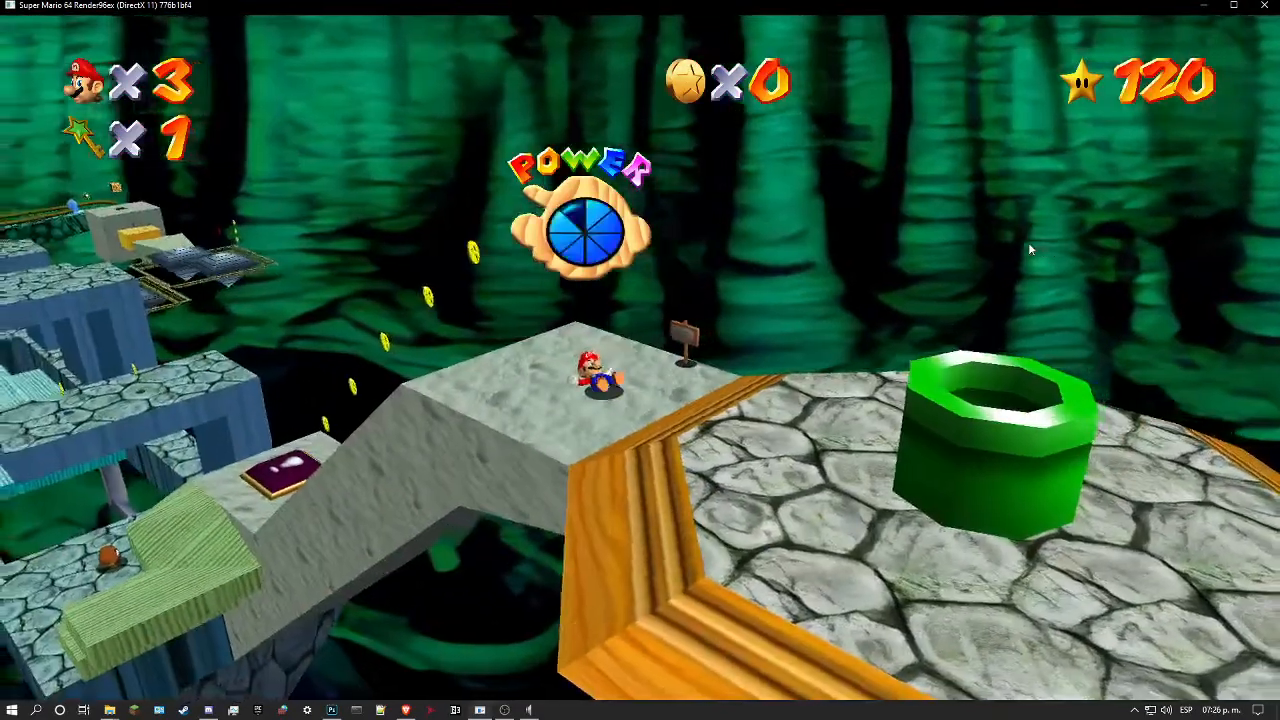
Step: Return Mario to the Bowser arena through the green pipe
key(w)
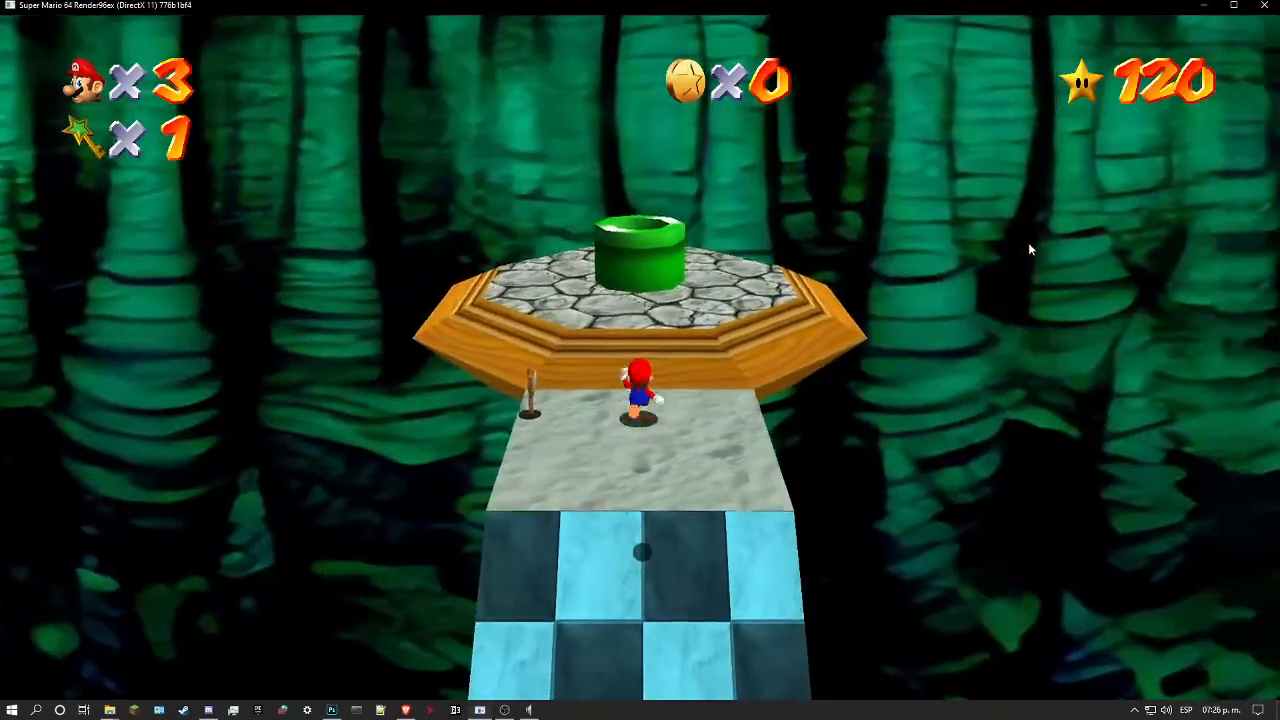
key(w)
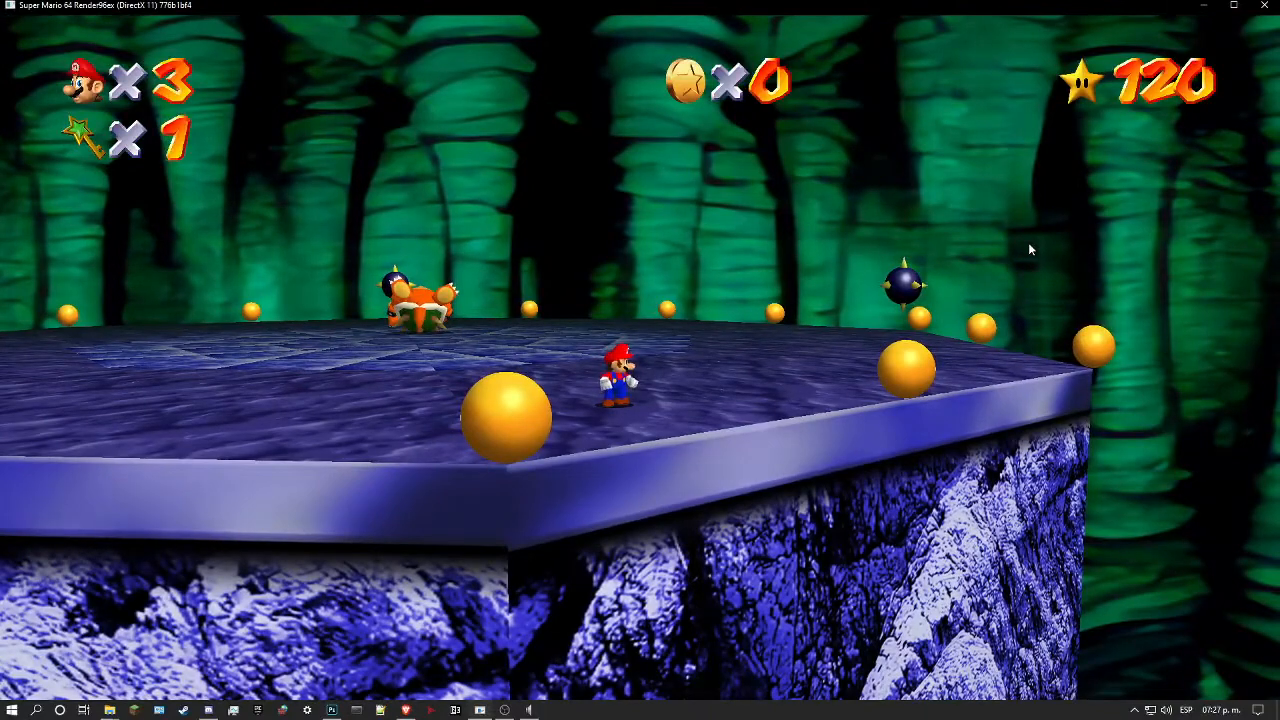
Step: Pause the game and open the Cheats list from the game options
key(Return)
key(z)
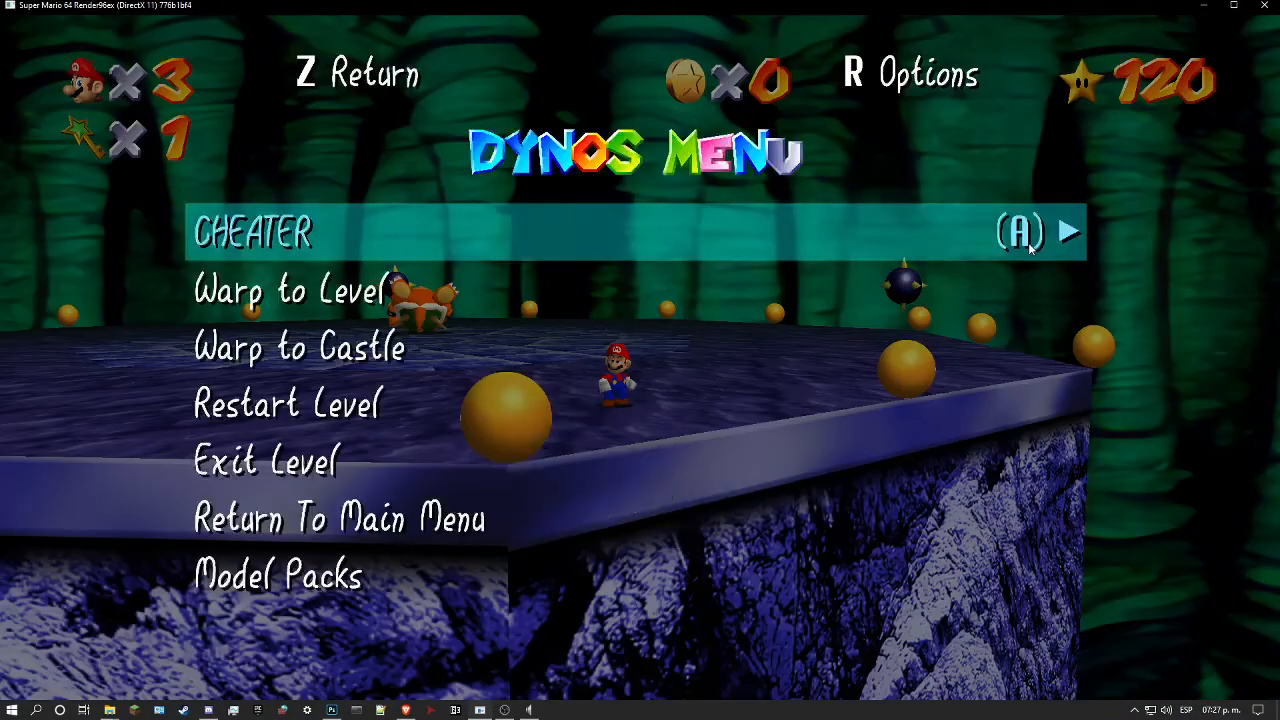
key(Down)
key(r)
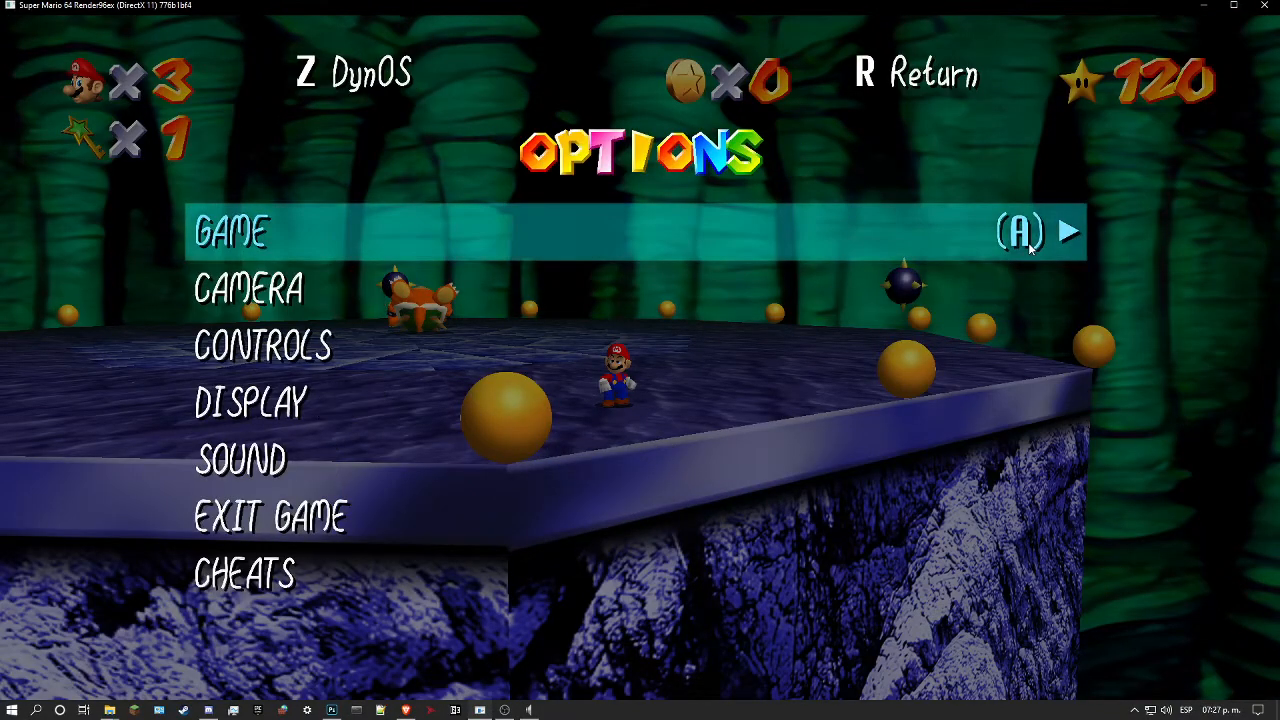
key(Down)
key(Down)
Step: Look through the available cheats without changing any and resume the game
key(Down)
key(Down)
key(Down)
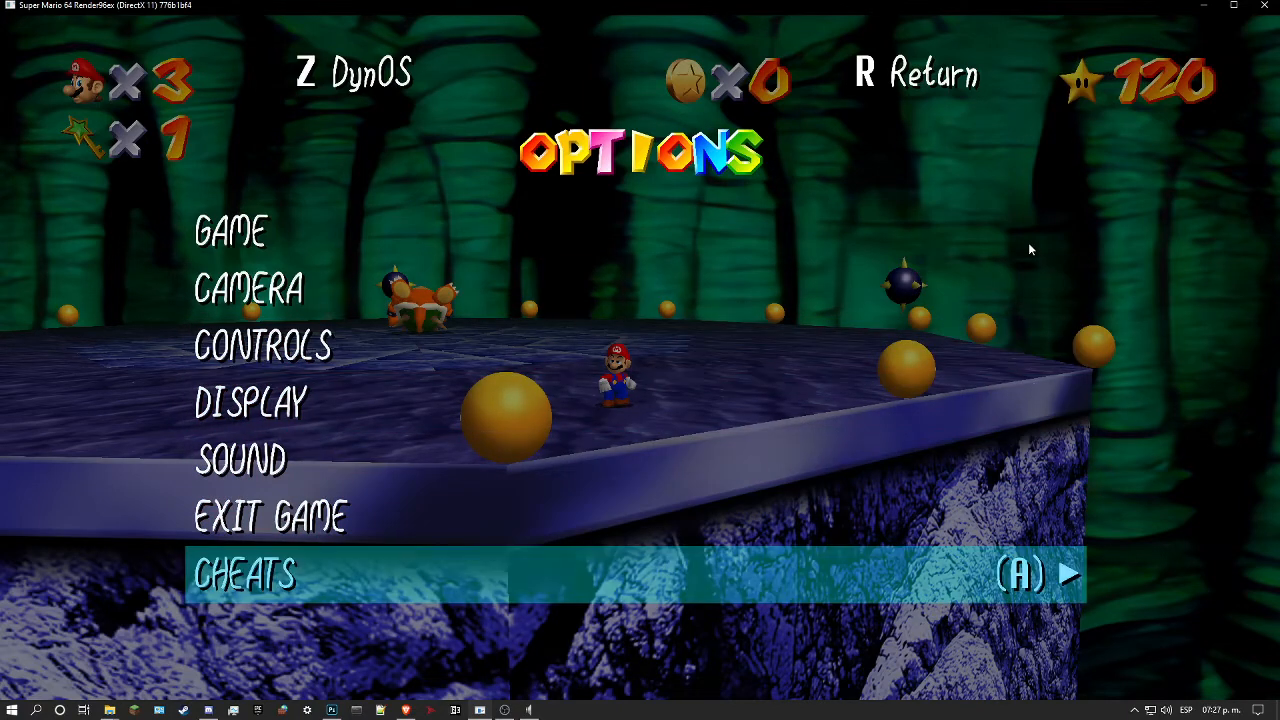
key(Return)
key(Down)
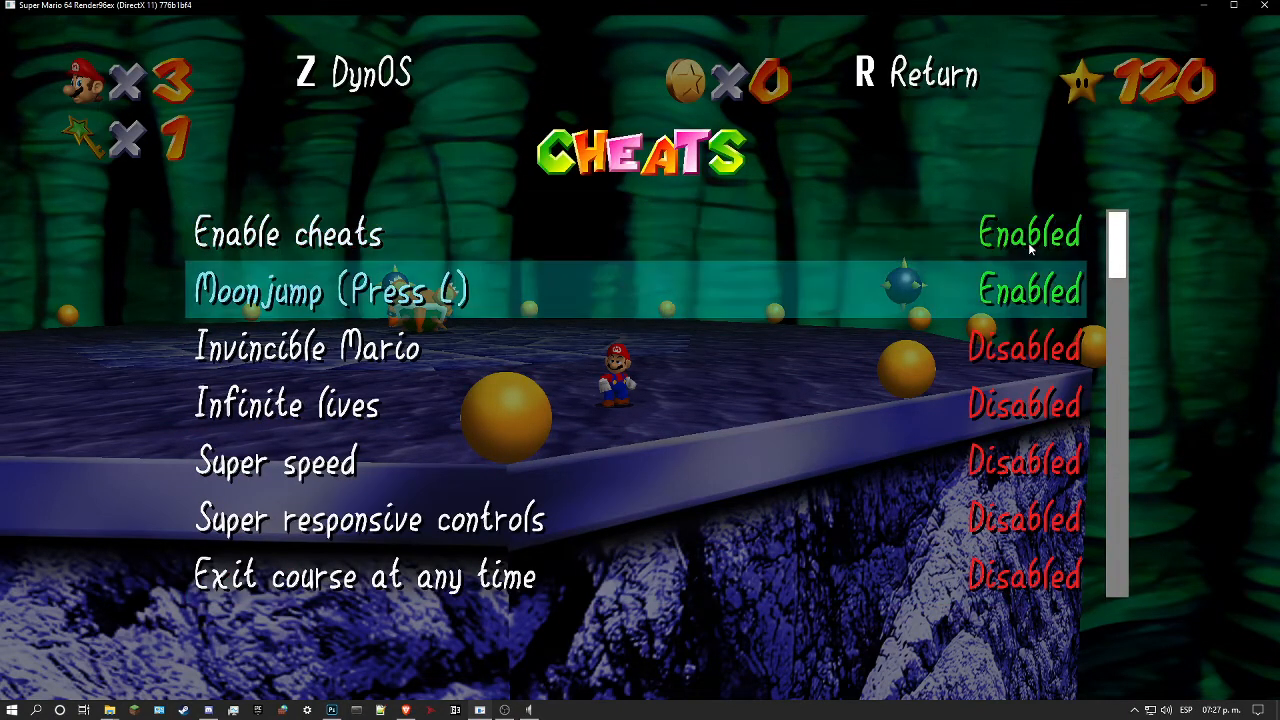
key(Down)
key(Down)
key(Down)
key(Down)
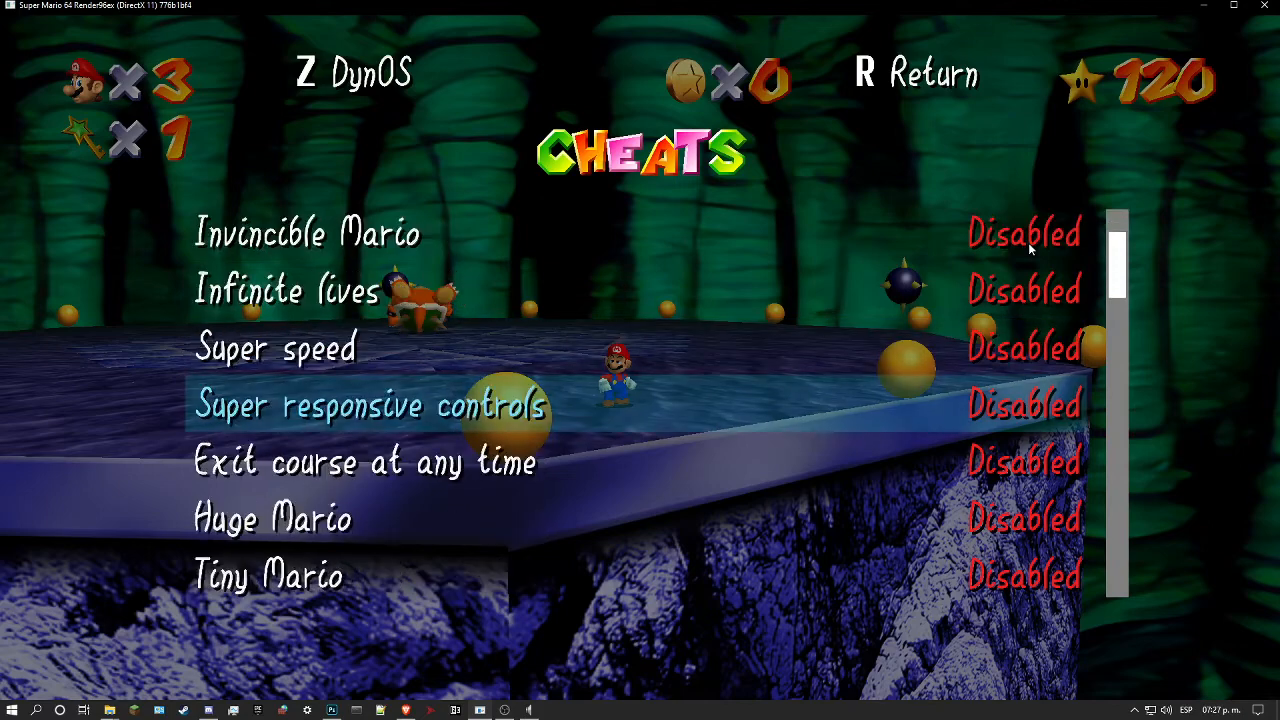
key(Up)
key(Up)
key(Up)
key(Up)
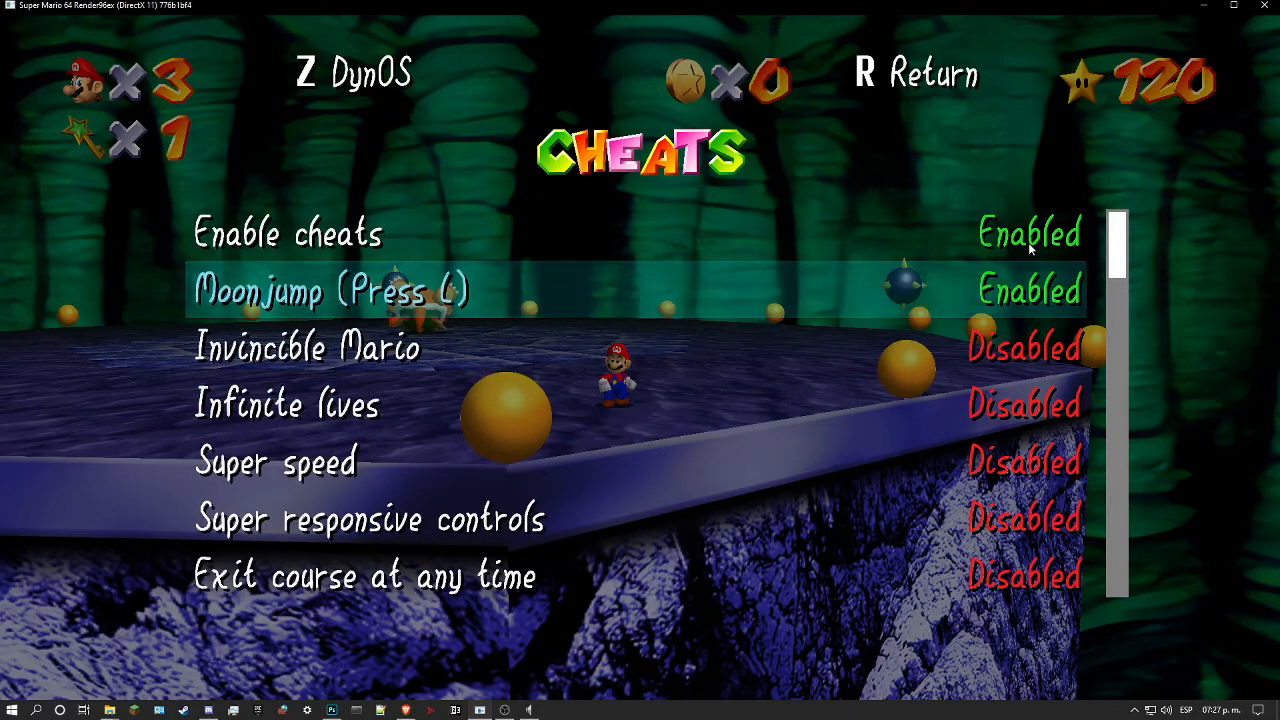
key(Shift_R)
key(space)
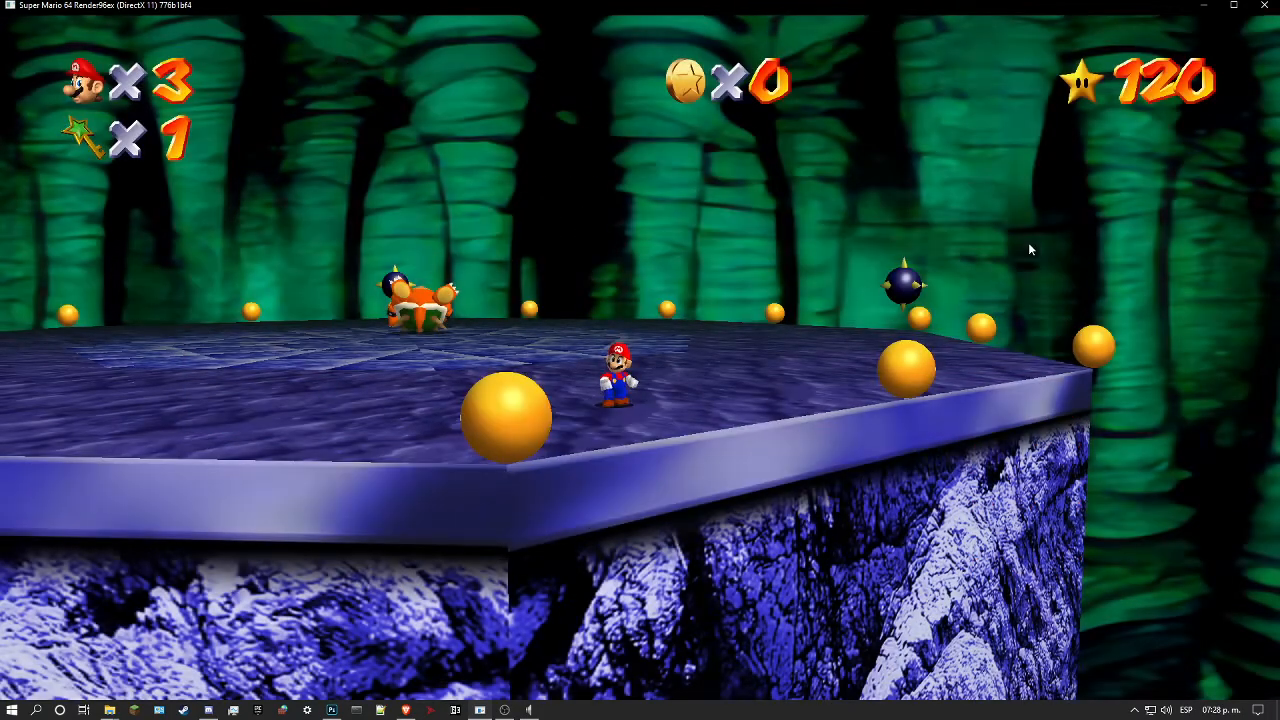
Step: Move Mario across the Bowser arena to examine the floor and rim textures
key(Shift_R)
key(Shift_R)
key(Left)
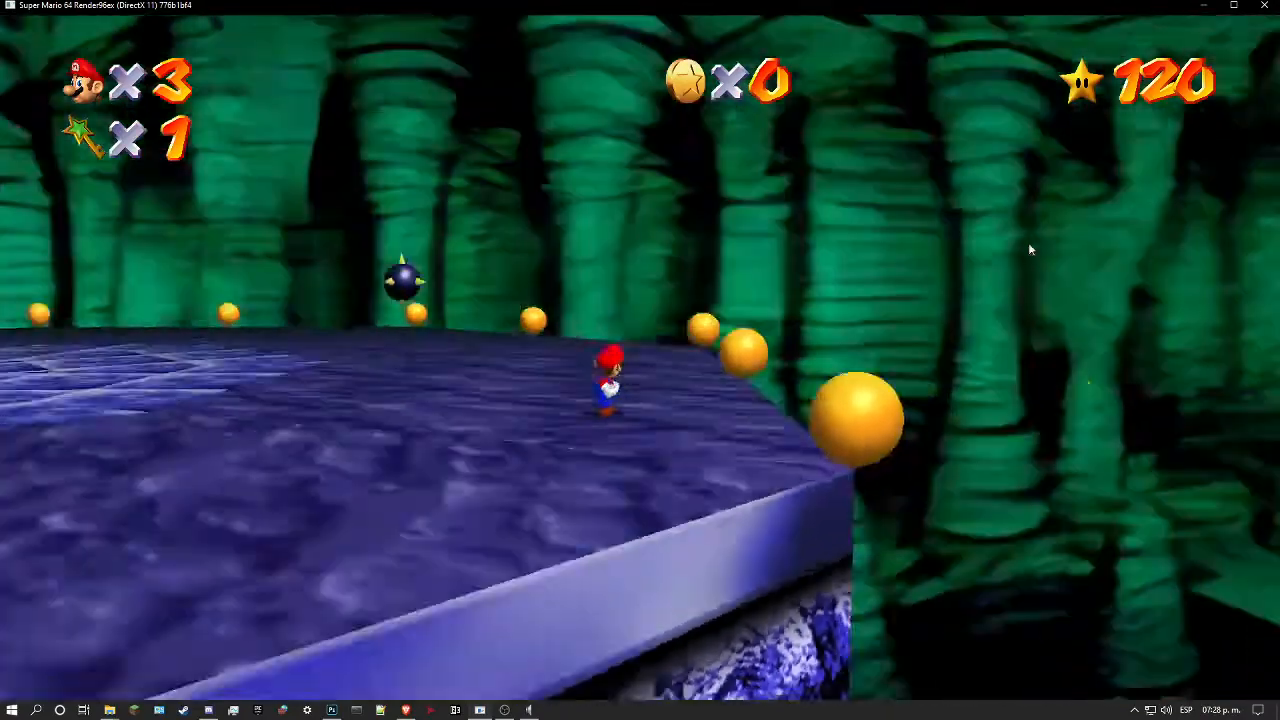
key(Right)
key(l)
key(a)
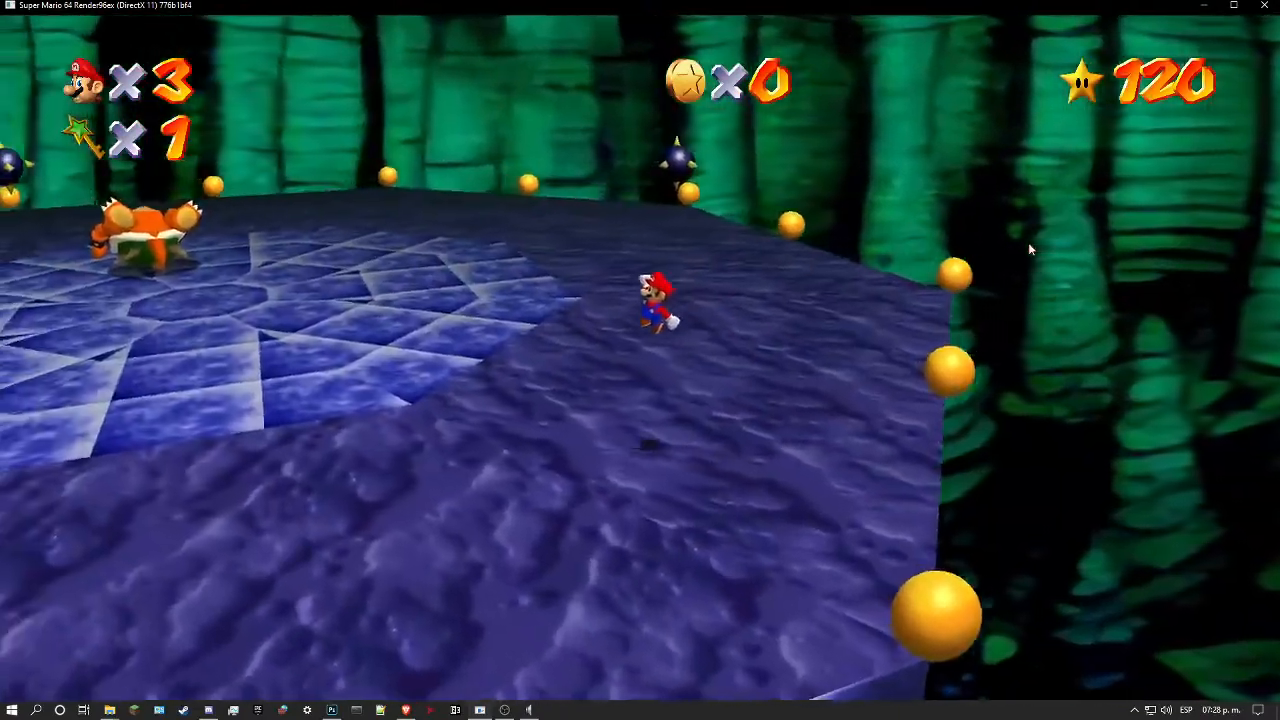
key(l)
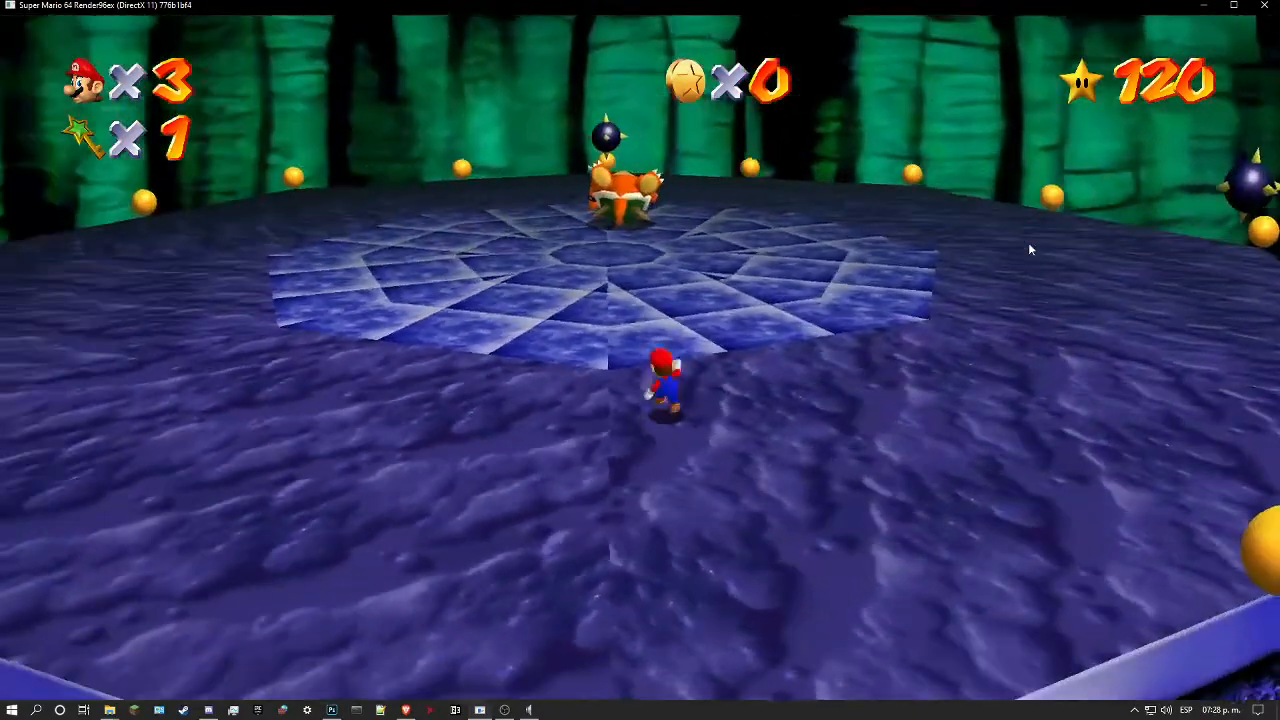
key(l)
key(l)
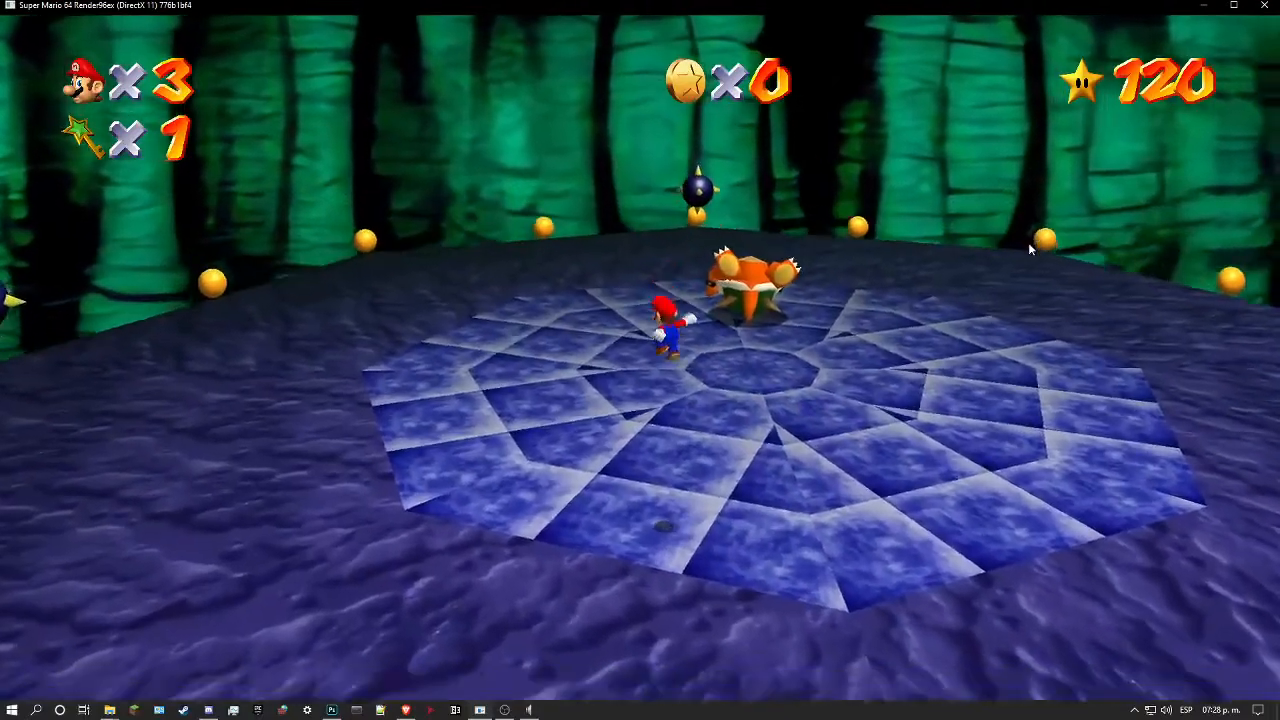
key(a)
key(s)
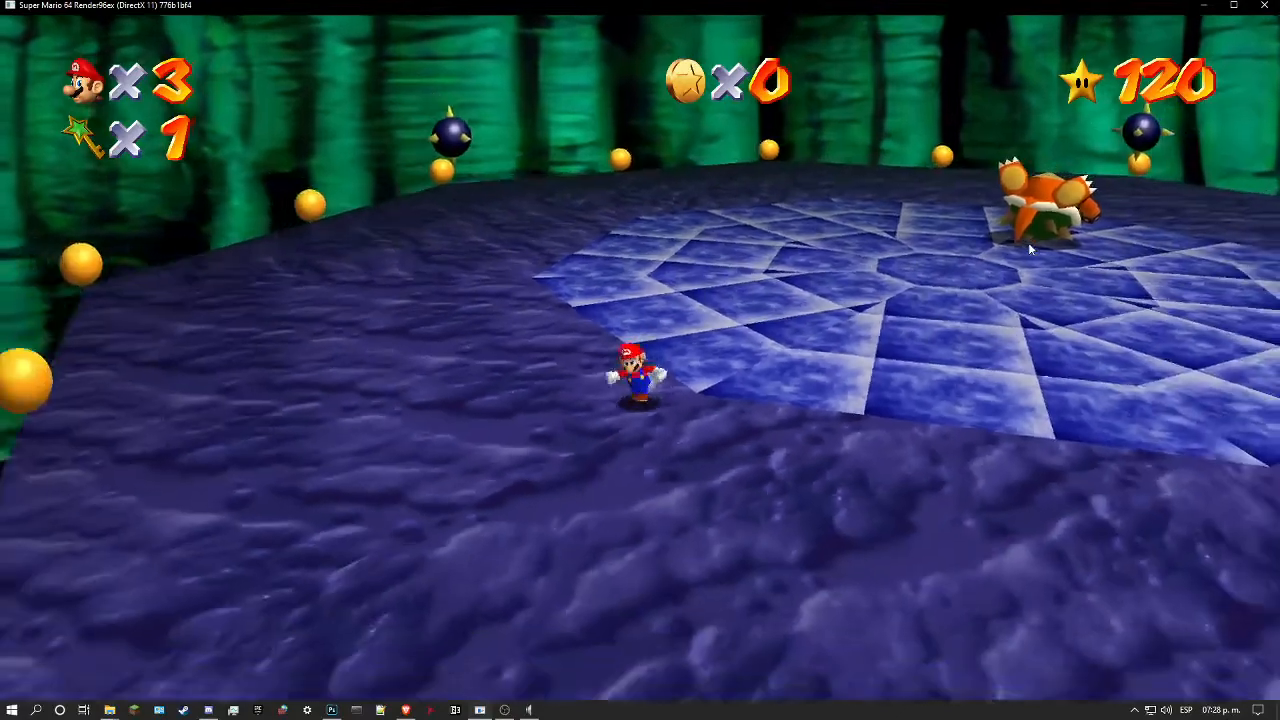
Step: Pause the game again and bring up the Cheats list
key(space)
key(shift)
key(s)
key(s)
key(s)
key(s)
key(s)
Step: Enable the Hover Mode cheat and resume the game
key(s)
key(l)
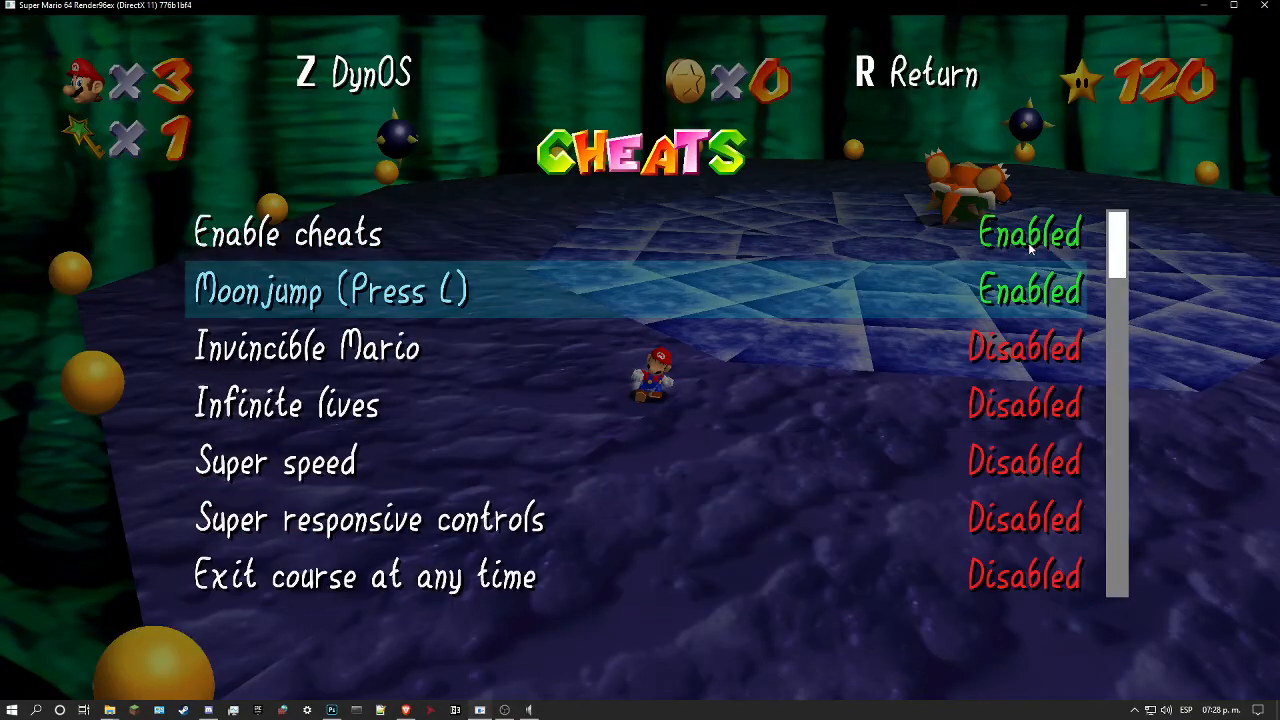
key(s)
key(s)
key(s)
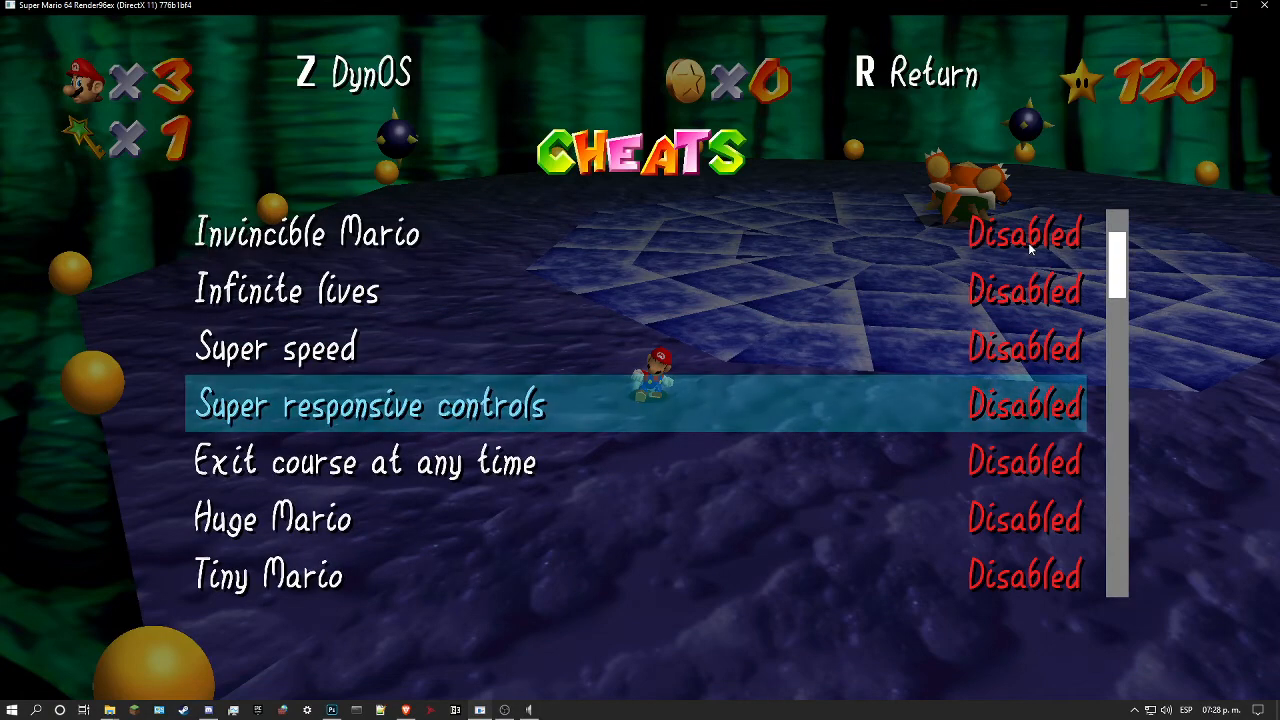
key(s)
key(s)
key(s)
key(s)
key(s)
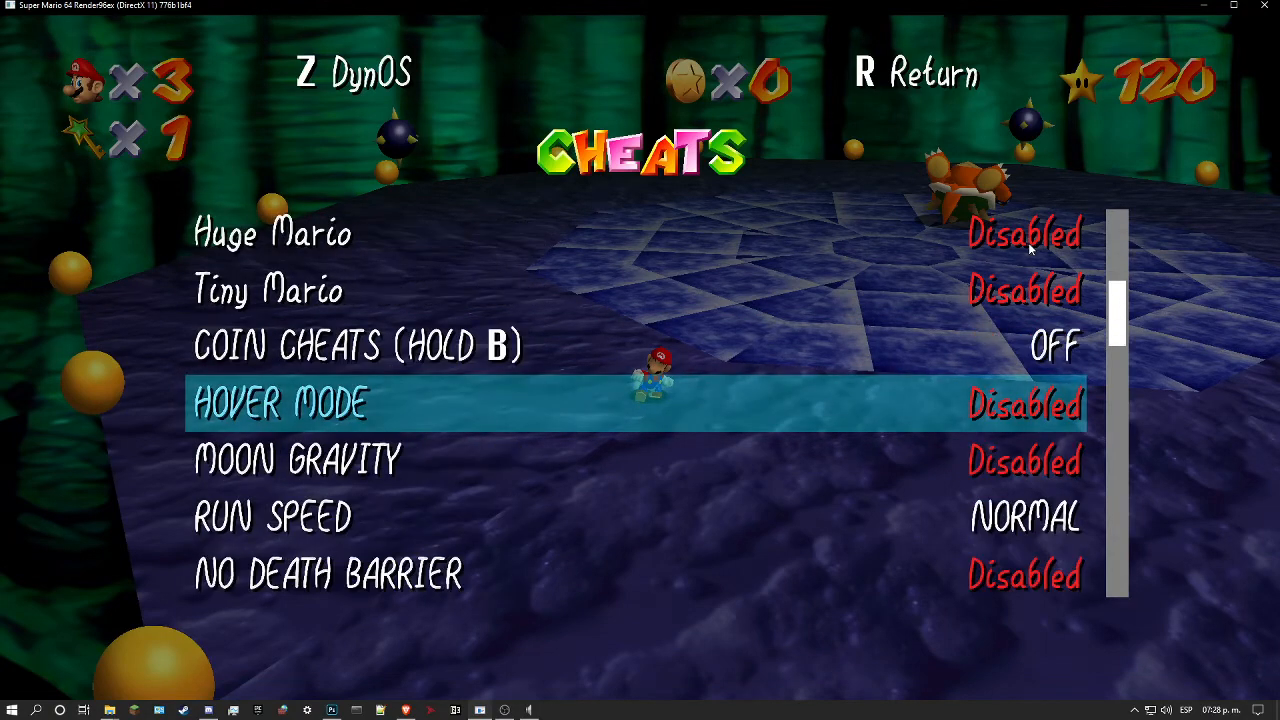
key(s)
key(w)
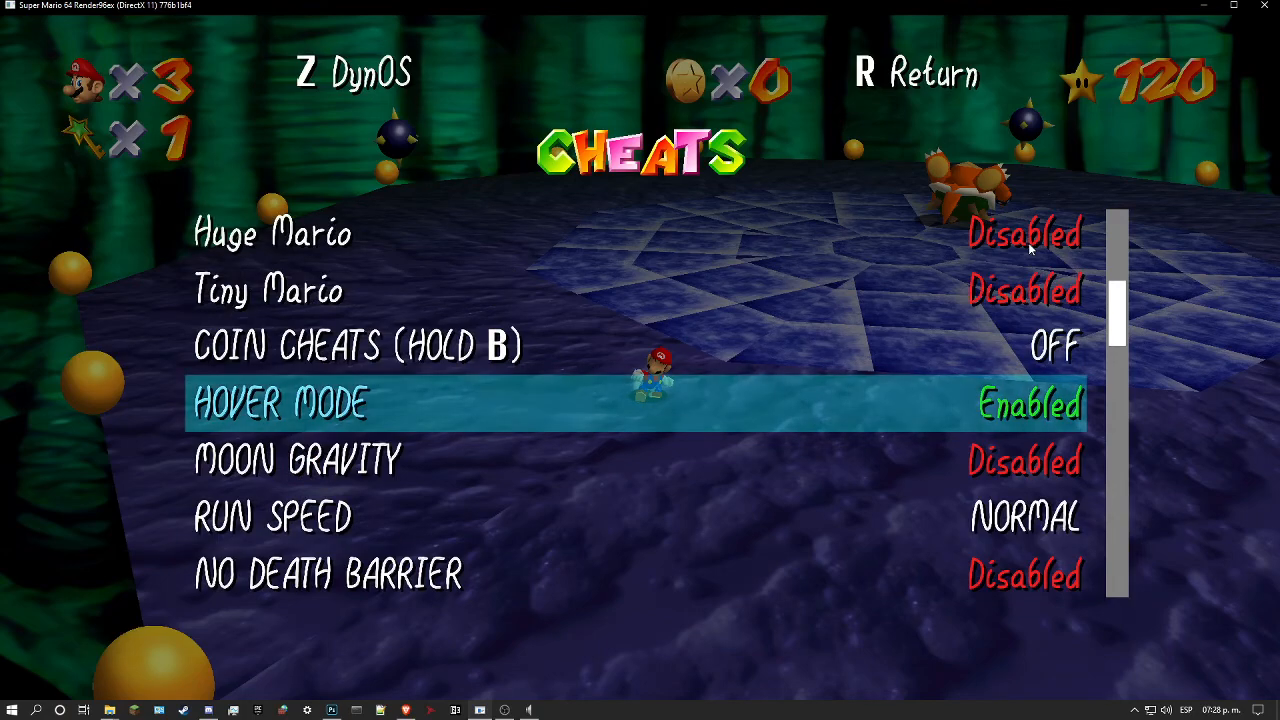
key(shift)
key(space)
Step: Hover Mario off the platform and around its side to examine how the rock texture tiles across the walls
key(s)
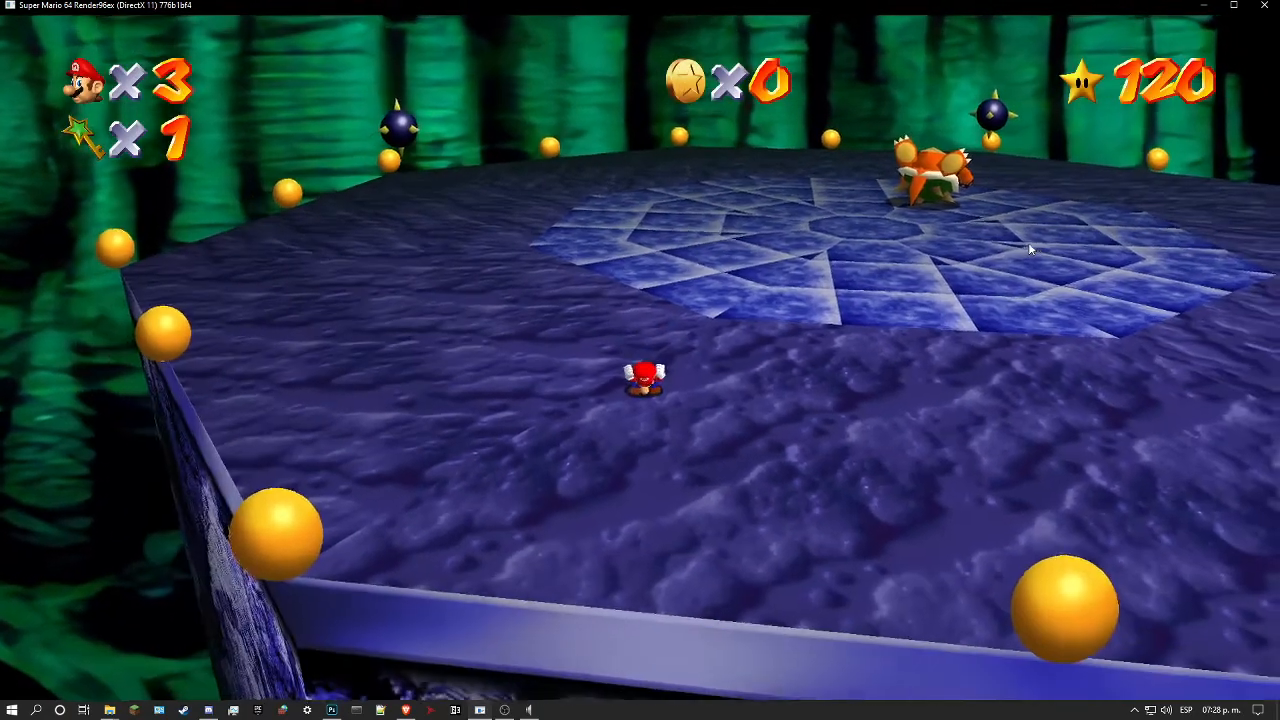
key(s)
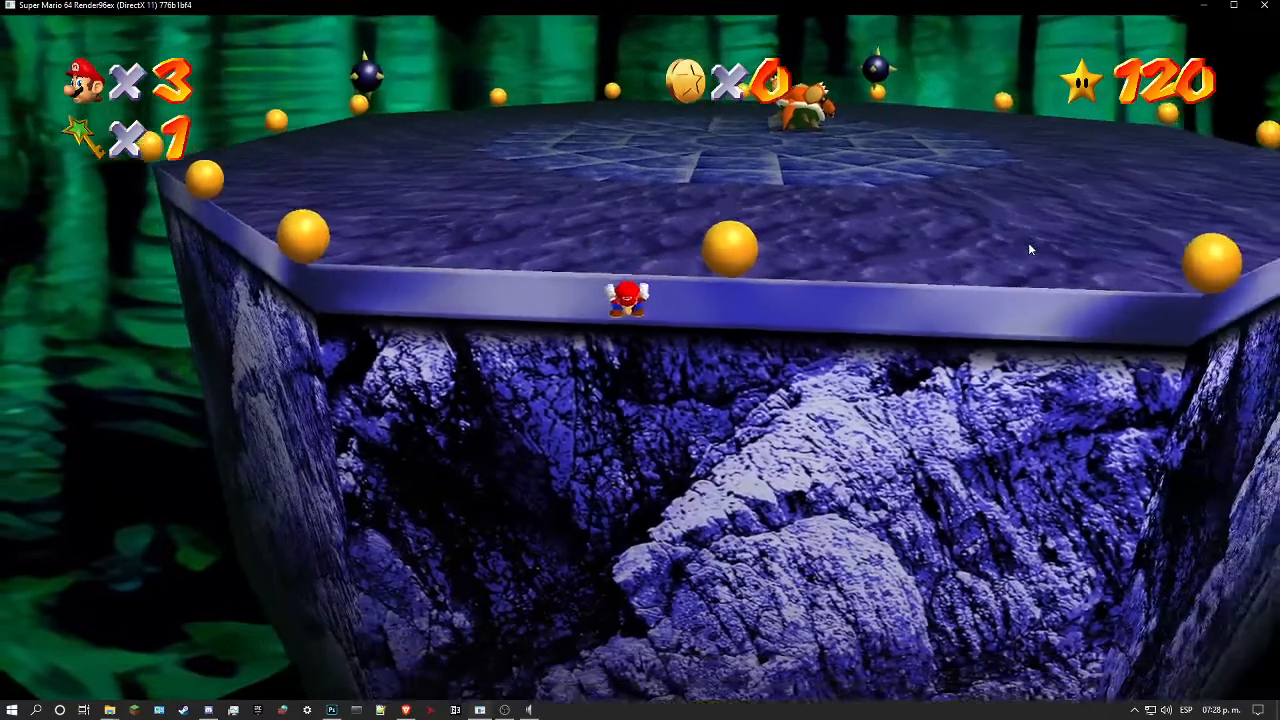
key(s)
key(d)
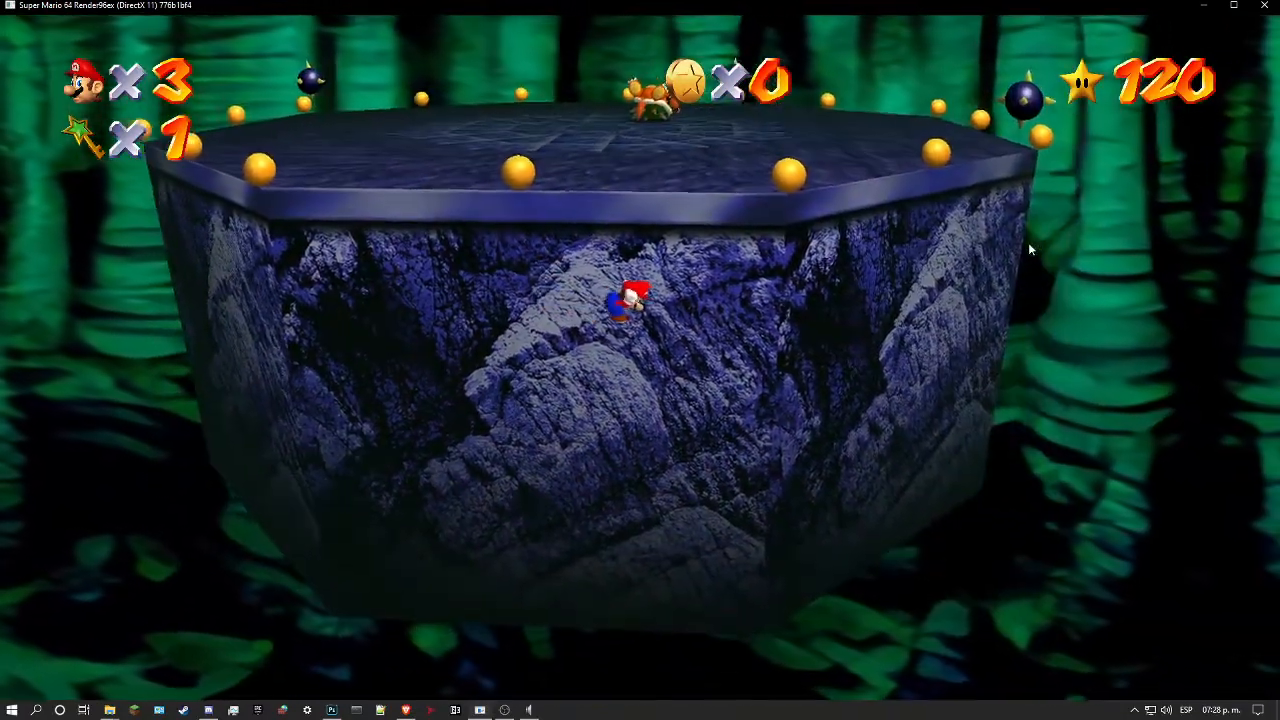
key(a)
key(a)
key(d)
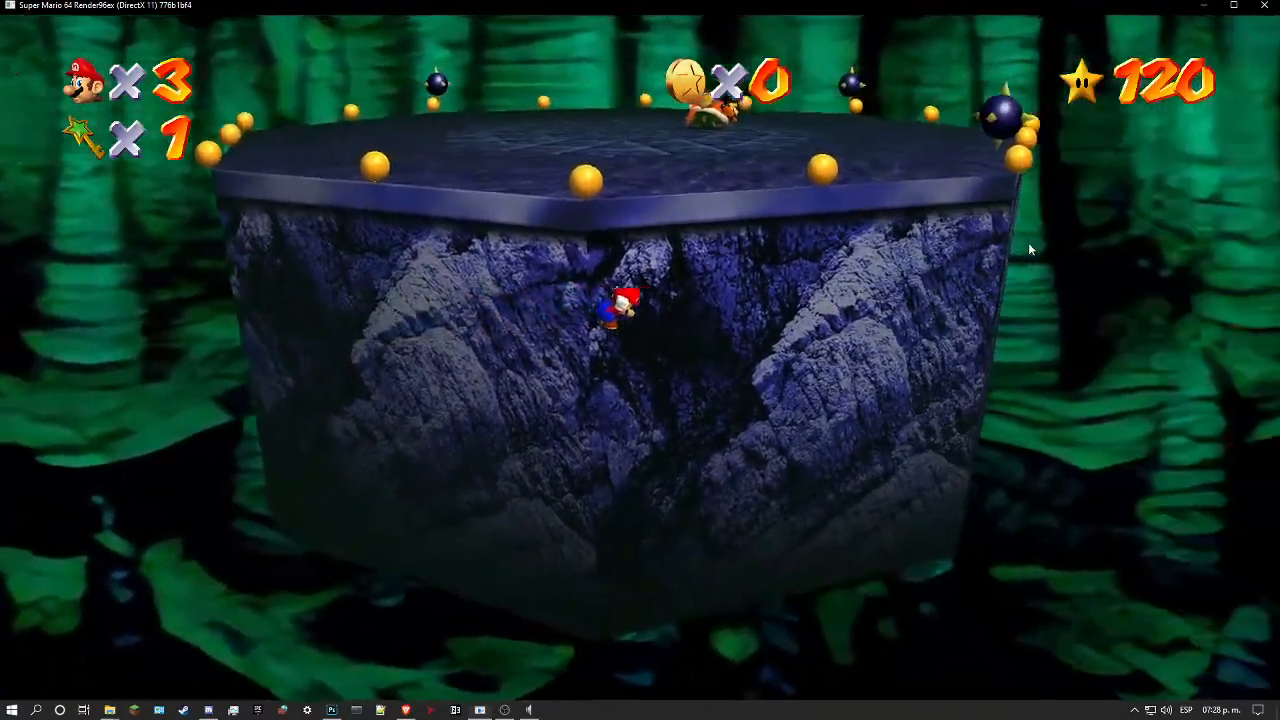
key(a)
key(d)
key(w)
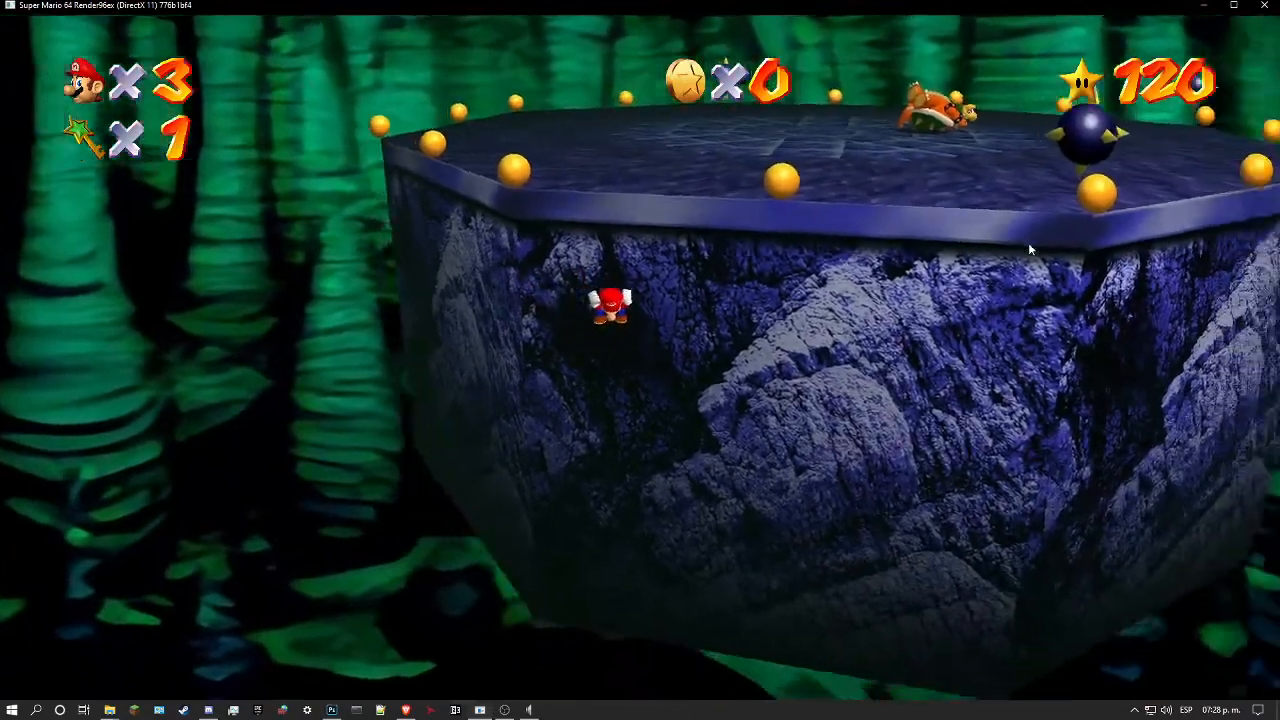
key(d)
key(a)
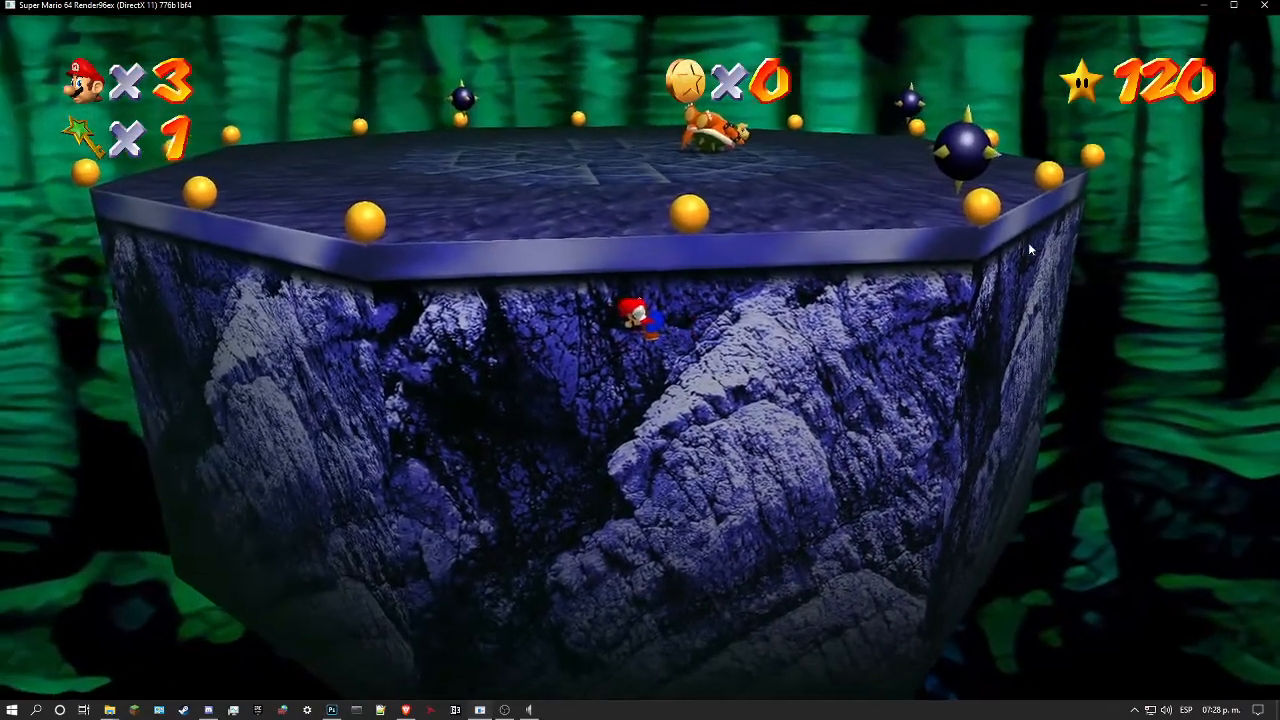
key(w)
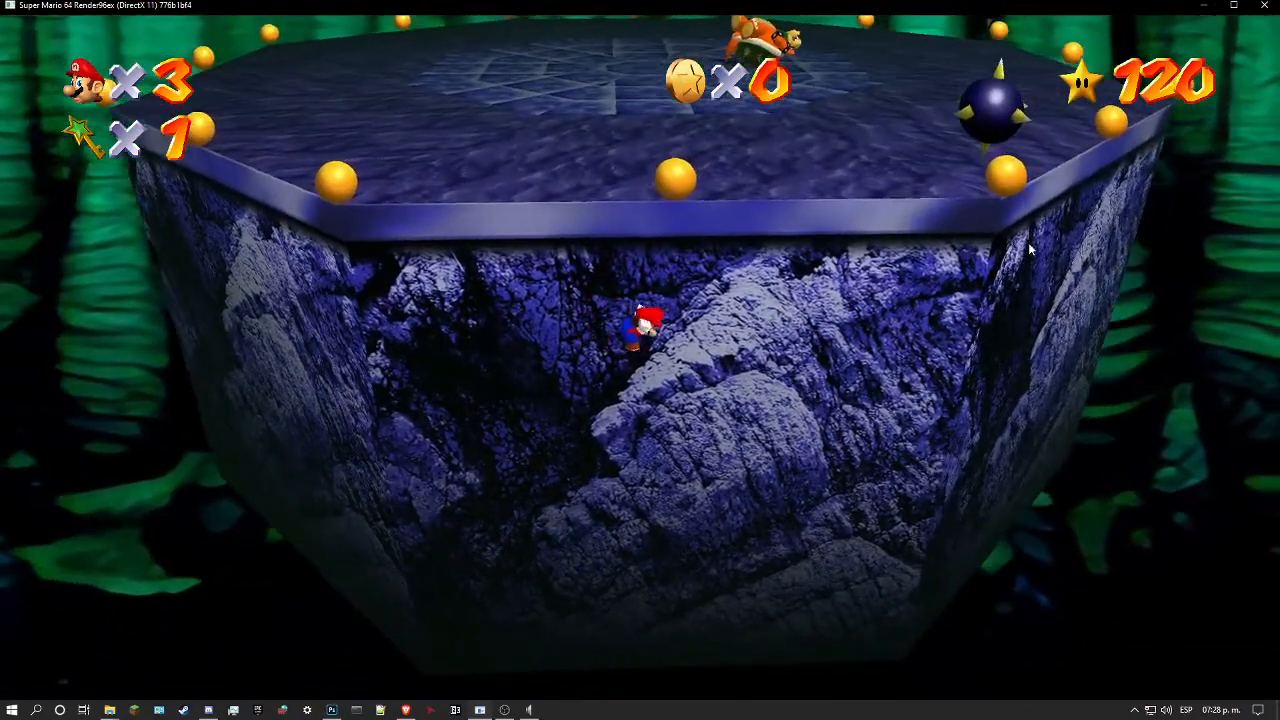